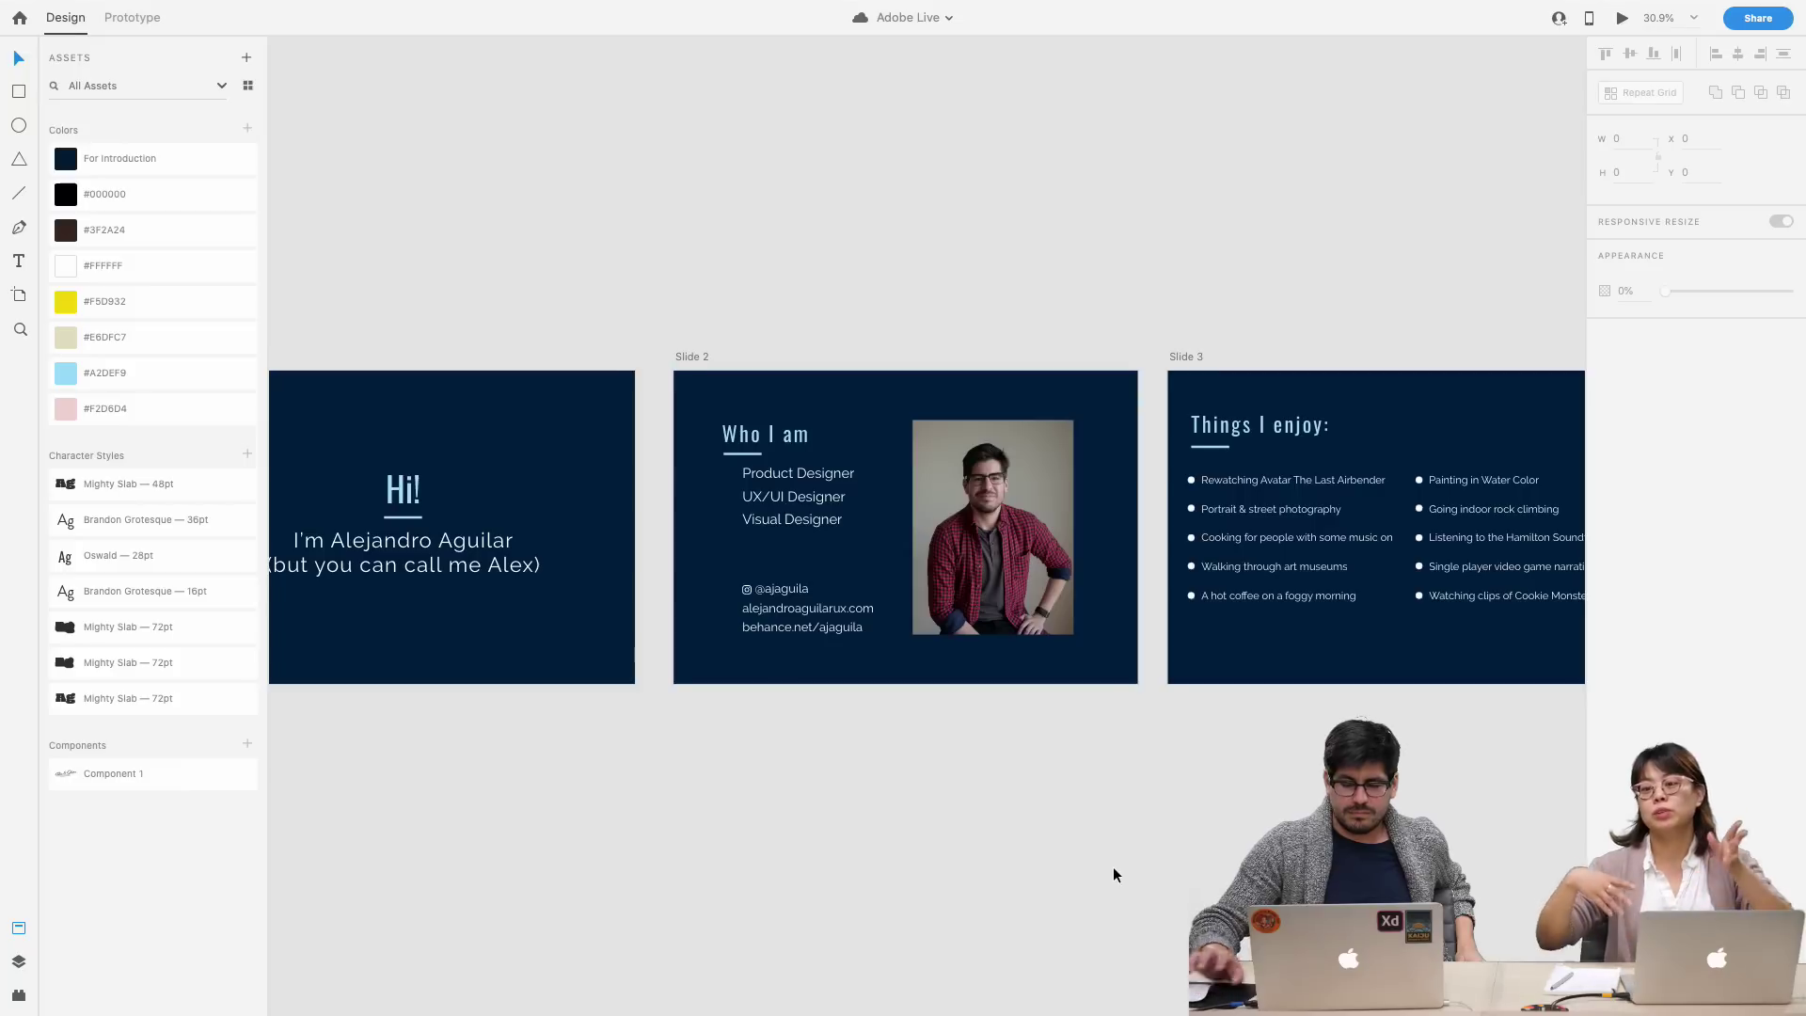
- Review the presentation slides from the introduction through User Flow and the competitive research to the wireframe sketches on Slide 9
scroll(1113, 866, right, 5)
scroll(1113, 866, down, 5)
scroll(1113, 867, up, 5)
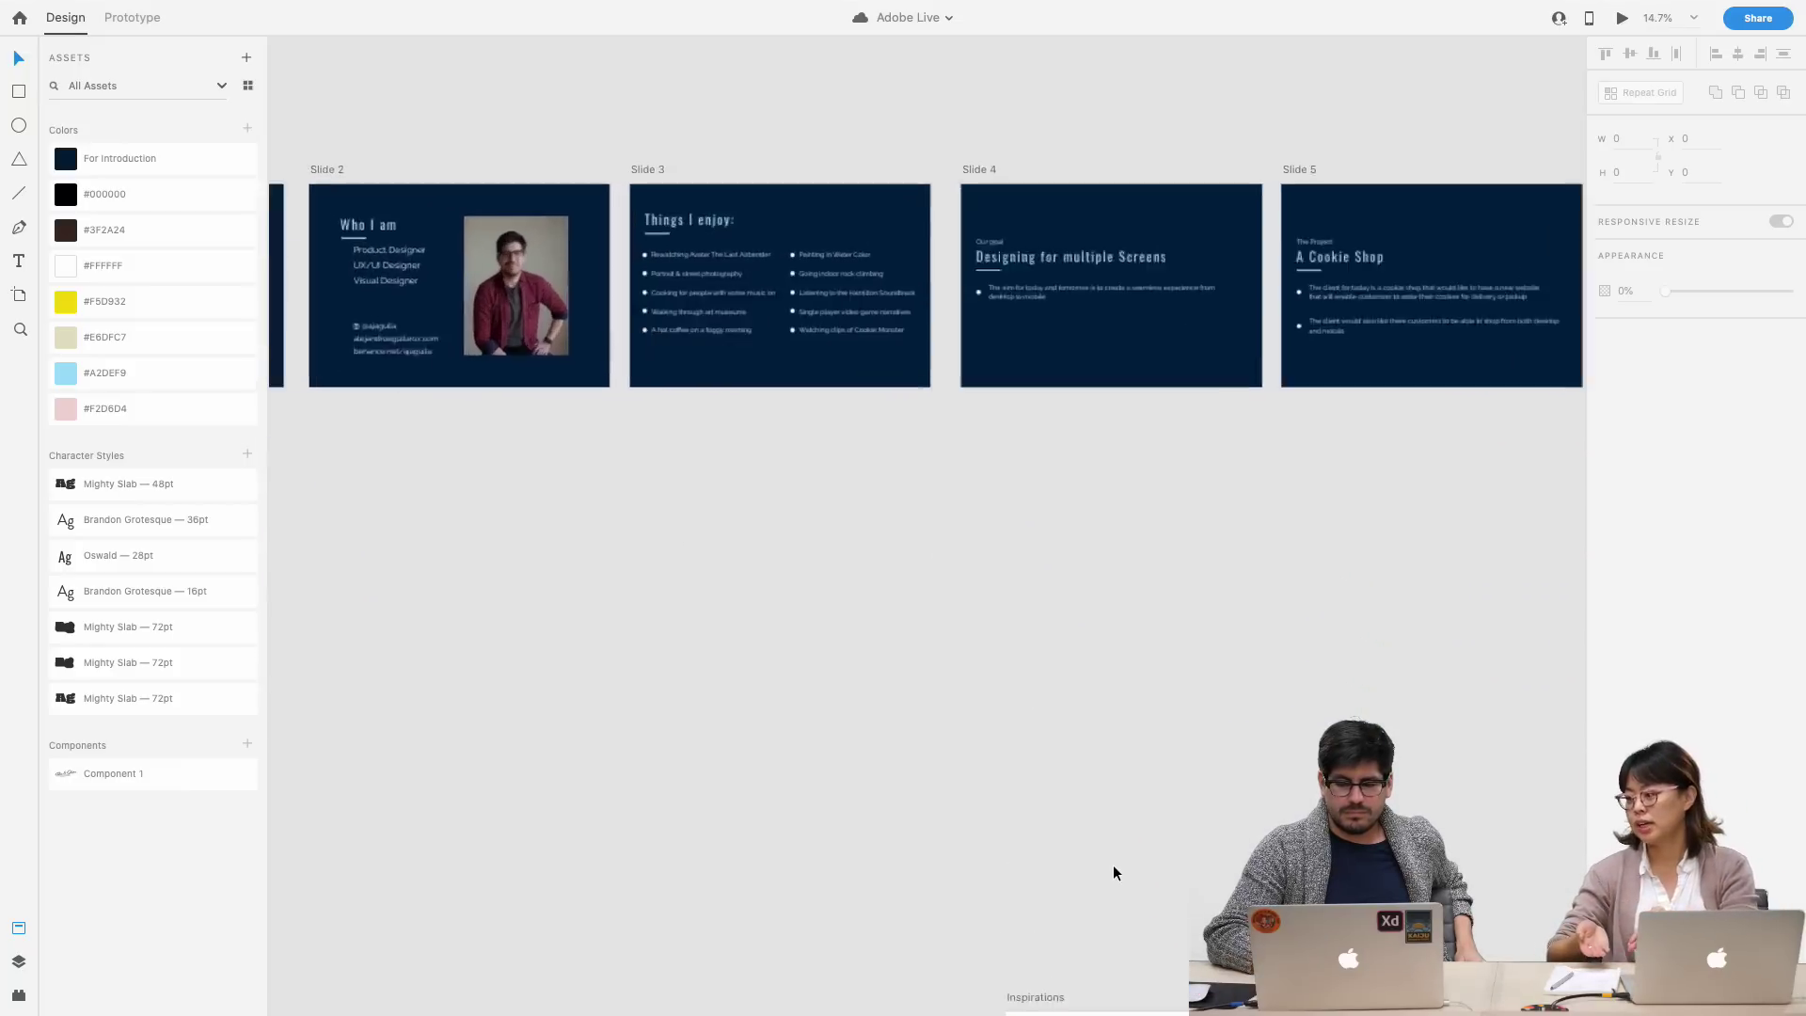
scroll(1113, 865, right, 5)
scroll(1135, 866, right, 5)
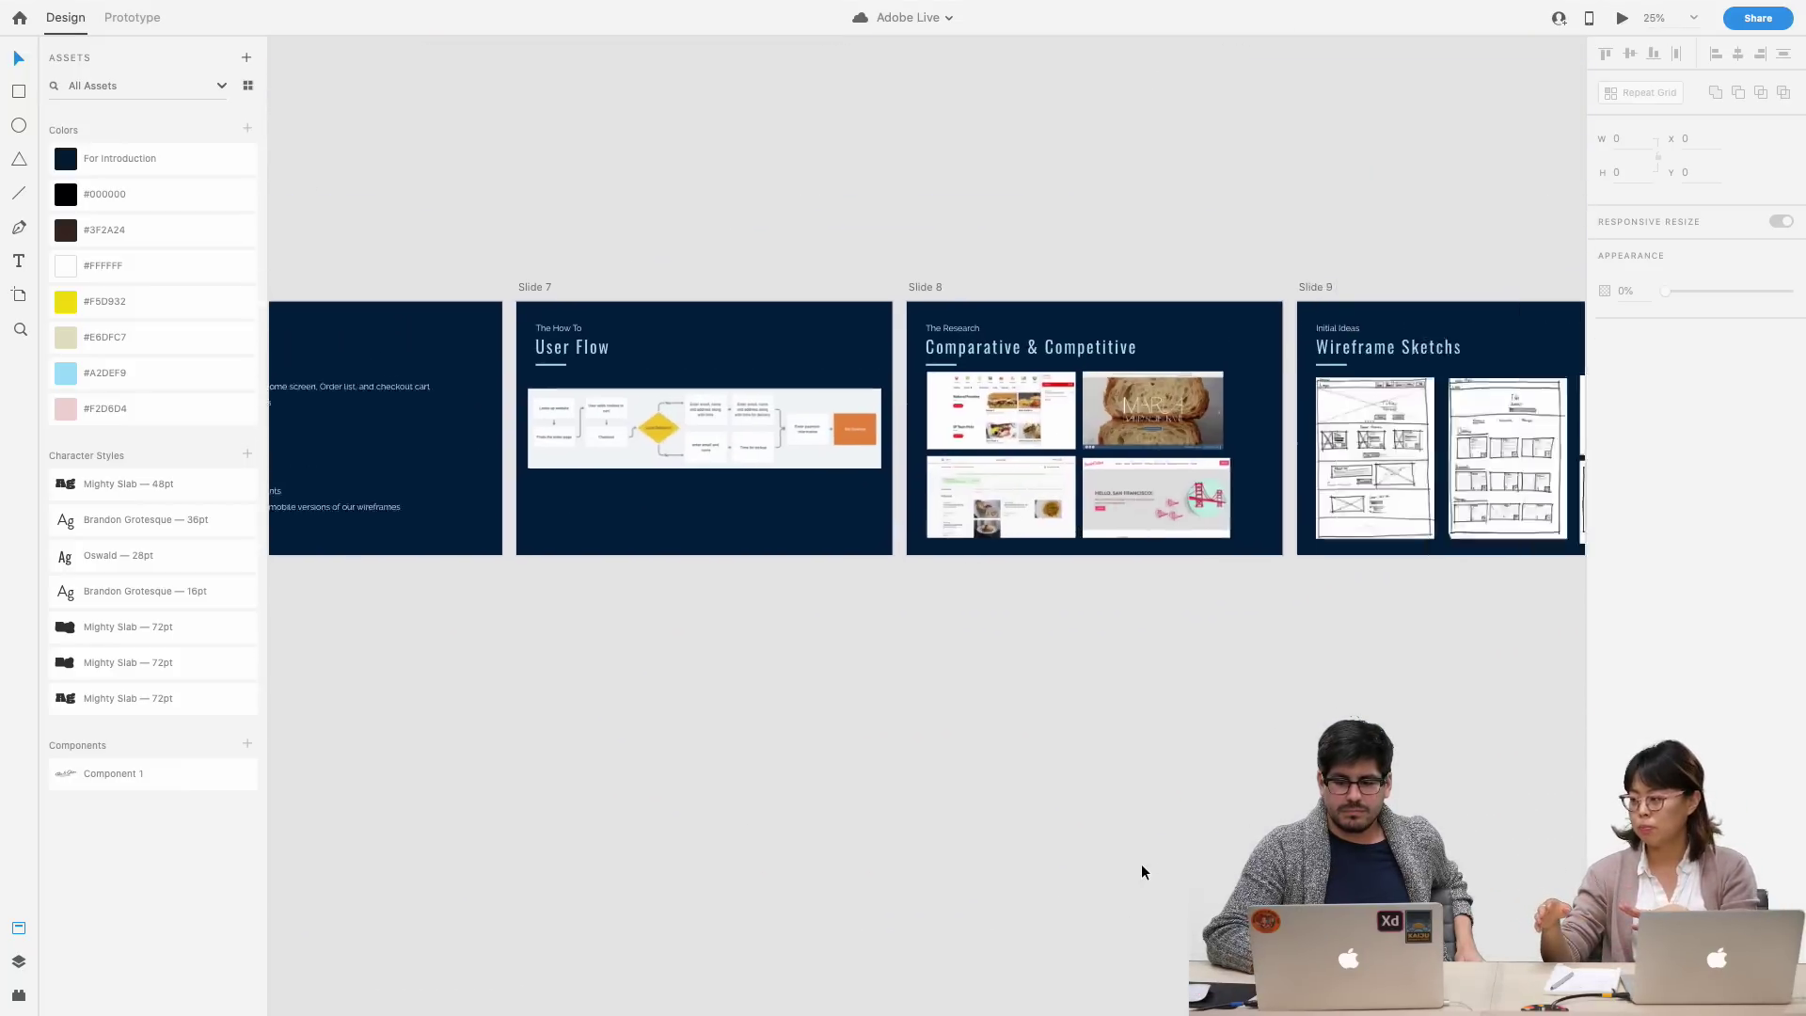
scroll(1019, 854, up, 5)
scroll(1022, 855, down, 3)
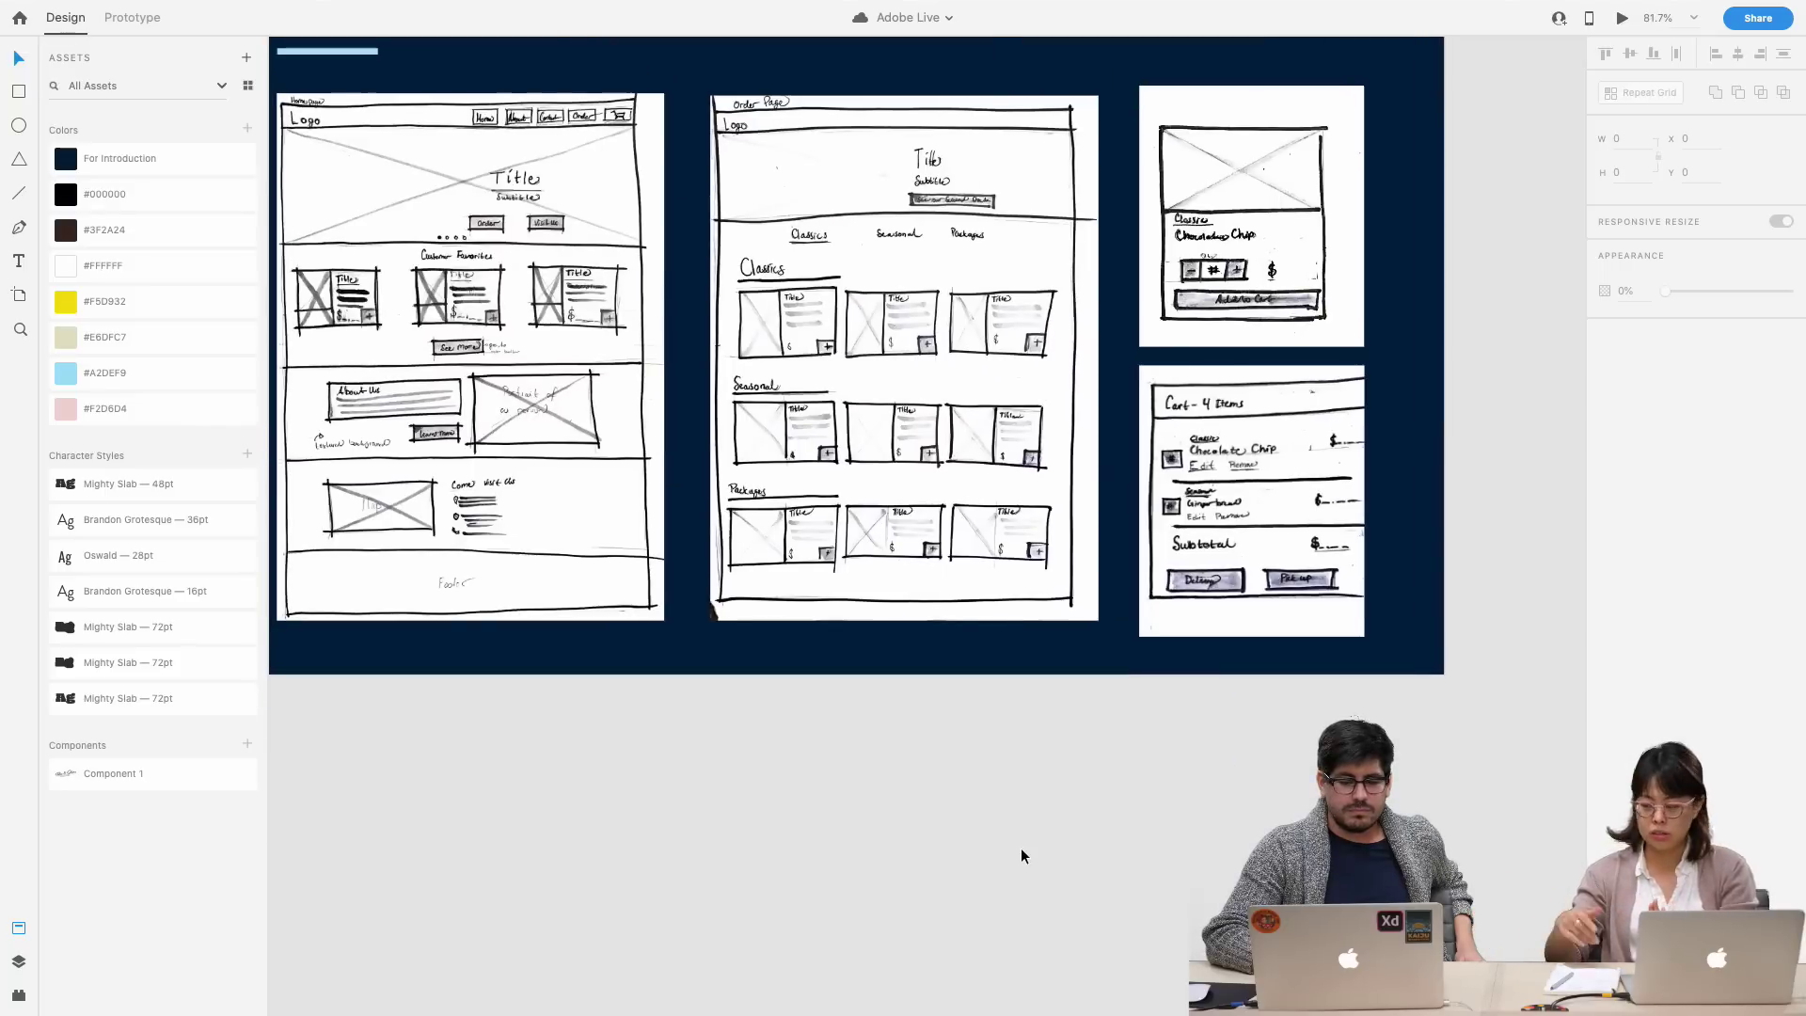
scroll(1022, 855, up, 3)
scroll(1022, 855, left, 2)
scroll(1022, 855, down, 5)
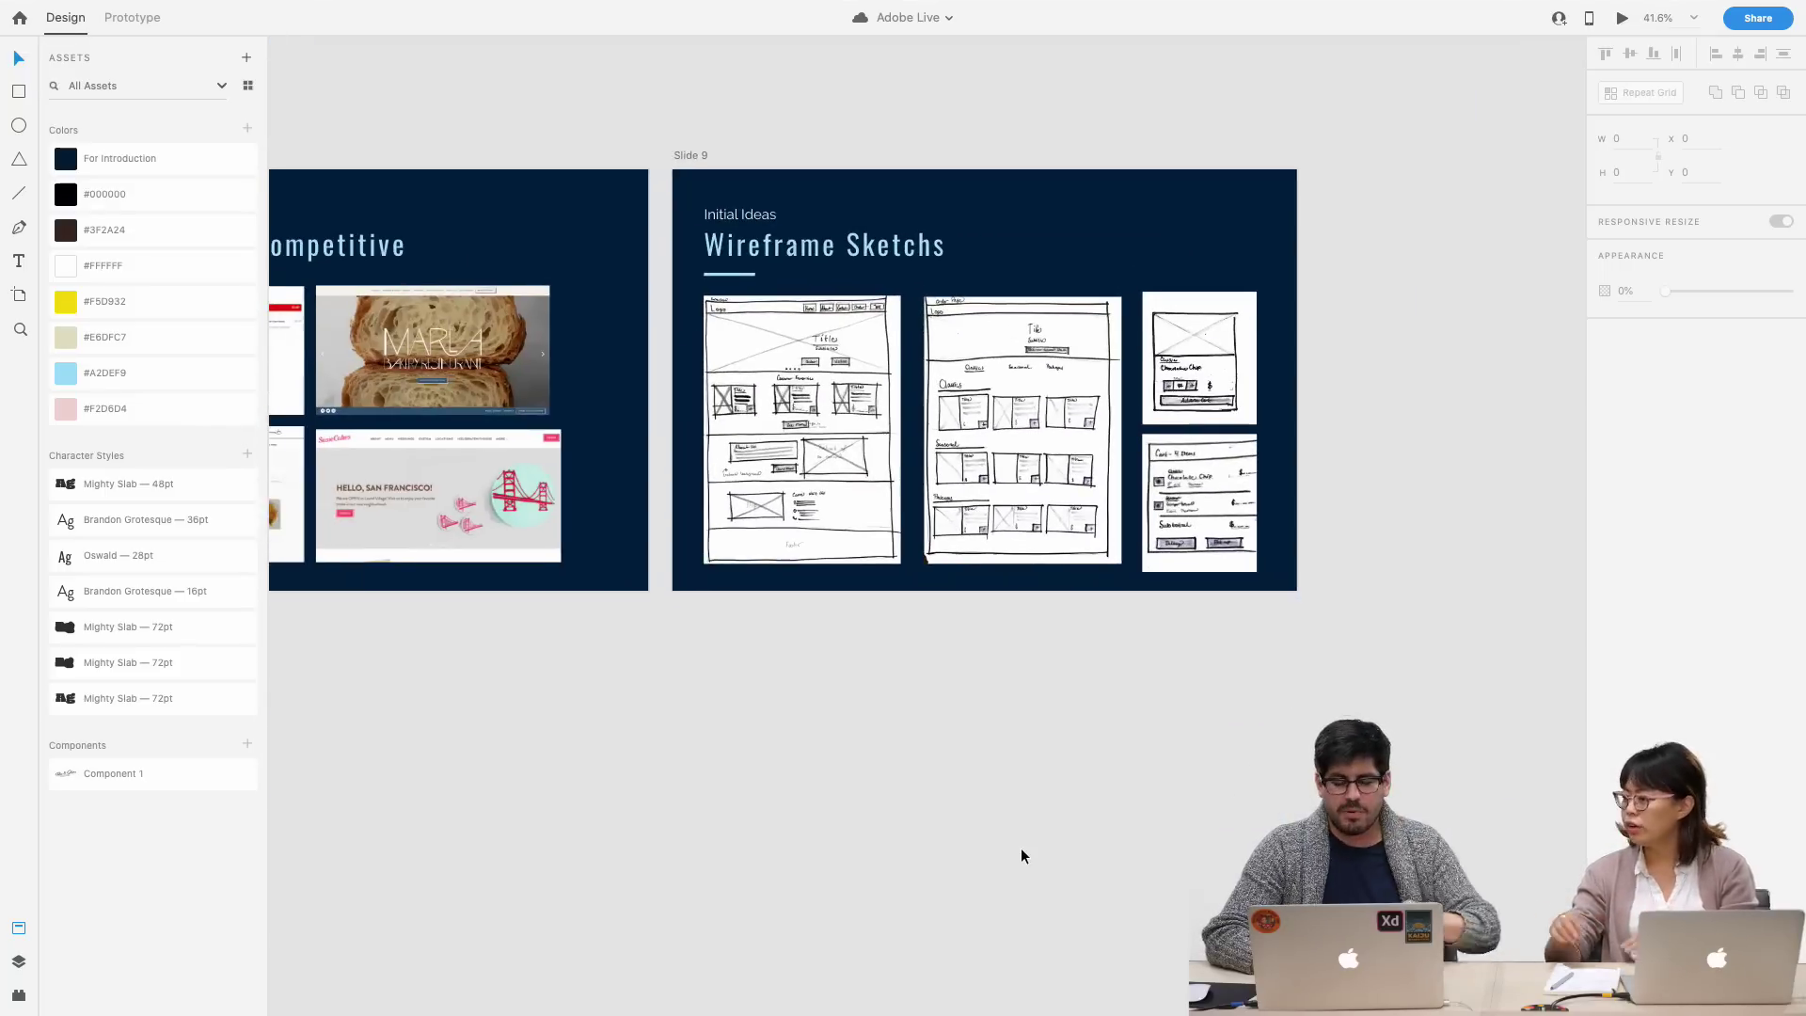
- Examine the photos and color palette on the Inspirations artboard for the cookie shop's visual direction
scroll(1023, 854, up, 5)
scroll(1023, 855, left, 5)
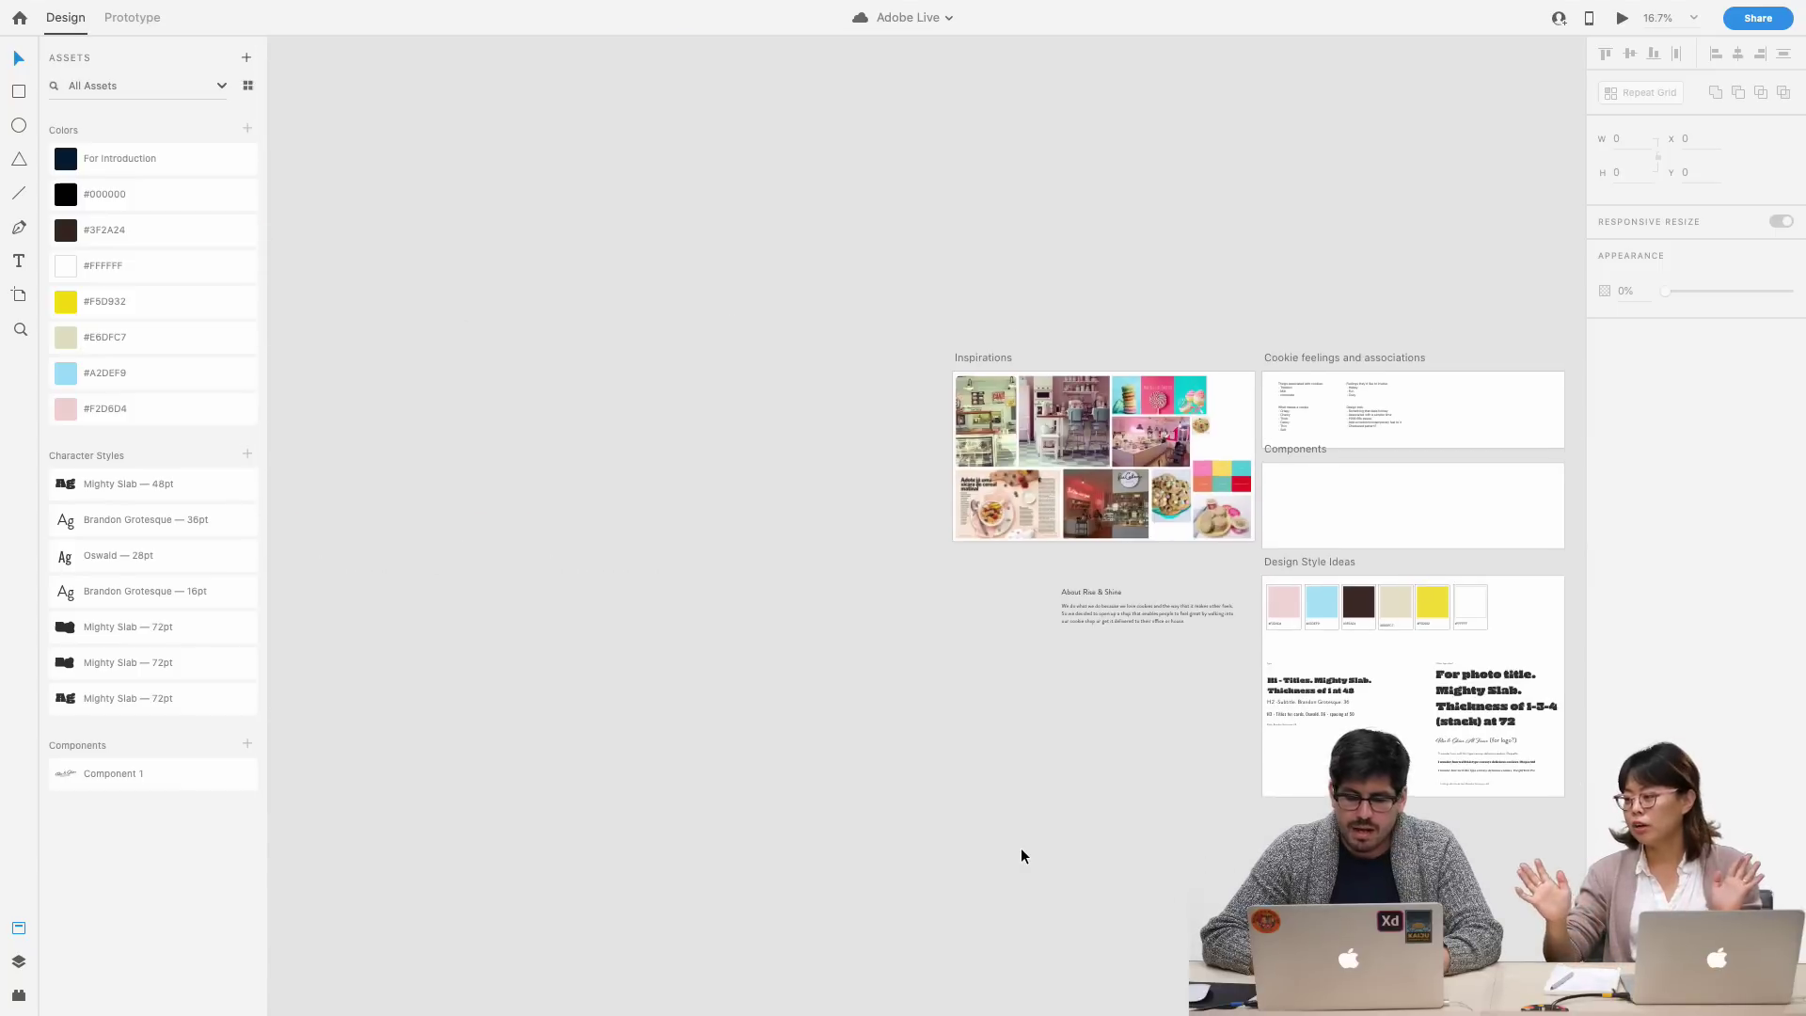
scroll(1022, 855, up, 5)
scroll(1022, 850, up, 3)
scroll(1023, 850, right, 4)
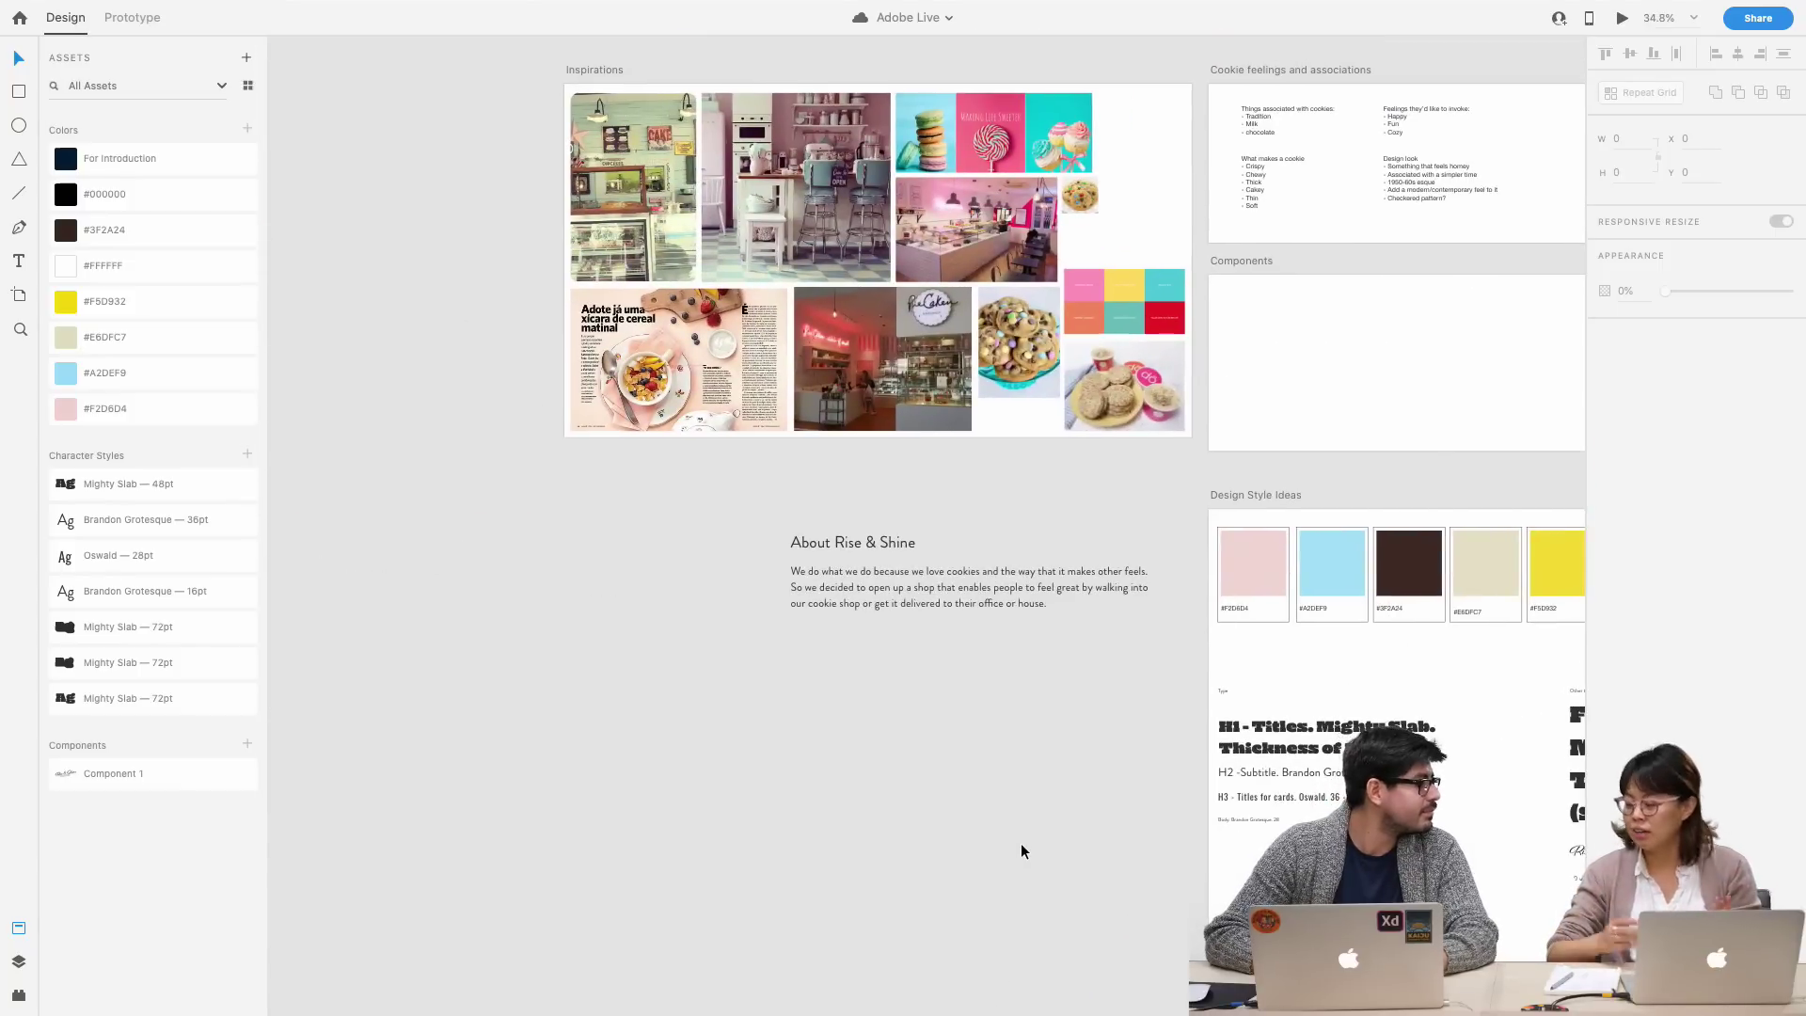
scroll(1021, 845, up, 3)
scroll(1021, 846, right, 3)
scroll(1019, 842, up, 3)
scroll(1020, 843, right, 2)
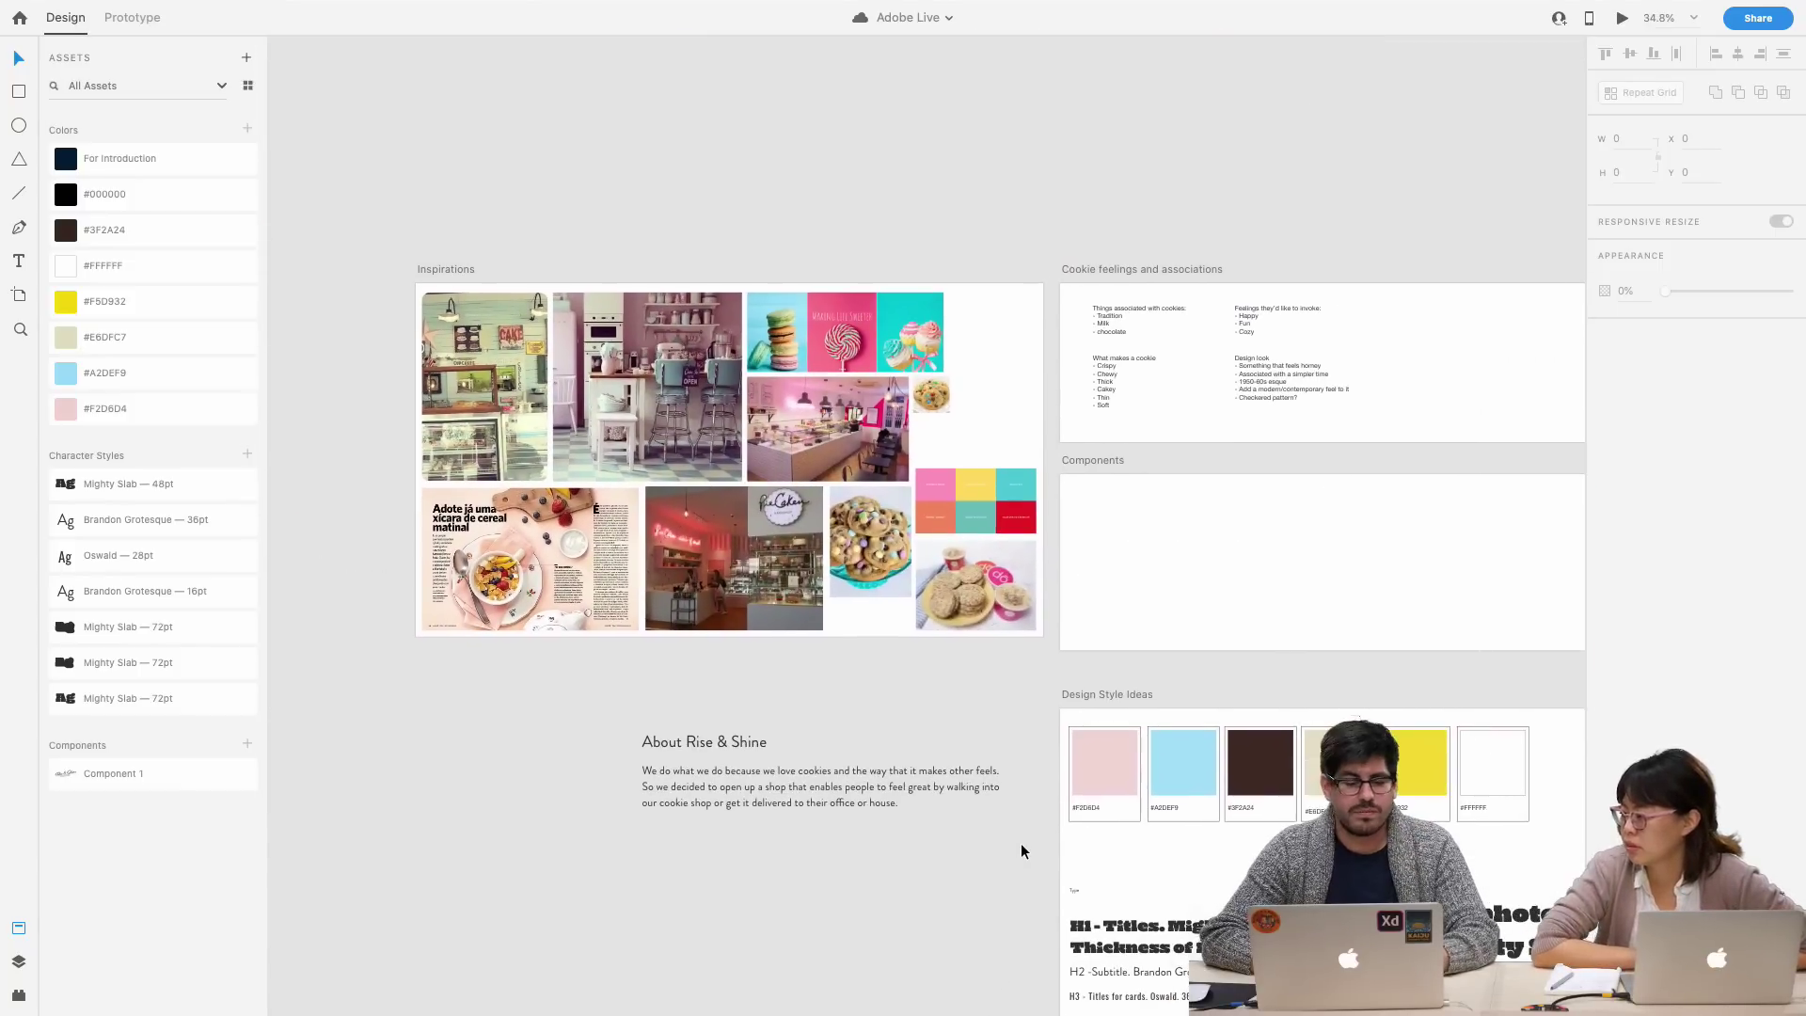
scroll(943, 712, up, 3)
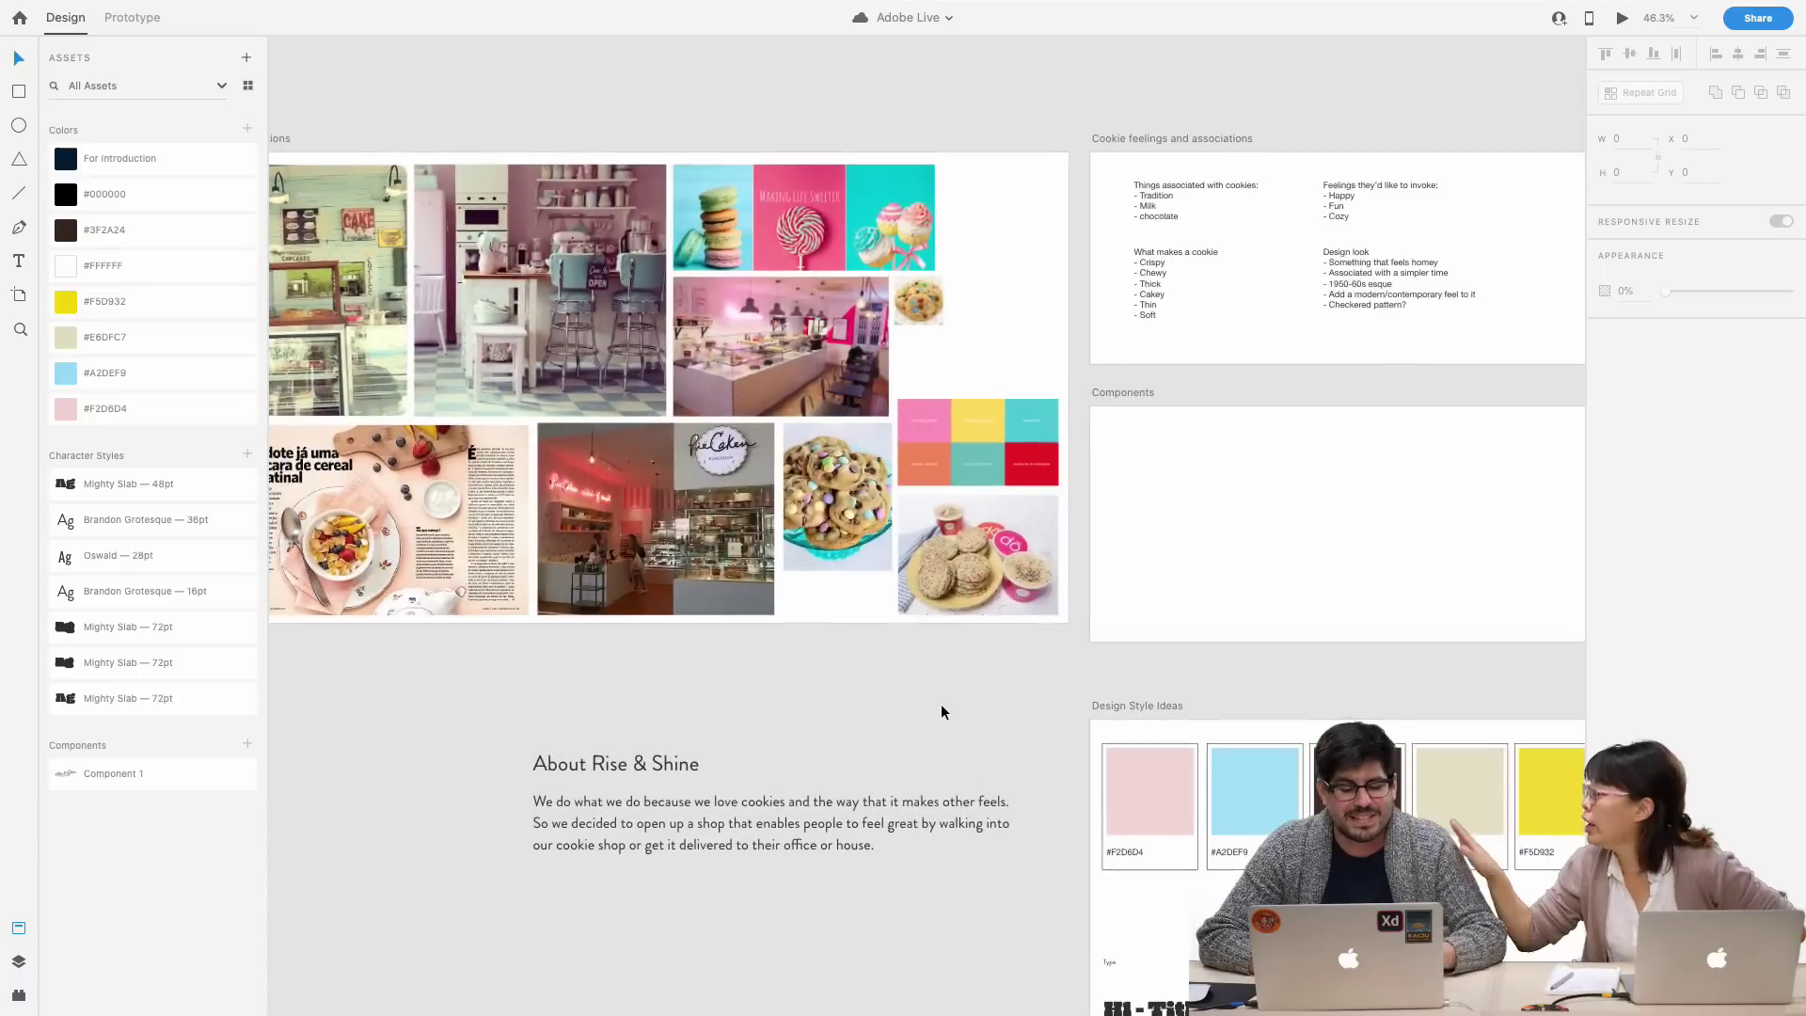
scroll(940, 703, up, 4)
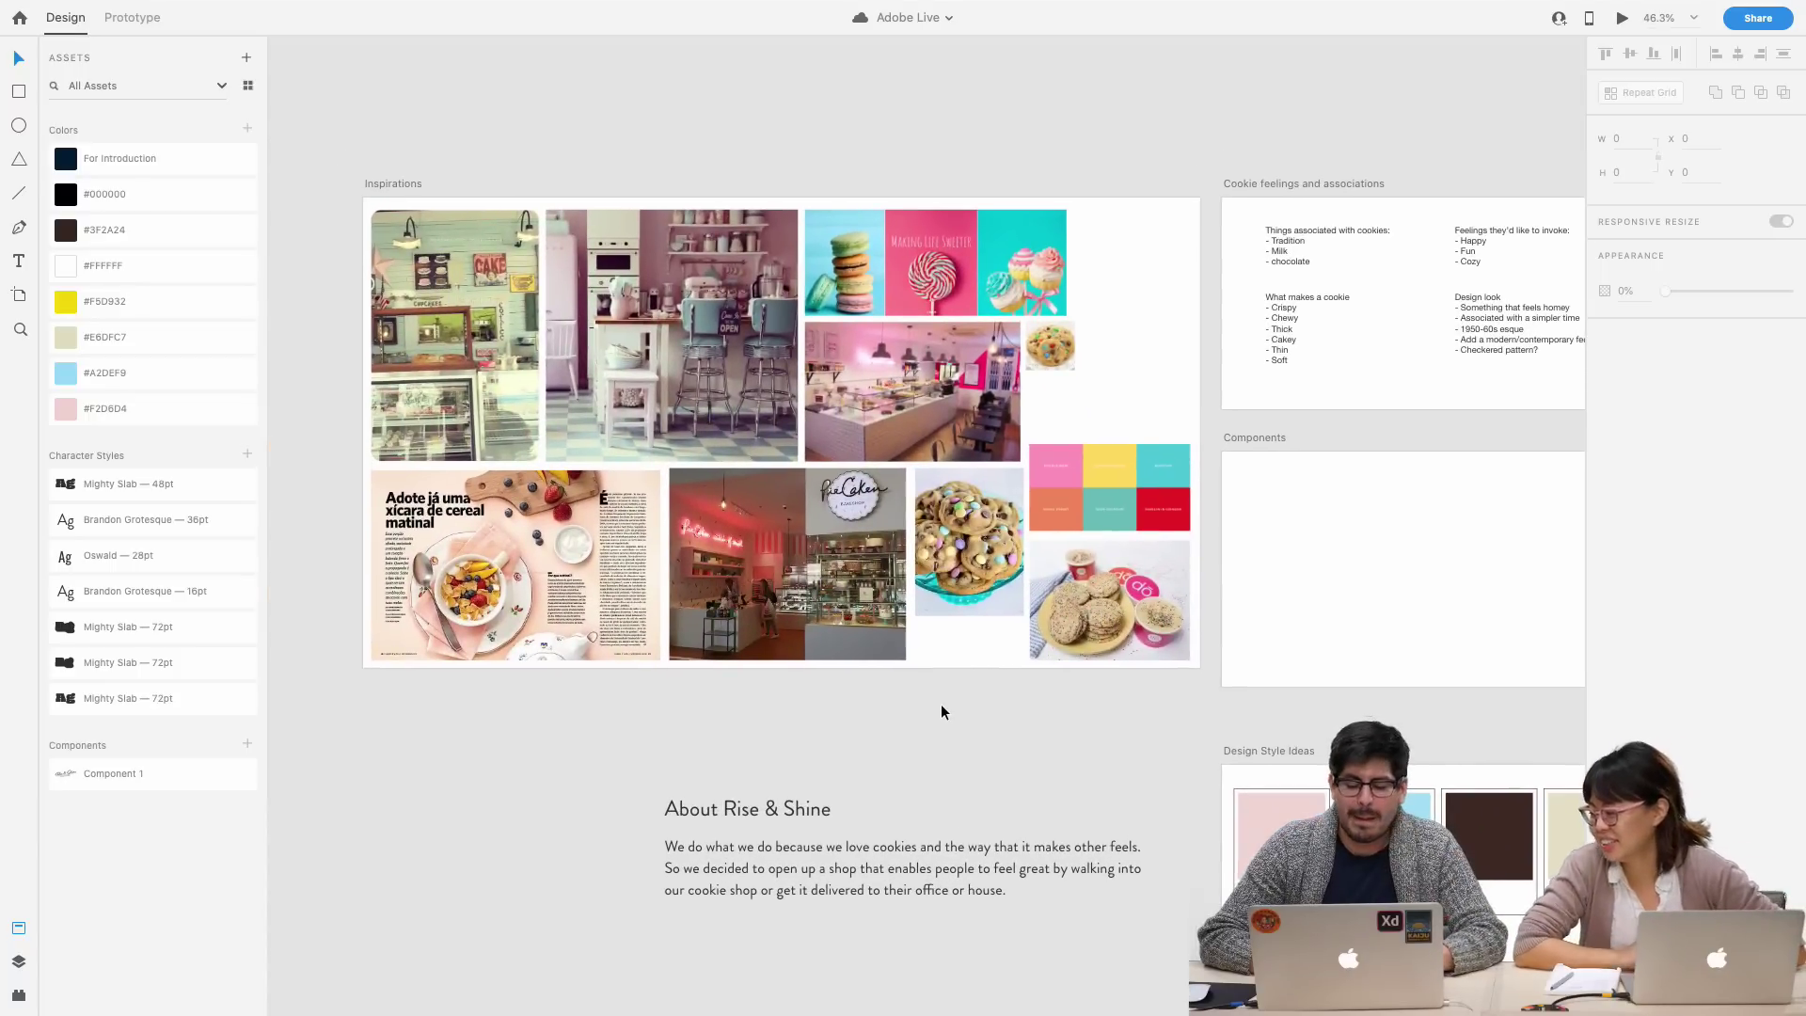
scroll(941, 697, down, 1)
scroll(940, 696, right, 1)
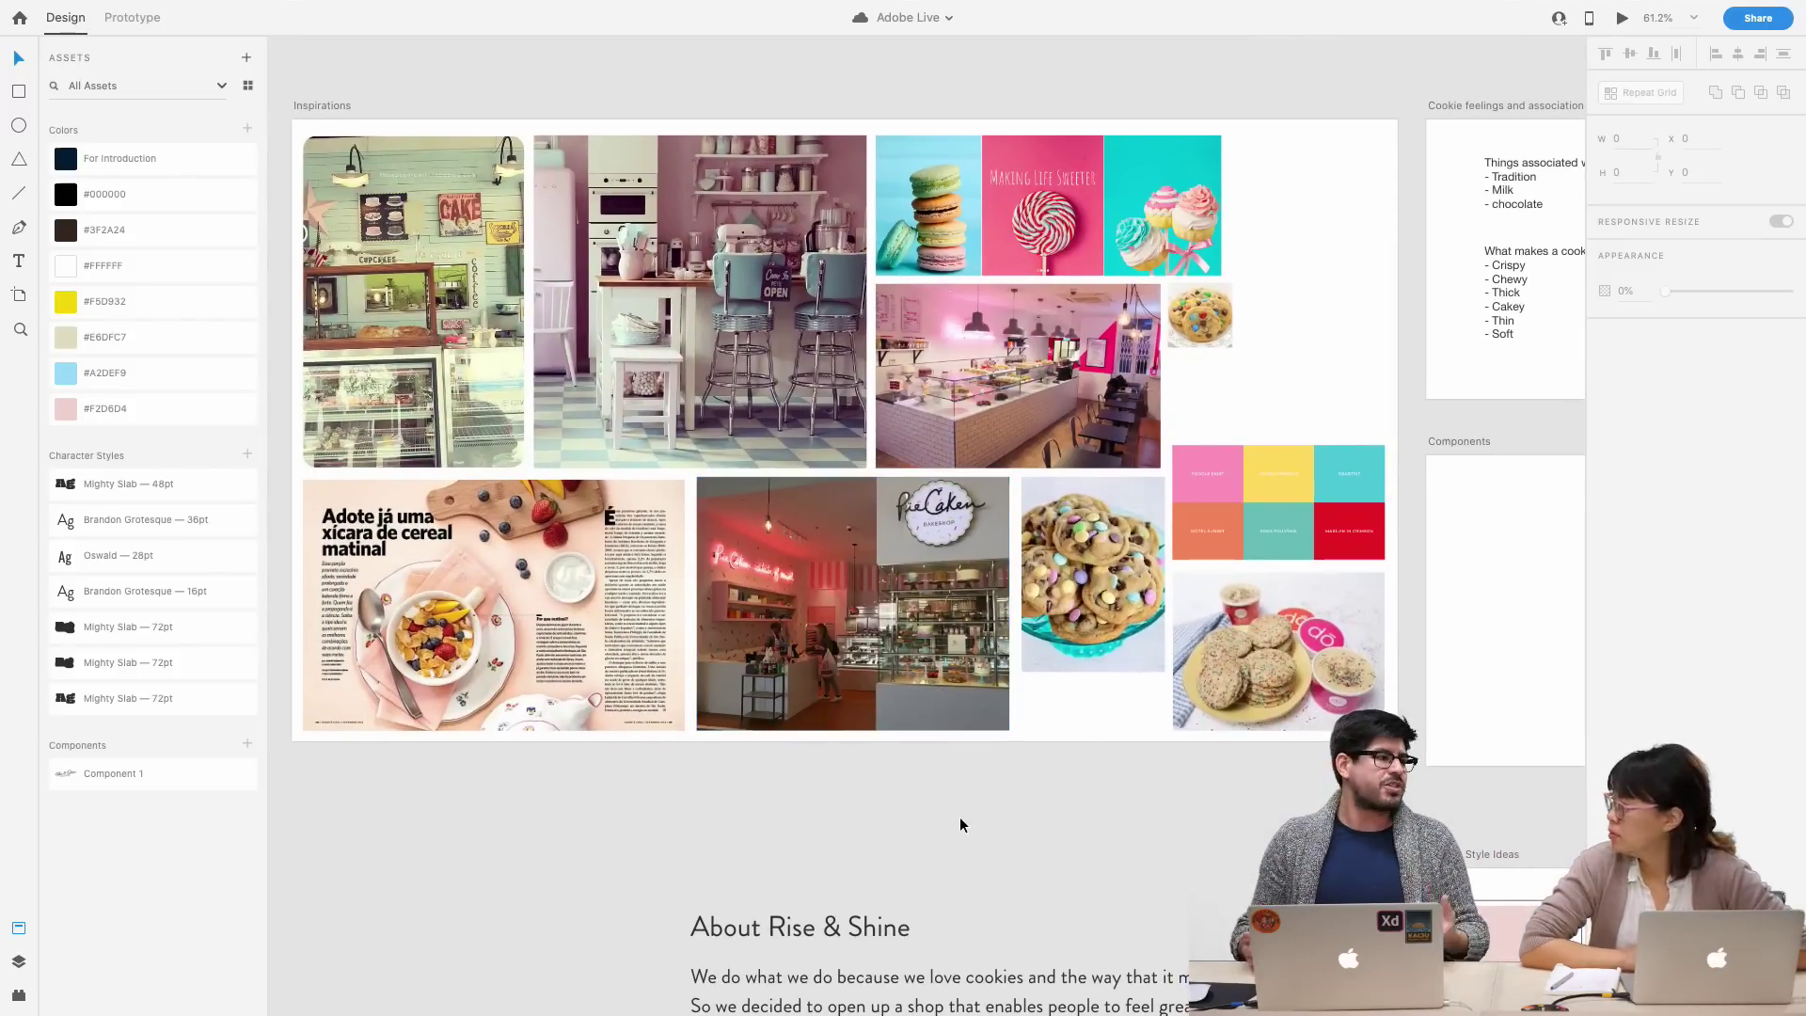
- Read the notes on cookie associations, desired feelings and design look in the Cookie feelings and associations artboard
scroll(959, 816, right, 10)
scroll(959, 816, down, 3)
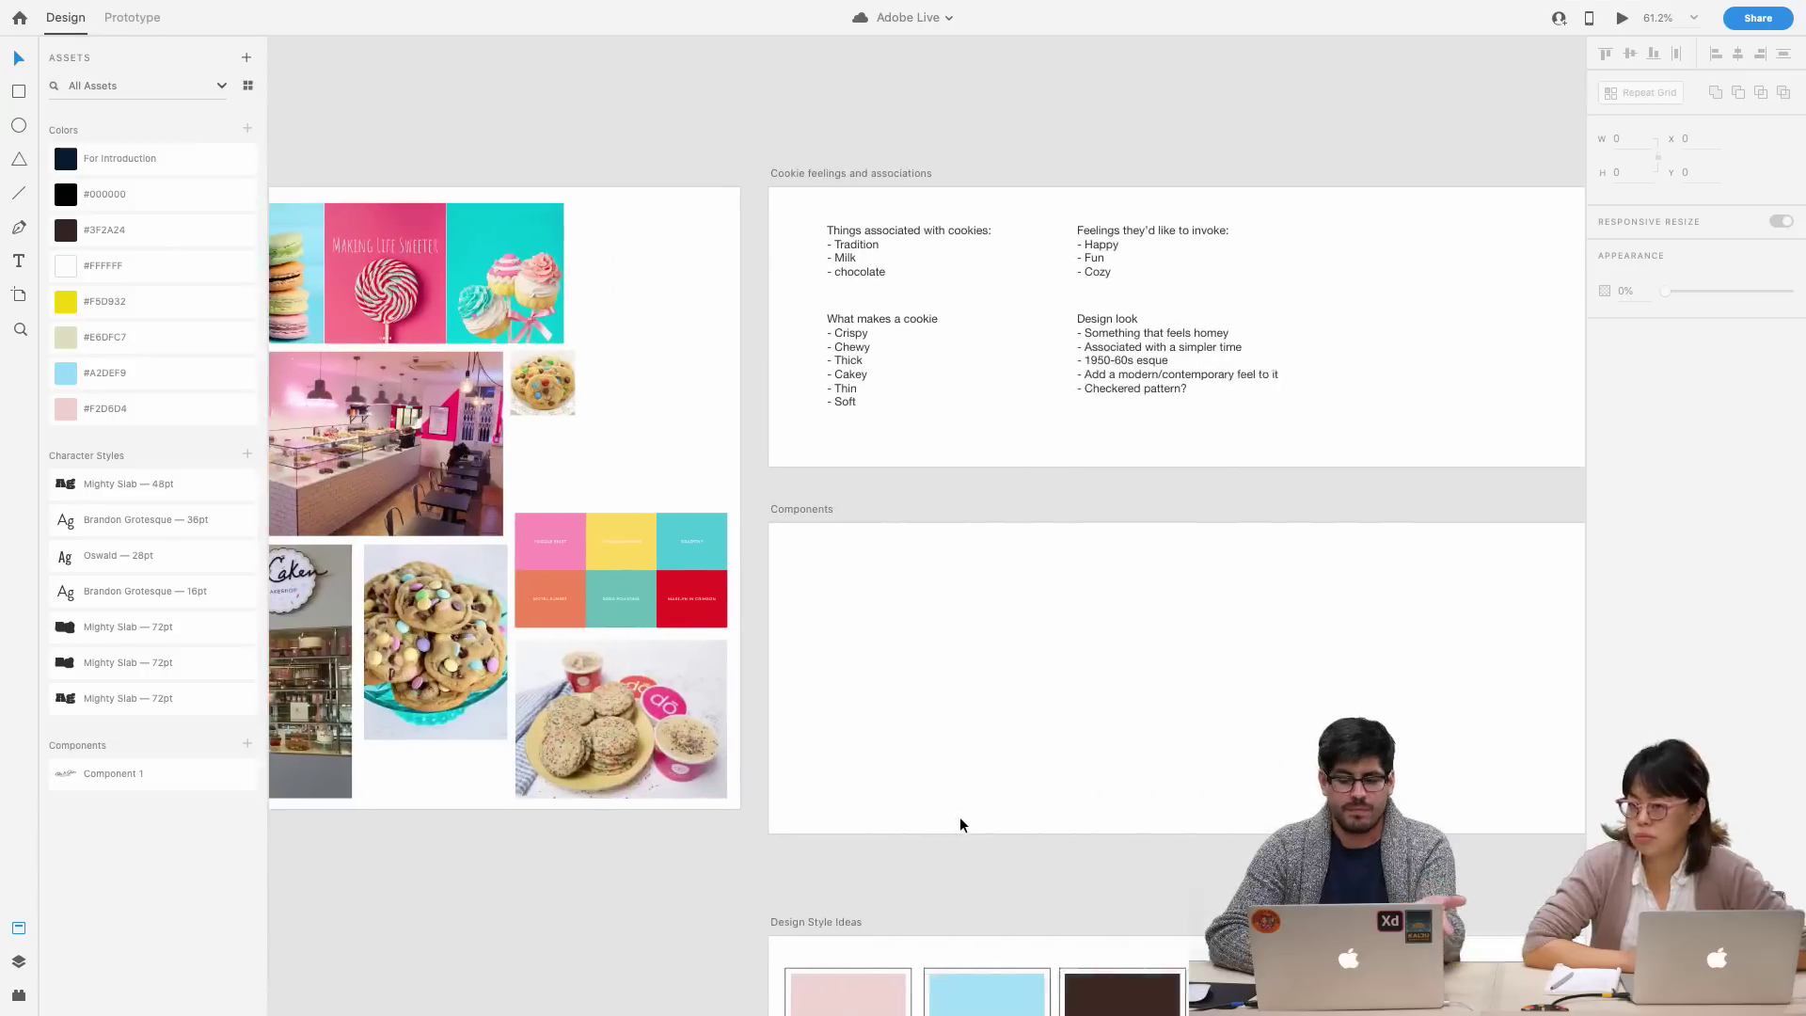
scroll(958, 815, up, 3)
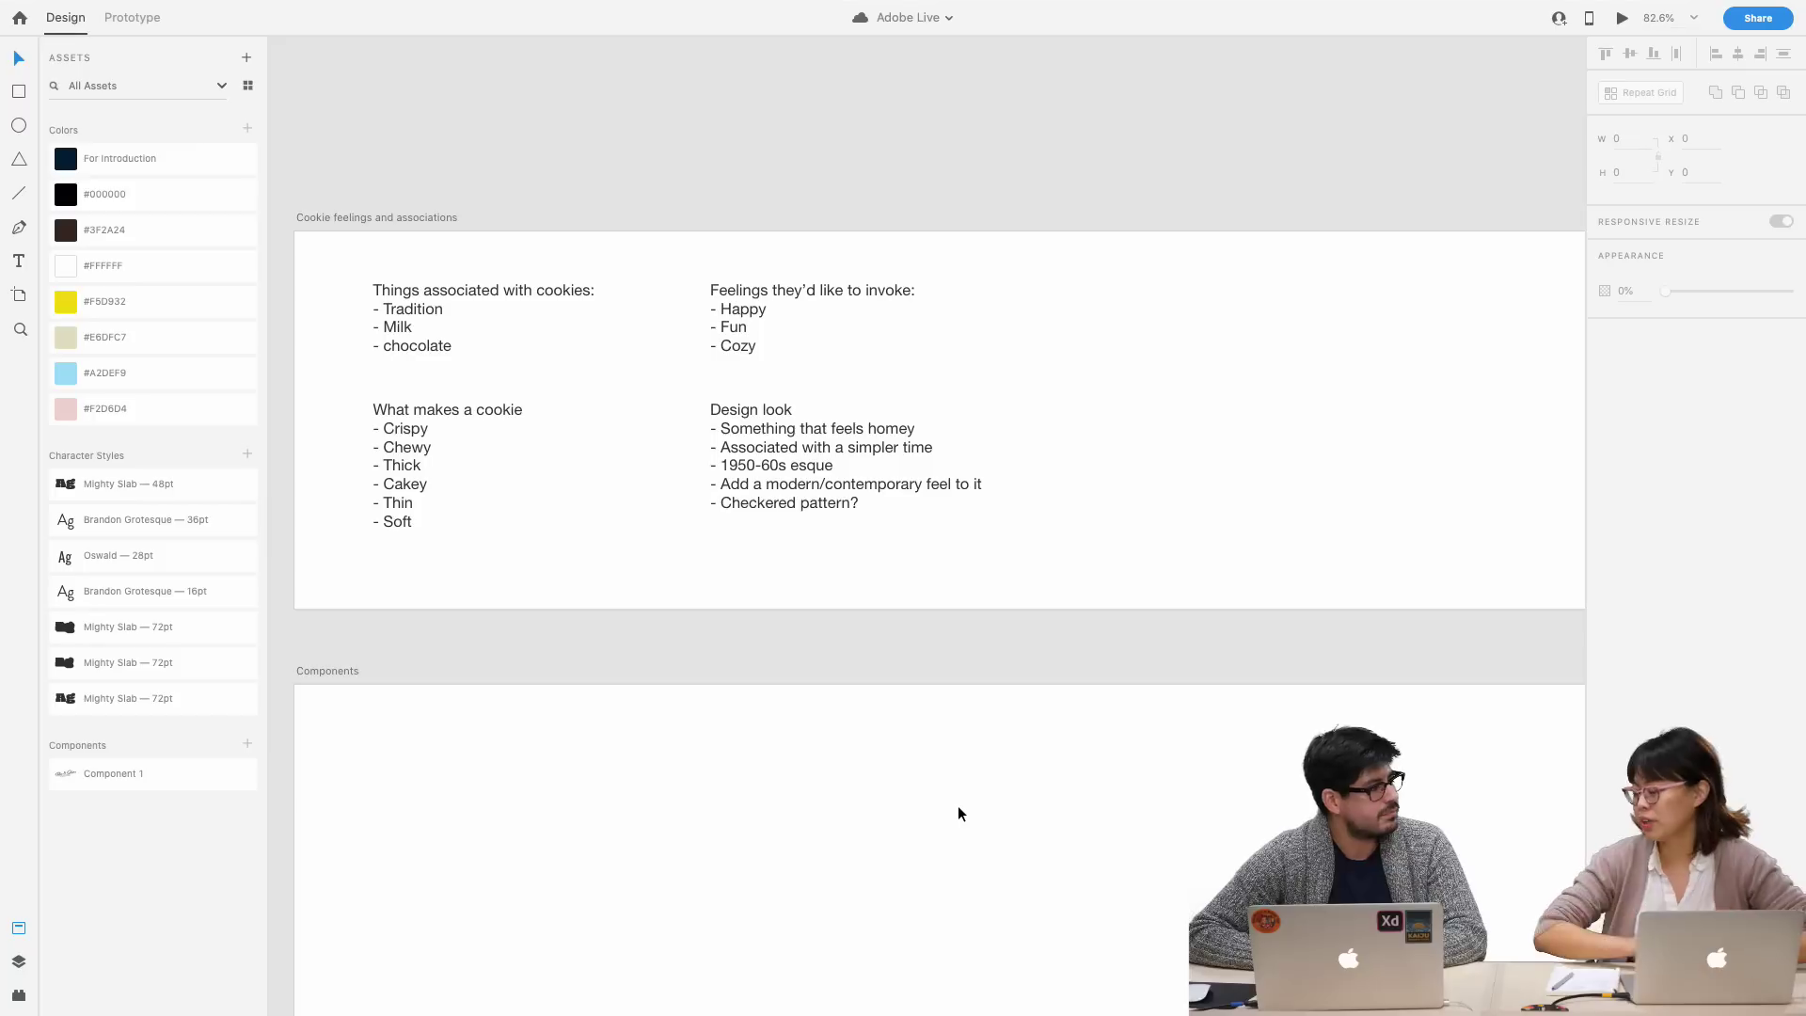
scroll(958, 807, left, 6)
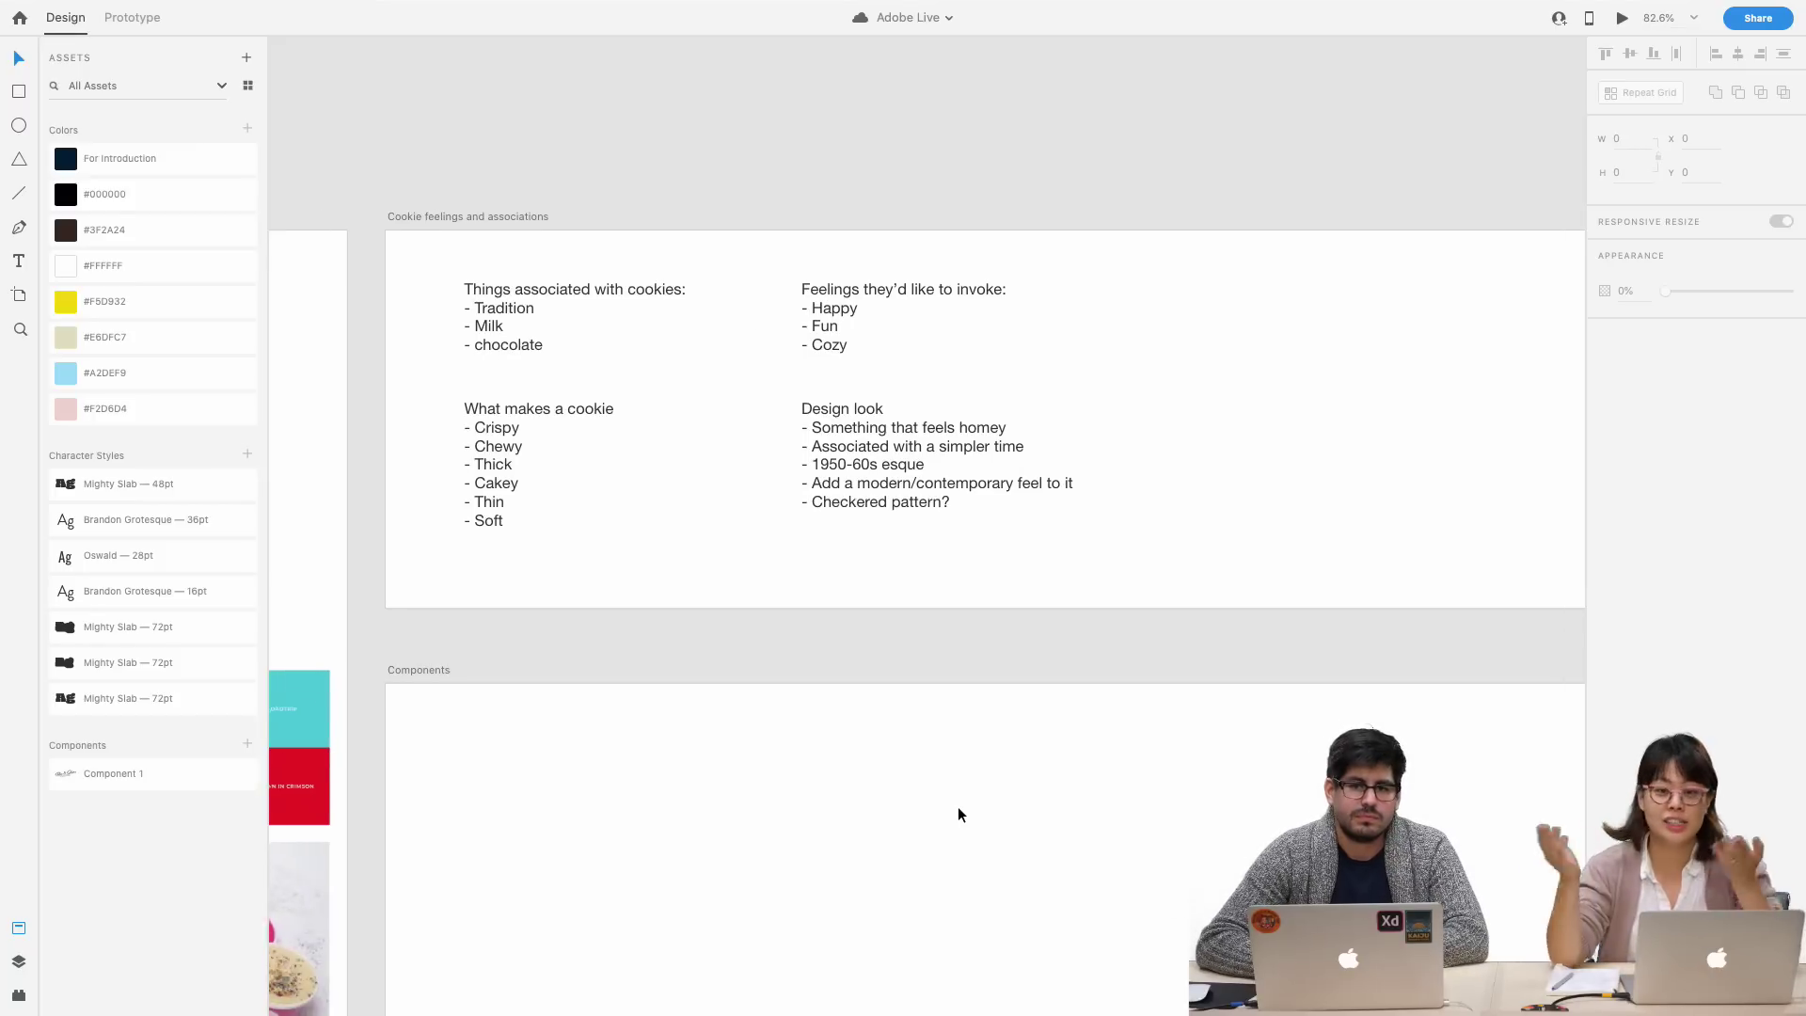
scroll(958, 810, up, 2)
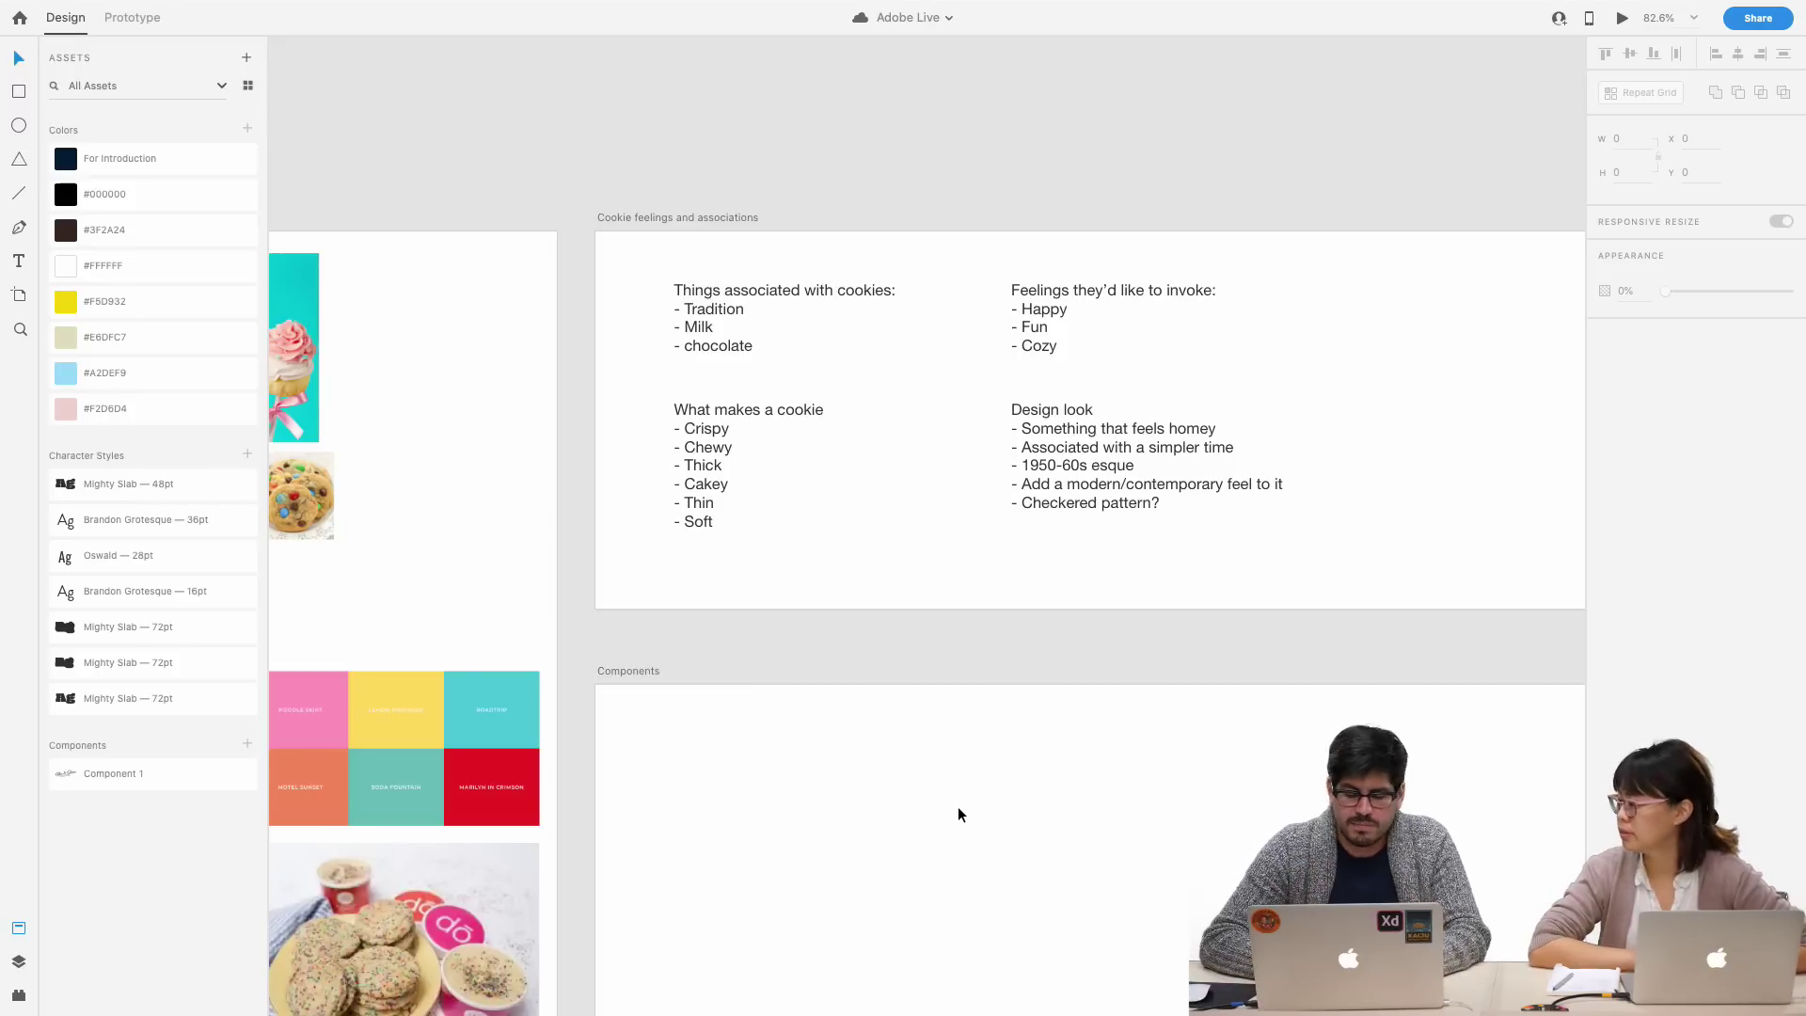
- Compare the bakery interiors, magazine layout and cookie photos on the Inspirations artboard, and select the PieCaken bakeshop photo
scroll(958, 807, left, 15)
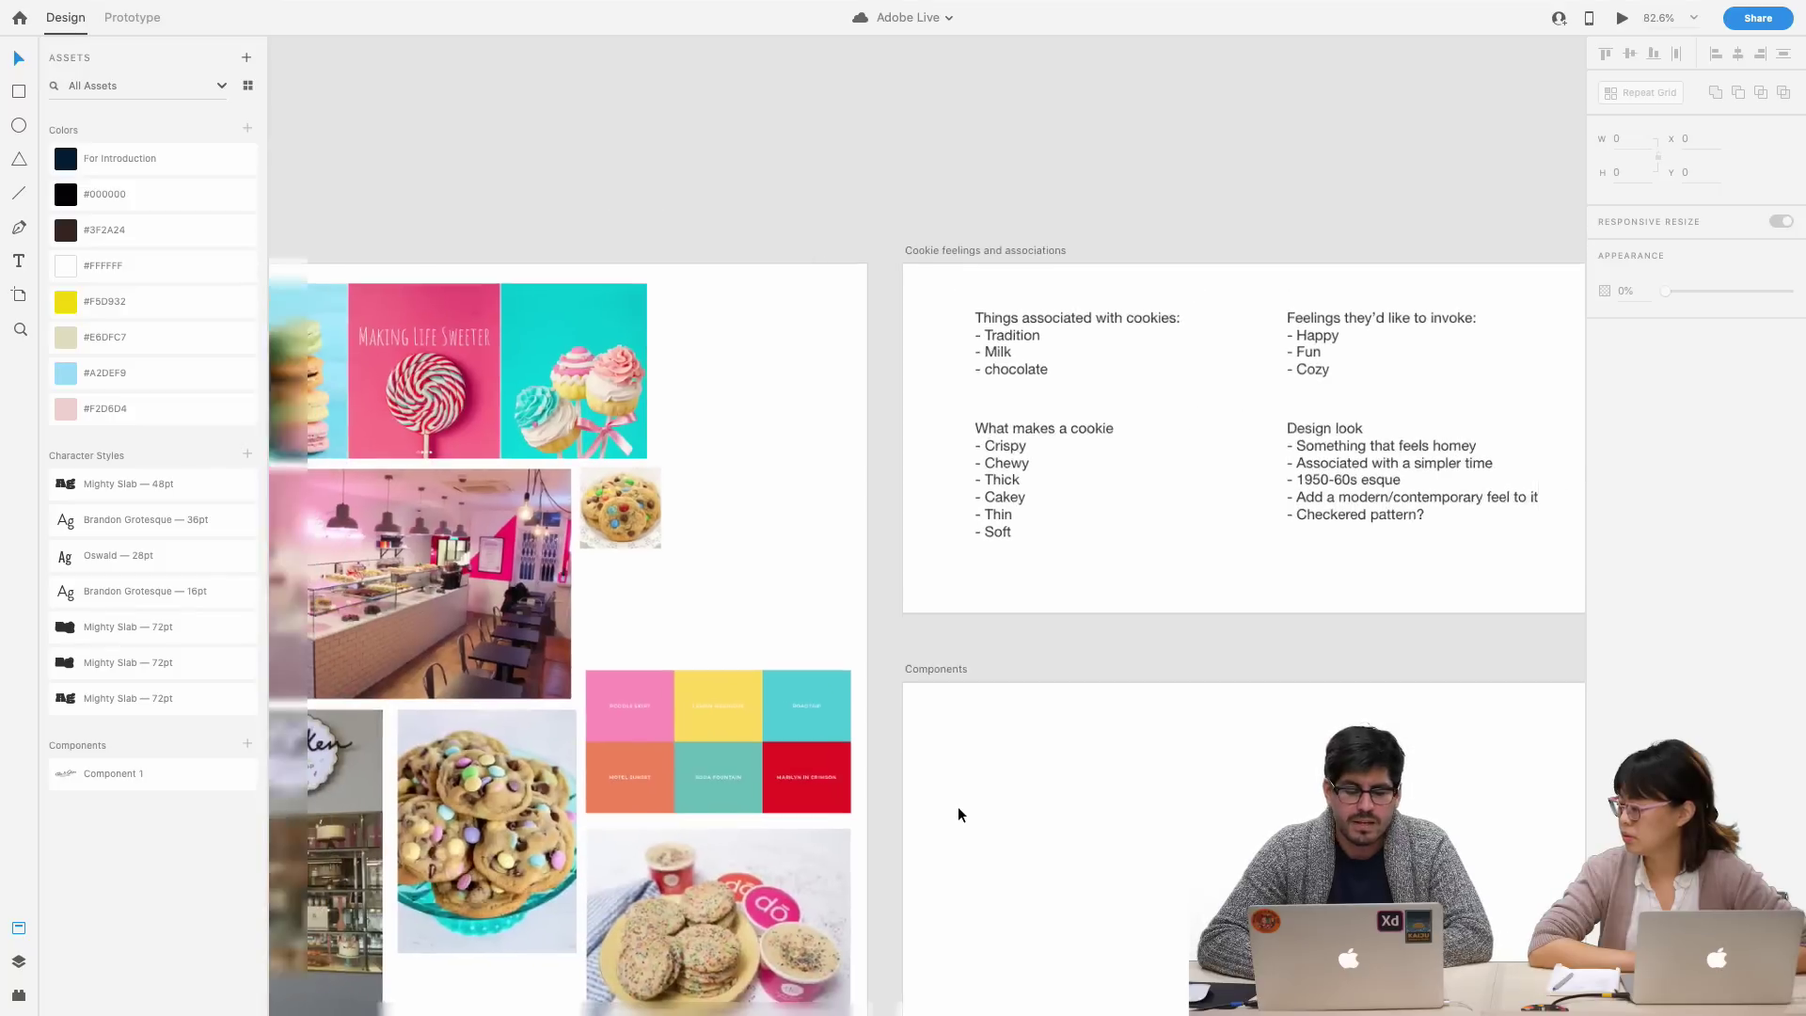
scroll(959, 811, left, 10)
scroll(958, 811, down, 5)
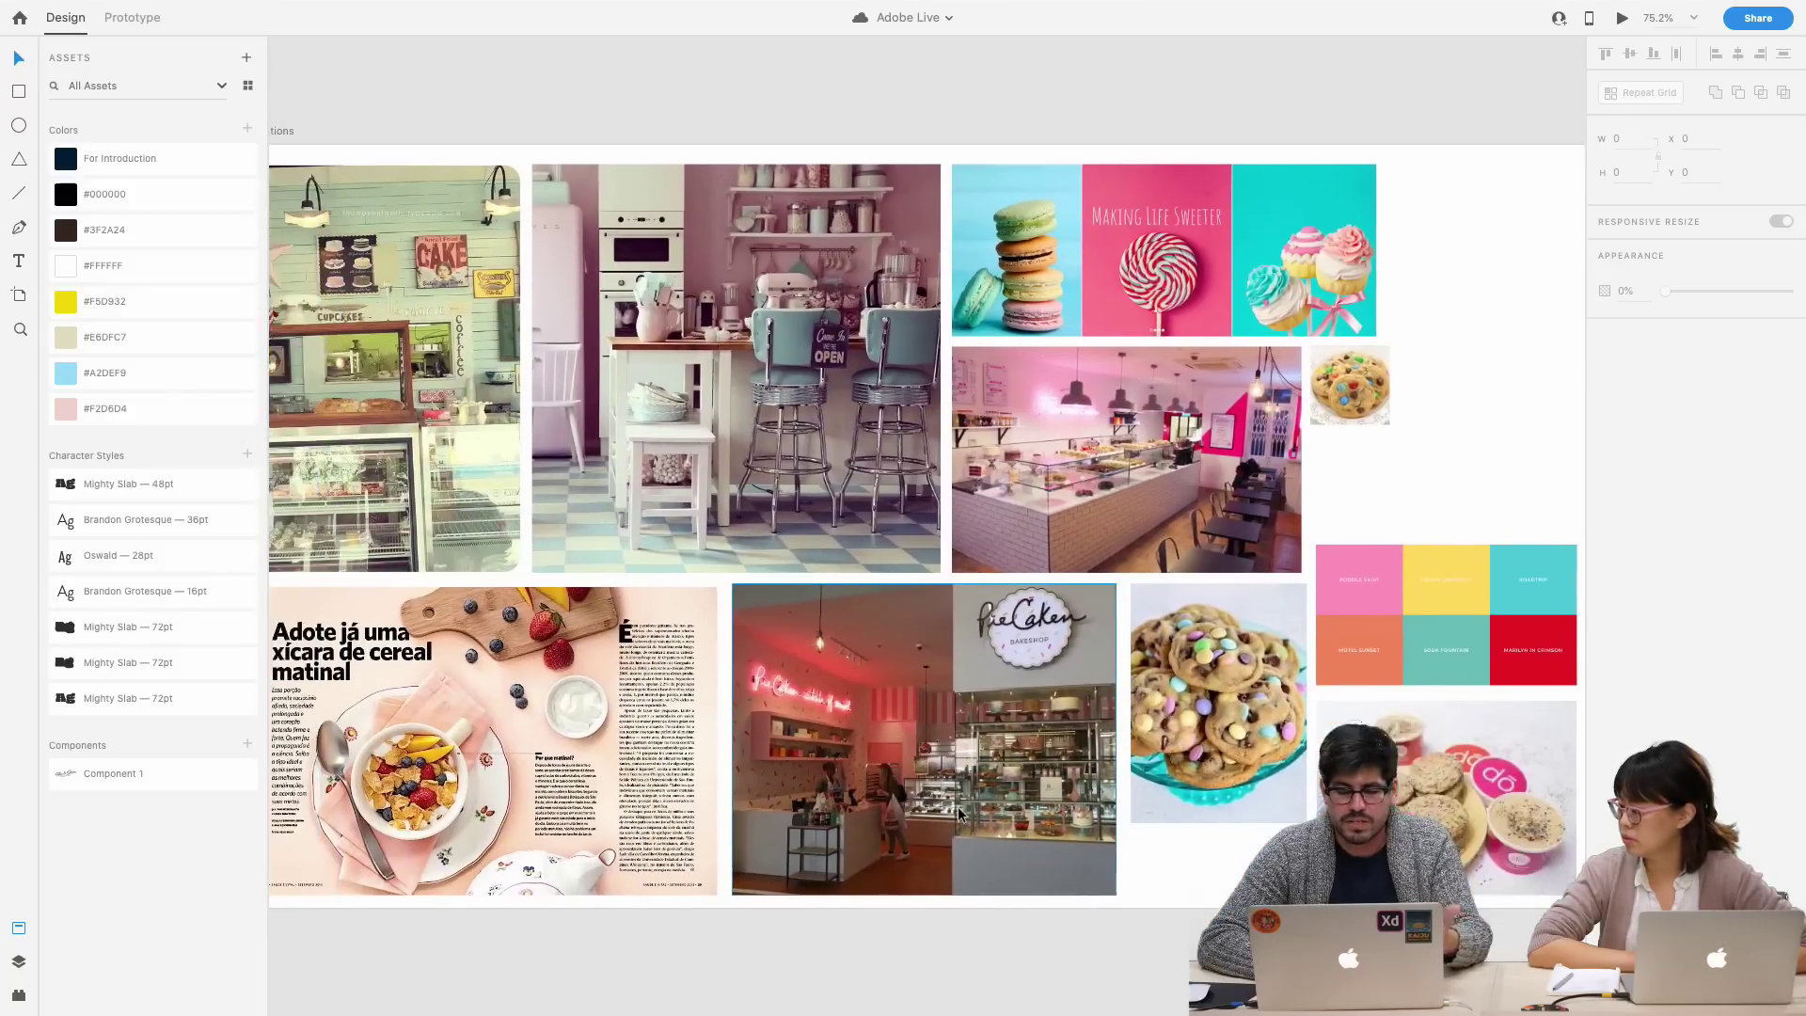
scroll(957, 805, up, 3)
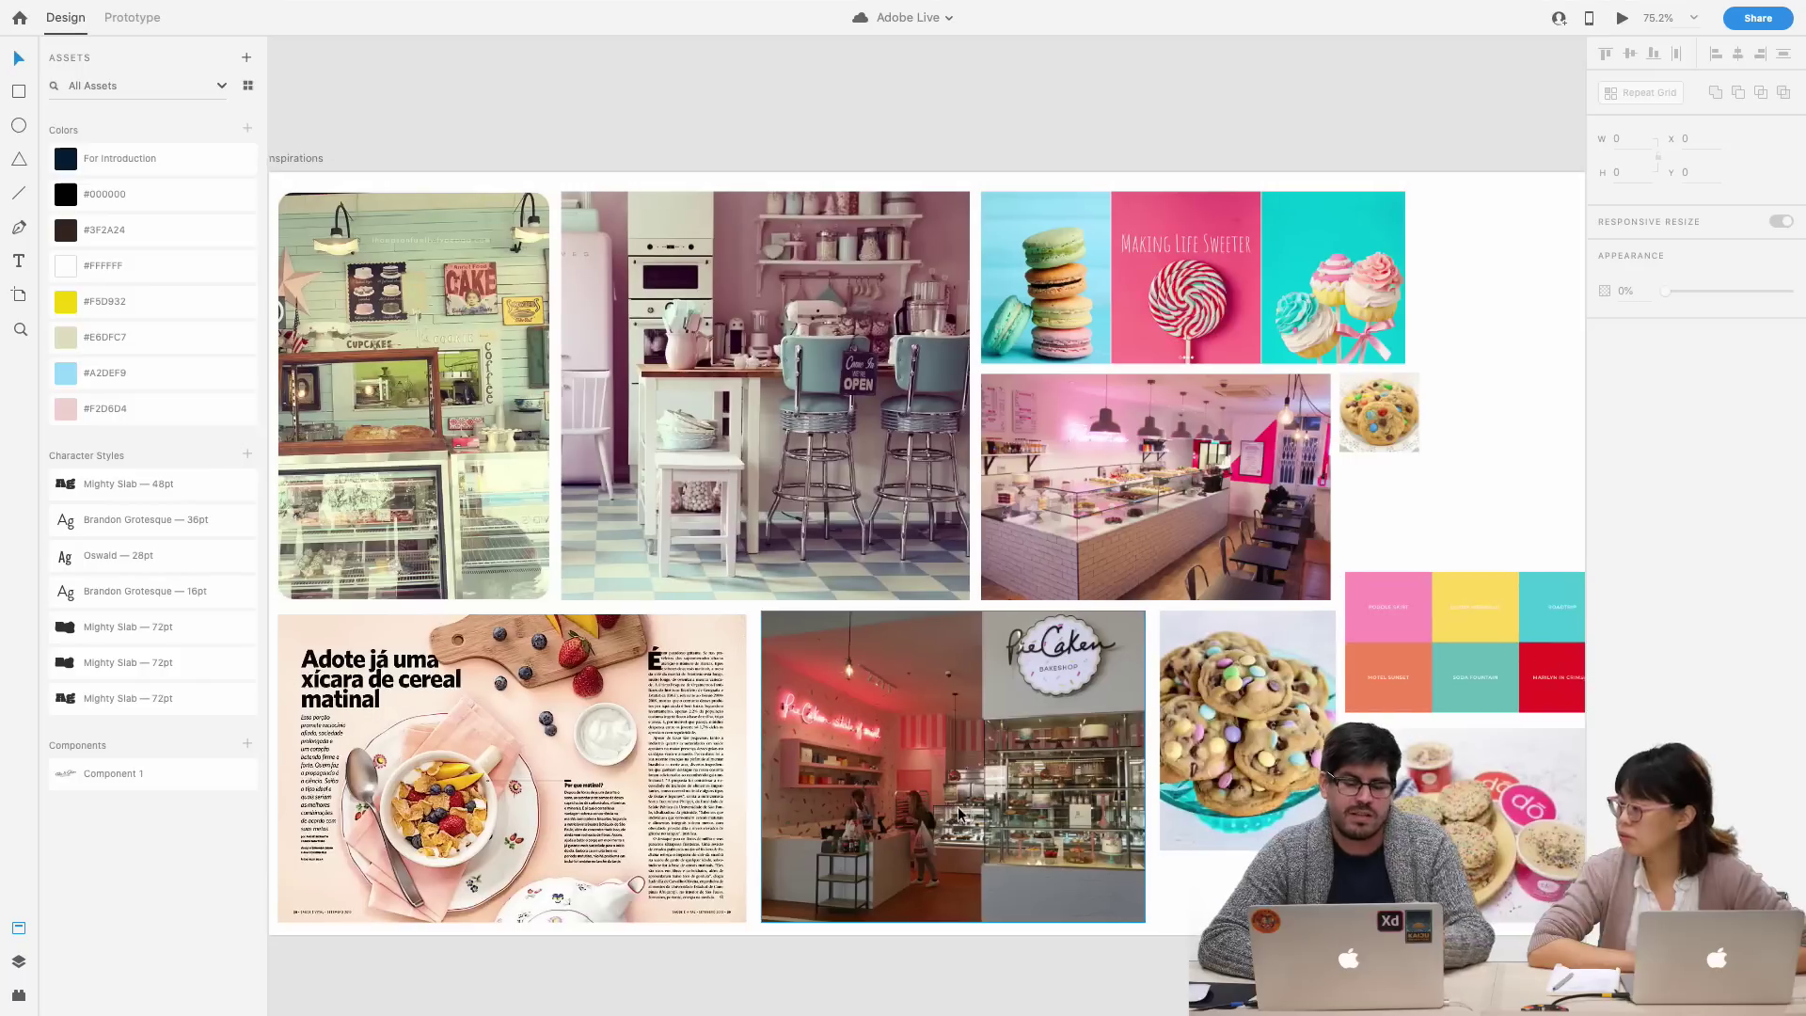
scroll(957, 805, right, 2)
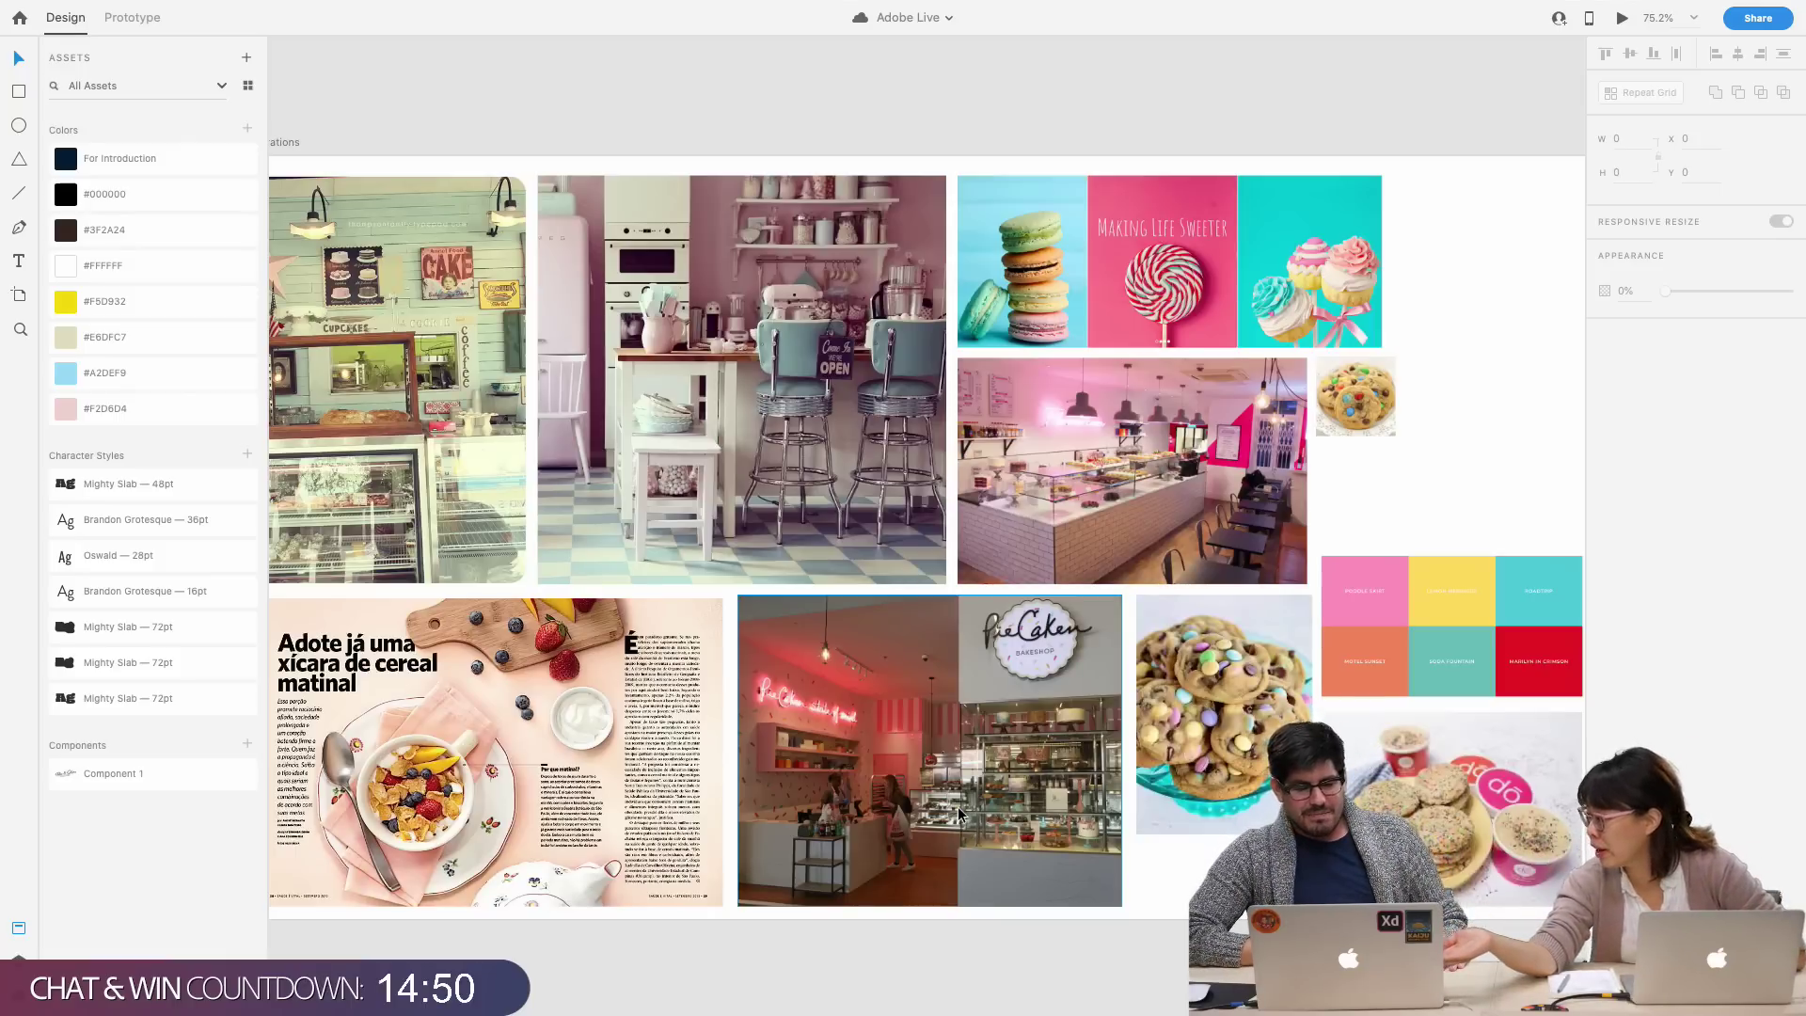
scroll(959, 814, left, 3)
scroll(960, 815, up, 1)
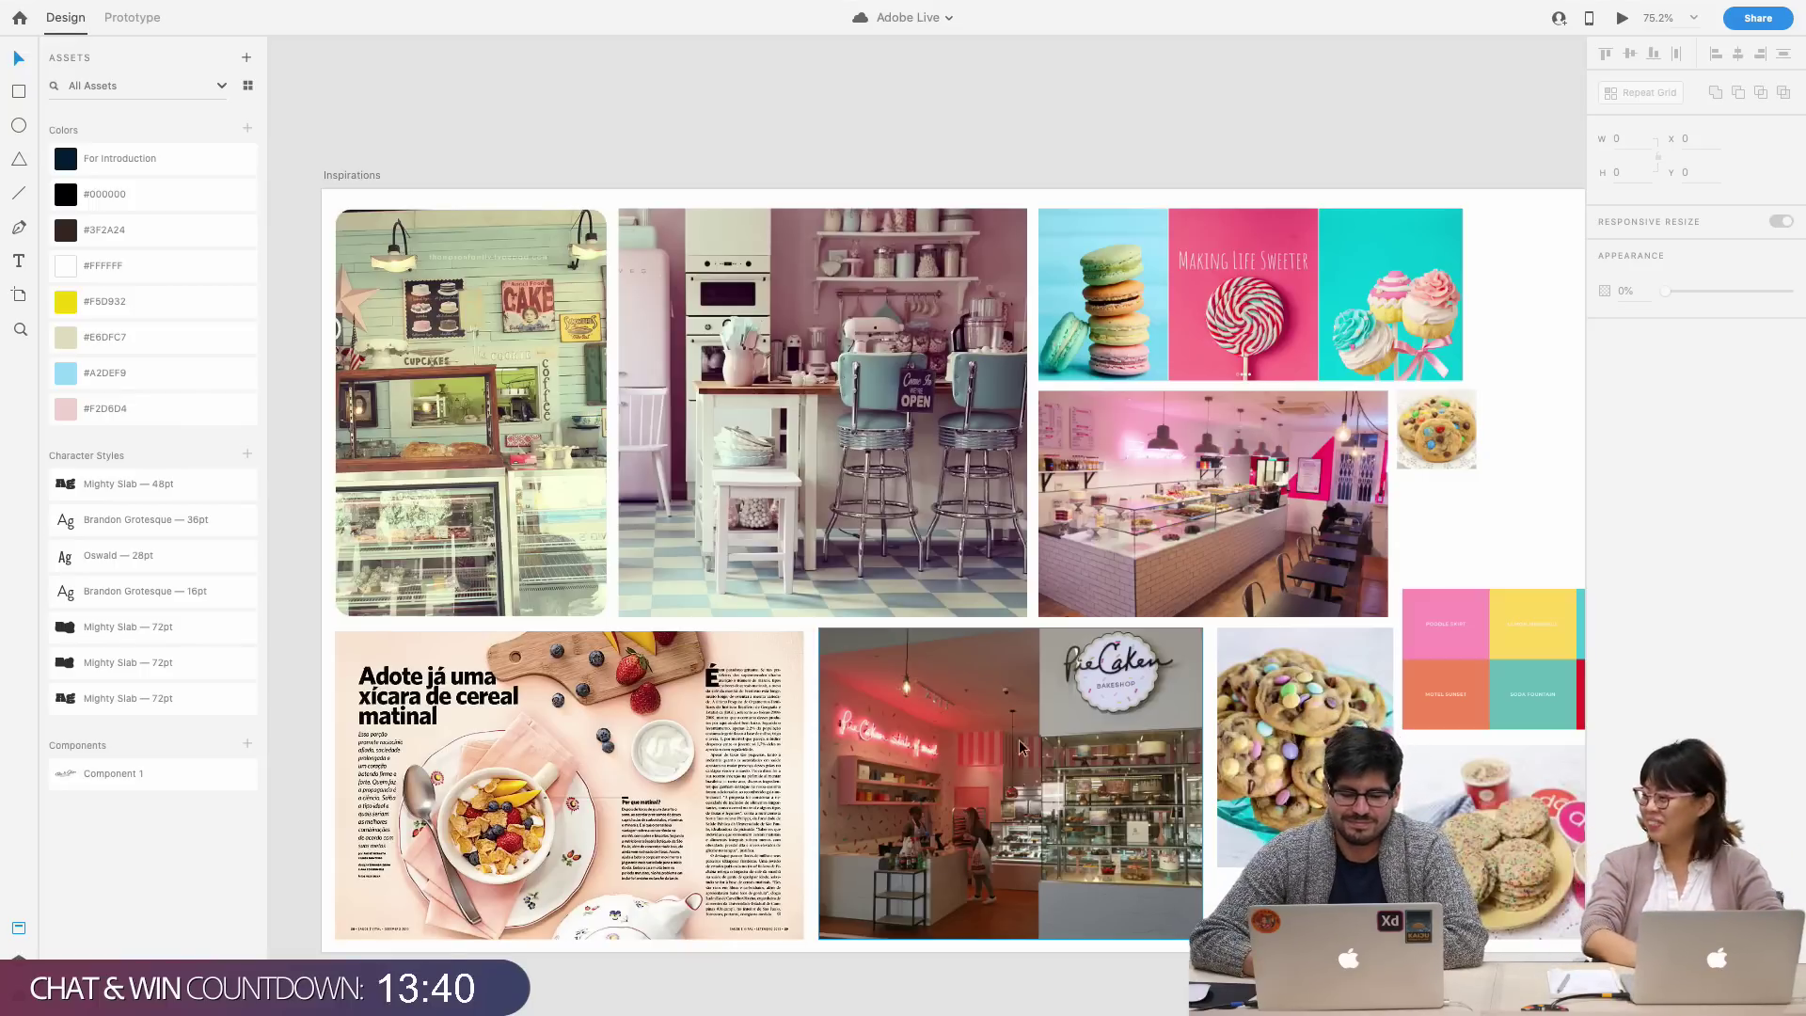
scroll(1025, 731, down, 4)
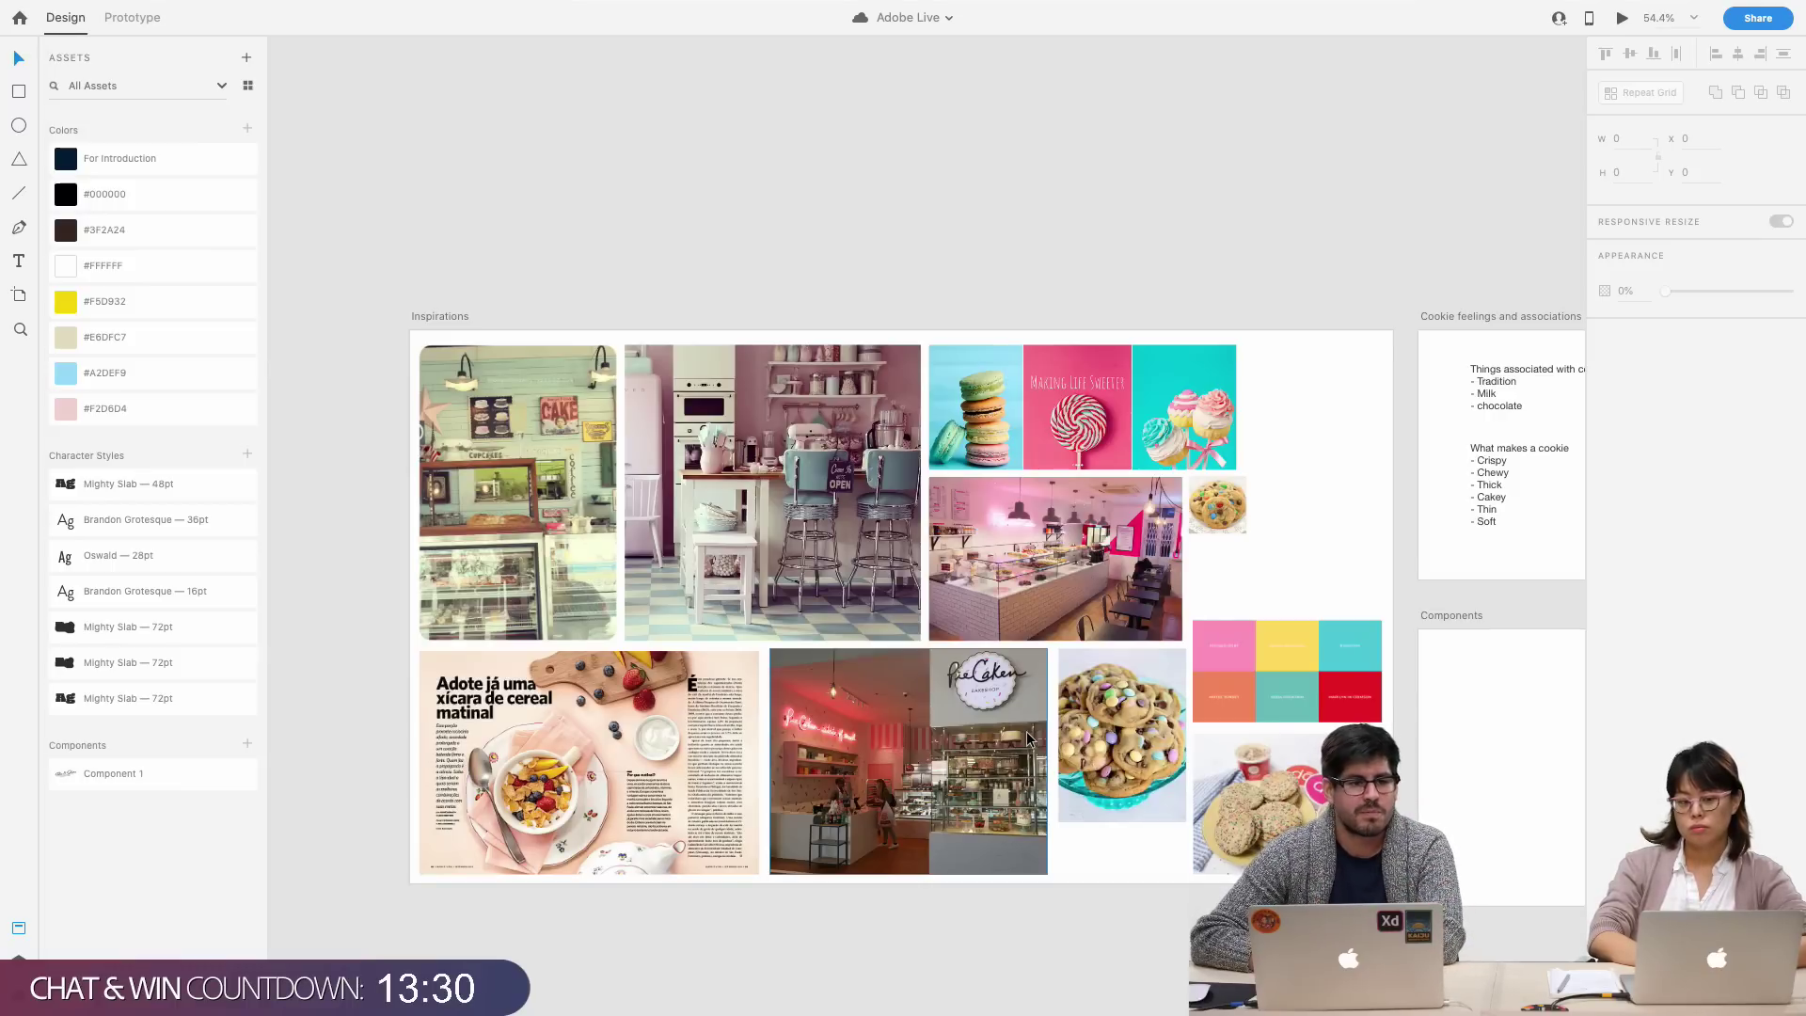
click(1025, 730)
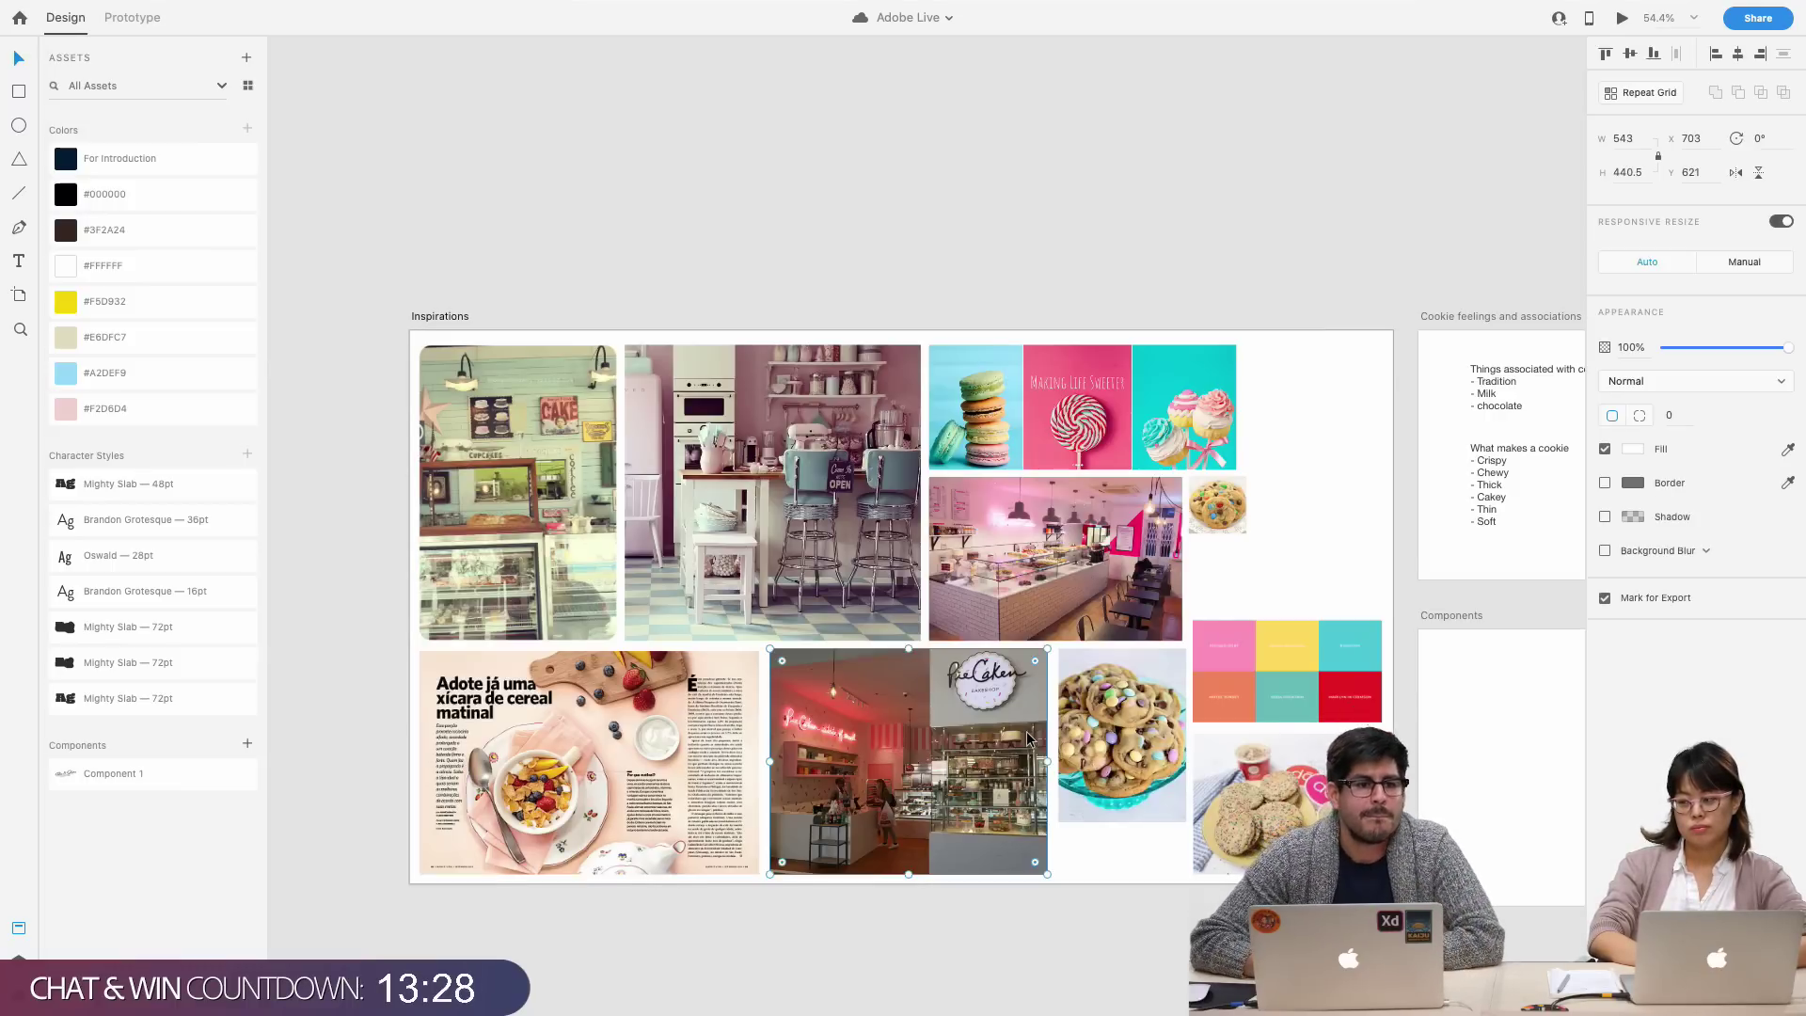
- Examine the color swatches, heading and body type styles, and alternative type ideas on the Design Style Ideas artboard
scroll(1027, 738, down, 2)
scroll(1027, 737, right, 10)
scroll(1027, 737, down, 5)
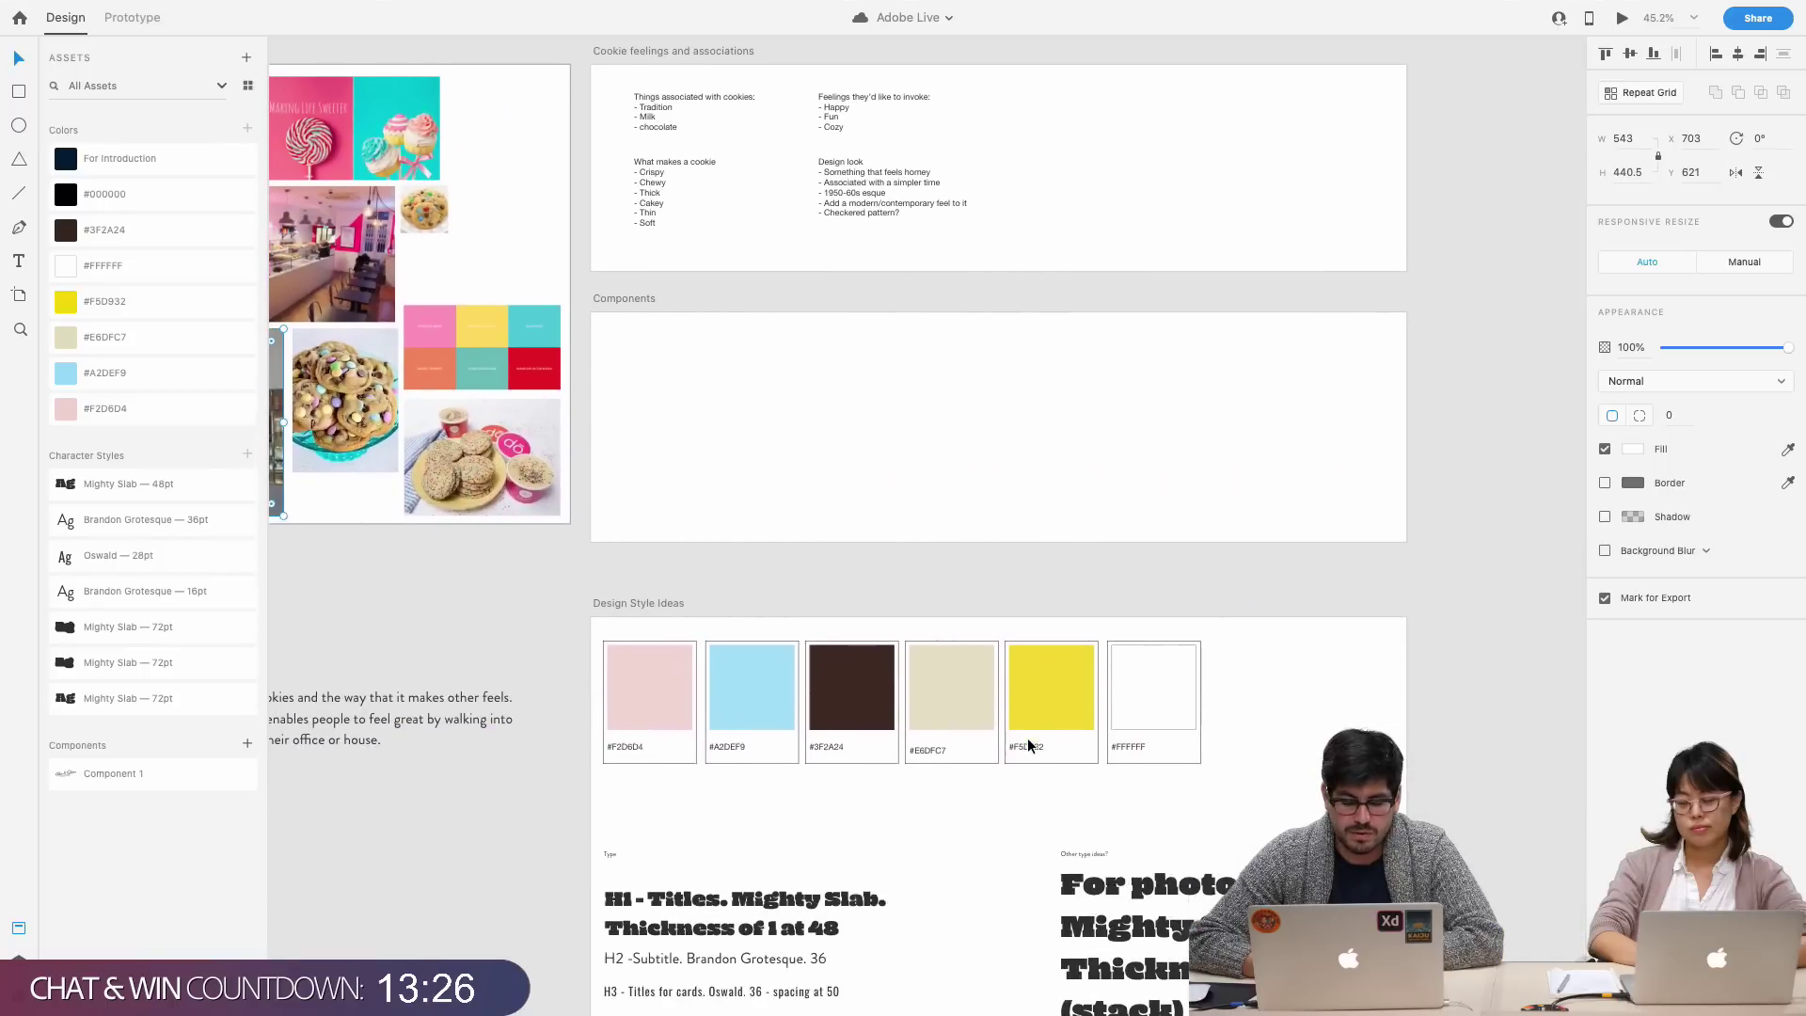
scroll(1027, 739, left, 3)
scroll(1027, 741, right, 3)
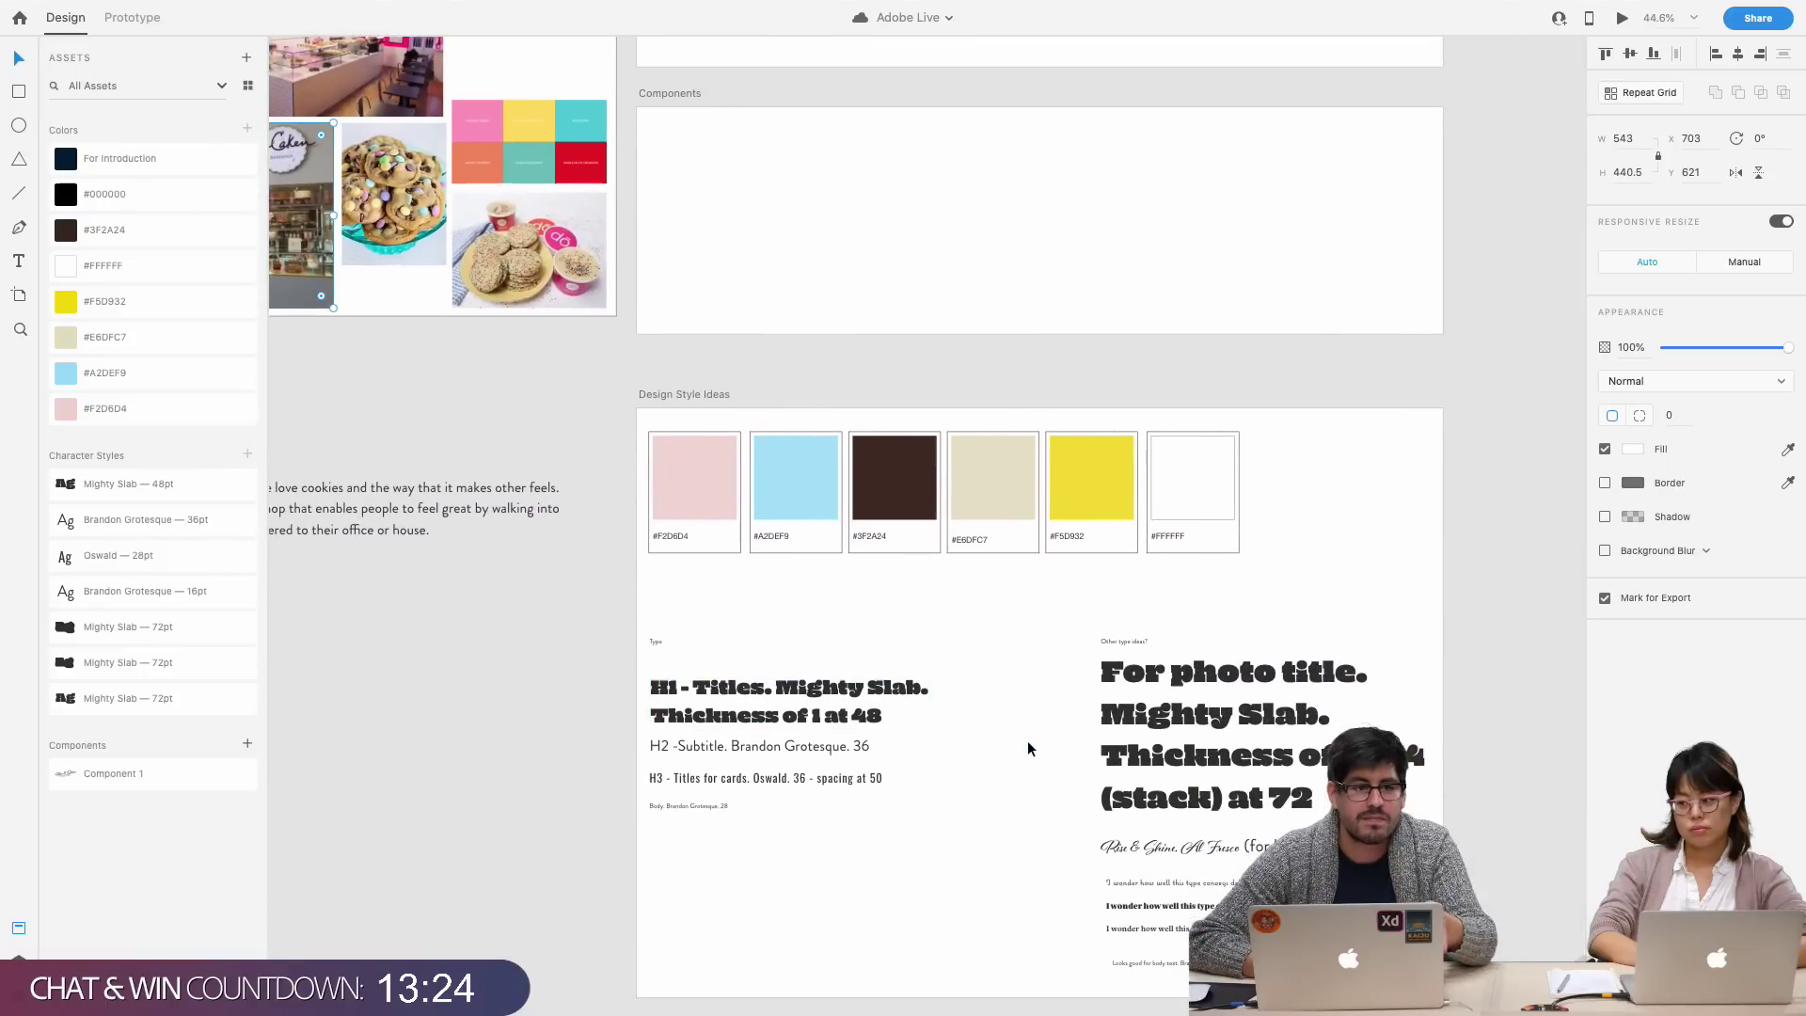
scroll(1027, 740, up, 5)
scroll(1029, 758, down, 5)
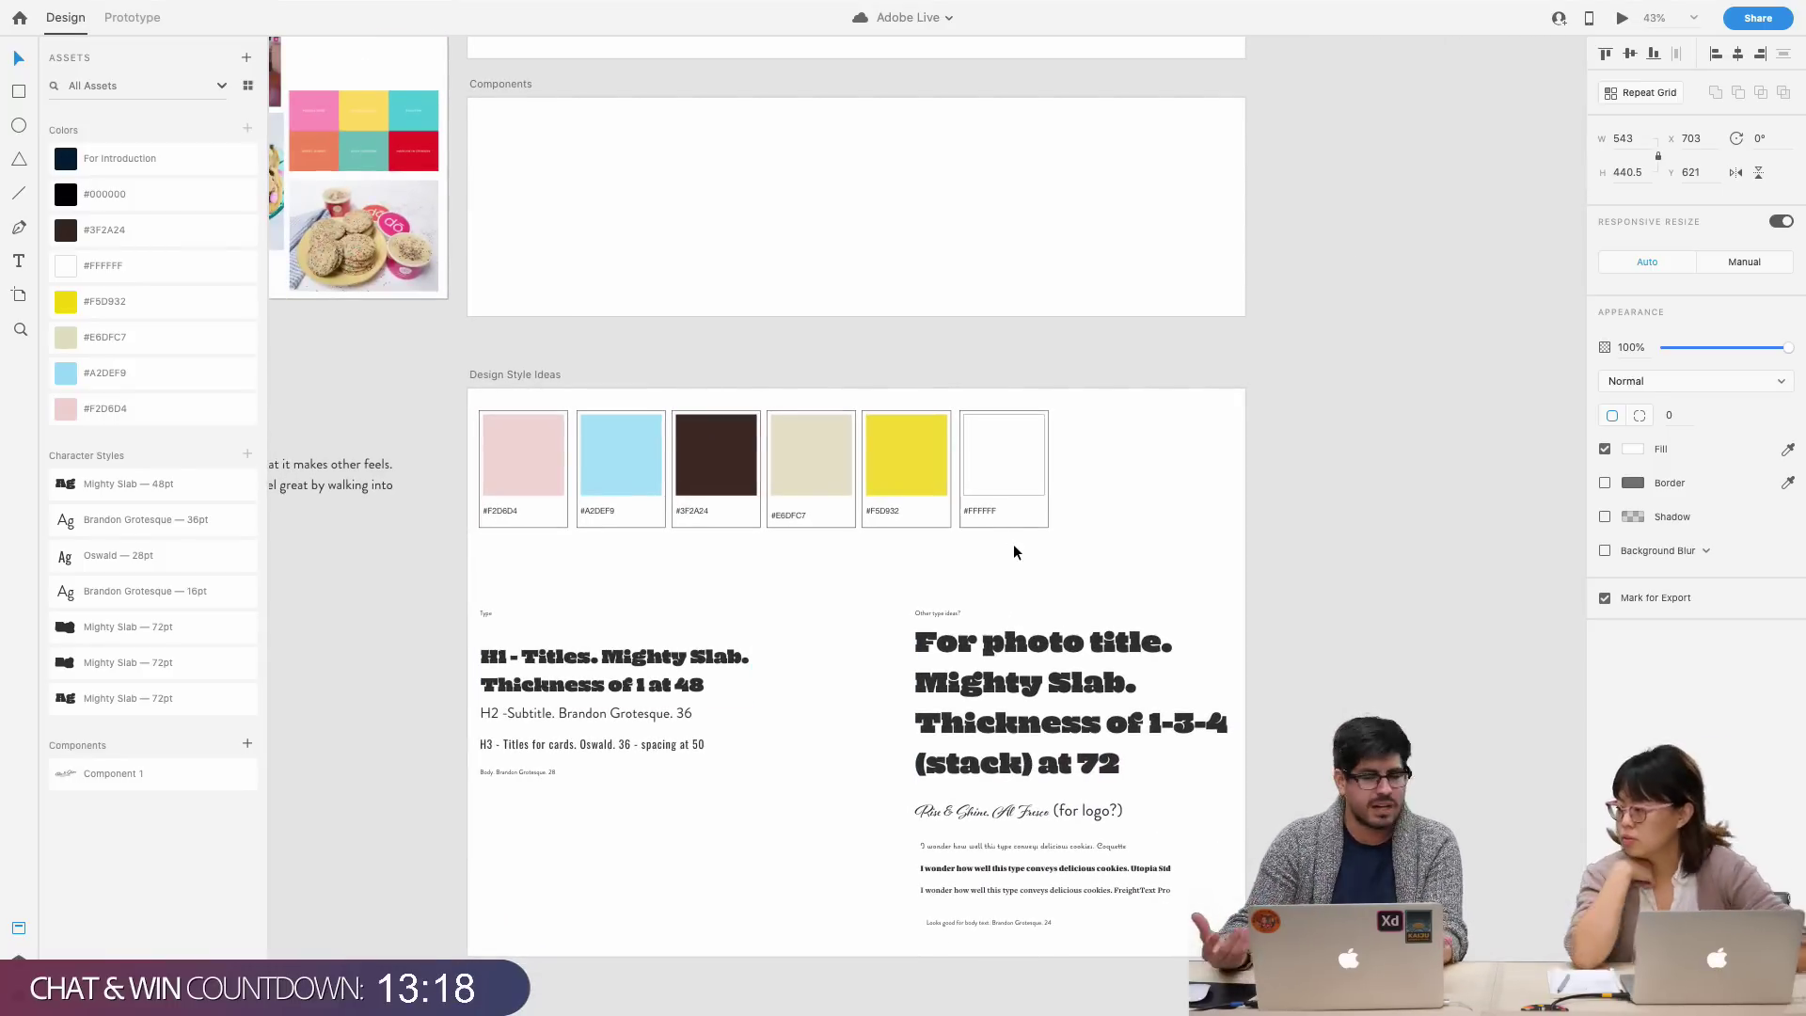
scroll(1014, 546, down, 3)
scroll(1014, 552, down, 4)
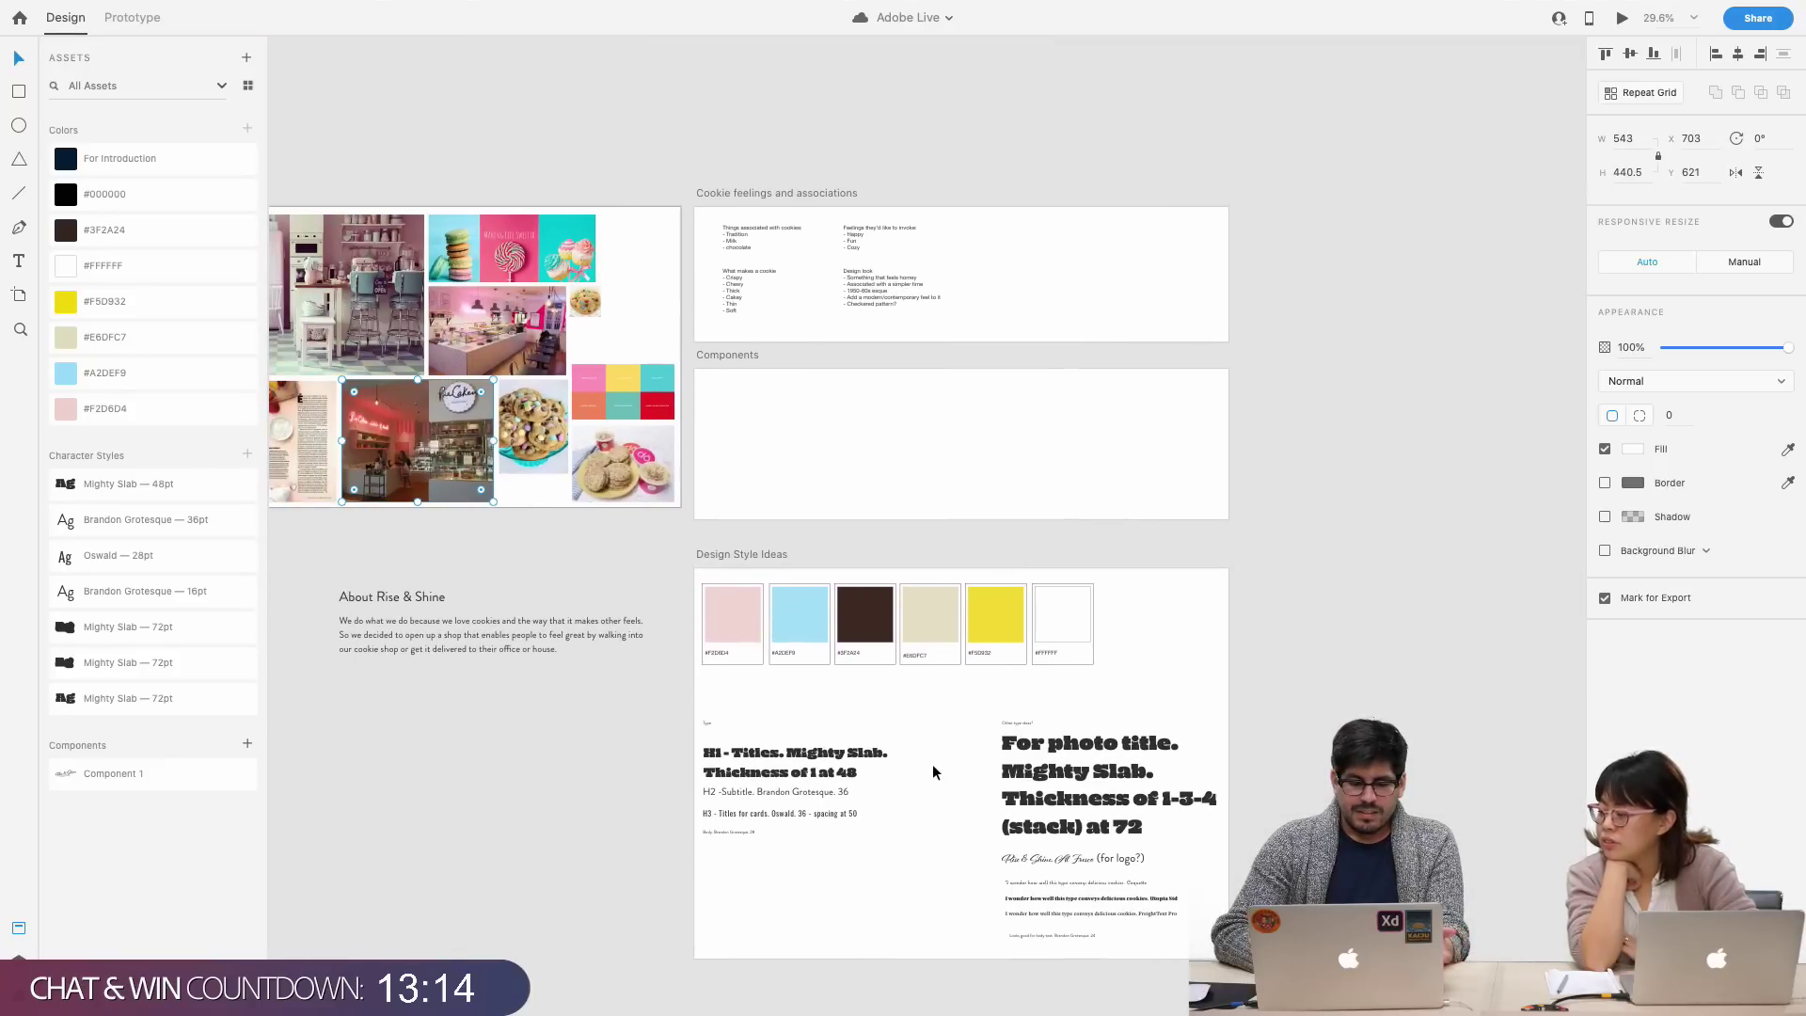
scroll(933, 763, up, 5)
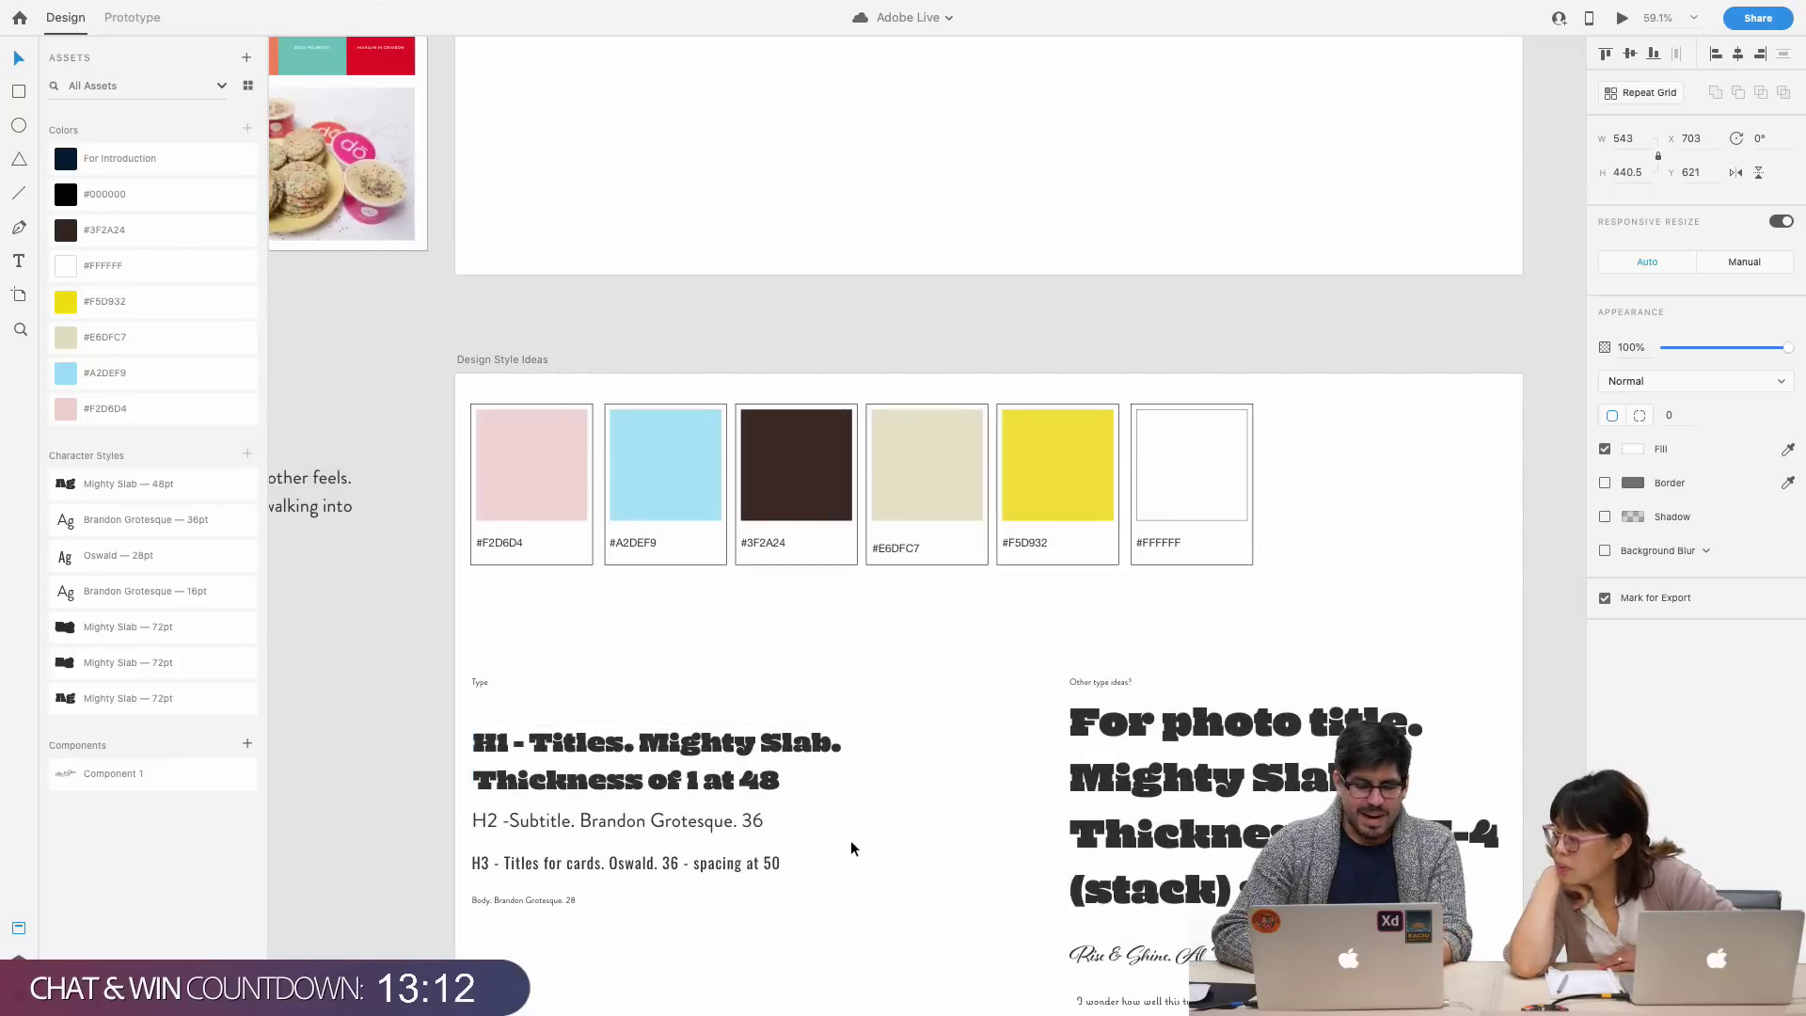
scroll(852, 844, up, 4)
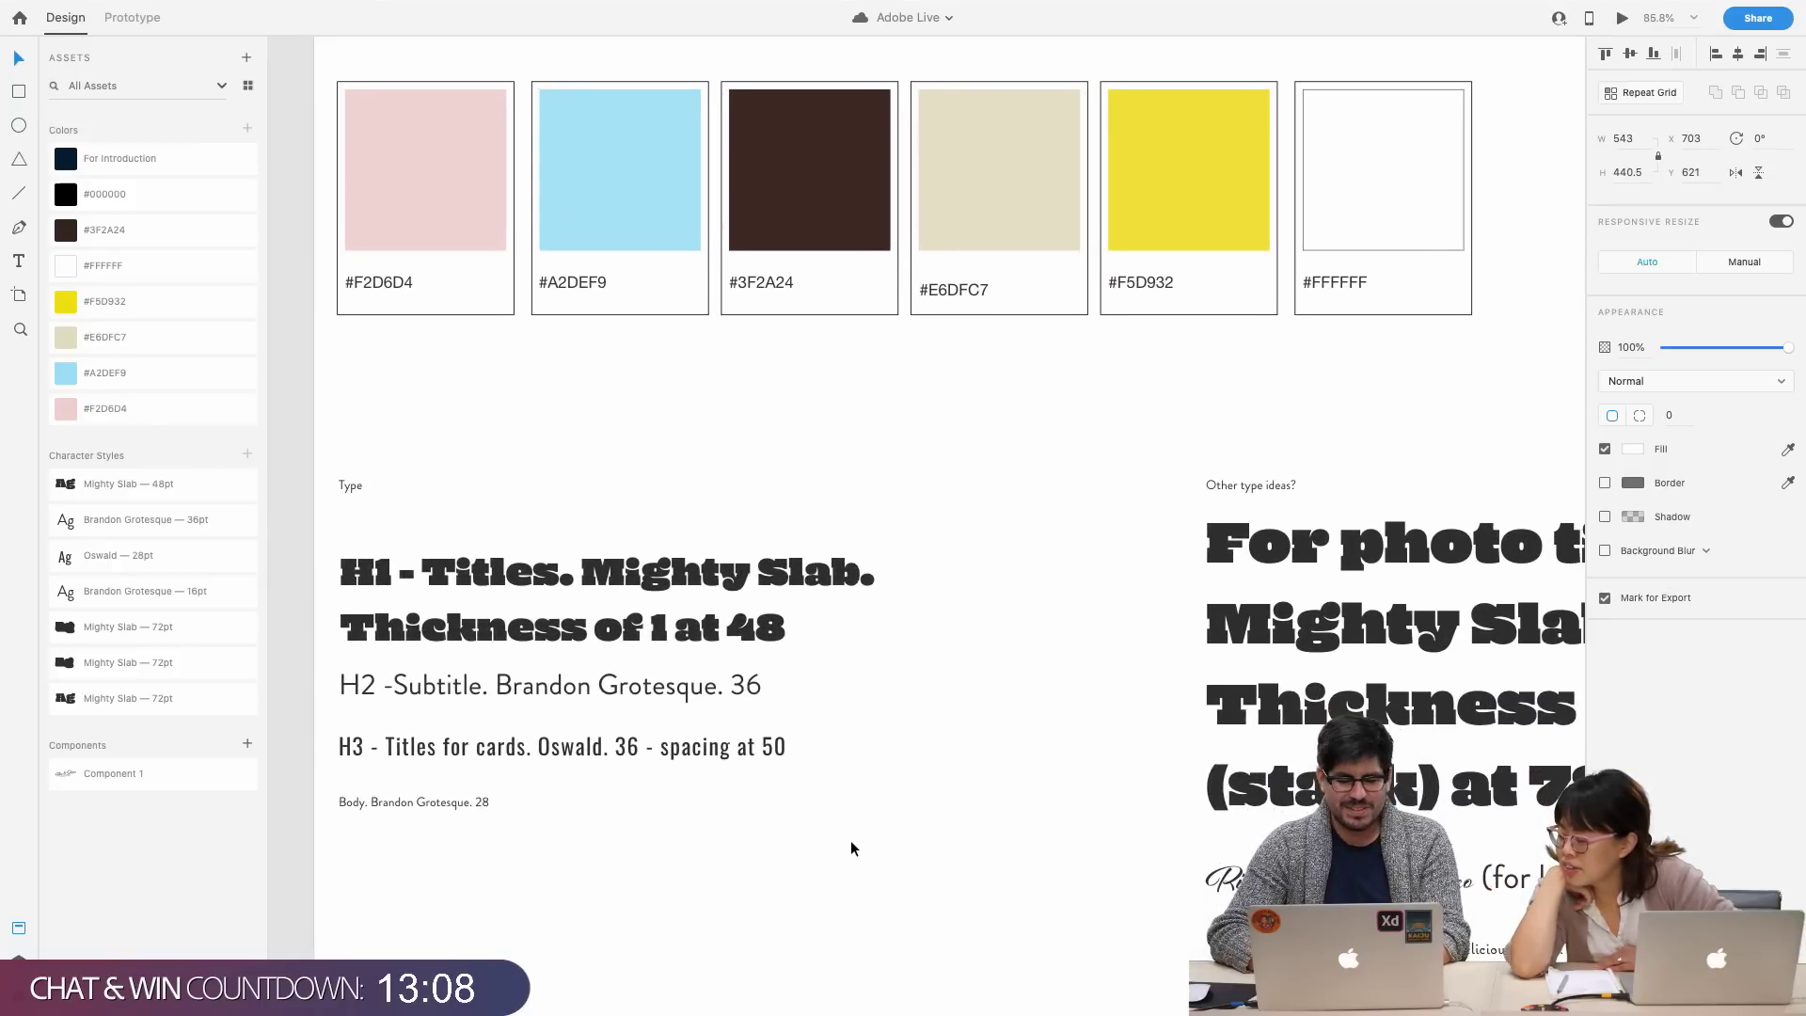
scroll(910, 843, right, 3)
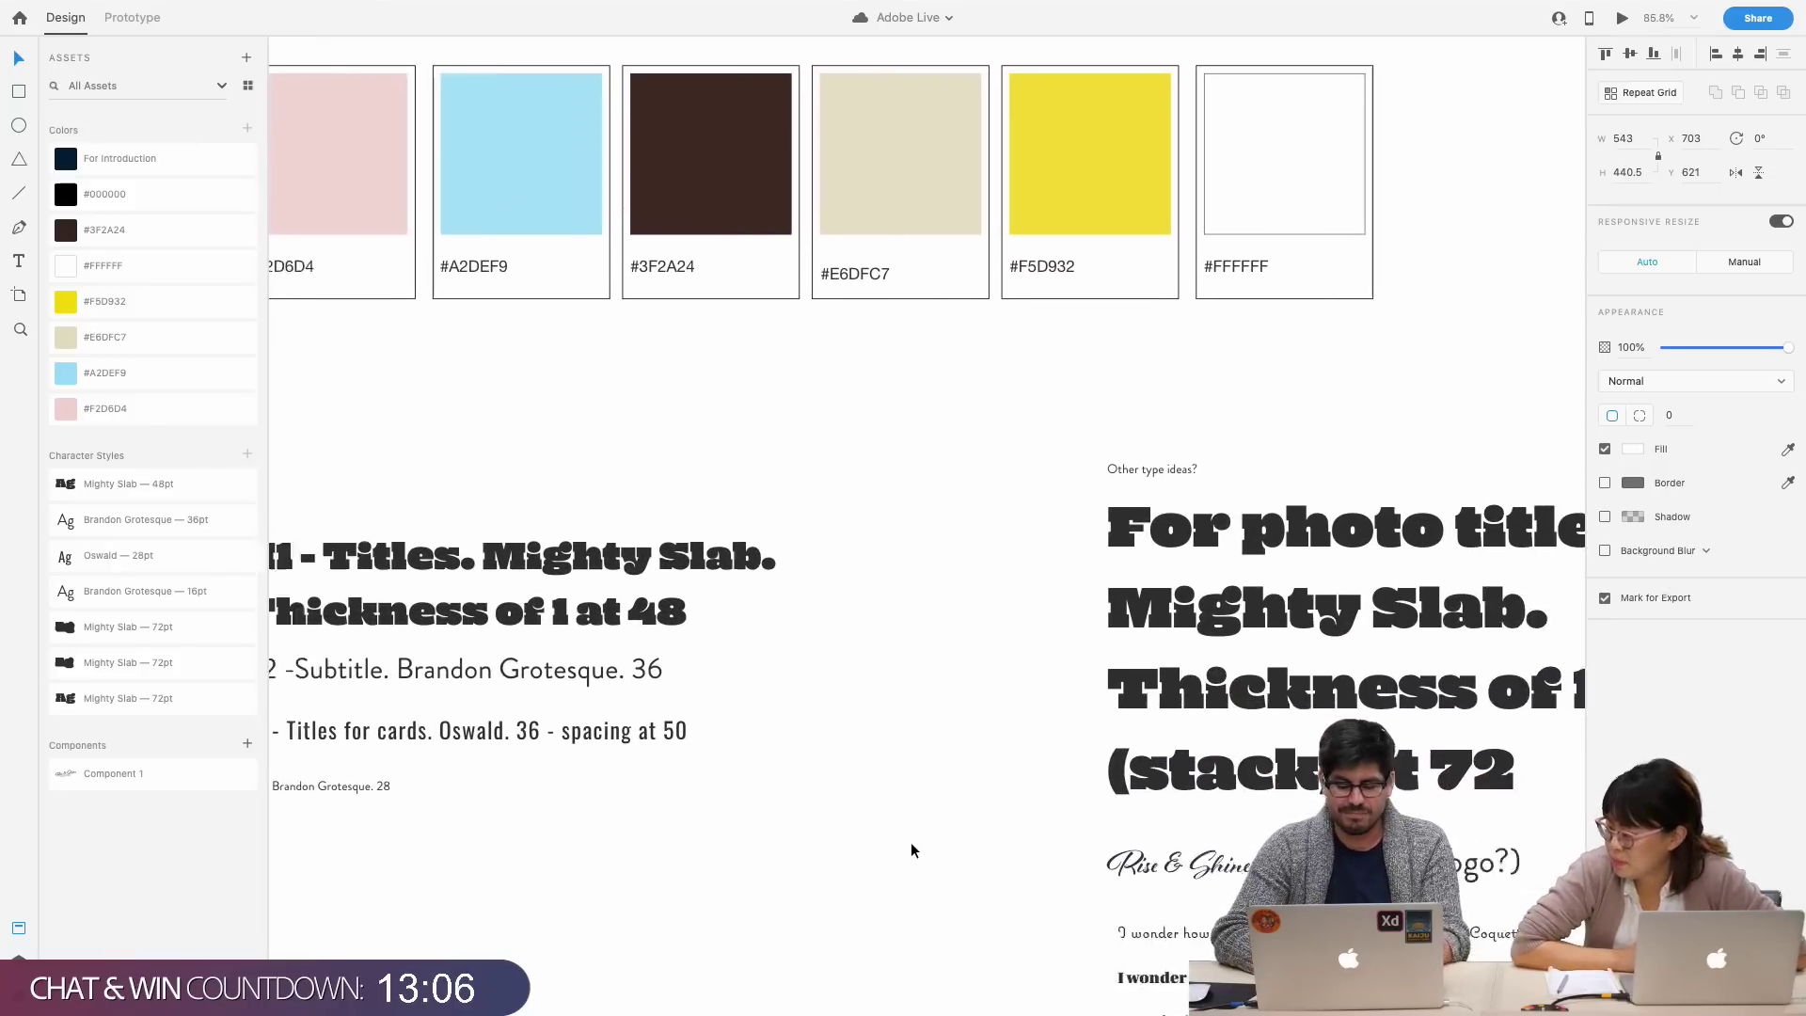
scroll(910, 842, down, 2)
scroll(911, 851, left, 2)
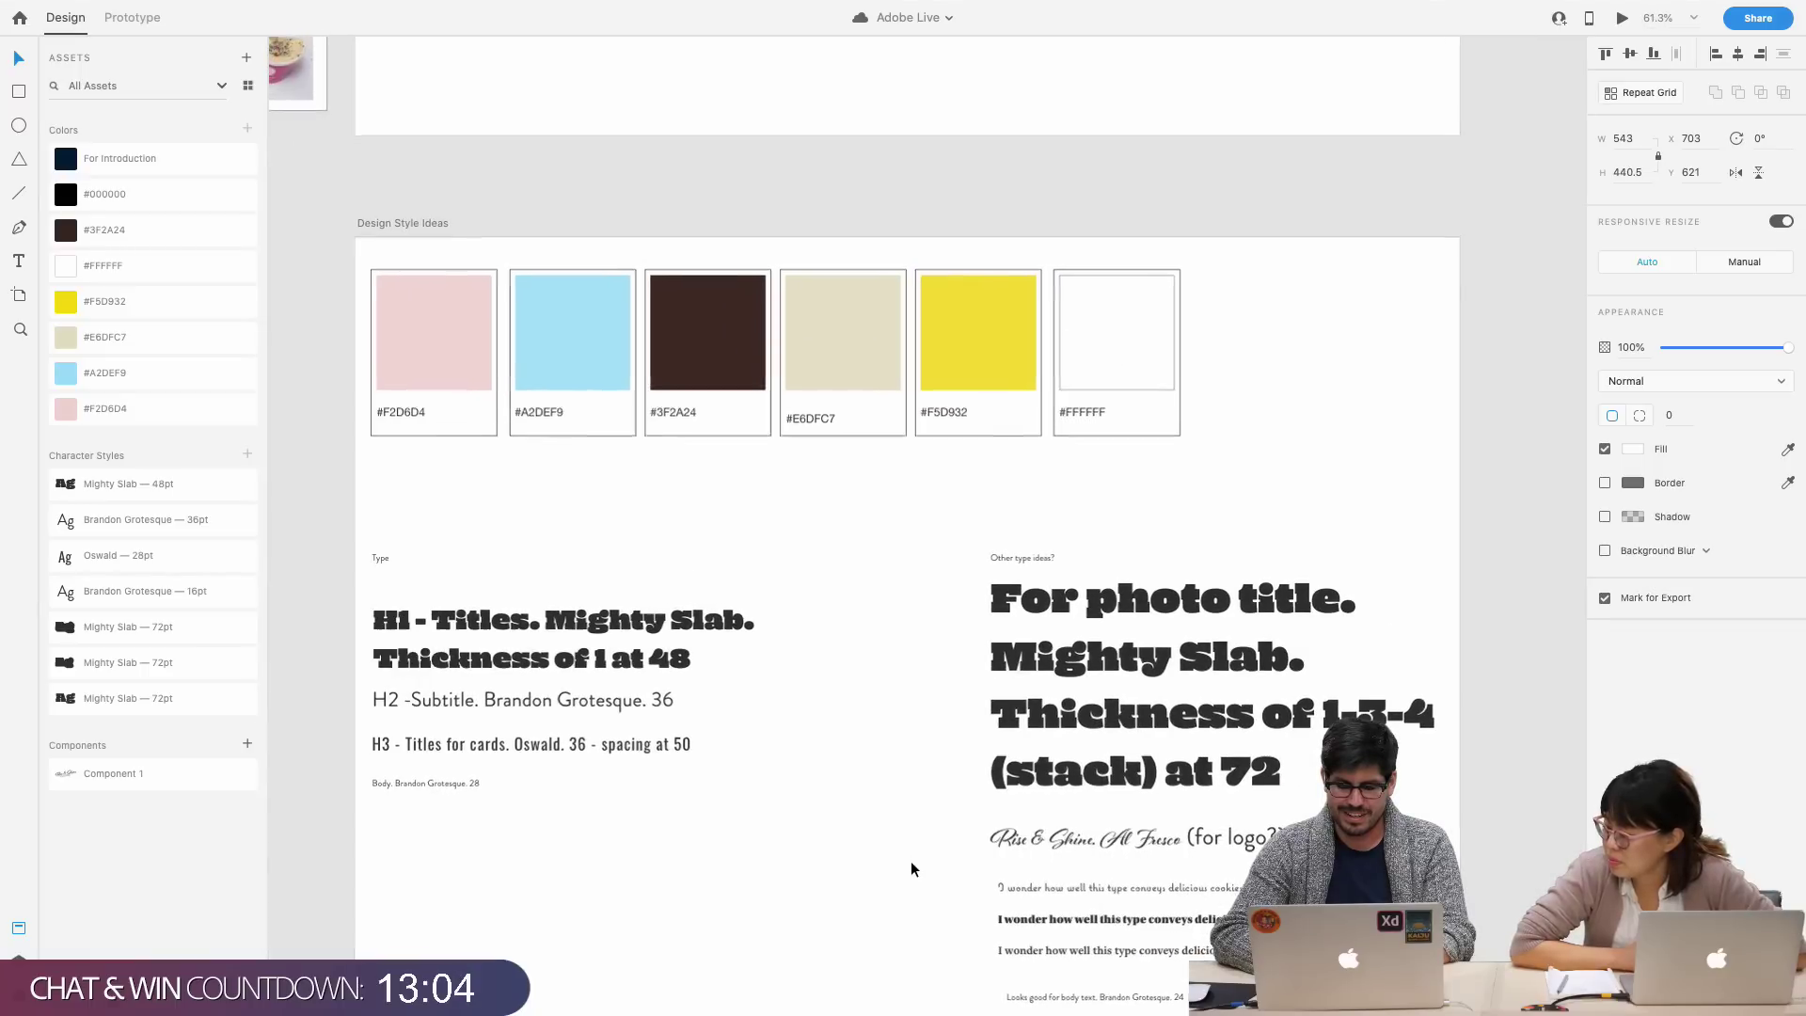
scroll(910, 868, down, 2)
scroll(917, 817, up, 2)
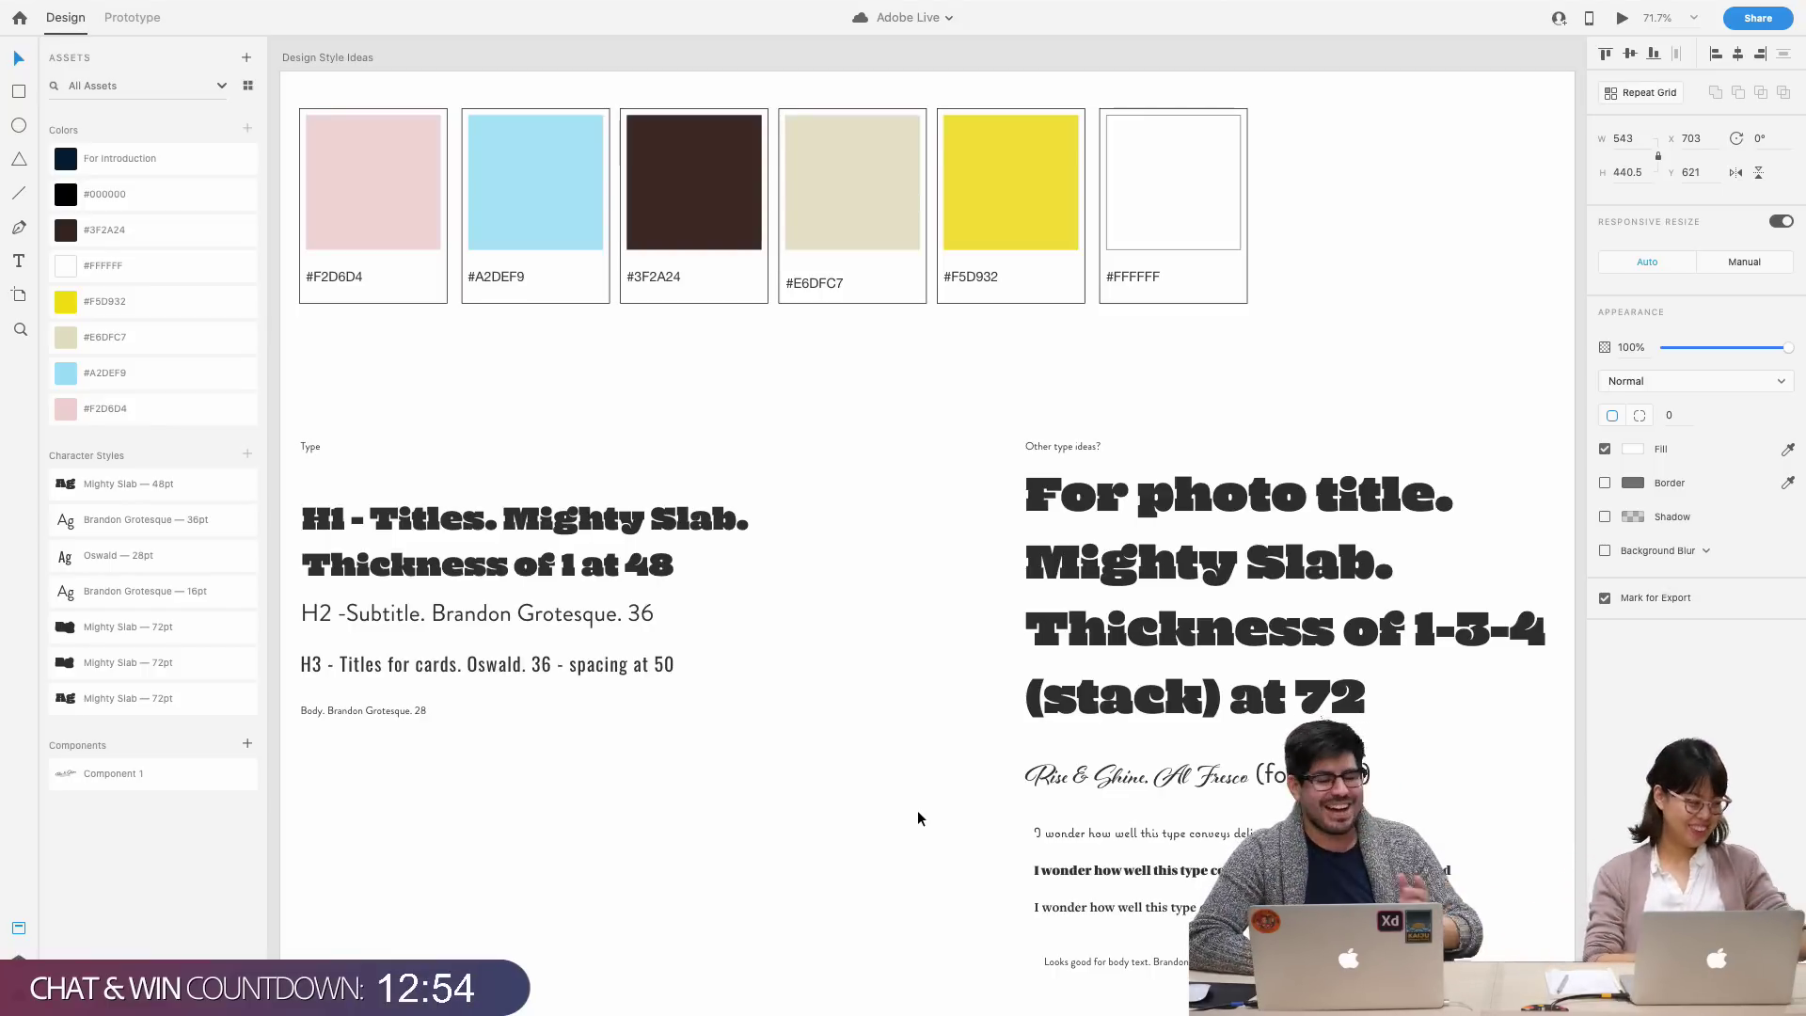
scroll(917, 809, down, 3)
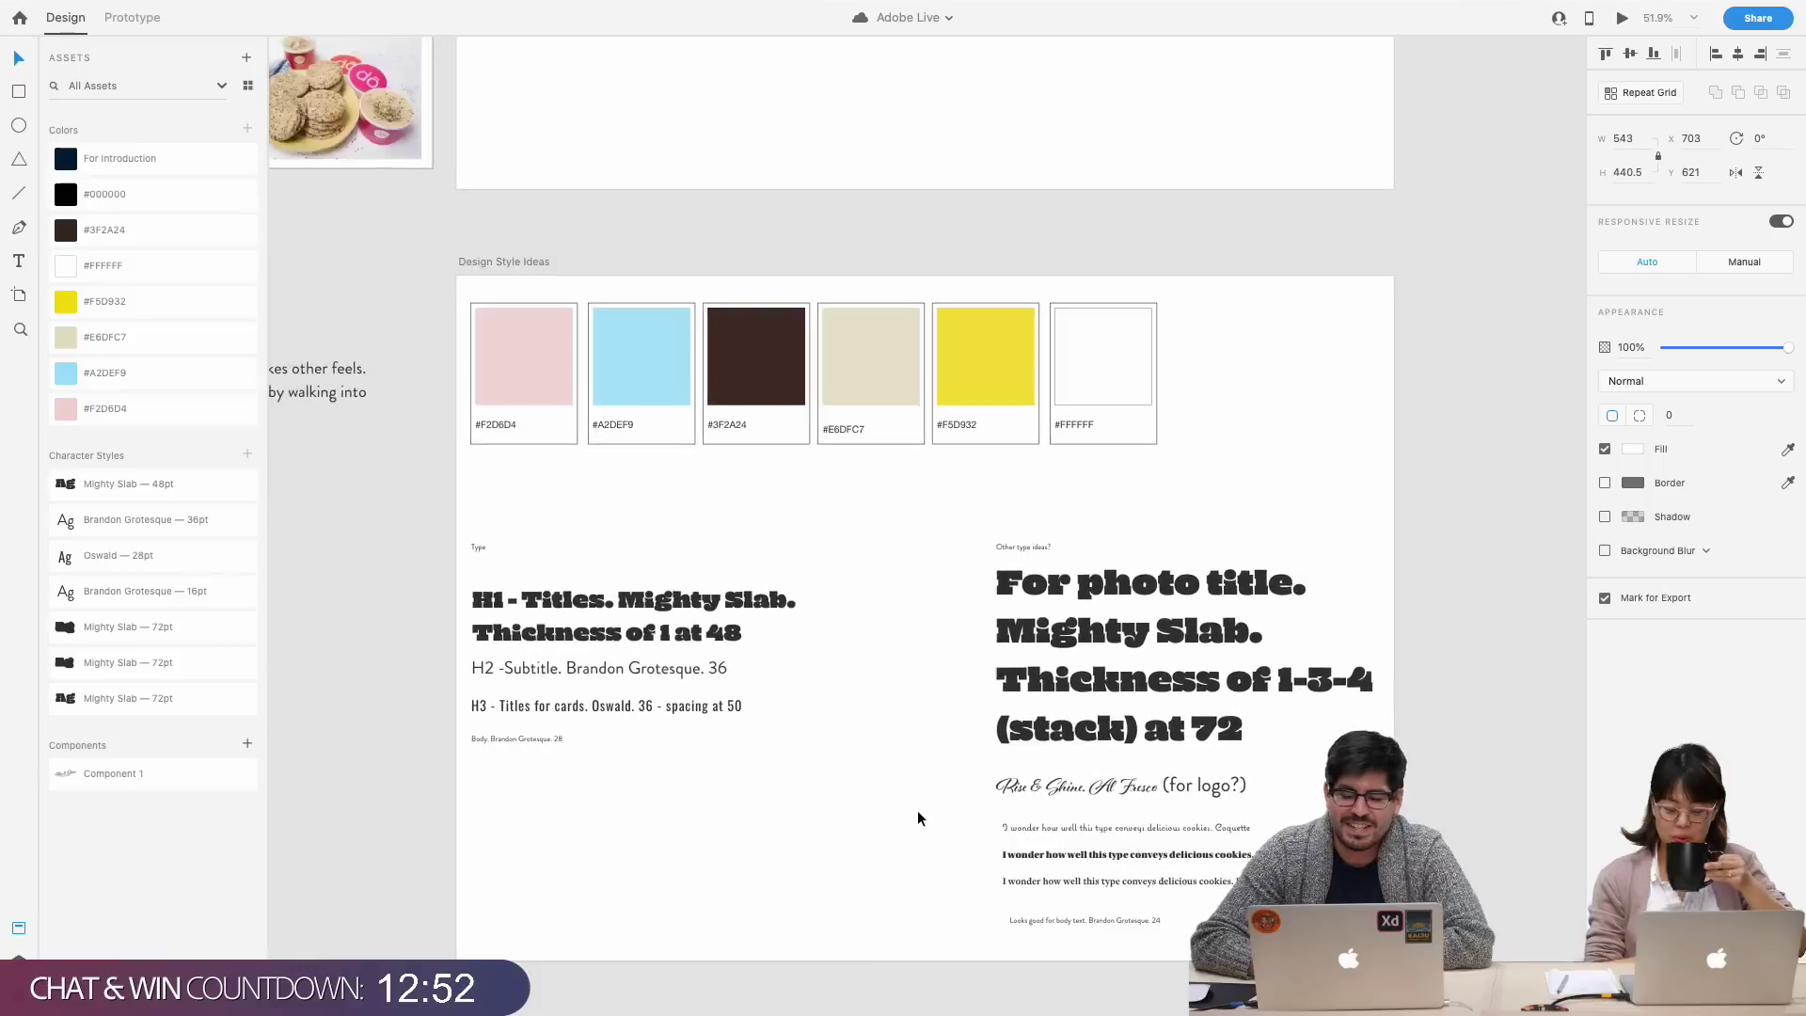
scroll(917, 809, down, 3)
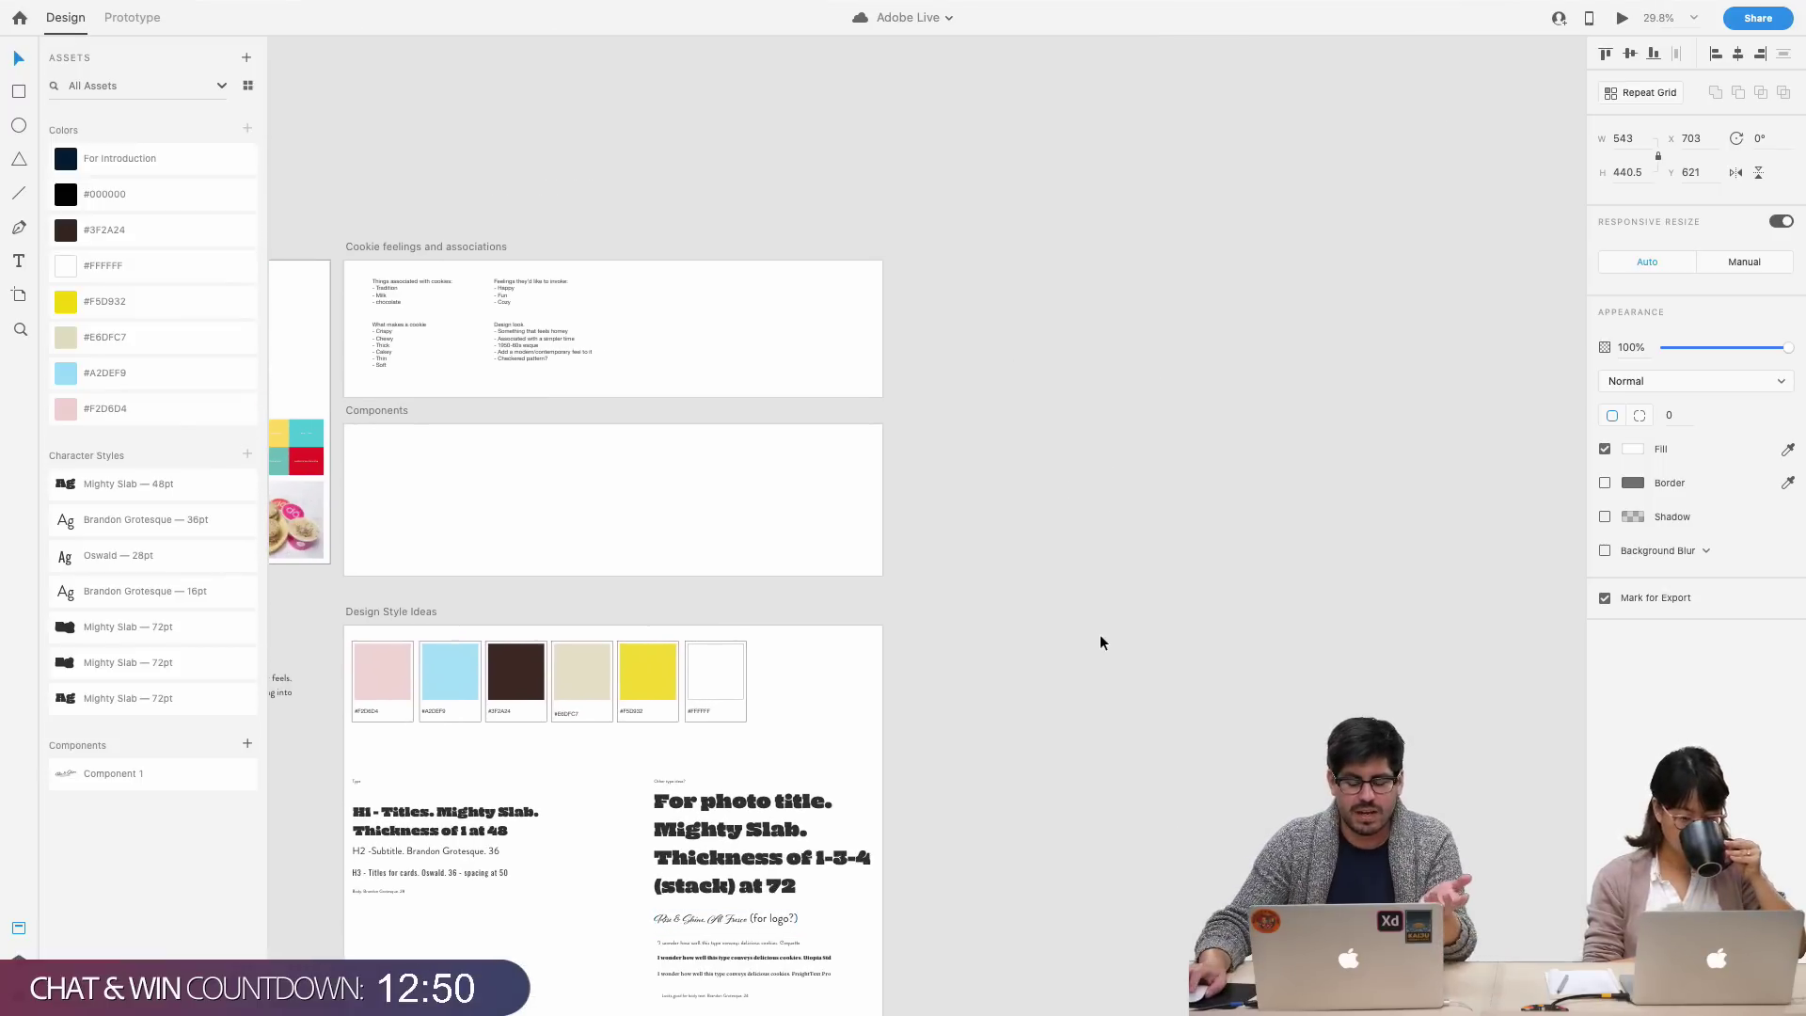
- Add a Web 1920 artboard on the empty canvas beside the Cookie feelings and associations artboard
click(1110, 640)
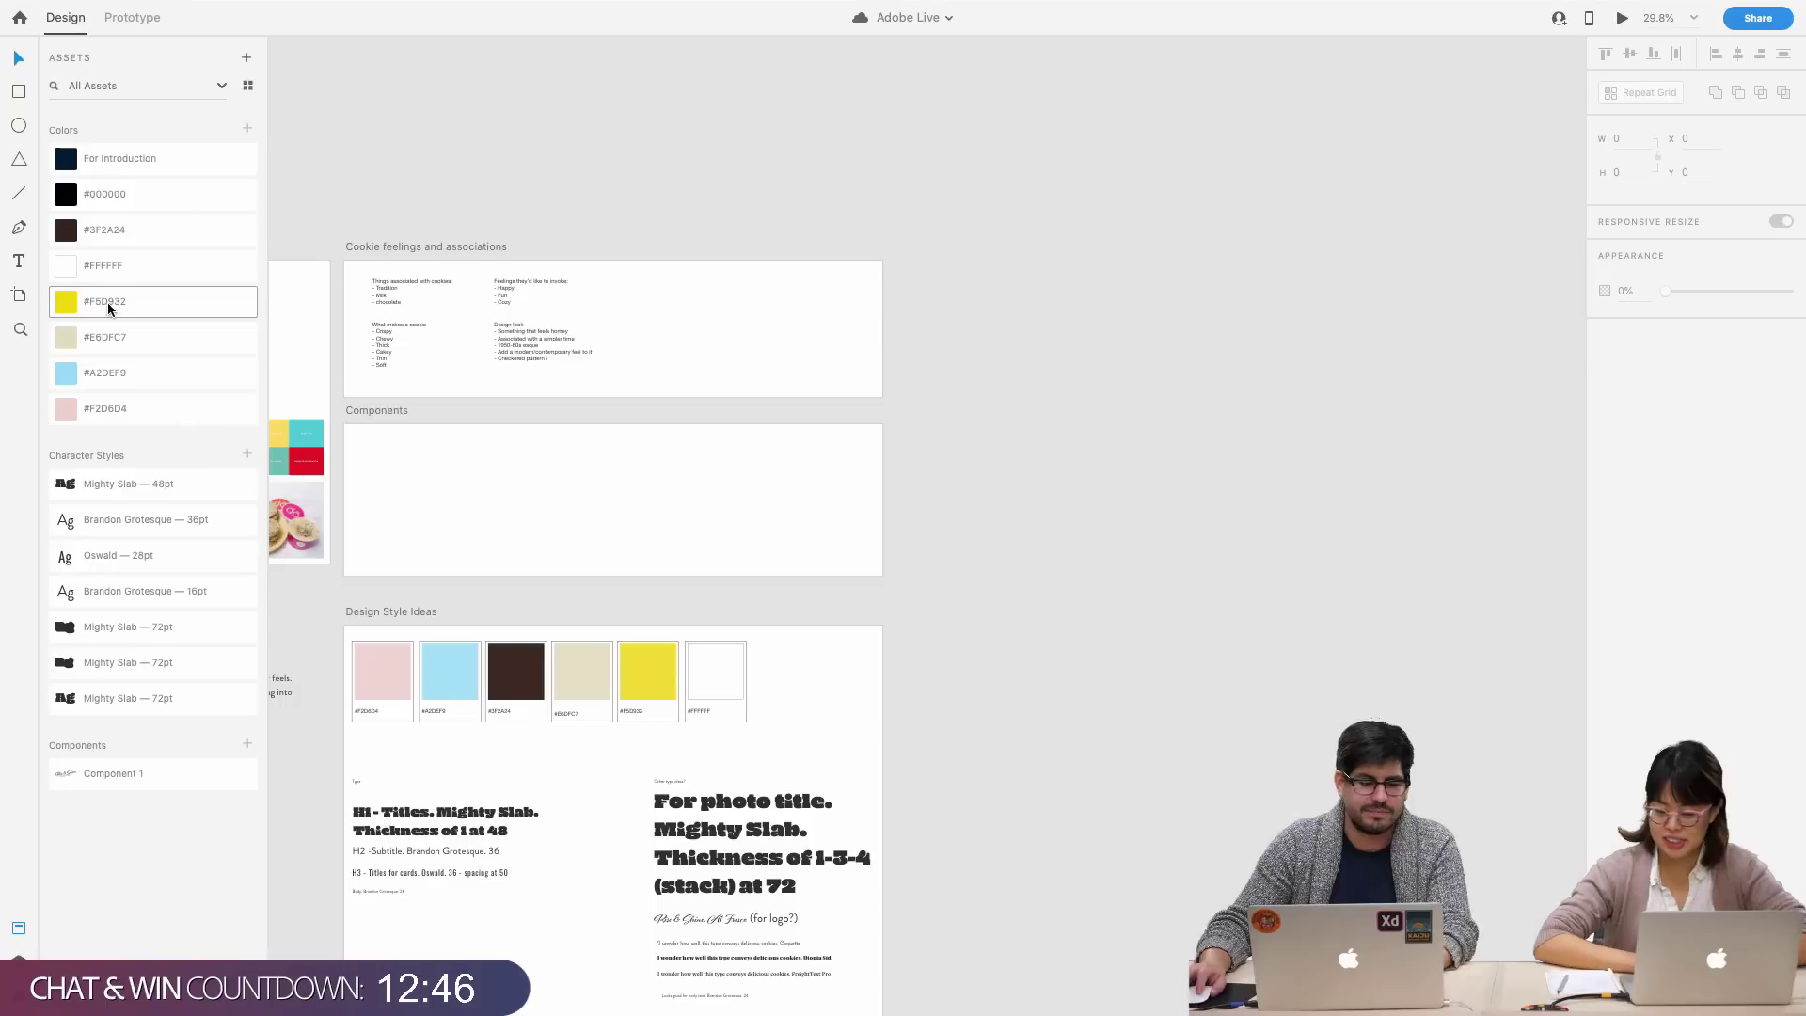
key(a)
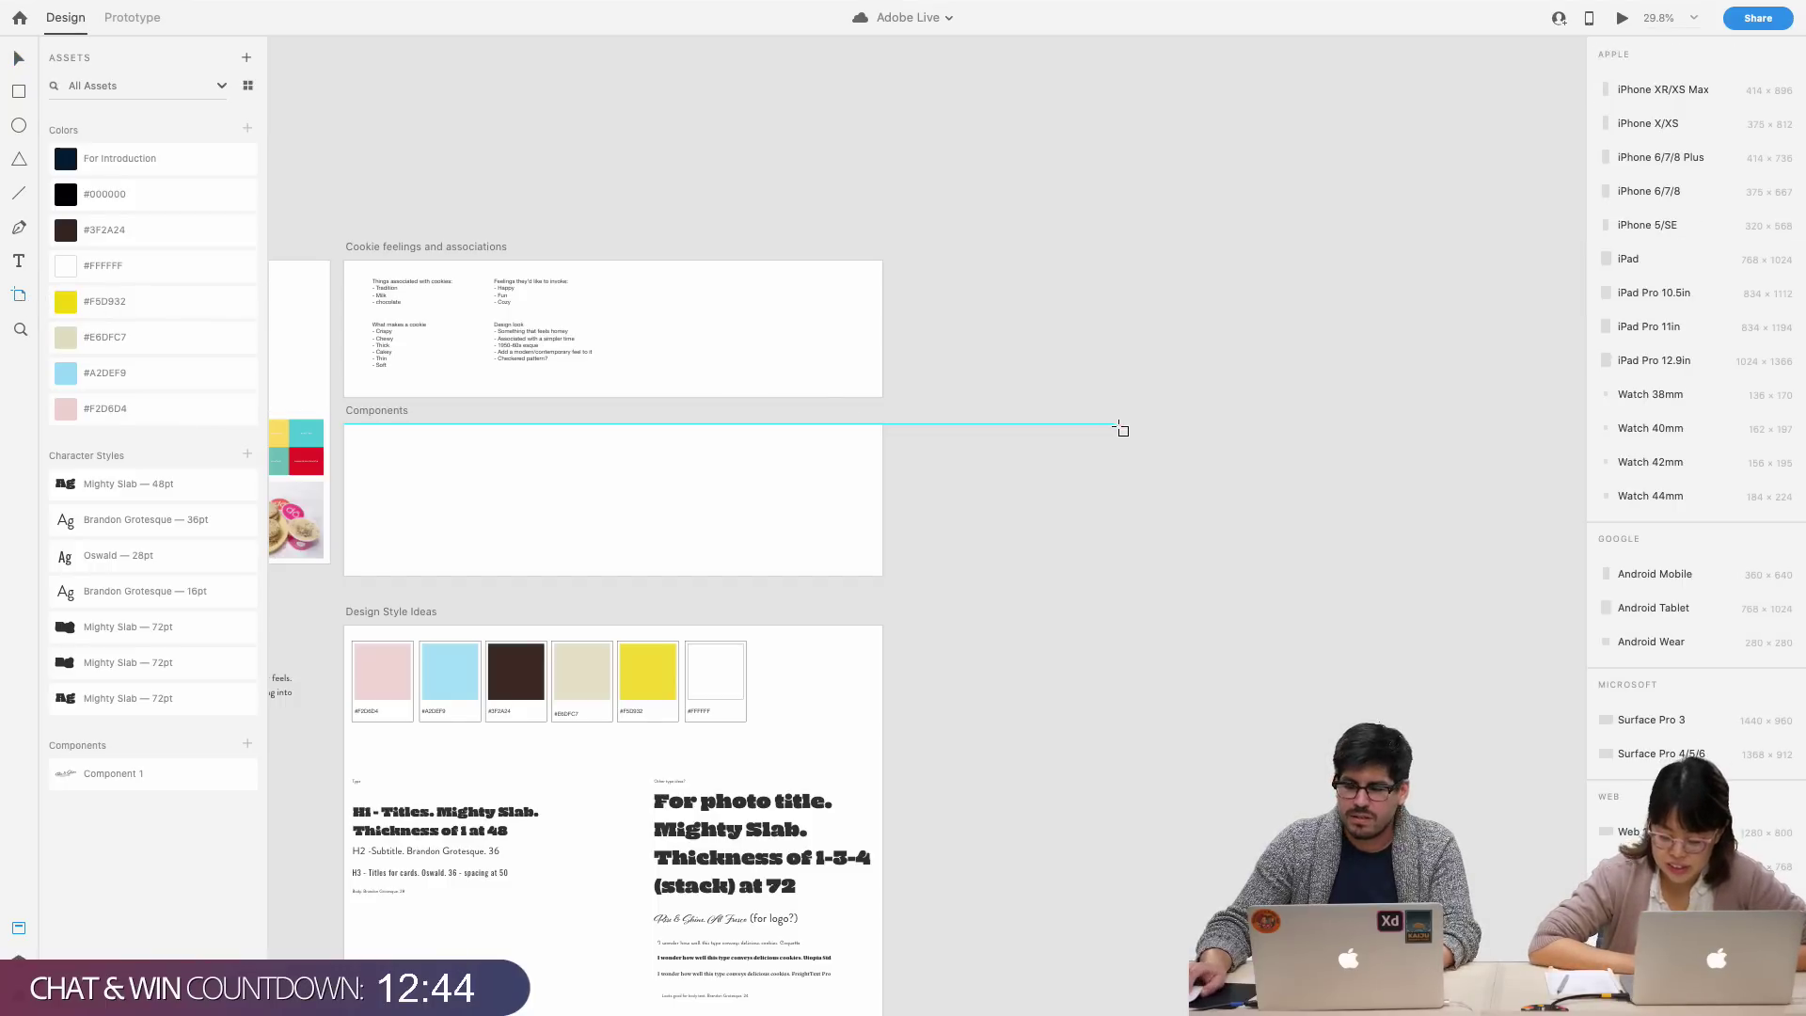
scroll(1127, 429, right, 5)
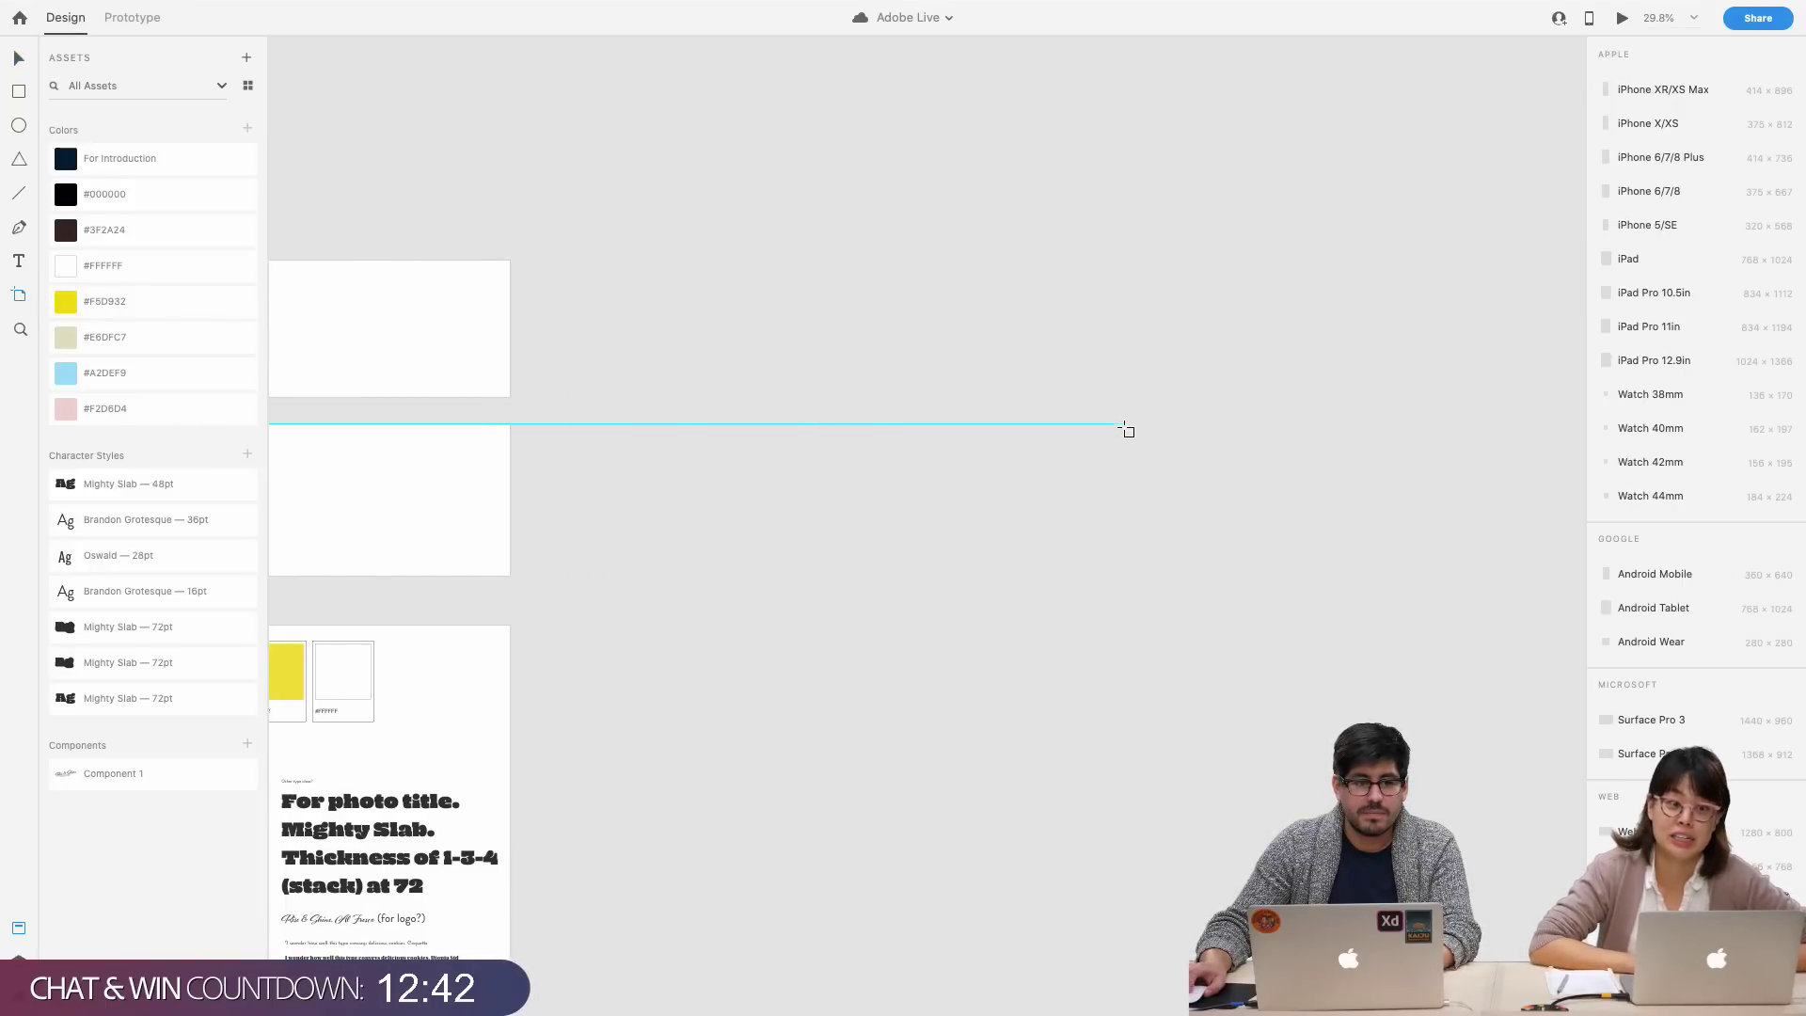
scroll(1125, 428, right, 1)
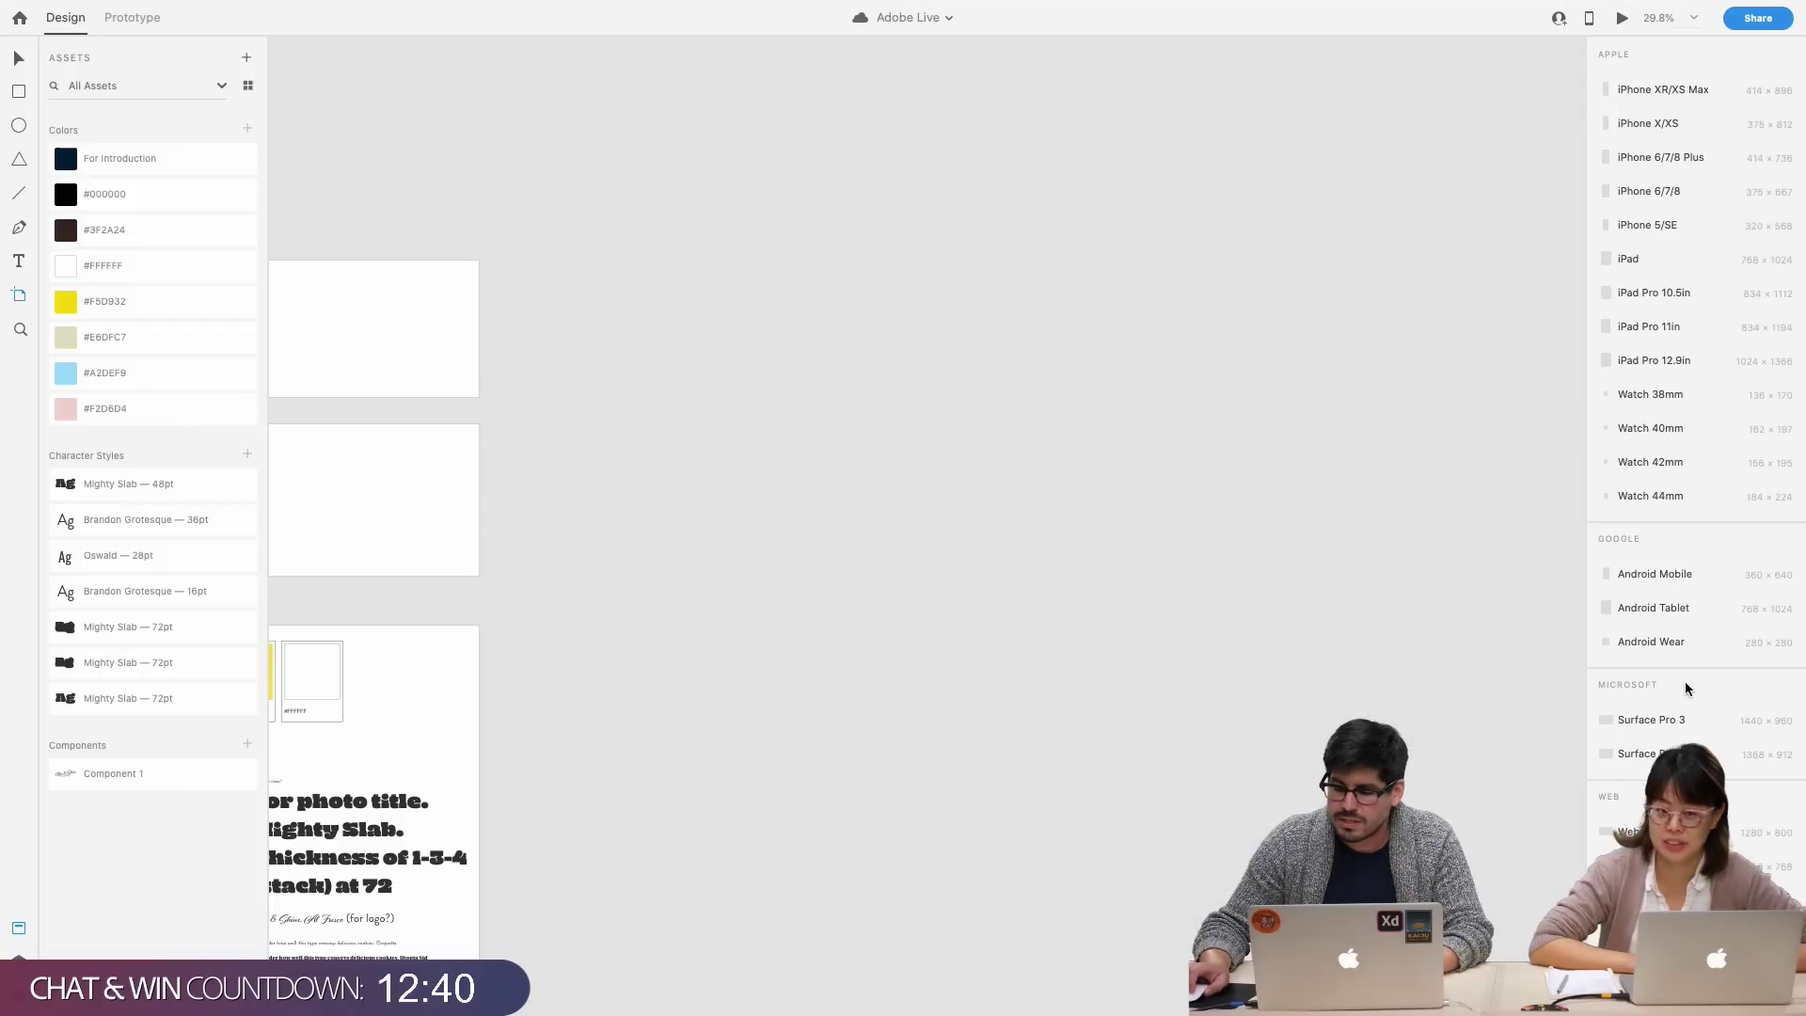
click(1655, 900)
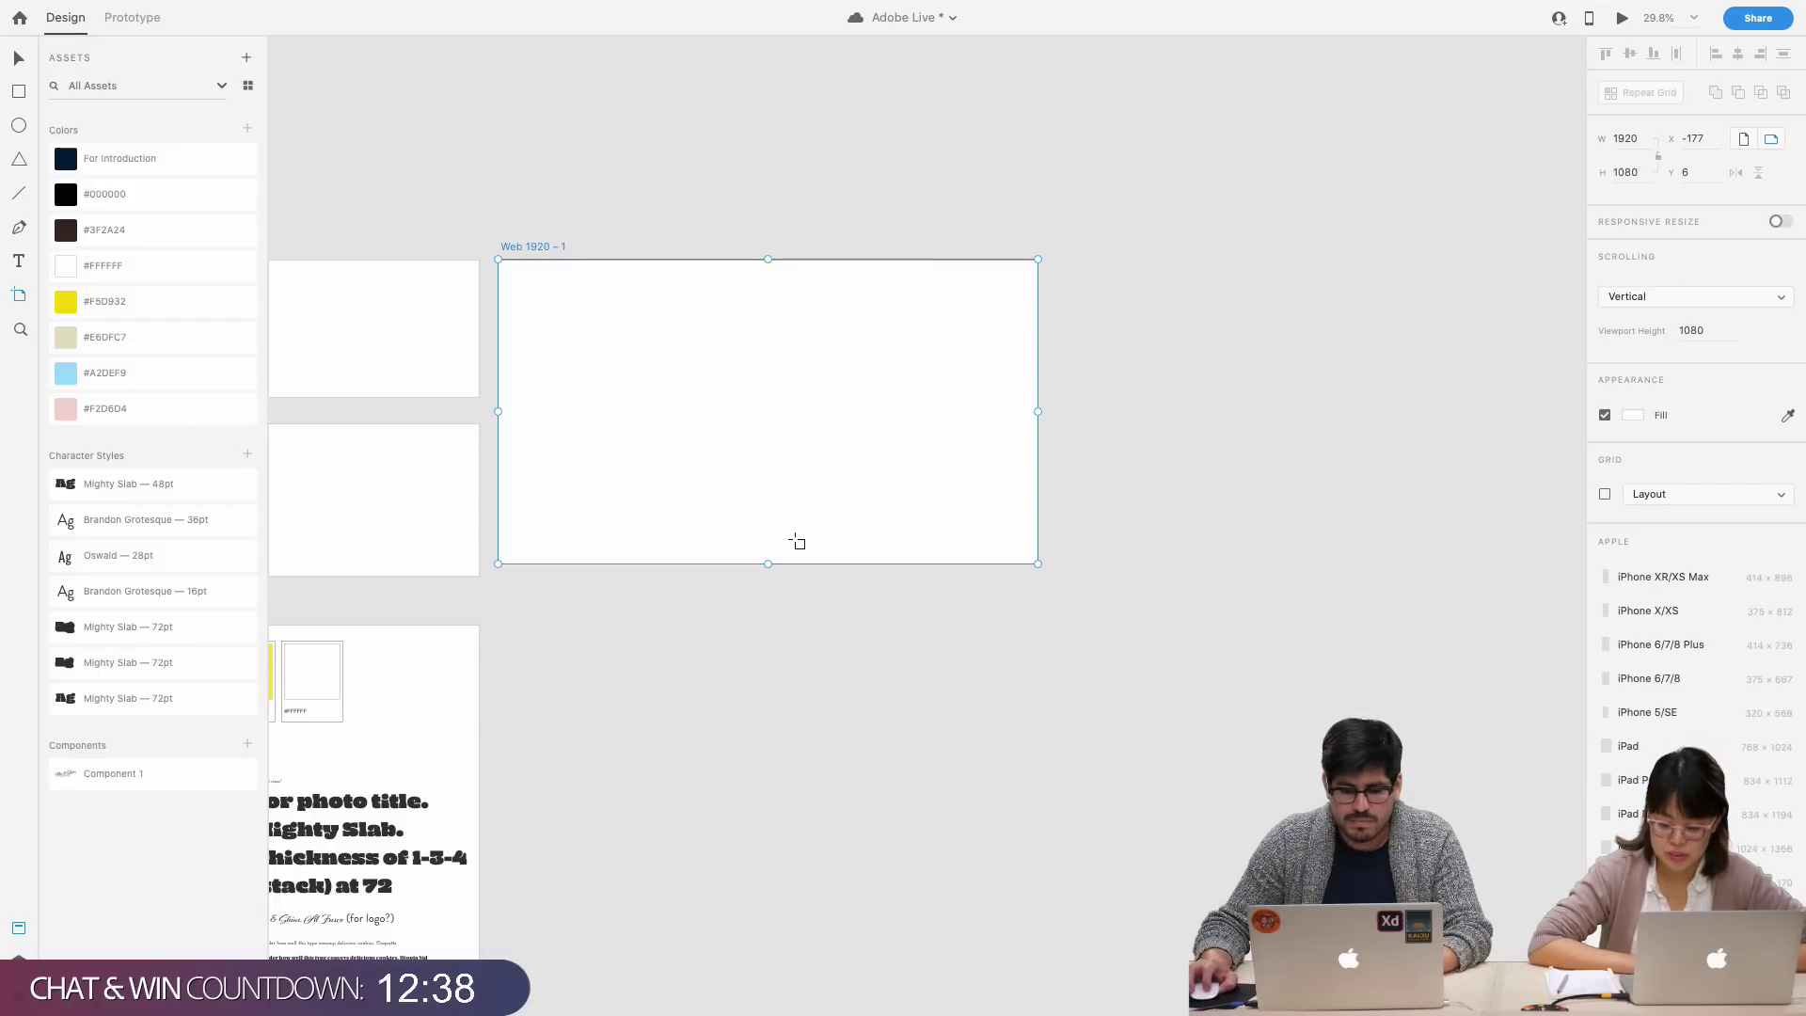
- Set the Web 1920 artboard's height to 3500, dismiss the fixed position tip and deselect the artboard
click(1625, 172)
text(2)
text(500)
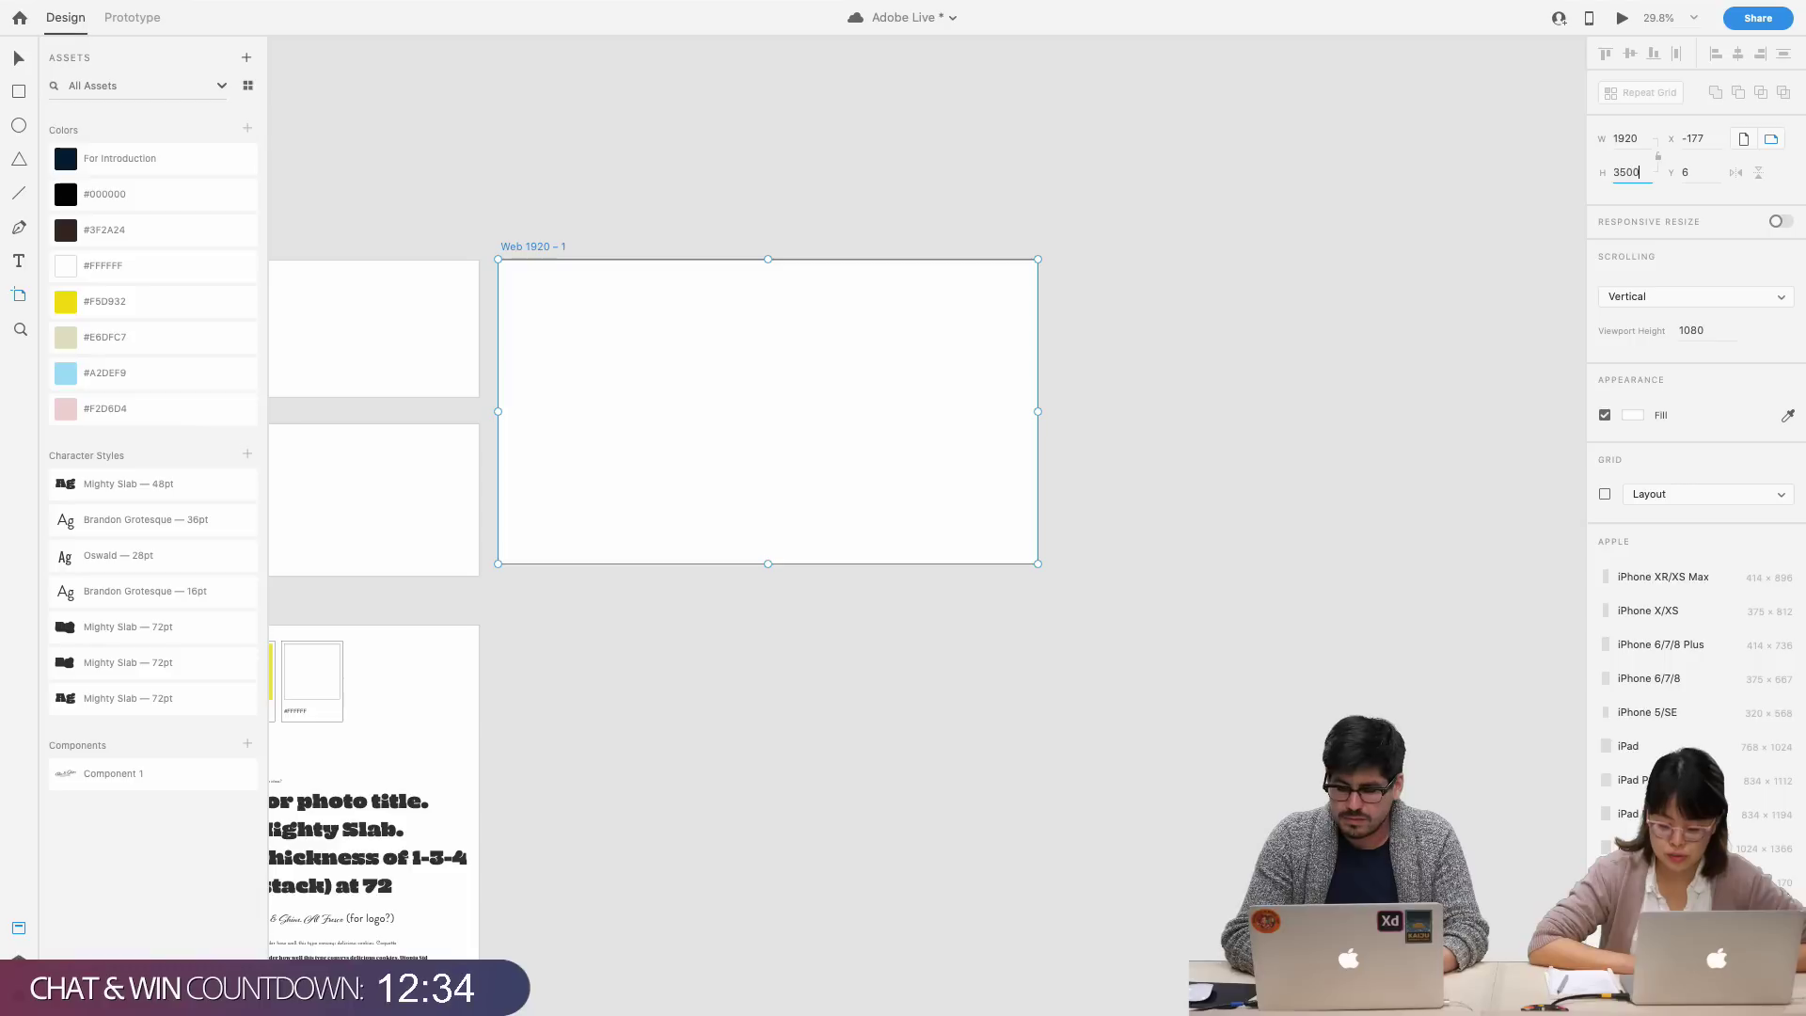
key(Return)
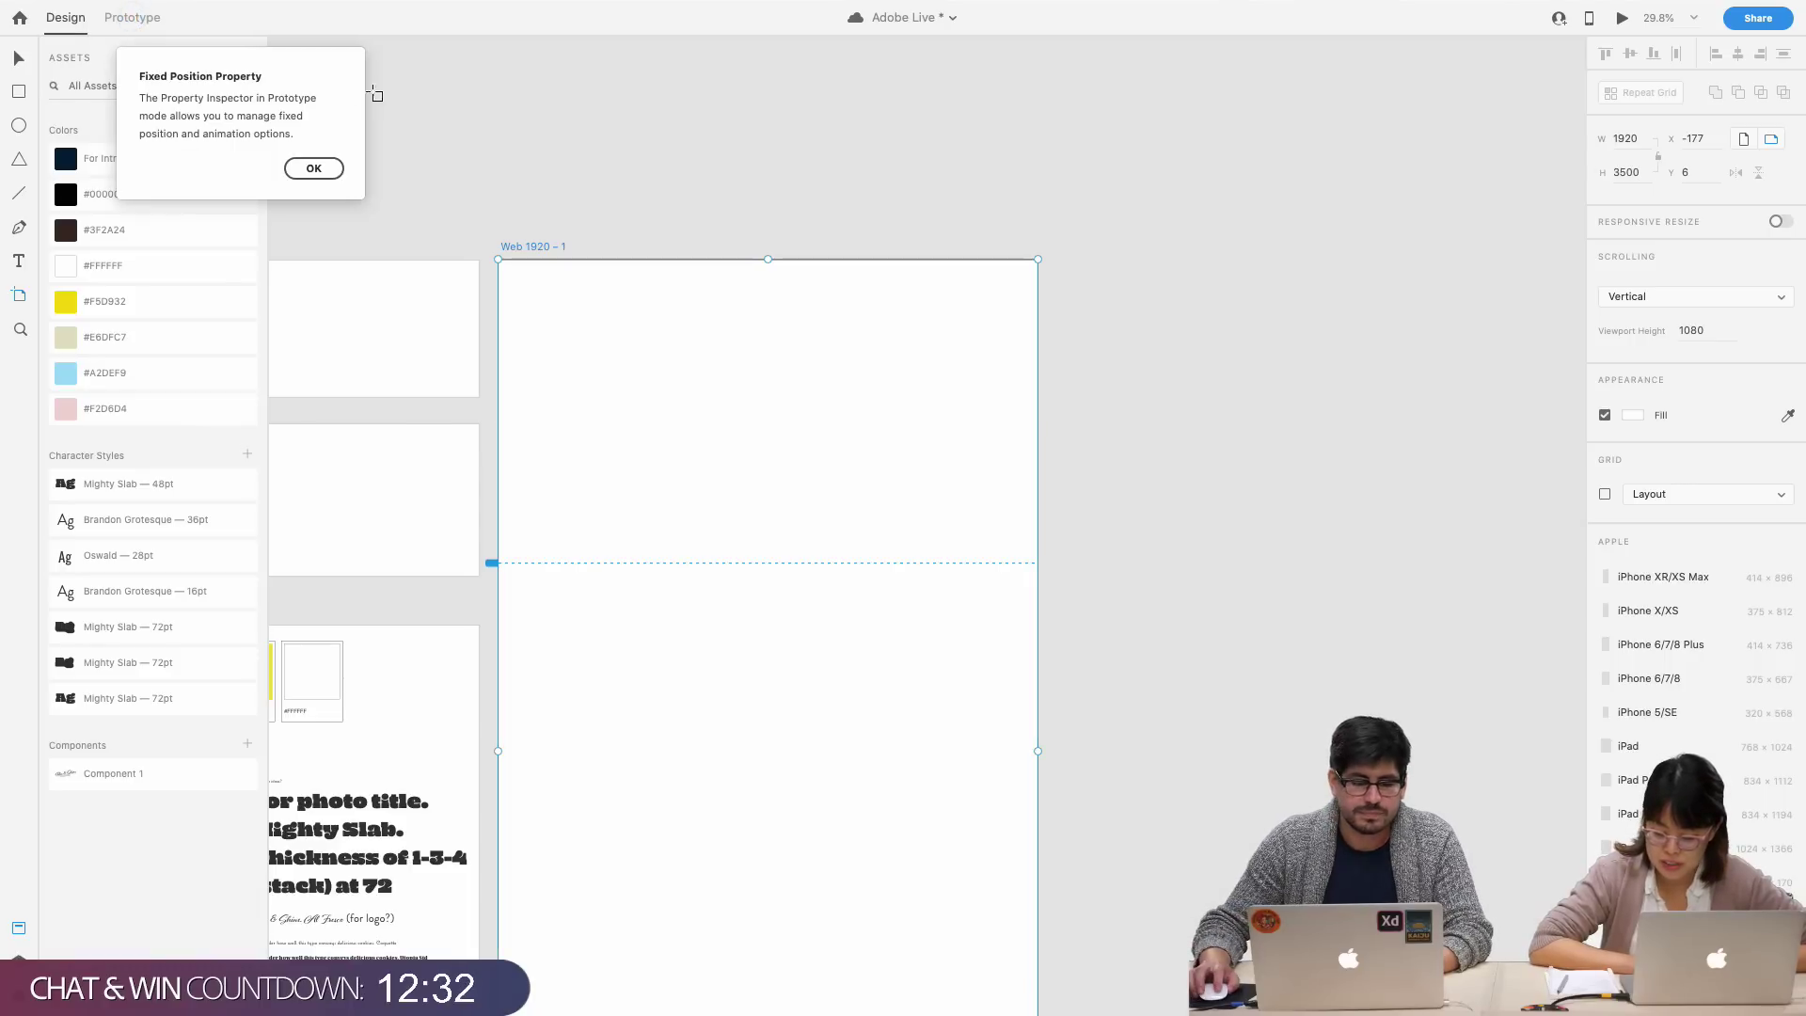
click(314, 168)
click(20, 60)
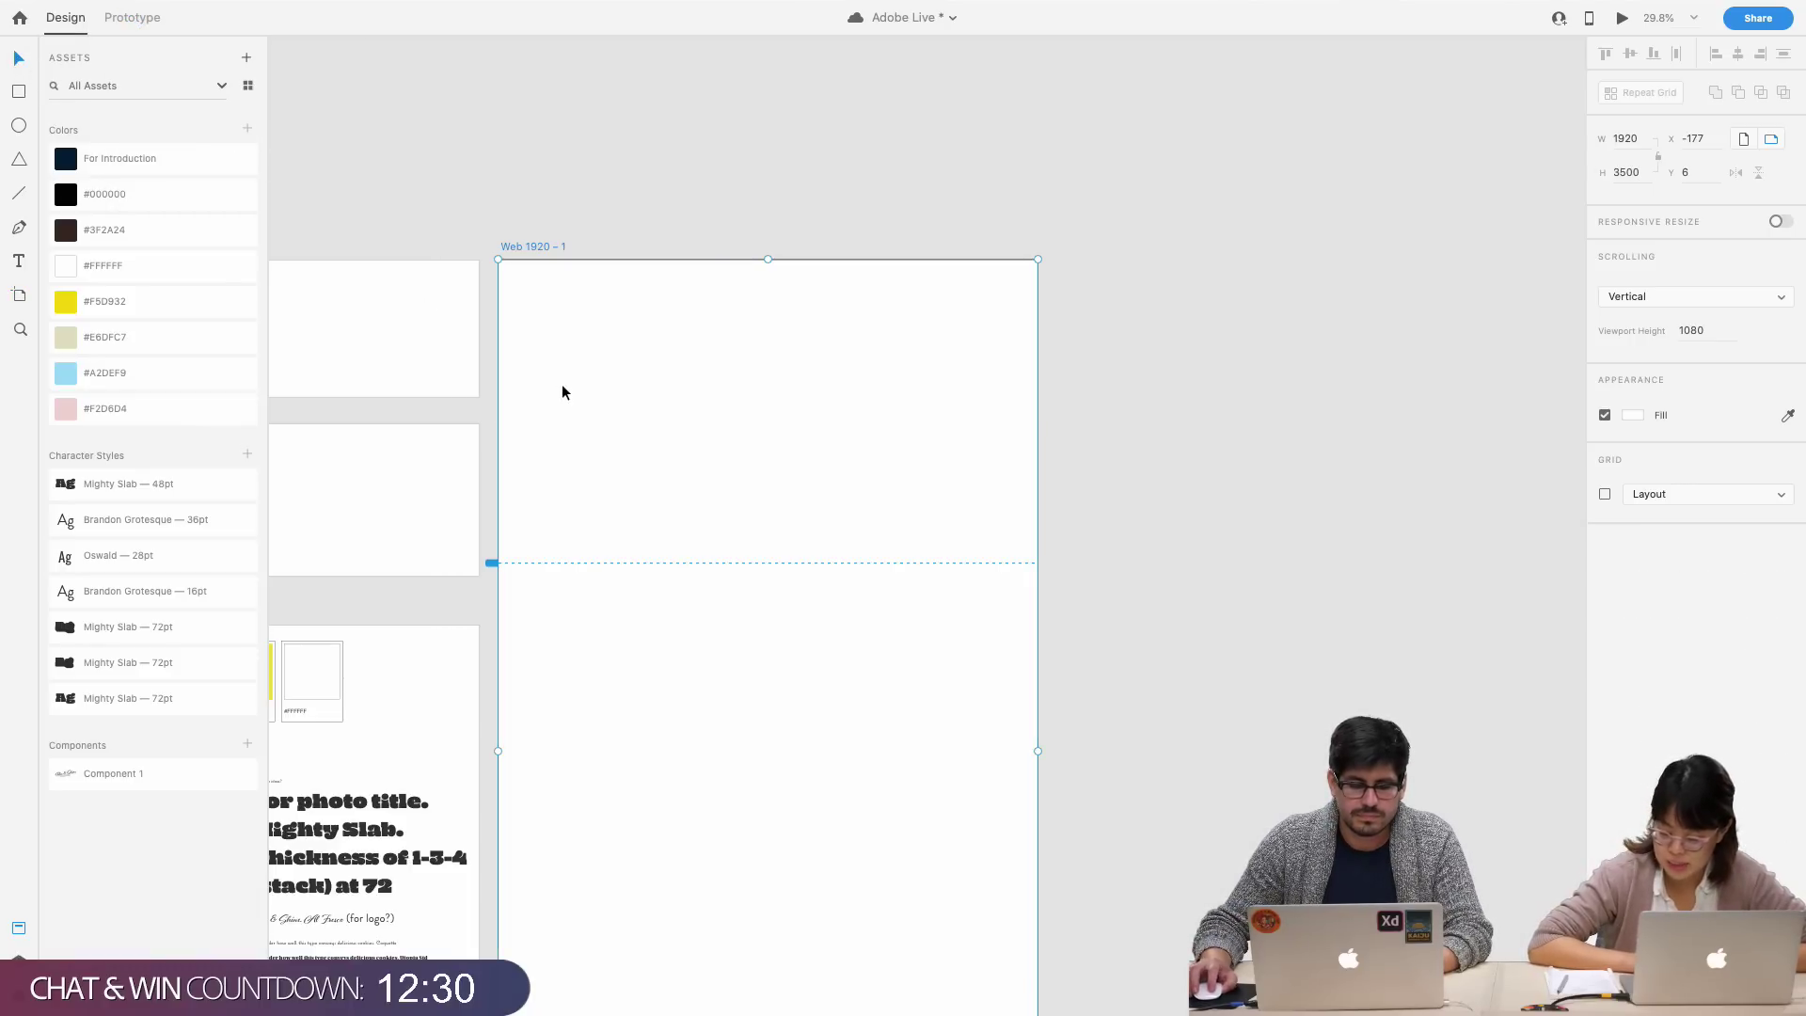
click(584, 247)
- Draw a full-width header rectangle along the top edge of the Web 1920 artboard and set its height to 100
scroll(584, 242, up, 5)
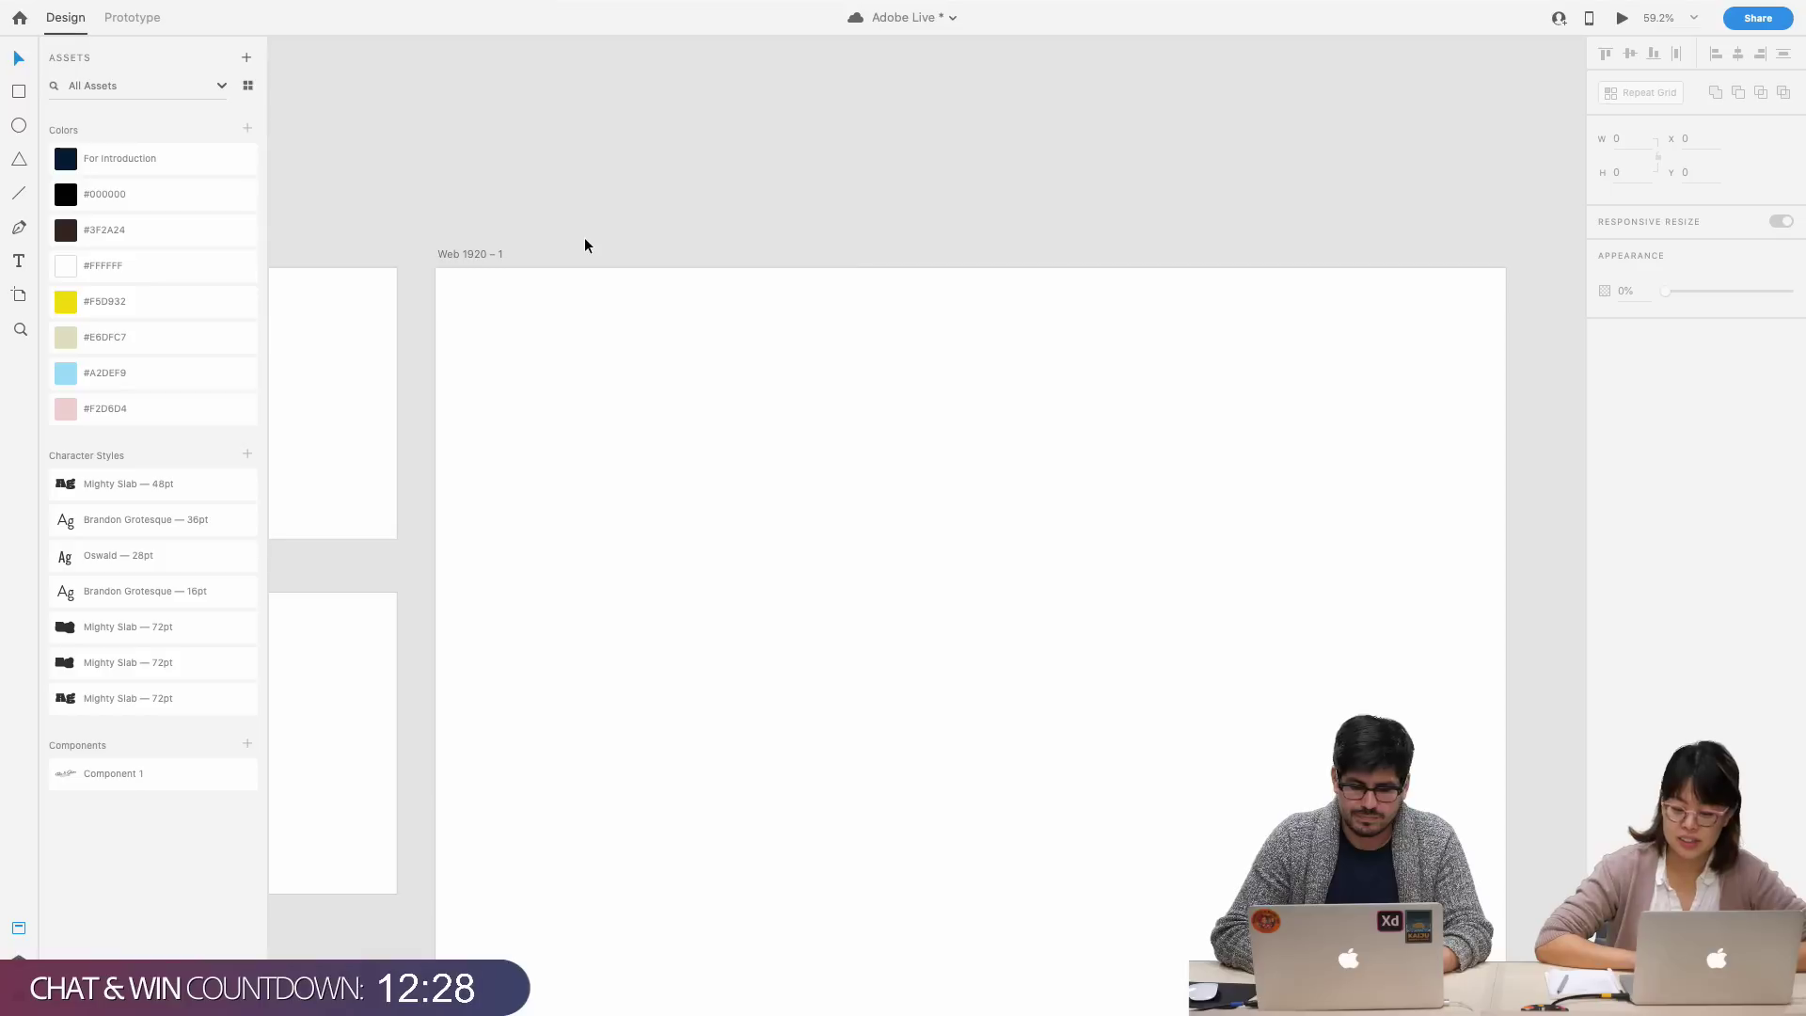
click(19, 92)
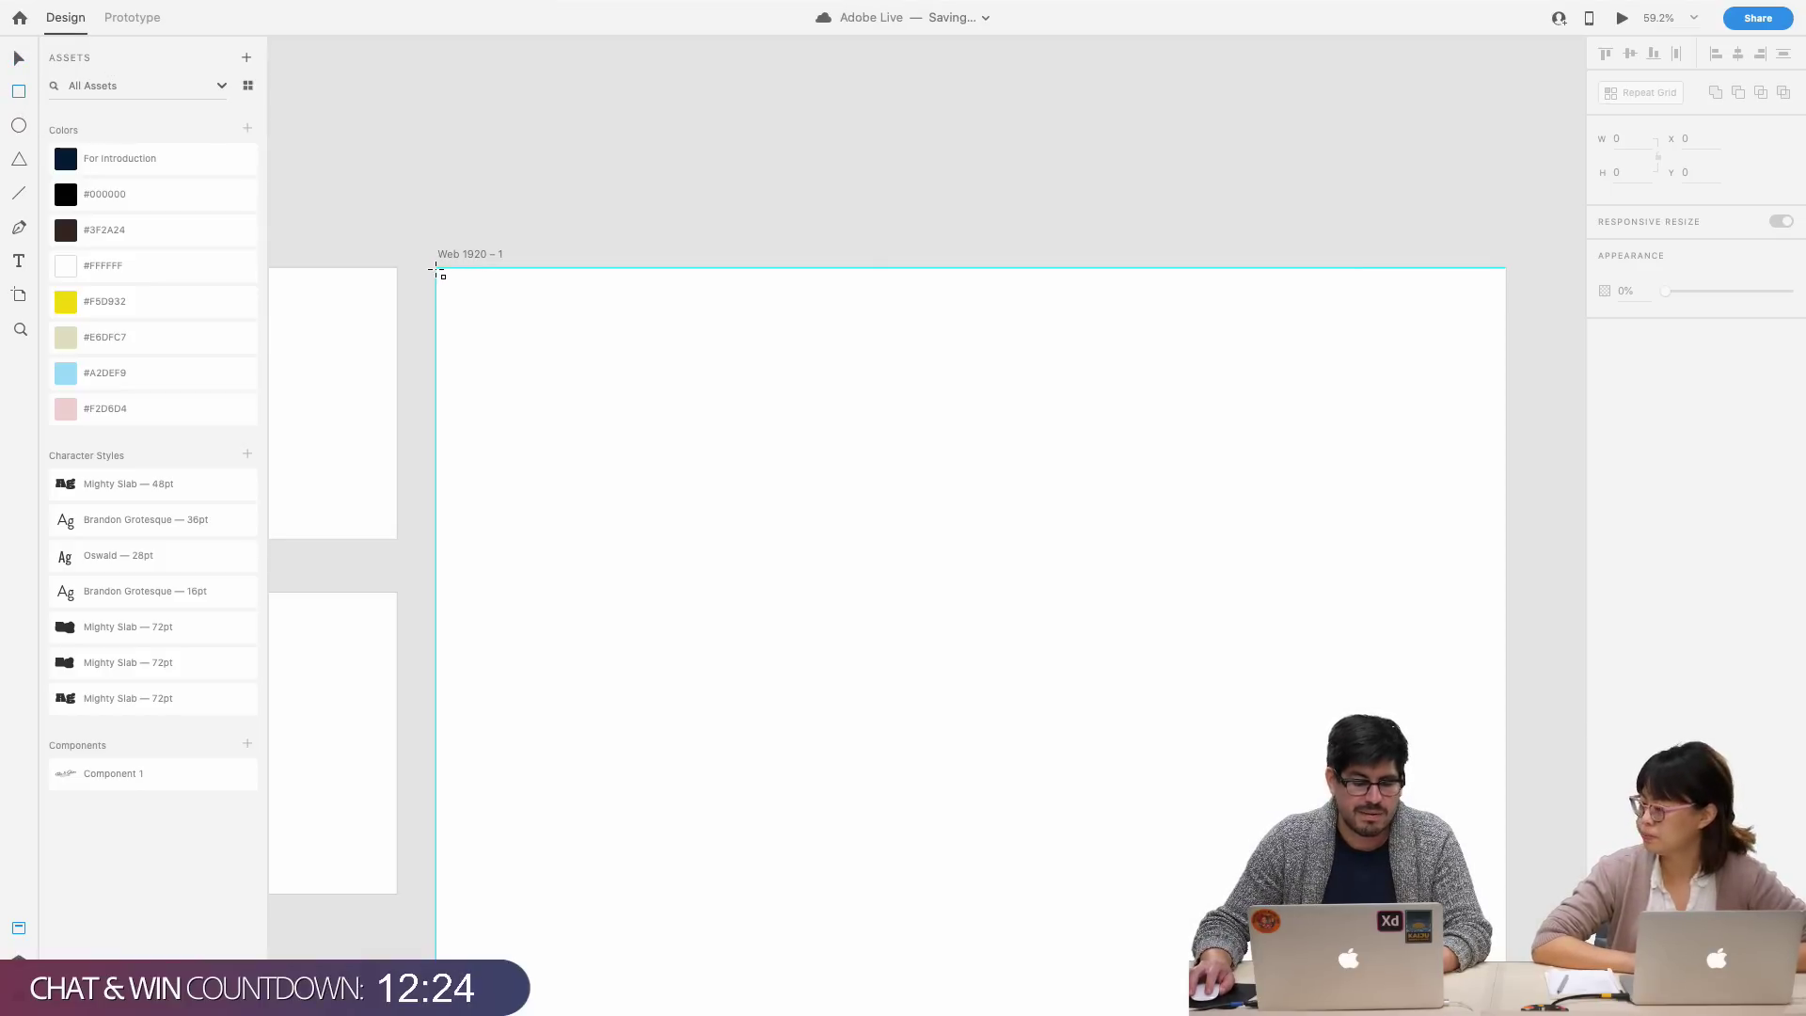
mouse_move(436, 269)
mouse_down()
mouse_move(851, 365)
mouse_move(1516, 333)
mouse_up()
click(1624, 172)
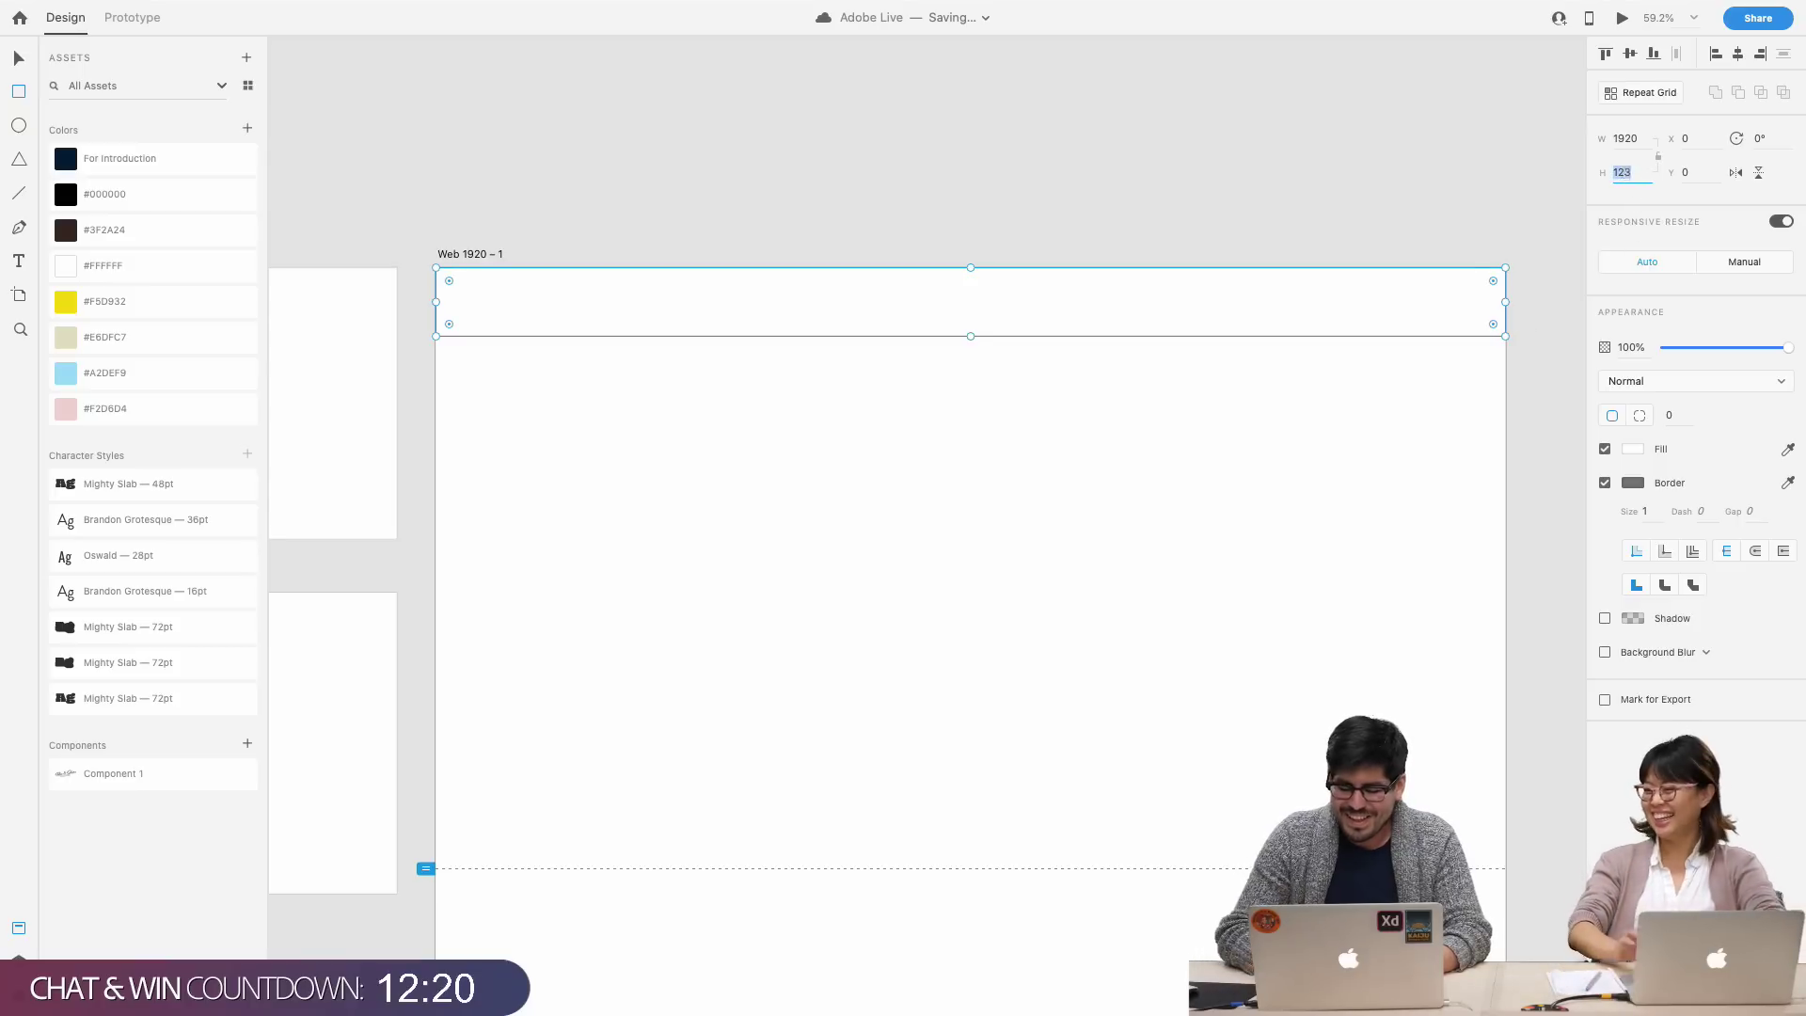
text(100)
key(Return)
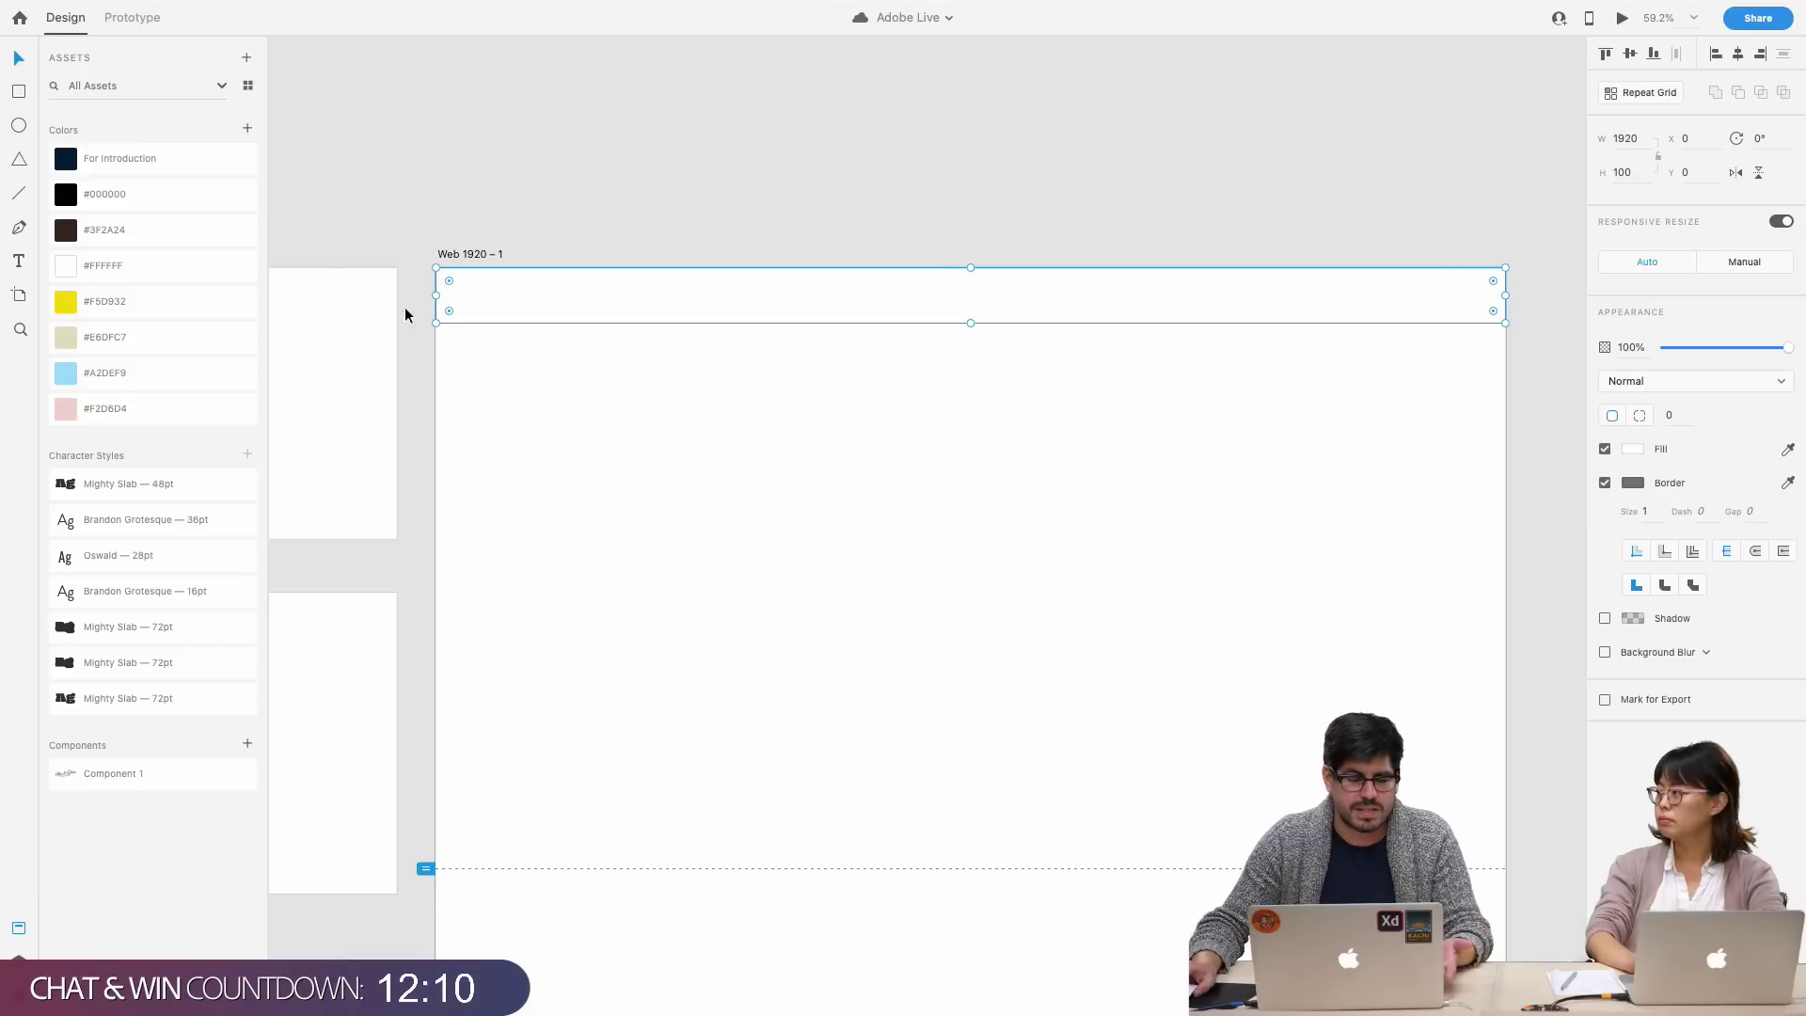
- Draw a logo placeholder rectangle near the header's left end, size it 150 by 50, and center it vertically in the header
click(18, 93)
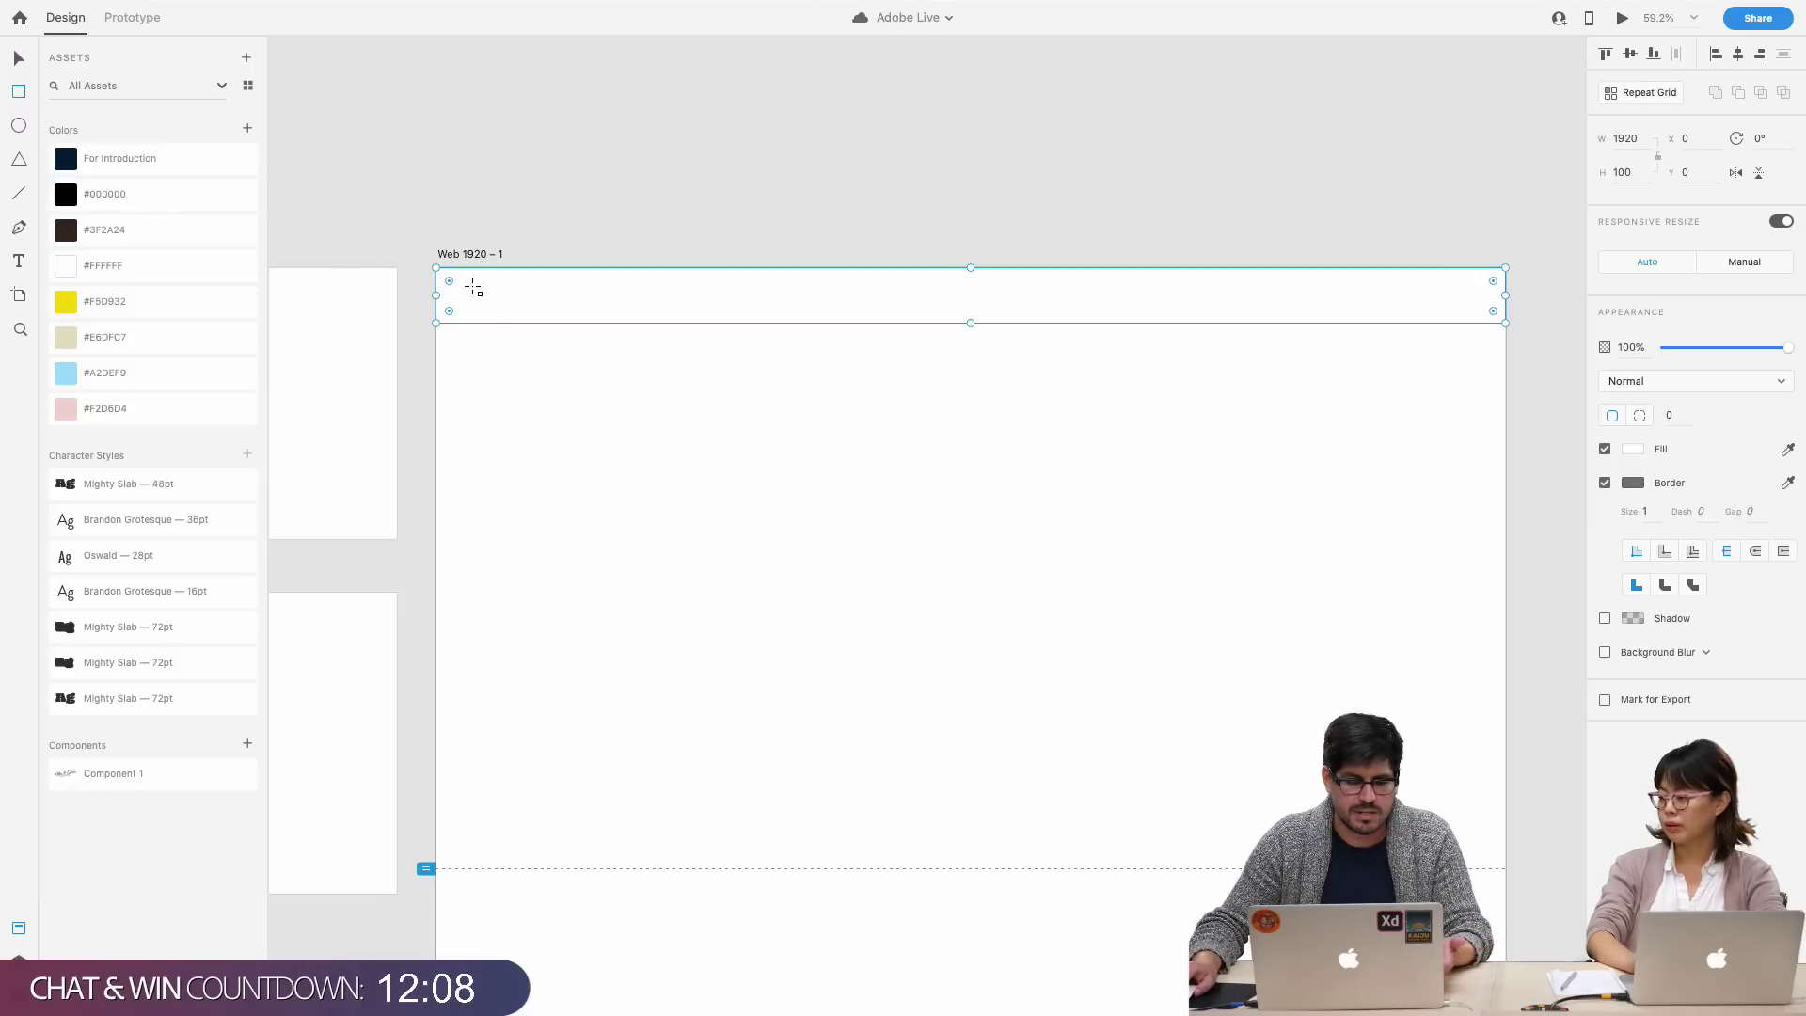
drag(467, 285, 553, 308)
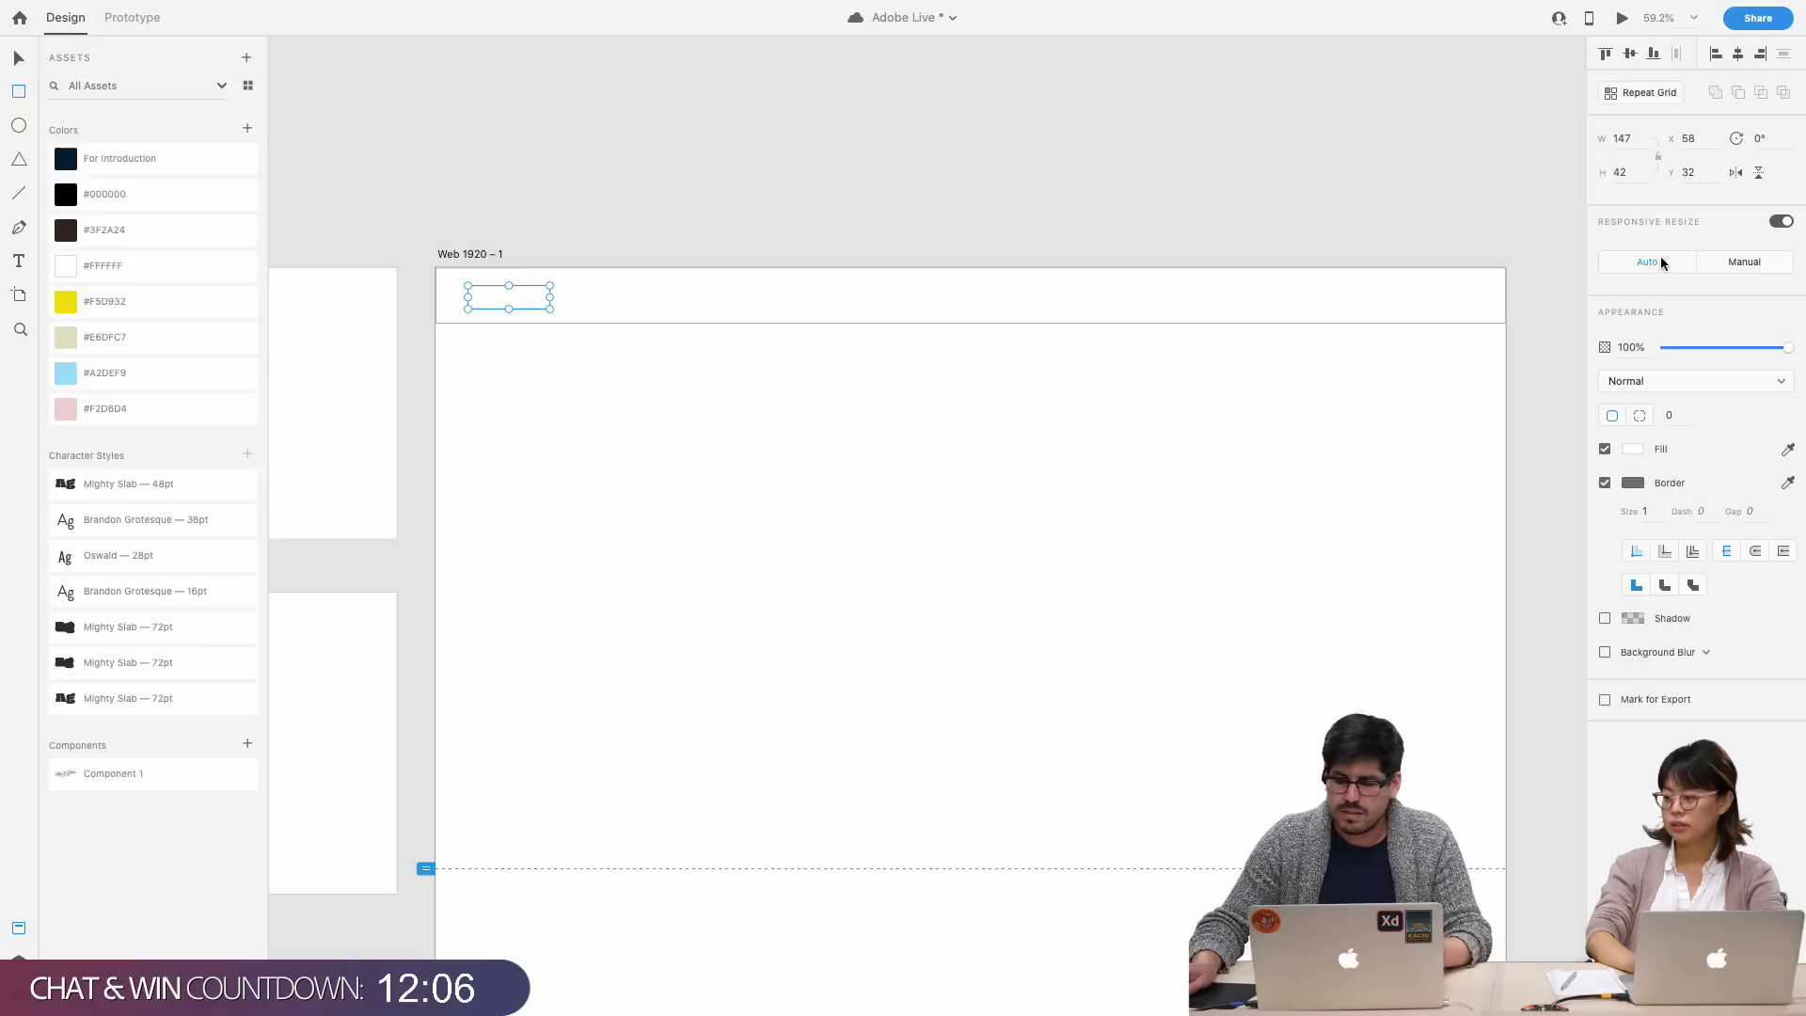
text(50)
key(Return)
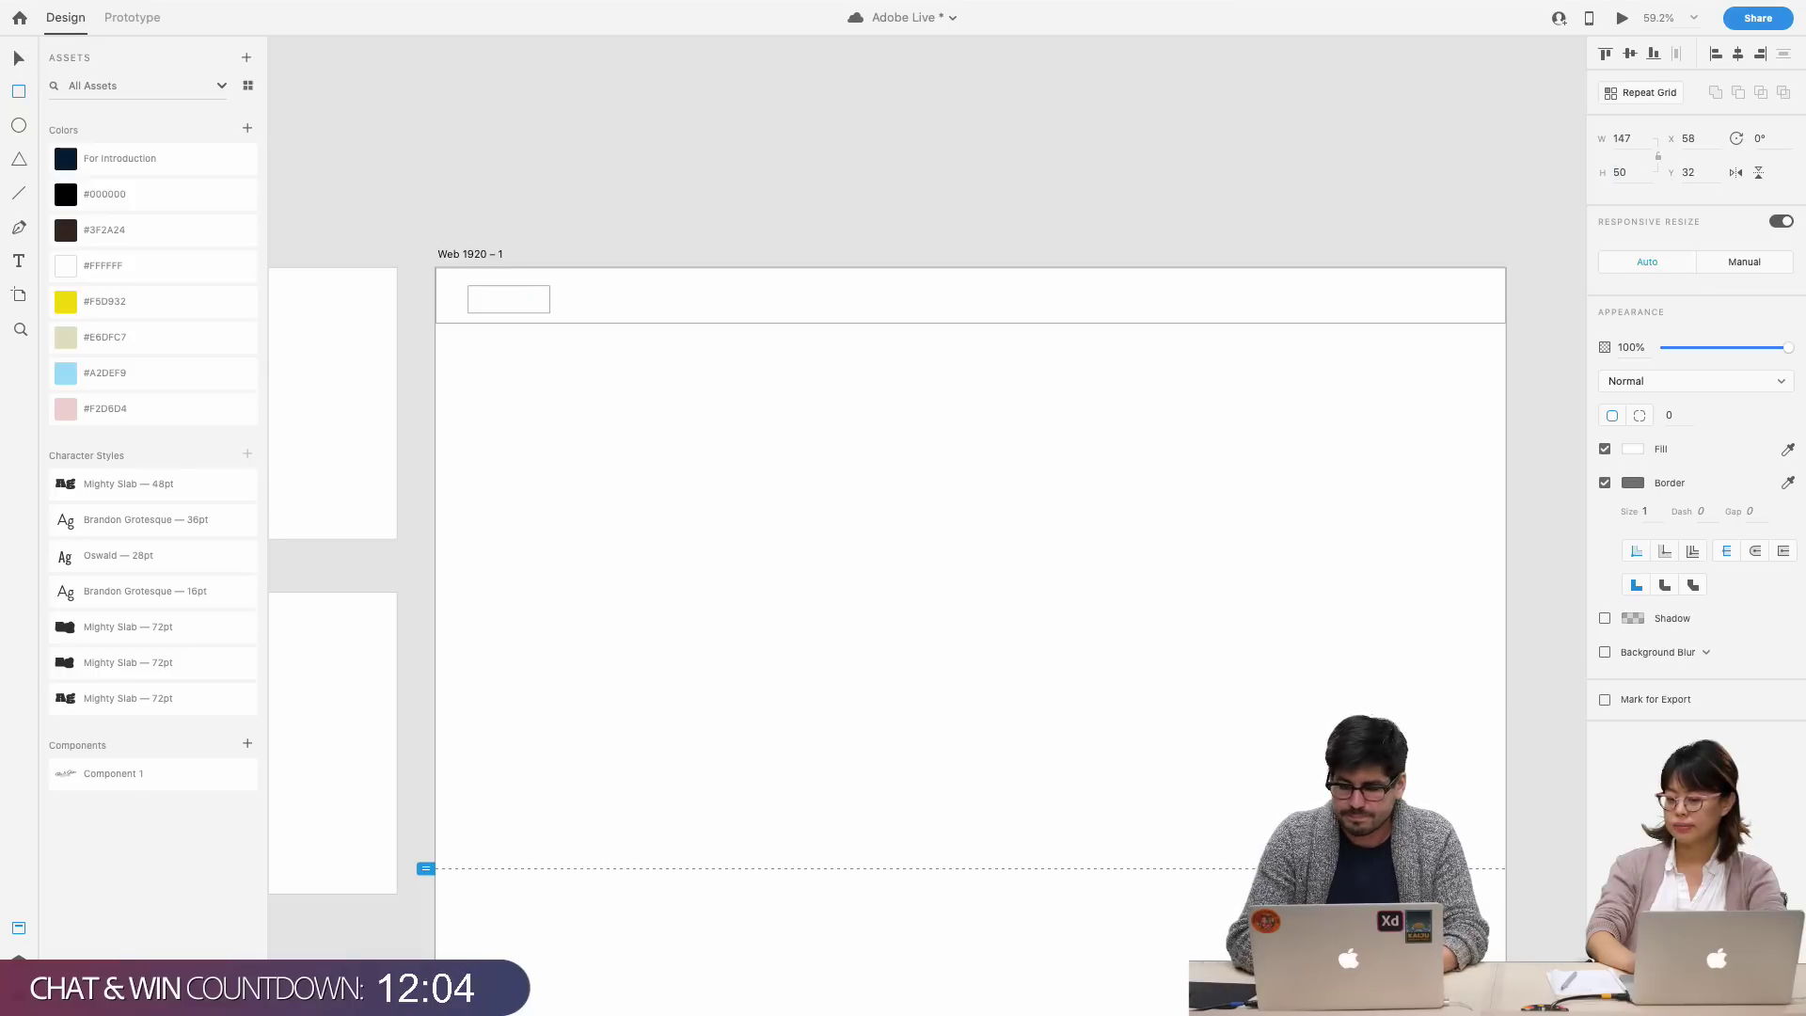
text(150)
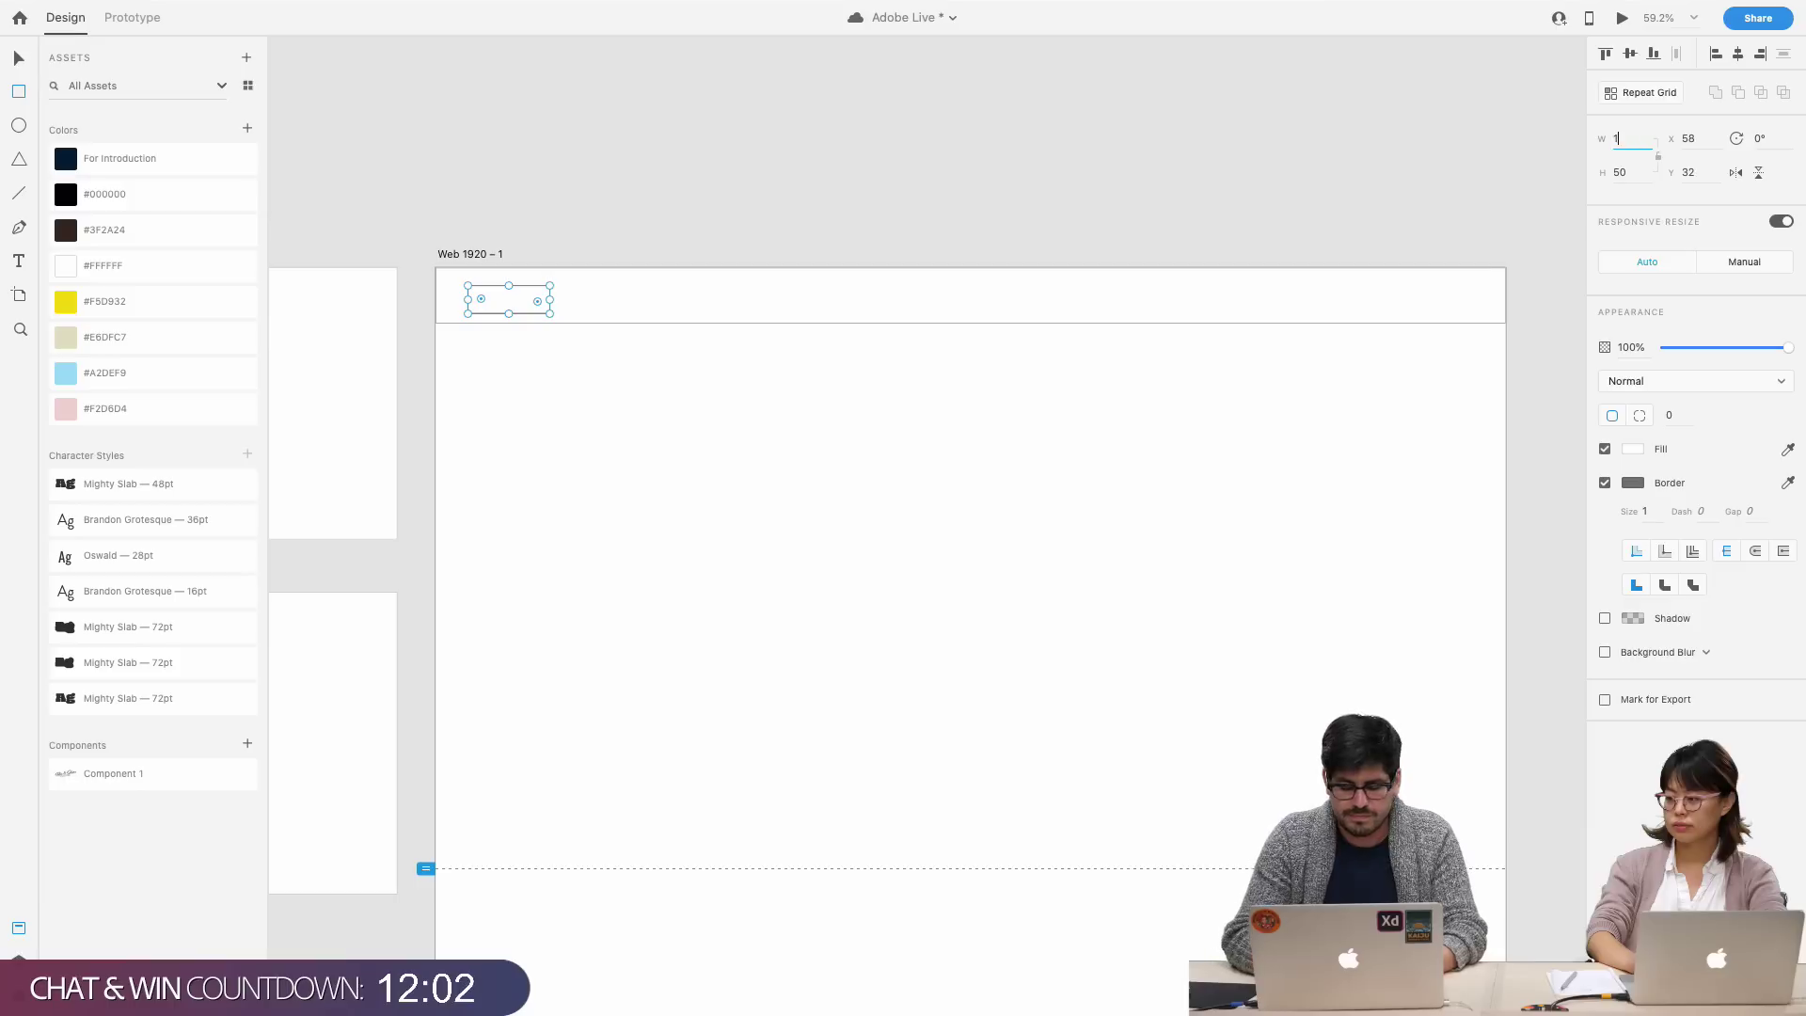
key(Return)
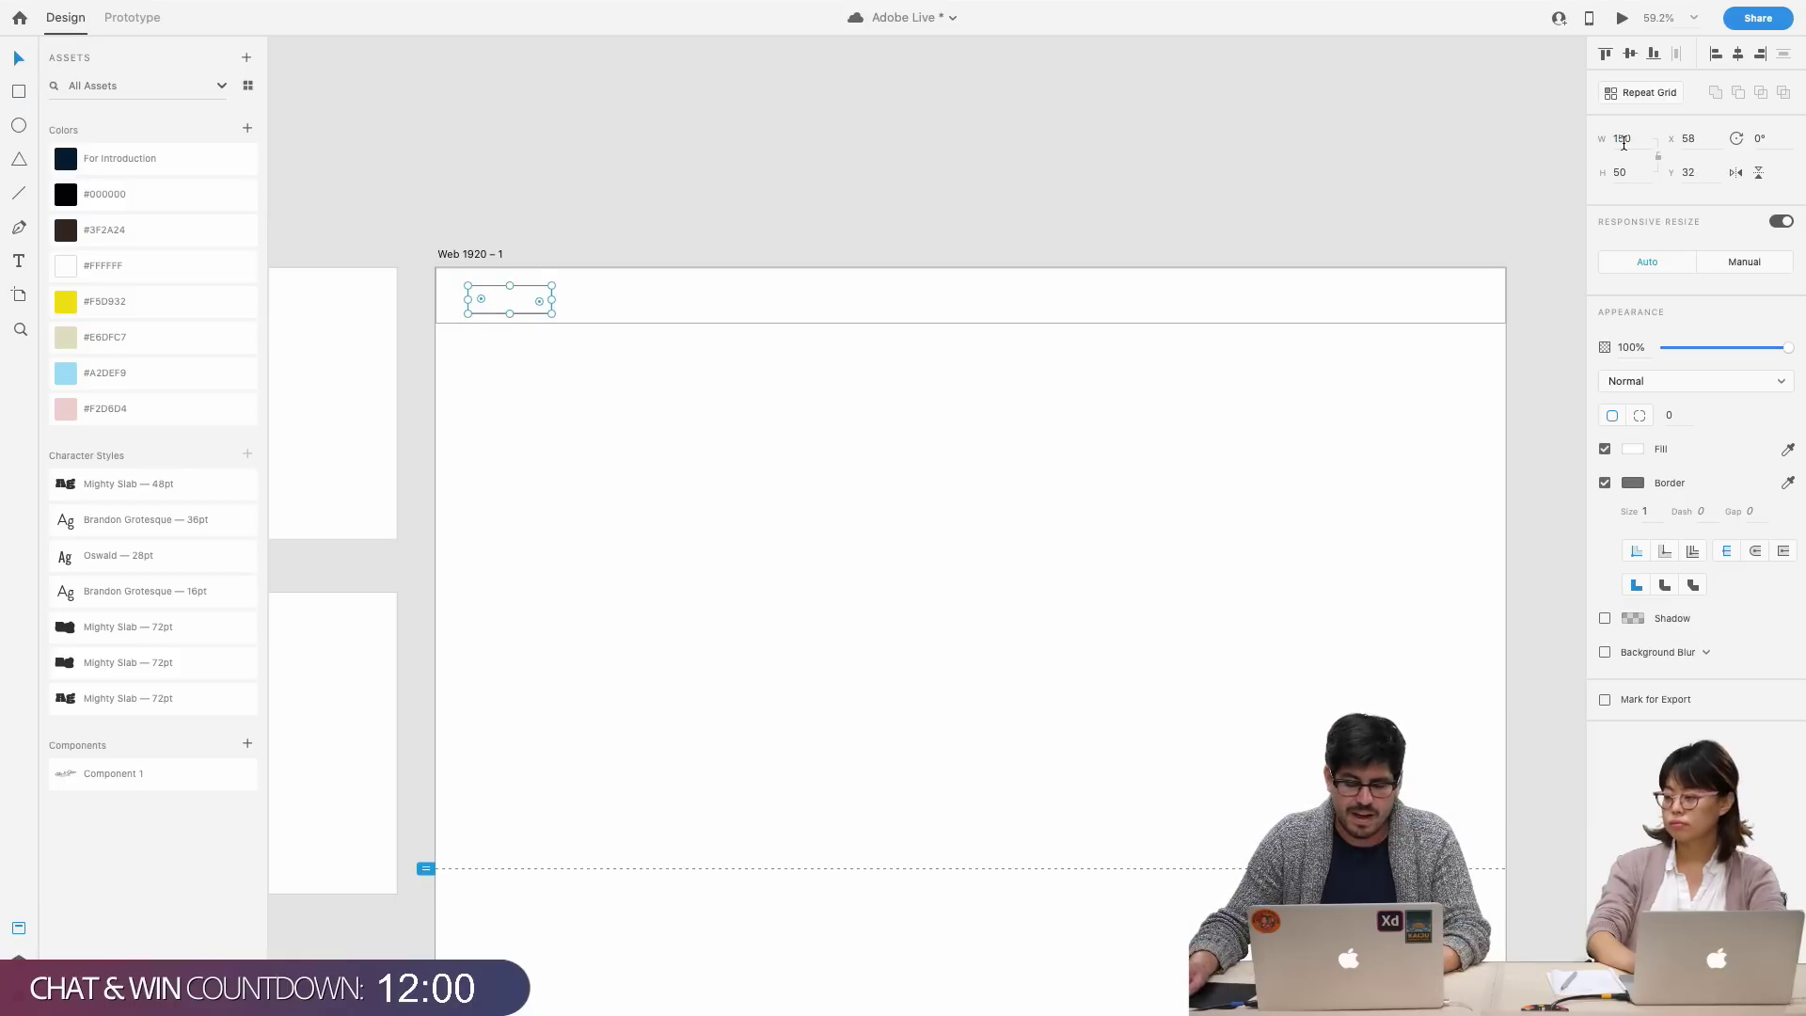
drag(519, 286, 514, 291)
click(546, 349)
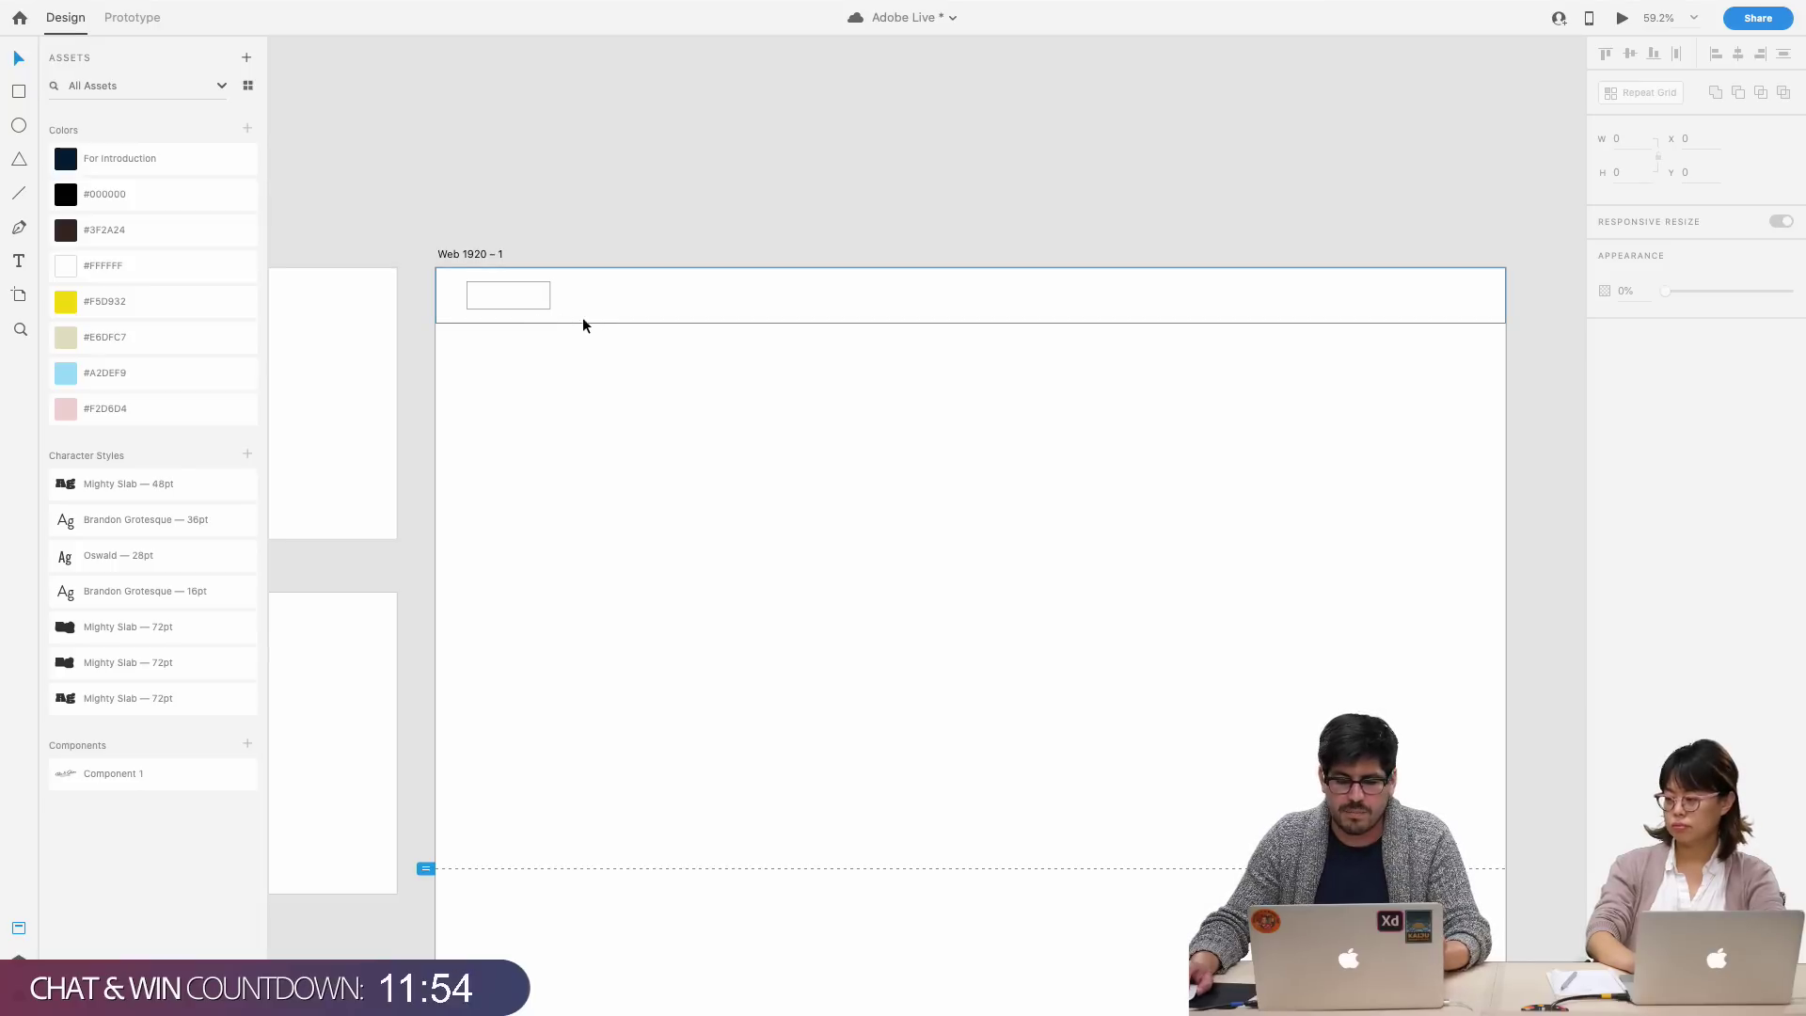
- Duplicate the 150 by 50 placeholder within the header and place the copy right of center, at about X 1120, Y 25
click(527, 307)
drag(525, 303, 1164, 324)
click(1194, 381)
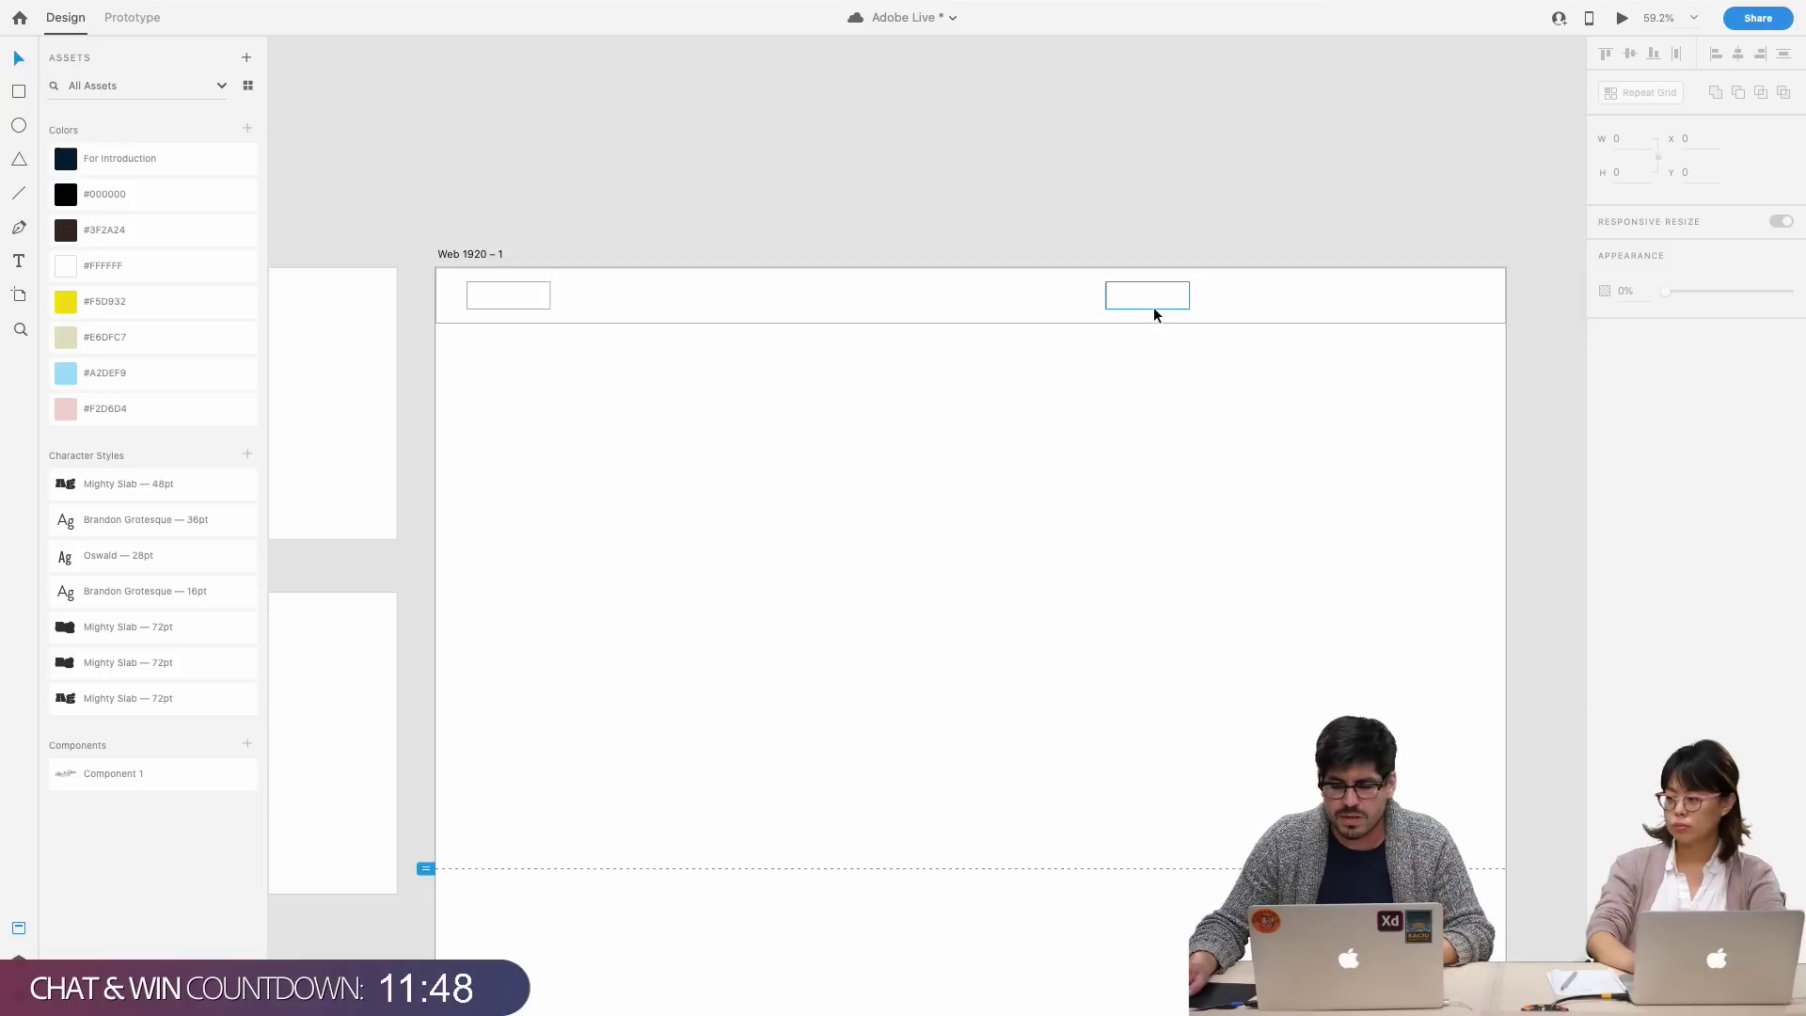
drag(1155, 313, 1103, 299)
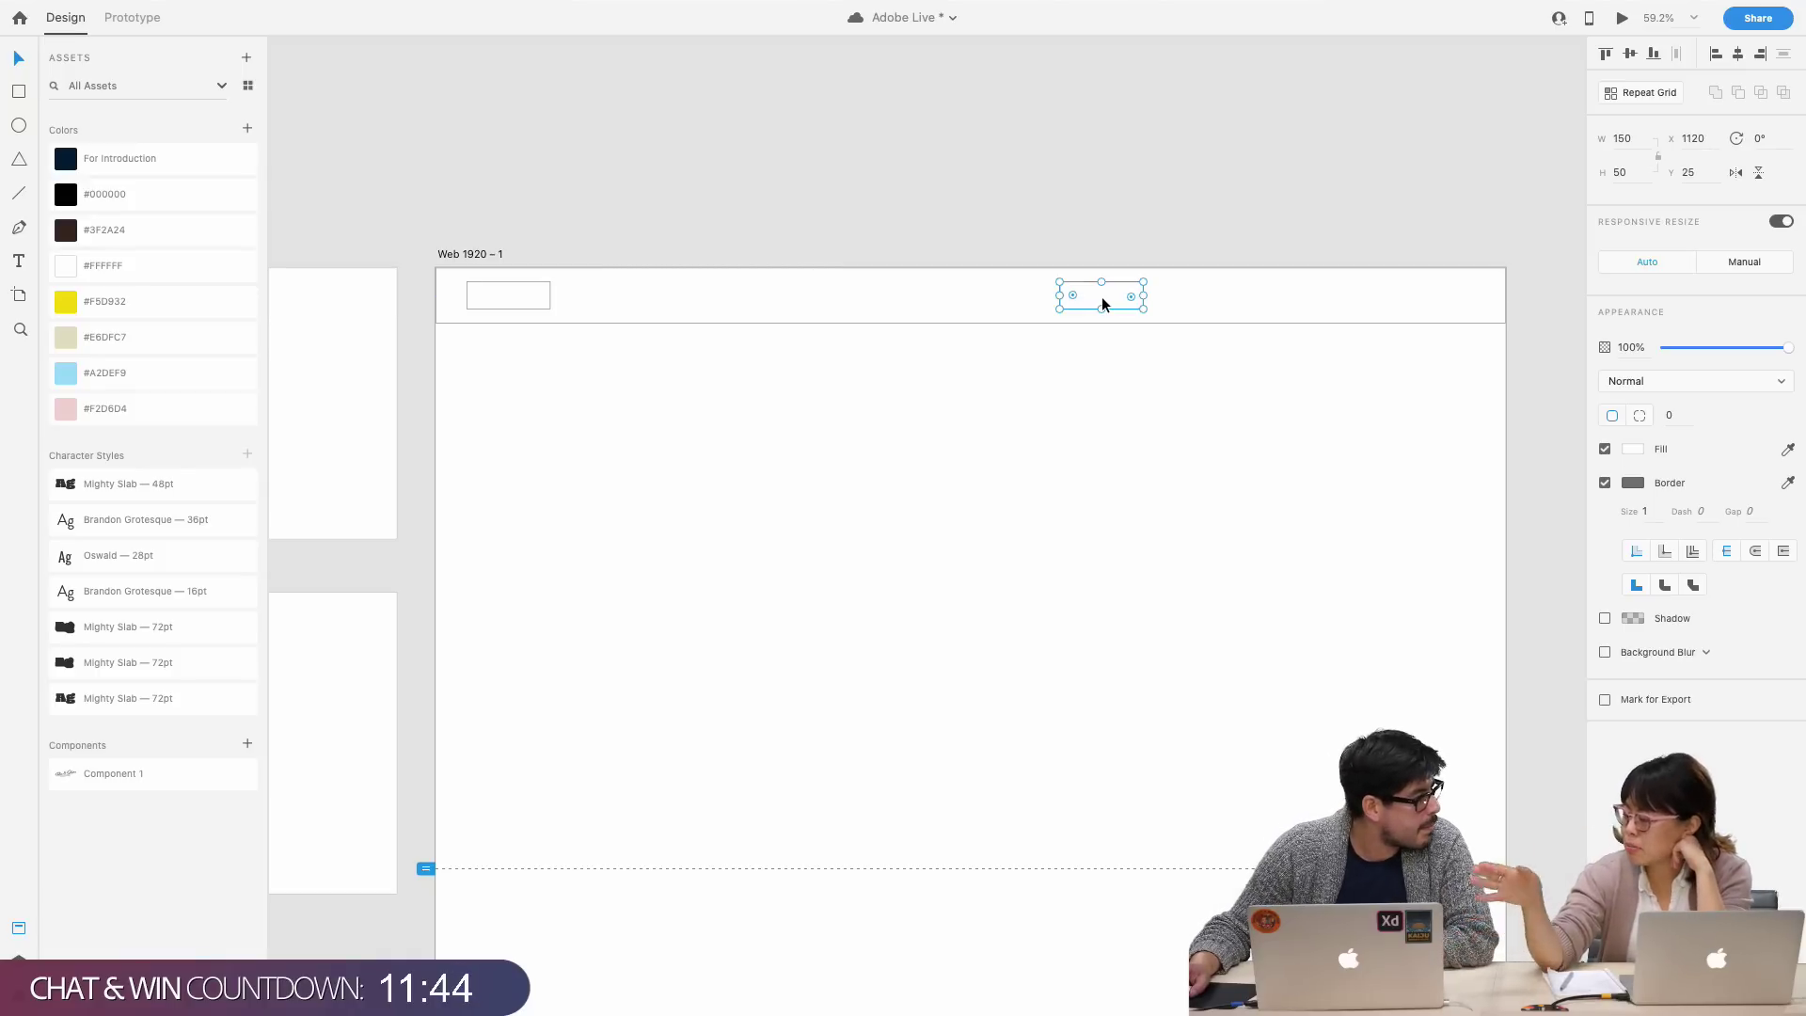
- Duplicate the first wireframe sketch from Slide 9 onto the empty canvas below the slides, dismissing the image export tip
scroll(1102, 296, down, 3)
click(990, 302)
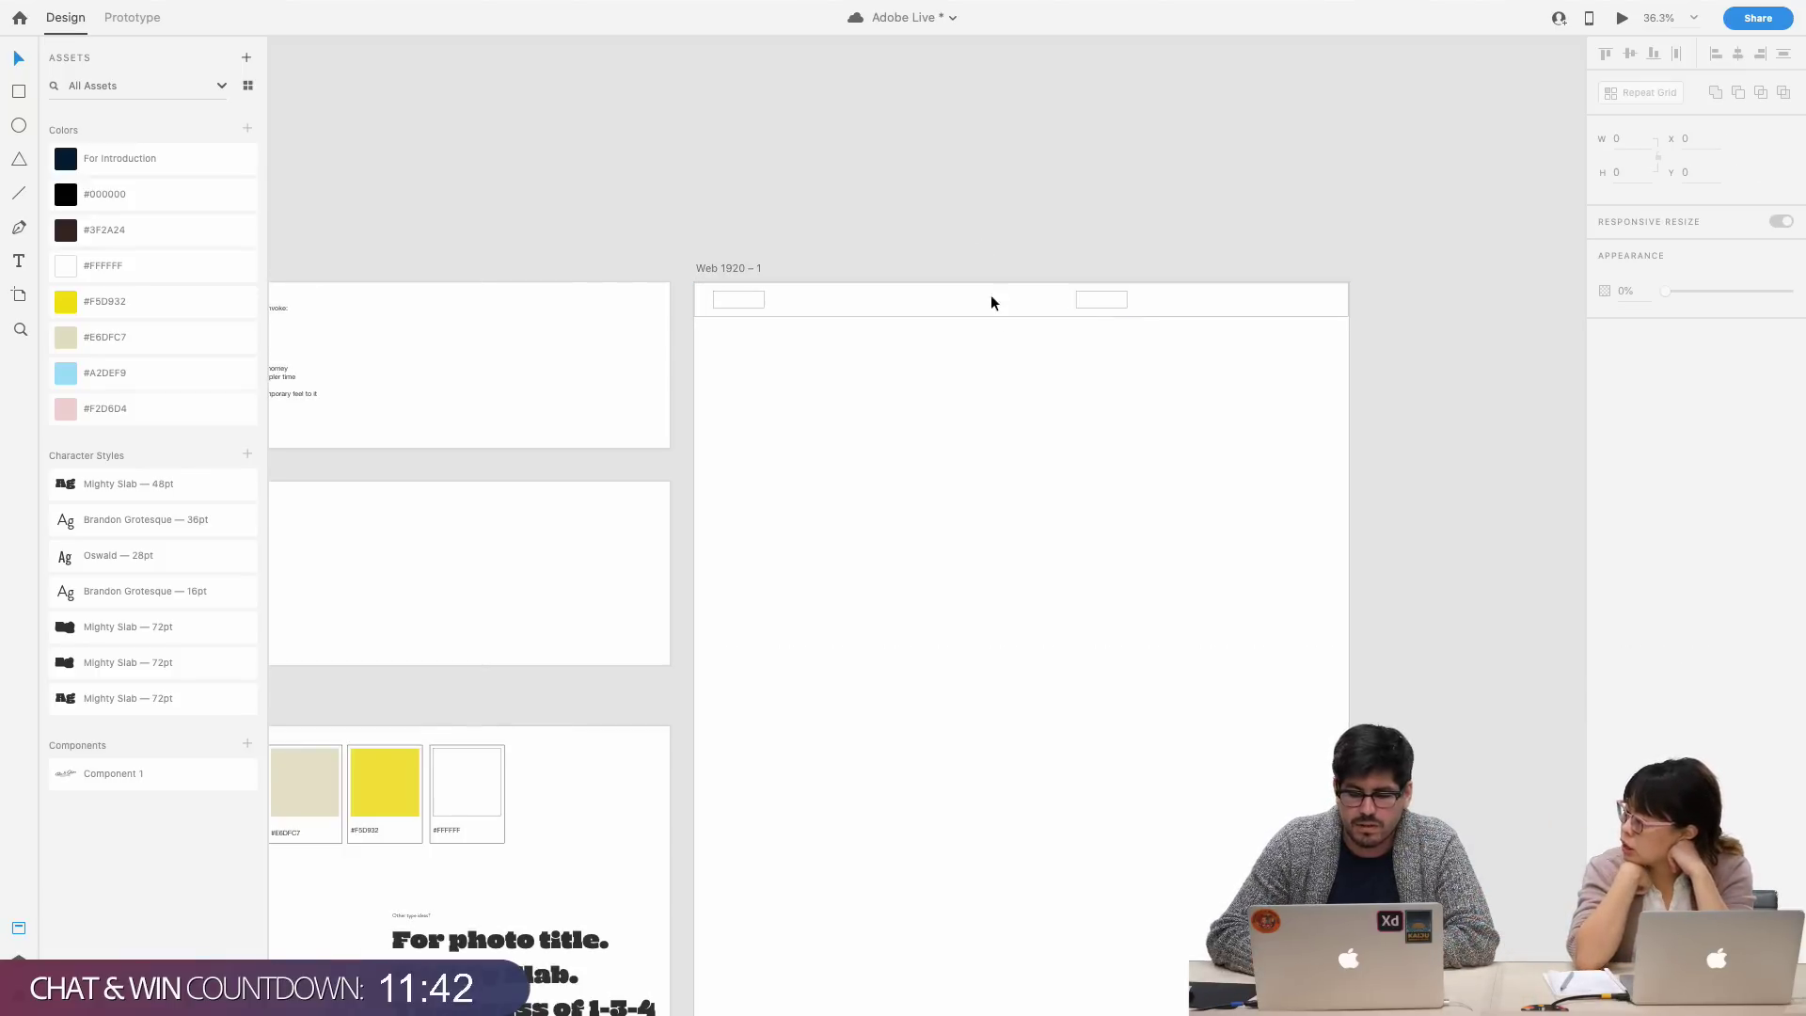
scroll(991, 302, down, 3)
scroll(996, 313, up, 5)
scroll(997, 324, down, 3)
scroll(997, 325, up, 2)
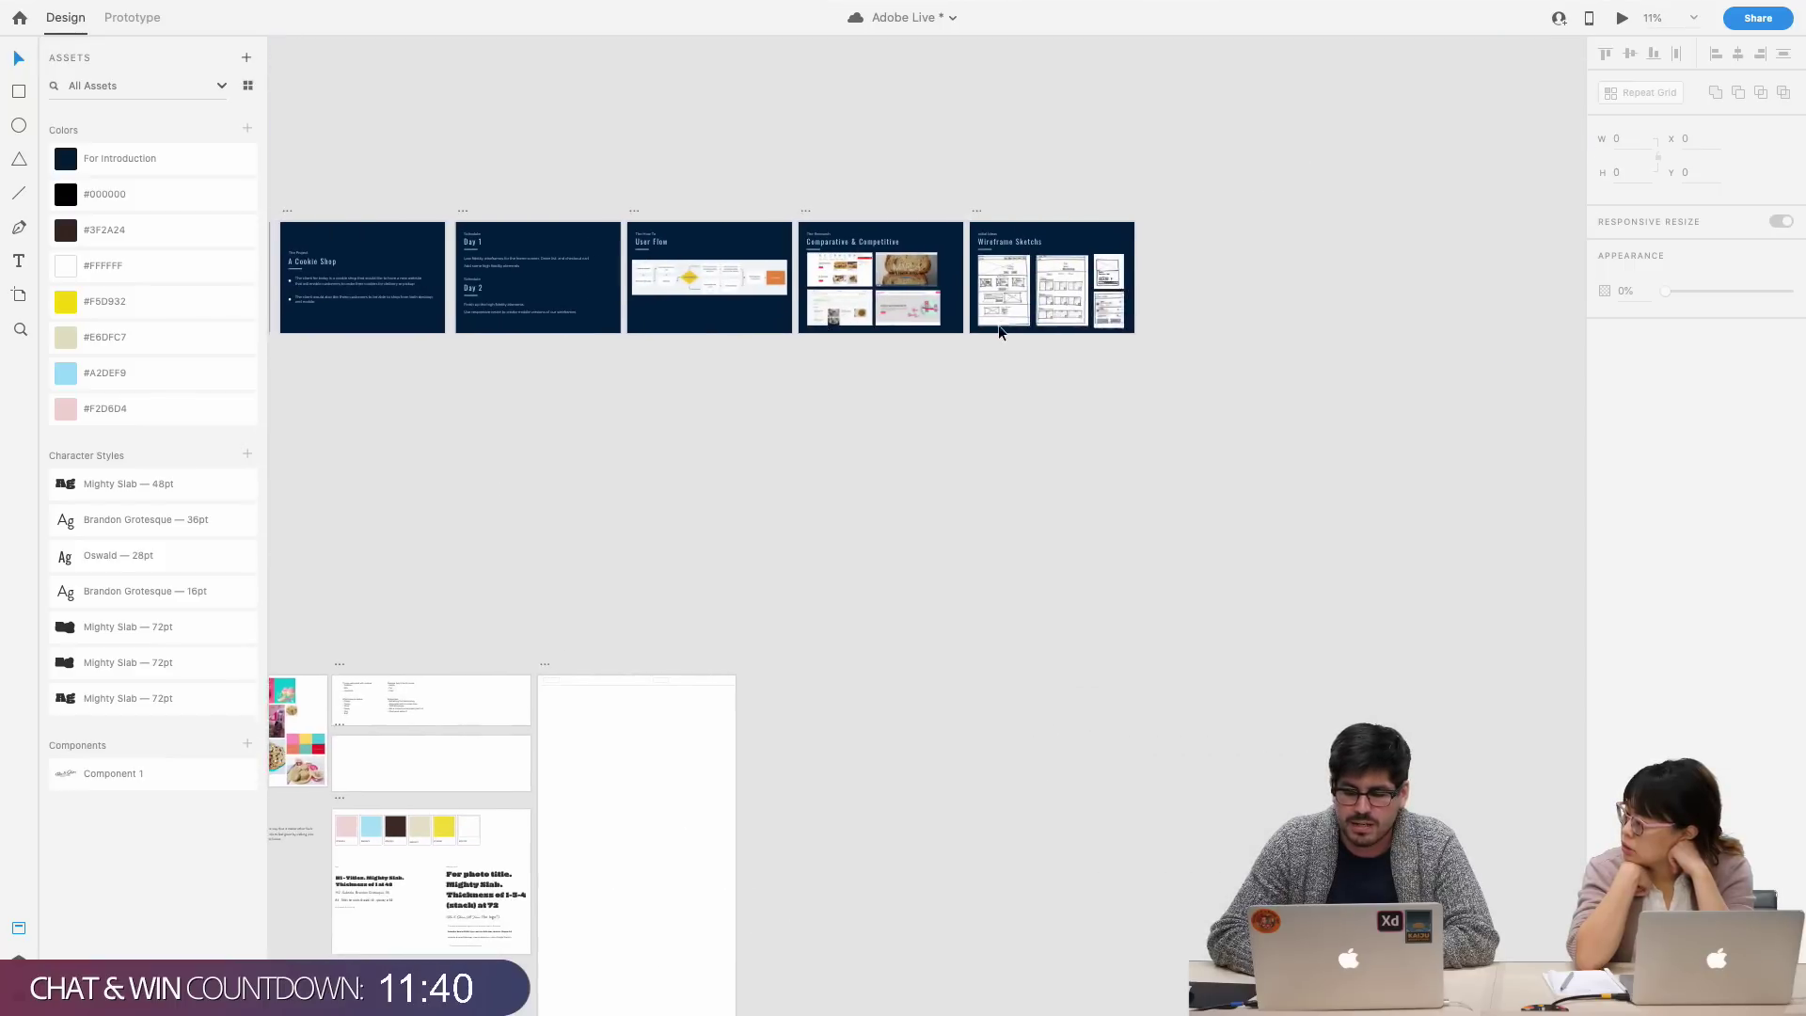
scroll(997, 325, up, 3)
click(933, 289)
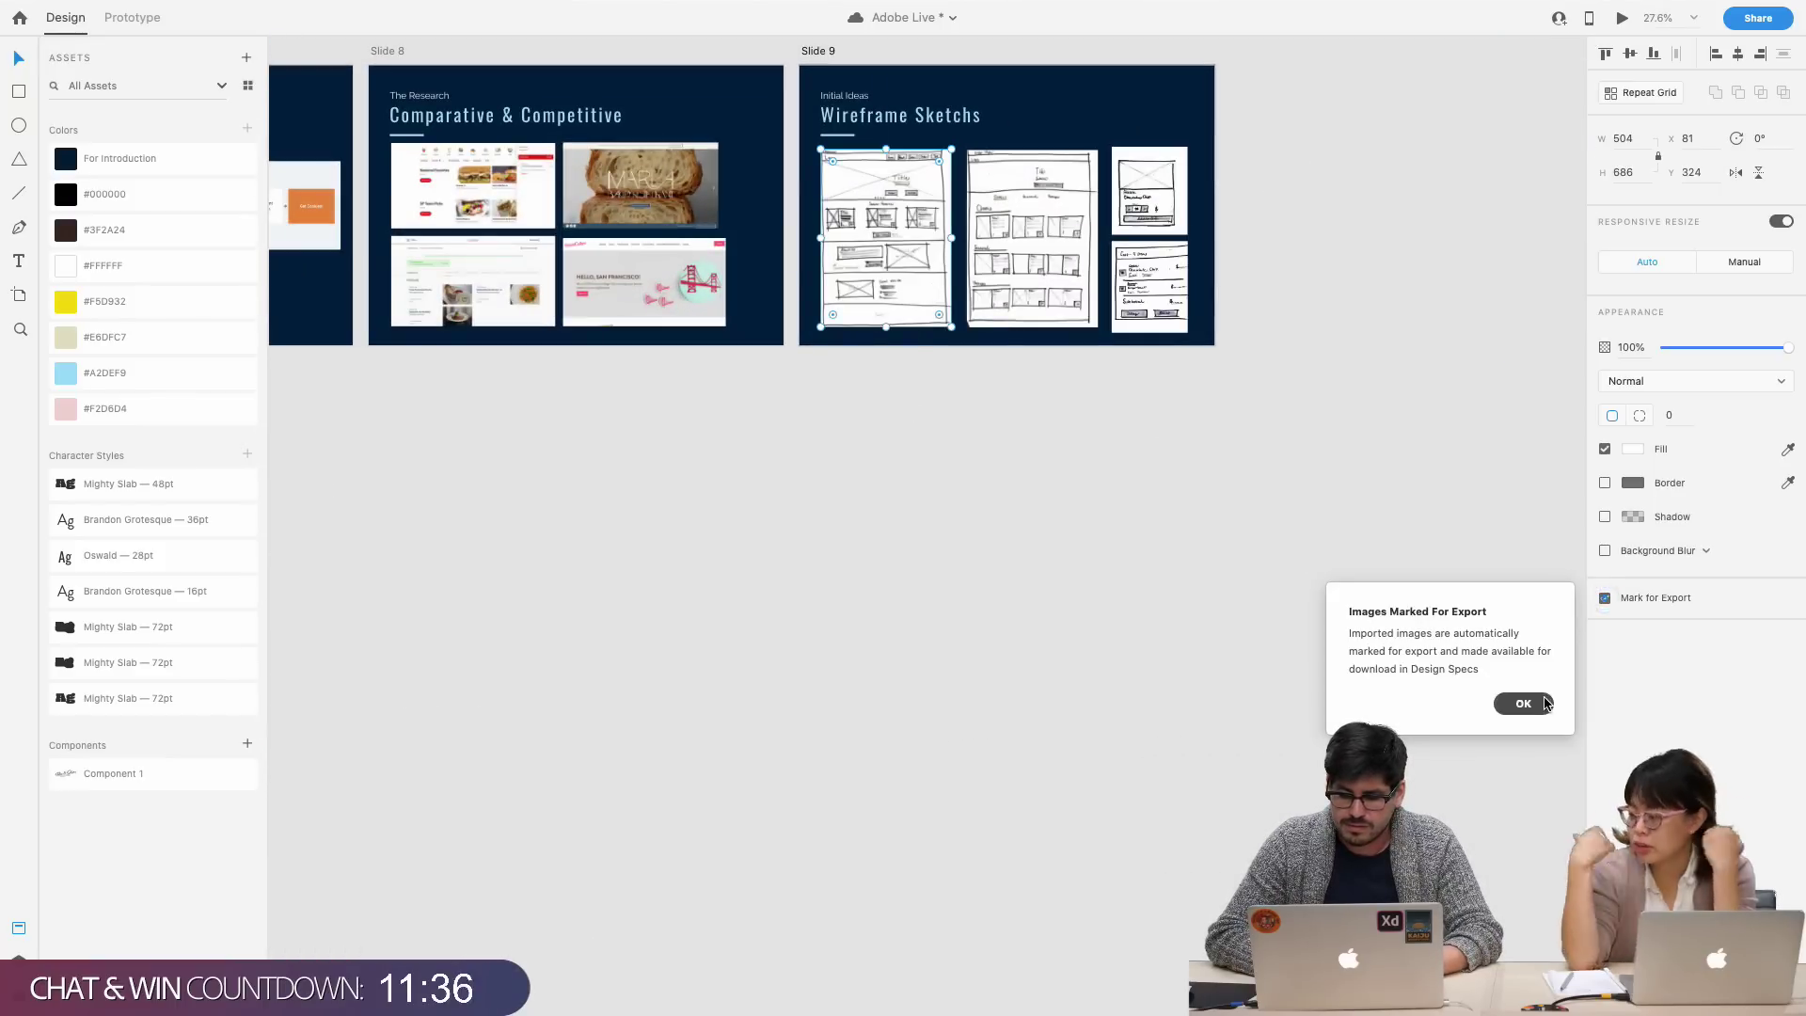
click(1522, 703)
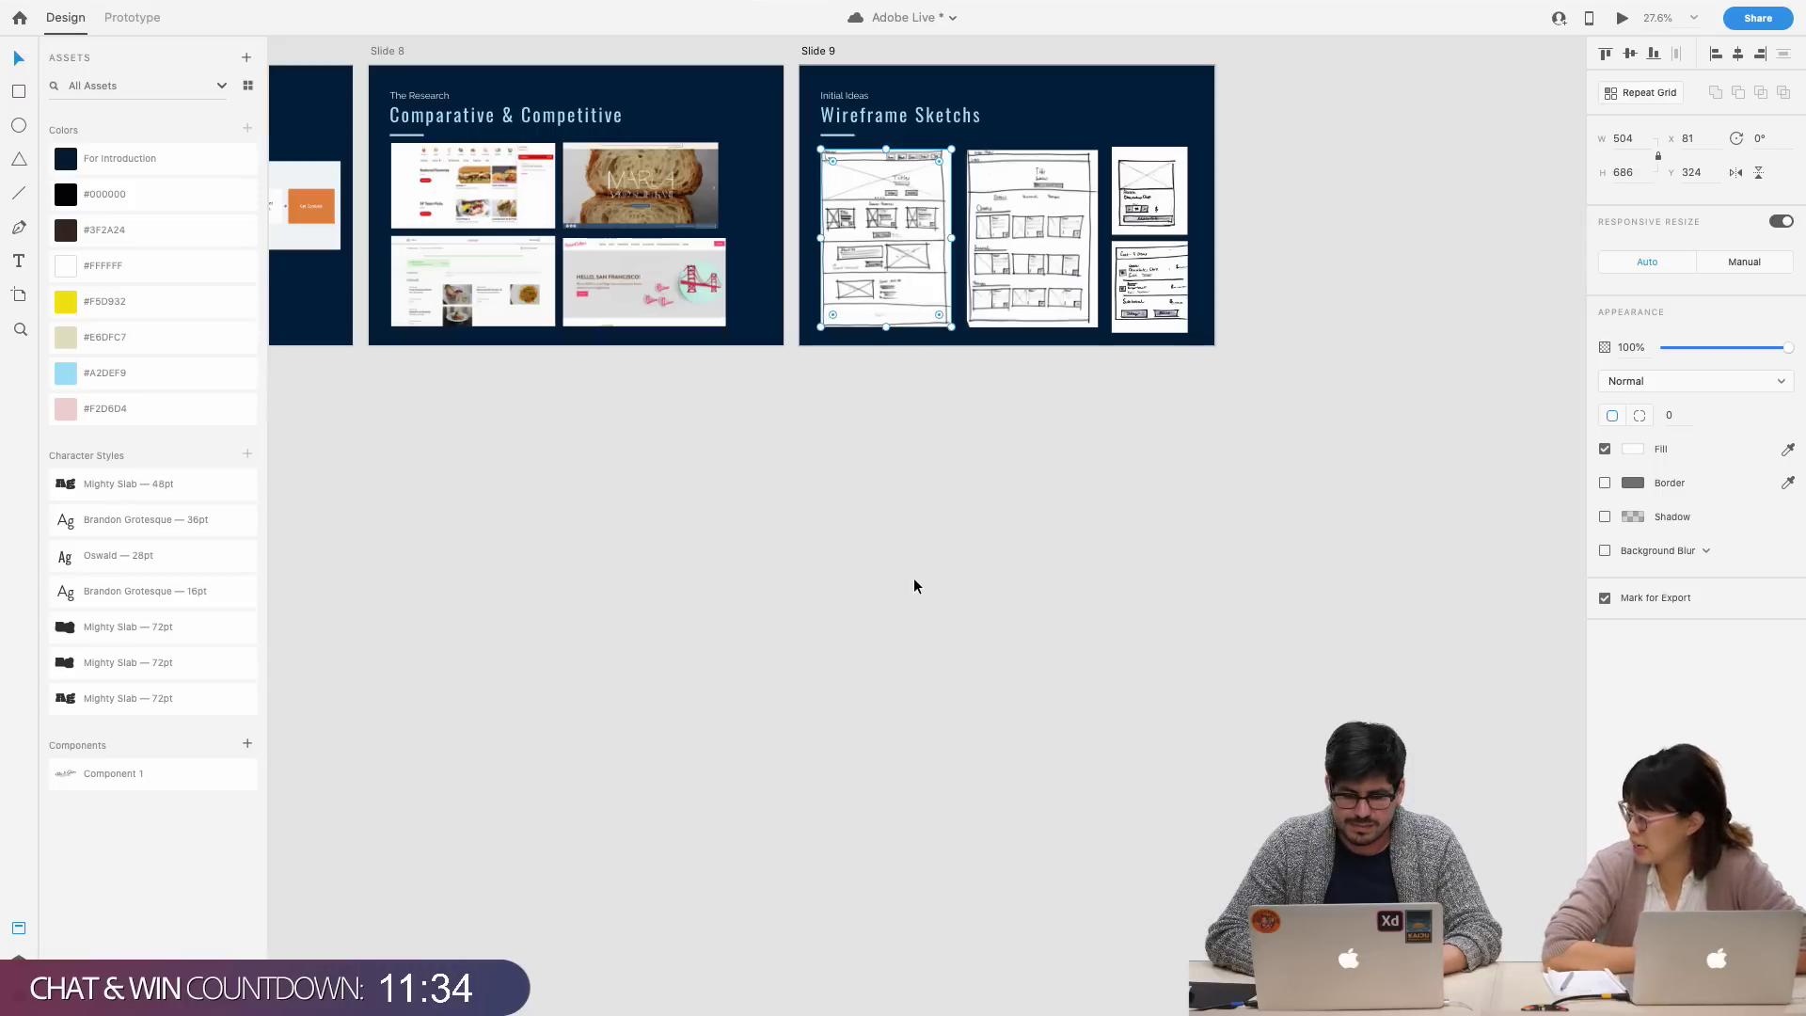
mouse_move(884, 291)
mouse_down()
mouse_move(880, 638)
mouse_move(618, 825)
mouse_up()
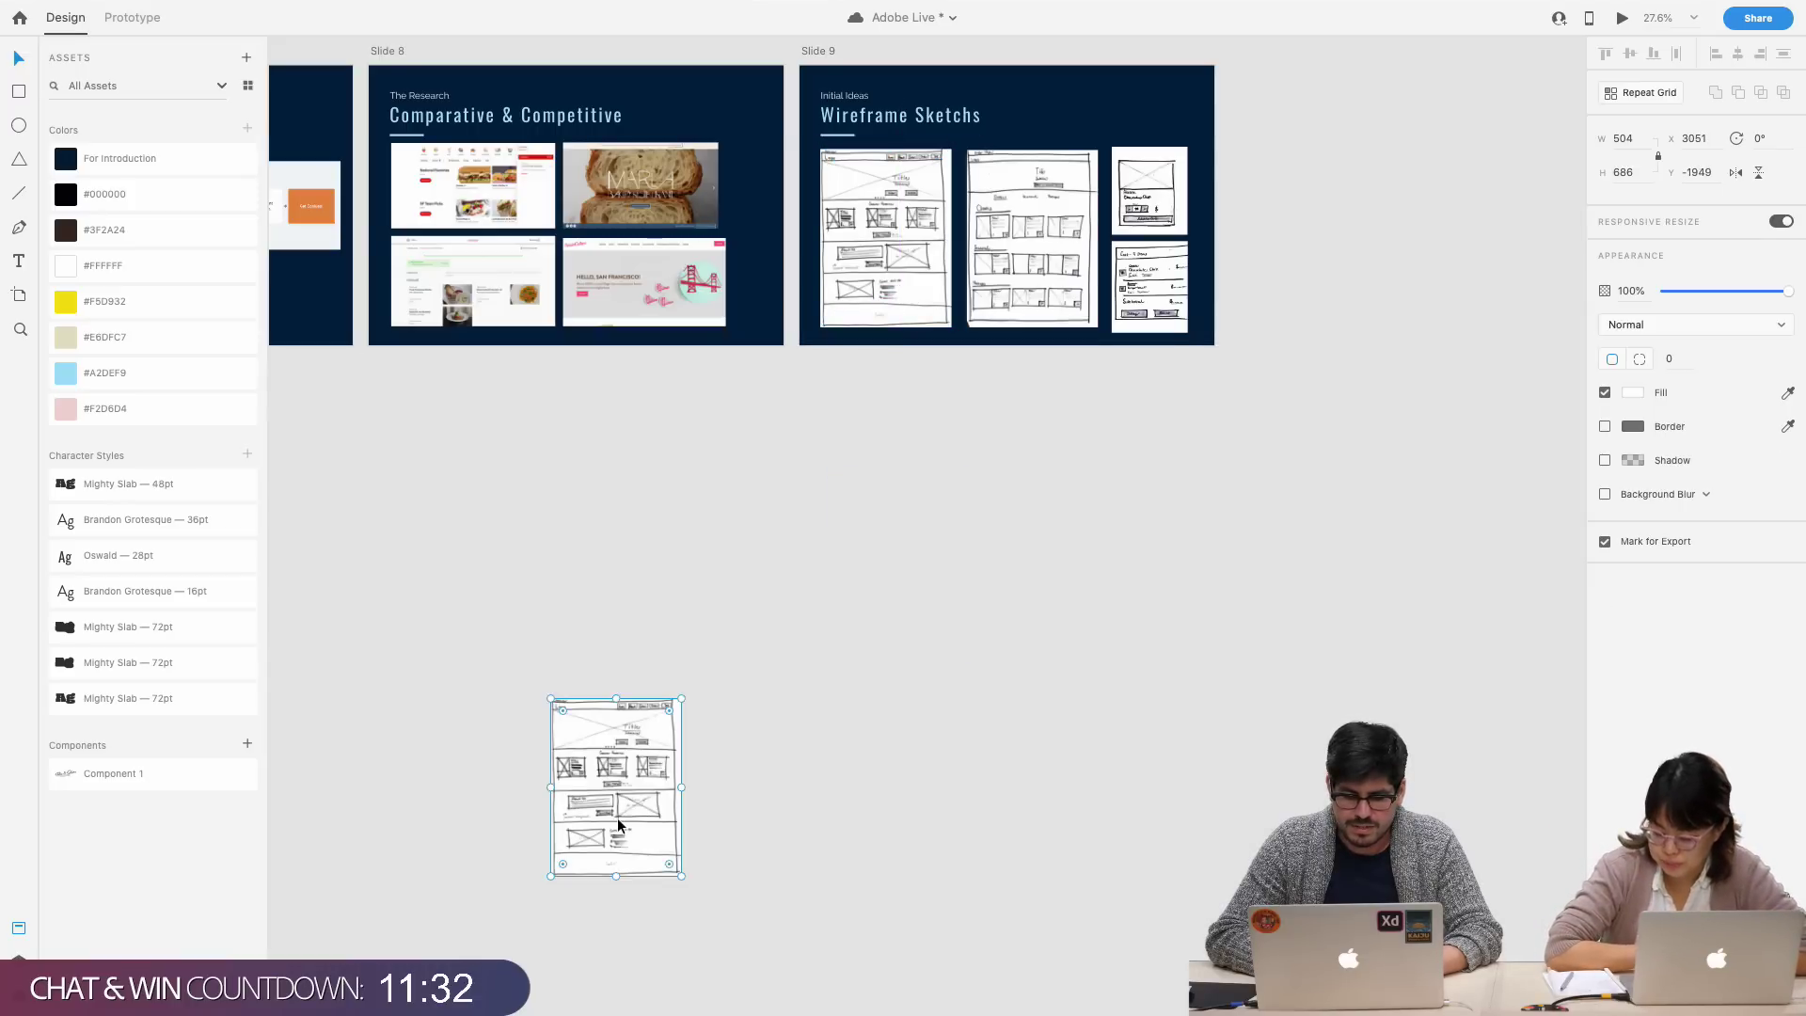
- Place the copied sketch just right of the Web 1920 artboard and enlarge it to about 2575 by 3500, aligned with the artboard
scroll(618, 825, down, 3)
scroll(618, 825, down, 5)
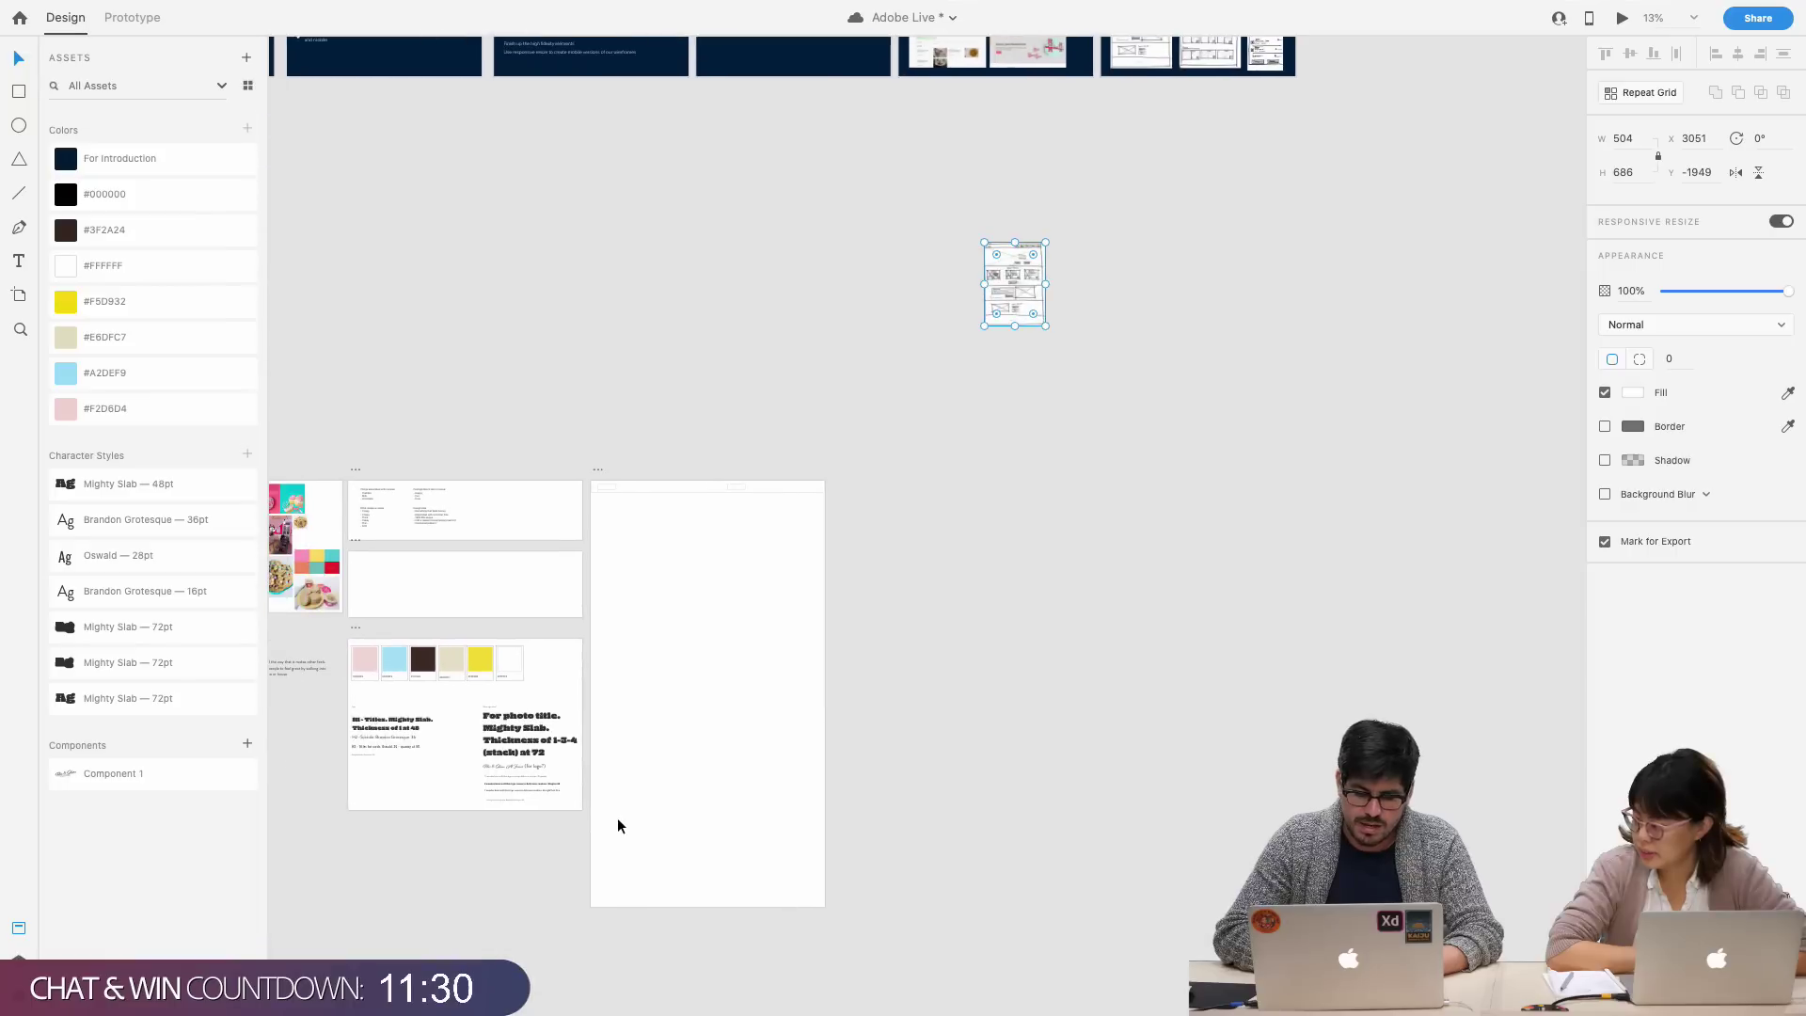
mouse_move(1005, 304)
mouse_down()
mouse_move(864, 541)
mouse_move(1156, 906)
mouse_up()
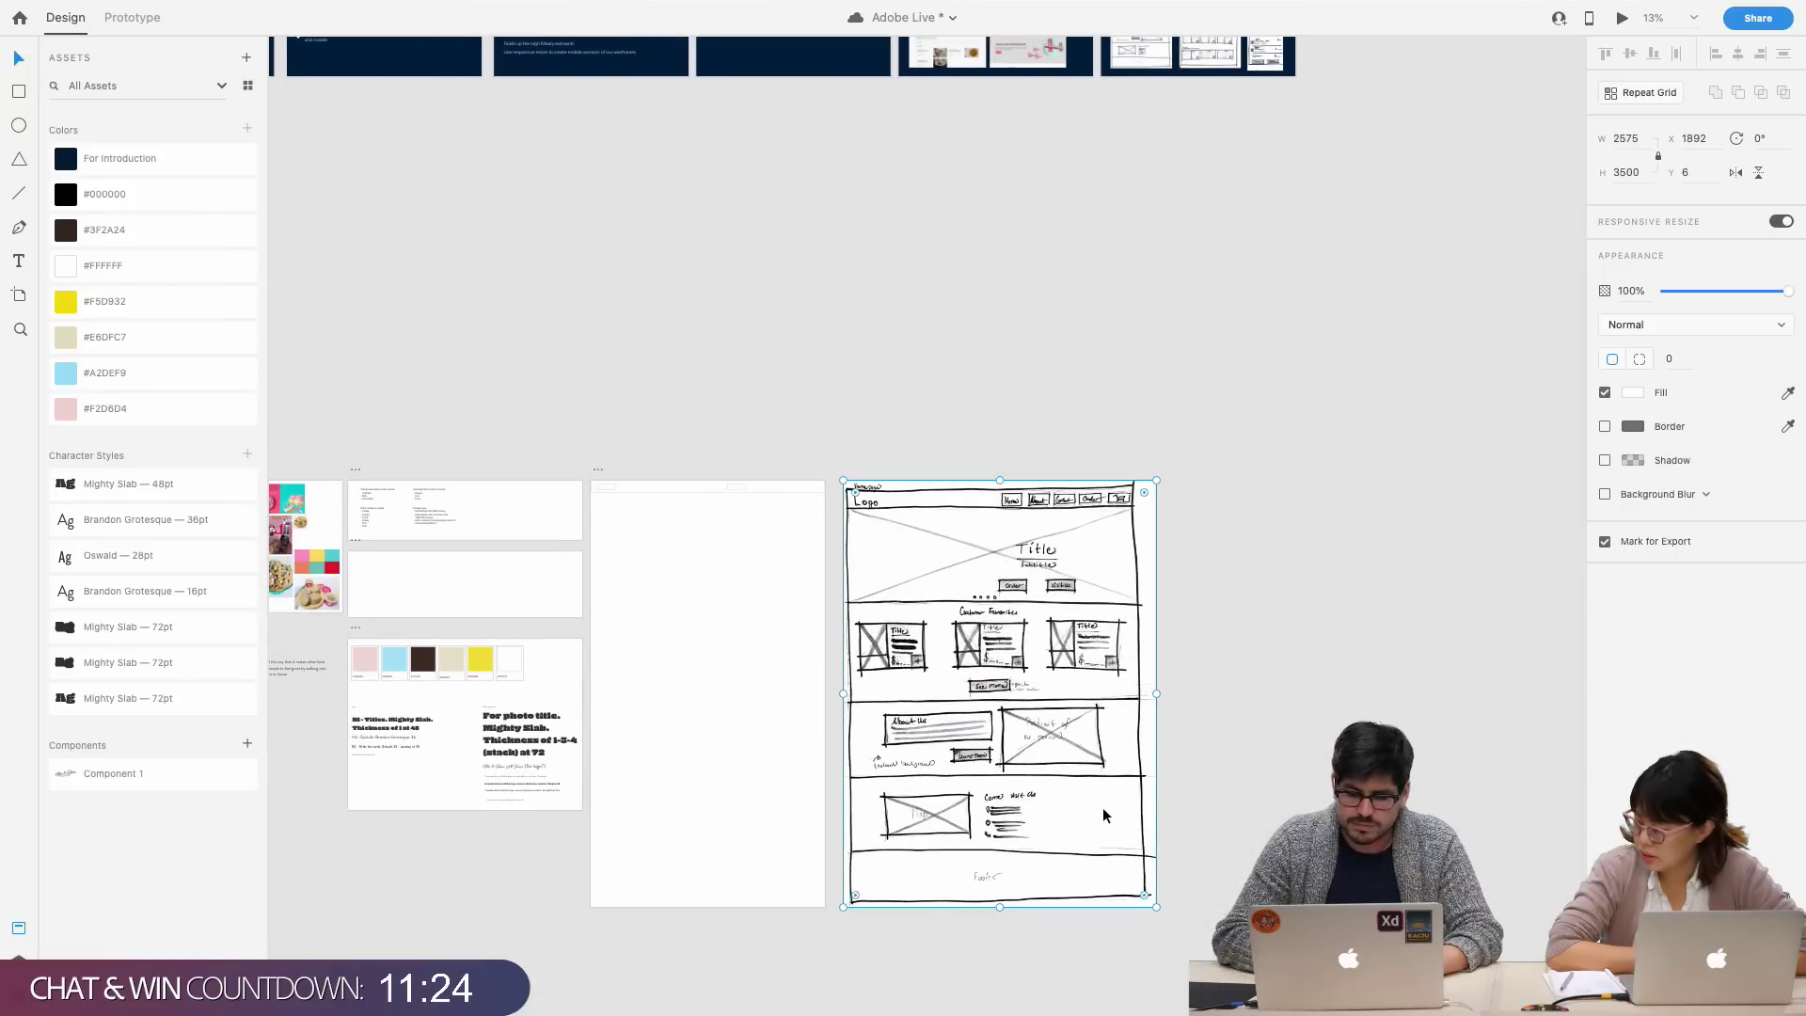
- Examine the homepage sketch's sections from header to footer and compare its navigation layout with the header on the Web 1920 artboard
scroll(1102, 807, up, 5)
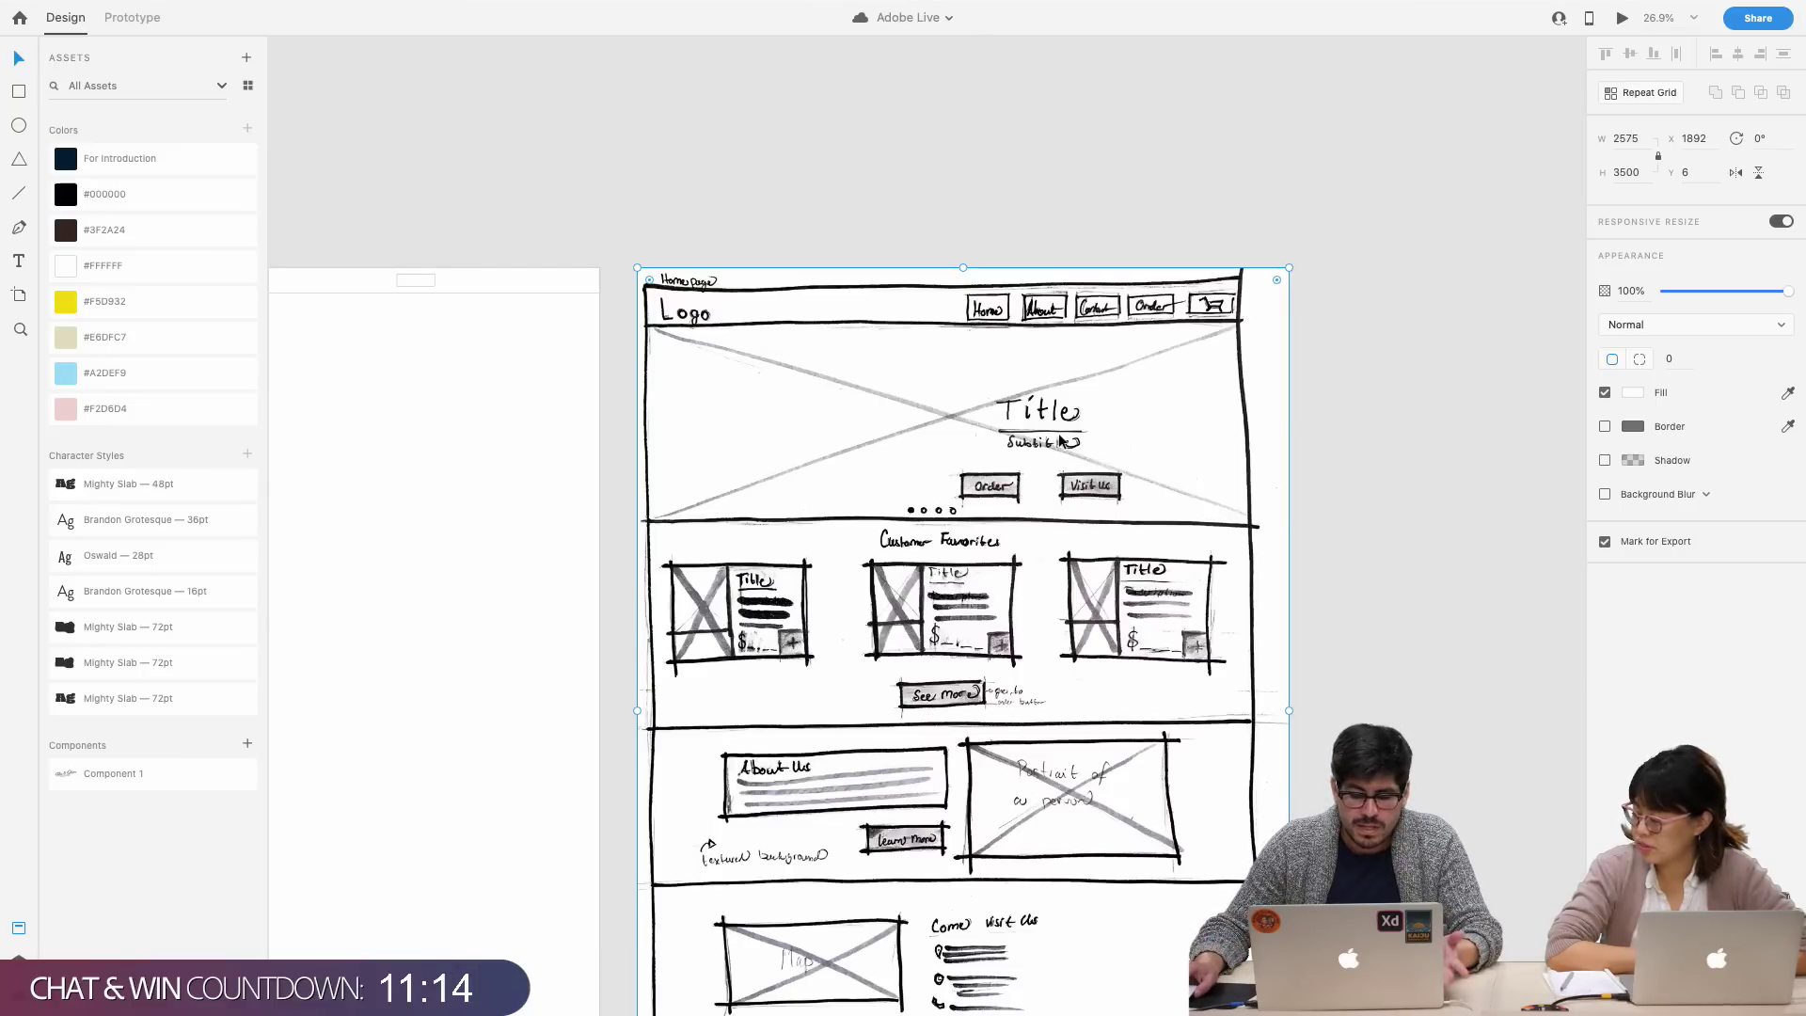
scroll(1062, 444, down, 2)
scroll(1060, 440, down, 2)
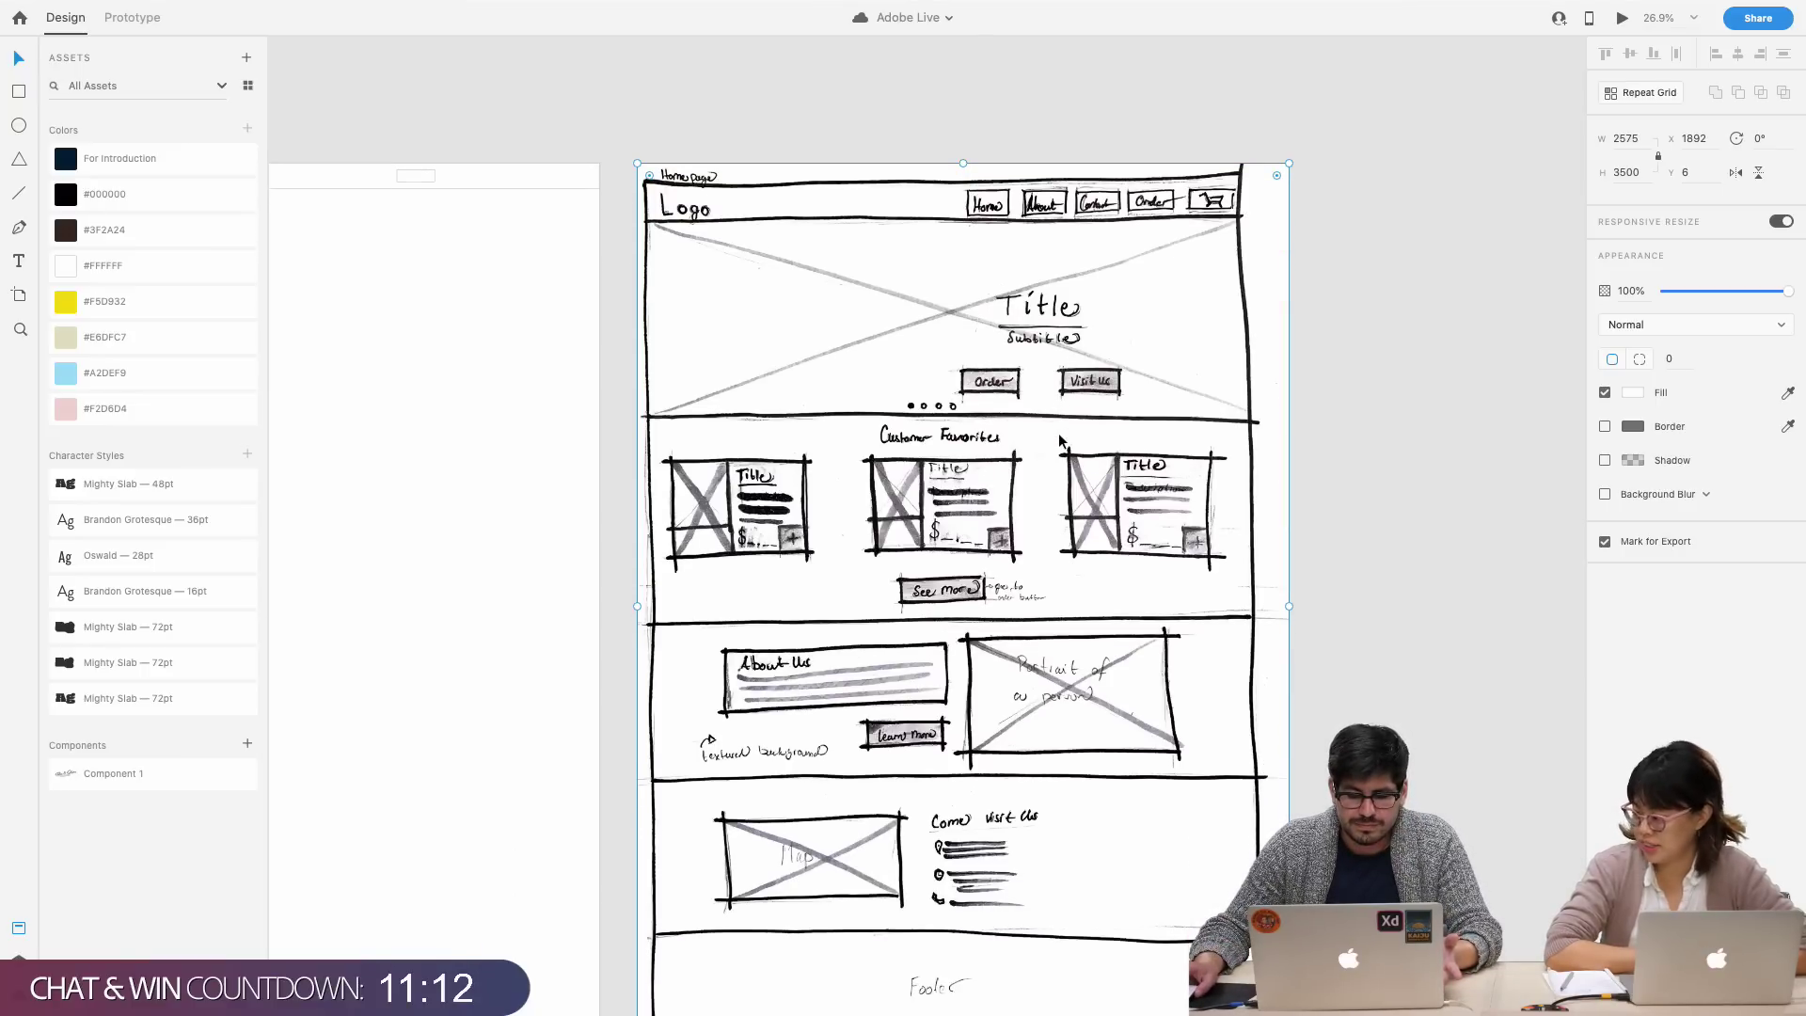
scroll(1059, 440, down, 1)
scroll(1058, 432, left, 1)
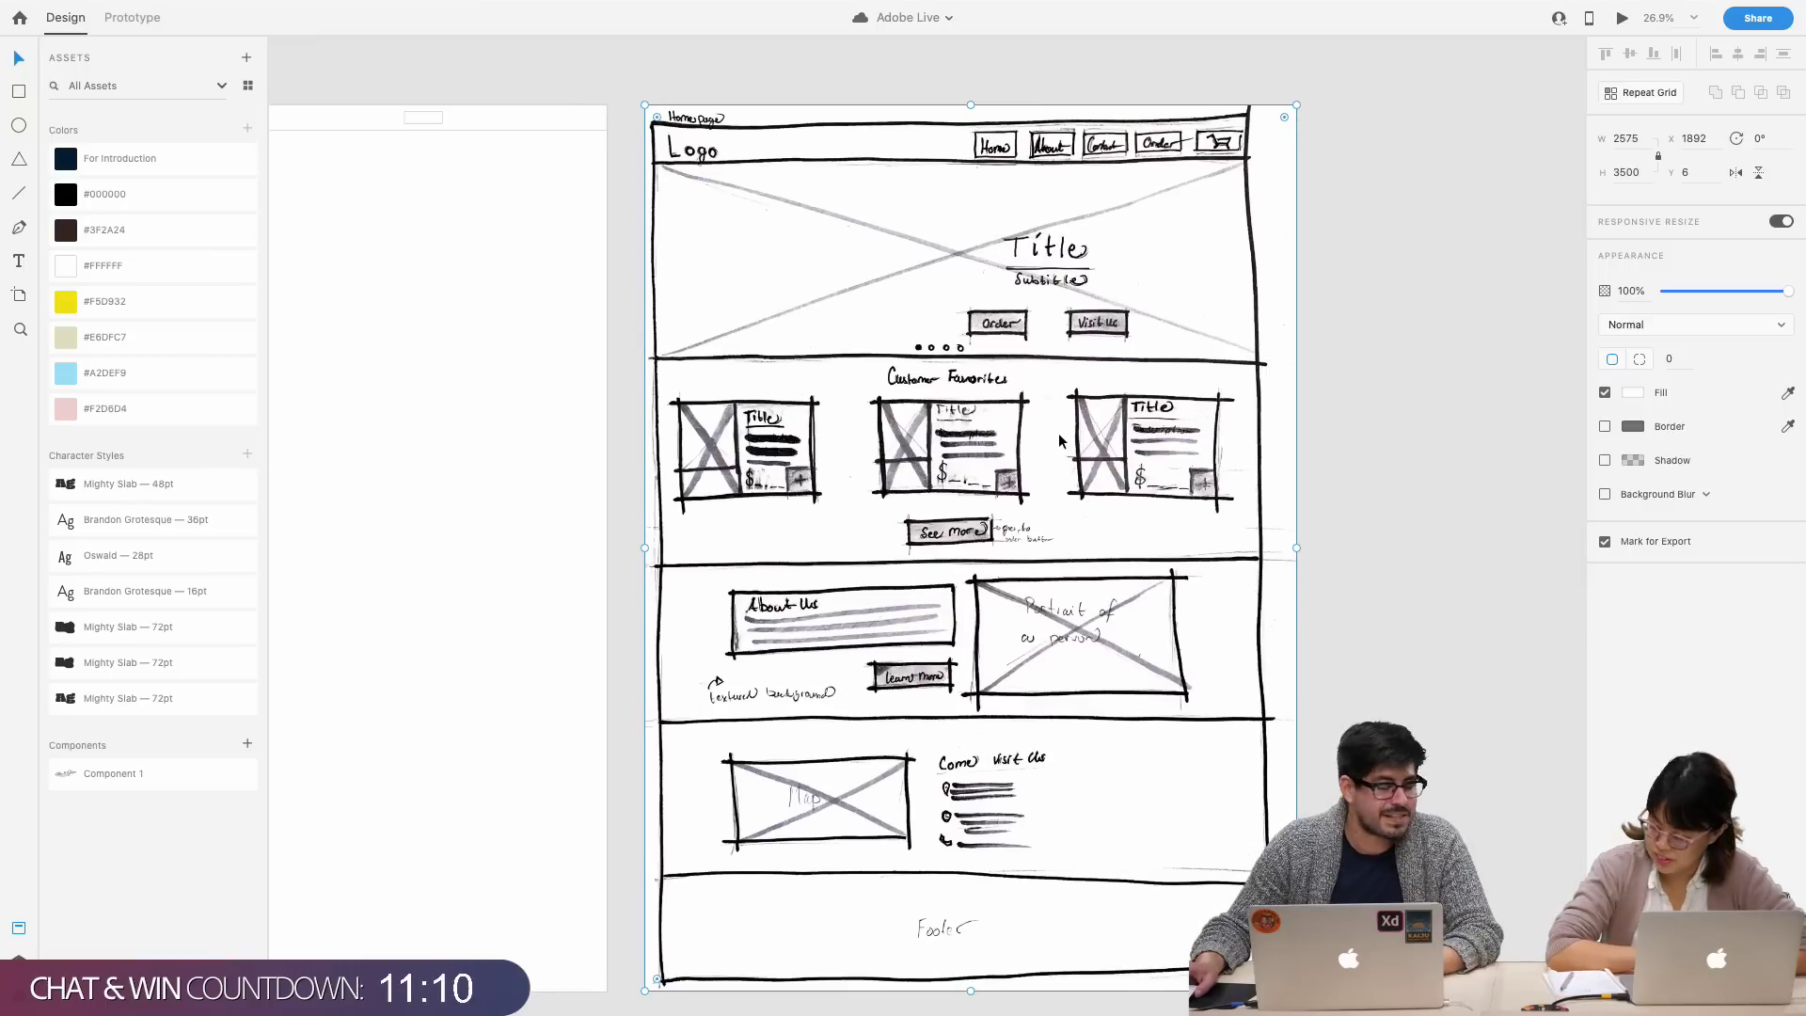
click(1375, 414)
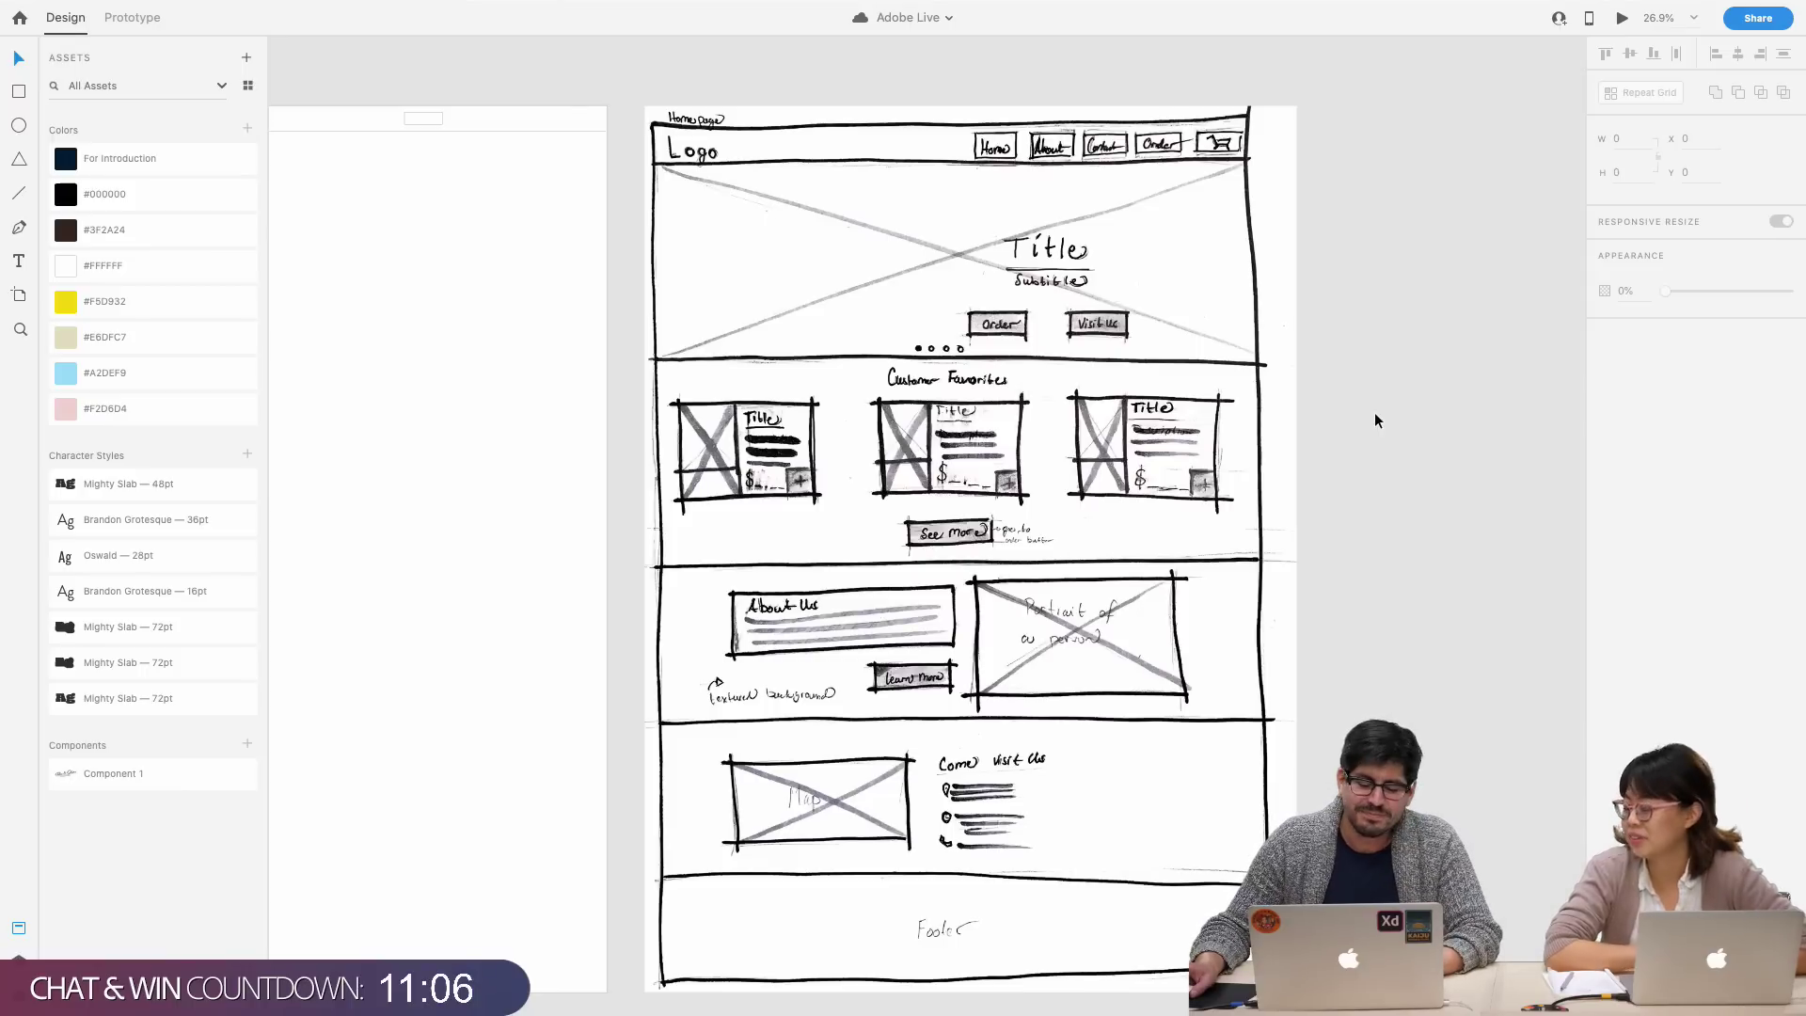
scroll(1374, 420, left, 2)
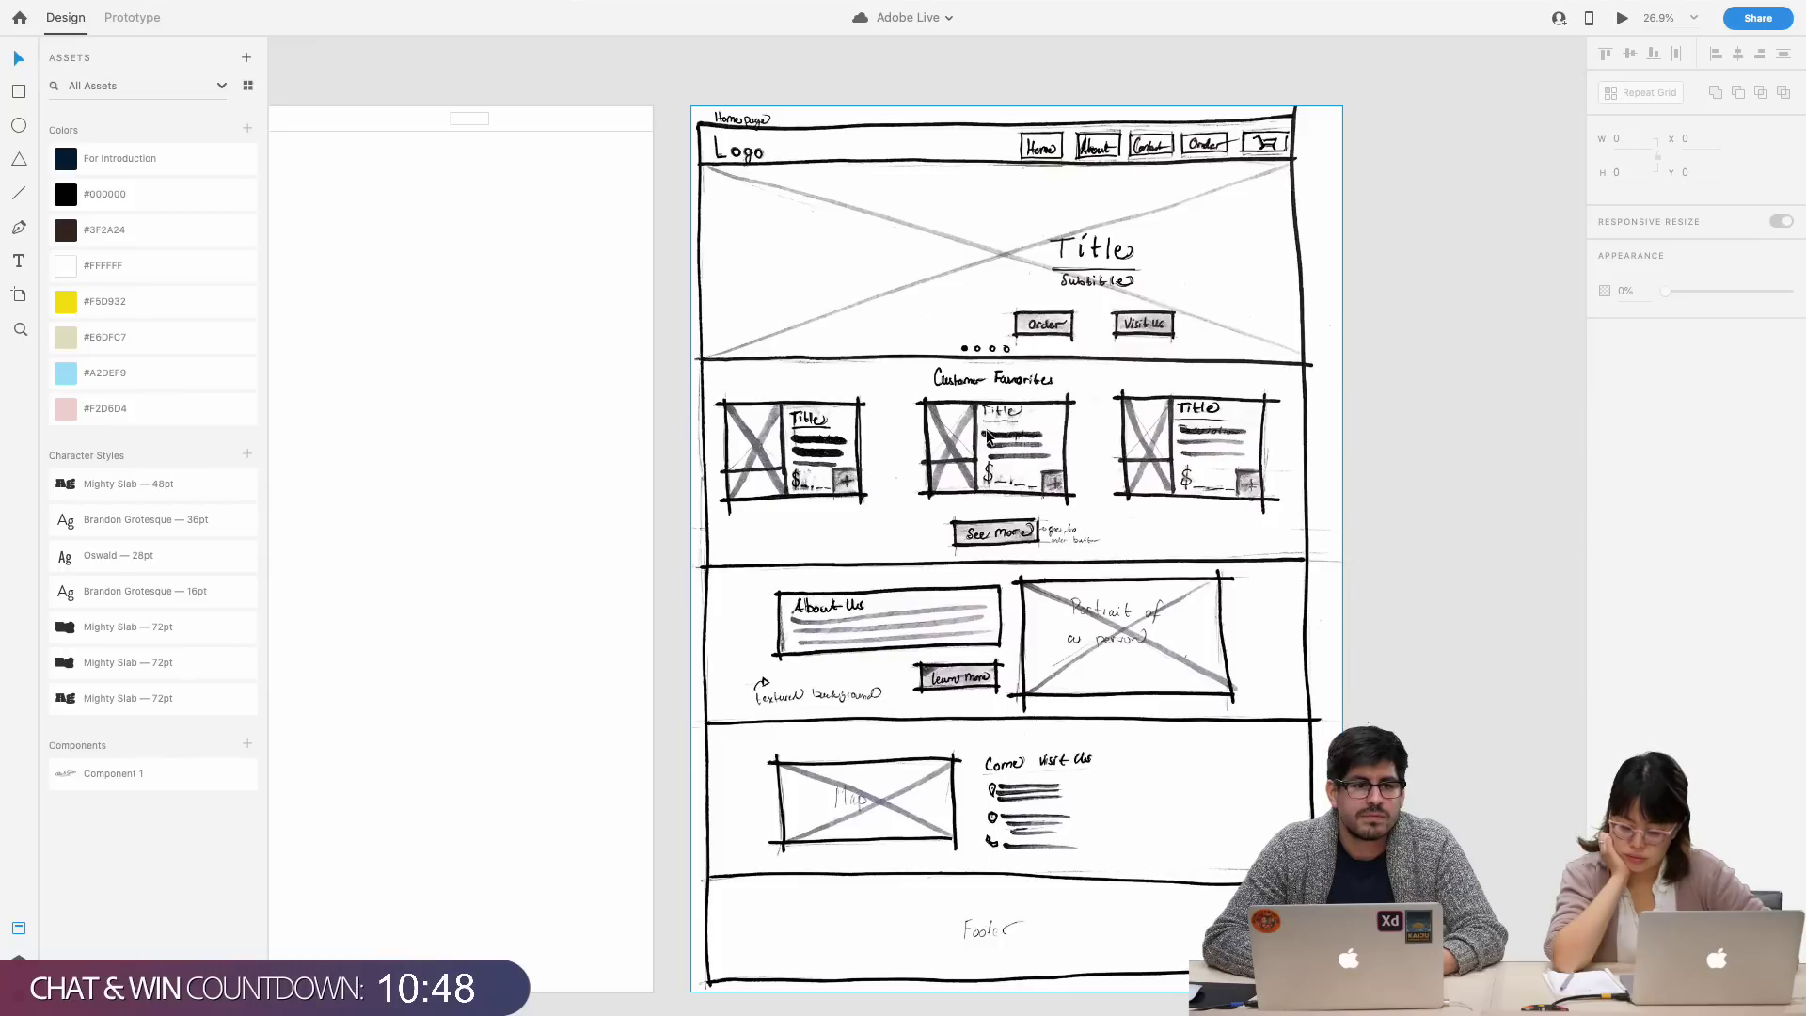
scroll(987, 435, down, 1)
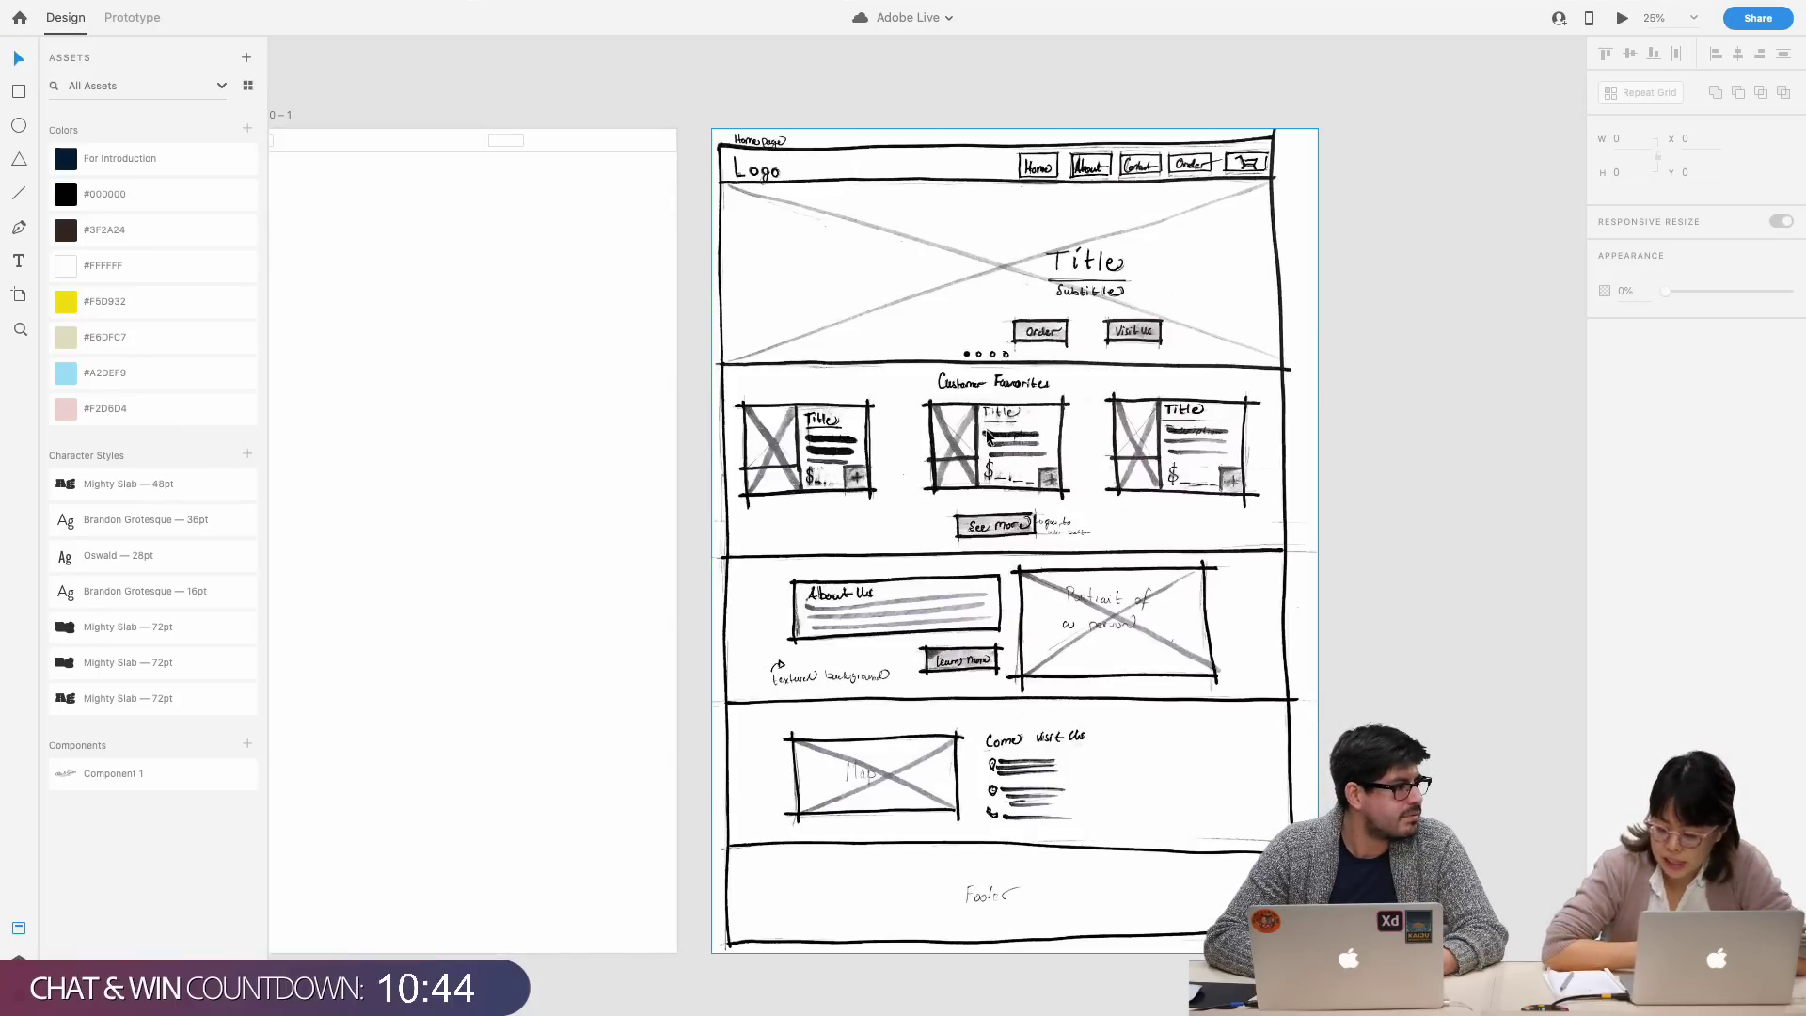
scroll(987, 436, left, 3)
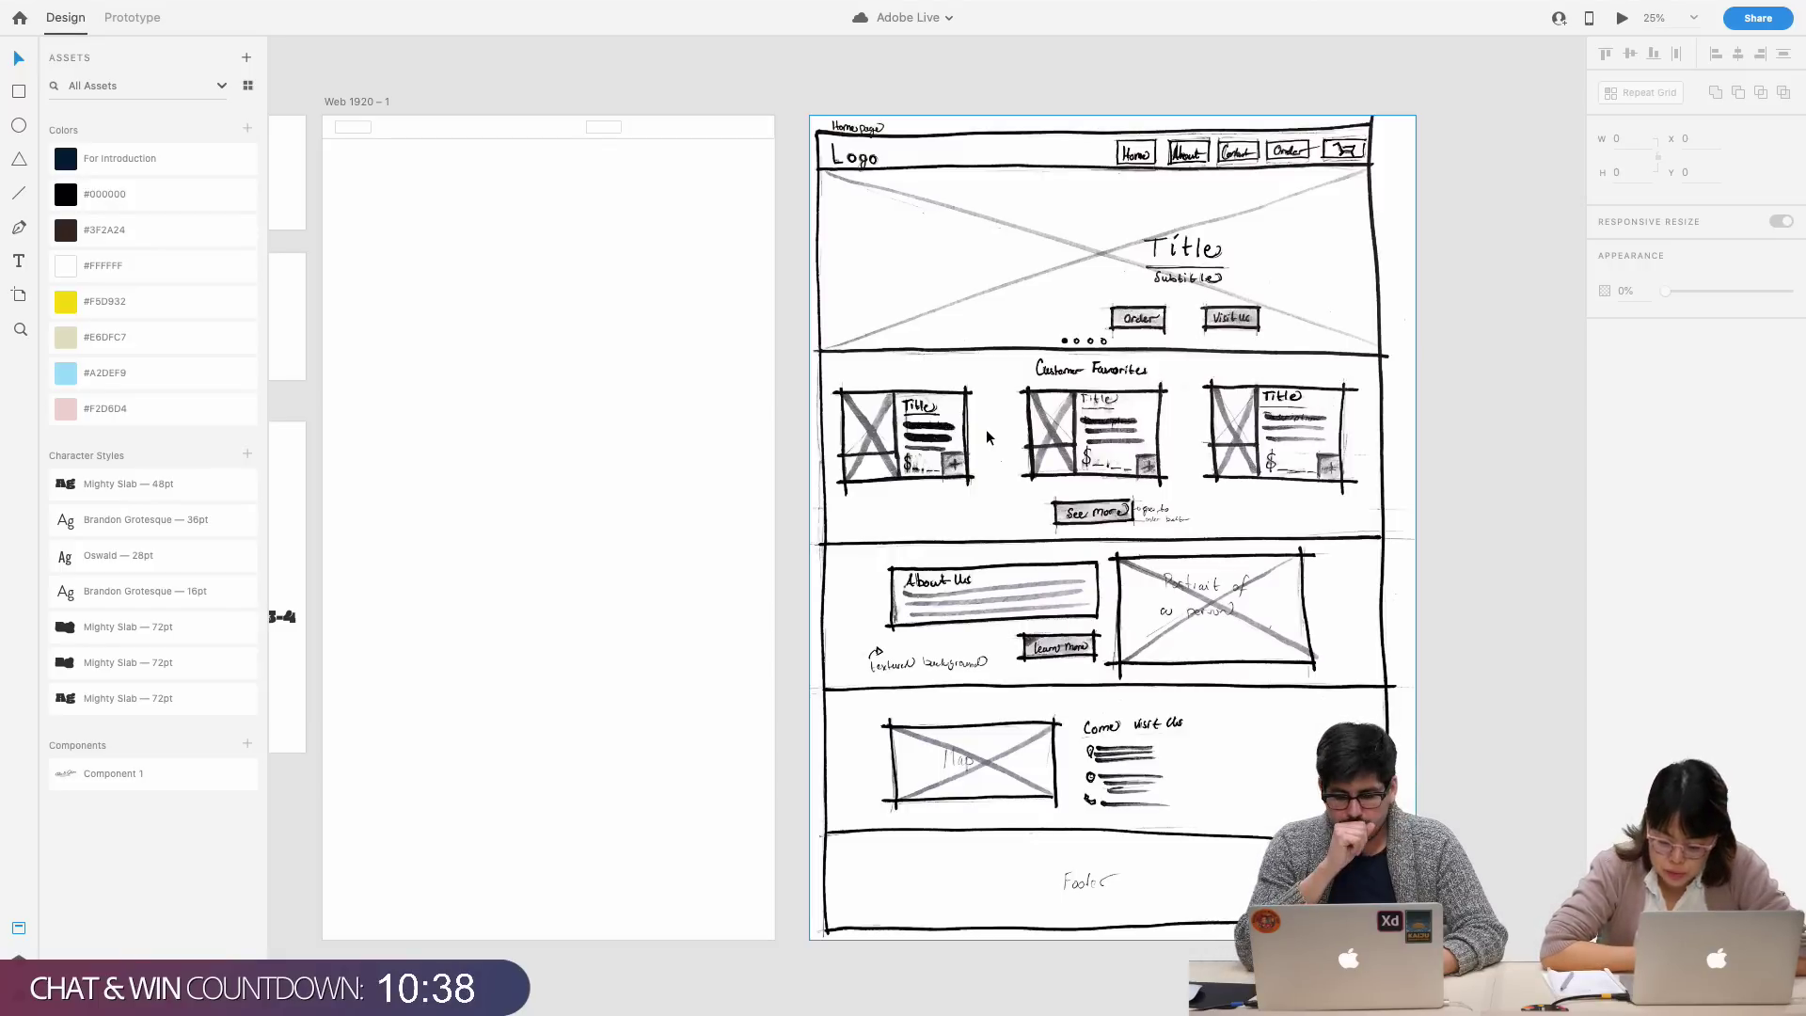
click(487, 136)
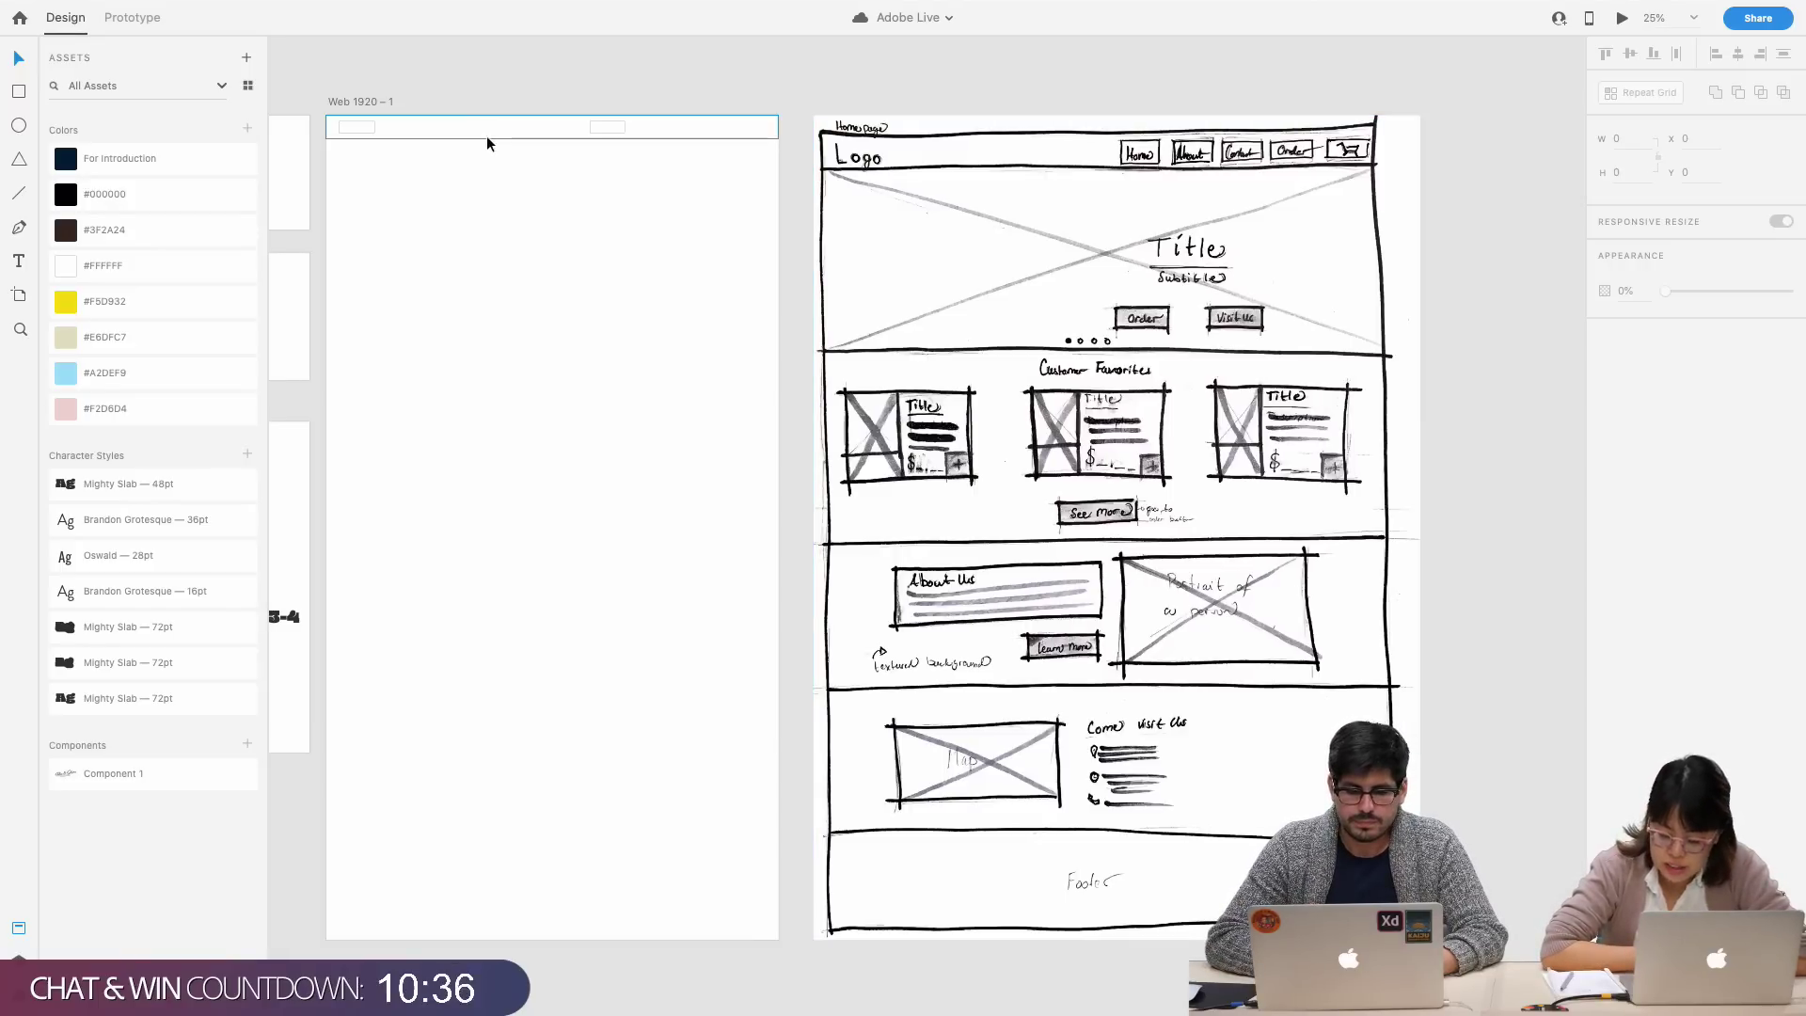
- Draw a full-width 1920 by 921 hero rectangle from the artboard's upper edge and send it behind the header shapes
click(31, 91)
drag(325, 331, 779, 115)
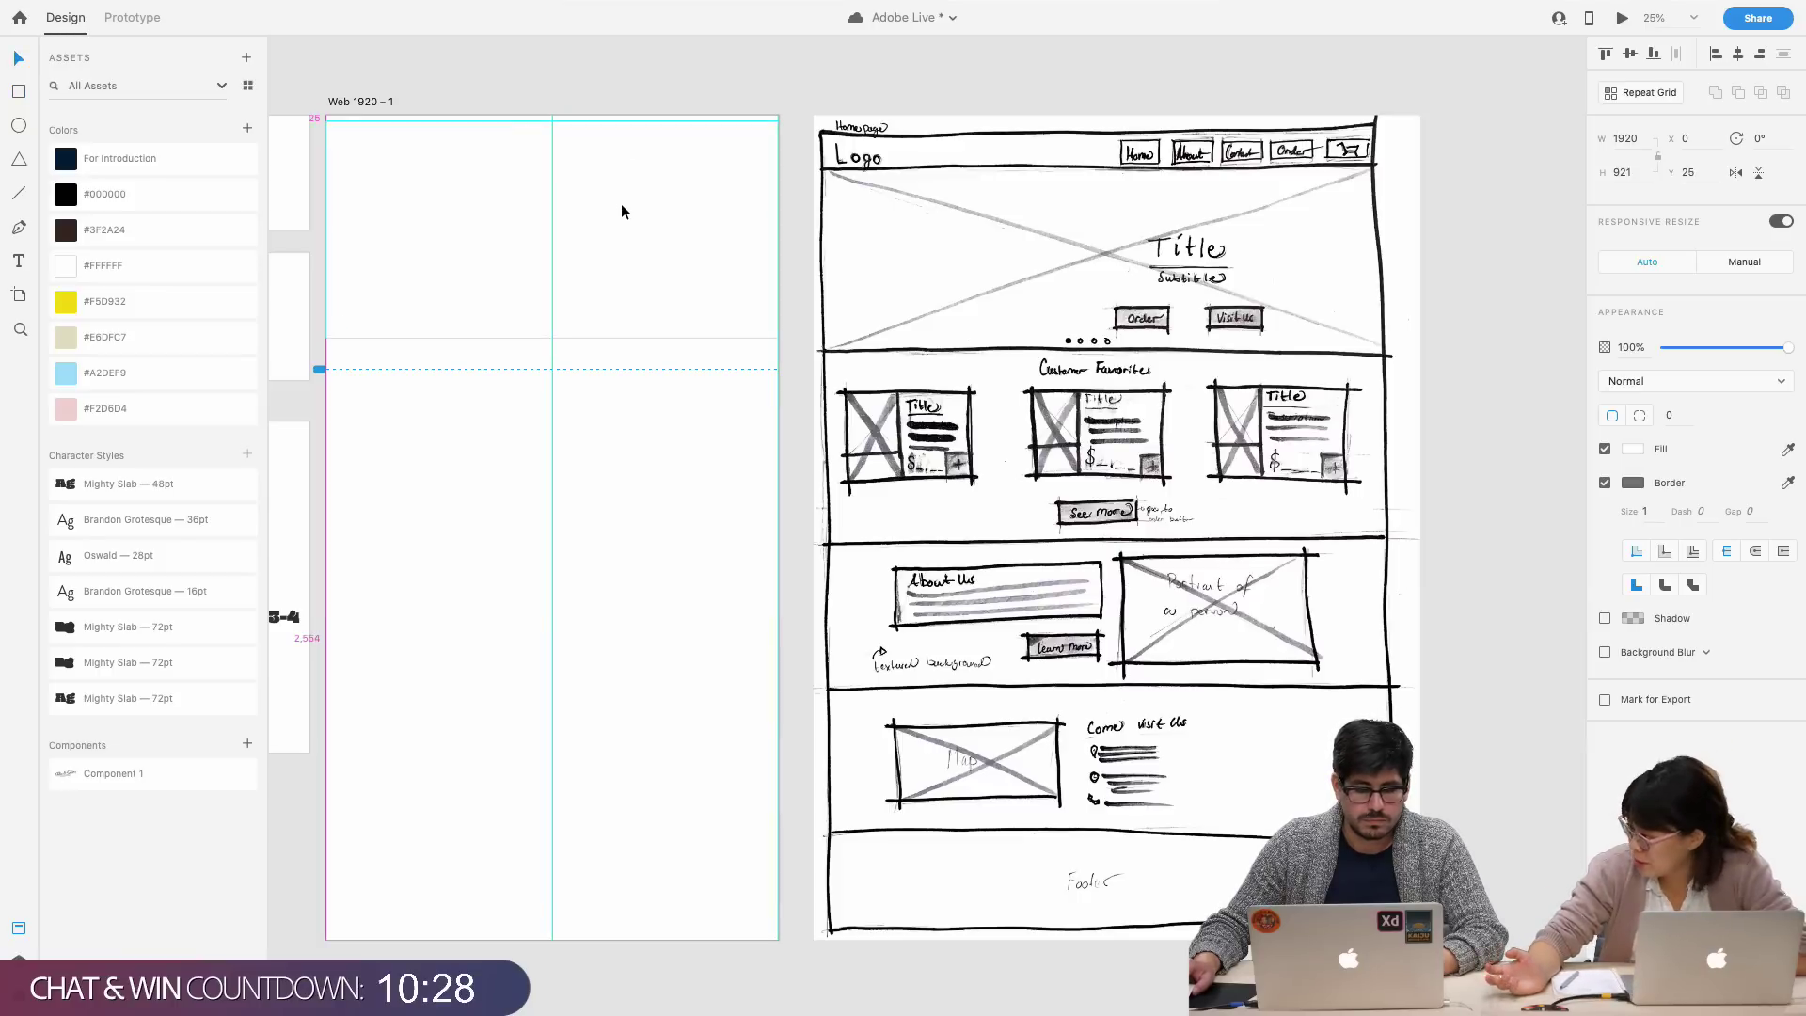
scroll(625, 205, left, 3)
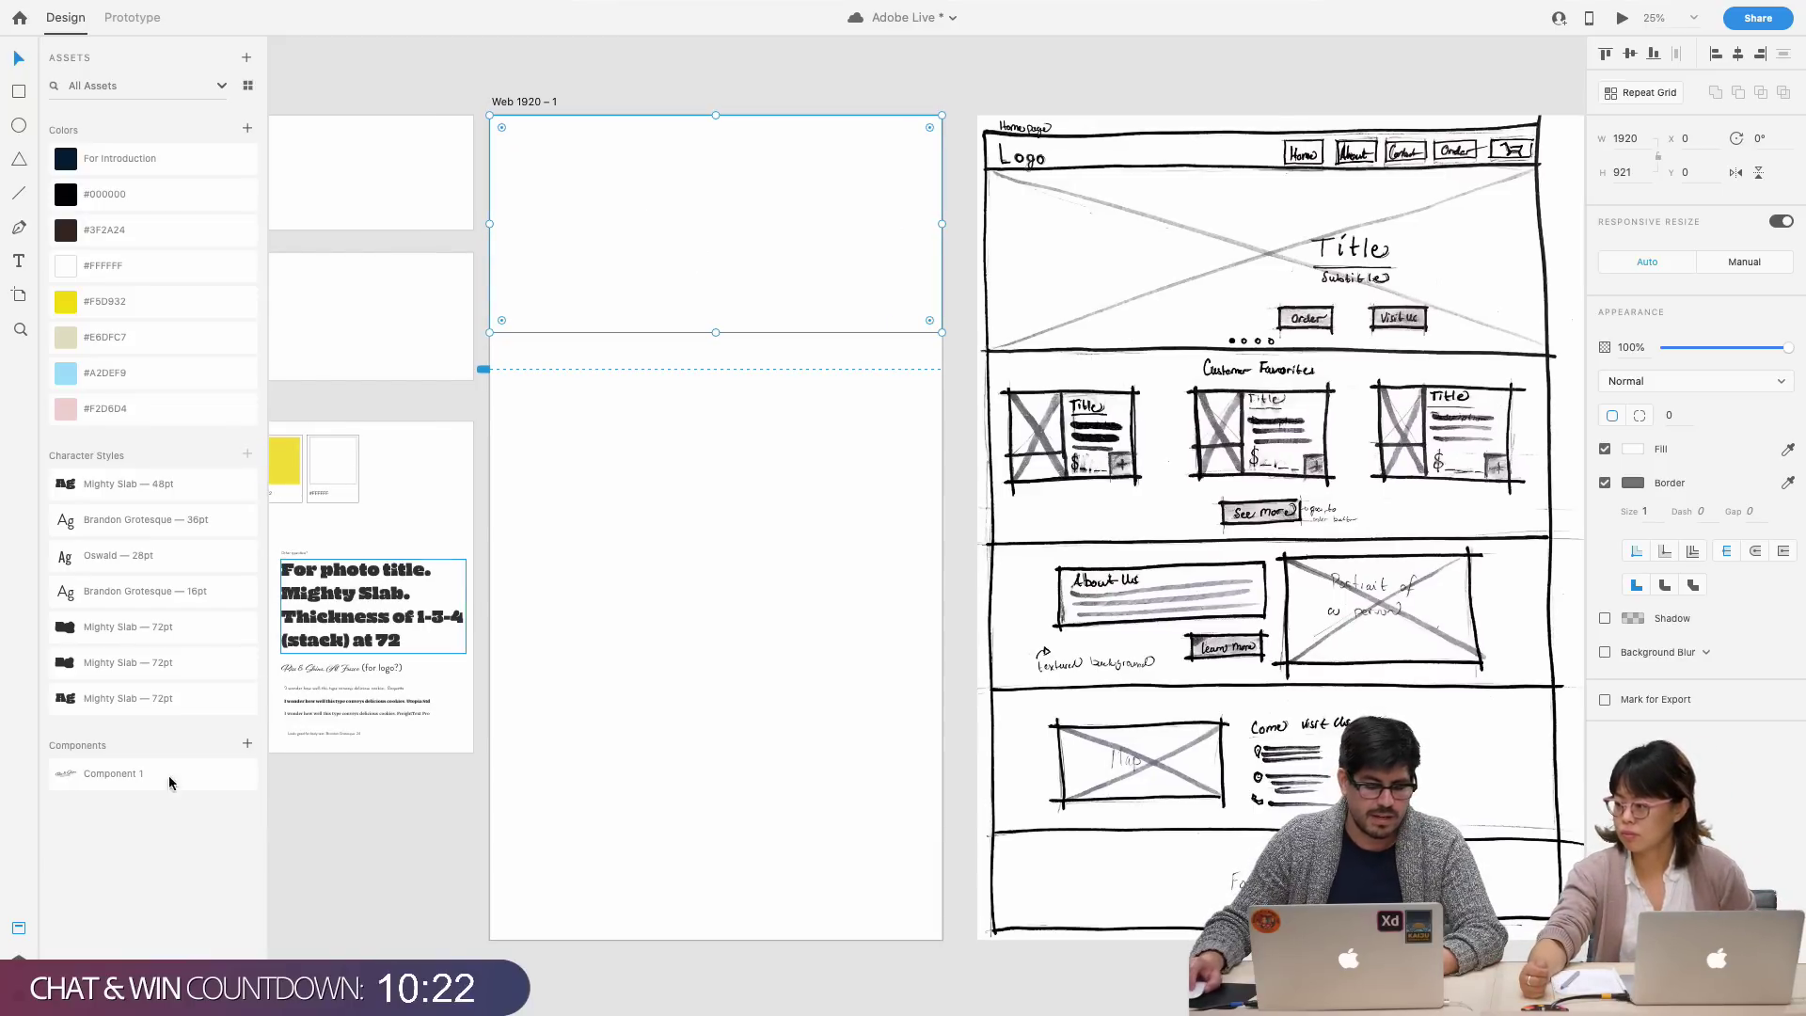
- Rename the hero rectangle's layer as Background photo
click(17, 958)
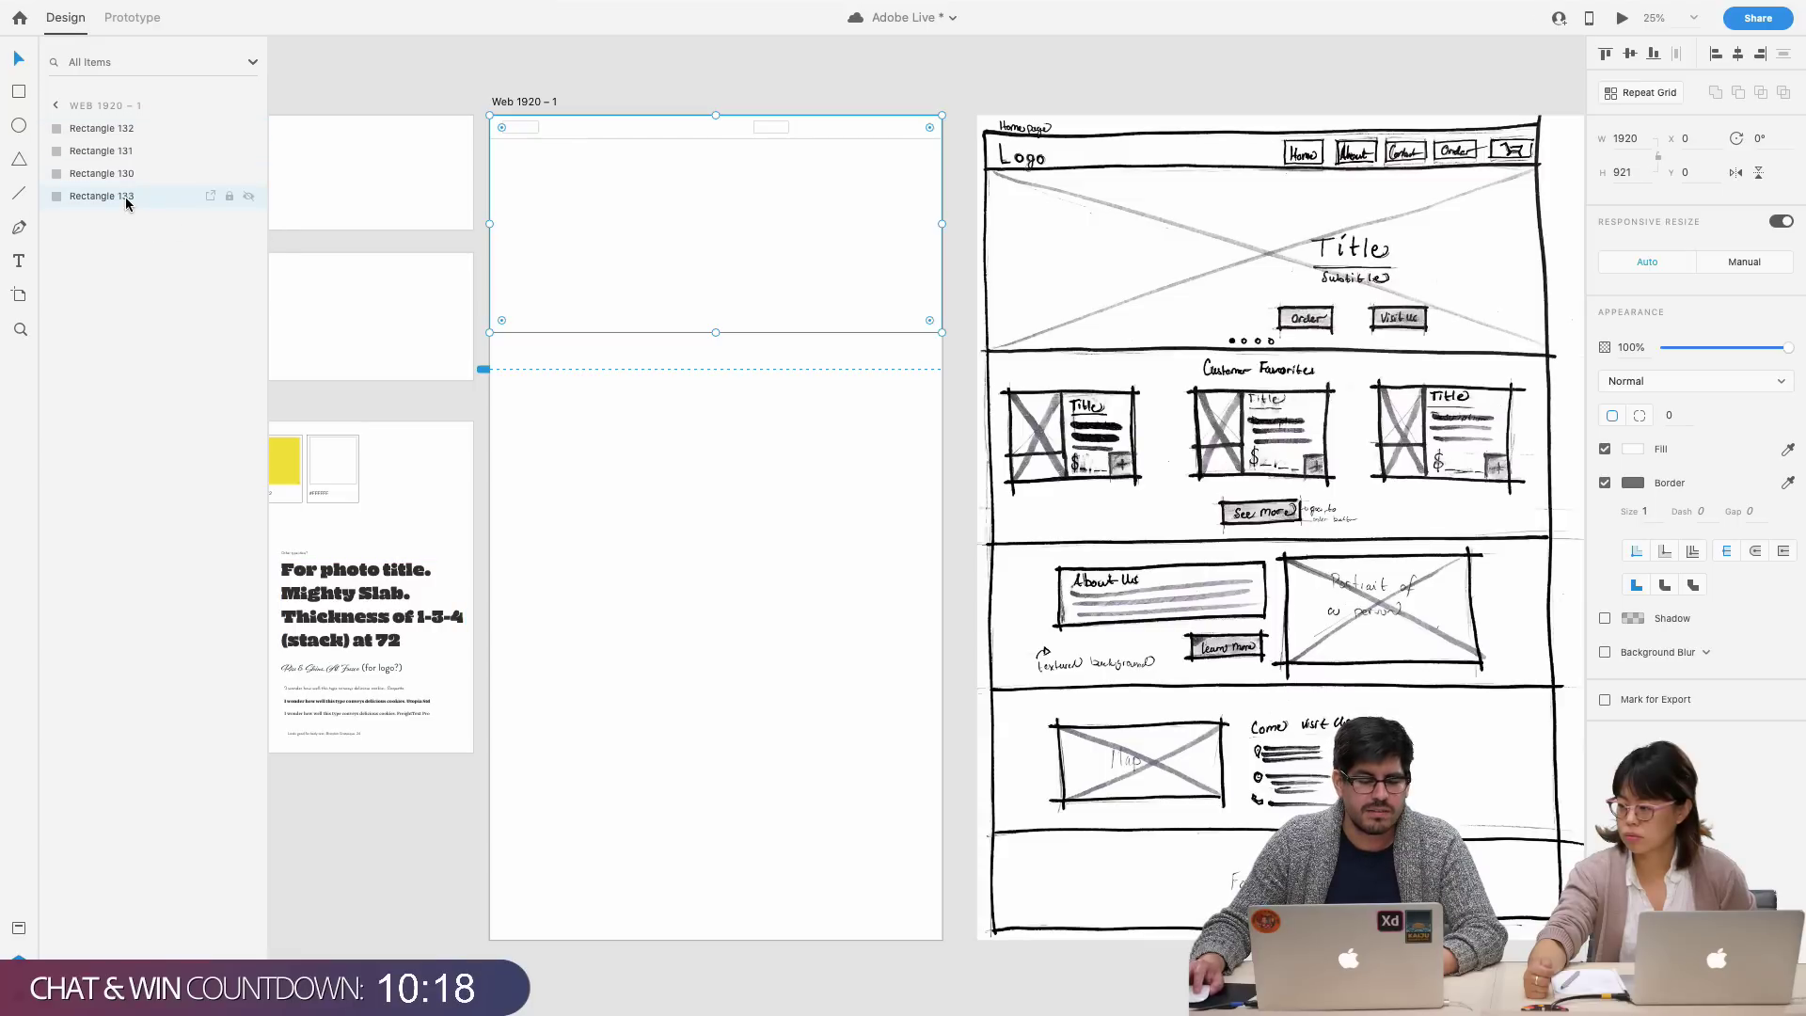
double_click(127, 197)
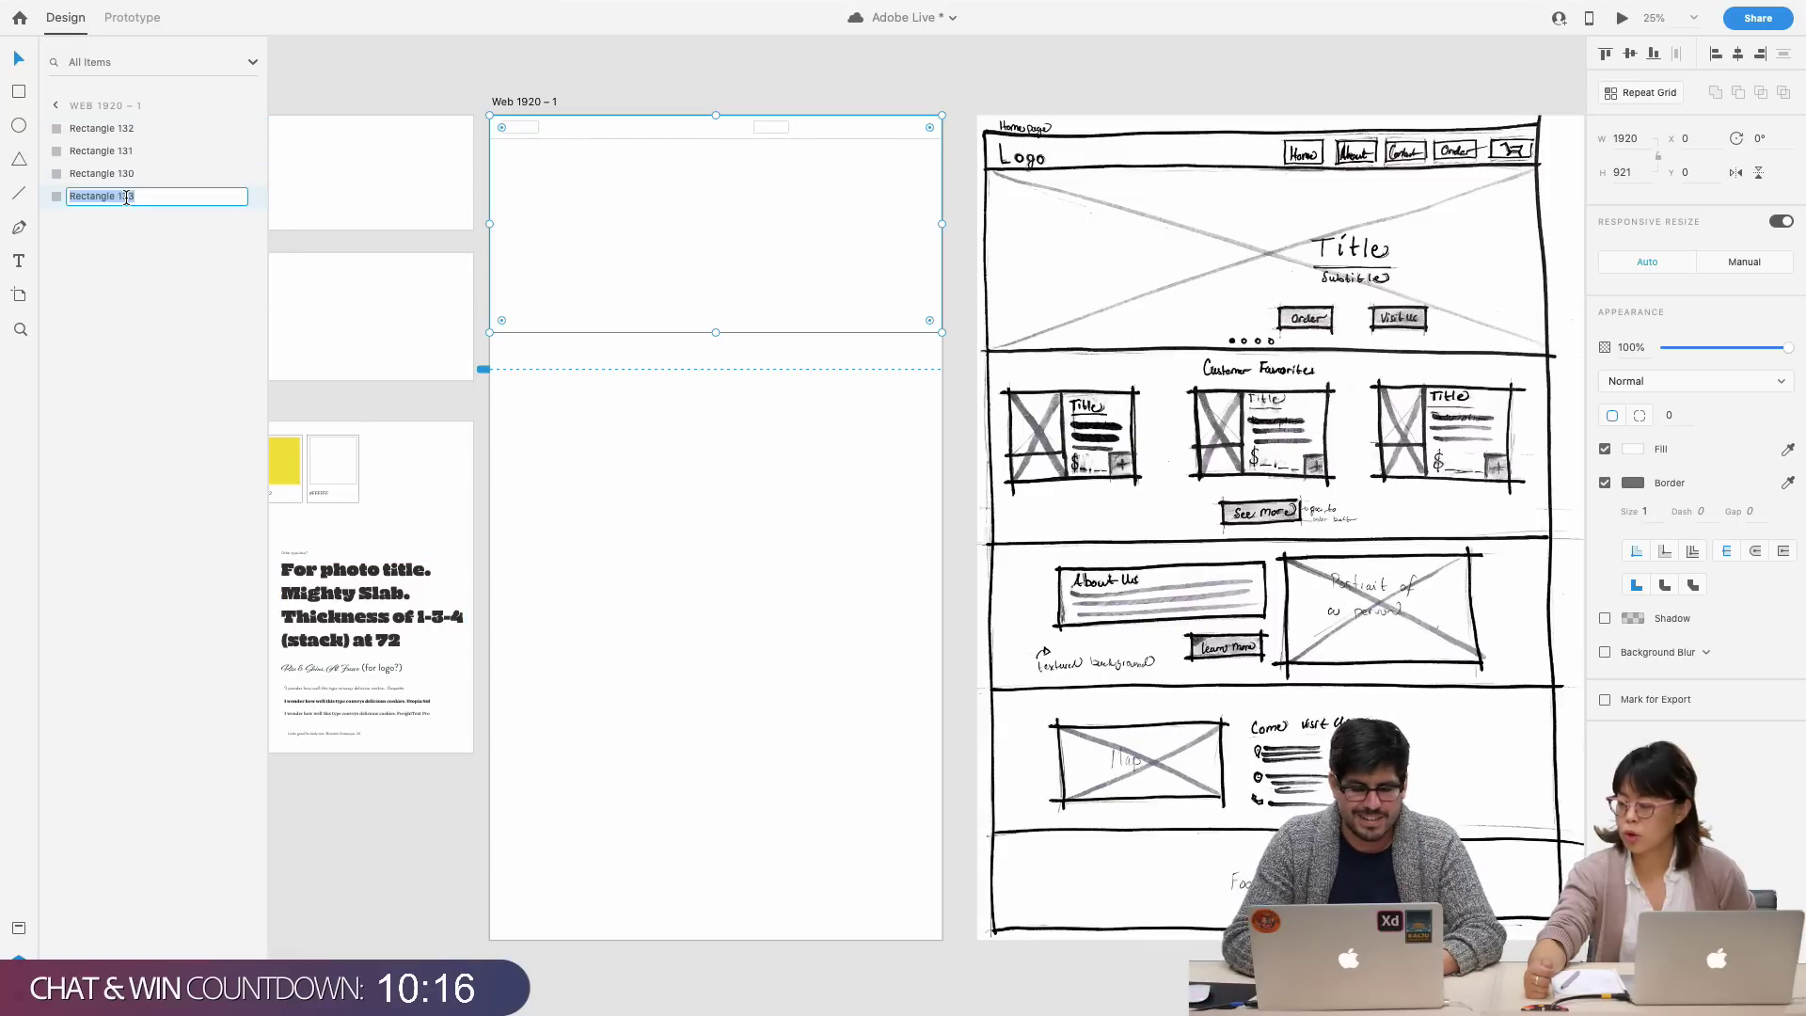
text(Bac)
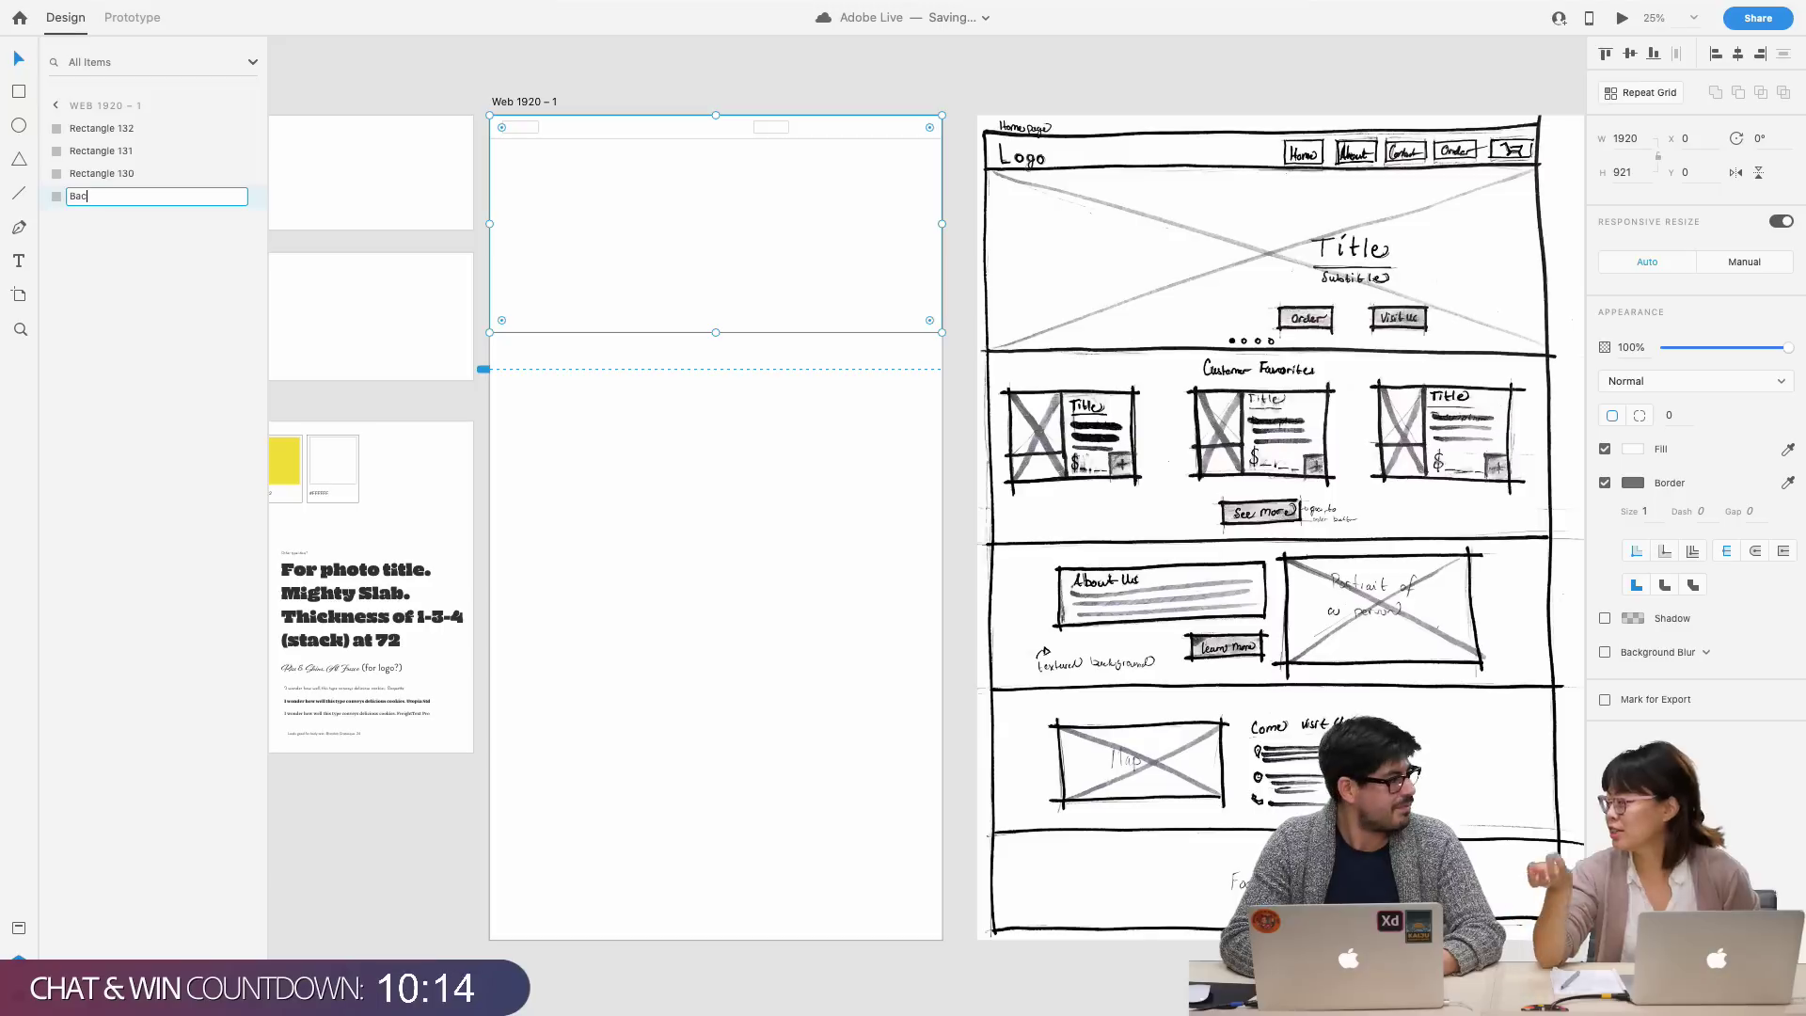
text(kground )
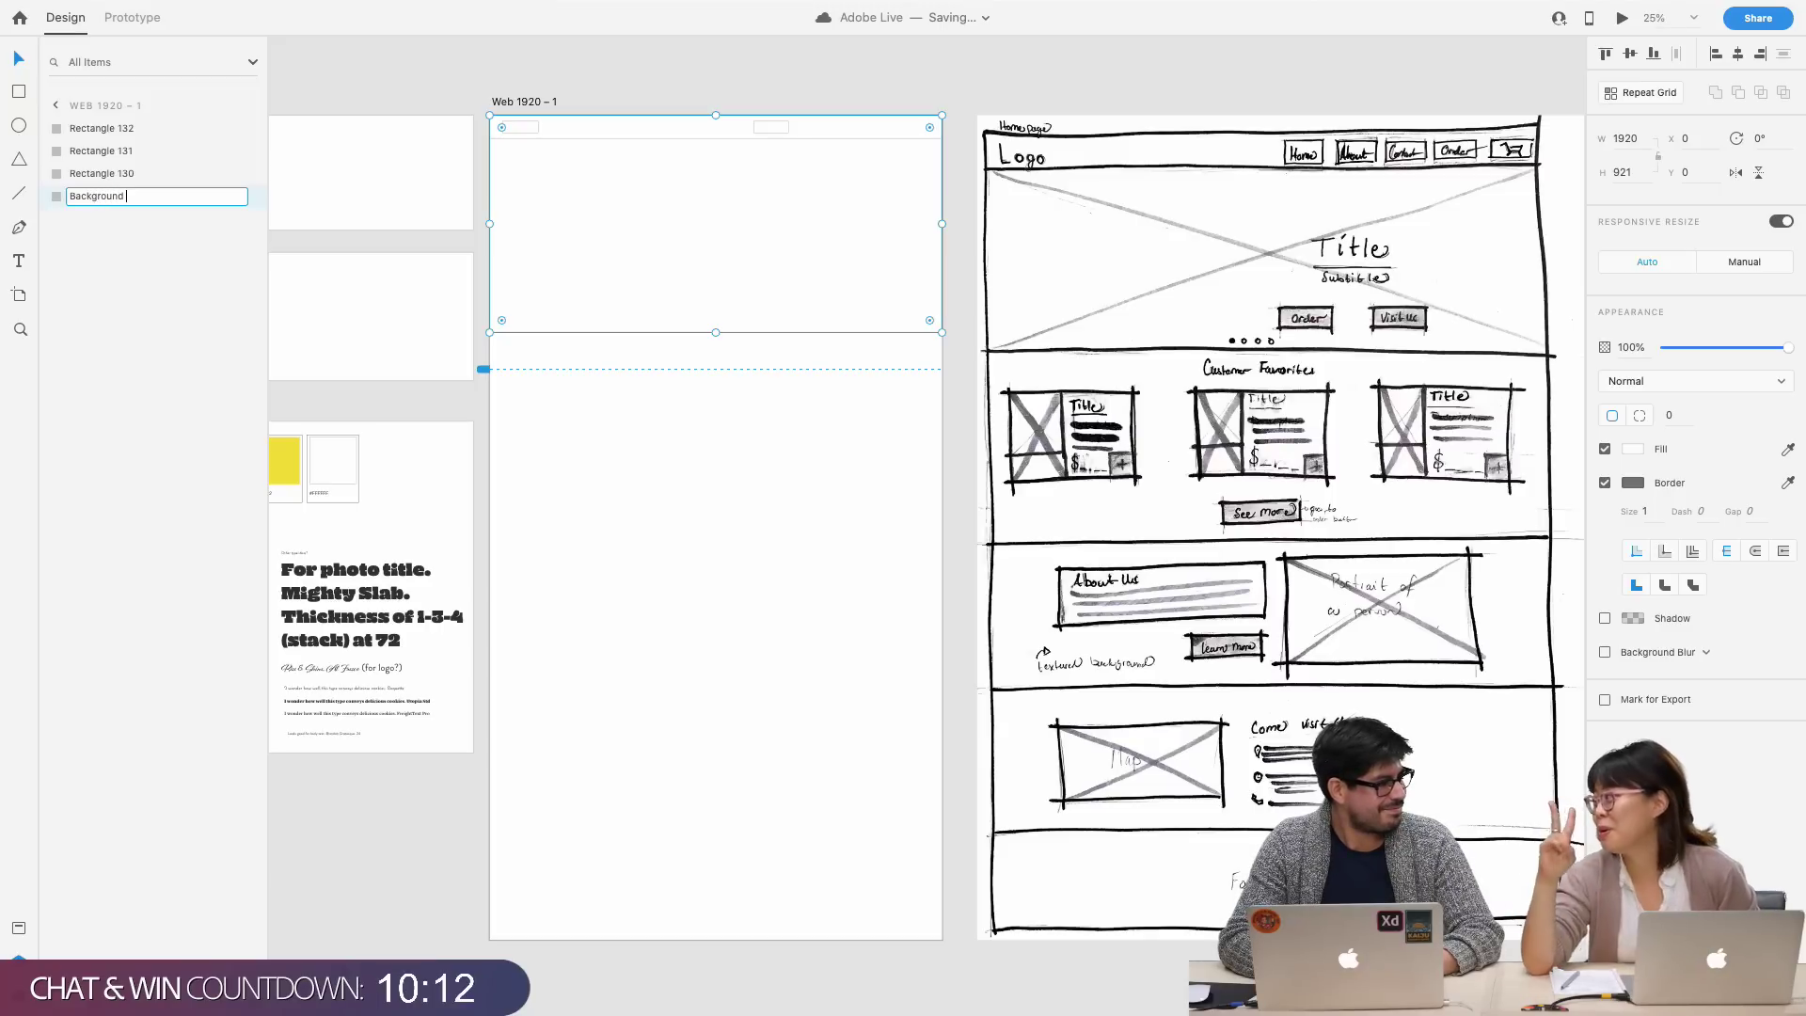
text(photo)
key(Return)
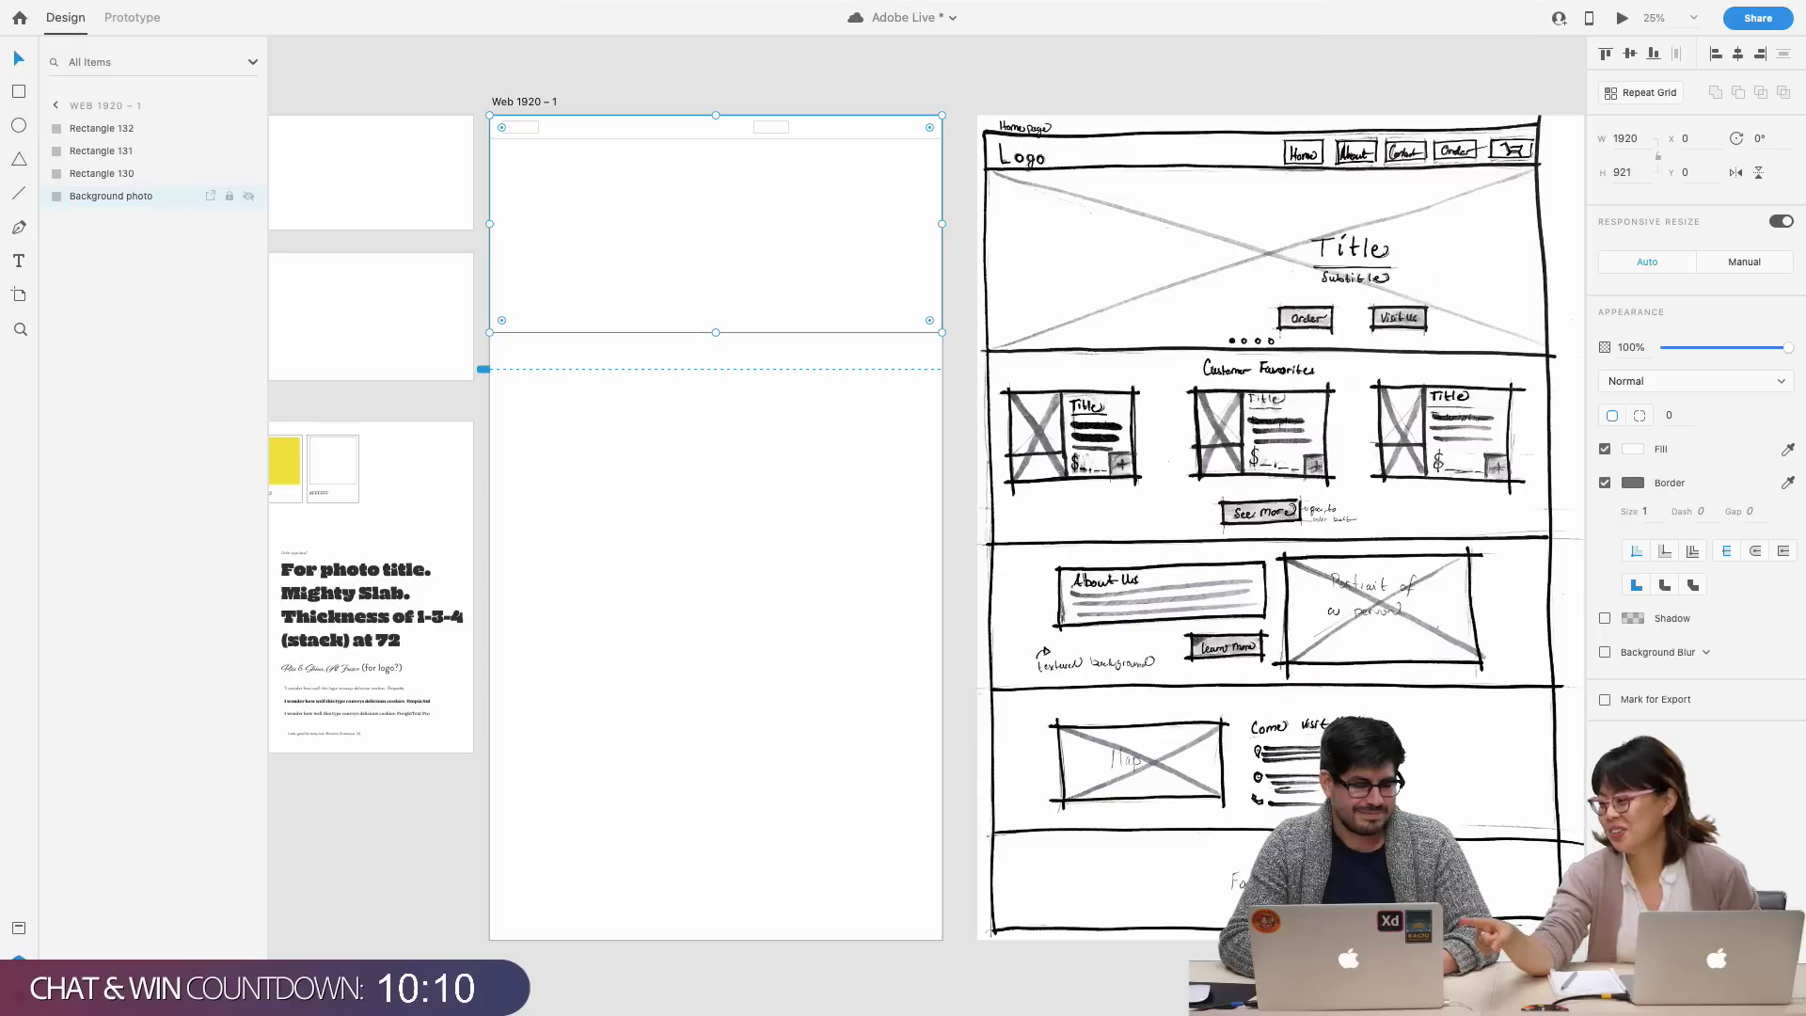
- Rename the full-width header bar's layer as Menu
click(114, 175)
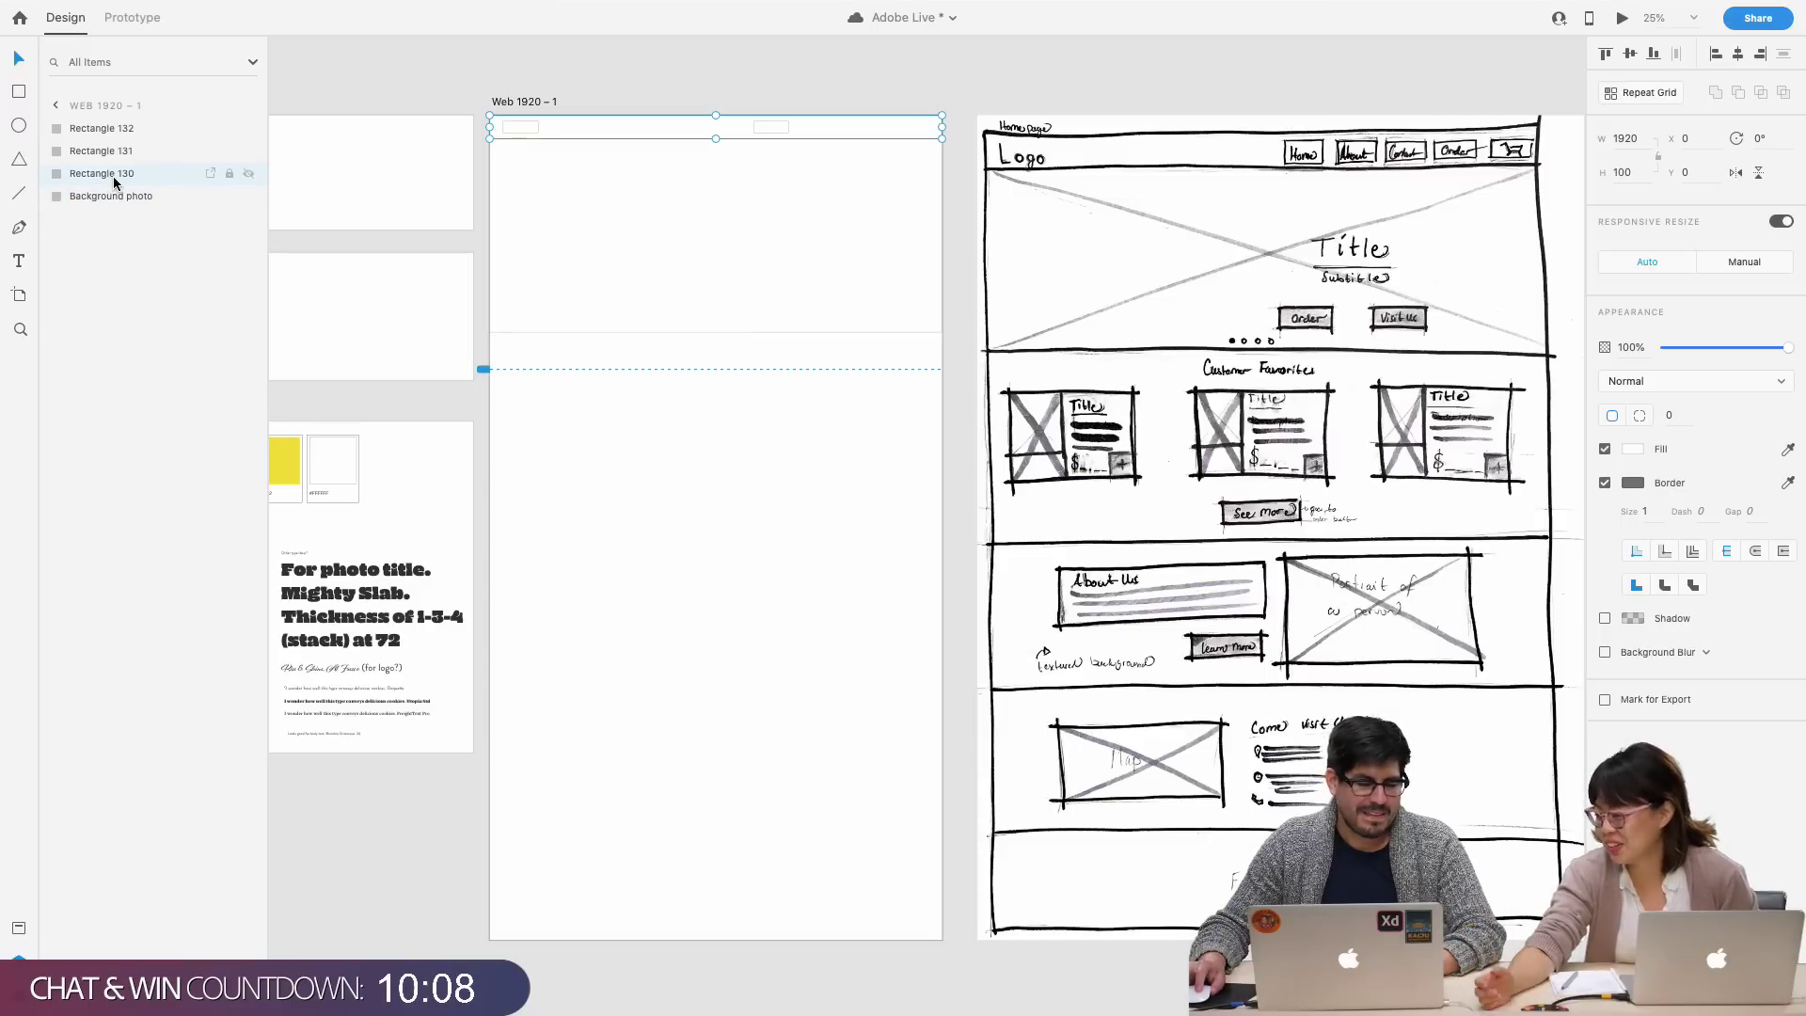
double_click(113, 175)
text(Menu)
key(Return)
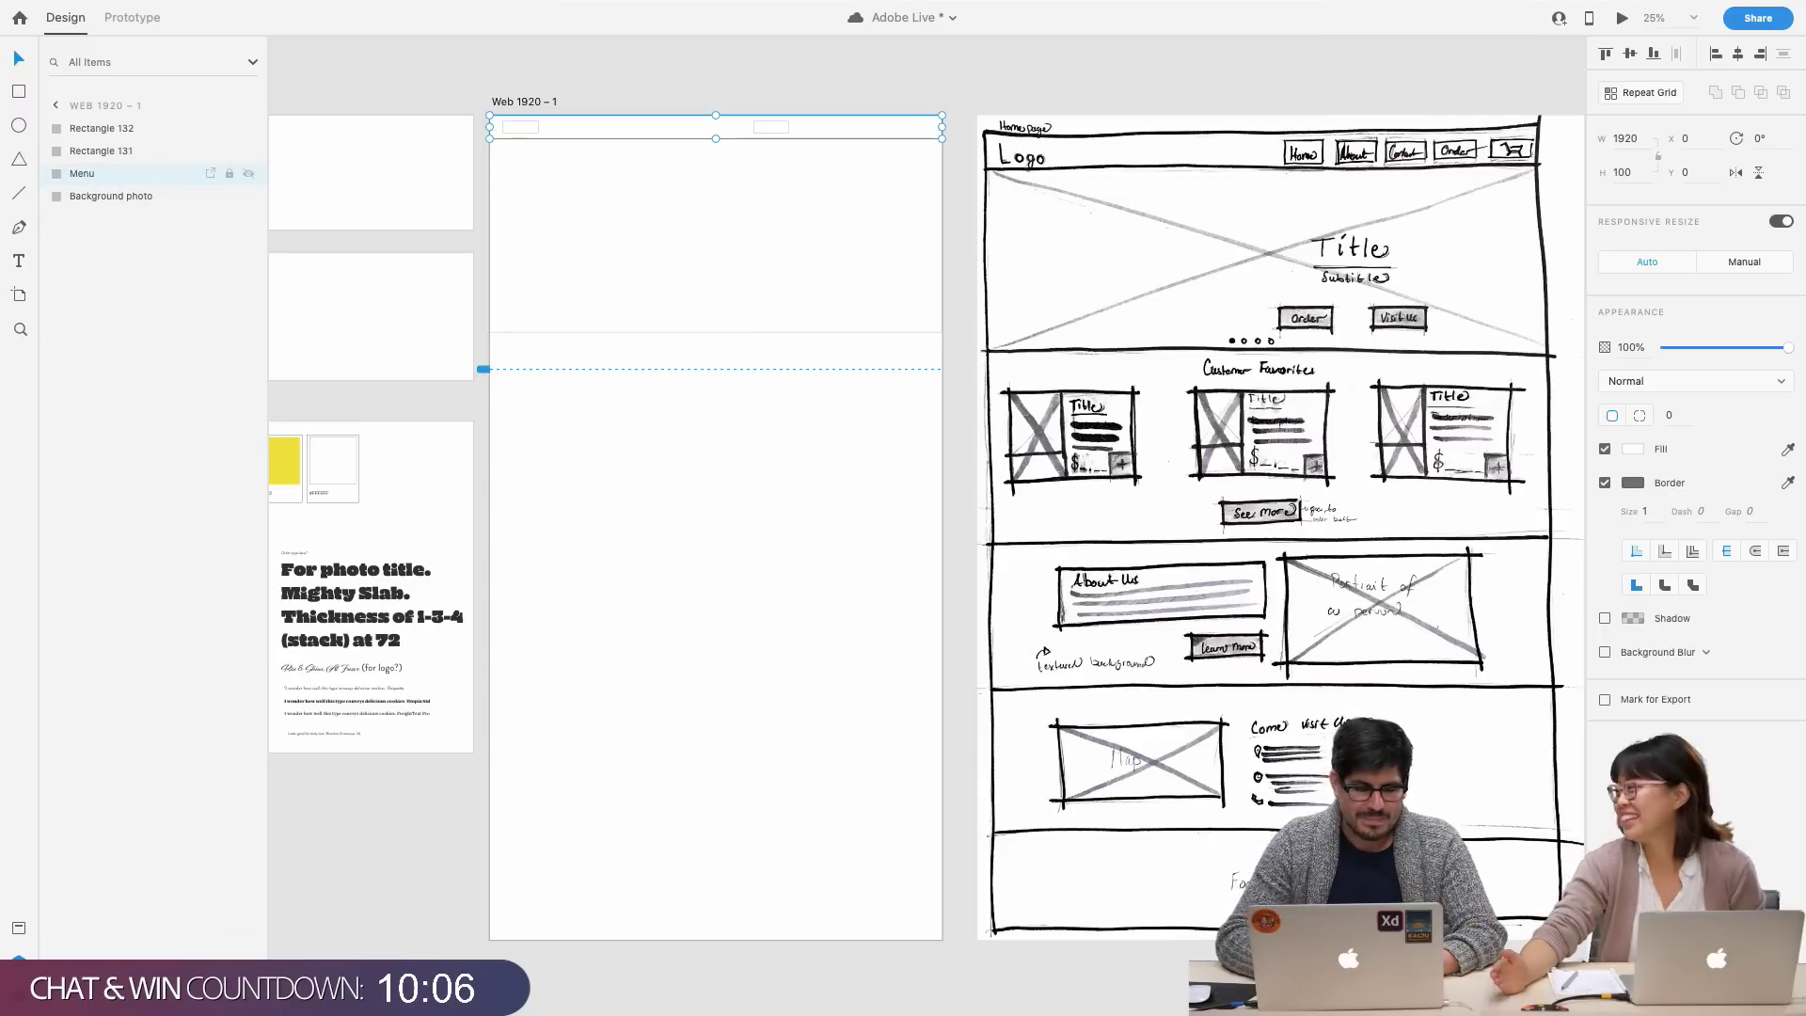
- Rename the header's left 150 by 50 placeholder layer as Logo
click(120, 153)
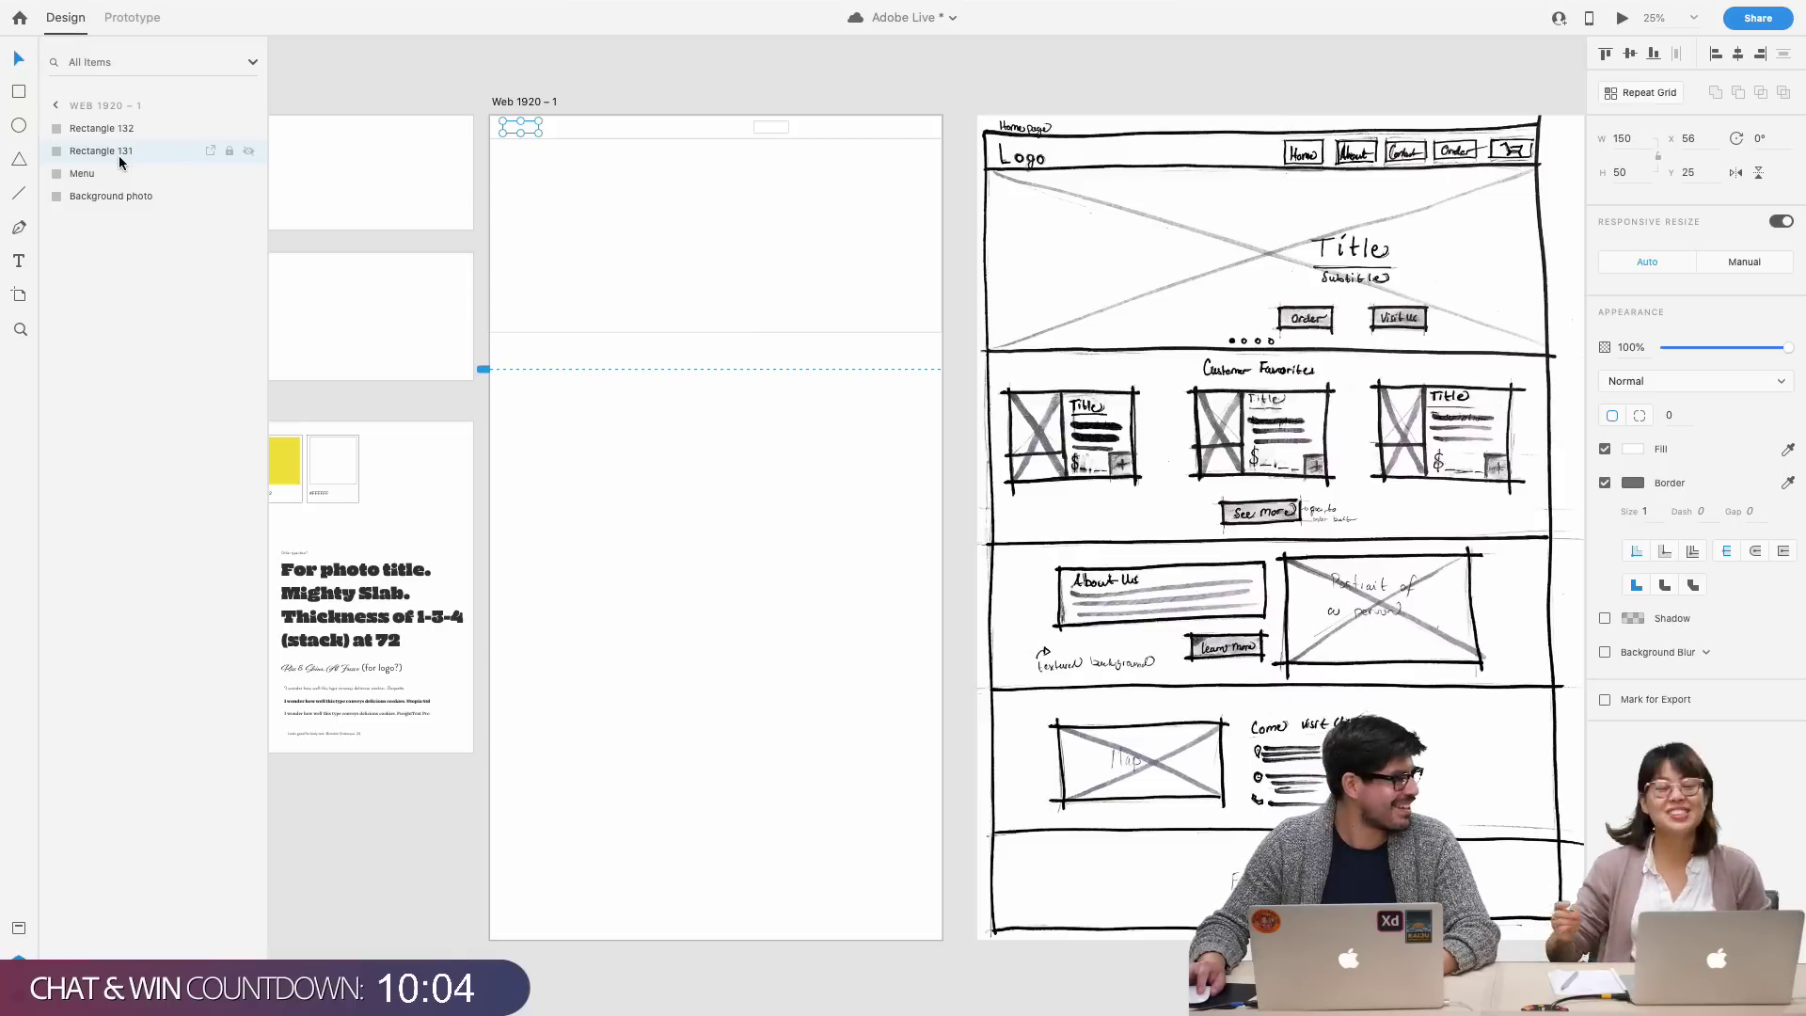
double_click(113, 156)
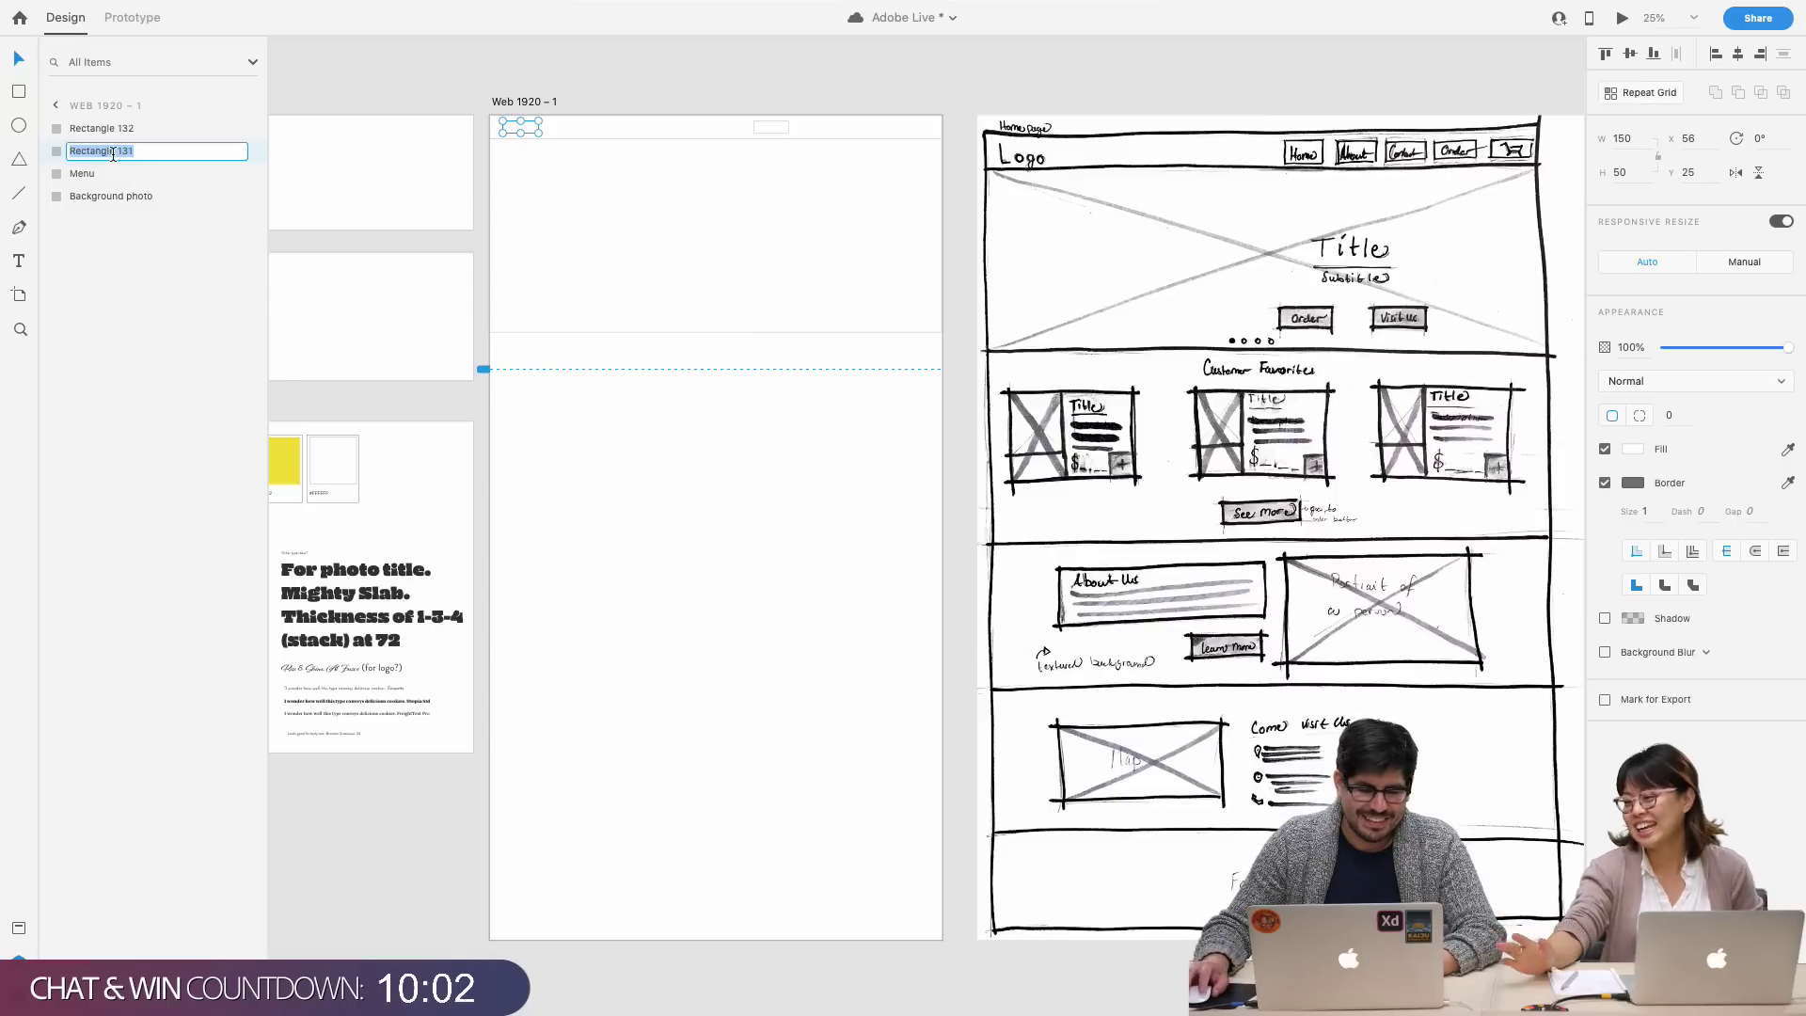
text(Logo)
key(Return)
- Rename the header's right 150 by 50 placeholder layer as Menu
click(96, 135)
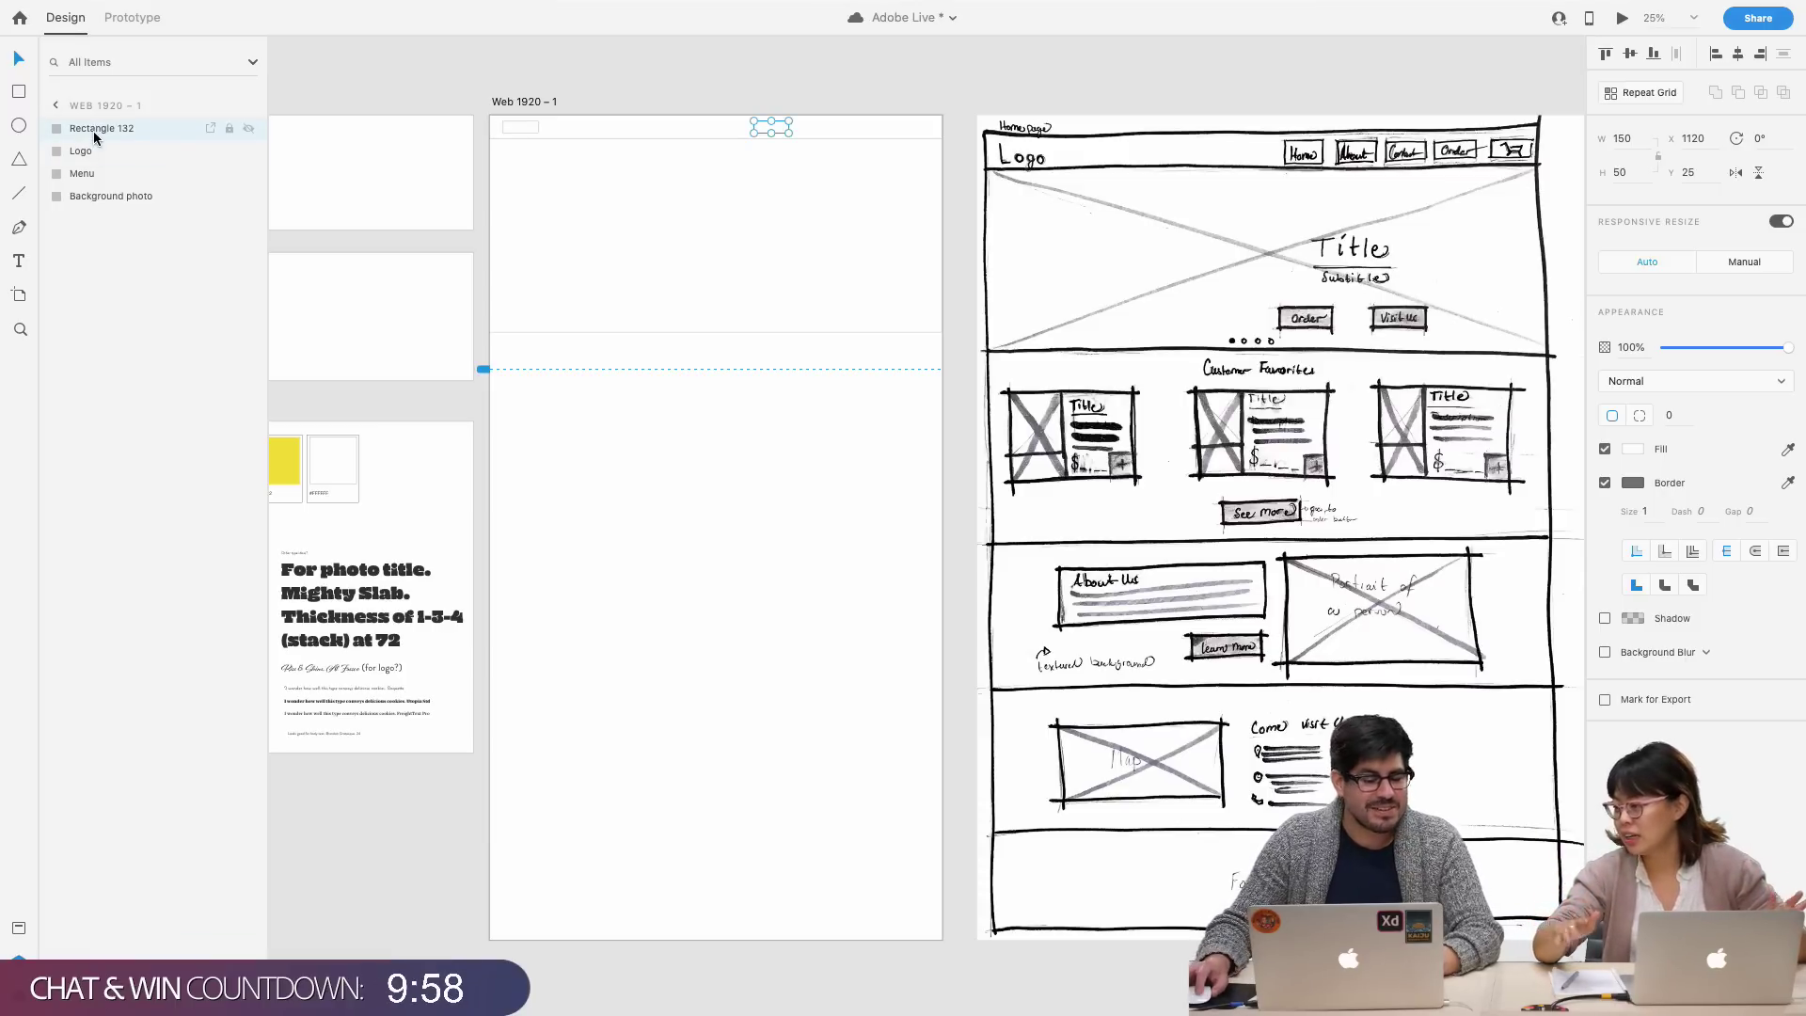
double_click(100, 130)
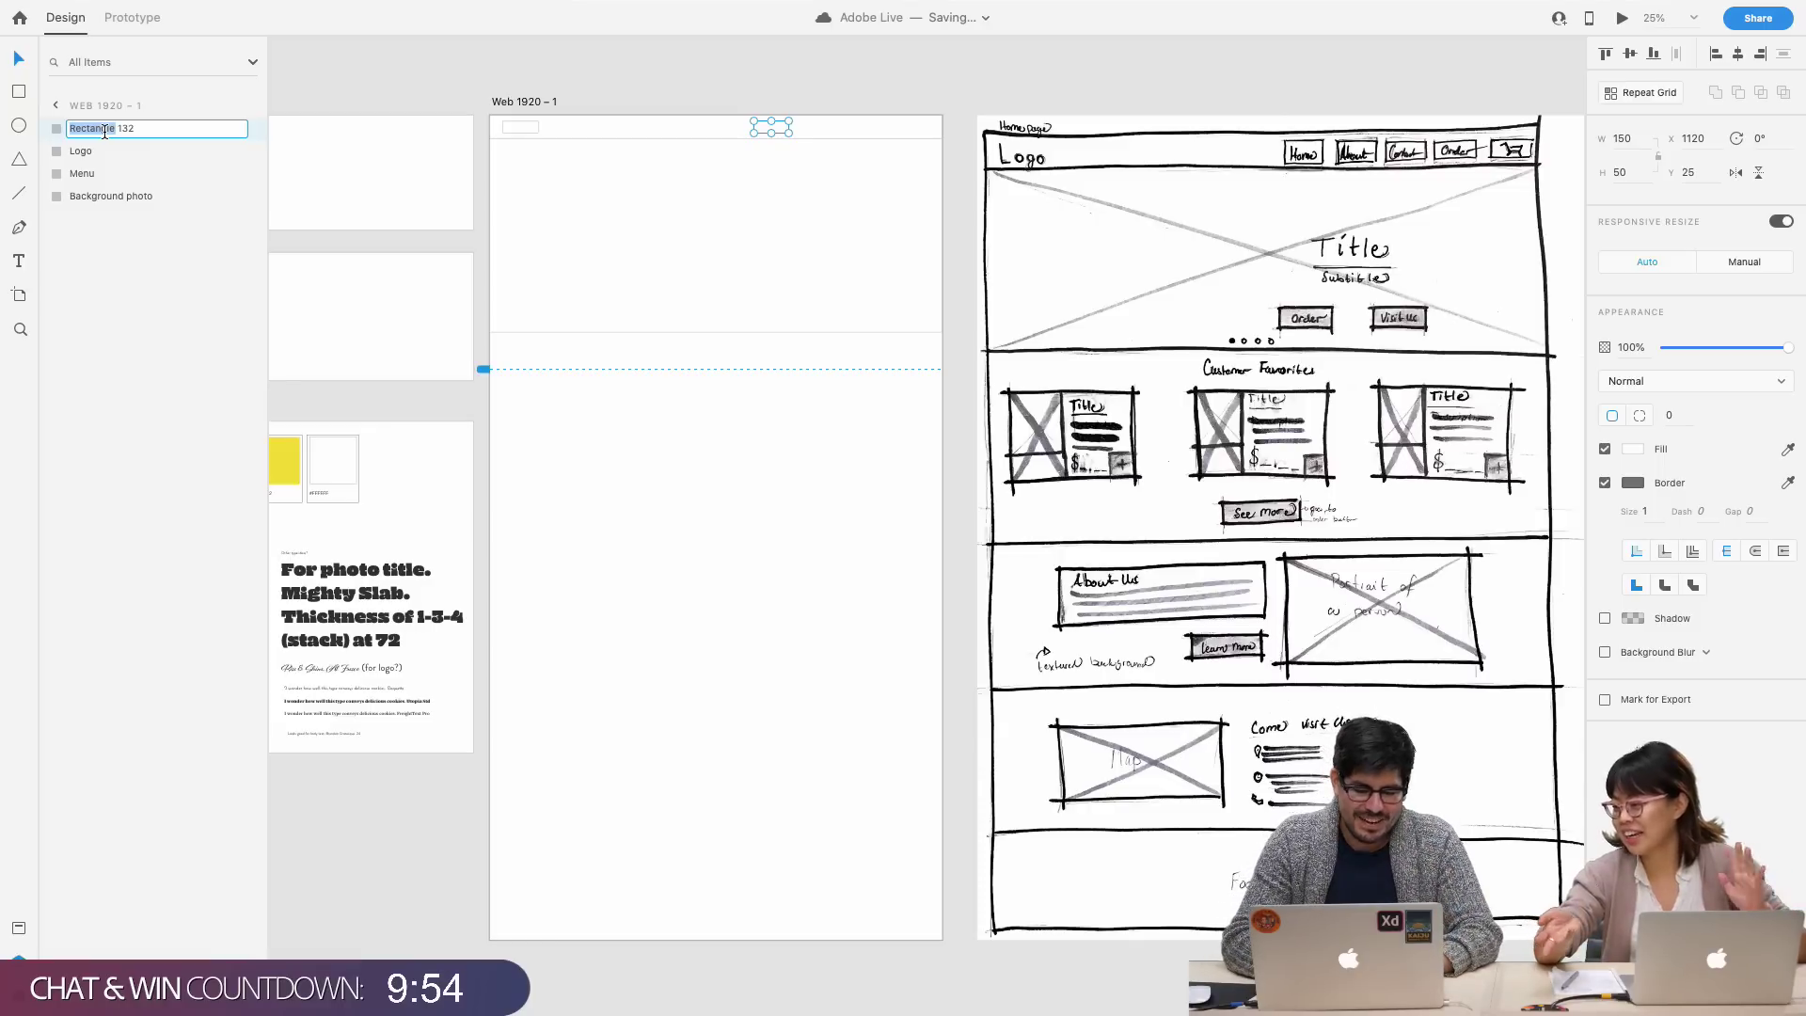
text(Menu)
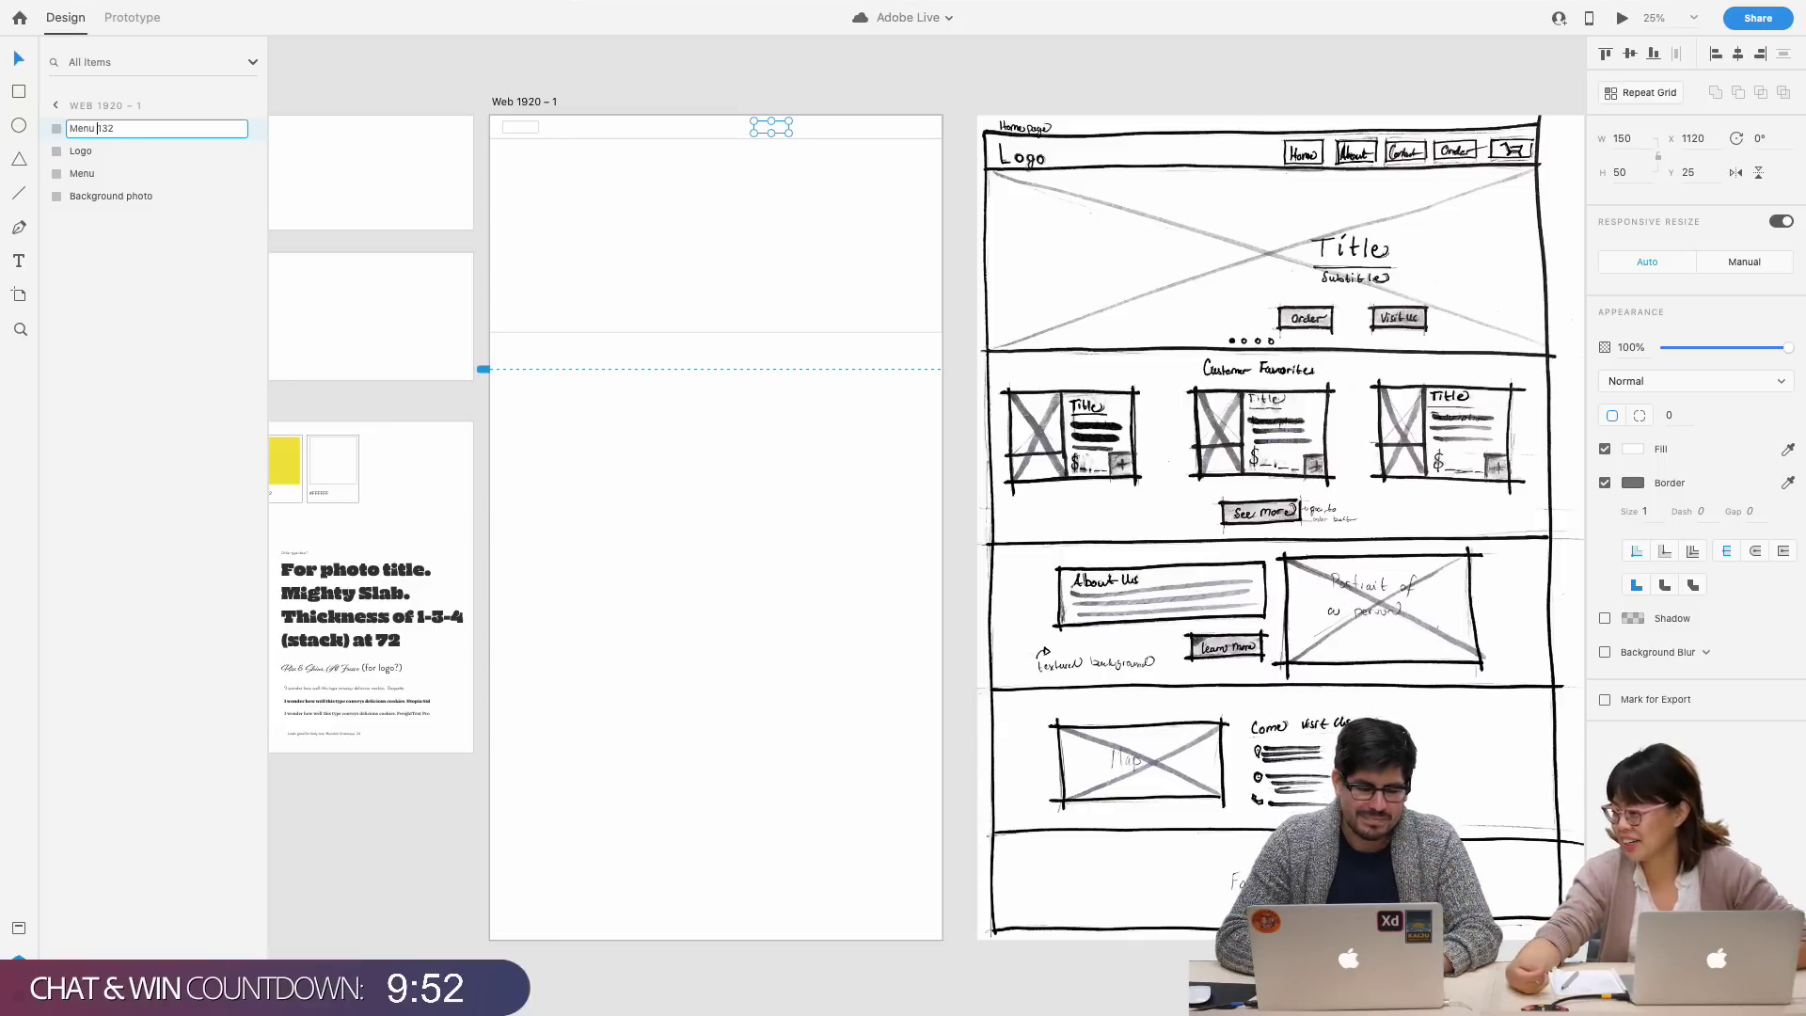
key(BackSpace)
key(BackSpace)
key(BackSpace)
key(BackSpace)
key(Return)
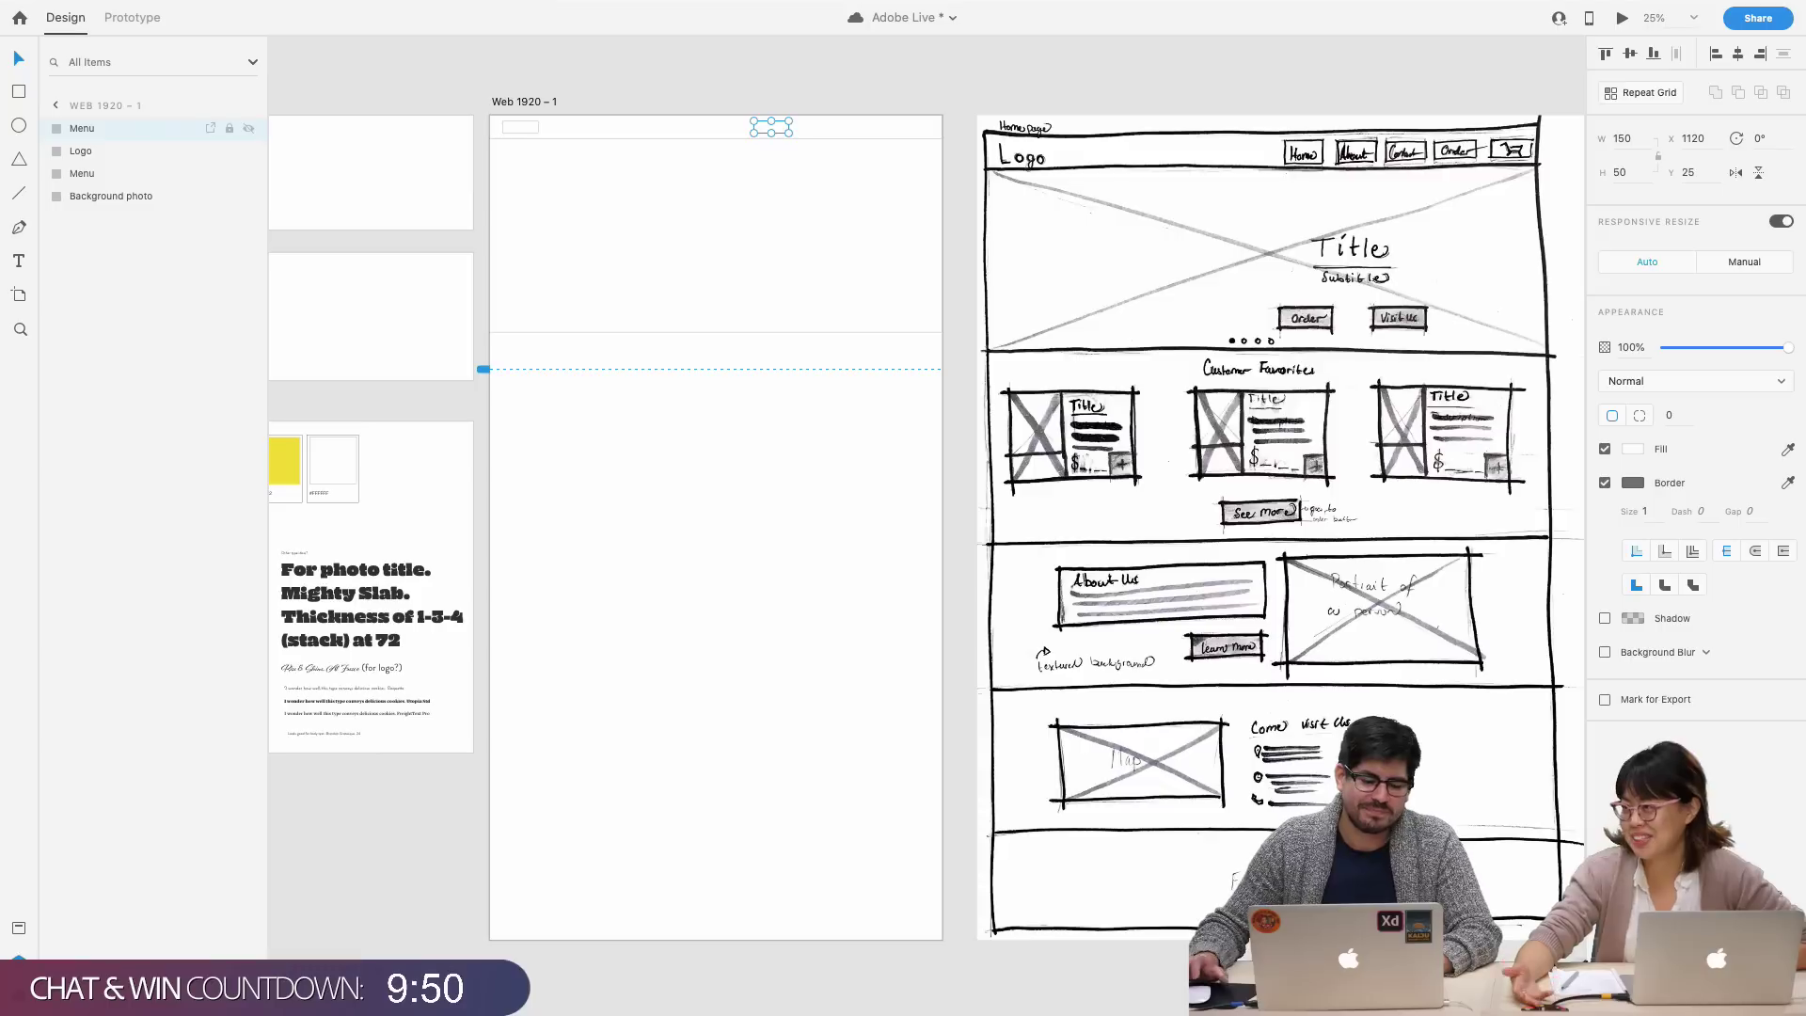
- Start a text label inside the header's right 150 by 50 placeholder on the Web 1920 artboard
click(649, 246)
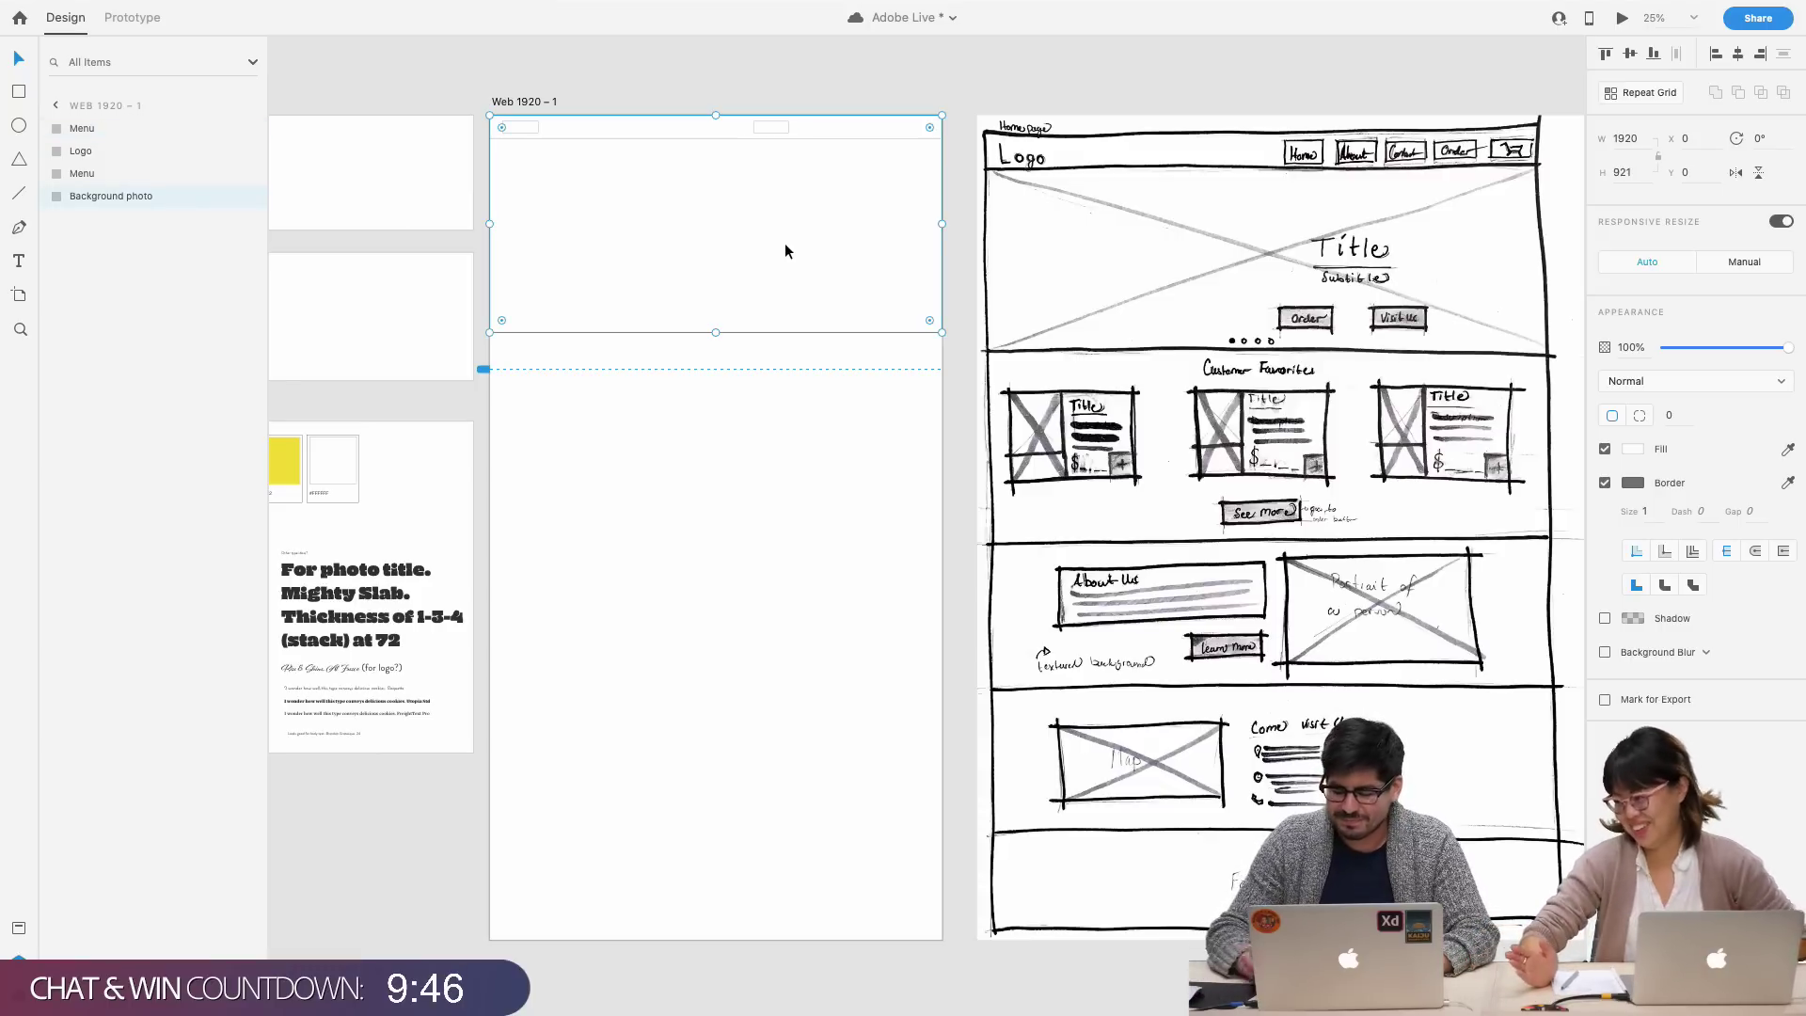
scroll(785, 244, up, 5)
scroll(786, 249, down, 3)
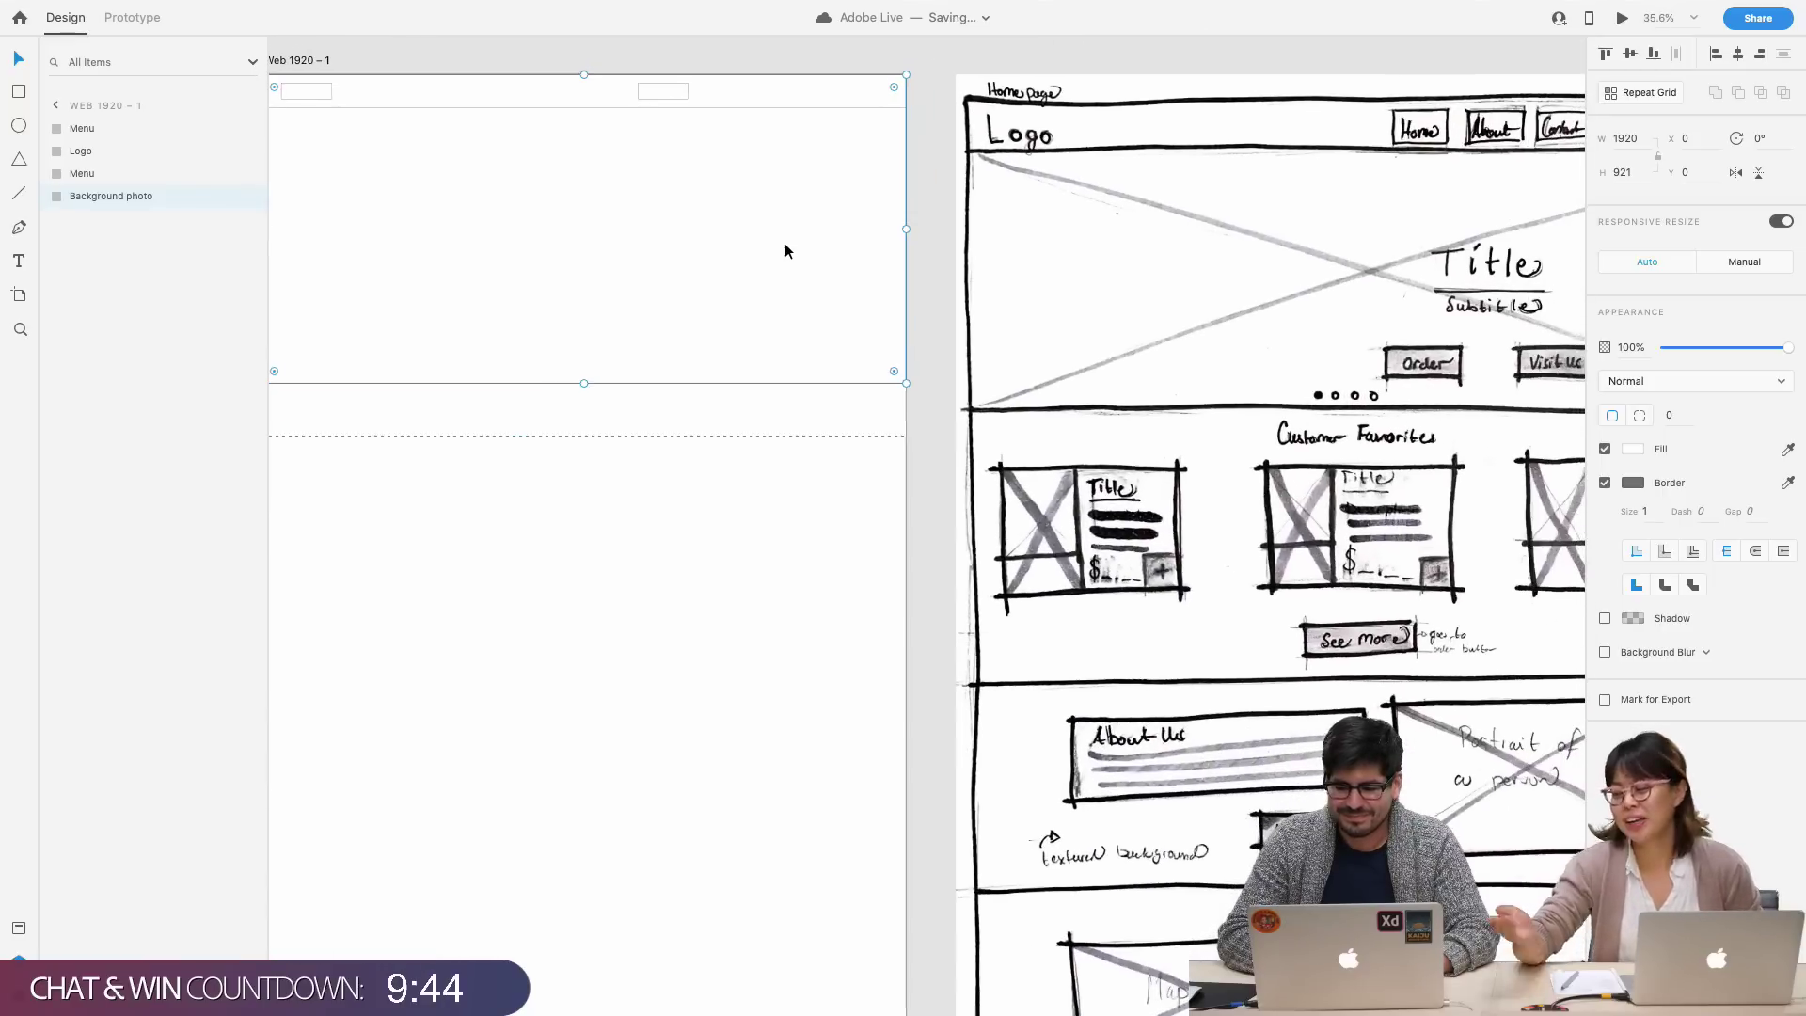
scroll(786, 252, down, 1)
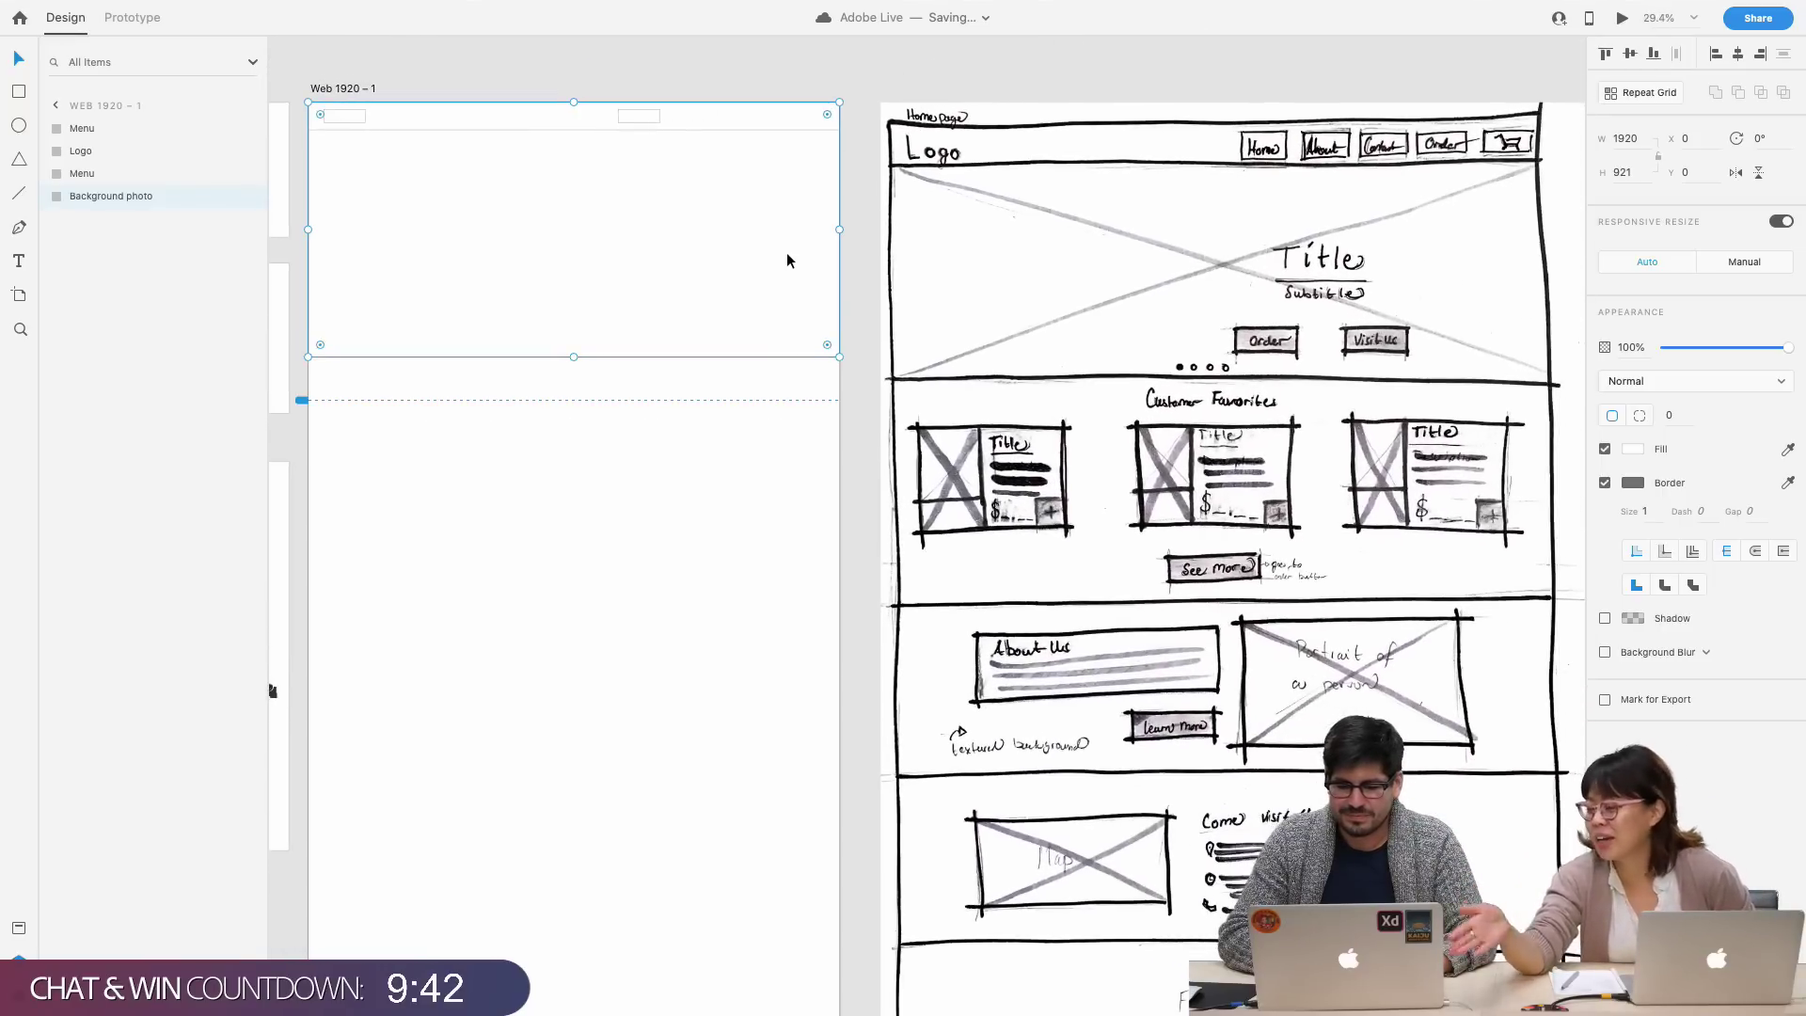
click(23, 260)
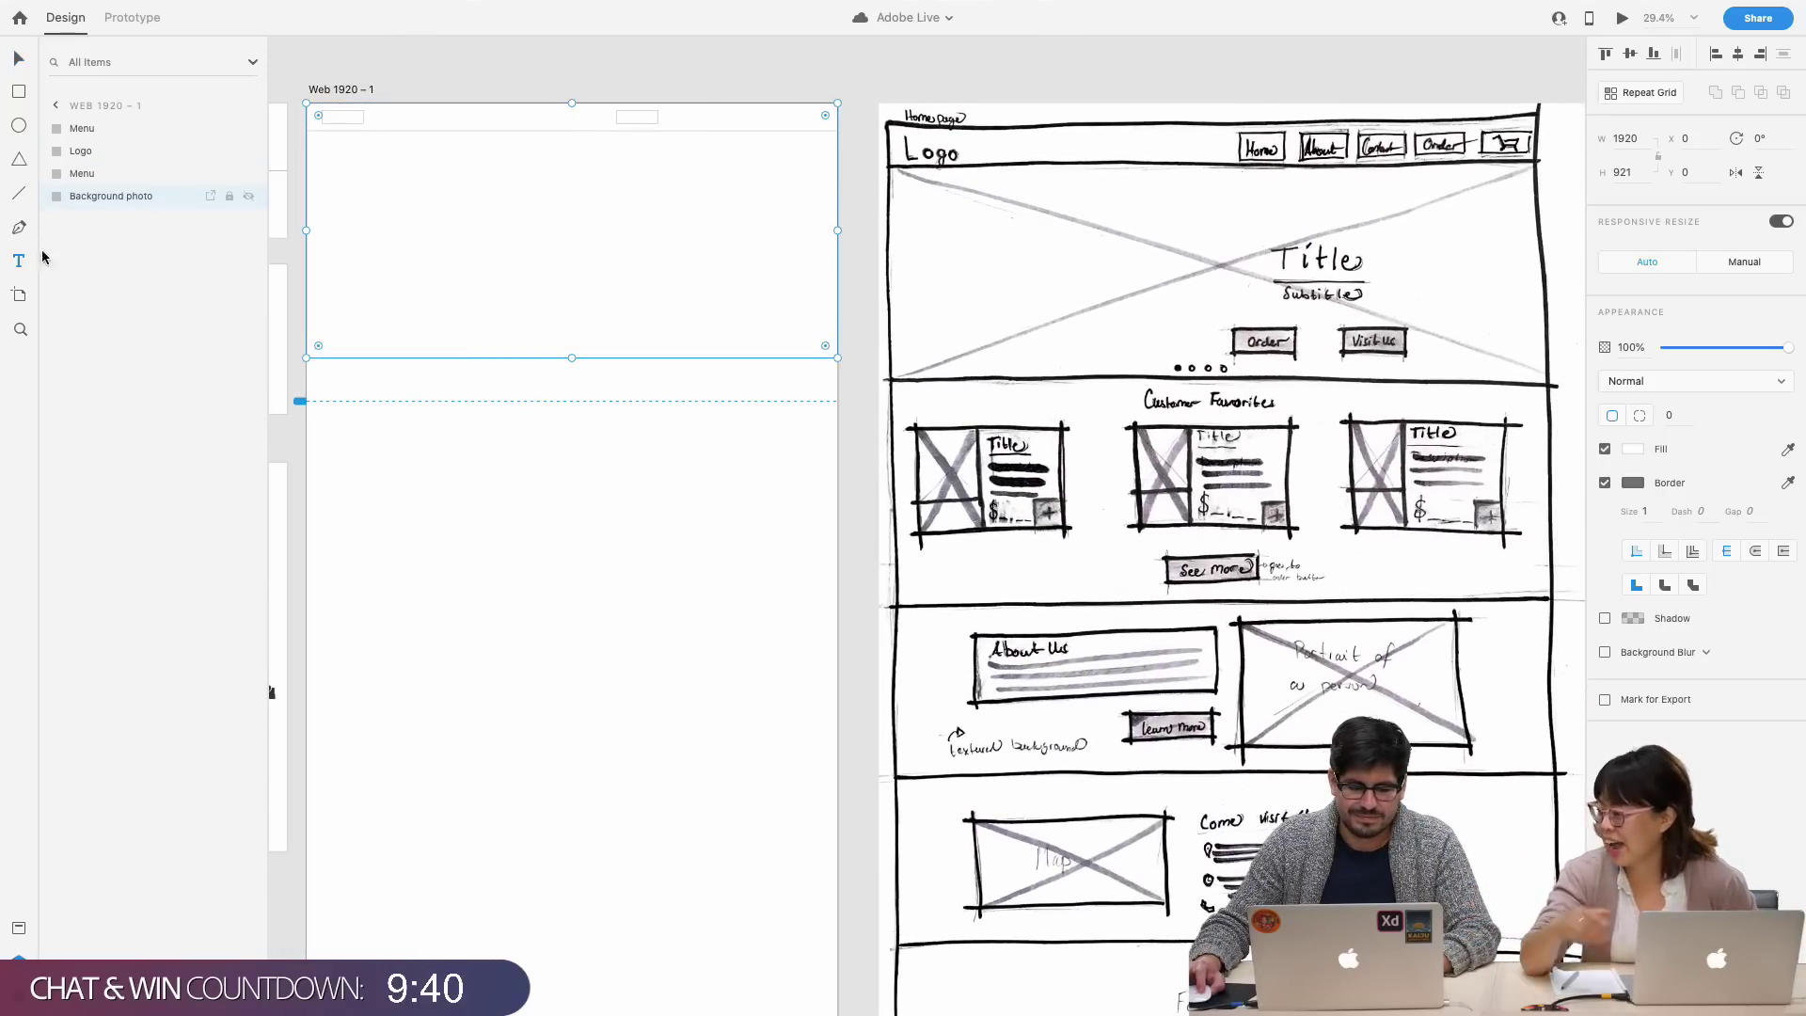
click(629, 117)
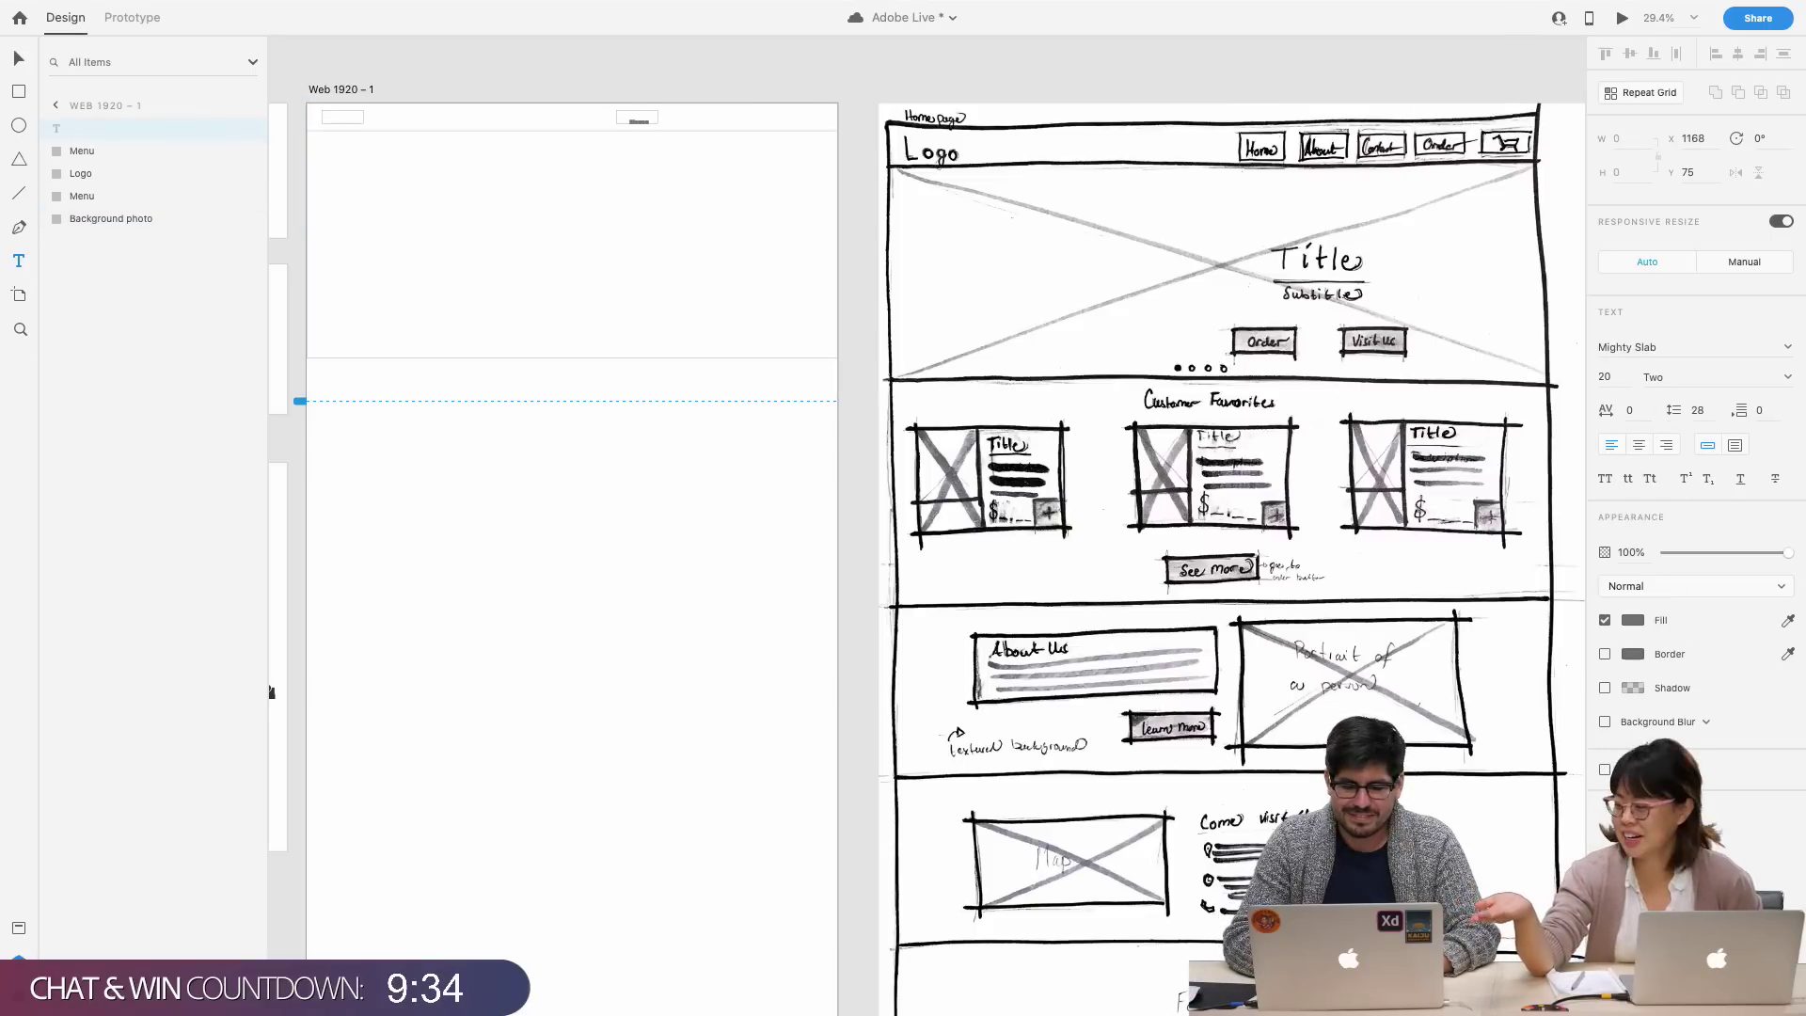
- Try to set the new navigation label's font to Brandon Grotesque
click(1640, 347)
text(Braon)
key(BackSpace)
key(BackSpace)
key(BackSpace)
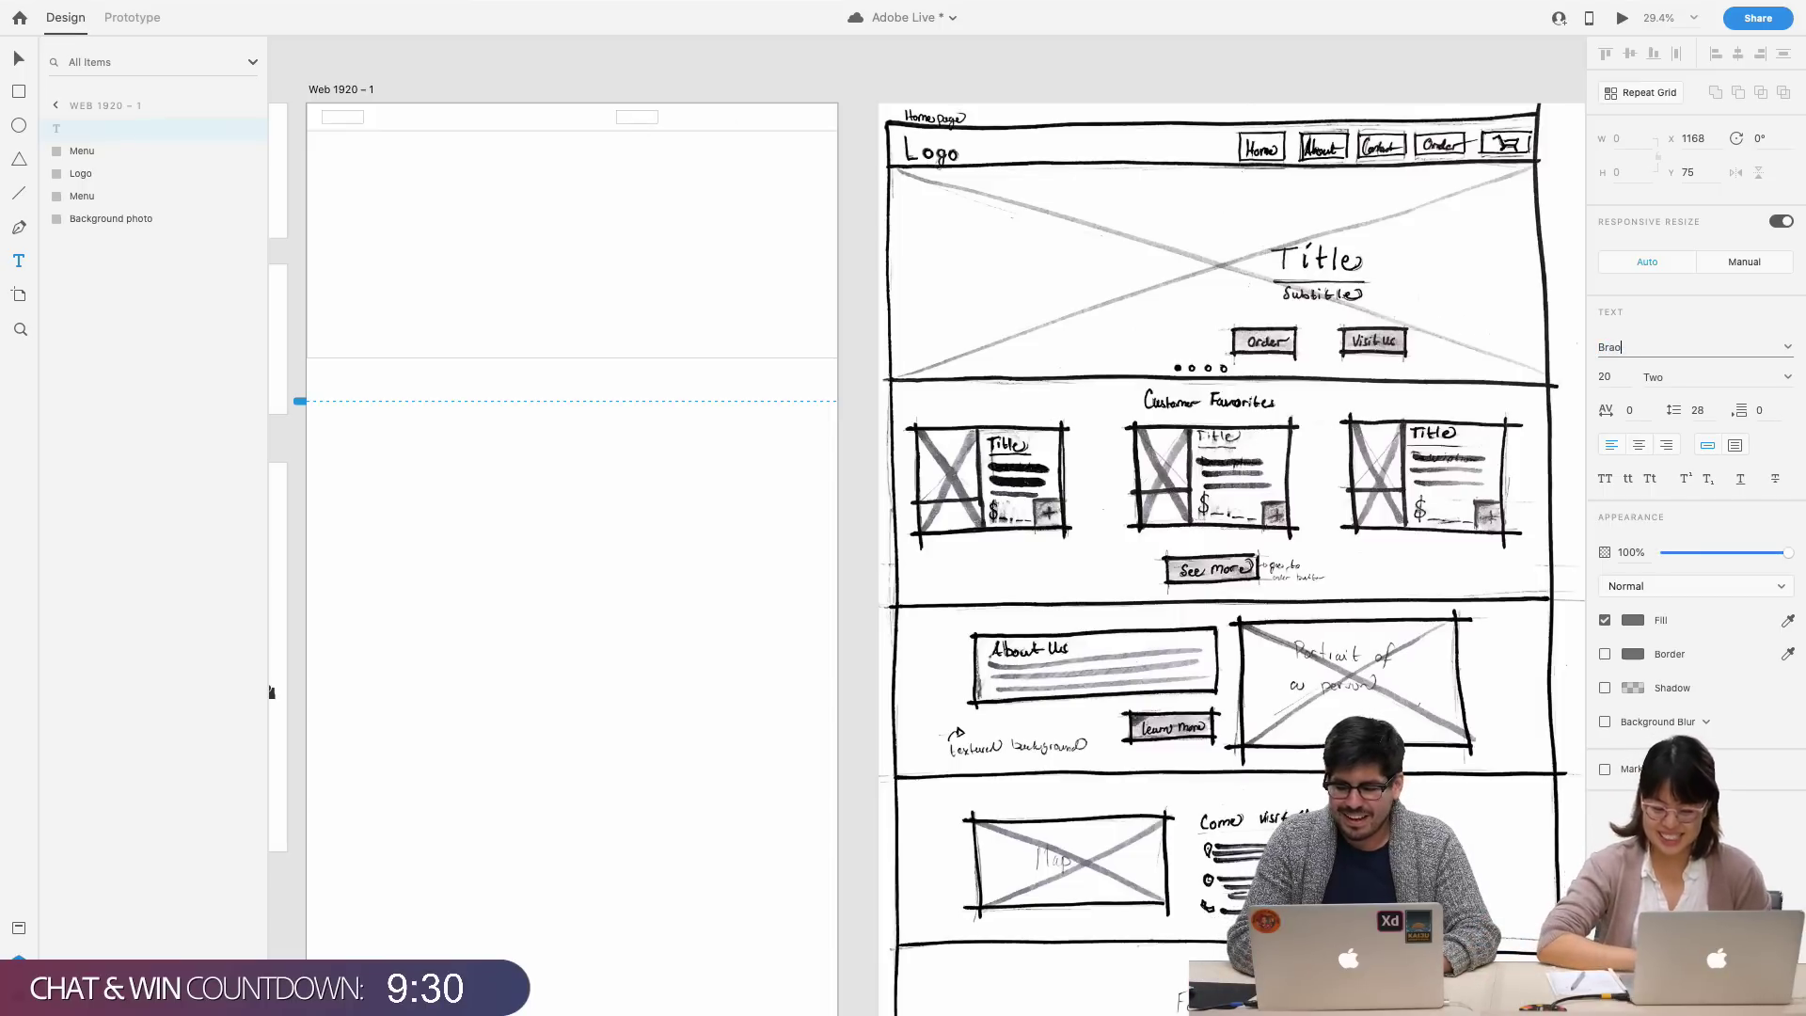
text(an)
key(Tab)
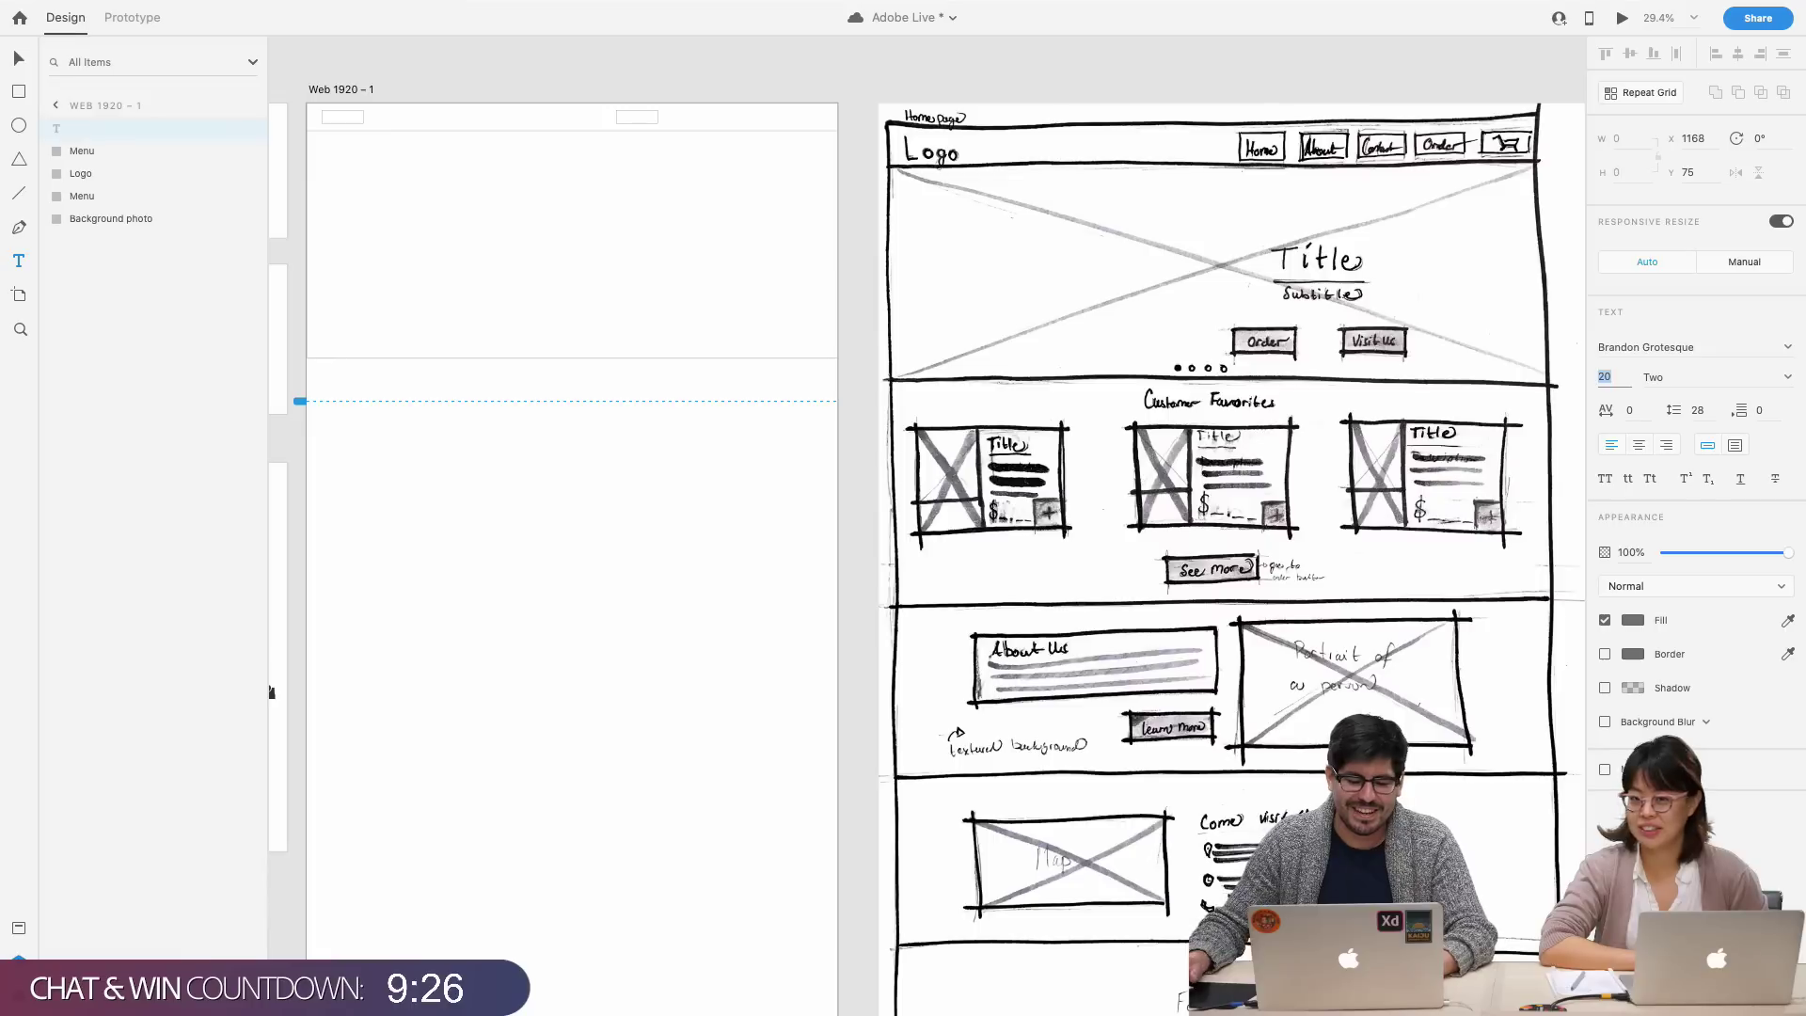
- Enter Home as the navigation label's text and set its font to Brandon Grotesque Regular
click(628, 118)
text(Home)
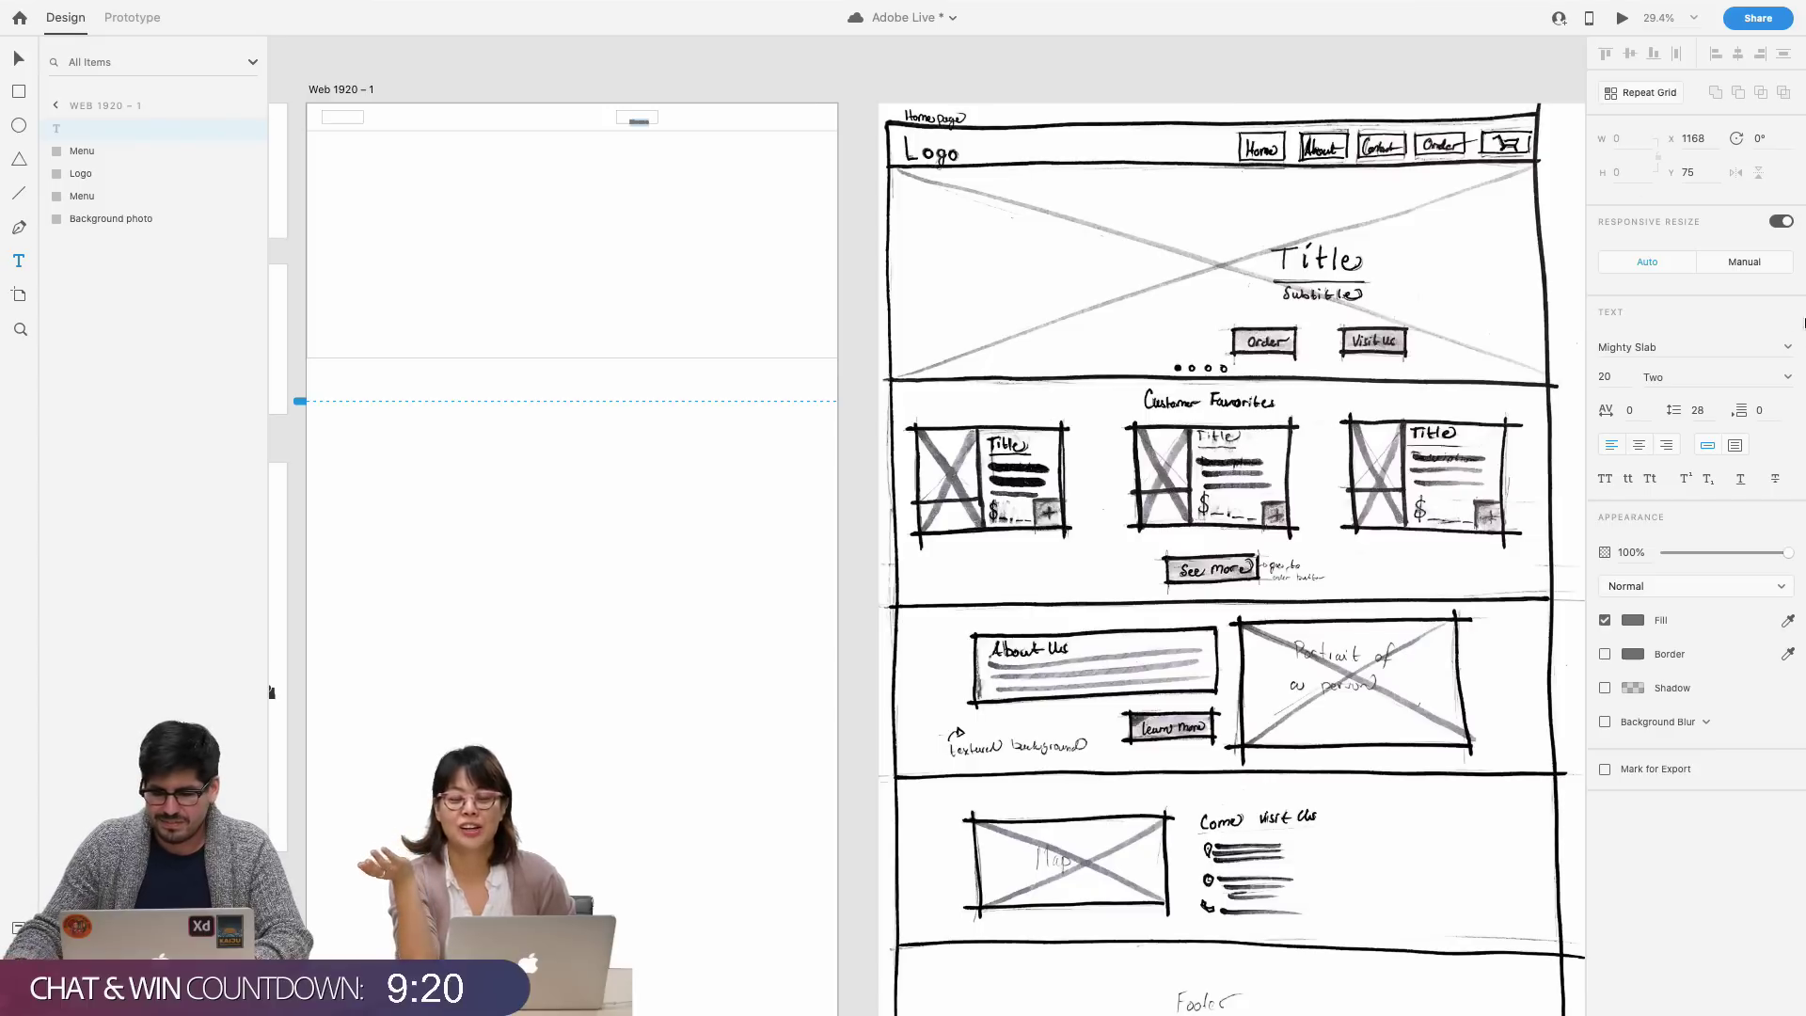
click(1666, 347)
text(Brandon Grotesque)
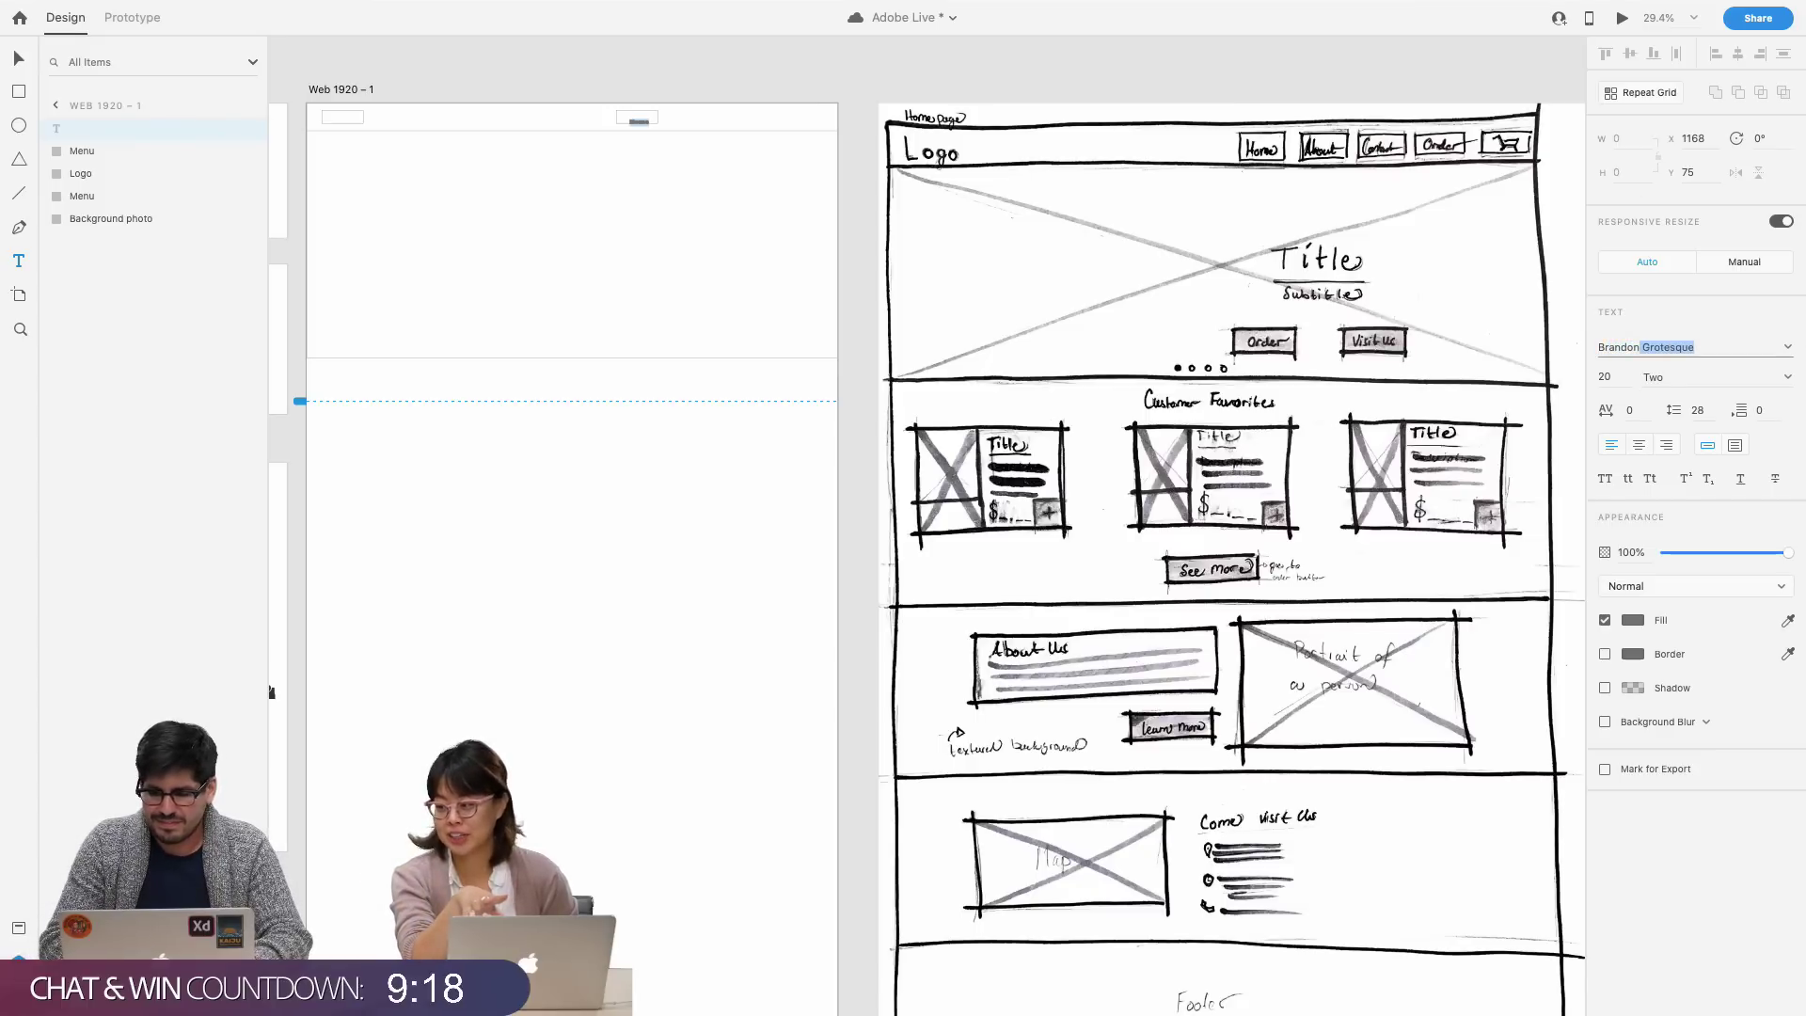
key(Return)
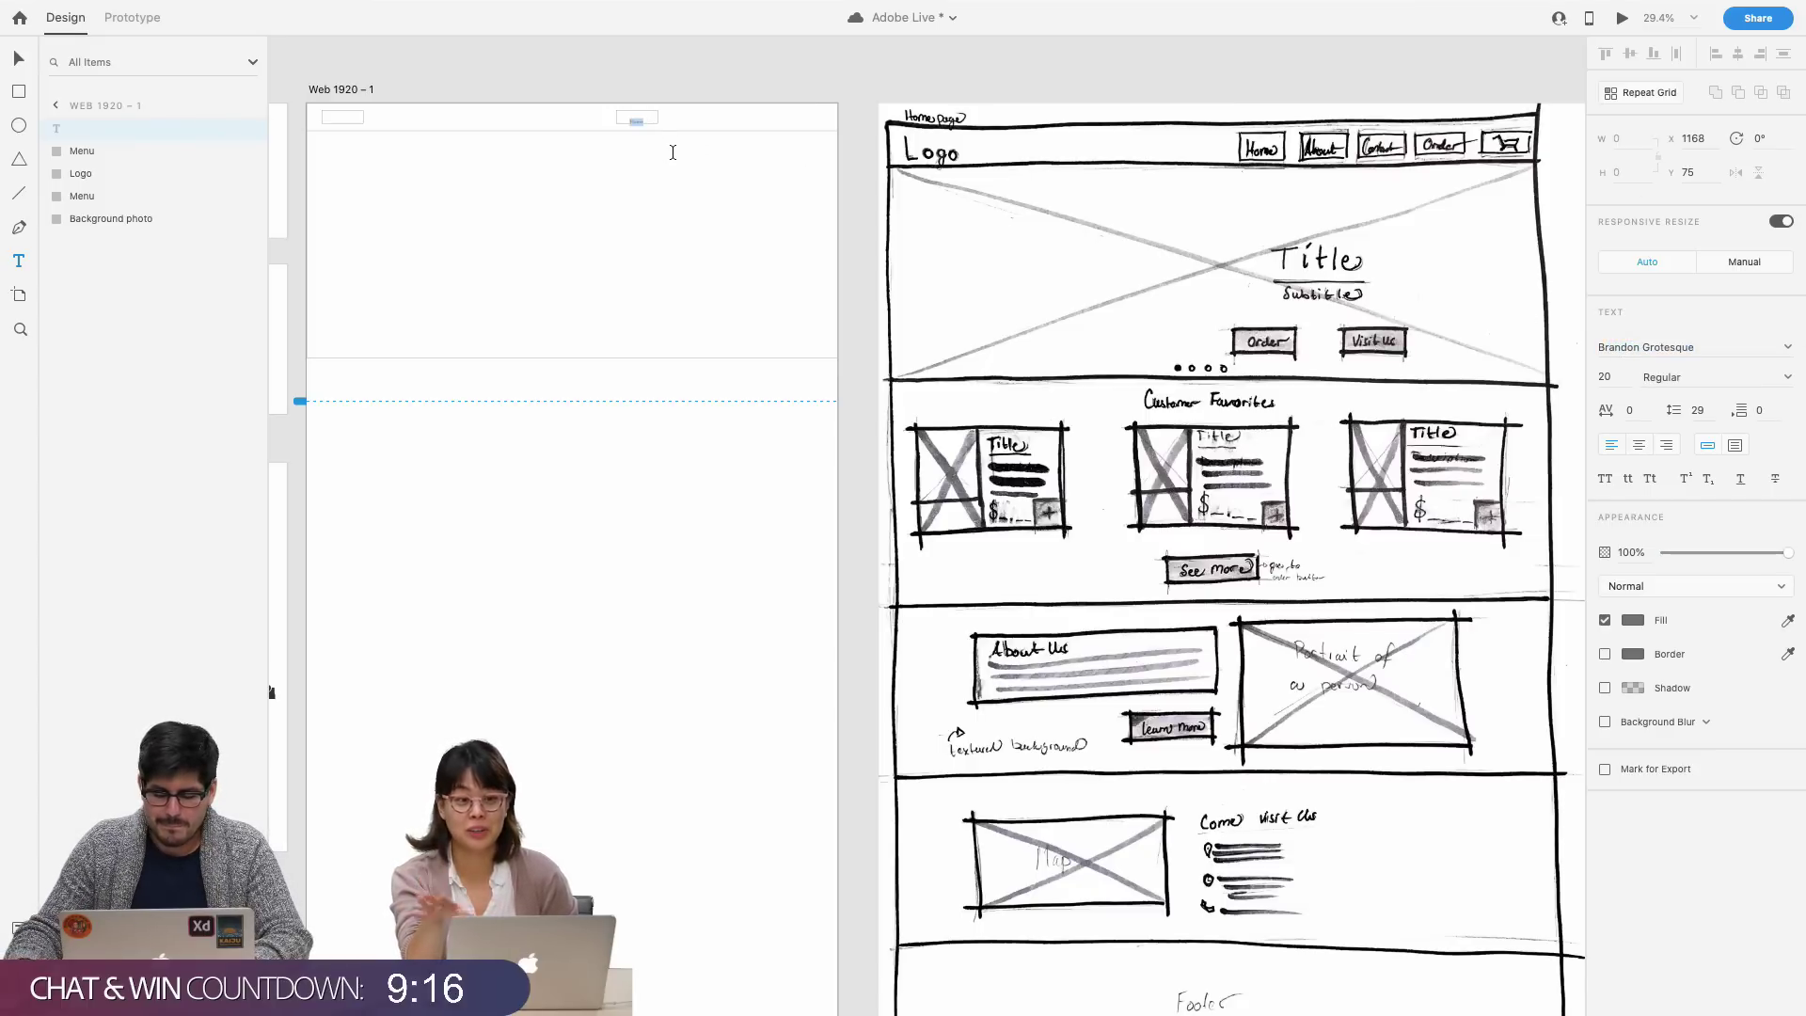
key(Escape)
- Move the Home label up to Y 36 and center it horizontally within its navigation placeholder
scroll(663, 153, up, 5)
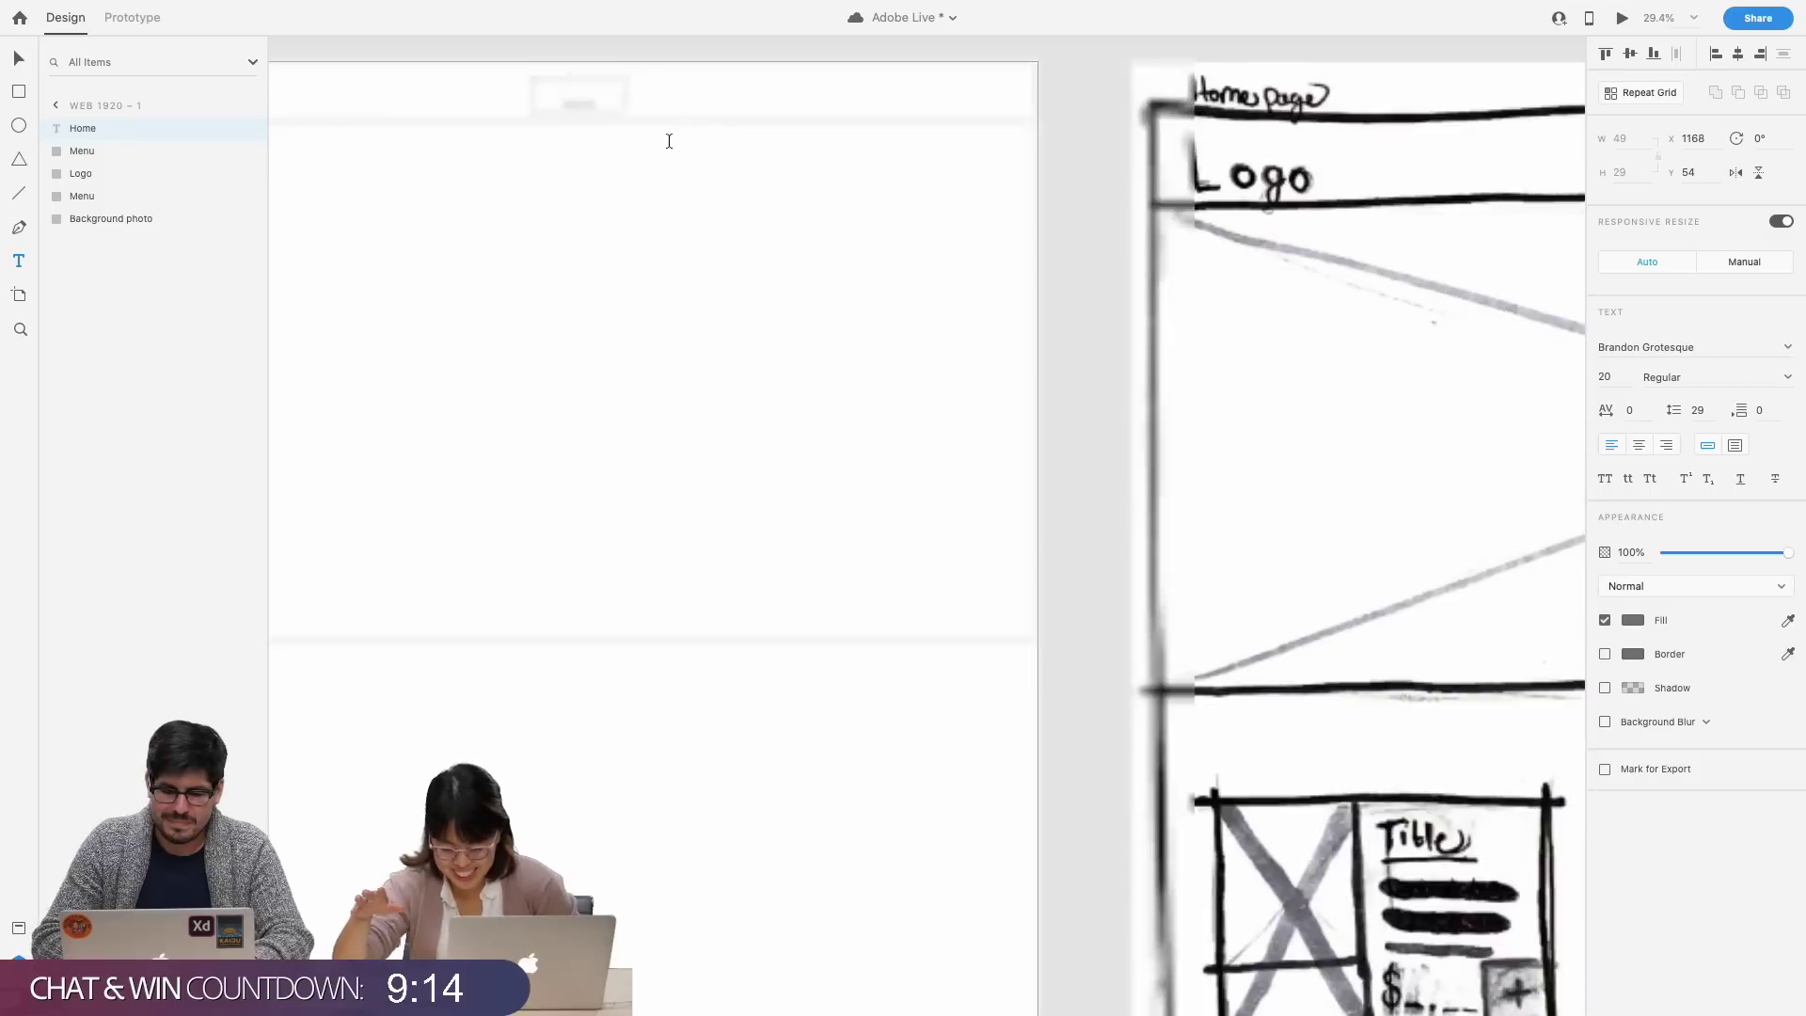
scroll(658, 153, up, 3)
scroll(626, 492, up, 6)
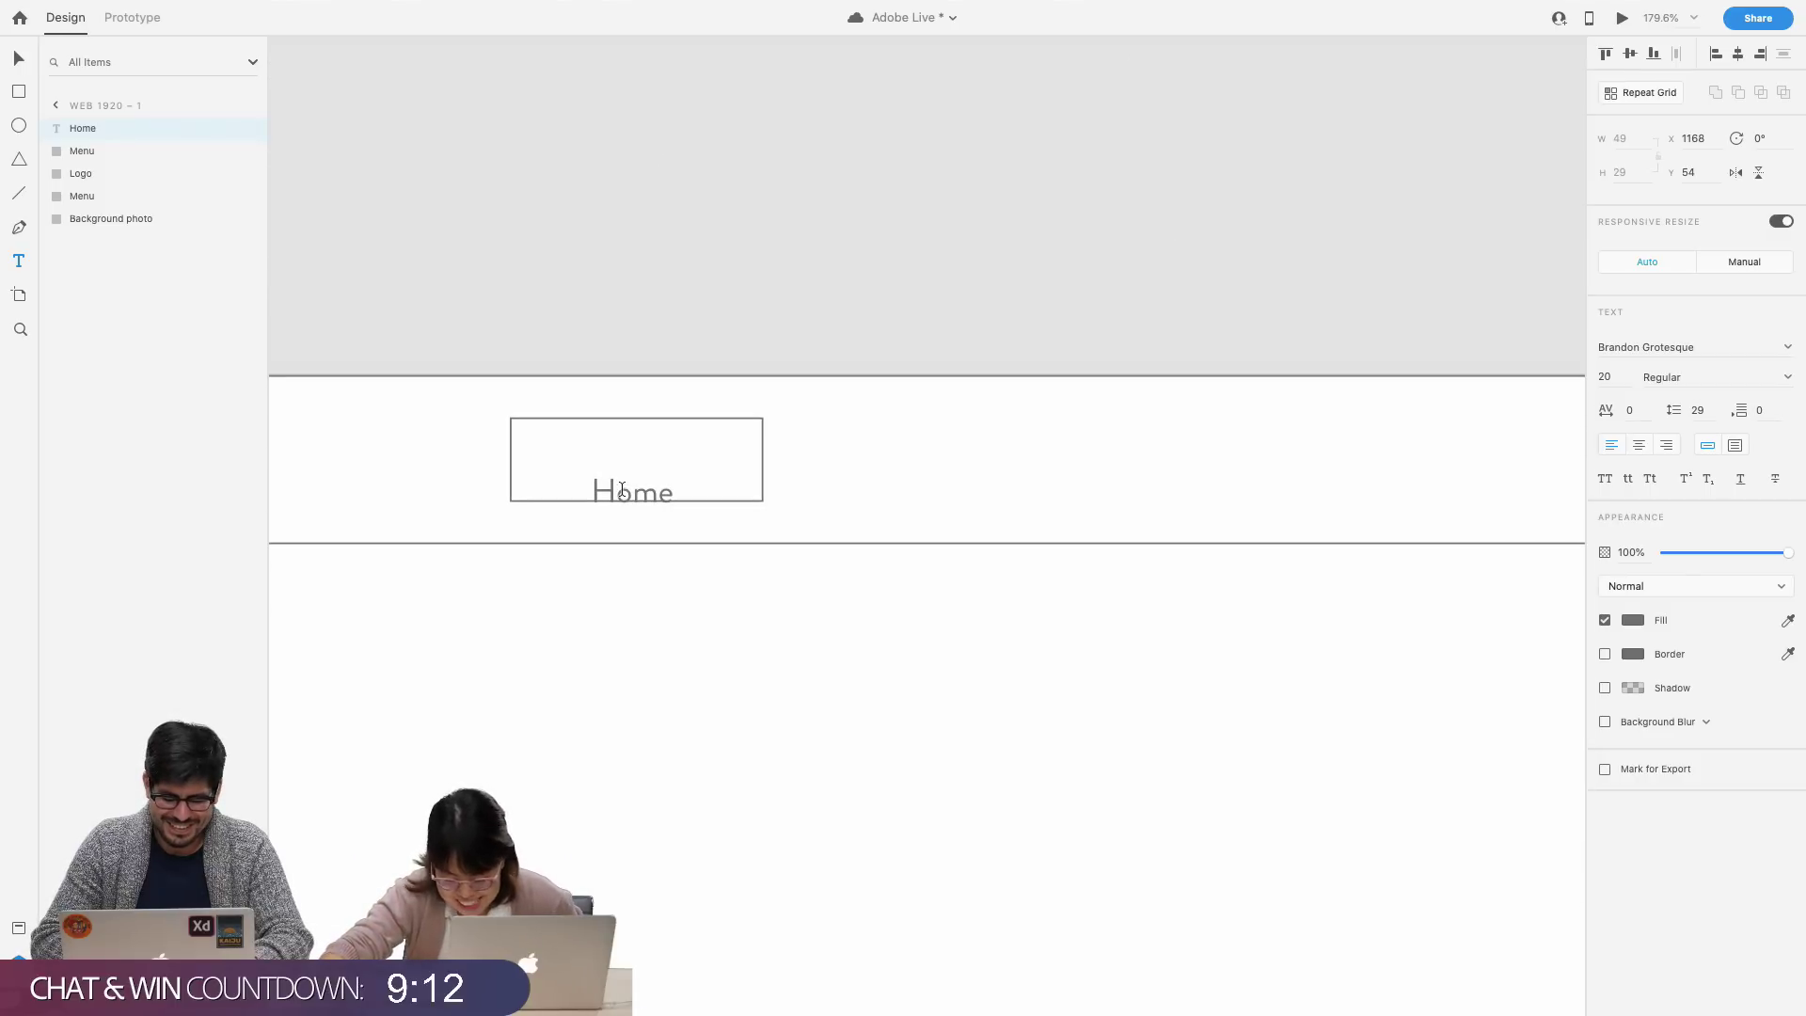
drag(621, 491, 617, 460)
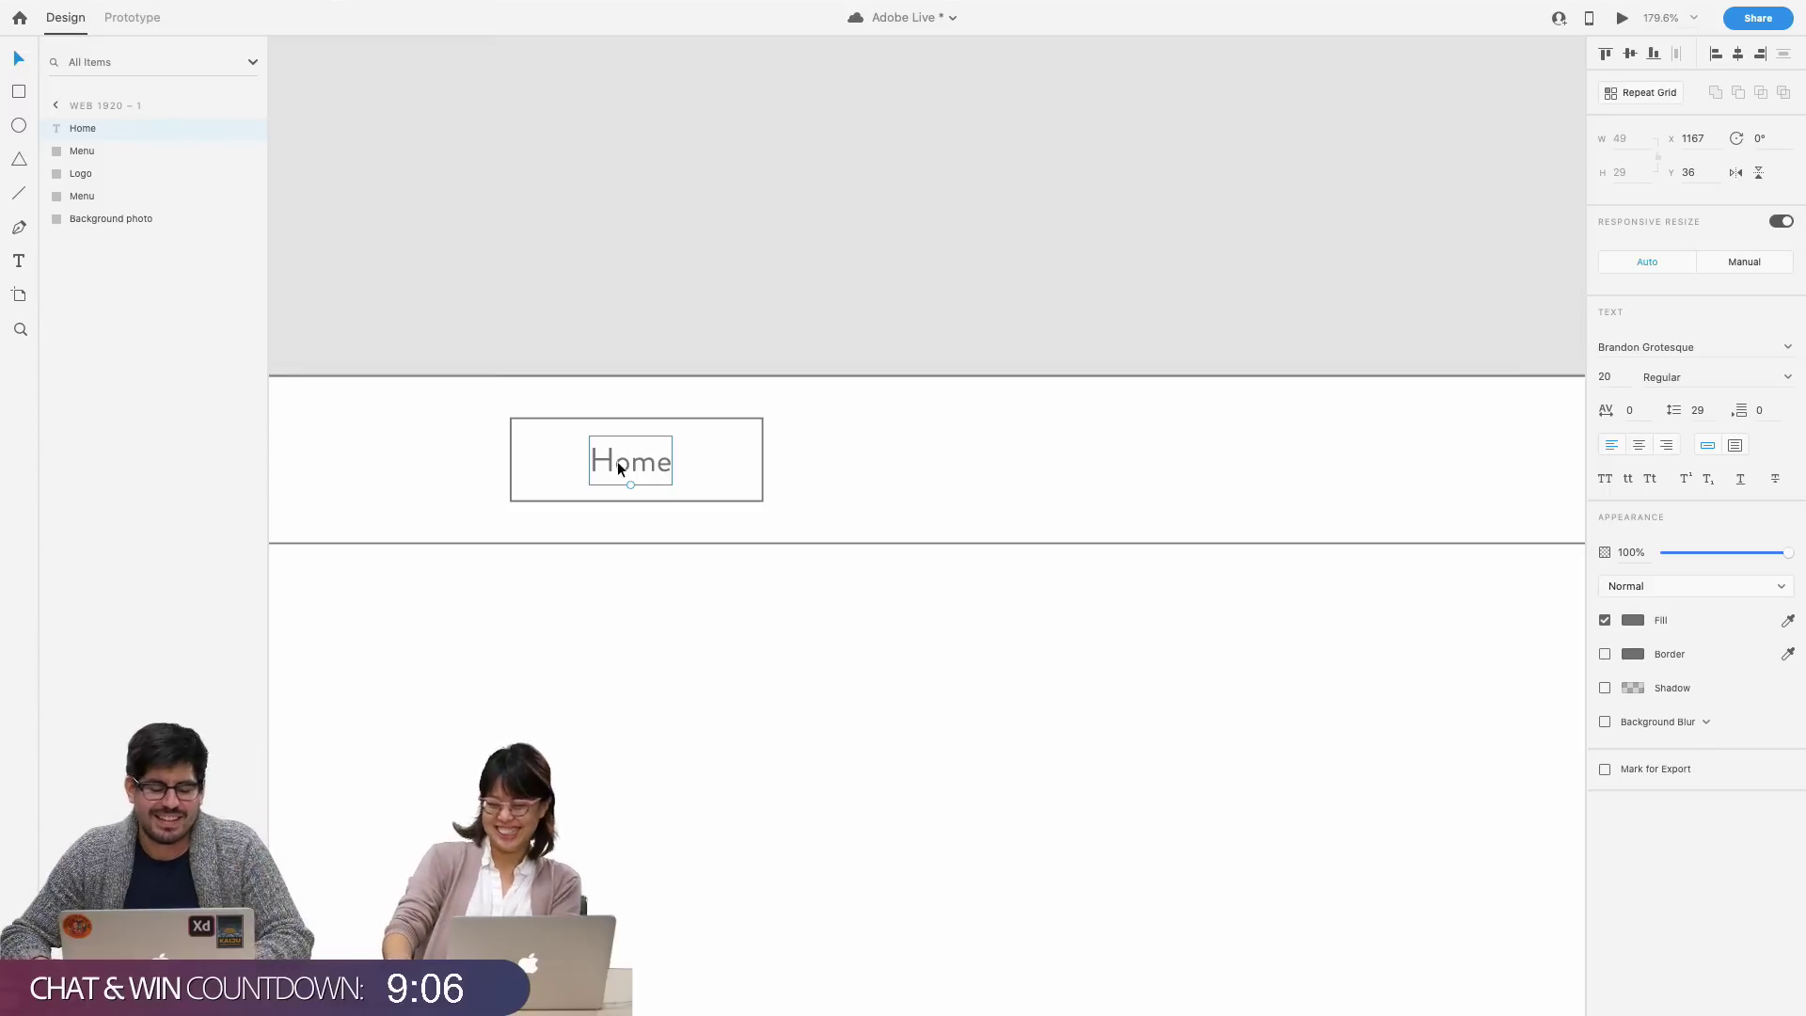
shift+click(686, 465)
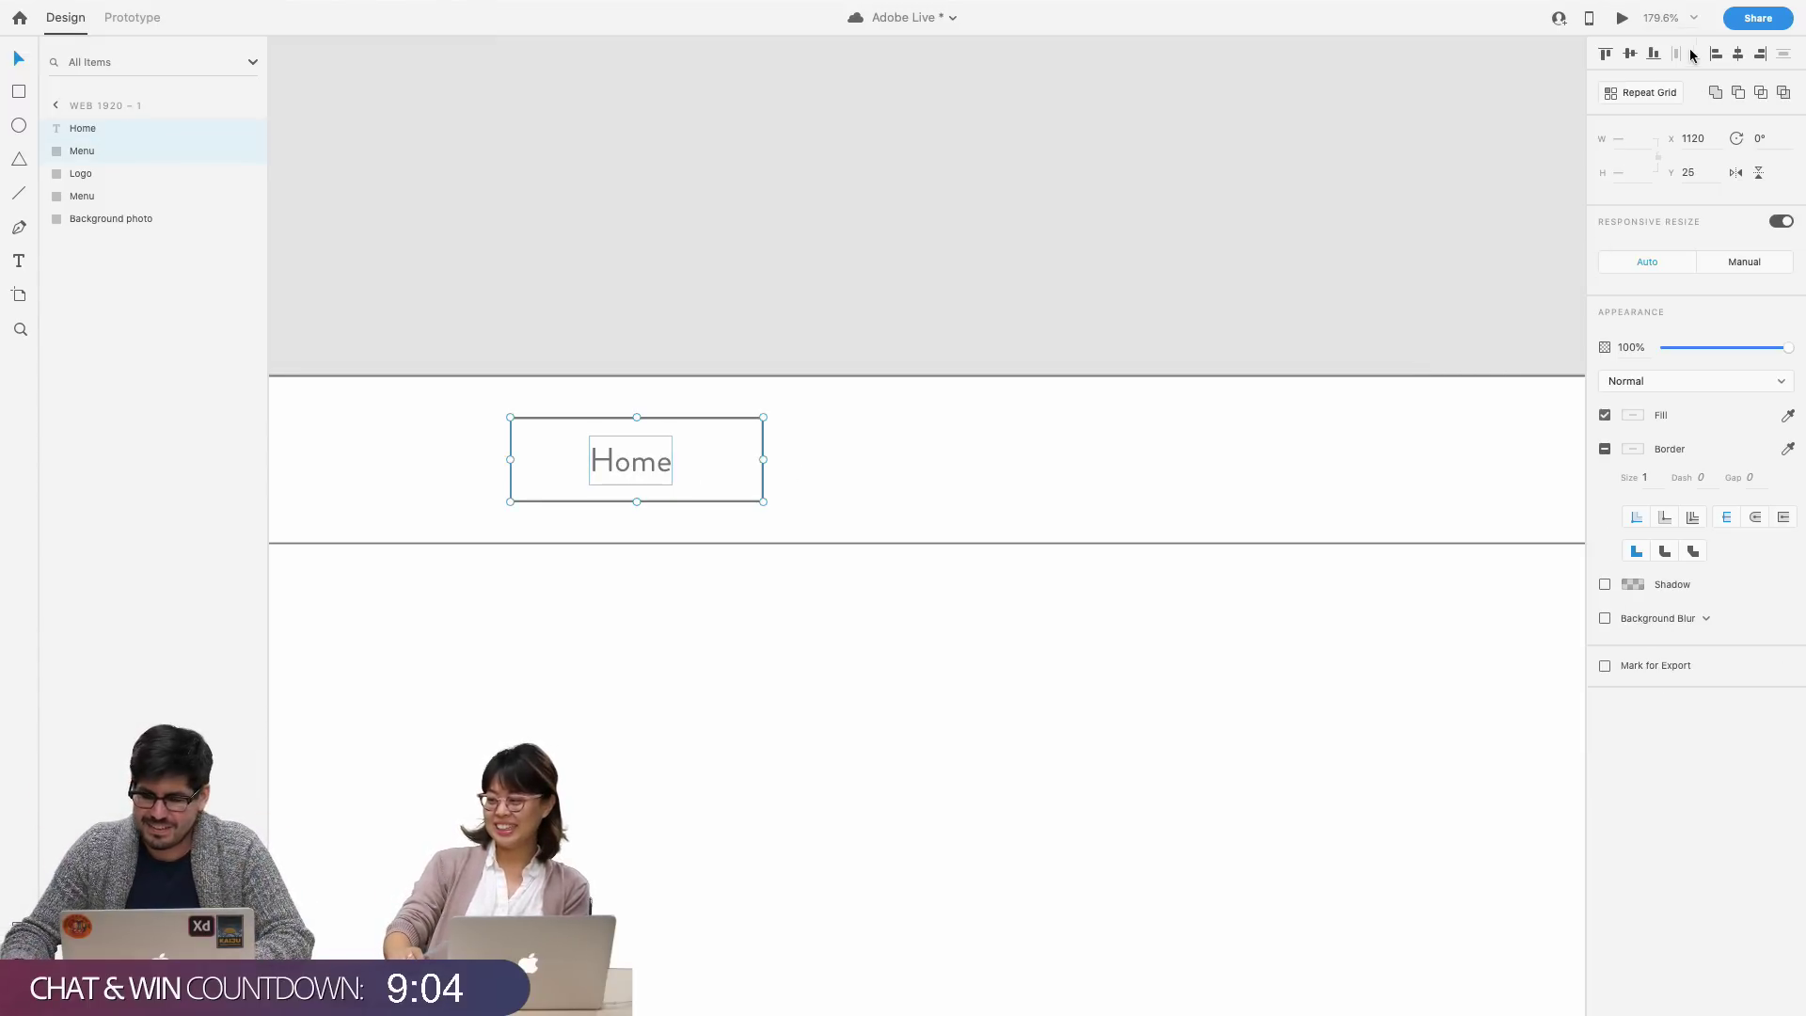
click(1737, 55)
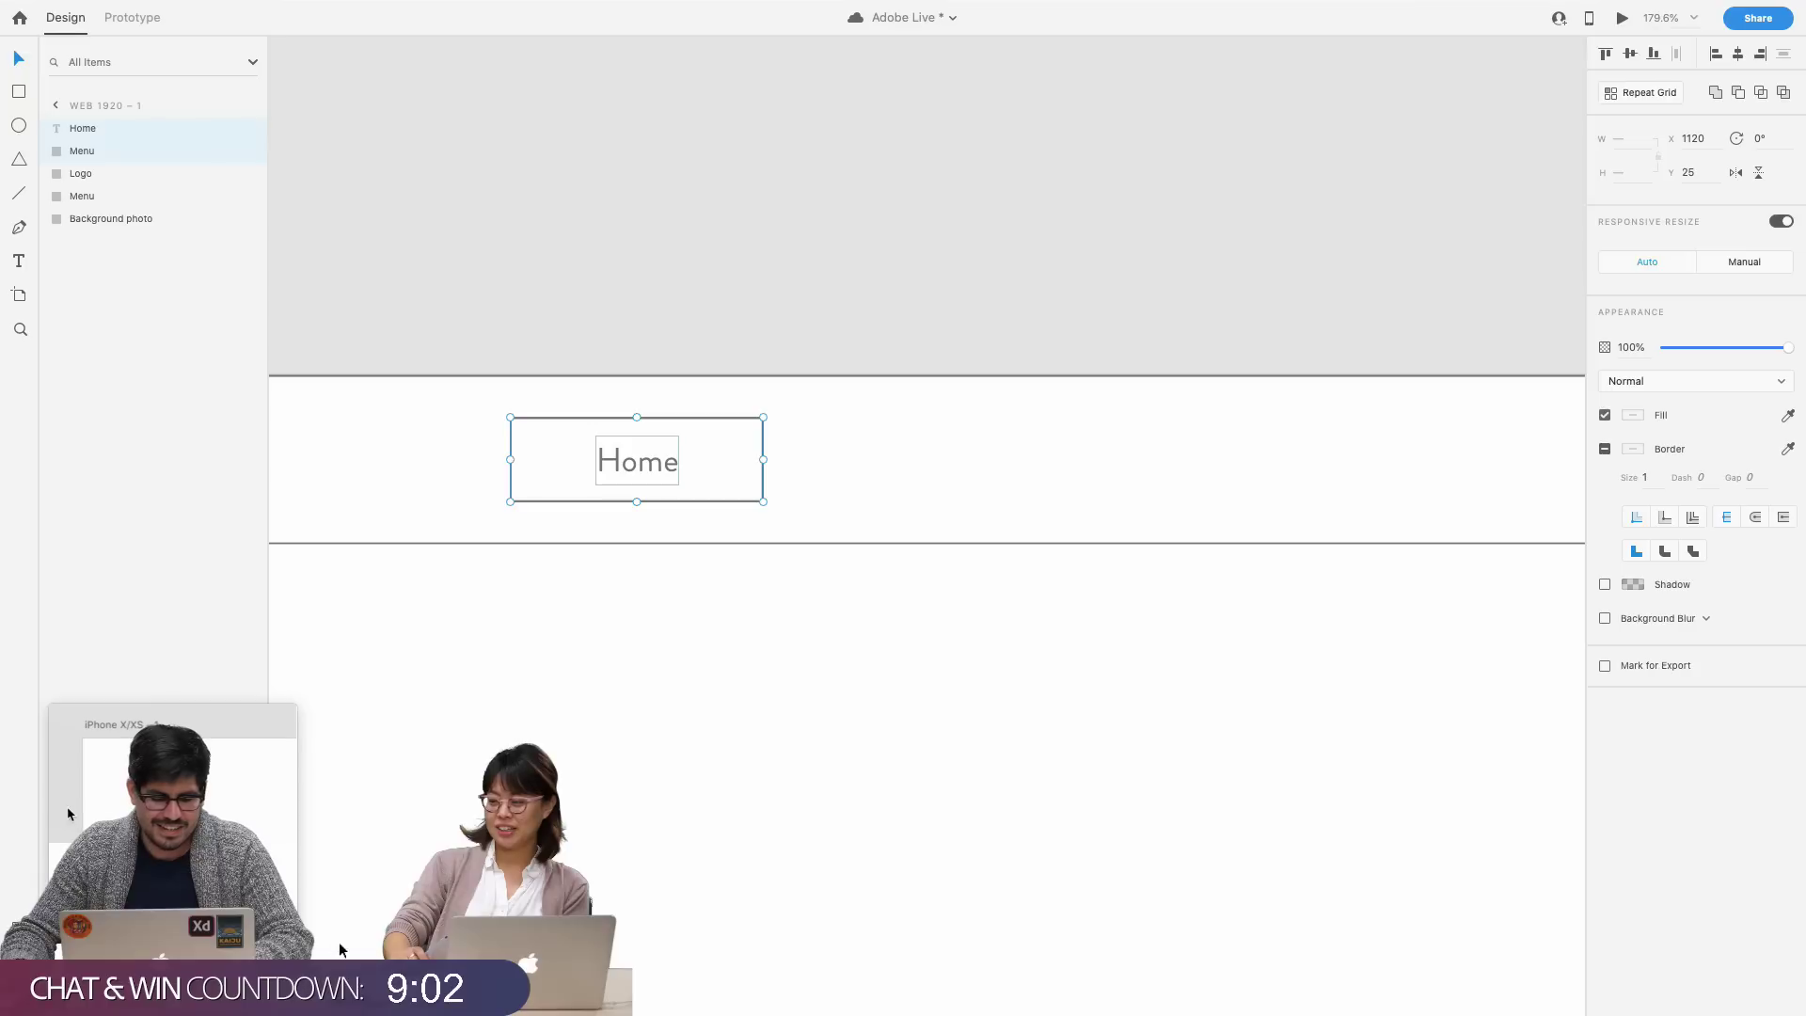
- Group the Home label with its 150 by 50 navigation placeholder
scroll(875, 822, down, 5)
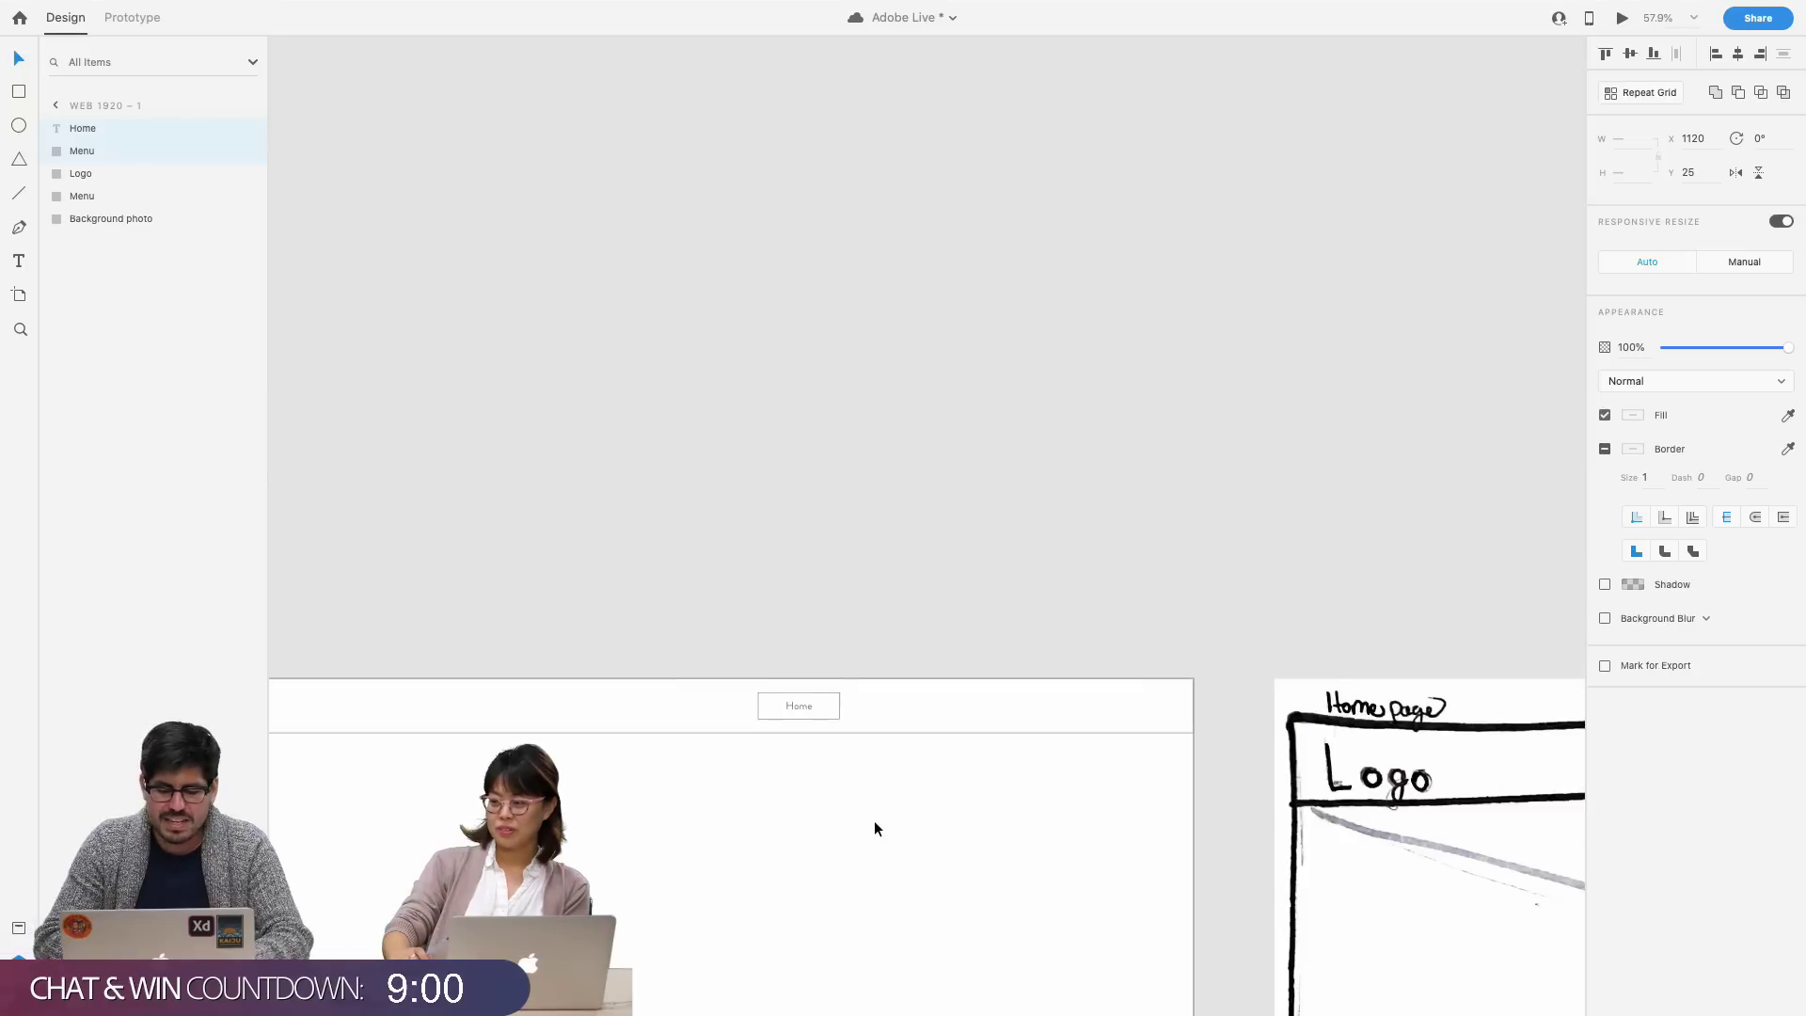
scroll(873, 820, down, 4)
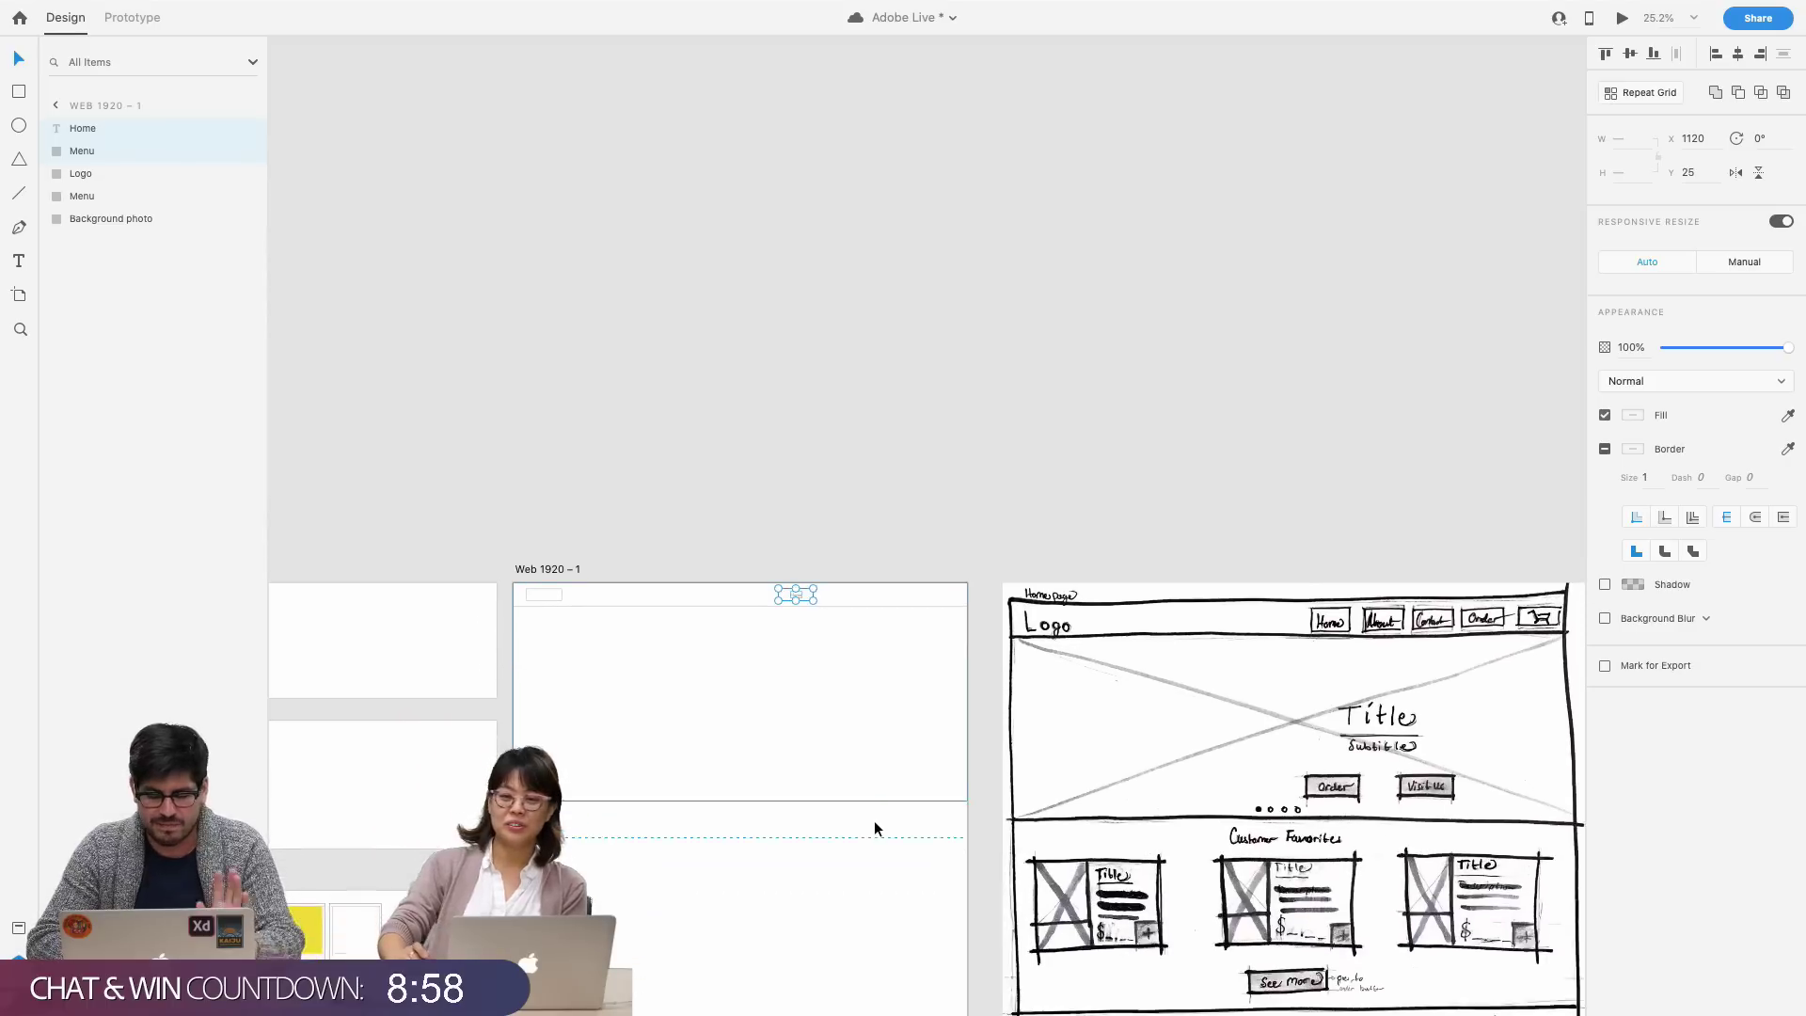
click(793, 348)
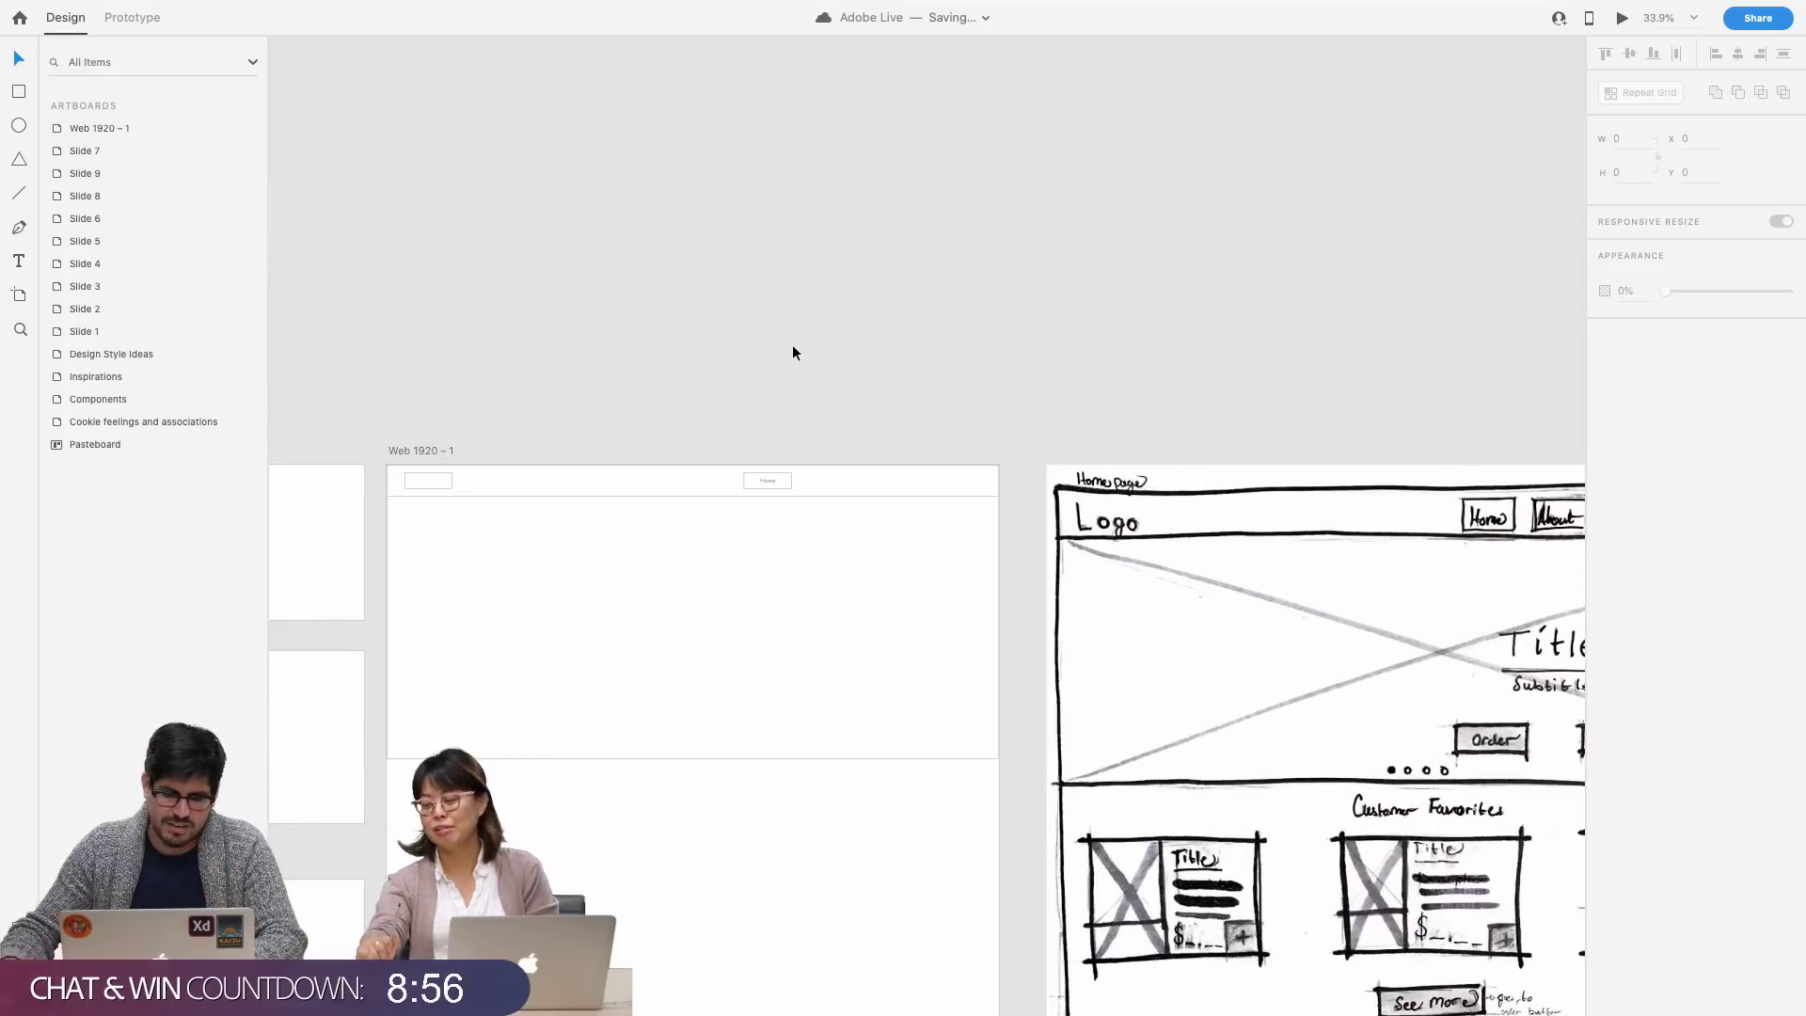
mouse_move(769, 459)
mouse_down()
mouse_move(786, 482)
mouse_move(764, 478)
mouse_up()
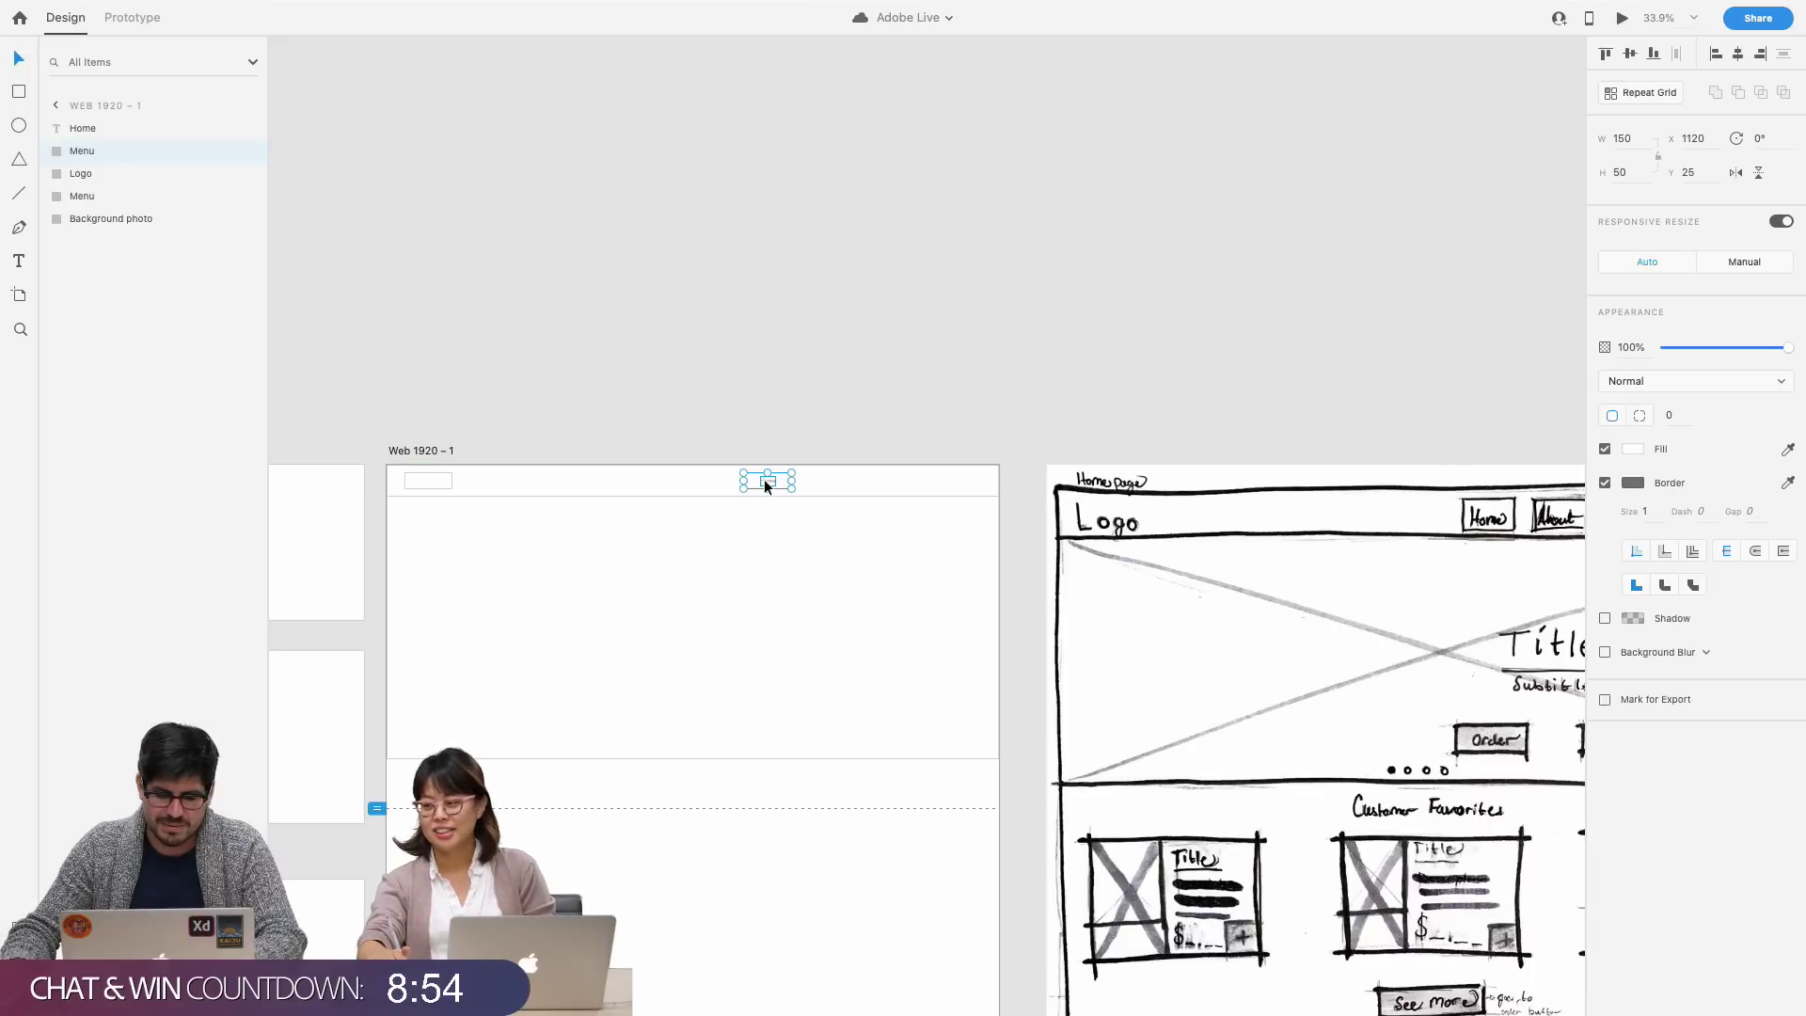
key(super+g)
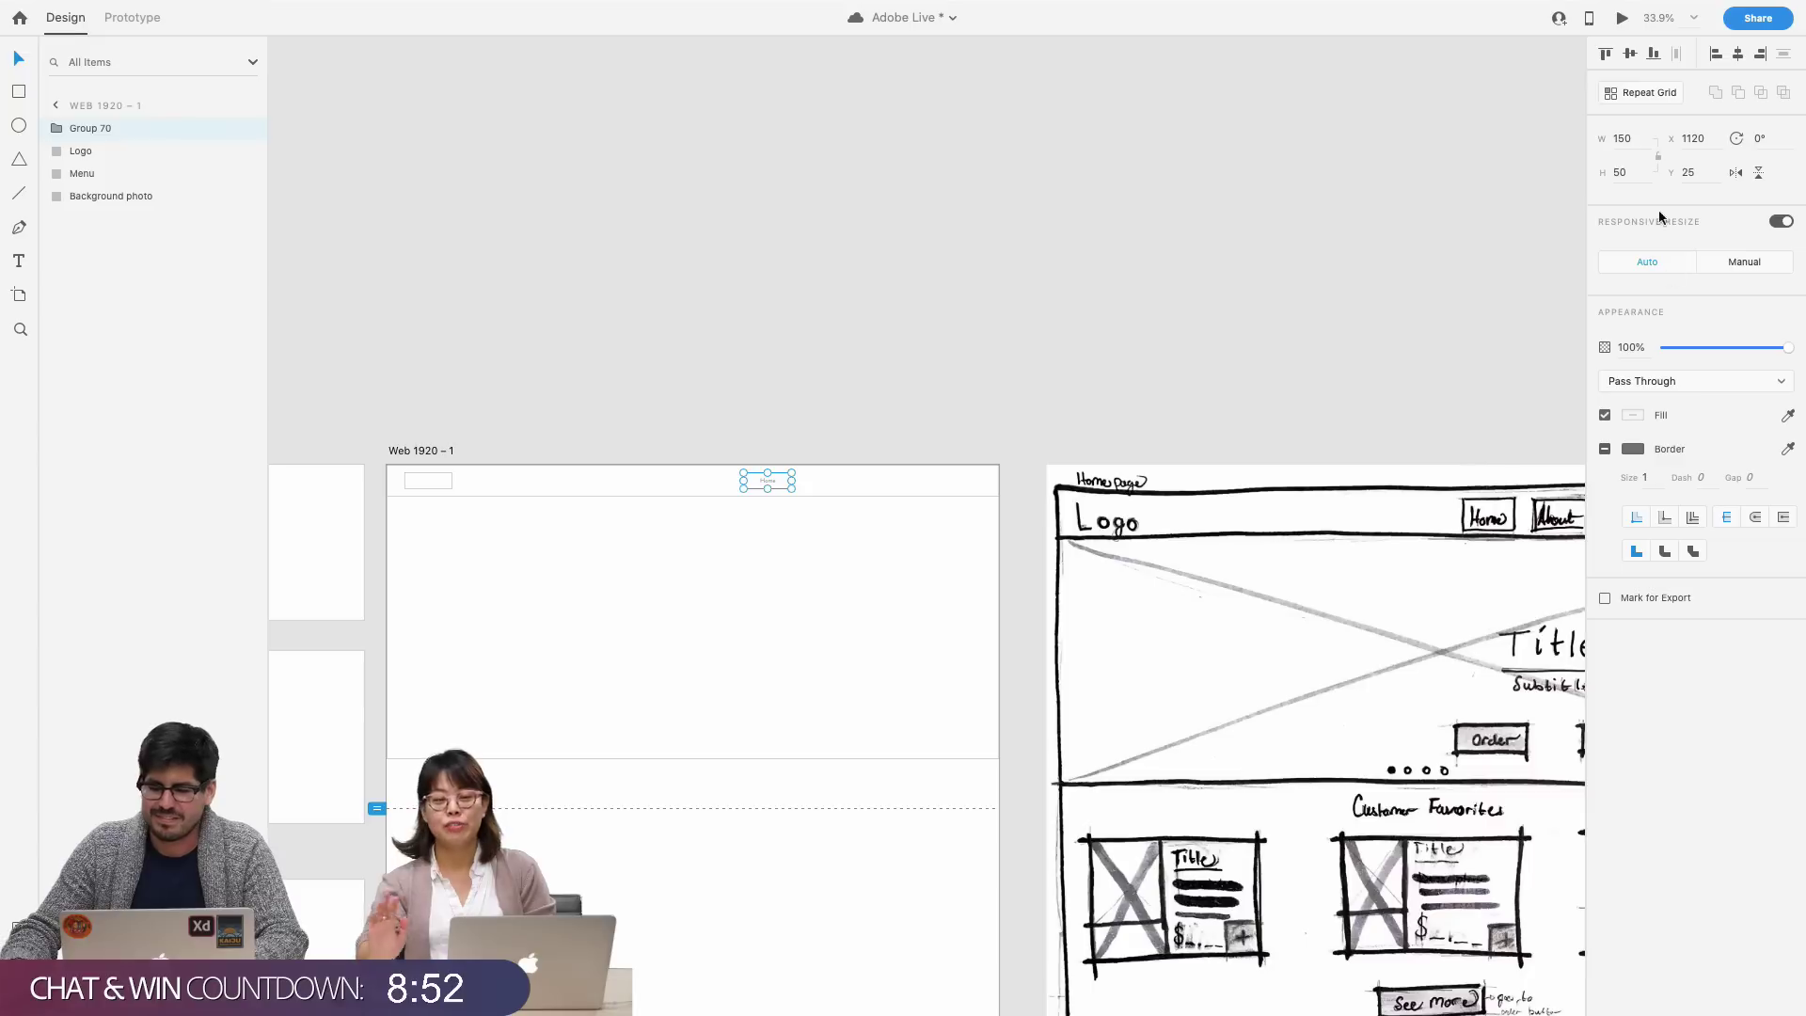
- Repeat the grouped Home button horizontally across the header as a repeat grid 800 px wide
click(1661, 90)
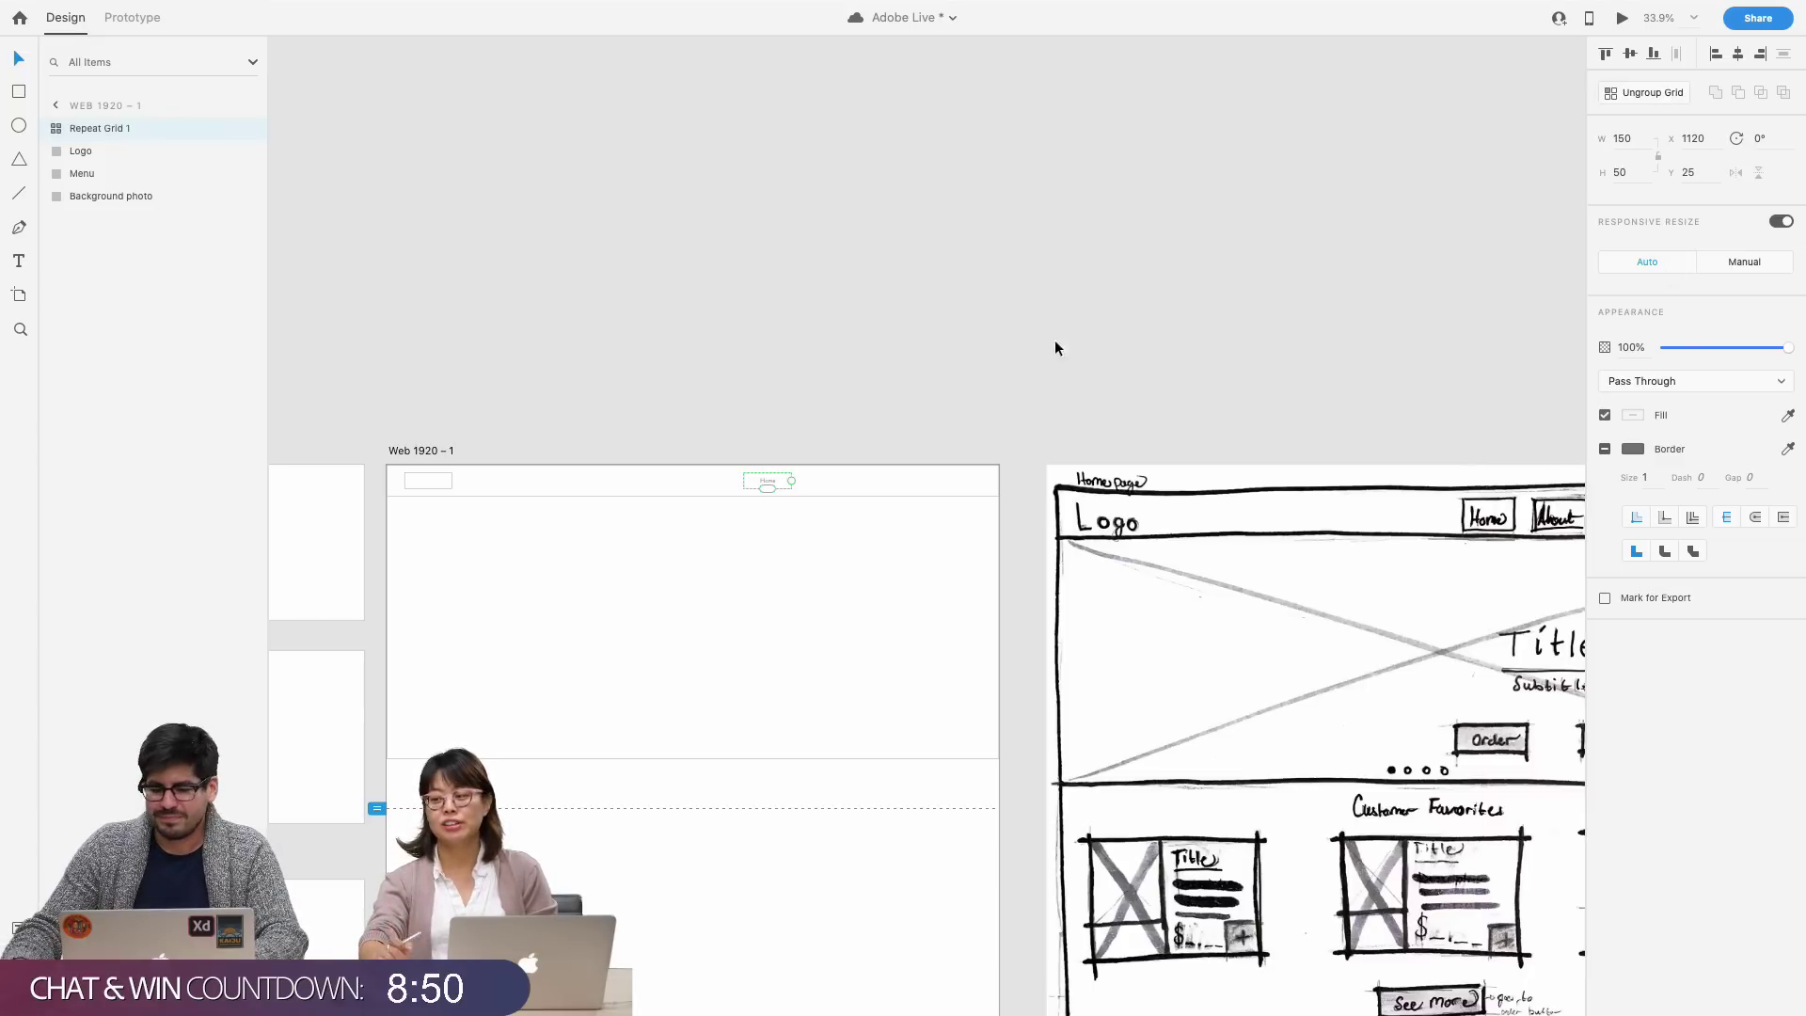
drag(800, 480, 998, 482)
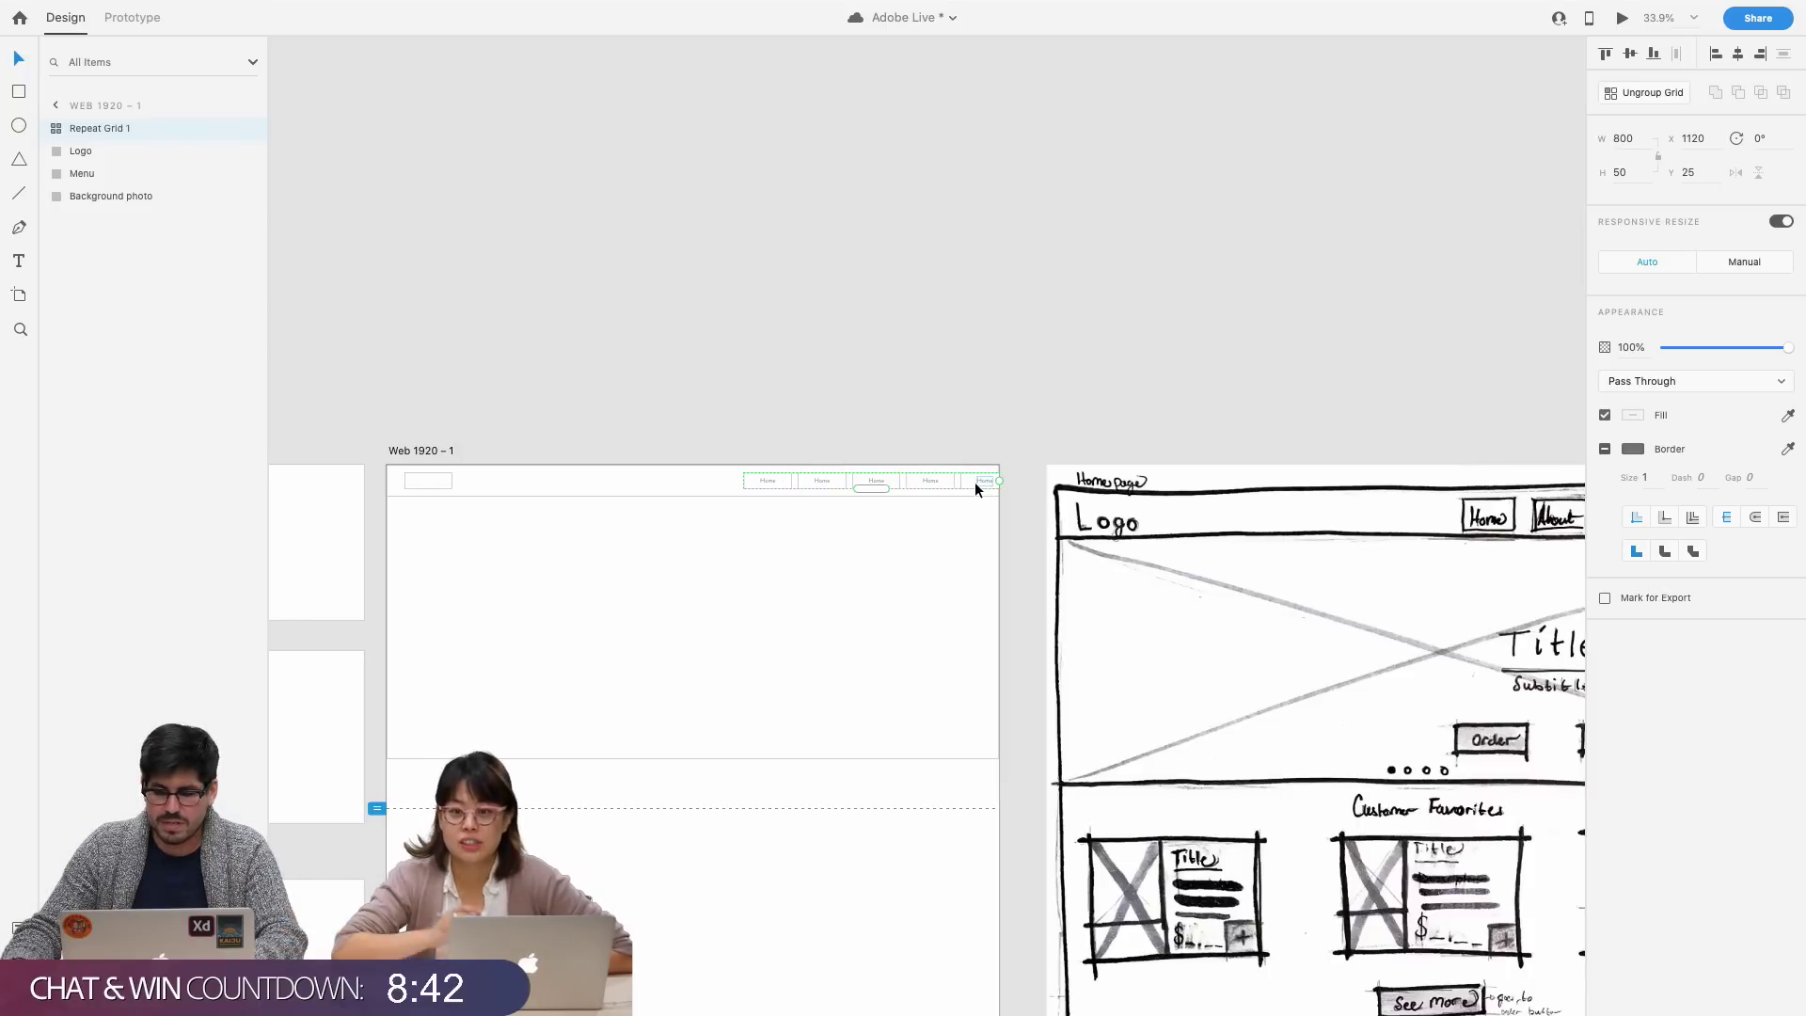
- Shift the Home button grid left along the header to X 1016, keeping it at Y 25
drag(959, 481, 946, 478)
scroll(946, 477, up, 8)
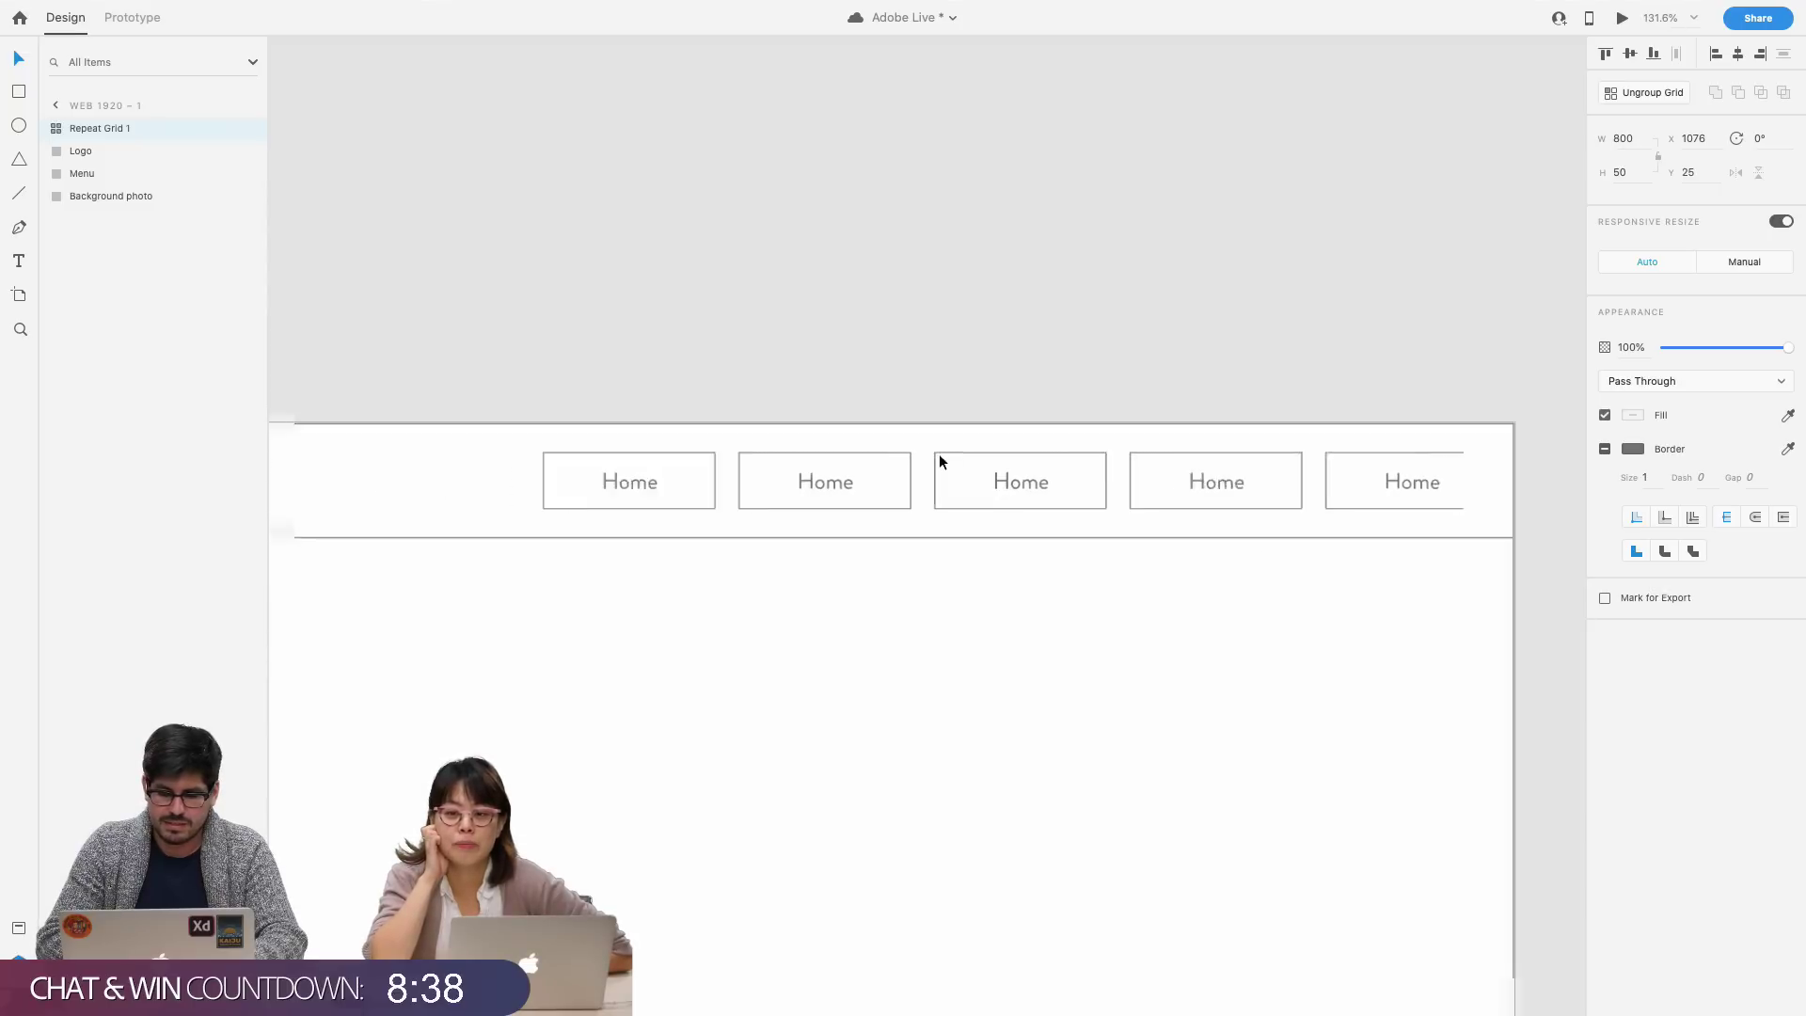
key(shift+Left)
key(shift+Left)
key(shift+Left)
key(shift+Left)
key(shift+Left)
key(shift+Left)
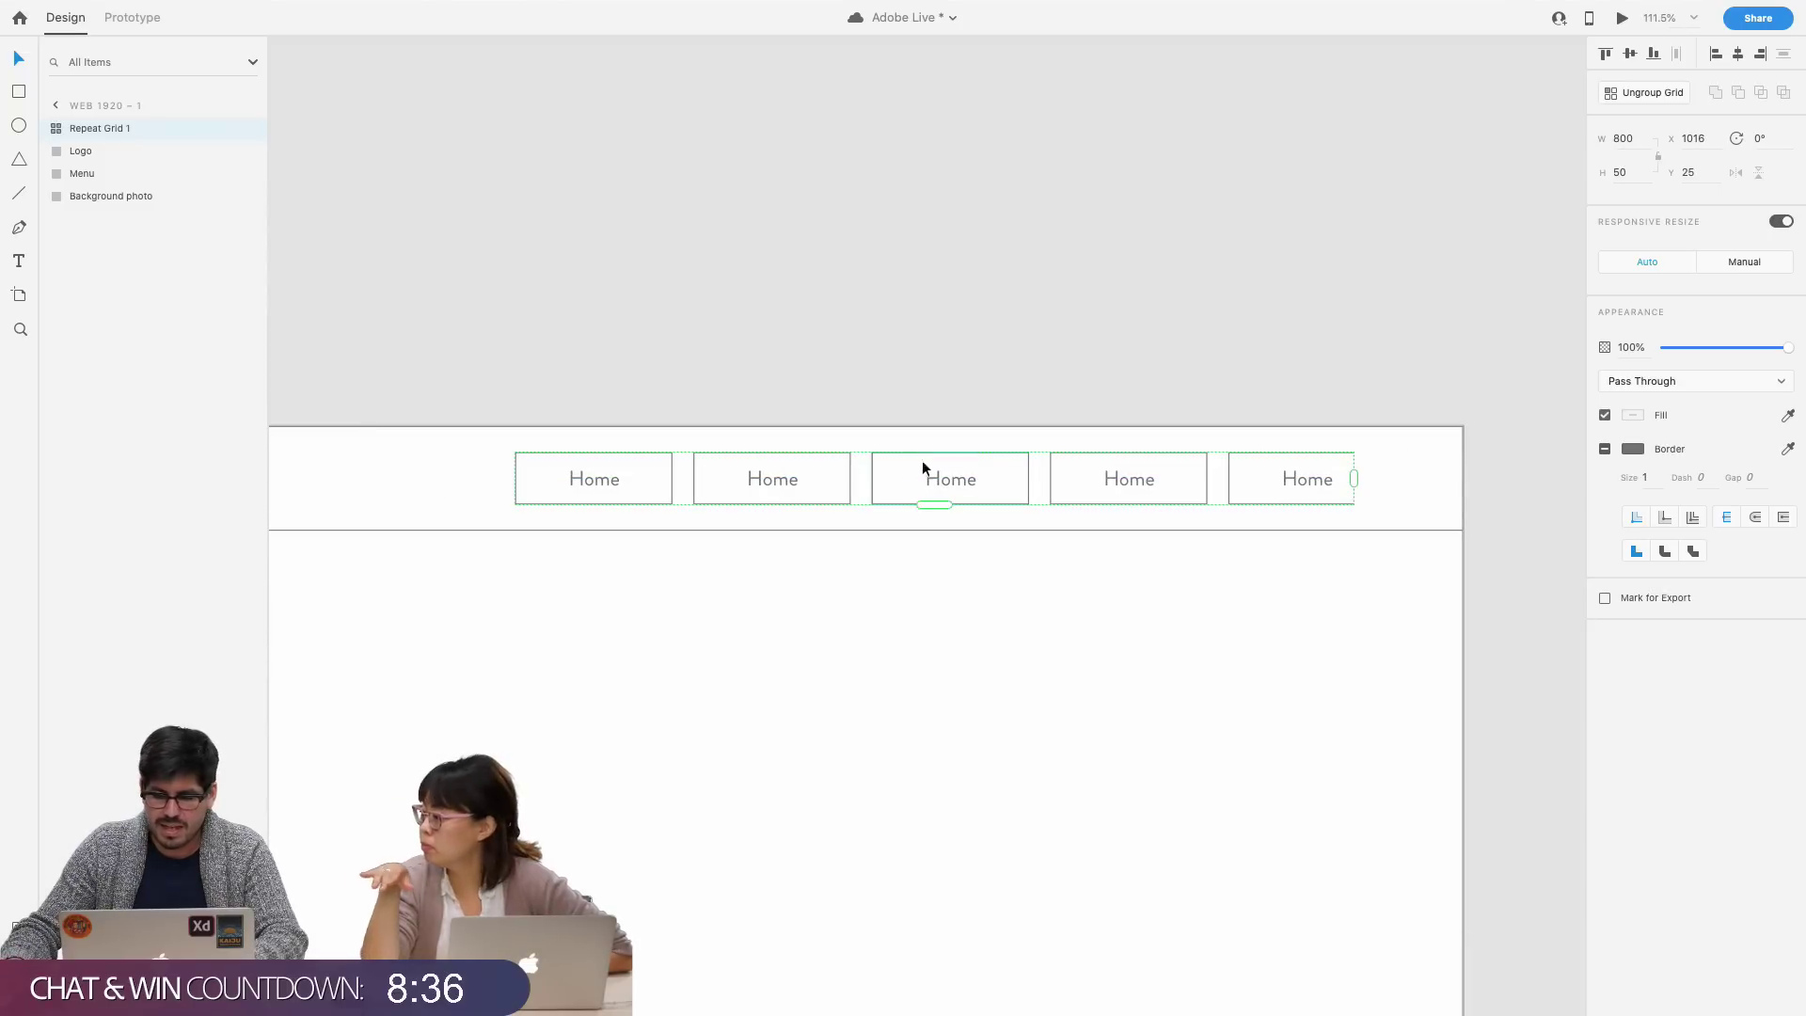
- Shrink the repeat grid back to a single Home button and ungroup the grid
drag(1353, 479, 681, 477)
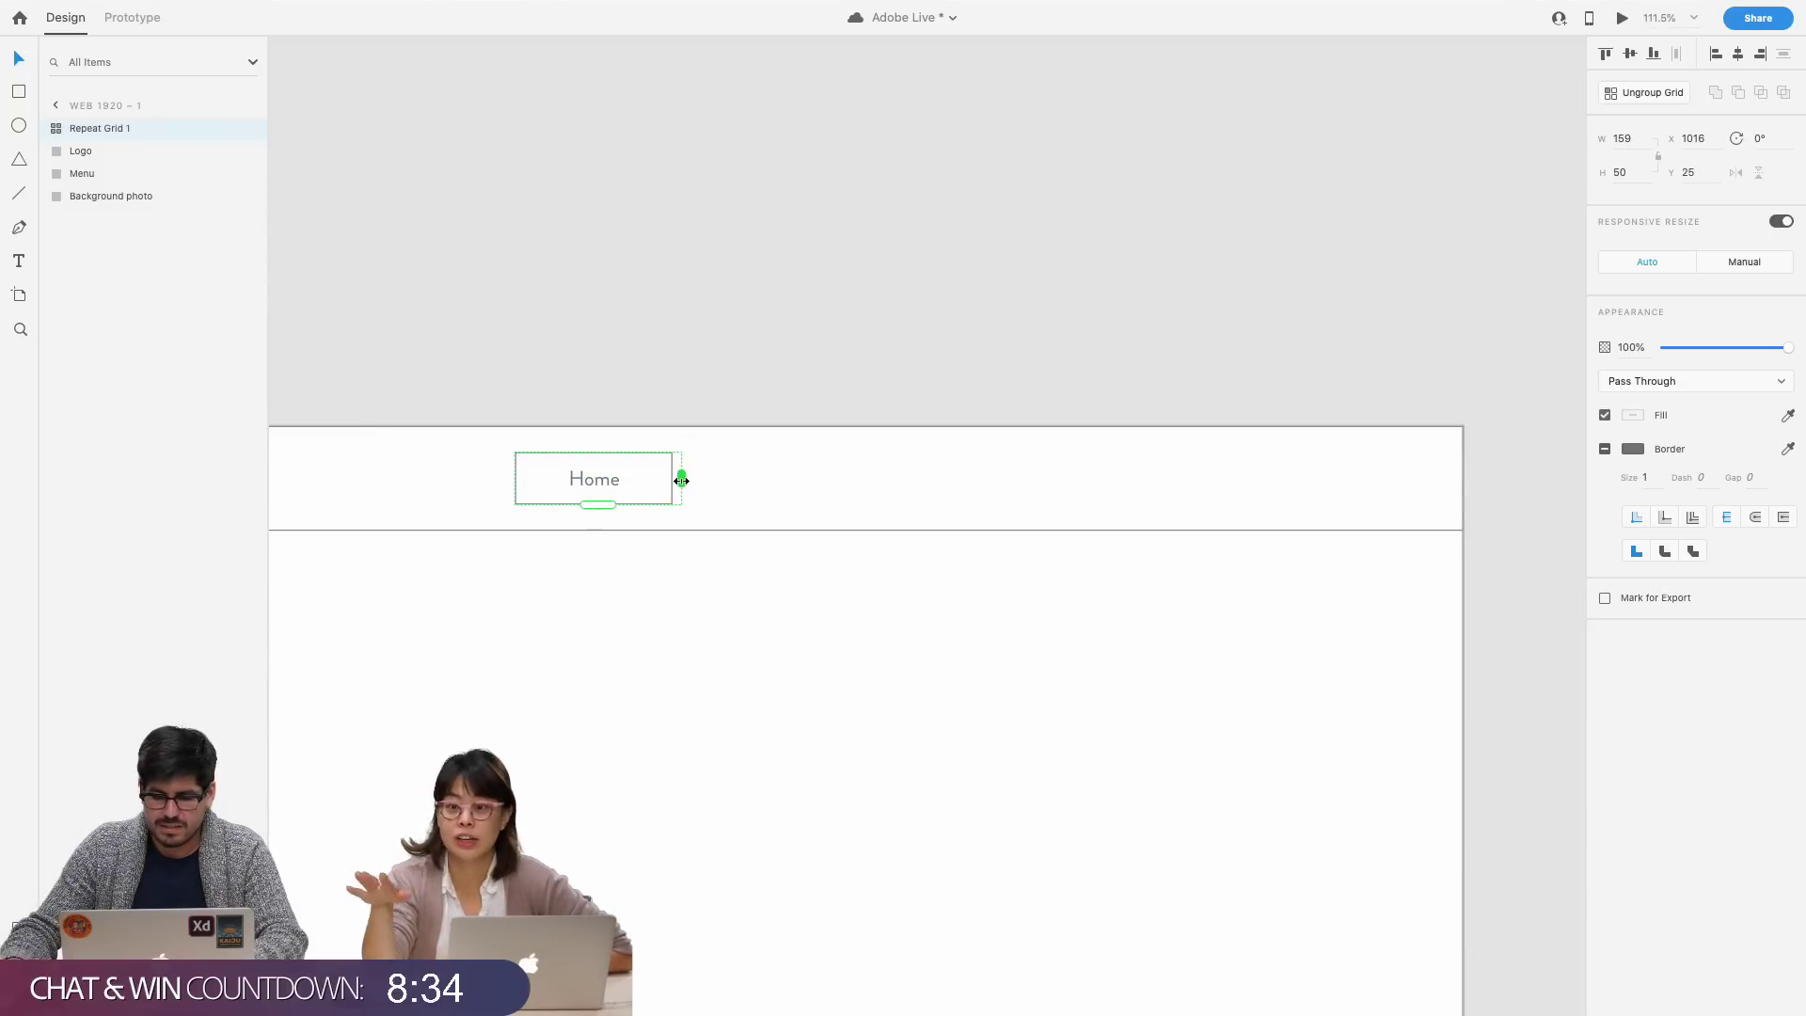
click(649, 517)
click(658, 484)
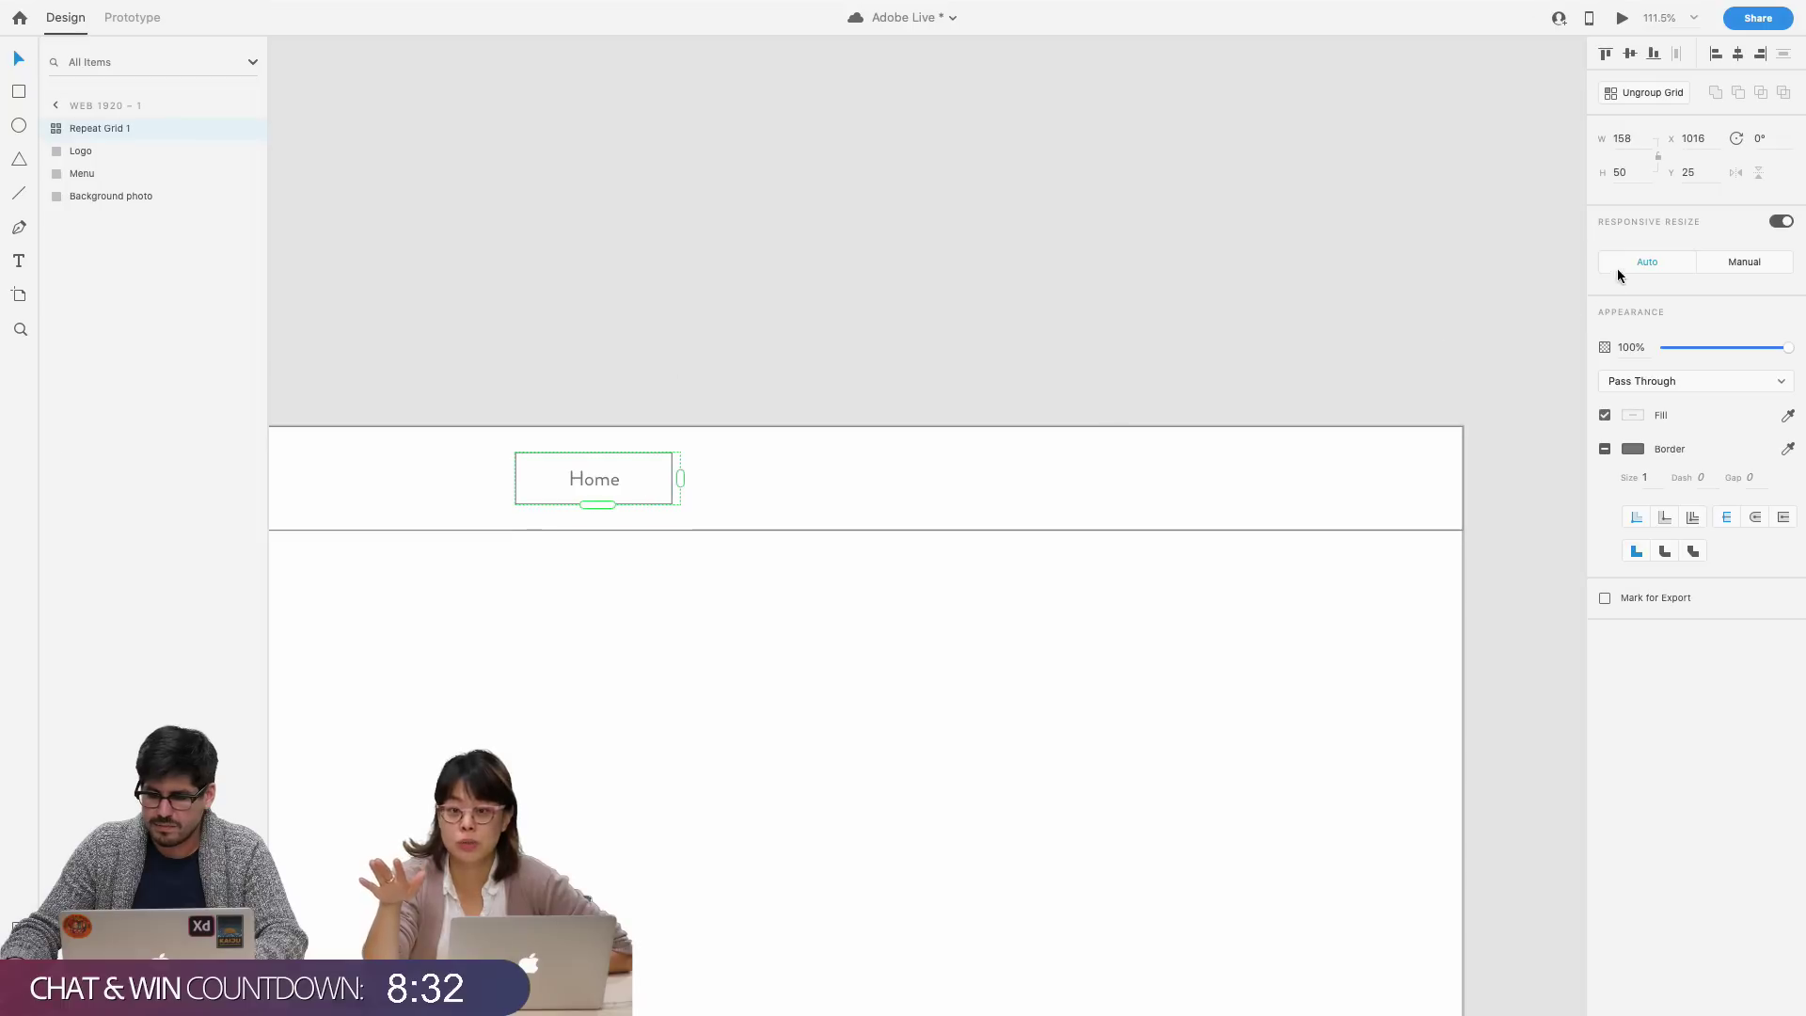
click(753, 275)
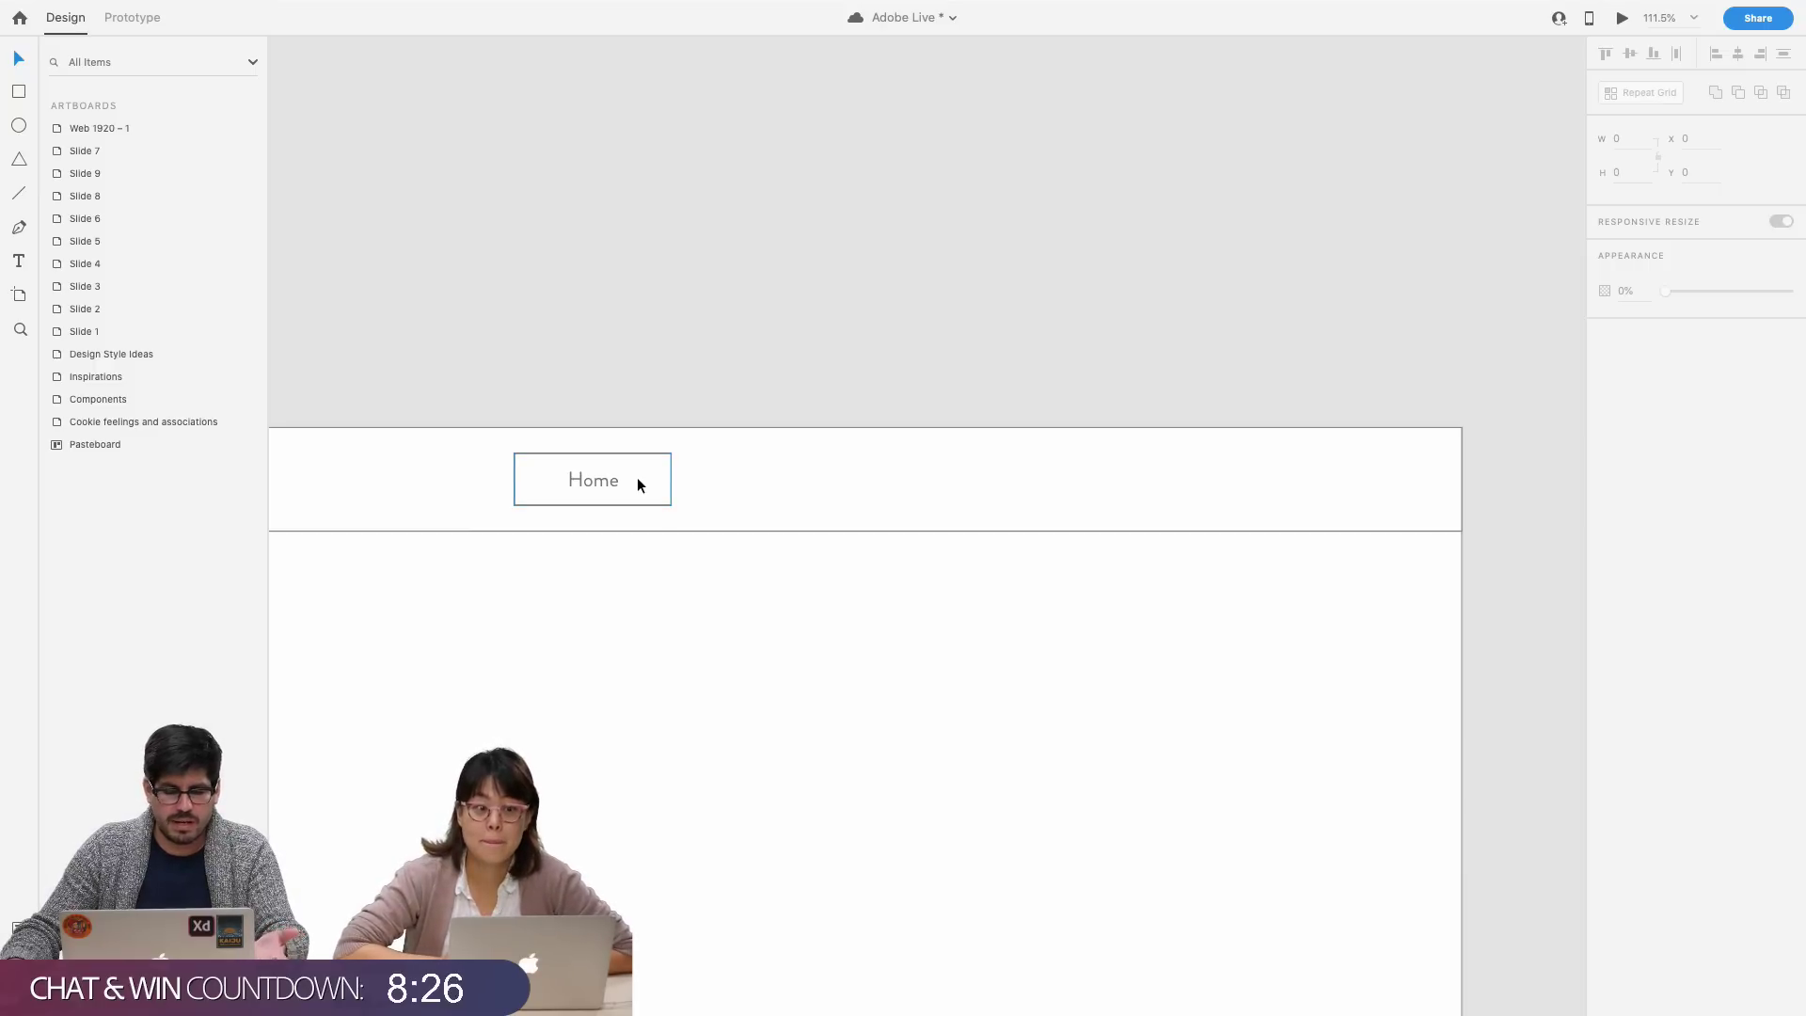
- Repeat the Home button horizontally into five header buttons across about 838 px to match the sketch, and ungroup the grid
scroll(807, 417, down, 5)
scroll(808, 423, right, 5)
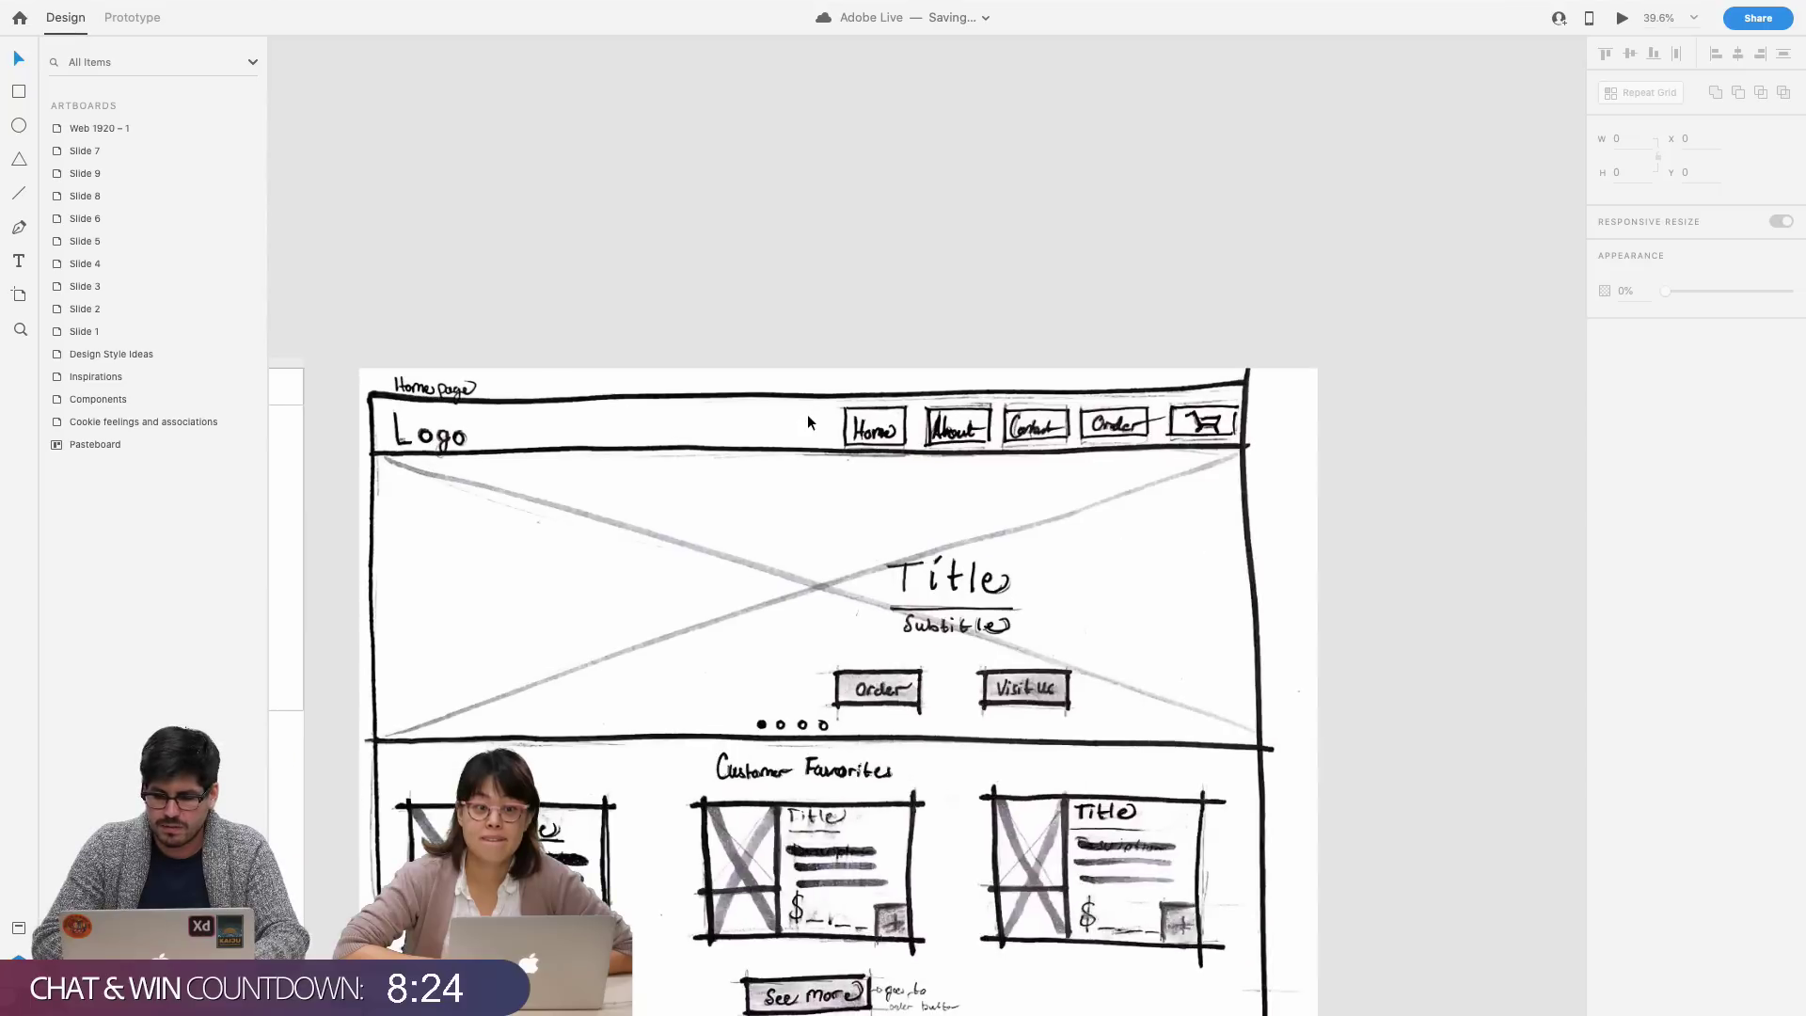
scroll(808, 418, up, 4)
scroll(806, 414, down, 4)
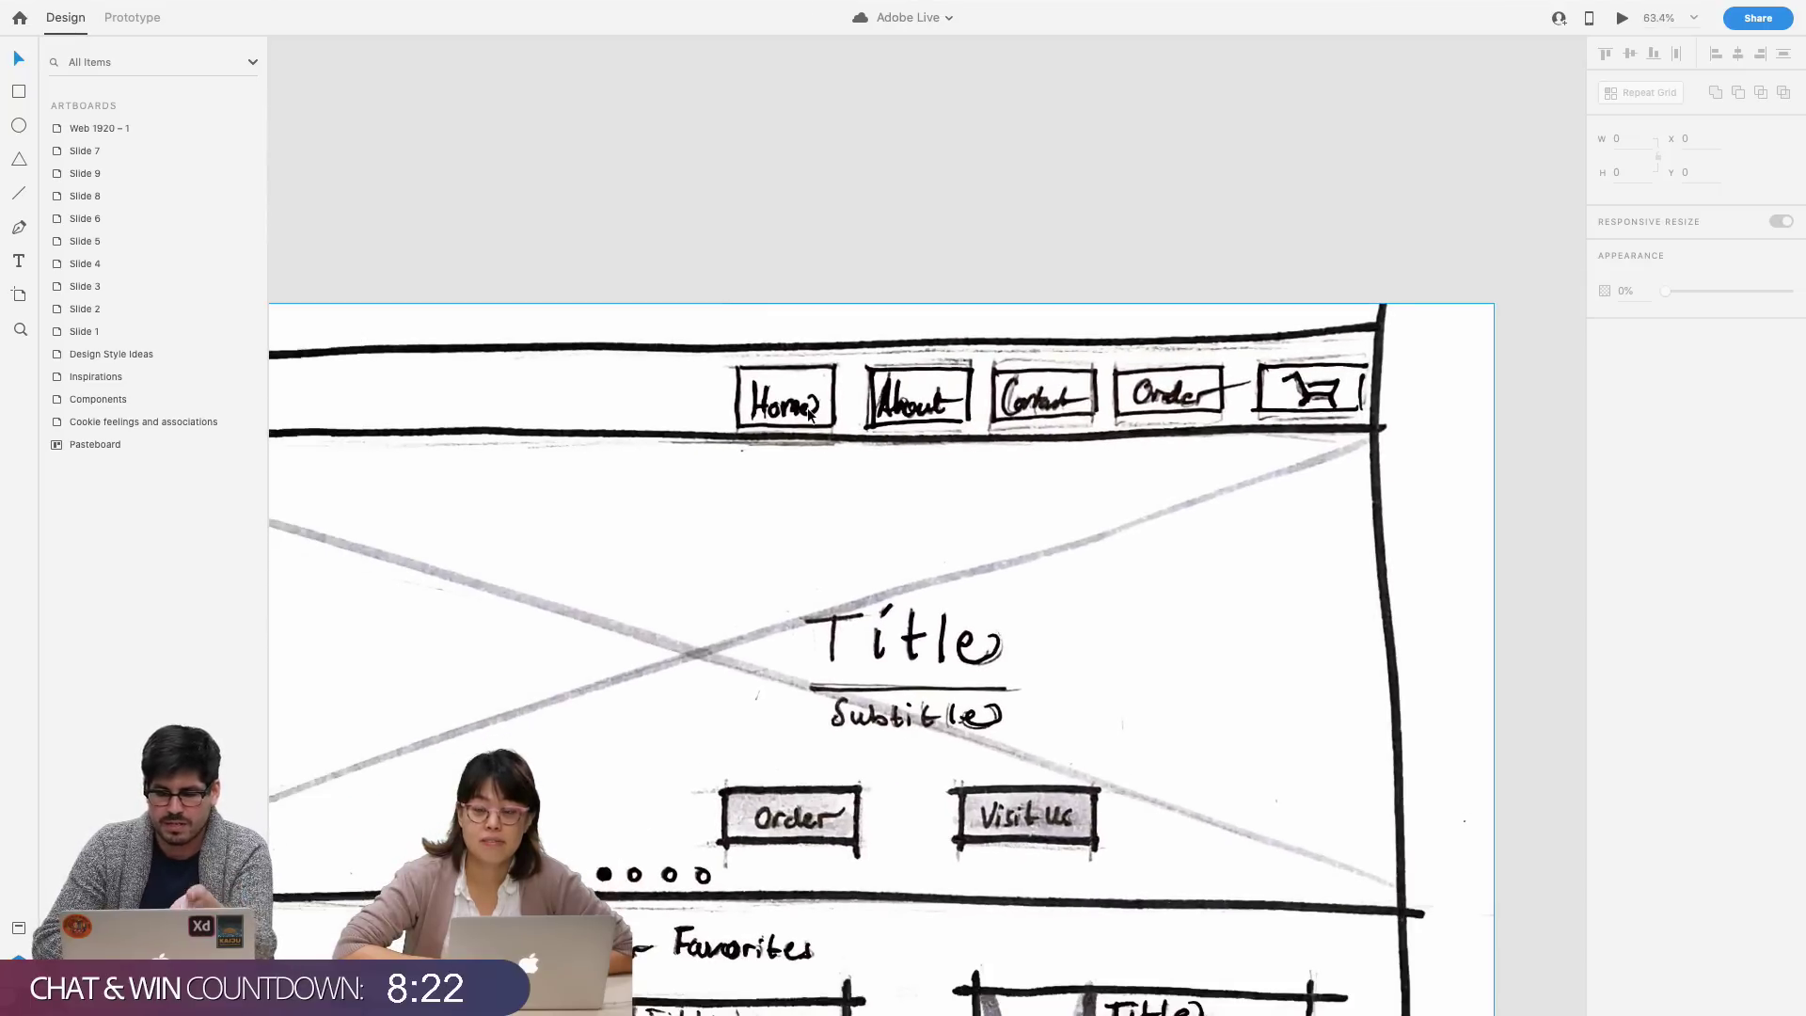
scroll(688, 422, left, 4)
scroll(645, 418, up, 3)
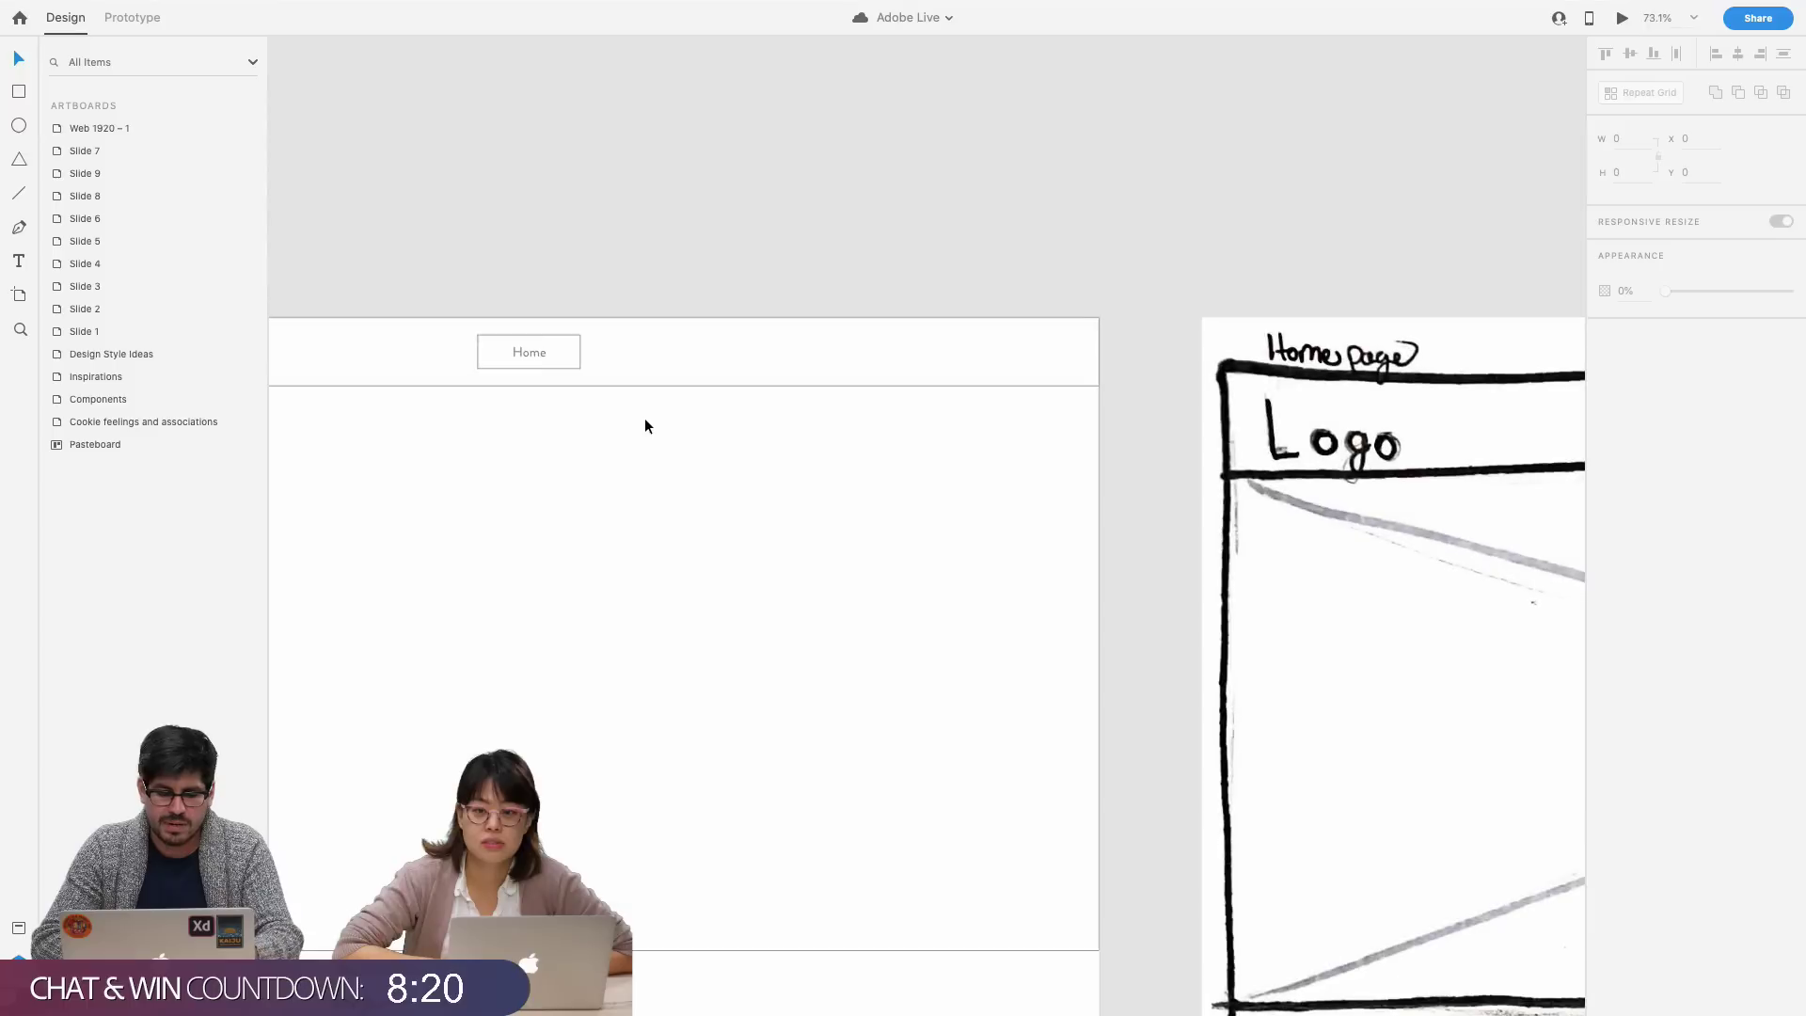
click(615, 399)
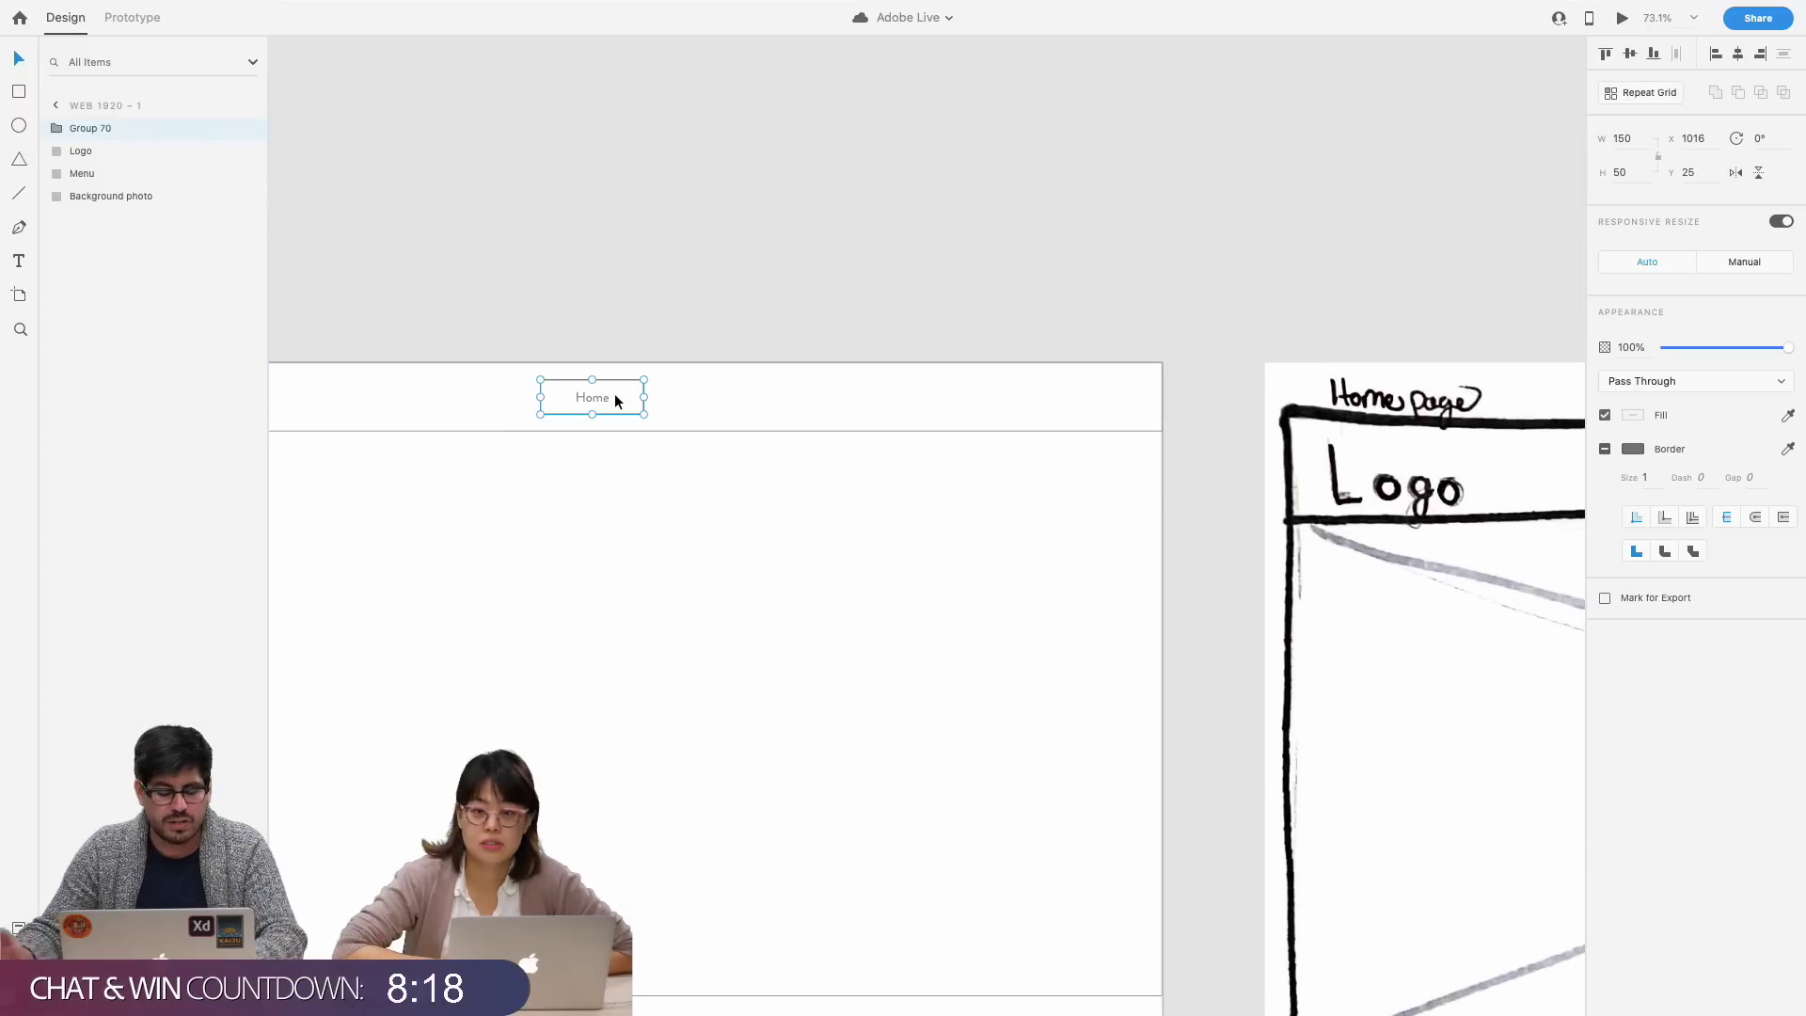
click(1653, 94)
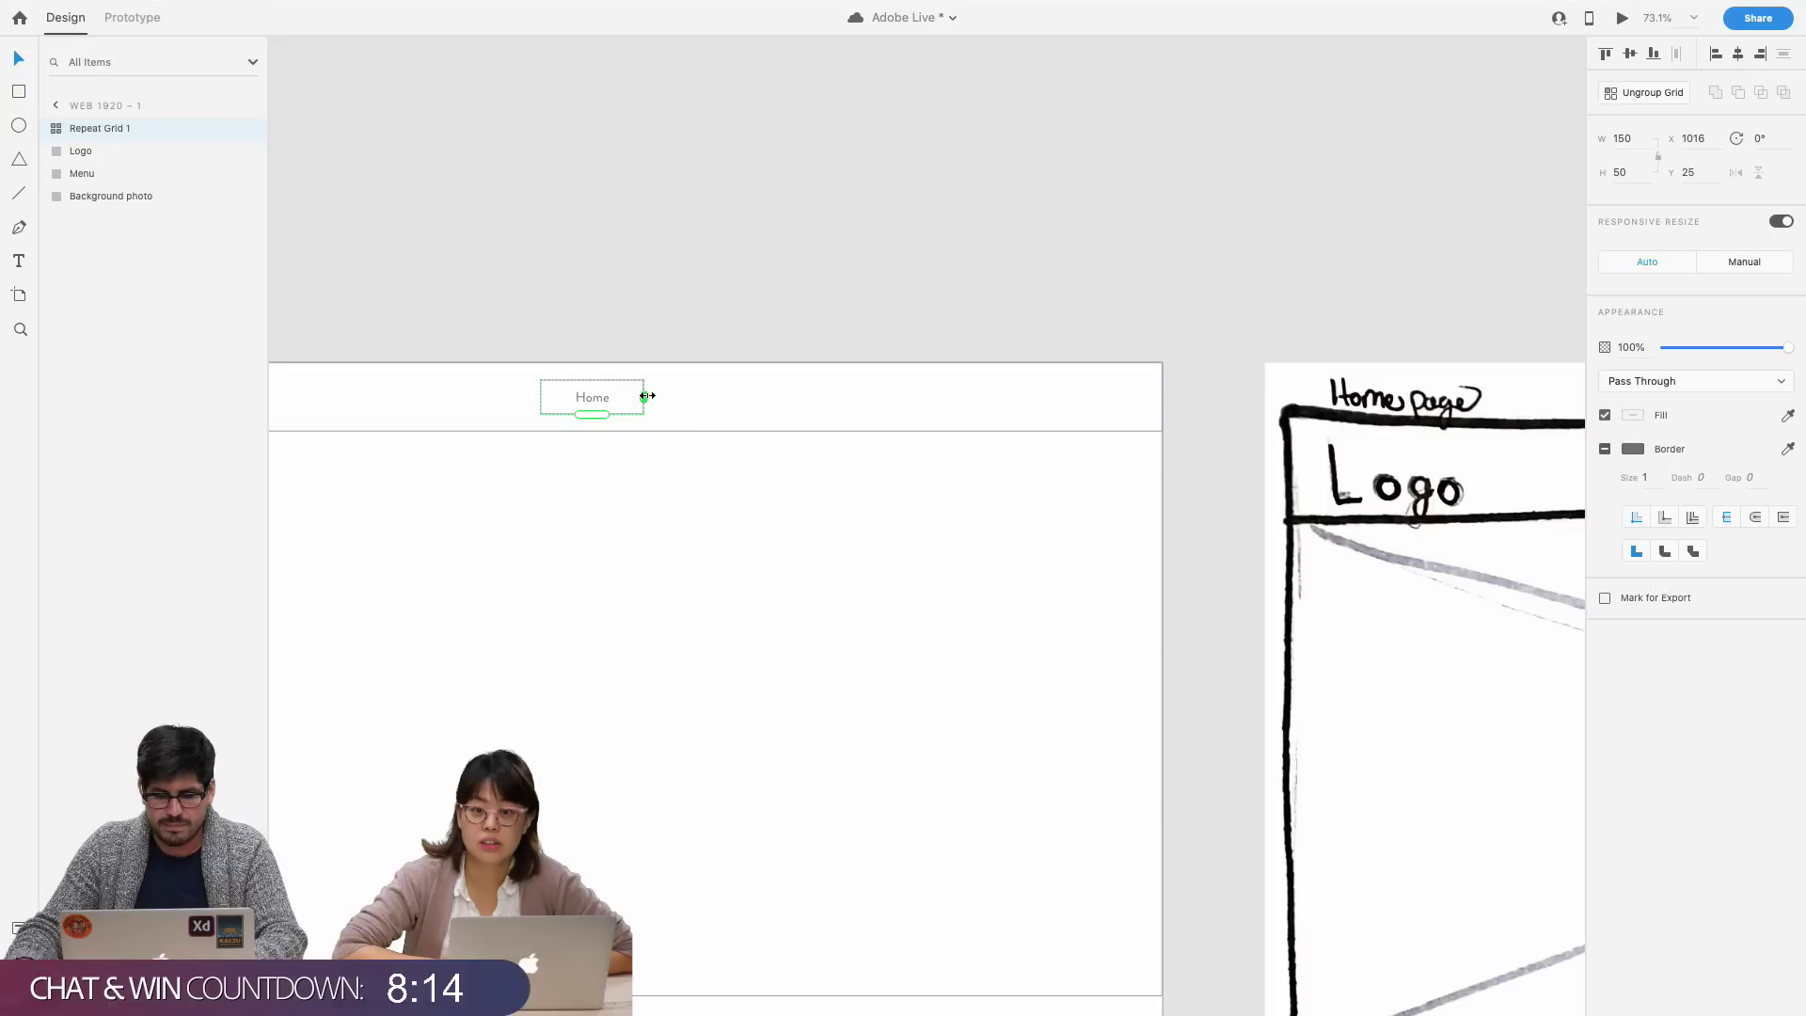
drag(644, 397, 1115, 403)
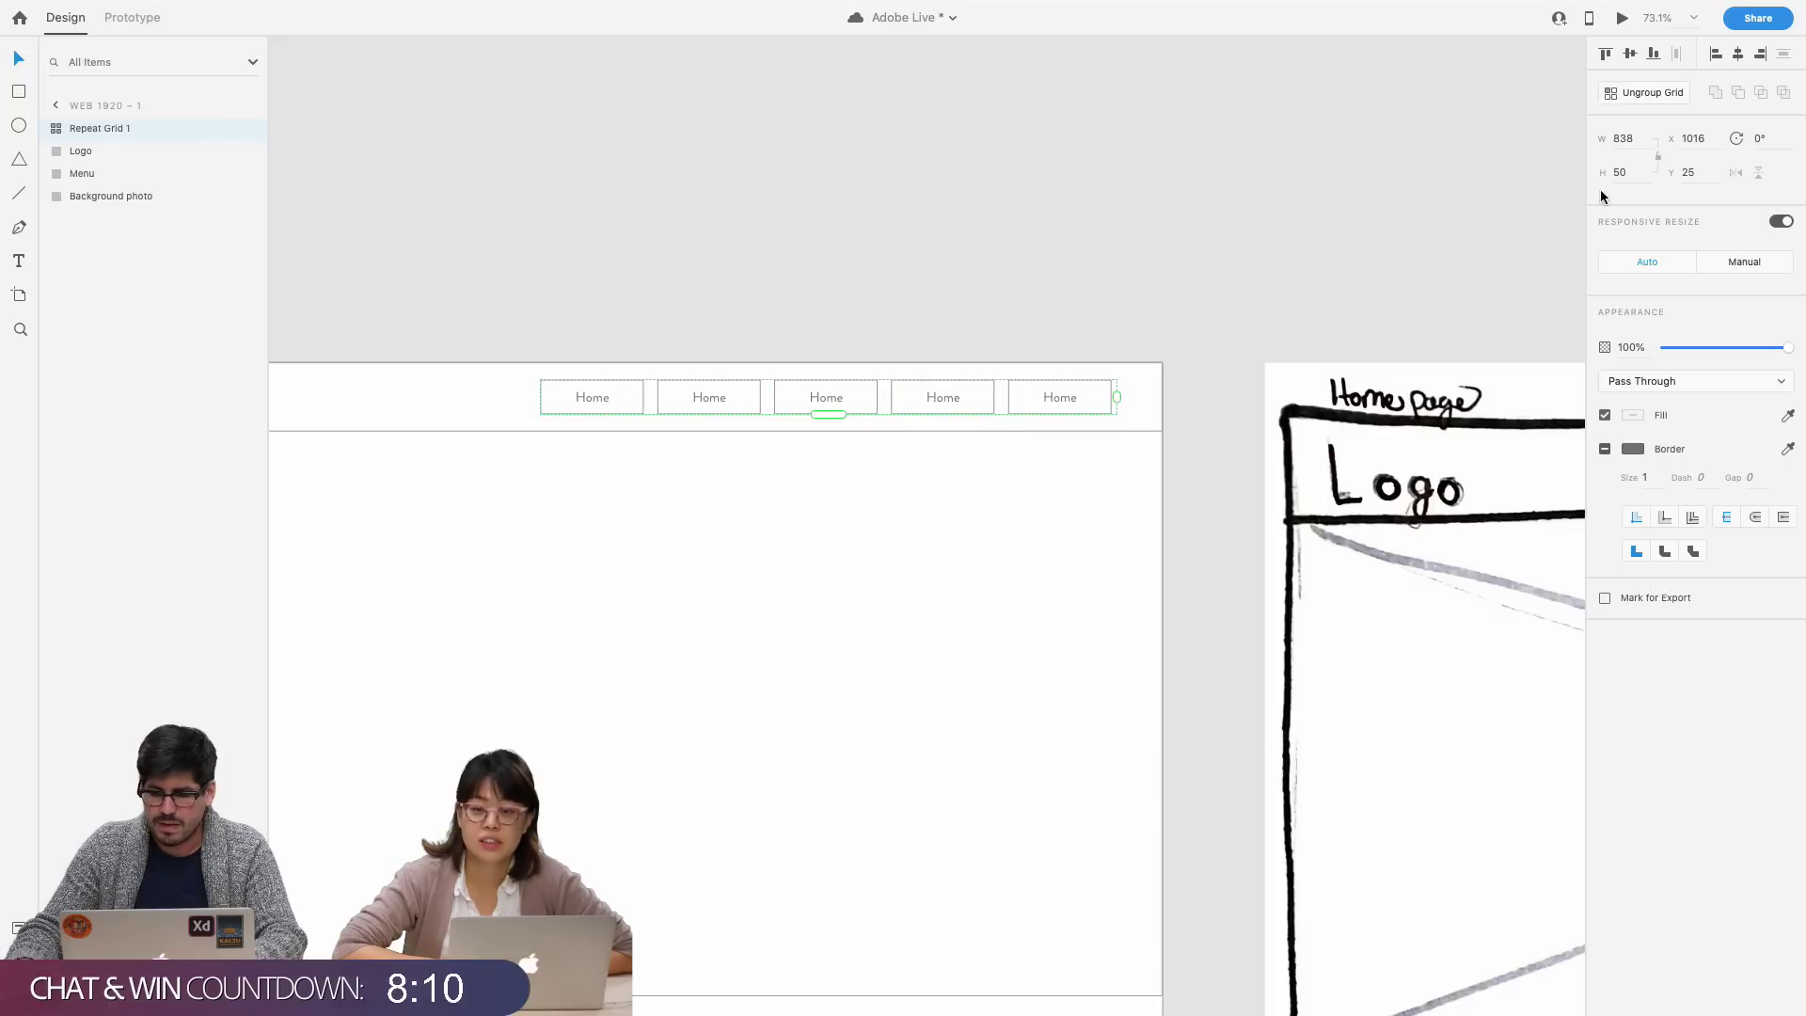
click(1680, 91)
click(1020, 194)
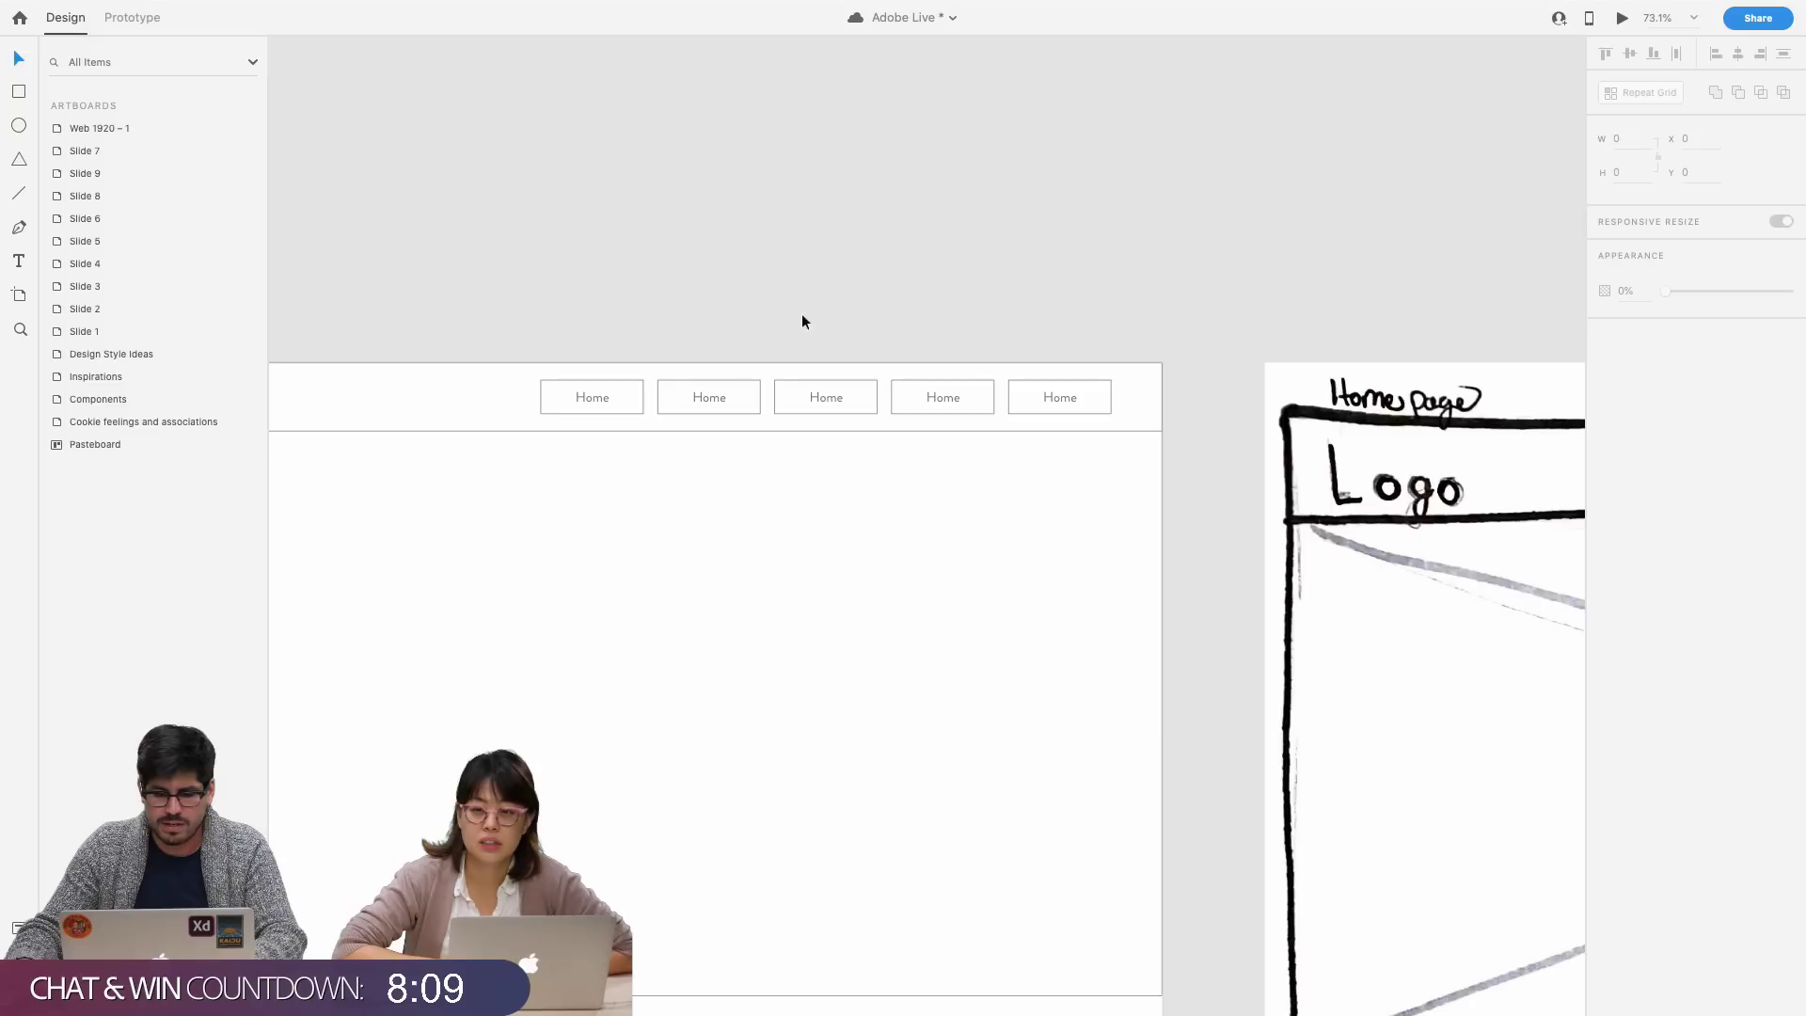
- Change the second navigation button's label to About
click(722, 406)
double_click(721, 407)
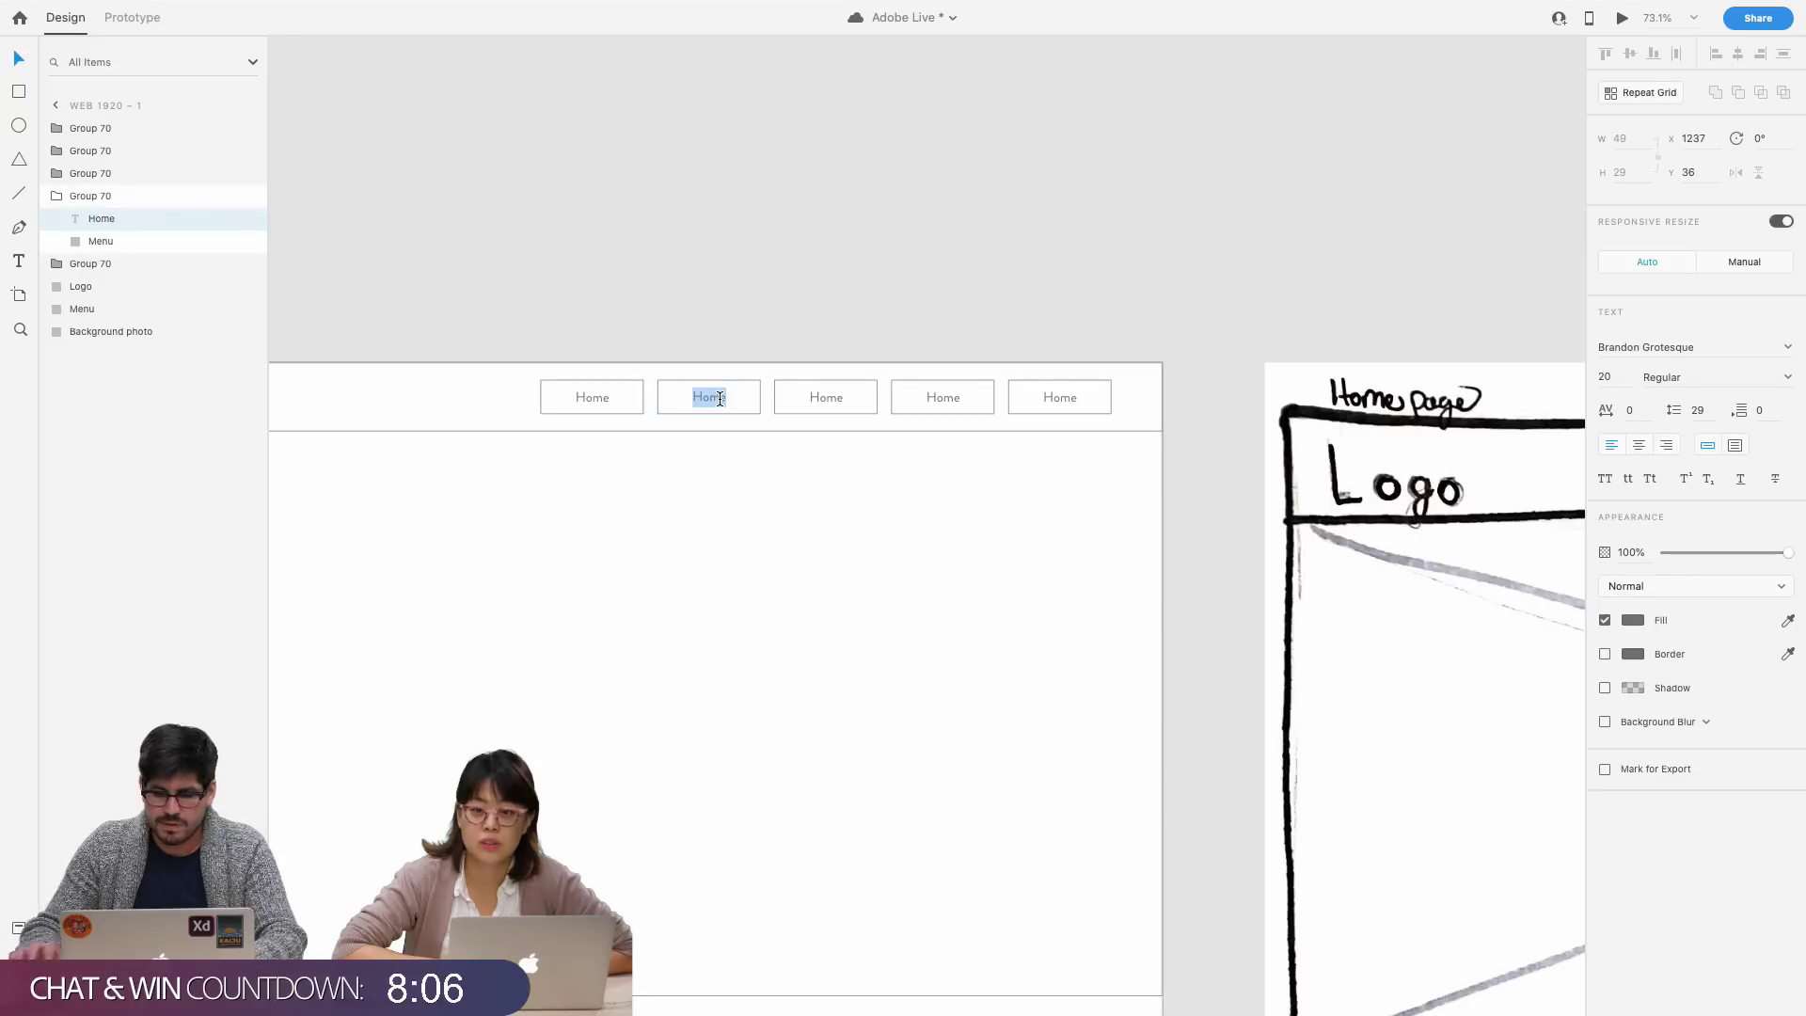
scroll(717, 406, down, 1)
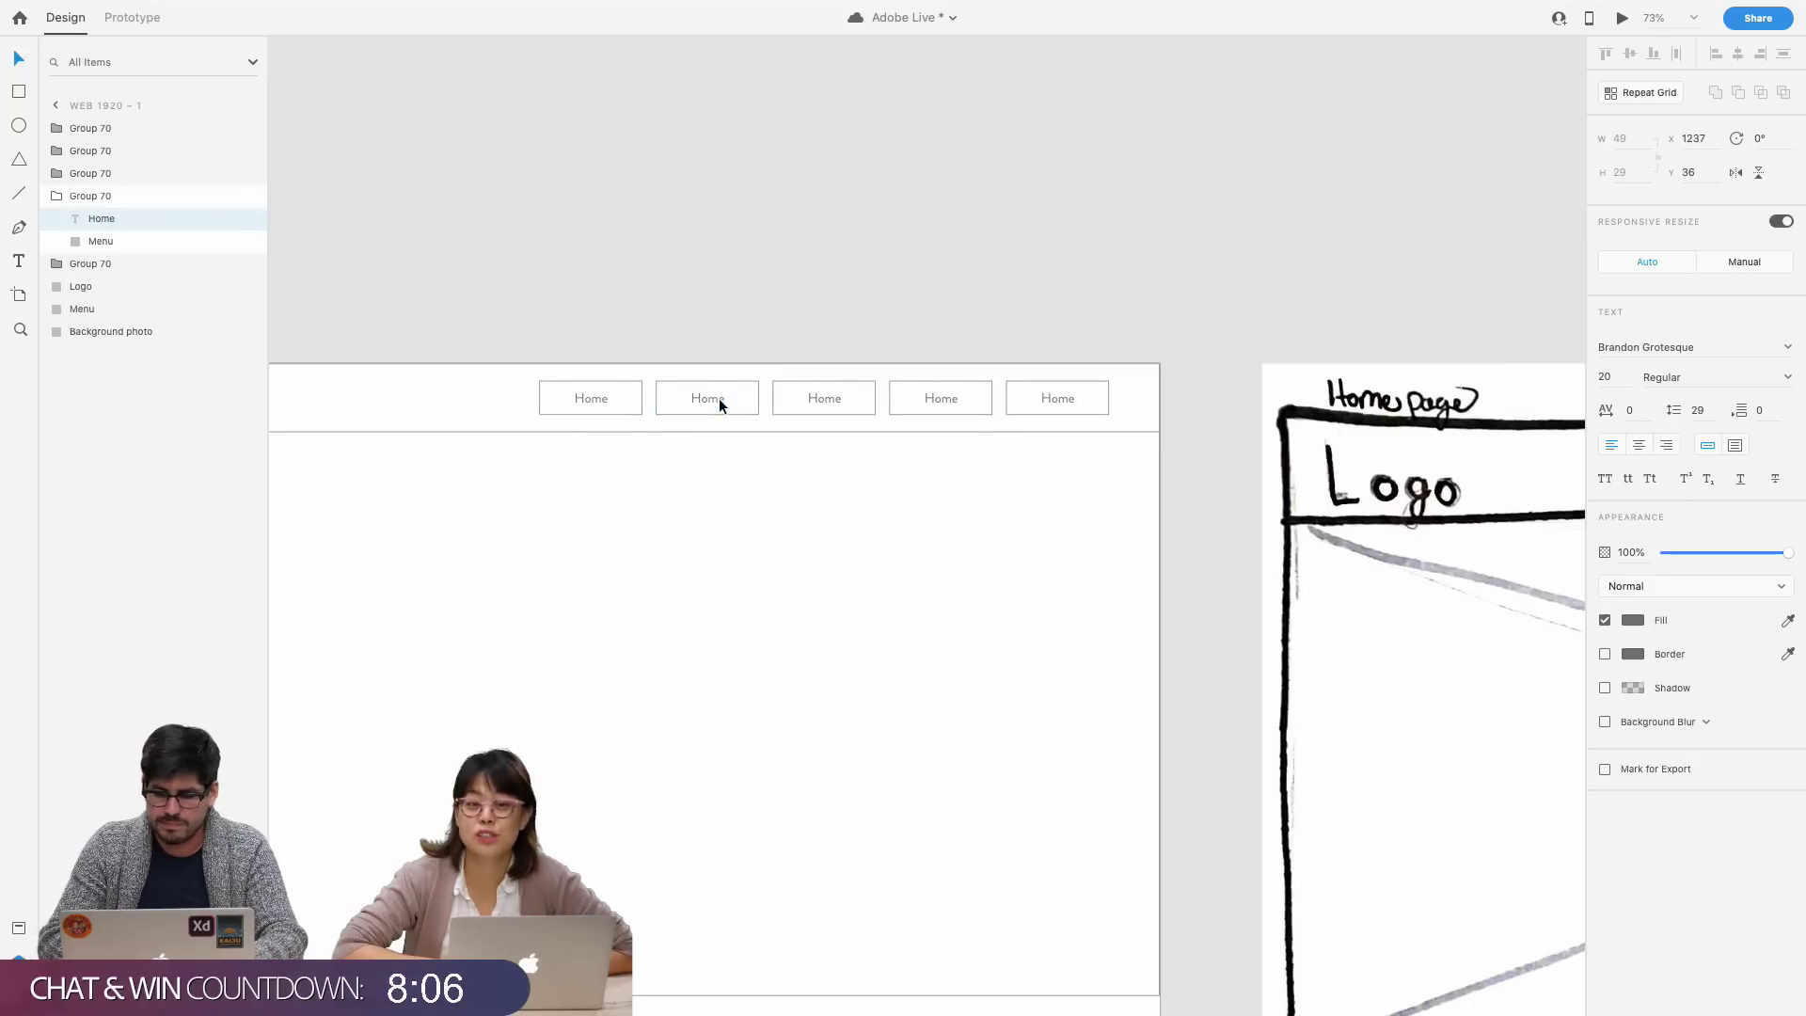
click(767, 317)
scroll(768, 317, down, 3)
scroll(767, 337, down, 3)
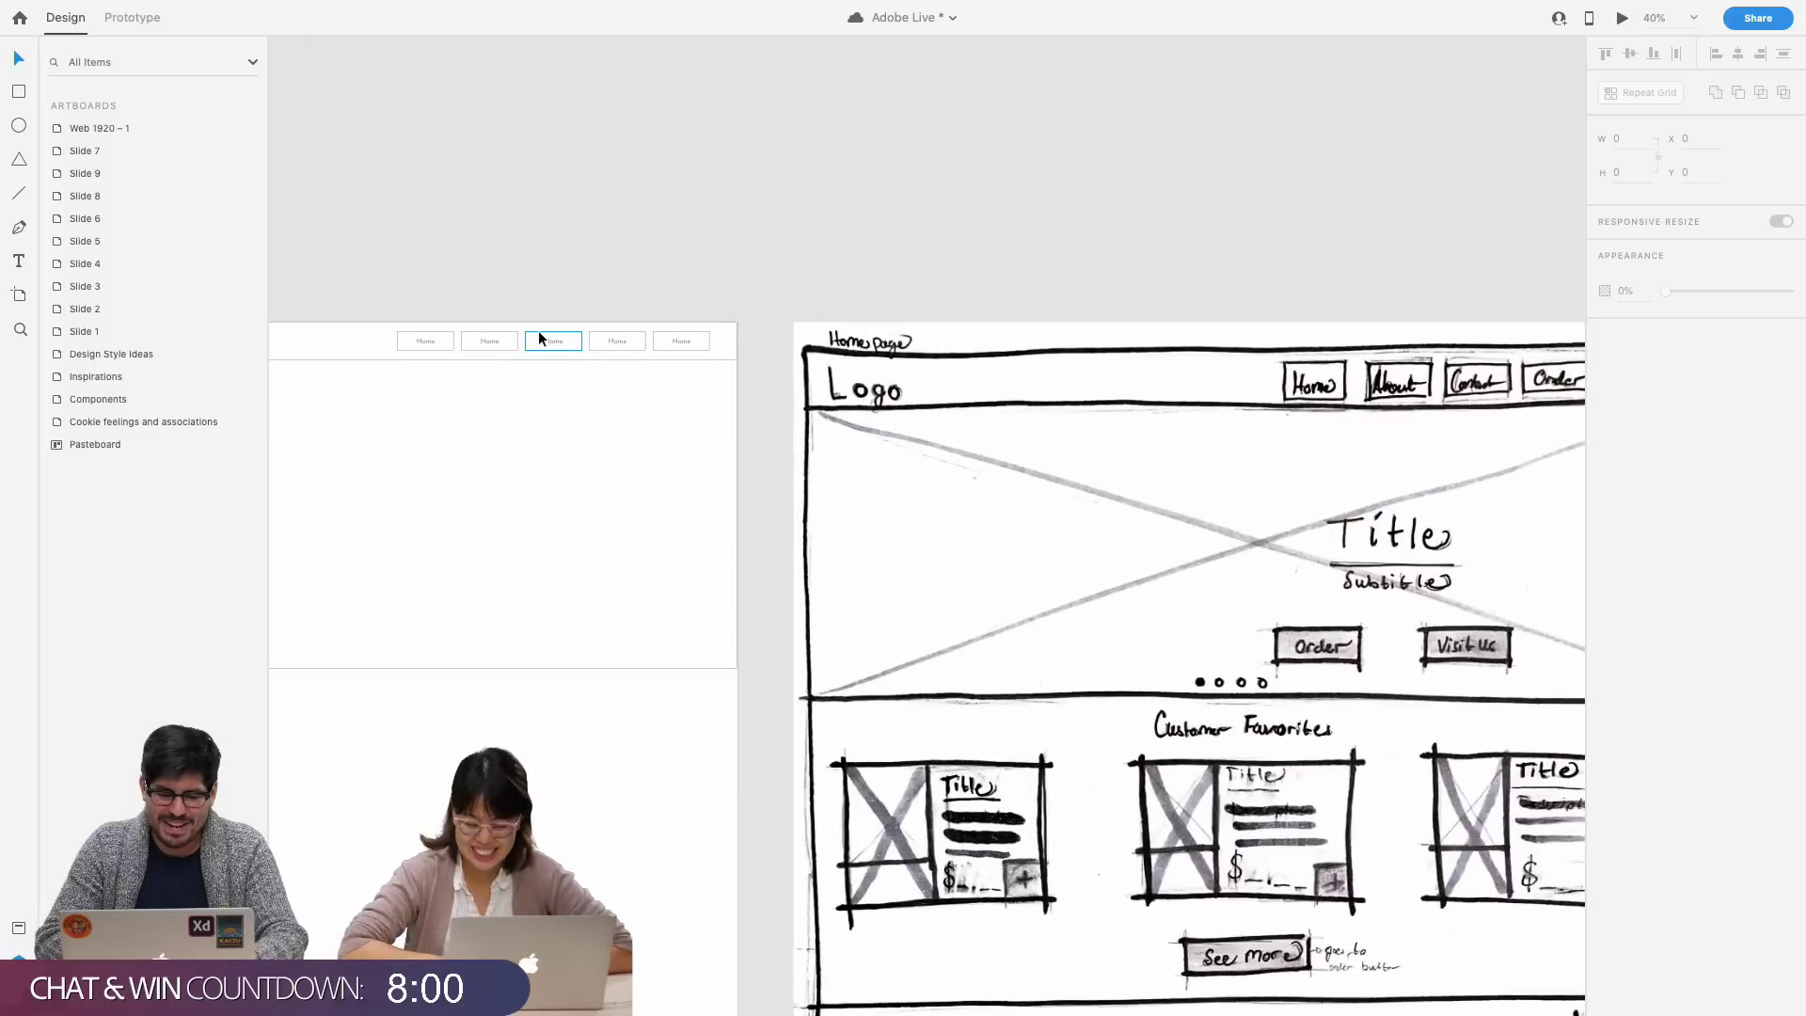
double_click(489, 340)
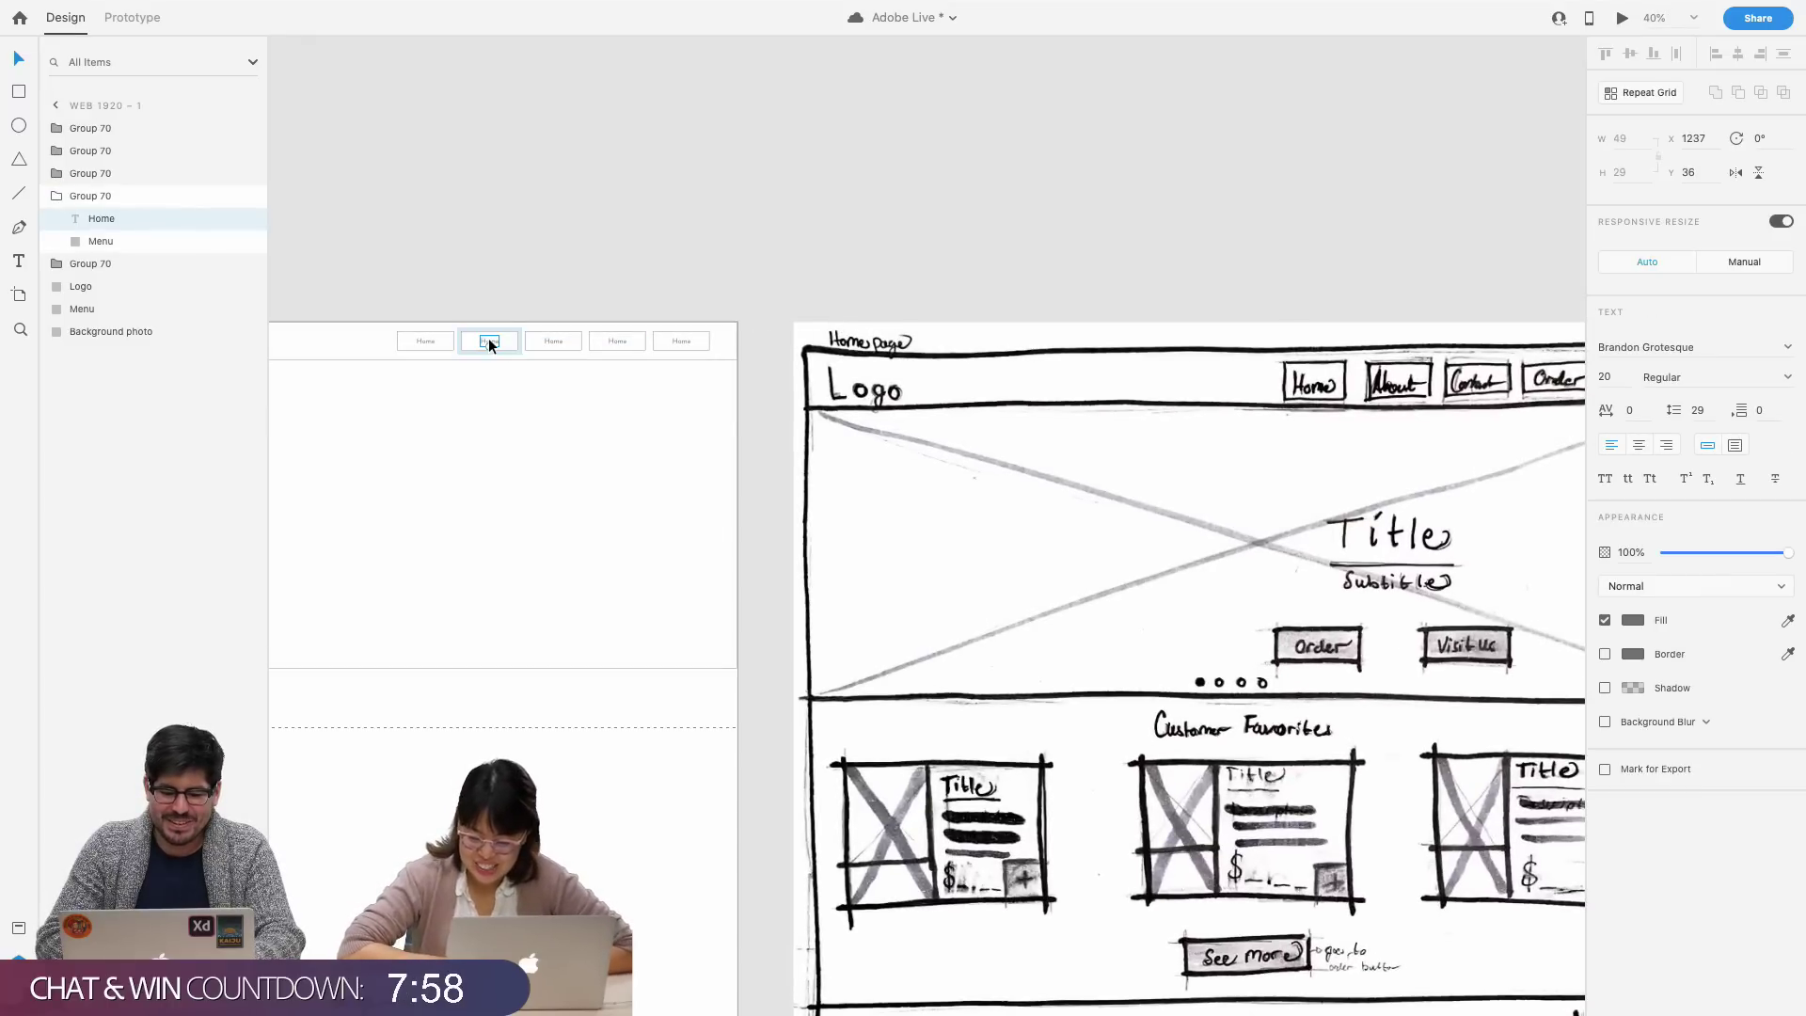
double_click(489, 340)
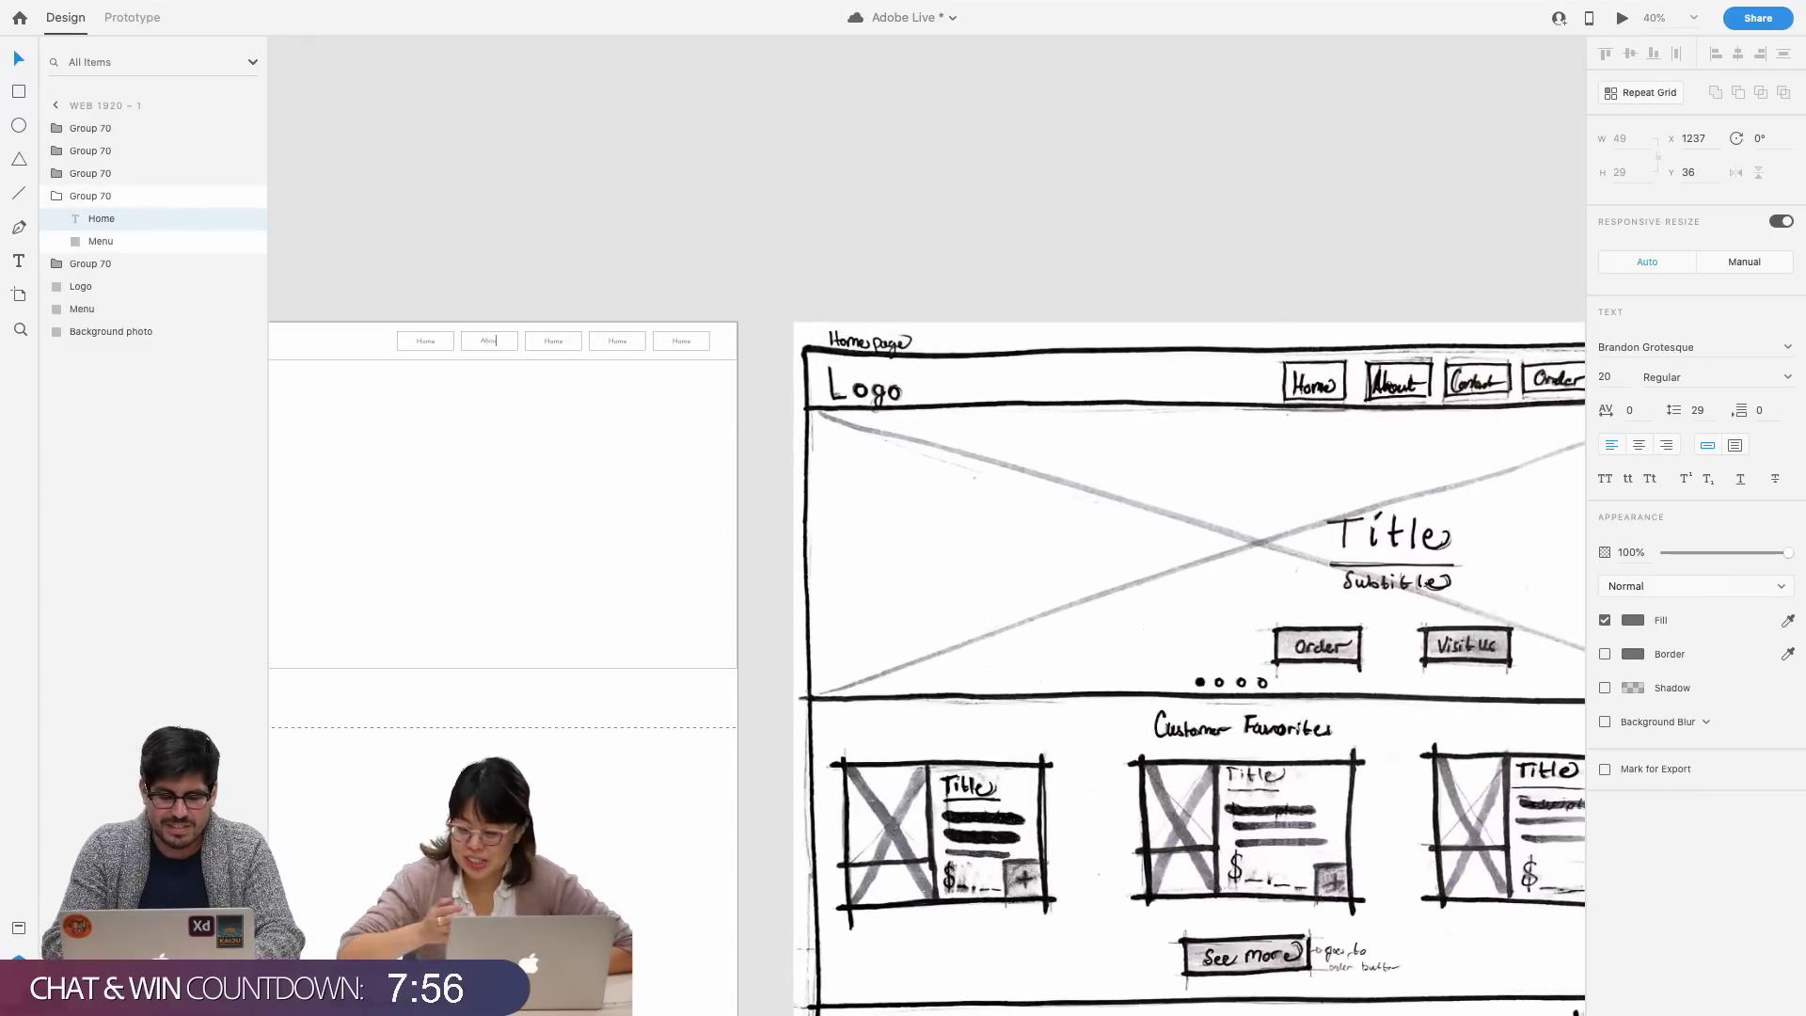
- Change the third navigation button's label to Contact and the fourth one's to Order
double_click(556, 342)
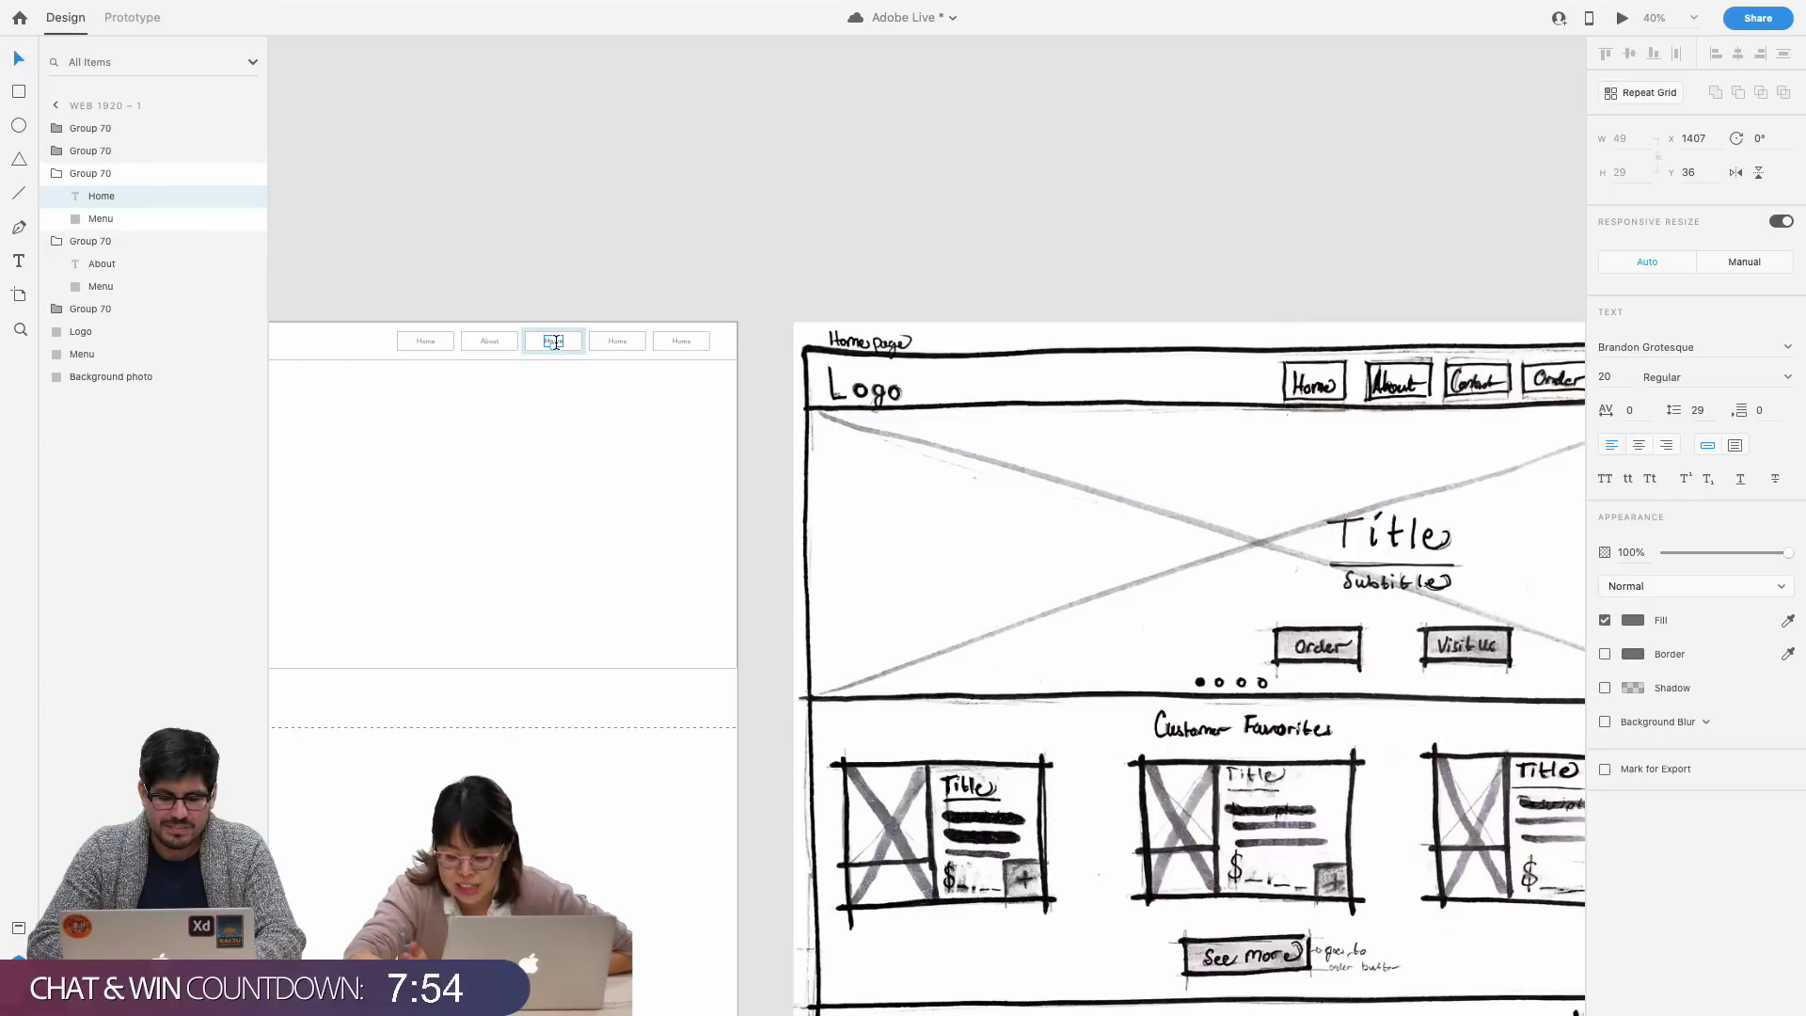
double_click(556, 343)
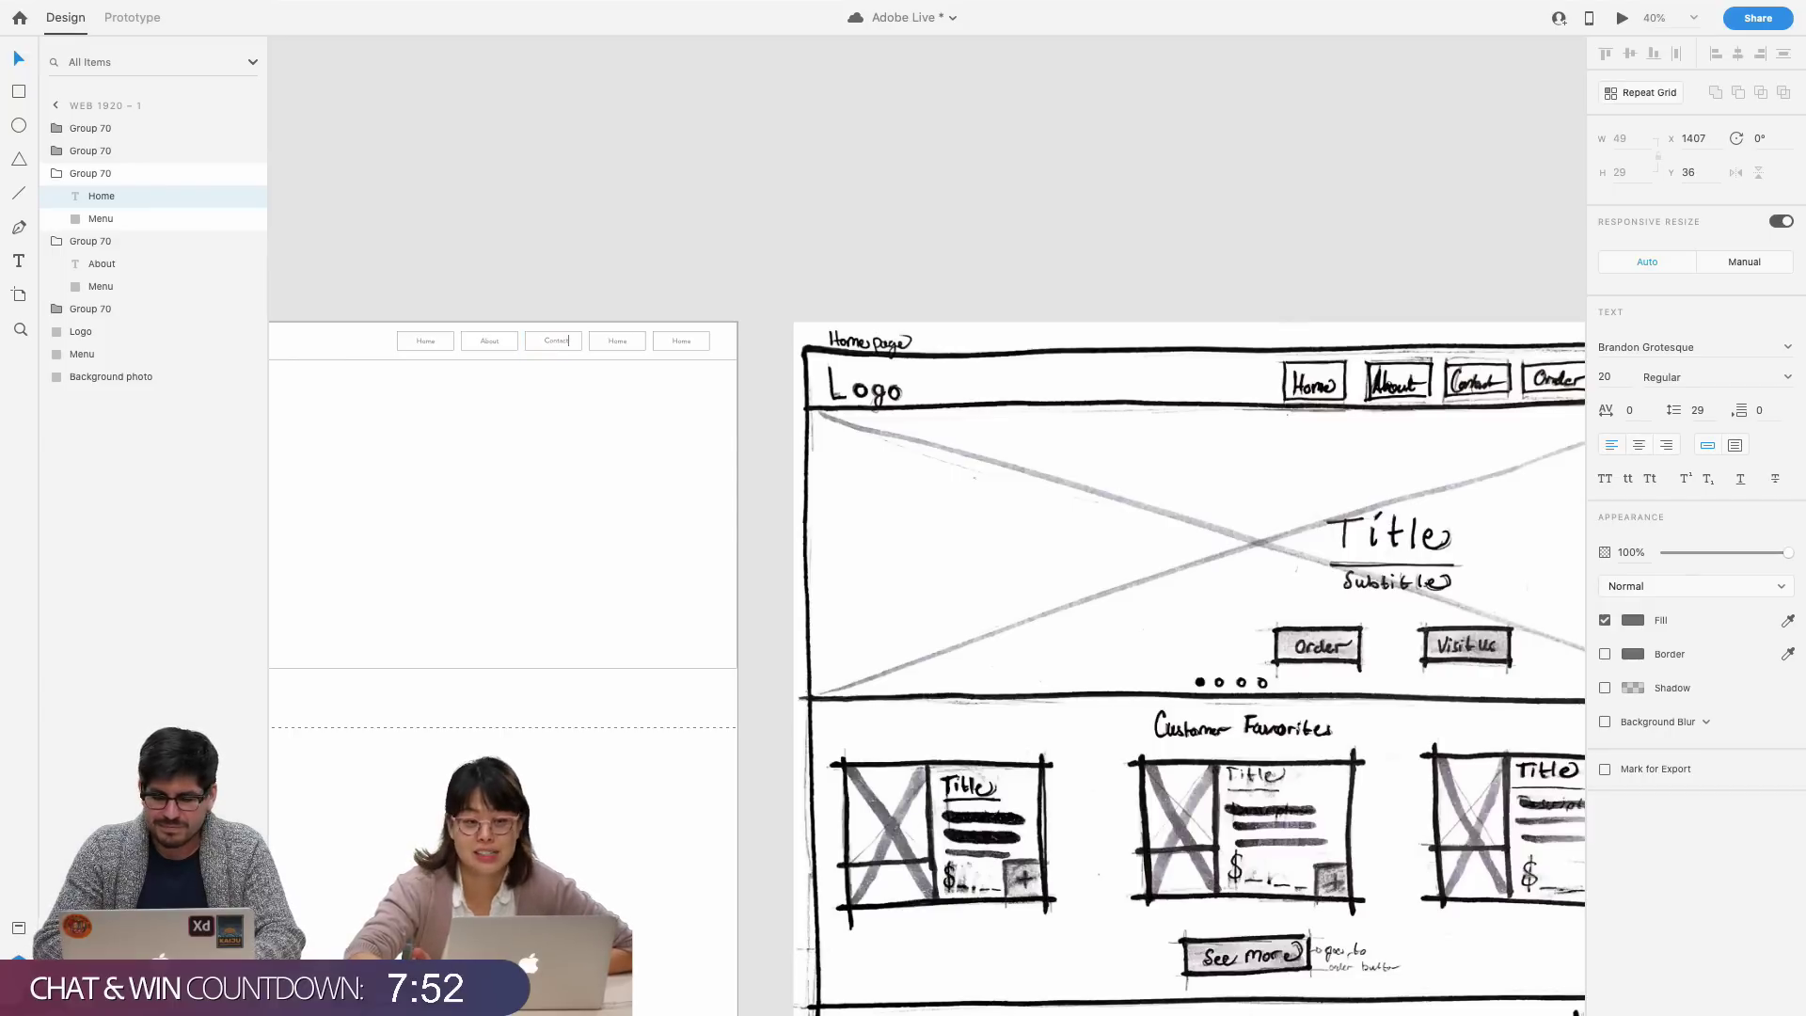
text(Contact)
double_click(612, 340)
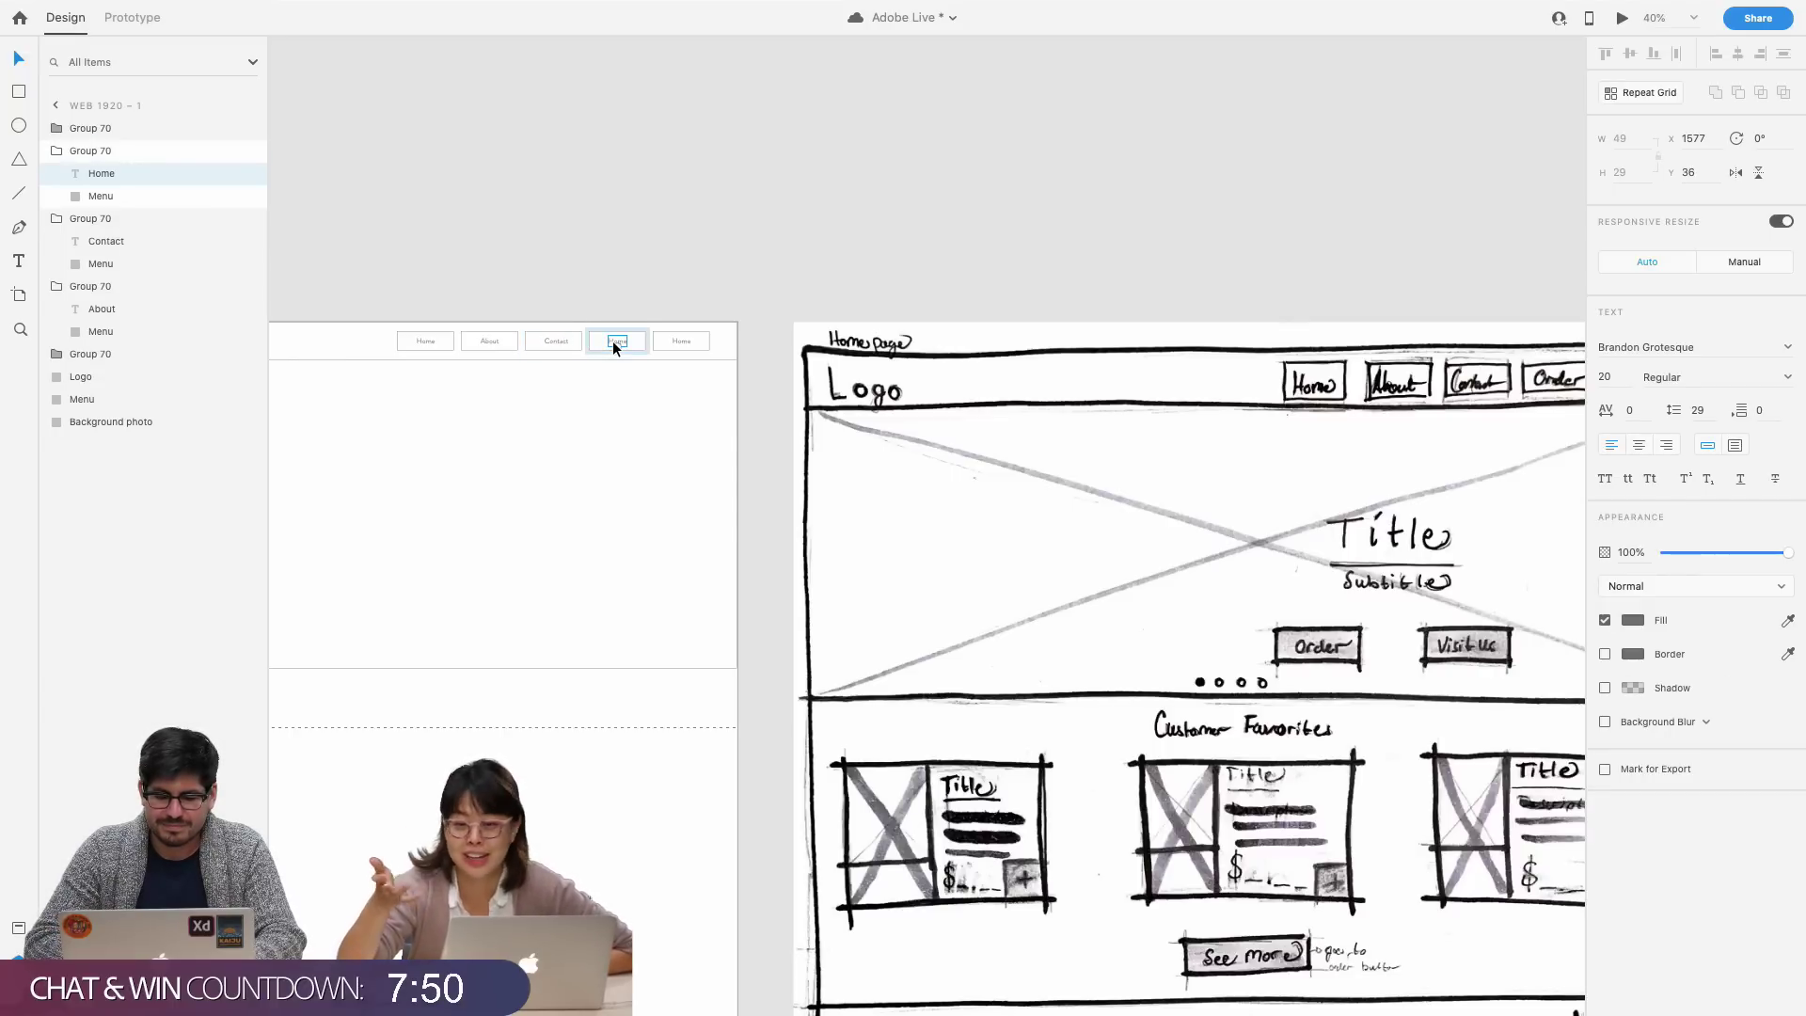
double_click(613, 342)
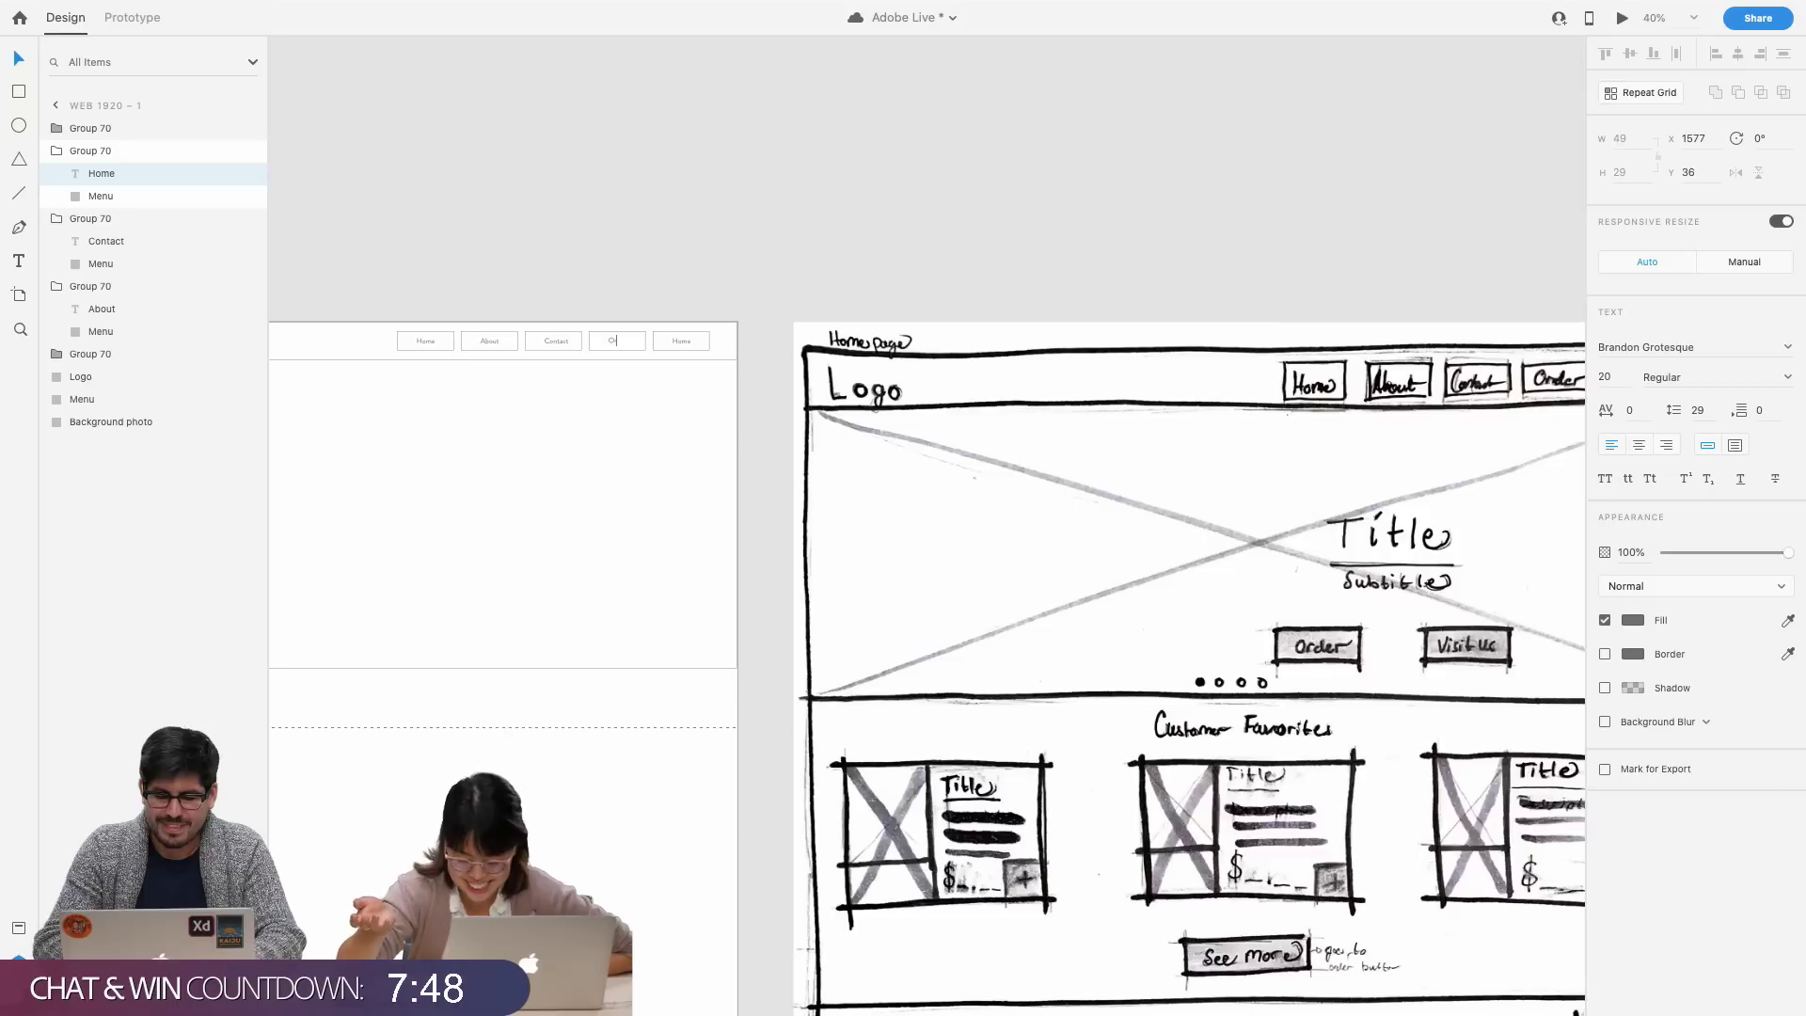
key(Escape)
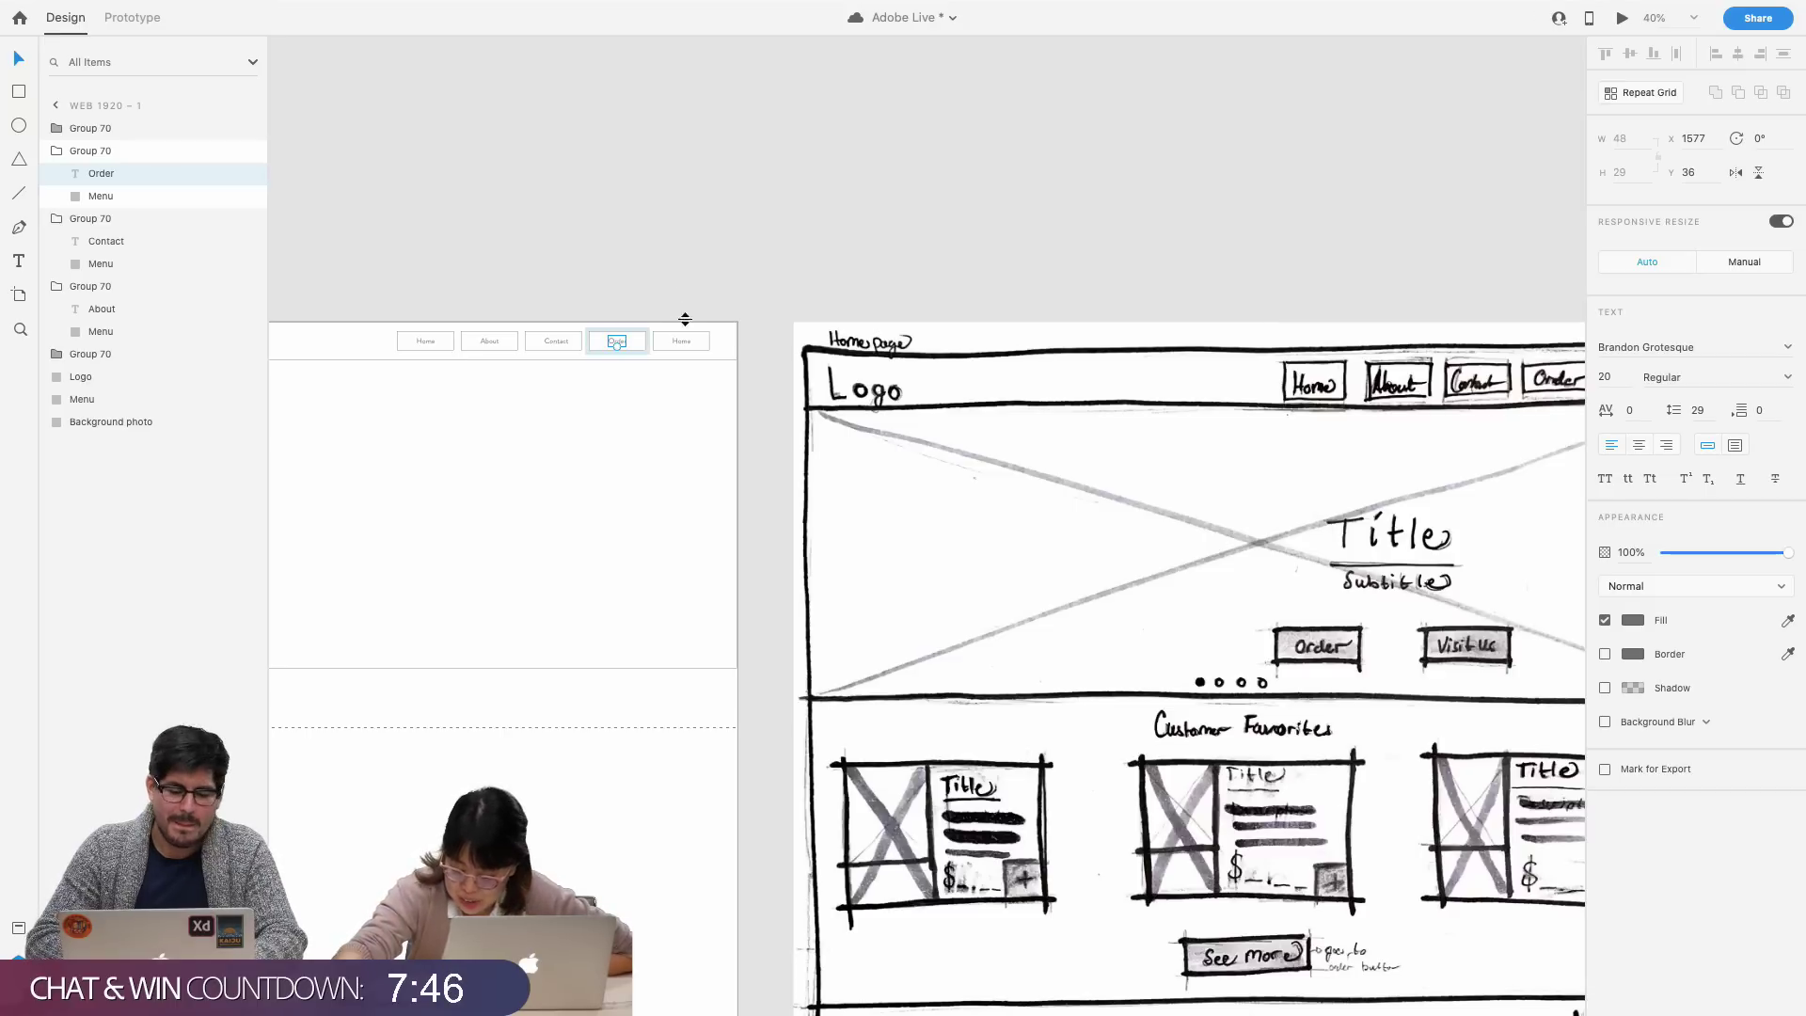
- Change the fifth navigation button's label to Cart and deselect it
double_click(685, 338)
double_click(687, 338)
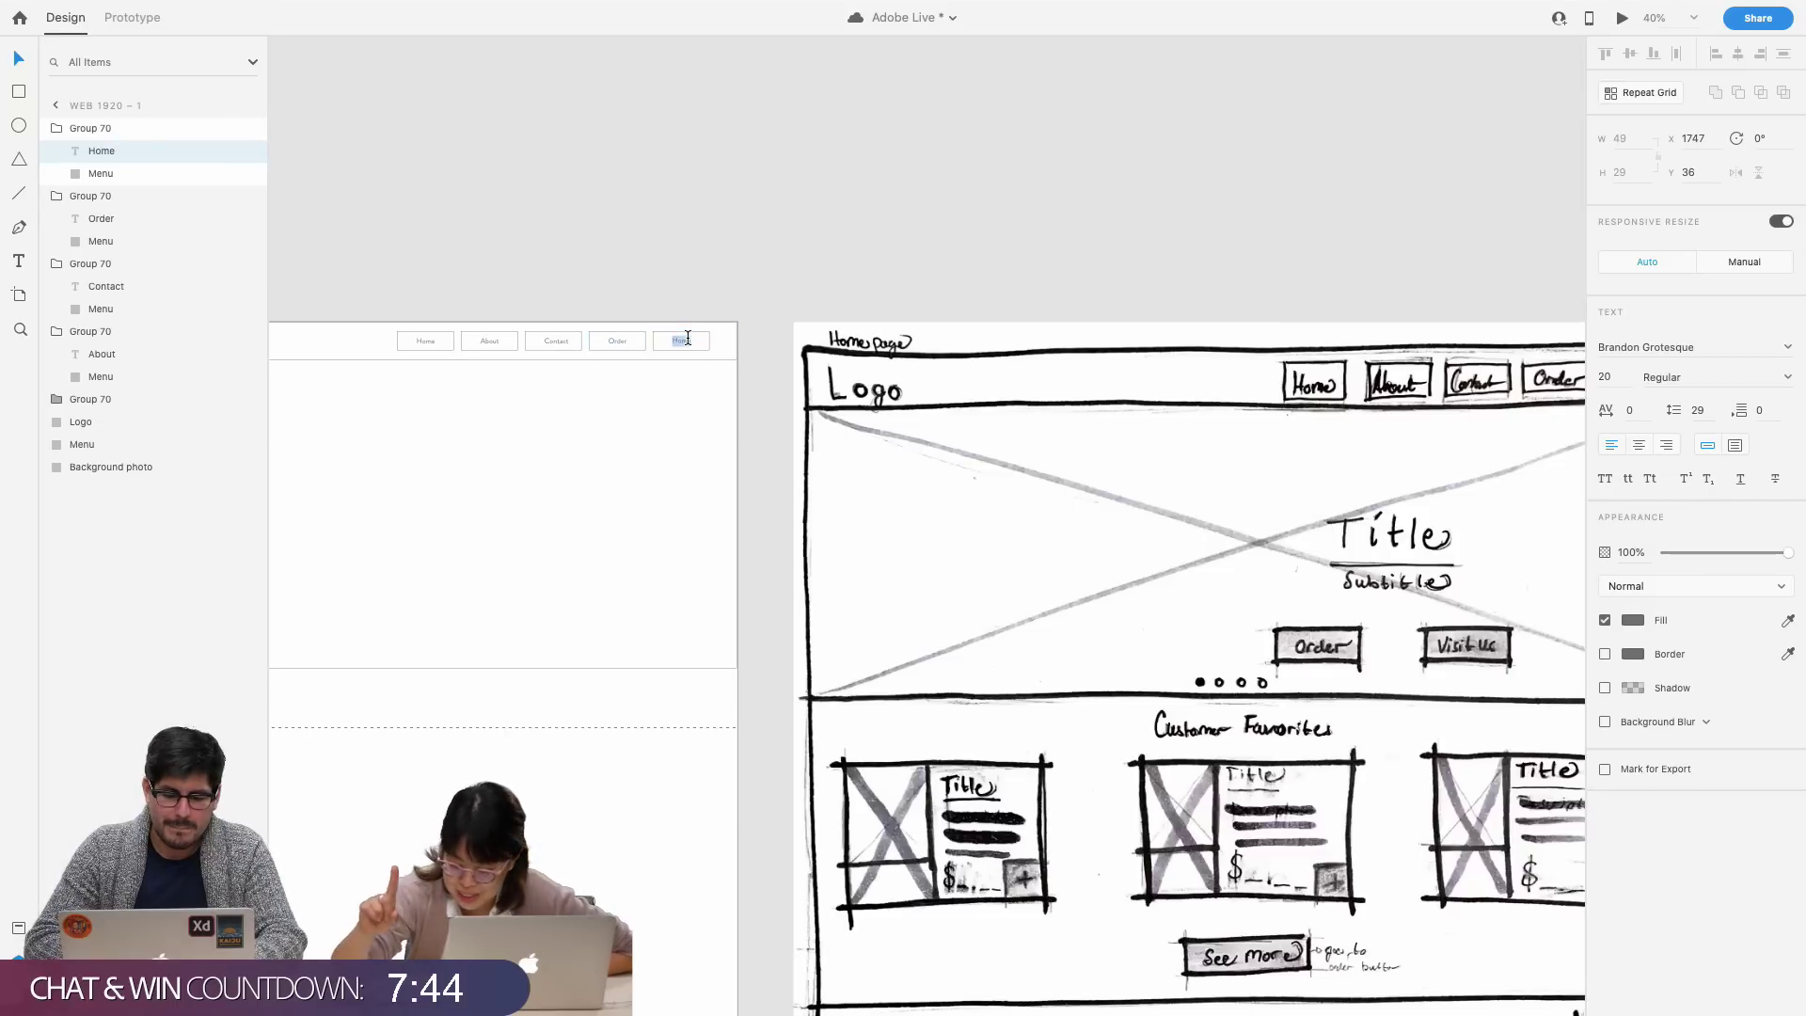
text(S)
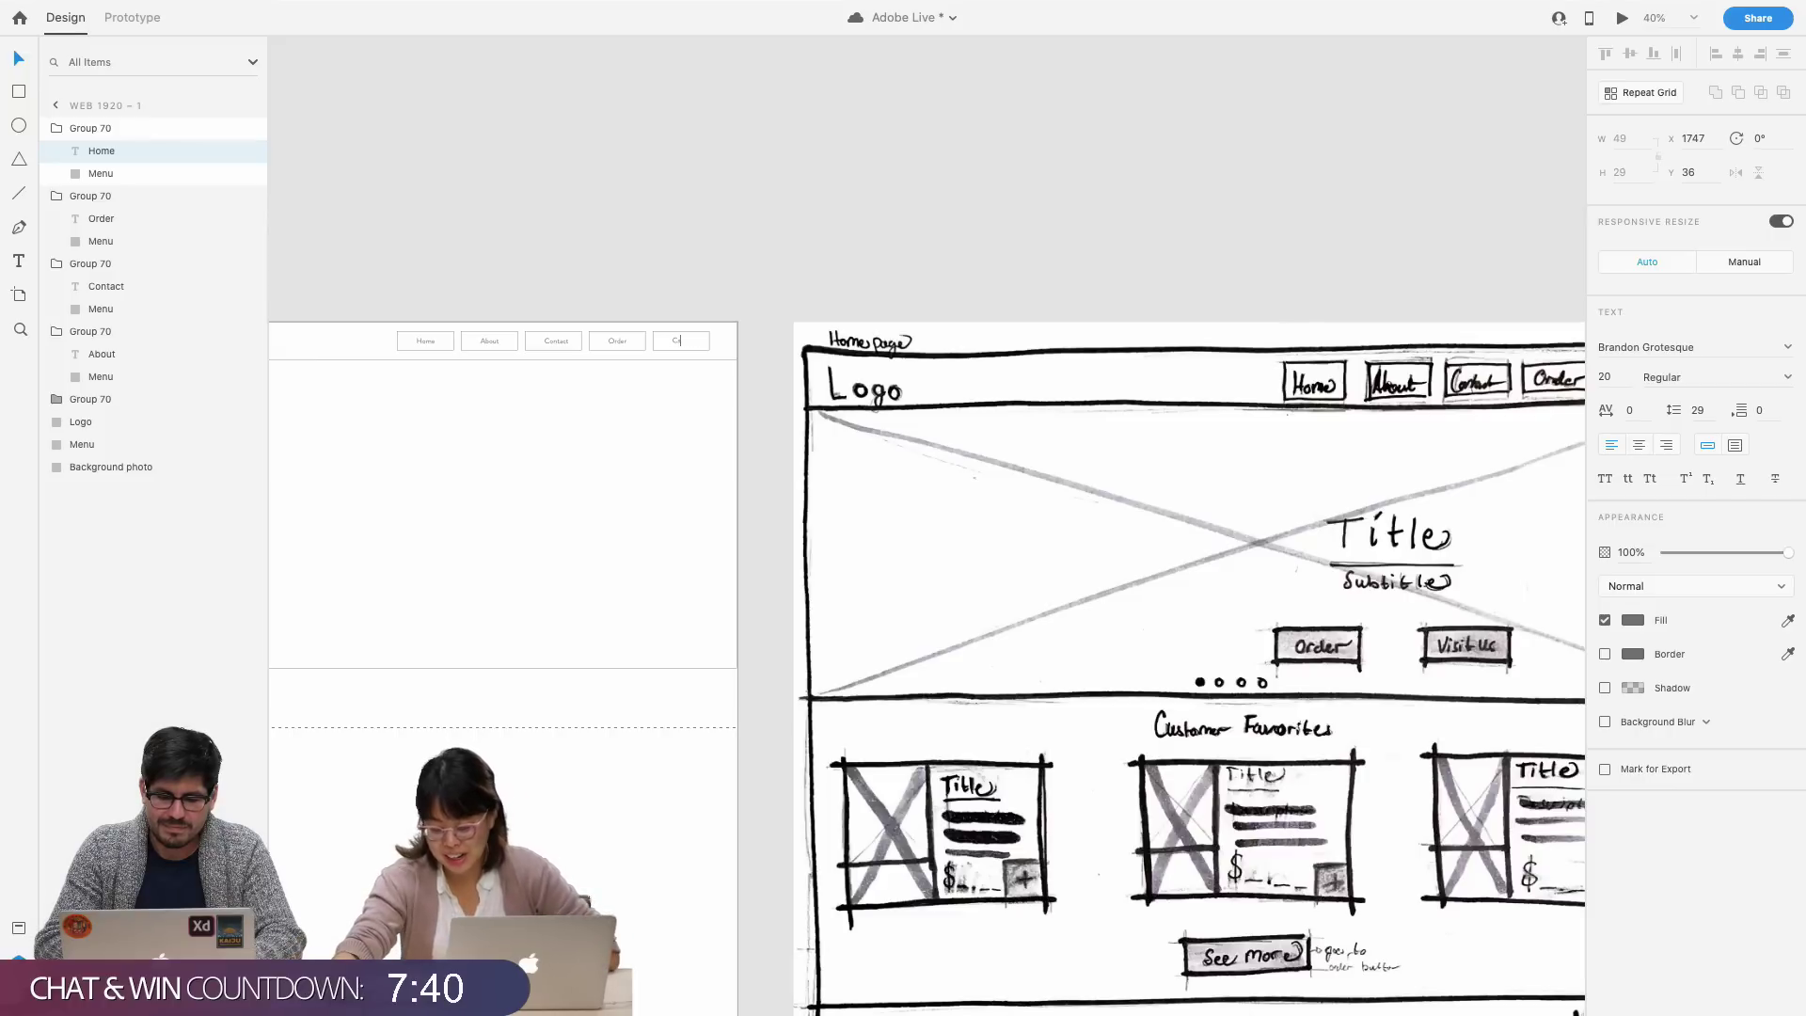
text(art)
key(Escape)
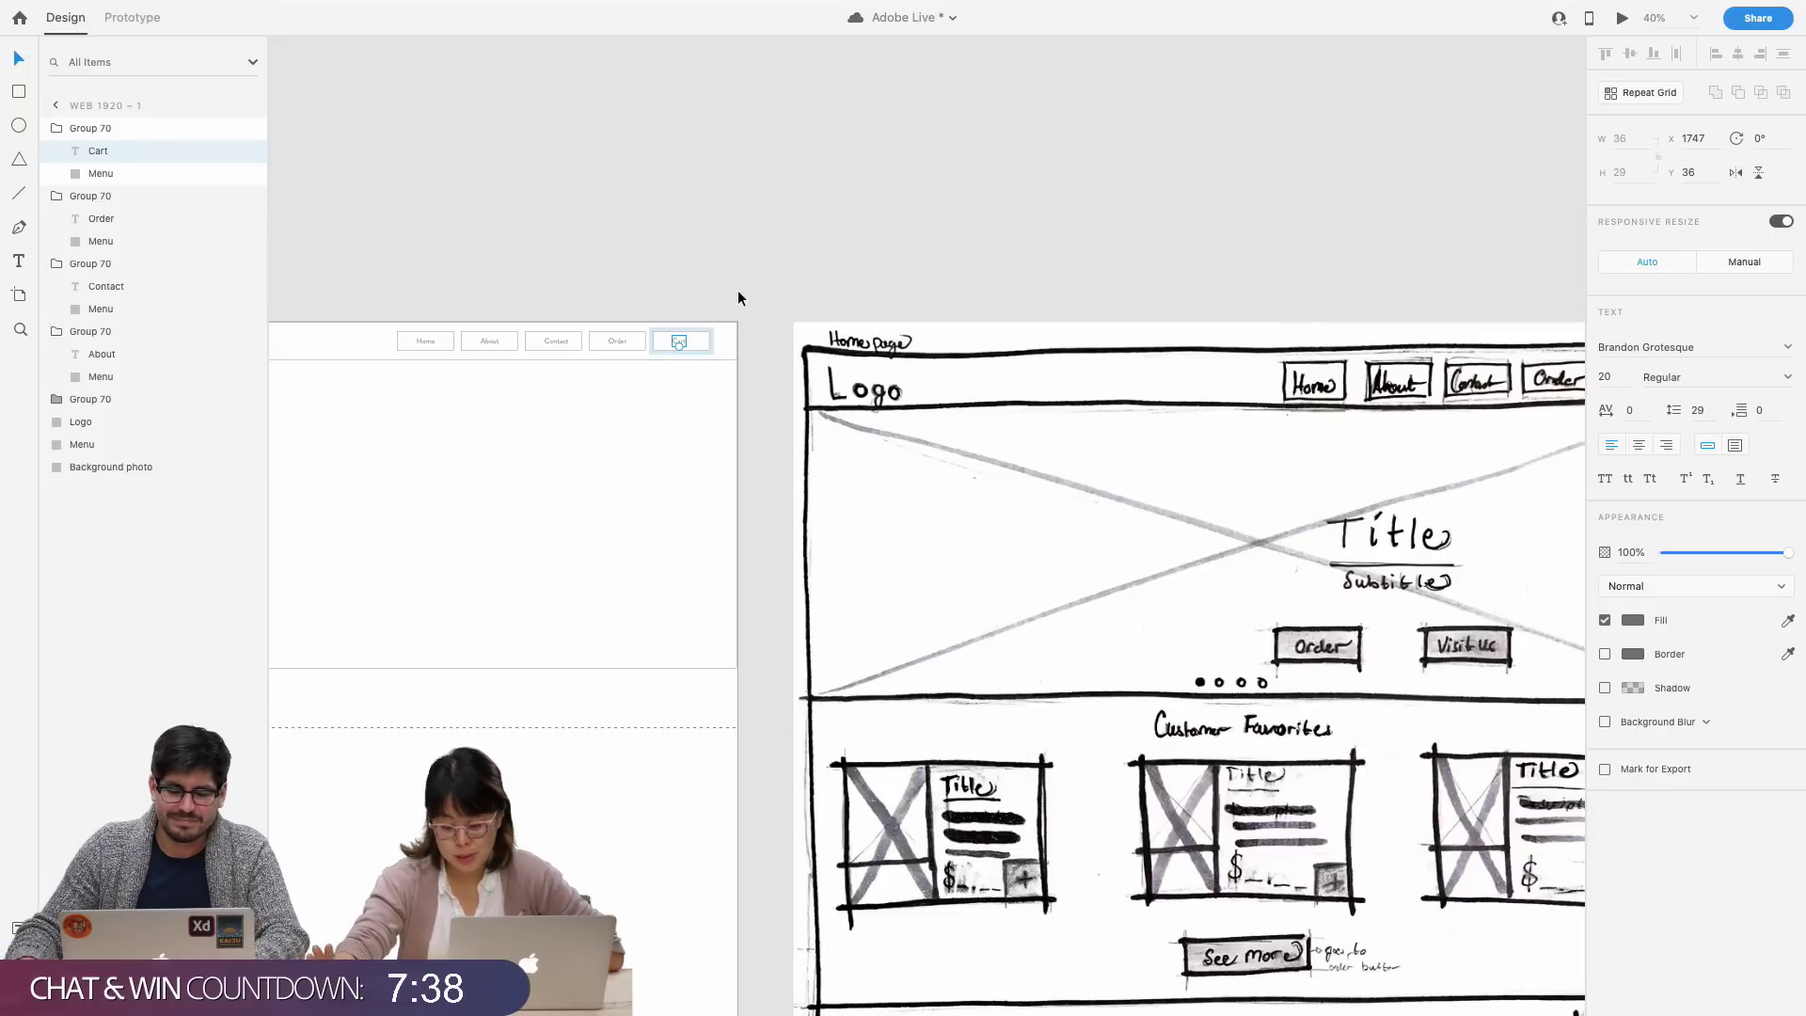
key(Escape)
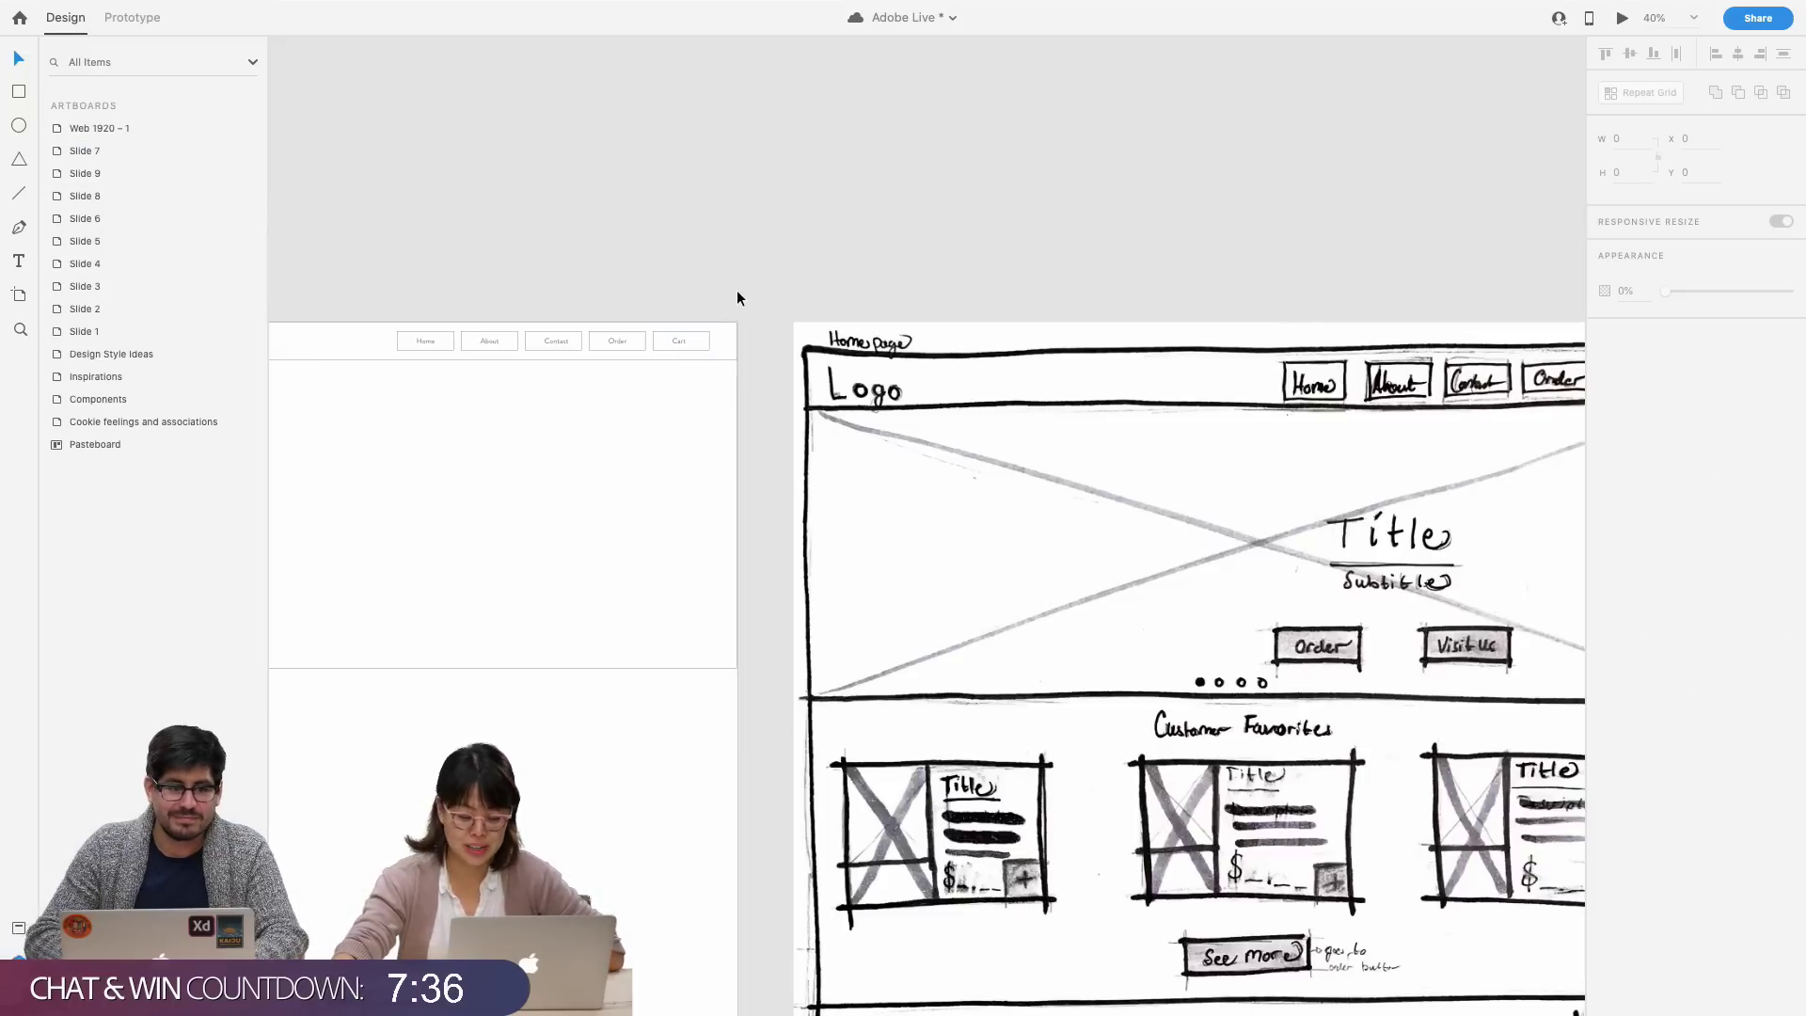
- Rename the Home button's group layer to Menu buttons
scroll(738, 291, up, 3)
scroll(737, 250, left, 5)
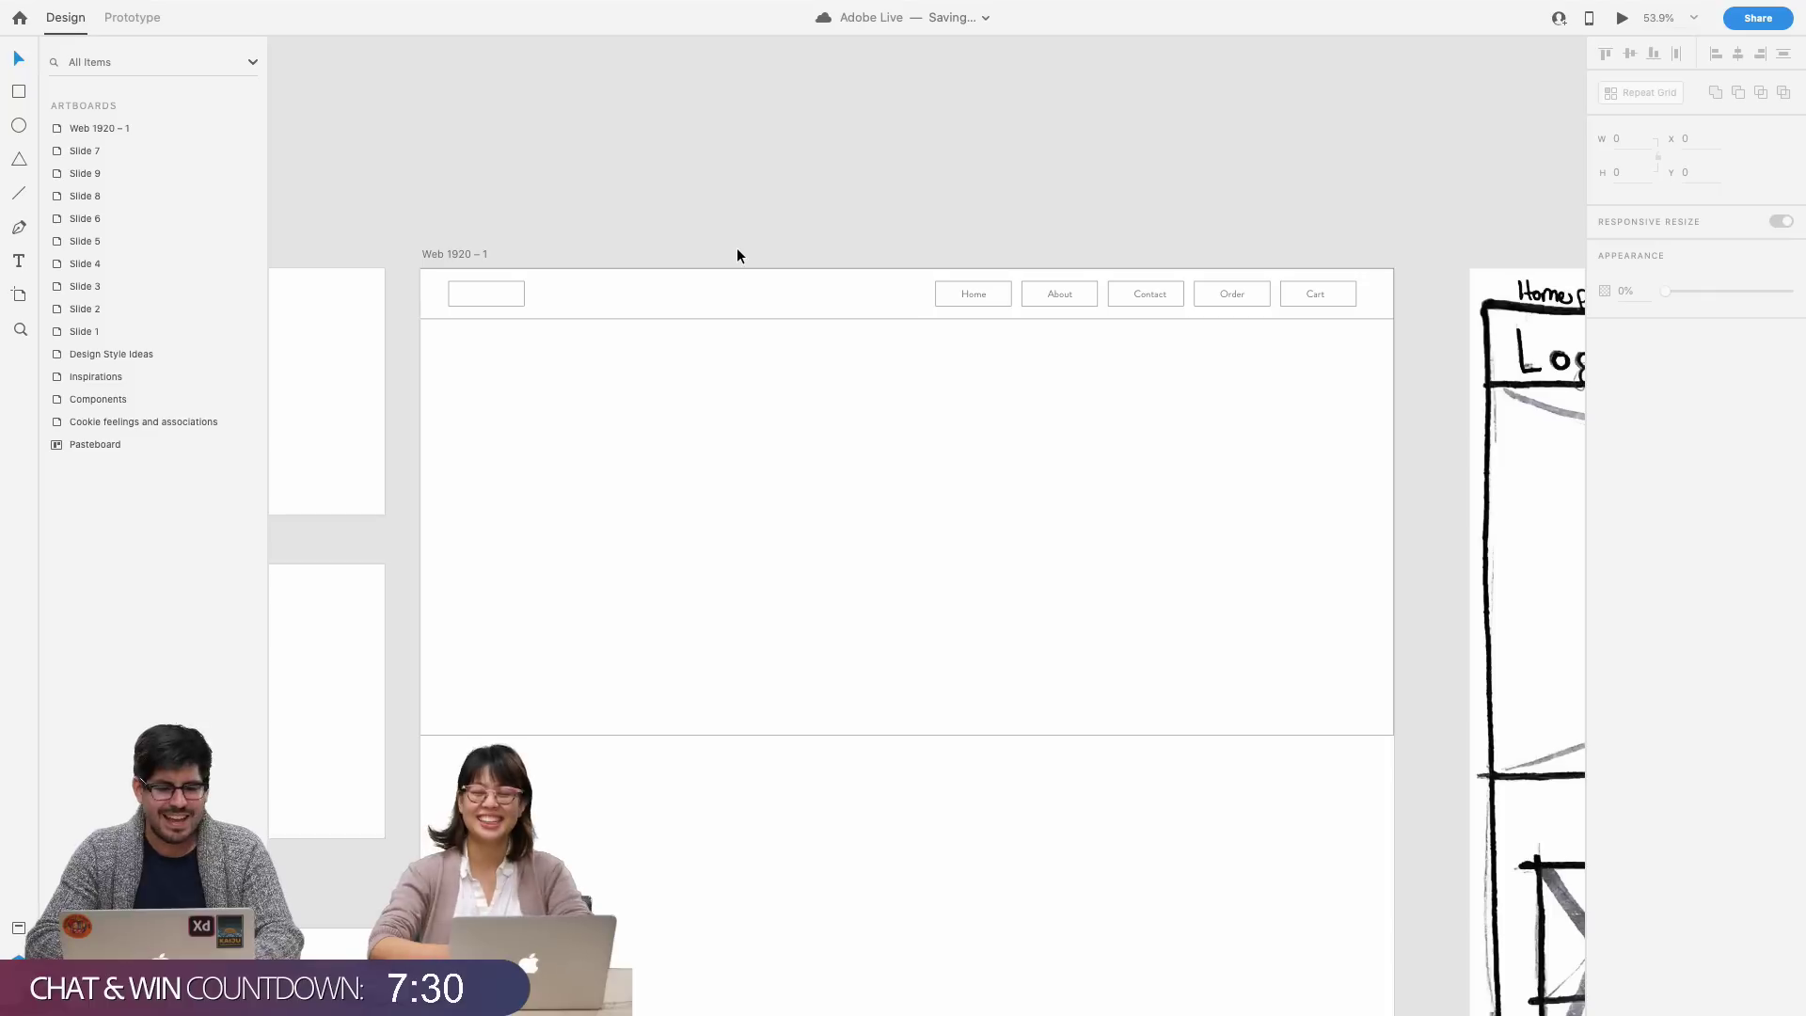
click(1001, 305)
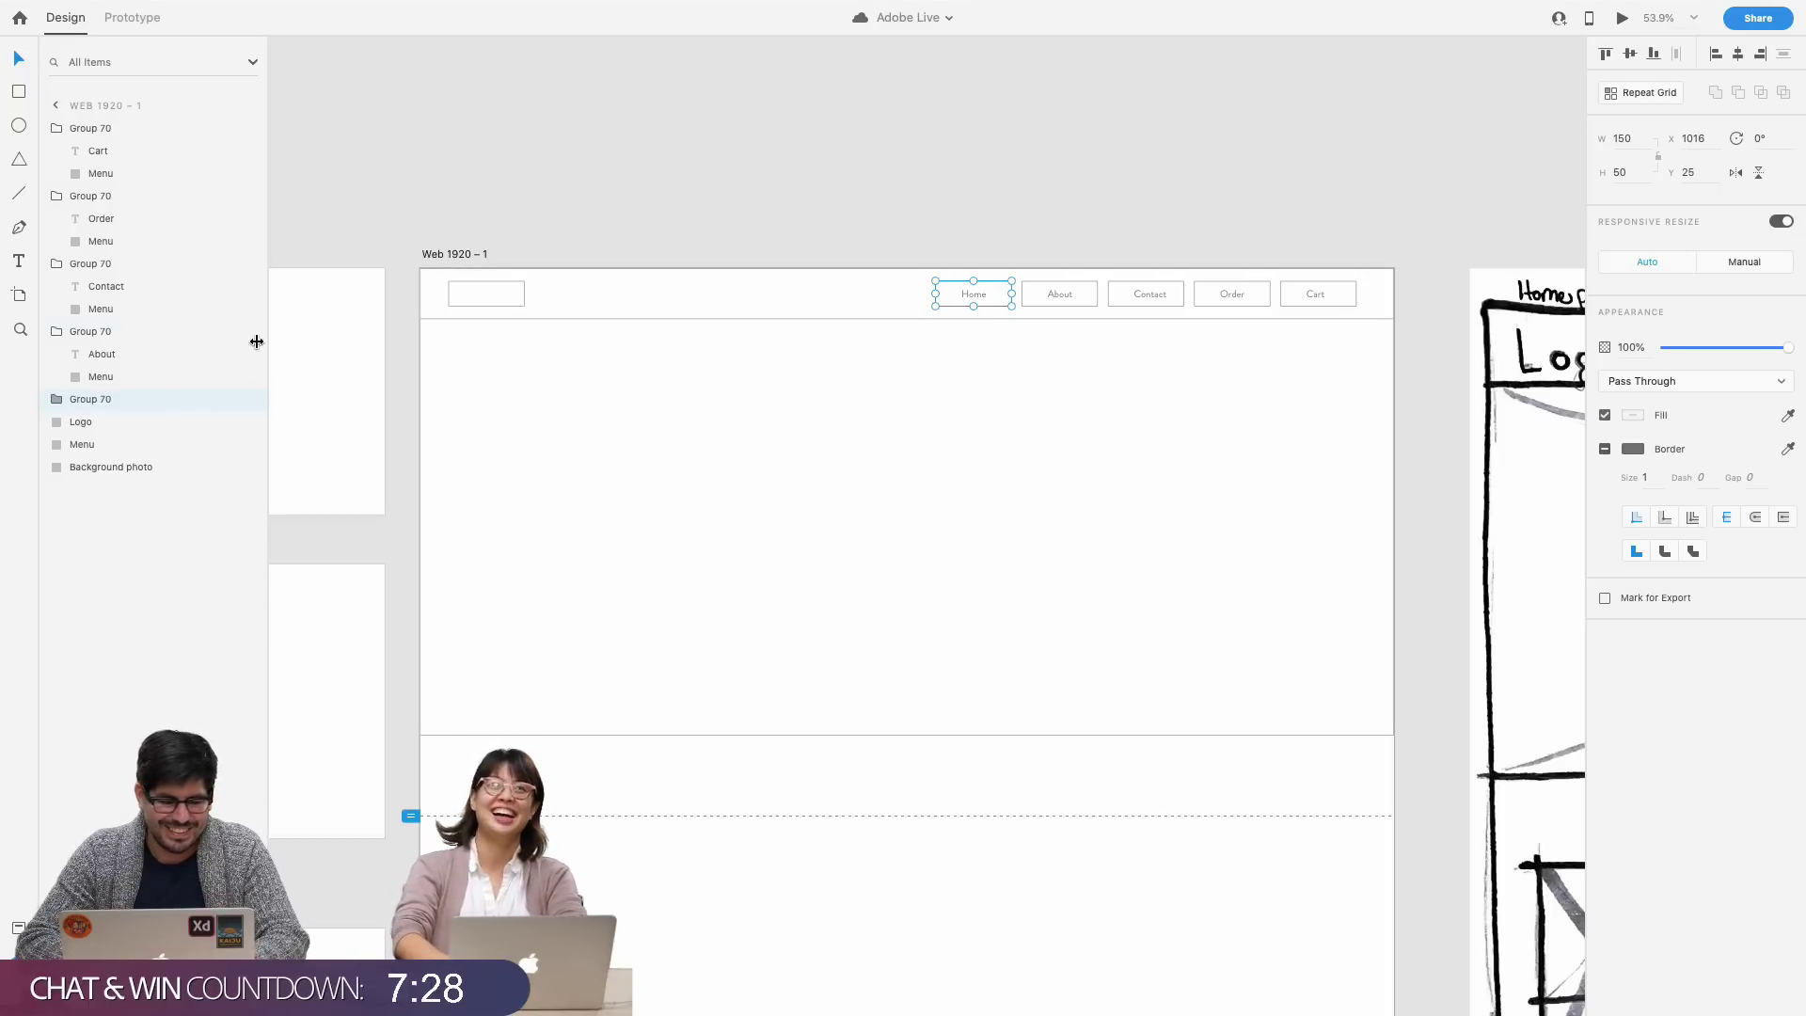
double_click(99, 399)
text(Me)
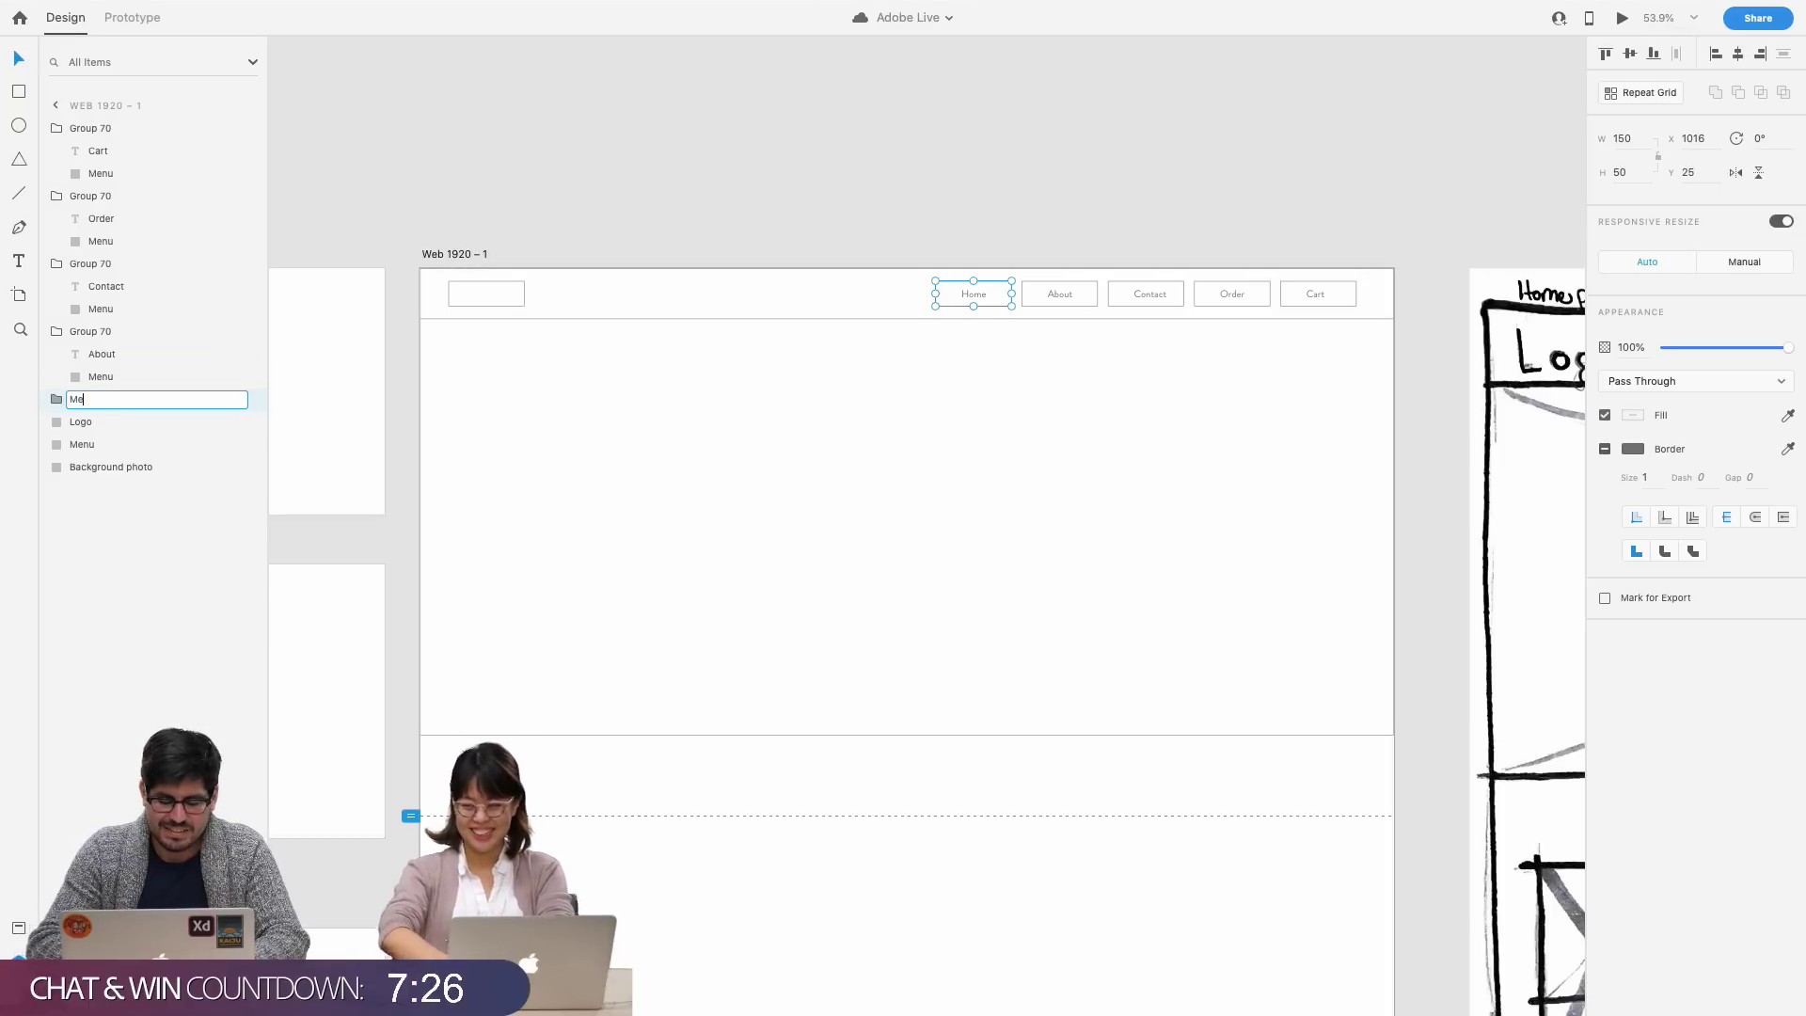
text(nu buttons)
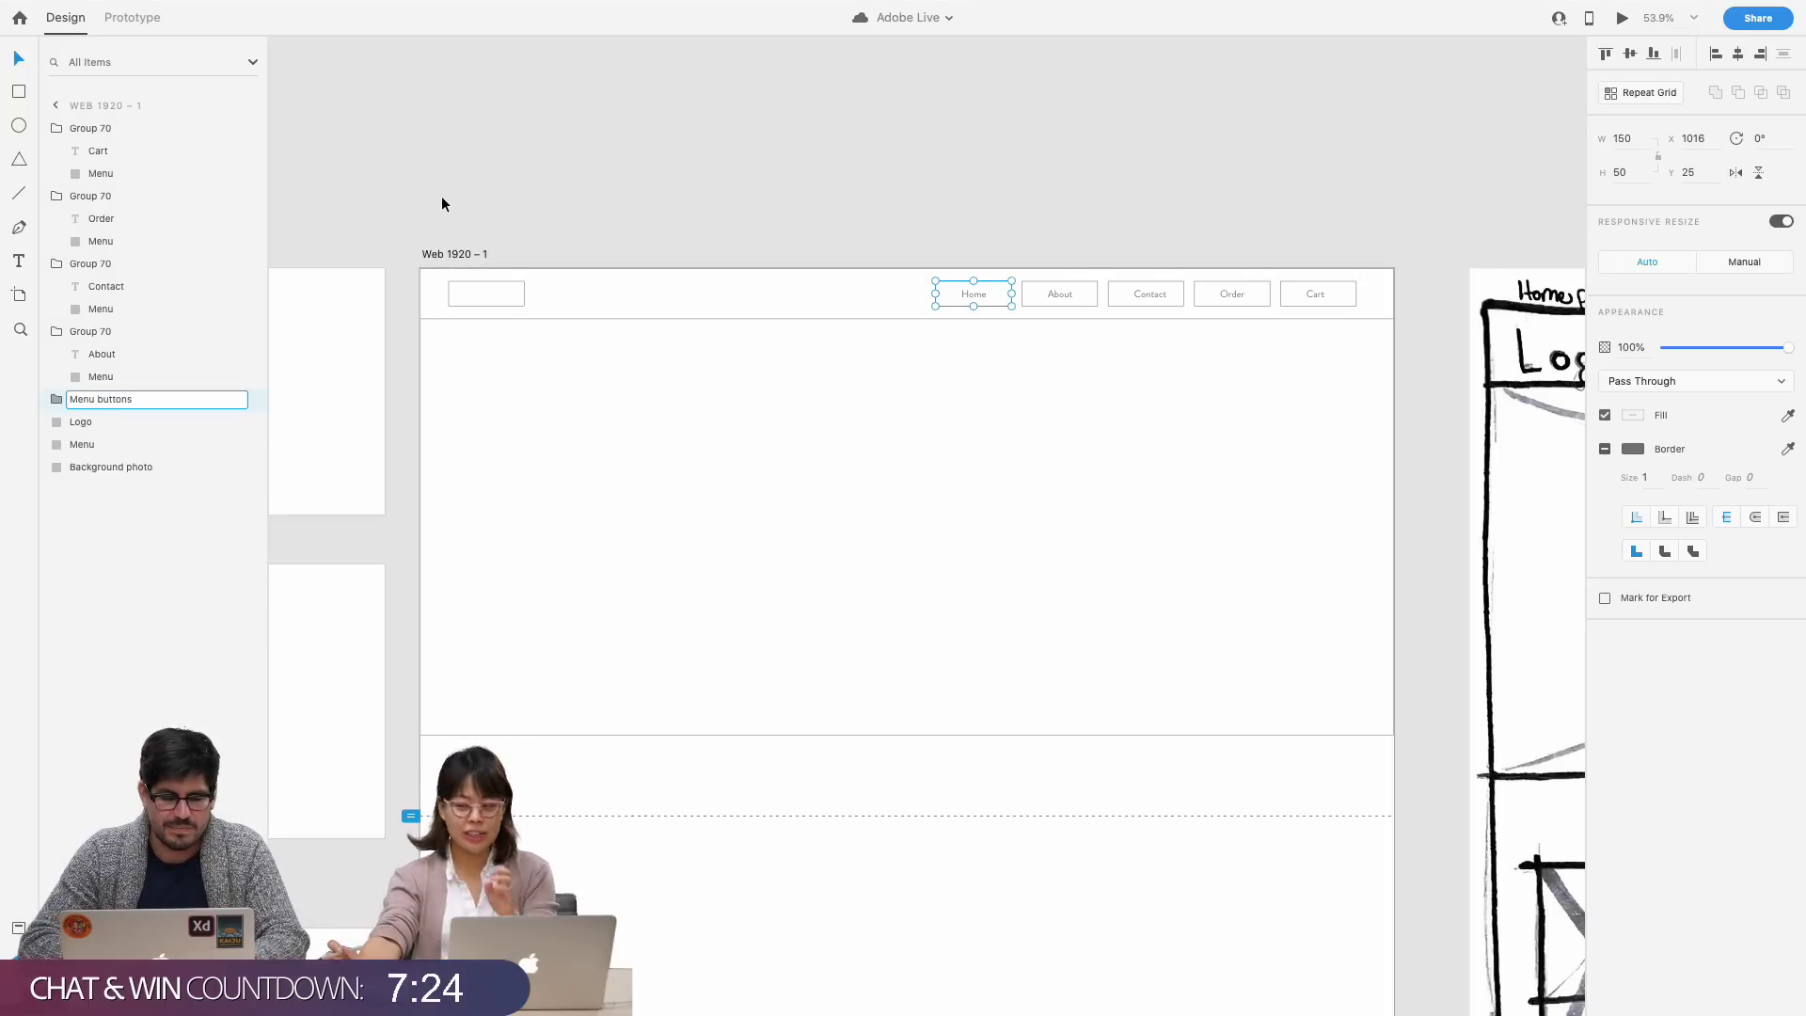
click(442, 201)
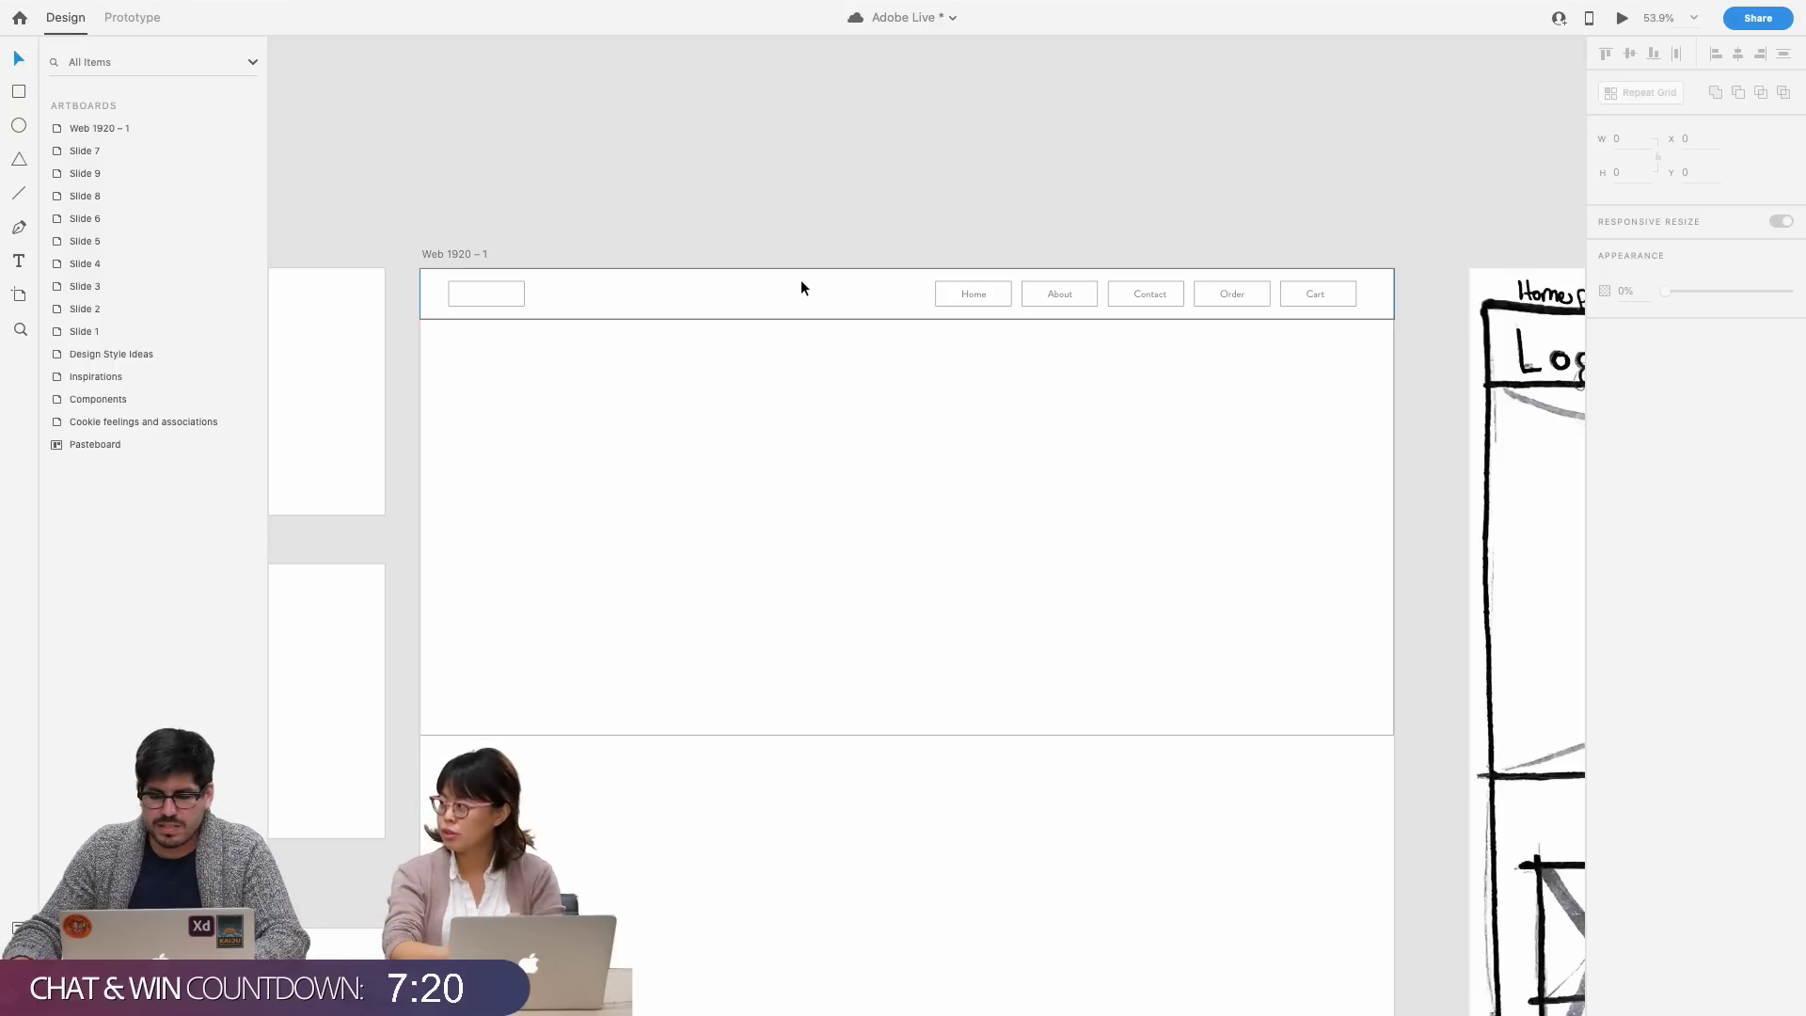
scroll(1013, 420, down, 3)
scroll(1014, 429, right, 3)
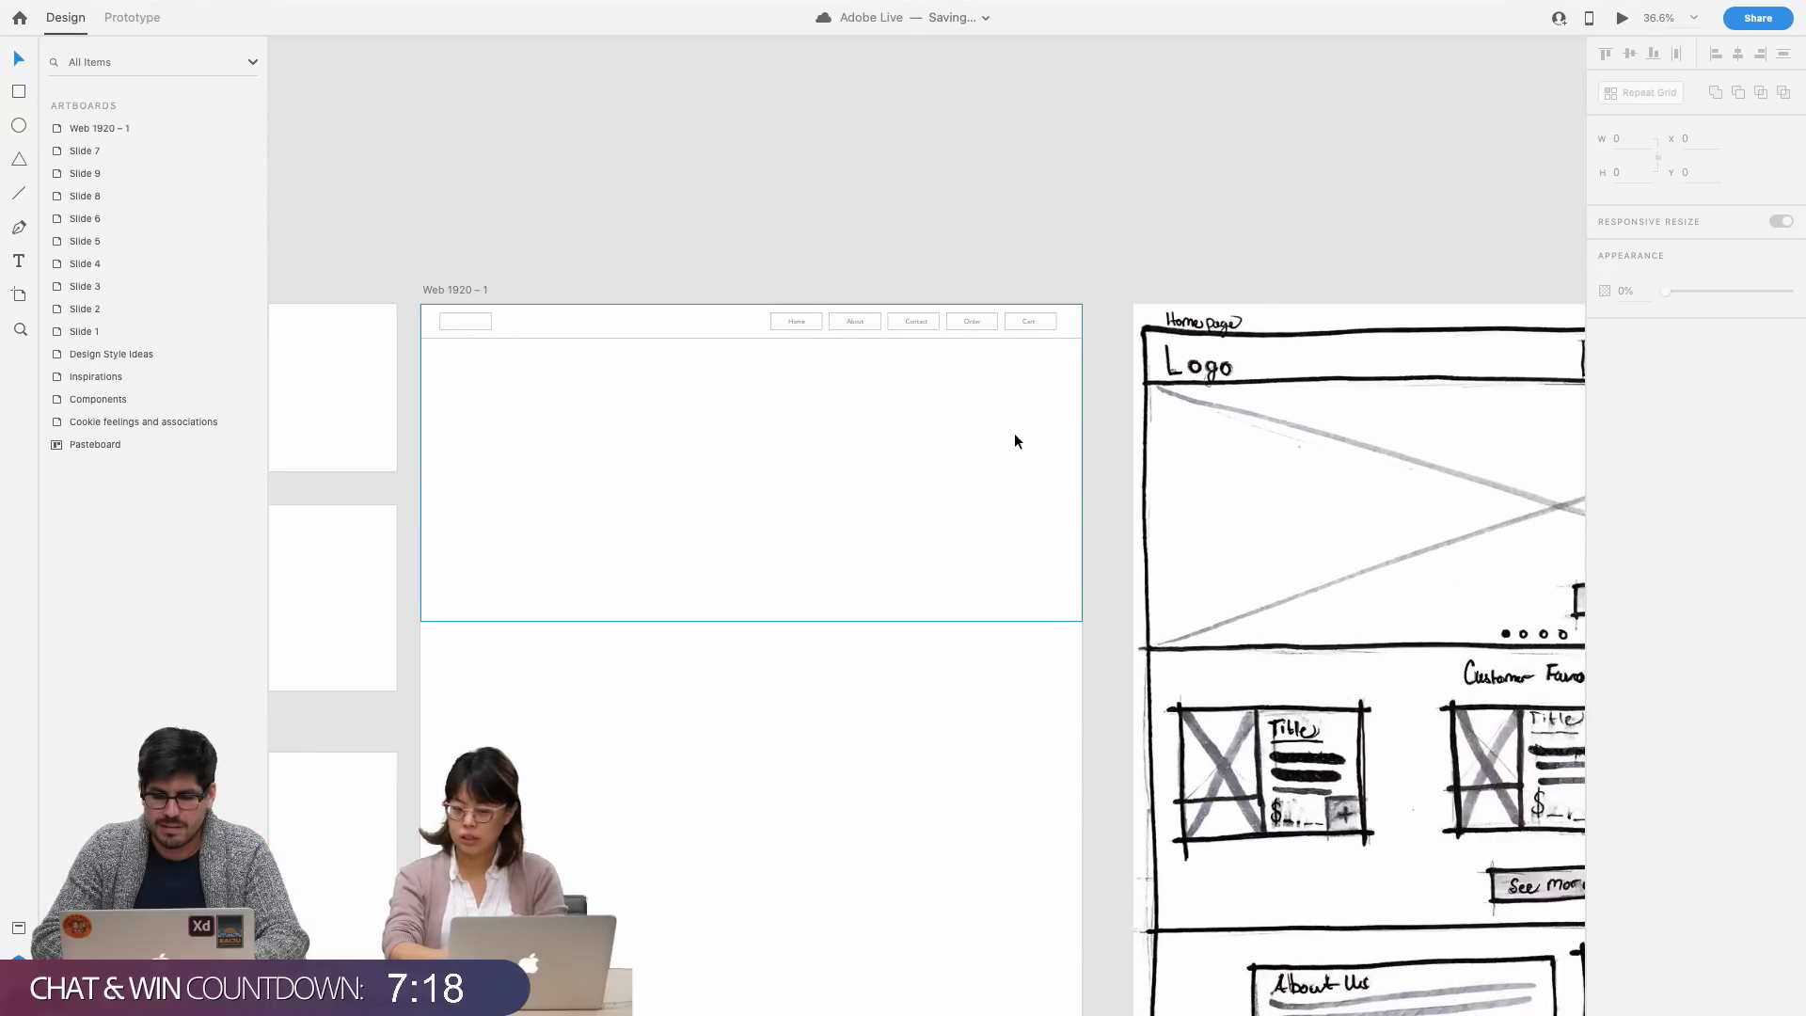
scroll(1014, 429, up, 3)
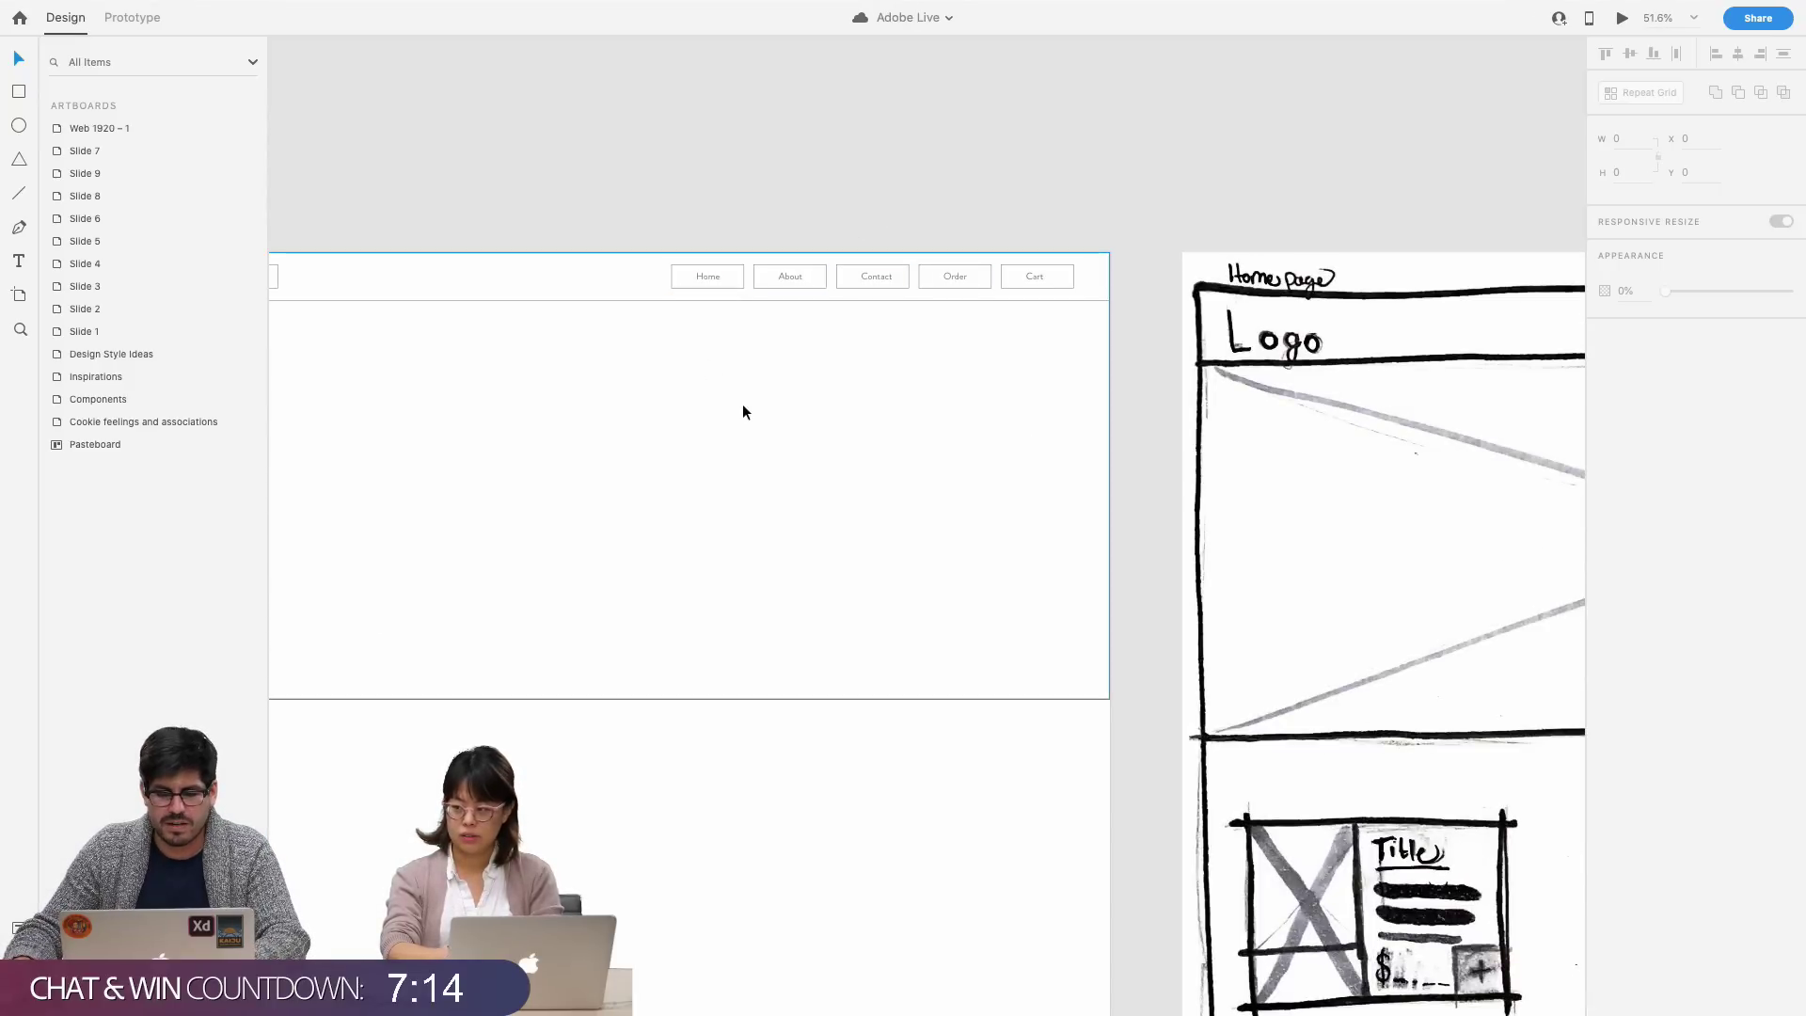
- Turn on the layout grid for the Web 1920 – 1 artboard and deselect it
scroll(742, 403, left, 3)
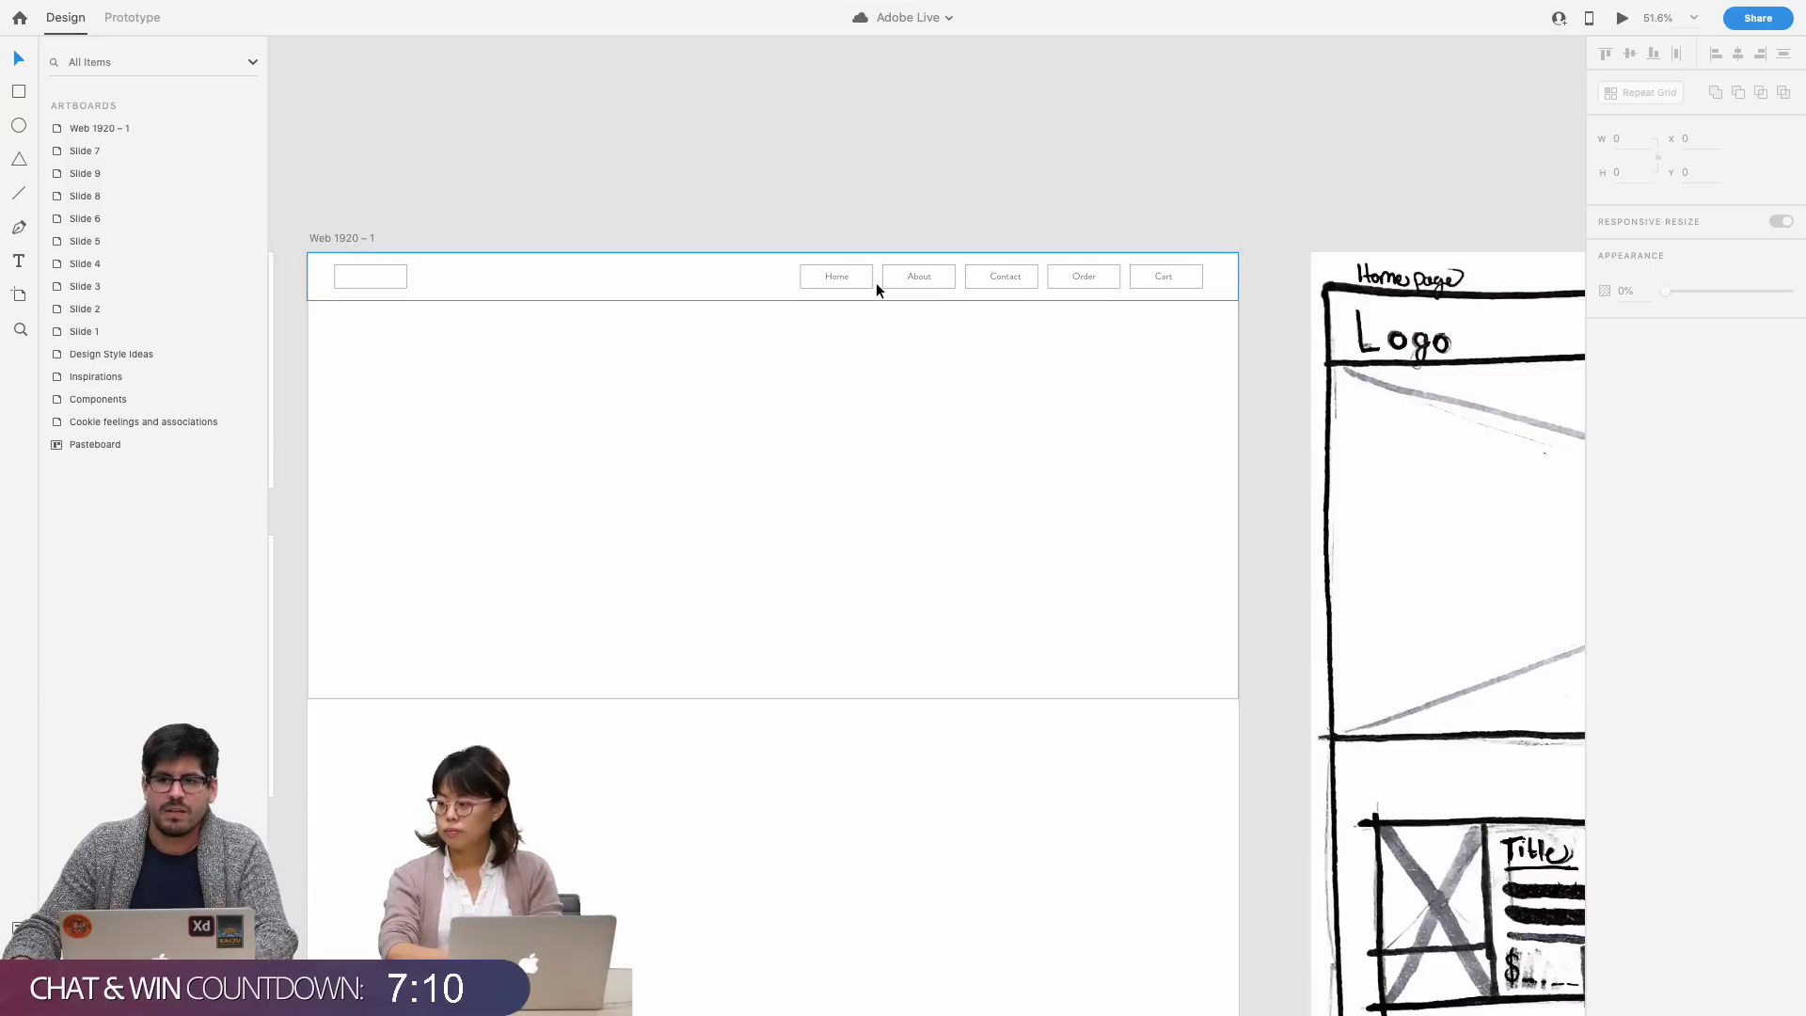
scroll(876, 282, up, 1)
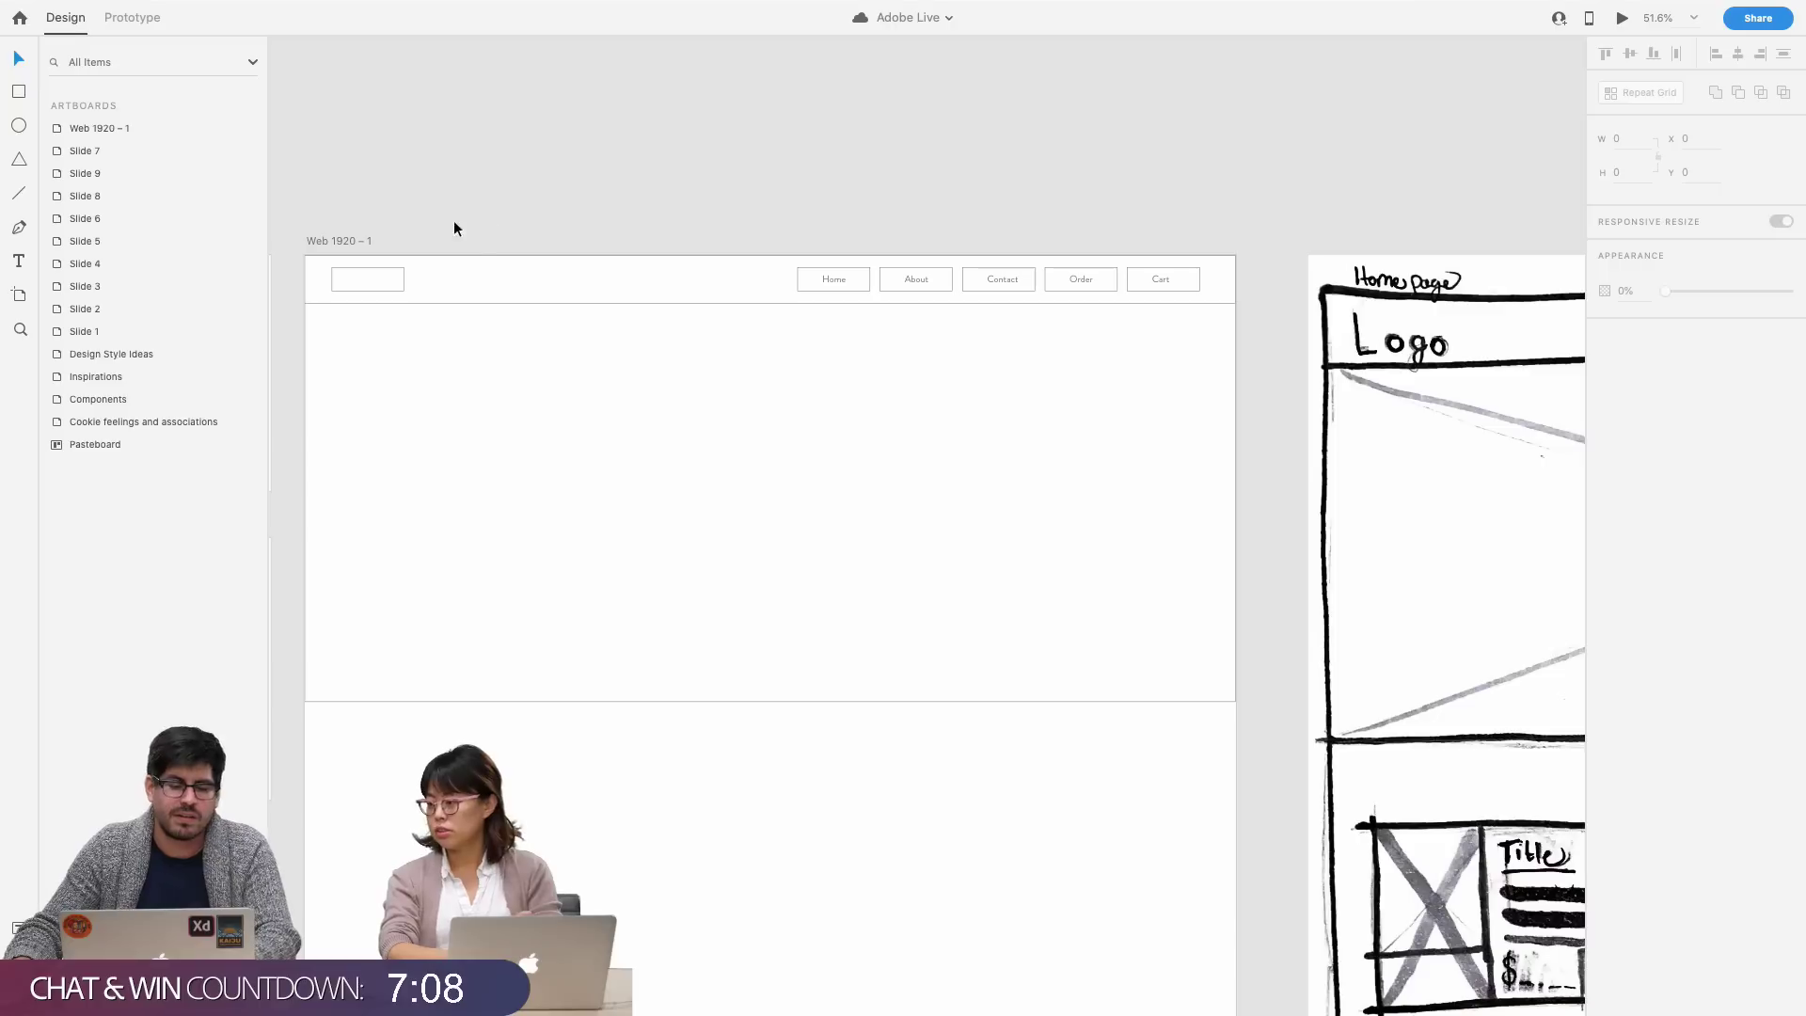
scroll(363, 228, down, 1)
click(357, 230)
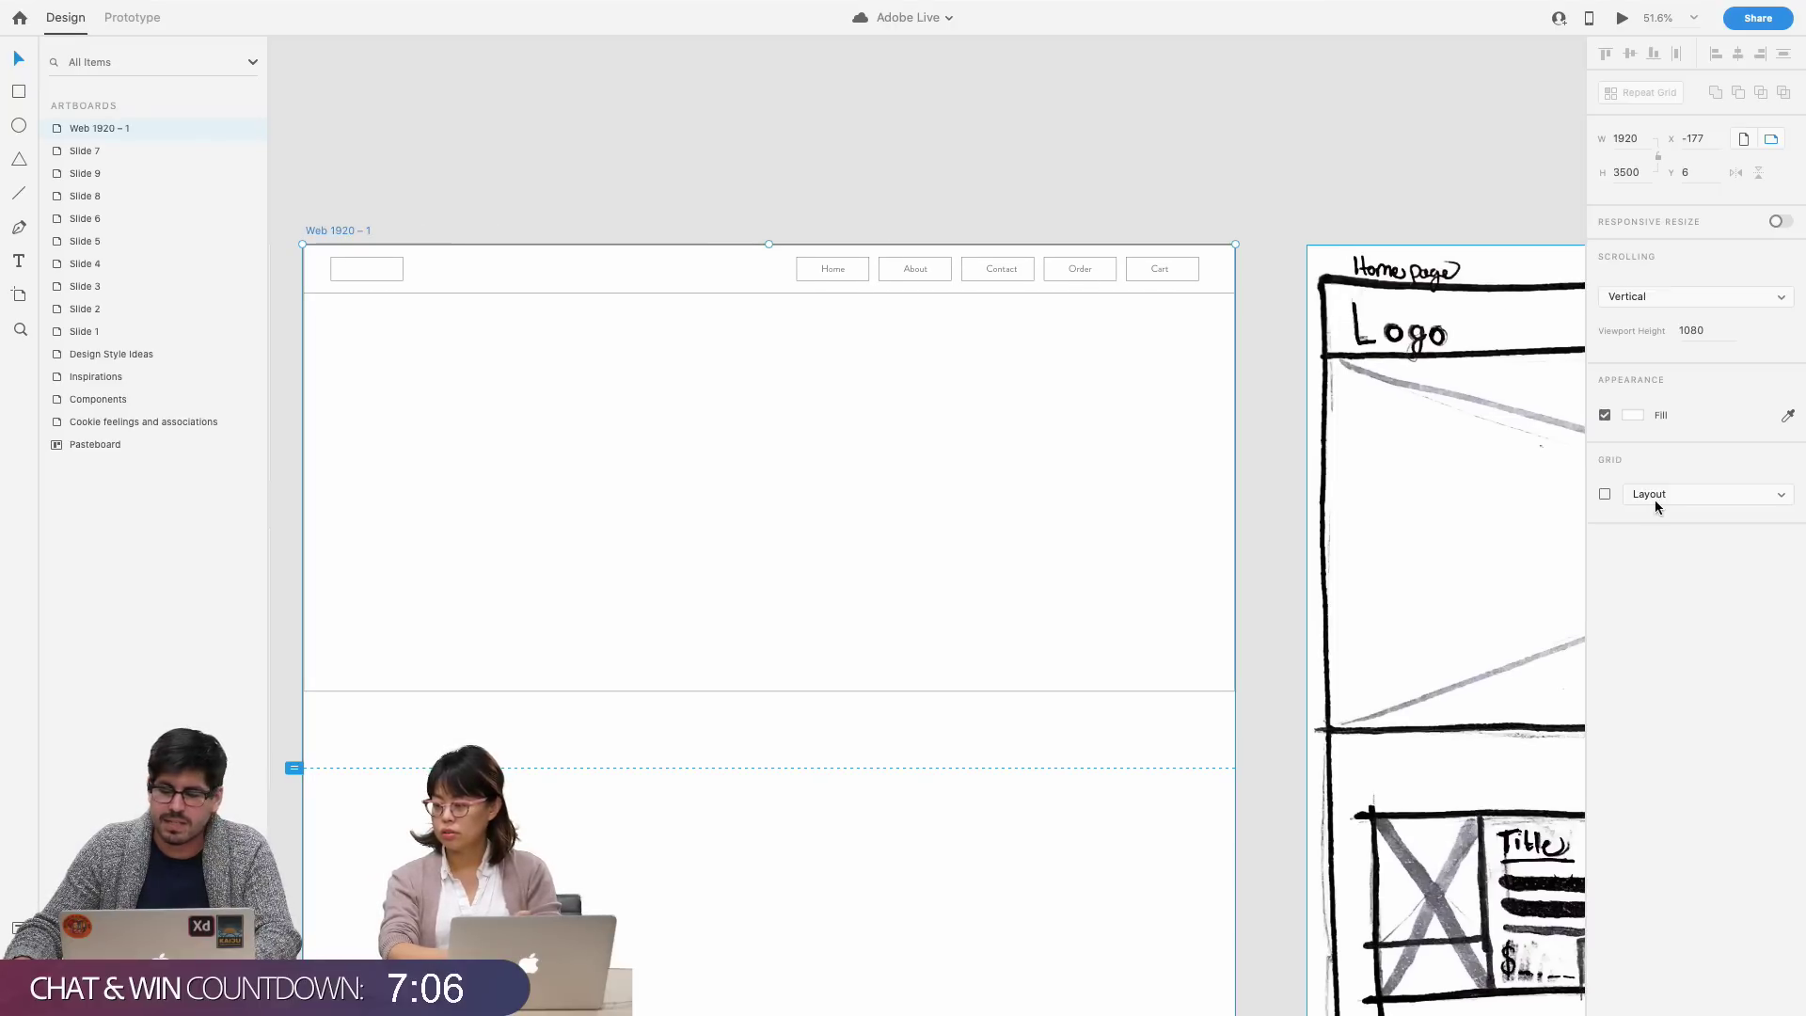
click(1604, 493)
click(914, 201)
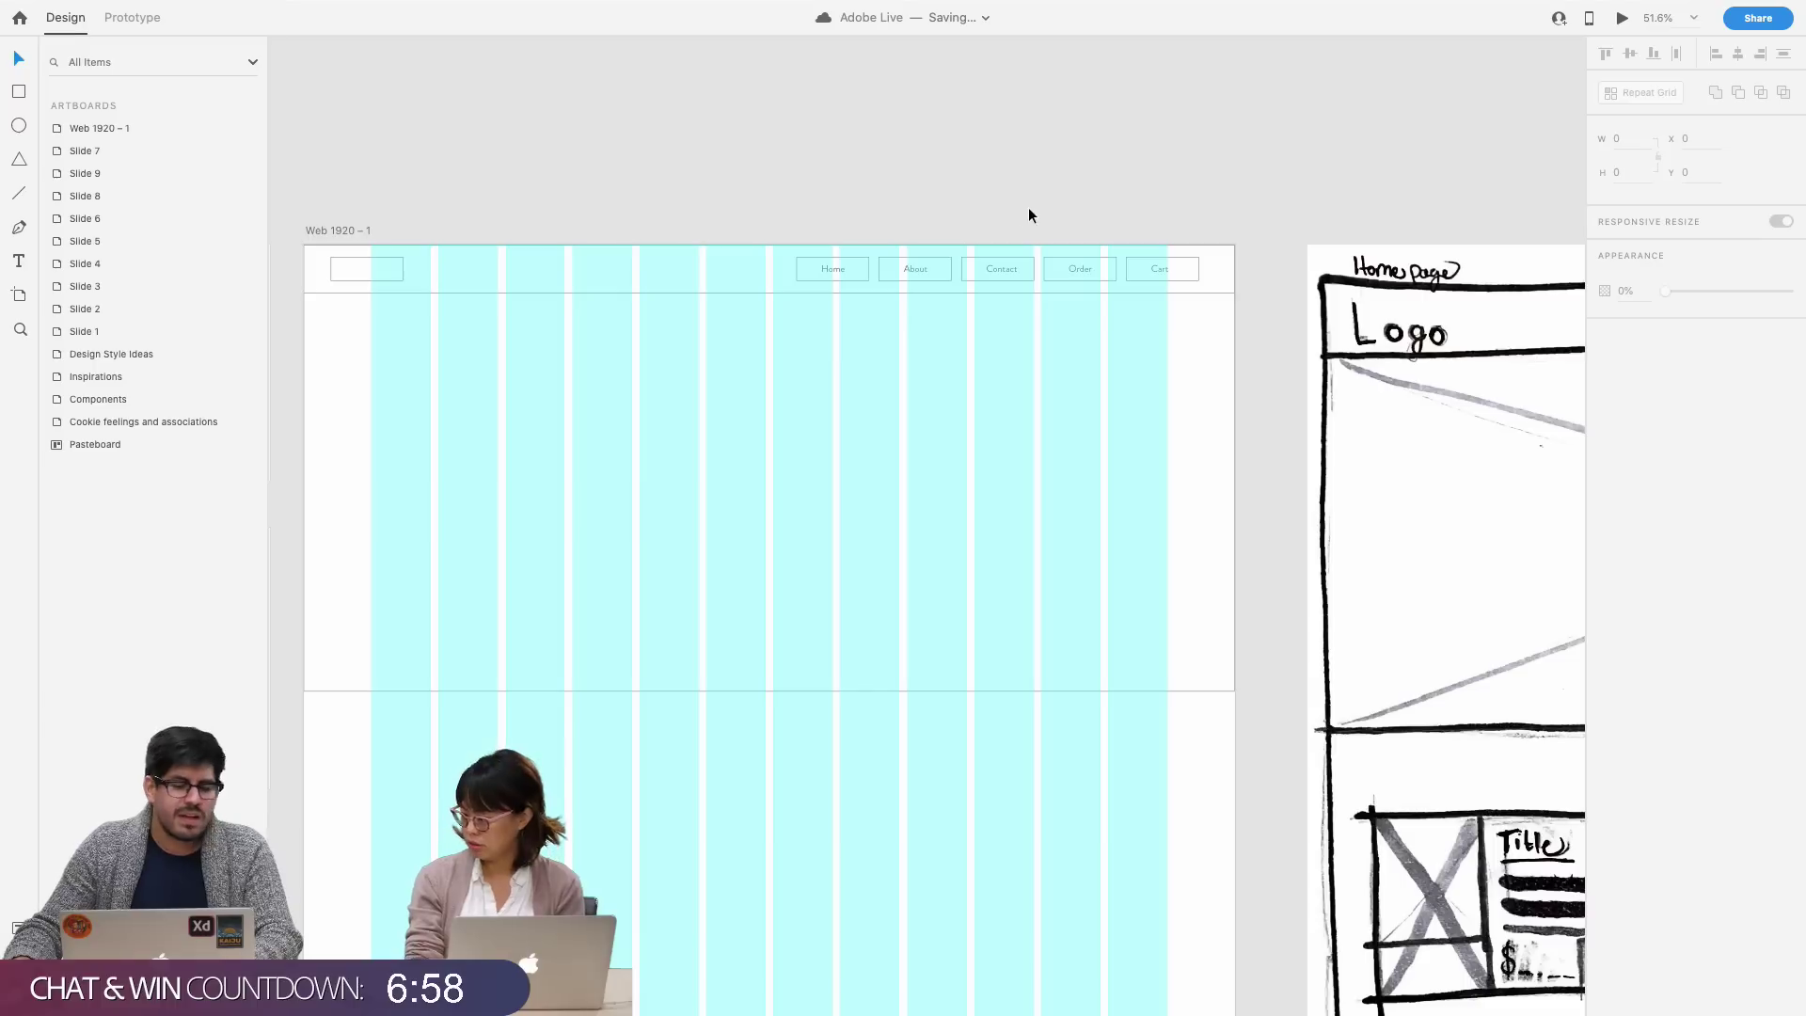
click(351, 228)
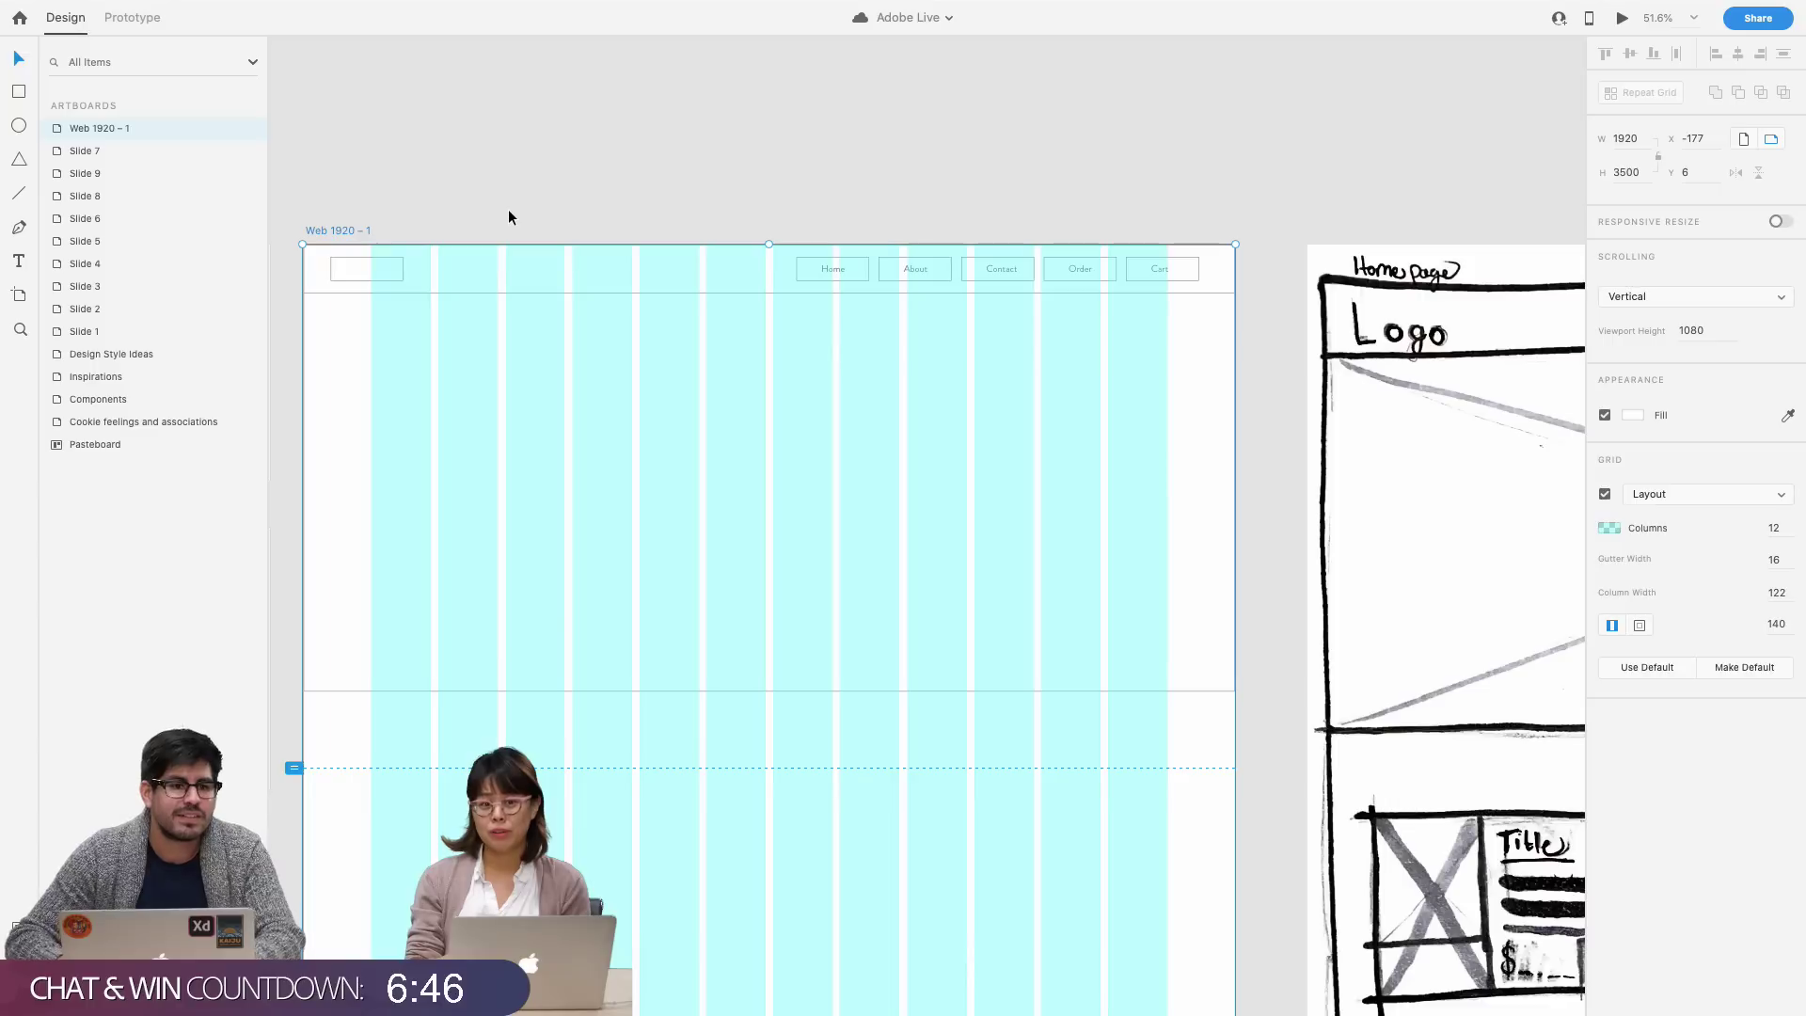
scroll(577, 189, down, 2)
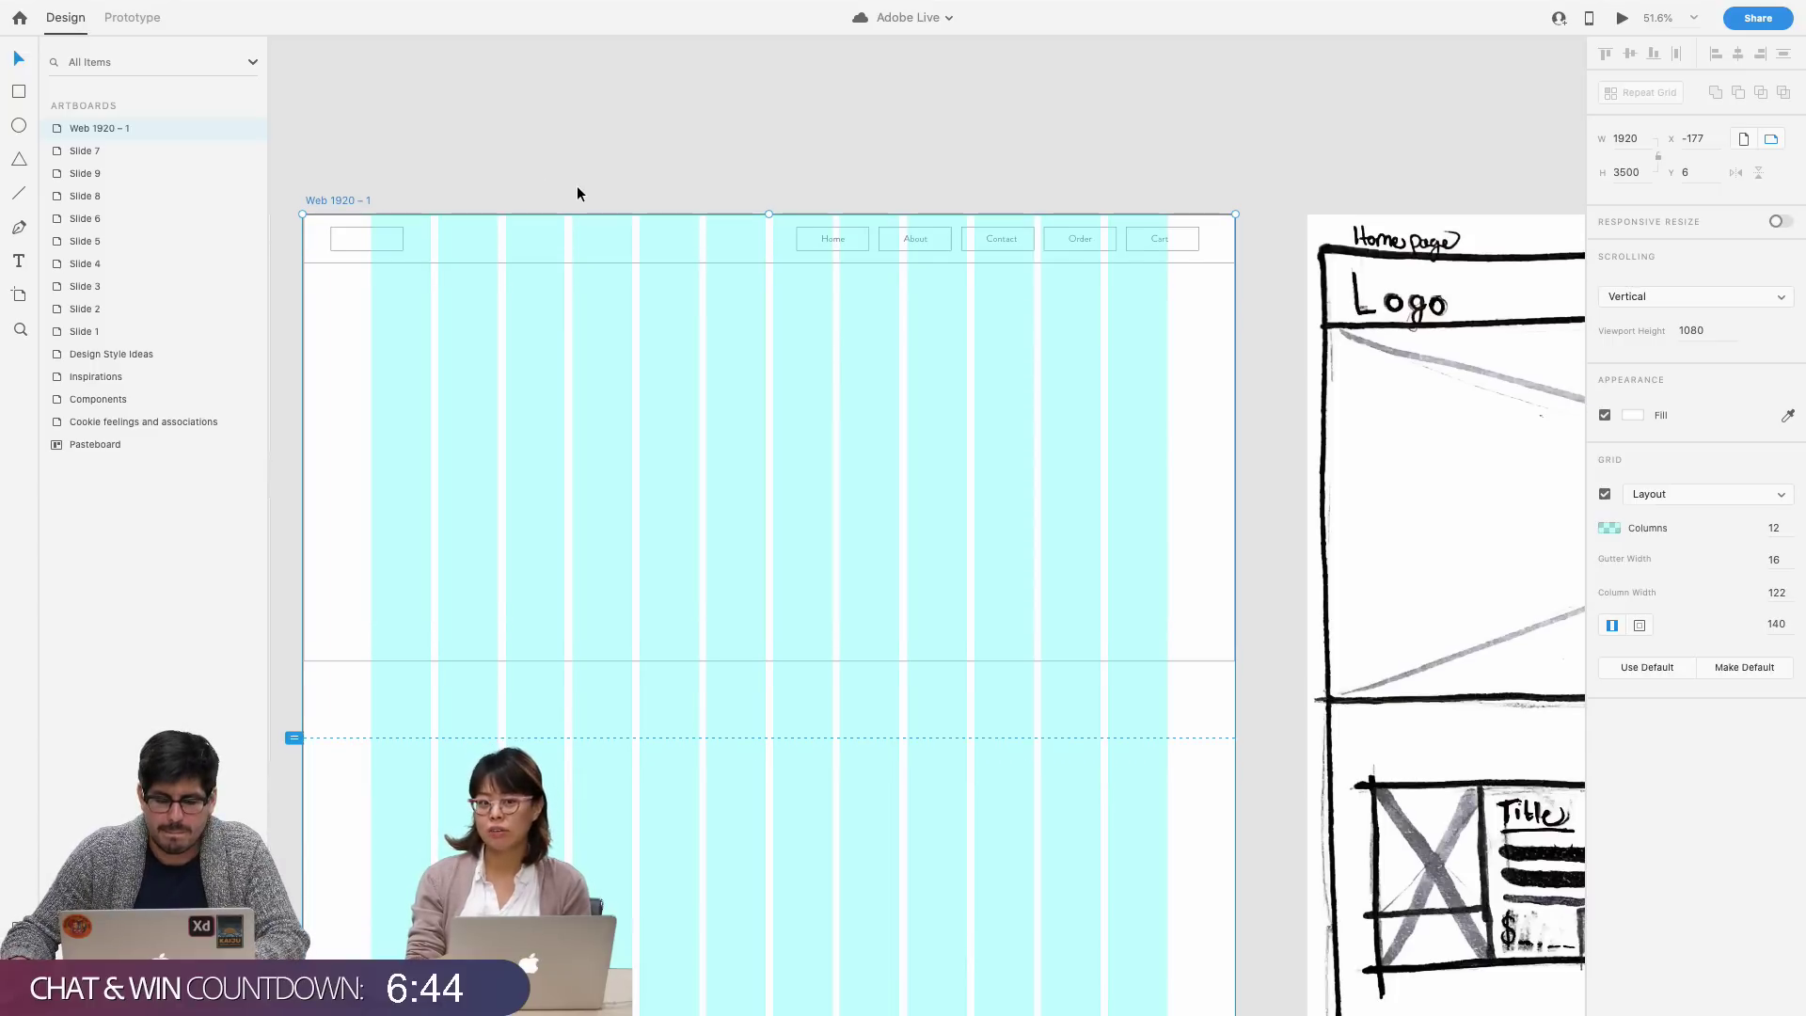
click(618, 378)
click(814, 142)
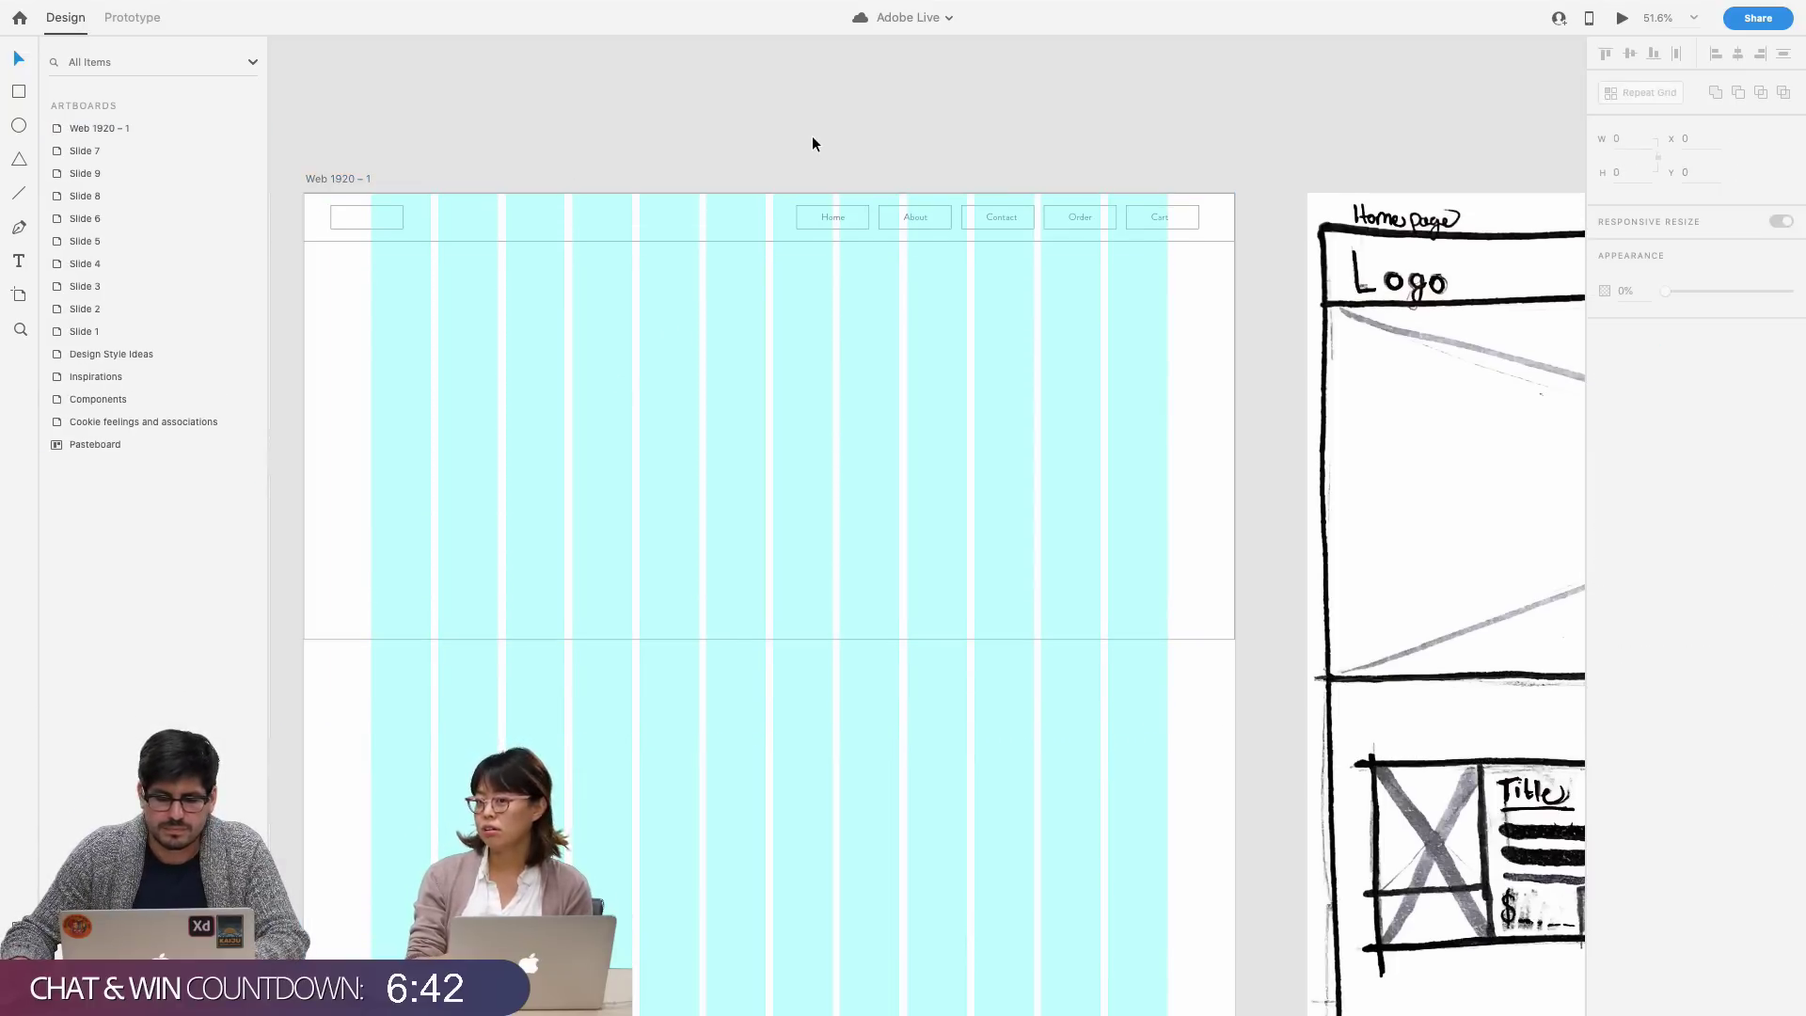
- Shift all five navigation buttons left together so the Cart button's right edge aligns with the last grid column
click(847, 215)
shift+click(908, 219)
shift+click(985, 218)
shift+click(1080, 218)
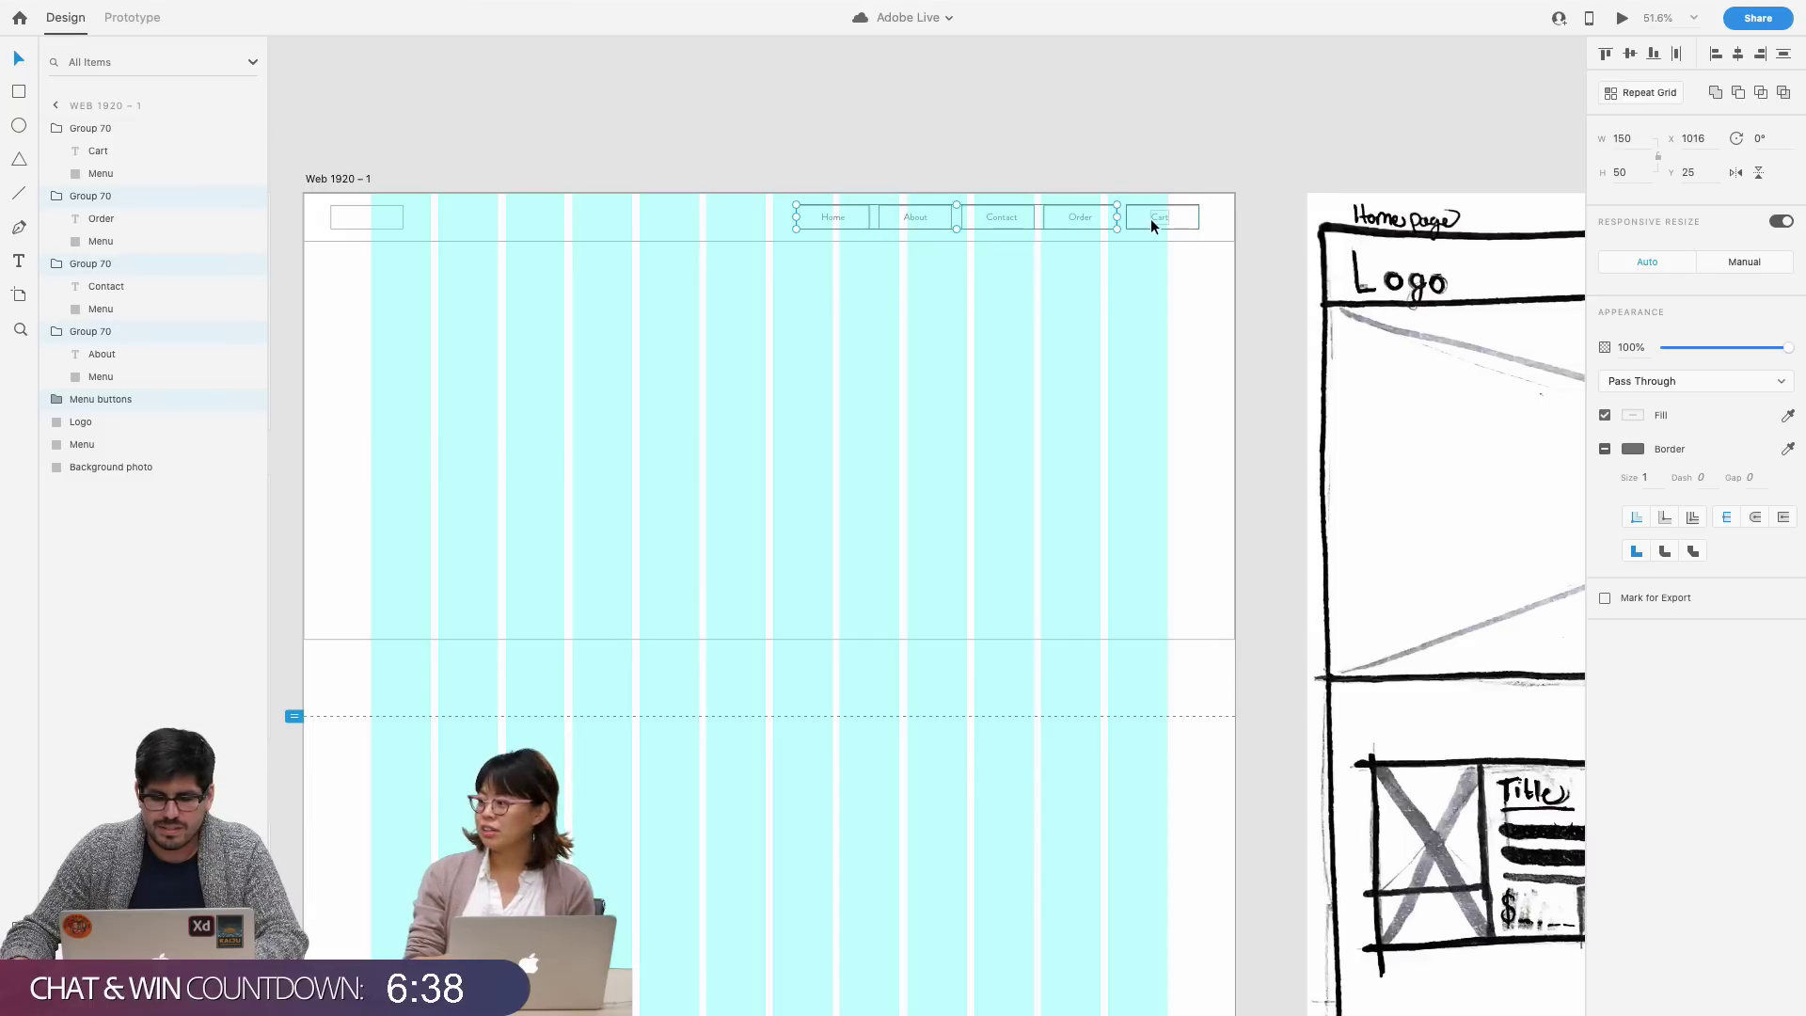
shift+click(1152, 218)
drag(1183, 222, 1149, 218)
click(1106, 306)
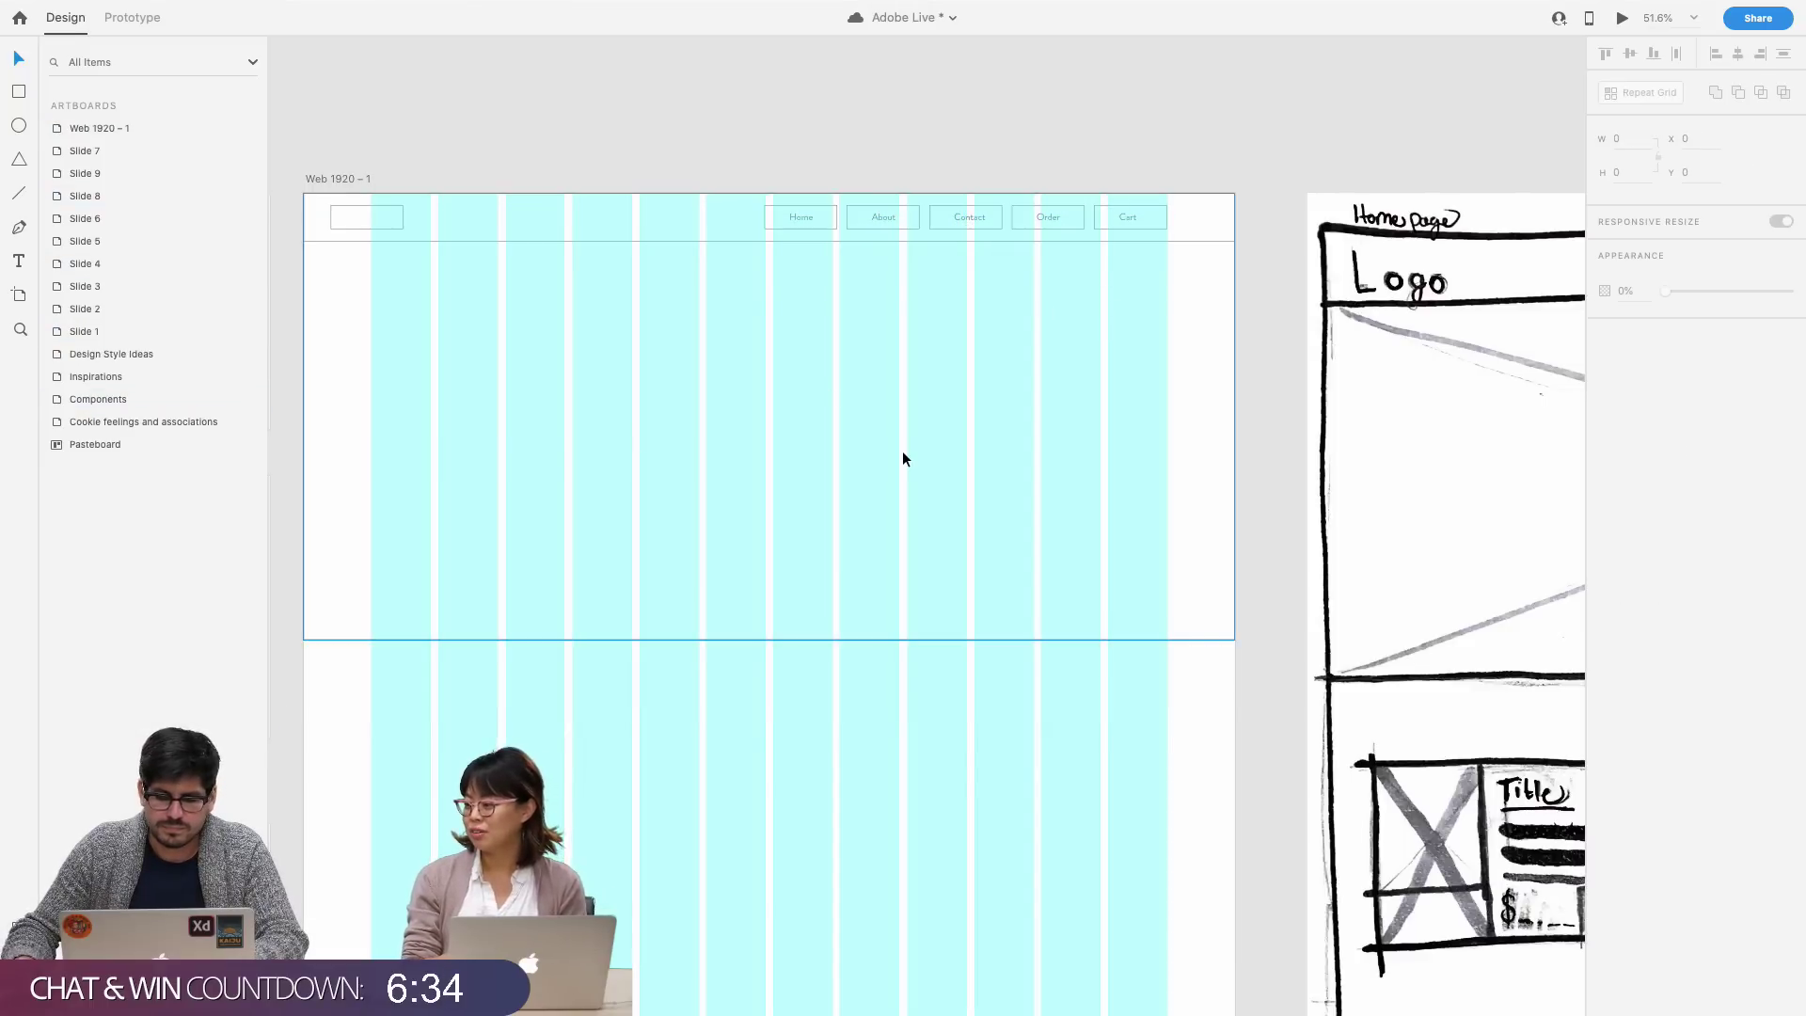
scroll(900, 450, down, 5)
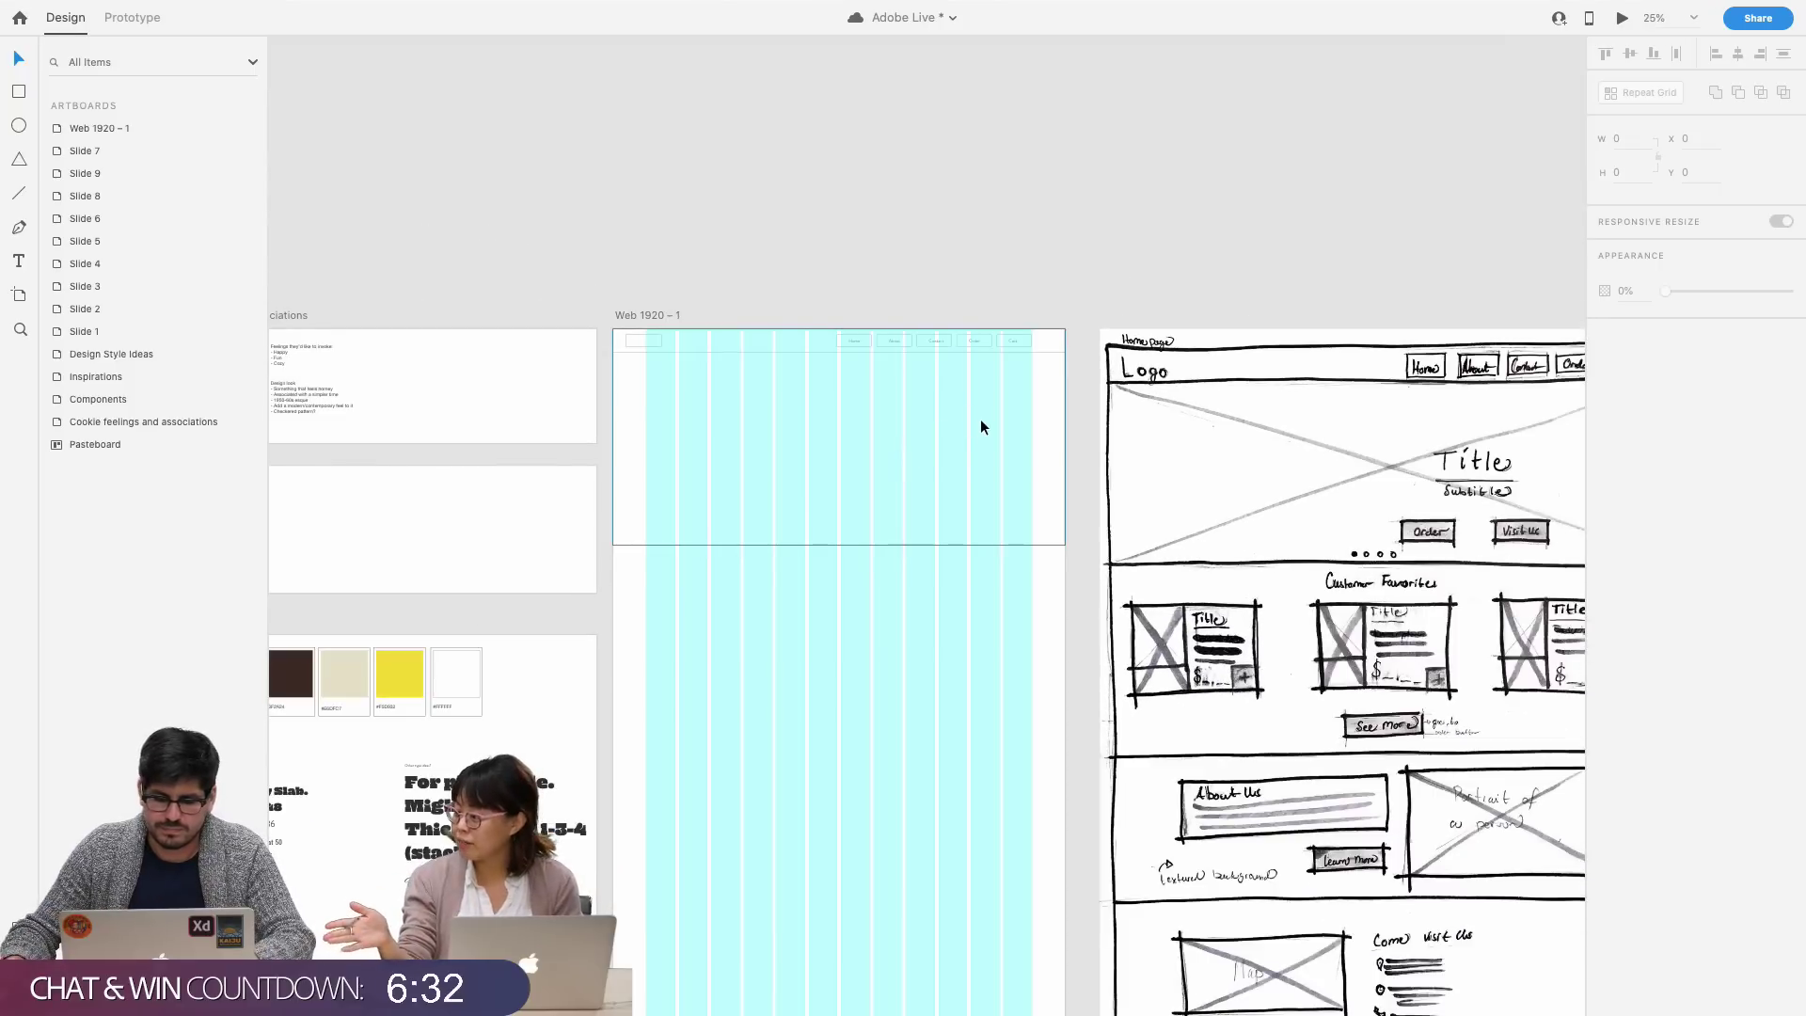
scroll(980, 420, up, 5)
scroll(980, 419, left, 3)
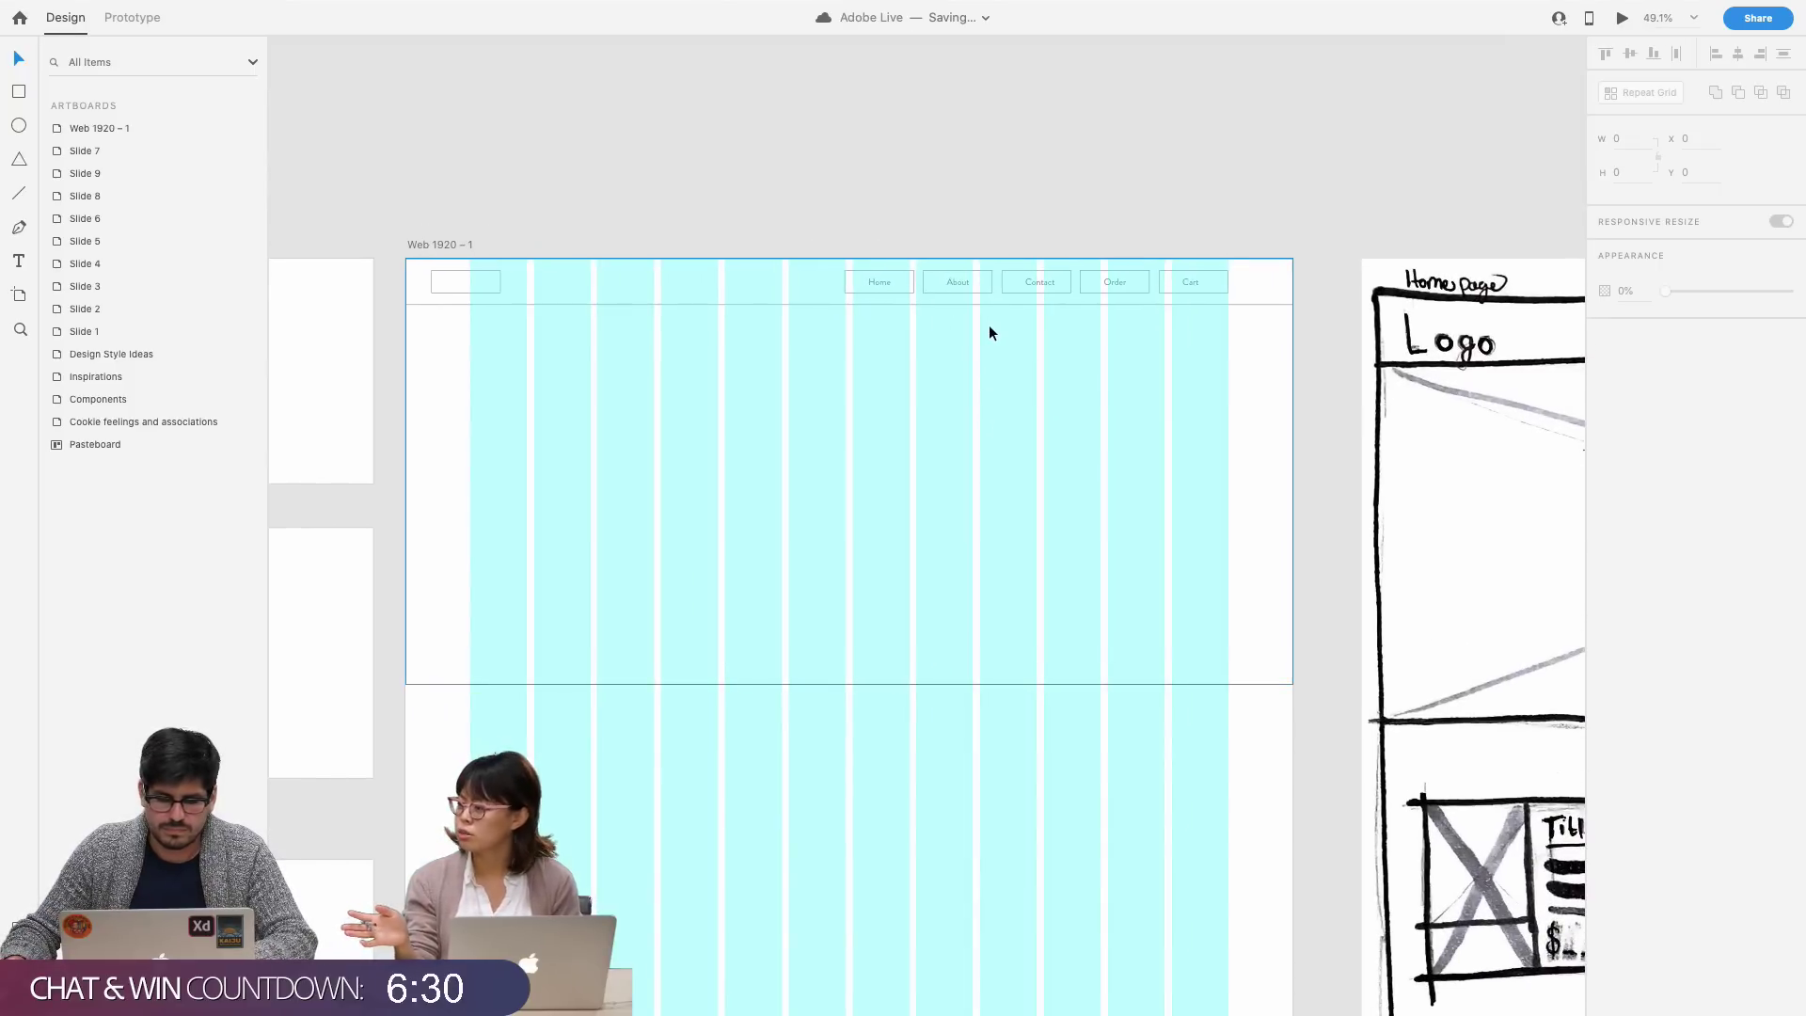
scroll(945, 330, up, 2)
click(95, 308)
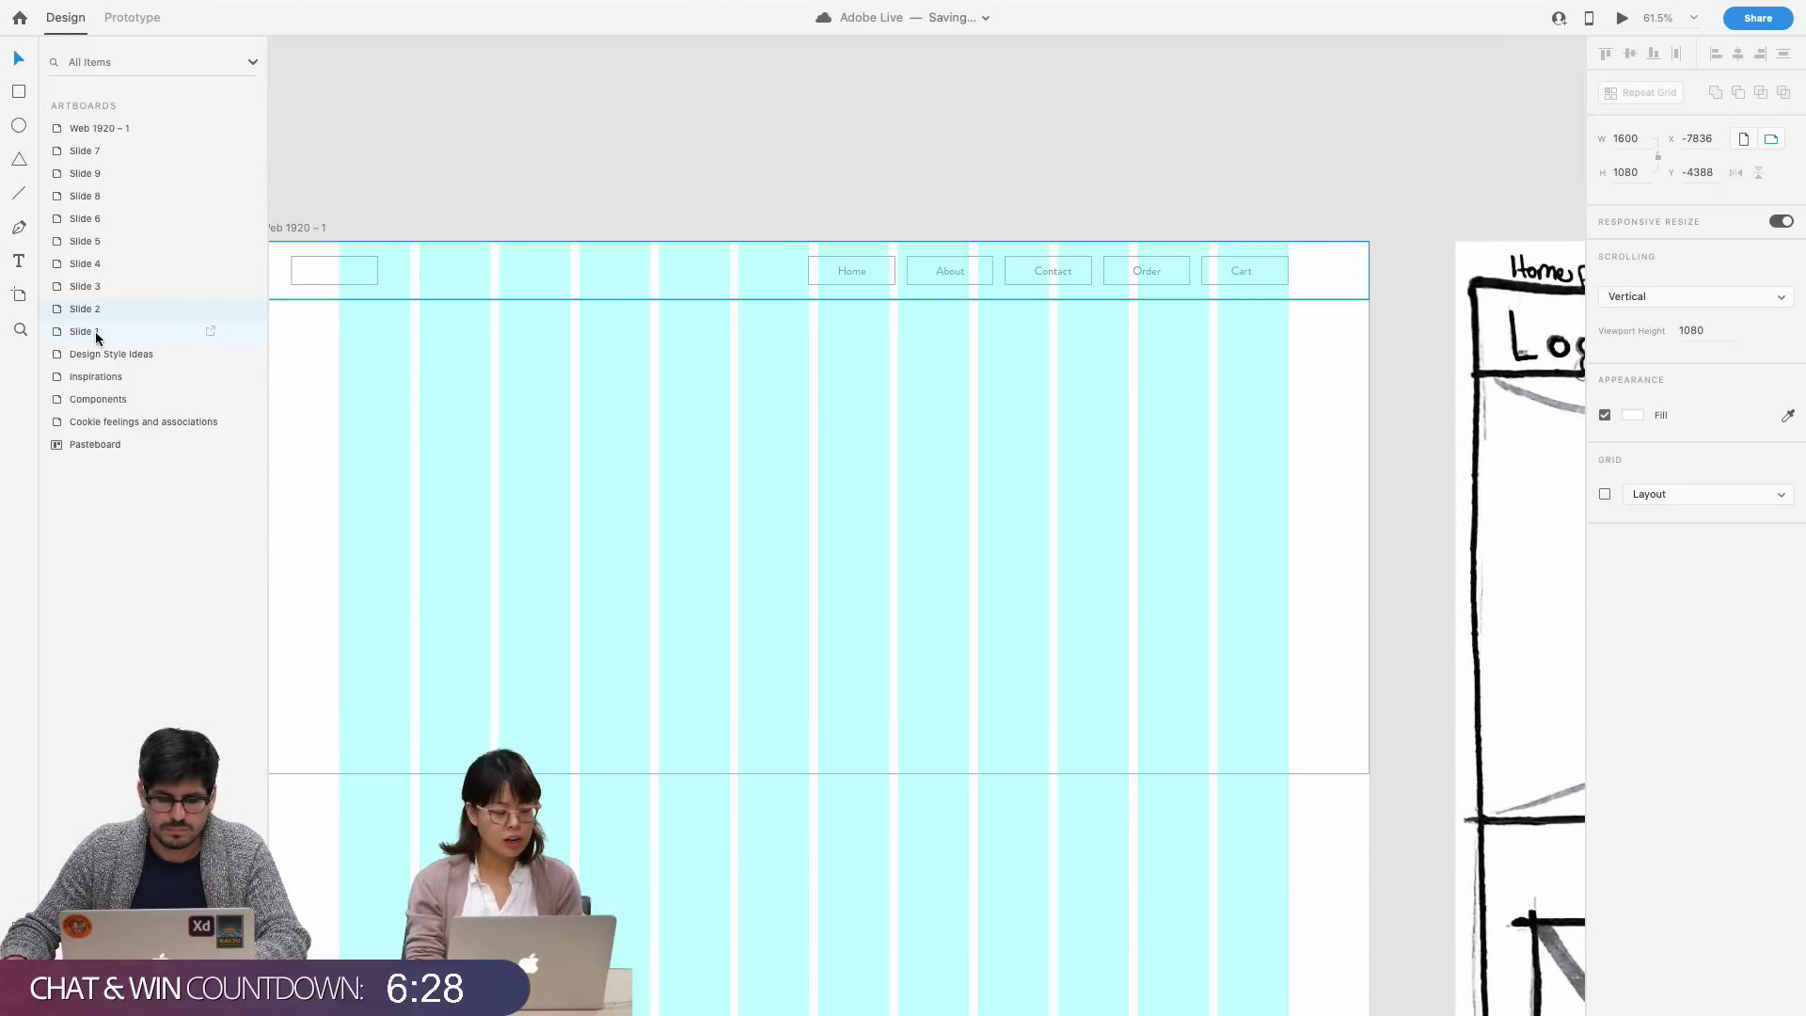
double_click(301, 227)
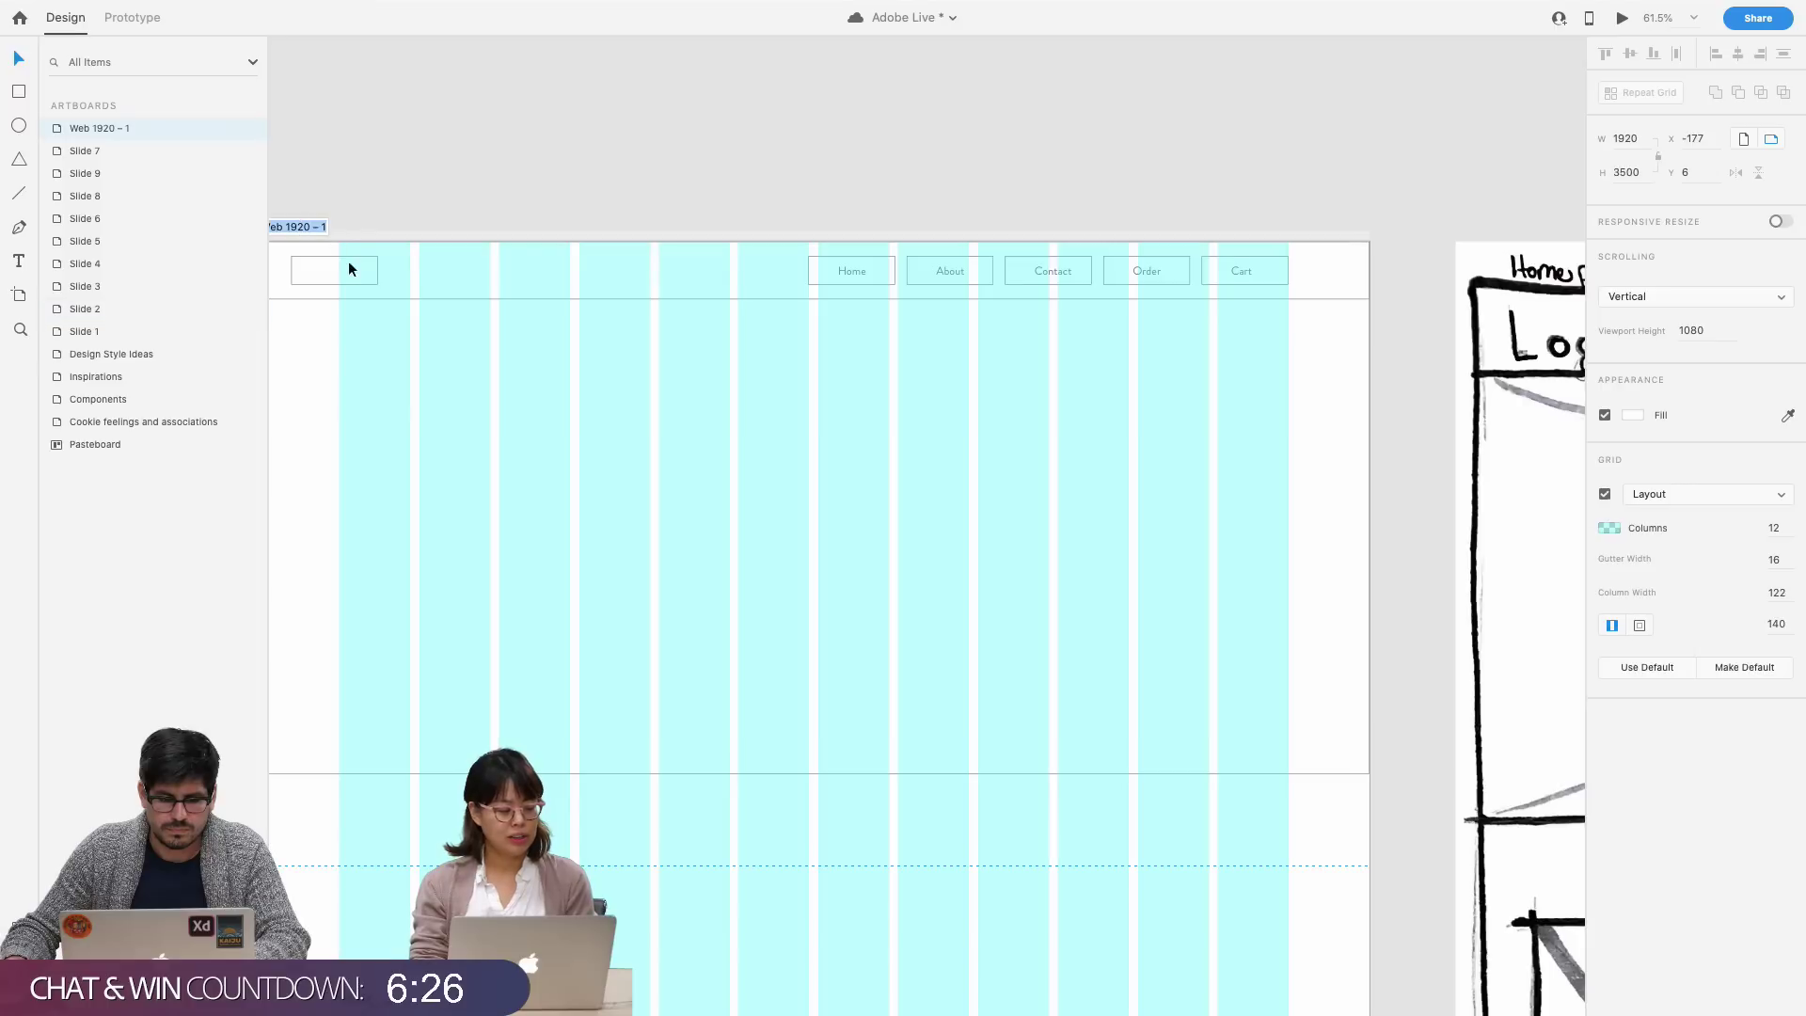
click(343, 243)
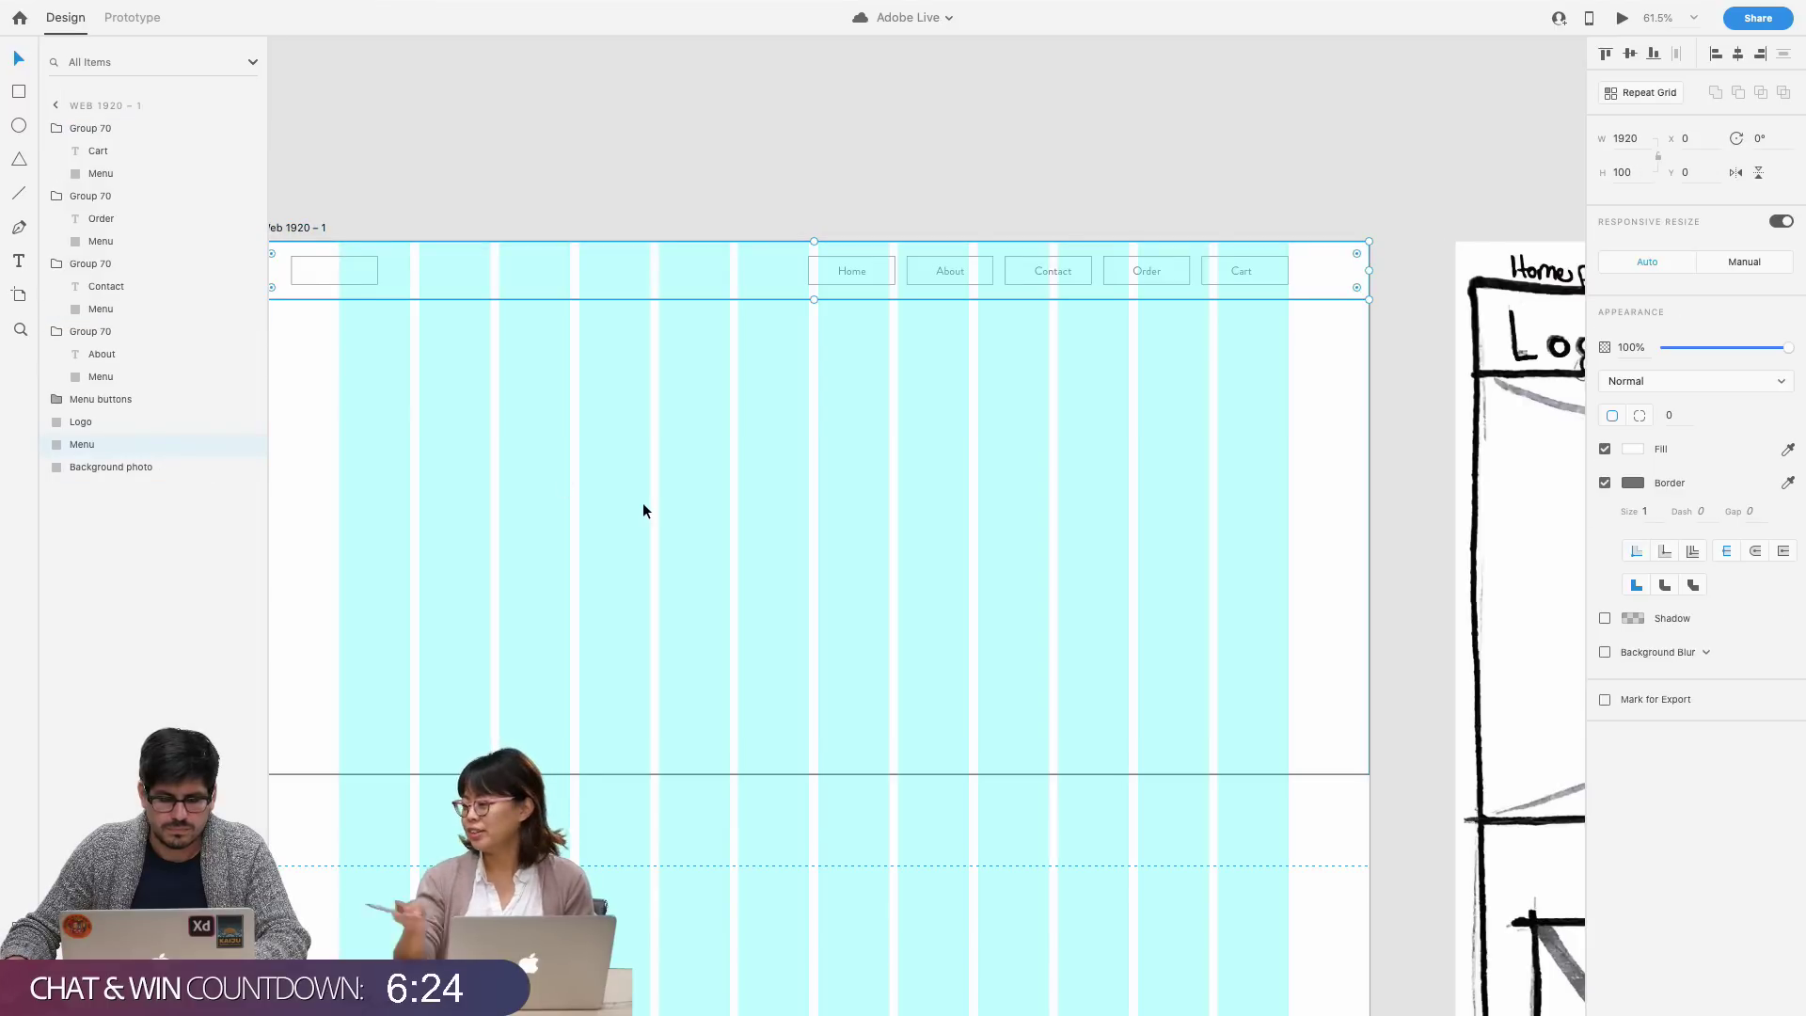
- Draw two crossing diagonal lines between opposite corners of the hero area below the header to mark an image placeholder
scroll(643, 510, left, 5)
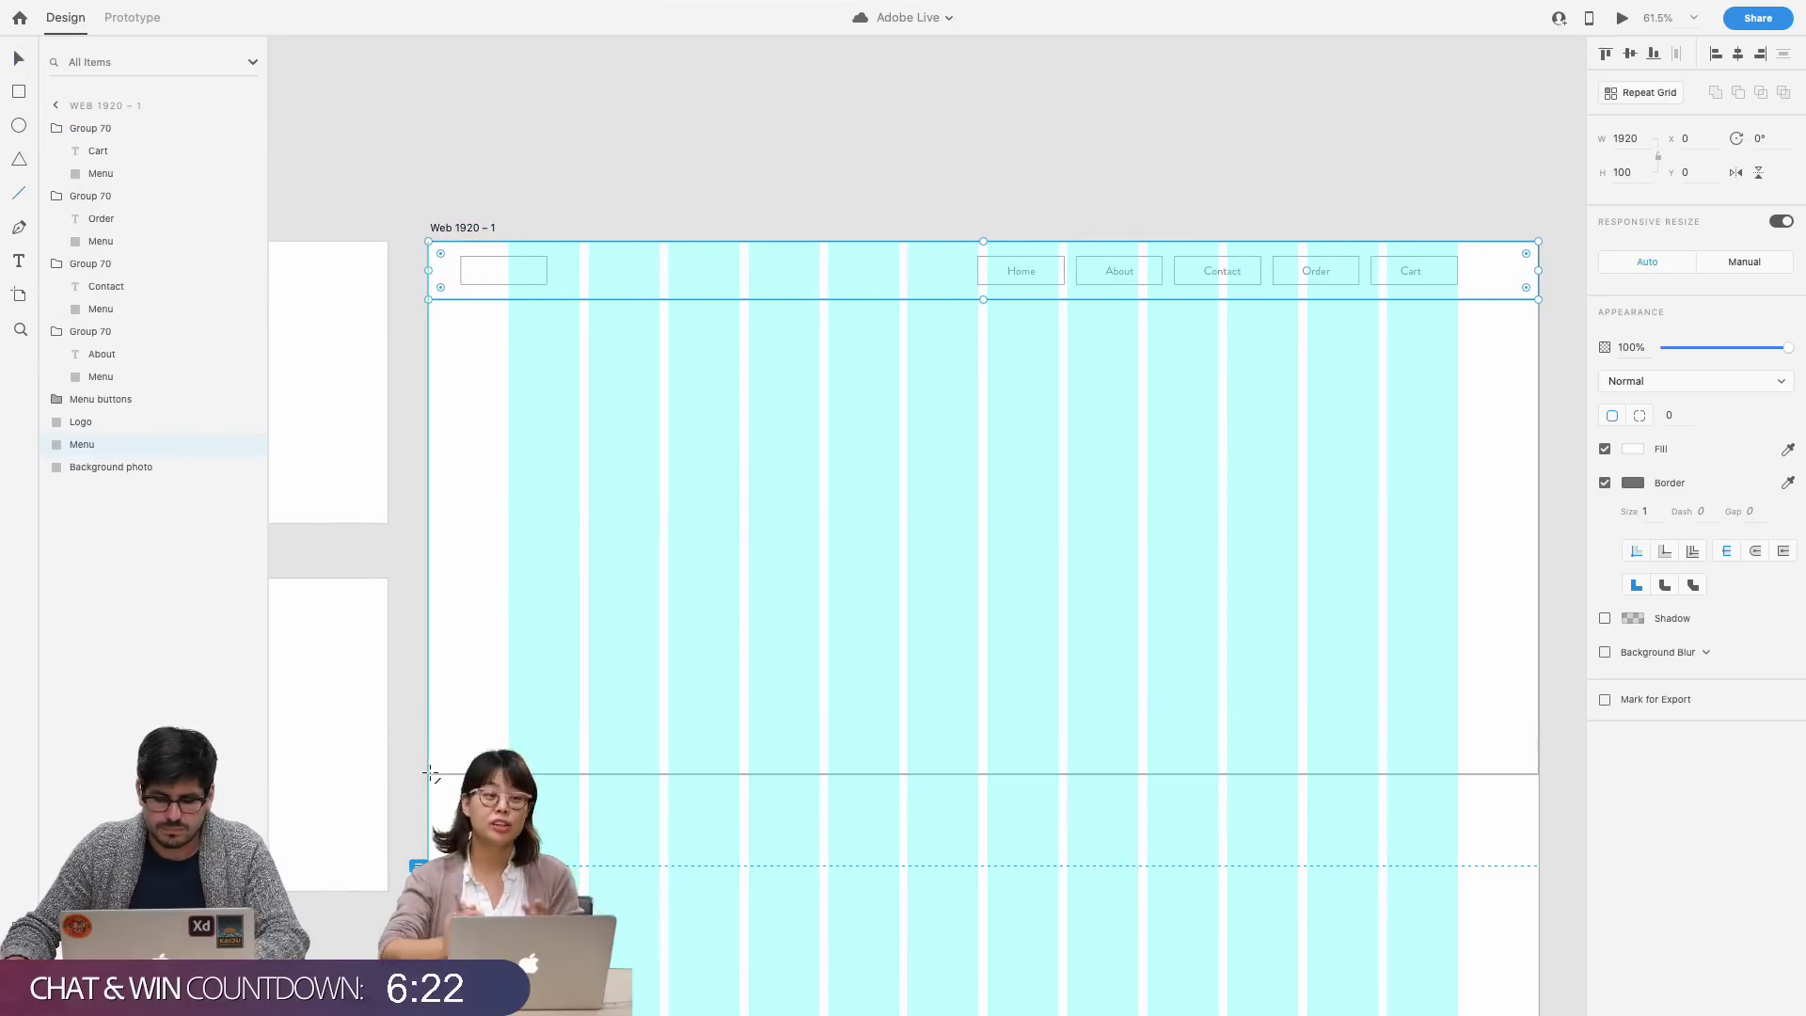
mouse_move(430, 773)
mouse_down()
mouse_move(1289, 495)
mouse_move(1443, 355)
mouse_move(1539, 301)
mouse_up()
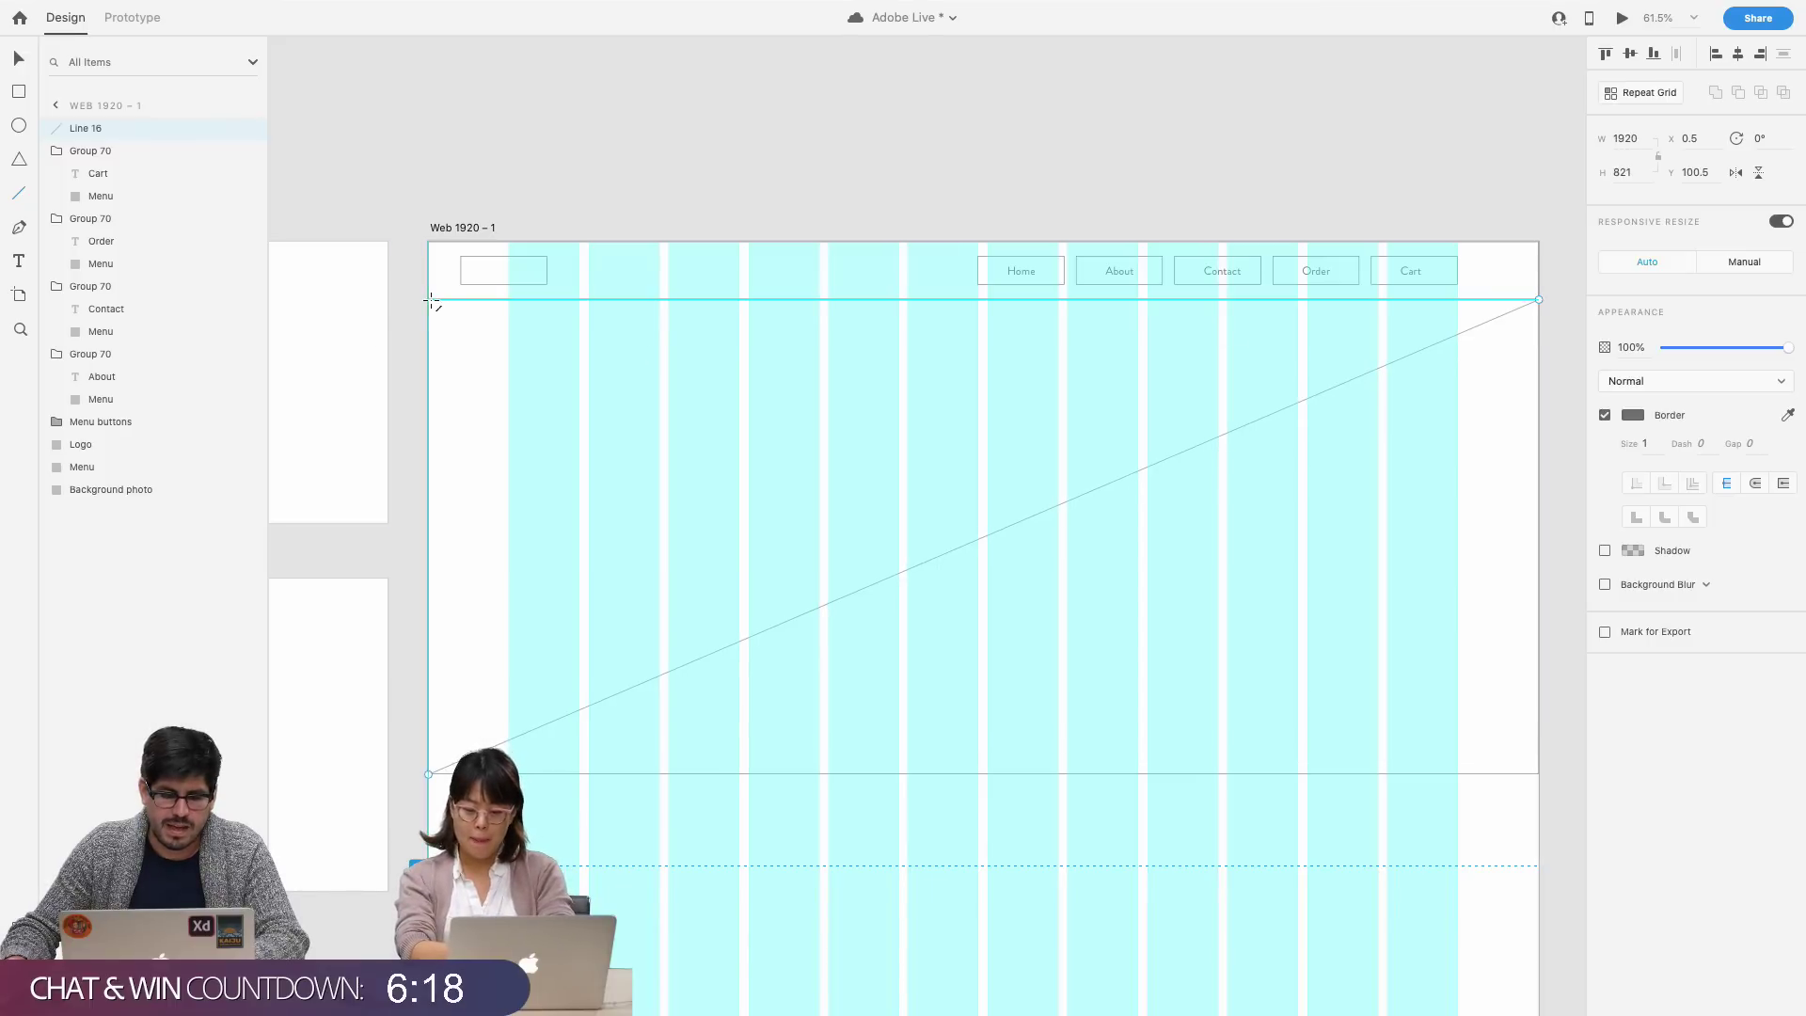
mouse_move(430, 299)
mouse_down()
mouse_move(840, 571)
mouse_move(1395, 766)
mouse_move(1553, 767)
mouse_up()
key(Escape)
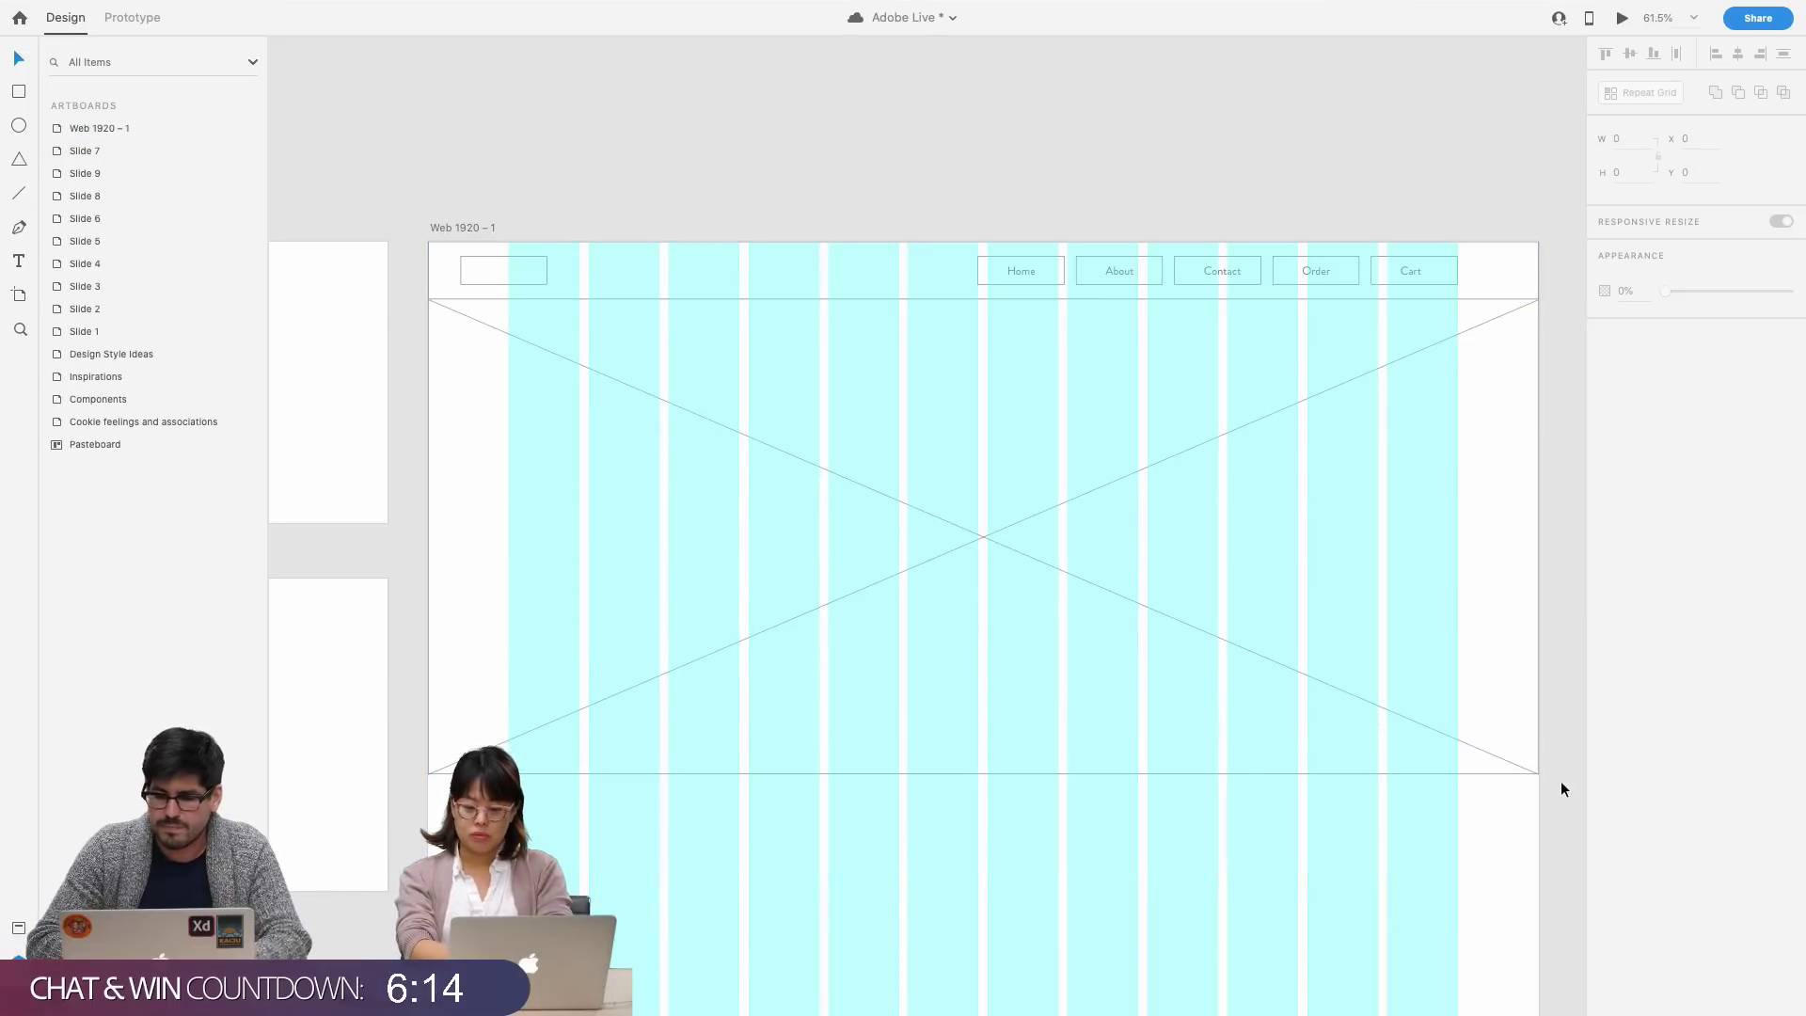
- Examine the hero and Customer Favorites sections of the hand-drawn homepage sketch against the wireframe
scroll(1560, 781, down, 2)
scroll(1565, 790, right, 5)
scroll(1565, 790, down, 3)
scroll(1565, 790, right, 5)
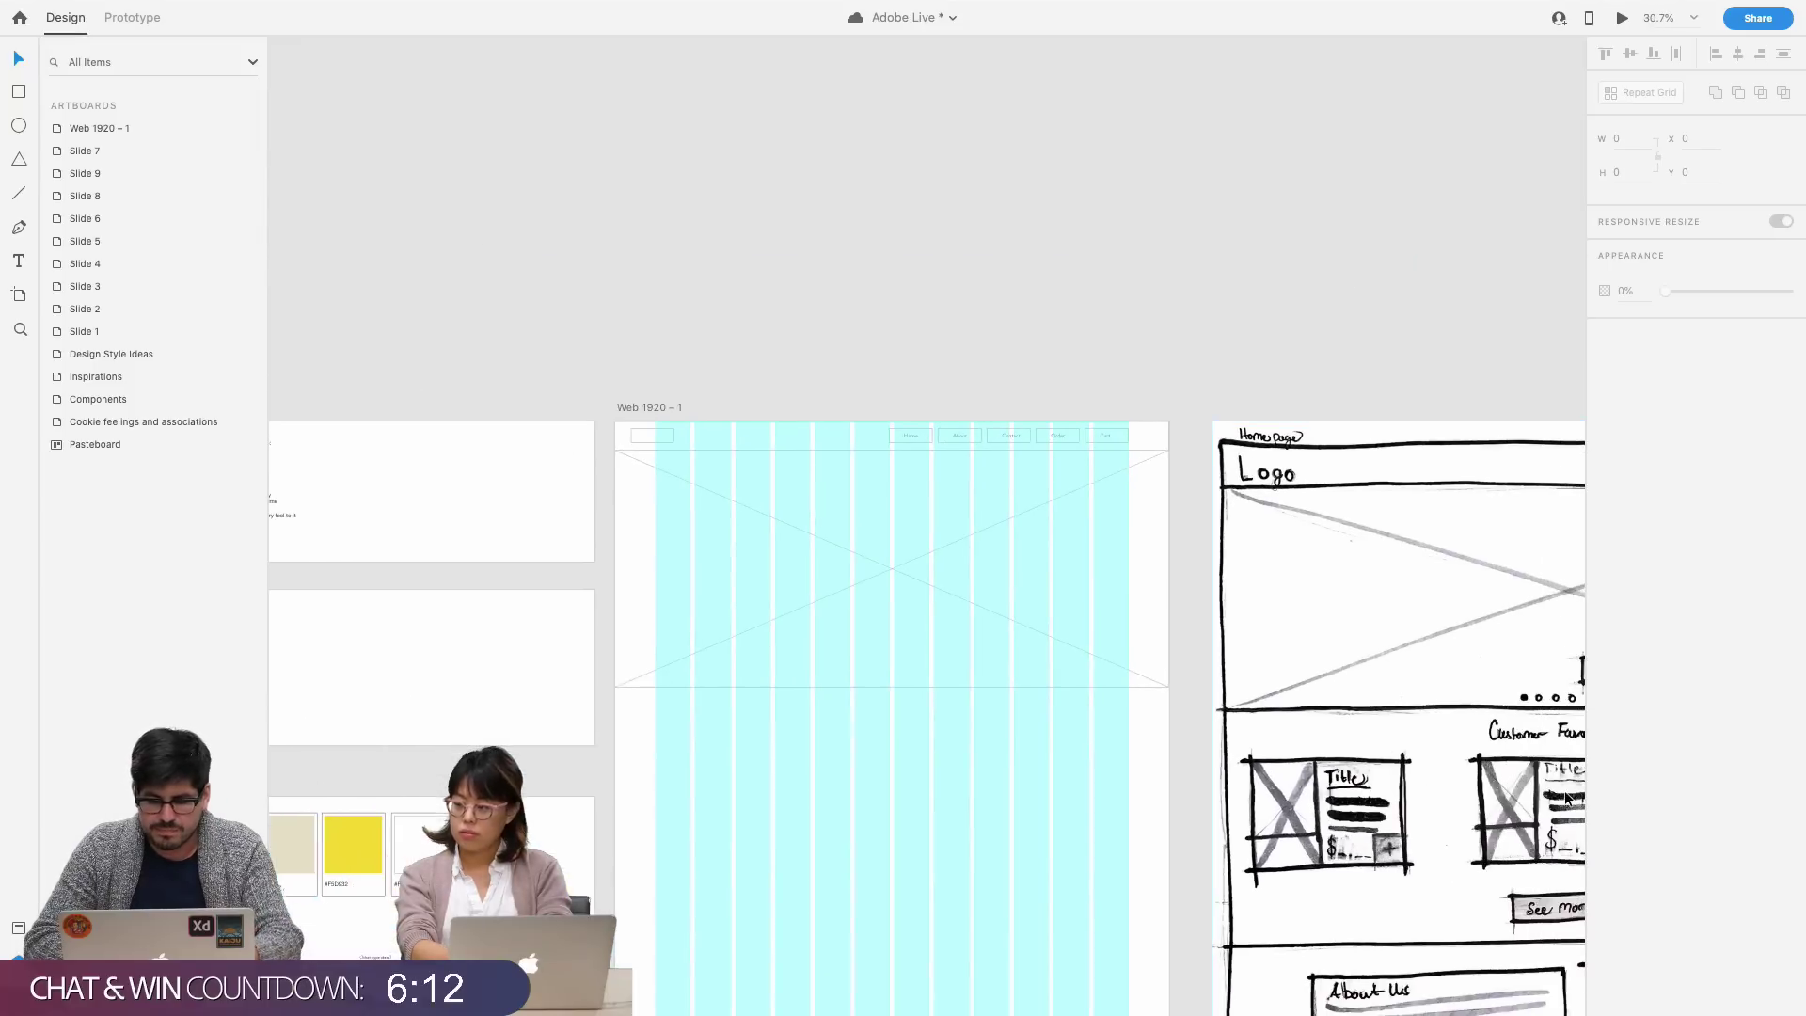
scroll(1140, 618, down, 4)
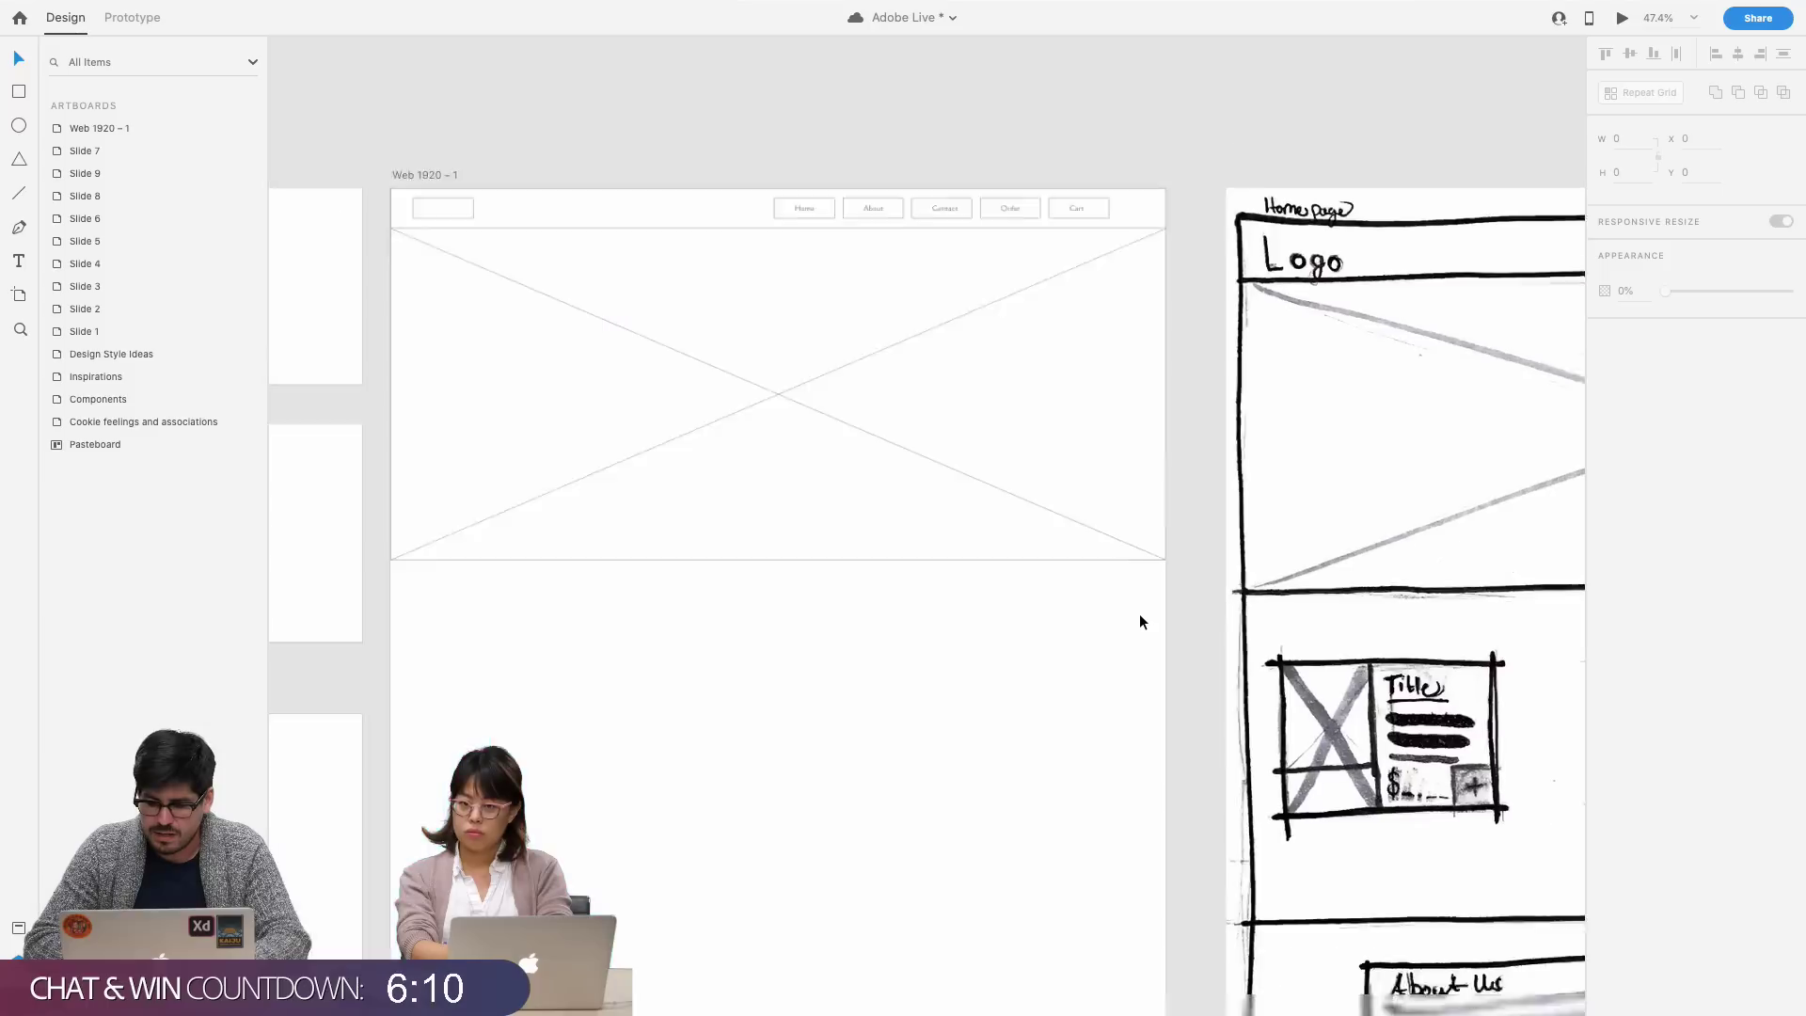
scroll(1138, 613, up, 5)
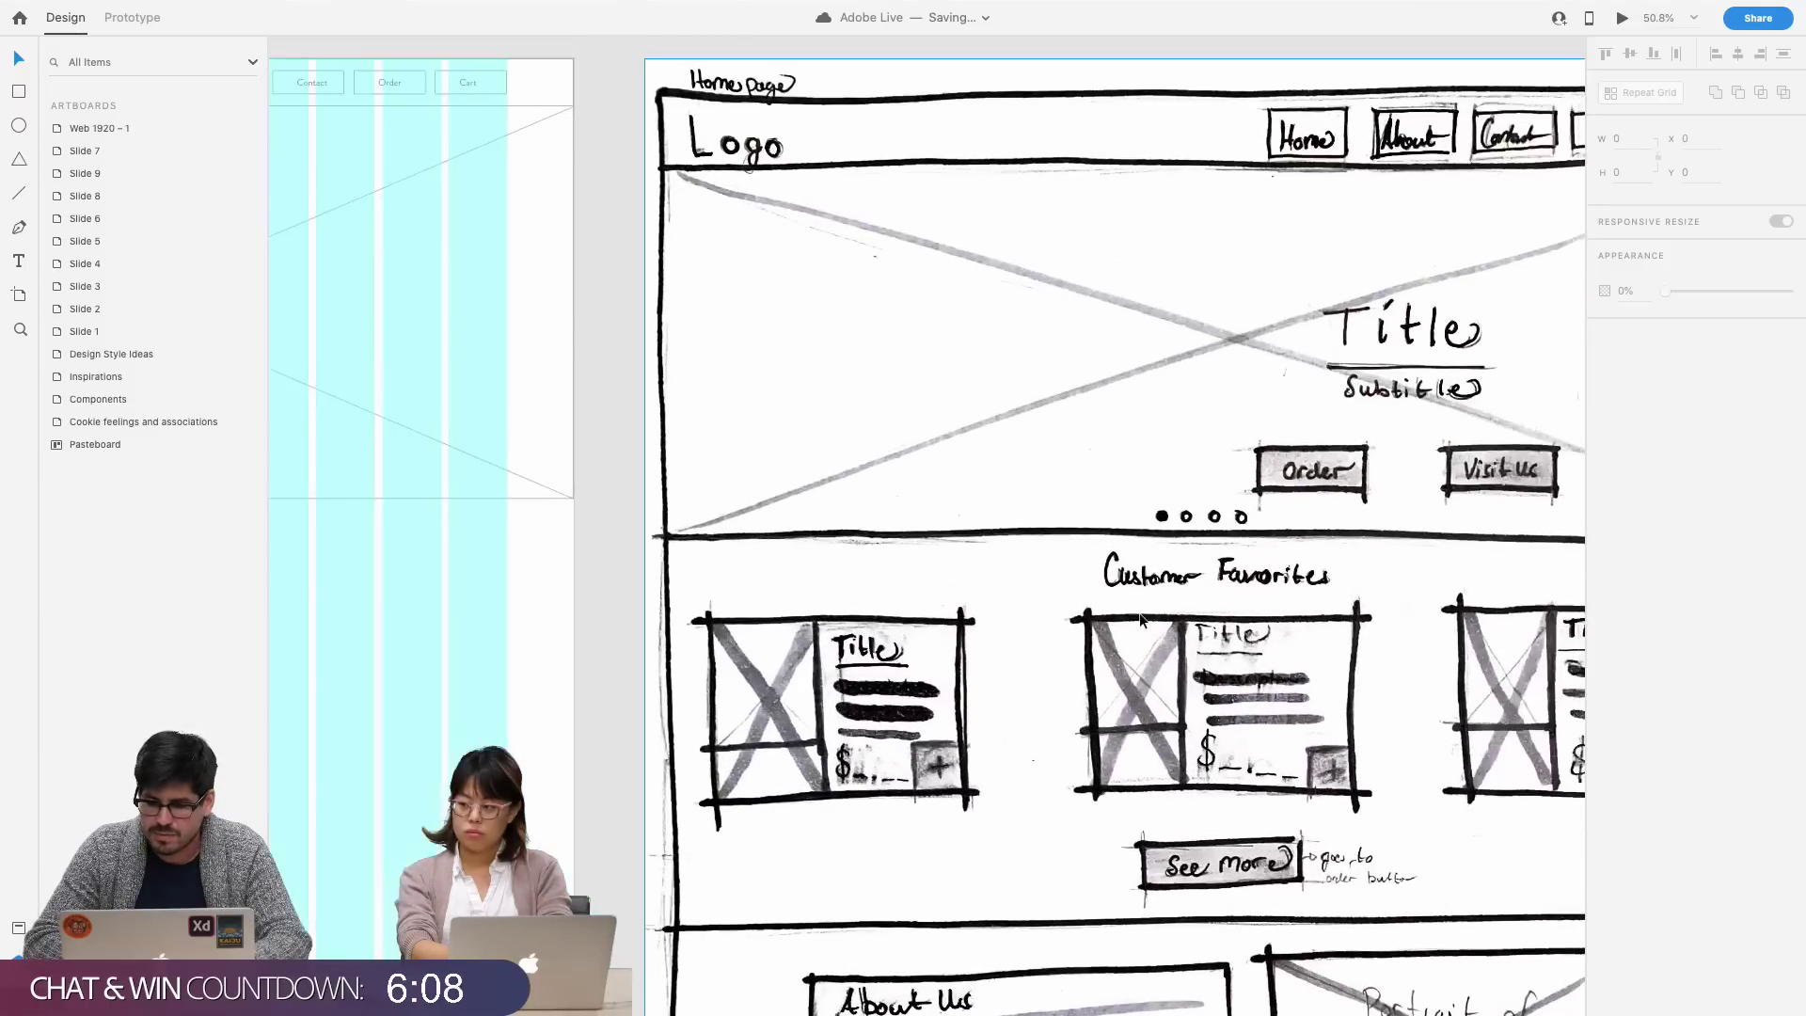
scroll(1138, 613, left, 10)
scroll(1138, 613, up, 2)
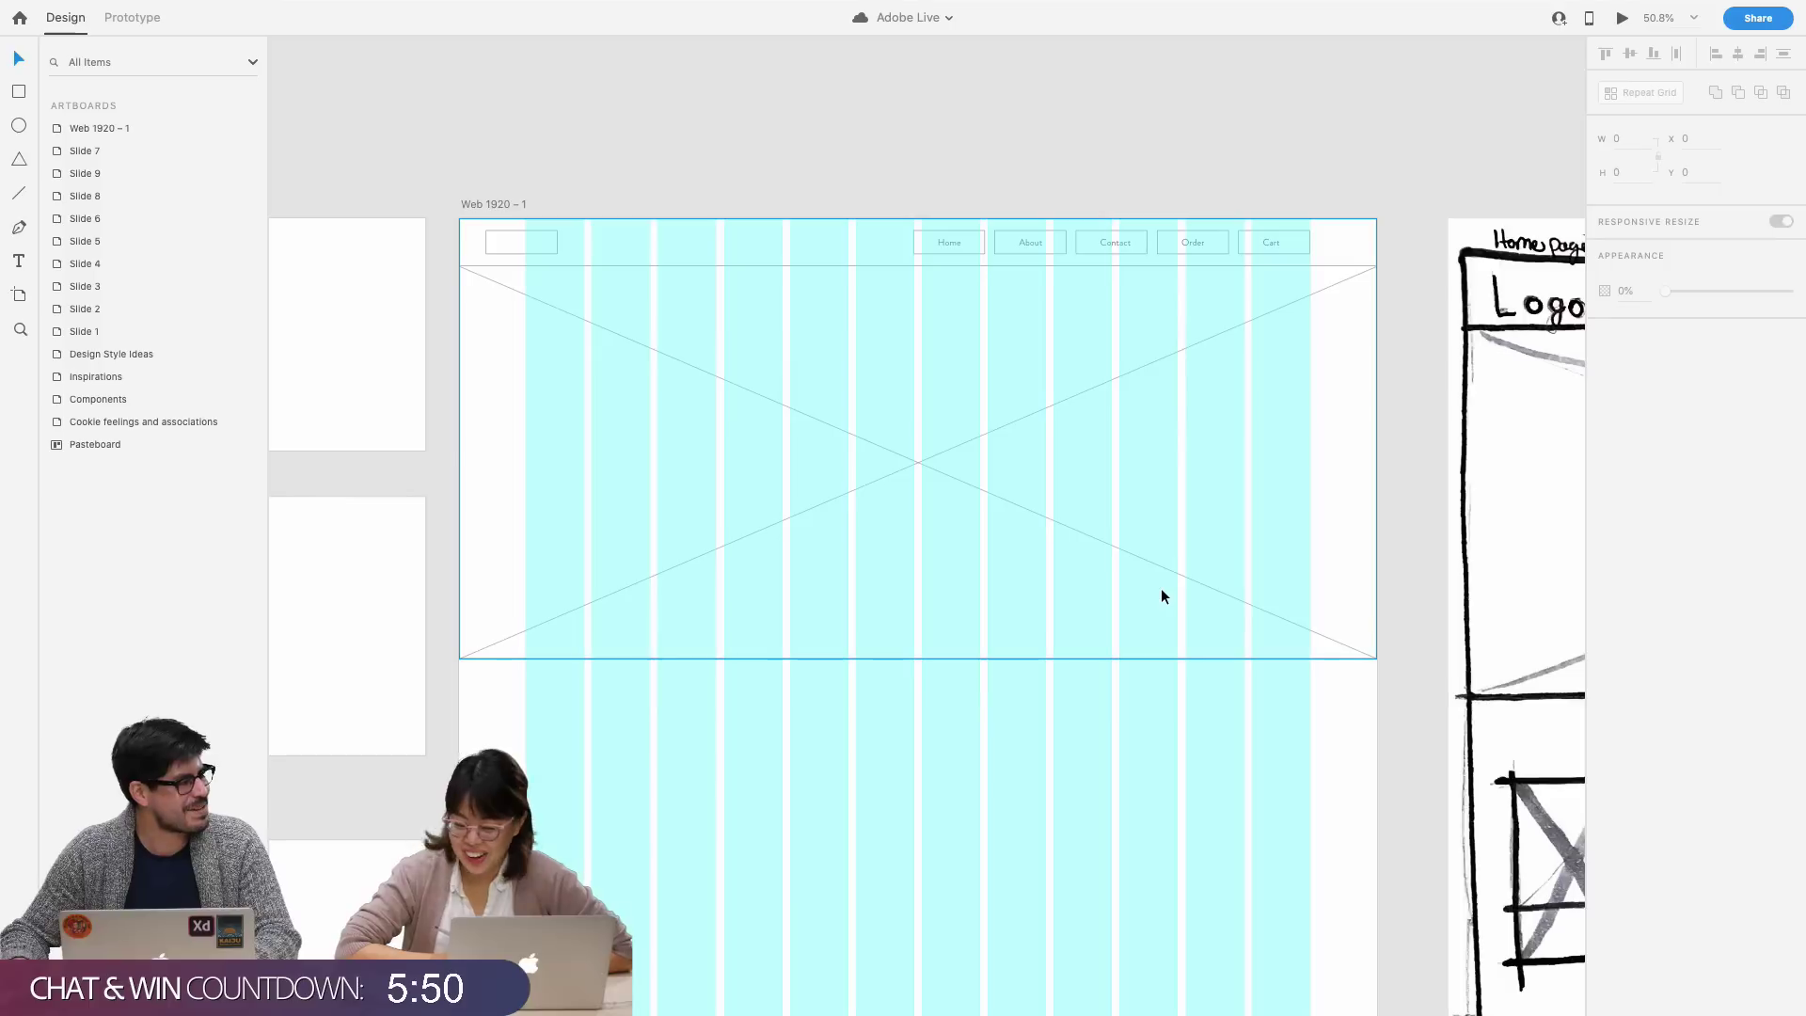
- Add the text "Title" on the pasteboard above the artboard and set its font size to 70
click(20, 263)
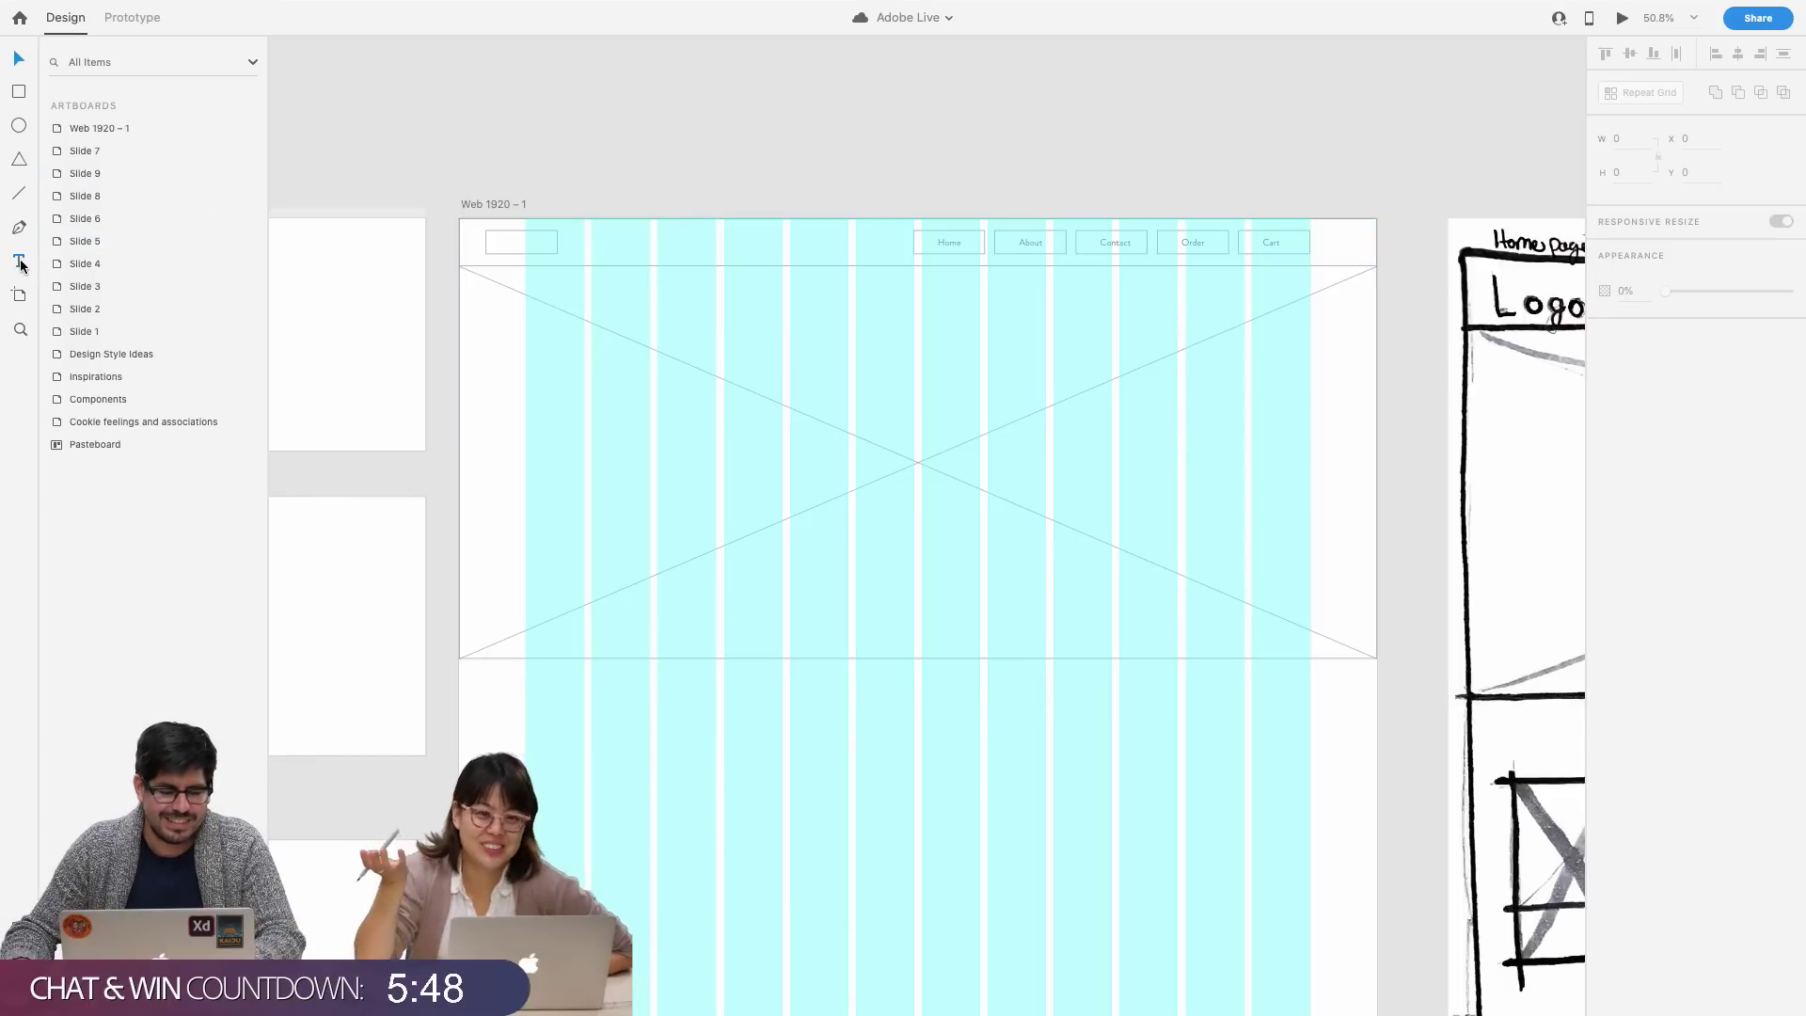
click(906, 141)
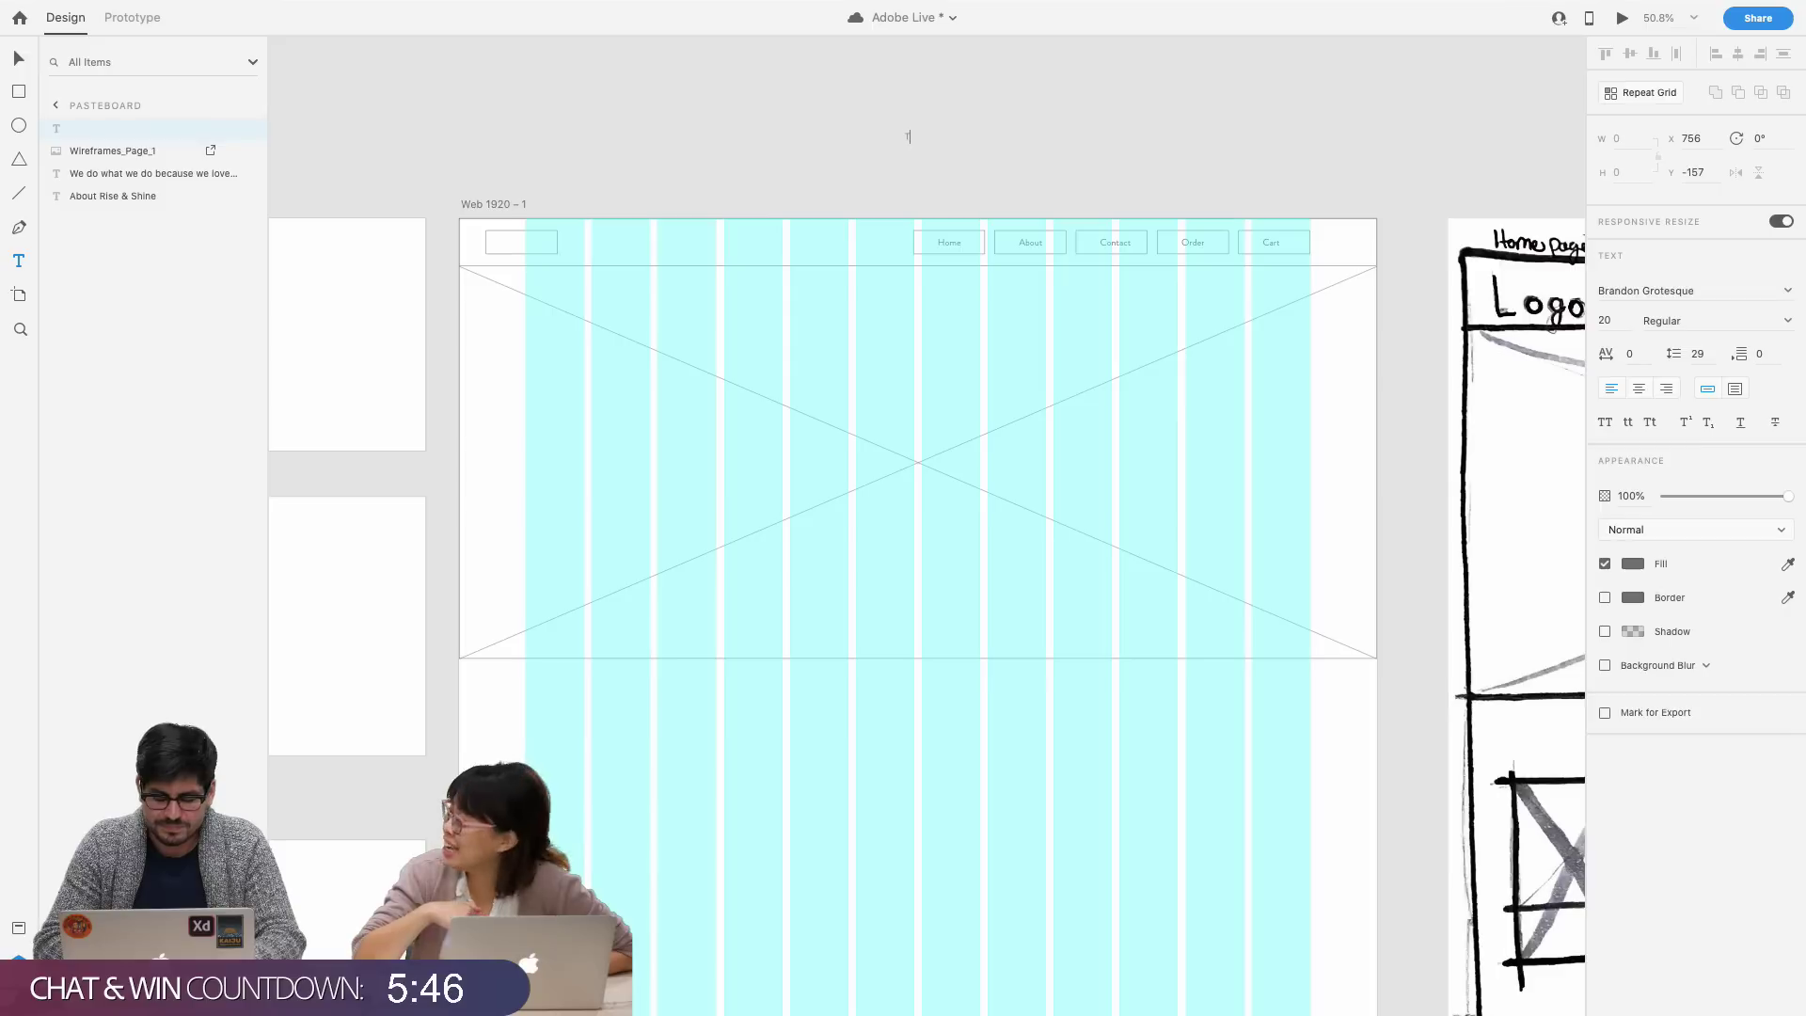
text(Title)
key(Escape)
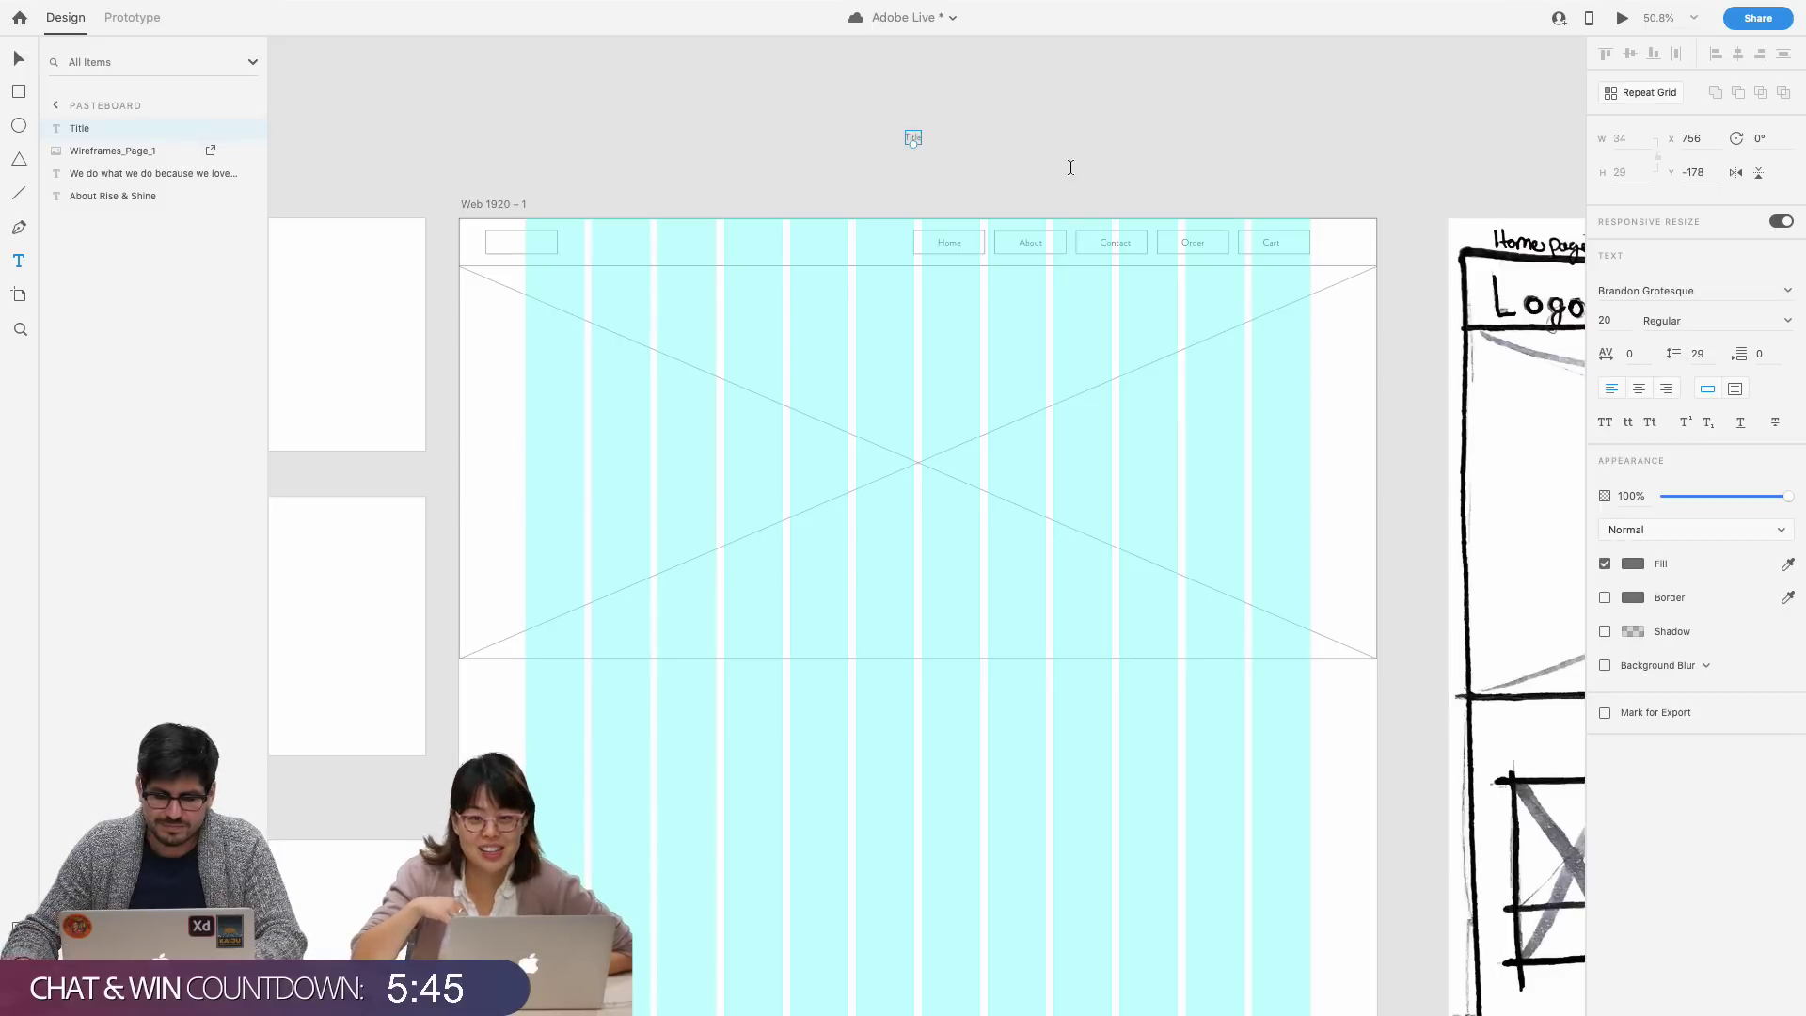
click(905, 137)
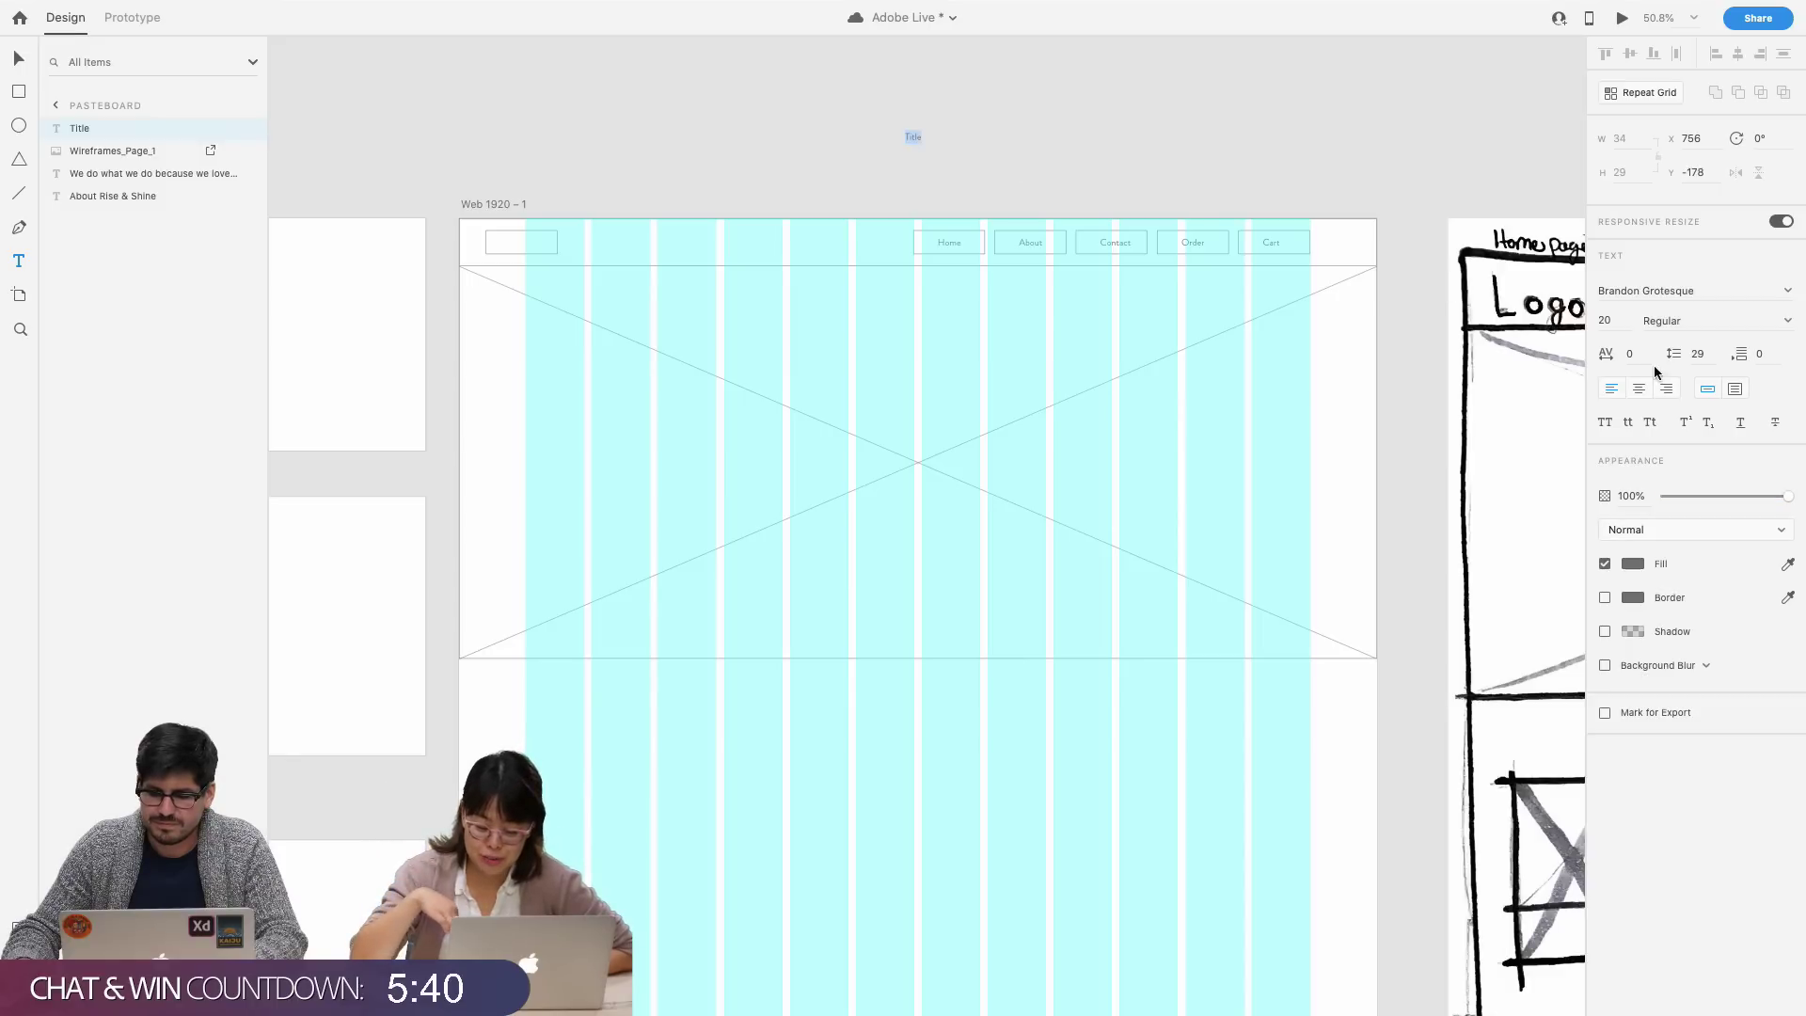
click(1608, 321)
text(70)
key(Return)
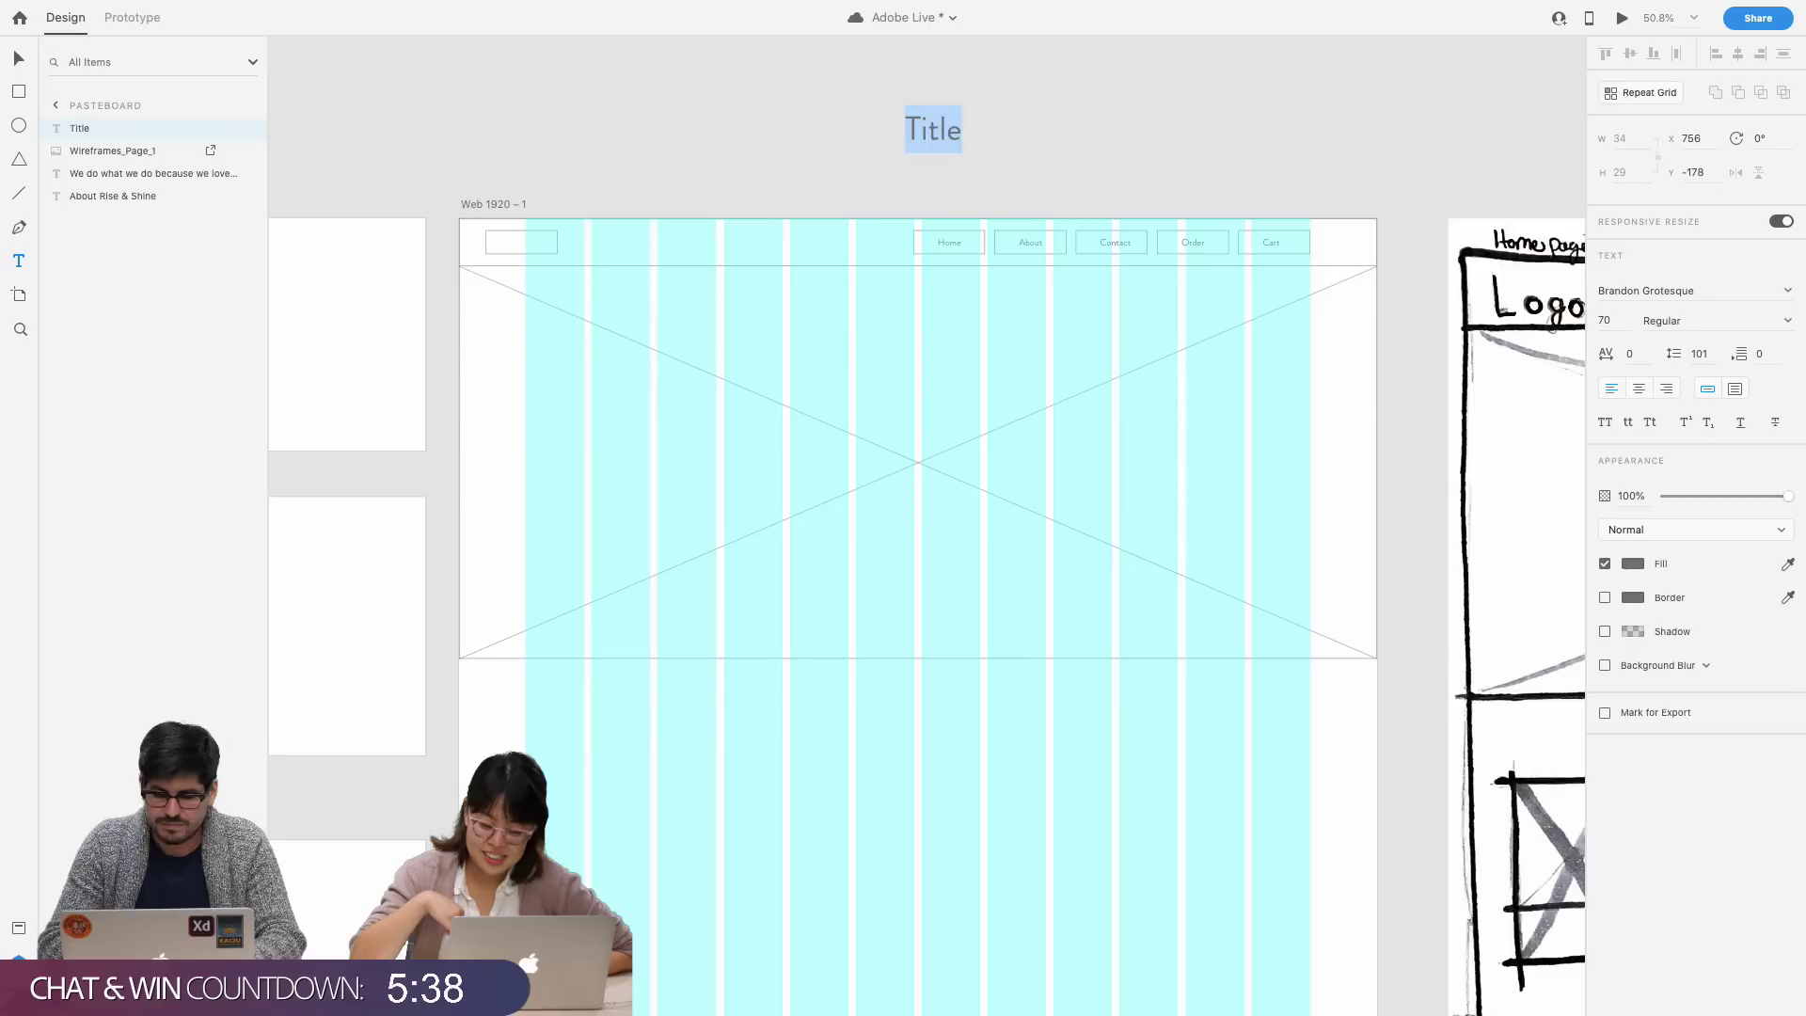
key(Escape)
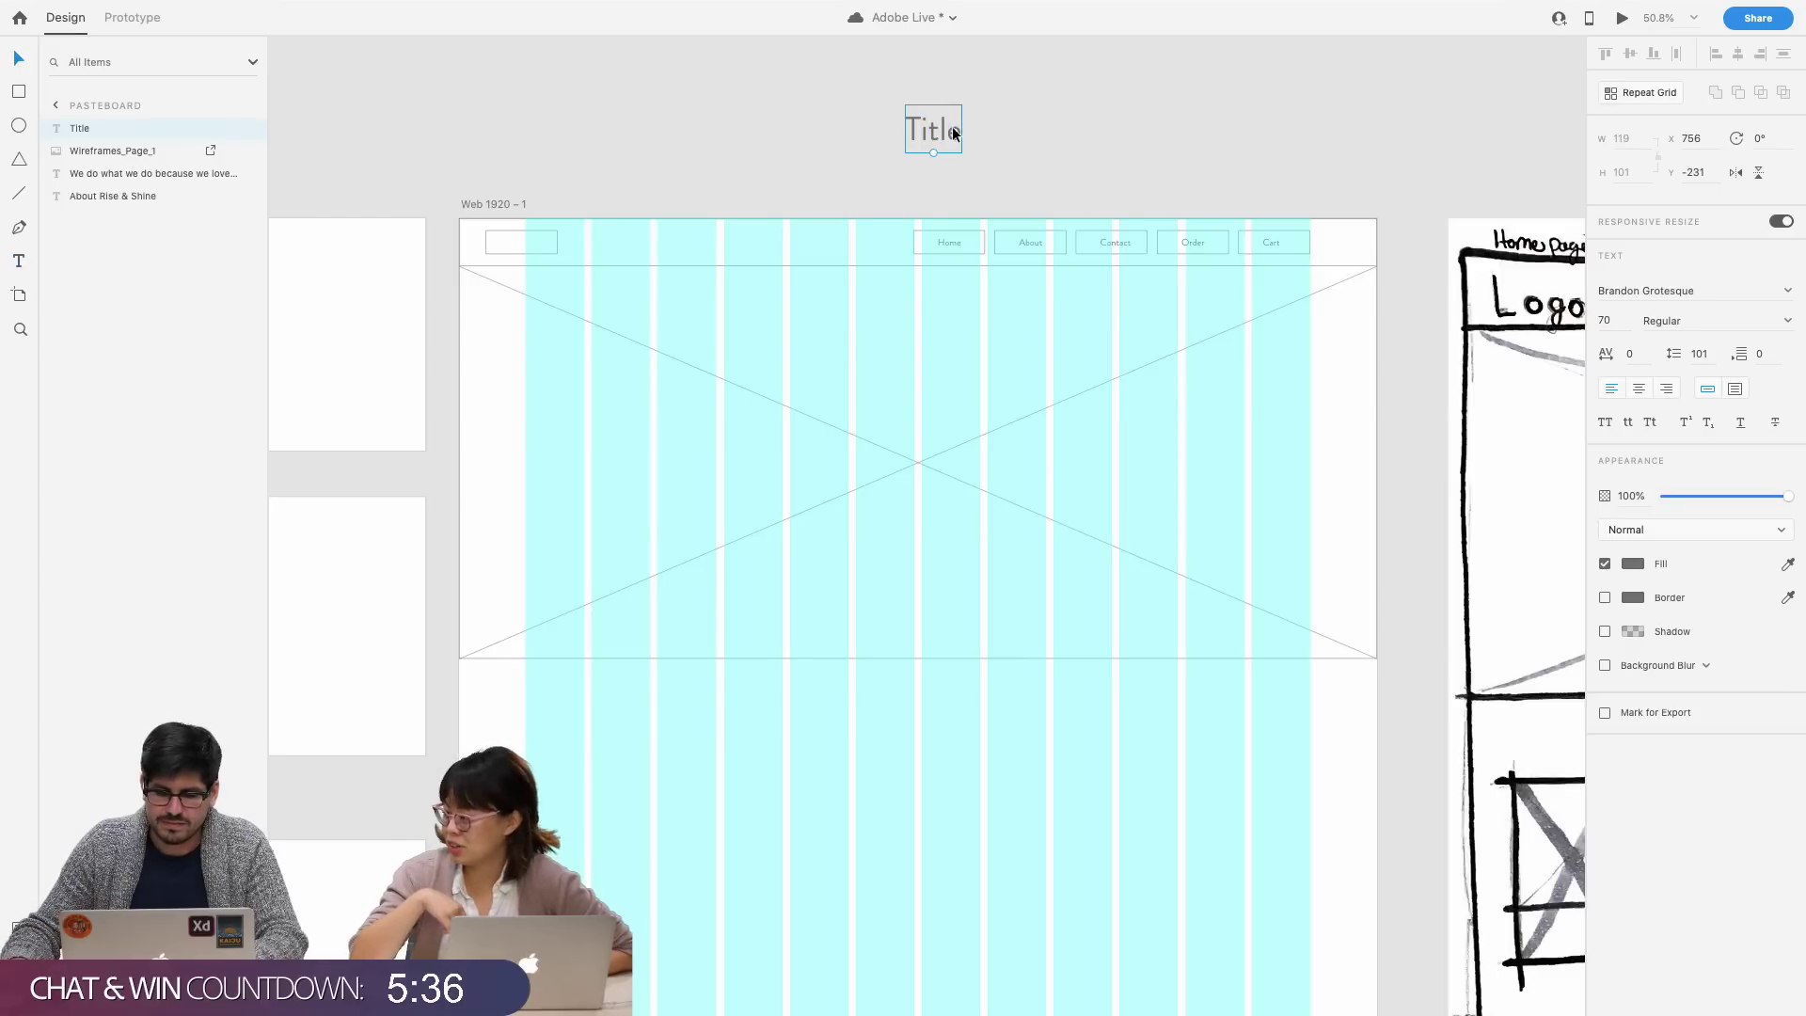
- Move the Title text into the hero's right half and add a copy below it reading "Subtitle"
drag(952, 126, 1097, 449)
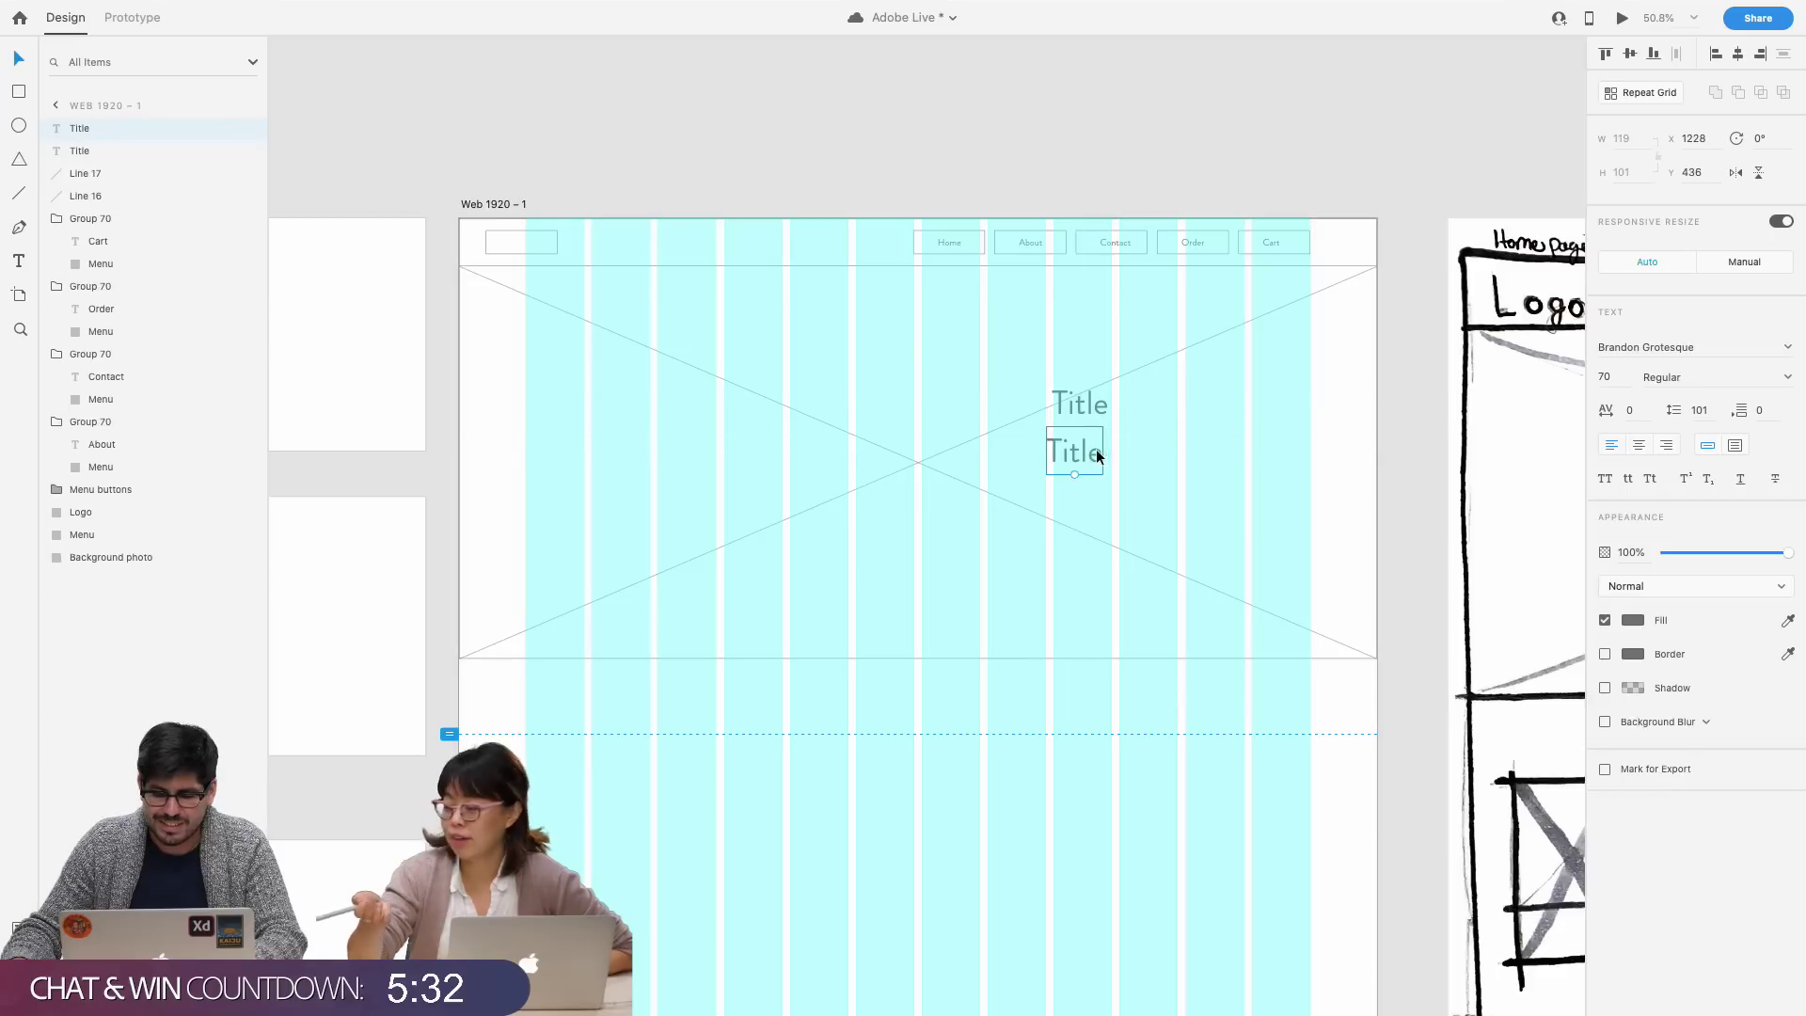
double_click(1097, 448)
text(Subti)
key(BackSpace)
key(BackSpace)
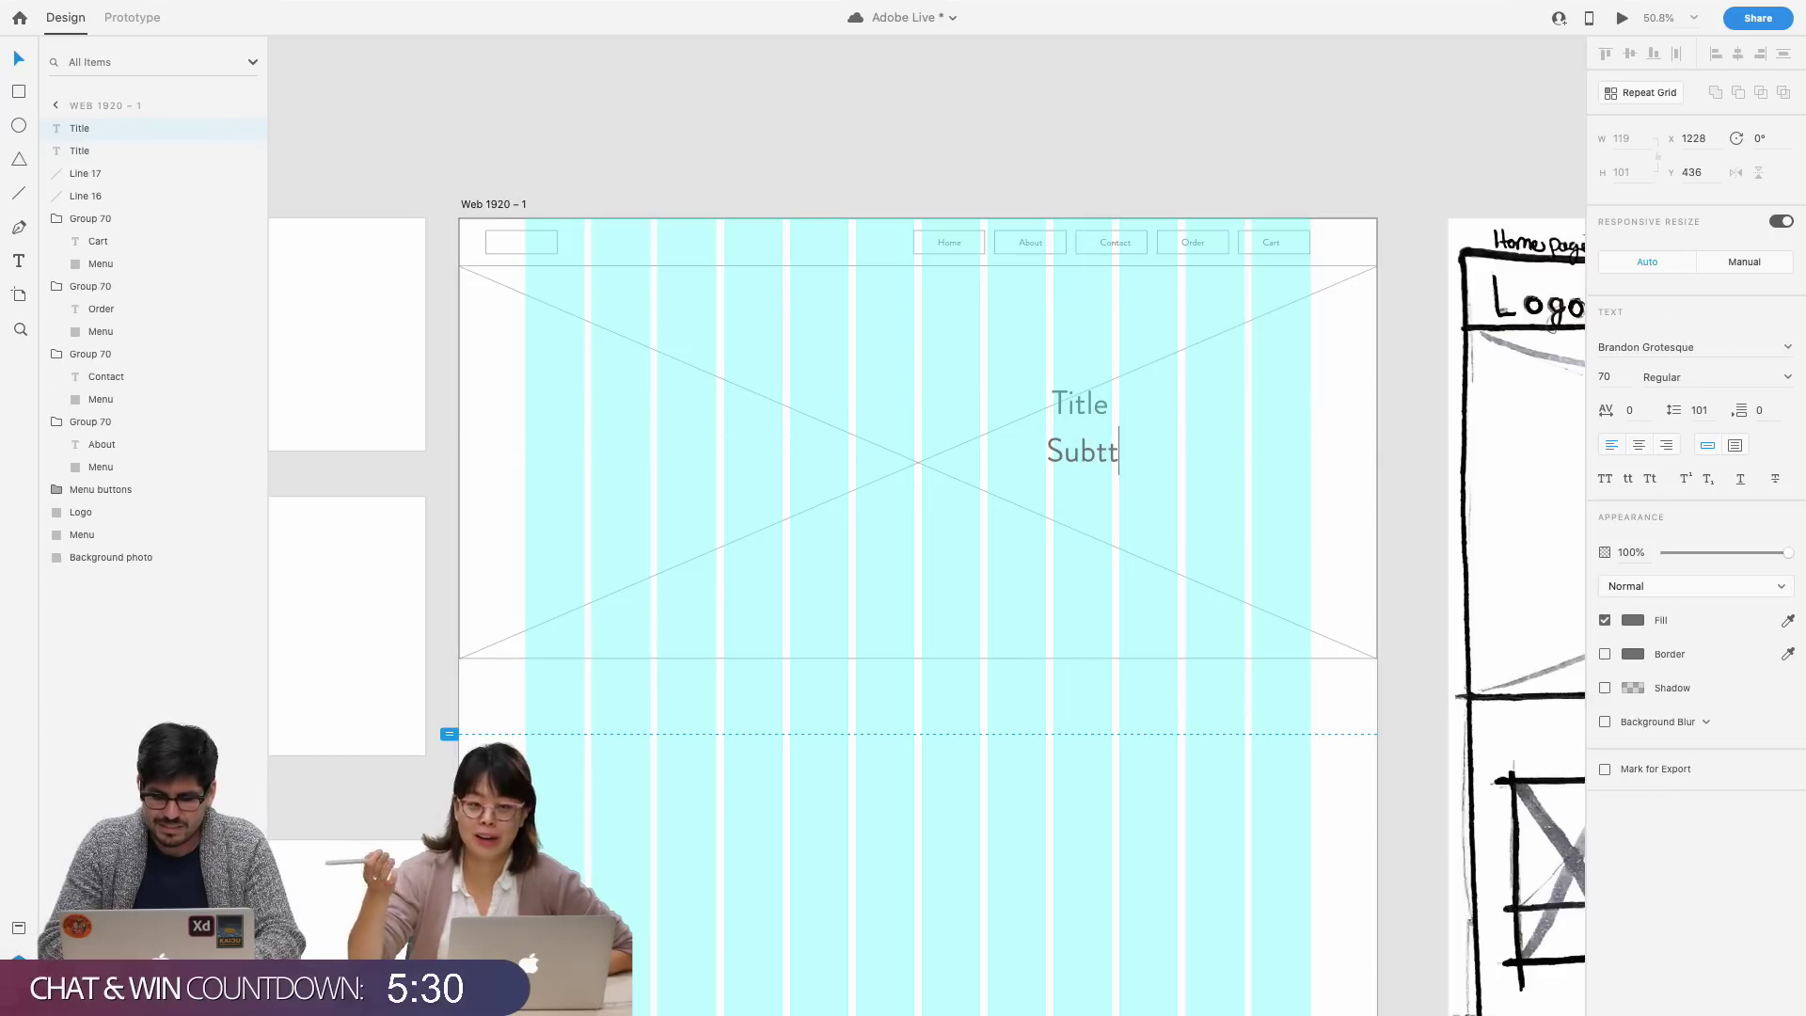
text(title)
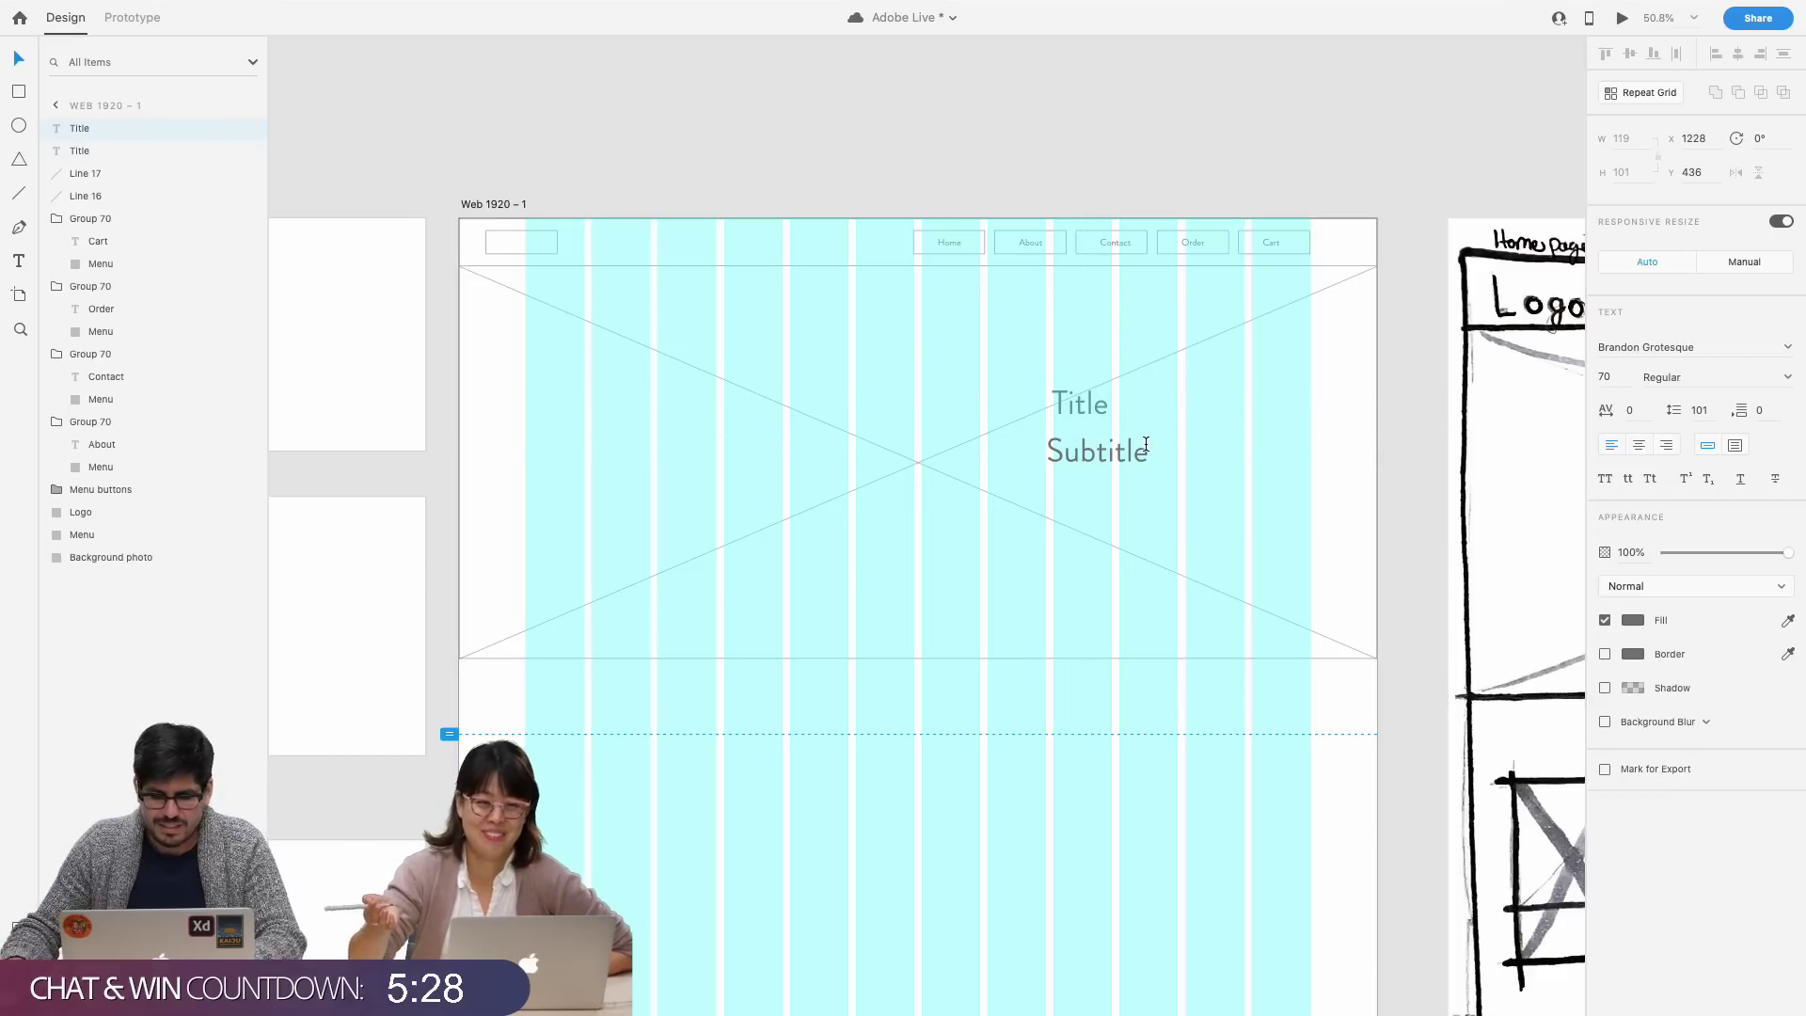
- Set the Subtitle text's font size to 32 and position it centered beneath the Title
double_click(1129, 449)
click(1606, 377)
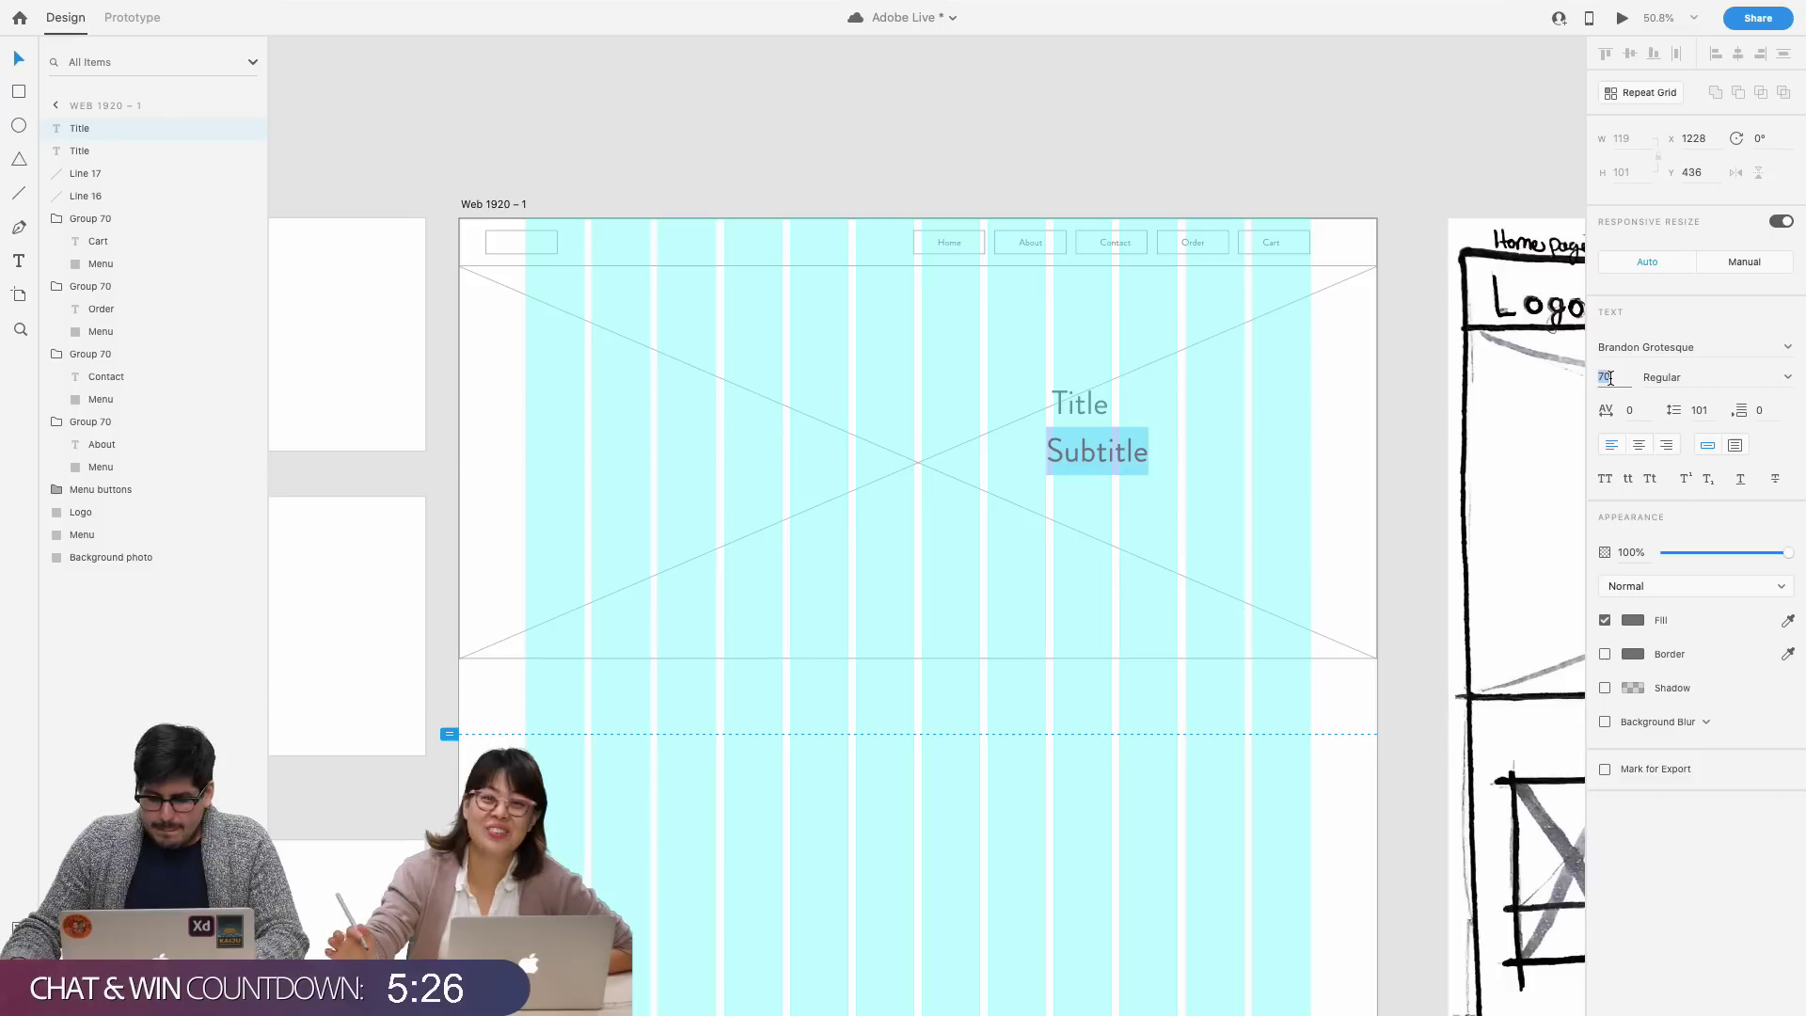
text(32)
key(Return)
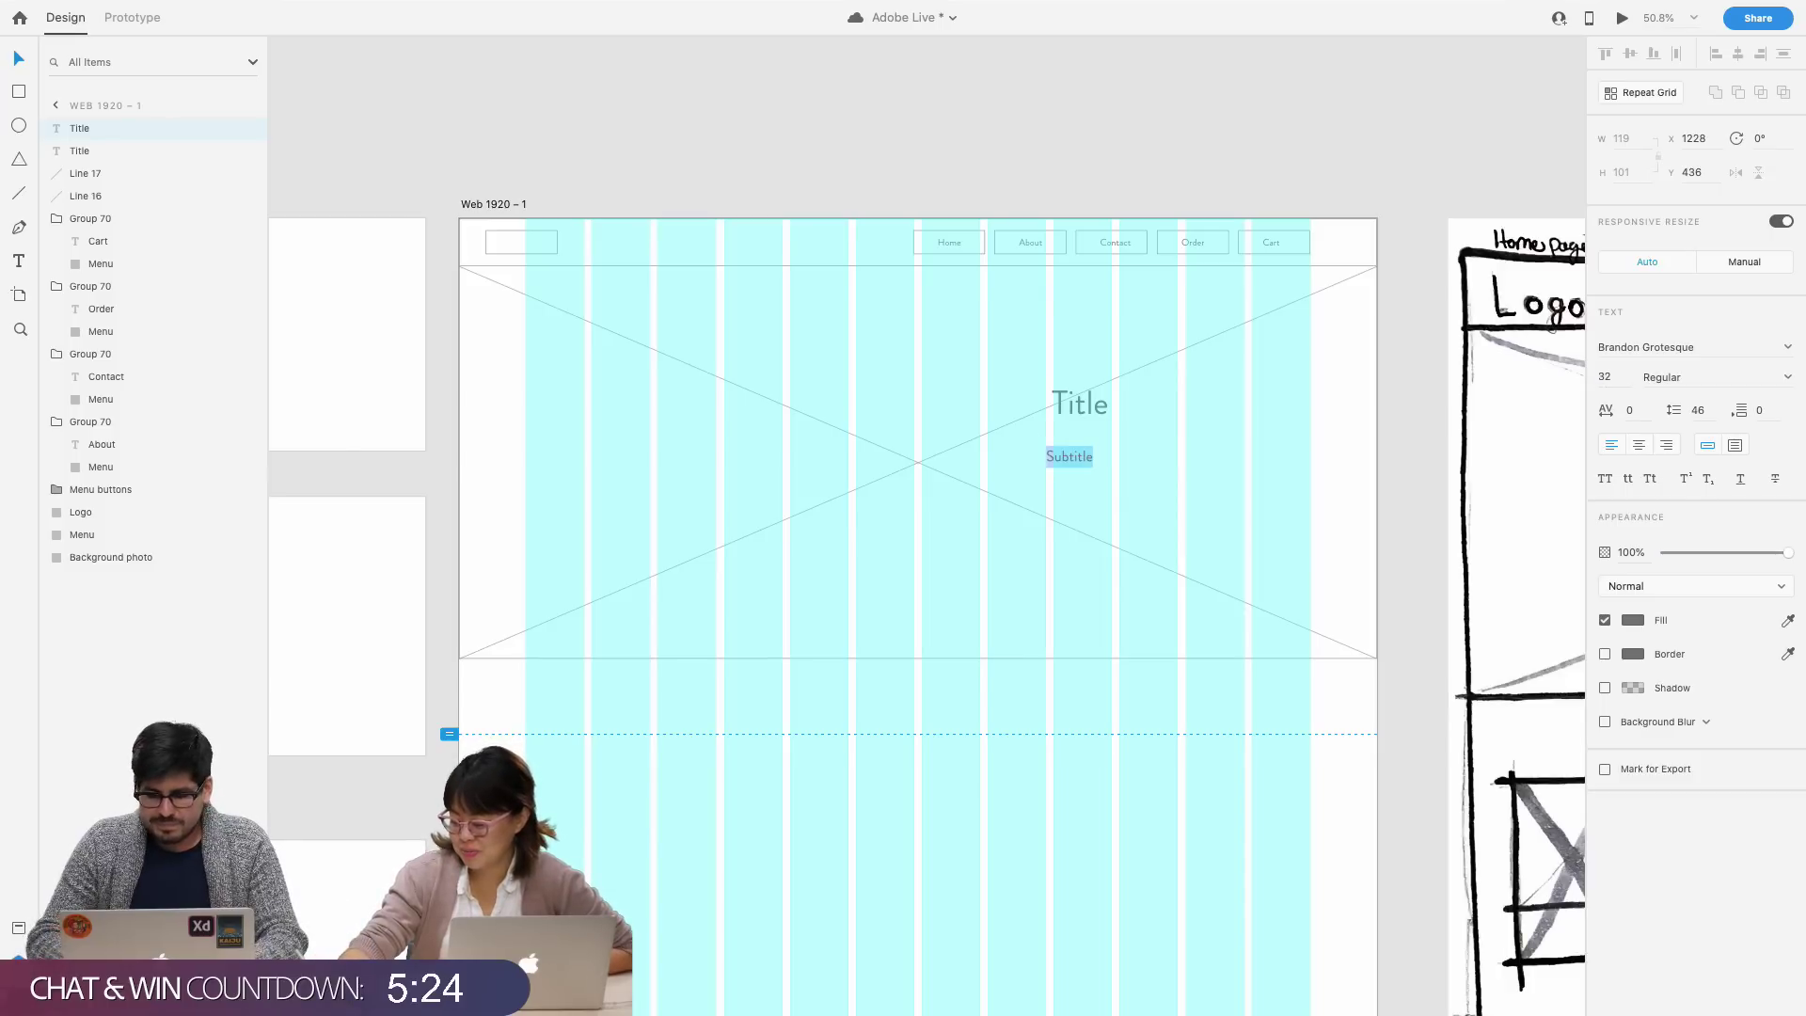
key(Escape)
drag(1078, 451, 1080, 443)
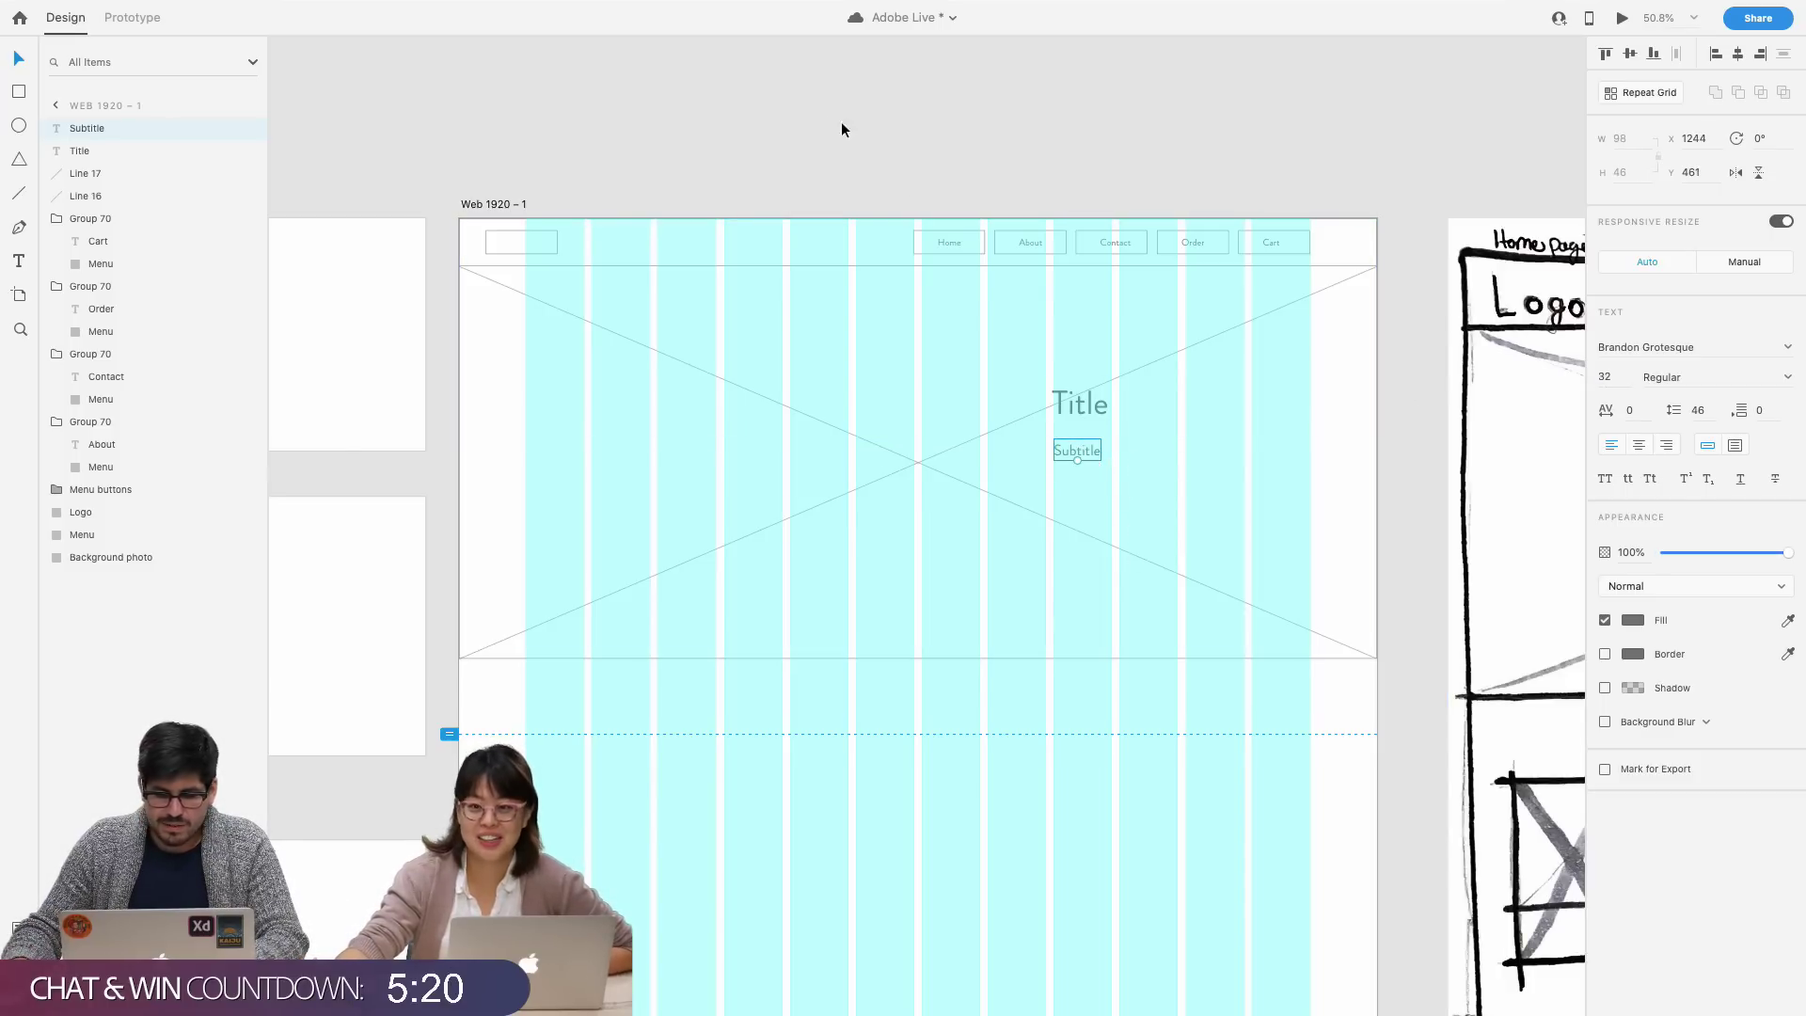
- Duplicate the Home navigation button and place the copy below the Subtitle in the hero area
click(938, 241)
key(super+d)
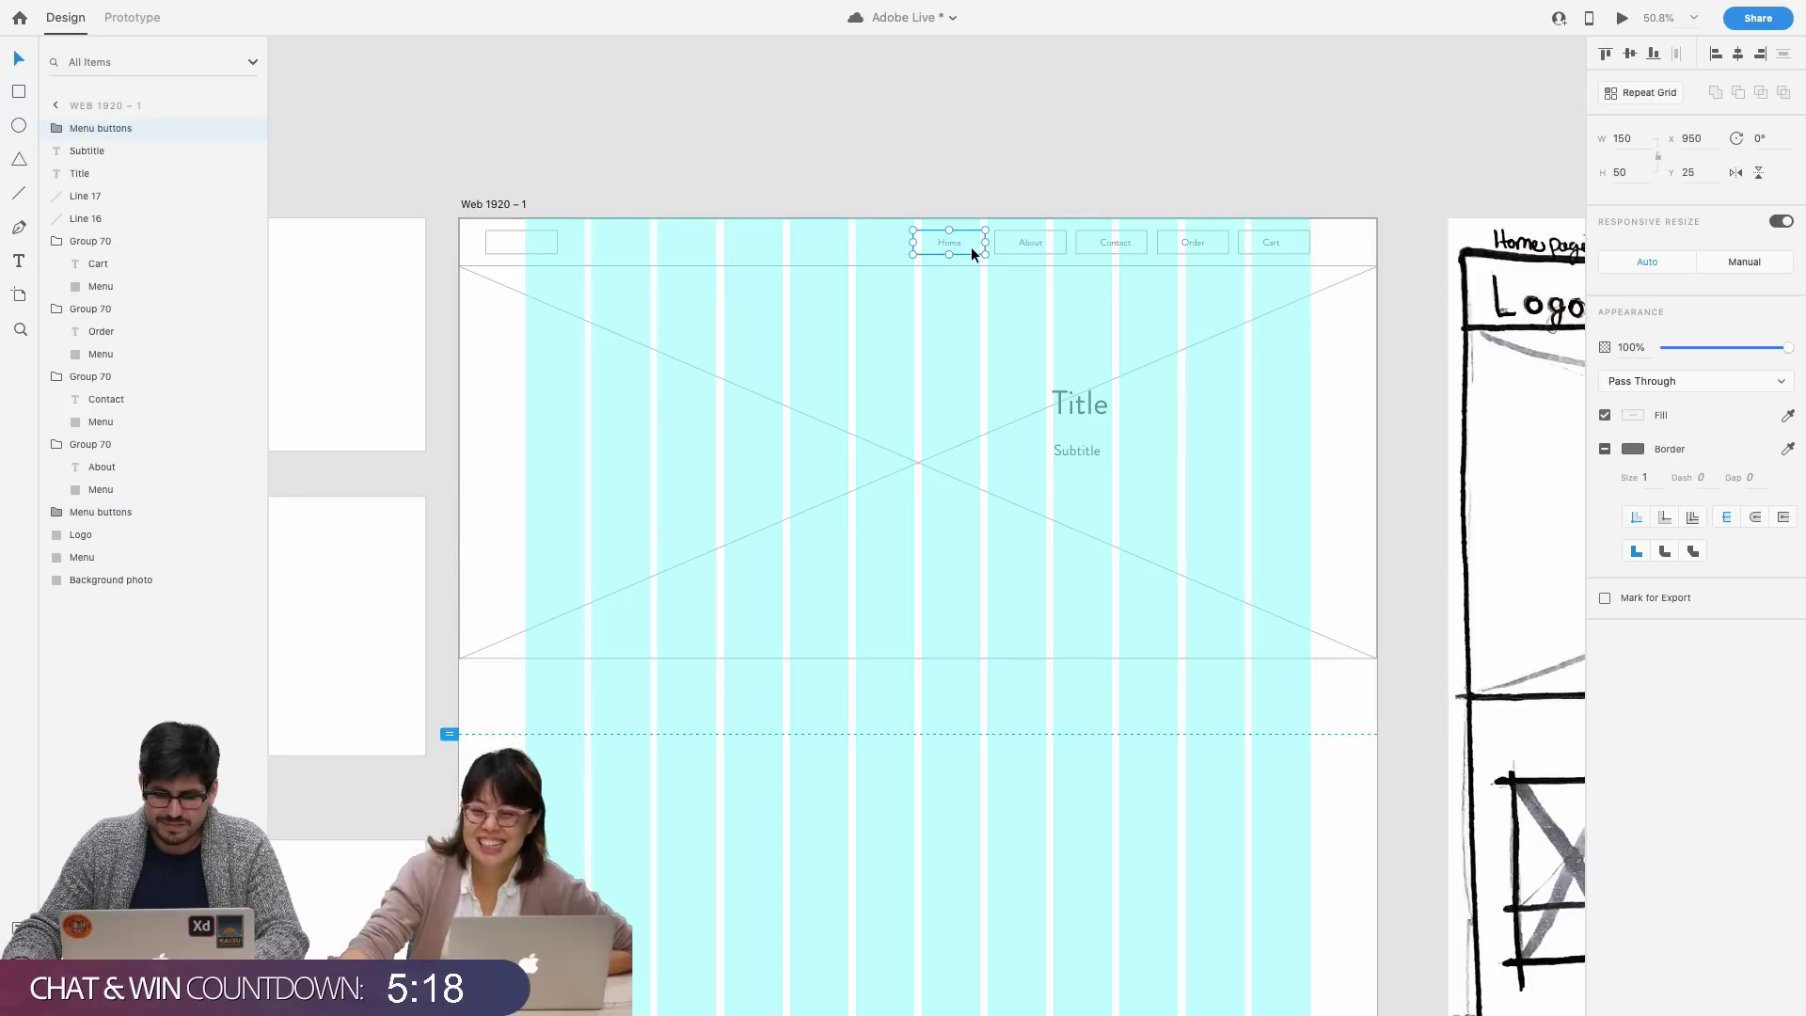
drag(970, 246, 1085, 534)
click(978, 190)
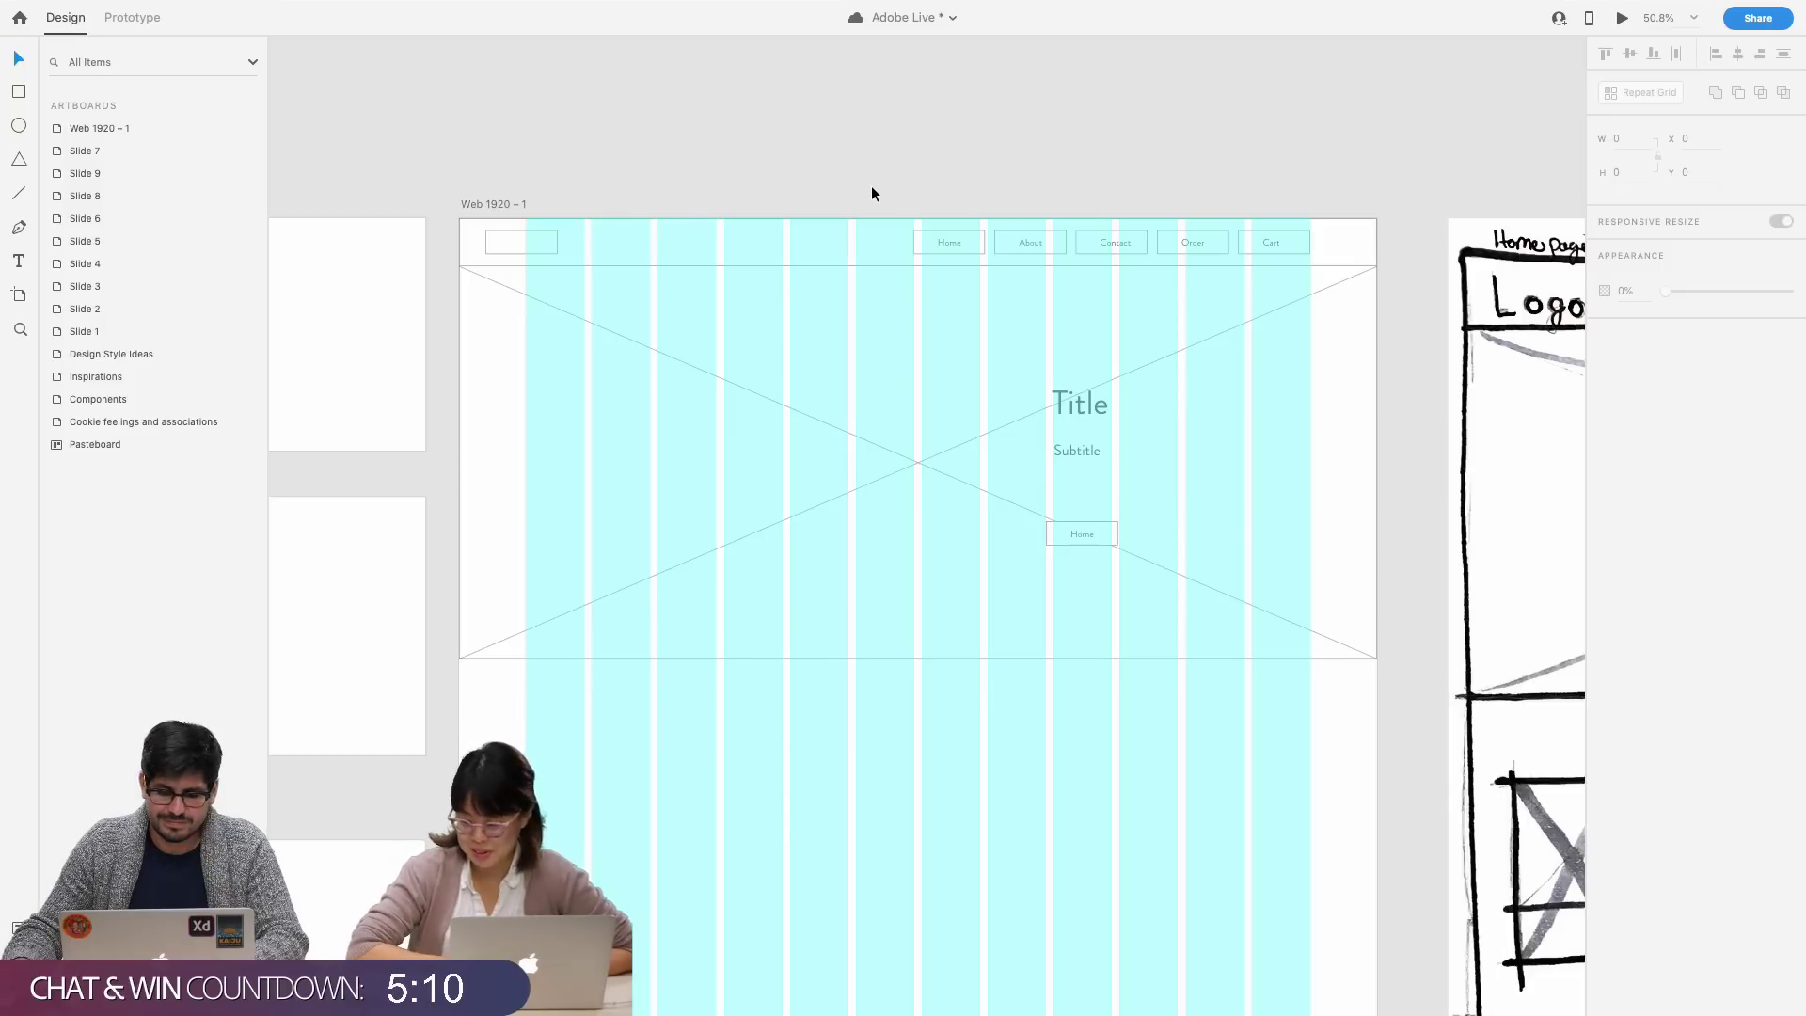
- Change the label of the duplicated hero button below the Subtitle to "Order"
scroll(871, 194, down, 5)
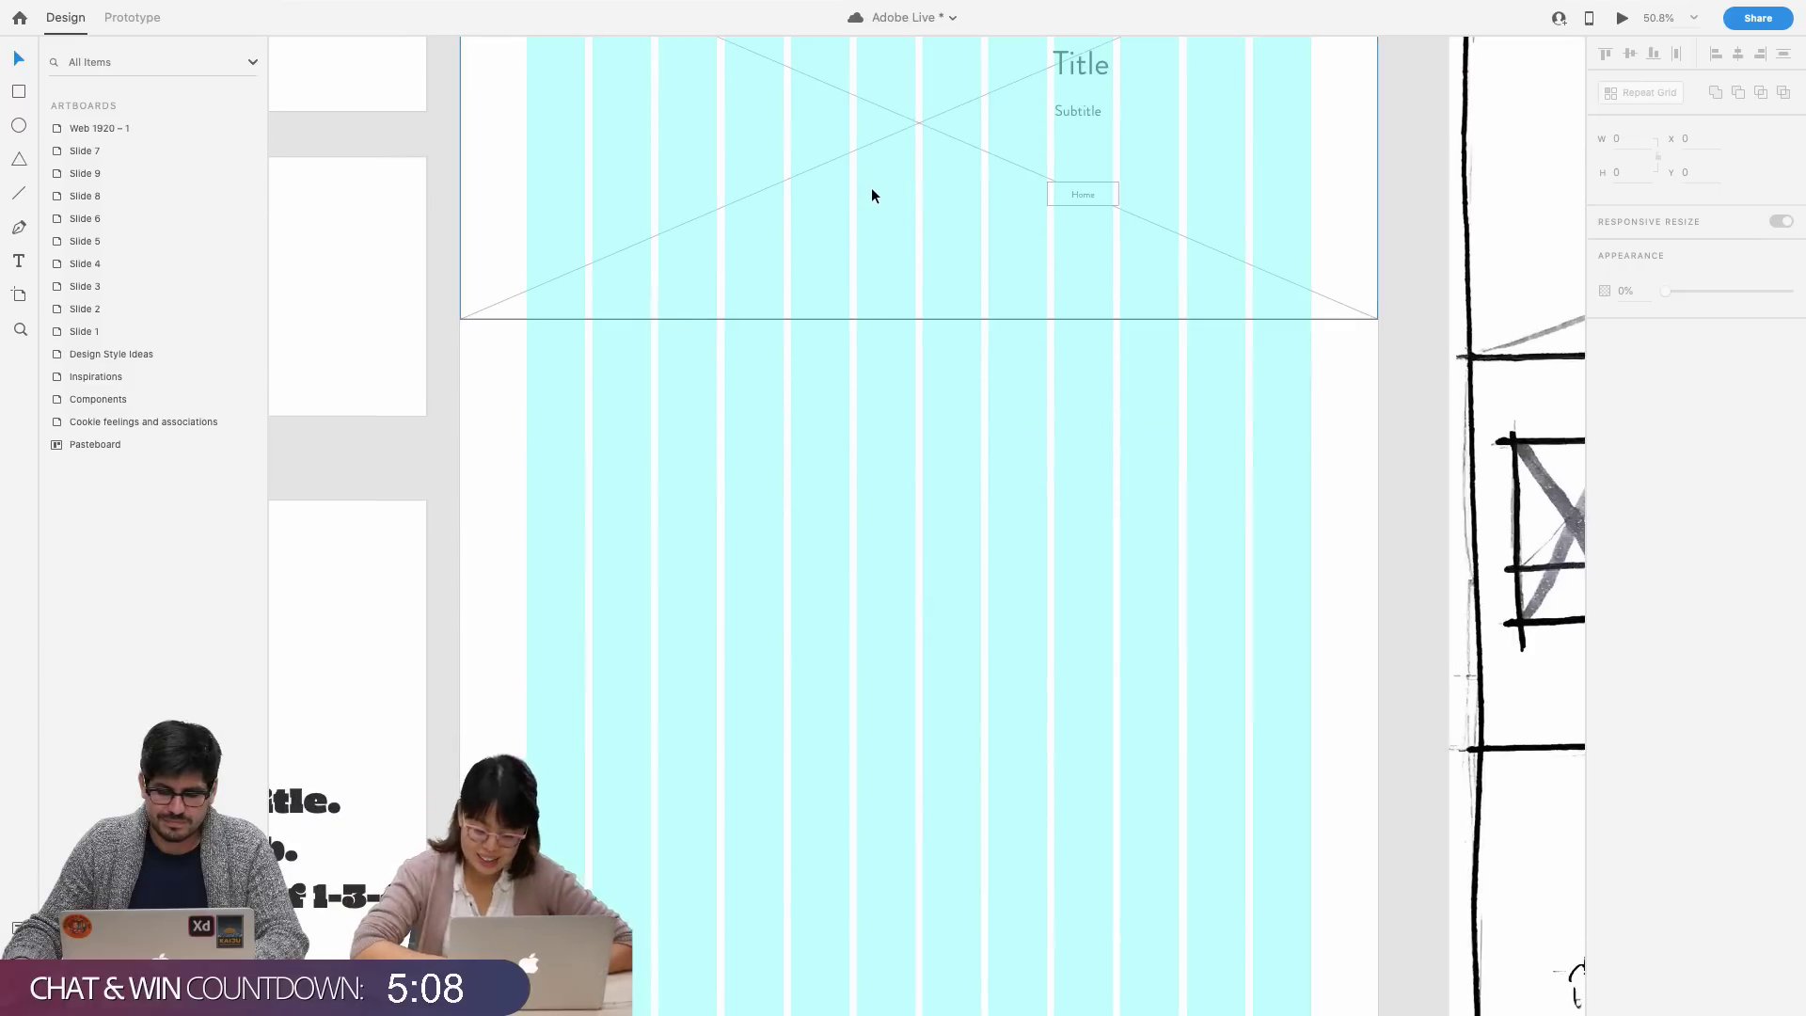
click(1079, 194)
double_click(1079, 194)
text(Order)
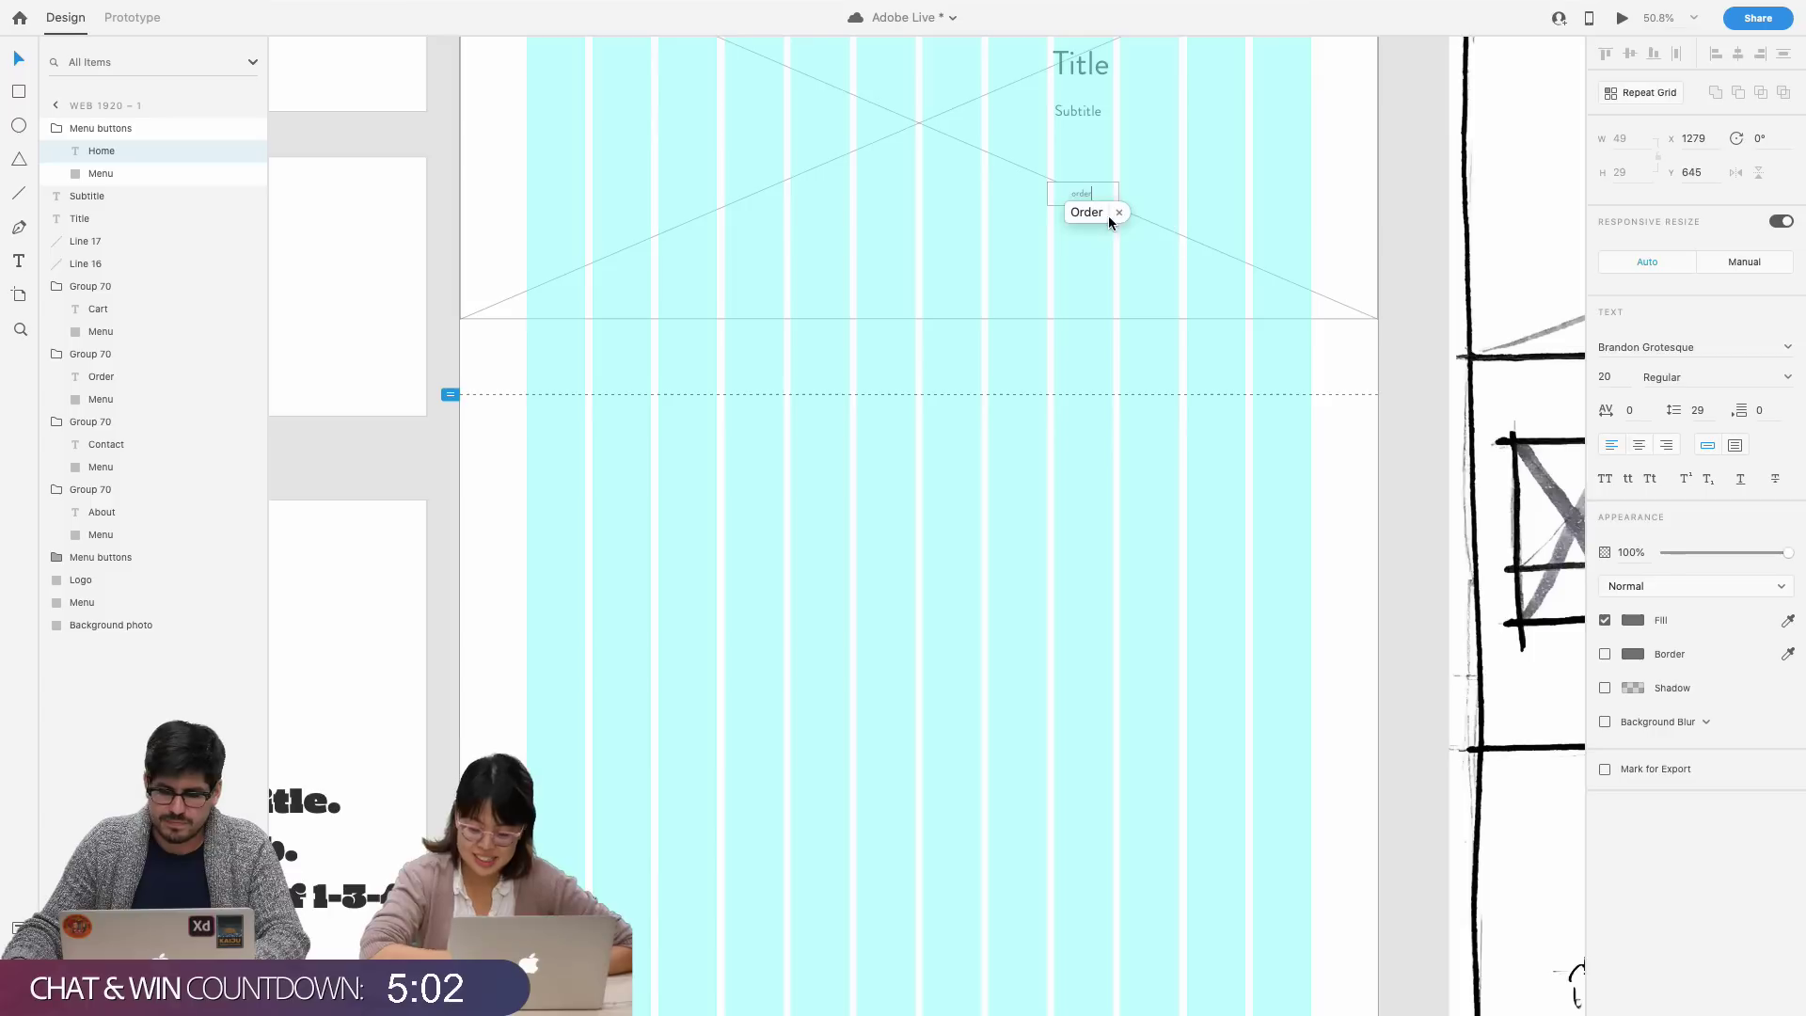
scroll(1119, 263, up, 3)
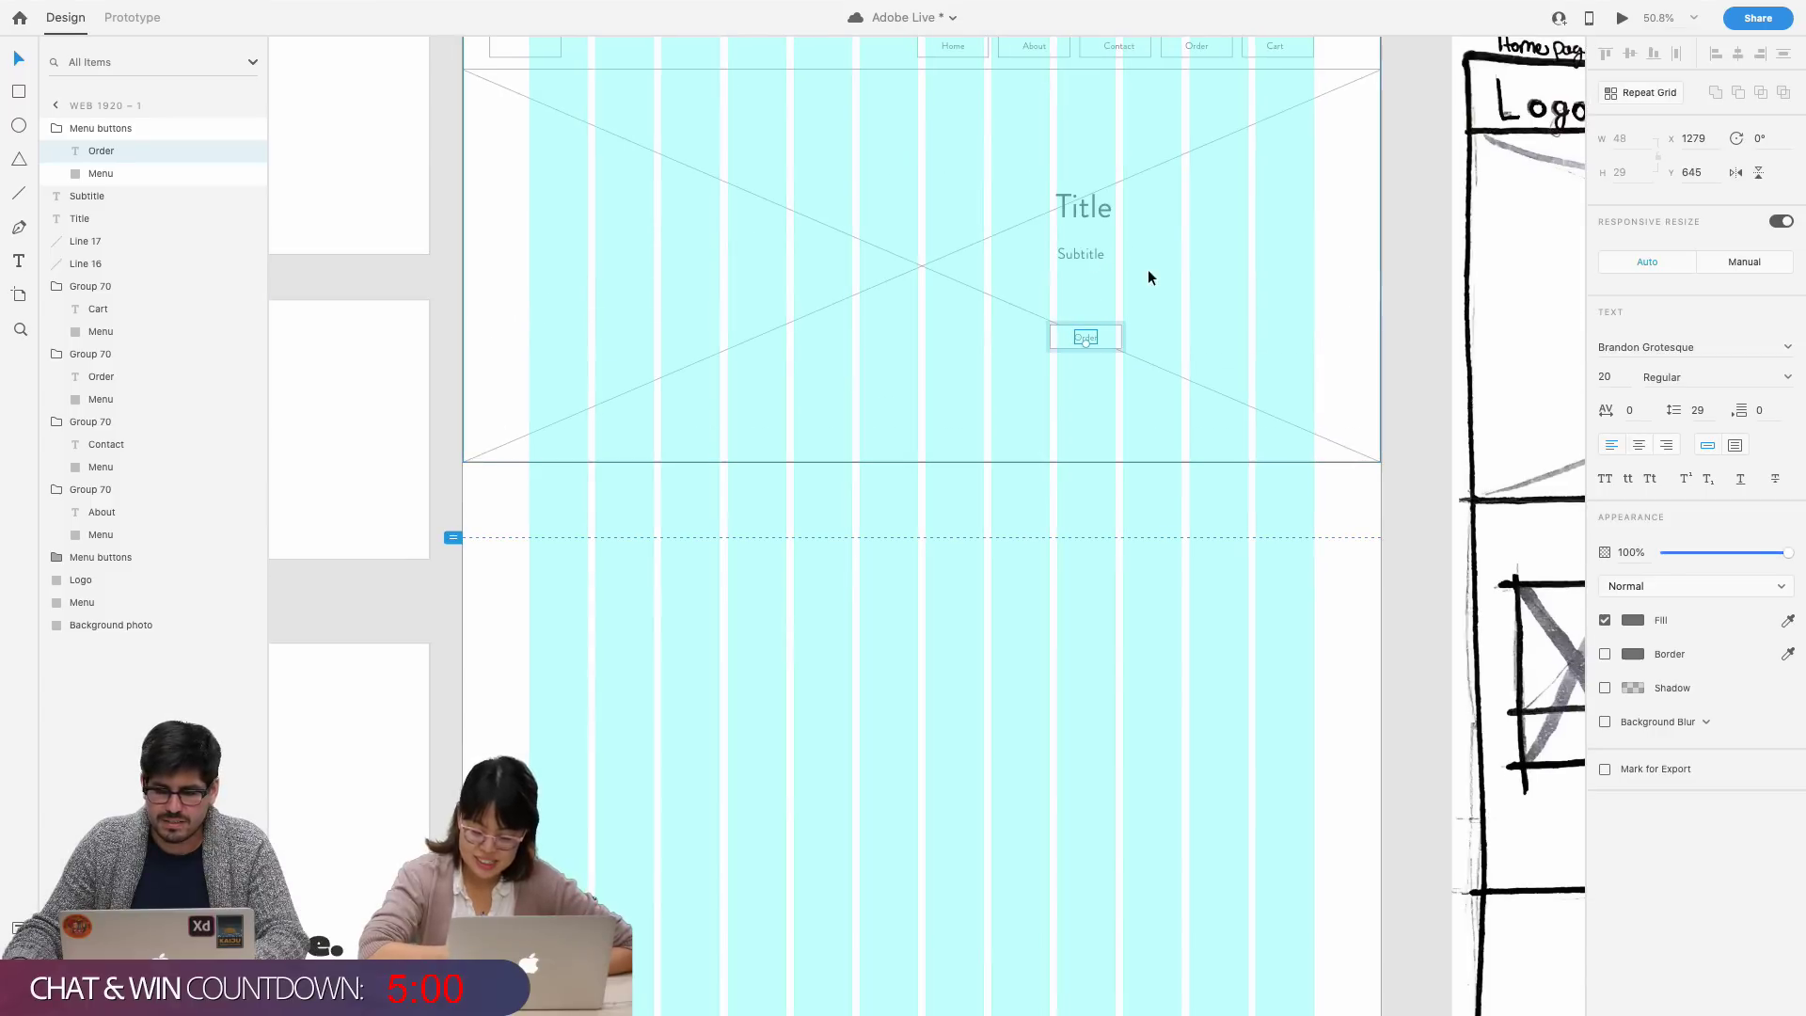
click(1153, 270)
scroll(1154, 271, up, 2)
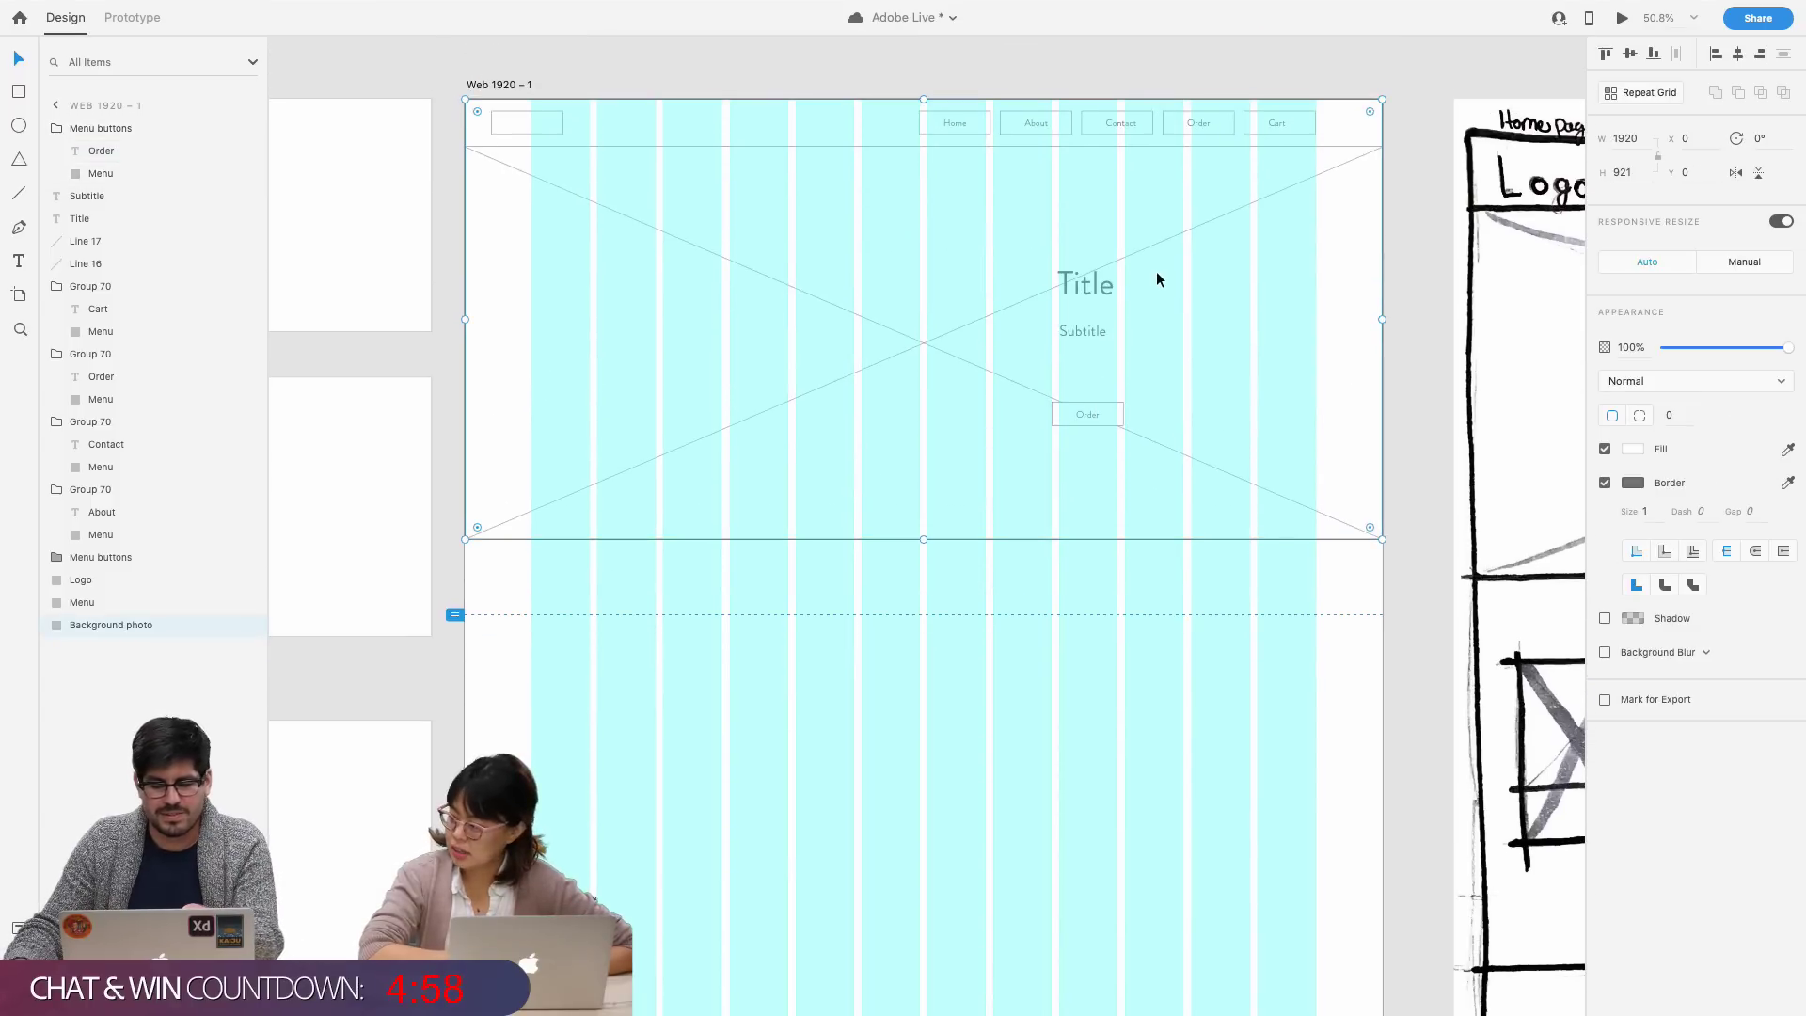
scroll(1157, 280, down, 1)
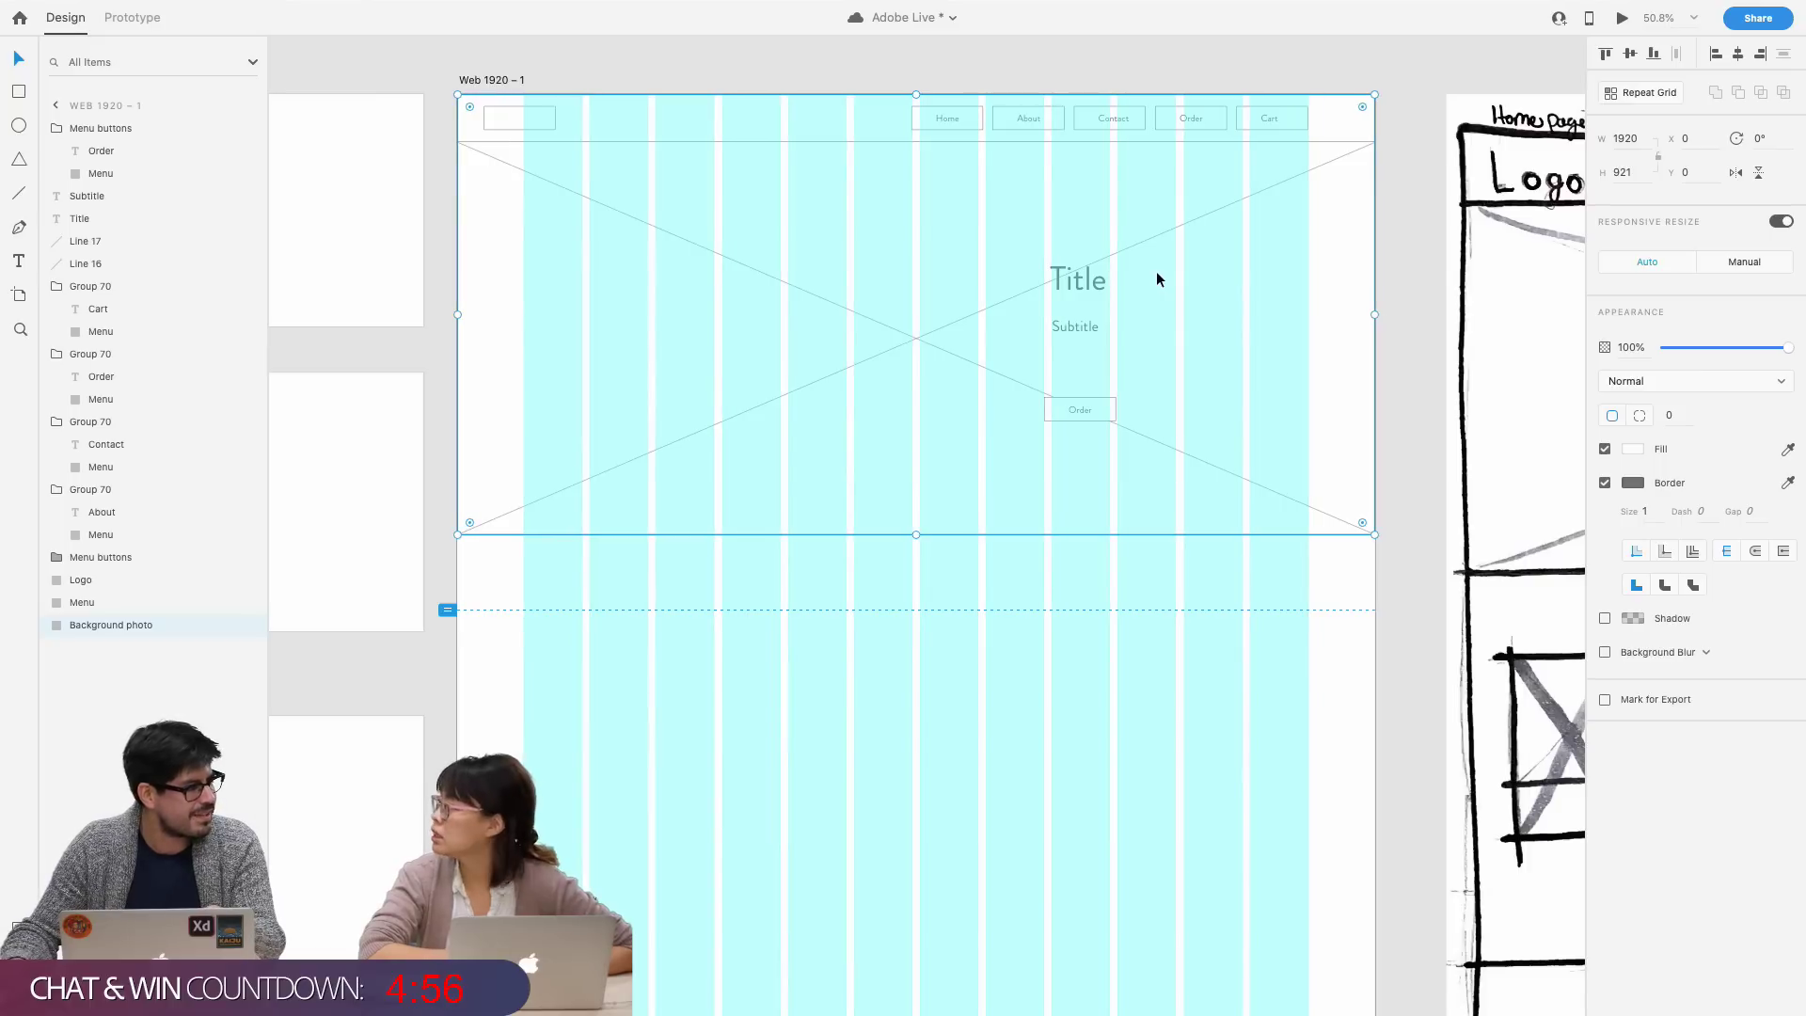
scroll(1136, 141, up, 2)
click(1136, 141)
scroll(1136, 141, down, 1)
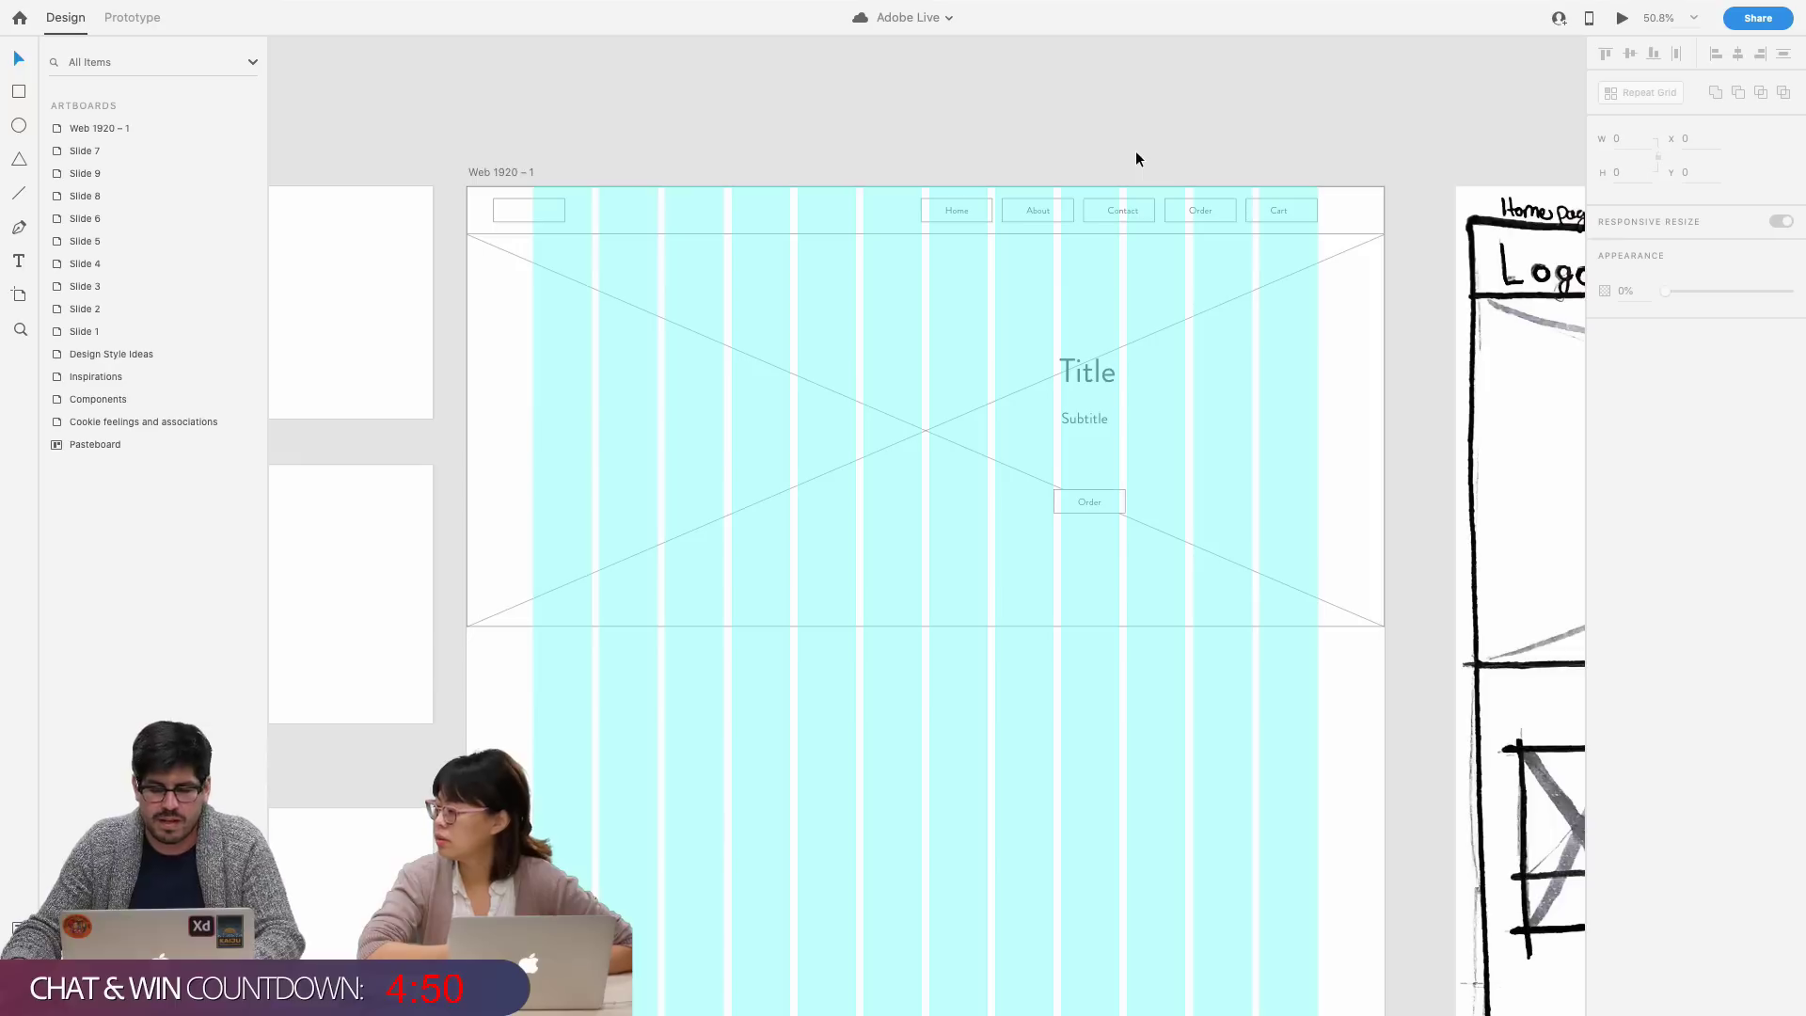
- Duplicate the hero's Title text into the area just below the hero and change the copy to "Customer Favorites"
click(1095, 640)
scroll(1095, 633, down, 3)
scroll(941, 564, right, 3)
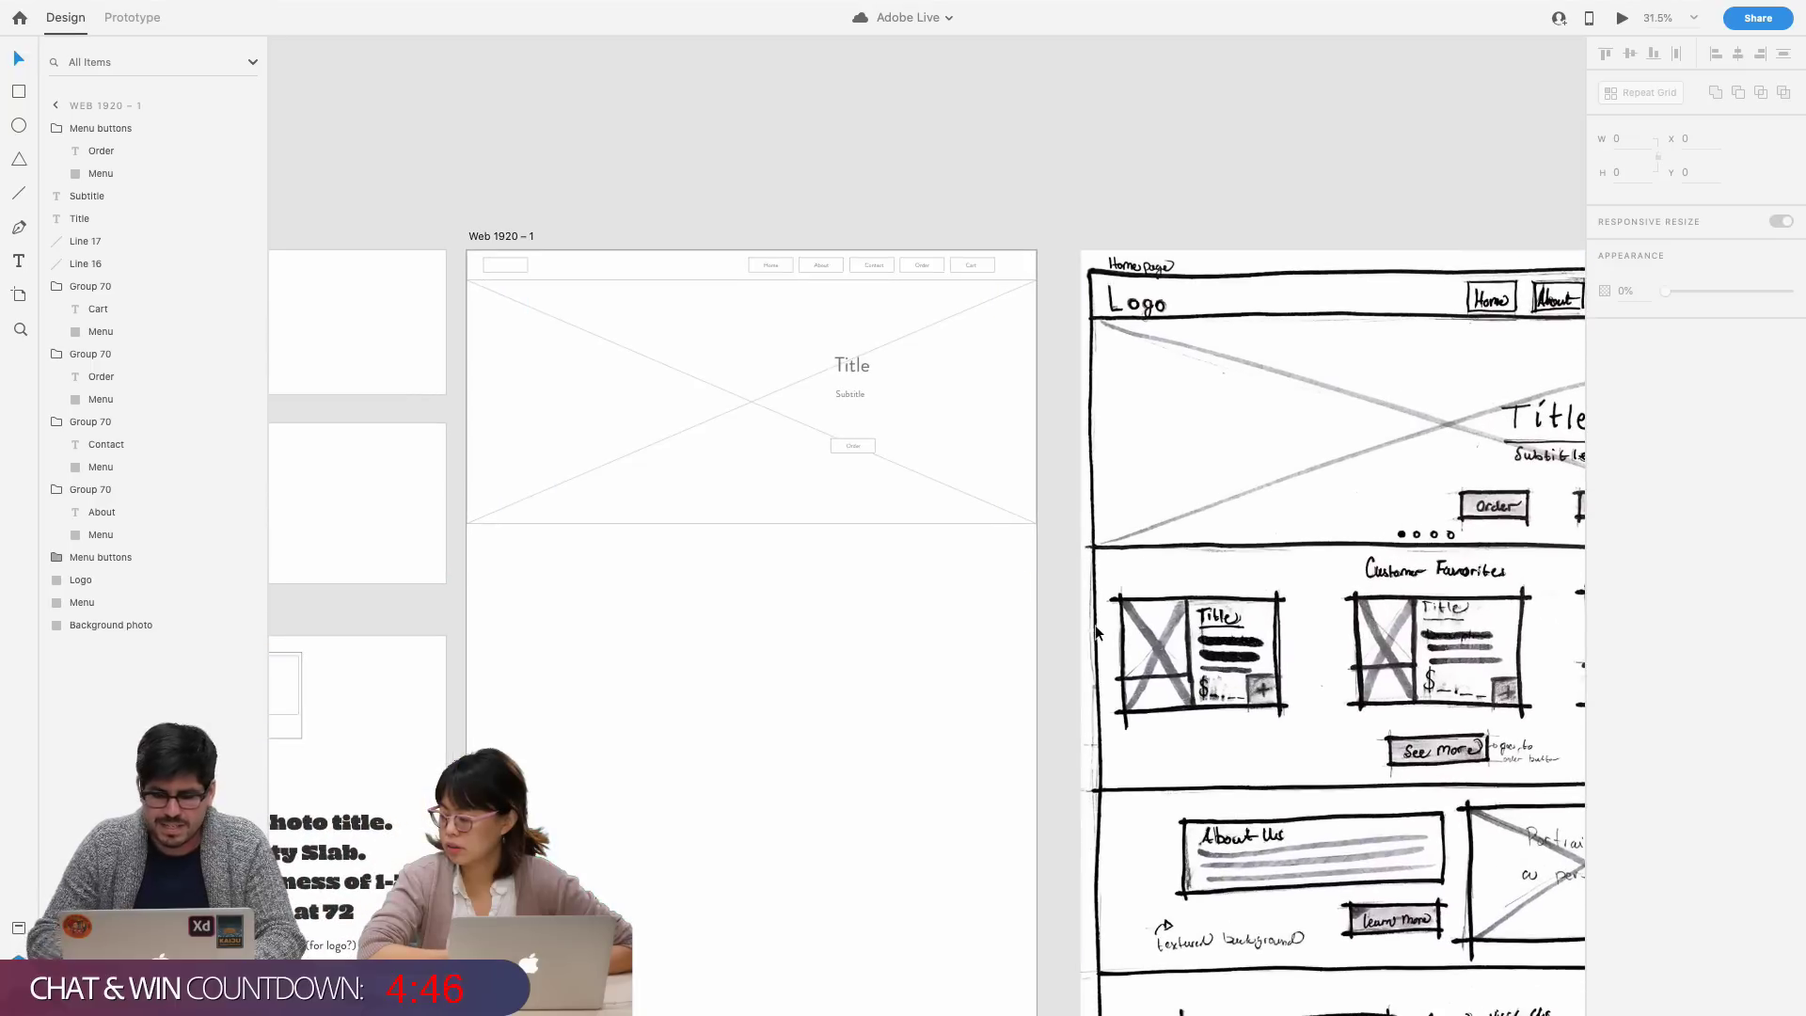
drag(851, 364, 743, 544)
double_click(744, 544)
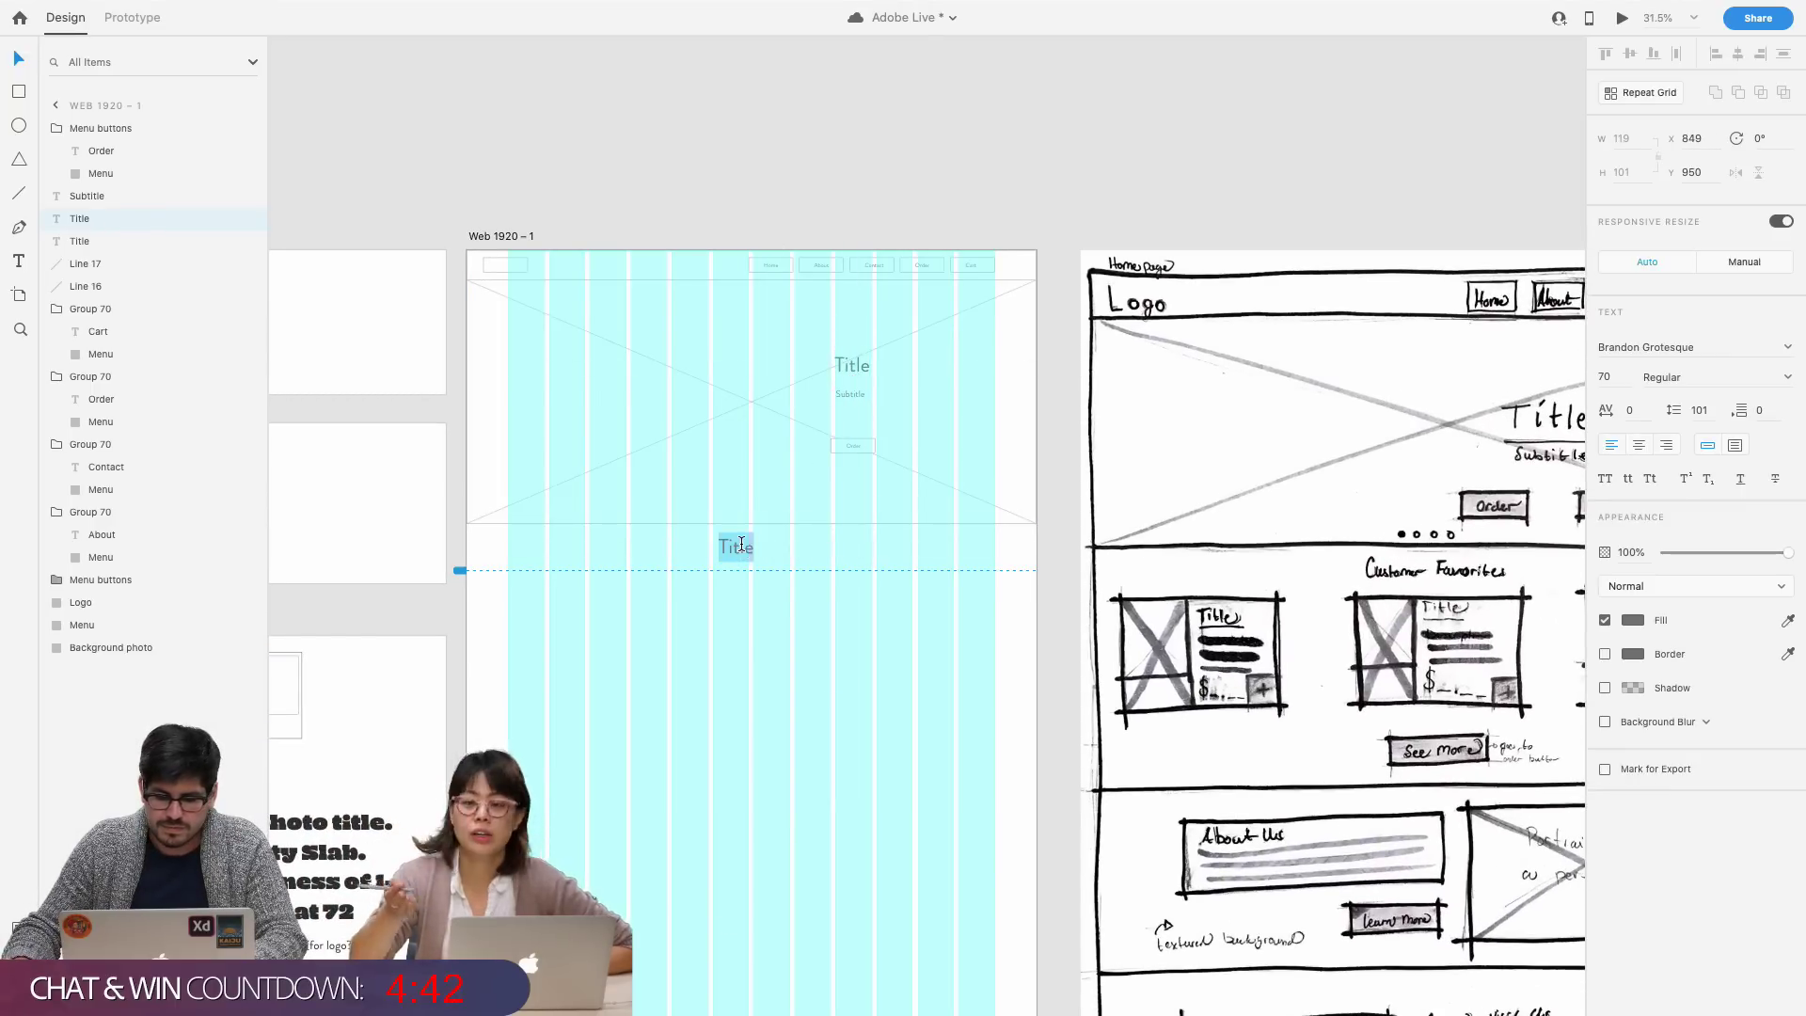
text(Customer F)
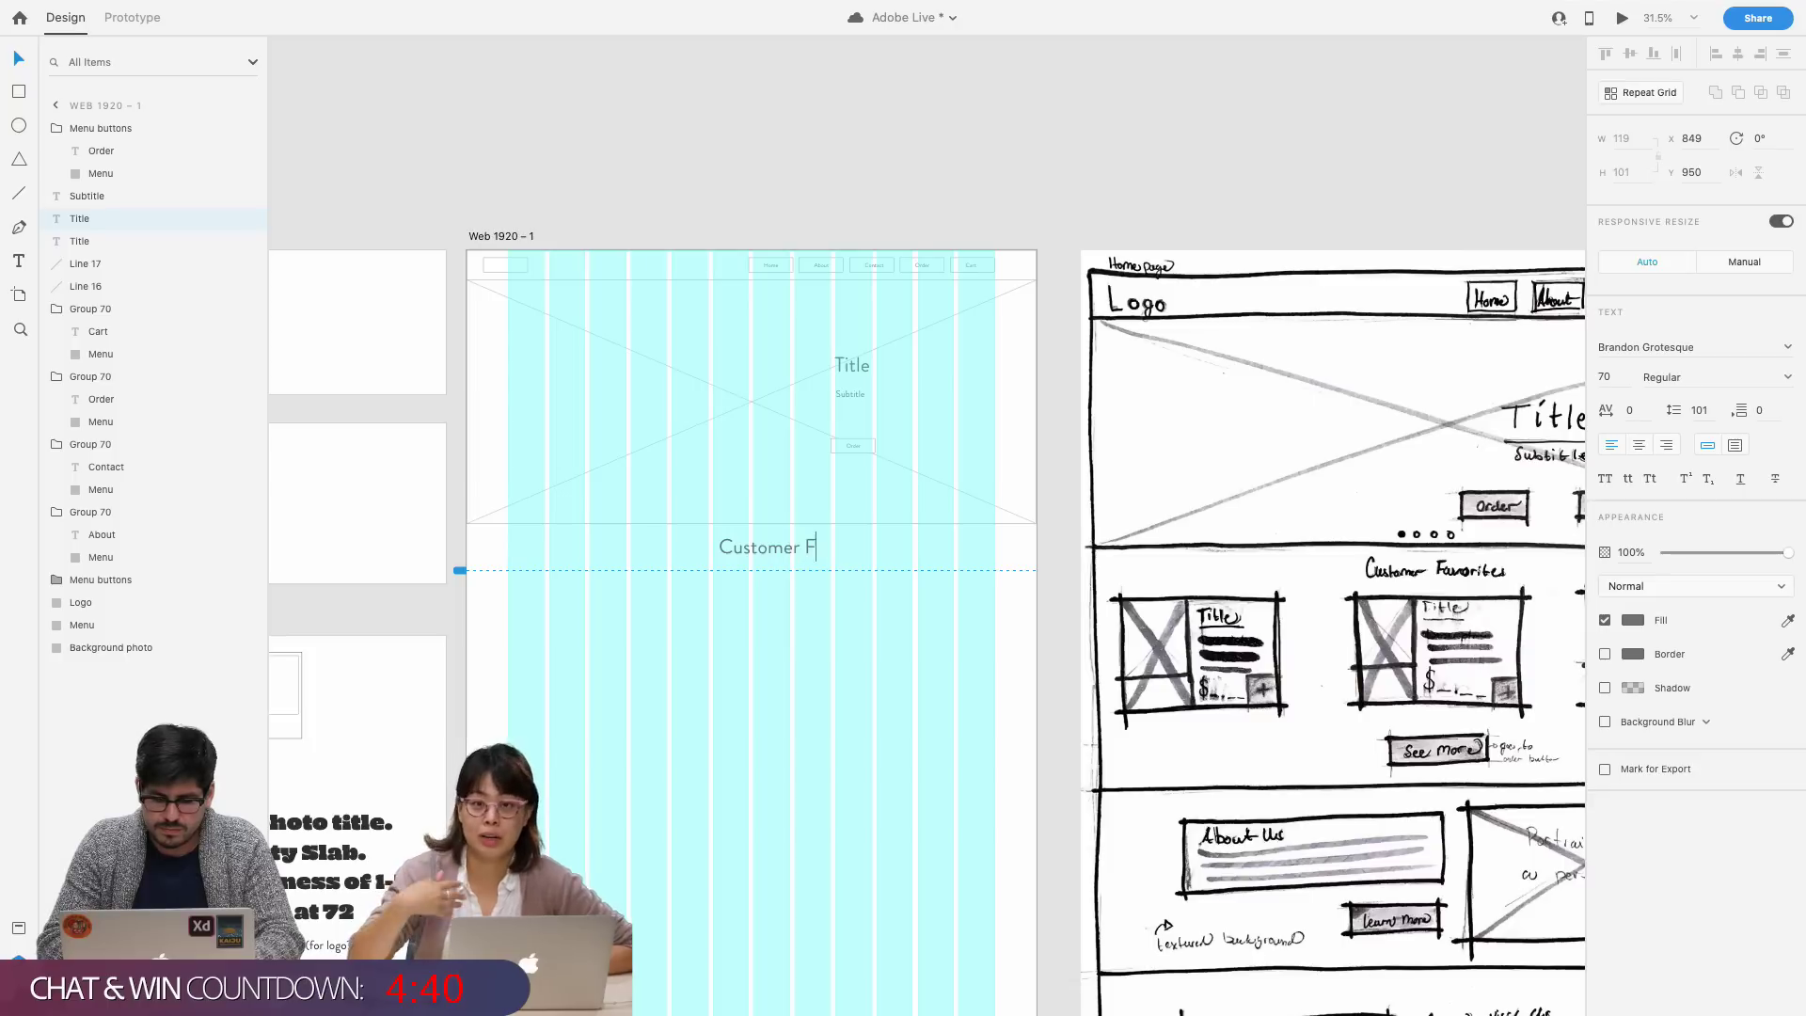
text(avorites)
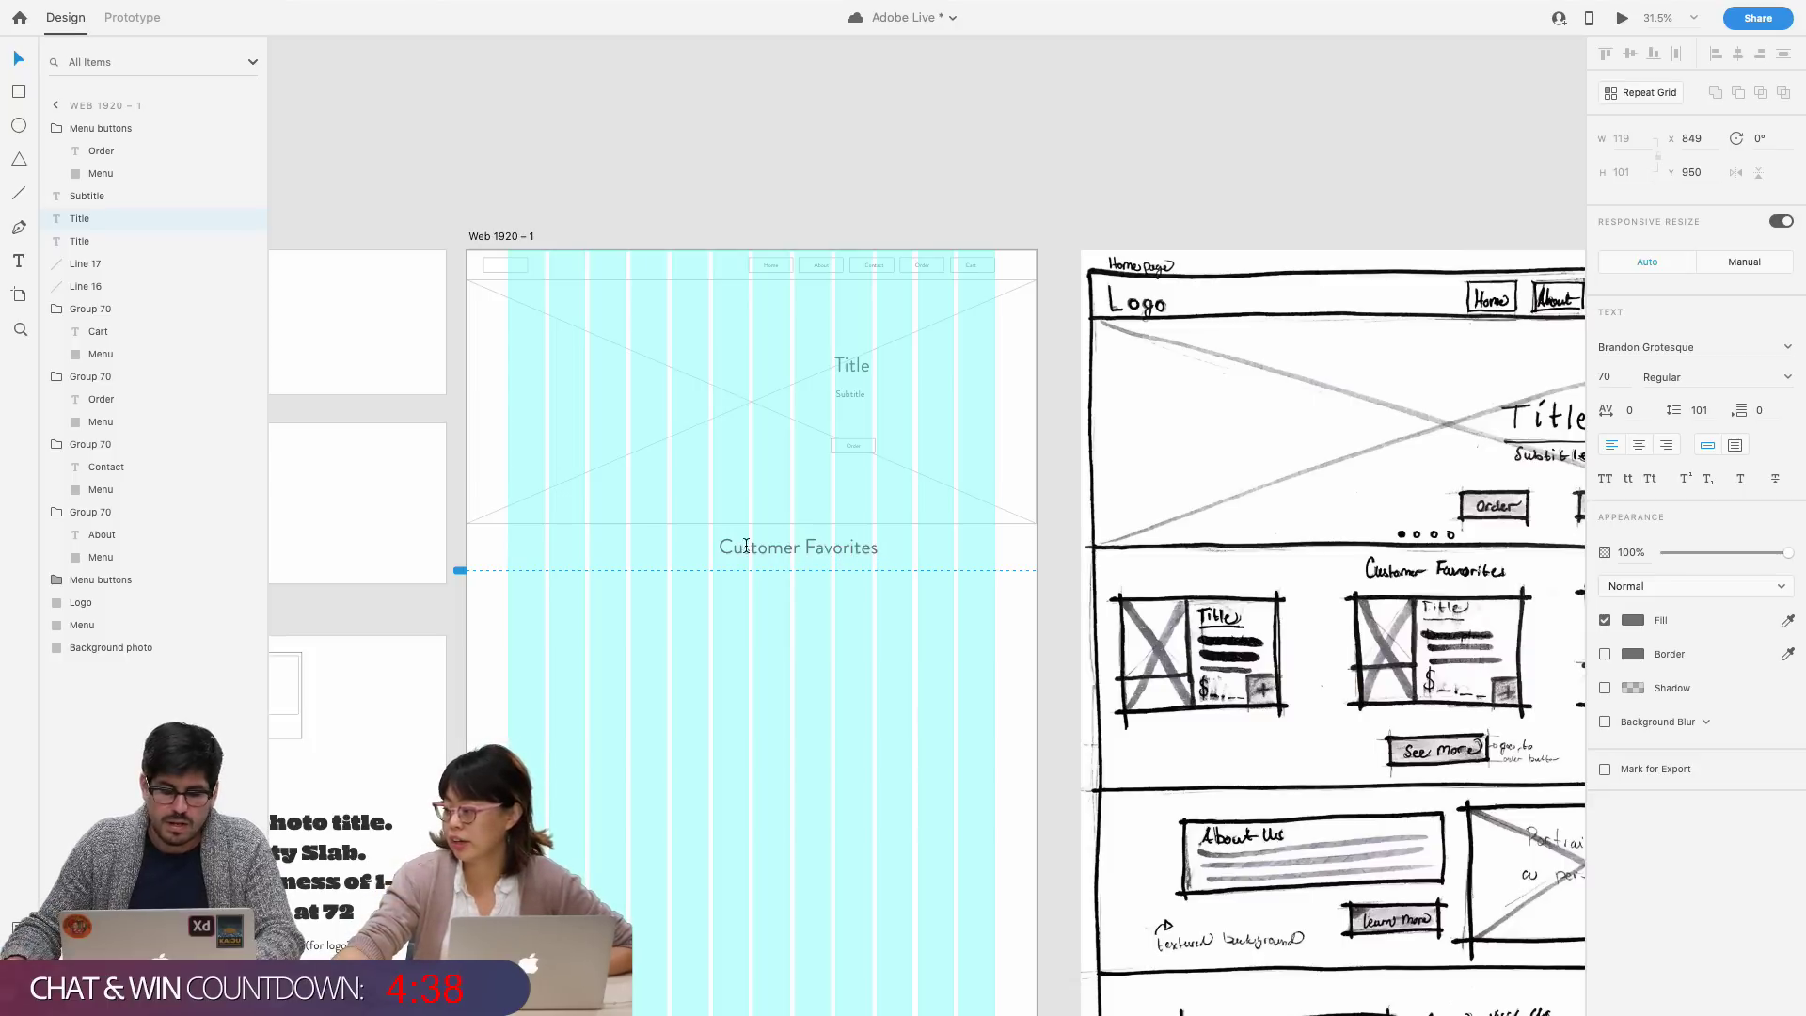
key(Escape)
- Set the Customer Favorites heading's font size to 42 and center it horizontally on the artboard
drag(807, 549, 781, 550)
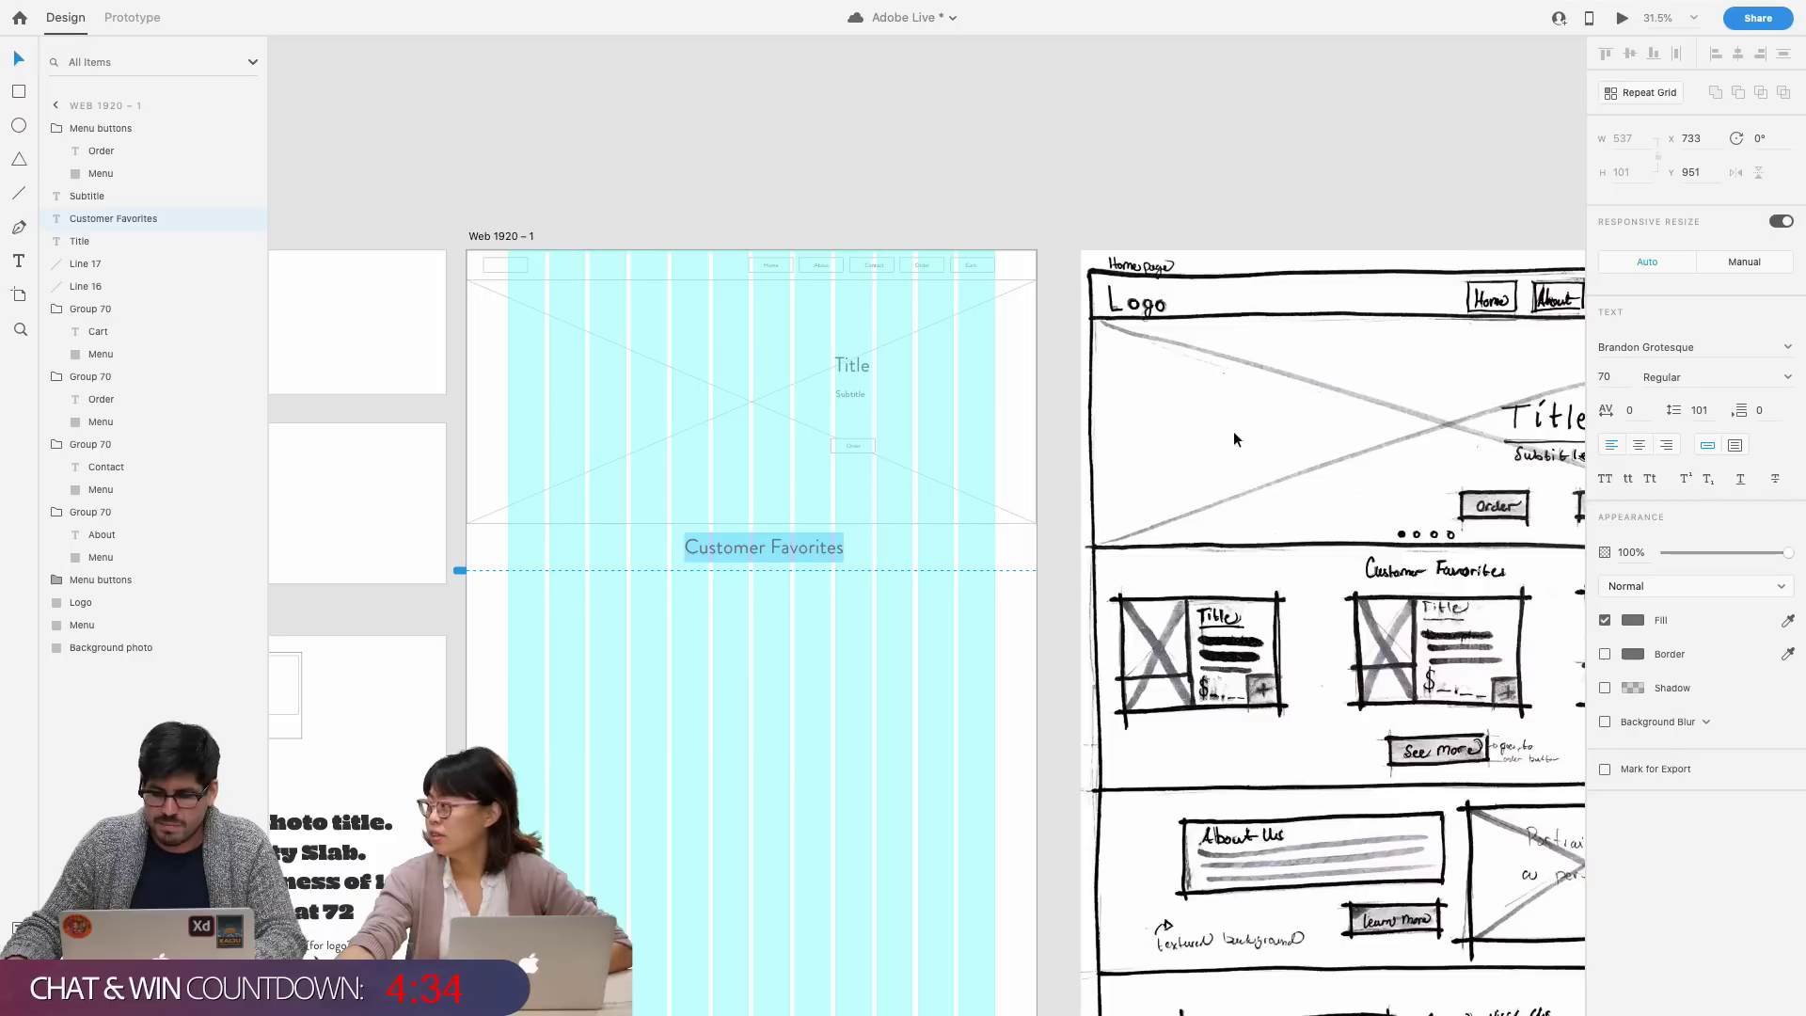
click(1606, 379)
text(42)
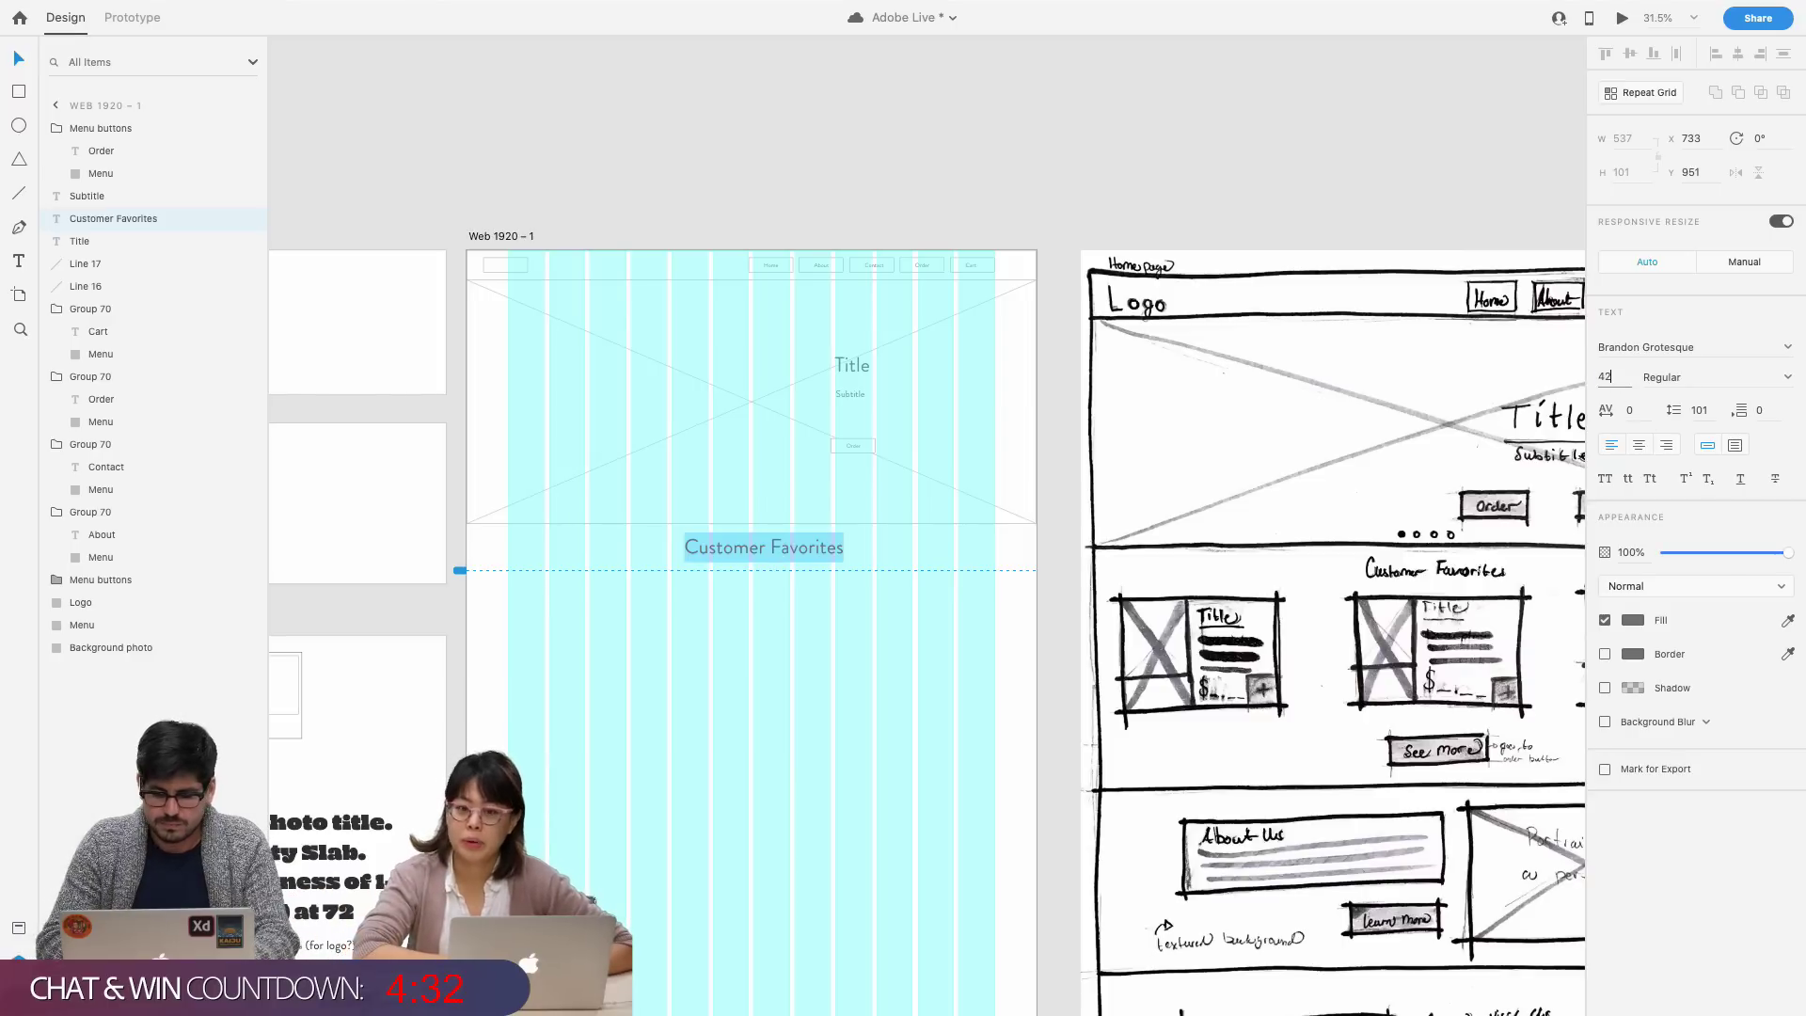
key(Return)
mouse_move(756, 569)
mouse_down()
mouse_move(781, 555)
mouse_move(776, 581)
mouse_up()
click(778, 602)
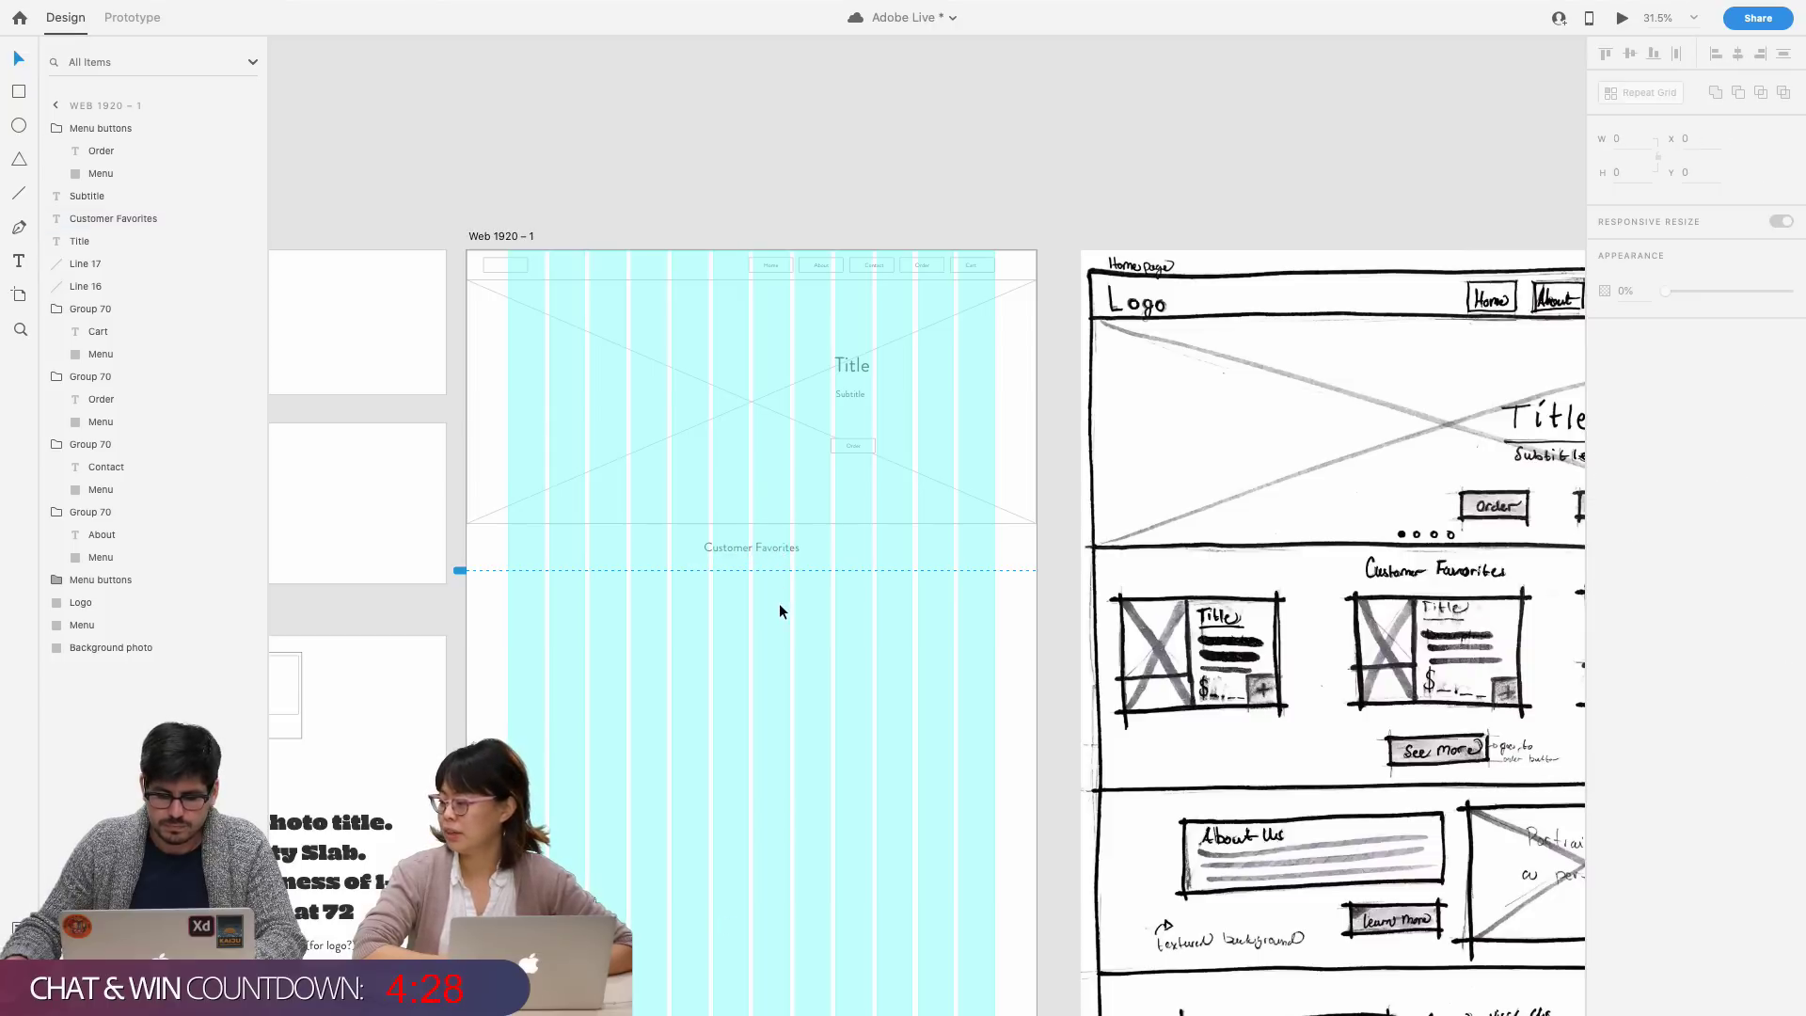
- Draw a rectangle about 398 by 389 below the Customer Favorites heading, spanning the first three grid columns
scroll(784, 606, down, 2)
scroll(785, 606, up, 5)
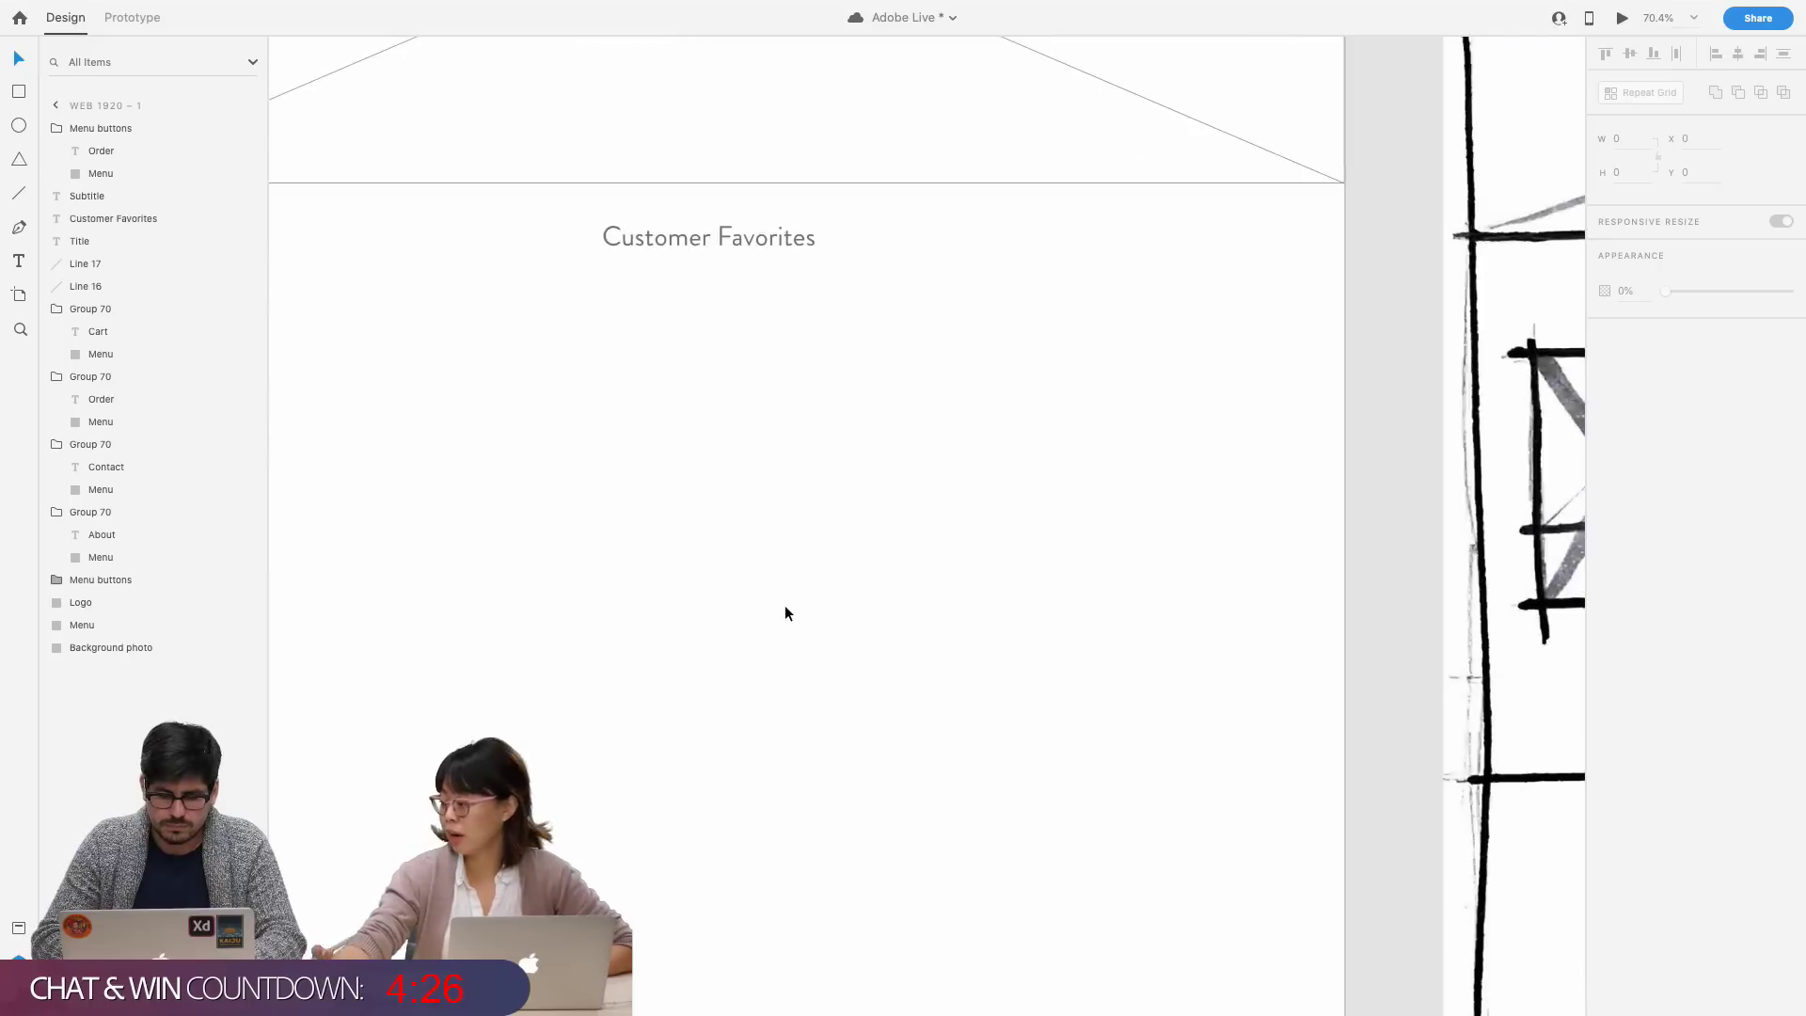
scroll(784, 606, left, 3)
scroll(784, 606, up, 2)
key(r)
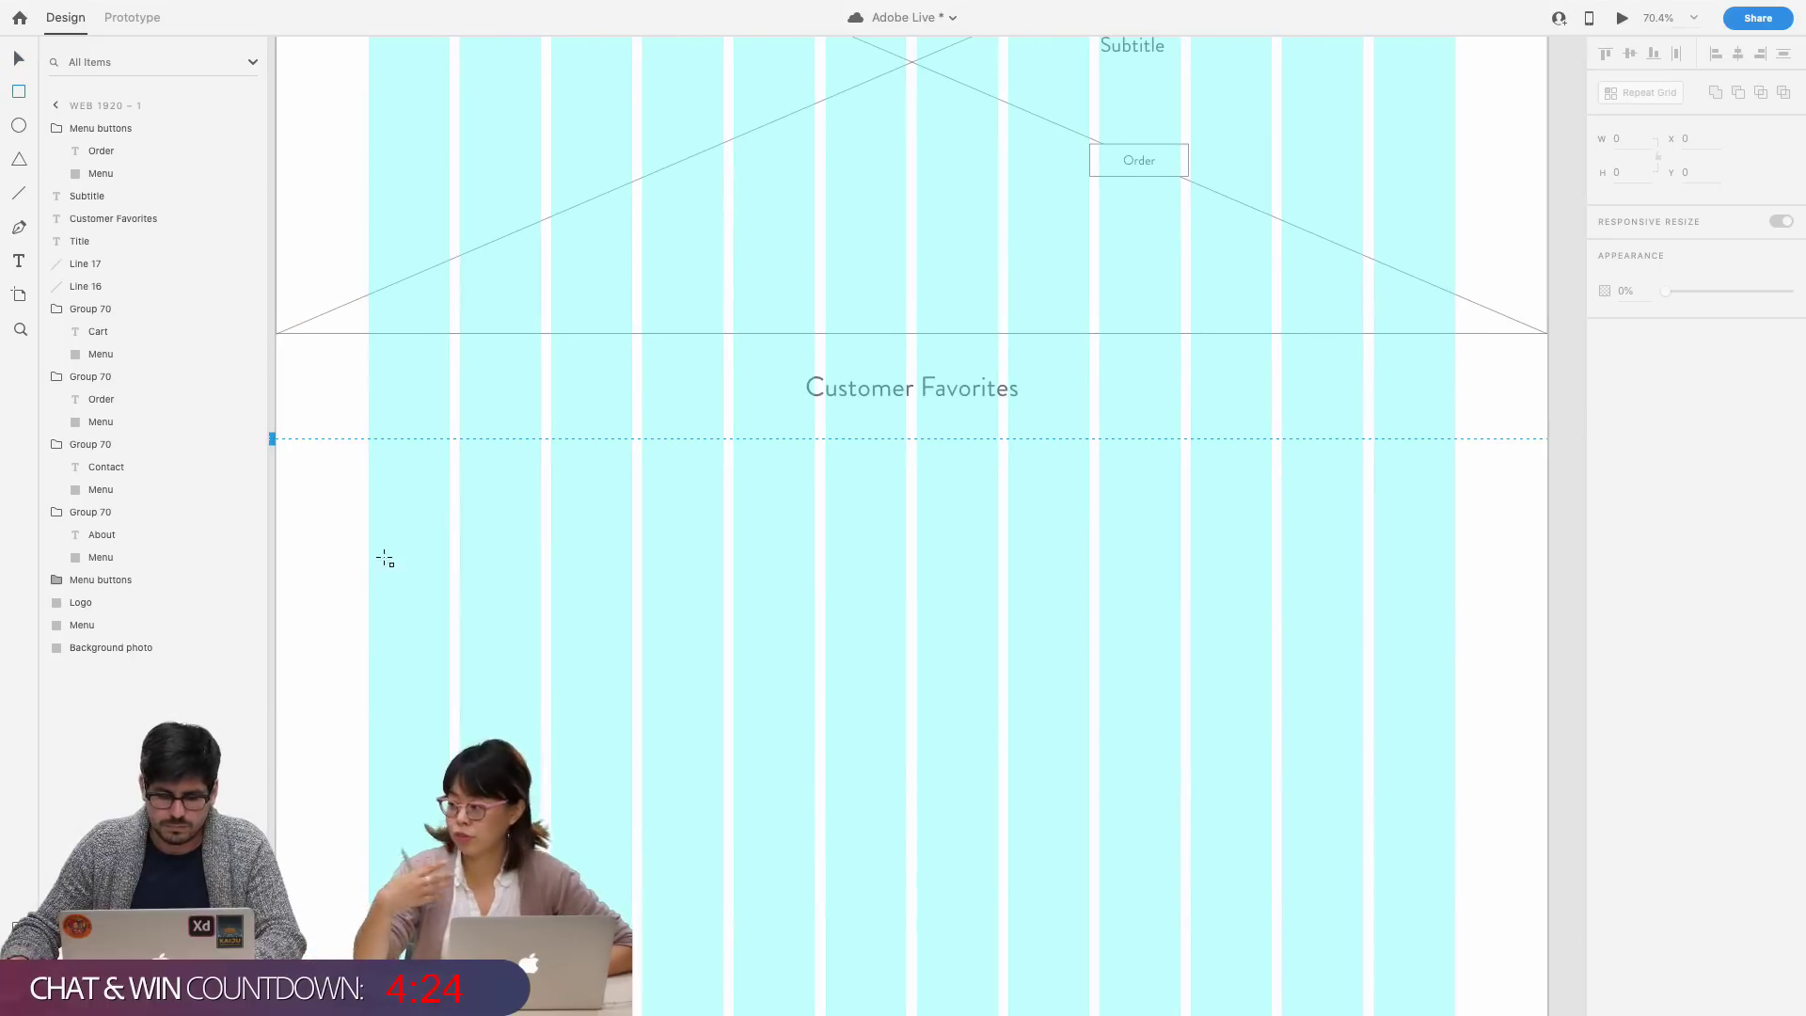
mouse_move(369, 466)
mouse_down()
mouse_move(545, 668)
mouse_move(640, 676)
mouse_move(633, 723)
mouse_up()
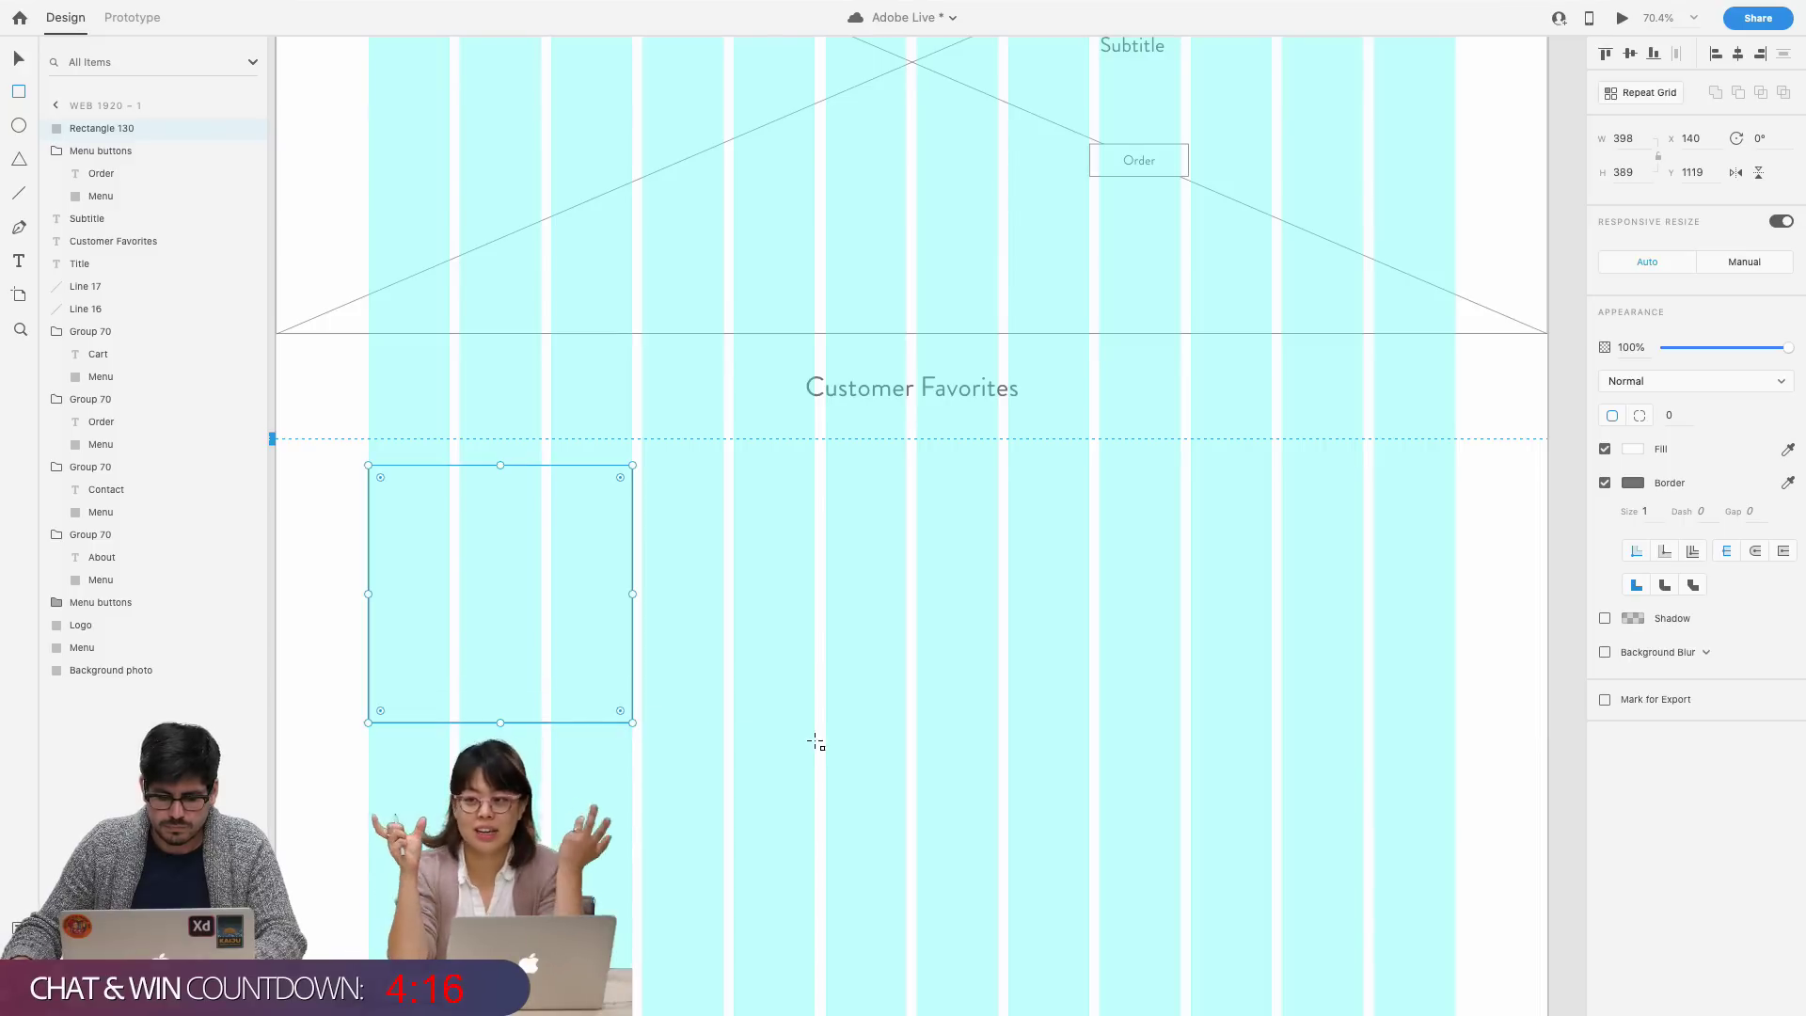
key(Escape)
scroll(816, 743, down, 3)
key(super+shift+apostrophe)
scroll(816, 743, right, 2)
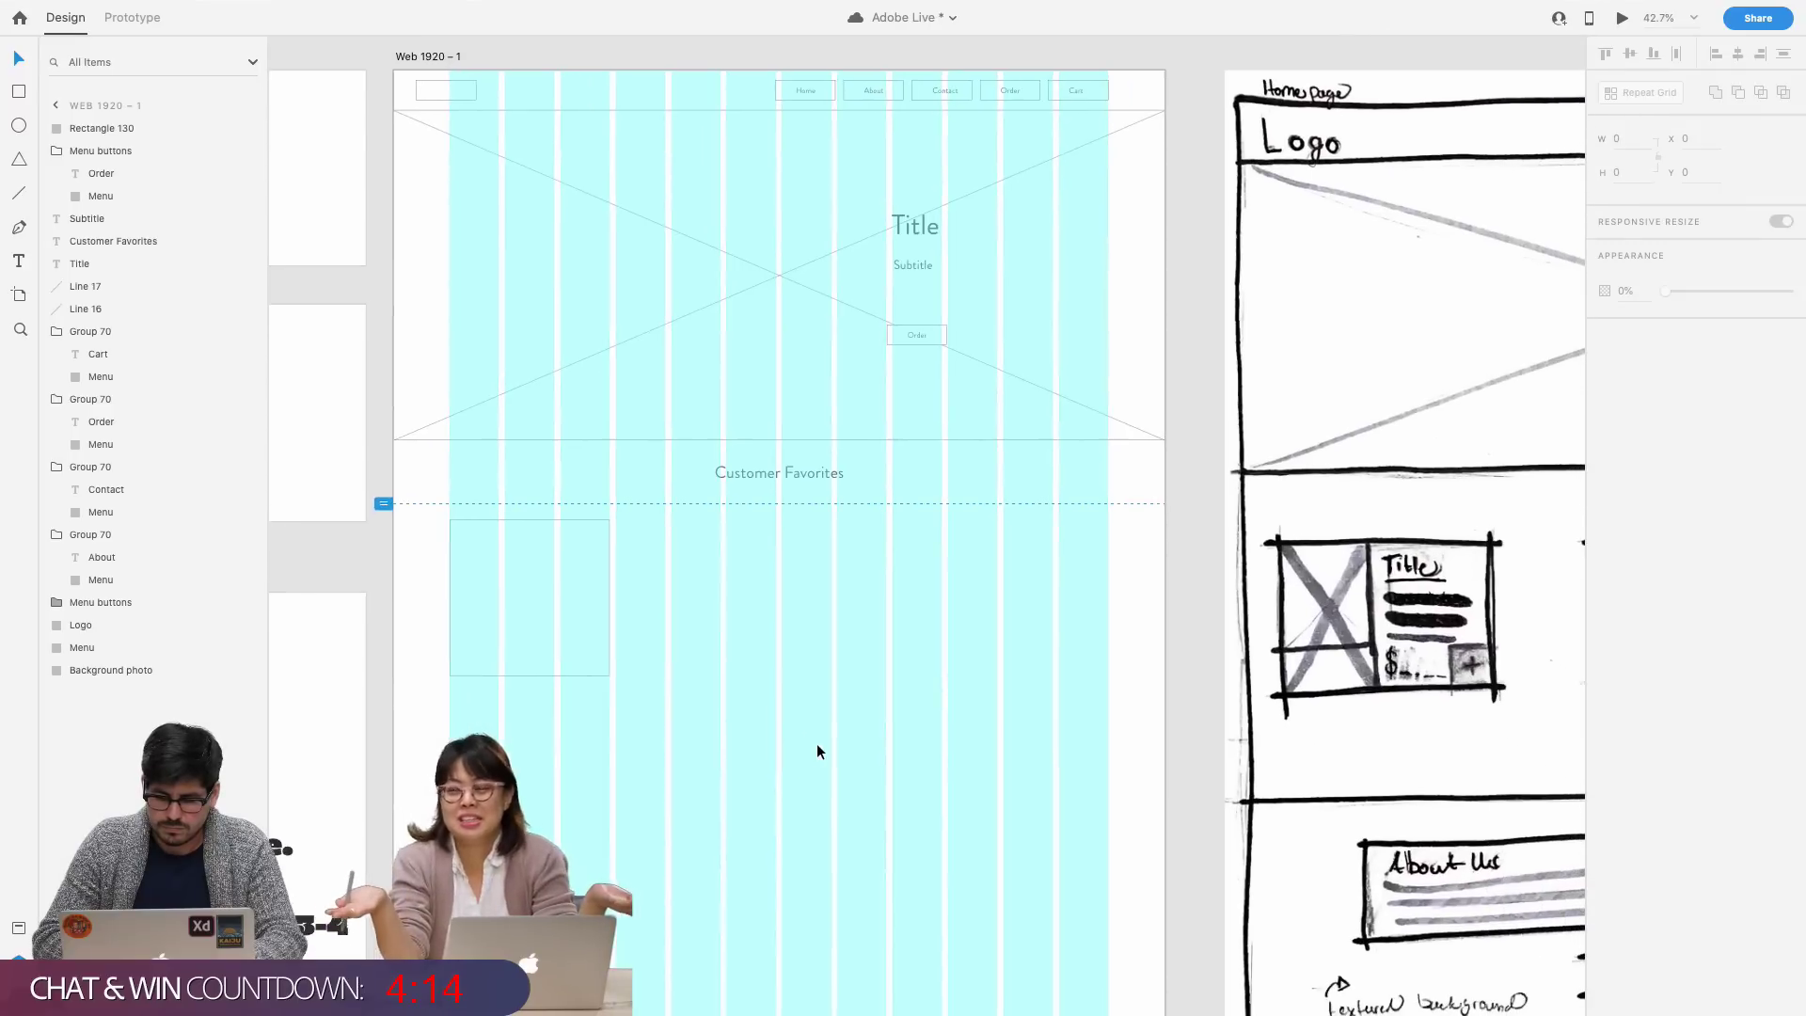
click(555, 585)
drag(555, 584, 980, 624)
key(ctrl+z)
- Enlarge the card rectangle to about 536 by 565 so it spans the first four grid columns
click(584, 602)
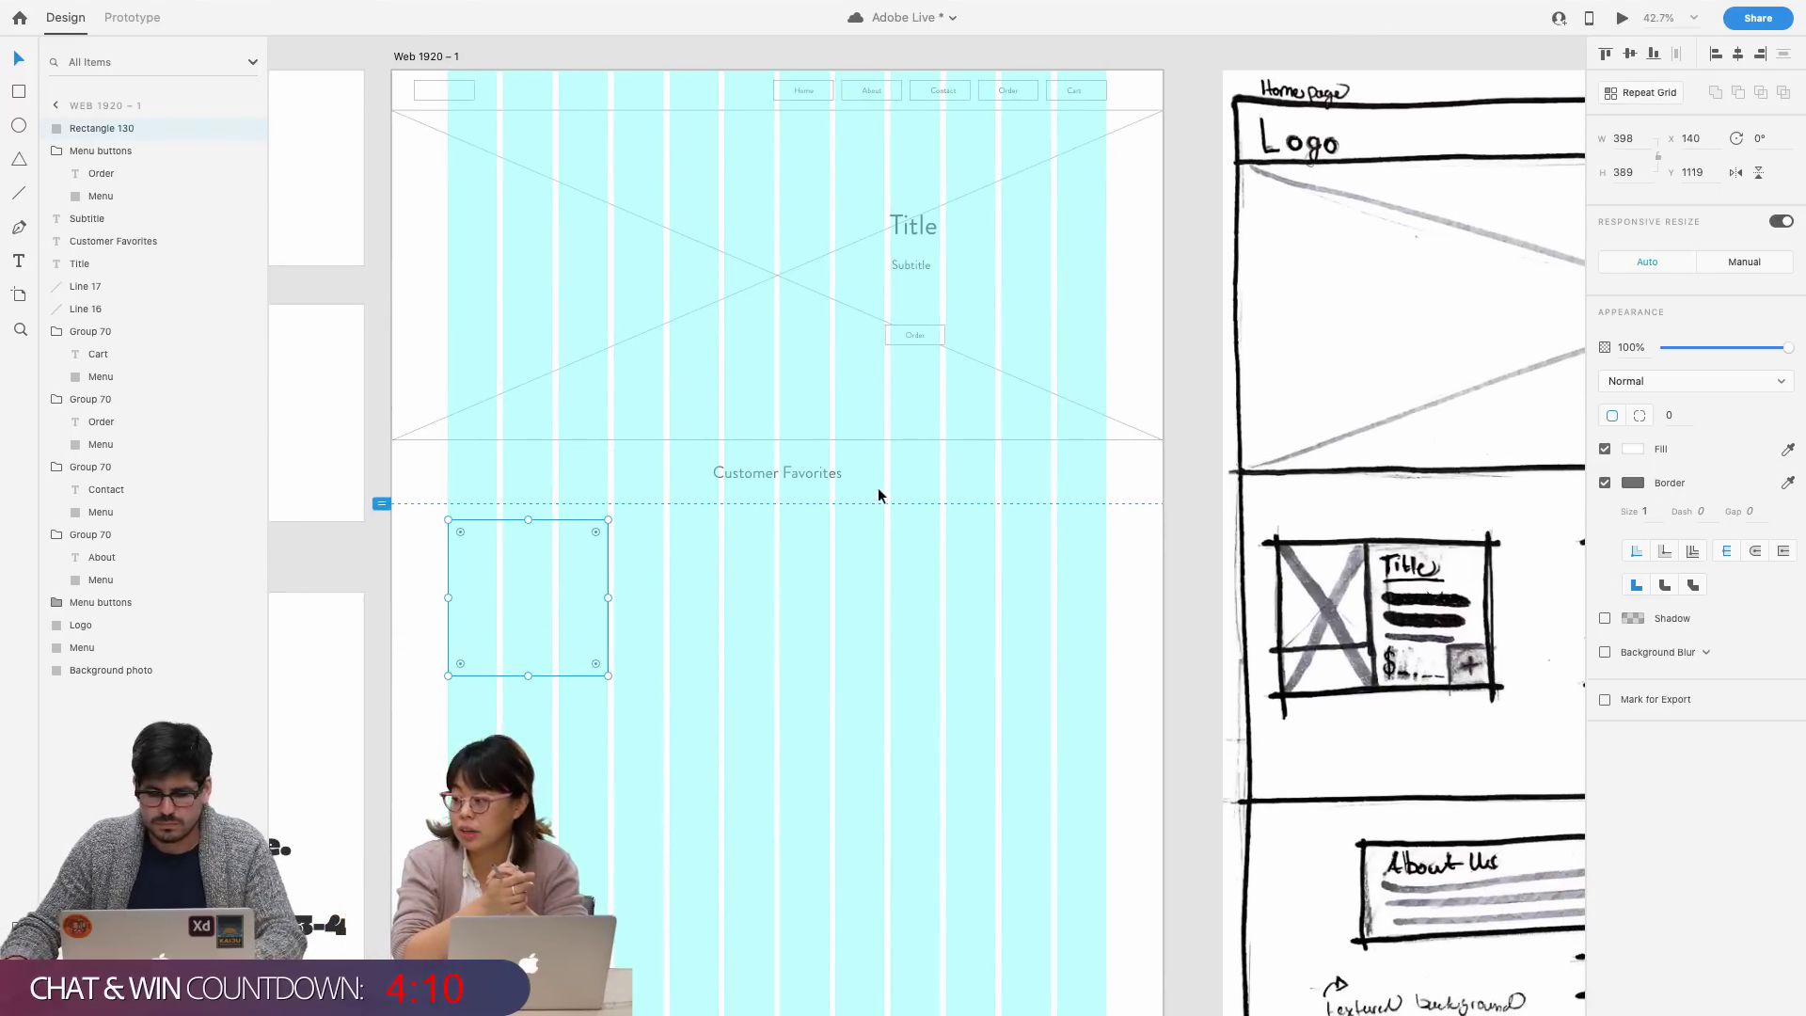
drag(609, 598, 664, 601)
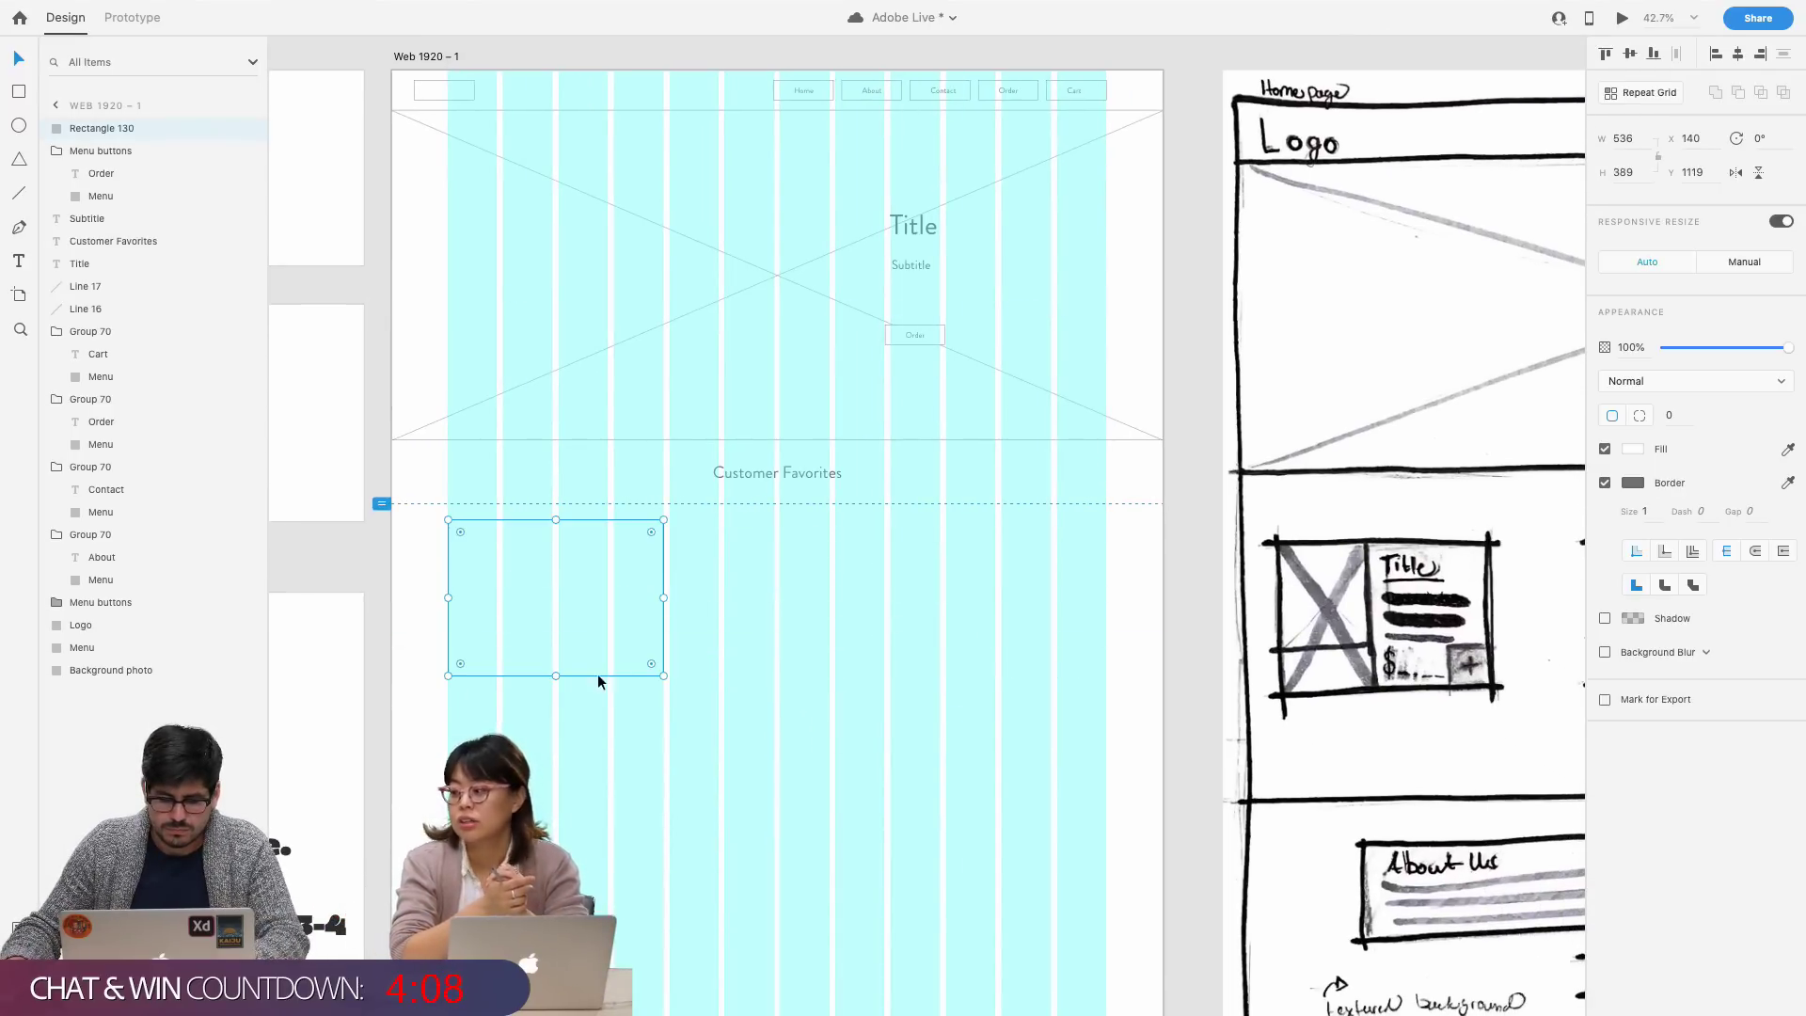
drag(556, 675, 553, 746)
click(735, 748)
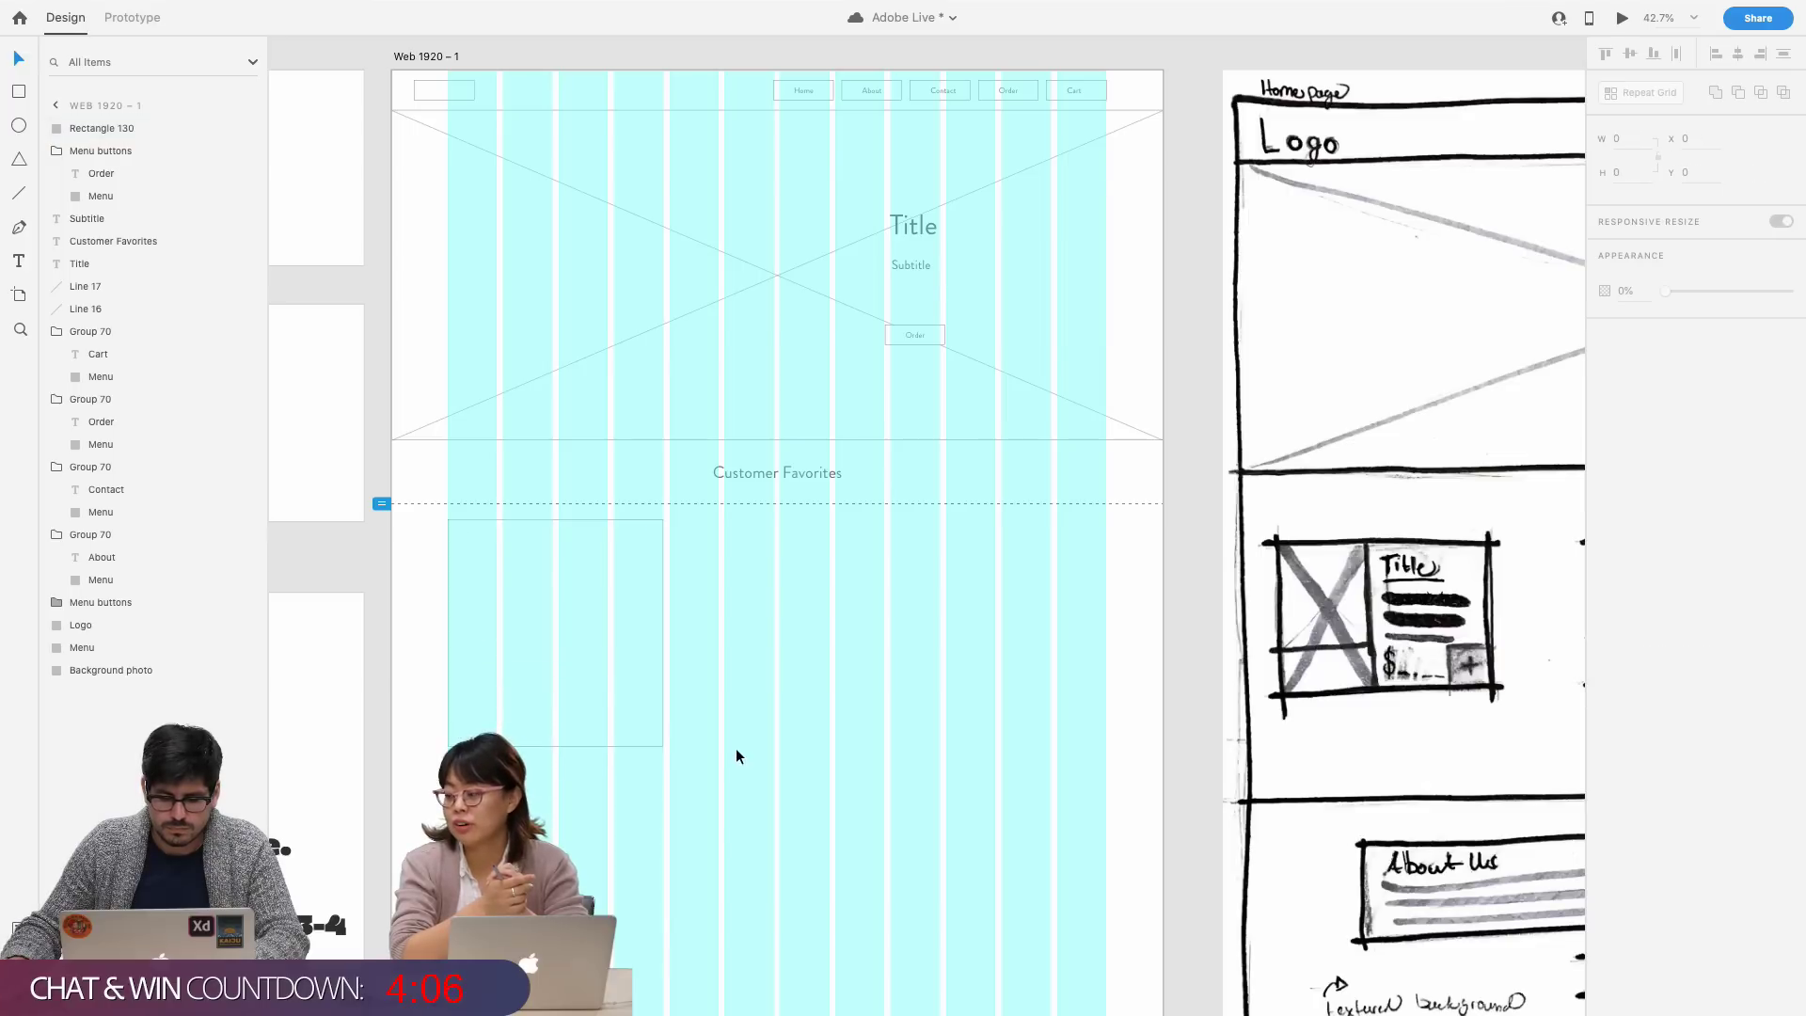
- Duplicate the card rectangle, scale the copy down to about 341 by 360 and align it with the card's top-left corner
scroll(712, 730, up, 3)
scroll(712, 737, left, 3)
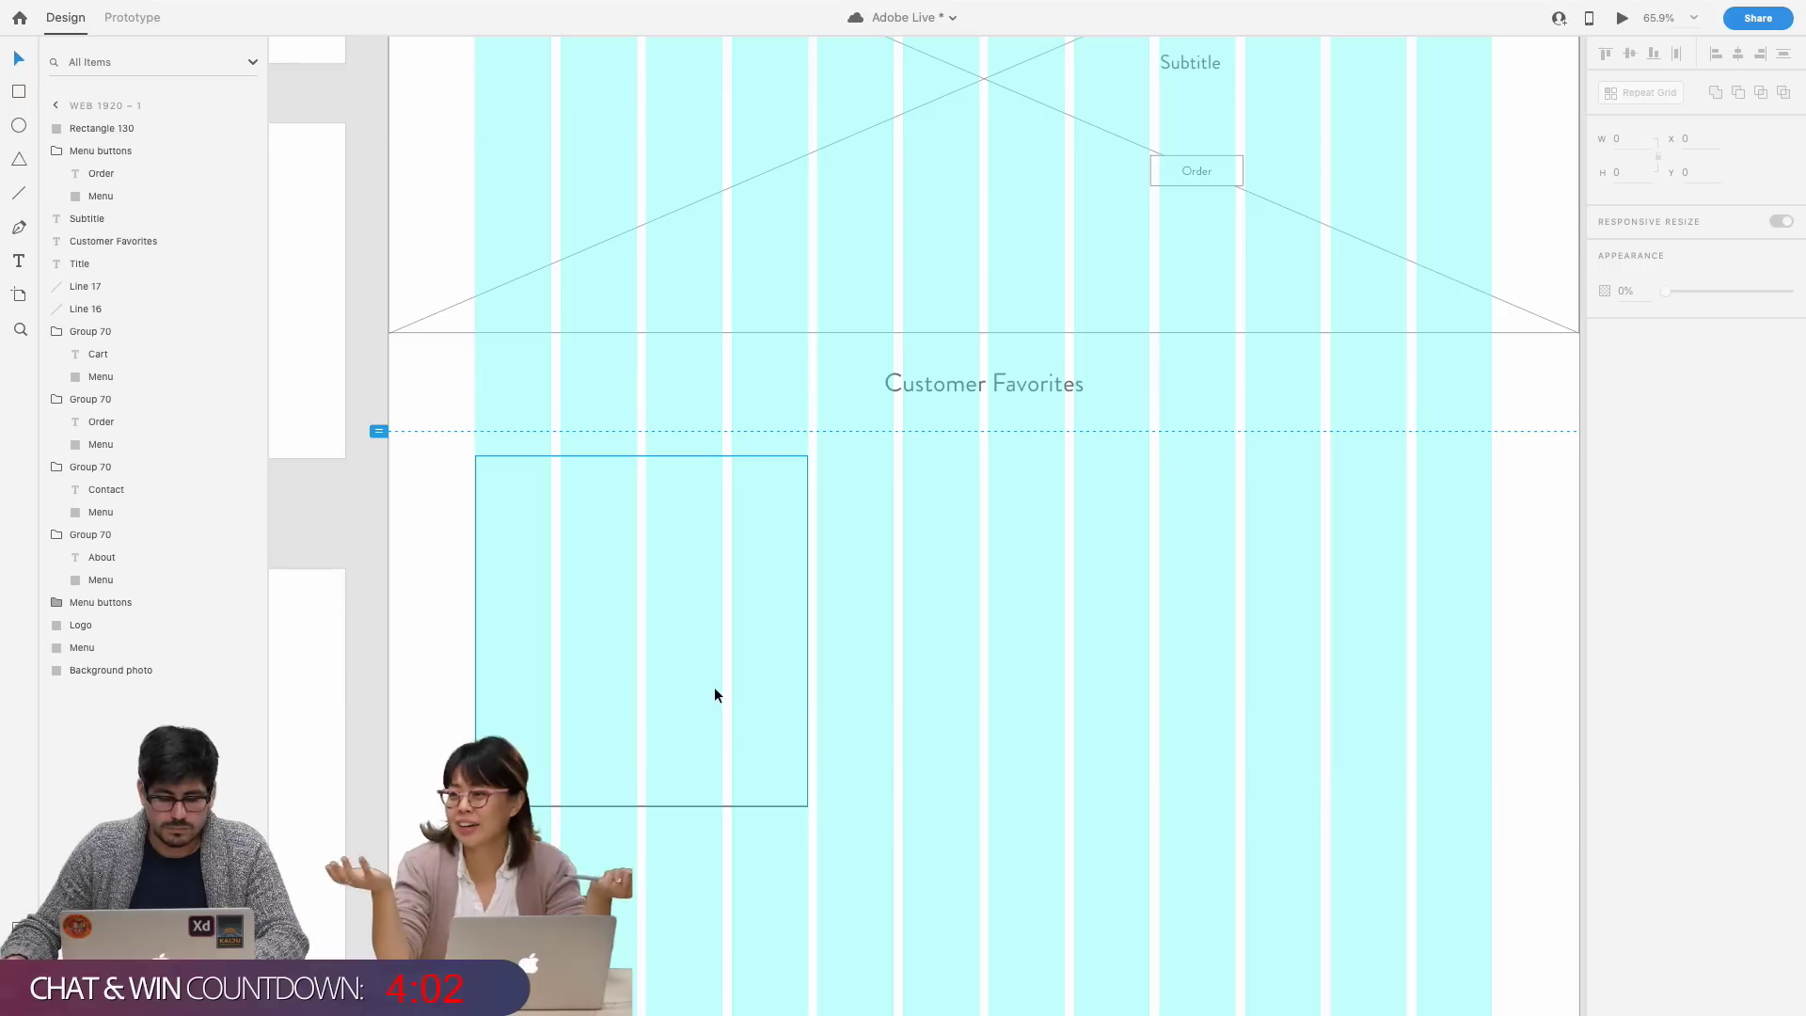
click(807, 652)
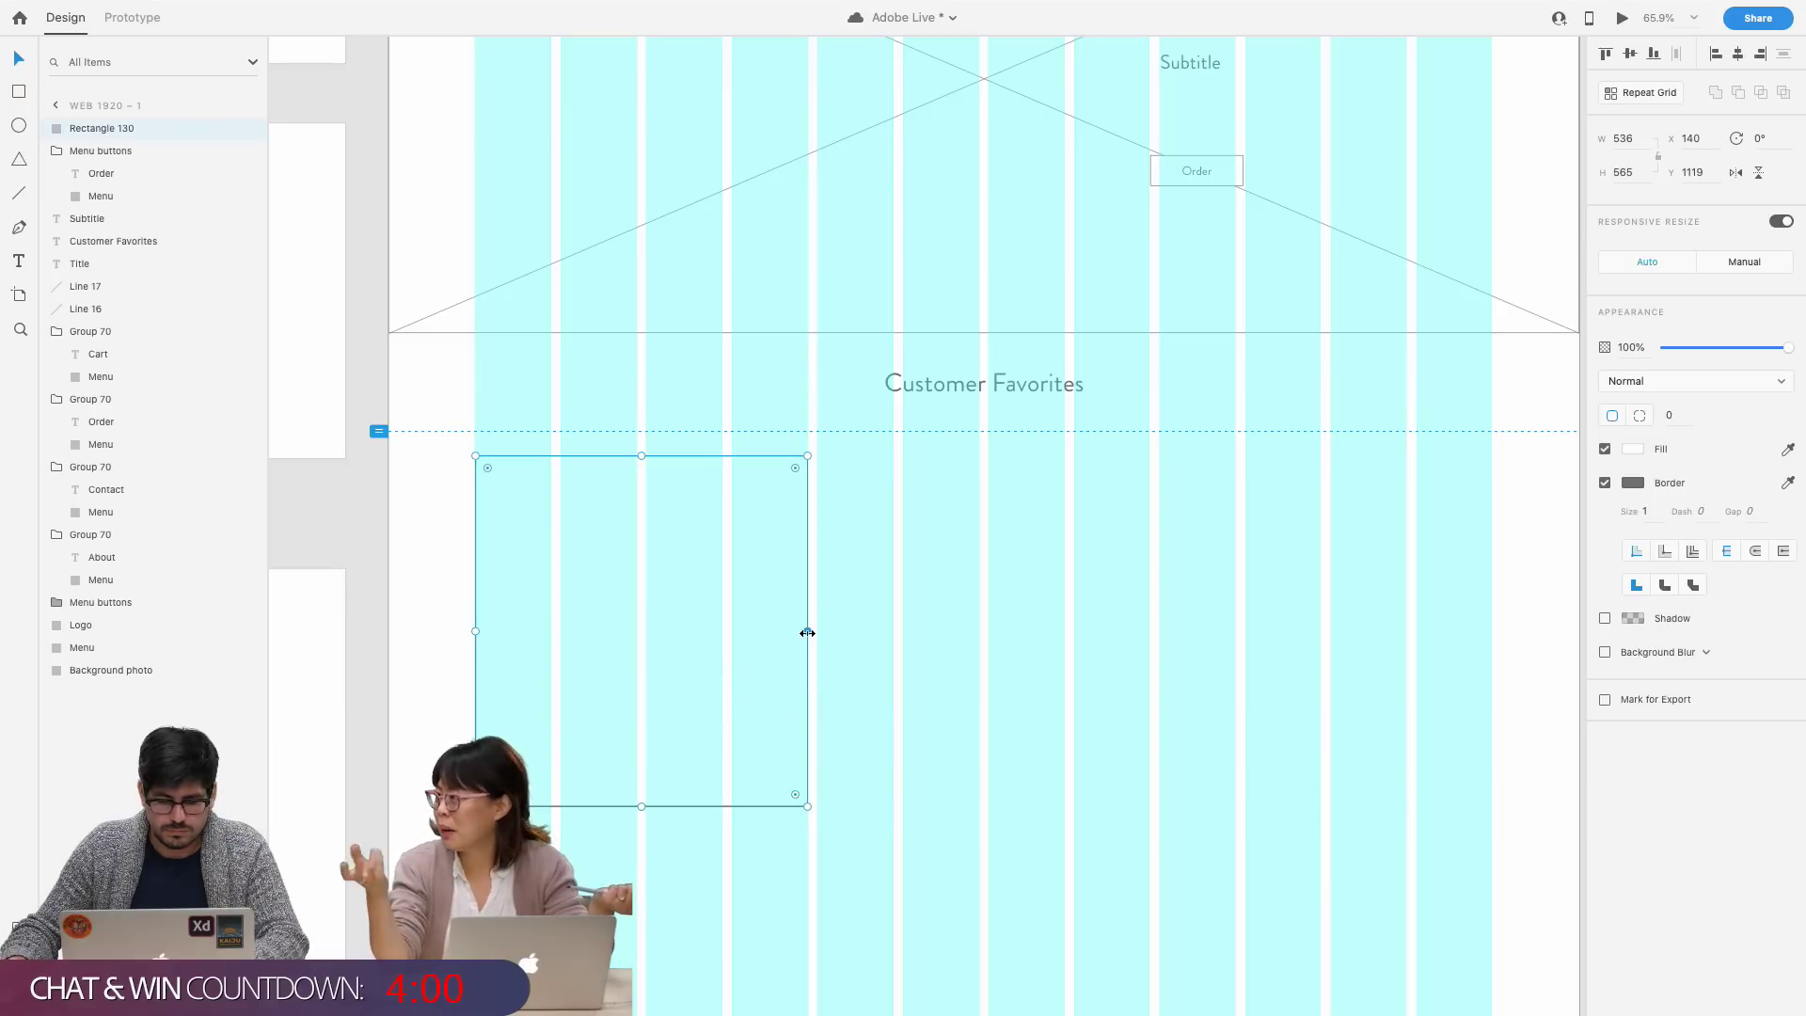
drag(690, 552, 1066, 554)
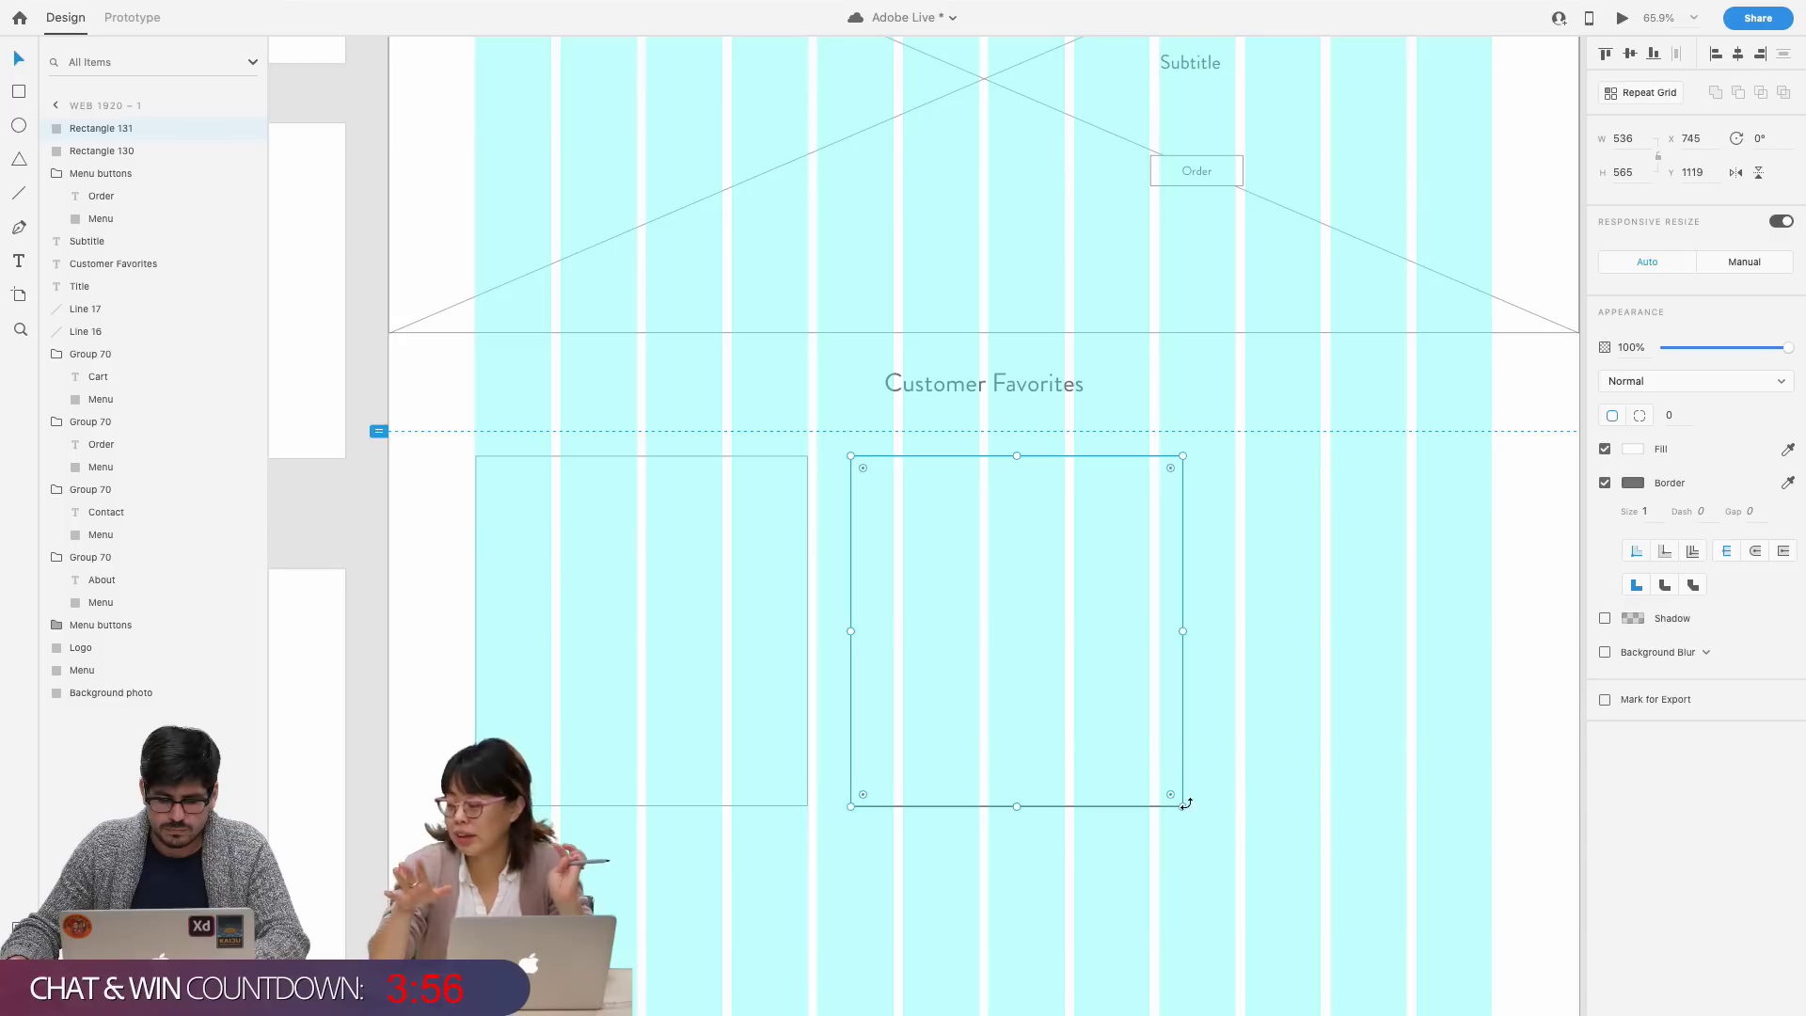
drag(1181, 794, 1110, 678)
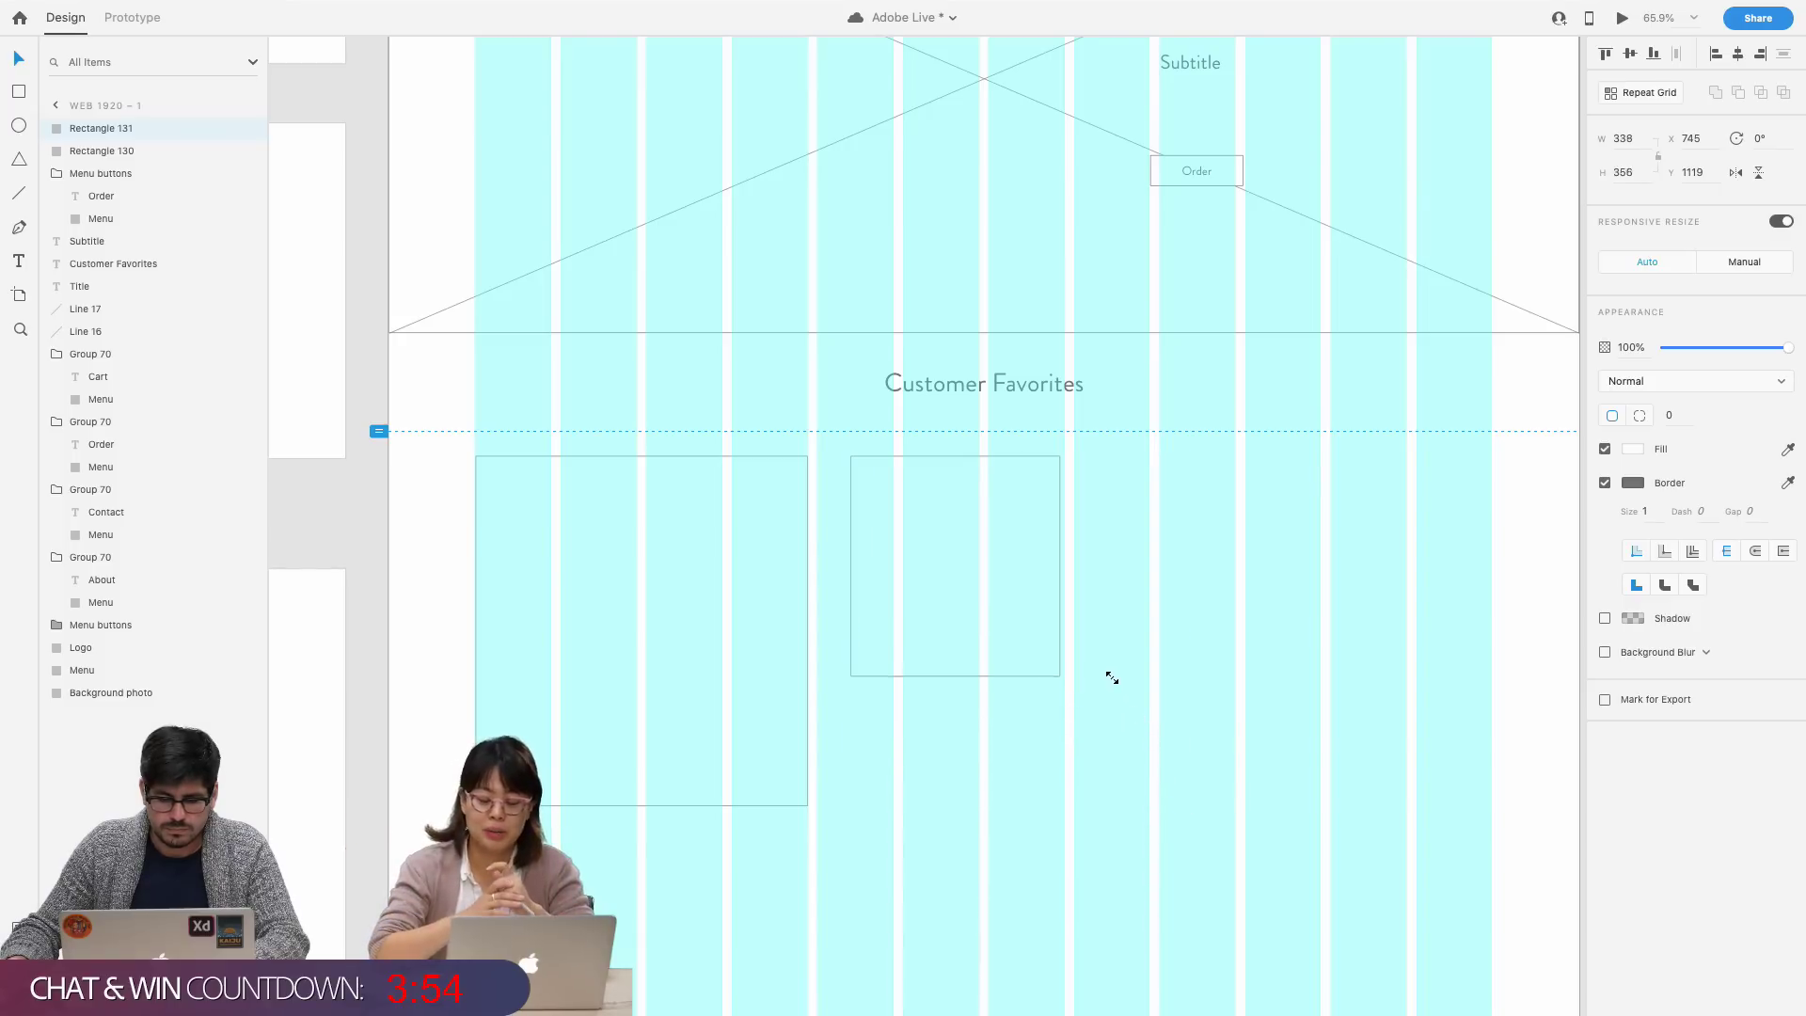
drag(985, 606, 613, 601)
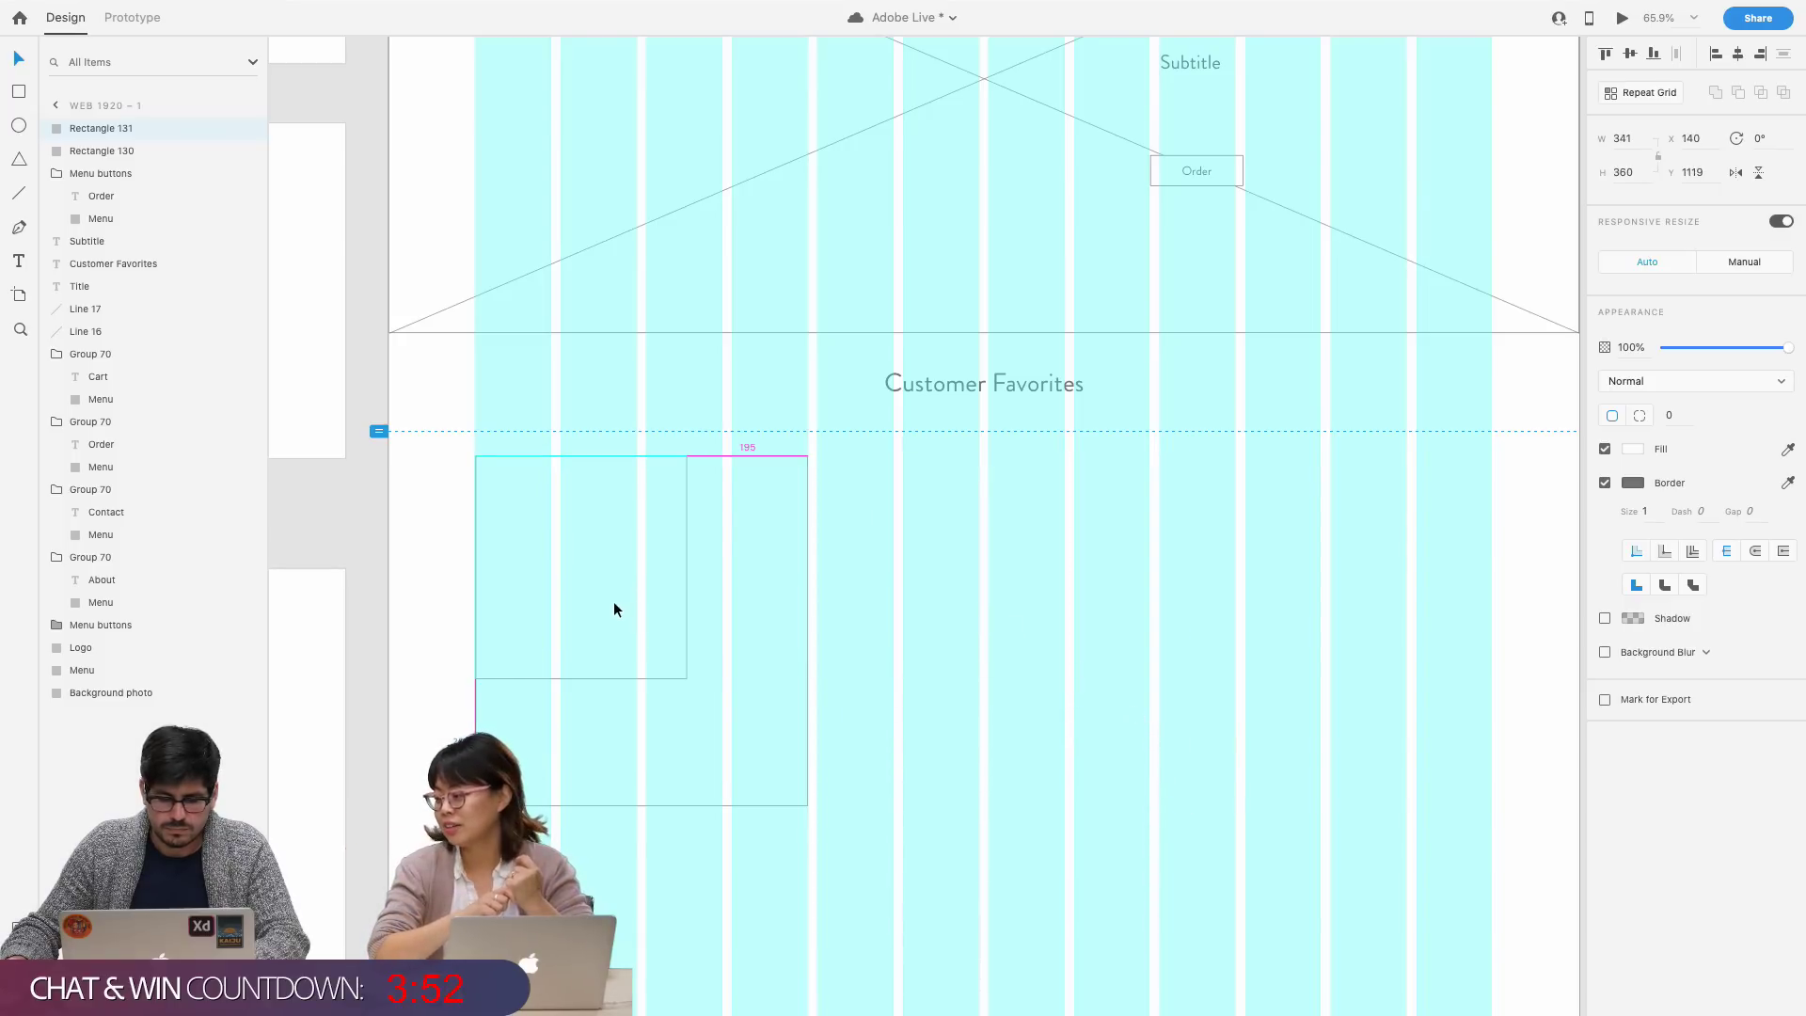
click(722, 645)
- Narrow the inner rectangle to about 260 wide so it spans the first two grid columns
click(685, 612)
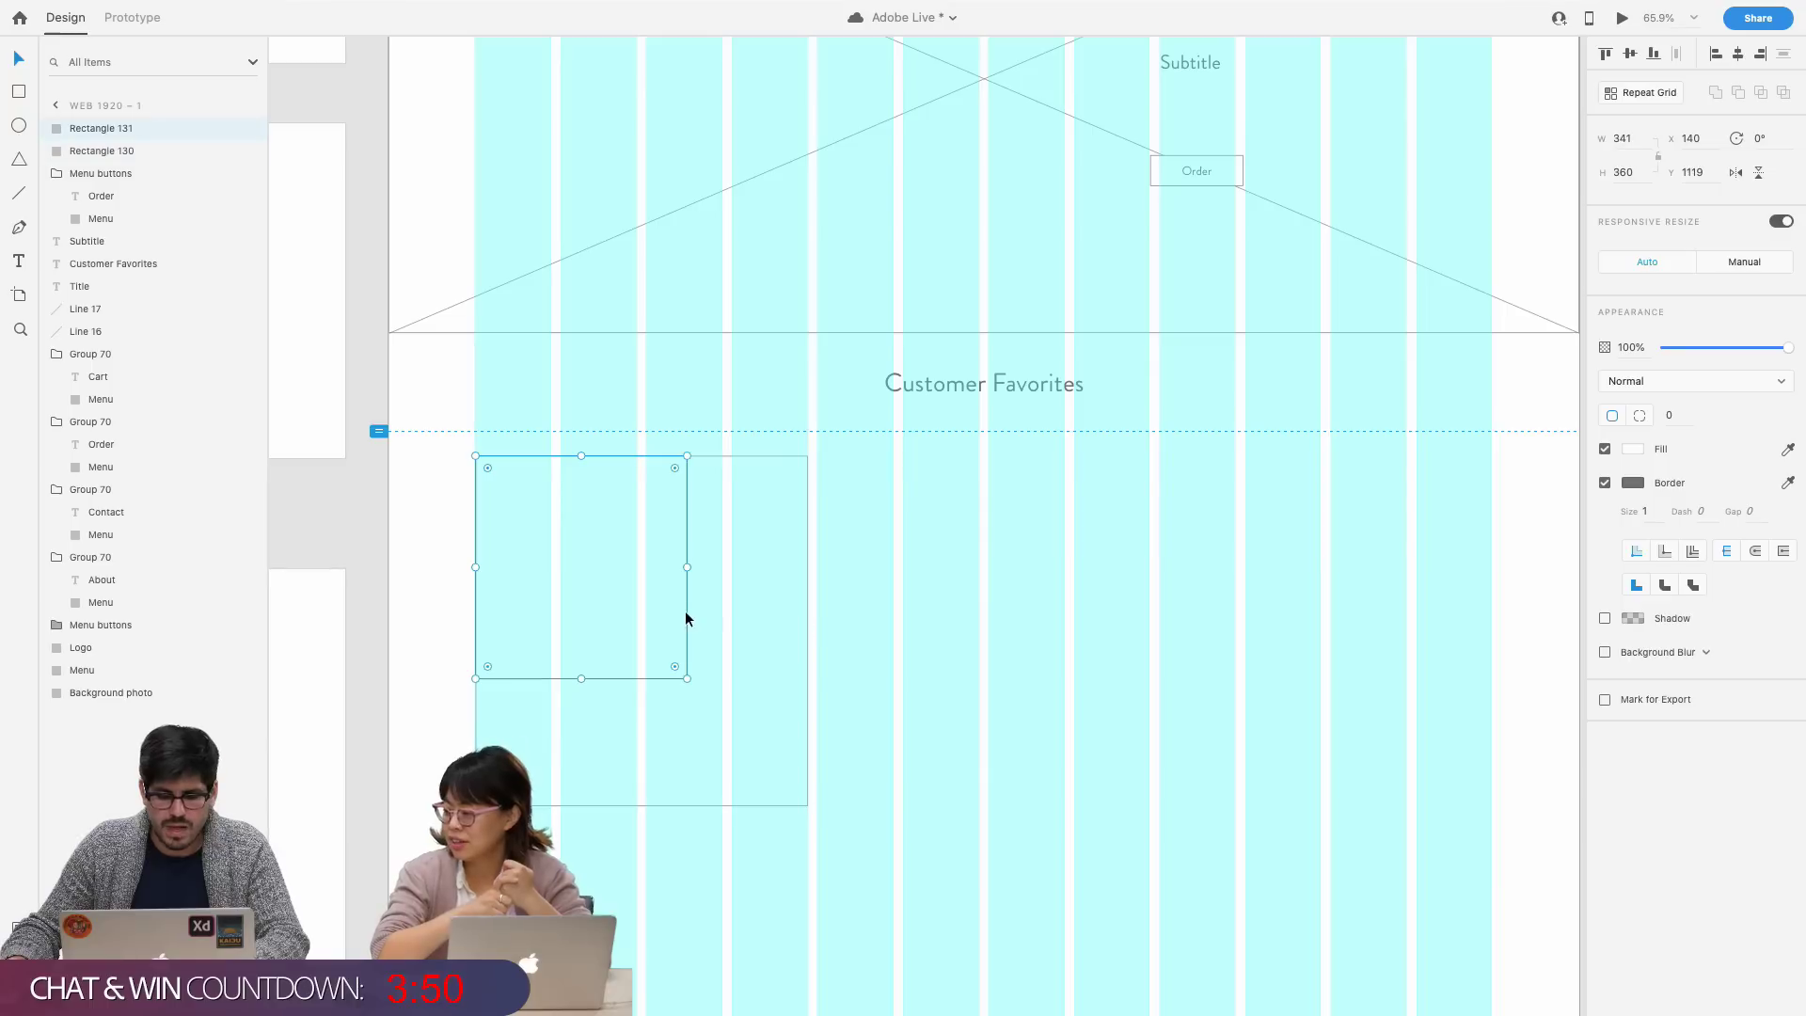
drag(688, 568, 637, 573)
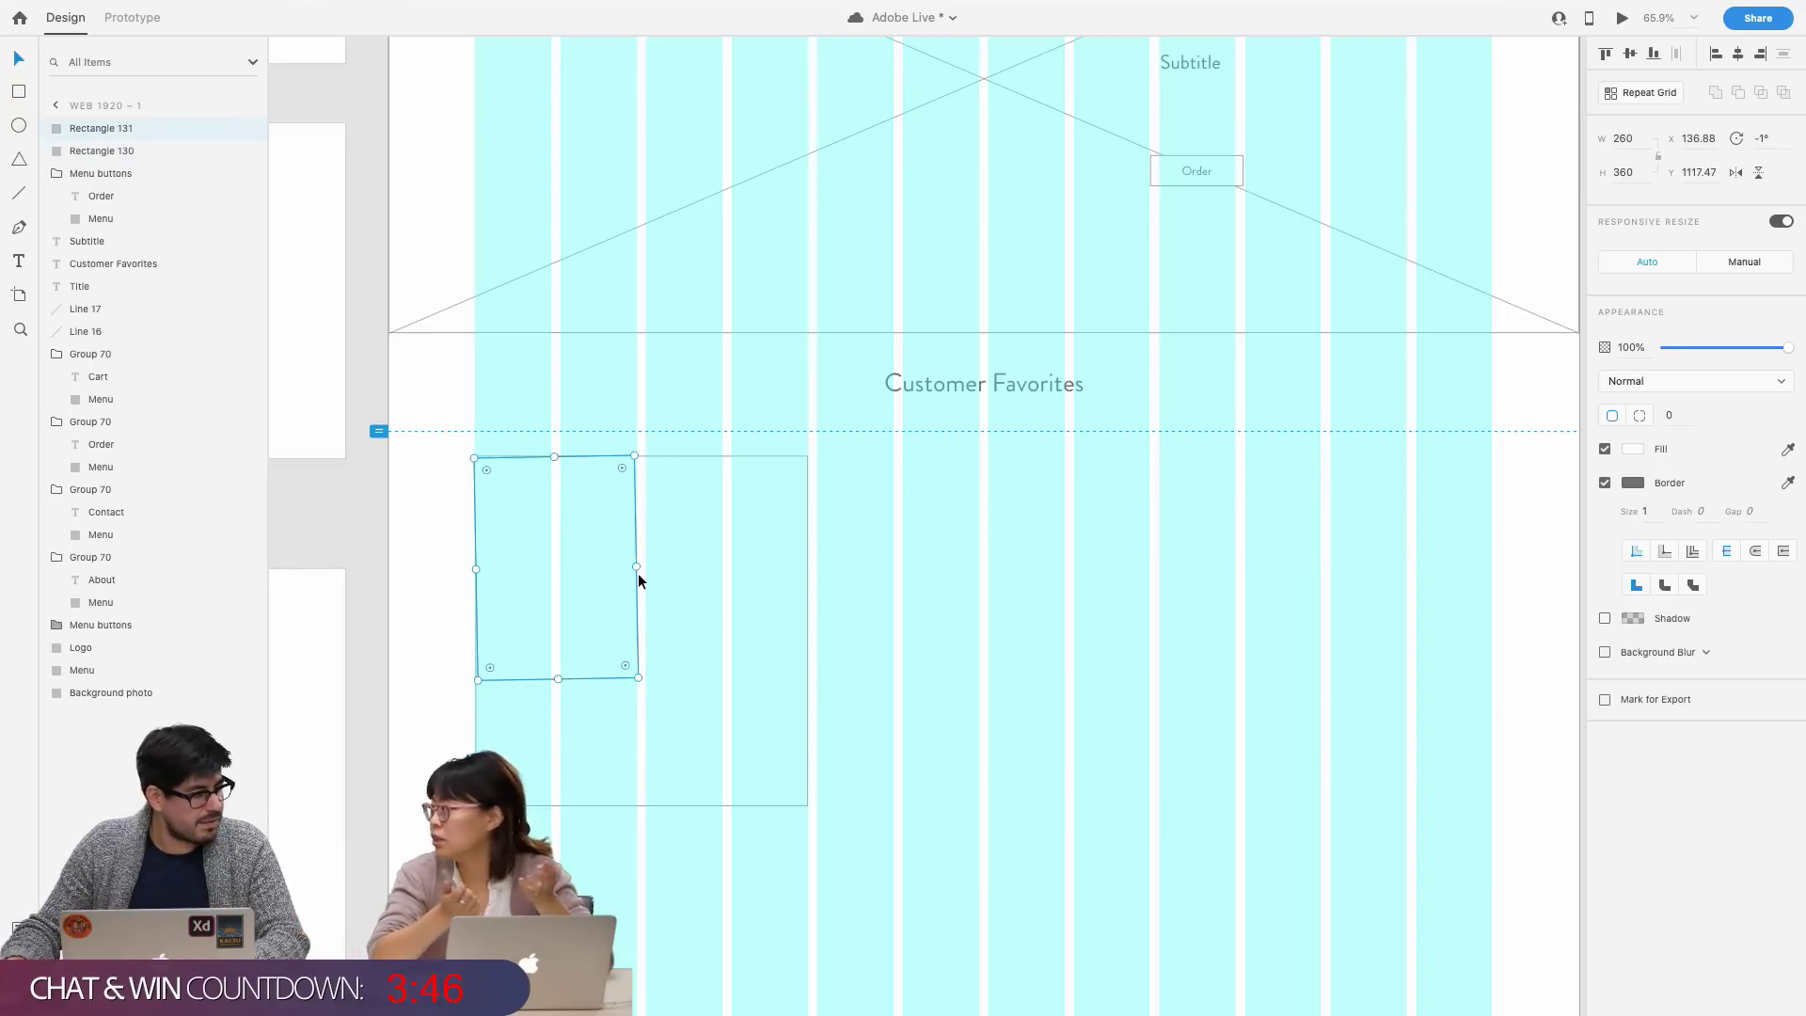
click(685, 623)
click(889, 649)
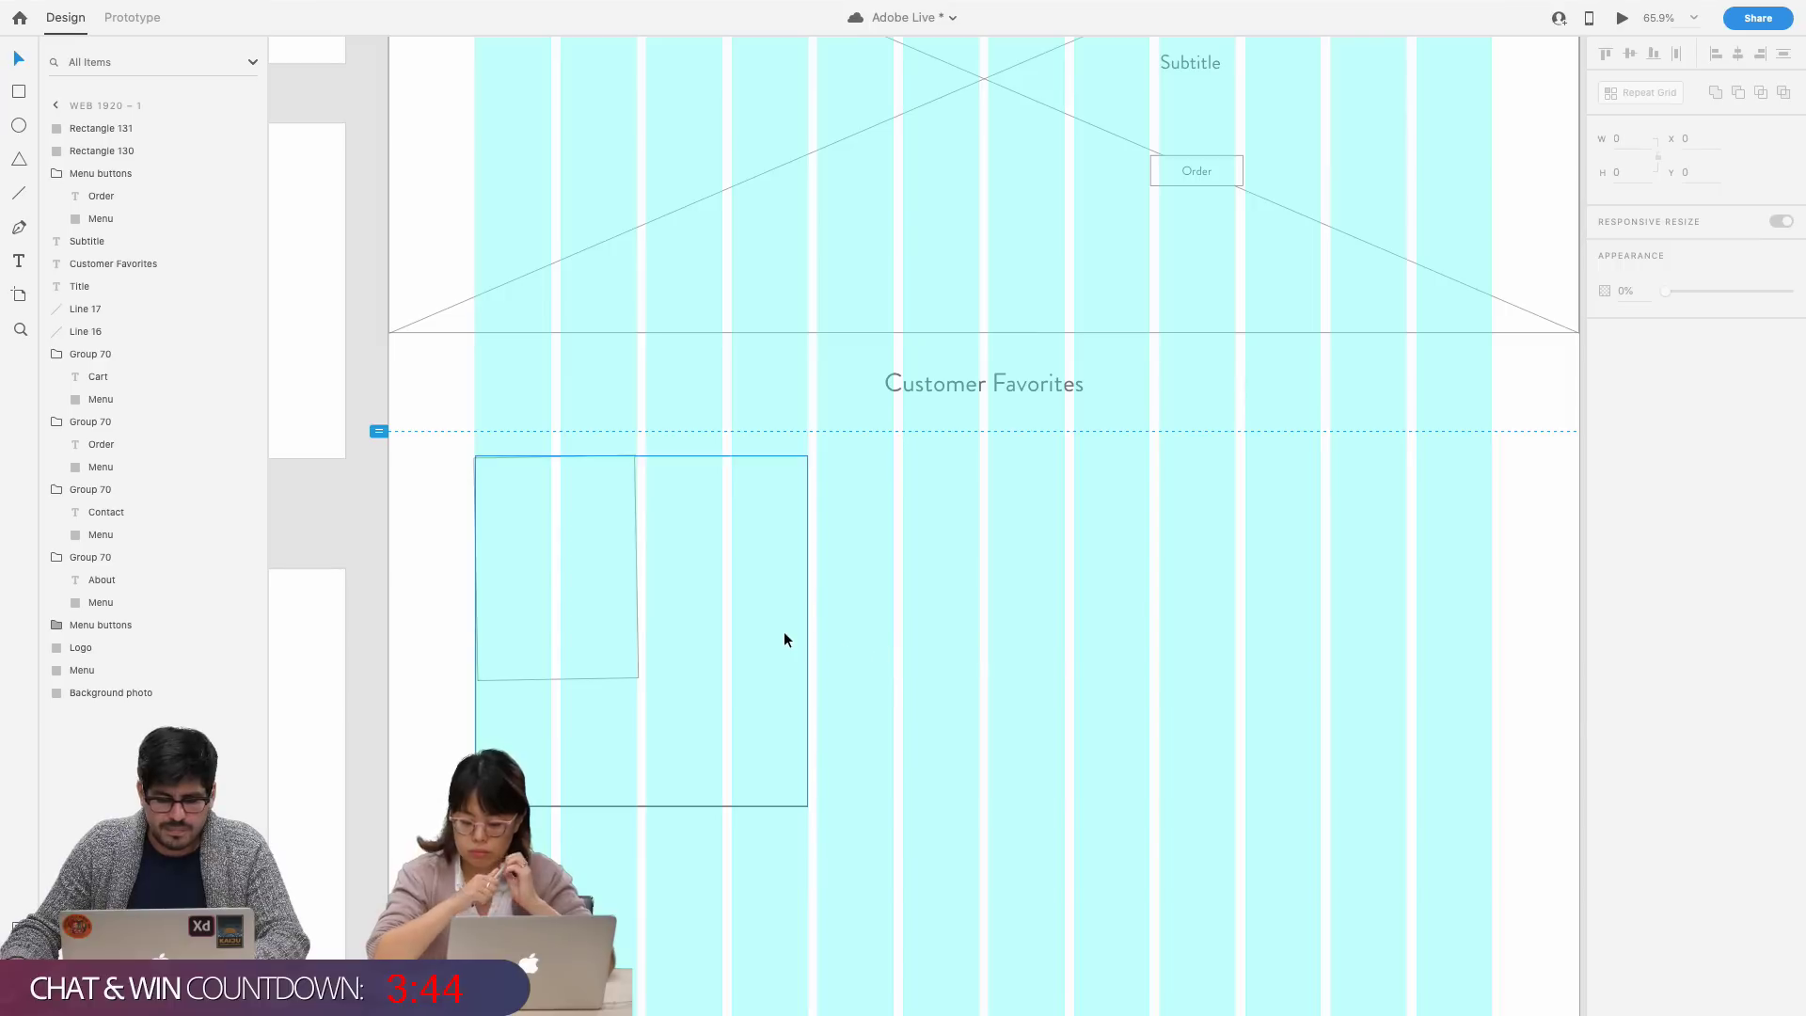
- Add the text "Cookie Title" at the top of the card, to the right of the inner rectangle
click(784, 631)
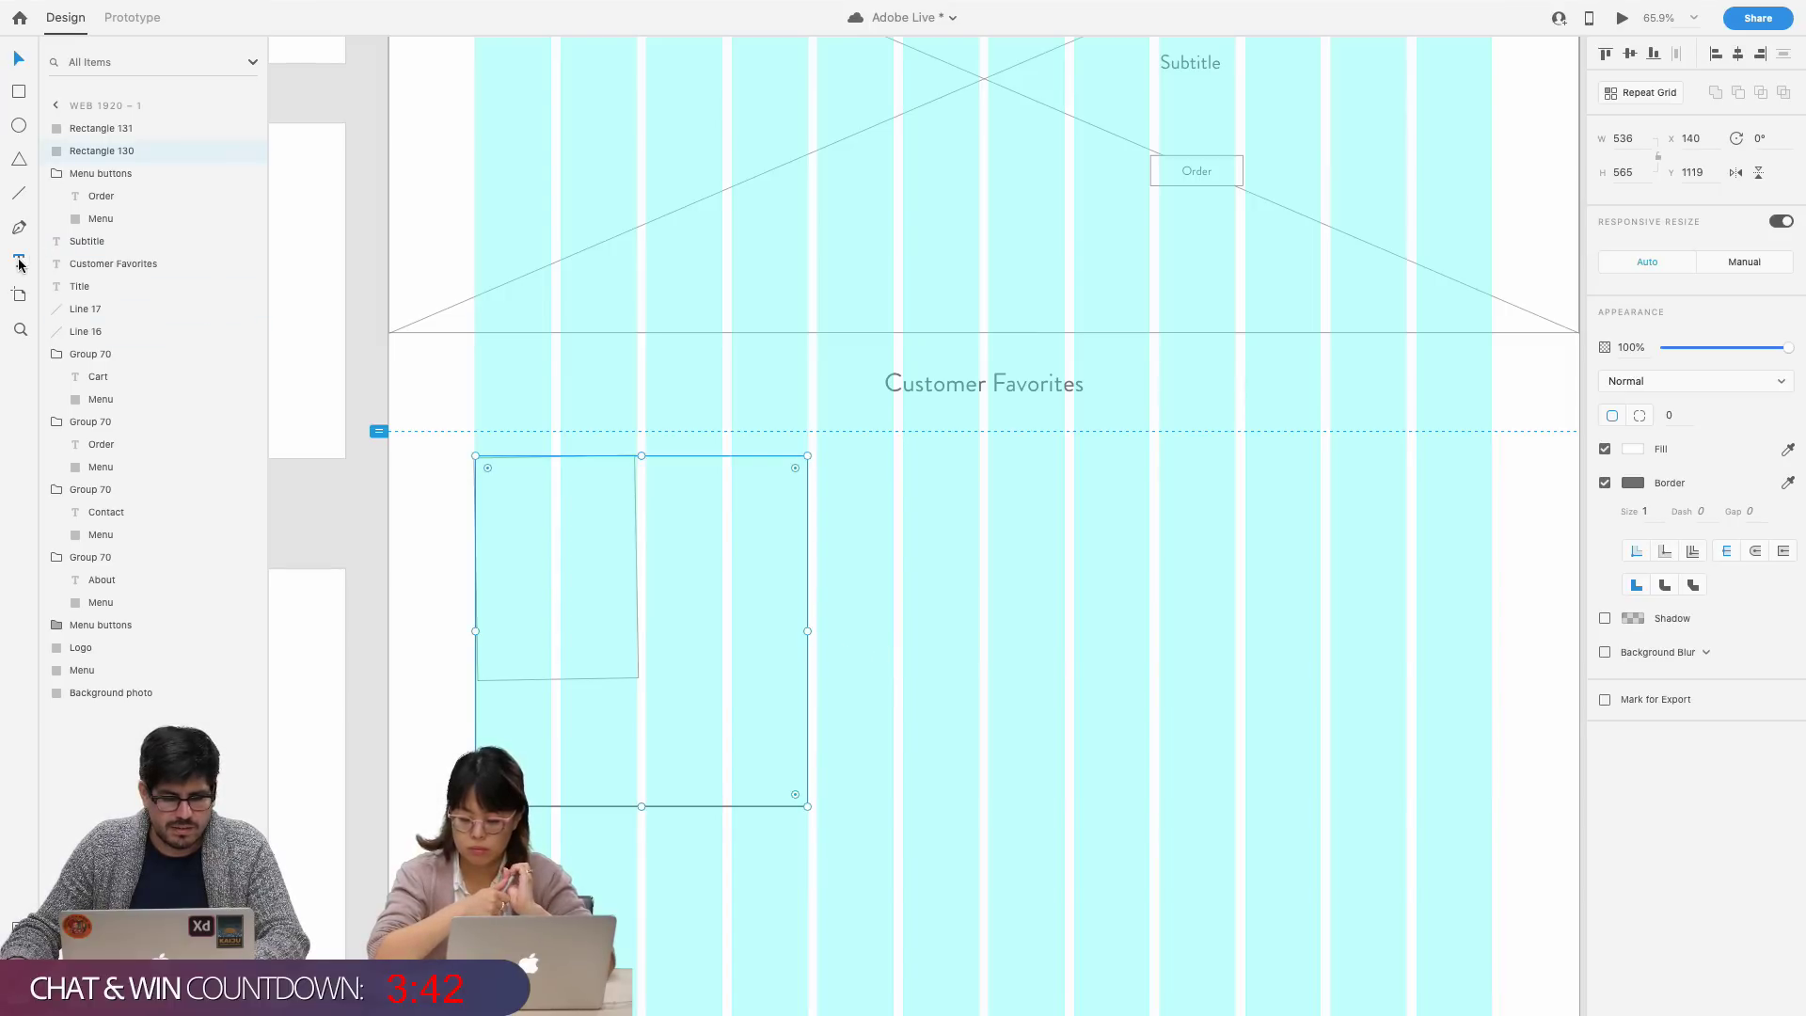
click(652, 491)
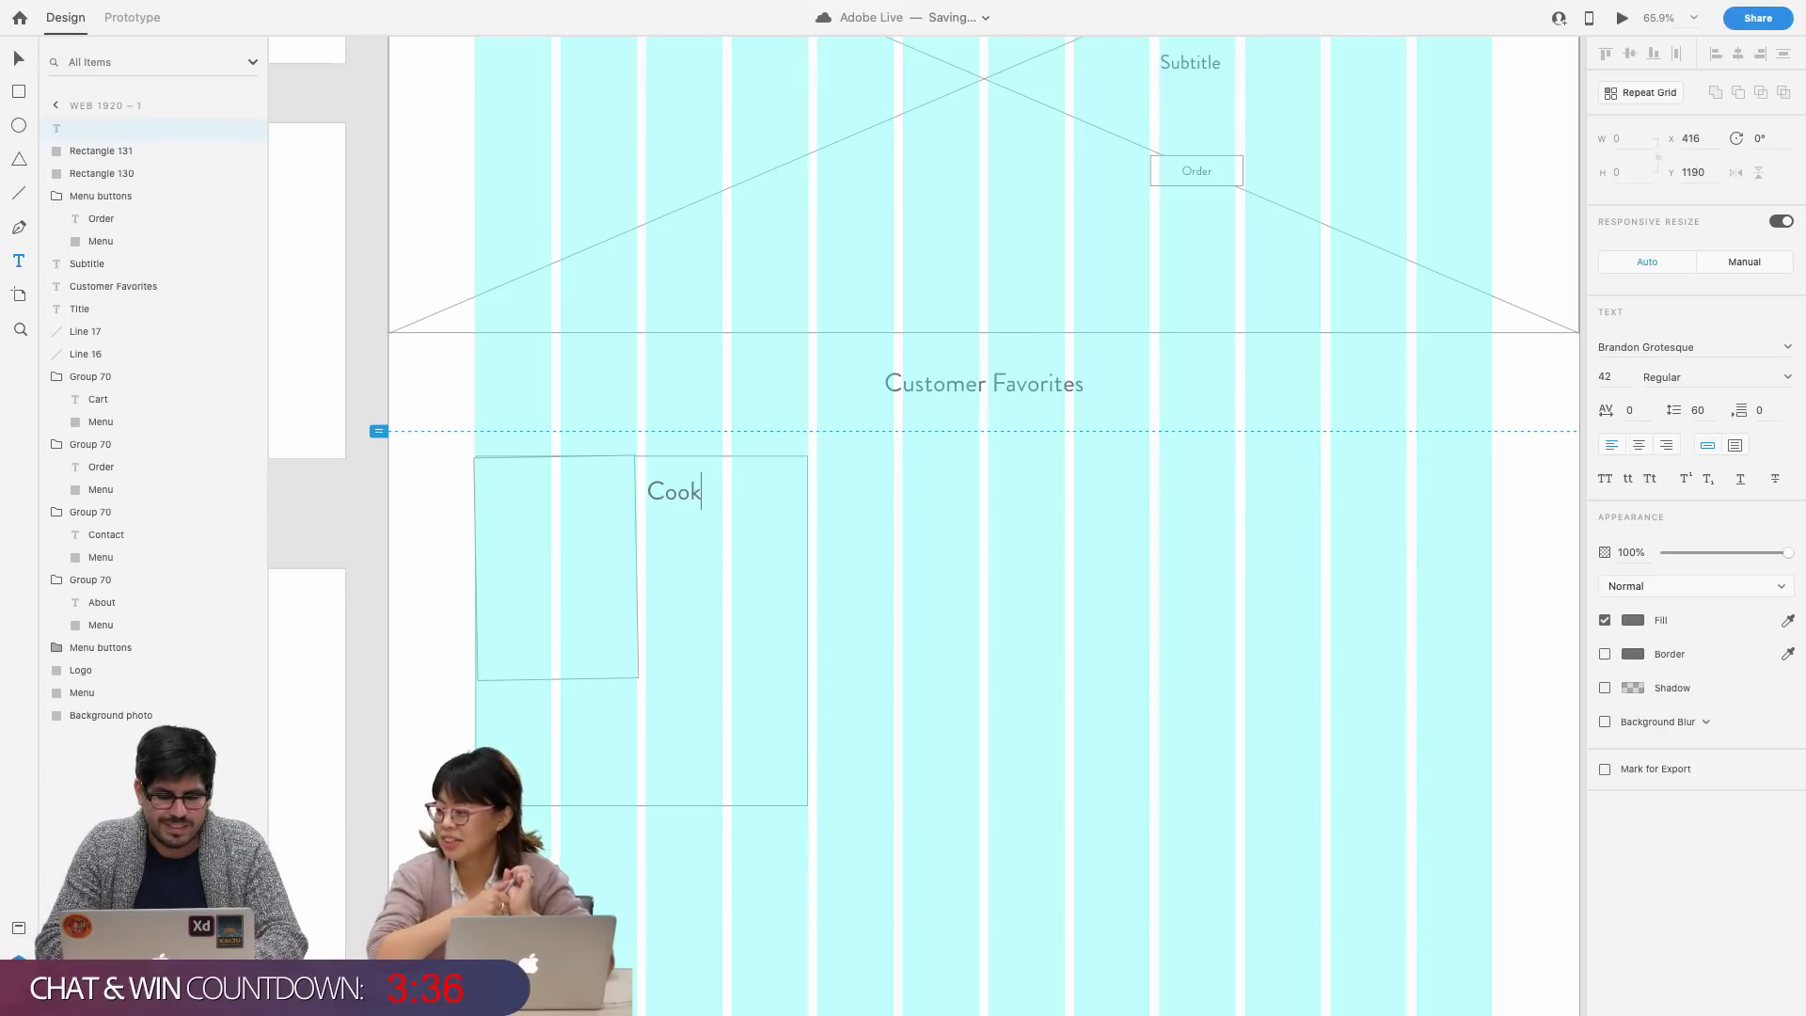
key(Escape)
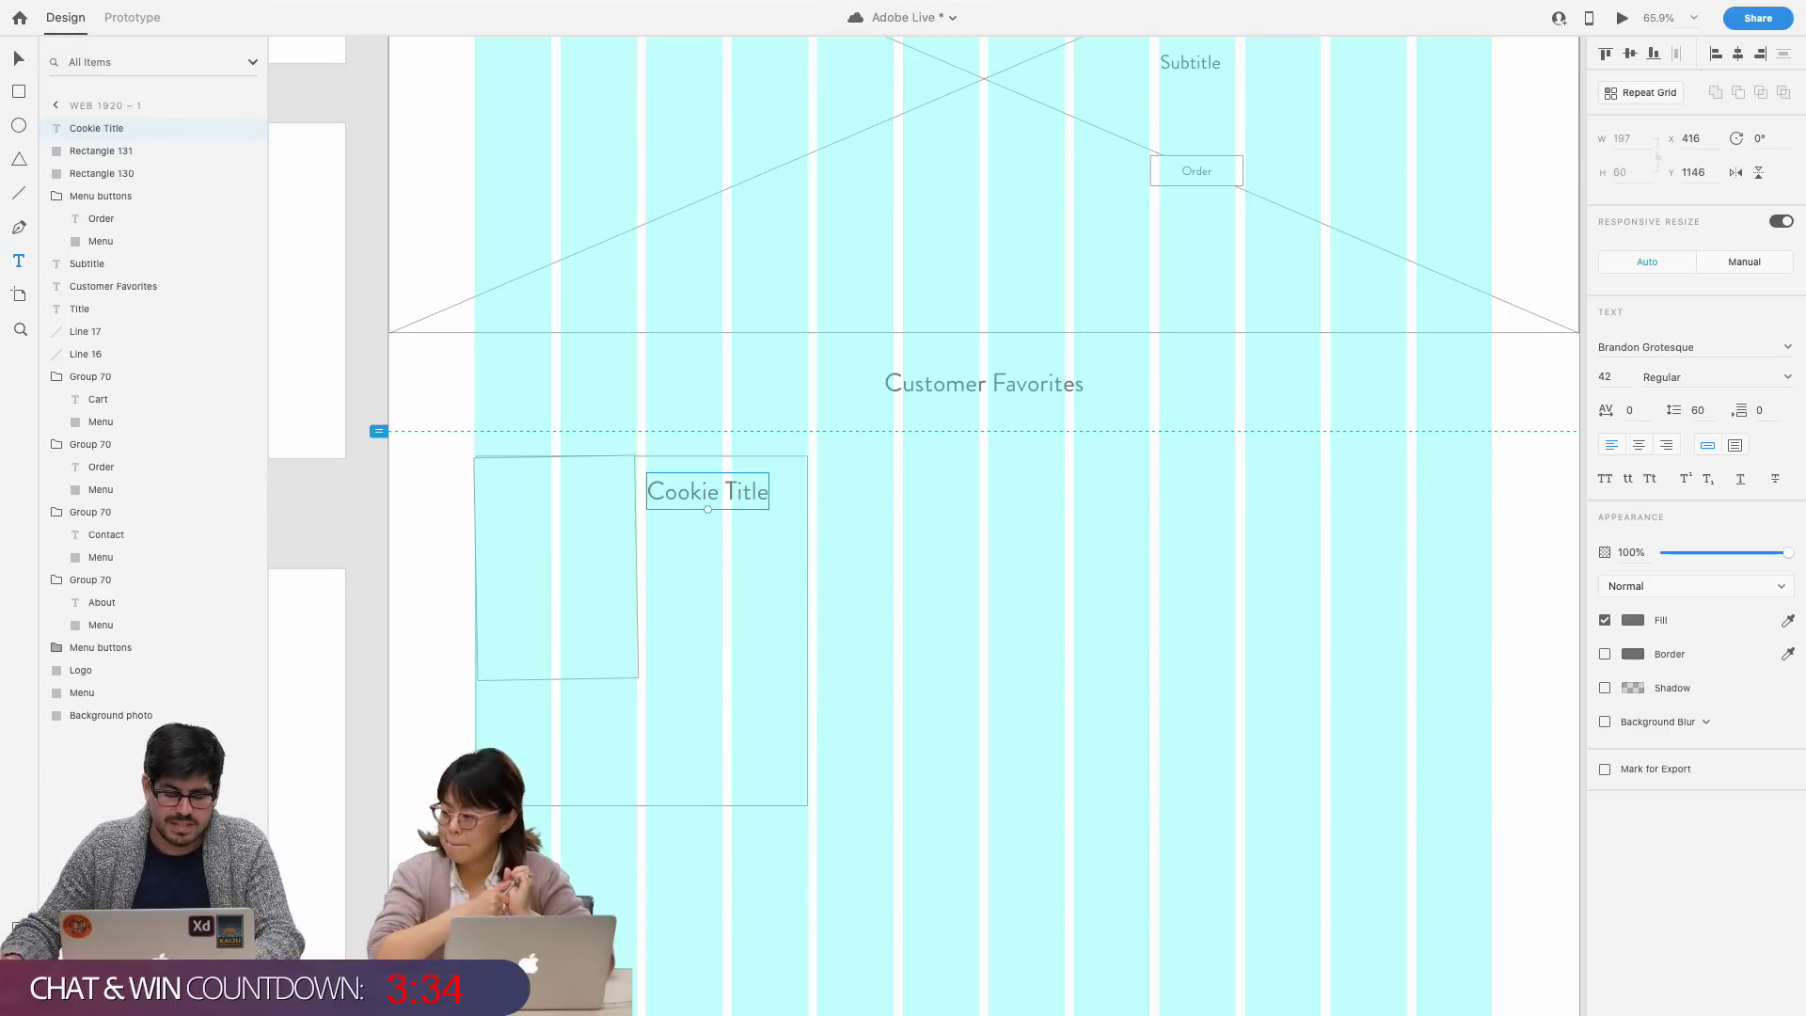
- Straighten the inner rectangle of the card by setting its rotation to 0°
click(611, 515)
drag(640, 452, 648, 457)
text(0)
key(Return)
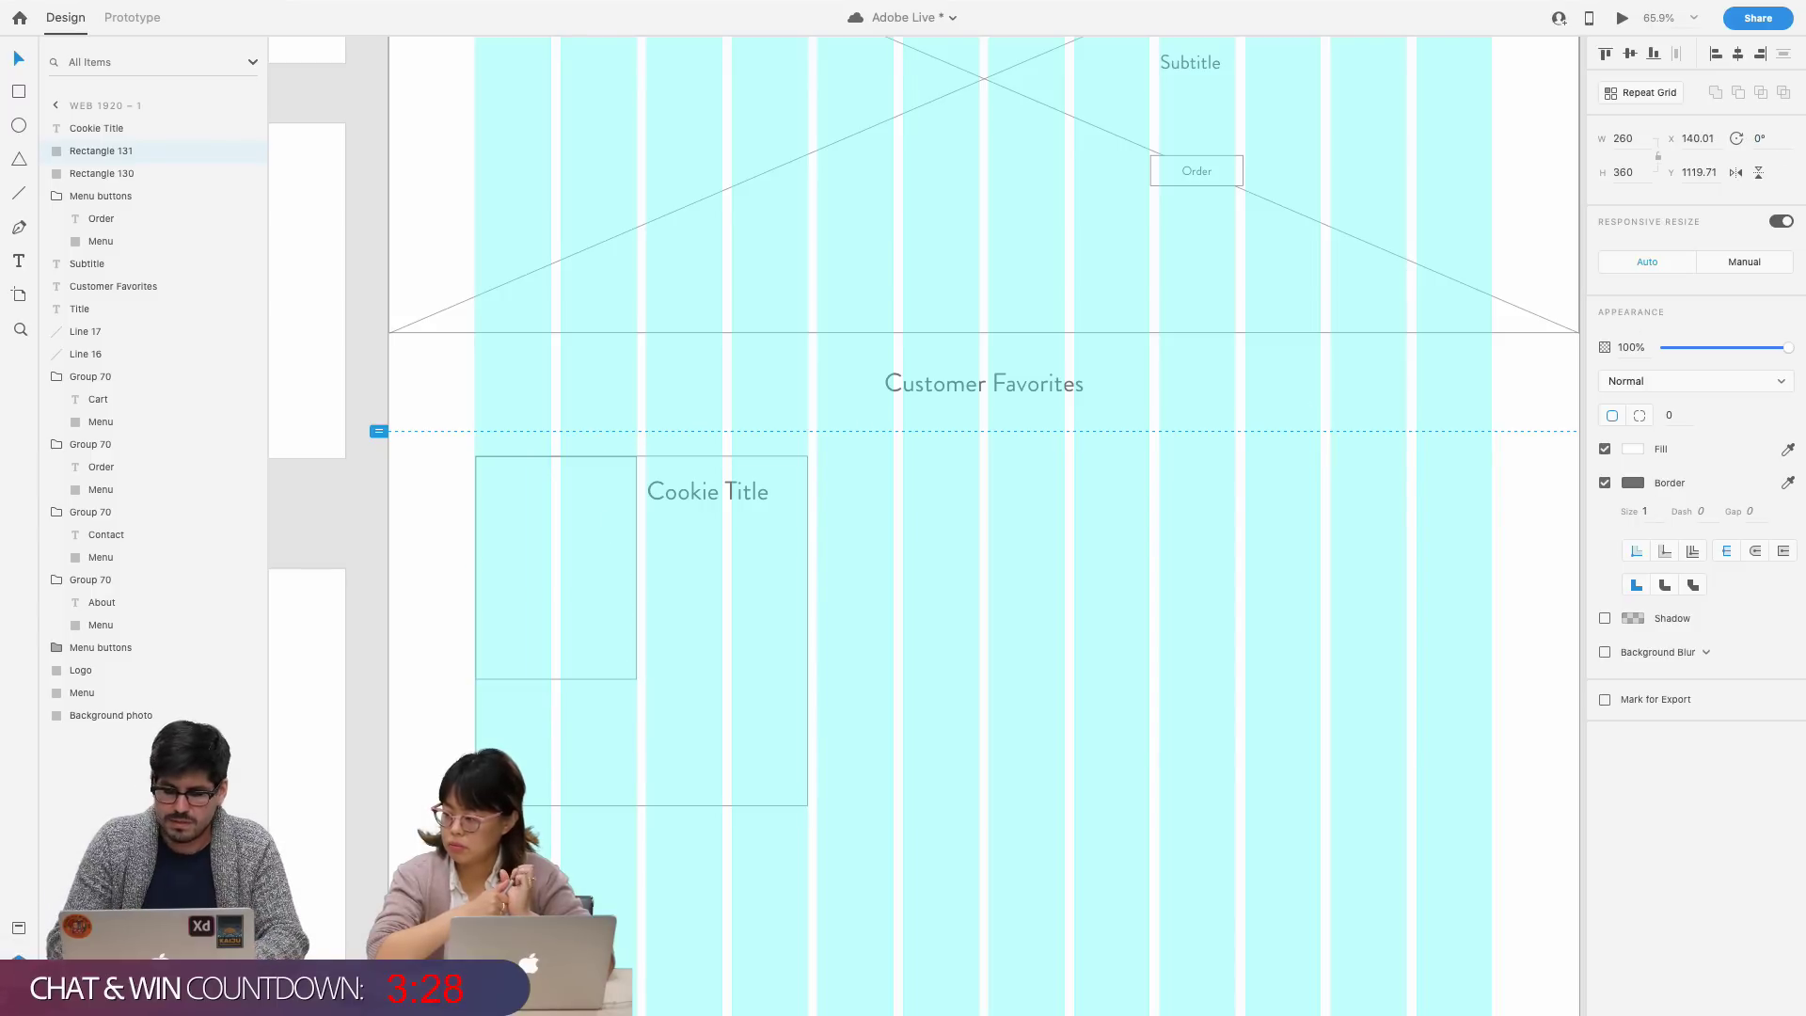
click(1037, 725)
scroll(940, 713, up, 3)
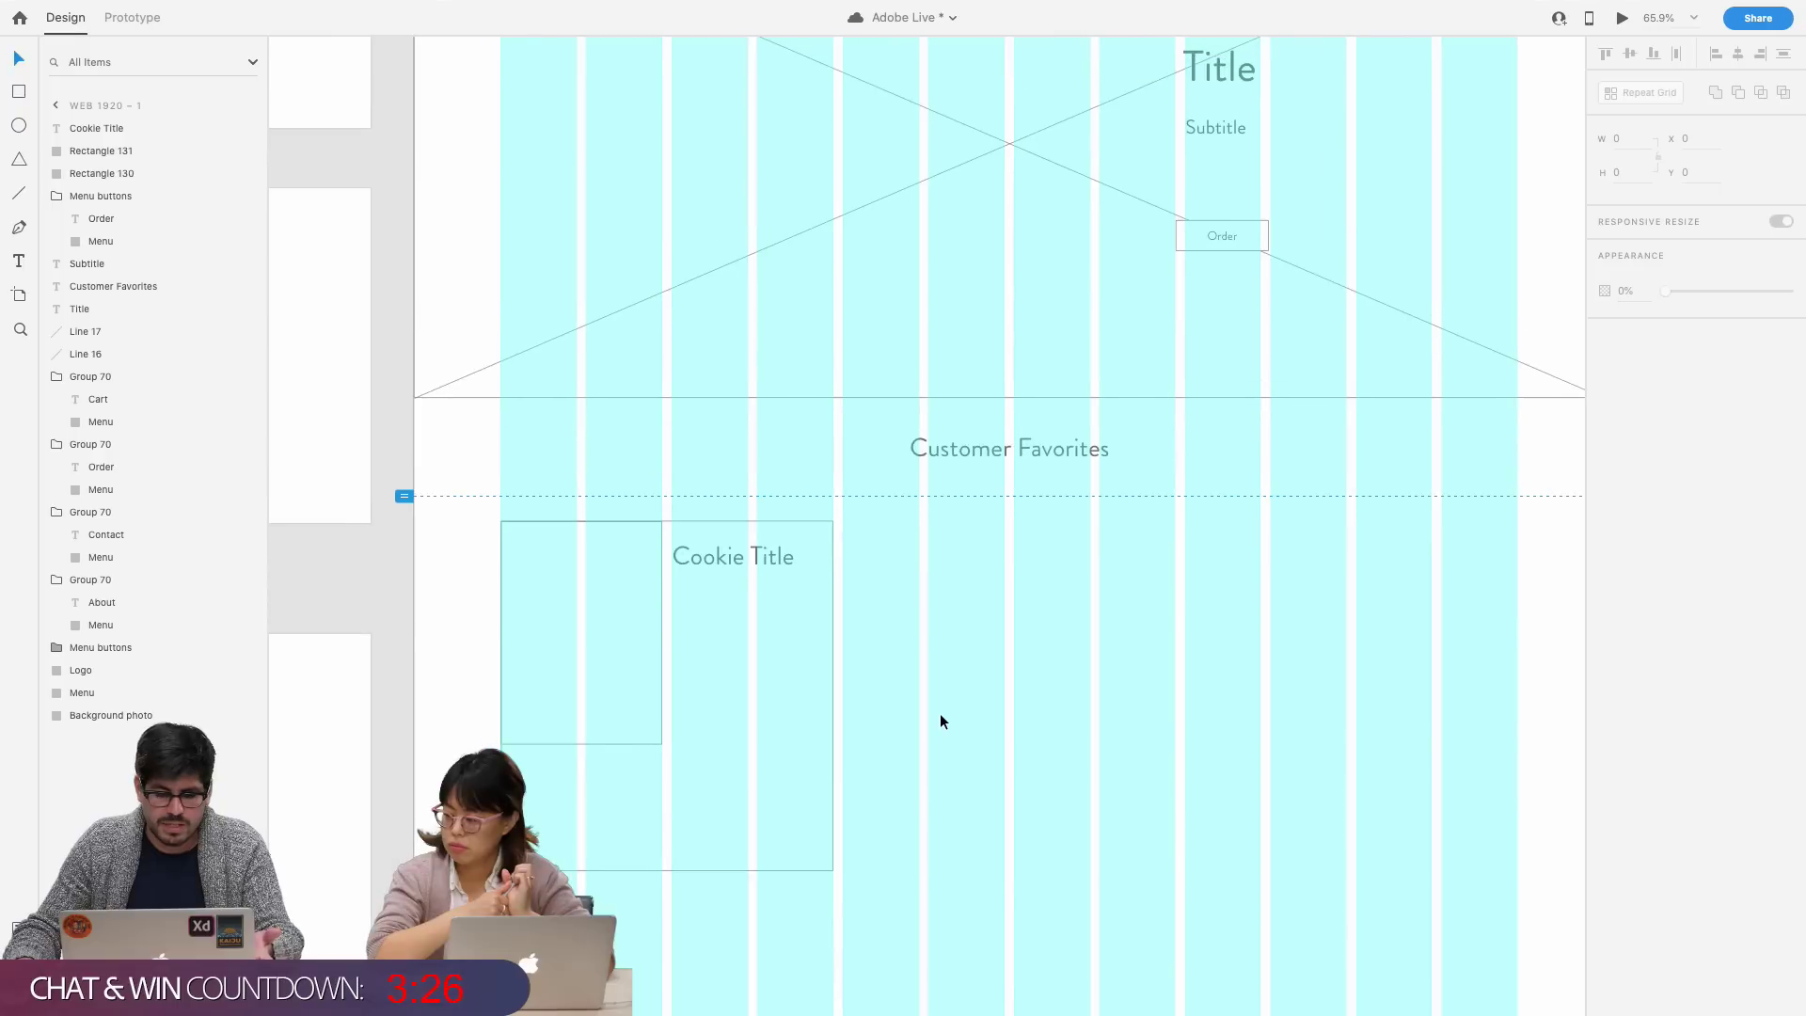
scroll(940, 714, right, 2)
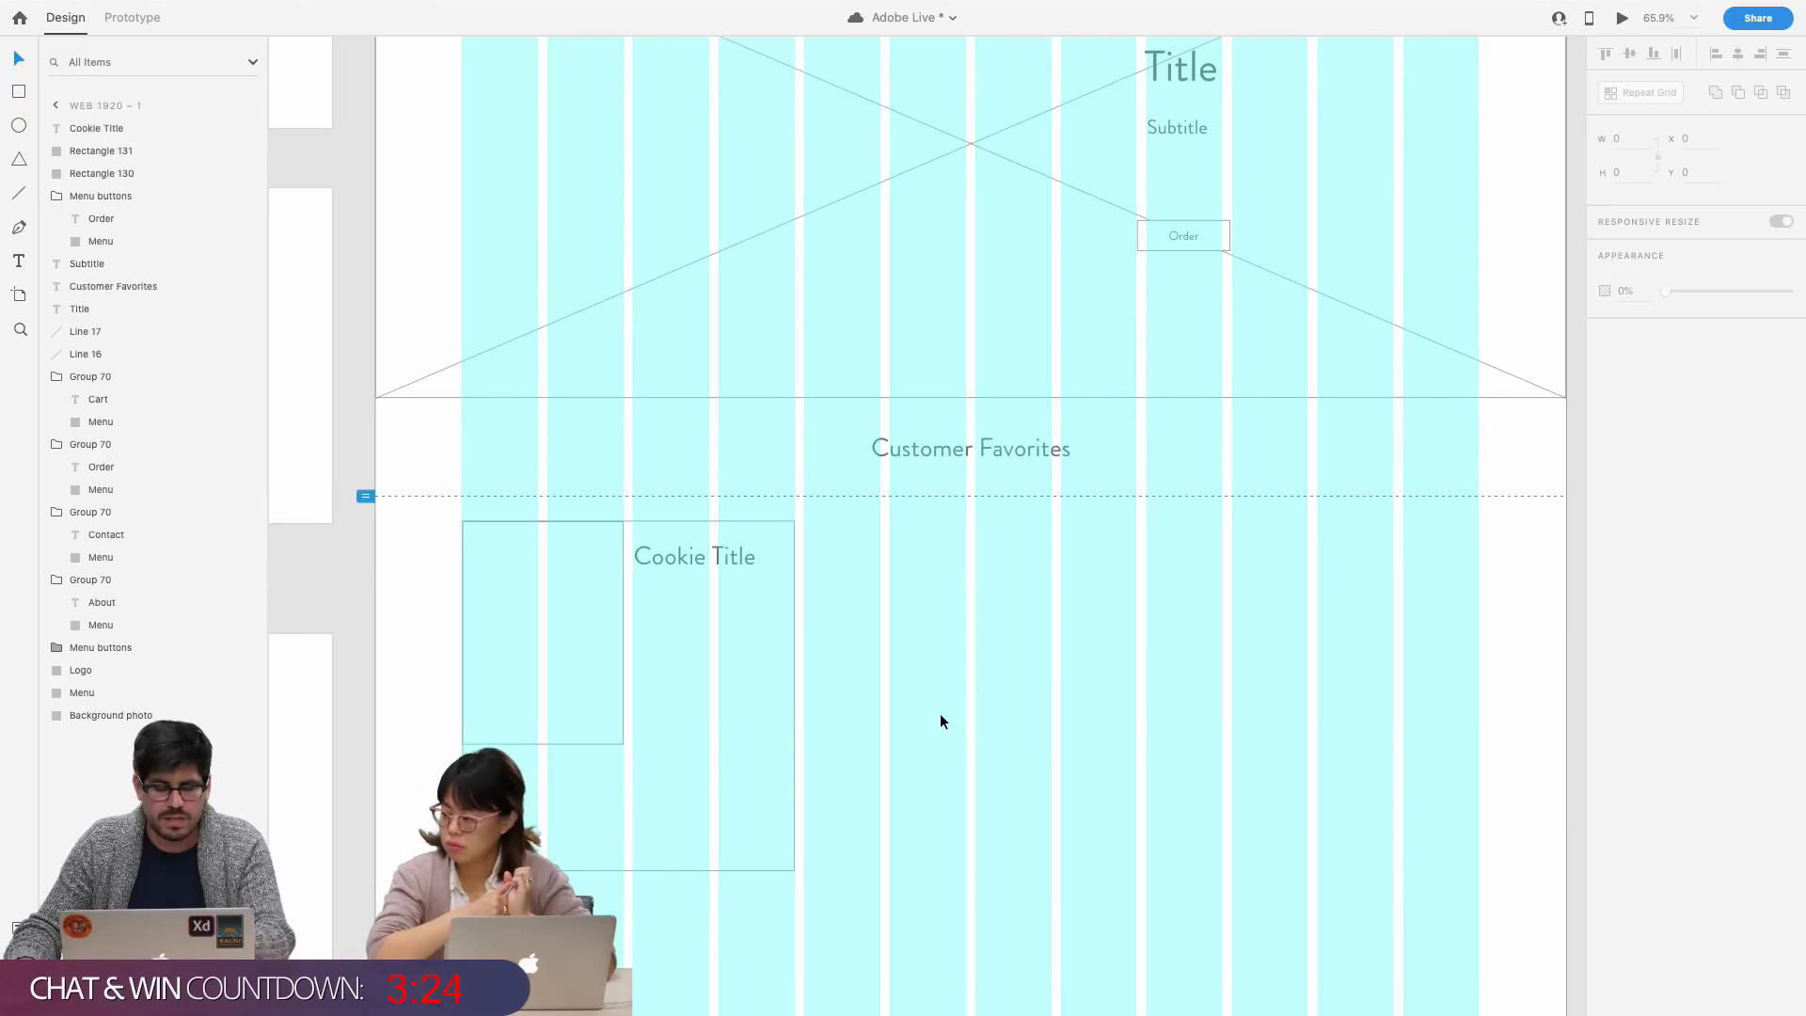
scroll(940, 714, down, 2)
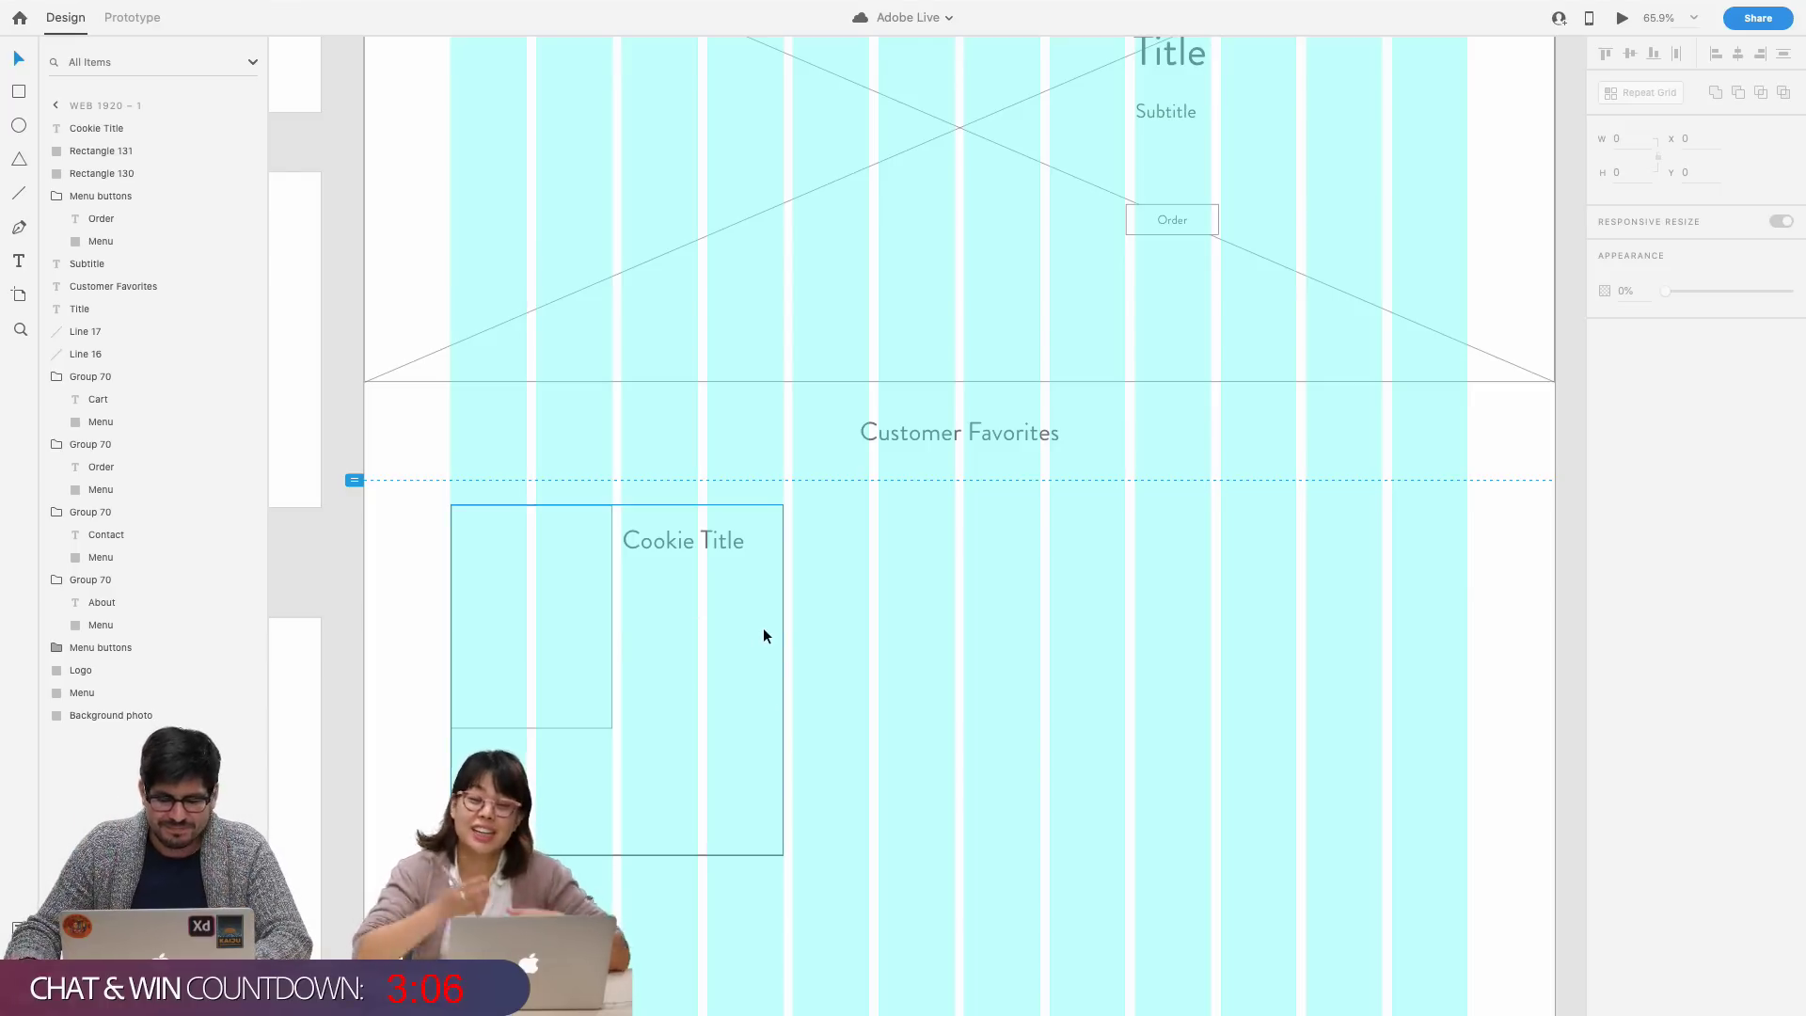
- Duplicate the hero's "Subtitle" text and place the copy below "Cookie Title" in the product card
scroll(763, 630, down, 5)
scroll(959, 662, up, 3)
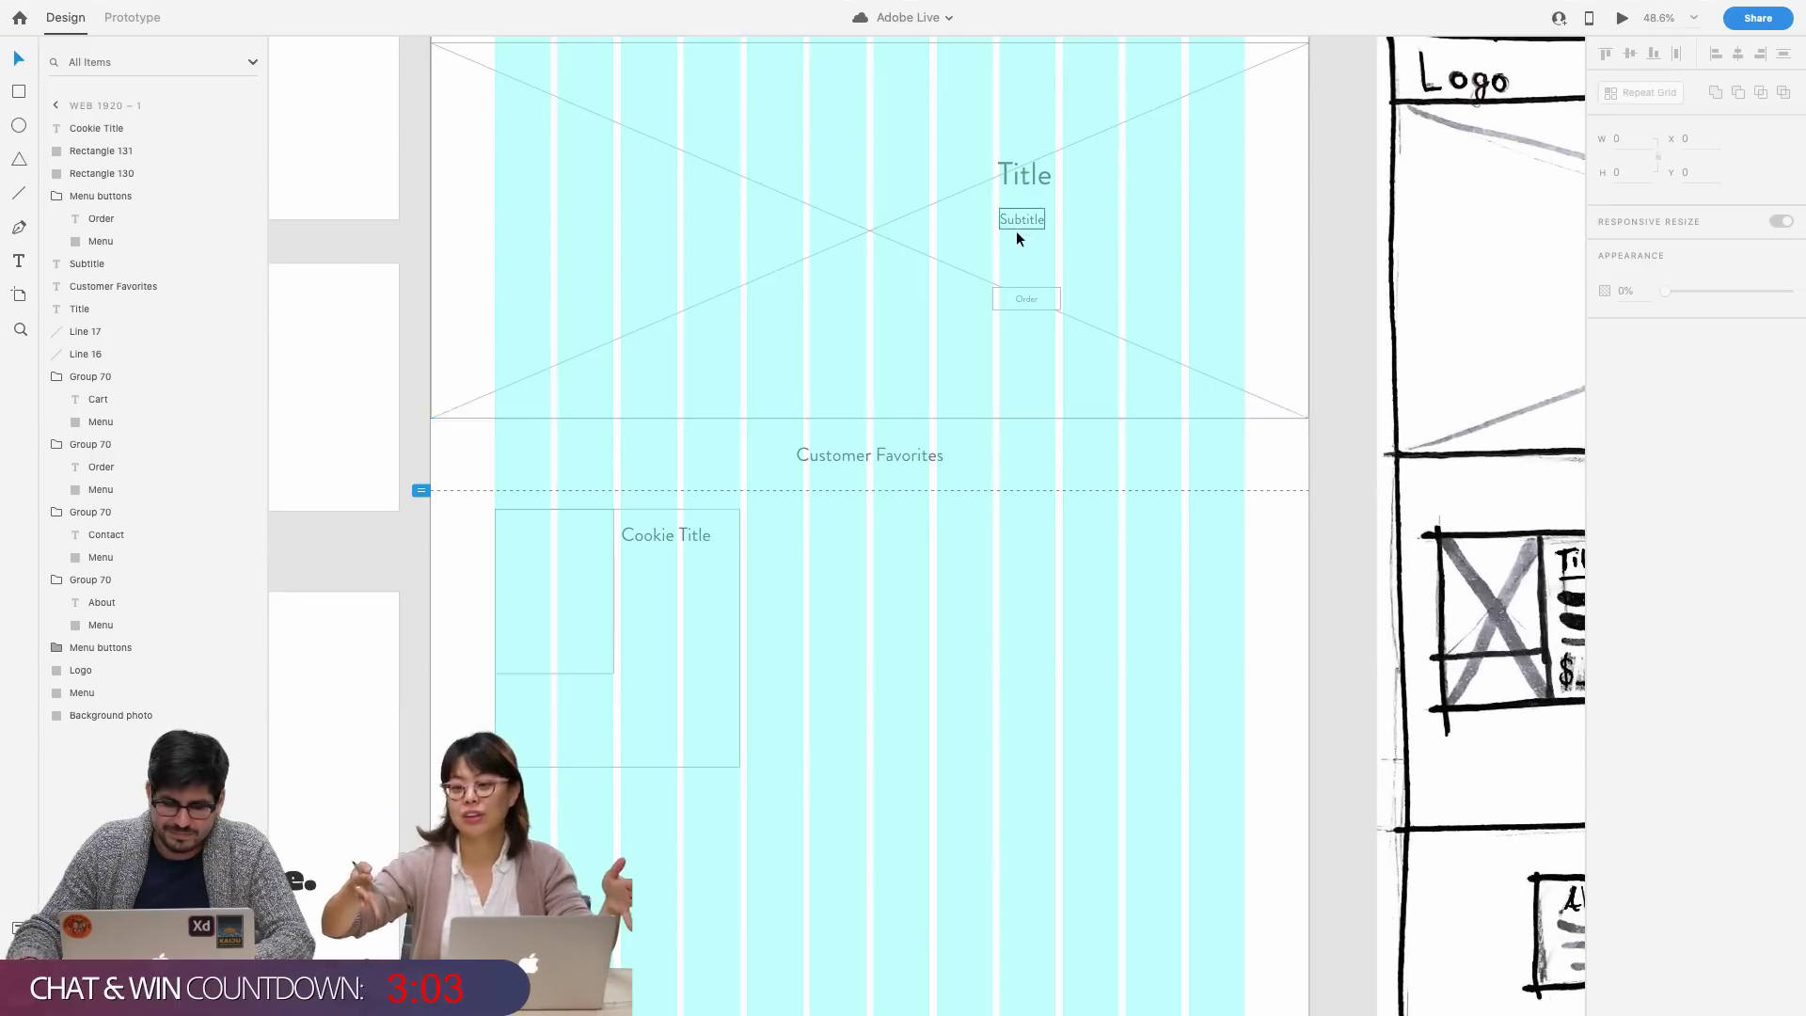
drag(1016, 237, 643, 566)
- Send the product card's outer and inner rectangles to the back so they sit behind the card's texts
click(651, 568)
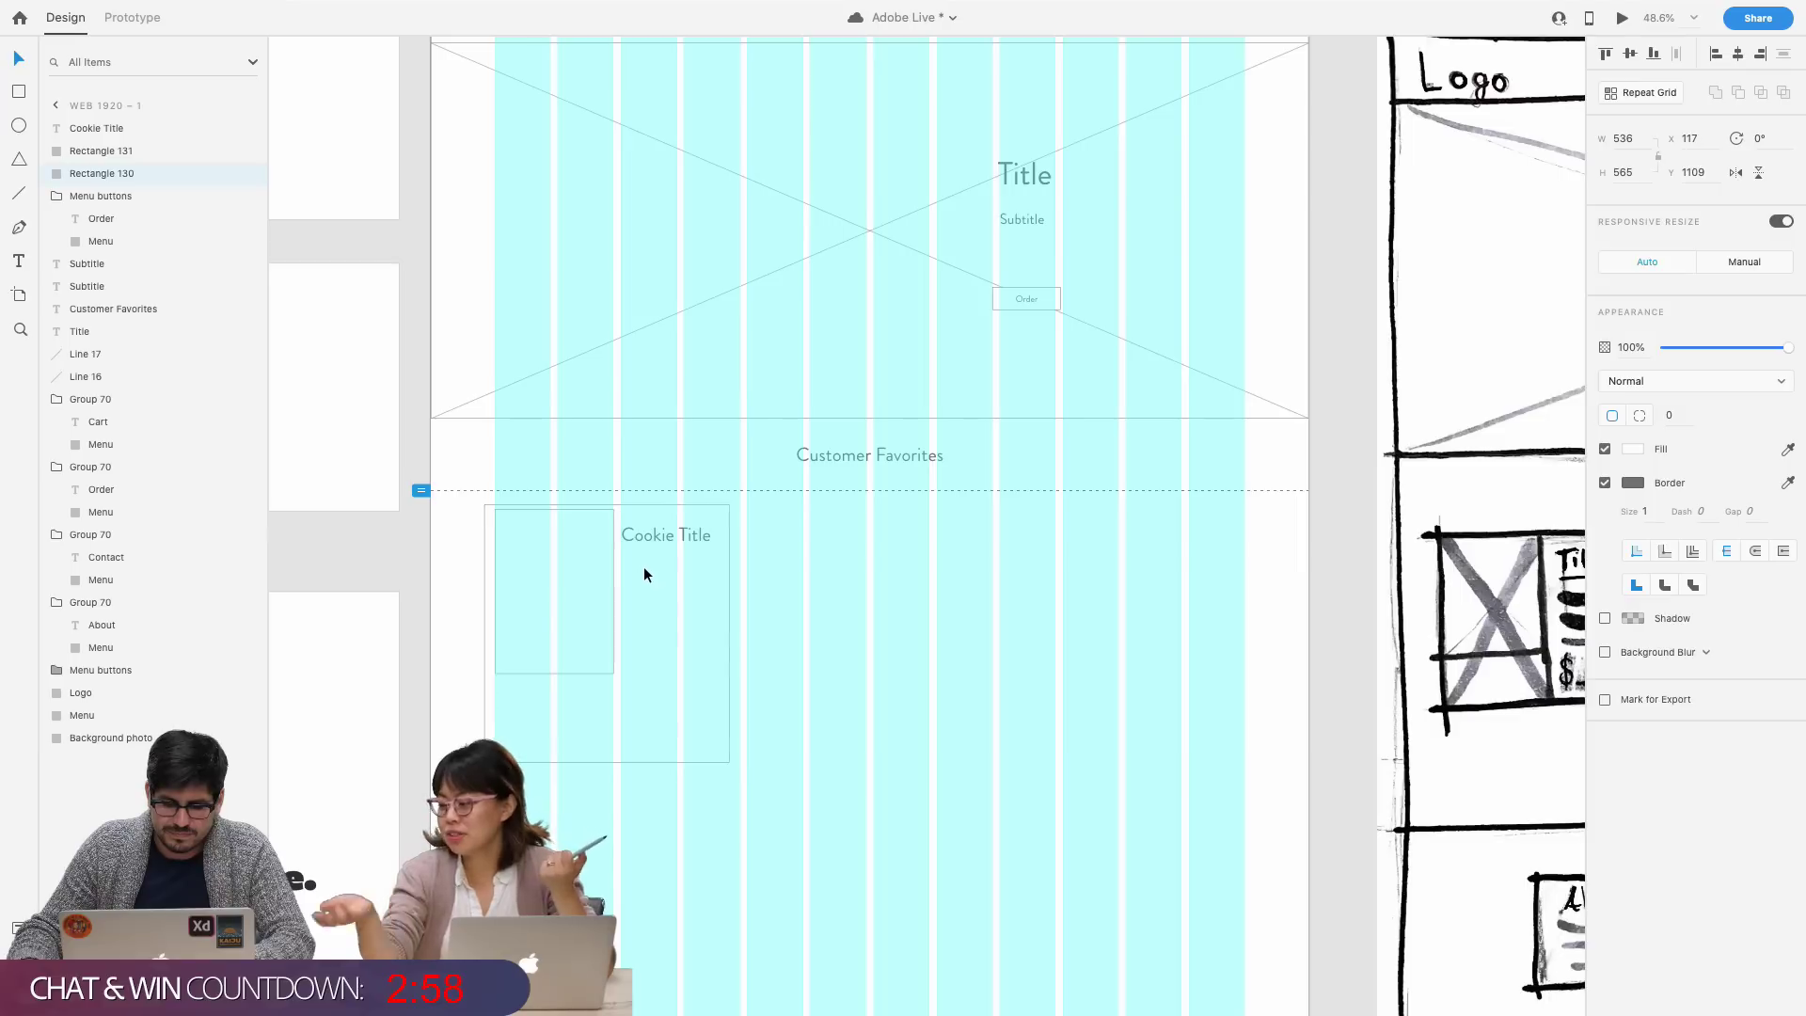
shift+click(568, 662)
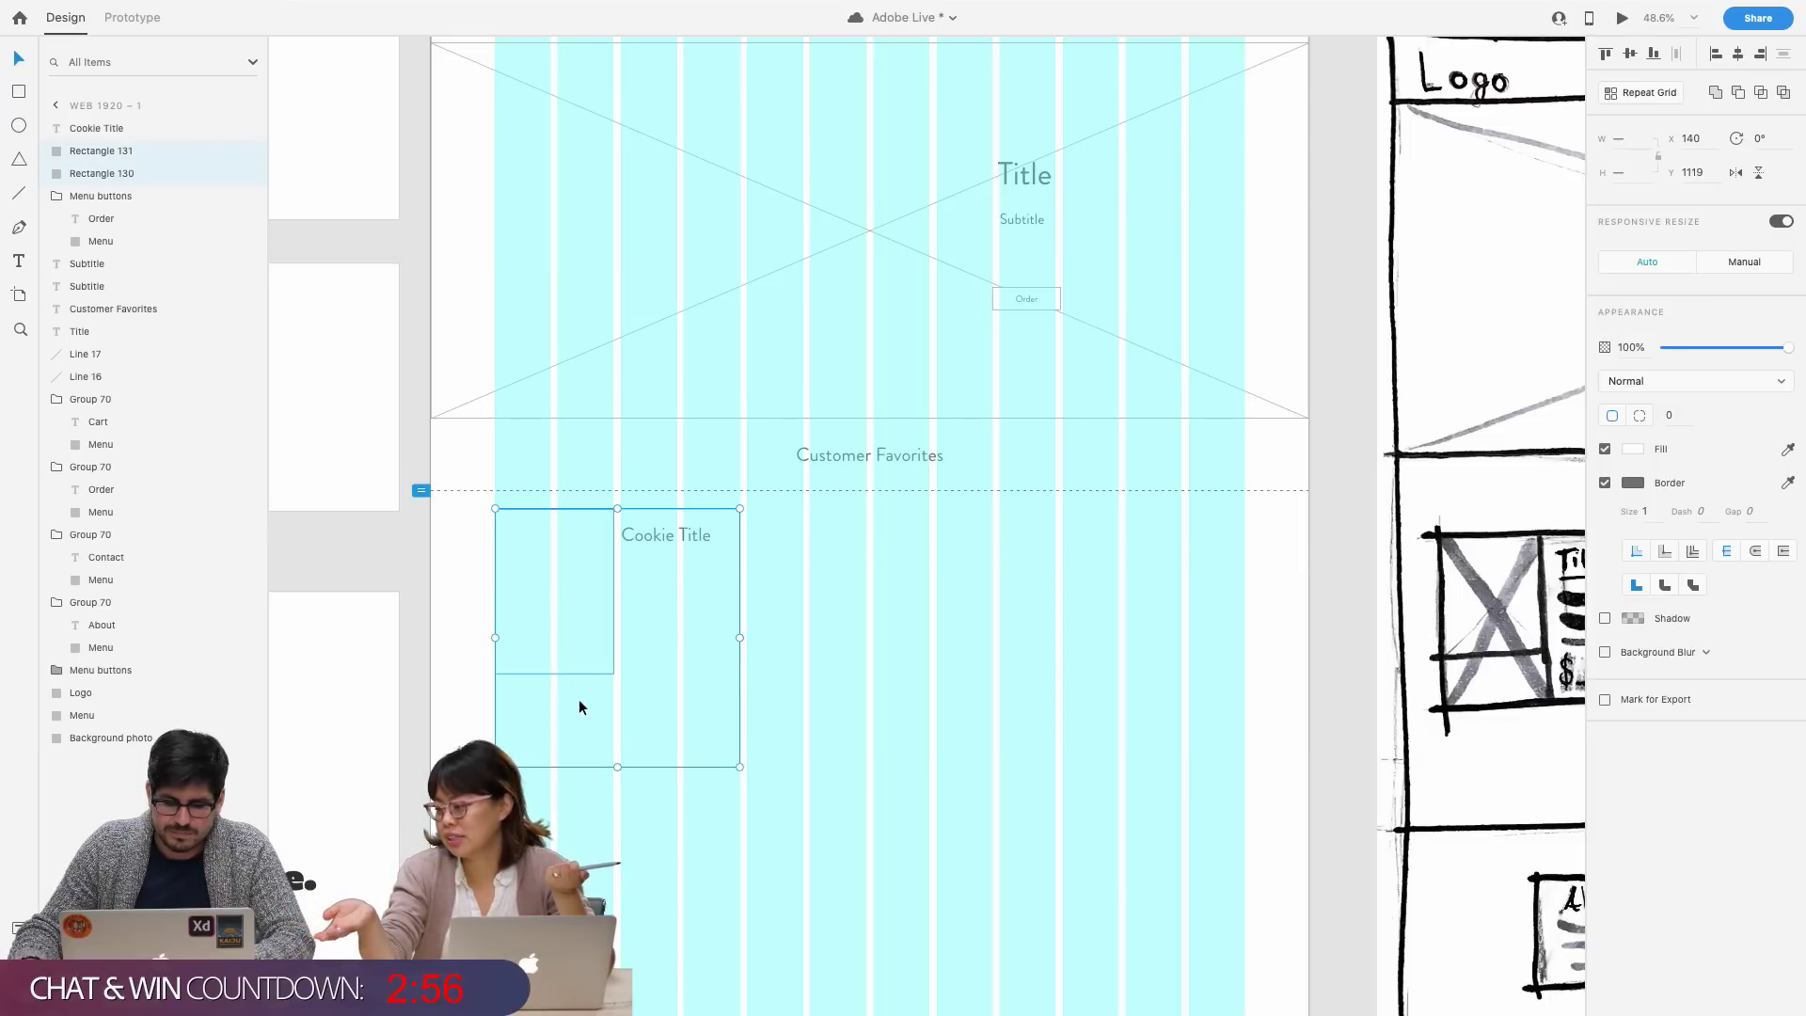
click(871, 708)
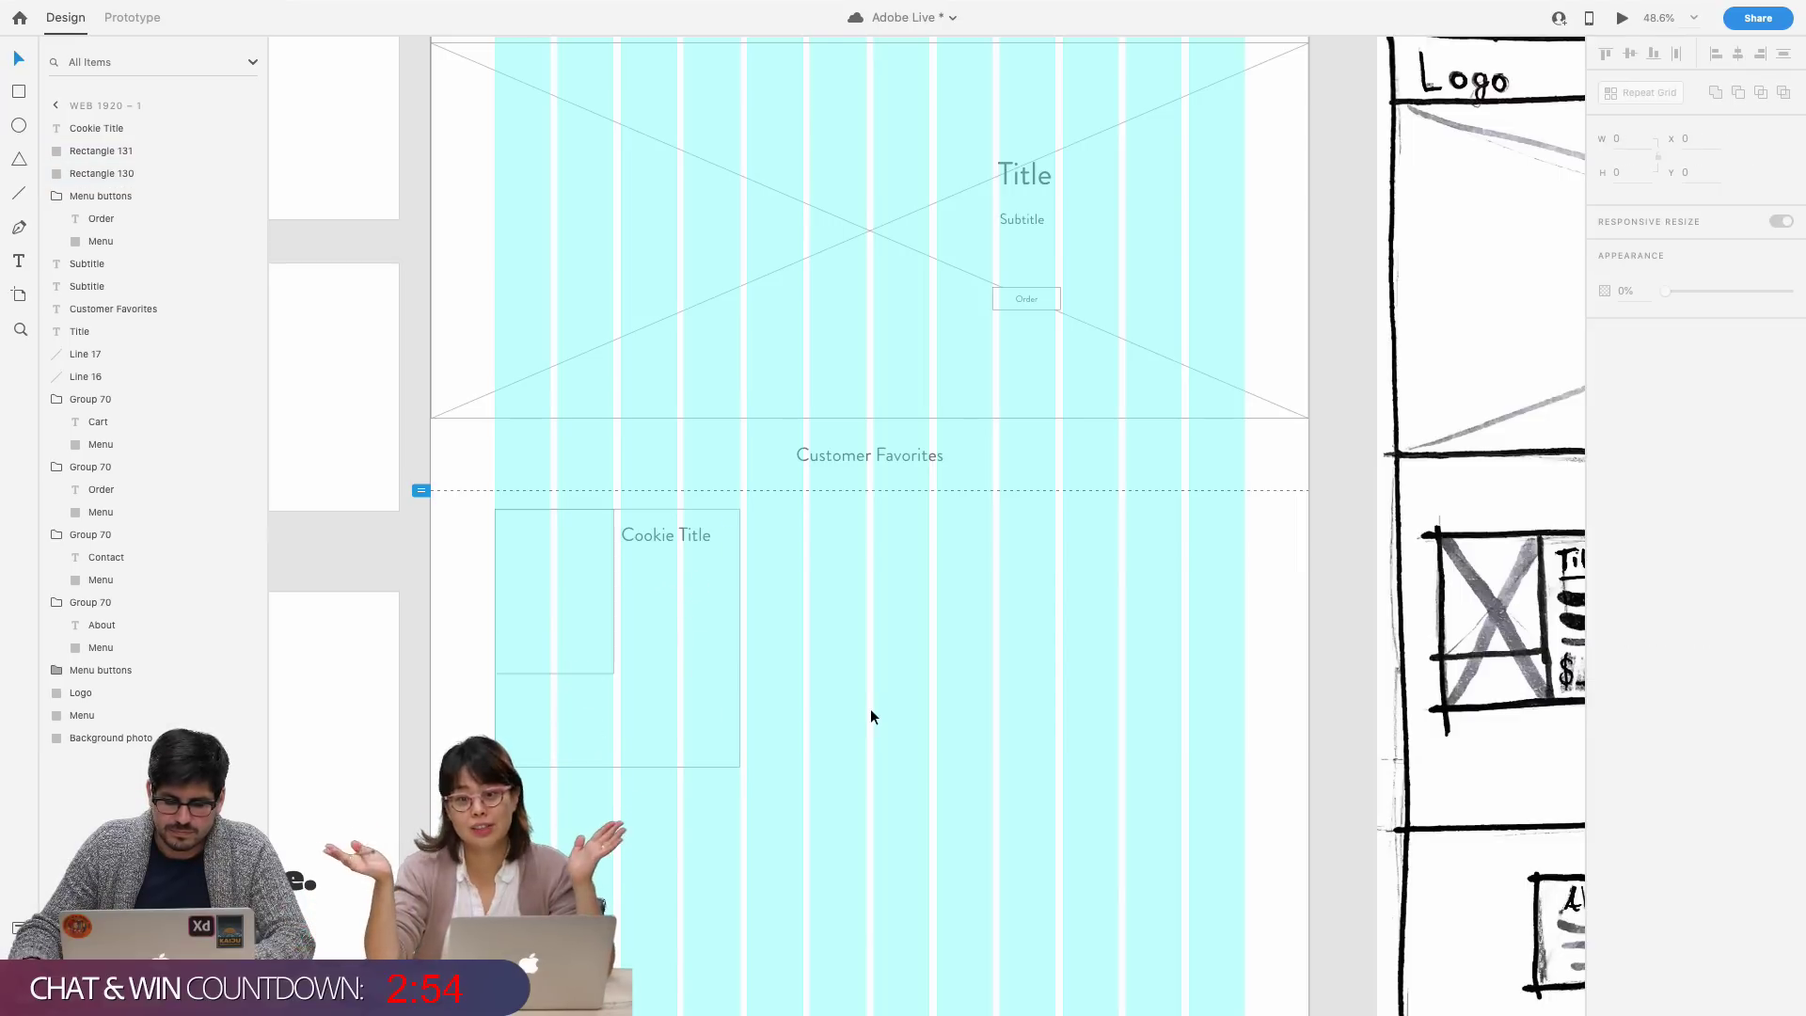
drag(647, 771, 579, 645)
right_click(579, 649)
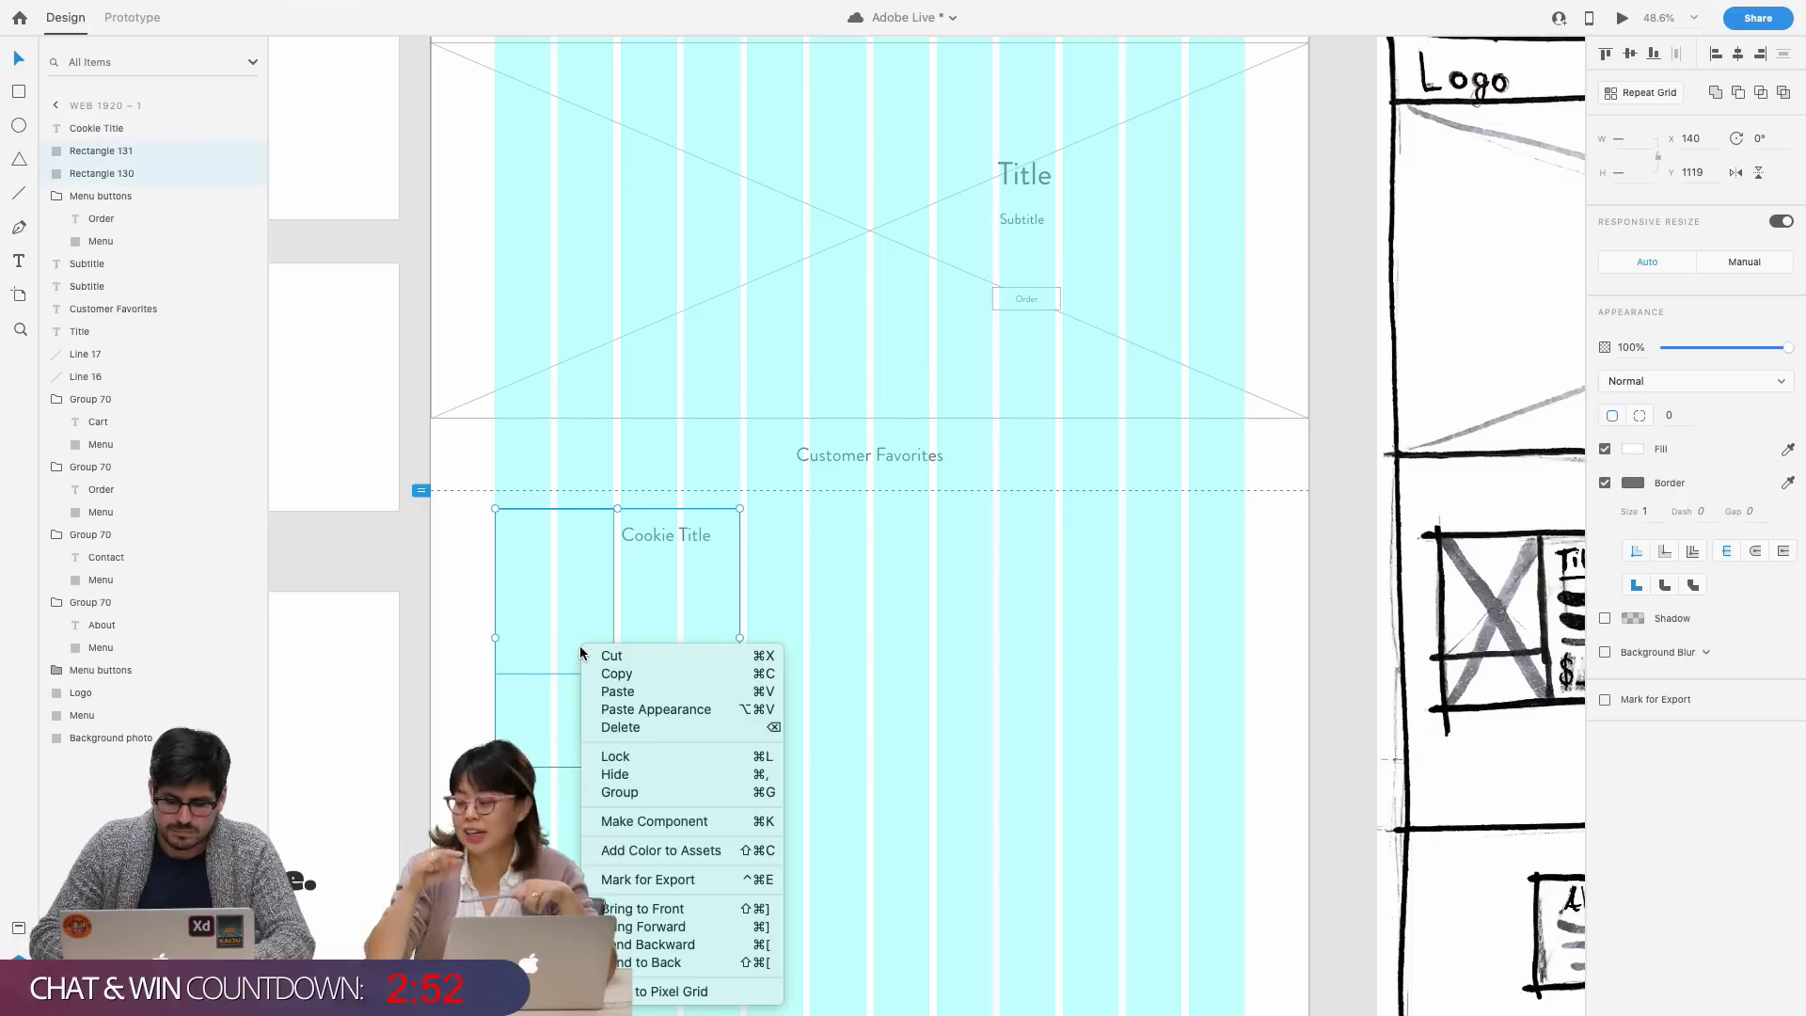
click(729, 961)
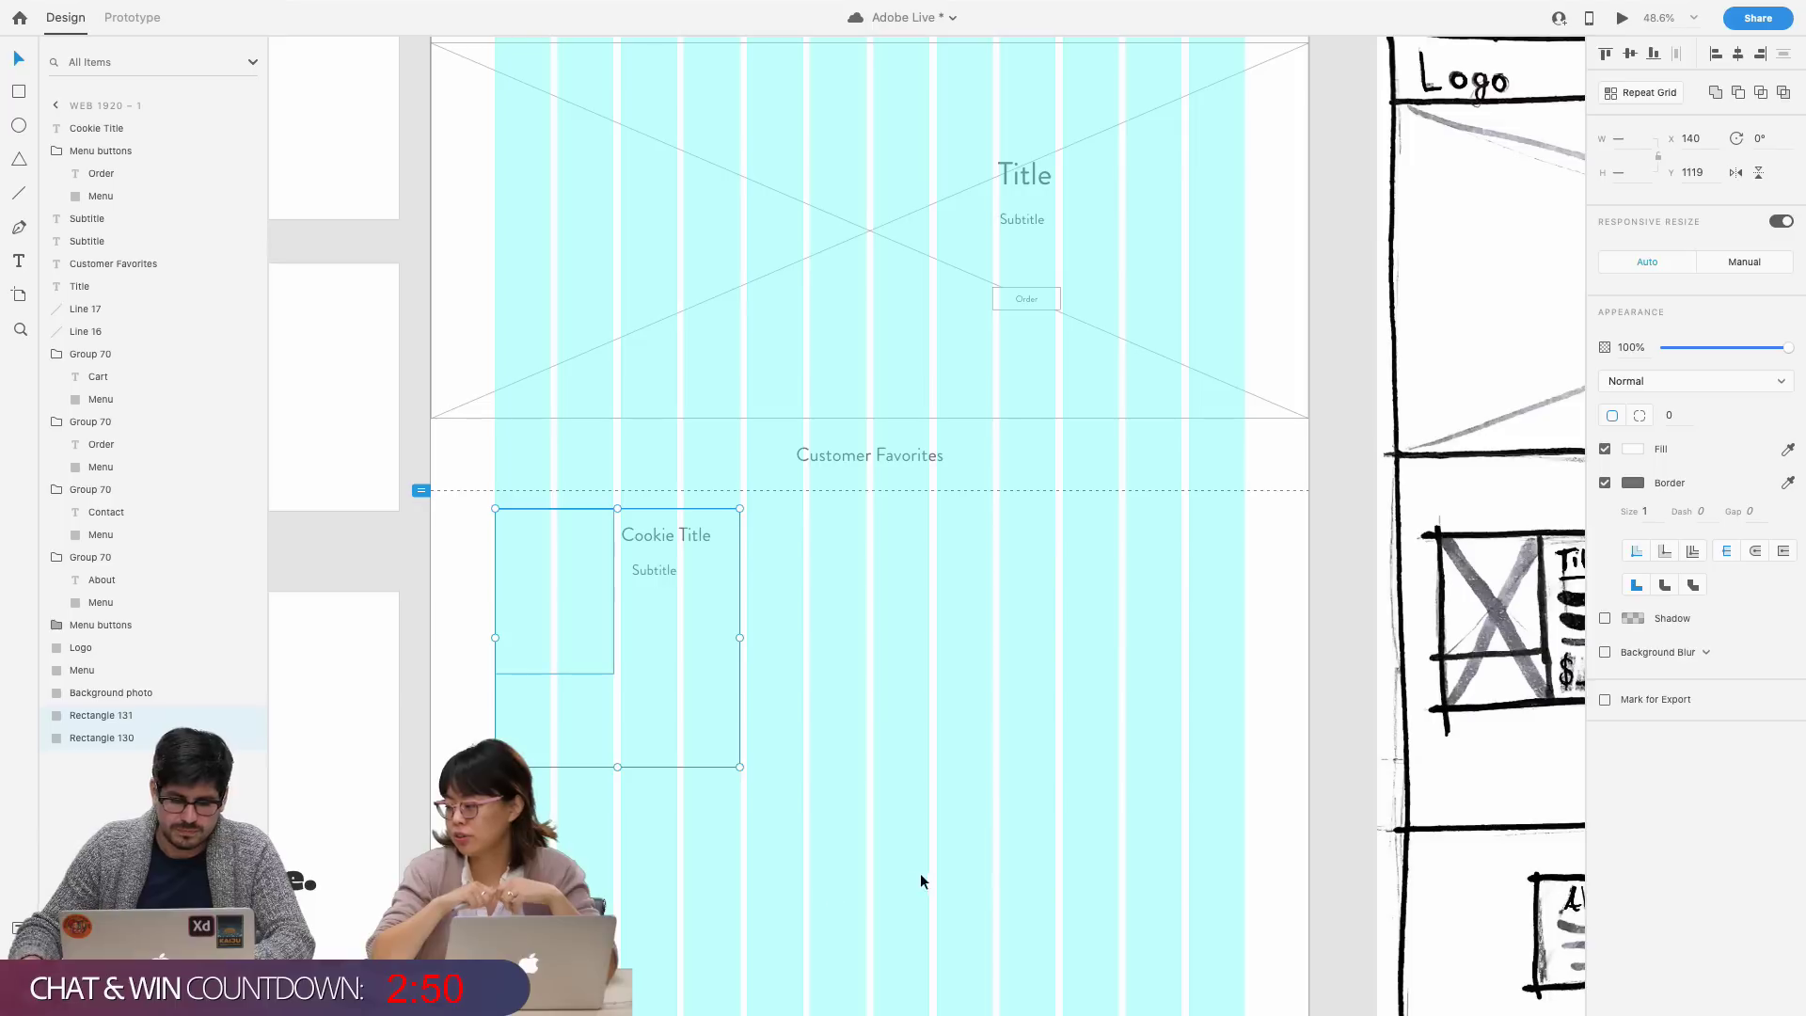
drag(806, 870, 500, 512)
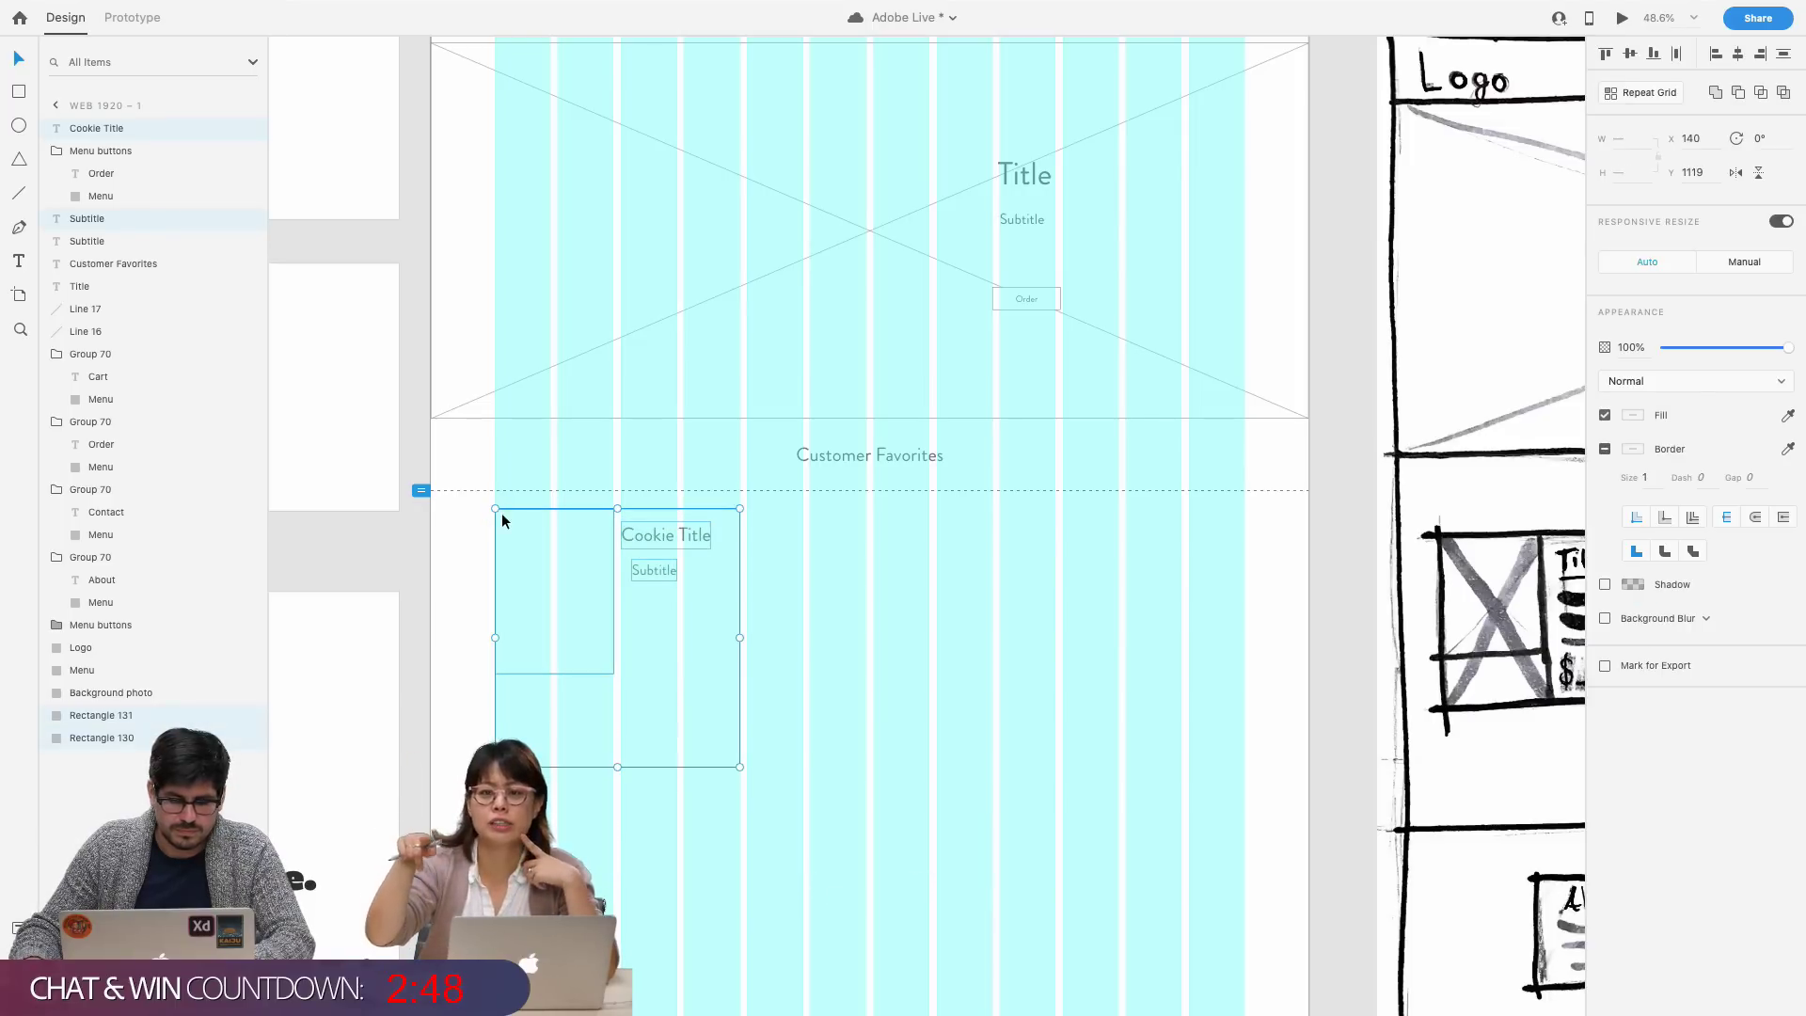
- Rename the layer group of the hero's Order button to "Order button"
click(1025, 299)
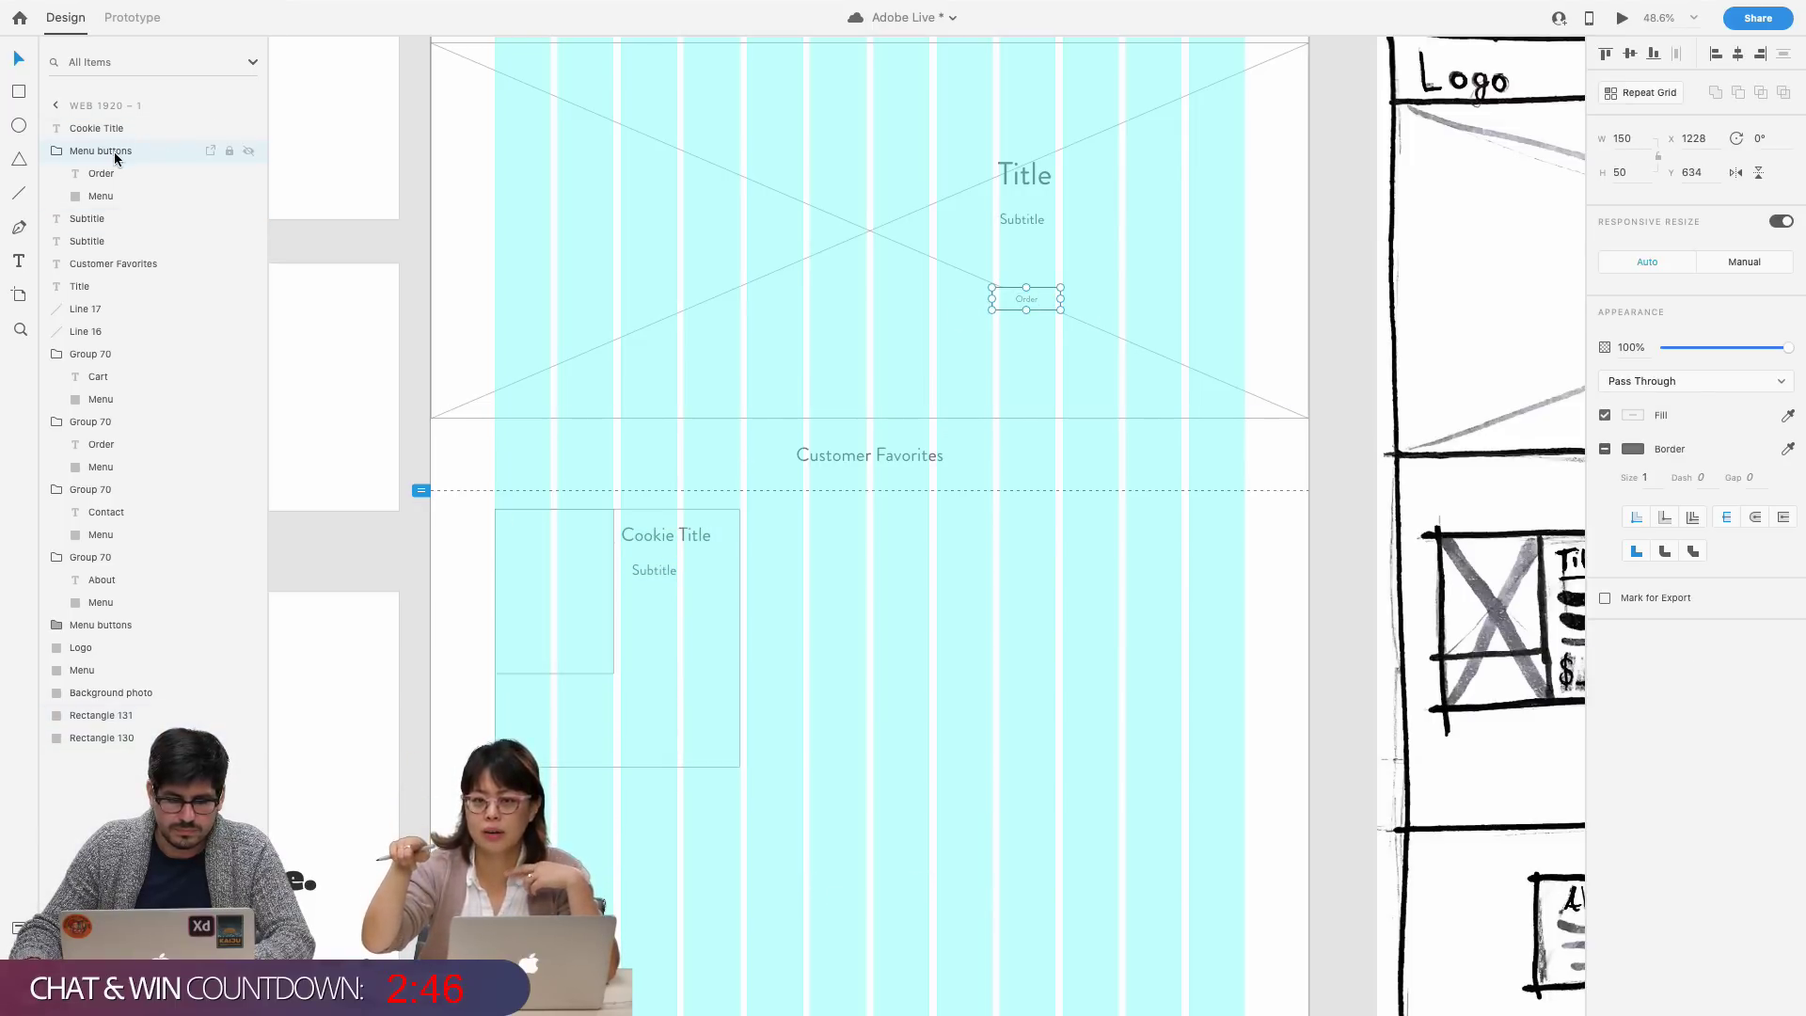
click(104, 200)
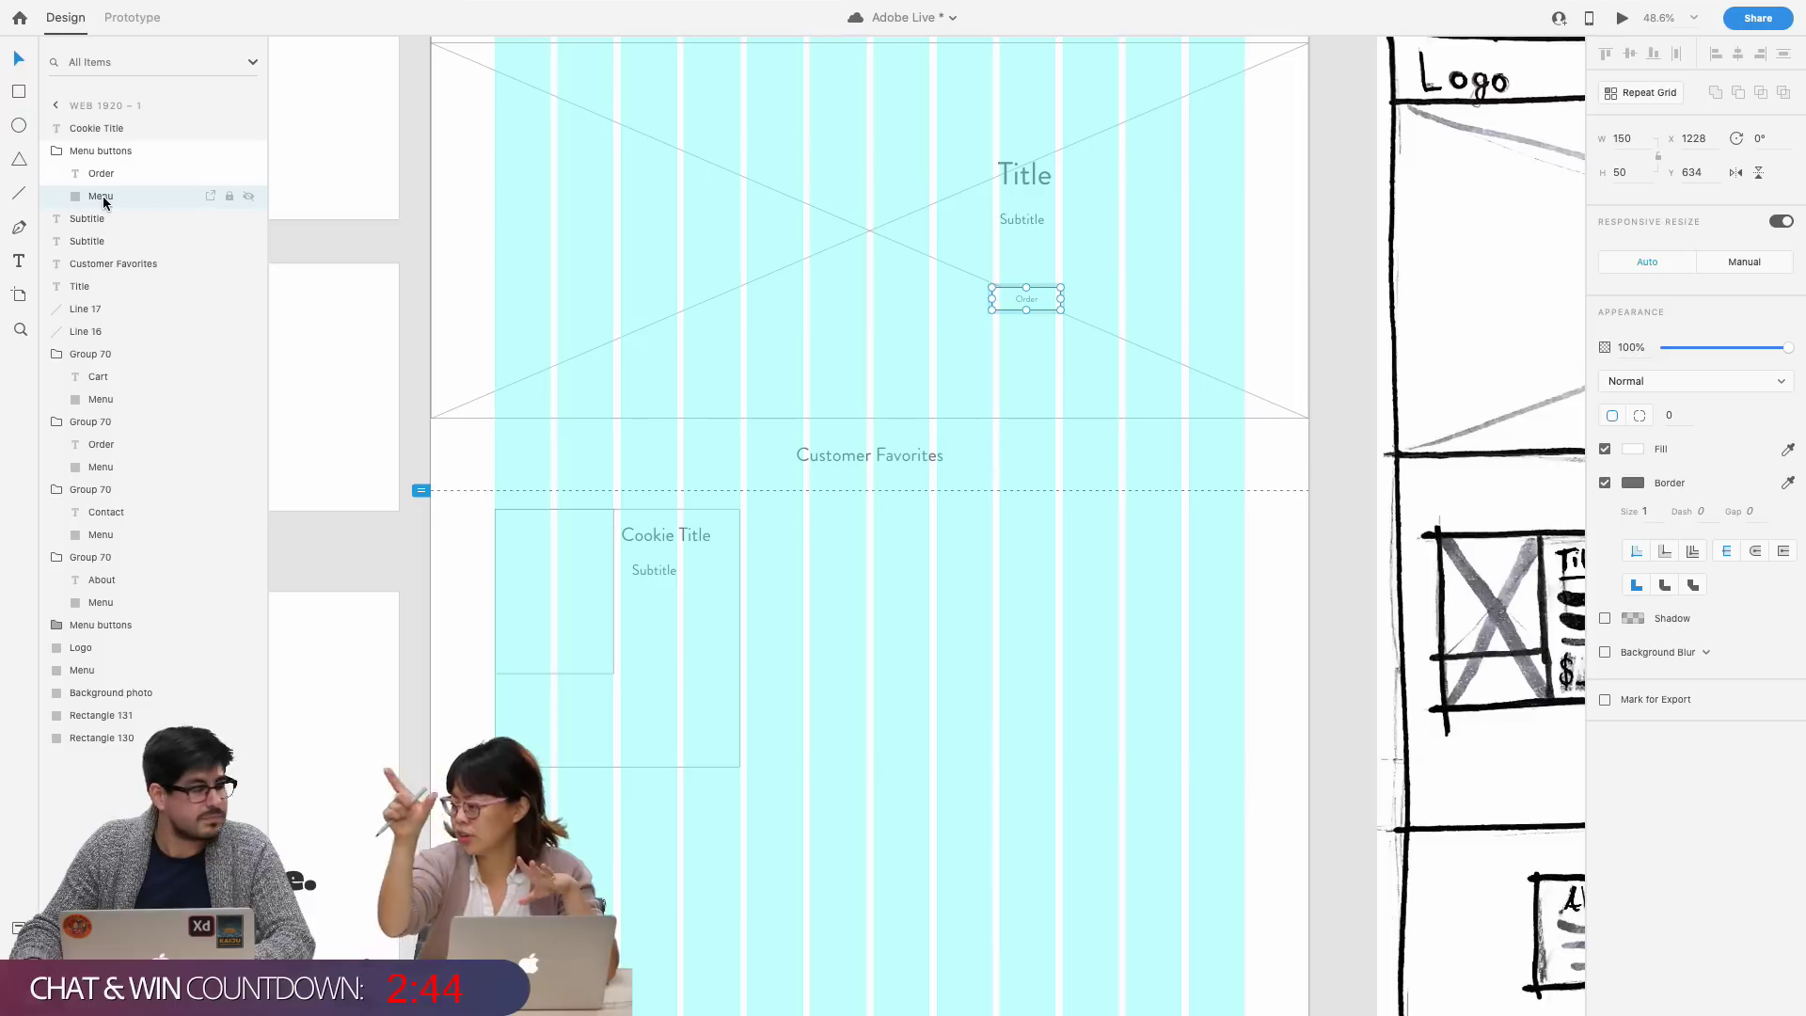
double_click(100, 150)
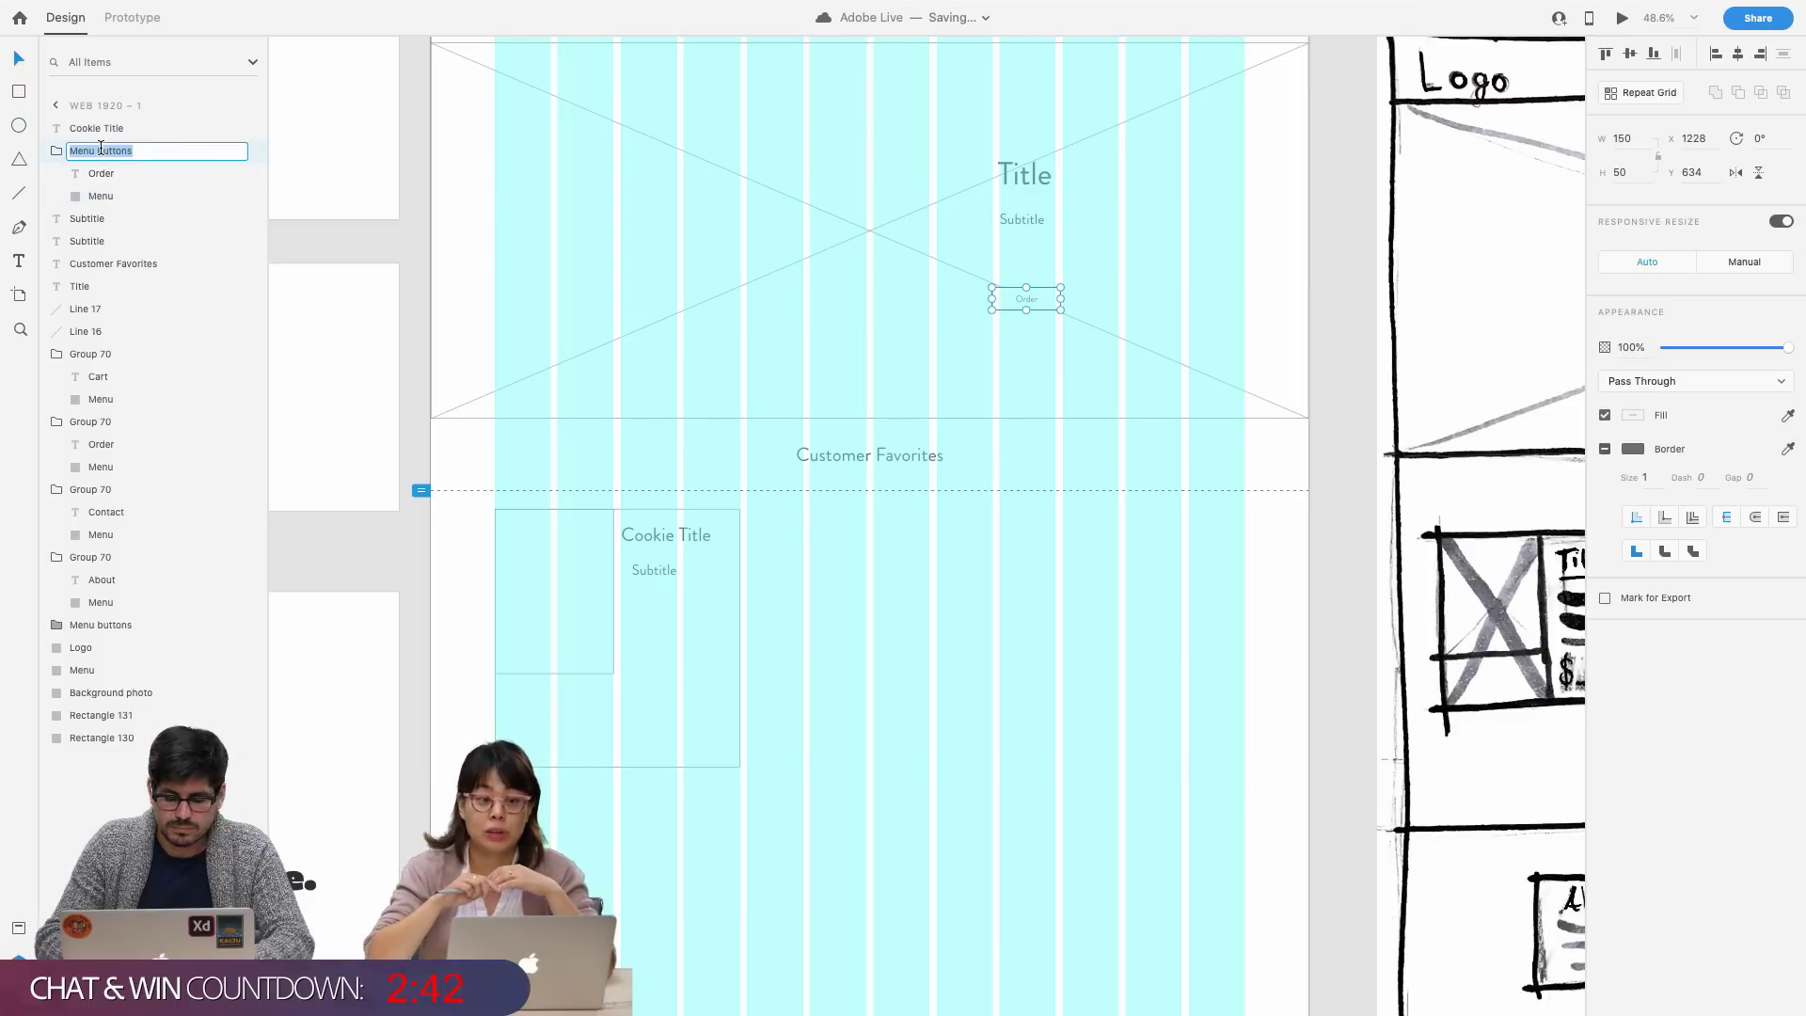
text(Order button)
key(Return)
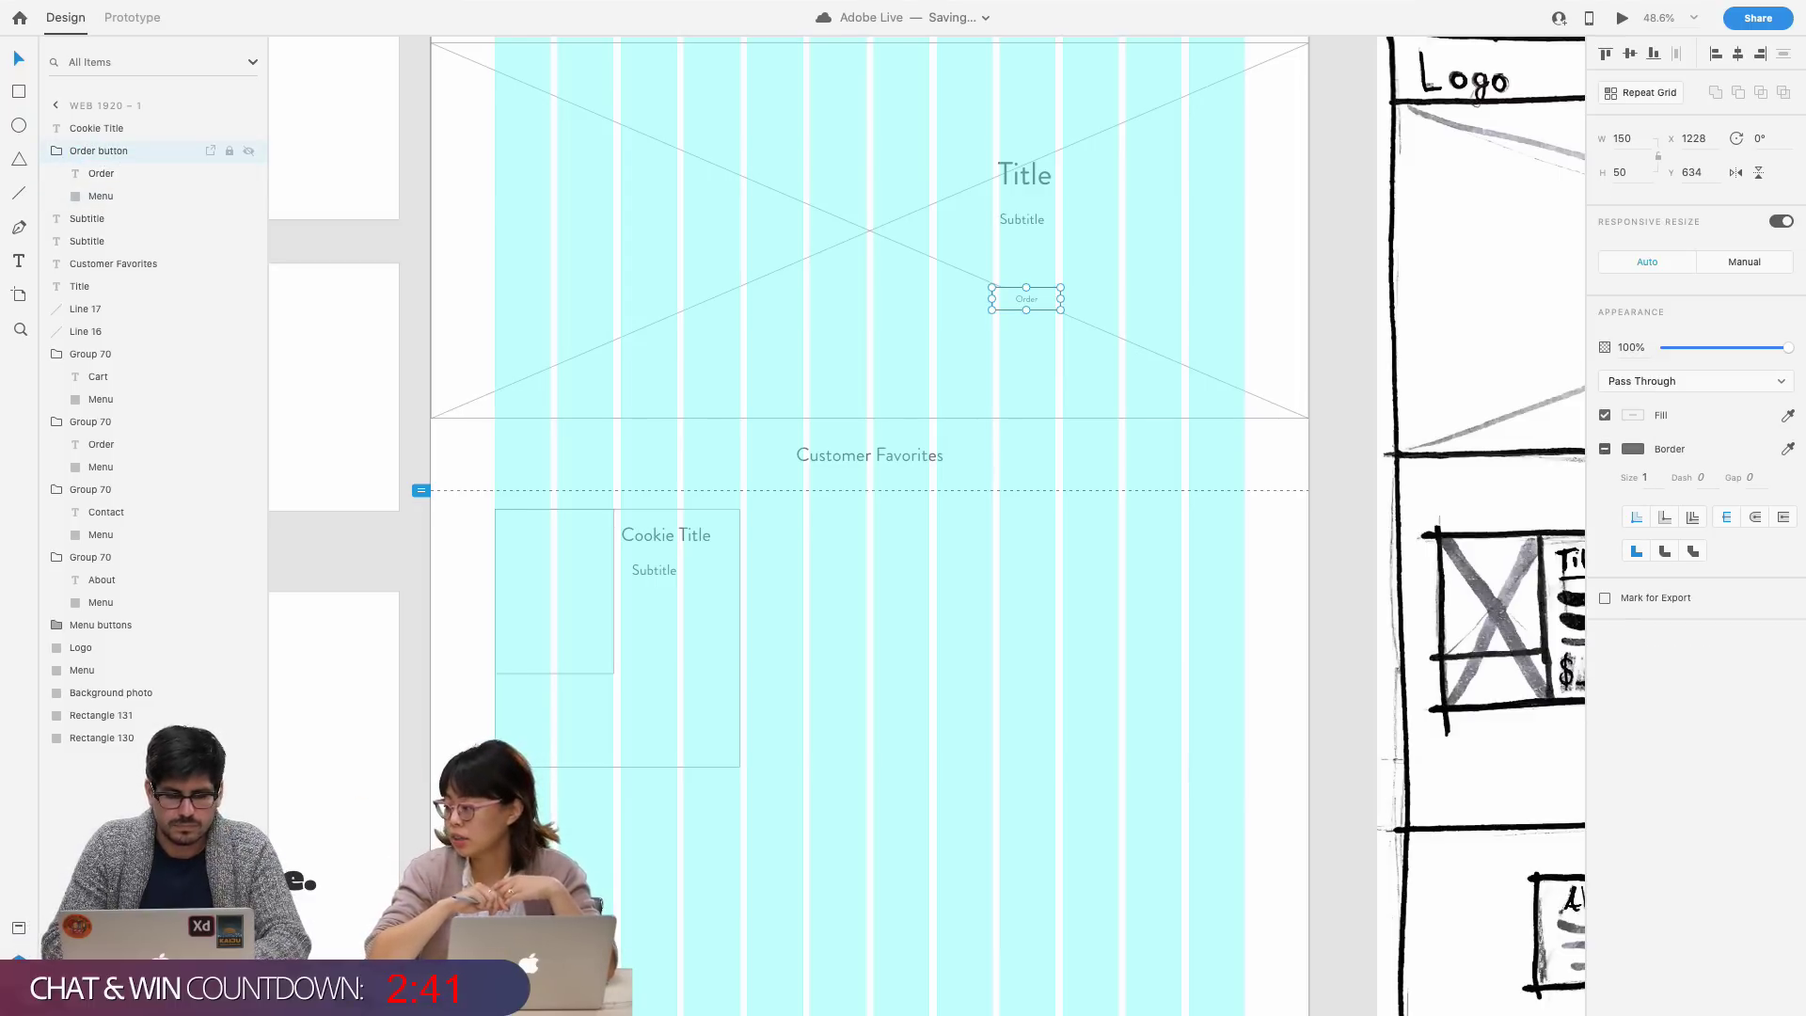
click(79, 128)
click(914, 668)
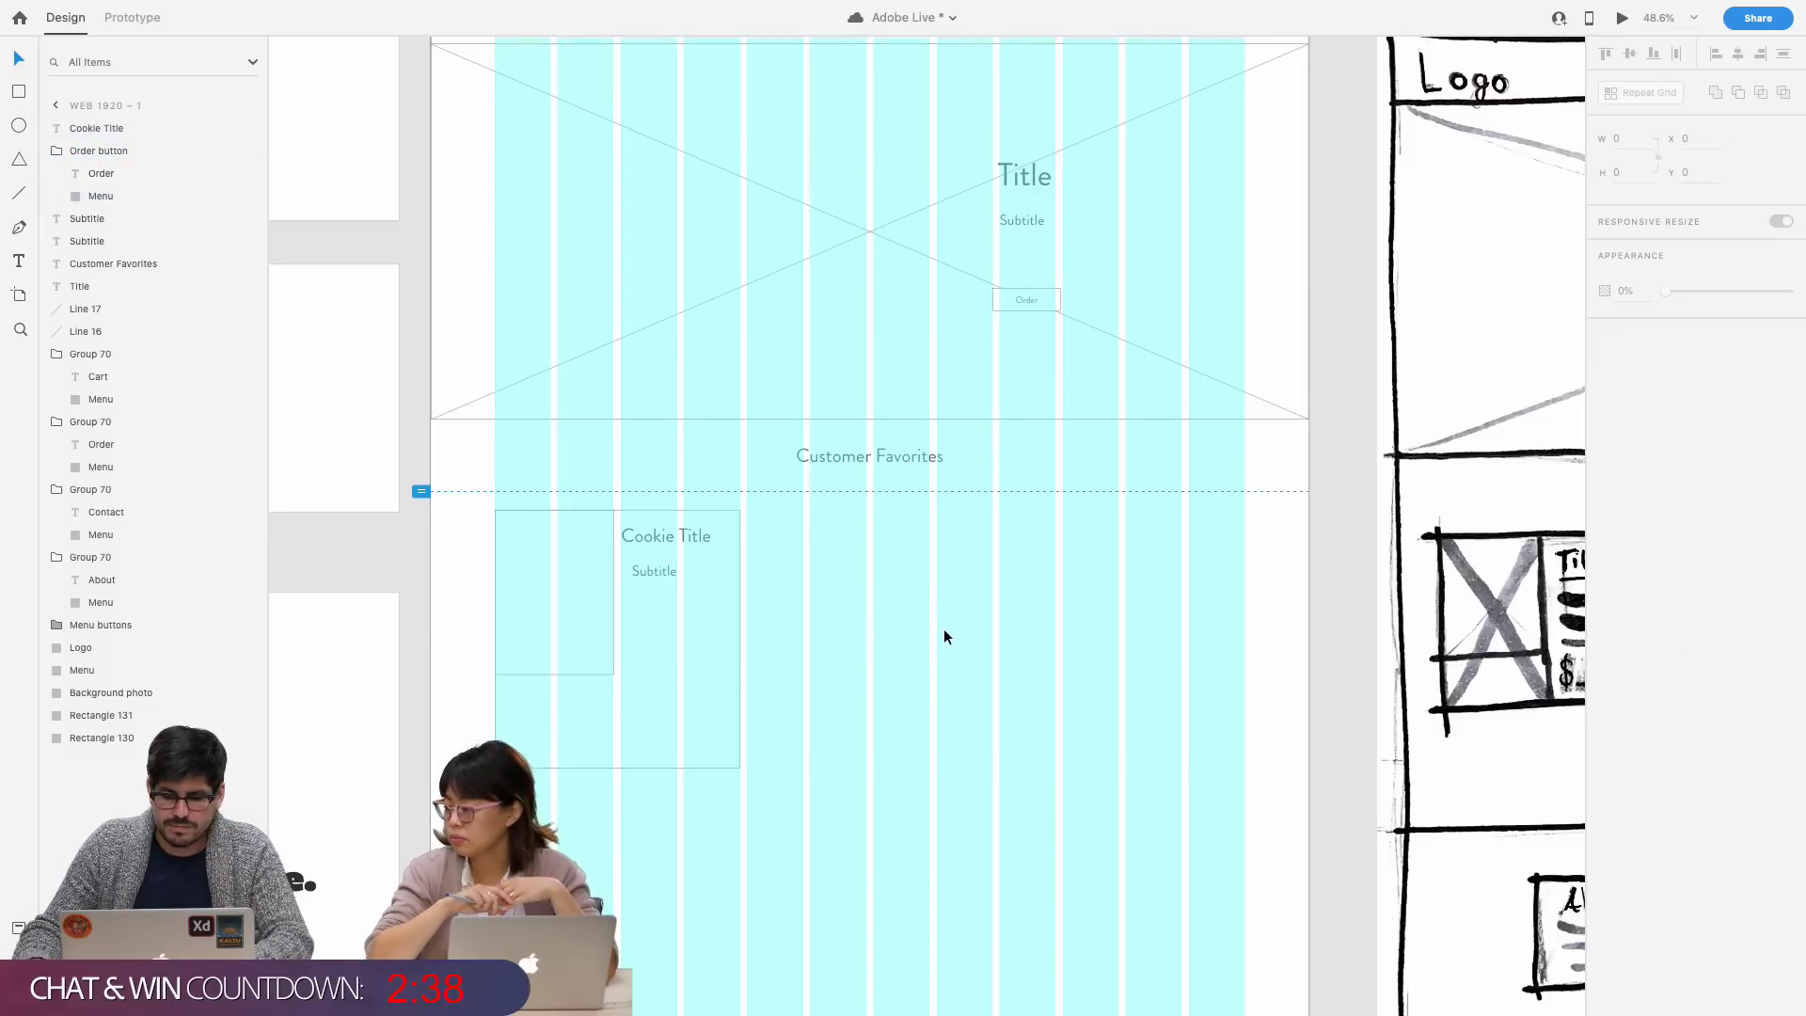
- Group the hero's background rectangle with its two diagonal lines and name the group "Photo background"
scroll(944, 628, up, 3)
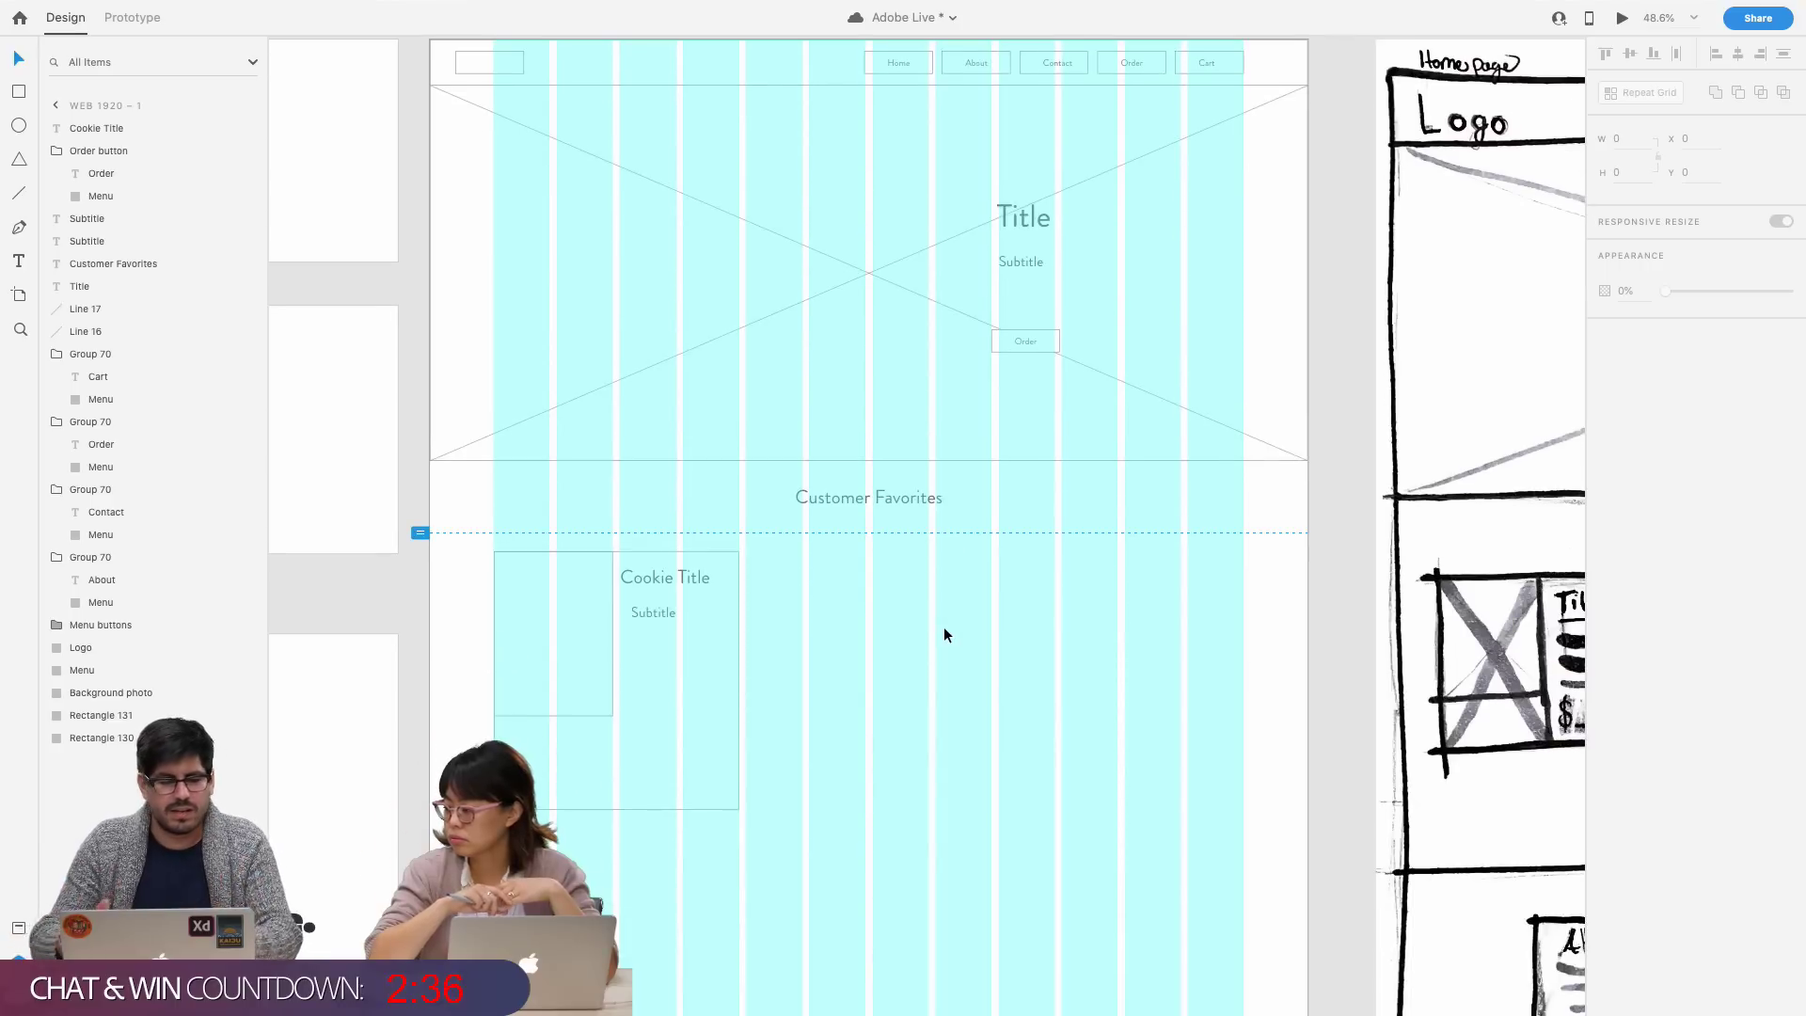
click(758, 309)
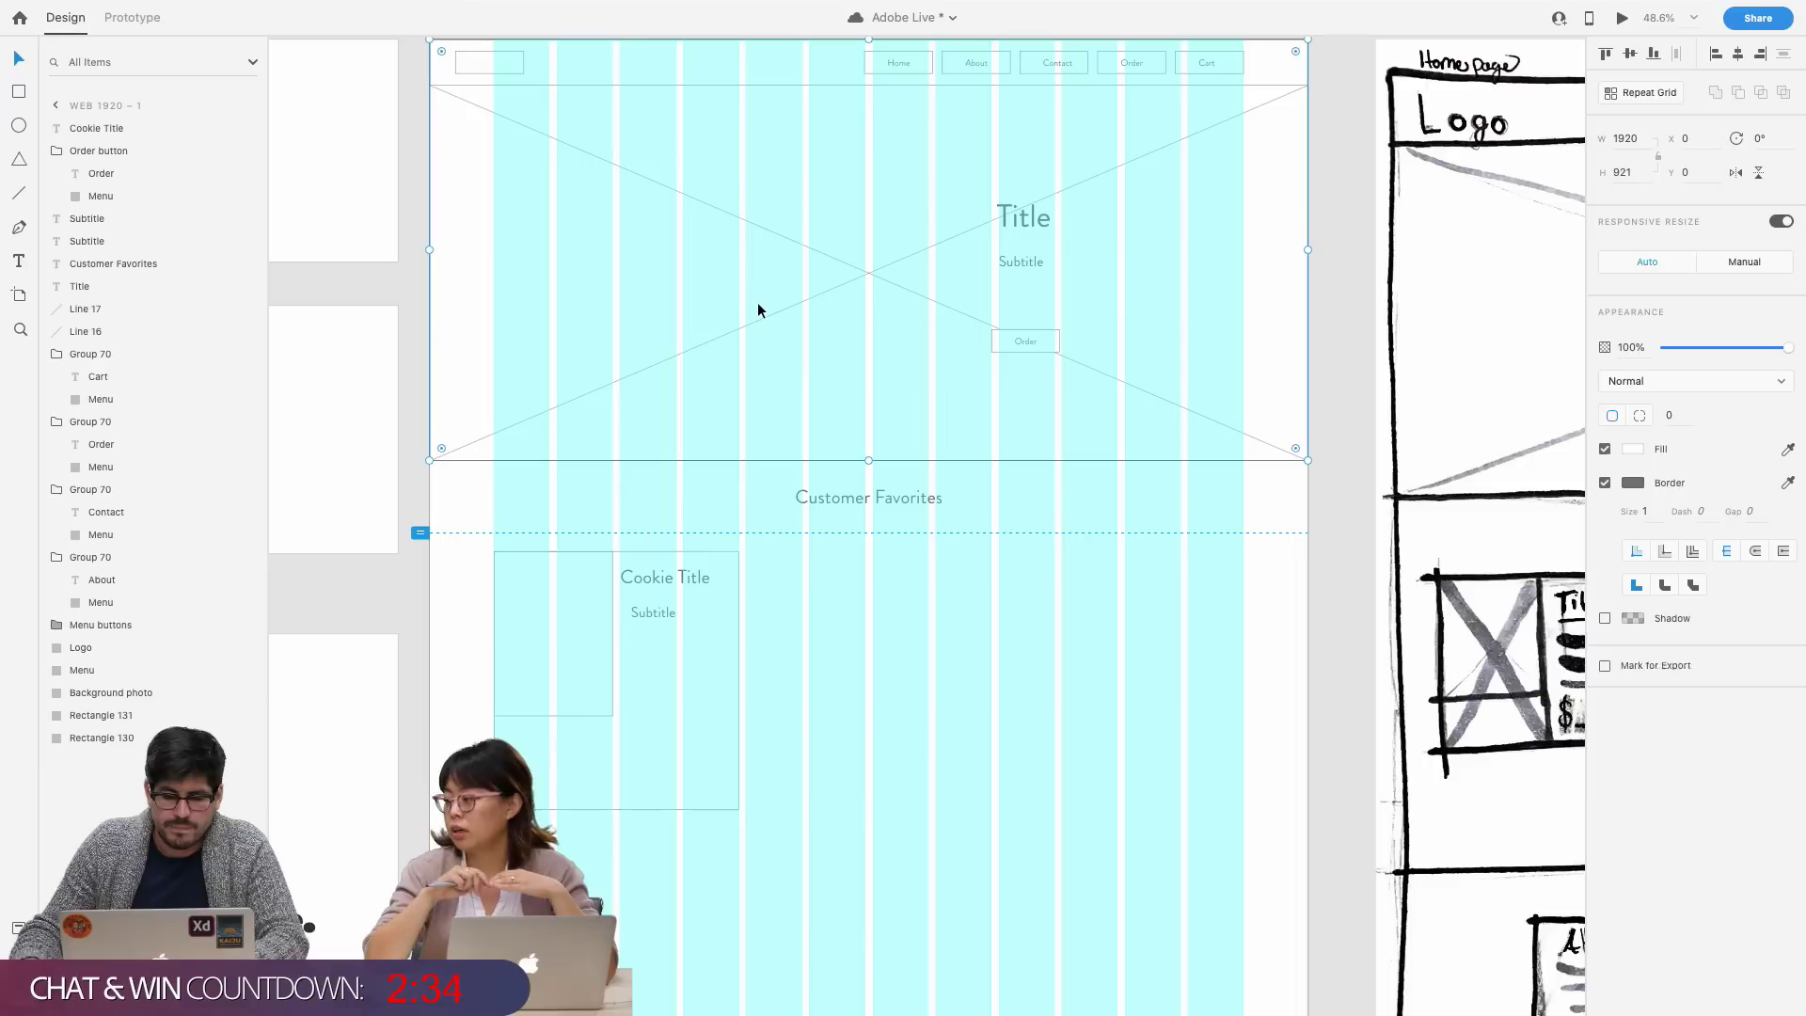
drag(1326, 503, 1156, 133)
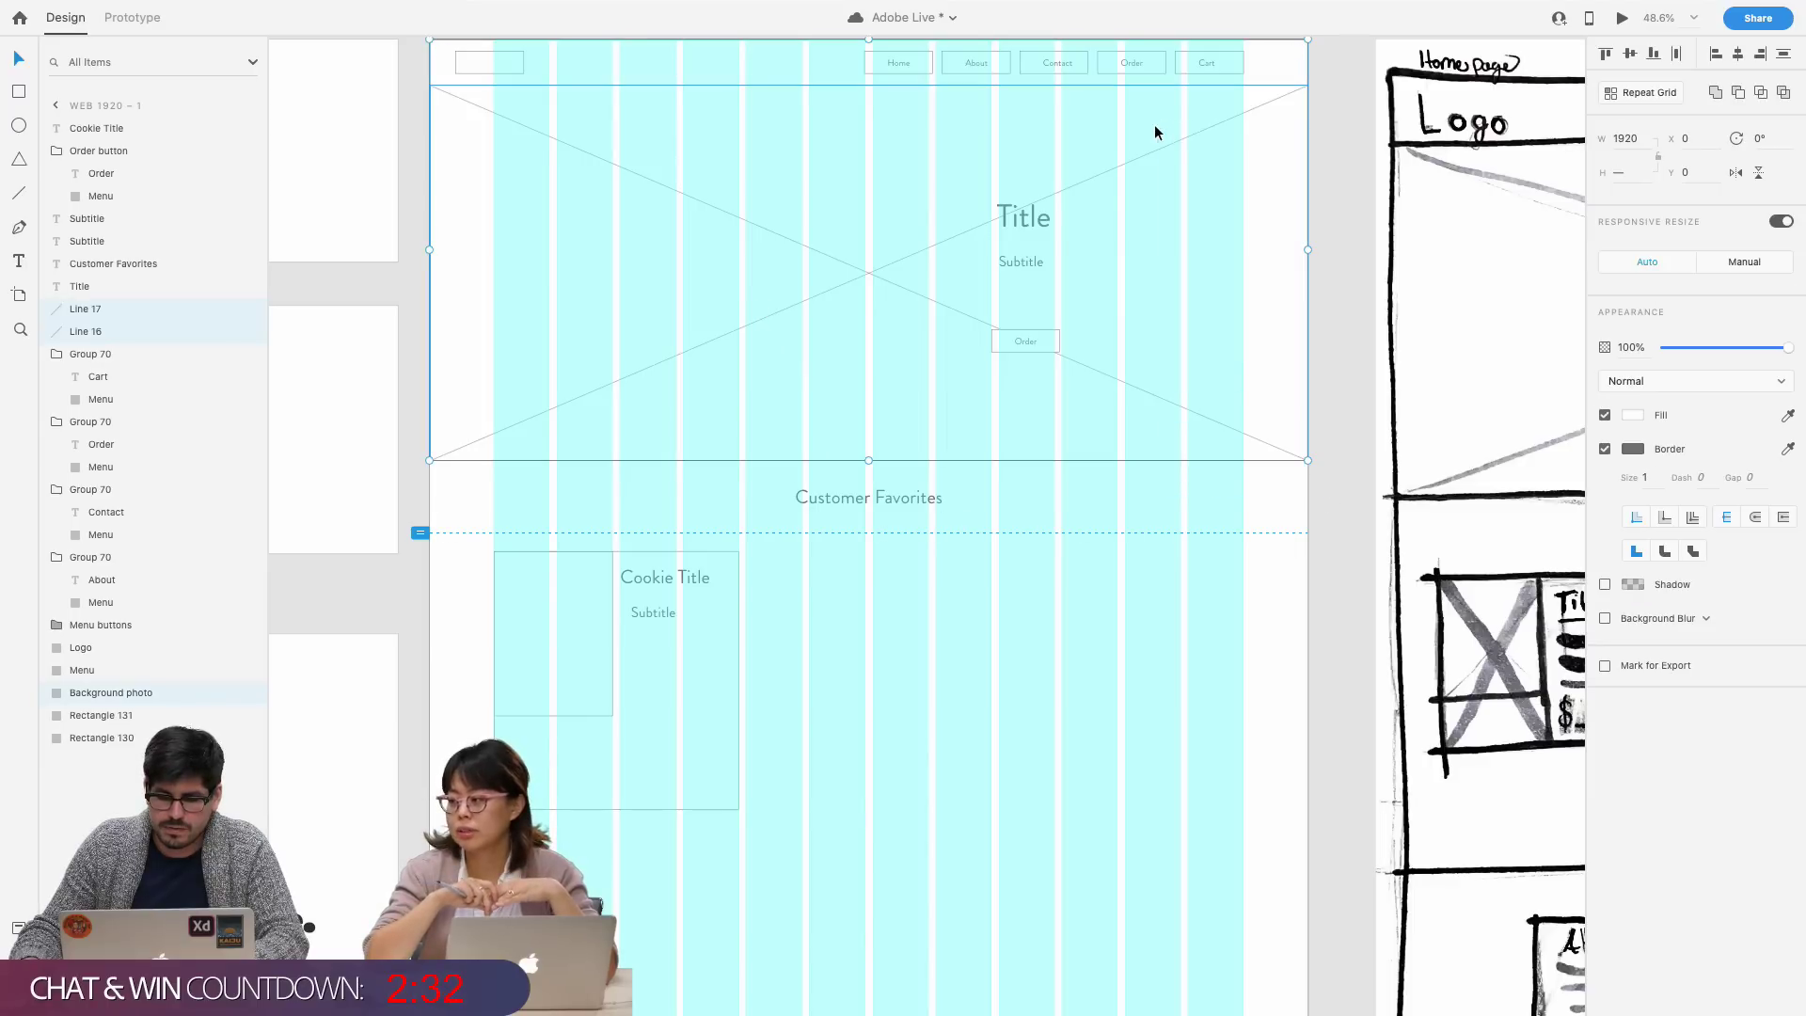
key(super+g)
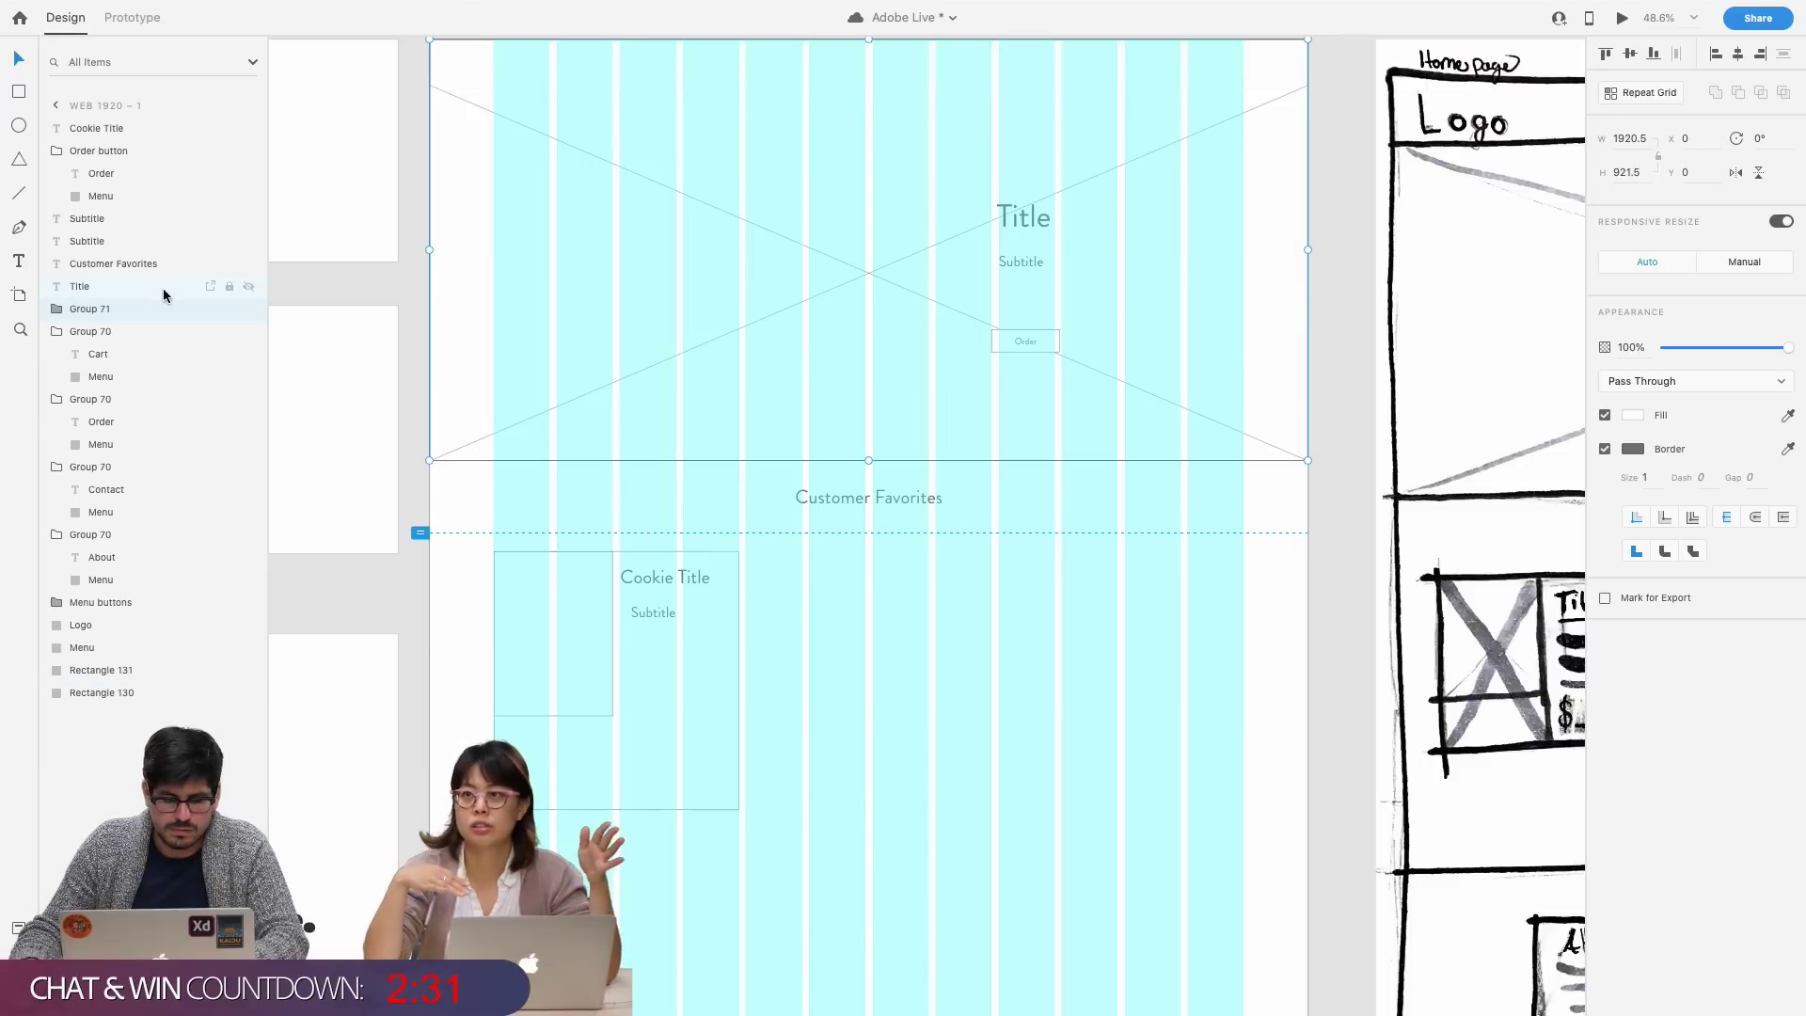
double_click(90, 310)
text(Photo)
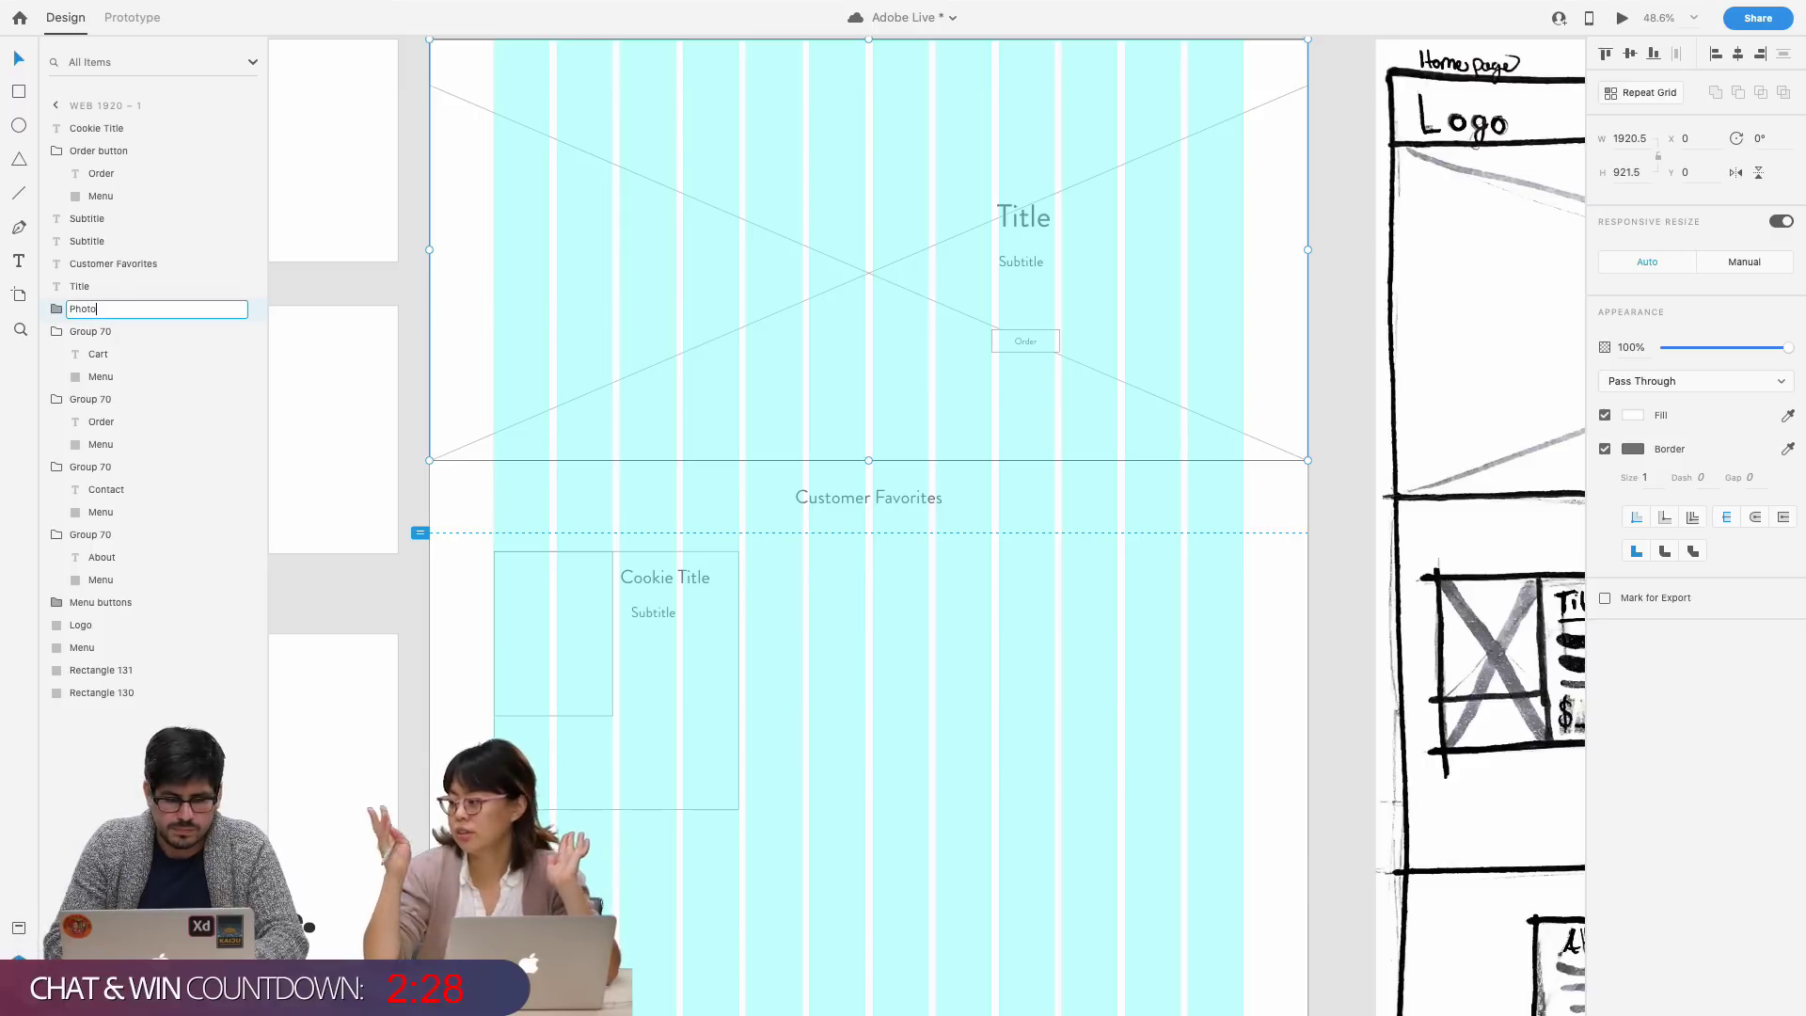
text( background)
key(Return)
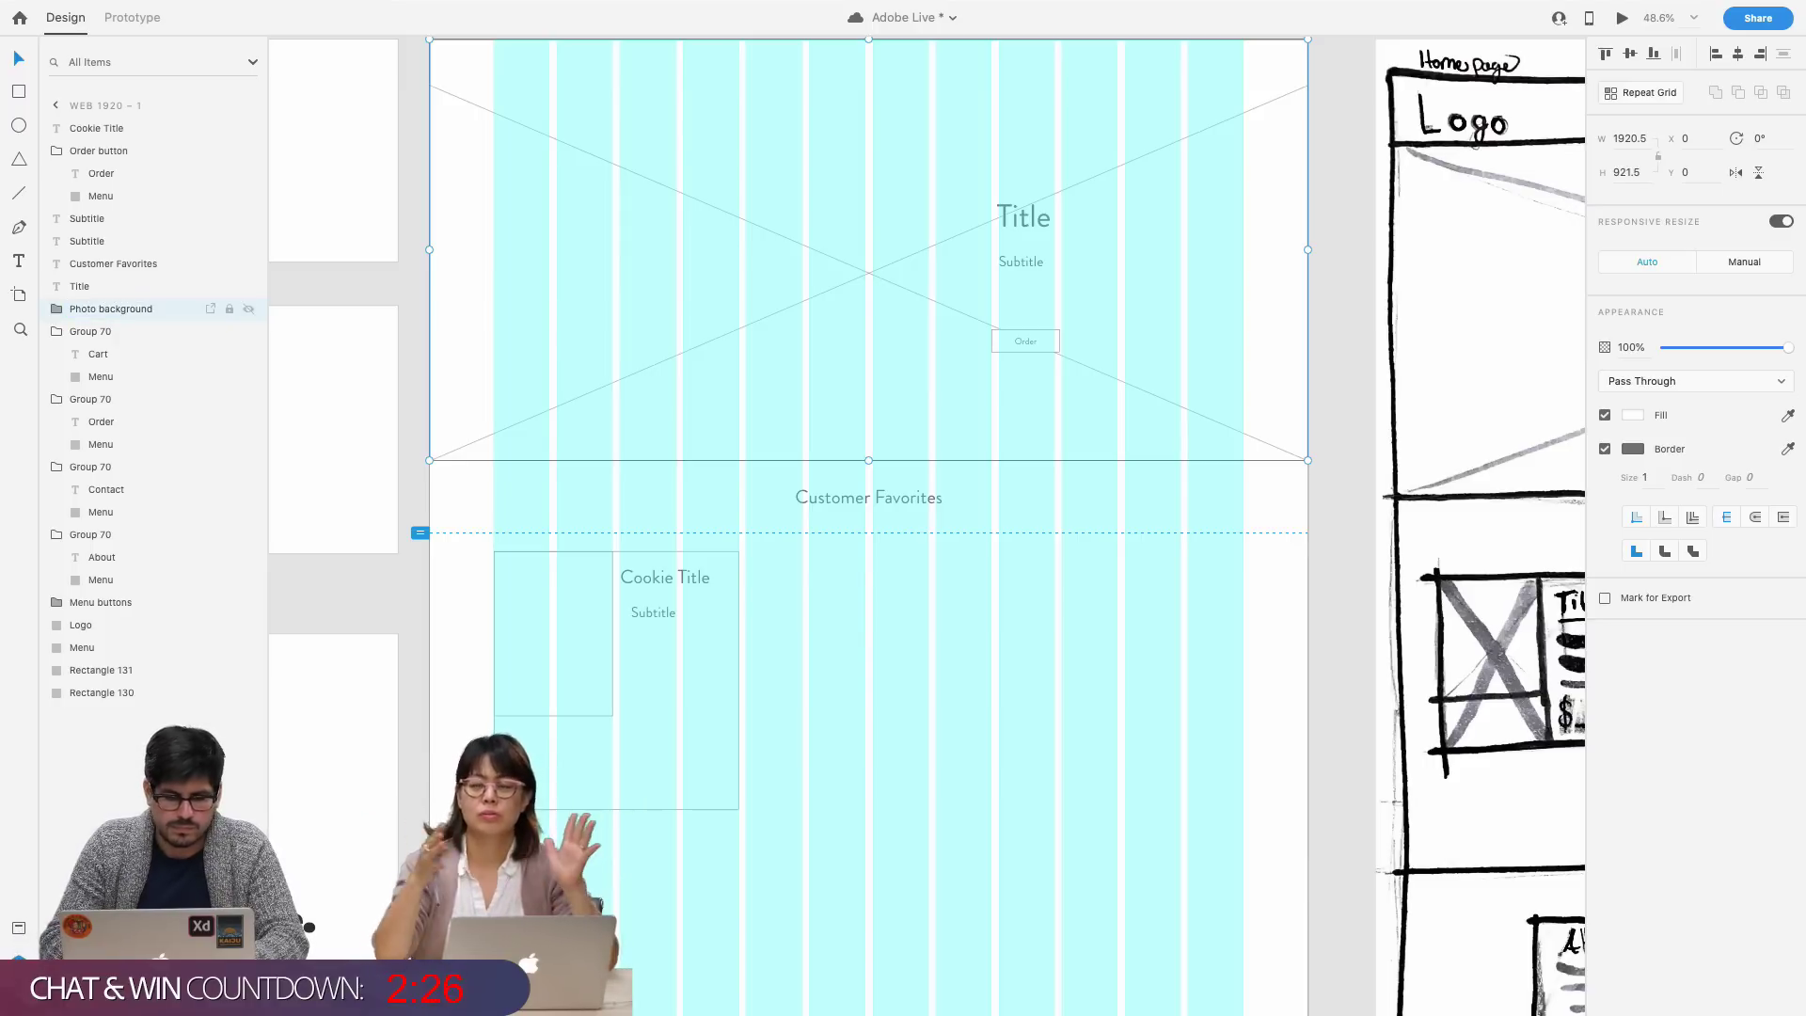
- Send the "Photo background" group to the back, behind the navigation bar and its buttons
scroll(584, 445, up, 2)
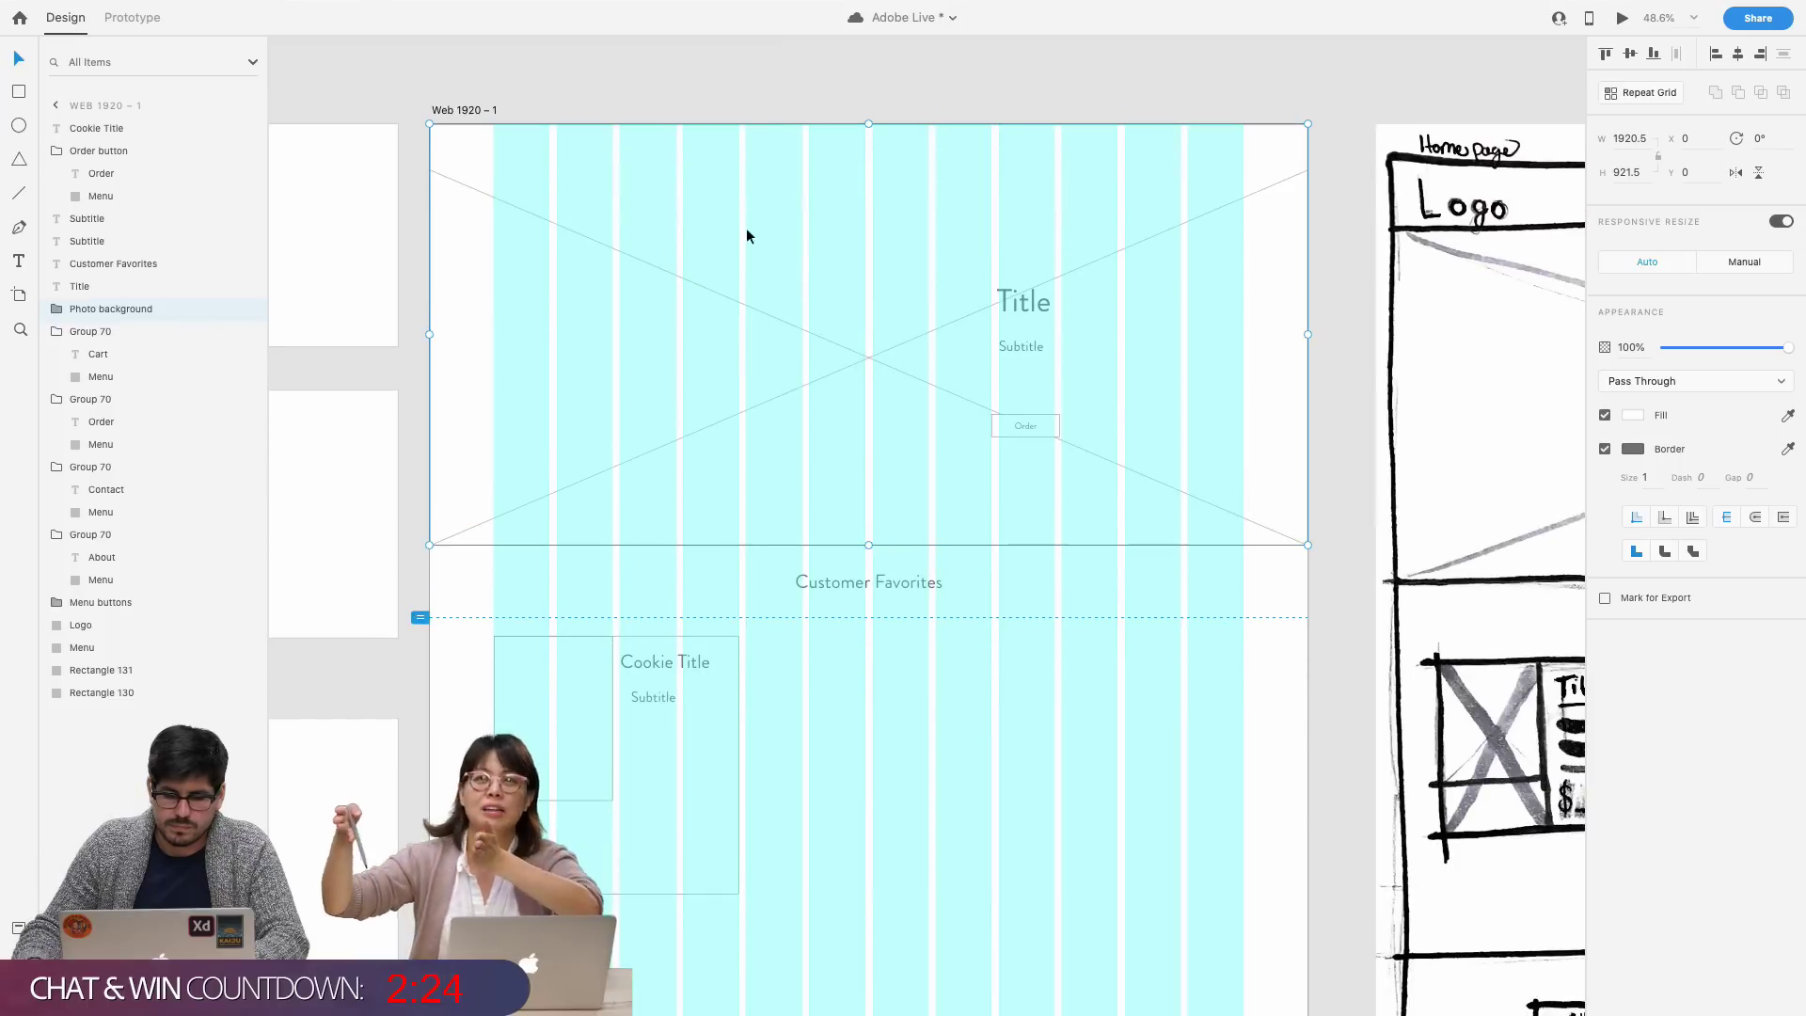
scroll(1271, 420, right, 1)
right_click(1270, 421)
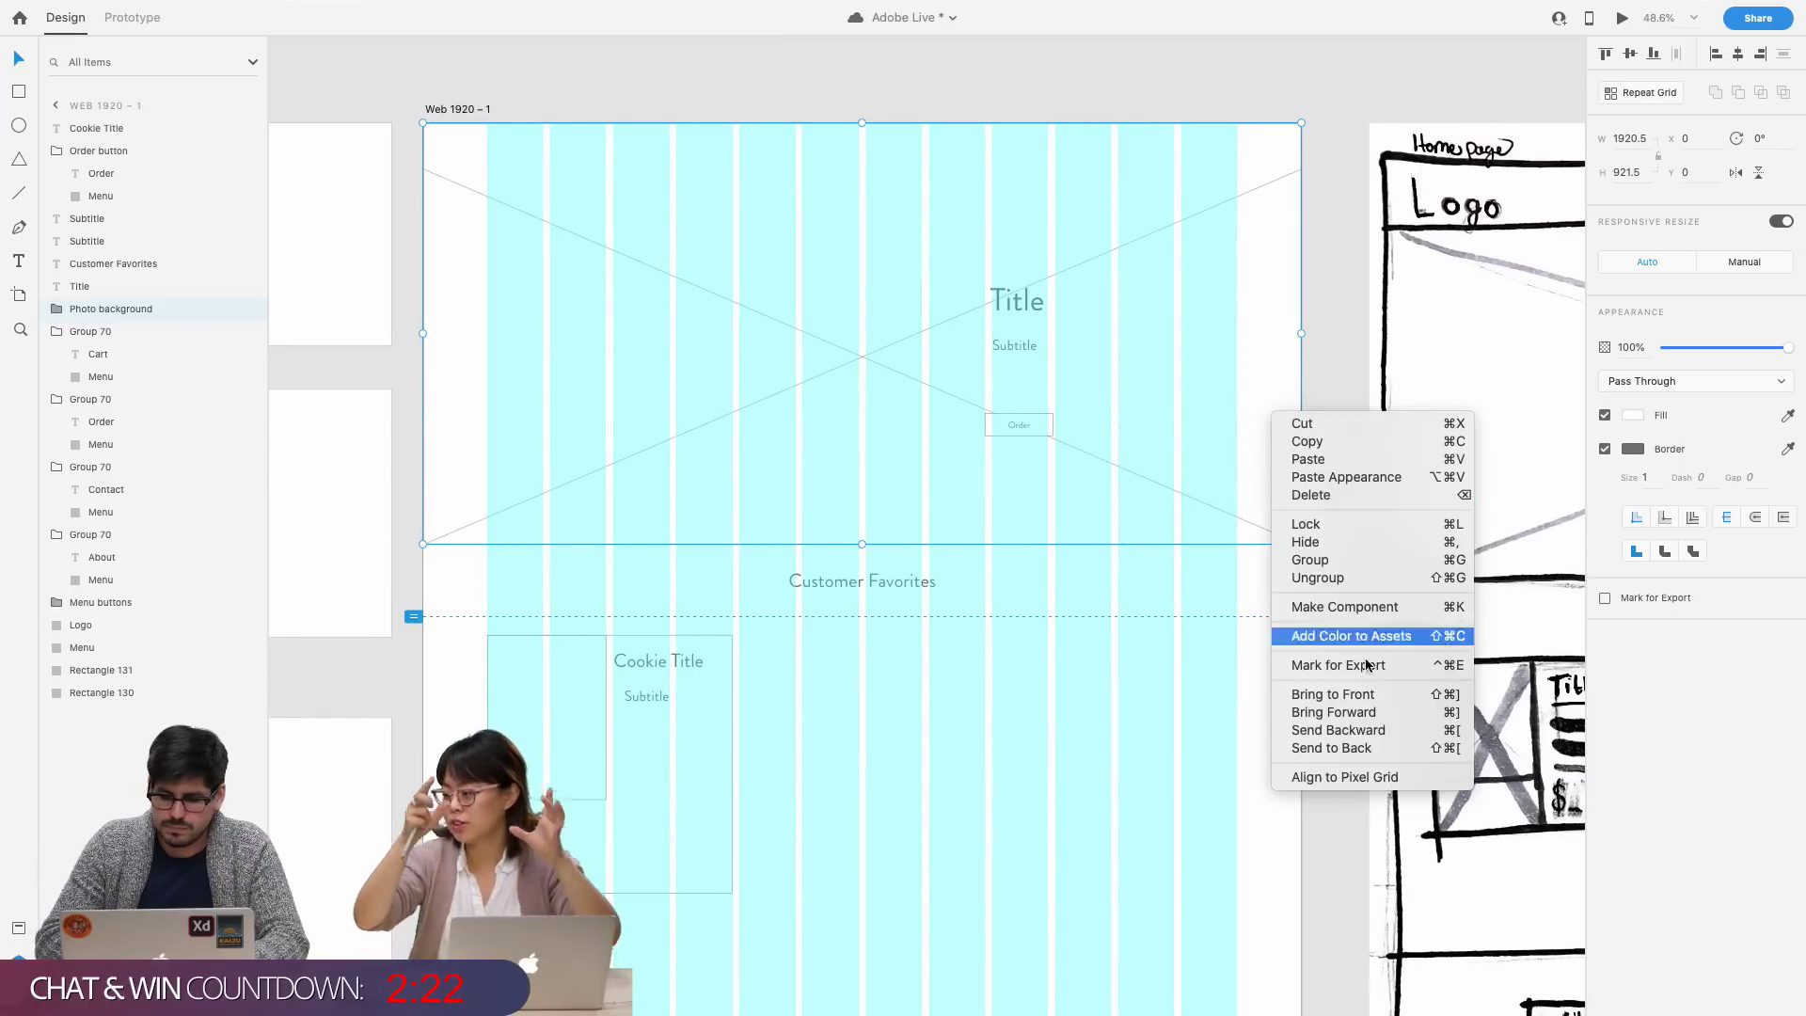
click(1380, 749)
click(1300, 714)
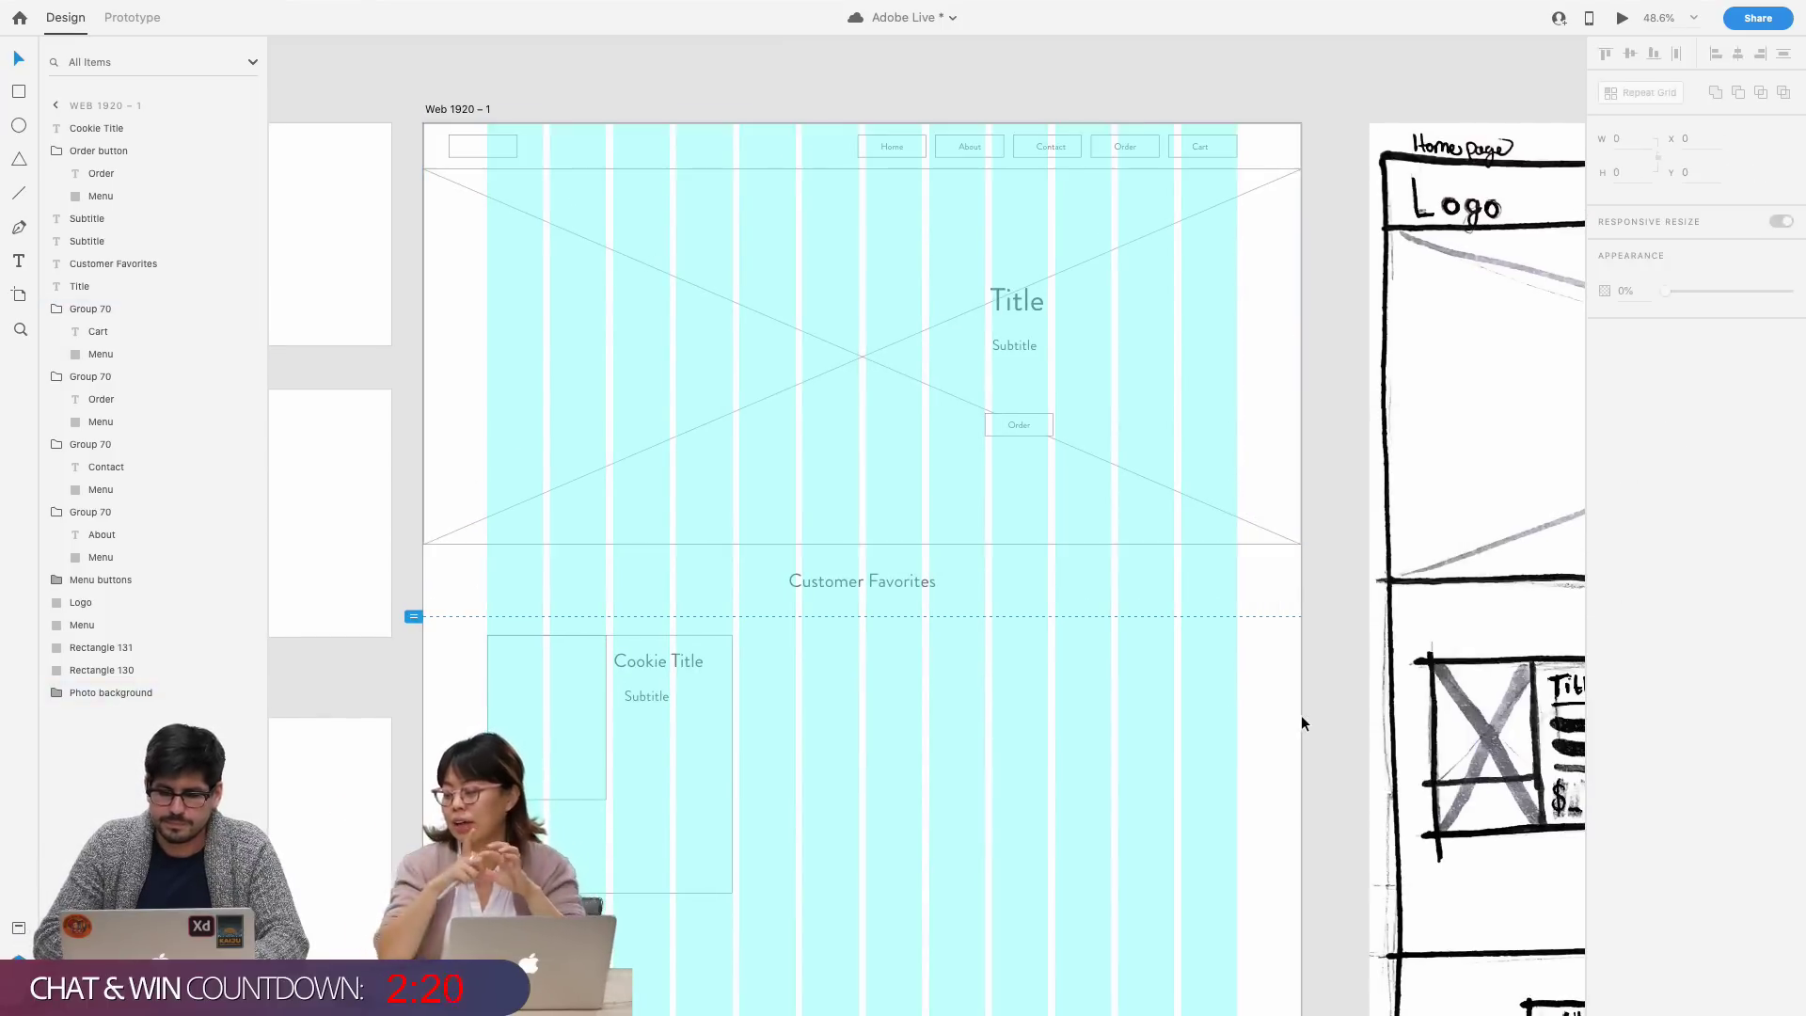
- Rename the layer of the full-width navigation bar rectangle to "Top menu bar"
click(737, 166)
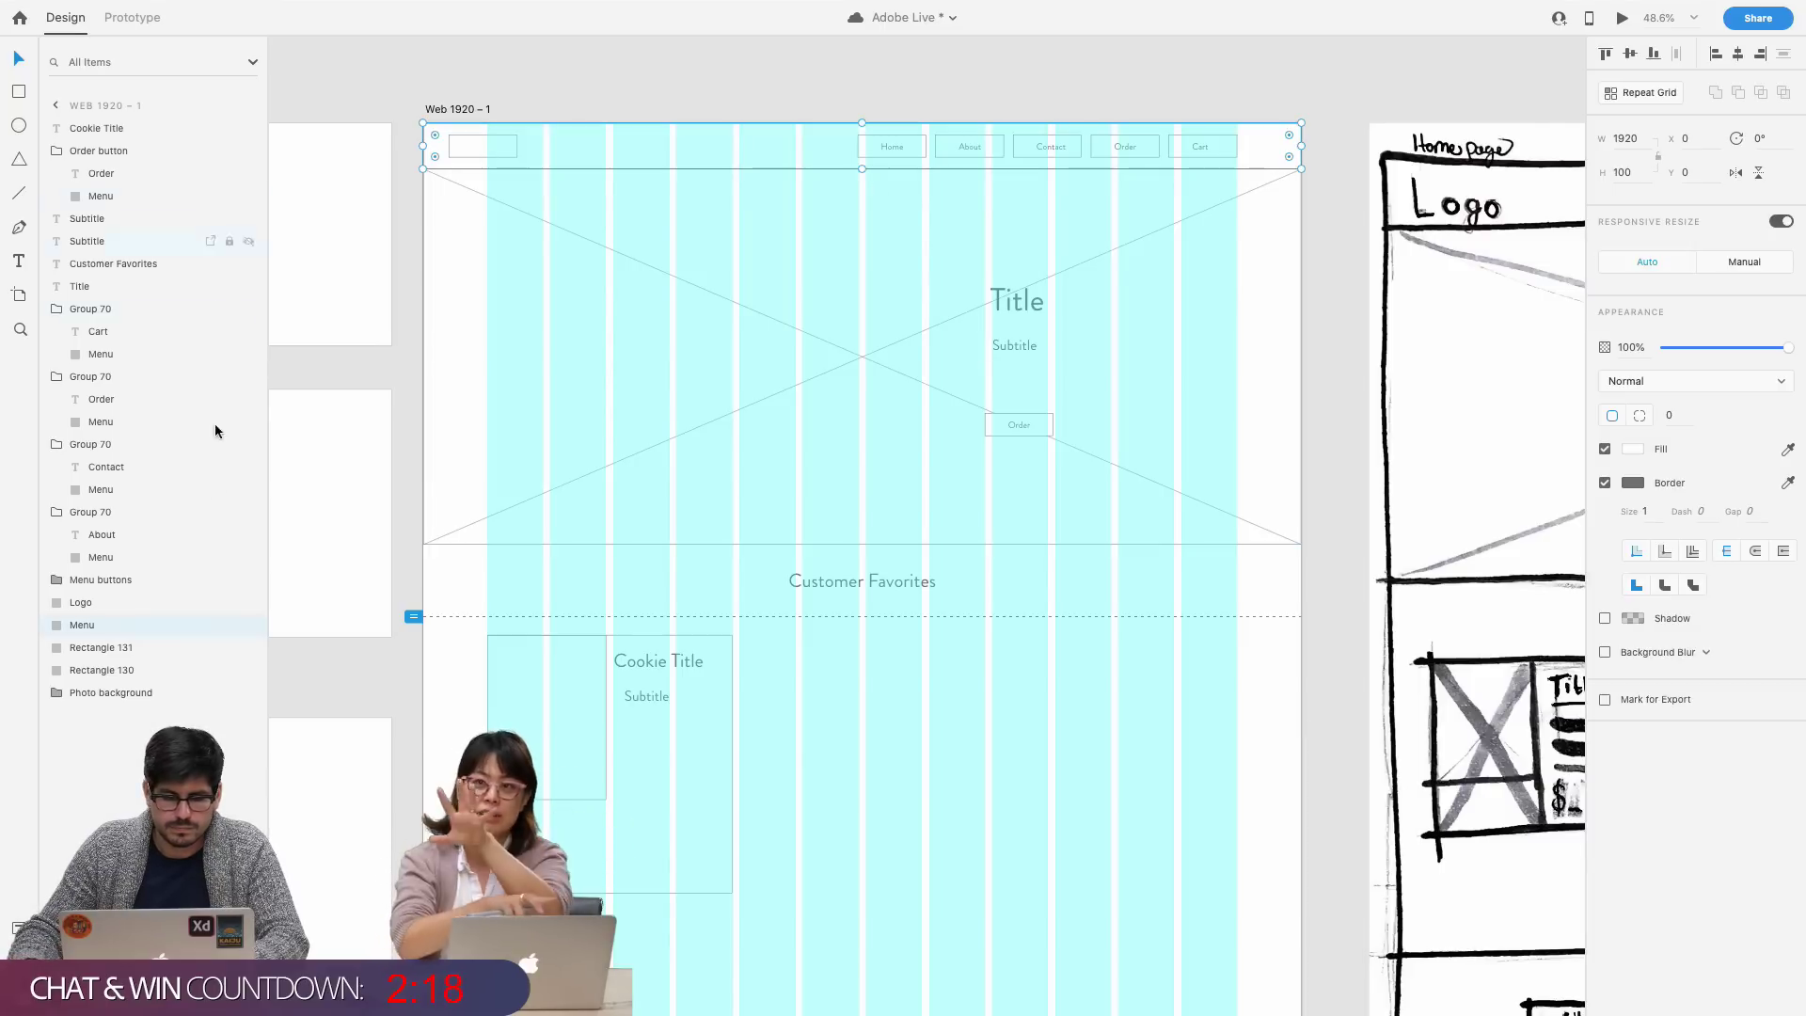
double_click(87, 629)
text(Top )
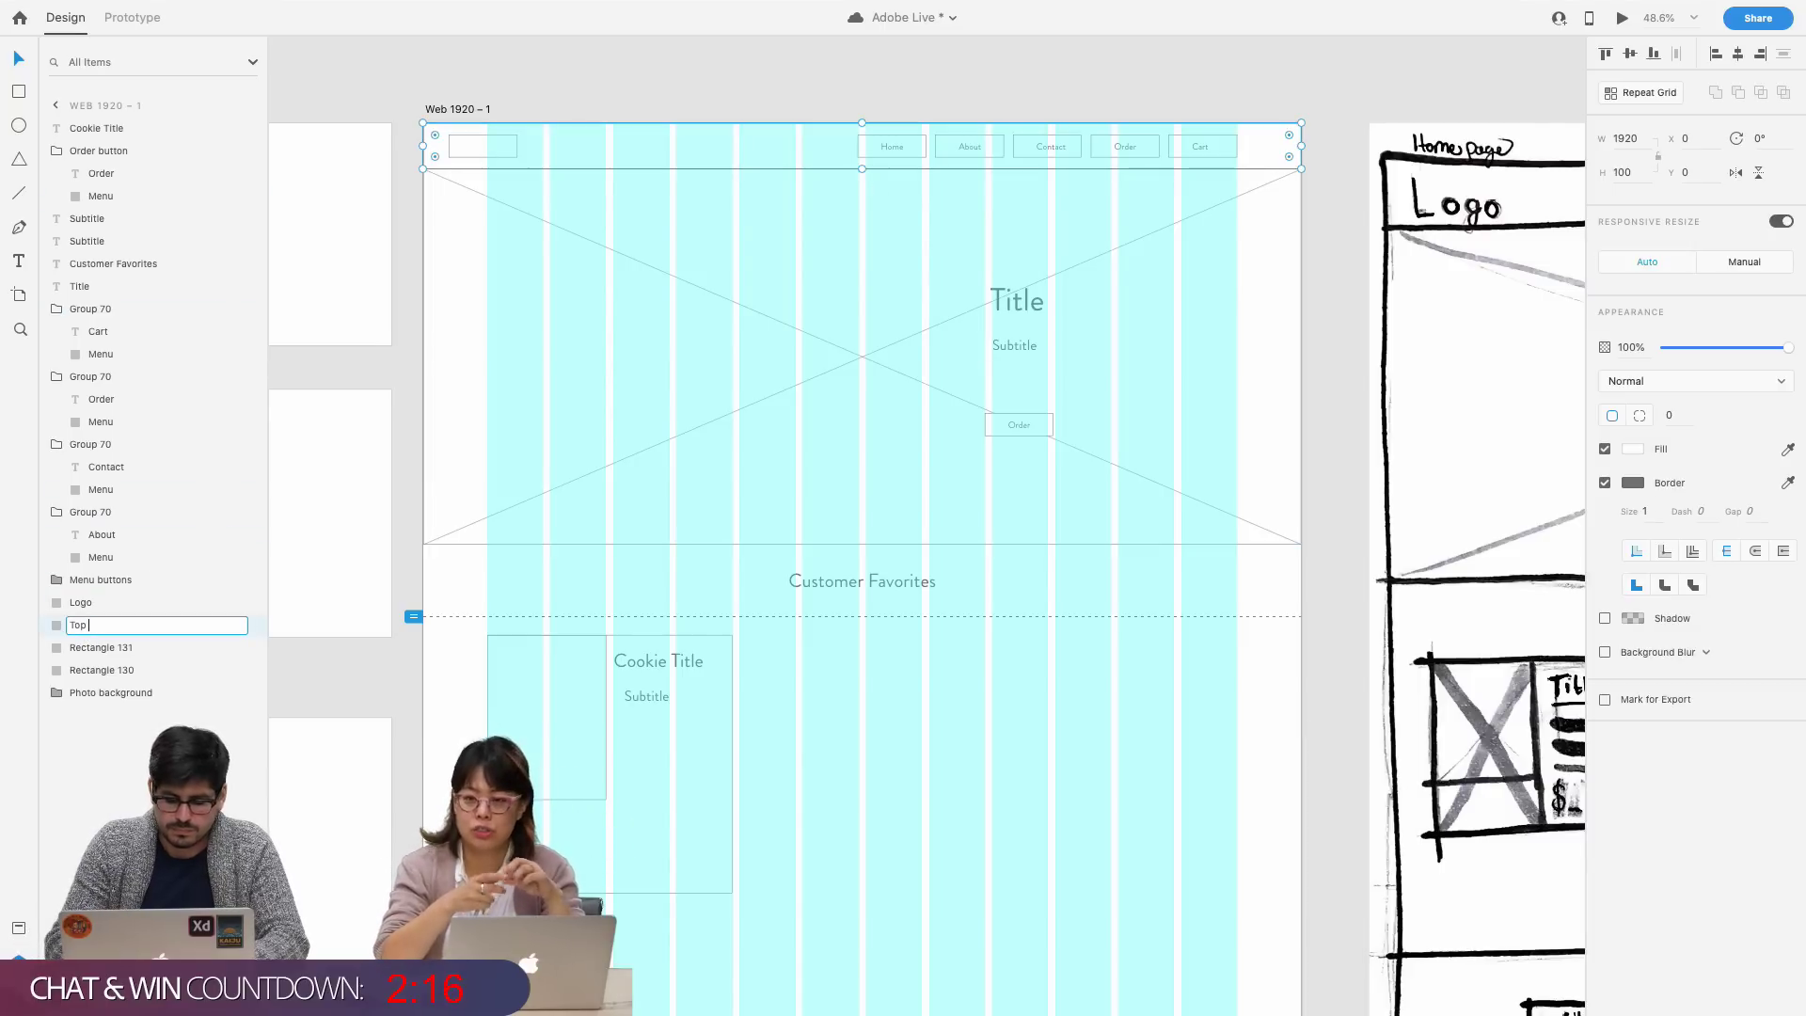
text(menu bar)
key(Return)
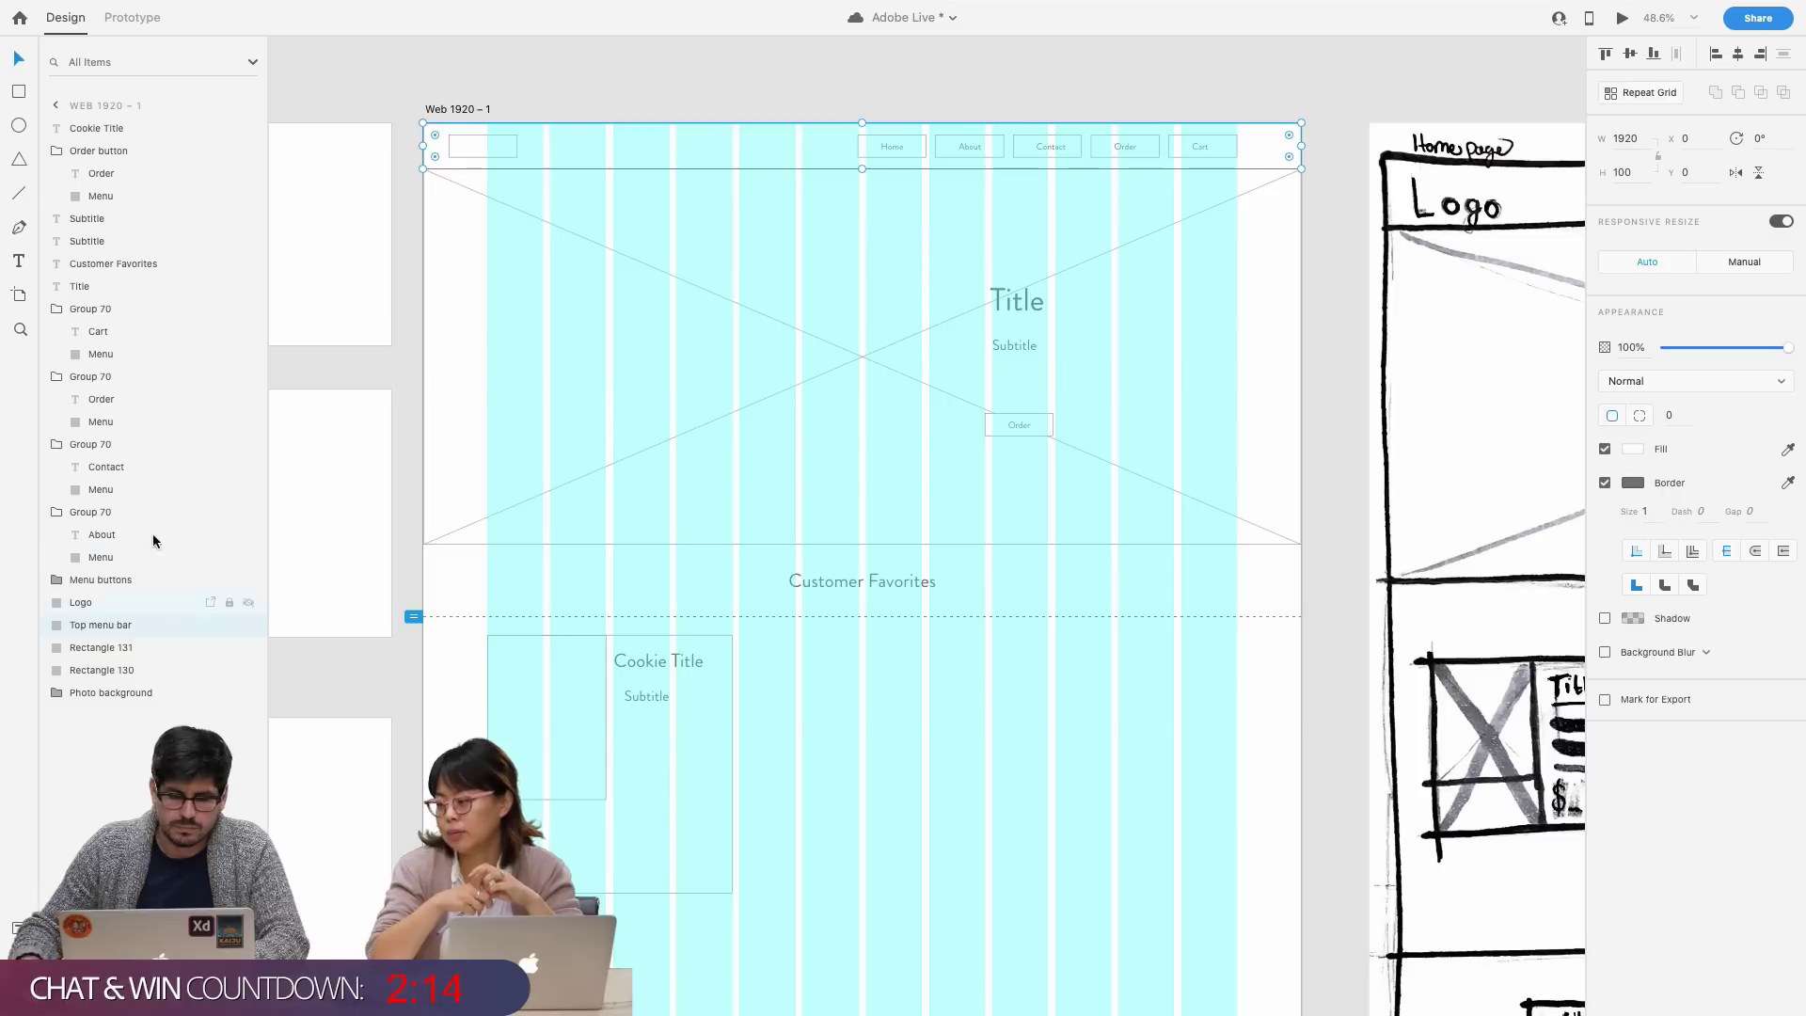
click(467, 156)
click(855, 705)
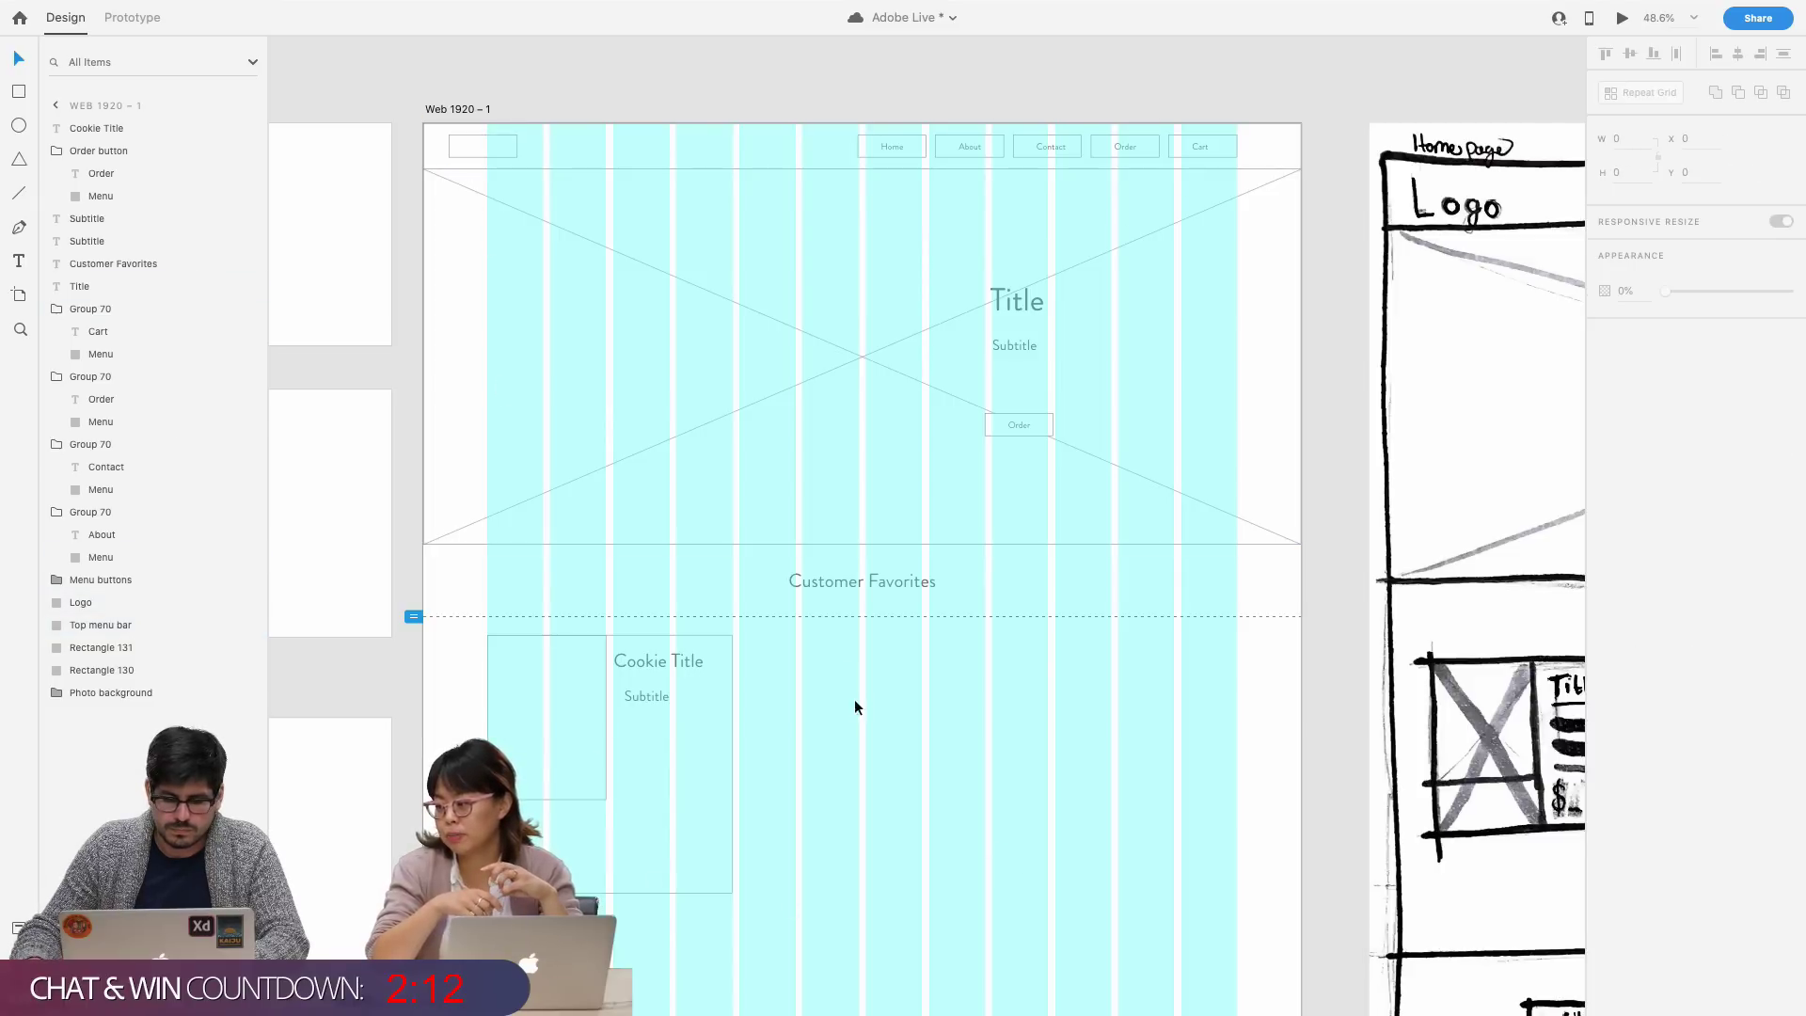
- Move the card's "Subtitle" text to X 416, Y 1218 so it lines up with the left edge of "Cookie Title"
scroll(764, 828, down, 2)
scroll(761, 826, up, 3)
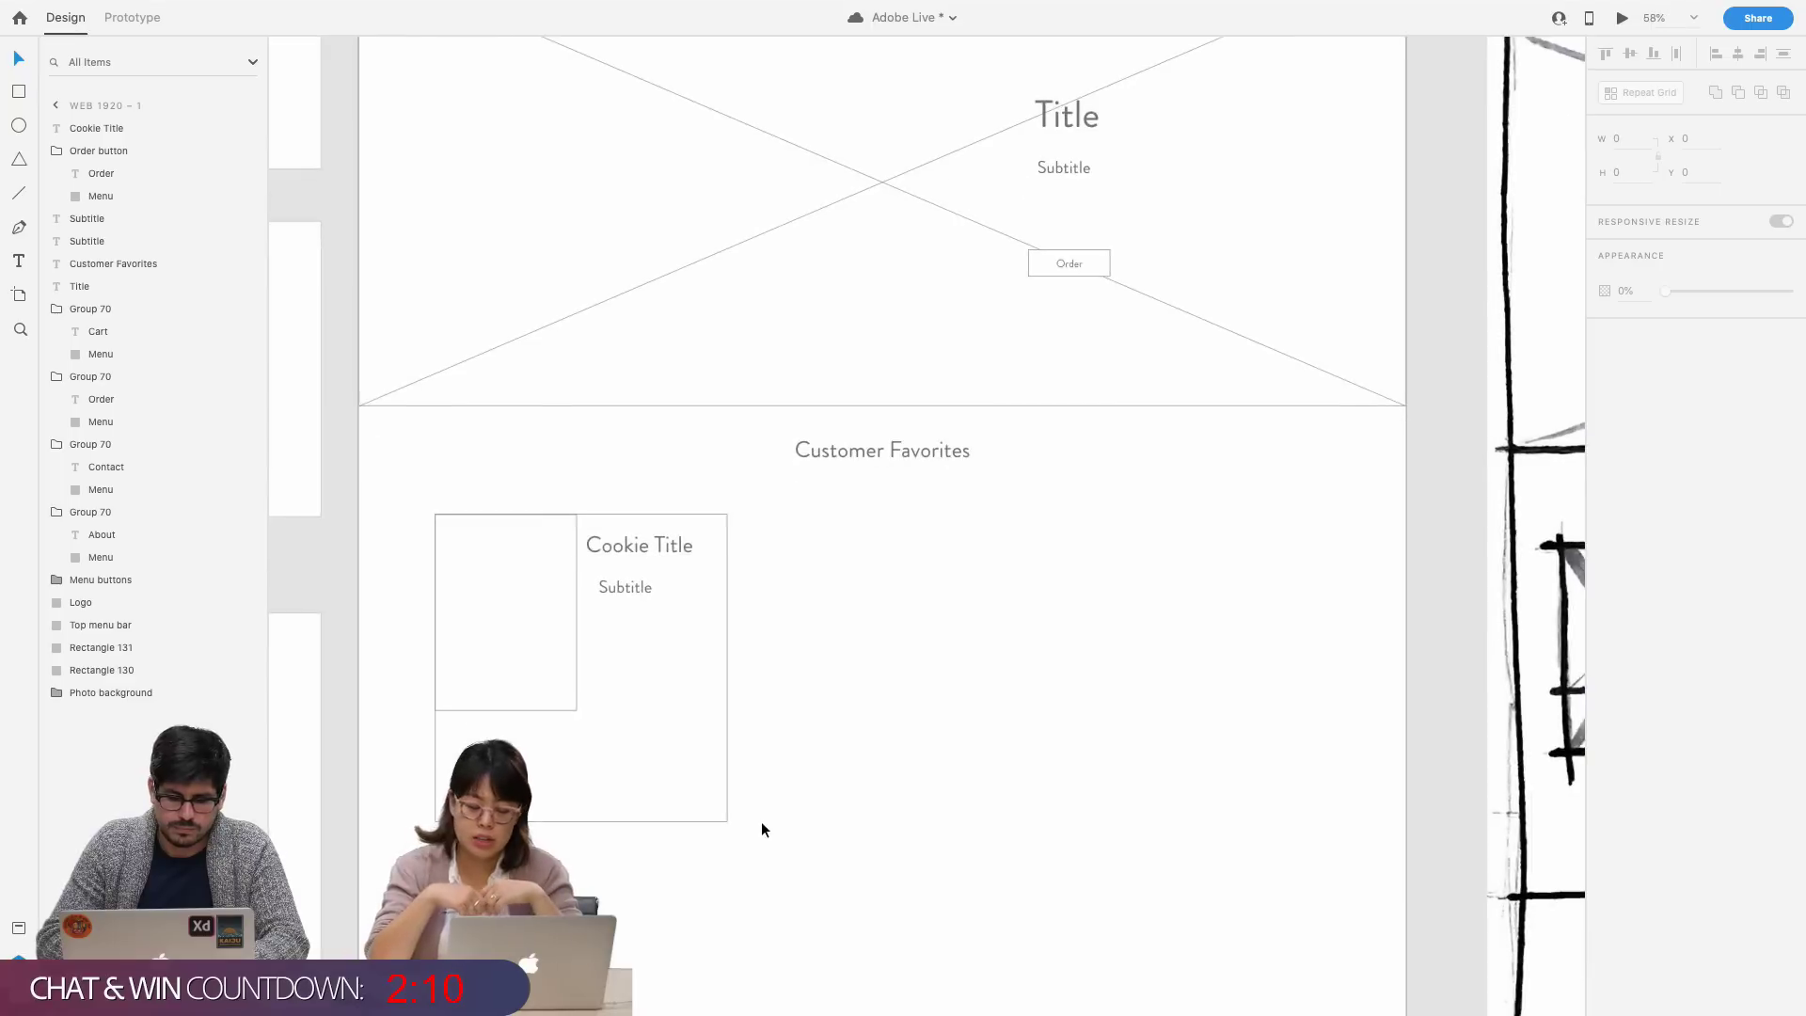
drag(775, 596, 759, 587)
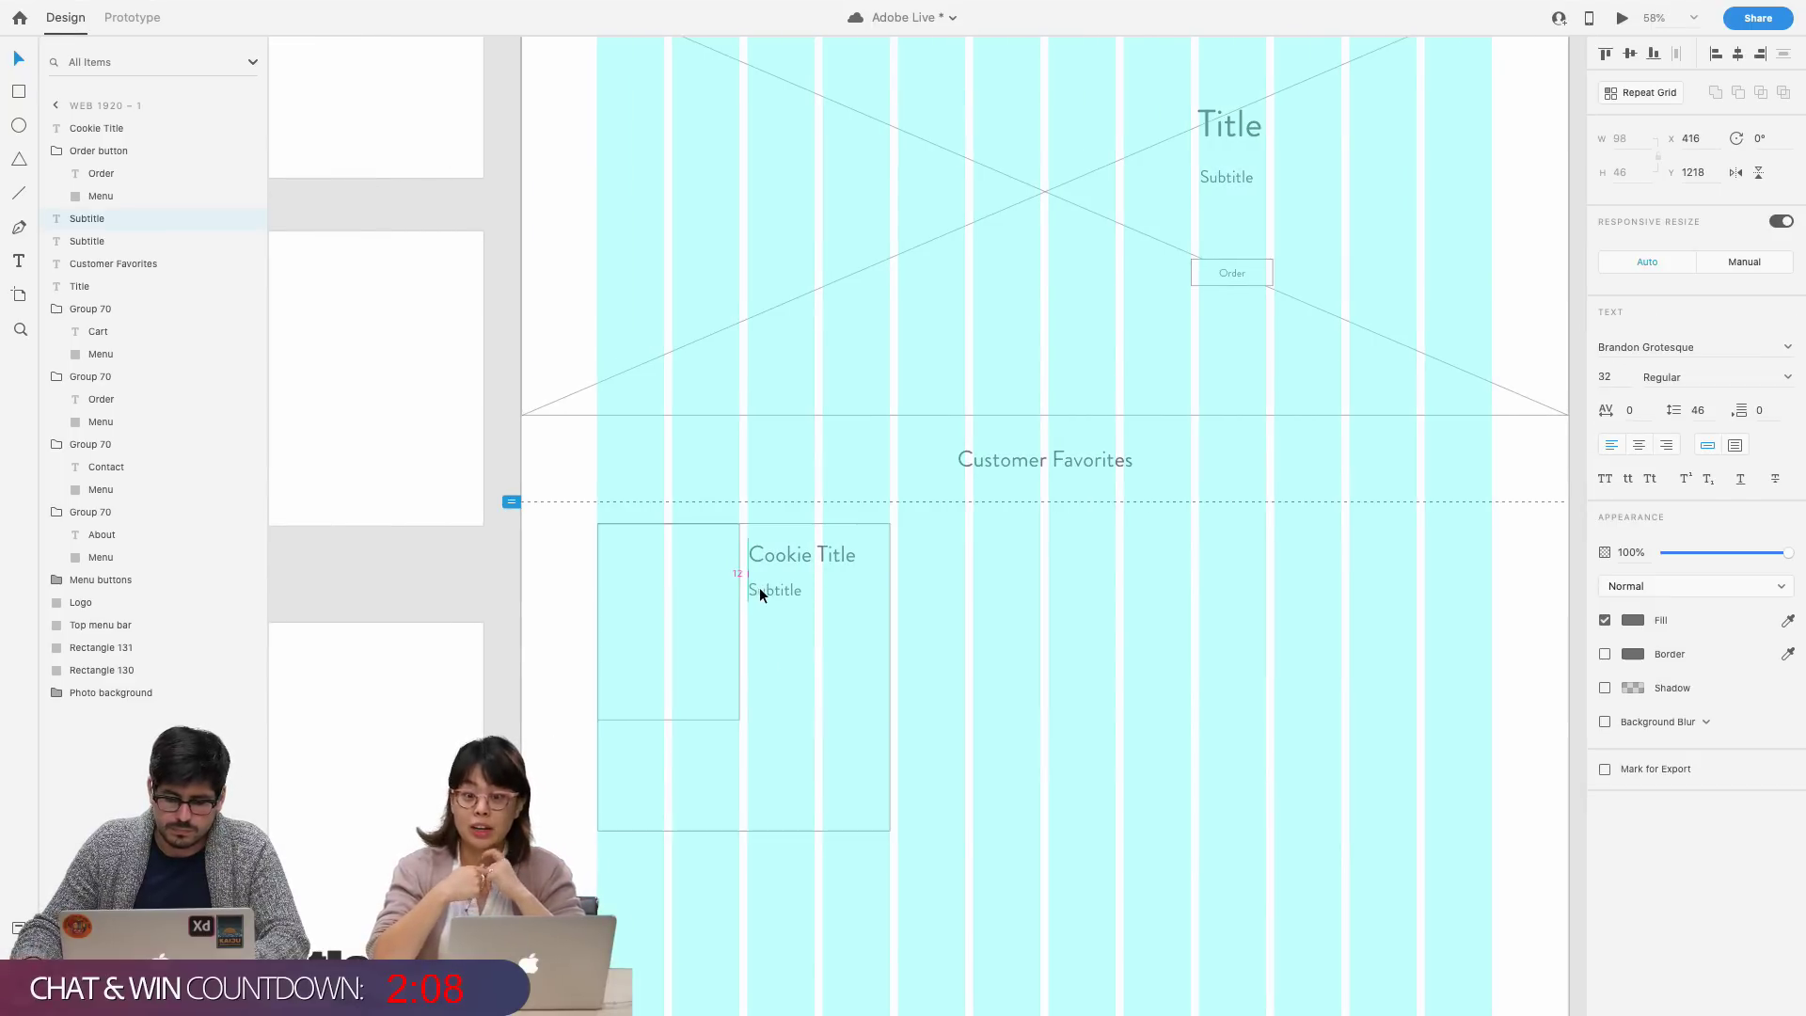
click(952, 710)
- Duplicate the card's "Subtitle" further down at X 416, Y 1434 and change the copy's text to "$2.50"
scroll(952, 711, right, 6)
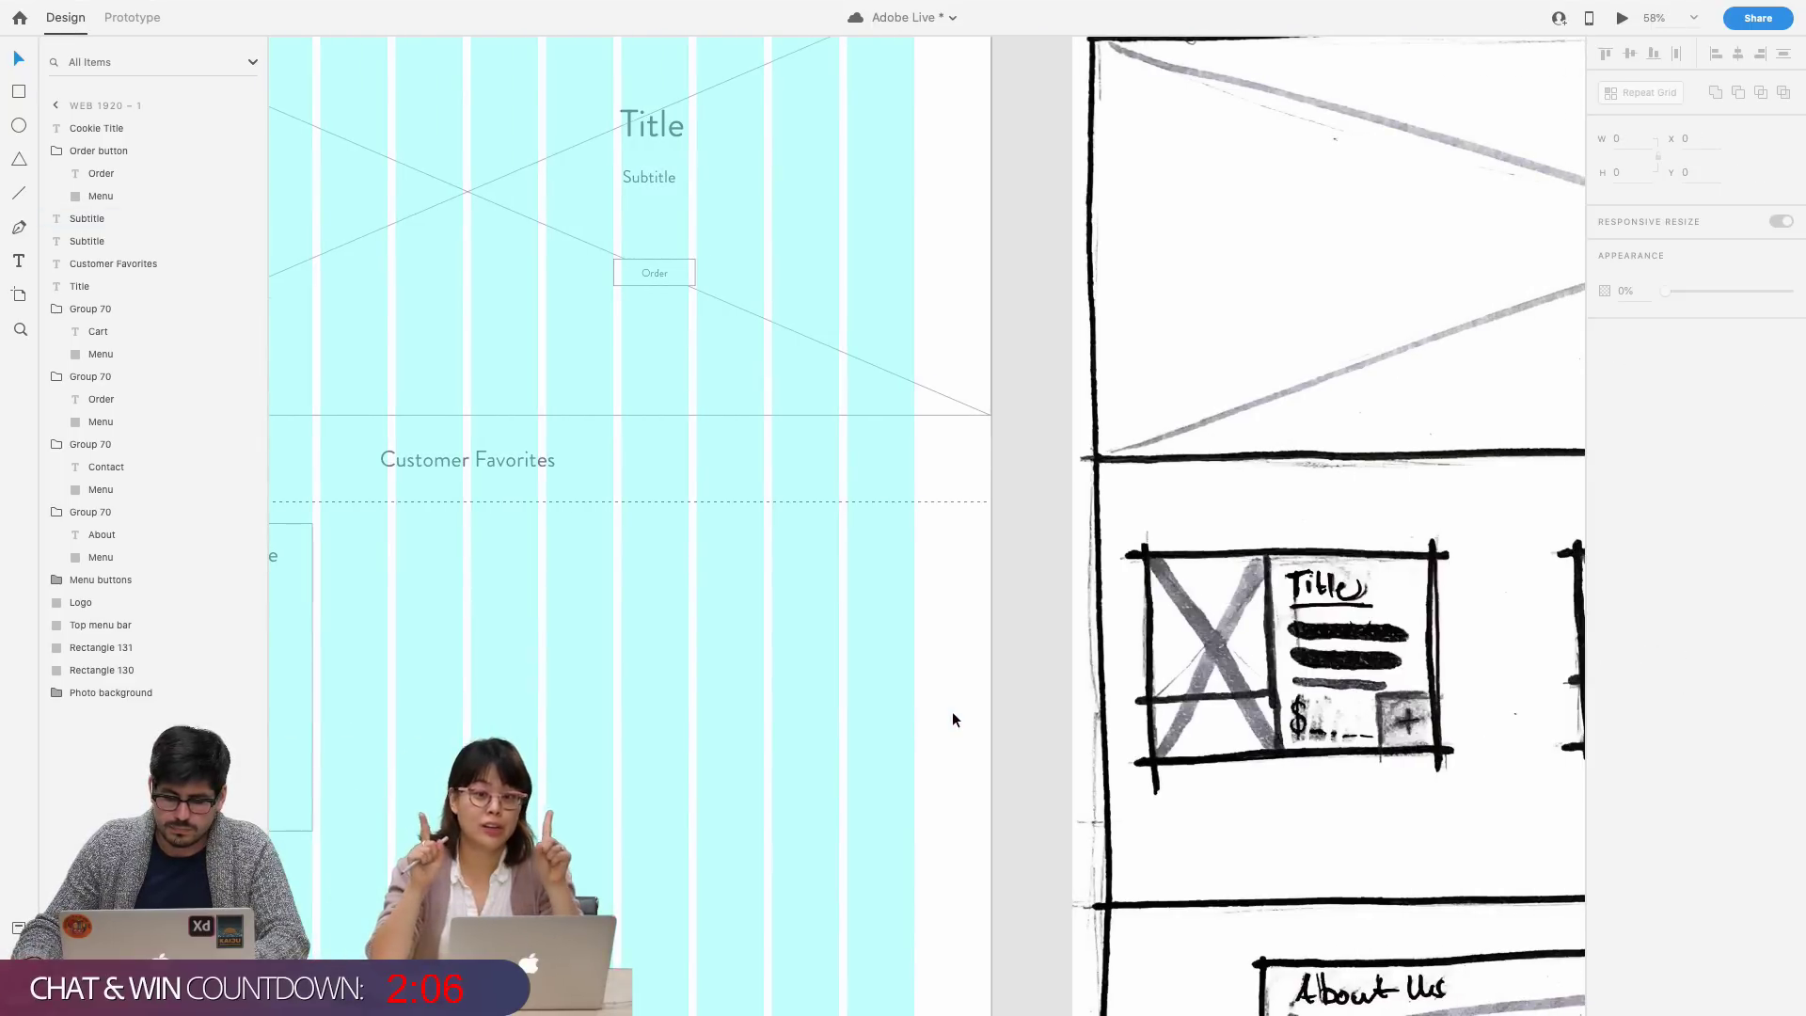
scroll(952, 711, down, 4)
scroll(951, 715, up, 2)
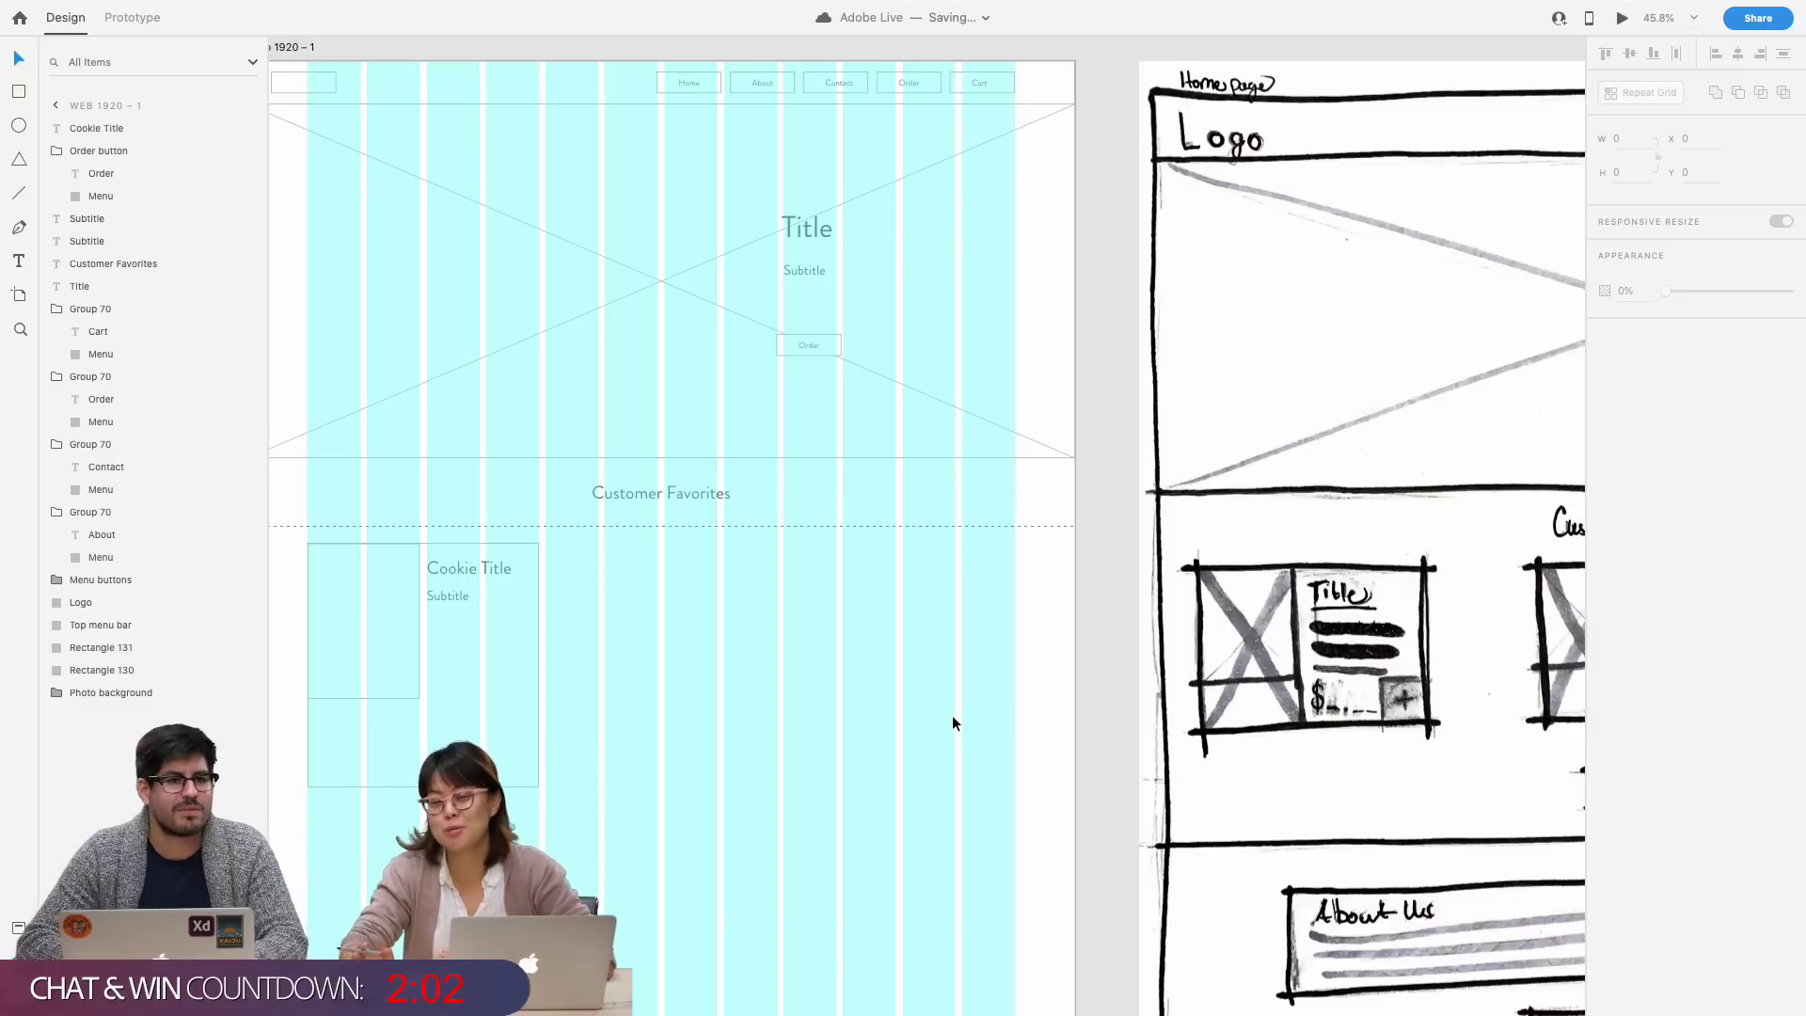
scroll(945, 711, left, 2)
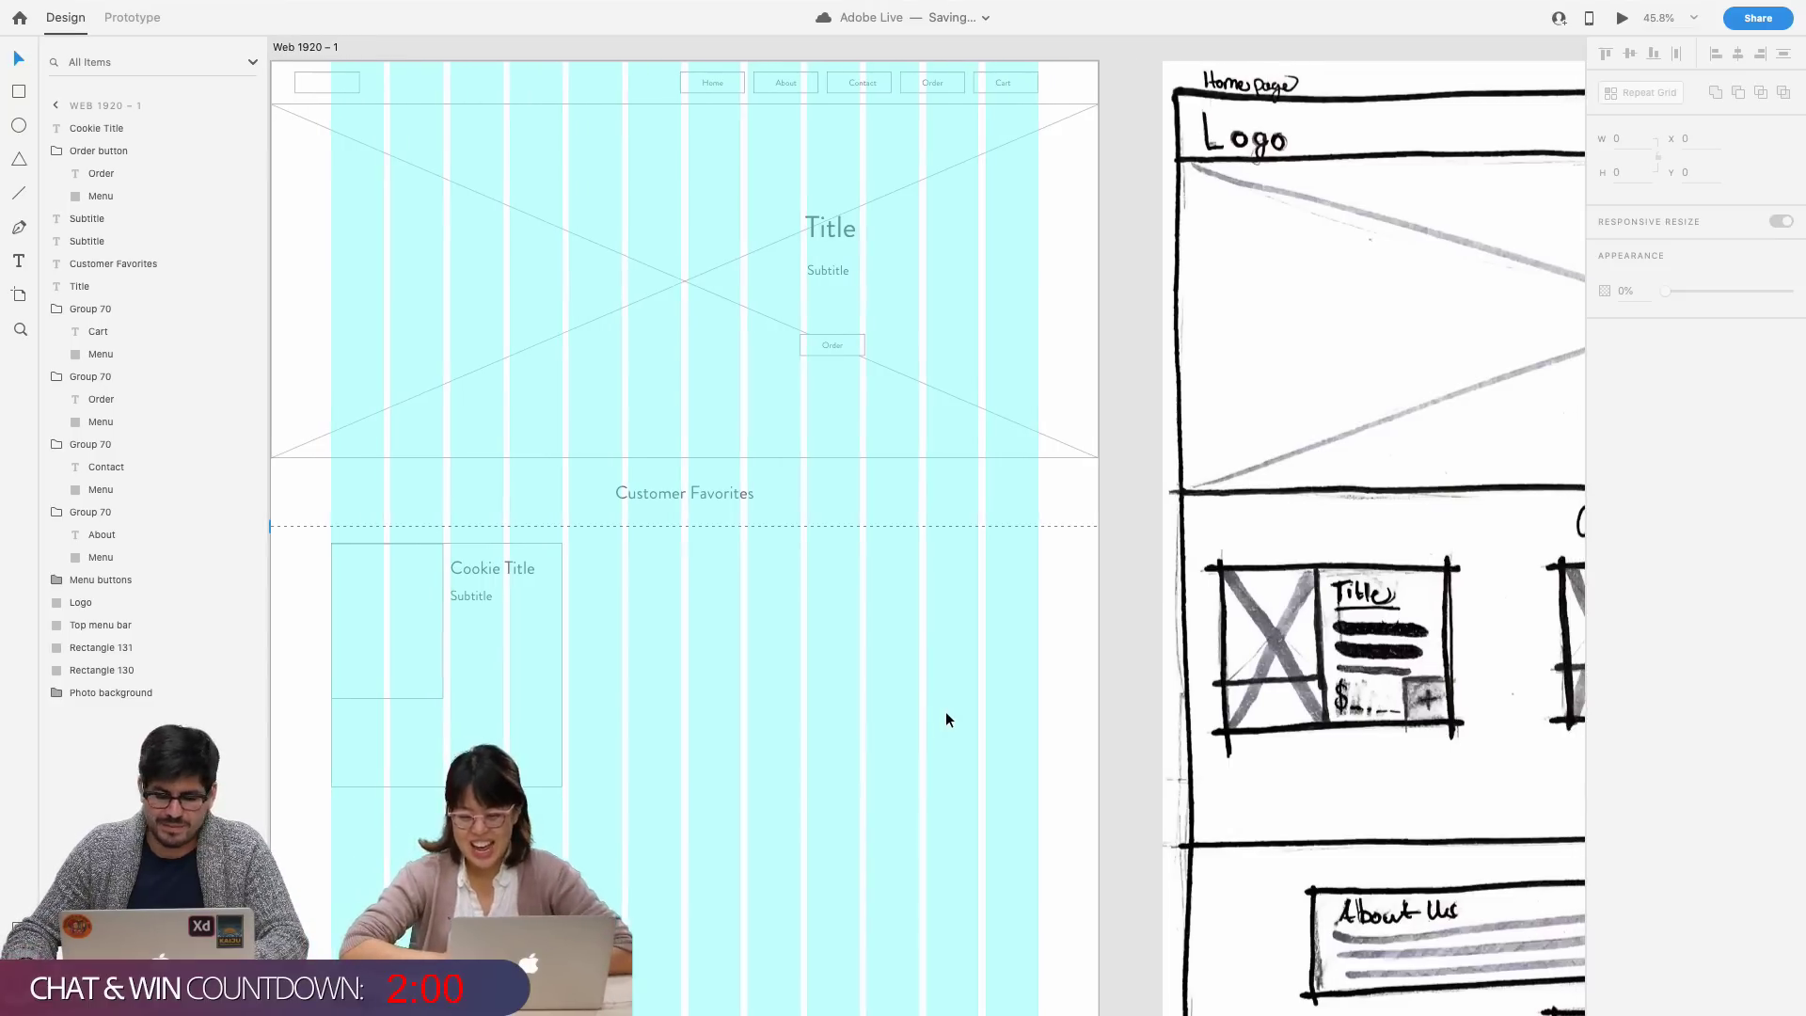
scroll(821, 699, down, 2)
scroll(821, 699, up, 3)
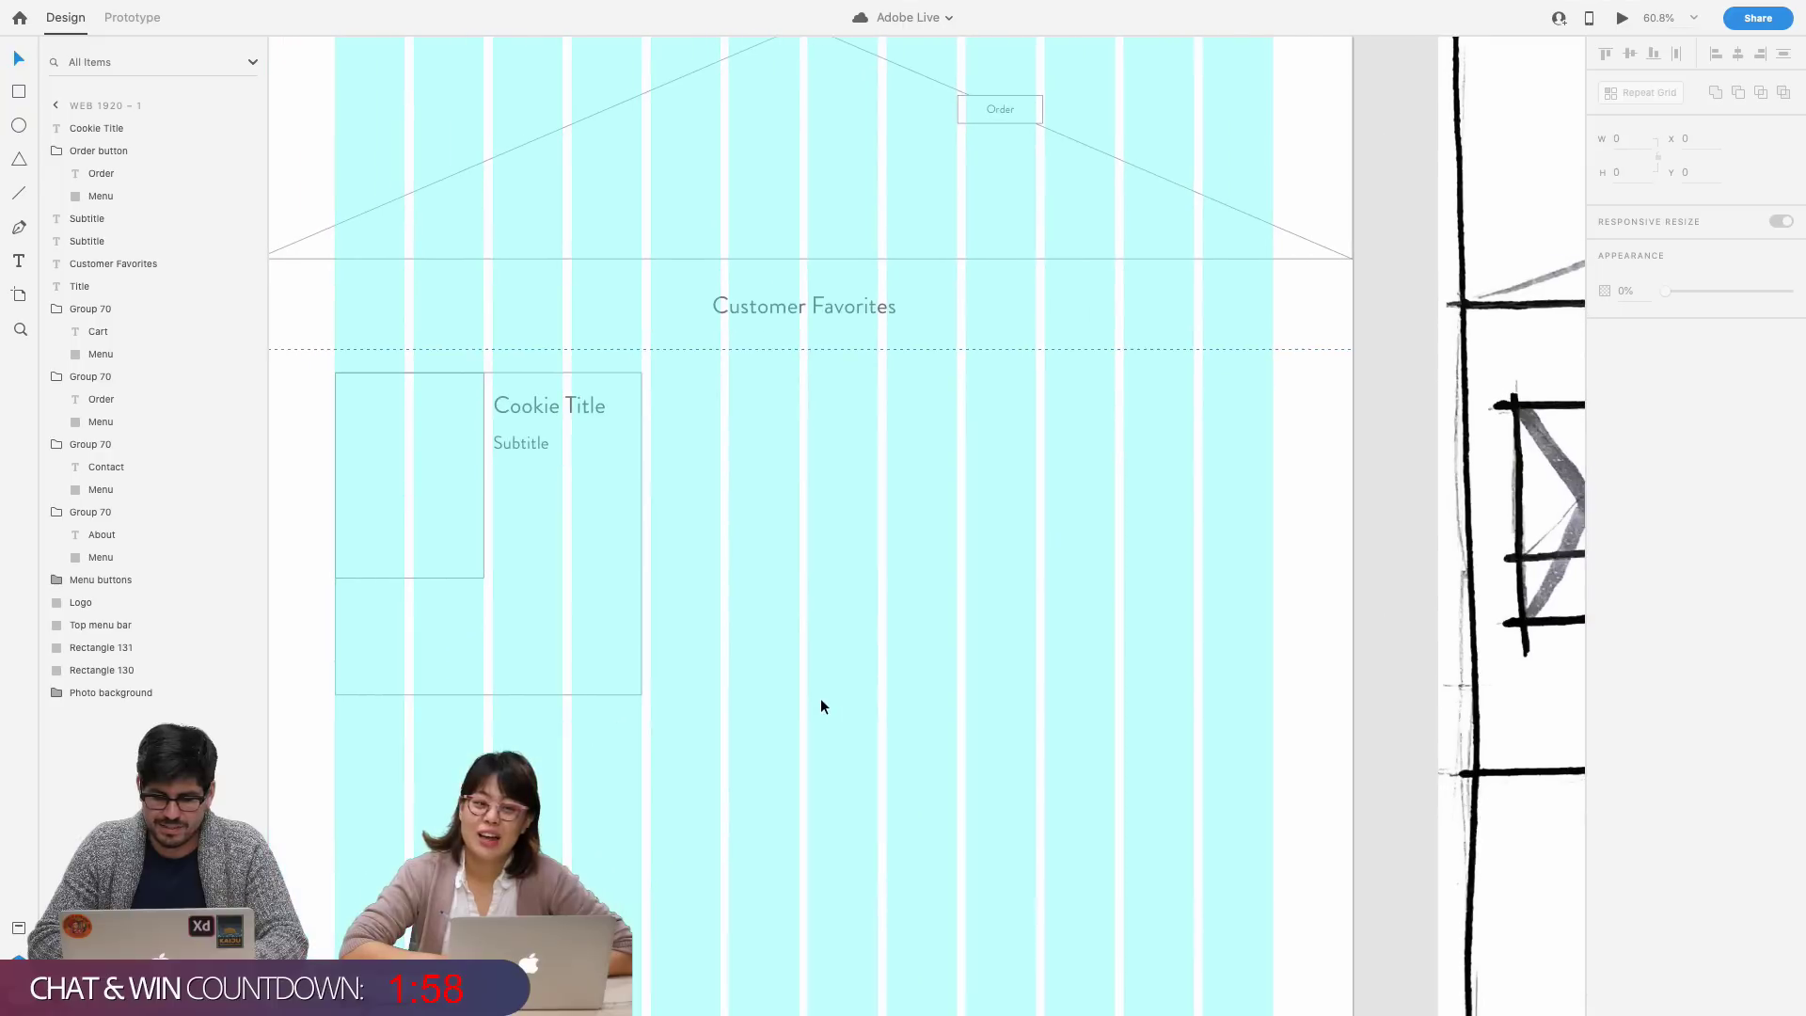
drag(526, 443, 510, 558)
double_click(508, 560)
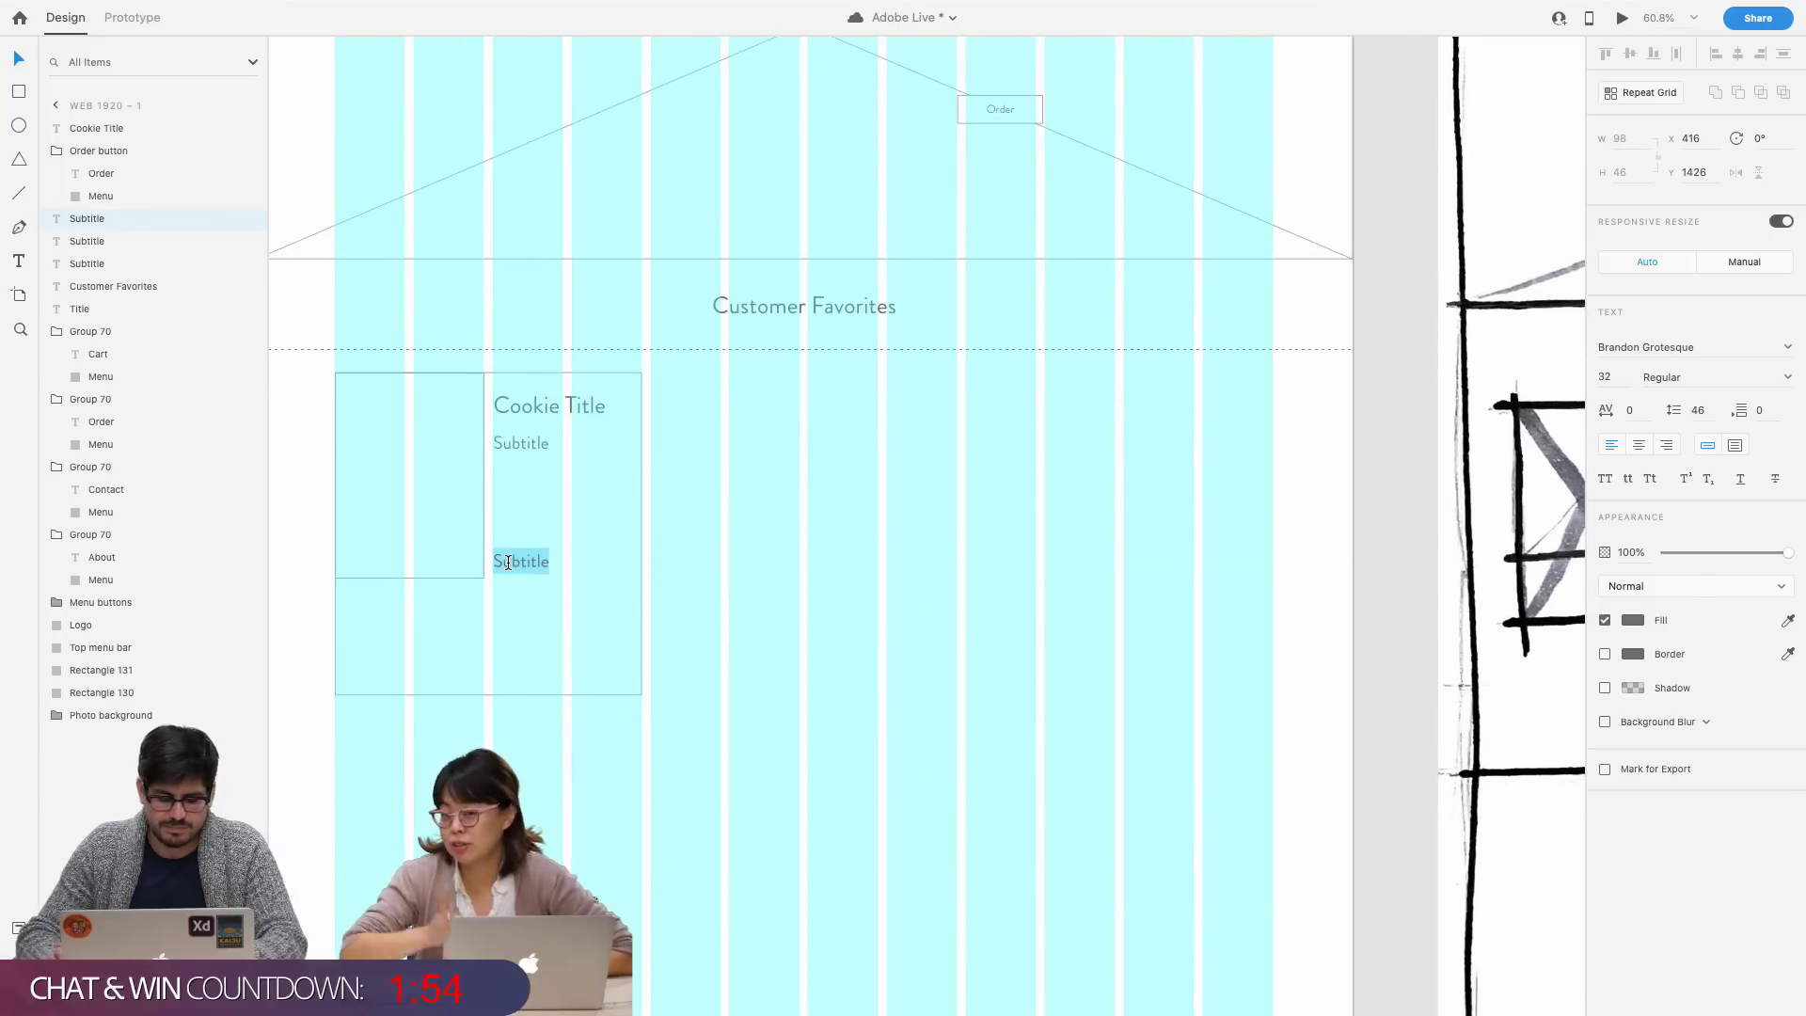
text($2.50)
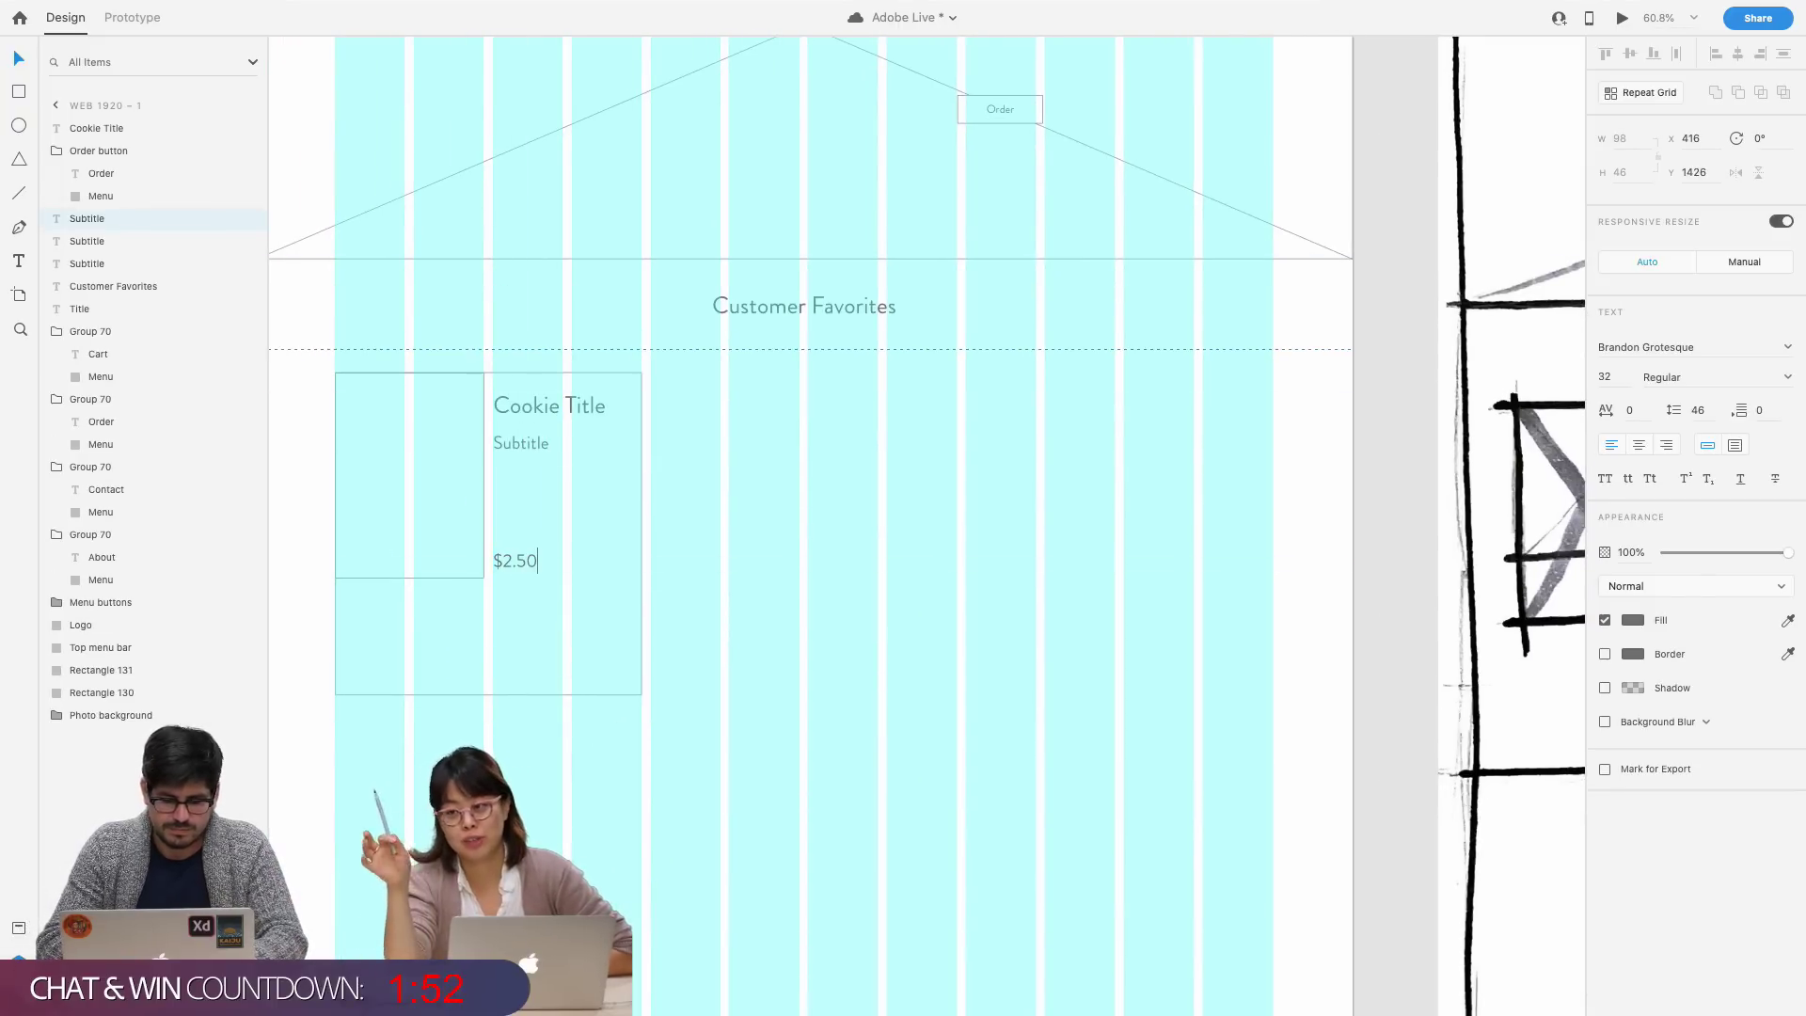
key(Escape)
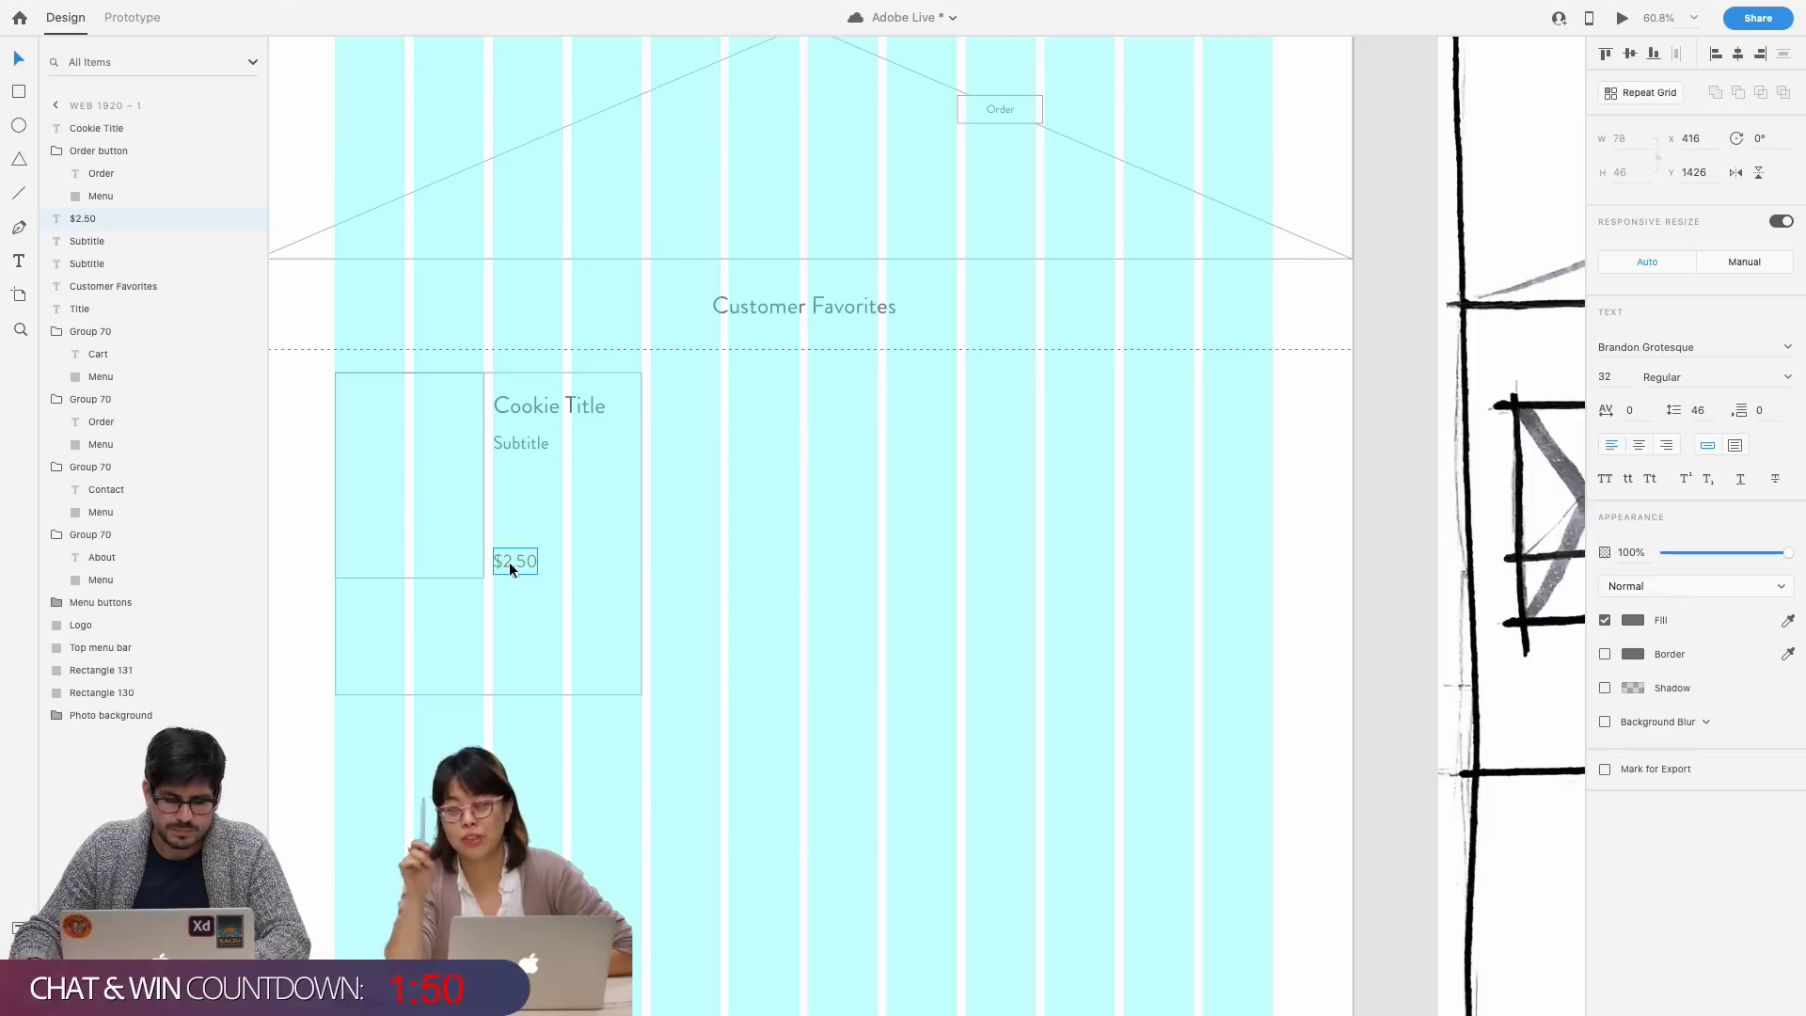
drag(509, 561, 509, 565)
scroll(714, 641, right, 10)
scroll(713, 649, left, 10)
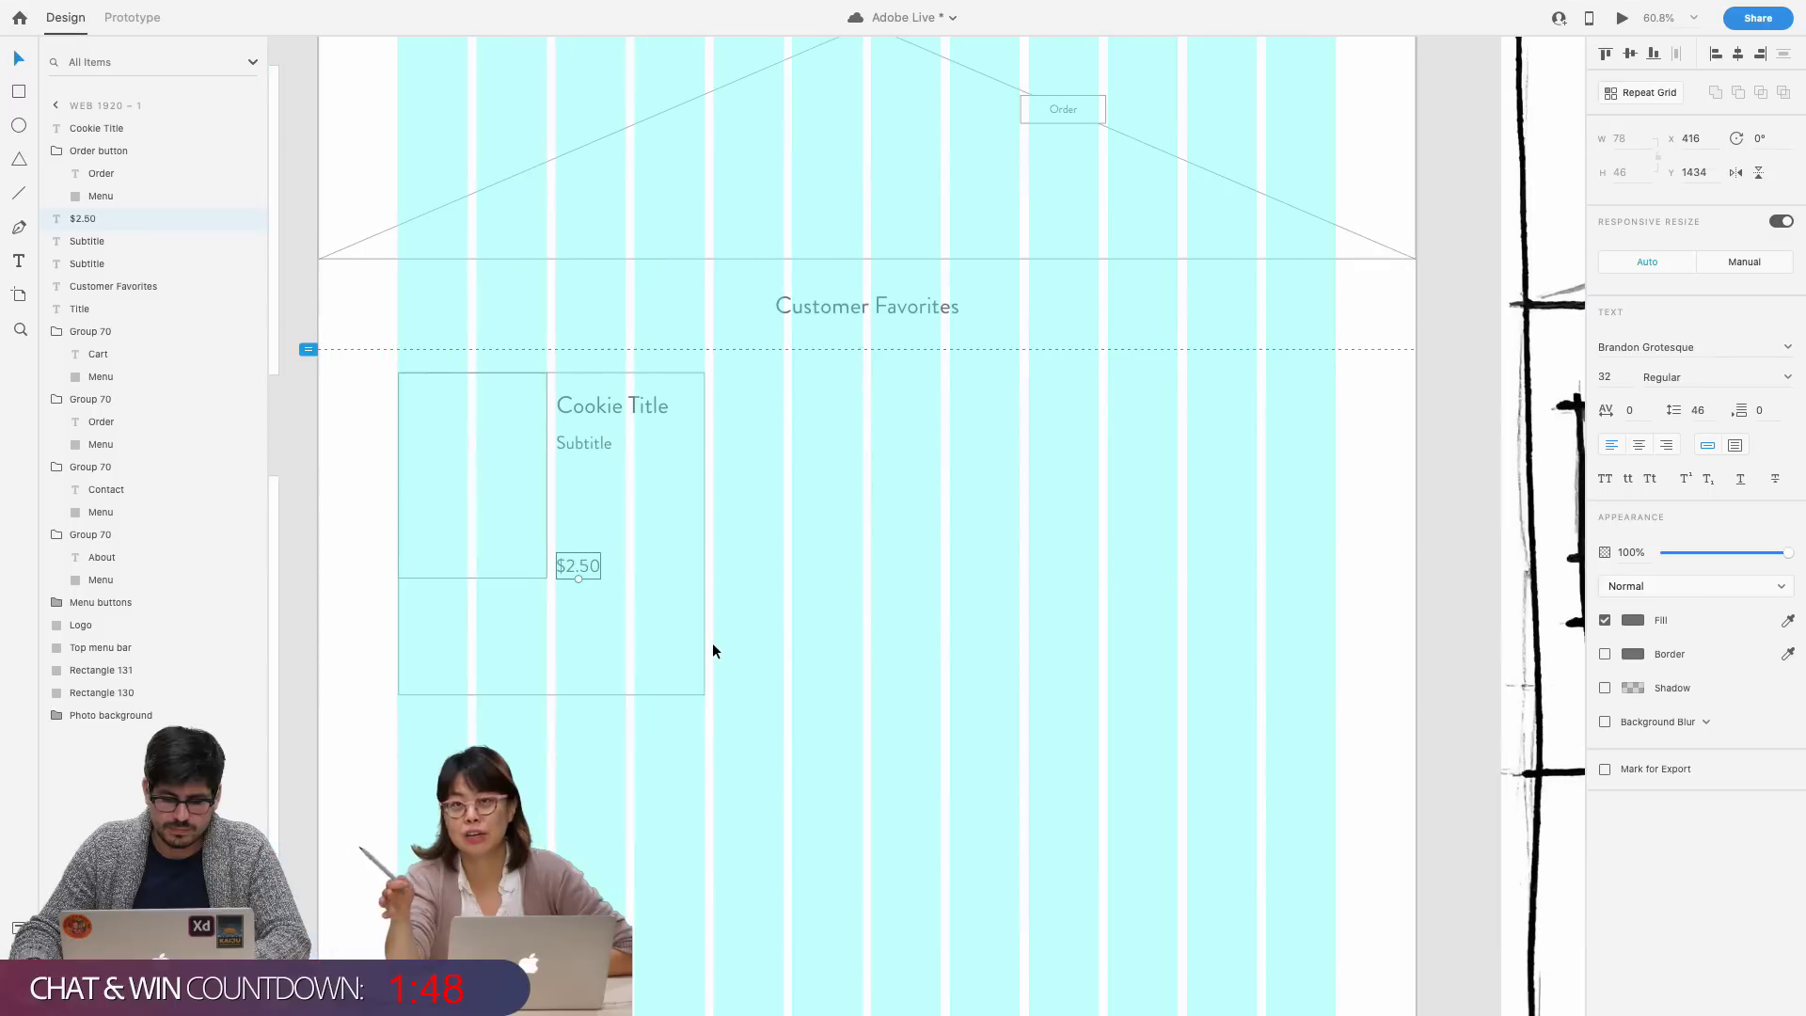
- Draw a rectangle about 122 wide and 81 high beside the card's "$2.50" price, ending at the card's right edge
click(751, 647)
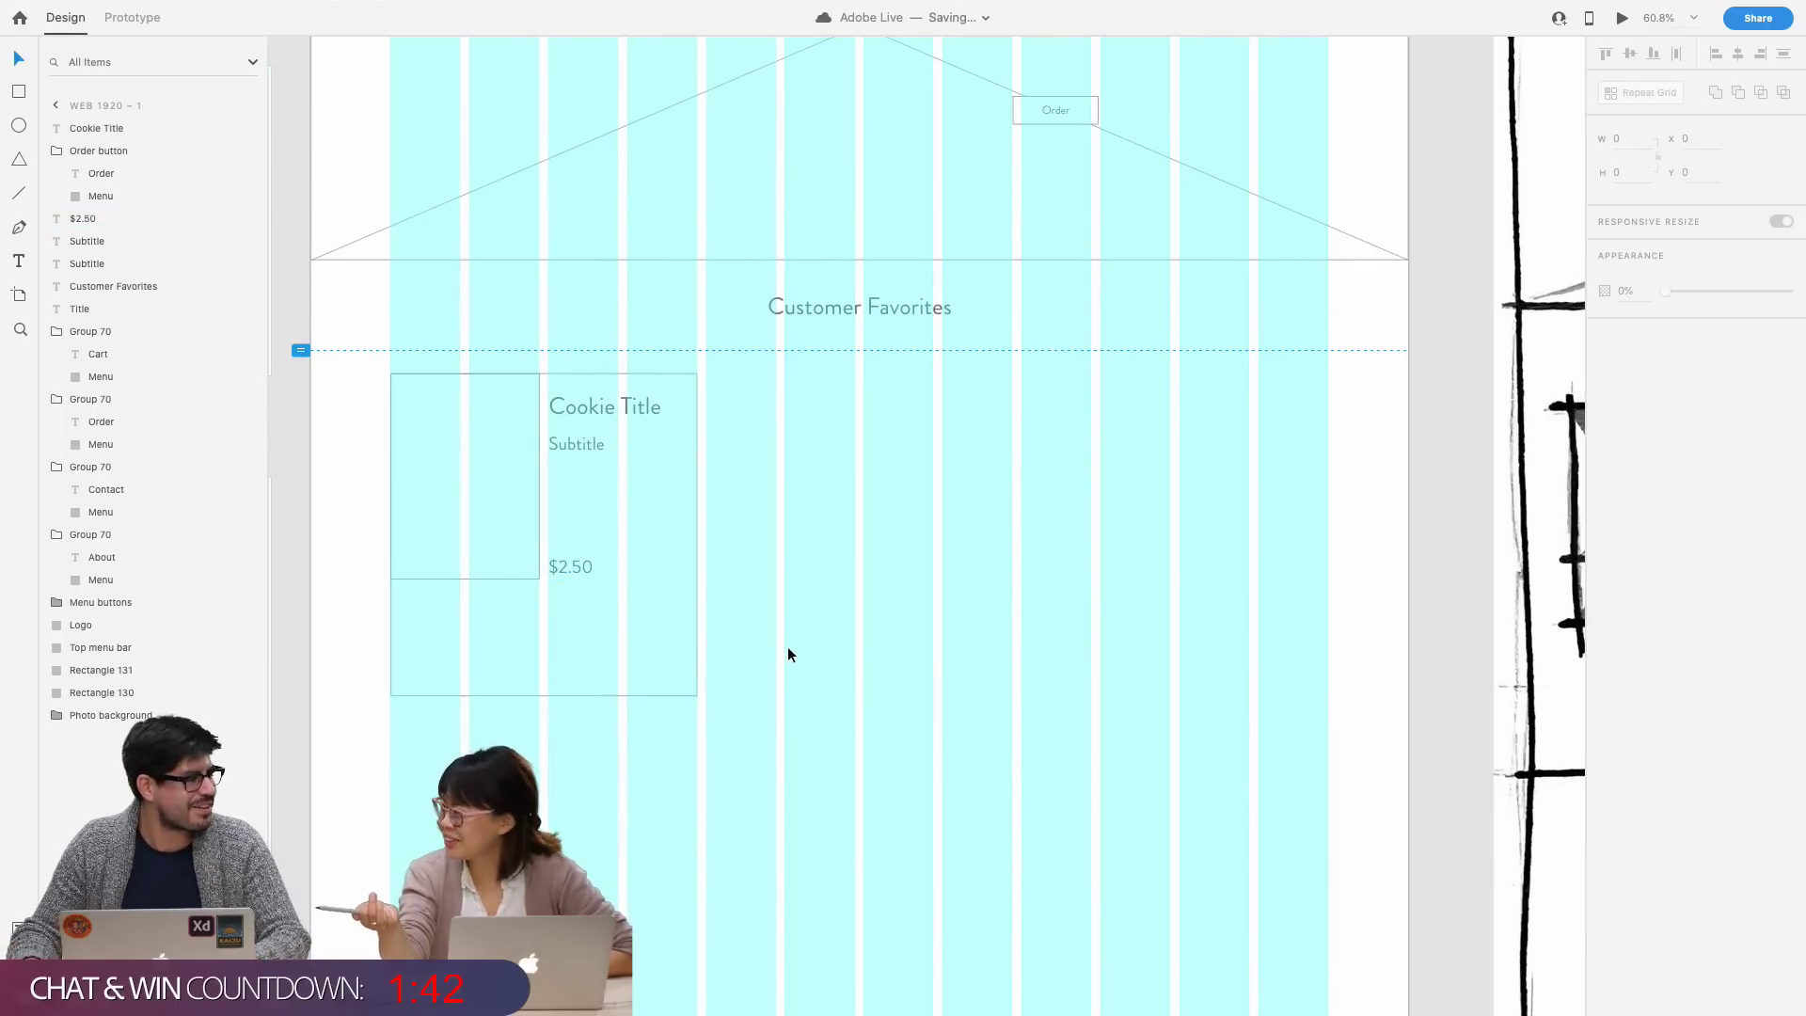
key(r)
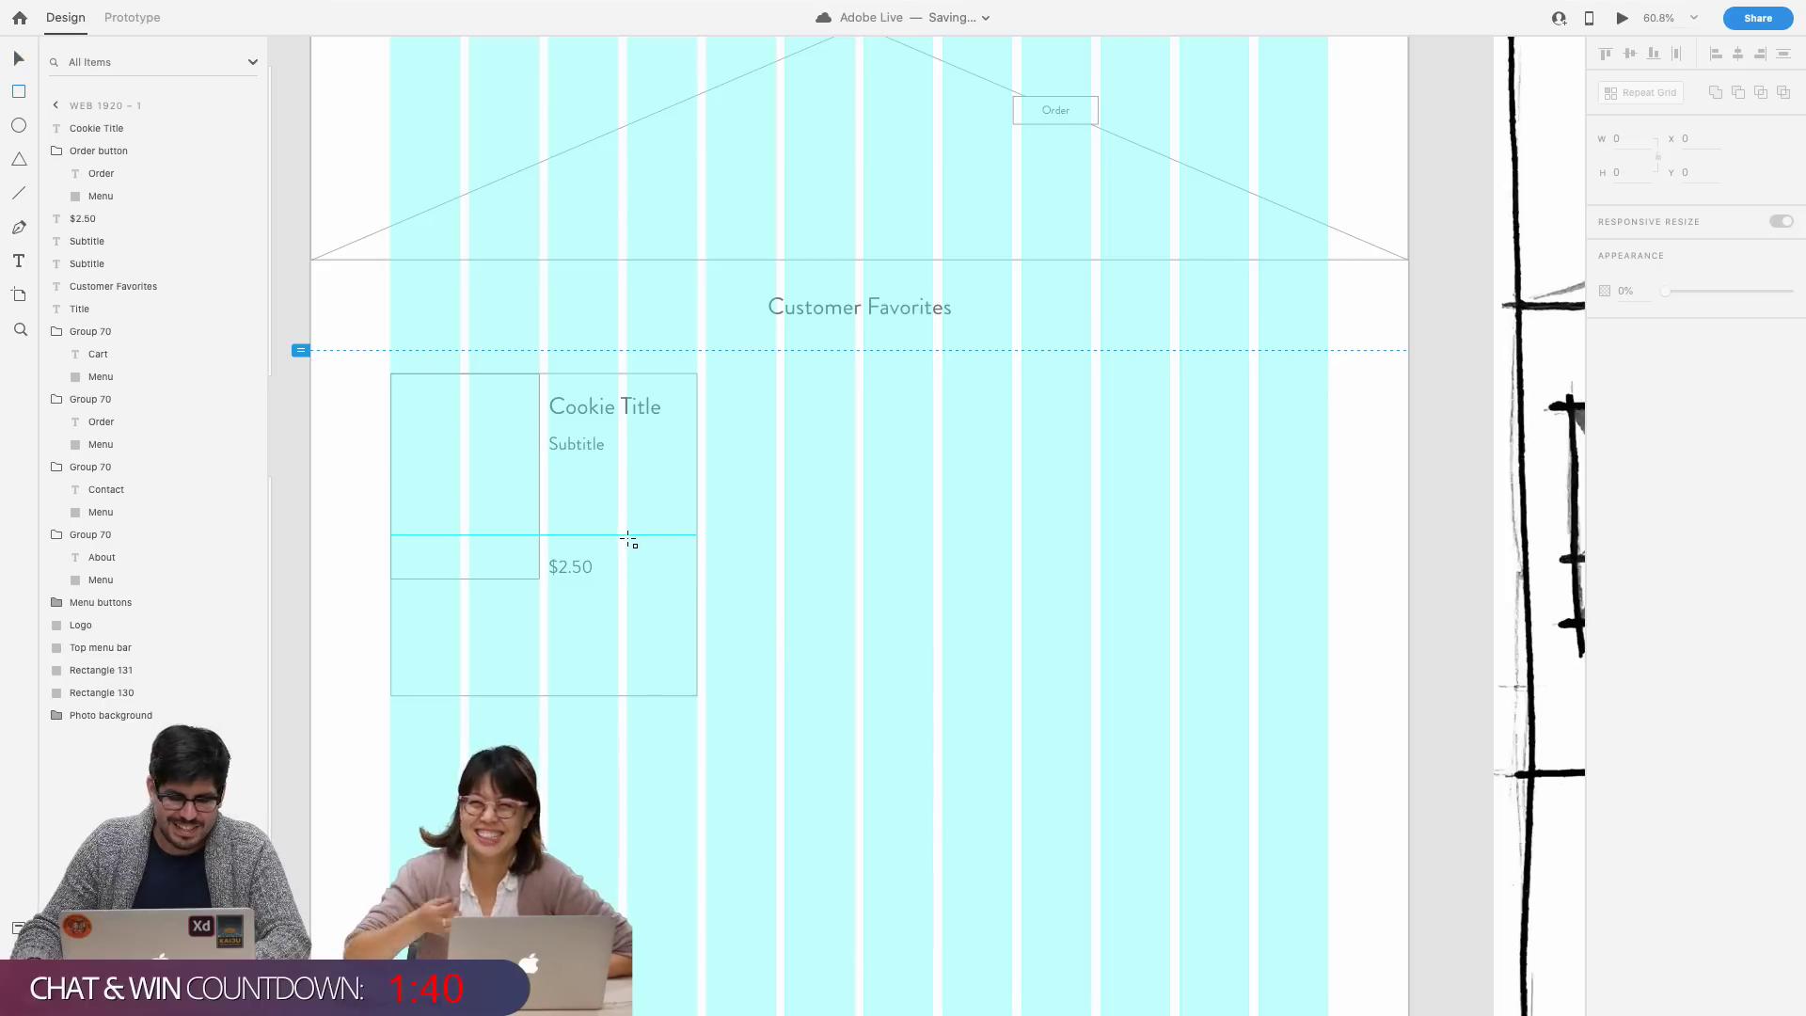
mouse_move(627, 539)
mouse_down()
mouse_move(641, 568)
mouse_move(696, 584)
mouse_move(667, 561)
mouse_up()
key(Escape)
- Shorten the card outline to a height of 361 and fit the small rectangle into its lower-right corner at X 554, Y 1399
click(630, 677)
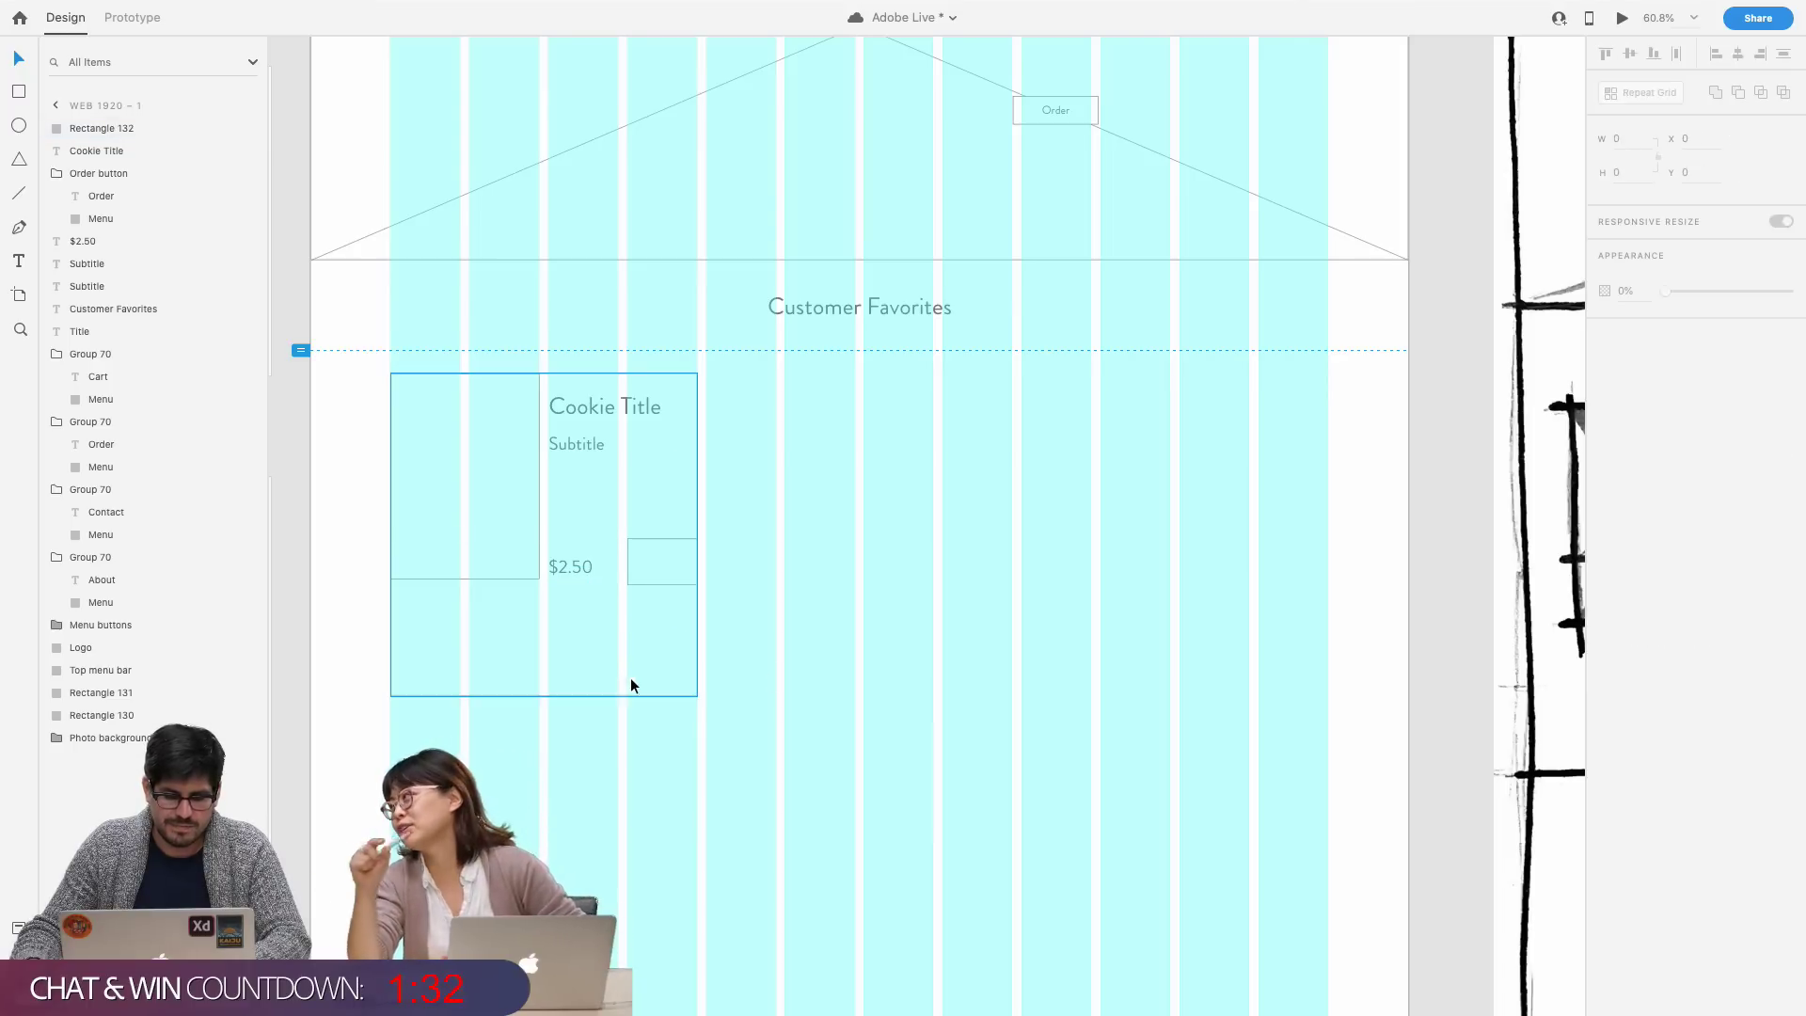
drag(545, 677, 556, 580)
click(659, 560)
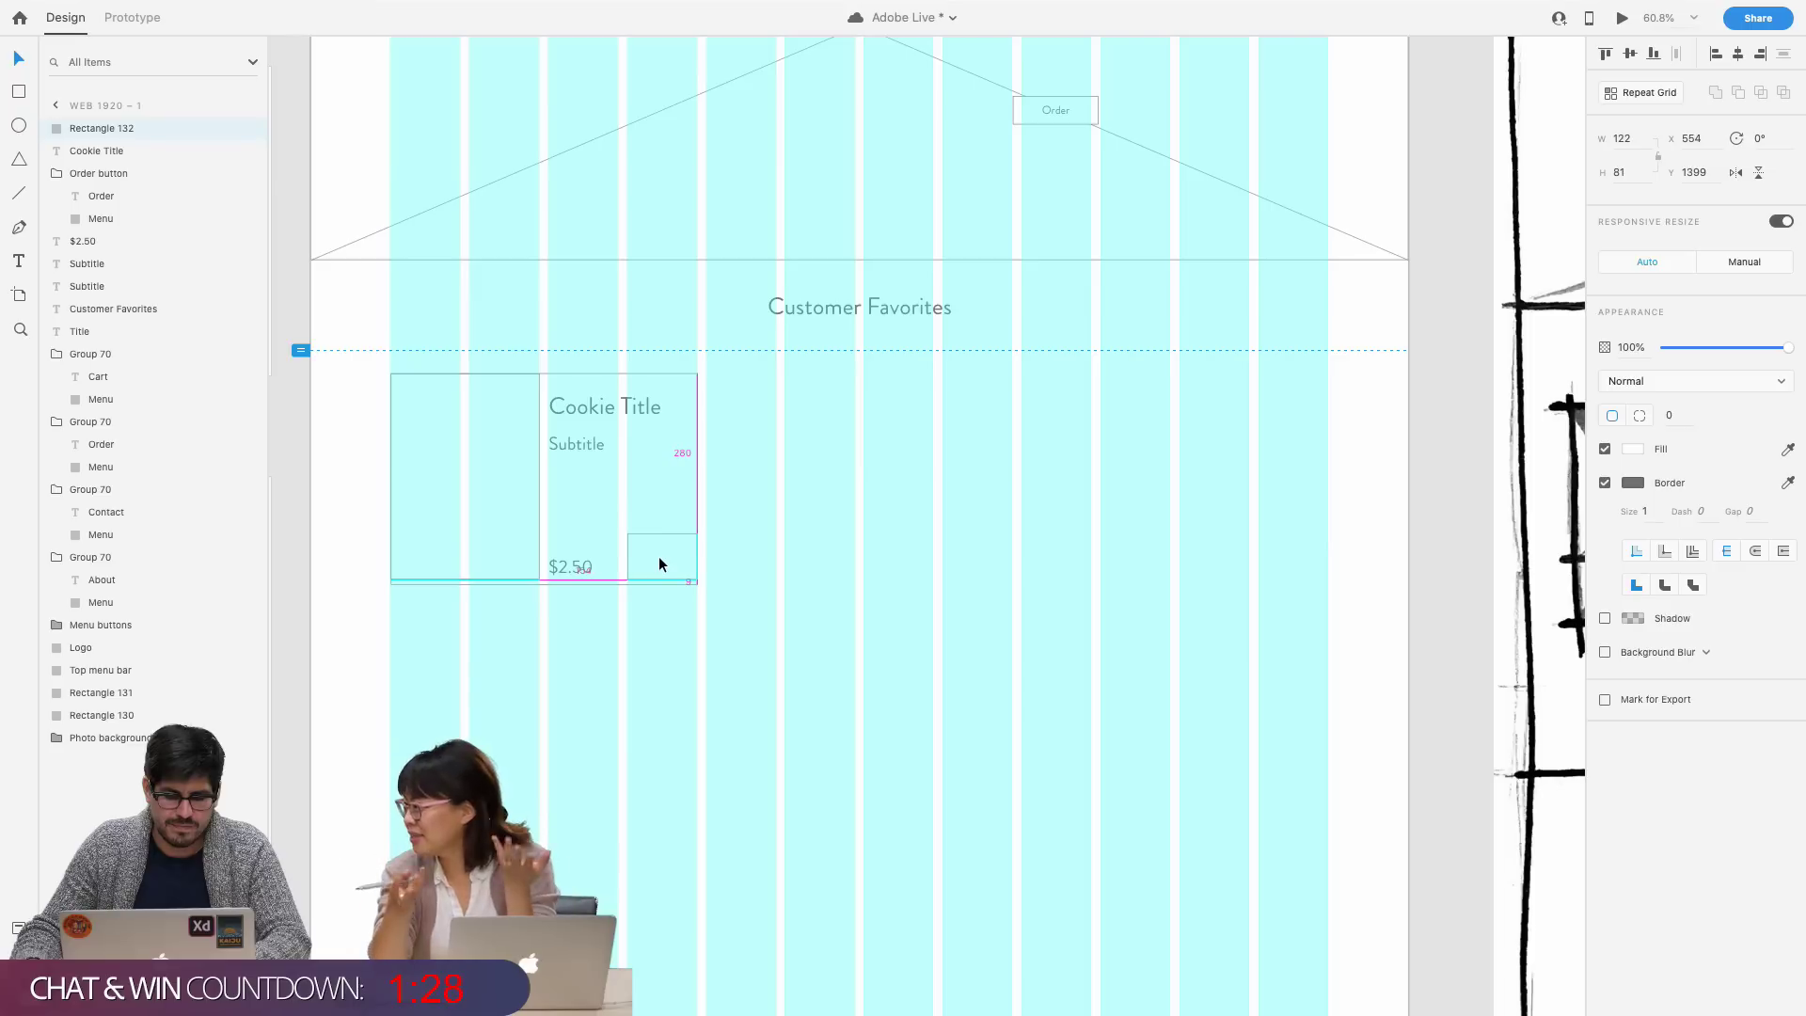
click(600, 581)
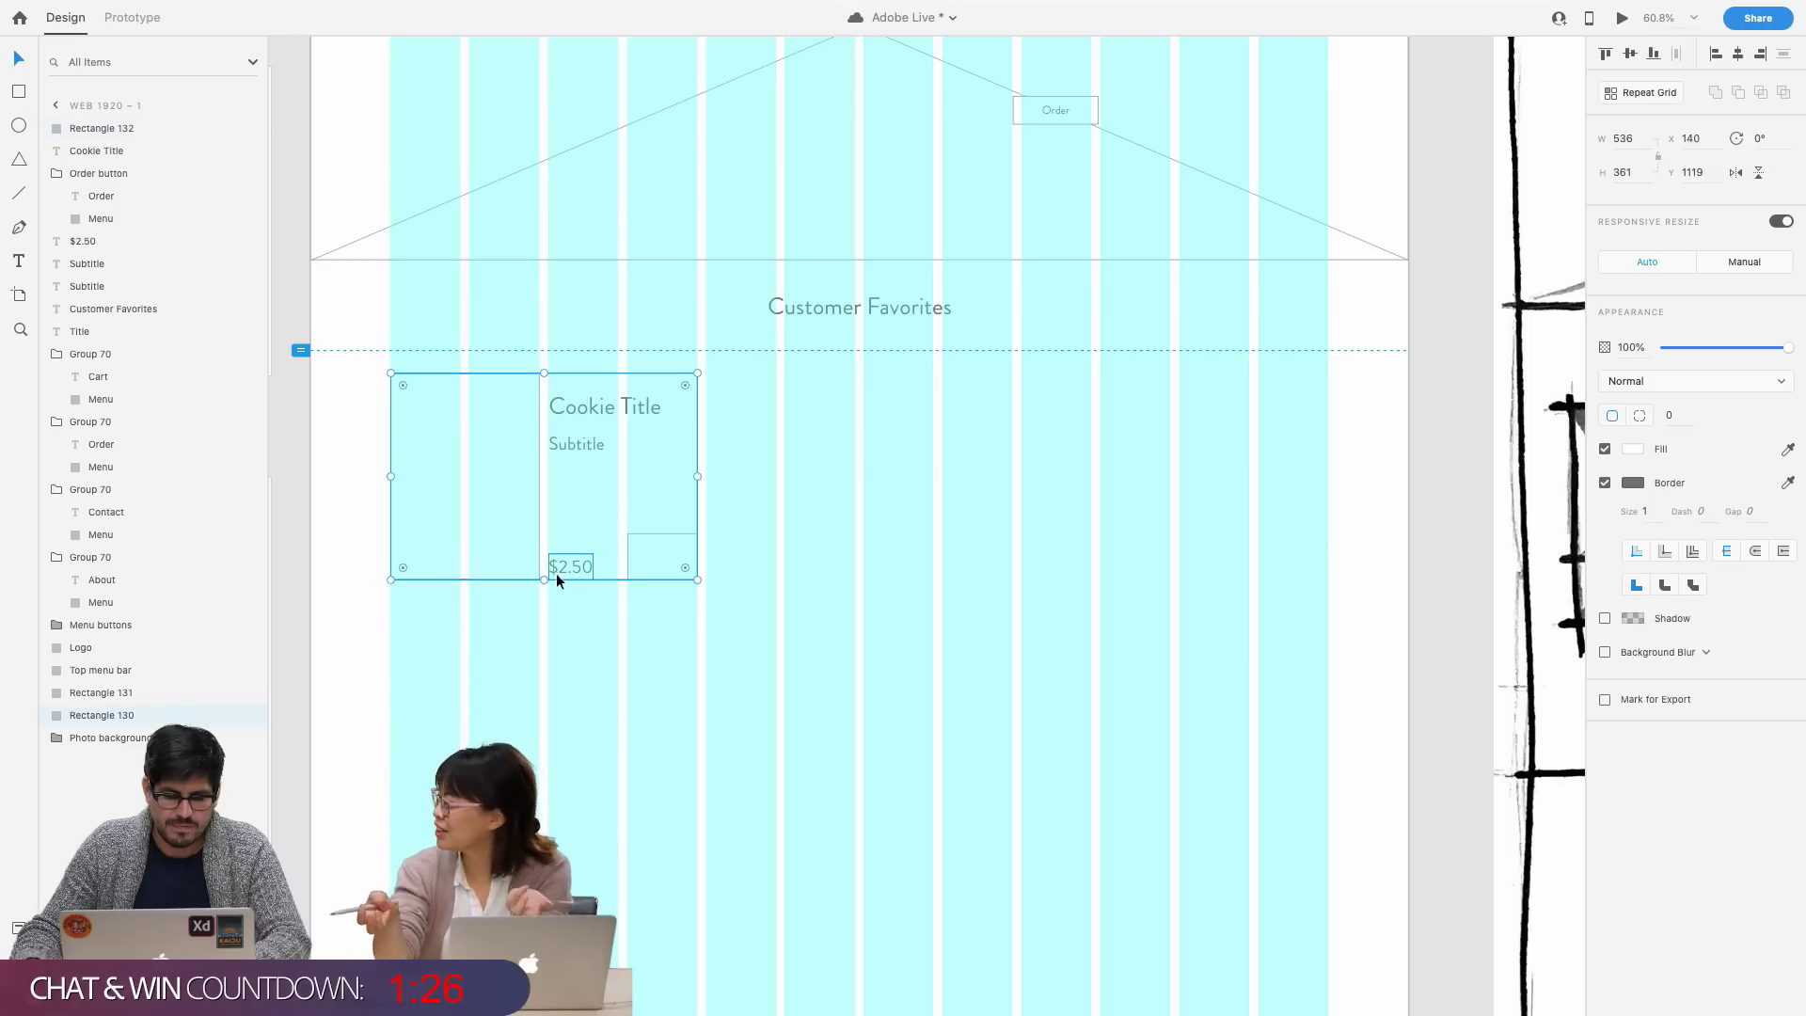
- Move the card's "$2.50" text to X 436, Y 1415, beside the small corner rectangle
drag(573, 567, 579, 555)
key(Right)
key(Right)
key(Right)
key(Right)
key(Right)
key(Right)
key(Right)
key(Right)
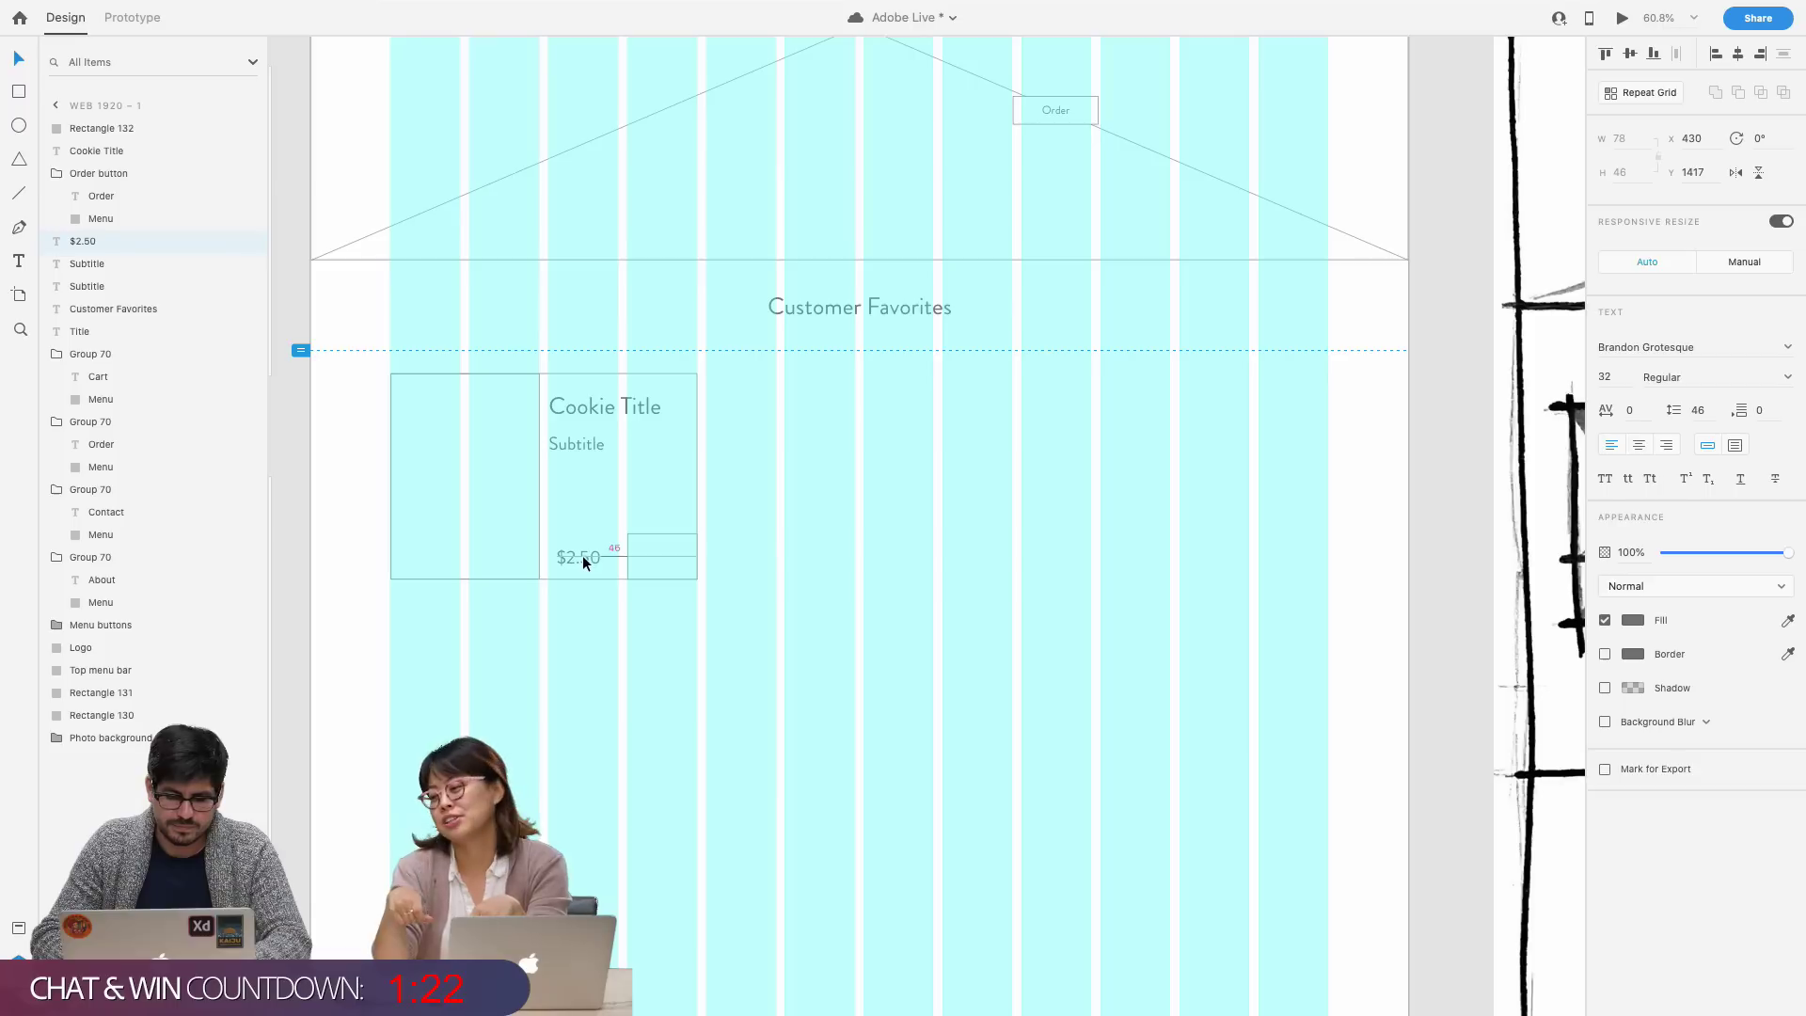
key(Up)
key(Up)
key(Up)
key(Right)
key(Right)
key(Down)
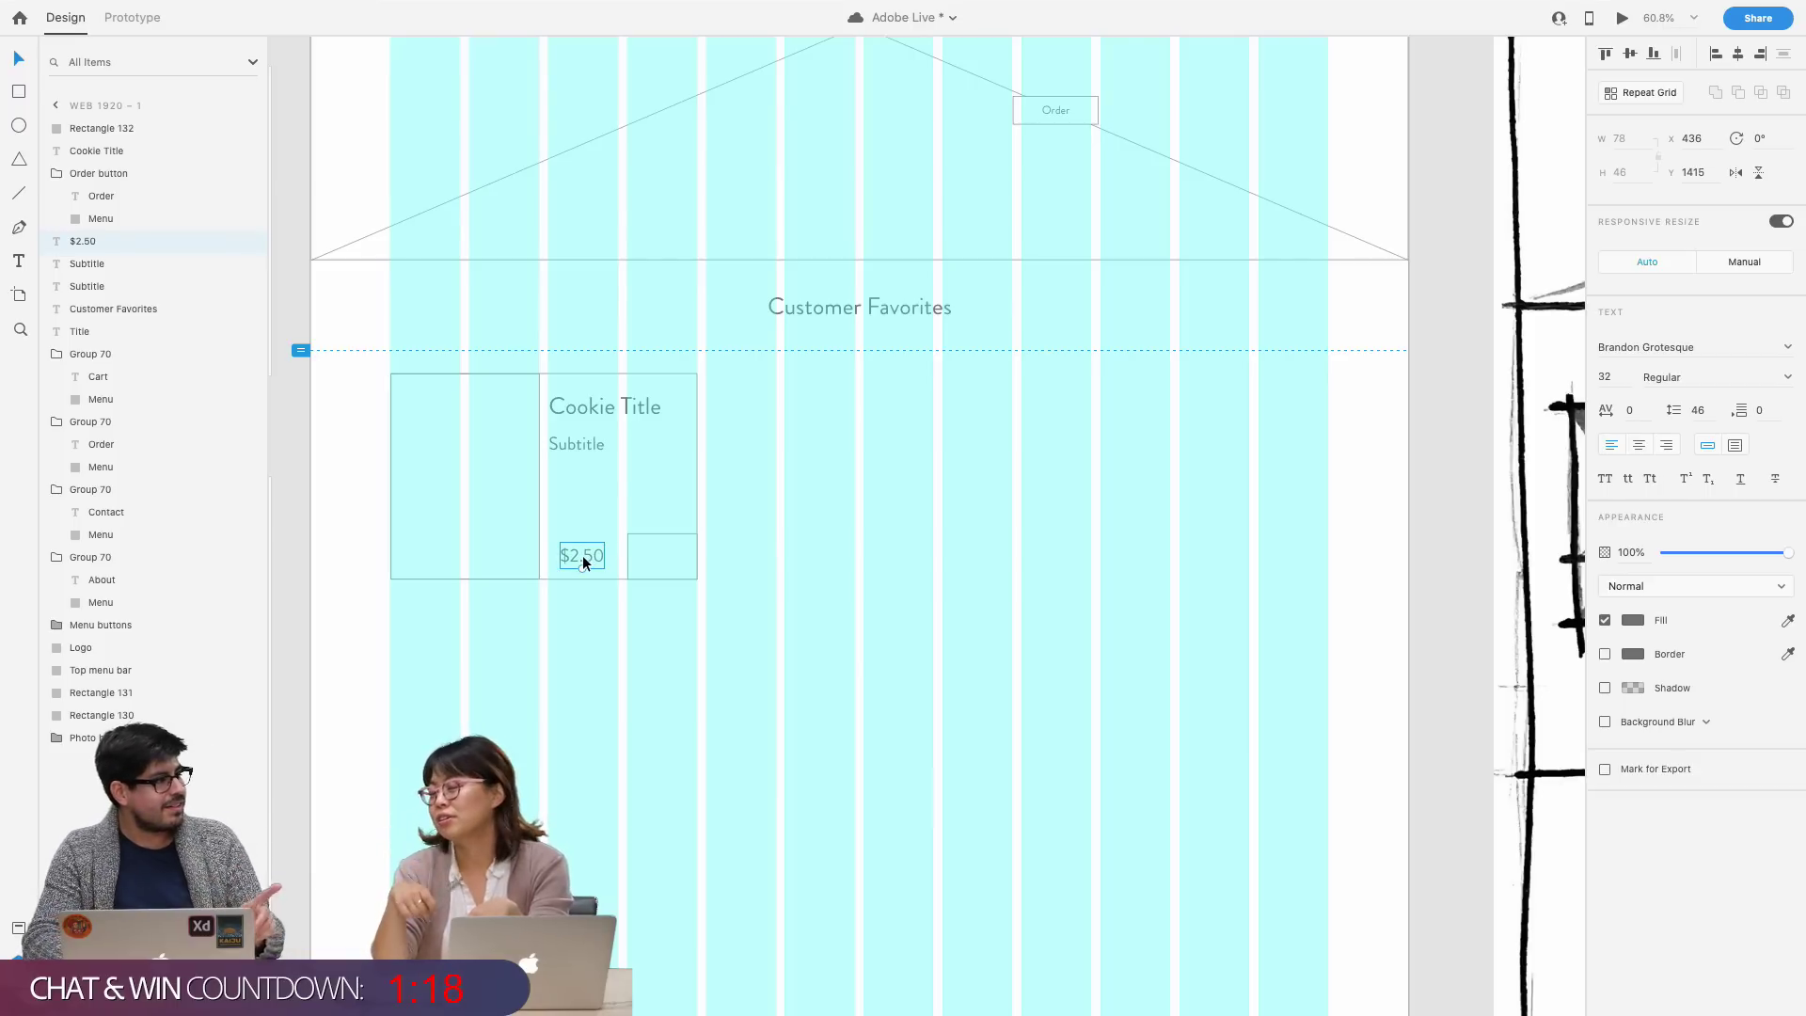
key(Escape)
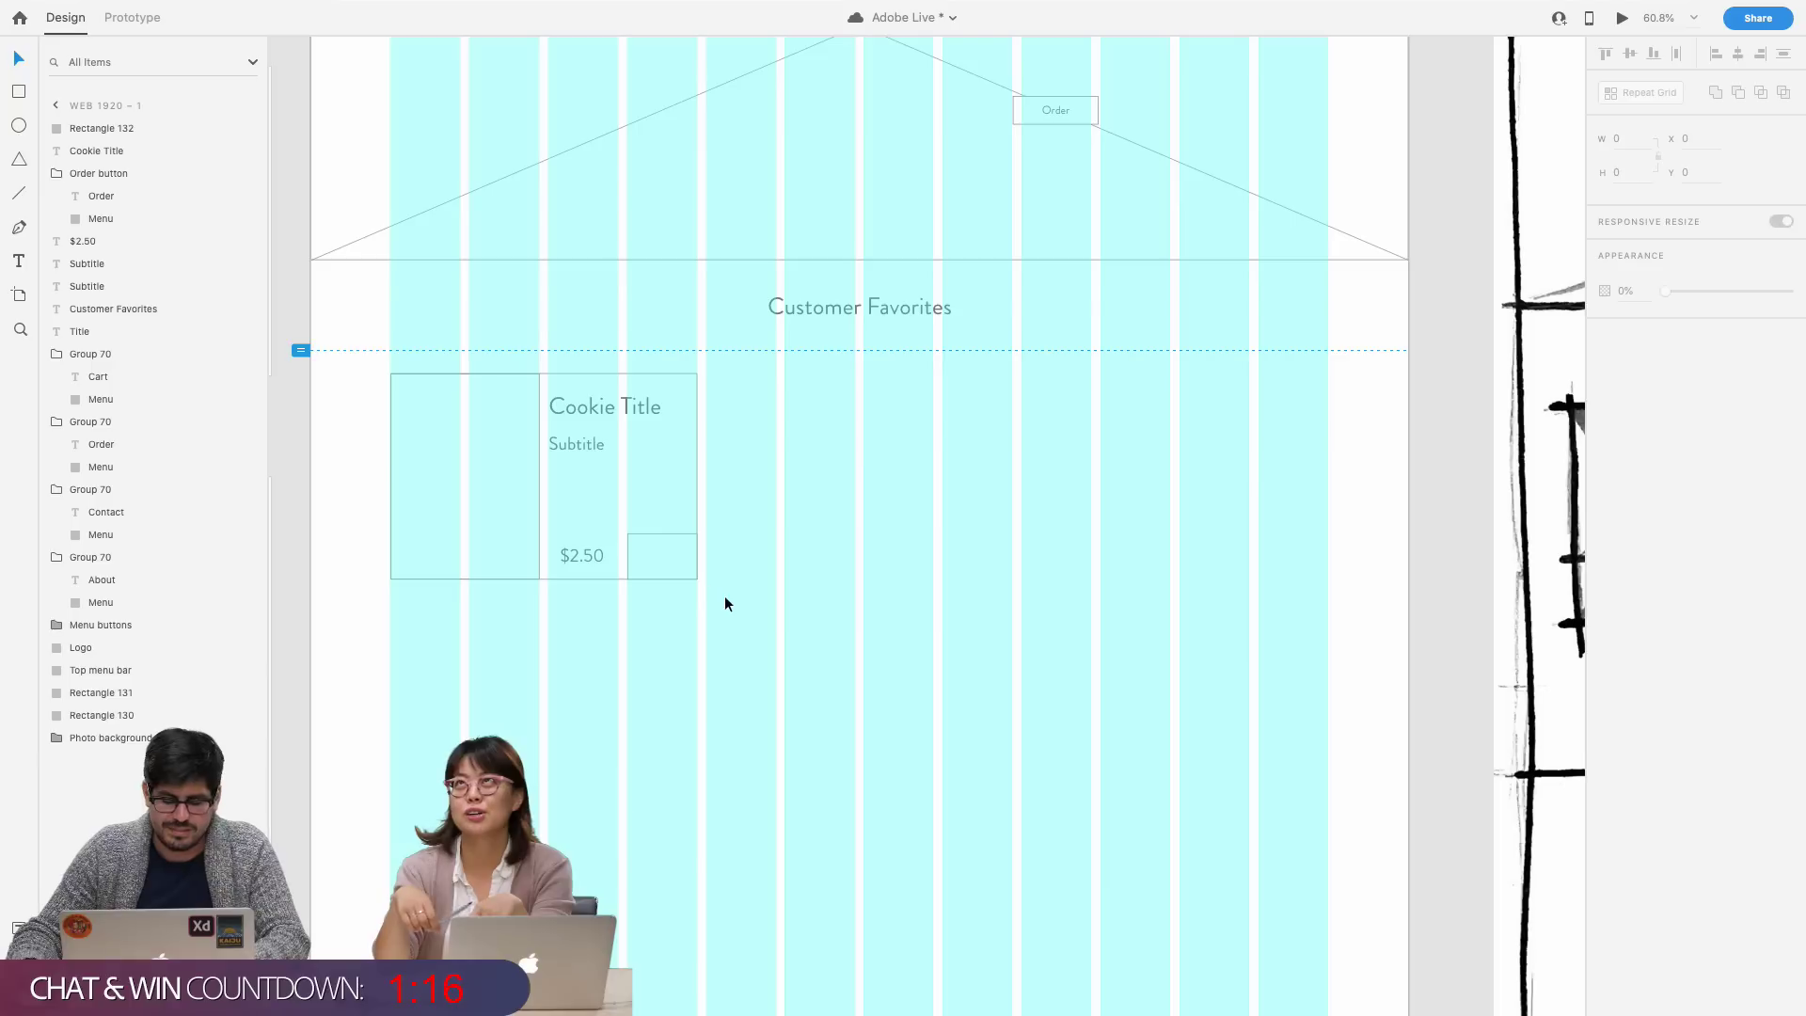
- Draw a vertical line centred in the card's corner rectangle, with height 40, border size 2 and position X 615.5, Y 1419.5
key(r)
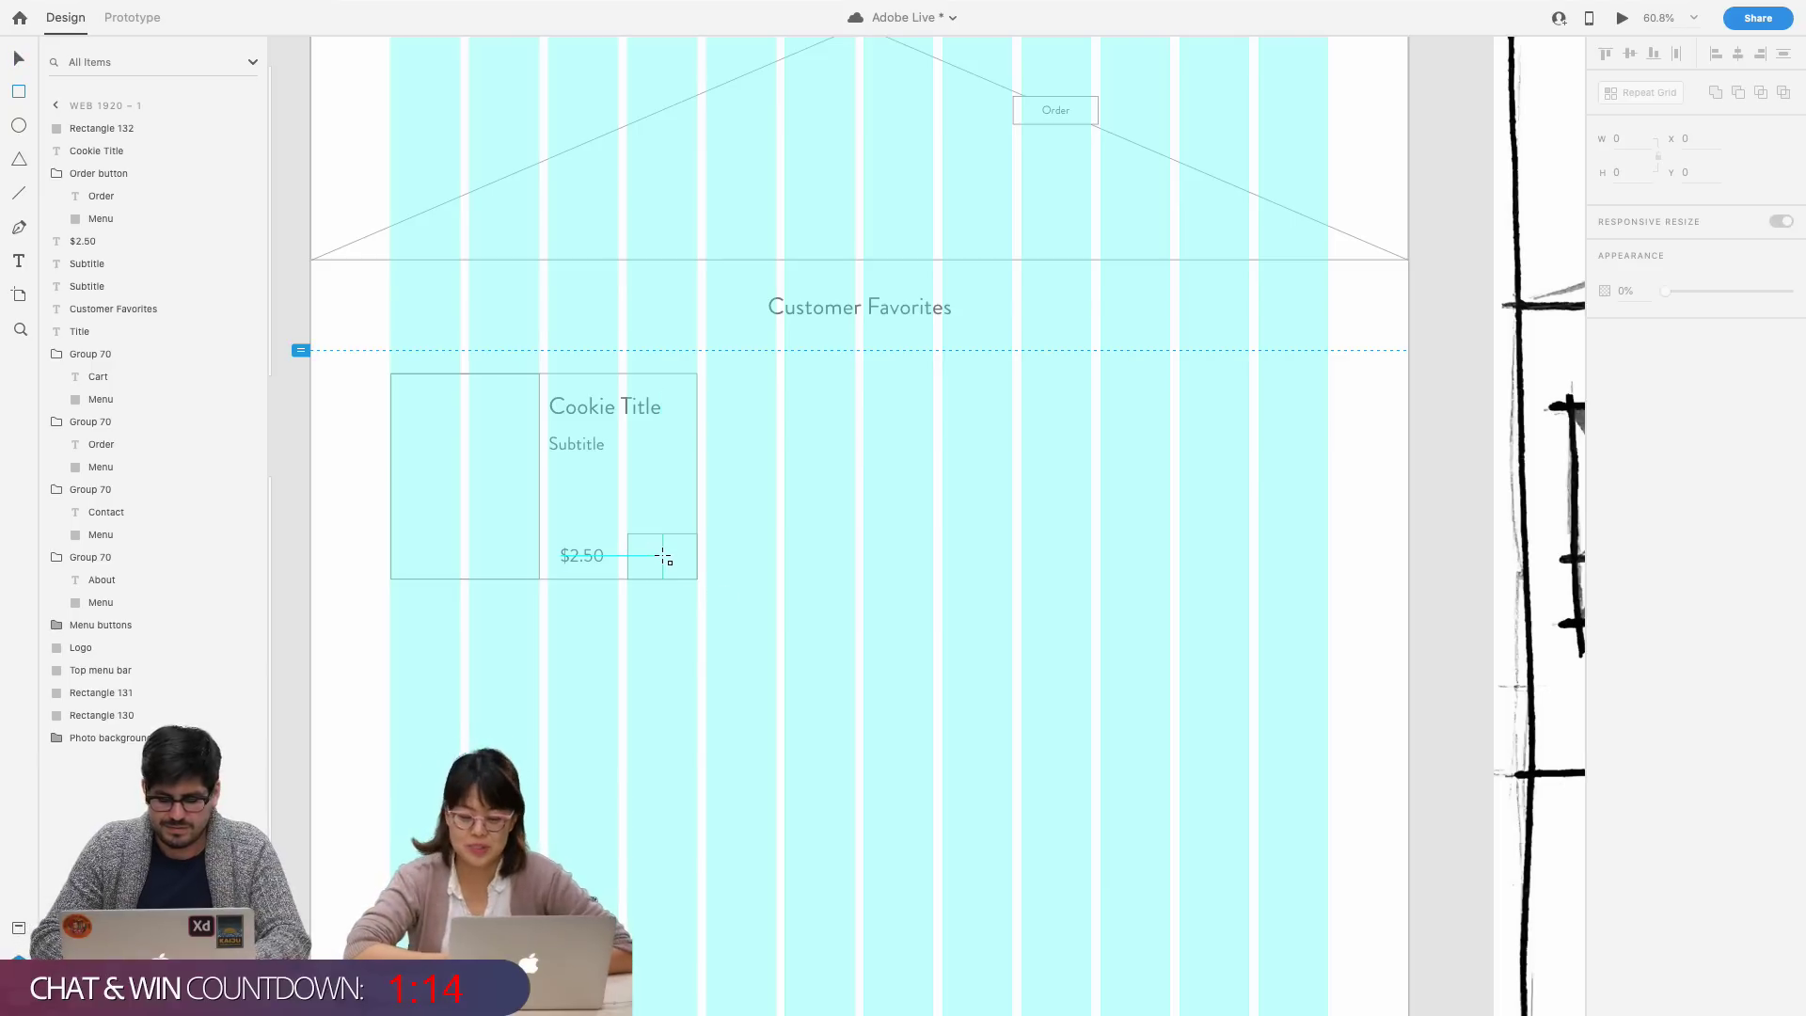
click(662, 553)
scroll(663, 543, up, 5)
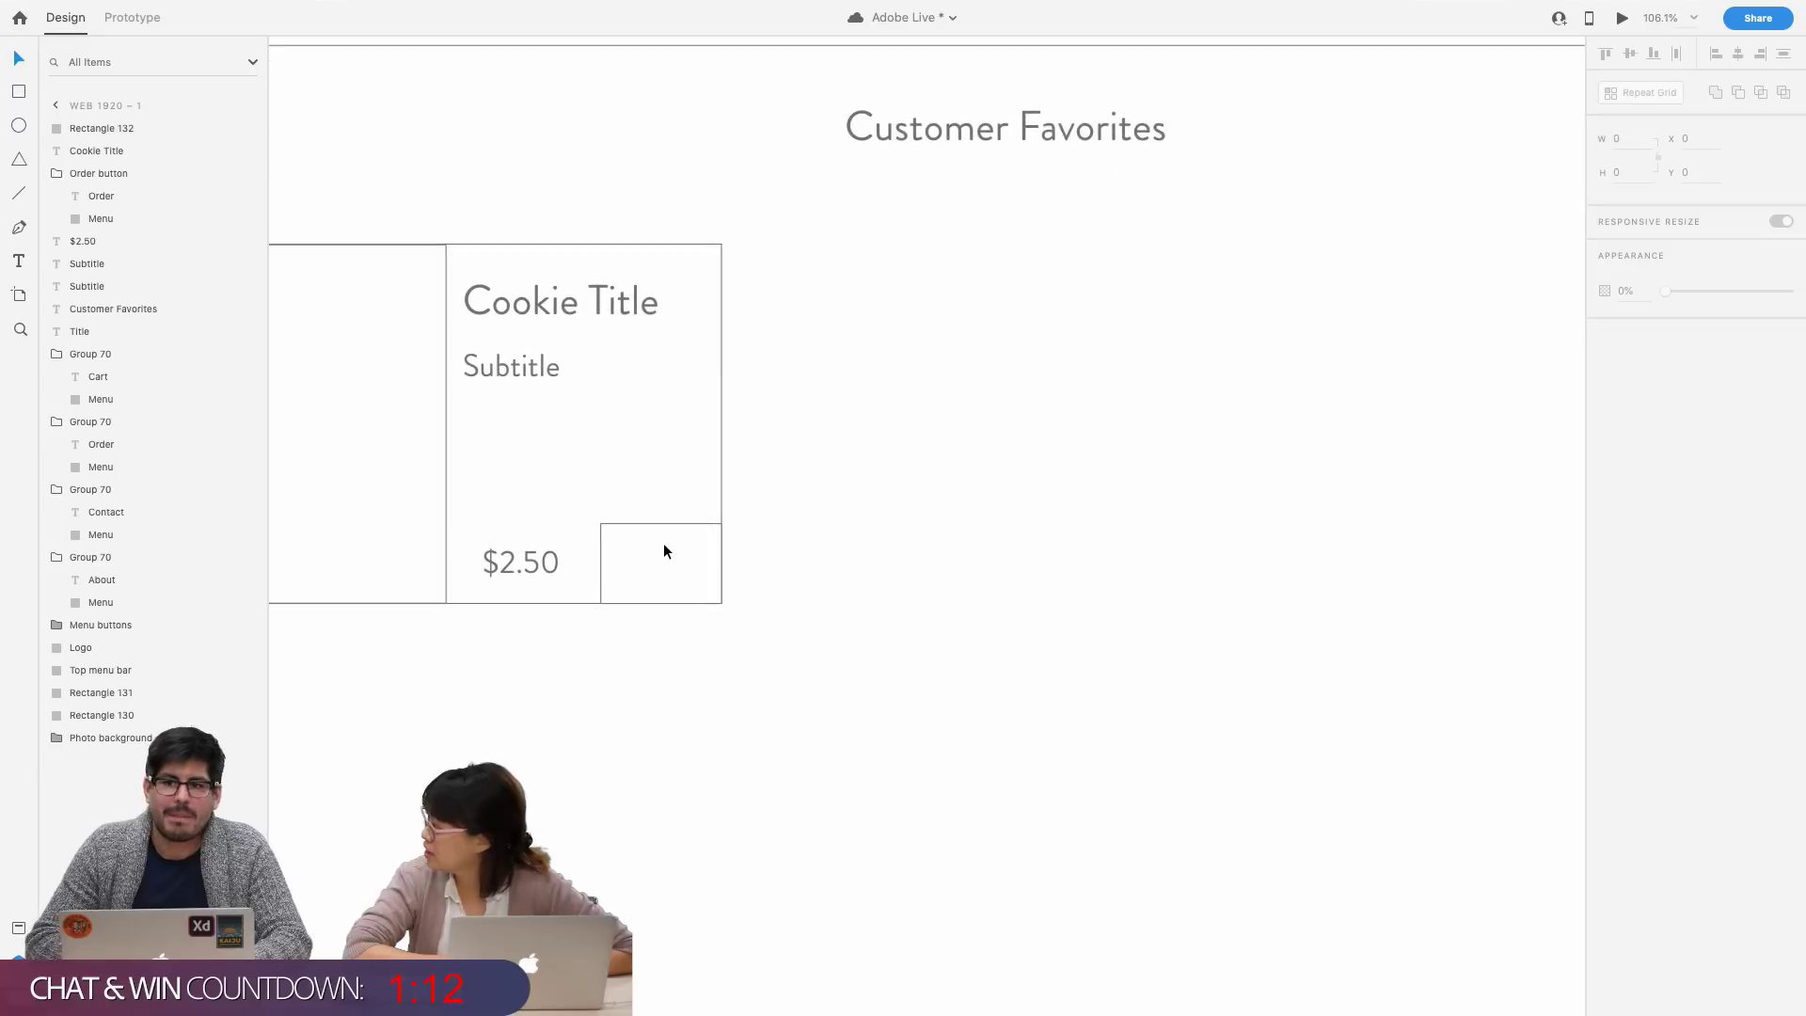
scroll(663, 551, up, 1)
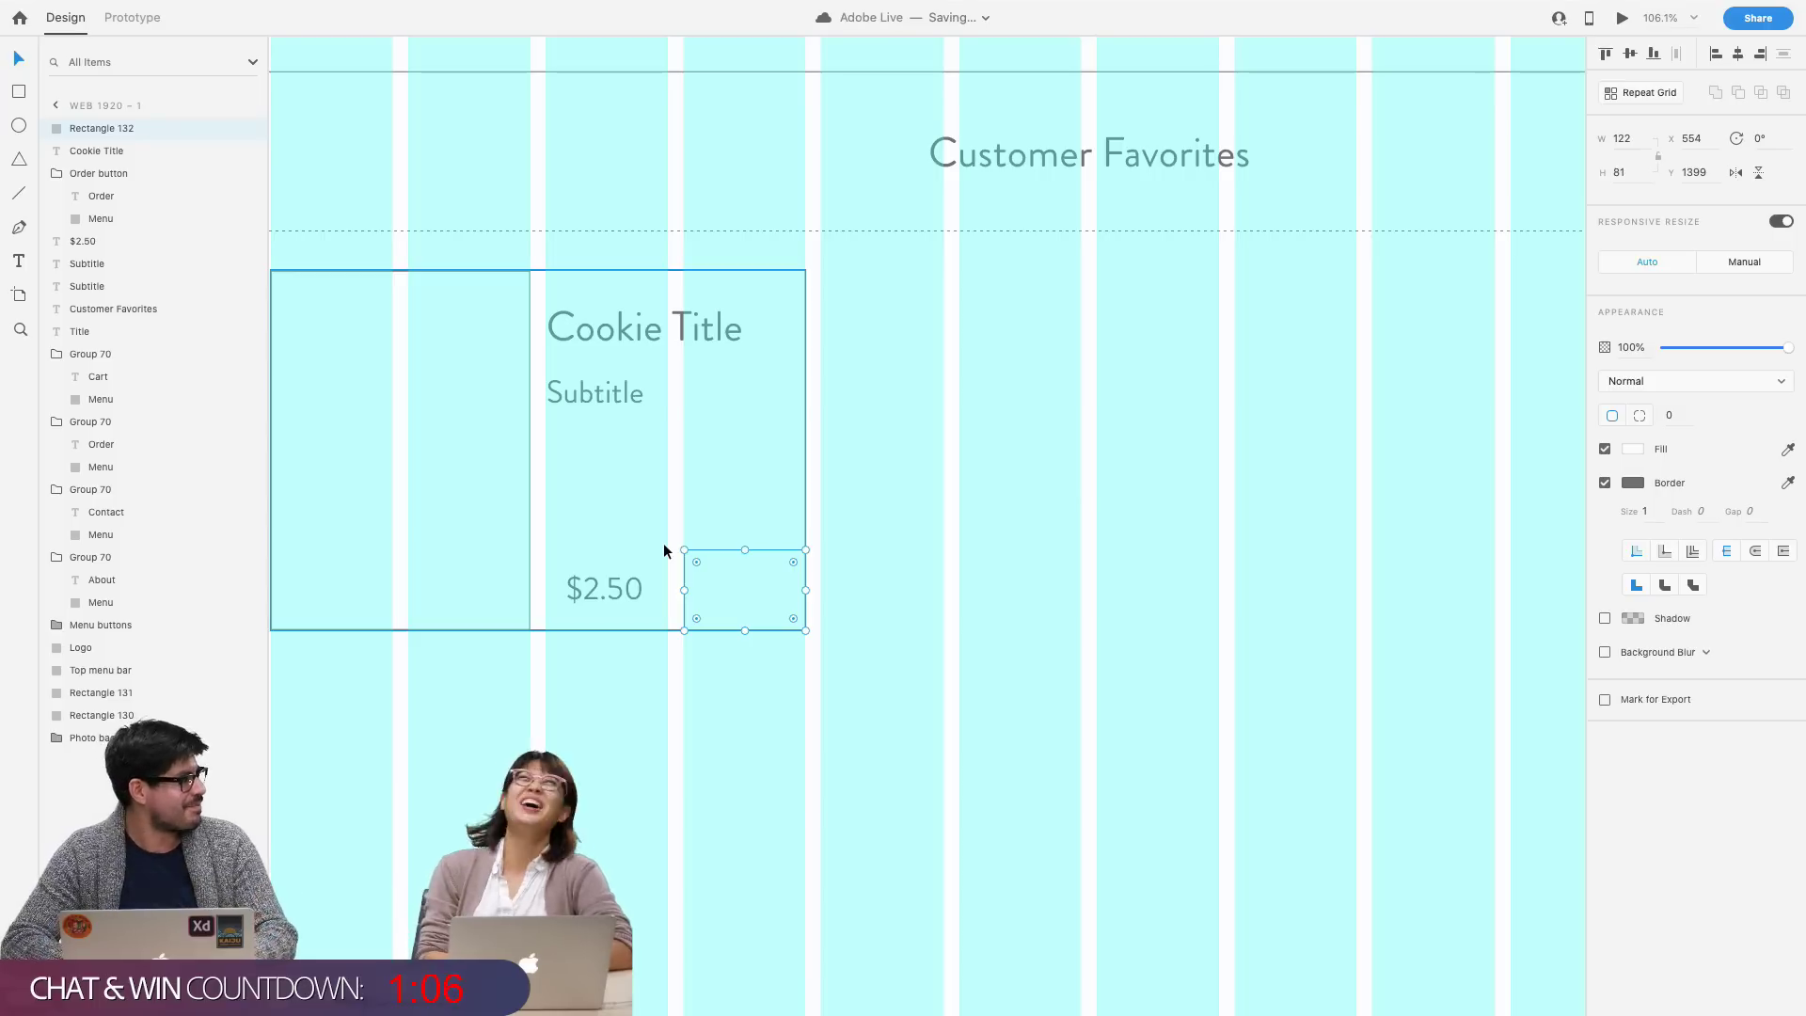
scroll(679, 553, up, 3)
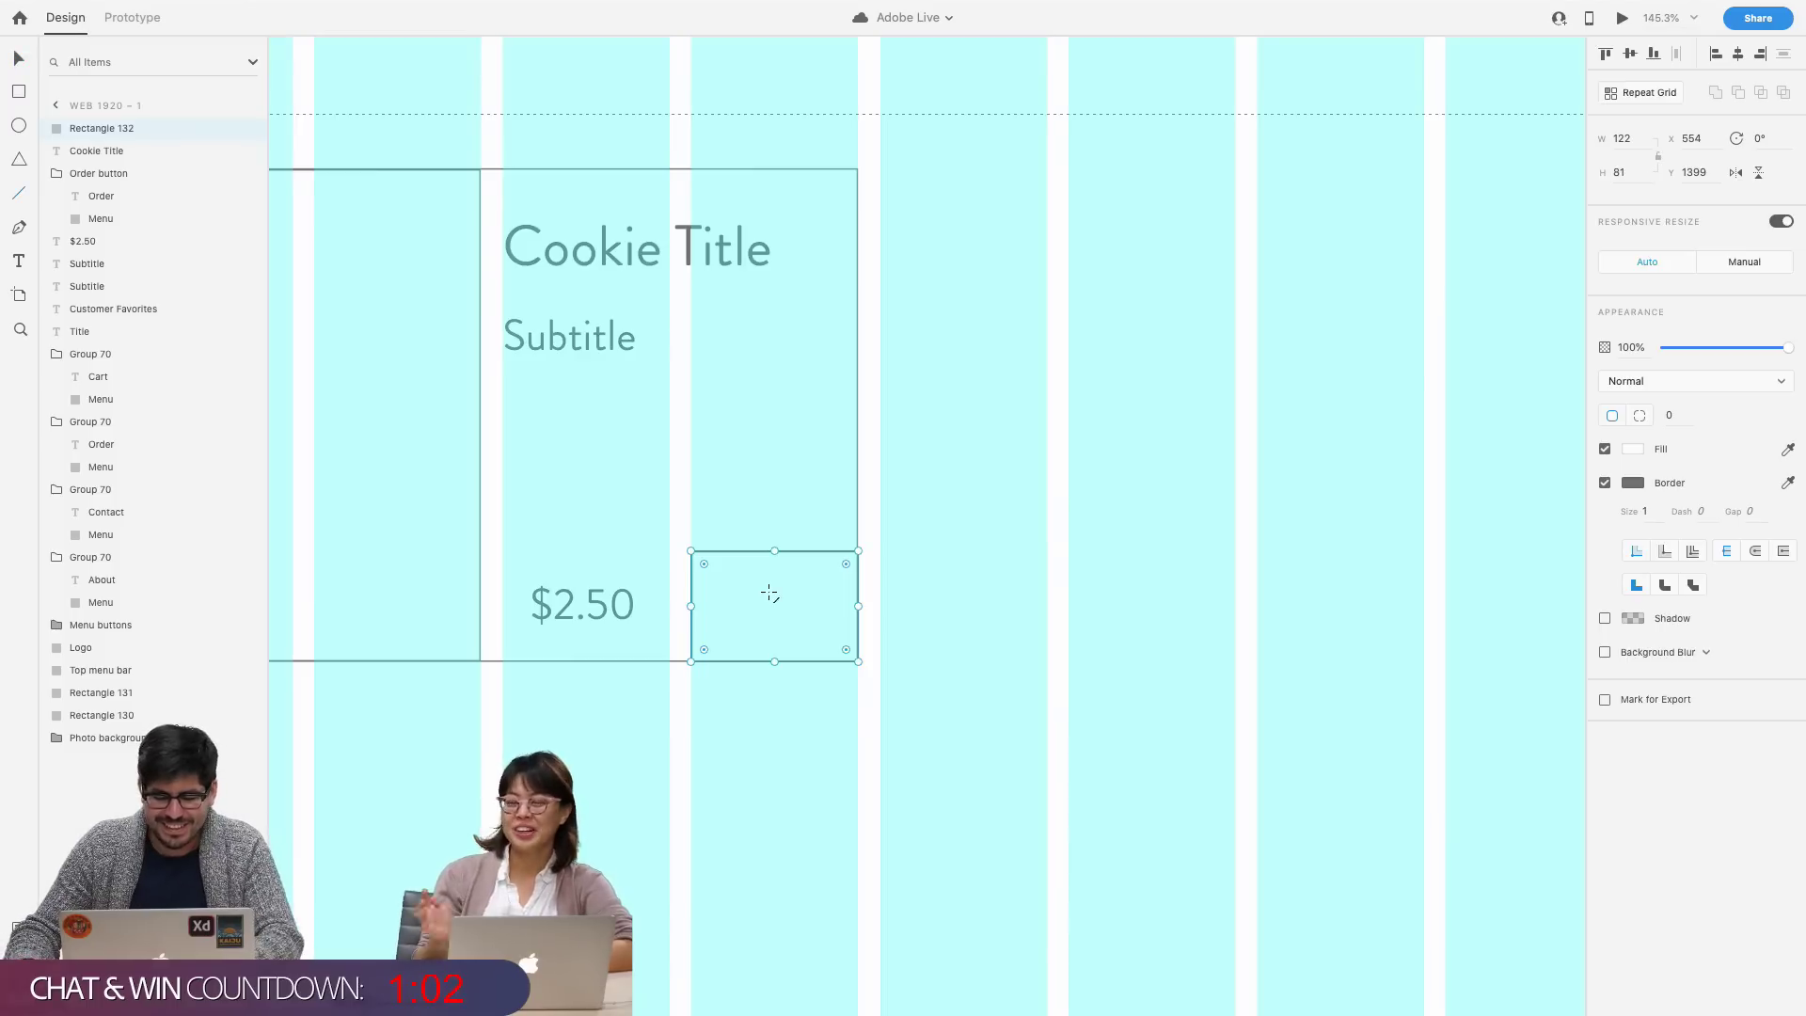
drag(774, 585, 773, 622)
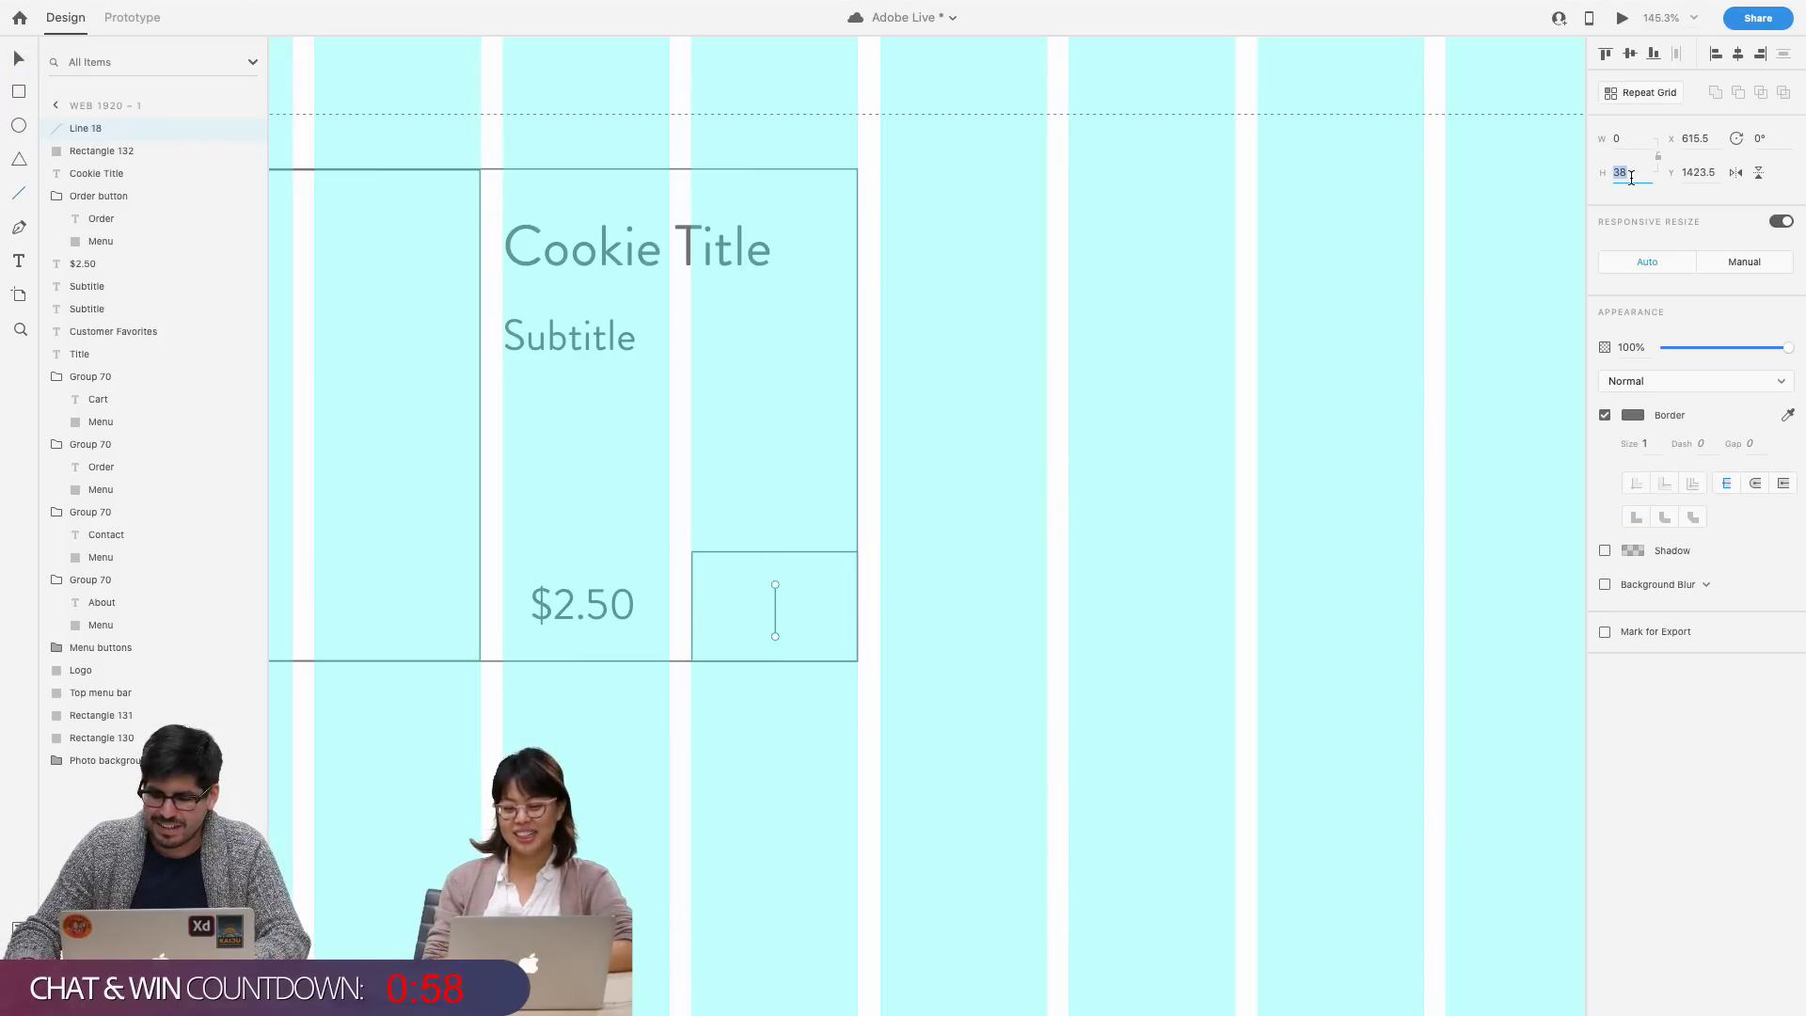
key(v)
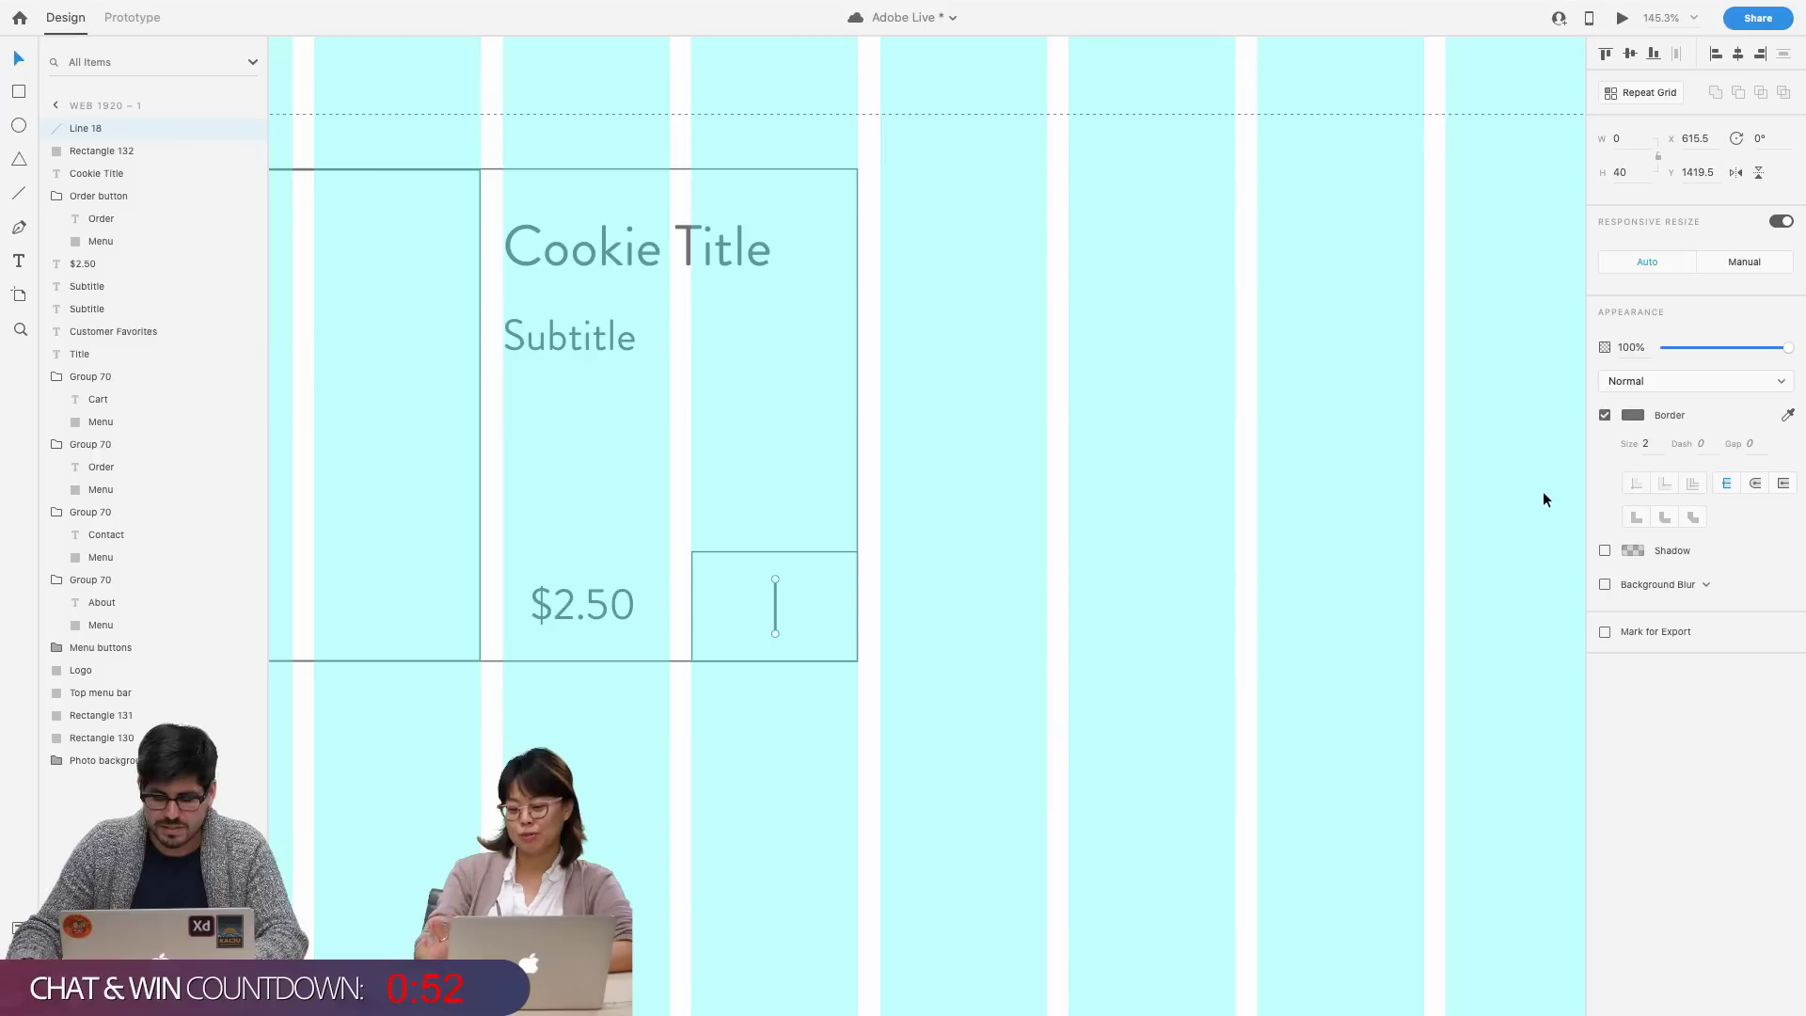
key(l)
drag(739, 607, 800, 607)
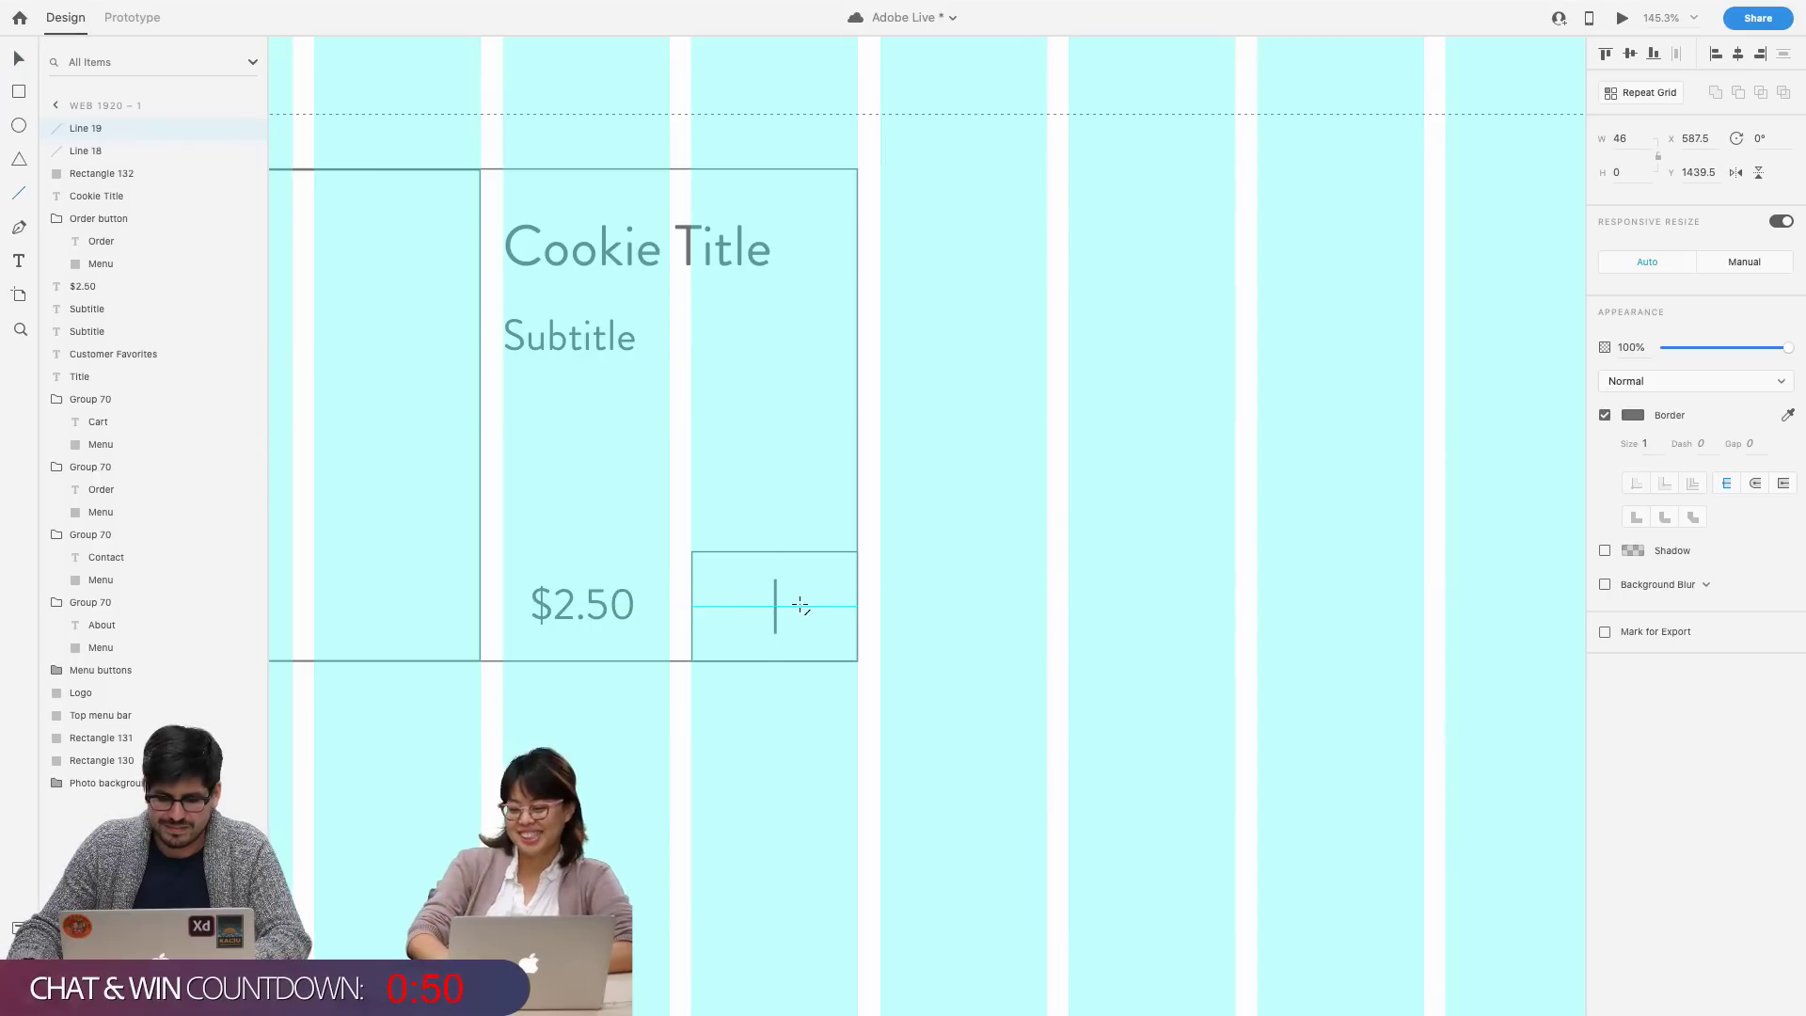
key(Delete)
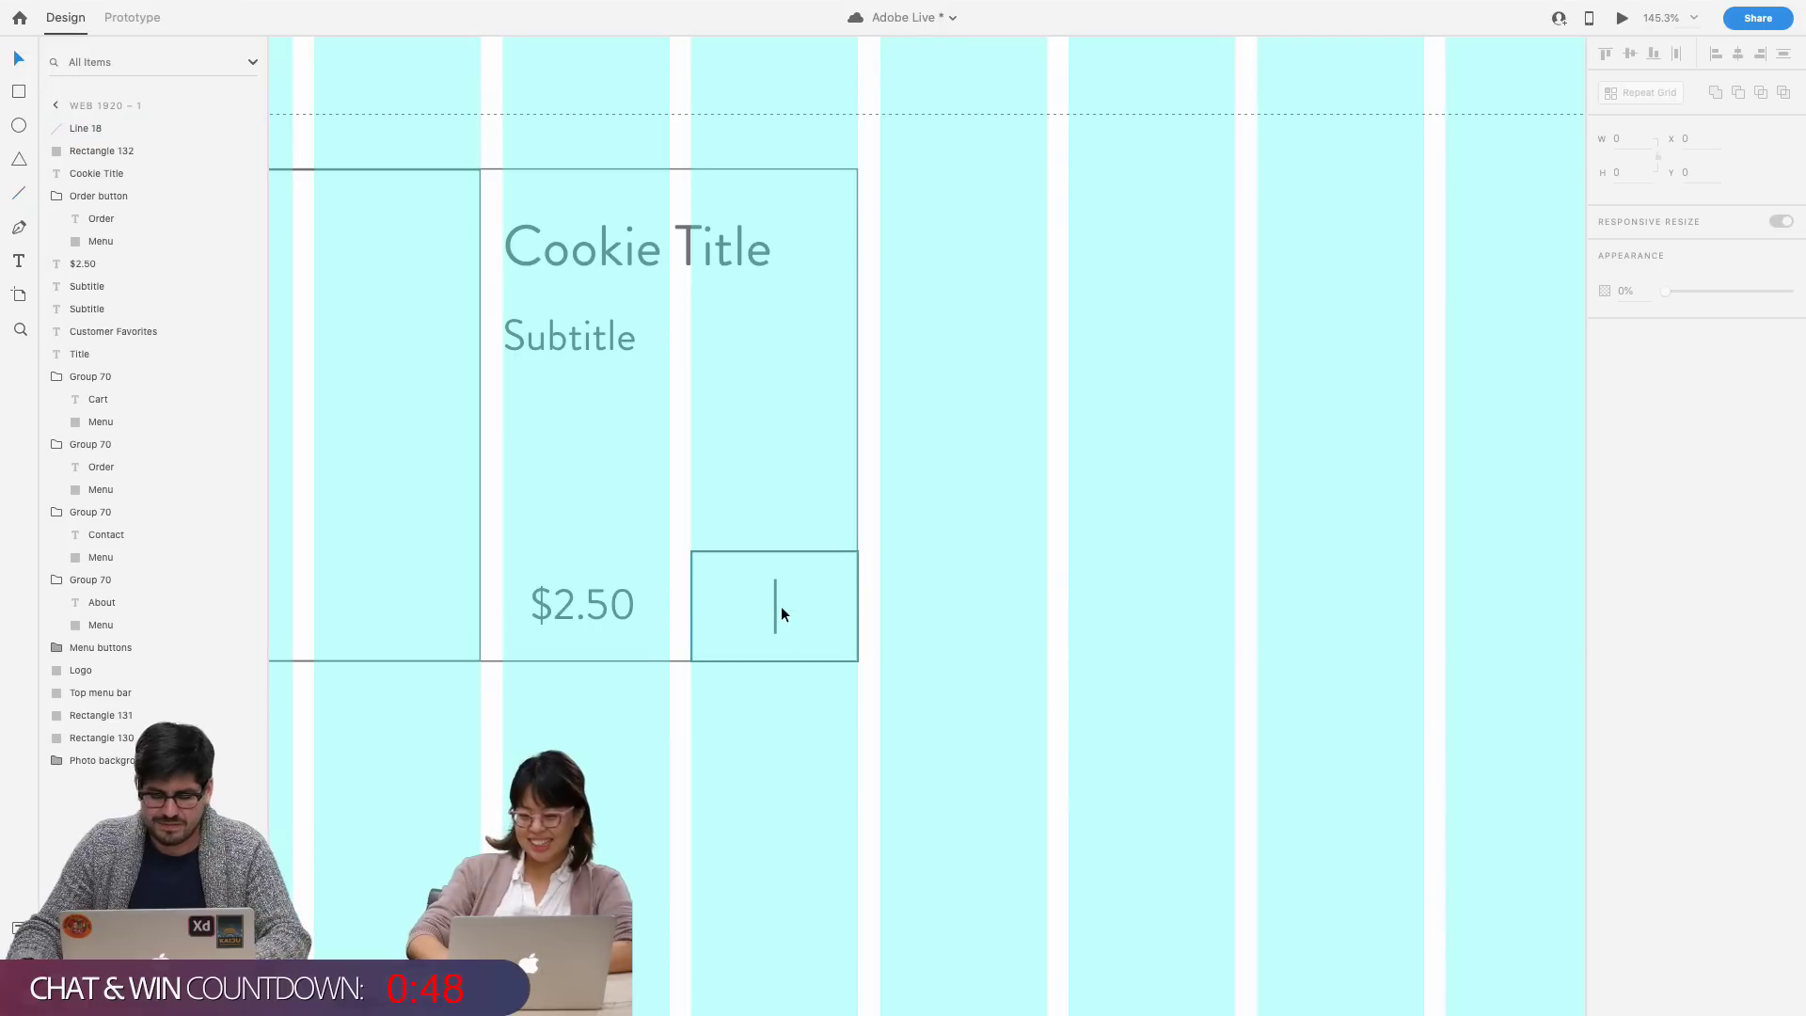
- Draw a horizontal line about 54 wide with border size 2 across the vertical line and shift it to X 591.5
click(777, 614)
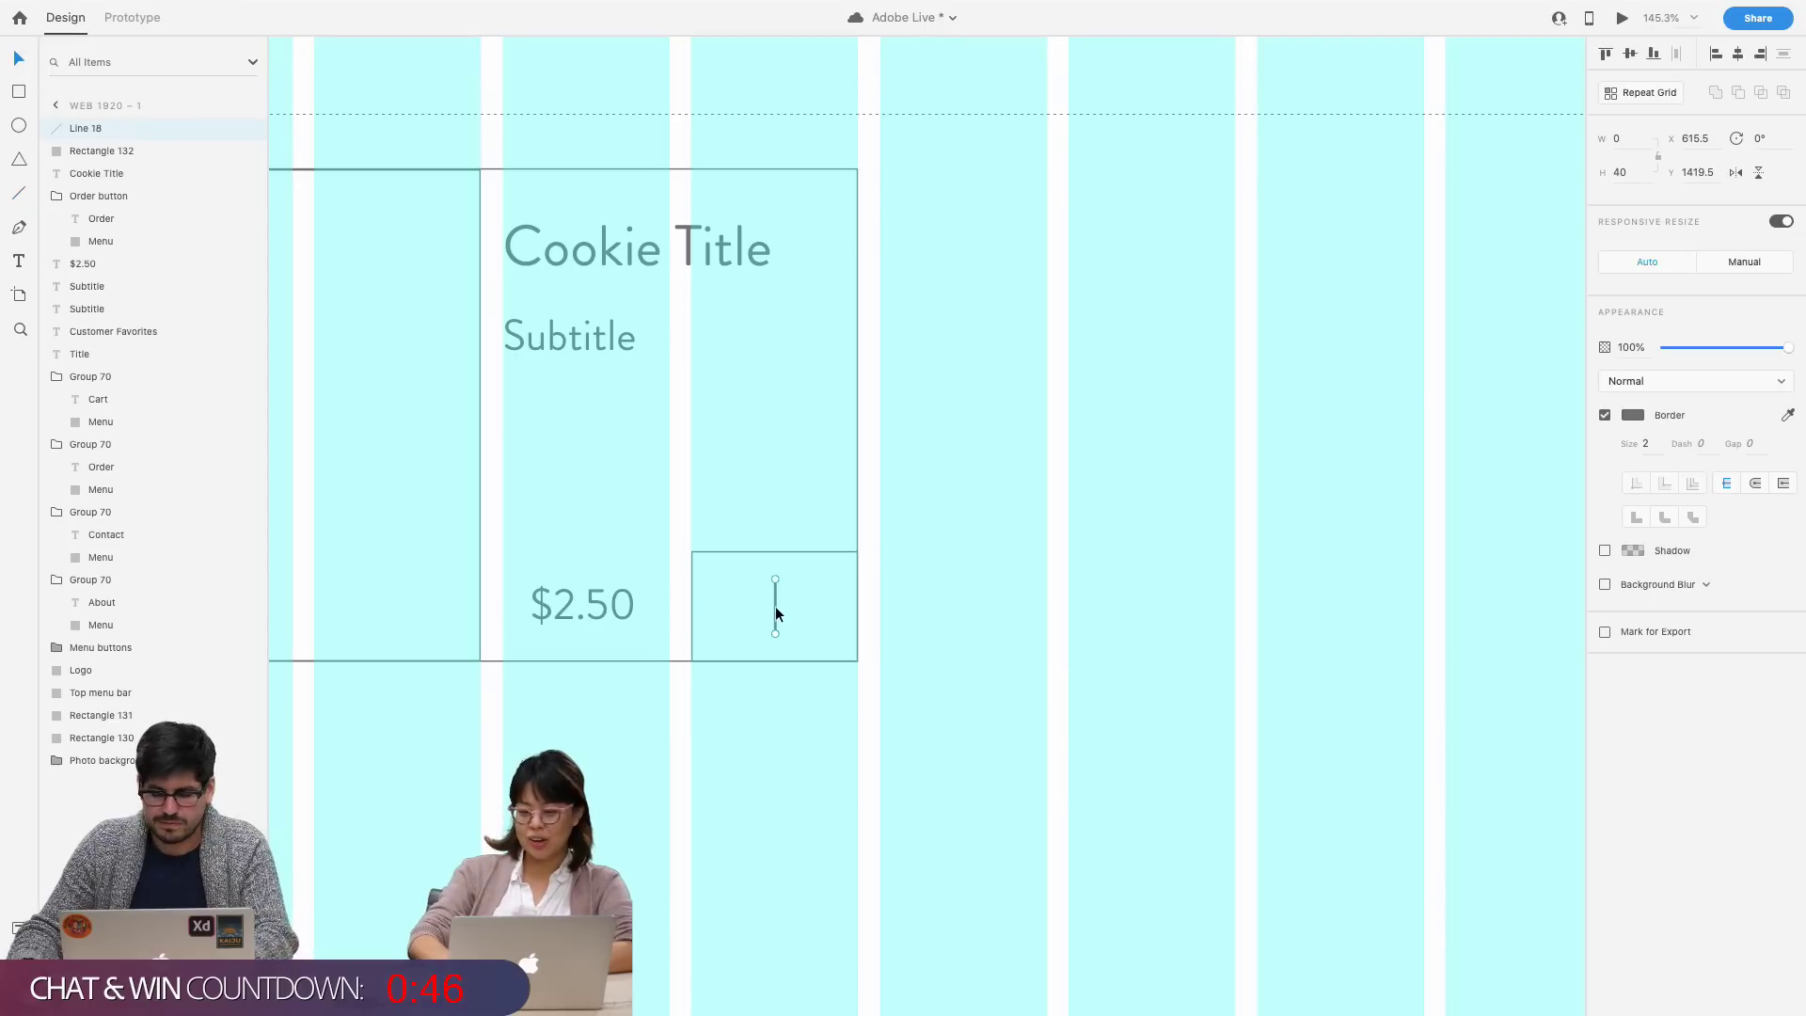
drag(733, 610, 793, 613)
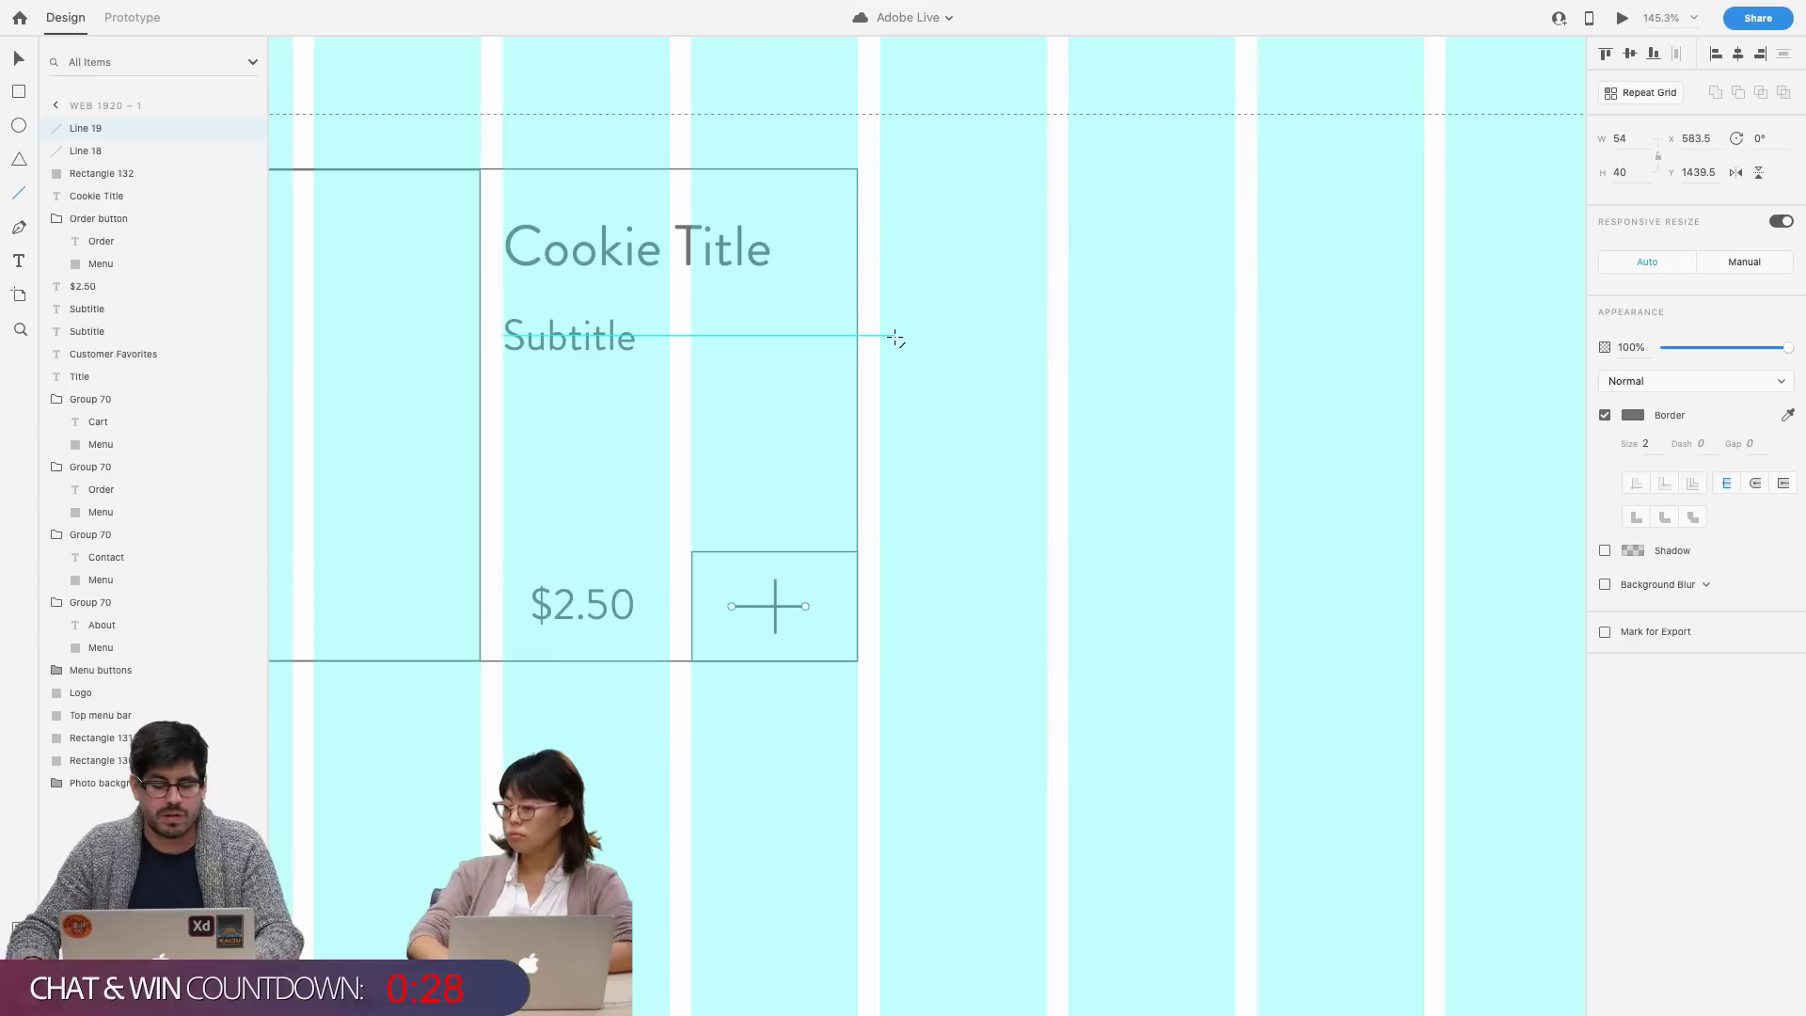
key(v)
drag(747, 606, 757, 606)
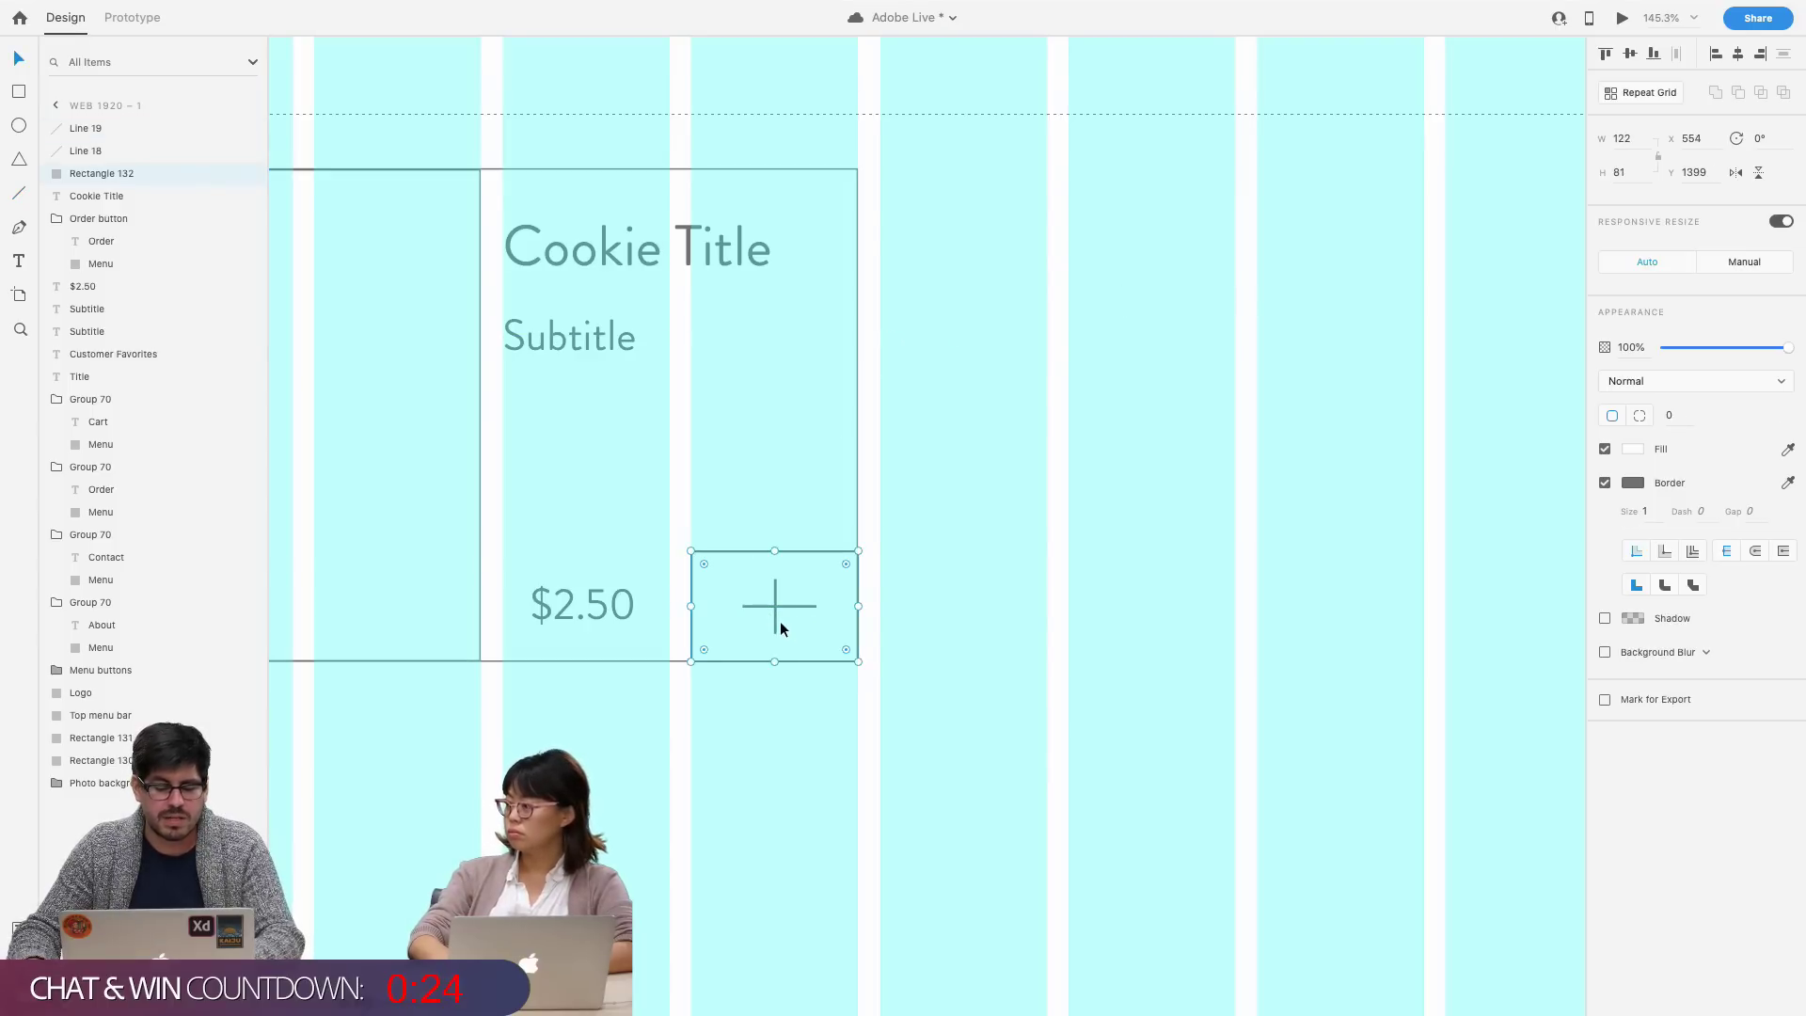
key(Escape)
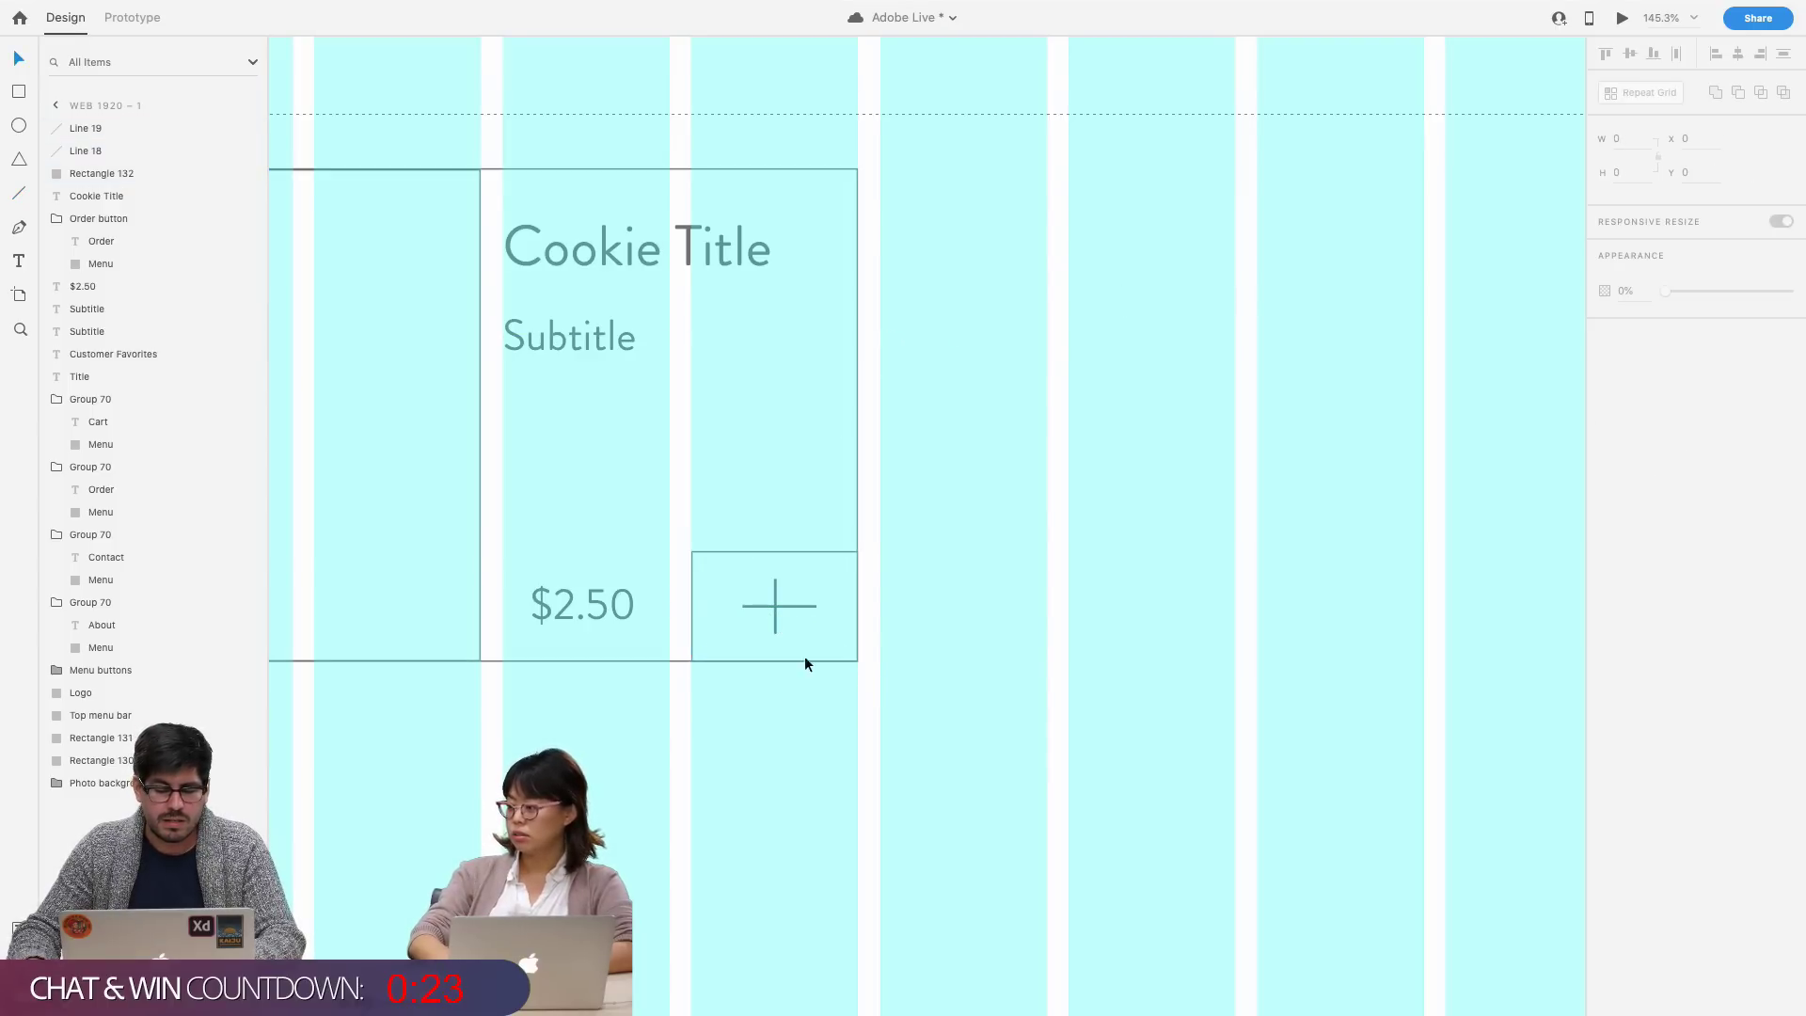
- Centre the vertical and horizontal lines on each other as a plus sign and group them
click(775, 618)
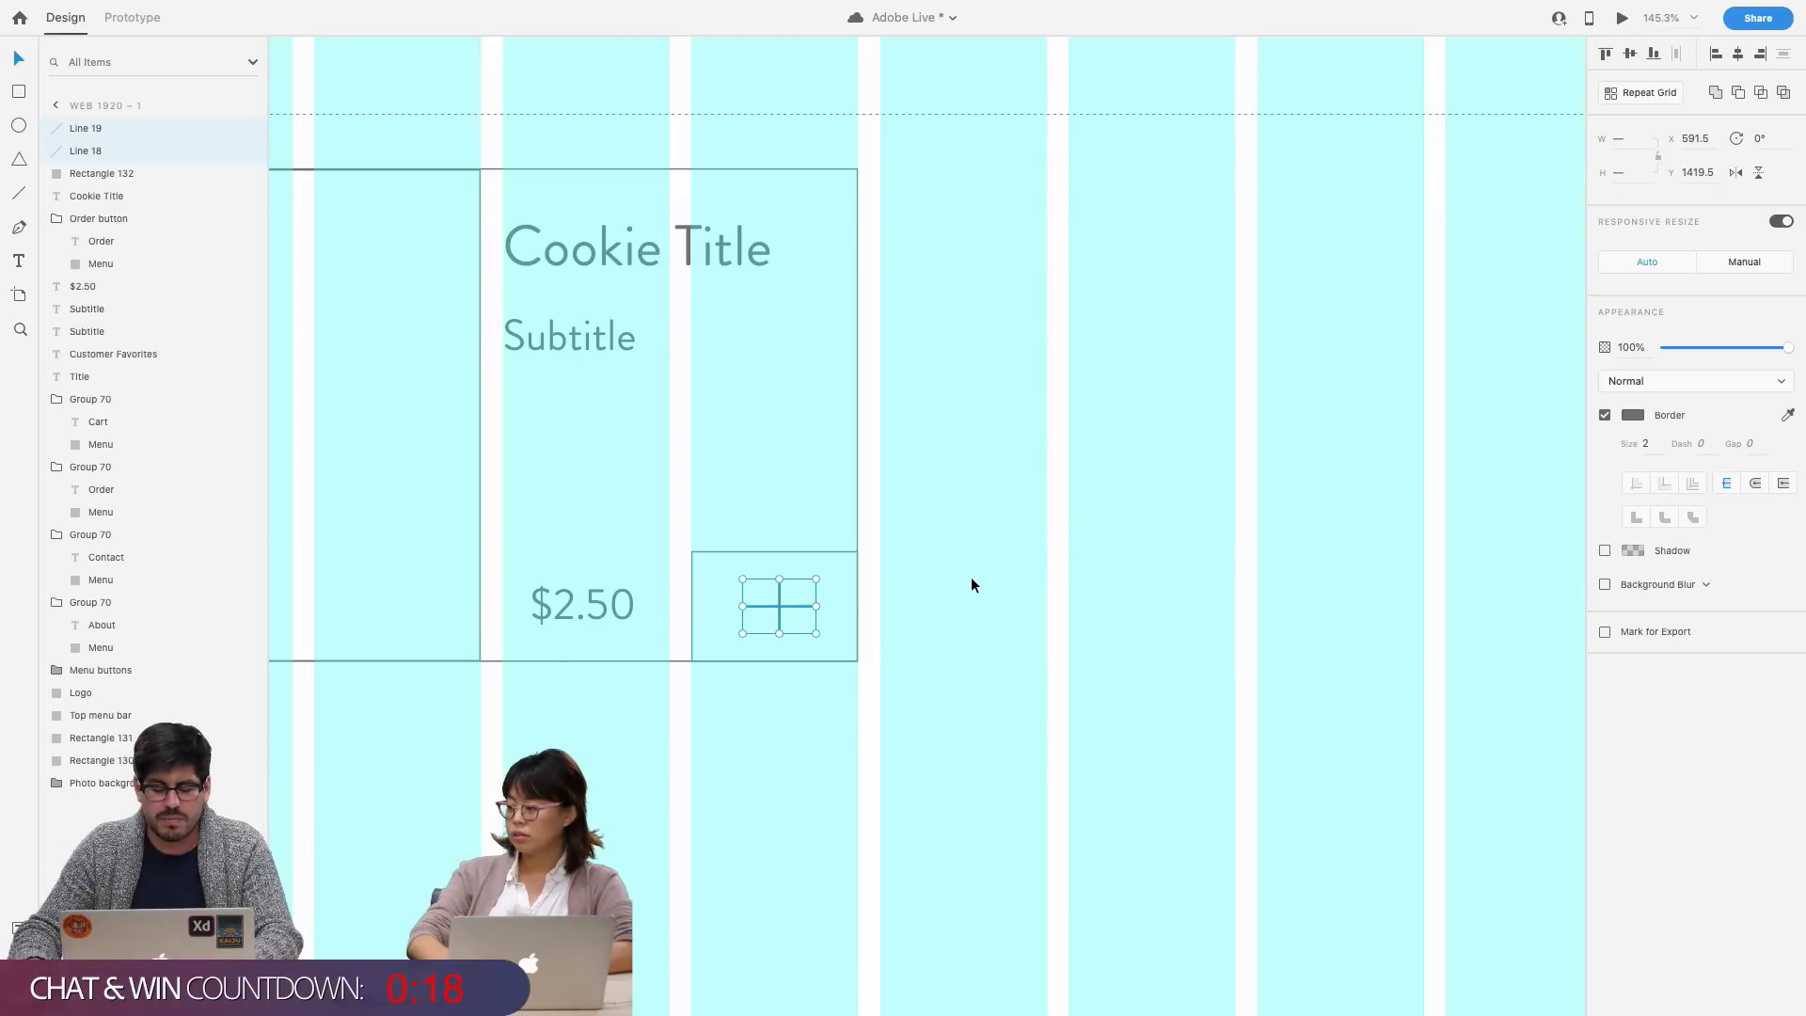
key(super+g)
key(Escape)
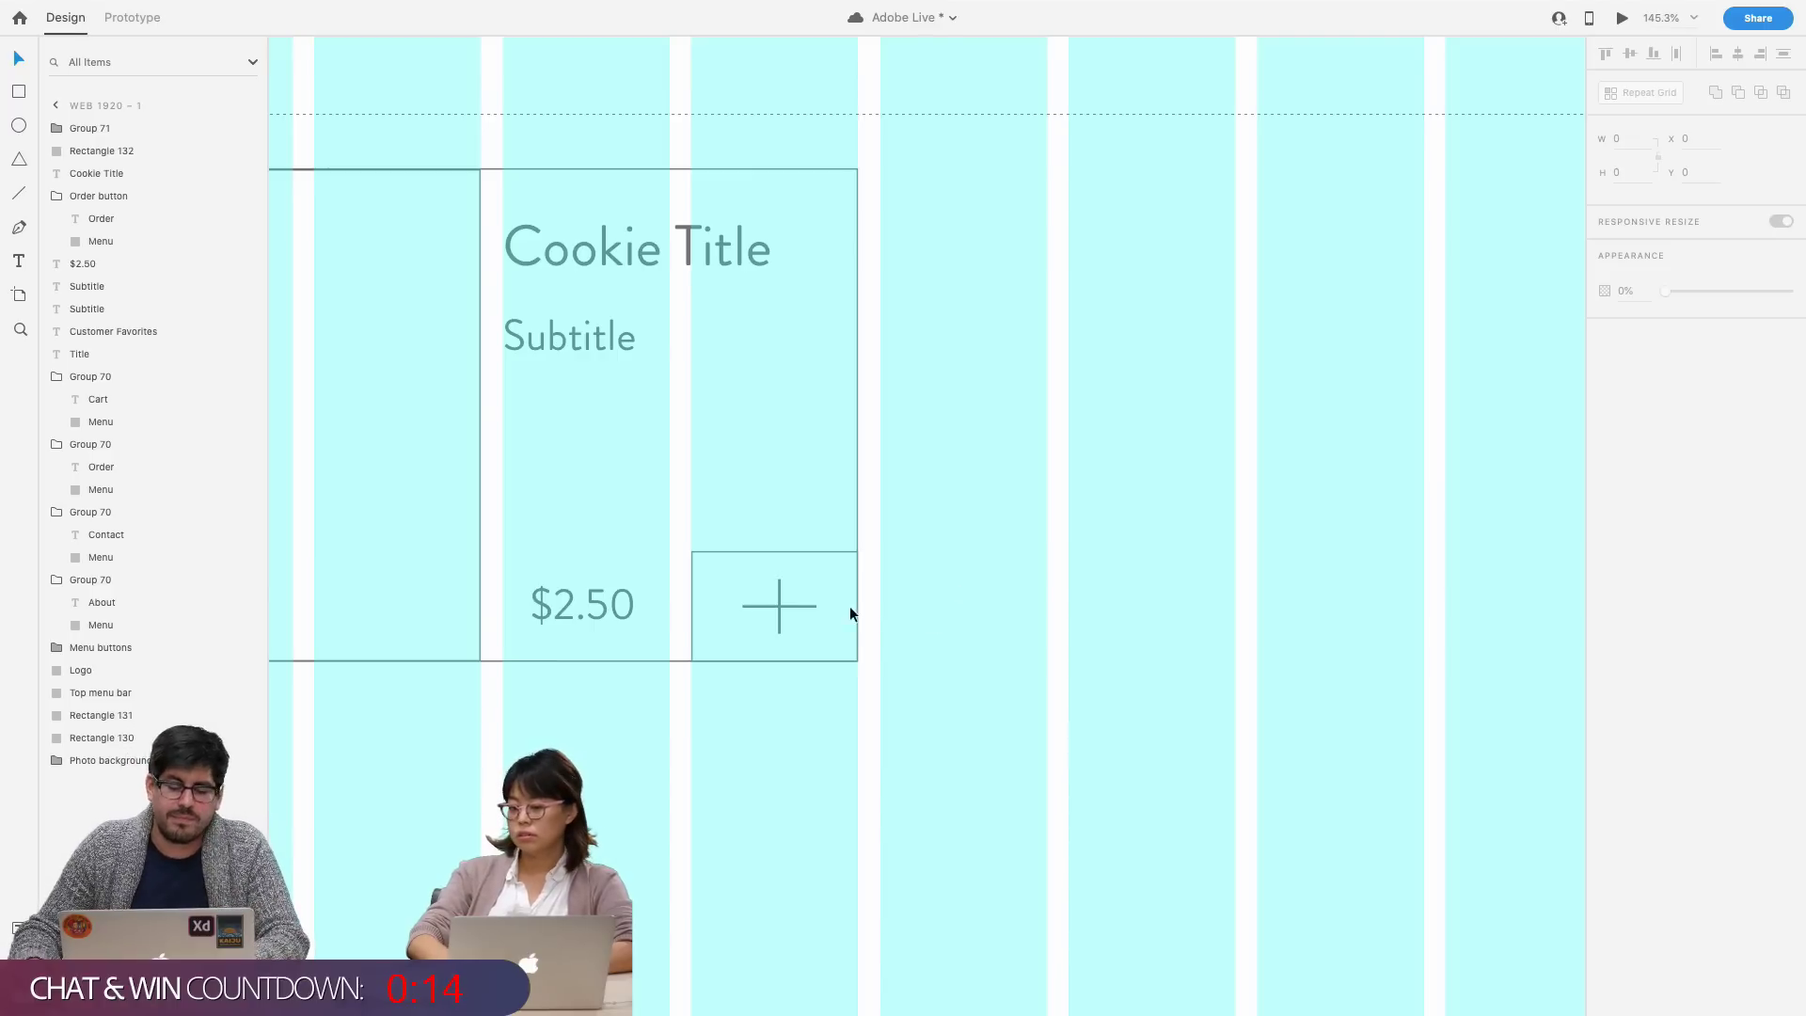
- Set the width of the horizontal line inside the plus sign group to 40
click(794, 612)
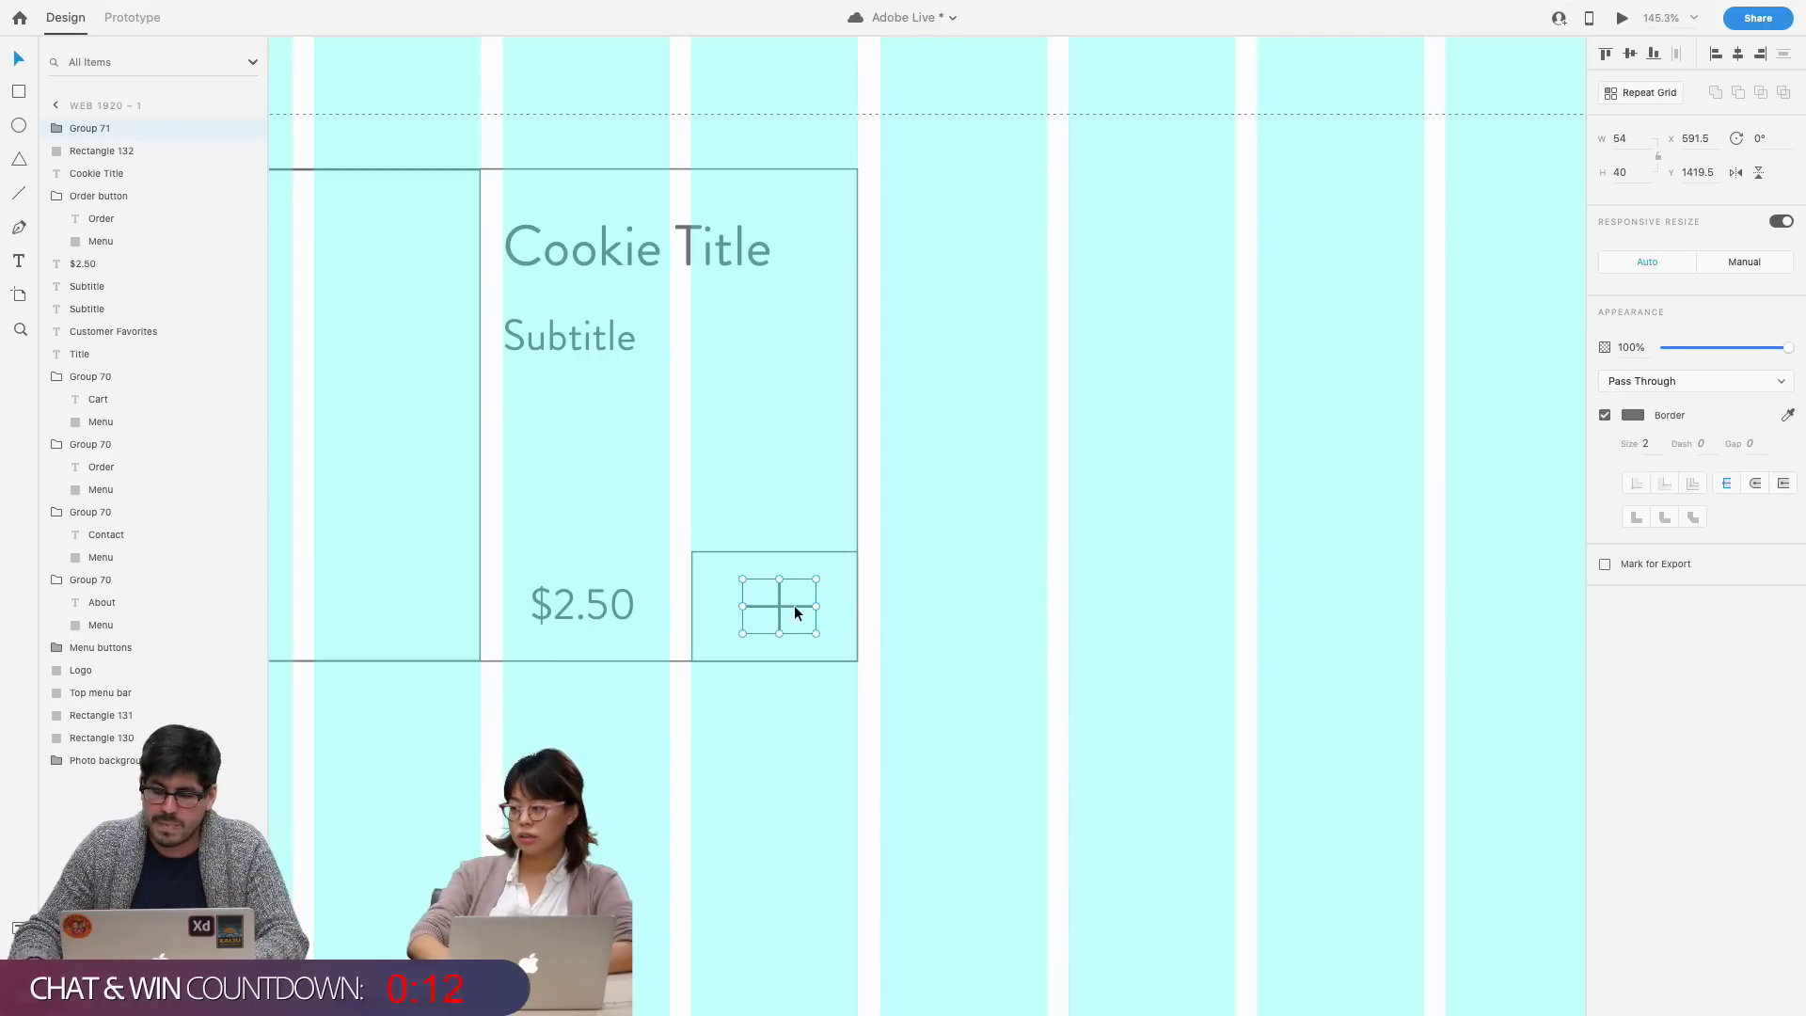
click(782, 627)
click(776, 628)
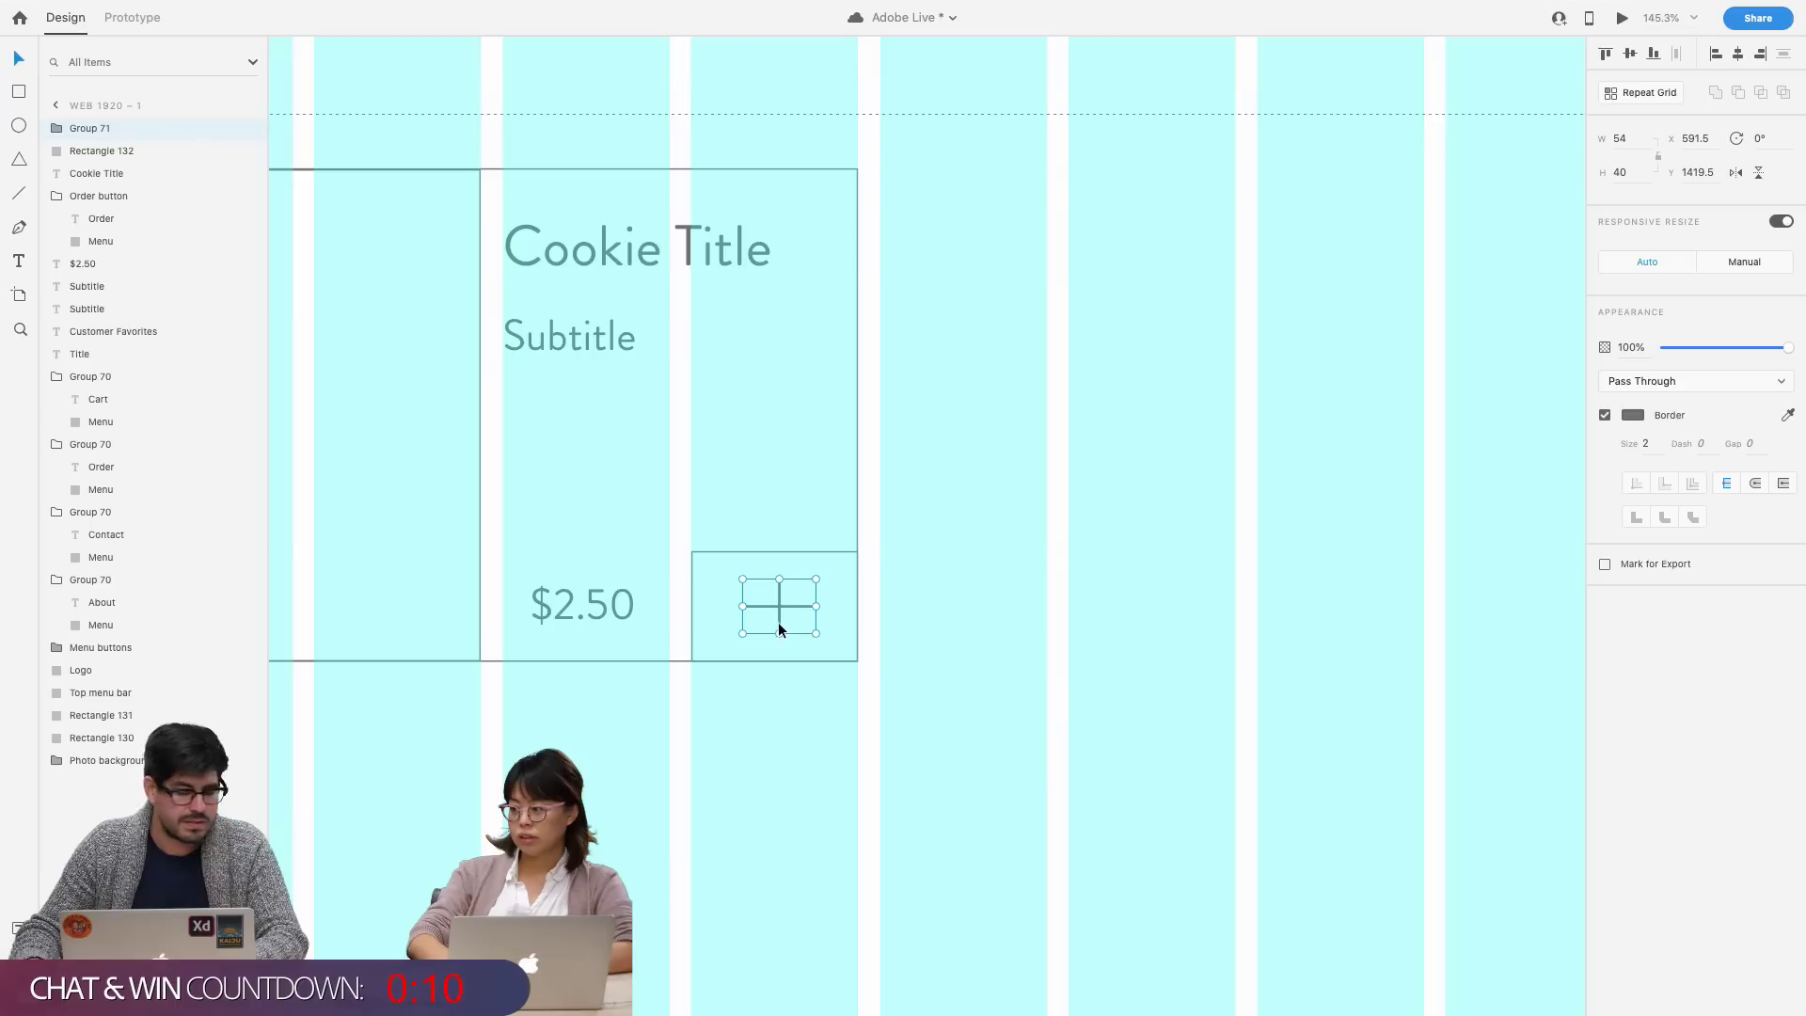
double_click(777, 622)
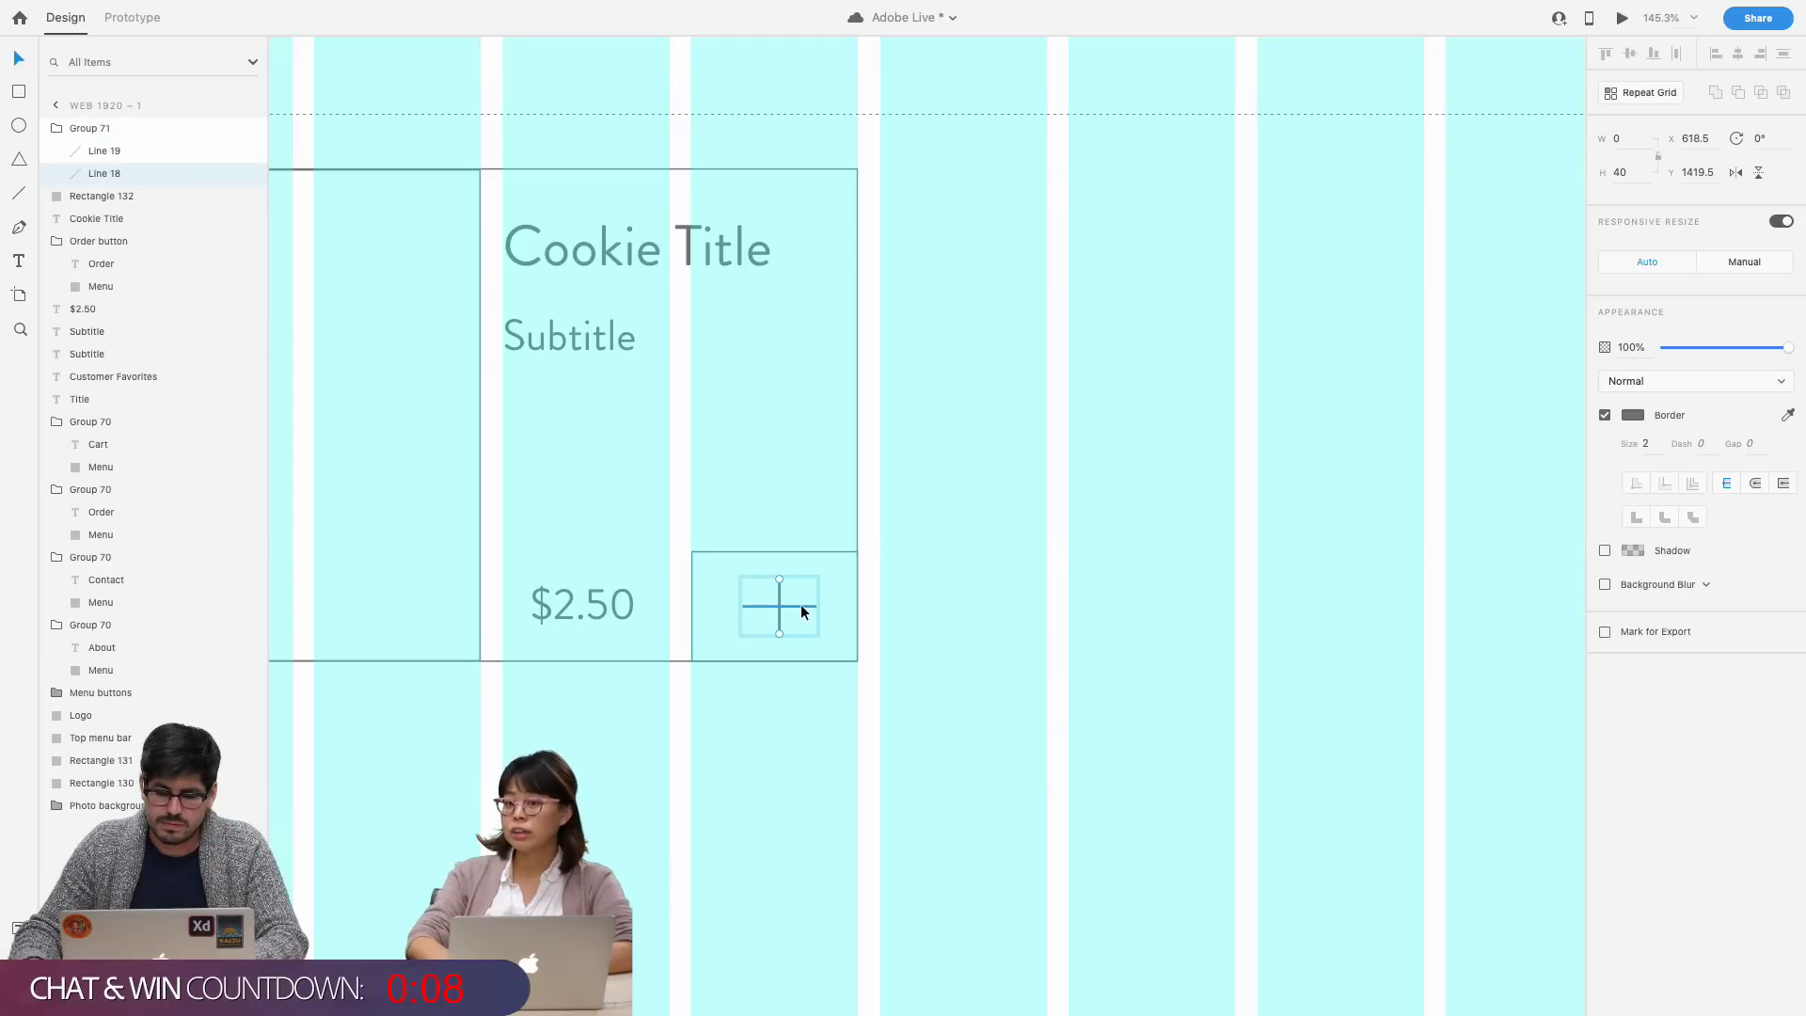
click(800, 606)
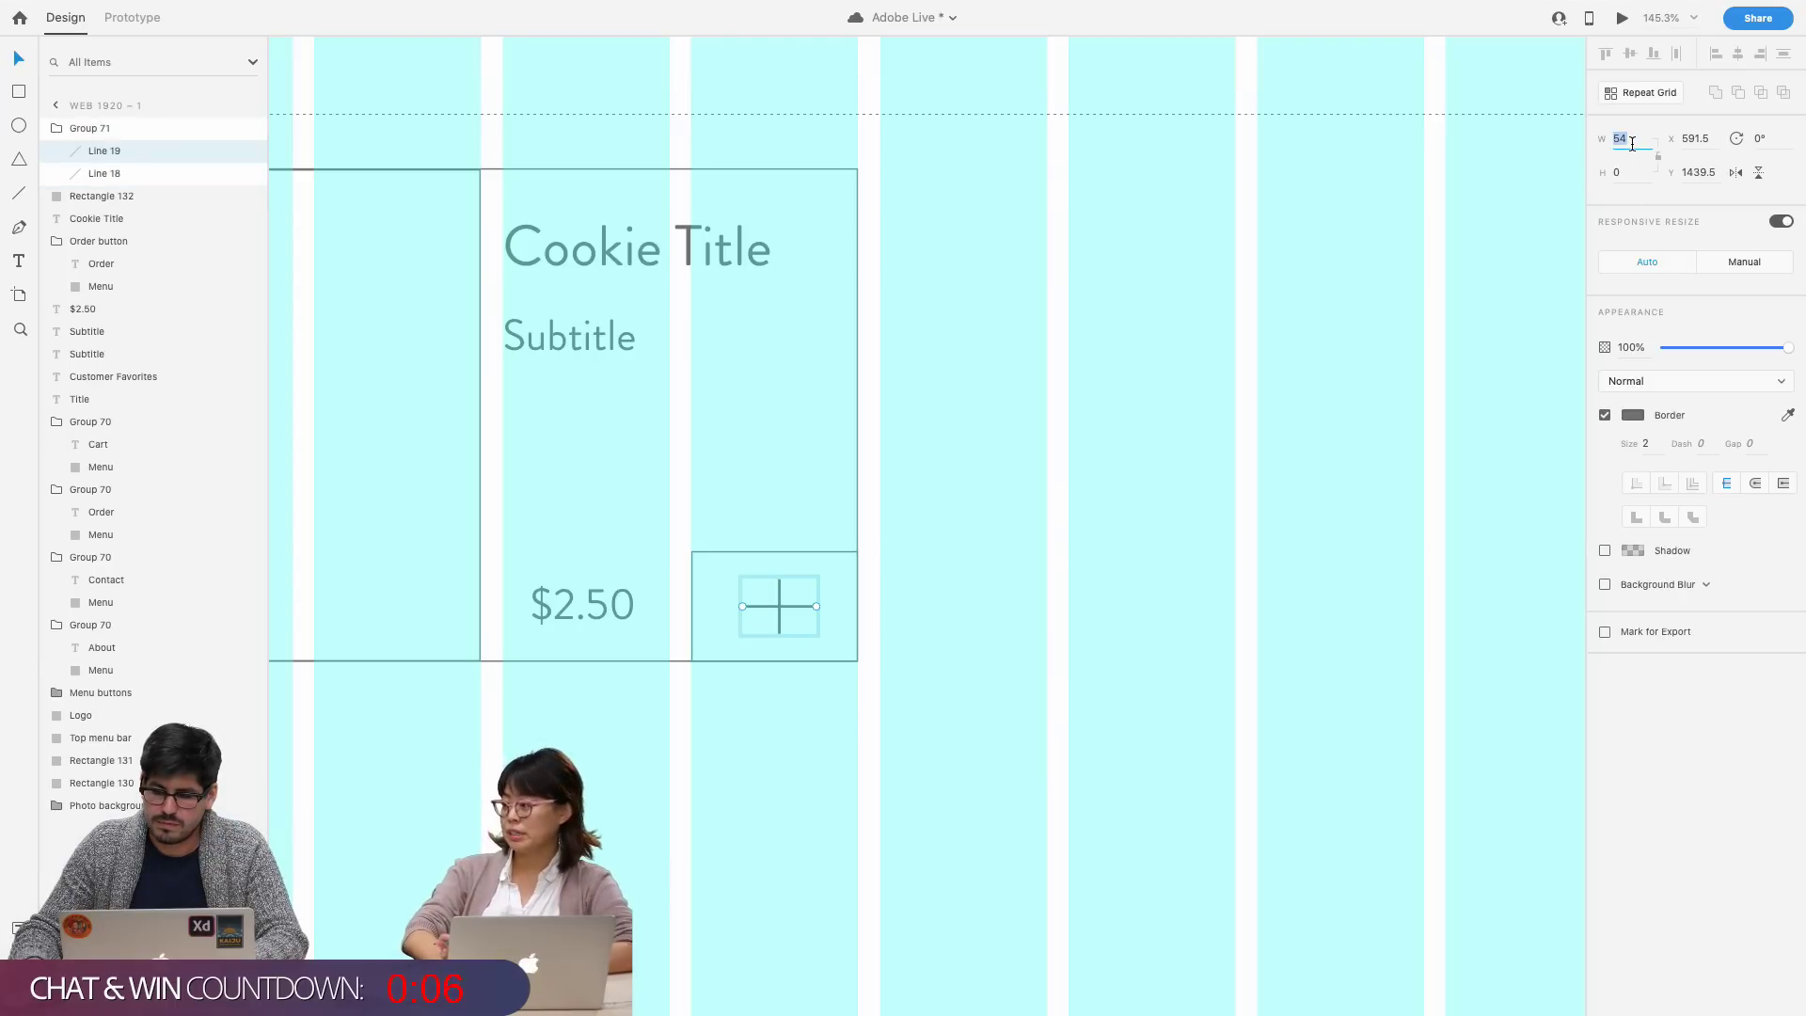
text(40)
key(Return)
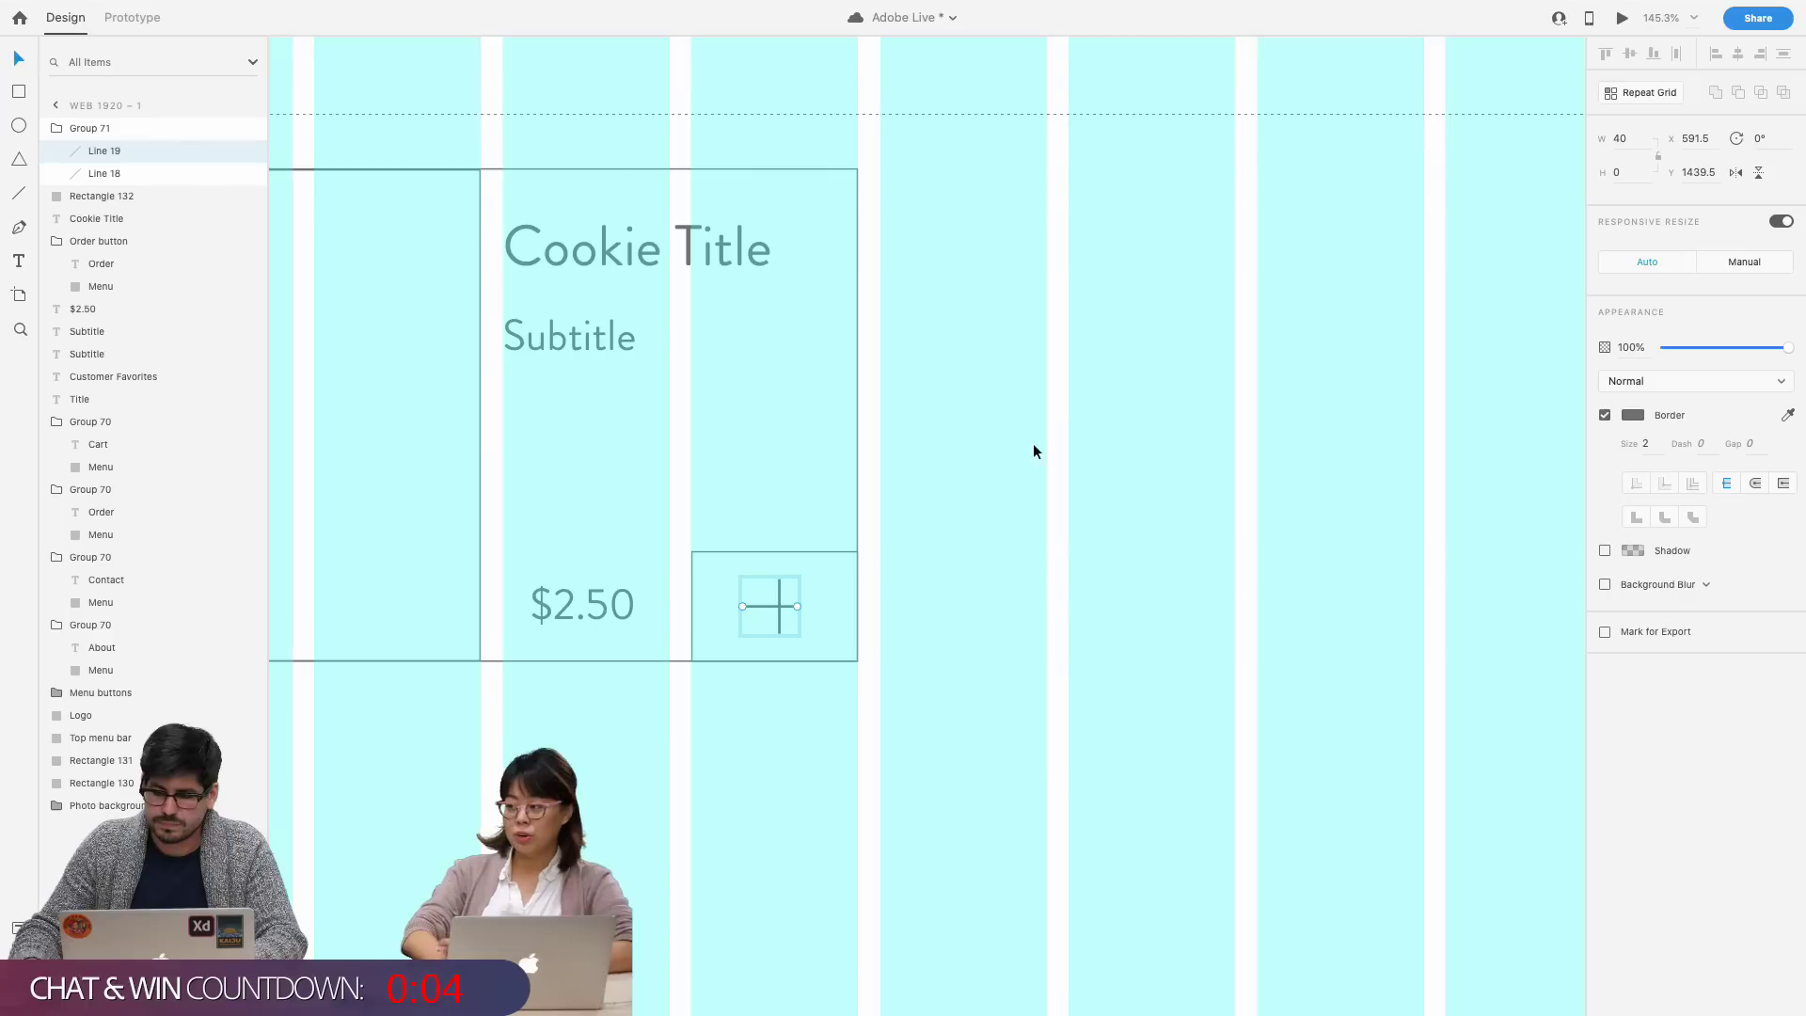
- Centre the plus sign's shortened horizontal line on its vertical line again
click(1213, 515)
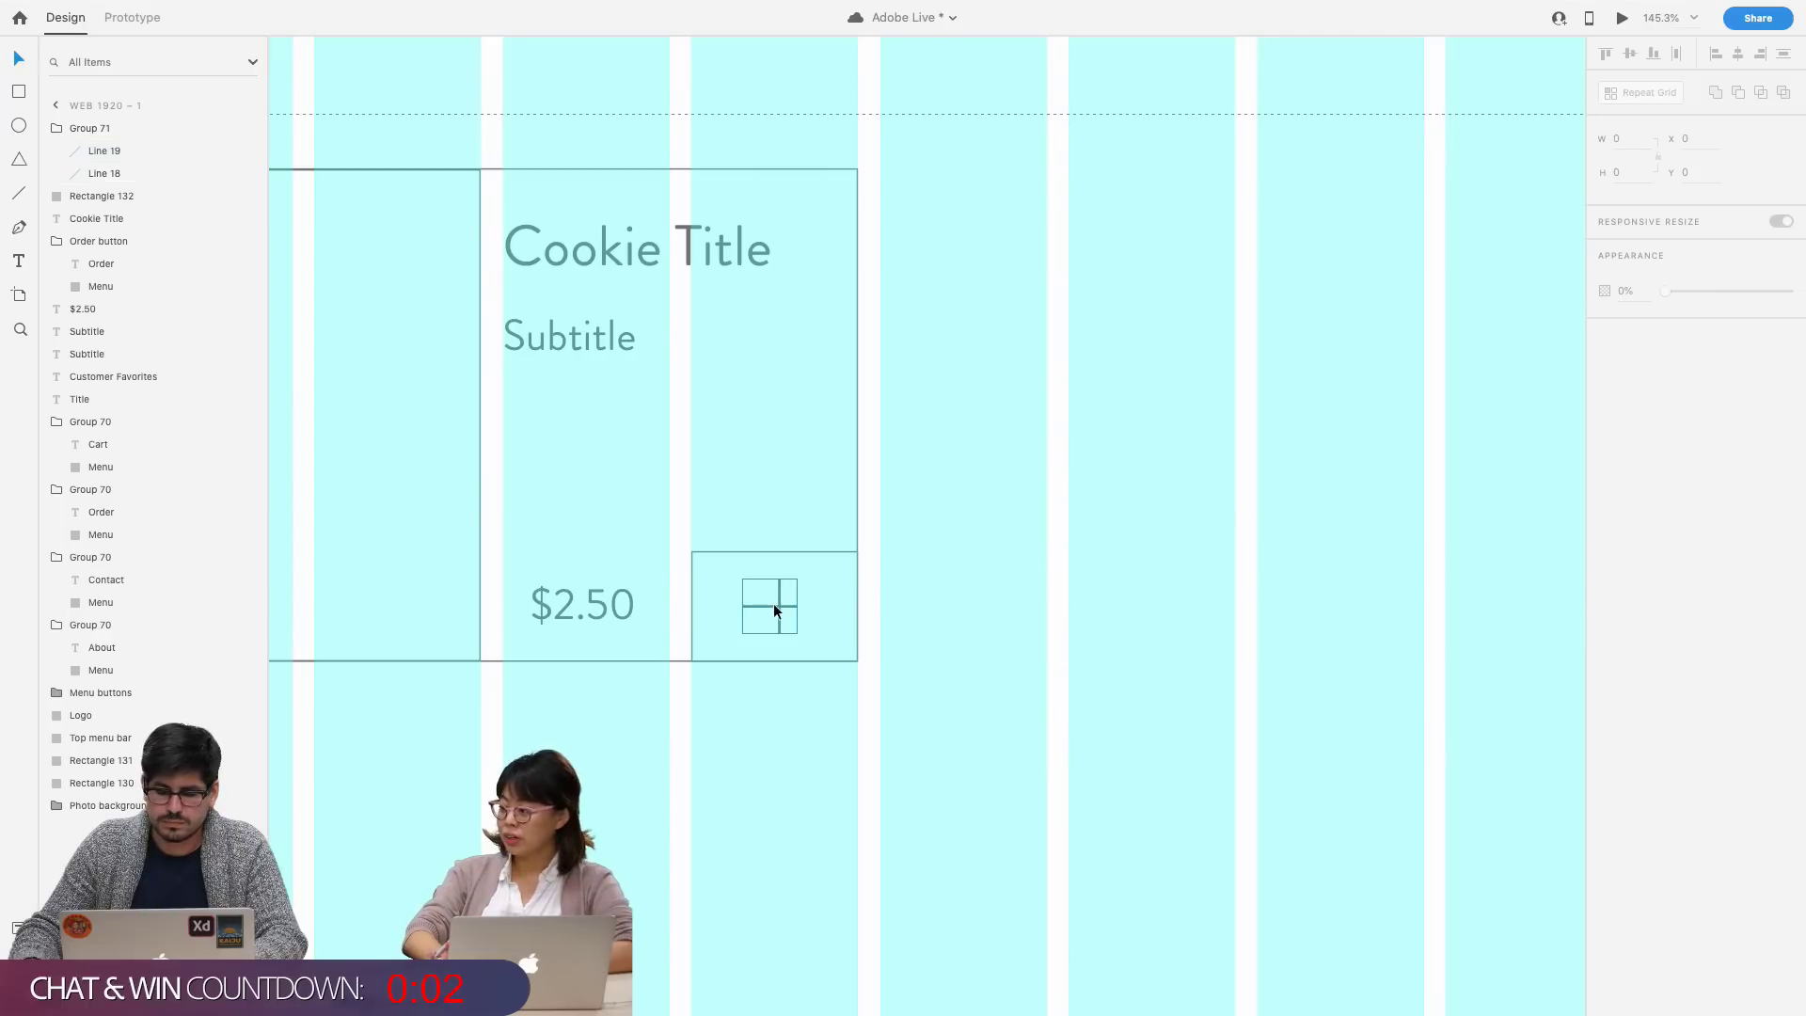
click(775, 607)
double_click(774, 608)
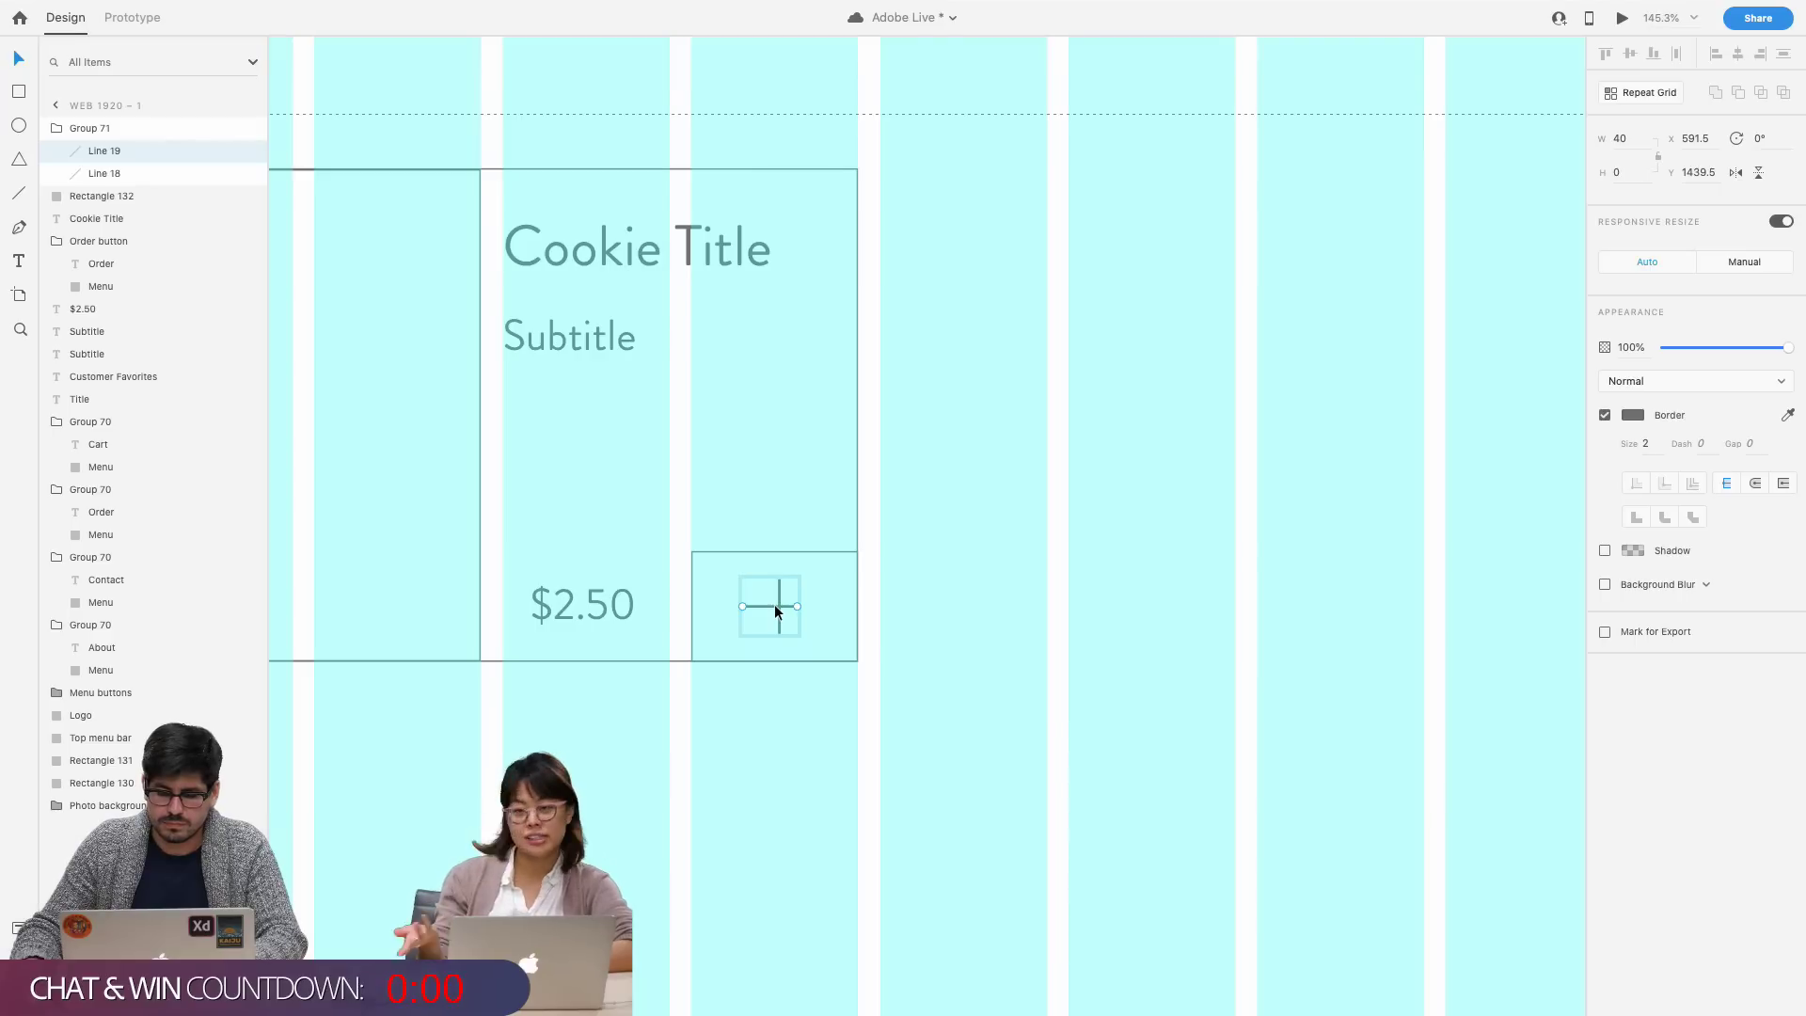
click(873, 699)
- Draw two crossing diagonal lines, each spanning about 260 by 360, from corner to corner of the card's image placeholder
scroll(873, 699, left, 3)
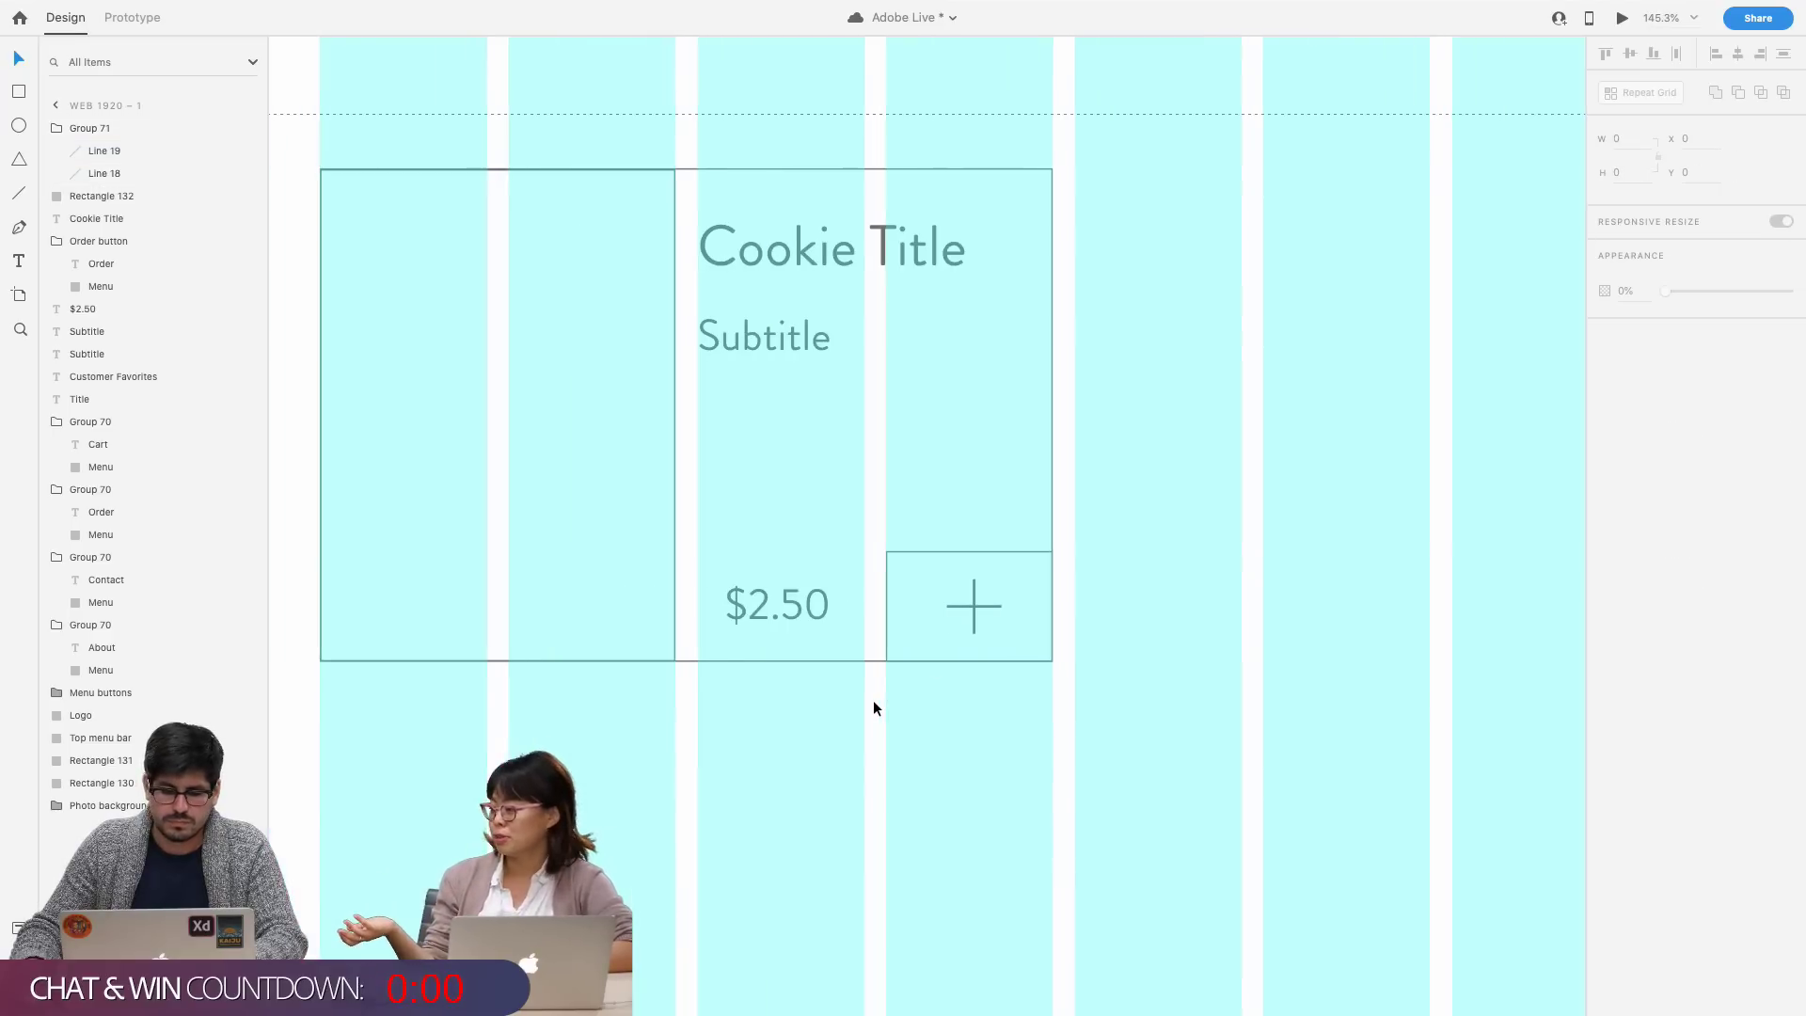
key(l)
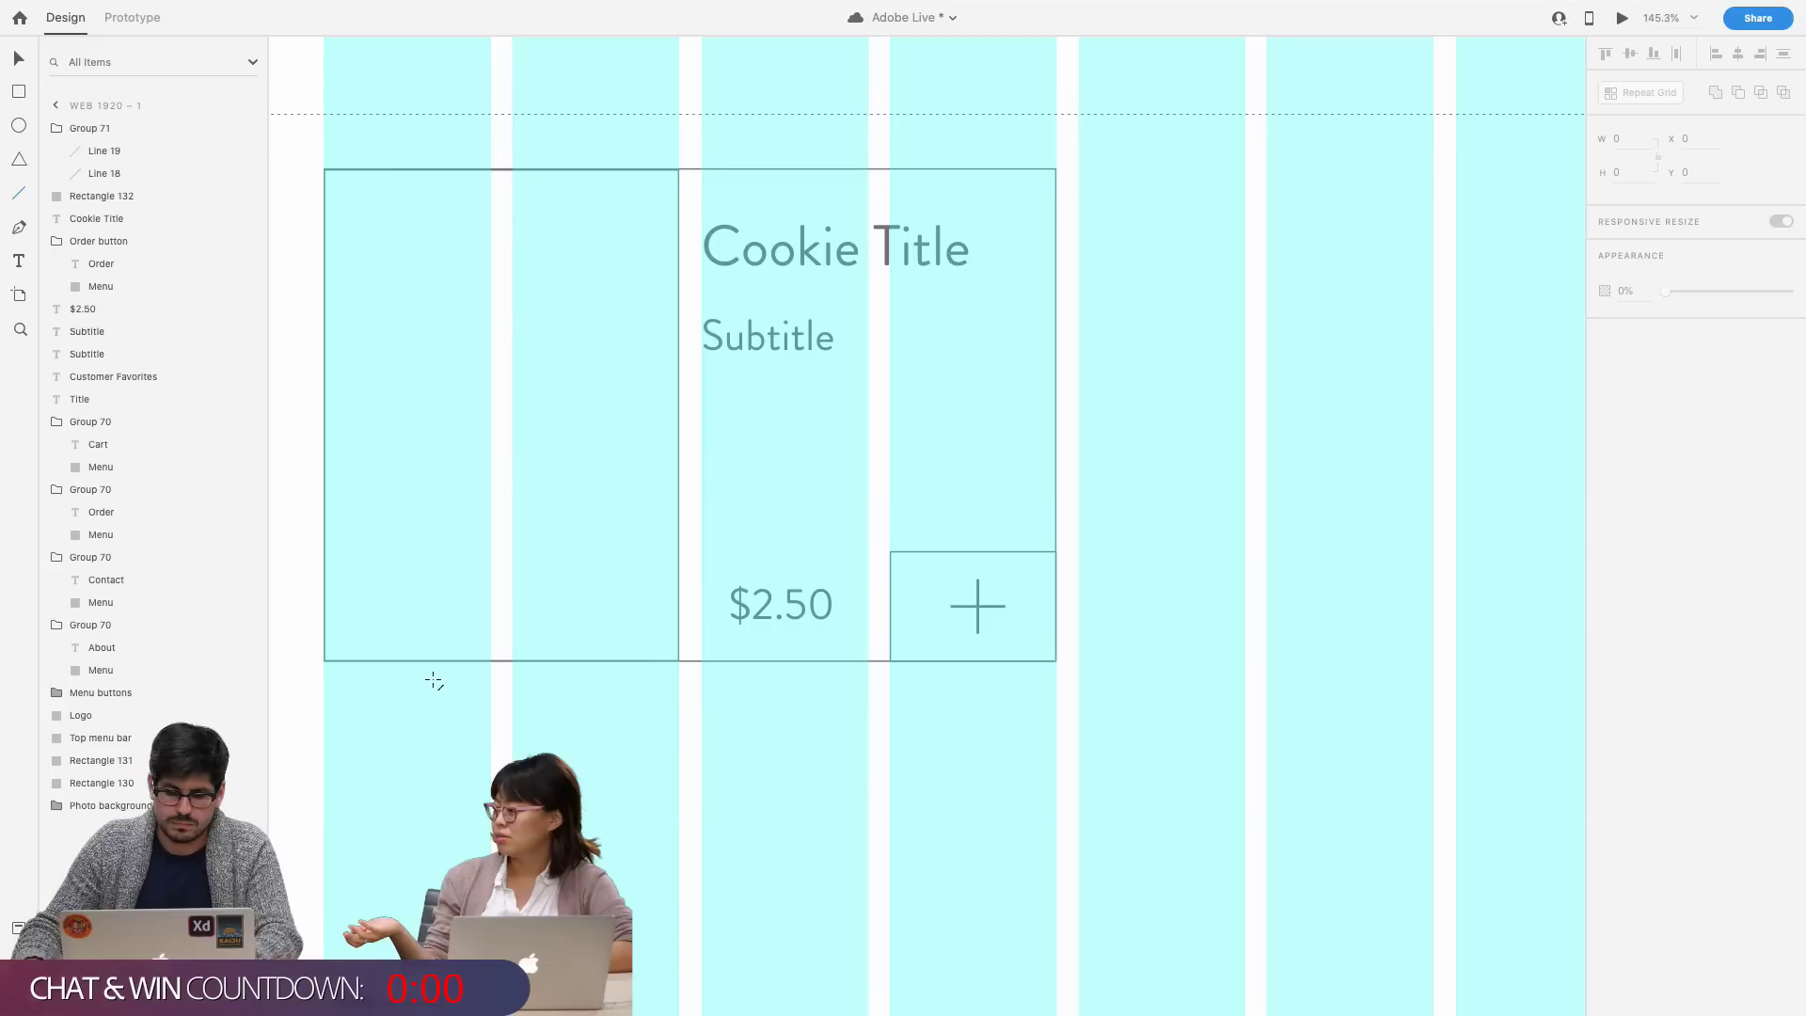
click(325, 659)
drag(559, 334, 679, 170)
drag(677, 658, 324, 169)
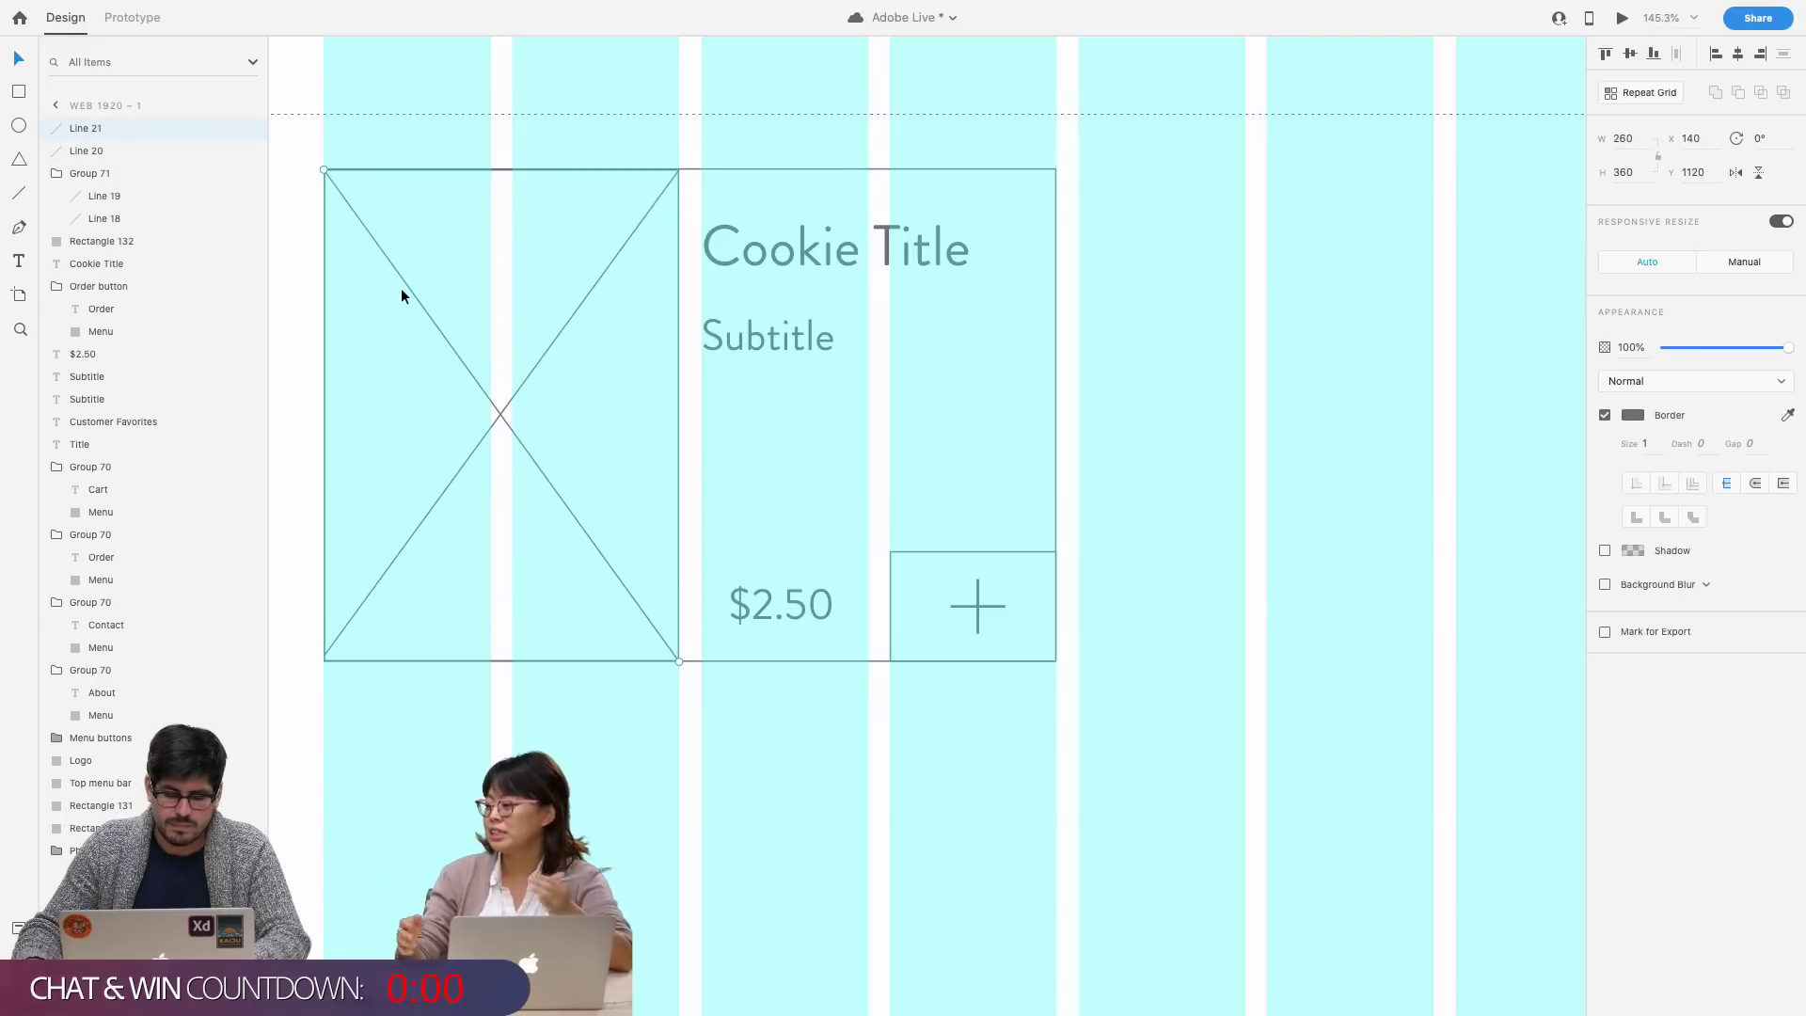
- Group the two crossing diagonal lines with the product card's outline and image placeholder rectangles
key(v)
drag(503, 757, 365, 148)
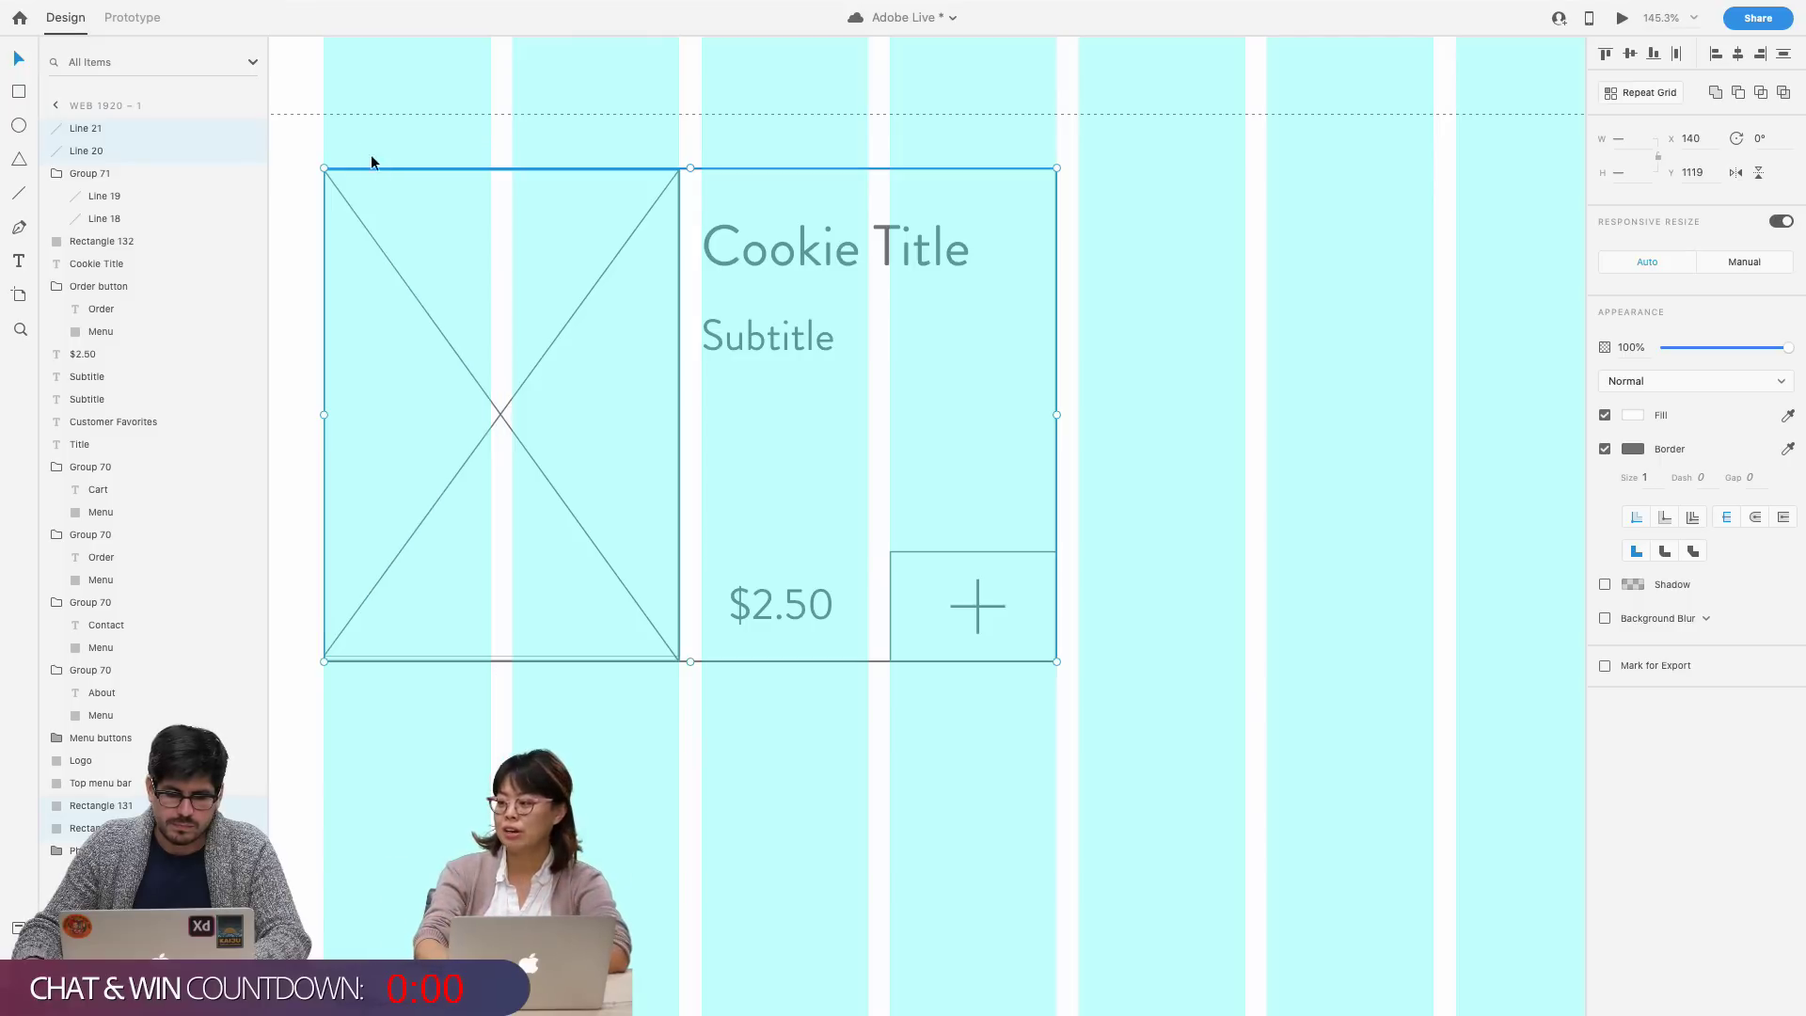
key(super+g)
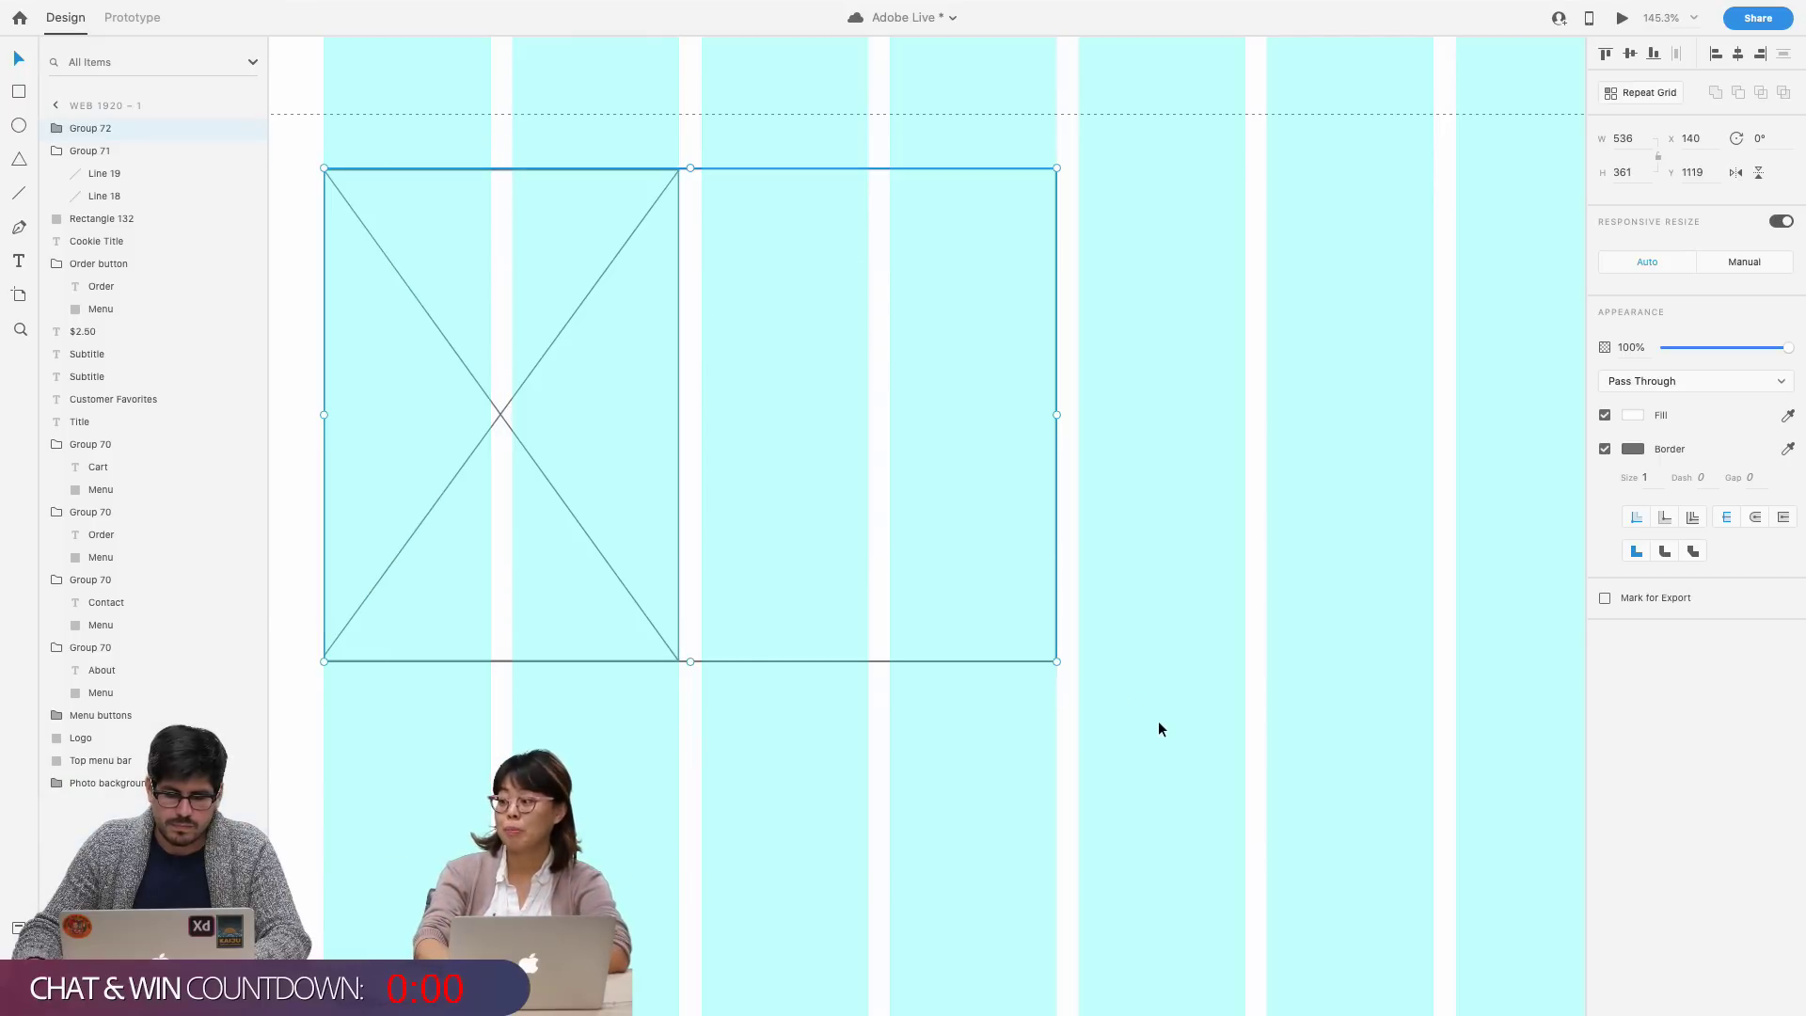
- Send the grouped card outline and image placeholder to the back, behind the card's text and plus button
right_click(999, 670)
right_click(983, 636)
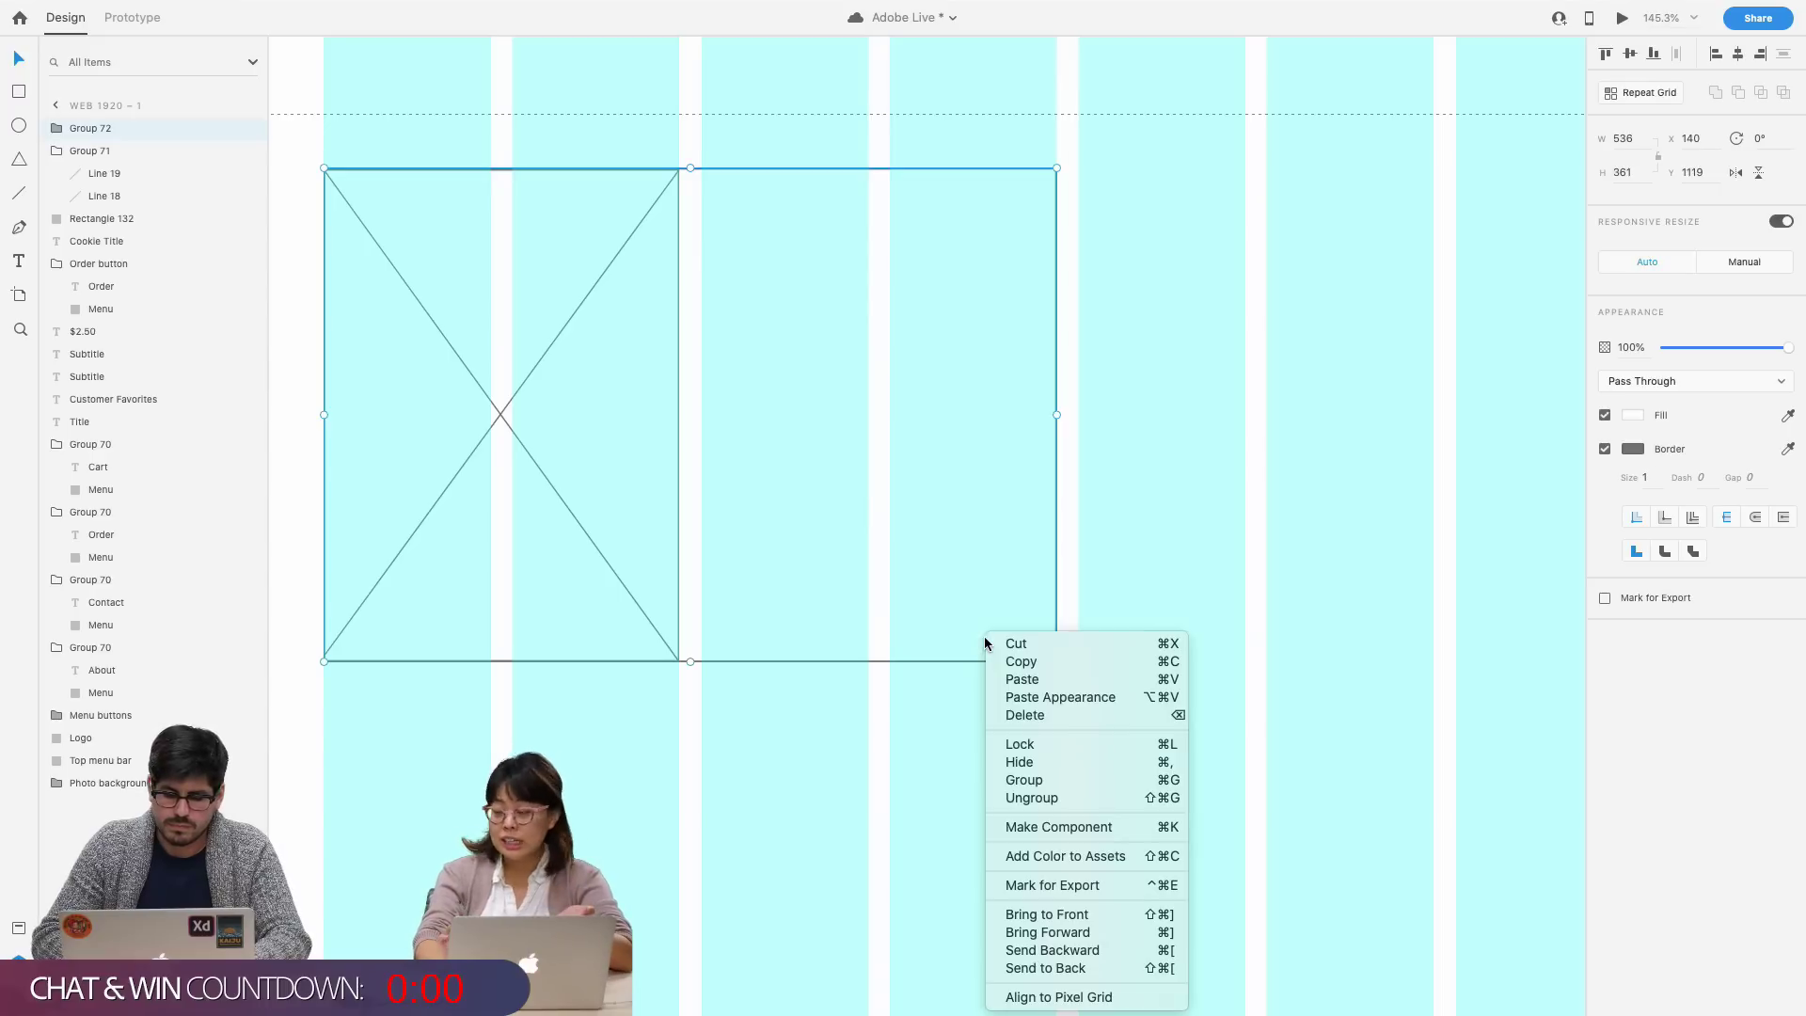
click(983, 636)
right_click(984, 635)
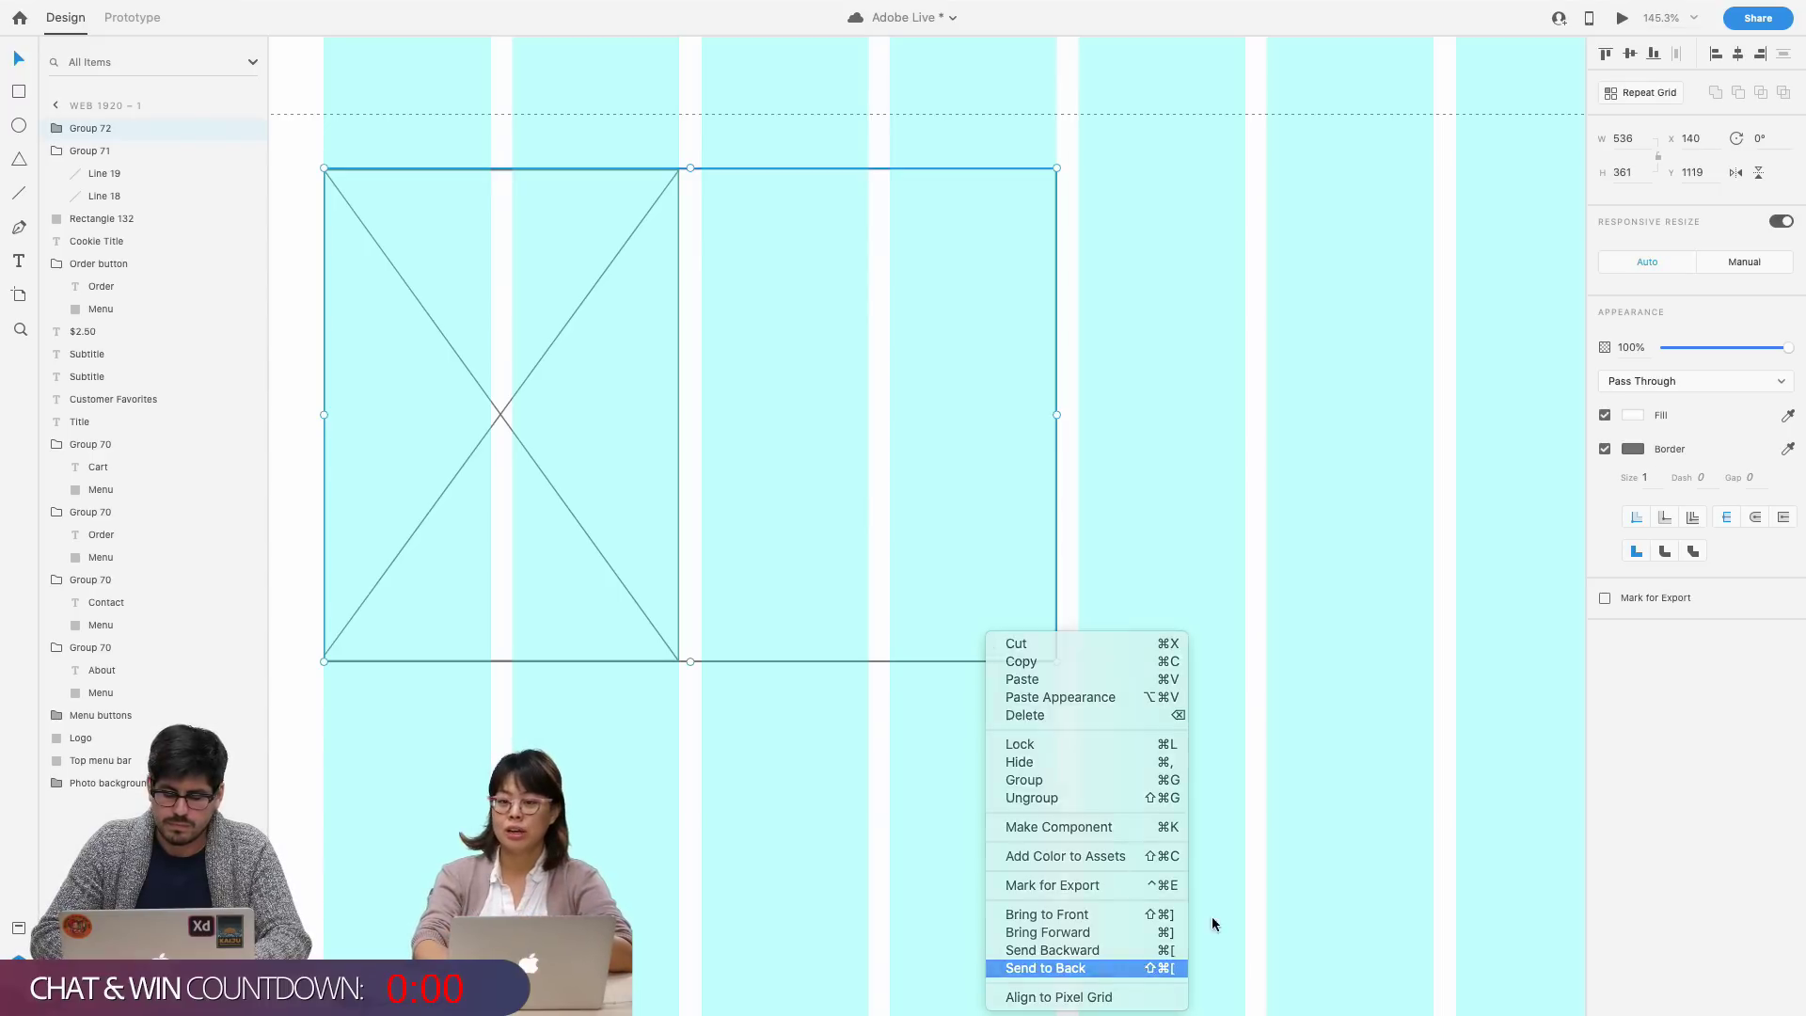
click(1045, 968)
click(1154, 852)
scroll(1155, 861, down, 2)
click(883, 436)
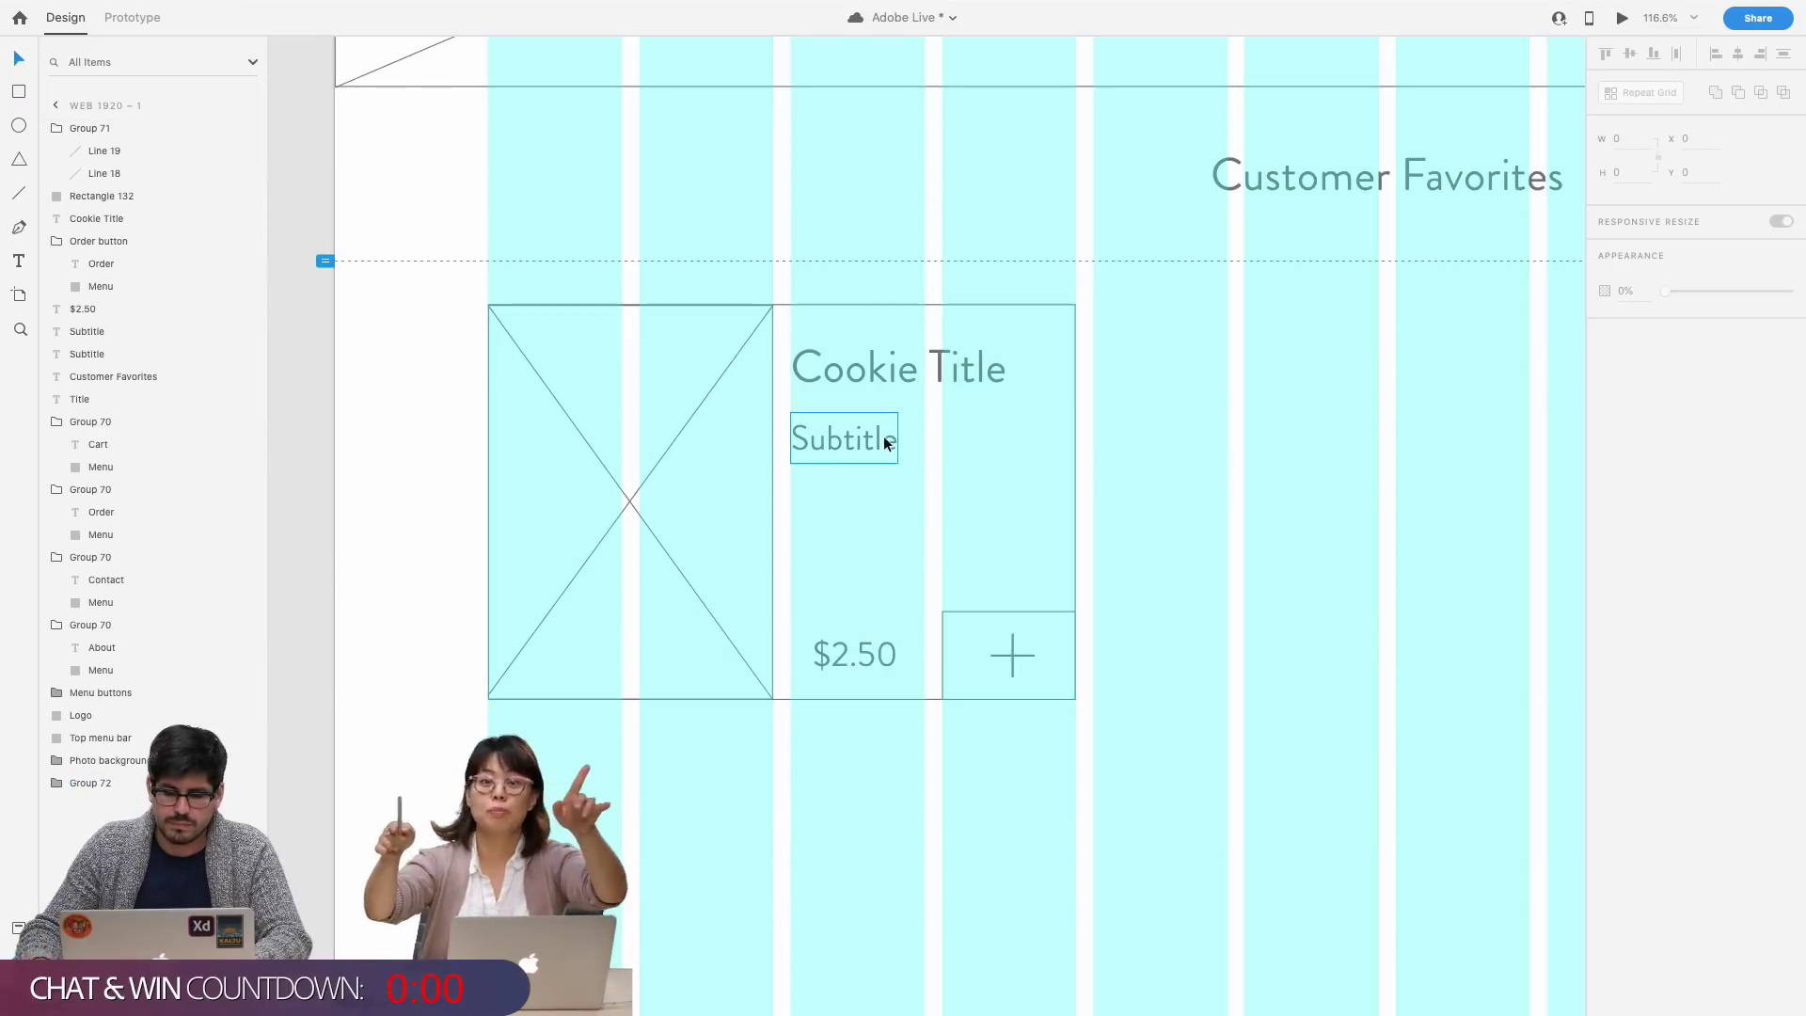
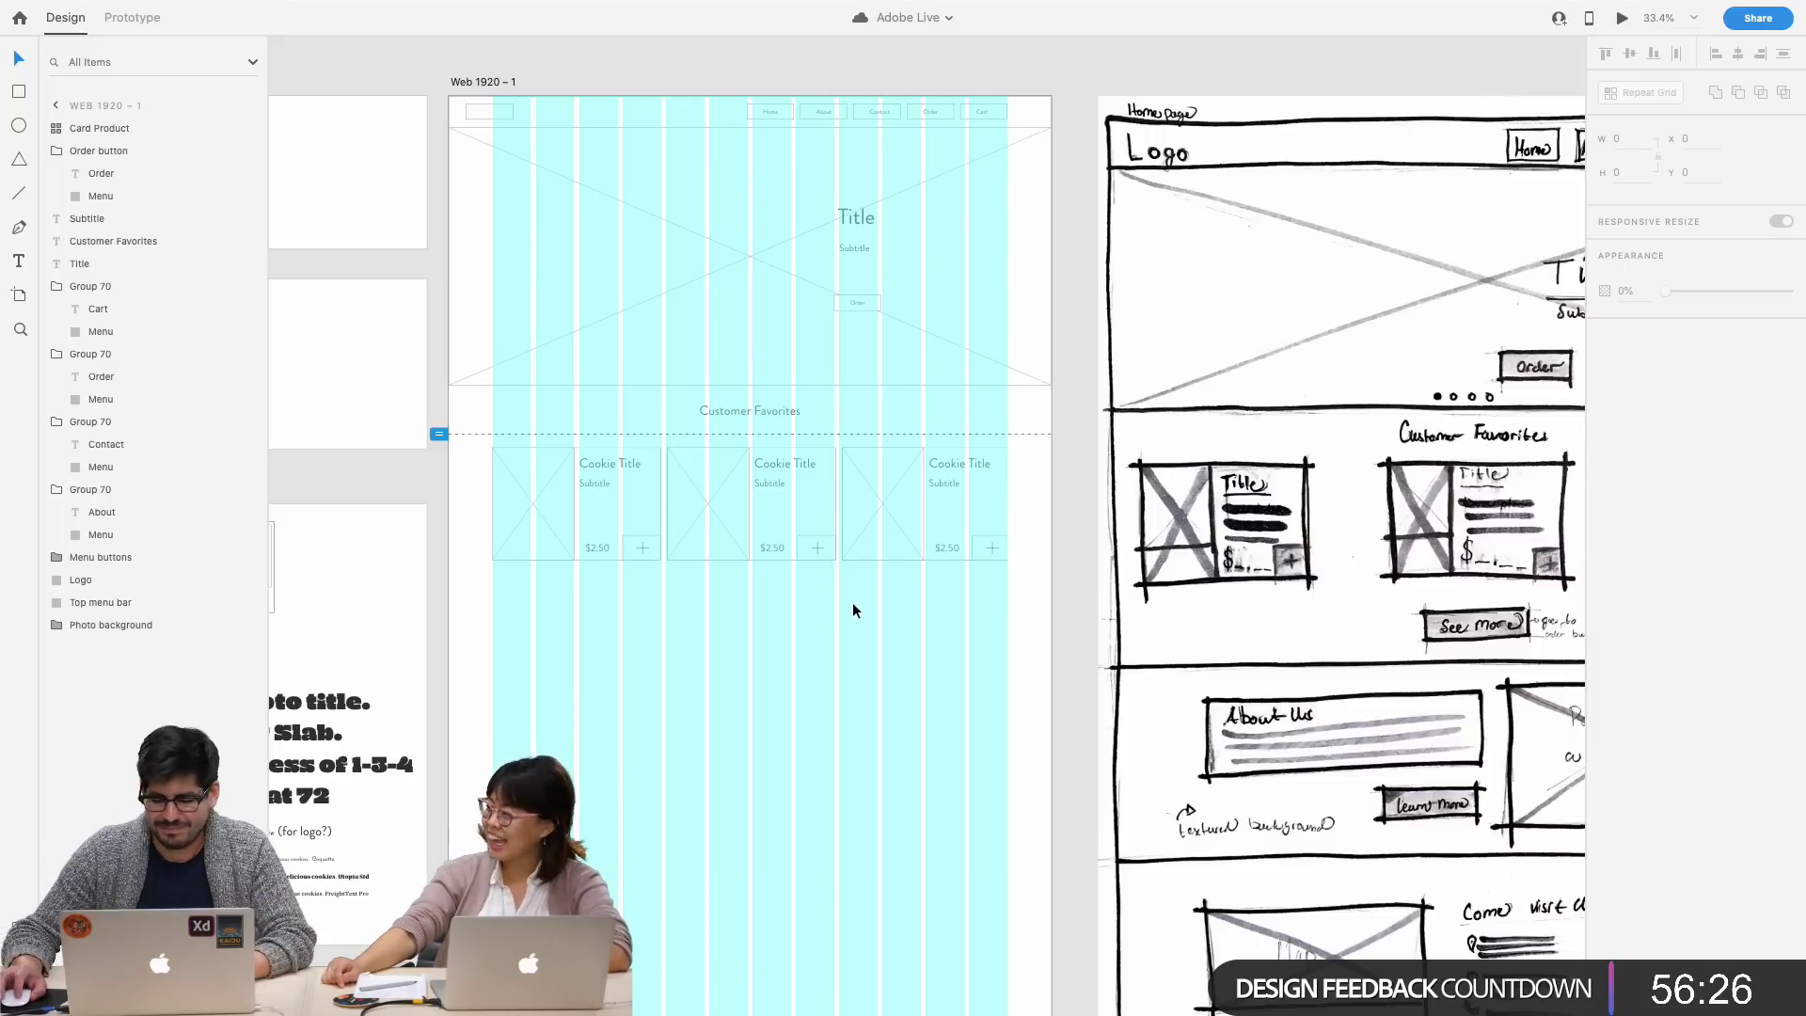
- Move the hero's Order button below the middle product card and centre it horizontally on the artboard
scroll(852, 601, right, 3)
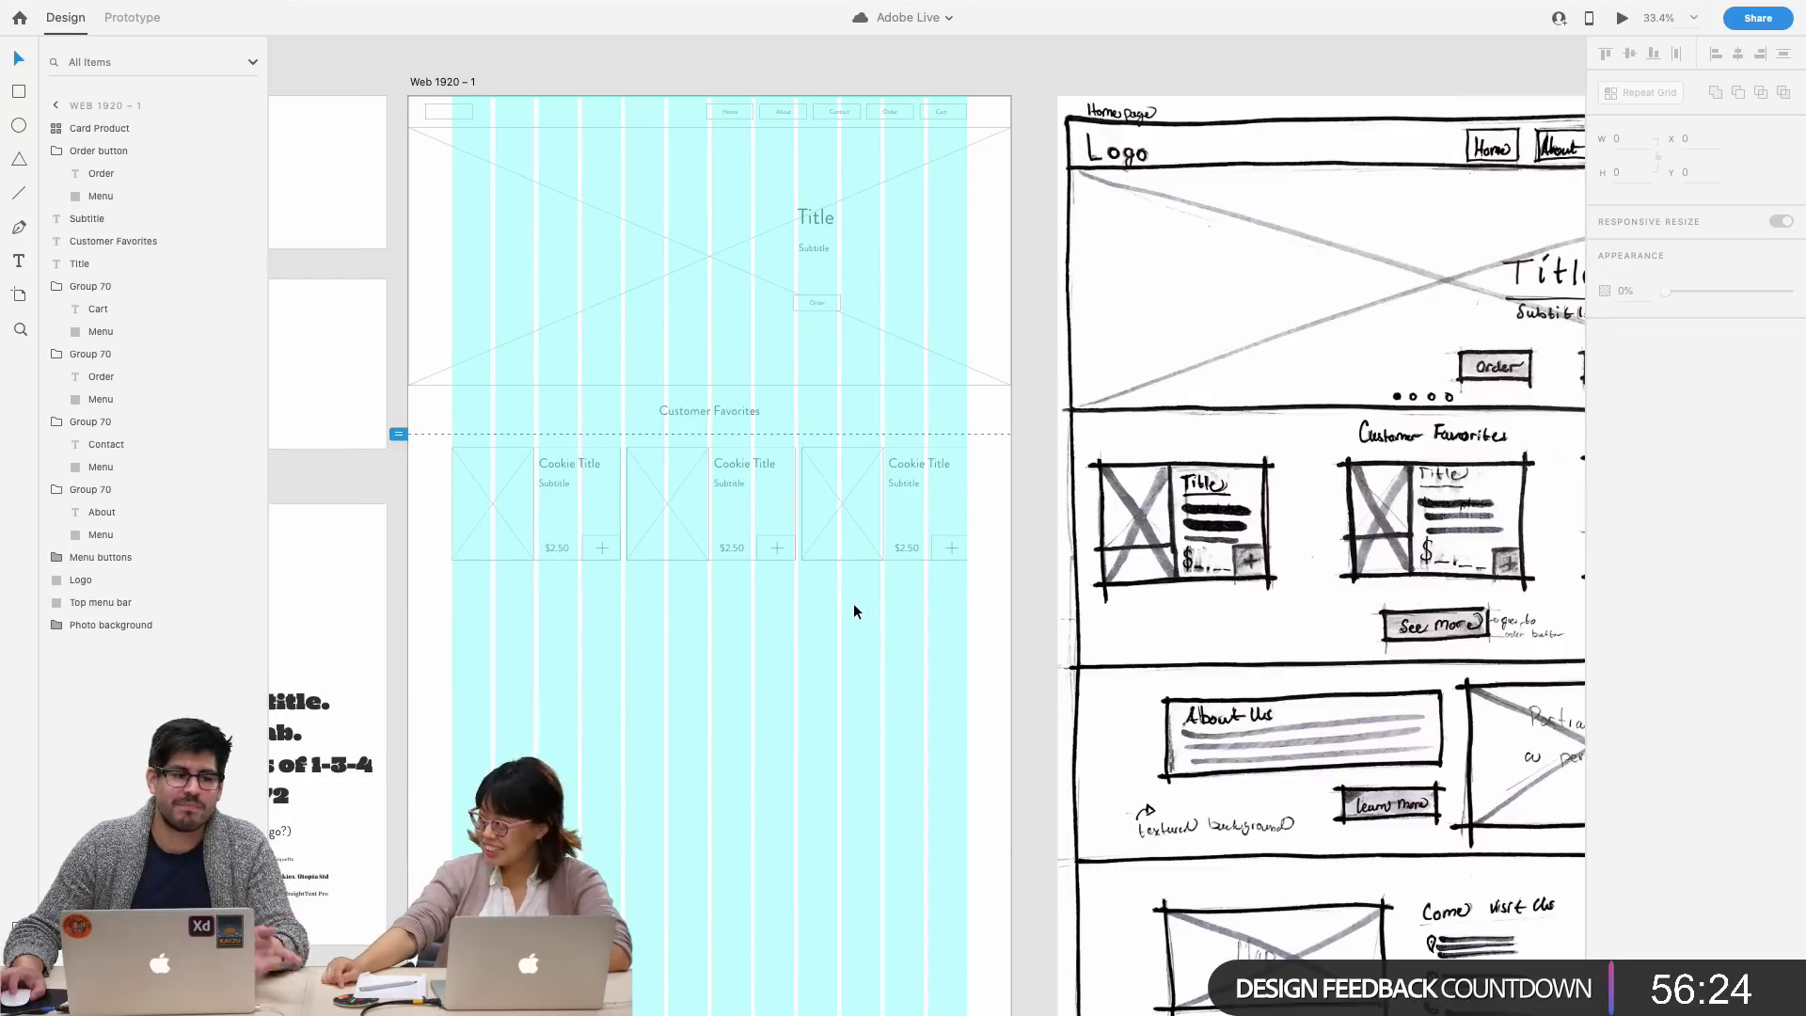
scroll(857, 611, right, 4)
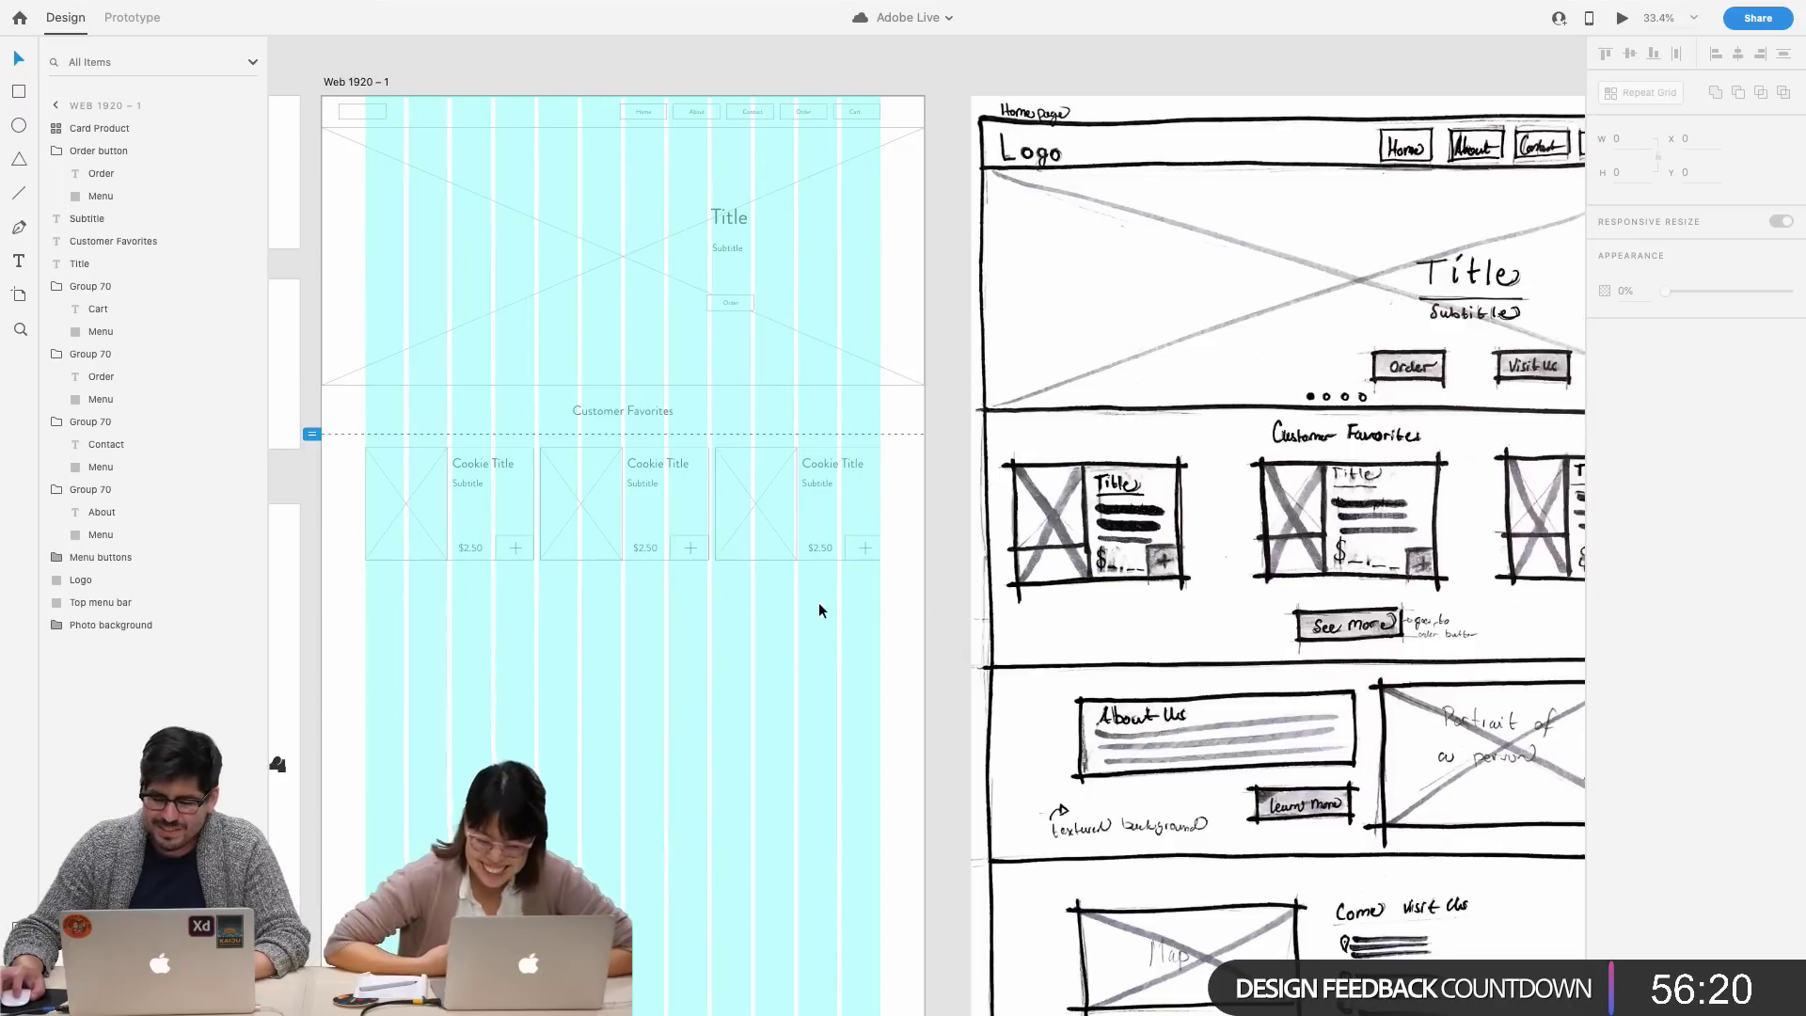
click(742, 301)
alt+drag(741, 302, 651, 596)
click(1738, 54)
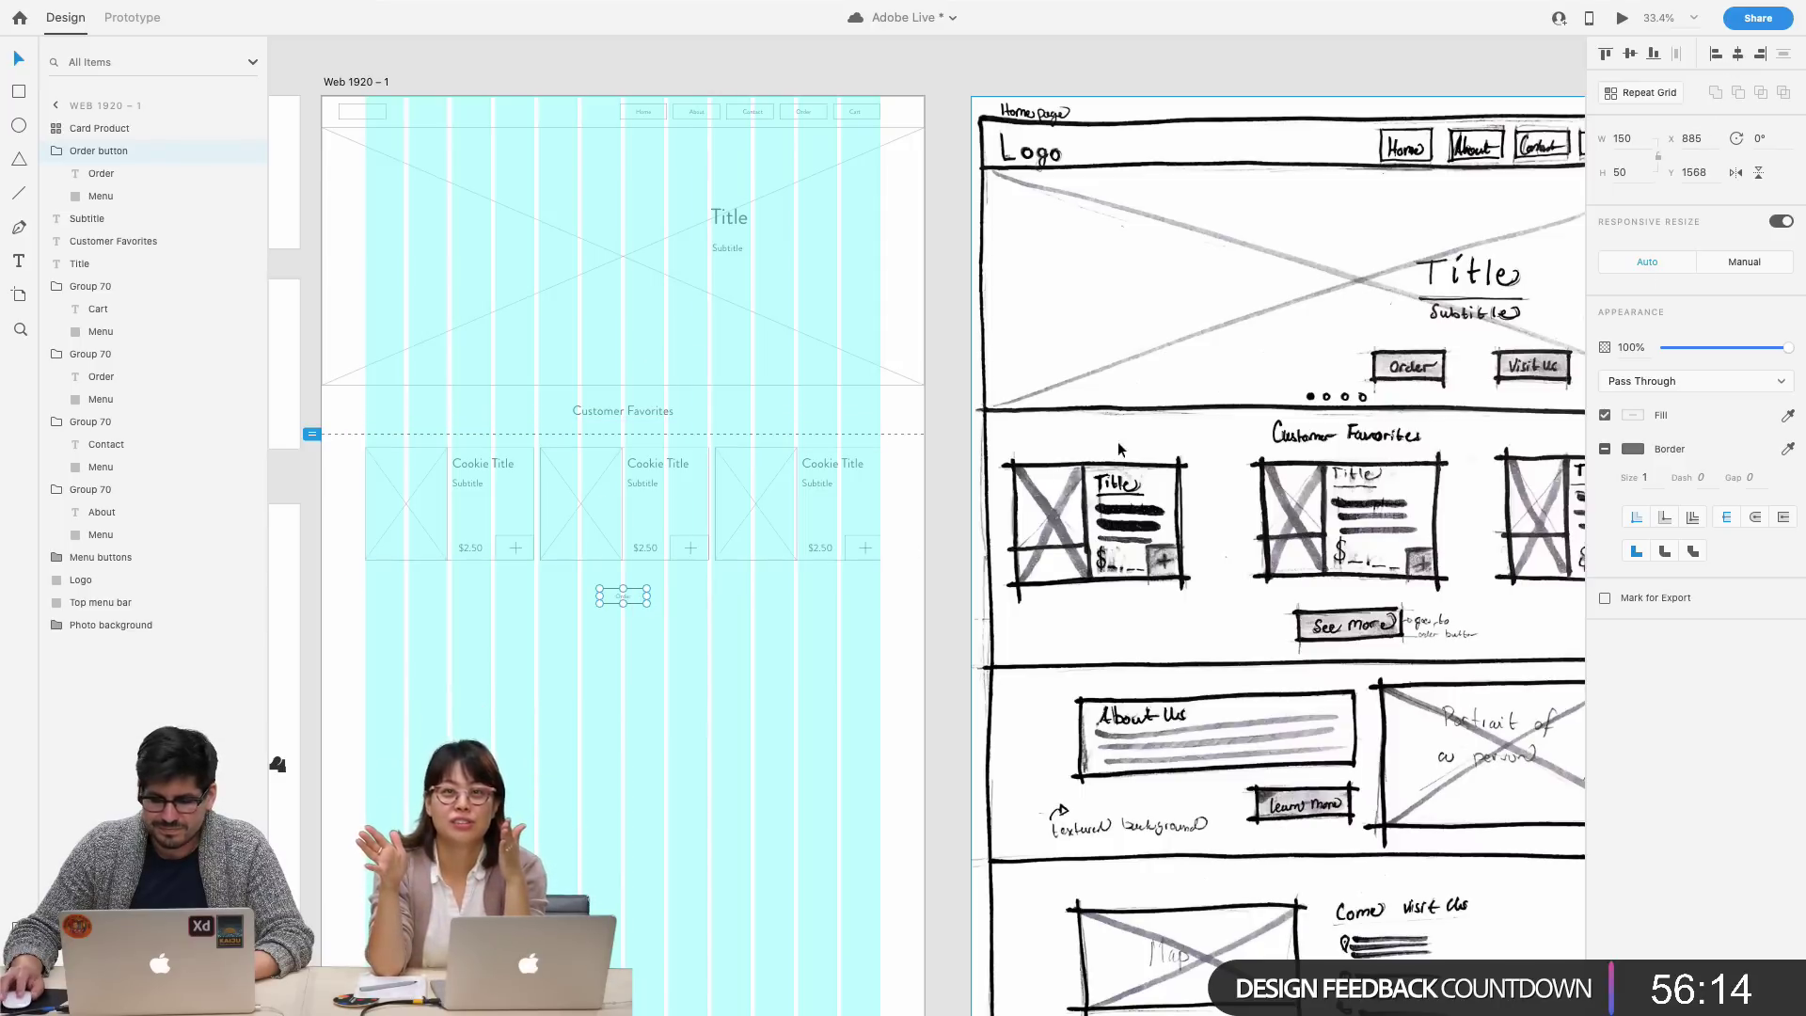
- Ungroup the product cards' repeat grid into separate Card Product groups
click(782, 545)
click(1608, 94)
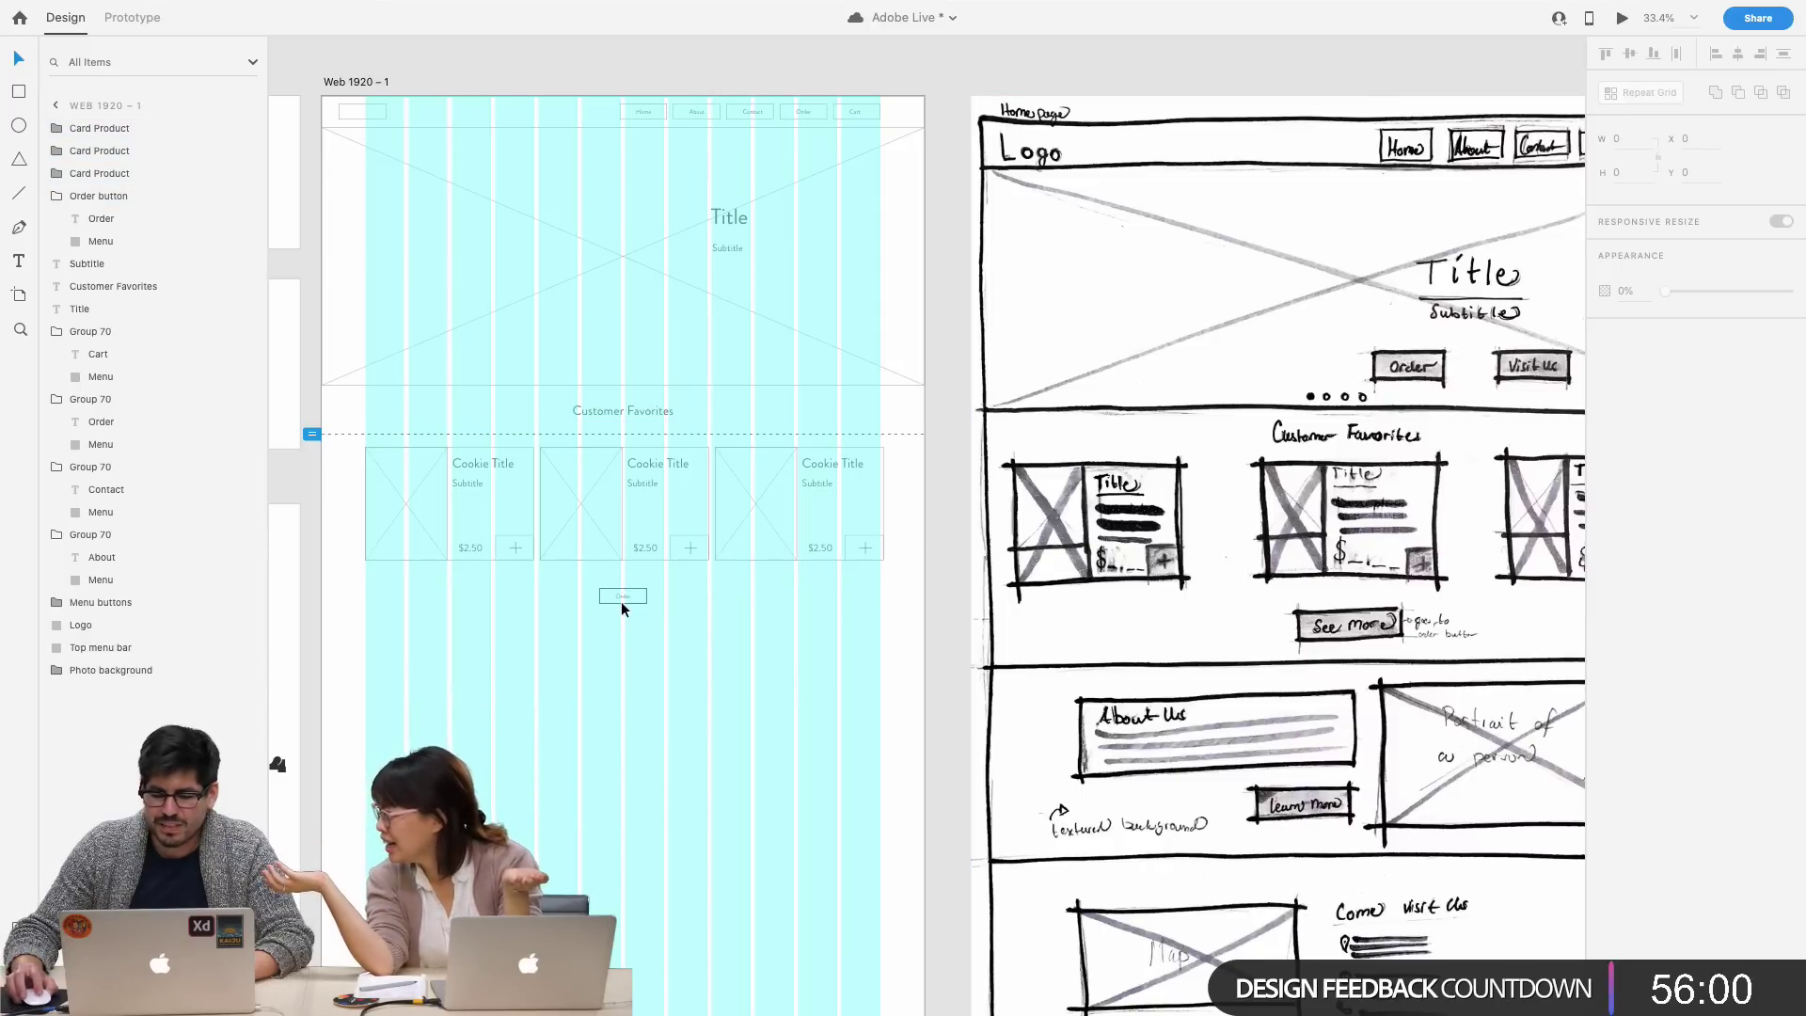
click(632, 635)
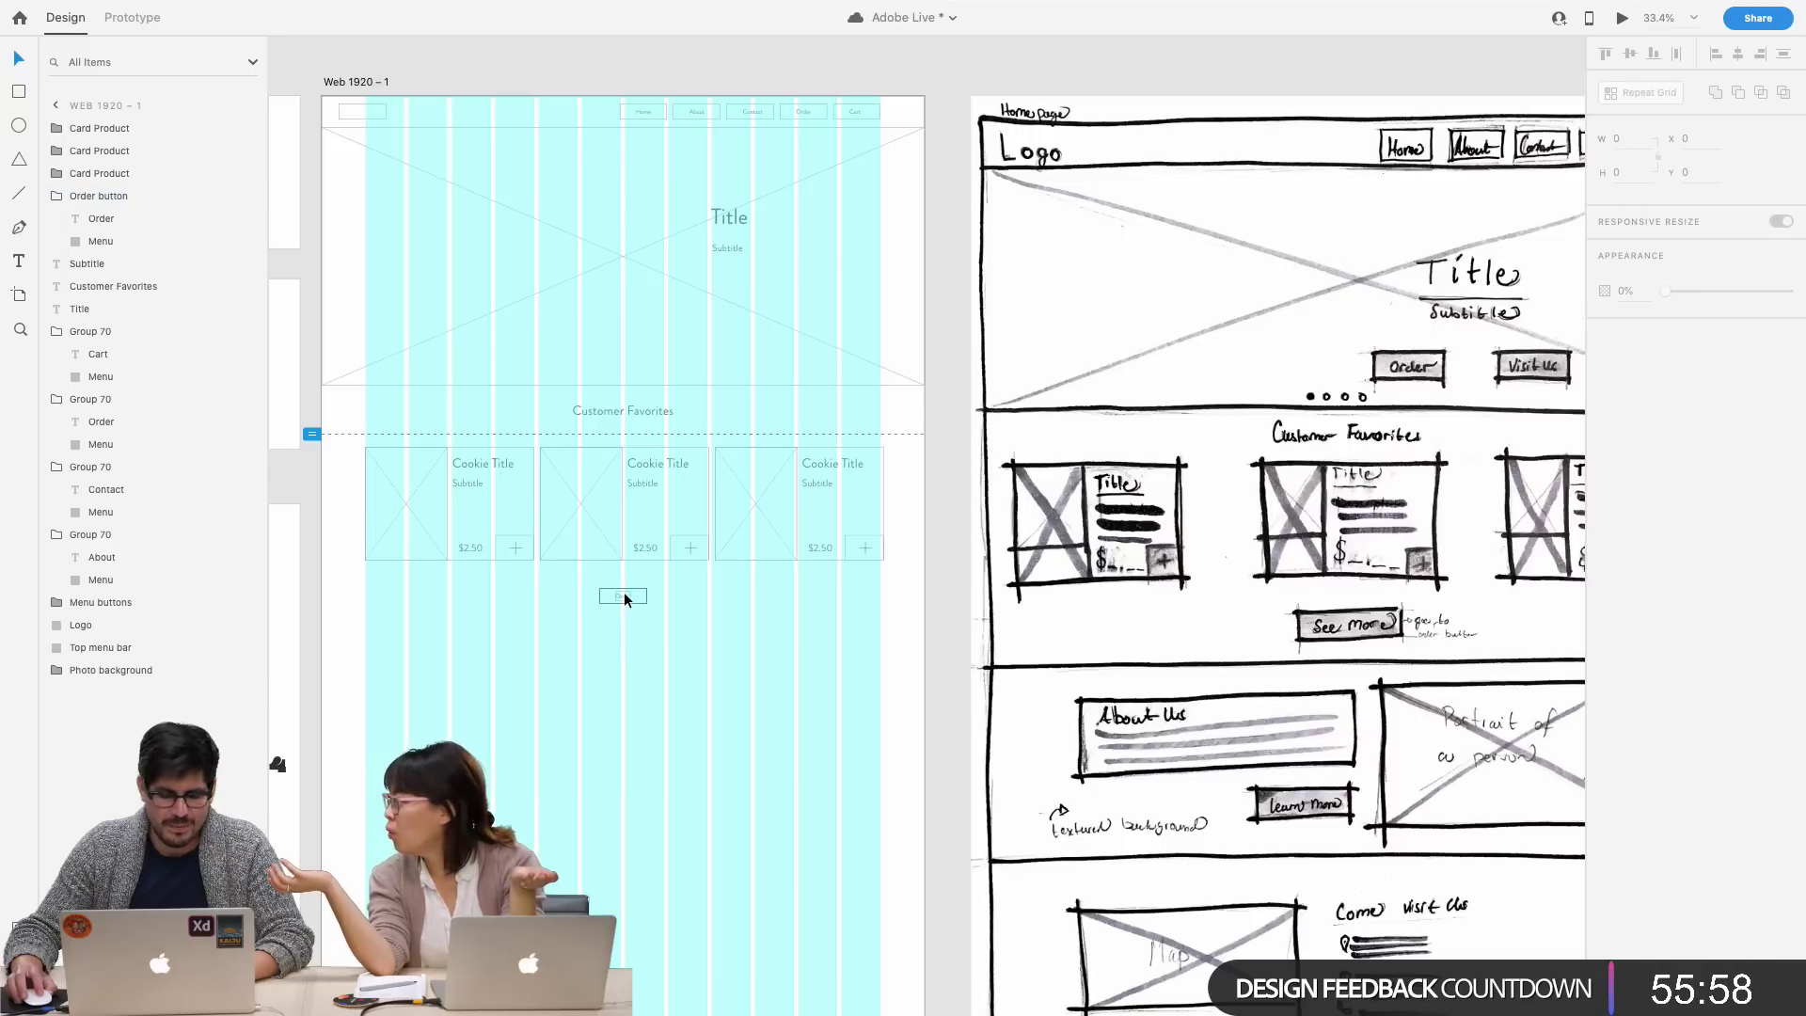
- Change the label of the button below the product cards to See More
double_click(623, 596)
double_click(624, 595)
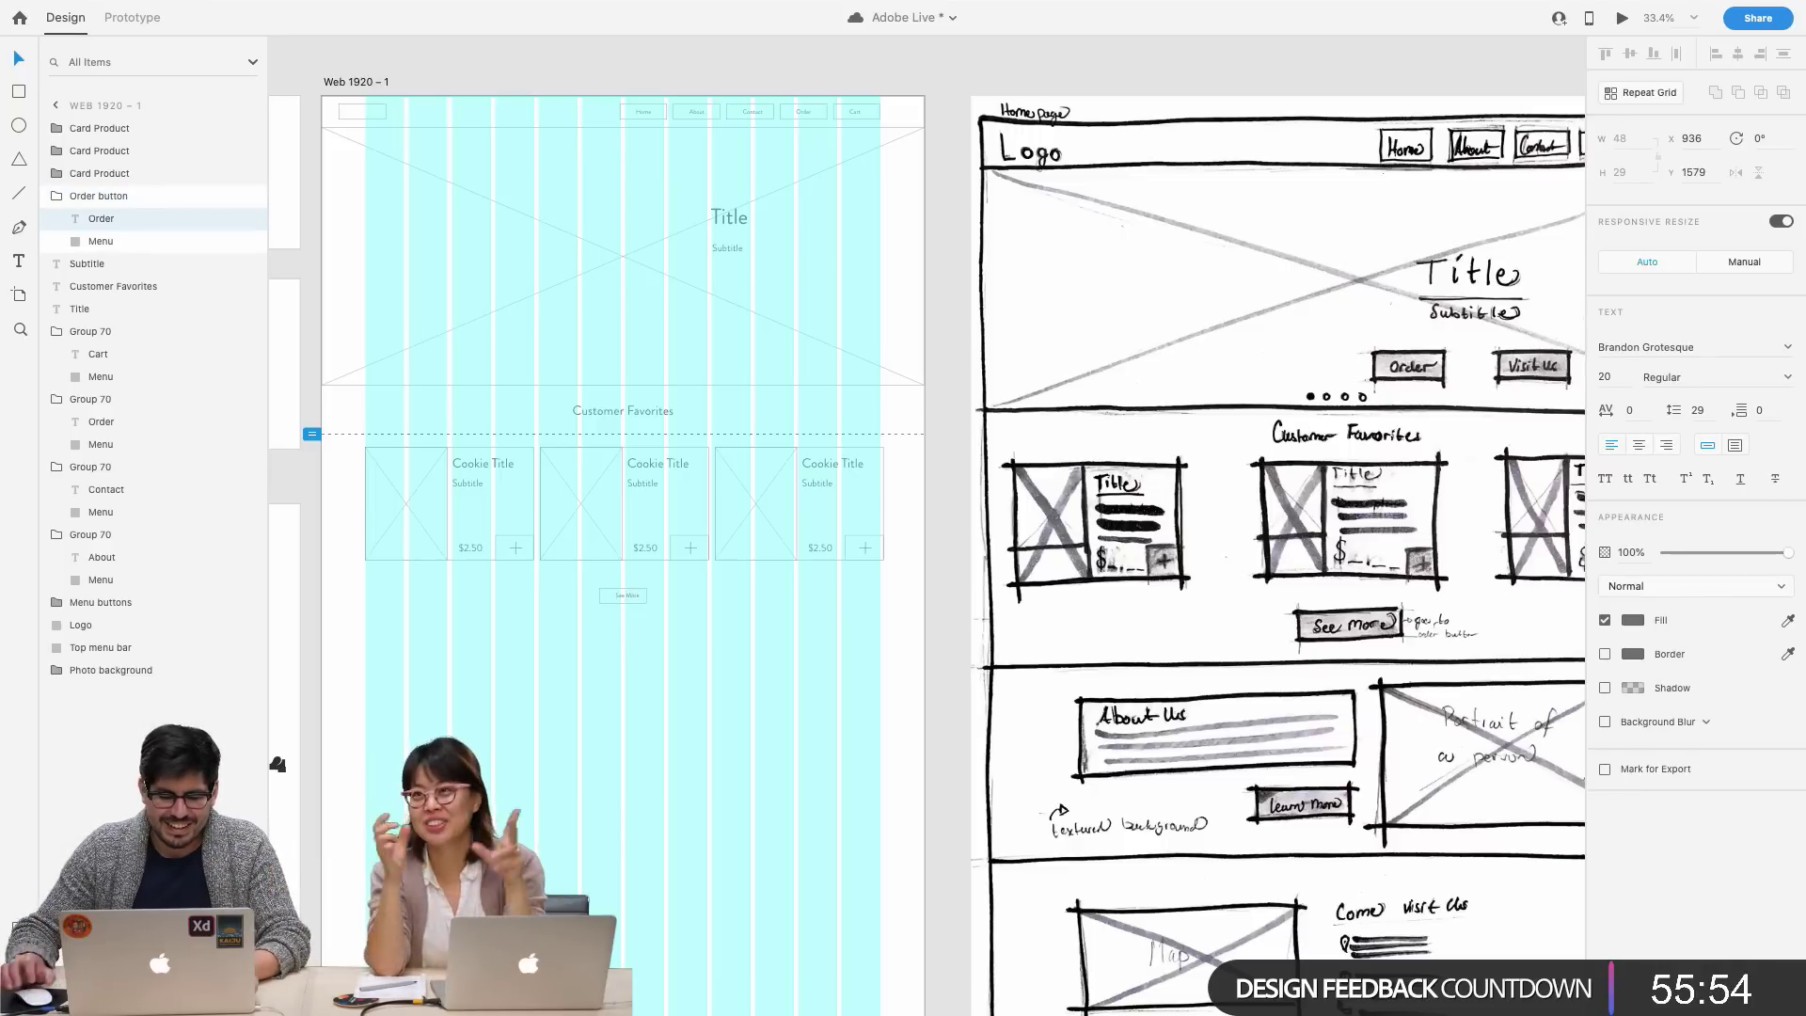
scroll(657, 605, up, 6)
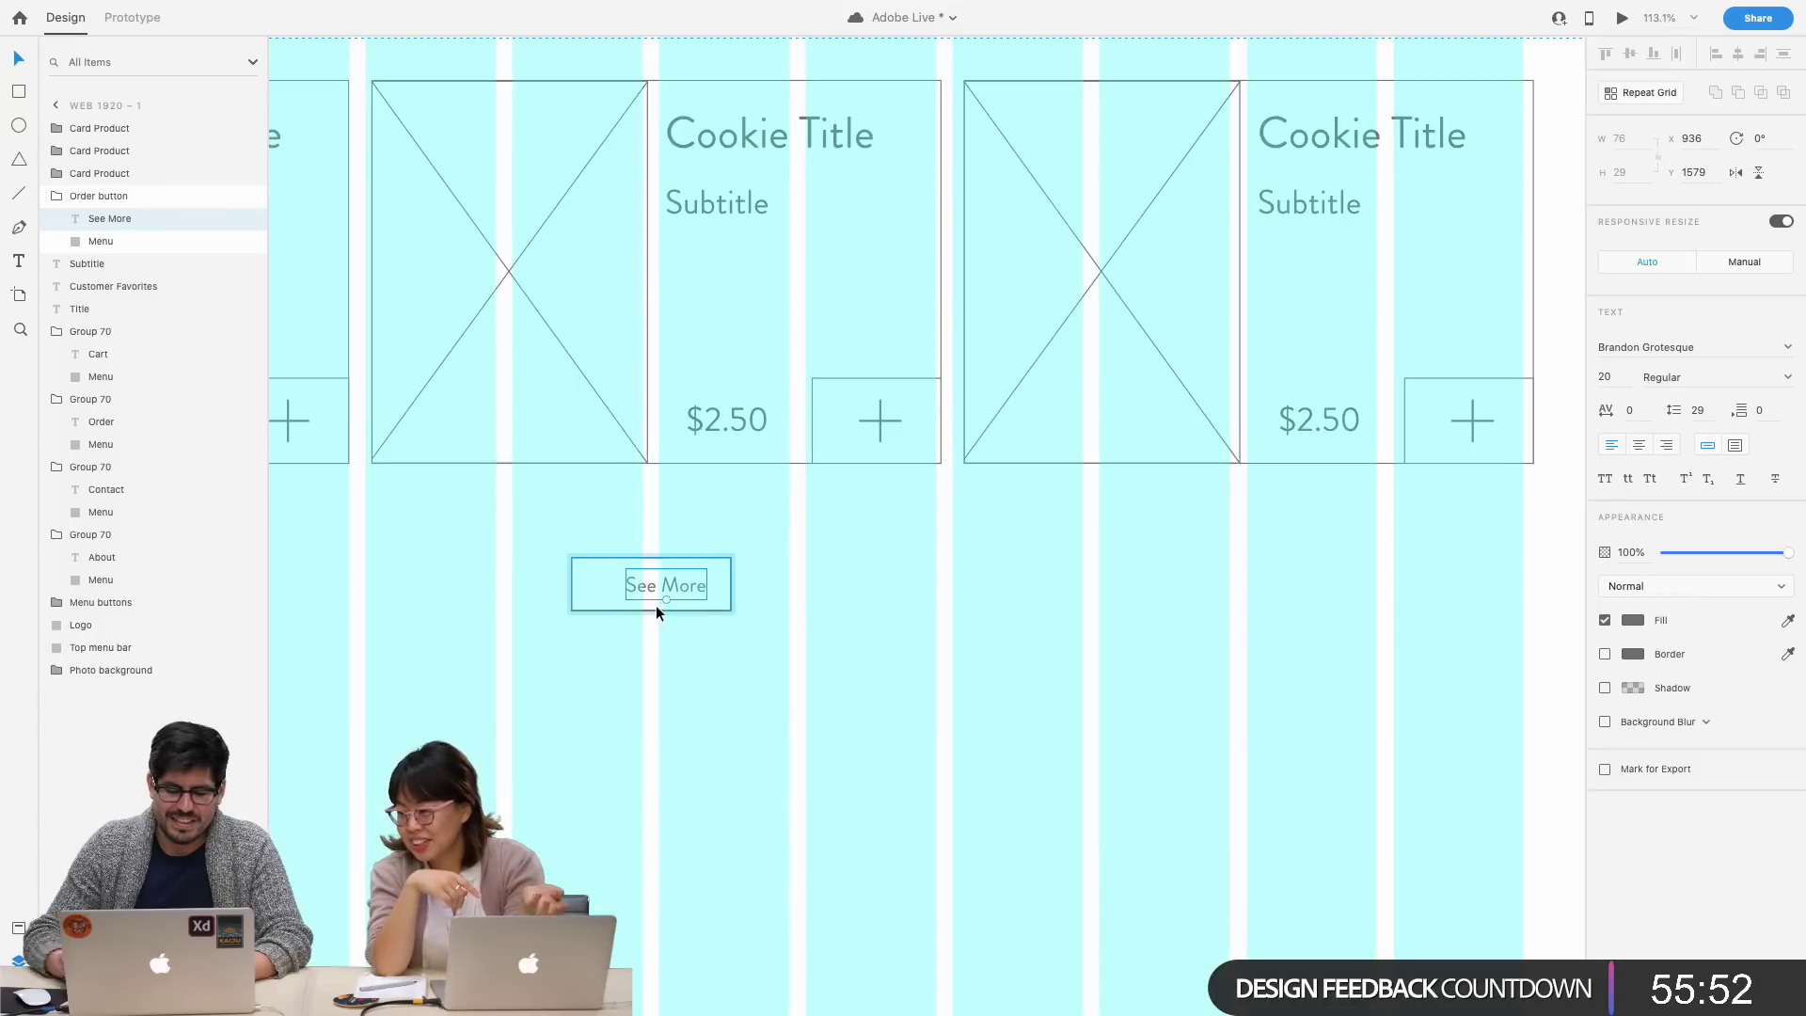
click(646, 565)
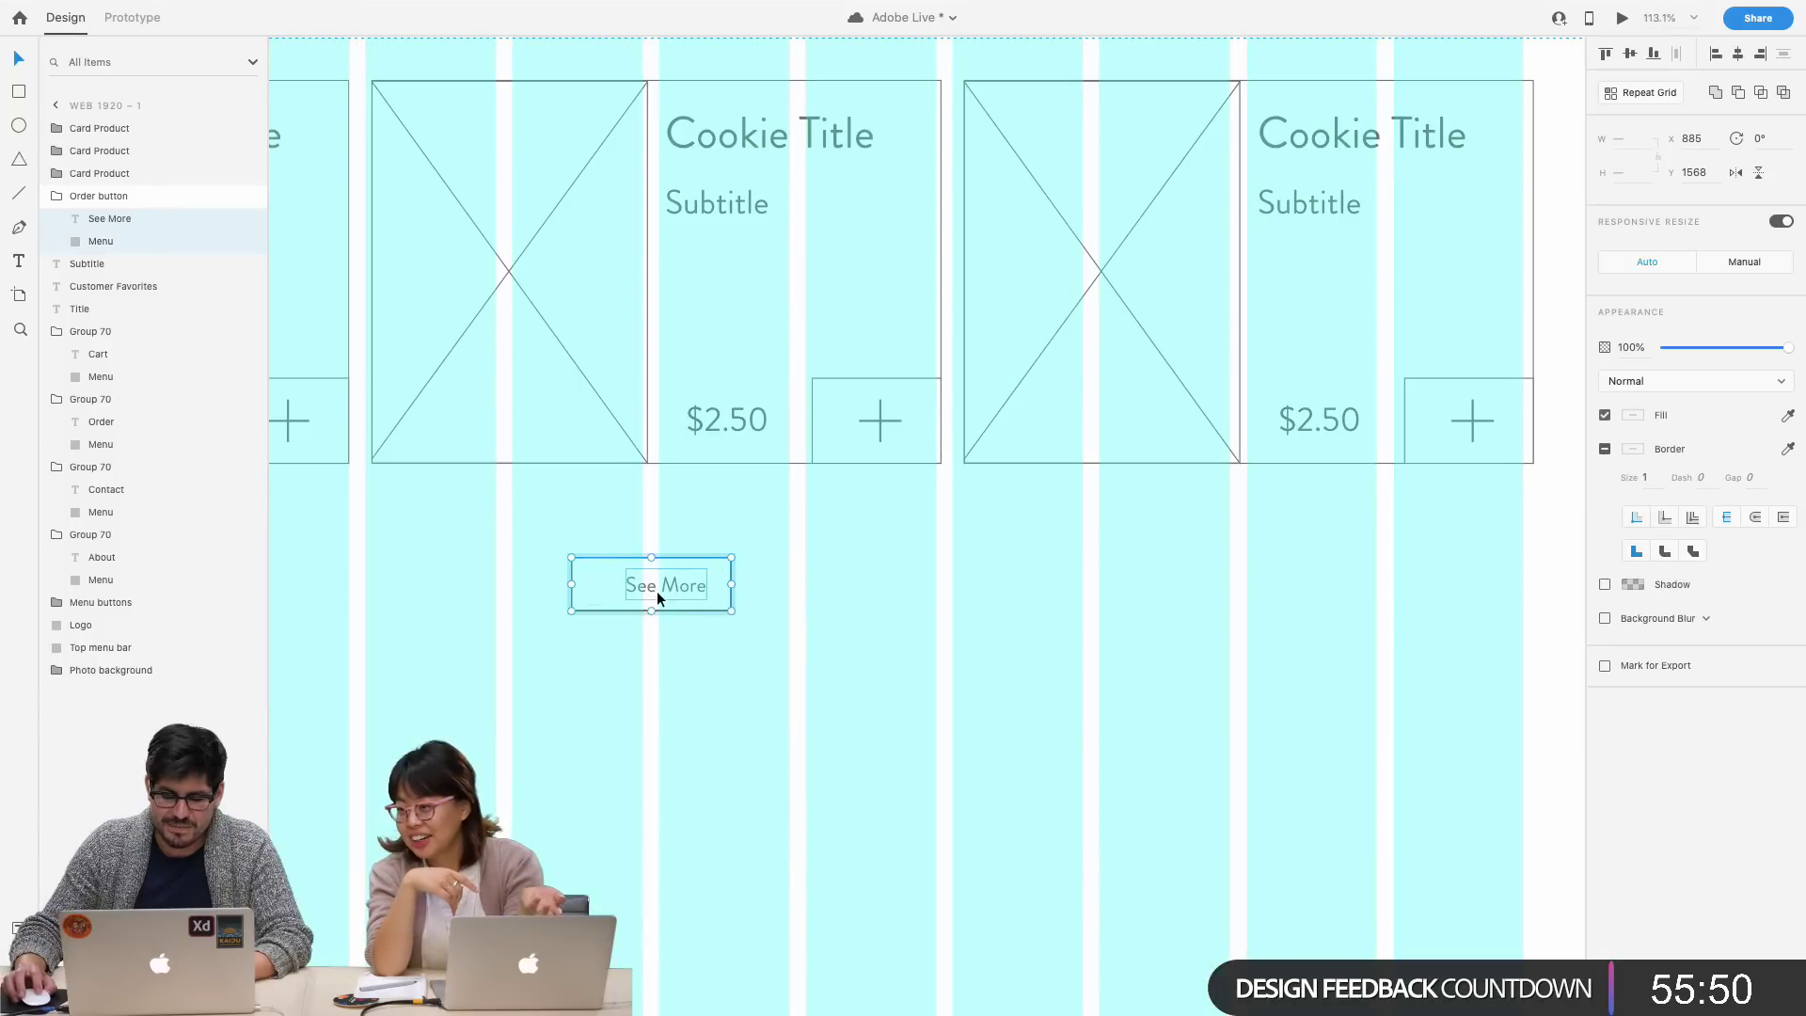
double_click(657, 592)
key(Escape)
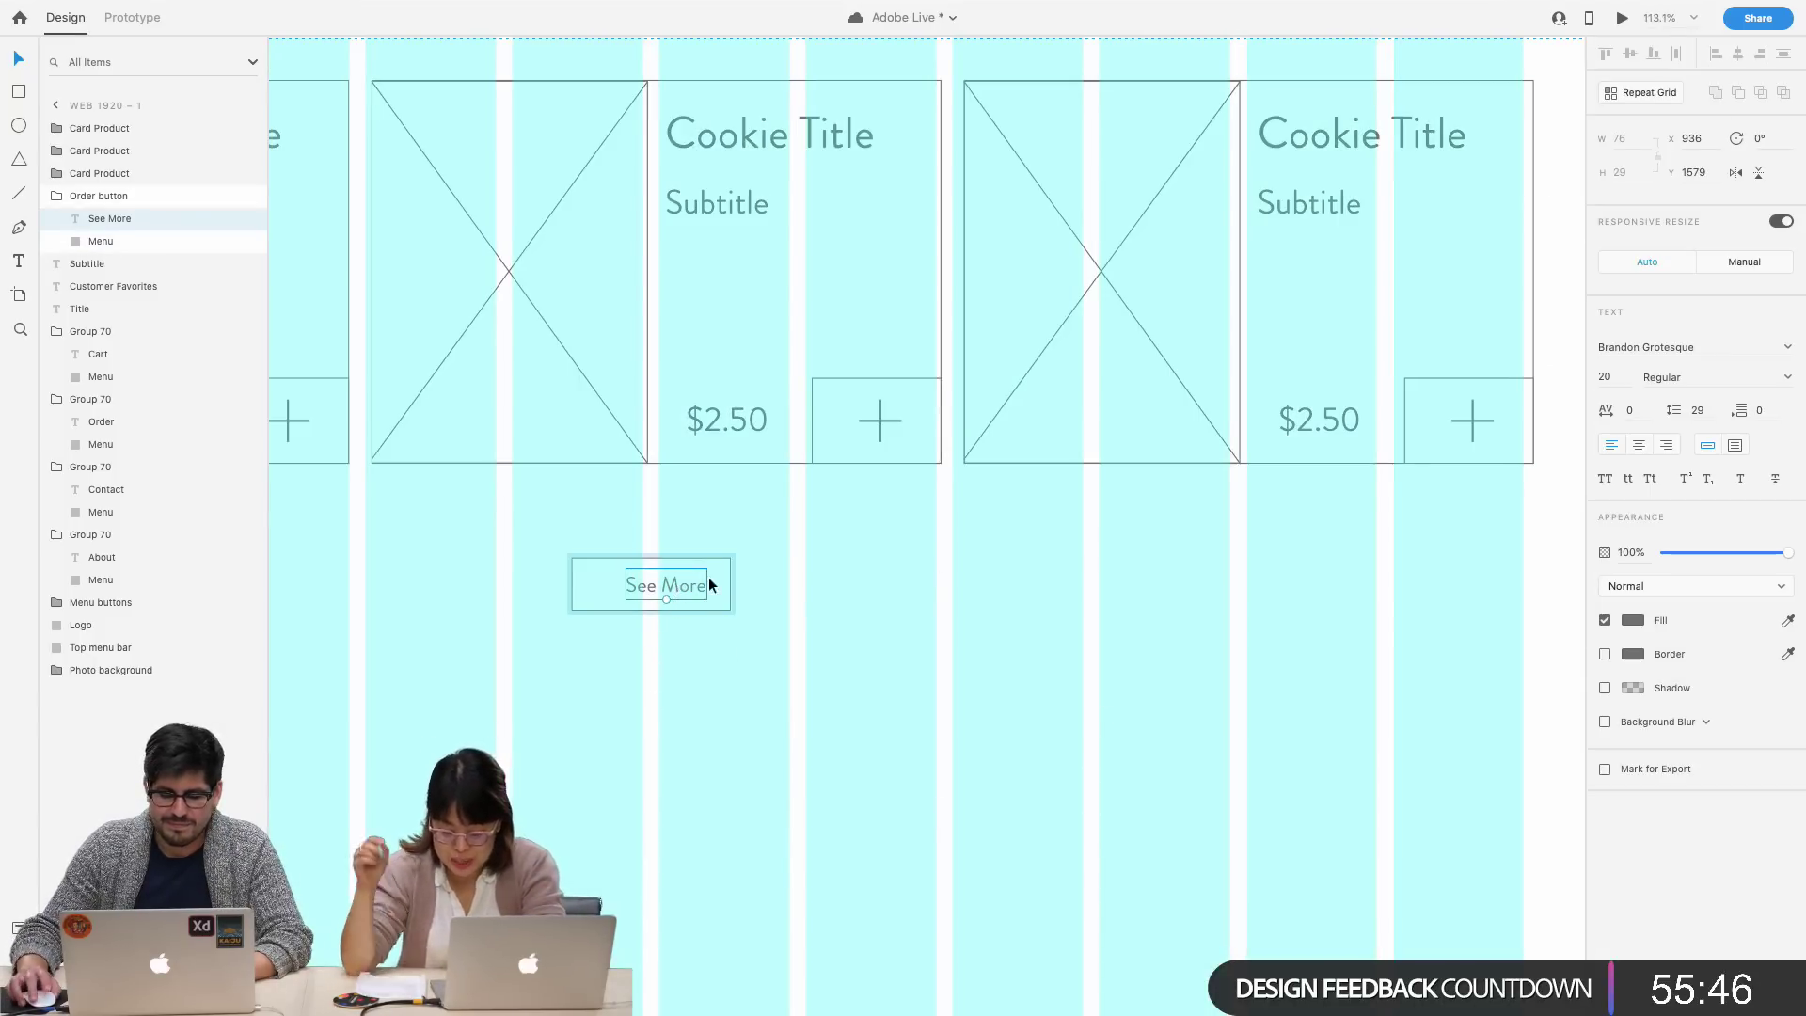
key(Escape)
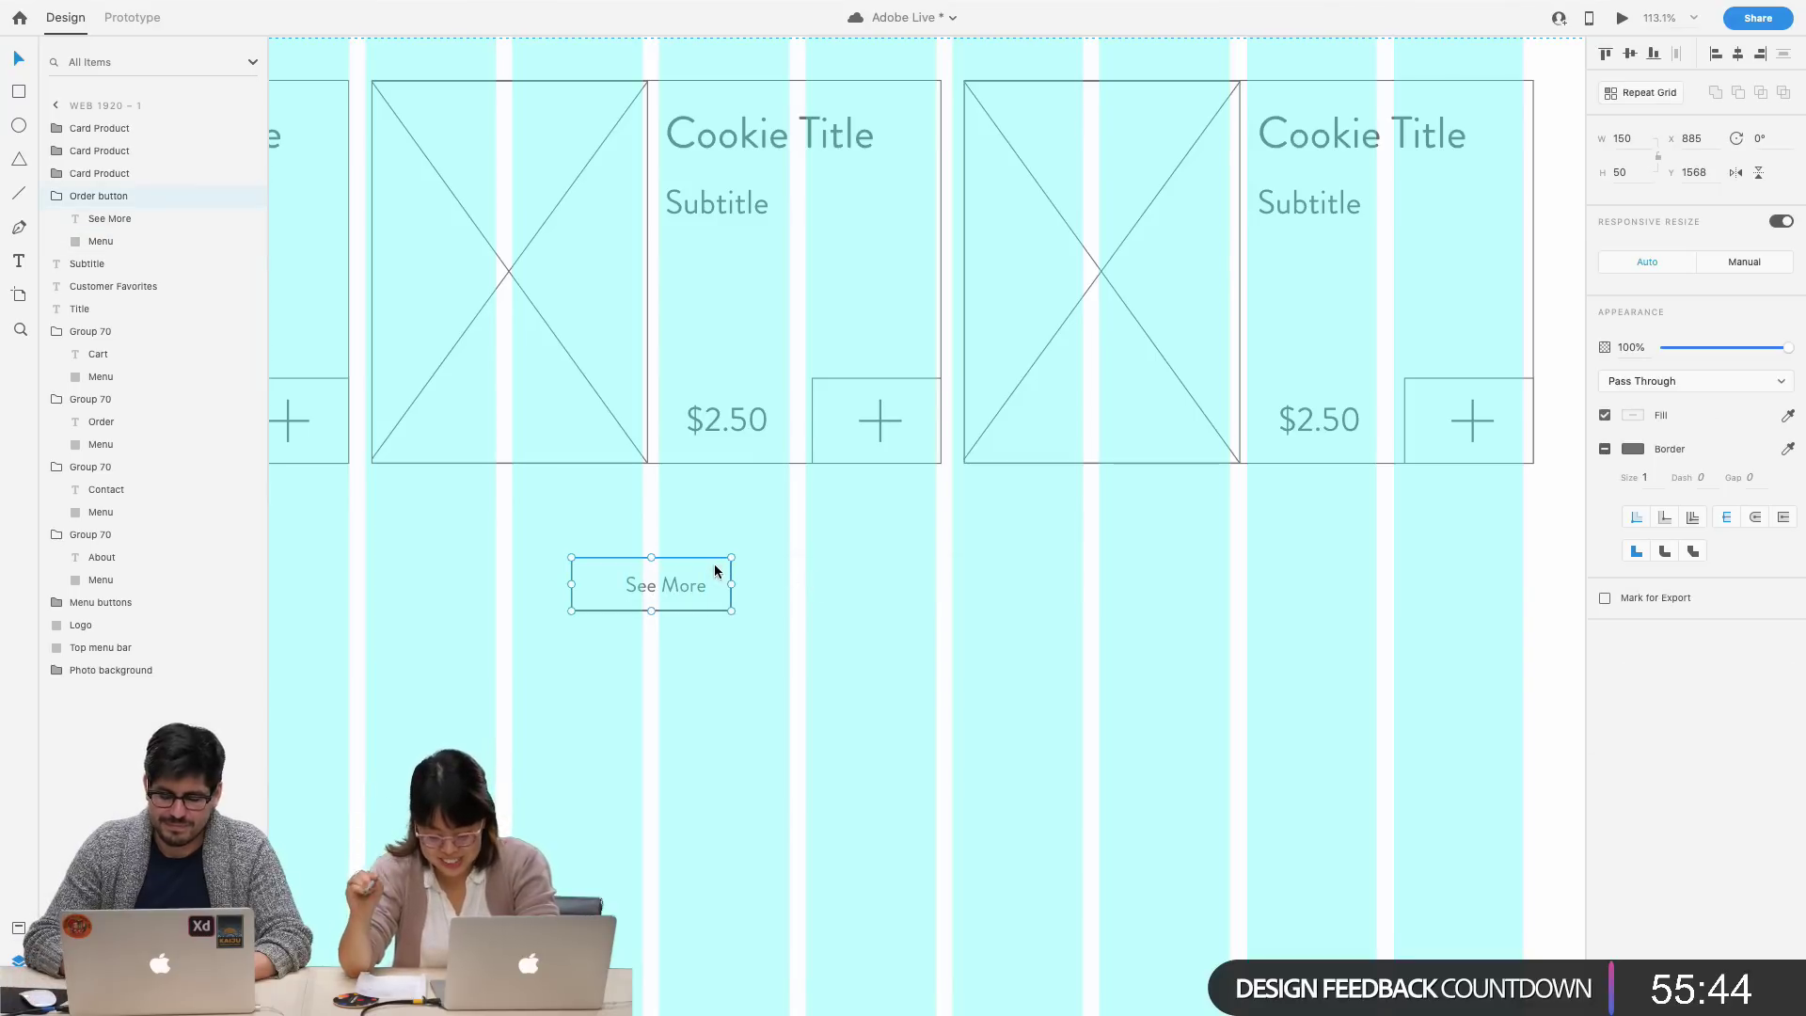
- Send the See More button group to the back of the layer stack and shift it to about X 909, Y 1578
right_click(714, 572)
key(Escape)
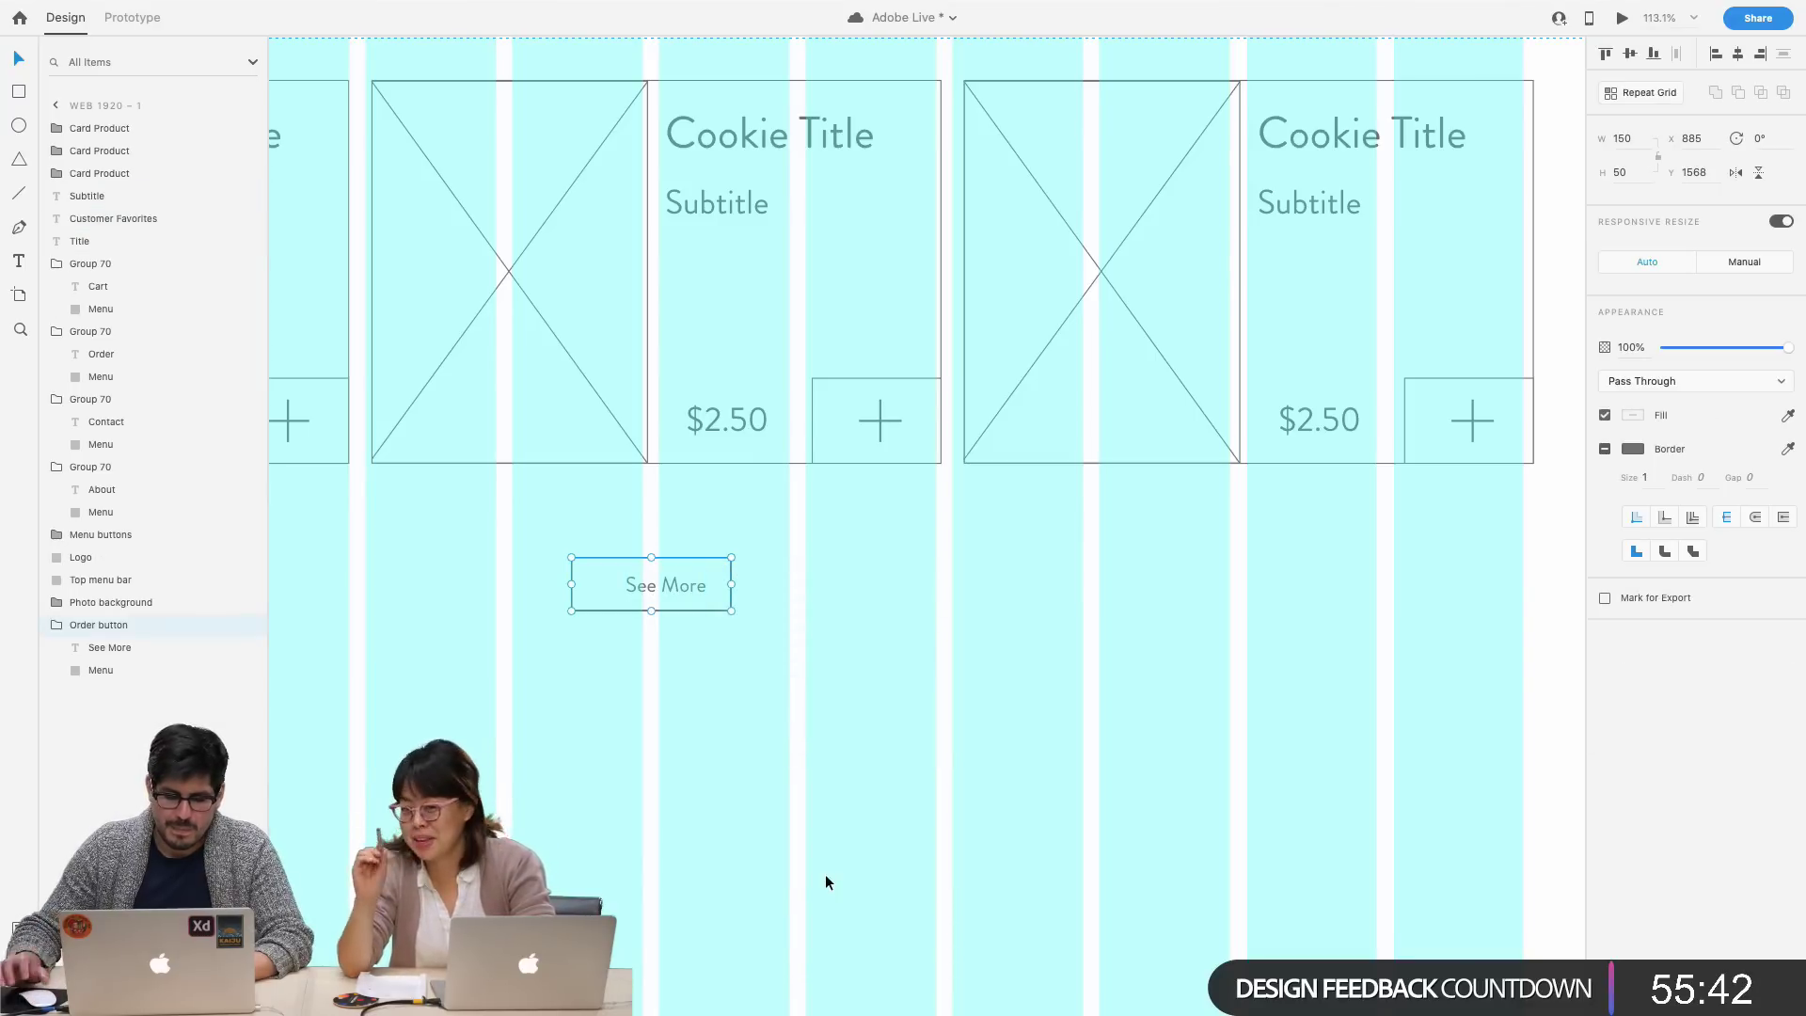
drag(655, 588, 642, 587)
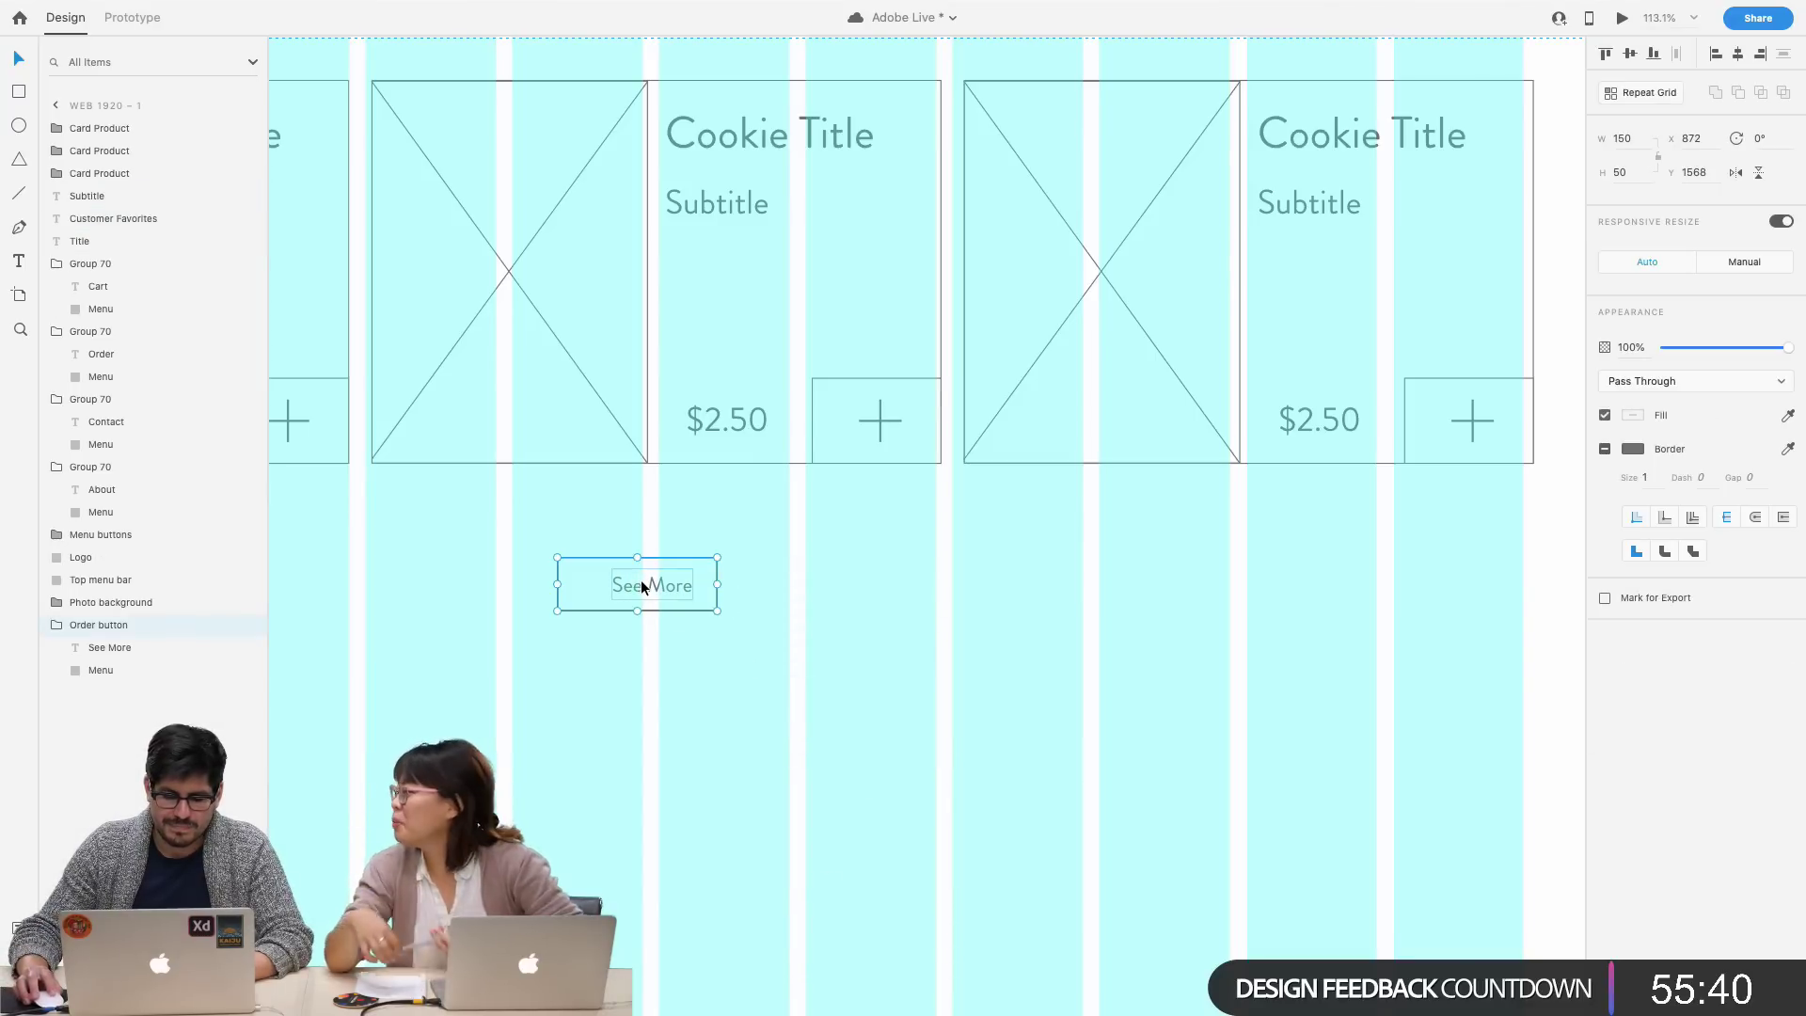
right_click(641, 582)
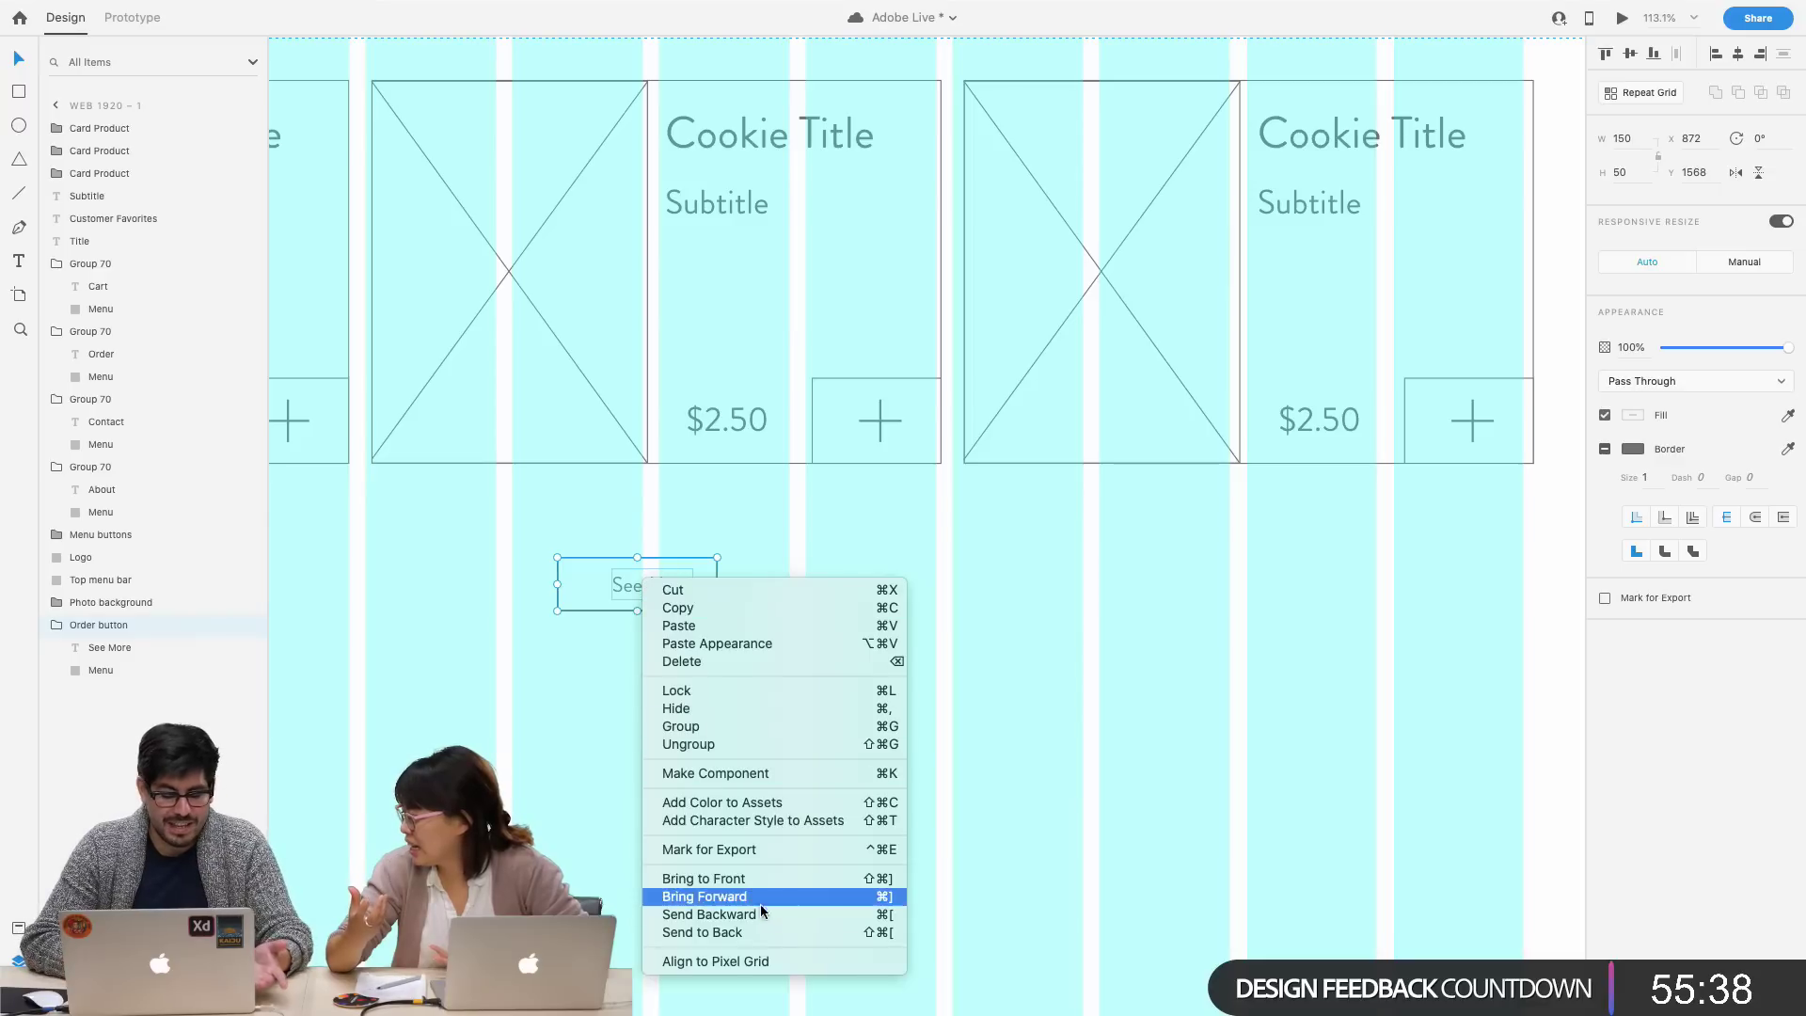
click(743, 931)
click(704, 707)
drag(666, 597, 703, 602)
right_click(703, 601)
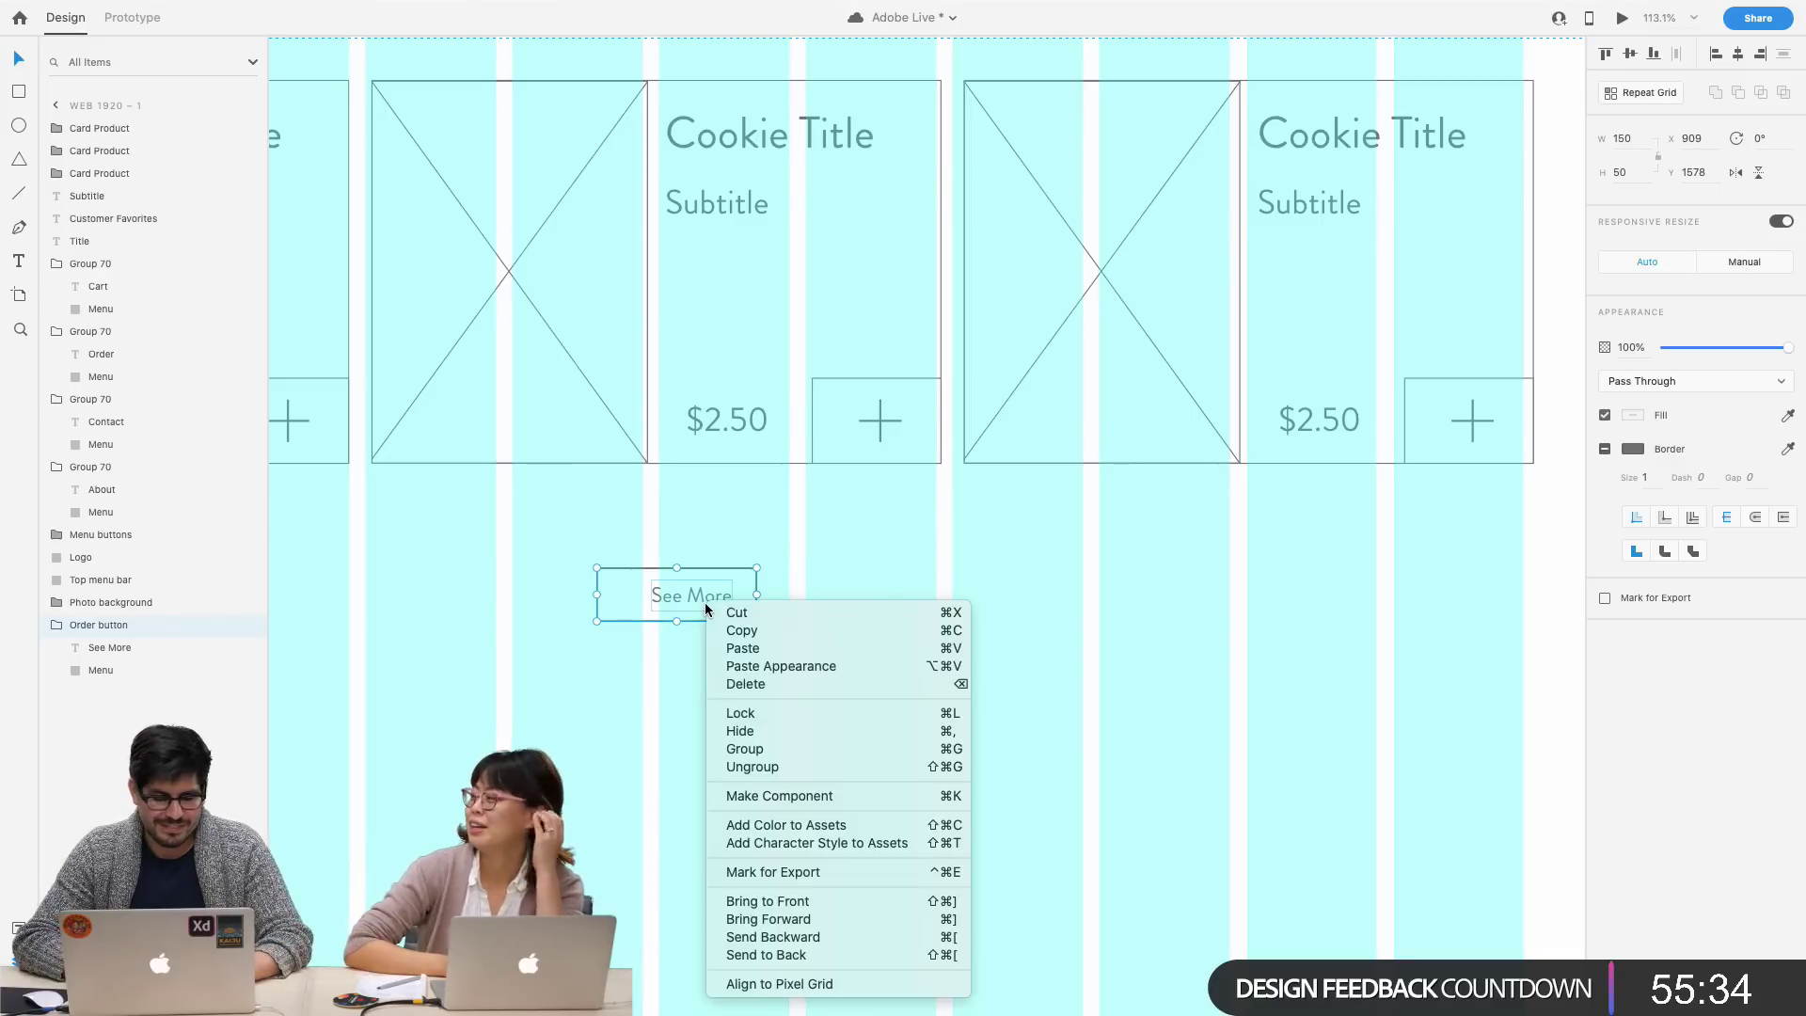
click(116, 683)
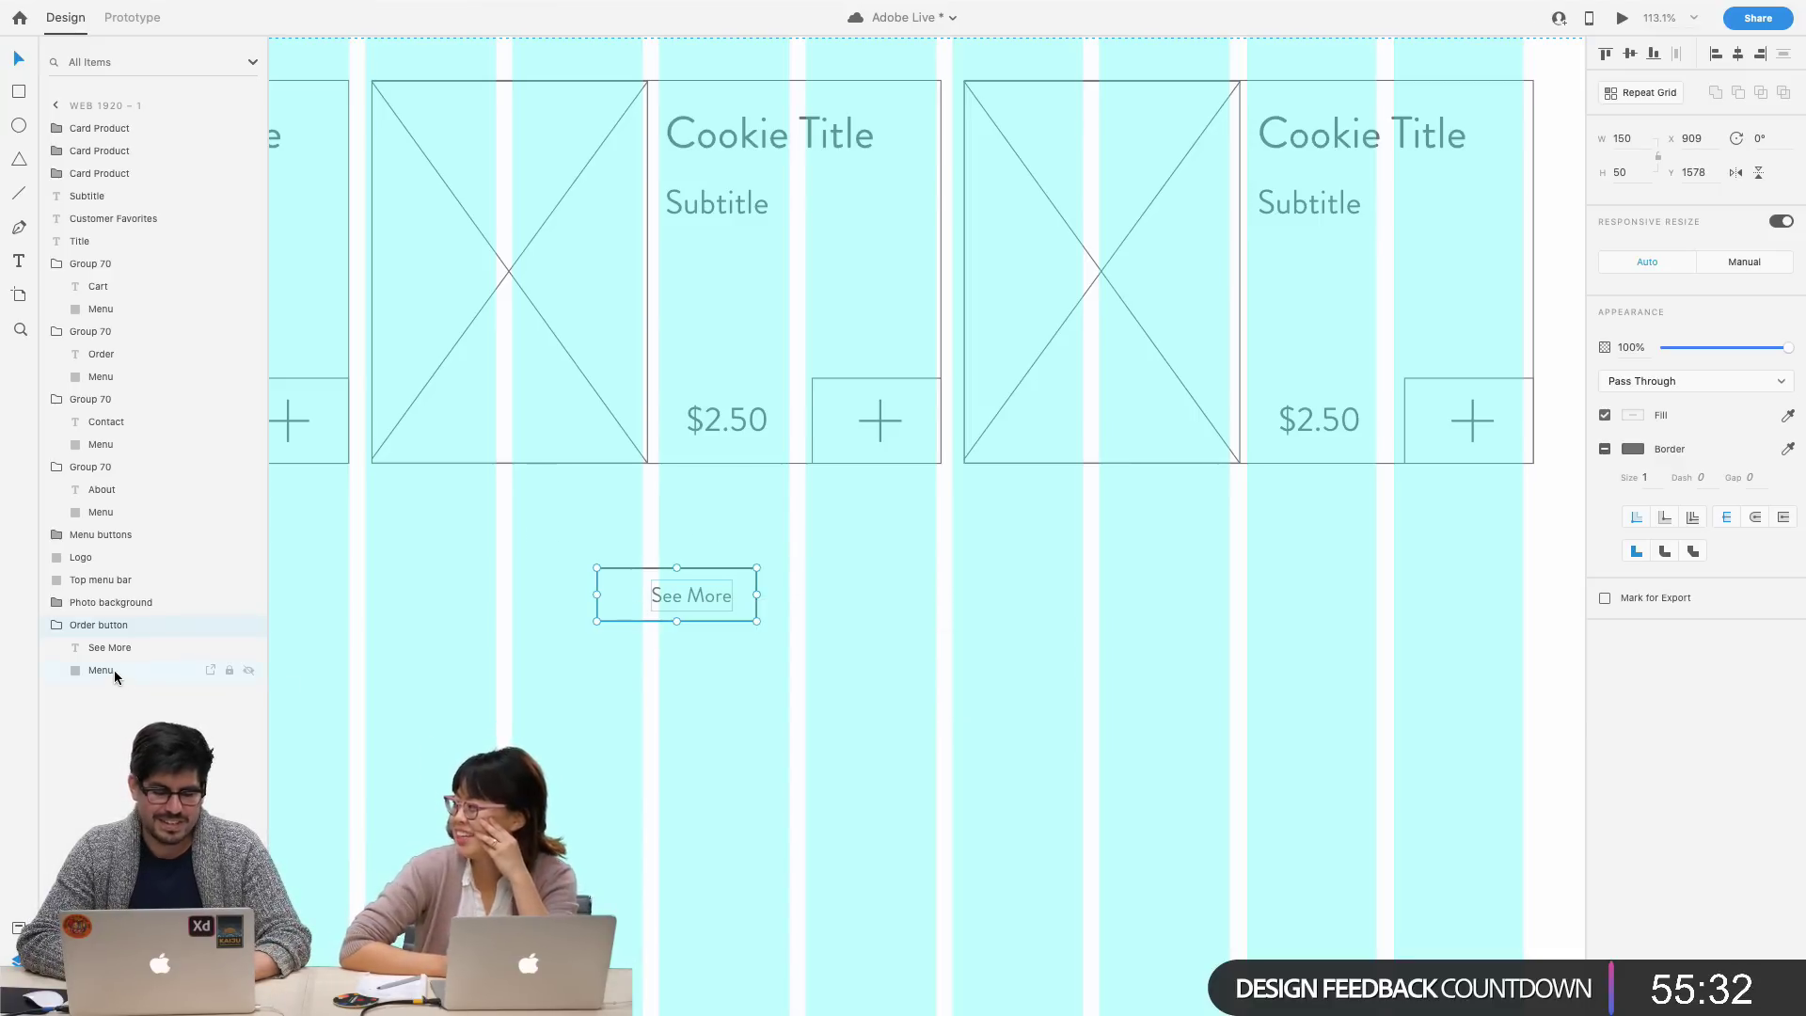
- Move the See More label and its Menu rectangle out of the Order button group in the layer order
click(115, 670)
shift+click(101, 654)
drag(109, 649, 109, 617)
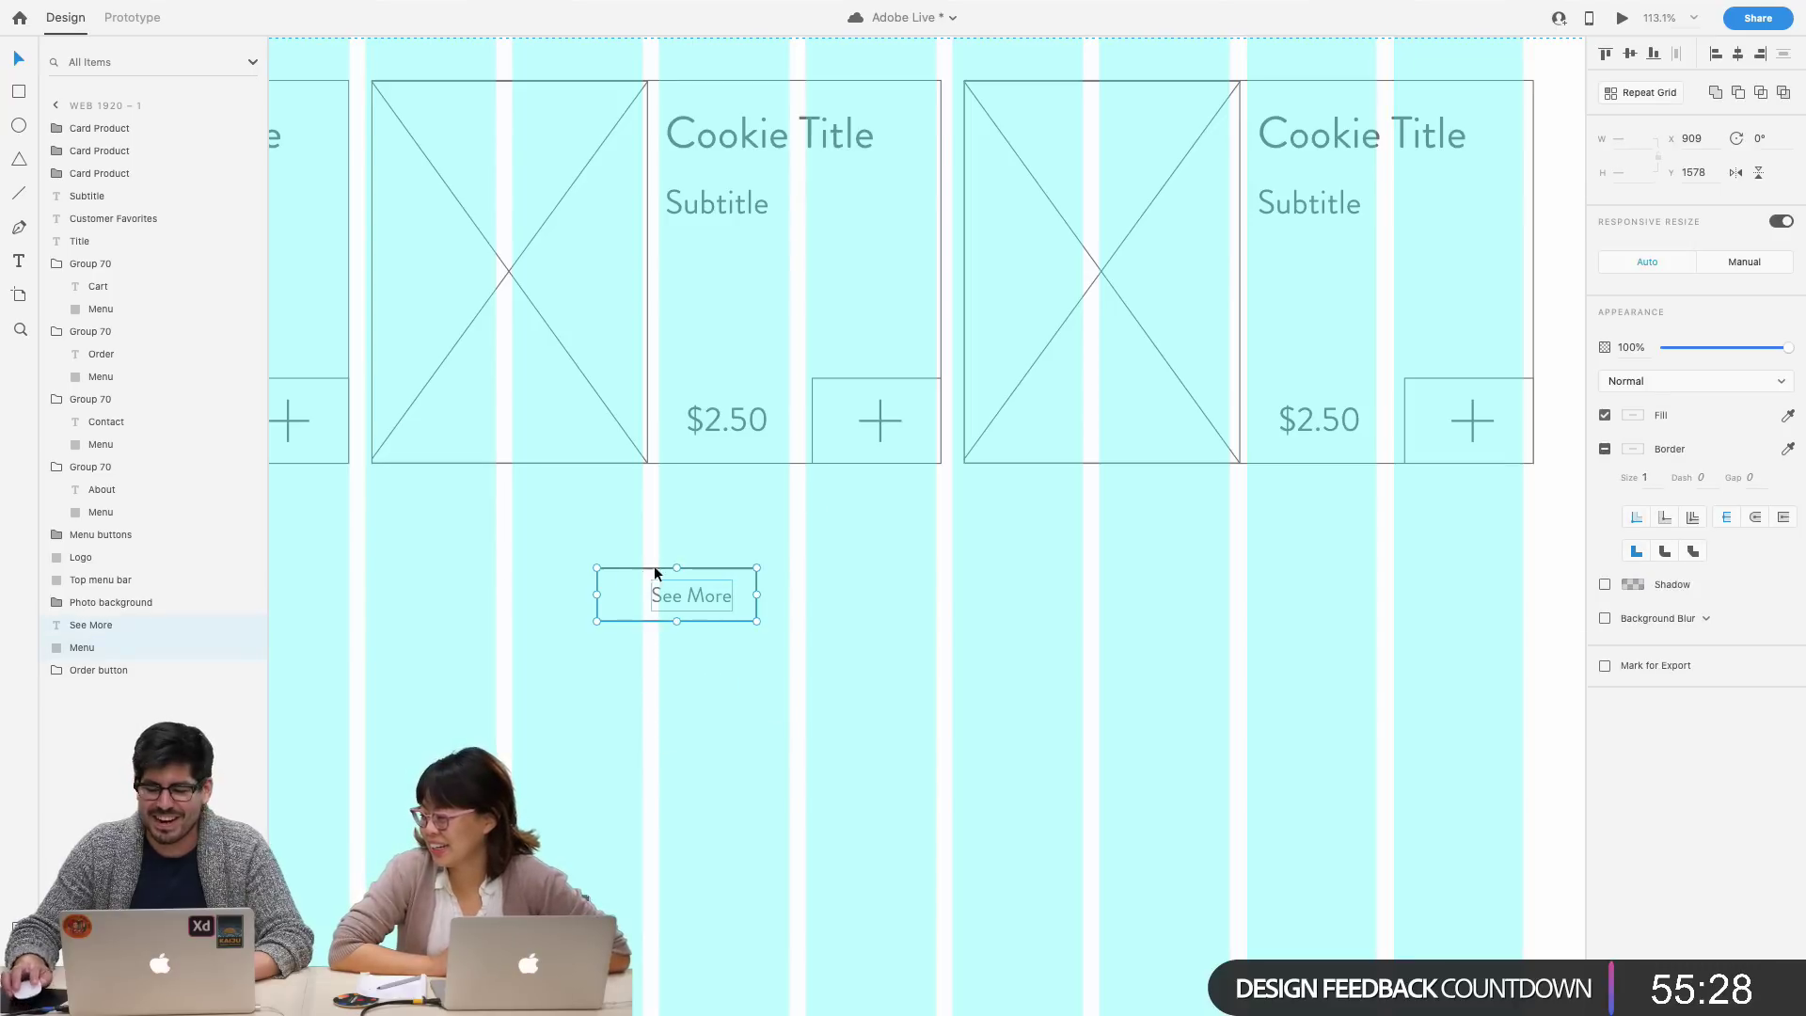
- Centre the See More label horizontally in its rectangle and group the two
click(1737, 54)
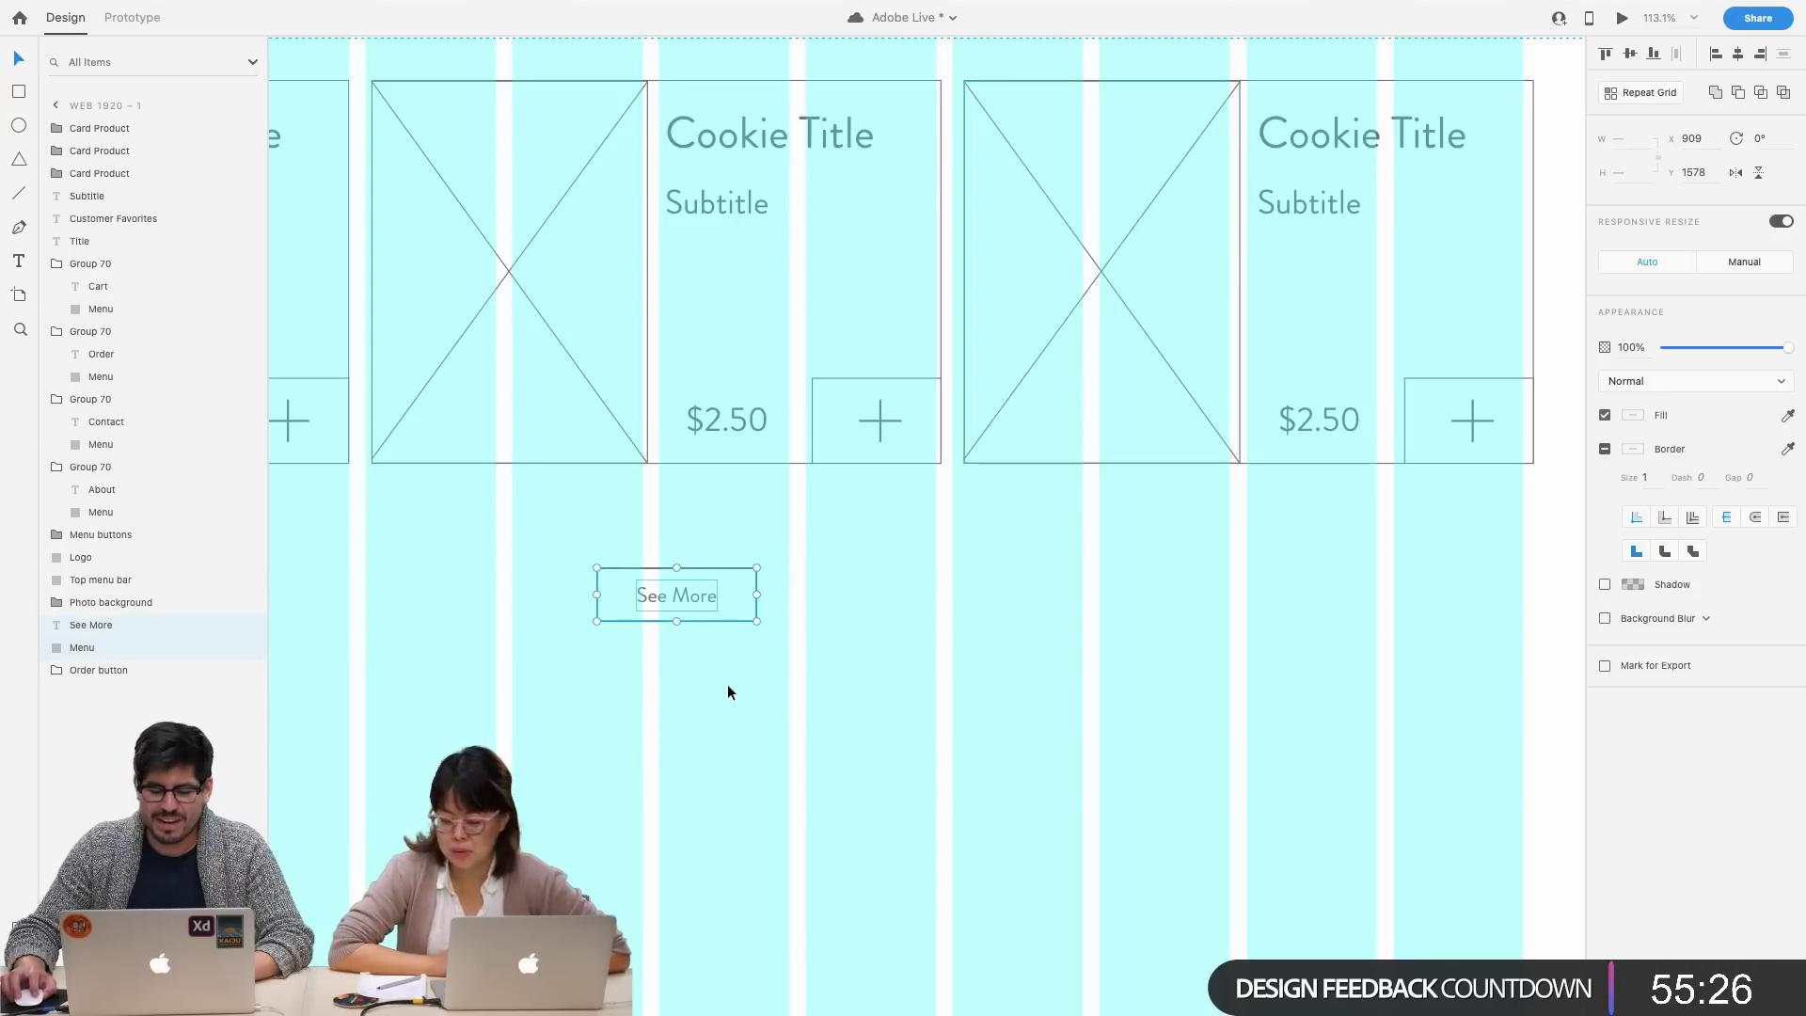
key(super+g)
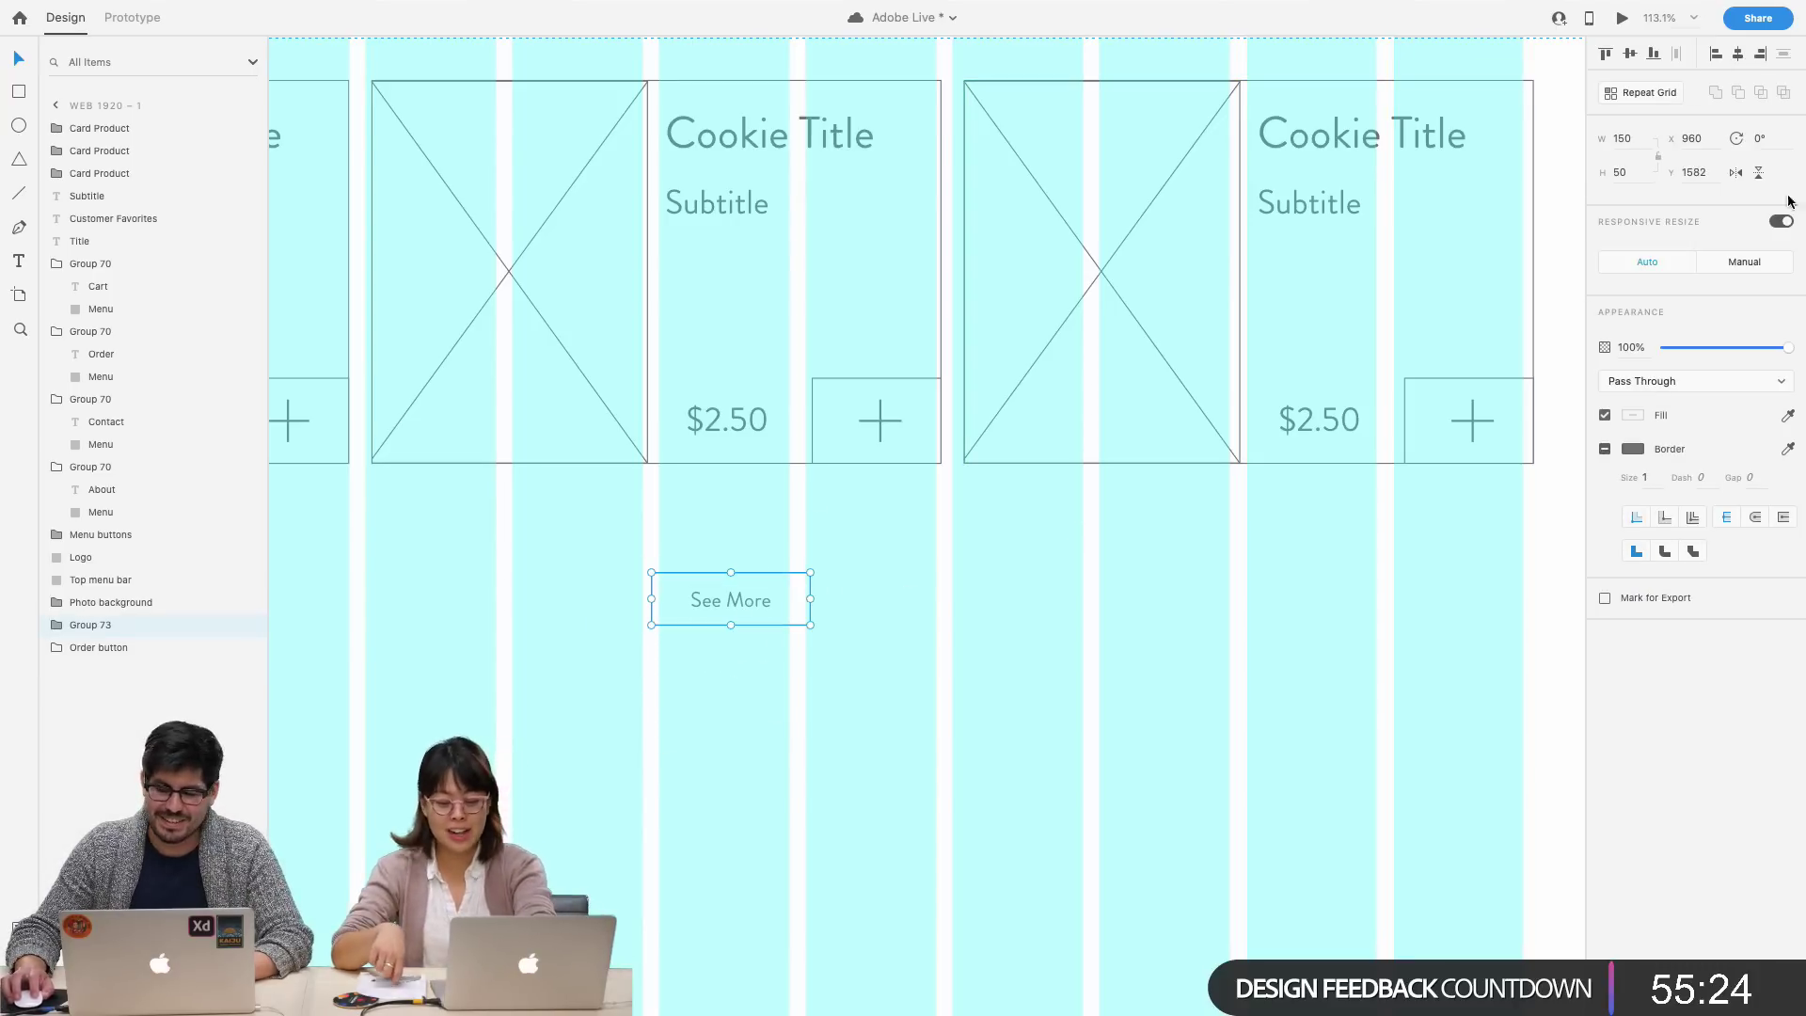
- Place the See More button horizontally centred beneath the product cards, at about X 885, Y 1543
drag(714, 607, 677, 610)
click(979, 705)
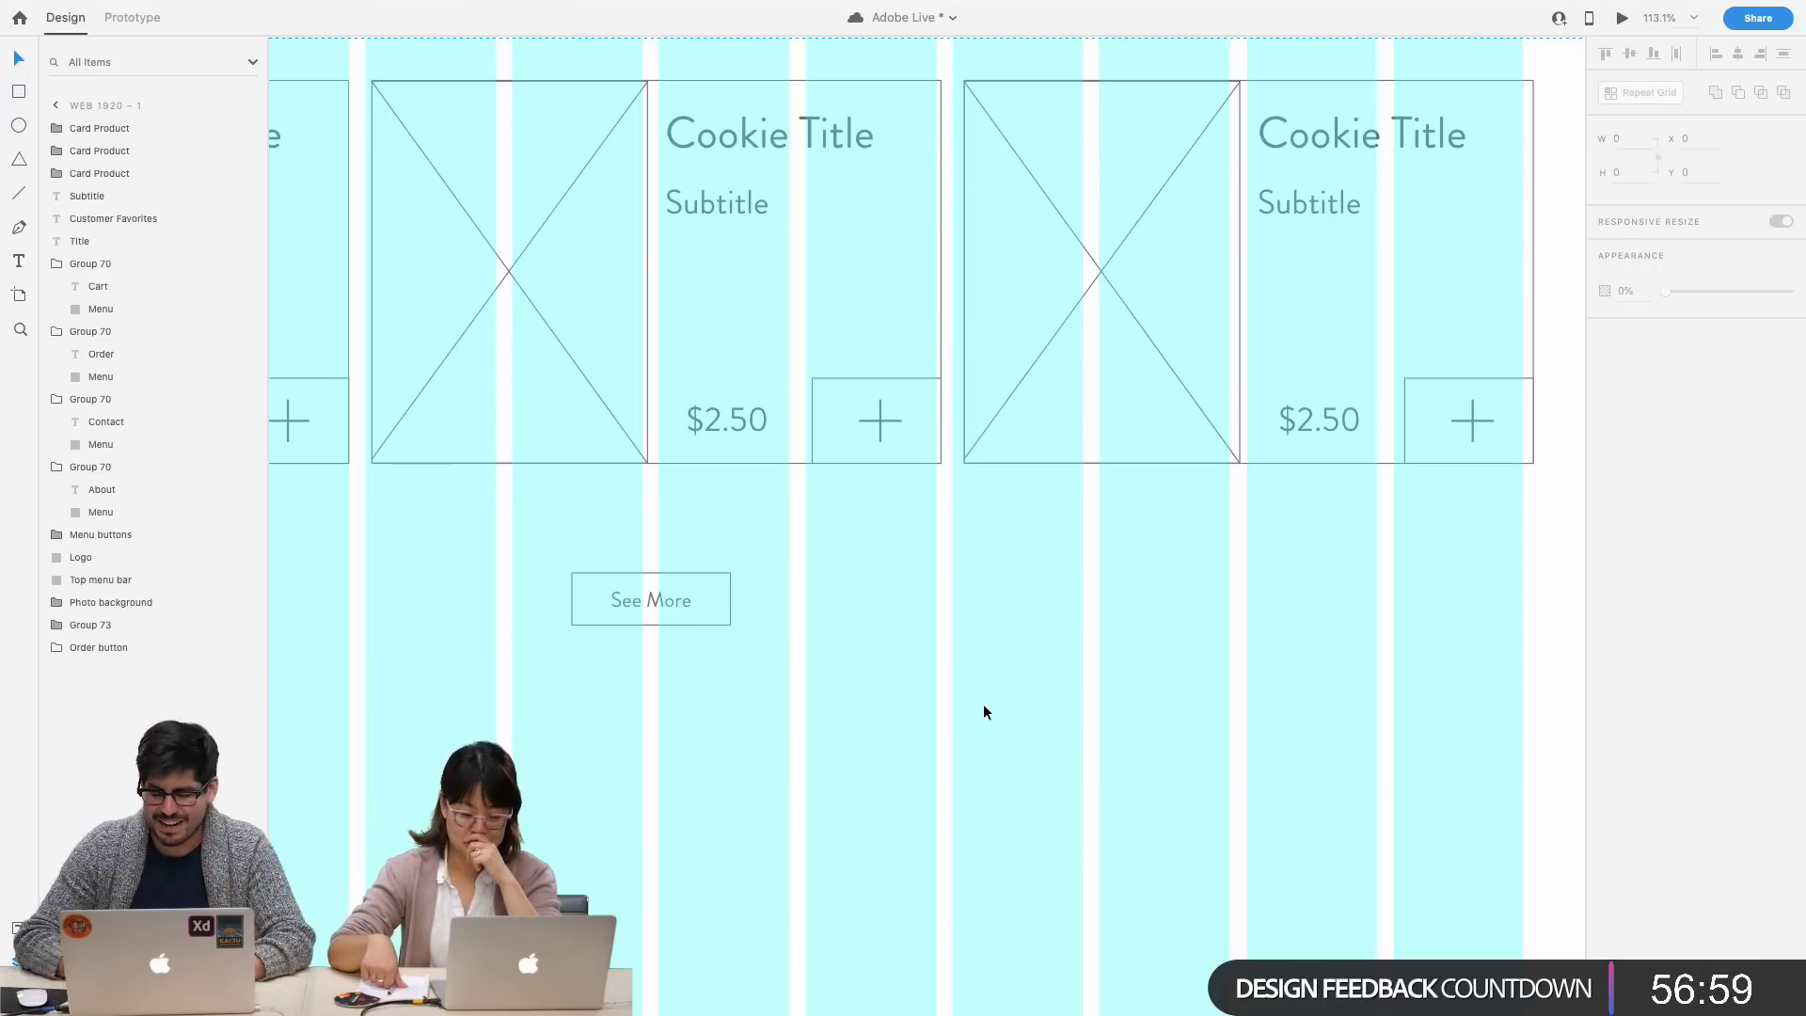
scroll(984, 711, down, 3)
scroll(996, 752, left, 3)
scroll(991, 827, down, 3)
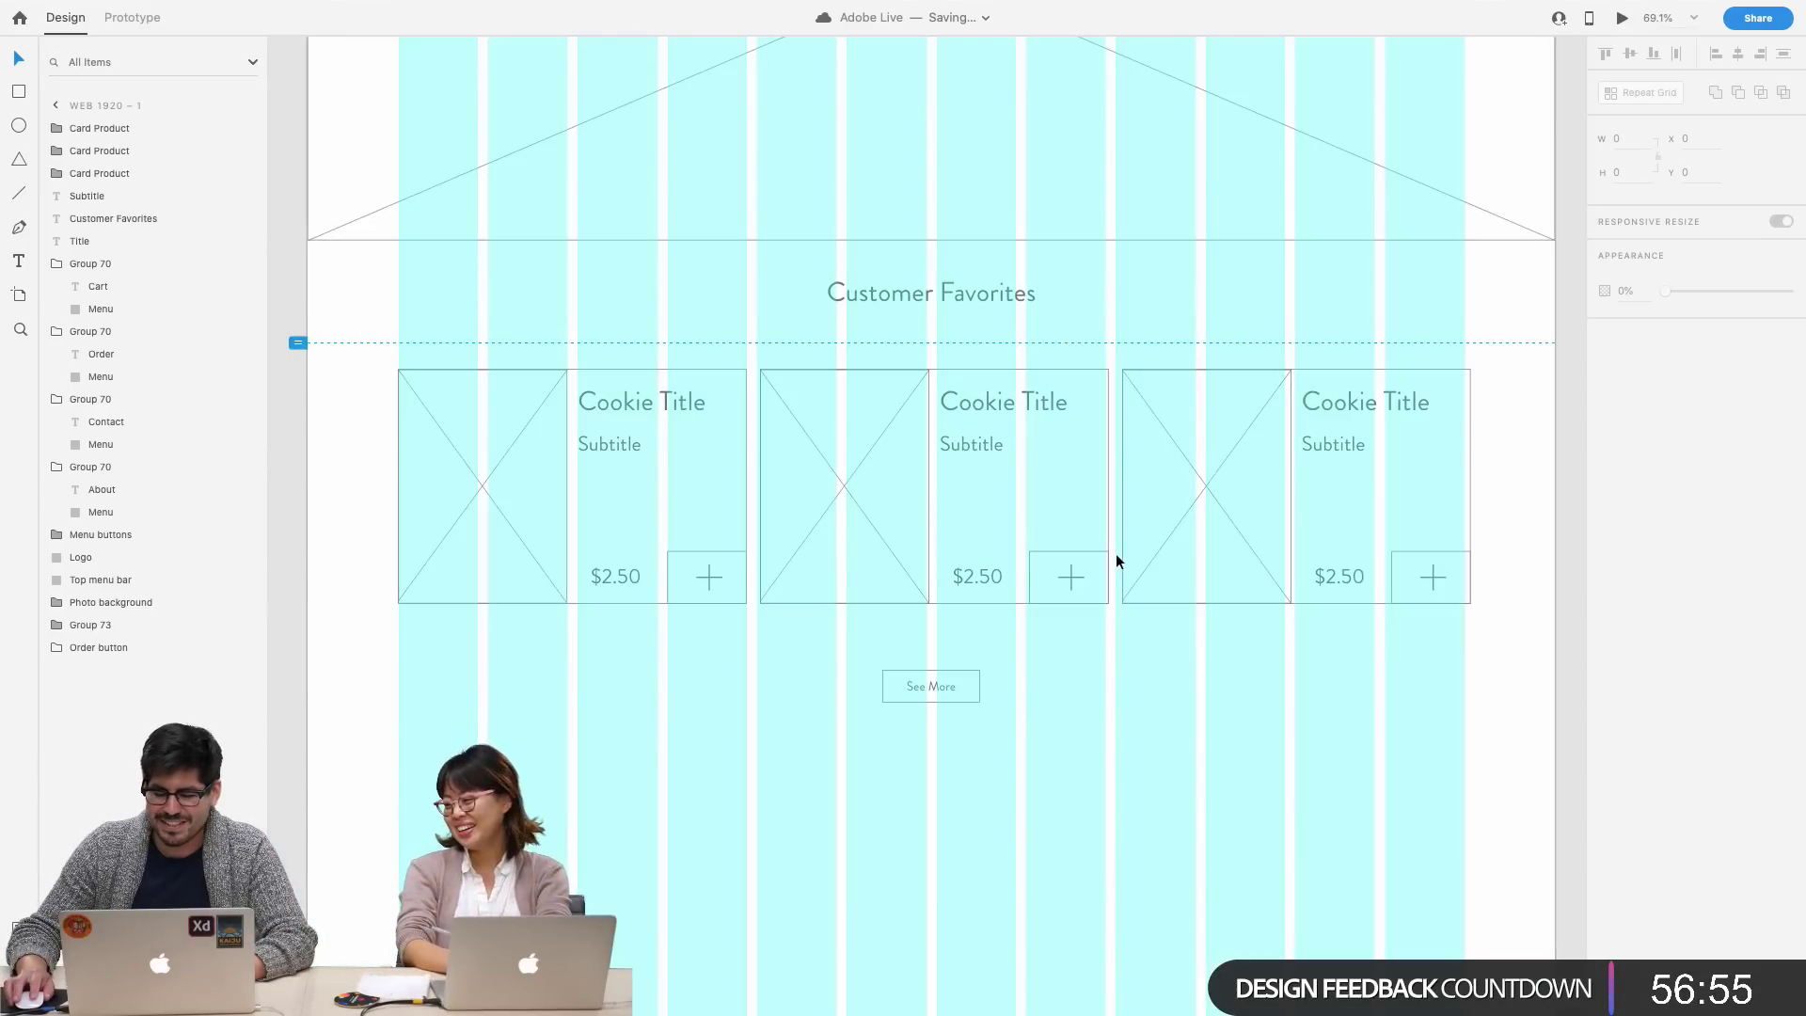
drag(945, 687, 942, 660)
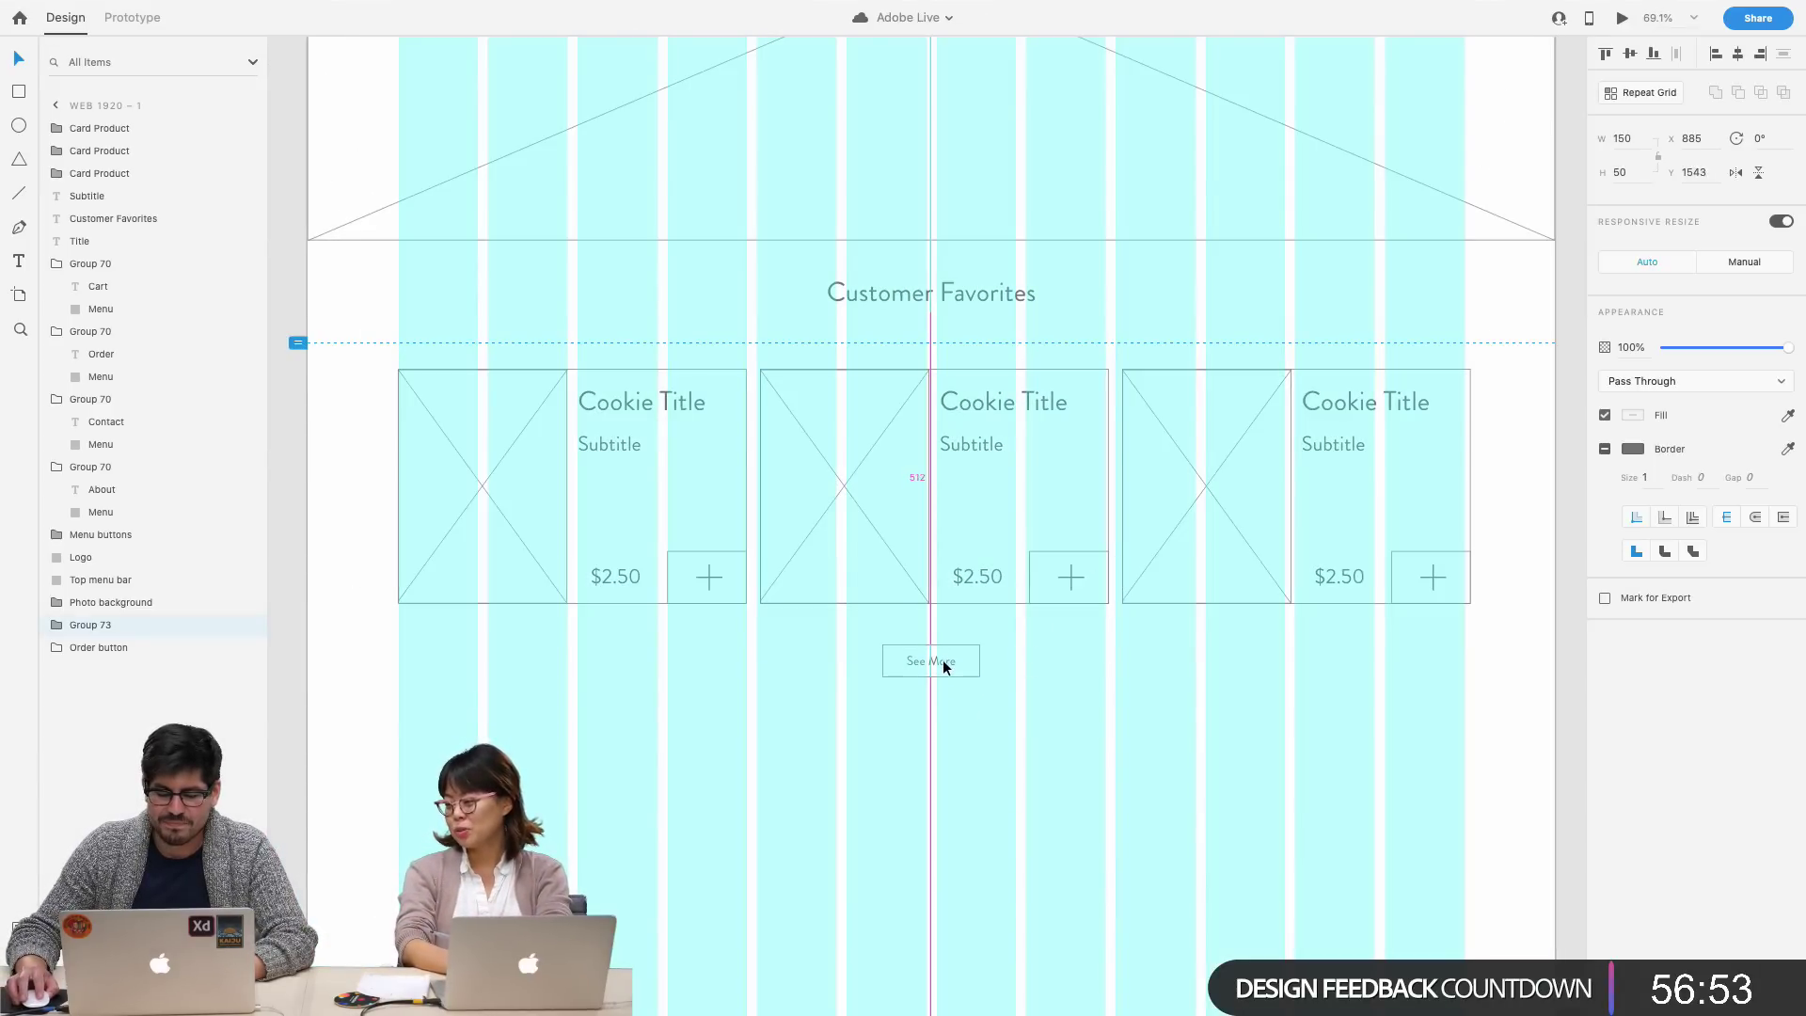
click(1042, 711)
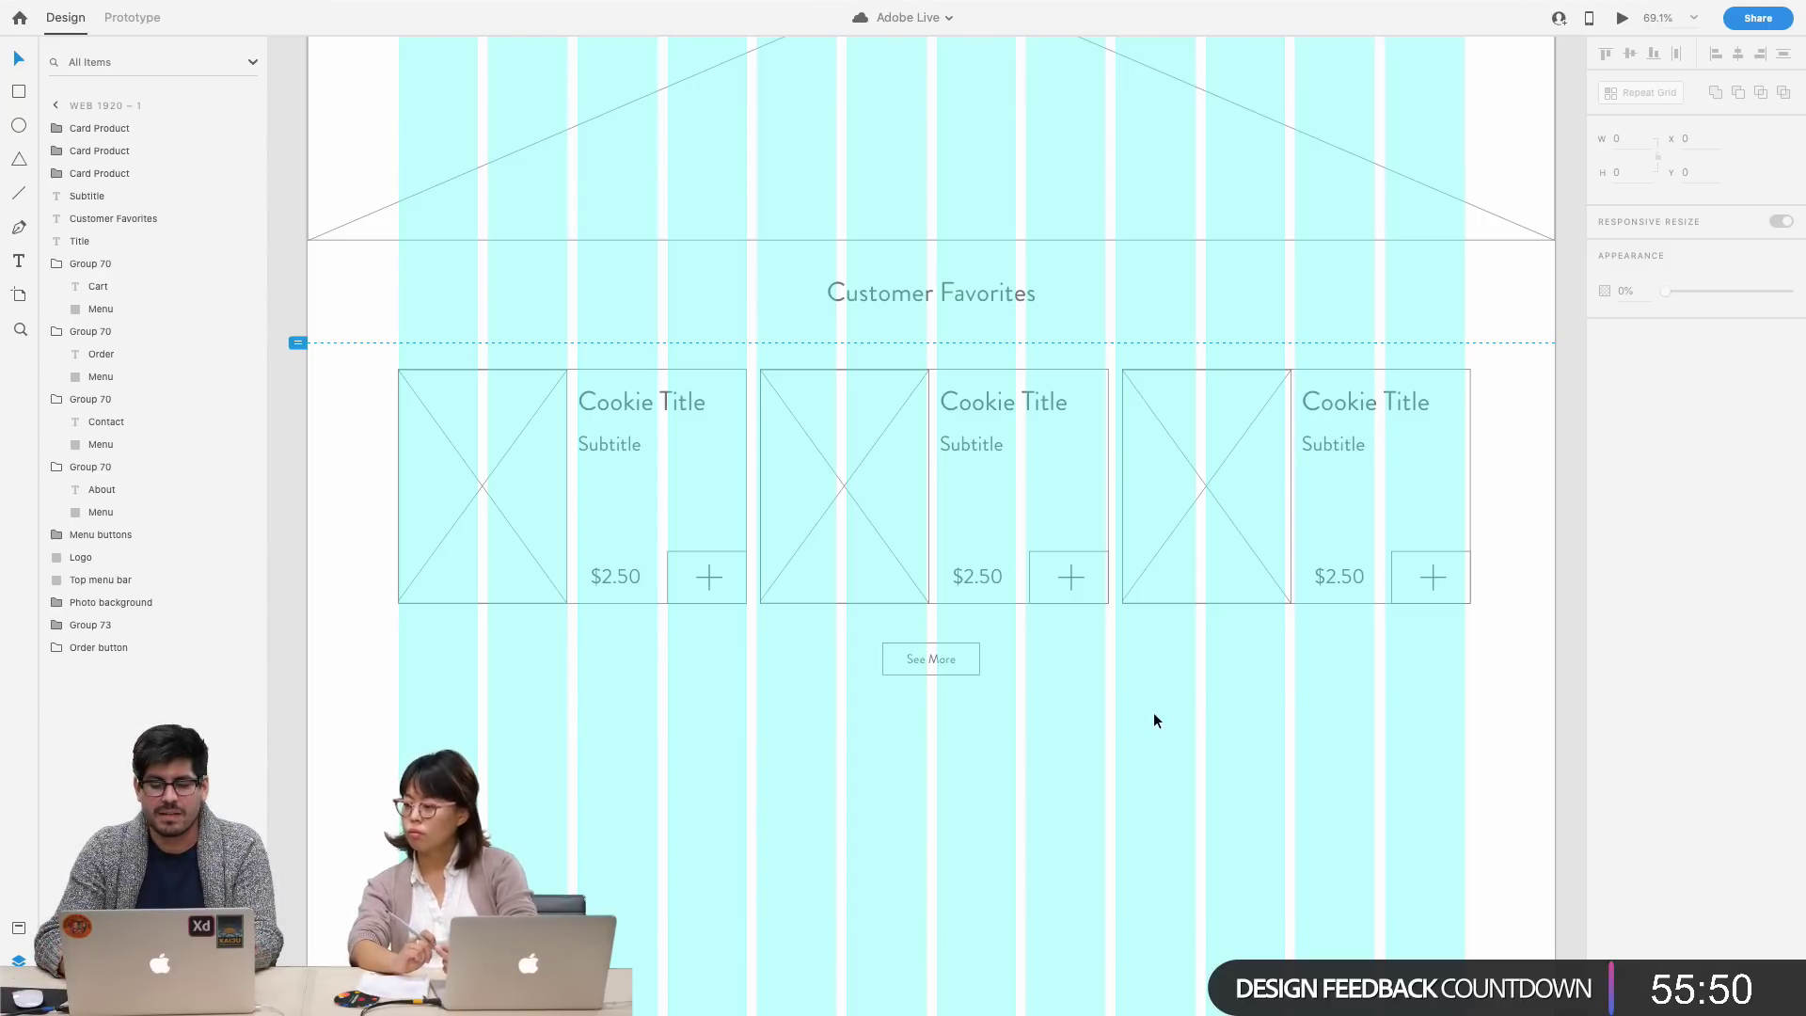
- Turn off the column layout grid of the Web 1920 artboard
scroll(1154, 714, down, 5)
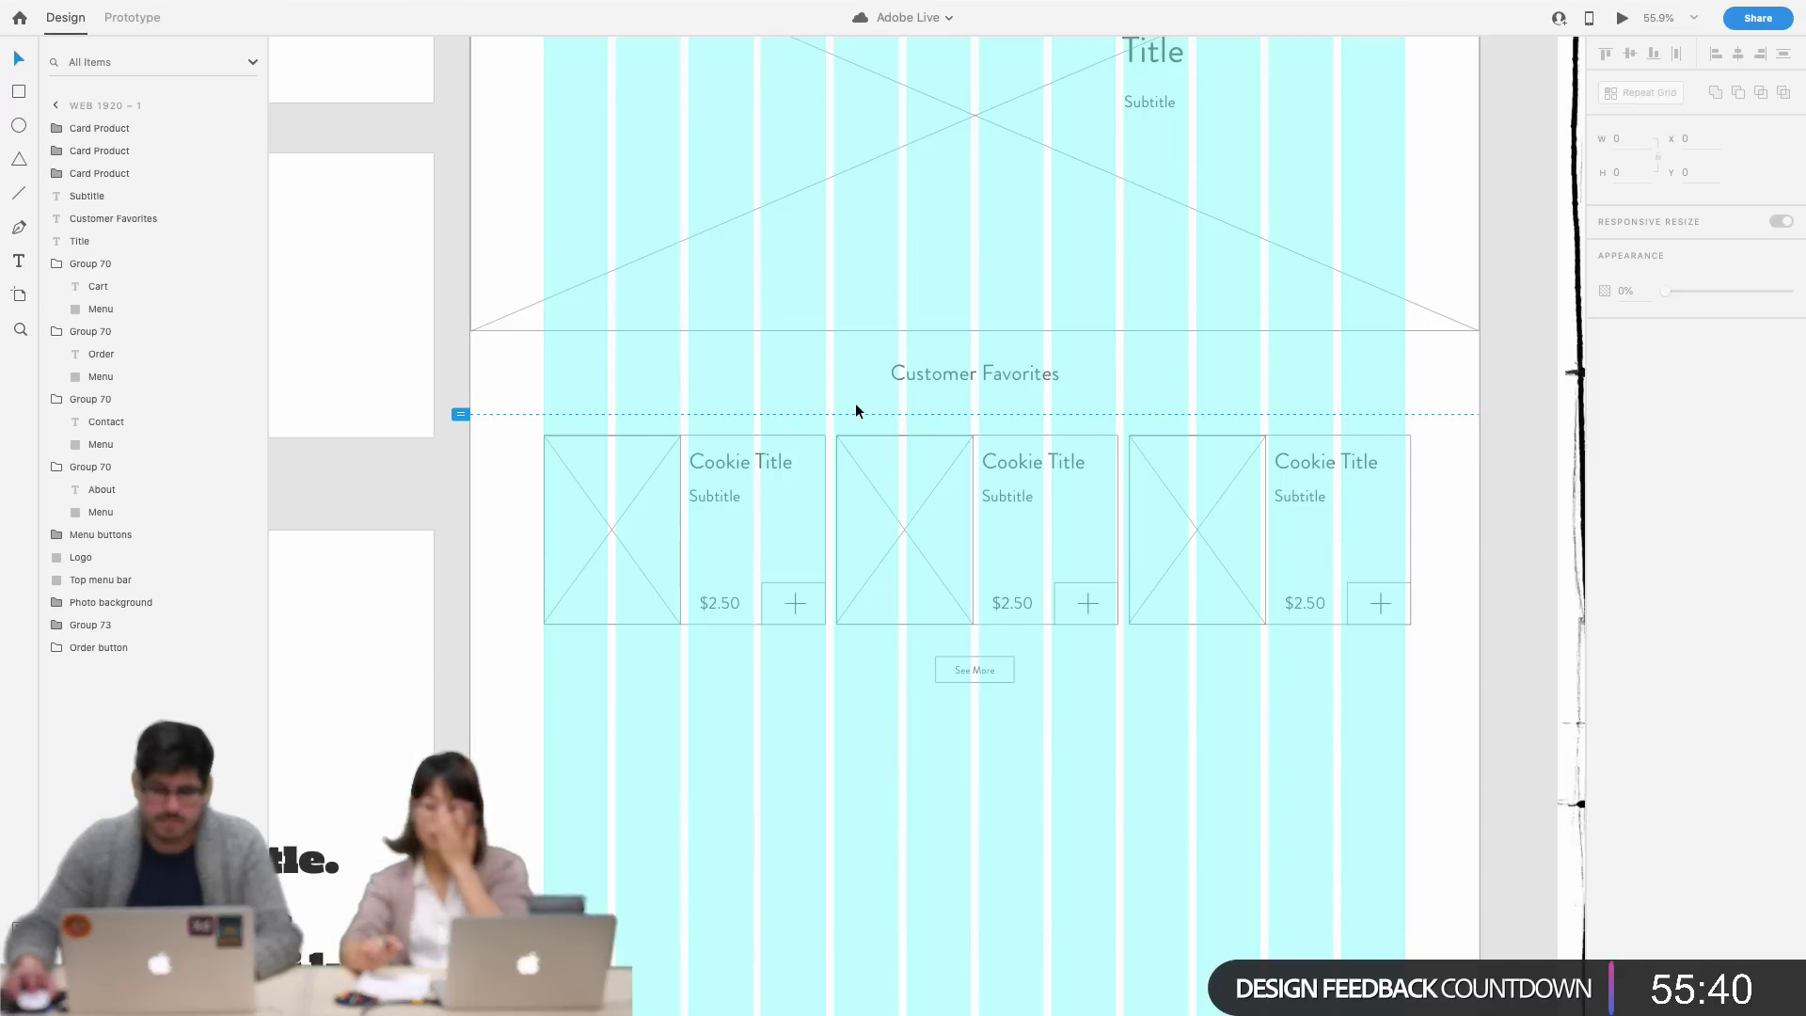
scroll(752, 404, up, 6)
click(499, 524)
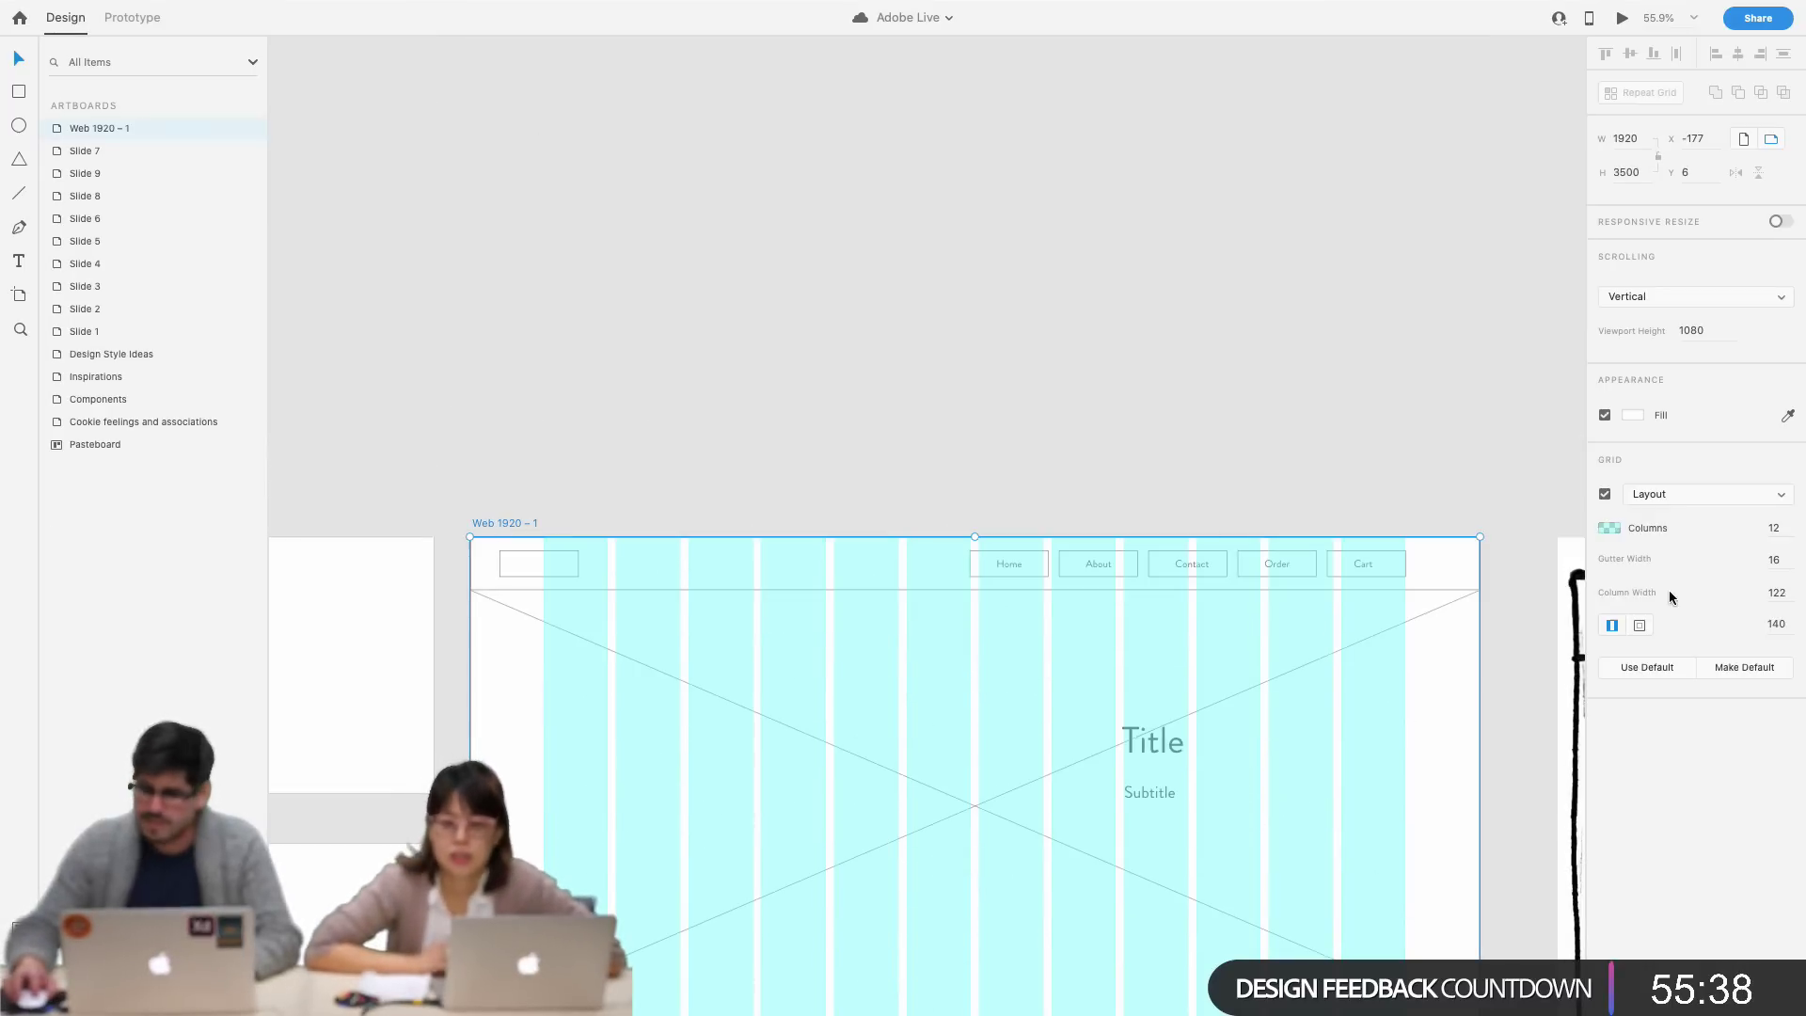
click(1604, 496)
scroll(1396, 579, down, 10)
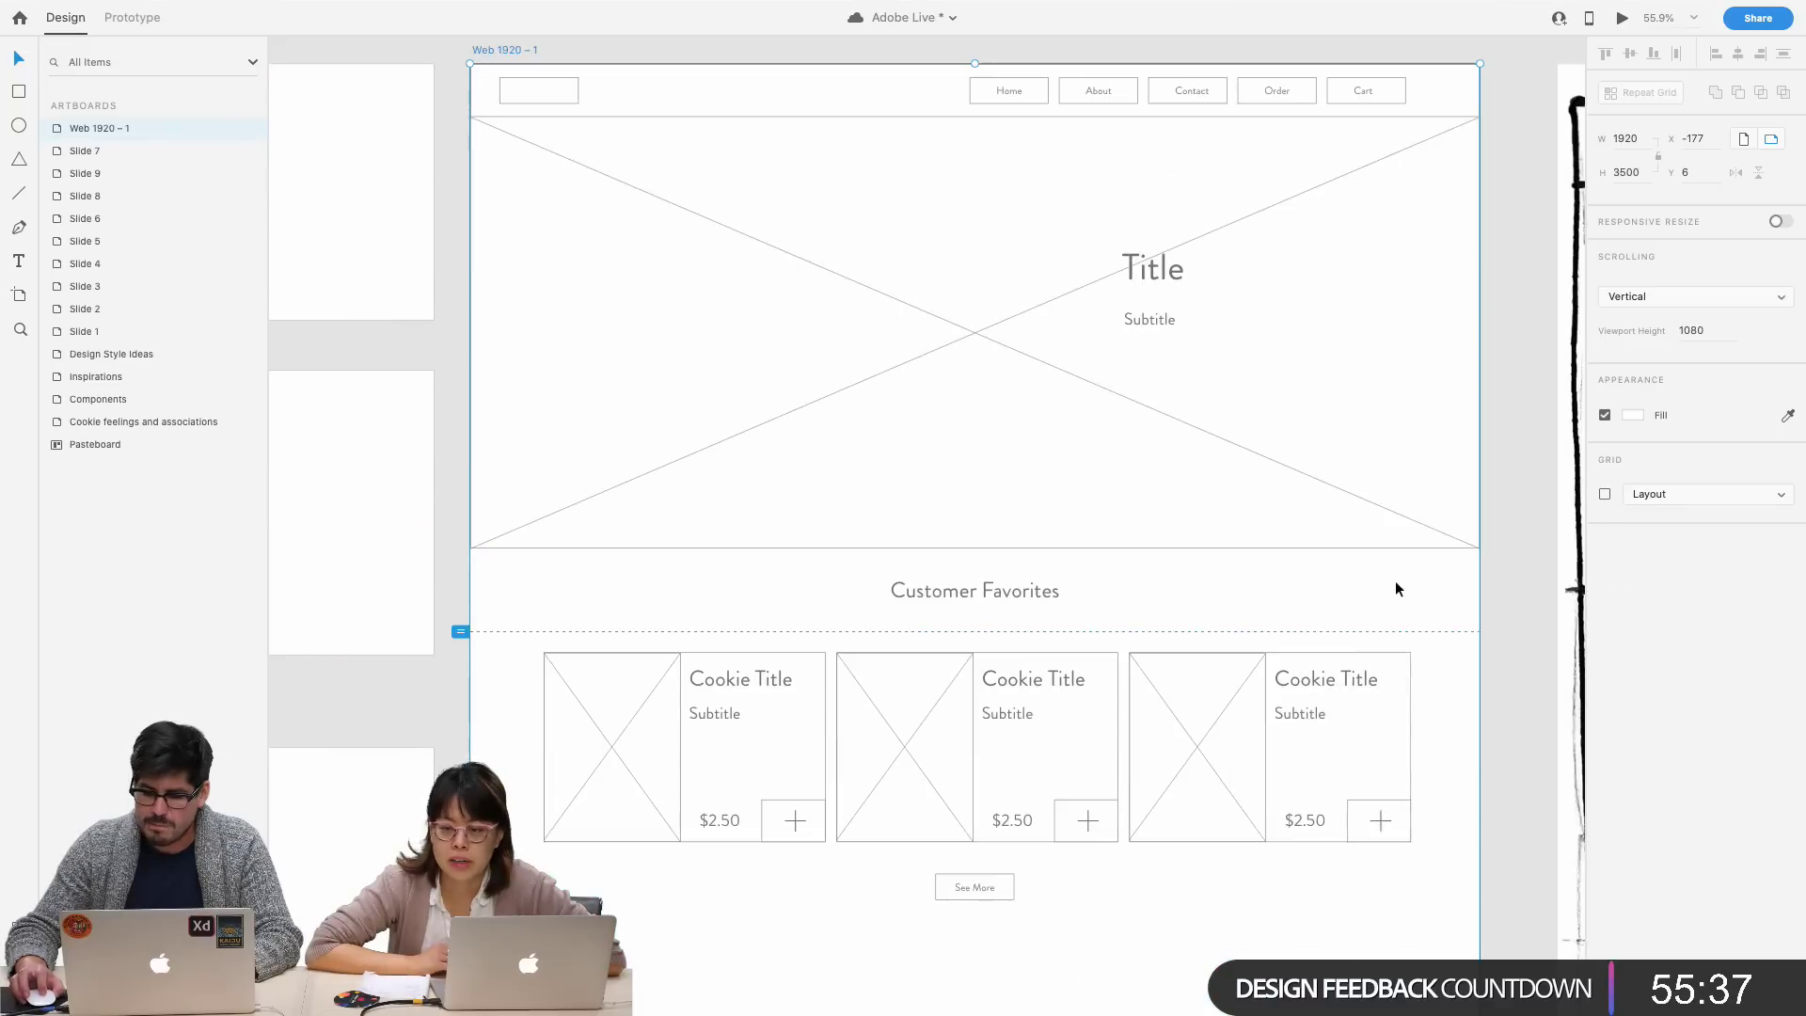
click(1425, 748)
- Compare the wireframe's hero and Customer Favorites sections with the hand-drawn homepage sketch
scroll(1426, 748, down, 2)
scroll(1426, 748, up, 2)
scroll(1426, 748, down, 5)
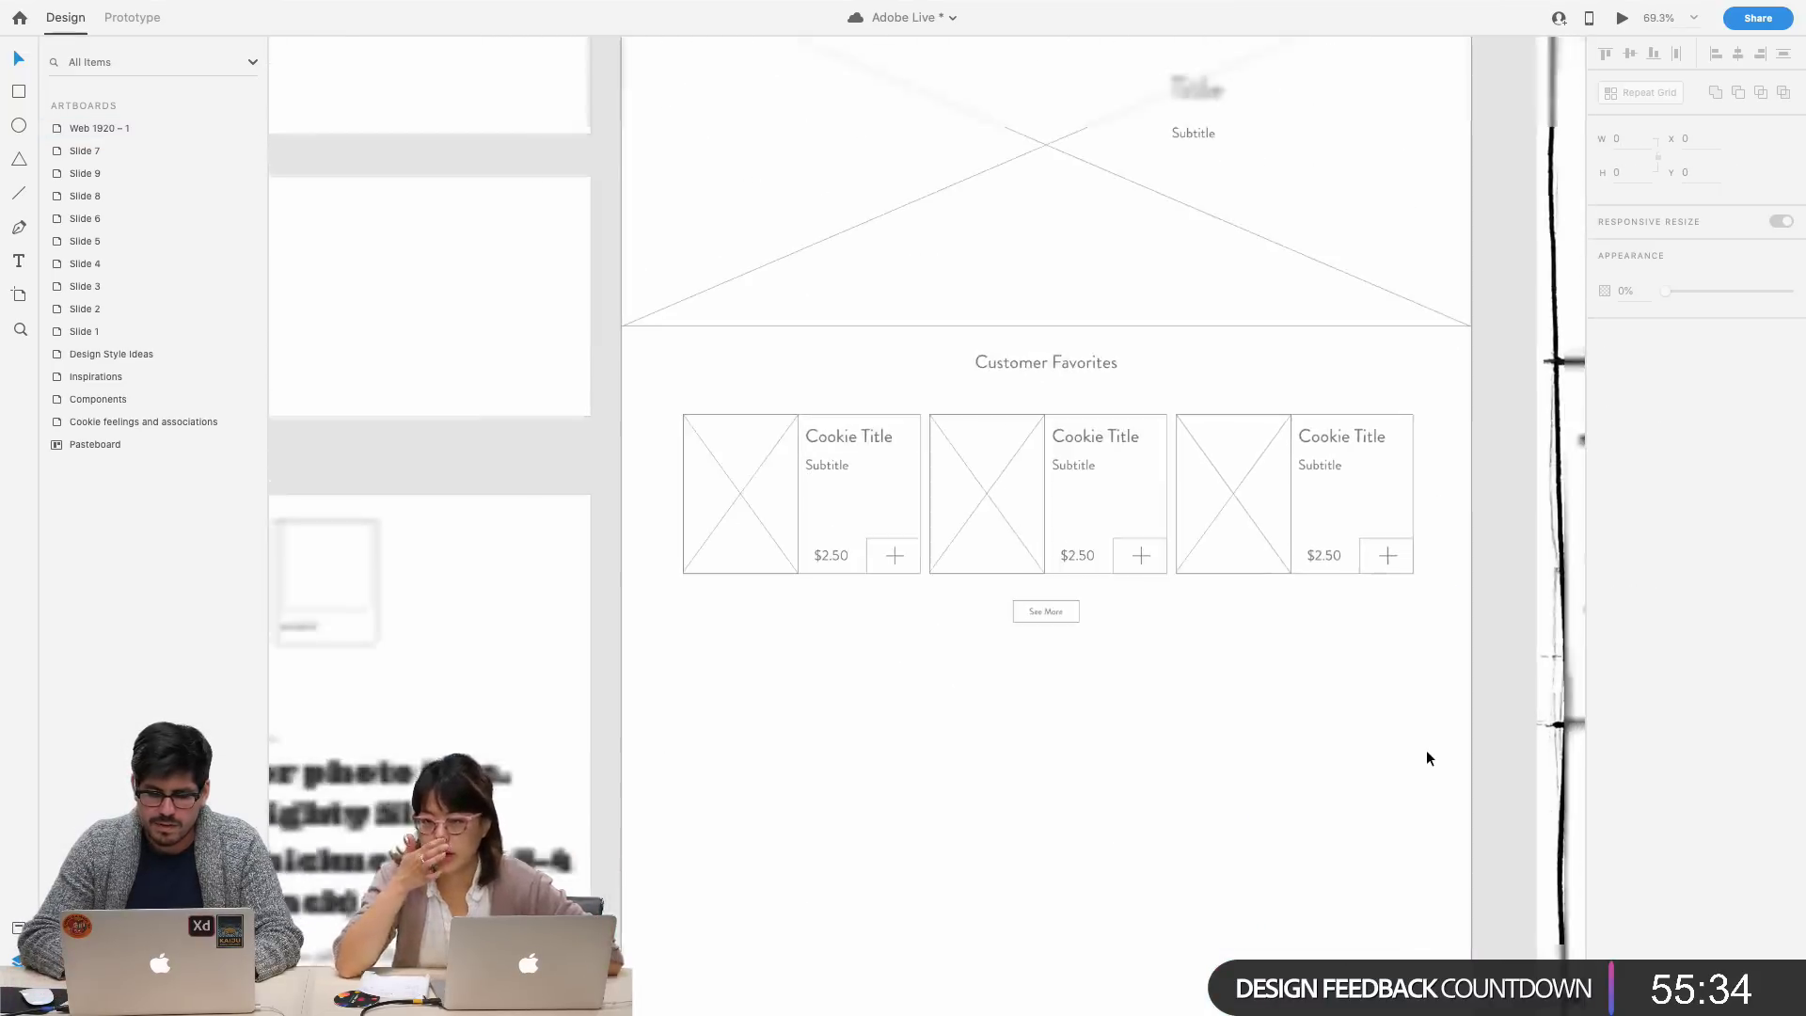
scroll(1425, 748, down, 5)
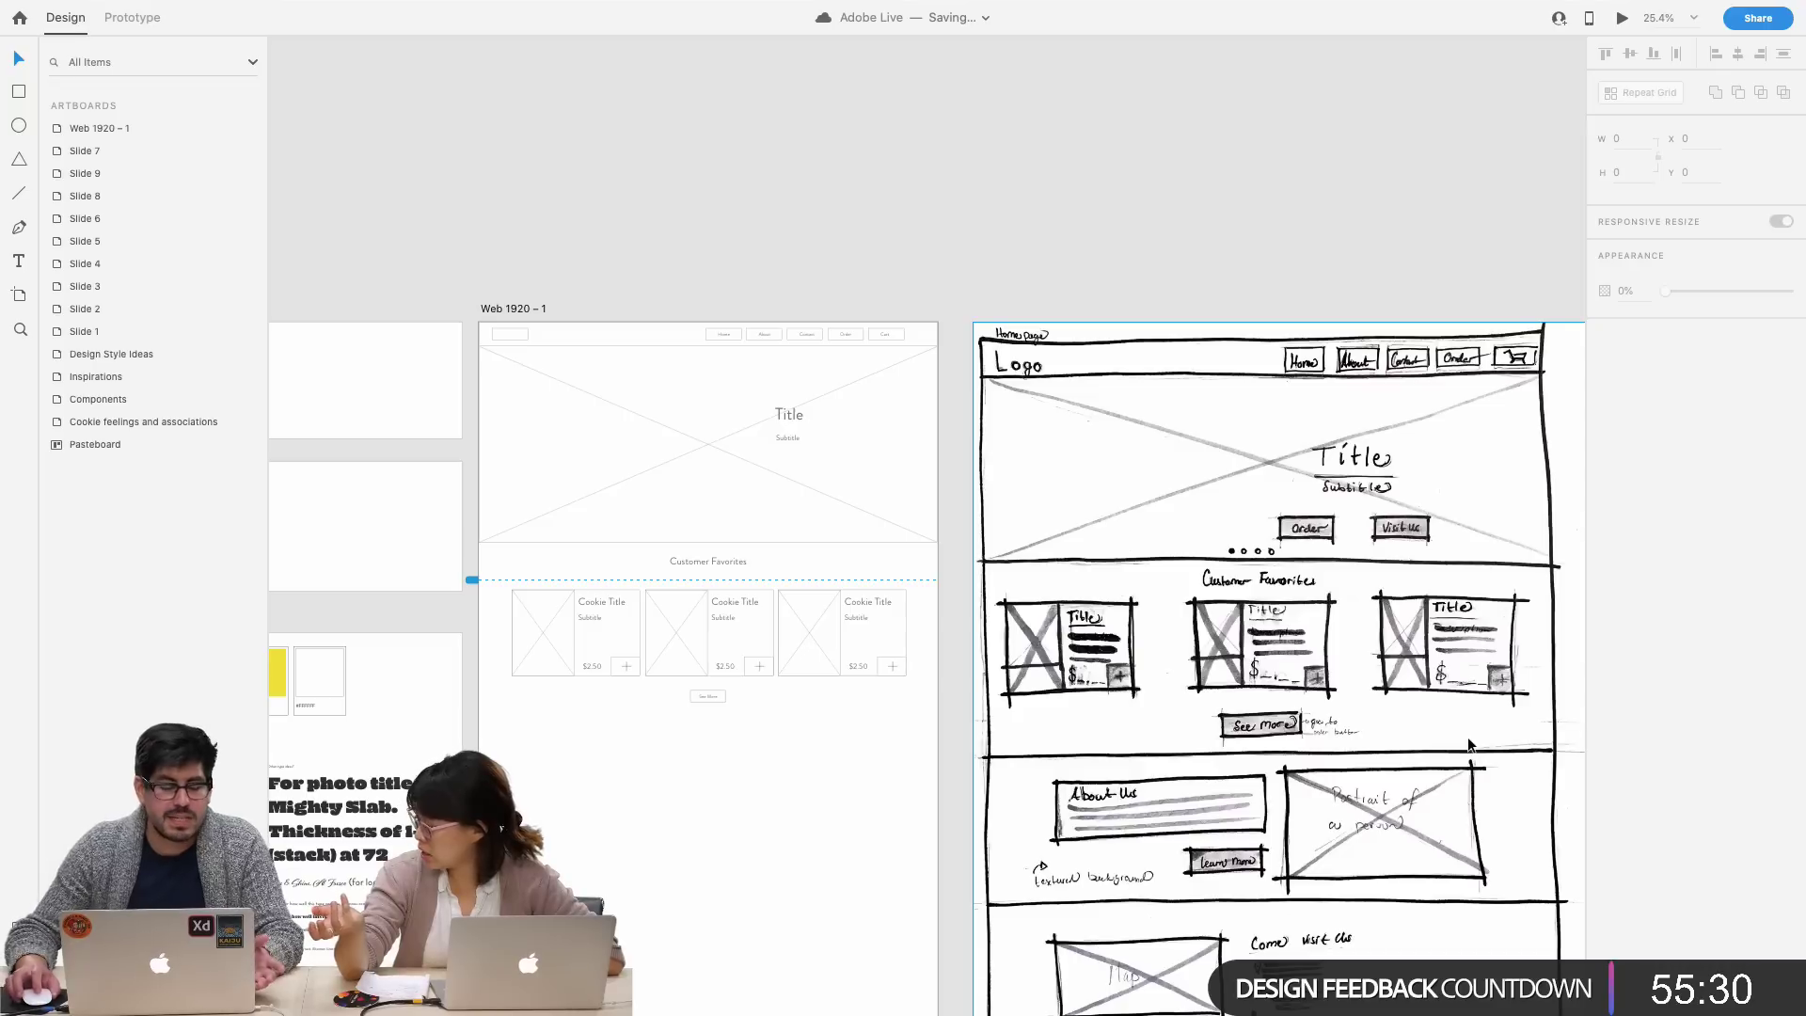
click(735, 566)
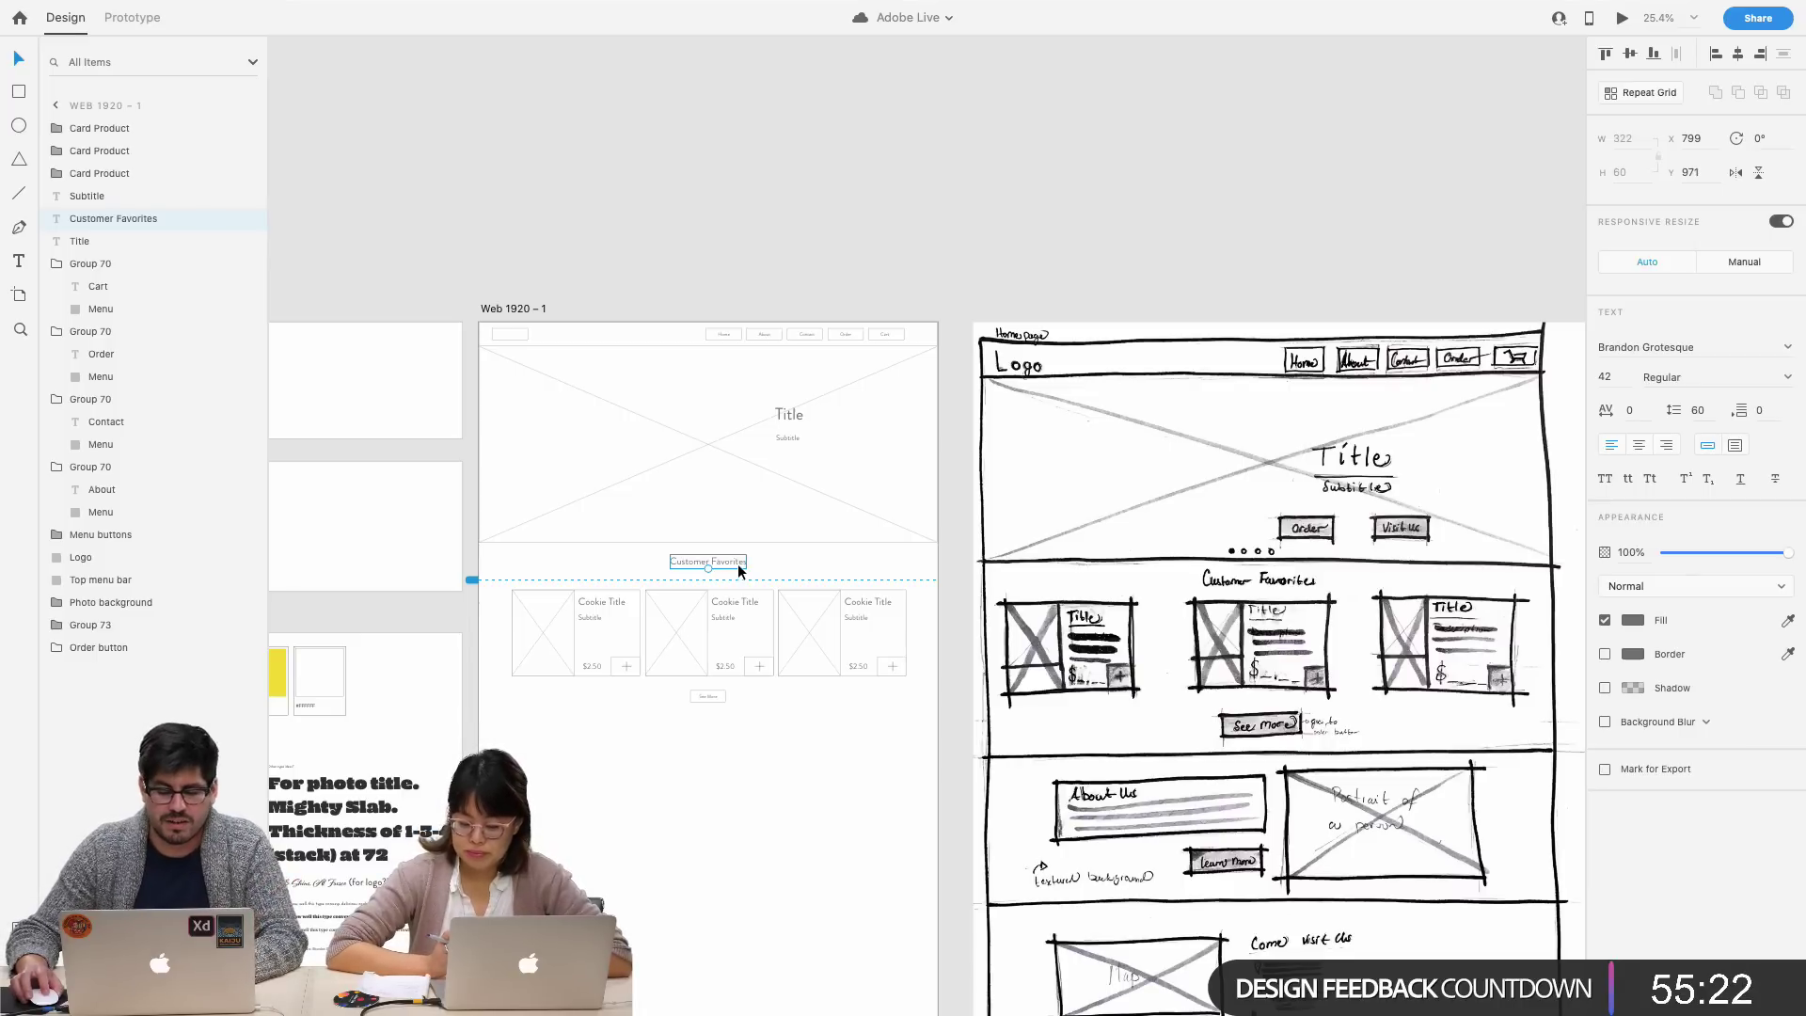
click(760, 796)
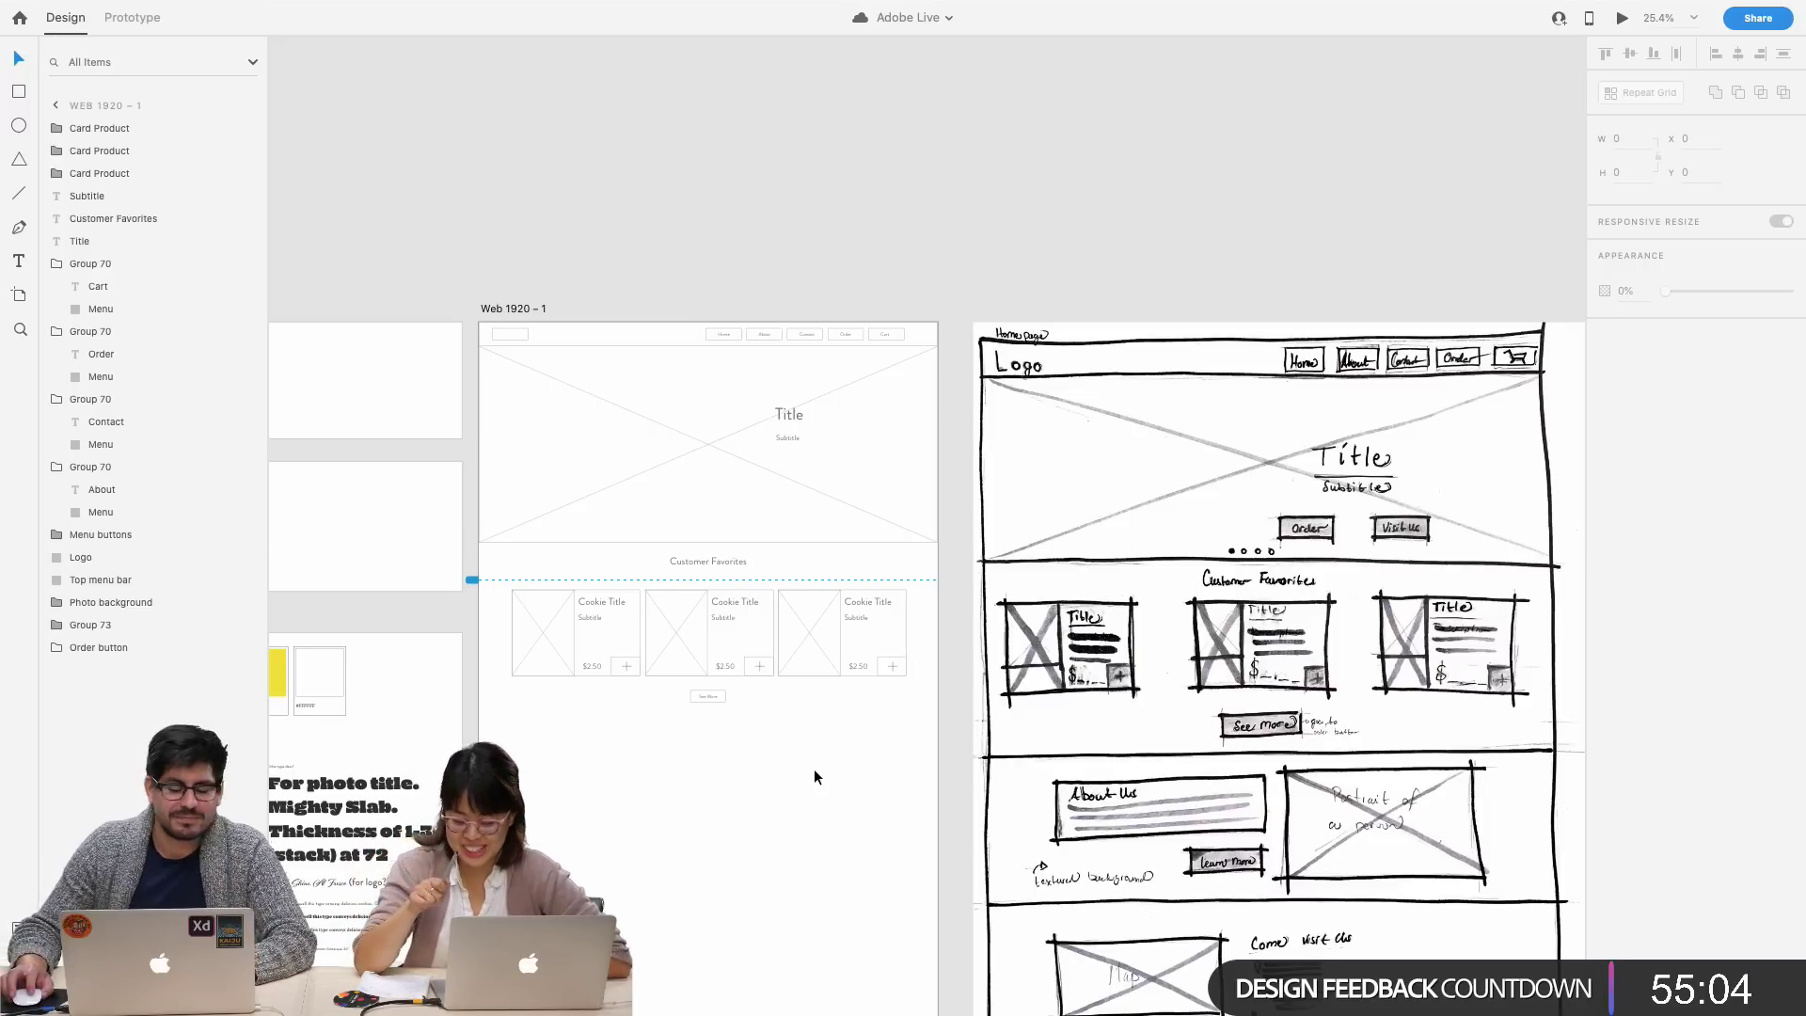
- Duplicate the hero photo placeholder below the product cards at X 0, Y 1568, and shorten it to about 678 high
scroll(814, 777, right, 2)
scroll(812, 769, up, 3)
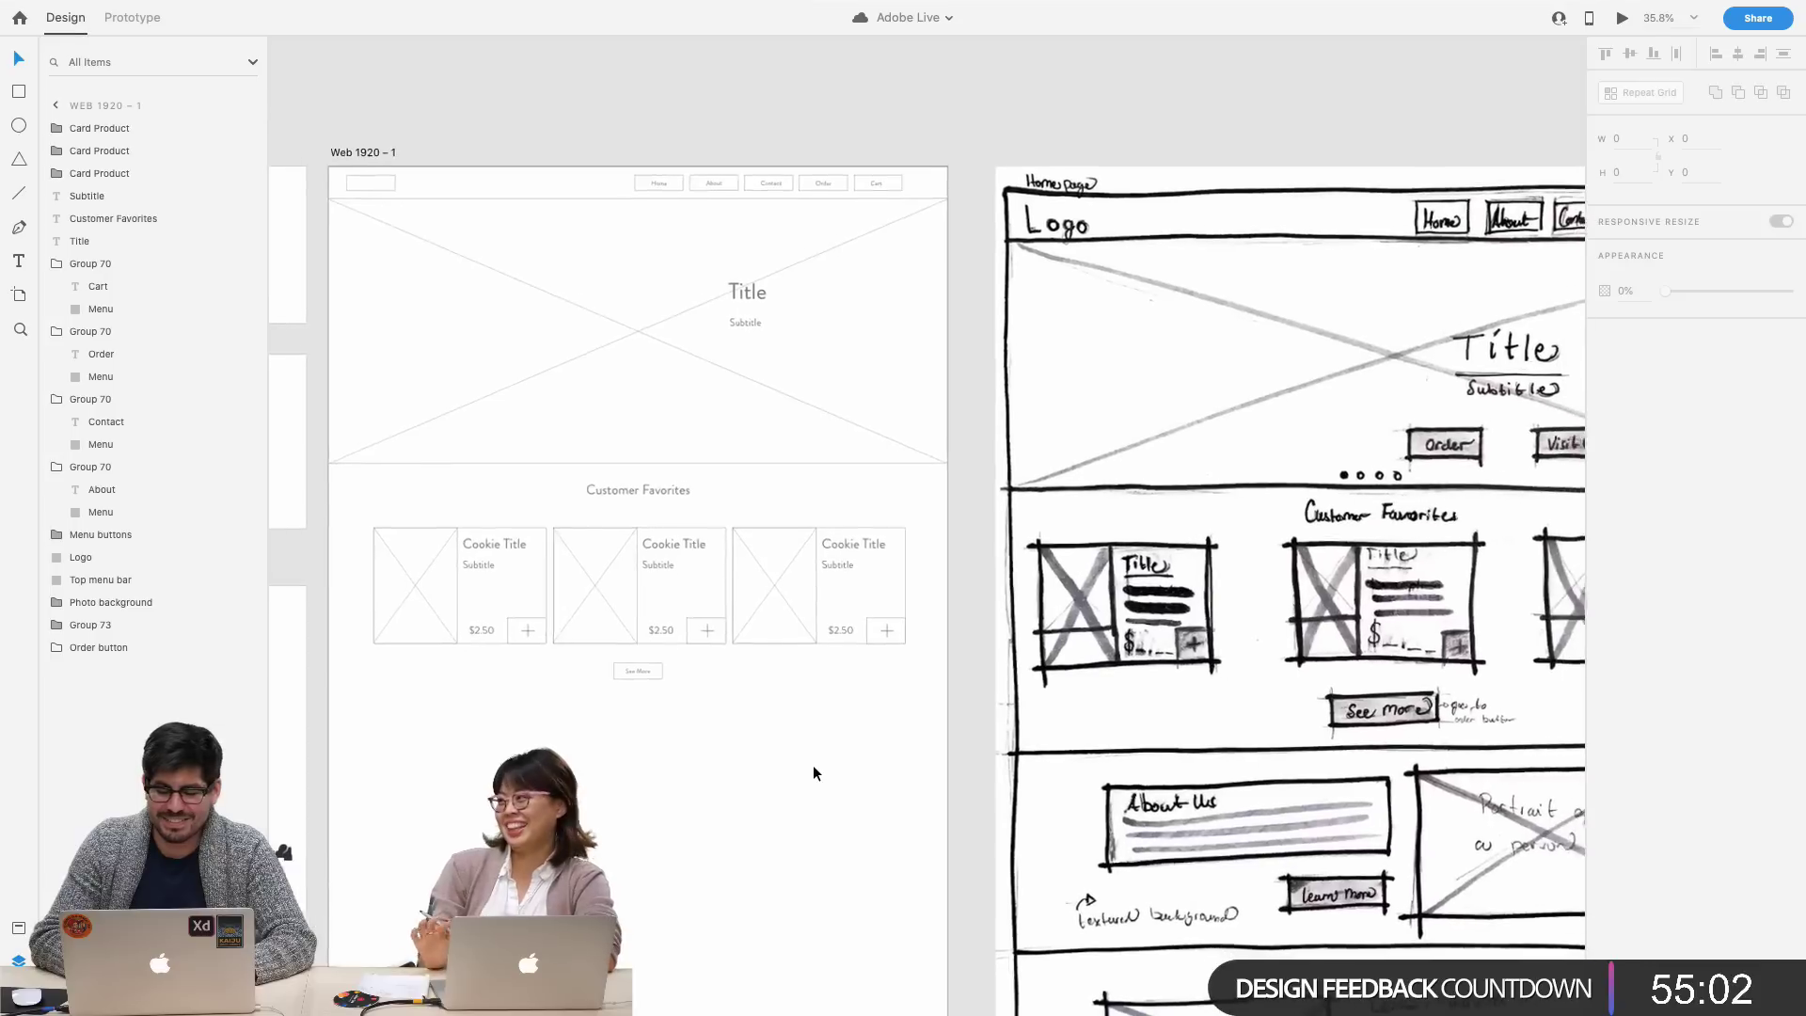
scroll(813, 764, up, 3)
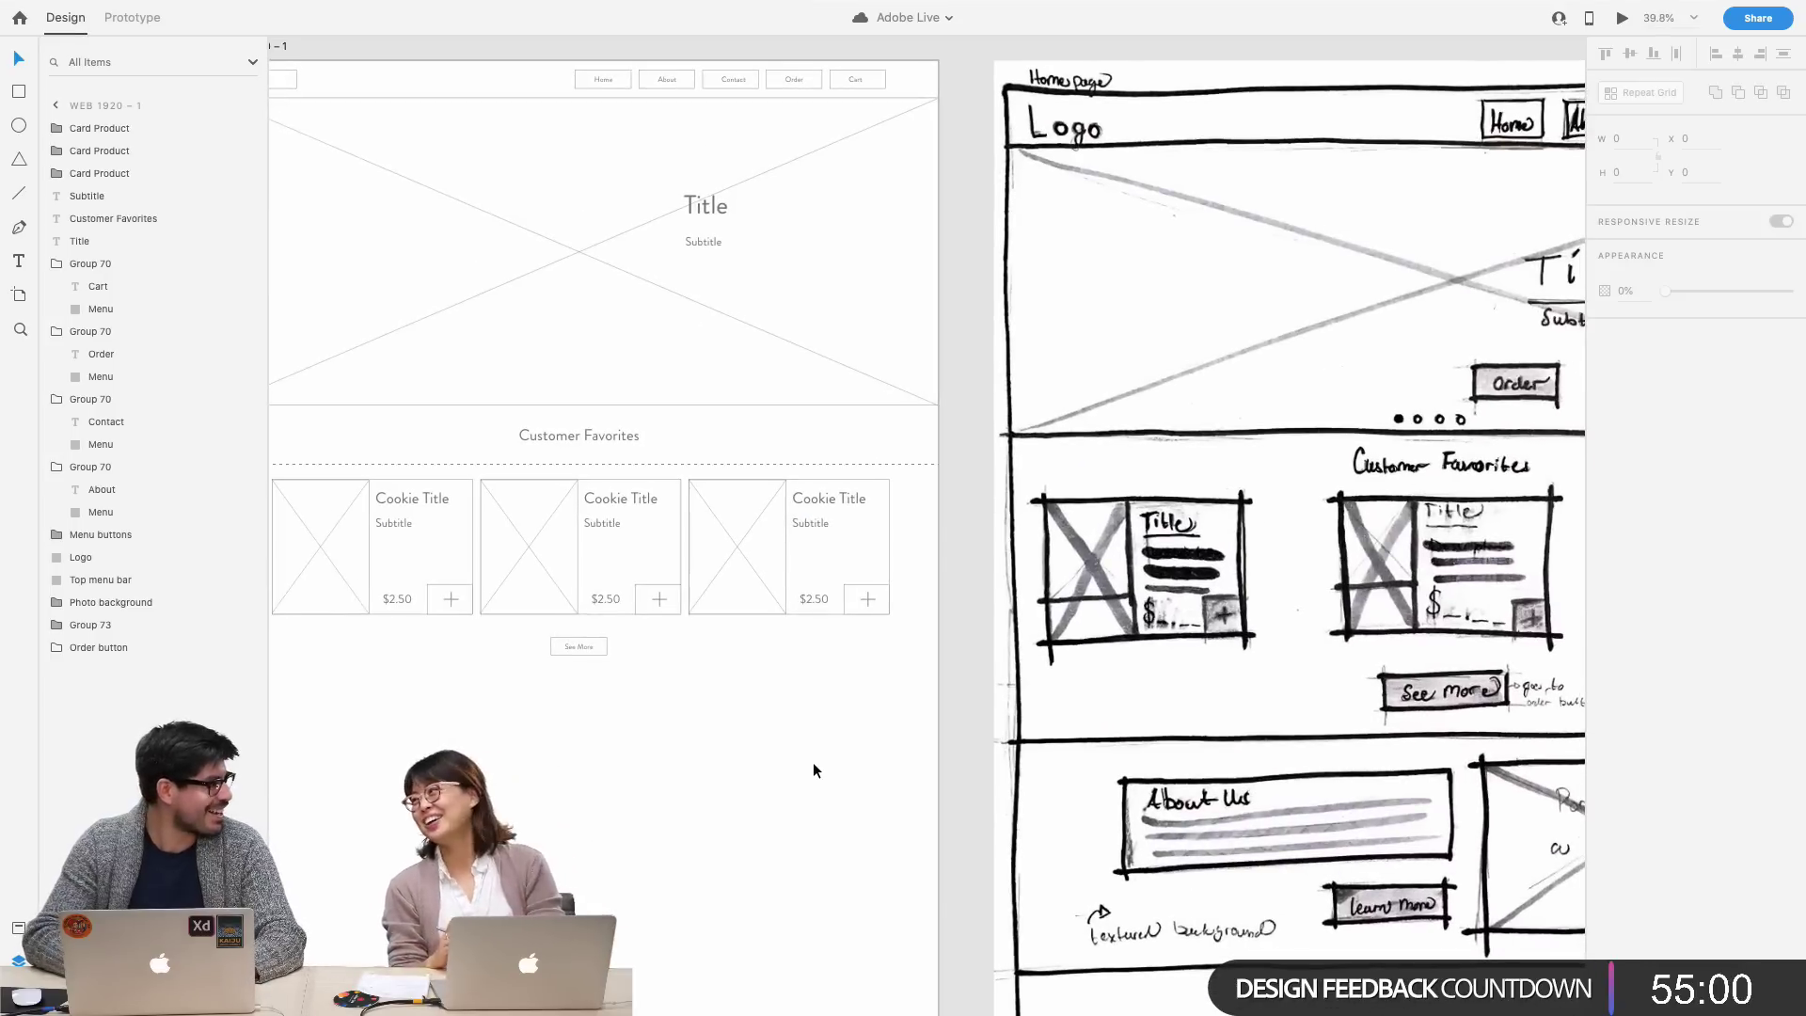
scroll(812, 761, down, 3)
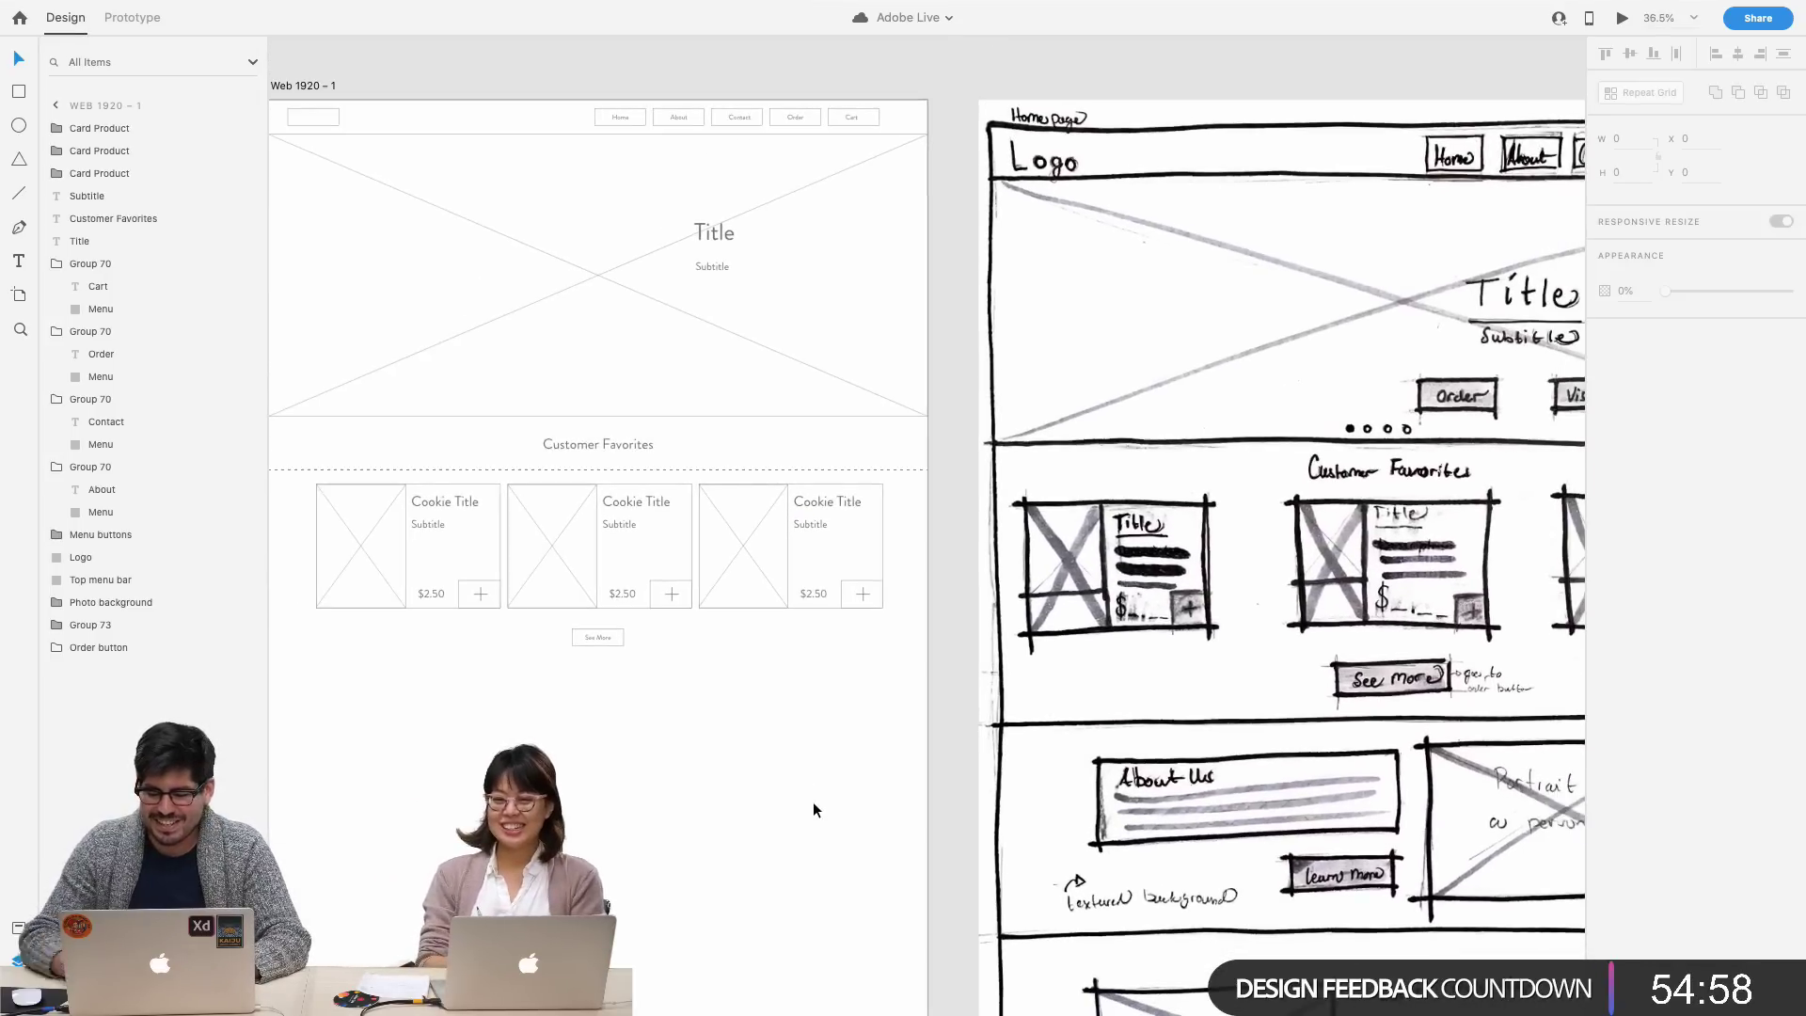
scroll(811, 801, left, 2)
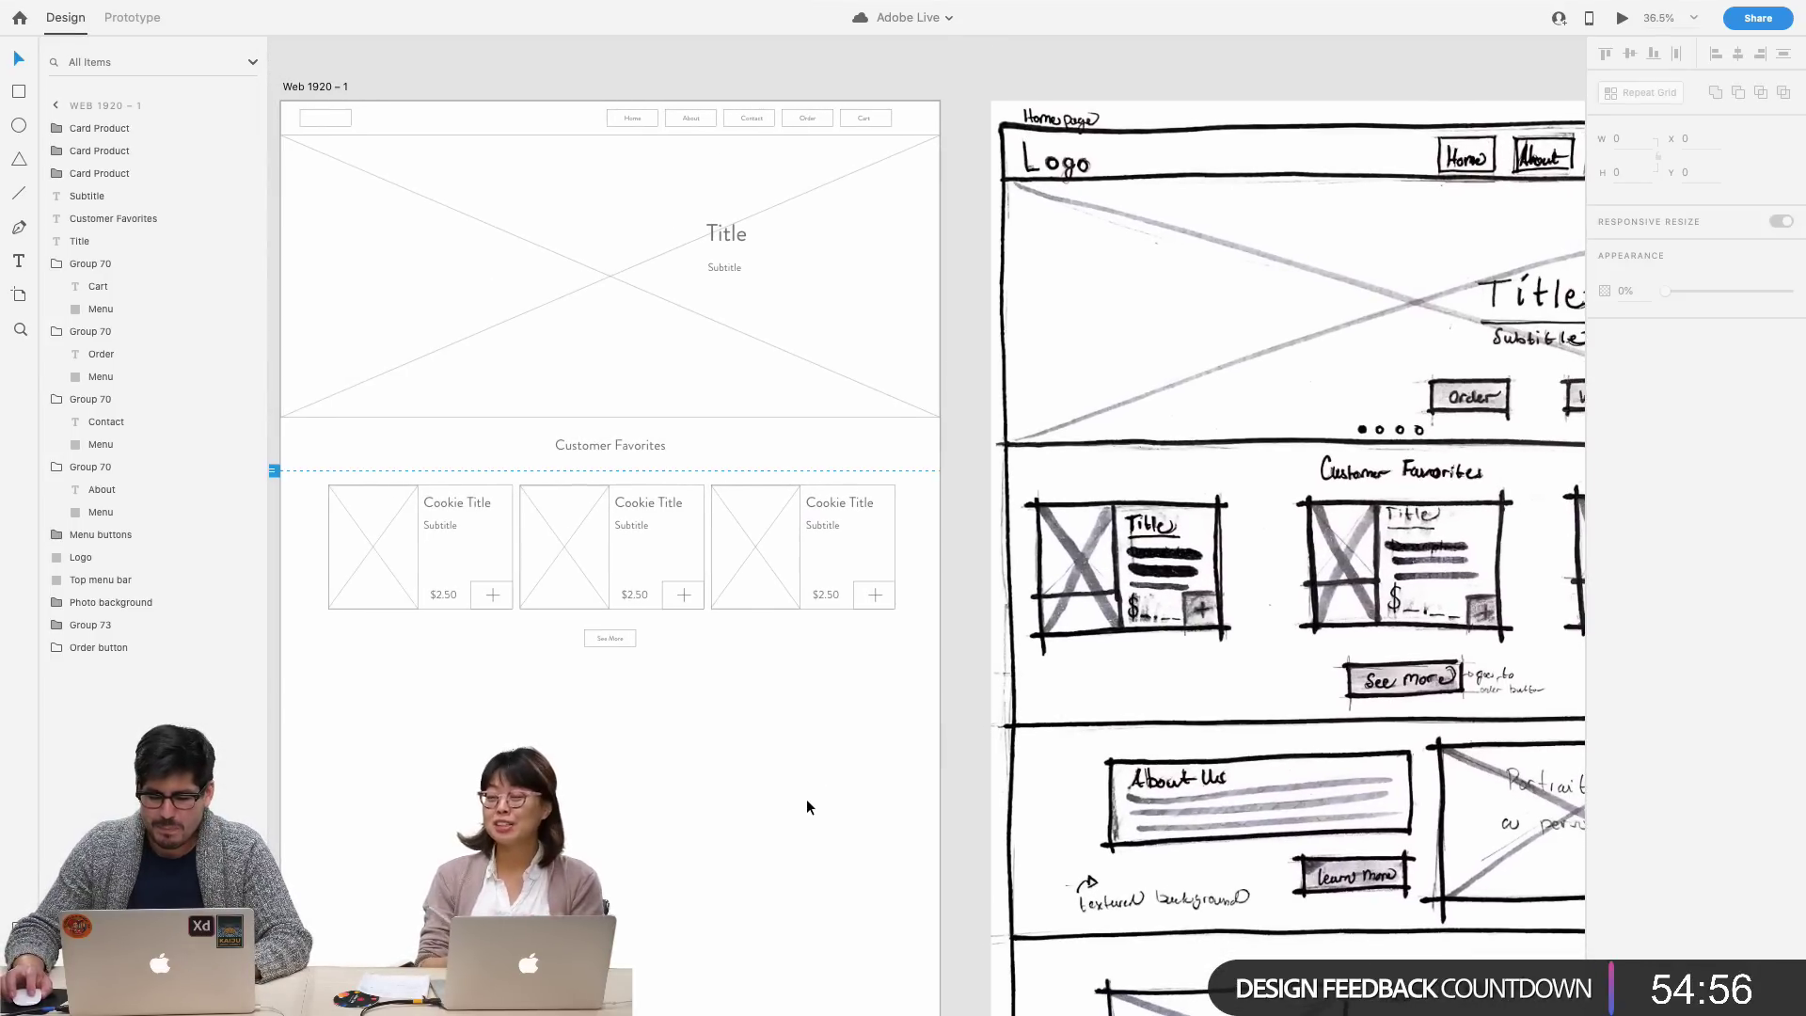
drag(943, 418, 705, 881)
scroll(707, 880, up, 1)
scroll(707, 882, down, 3)
drag(612, 845, 617, 750)
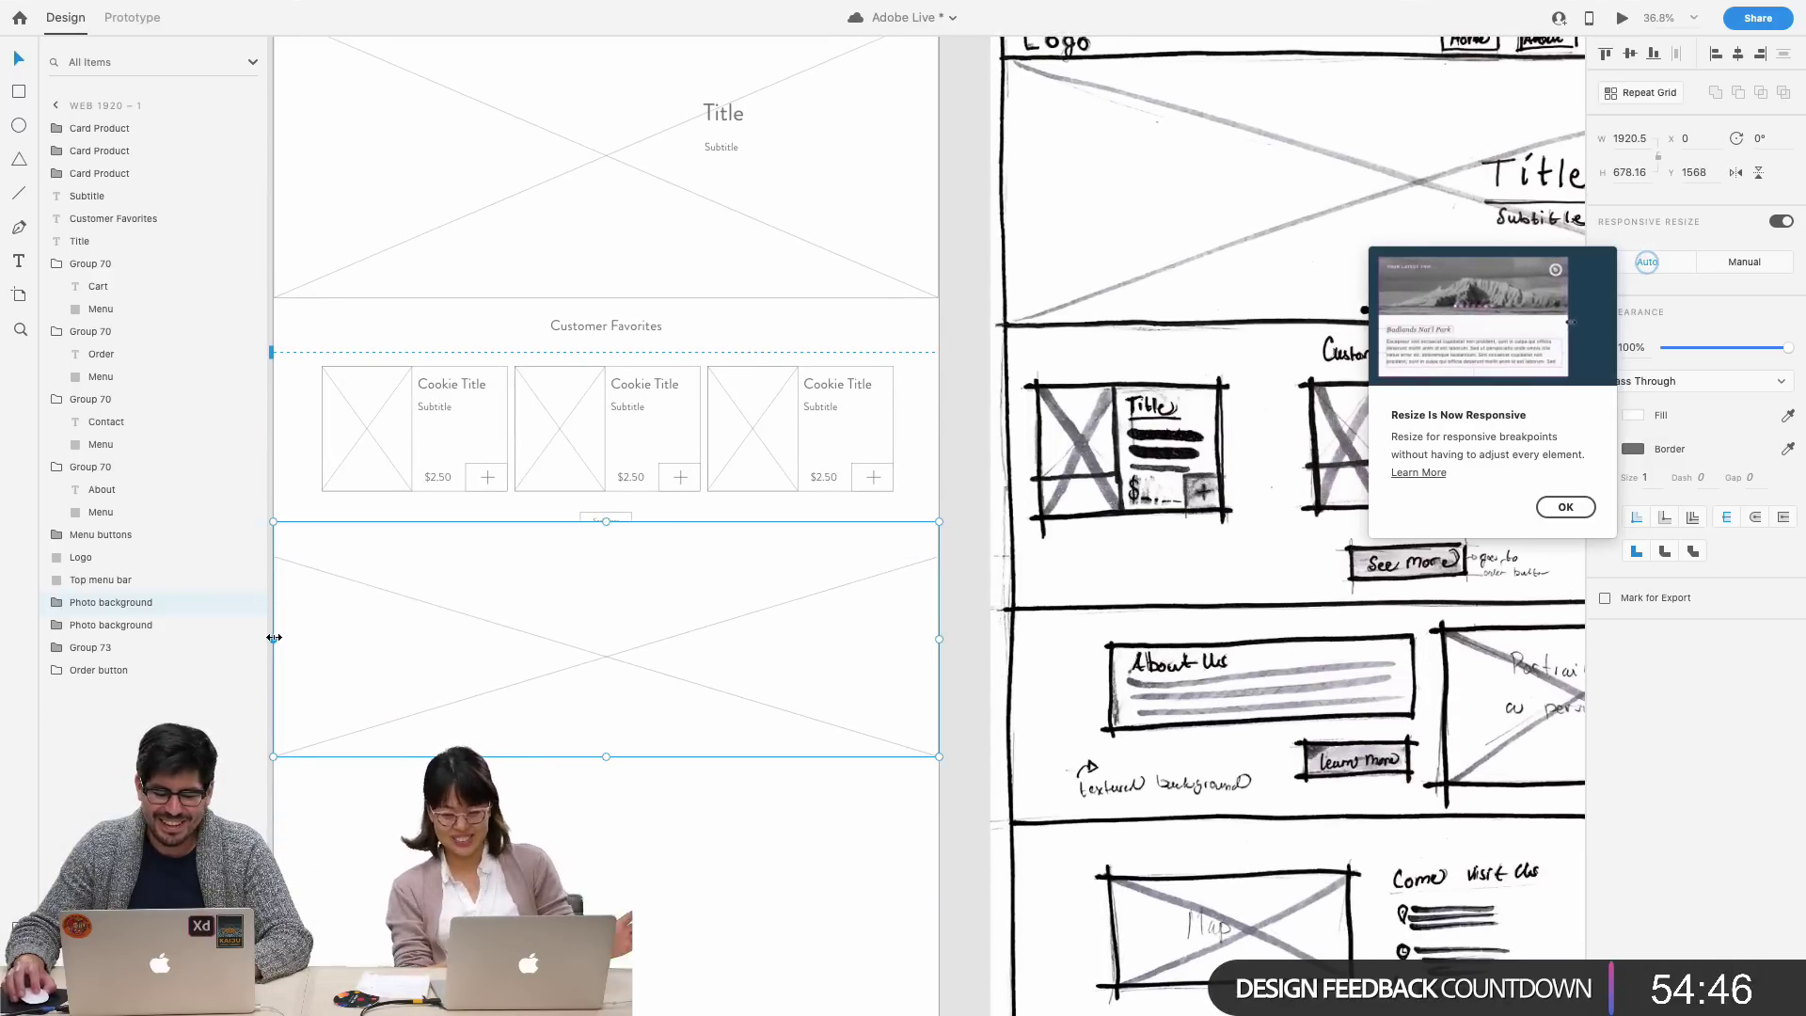
- Resize the copied photo placeholder to about 620 by 544 and place it at about X 1170, Y 1884
scroll(311, 646, left, 2)
drag(311, 646, 742, 693)
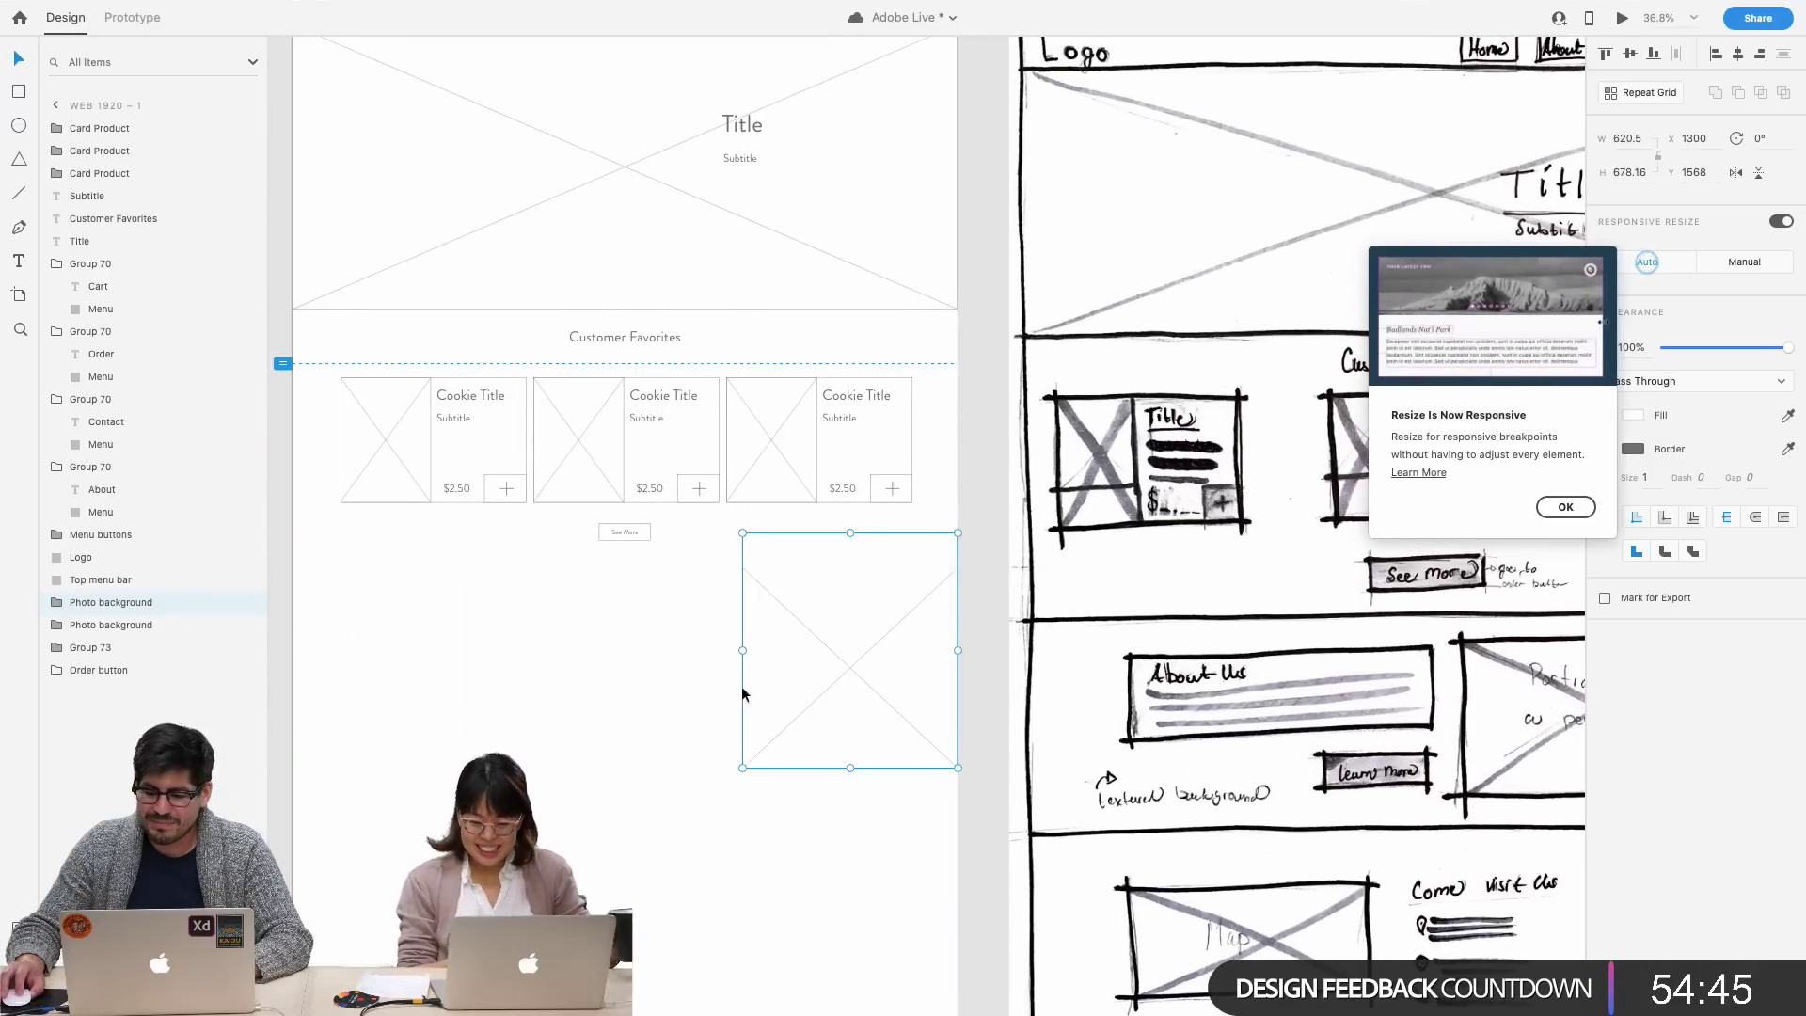
click(1564, 508)
drag(851, 625, 804, 681)
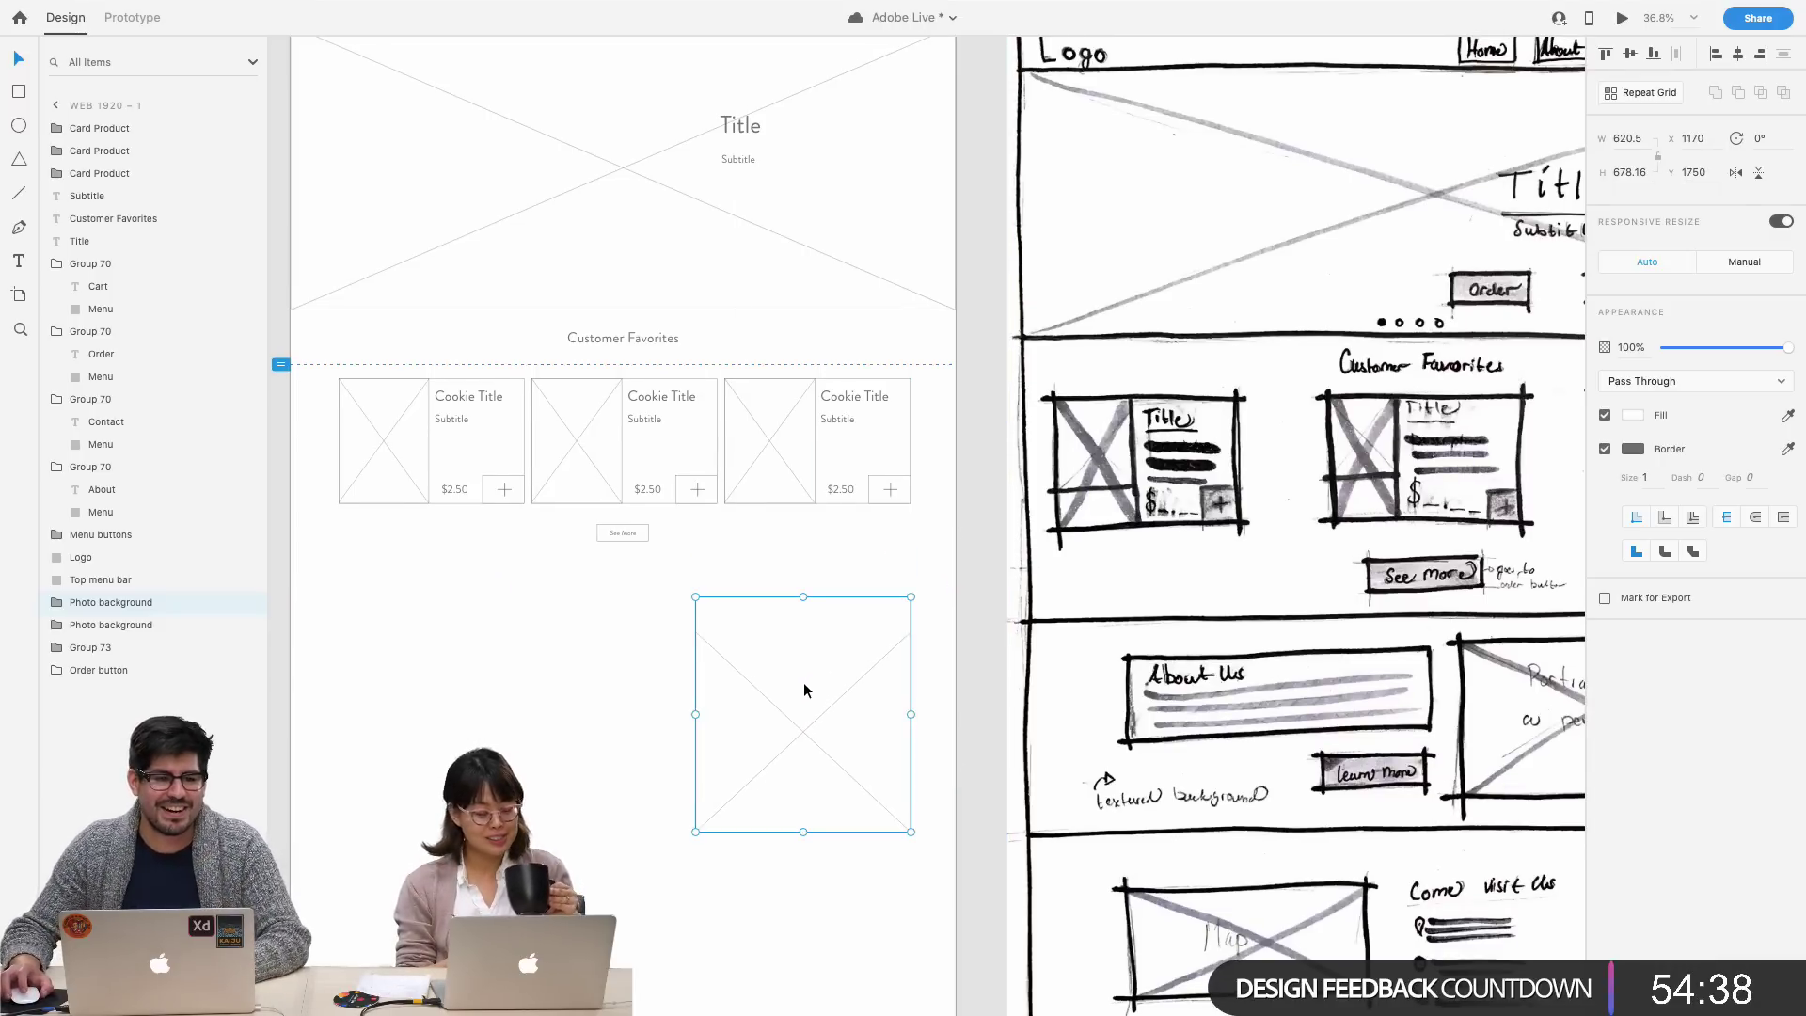
scroll(816, 686, right, 3)
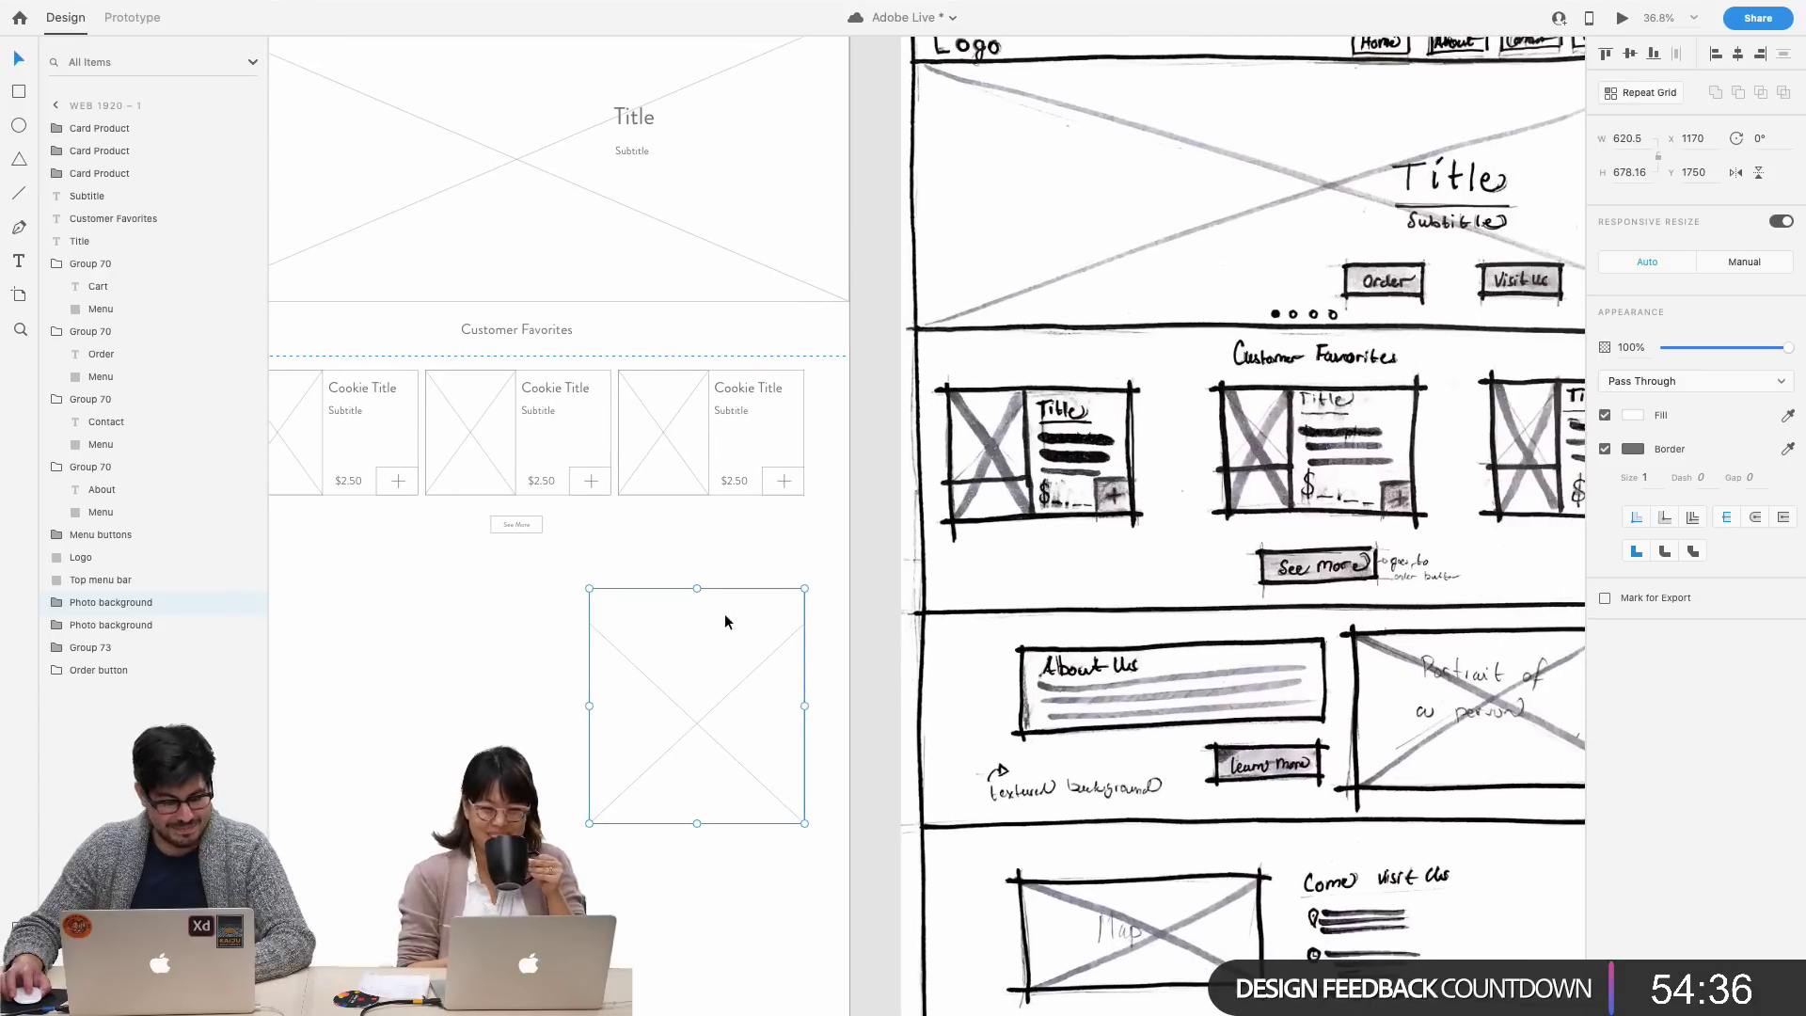
drag(696, 590, 697, 635)
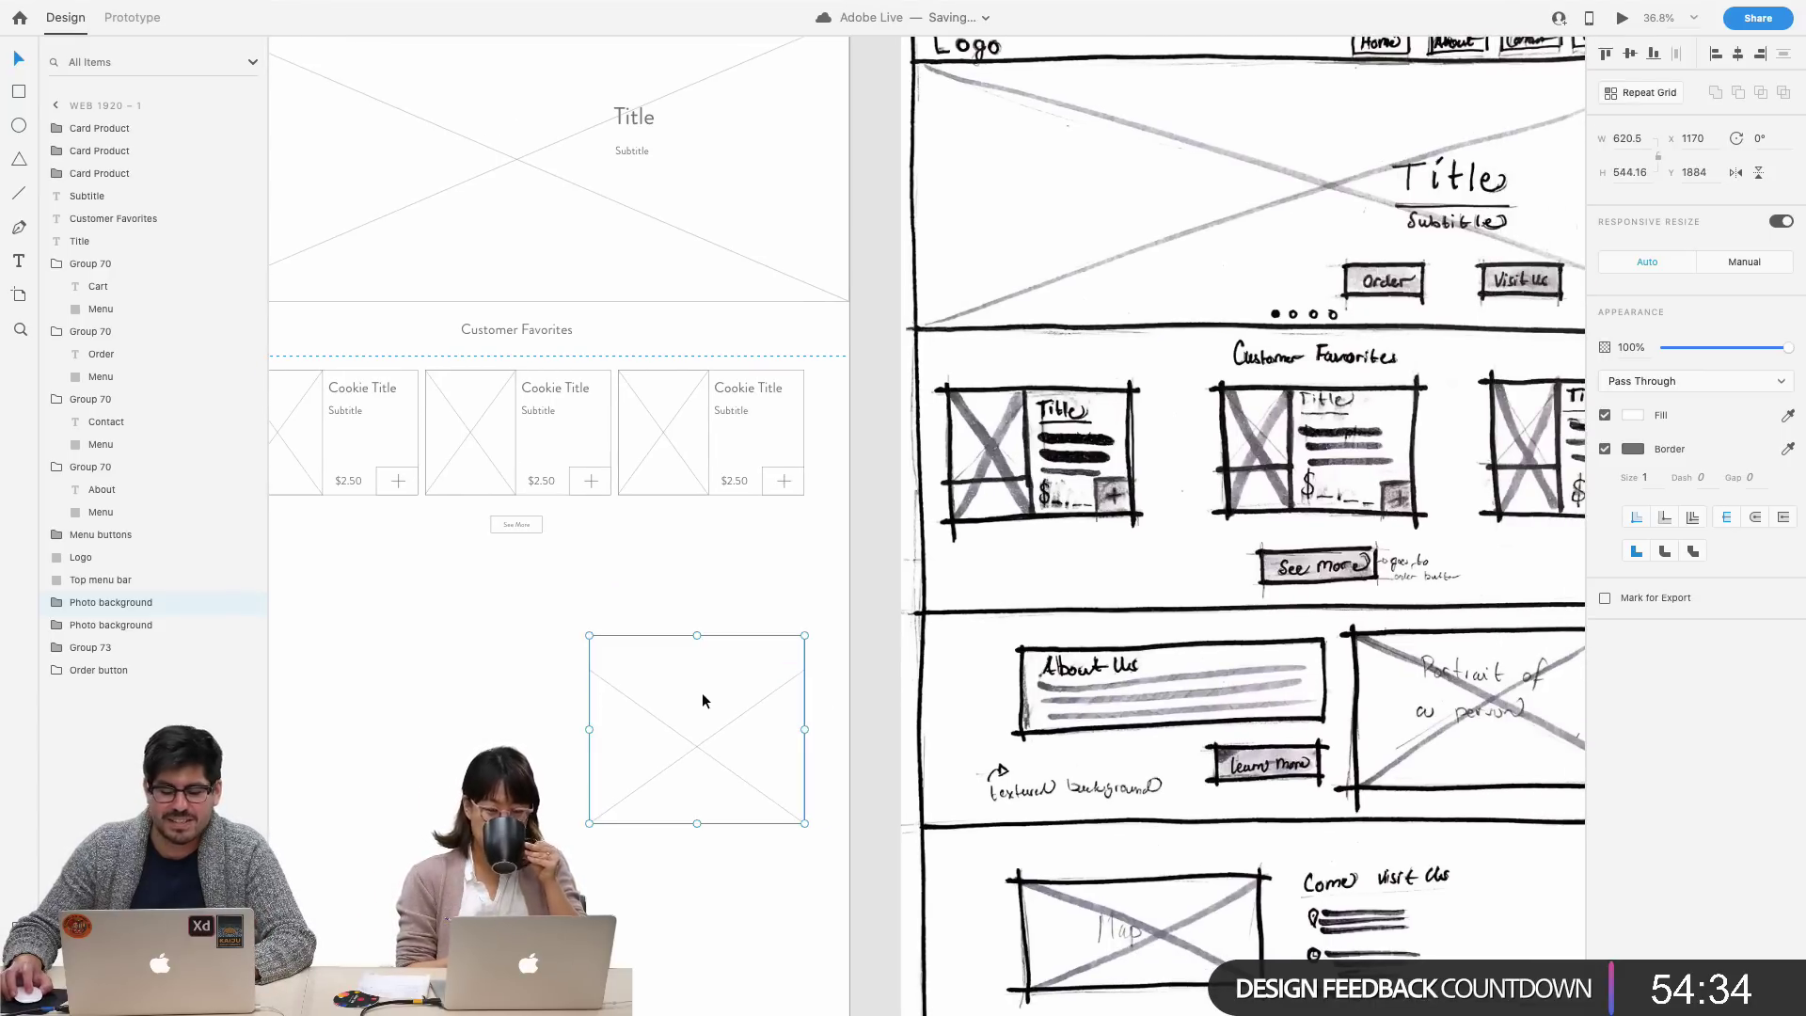
- Draw a rectangle about 884 by 191 to the left of the new photo placeholder, at about X 178, Y 1913
scroll(705, 692, left, 4)
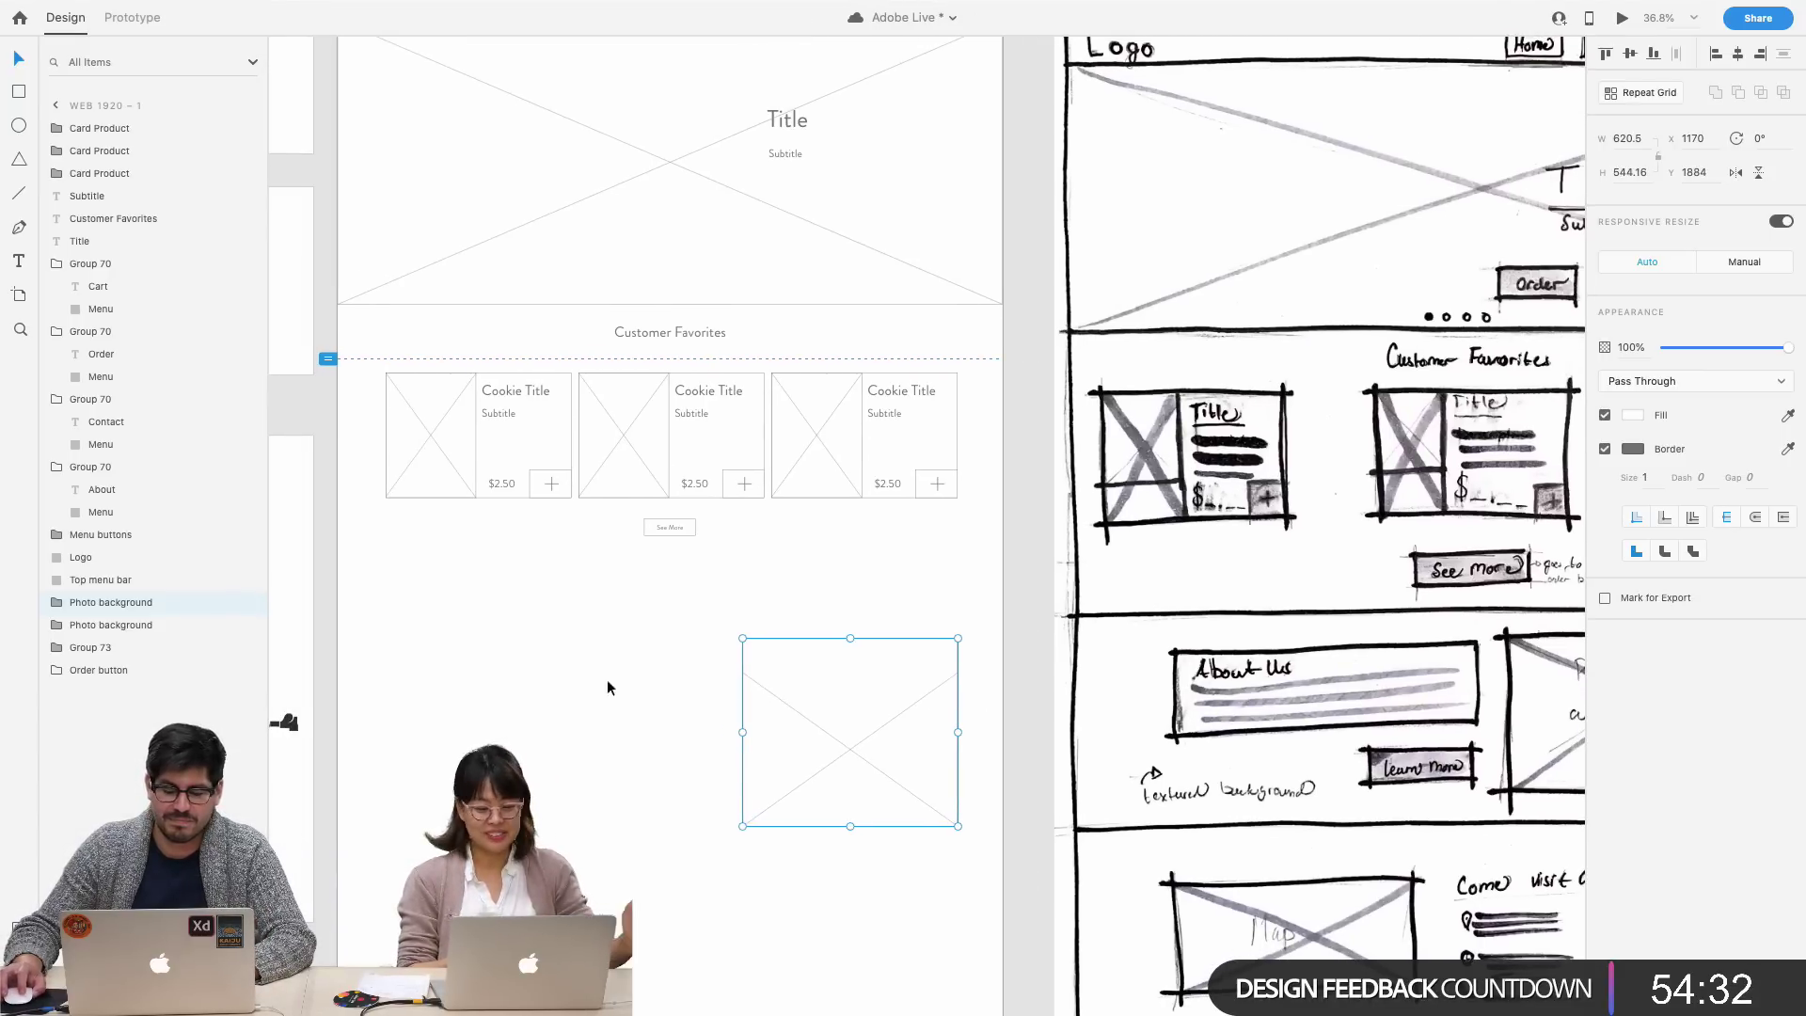
click(718, 707)
key(r)
mouse_move(707, 703)
mouse_down()
mouse_move(661, 660)
mouse_move(399, 639)
mouse_up()
key(Escape)
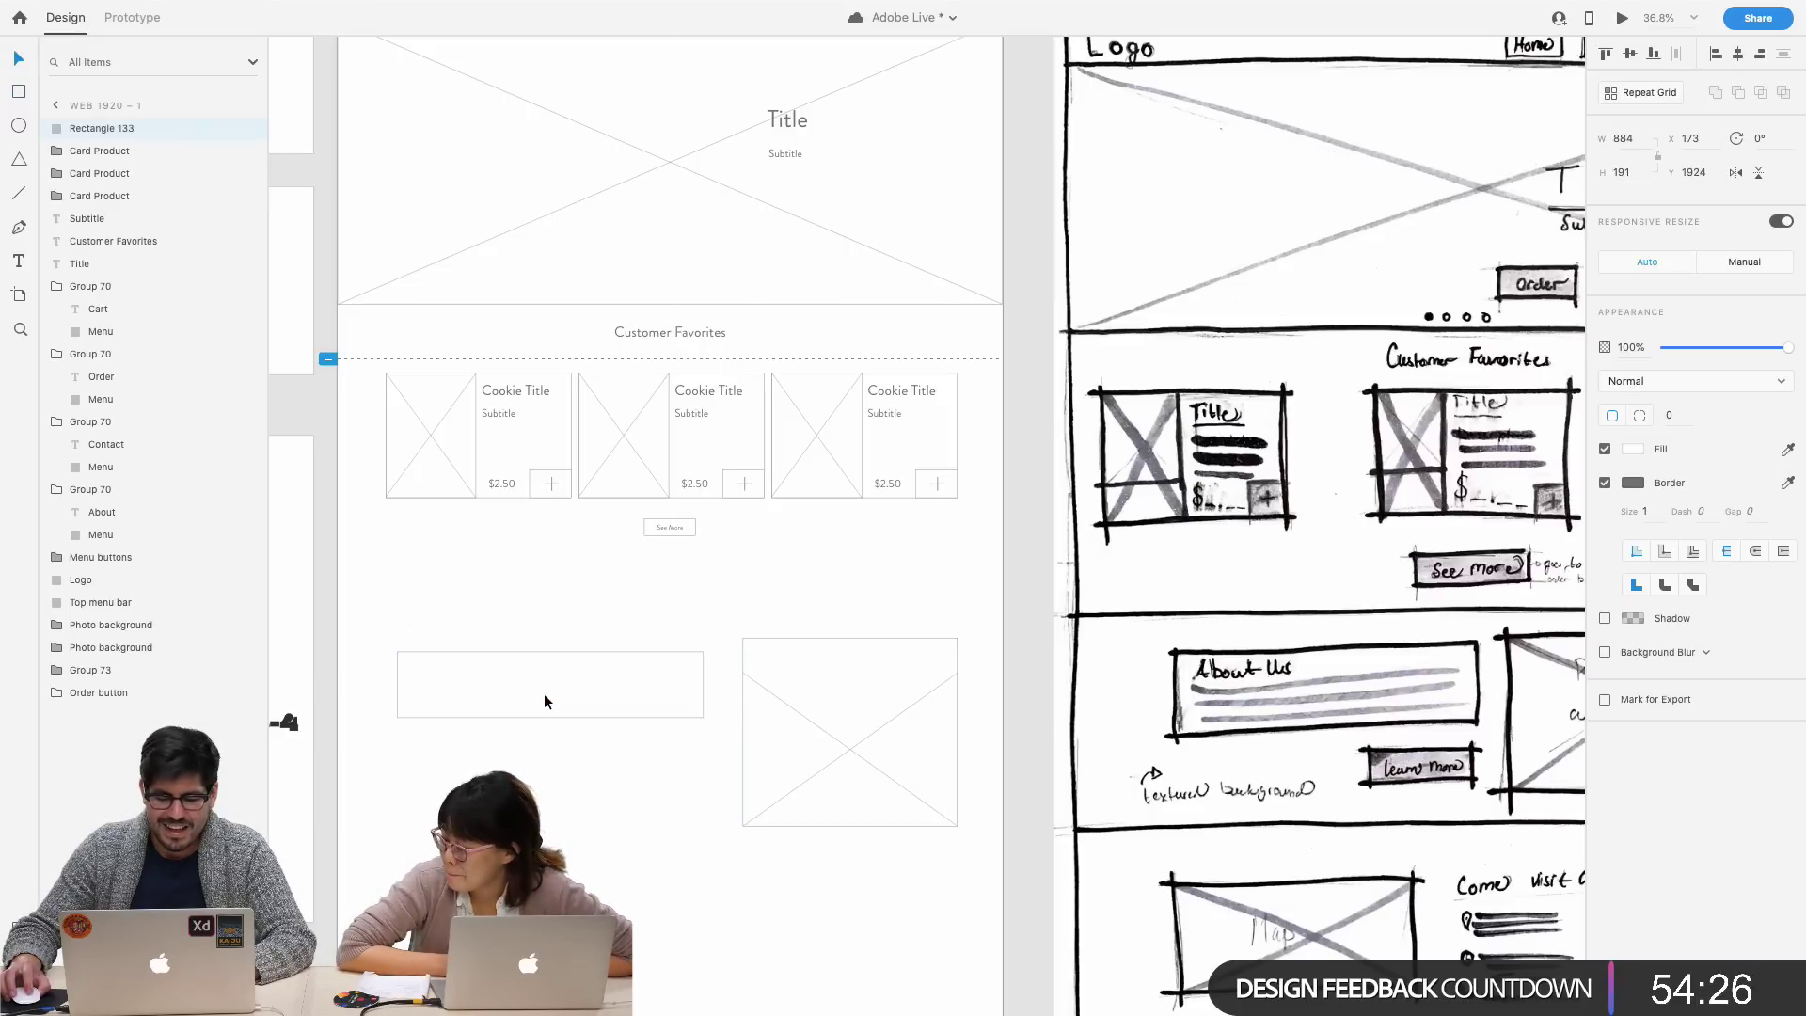
drag(545, 697, 545, 701)
click(643, 779)
drag(642, 778, 771, 700)
click(596, 856)
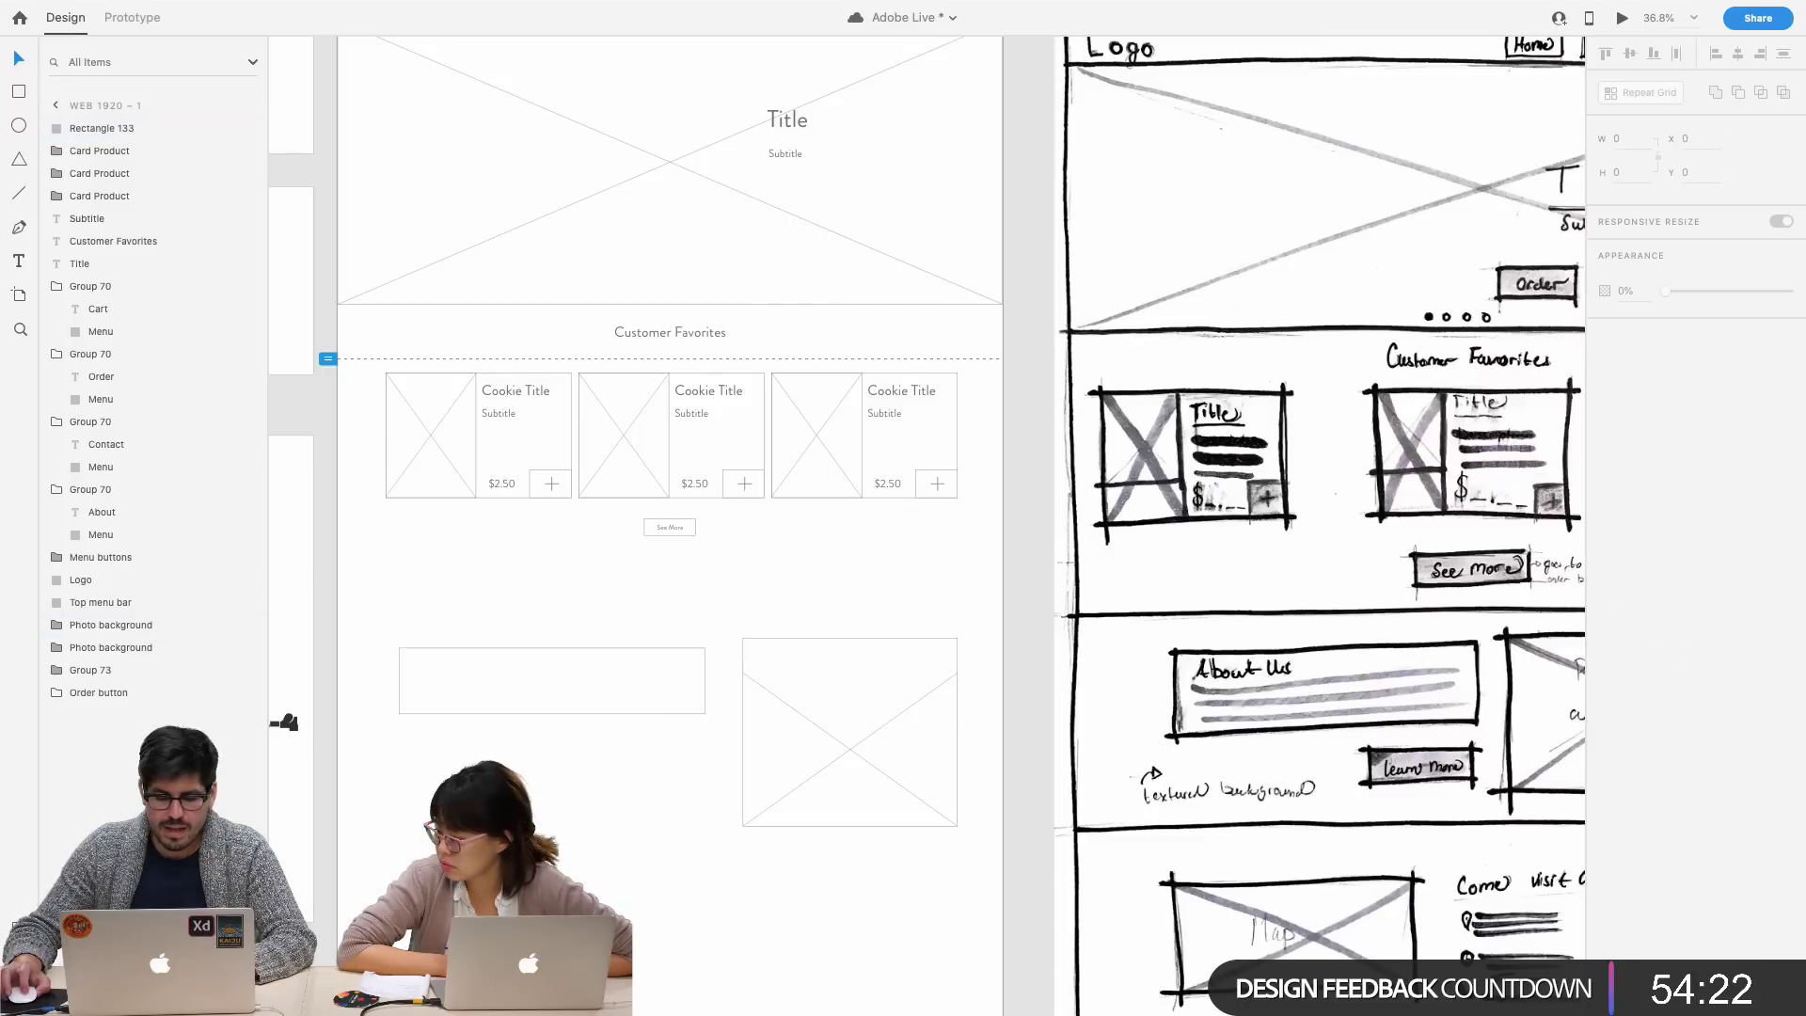
- Add the text "About Us" in the upper-left corner of the new rectangle, at about X 221, Y 1935
scroll(598, 852, right, 5)
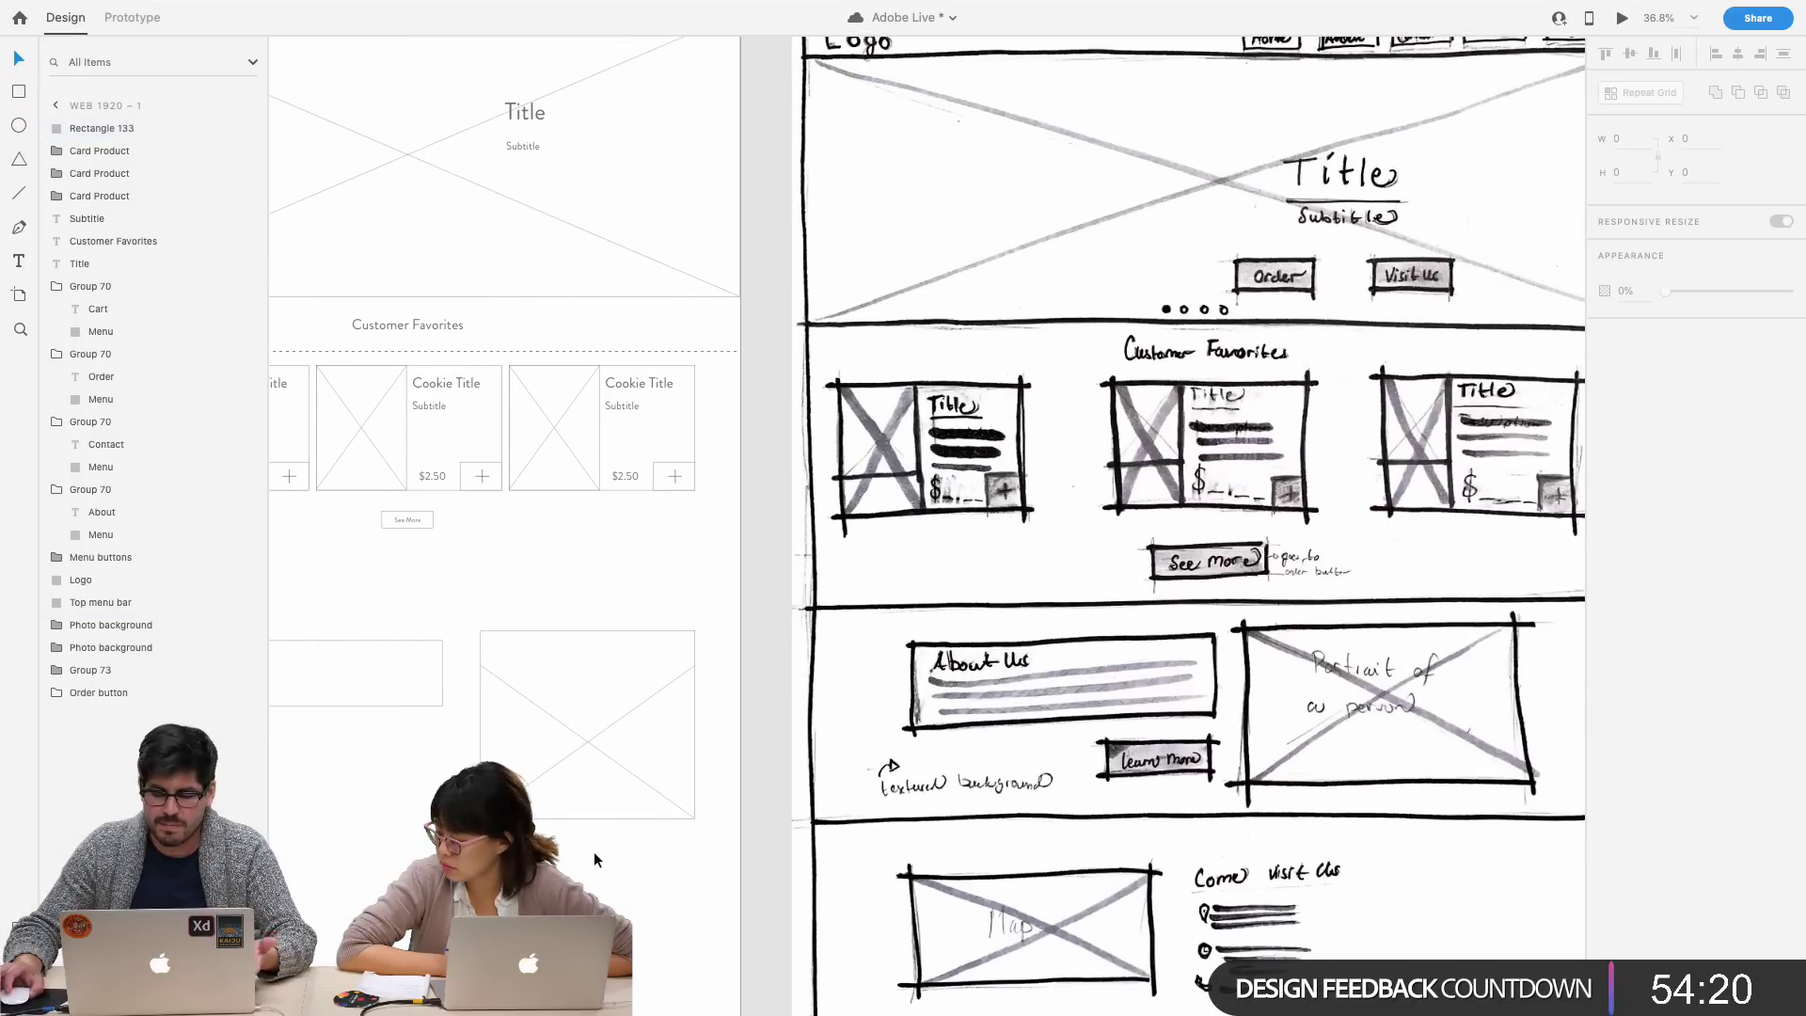
scroll(594, 859, left, 6)
scroll(594, 859, up, 2)
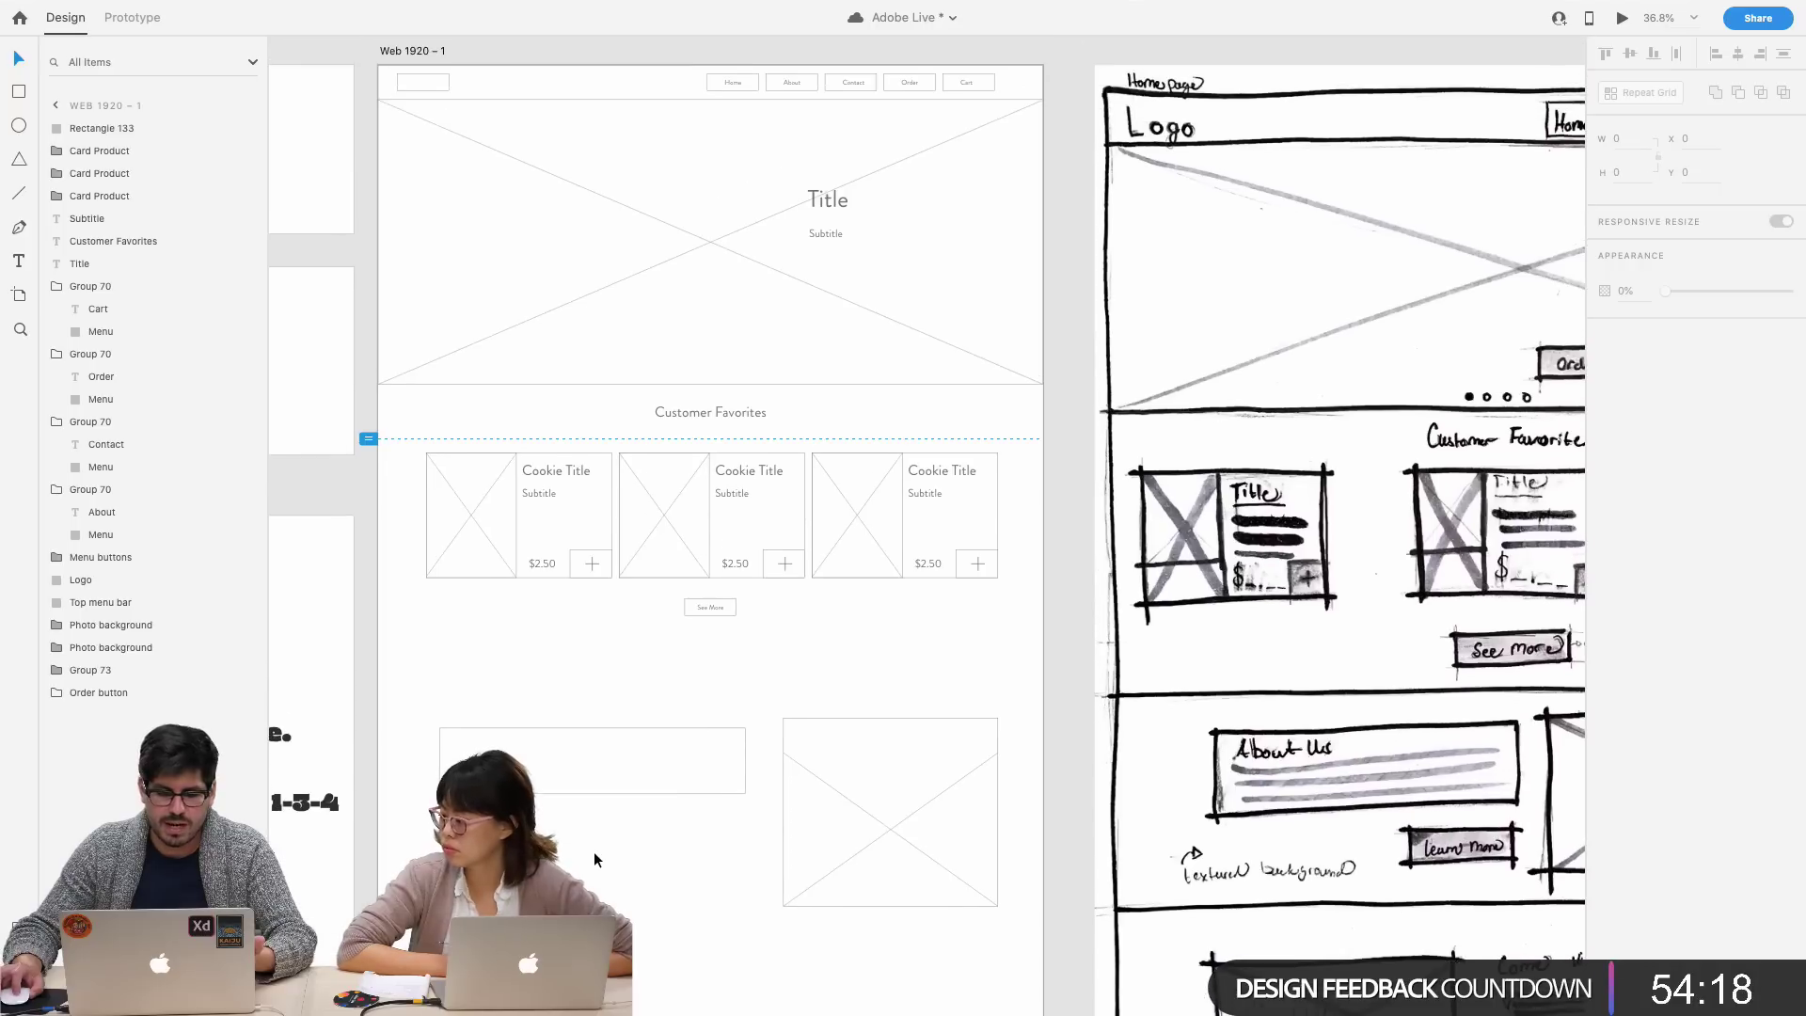
scroll(595, 850, down, 2)
scroll(594, 850, right, 1)
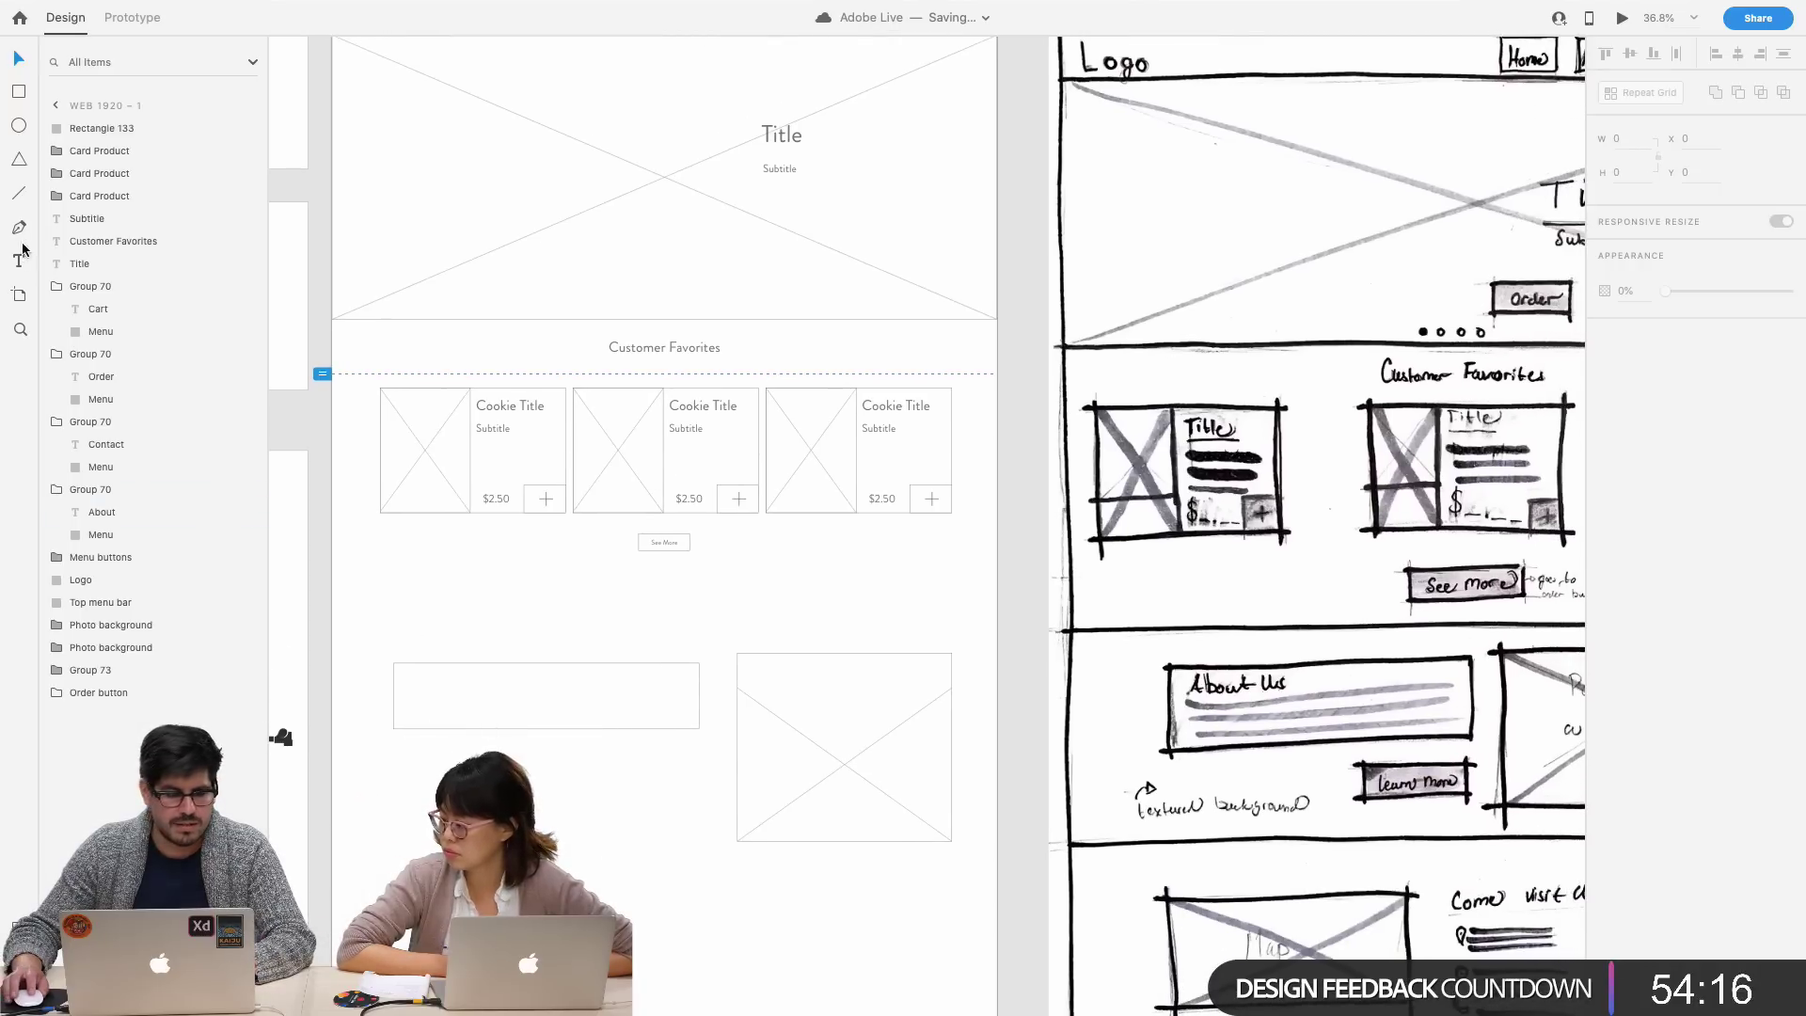
click(420, 684)
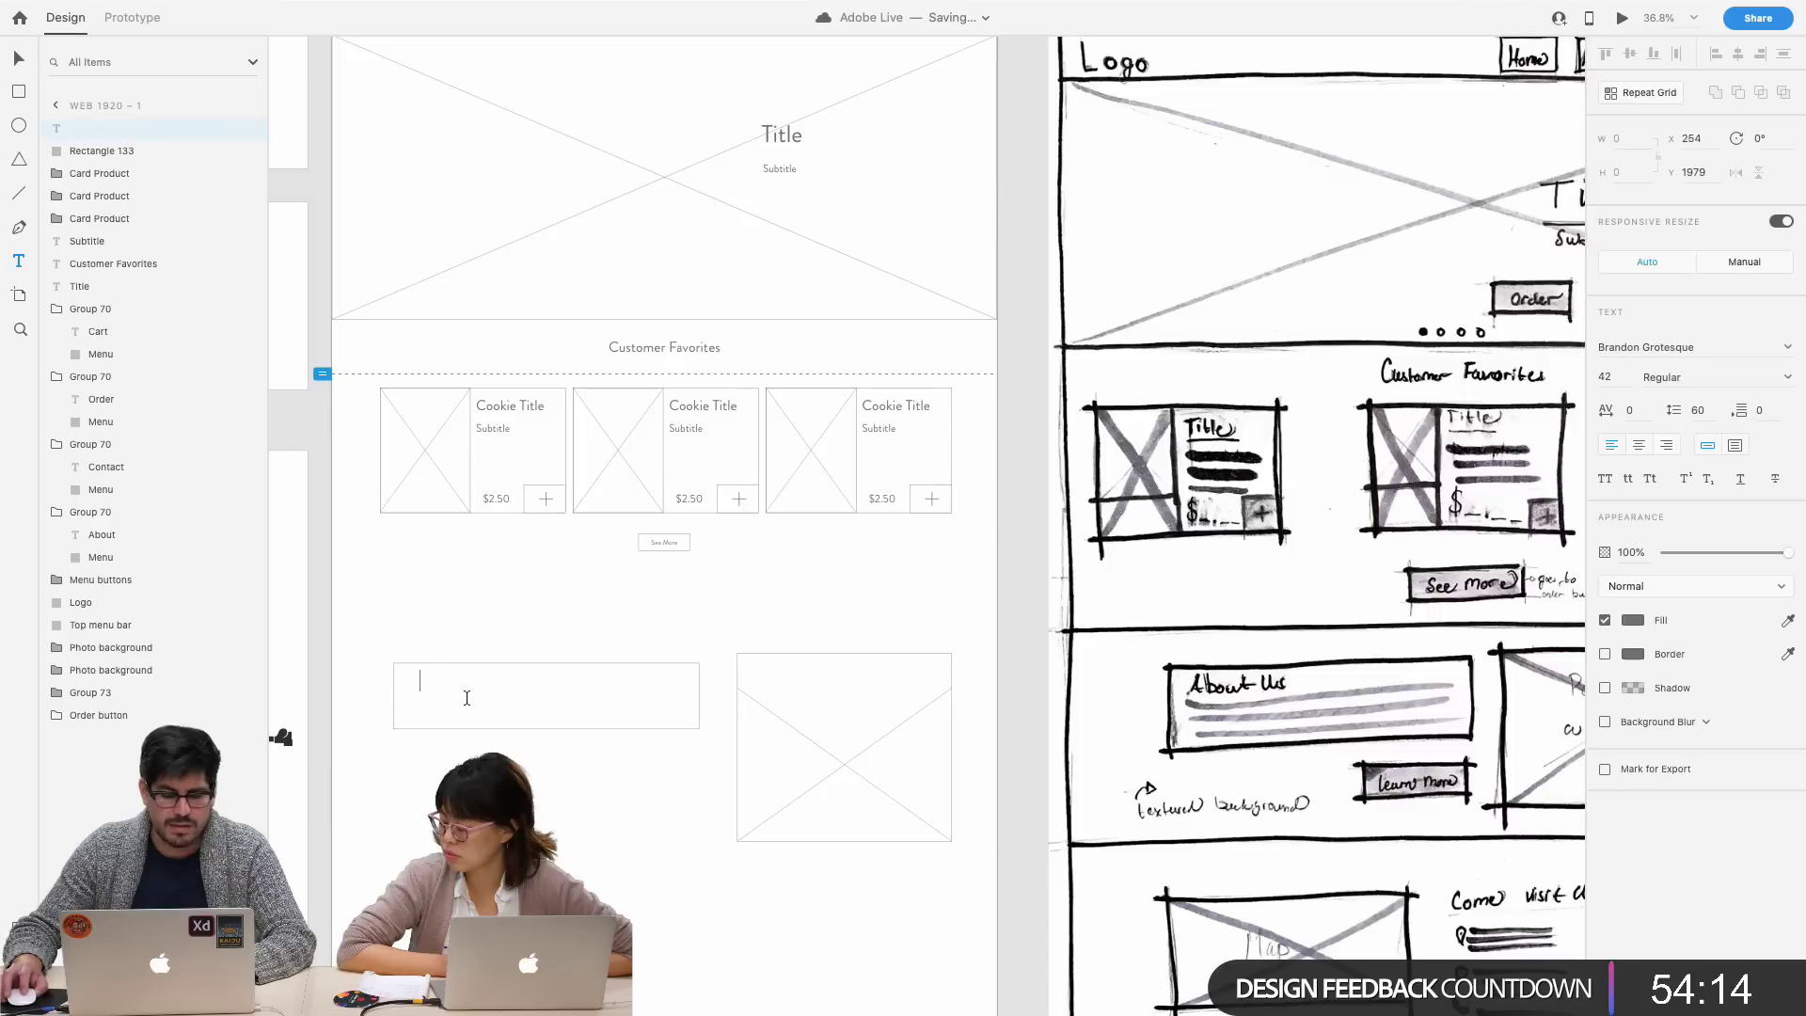
text(About Us)
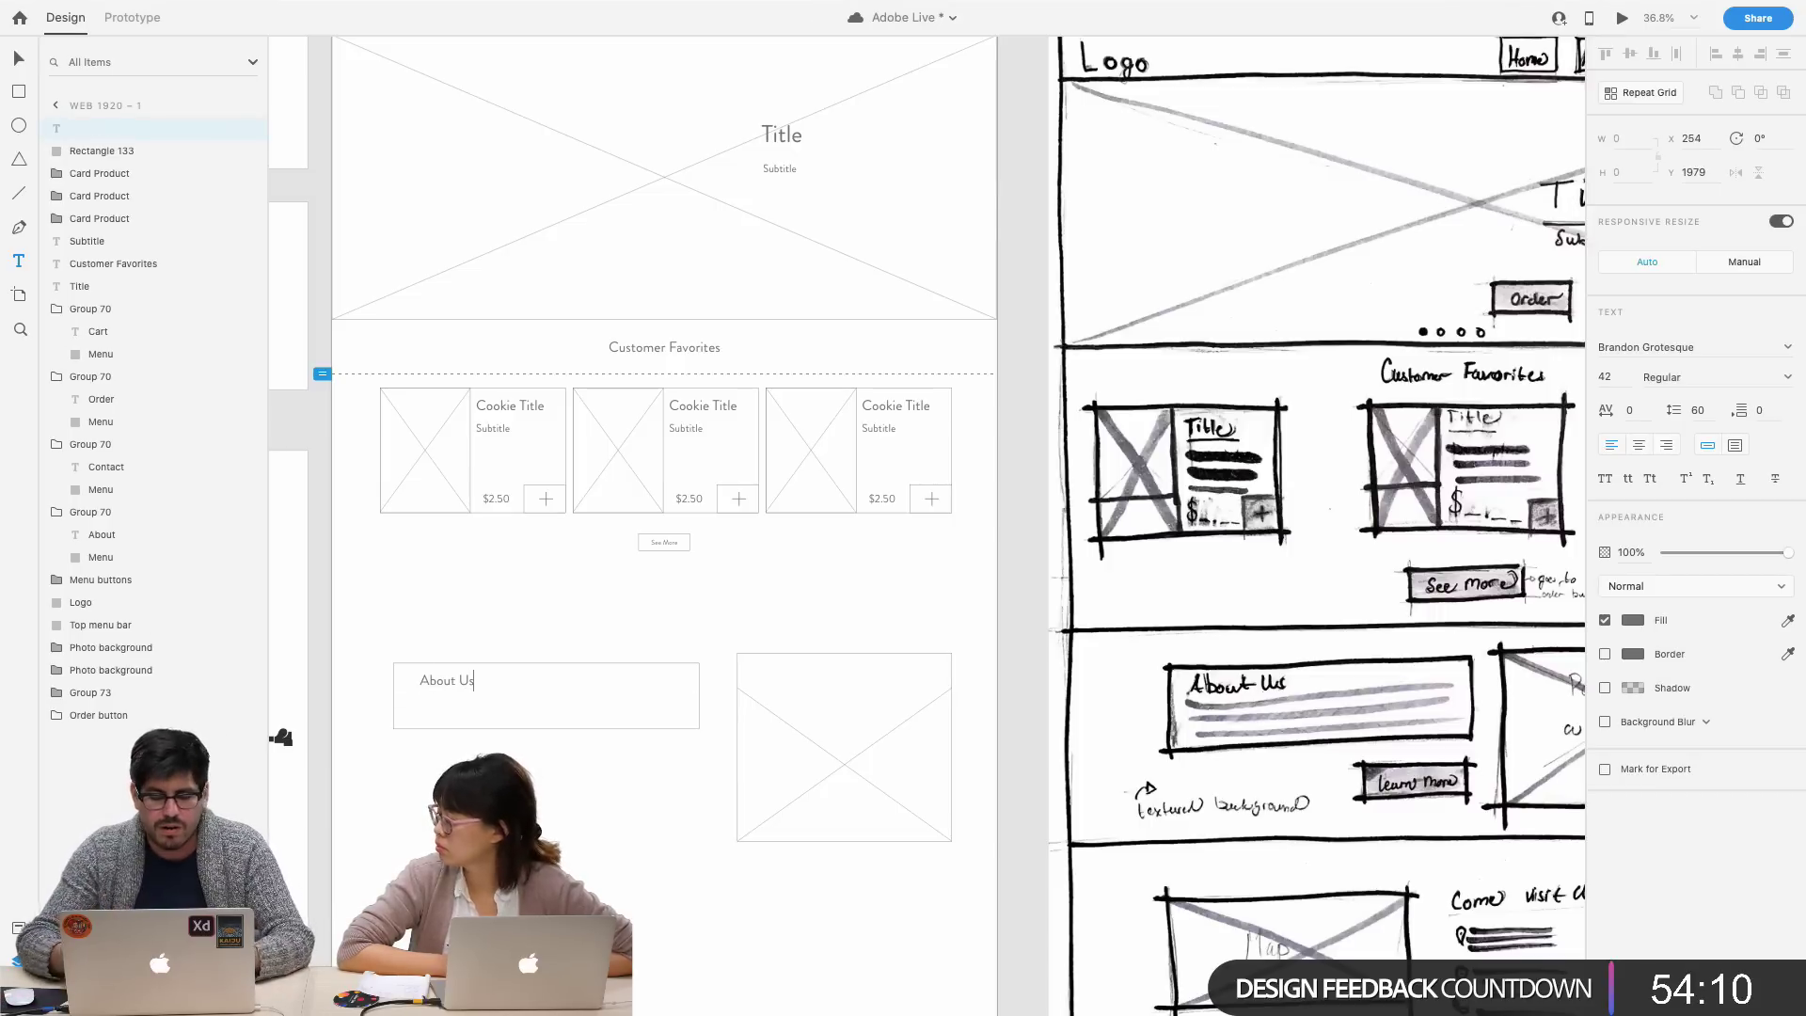
key(Escape)
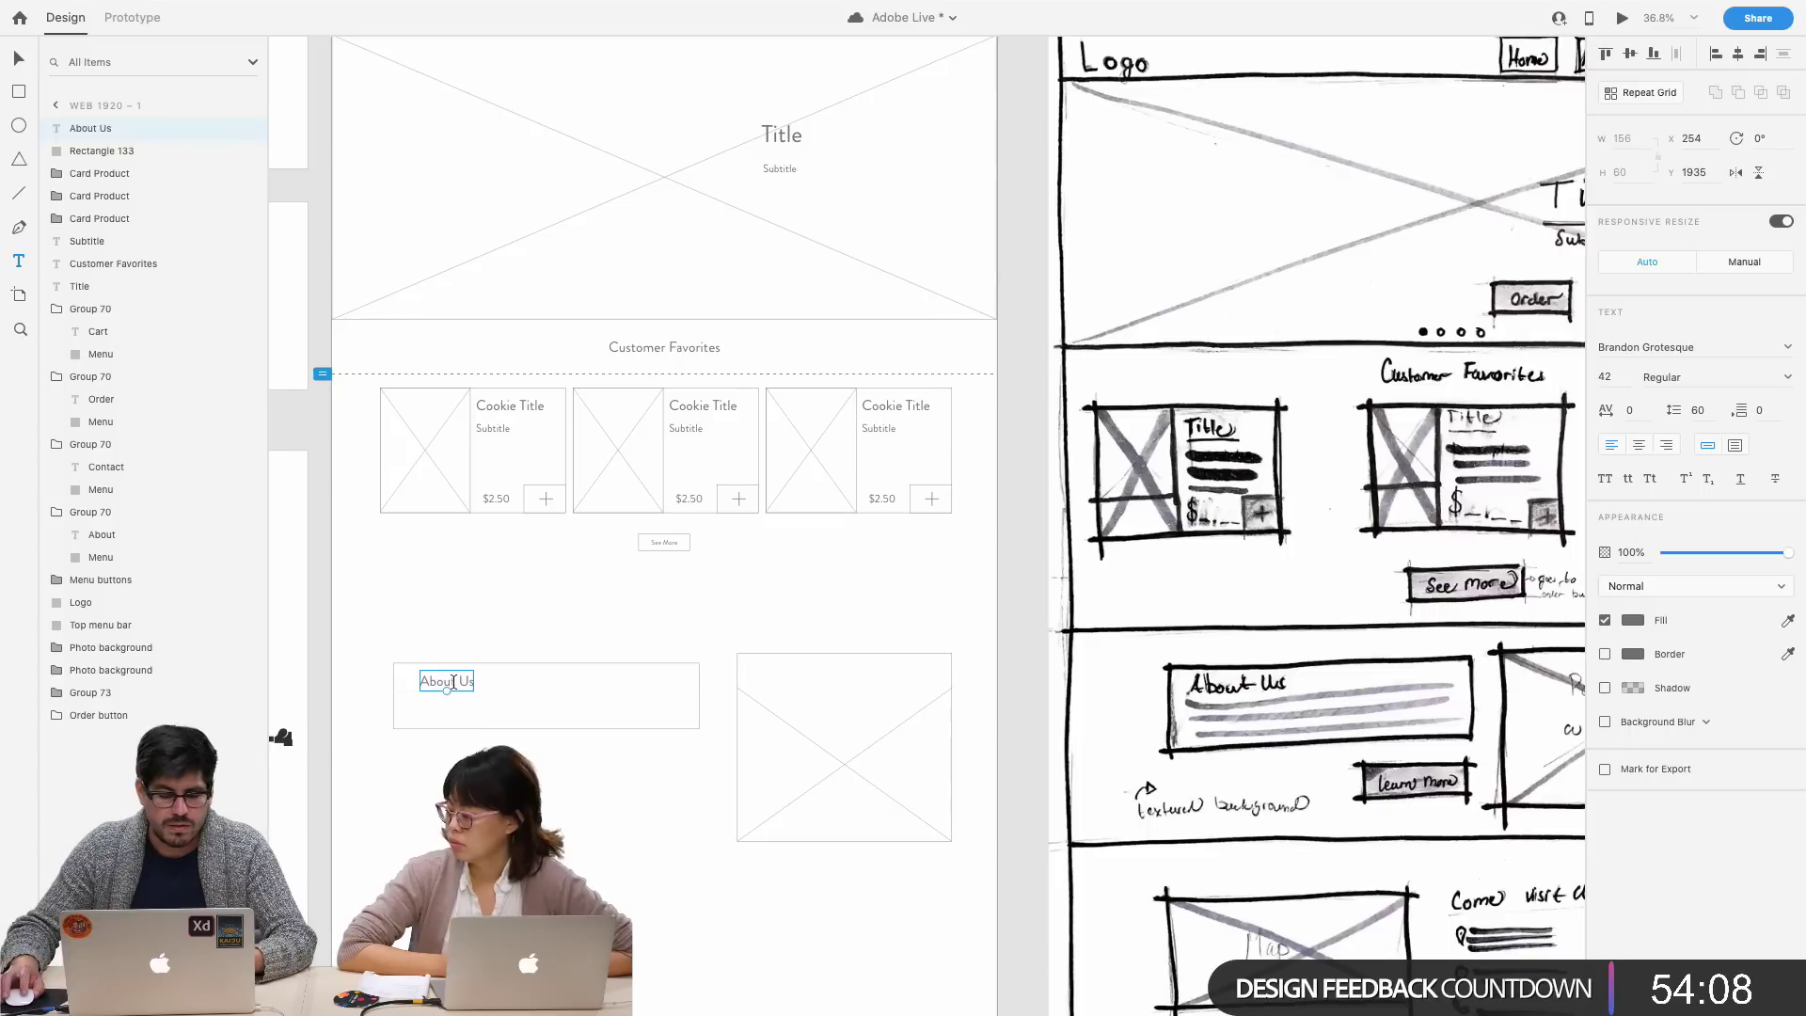
drag(454, 682, 446, 688)
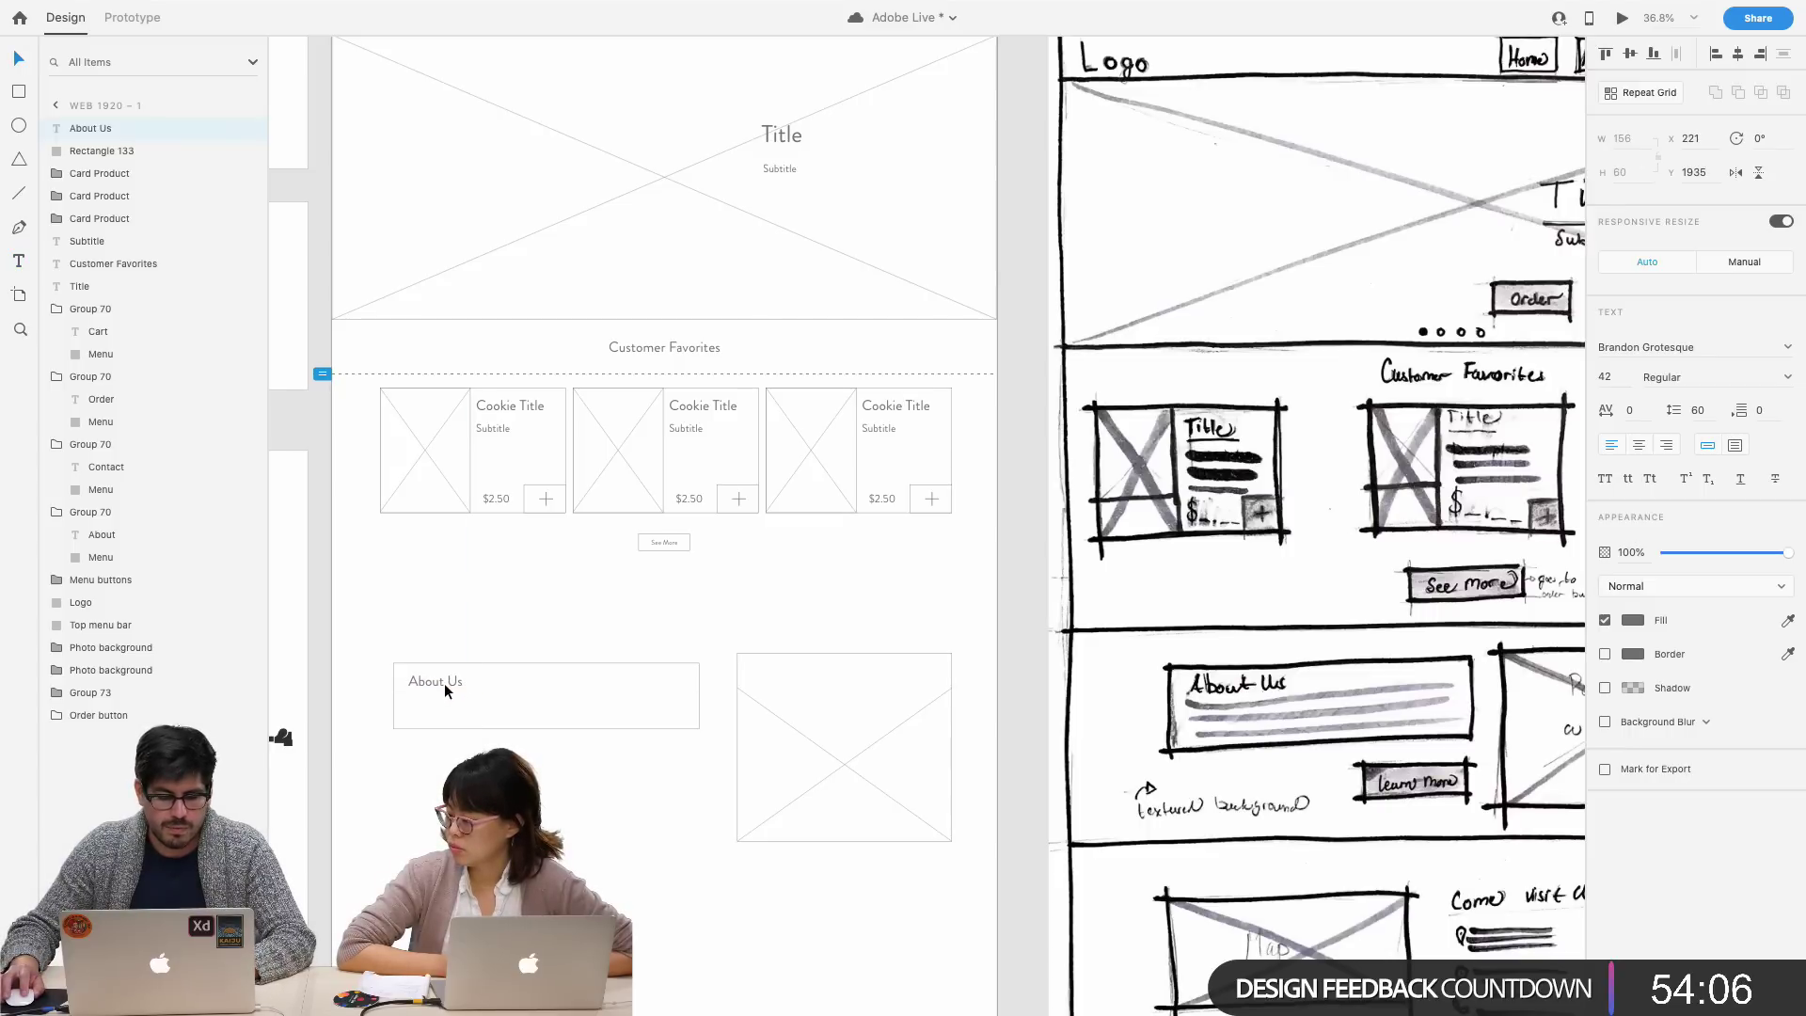
- Extend the About Us rectangle downward to a height of about 265
click(491, 718)
drag(544, 728, 545, 754)
click(568, 788)
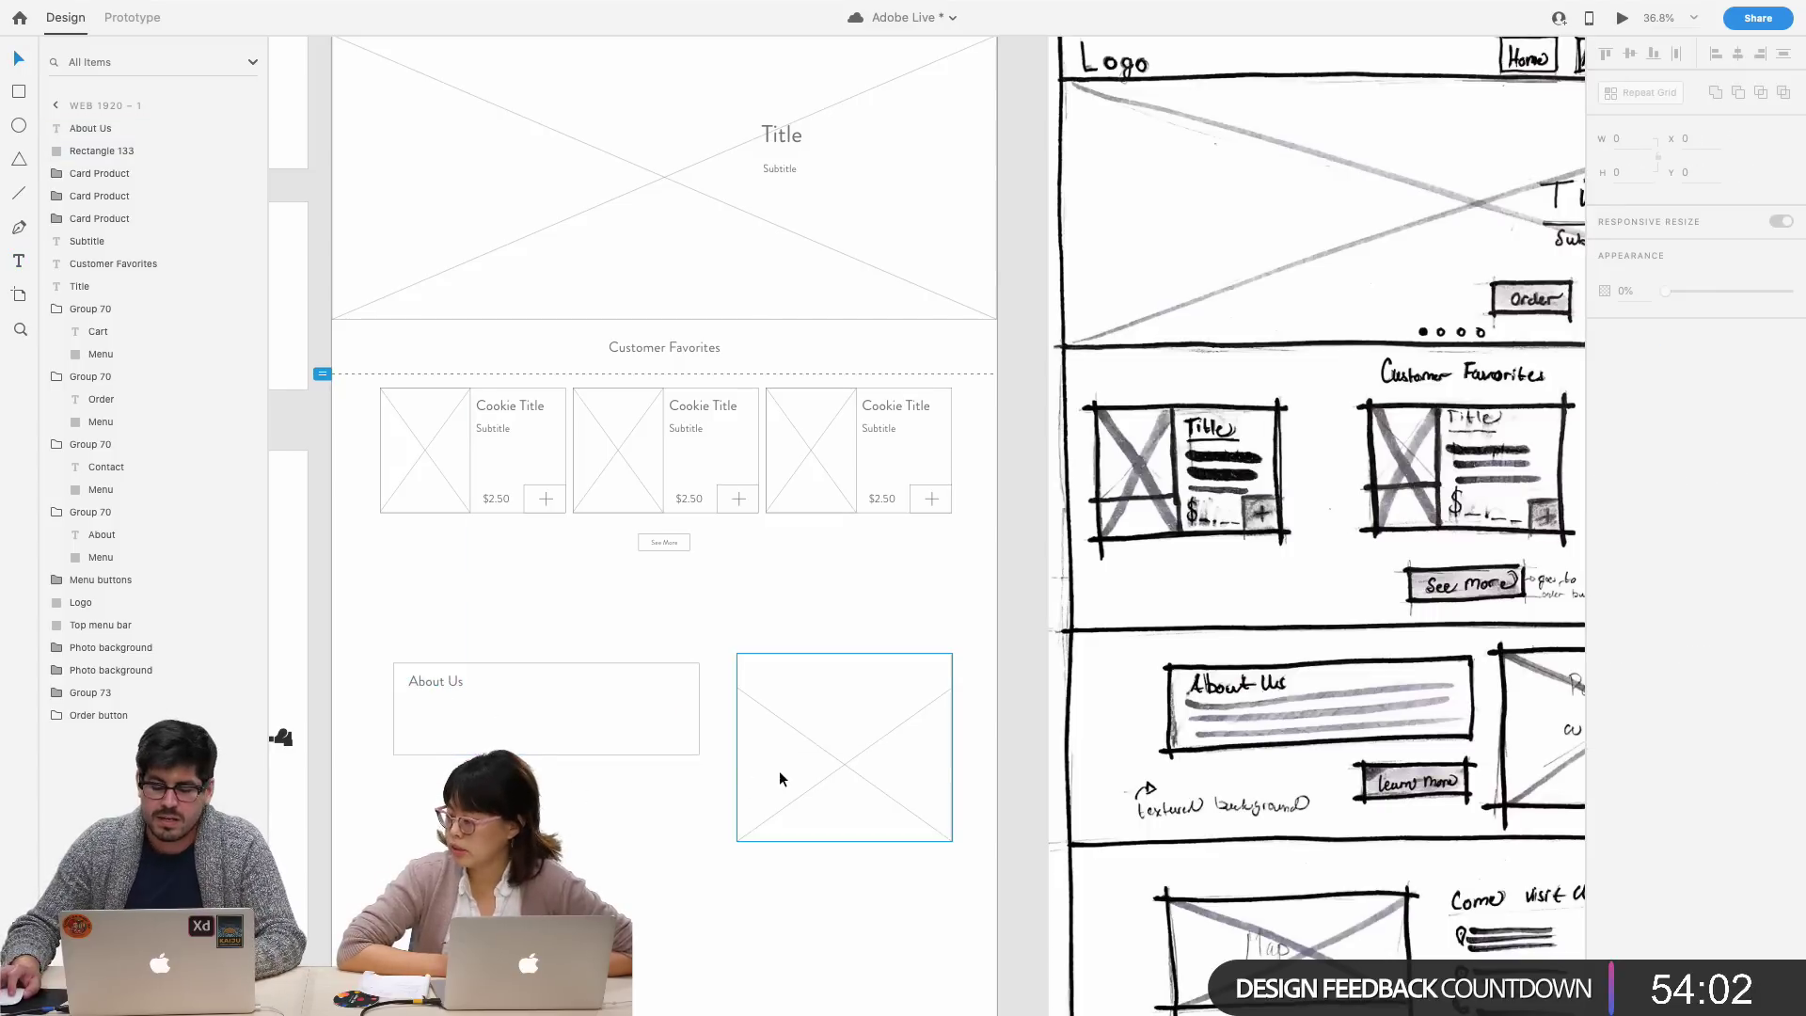
scroll(775, 774, right, 3)
click(668, 752)
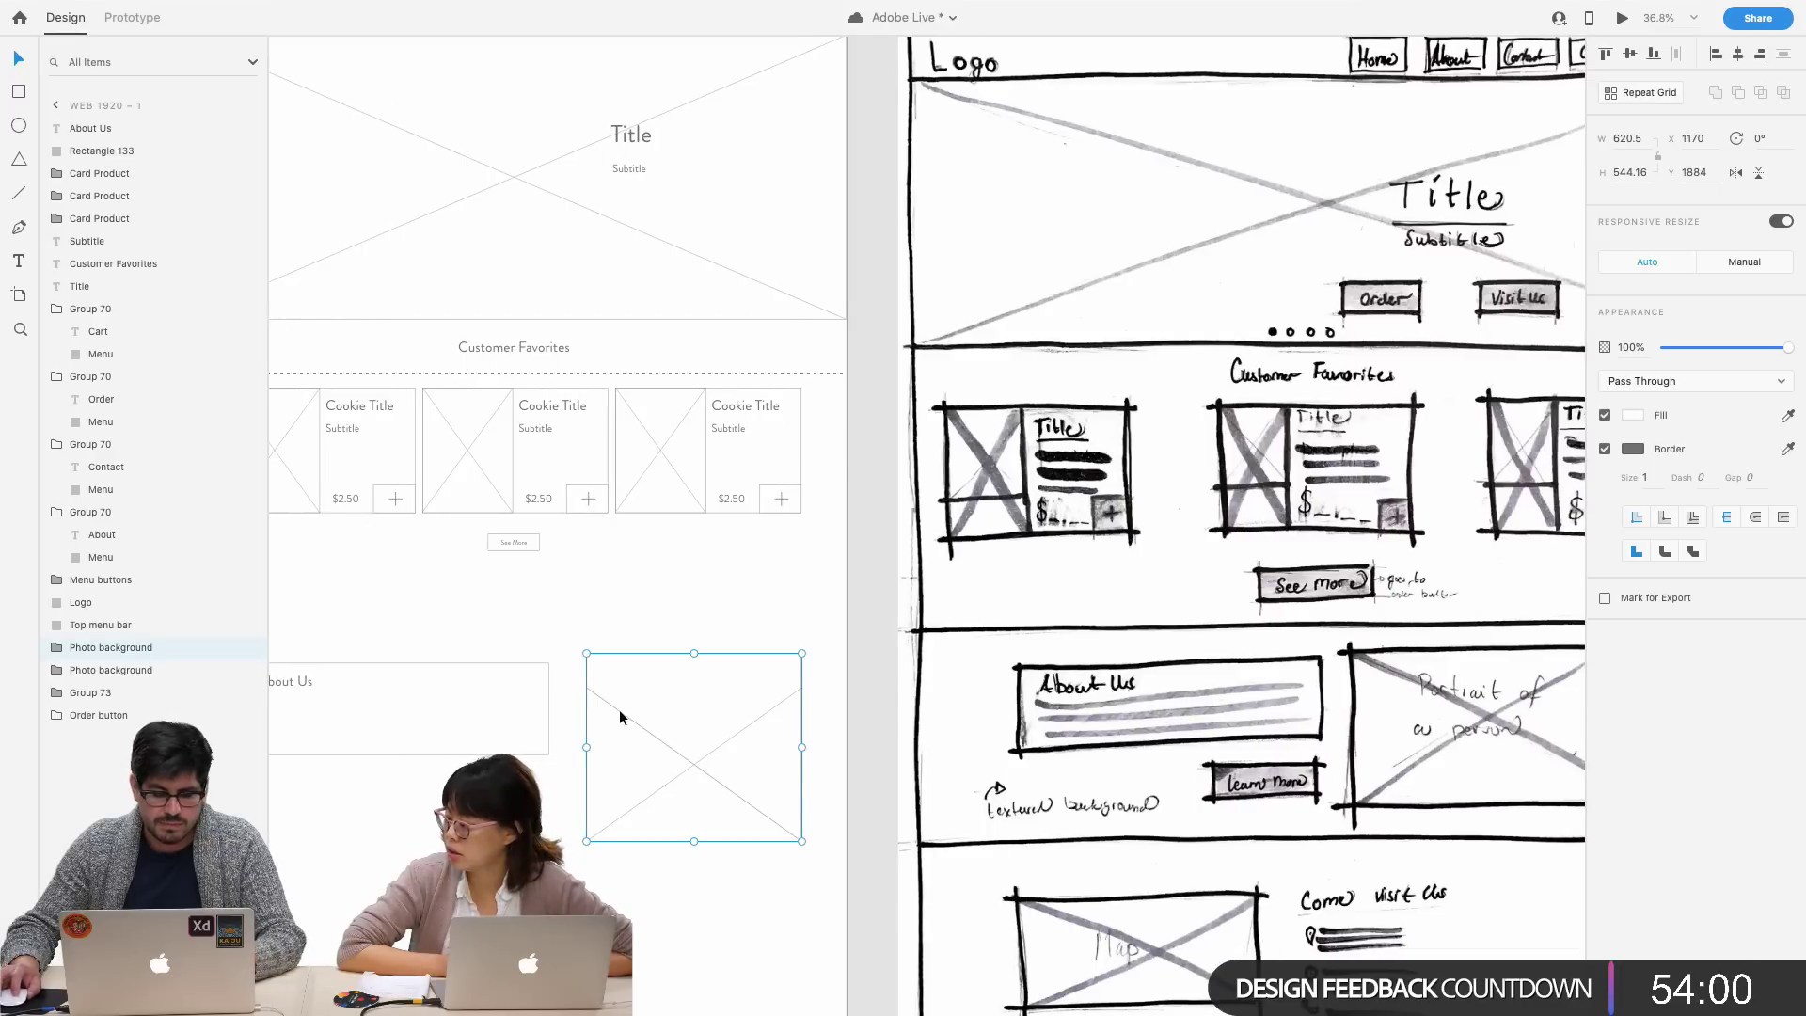
click(568, 863)
scroll(559, 827, left, 5)
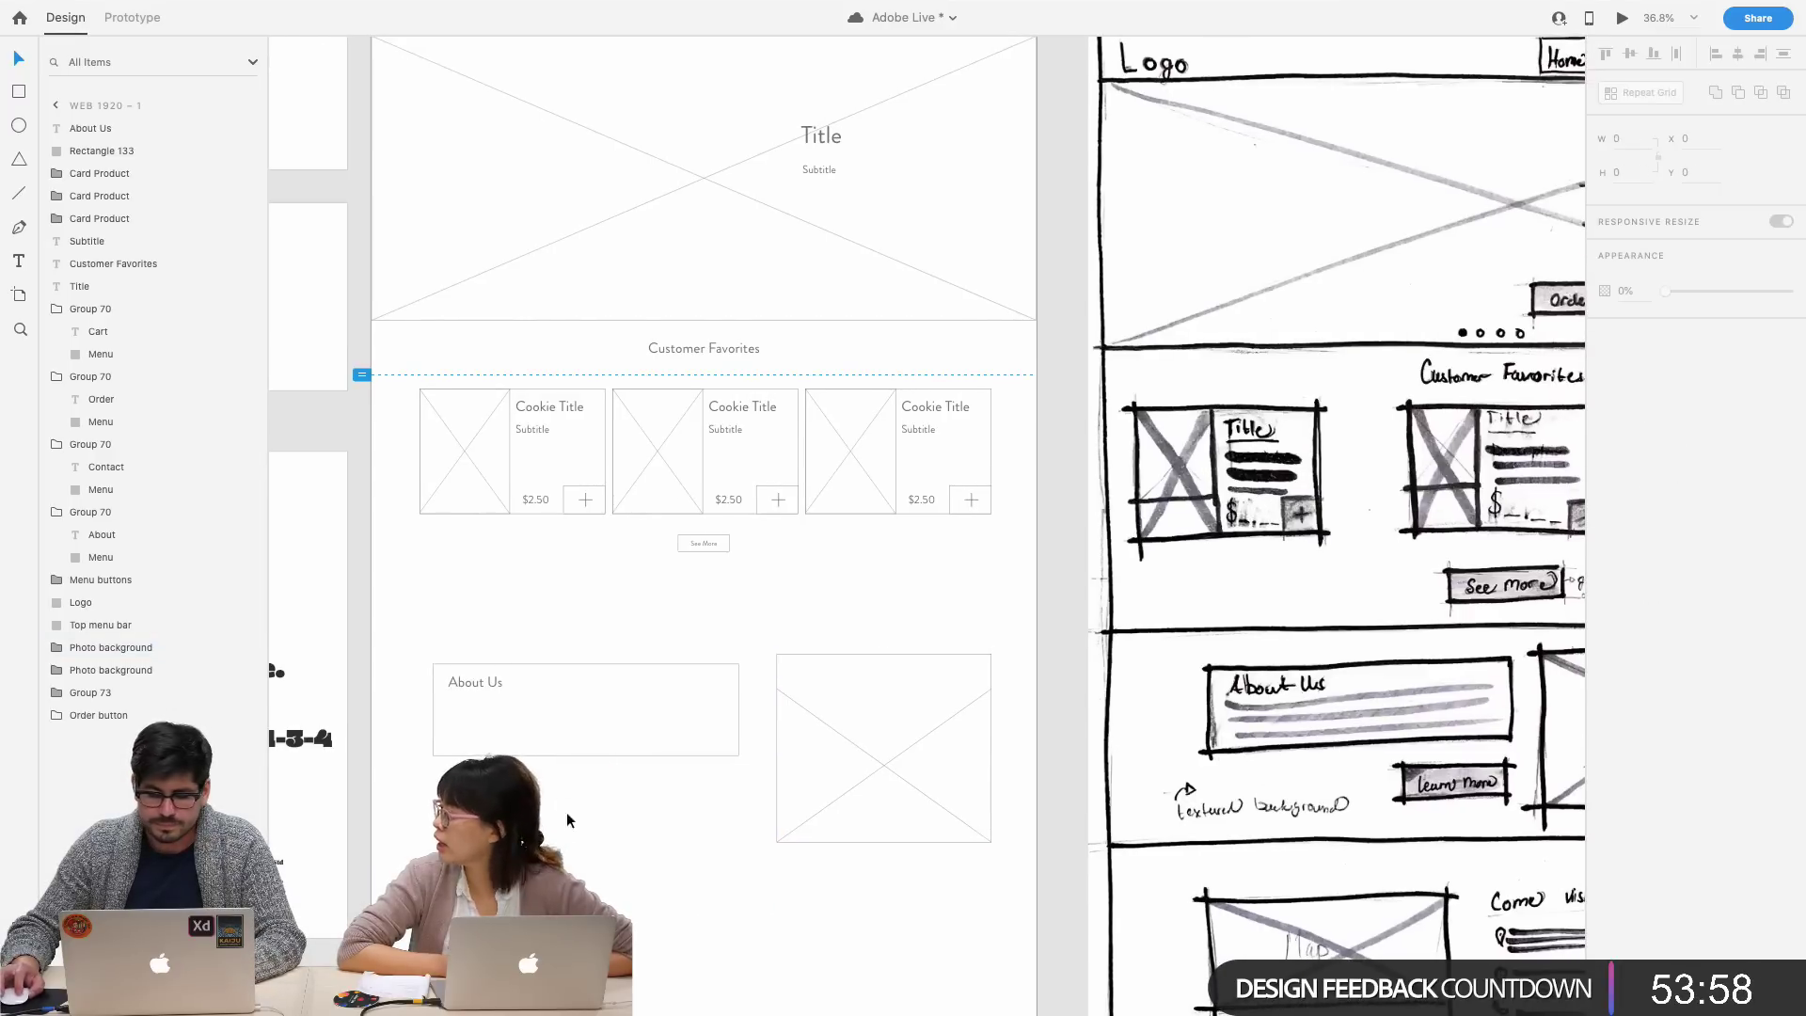
key(t)
click(450, 704)
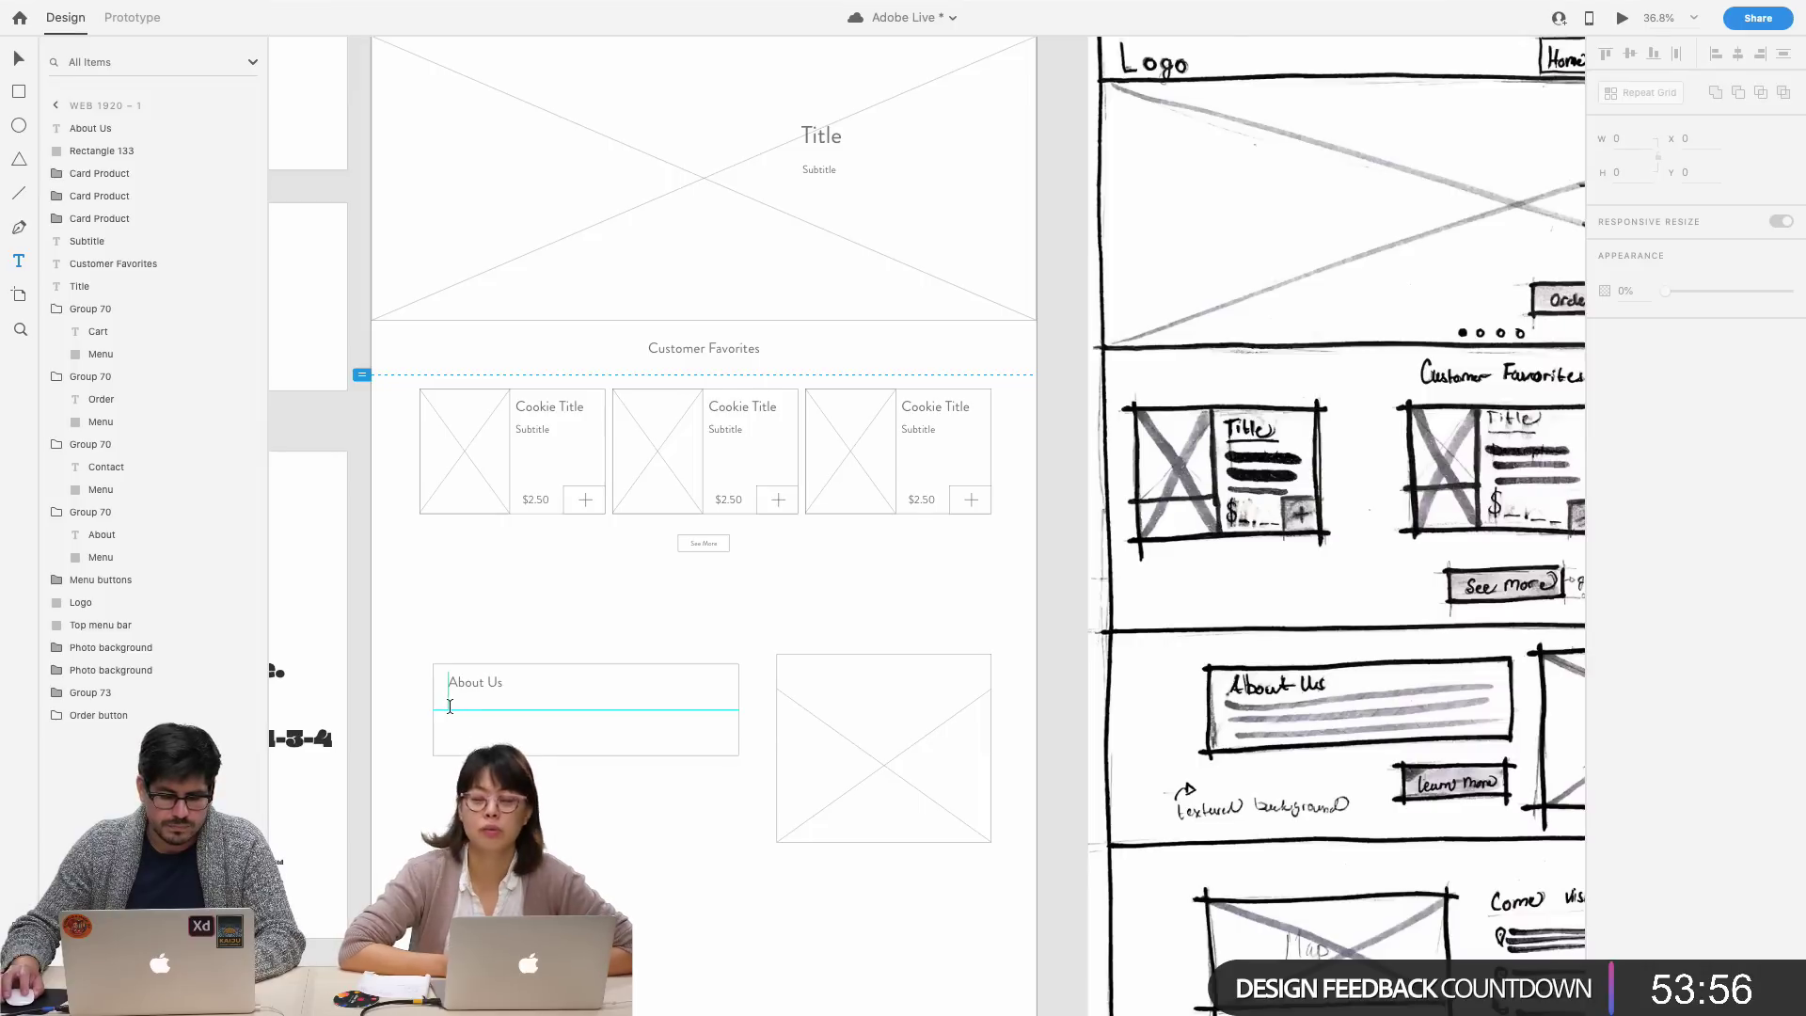
key(Escape)
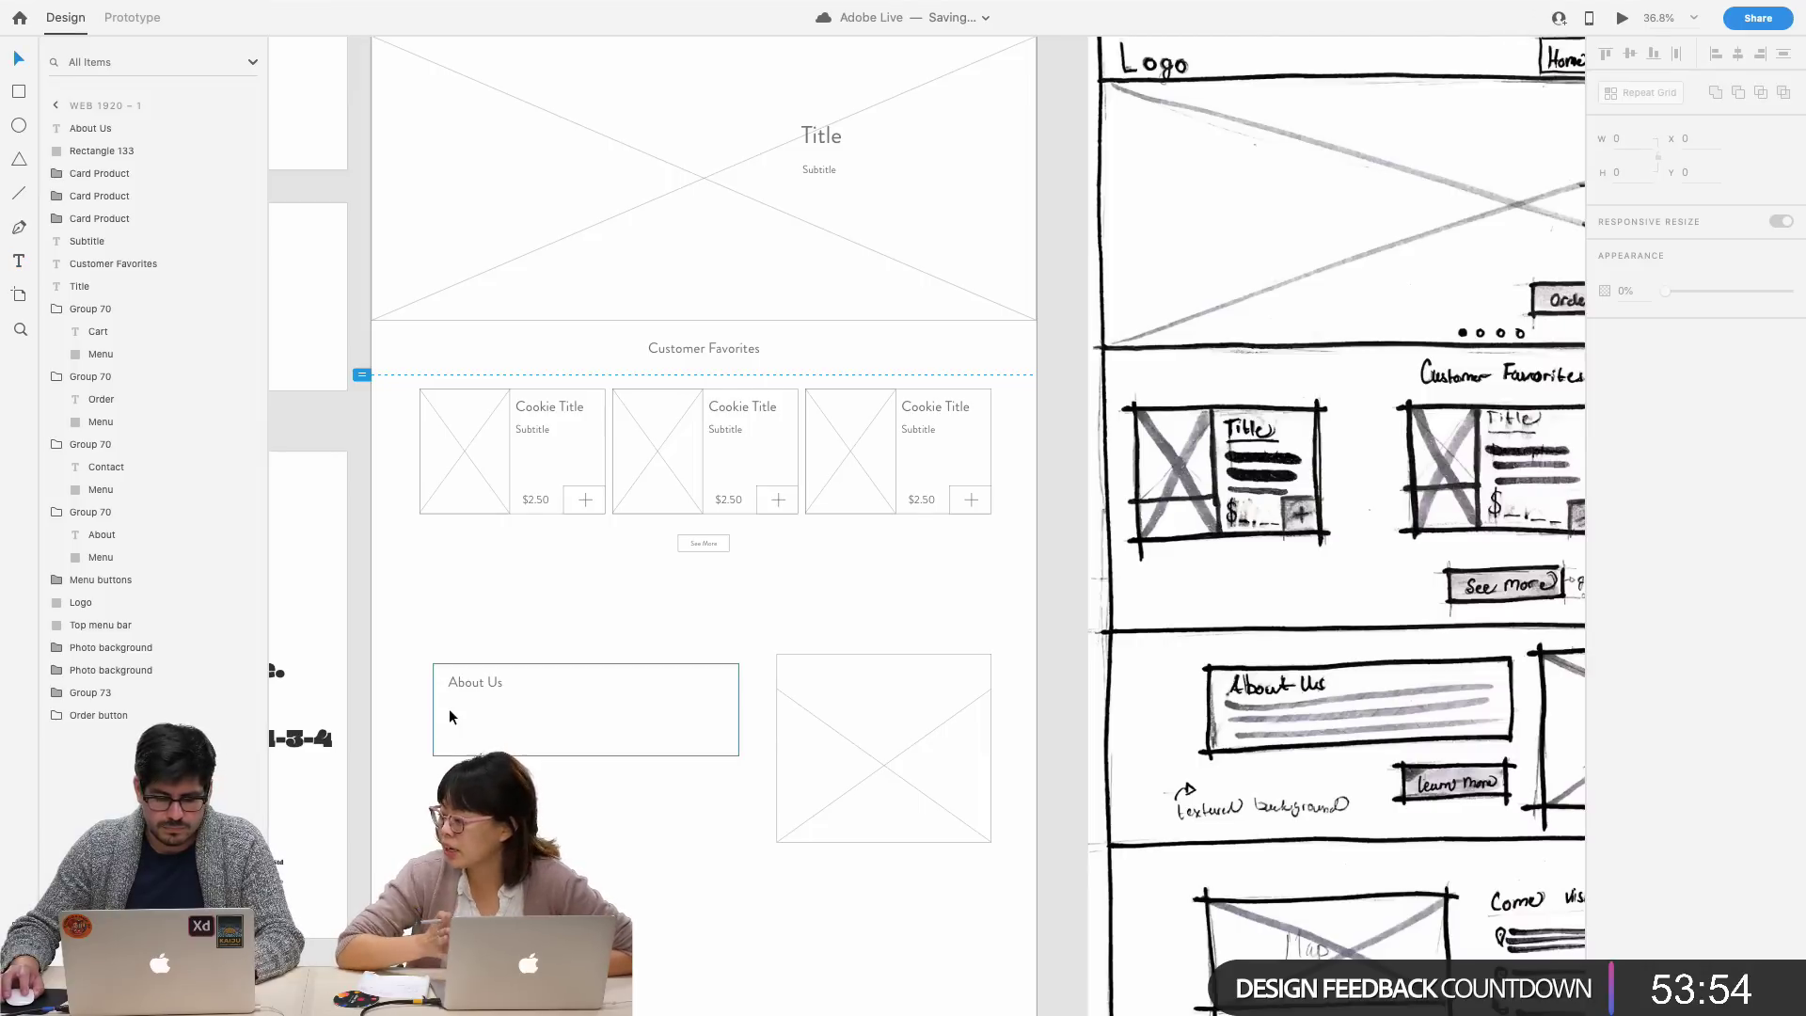
- Replace the About Us label with a copy of the pasteboard's About Rise & Shine heading and paragraph, placed inside the rectangle
scroll(449, 706, left, 6)
scroll(450, 705, left, 15)
drag(545, 682, 390, 480)
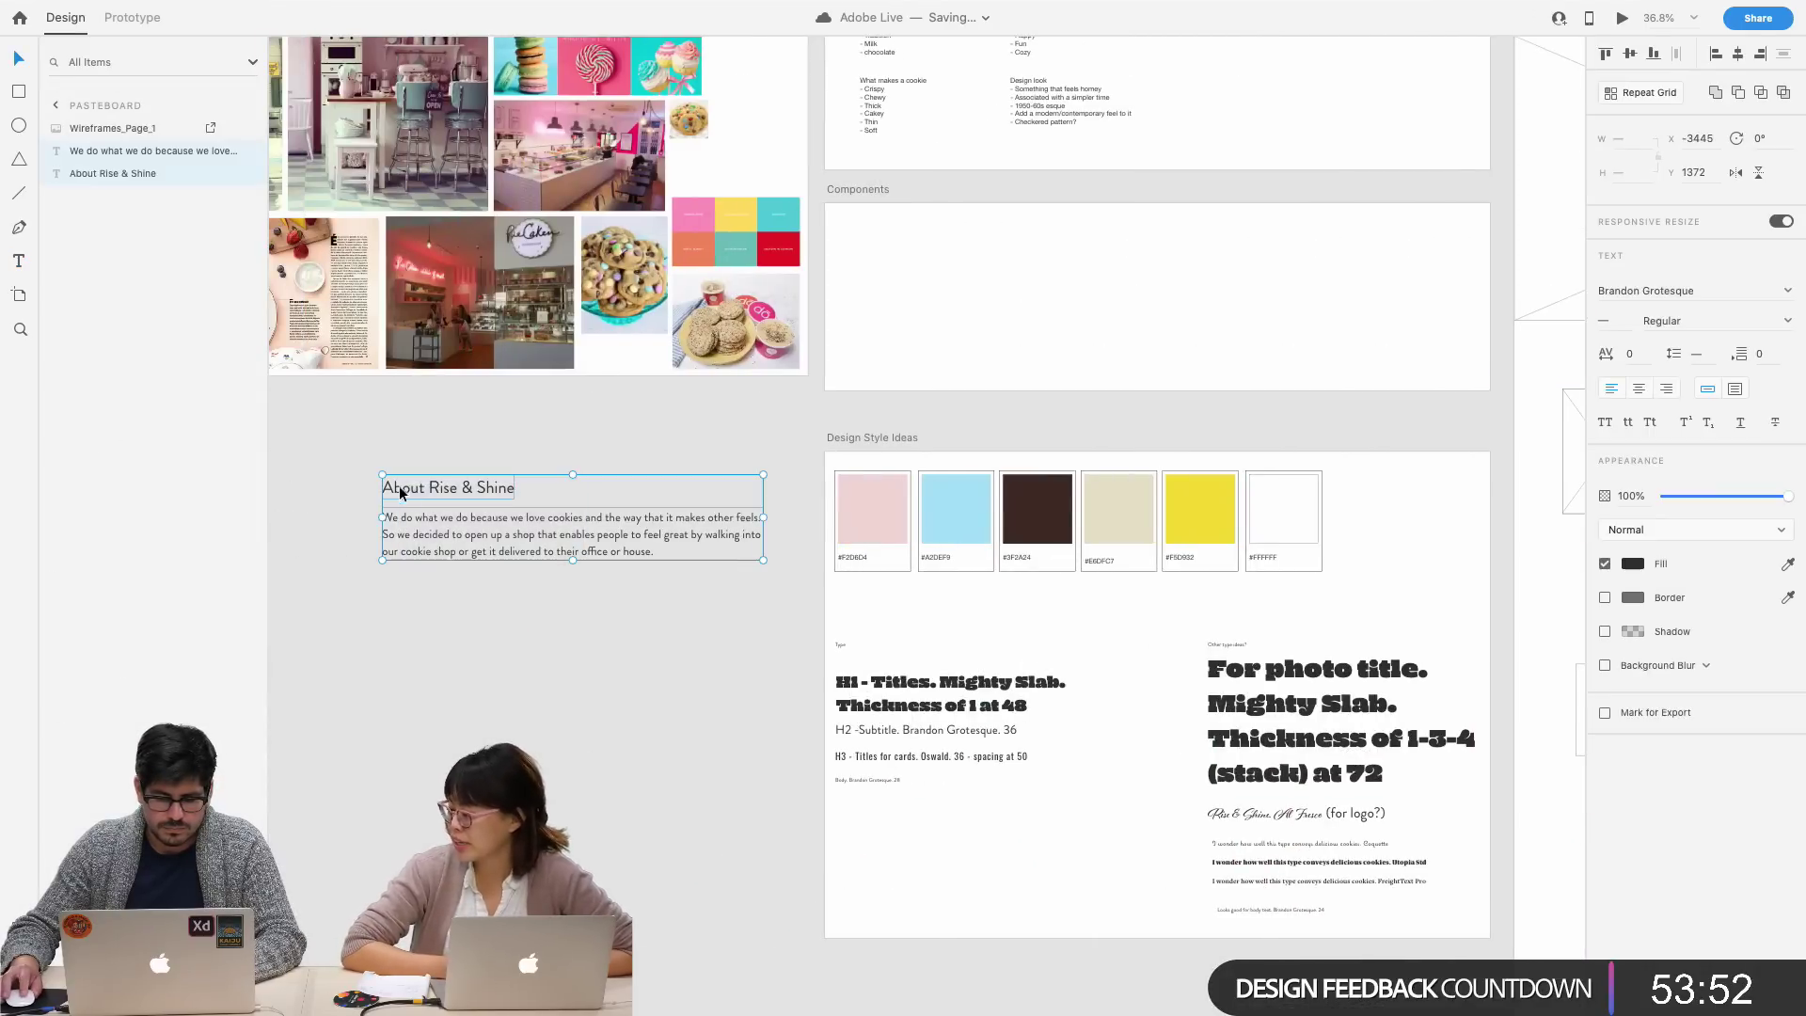
scroll(449, 540, right, 15)
click(403, 685)
key(BackSpace)
key(super+v)
drag(499, 544, 424, 740)
- Widen the rectangle to 1122 around the text, and move it with the heading and paragraph to align with the cards' left edge
click(659, 716)
drag(655, 711, 737, 710)
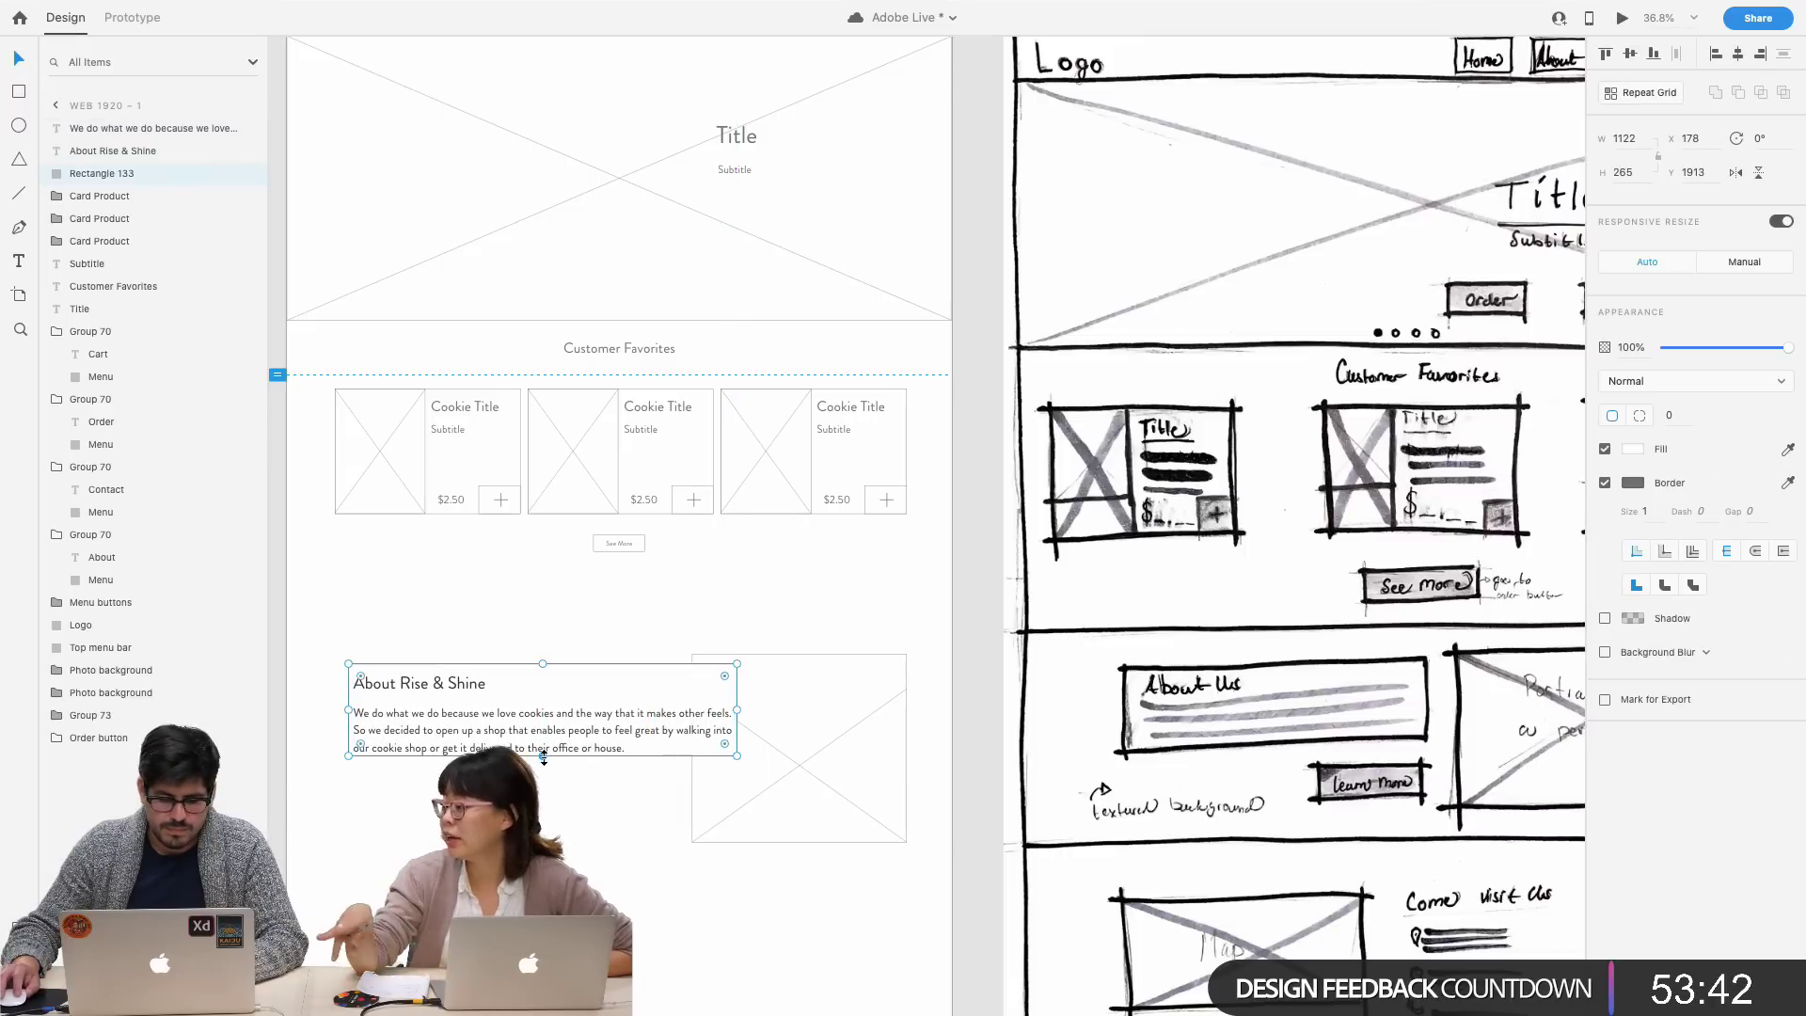
shift+click(418, 683)
shift+click(458, 734)
drag(458, 734, 445, 750)
key(Escape)
scroll(927, 526, left, 3)
scroll(926, 527, up, 1)
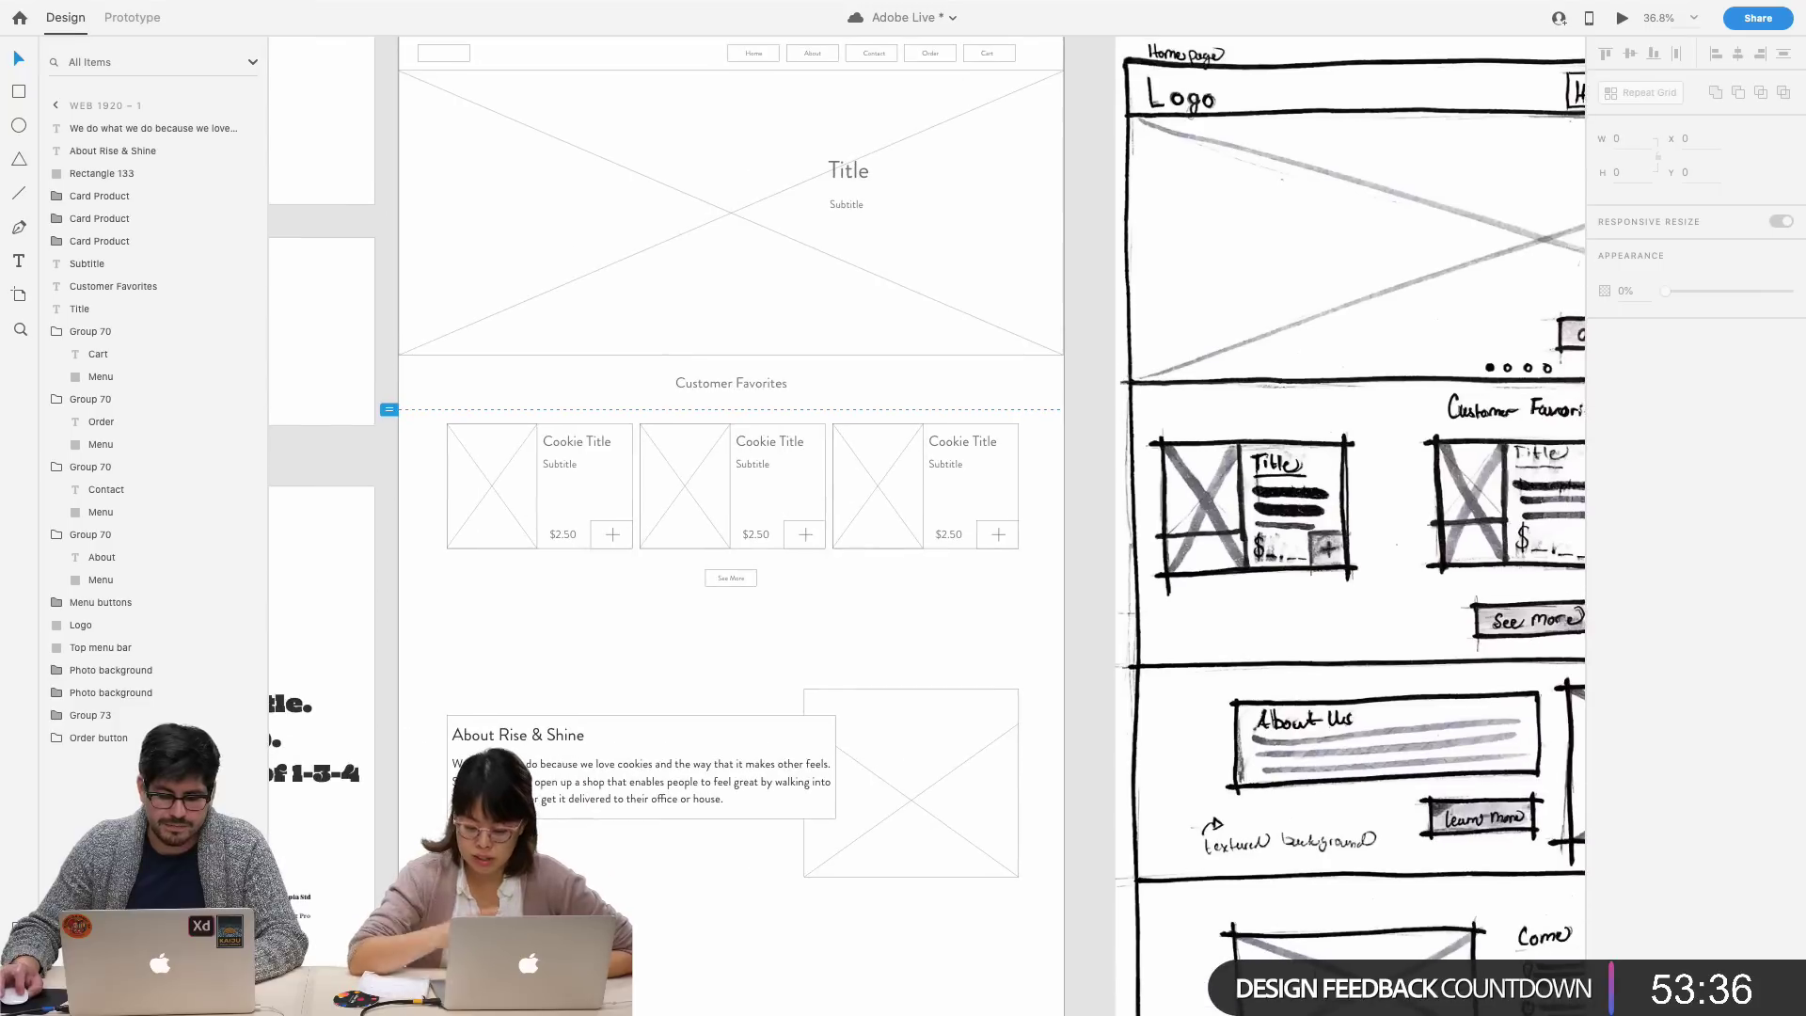
- Duplicate the See More button below the About Rise & Shine box at about X 885, Y 2378, and relabel it "Learn More"
scroll(927, 527, right, 1)
scroll(656, 870, right, 2)
scroll(656, 870, down, 1)
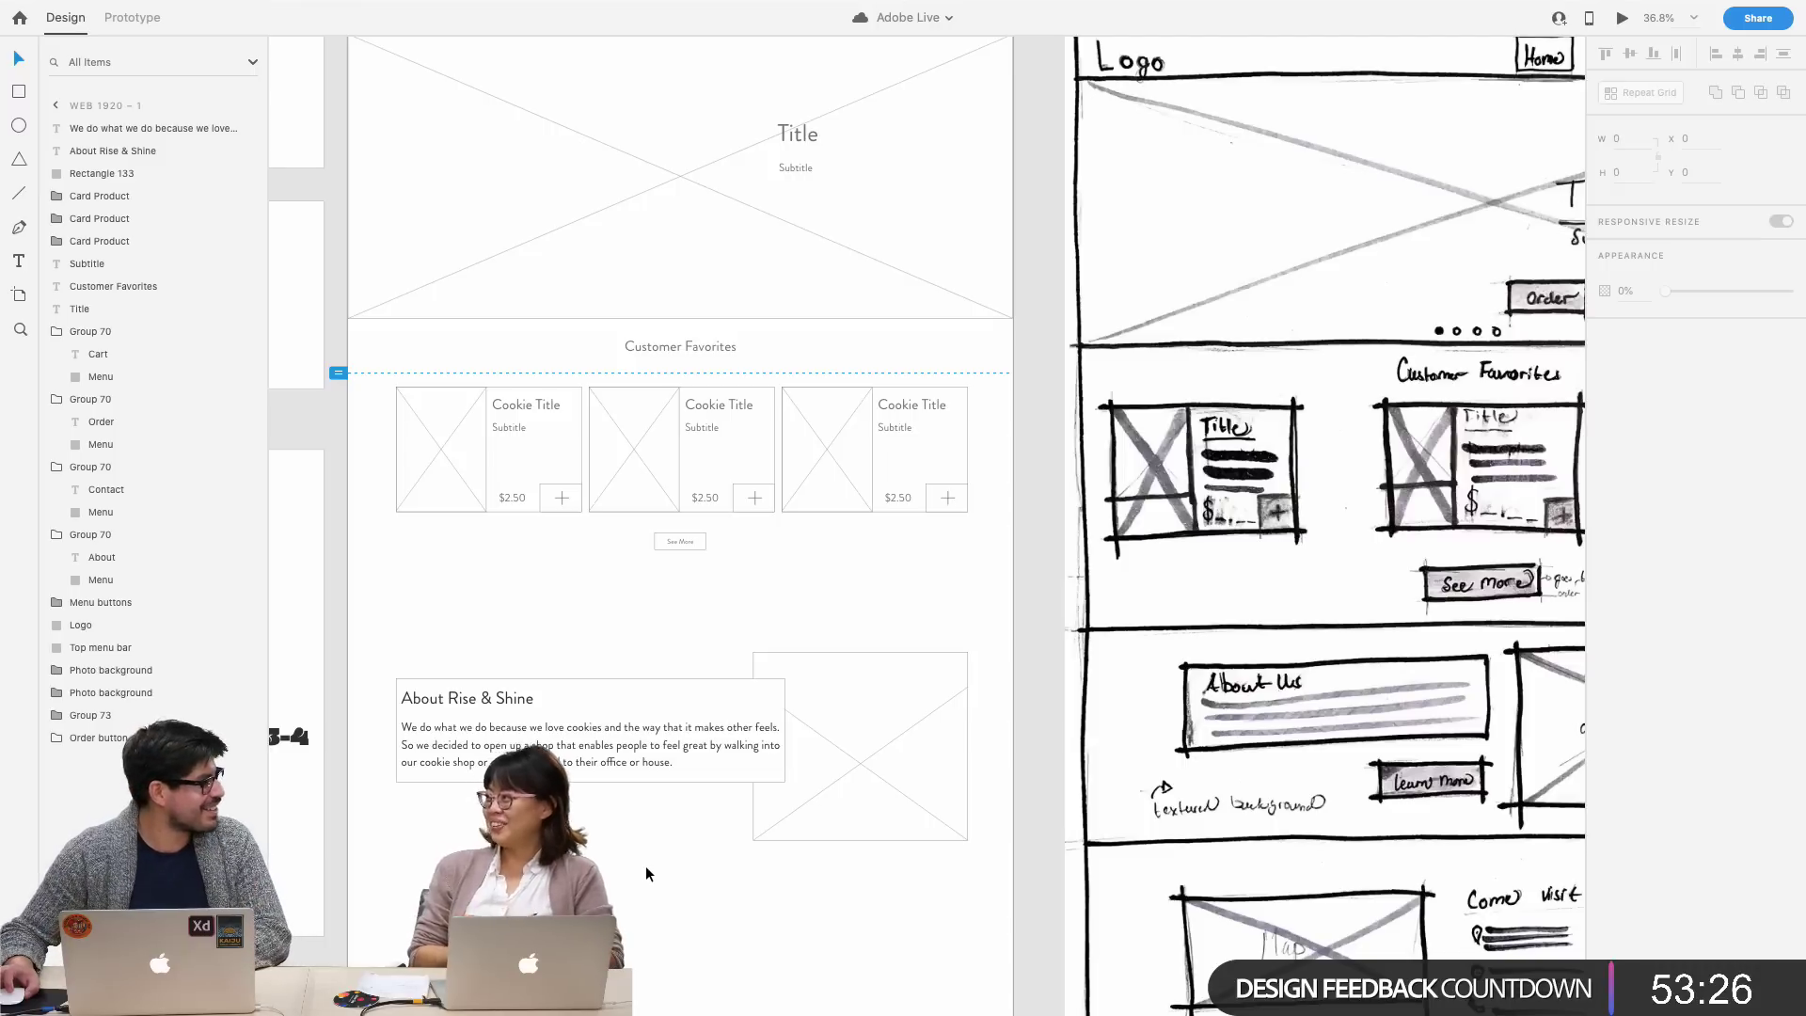
scroll(647, 867, down, 2)
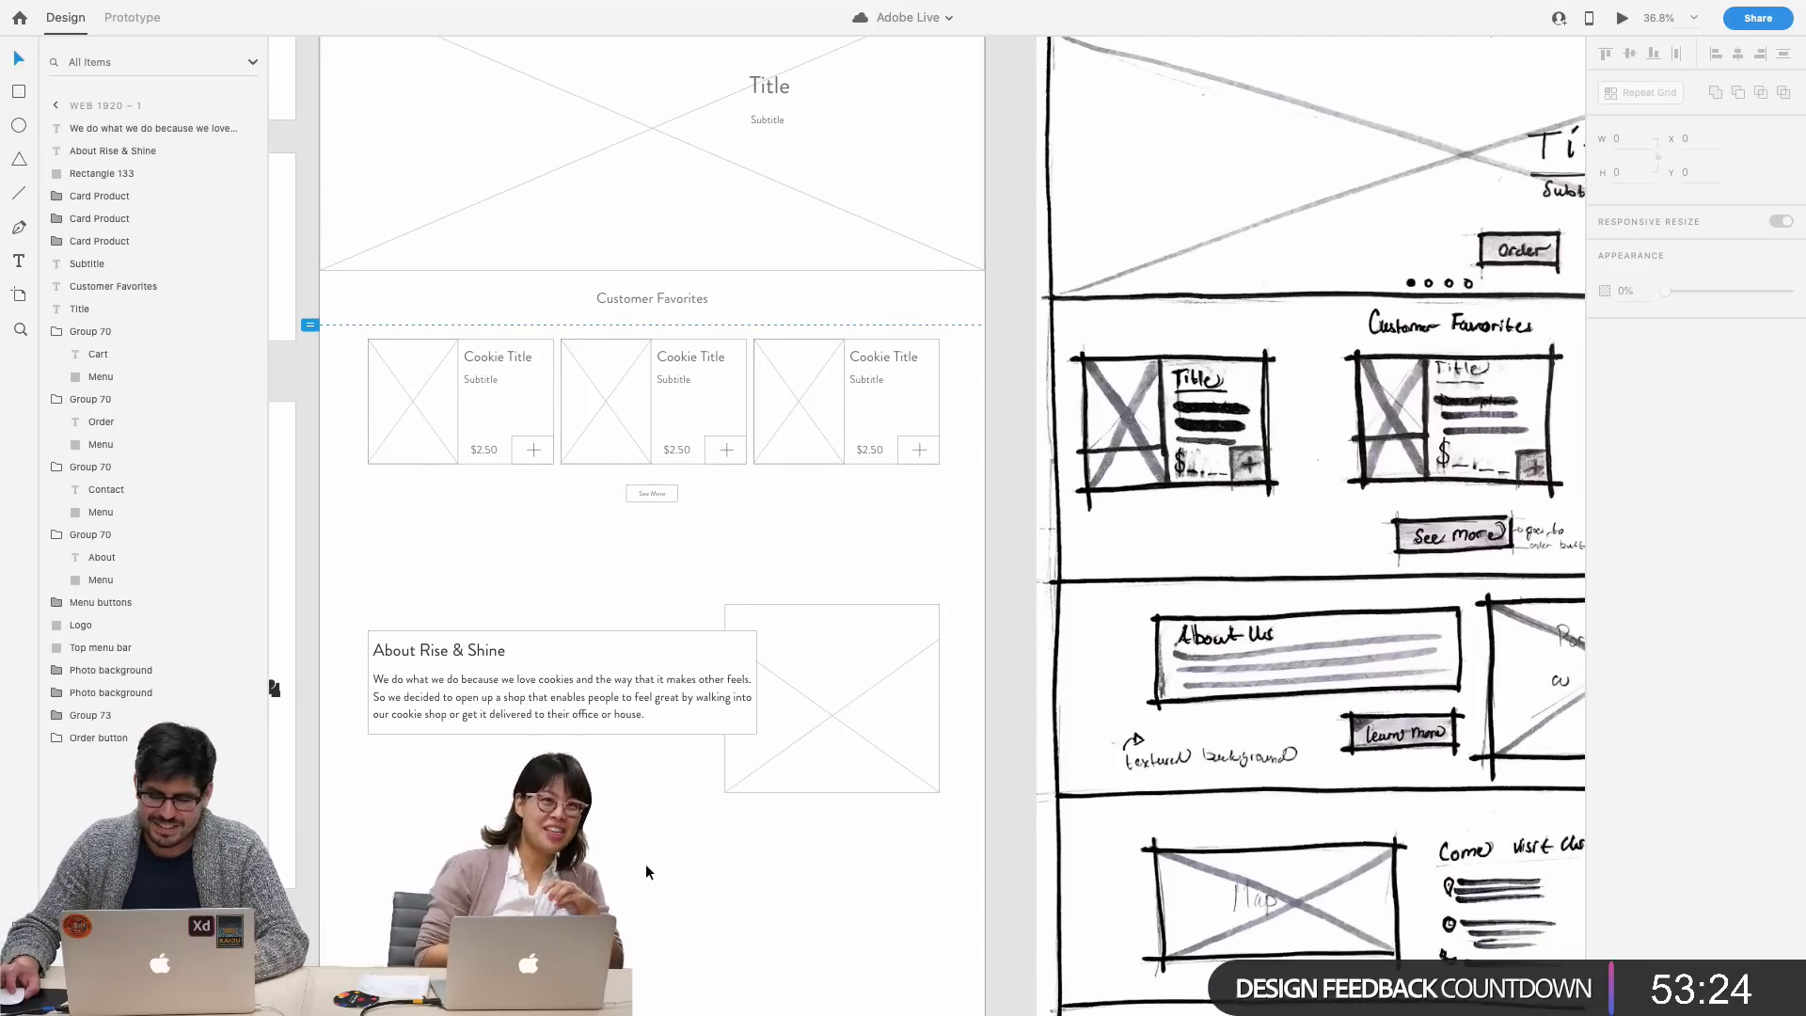
drag(655, 496, 653, 780)
click(664, 822)
double_click(657, 783)
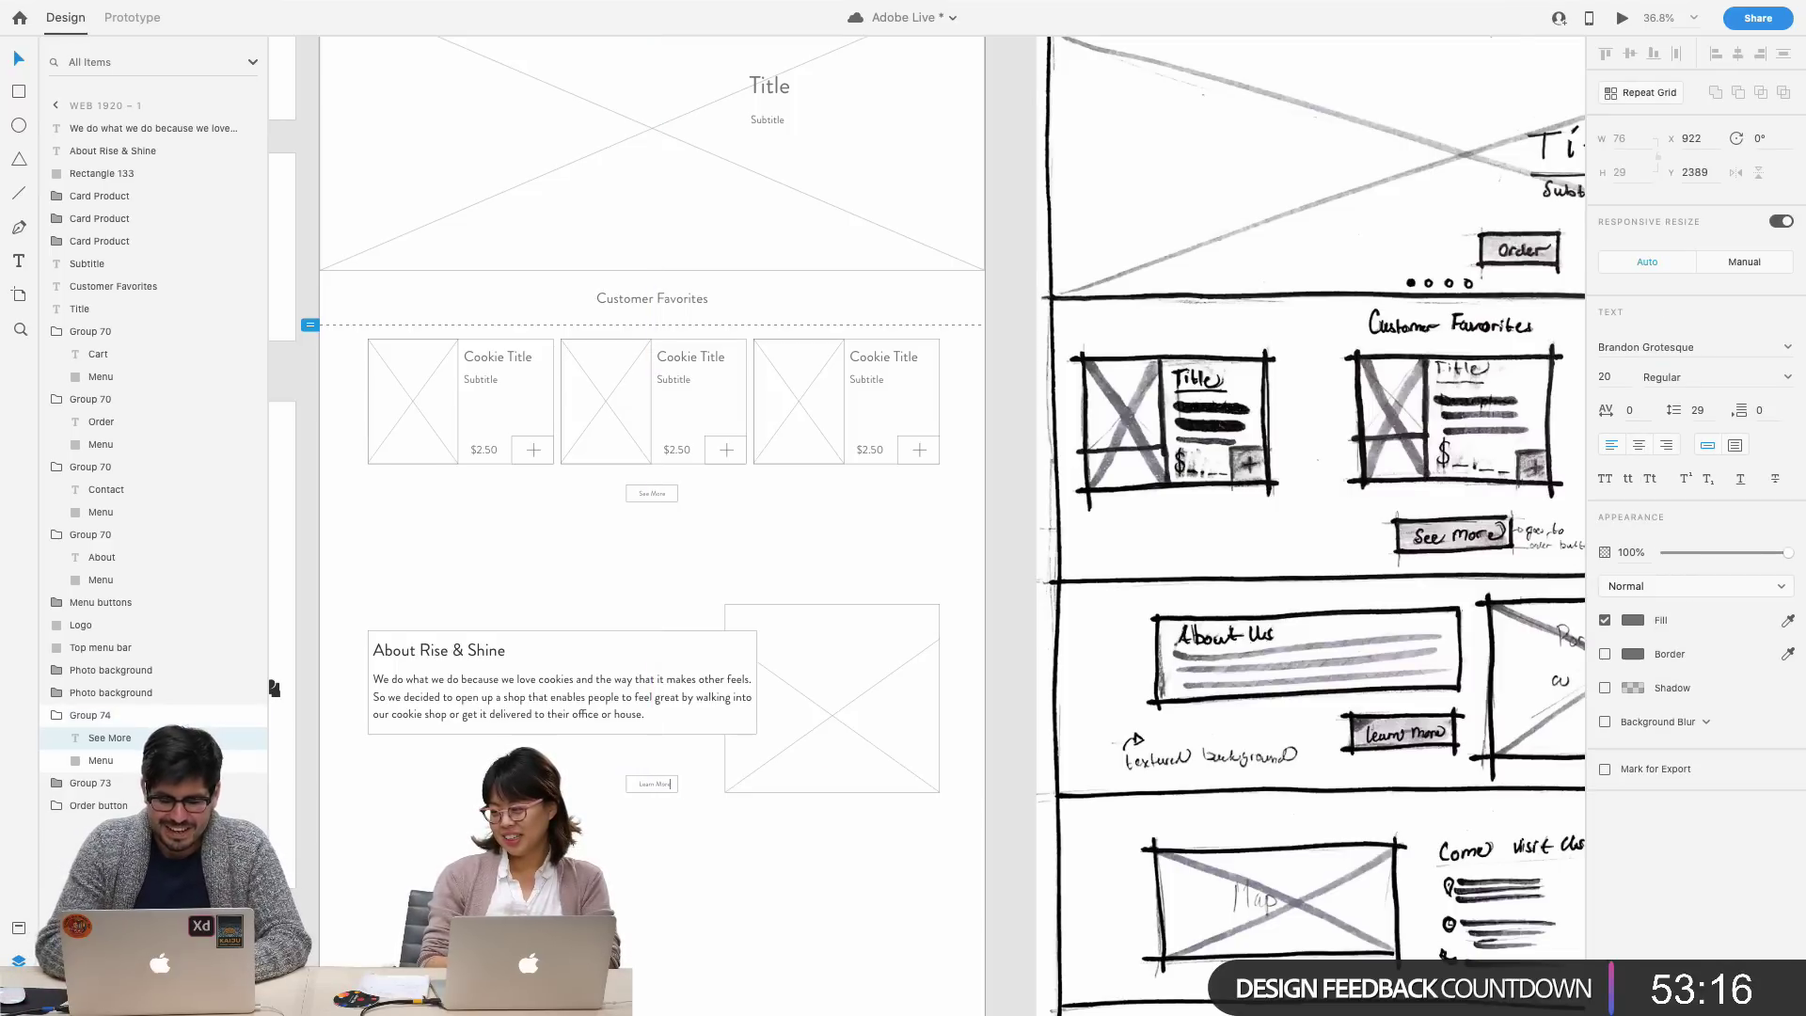
- Ungroup the Learn More button so that its label and box are separate objects
scroll(661, 818, up, 10)
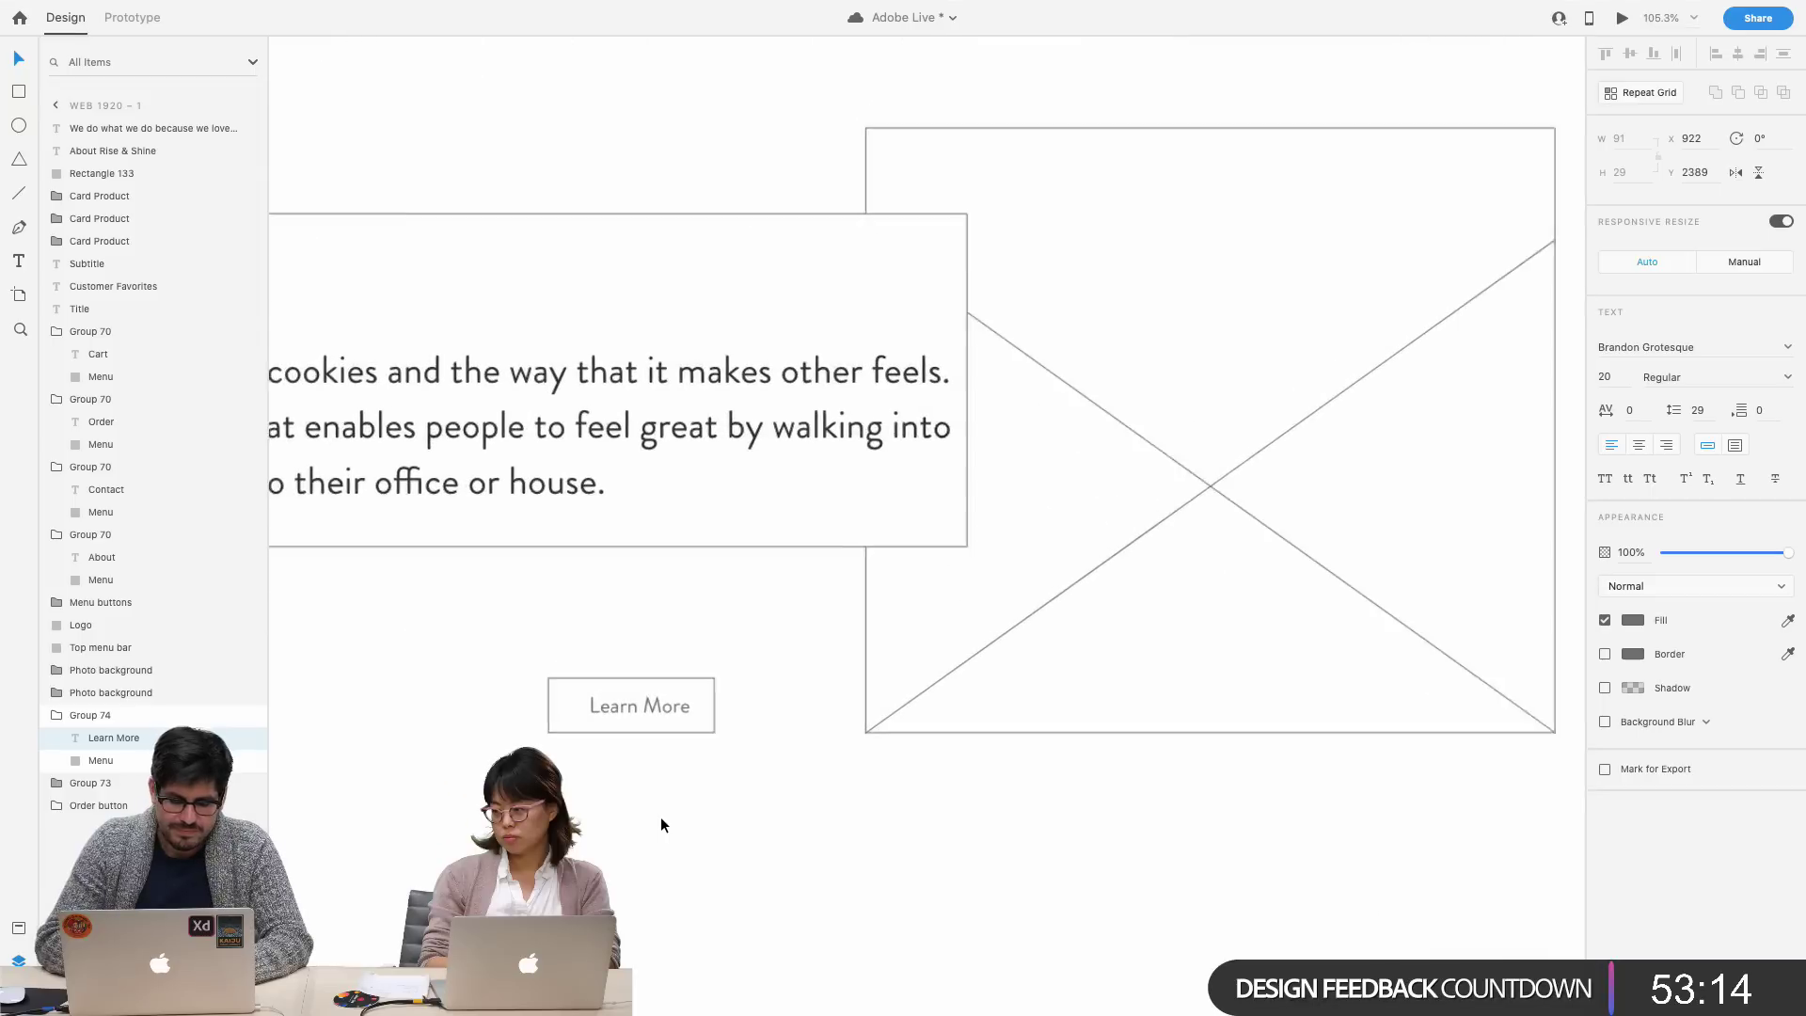
scroll(661, 819, down, 4)
scroll(661, 818, left, 2)
scroll(660, 825, left, 3)
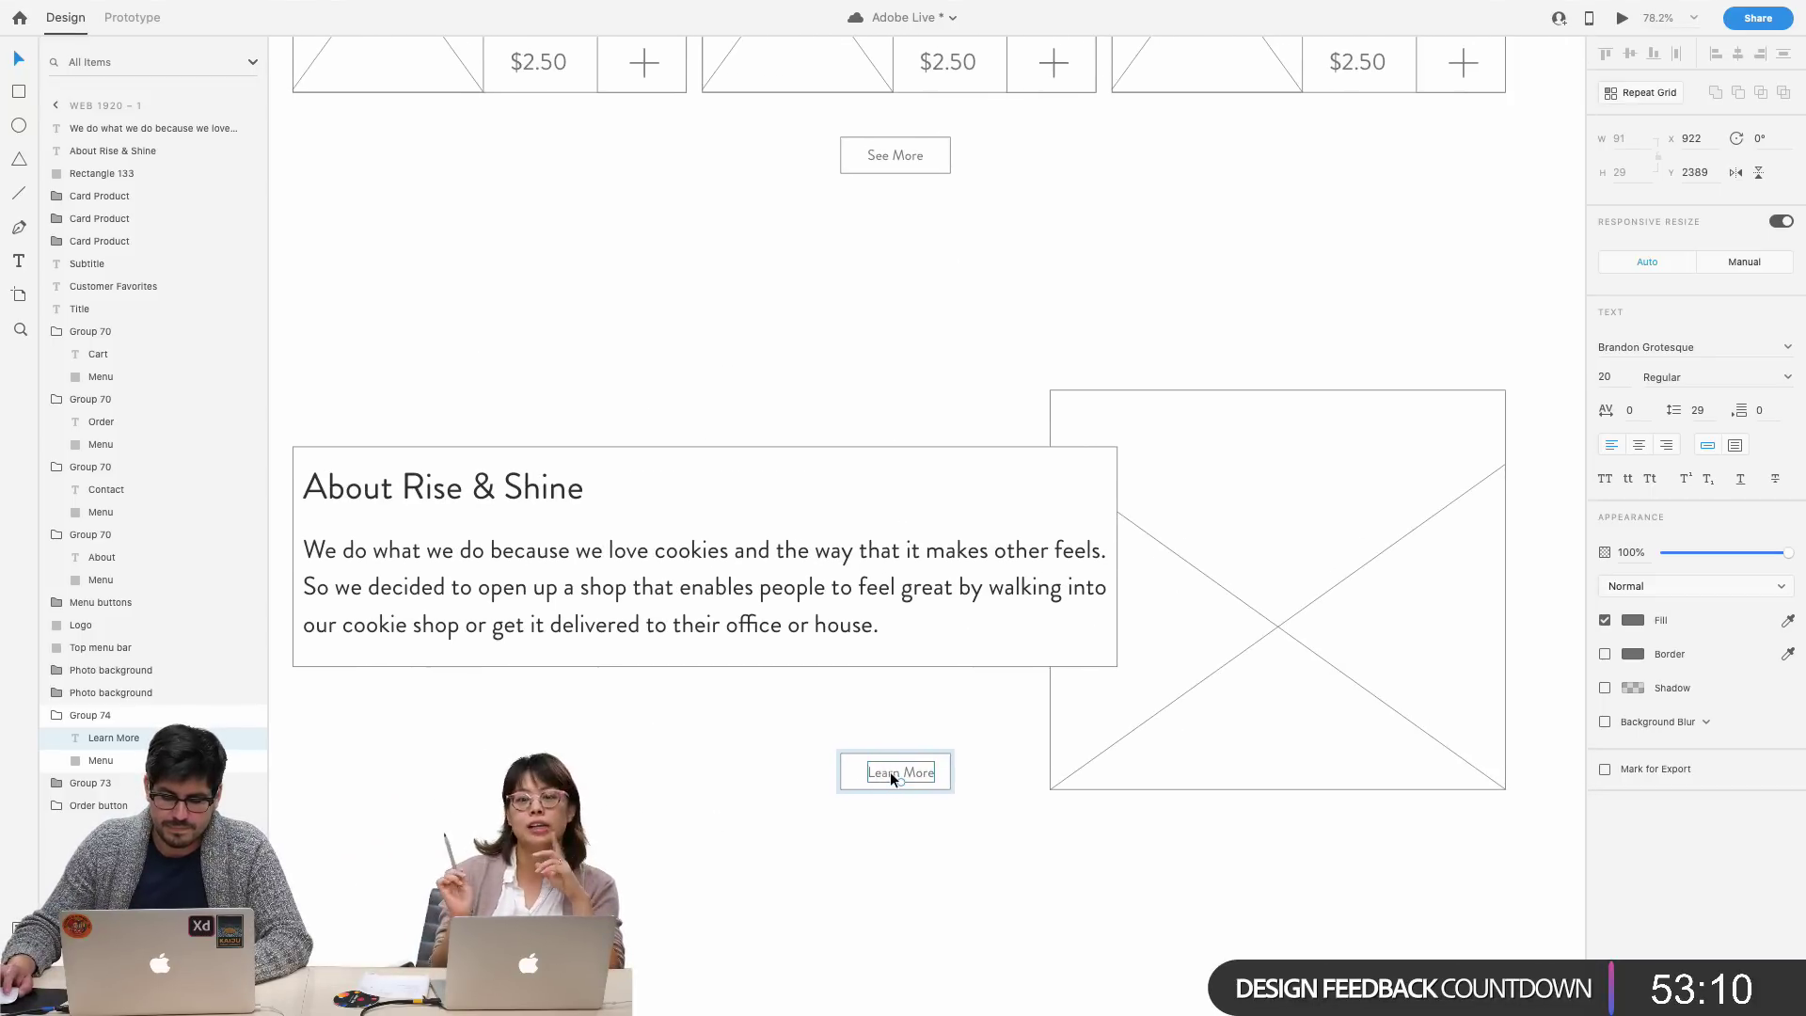
right_click(889, 771)
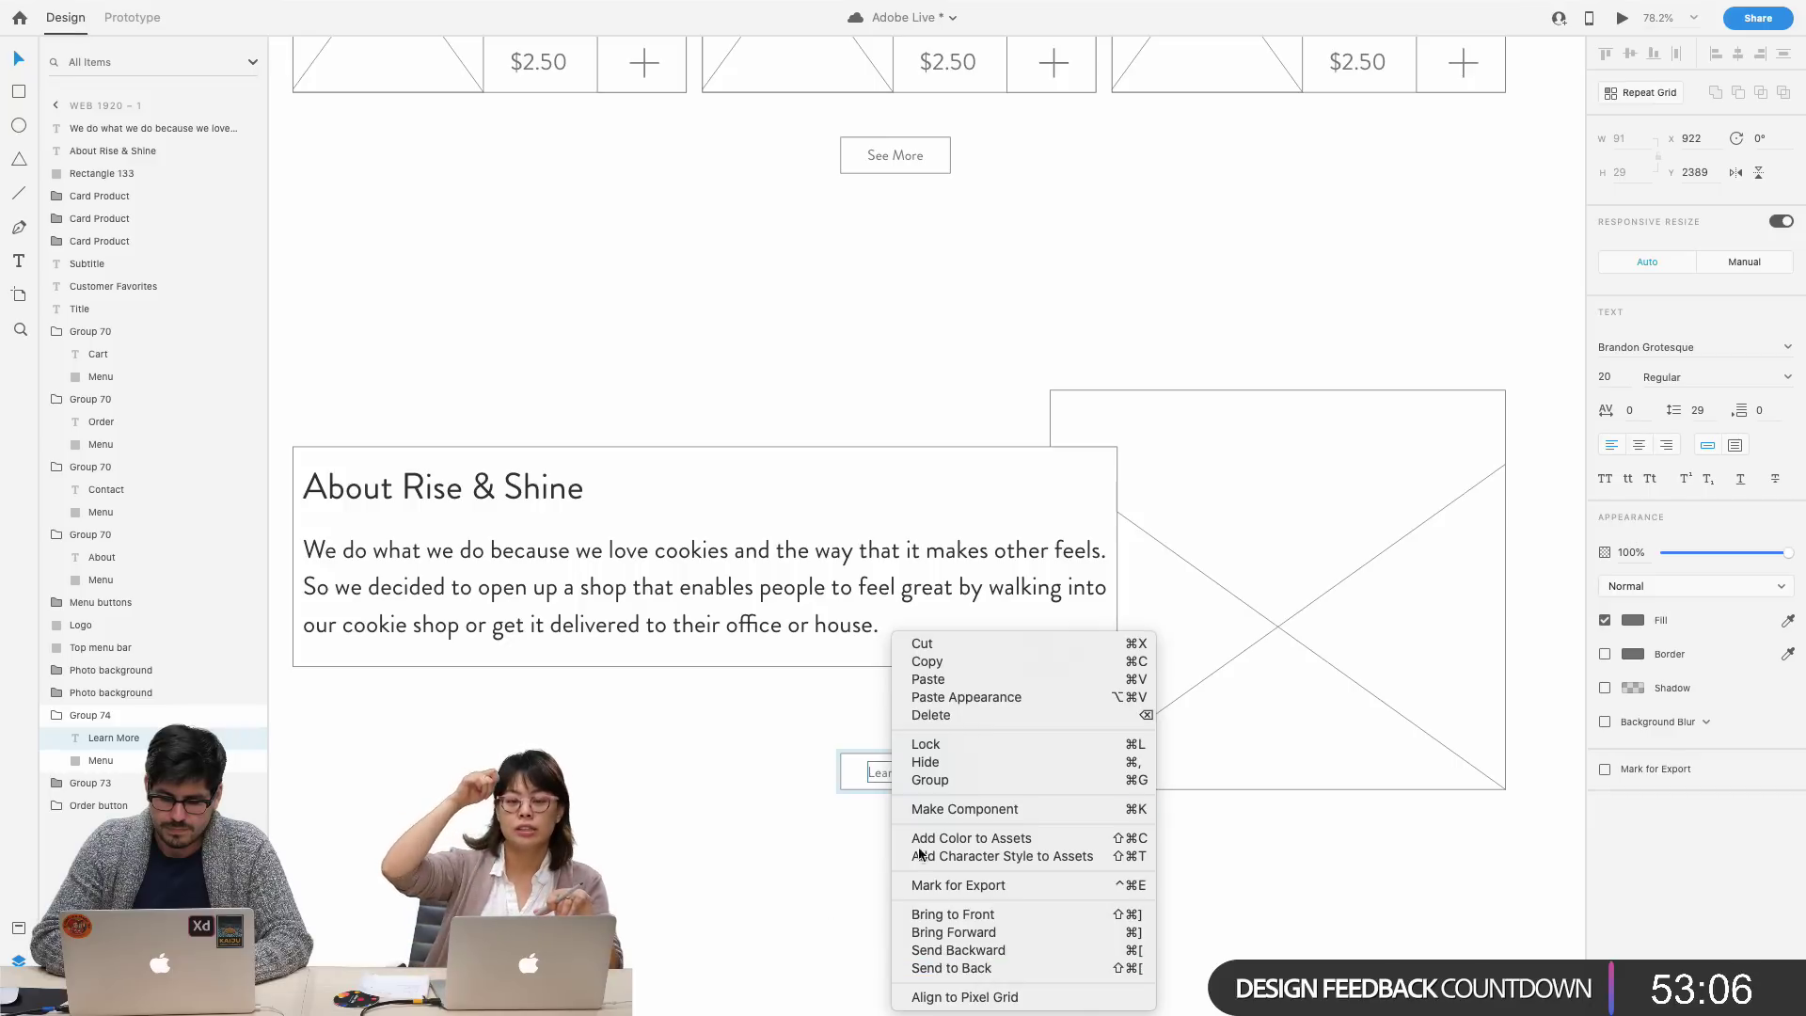
click(780, 832)
click(887, 772)
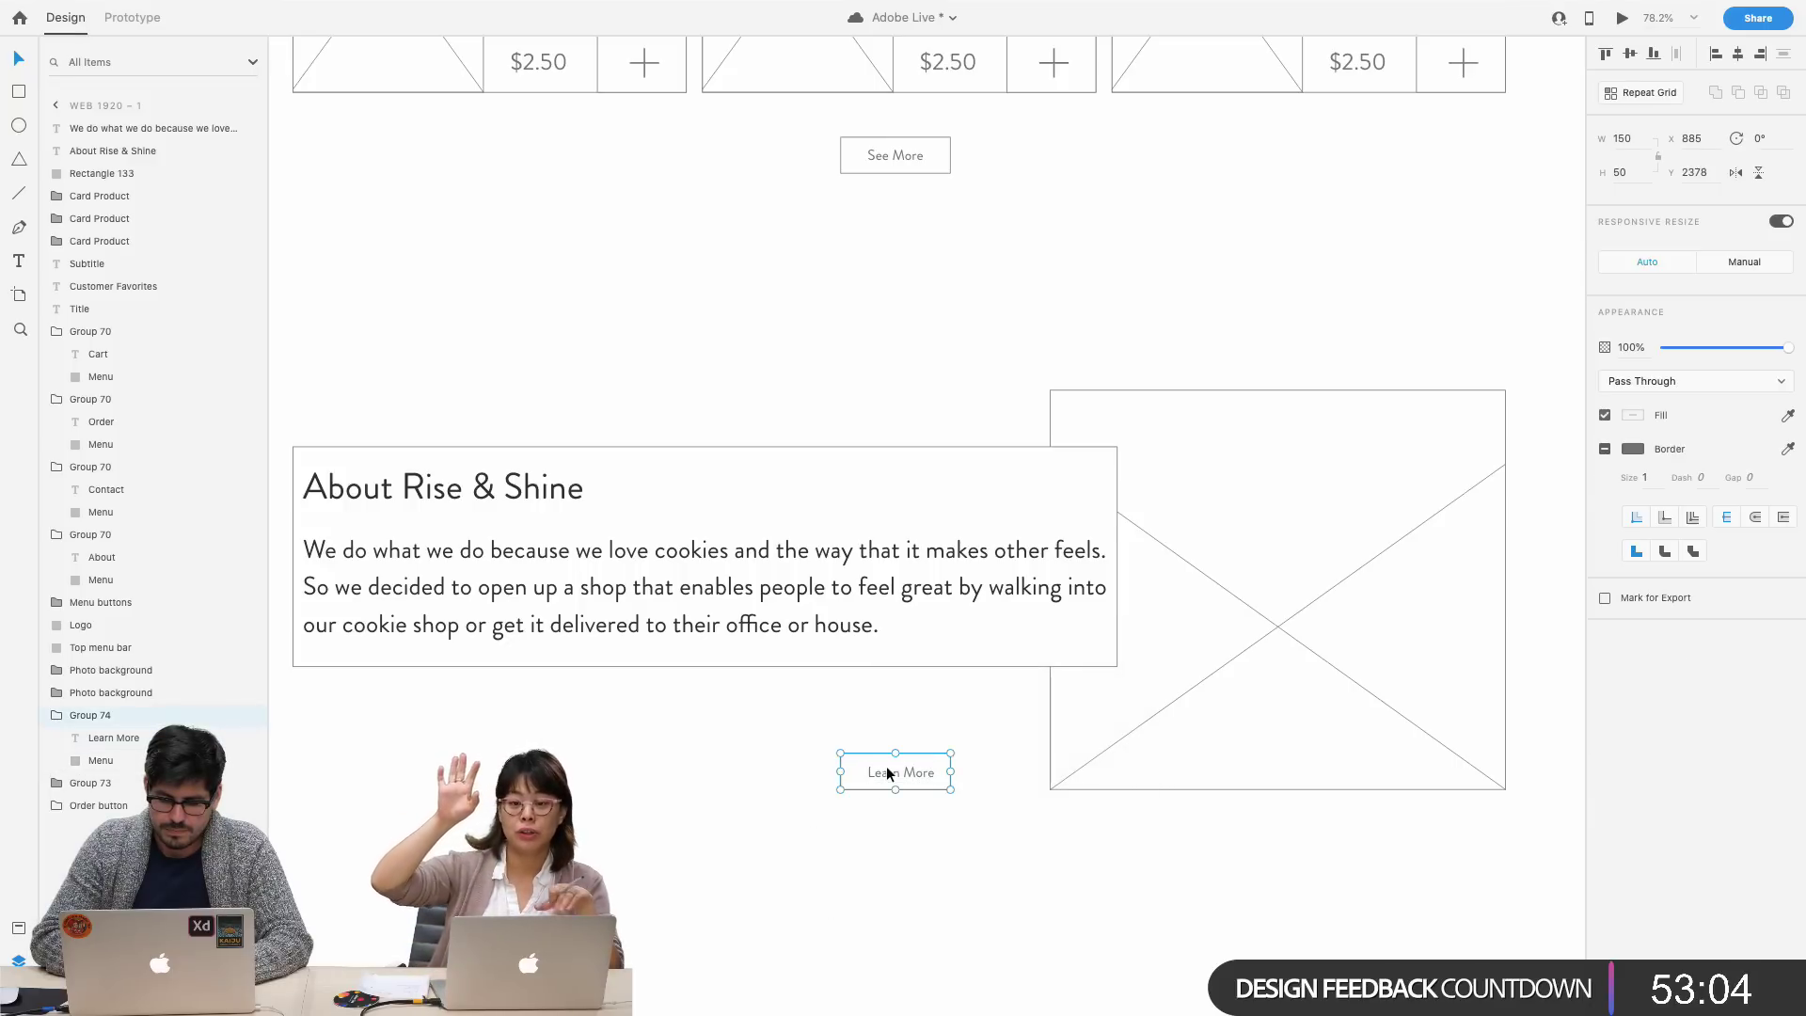
double_click(889, 770)
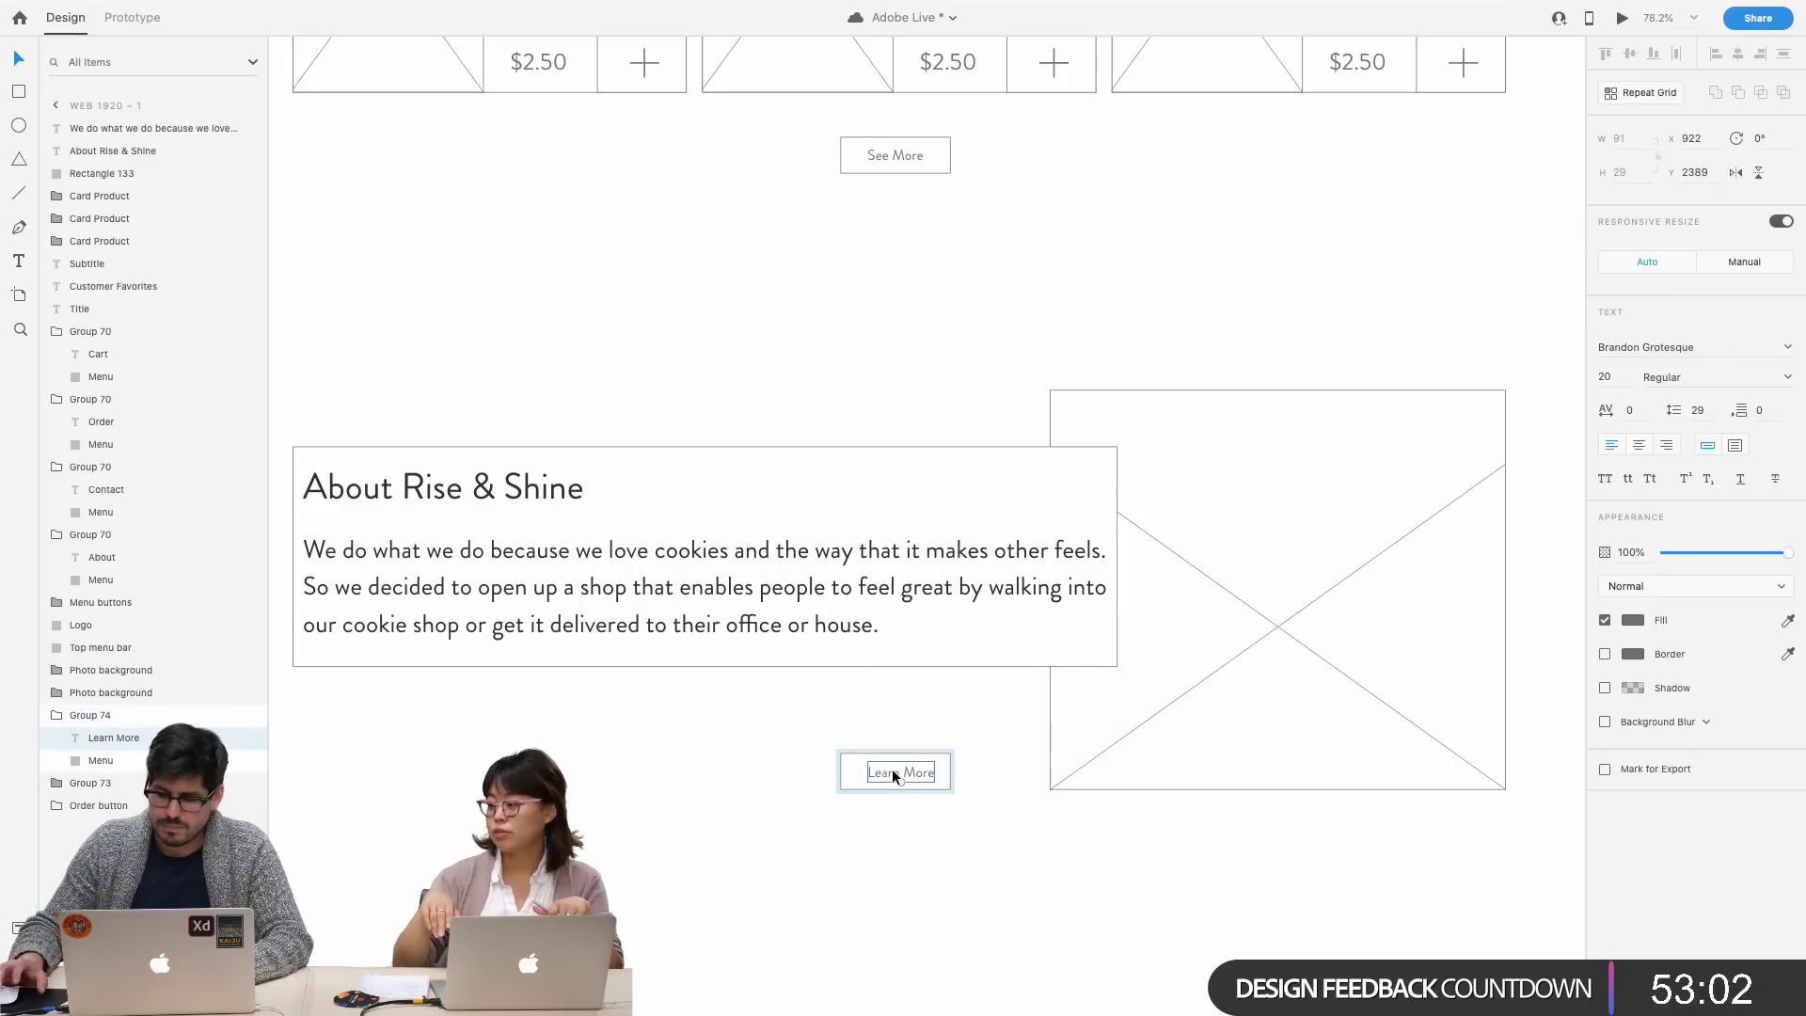
click(898, 787)
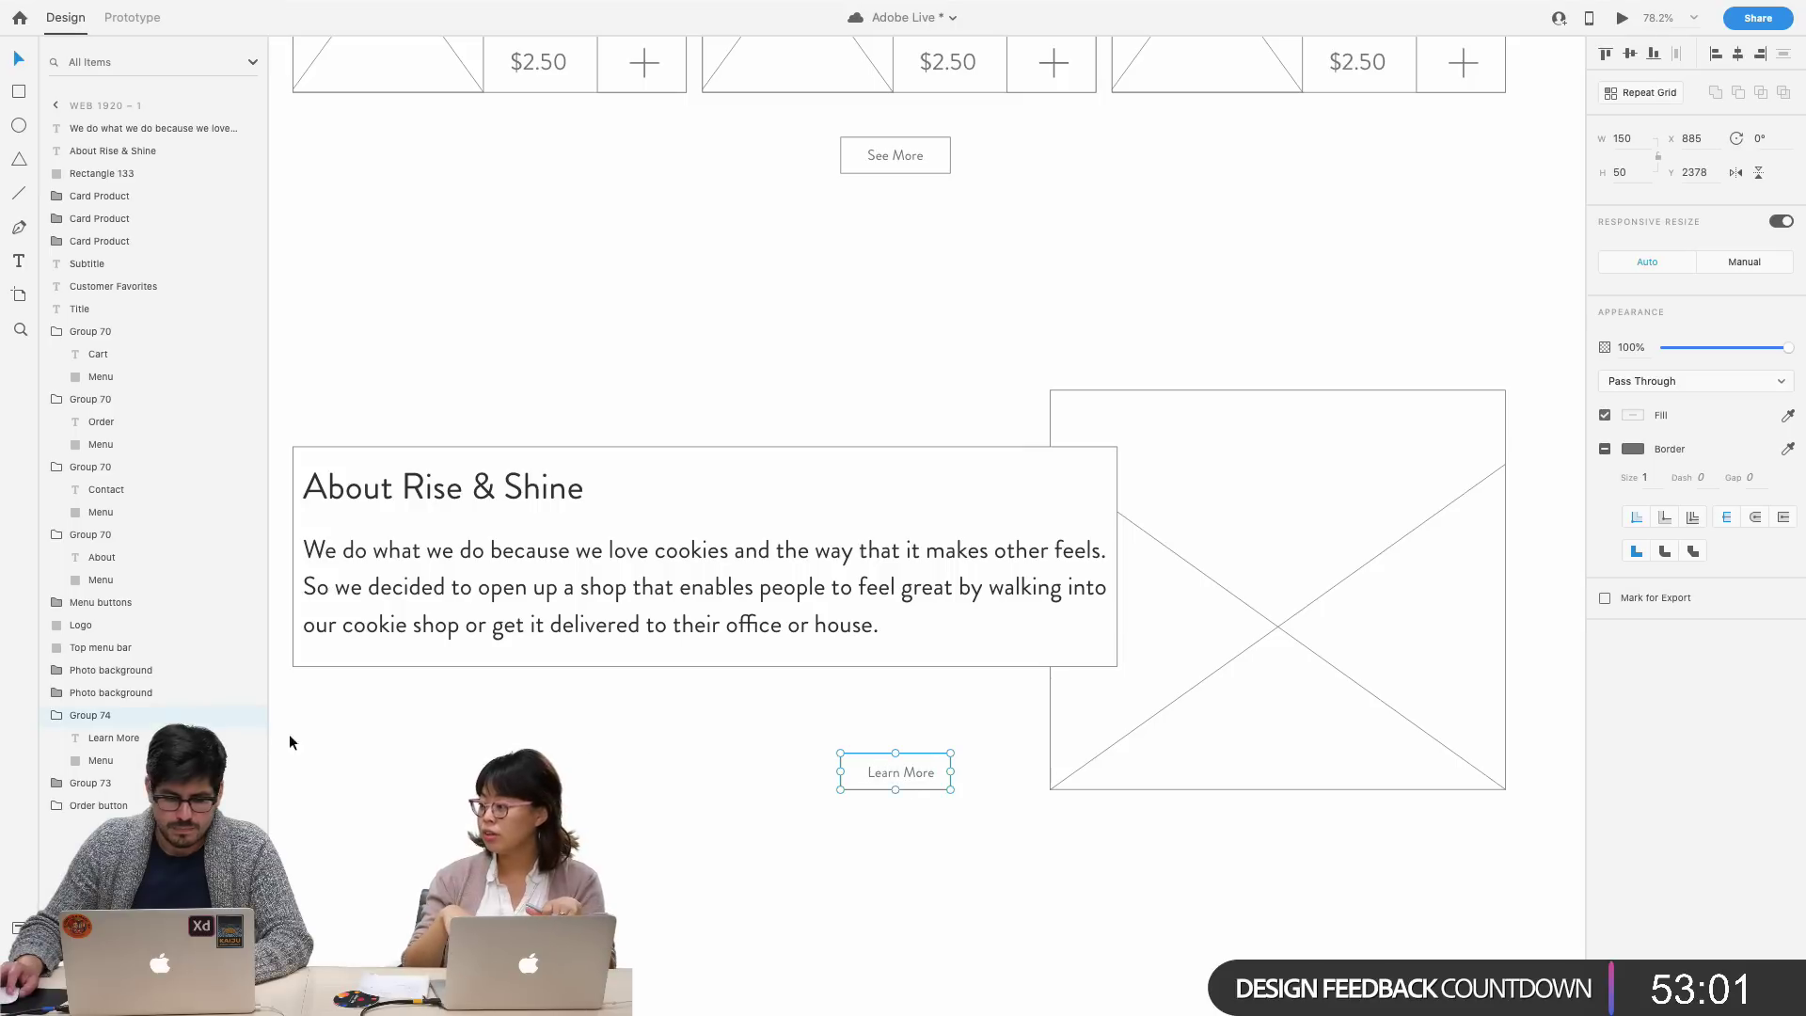
shift+click(109, 741)
key(shift+super+g)
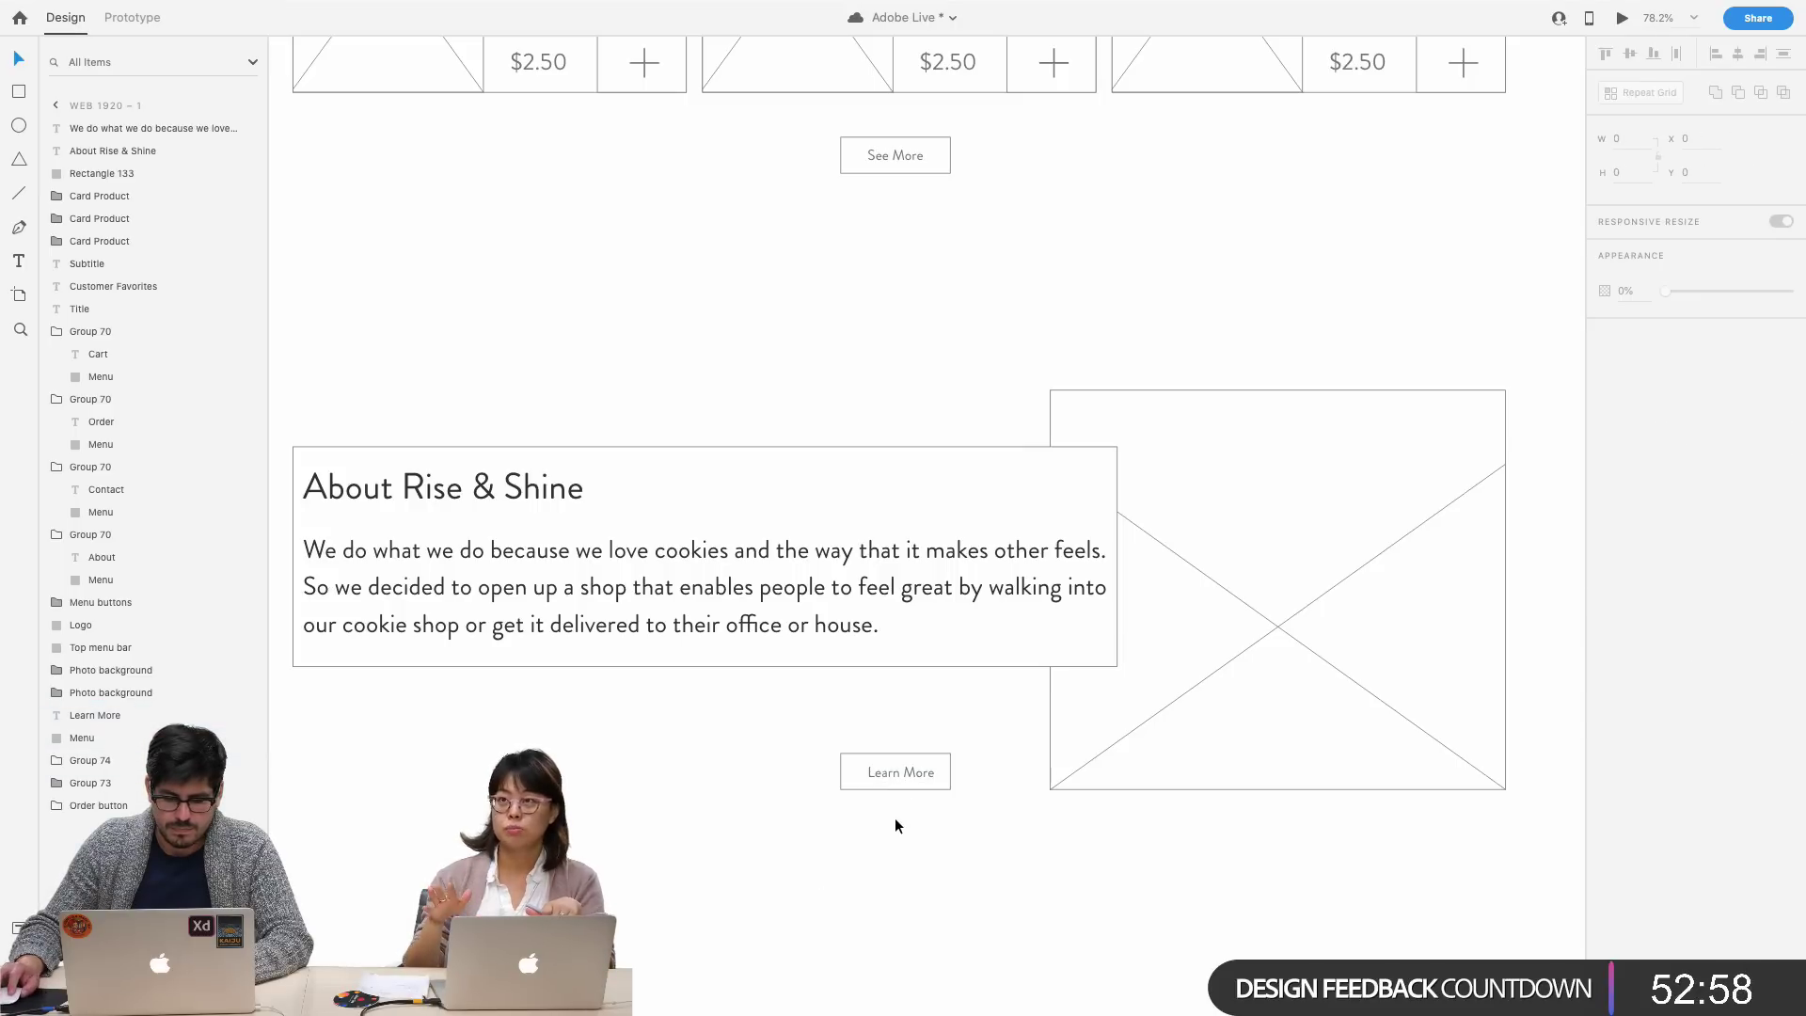
- Center the Learn More label horizontally within its box and group the two together again
click(1631, 55)
key(super+g)
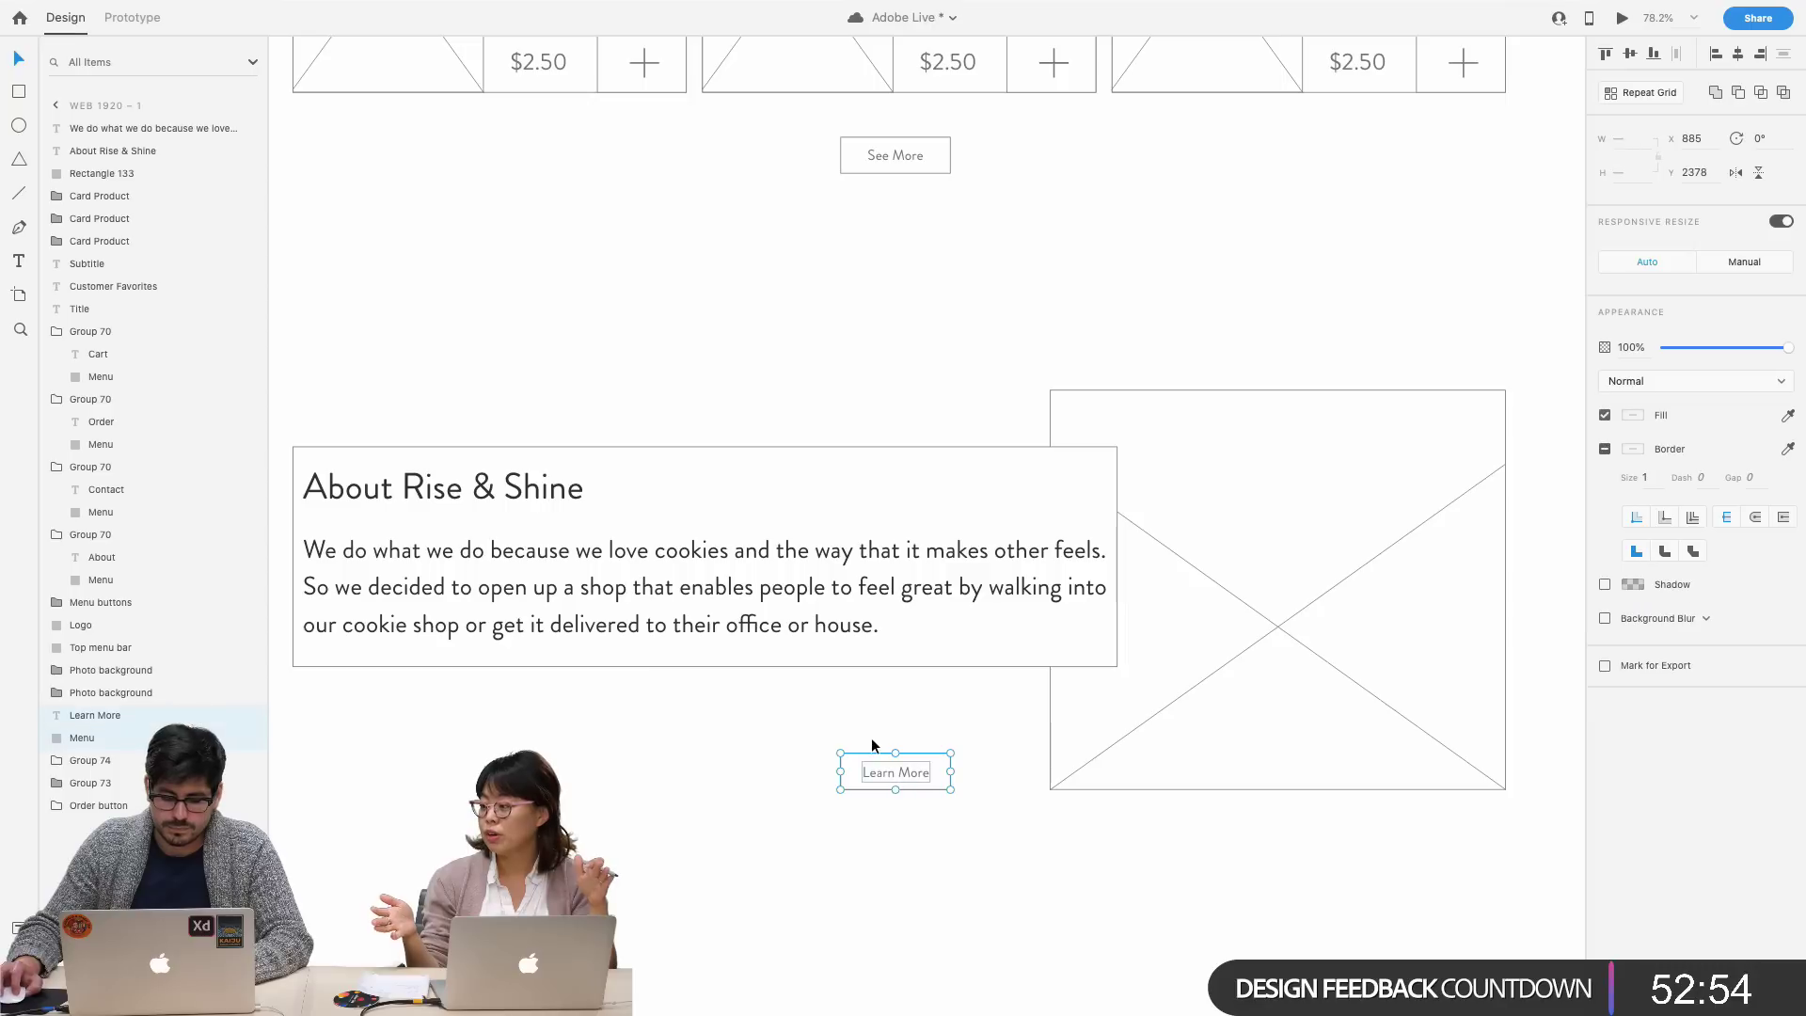
click(884, 821)
click(901, 780)
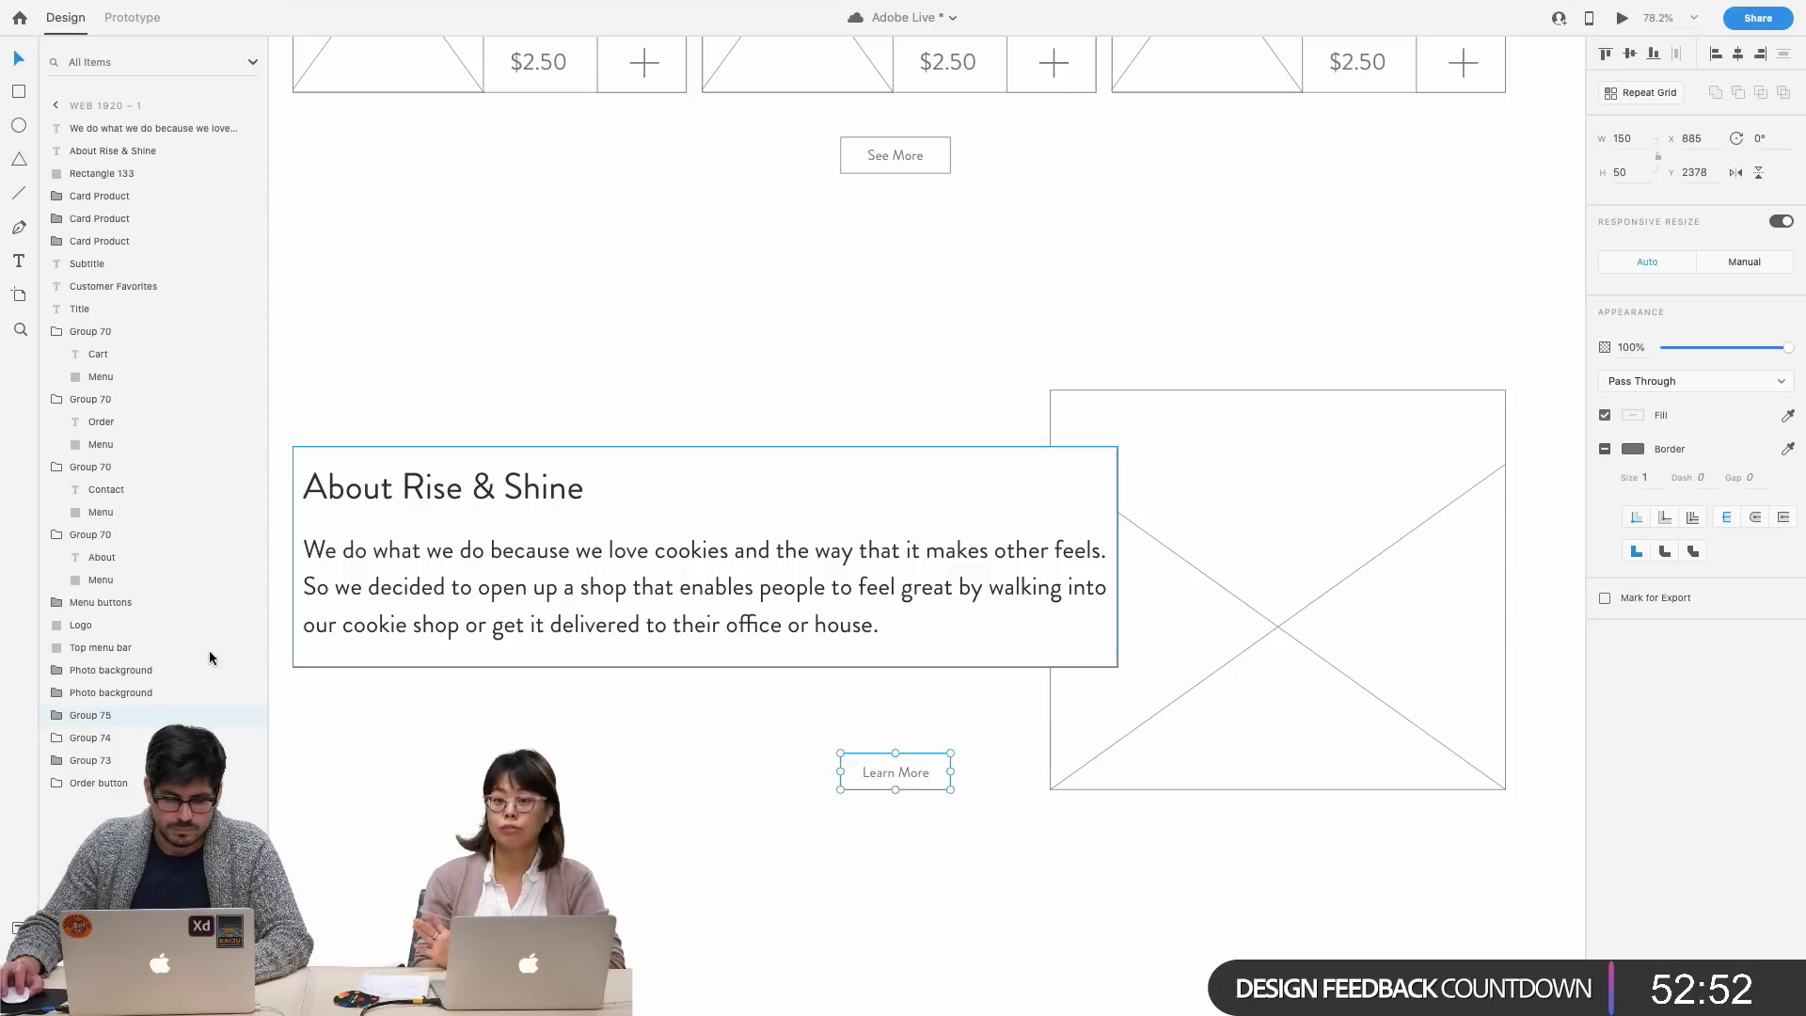
- Rename the new button group as "Learn More Button"
double_click(93, 715)
text(Learn)
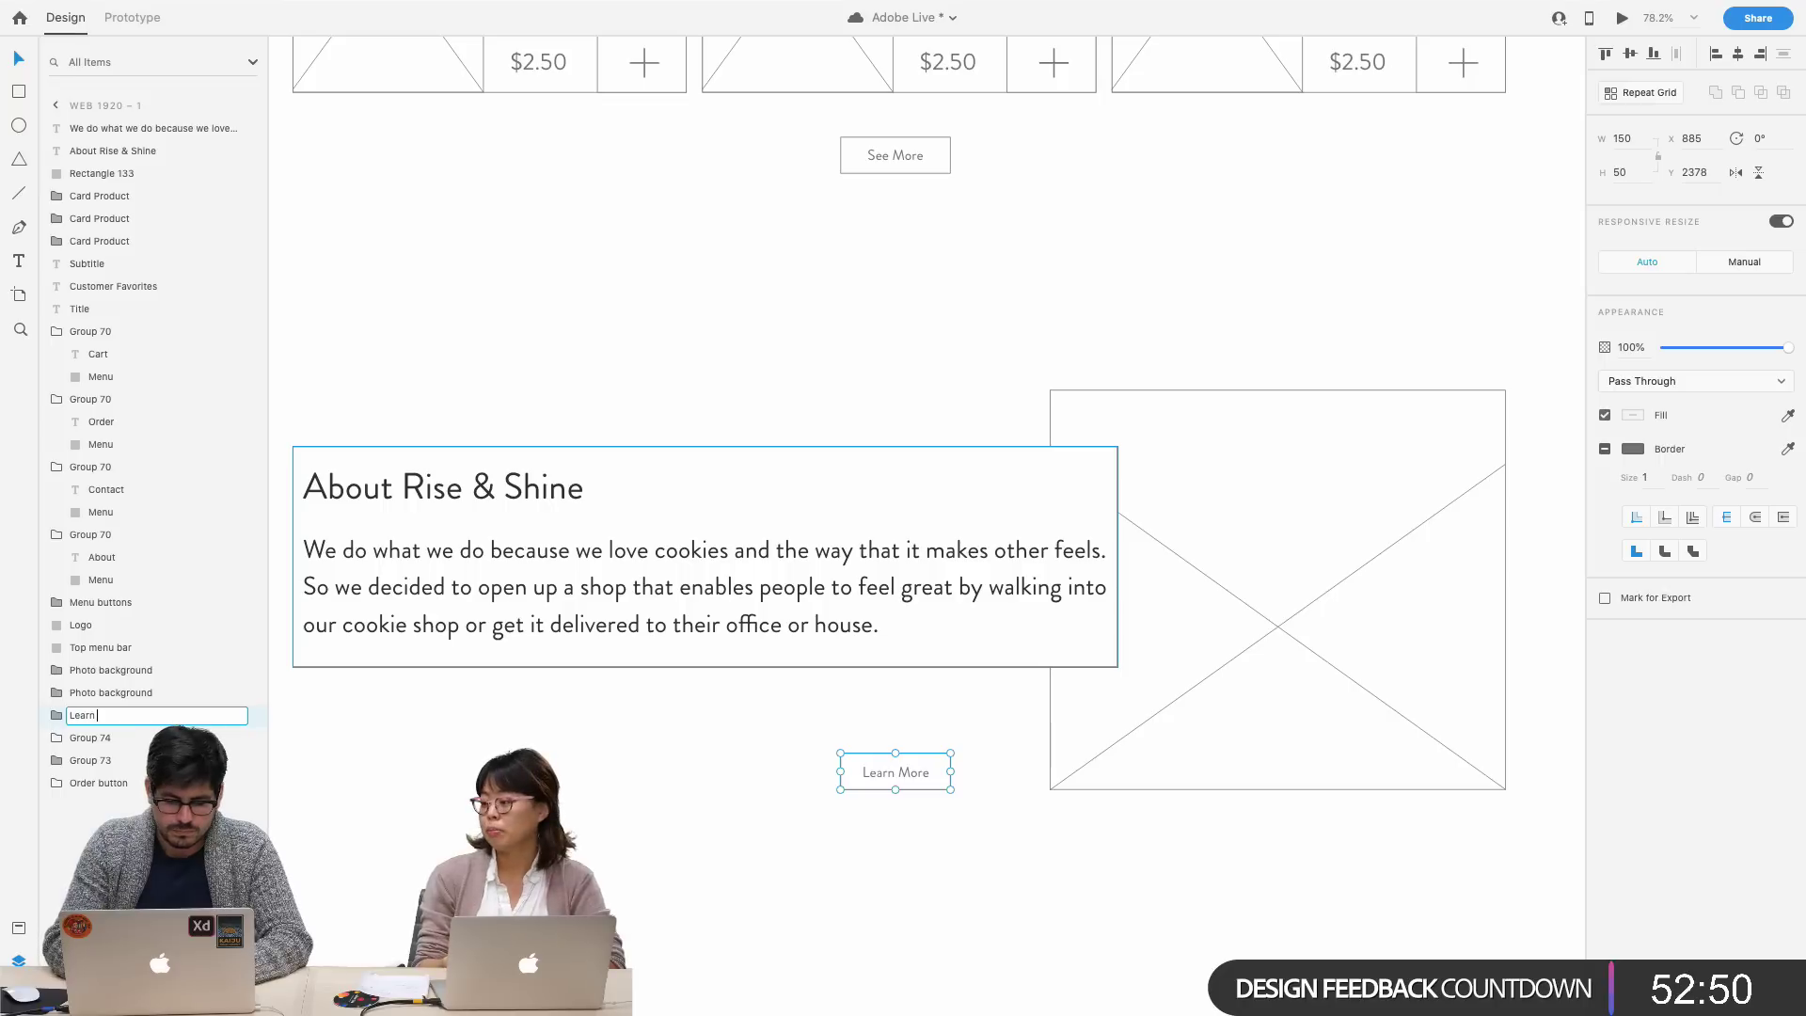
text( More Button)
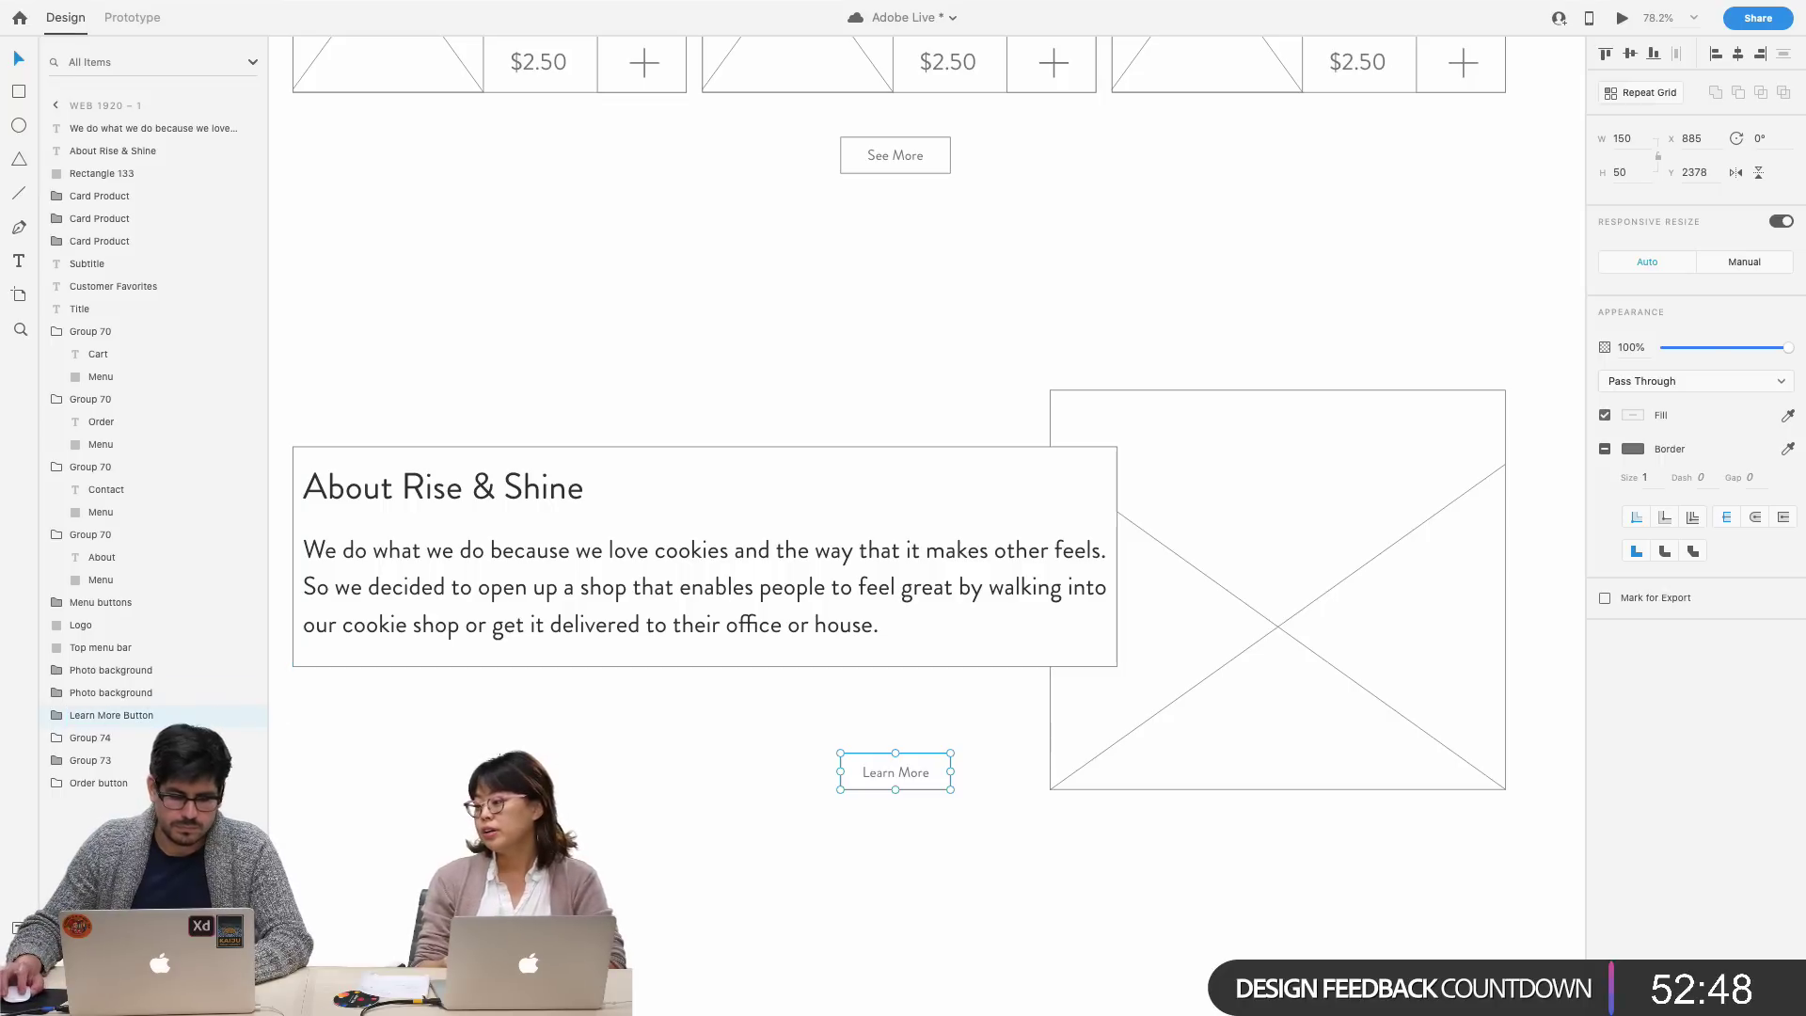
click(489, 713)
- Widen the rectangle around the About Rise & Shine text to about 1165, keeping its left edge in place
click(415, 664)
scroll(420, 669, left, 5)
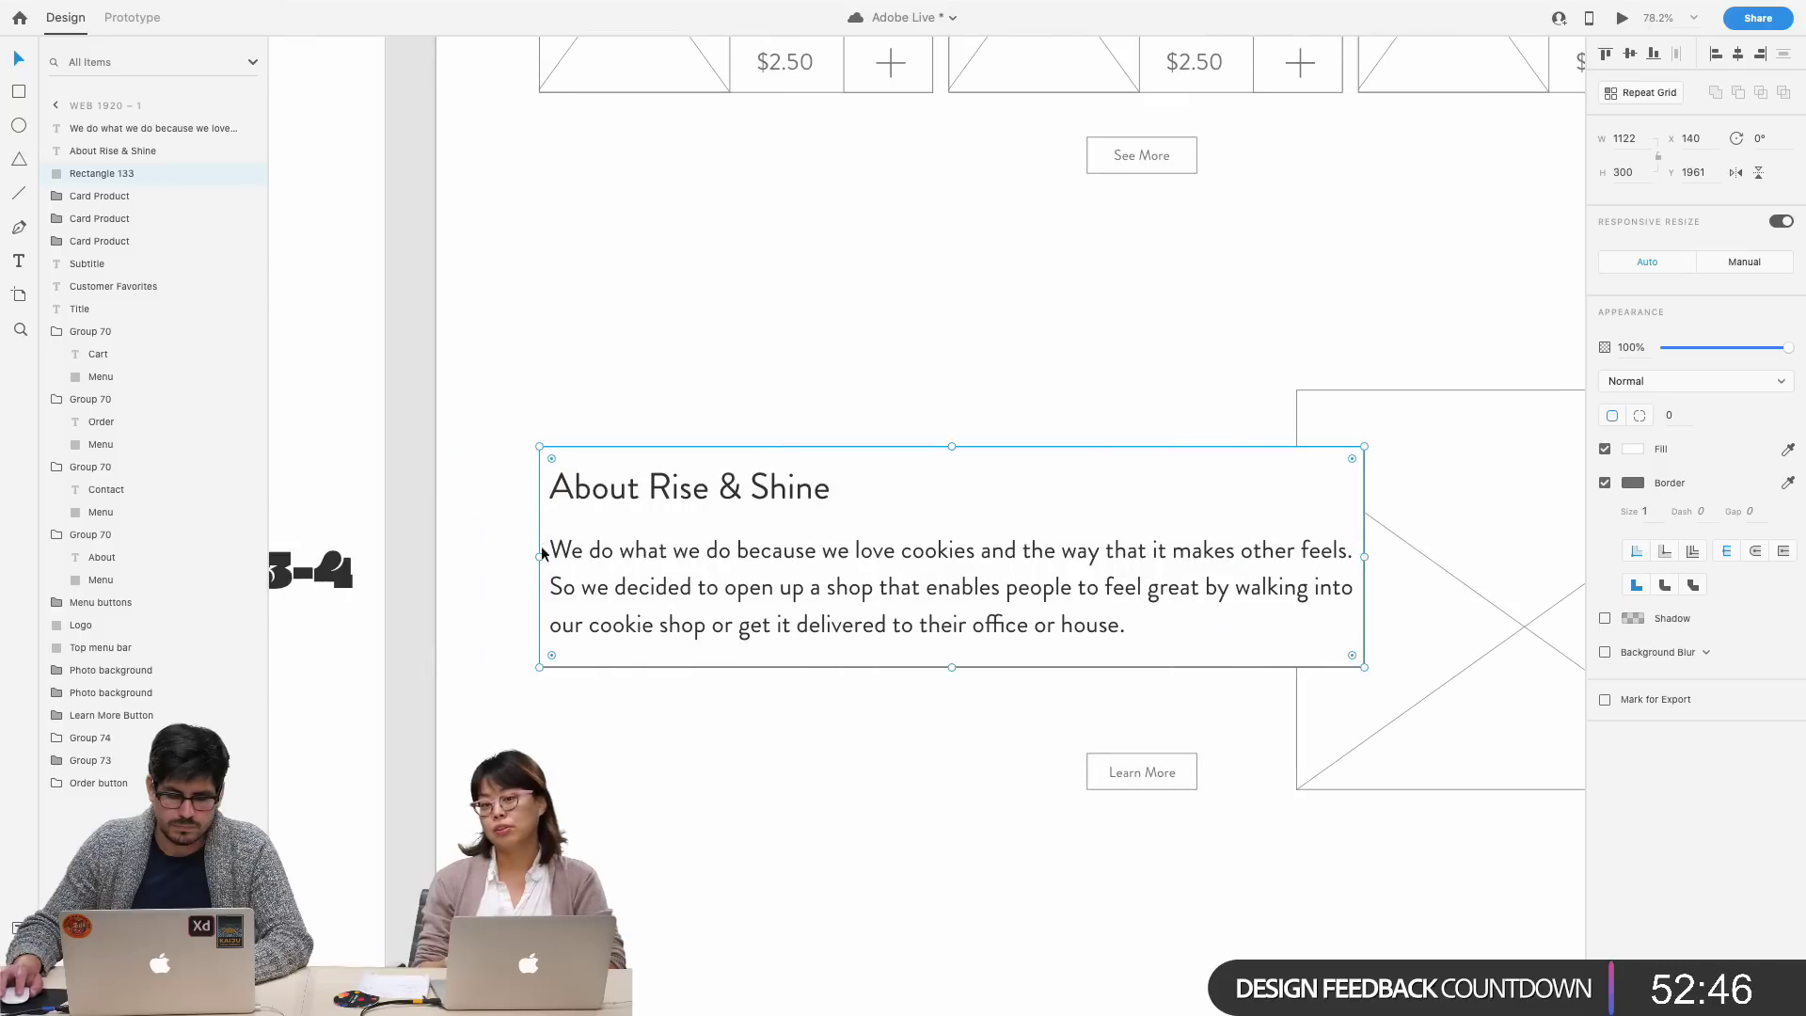
click(645, 584)
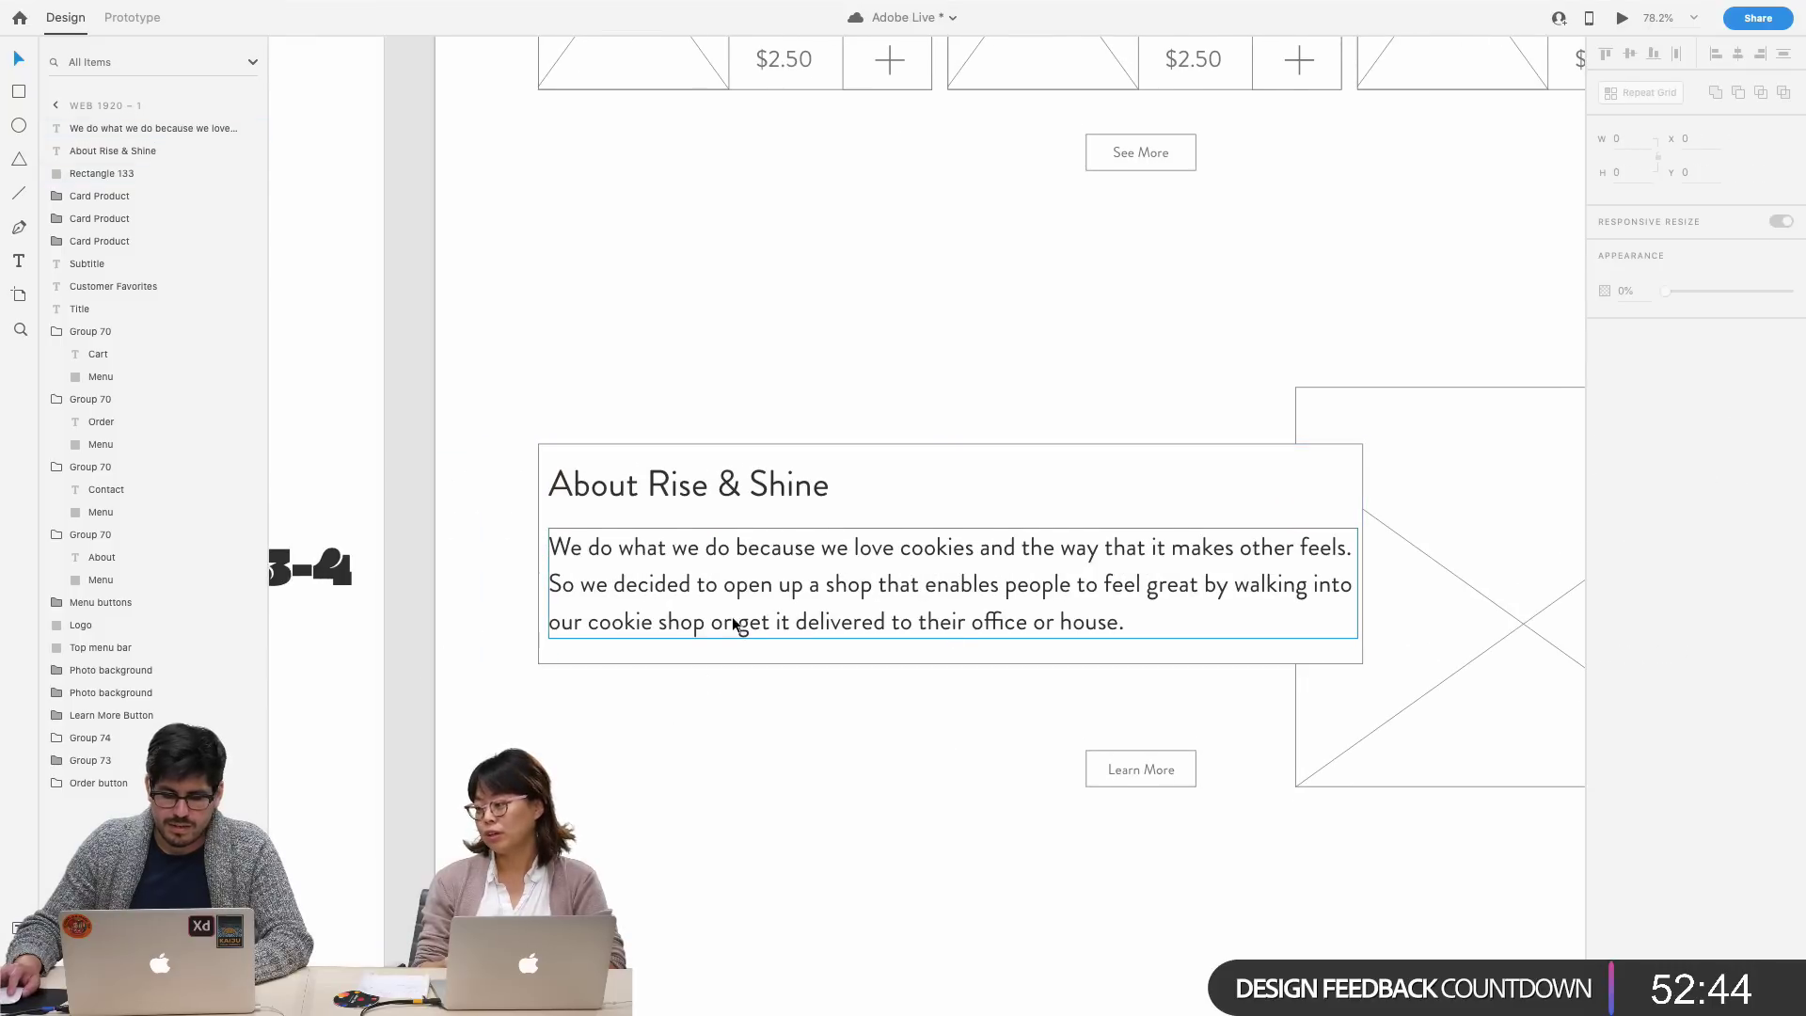
click(1362, 504)
drag(1363, 548, 1399, 546)
- Shift the About Rise & Shine heading and paragraph to about X 172, Y 1985 for even padding inside the rectangle
click(1120, 621)
drag(976, 617, 992, 616)
drag(787, 499, 799, 504)
shift+click(804, 578)
scroll(800, 577, right, 3)
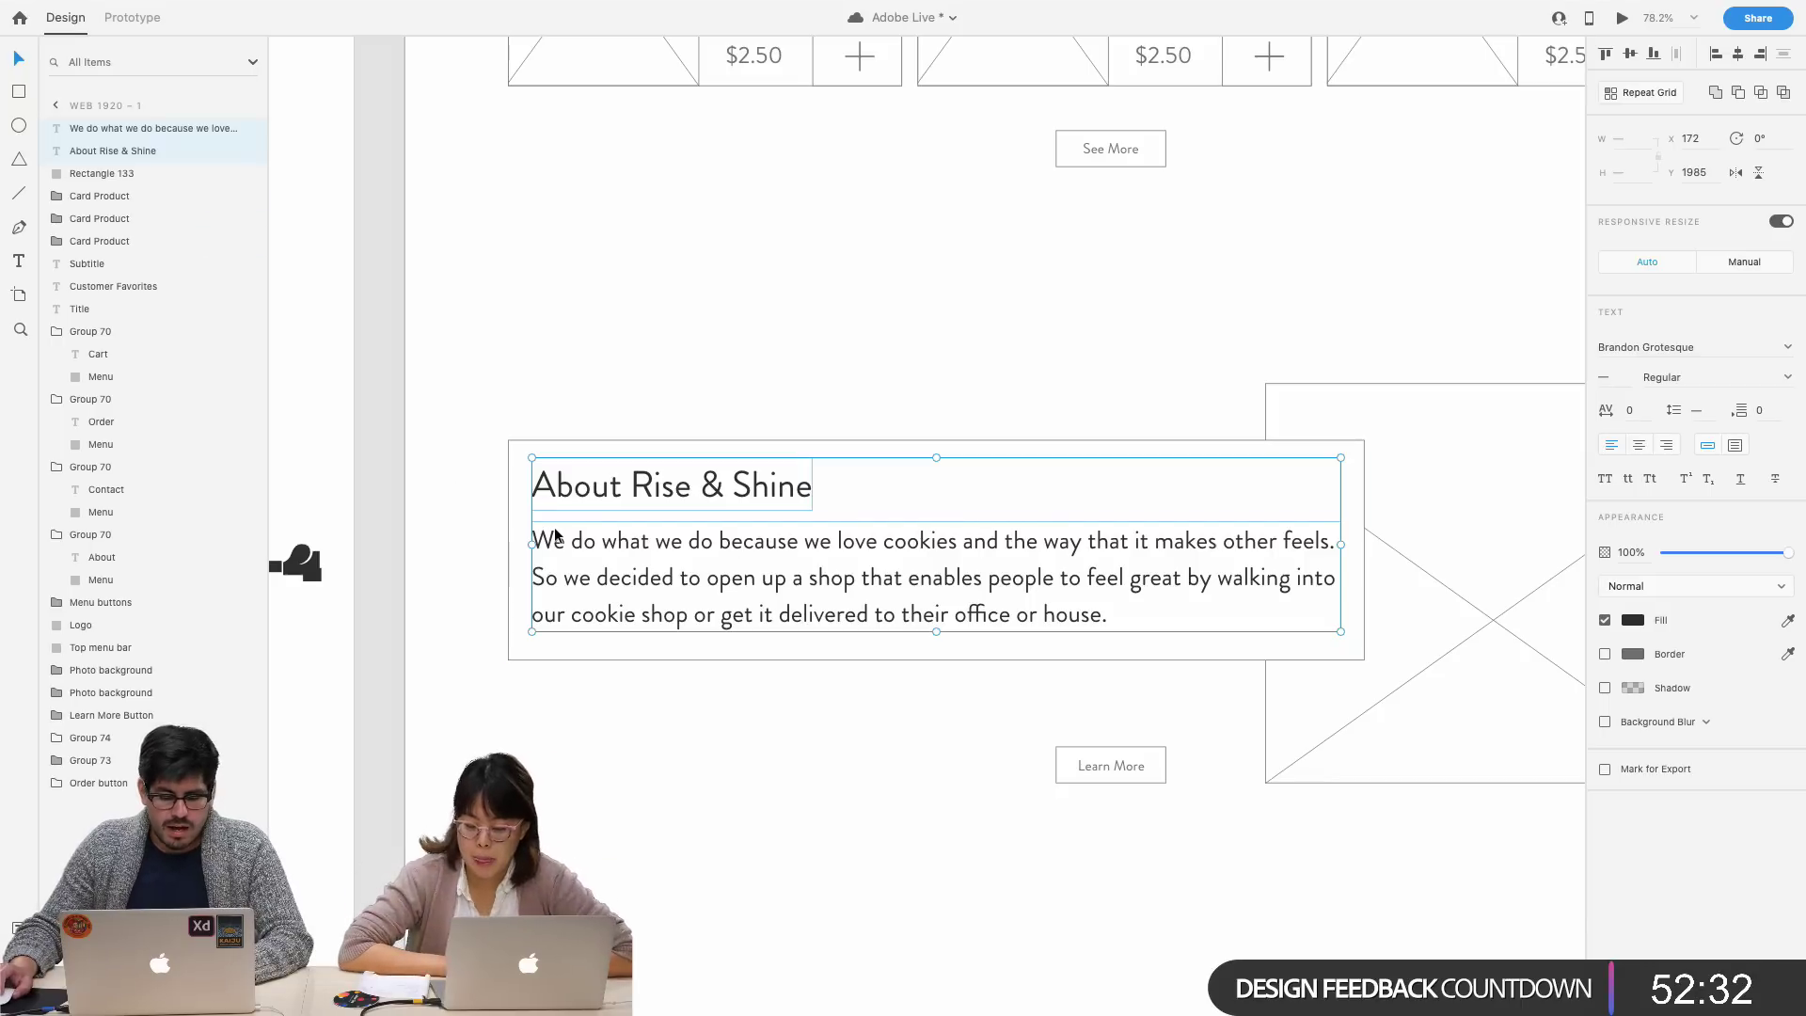
- Group the rectangle with its heading and paragraph, and name the group "About"
drag(658, 799, 528, 390)
key(super+g)
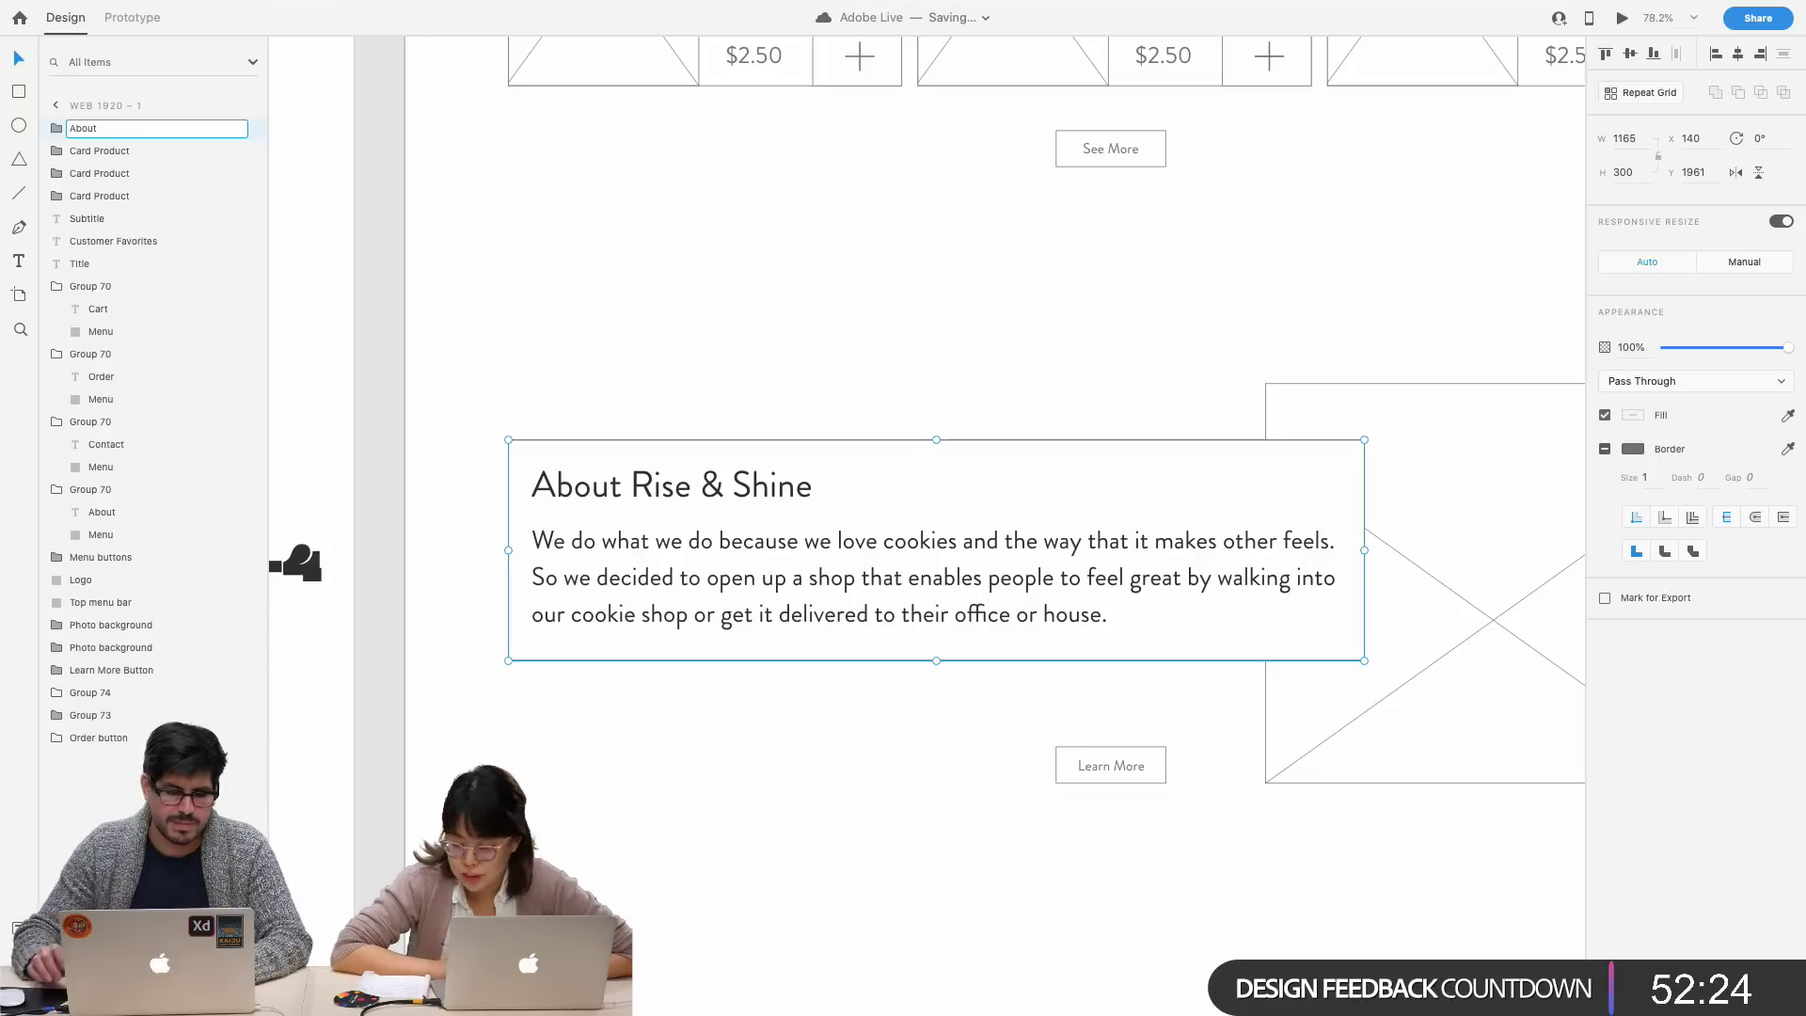
click(771, 921)
- Rename the photo placeholder group beside the About text as "Portrait Background"
scroll(771, 921, right, 10)
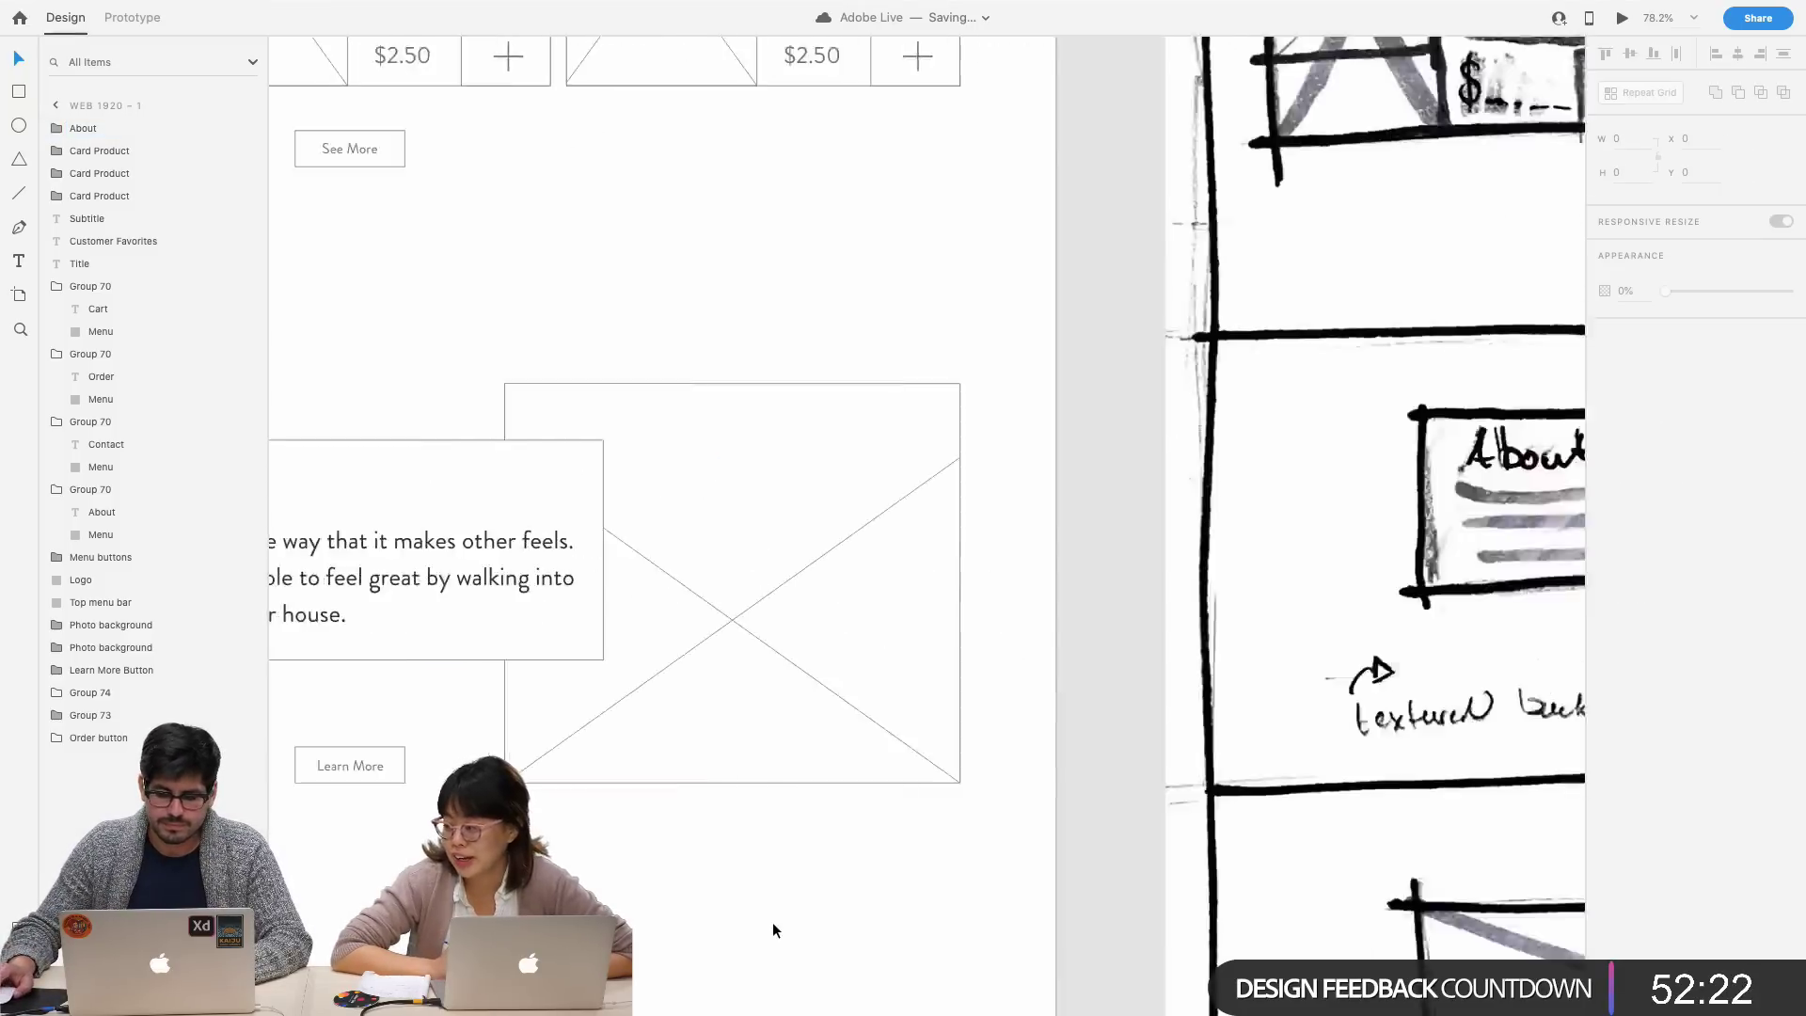
click(835, 628)
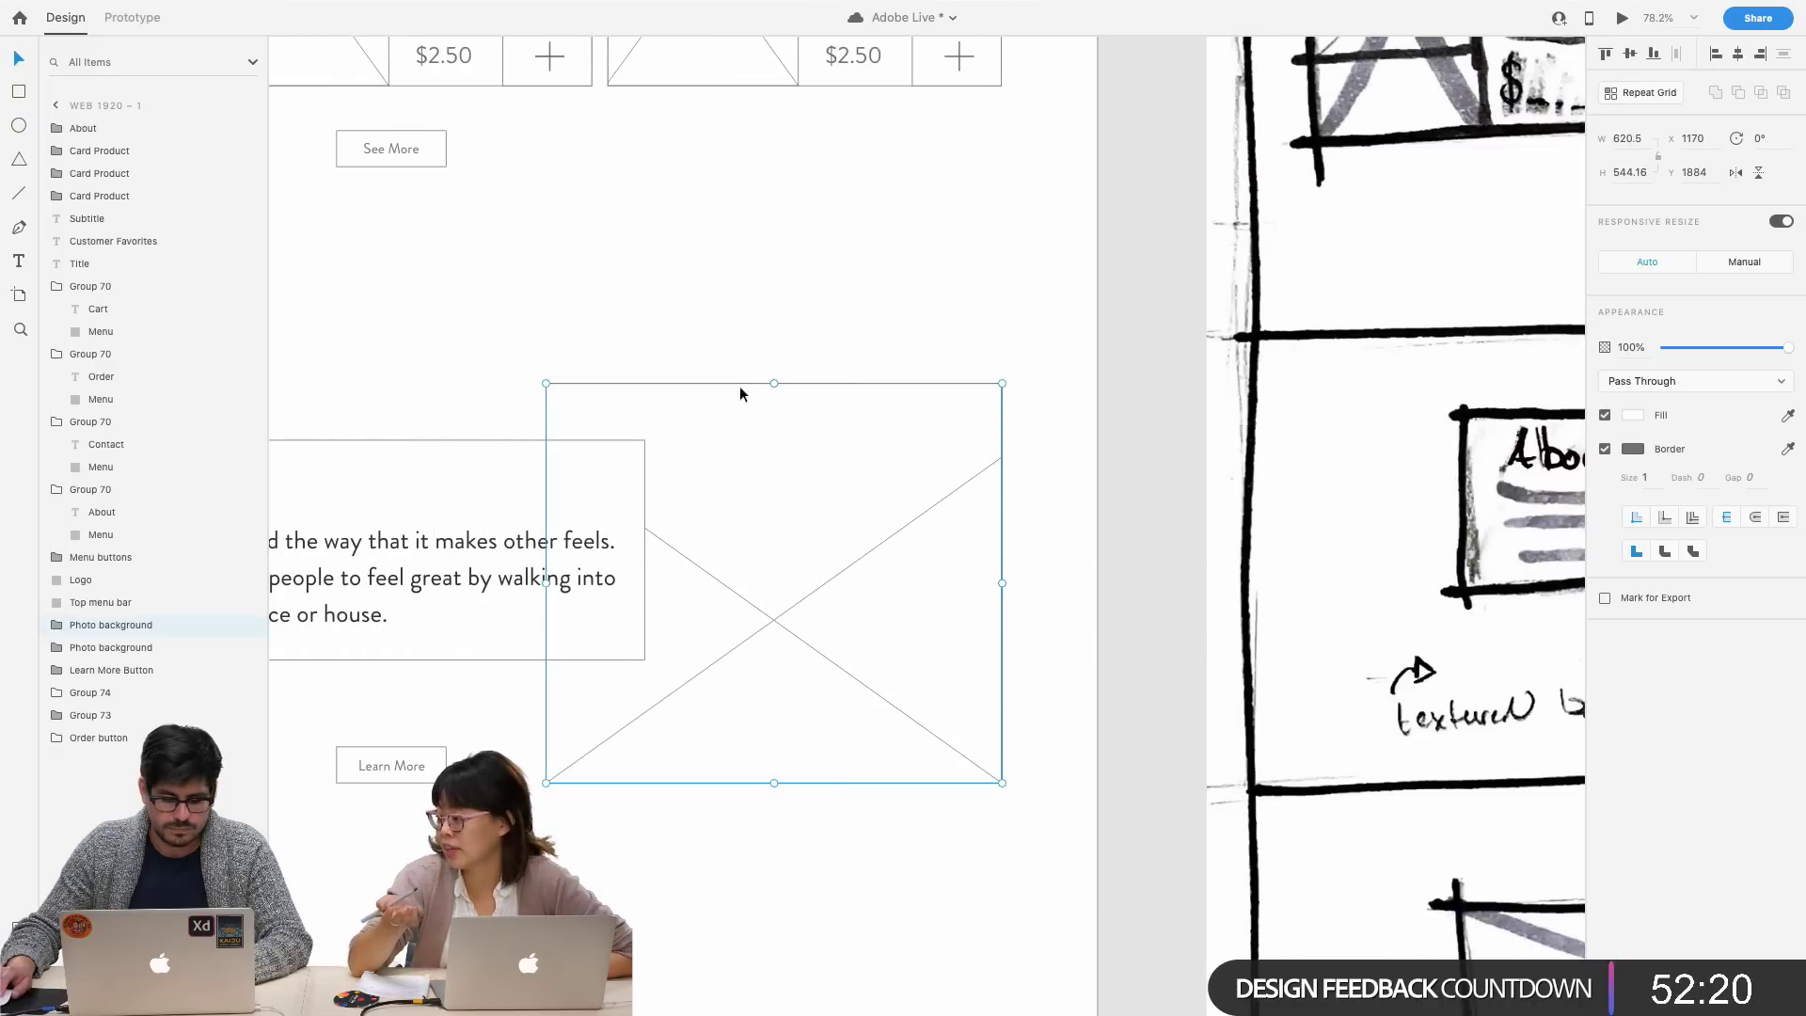
double_click(115, 625)
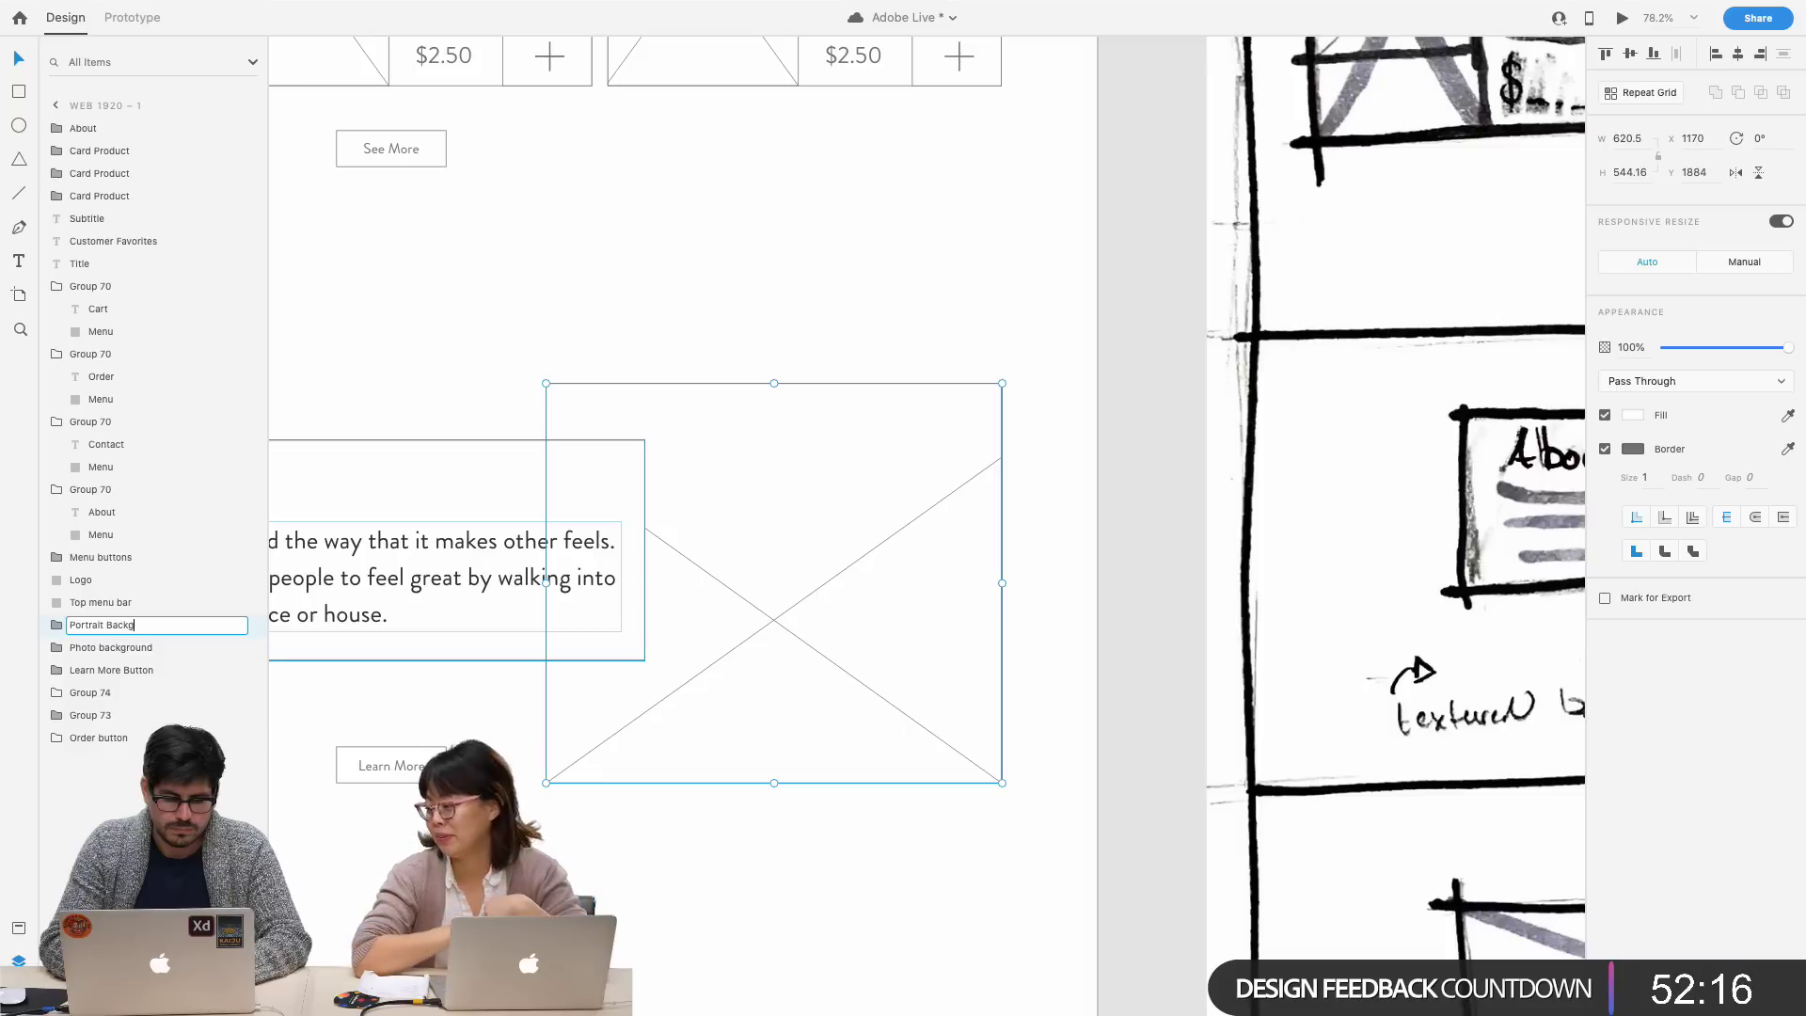
key(Return)
click(448, 353)
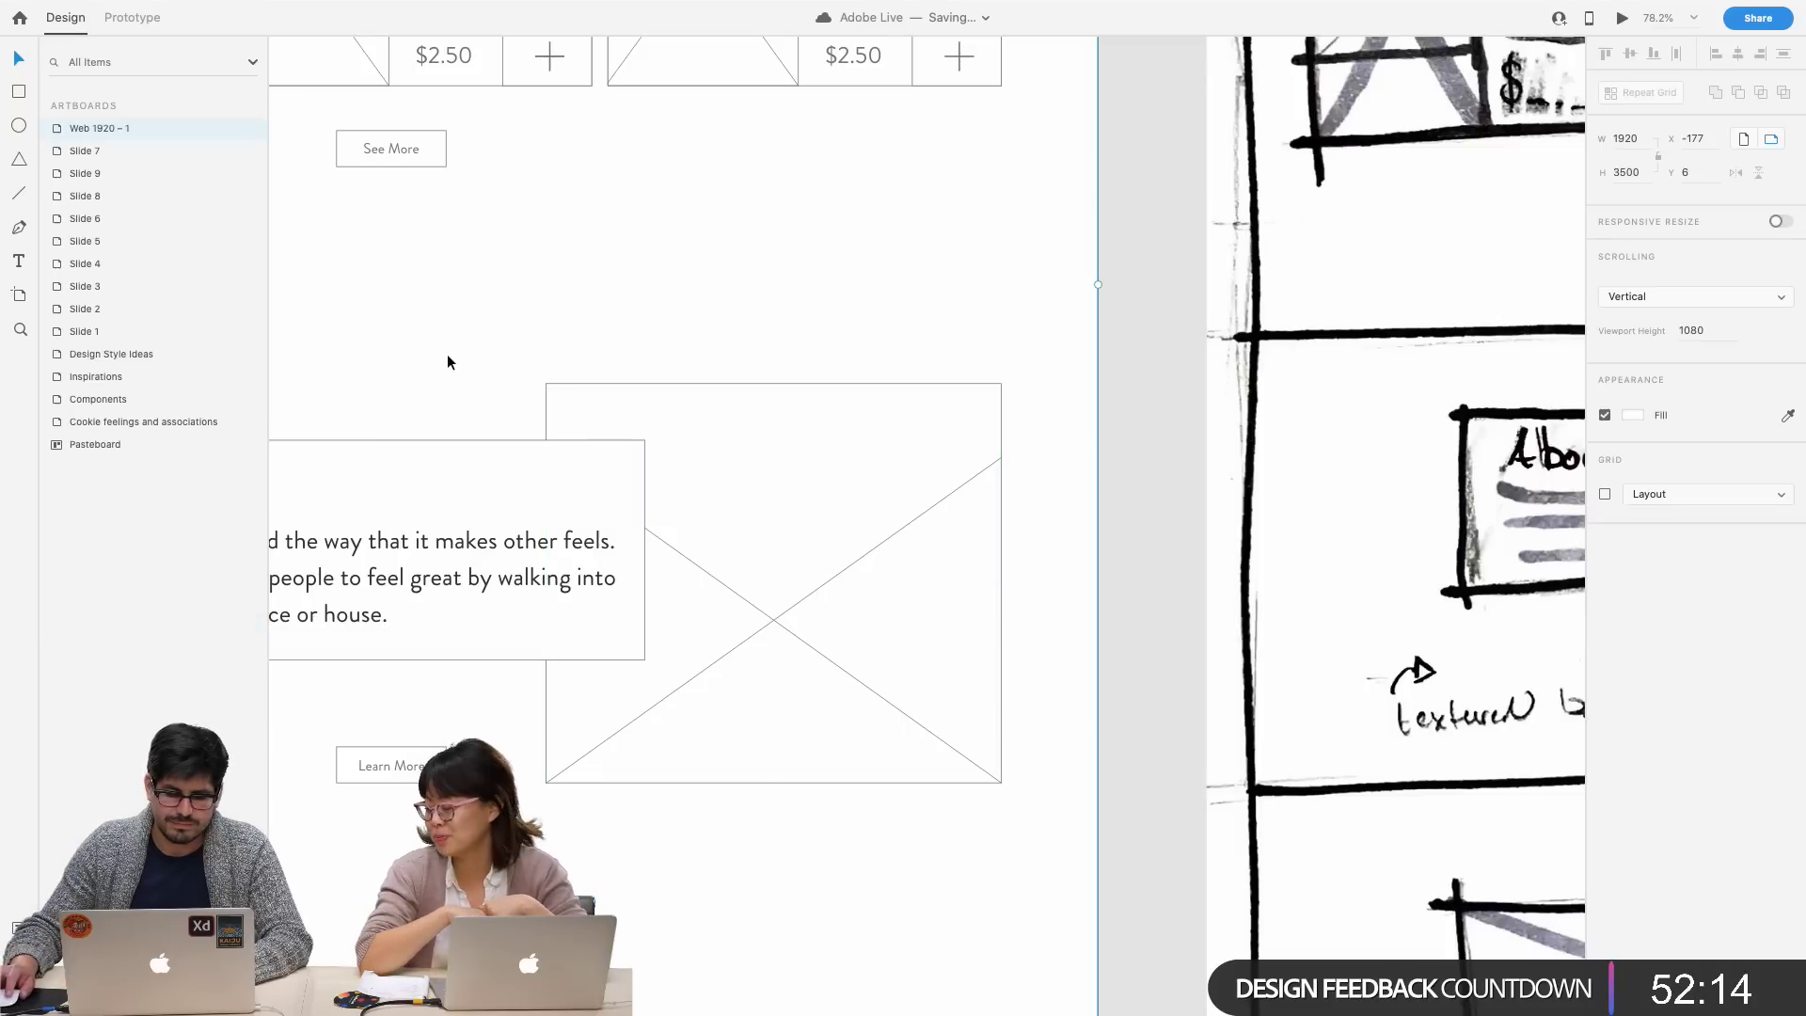
scroll(448, 350, left, 10)
scroll(449, 351, down, 3)
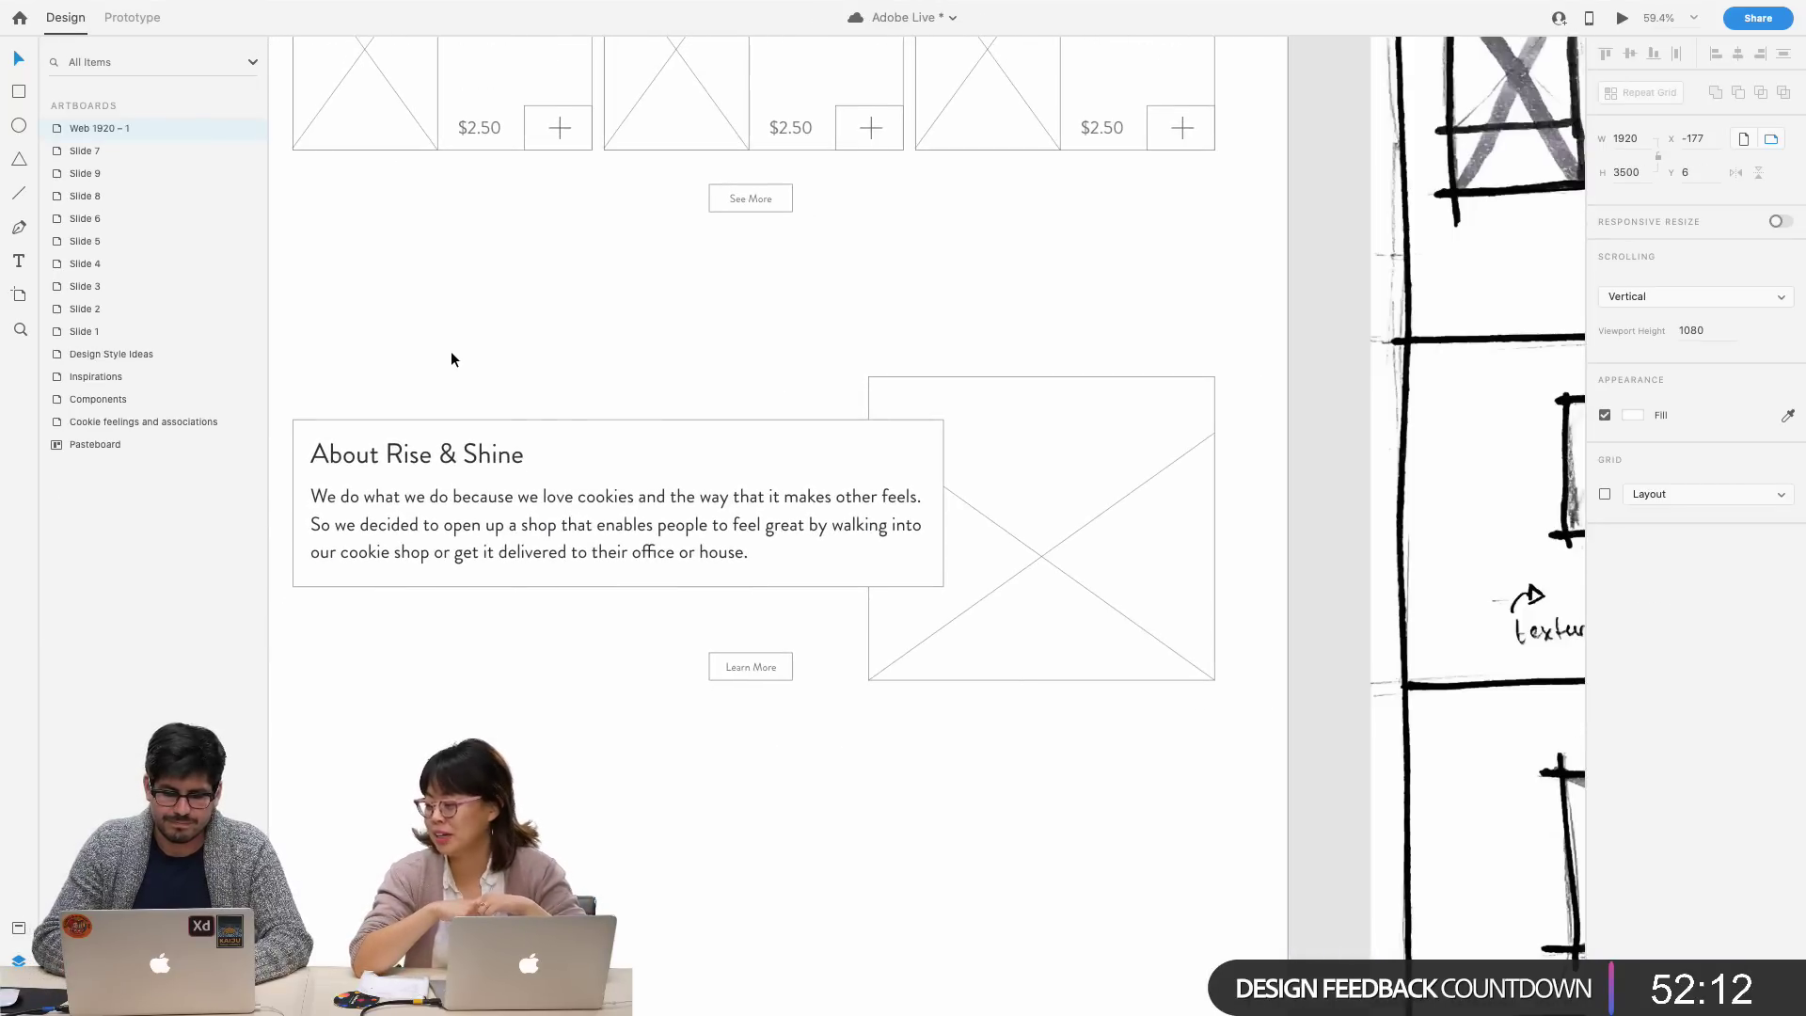
- Rename the group of the button under the product cards as "See More button"
scroll(450, 352, left, 2)
scroll(449, 351, up, 2)
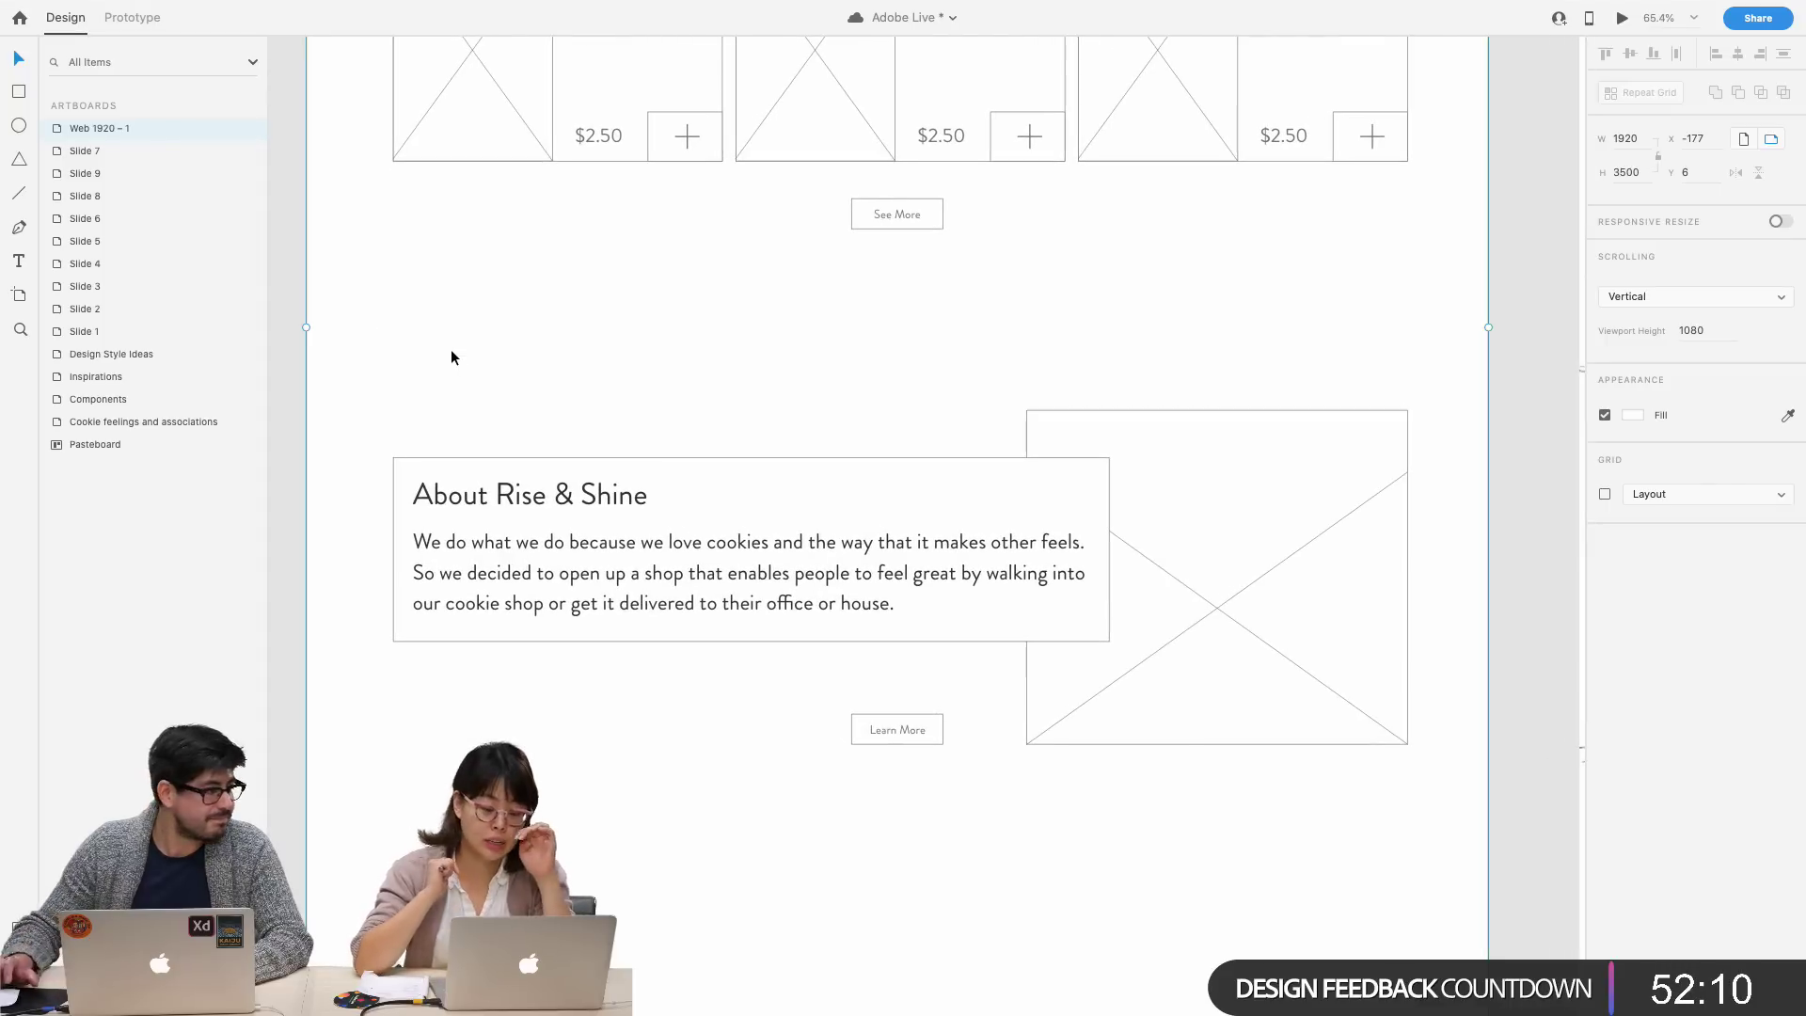
click(903, 202)
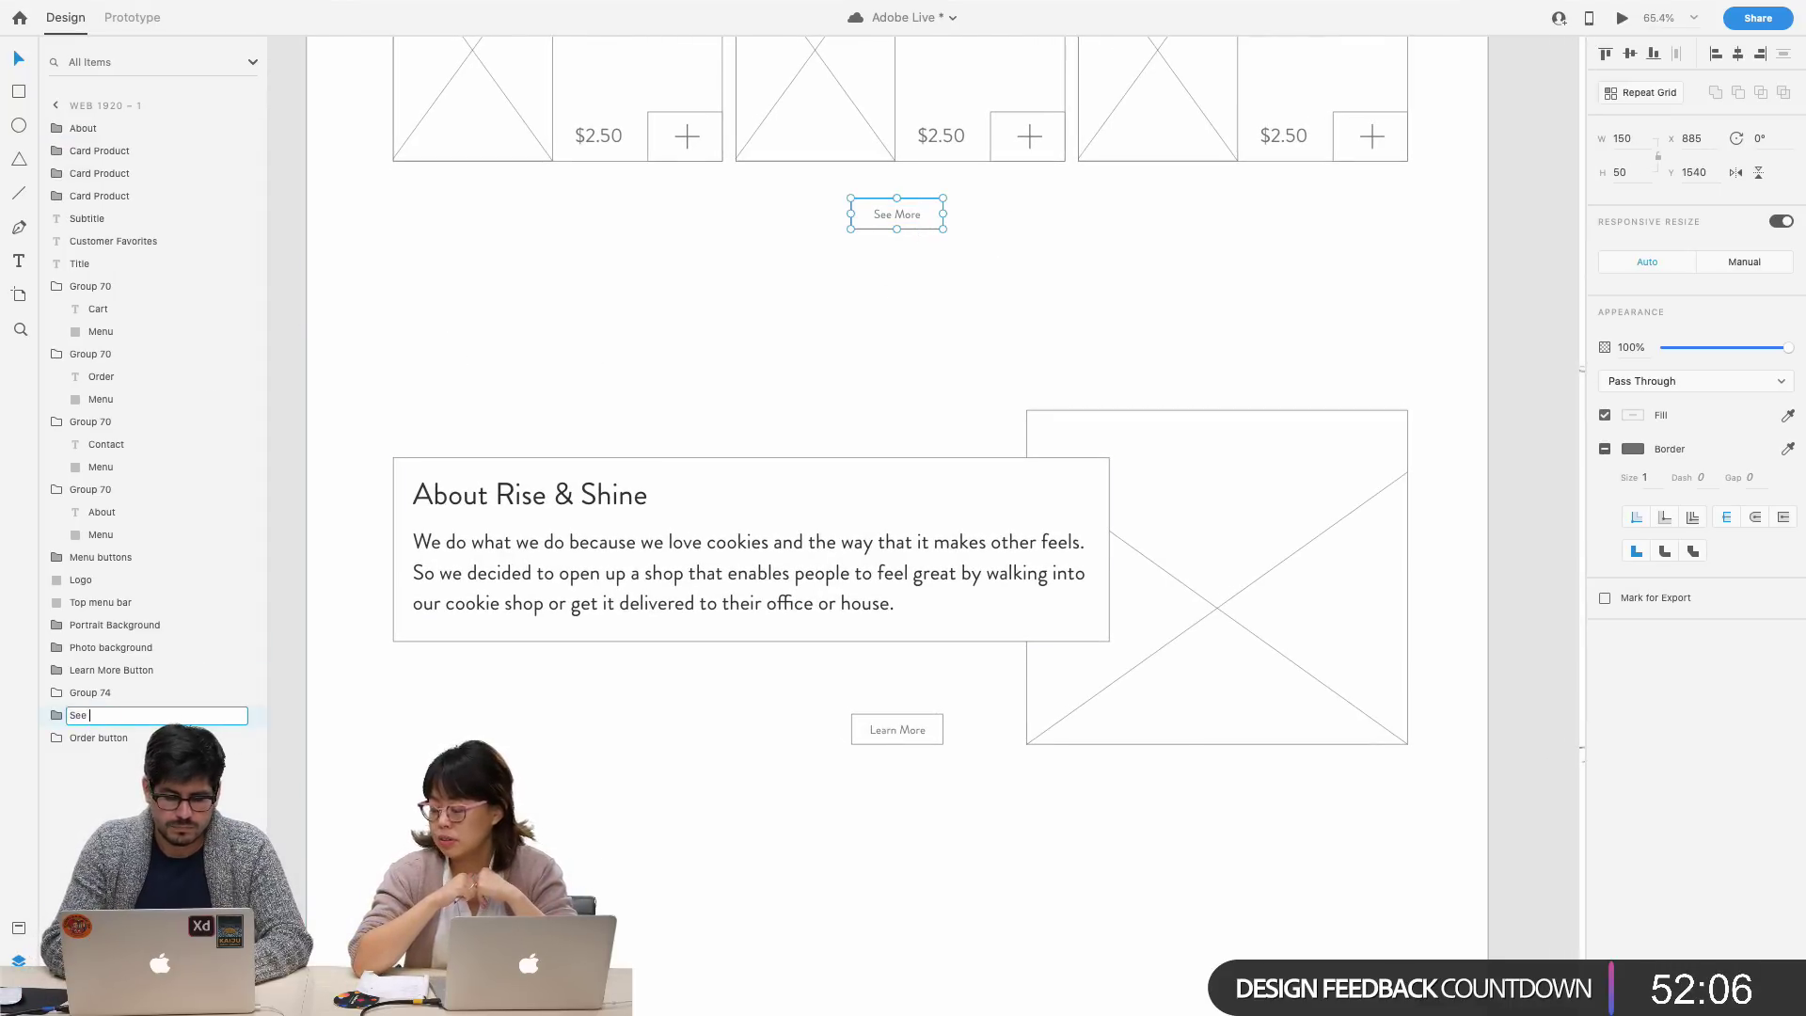
scroll(624, 320, up, 3)
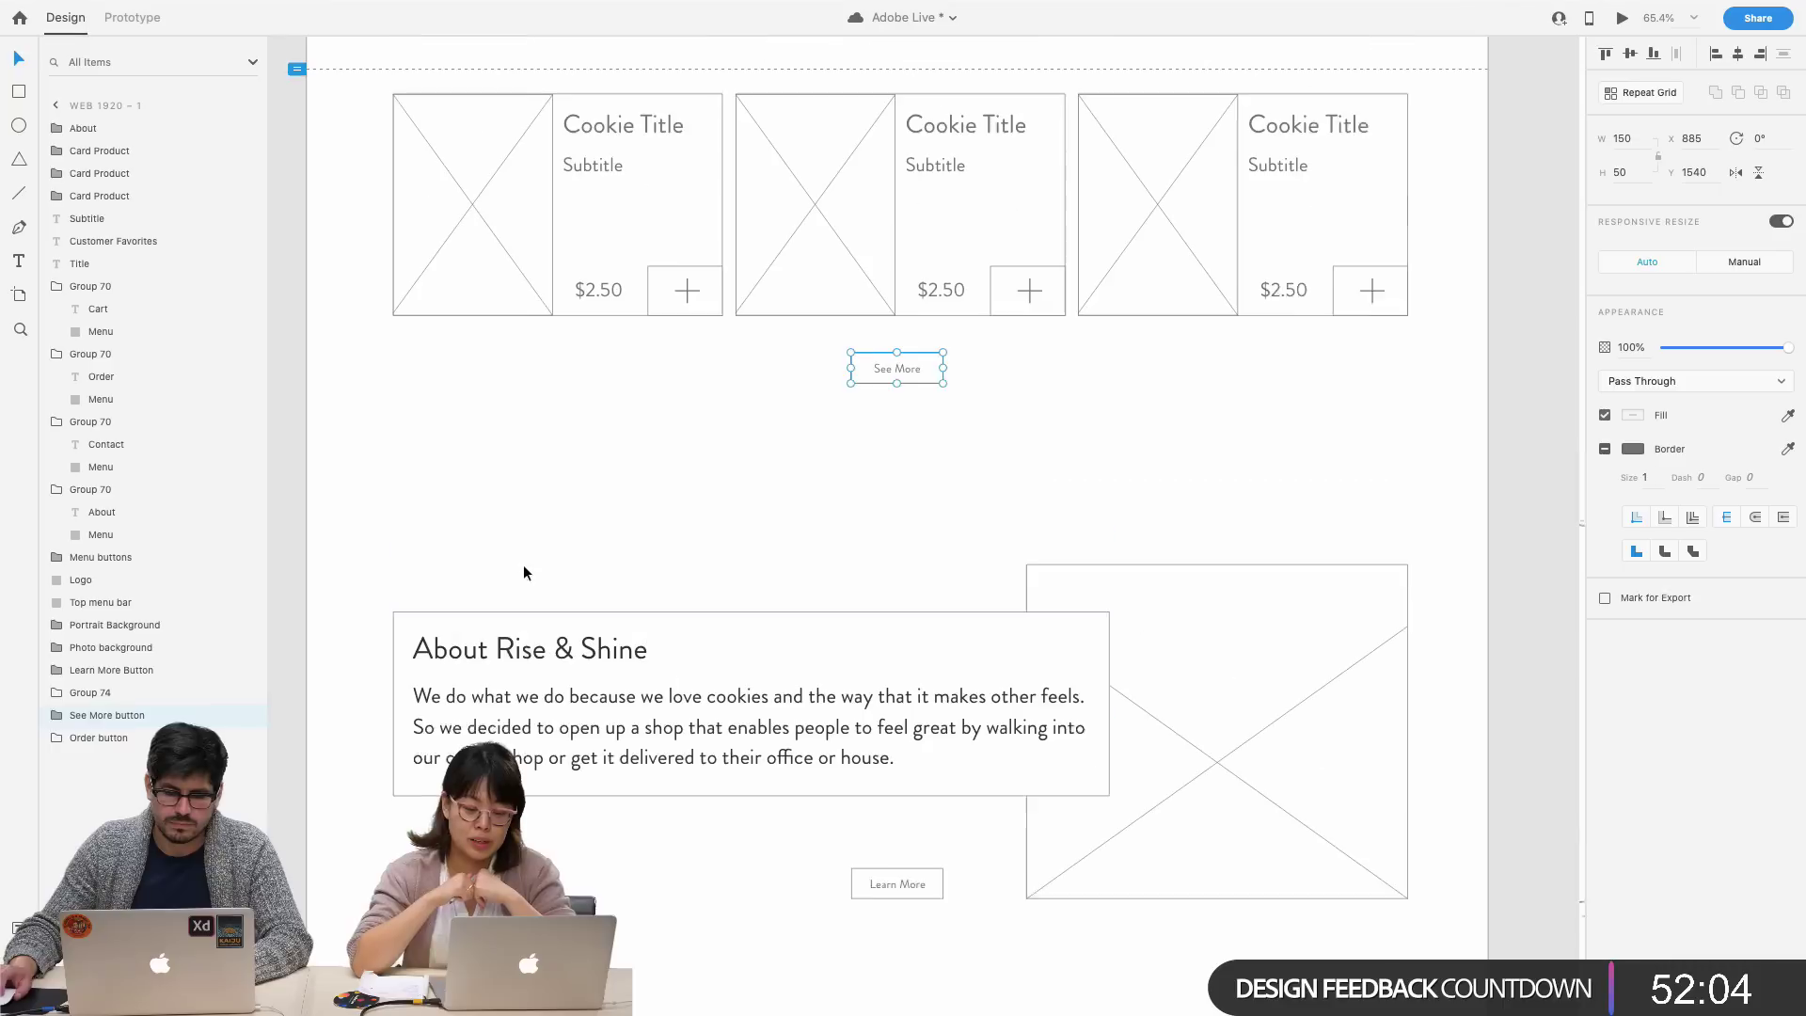
- Delete the second and third cookie product cards under Customer Favorites
click(832, 265)
click(1191, 299)
drag(1459, 335, 818, 193)
key(Delete)
- Turn the remaining cookie product card into a Repeat Grid and extend it to three cards in a row
click(492, 189)
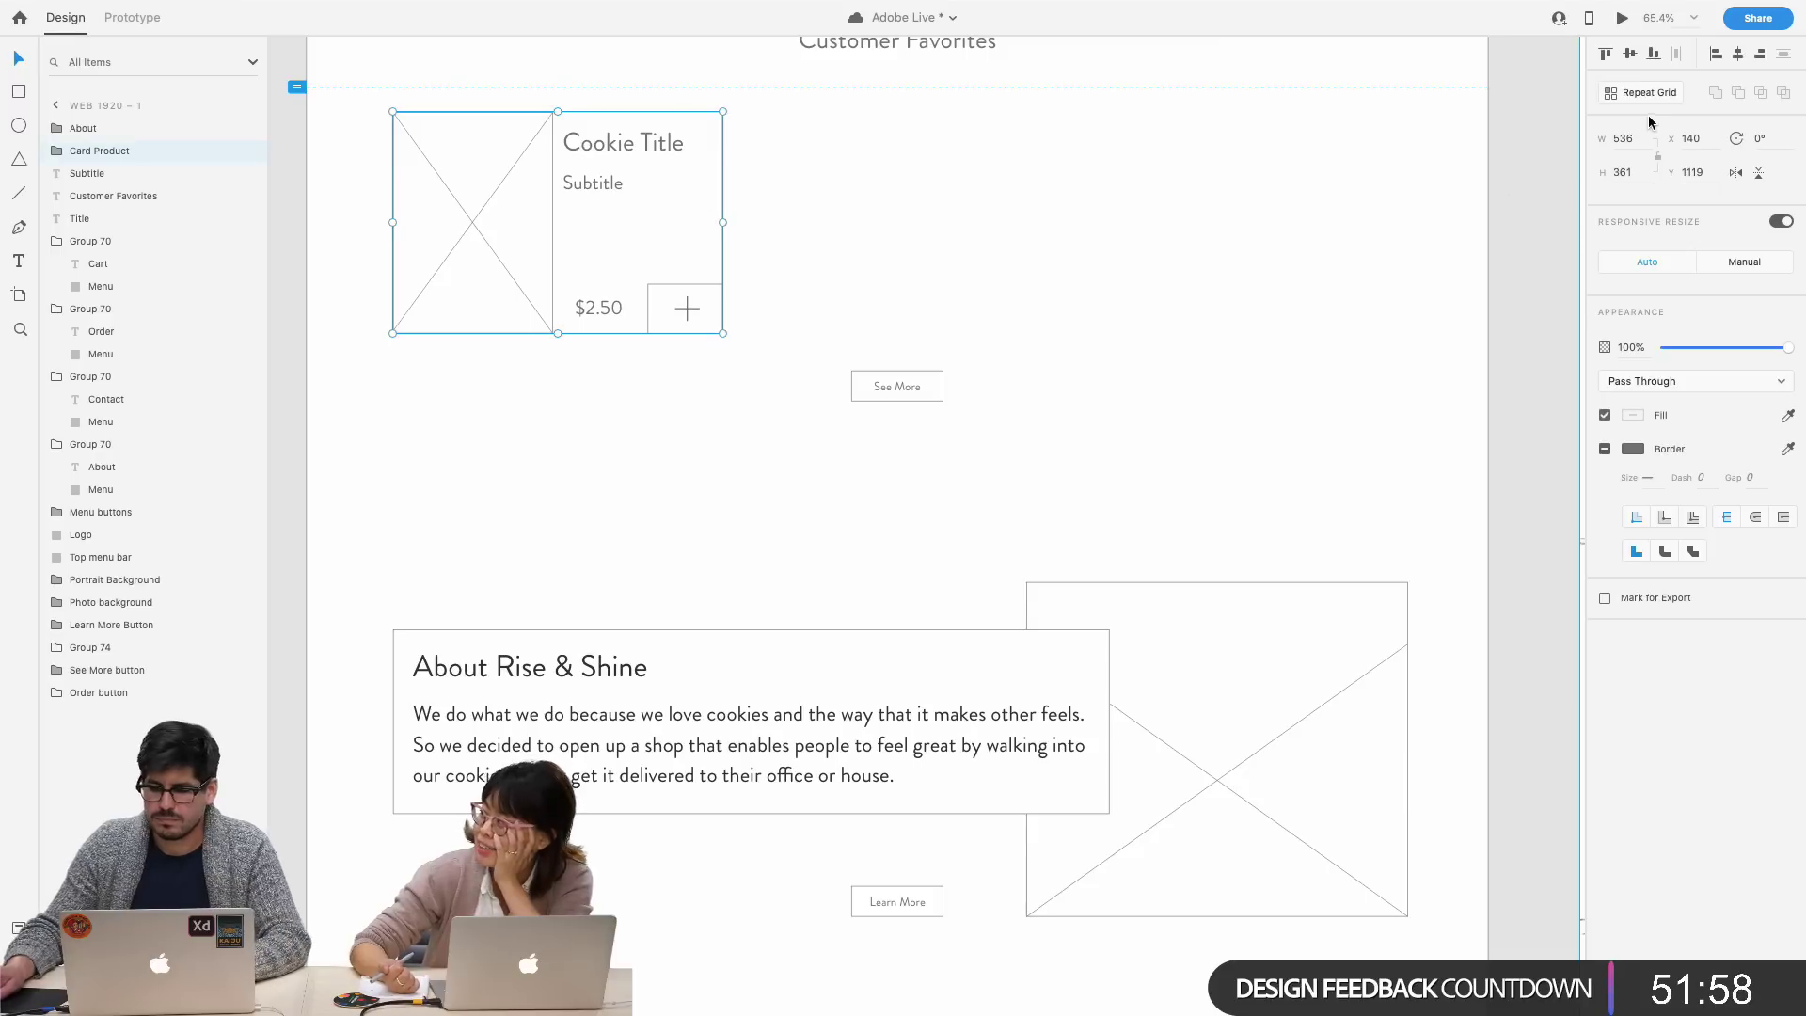
click(1646, 94)
drag(722, 226, 1417, 227)
click(1419, 407)
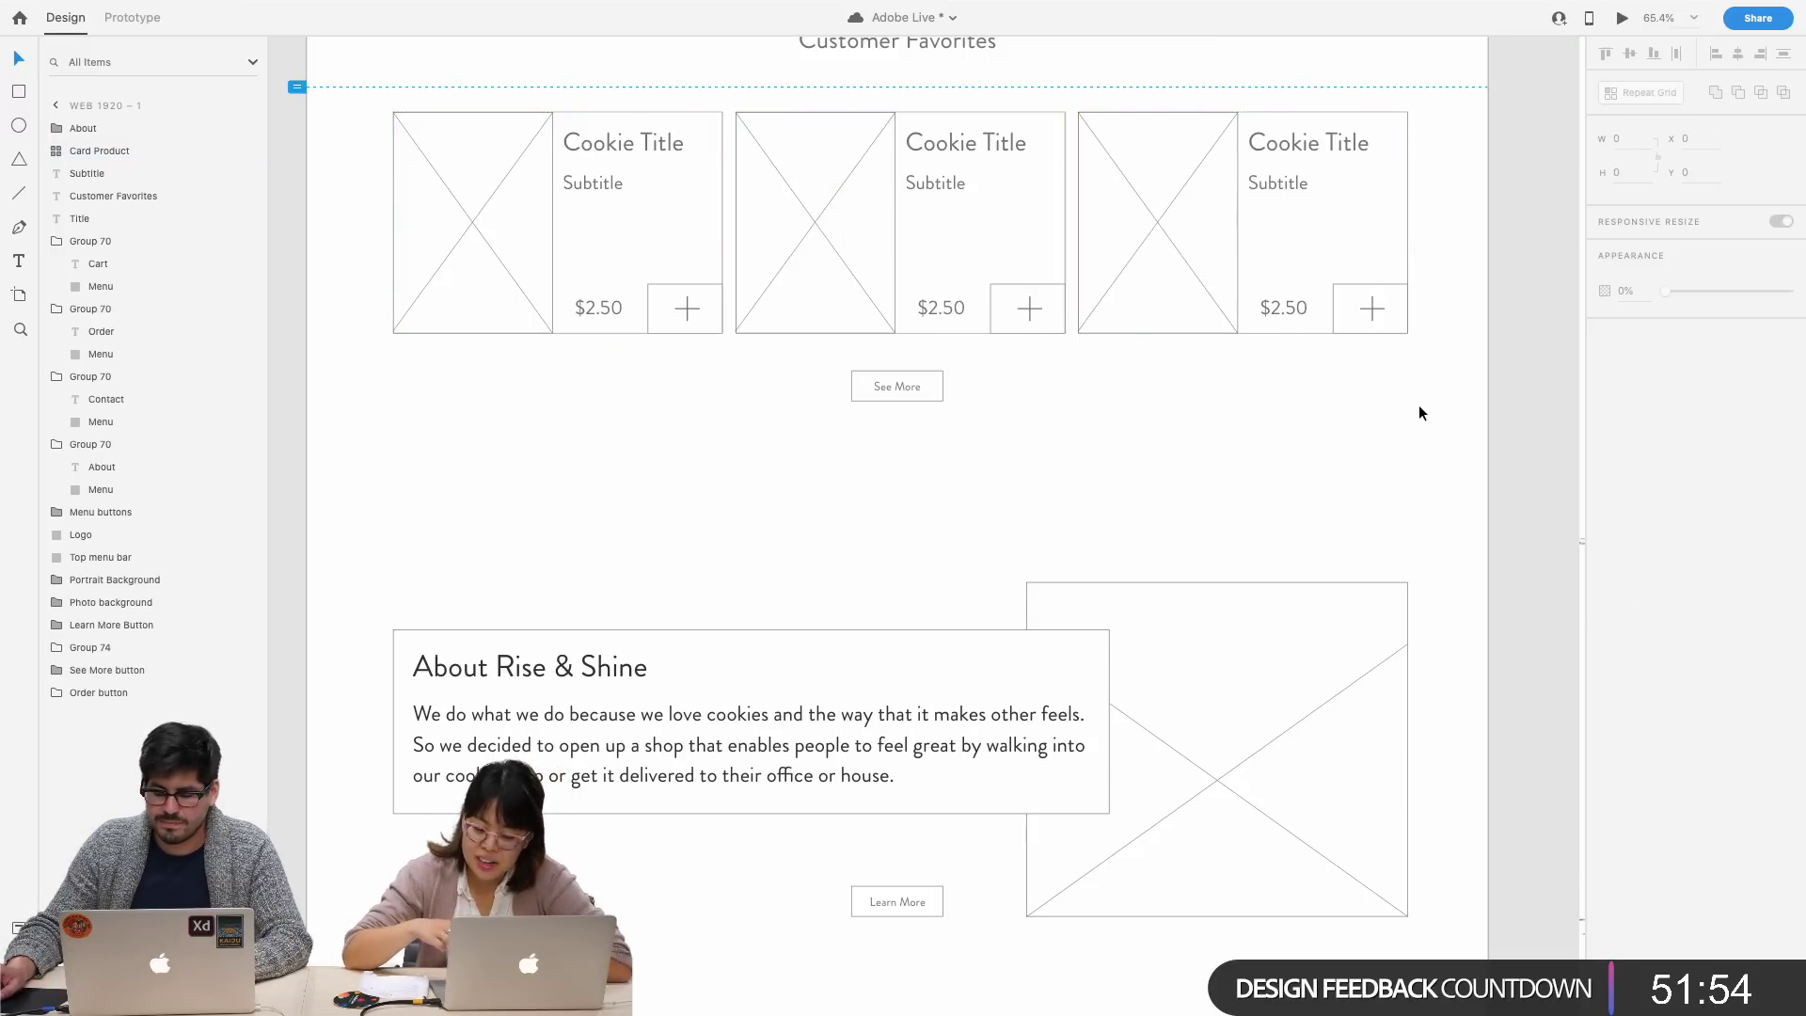
- Compare the wireframe's product and About sections with the homepage sketch, including its map, visit-us and footer areas
scroll(1418, 407, down, 2)
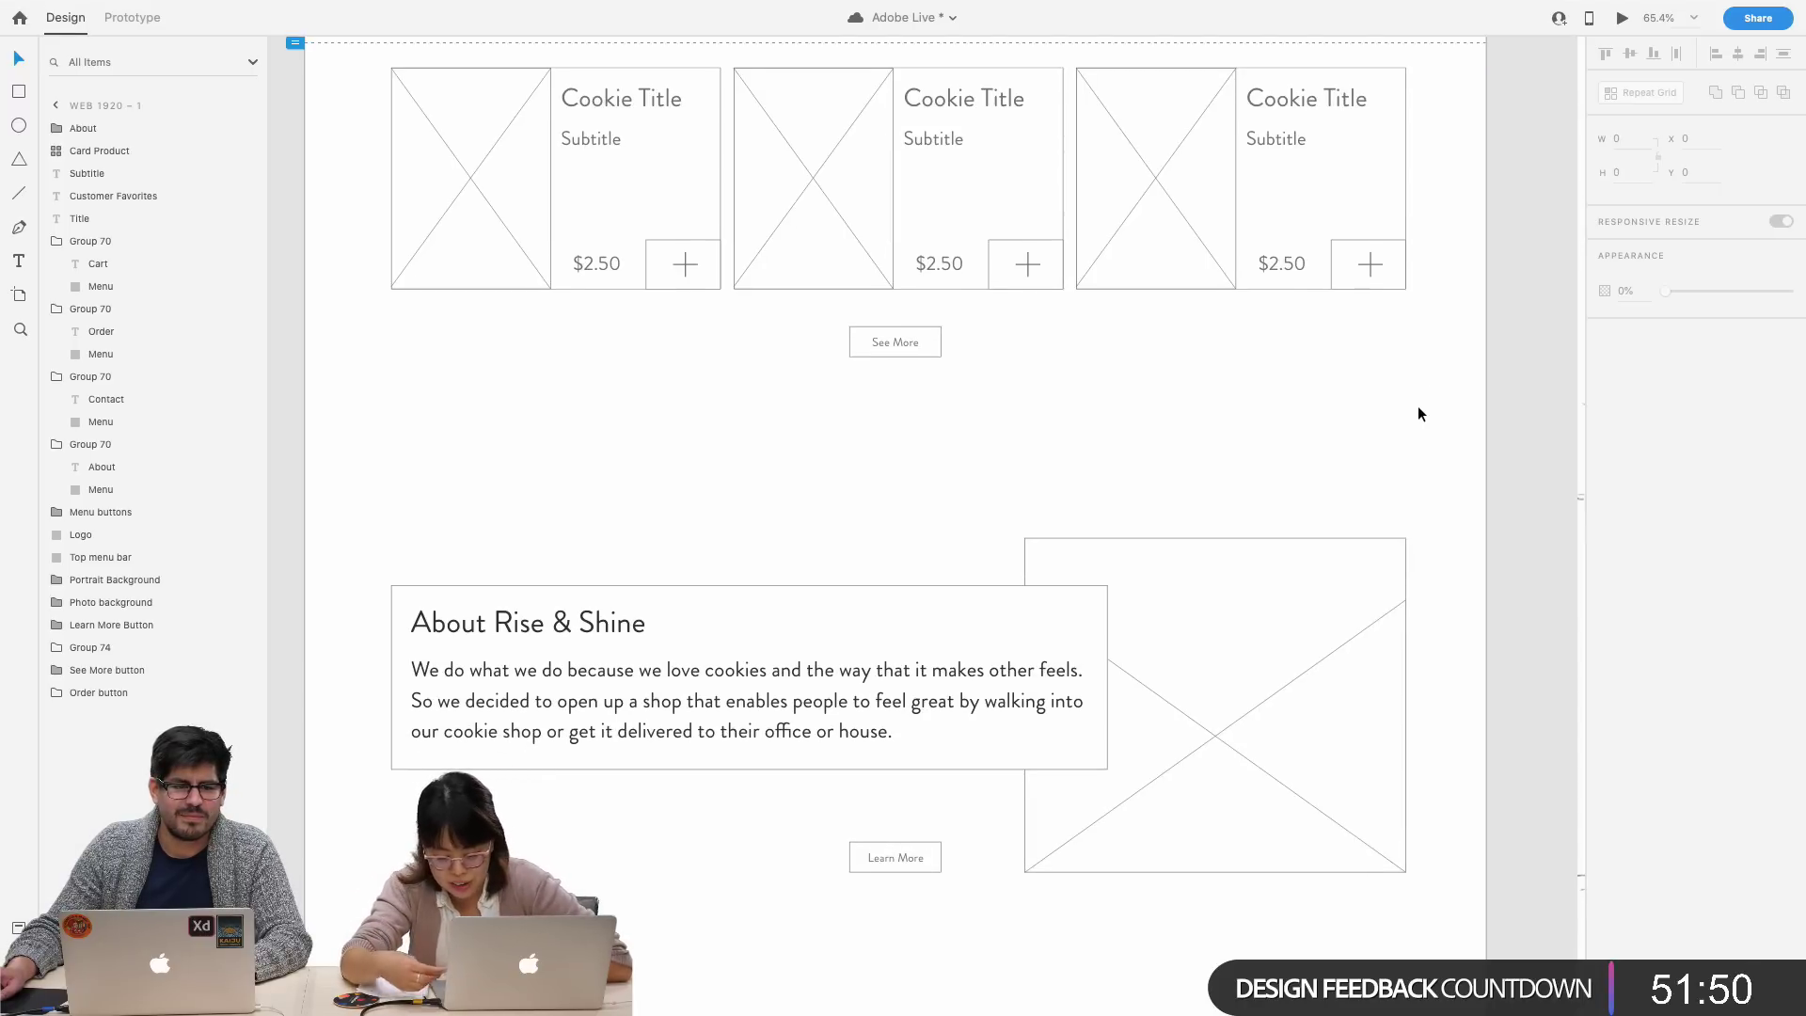
scroll(1418, 407, down, 3)
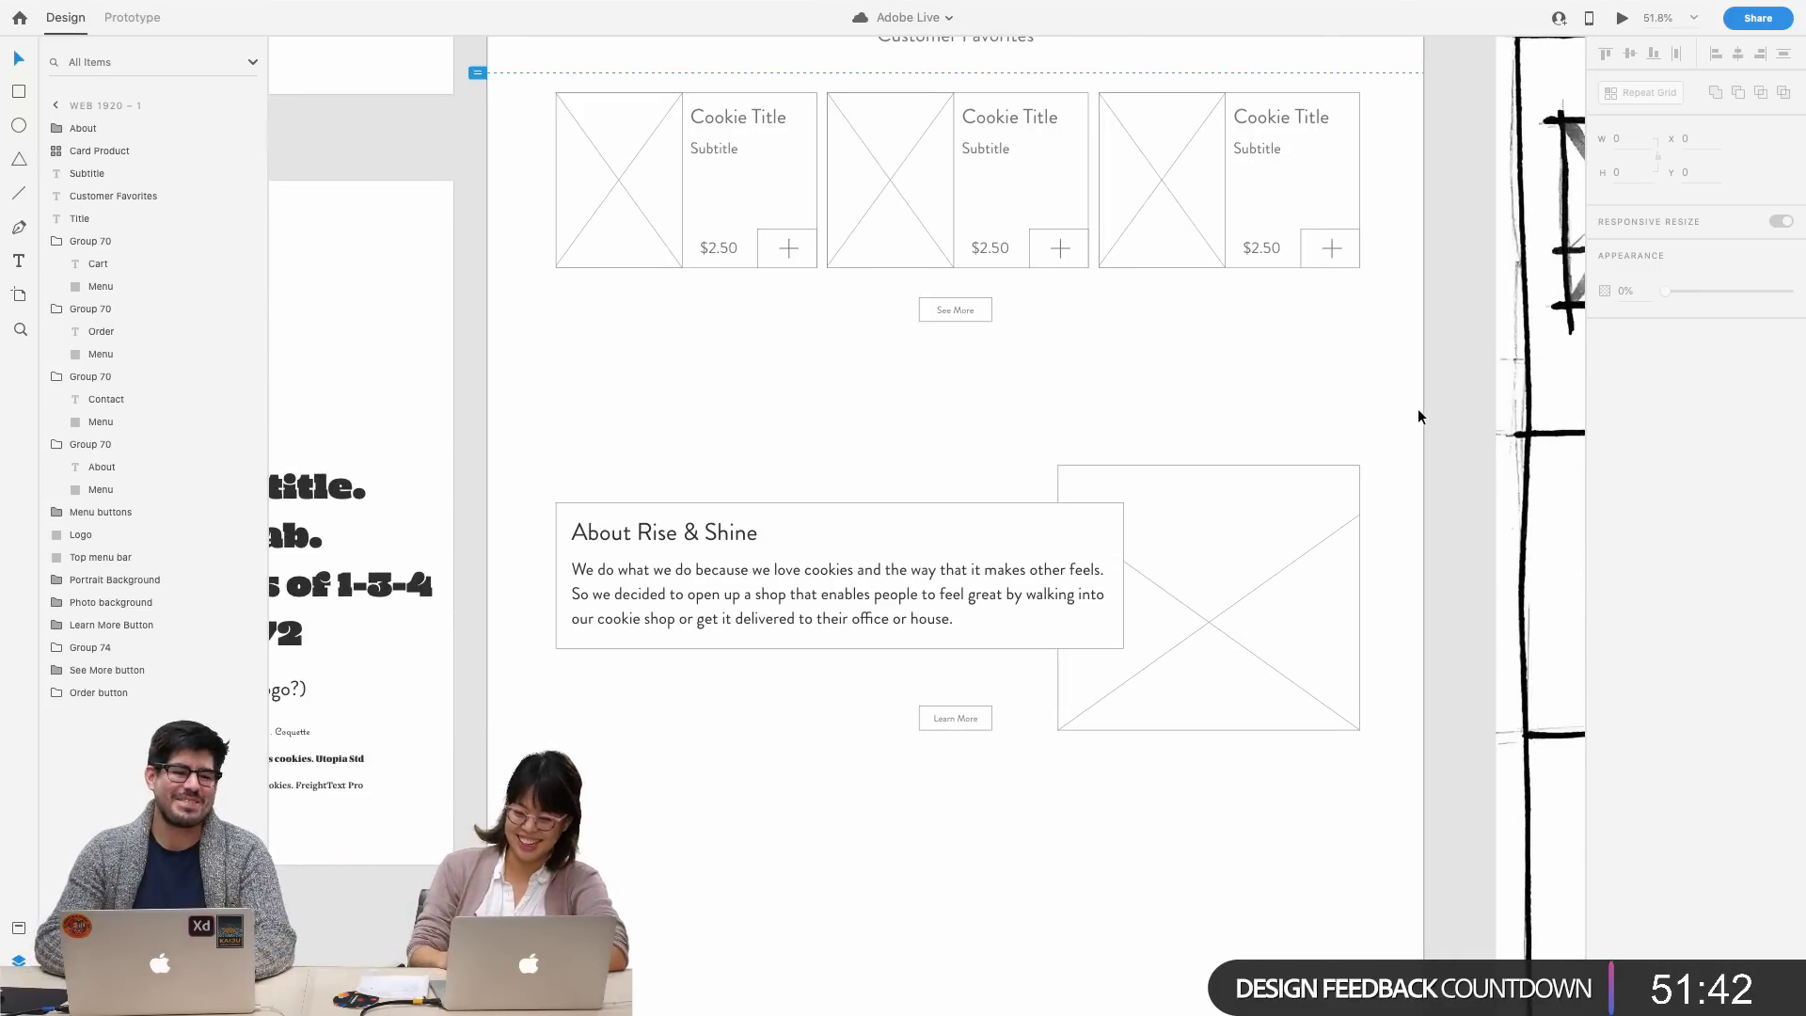
scroll(1419, 408, up, 2)
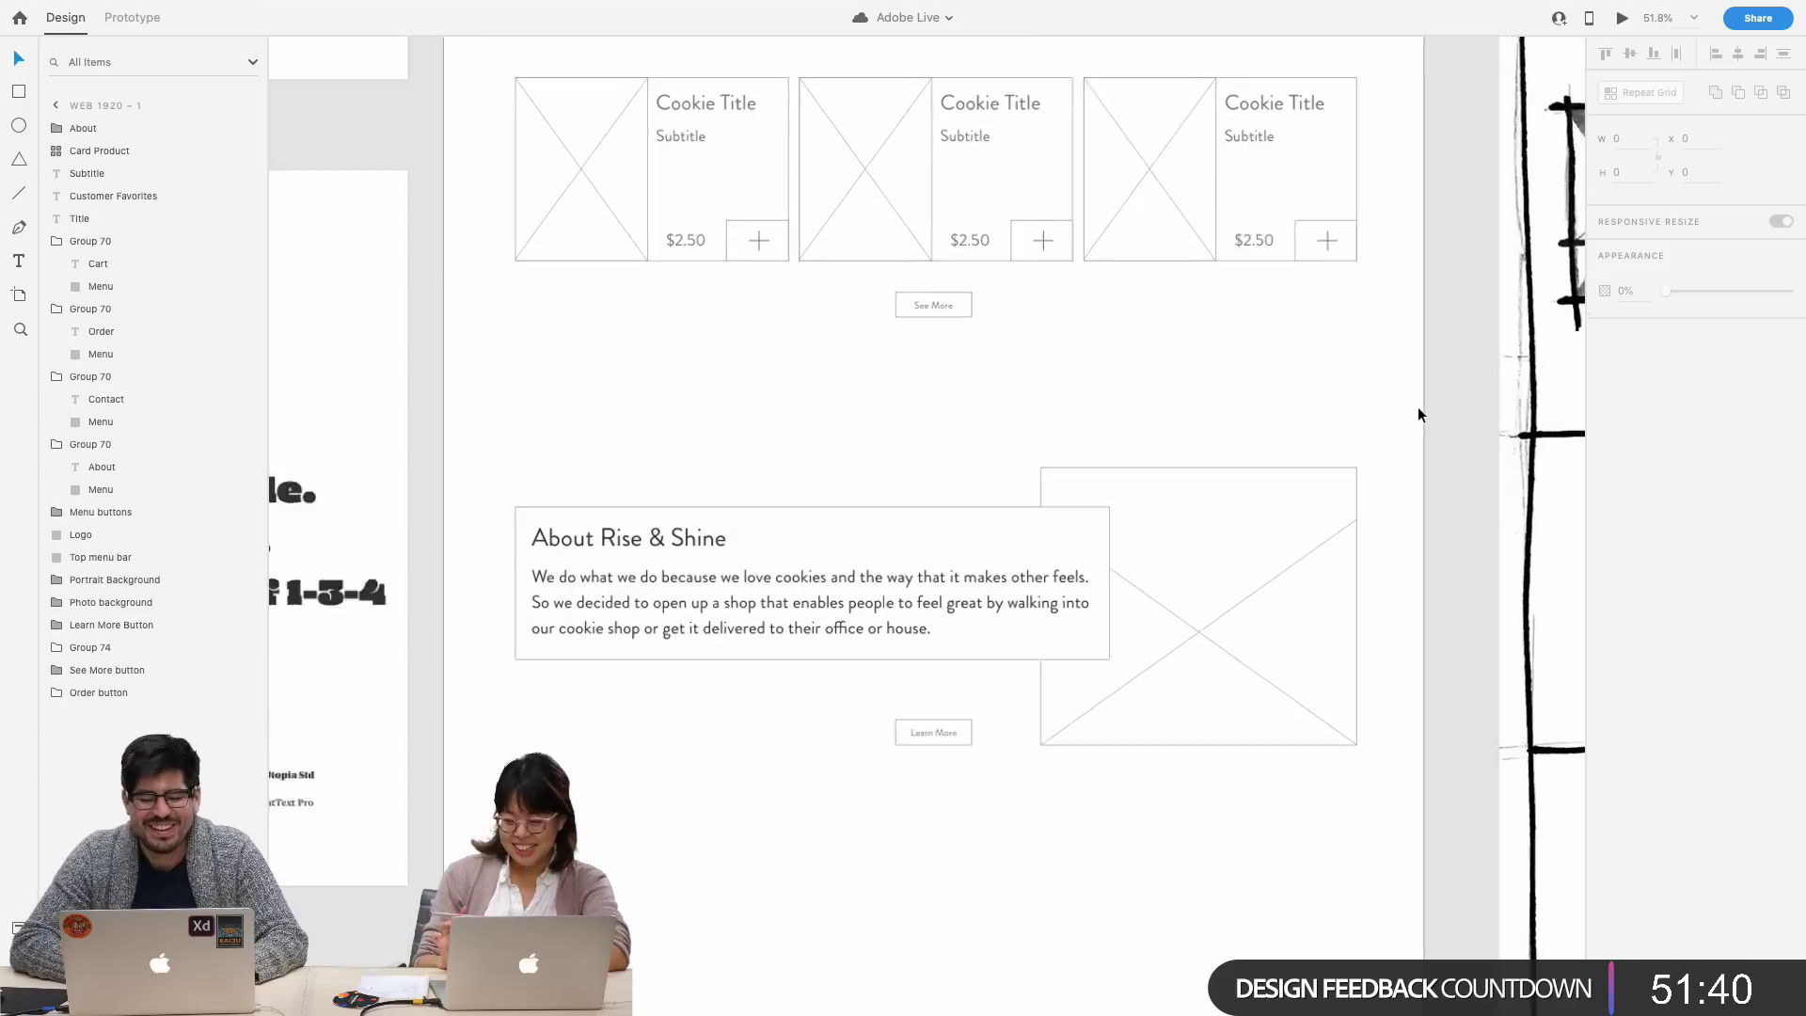
click(891, 757)
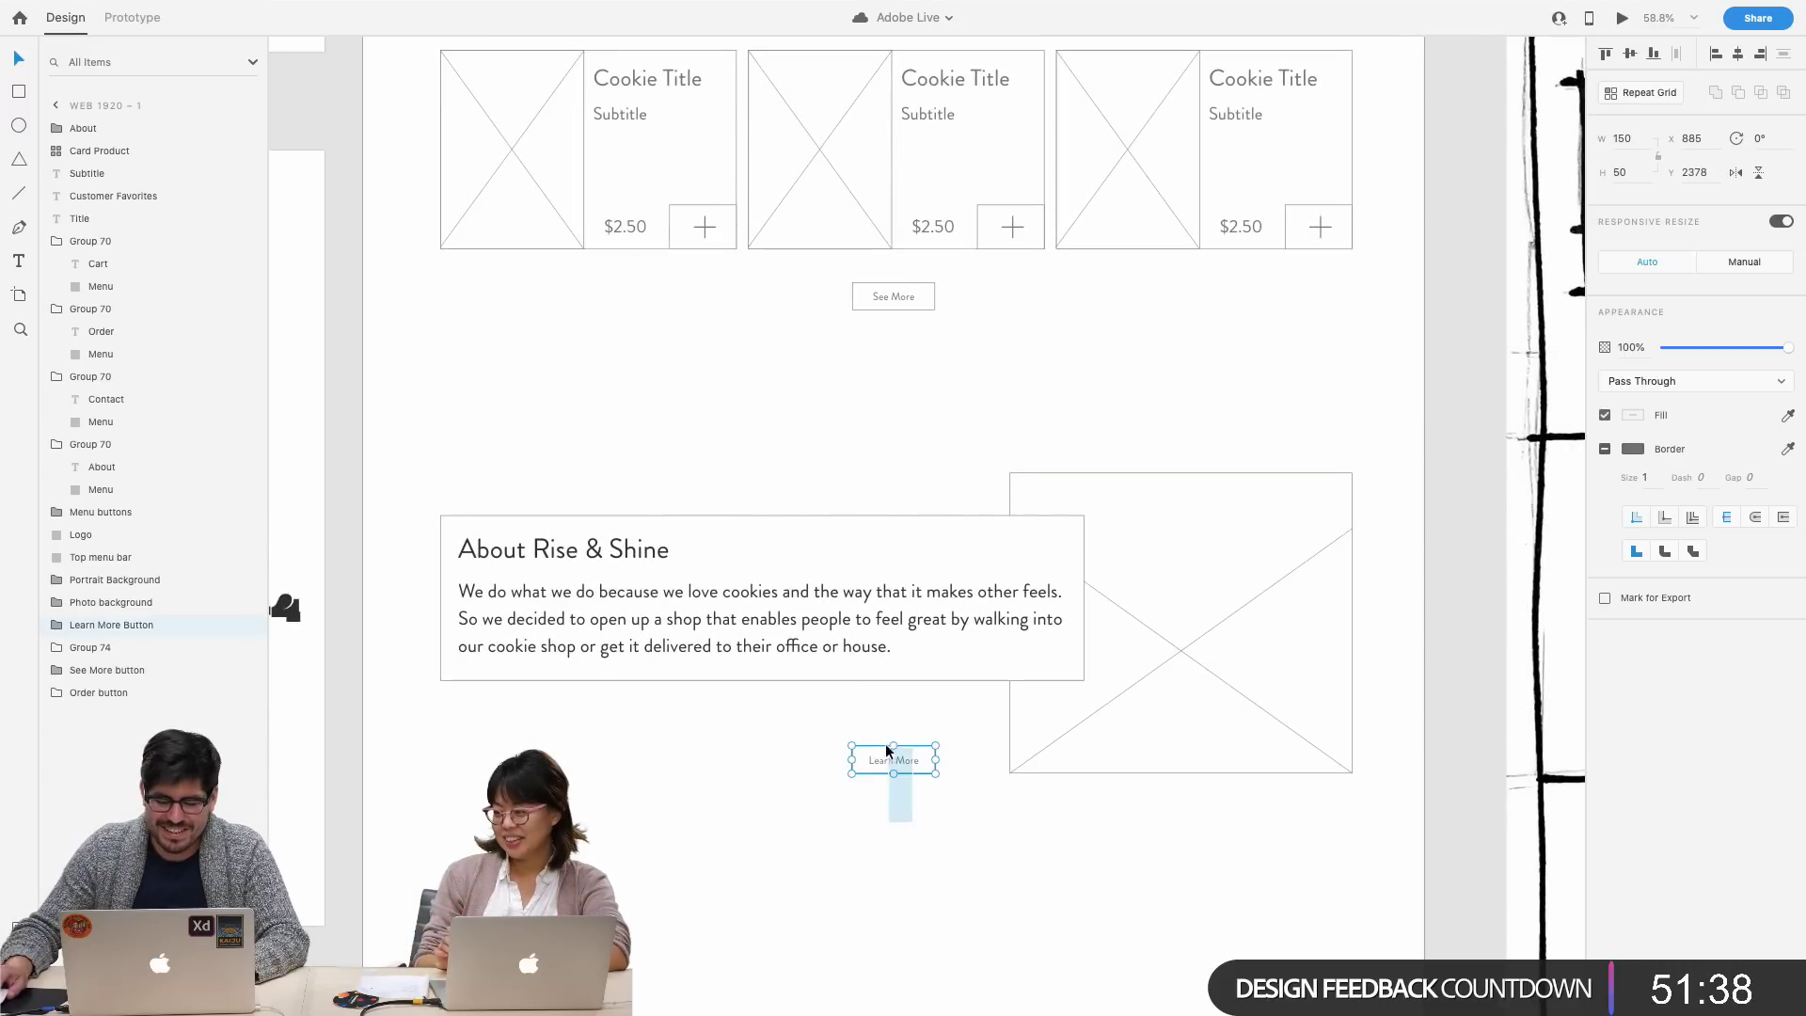
click(948, 805)
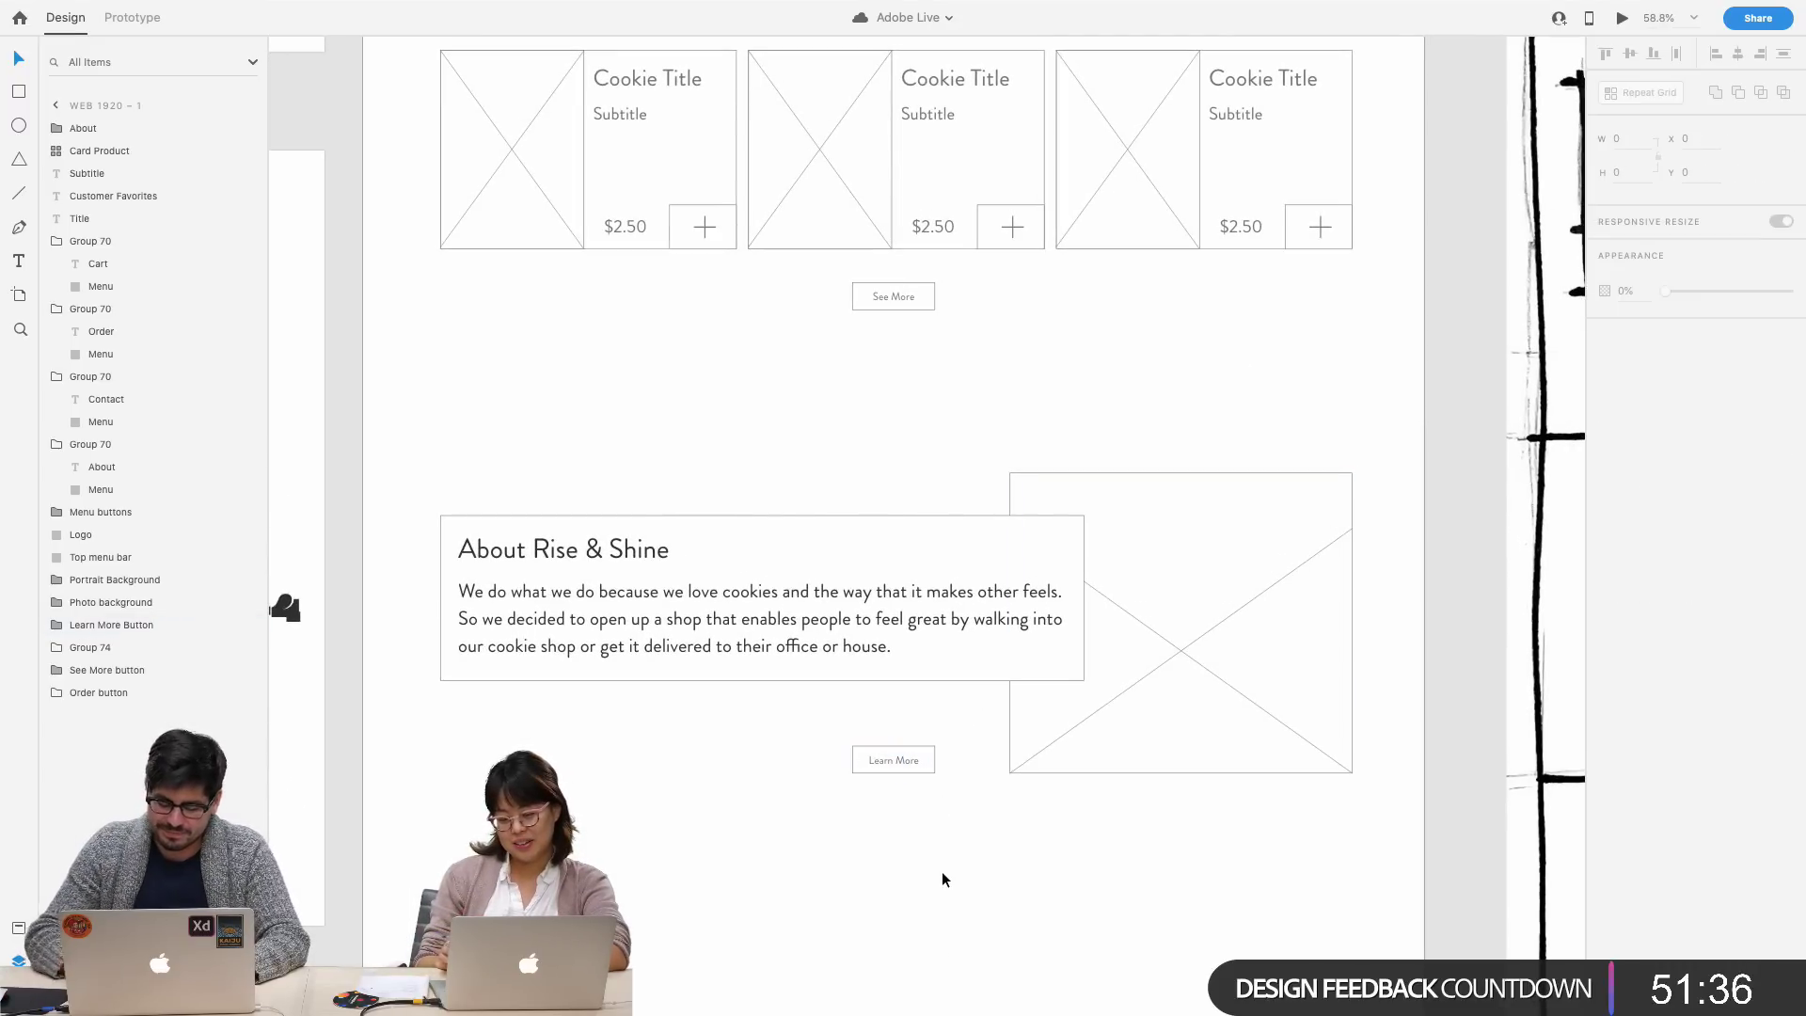
scroll(942, 878, down, 5)
scroll(940, 871, left, 5)
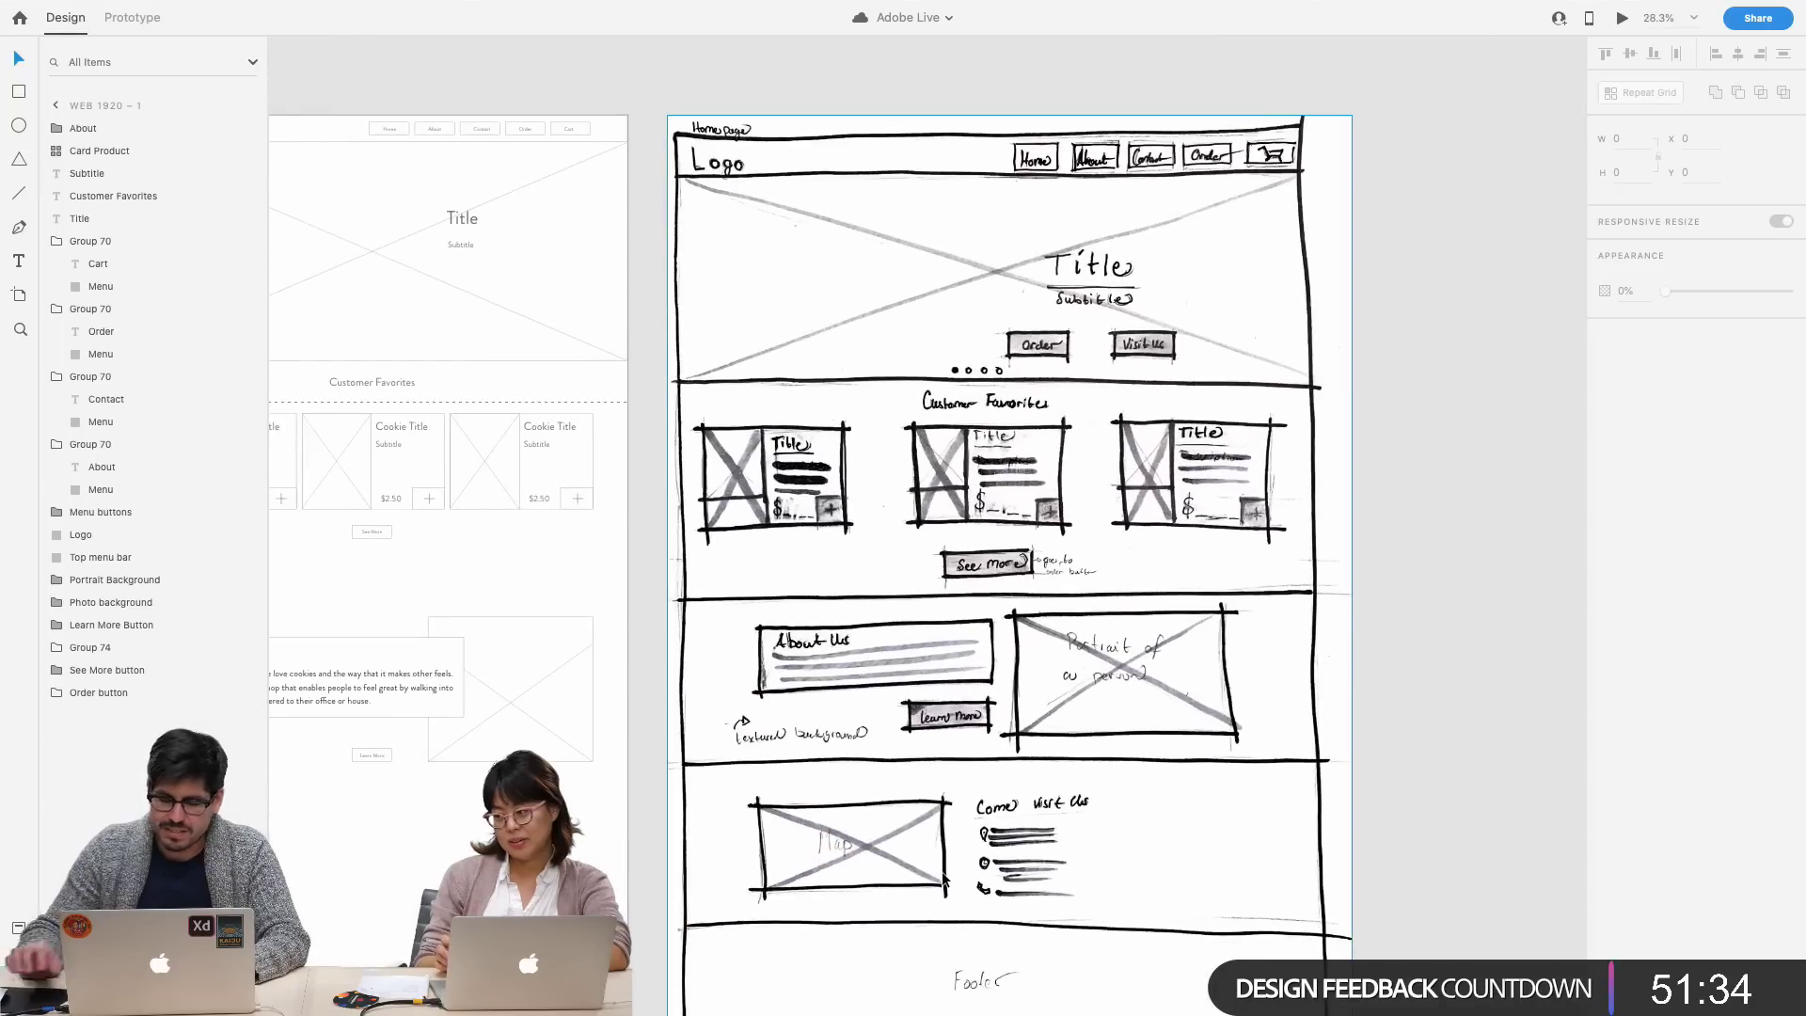
scroll(1093, 840, up, 5)
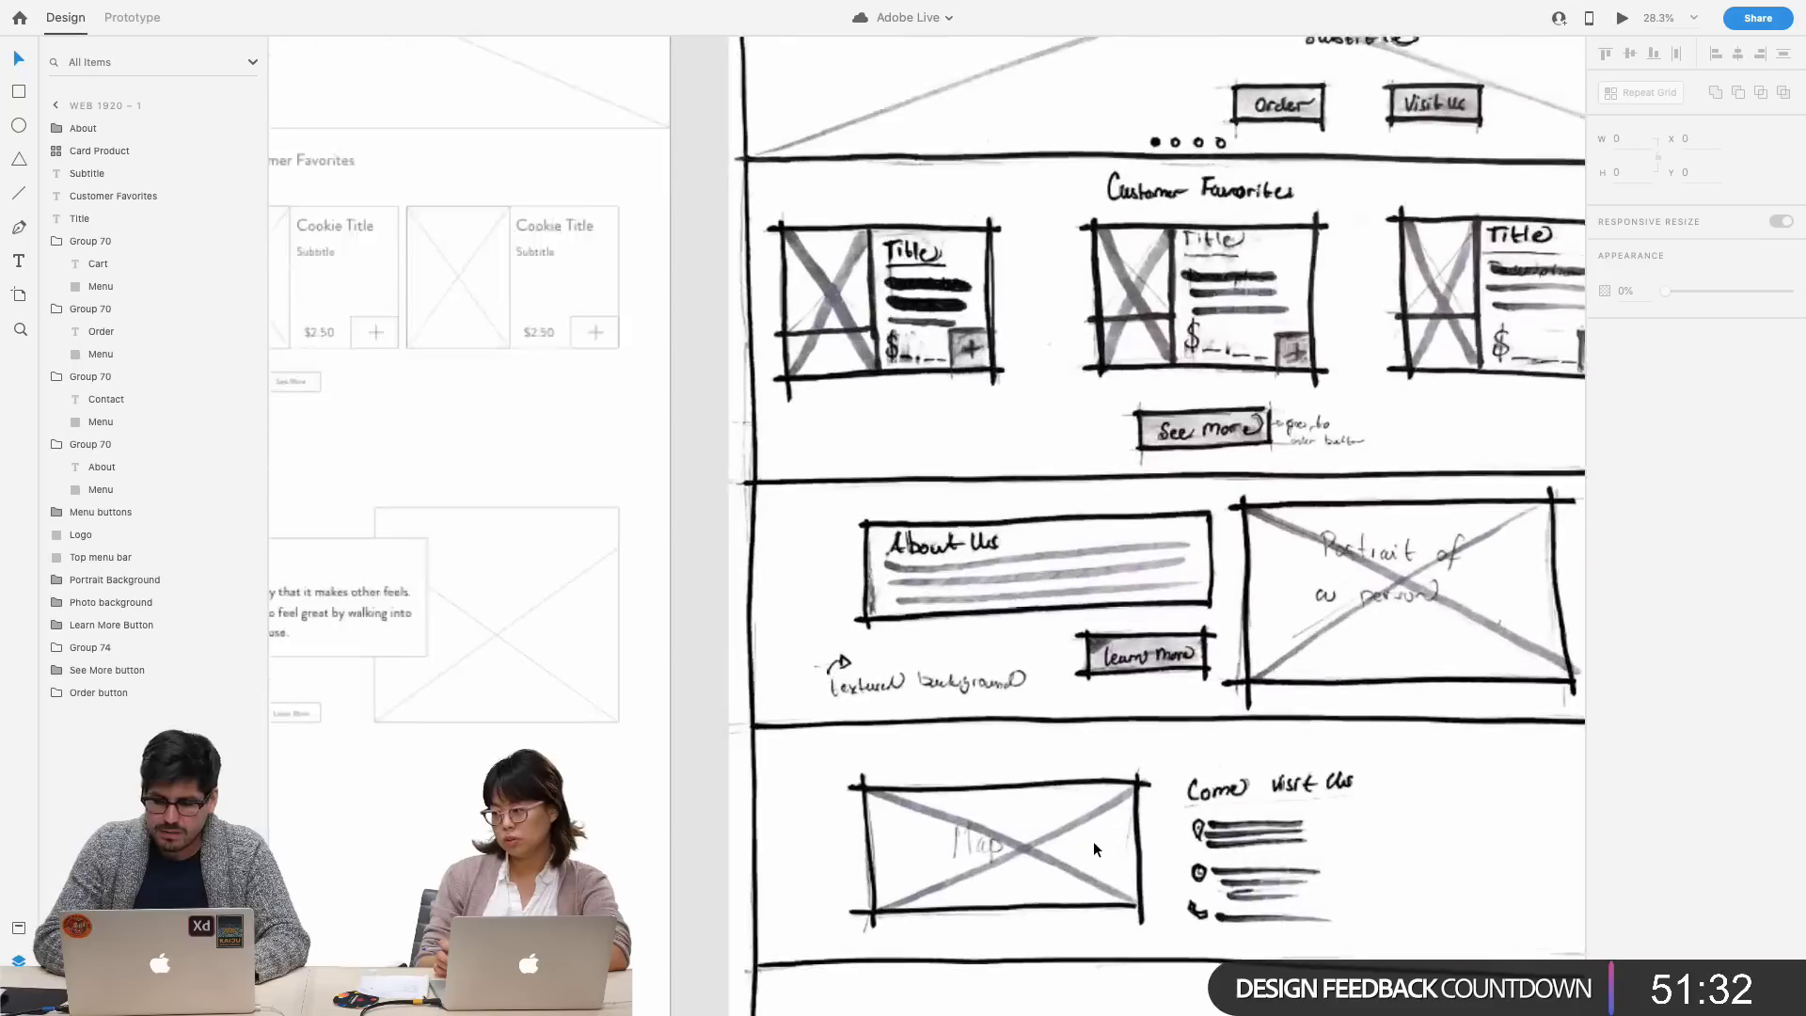
scroll(1096, 818, down, 5)
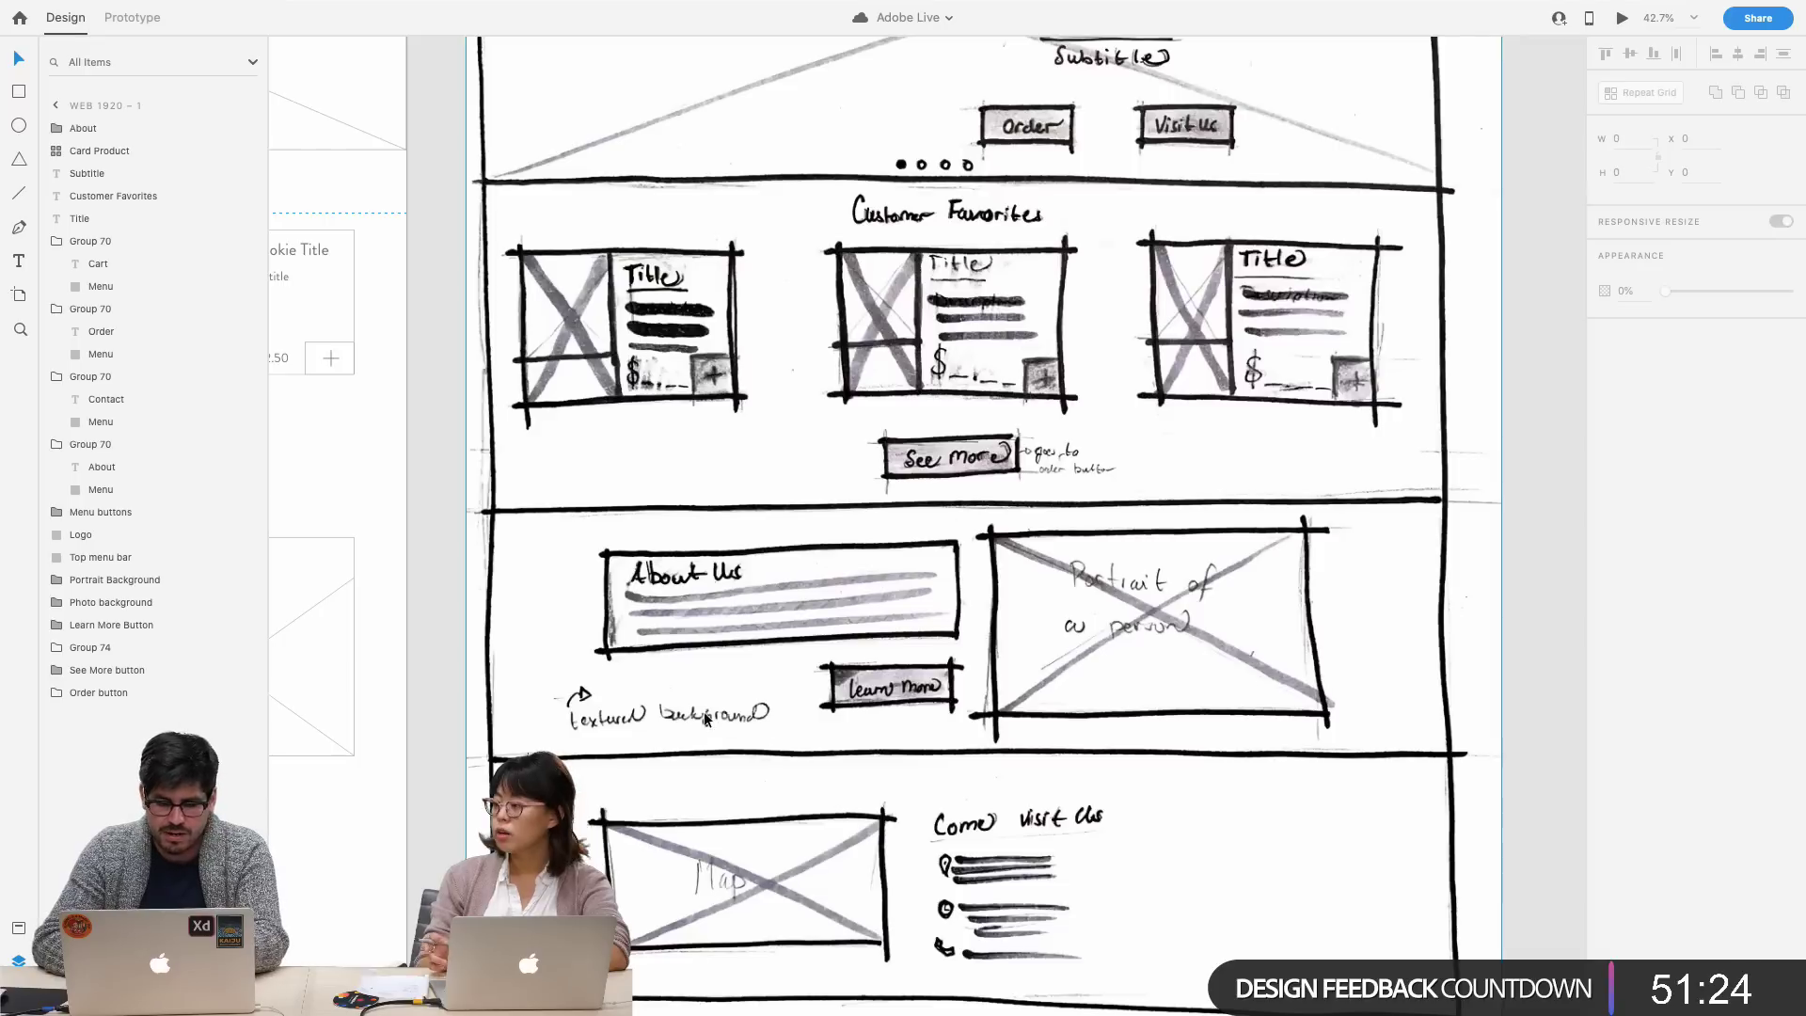
scroll(704, 713, down, 3)
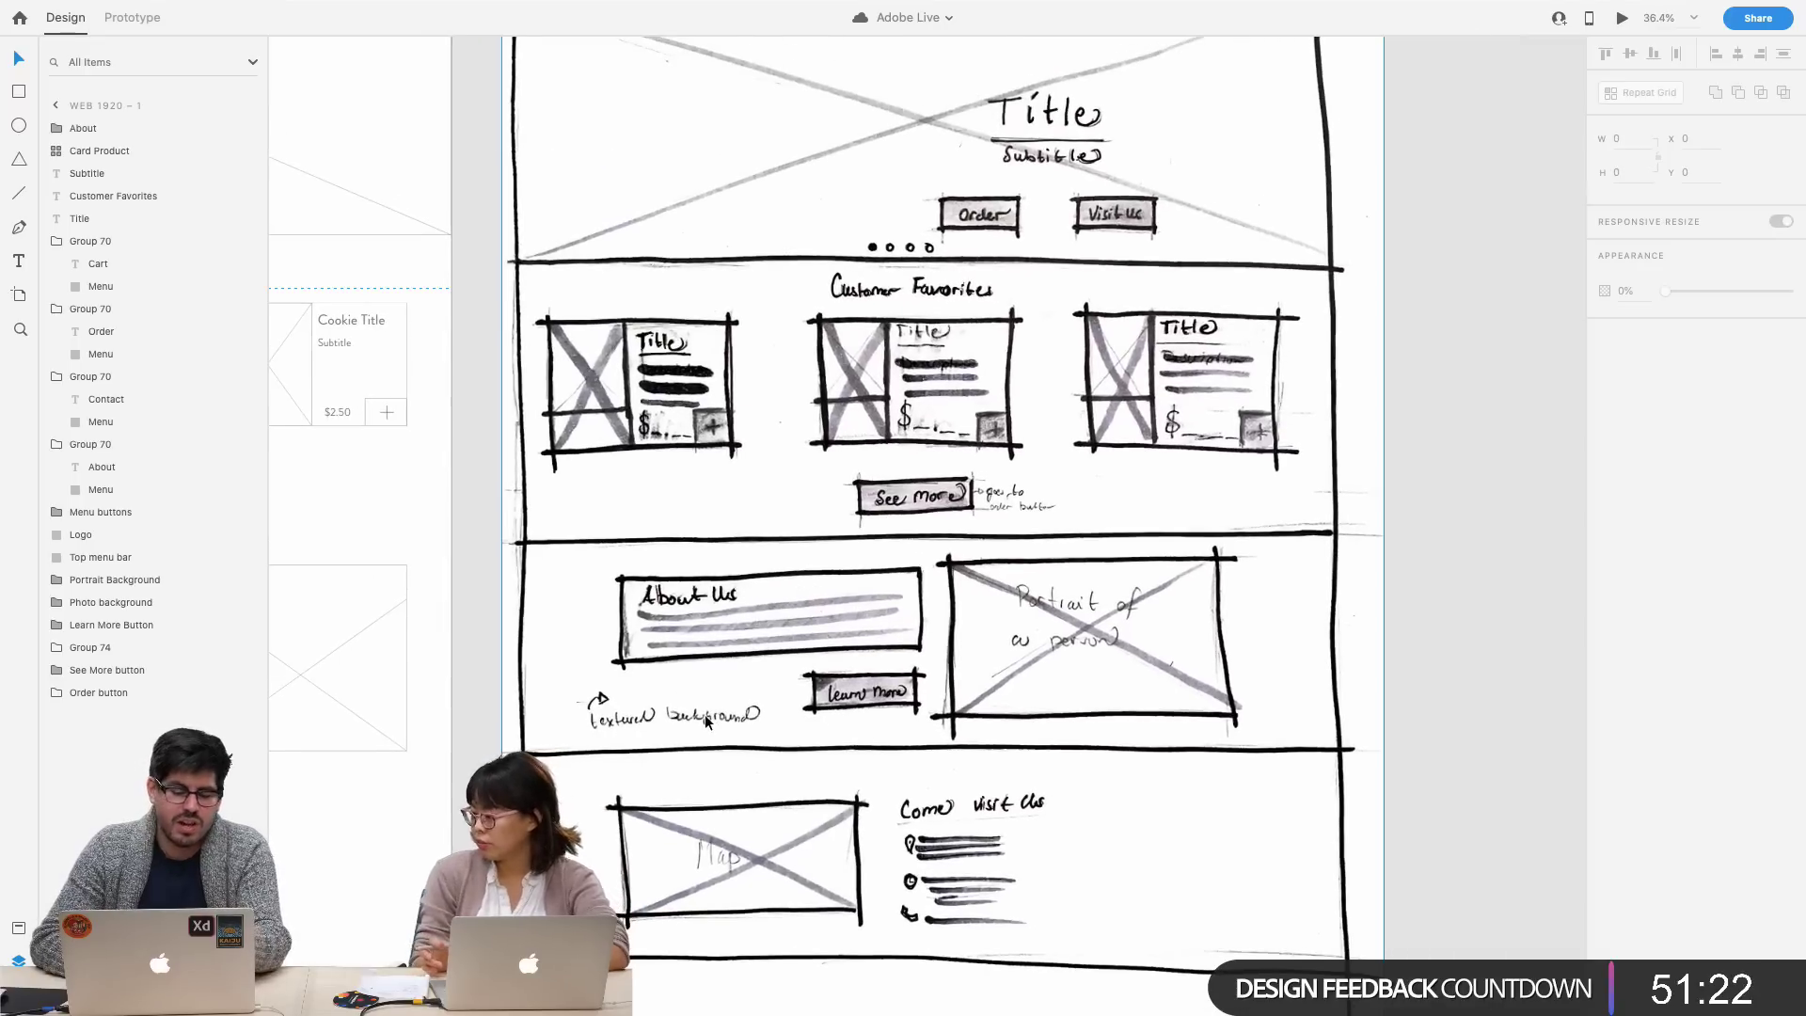
scroll(704, 714, down, 3)
scroll(703, 714, up, 2)
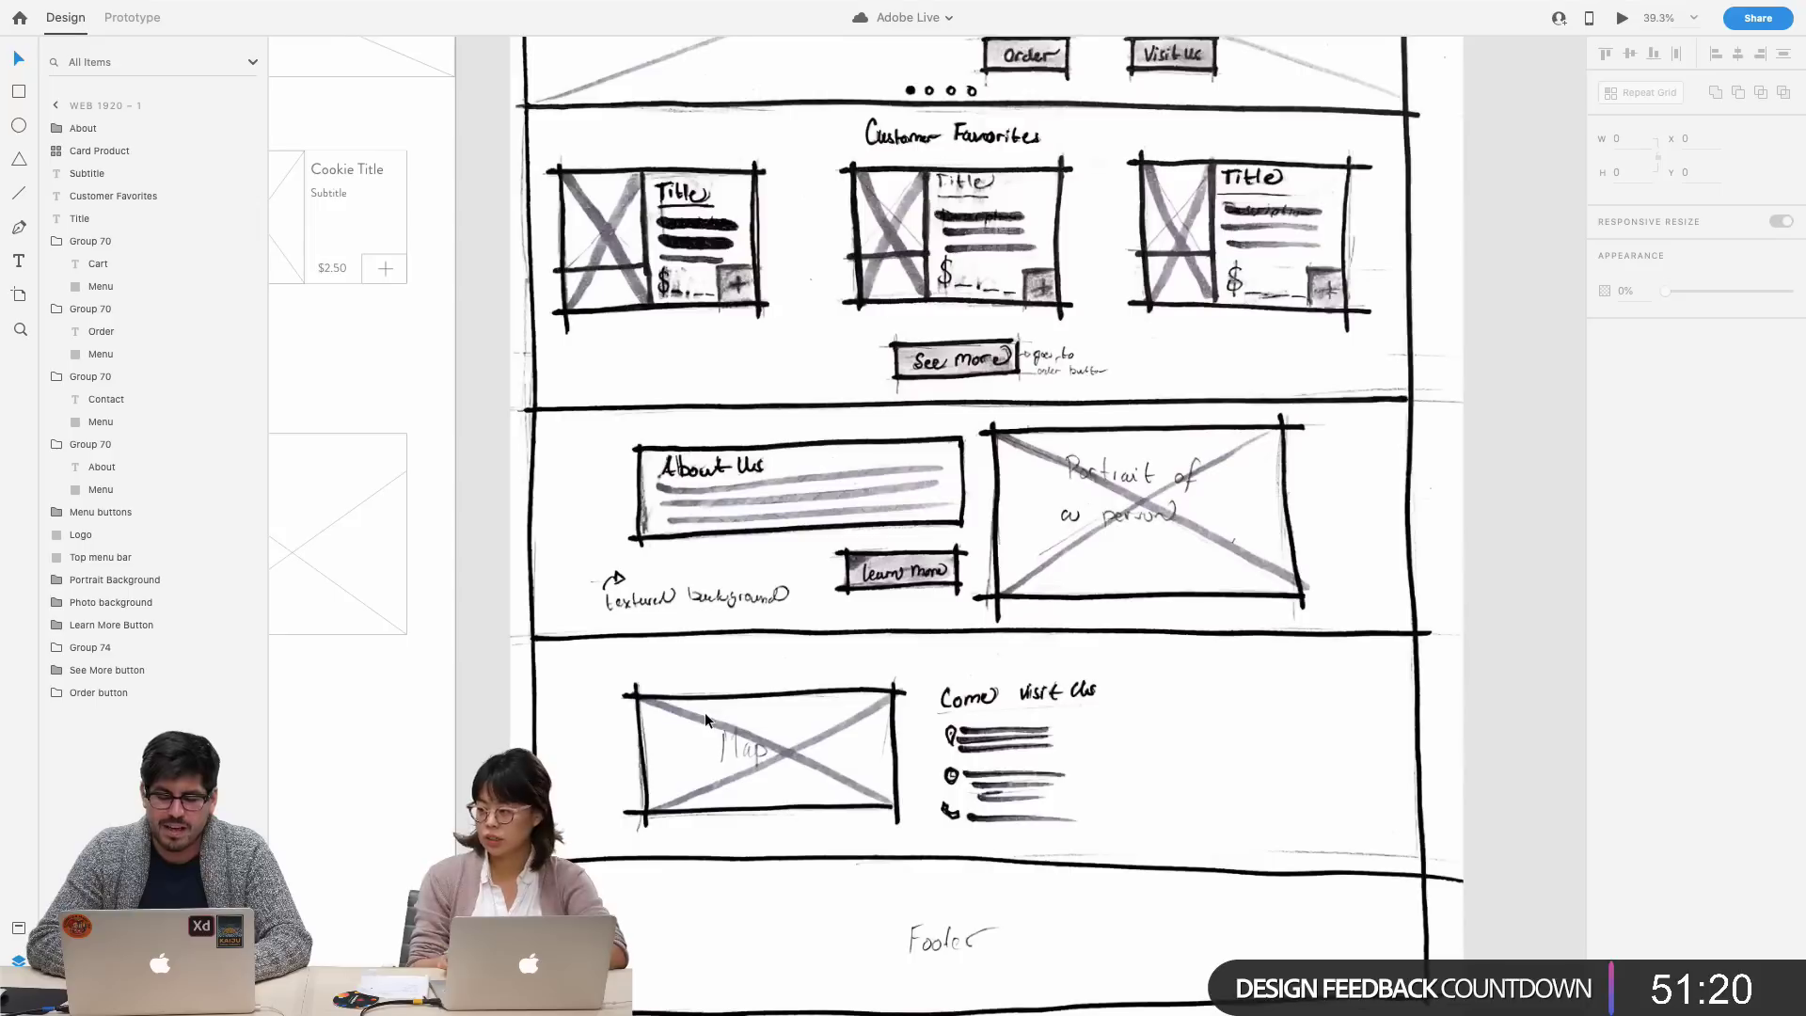
scroll(704, 713, left, 5)
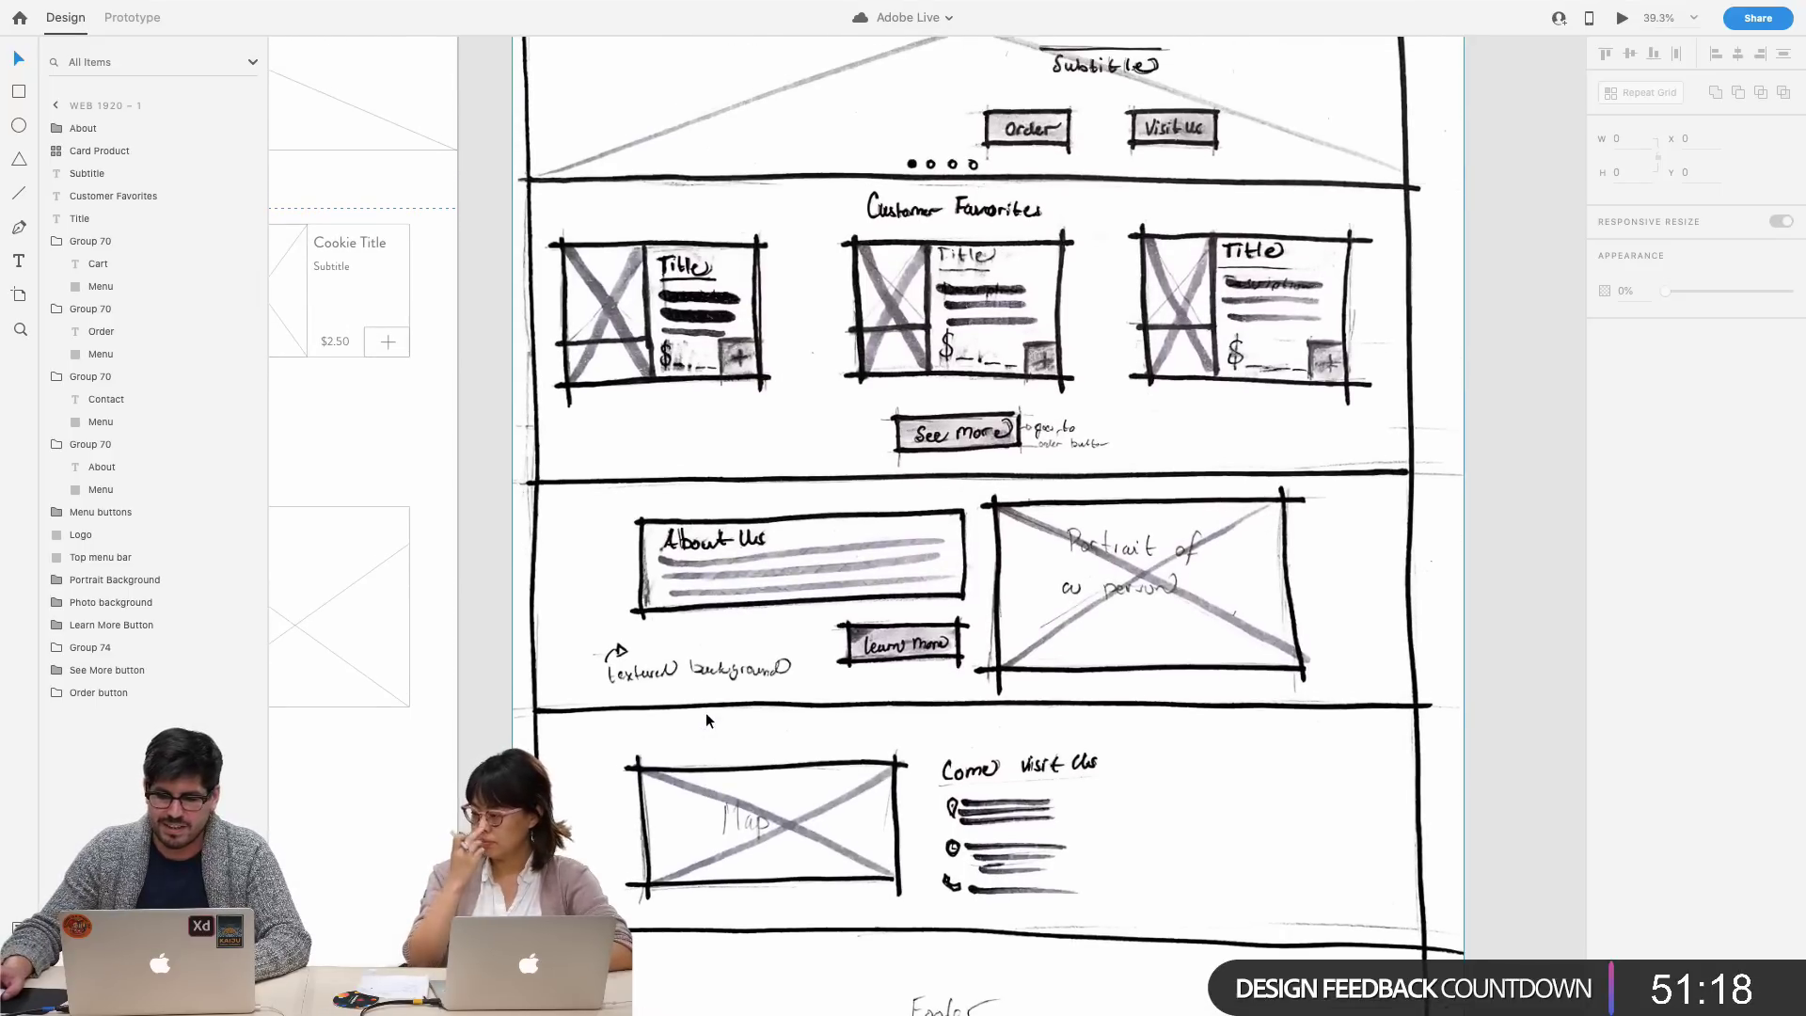
- Duplicate the portrait image placeholder and place the copy below the About section, flush with the content's left margin at X 140, Y 2626
scroll(709, 719, down, 3)
scroll(709, 711, left, 2)
mouse_move(820, 664)
mouse_down()
mouse_move(706, 556)
mouse_move(732, 555)
mouse_move(790, 493)
mouse_move(811, 754)
mouse_move(404, 736)
mouse_move(558, 743)
mouse_move(542, 758)
mouse_up()
scroll(470, 741, left, 3)
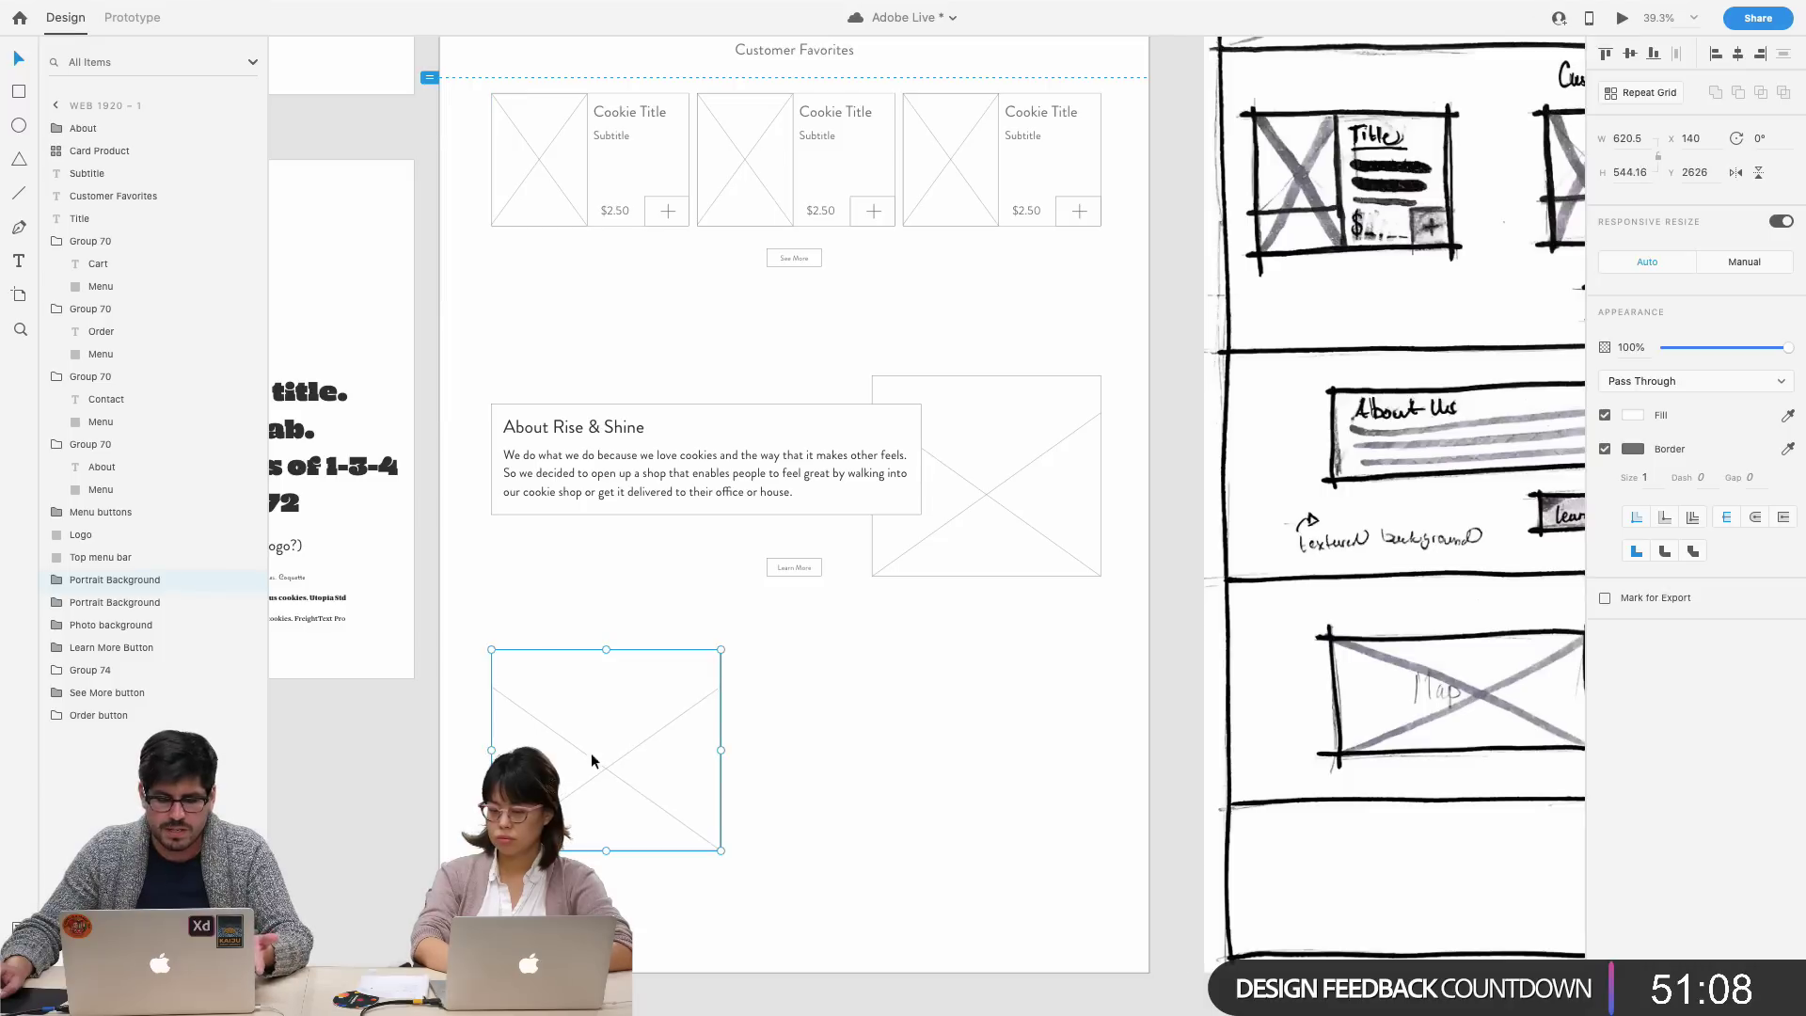
- Shorten the copied image placeholder from its lower and upper edges to match the sketch's wide map area
scroll(692, 771, right, 5)
drag(494, 852, 495, 823)
drag(497, 652, 497, 694)
click(745, 810)
scroll(763, 806, right, 5)
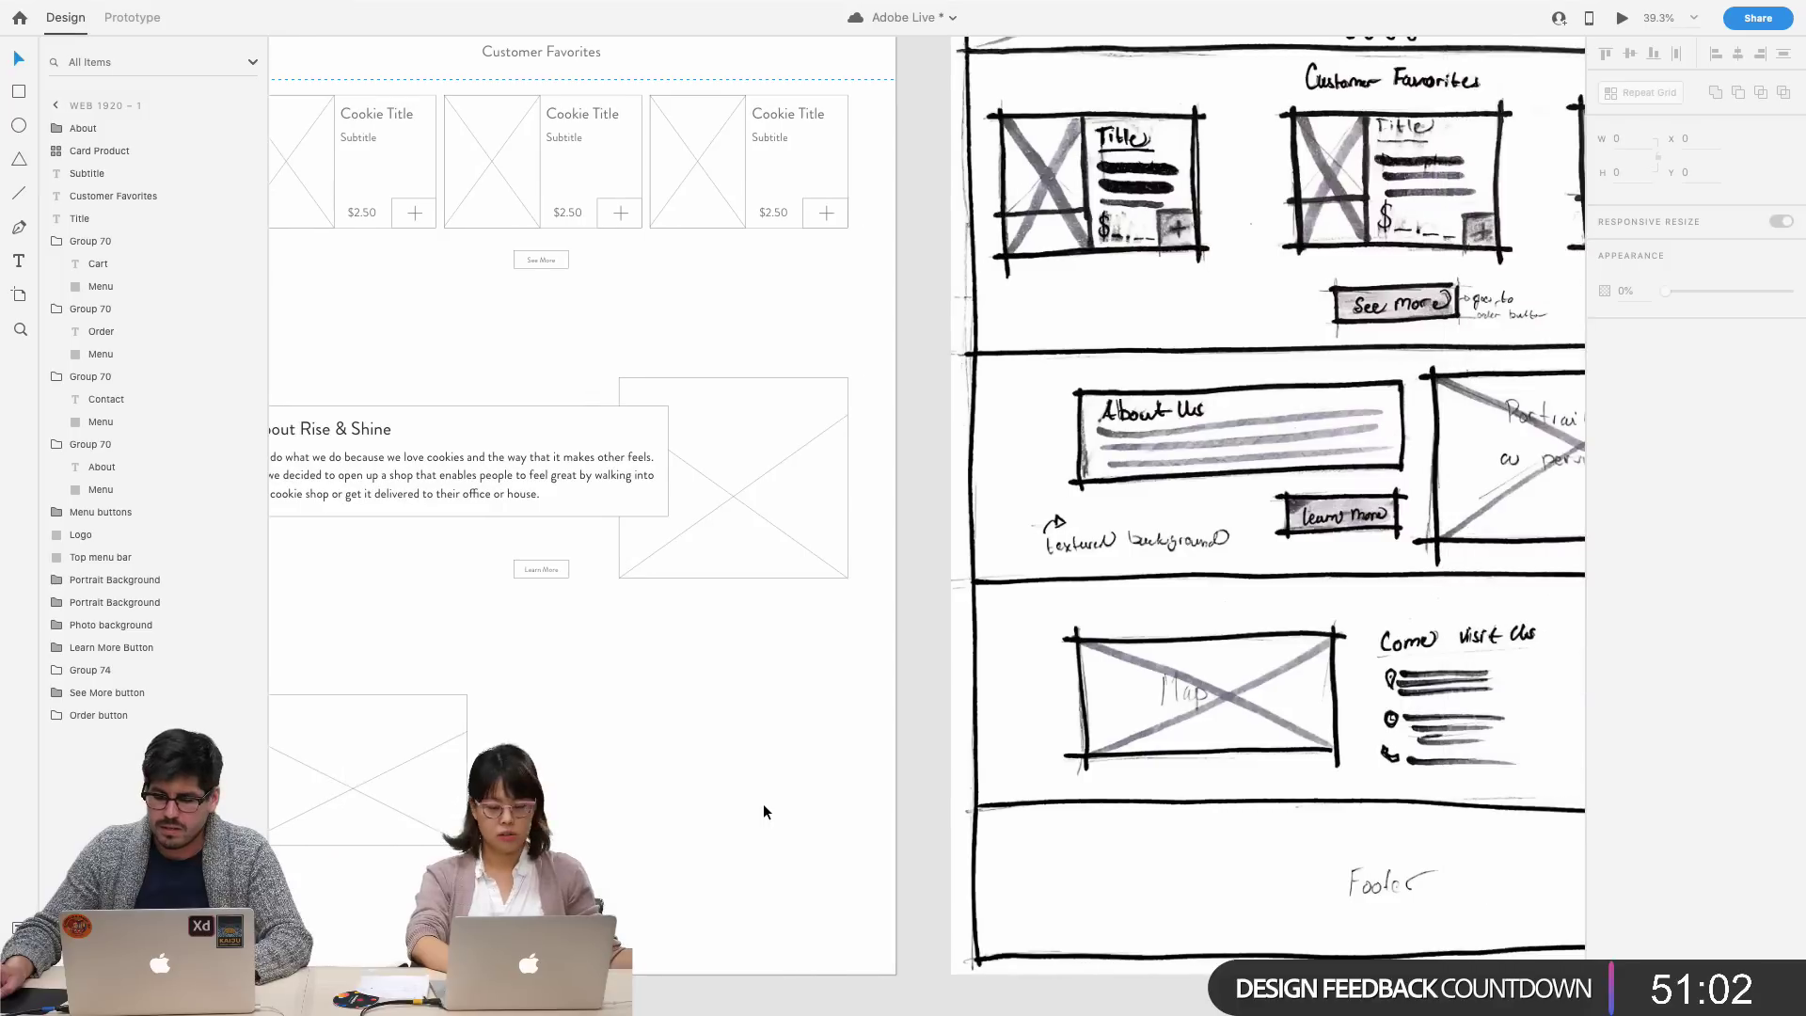
scroll(629, 752, left, 2)
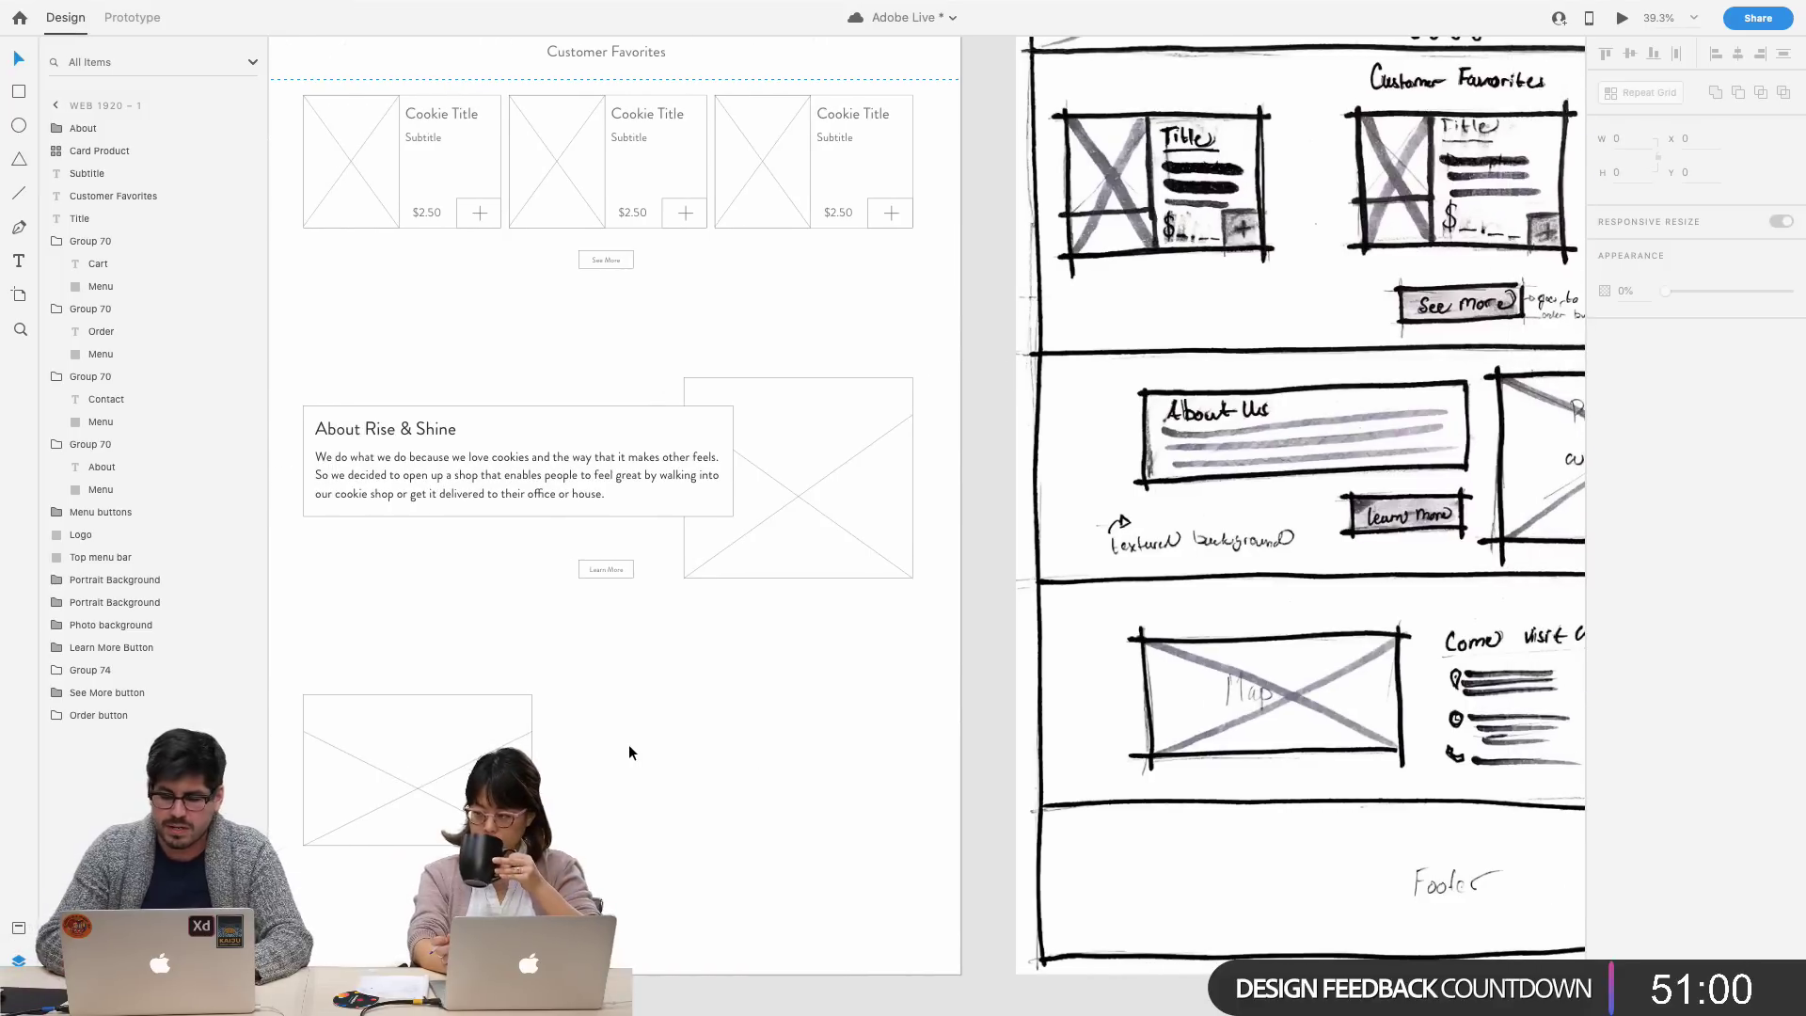
scroll(629, 746, up, 4)
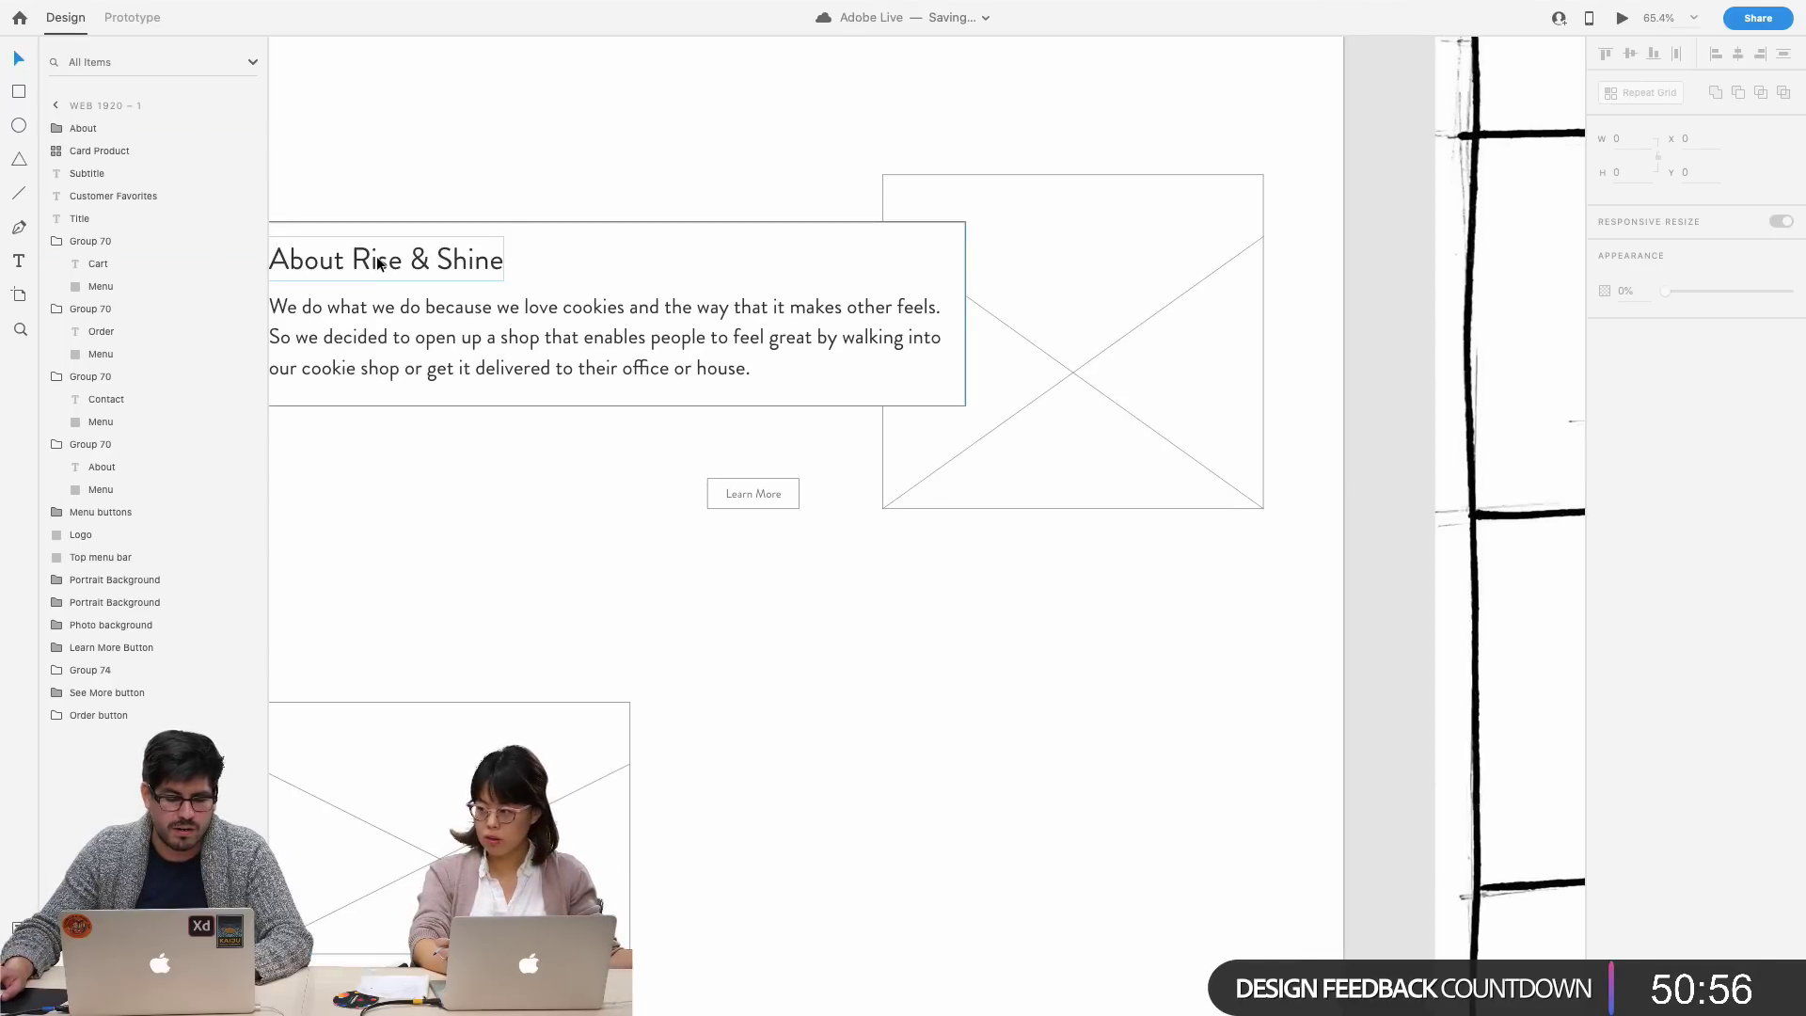
drag(377, 264, 375, 561)
key(super+z)
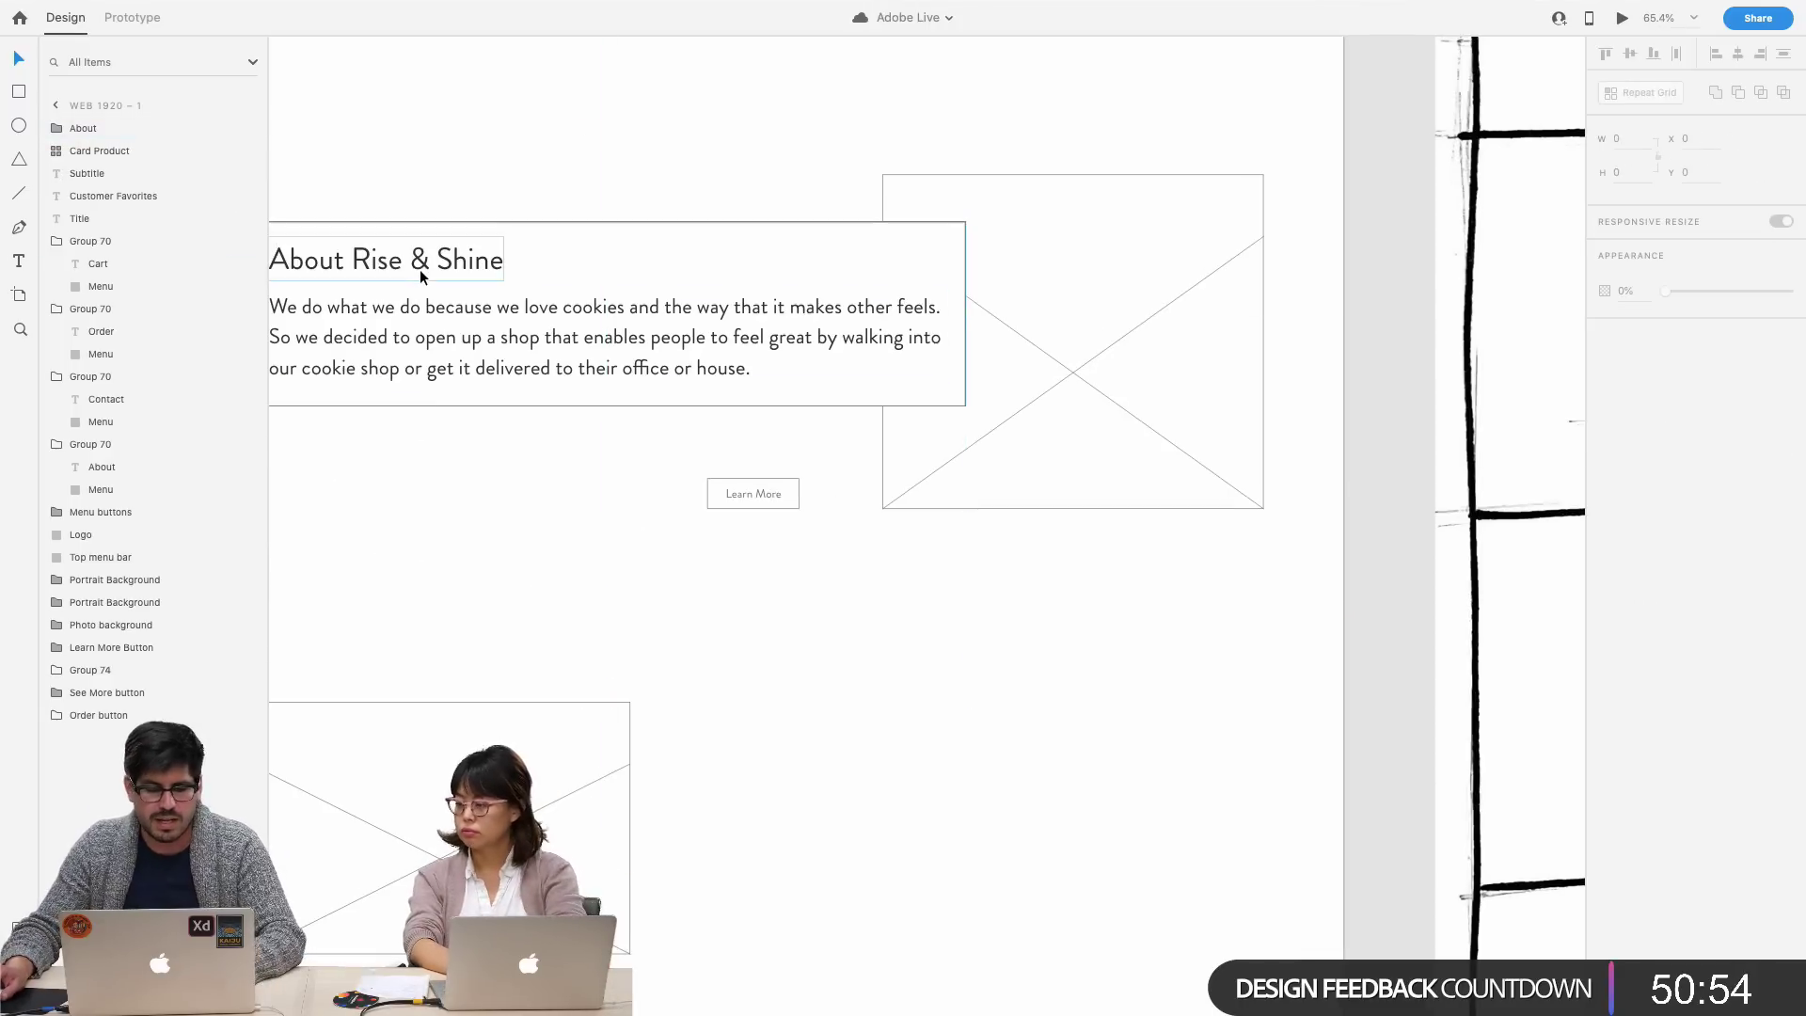
- Copy the "About Rise & Shine" heading out of its group and place it beside the map placeholder, top-aligned, at X 824, Y 2742
double_click(476, 258)
click(723, 587)
key(super+v)
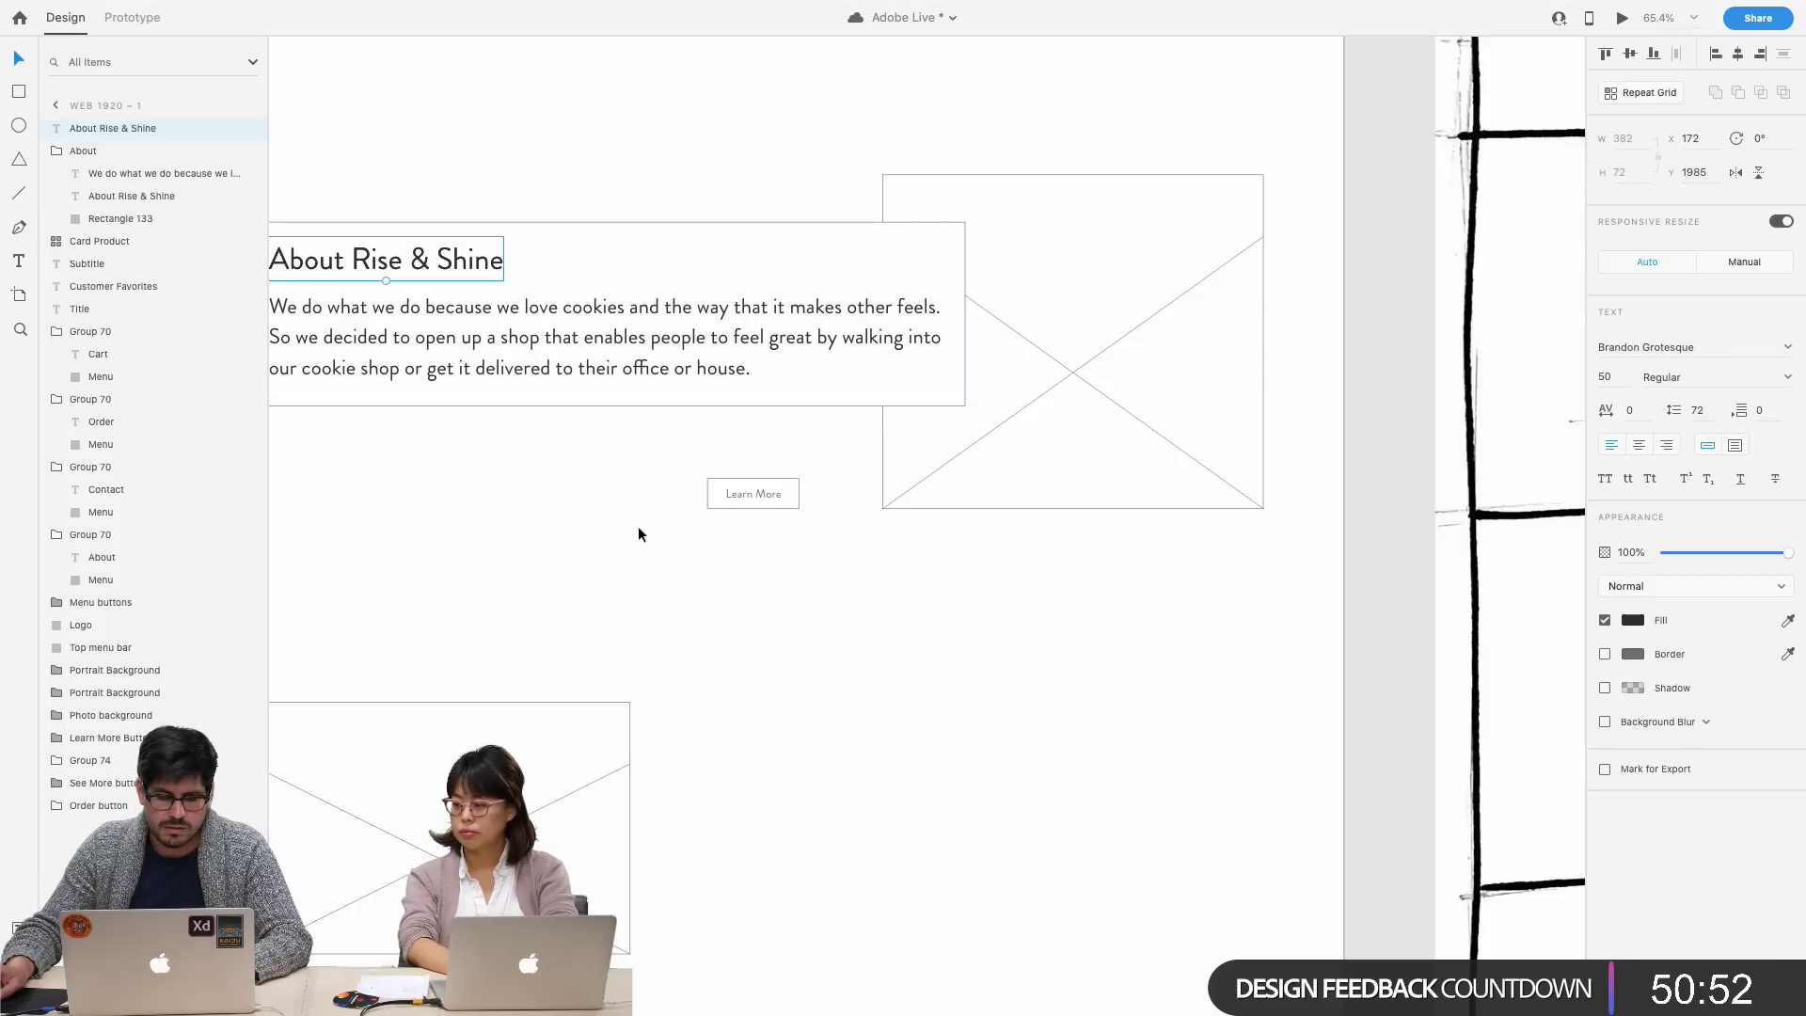
drag(438, 256, 837, 722)
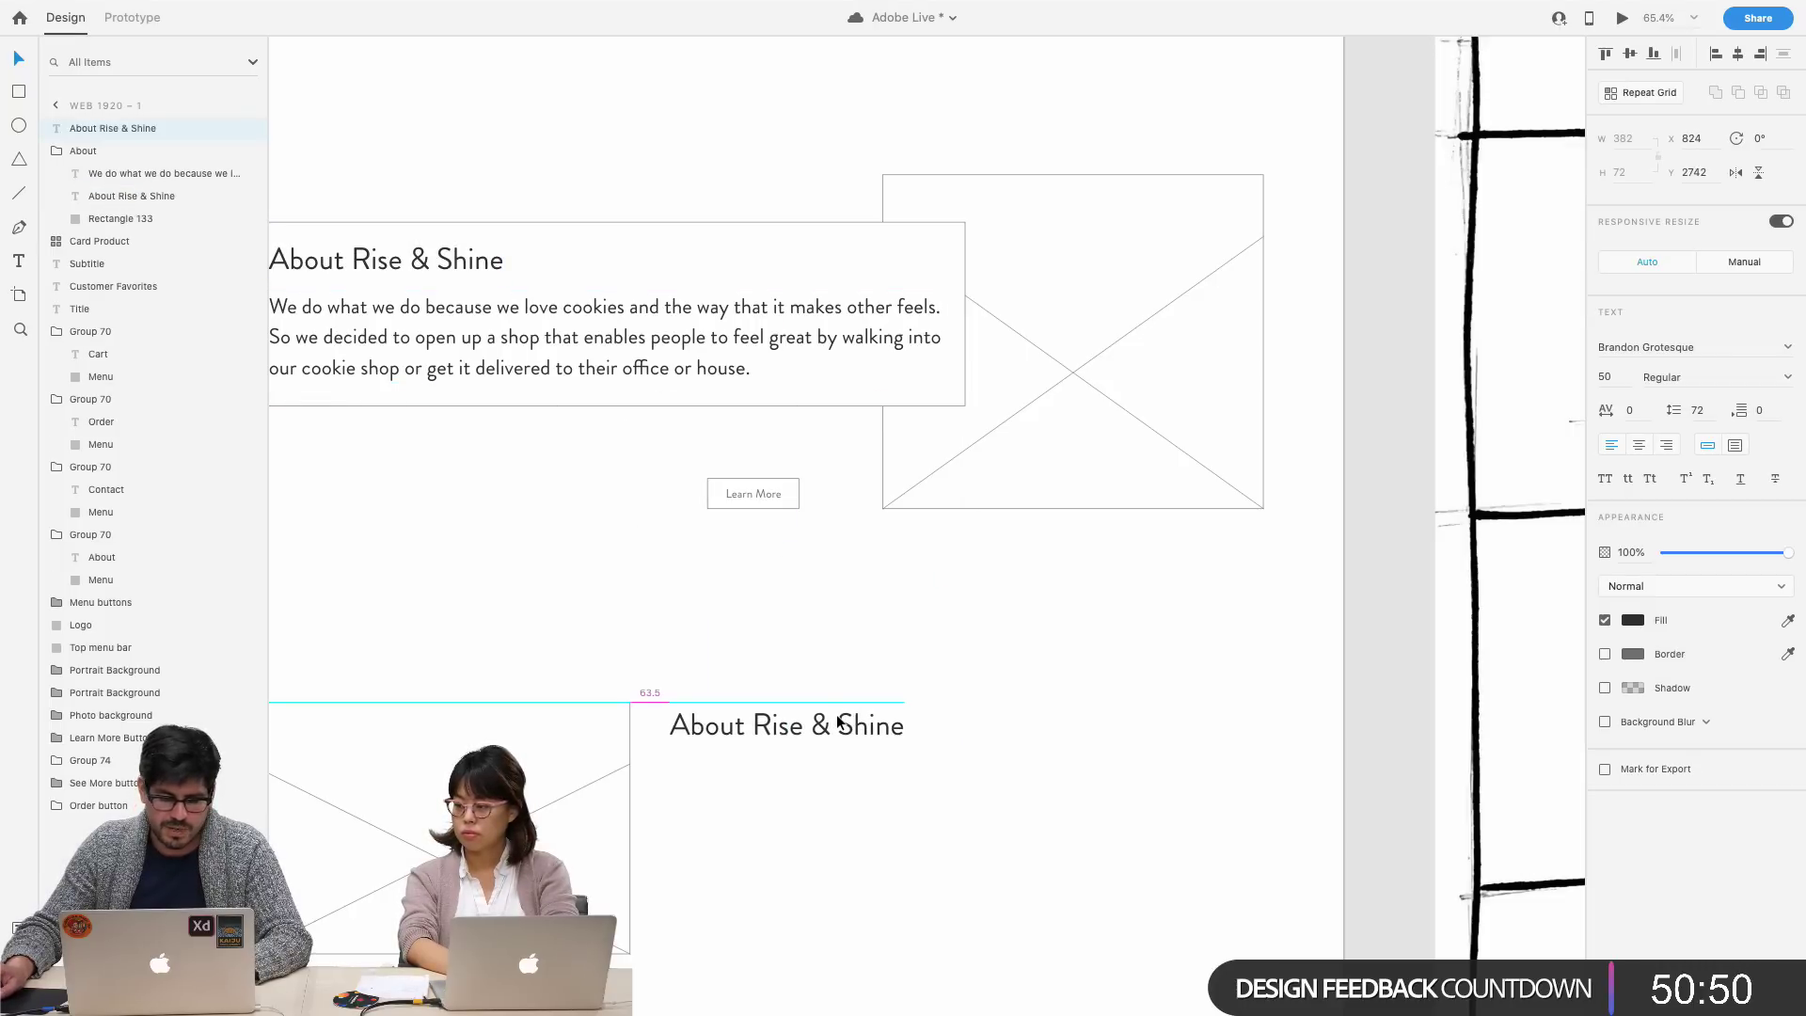
- Check the sketch's wording for the map section and replace the copied heading's text with "Visit Us"
double_click(840, 725)
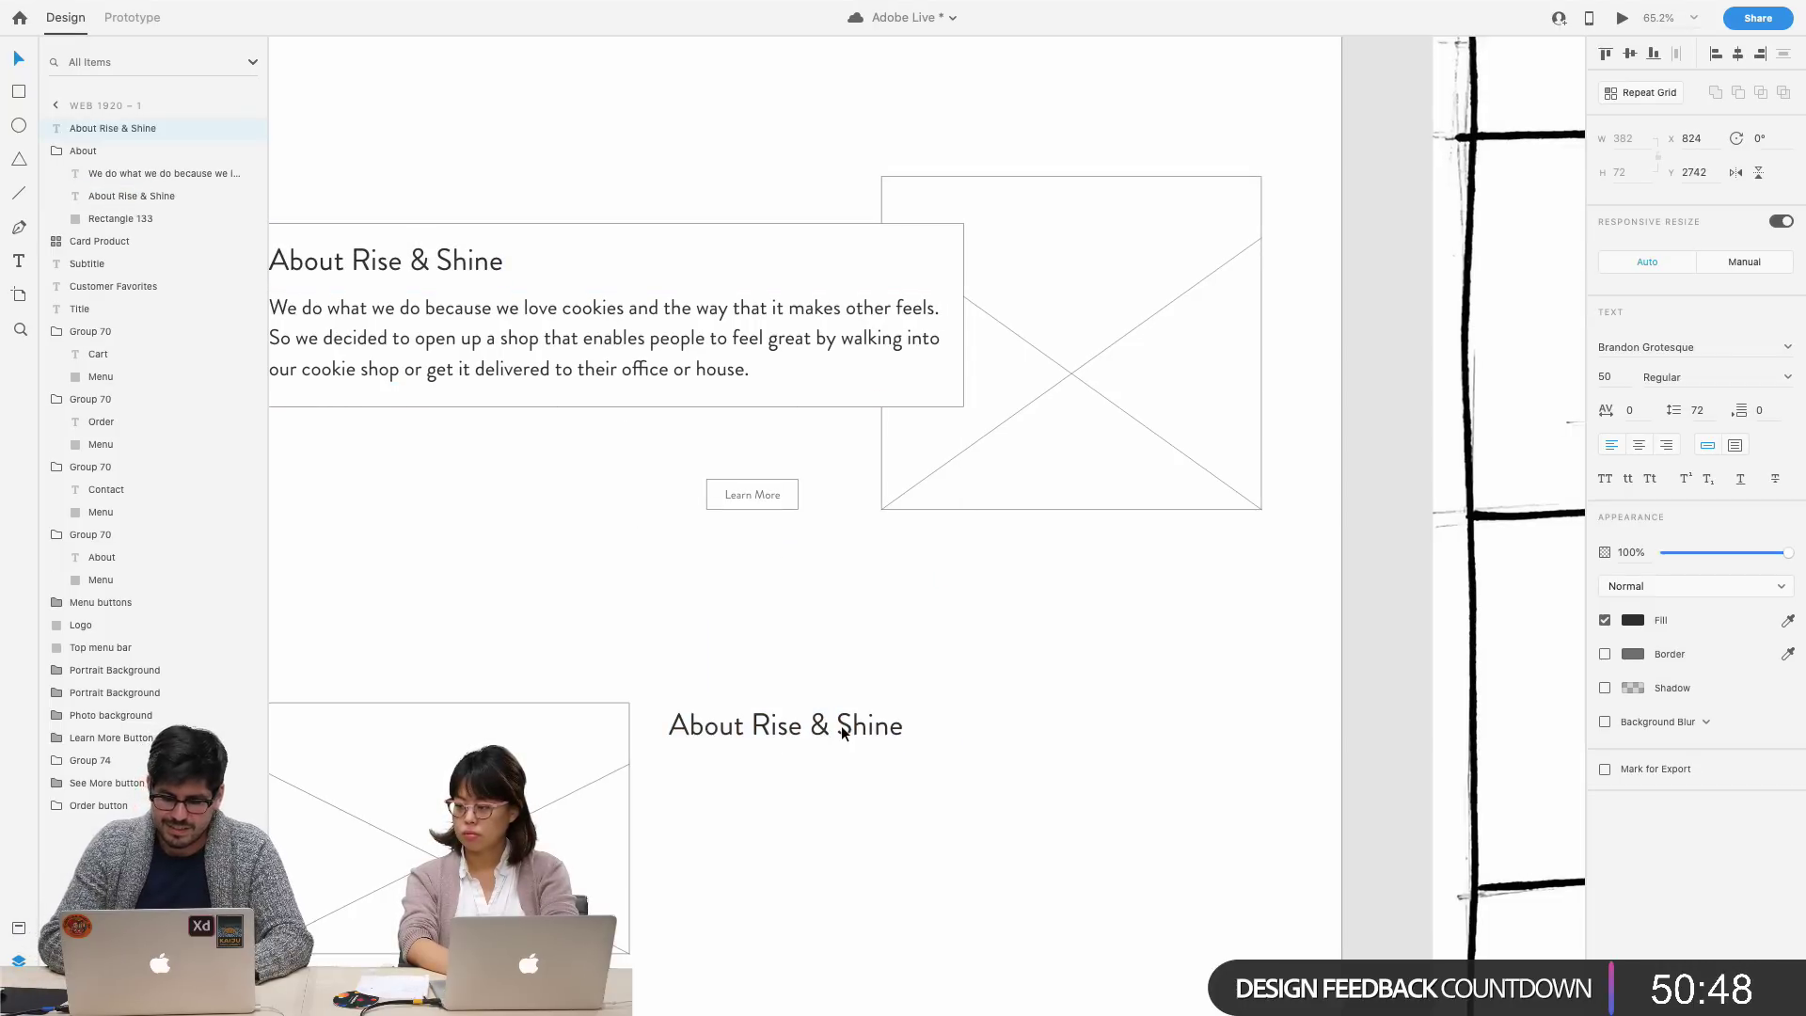
click(939, 789)
scroll(938, 788, down, 3)
scroll(939, 789, right, 2)
scroll(937, 801, left, 3)
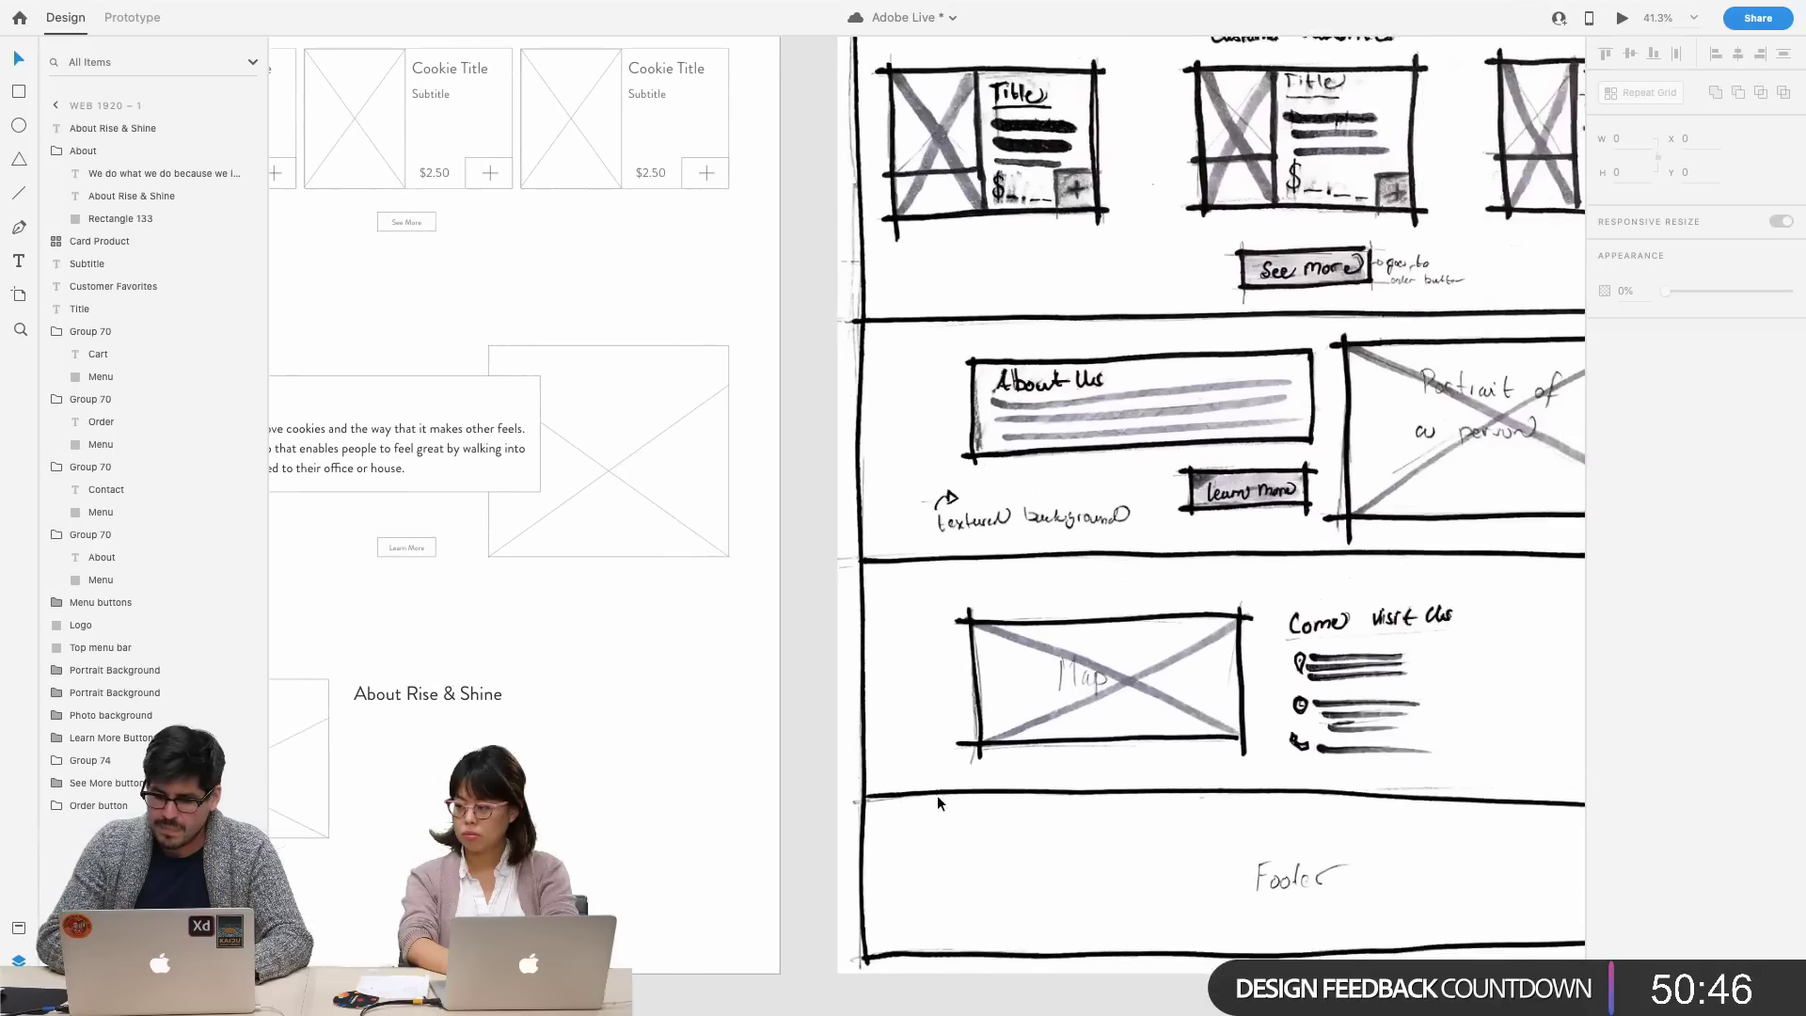
double_click(764, 699)
key(Escape)
scroll(848, 836, up, 5)
scroll(847, 829, up, 2)
scroll(847, 828, left, 3)
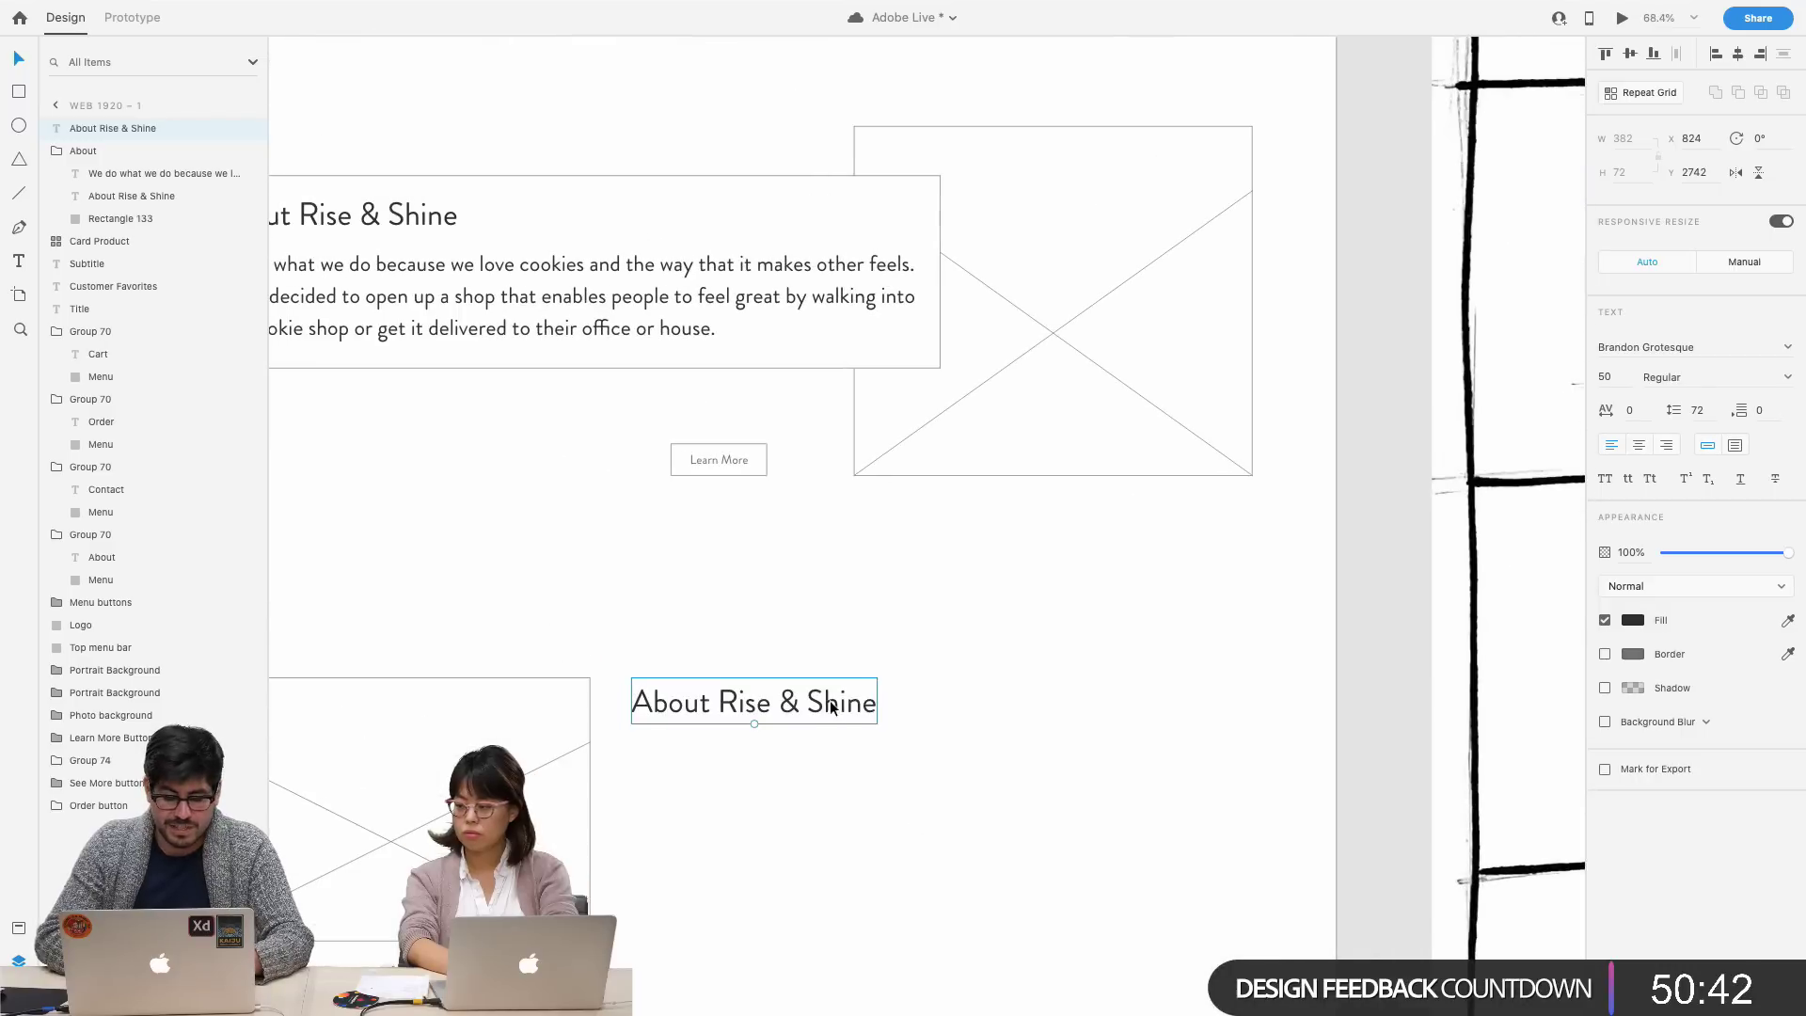
double_click(815, 693)
text(Cu)
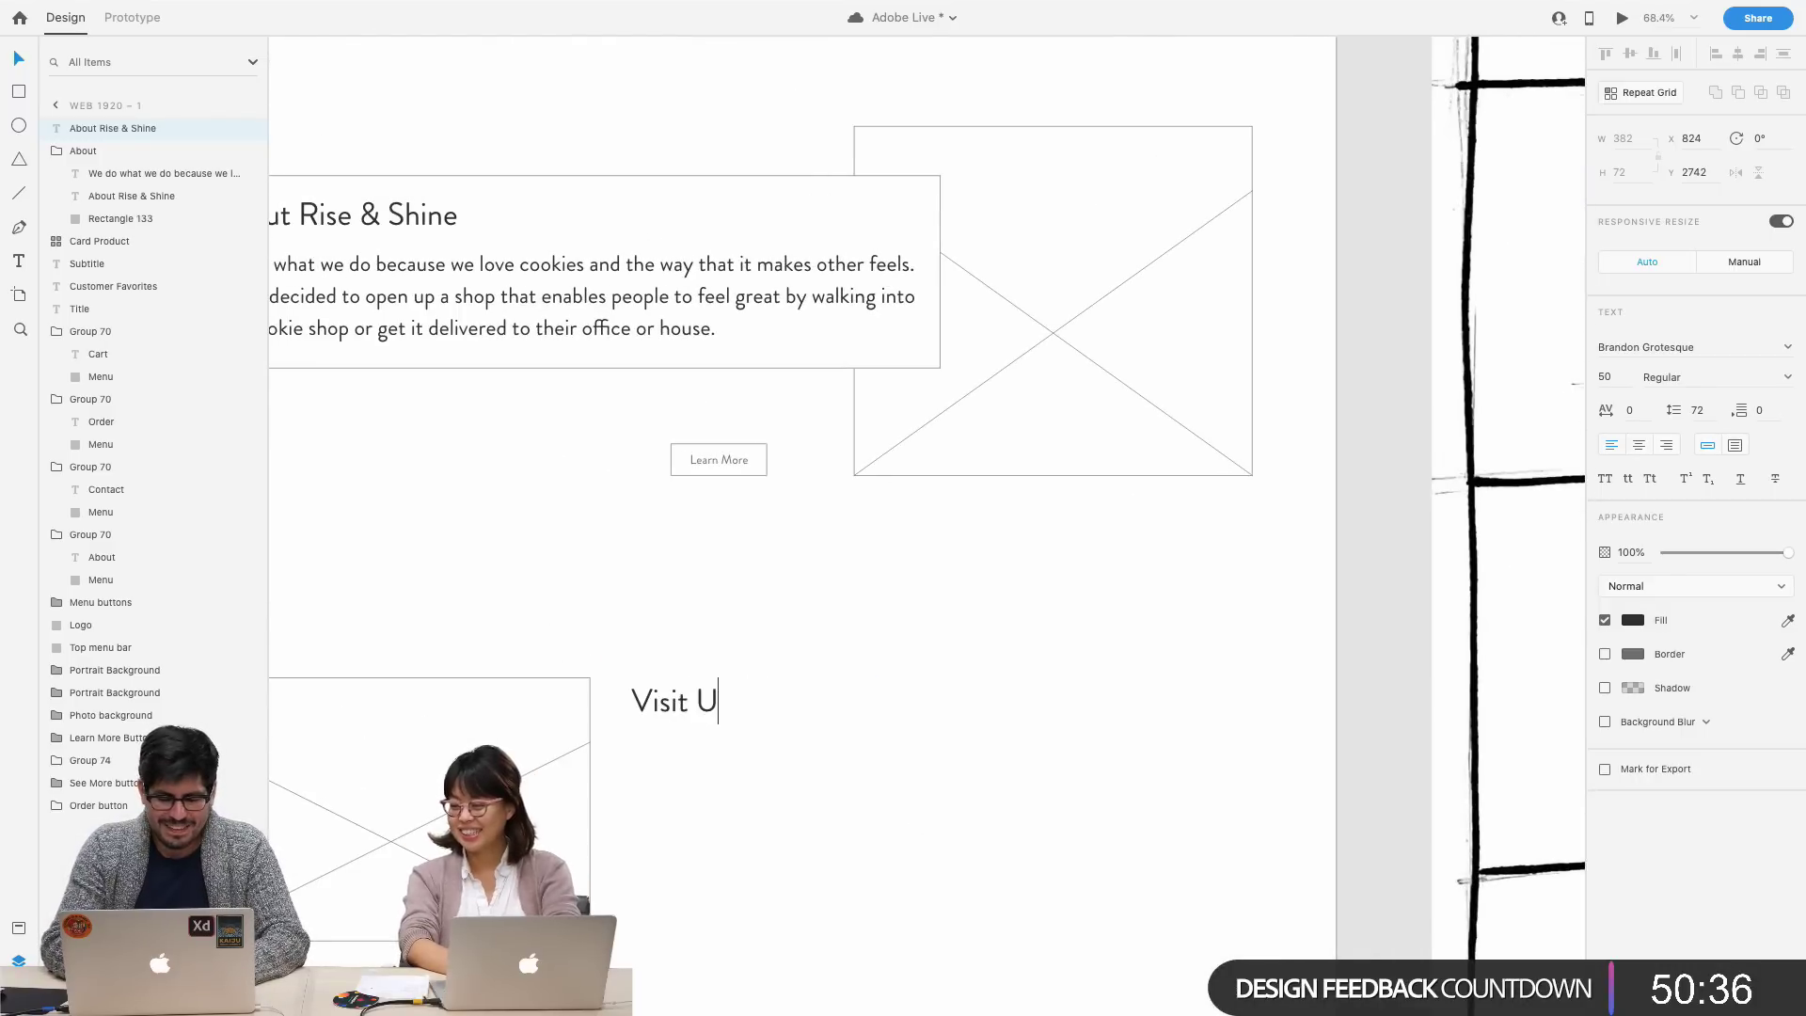
key(Escape)
- Duplicate the "Visit Us" heading and place the copy below it, indented to X 927, Y 2853
scroll(761, 778, down, 2)
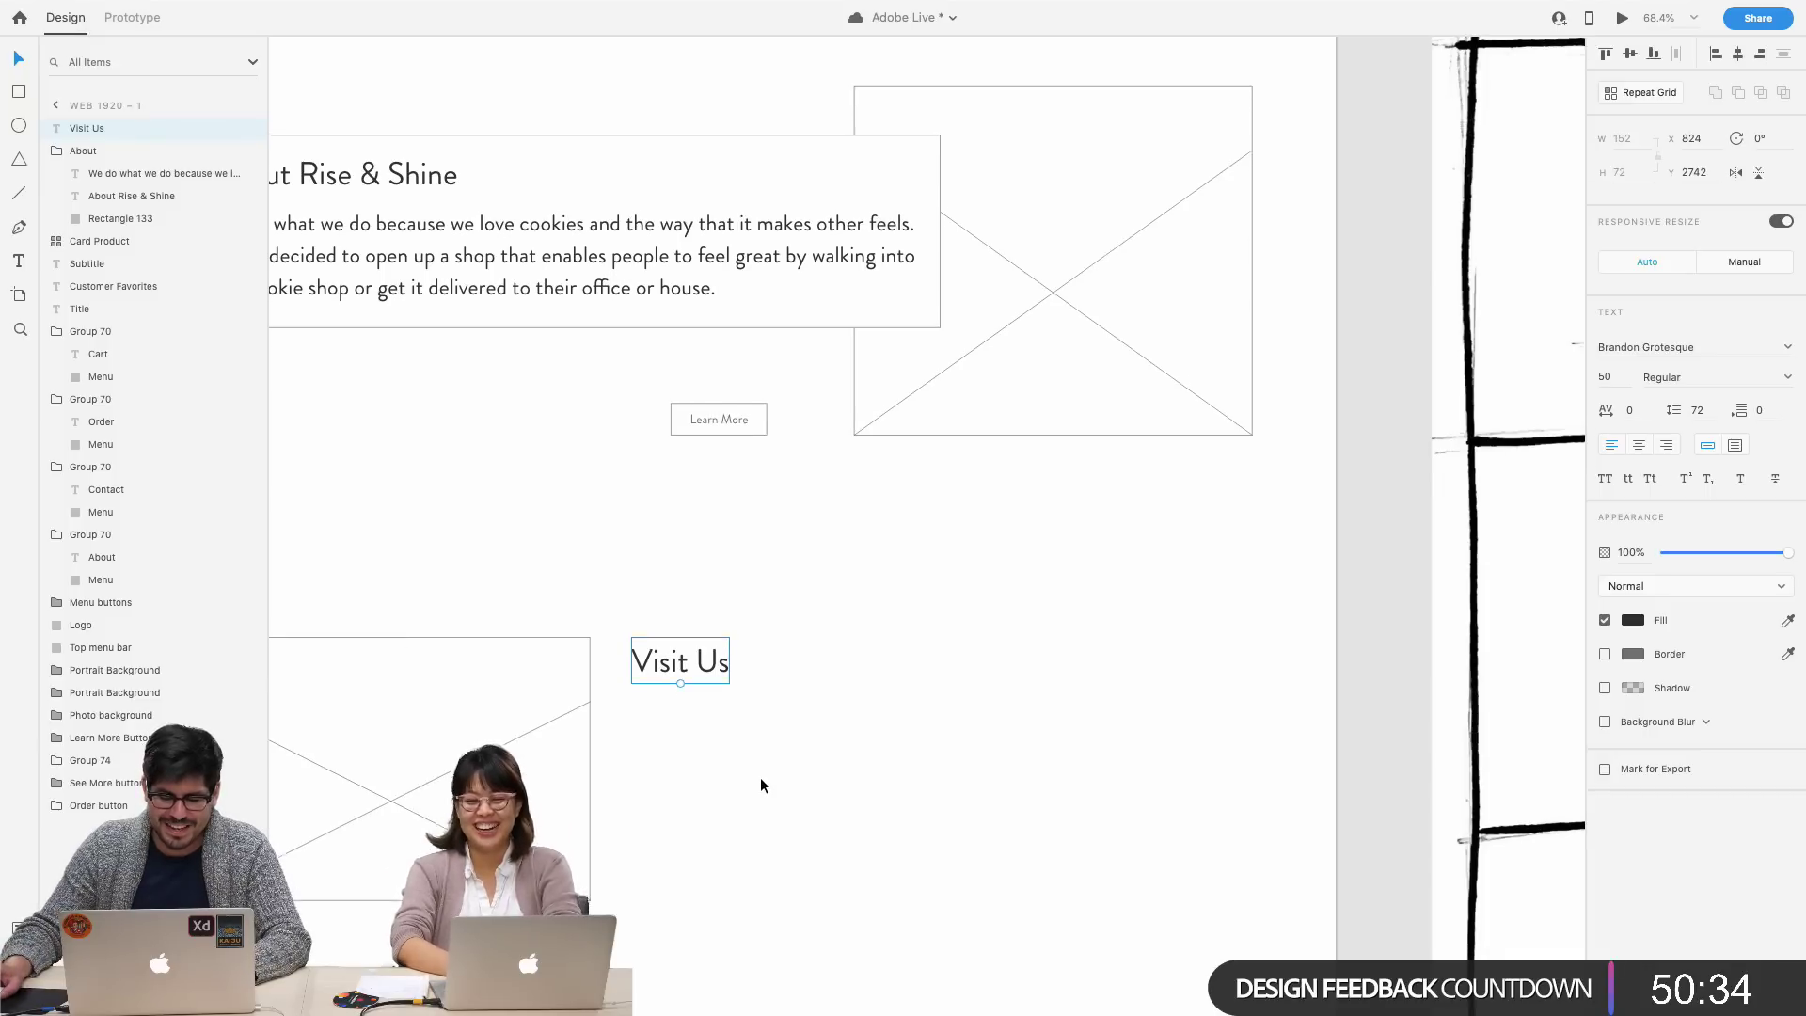
scroll(760, 777, left, 2)
scroll(760, 777, up, 1)
click(865, 803)
scroll(865, 803, up, 7)
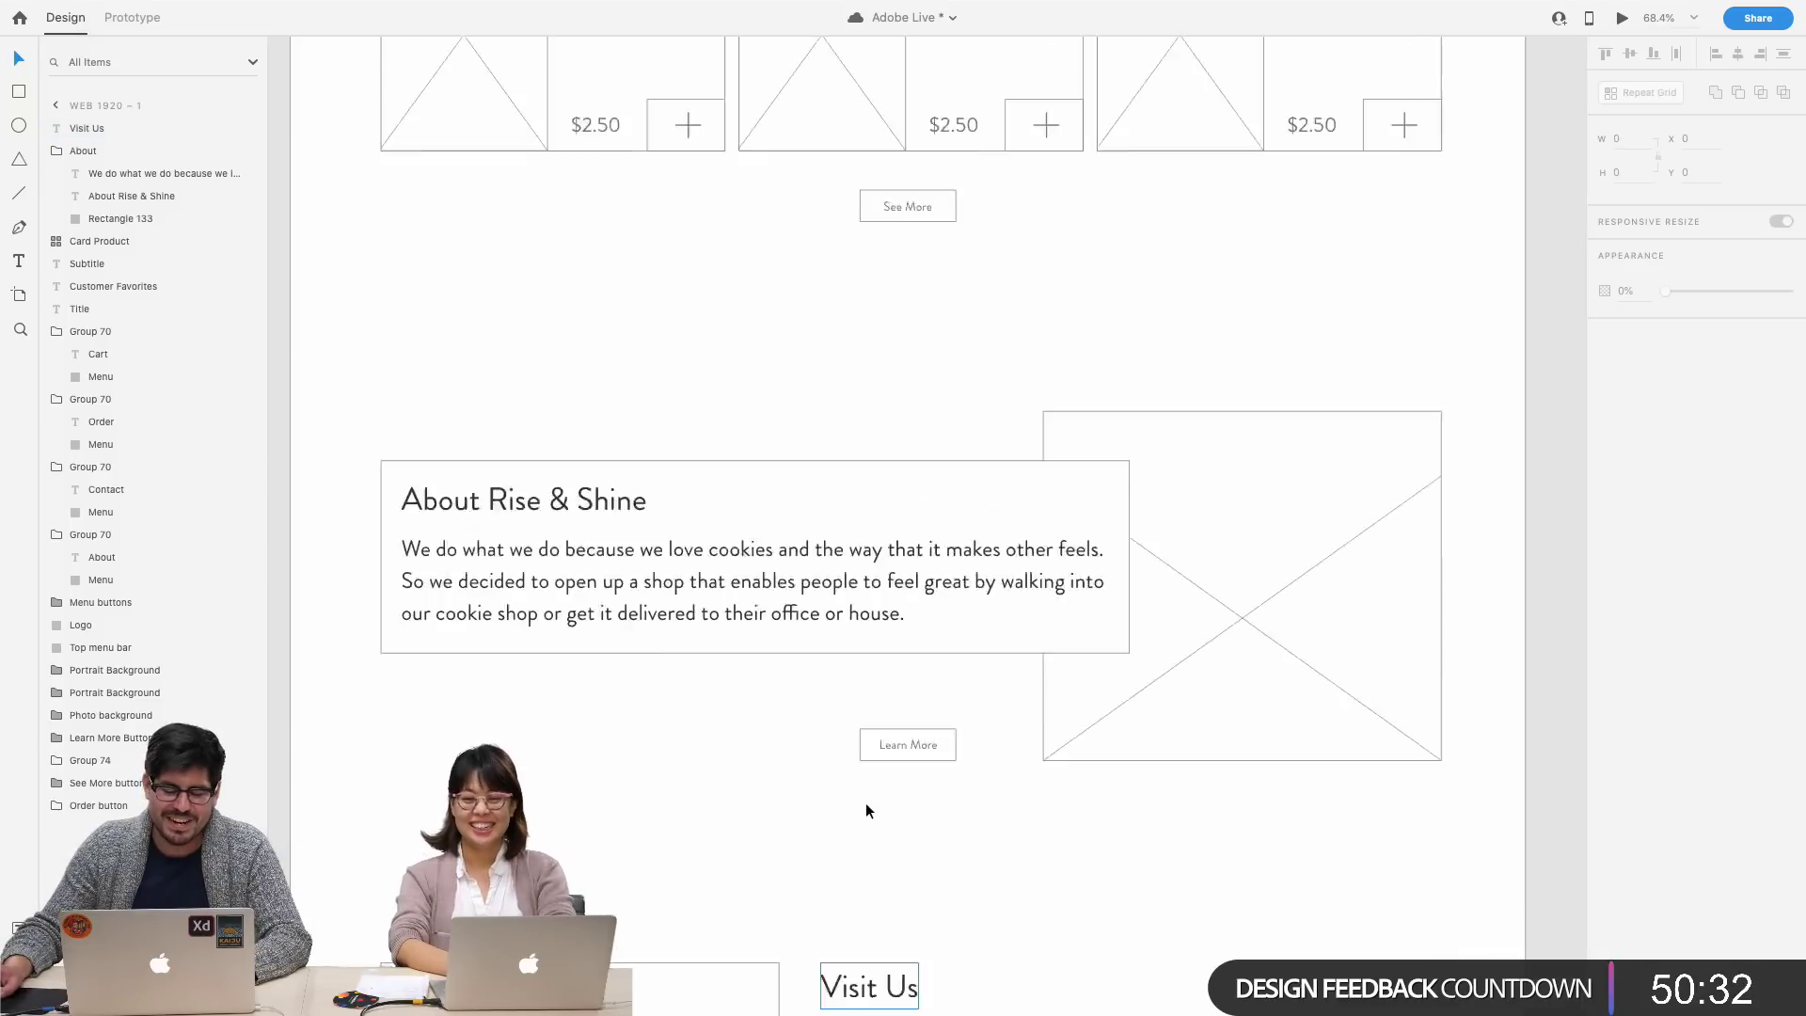
scroll(866, 804, up, 5)
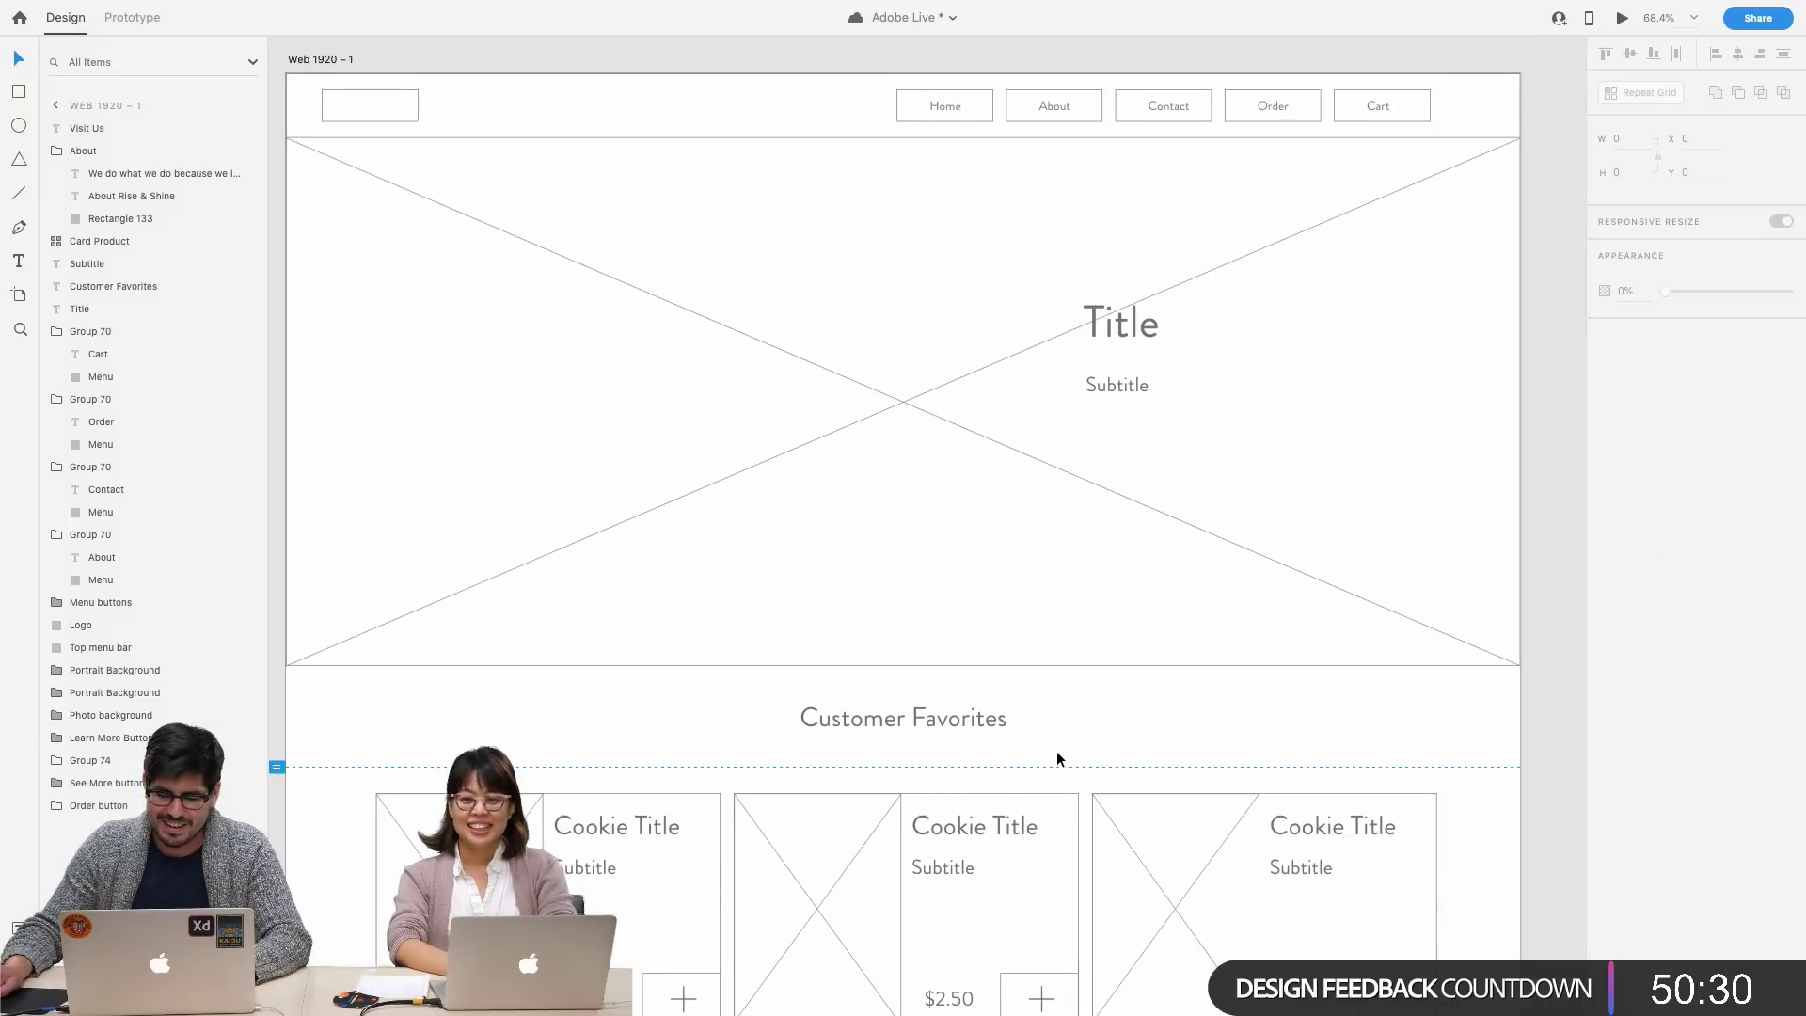
scroll(1057, 750, down, 10)
click(707, 301)
click(894, 672)
drag(894, 673, 893, 736)
- Replace the duplicated heading's text with the shop's address on two lines: street, then city, state and ZIP code
double_click(957, 741)
key(super+a)
text(1234)
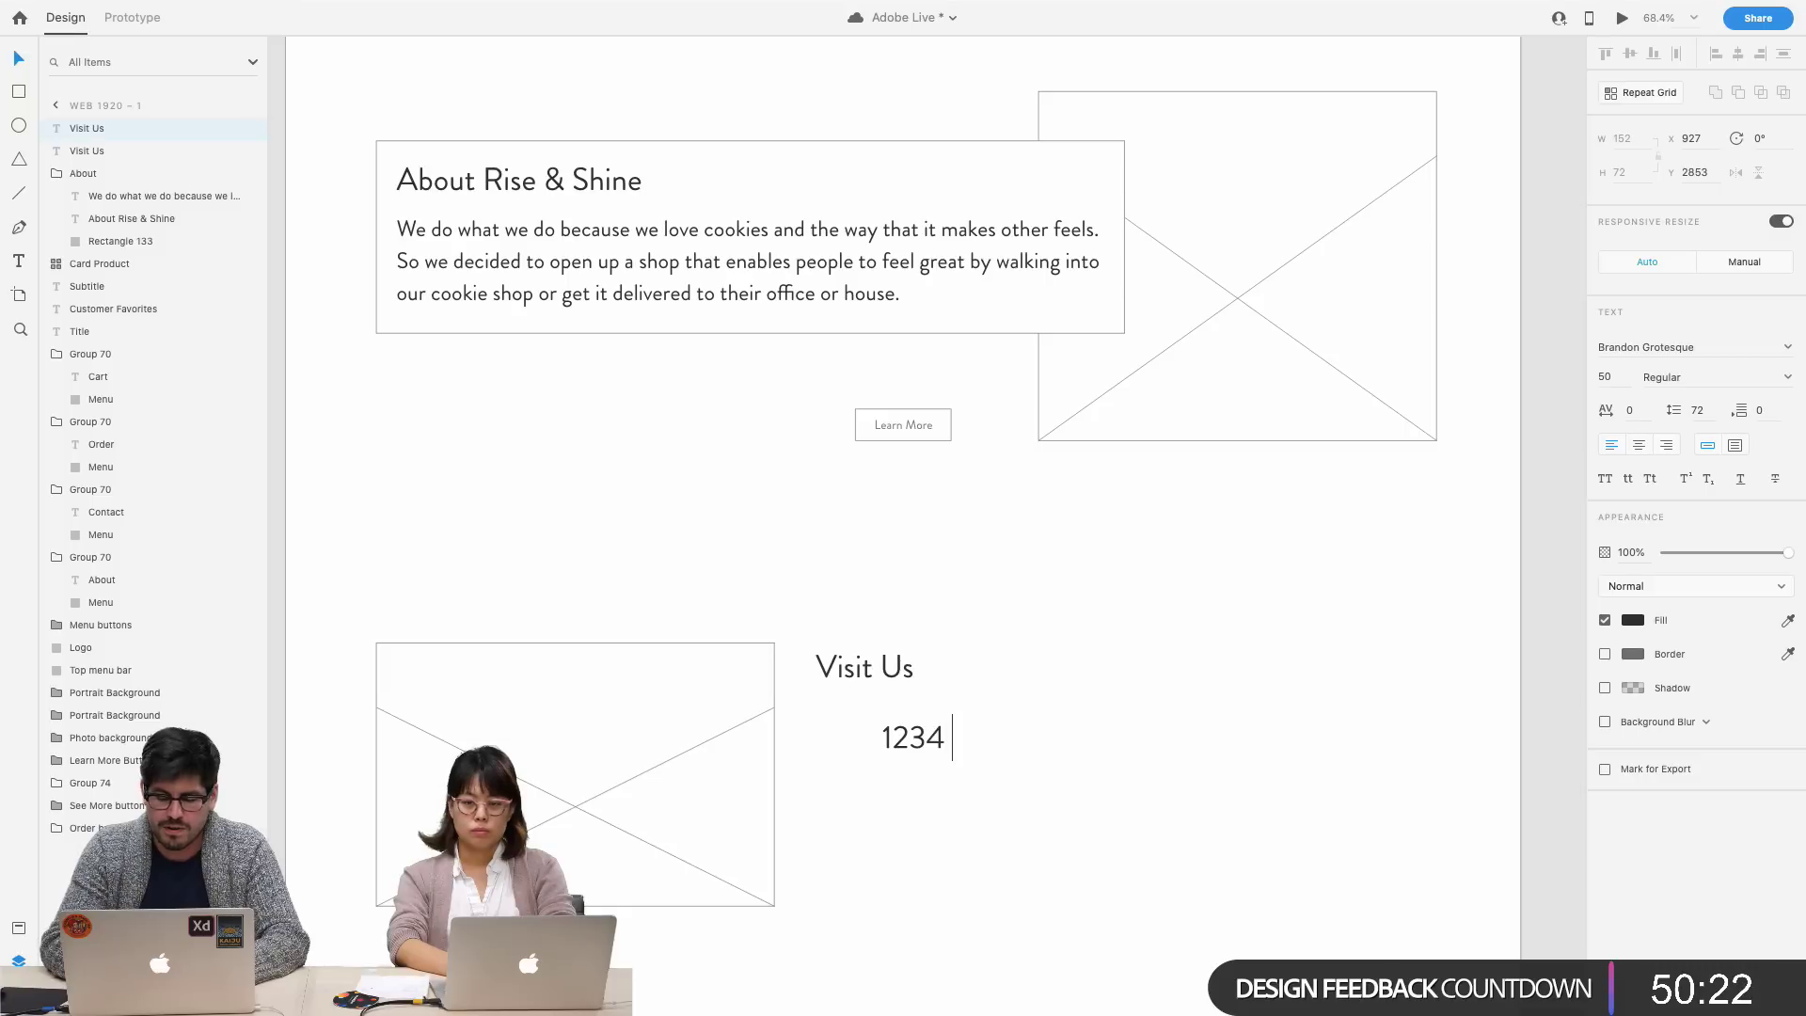
text( Browny St.)
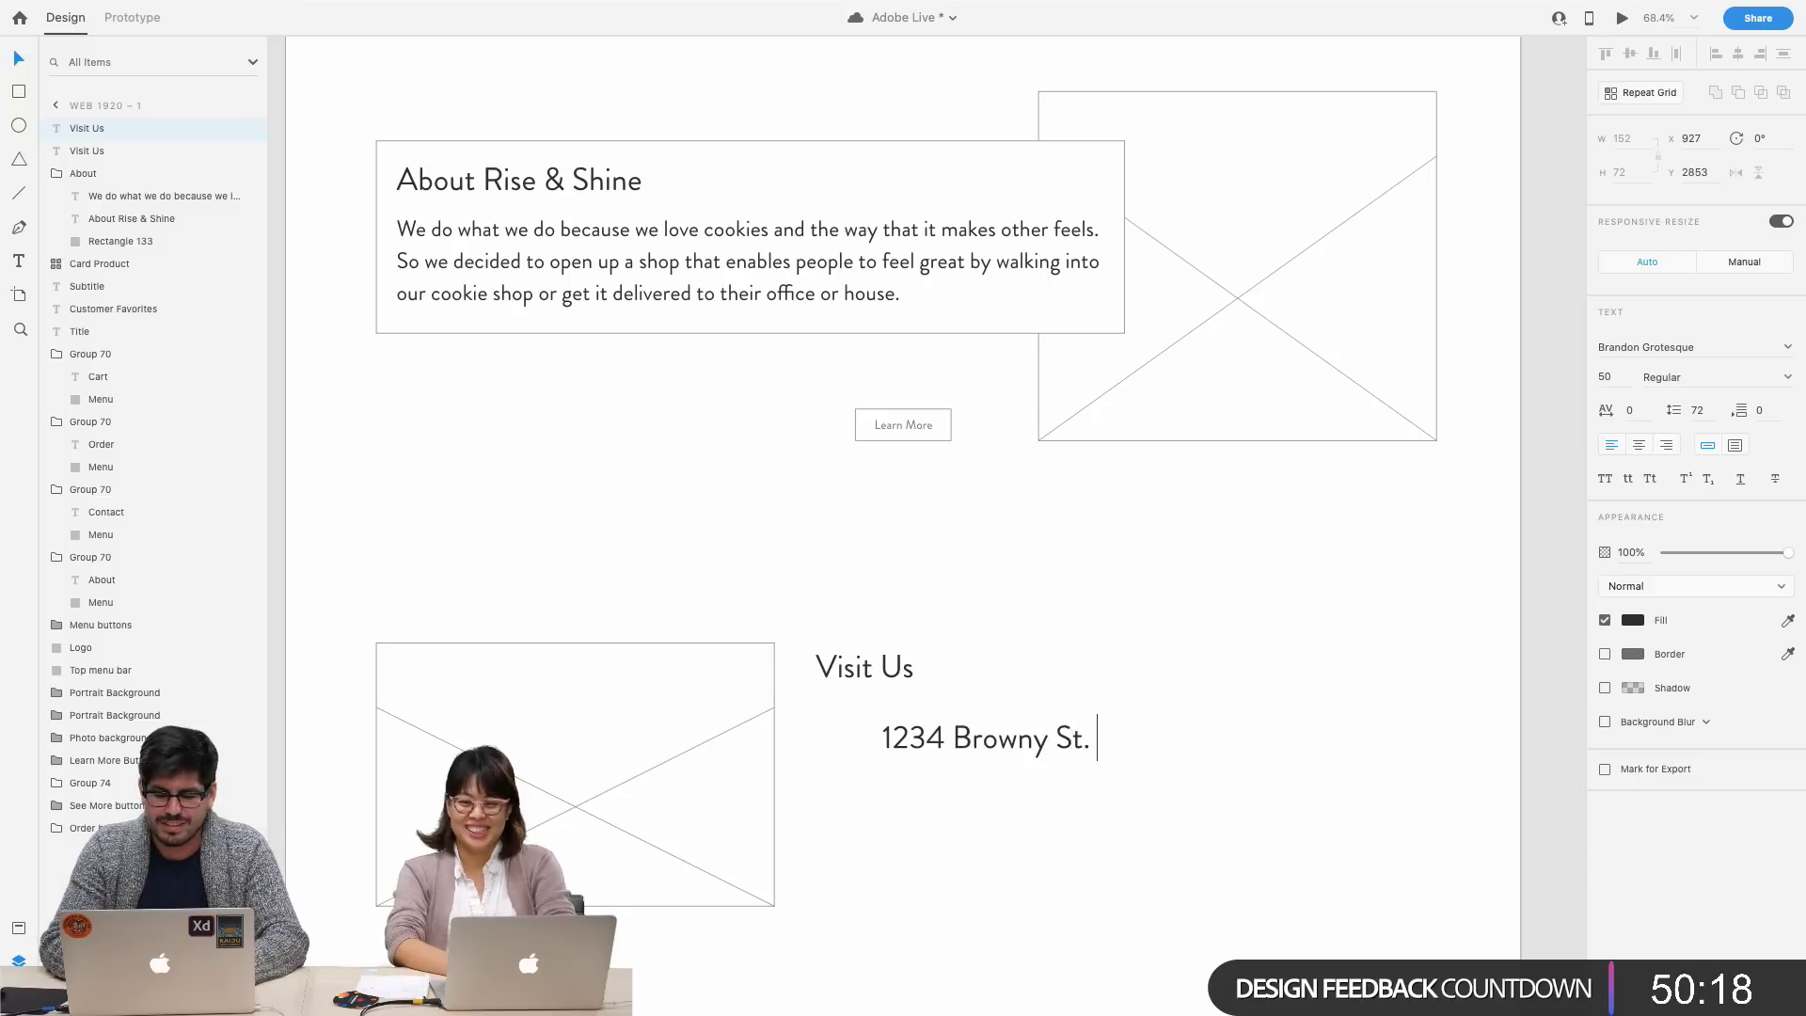
key(Return)
text(San Francisco, C)
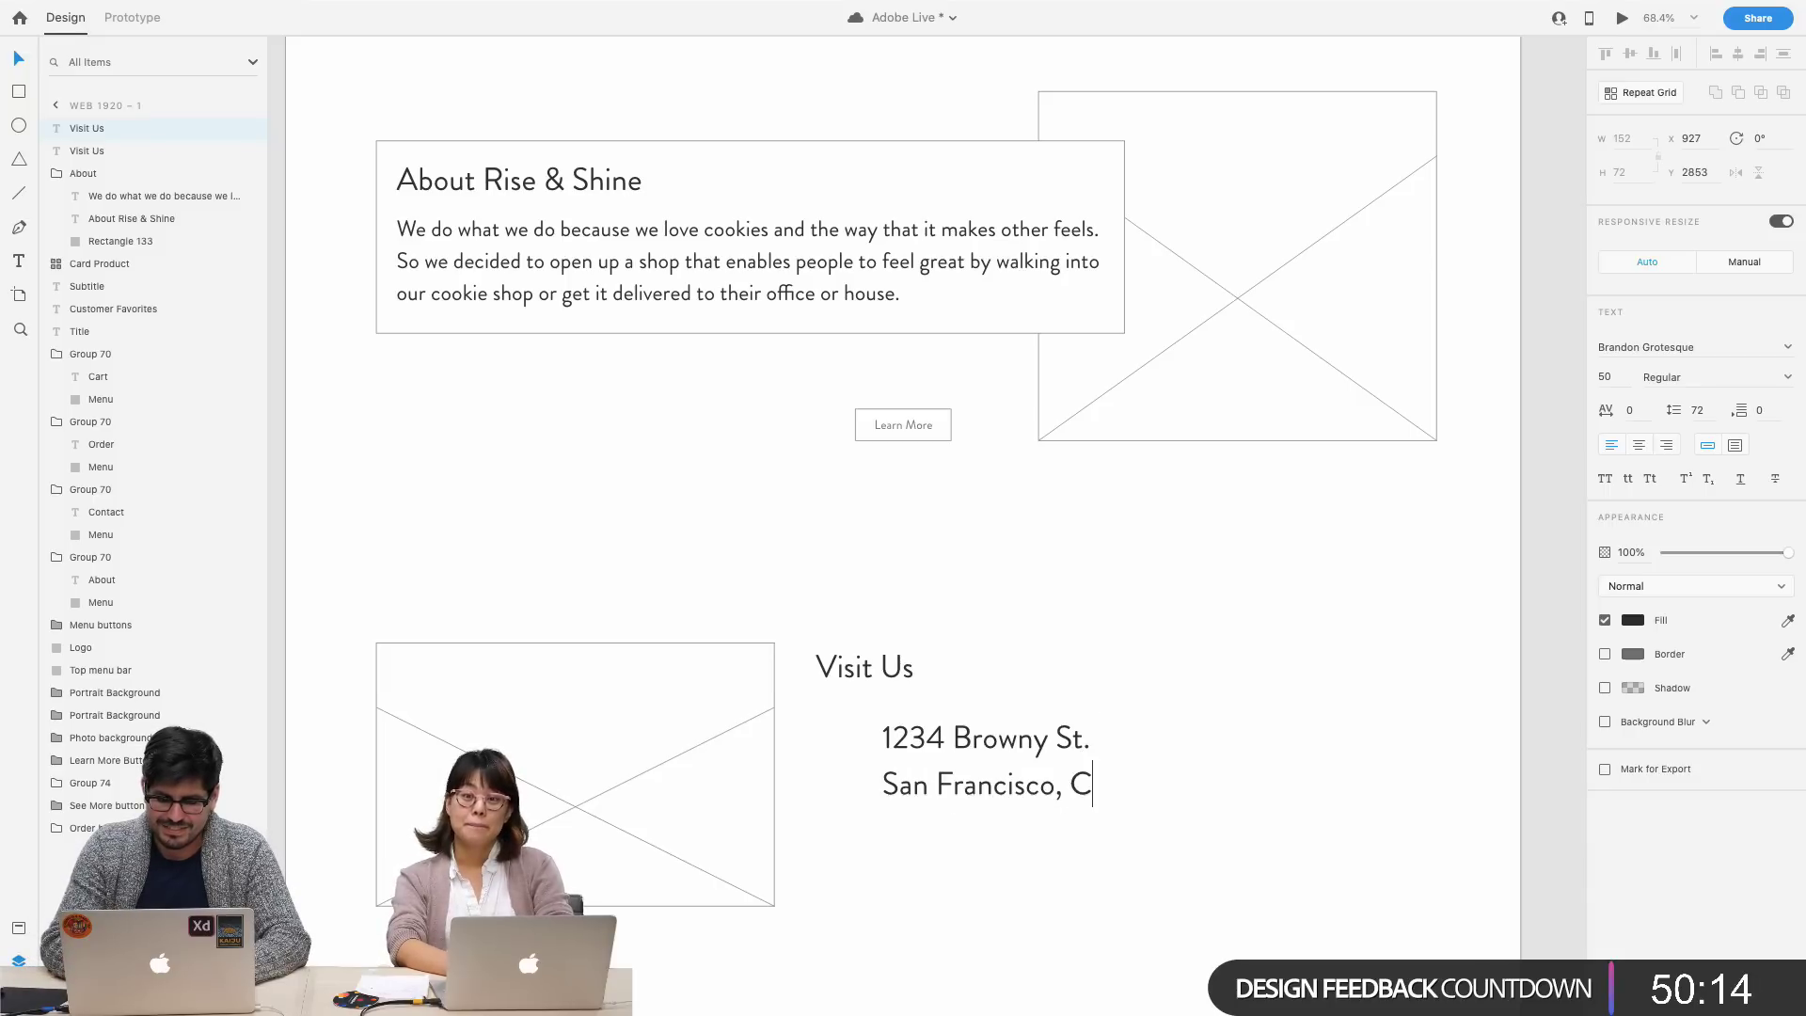
text(A, 94100)
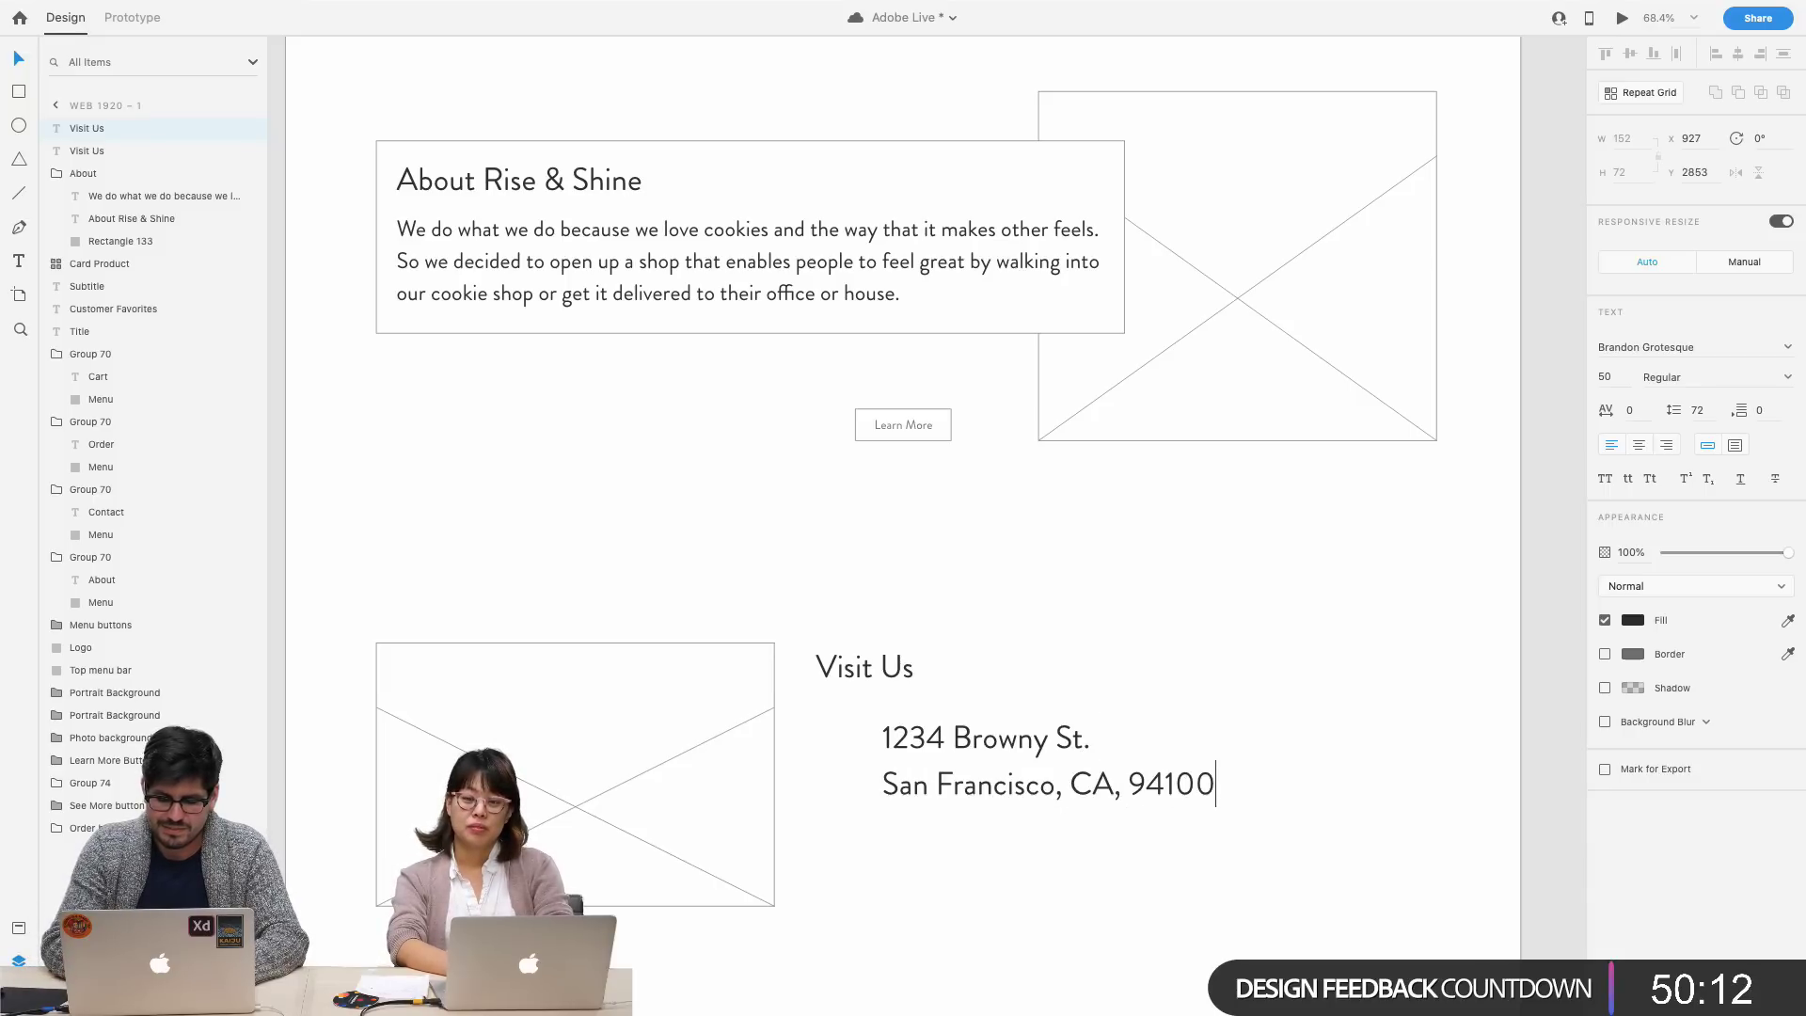
key(Escape)
- Set the font size of the shop's address text under the "Visit Us" heading to 16
key(Return)
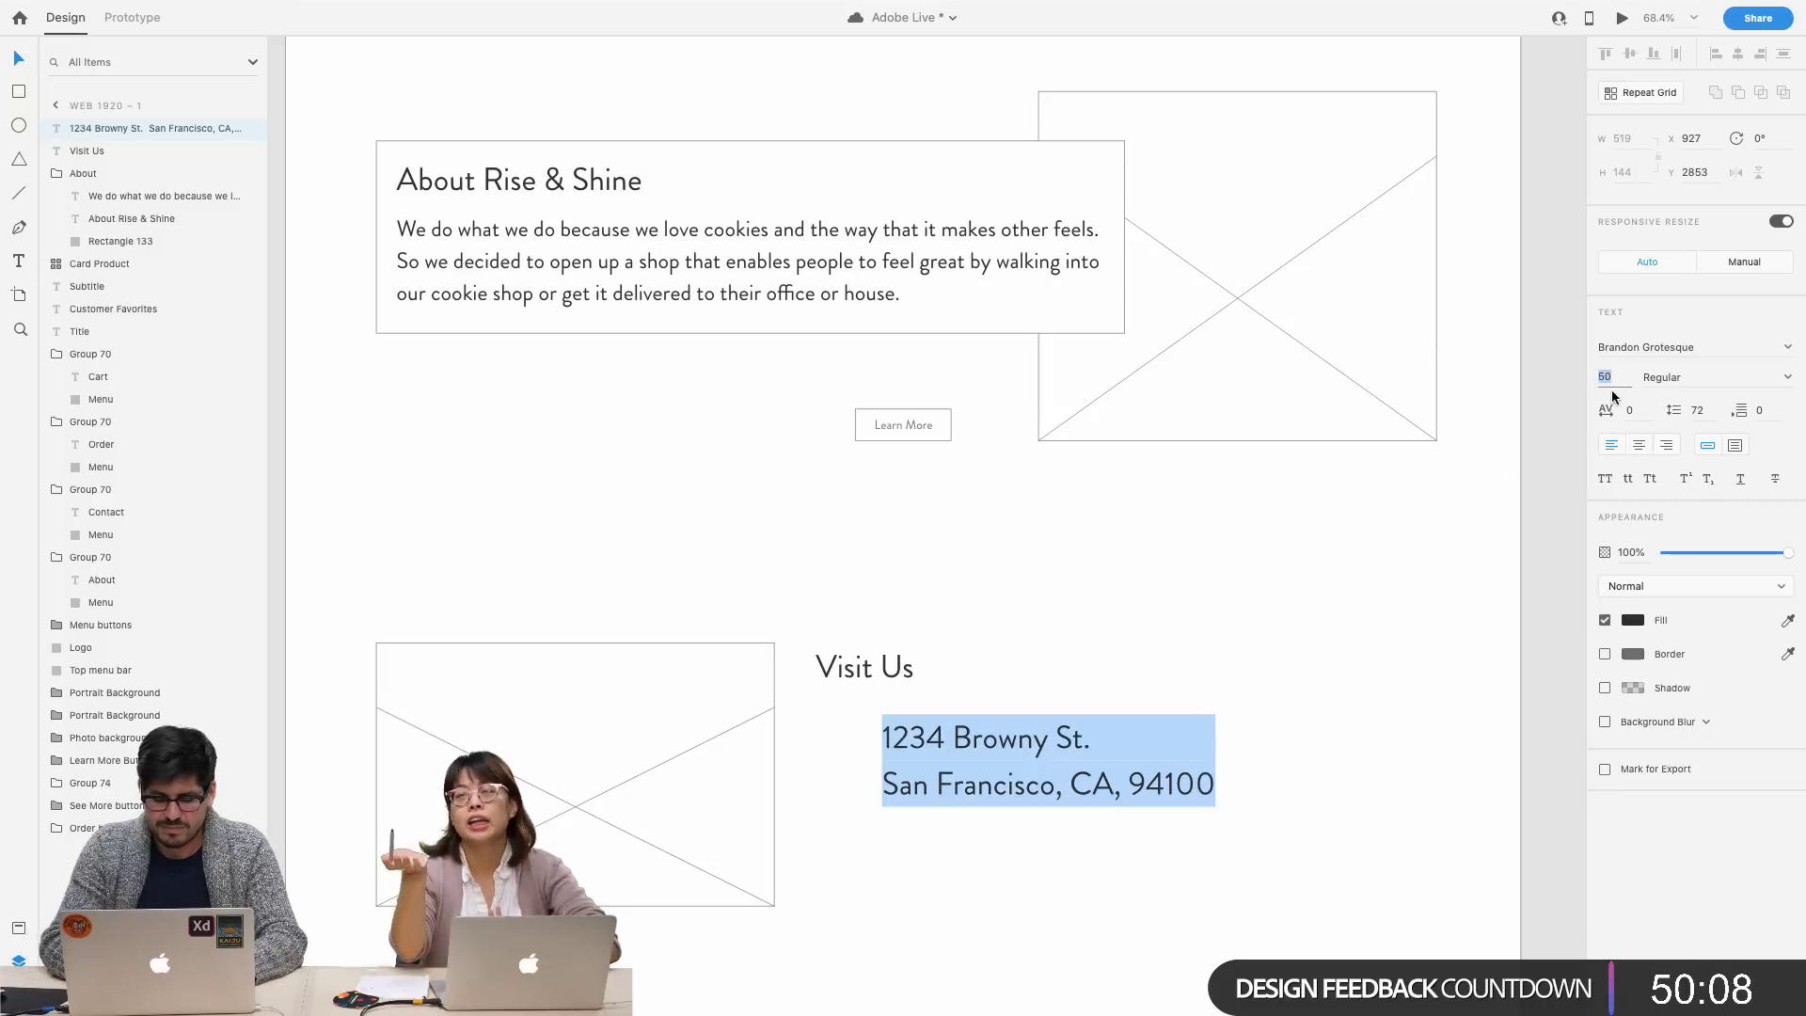
text(16)
key(Return)
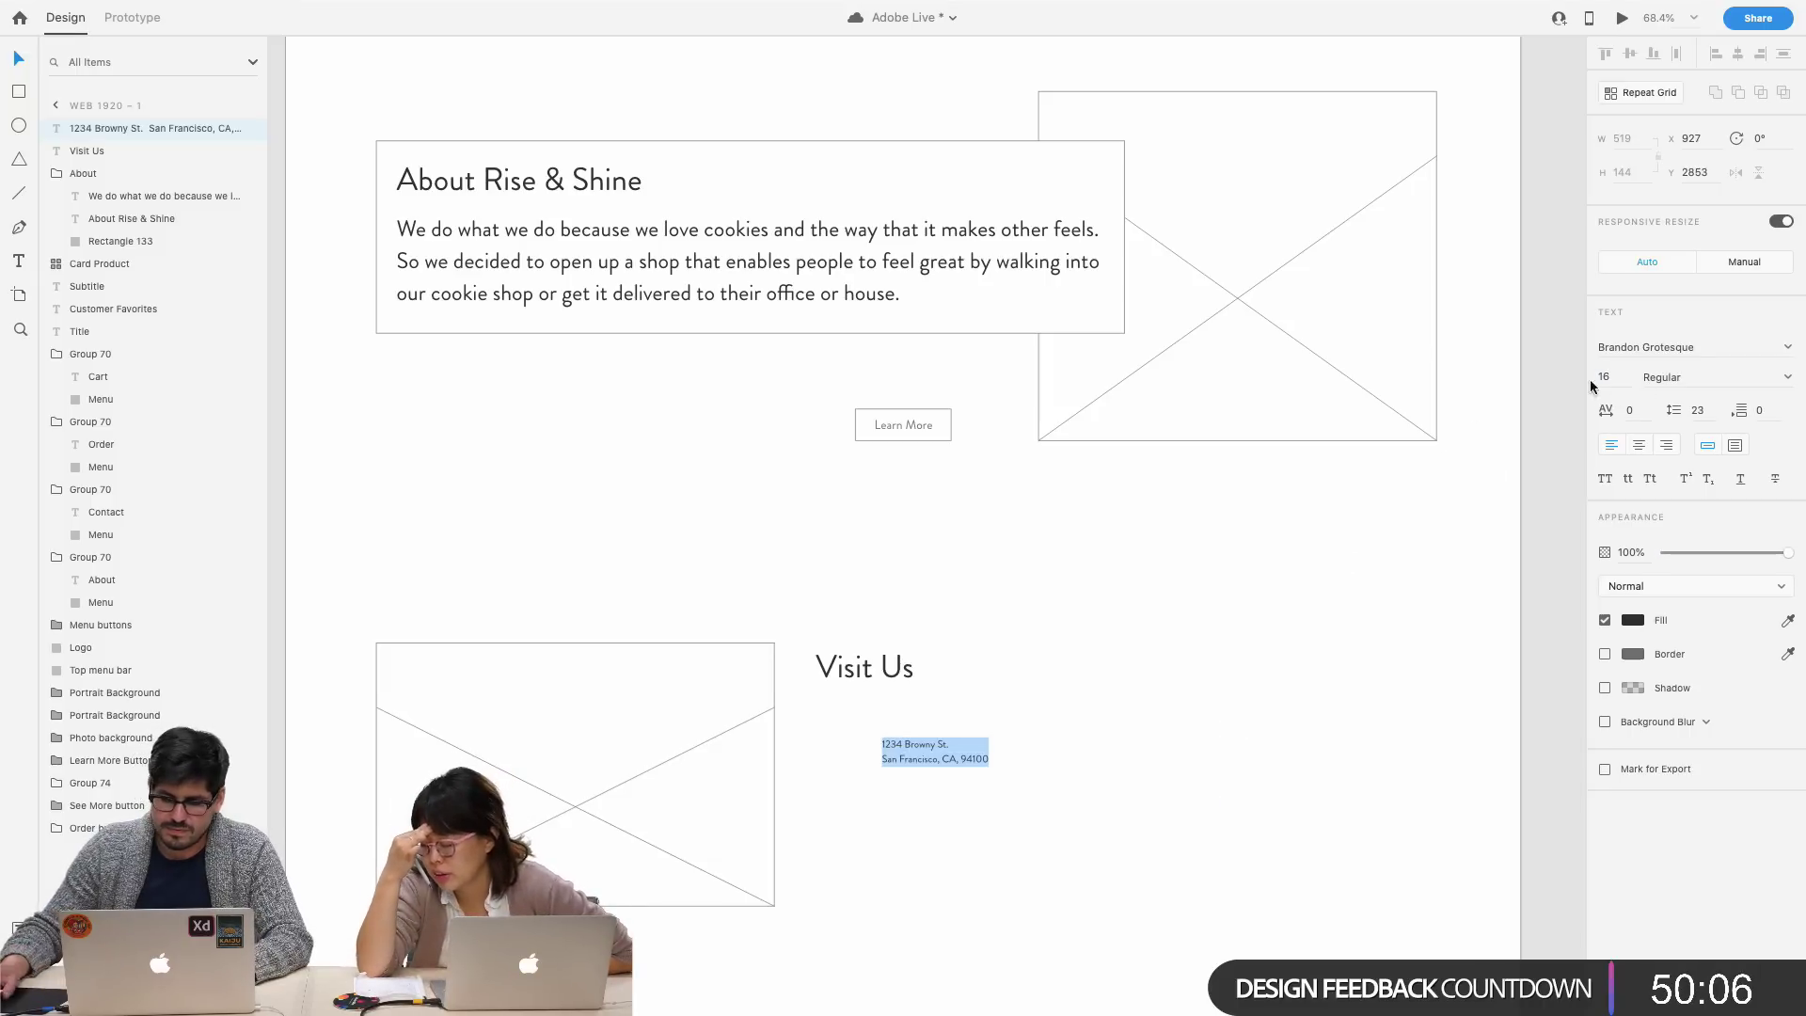
- Move the "Visit Us" heading to X 843, Y 2742 and the address text closer beneath it, at X 942, Y 2868
click(1004, 742)
drag(889, 679, 901, 679)
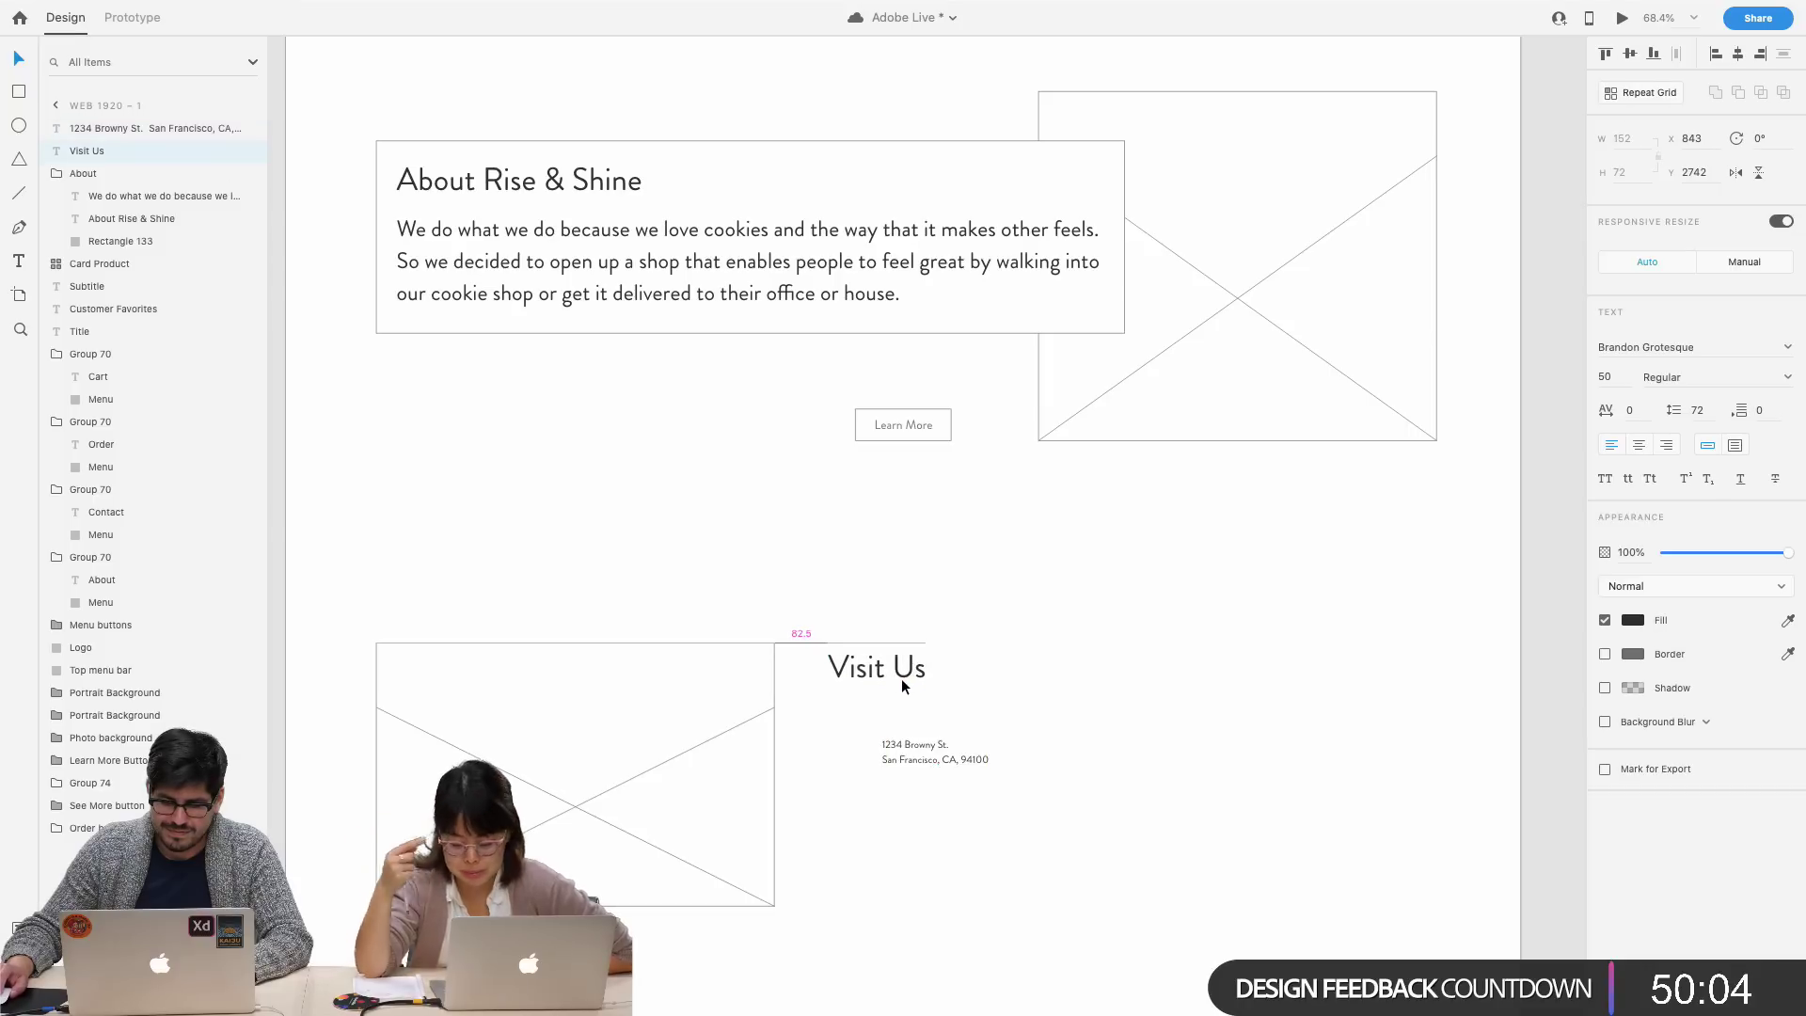
mouse_move(923, 749)
mouse_down()
mouse_move(933, 722)
mouse_move(933, 737)
mouse_up()
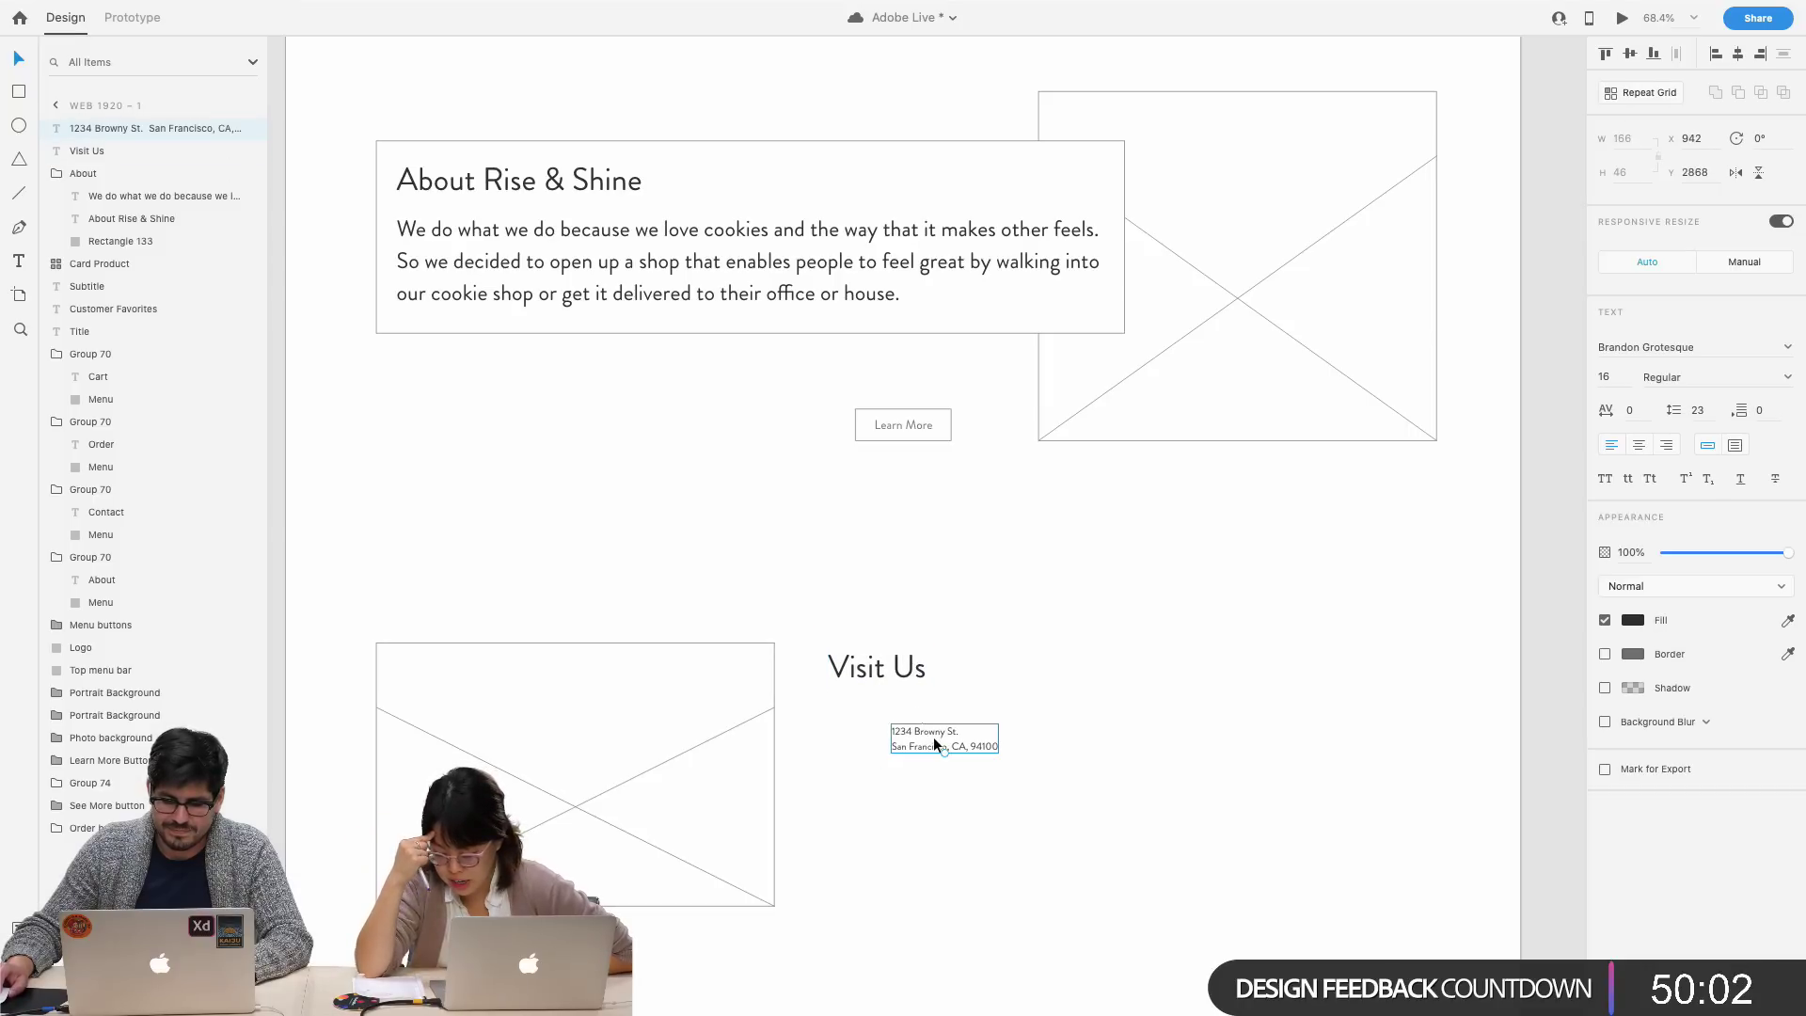
- Set the font size of the "Visit Us" heading to 42
click(899, 675)
double_click(899, 675)
click(1619, 379)
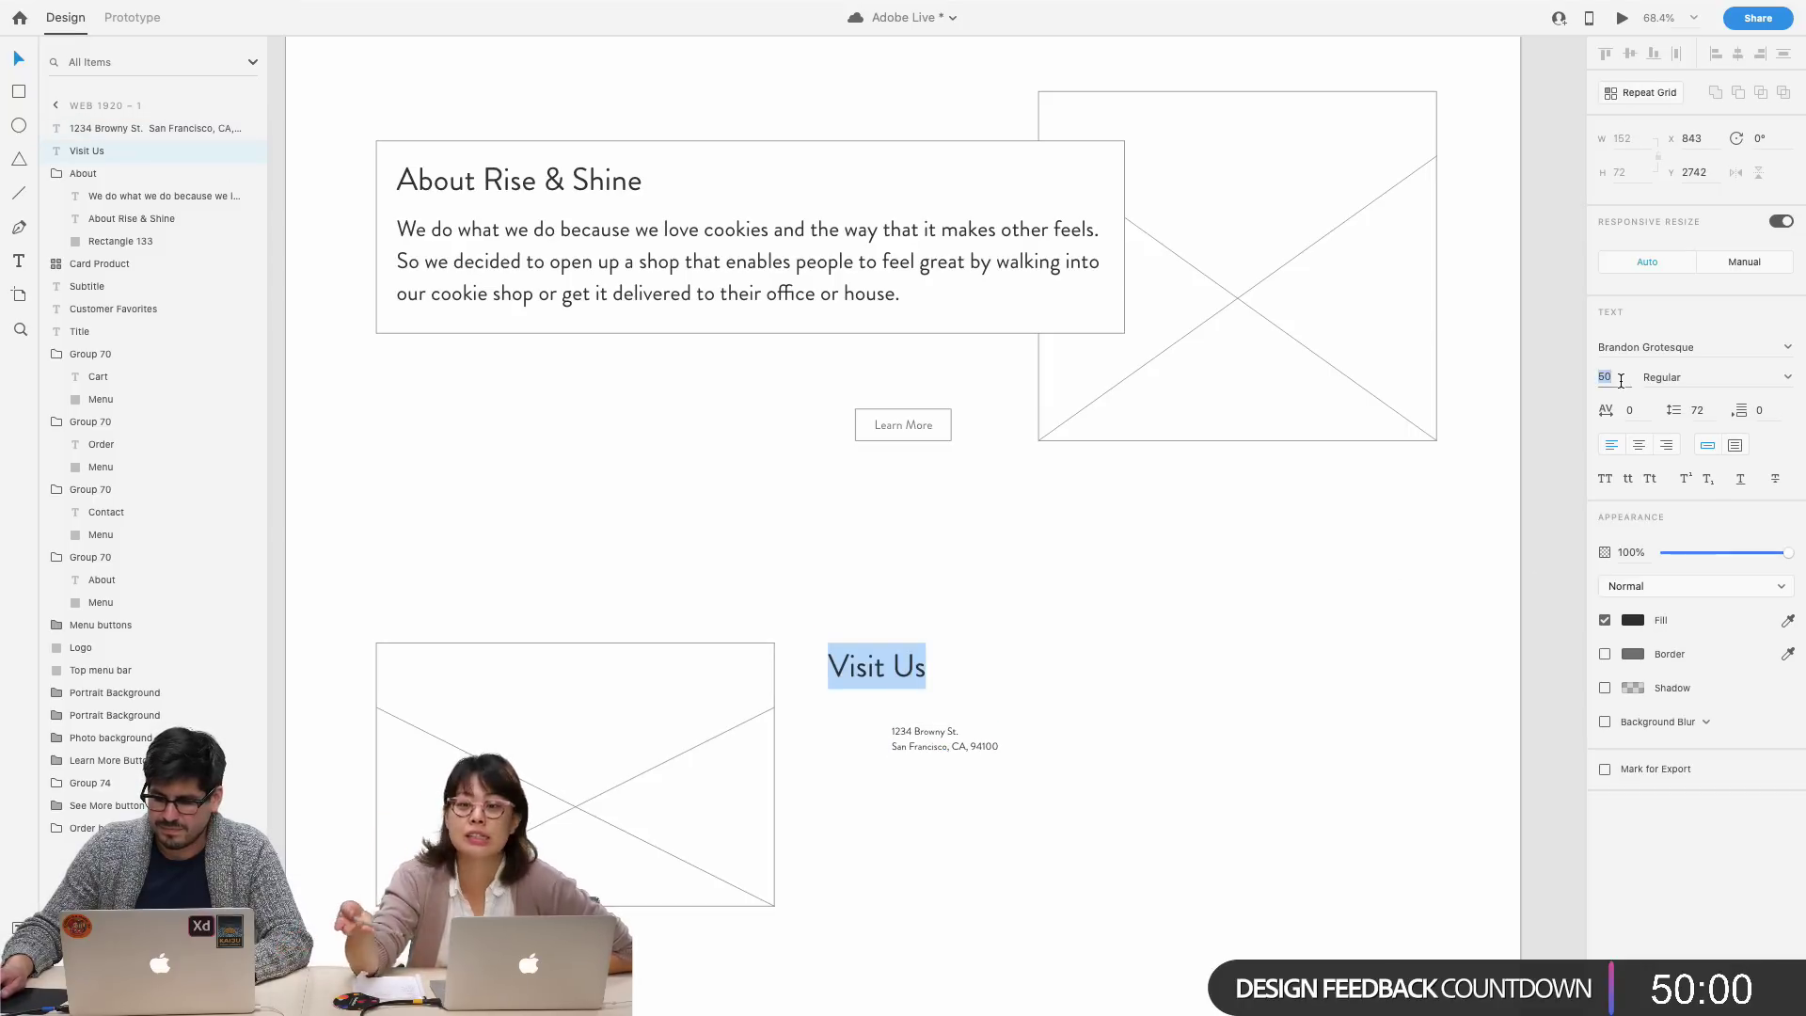
key(Escape)
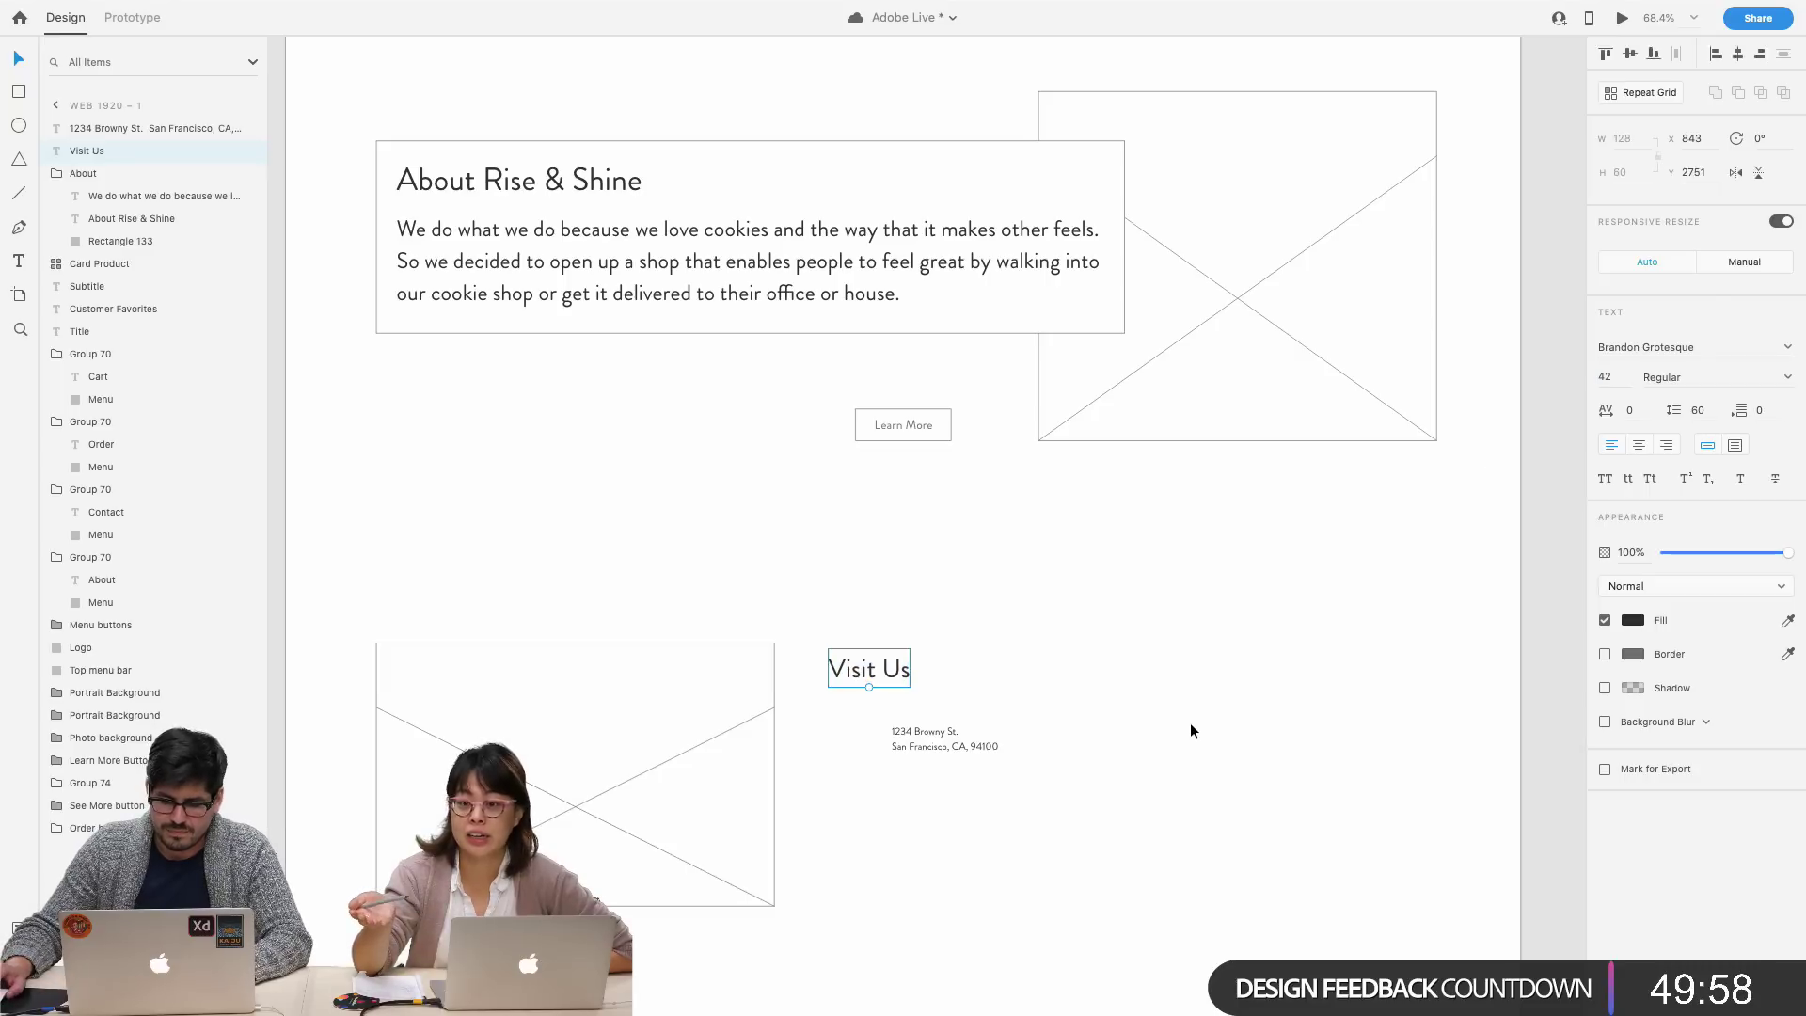
- Draw a 54 × 54 icon square at X 843, Y 2835 under the heading, and place the address beside it at X 918, Y 2843
click(1049, 760)
scroll(1057, 758, left, 3)
drag(1085, 753, 1007, 721)
key(r)
key(v)
scroll(1012, 724, up, 1)
click(1064, 775)
scroll(1065, 775, up, 3)
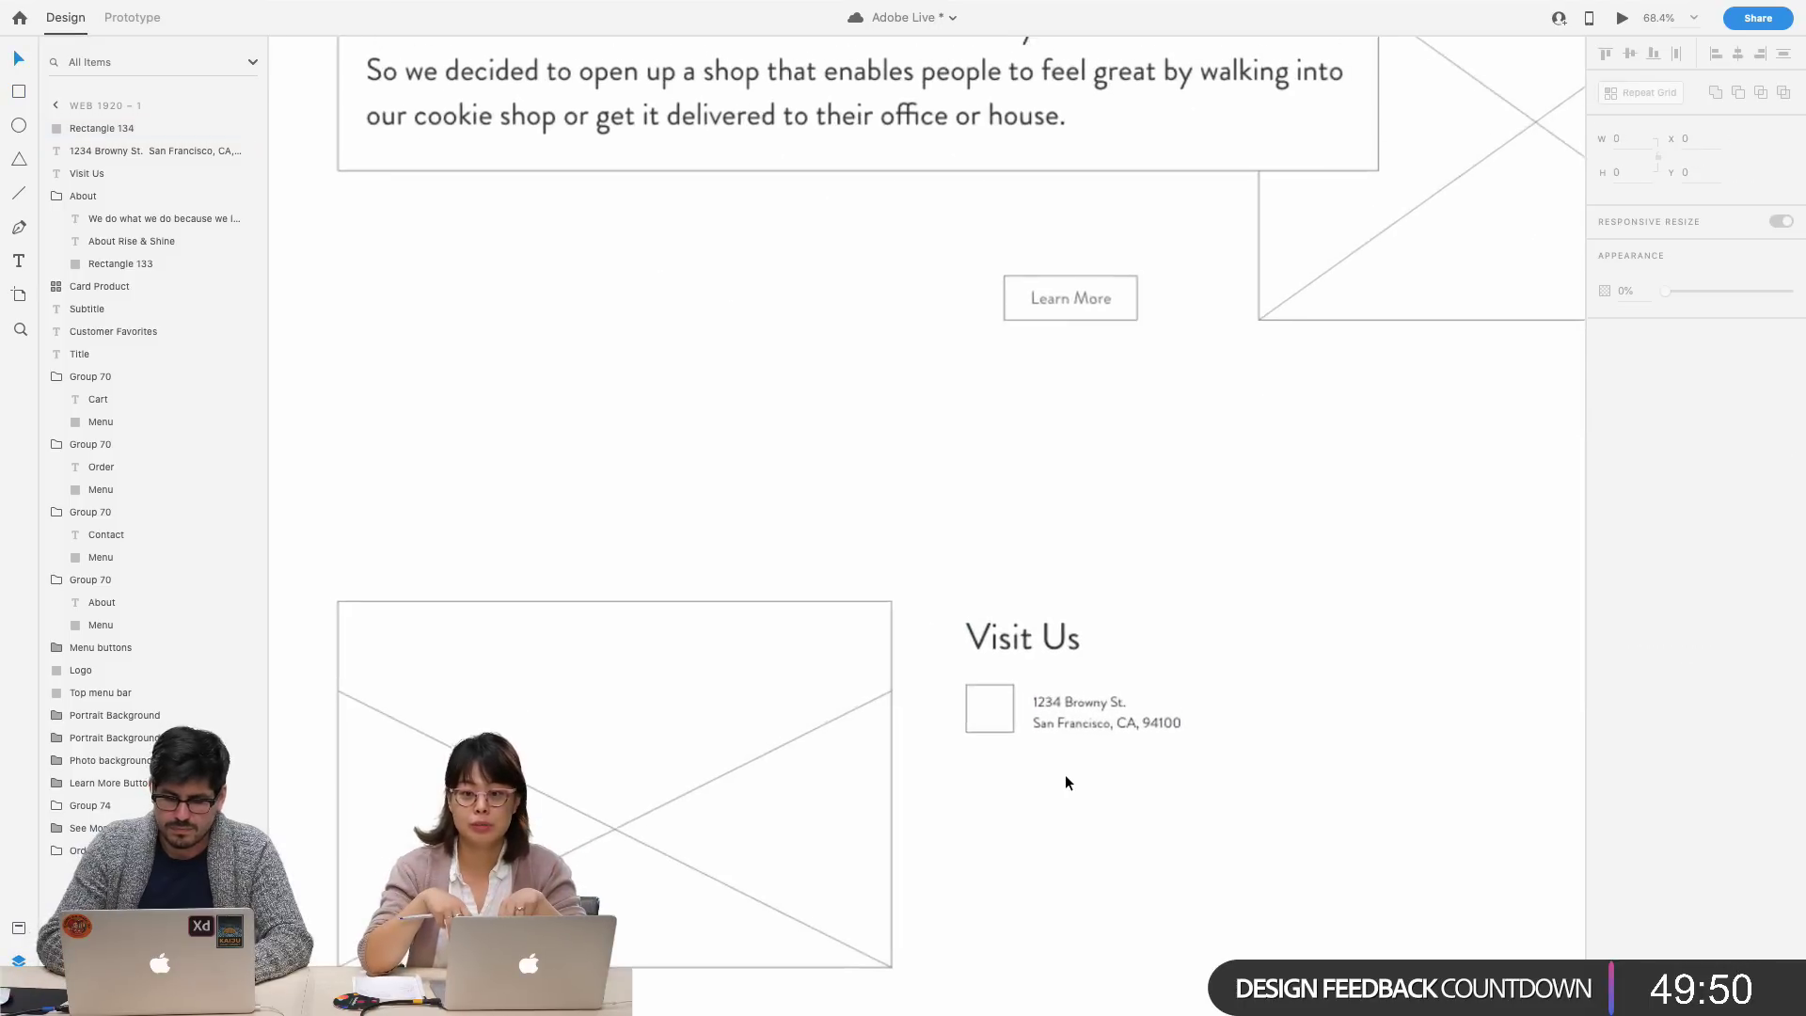
- Nudge the icon square down to Y 2839 so it is vertically centred on the address text, and check their spacing
scroll(1063, 805, down, 2)
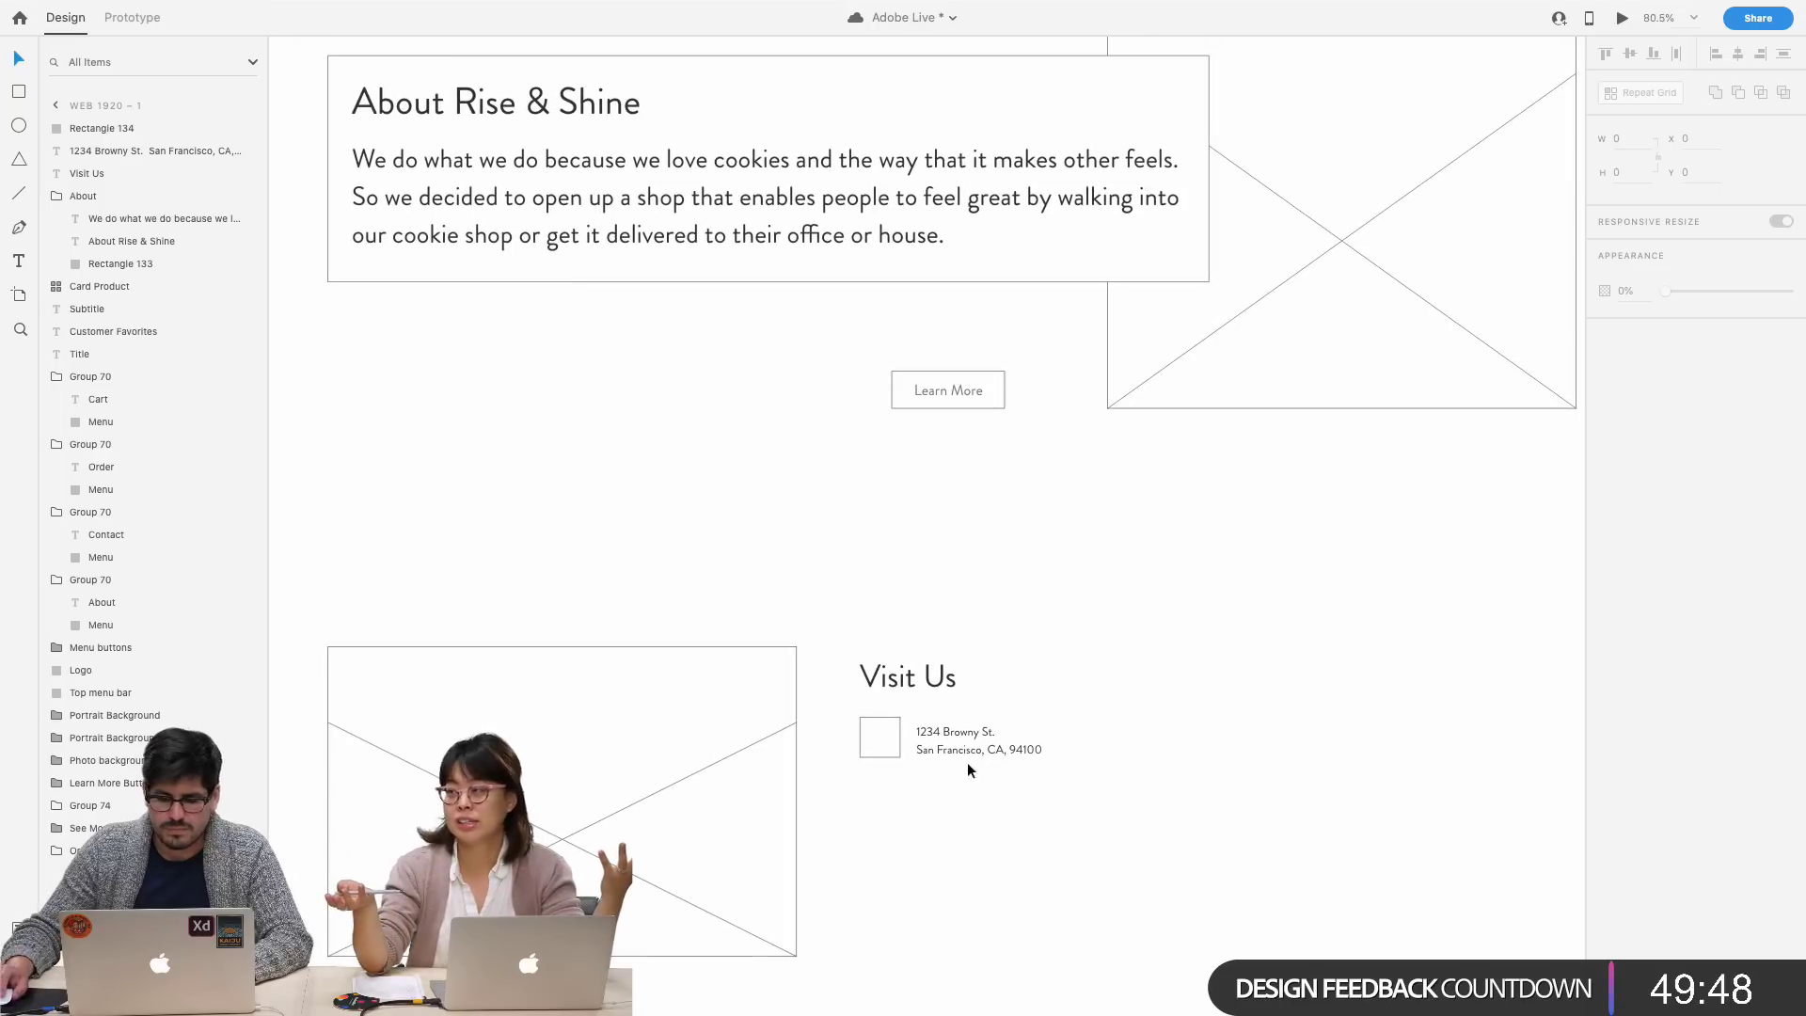
click(876, 740)
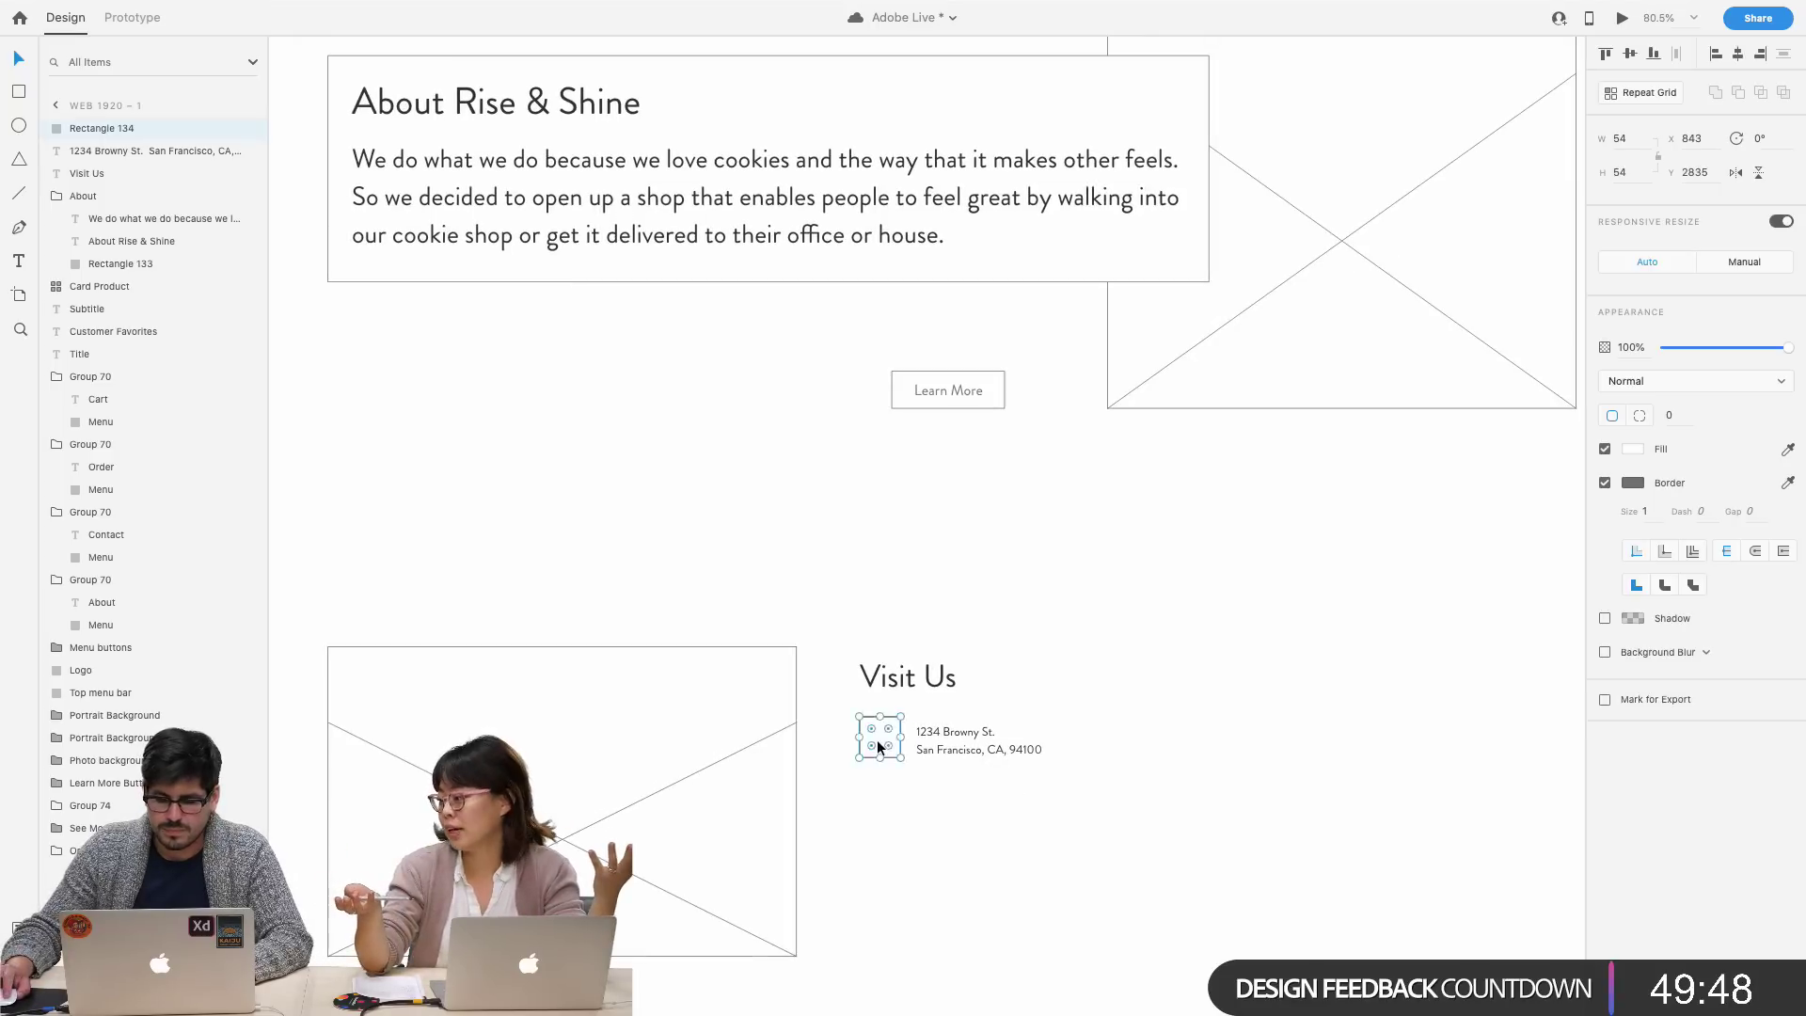
click(931, 801)
click(940, 748)
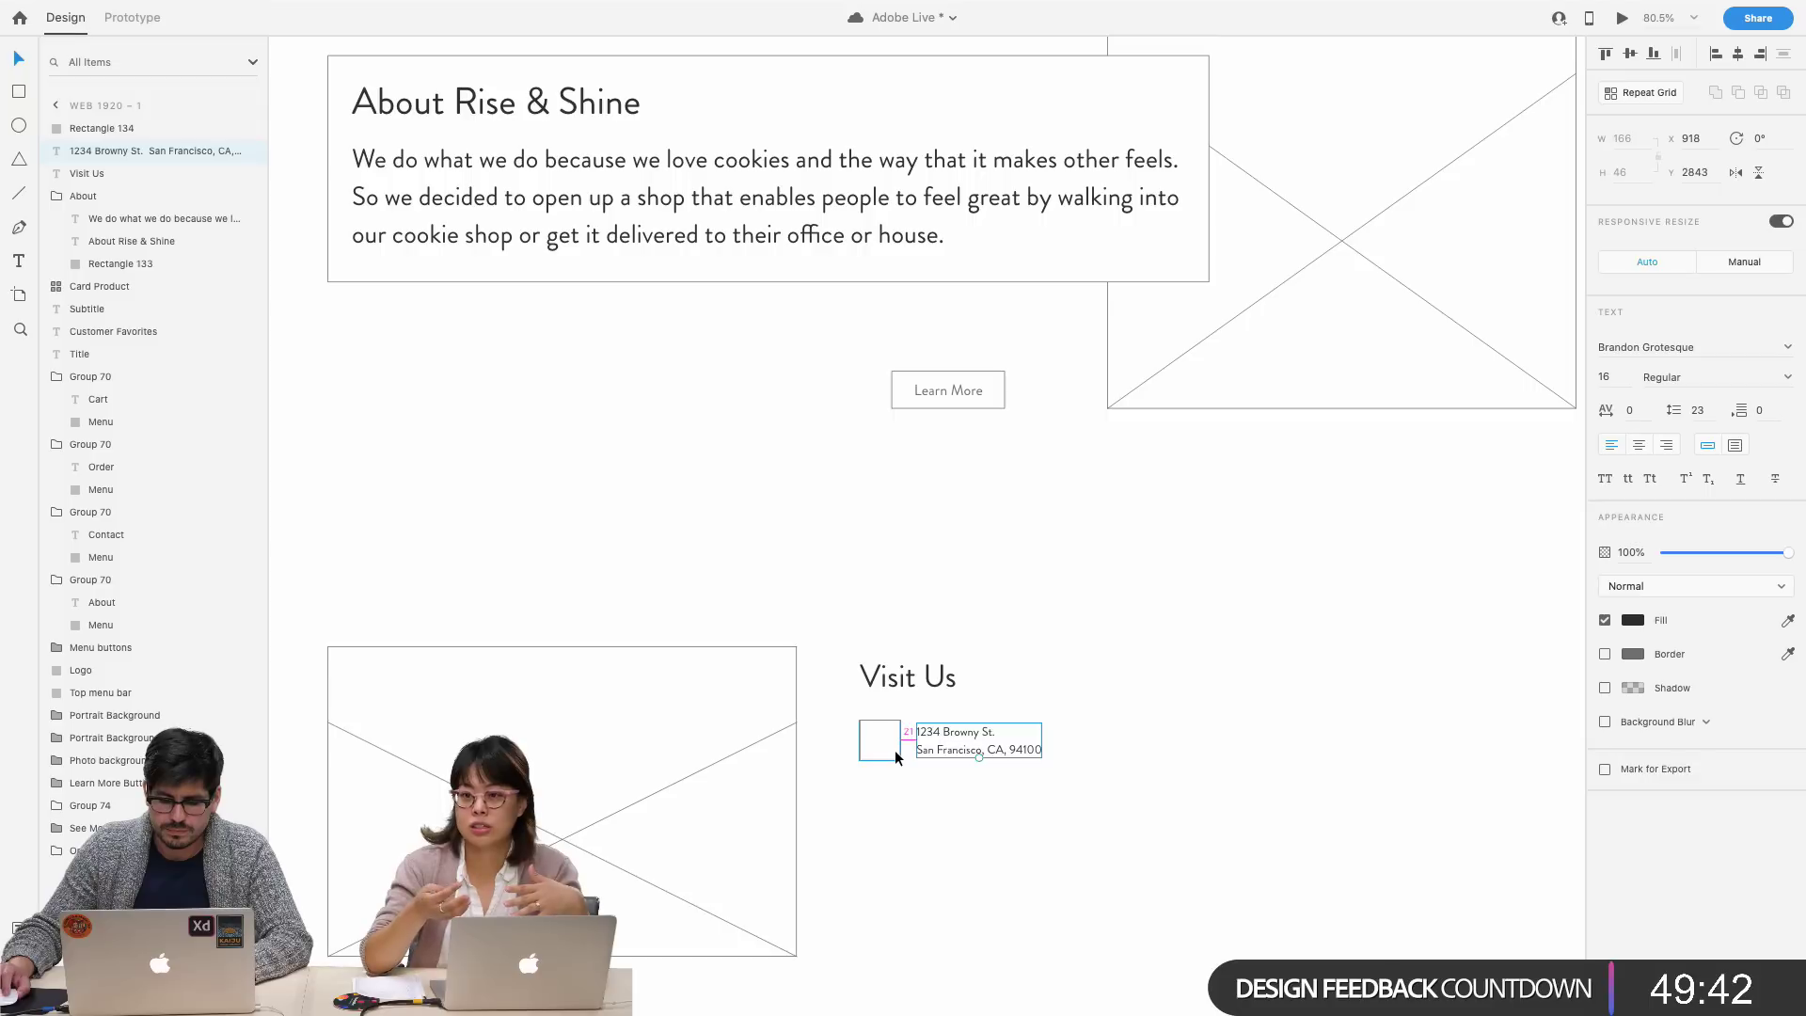
- Cross the icon square with two corner-to-corner diagonal lines and group them with the square
key(l)
mouse_move(859, 760)
mouse_down()
mouse_move(906, 721)
mouse_move(860, 723)
mouse_up()
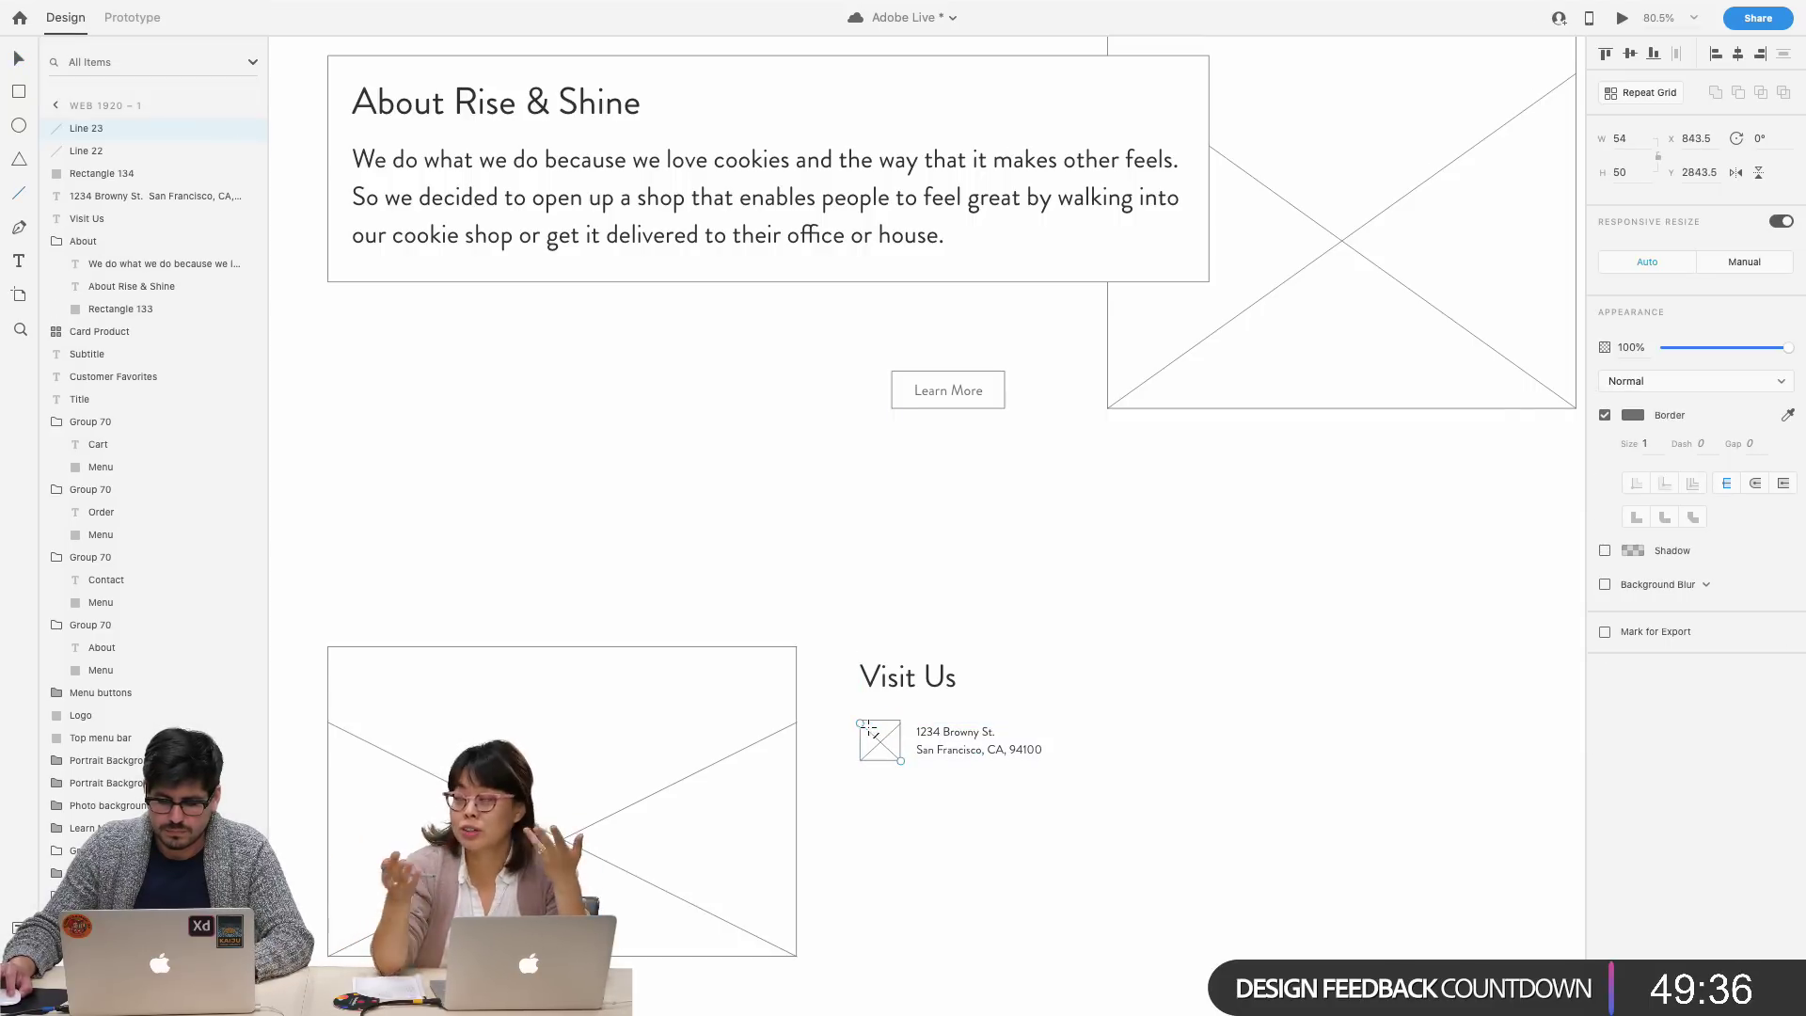
drag(893, 784, 861, 721)
key(super+g)
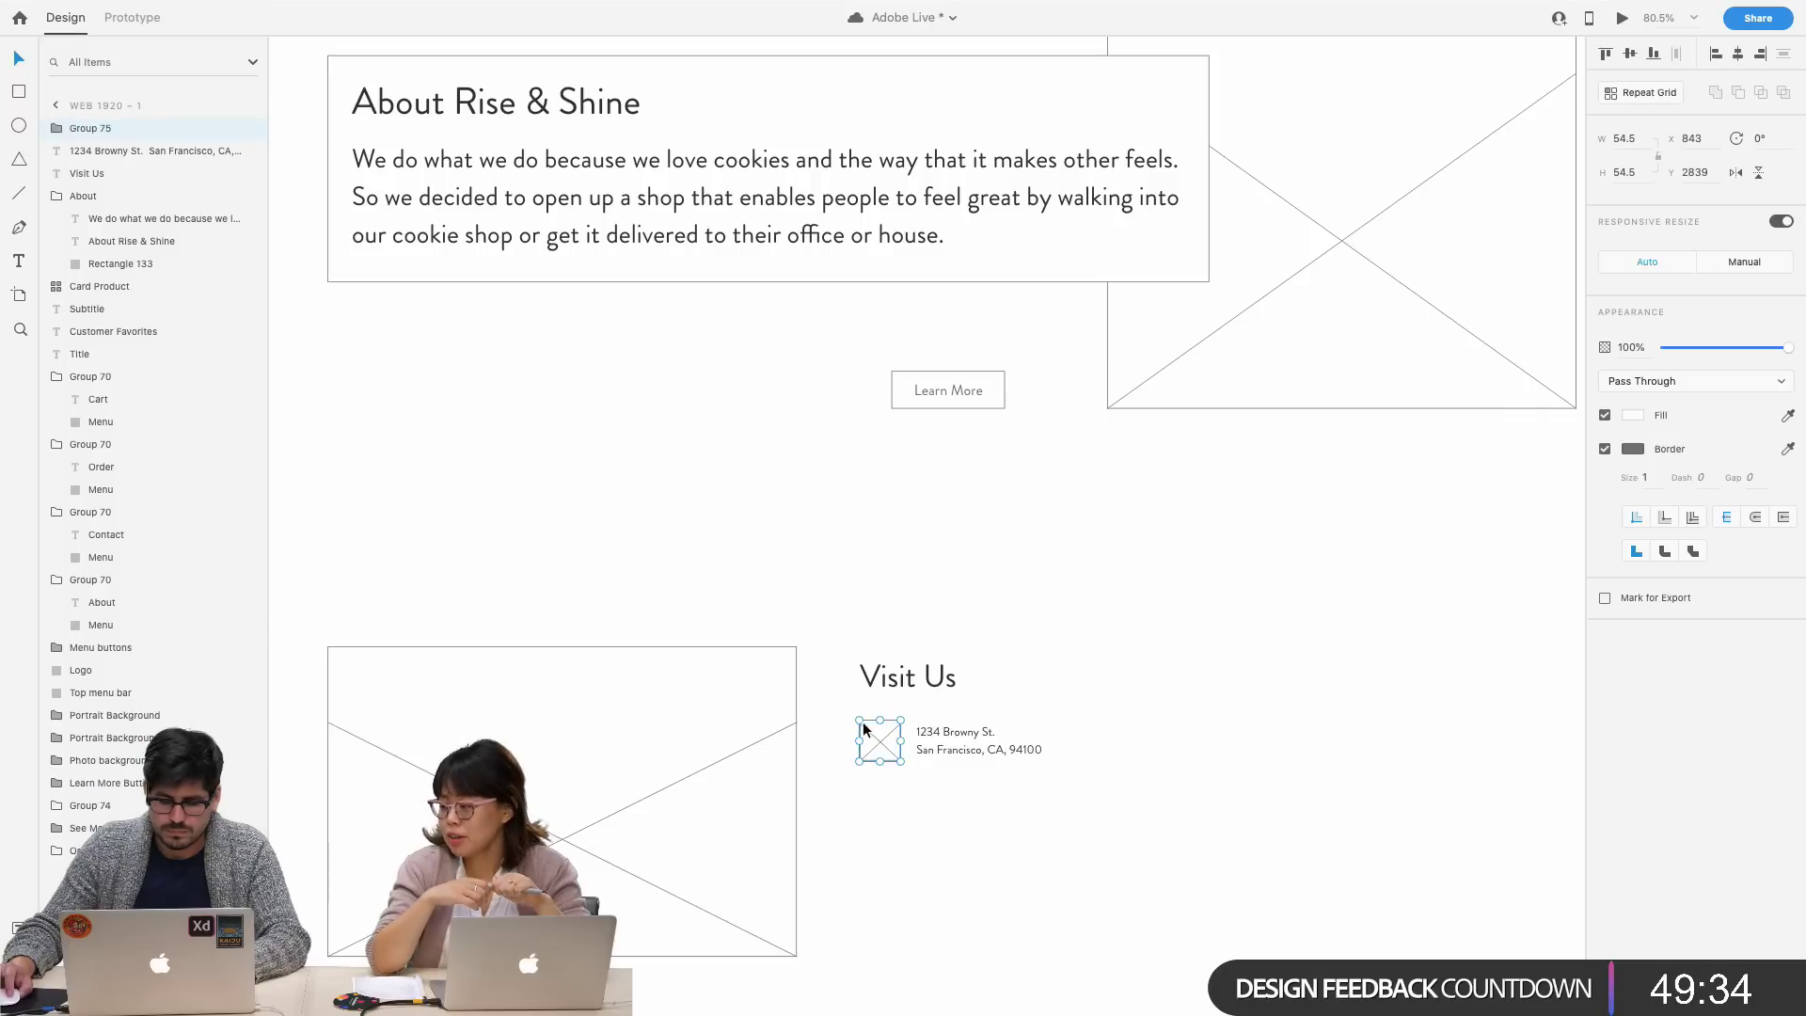
- Rename the icon placeholder group "Icon Map Pin"
double_click(91, 128)
text(Icon)
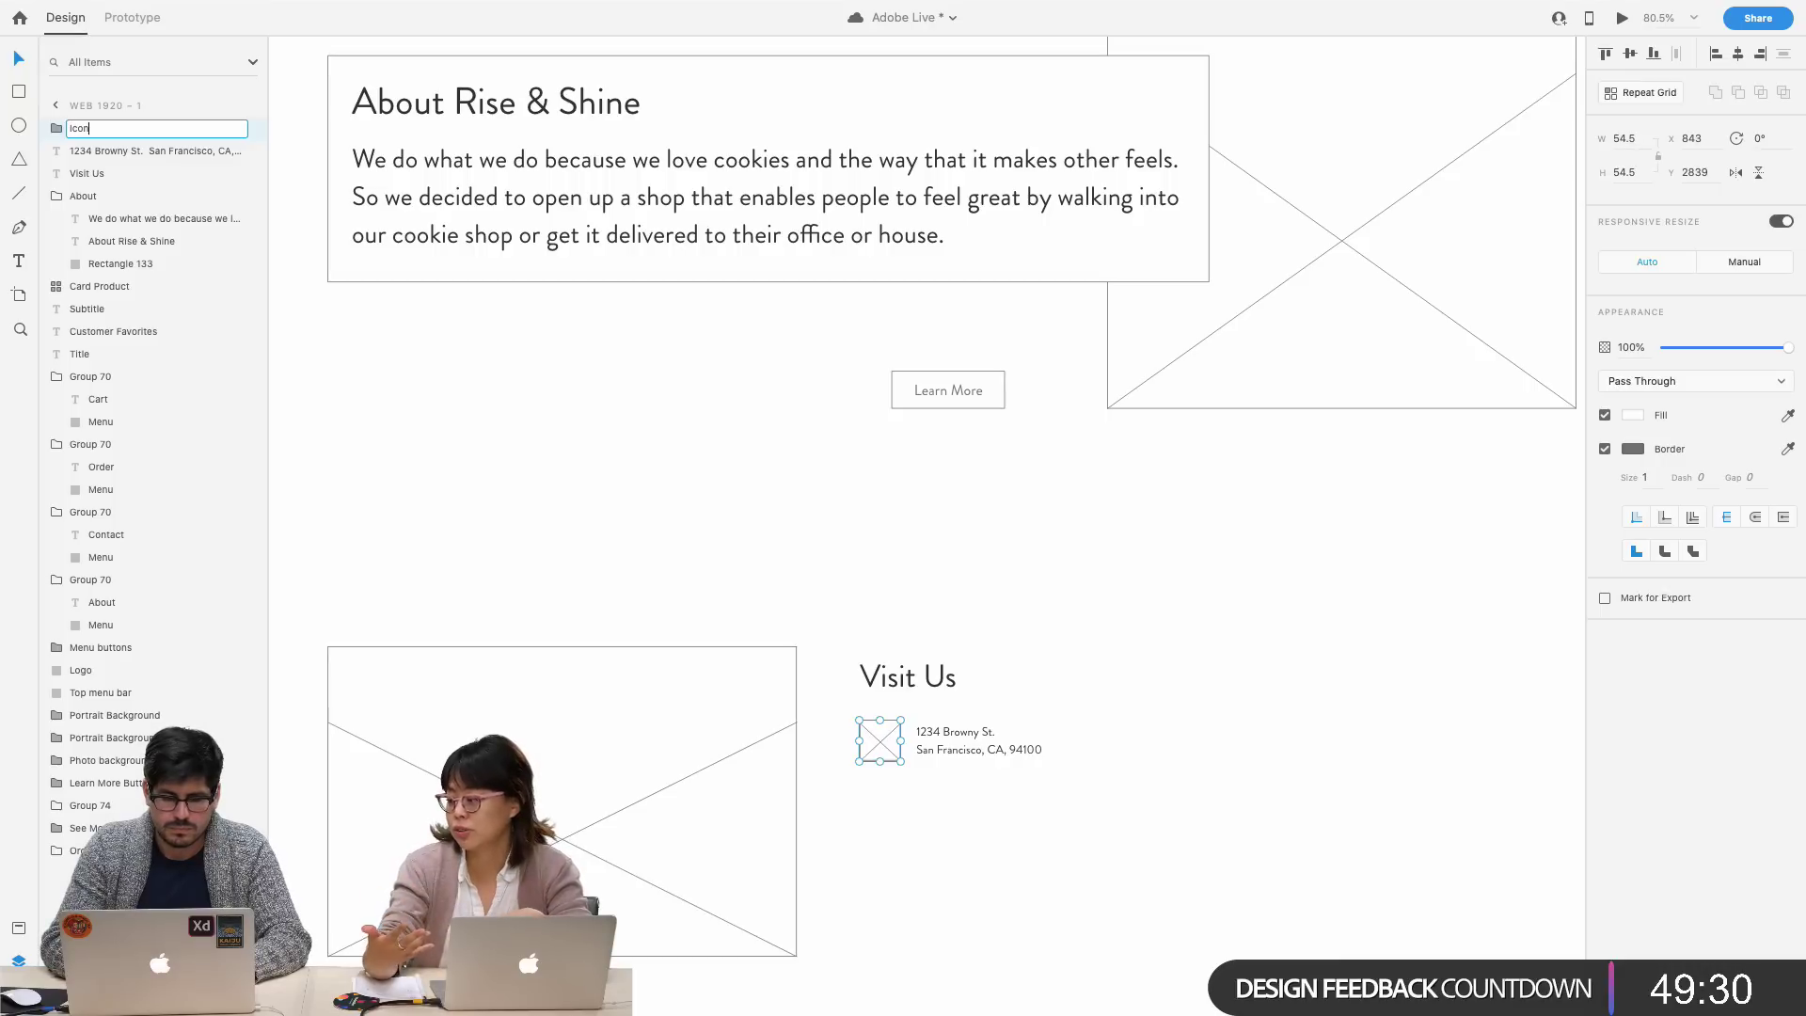
text( Map Pin)
key(Return)
- Rename the layer of the large placeholder beside the "Visit Us" section "Map"
click(763, 738)
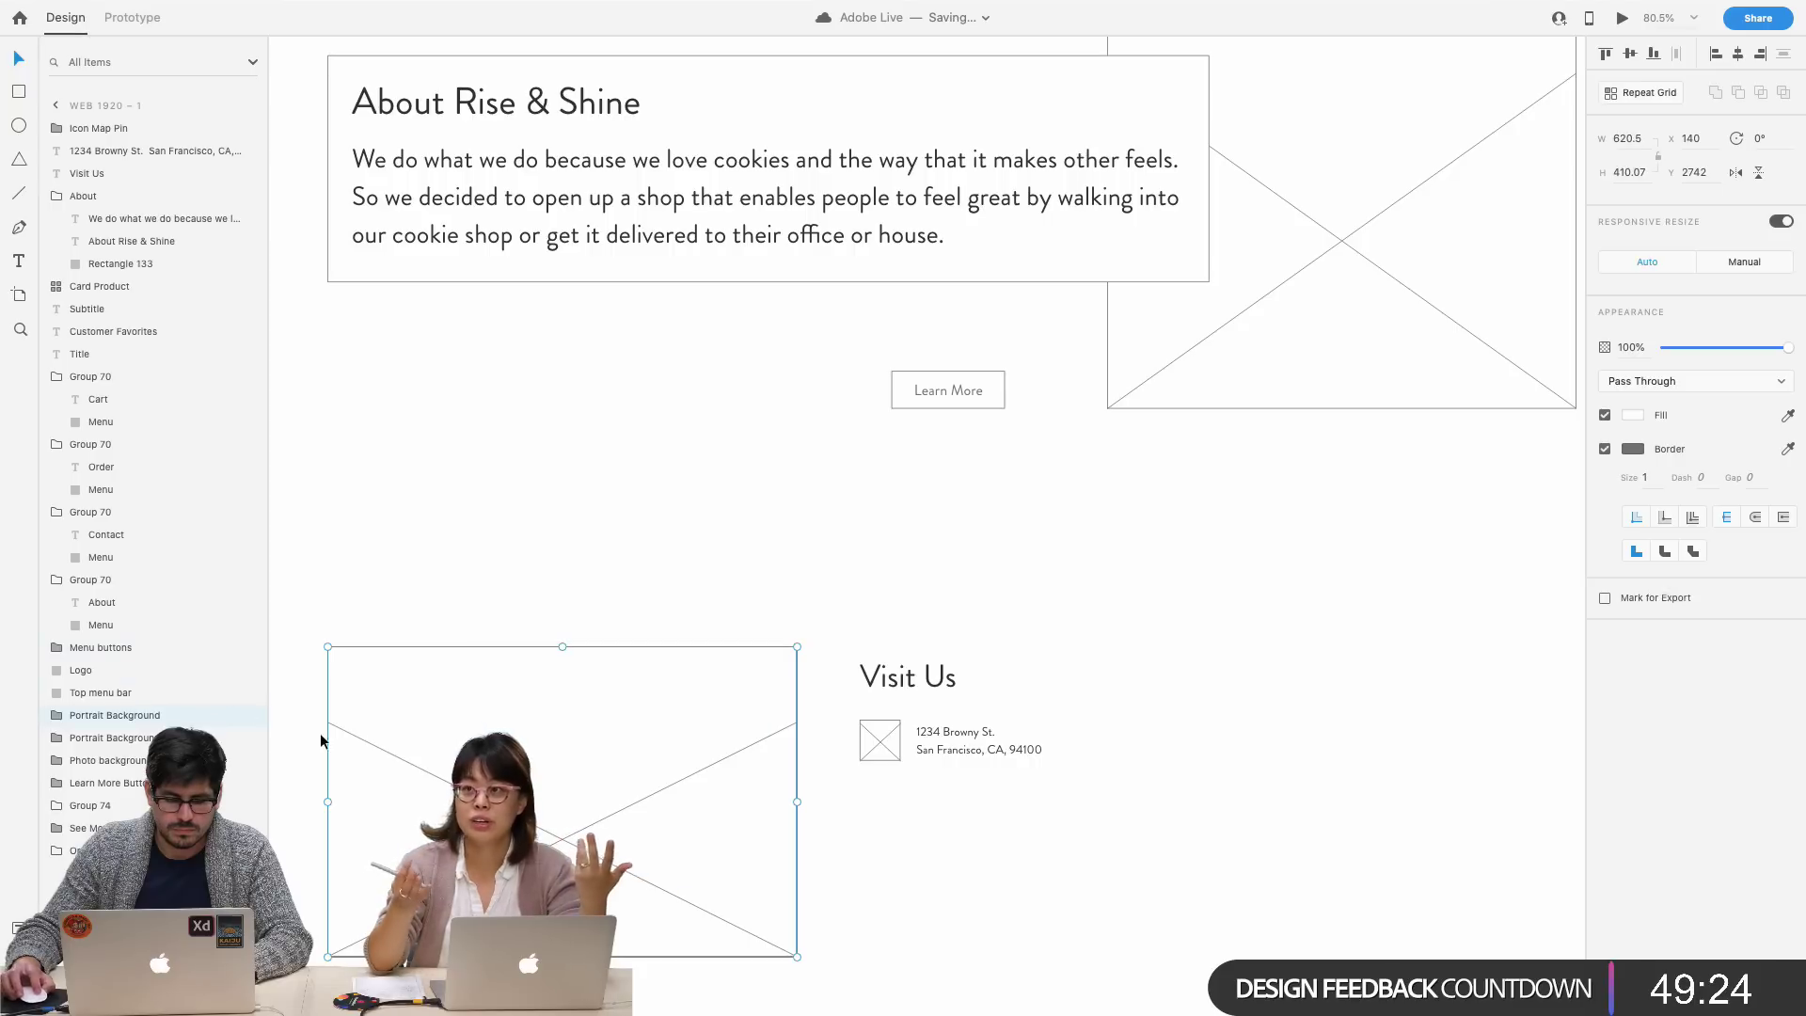
double_click(111, 716)
text(Map)
- Duplicate the icon and address row twice below the original, left-aligned and evenly spaced 86 apart
mouse_move(1041, 813)
mouse_down()
mouse_move(856, 734)
mouse_move(944, 810)
mouse_move(938, 882)
mouse_up()
click(1141, 851)
drag(1137, 838, 855, 782)
scroll(1047, 787, right, 1)
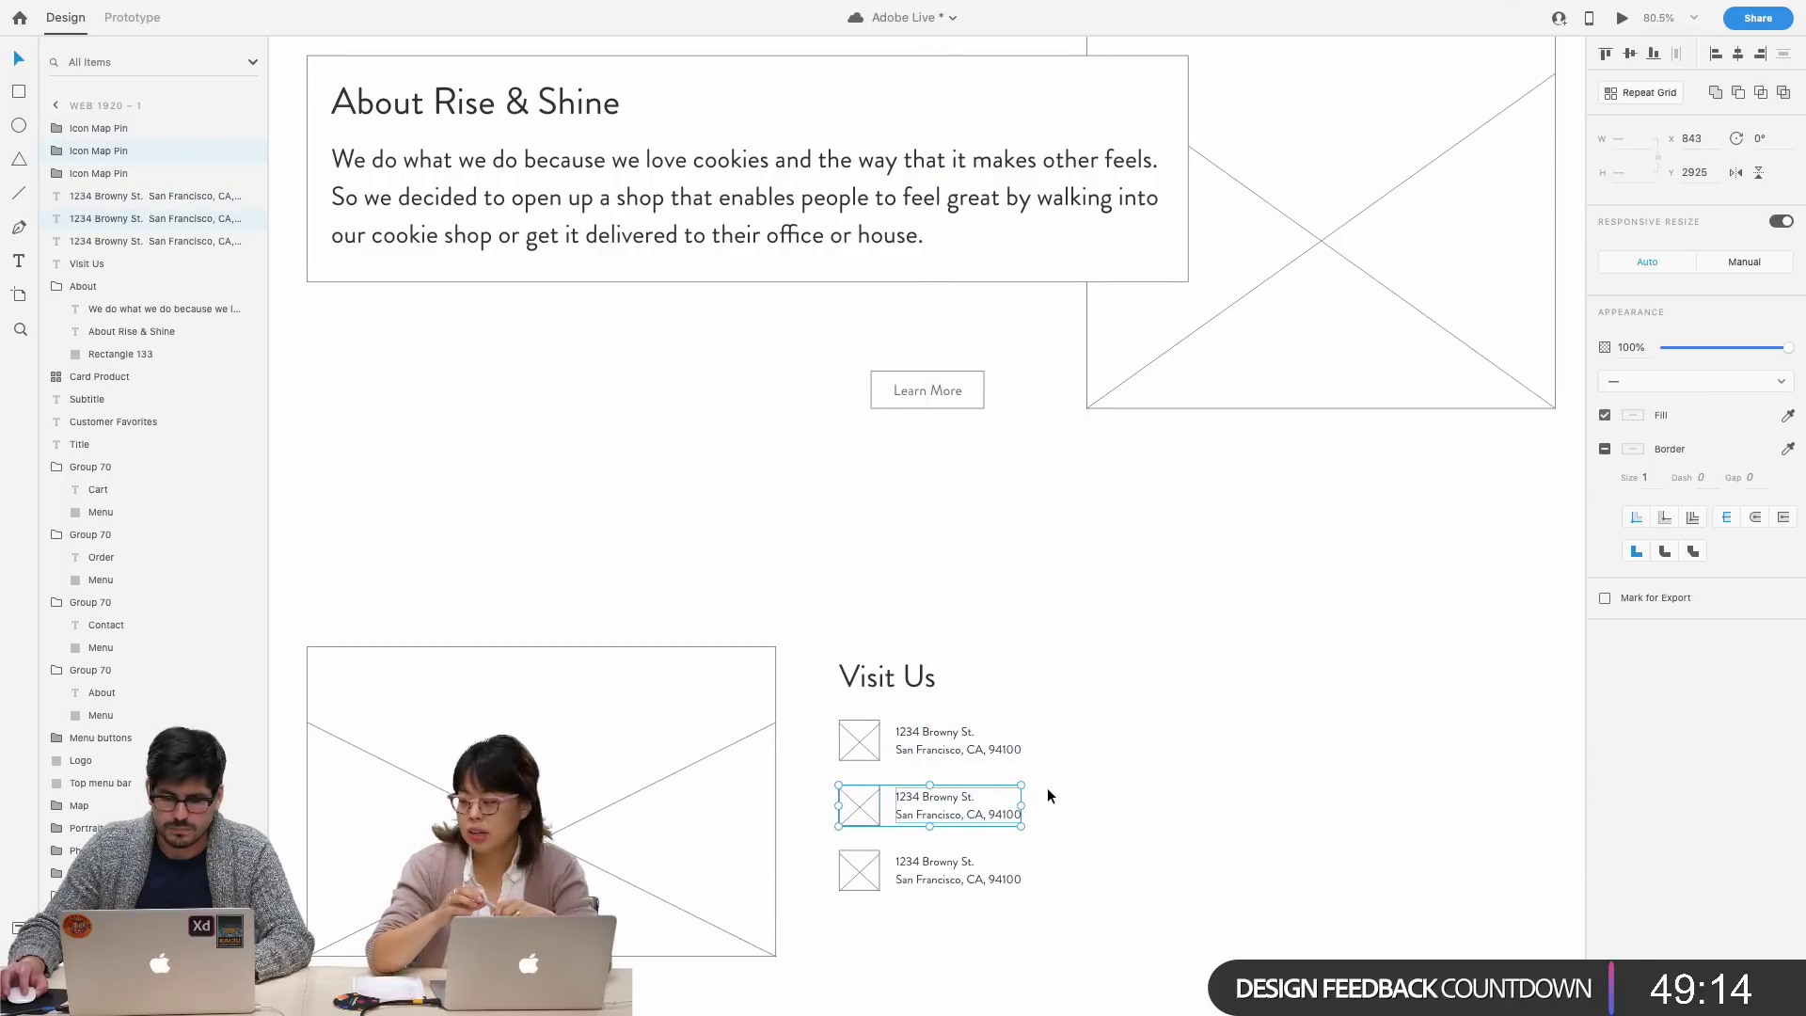
scroll(1047, 787, down, 5)
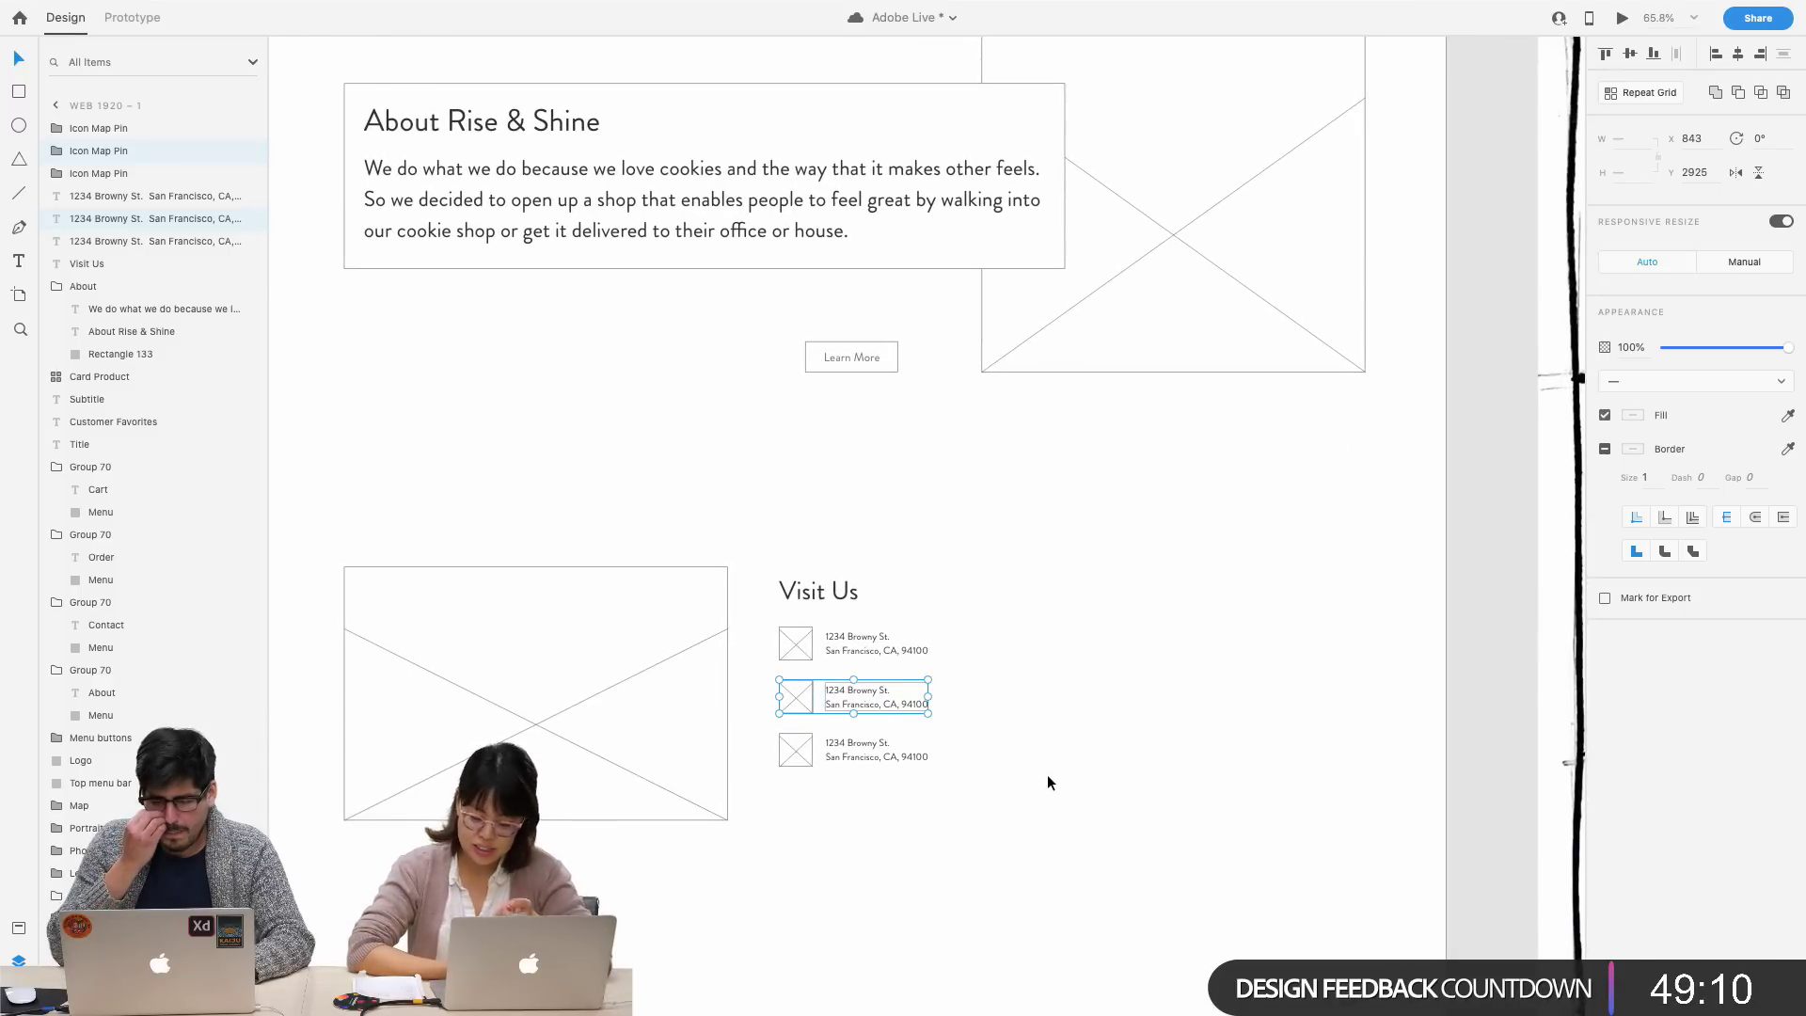
click(1020, 762)
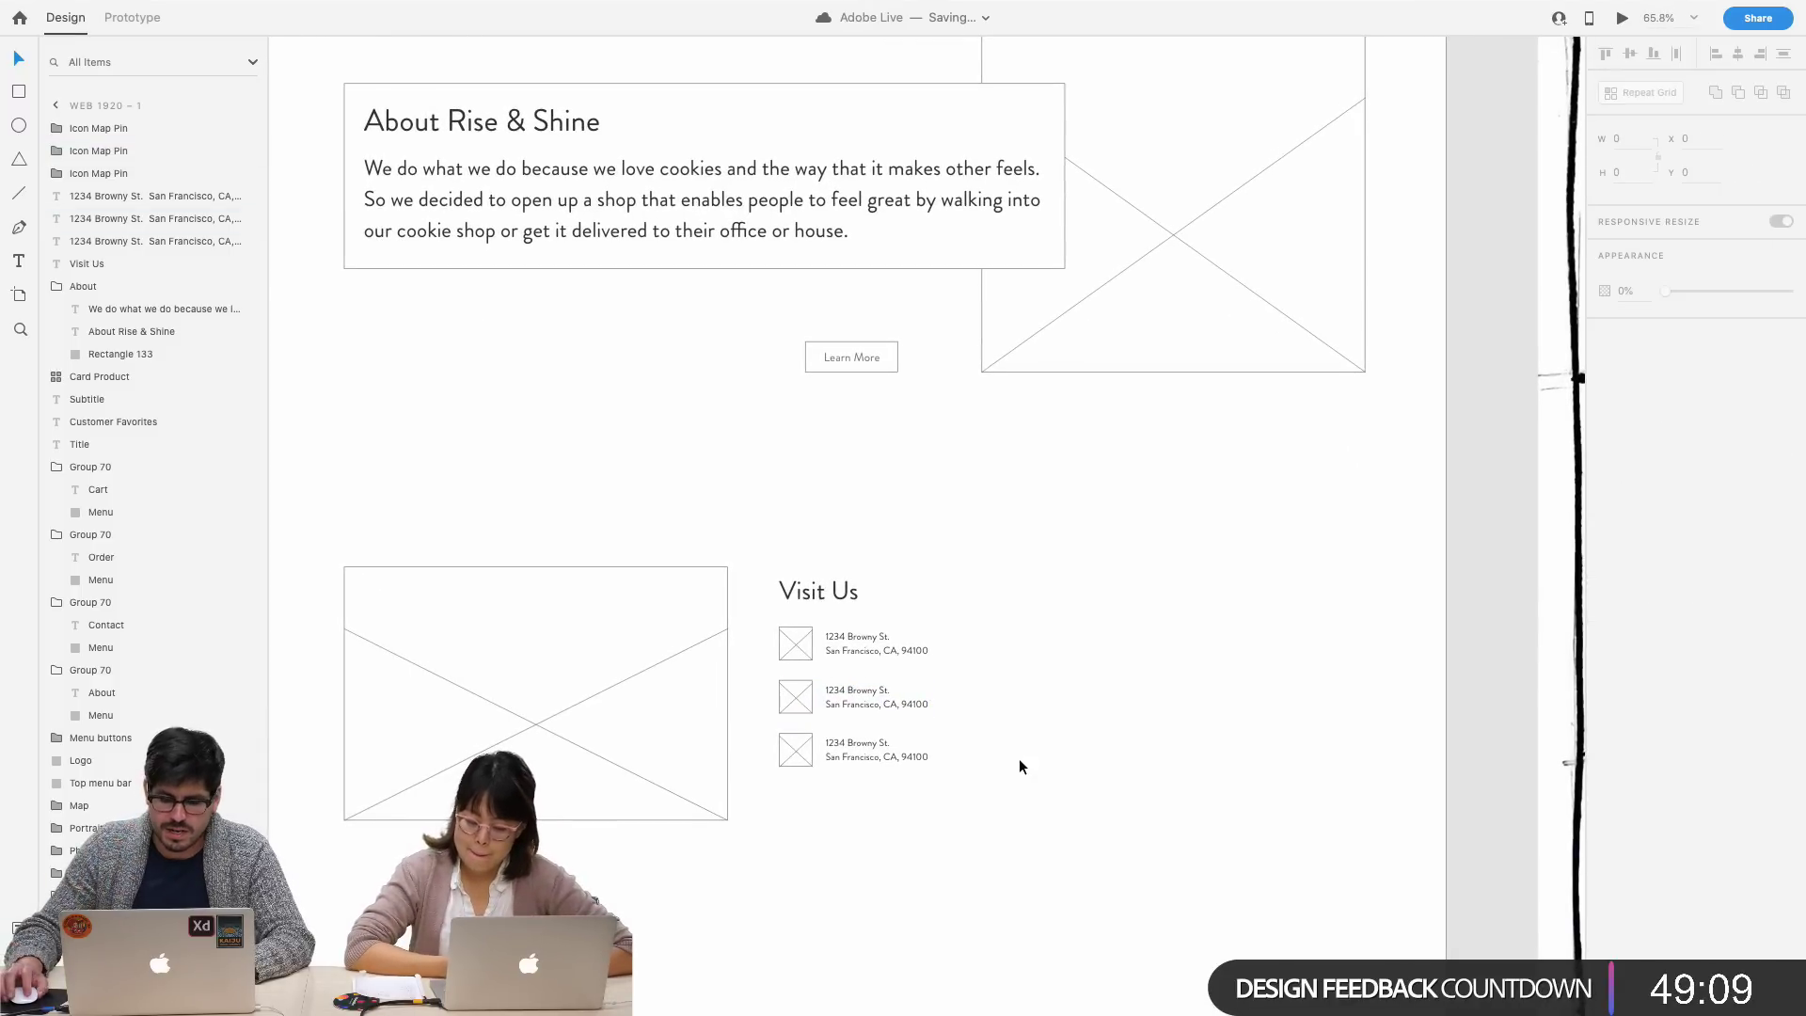
- Examine the sketch's map section to see what the rows under its heading should contain
triple_click(884, 691)
triple_click(891, 706)
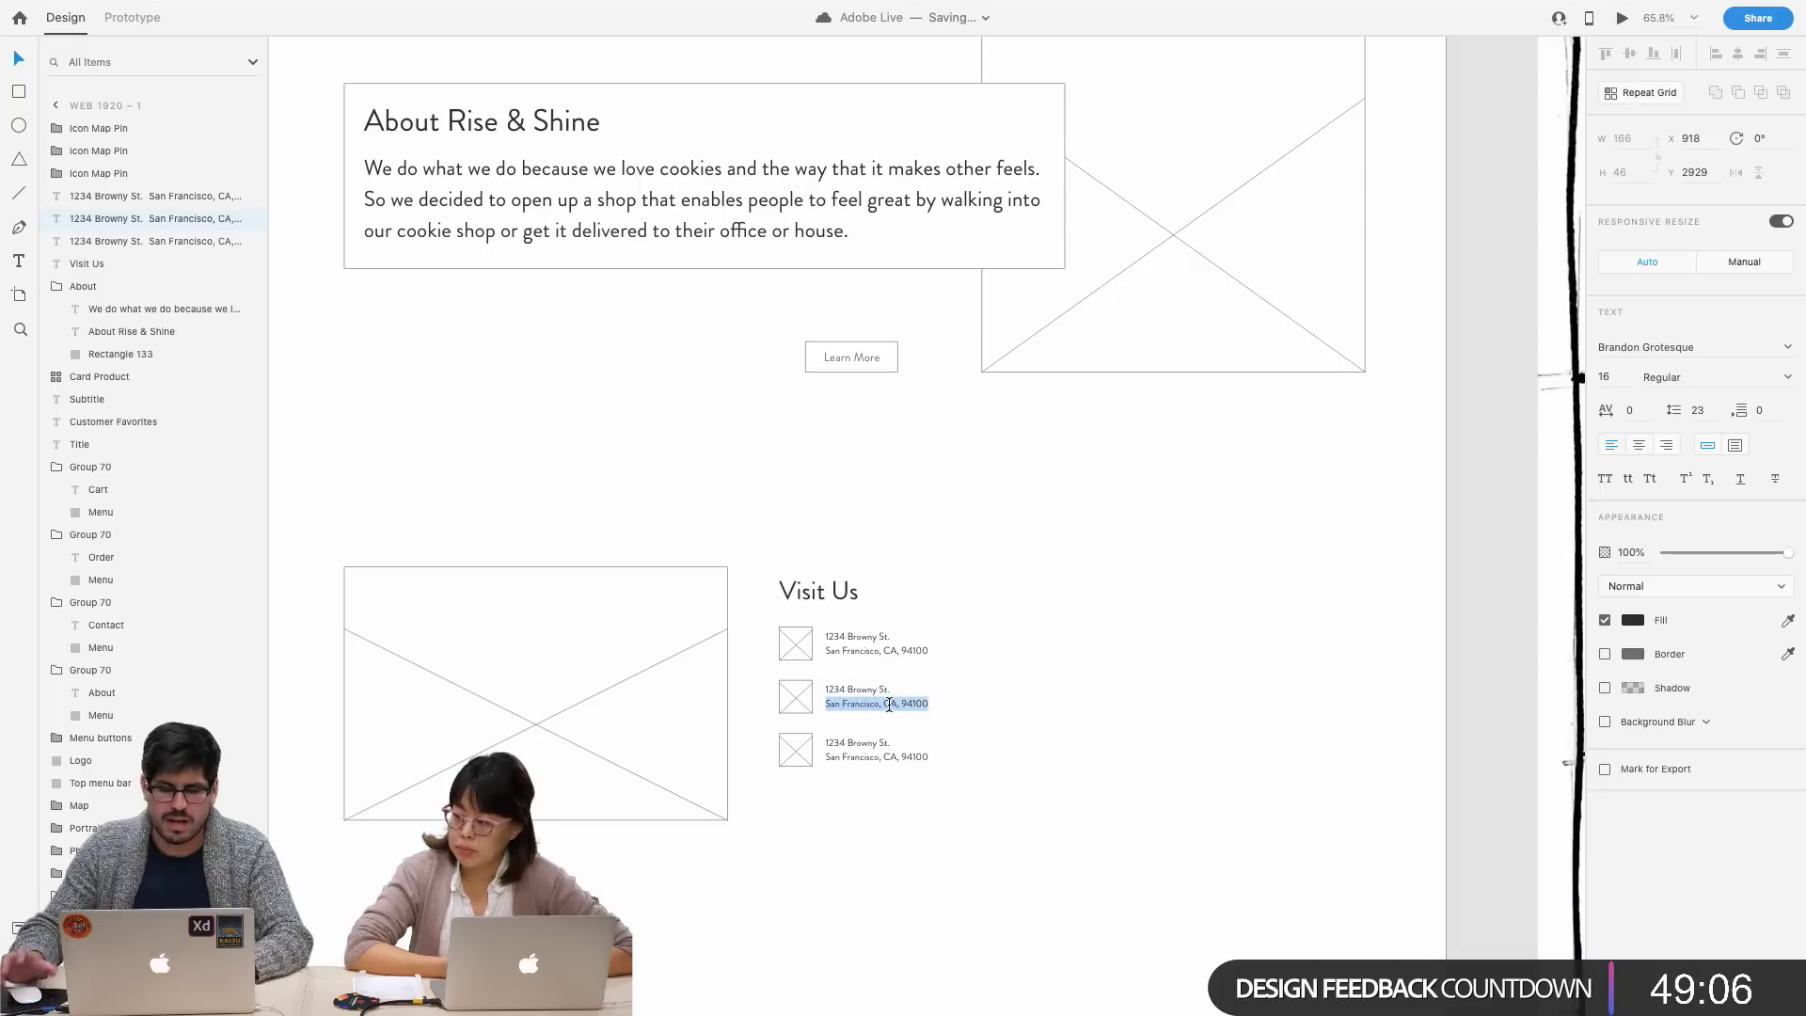
key(Escape)
scroll(1128, 743, right, 10)
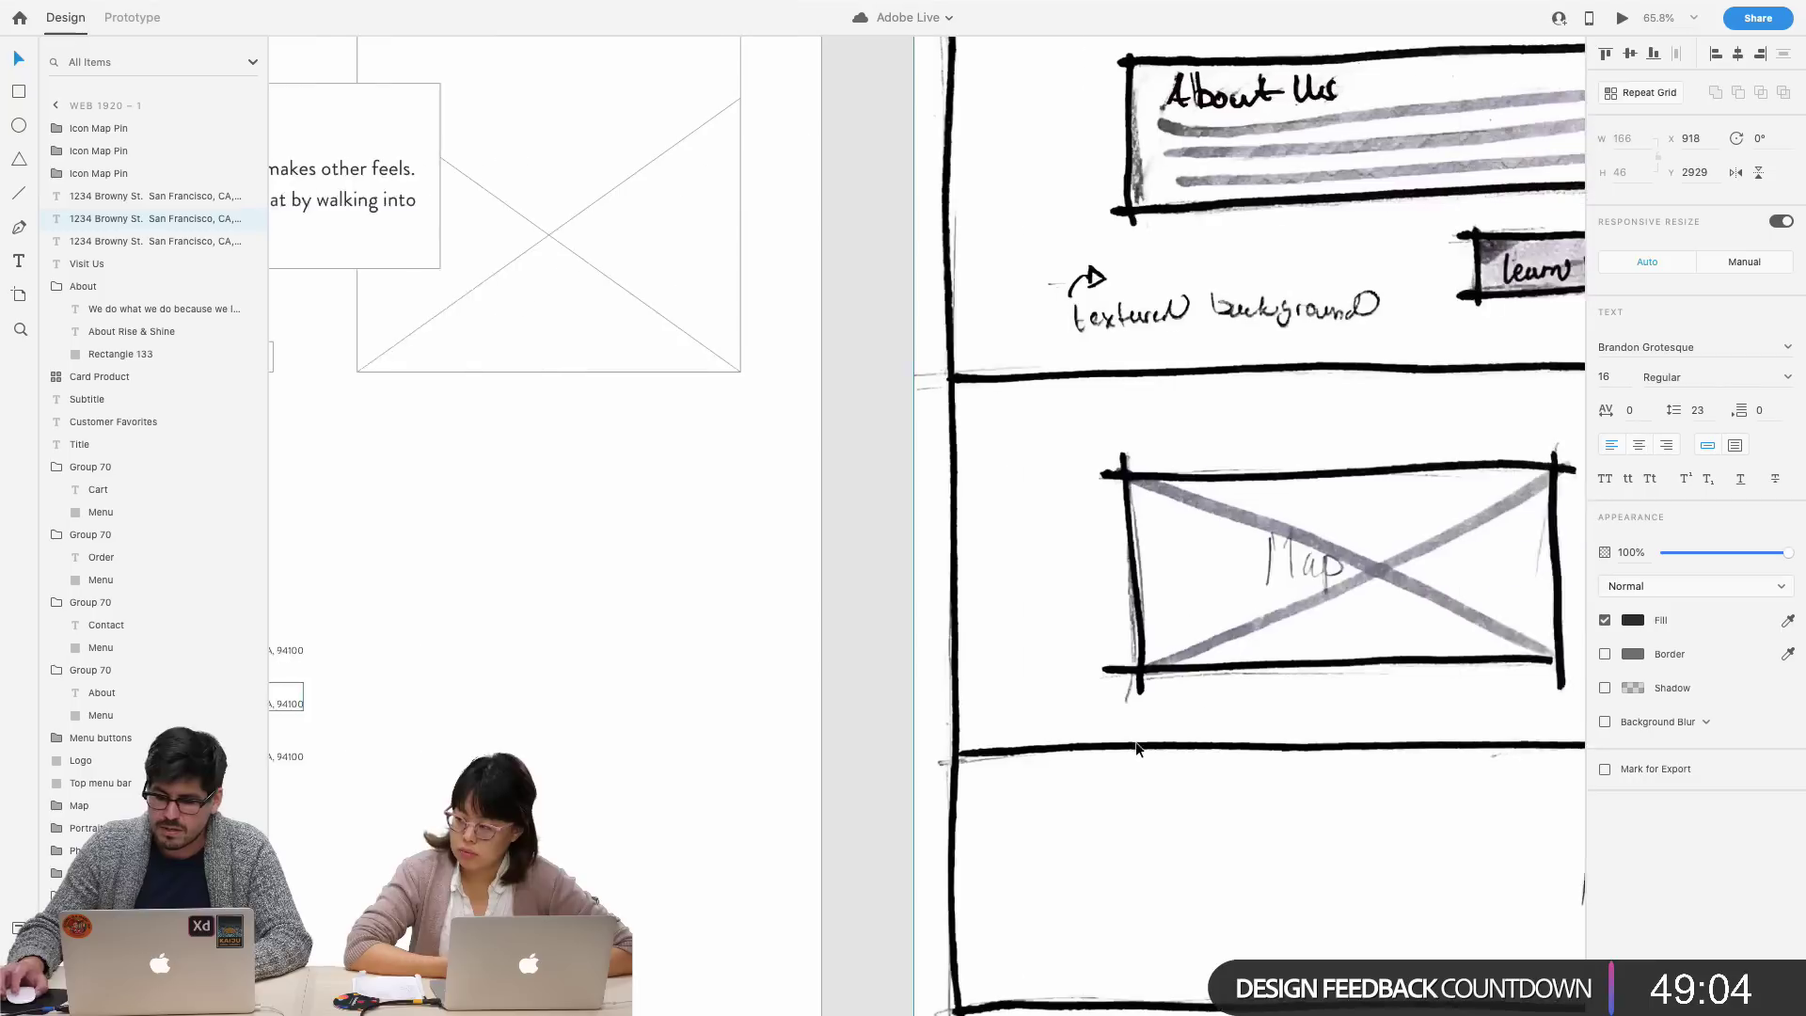
scroll(1100, 738, left, 10)
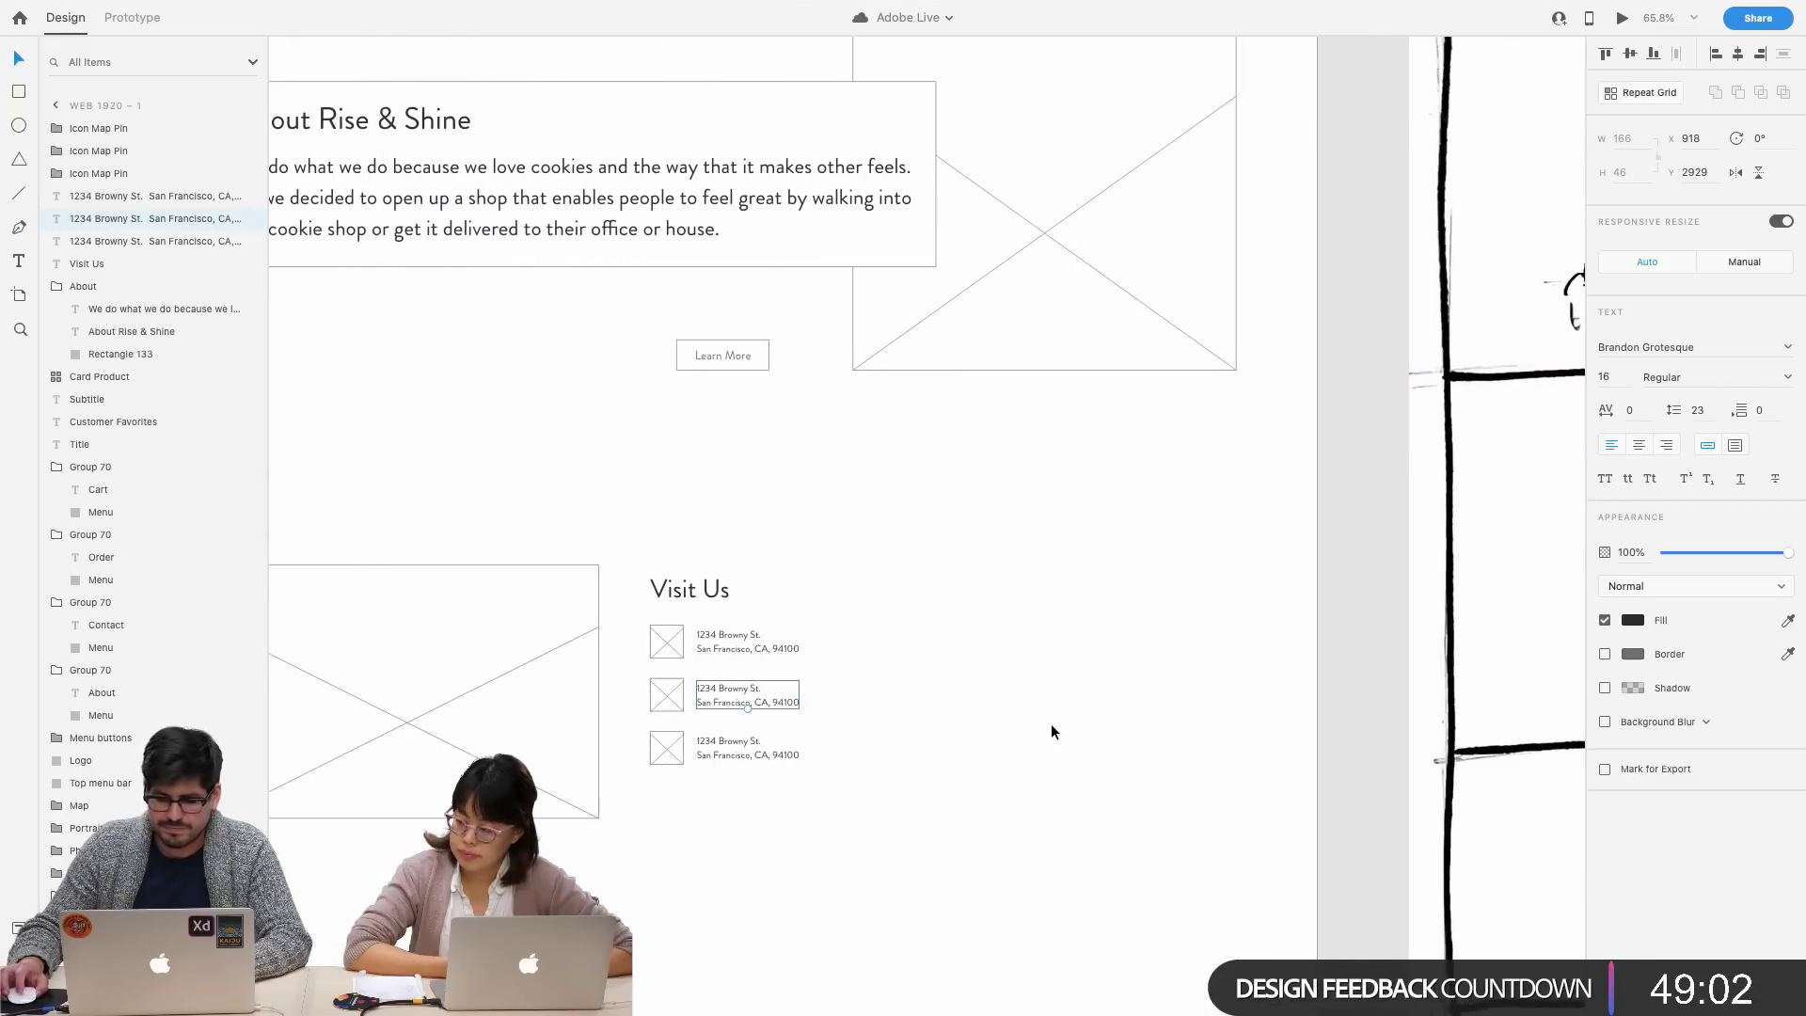
double_click(779, 694)
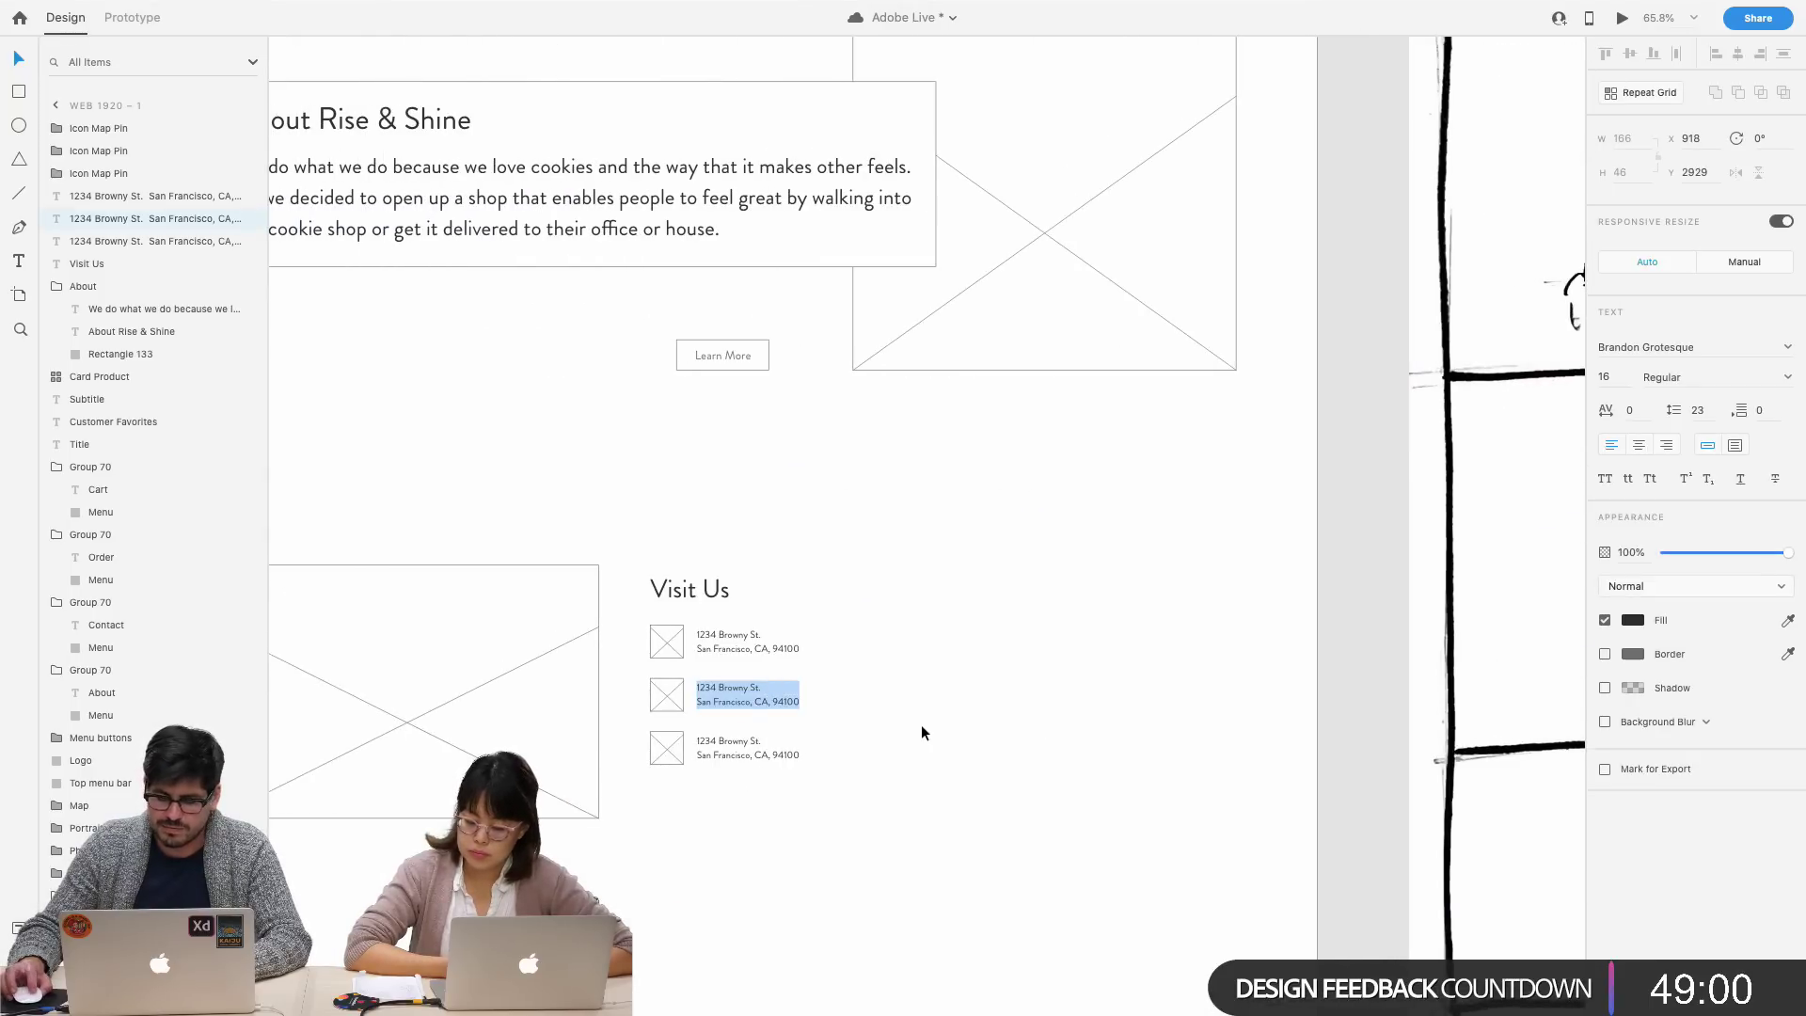
key(Escape)
scroll(924, 724, right, 10)
scroll(931, 726, right, 3)
scroll(1008, 738, down, 2)
scroll(1008, 737, left, 10)
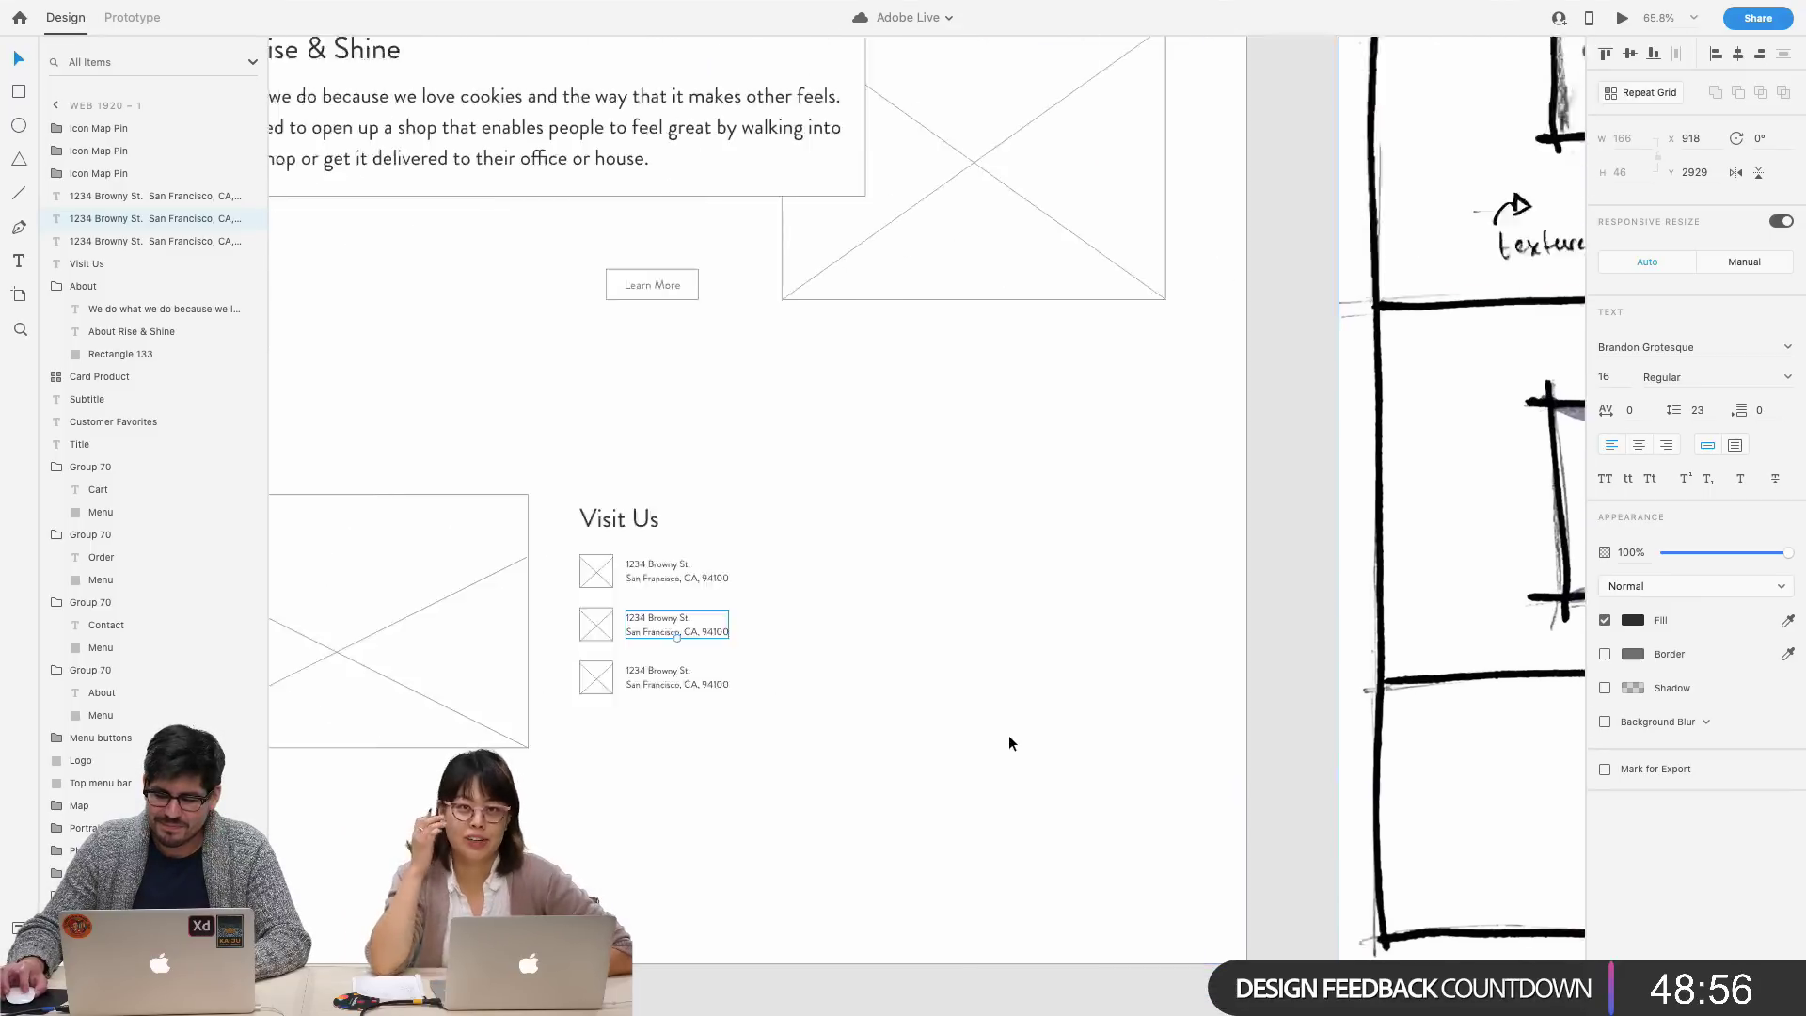
- Replace the second row's text with "Hours:" and, on a second line, "Tuesday - Sunday, 8am - 7pm"
double_click(913, 628)
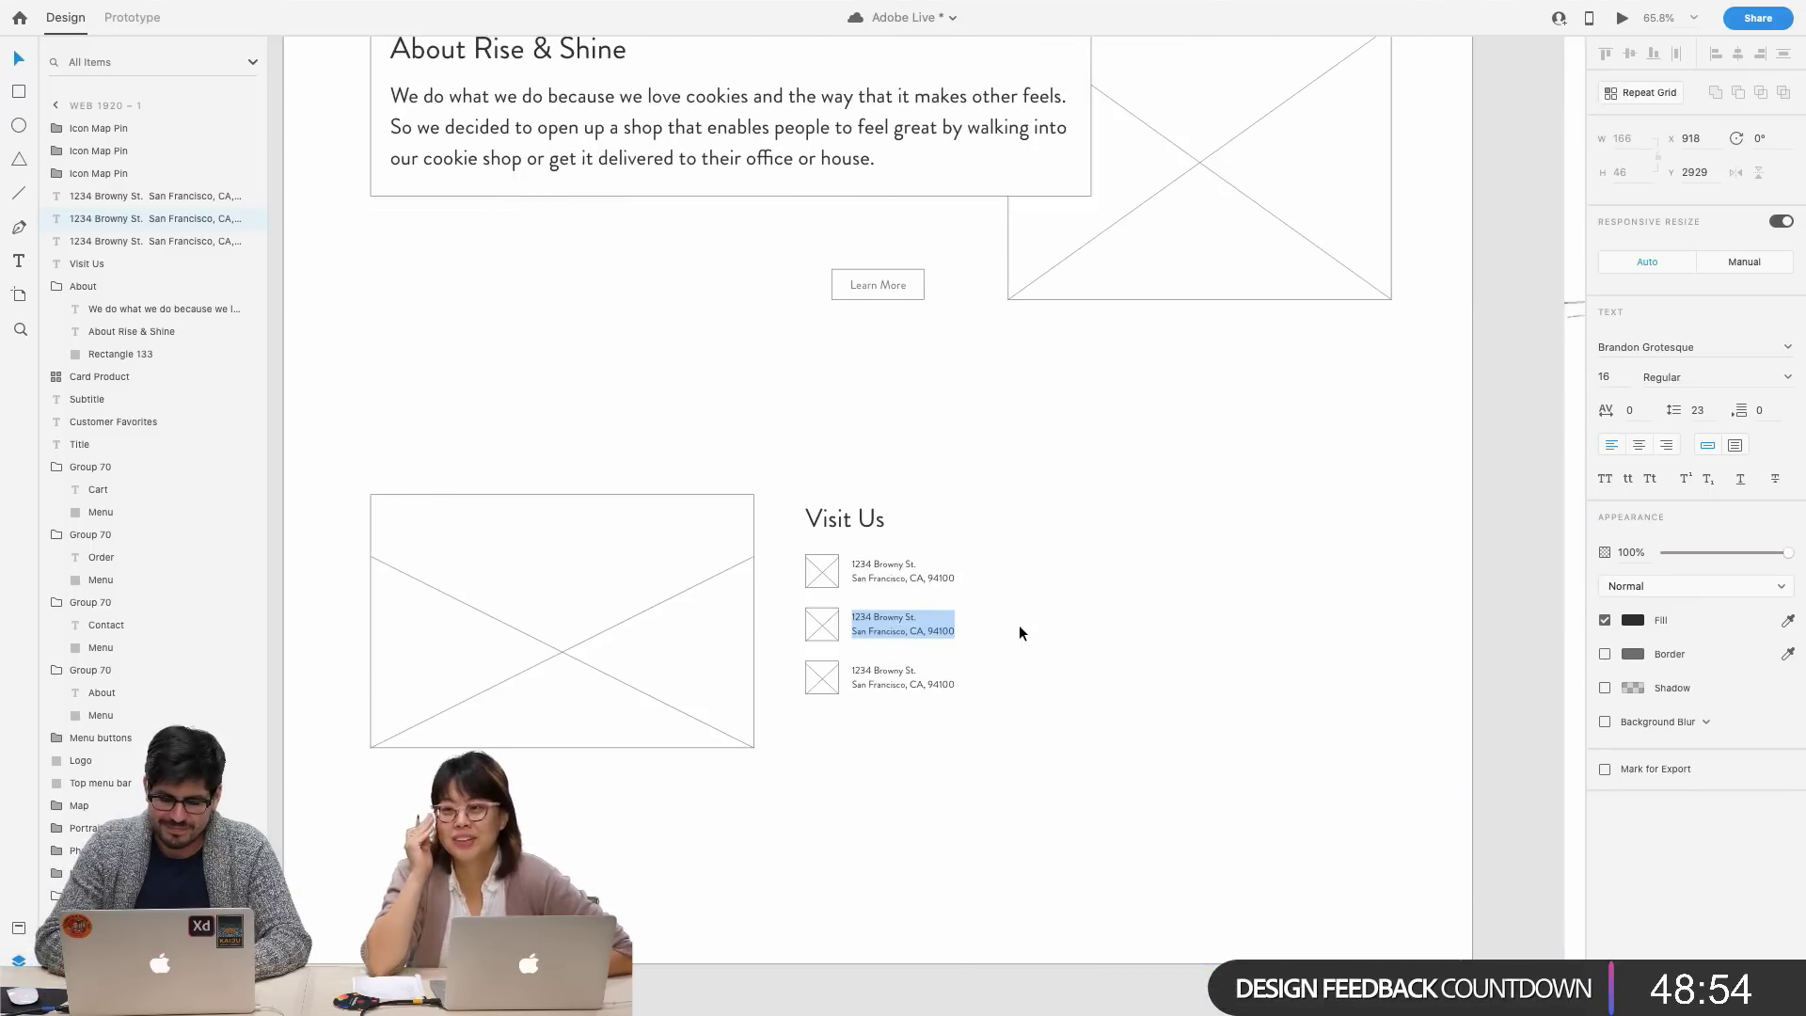
scroll(989, 628, right, 2)
scroll(1018, 624, up, 5)
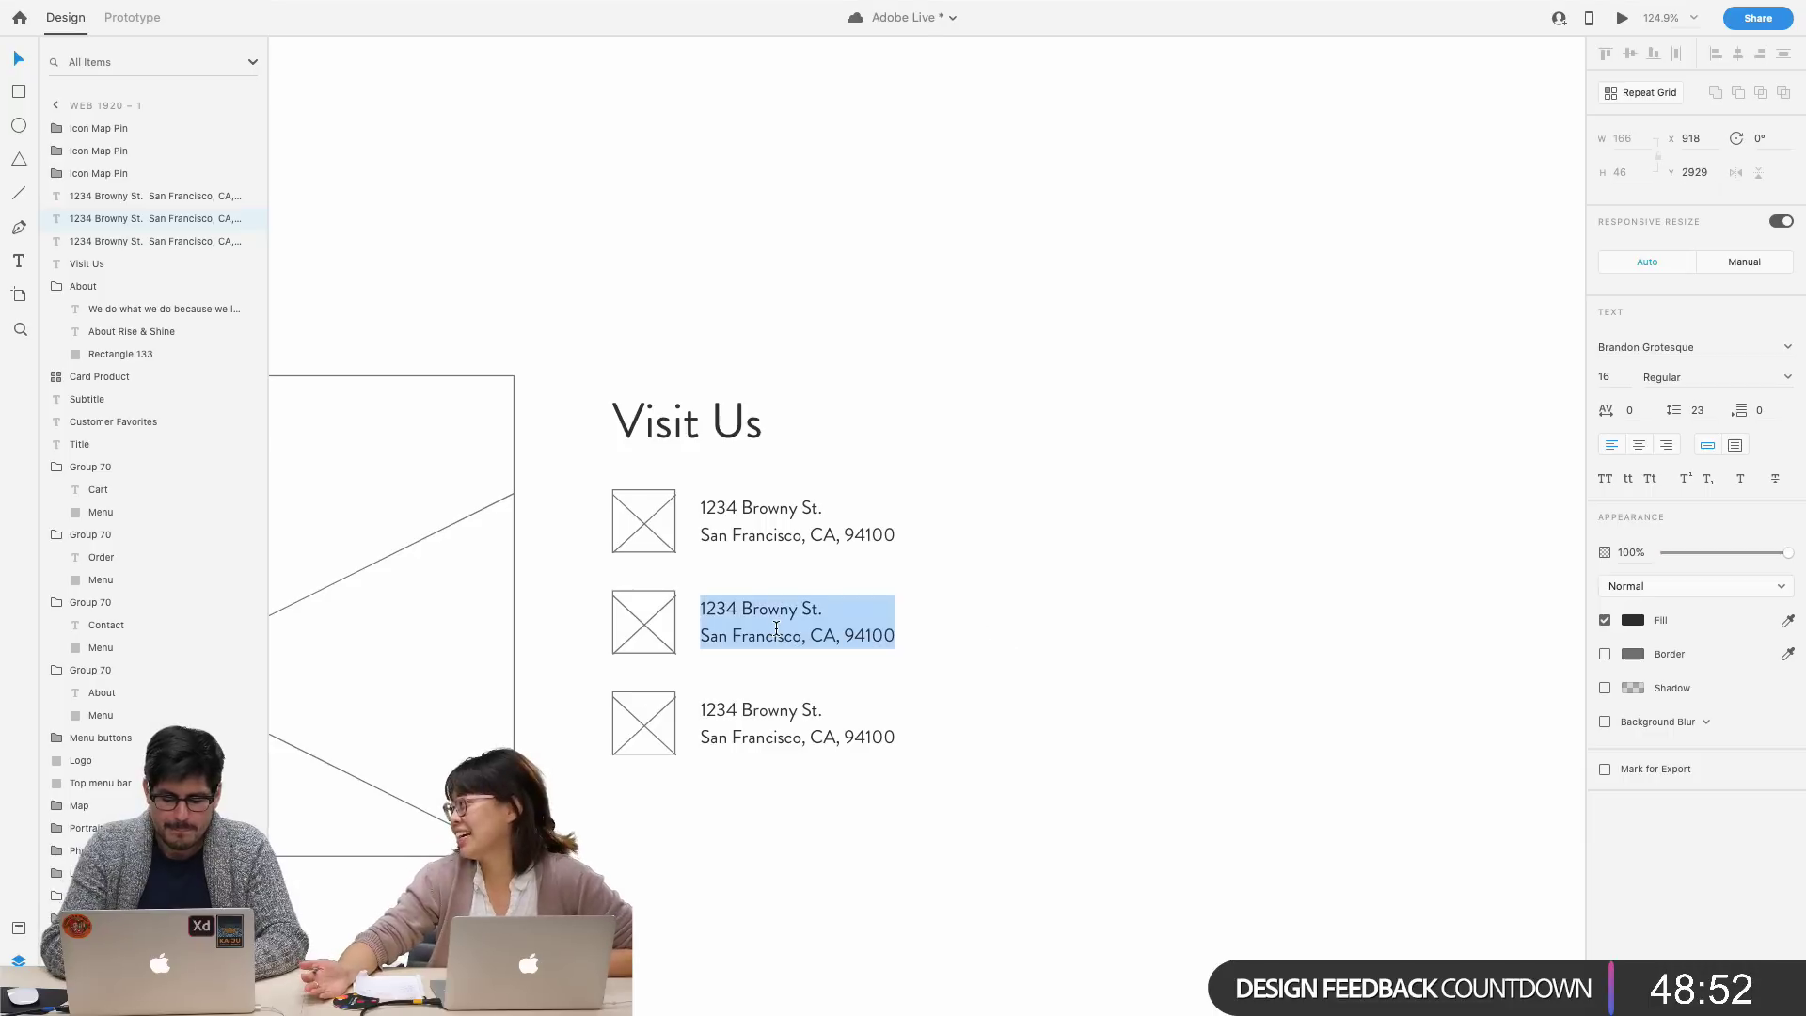
text(Tuesday - )
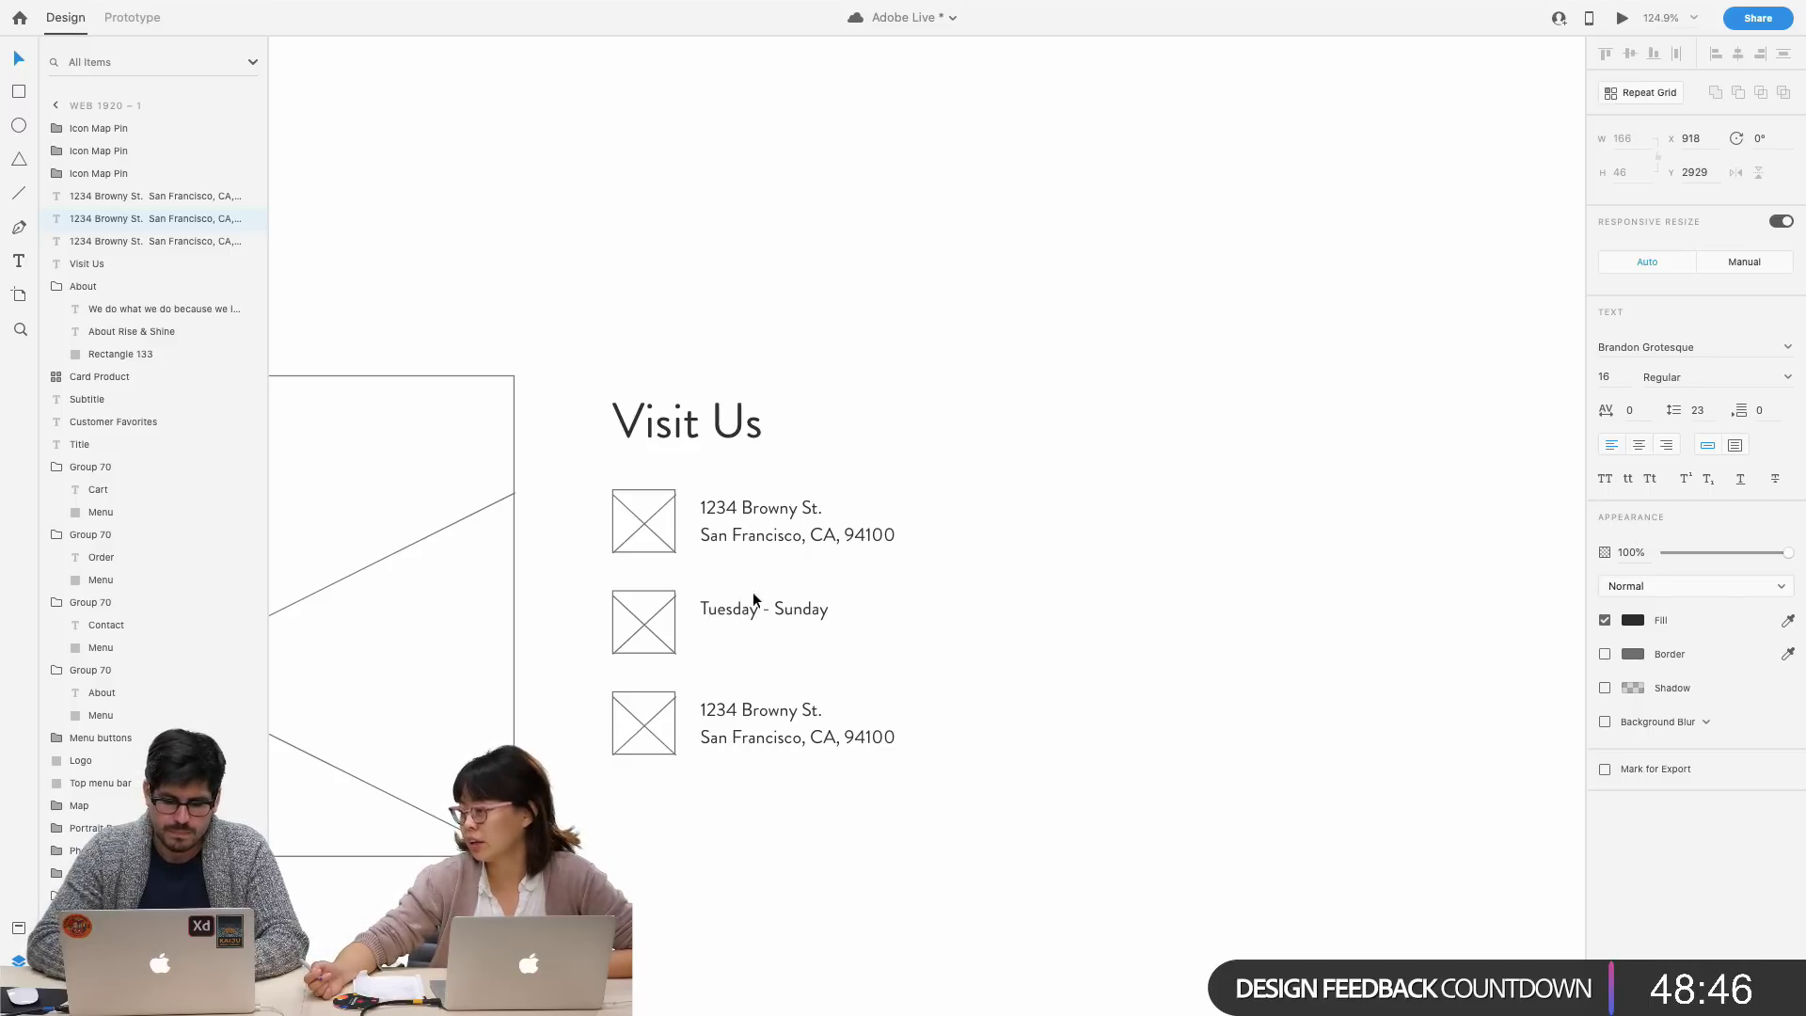
text(Sunday)
click(701, 609)
key(Return)
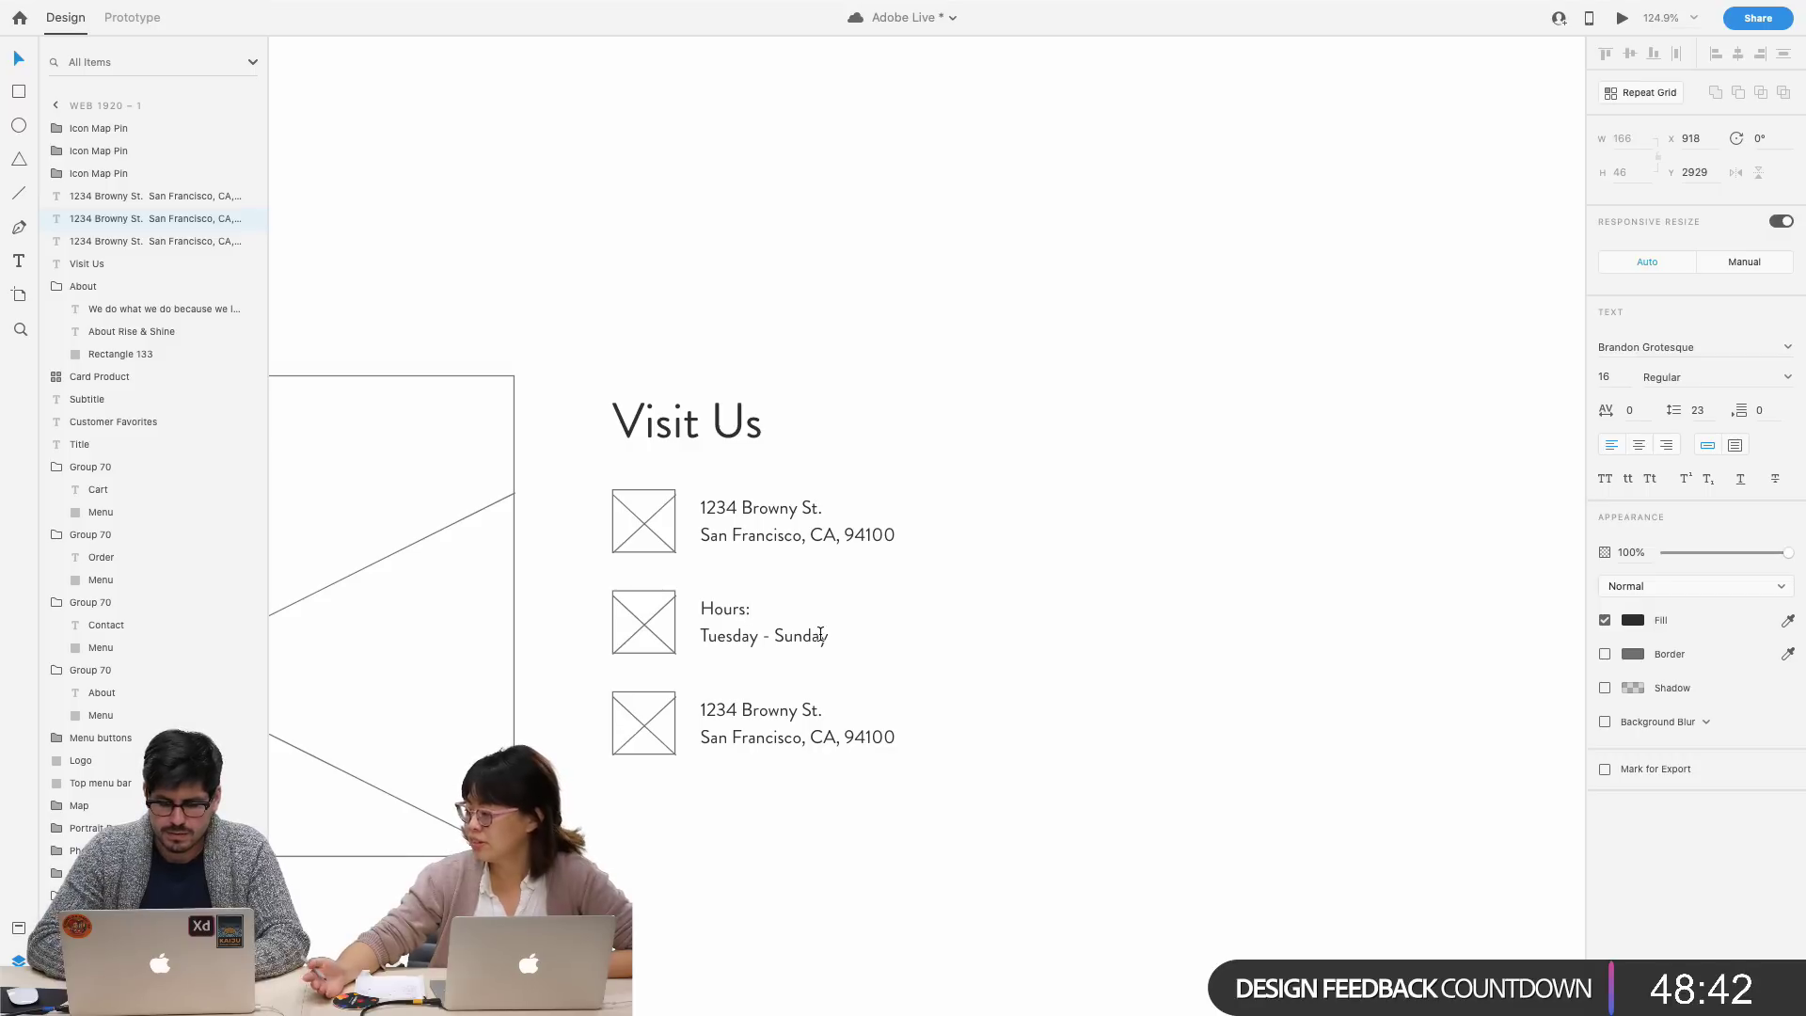
text(, 8am - 7pm)
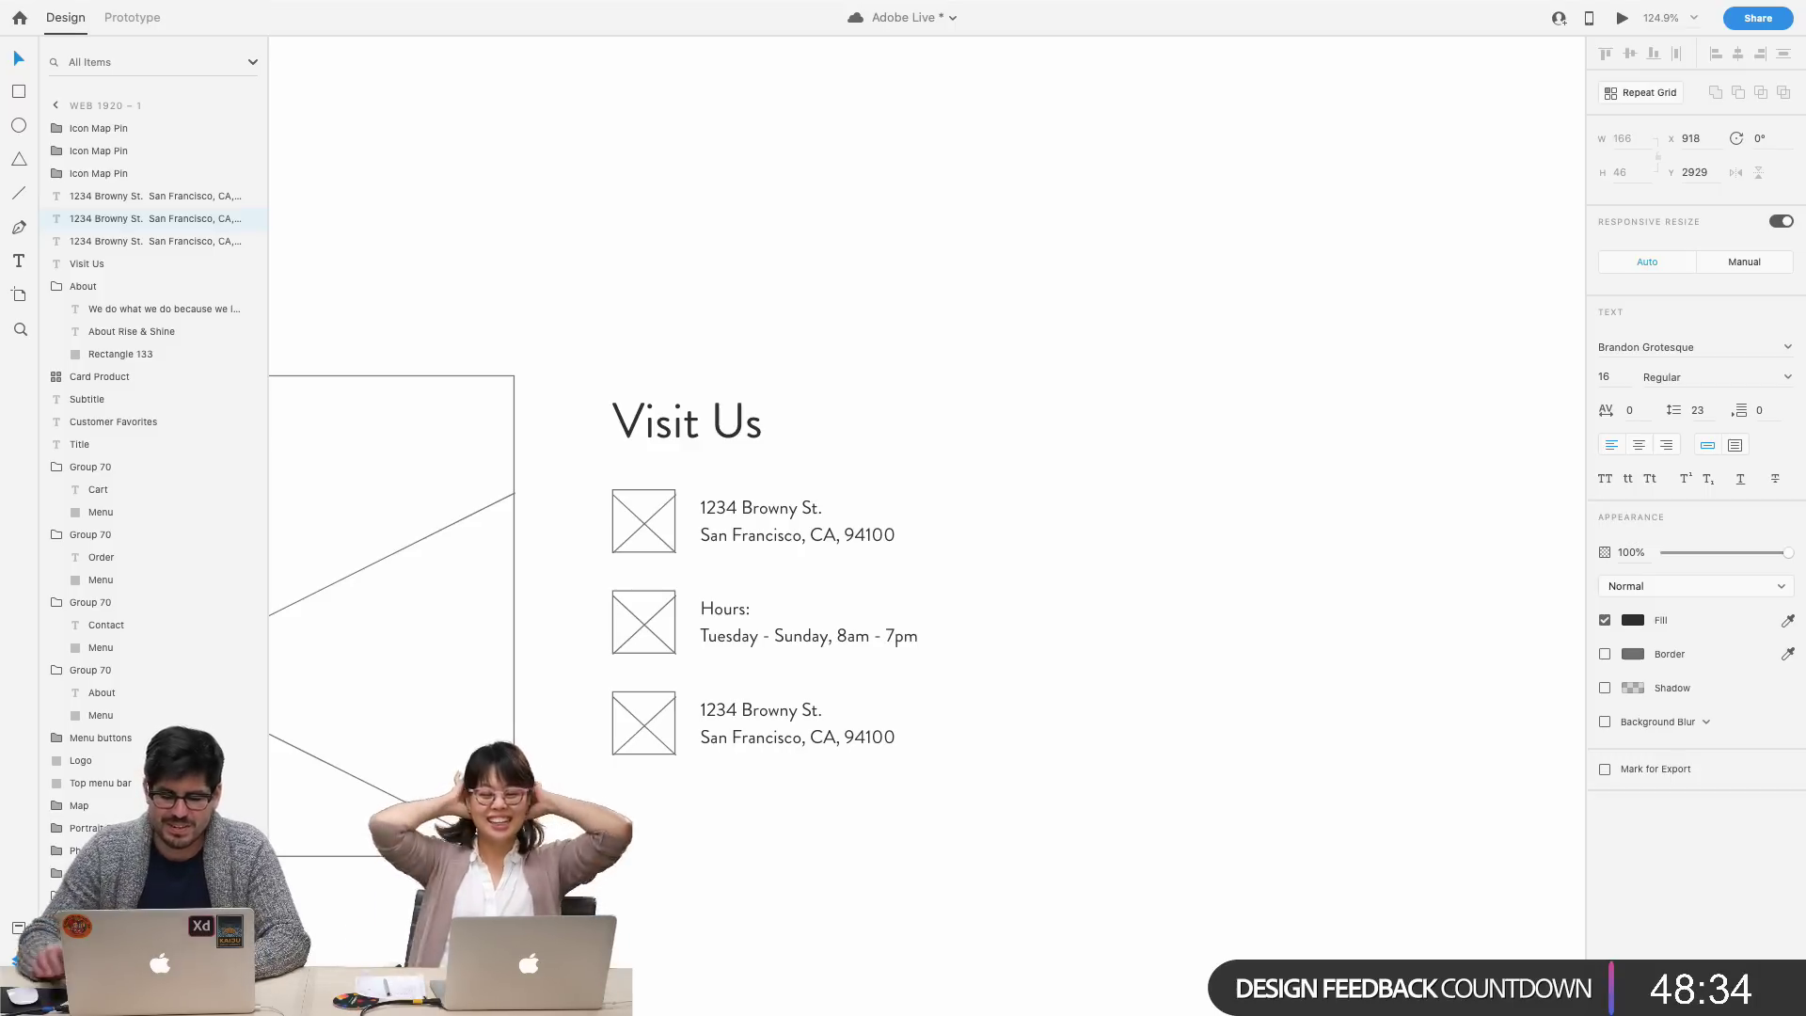
key(Escape)
click(834, 719)
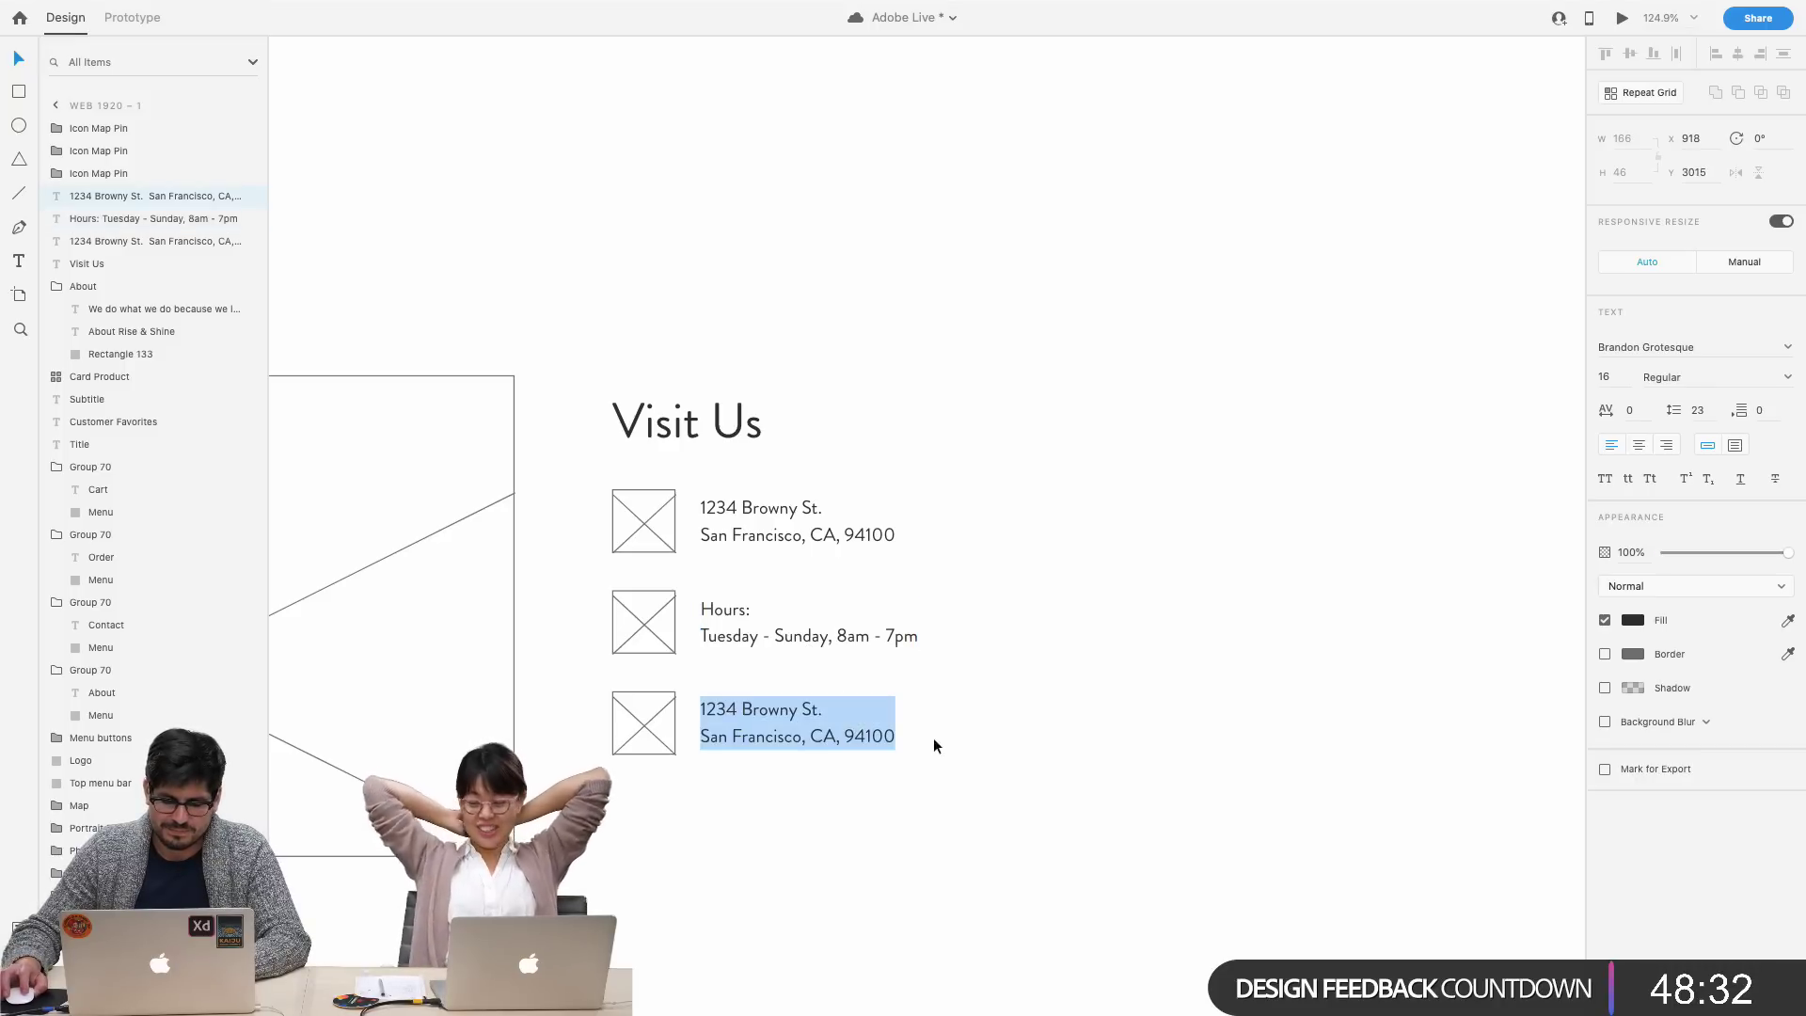
drag(1000, 547, 628, 500)
drag(1089, 658, 578, 586)
drag(927, 788, 634, 698)
click(1095, 654)
- Check the sketch's third visit detail and replace the third row's text with "Contact:" and the shop's phone number on a second line
scroll(1096, 653, down, 6)
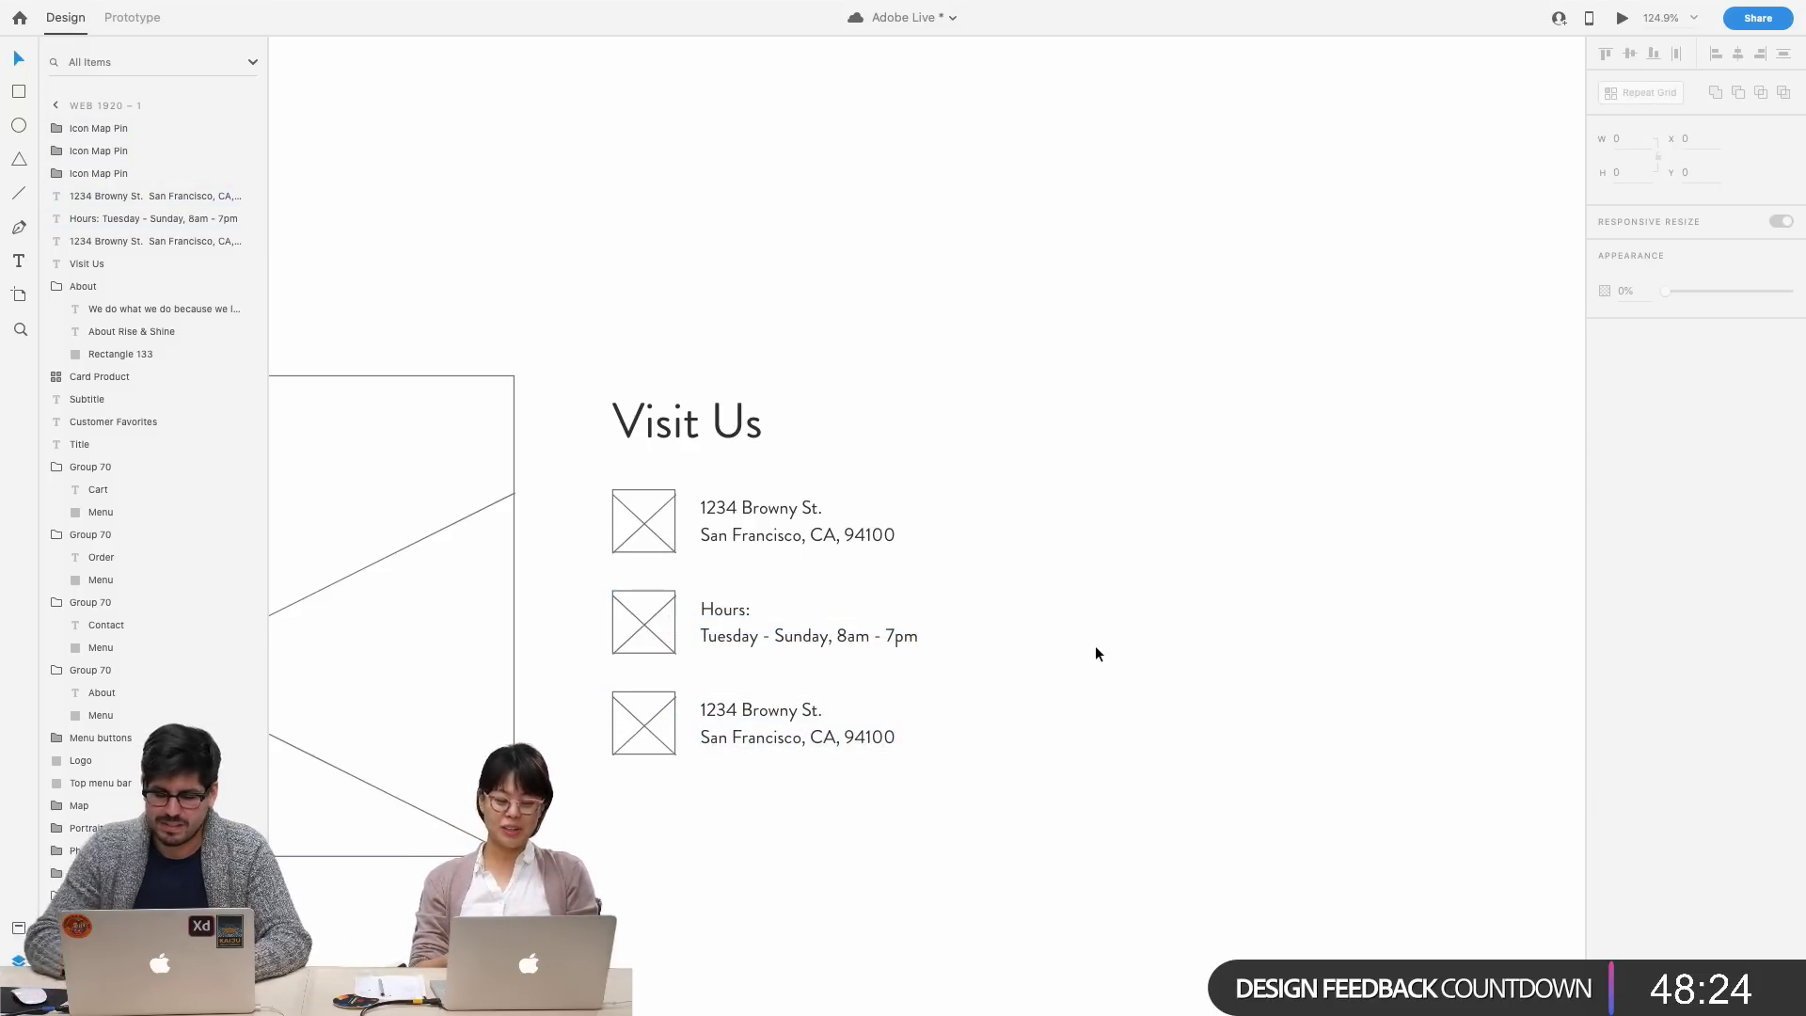
scroll(1096, 654, right, 8)
scroll(1096, 654, right, 5)
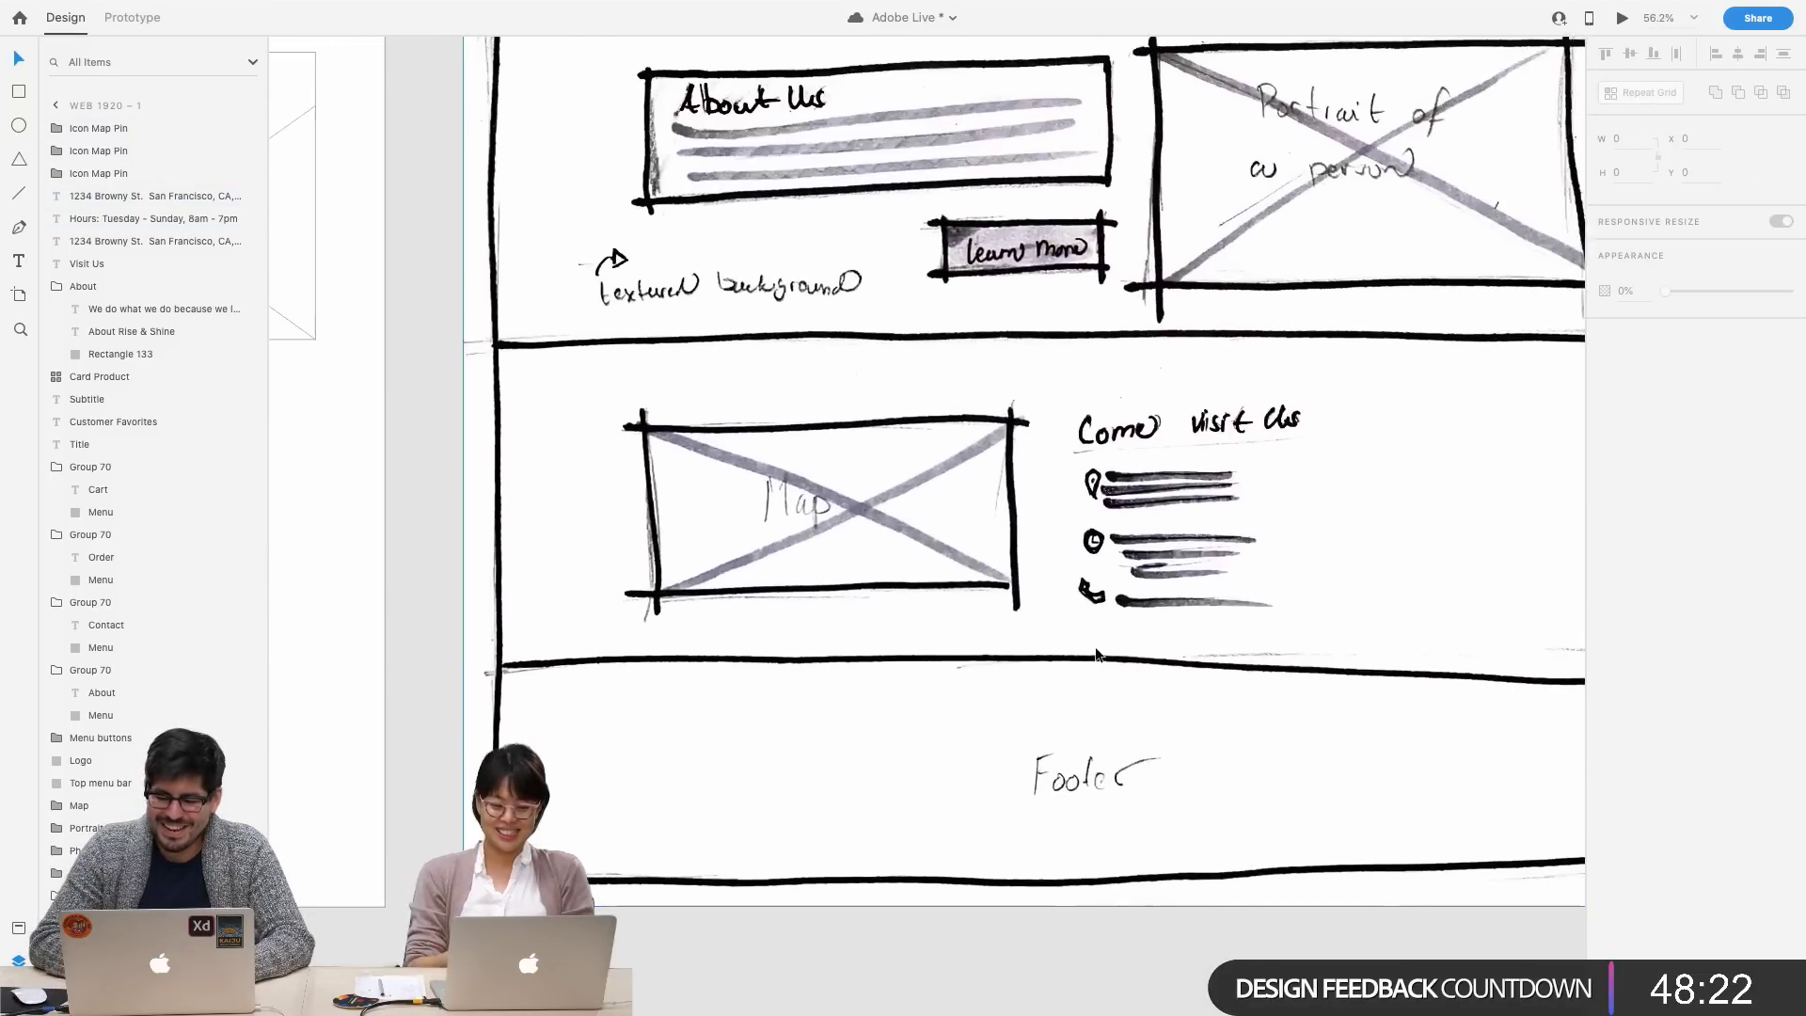
scroll(1096, 654, up, 3)
scroll(1087, 646, left, 10)
double_click(929, 658)
text(Contact:)
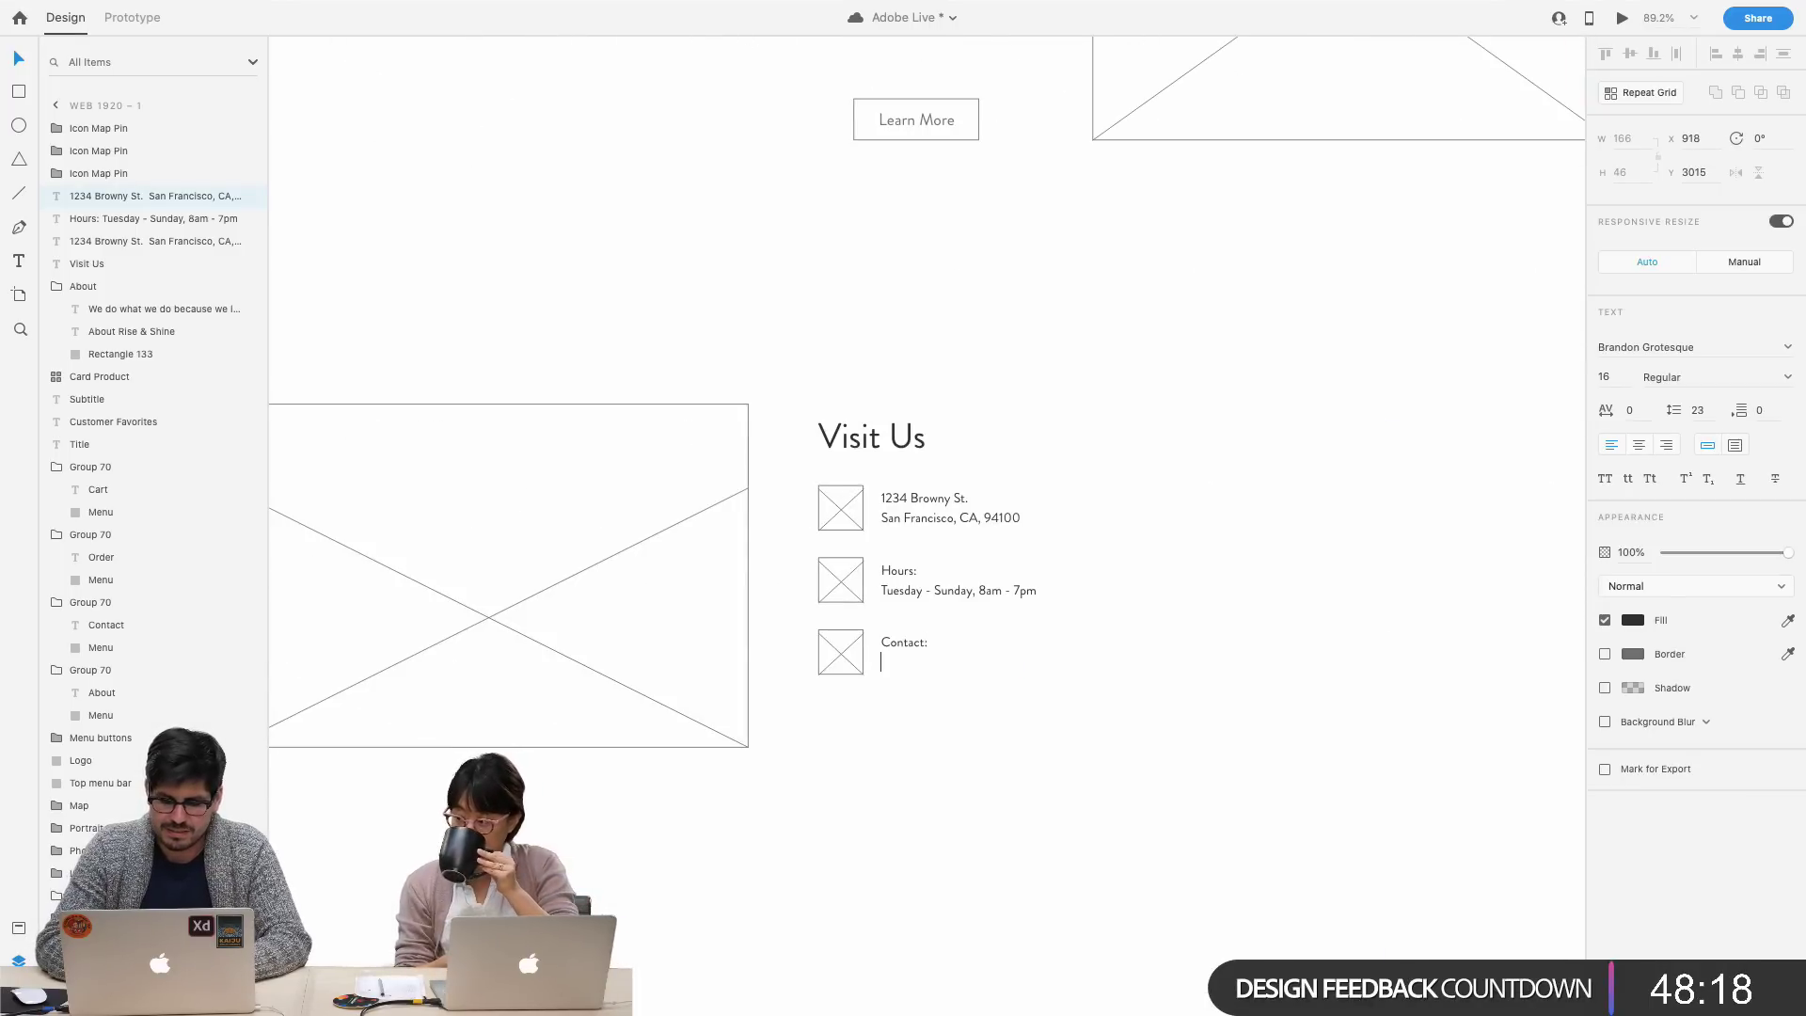
text( (555))
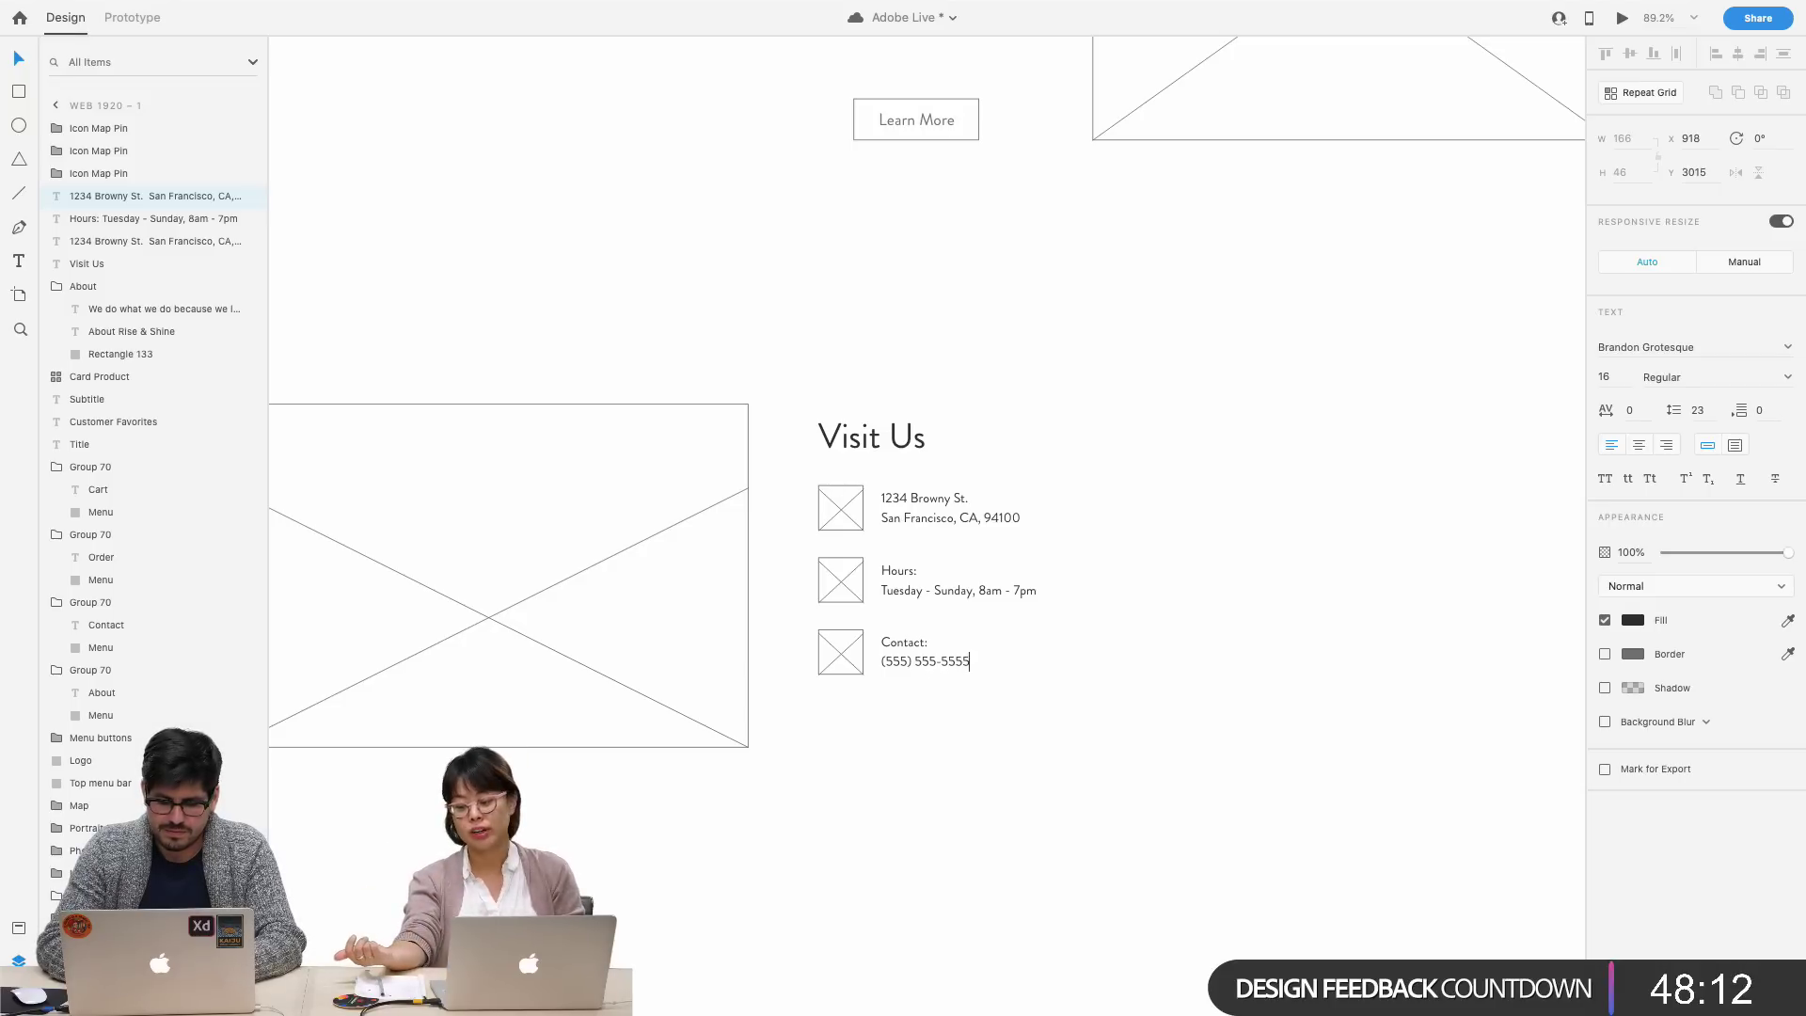
key(Escape)
click(1040, 724)
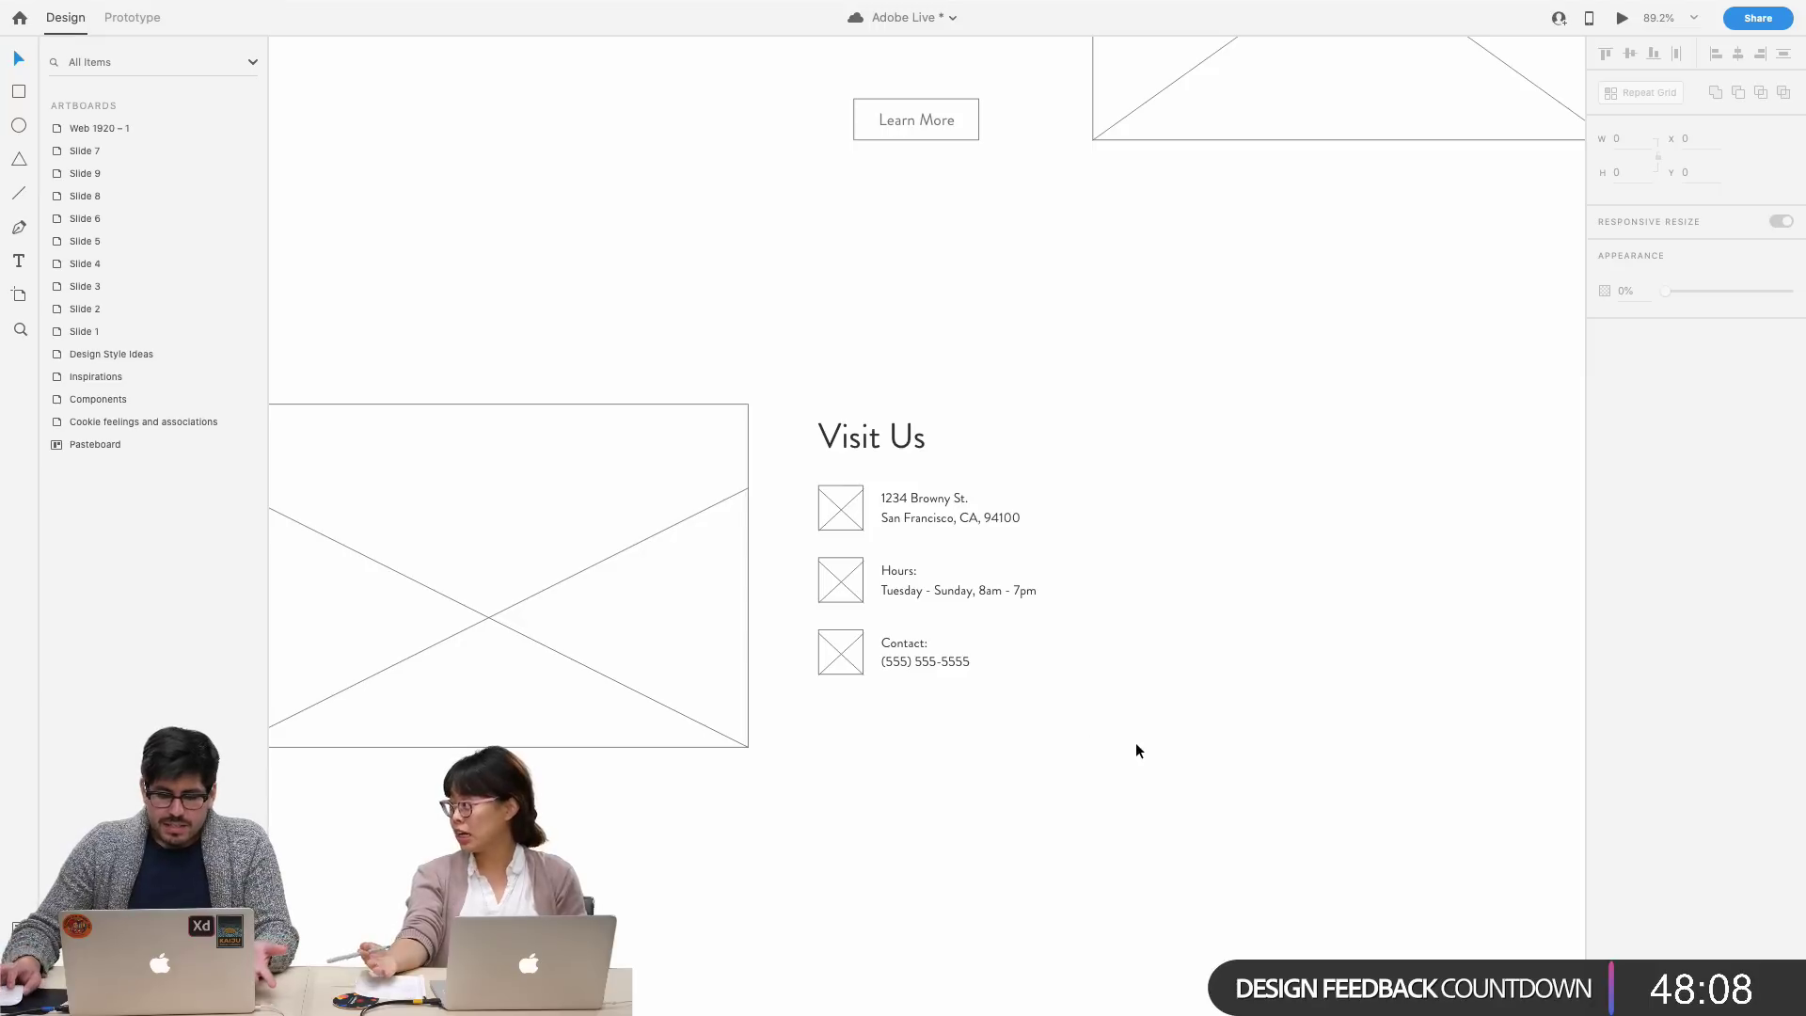
scroll(1134, 749, down, 5)
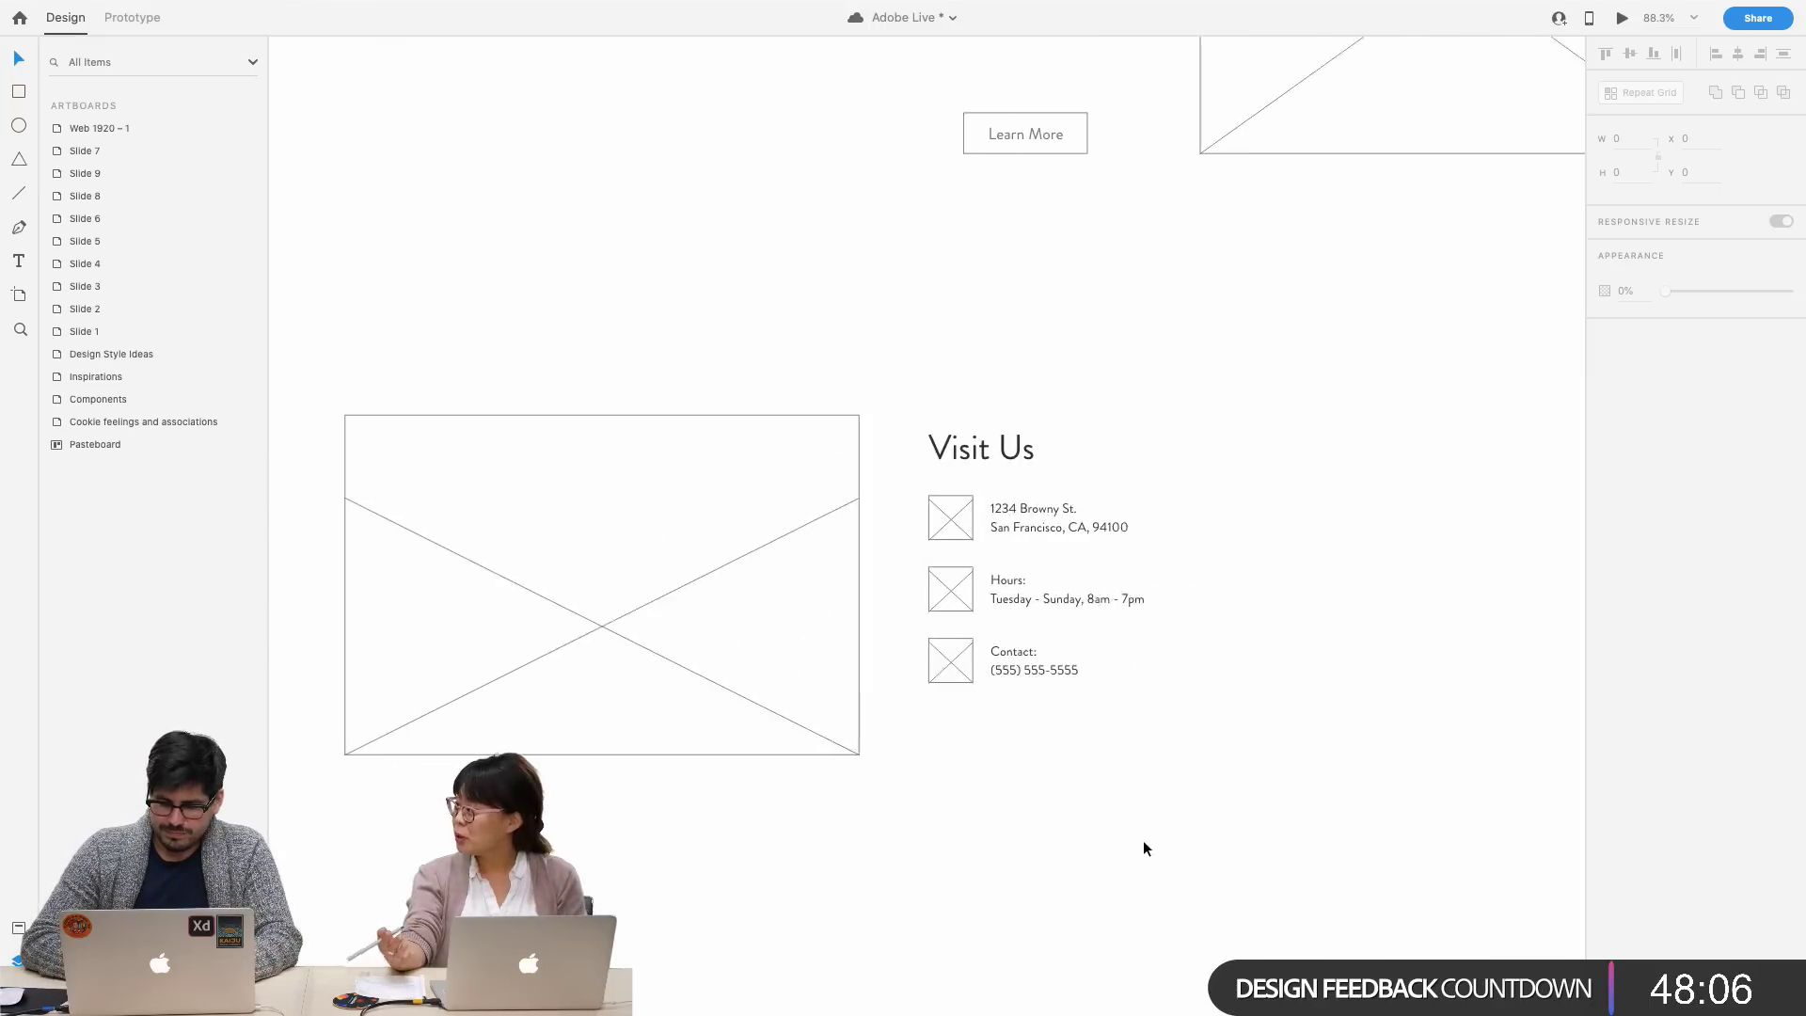
scroll(1143, 861, right, 2)
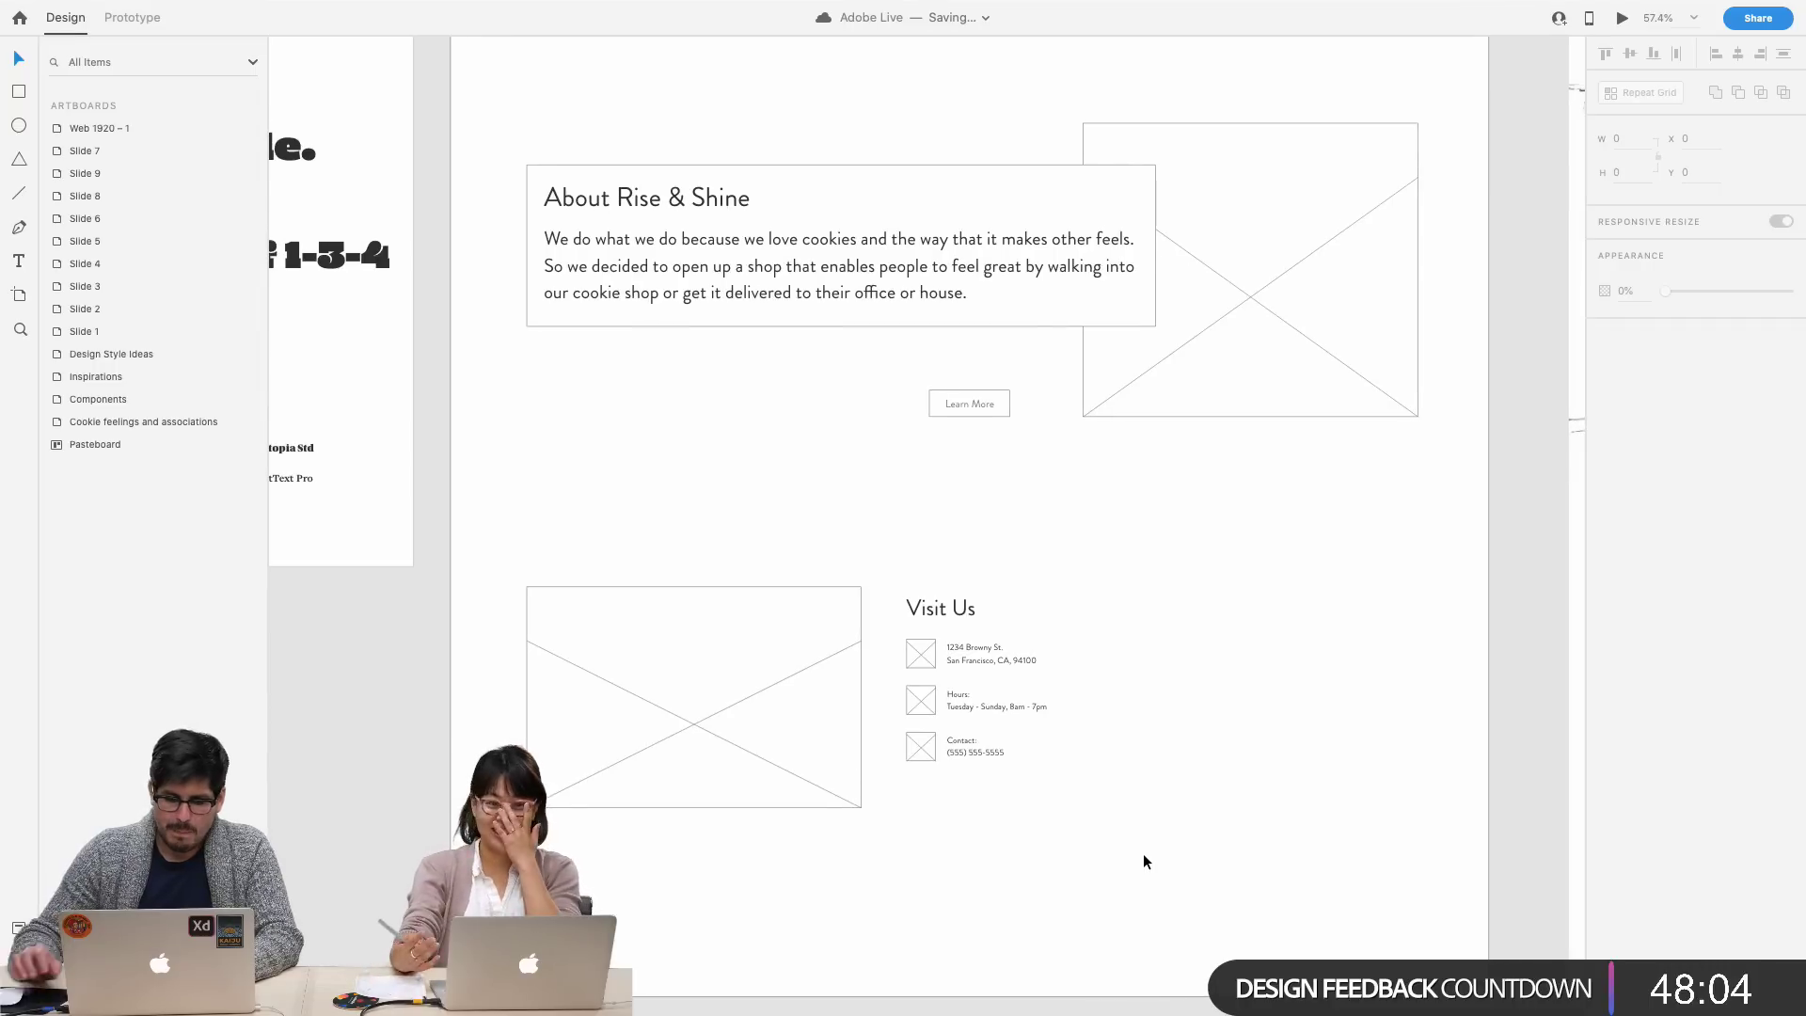
- Compare the wireframe's map and Visit Us area with the same section and the footer space in the sketch
scroll(1142, 854, right, 10)
scroll(1134, 848, left, 8)
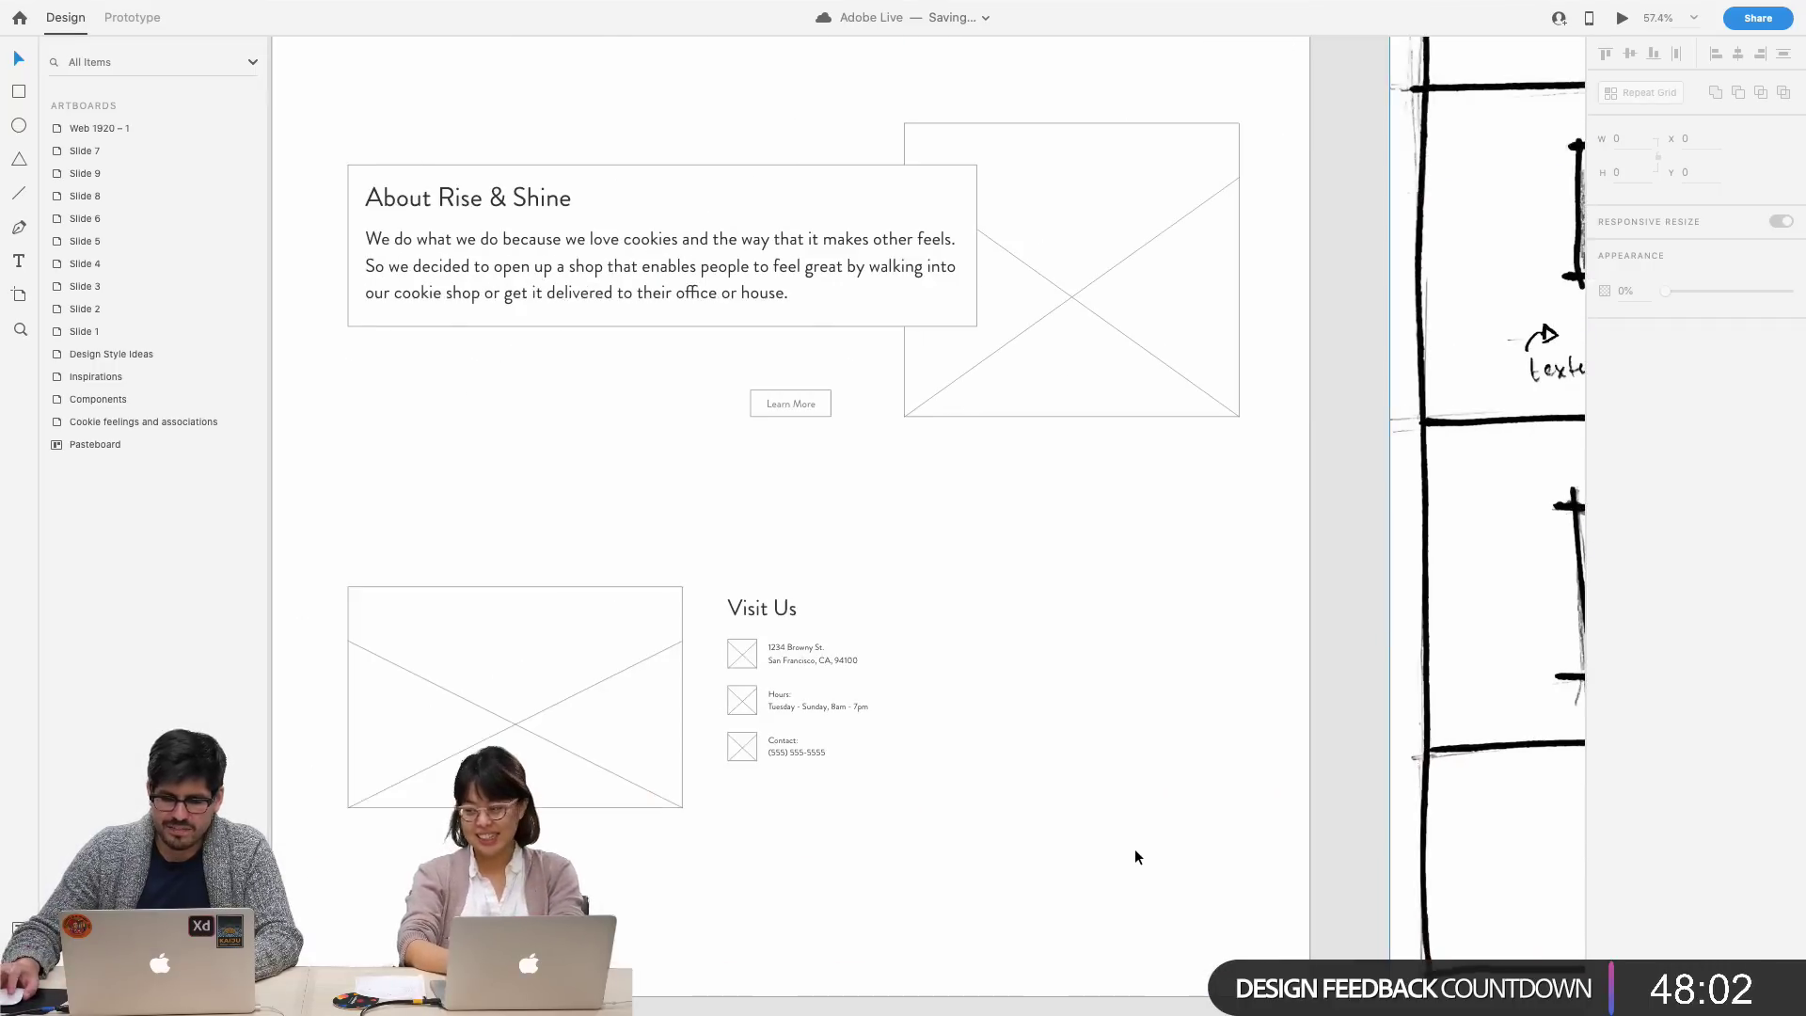
scroll(1134, 849, right, 10)
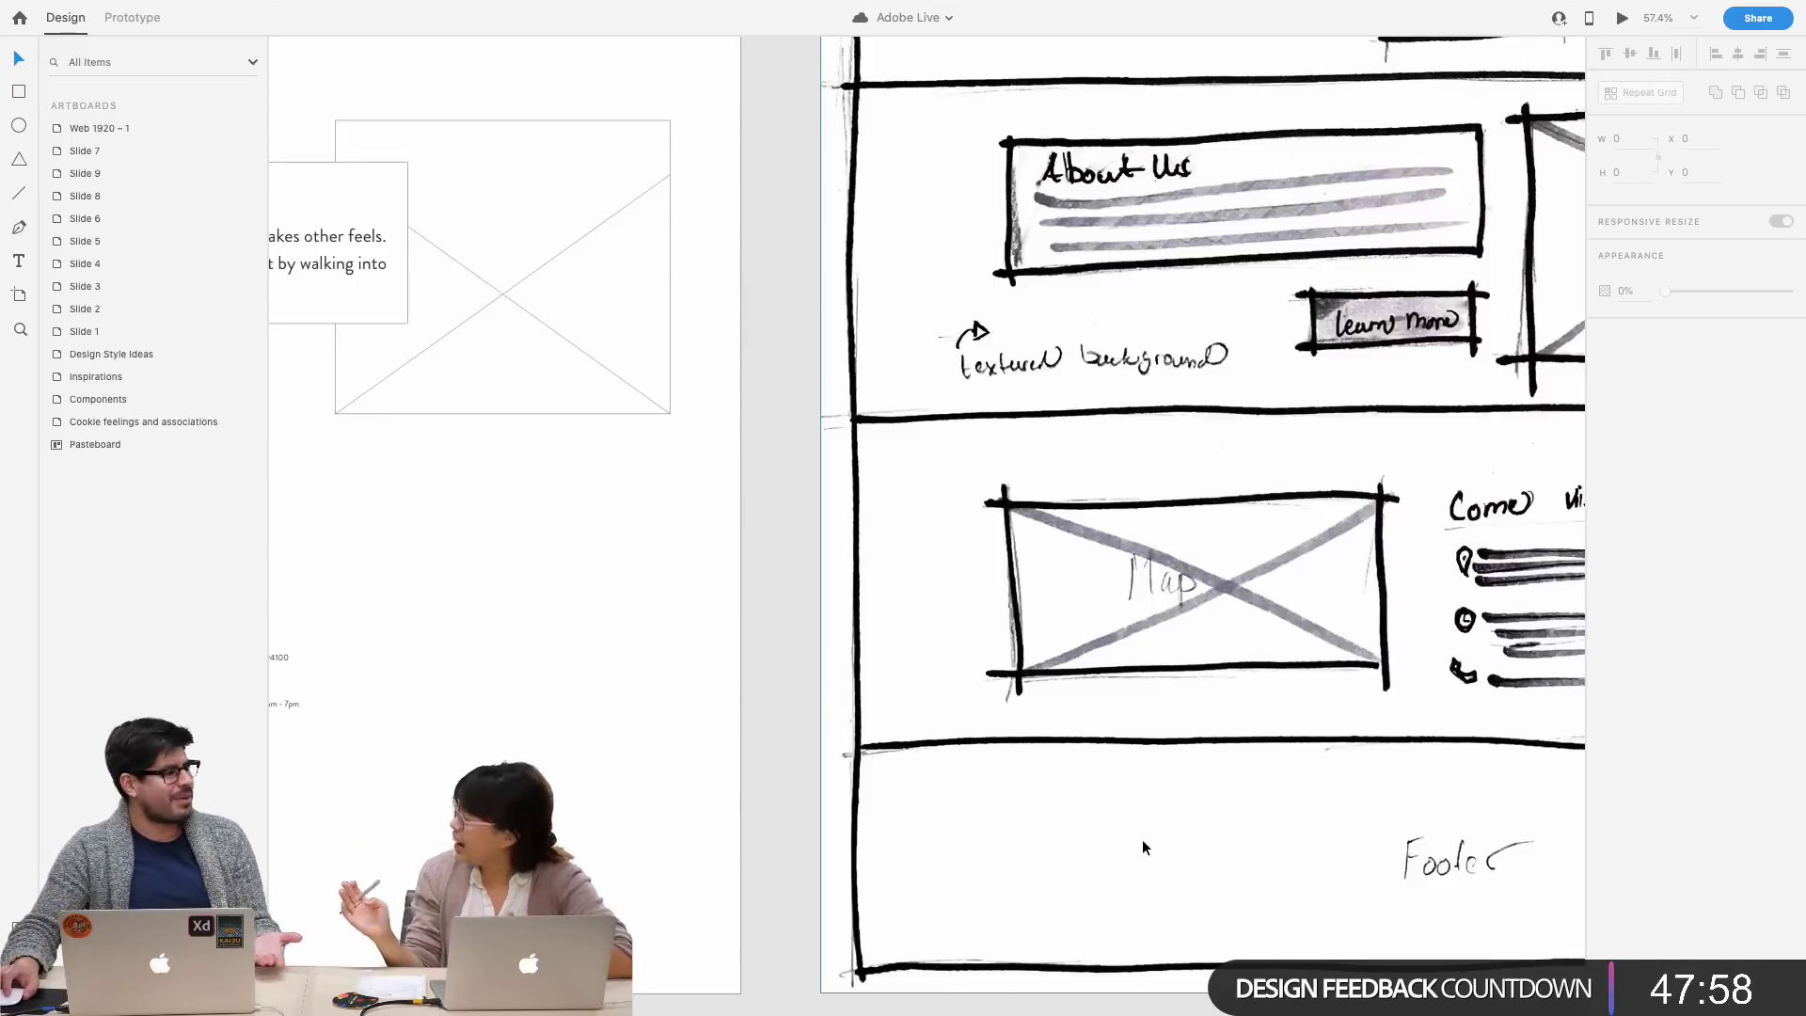
scroll(1142, 839, right, 10)
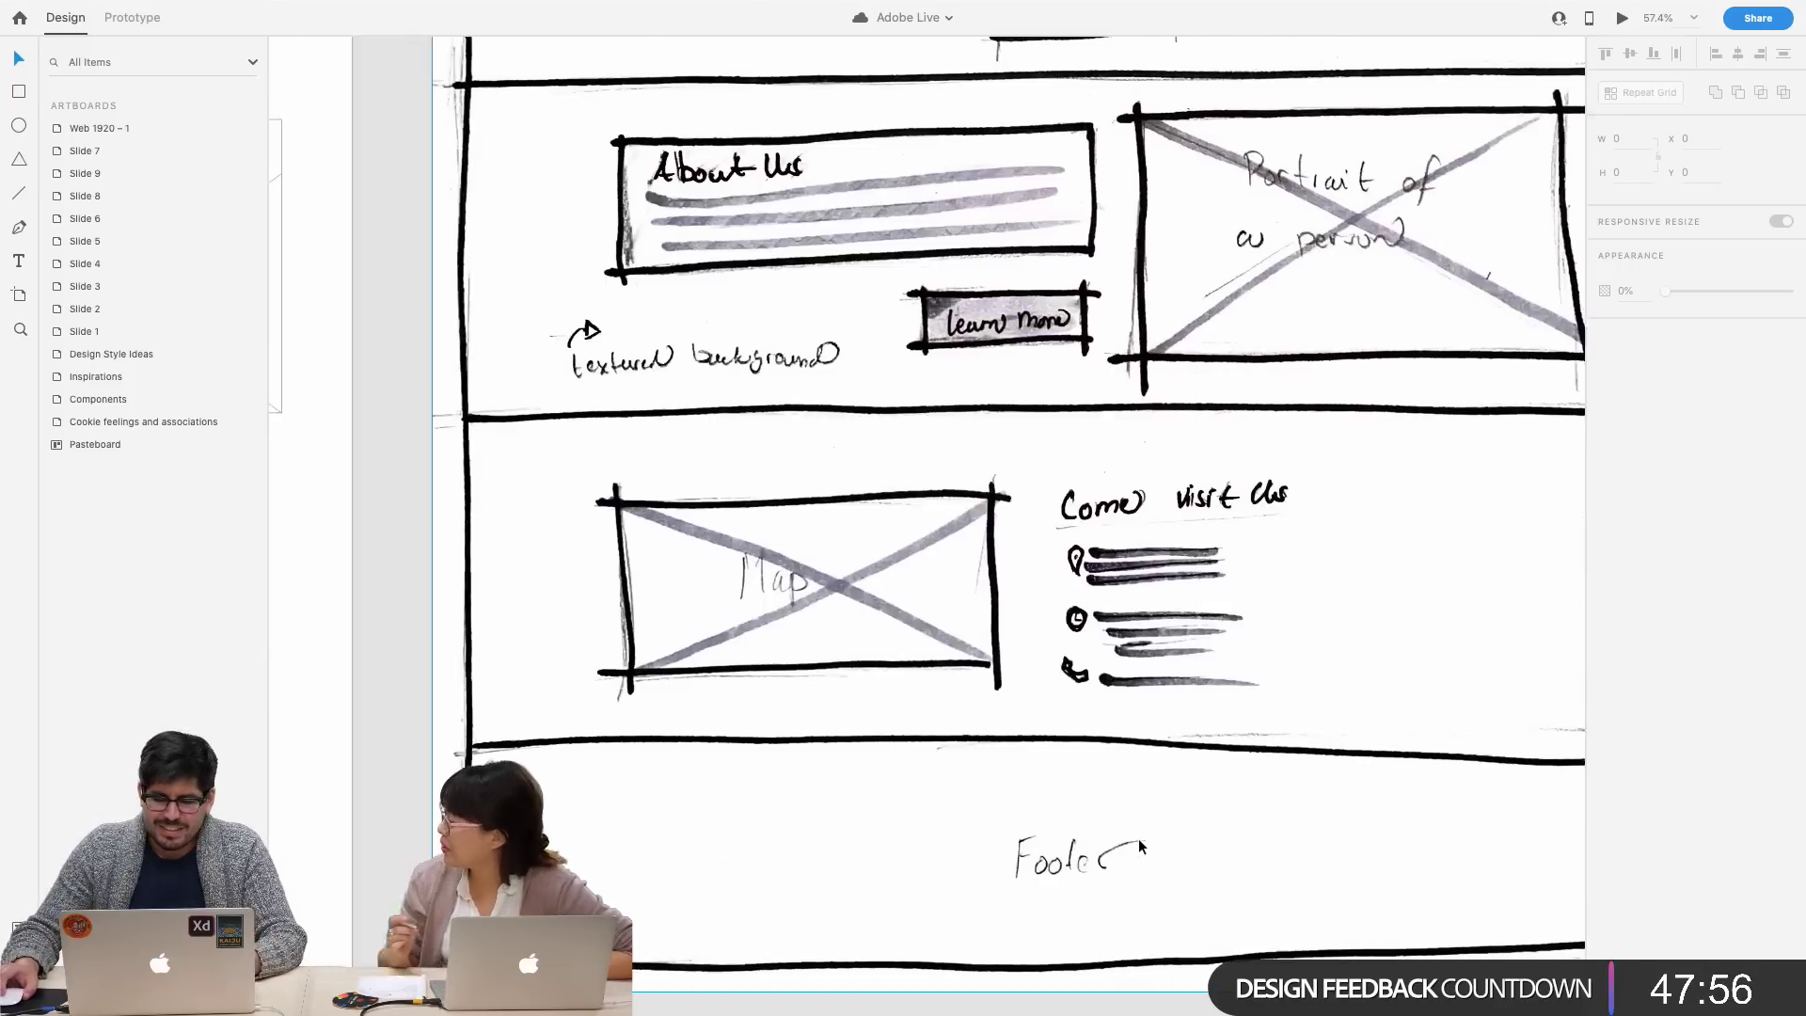
scroll(1137, 838, left, 10)
scroll(1138, 842, left, 15)
scroll(1138, 842, right, 10)
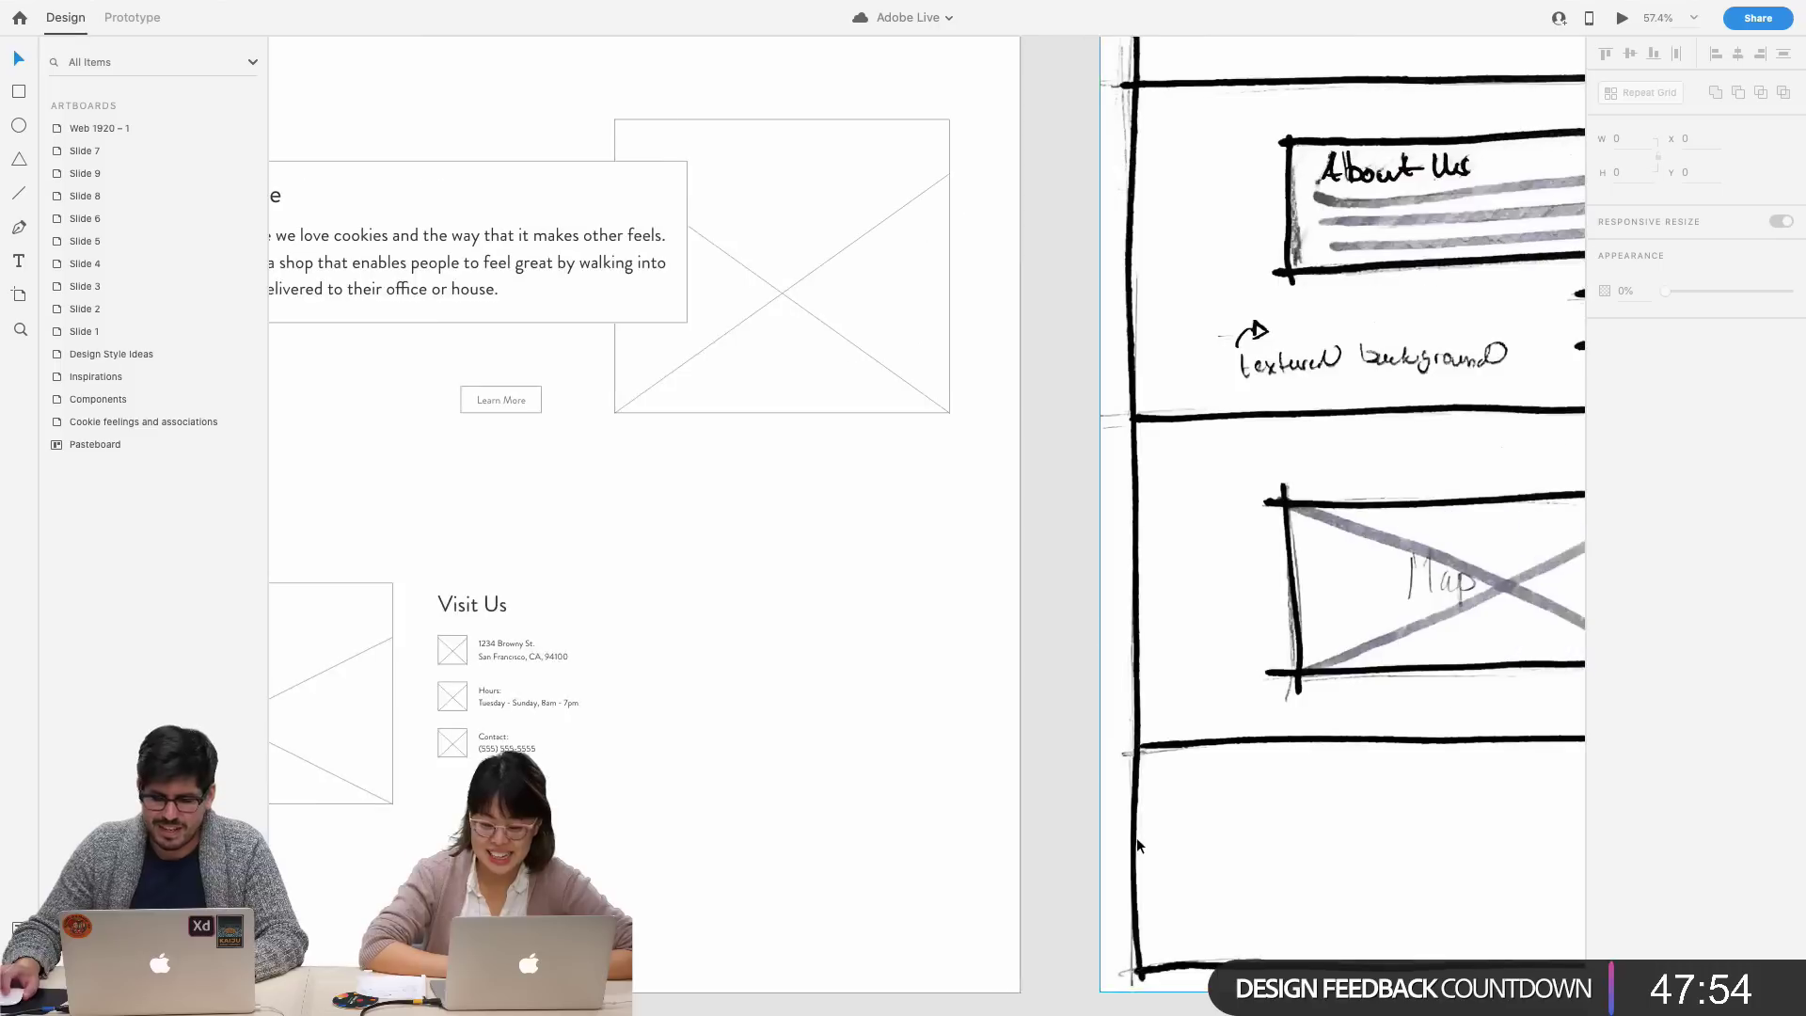
- Move the map placeholder, Visit Us heading and contact rows together toward the page center, at X 414
scroll(1136, 842, left, 10)
scroll(1132, 837, left, 2)
drag(1133, 837, 758, 576)
drag(839, 662, 995, 679)
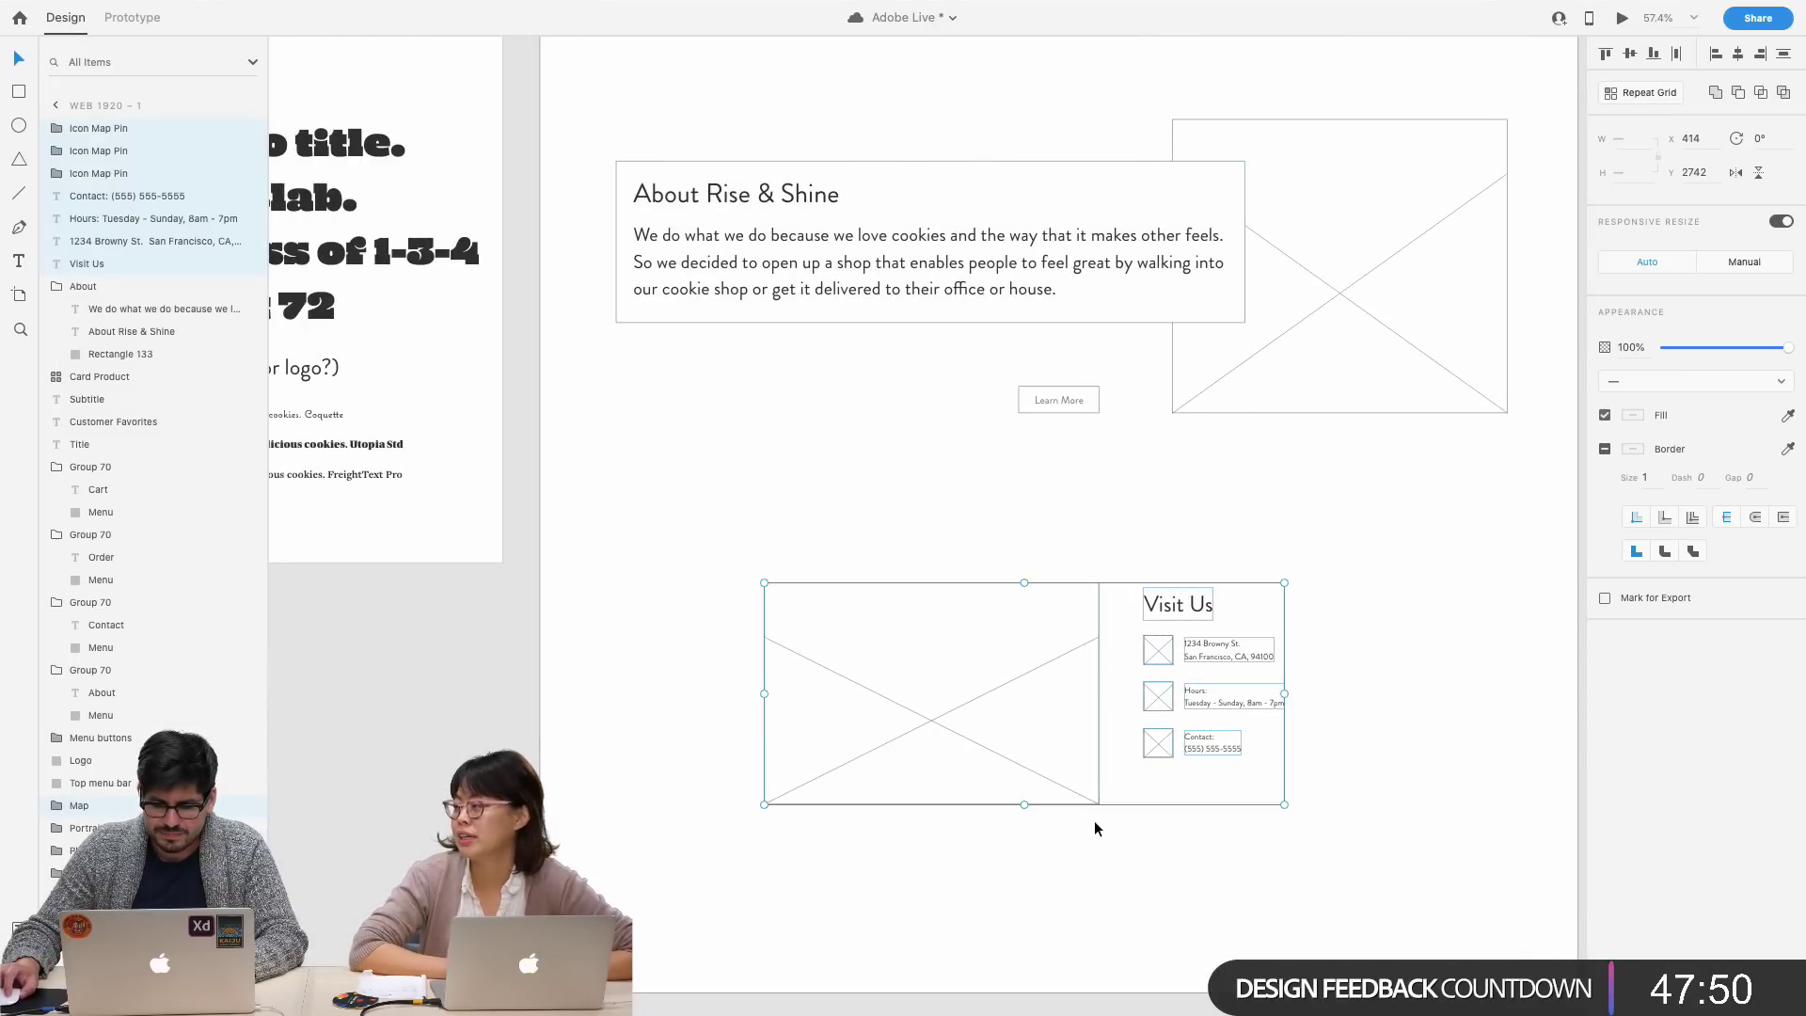
click(1154, 834)
- Move the About text box, portrait placeholder and Learn More button up together to Y 1777
scroll(1154, 833, right, 5)
scroll(1154, 833, down, 2)
scroll(1153, 832, down, 5)
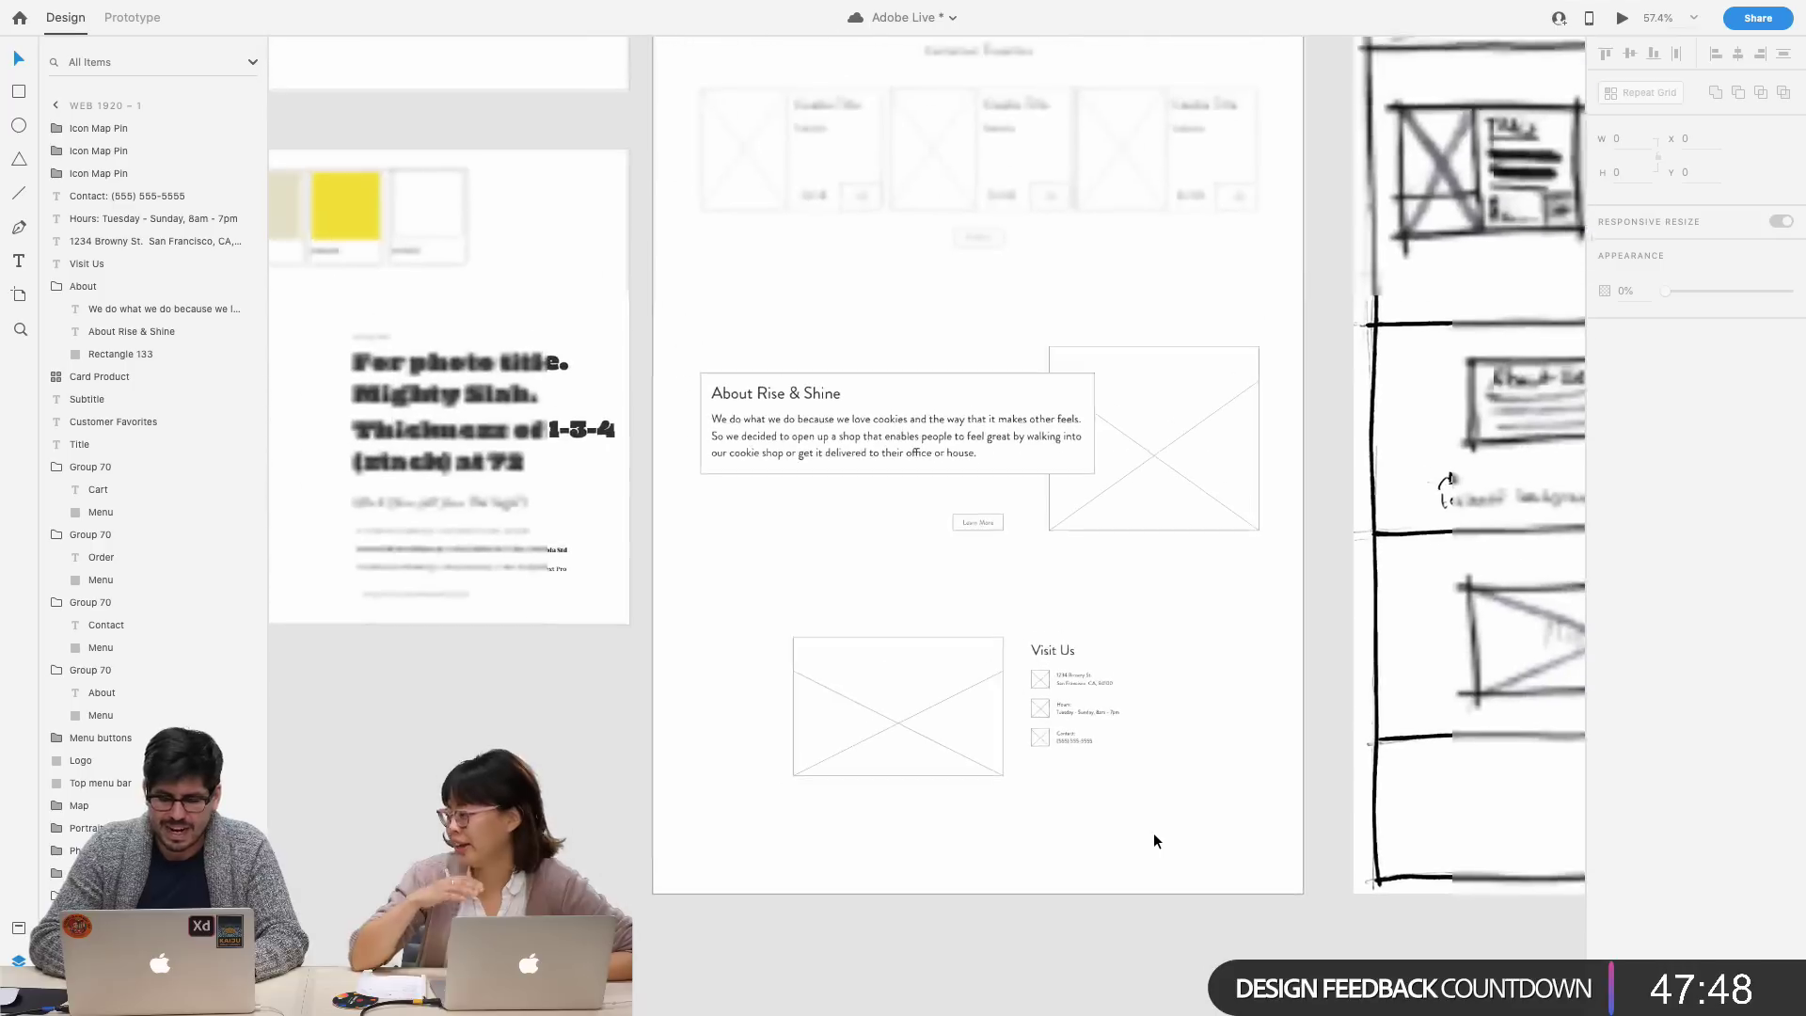
scroll(1153, 833, right, 2)
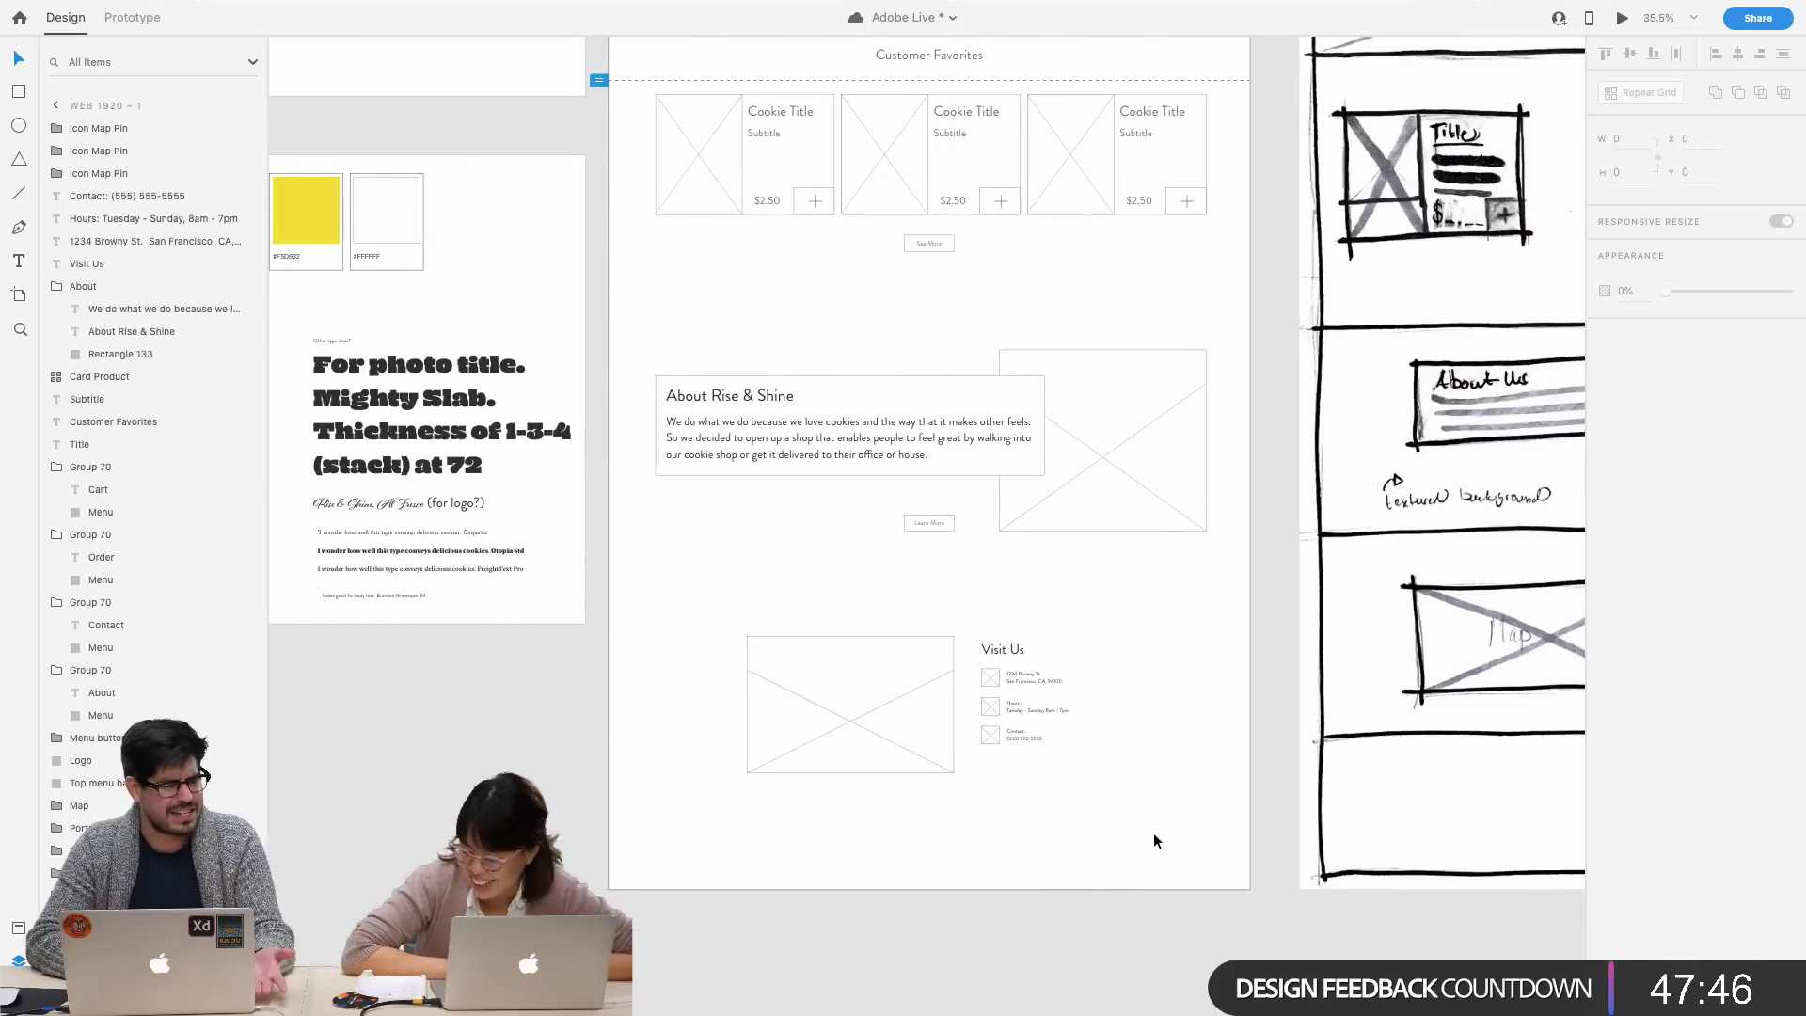
scroll(1153, 832, right, 3)
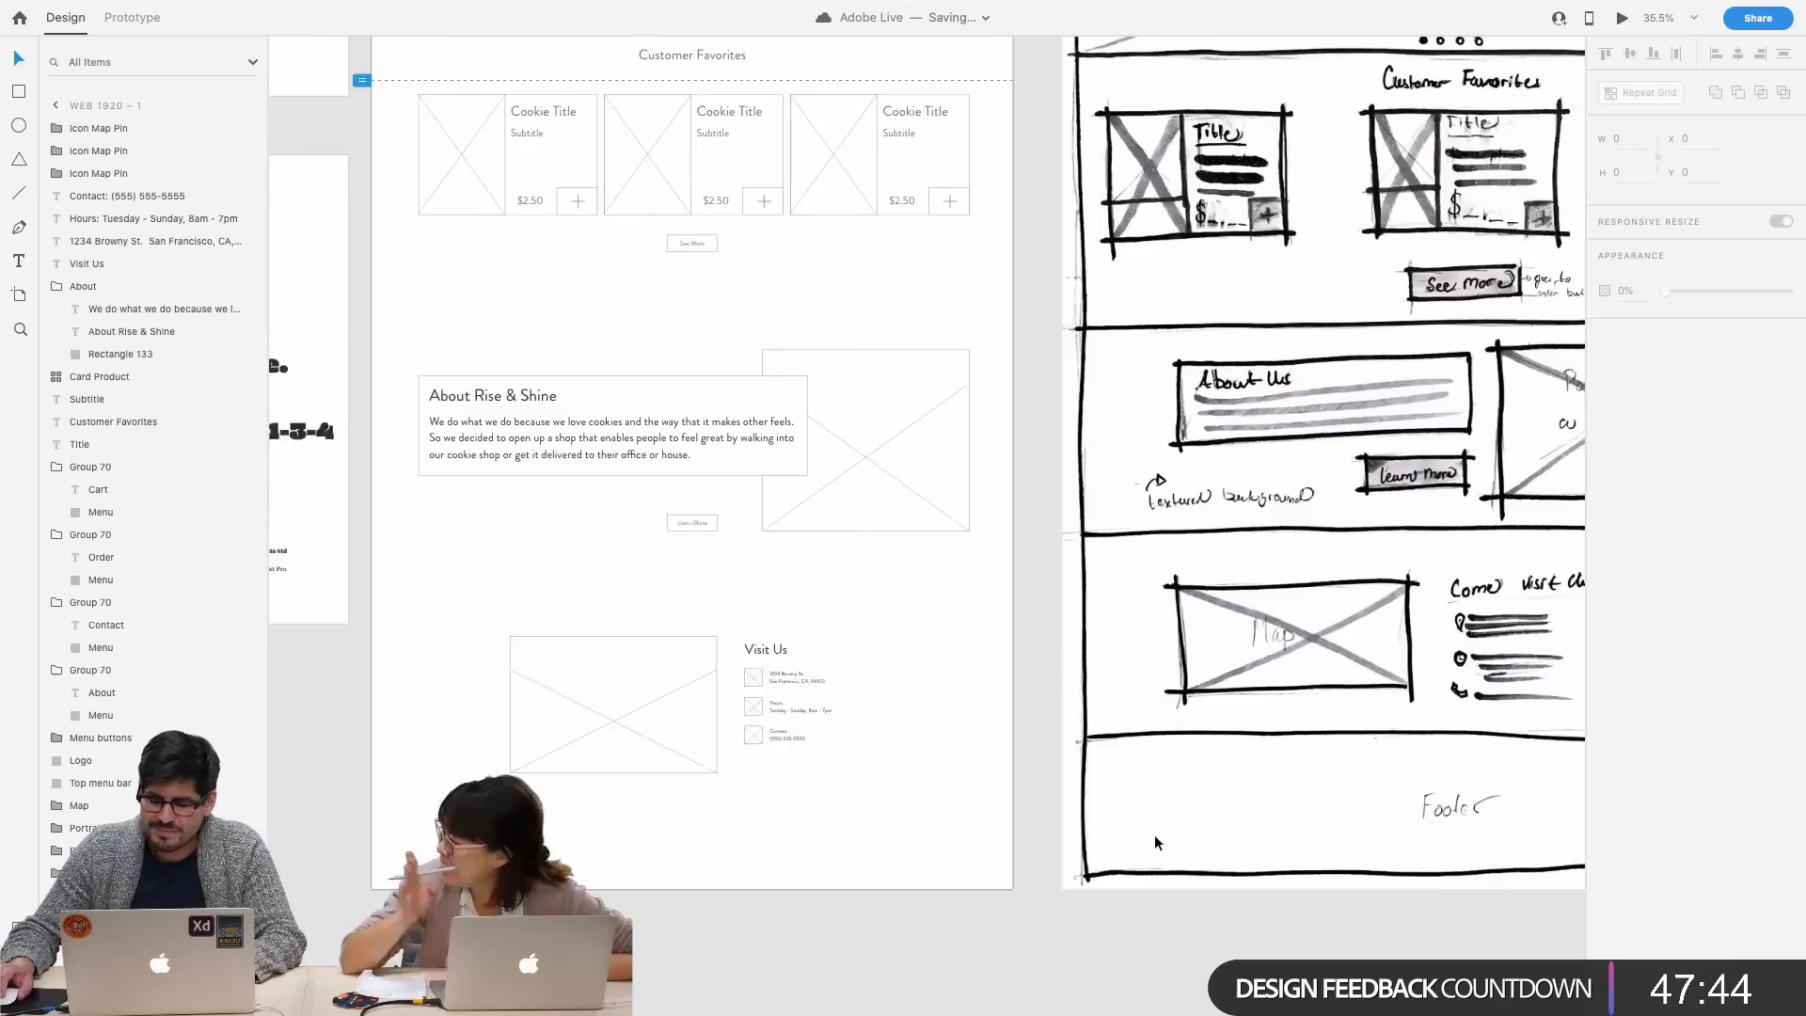
scroll(1152, 834, up, 3)
key(e)
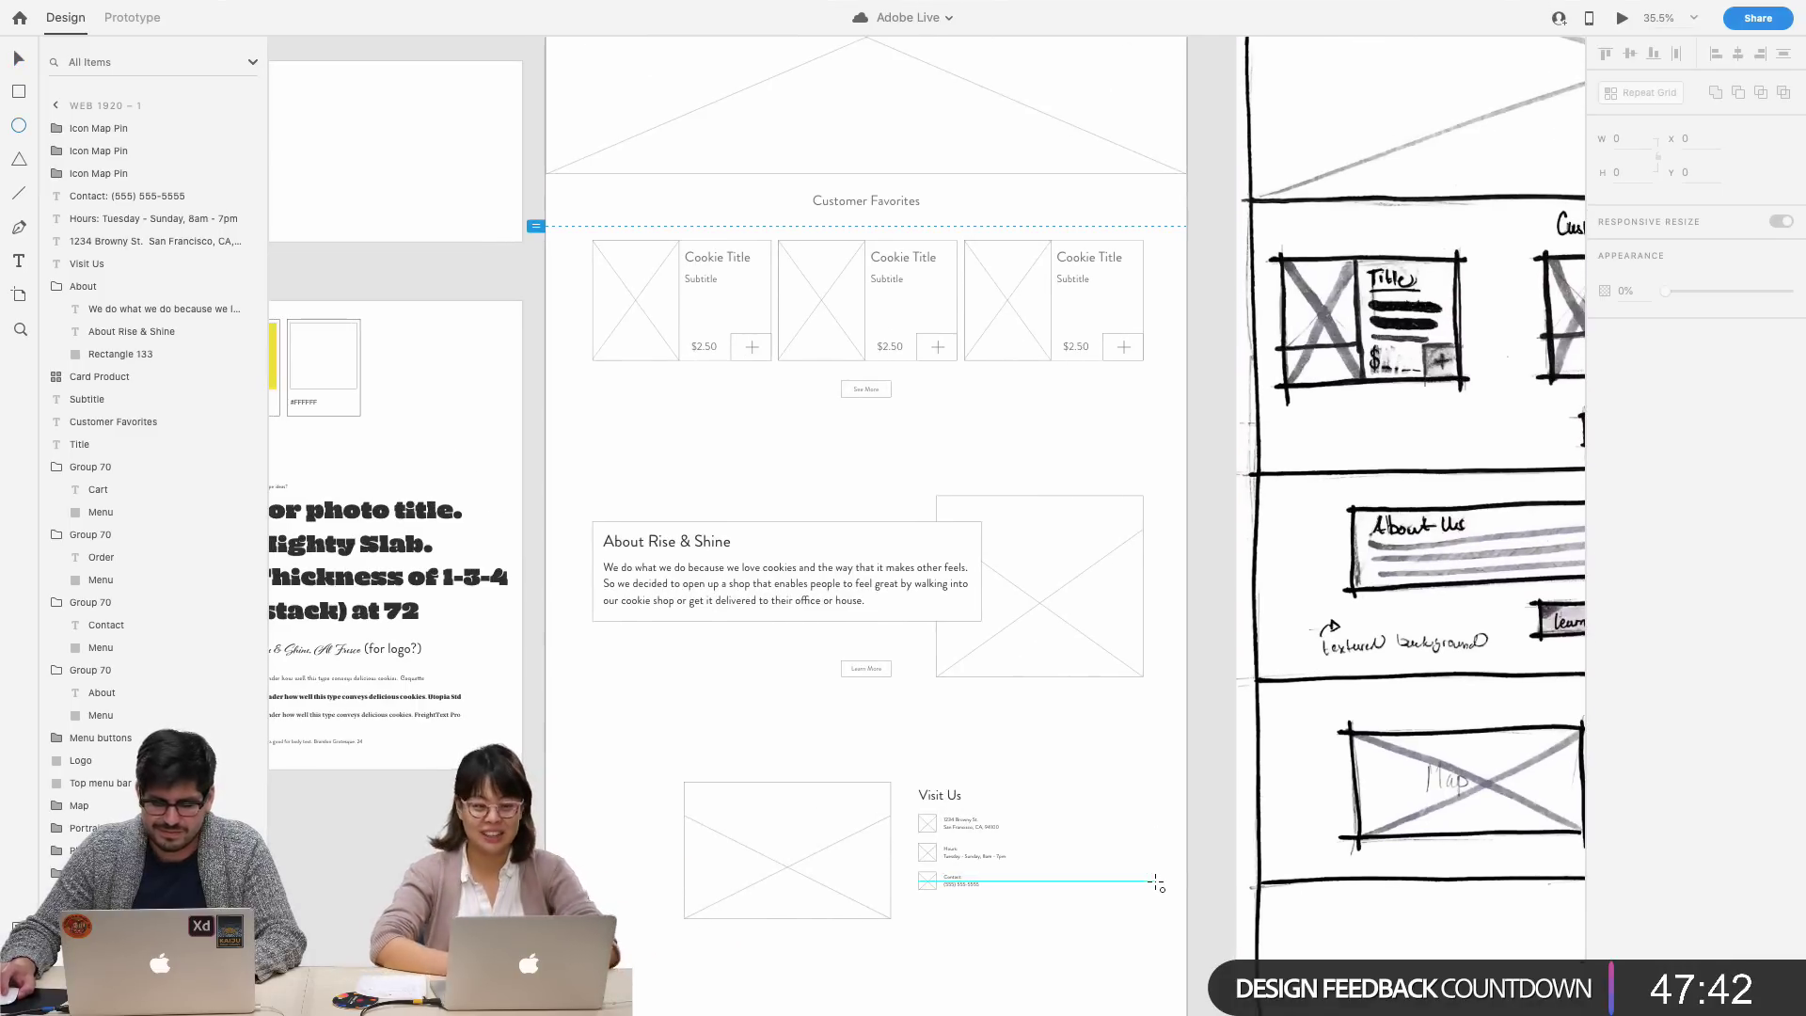
scroll(1121, 895, up, 3)
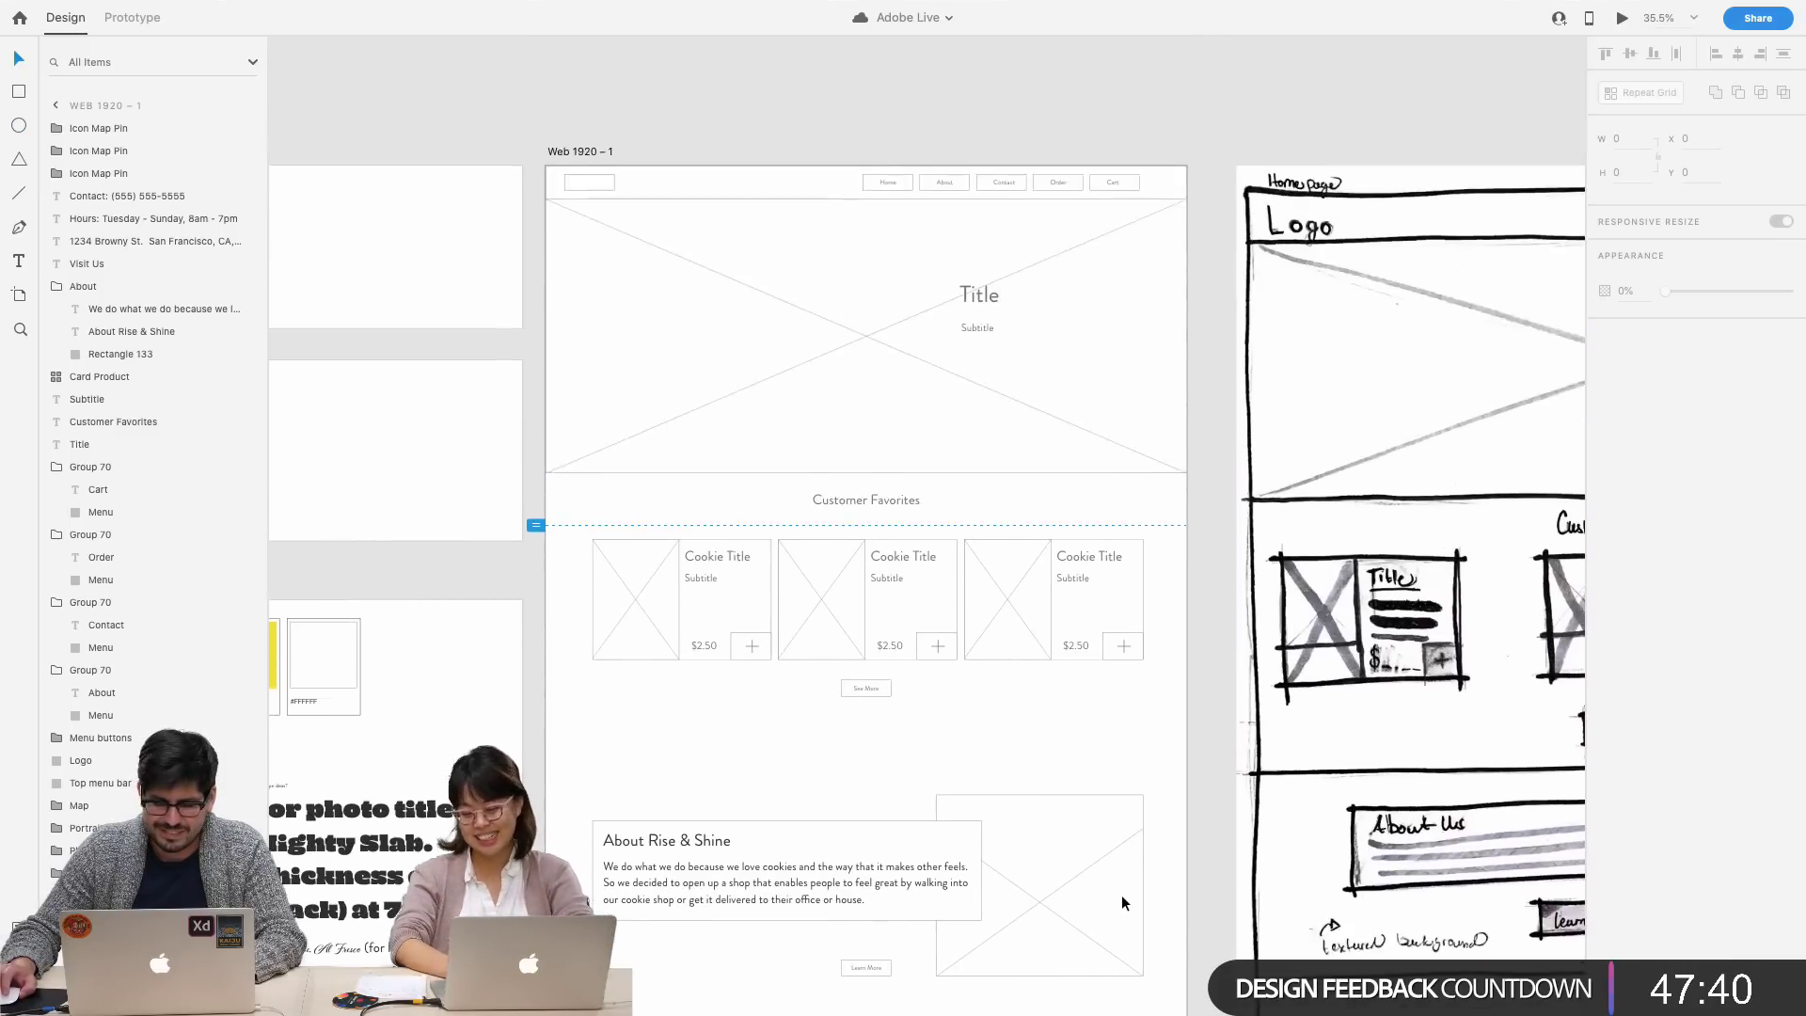
scroll(1122, 896, down, 1)
drag(1102, 845, 665, 709)
drag(963, 718, 957, 681)
scroll(1040, 831, down, 6)
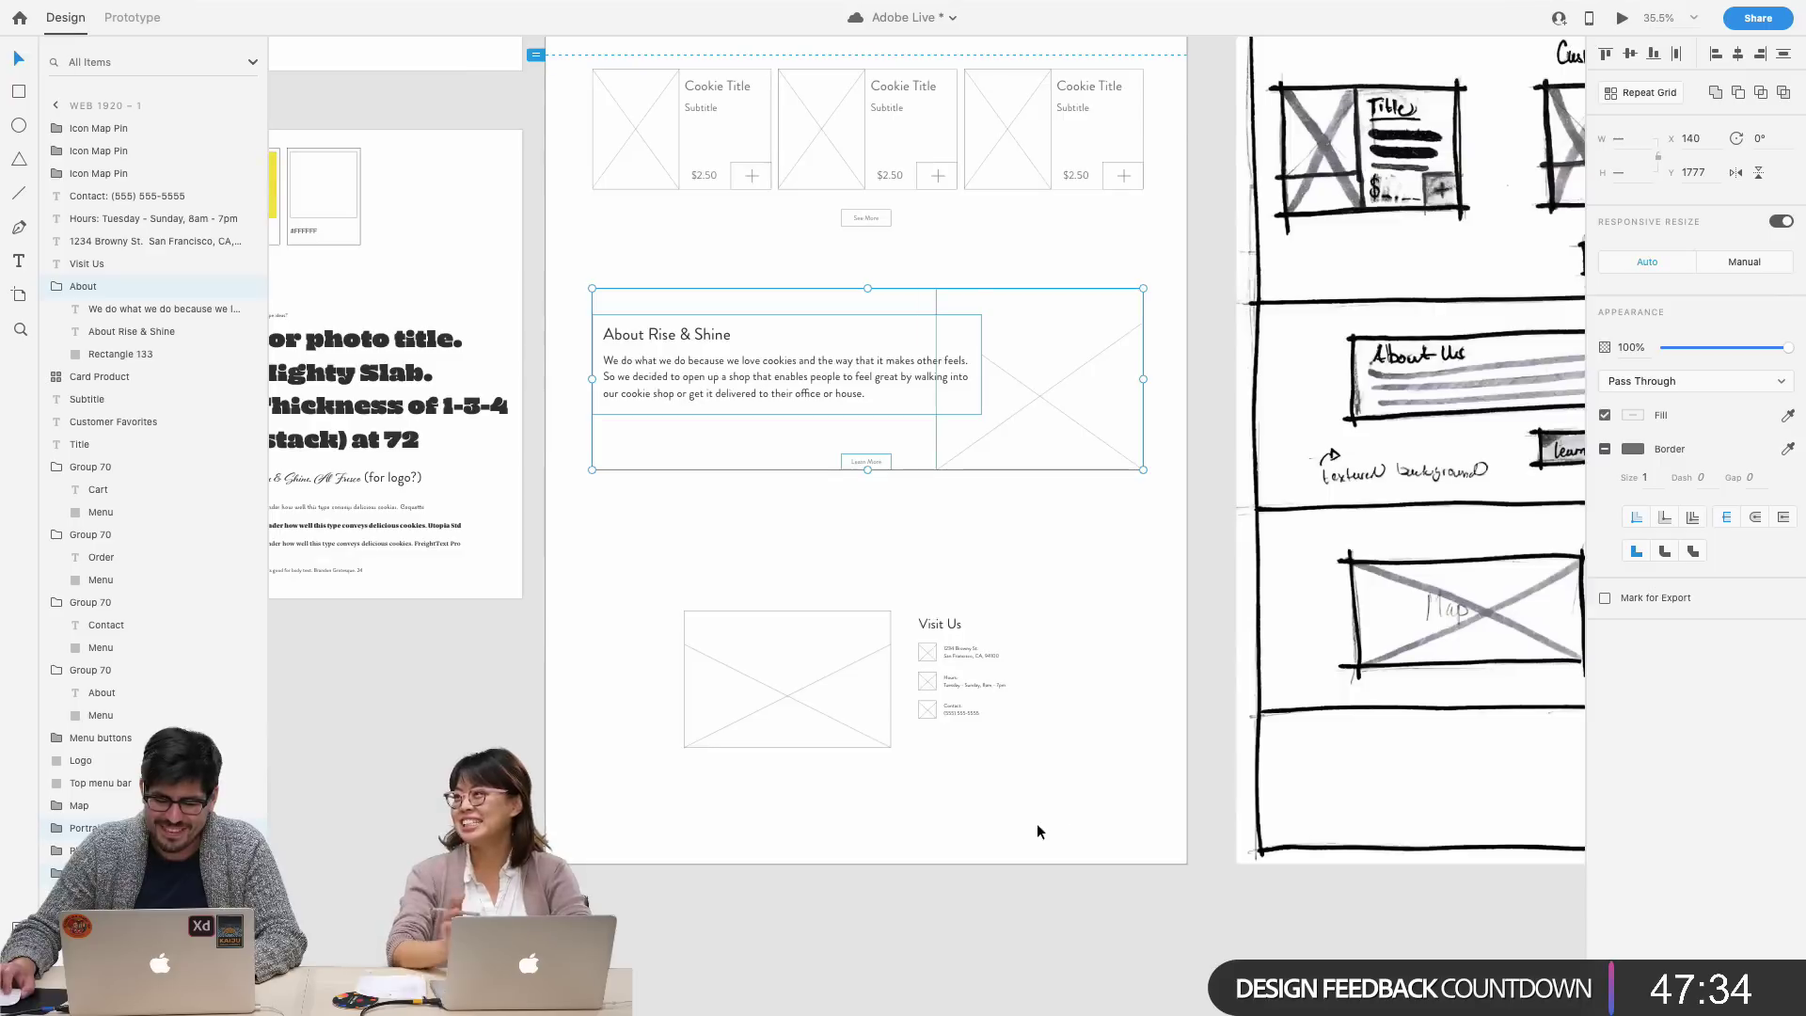
- Move the map placeholder, Visit Us heading and contact rows straight up, closer to the About section
drag(1040, 831, 679, 605)
drag(803, 651, 835, 604)
click(1114, 634)
- Review the wireframe from header to page end against the sketch and check what the footer area needs
scroll(1051, 747, right, 4)
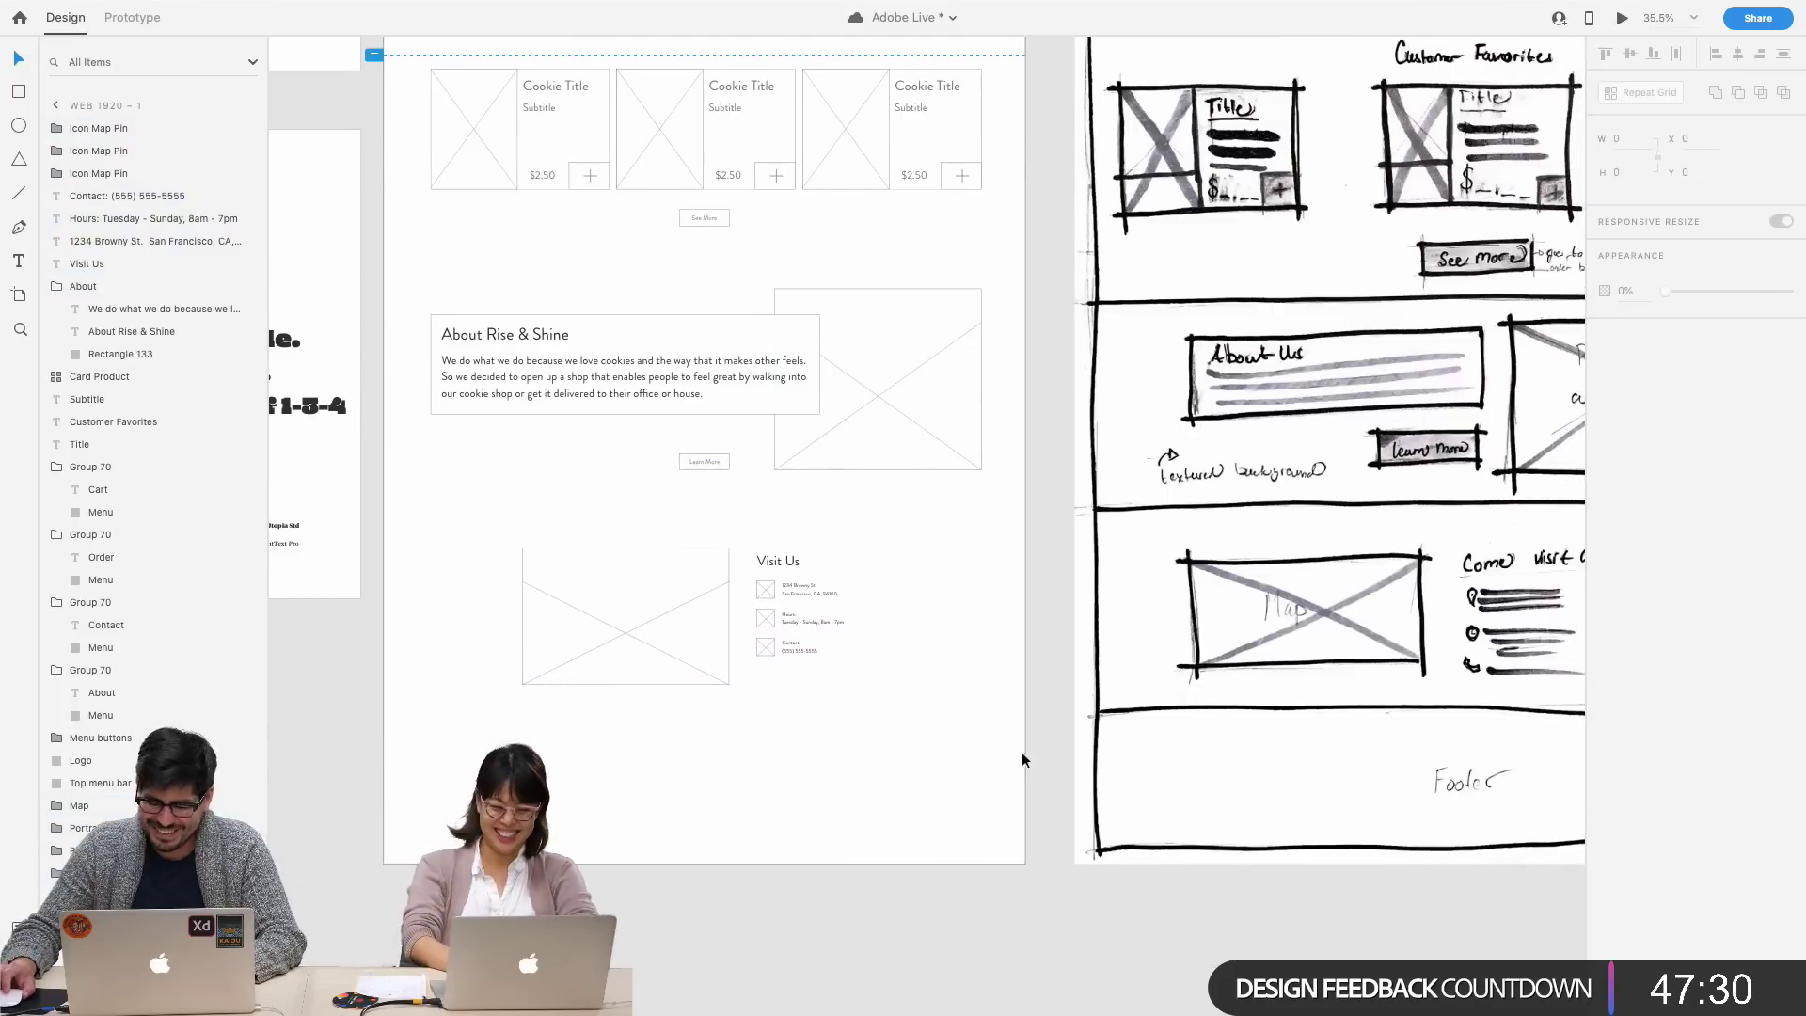
scroll(939, 729, up, 11)
scroll(940, 729, left, 4)
click(647, 195)
click(793, 187)
scroll(872, 733, down, 10)
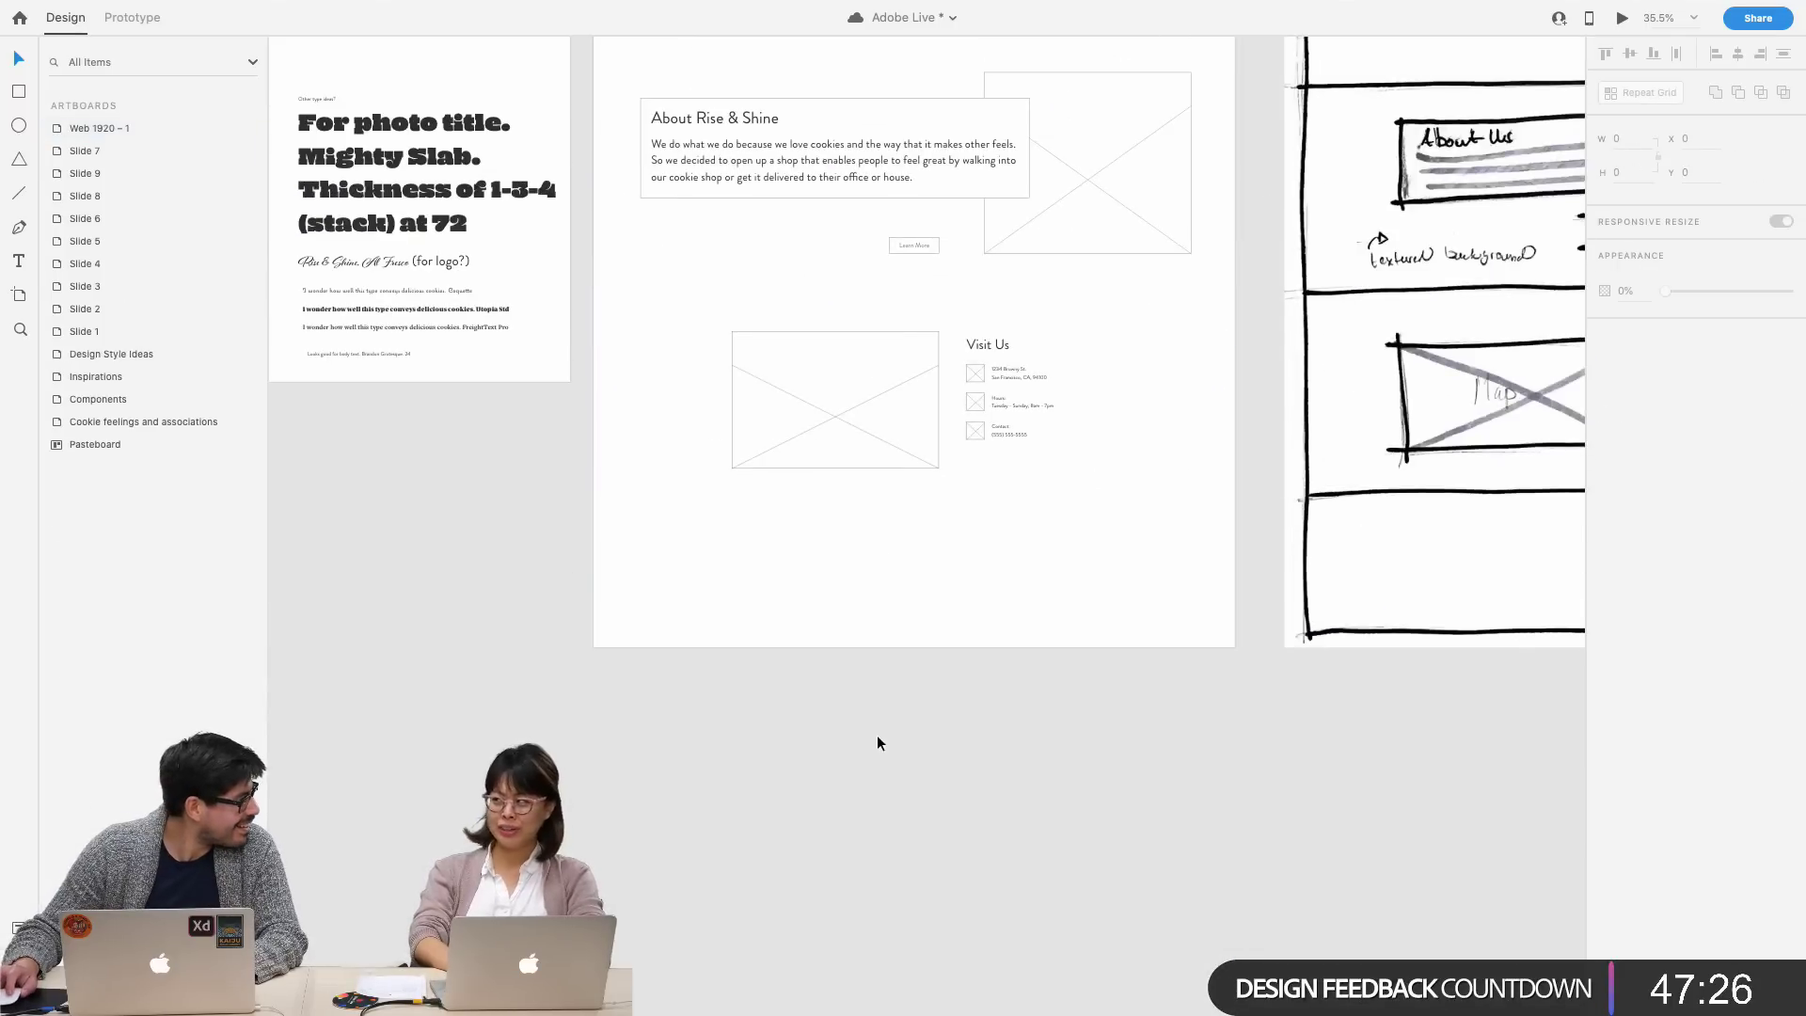
scroll(878, 743, up, 2)
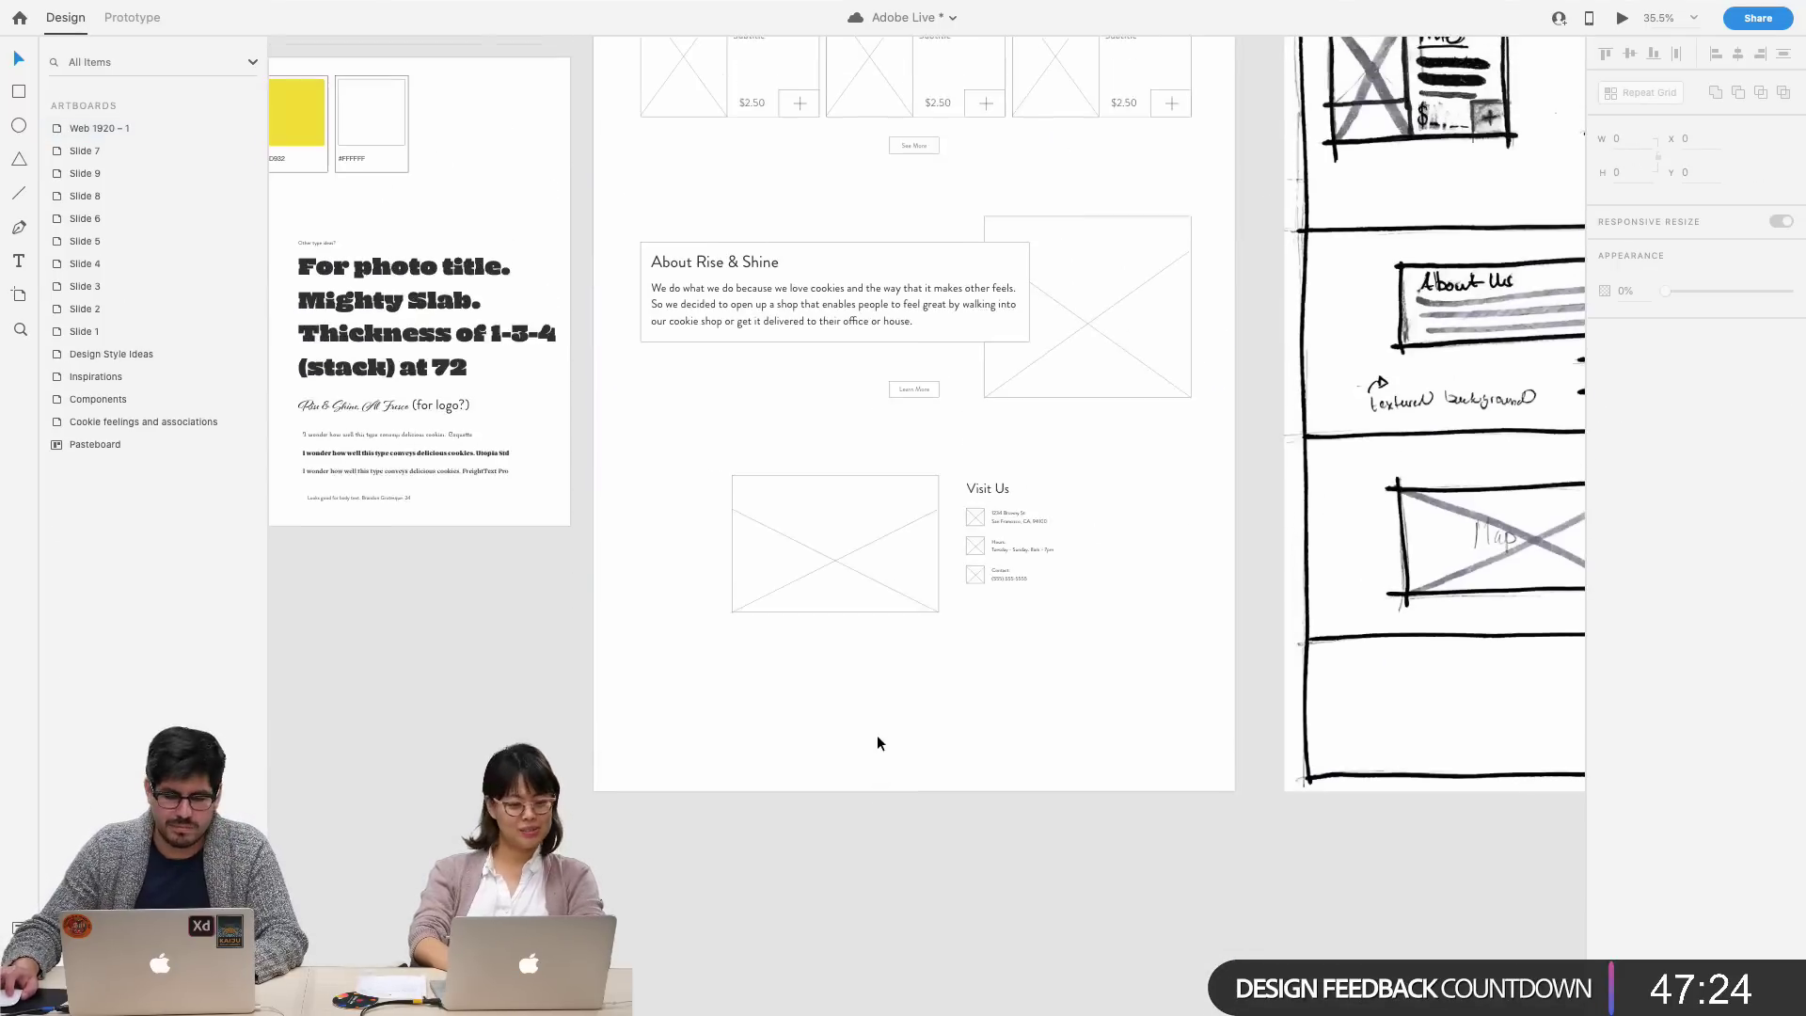
scroll(878, 743, right, 9)
scroll(878, 743, left, 12)
scroll(879, 743, right, 10)
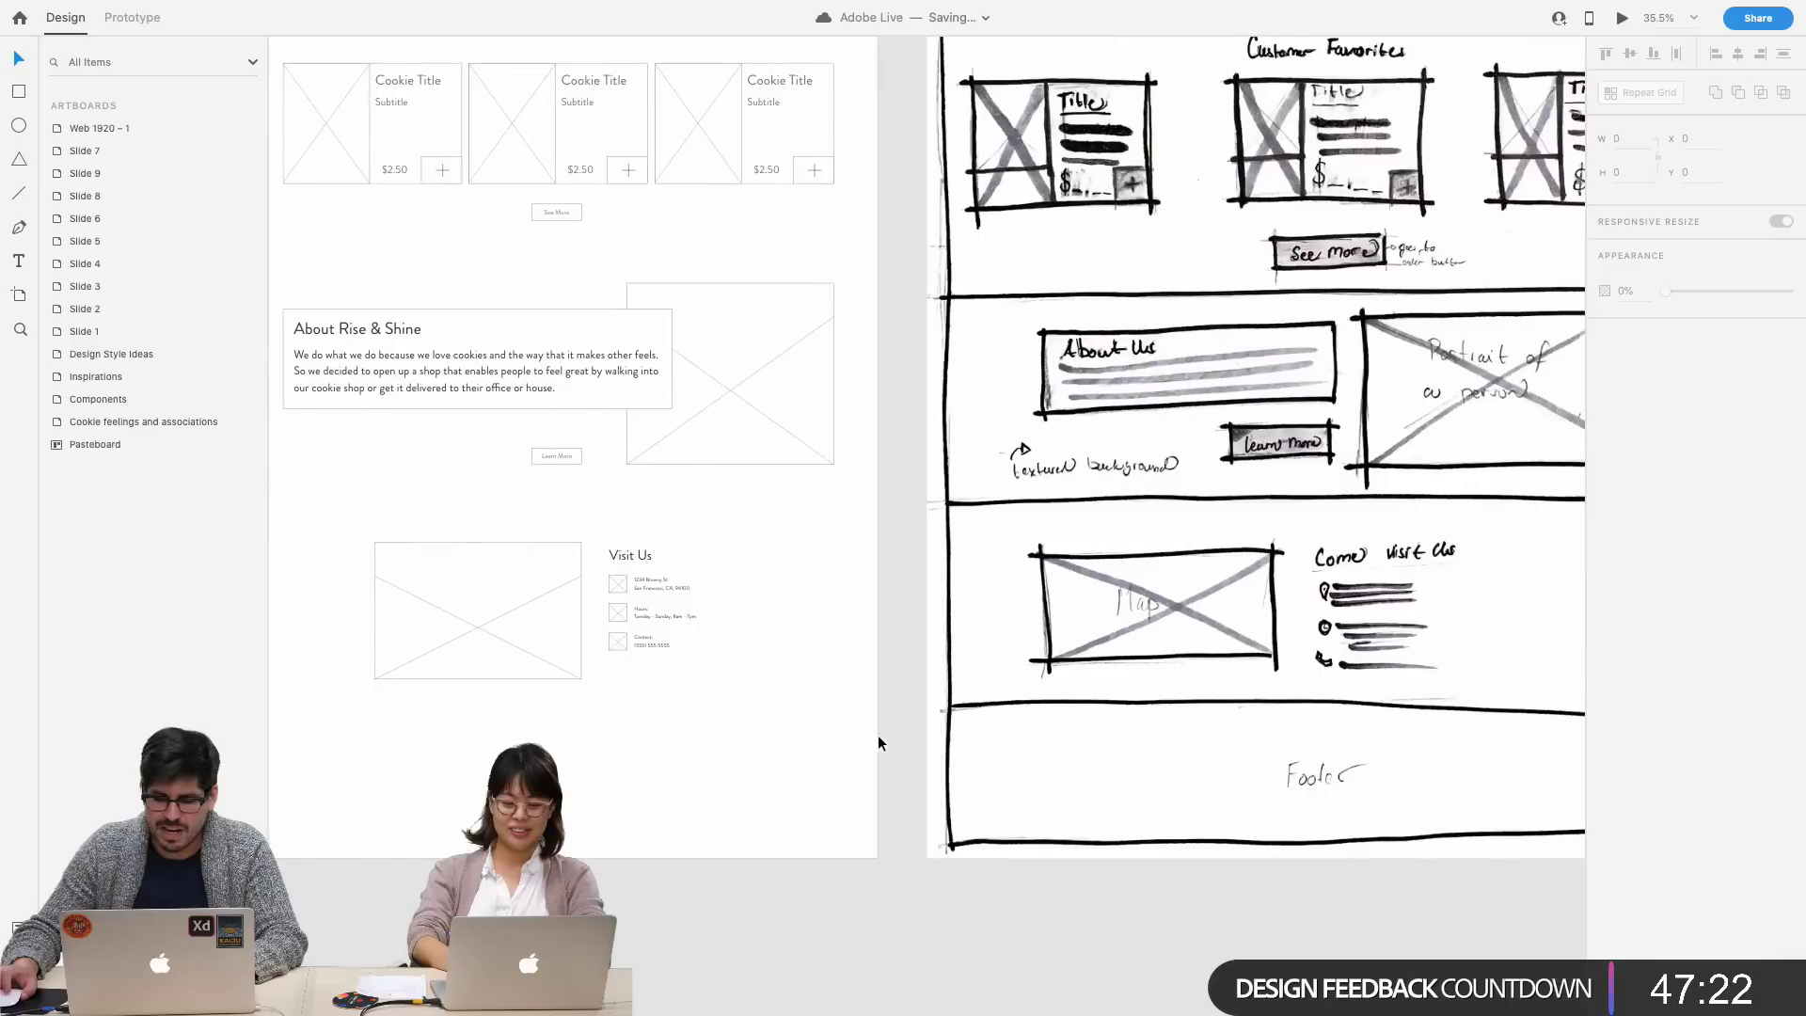
scroll(879, 735, left, 4)
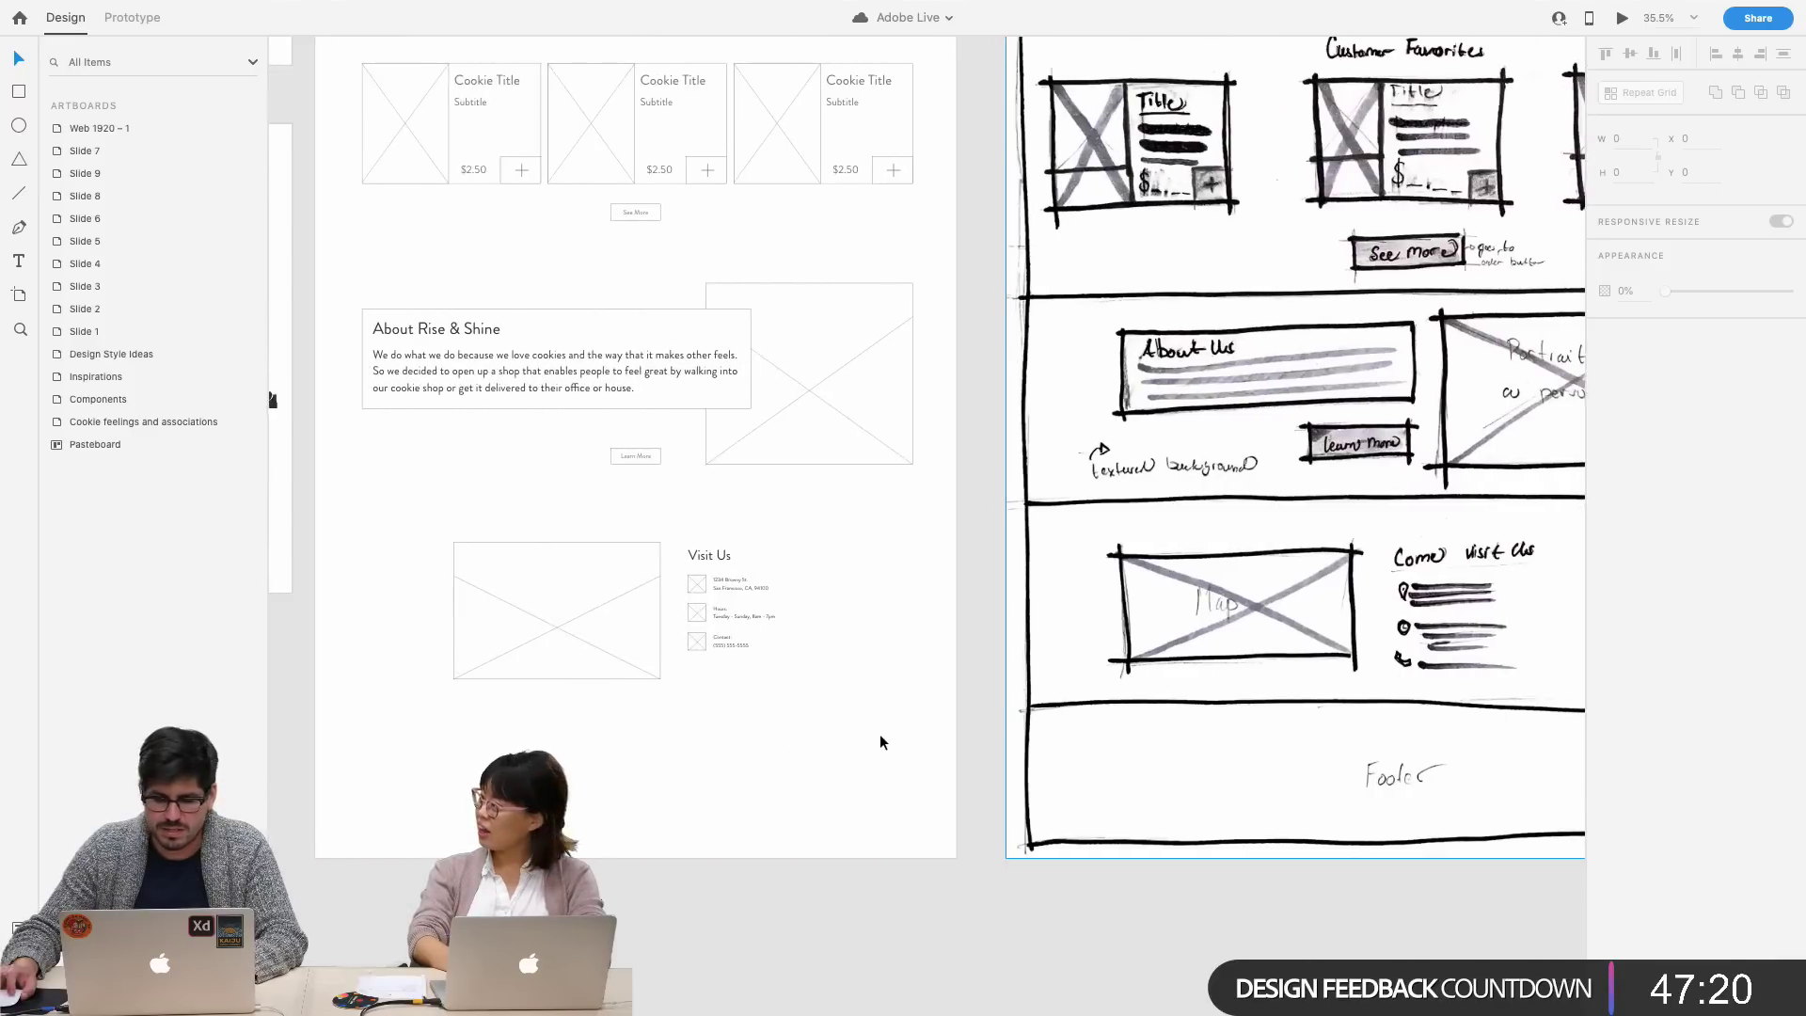
- Draw a full-width 1920 × 434 footer rectangle at the page's lower end, Y 3066, and fill it with gray #C4C4C4
key(r)
mouse_move(955, 856)
mouse_down()
mouse_move(632, 719)
mouse_move(321, 715)
mouse_up()
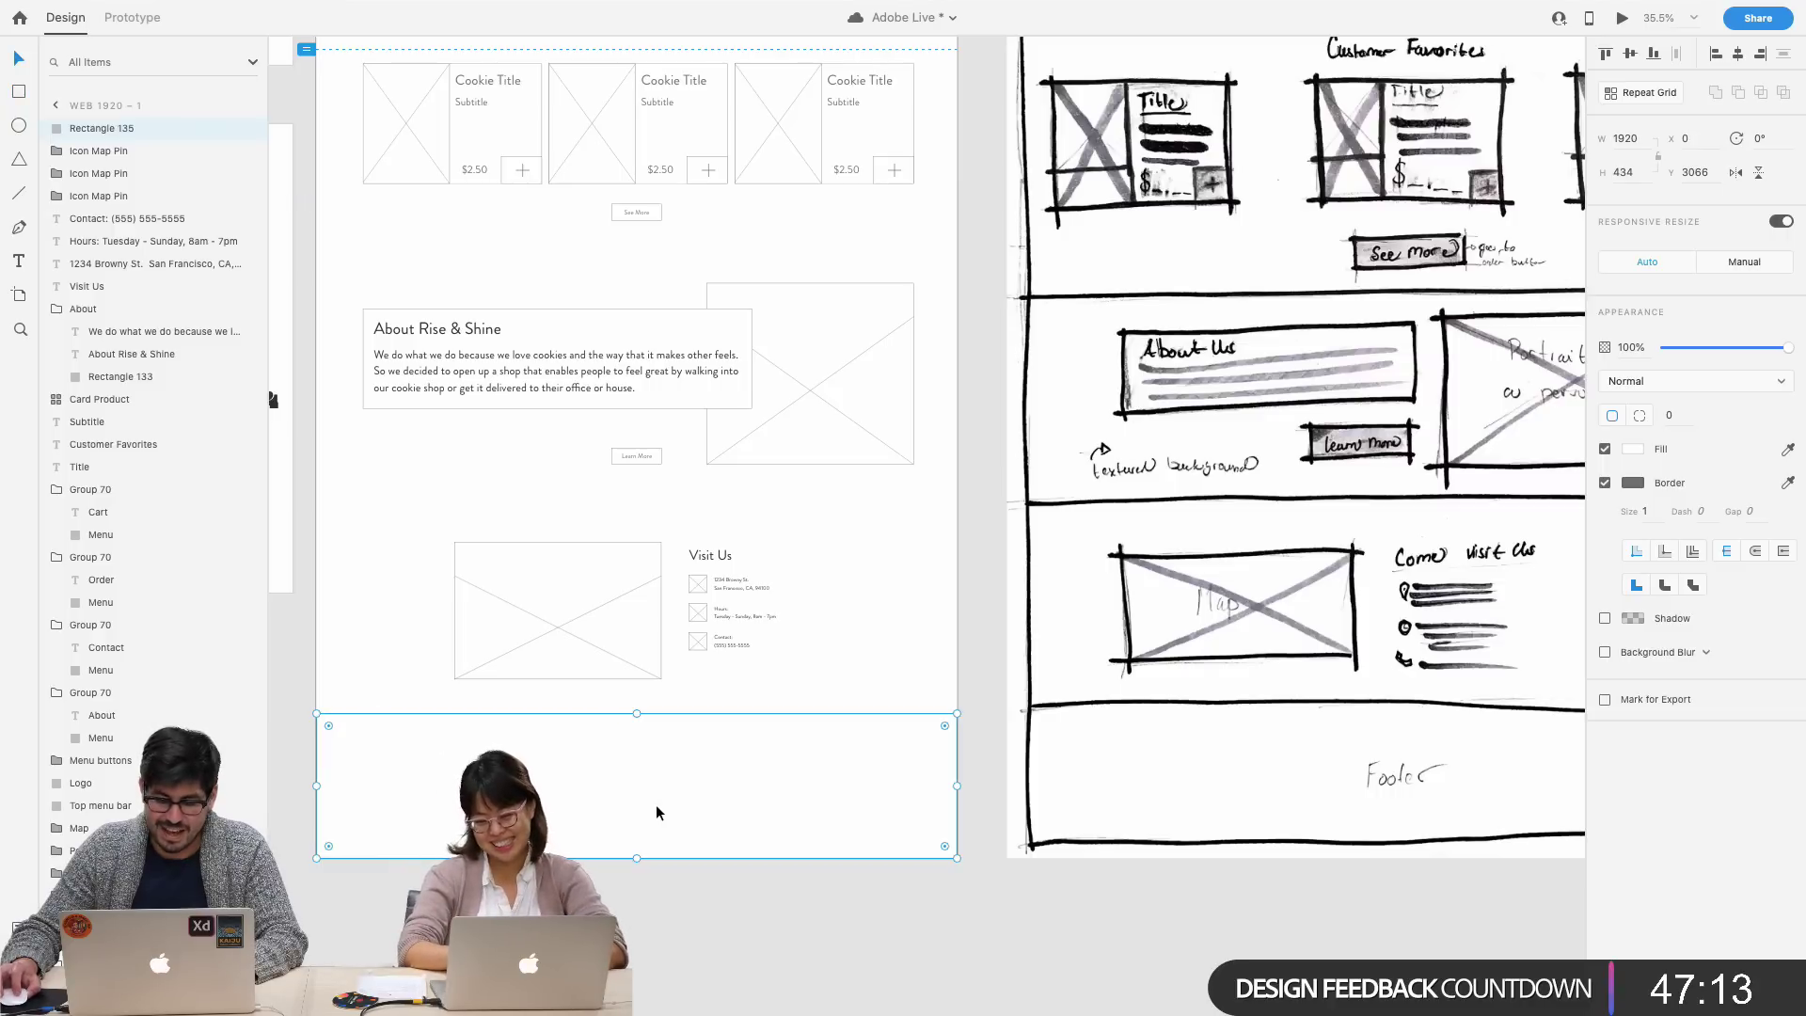
click(1632, 448)
click(1418, 397)
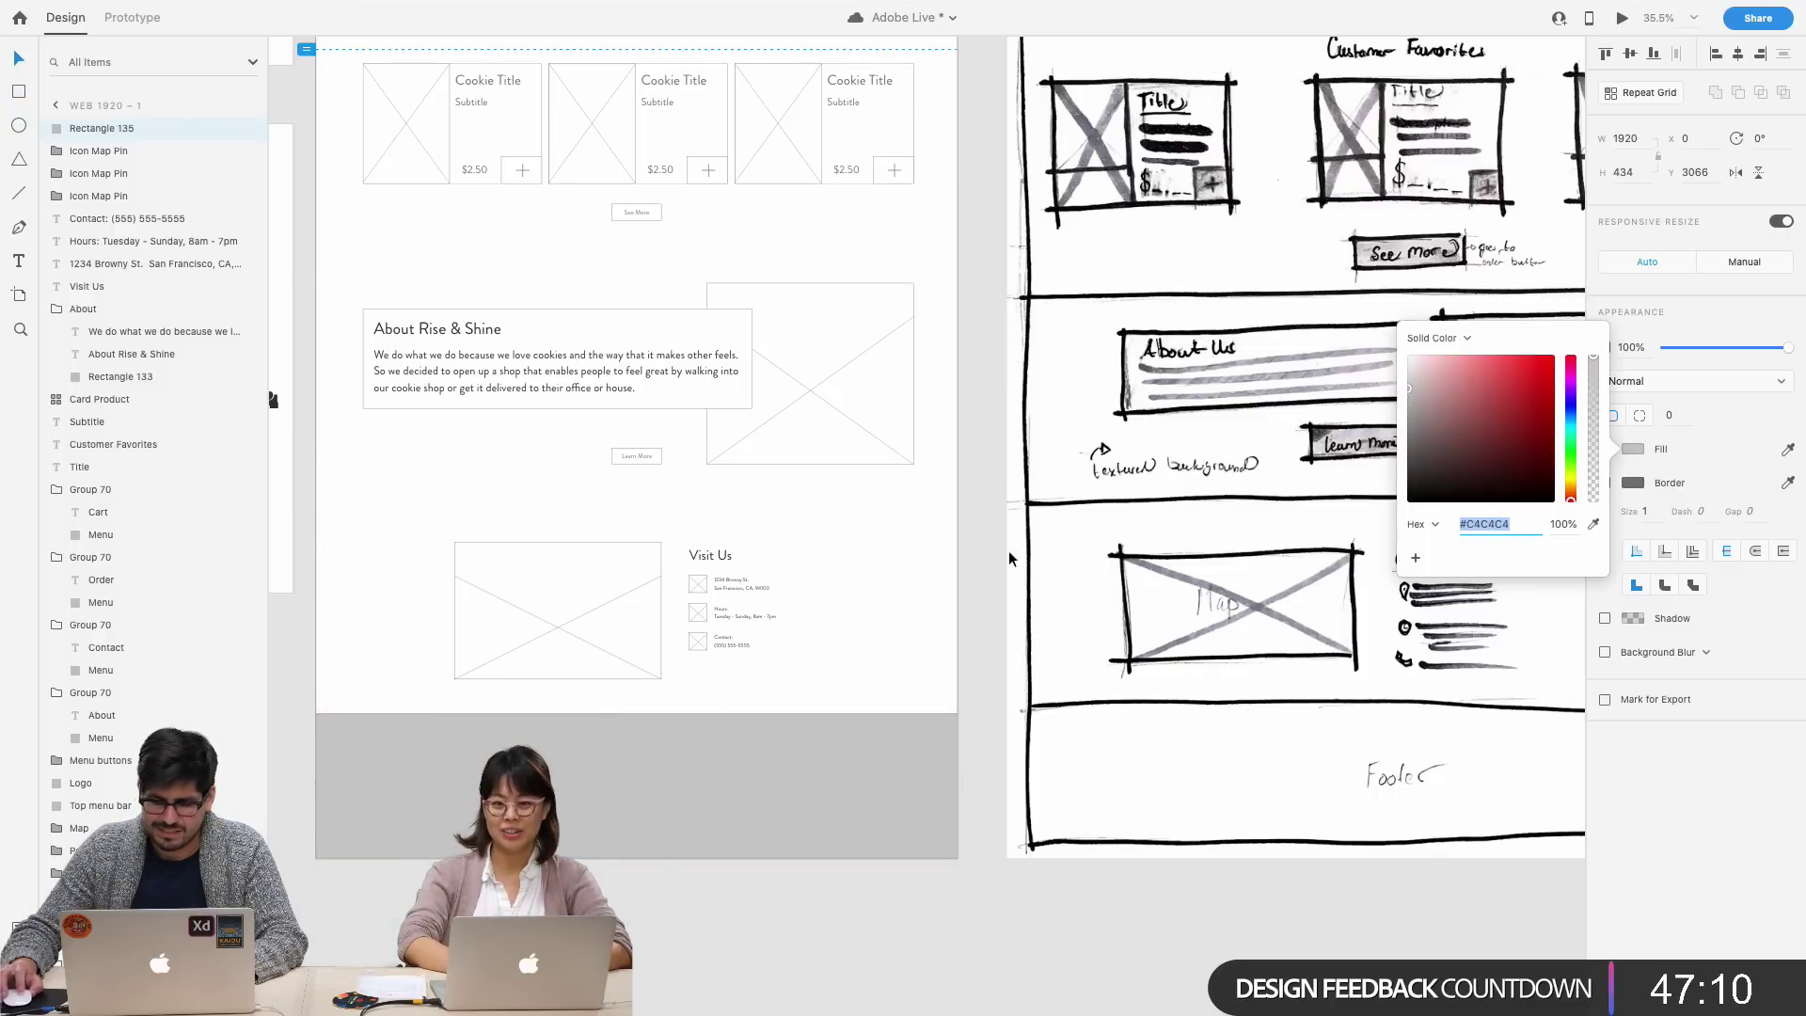
click(957, 570)
- Fill the top menu bar's background rectangle with a gray similar to the footer's
scroll(955, 568, up, 10)
scroll(955, 576, down, 3)
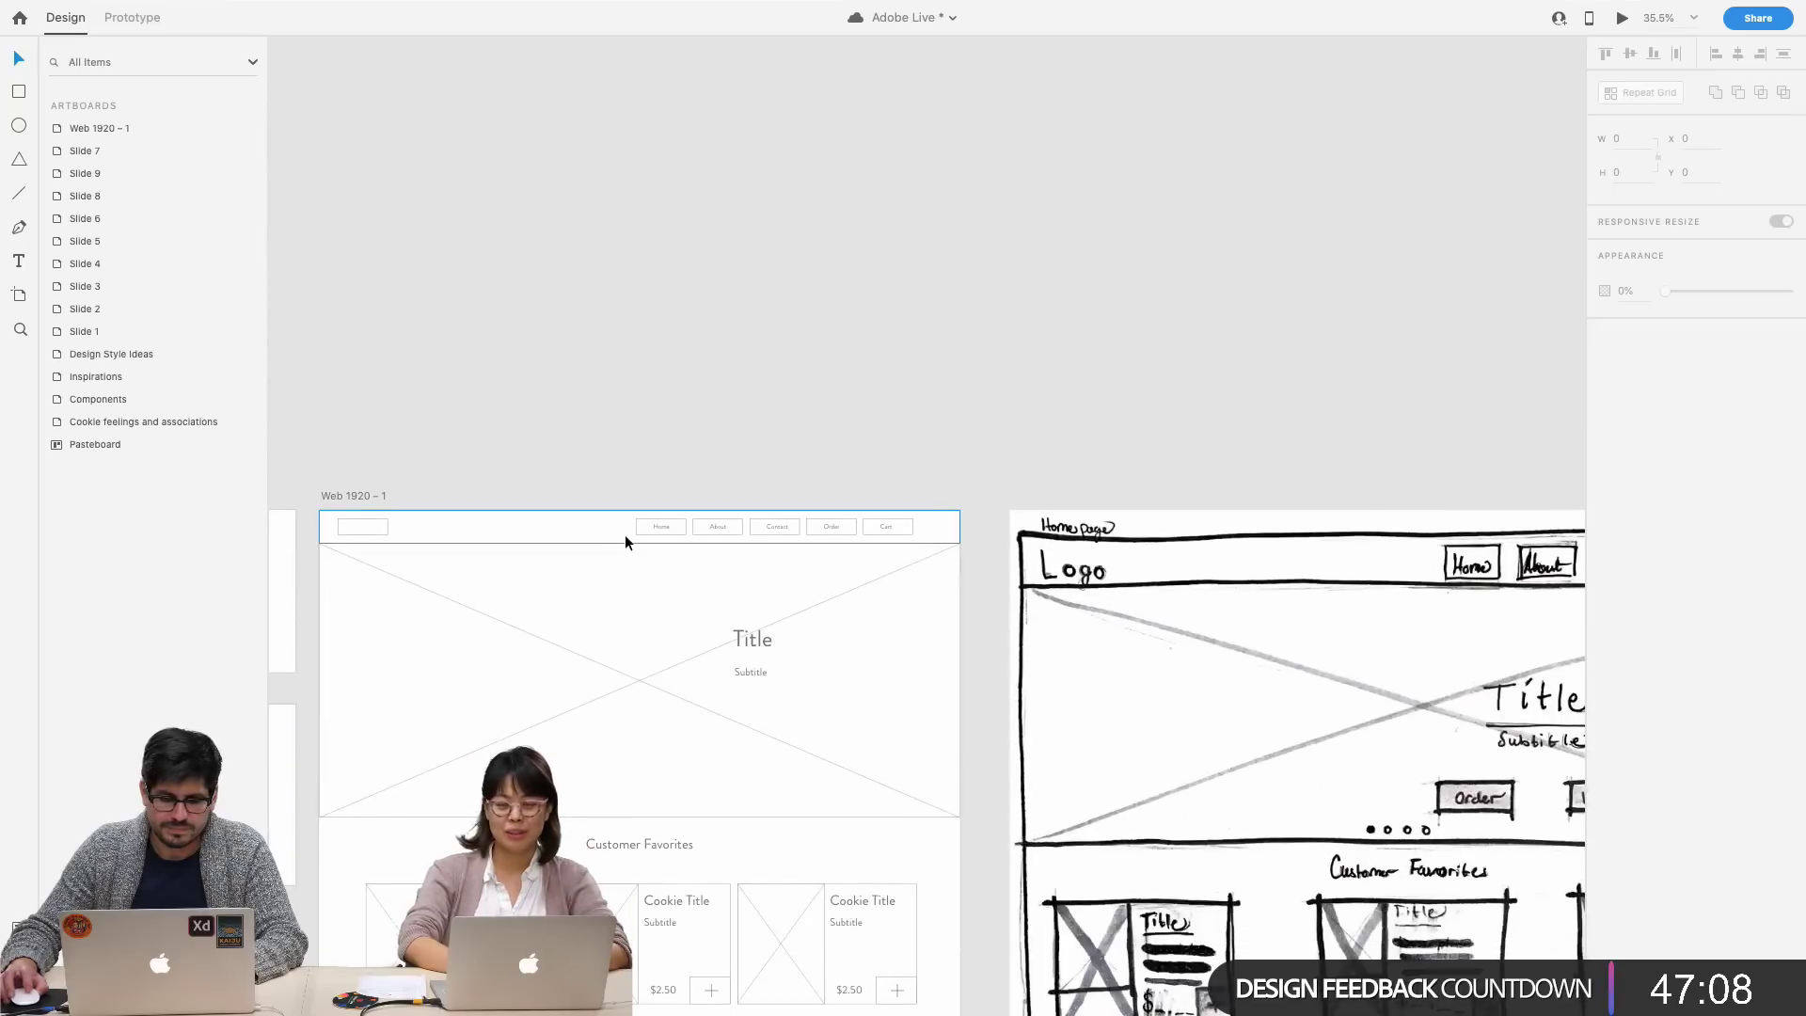
click(625, 532)
click(1637, 448)
click(1473, 486)
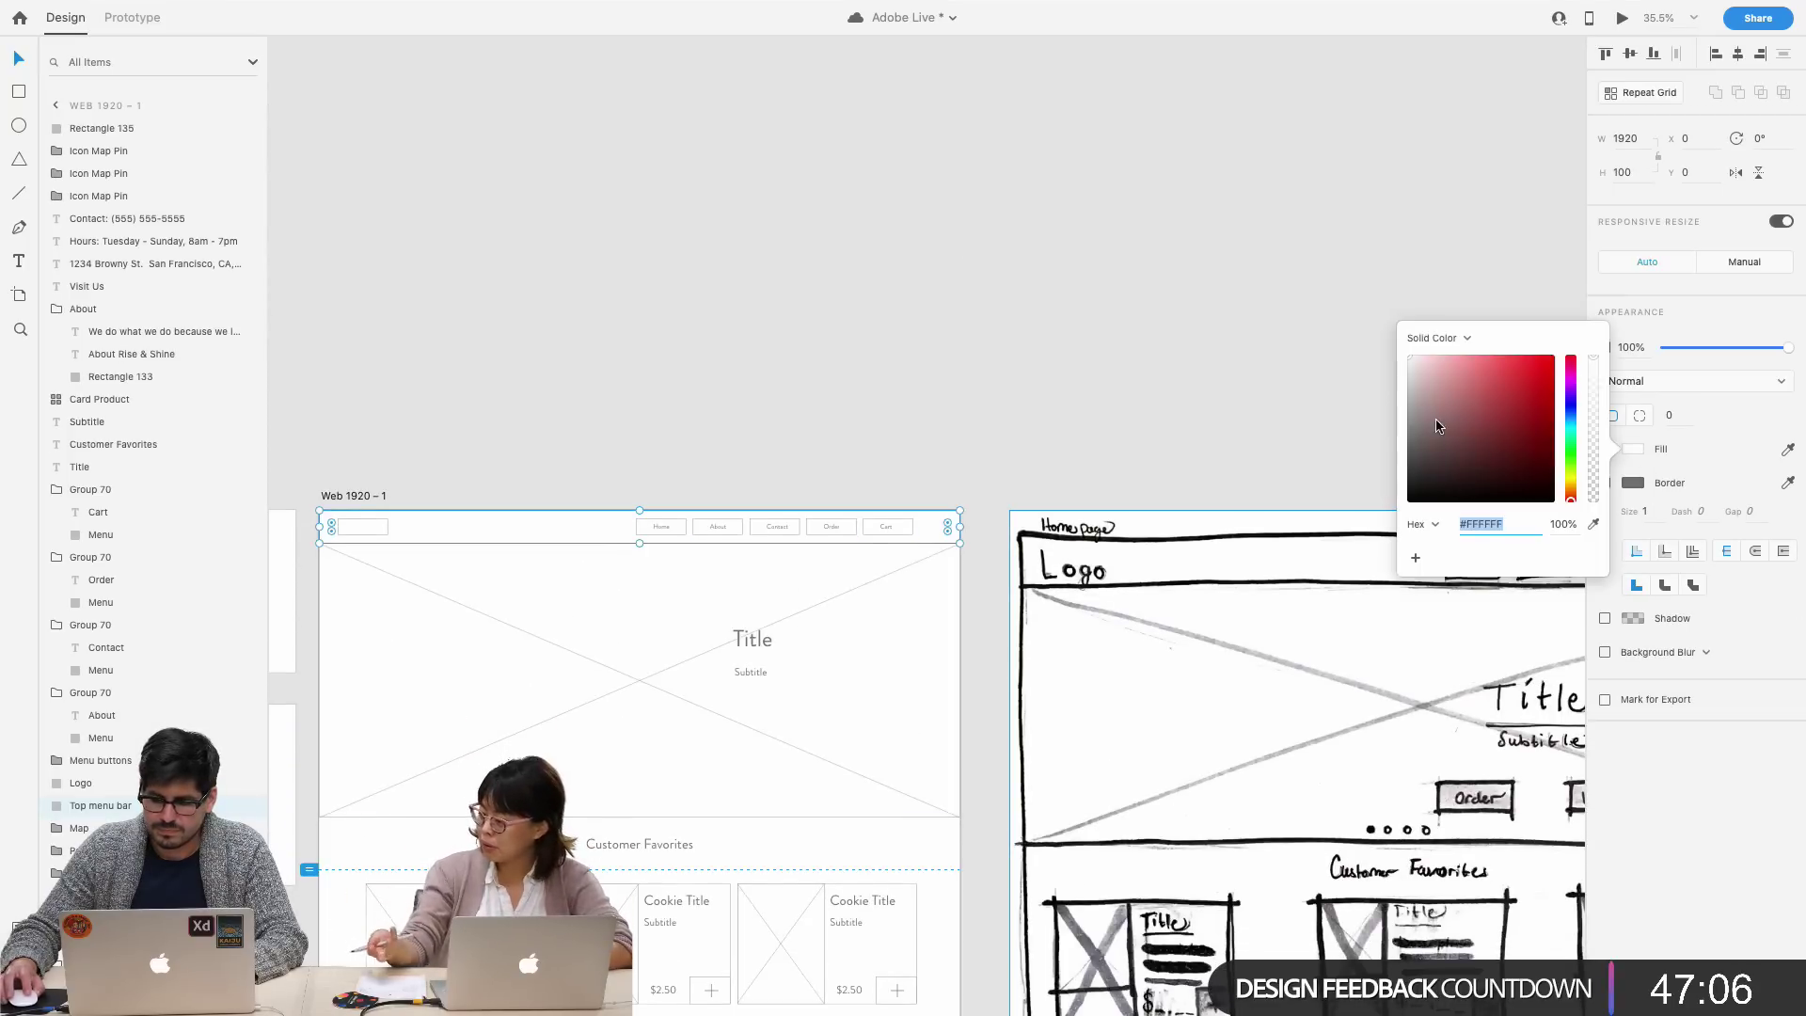
click(1029, 394)
- Save the document and draw a full-width 1920 × 700 rectangle at Y 1715 around the About section
scroll(1029, 465, down, 5)
scroll(1029, 472, down, 10)
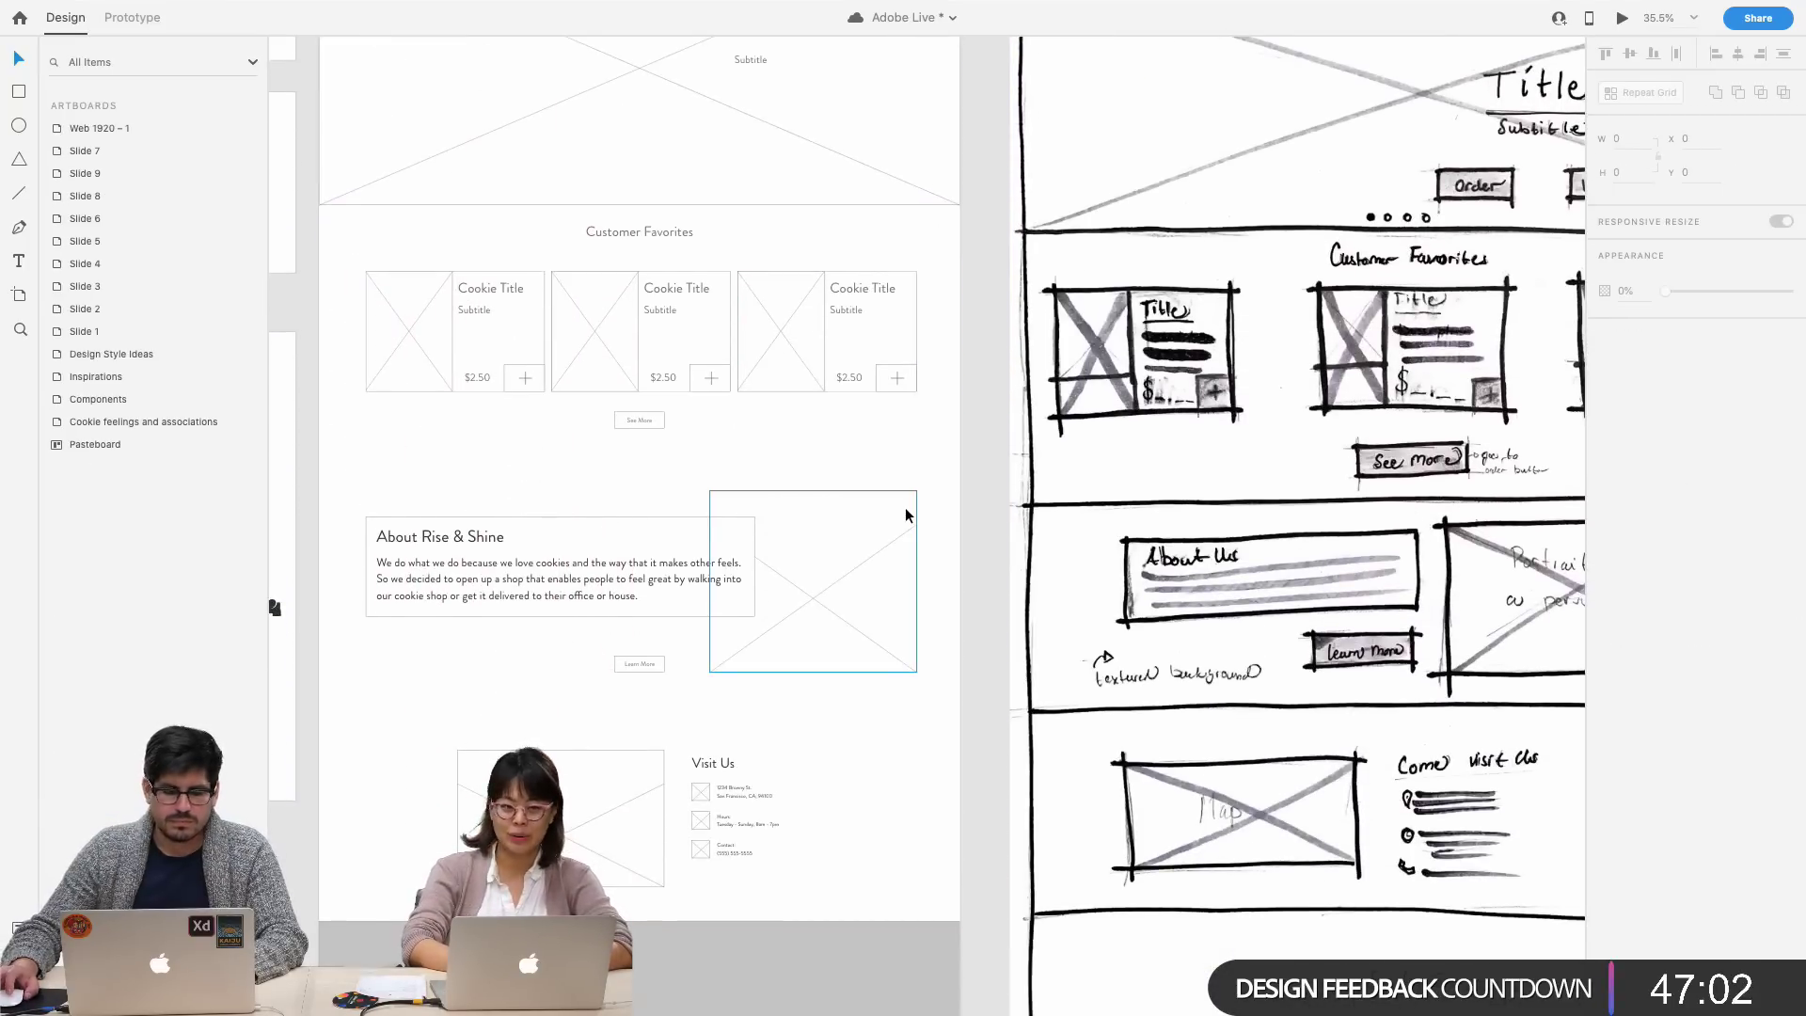
scroll(904, 515, right, 2)
key(super+s)
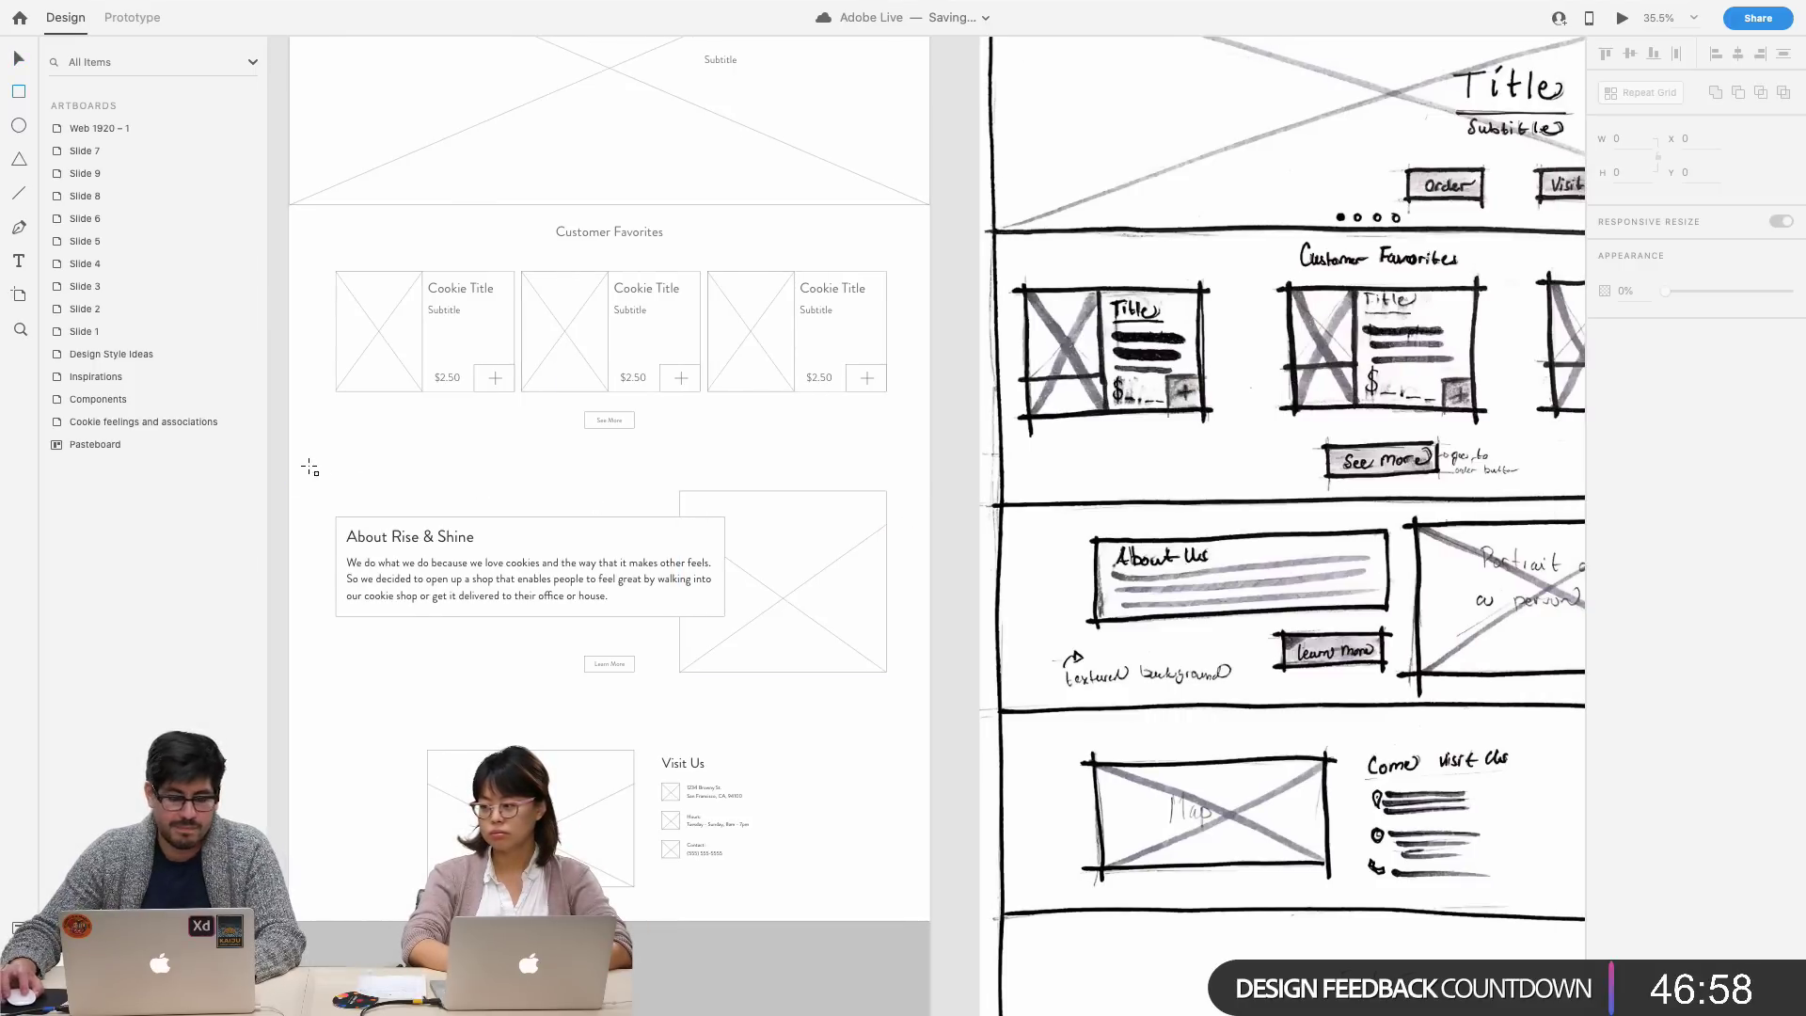
drag(290, 468, 929, 704)
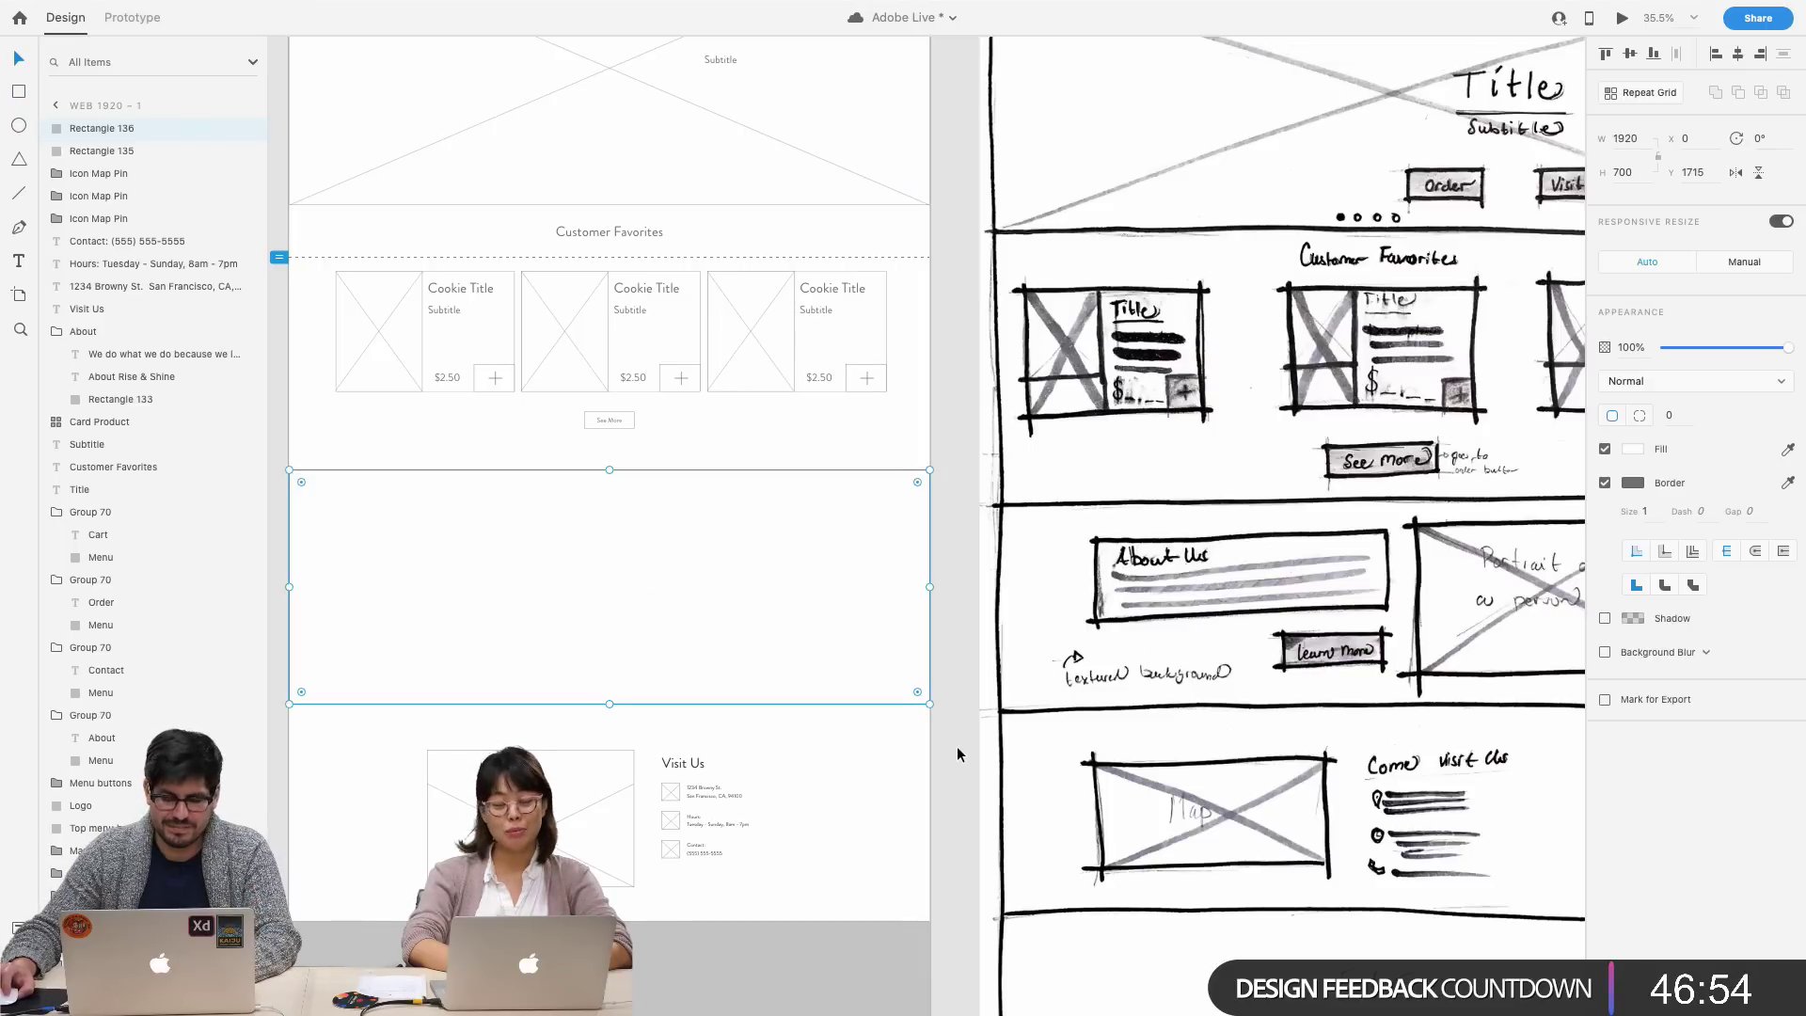
double_click(811, 679)
scroll(811, 679, down, 1)
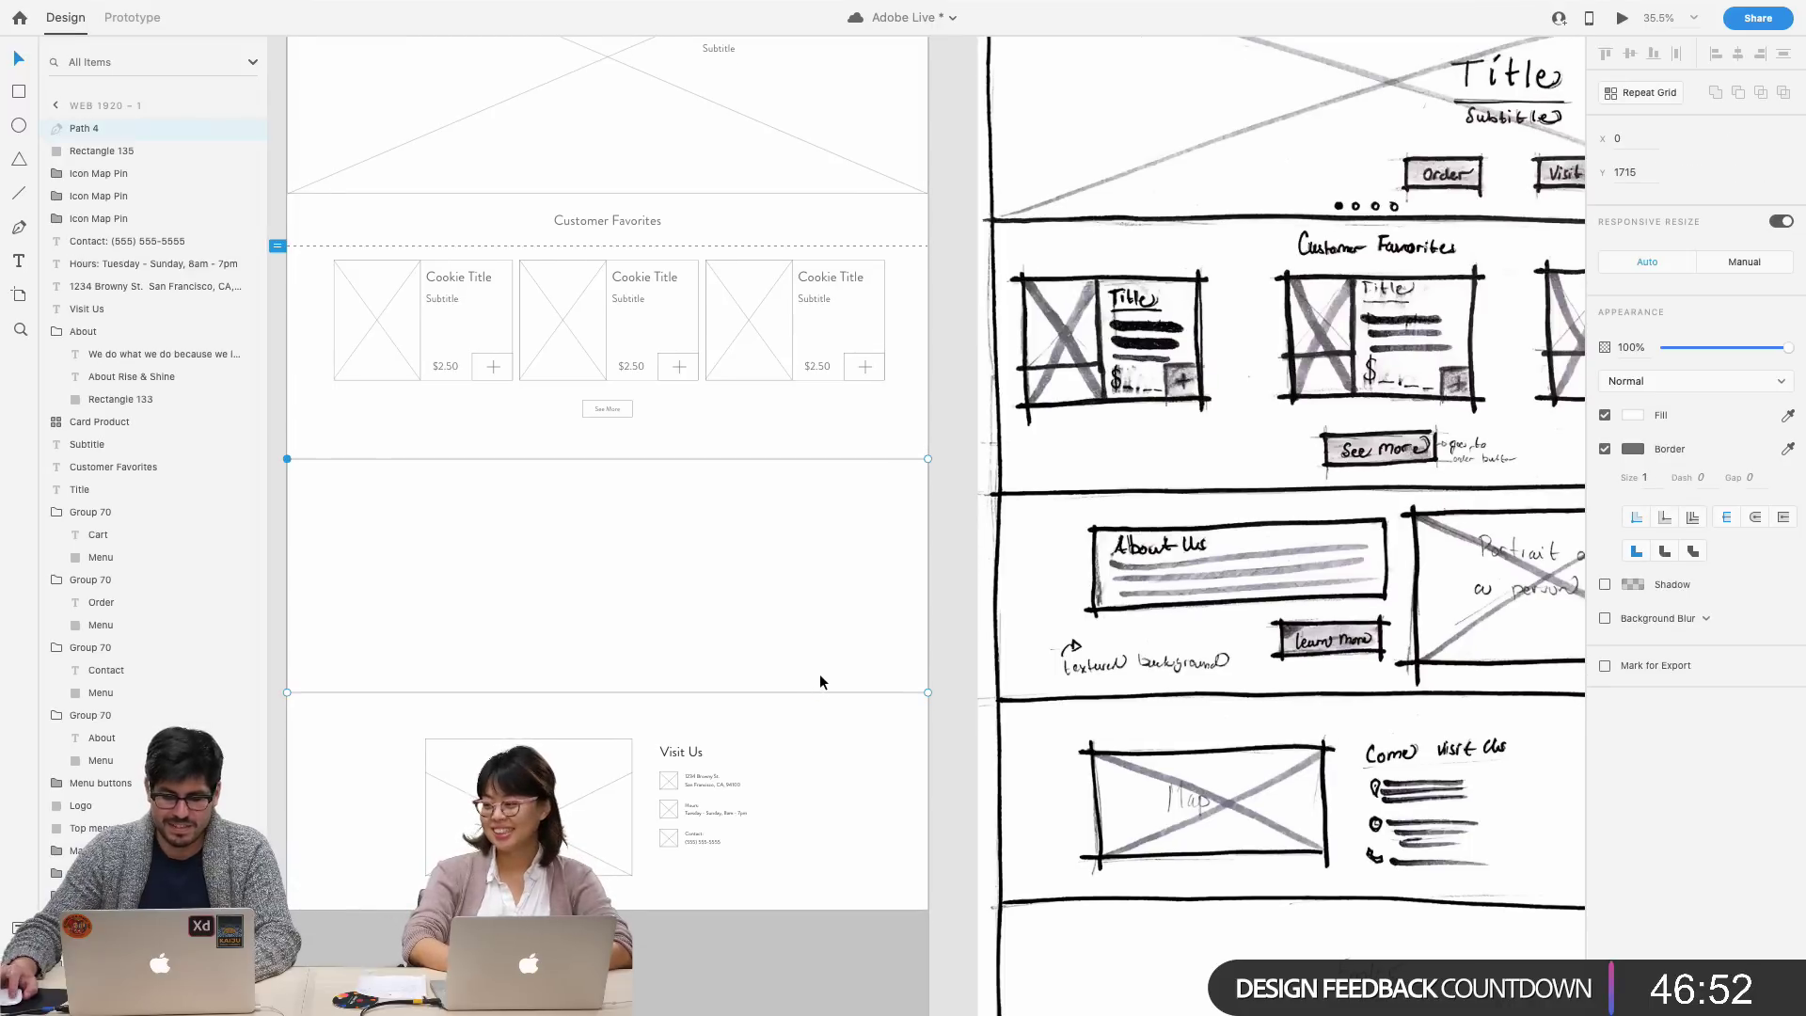
key(Escape)
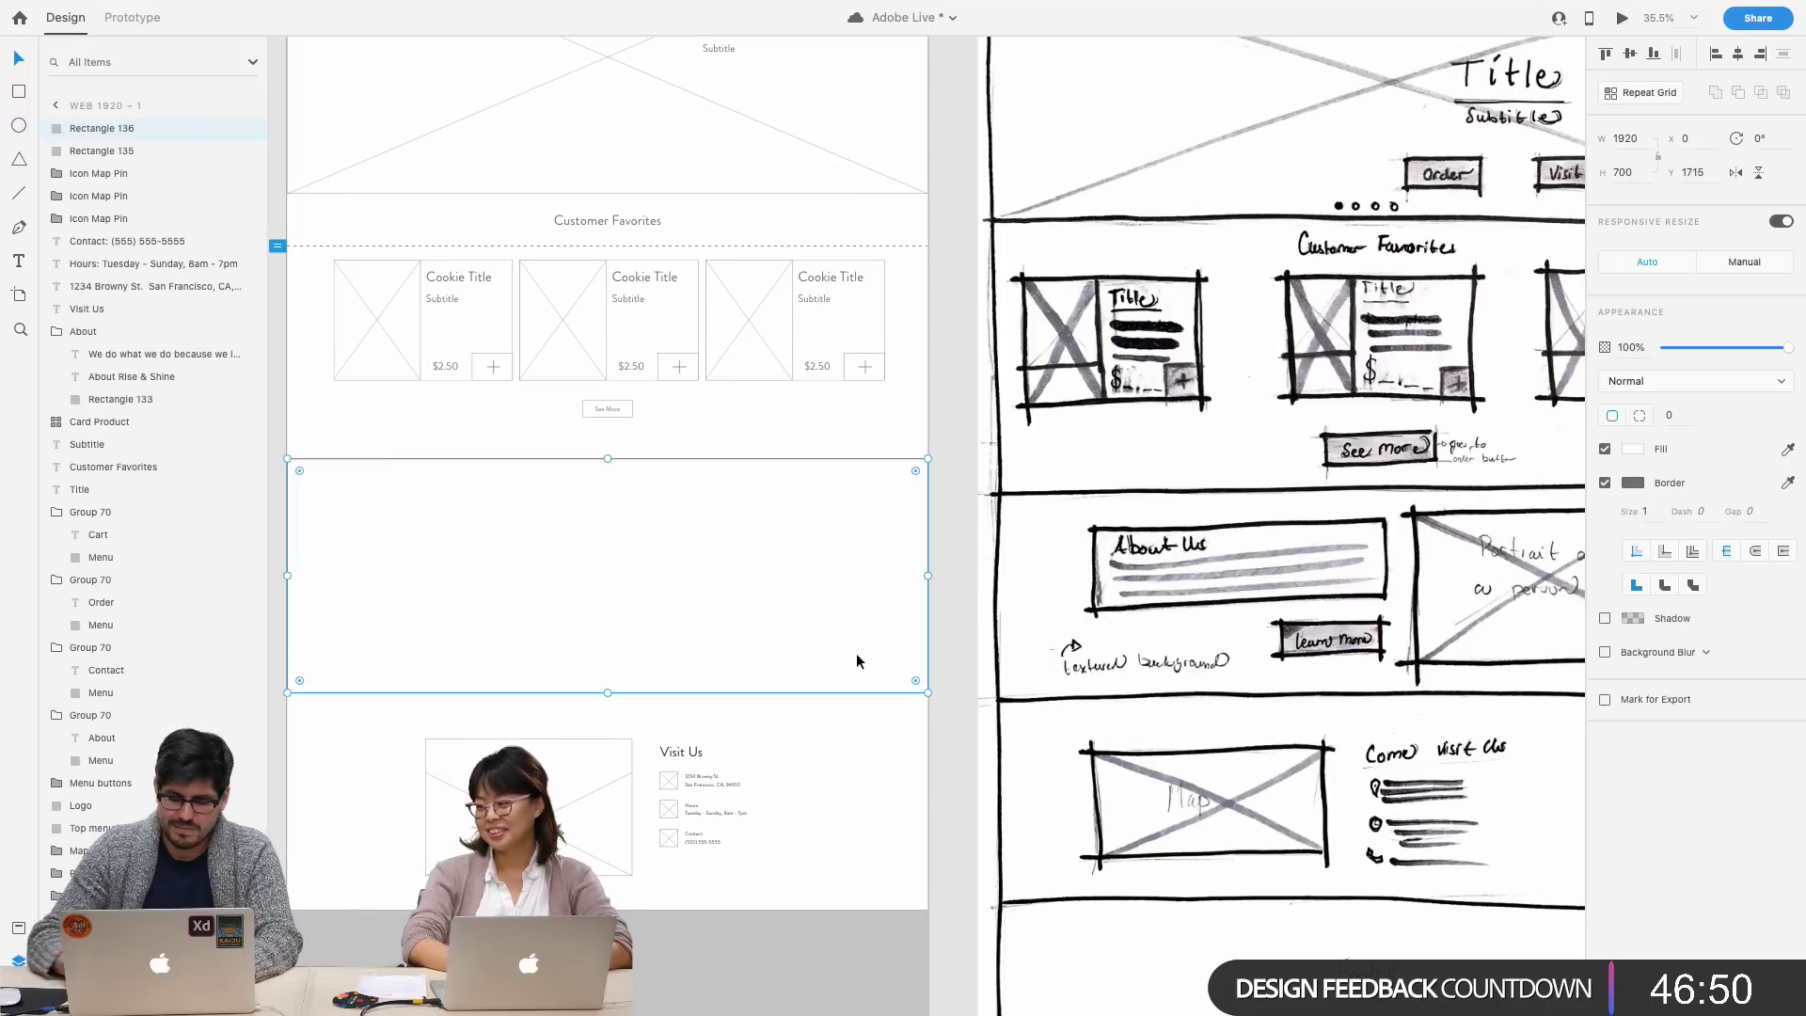
- Send the new section rectangle behind the About content and save the document
right_click(856, 653)
click(945, 968)
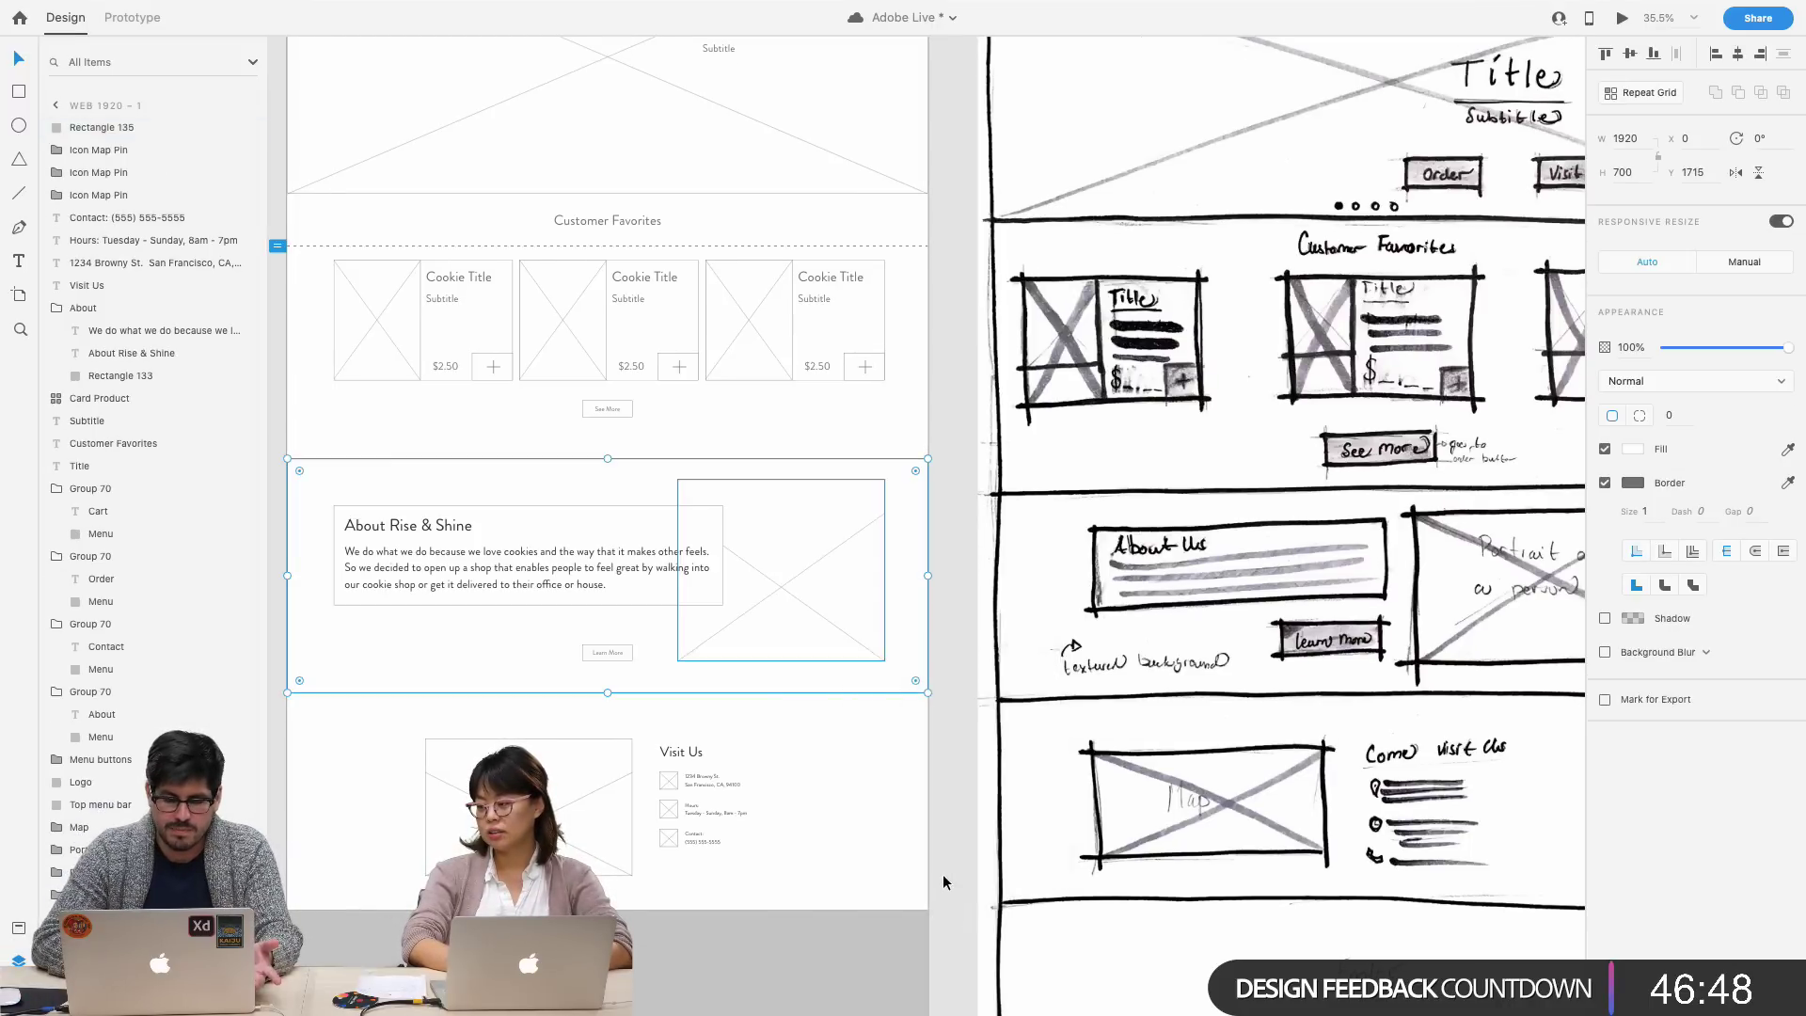
click(942, 879)
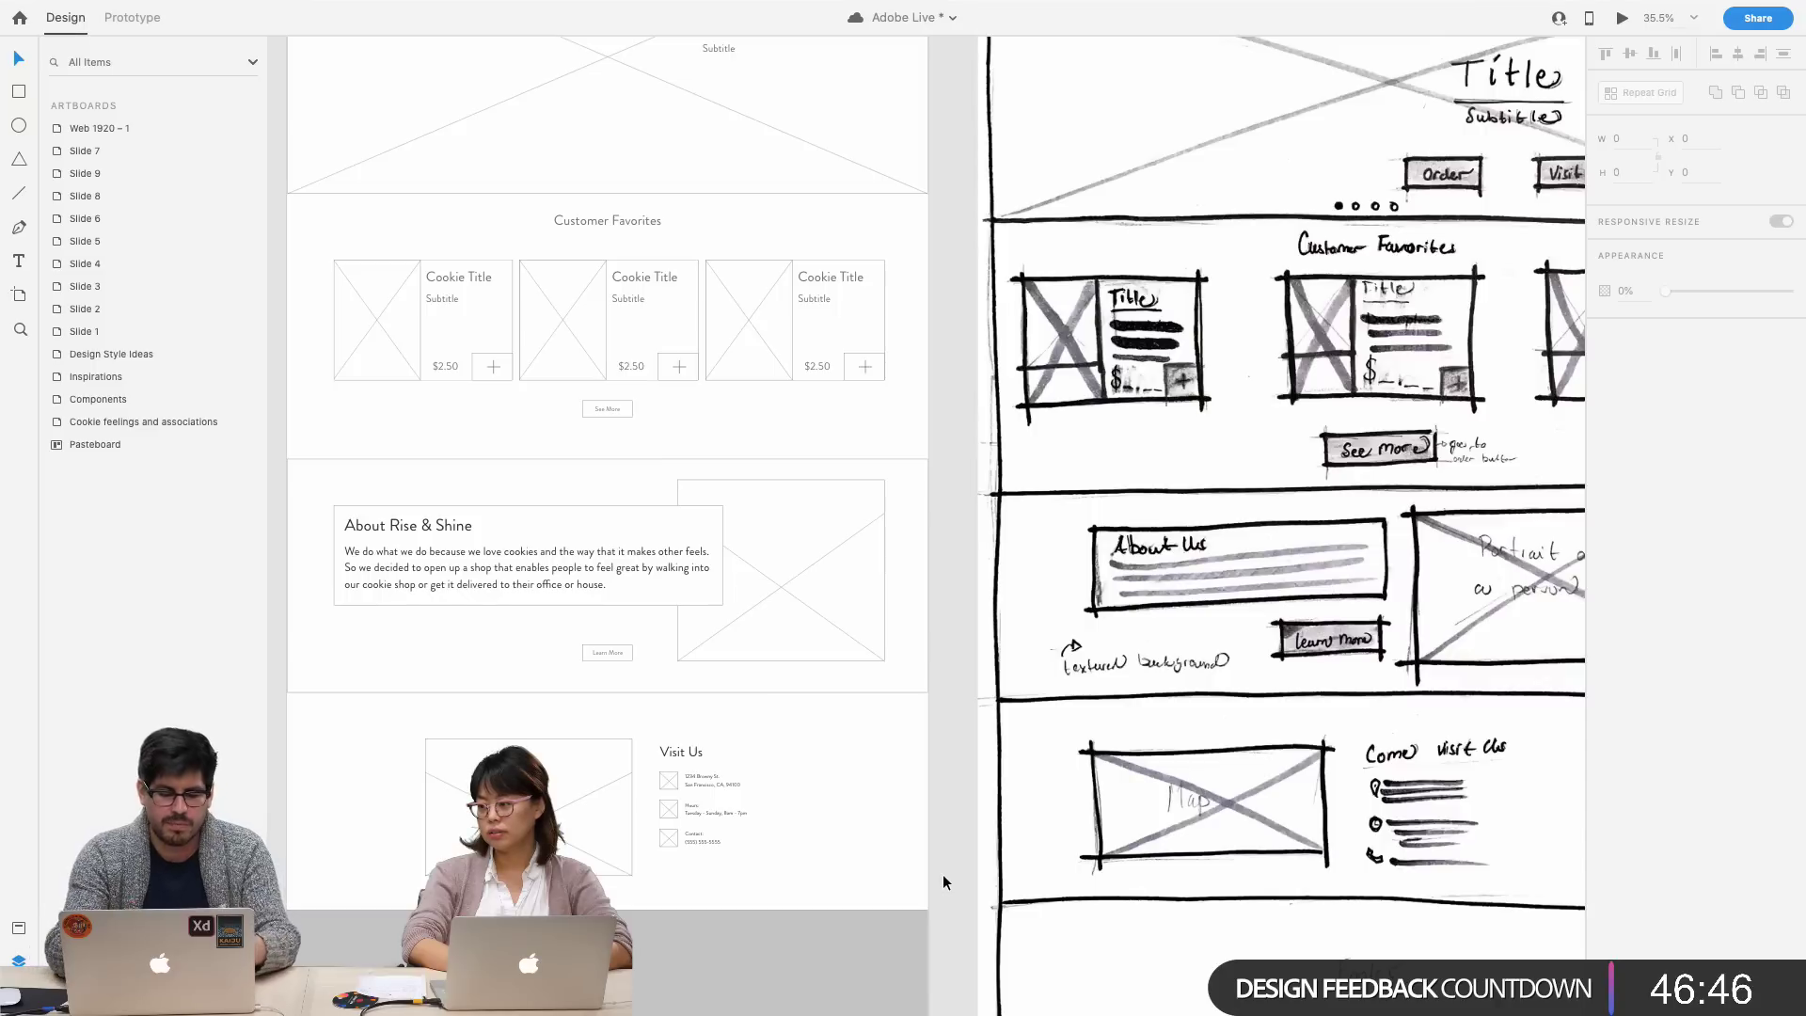
scroll(900, 865, up, 5)
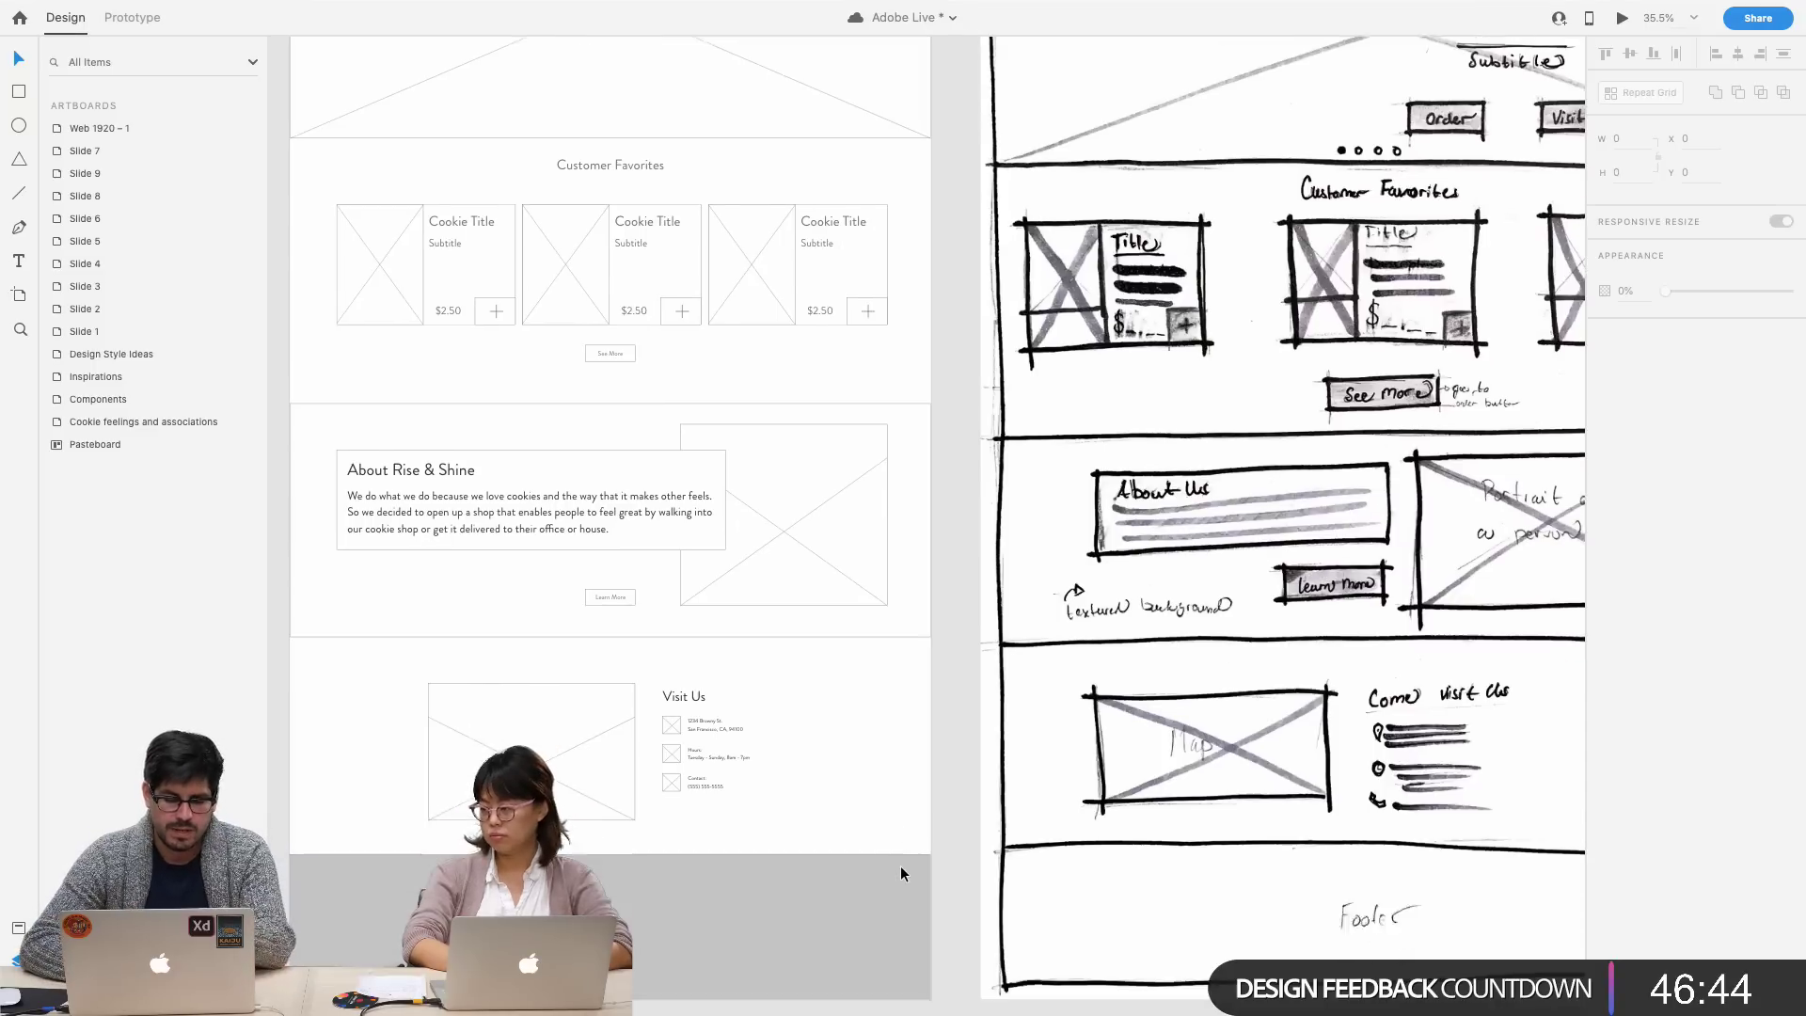
key(super+s)
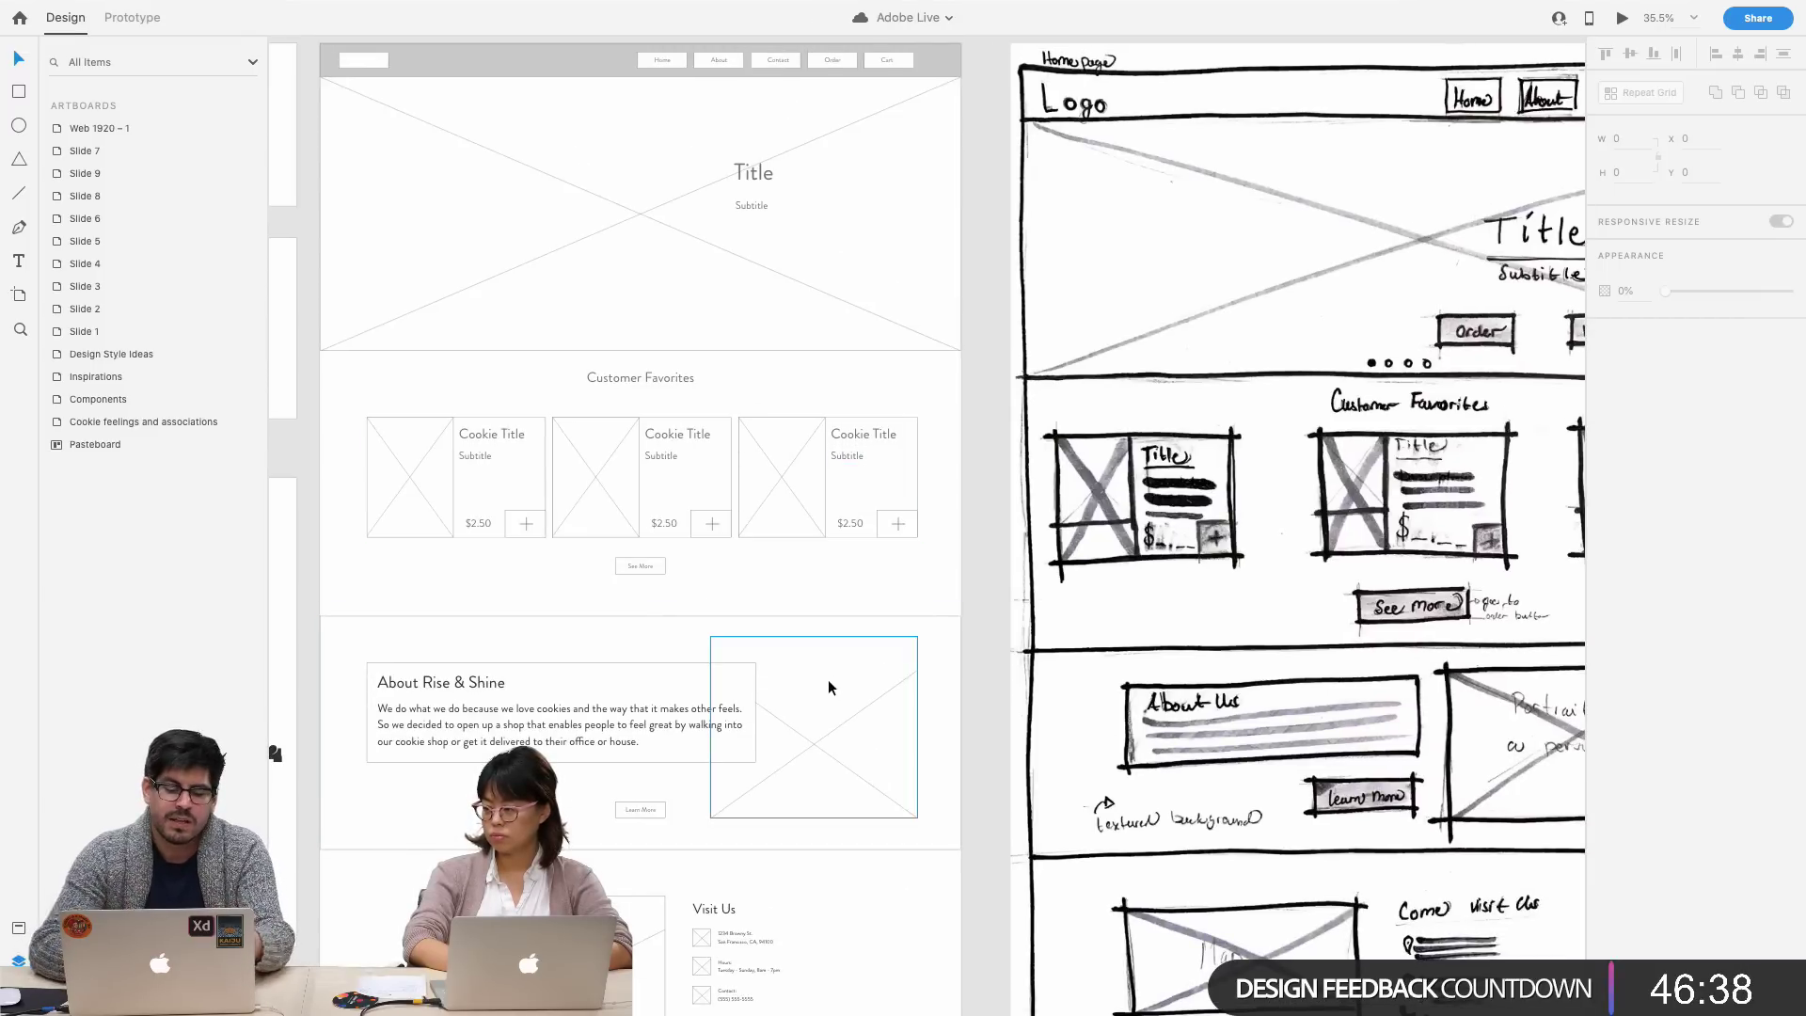
- Compare the full homepage wireframe with the hand-drawn sketch, section by section from header to footer
scroll(828, 679, up, 3)
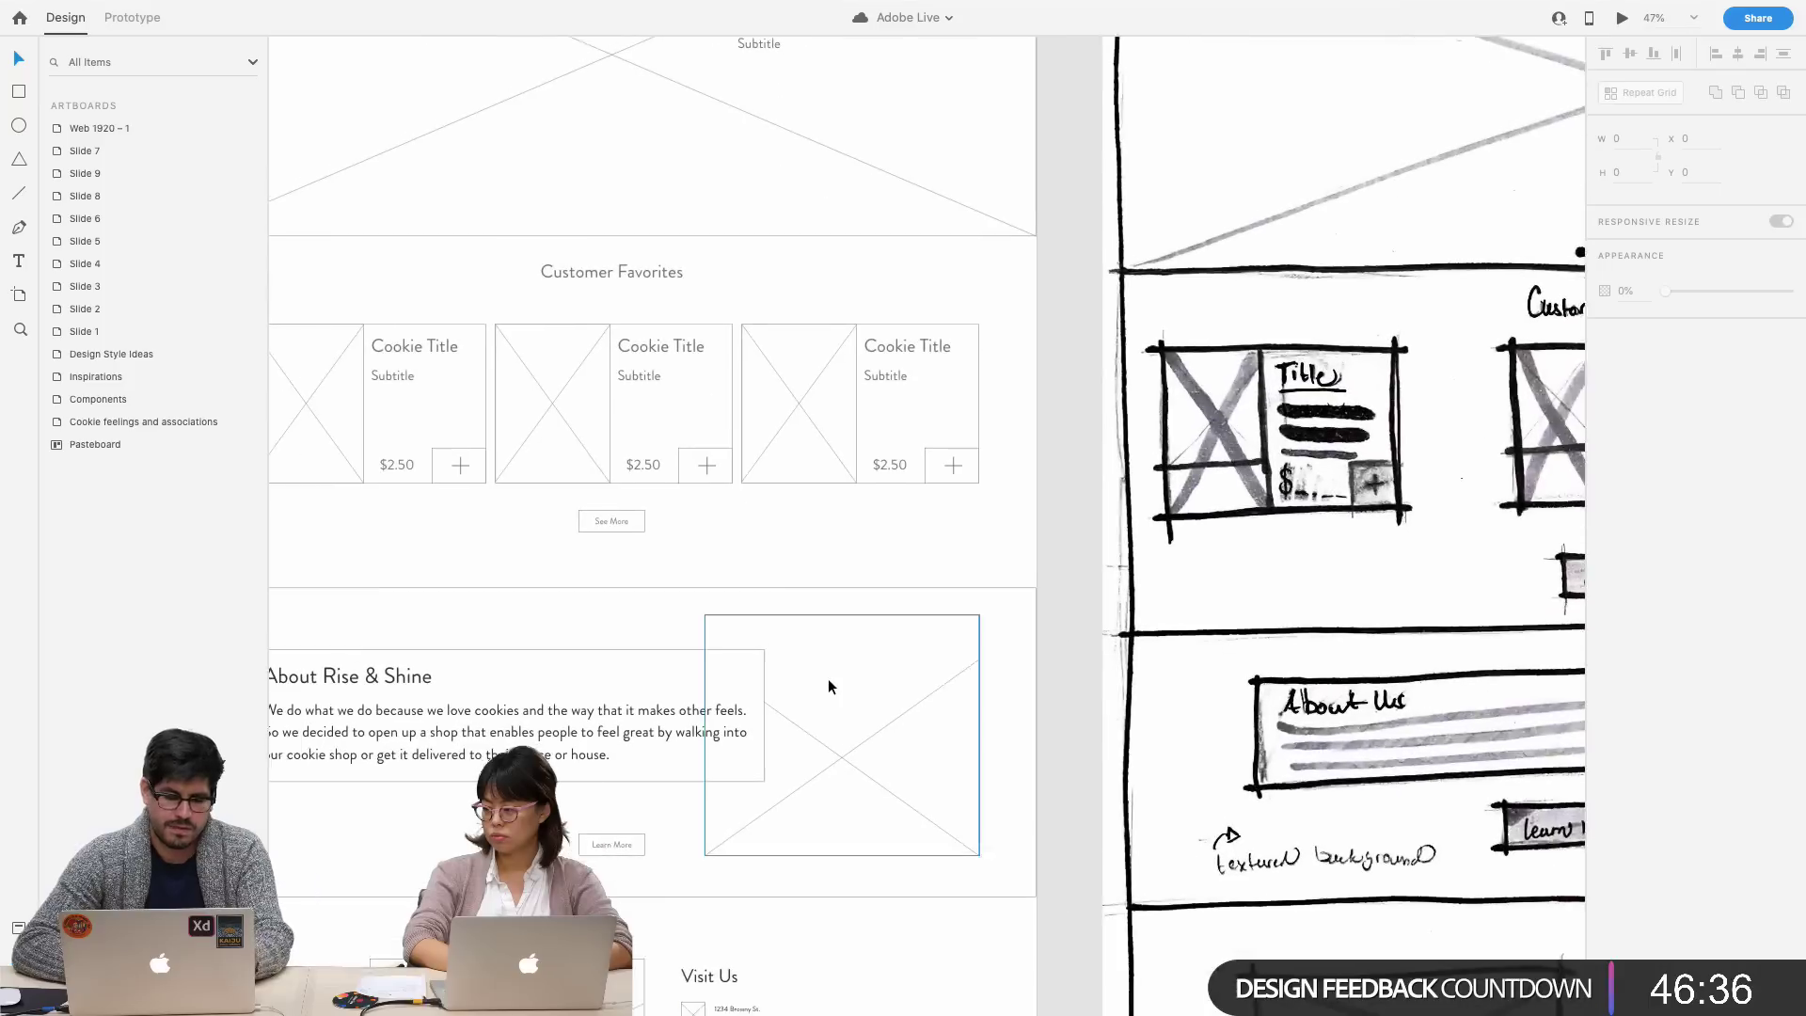
scroll(829, 684, down, 3)
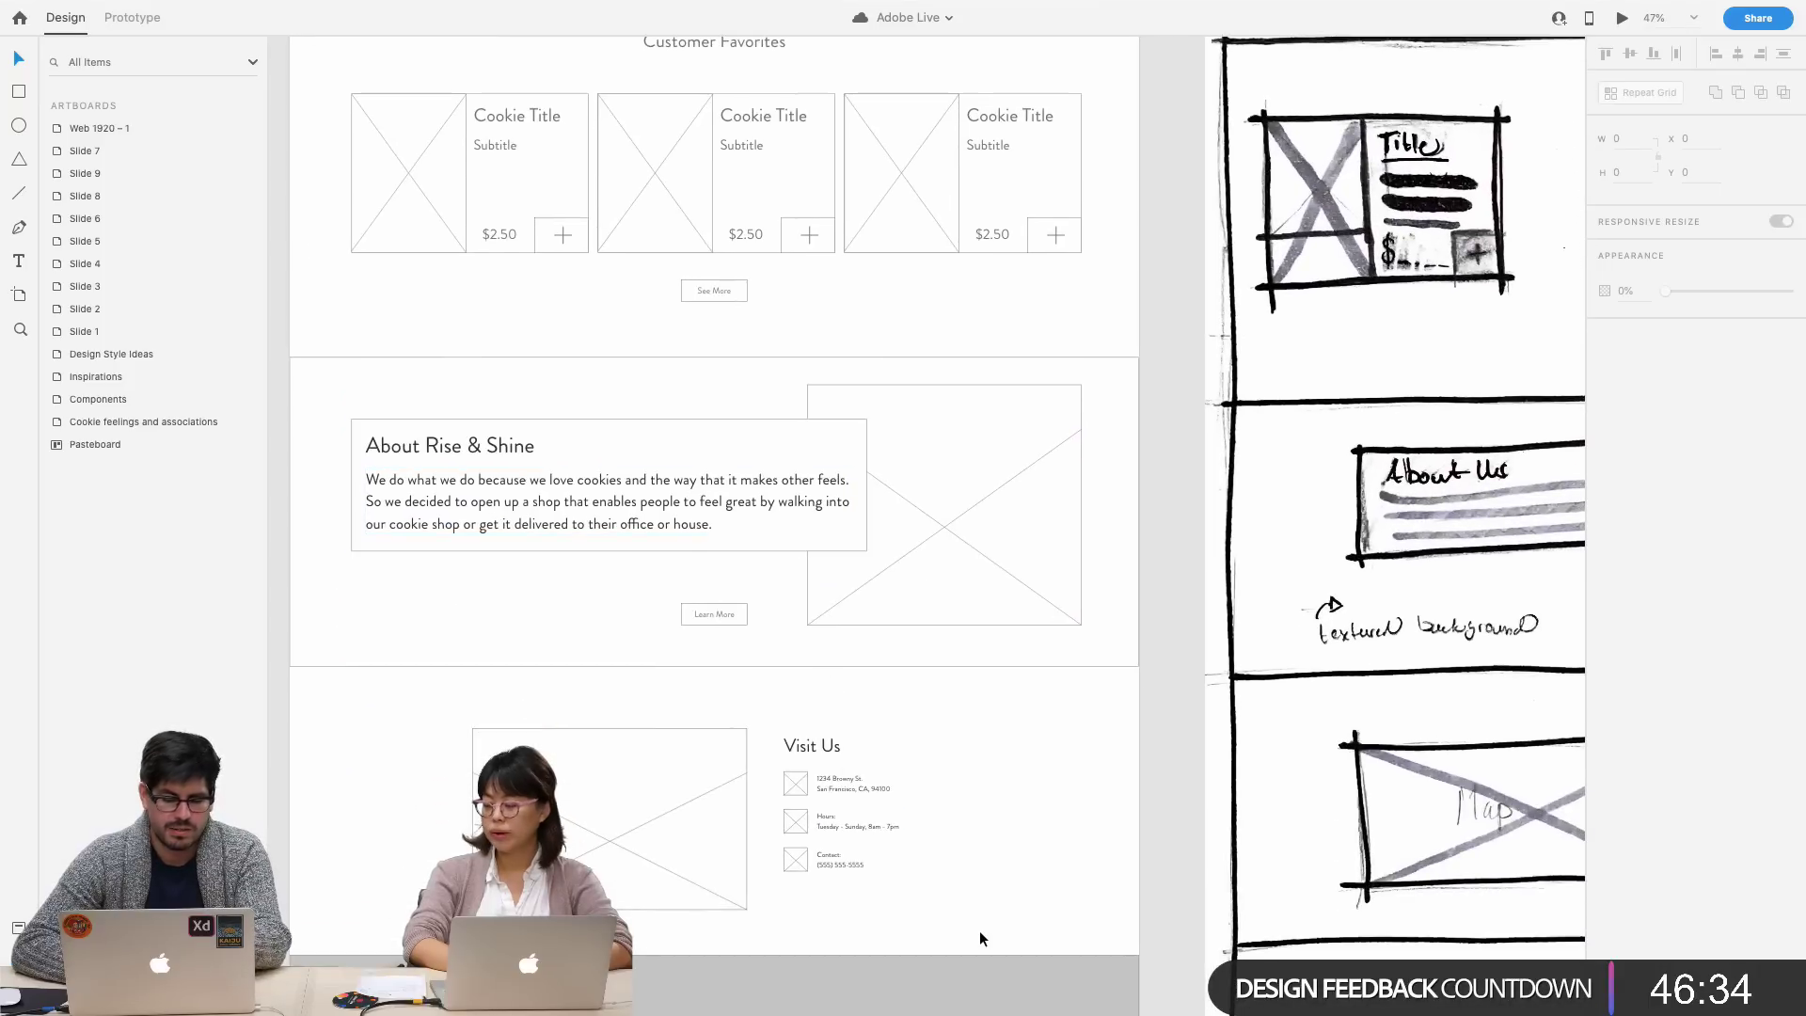
click(1006, 908)
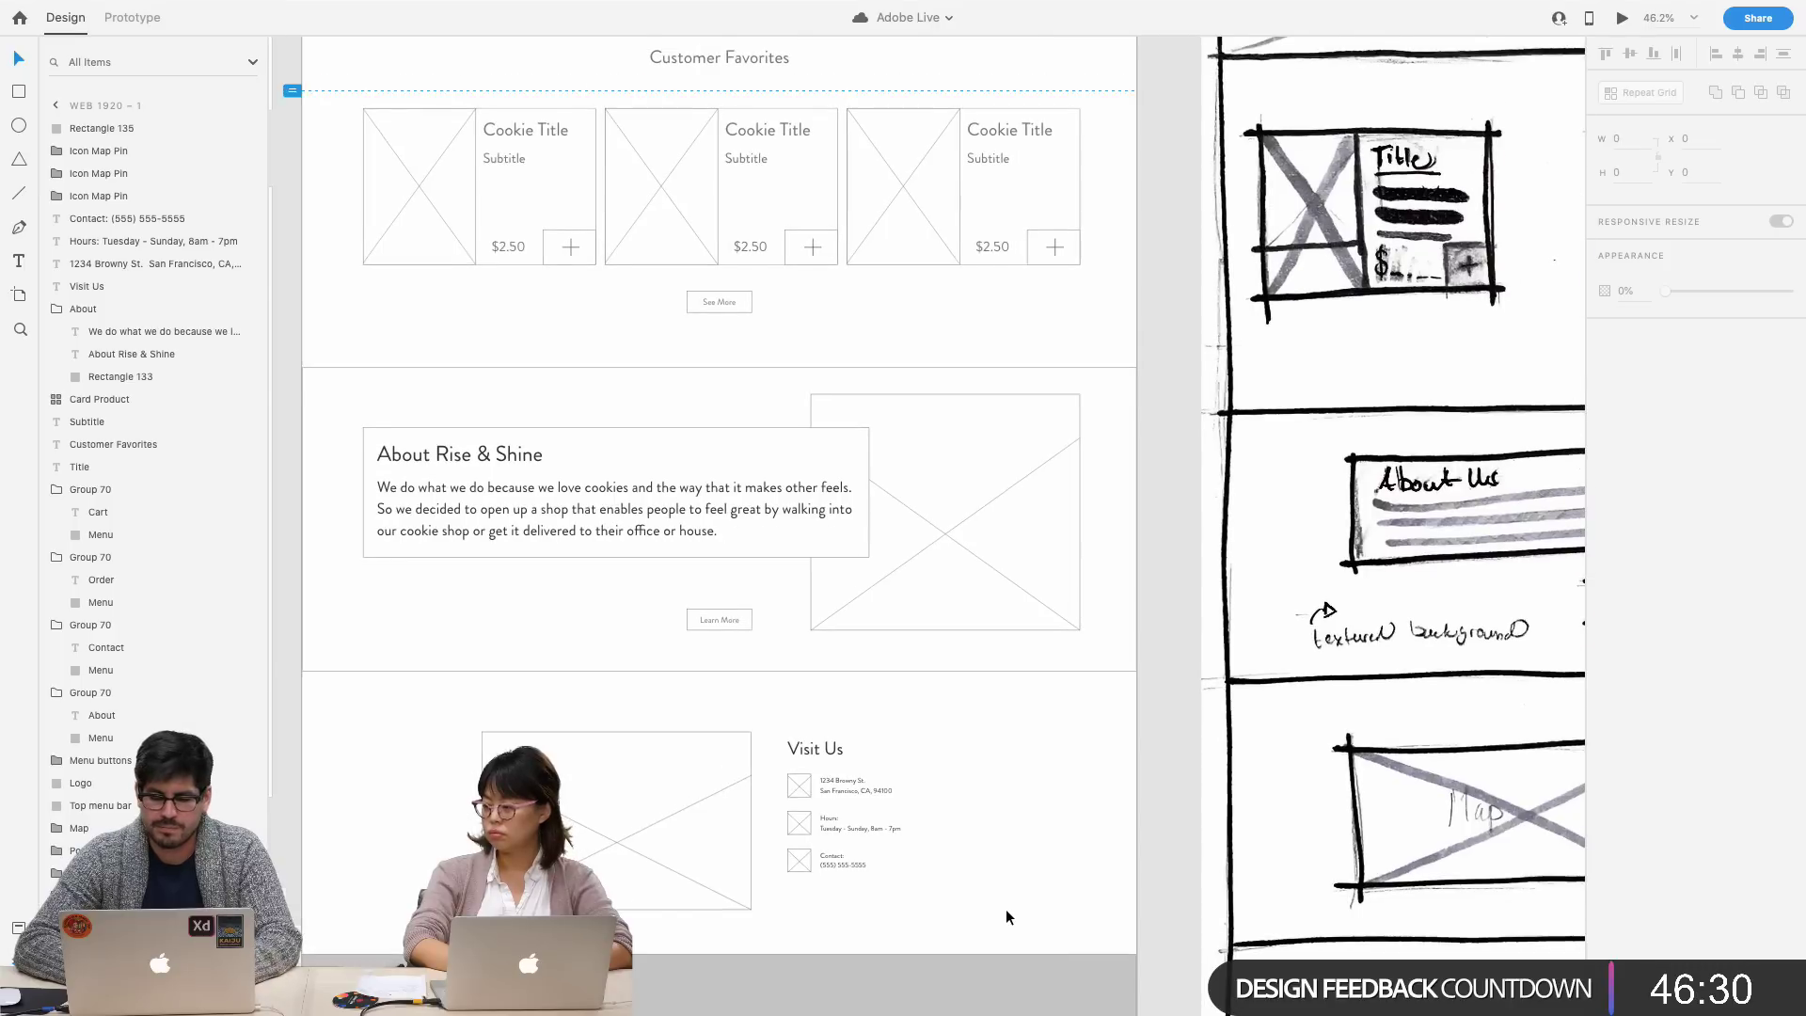
scroll(1006, 908, down, 3)
scroll(1008, 963, right, 3)
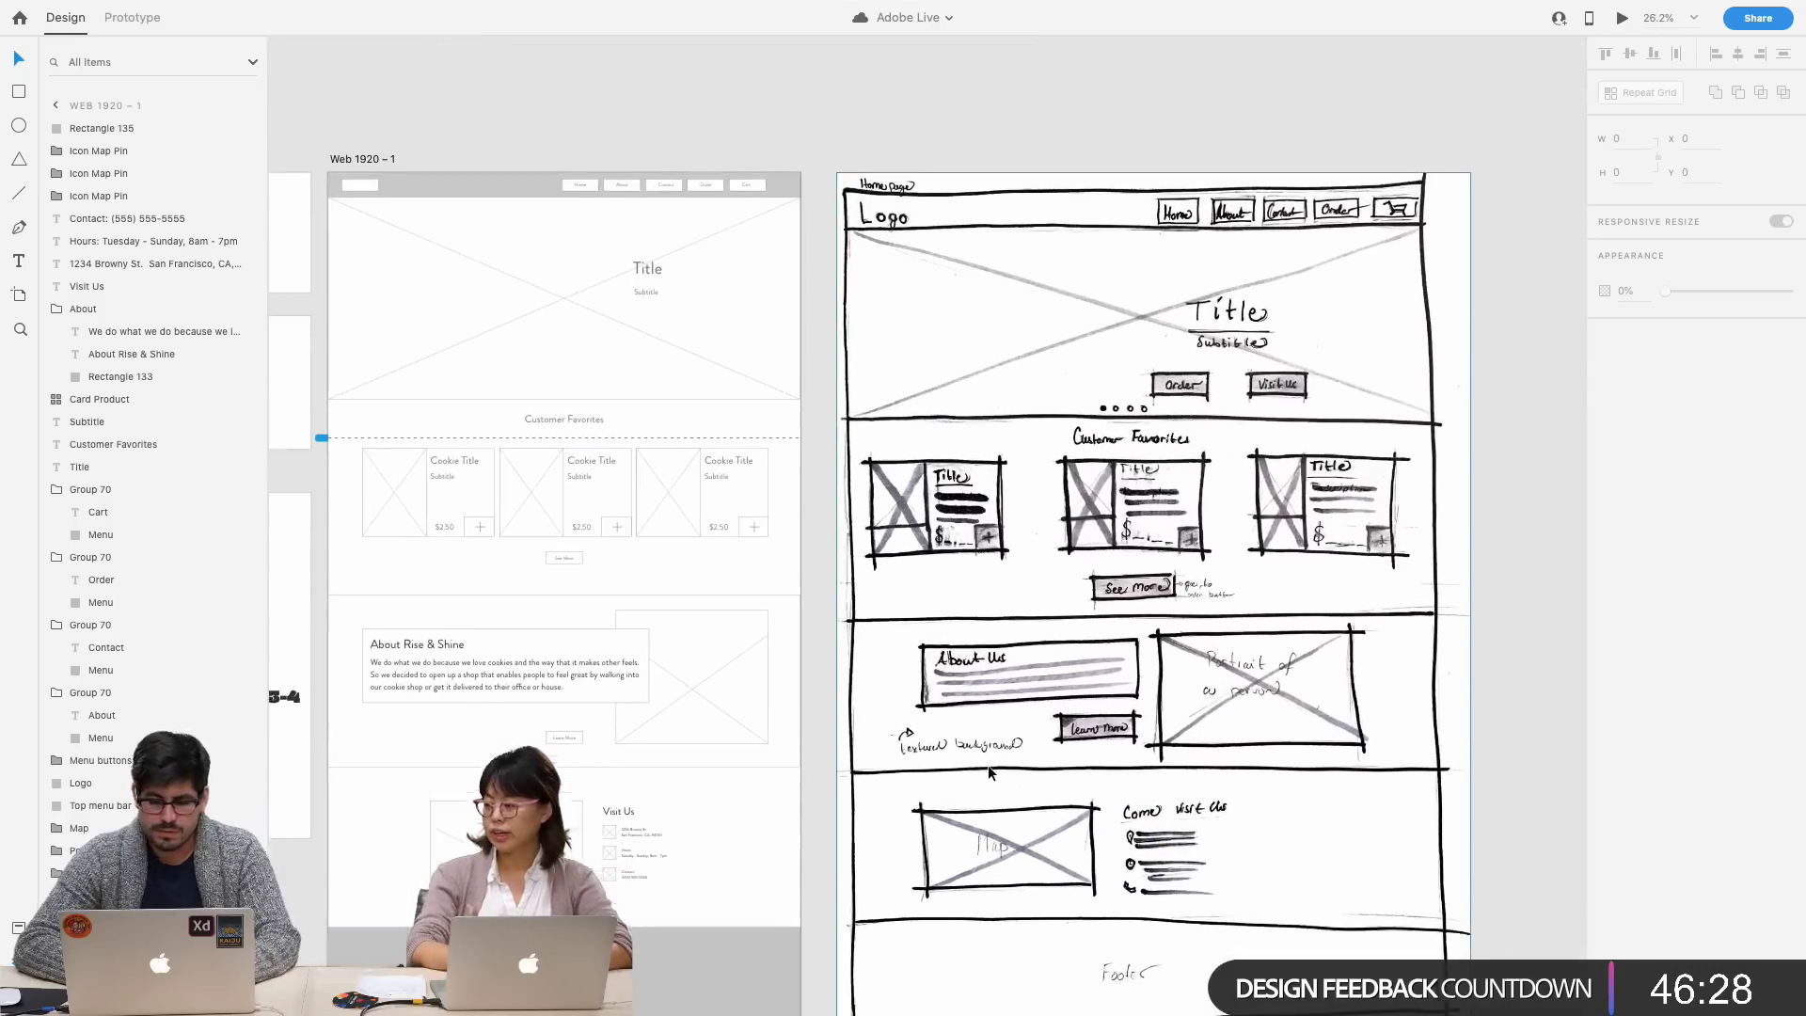
scroll(988, 764, down, 3)
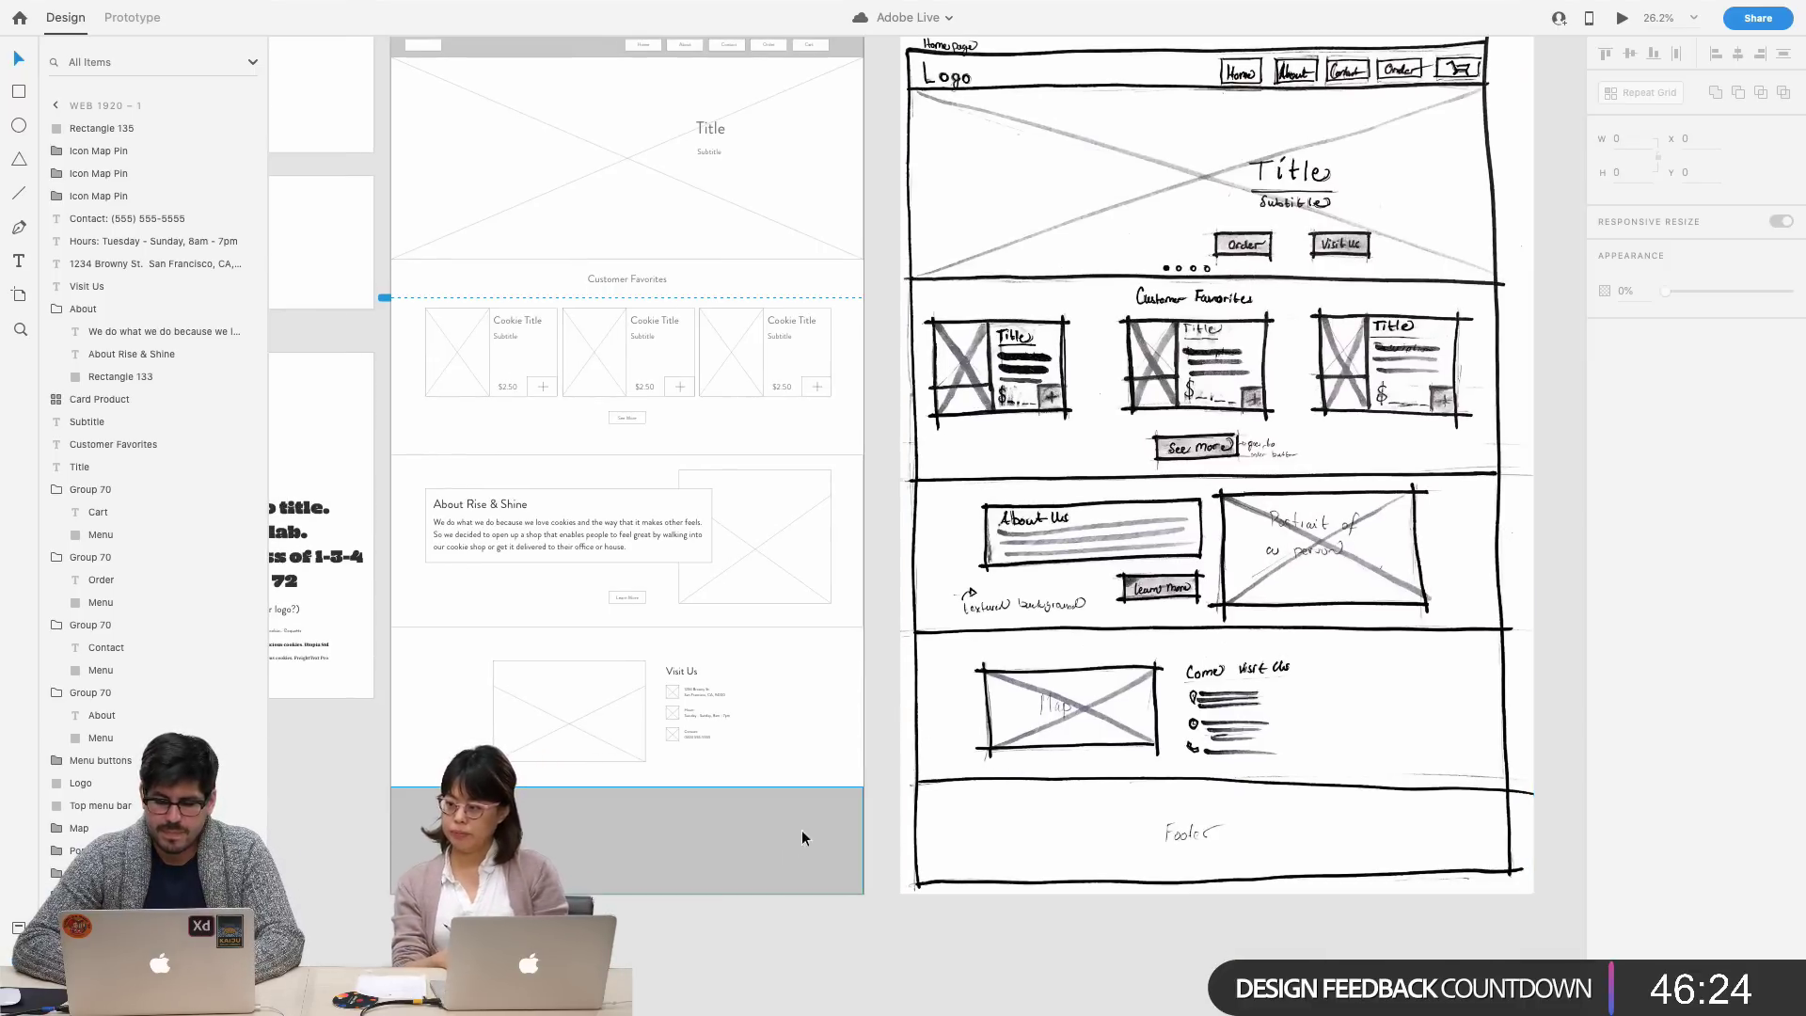
click(773, 863)
click(782, 929)
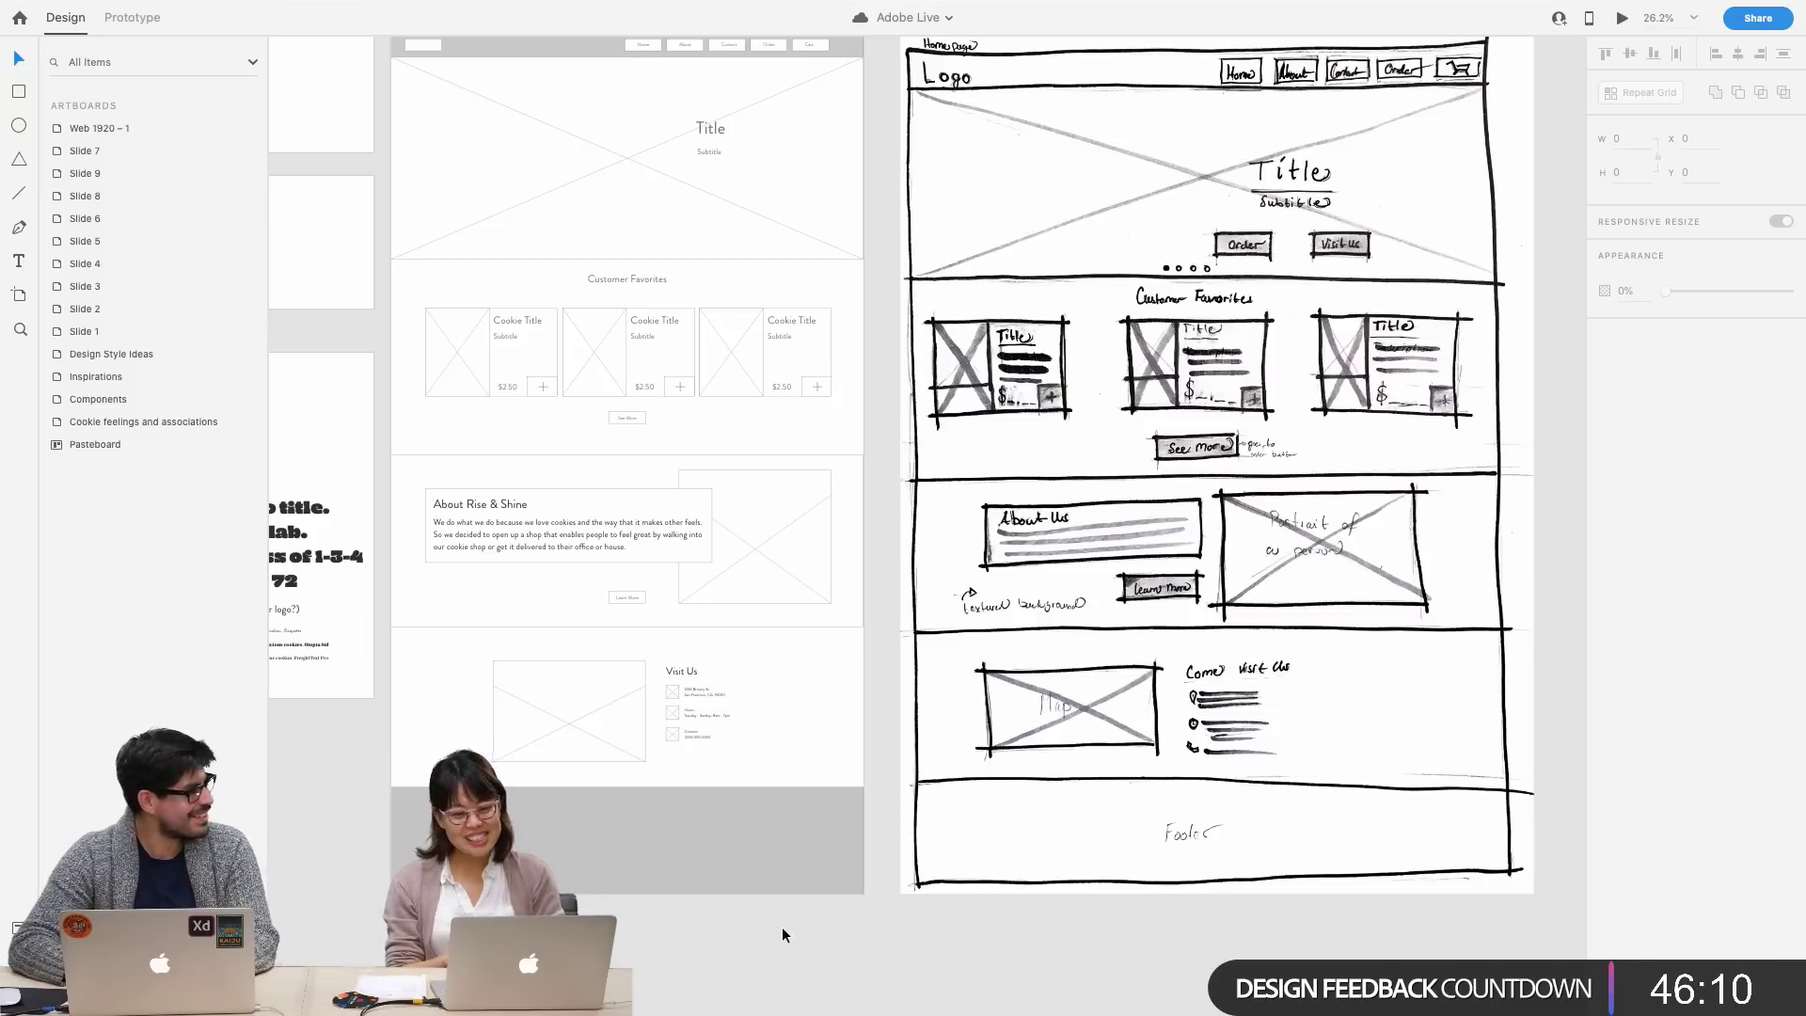
- Remove the enlarged hand-drawn homepage sketch from the pasteboard beside the Web 1920 – 1 artboard
scroll(1215, 668, up, 2)
click(1215, 669)
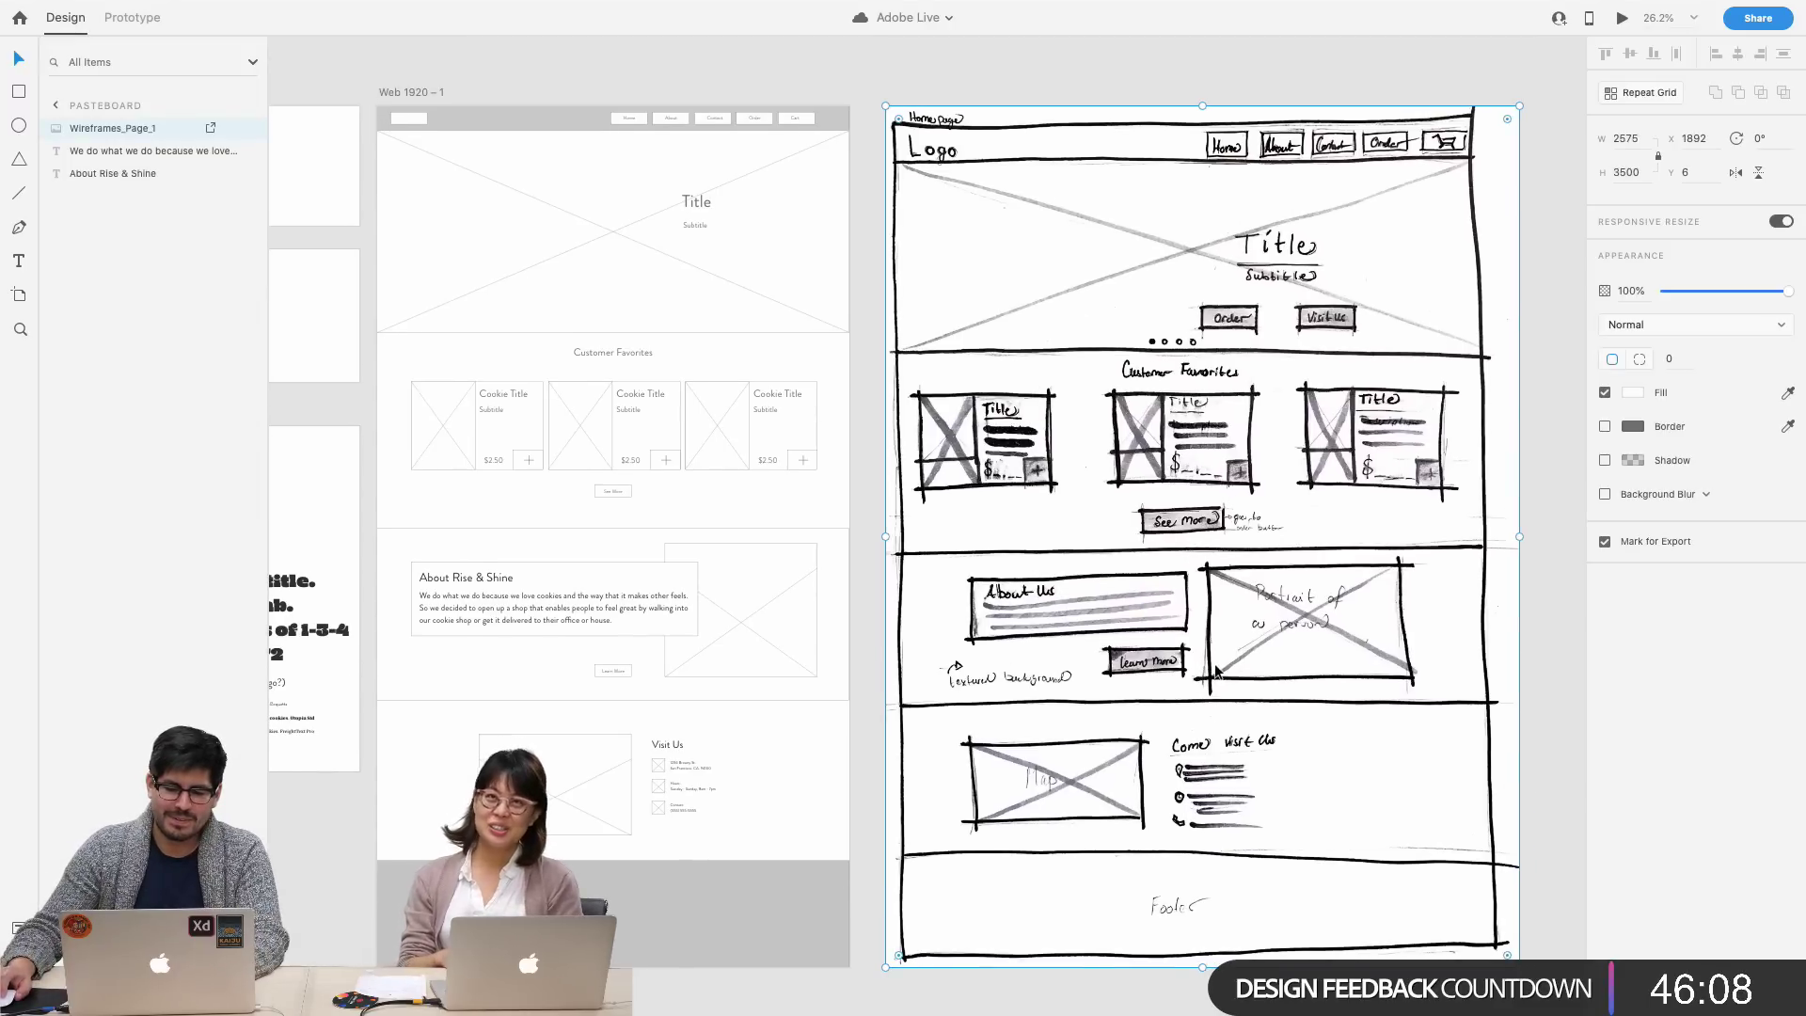
scroll(1232, 694, down, 3)
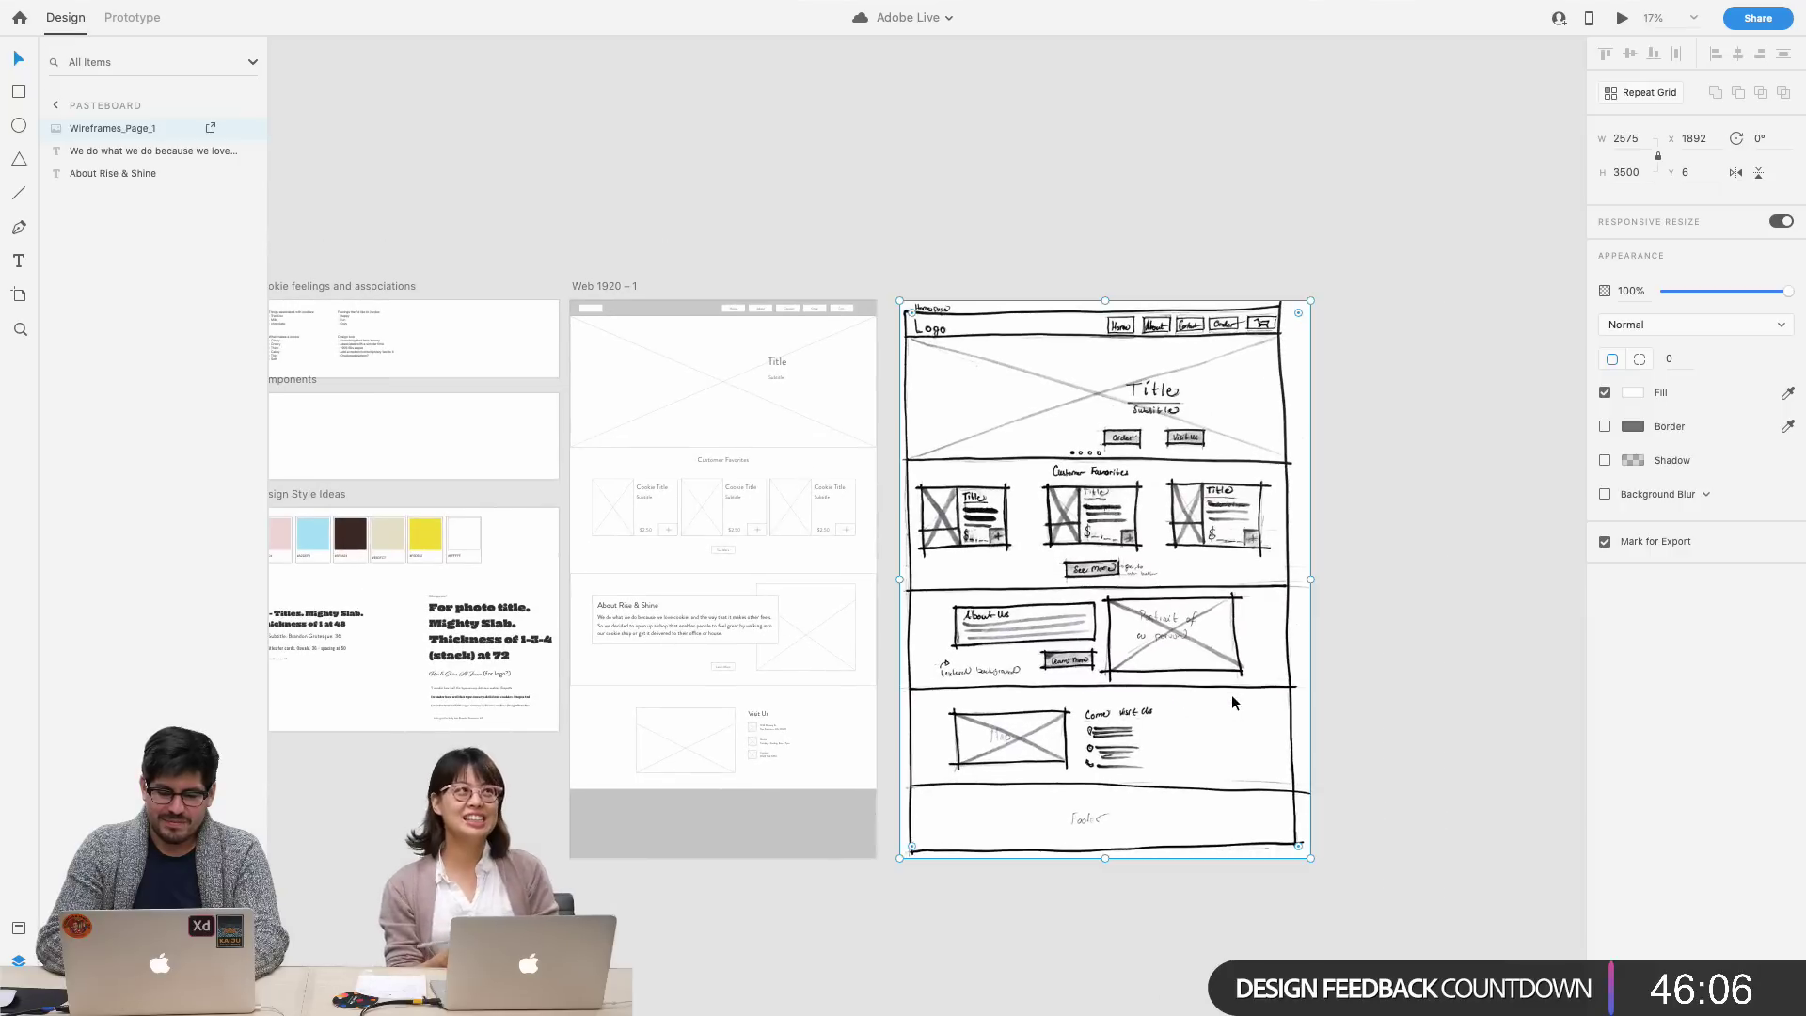
drag(1232, 694, 790, 165)
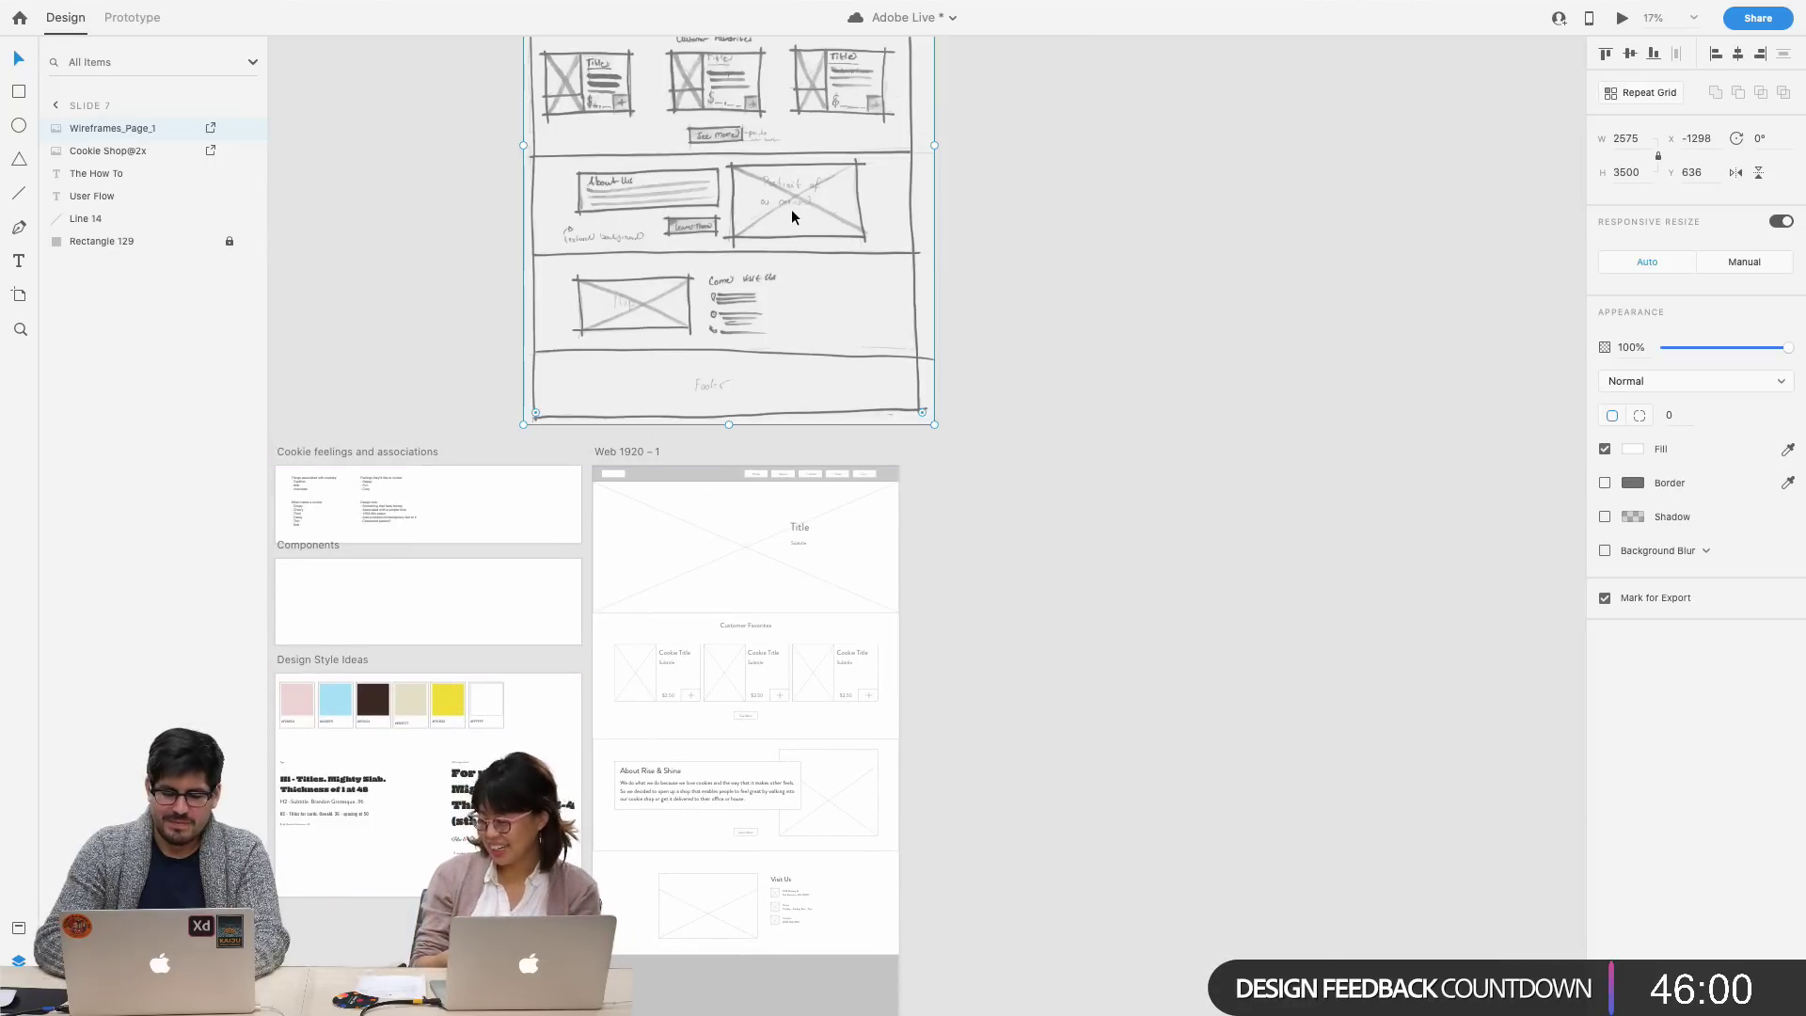
scroll(792, 201, up, 2)
key(super+z)
scroll(972, 270, up, 2)
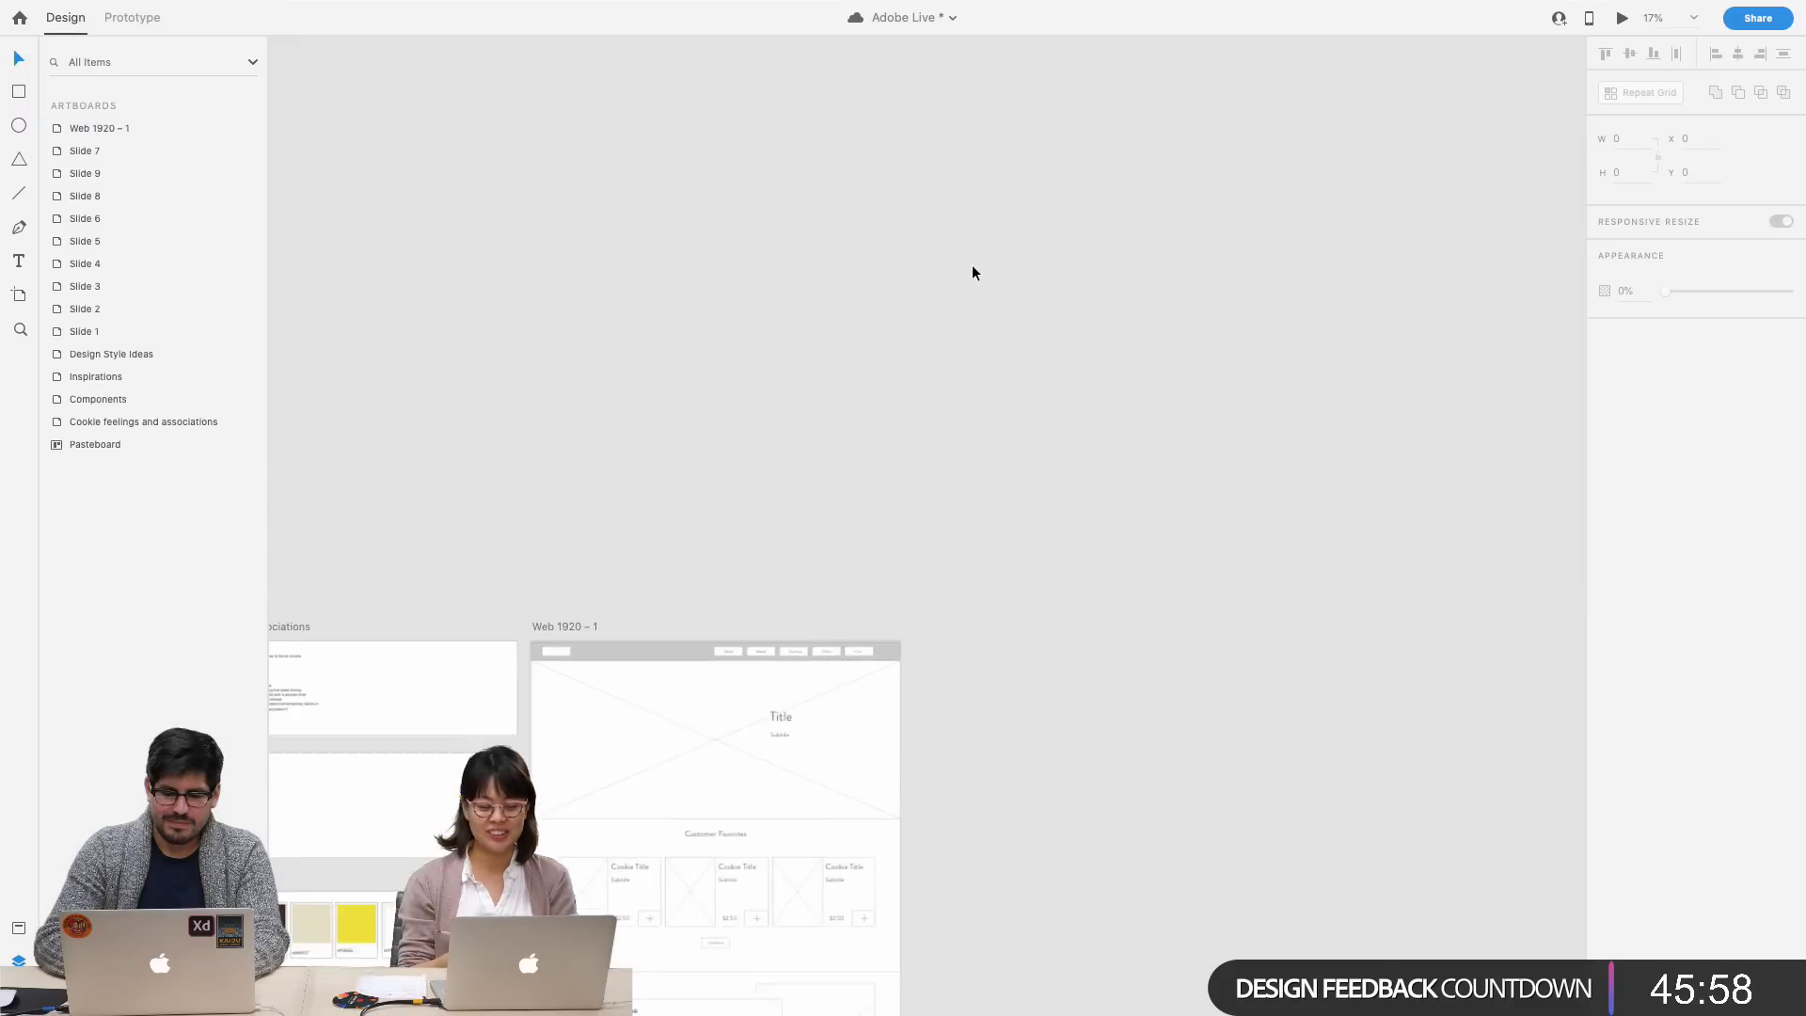
key(Delete)
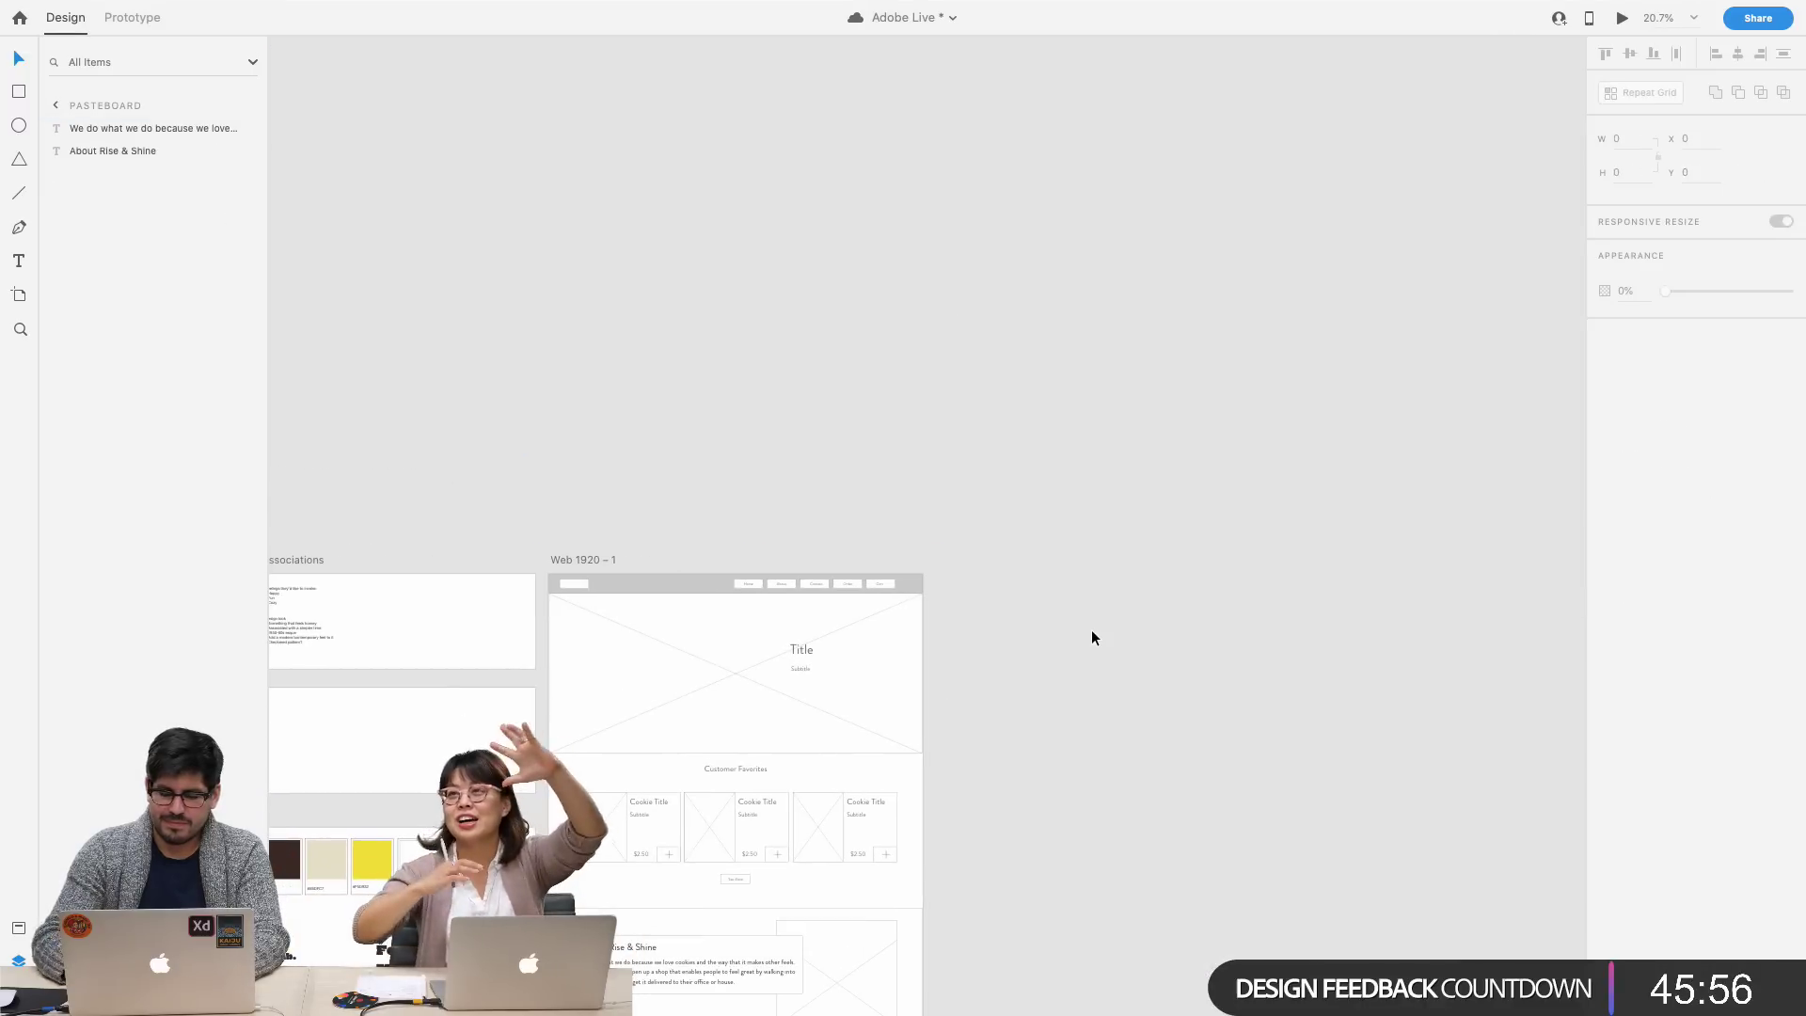
- Duplicate the Web 1920 – 1 artboard and place the copy beside it at about X 1943, Y 6
scroll(1113, 679, down, 3)
scroll(1114, 673, up, 3)
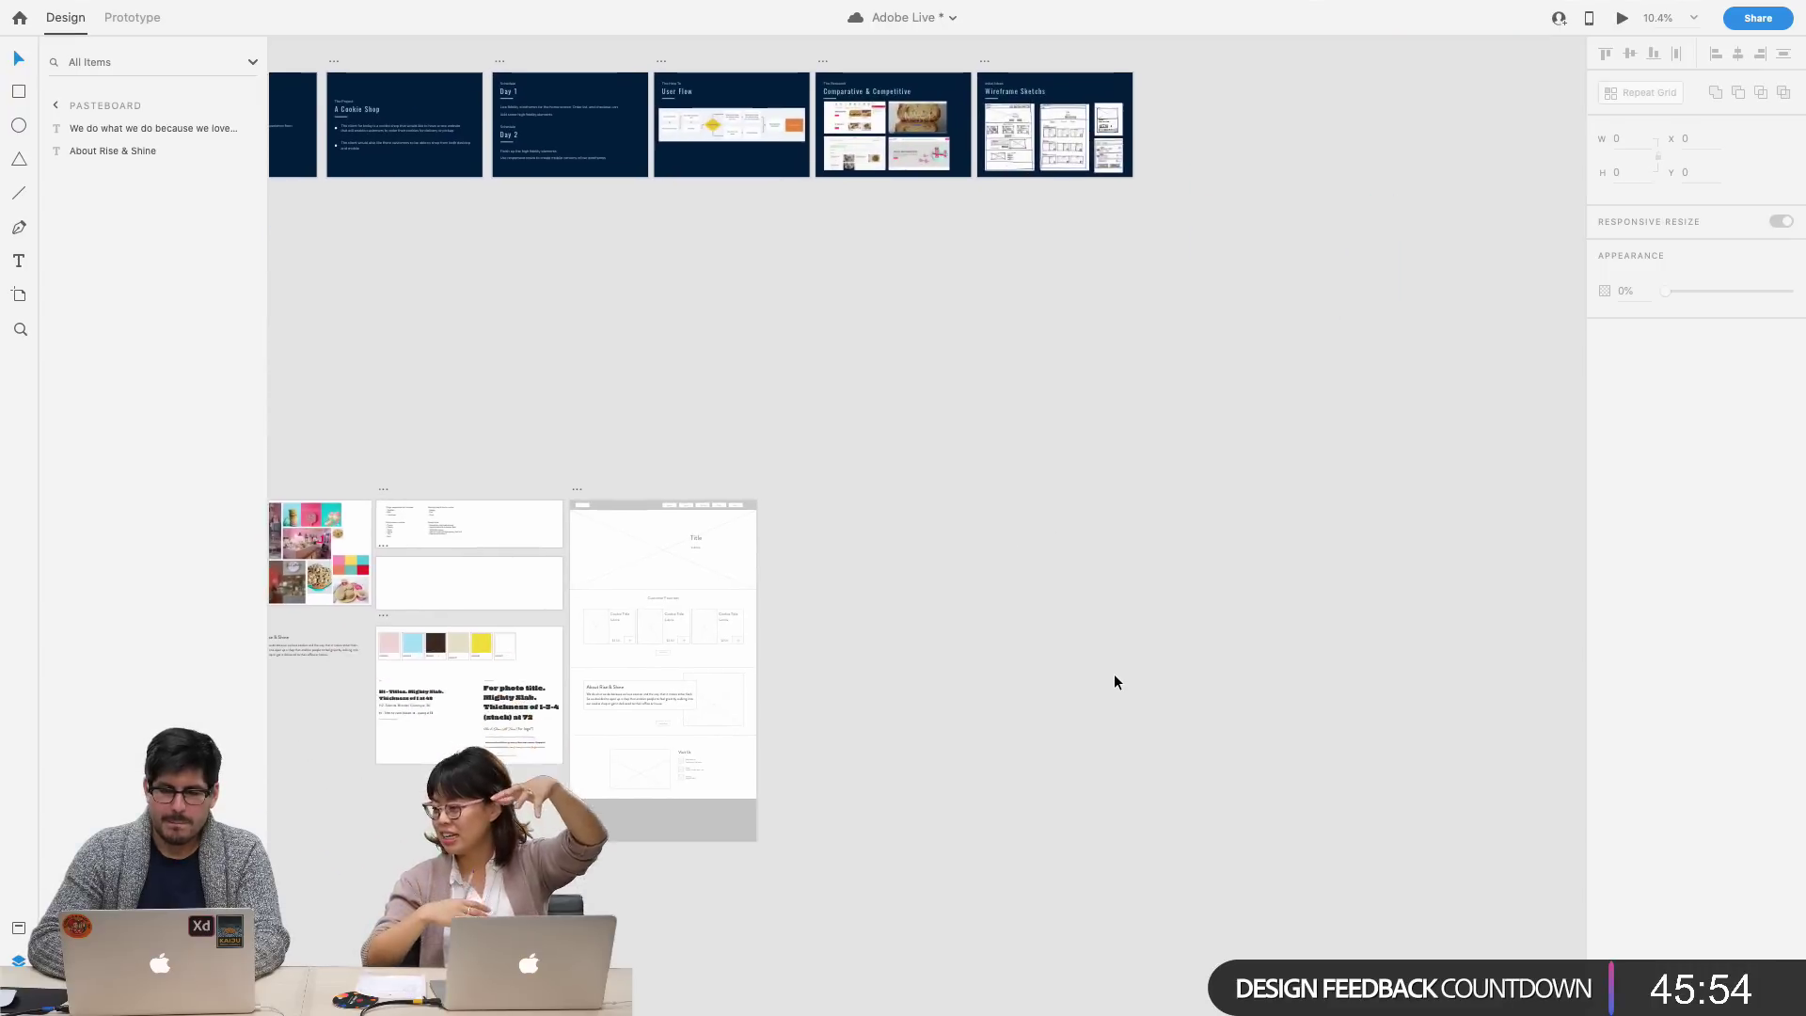
scroll(1114, 671, left, 3)
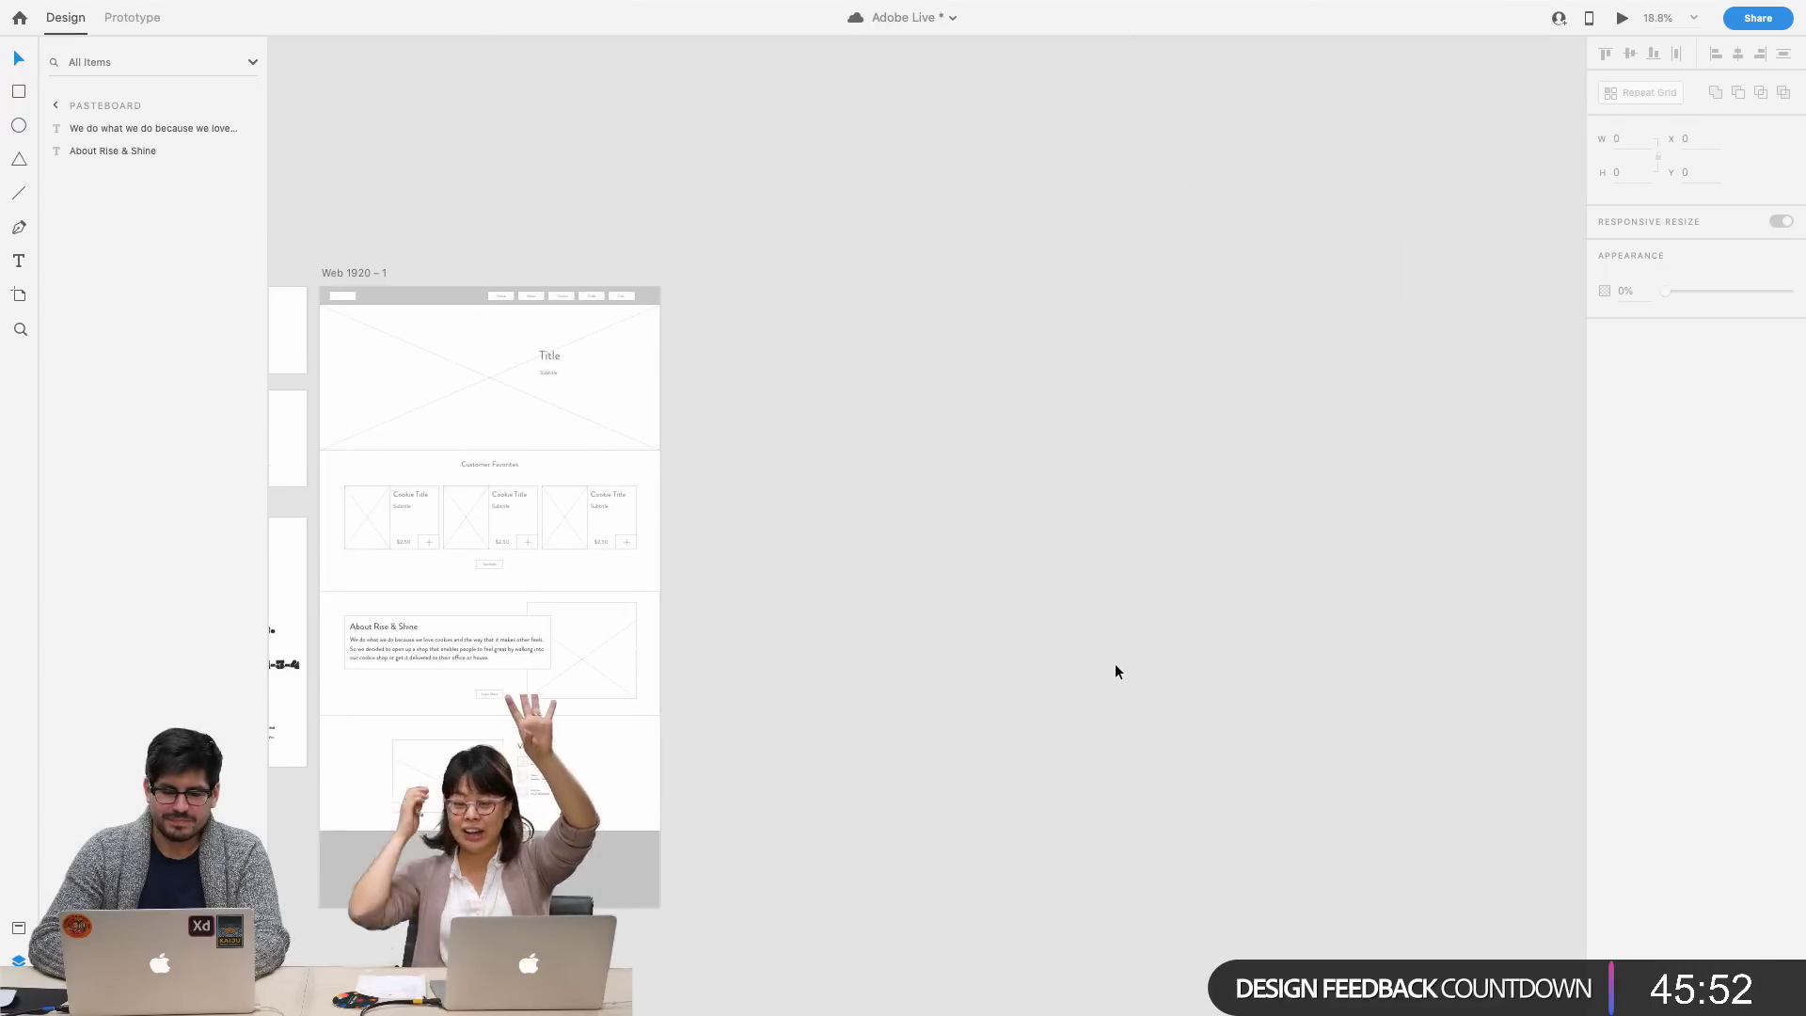
drag(380, 263, 756, 324)
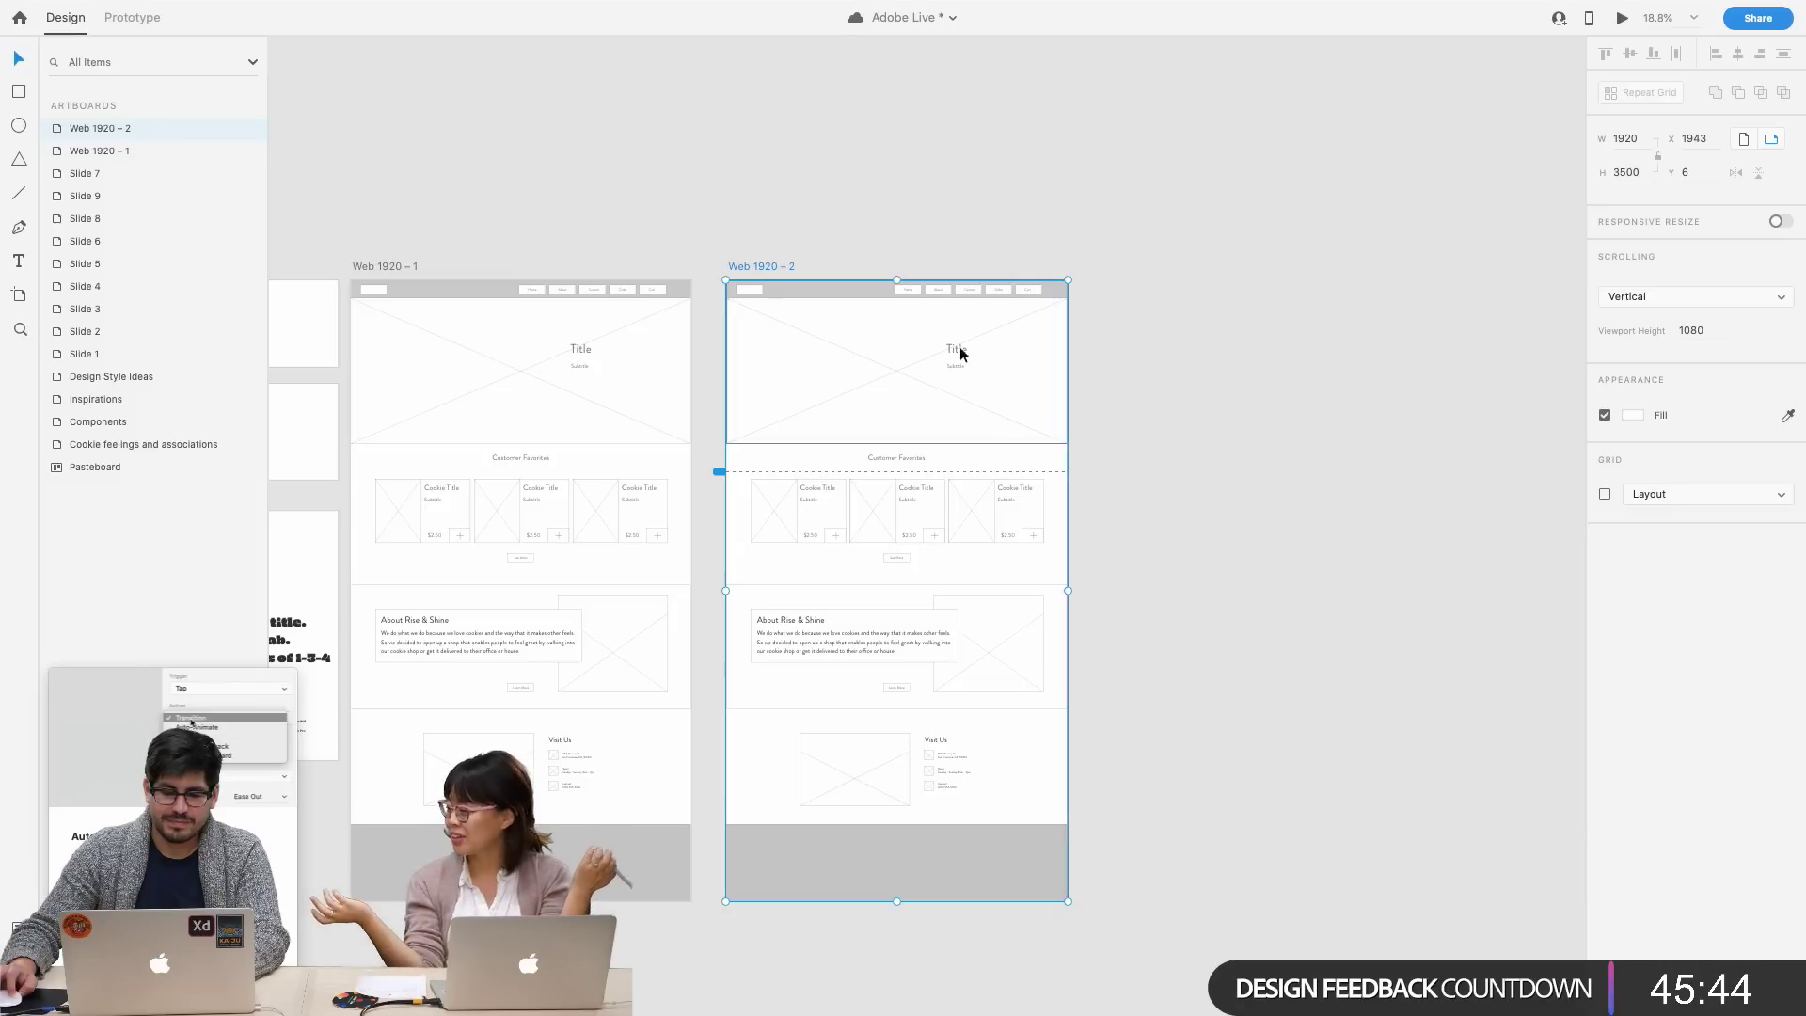
- Rename the Group 74 layer in the duplicated artboard as Street
click(1099, 385)
click(877, 771)
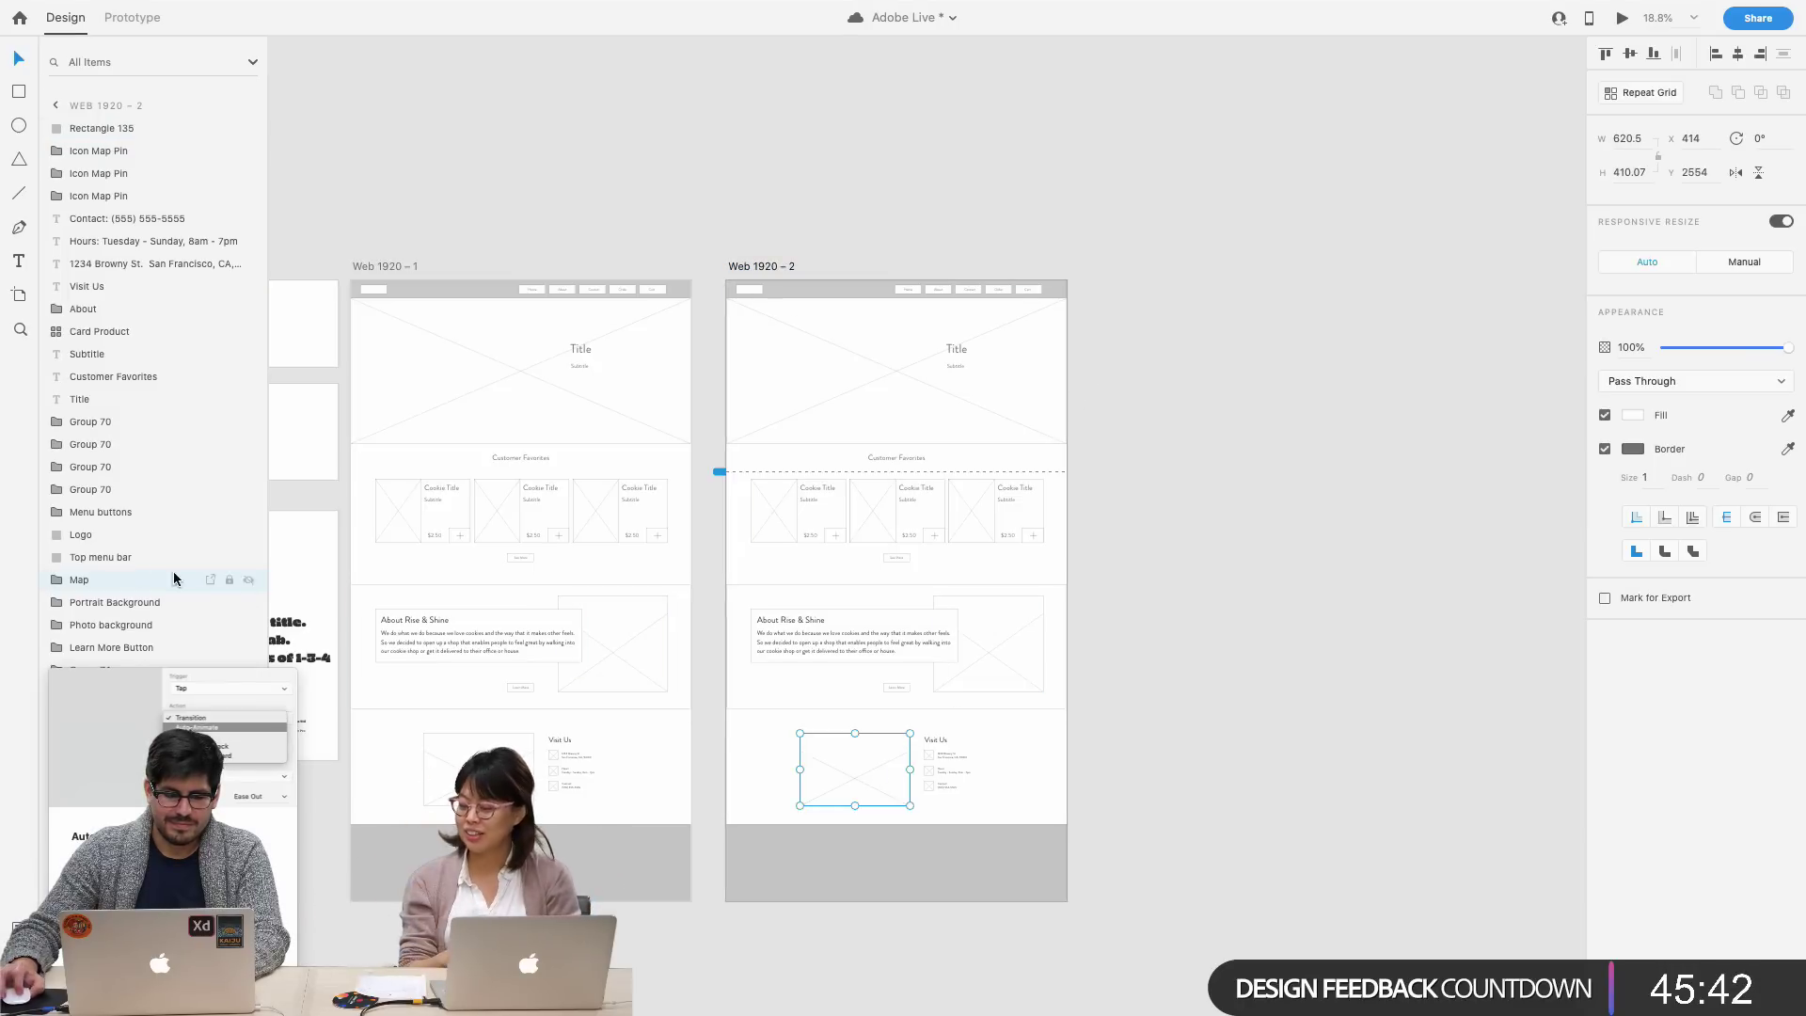
click(1000, 754)
scroll(998, 753, up, 5)
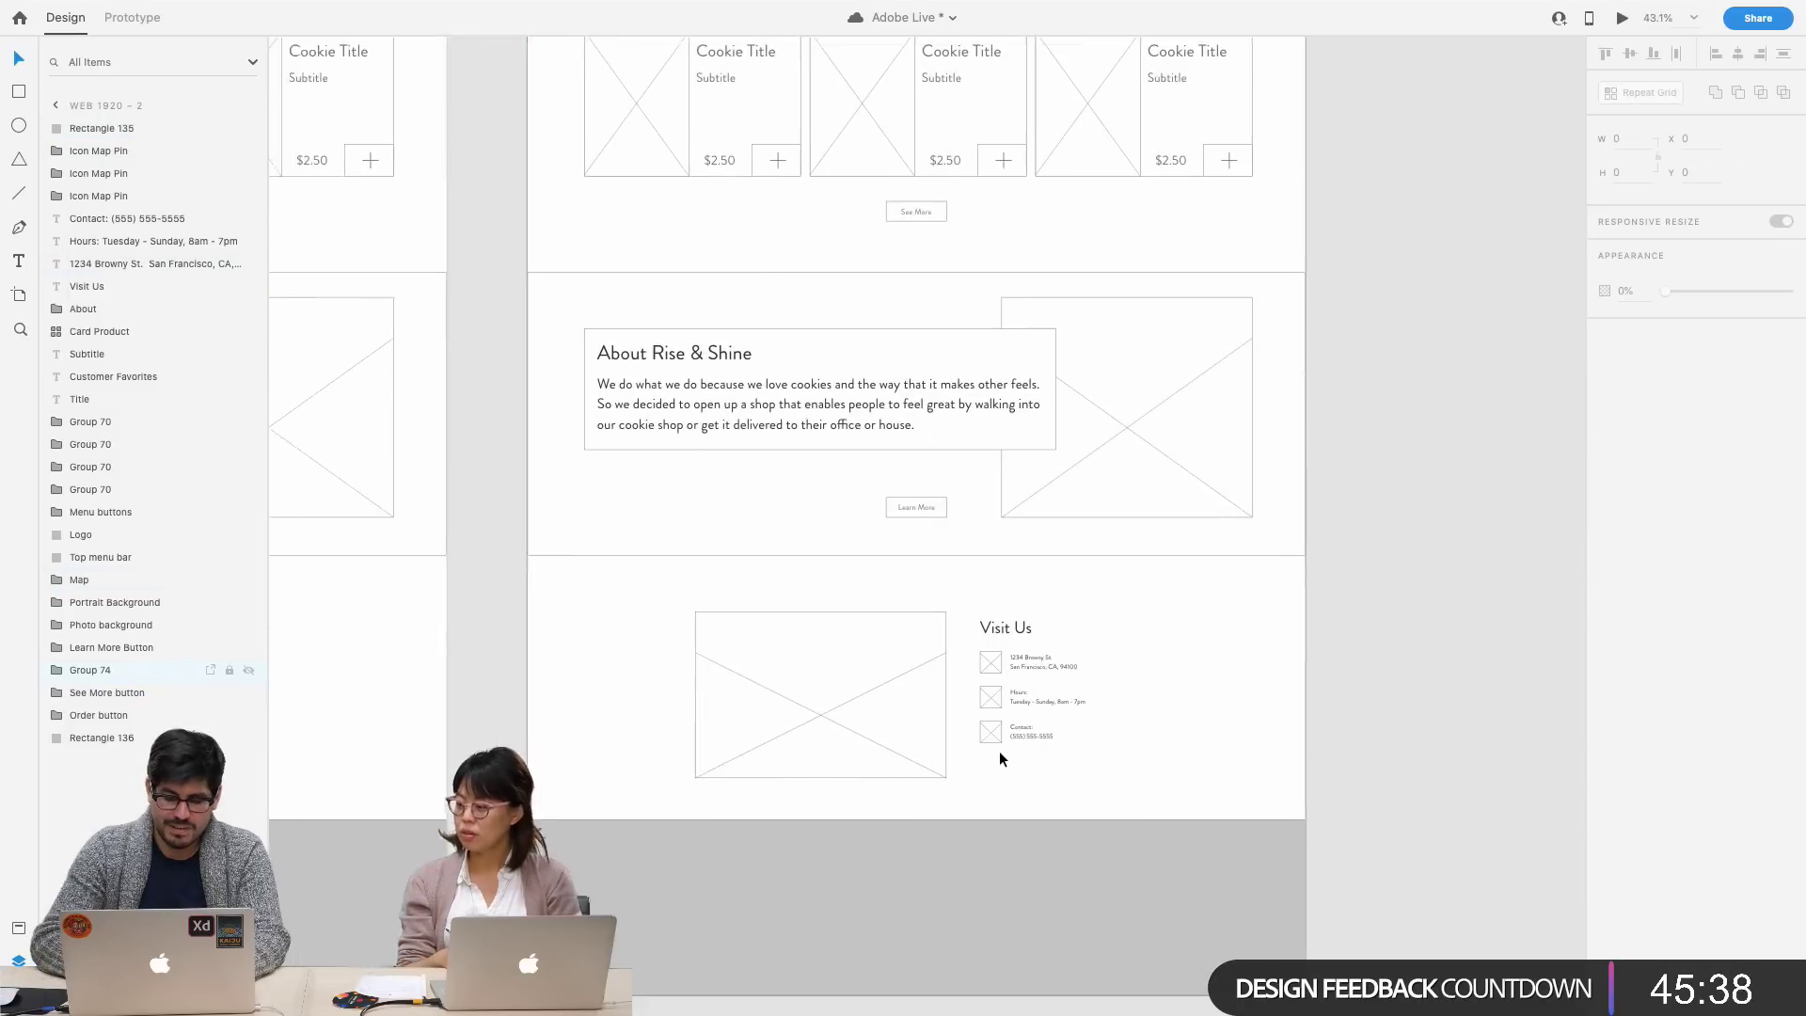
scroll(999, 751, up, 5)
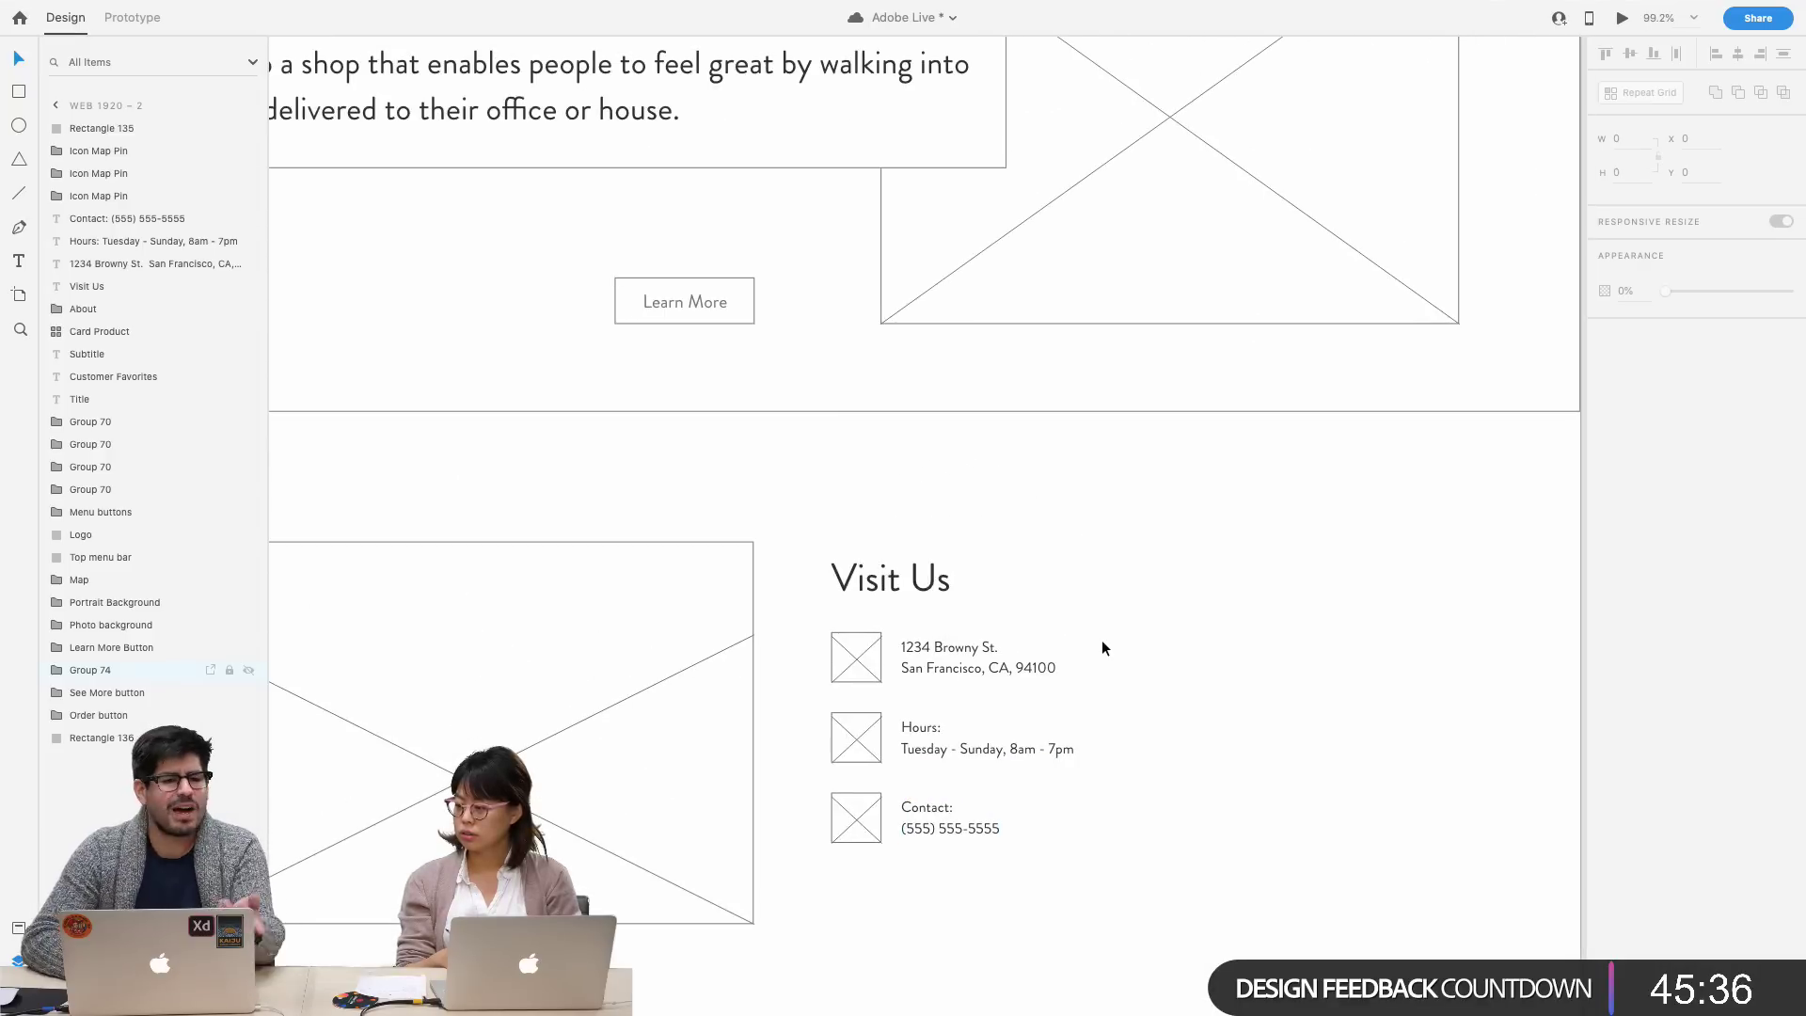
drag(1120, 669, 840, 647)
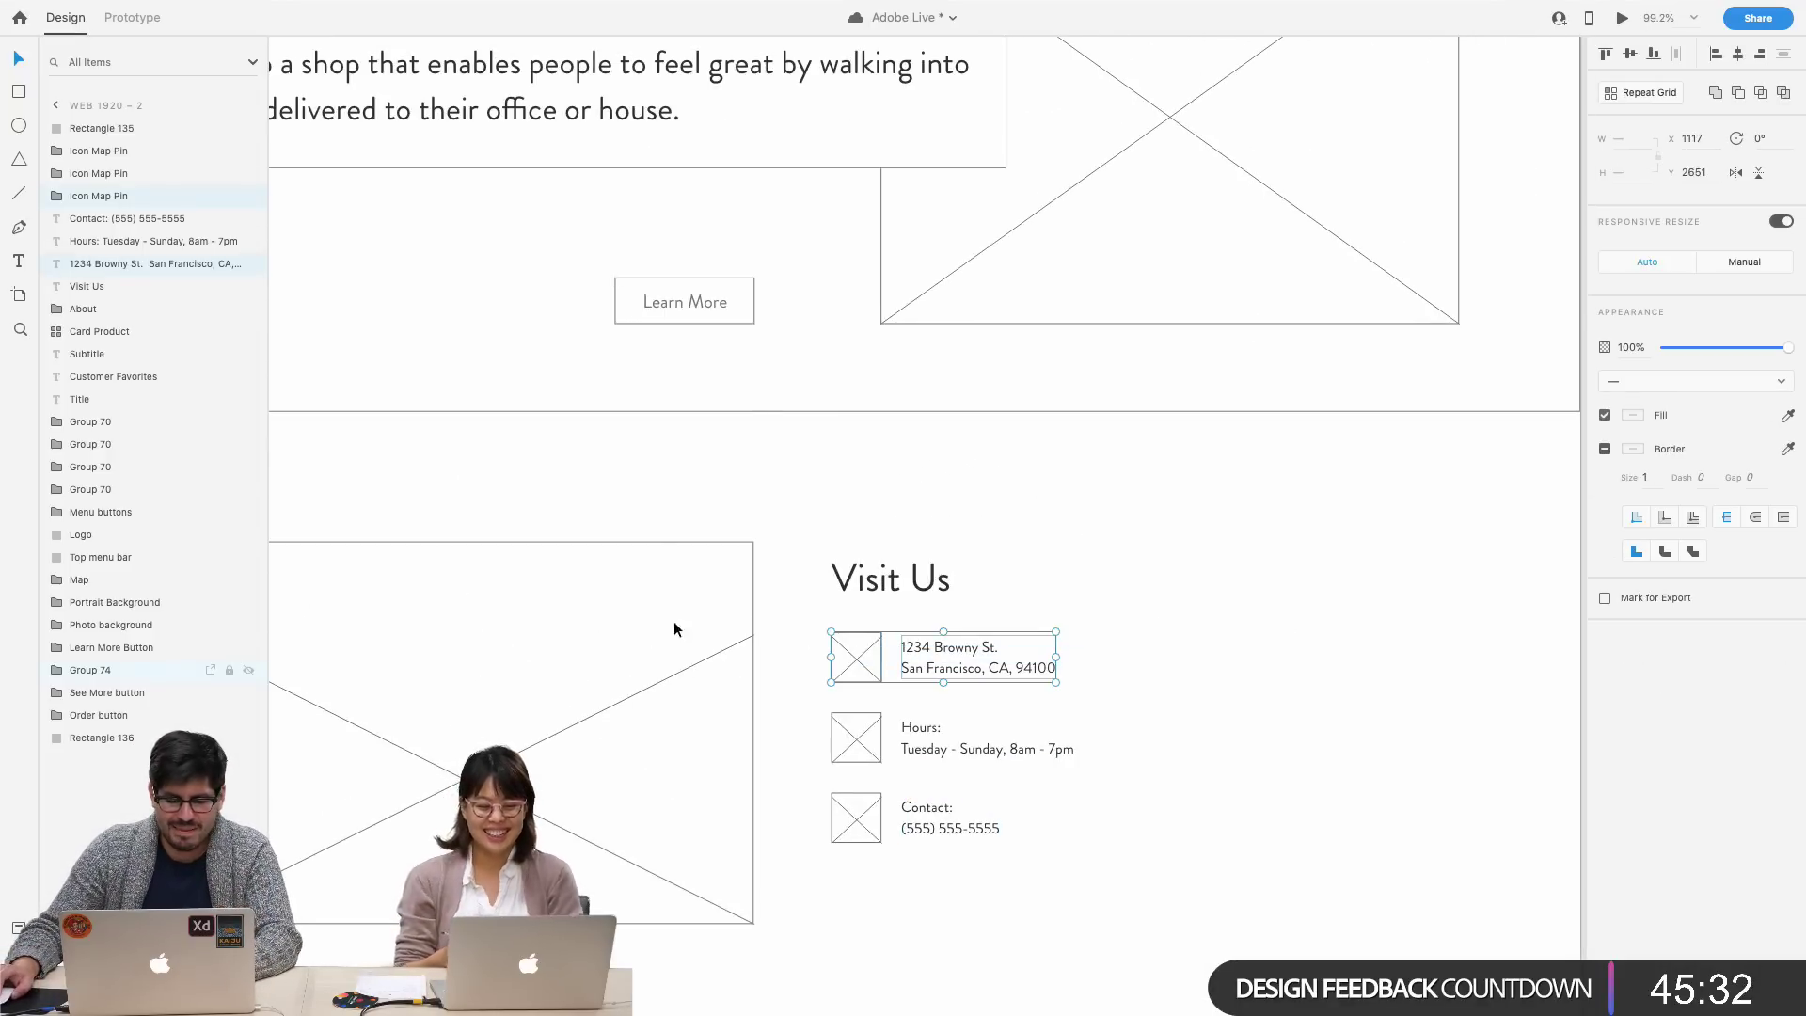
click(95, 679)
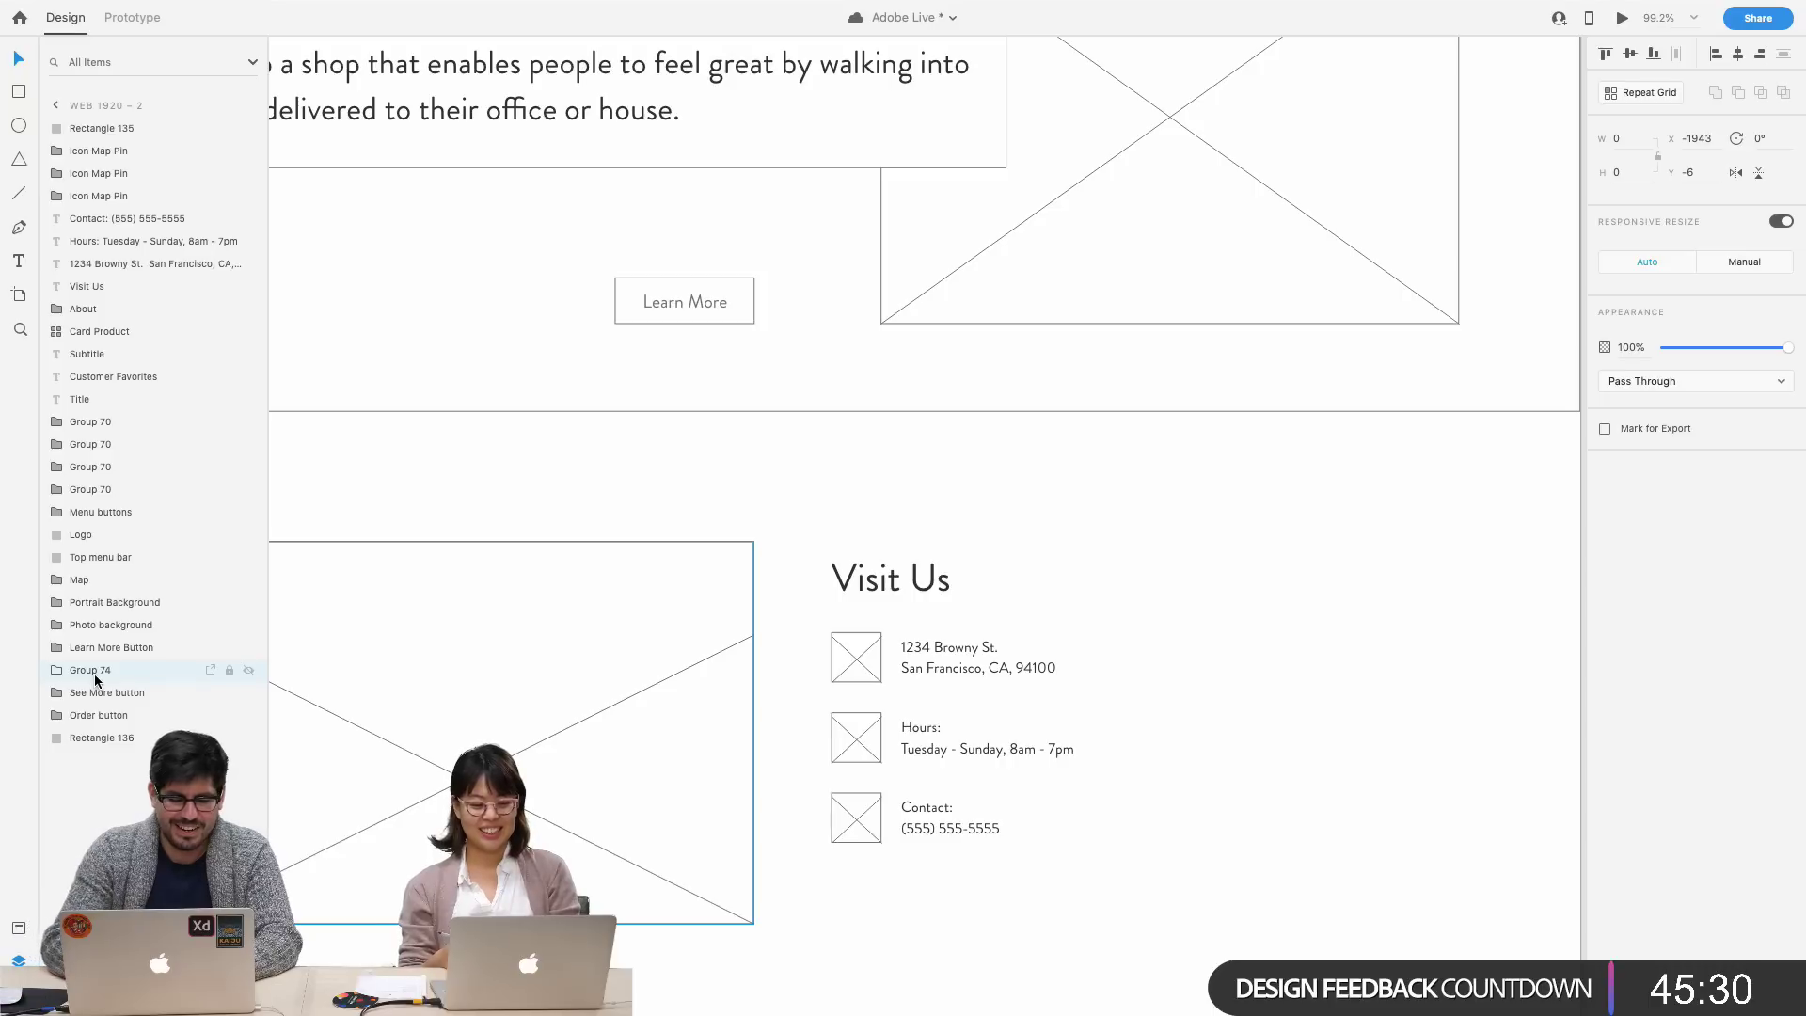
double_click(95, 675)
text(Street)
key(Return)
- Group the hours icon with its text in the Visit Us section and name the group Hours
click(909, 749)
shift+click(840, 737)
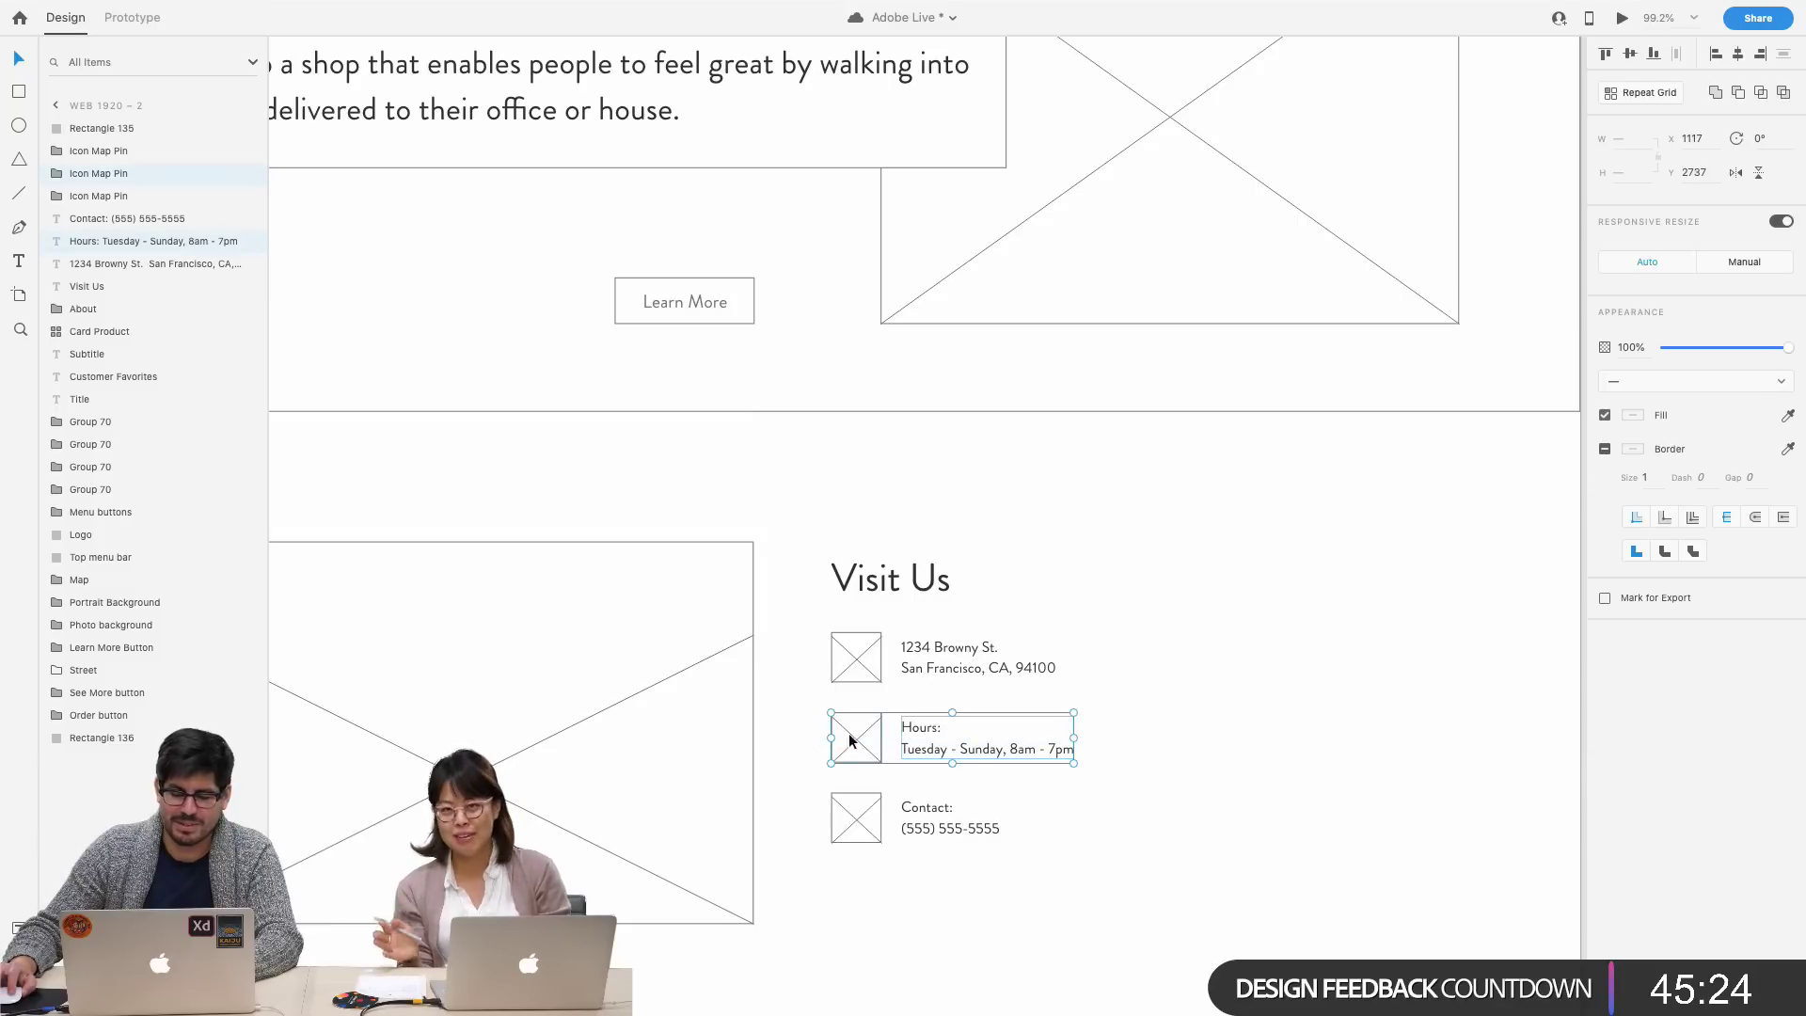
key(super+g)
double_click(87, 172)
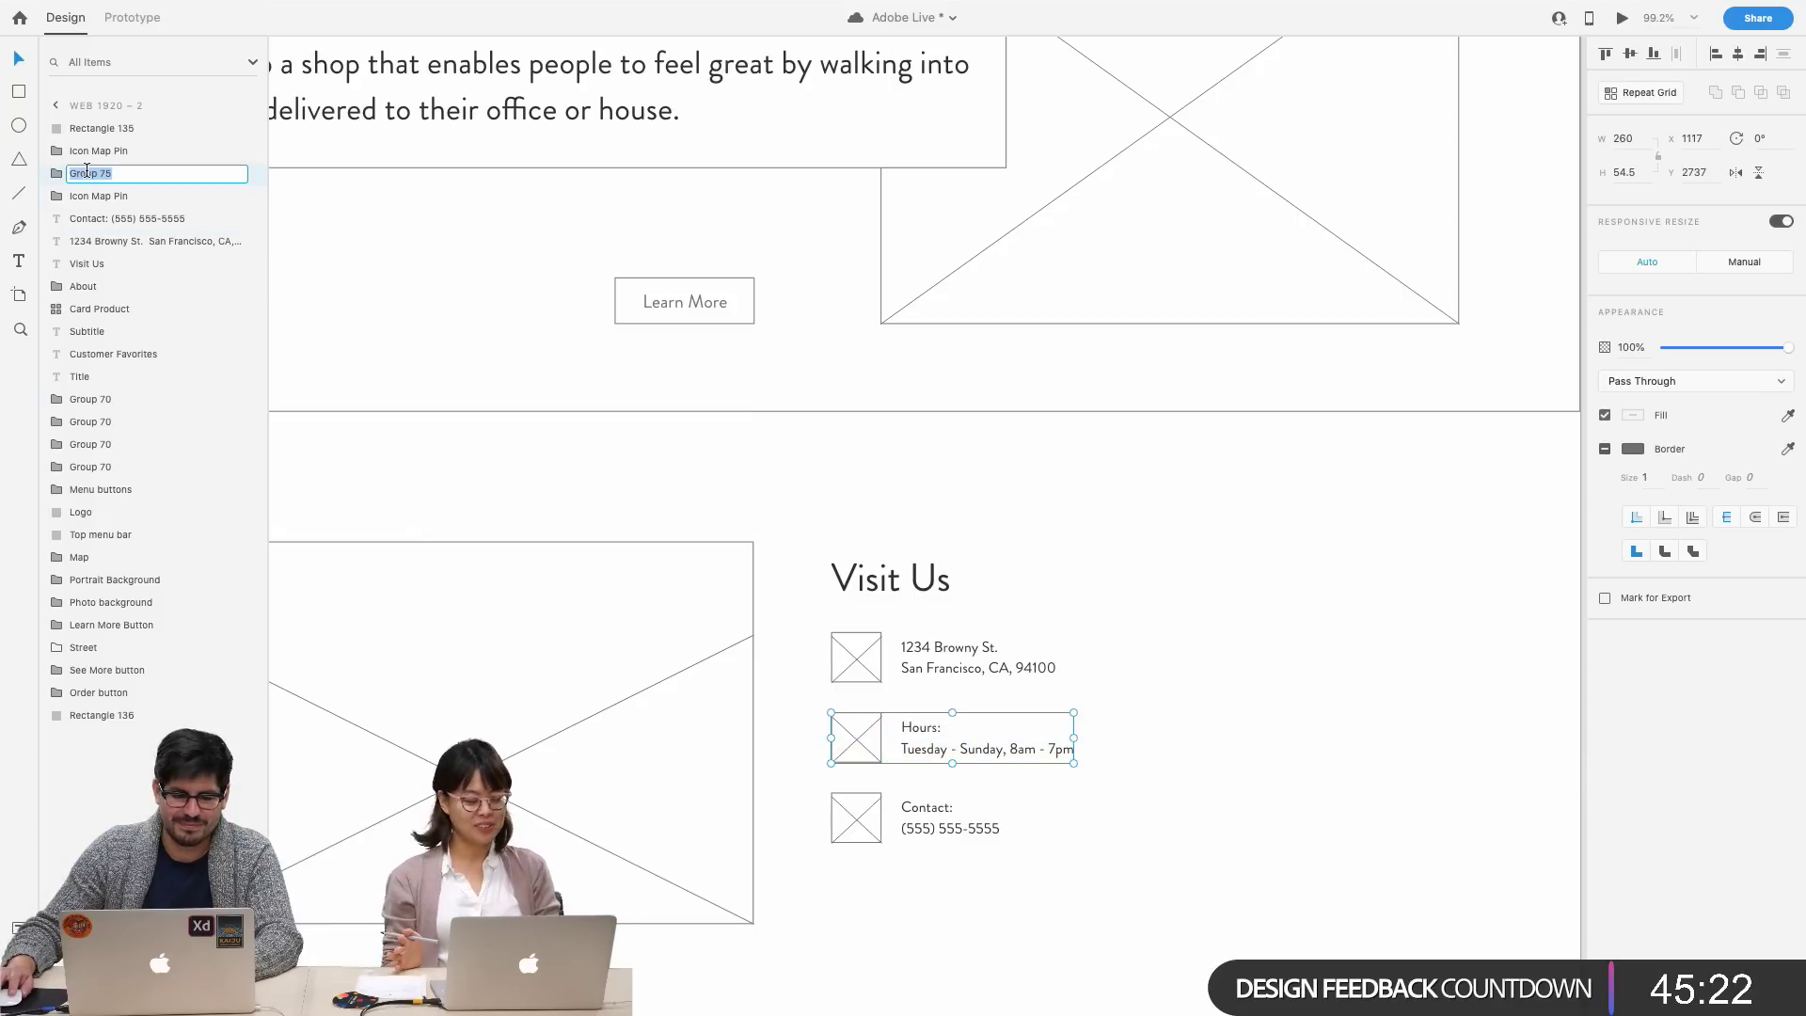
text(Hours)
key(Return)
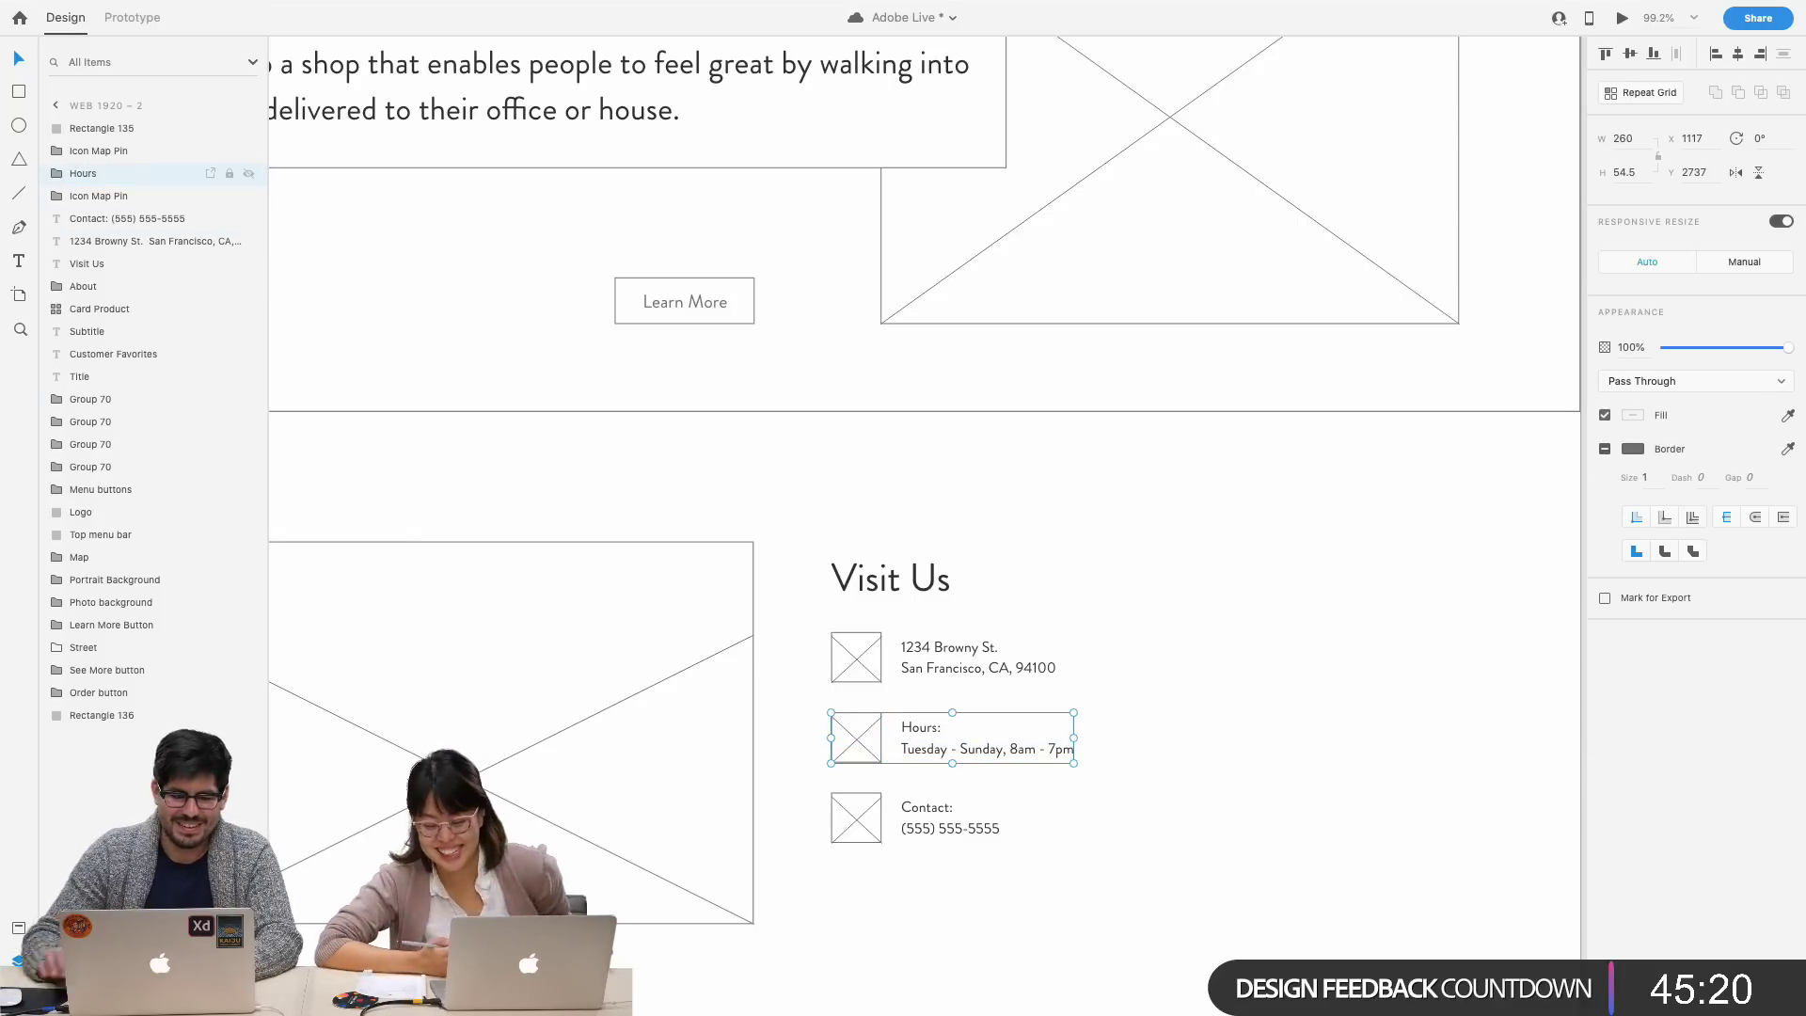
- Group the contact icon with its text in the Visit Us section and name the group Contact
drag(1018, 879, 827, 790)
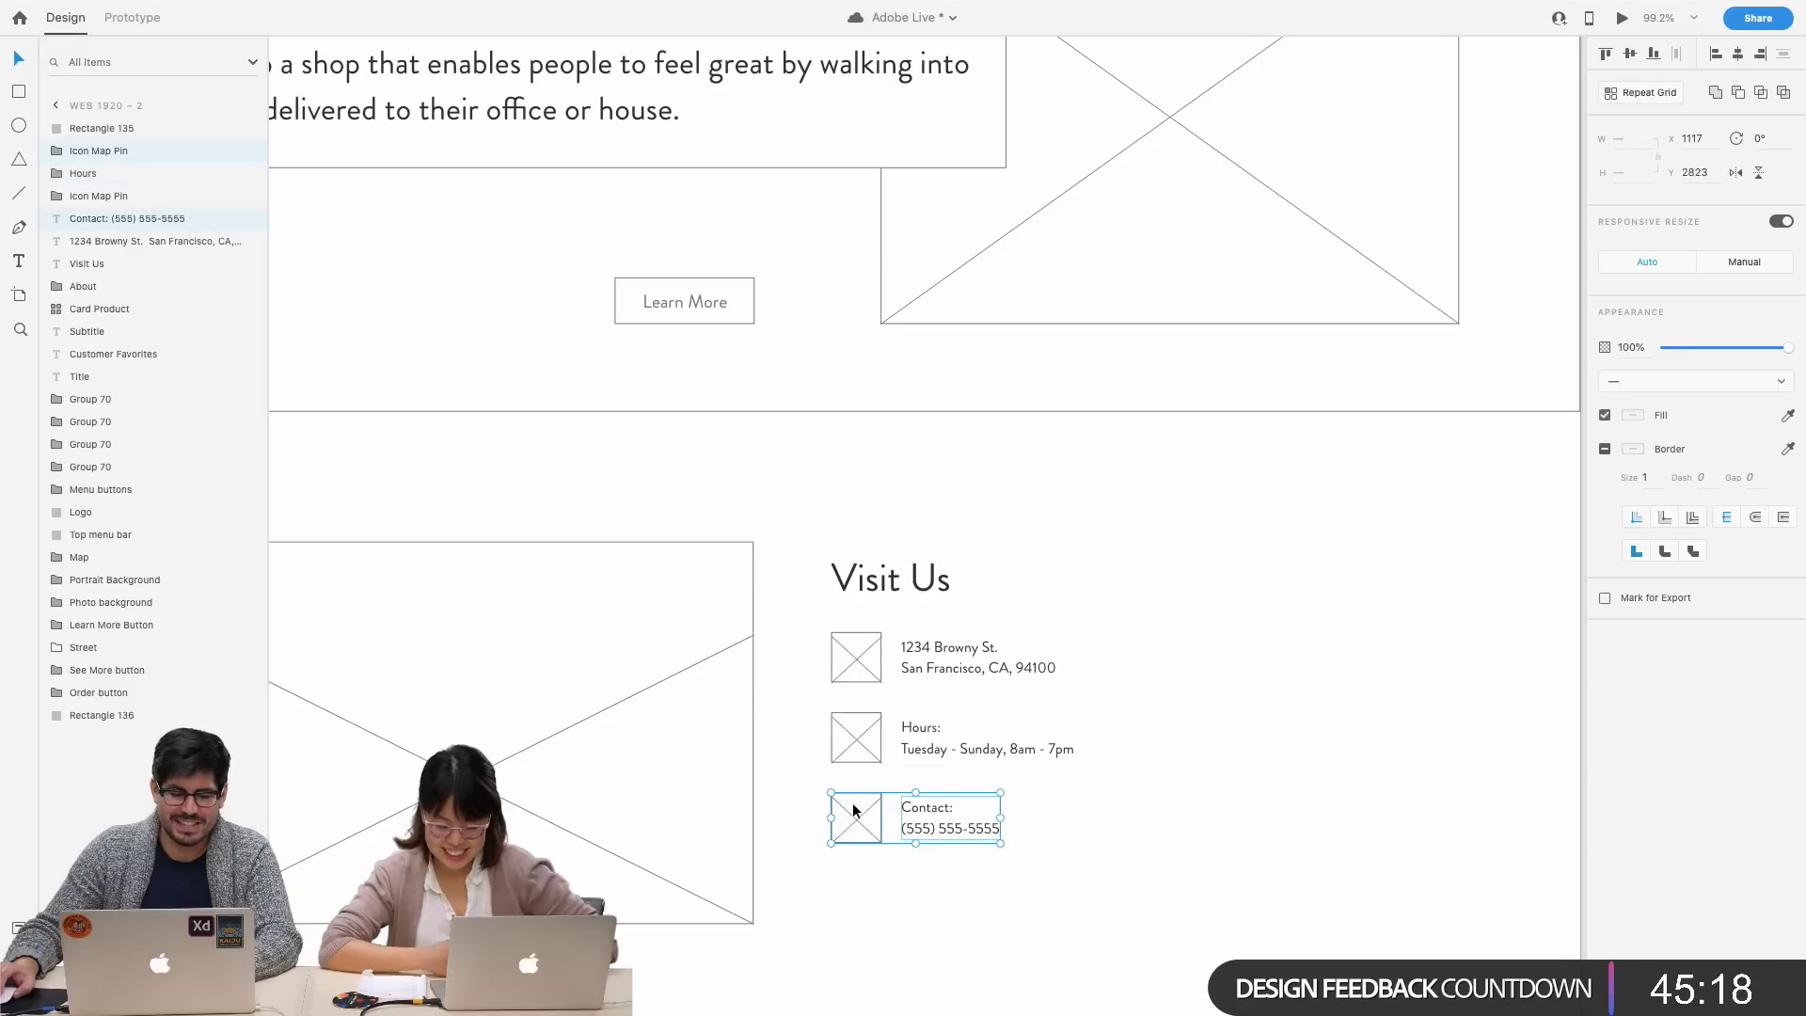
key(super+g)
double_click(98, 150)
text(Contact)
key(Return)
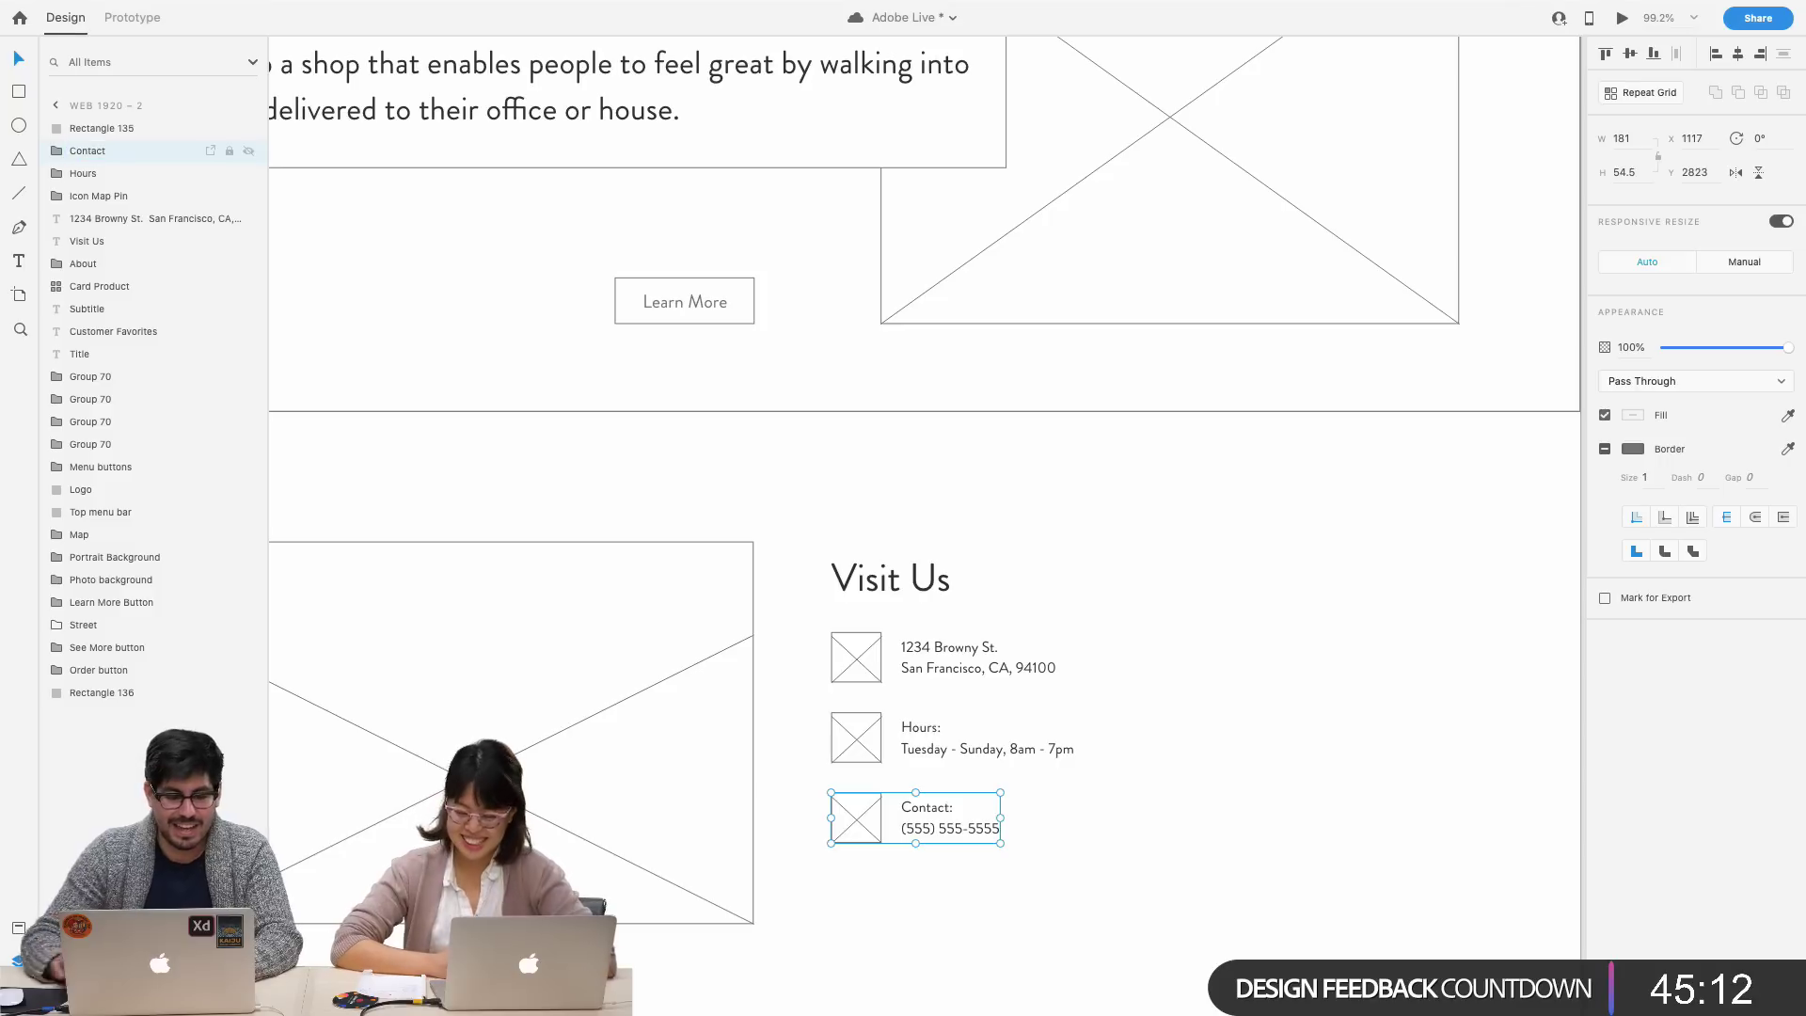
- Delete the original Web 1920 – 1 artboard, keeping the cleaned-up copy
click(1183, 833)
click(1182, 833)
scroll(1182, 833, down, 3)
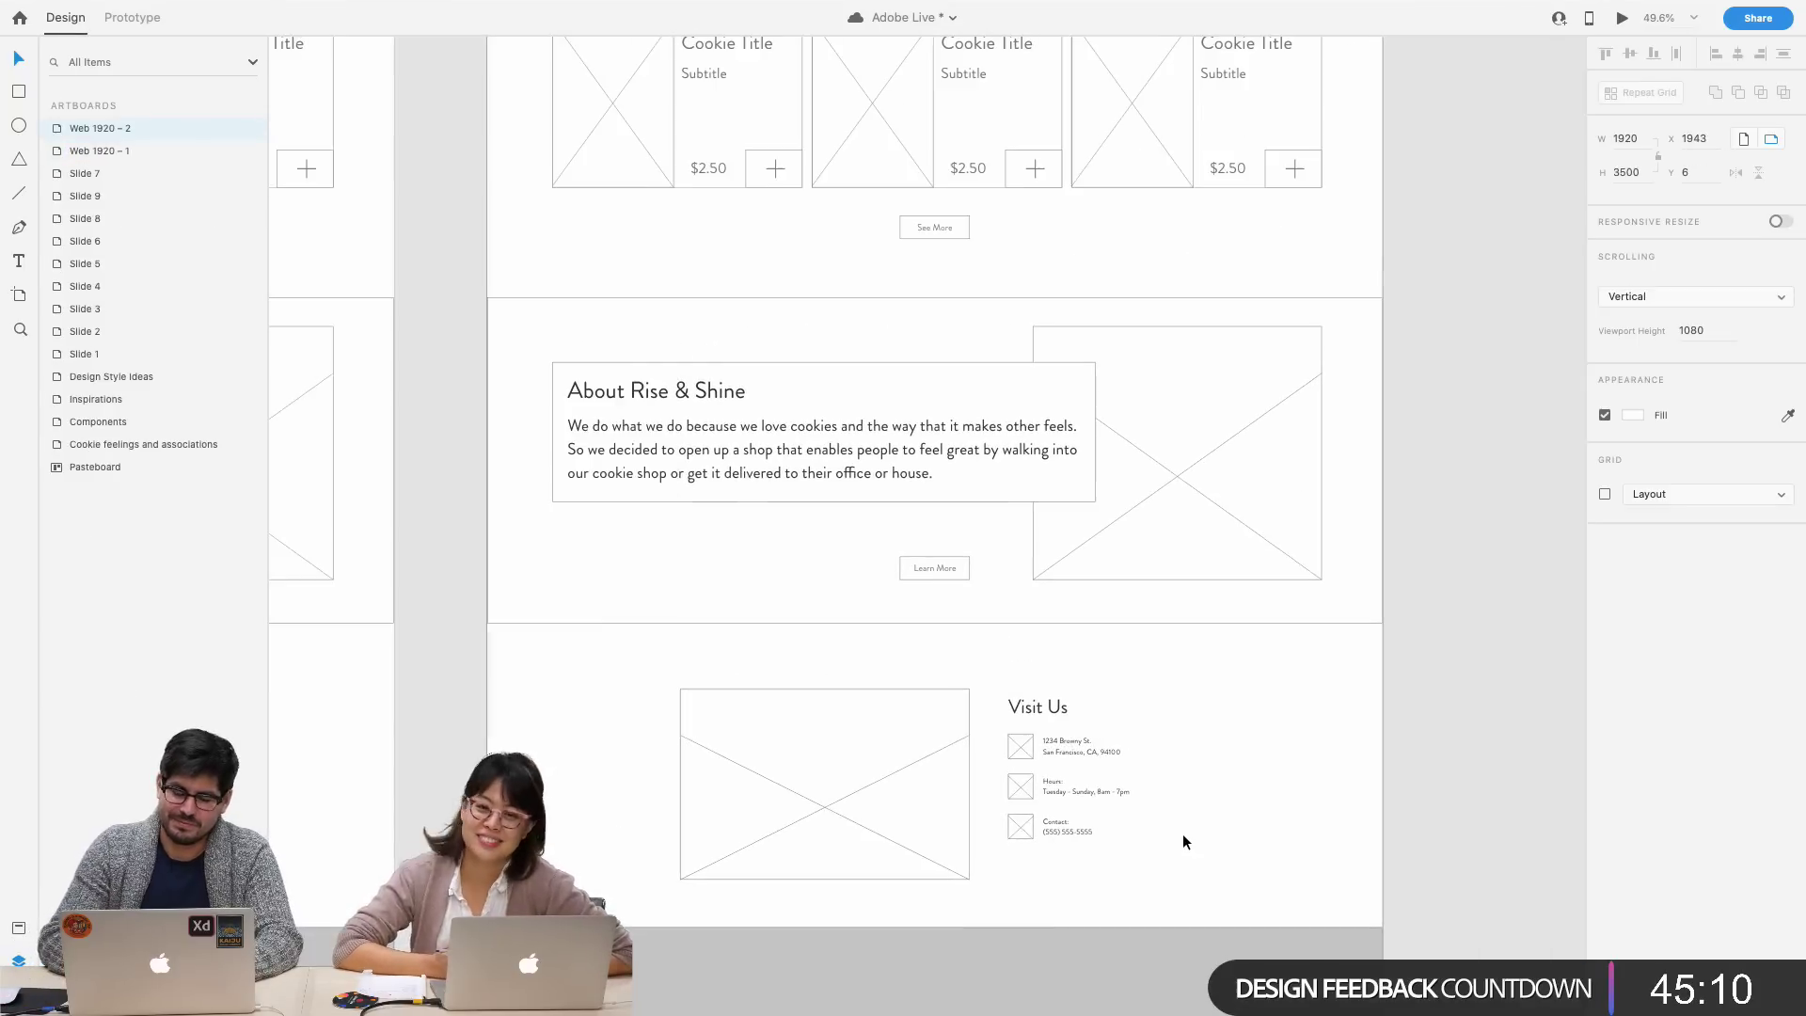
scroll(1182, 833, down, 2)
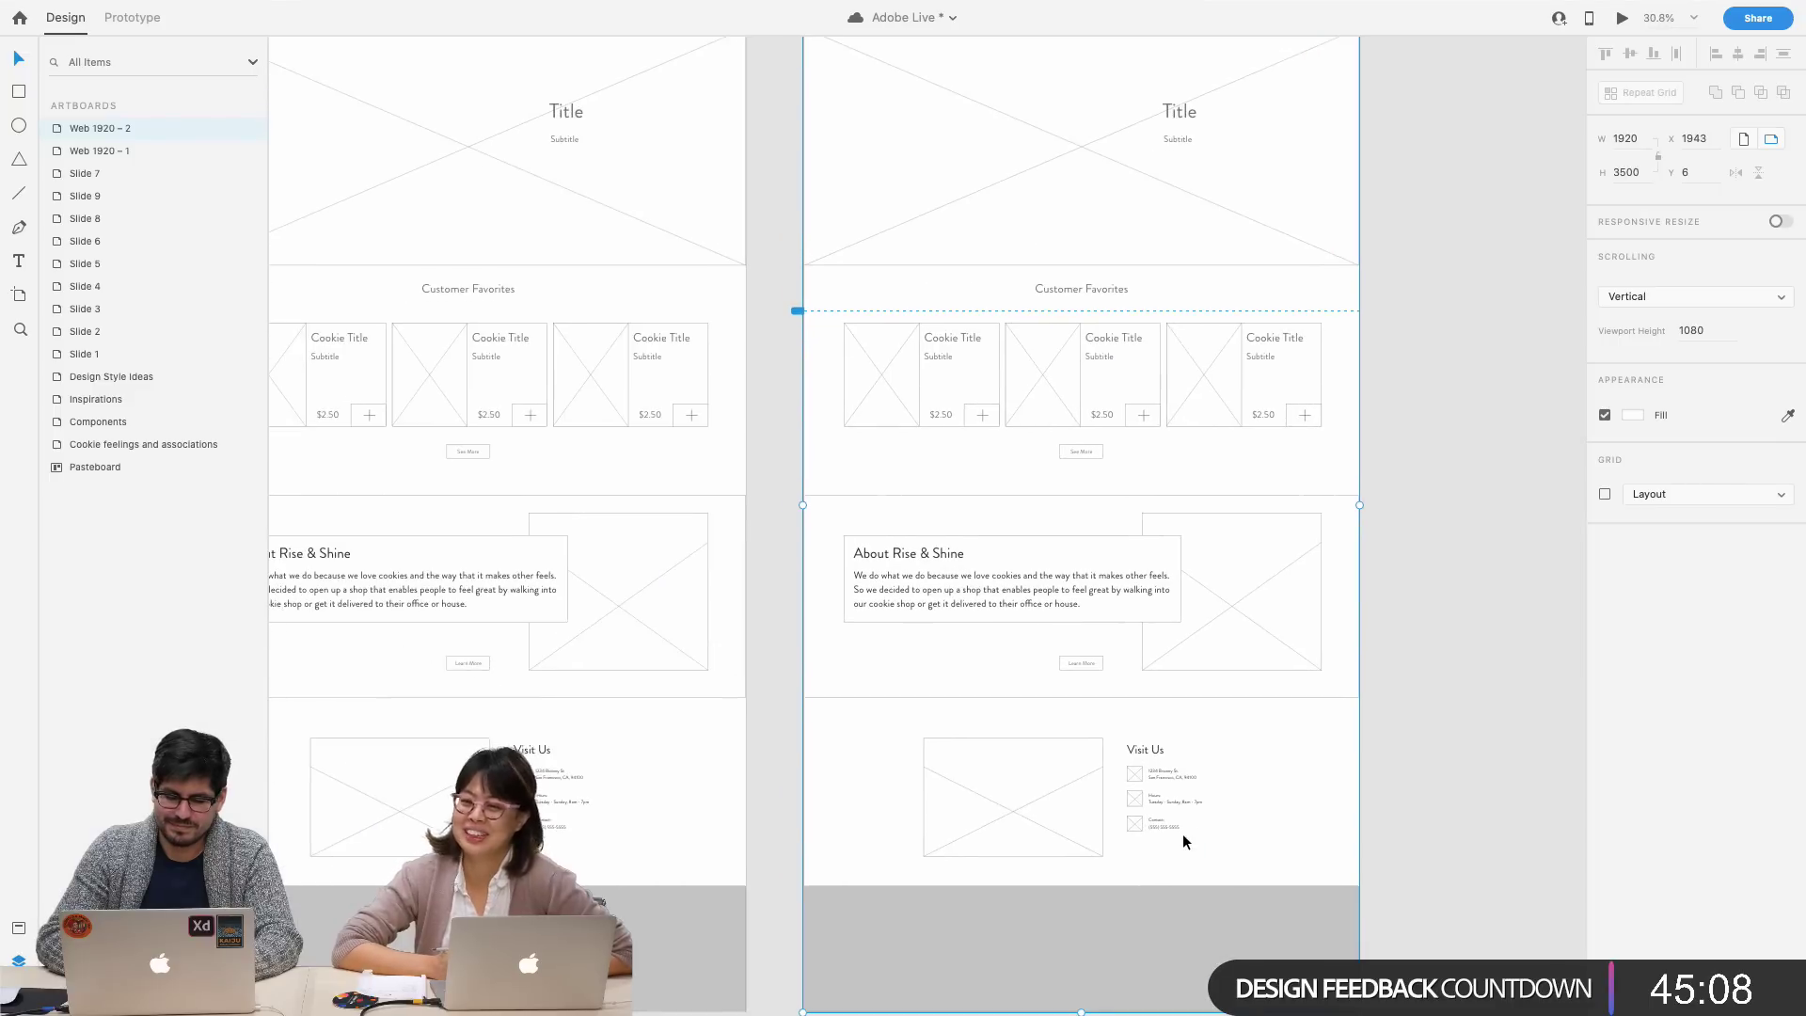
scroll(1183, 834, up, 3)
scroll(1182, 833, left, 2)
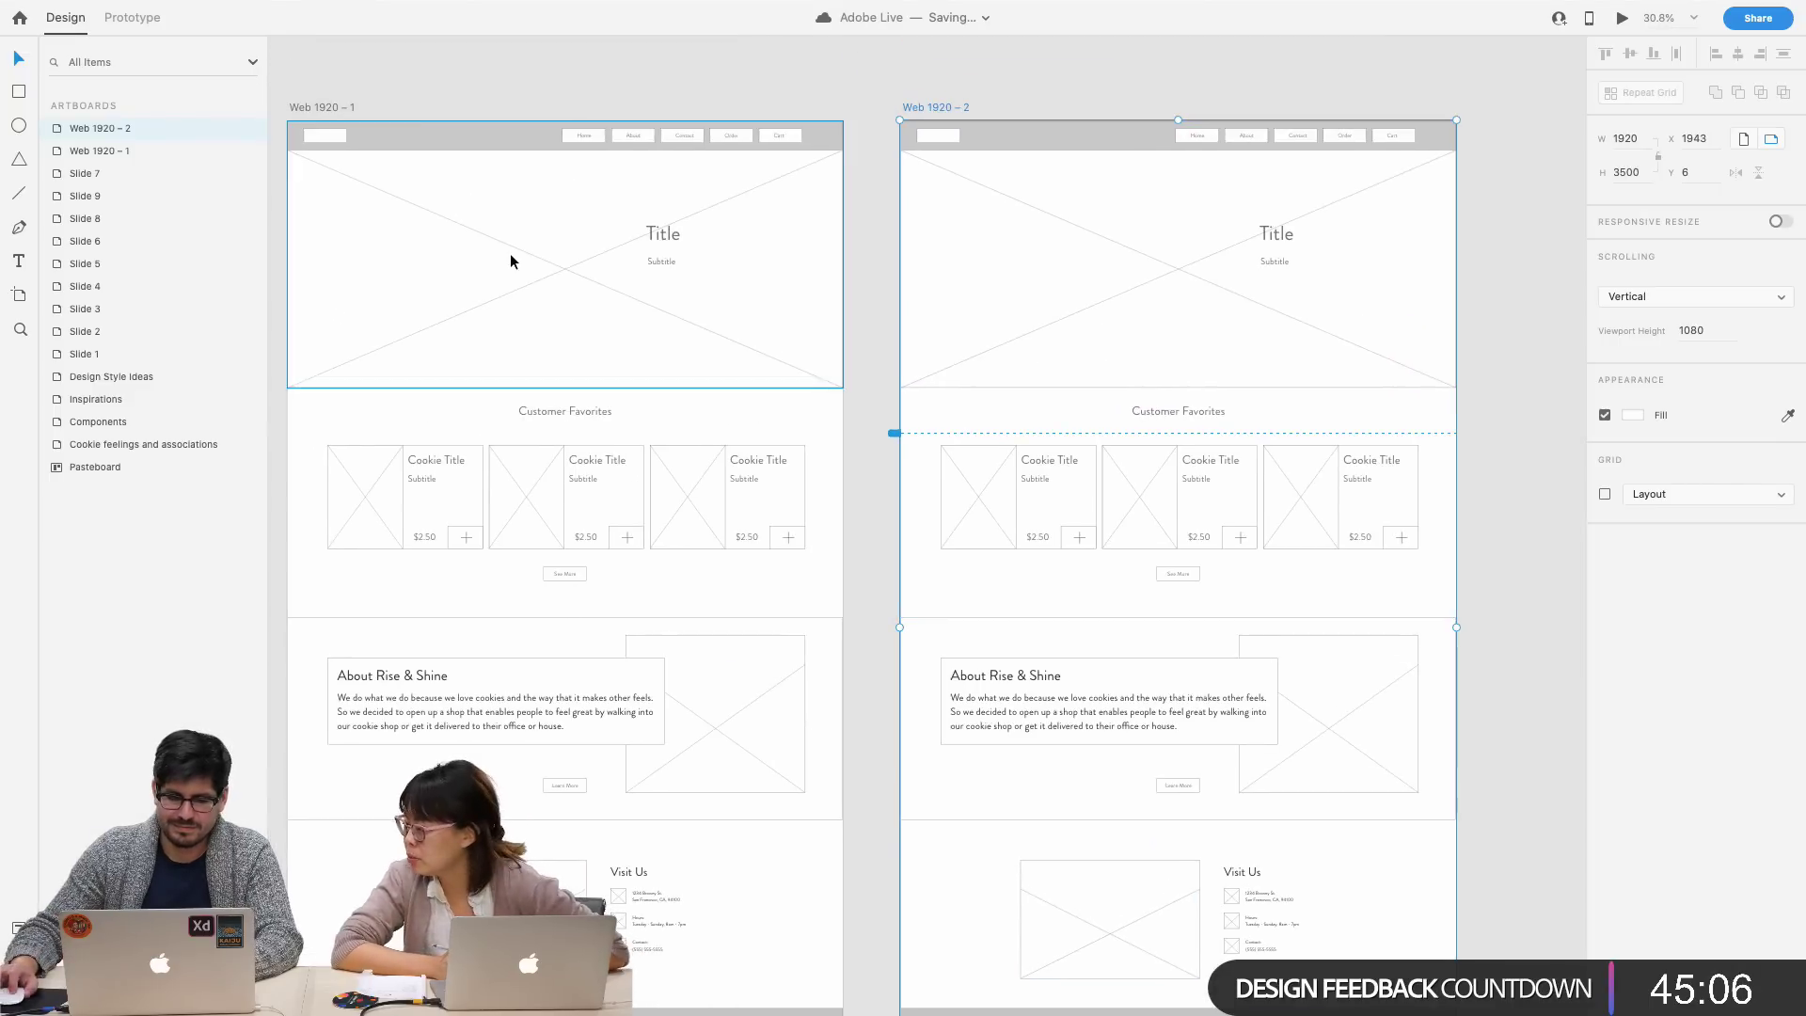
click(329, 106)
key(Delete)
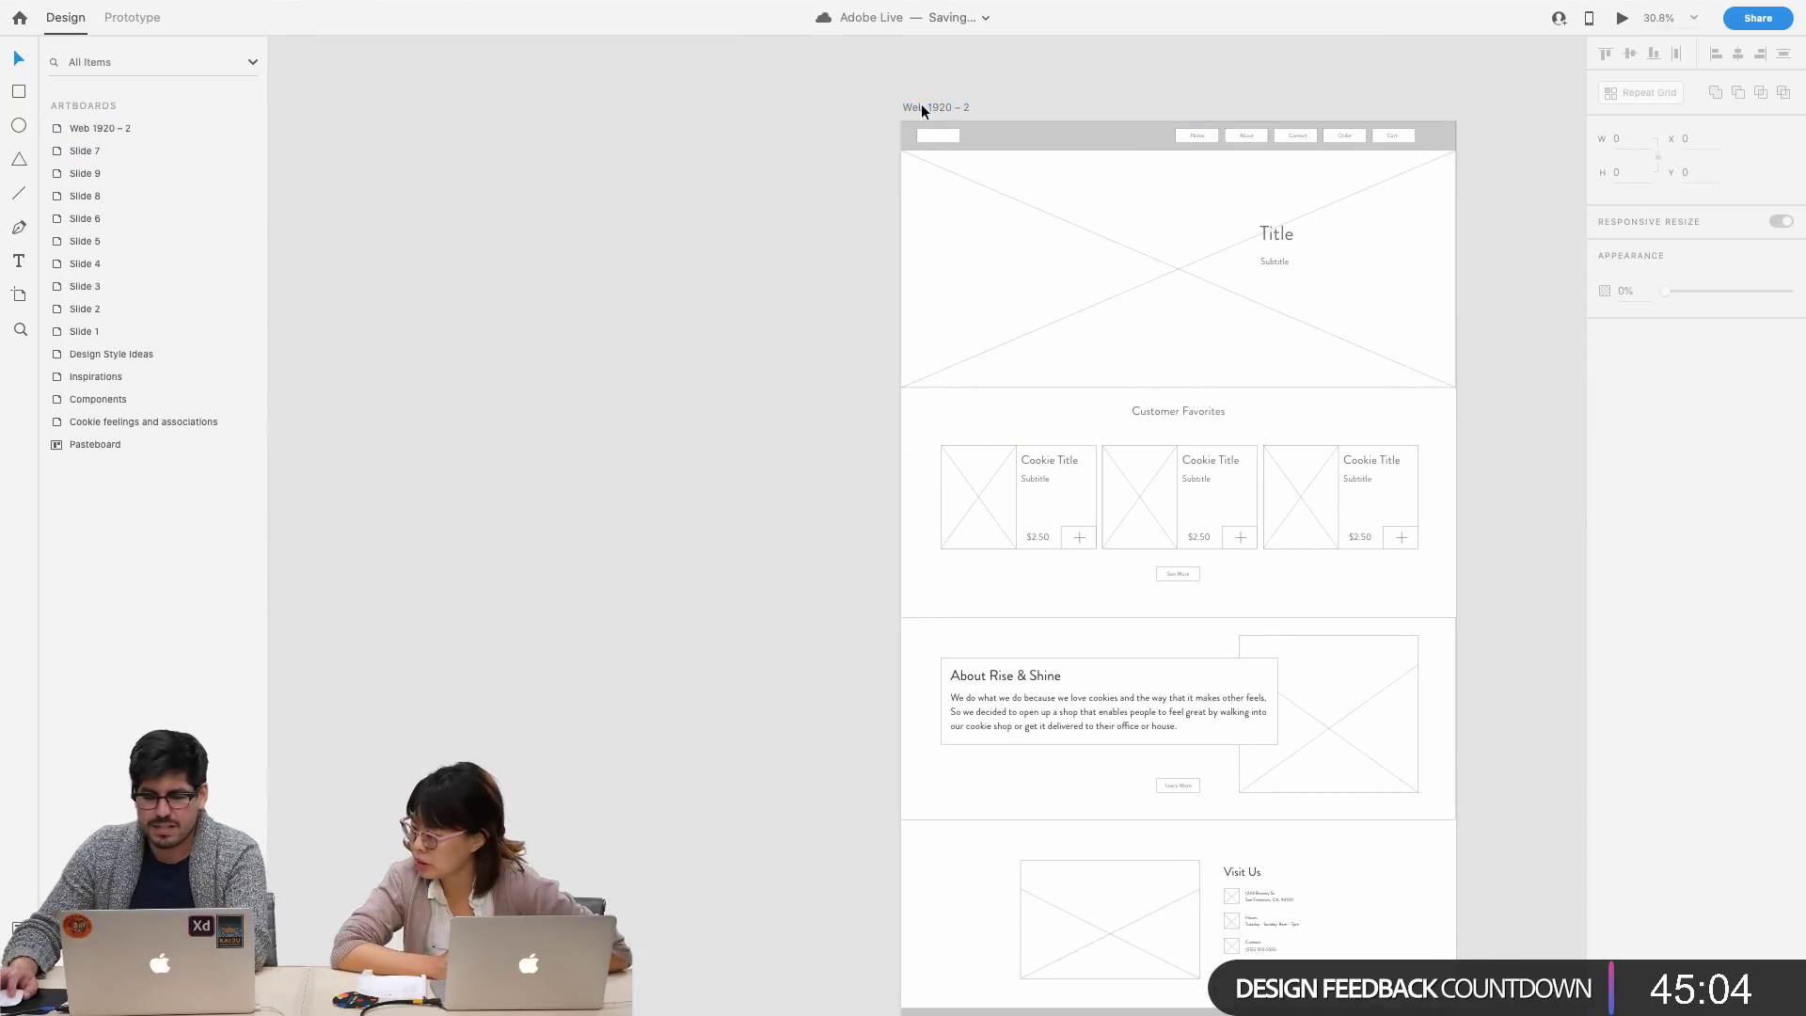
- Move the Web 1920 – 2 artboard into the freed space next to the style artboards, at about X -87
drag(914, 106, 342, 96)
scroll(412, 128, left, 5)
click(573, 105)
click(1329, 583)
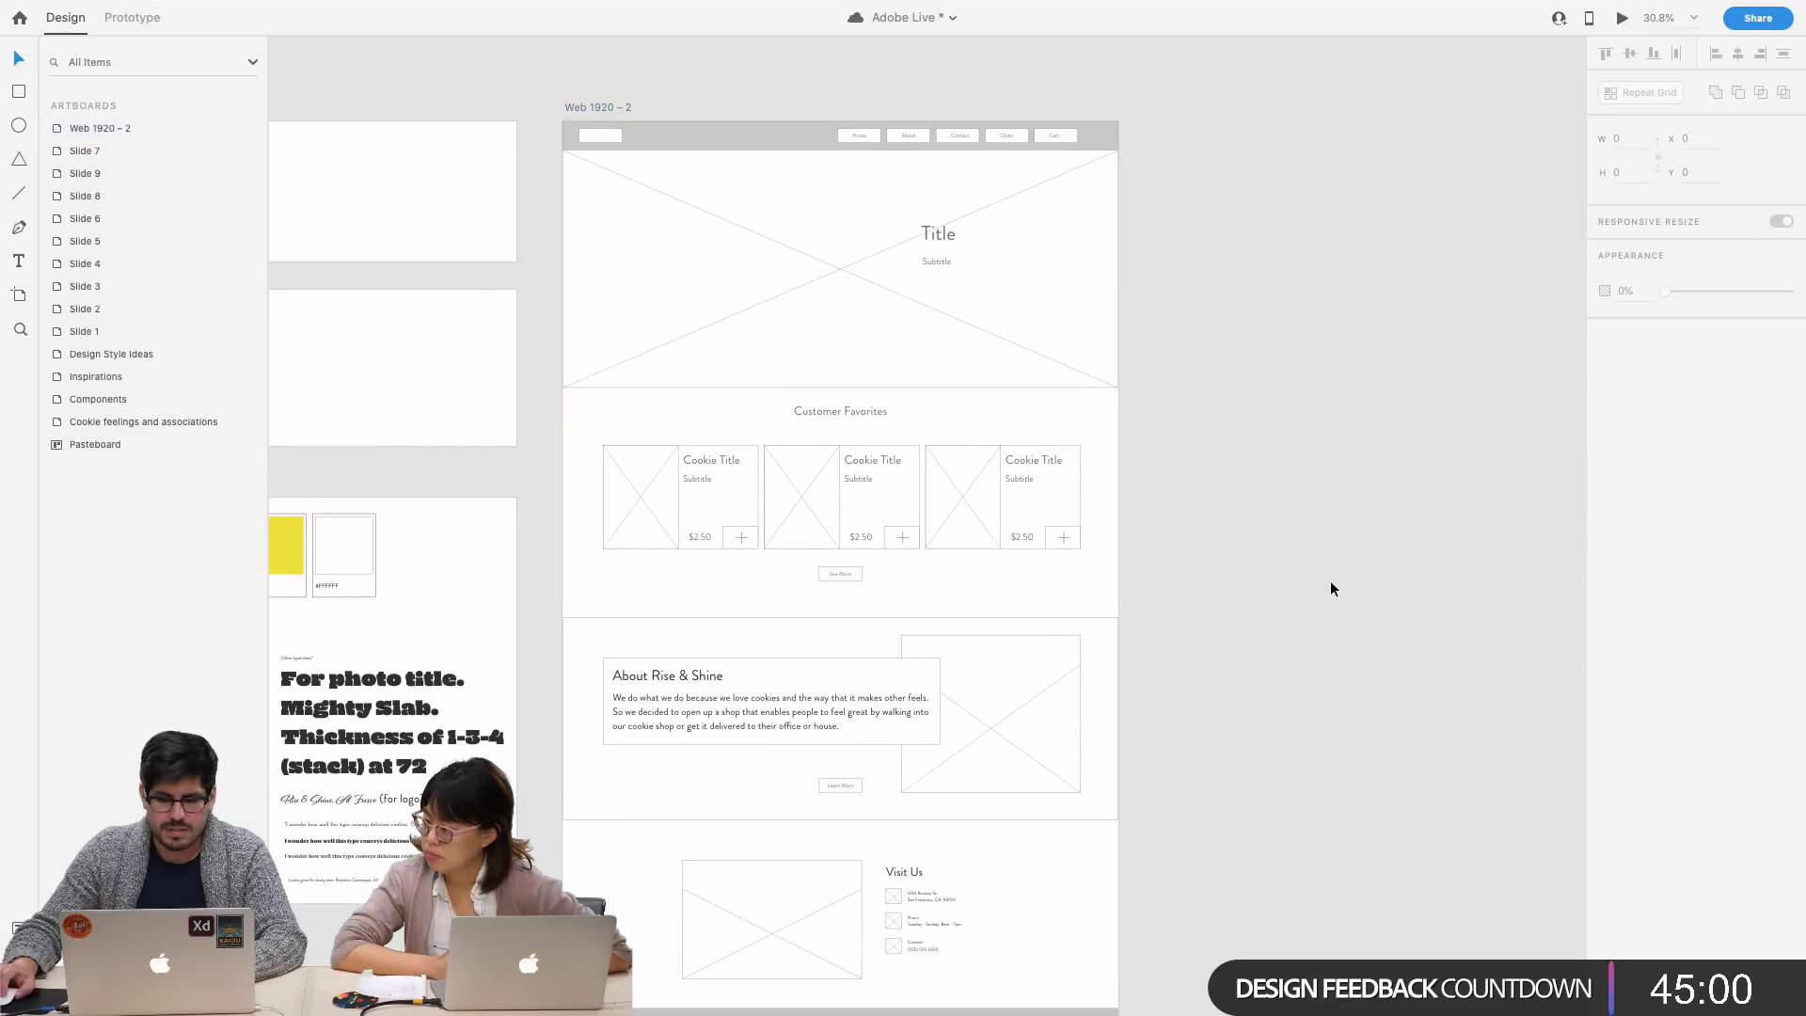
- Duplicate the Web 1920 – 2 artboard and place the copy beside it at about X 2026, Y 6
scroll(1328, 583, down, 2)
scroll(1328, 583, up, 3)
scroll(1328, 583, right, 2)
drag(493, 167, 1104, 188)
scroll(1117, 200, right, 5)
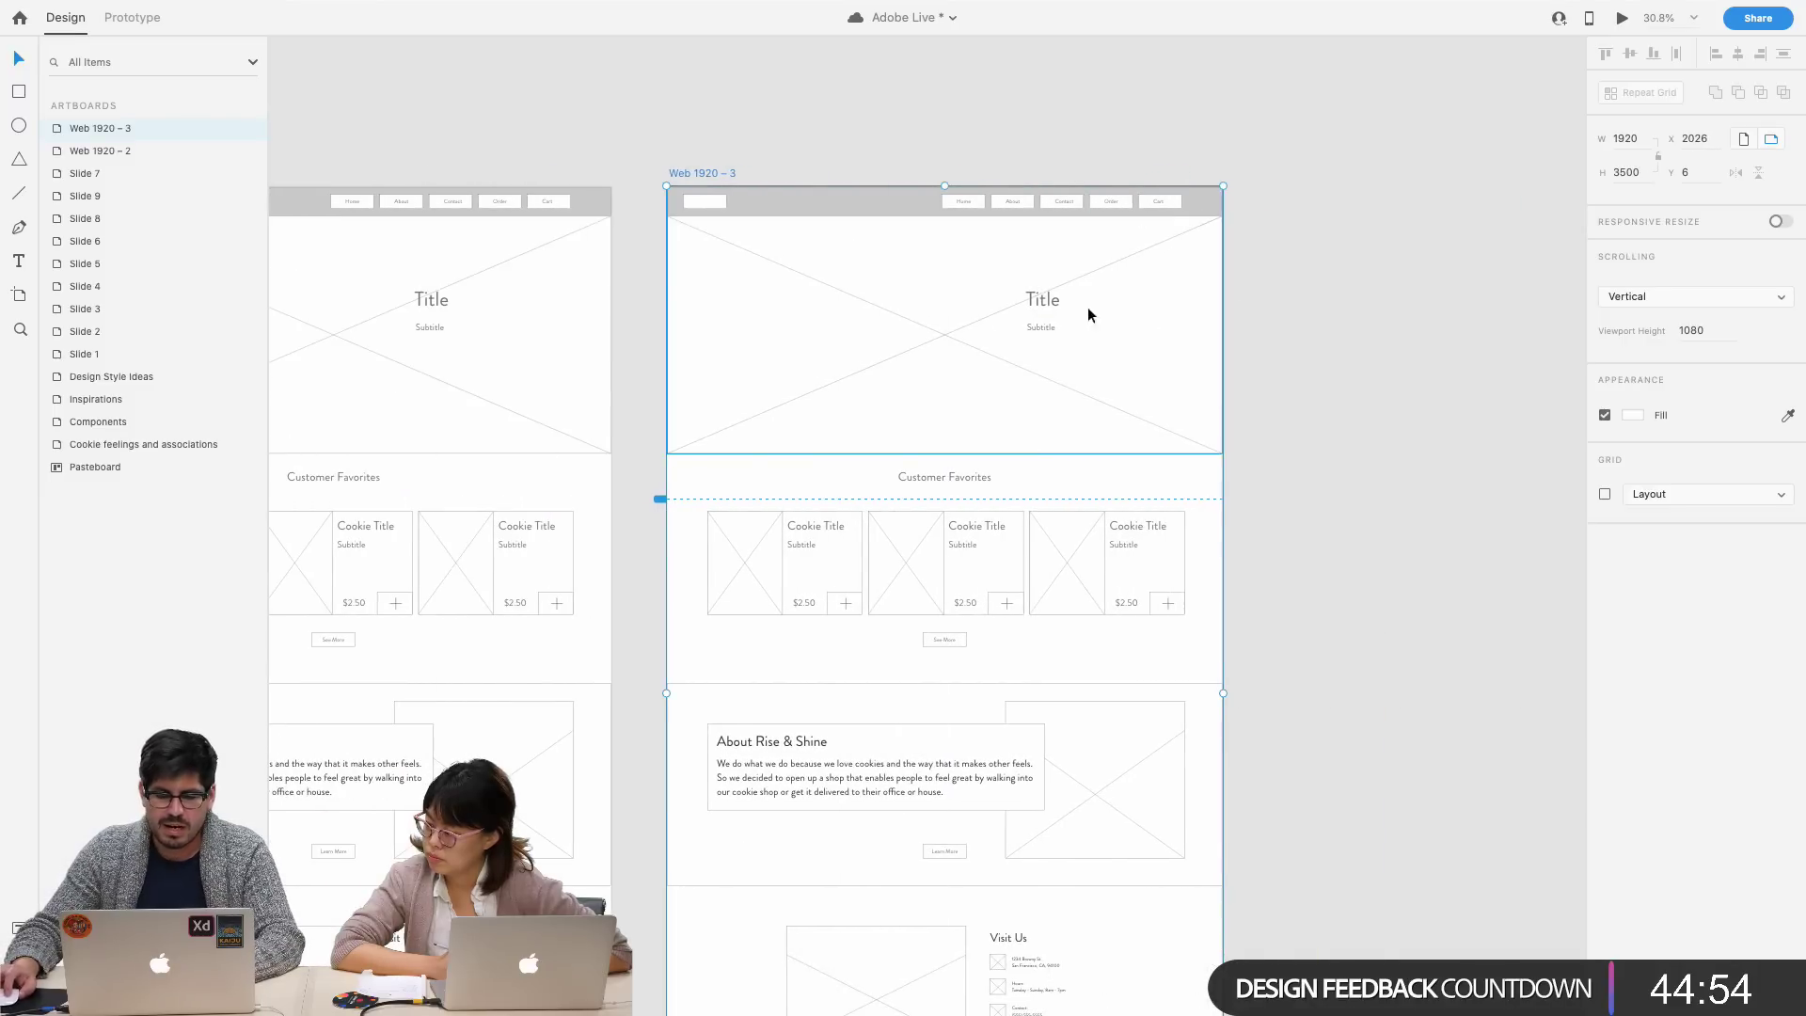
- Rename the Web 1920 – 3 artboard as Order Page
scroll(1010, 344, up, 5)
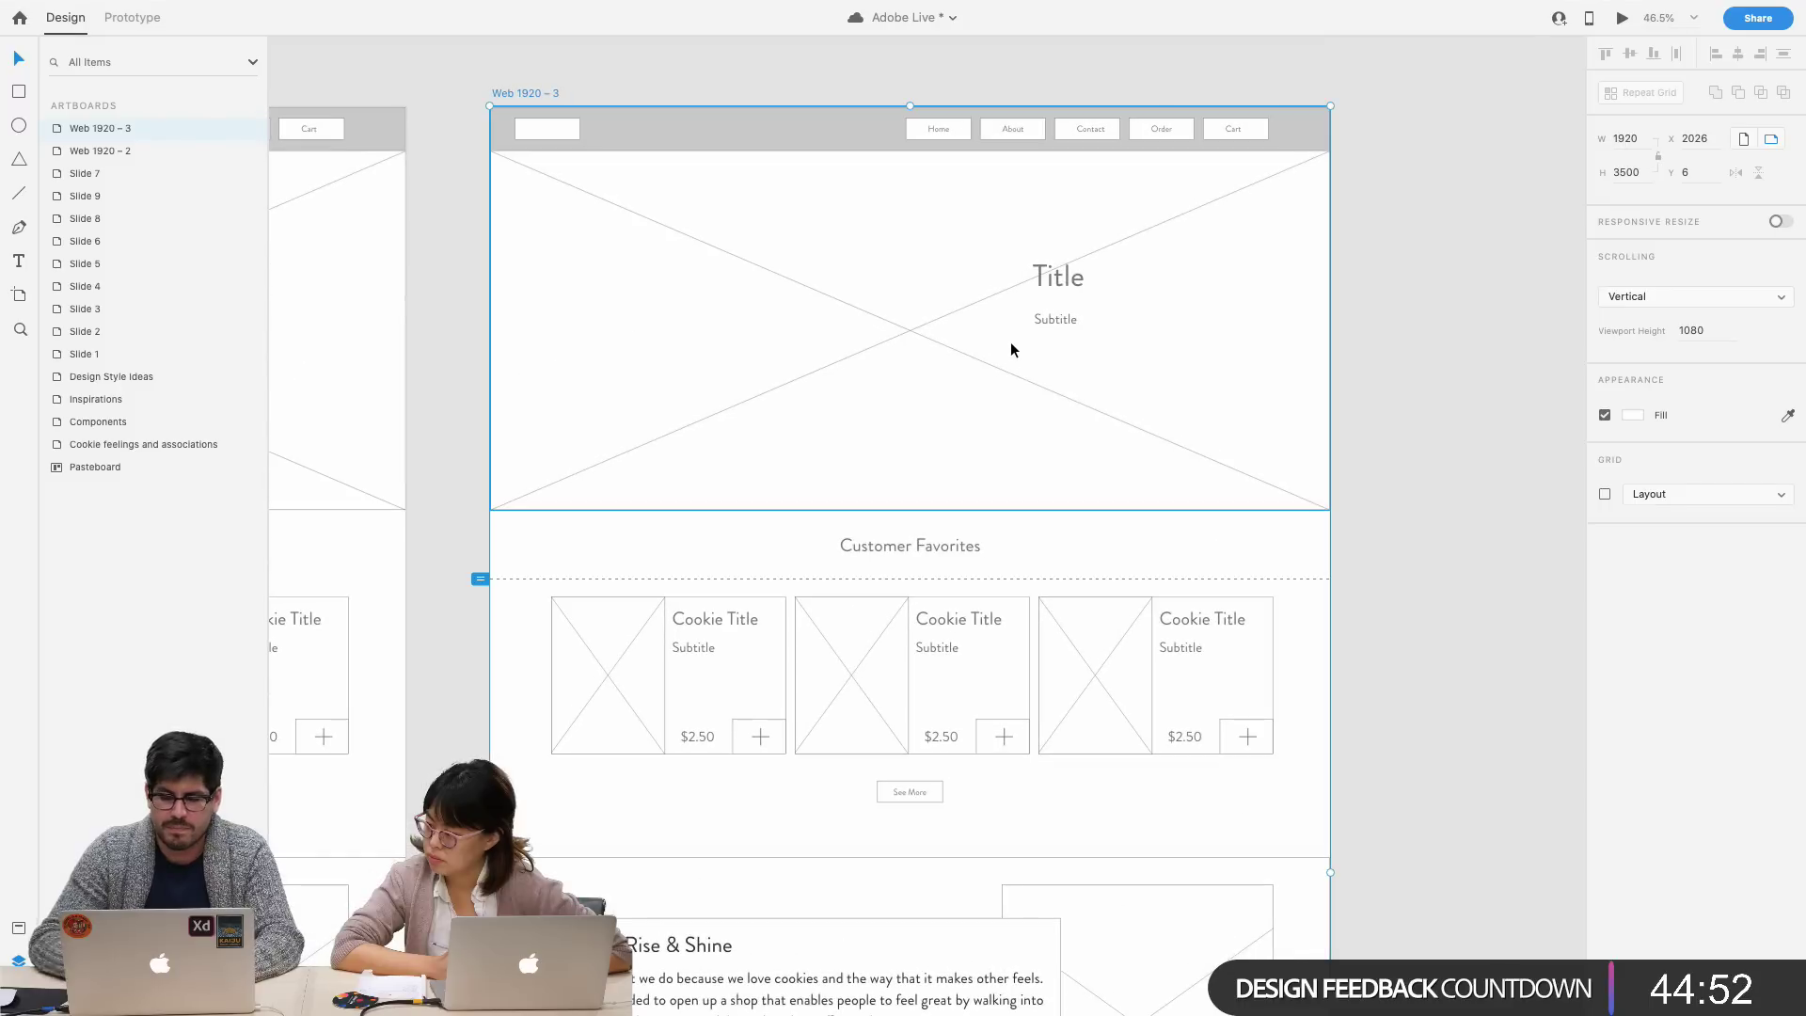
double_click(527, 93)
text(Order Page)
key(Return)
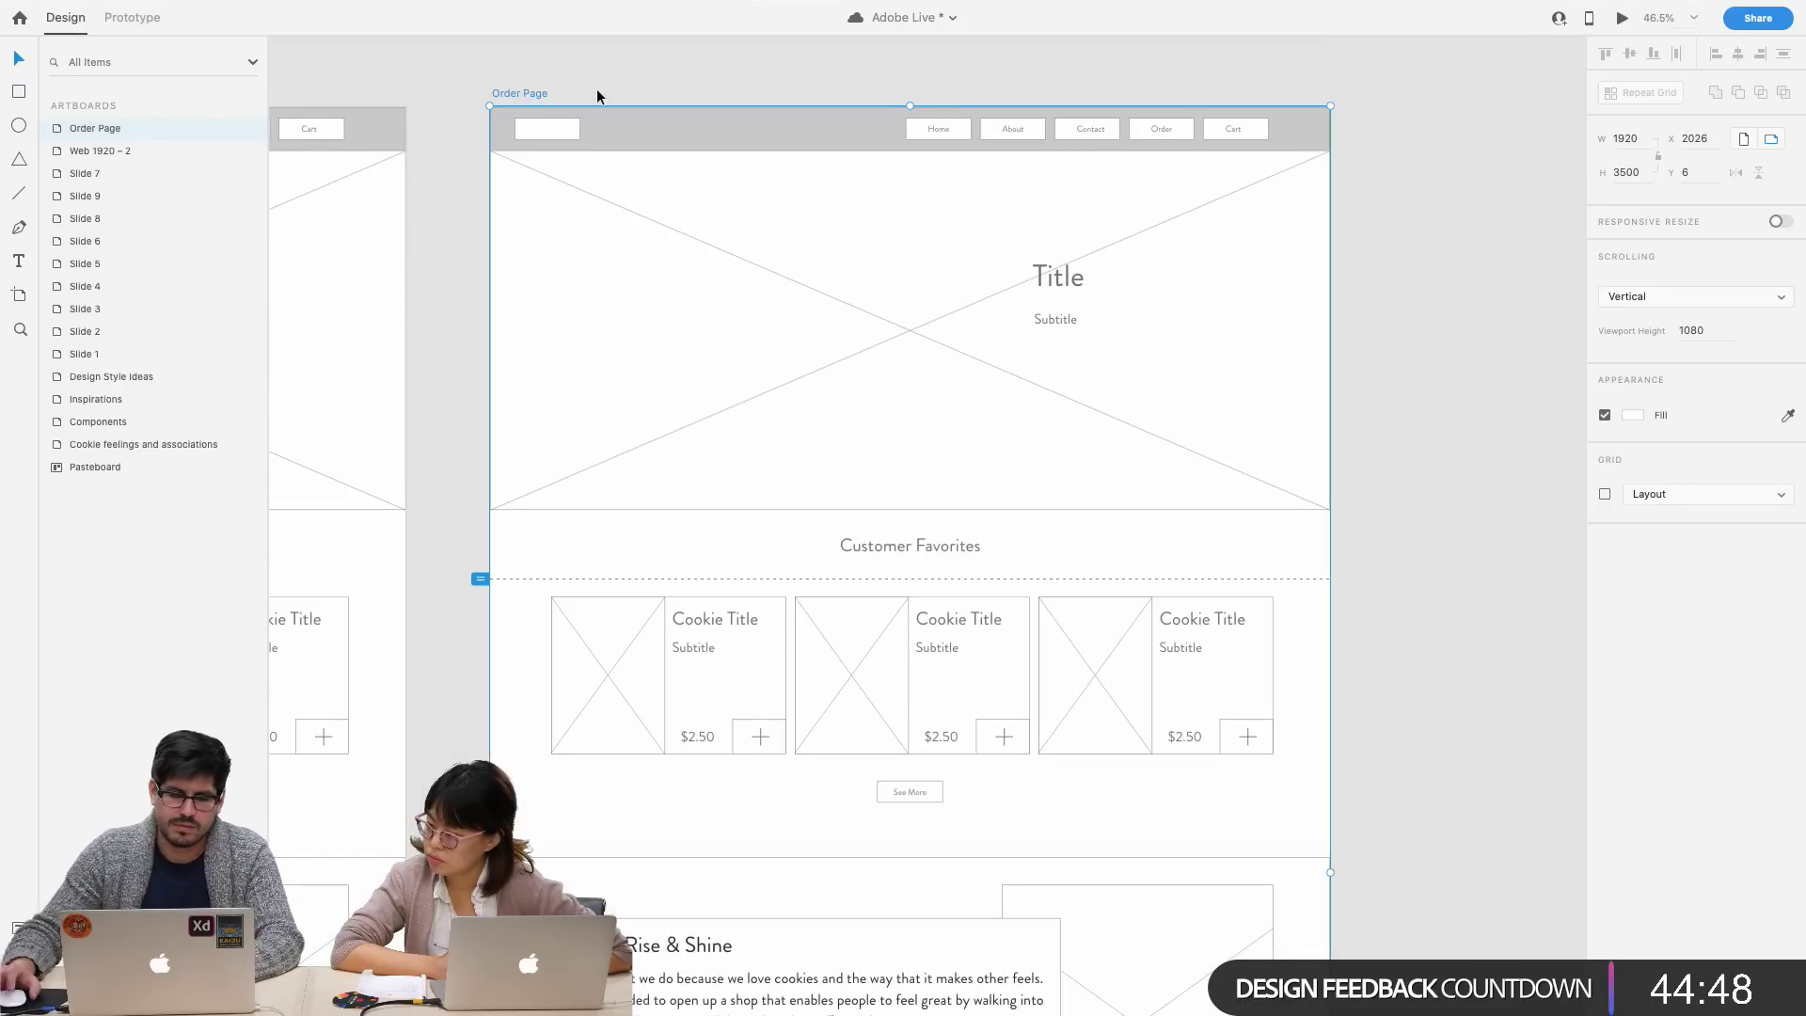
- Rename the Web 1920 – 2 artboard as Home Page
scroll(611, 94, left, 6)
scroll(565, 86, left, 3)
double_click(460, 92)
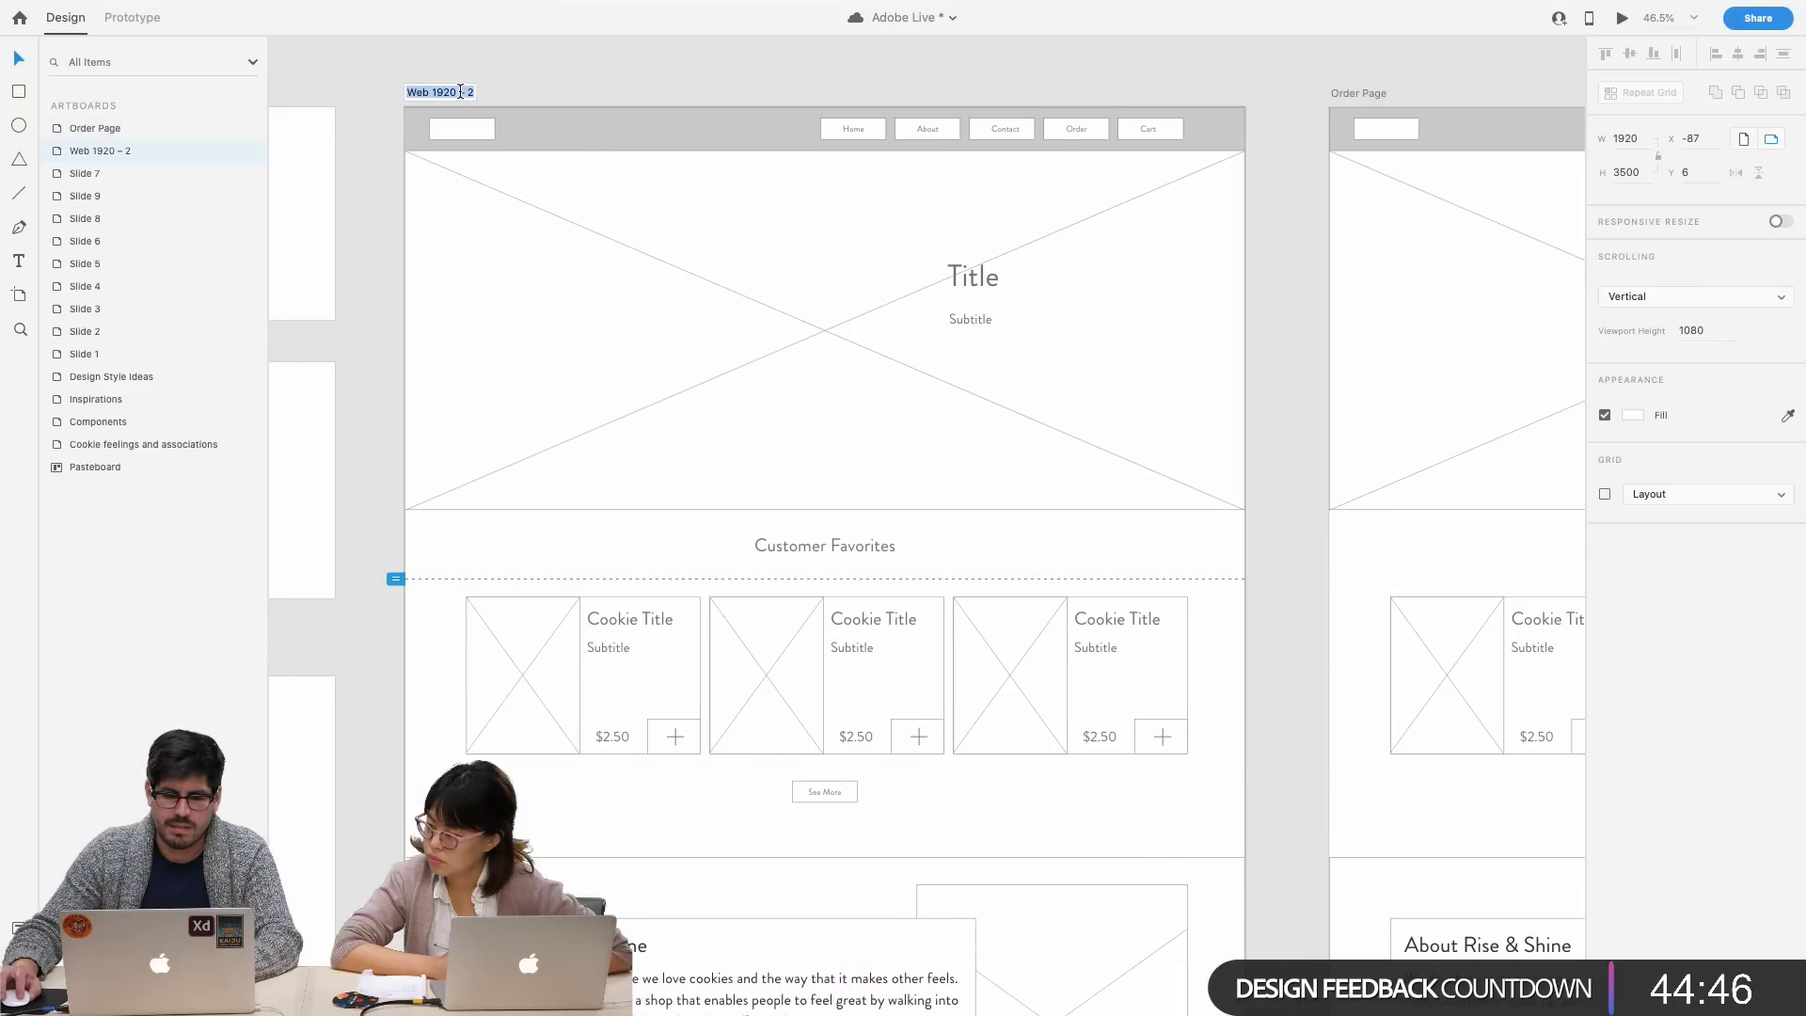
text(Home Page)
key(Return)
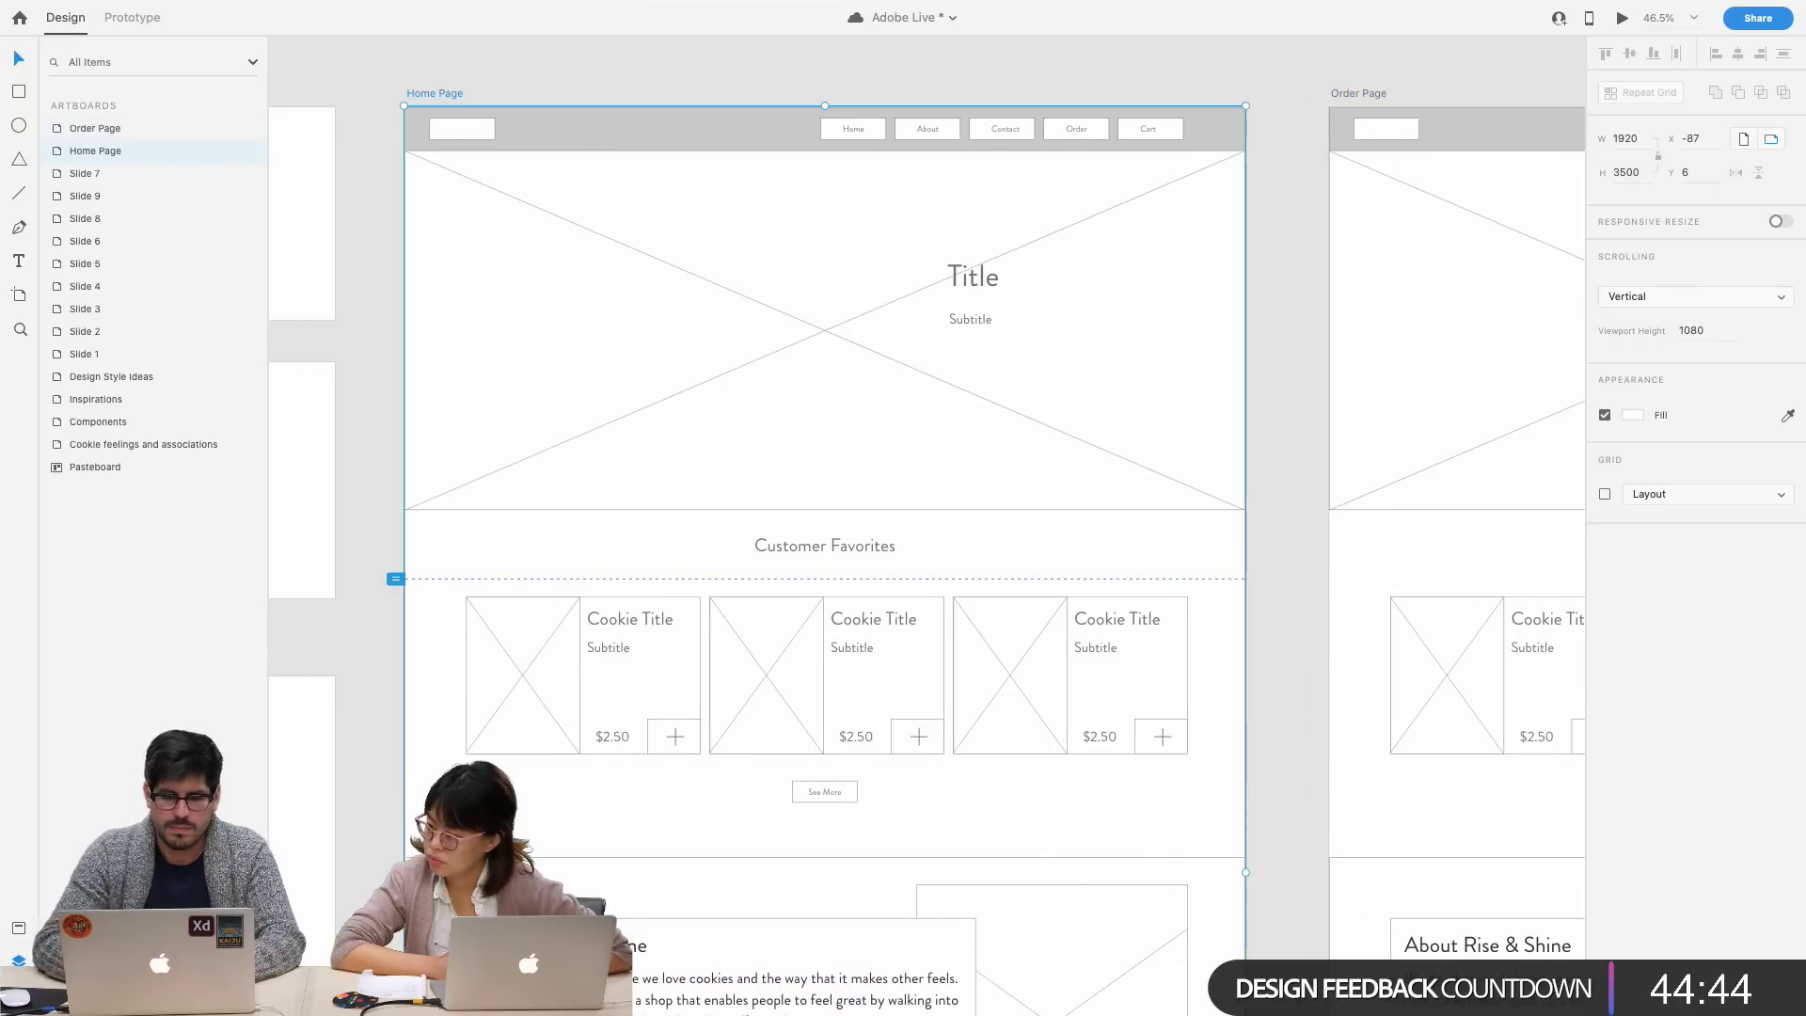
- Delete the About and Visit Us sections, including the section background, from the Order Page artboard
scroll(1134, 250, right, 8)
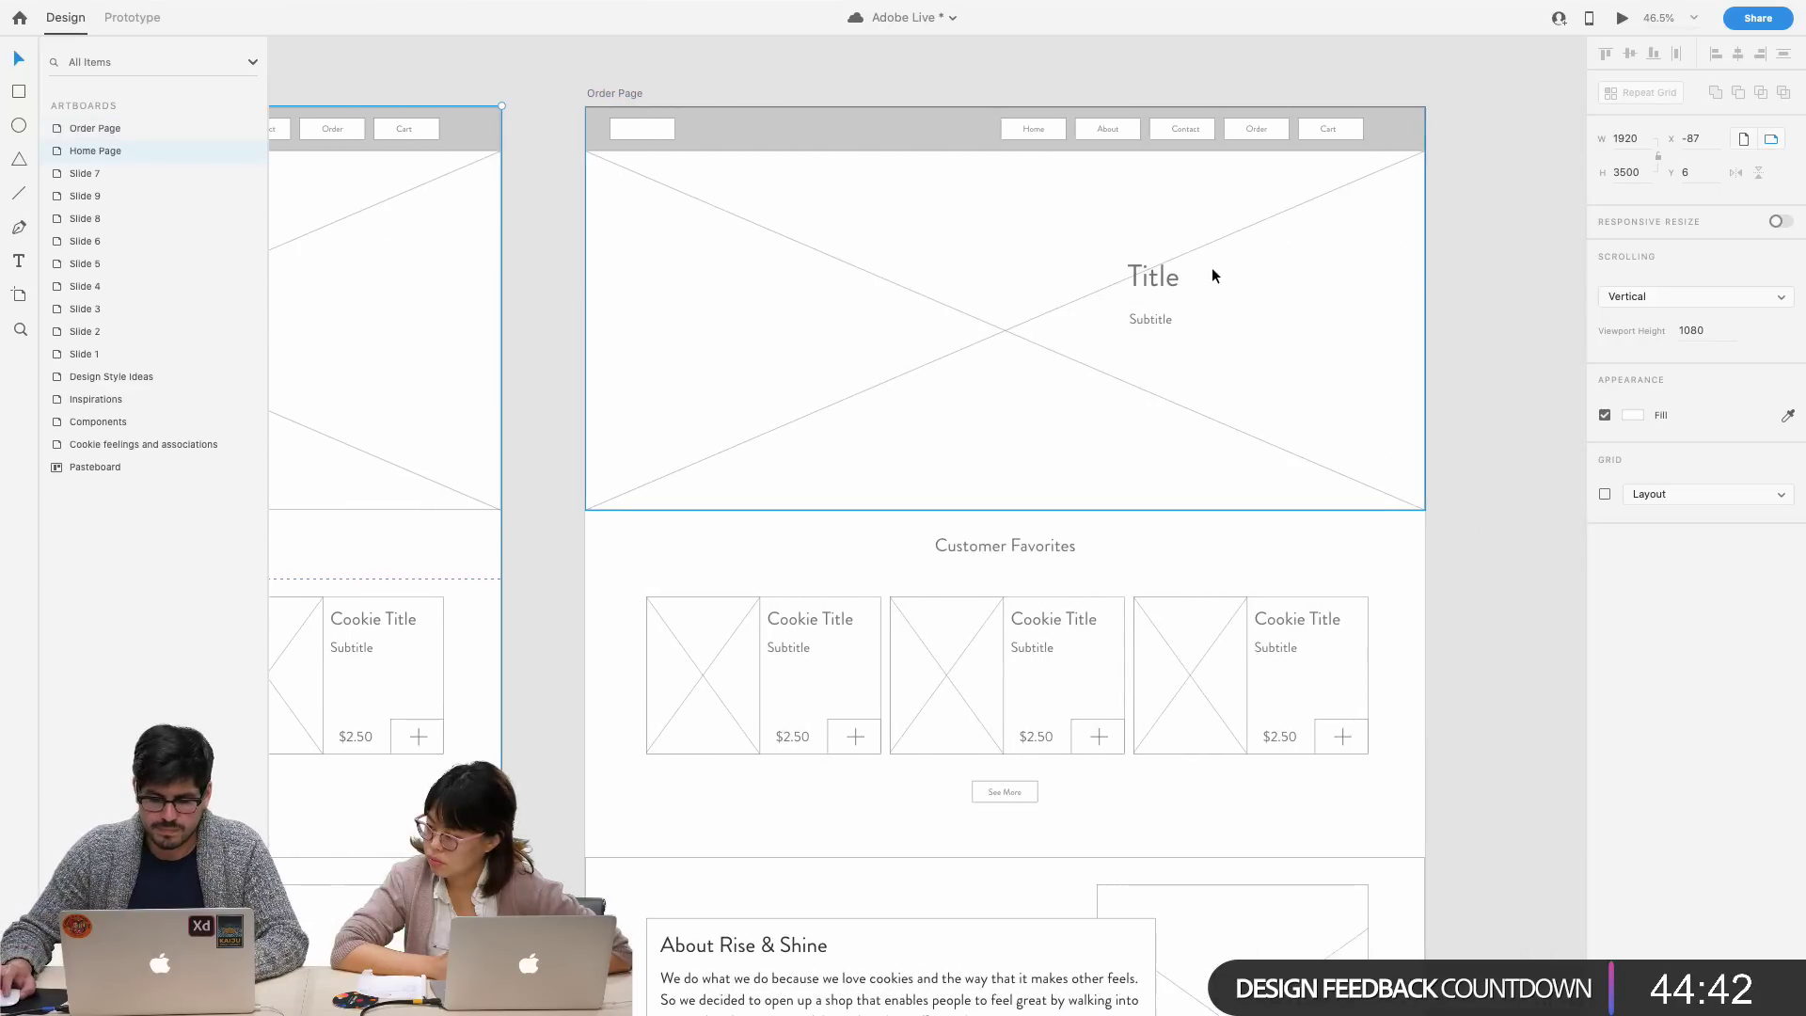
scroll(1532, 448, down, 10)
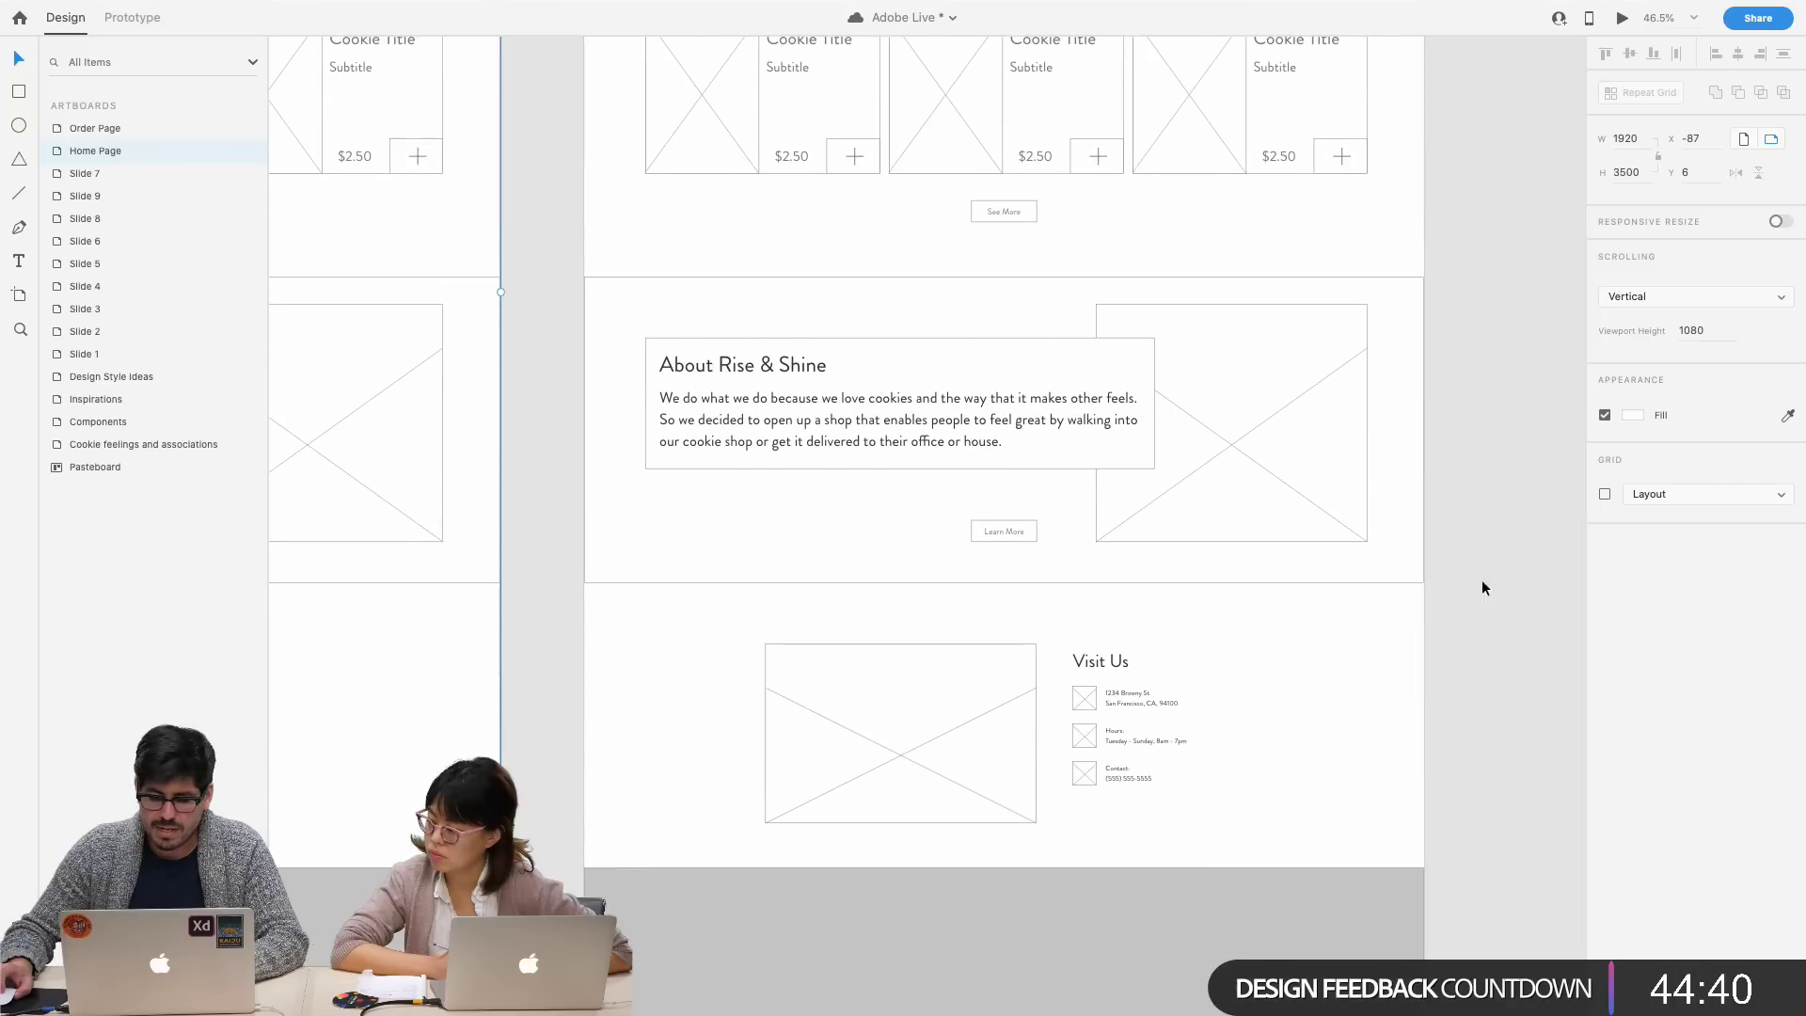
drag(1469, 806, 630, 264)
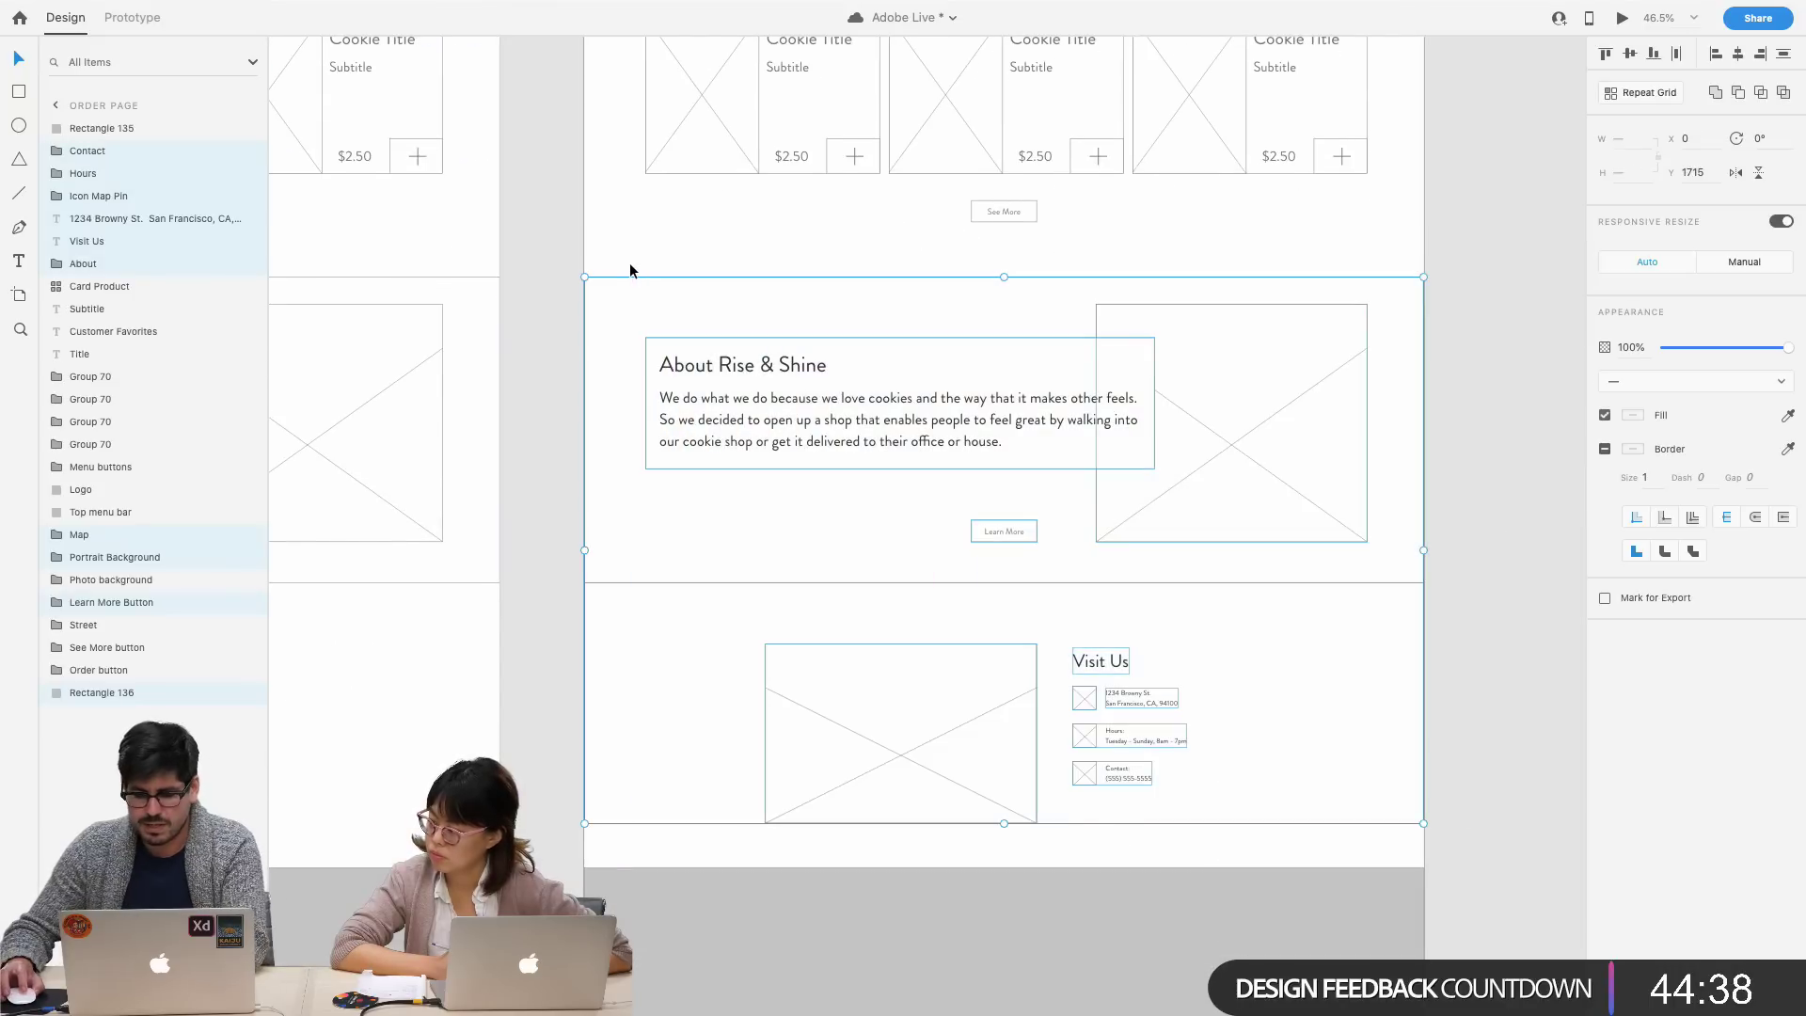
key(Delete)
- Move the Order Page's Customer Favorites heading to X 140, in line with the first product card's outer edge
scroll(1034, 380, up, 5)
drag(984, 328, 696, 325)
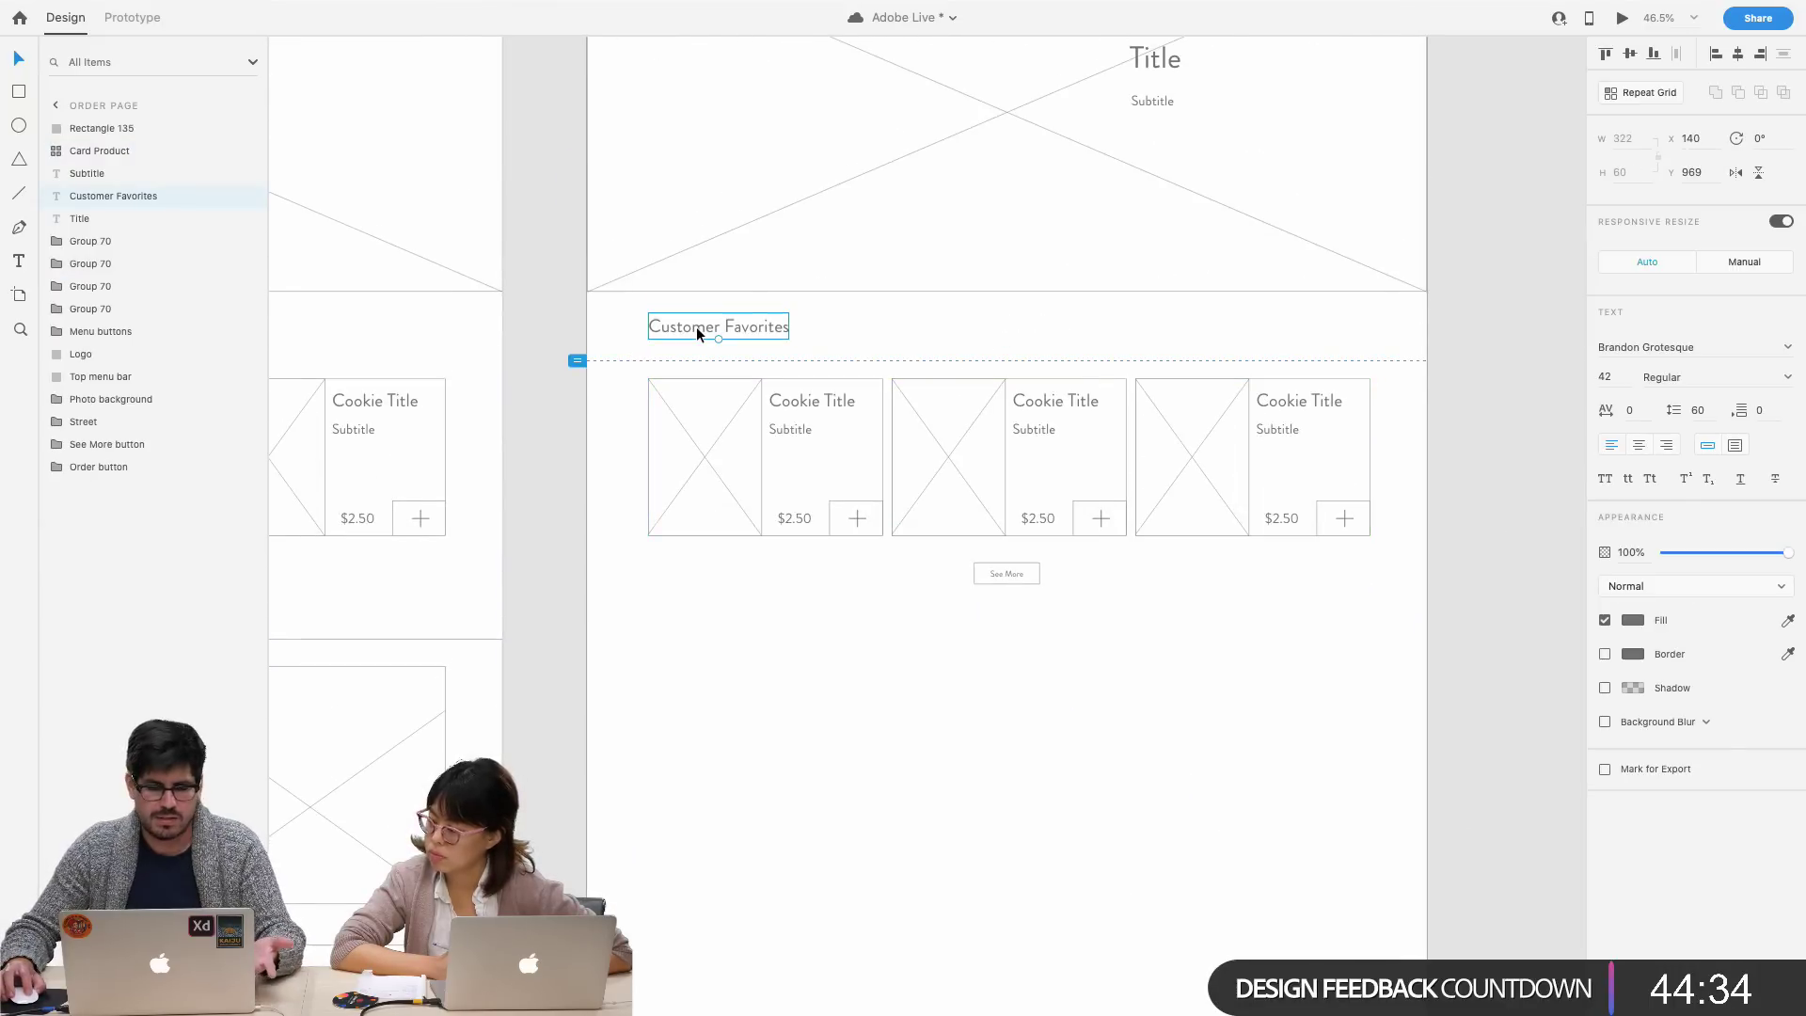
scroll(696, 326, down, 5)
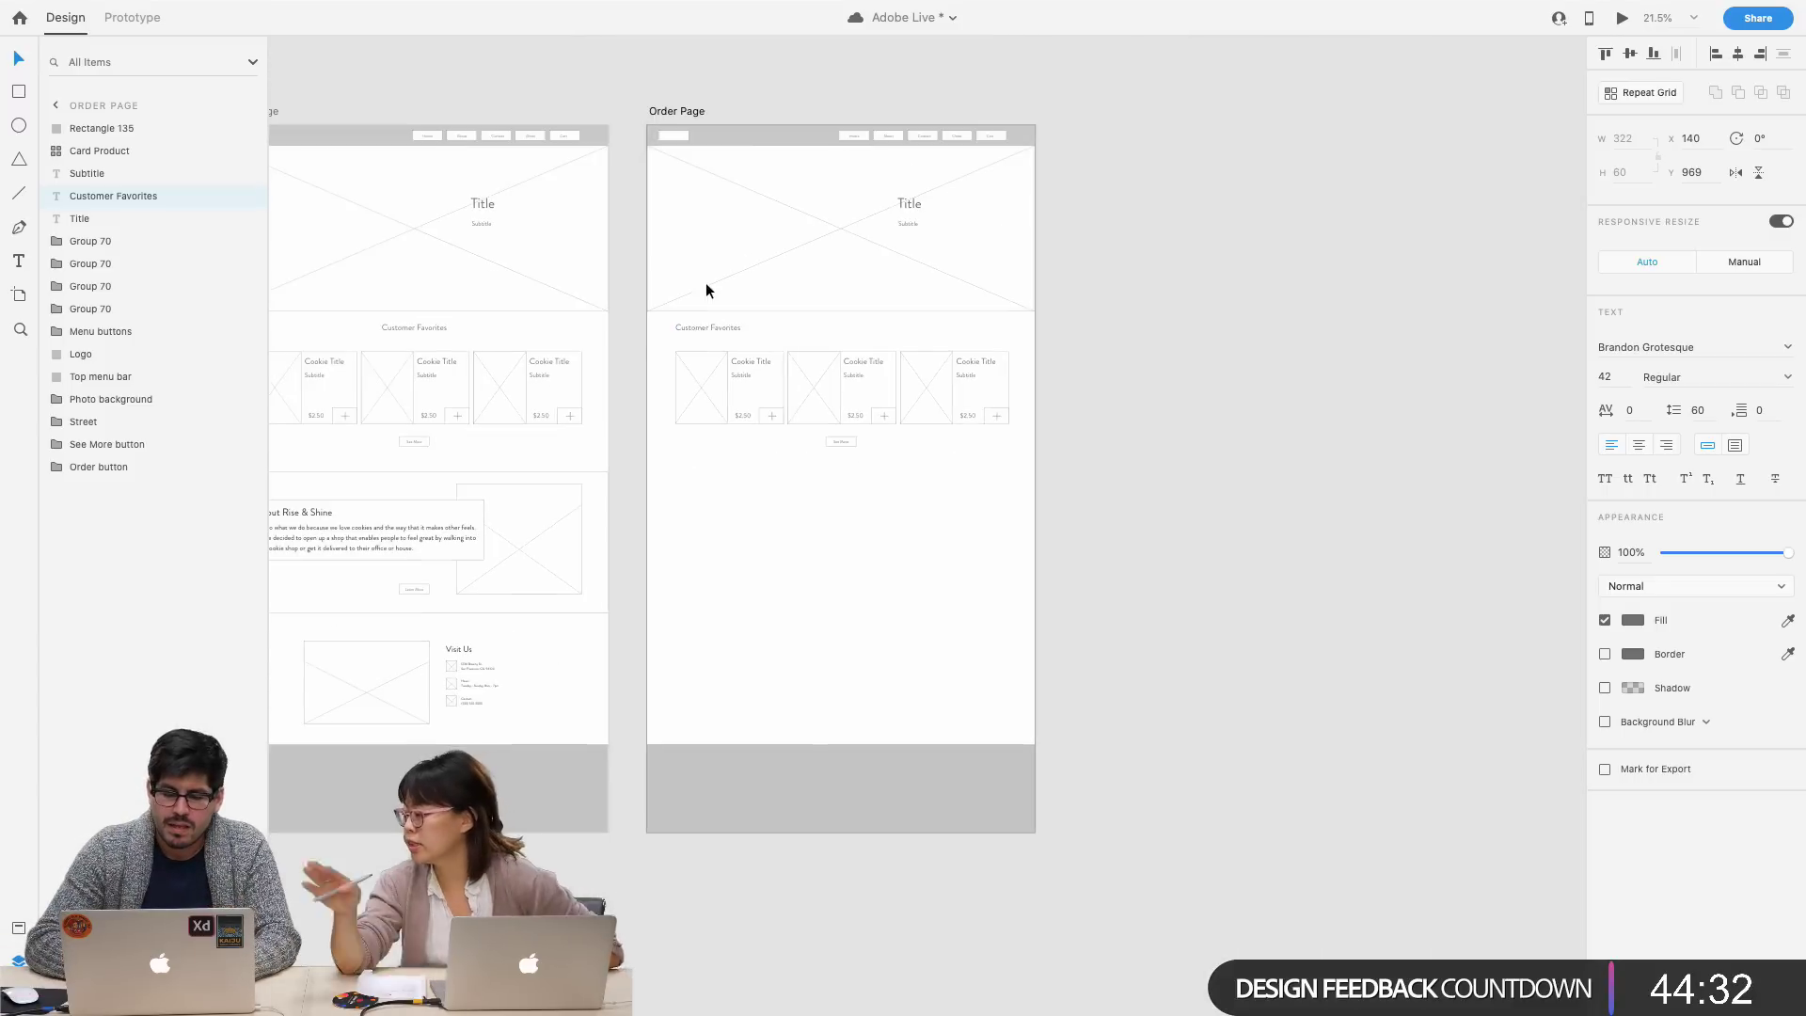
click(730, 89)
- Move the Wireframes_Page_2 sketch out of Slide 9 to beside the Order Page artboard and enlarge it to about 2612 by 3532
scroll(730, 88, up, 5)
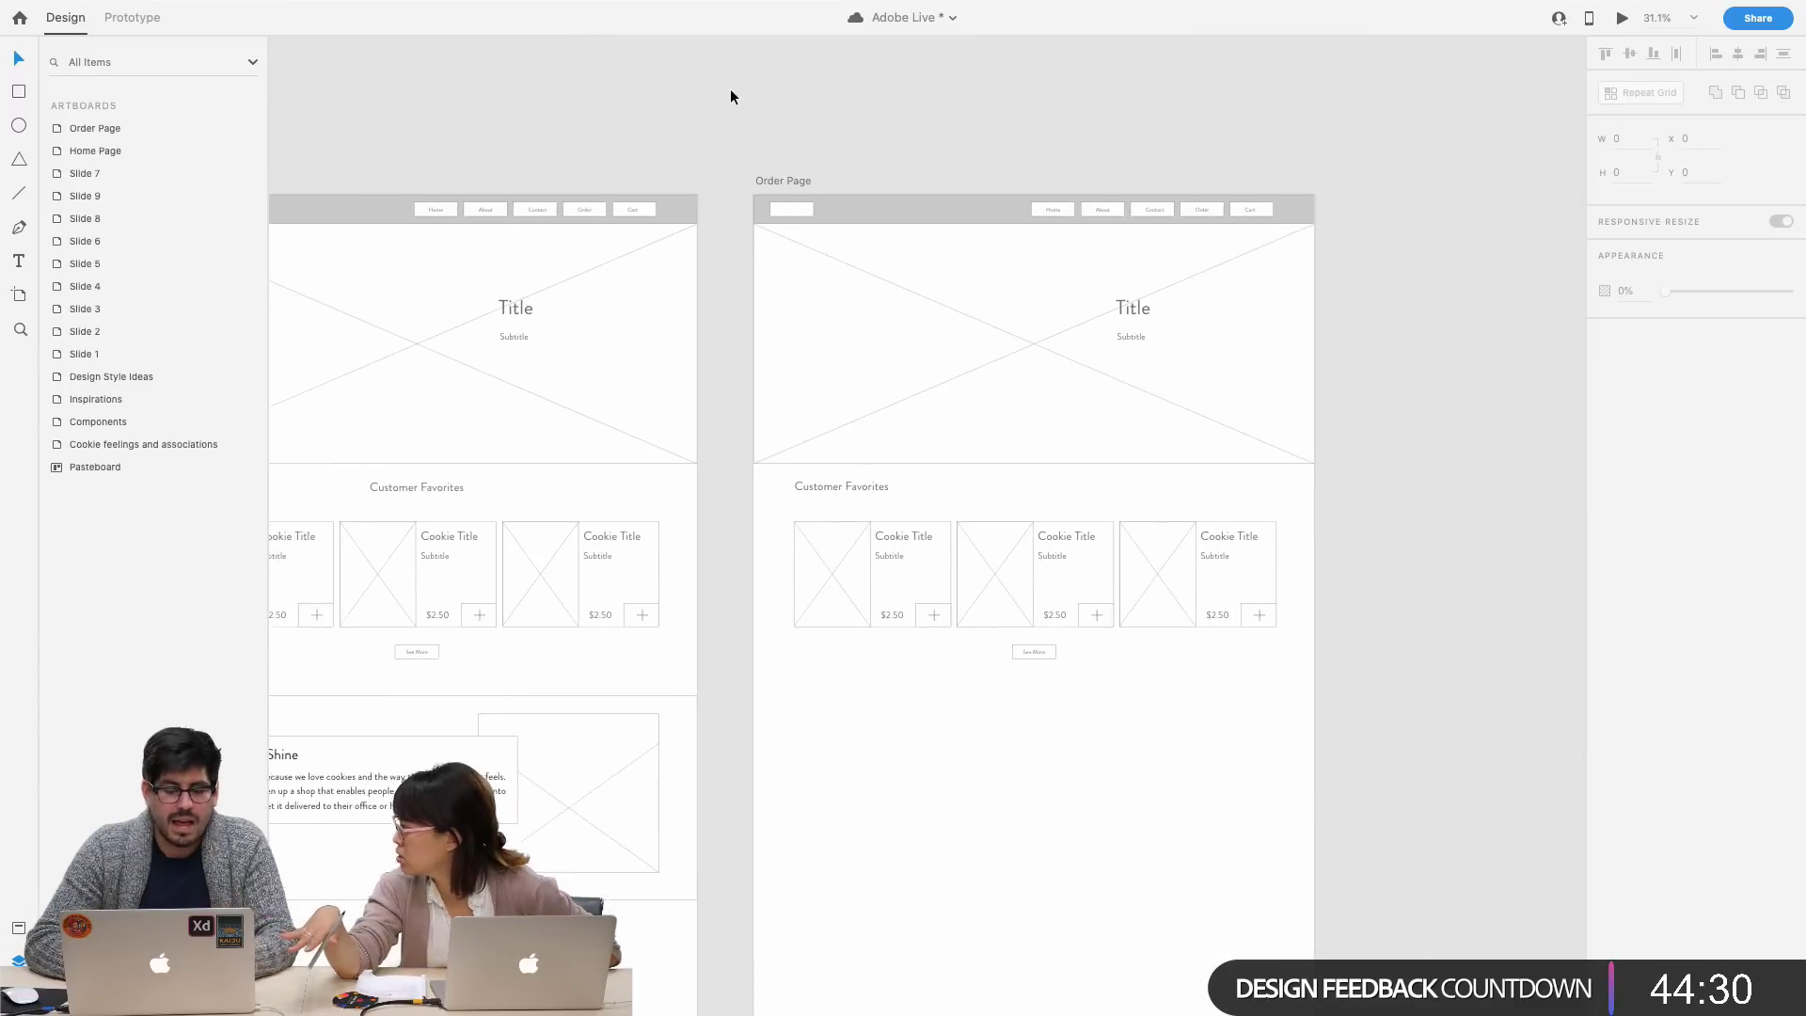
scroll(730, 90, down, 5)
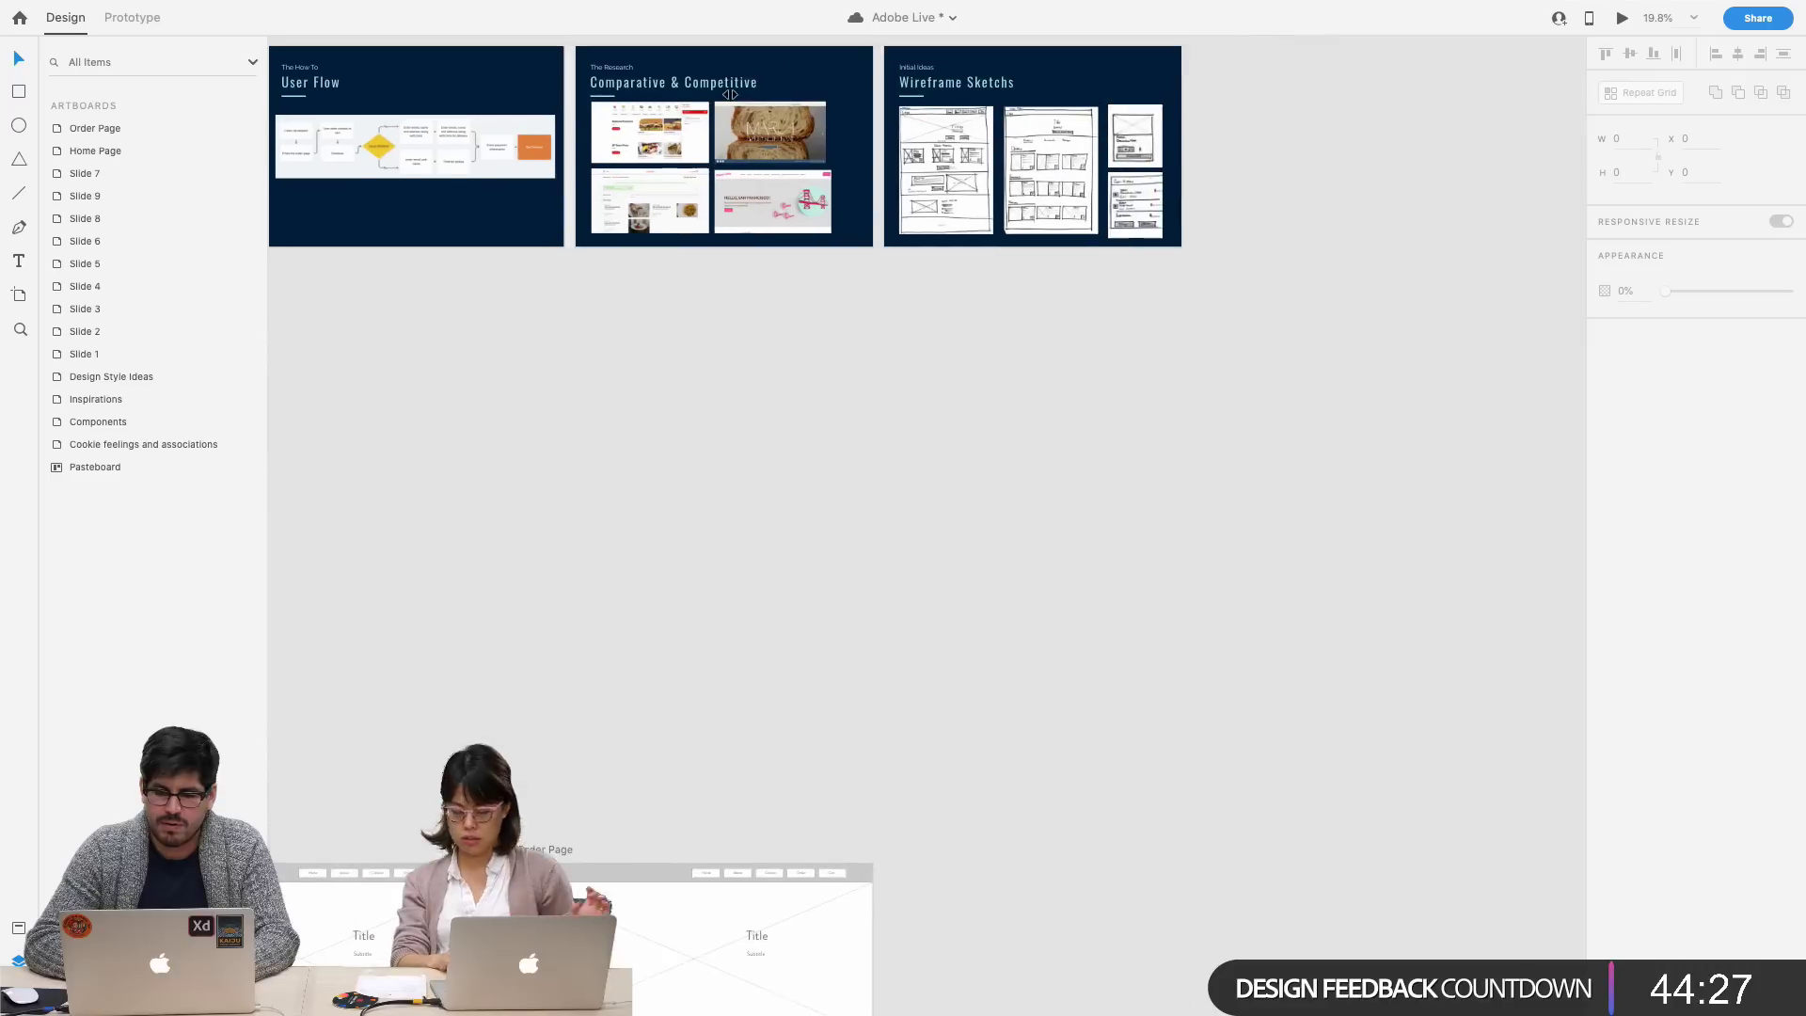
click(1019, 217)
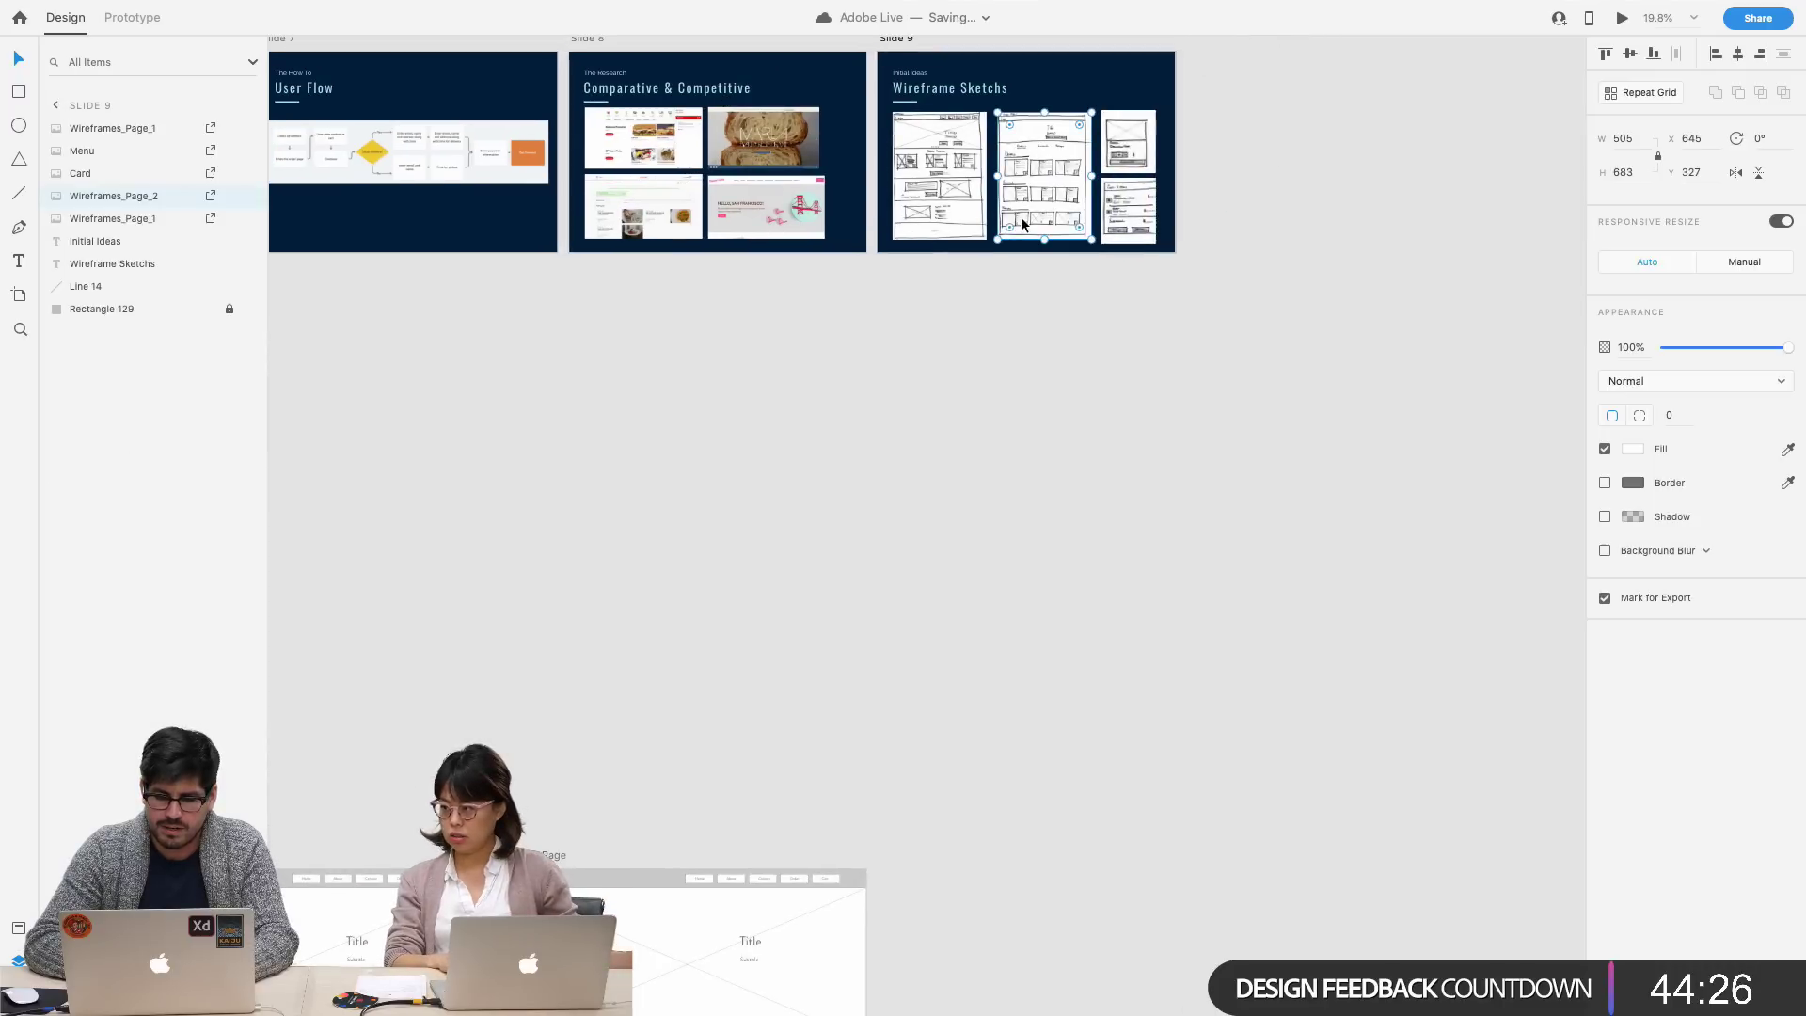
drag(1046, 206, 928, 923)
scroll(931, 918, down, 5)
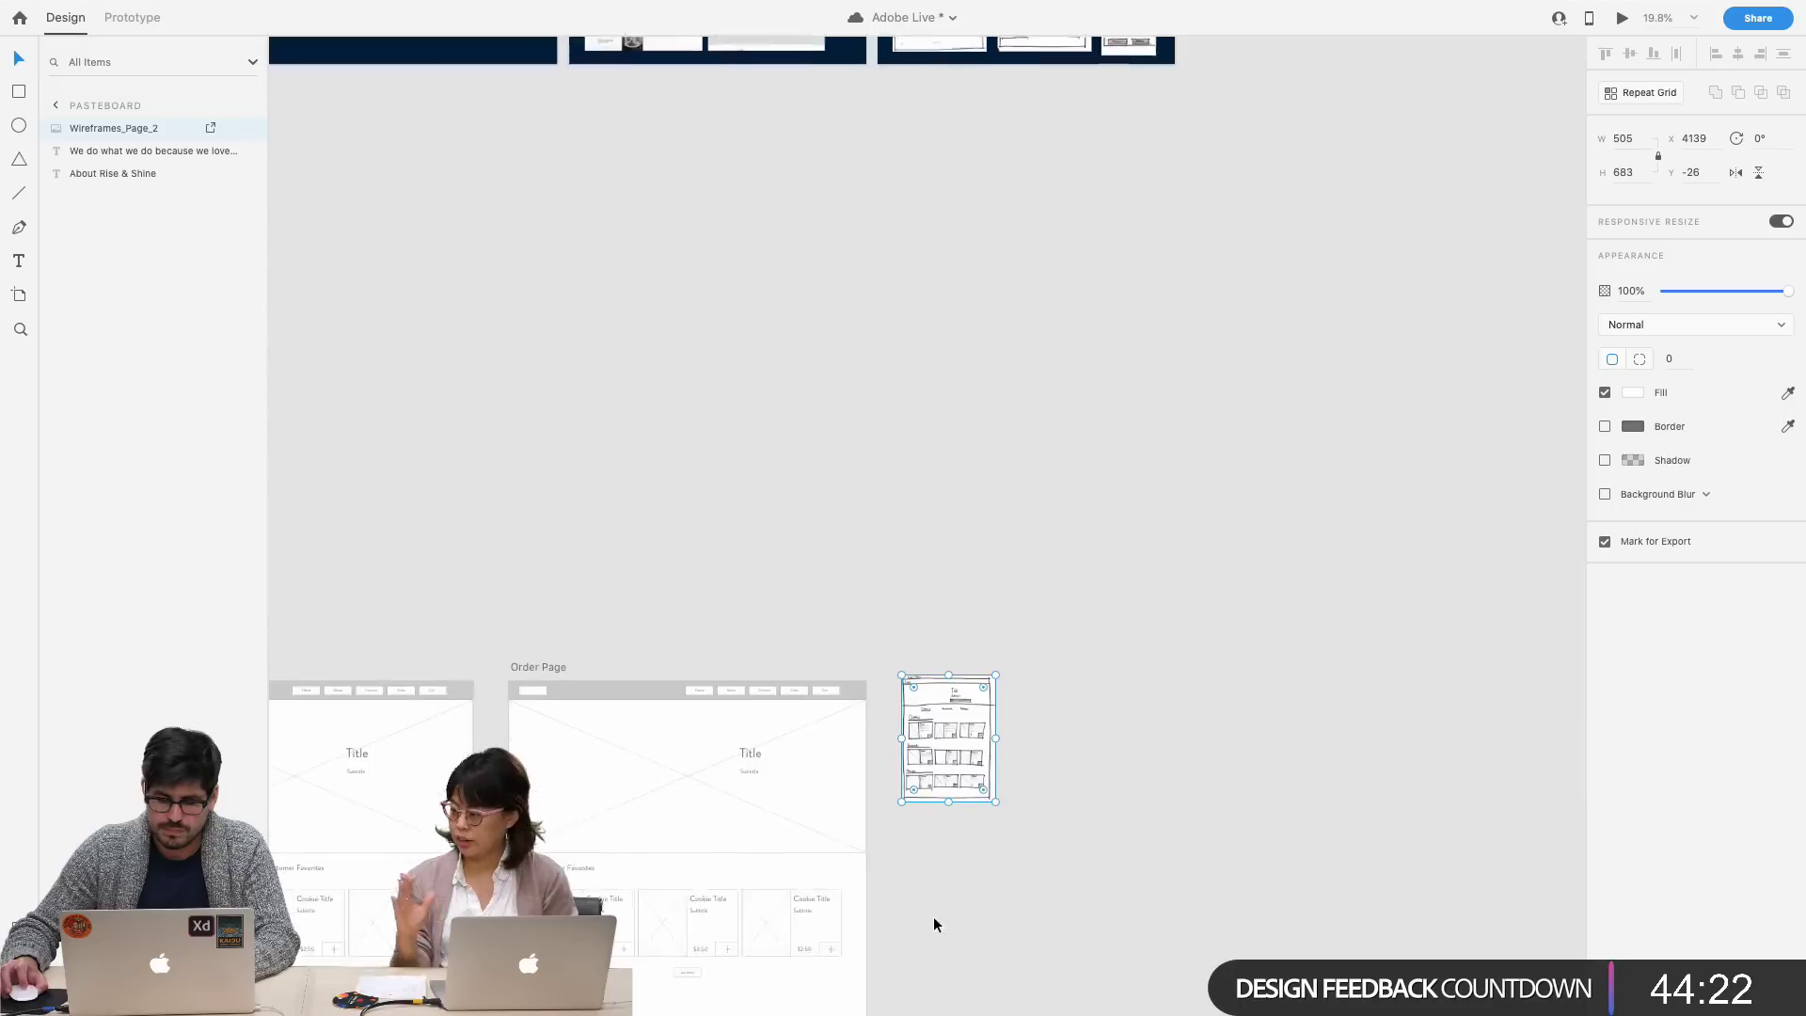
drag(996, 494, 1387, 849)
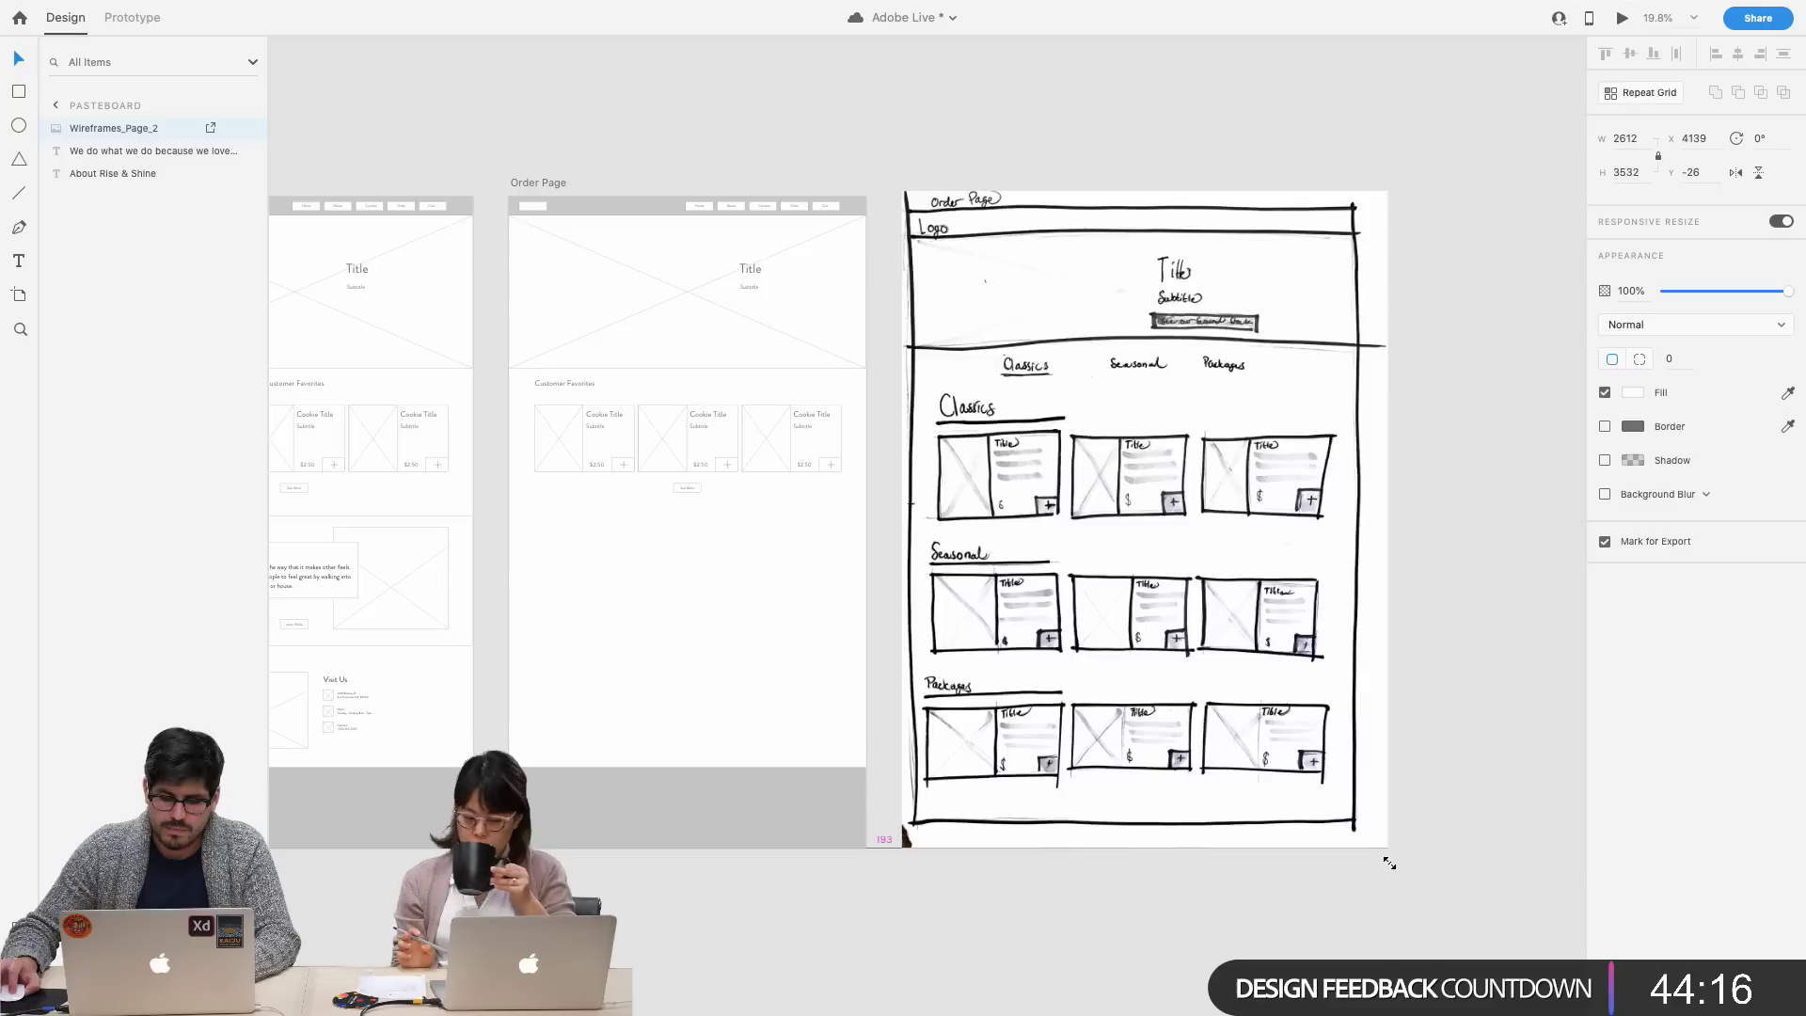
click(1306, 920)
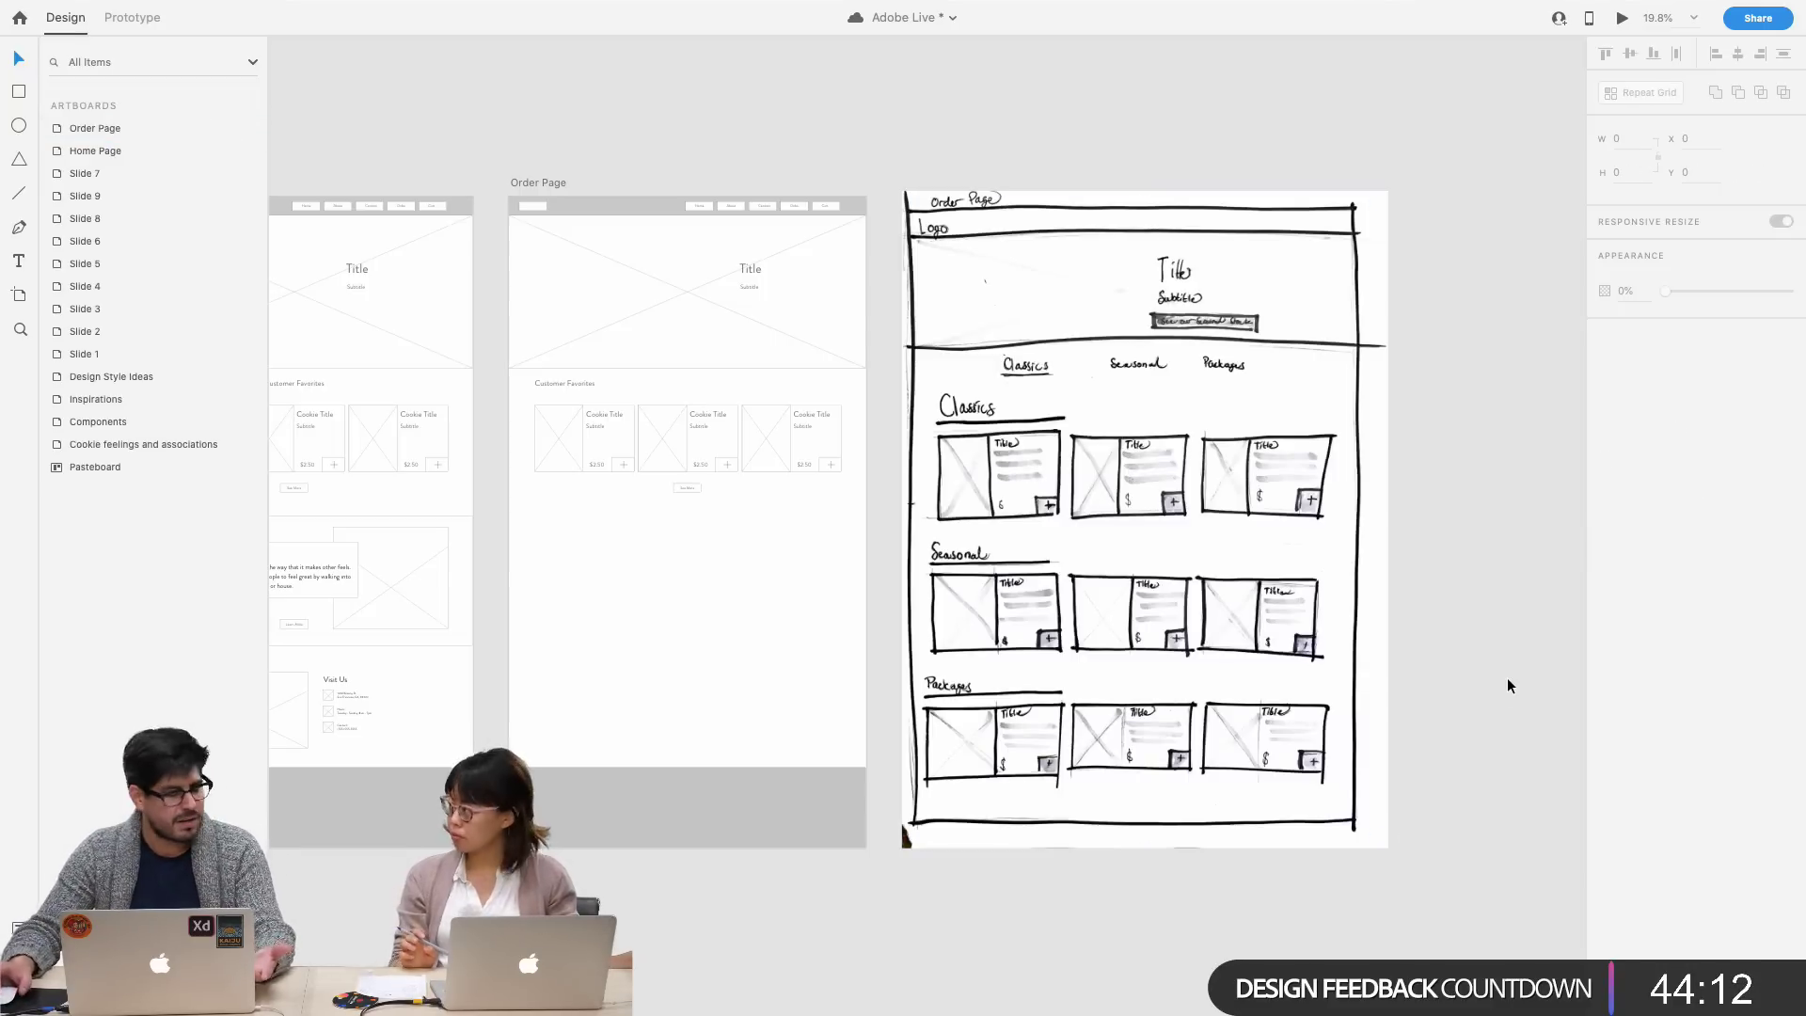
- Delete the See More button beneath the product cards on the Order Page
scroll(1506, 677, up, 3)
scroll(1506, 675, up, 2)
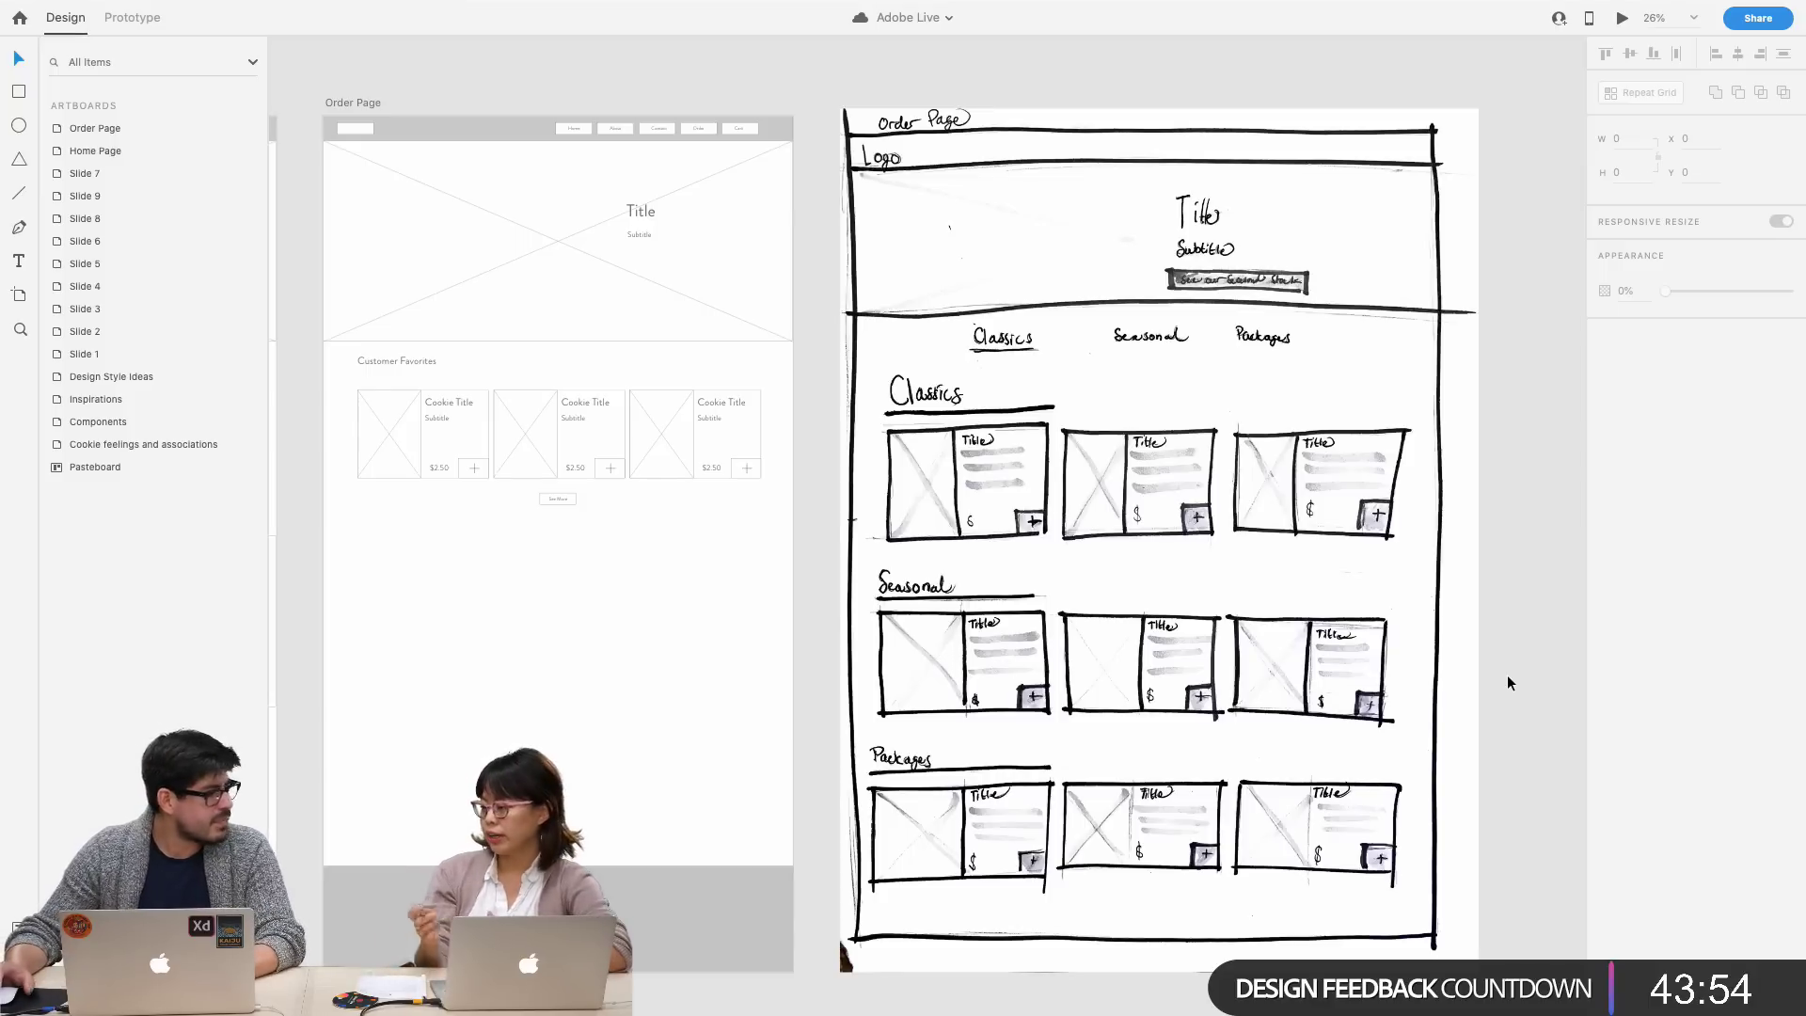
click(610, 578)
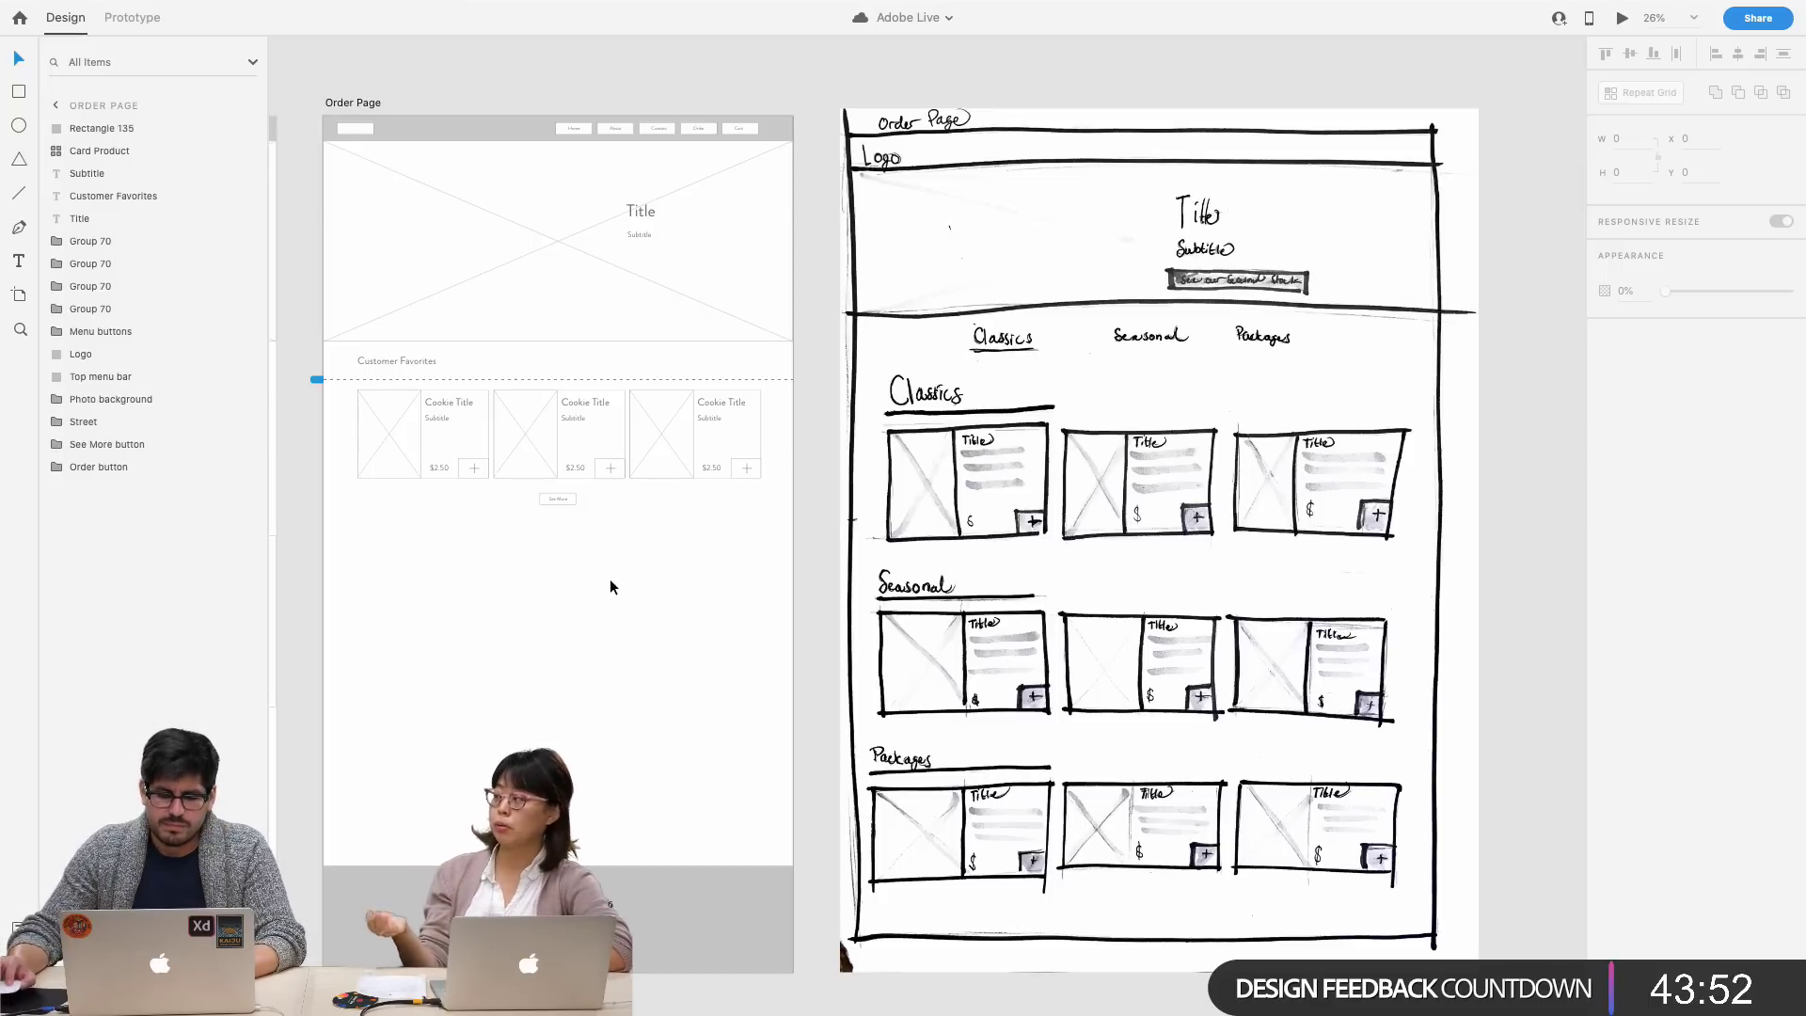
scroll(519, 558, up, 2)
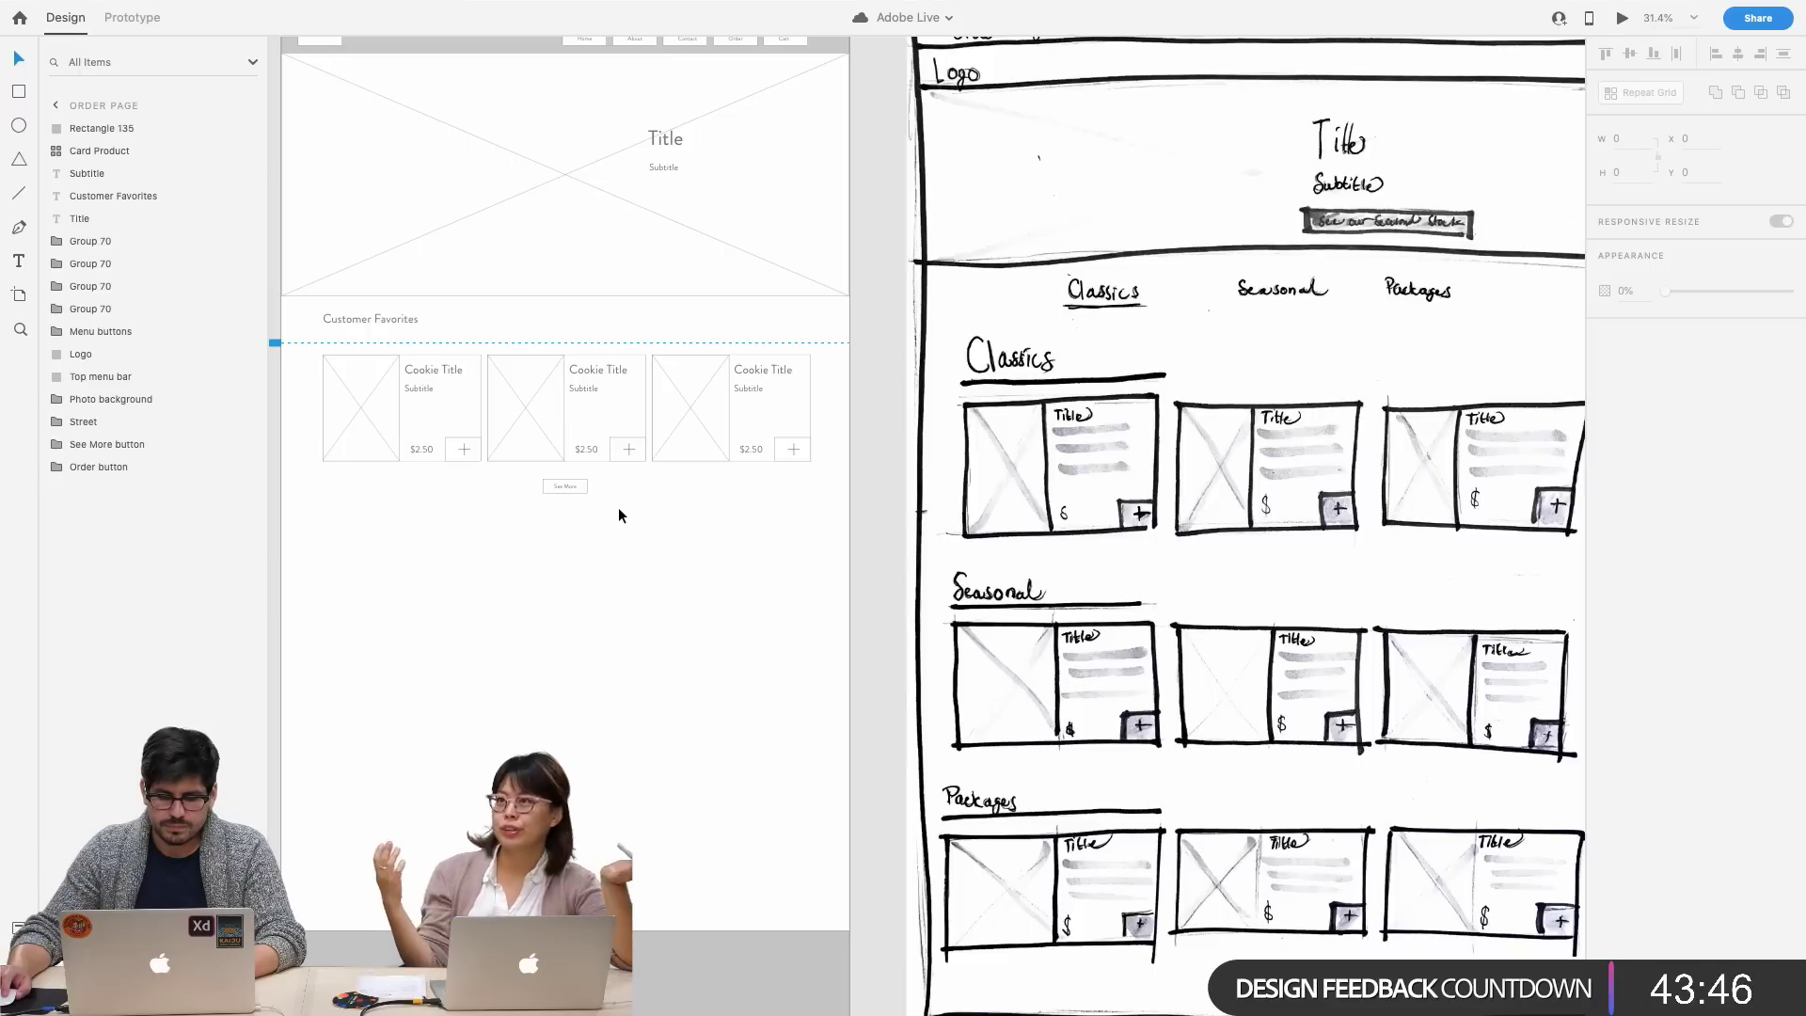
drag(616, 507, 543, 483)
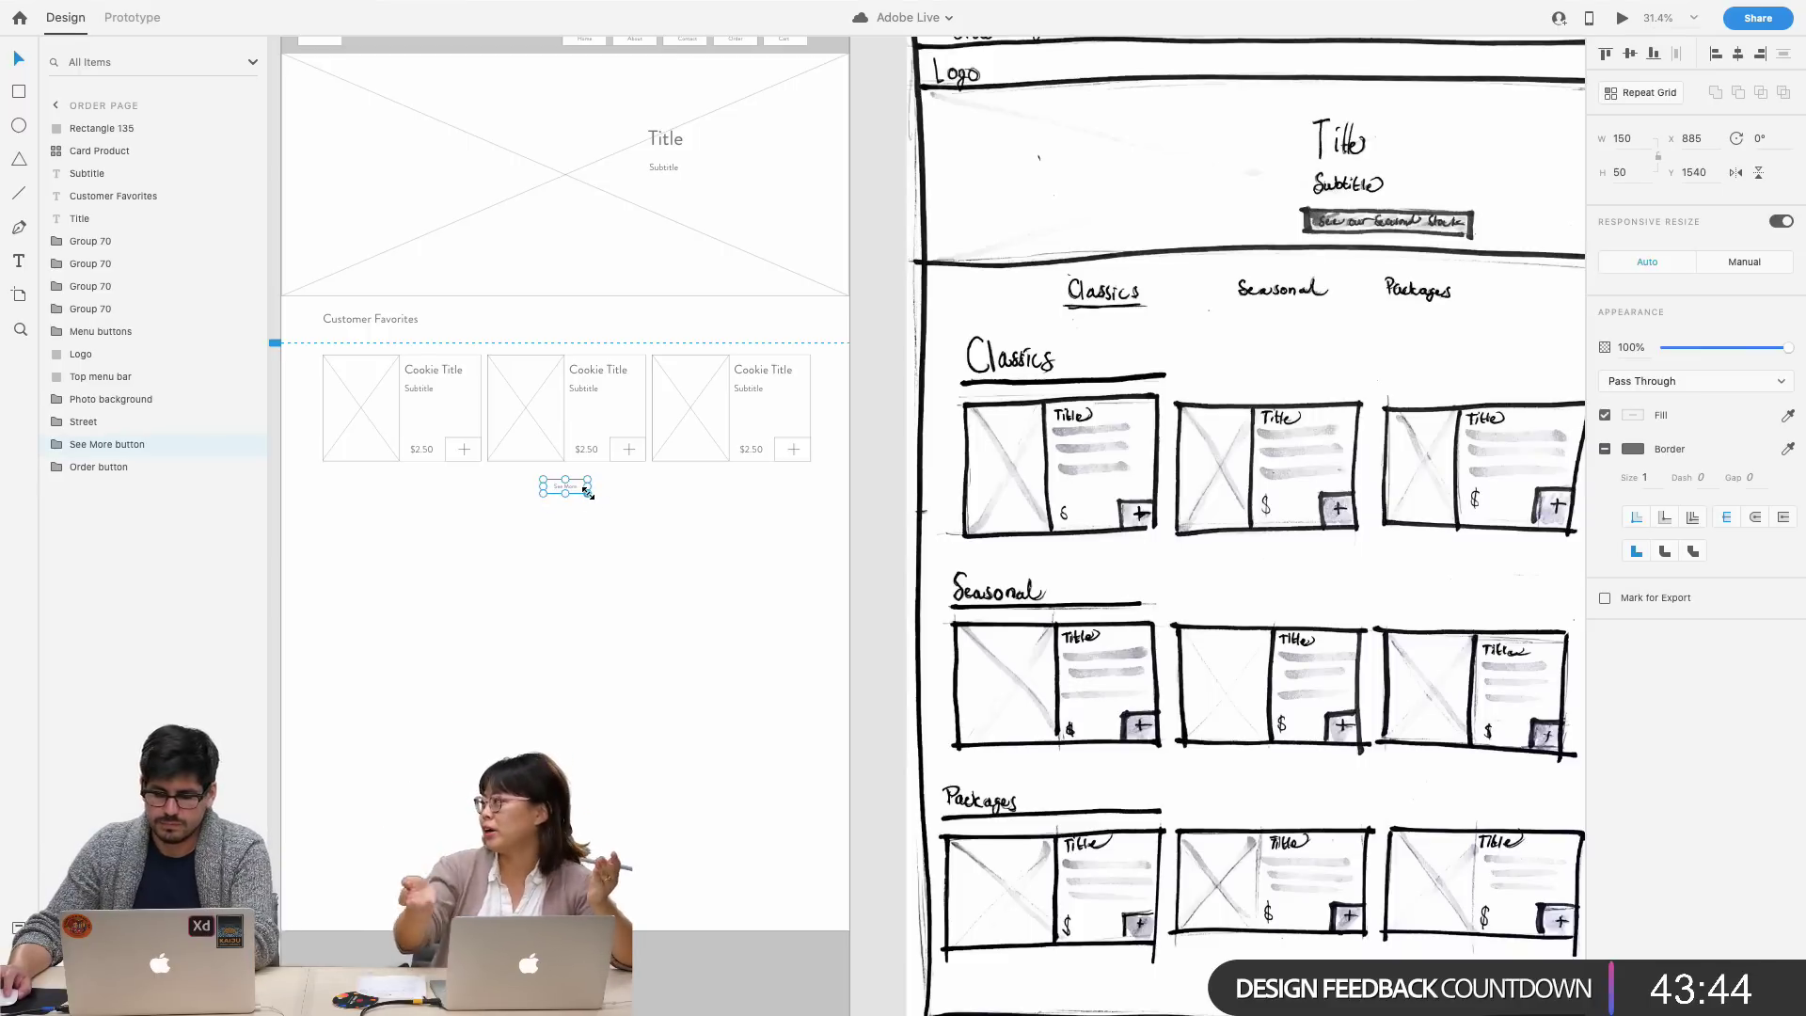
key(Delete)
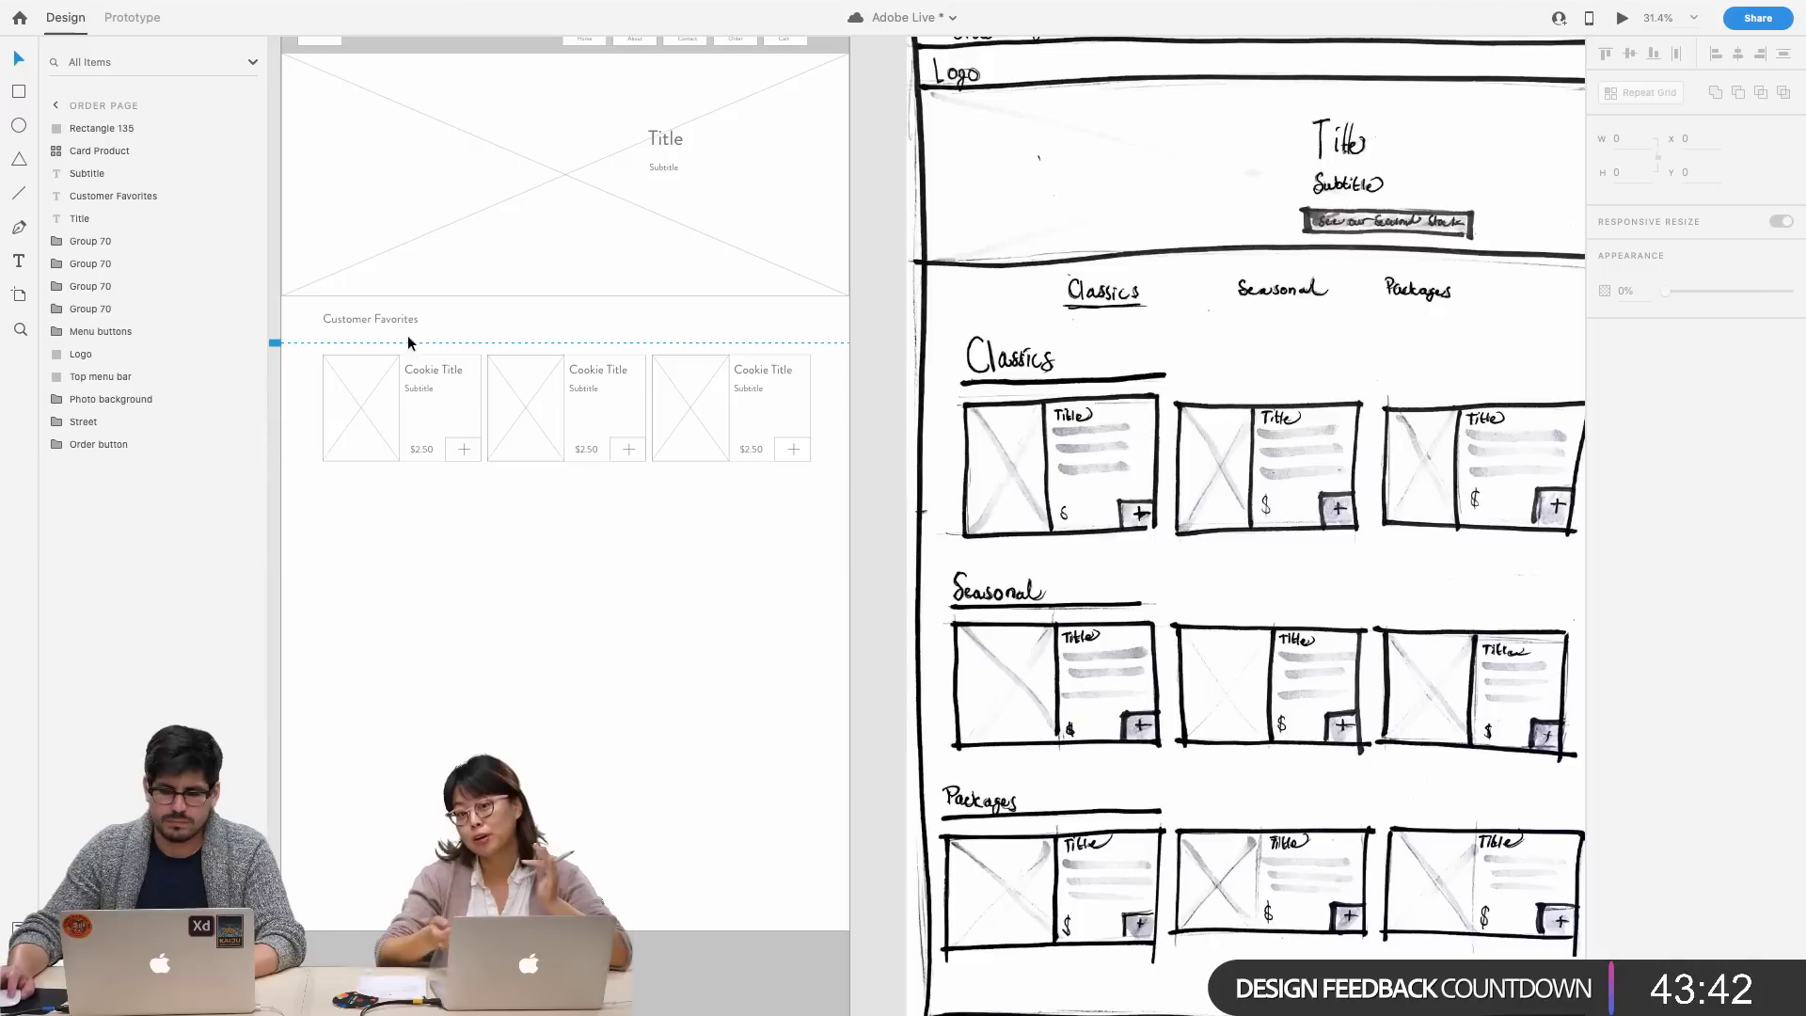
- Duplicate the Customer Favorites heading across at X 760 and X 1380, and change the copies' text to Seasonal and Packages
drag(387, 331, 749, 339)
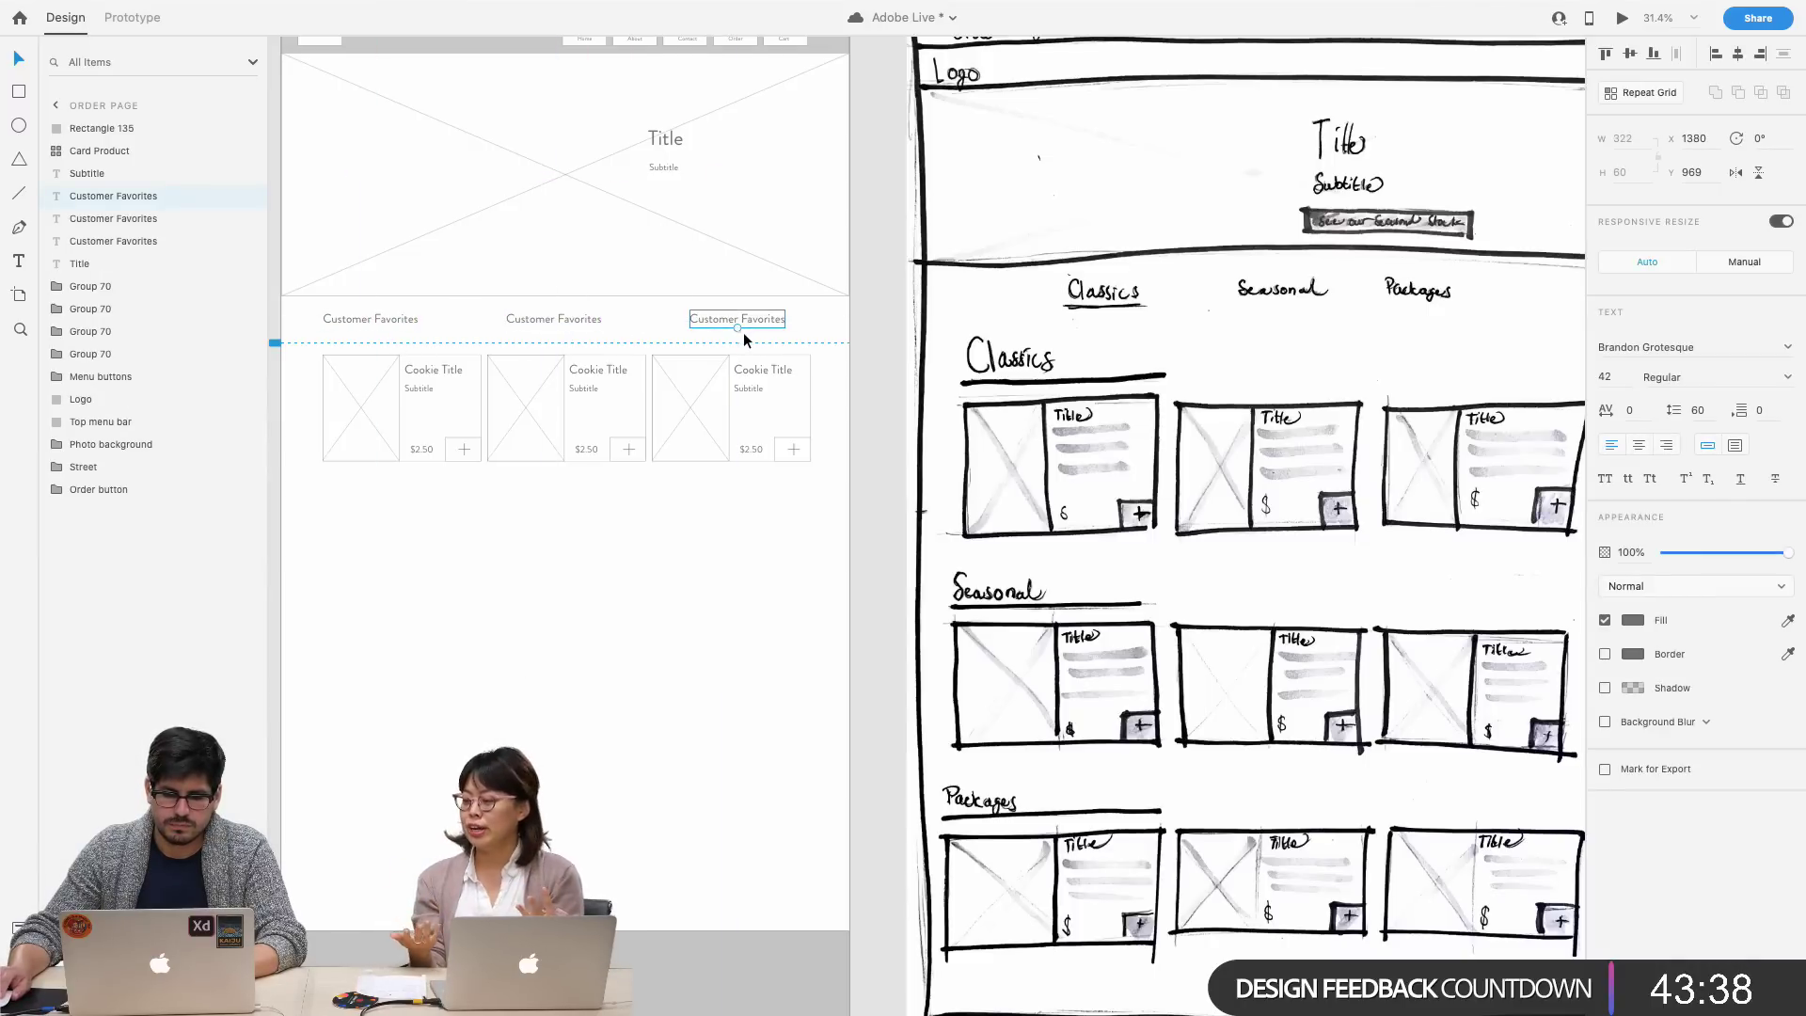
click(576, 324)
double_click(572, 324)
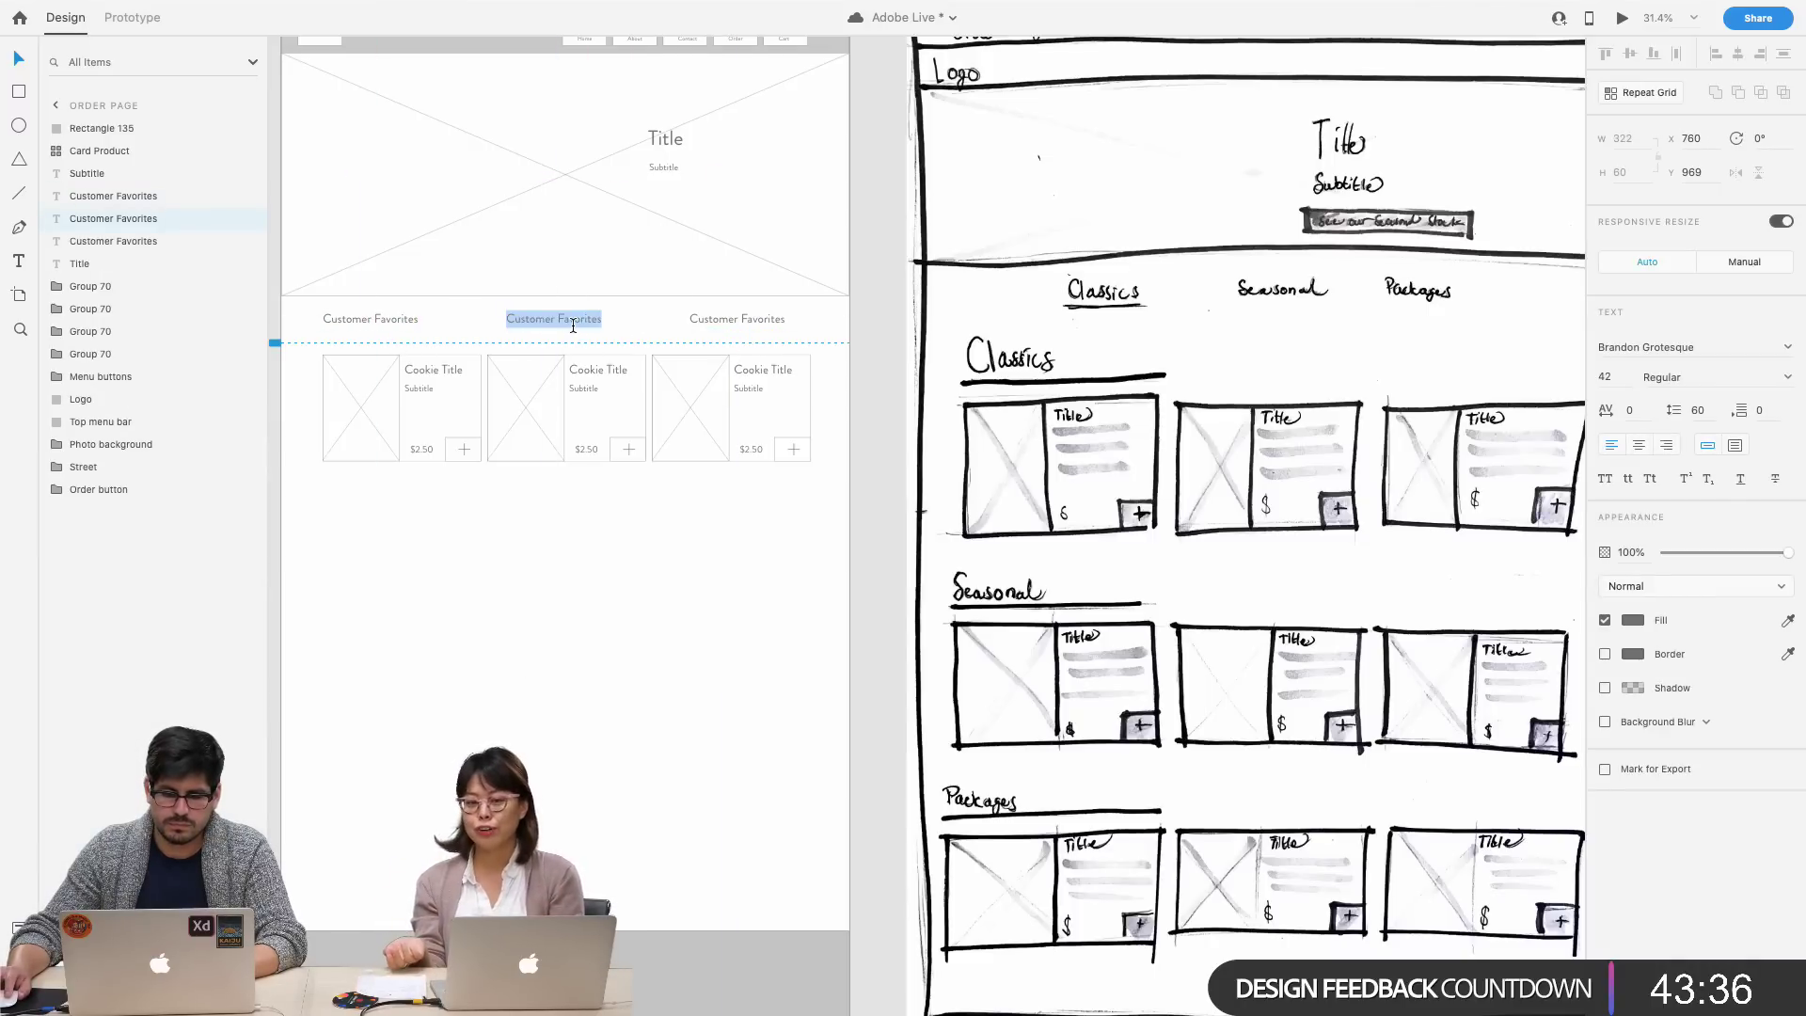
text(Seasonal)
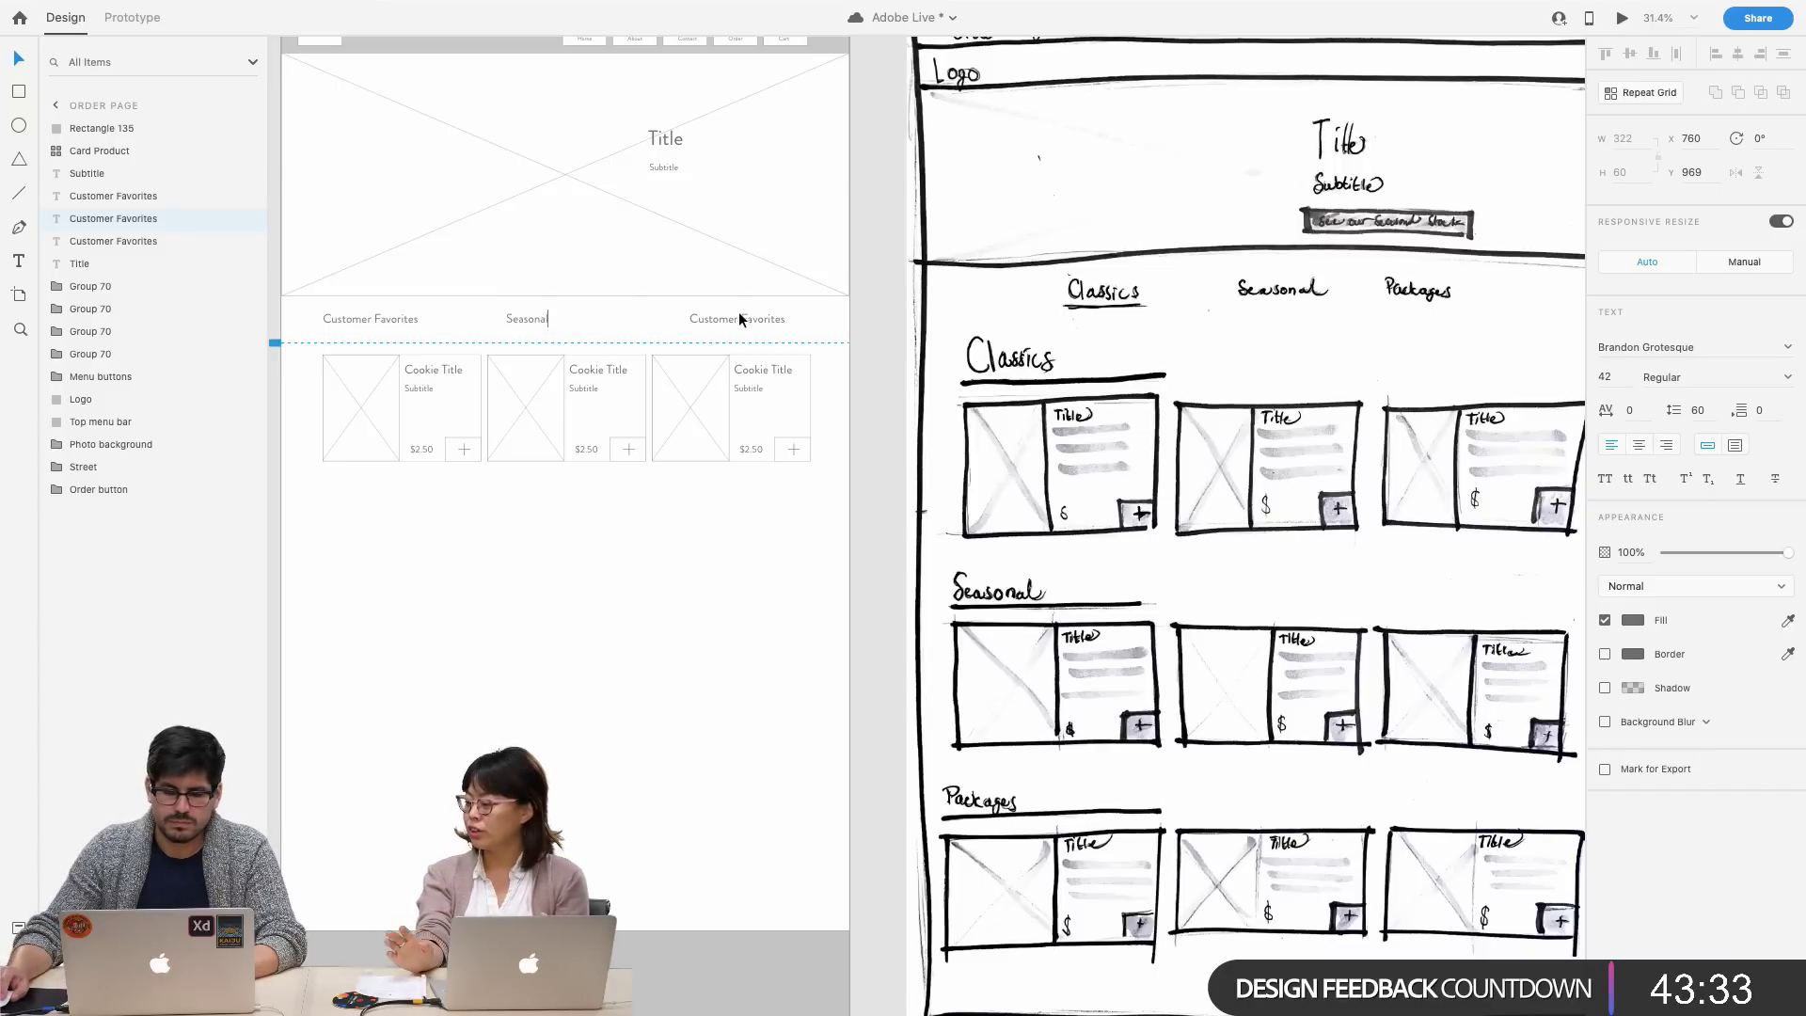
double_click(741, 320)
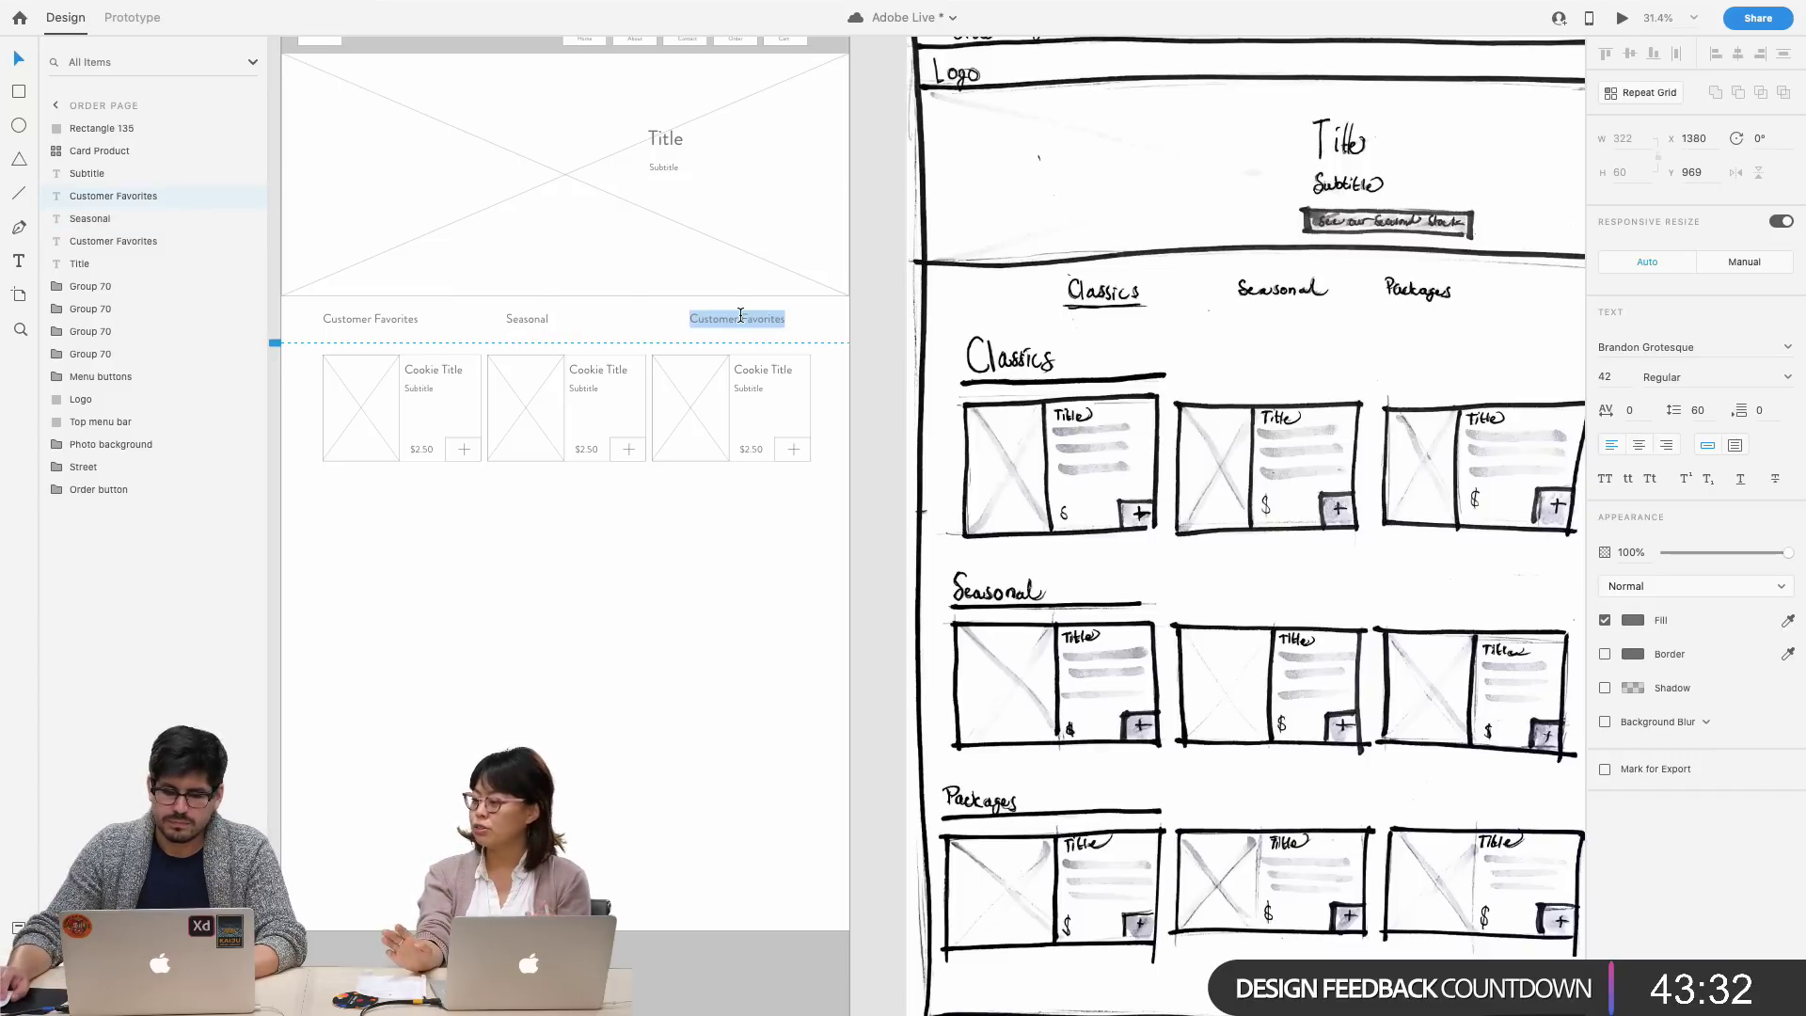
text(Packages)
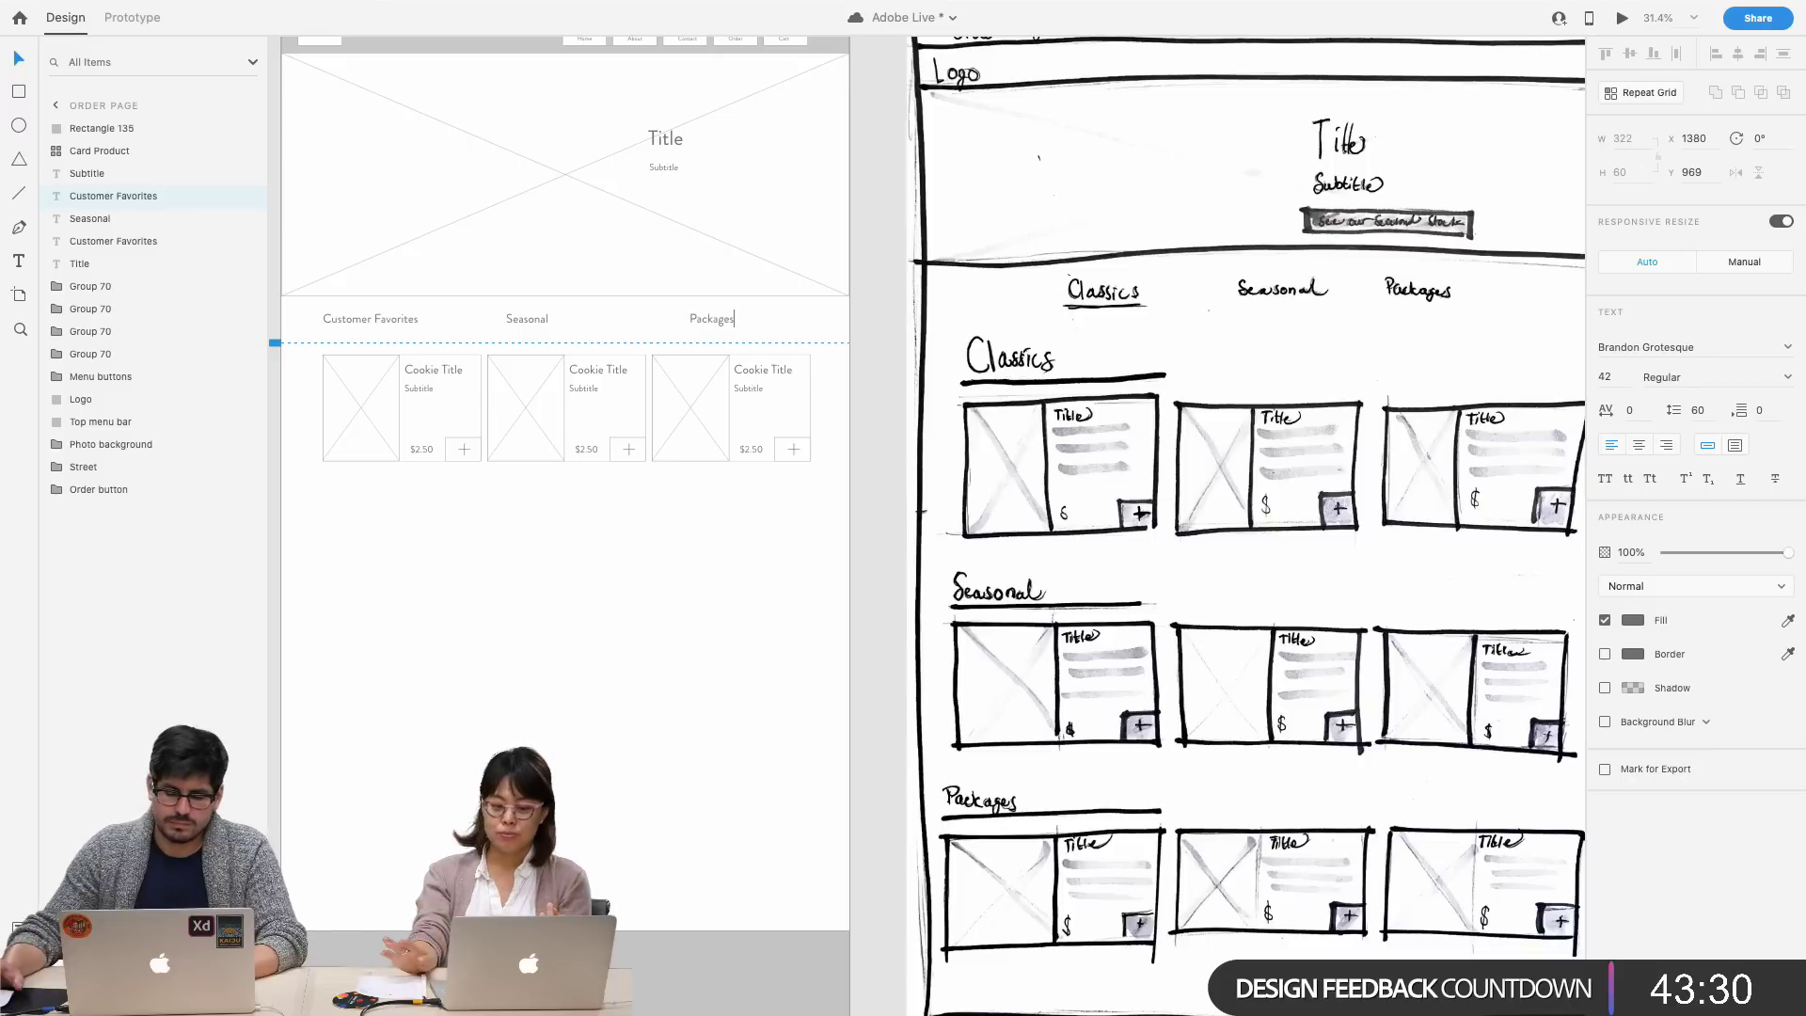
key(Escape)
- Change the original Customer Favorites heading's text to Classic and shift it to X 150
double_click(381, 323)
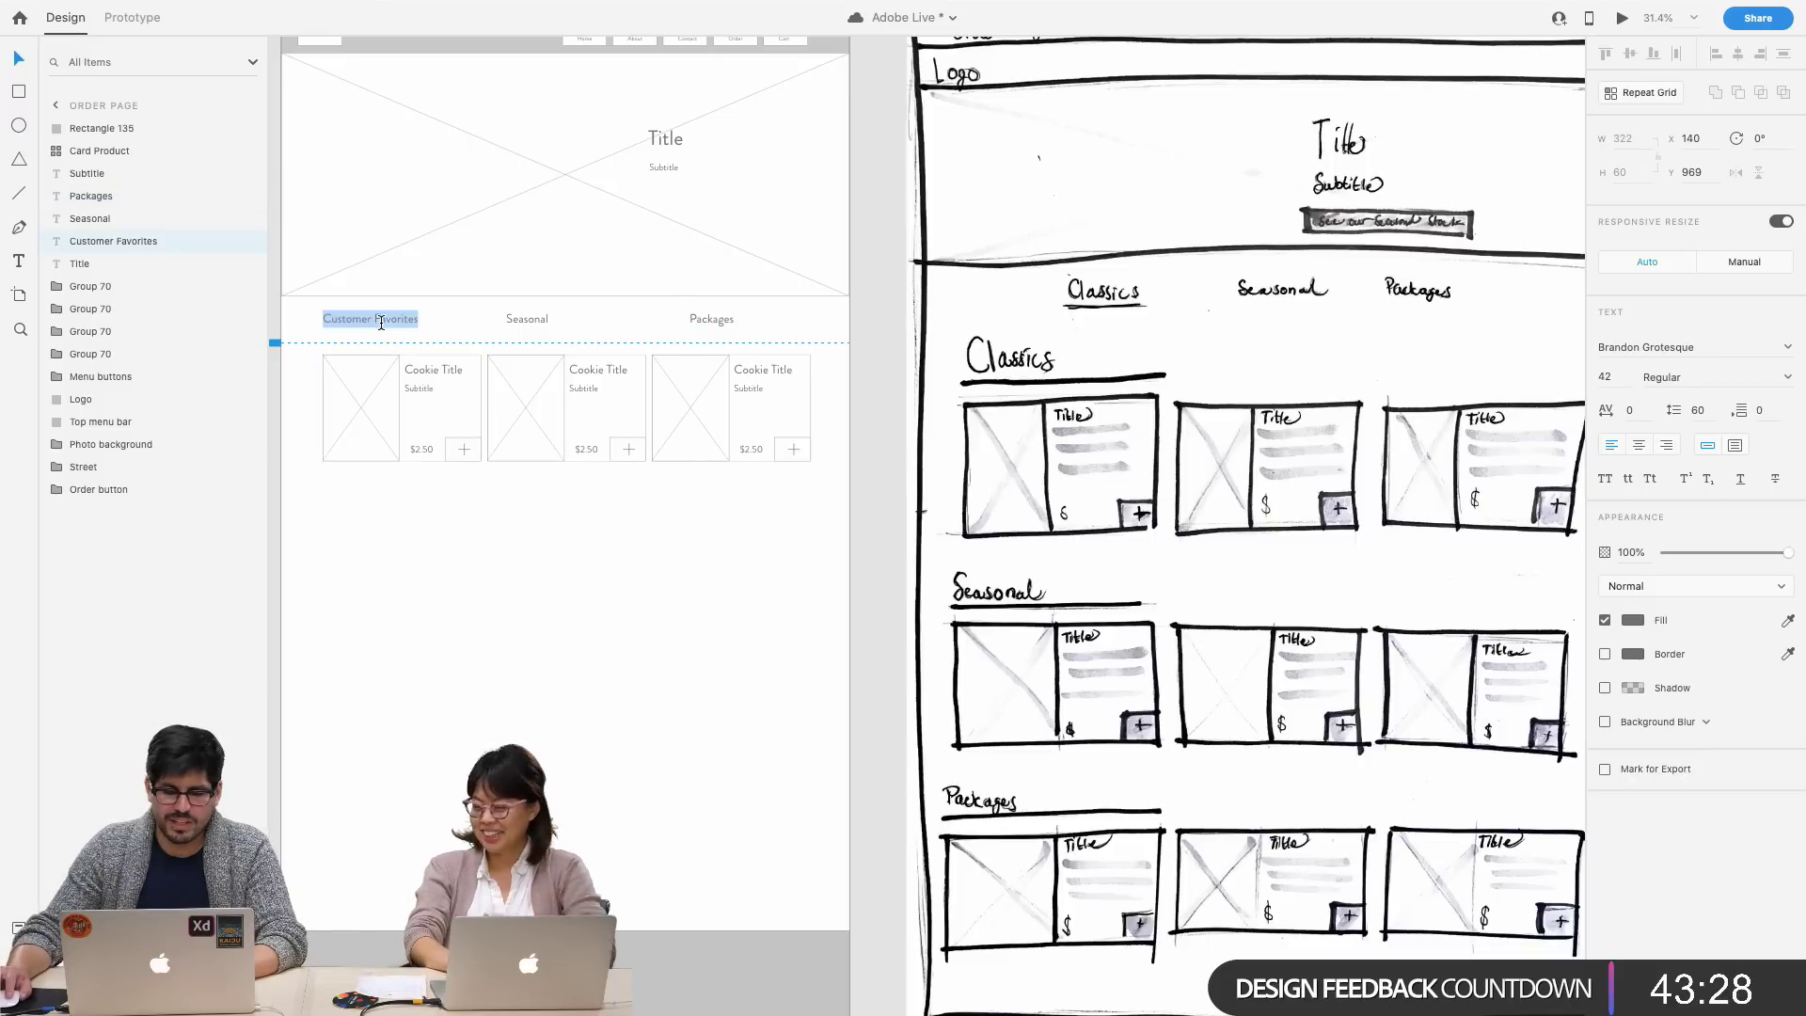
text(C)
key(Escape)
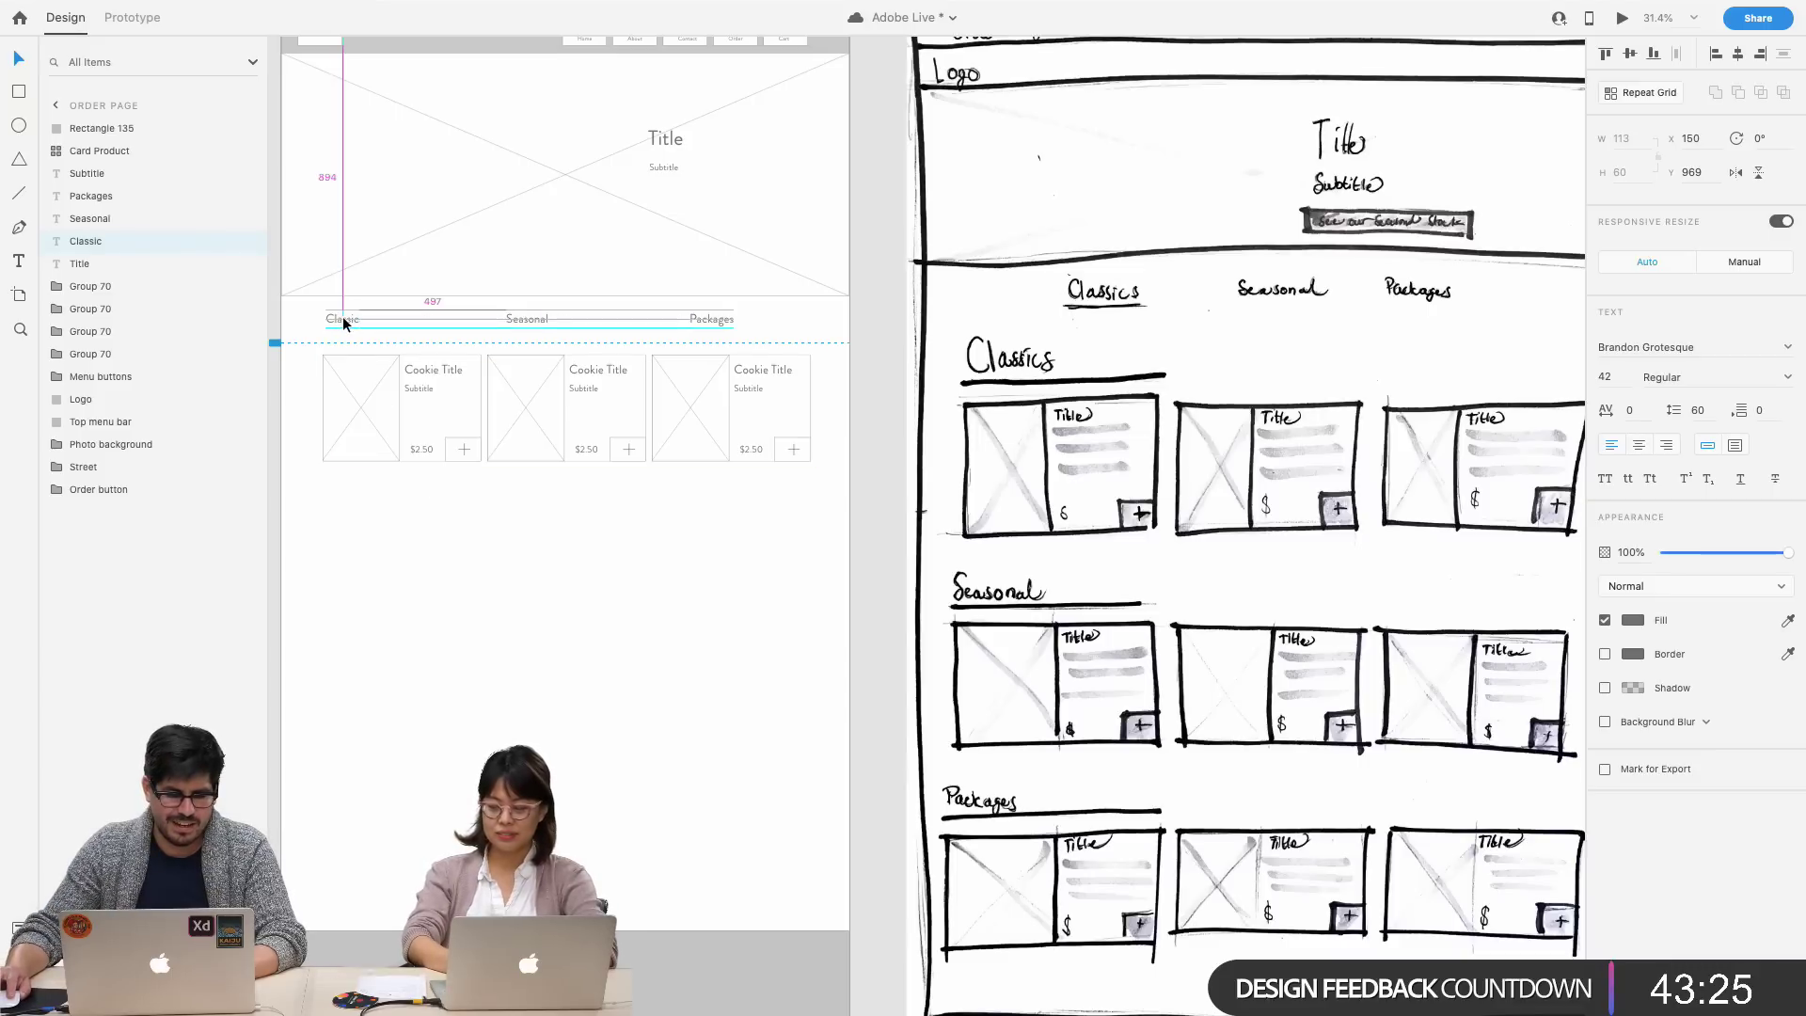
click(443, 523)
- Extend the Order Page's product card grid to two rows and widen the row gap, making the grid about 789 high
drag(759, 550, 405, 395)
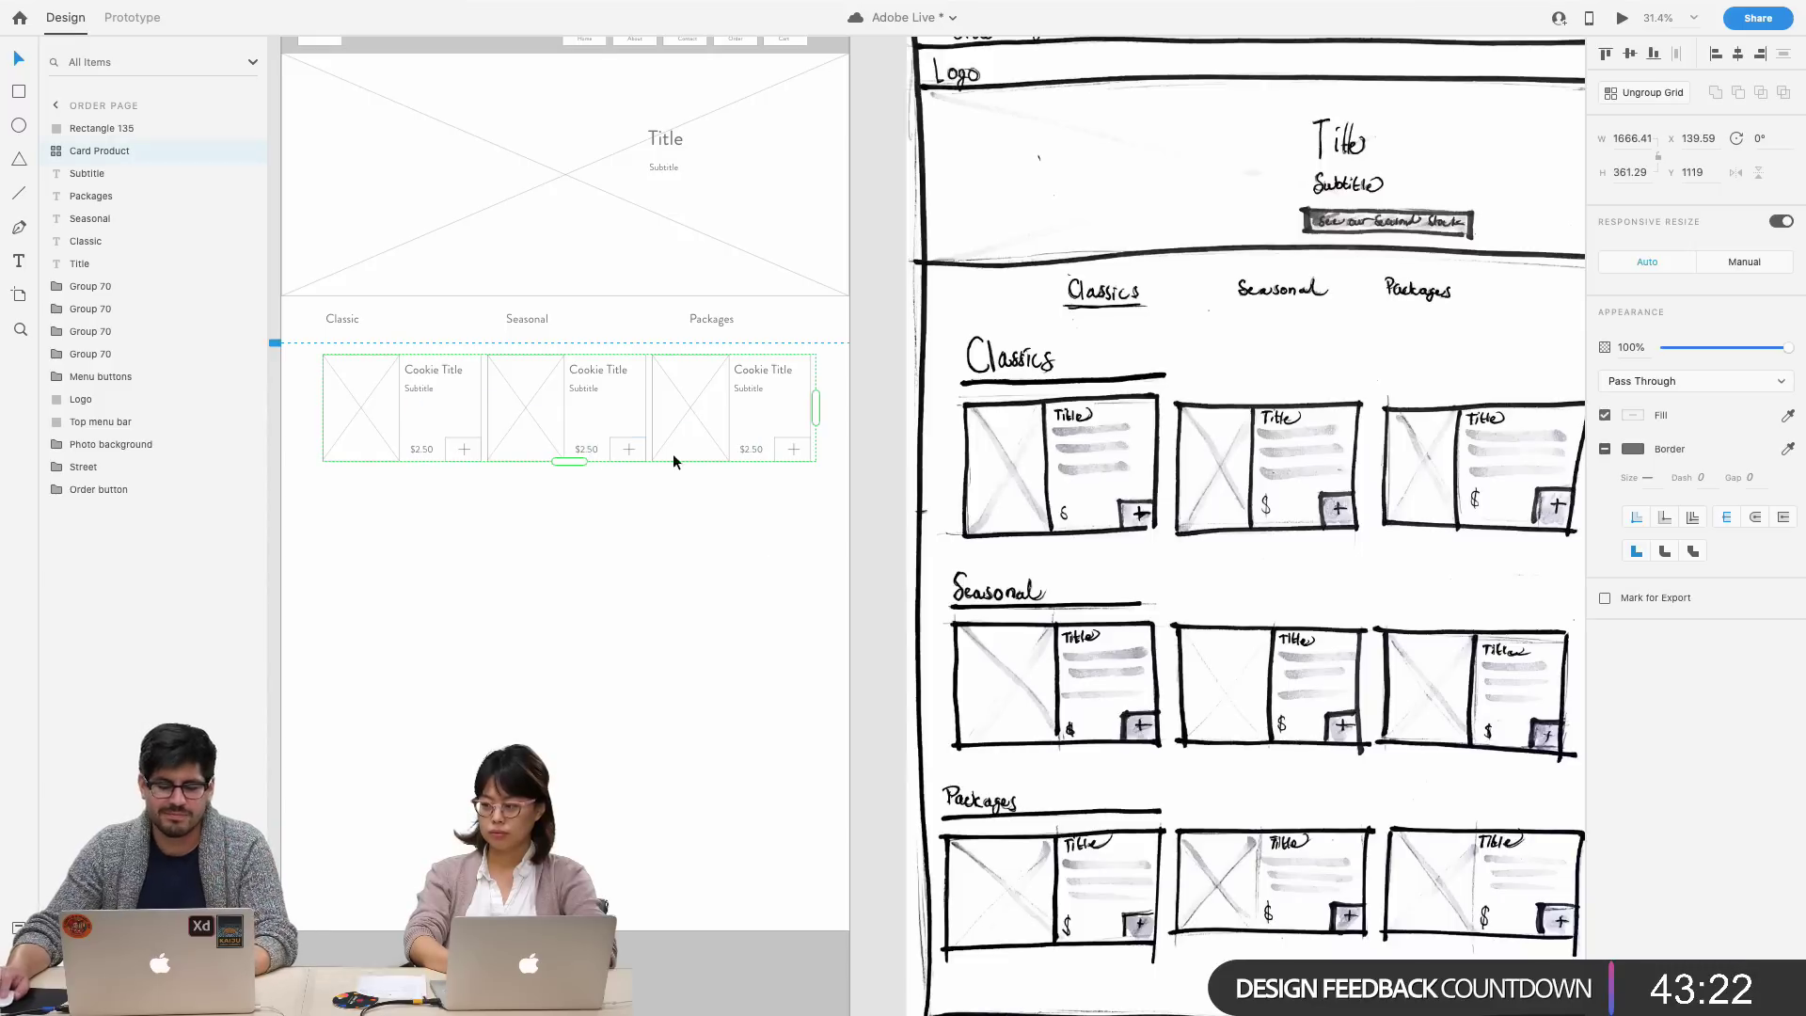
drag(567, 464, 568, 579)
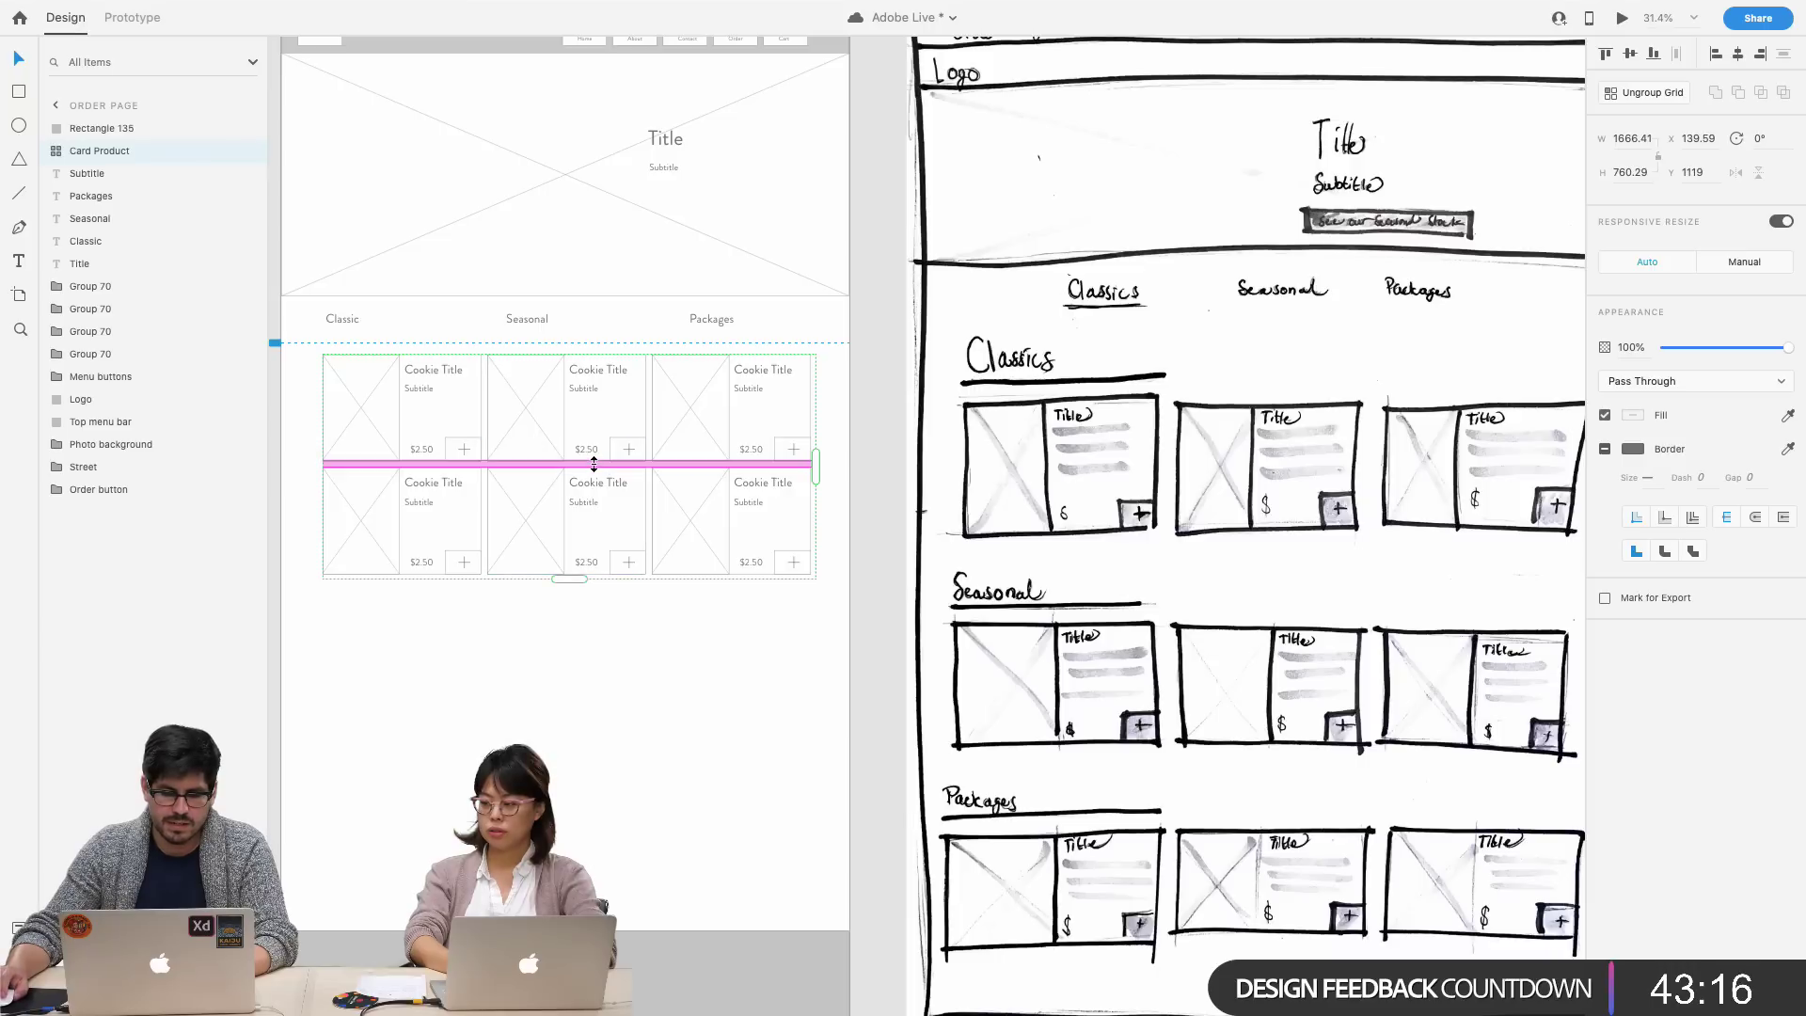
drag(593, 465, 593, 472)
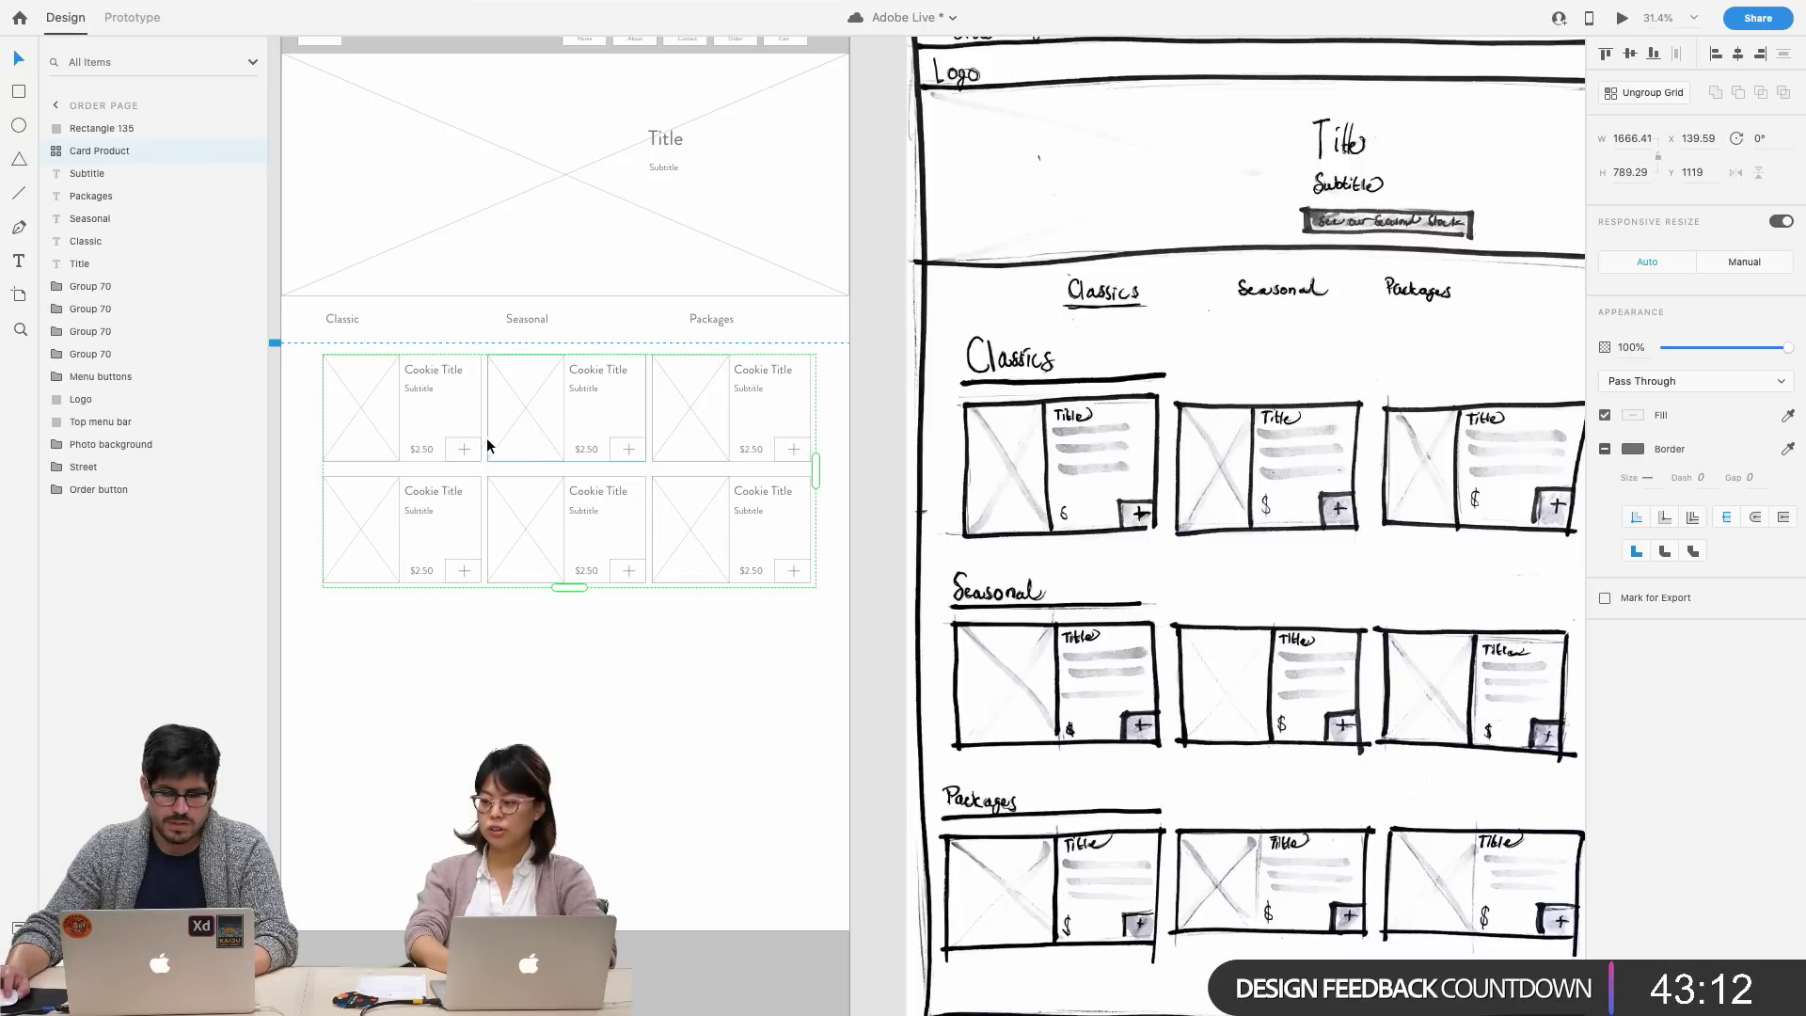
- Widen the gaps between the product card columns to a grid width of about 1746 and center the grid on the artboard
drag(483, 439, 496, 439)
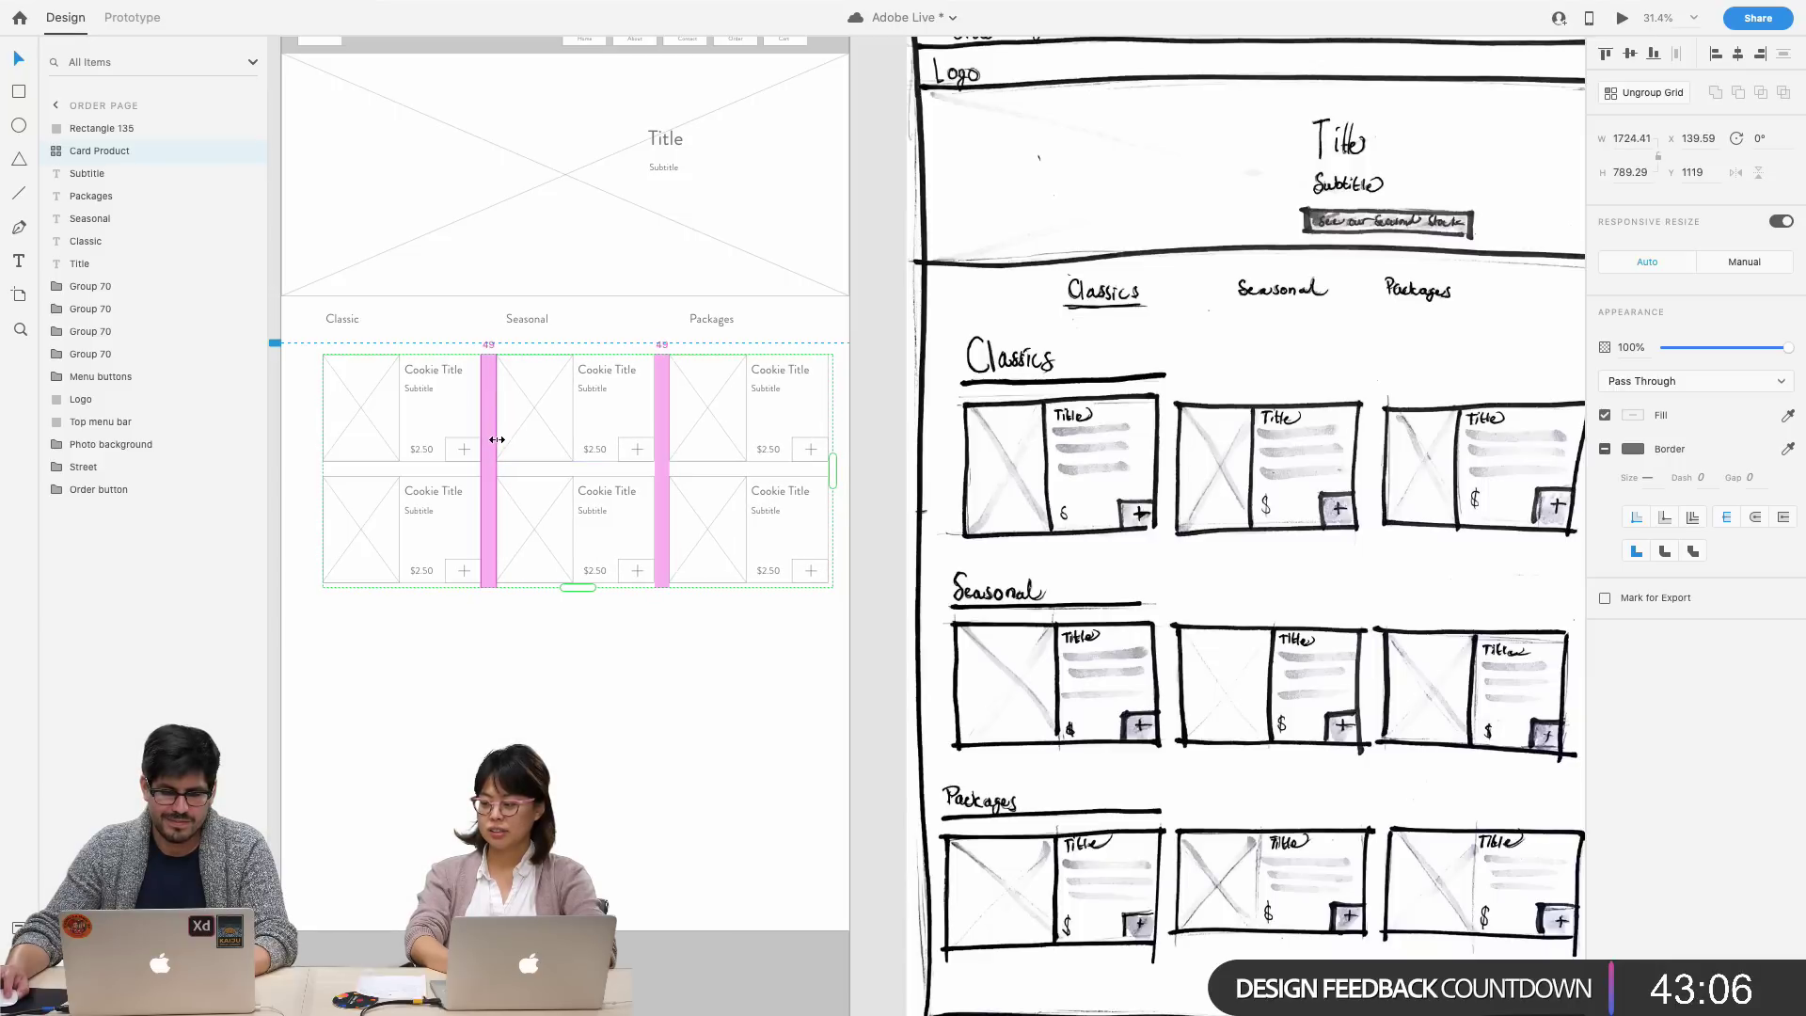
click(715, 641)
drag(754, 657, 429, 413)
drag(596, 427, 576, 425)
click(639, 653)
scroll(651, 652, left, 3)
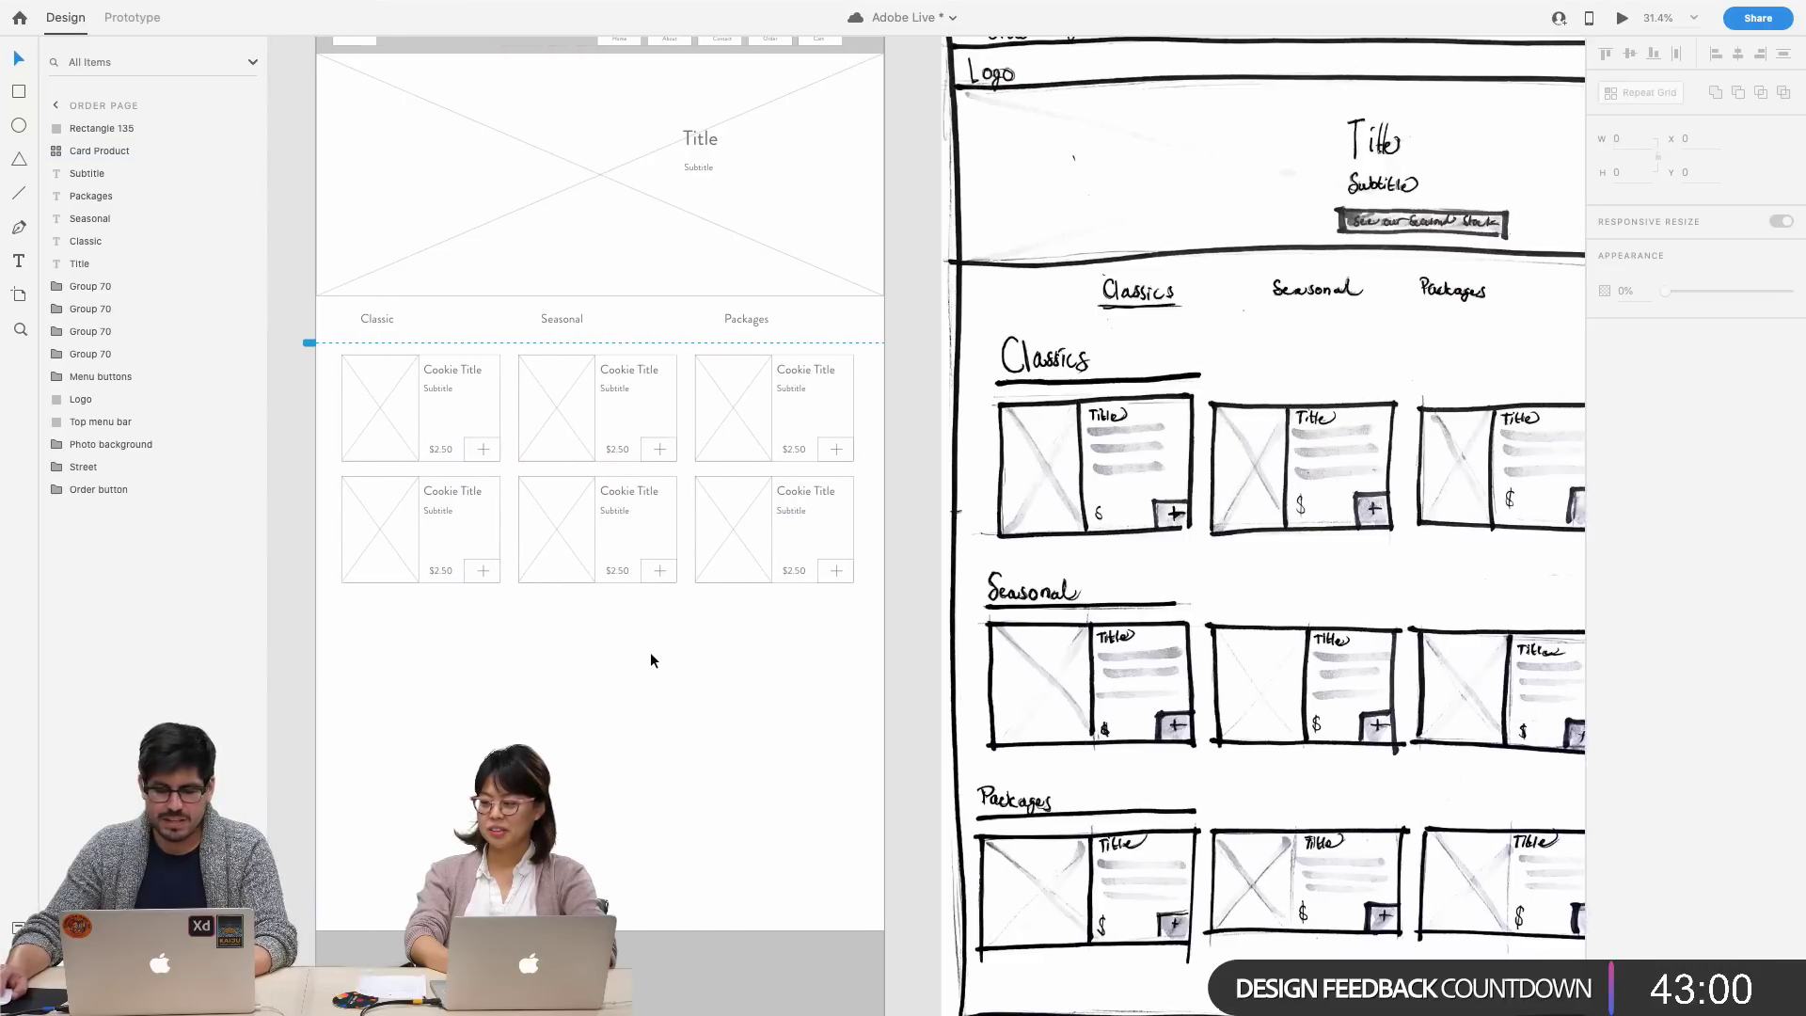
- Move the product card grid down to Y 1250 and place a copy of the Classic heading above its first card at X 87, Y 1148
drag(846, 705, 505, 440)
drag(392, 316, 382, 378)
scroll(381, 378, up, 8)
scroll(380, 378, down, 4)
scroll(381, 378, up, 2)
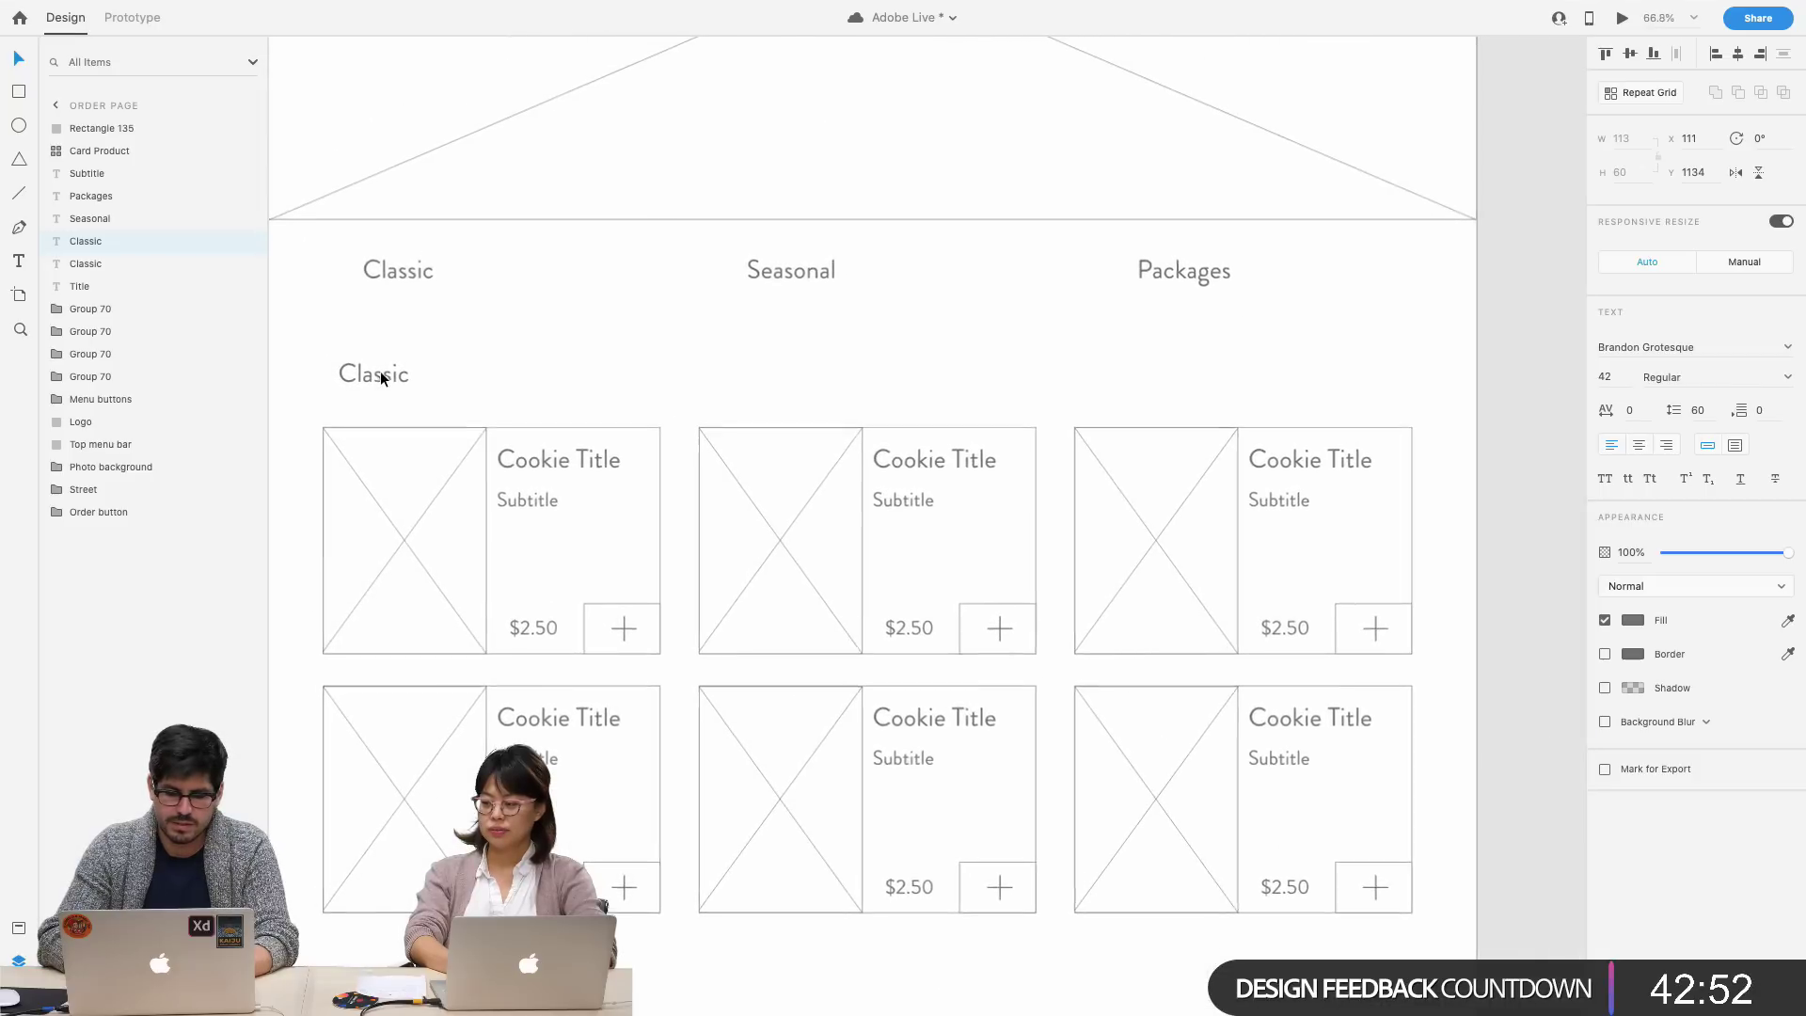
scroll(381, 378, up, 1)
drag(348, 384, 360, 382)
double_click(359, 382)
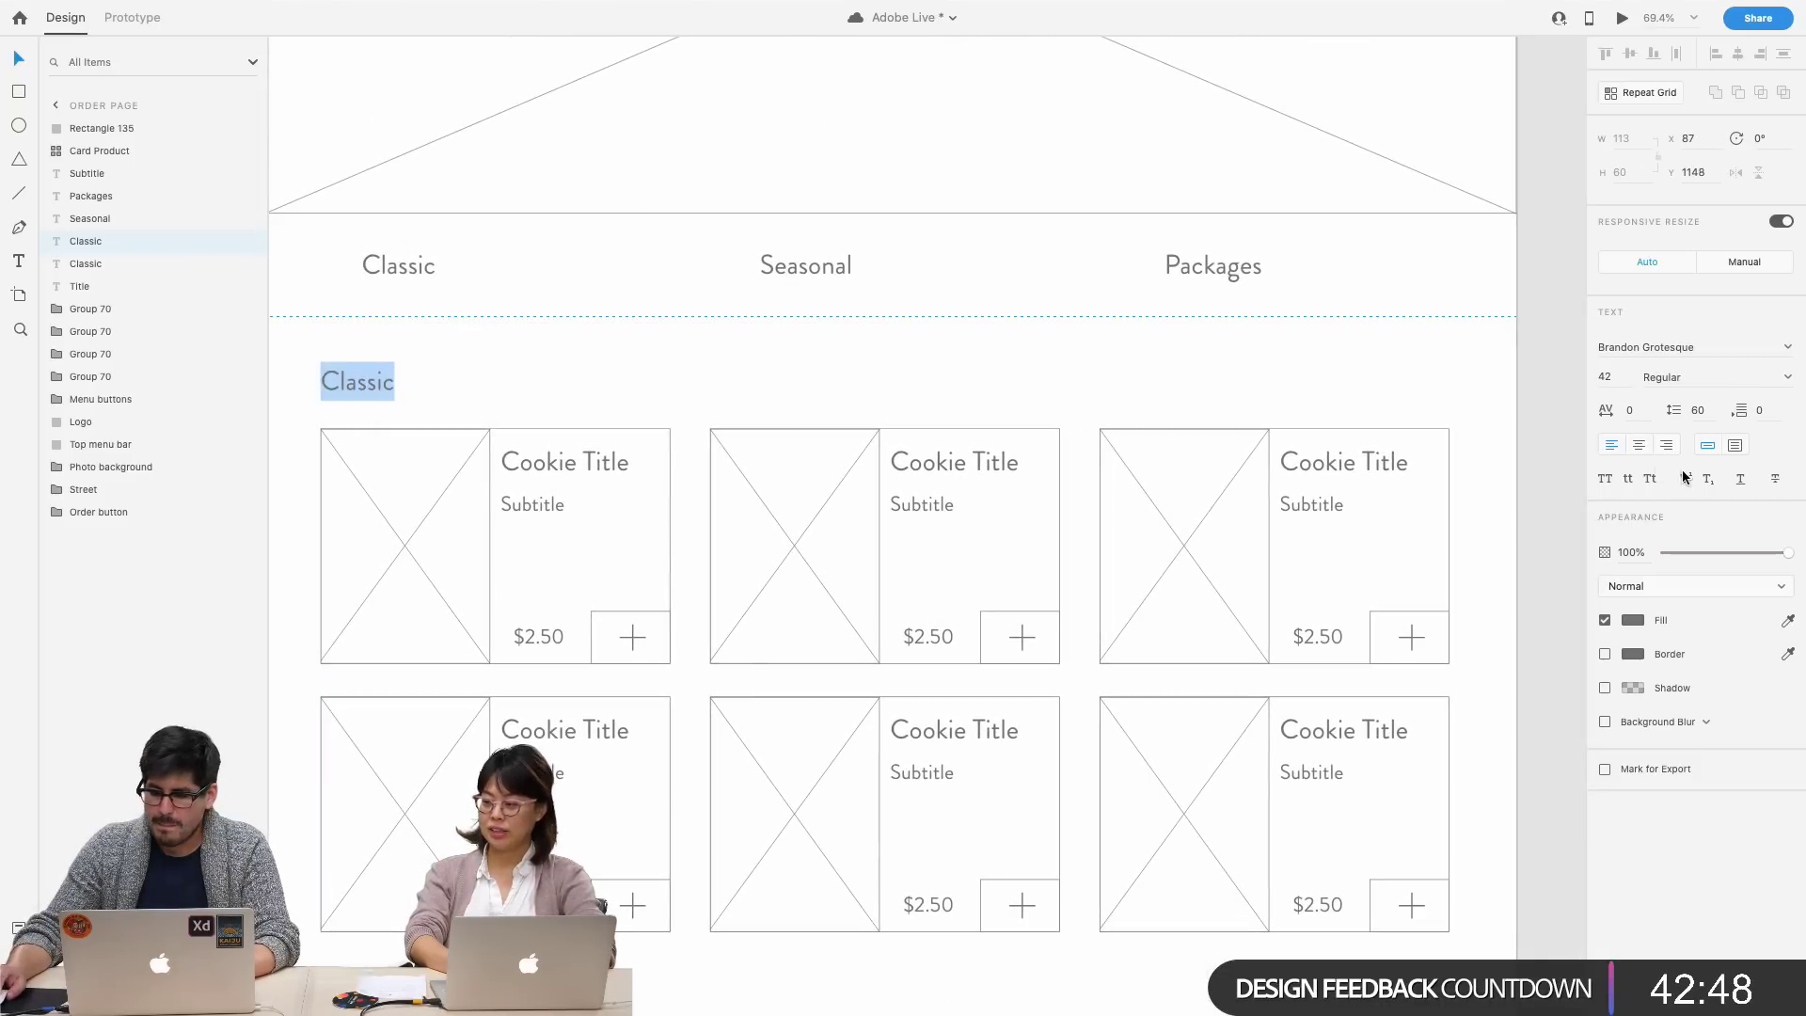
key(Escape)
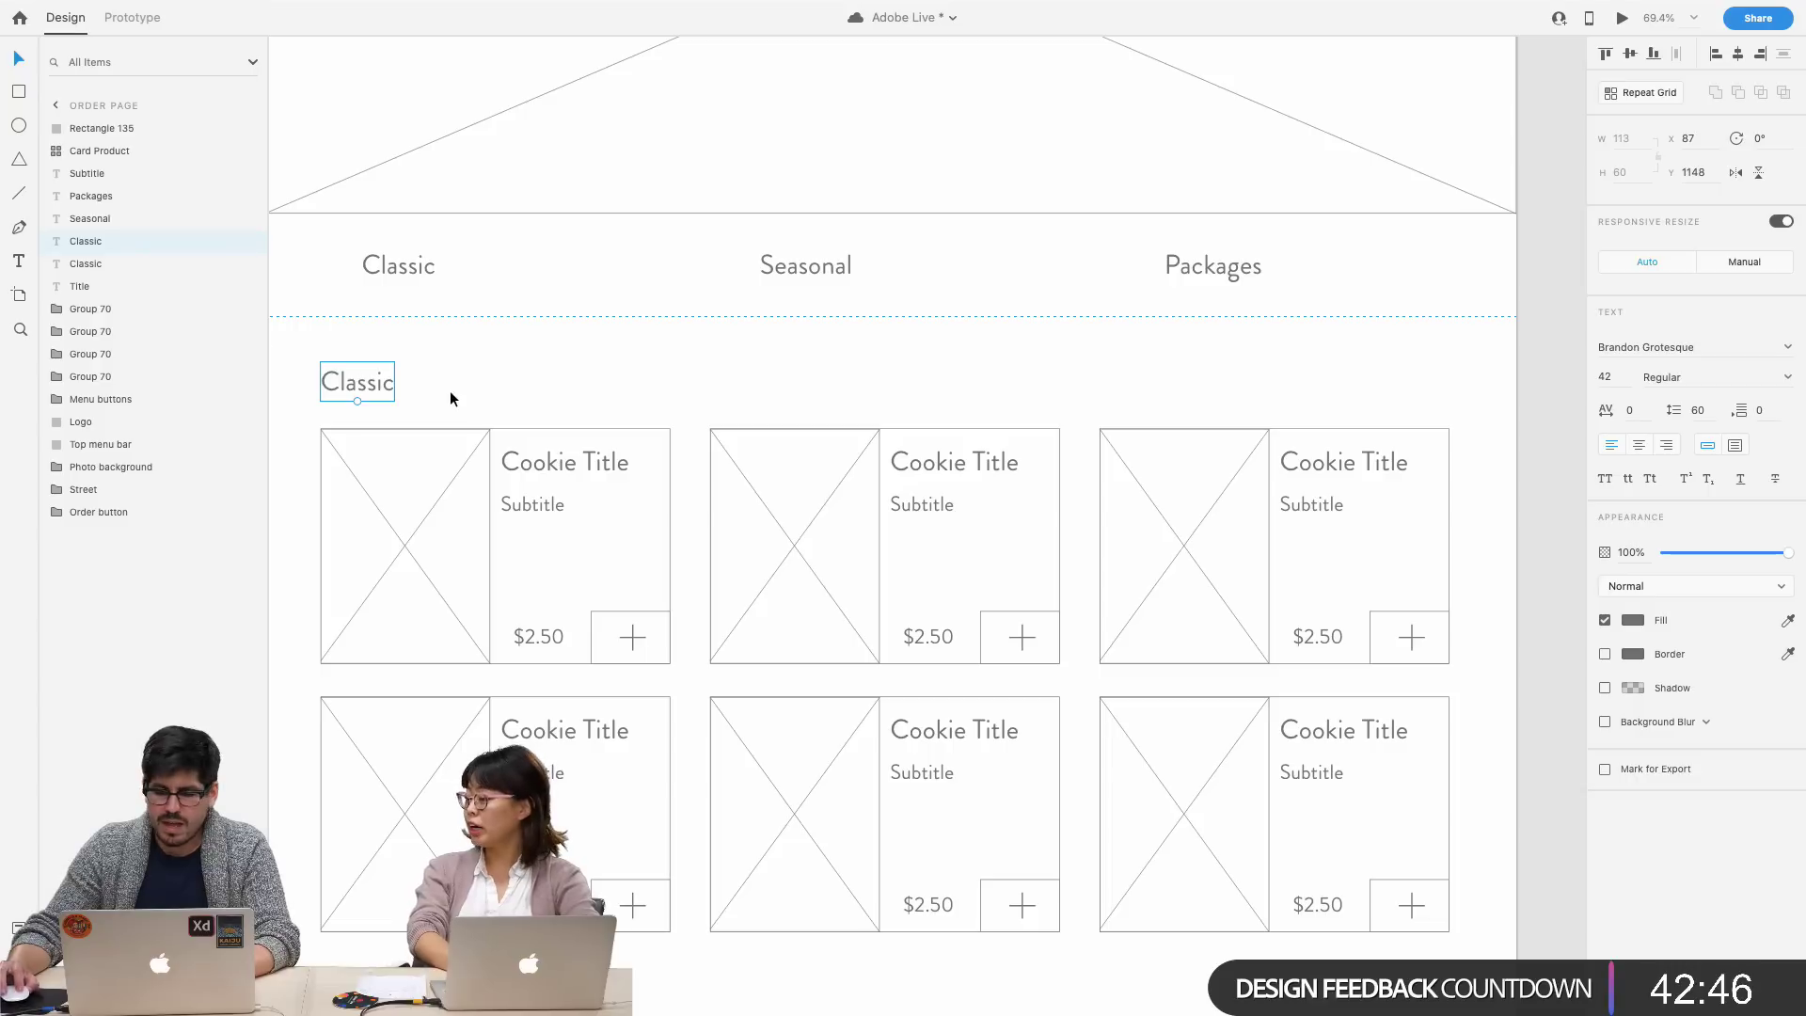
- Draw a horizontal underline about 114 long directly beneath the copied Classic heading
drag(321, 401, 396, 401)
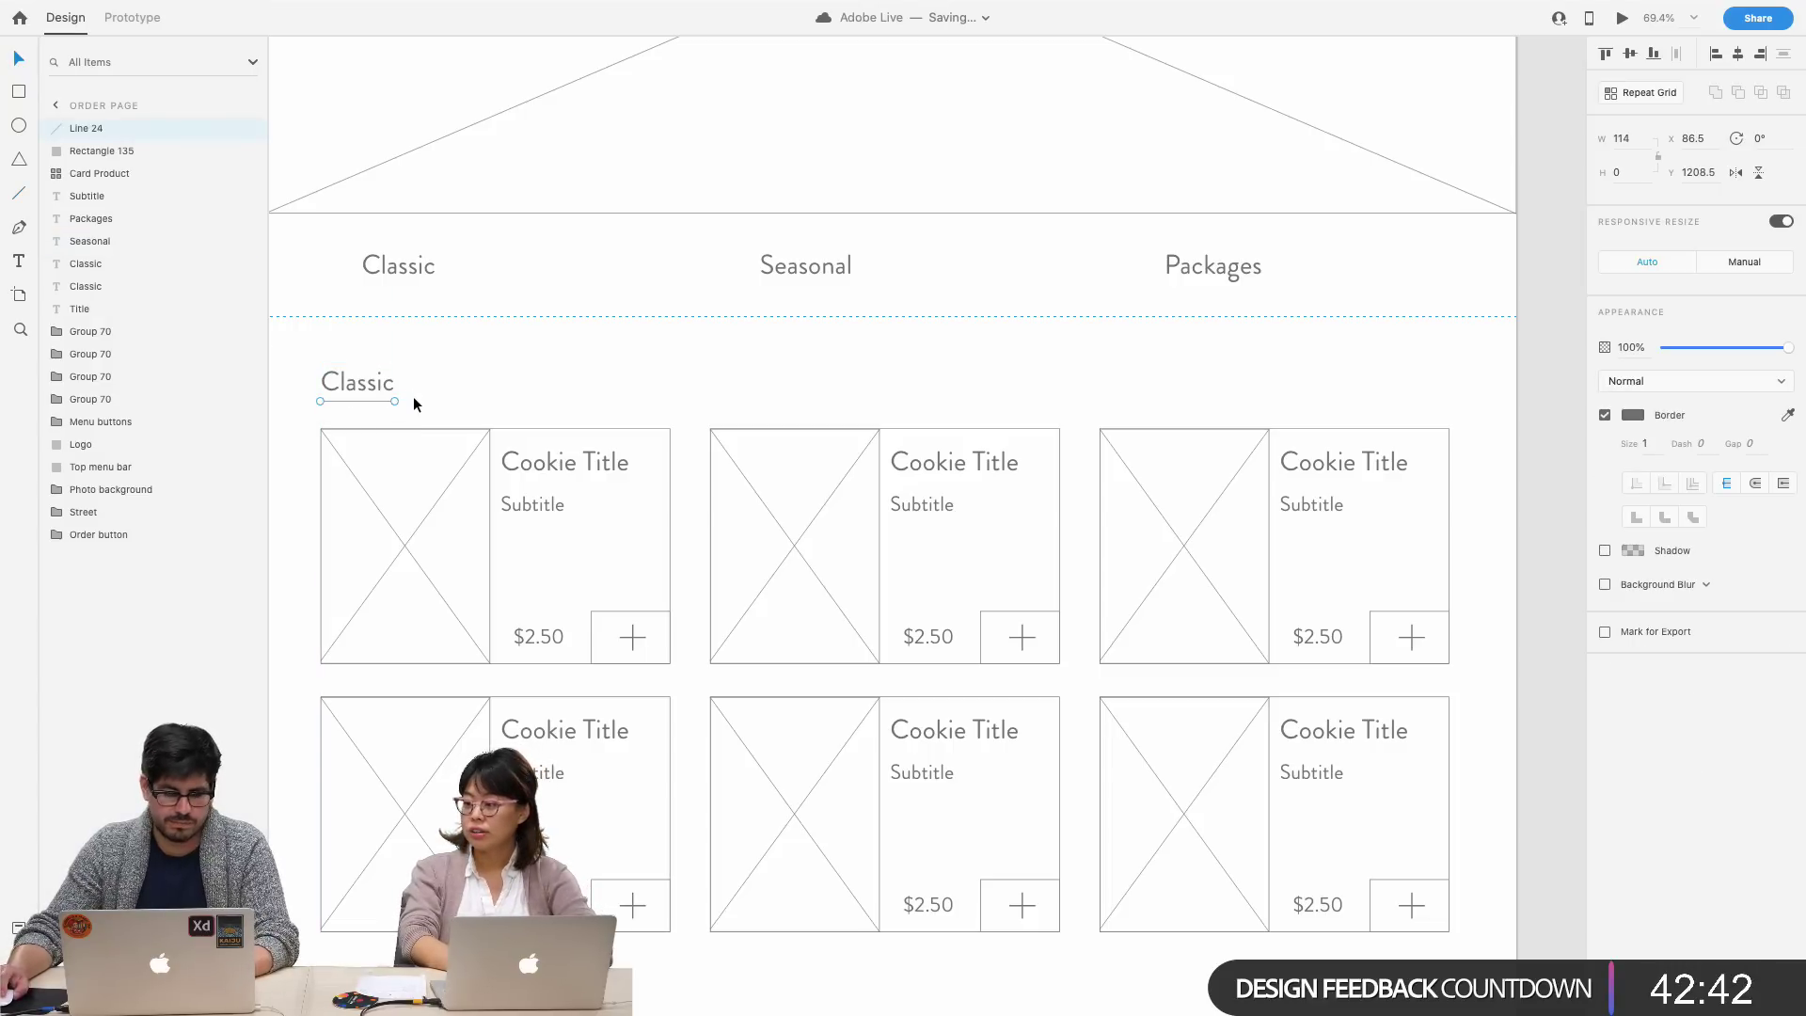
click(375, 392)
click(369, 399)
click(359, 381)
click(413, 394)
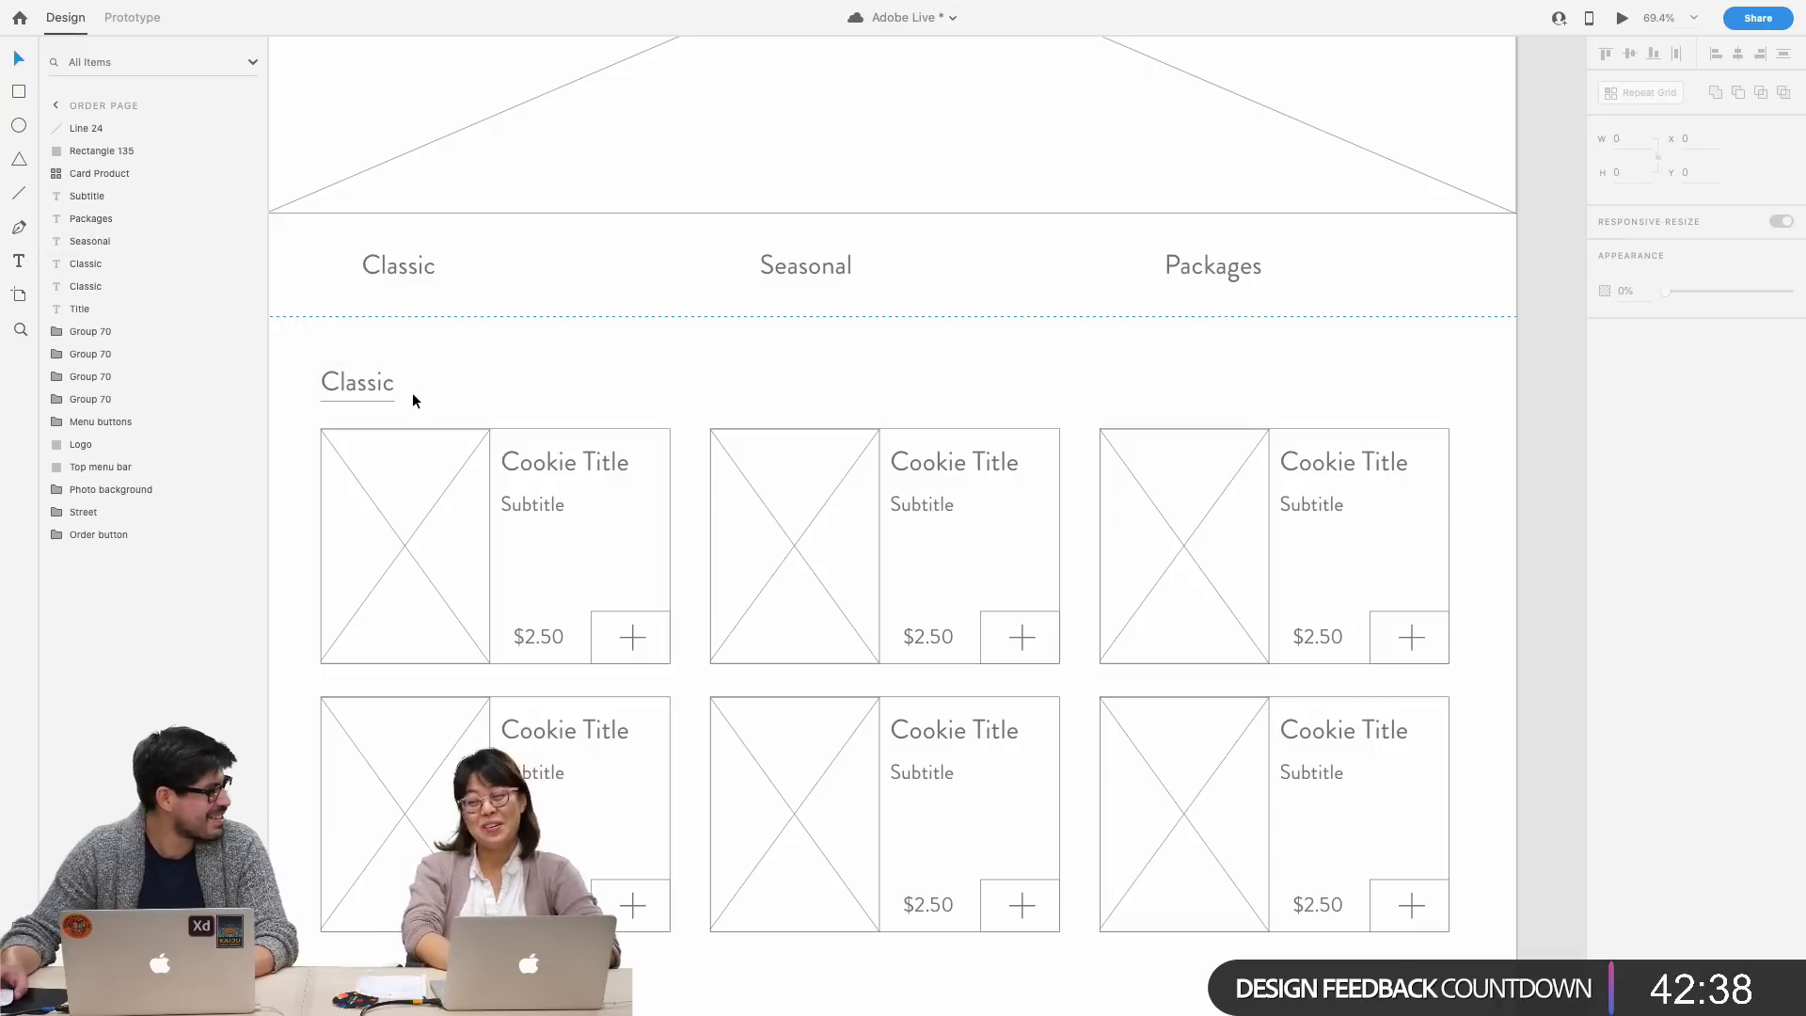
- Set the underline's border size to 2 and adjust the Classic heading above it to Y 1149
click(331, 368)
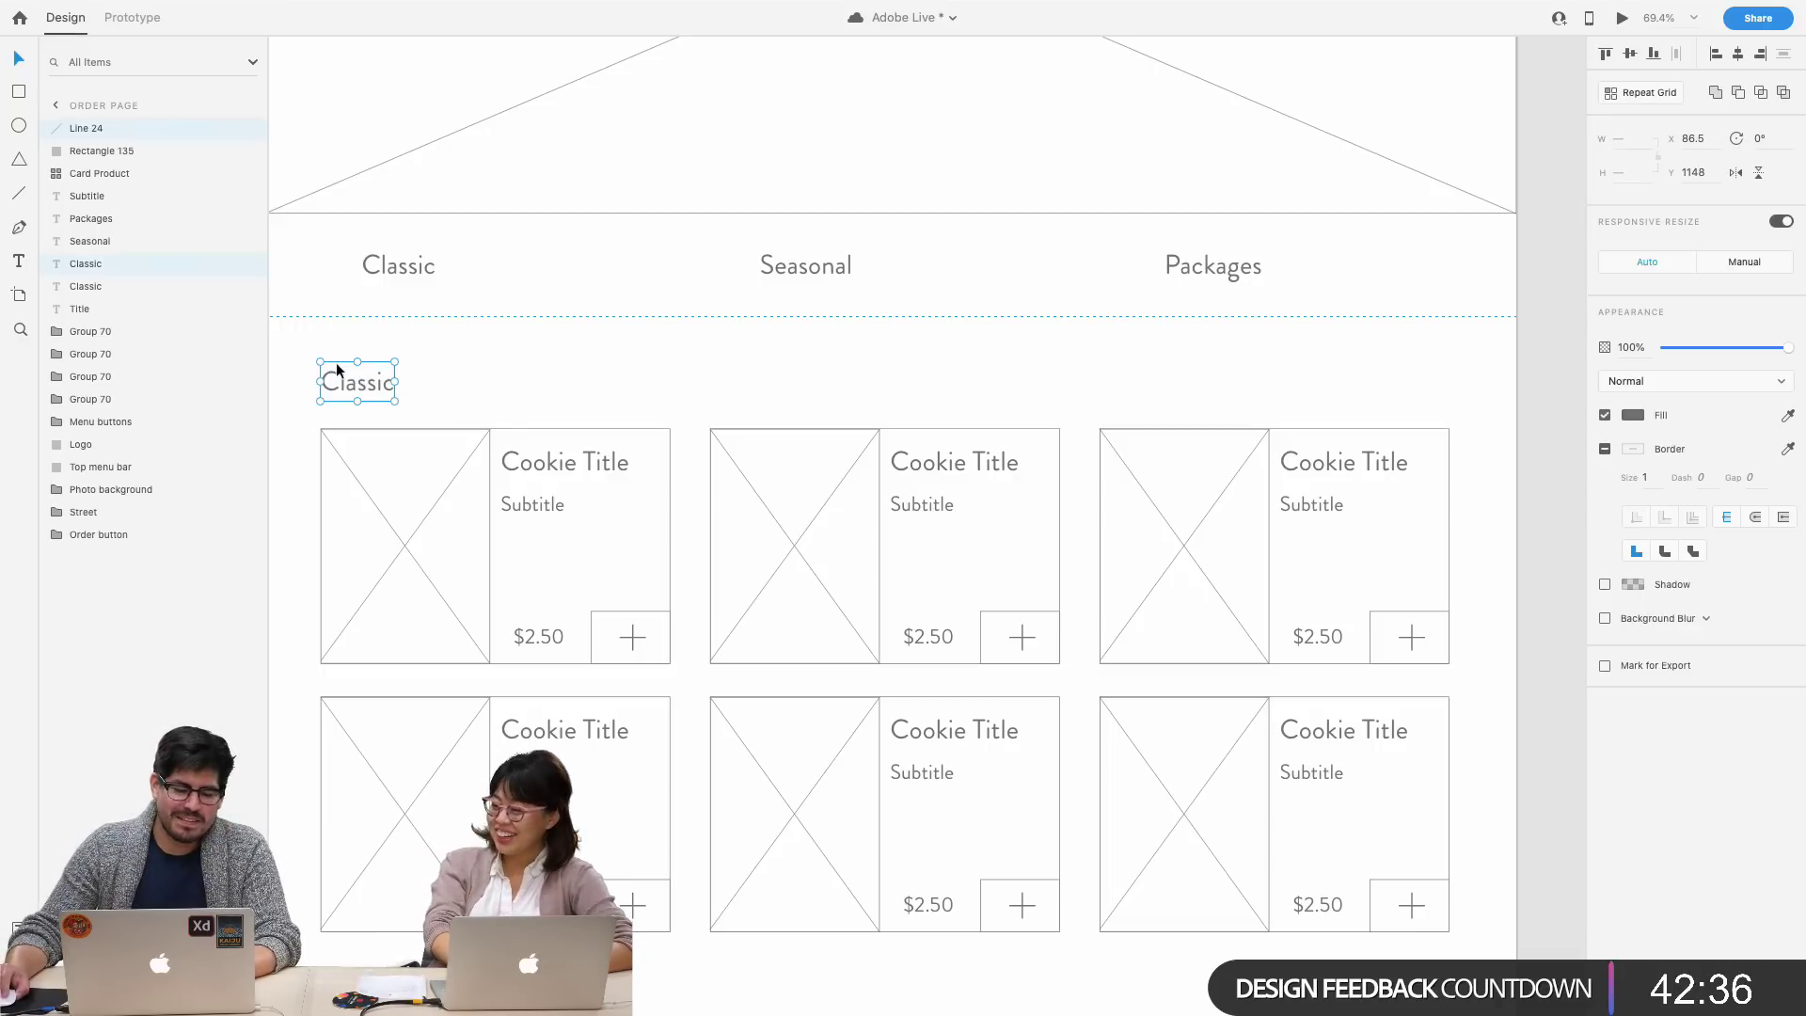
click(421, 399)
click(388, 405)
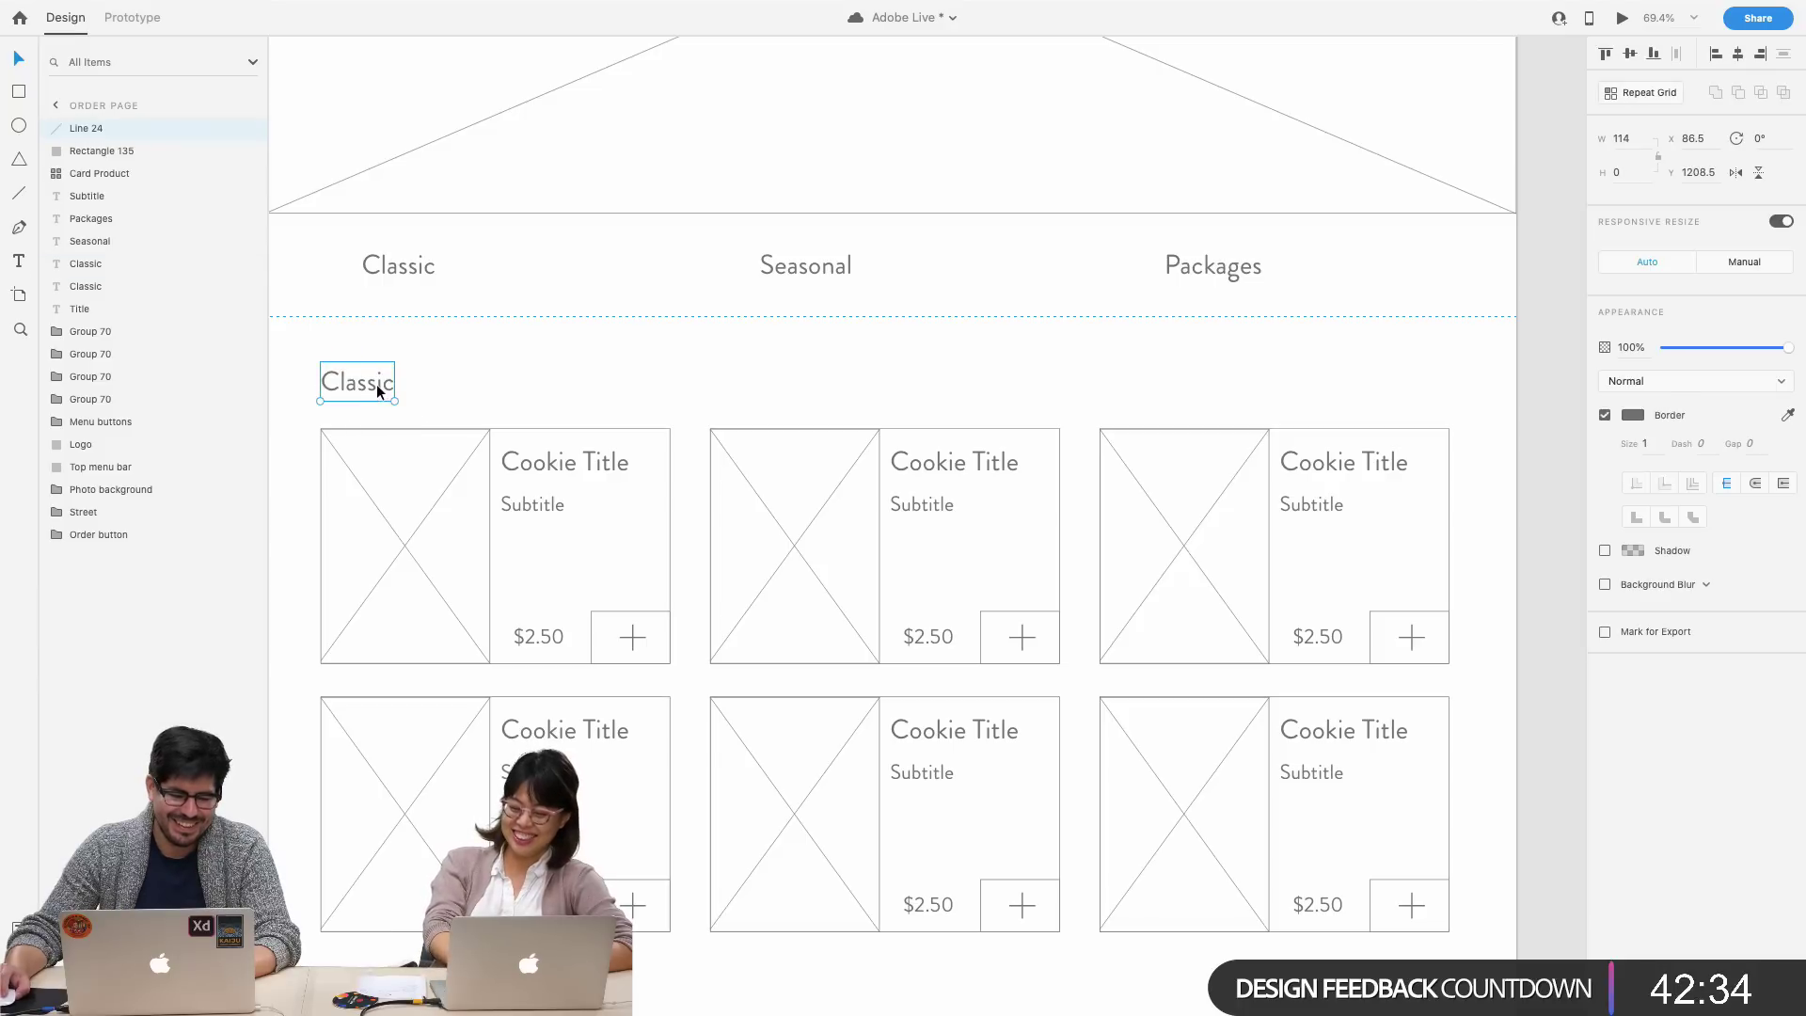
key(shift+Up)
click(375, 402)
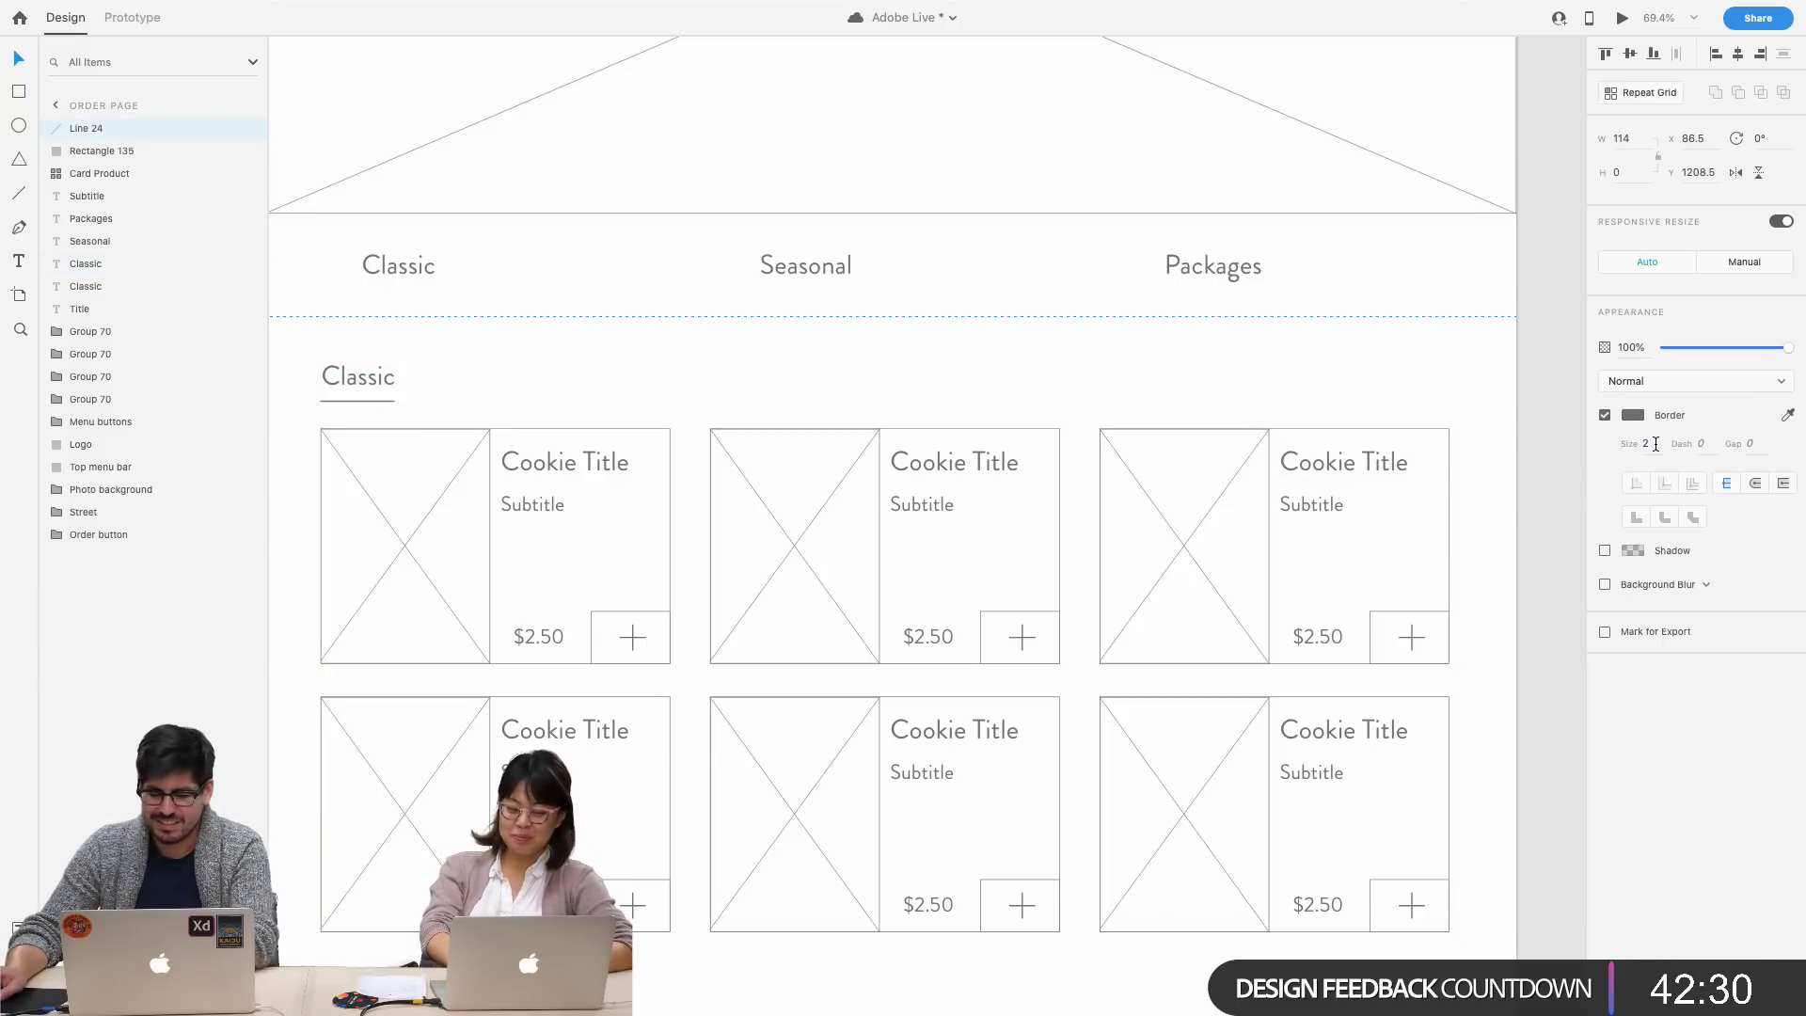
click(587, 425)
click(376, 379)
key(shift+Down)
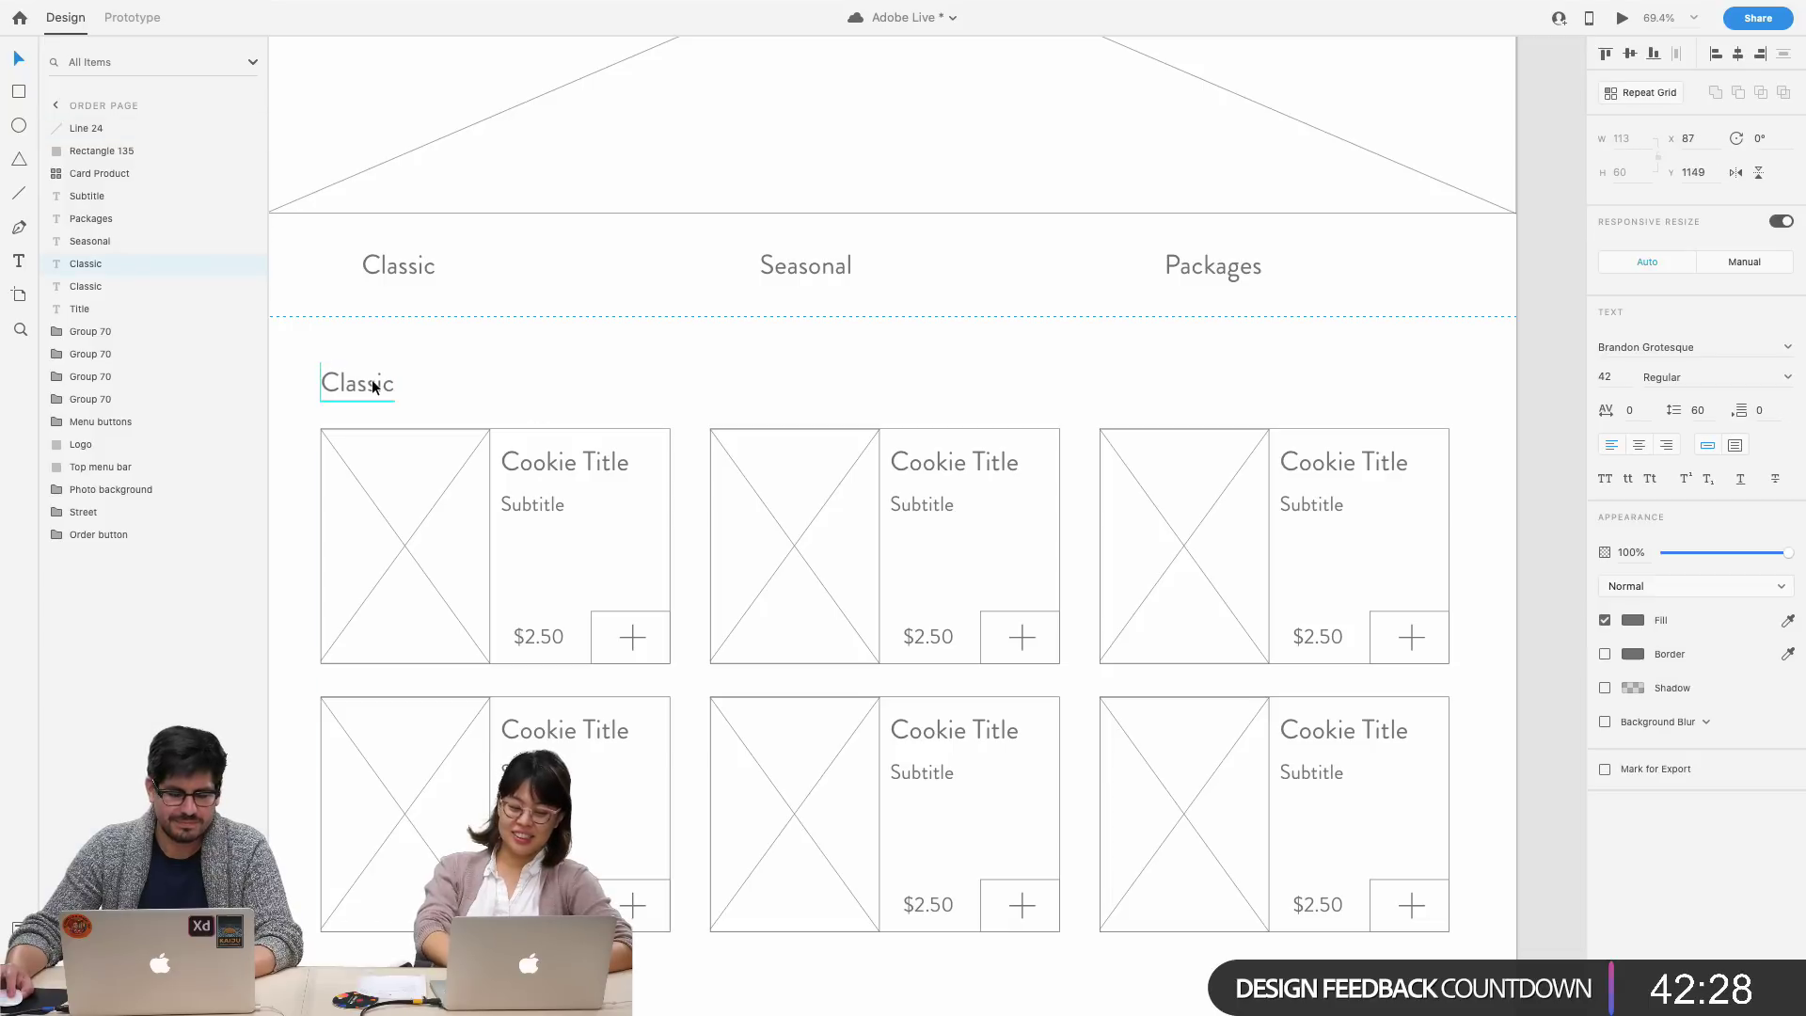
click(462, 395)
- Trim the product card grid's lower edge to a grid height of about 782
scroll(462, 395, down, 10)
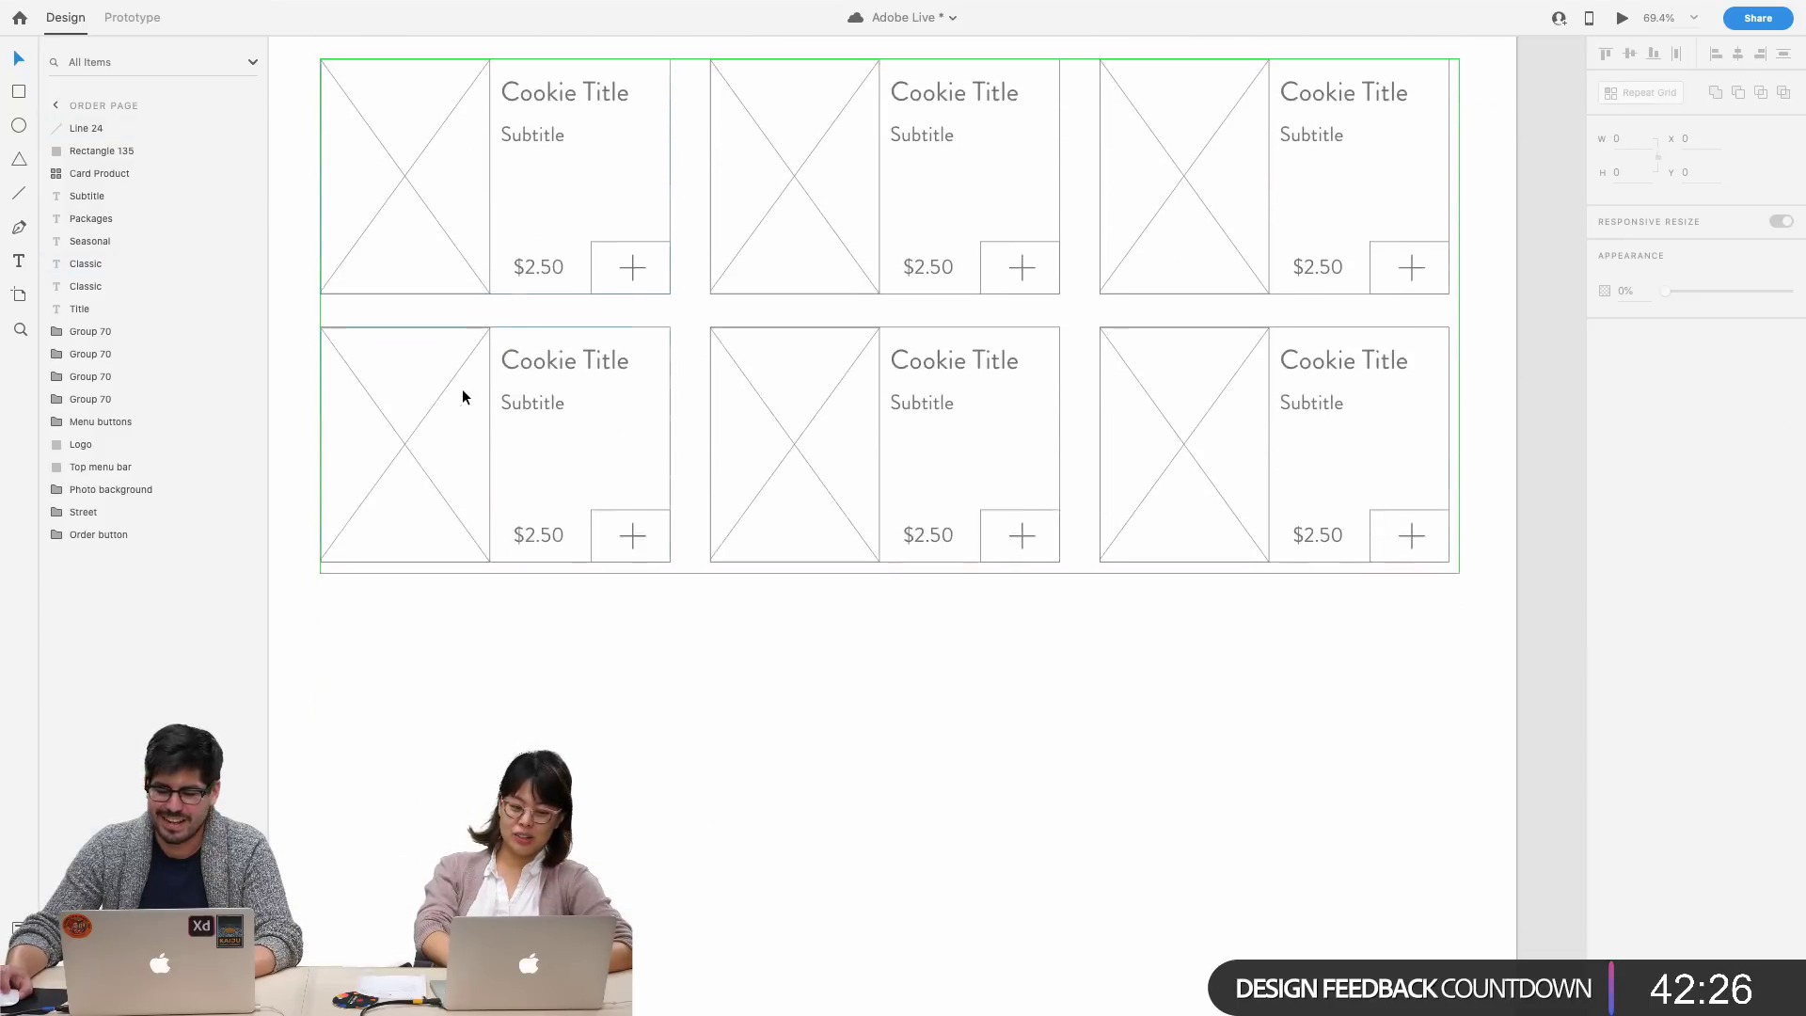
click(944, 523)
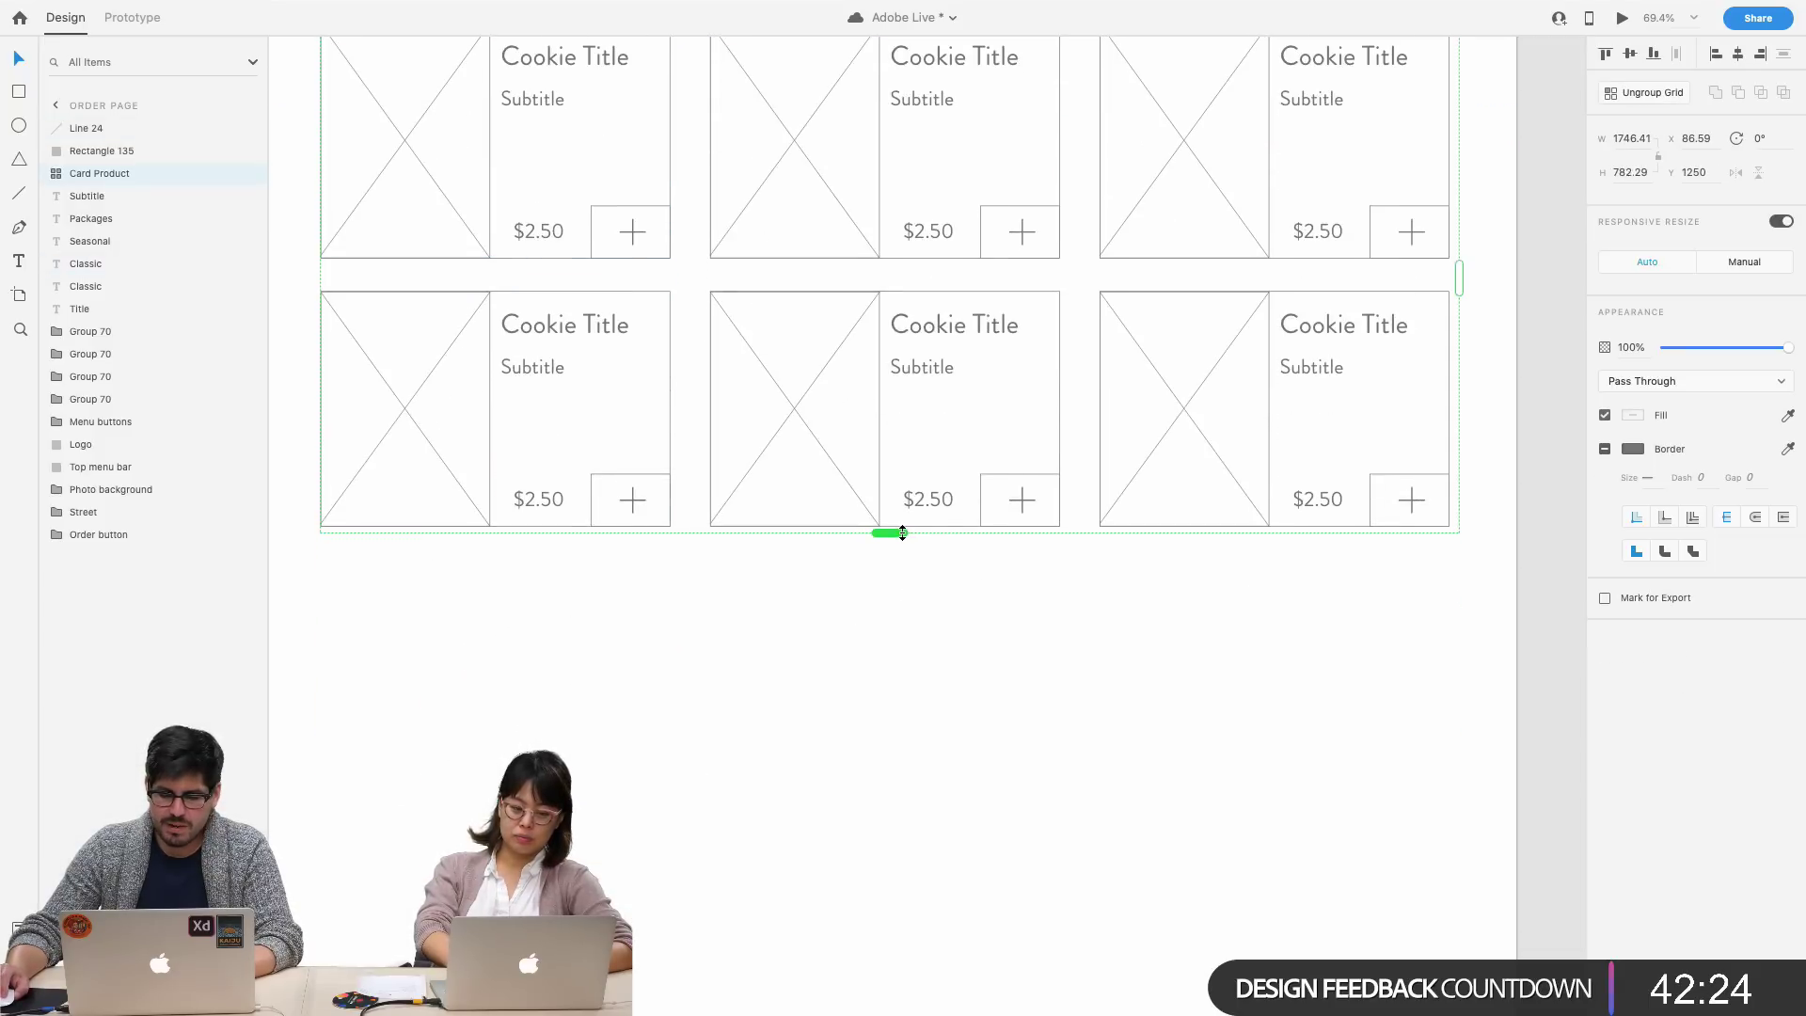
click(918, 584)
scroll(916, 579, down, 5)
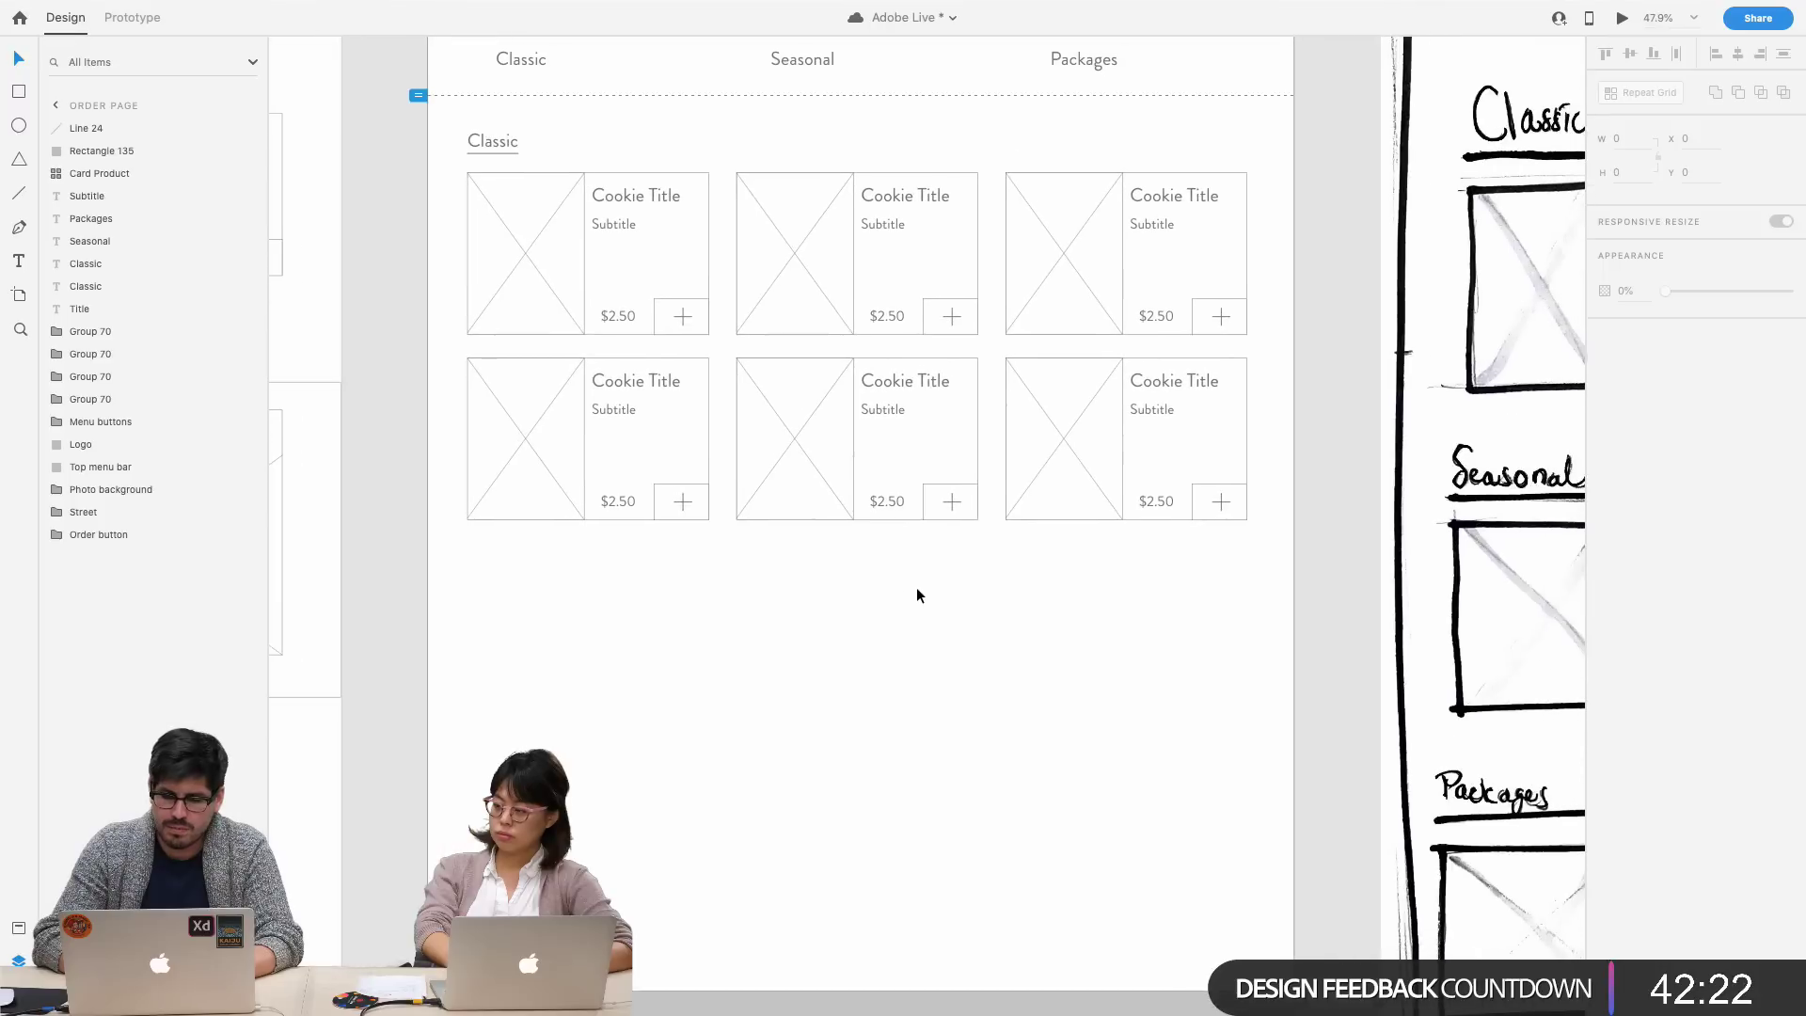
- Duplicate the Classic section below the original as a Seasonal section, with the copied underline lengthened to 143
drag(1251, 553, 483, 553)
double_click(489, 555)
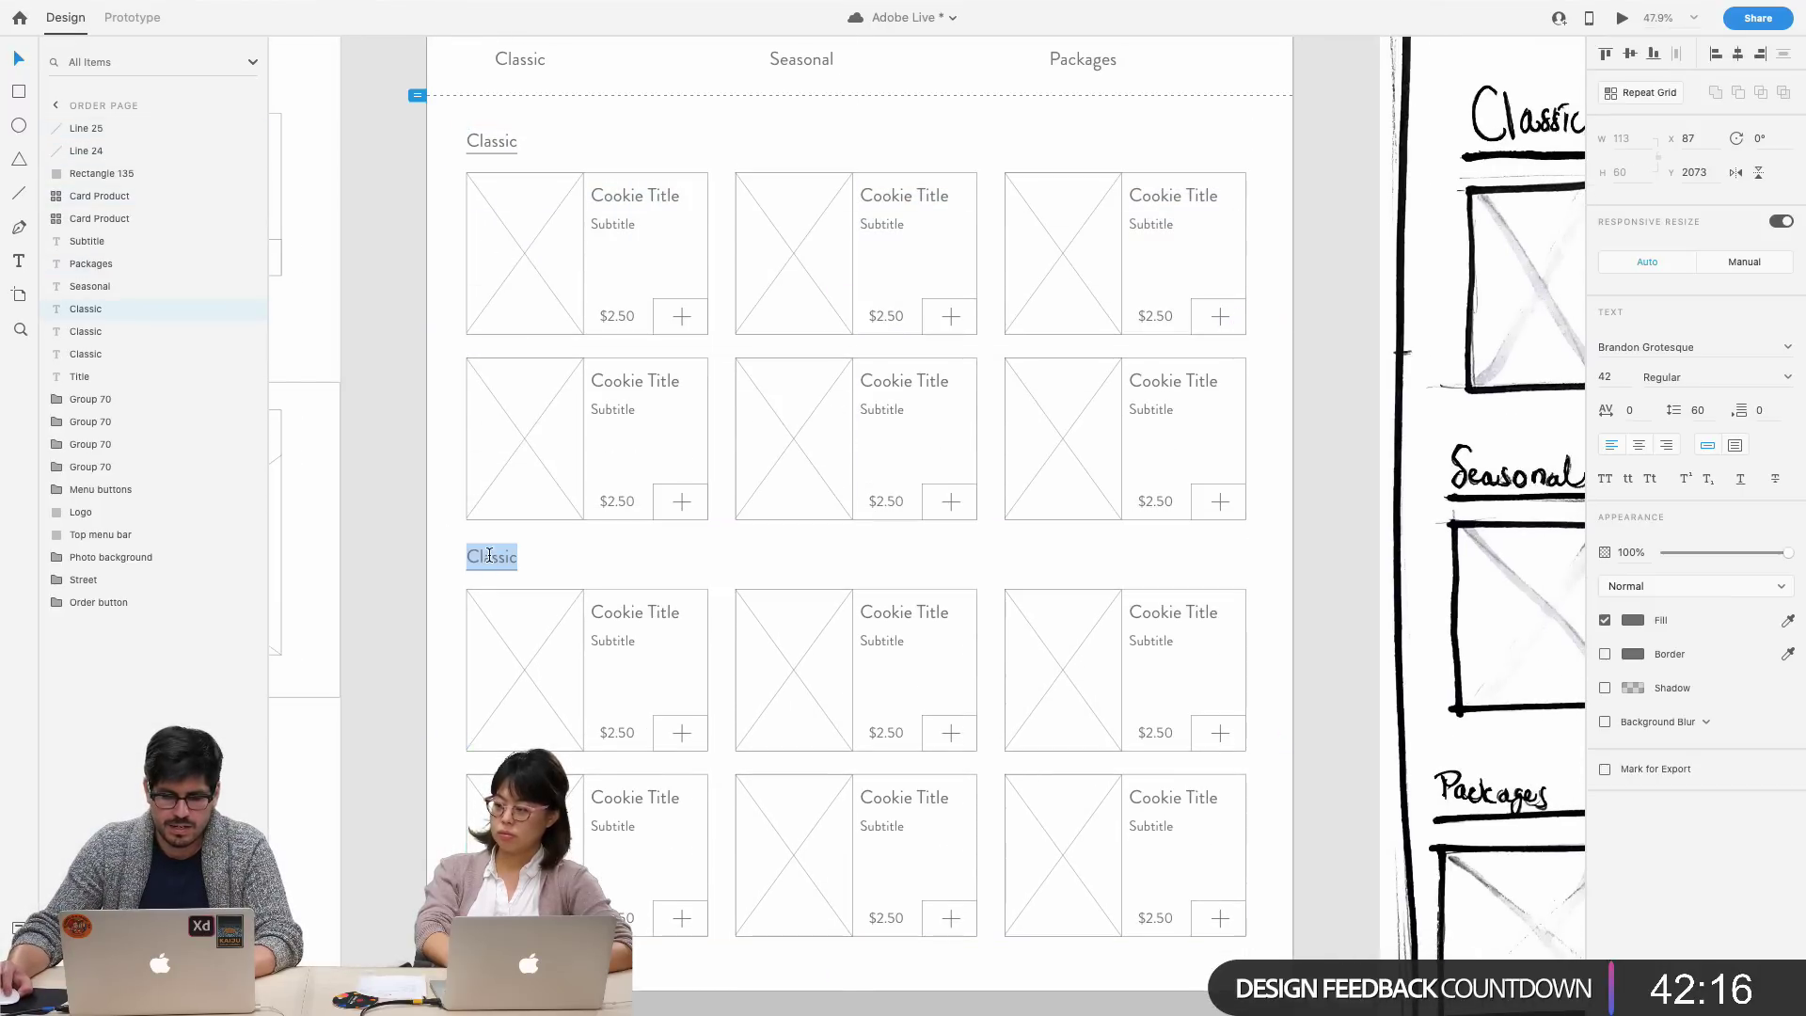
text(Seasonal)
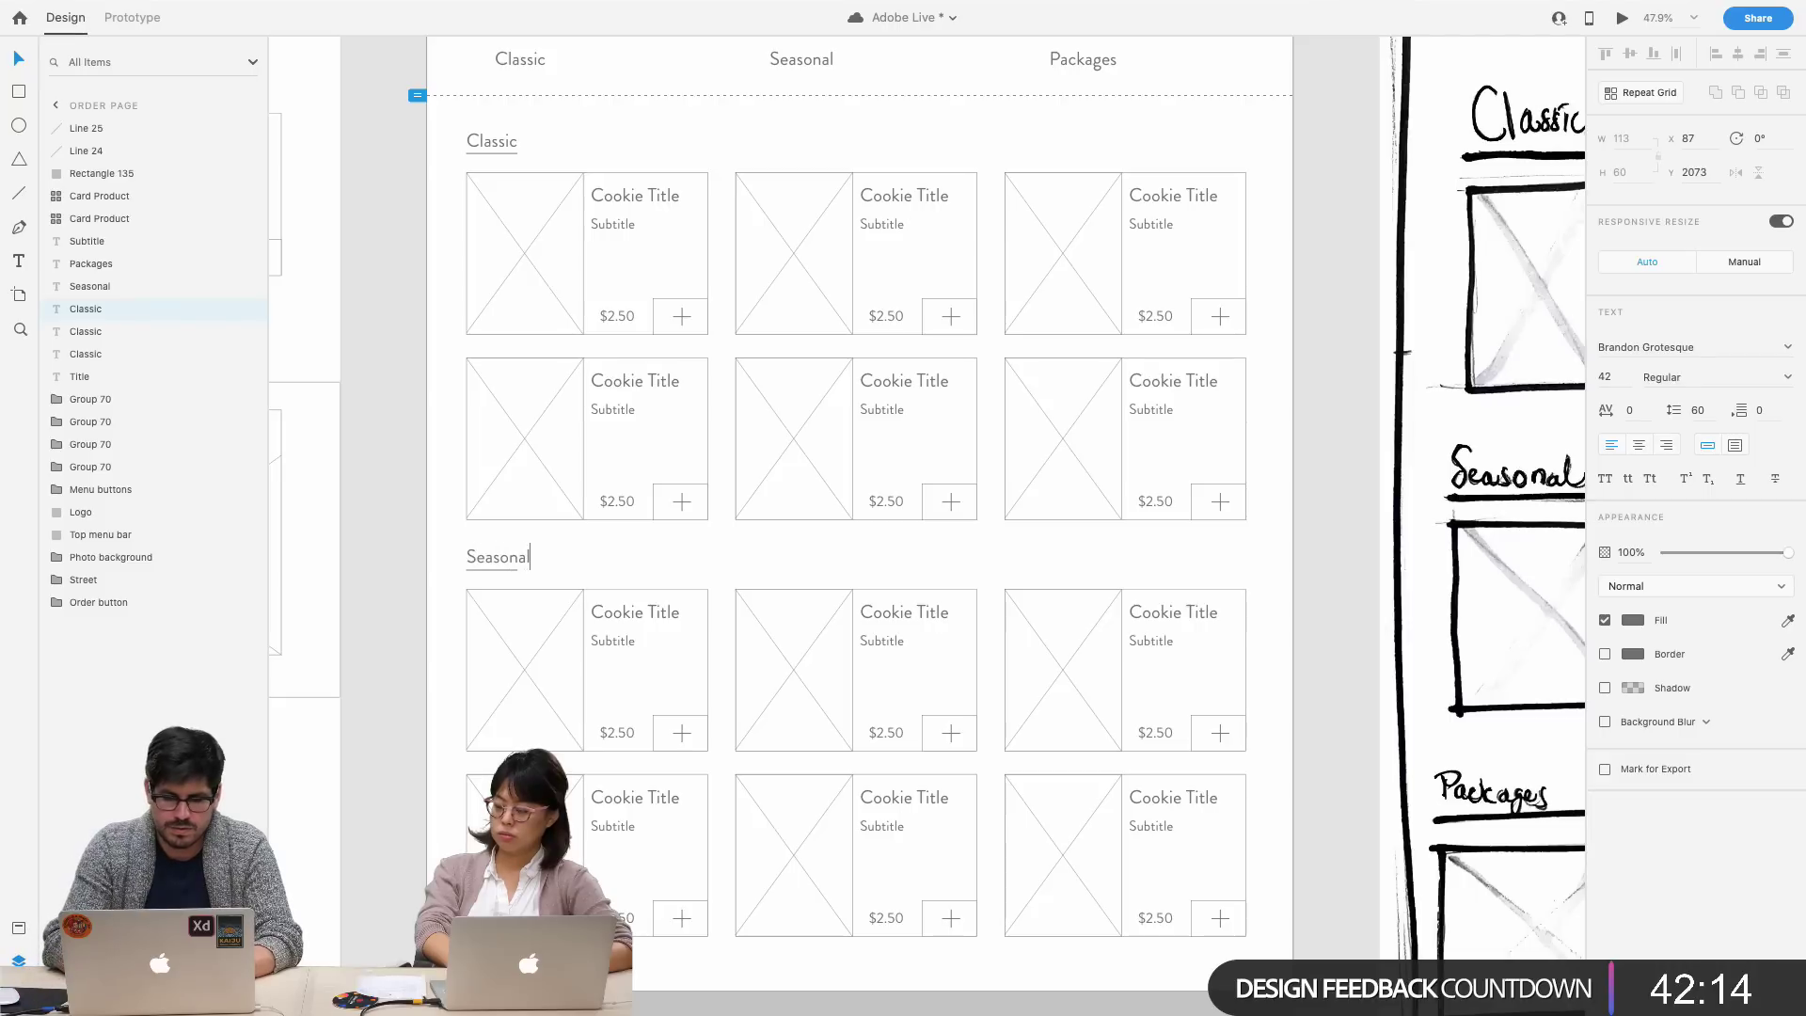
click(481, 570)
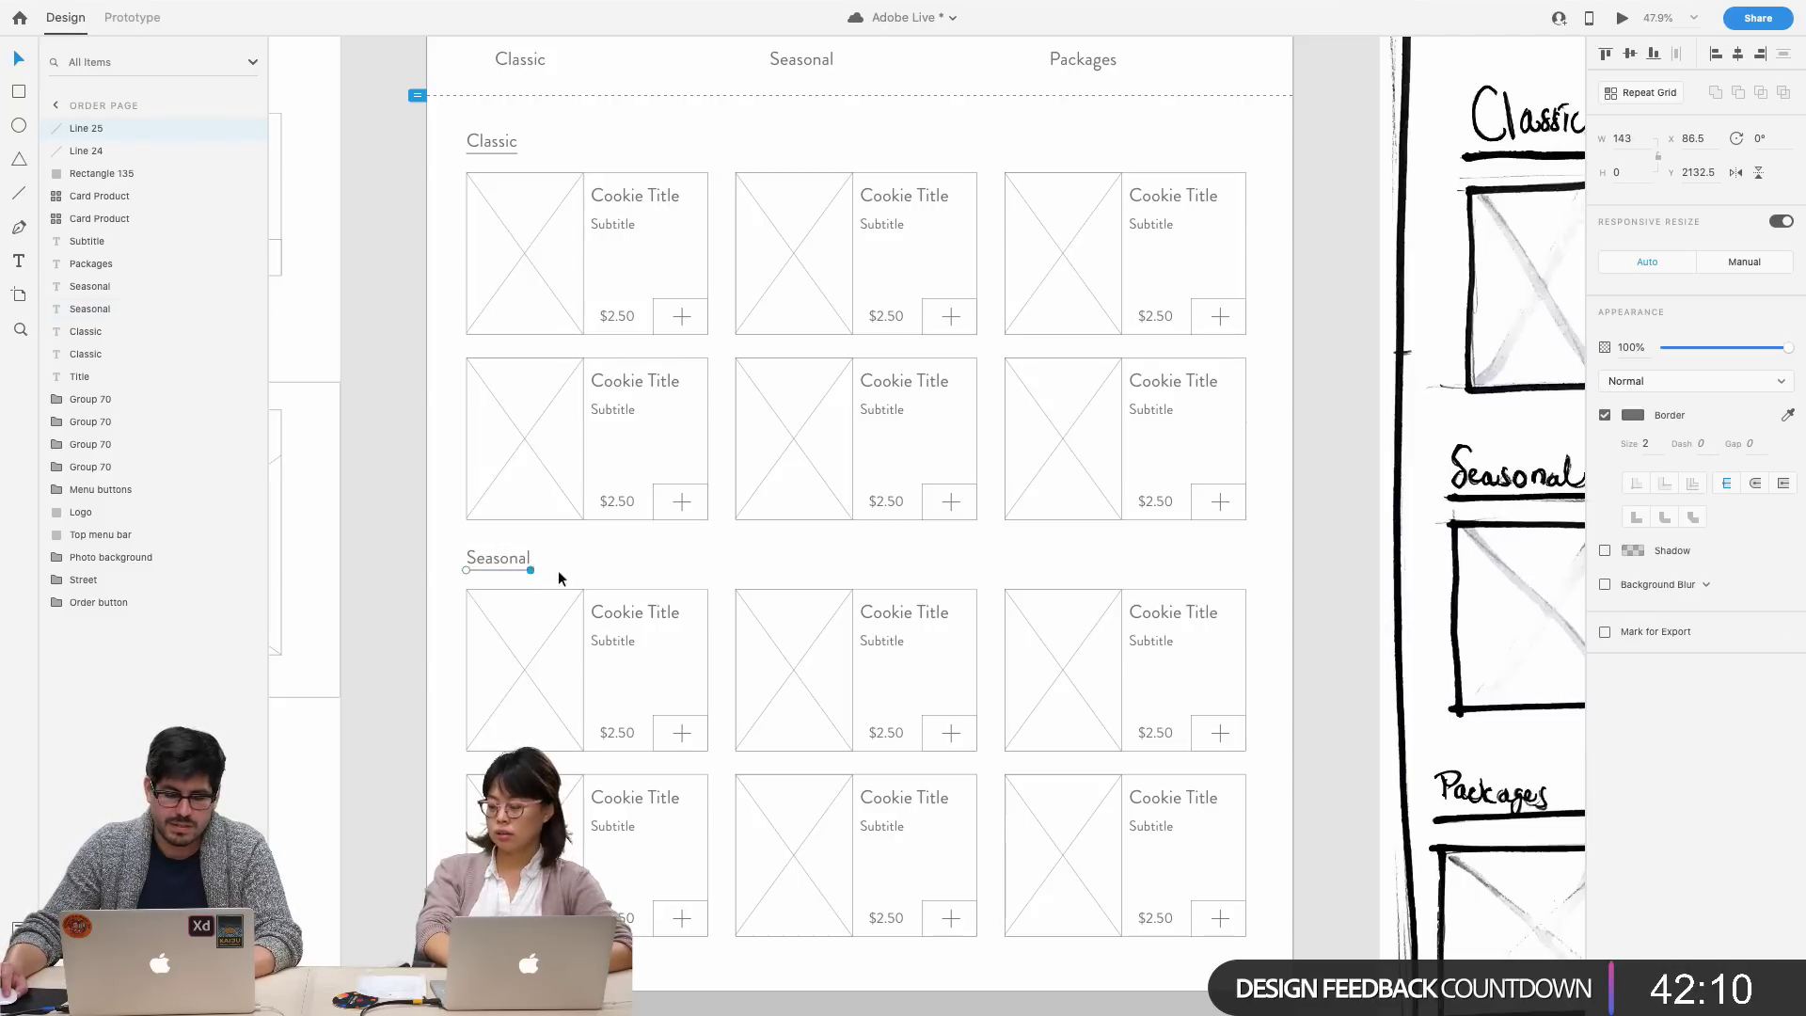
click(605, 578)
- Delete the gray footer rectangle on the Order Page below the Seasonal cards
scroll(577, 588, down, 5)
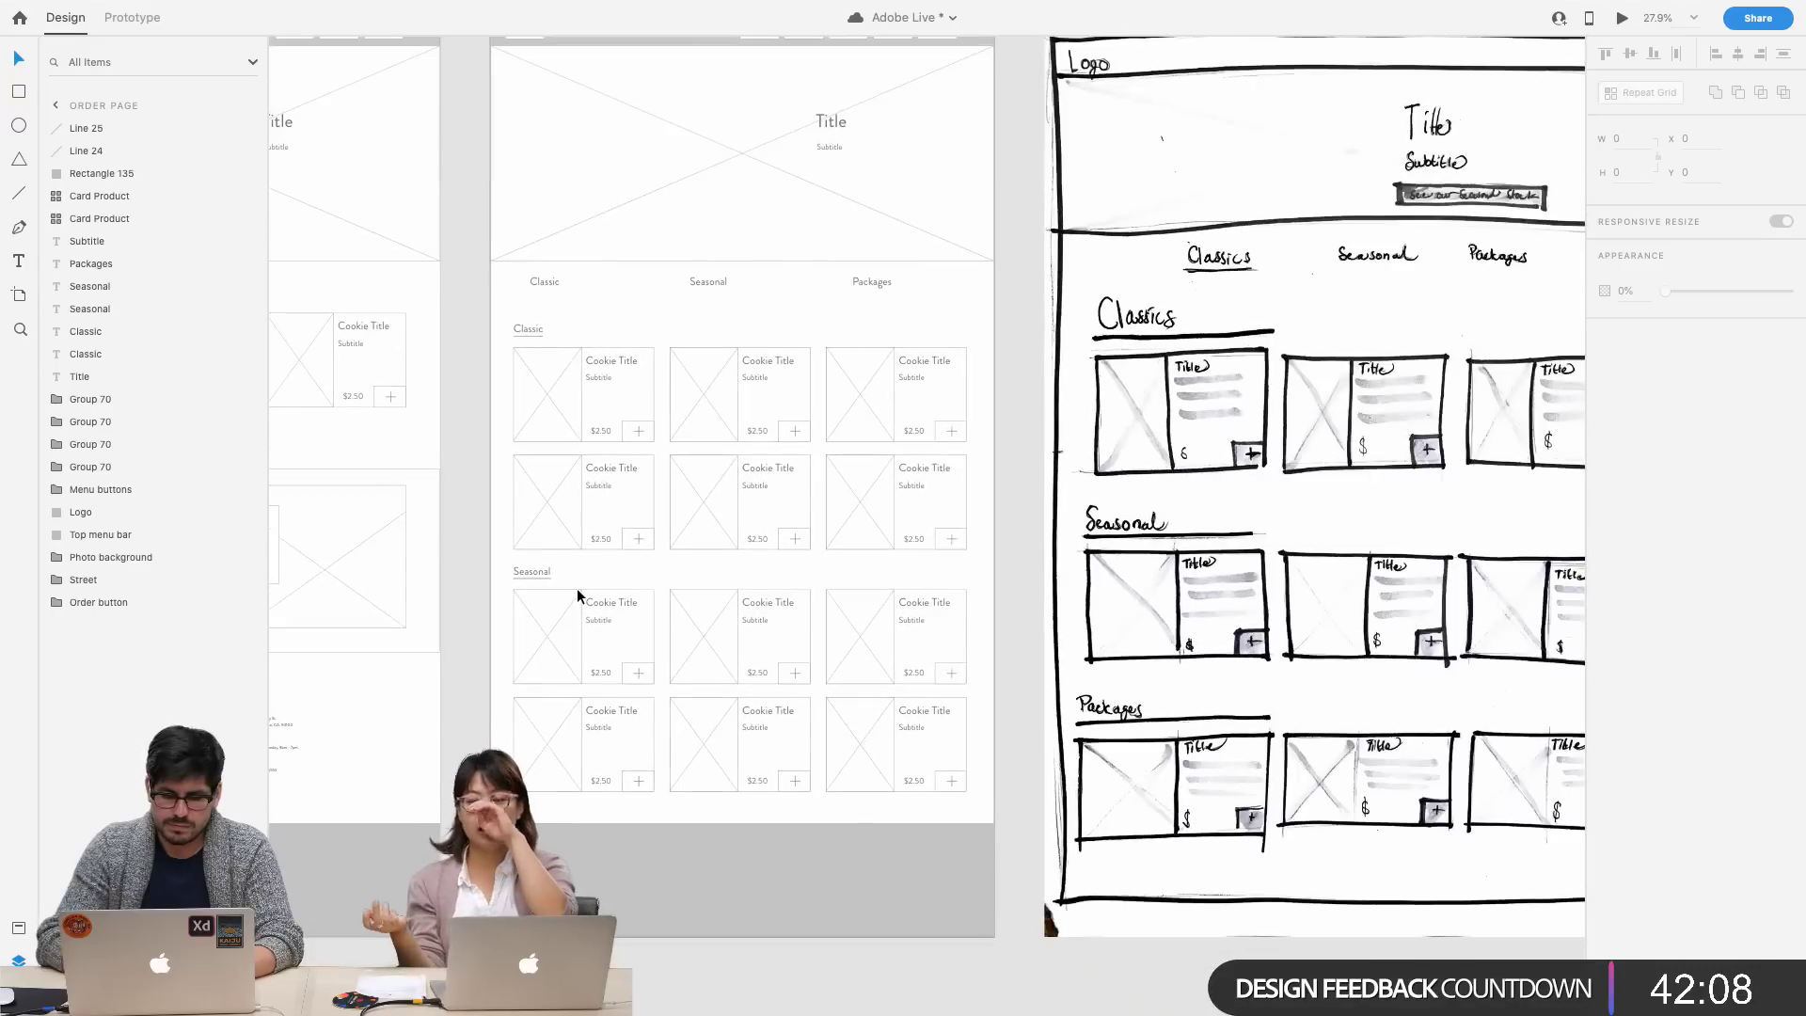
click(812, 867)
key(Delete)
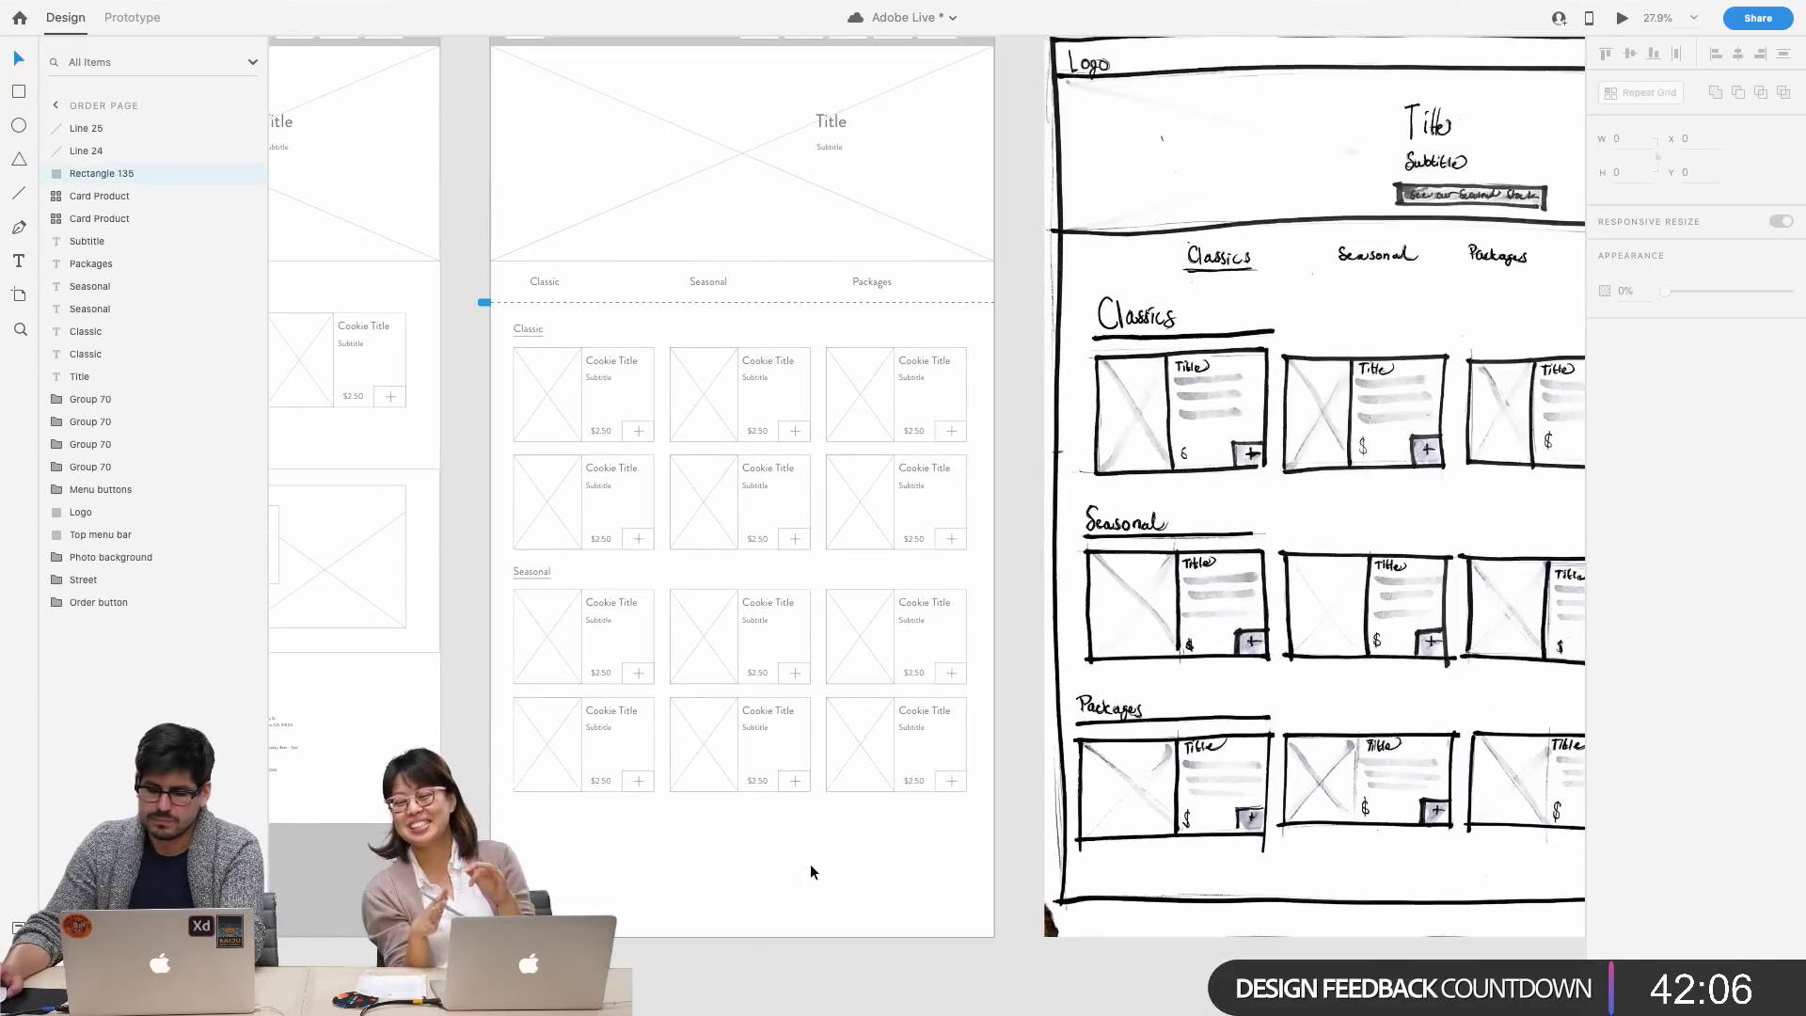
- Extend the Order Page artboard downward to a height of 4800
scroll(783, 833, up, 3)
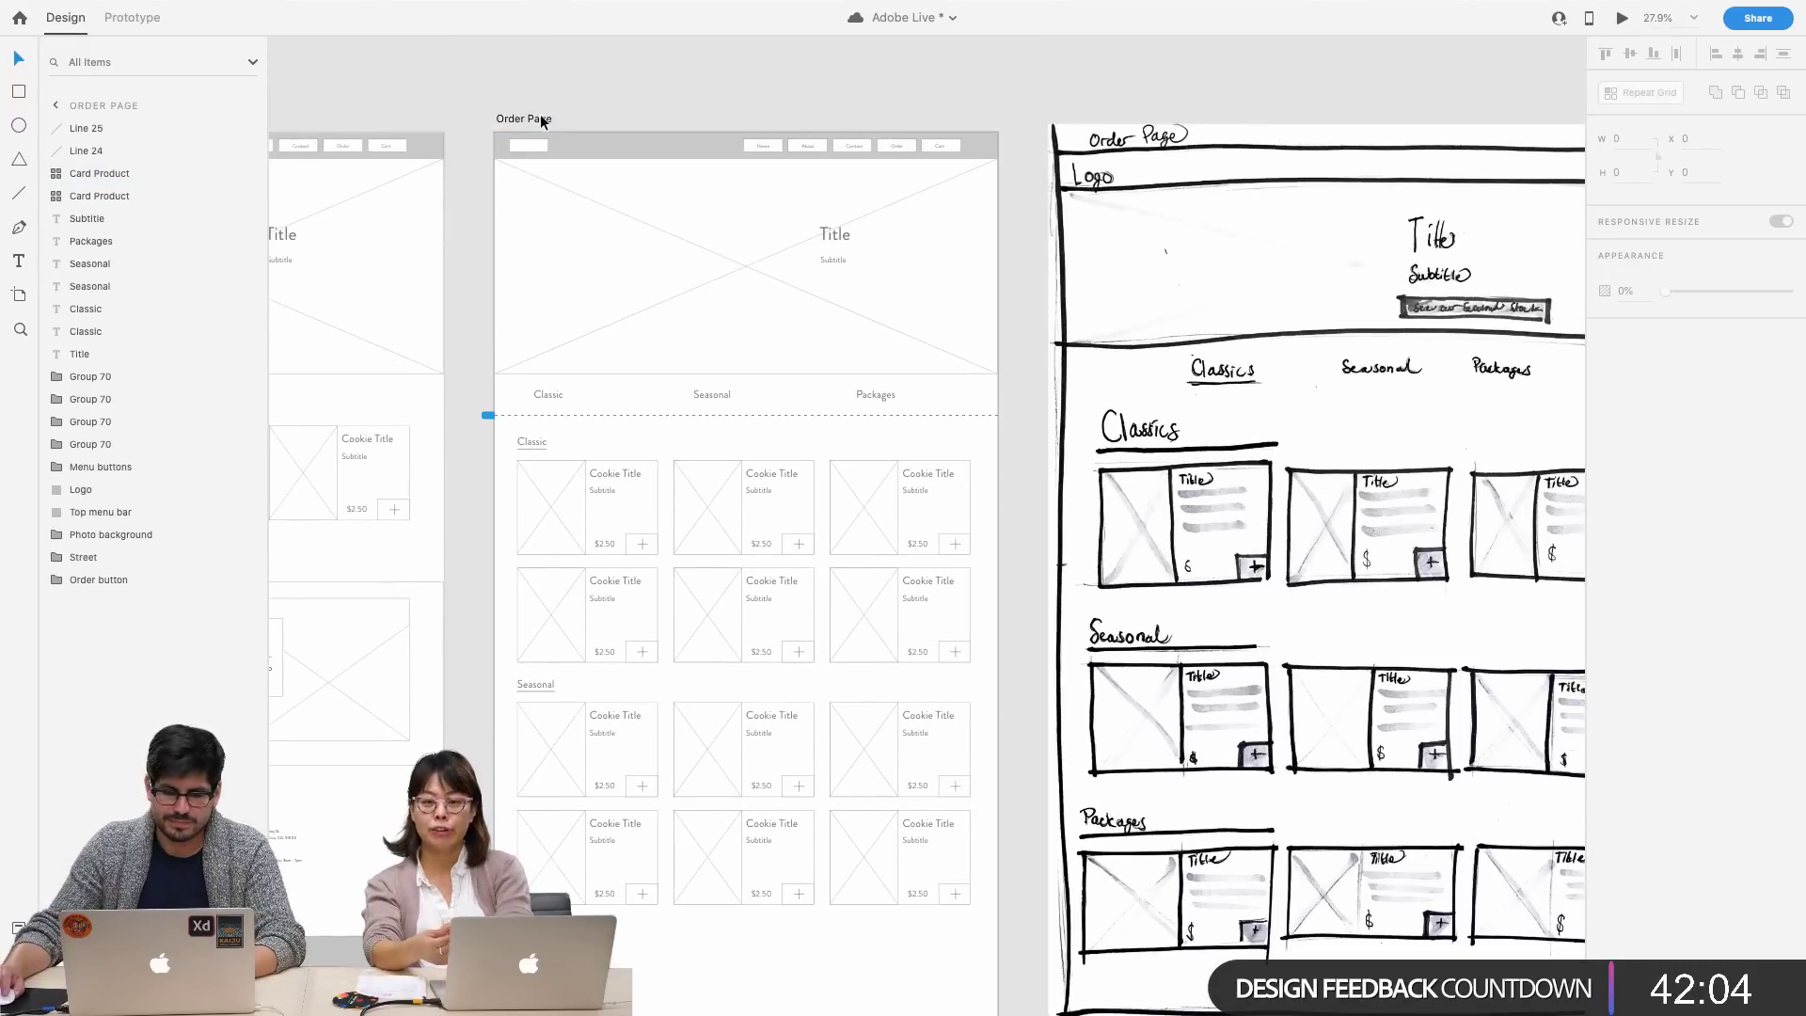
click(524, 118)
scroll(866, 577, down, 10)
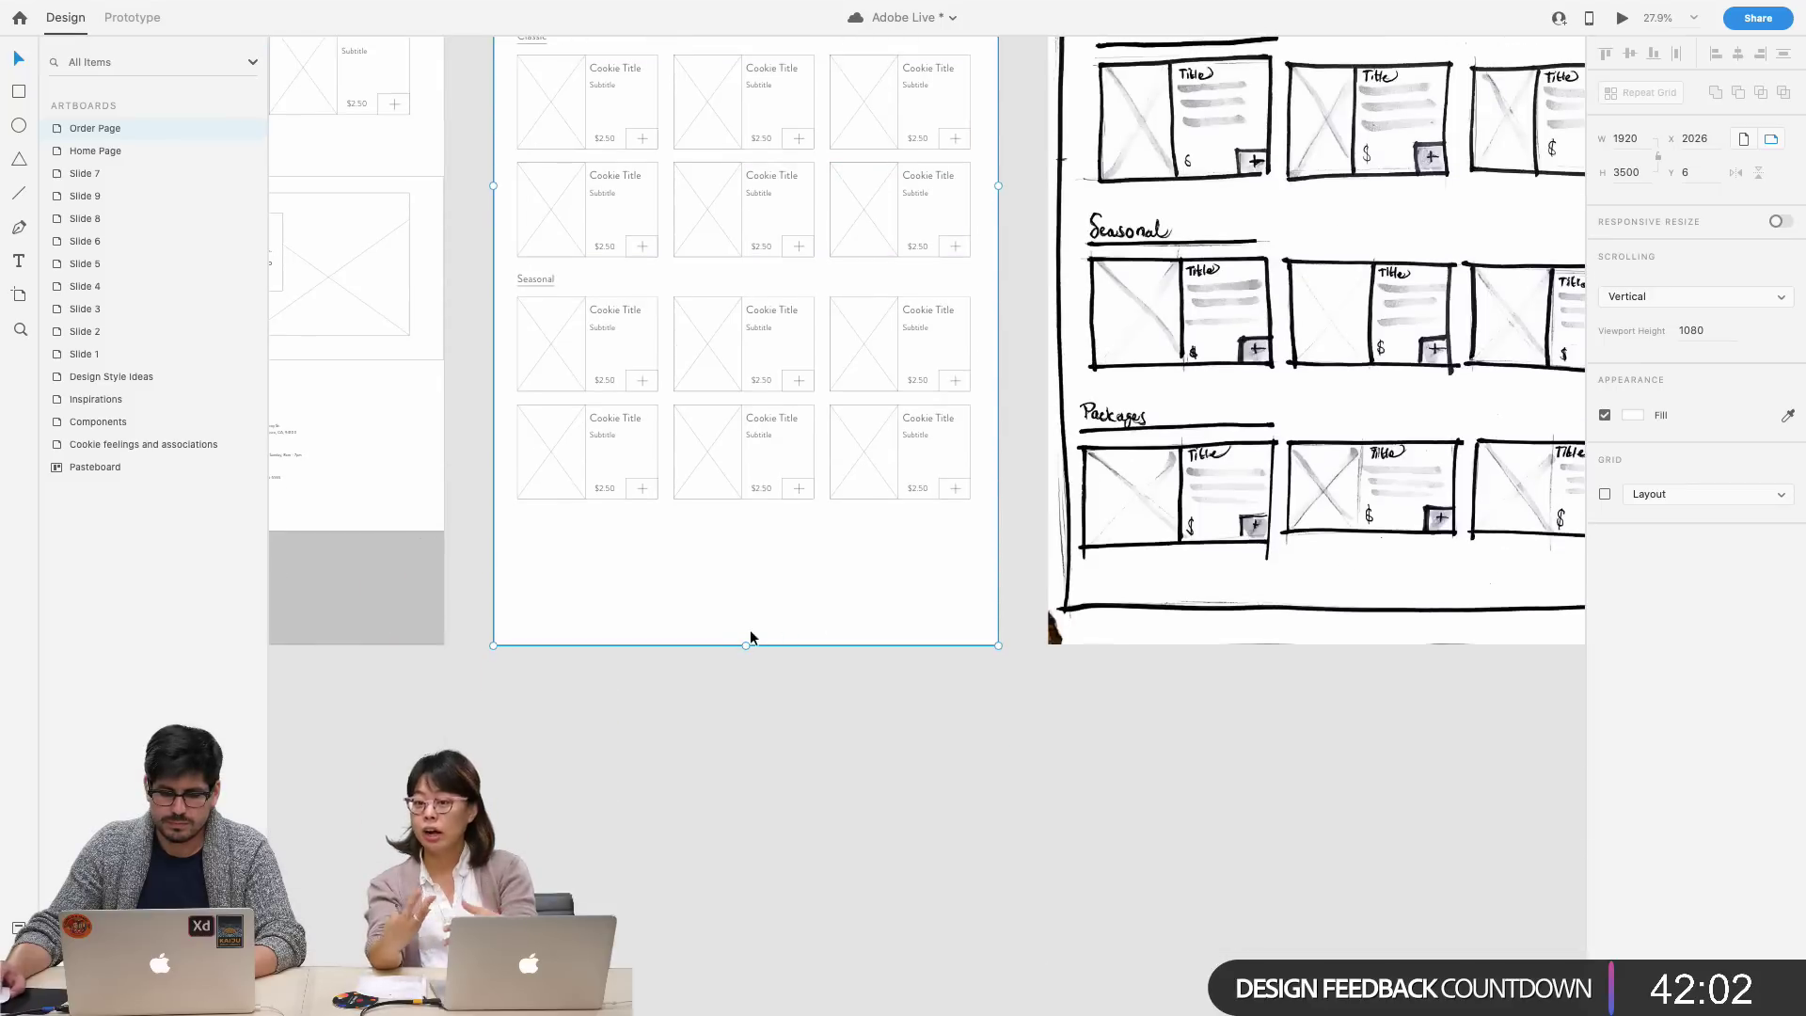
drag(747, 643, 769, 908)
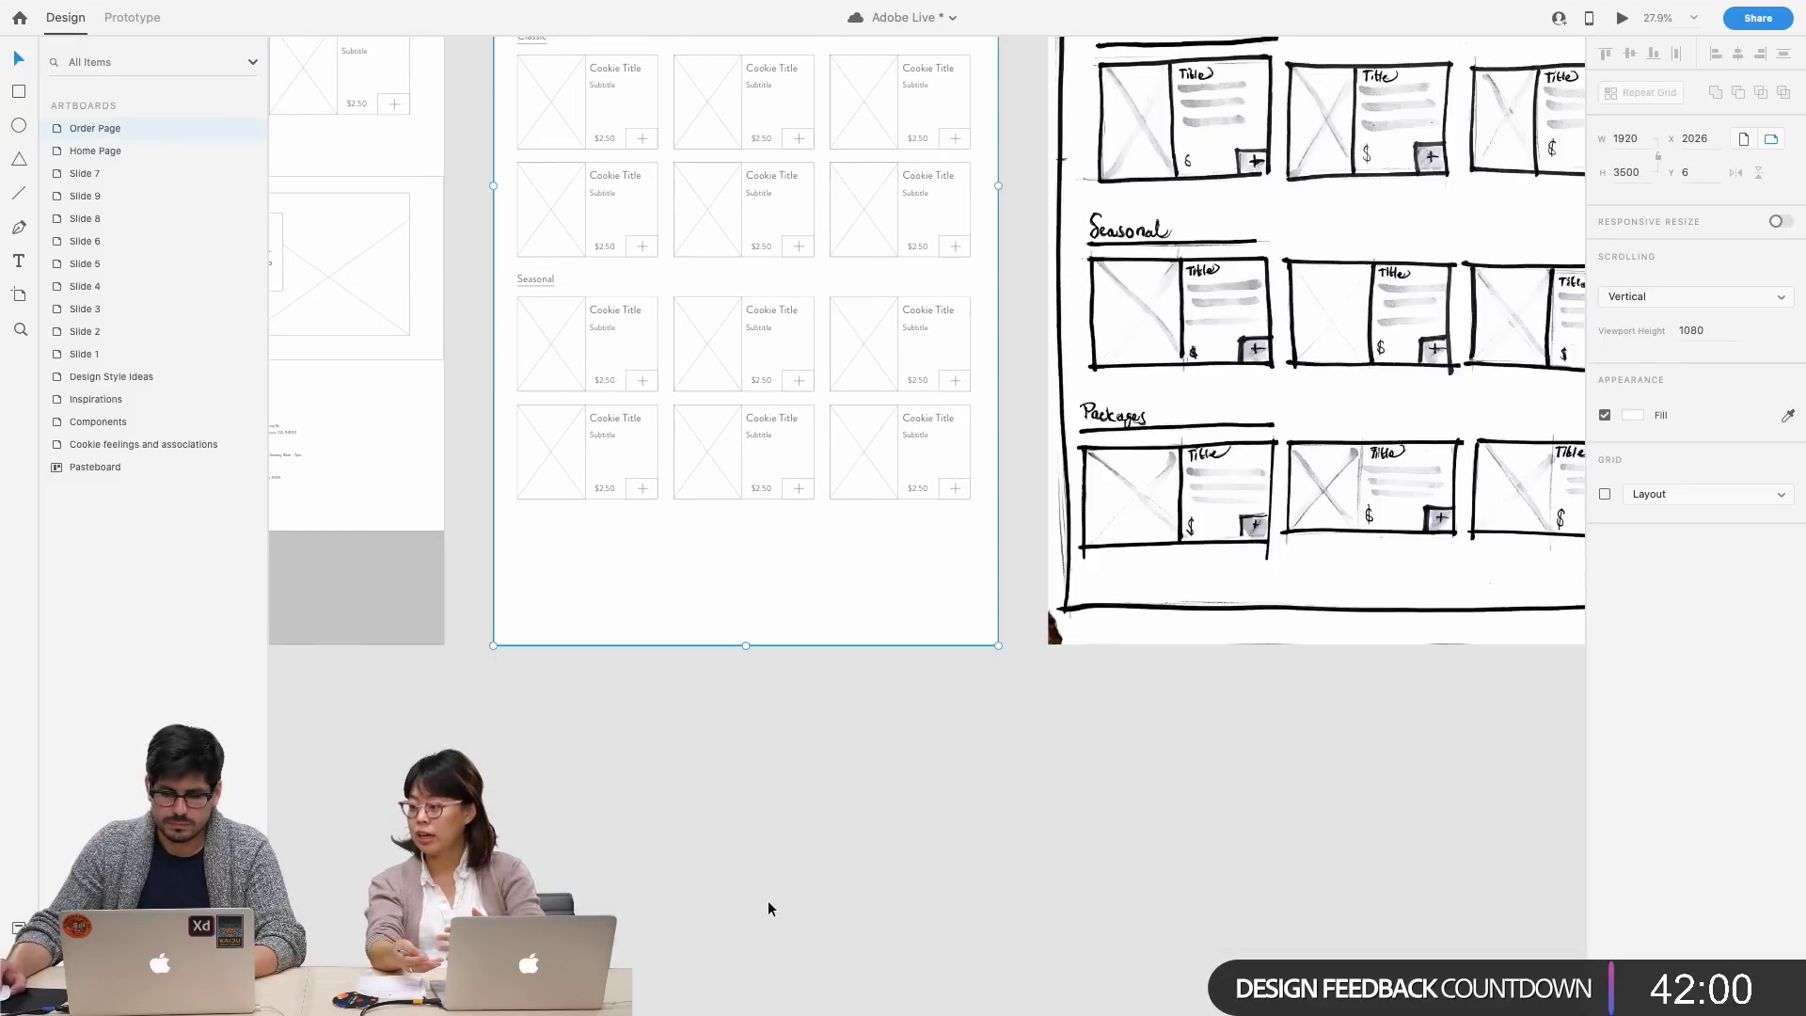
drag(742, 637, 732, 950)
click(1636, 174)
text(4800)
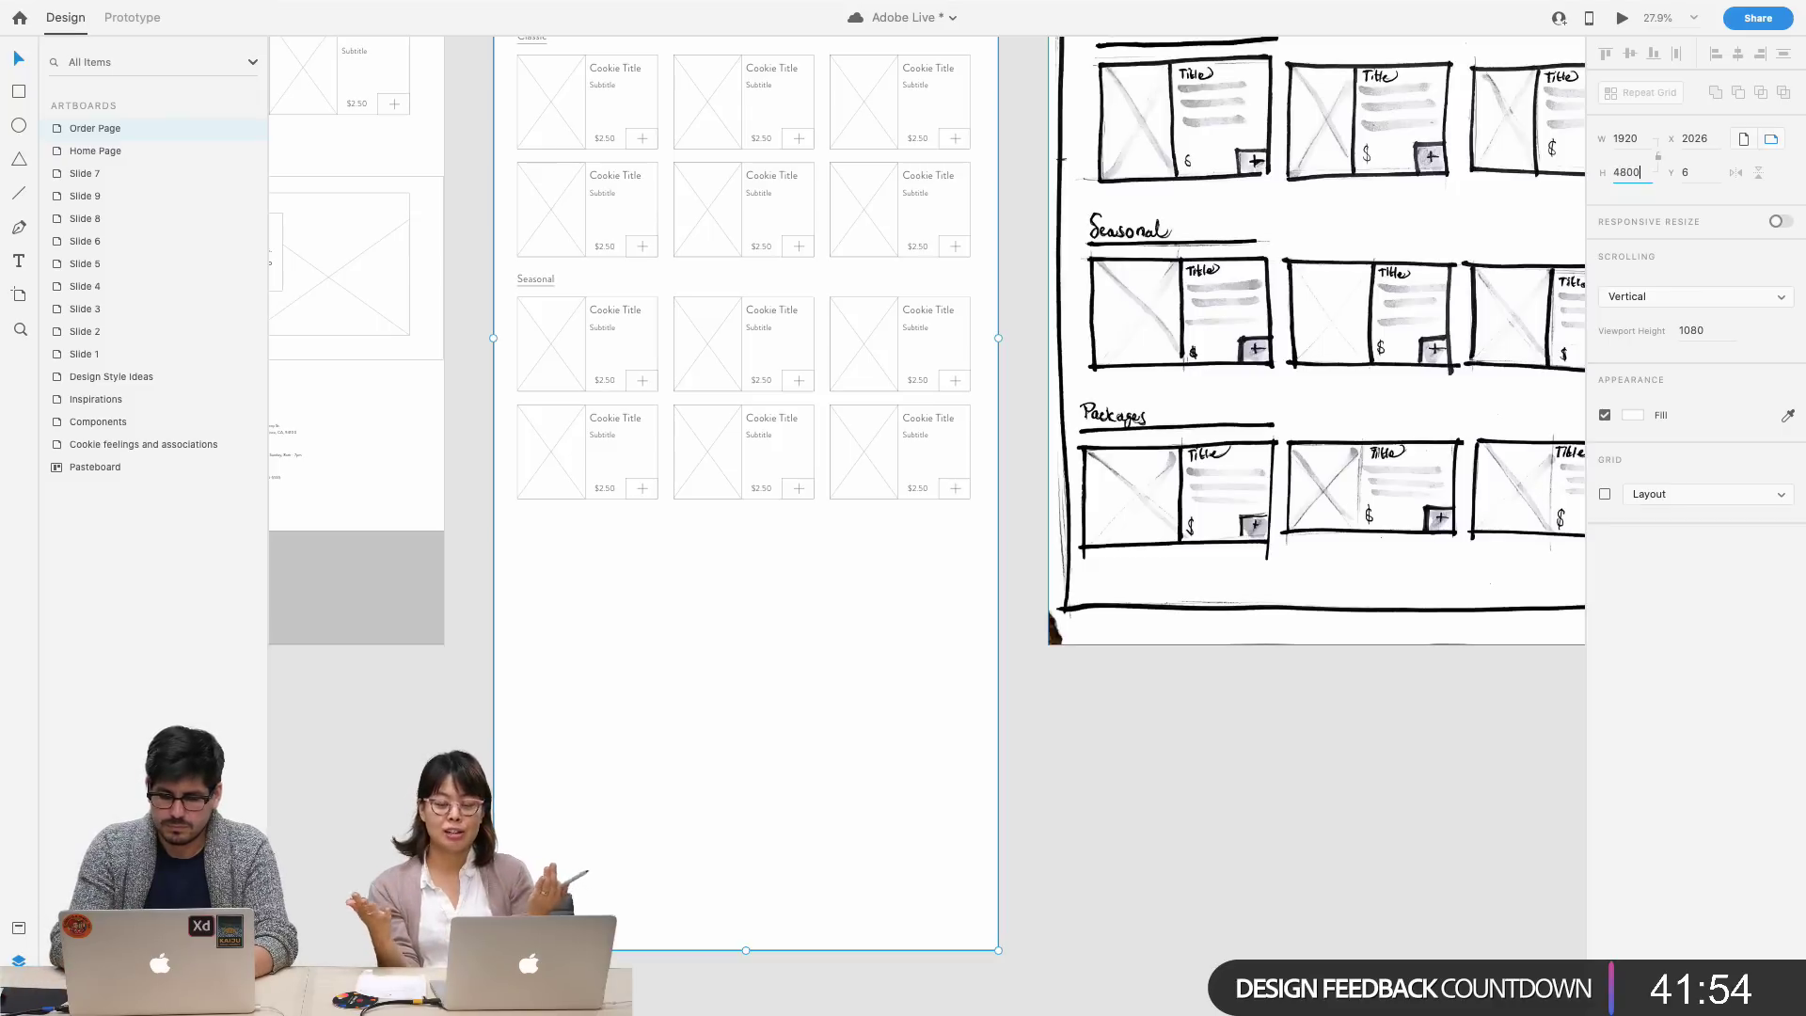
key(Return)
- Duplicate the Seasonal heading, underline and card grid directly below the original, with the copy starting at Y 2997
click(922, 552)
drag(959, 547, 548, 561)
scroll(527, 564, up, 3)
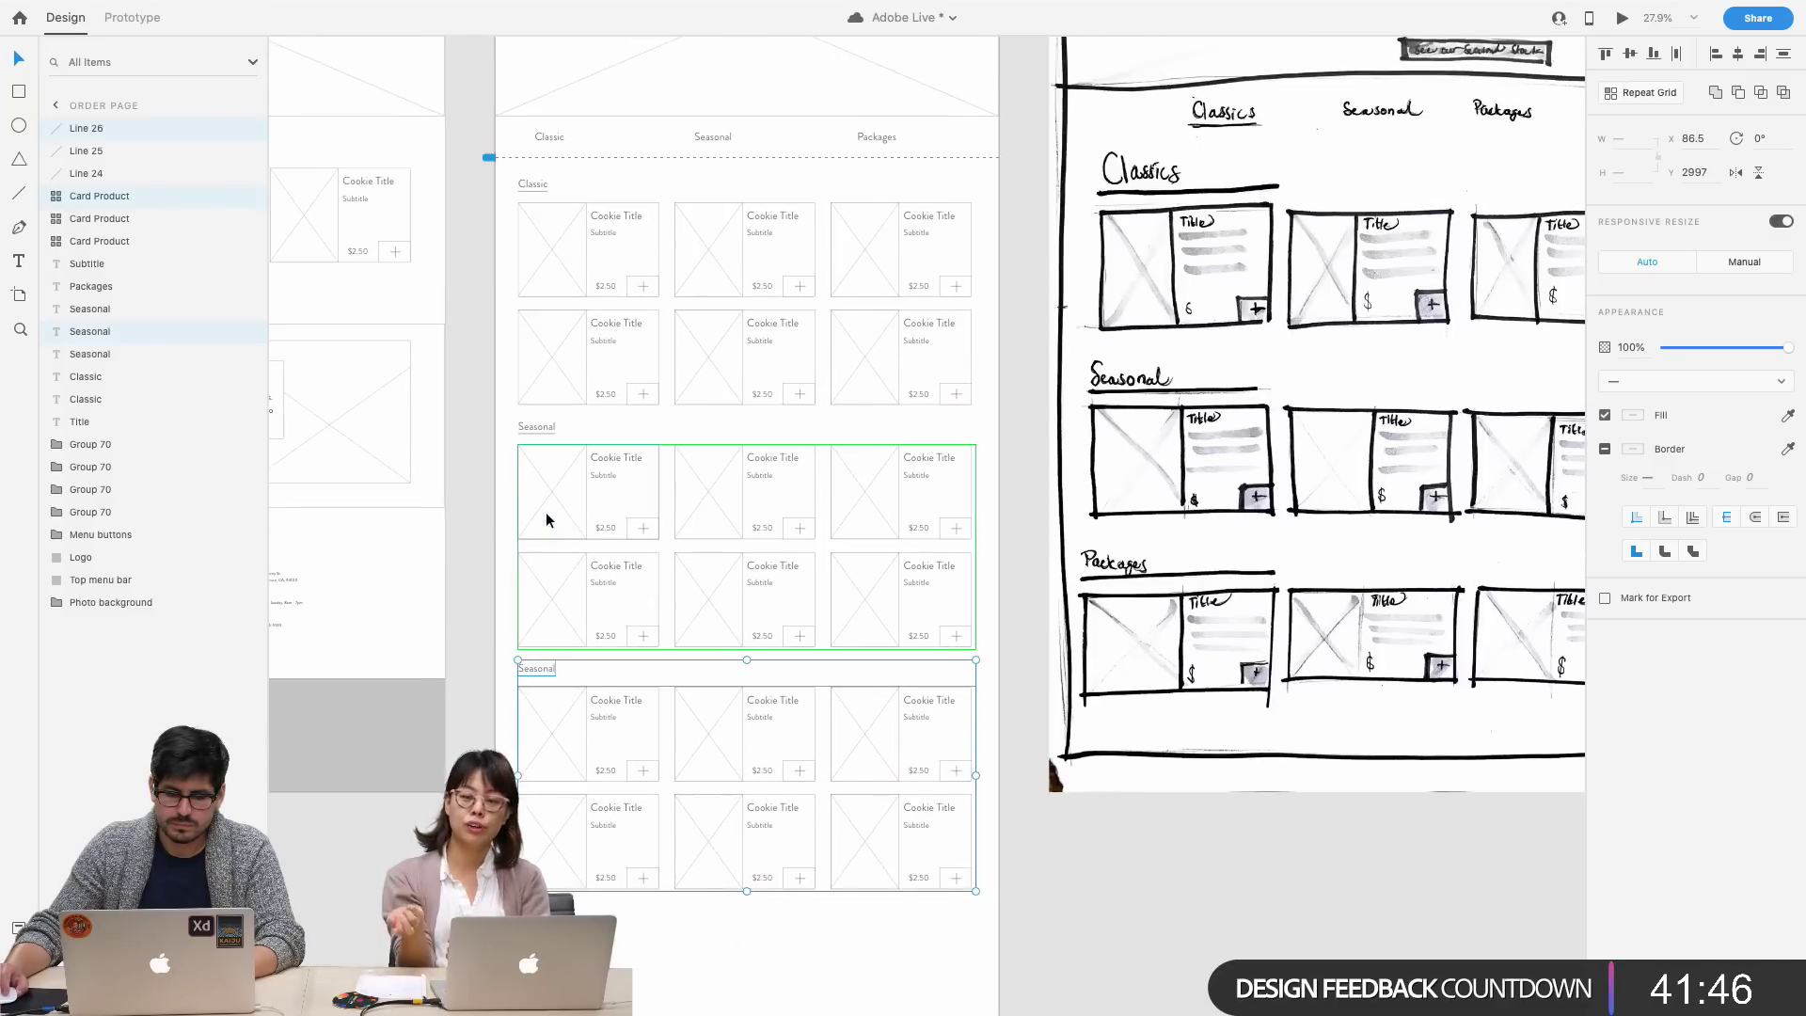
click(490, 660)
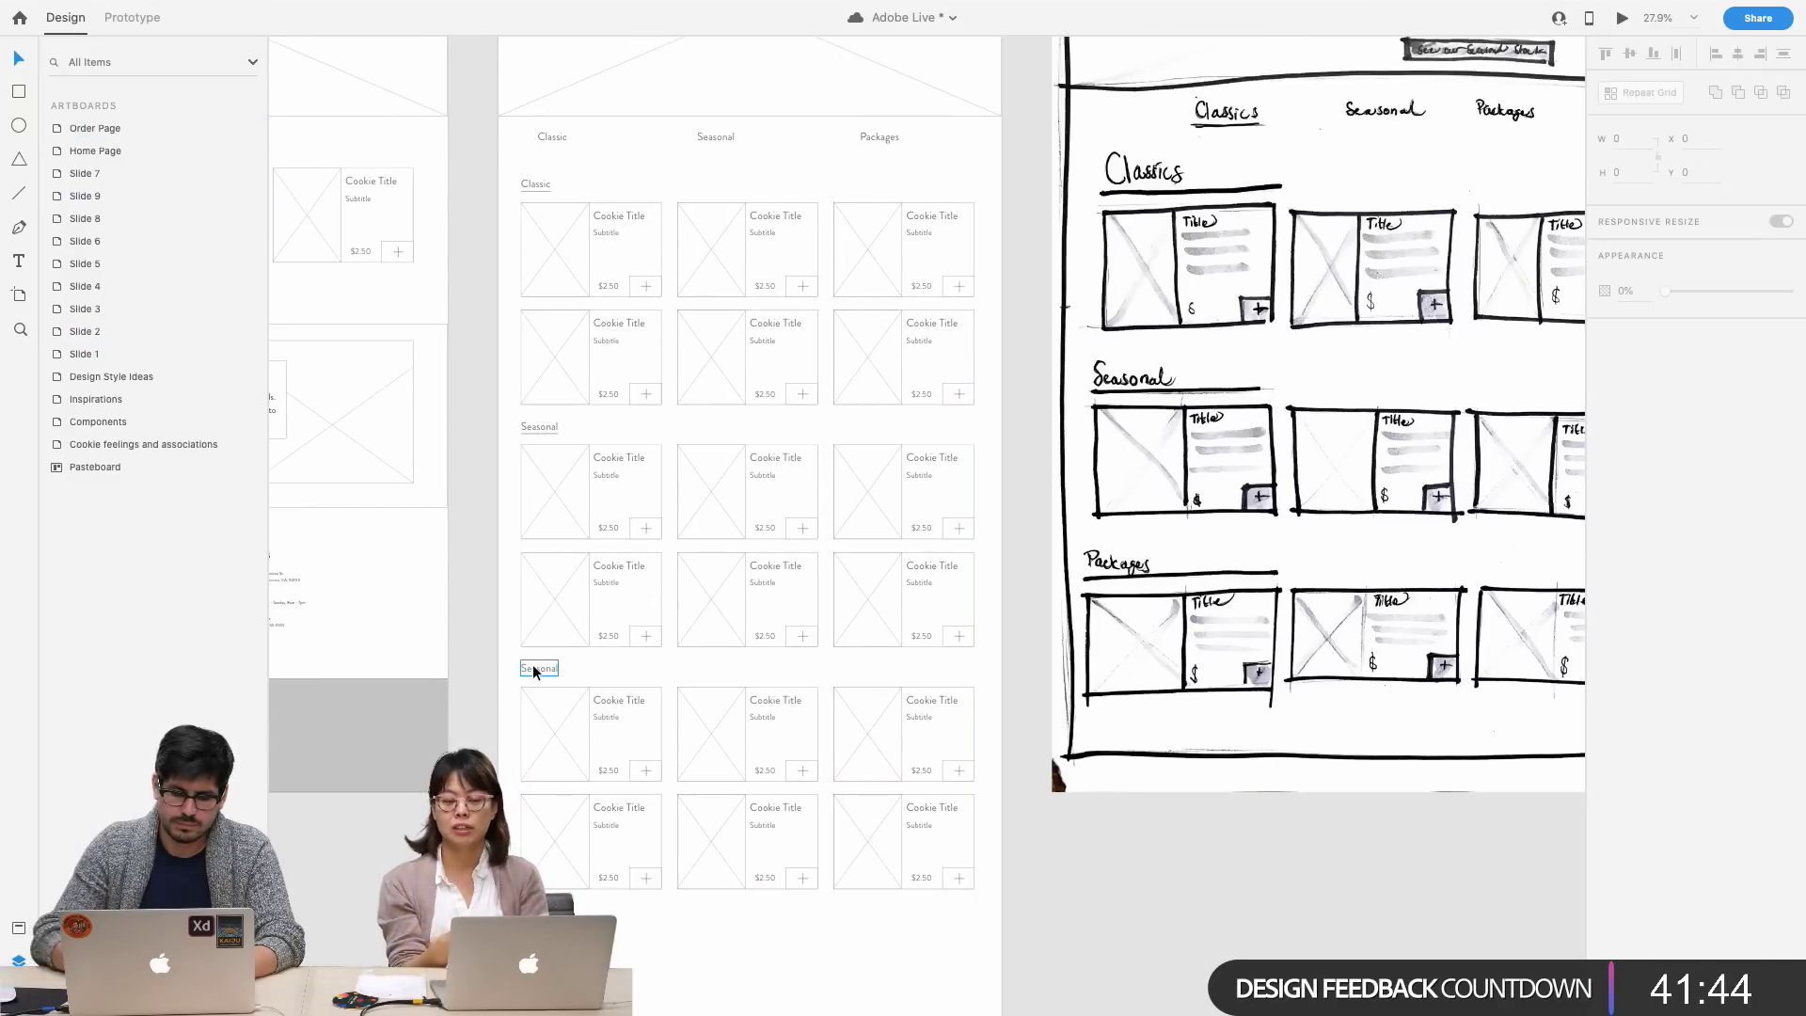
- Change the third section's heading to Packages and lengthen its underline to match the width of the text
scroll(533, 664, up, 5)
scroll(532, 664, down, 3)
scroll(533, 673, up, 3)
scroll(532, 674, down, 2)
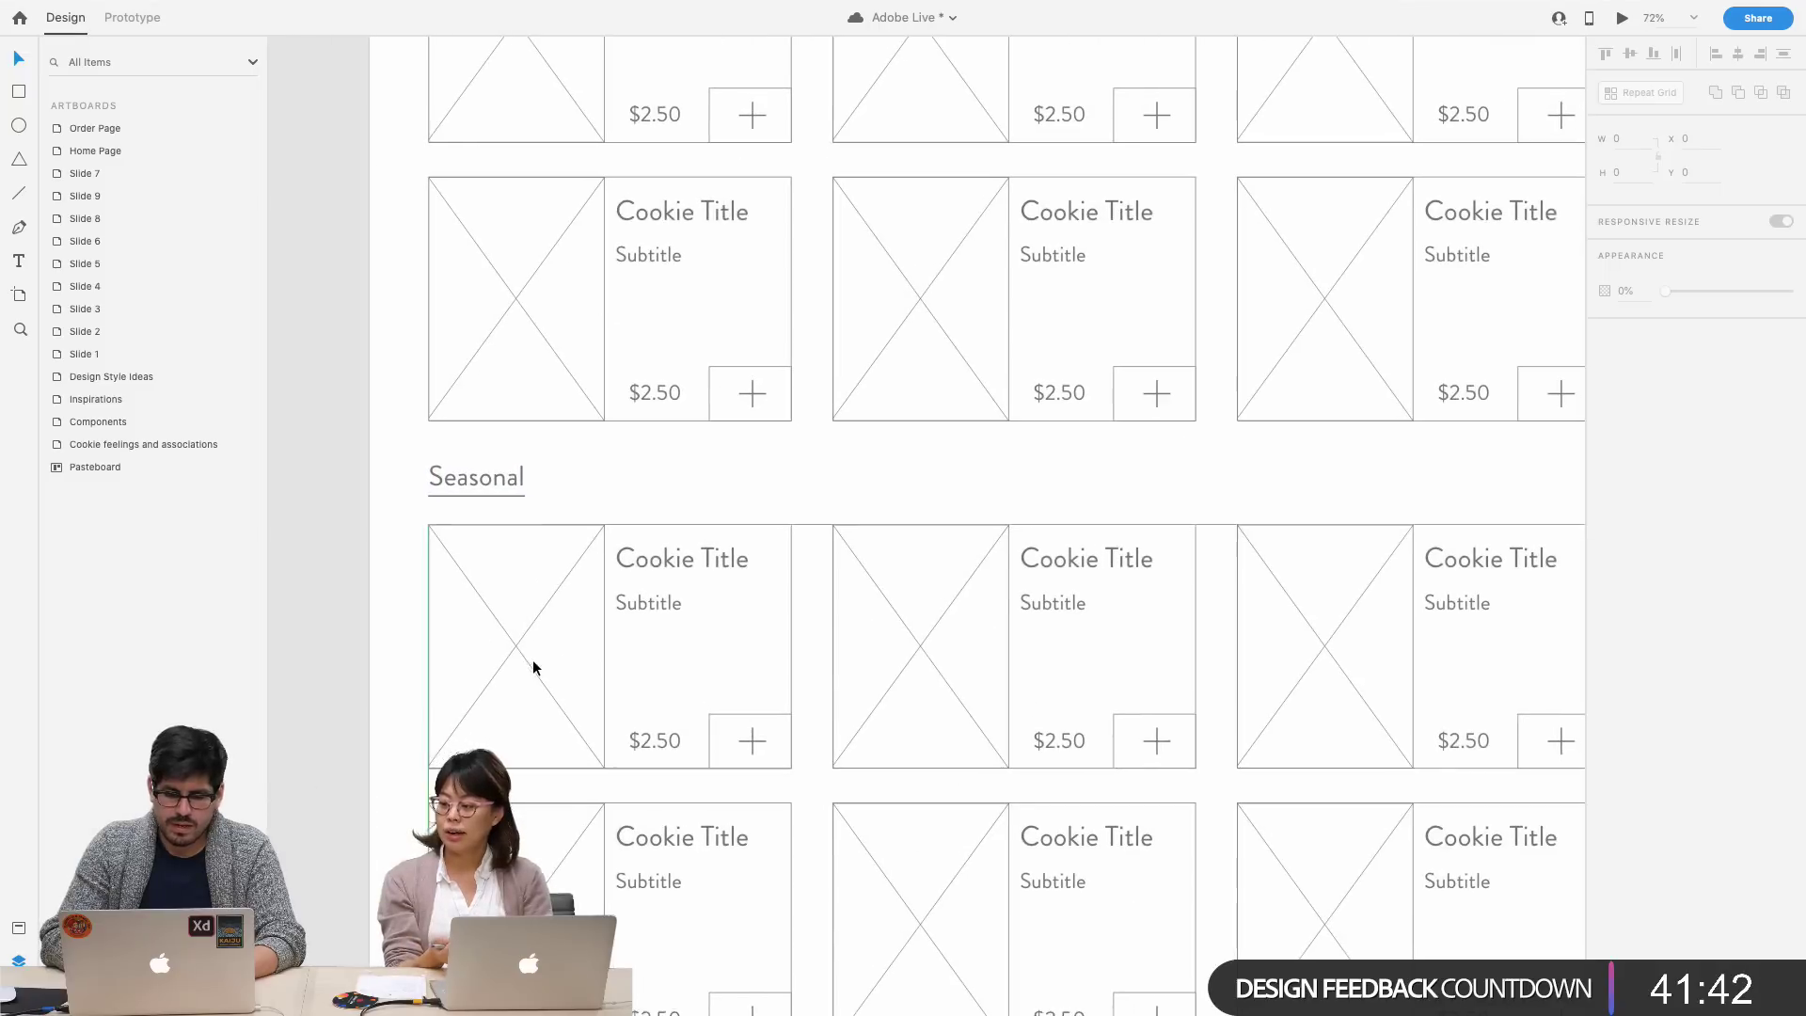
click(393, 380)
double_click(392, 381)
text(Packages)
key(Escape)
key(Escape)
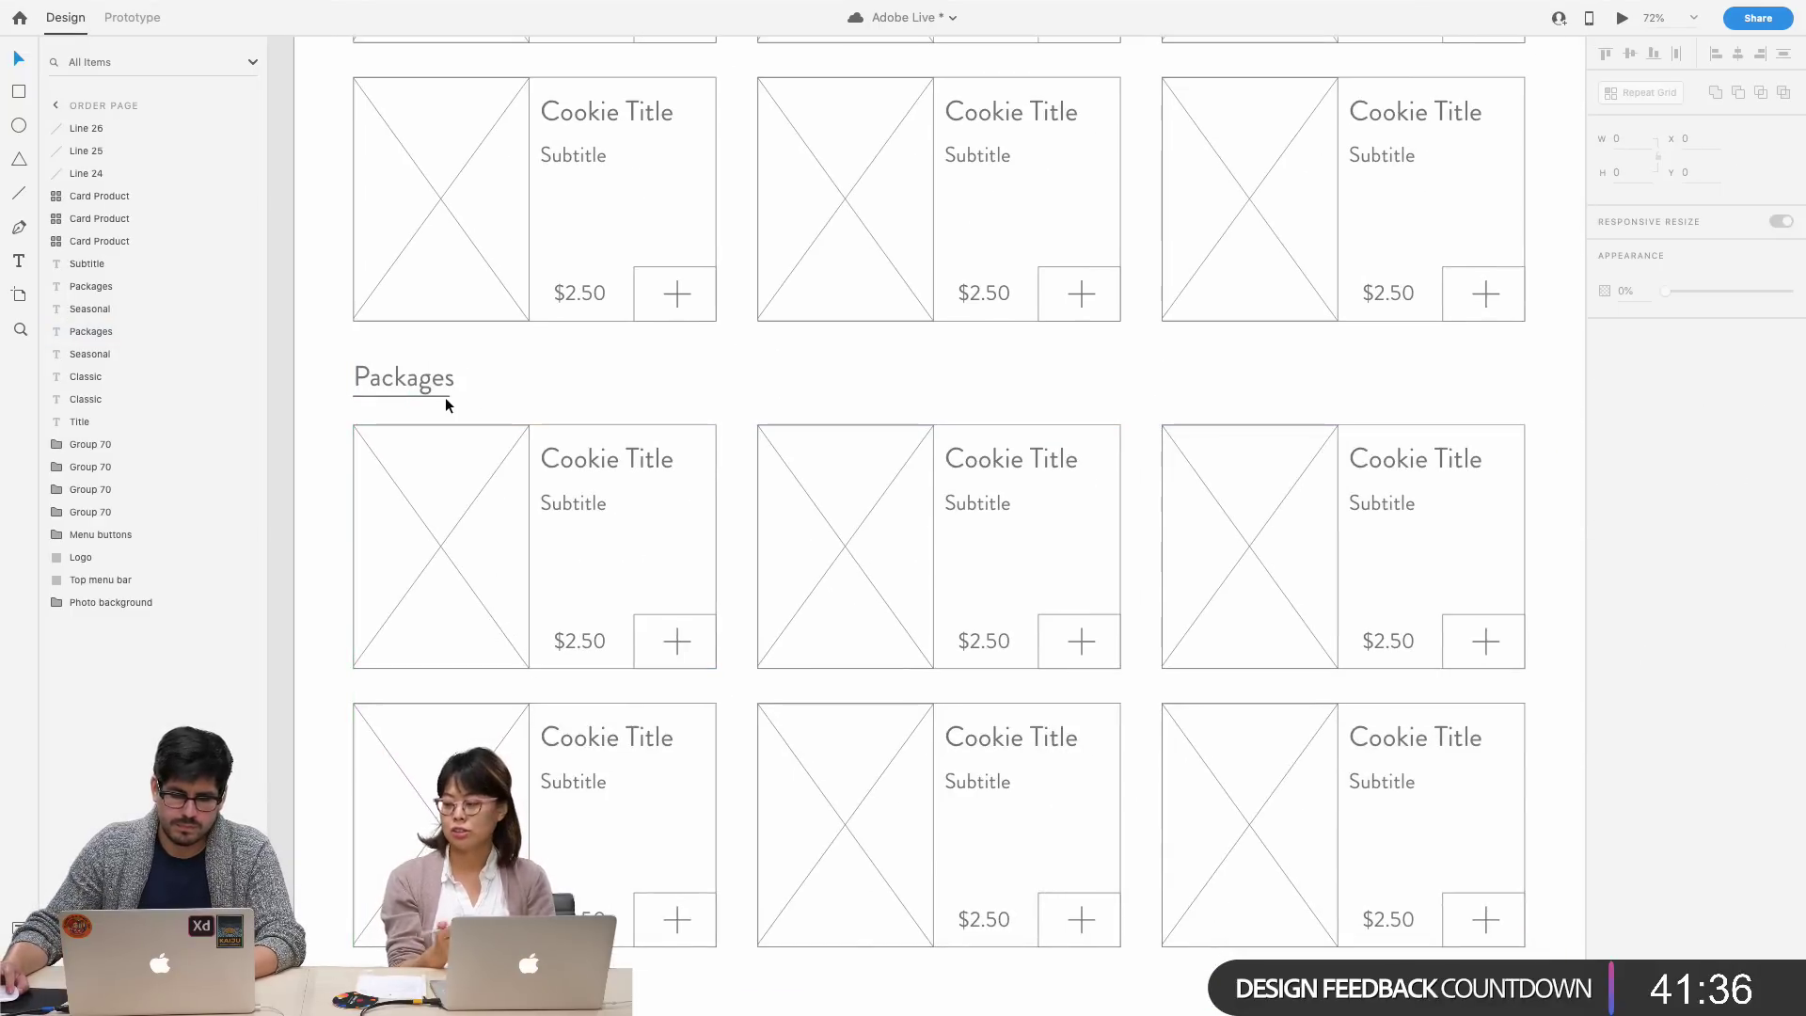
click(448, 396)
click(519, 397)
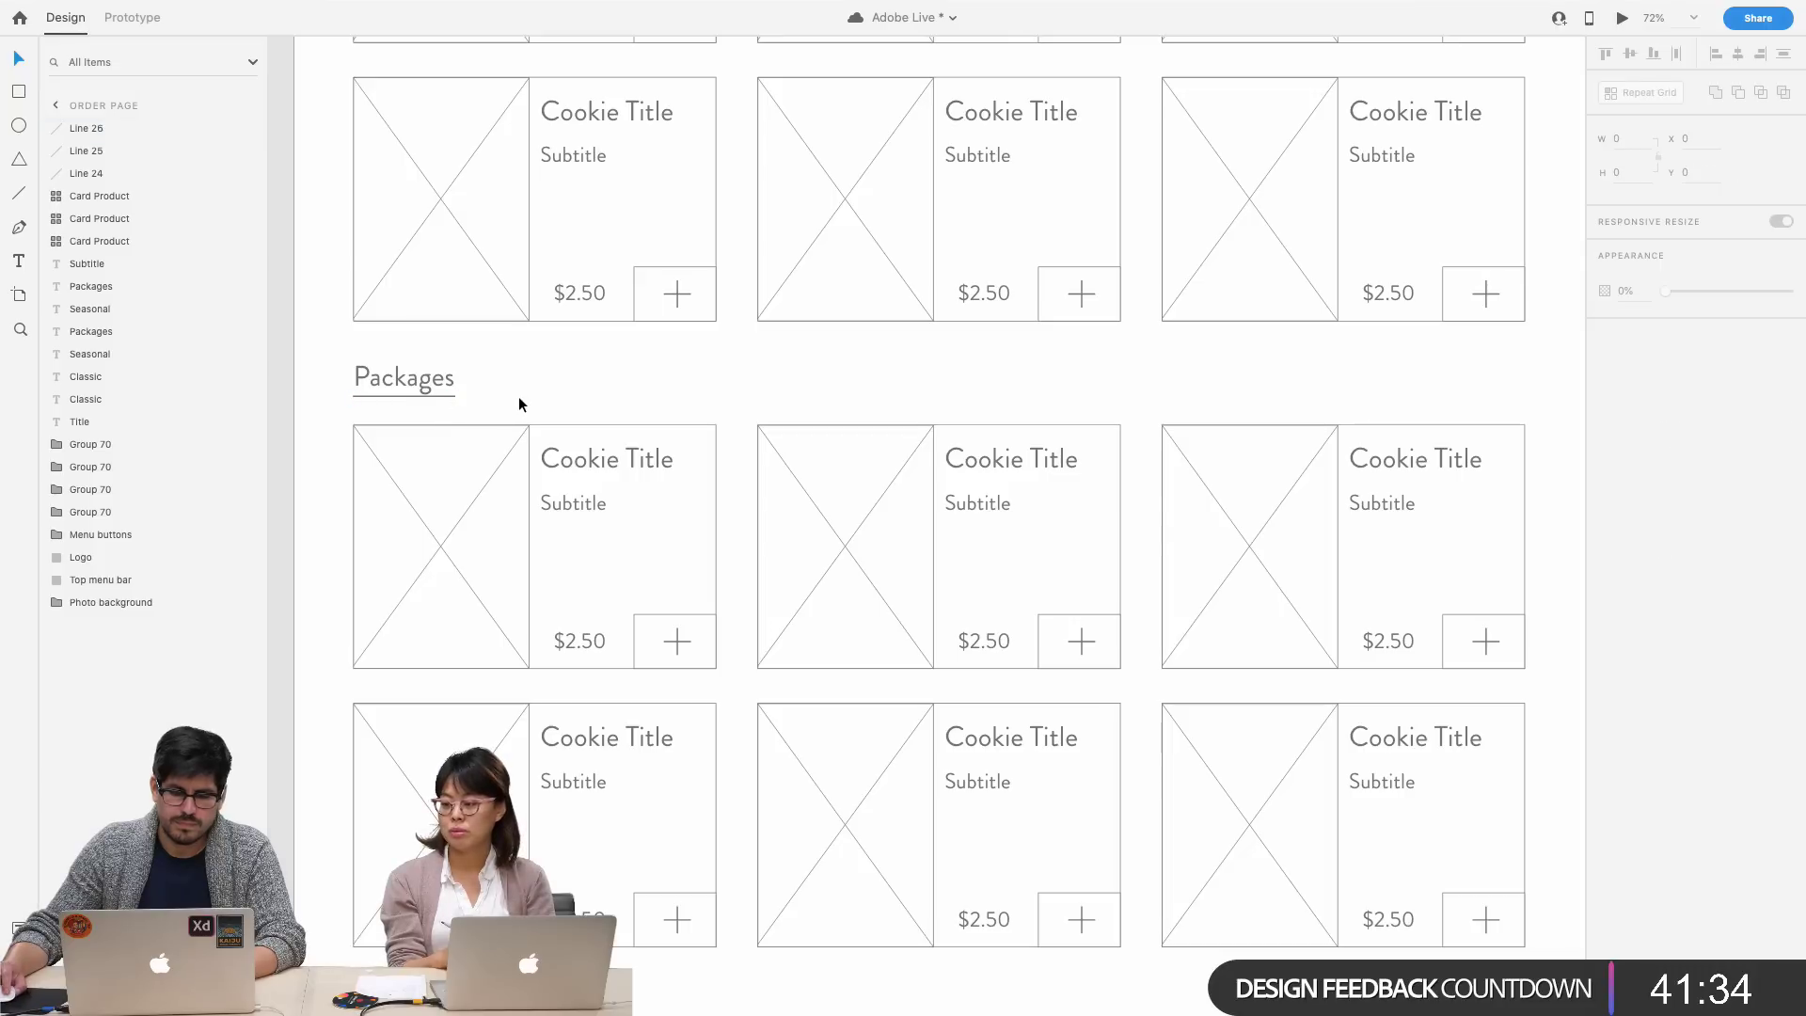
- Place a full-width gray footer rectangle, 1920 by 434, below the Packages cards at Y 3931
scroll(535, 459, down, 3)
scroll(534, 459, down, 2)
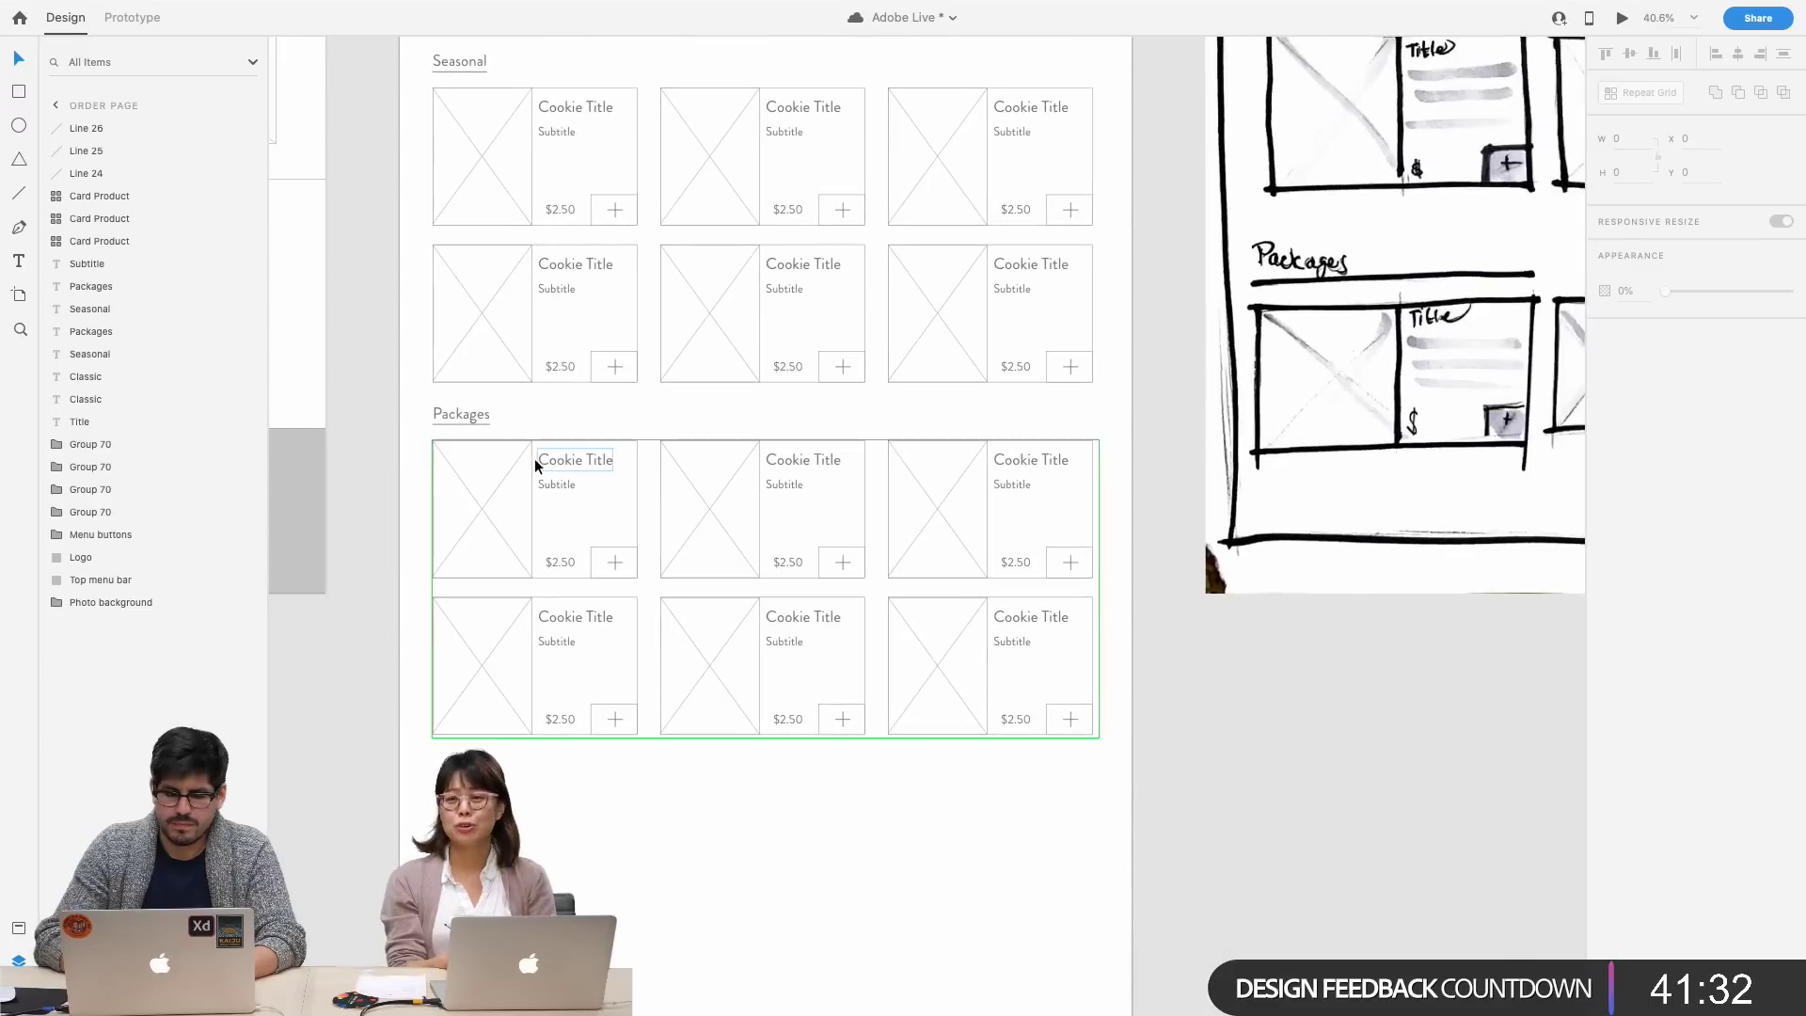
scroll(534, 459, up, 3)
scroll(535, 459, down, 6)
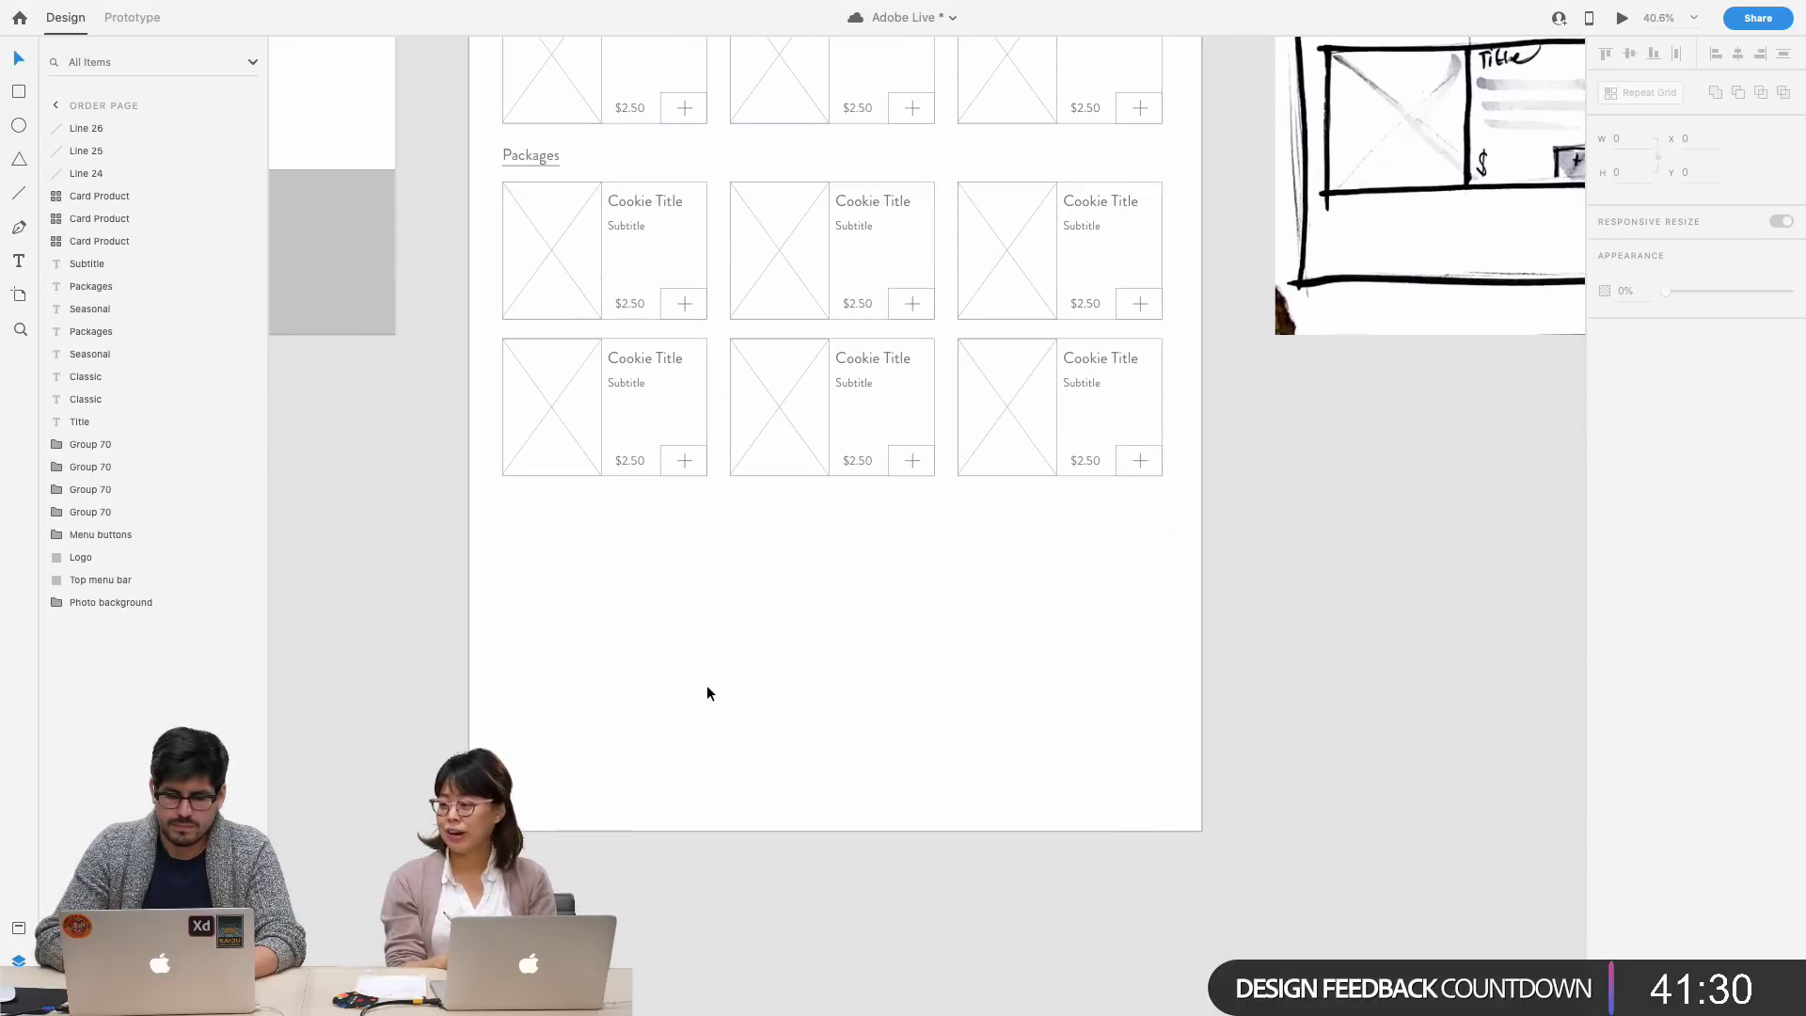
scroll(707, 685, up, 1)
scroll(707, 685, left, 1)
drag(414, 329, 1244, 770)
key(super+z)
drag(414, 336, 1166, 634)
click(1148, 758)
- Shorten the Order Page artboard so its lower edge meets the bottom of the gray footer
scroll(1149, 756, up, 3)
scroll(1034, 659, up, 10)
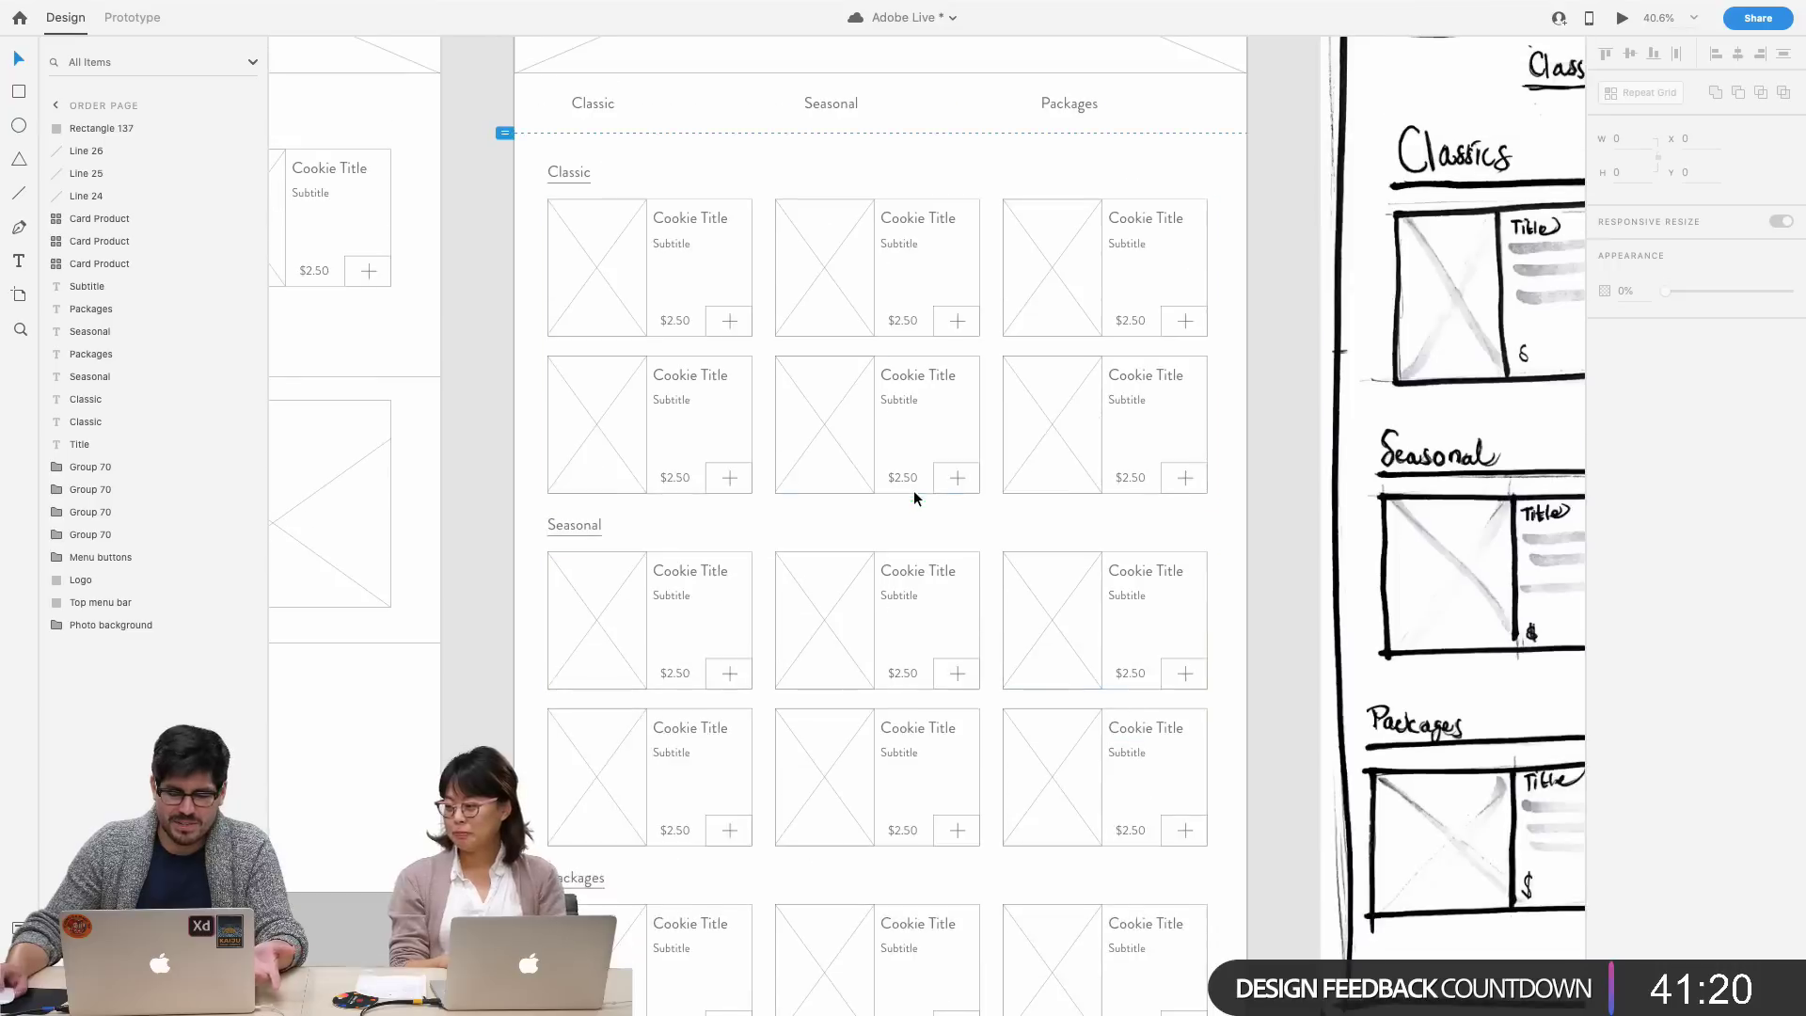
click(560, 263)
scroll(826, 439, down, 15)
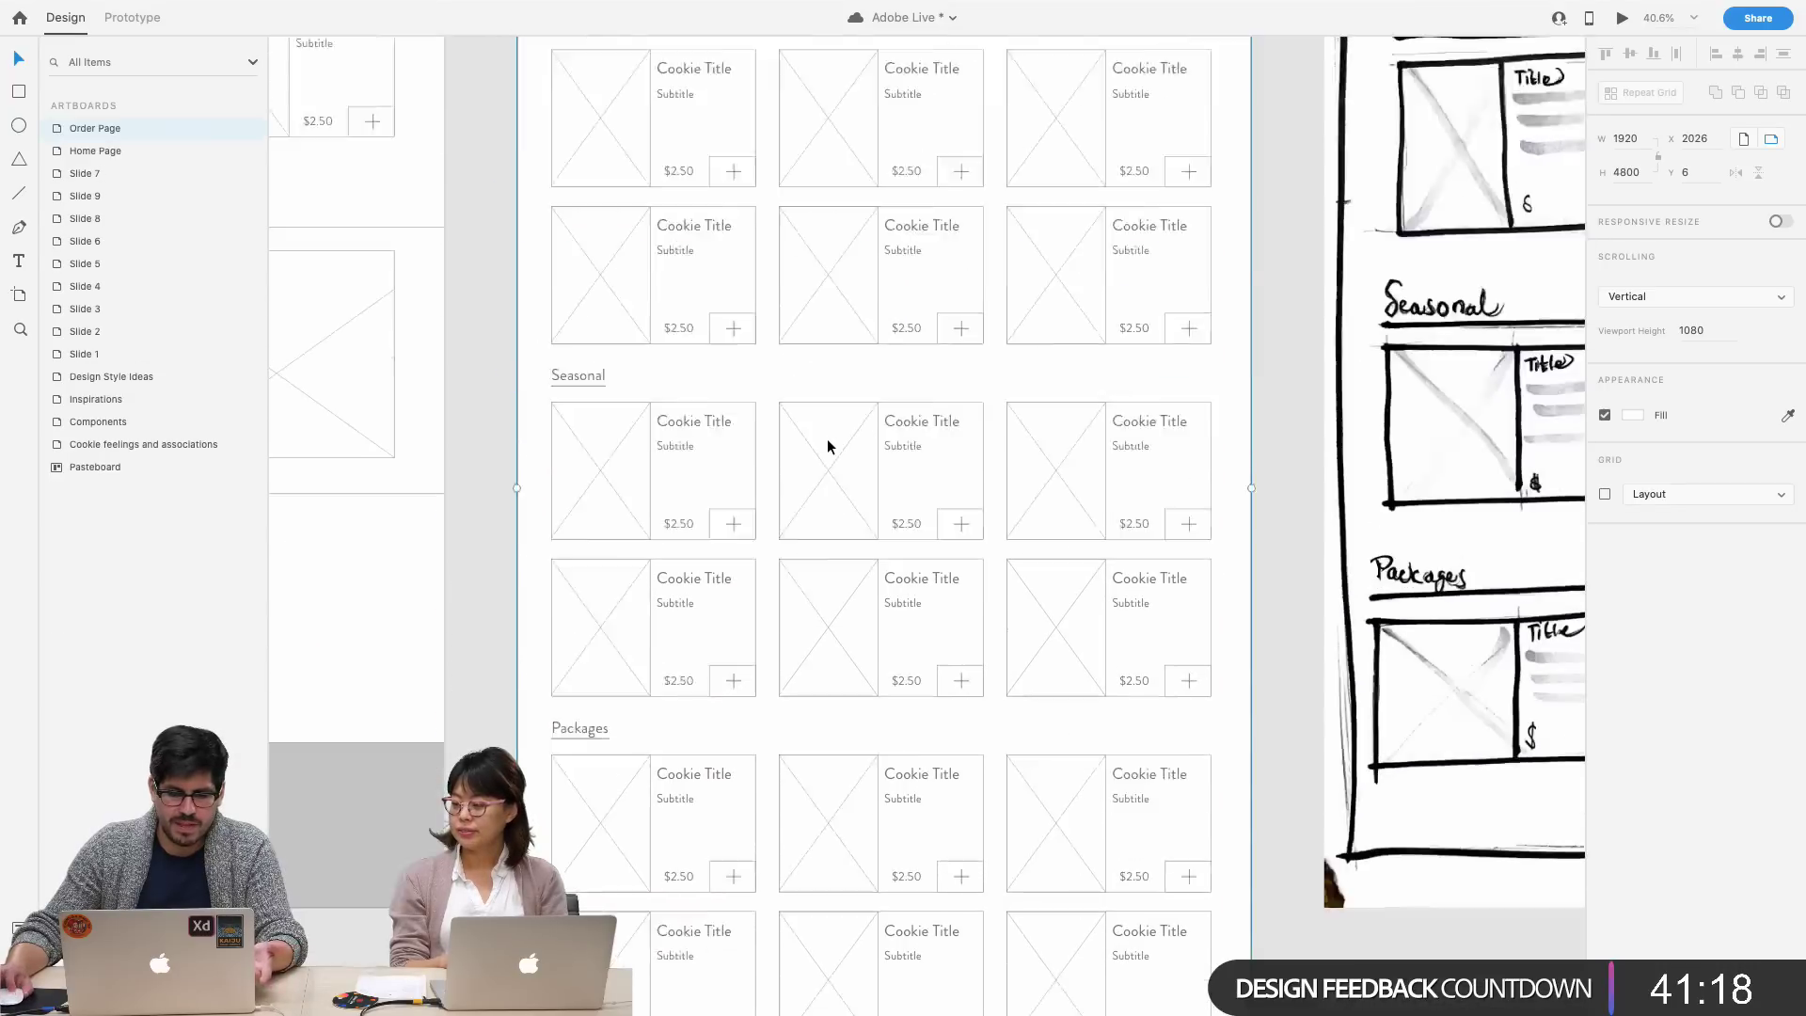
drag(886, 891, 895, 721)
click(912, 635)
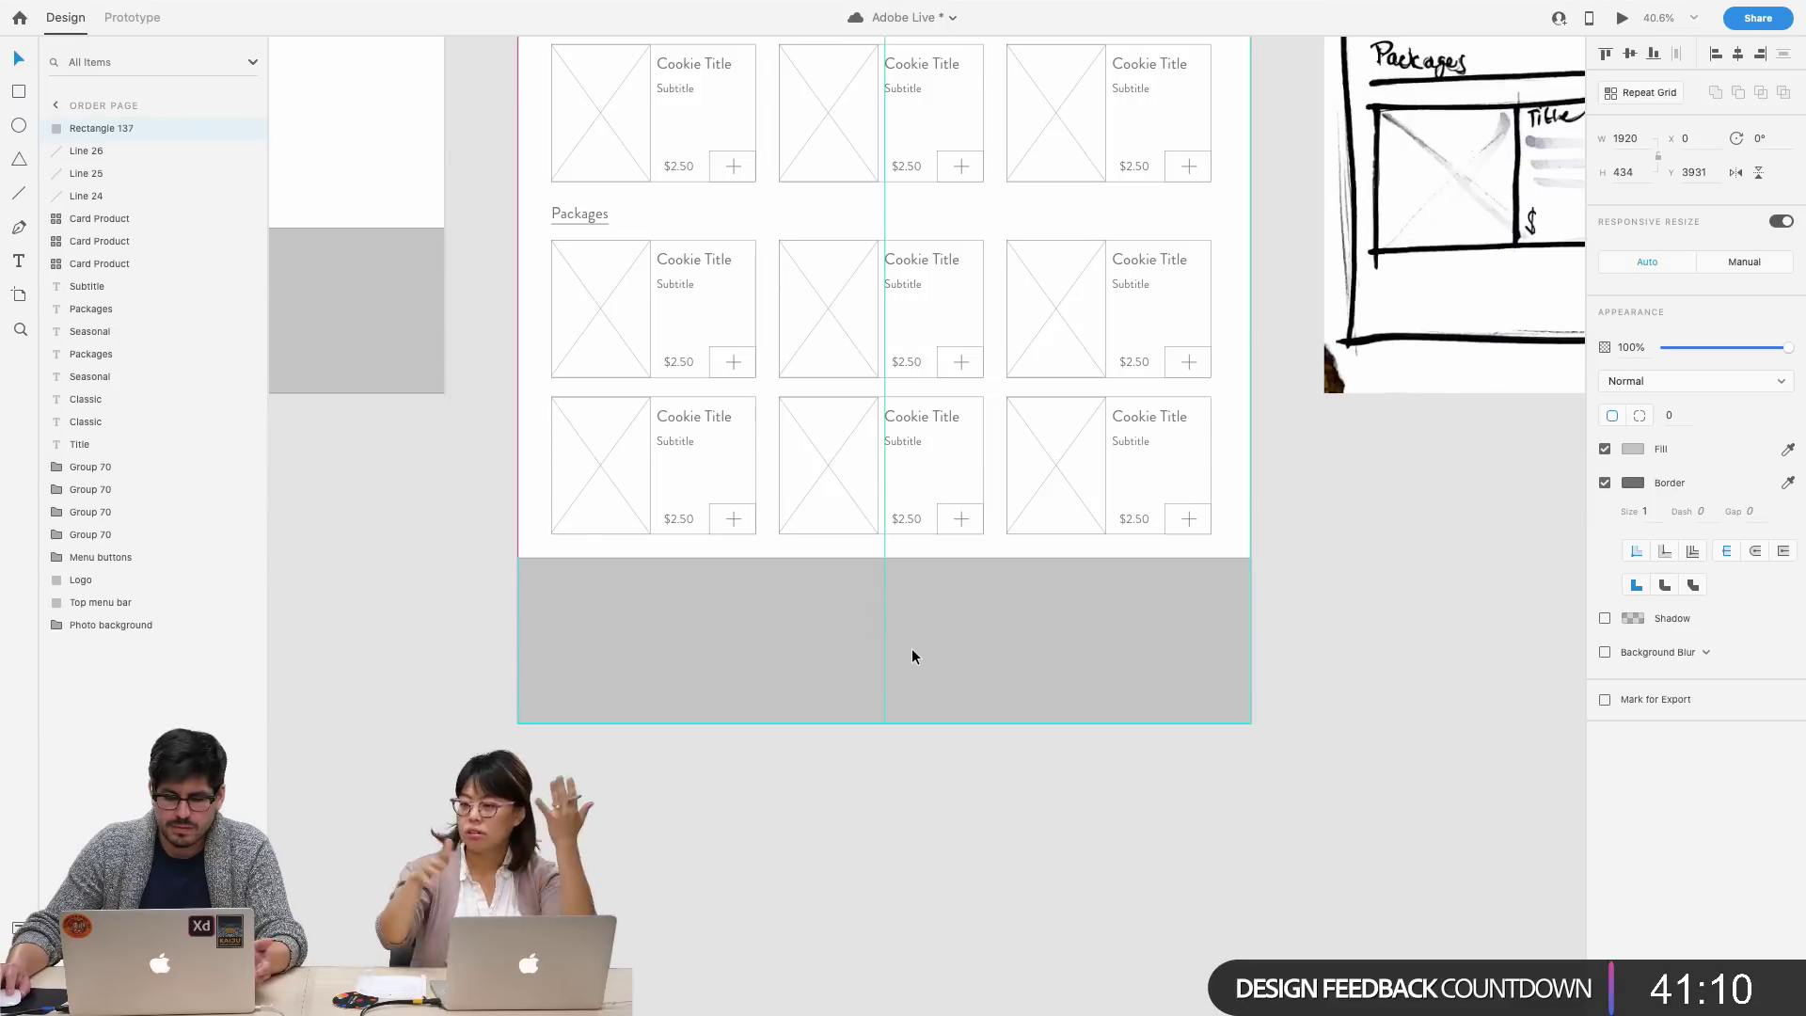
click(892, 799)
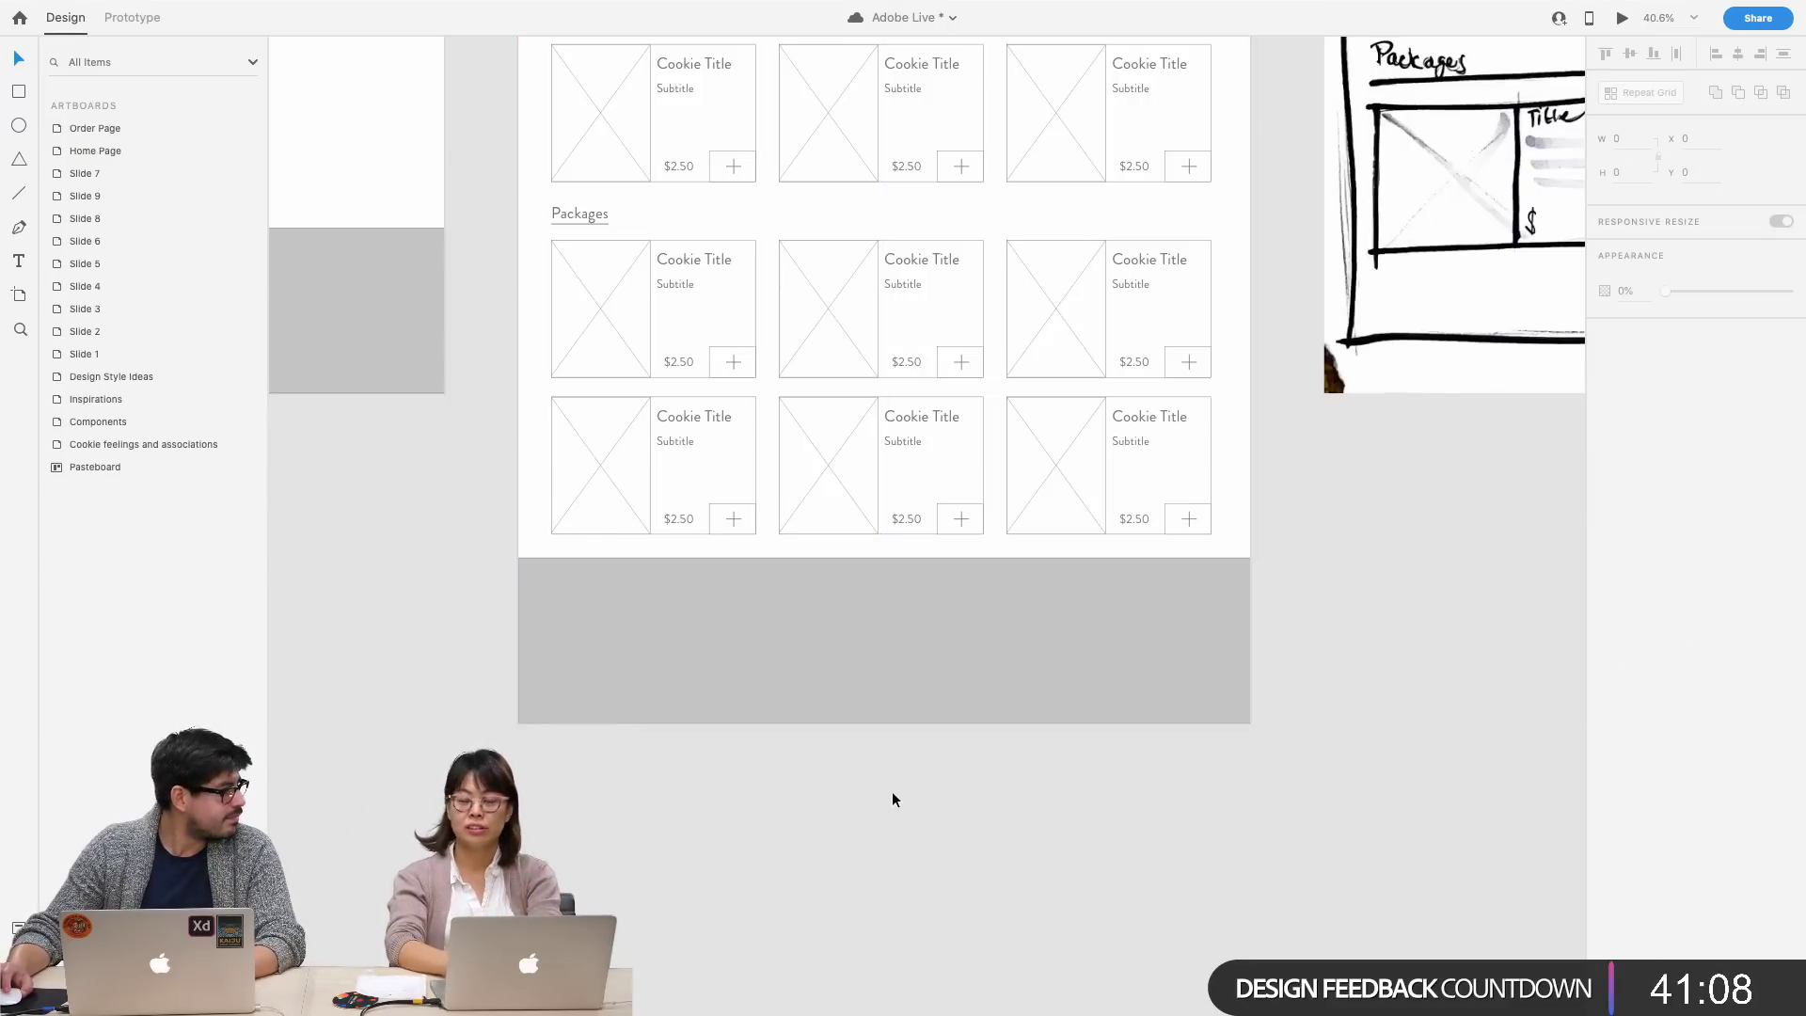
- Review the Order Page sections beside the Home Page layout and inspect the three category labels below the hero image
scroll(891, 800, down, 2)
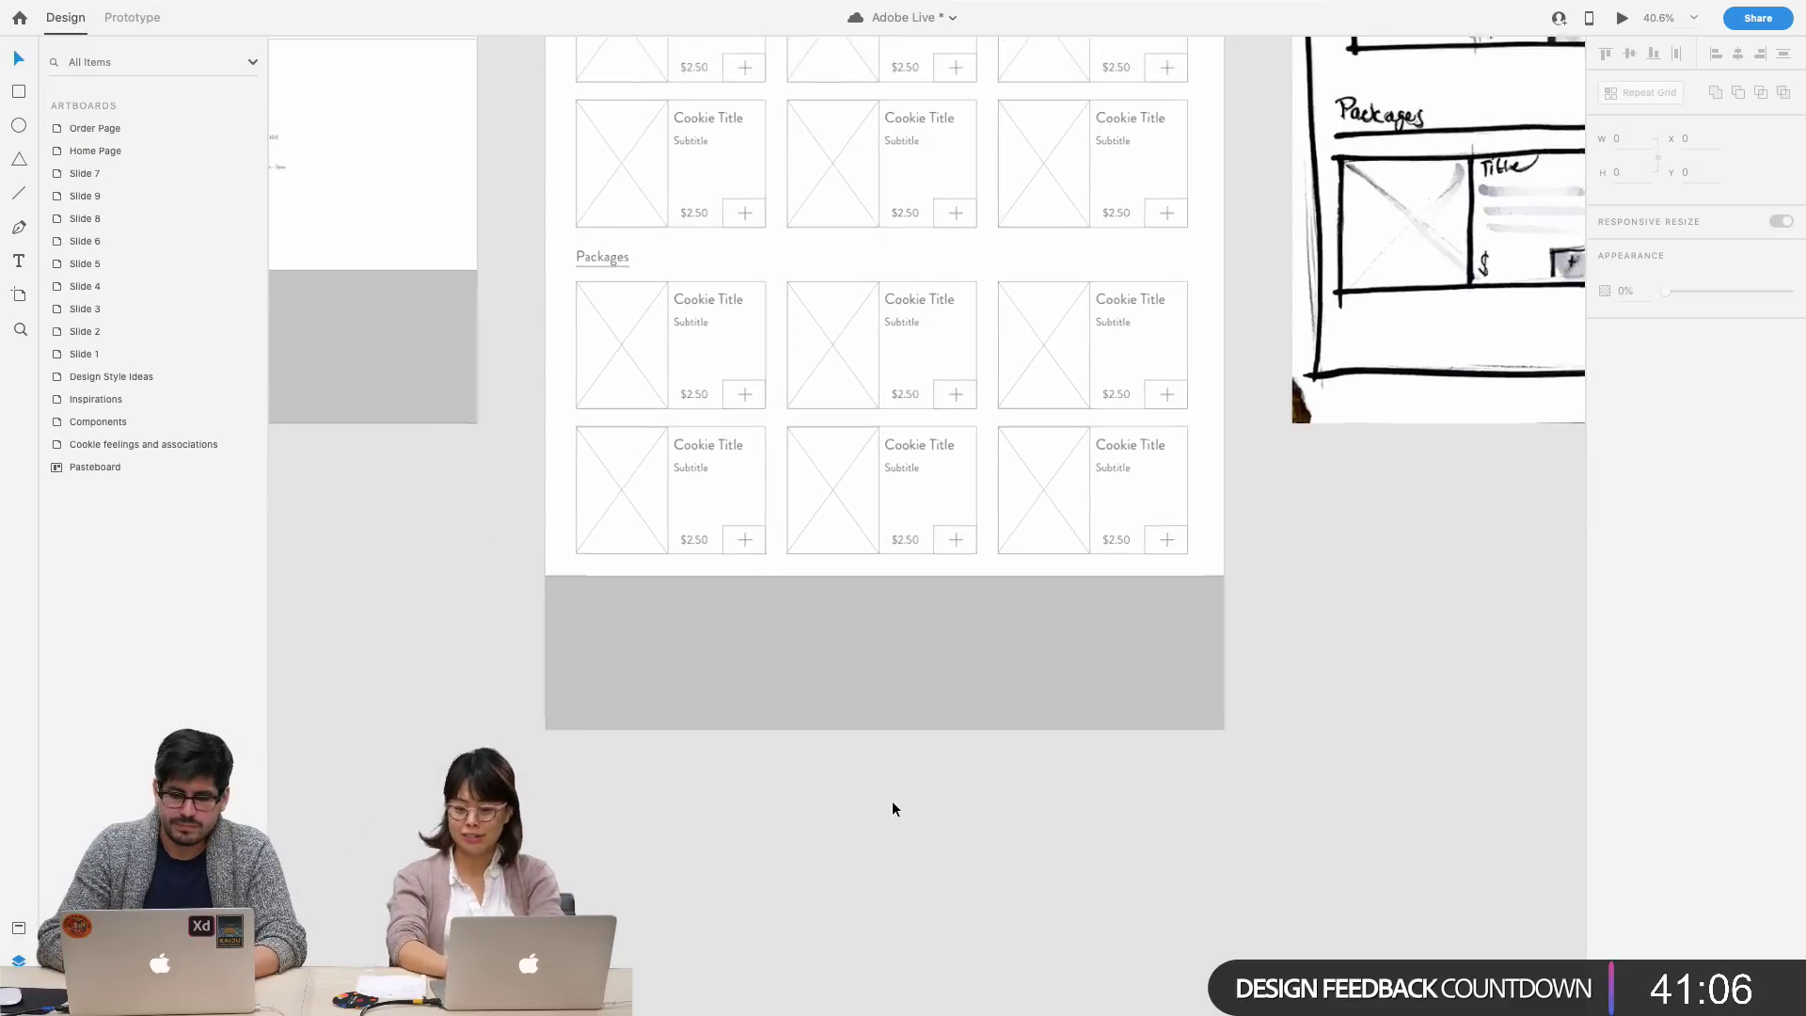
scroll(891, 799, up, 3)
scroll(892, 799, left, 3)
scroll(891, 799, up, 3)
scroll(892, 799, left, 3)
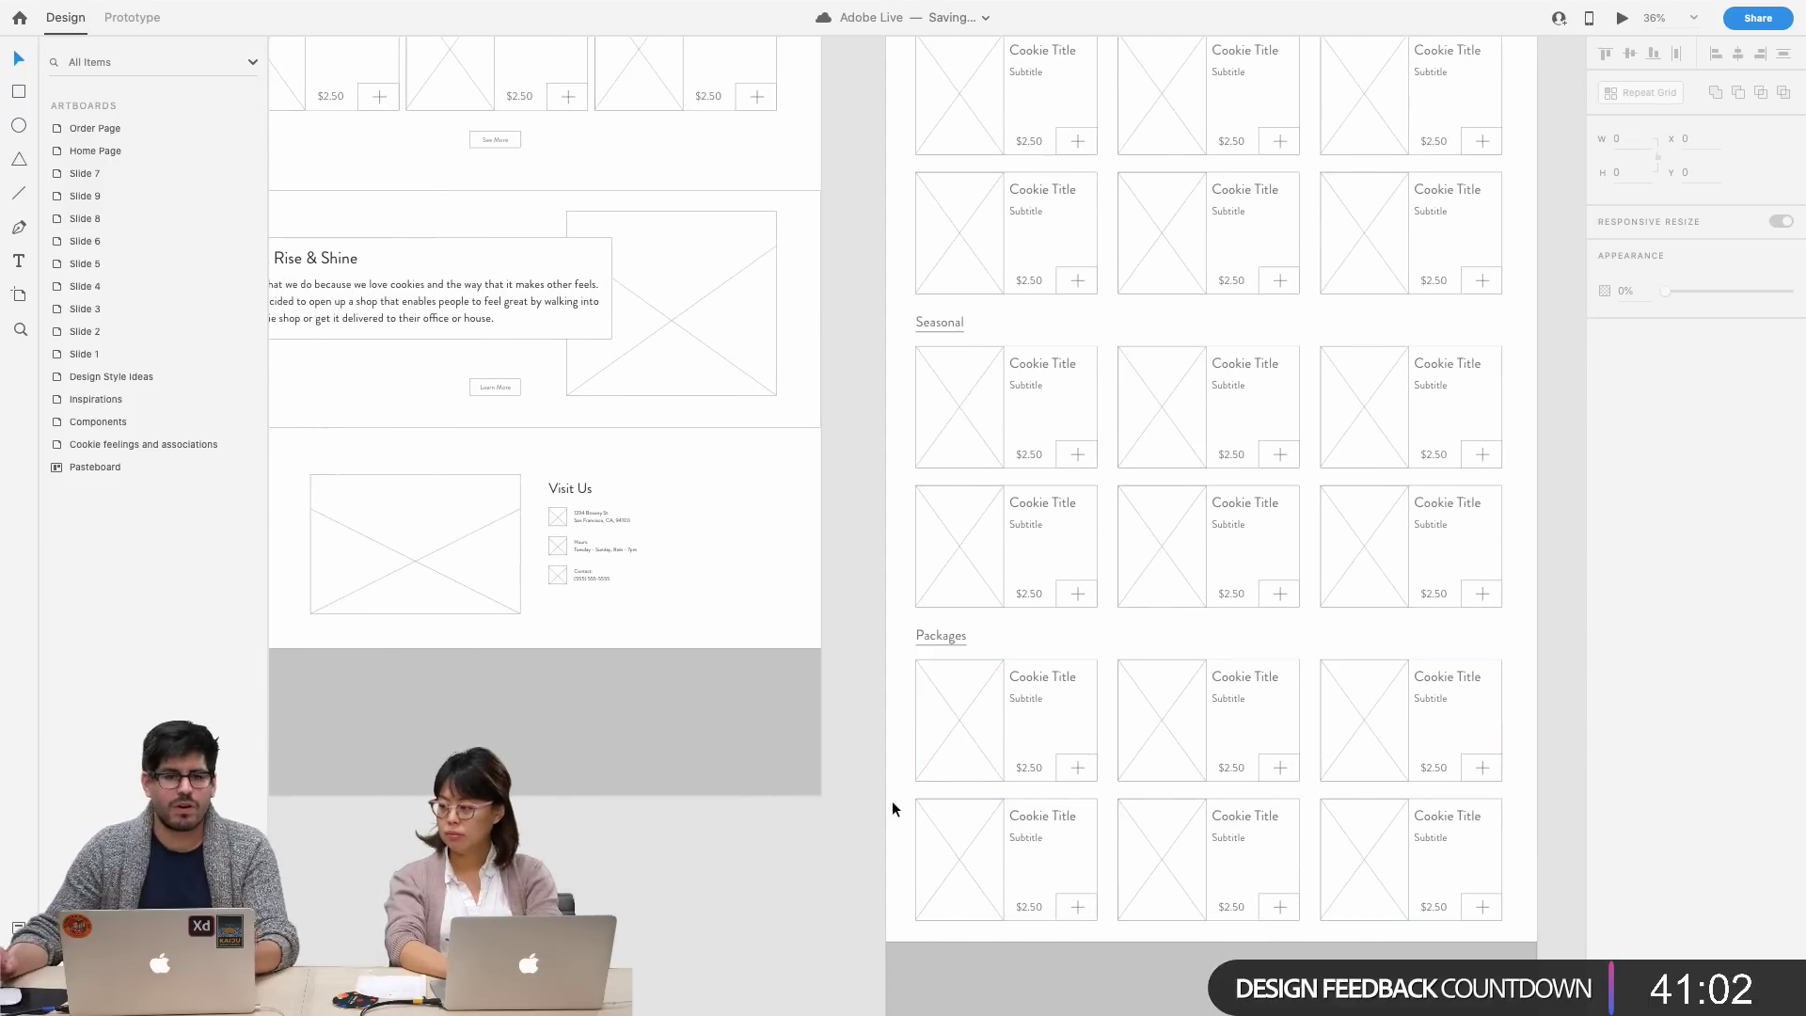
scroll(901, 807, right, 1)
scroll(901, 807, right, 4)
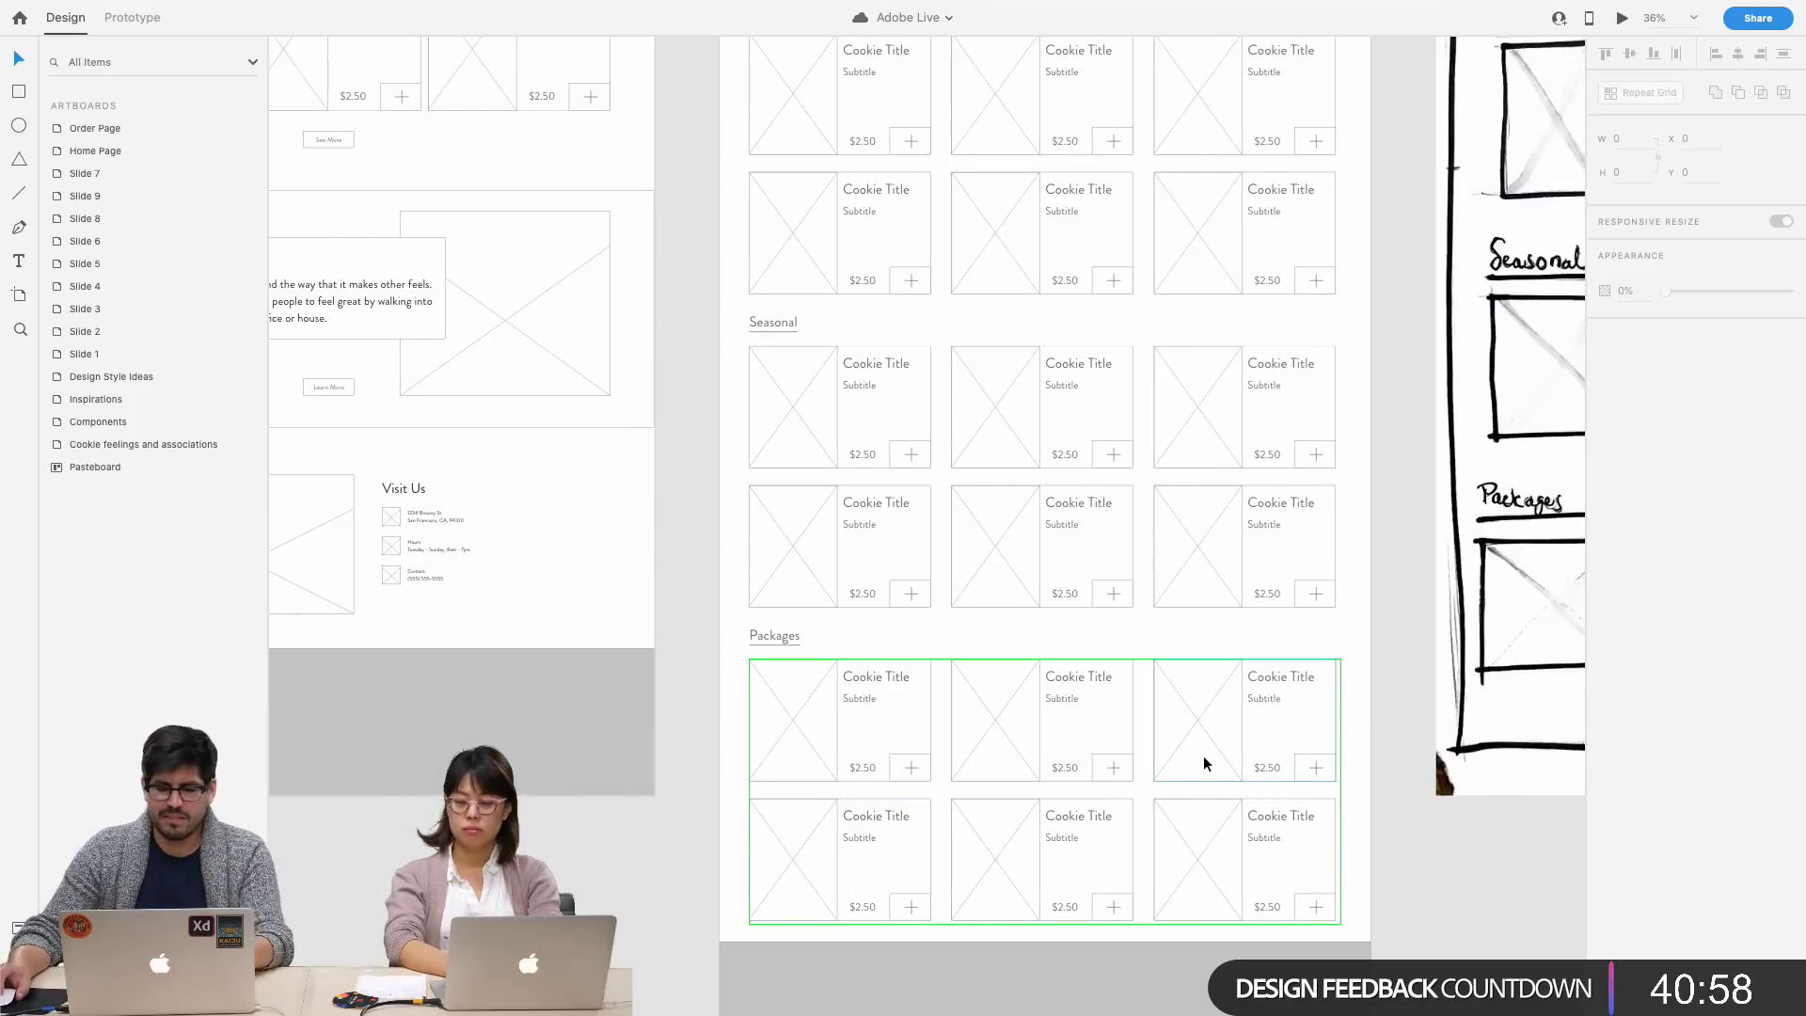
scroll(1203, 757, up, 10)
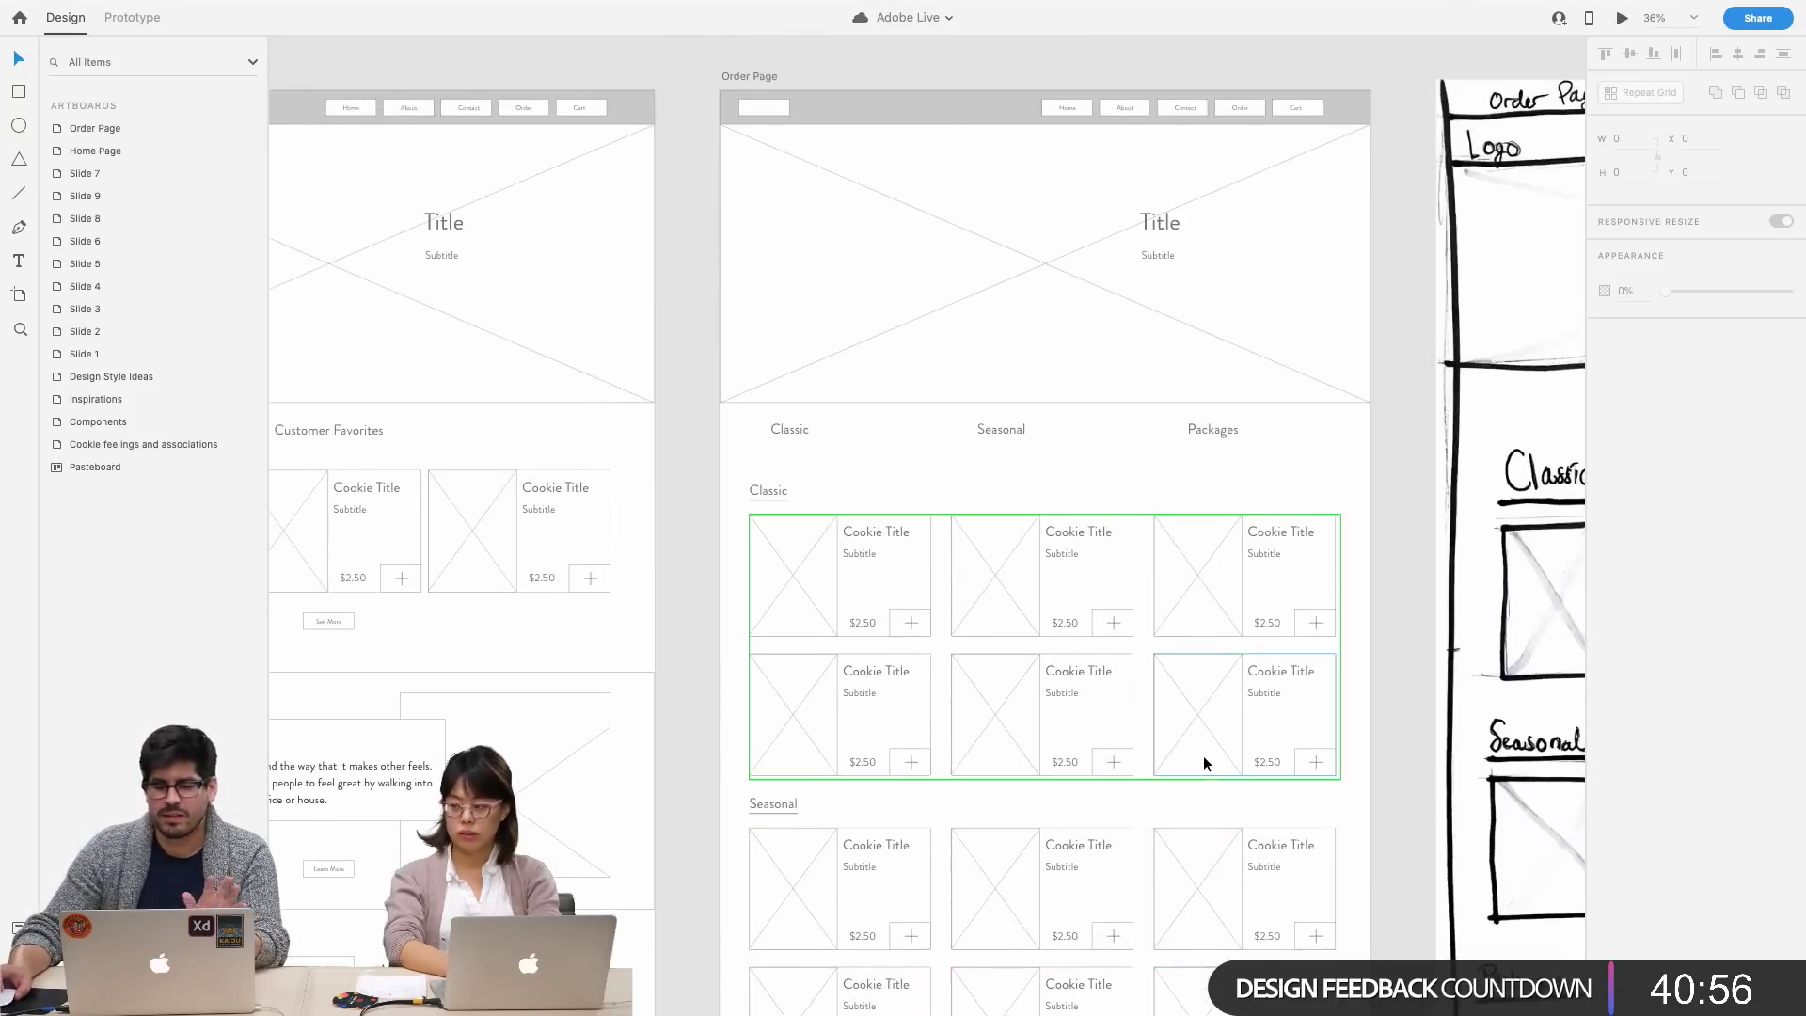
click(1284, 555)
drag(1296, 528, 806, 528)
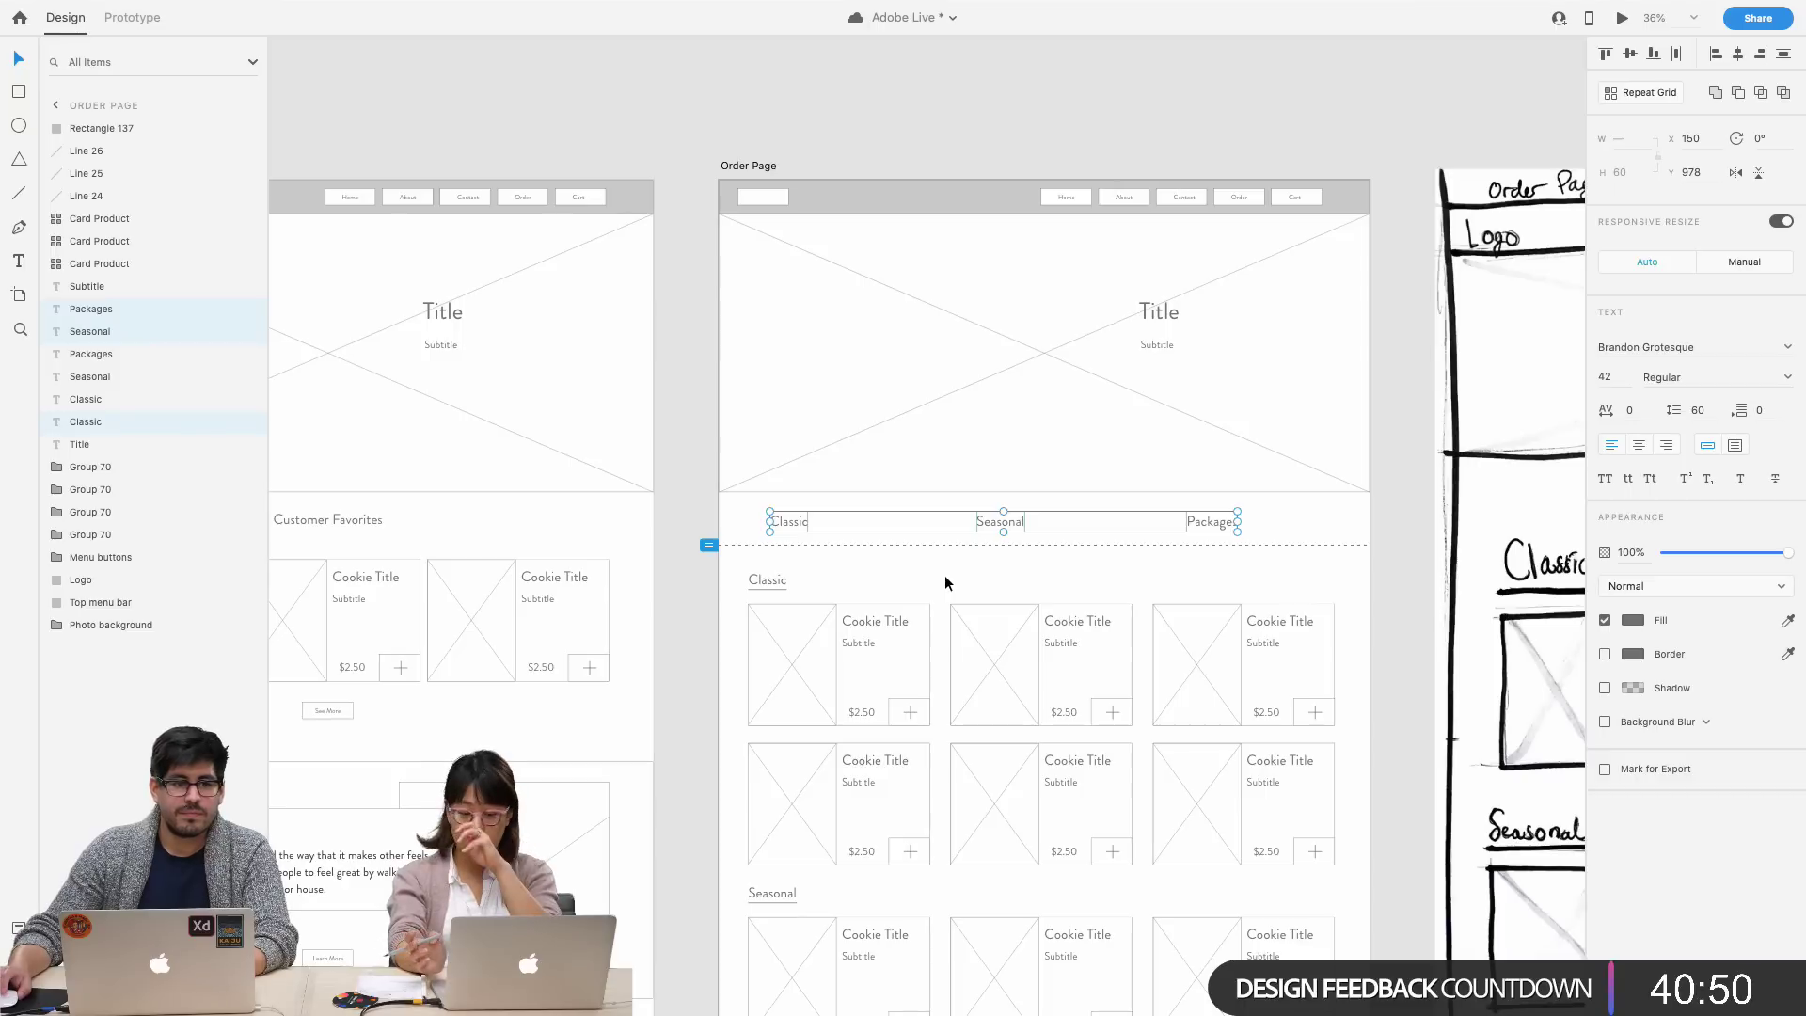
scroll(950, 573, up, 1)
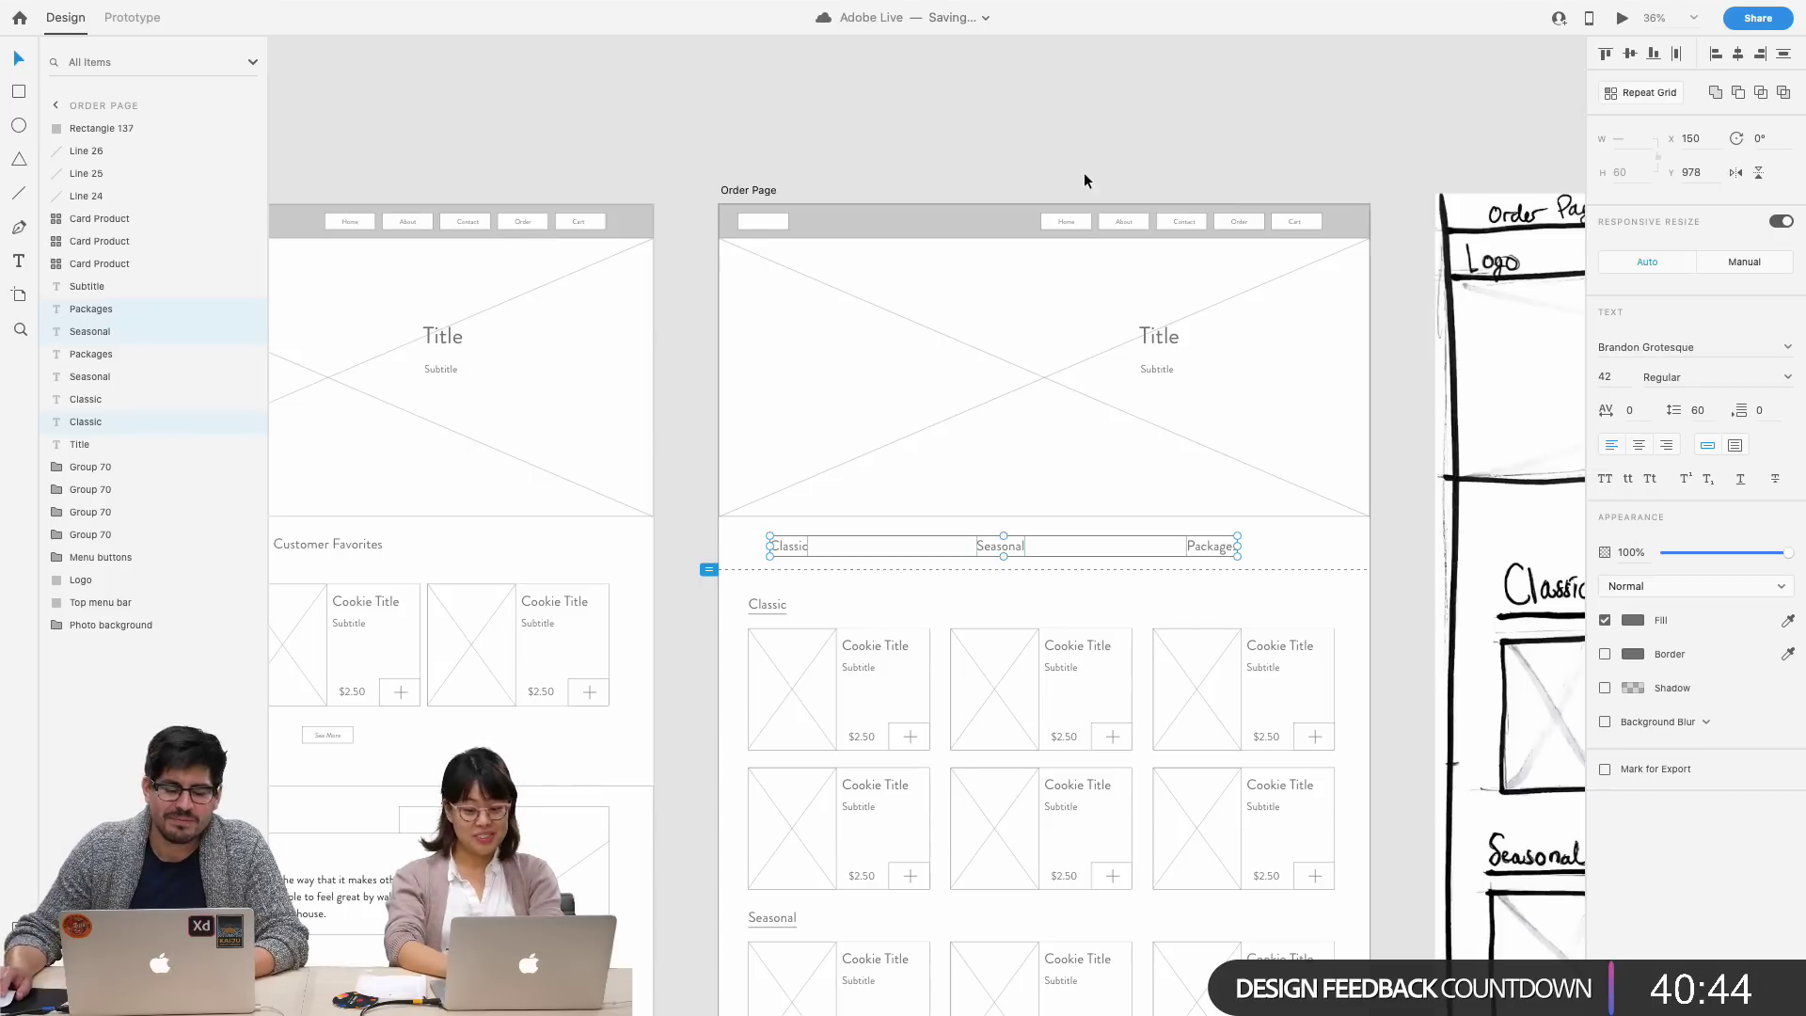
click(1045, 143)
- Compare the Order Page's header, hero area and product sections with the hand-drawn Order Page sketch
scroll(1064, 155, down, 10)
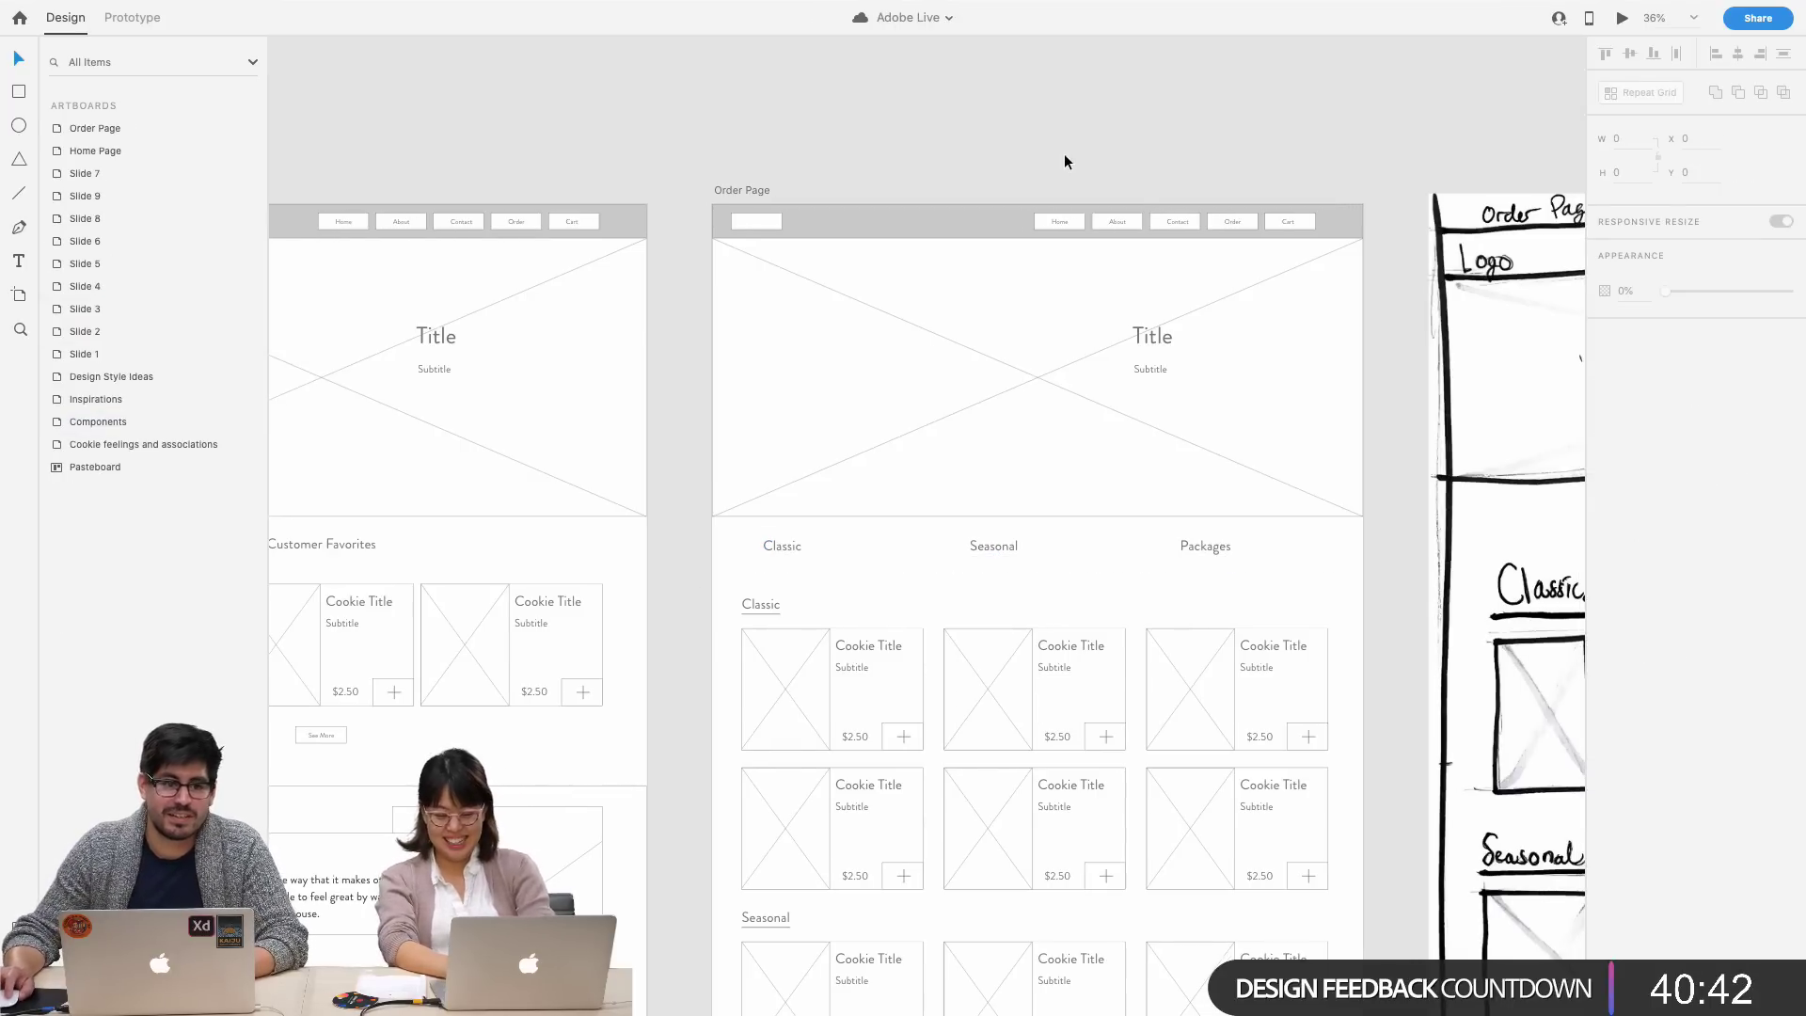
scroll(1390, 313, down, 2)
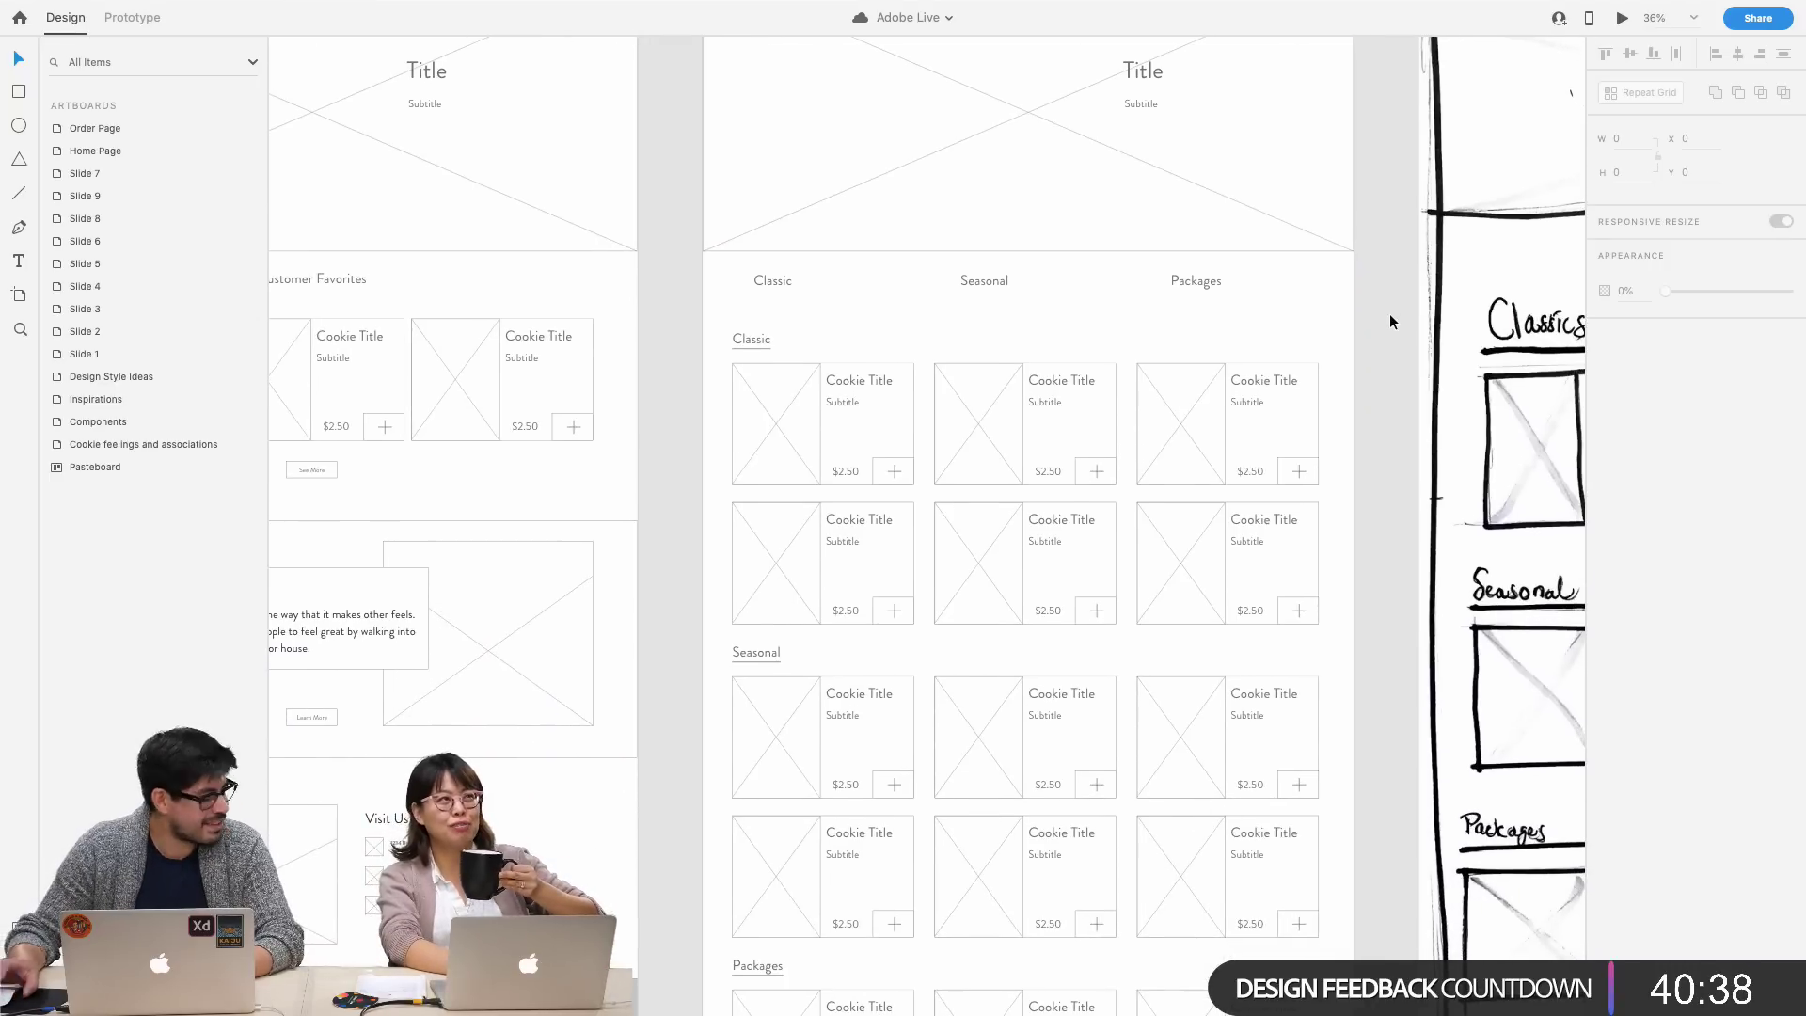
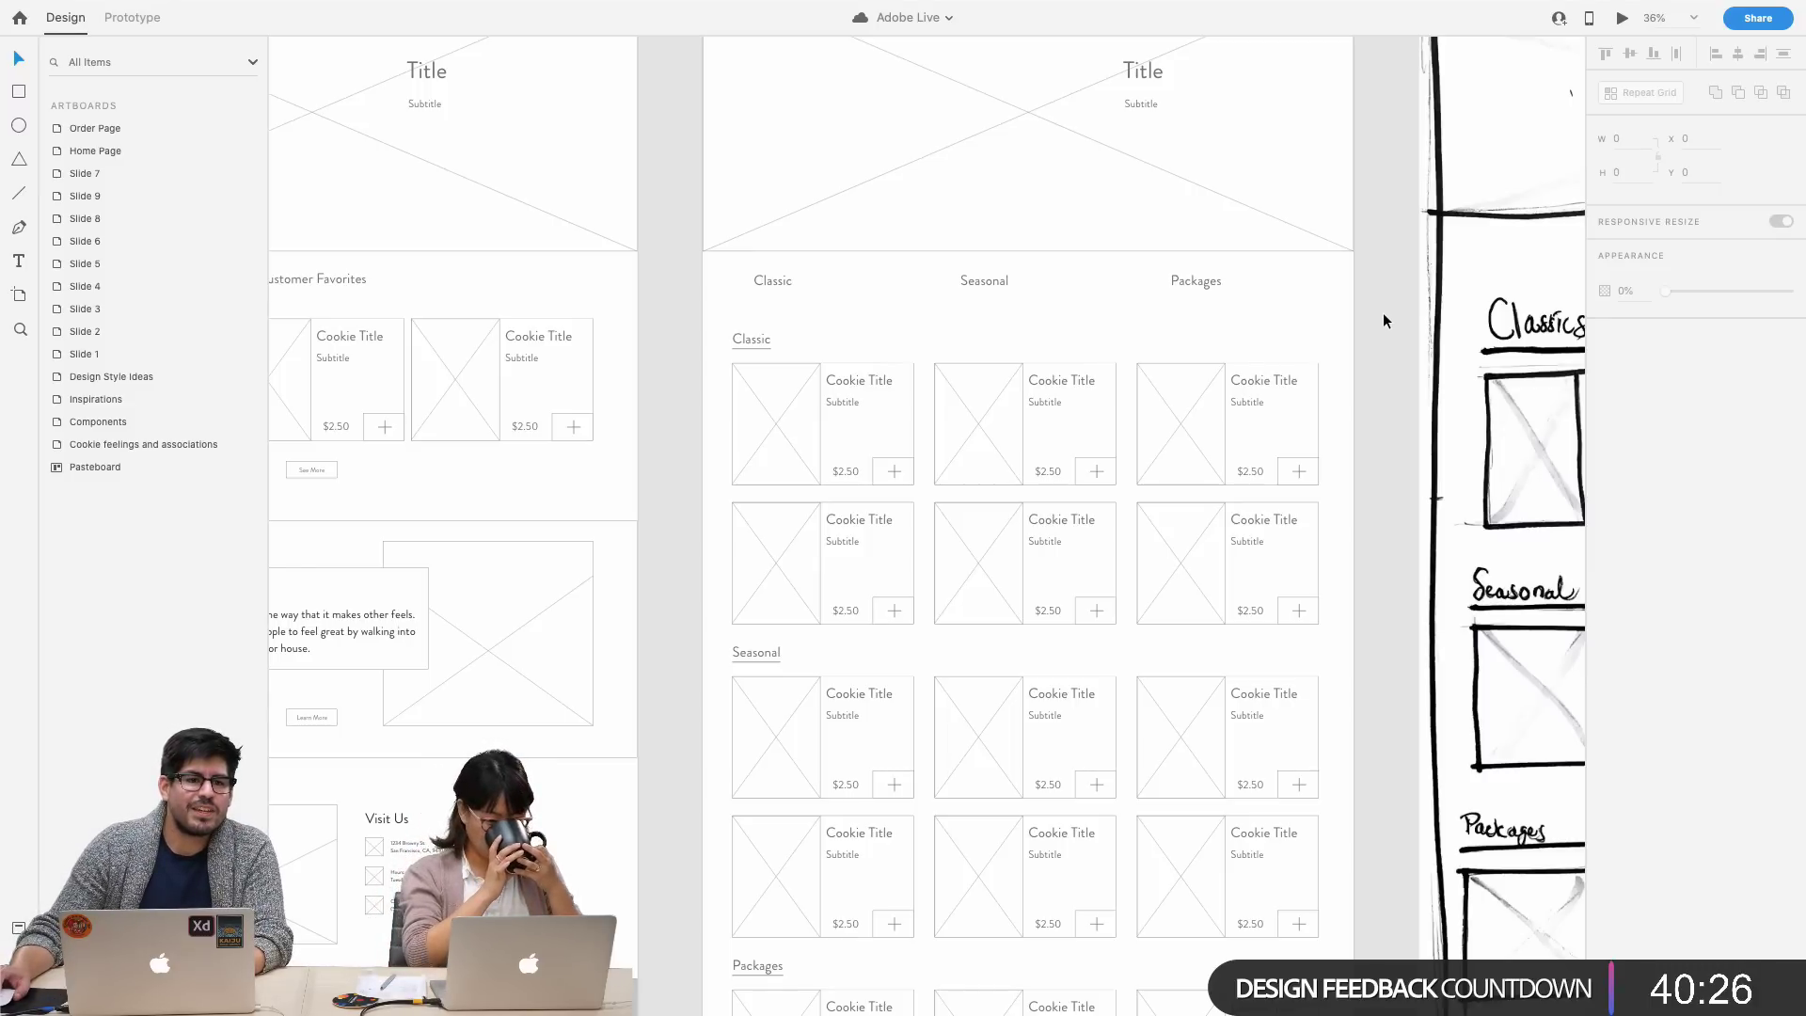
scroll(1384, 320, right, 3)
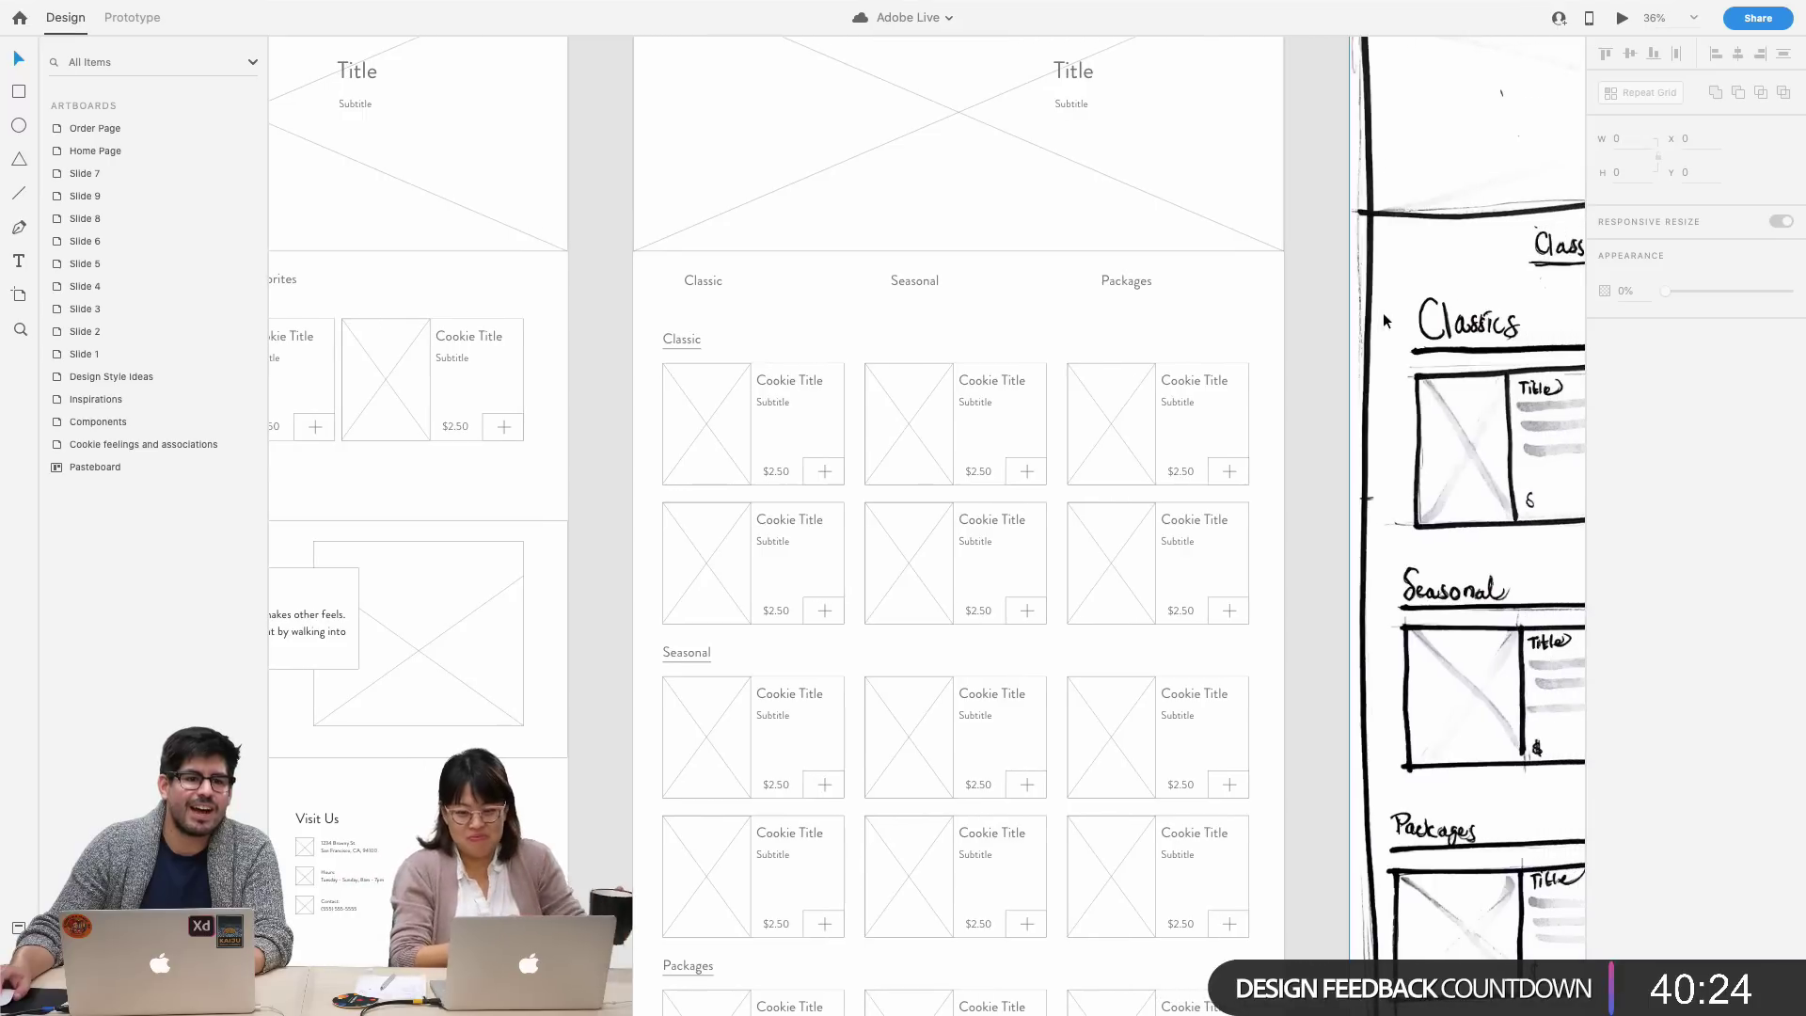
scroll(1384, 321, right, 2)
scroll(1365, 316, up, 3)
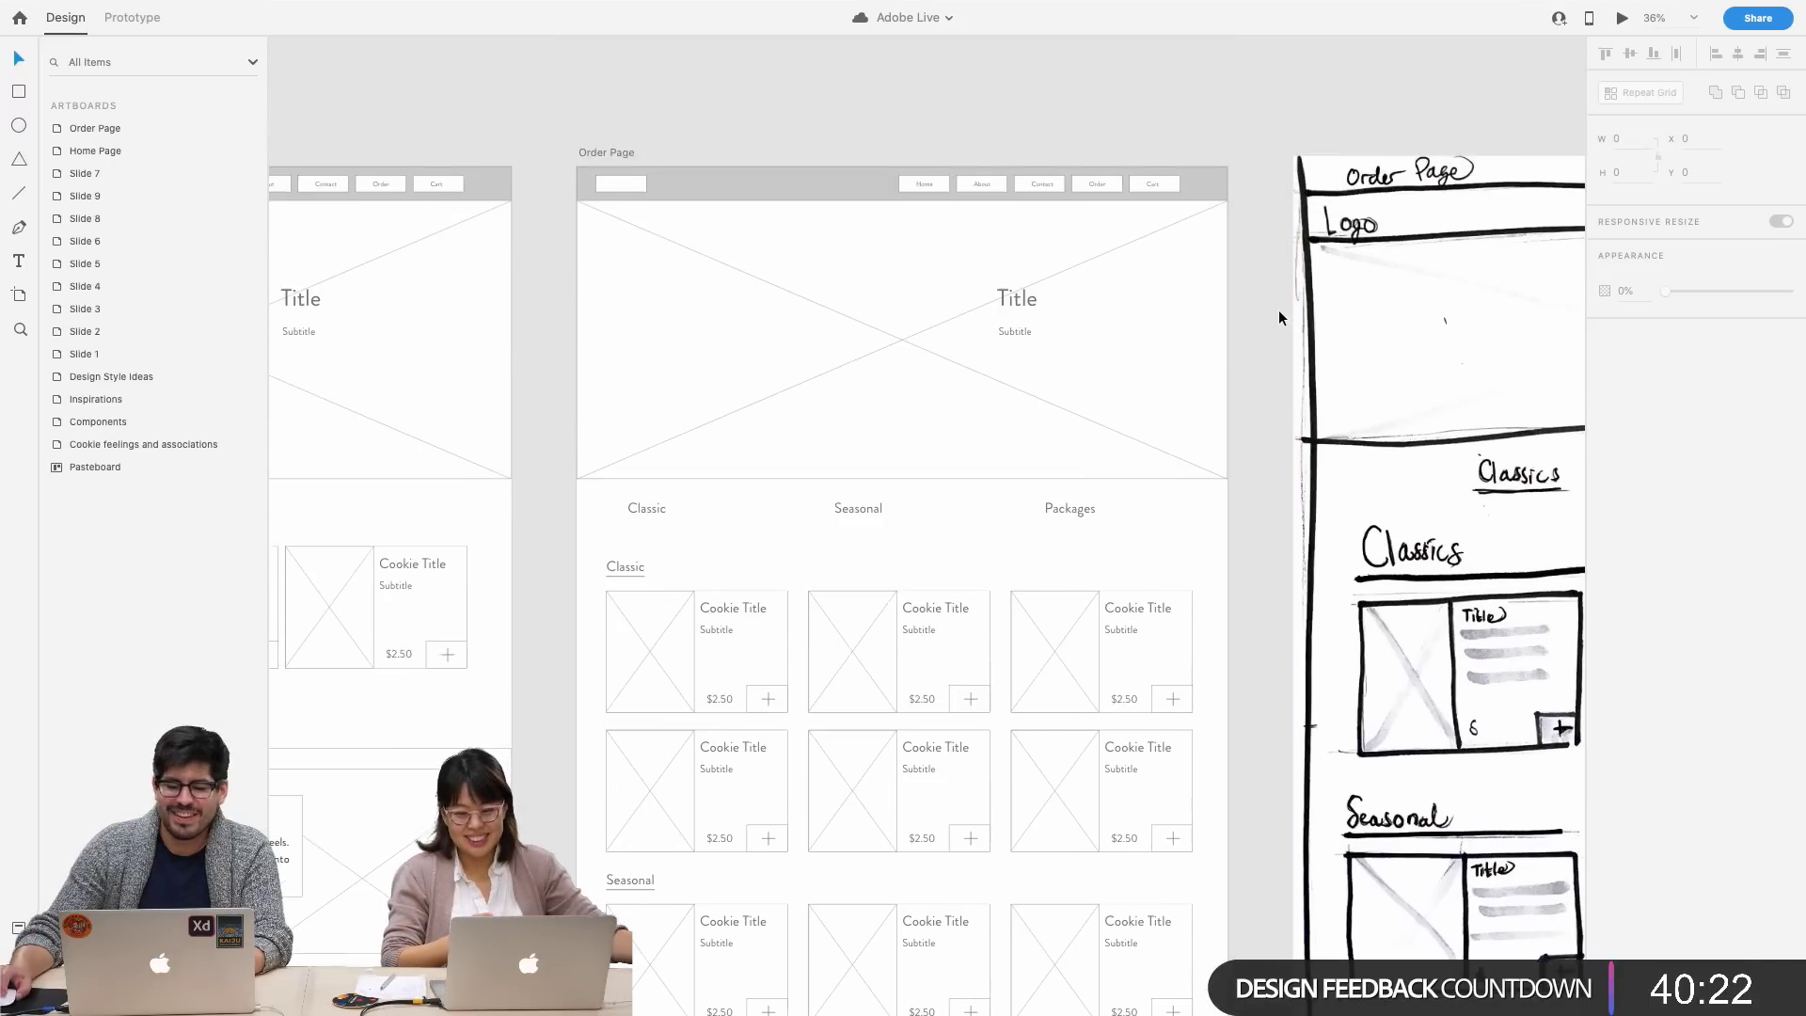
scroll(1277, 308, up, 5)
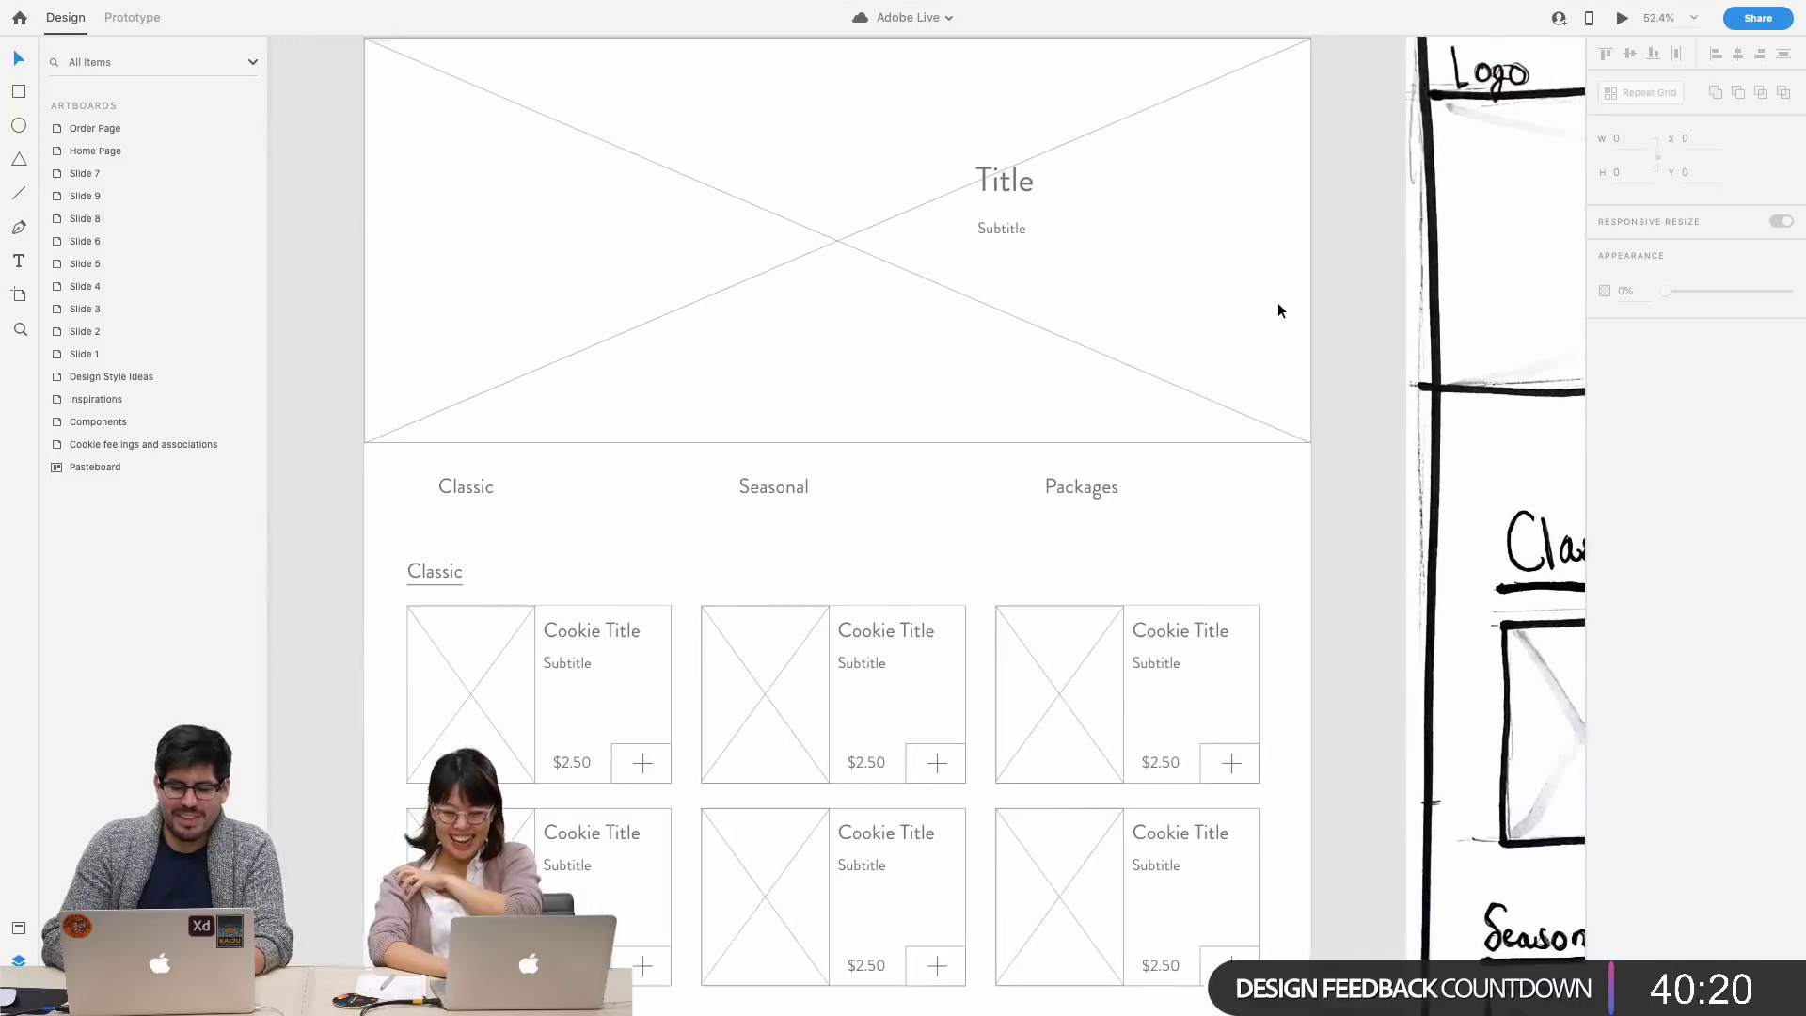
scroll(1277, 302, up, 3)
scroll(1277, 302, right, 2)
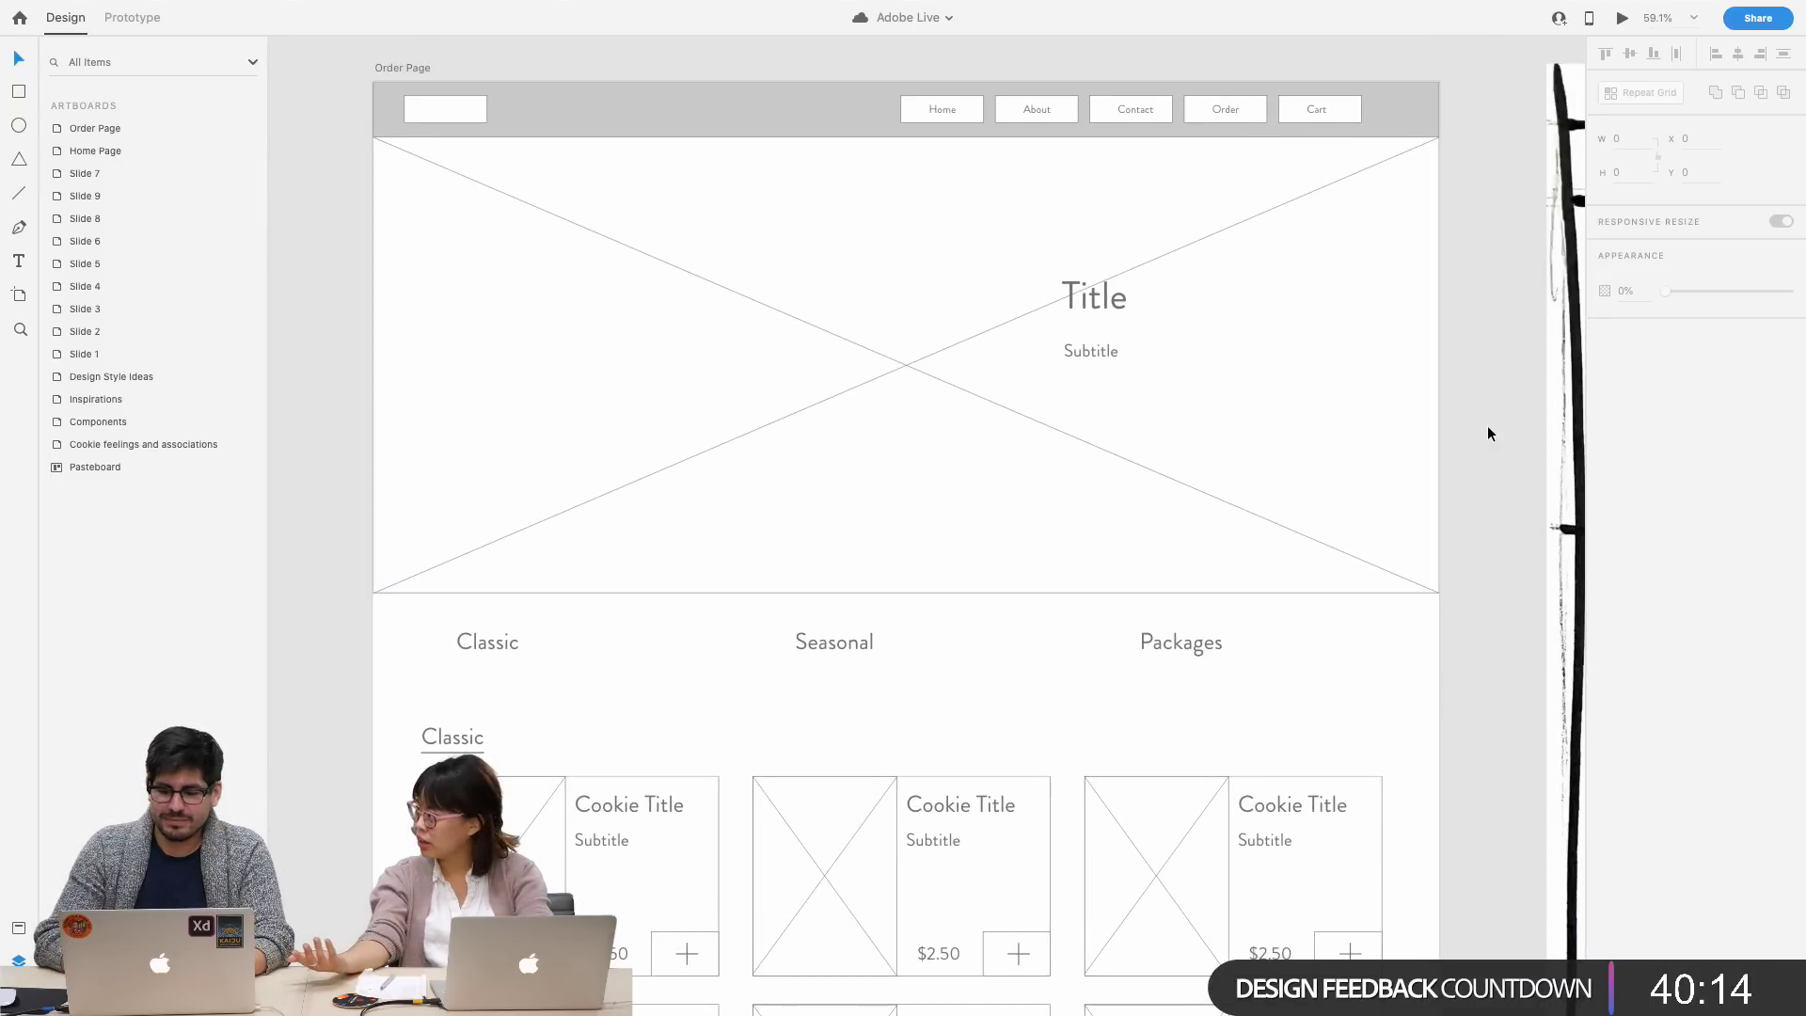
scroll(1487, 428, down, 2)
scroll(1486, 434, down, 2)
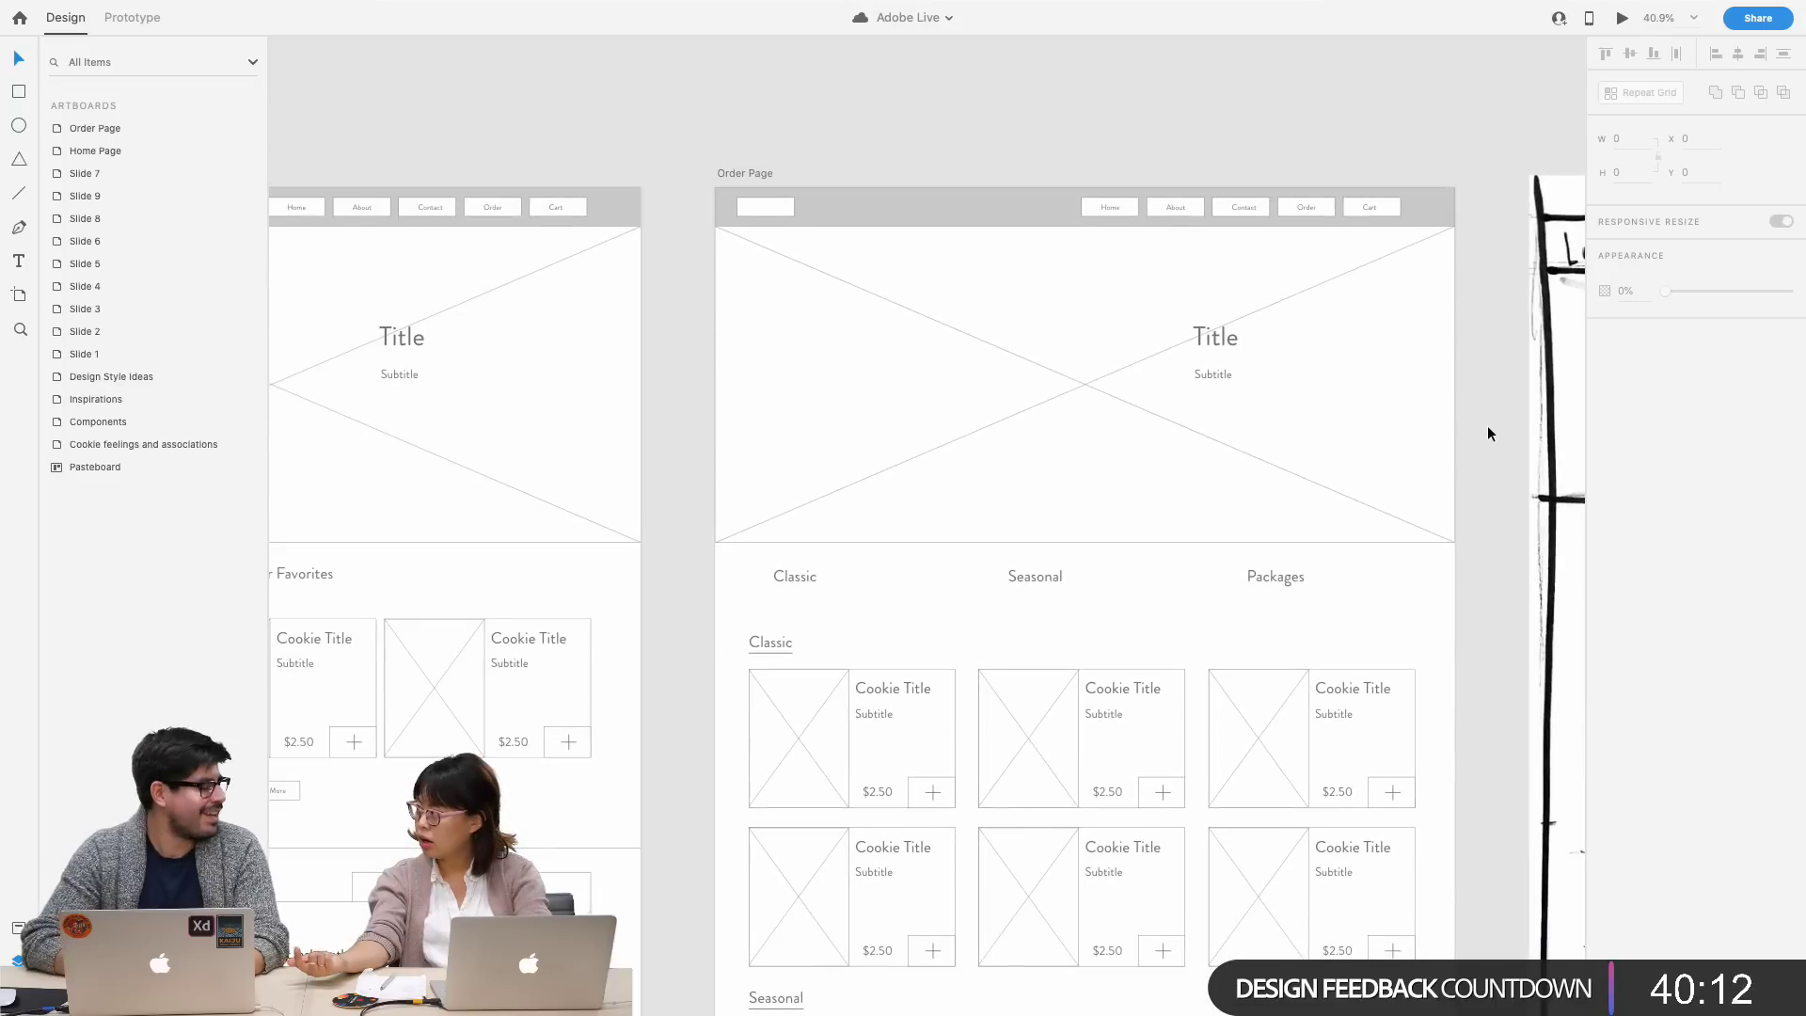
scroll(1487, 434, right, 5)
scroll(1487, 434, down, 3)
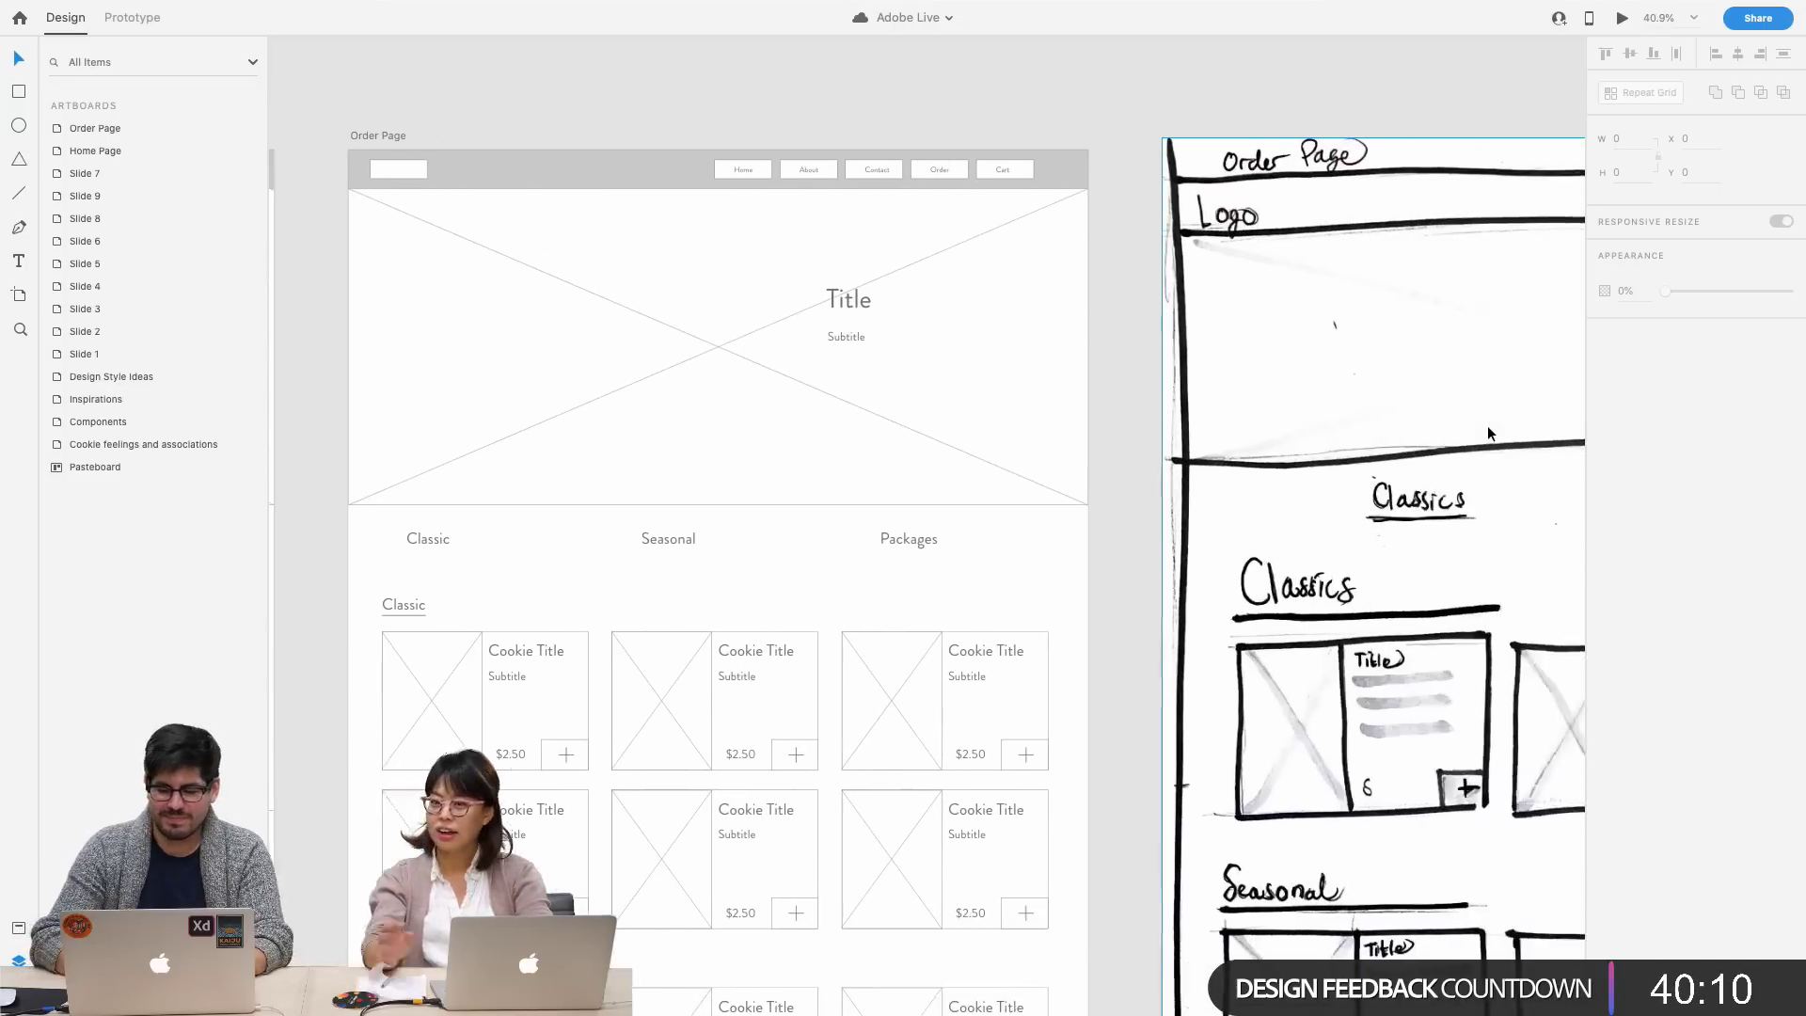
- Compare the Order Page's hero area, category labels and card sections with the hand-drawn Order Page sketch
scroll(1487, 425, down, 2)
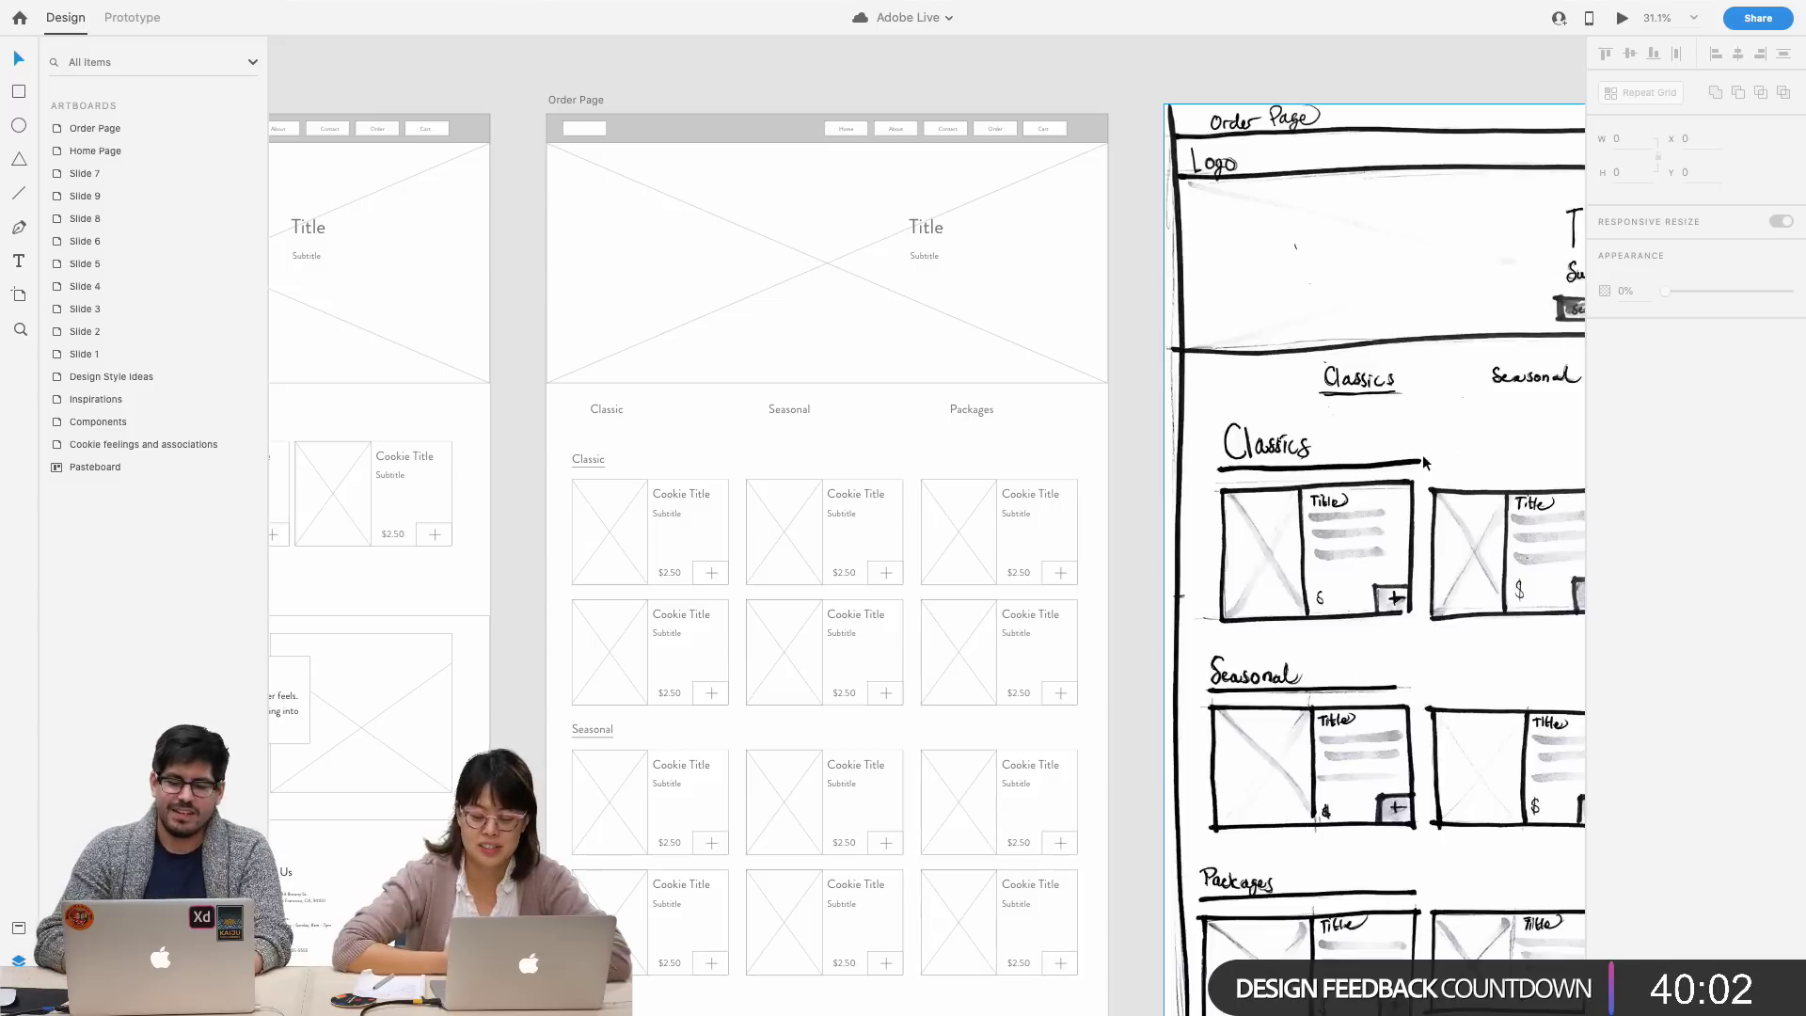
scroll(1137, 342, up, 3)
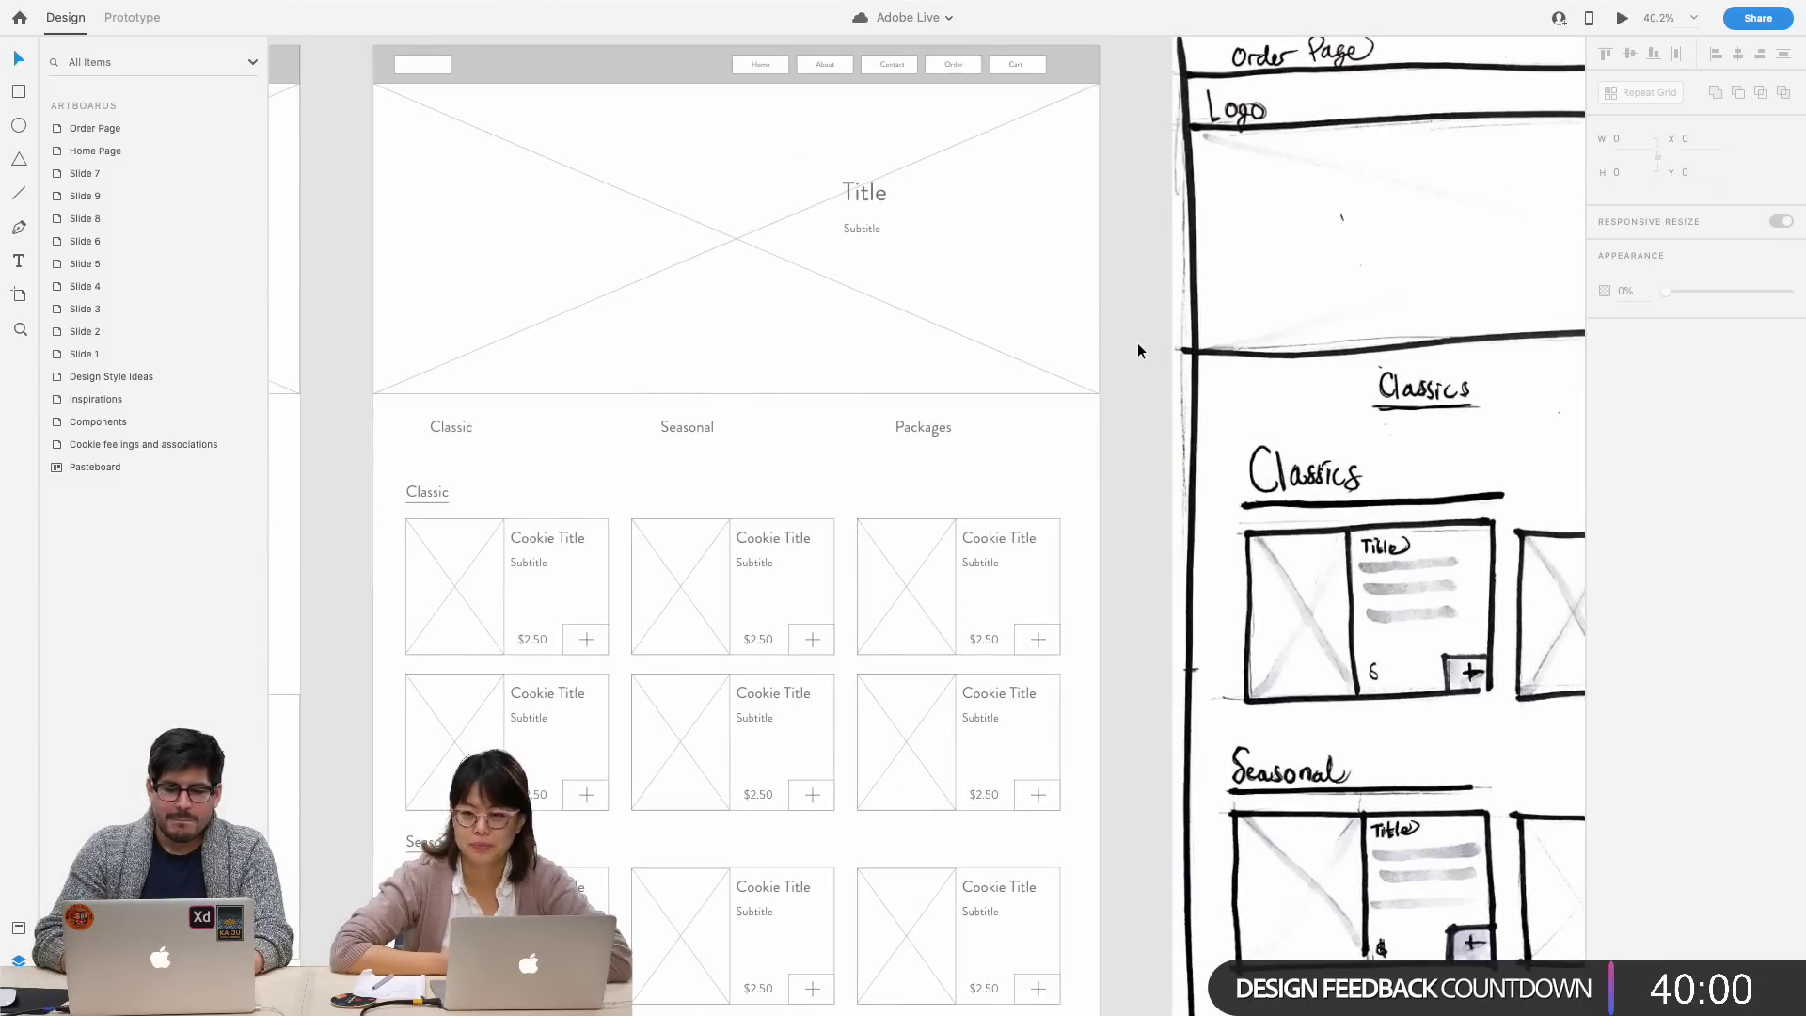
scroll(1139, 350, right, 2)
scroll(1138, 344, up, 1)
scroll(1138, 328, down, 5)
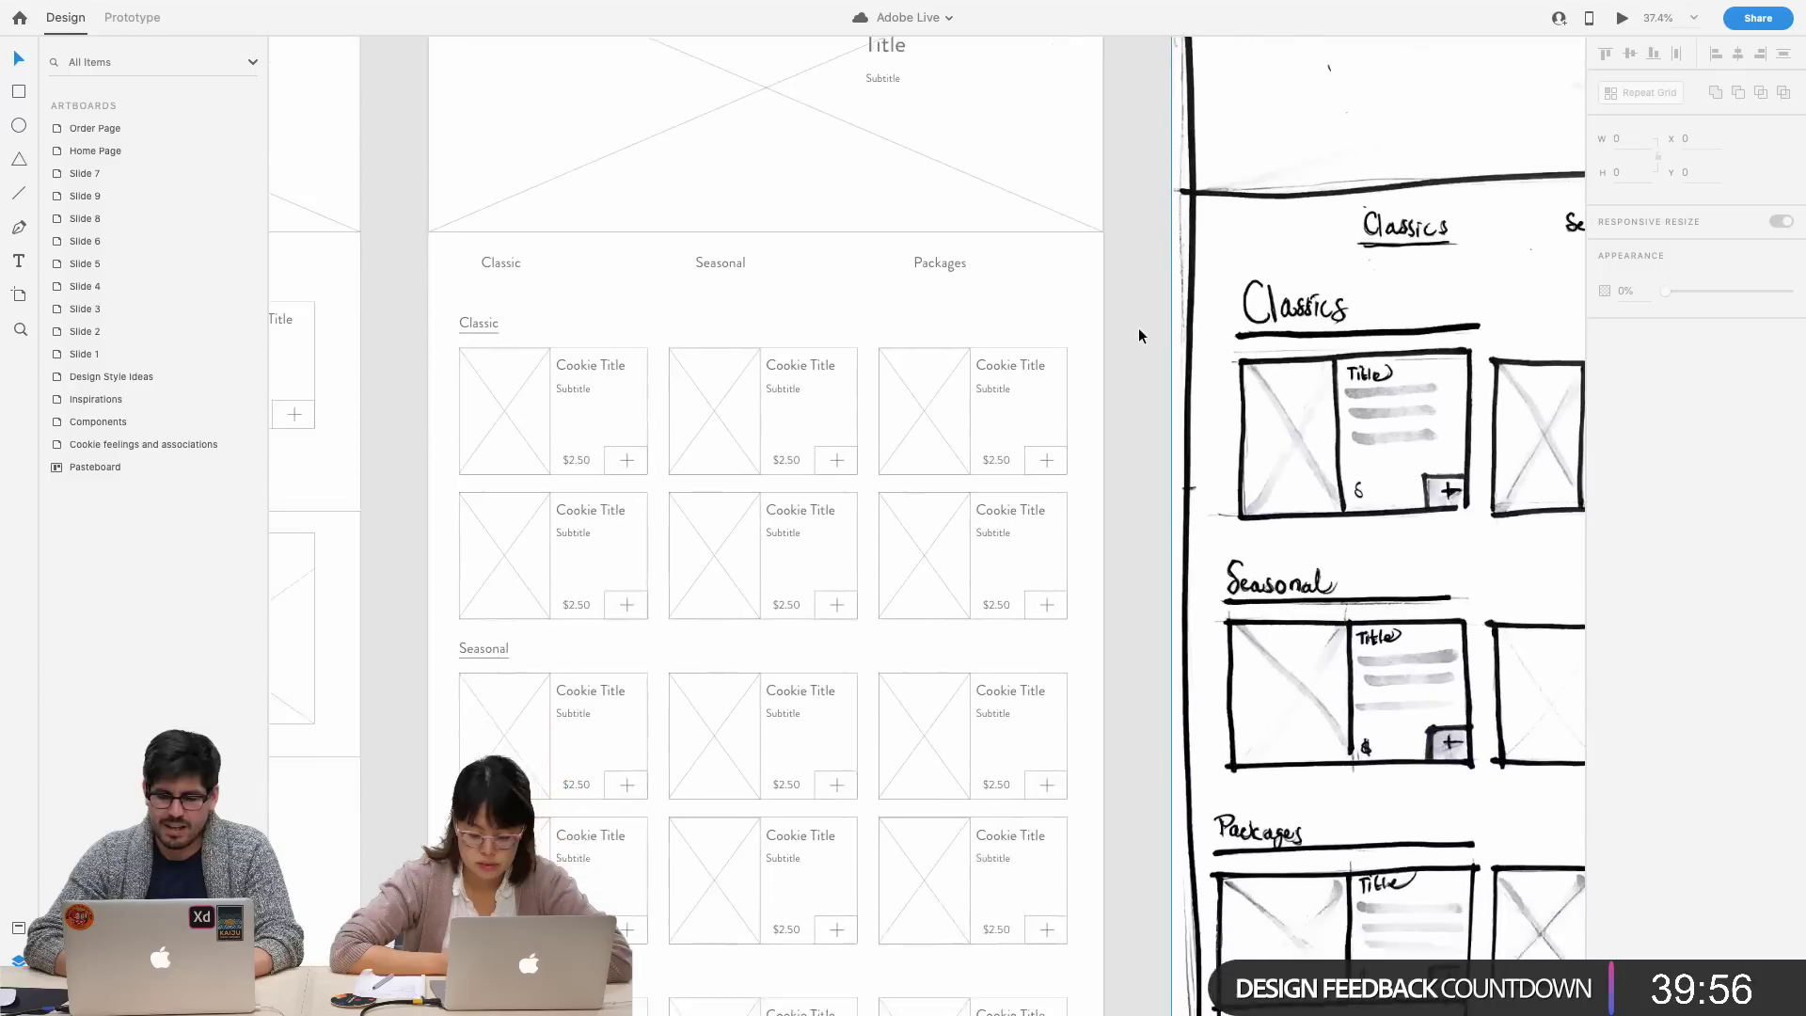
scroll(1272, 448, down, 2)
scroll(1272, 448, down, 1)
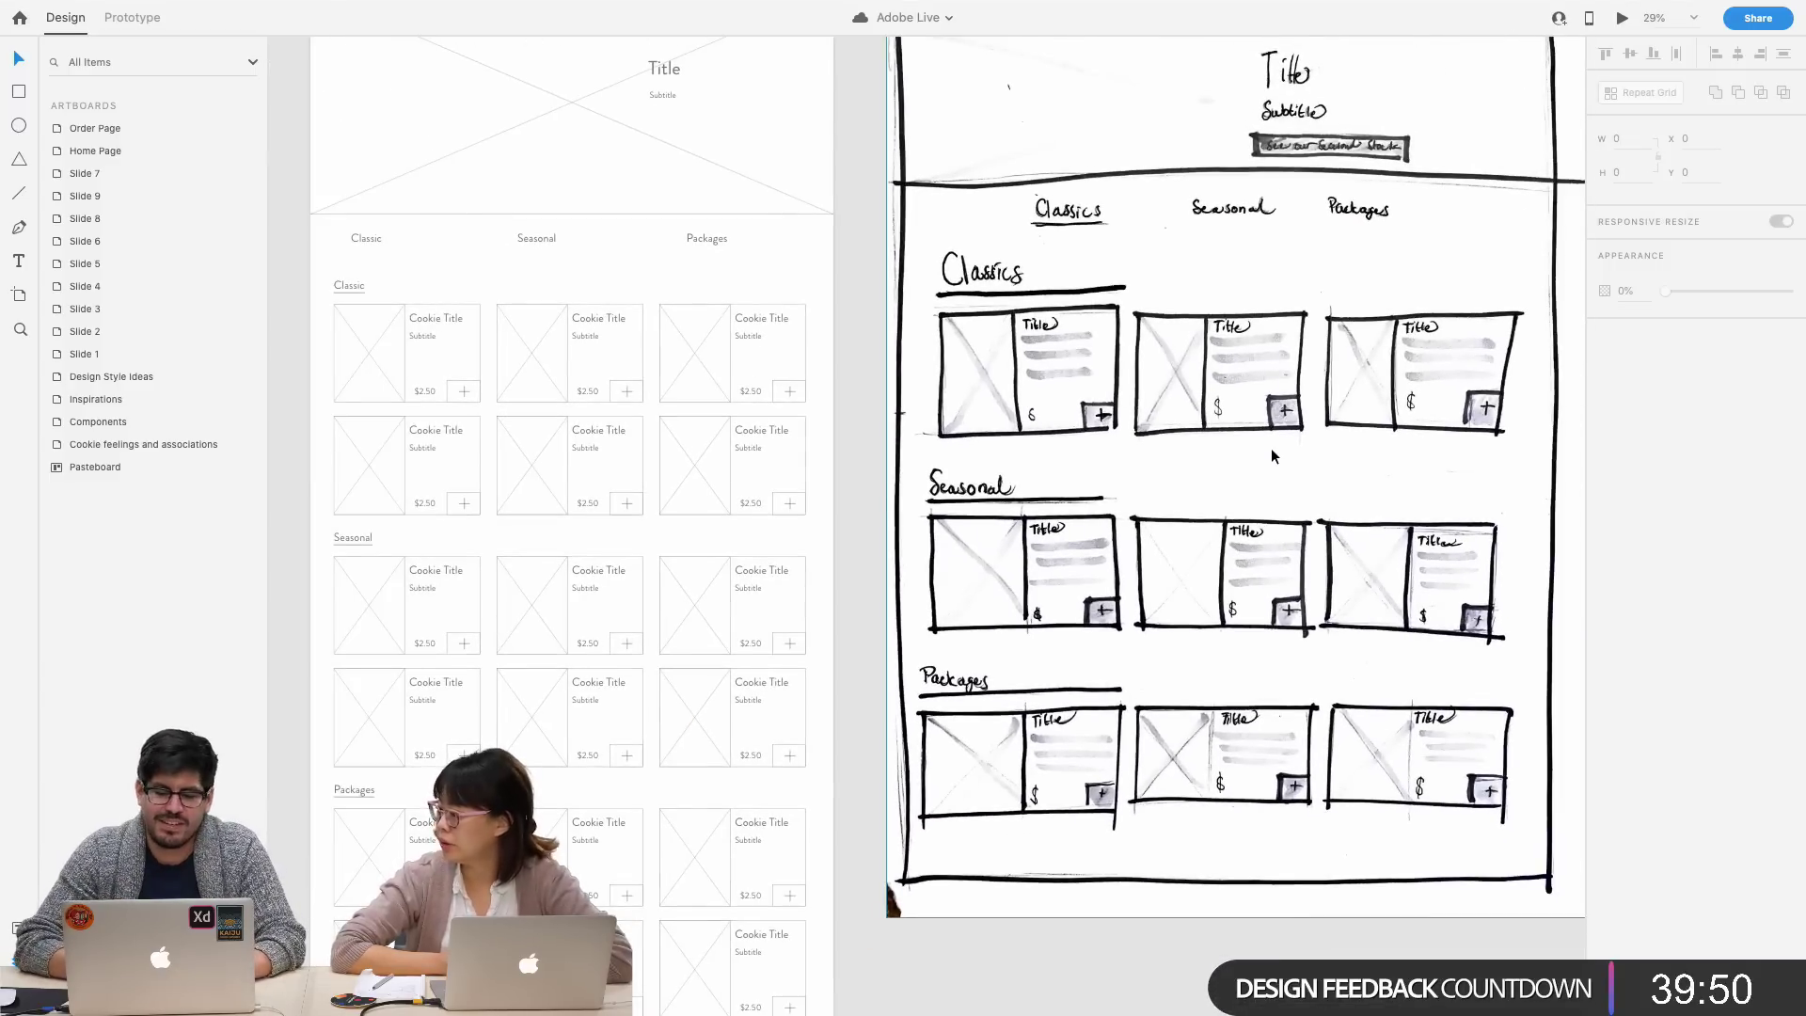
scroll(1271, 448, up, 3)
scroll(1272, 448, down, 4)
click(1272, 447)
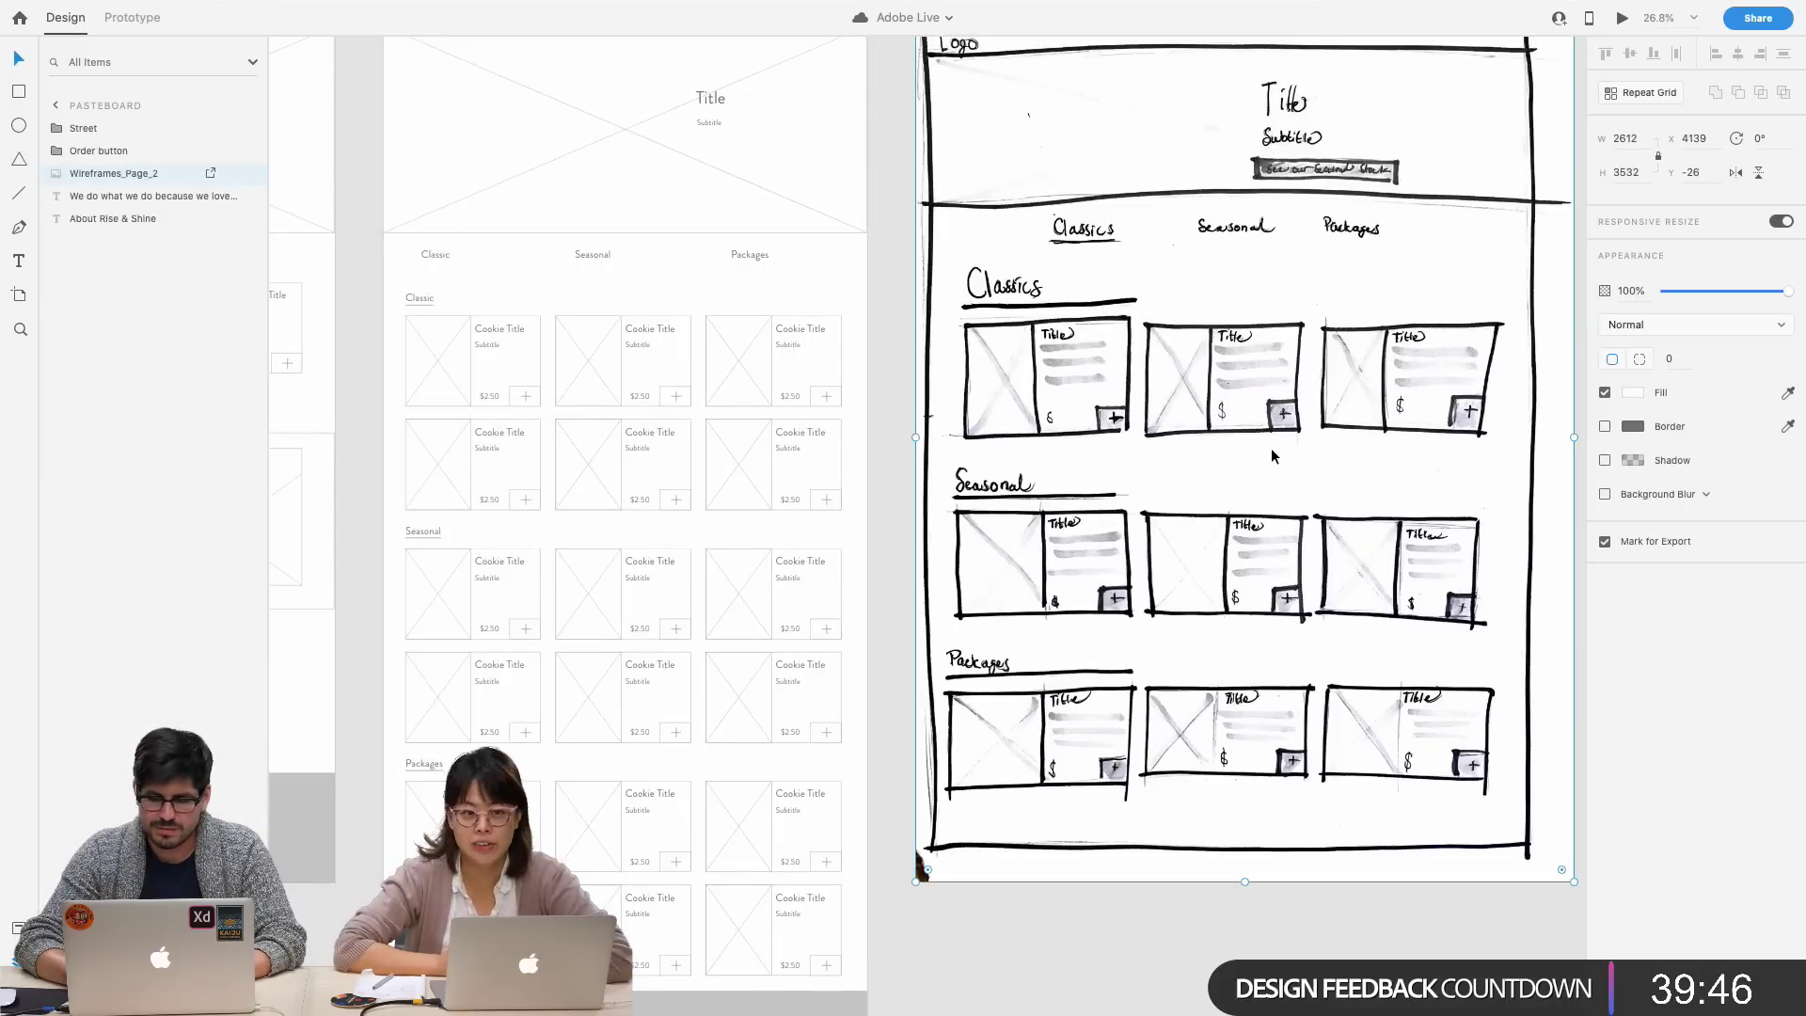
- Duplicate the Home Page's See More button and place copies below the hero subtitles on both the Home Page and the Order Page
scroll(1271, 447, left, 10)
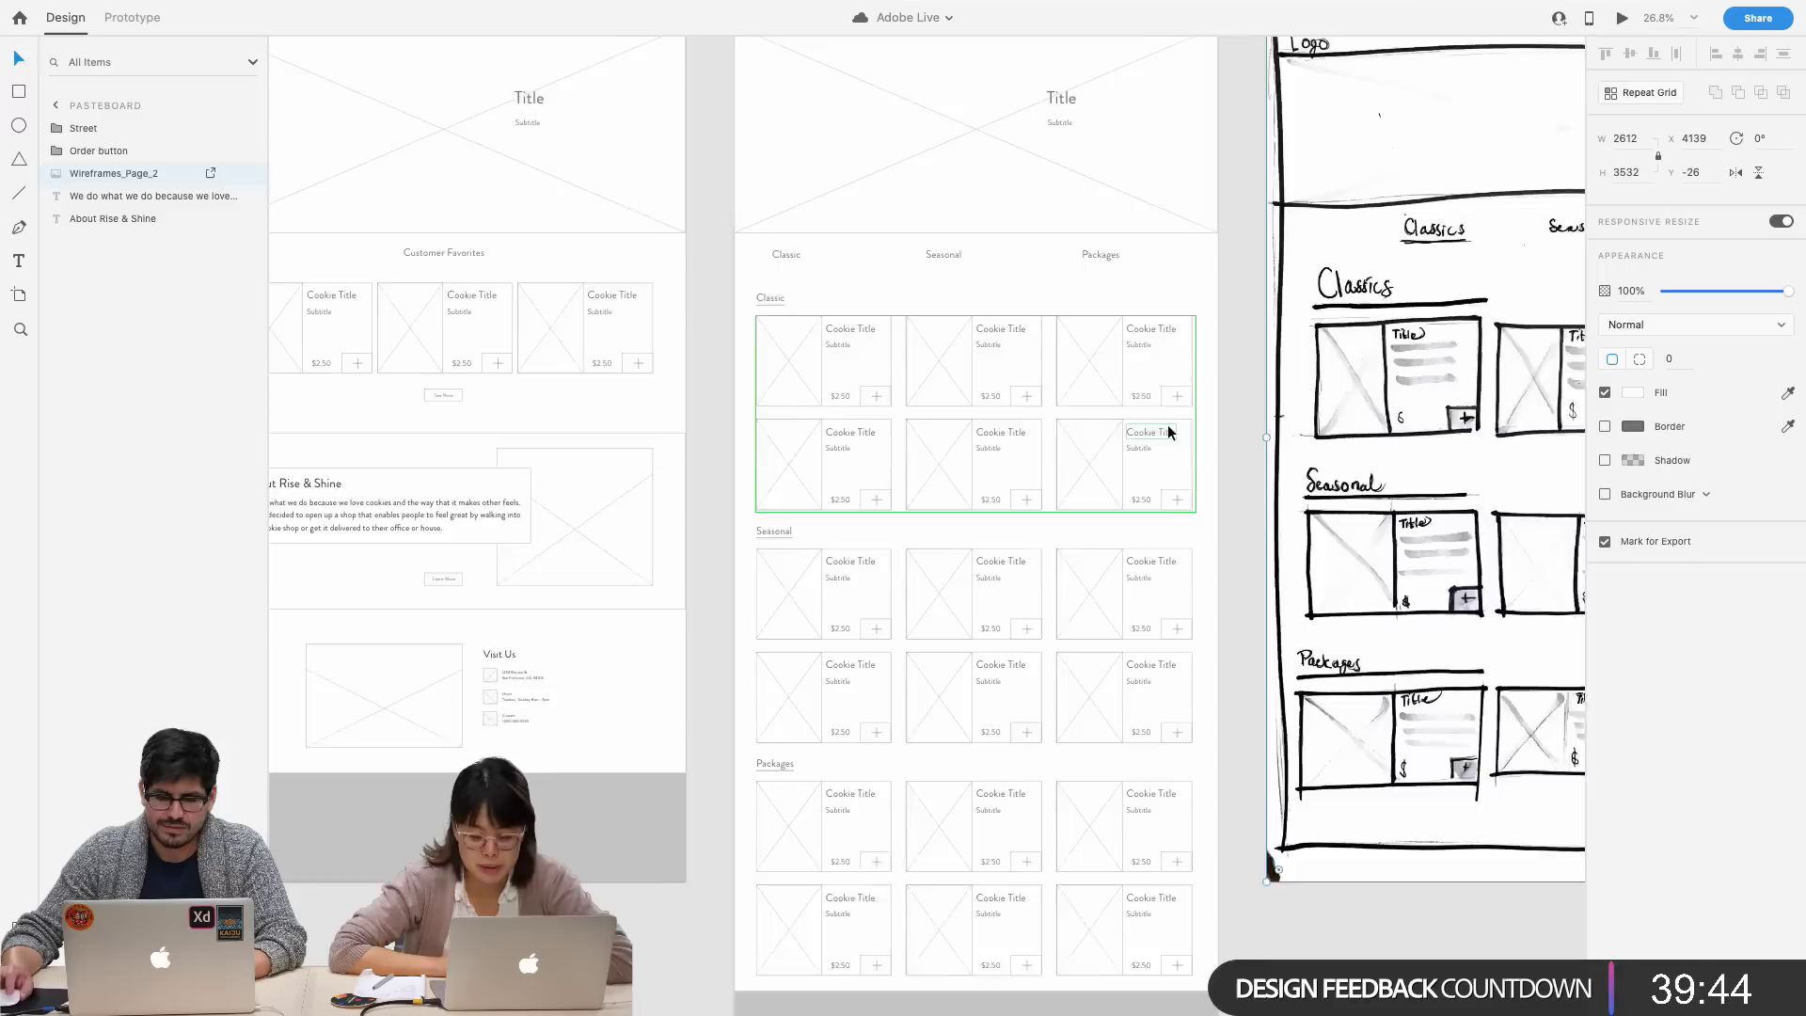
scroll(1169, 425, up, 3)
scroll(1170, 425, up, 2)
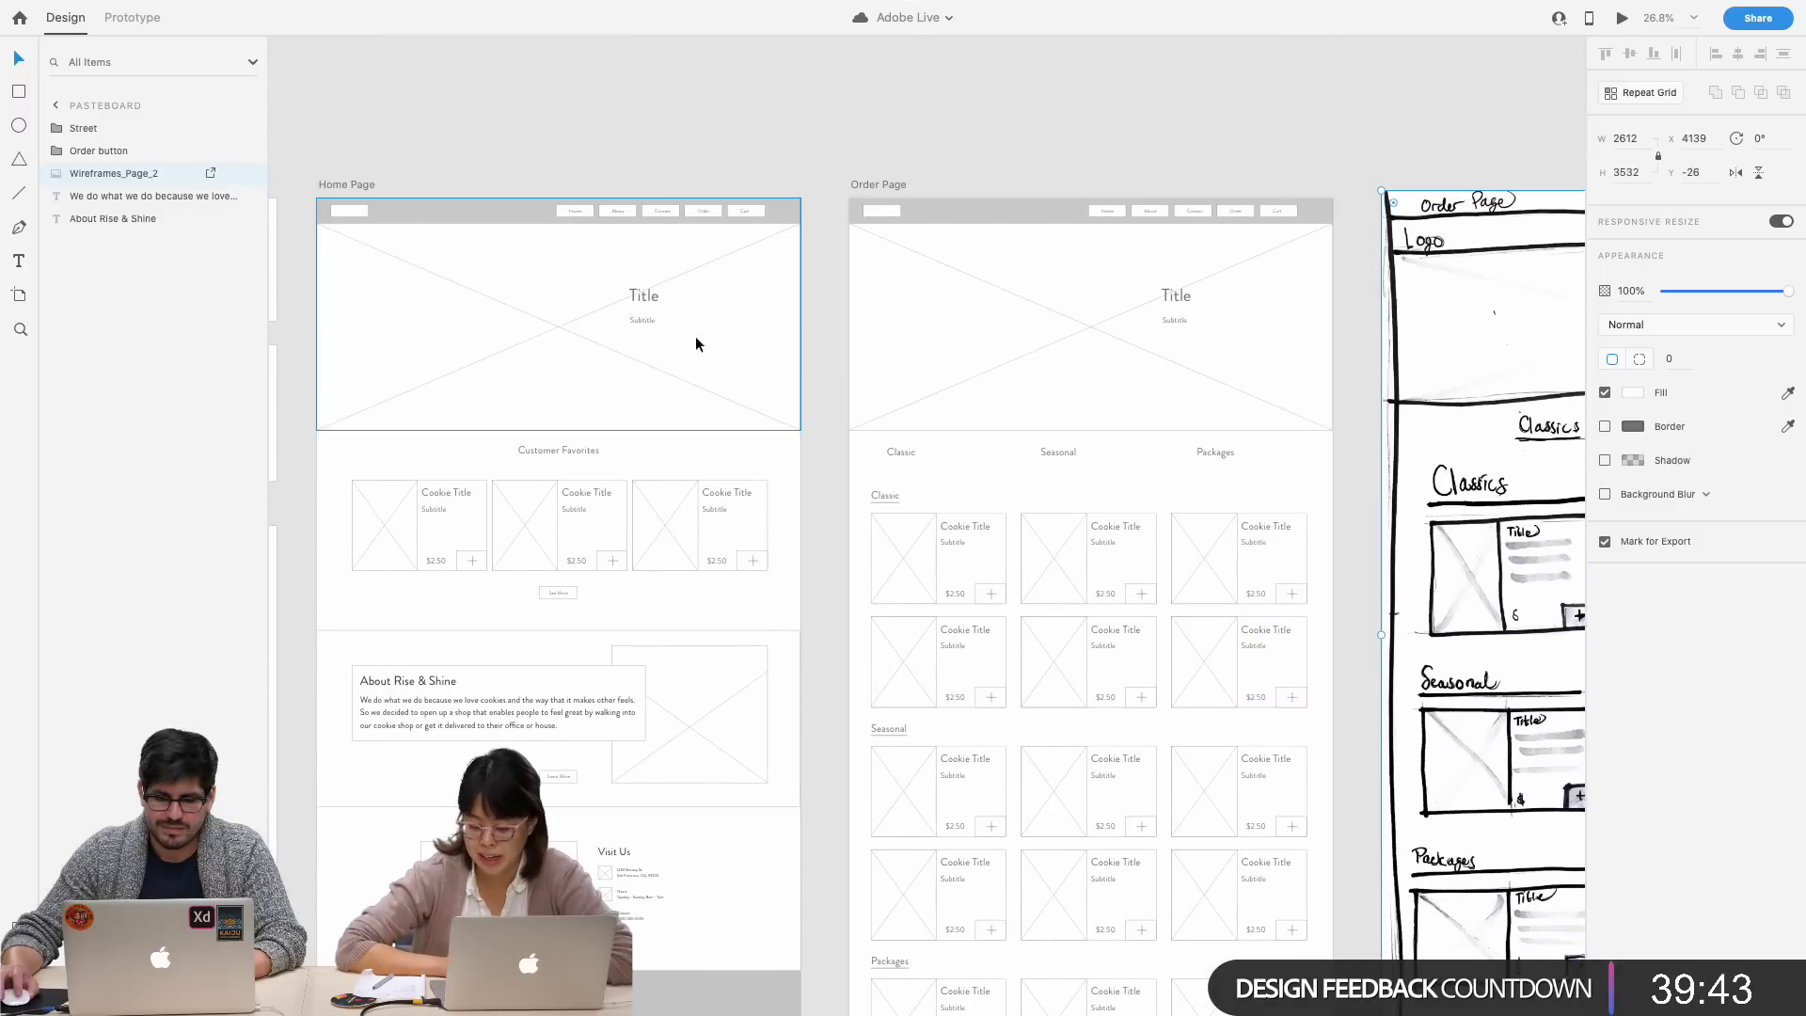
click(559, 594)
scroll(568, 590, up, 5)
key(super+d)
drag(568, 590, 1537, 292)
scroll(1536, 291, right, 10)
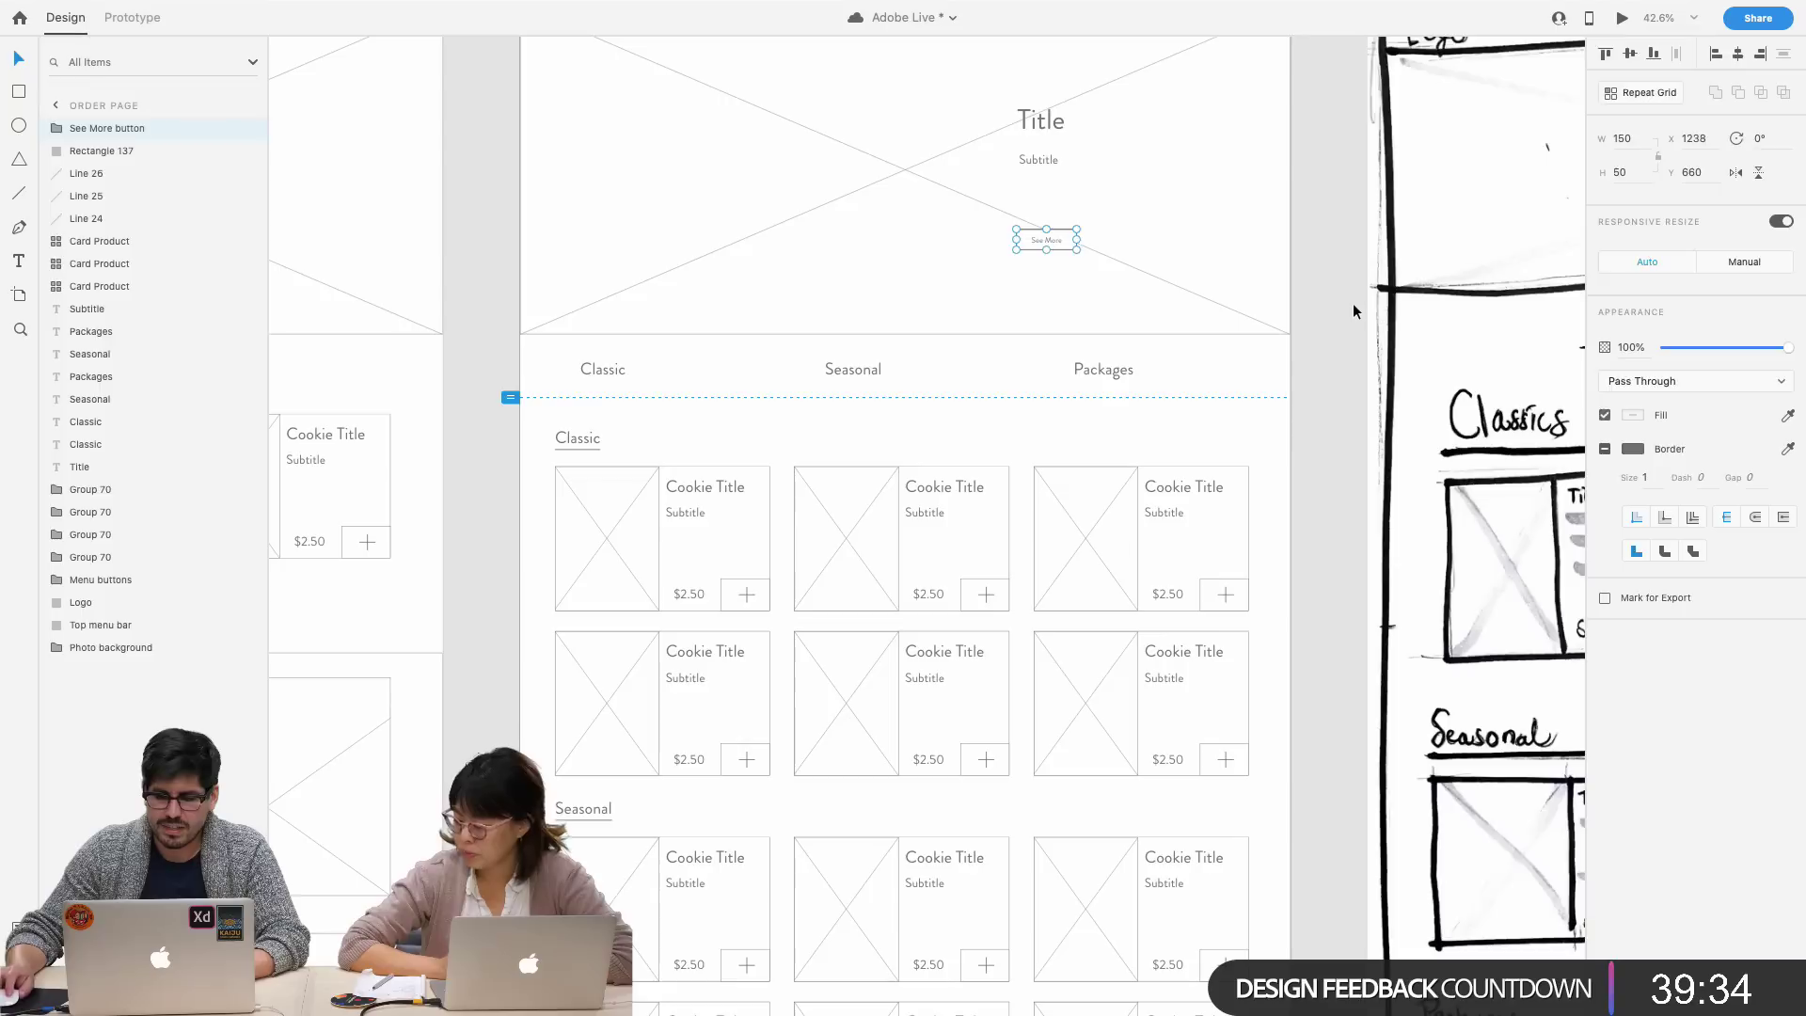
key(Escape)
drag(1053, 246, 1046, 244)
click(1324, 274)
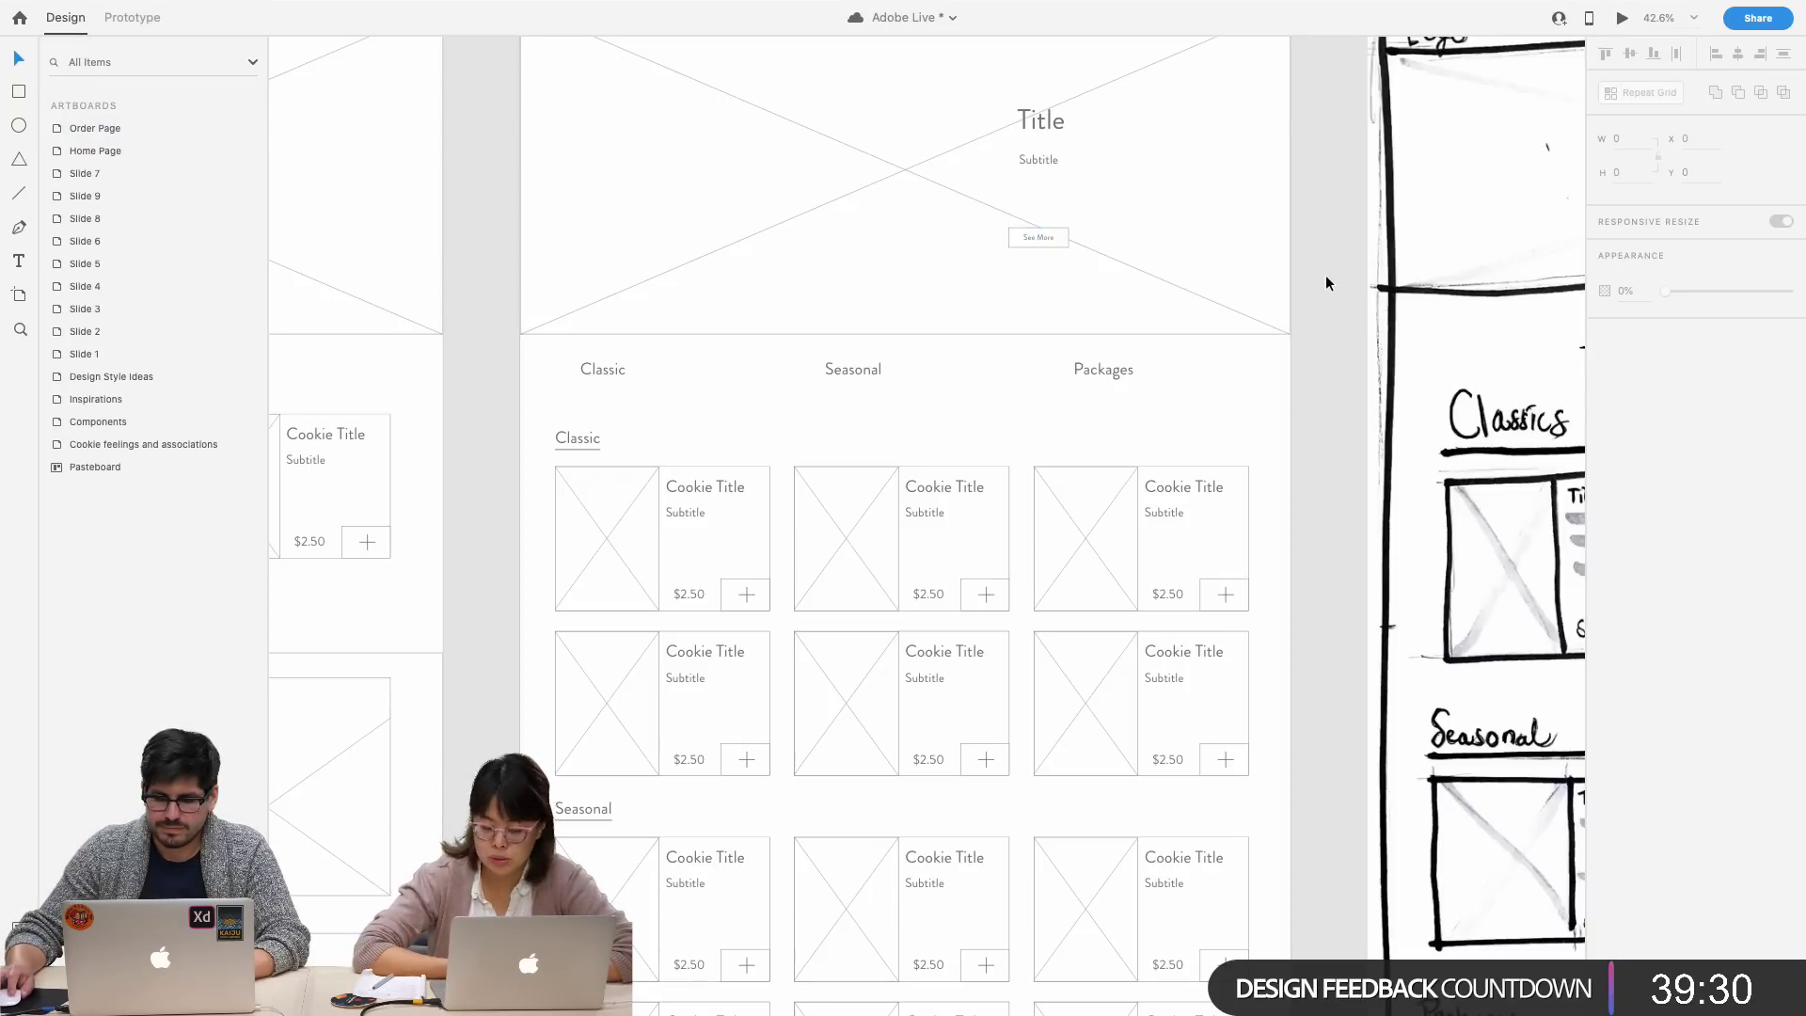
- Check the Order Page from hero to gray footer against the full hand-drawn sketch beside it
scroll(1325, 274, right, 3)
scroll(1325, 275, down, 5)
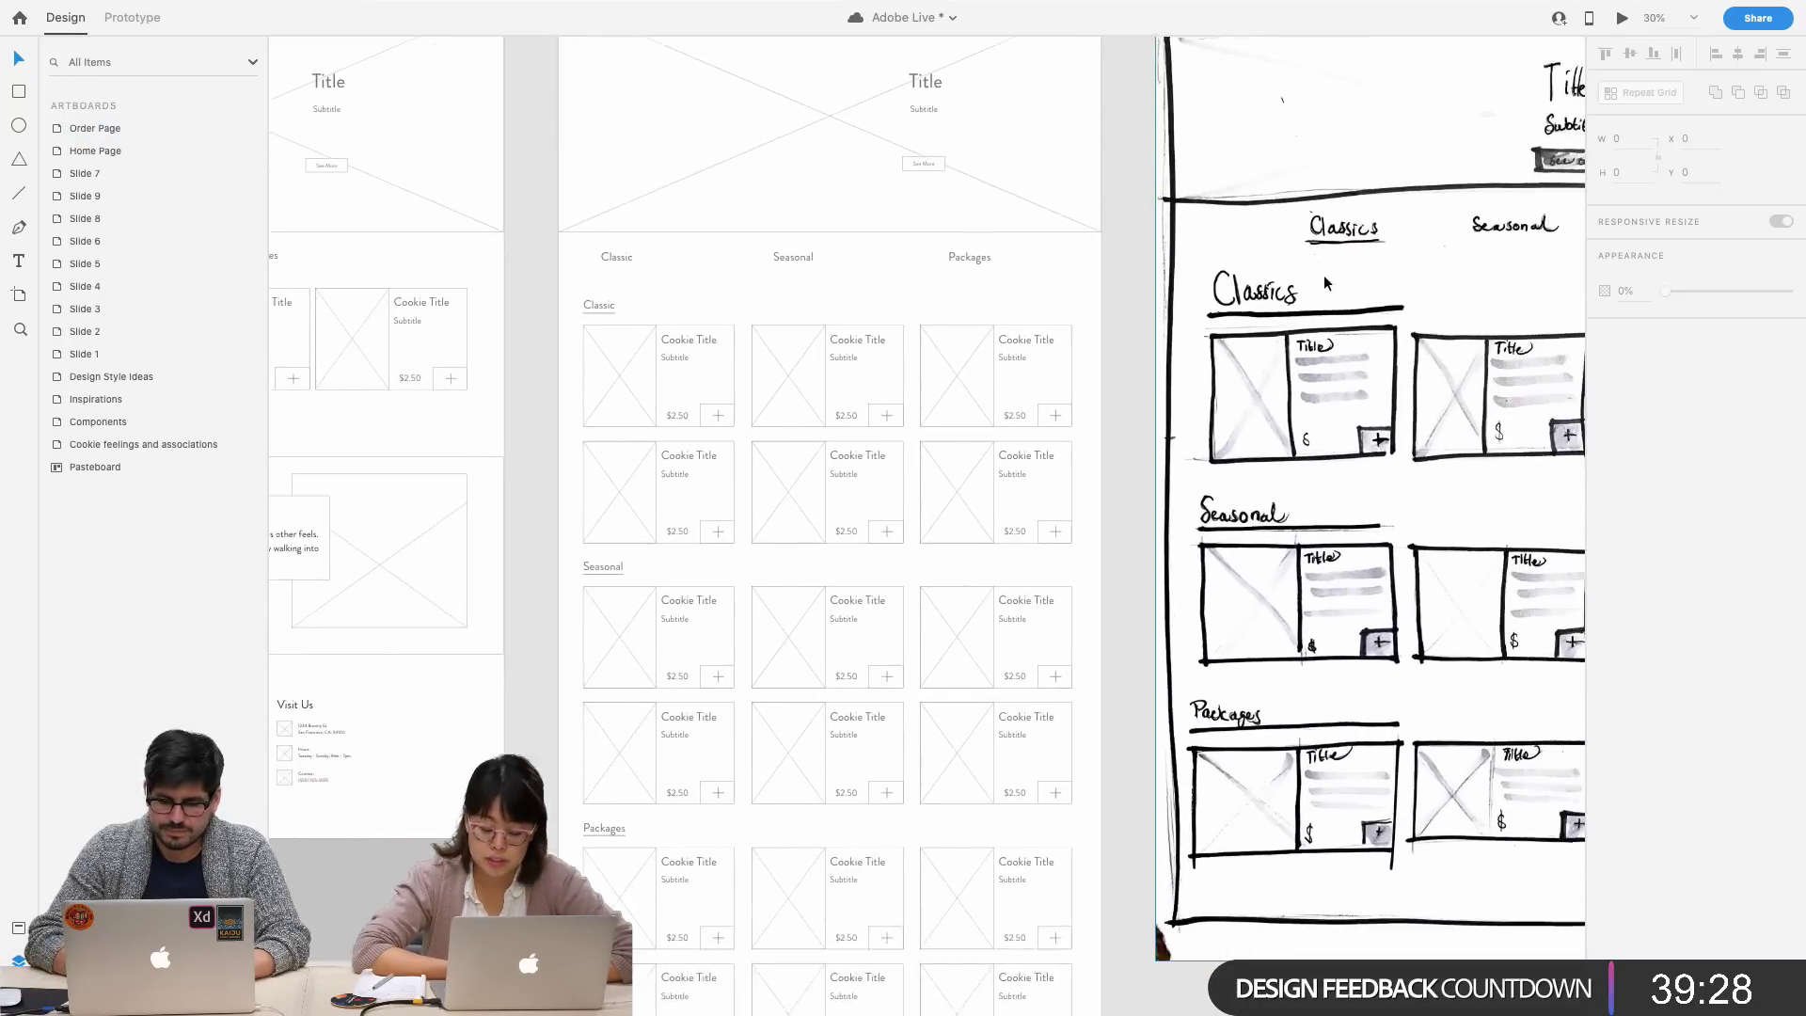
scroll(1326, 299, down, 2)
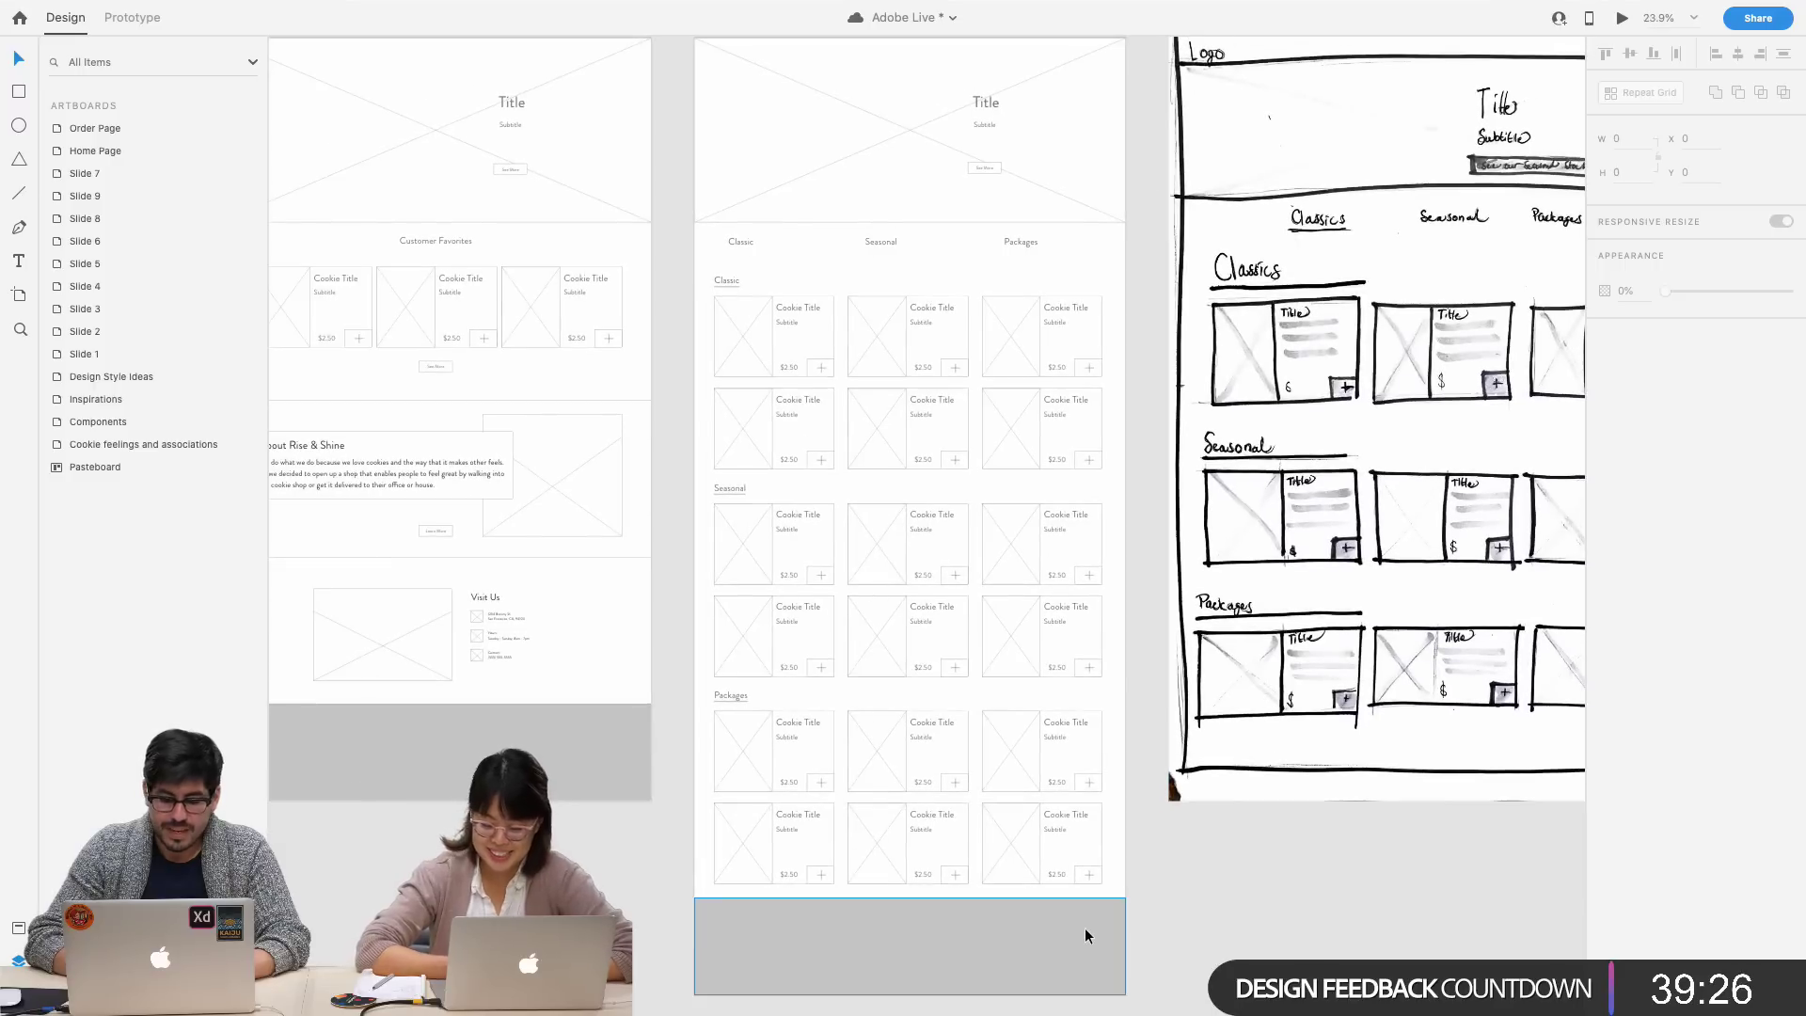
scroll(1251, 726, right, 1)
scroll(1252, 726, right, 2)
scroll(1252, 726, up, 1)
scroll(1252, 726, up, 3)
scroll(1252, 726, right, 1)
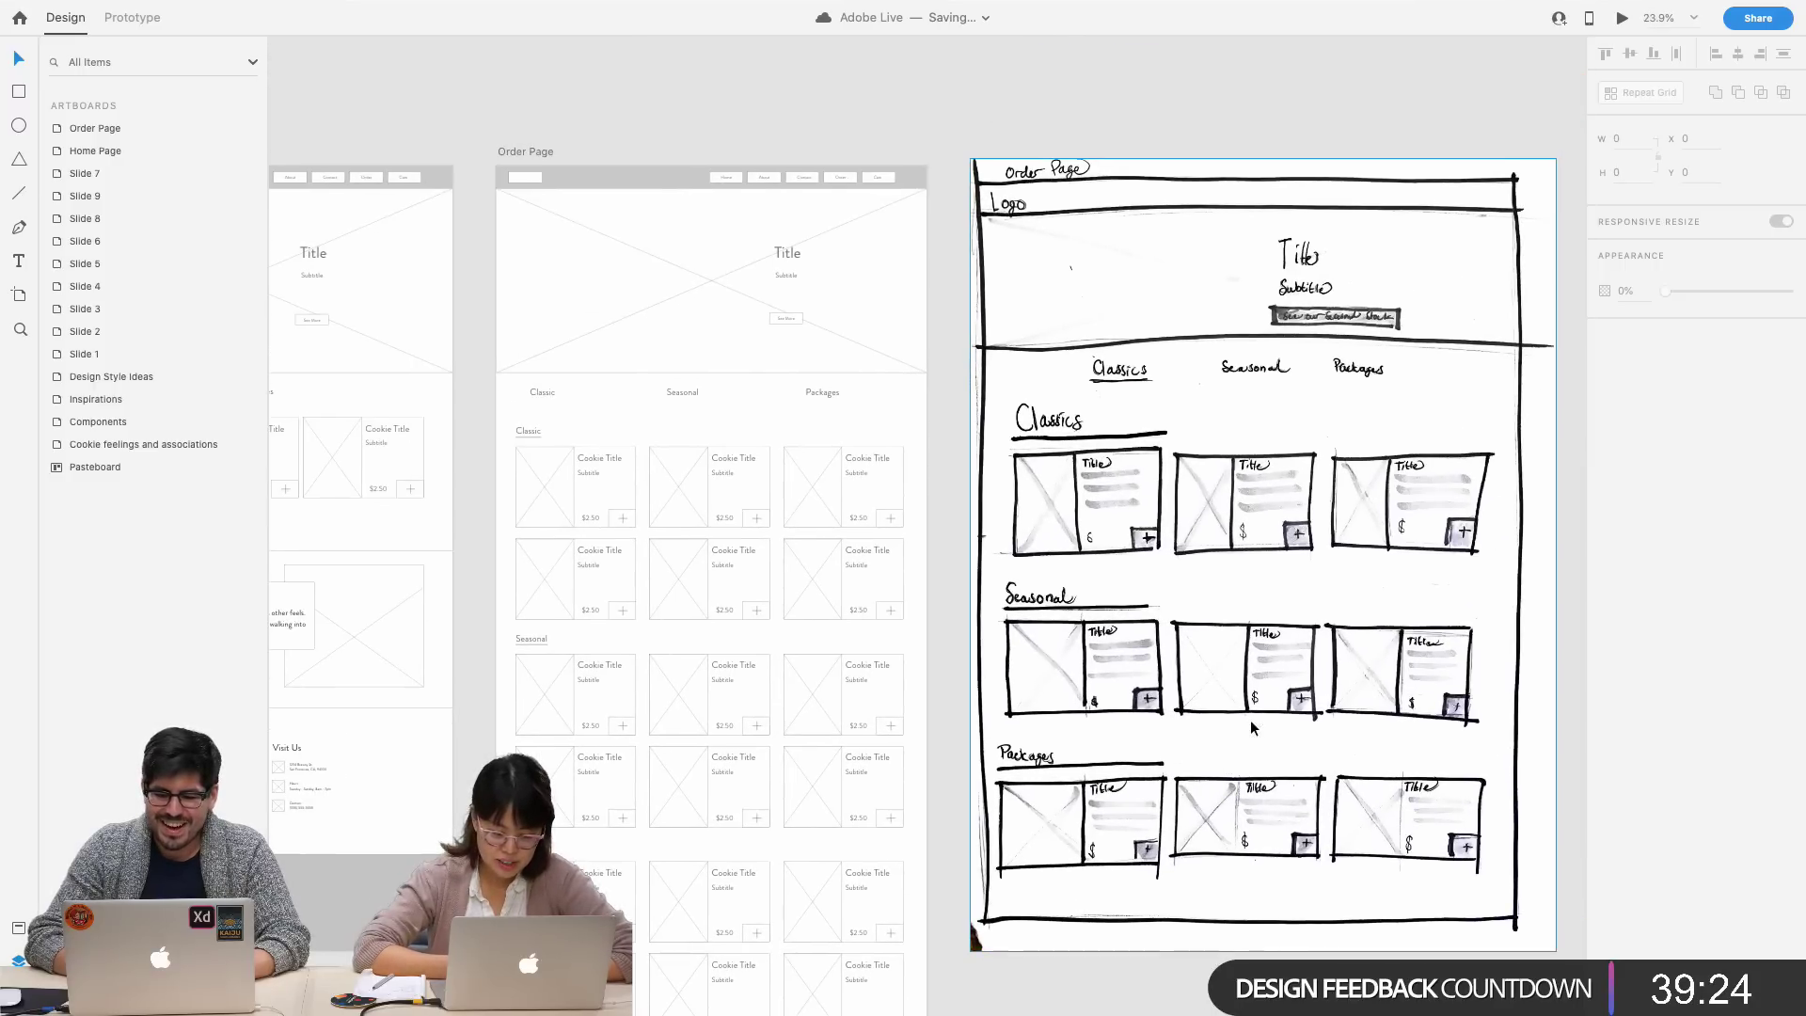
click(1252, 726)
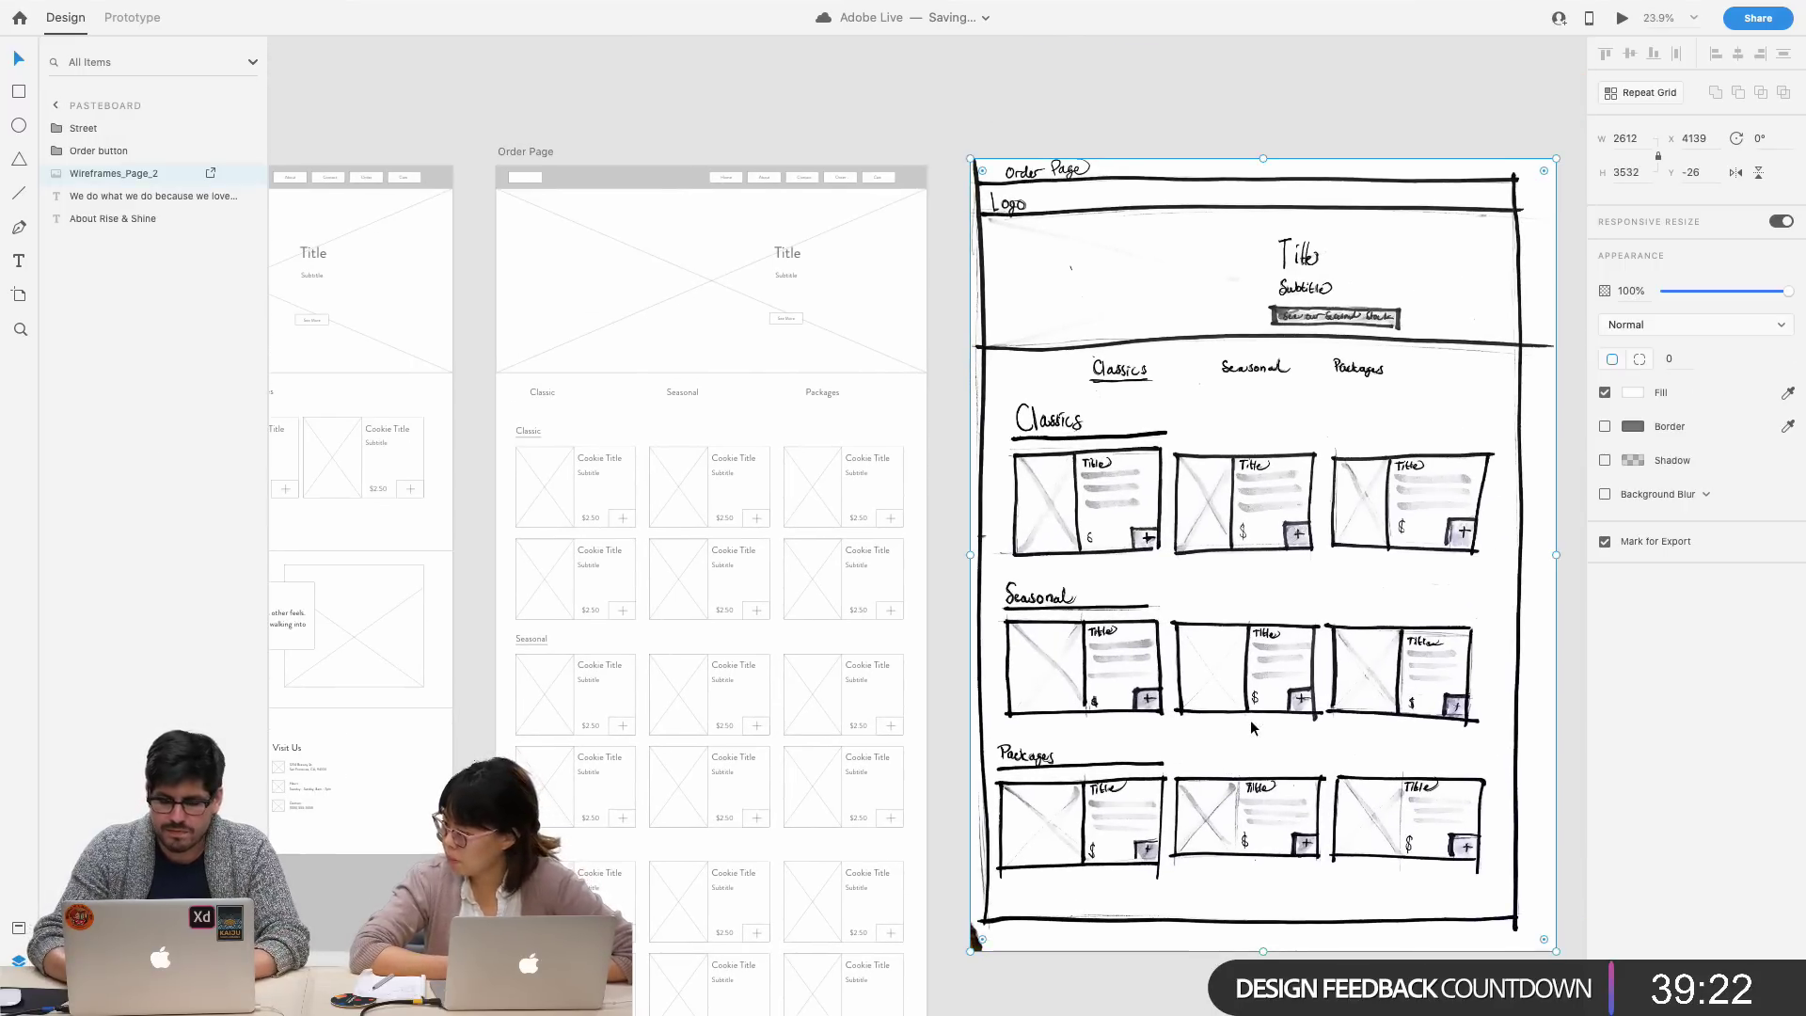
scroll(1251, 712, up, 2)
scroll(1250, 713, down, 2)
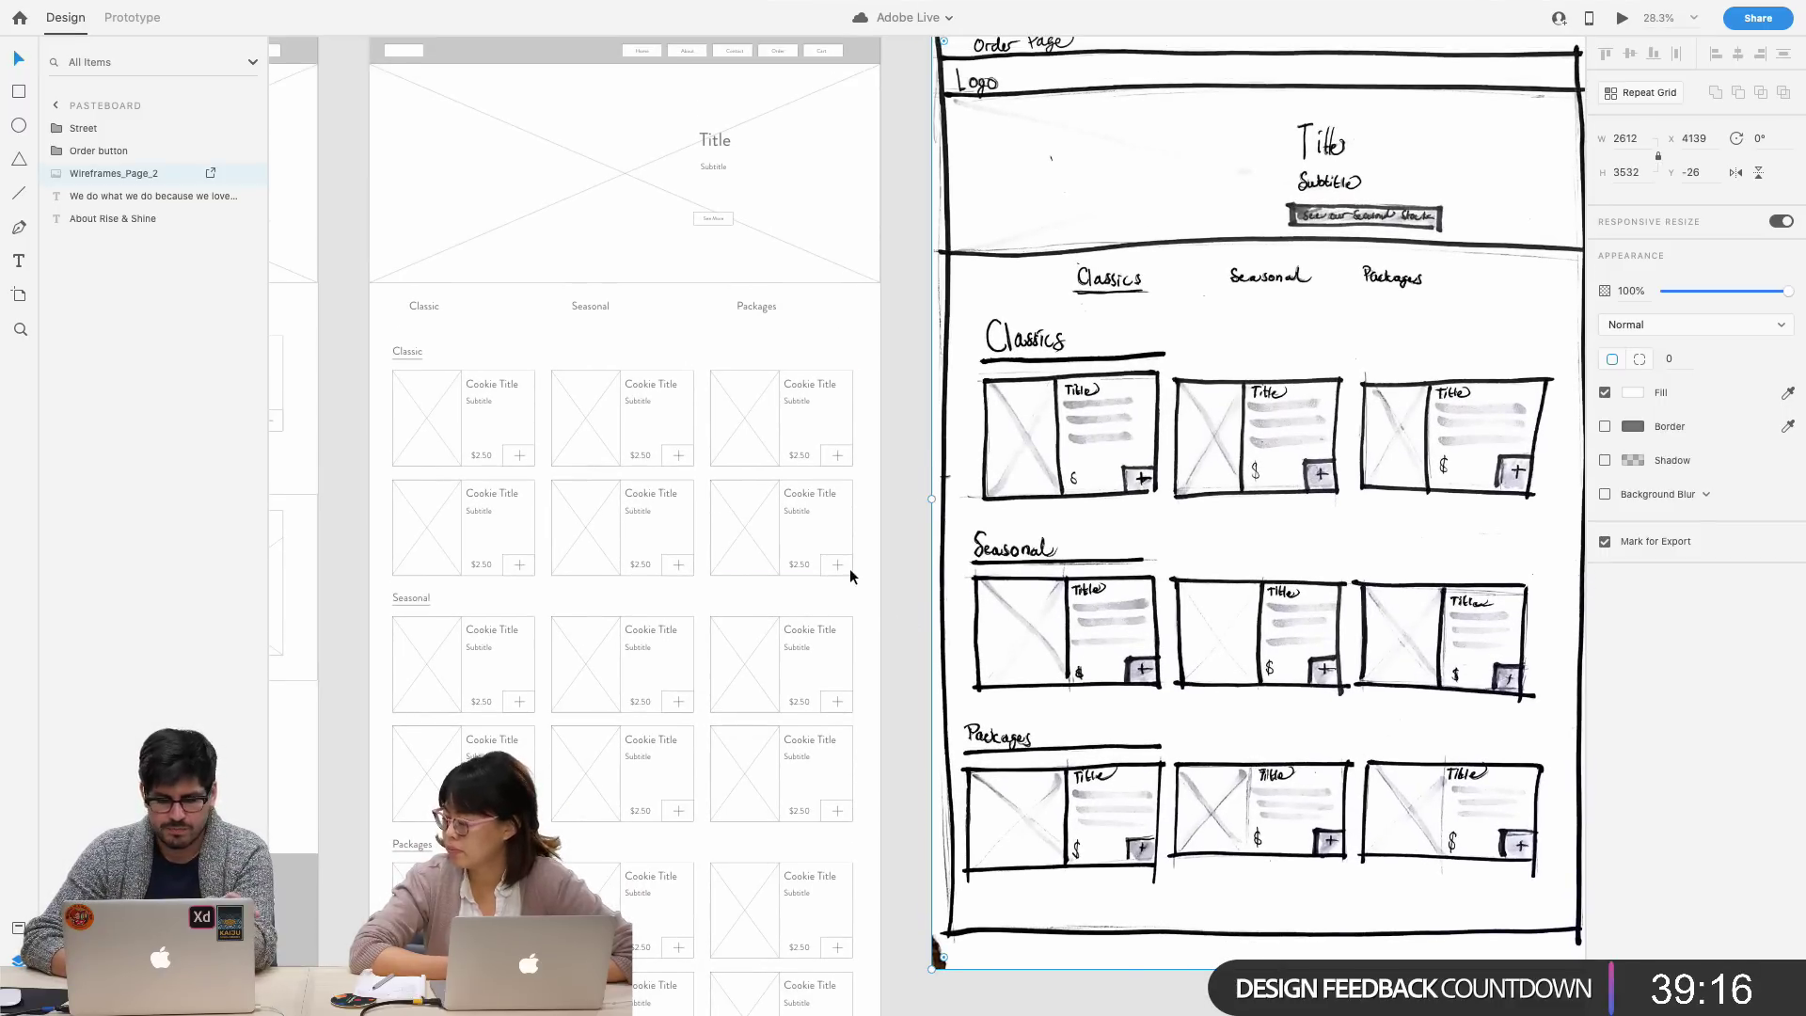
- Inspect the spacing between the cookie cards in the Order Page's Classic grid
scroll(842, 555, down, 3)
click(779, 448)
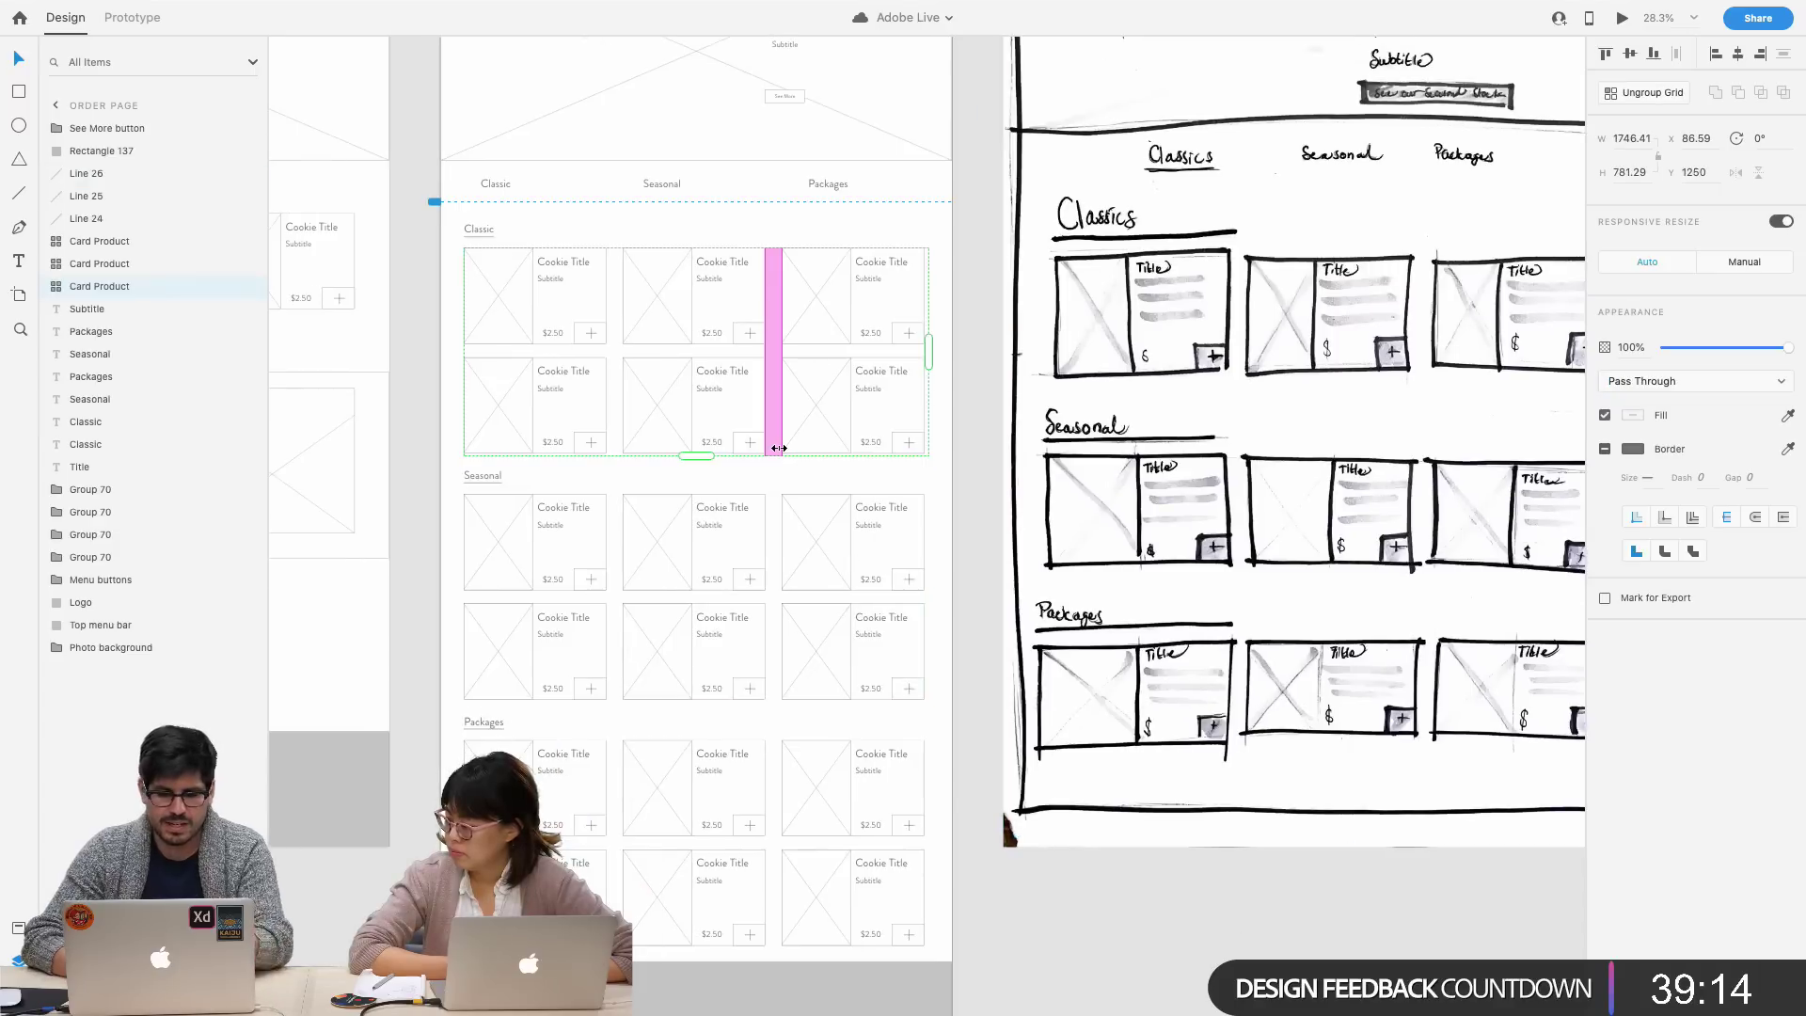
click(716, 468)
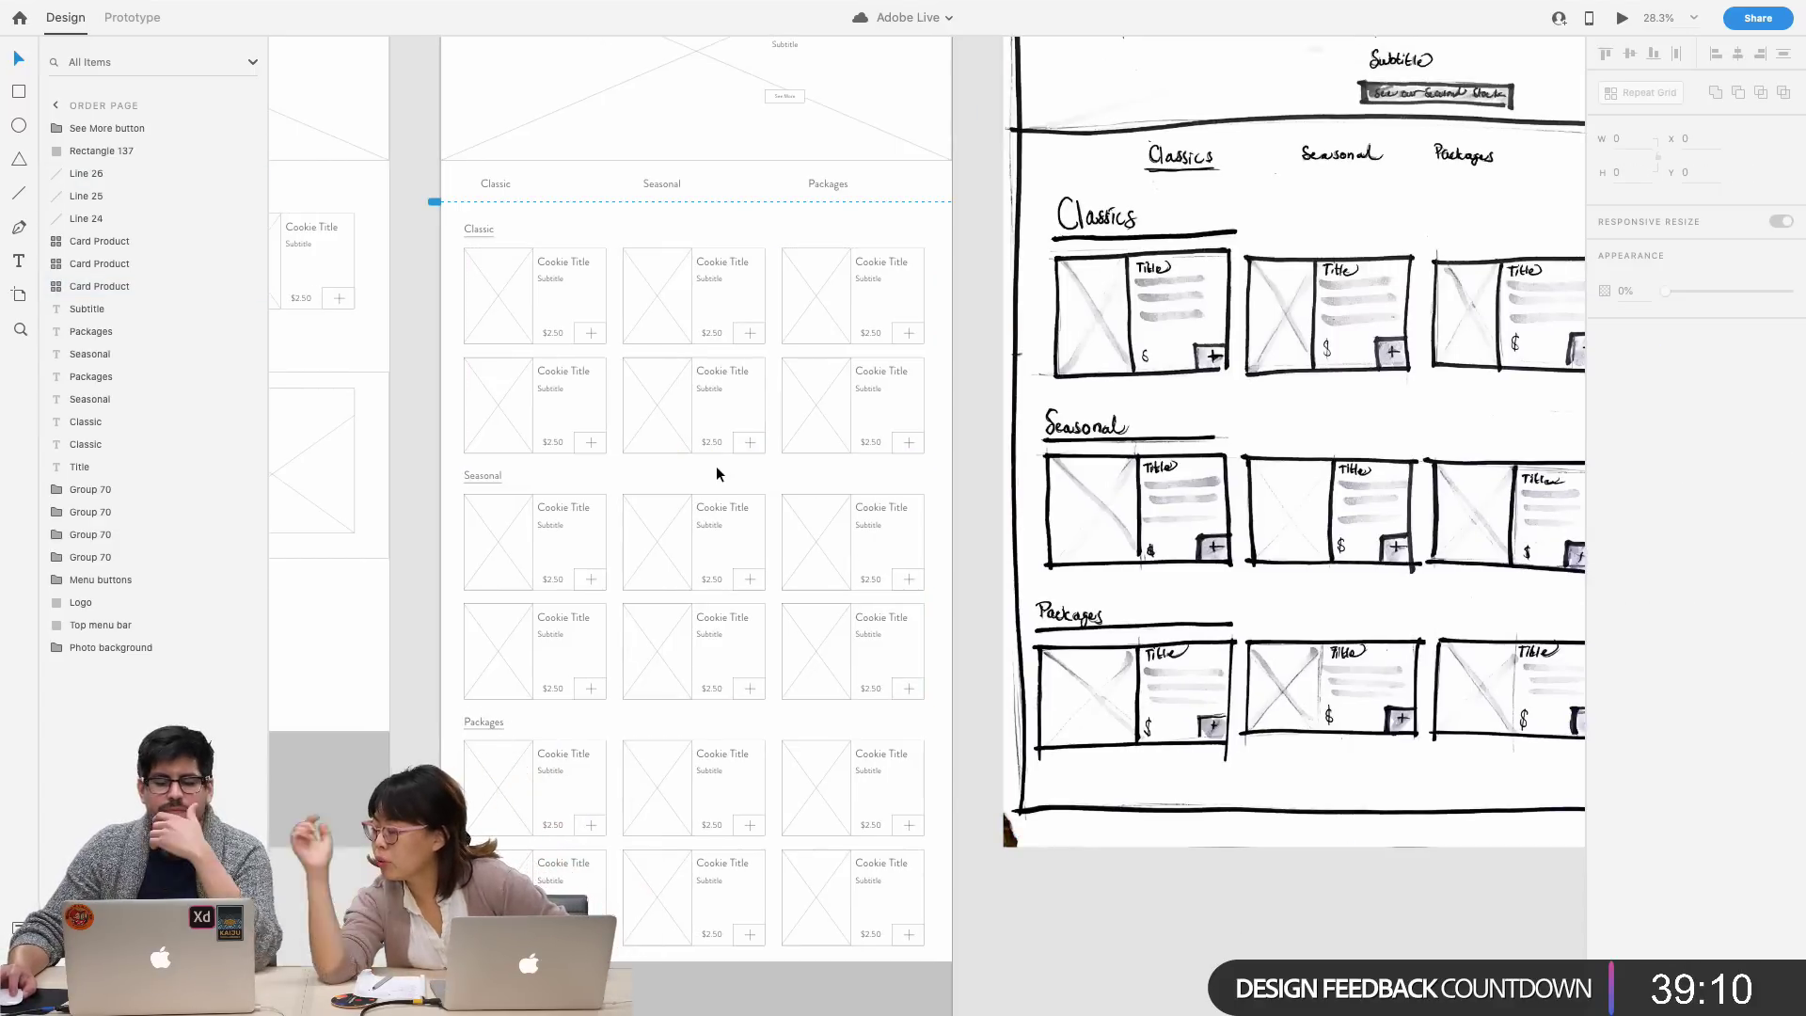
scroll(717, 473, left, 5)
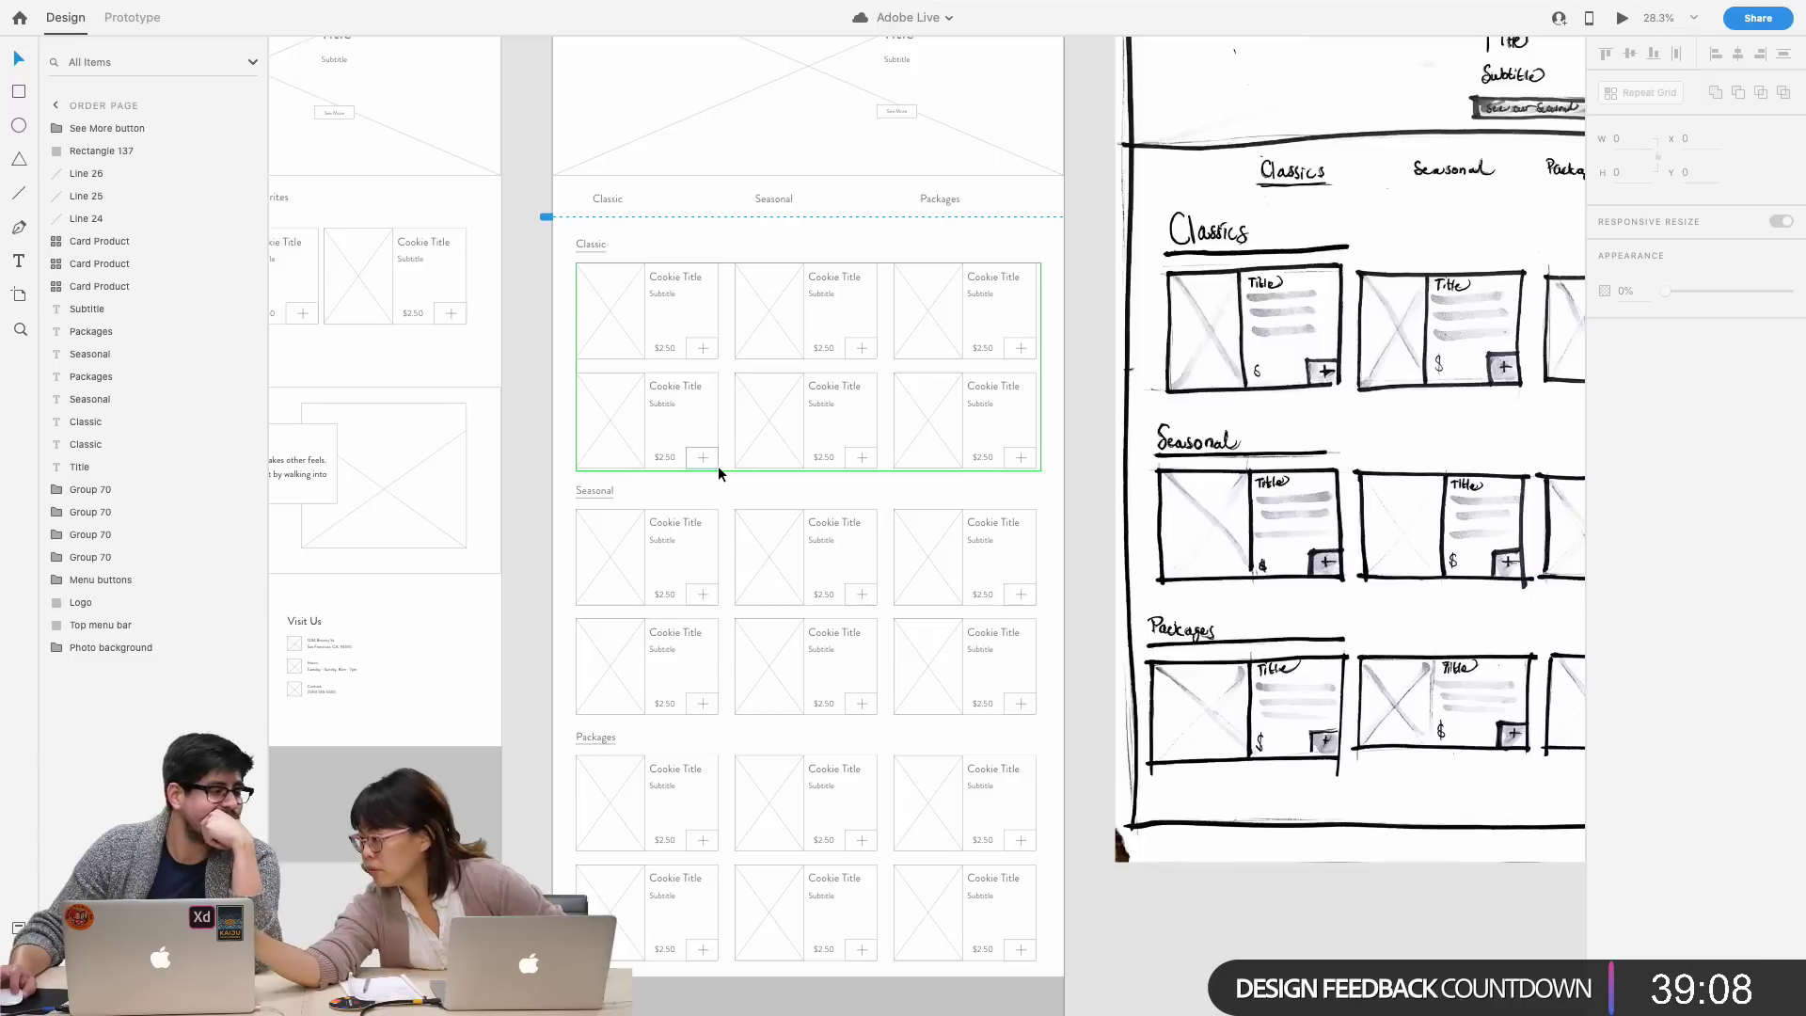
click(1068, 233)
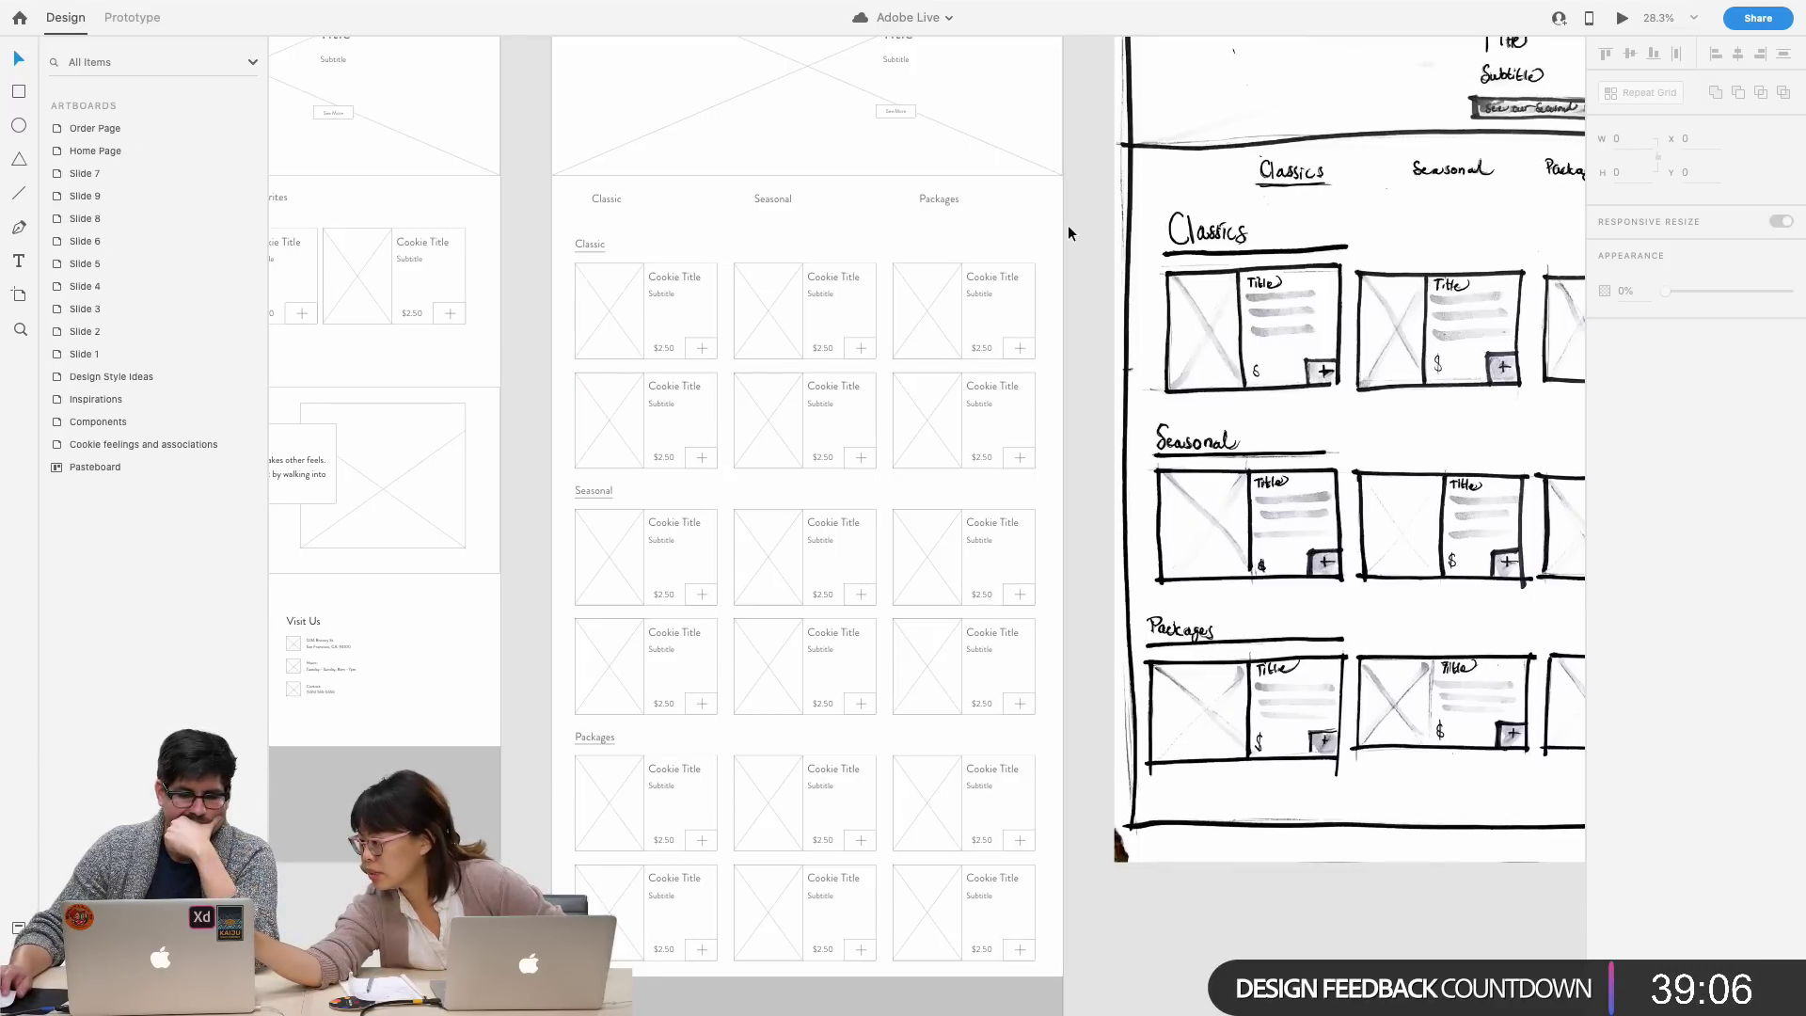
click(632, 224)
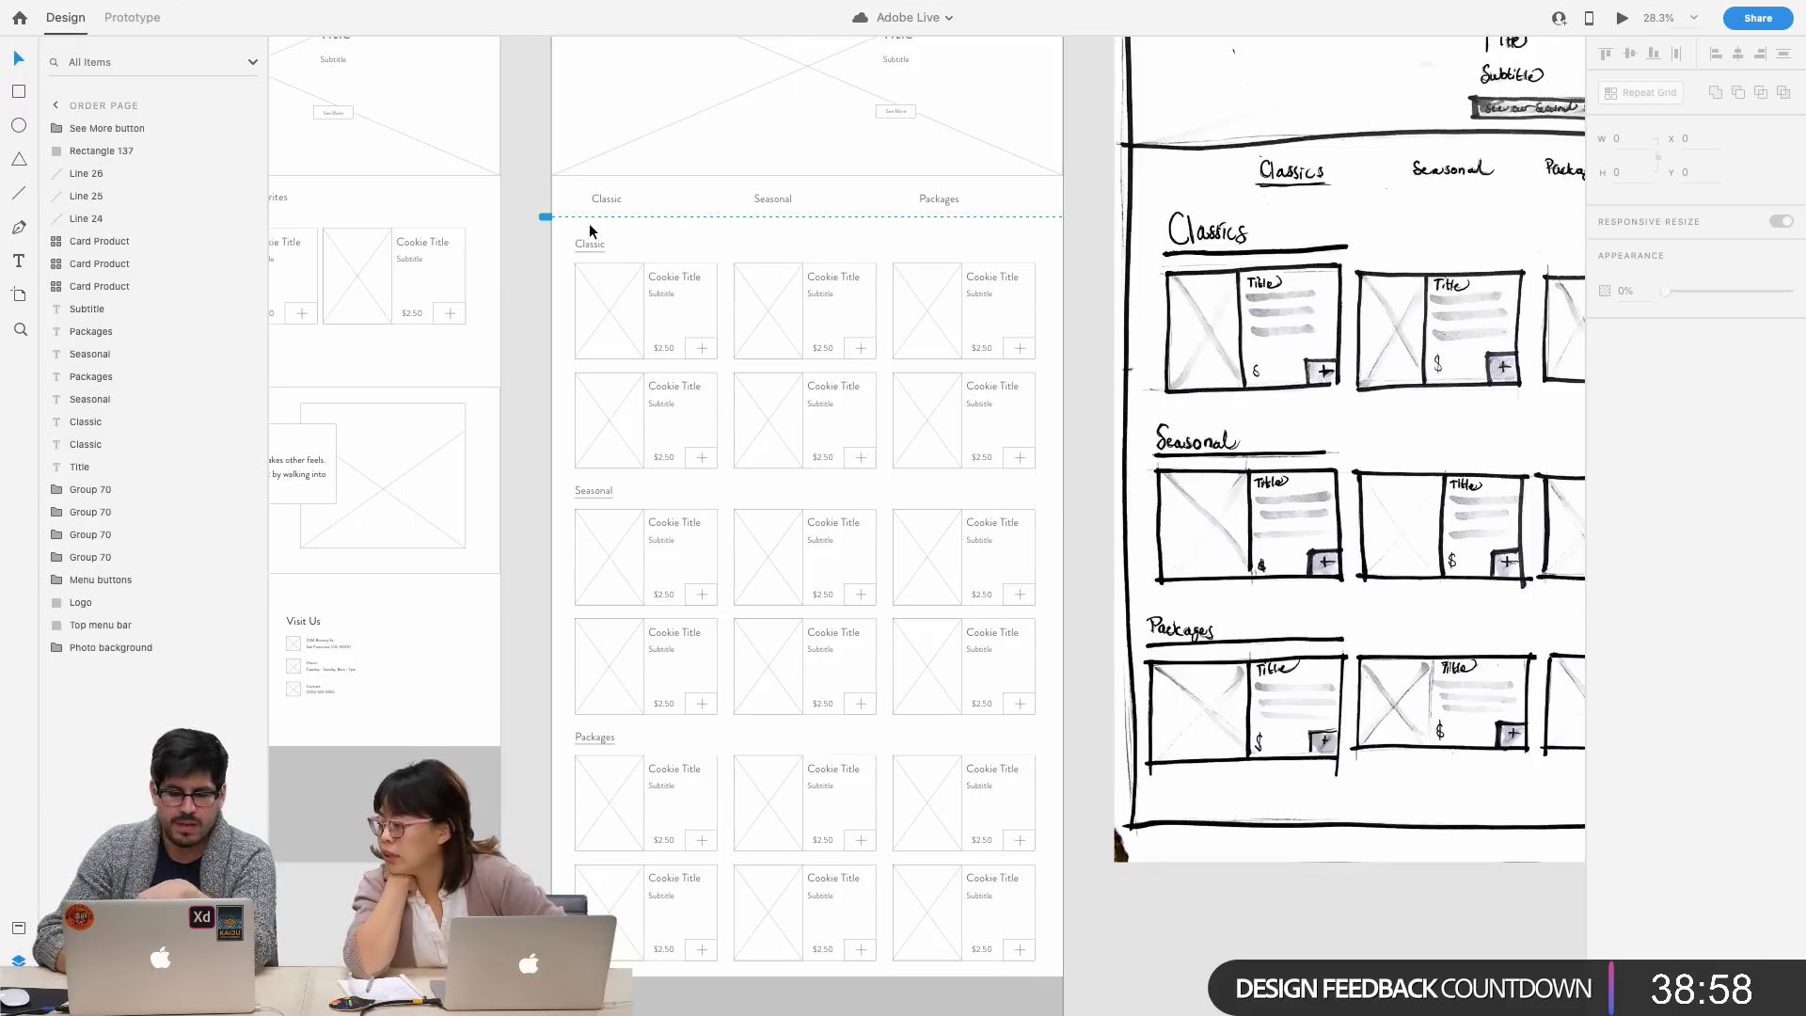
- Review the category labels and the Classic, Seasonal and Packages card sections of the Order Page up close
scroll(588, 236, up, 6)
scroll(589, 223, up, 4)
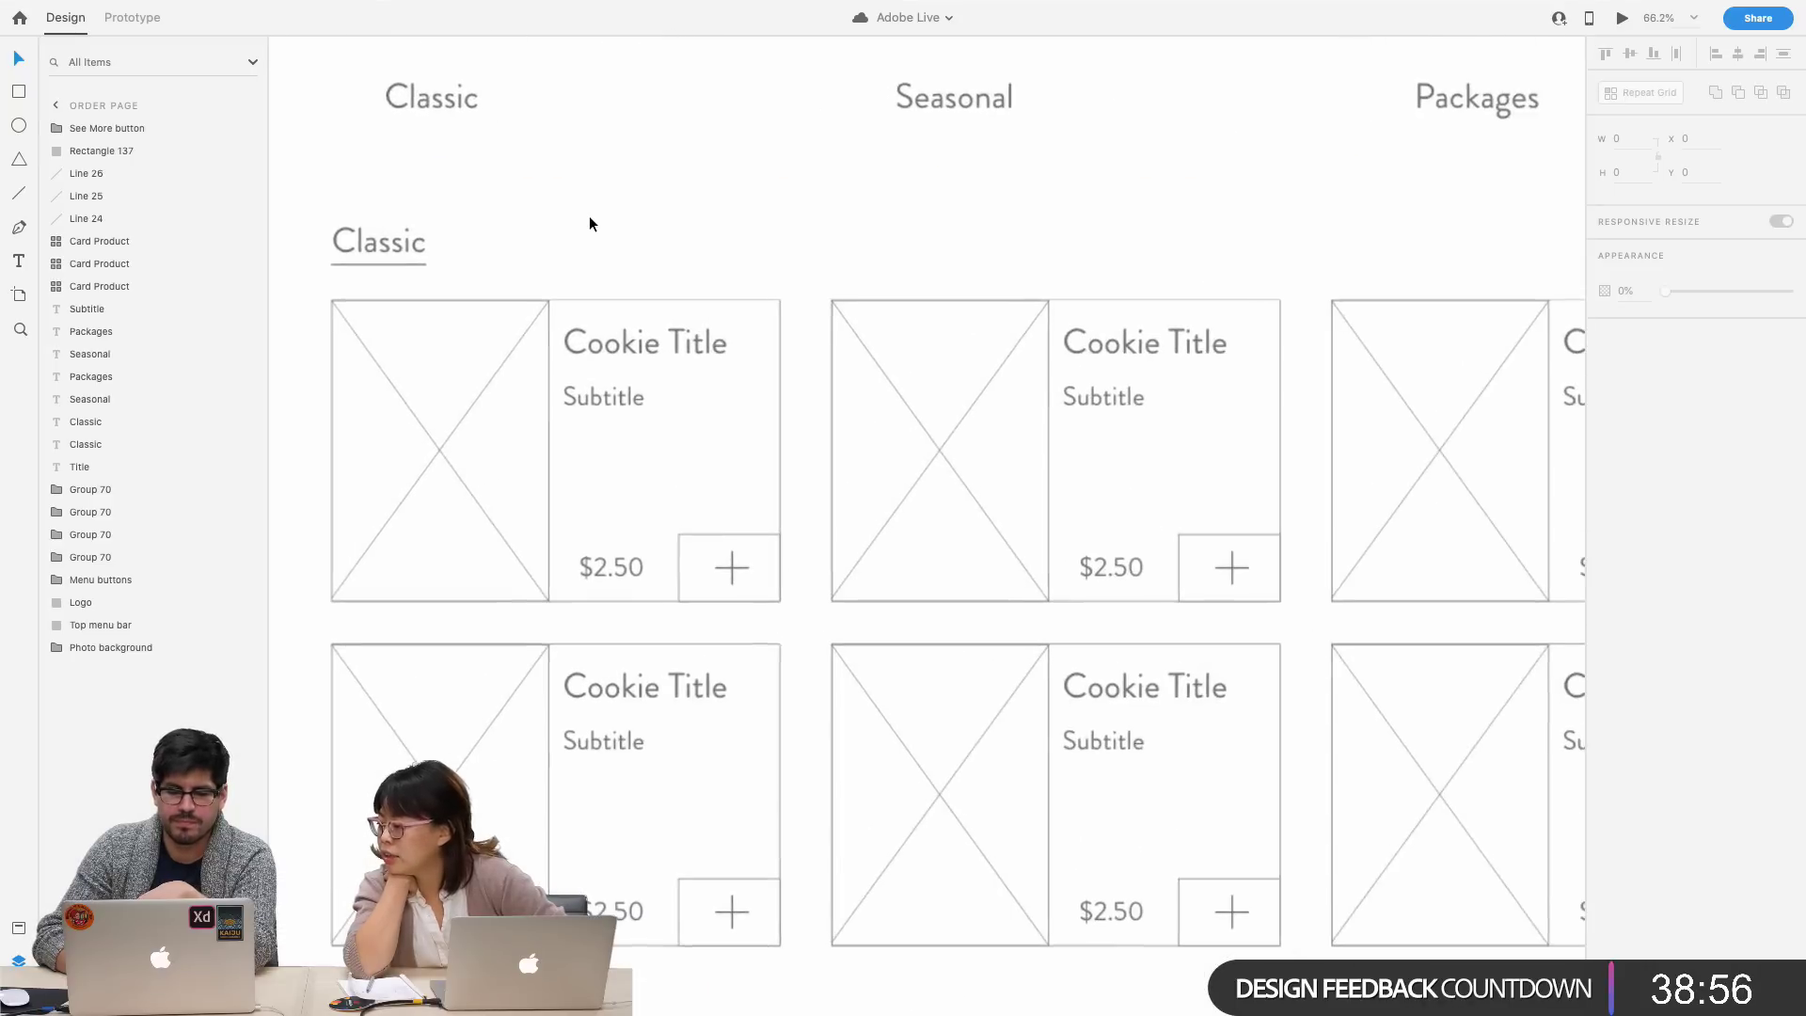
scroll(589, 224, down, 2)
scroll(589, 224, down, 8)
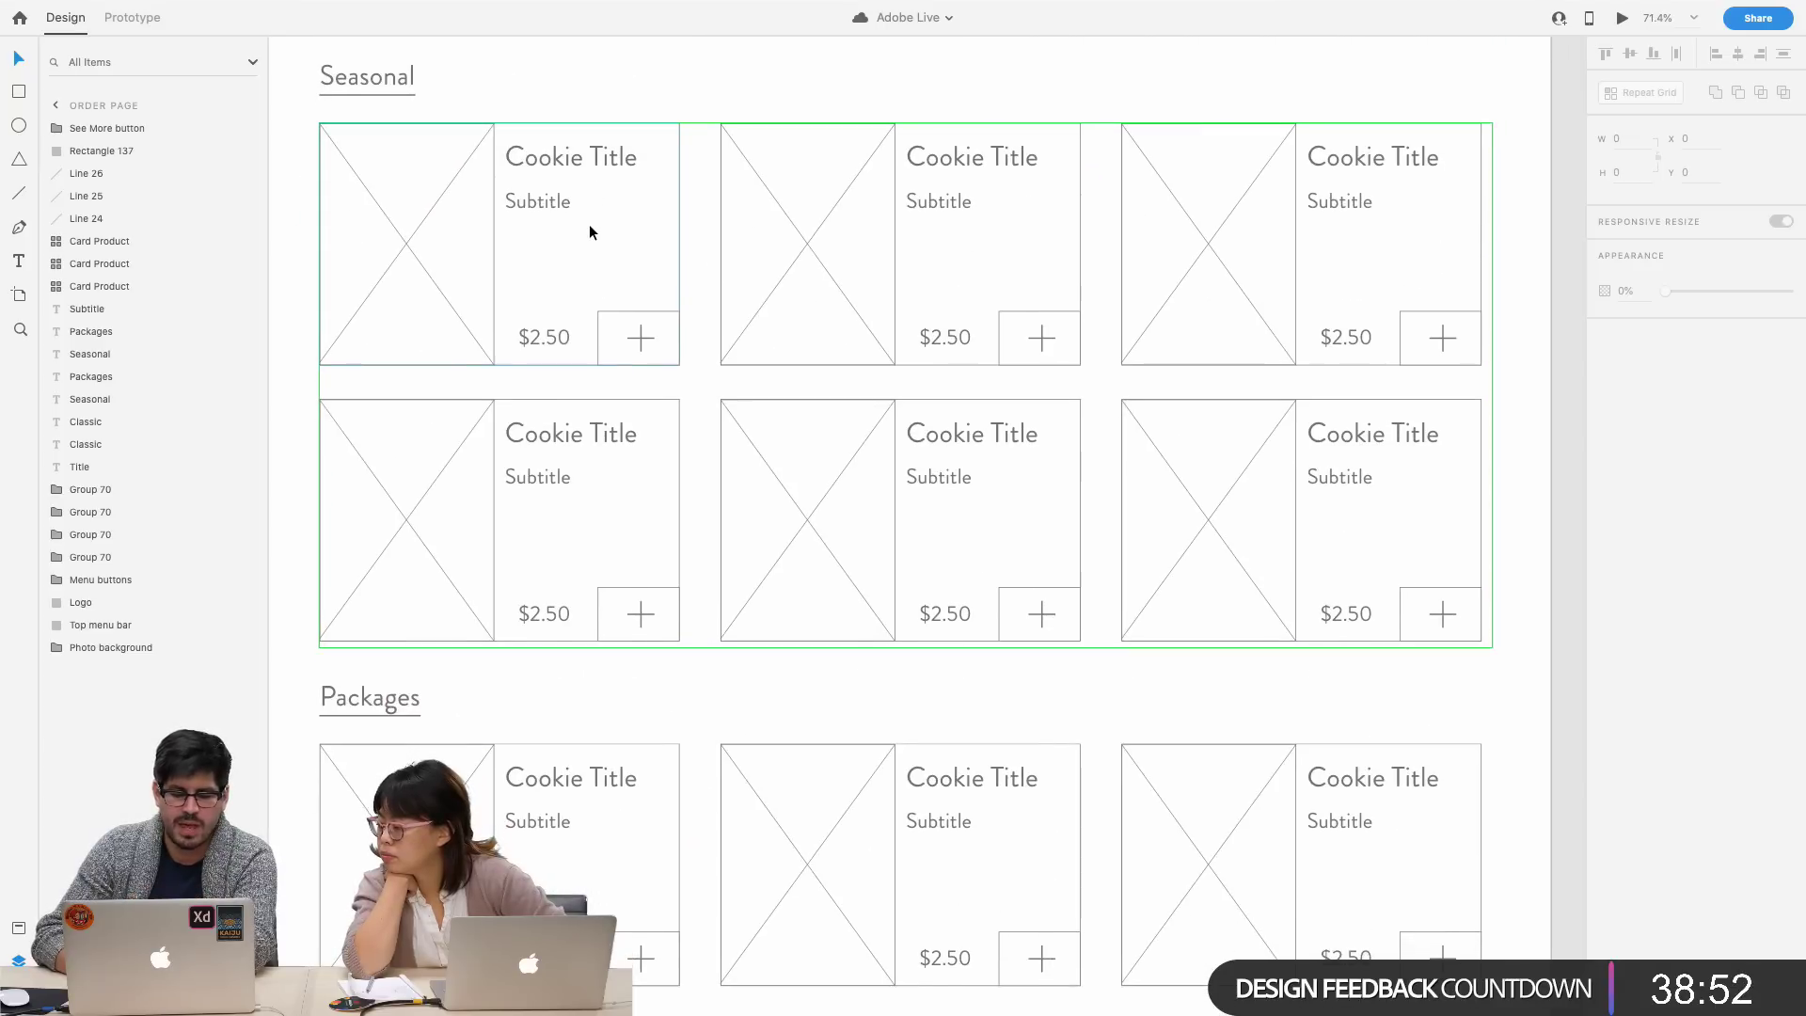
scroll(589, 226, down, 5)
scroll(588, 224, up, 1)
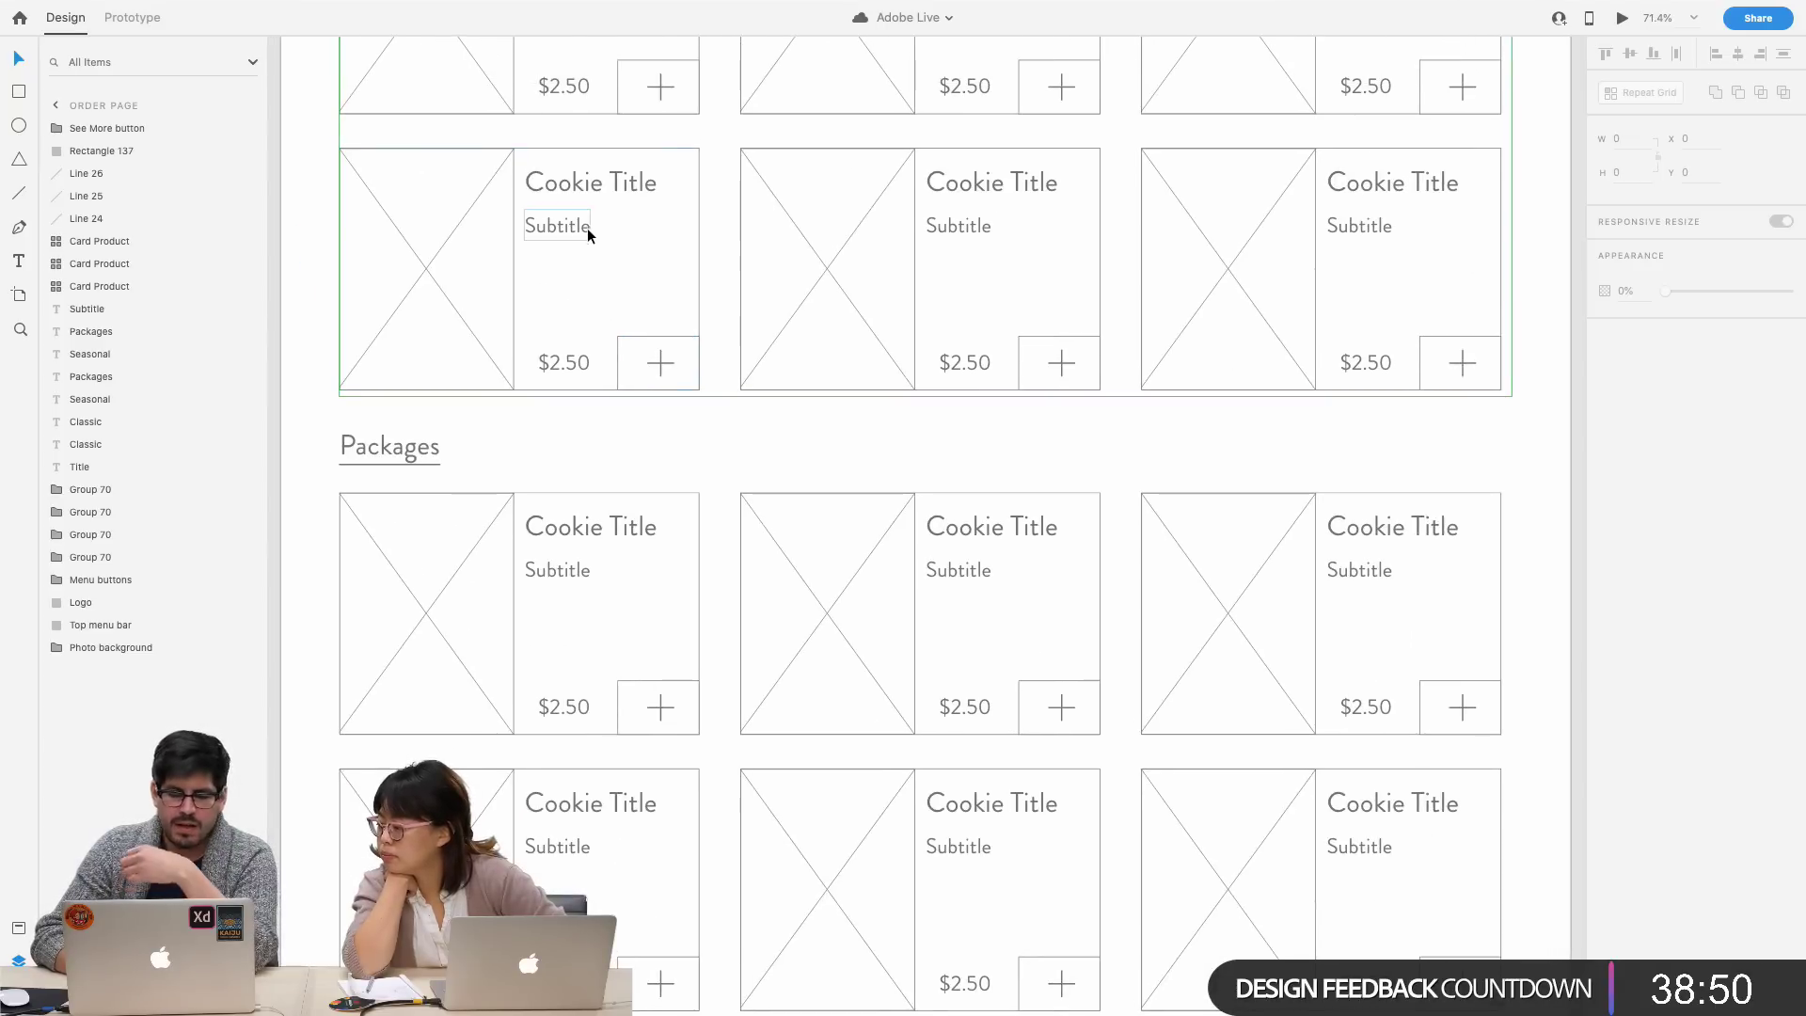
scroll(567, 274, down, 6)
scroll(567, 275, up, 3)
scroll(567, 275, up, 4)
scroll(580, 182, left, 3)
scroll(580, 181, up, 1)
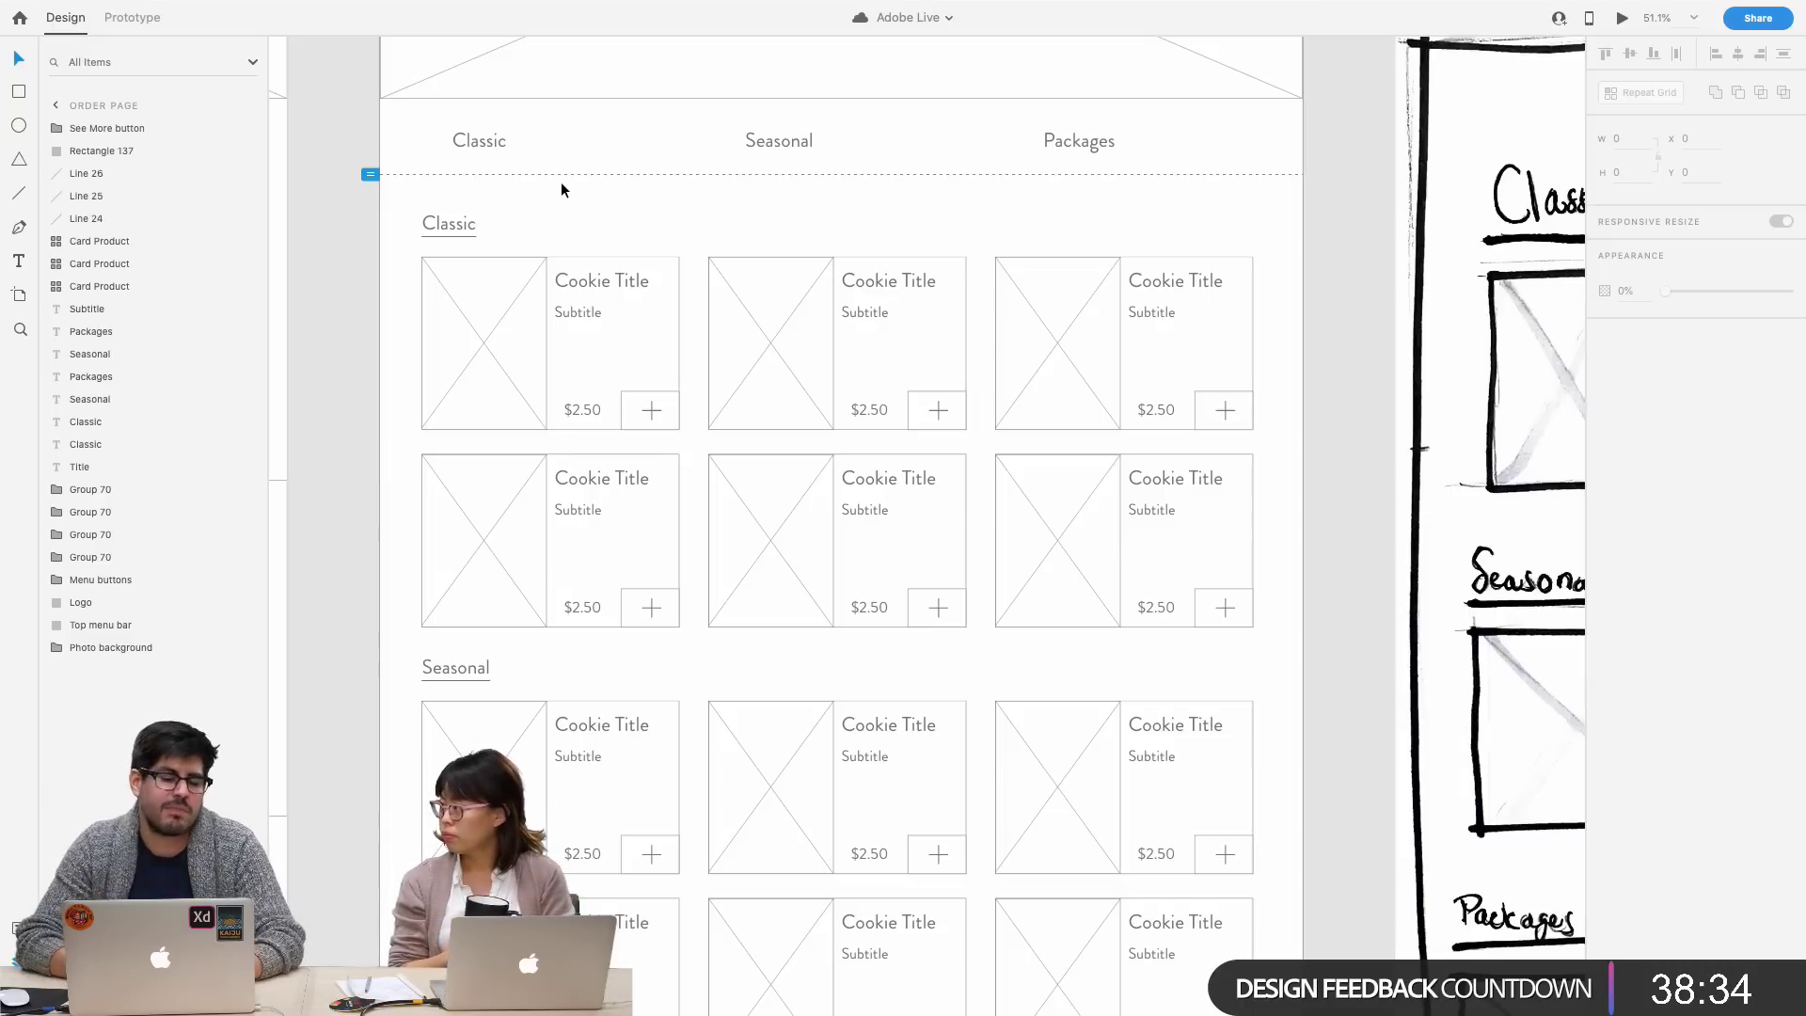
scroll(843, 198, up, 2)
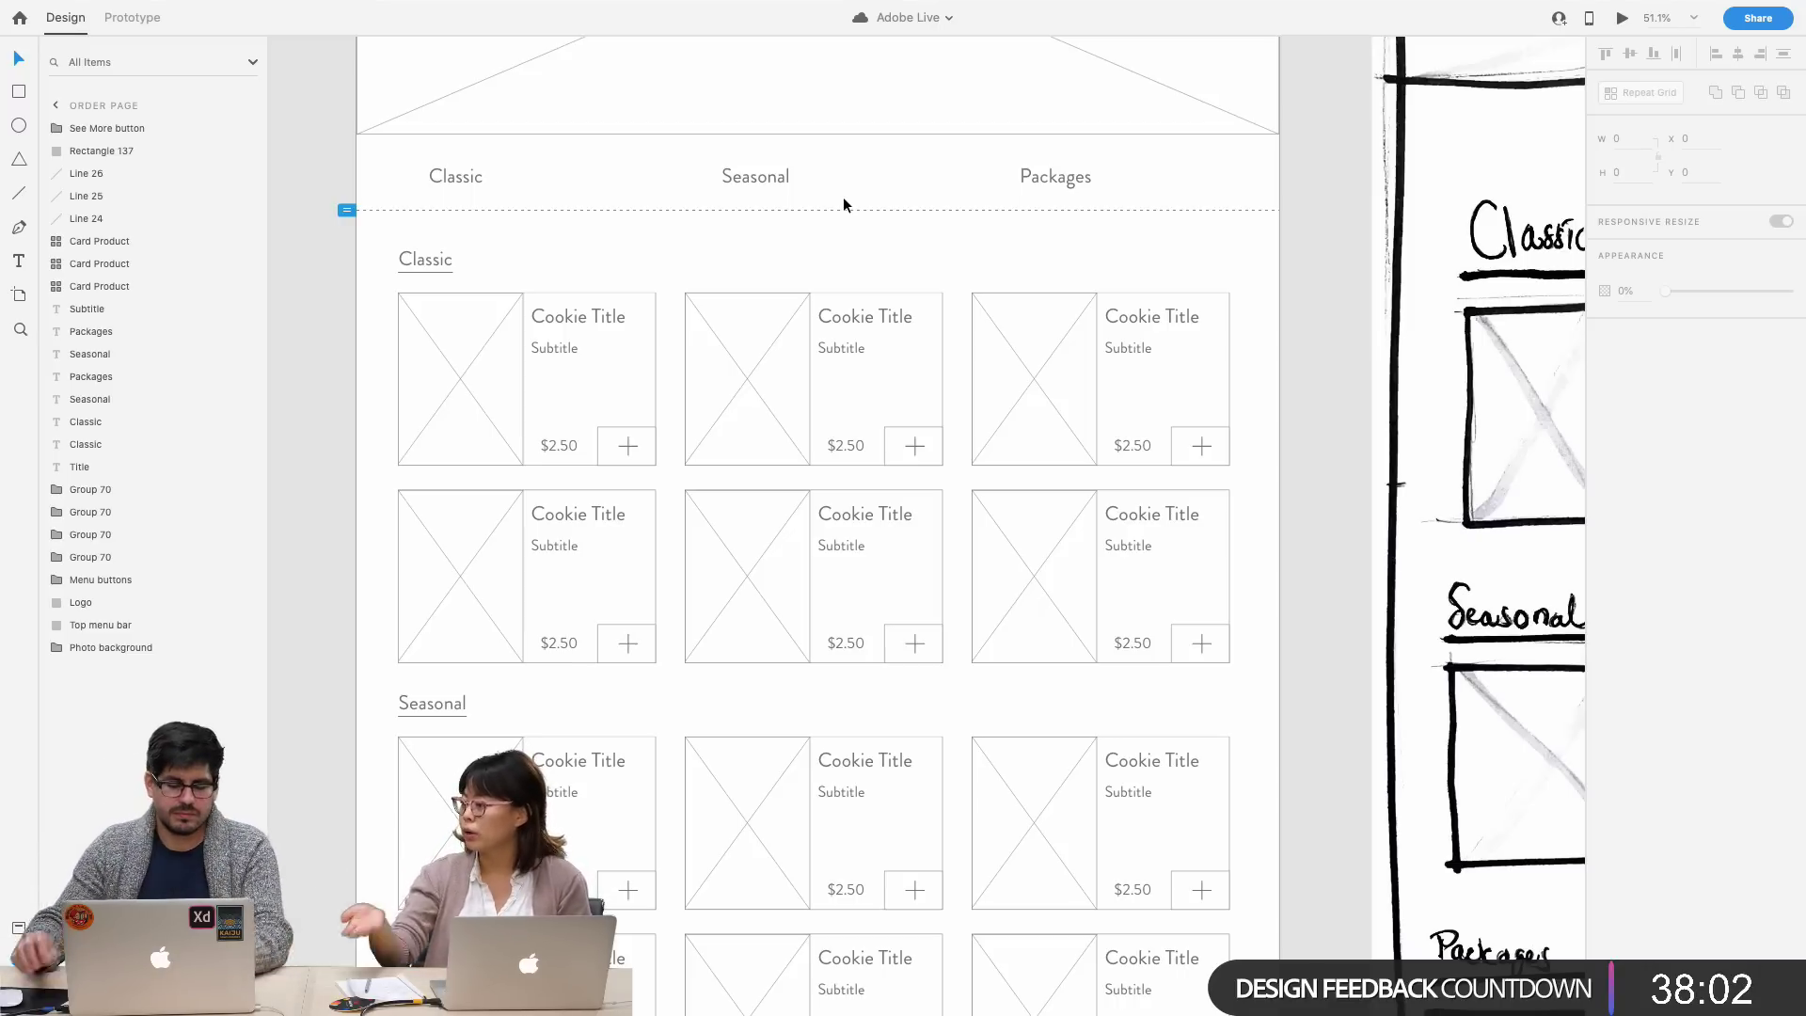
- Delete the hand-drawn Order Page sketch image from the pasteboard beside the Order Page artboard
scroll(843, 205, down, 5)
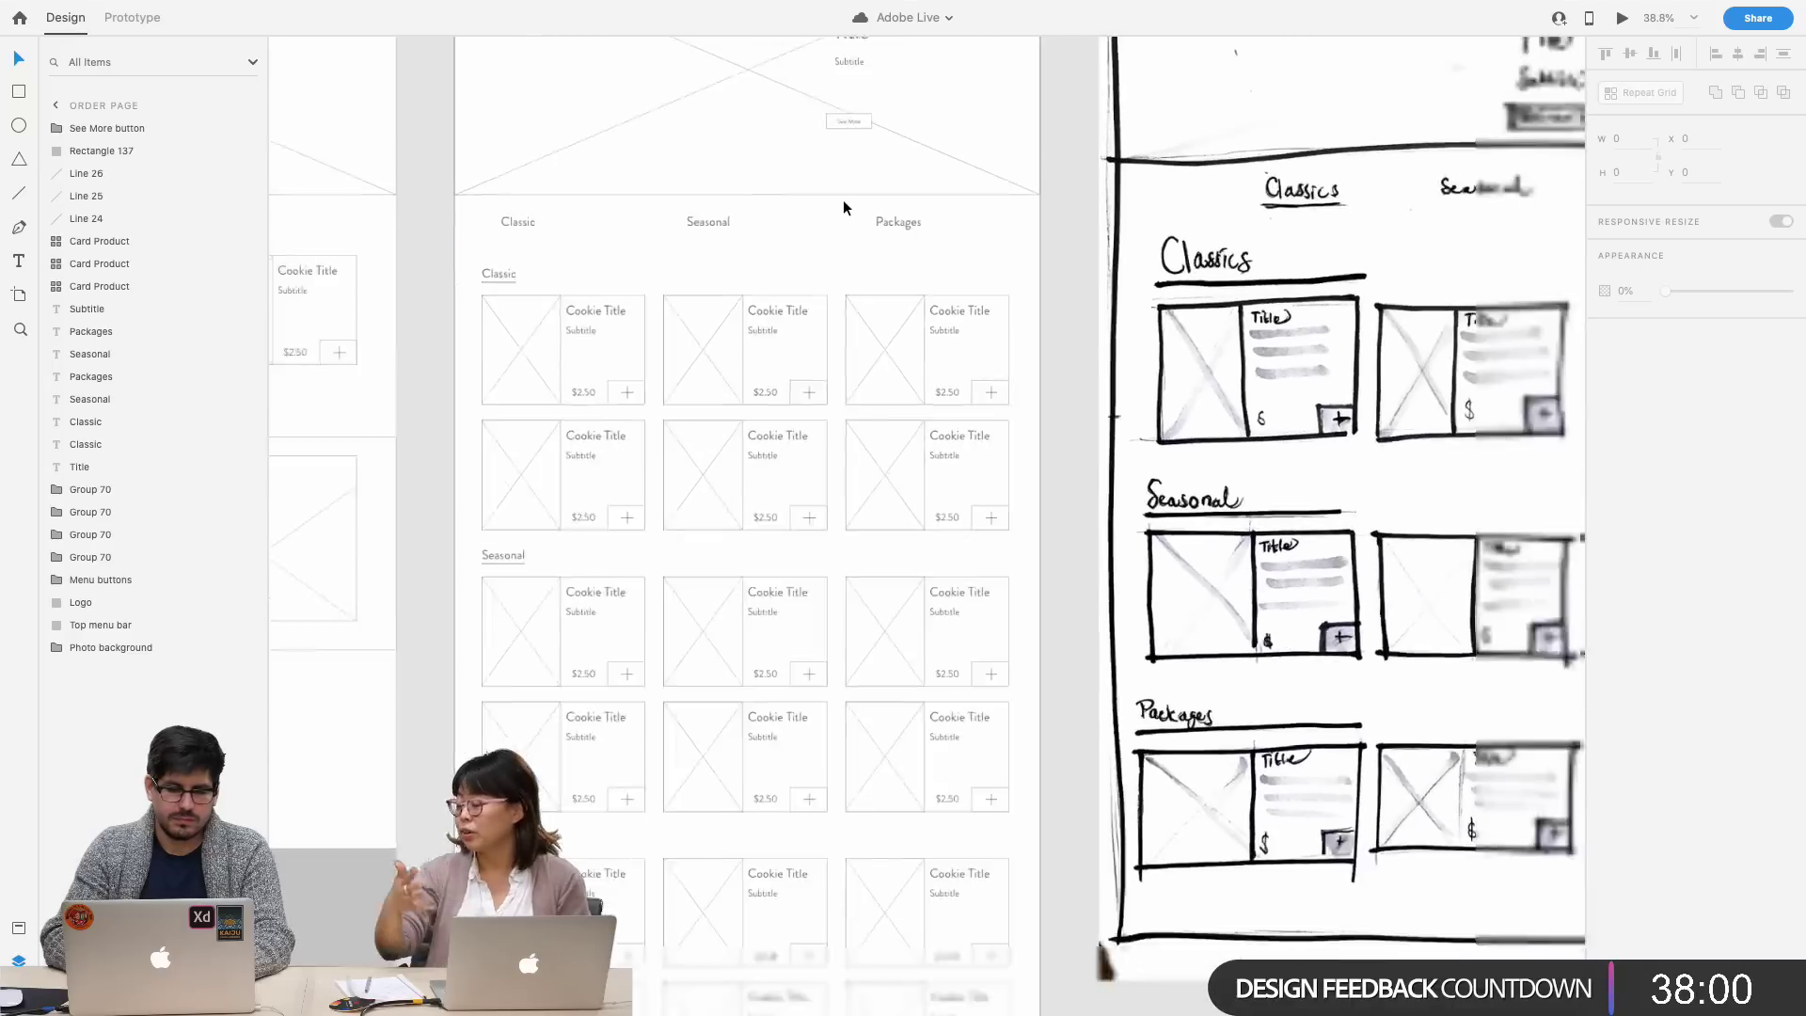
scroll(843, 199, left, 5)
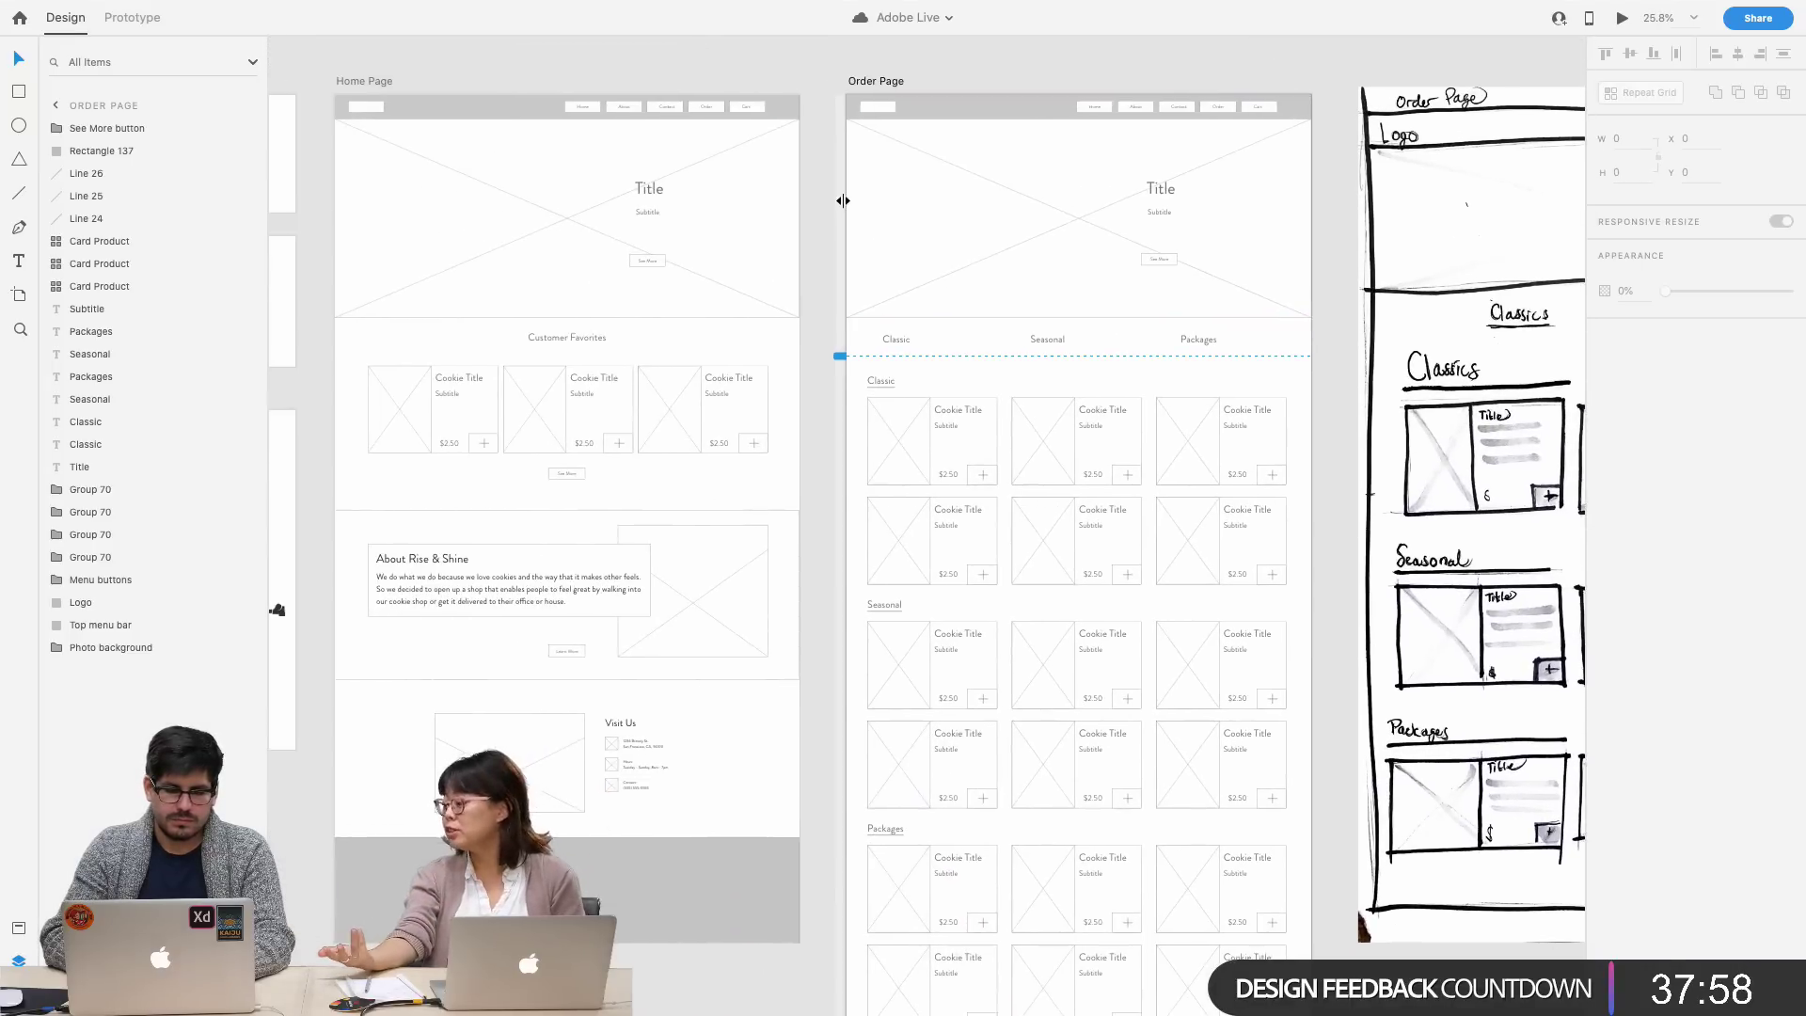
scroll(842, 199, right, 2)
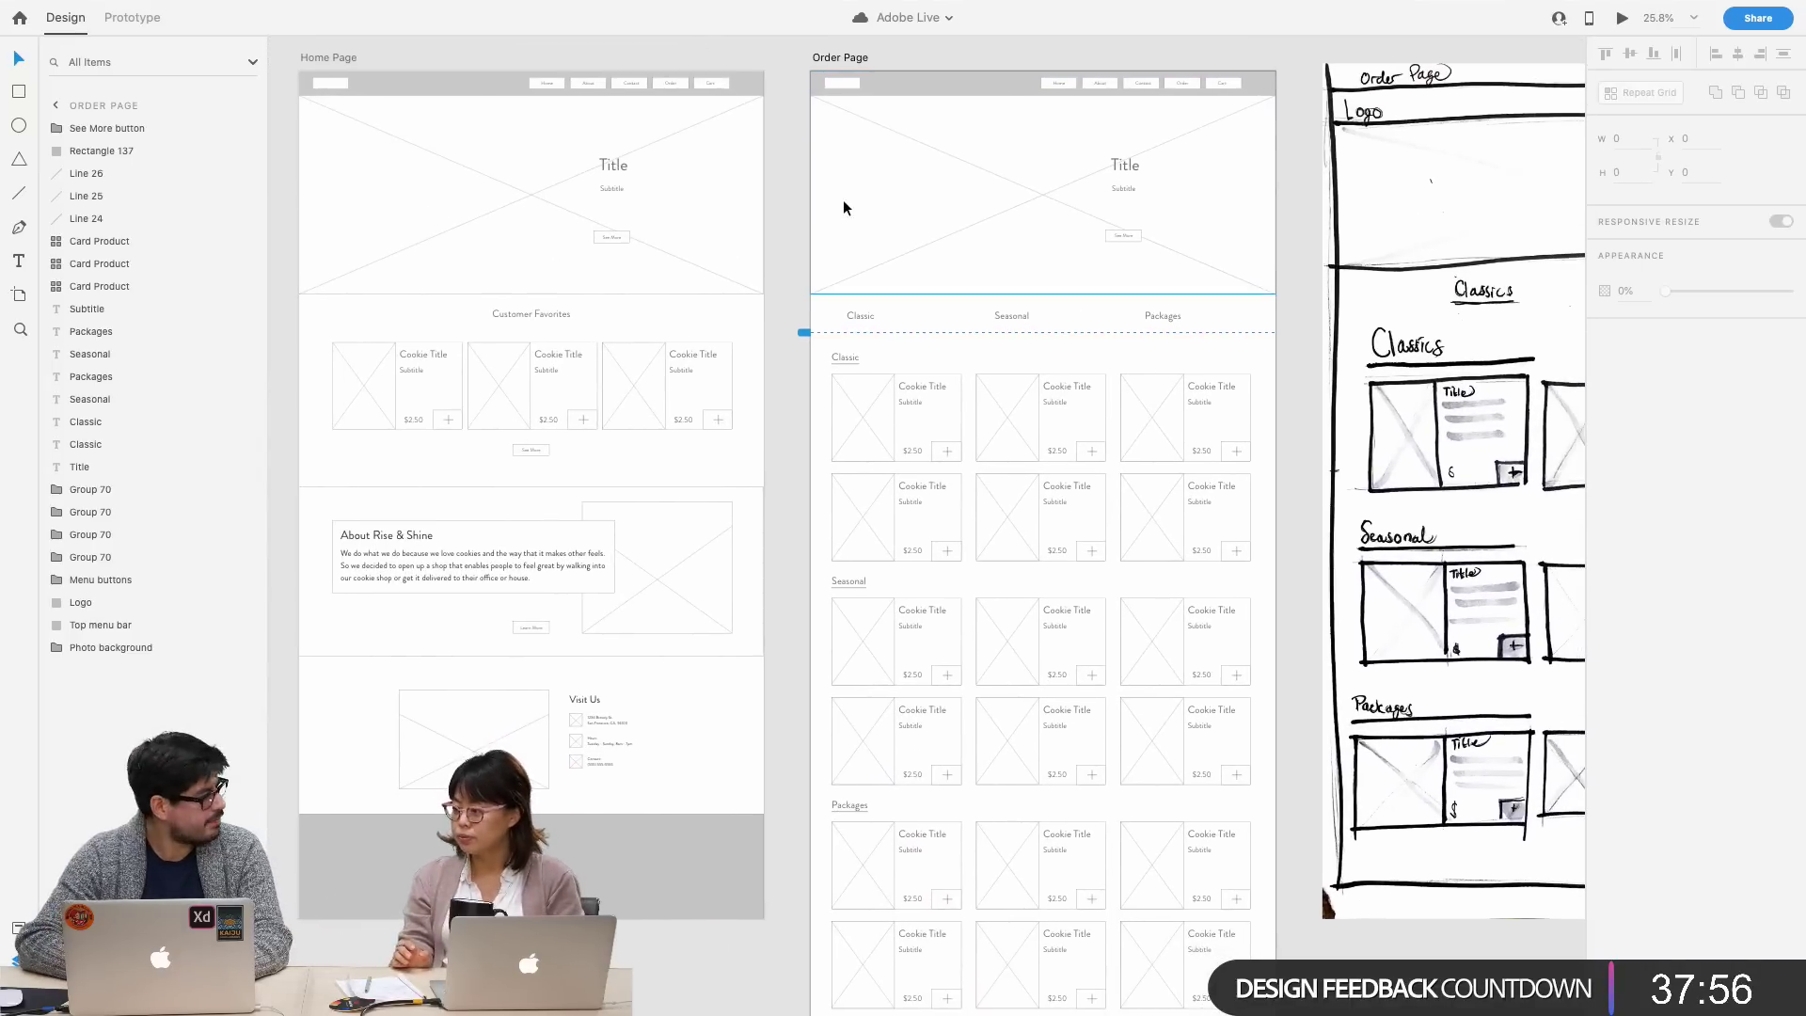
scroll(843, 200, right, 10)
scroll(842, 197, up, 2)
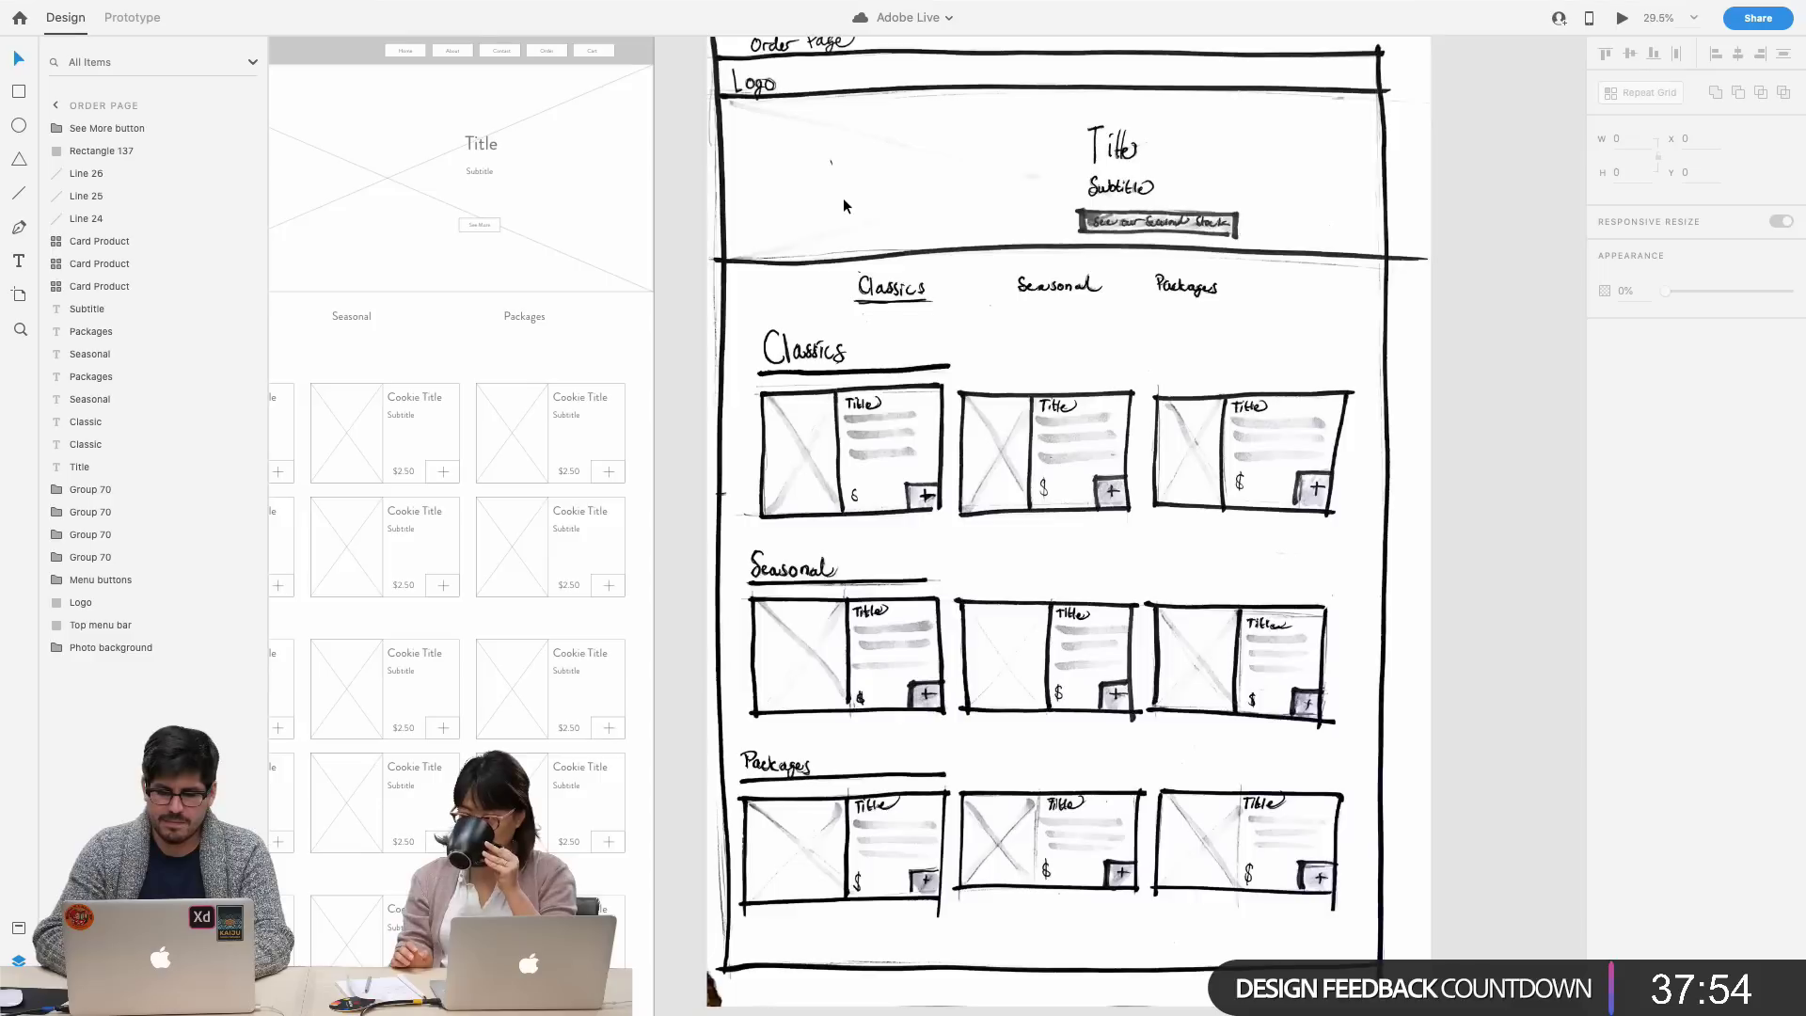
click(842, 197)
scroll(842, 197, right, 2)
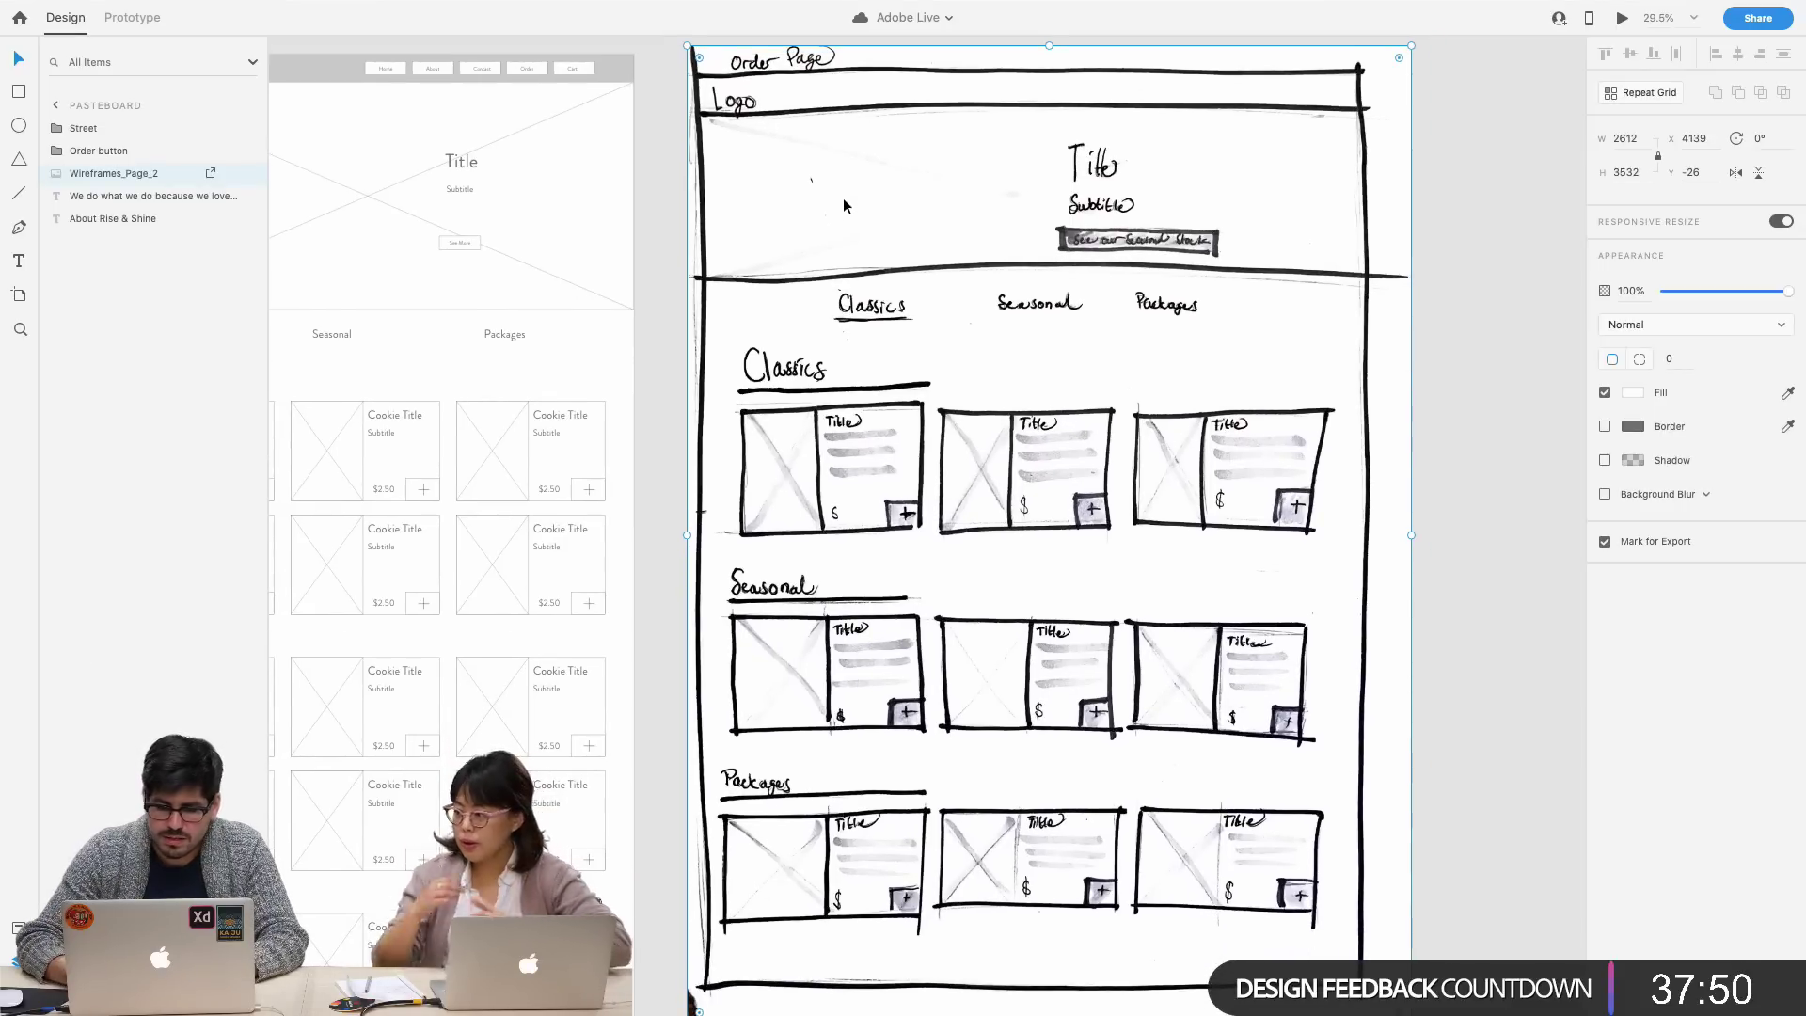
key(Delete)
scroll(600, 194, up, 3)
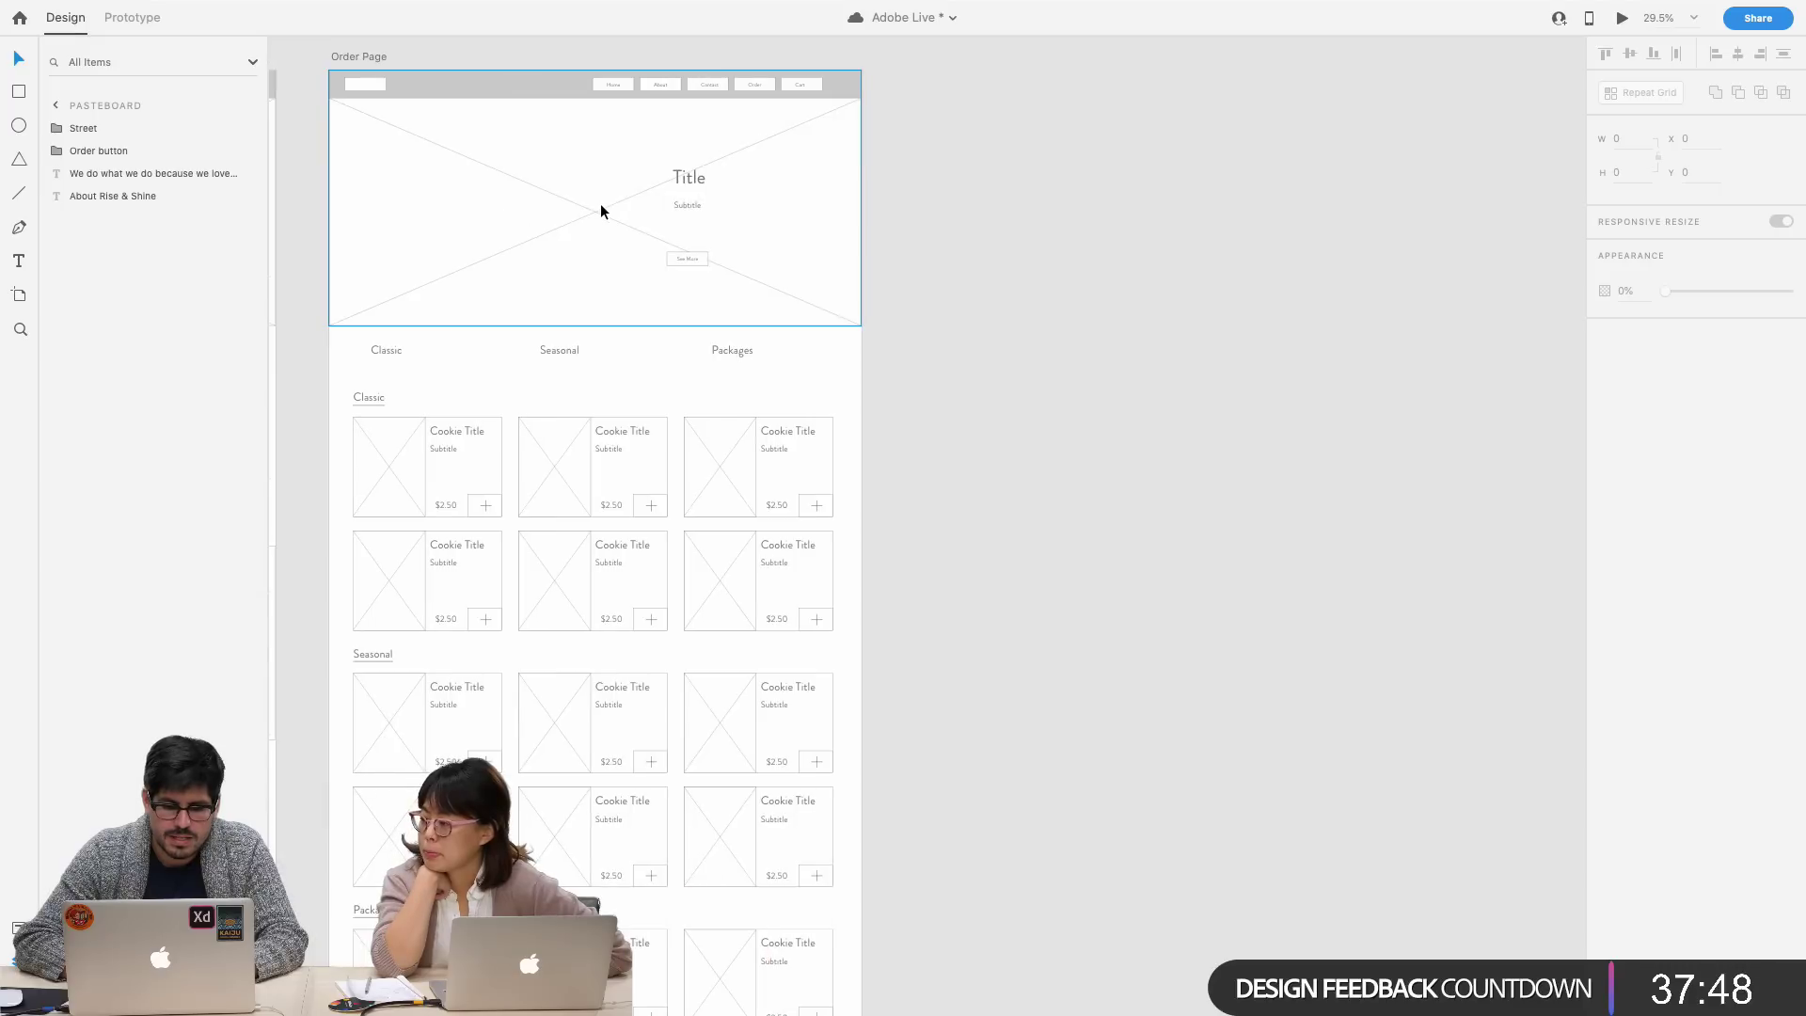
- Locate the product card and cart sketches on the Slide 9 artboard and select both images
scroll(600, 204, down, 5)
scroll(600, 203, left, 10)
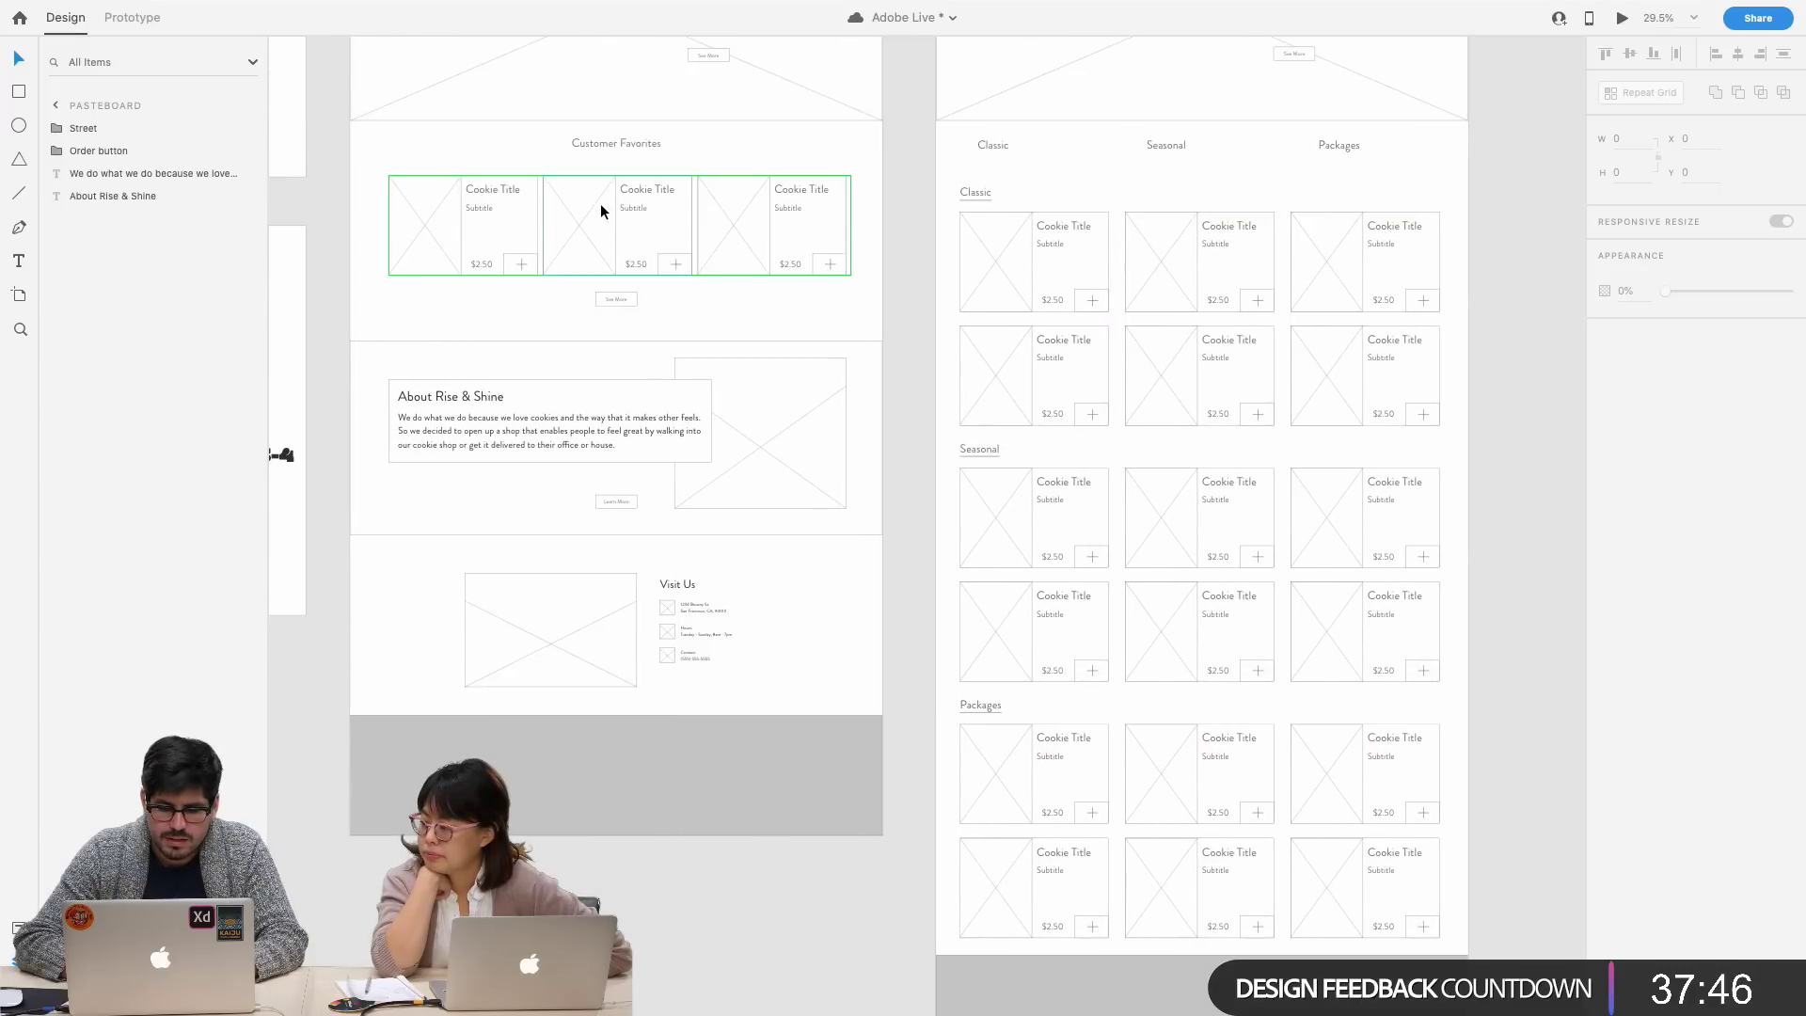
scroll(1052, 270, up, 10)
scroll(1053, 269, down, 3)
scroll(1052, 270, up, 5)
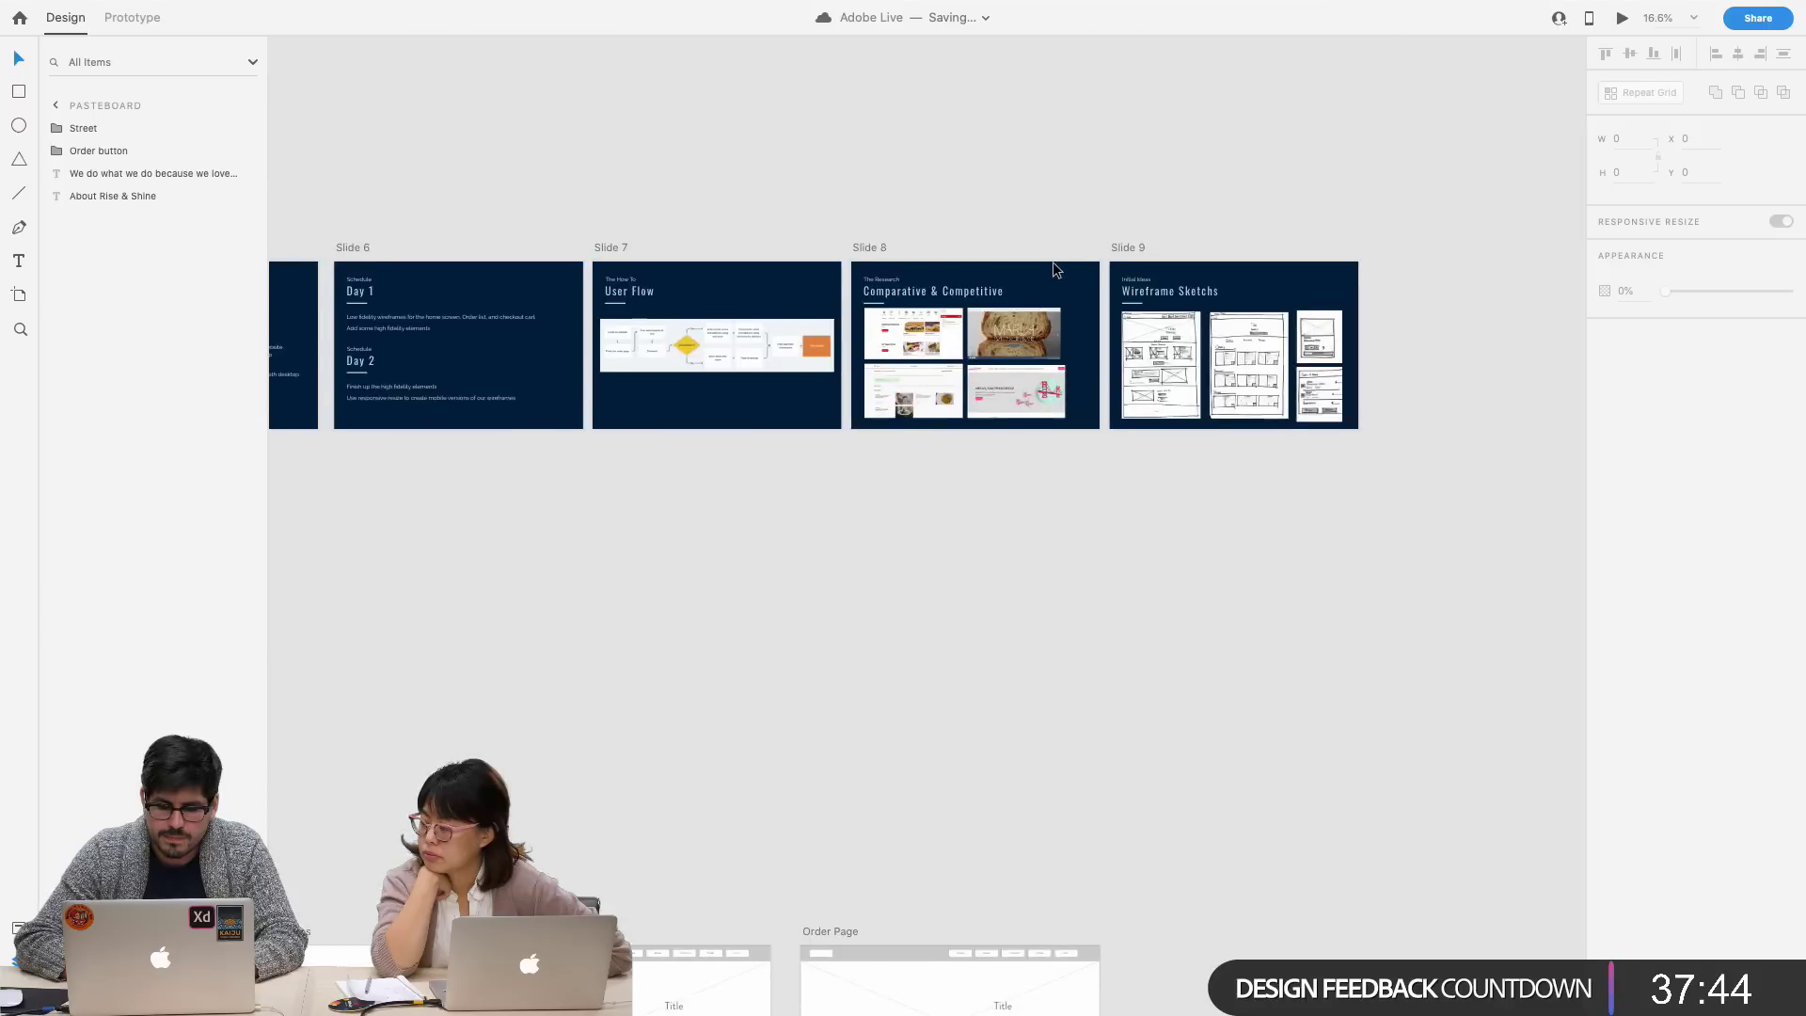
scroll(1052, 263, down, 3)
scroll(1052, 263, up, 5)
scroll(1052, 264, up, 2)
scroll(1051, 263, up, 5)
click(1052, 251)
shift+click(1136, 512)
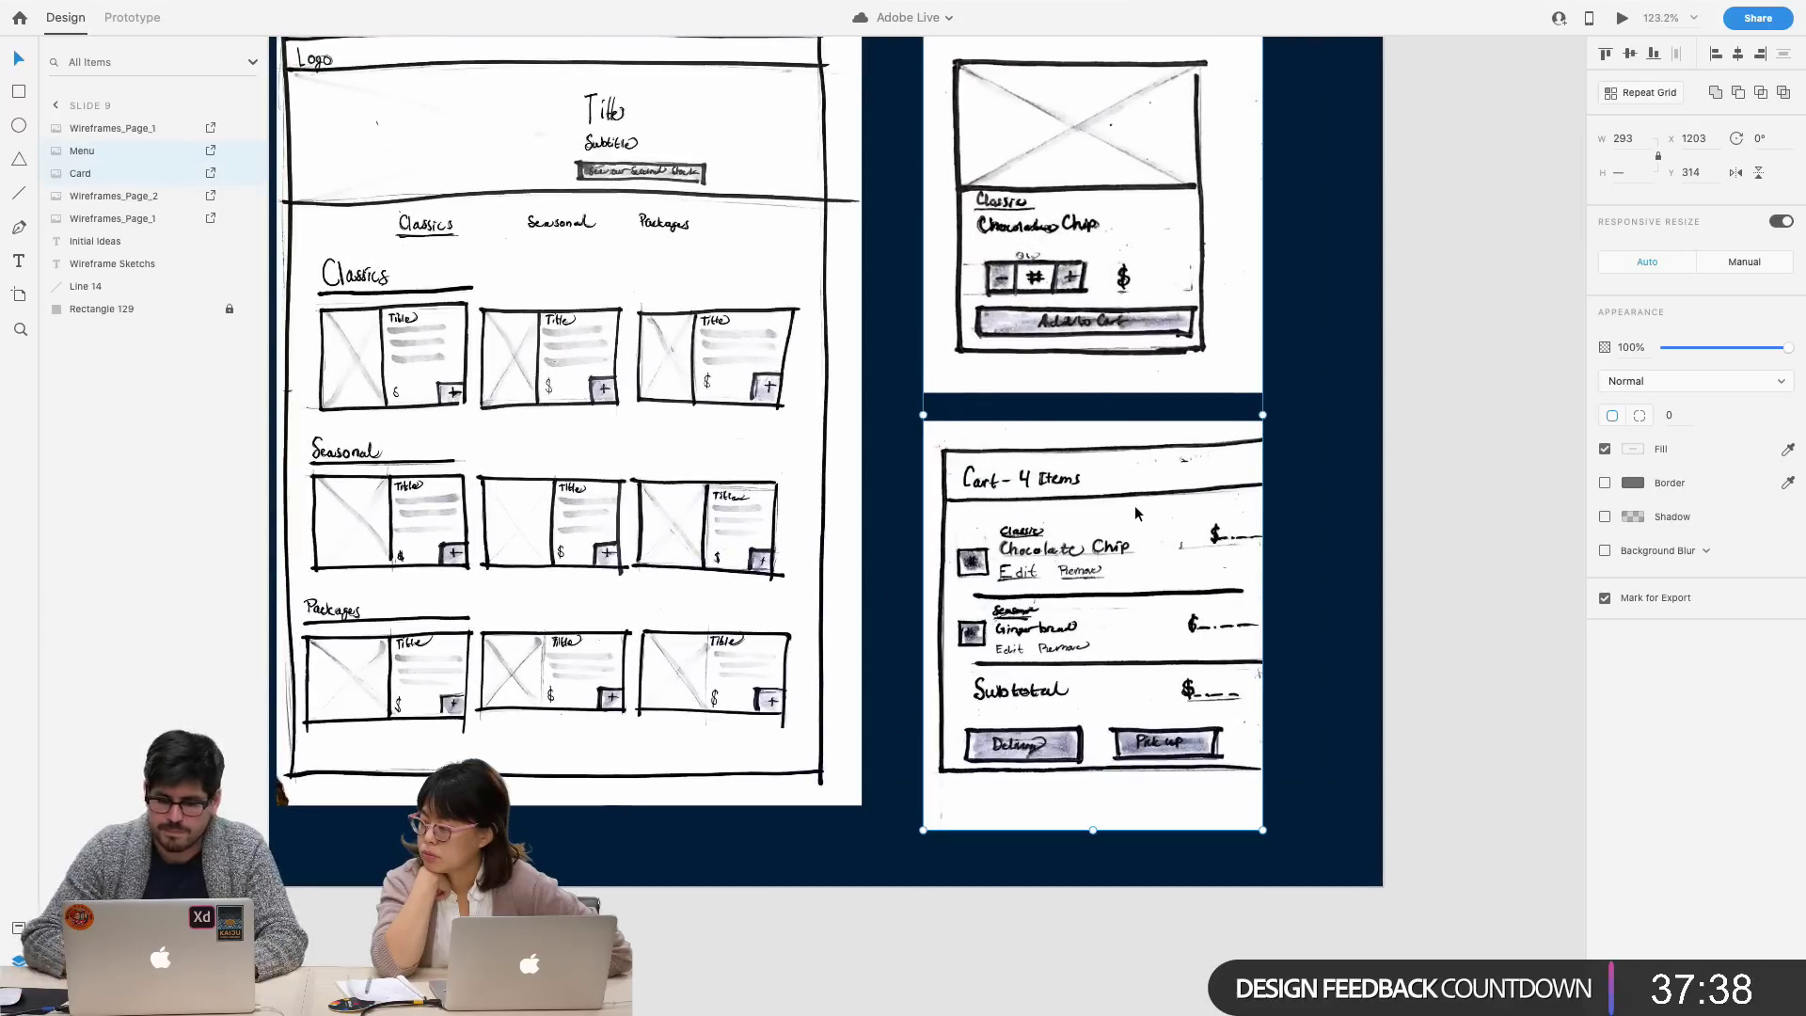
- Clear the selection and examine the Add to Cart card and cart menu sketches next to the Order Page sketch
scroll(1136, 512, down, 3)
click(1244, 335)
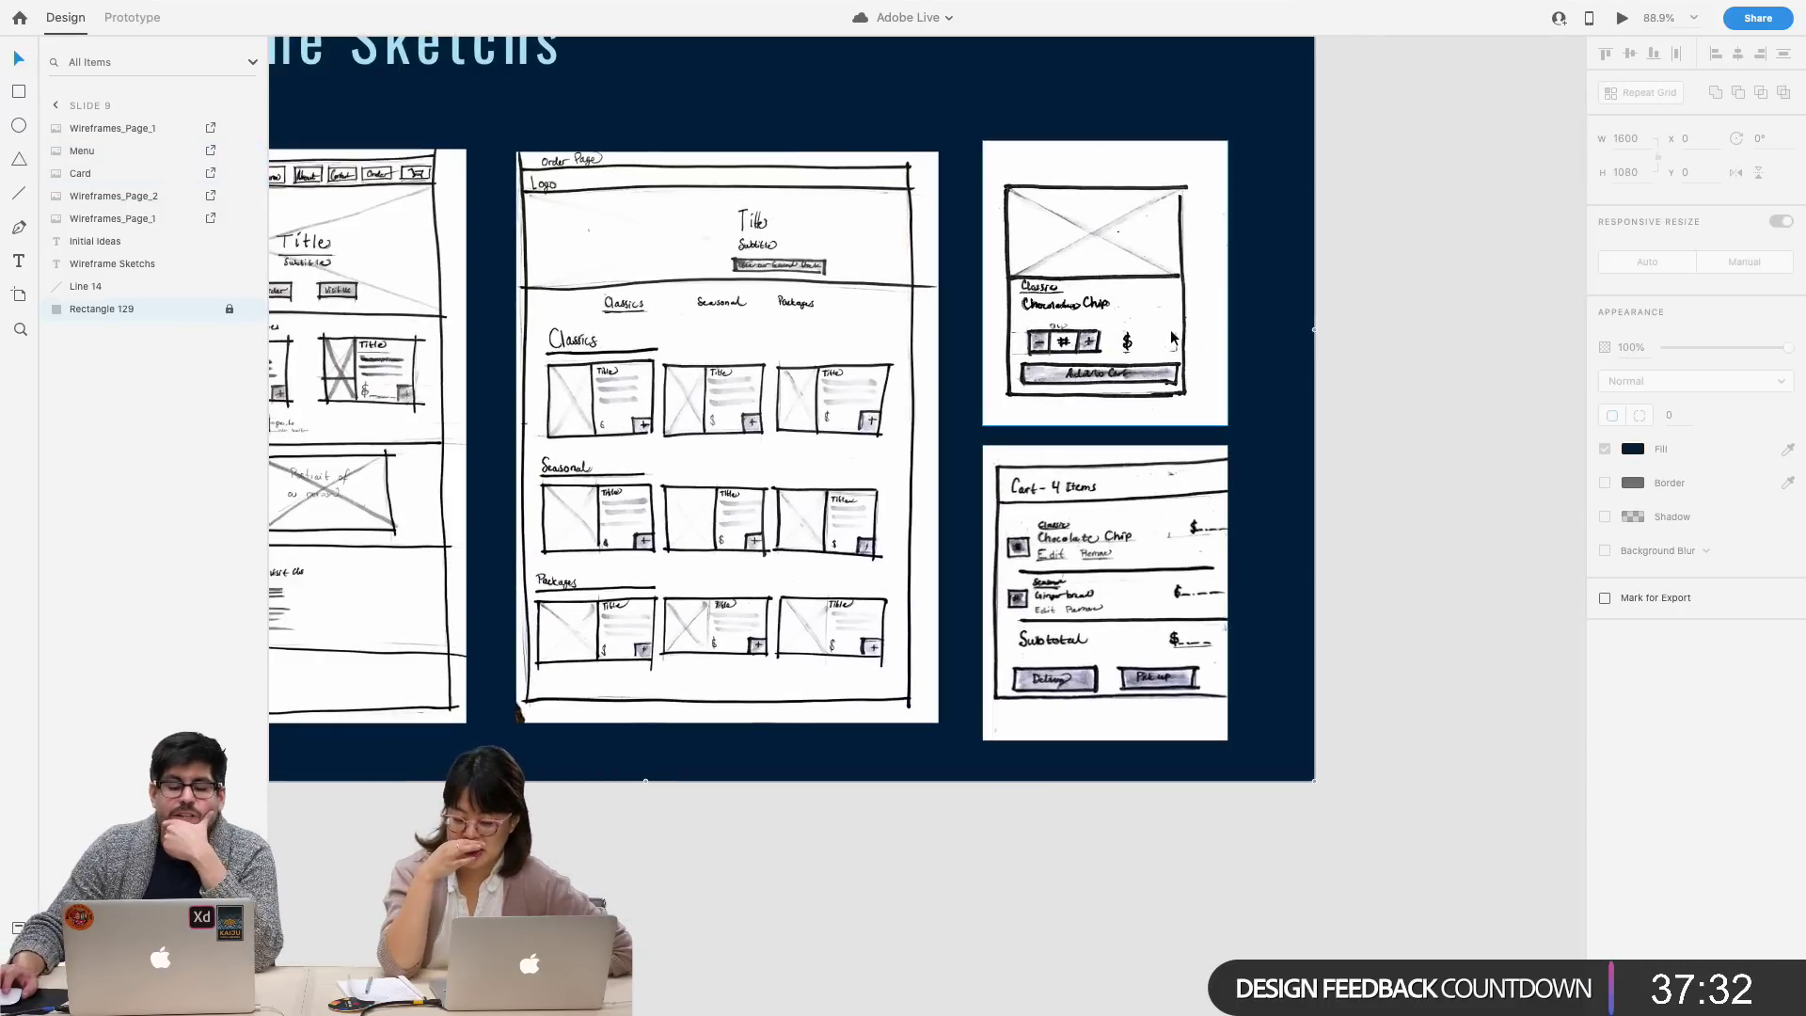
scroll(1187, 327, down, 5)
click(1194, 523)
scroll(1193, 523, up, 6)
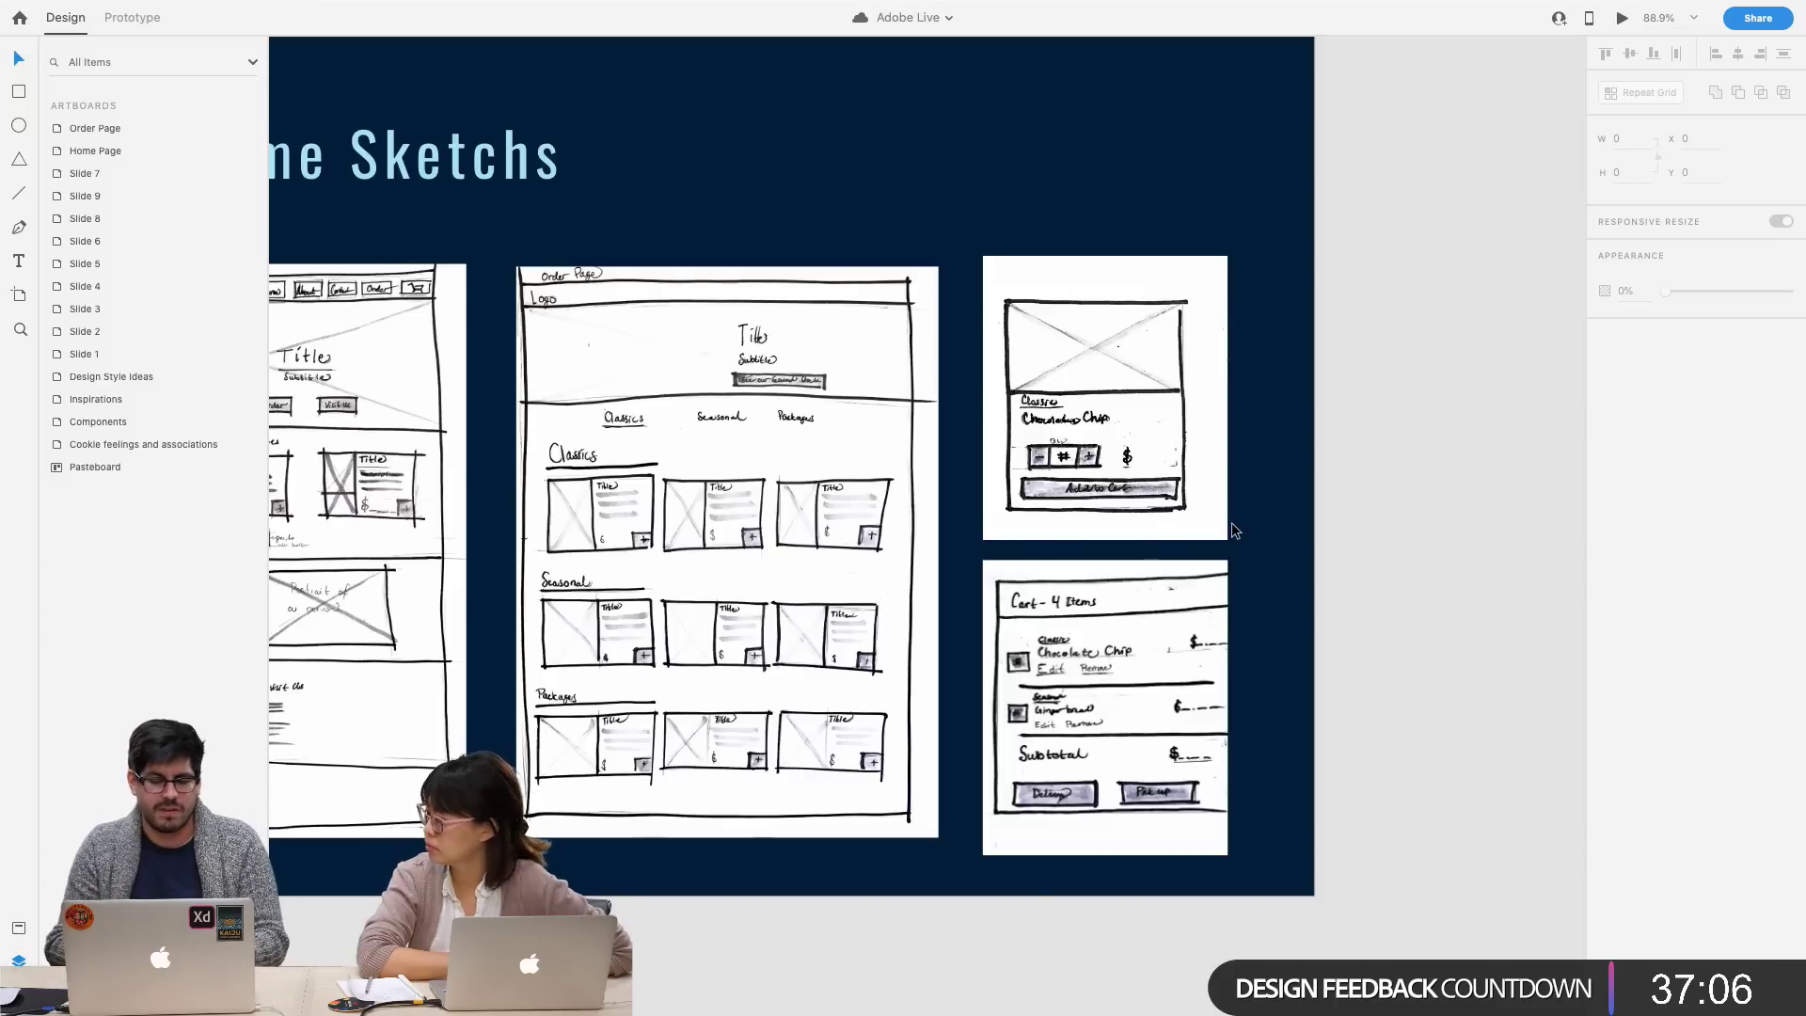
- Copy the product card and cart sketch images from the Slide 9 artboard to the pasteboard beside the Order Page
scroll(1232, 523, down, 2)
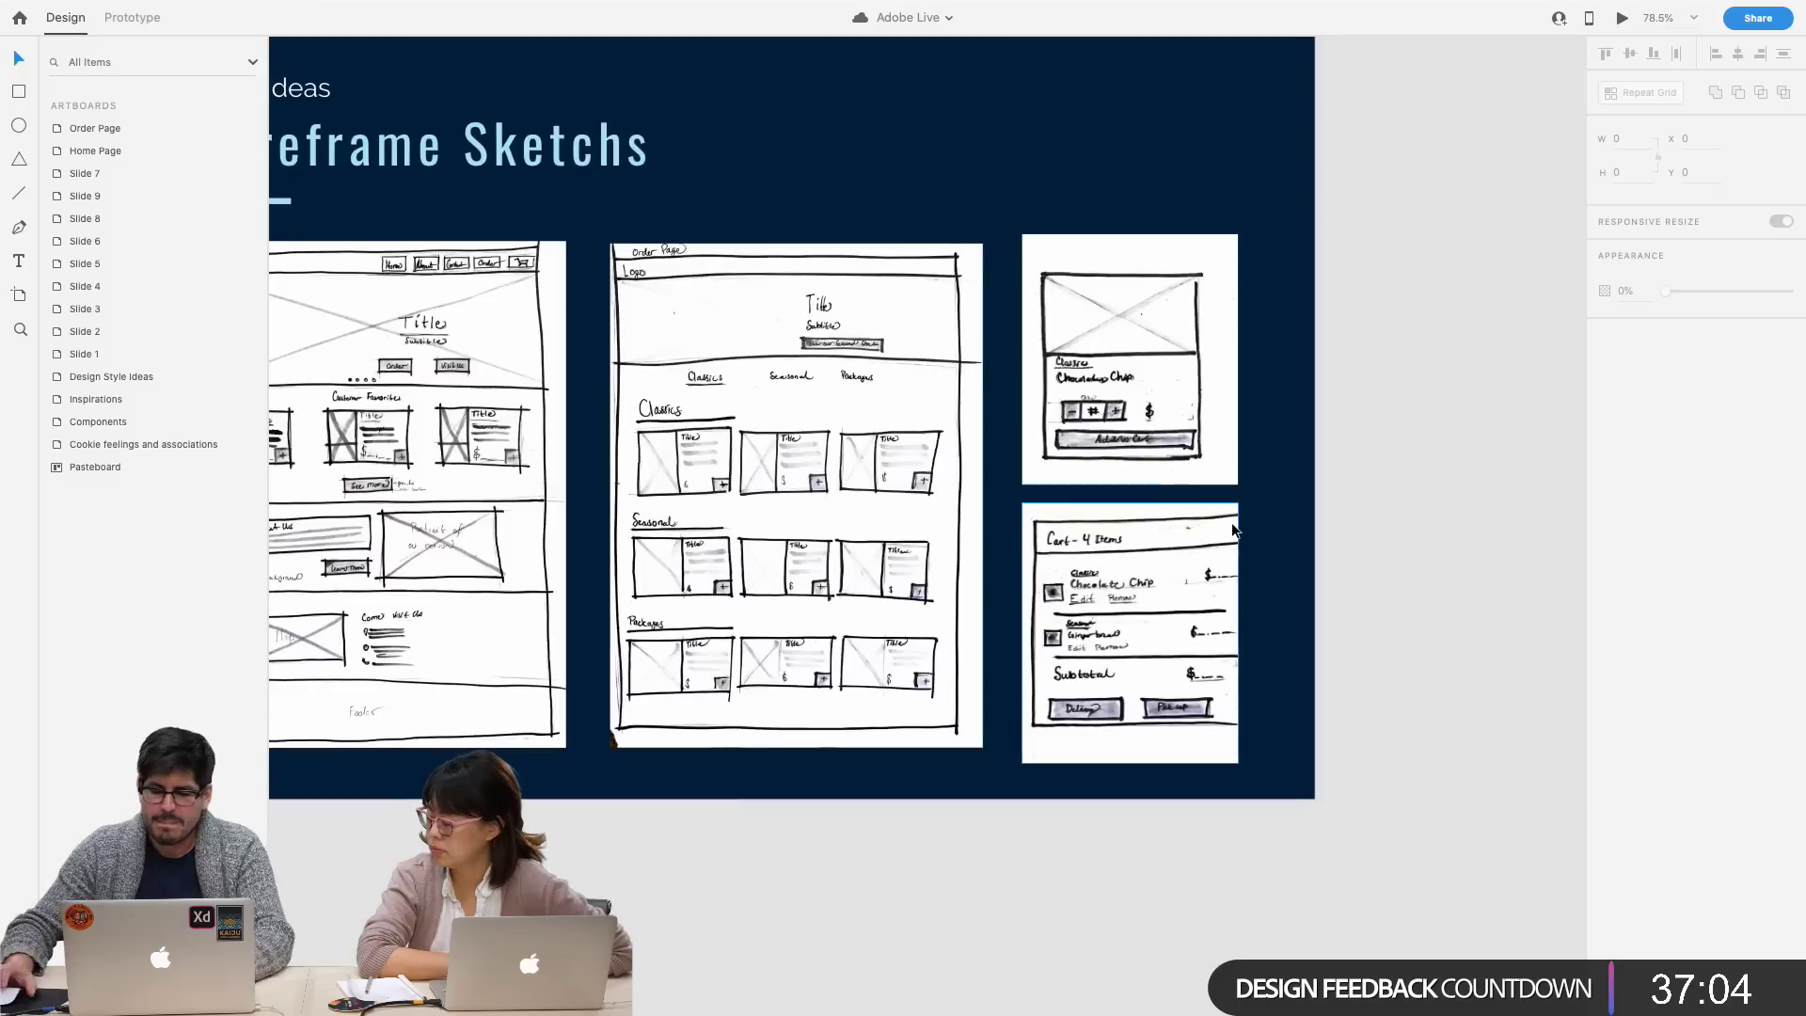
click(1223, 470)
shift+click(1223, 639)
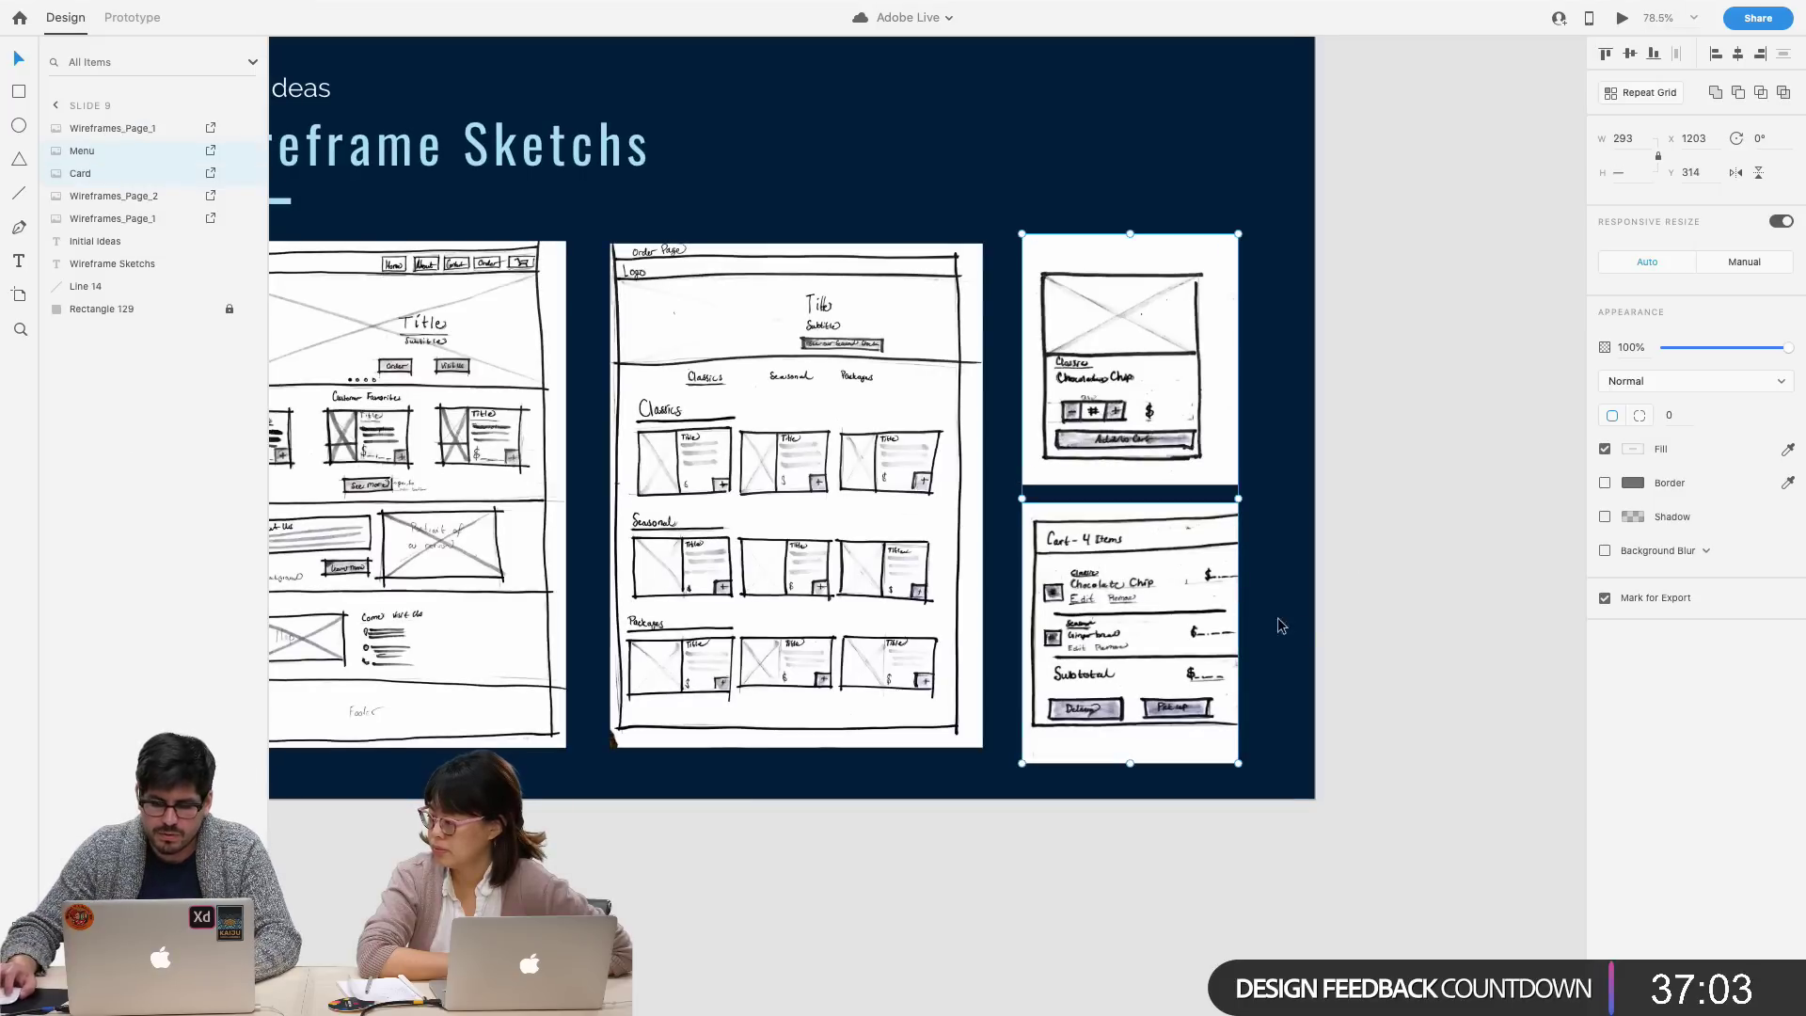
click(1410, 583)
click(1178, 608)
shift+click(1185, 448)
scroll(1187, 568, down, 10)
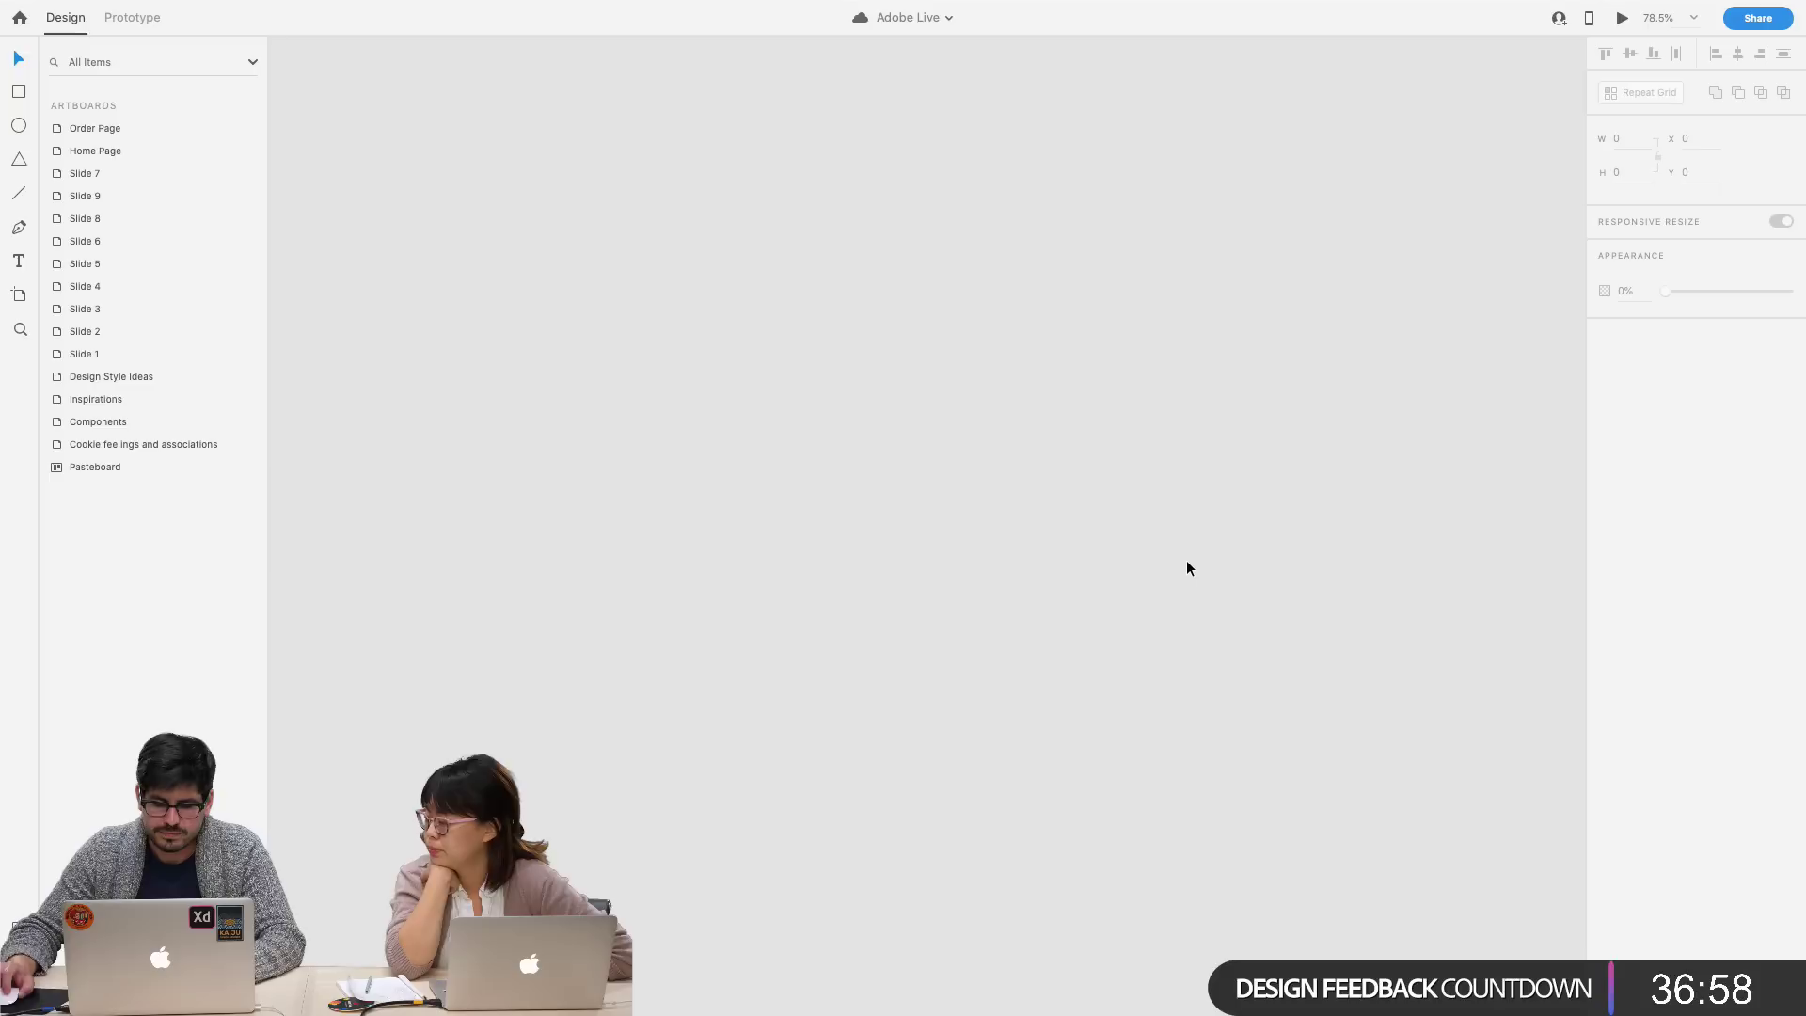
scroll(1186, 568, down, 10)
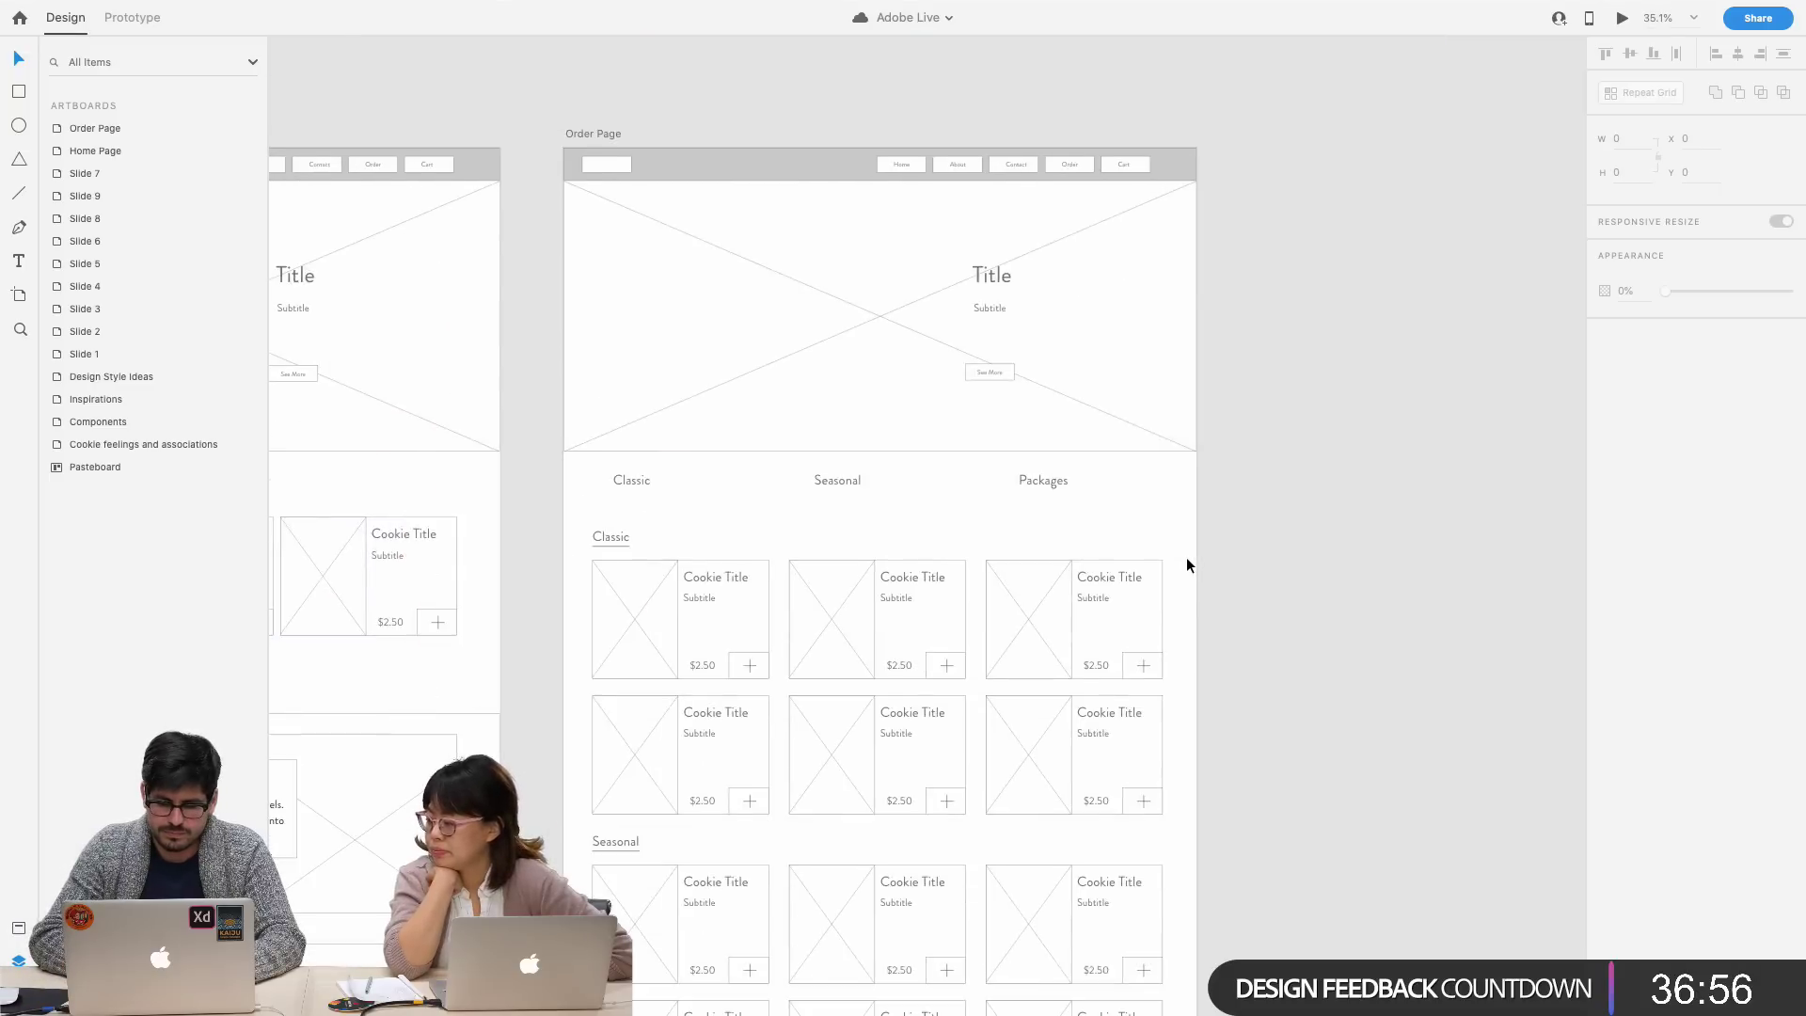
scroll(1187, 564, down, 5)
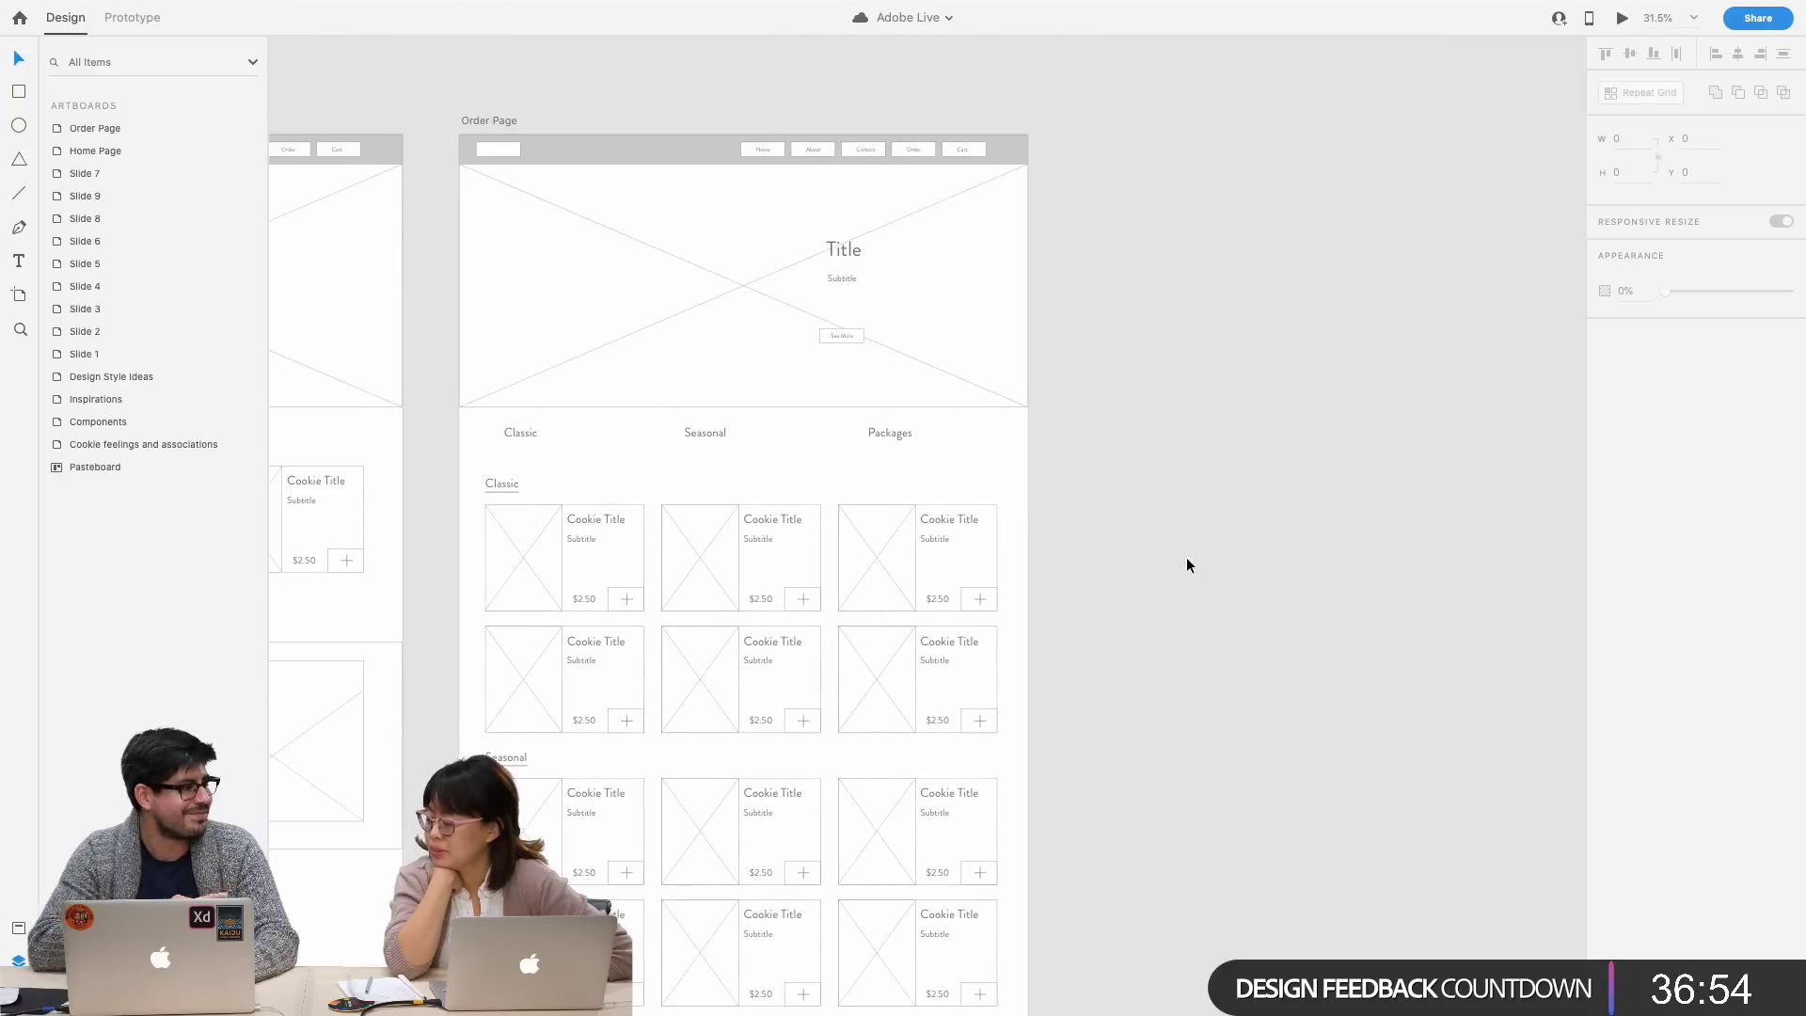
key(super+v)
mouse_move(930, 456)
mouse_down()
mouse_move(1339, 211)
mouse_move(1331, 186)
mouse_up()
click(1314, 369)
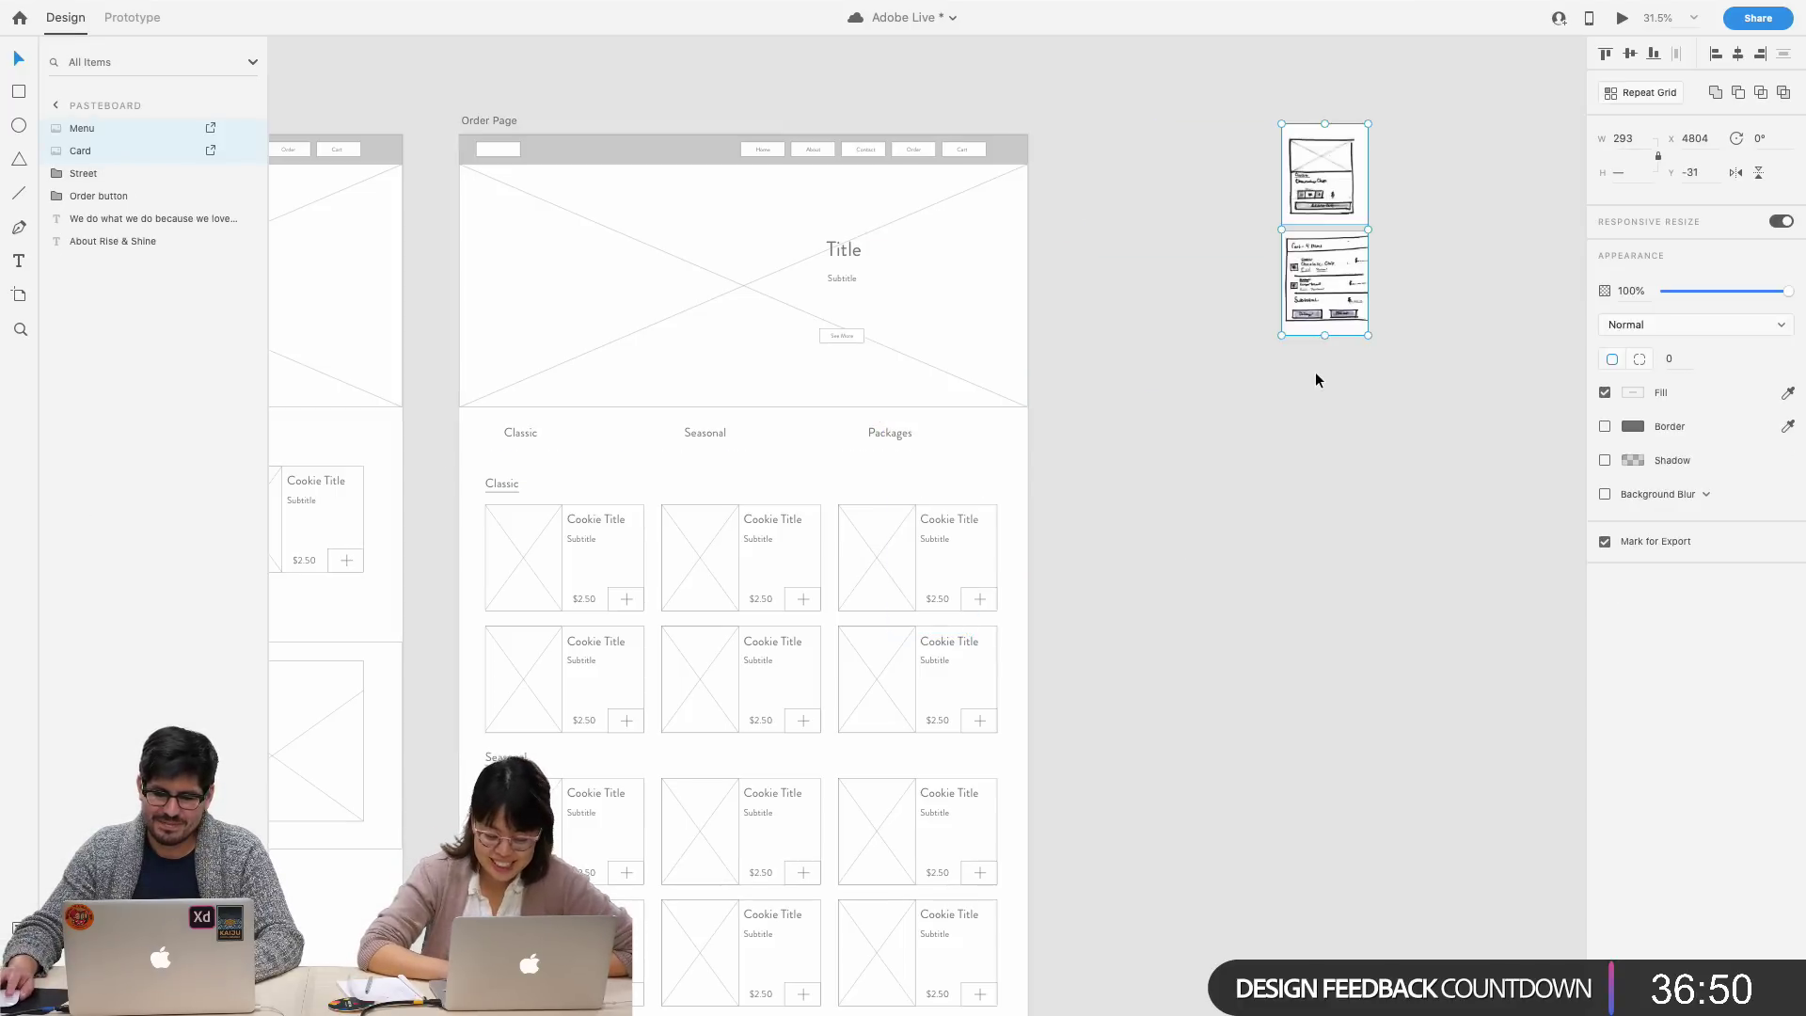
- Enlarge both sketch images together to a width of 1080 and move them farther away from the Order Page artboard
scroll(1315, 370, right, 10)
drag(742, 351, 648, 212)
drag(679, 337, 1164, 885)
scroll(1171, 687, left, 6)
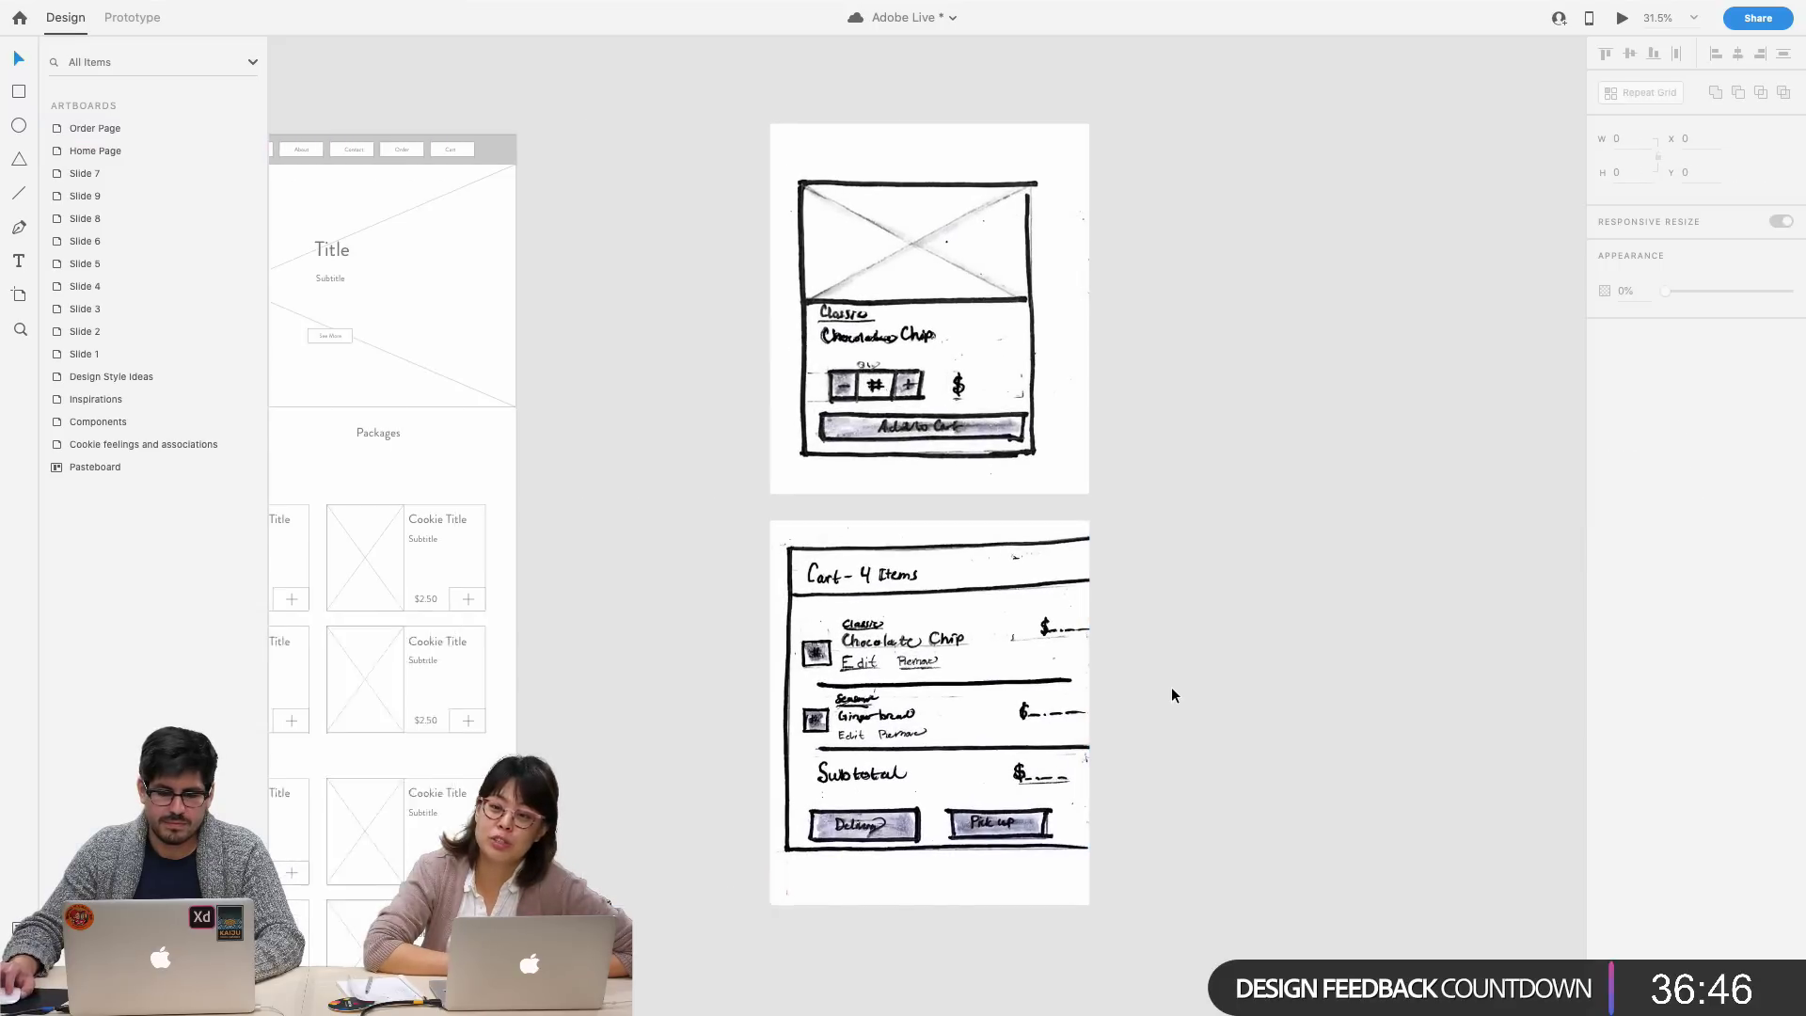
drag(1036, 429, 1441, 426)
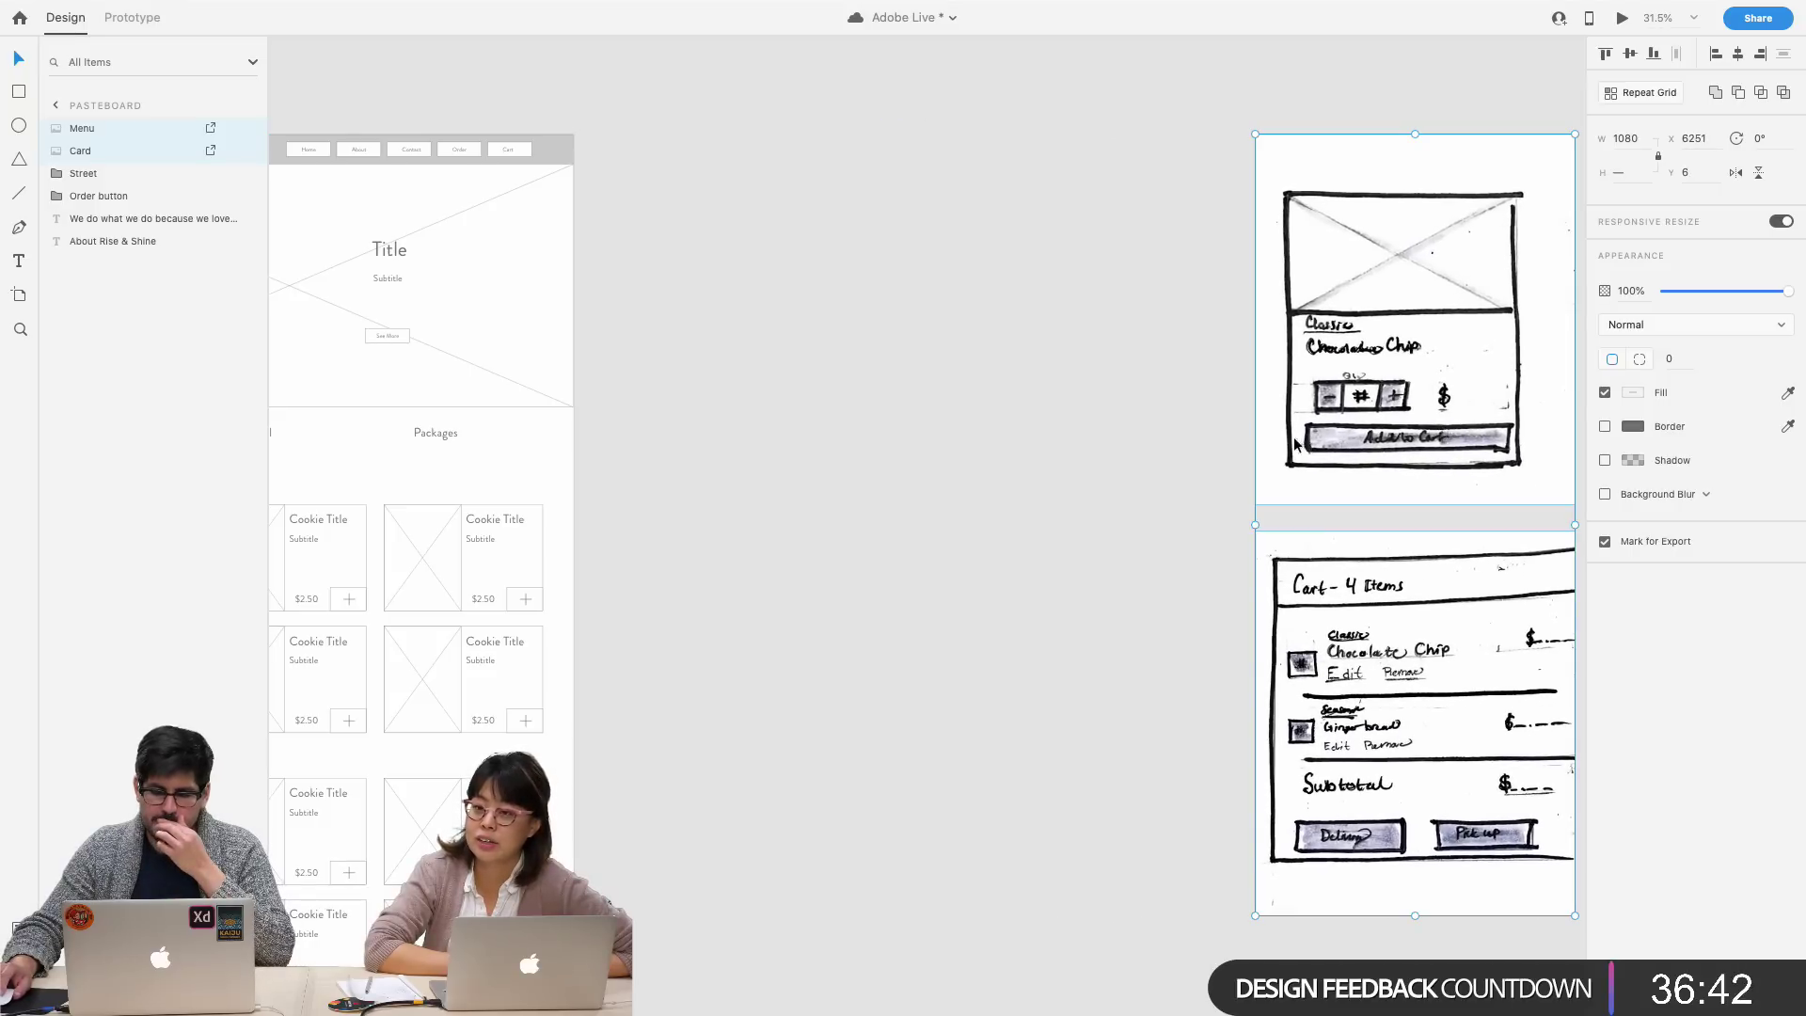
click(1205, 461)
- Compare the Home Page and Order Page wireframes, checking the card sections and overall layout of both artboards
scroll(1205, 461, left, 10)
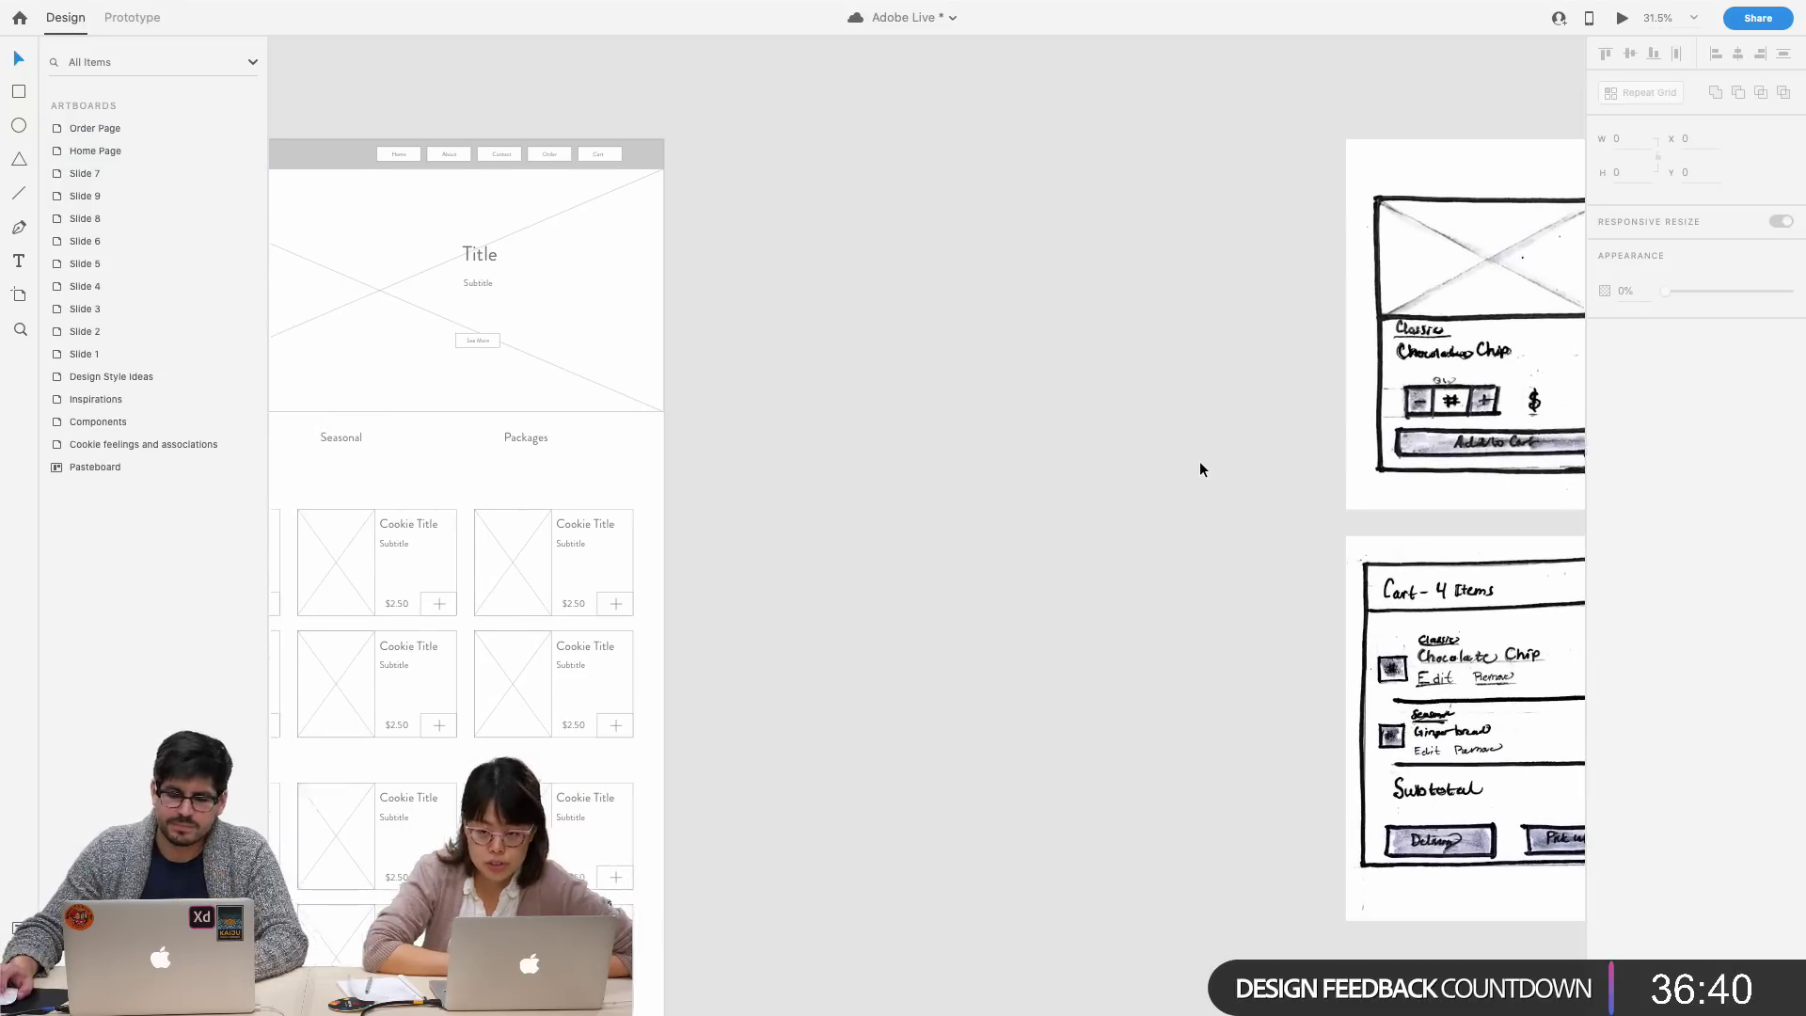
scroll(1108, 347, down, 1)
scroll(1103, 346, left, 15)
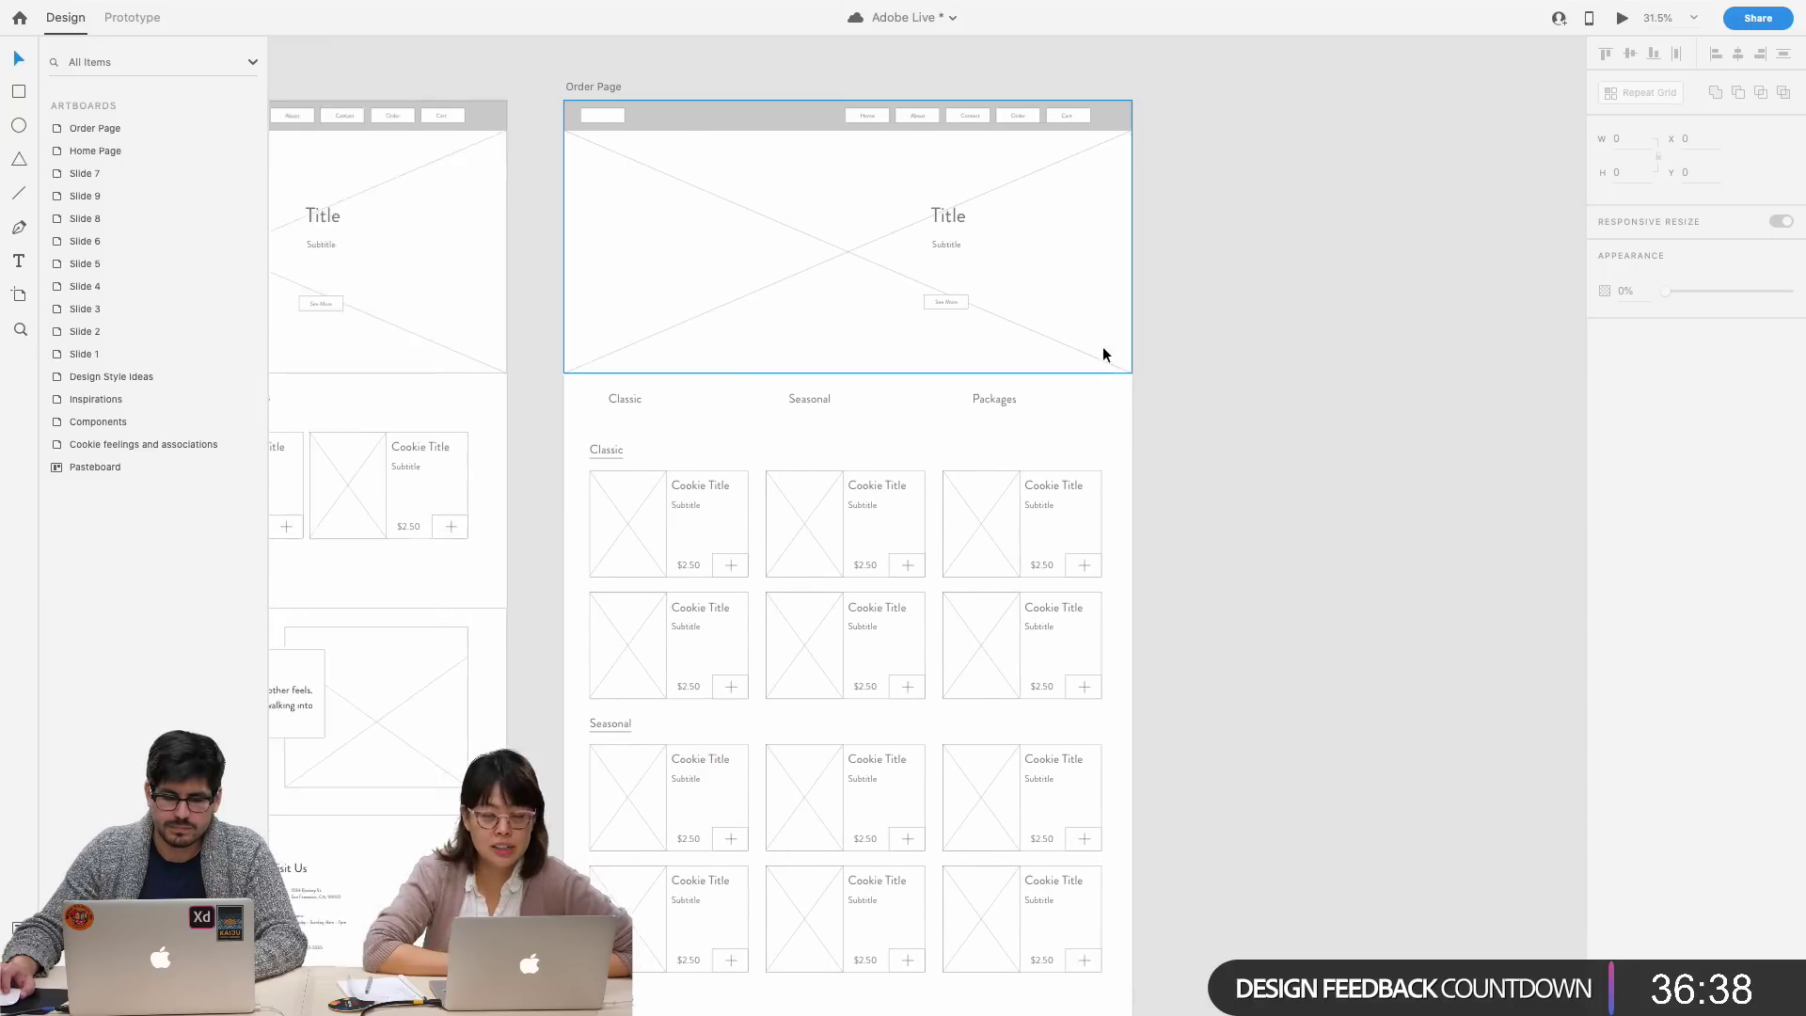
scroll(1097, 344, down, 5)
scroll(1096, 344, right, 2)
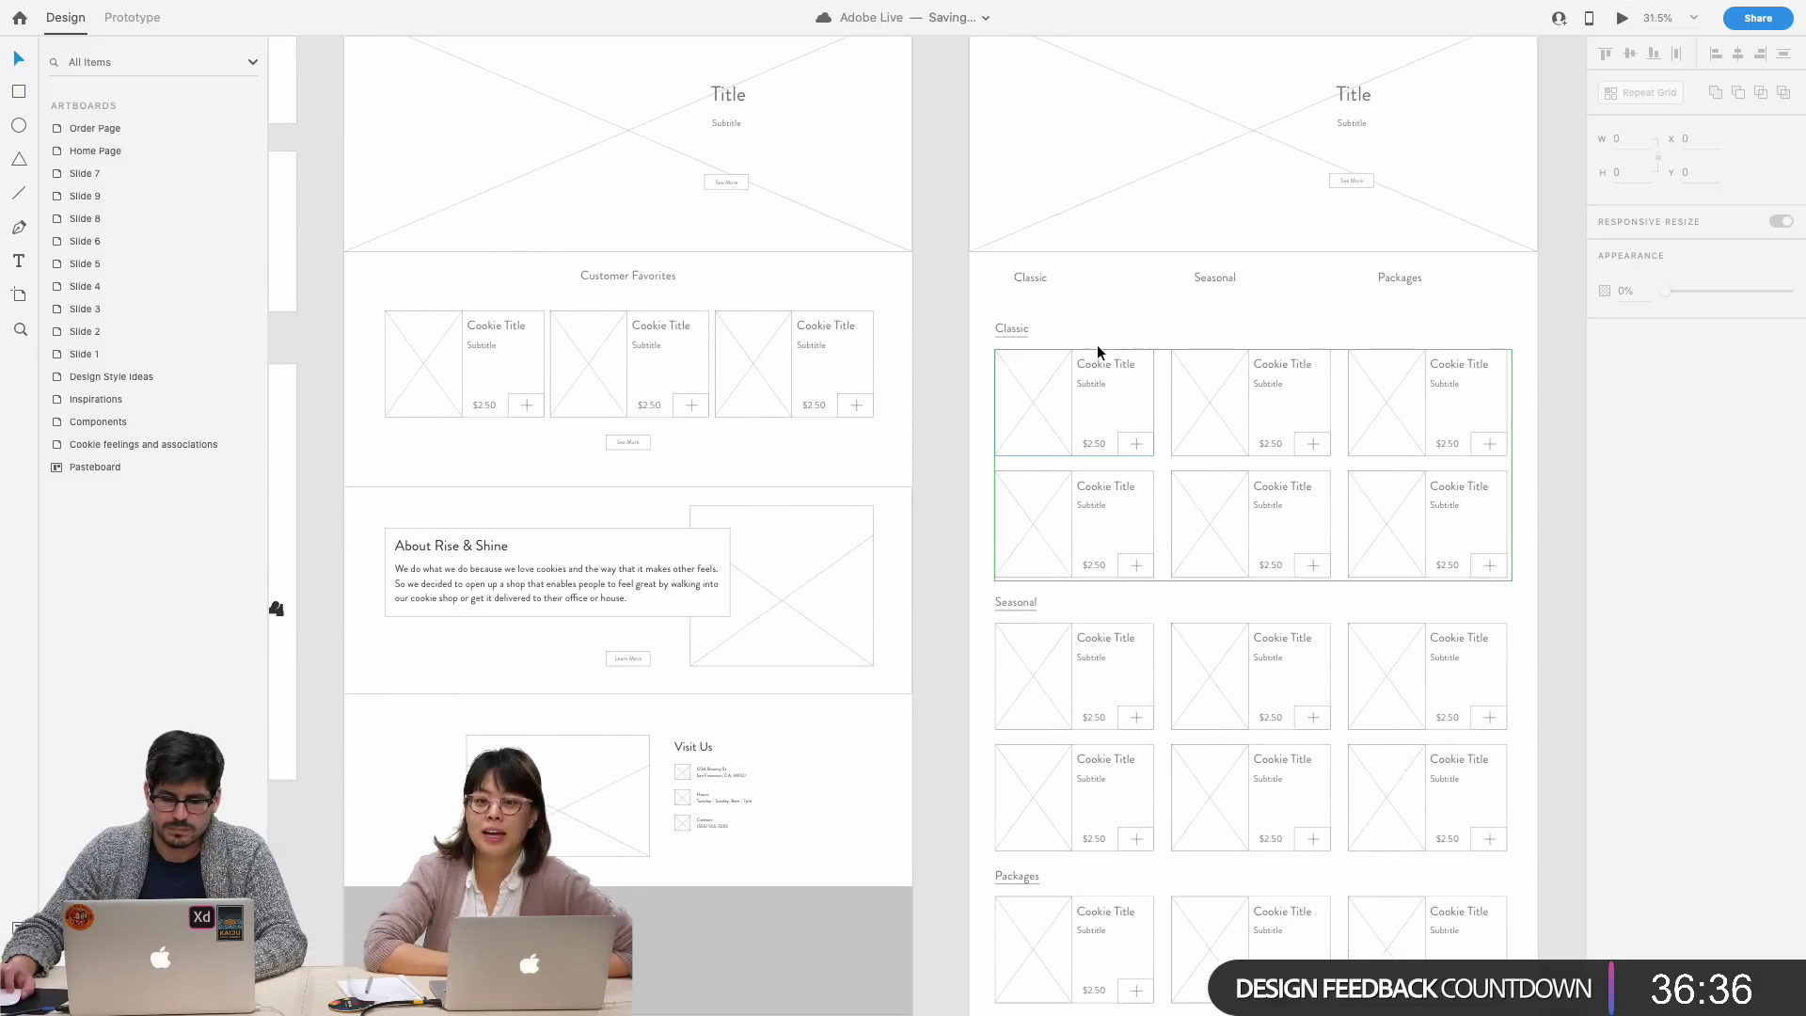
scroll(1097, 344, up, 5)
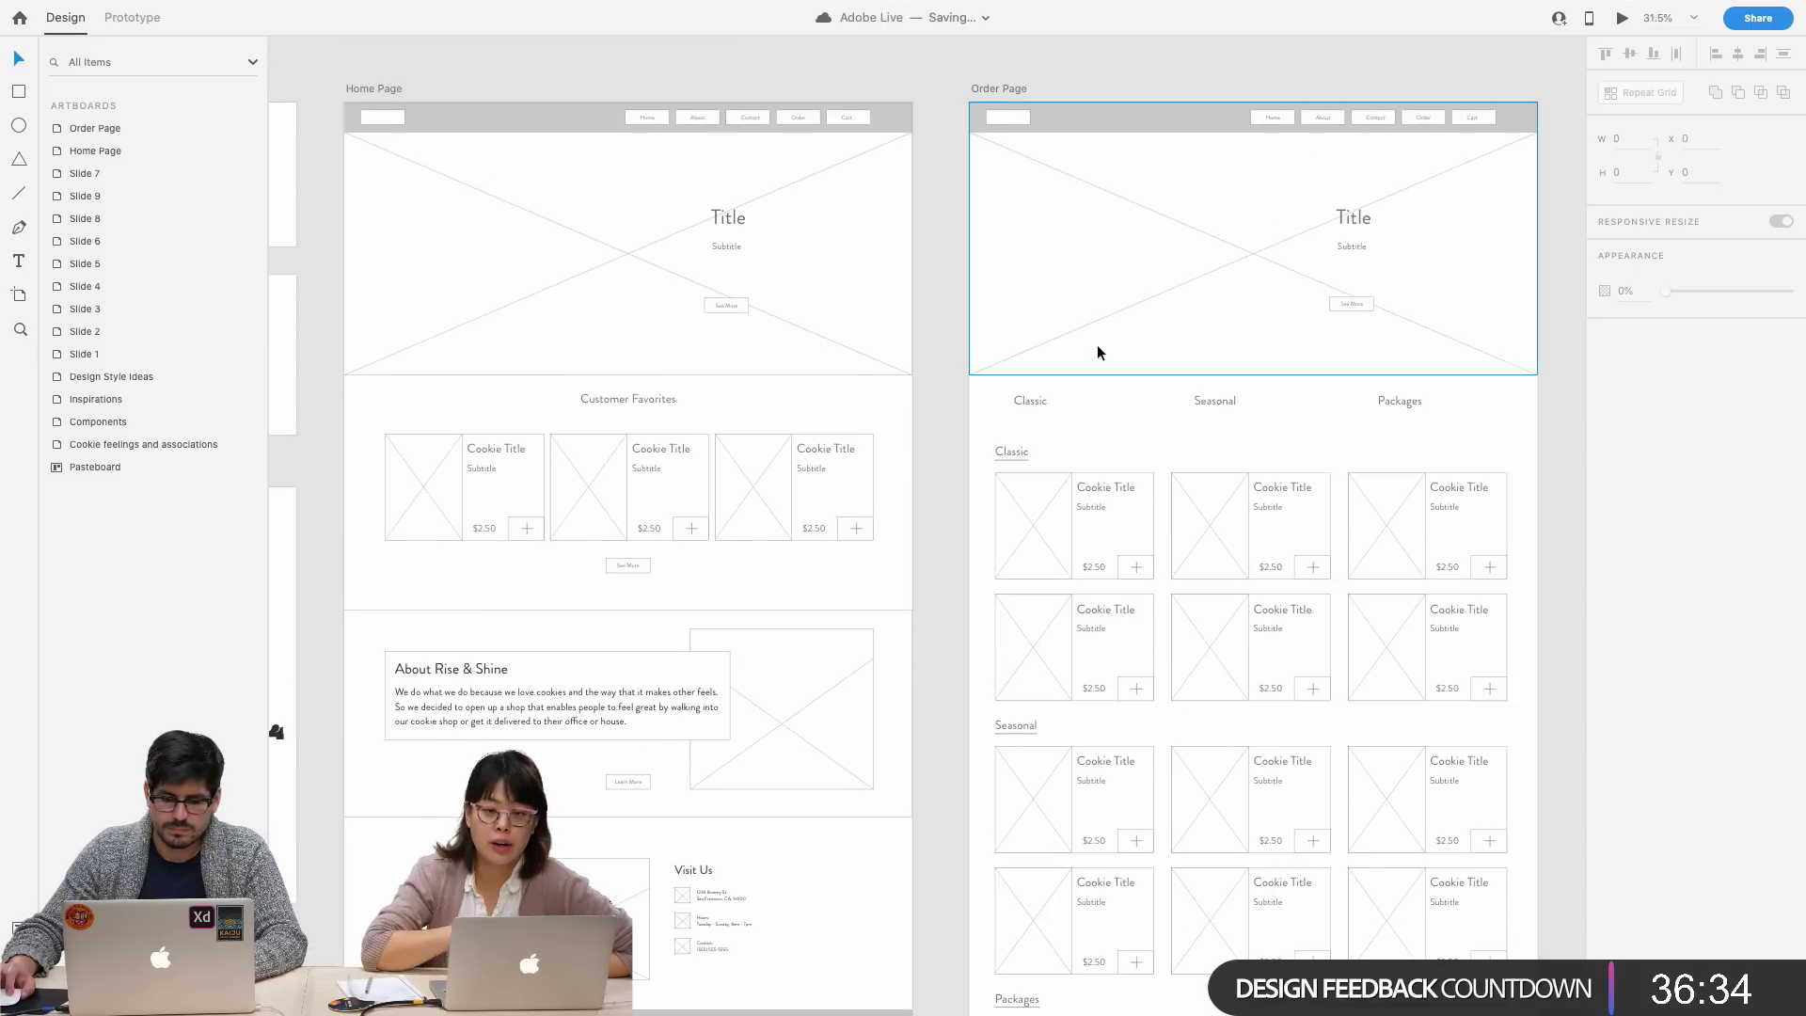
scroll(1097, 344, down, 10)
scroll(1096, 344, up, 15)
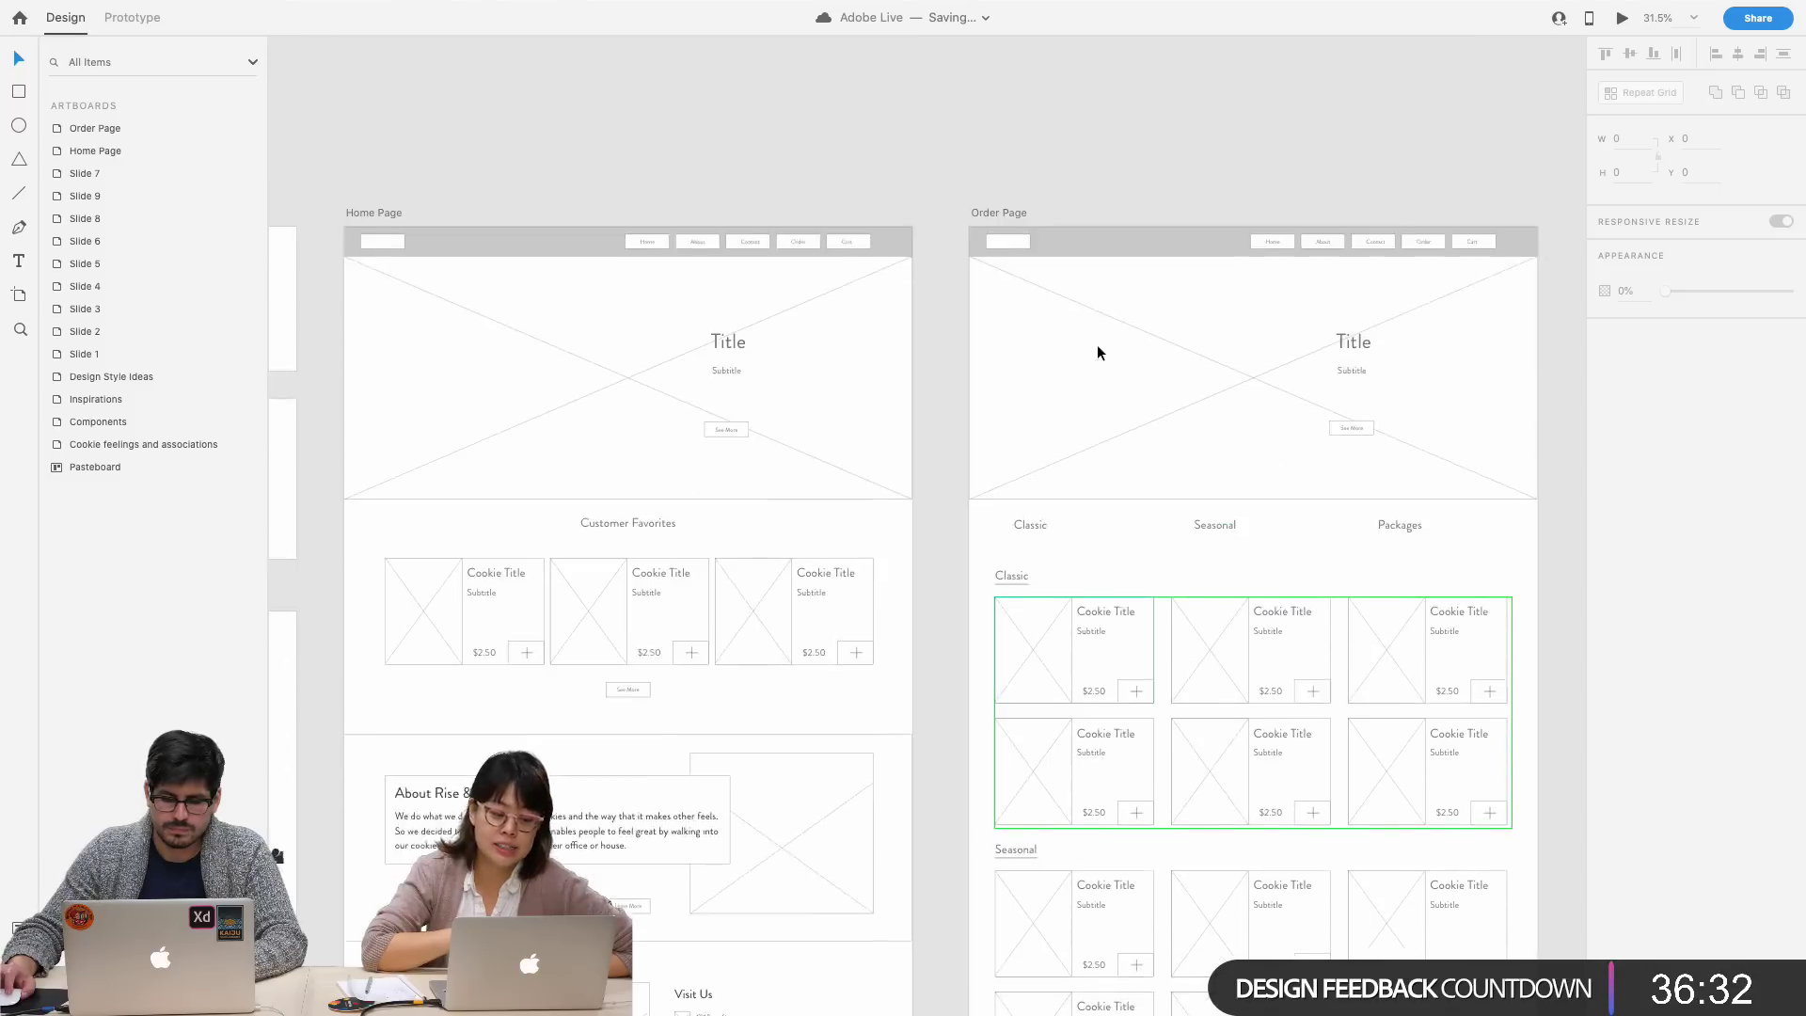
scroll(1097, 346, right, 2)
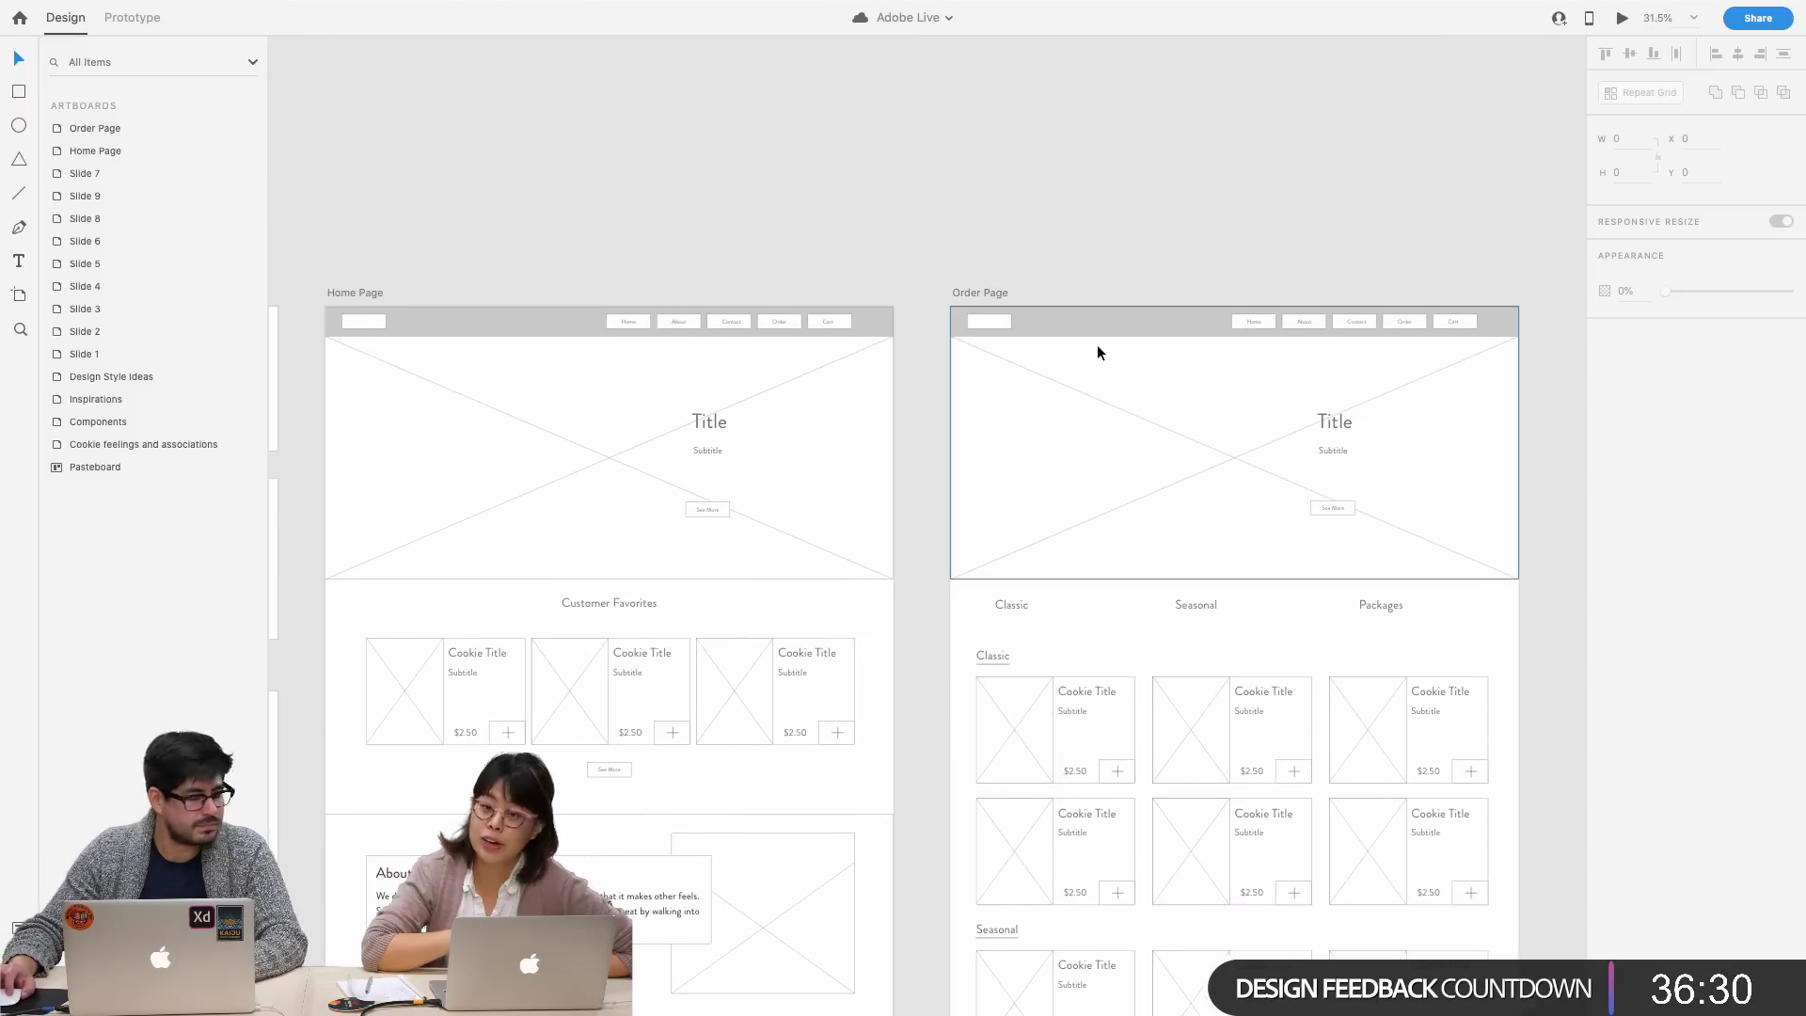
scroll(1097, 344, down, 3)
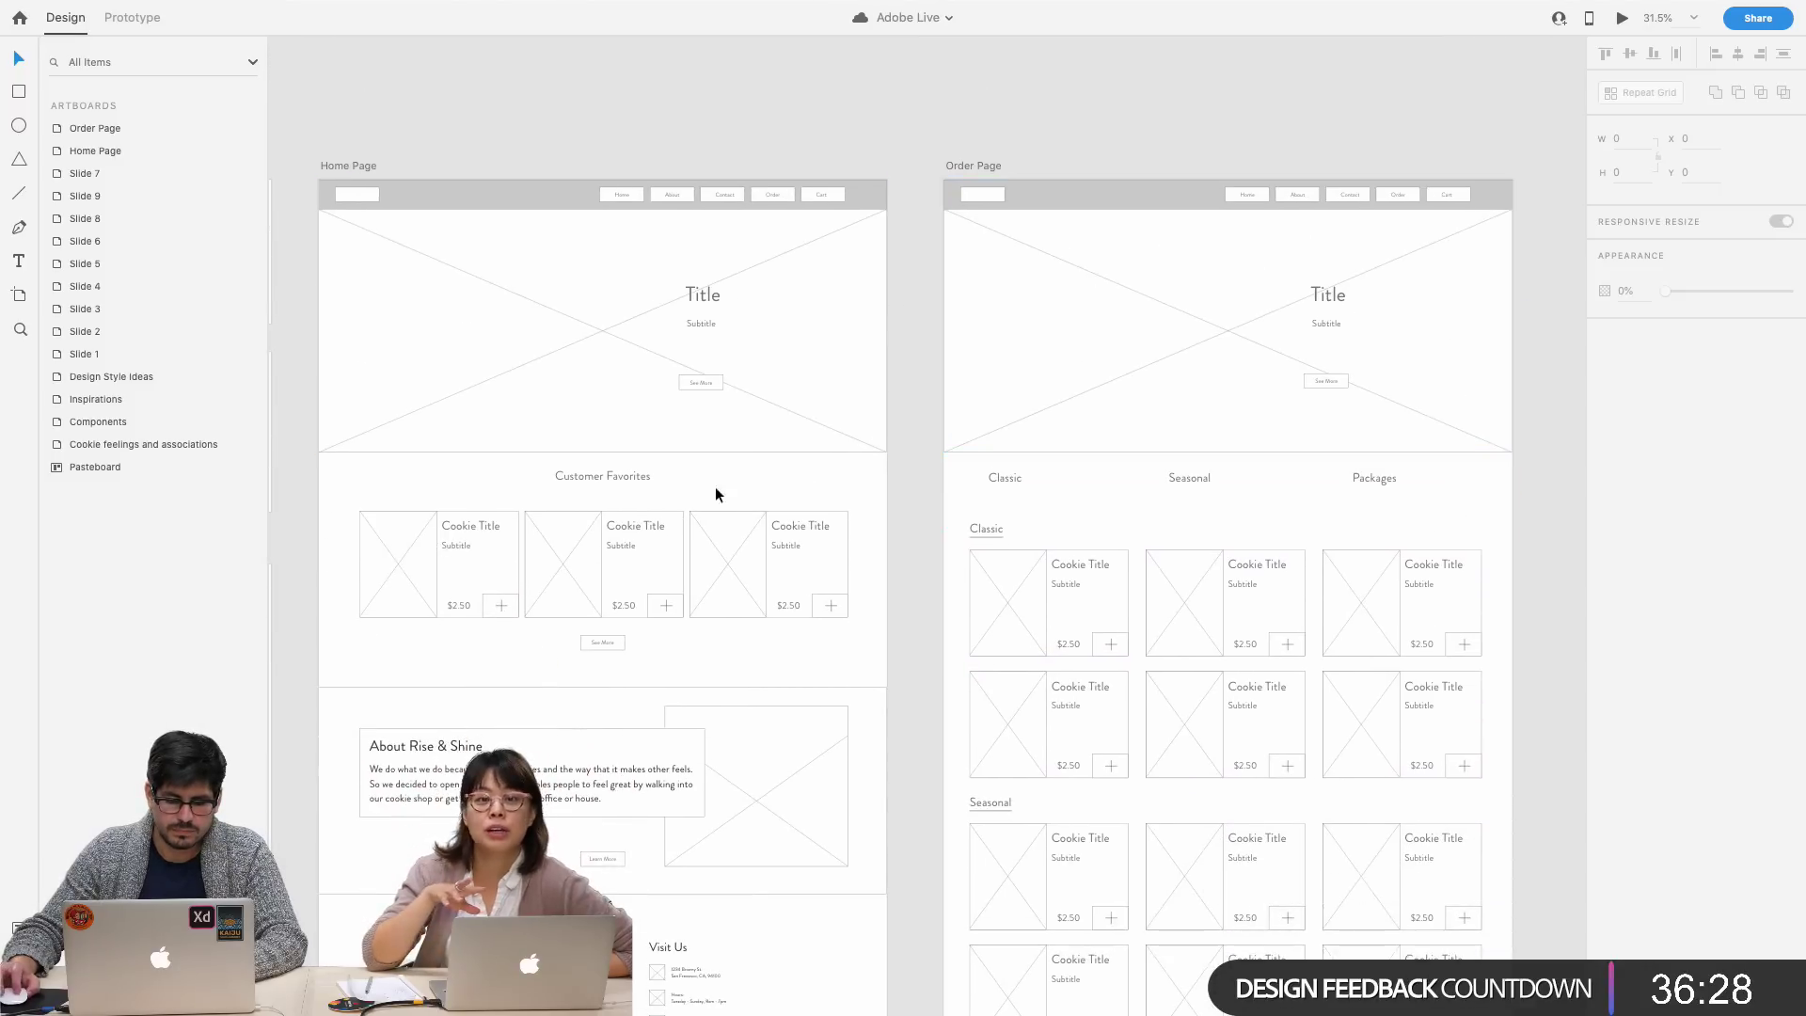
- Widen the gaps between the Customer Favorites cards on the Home Page and recentre the grid at X 96.59
click(670, 534)
drag(686, 543, 706, 542)
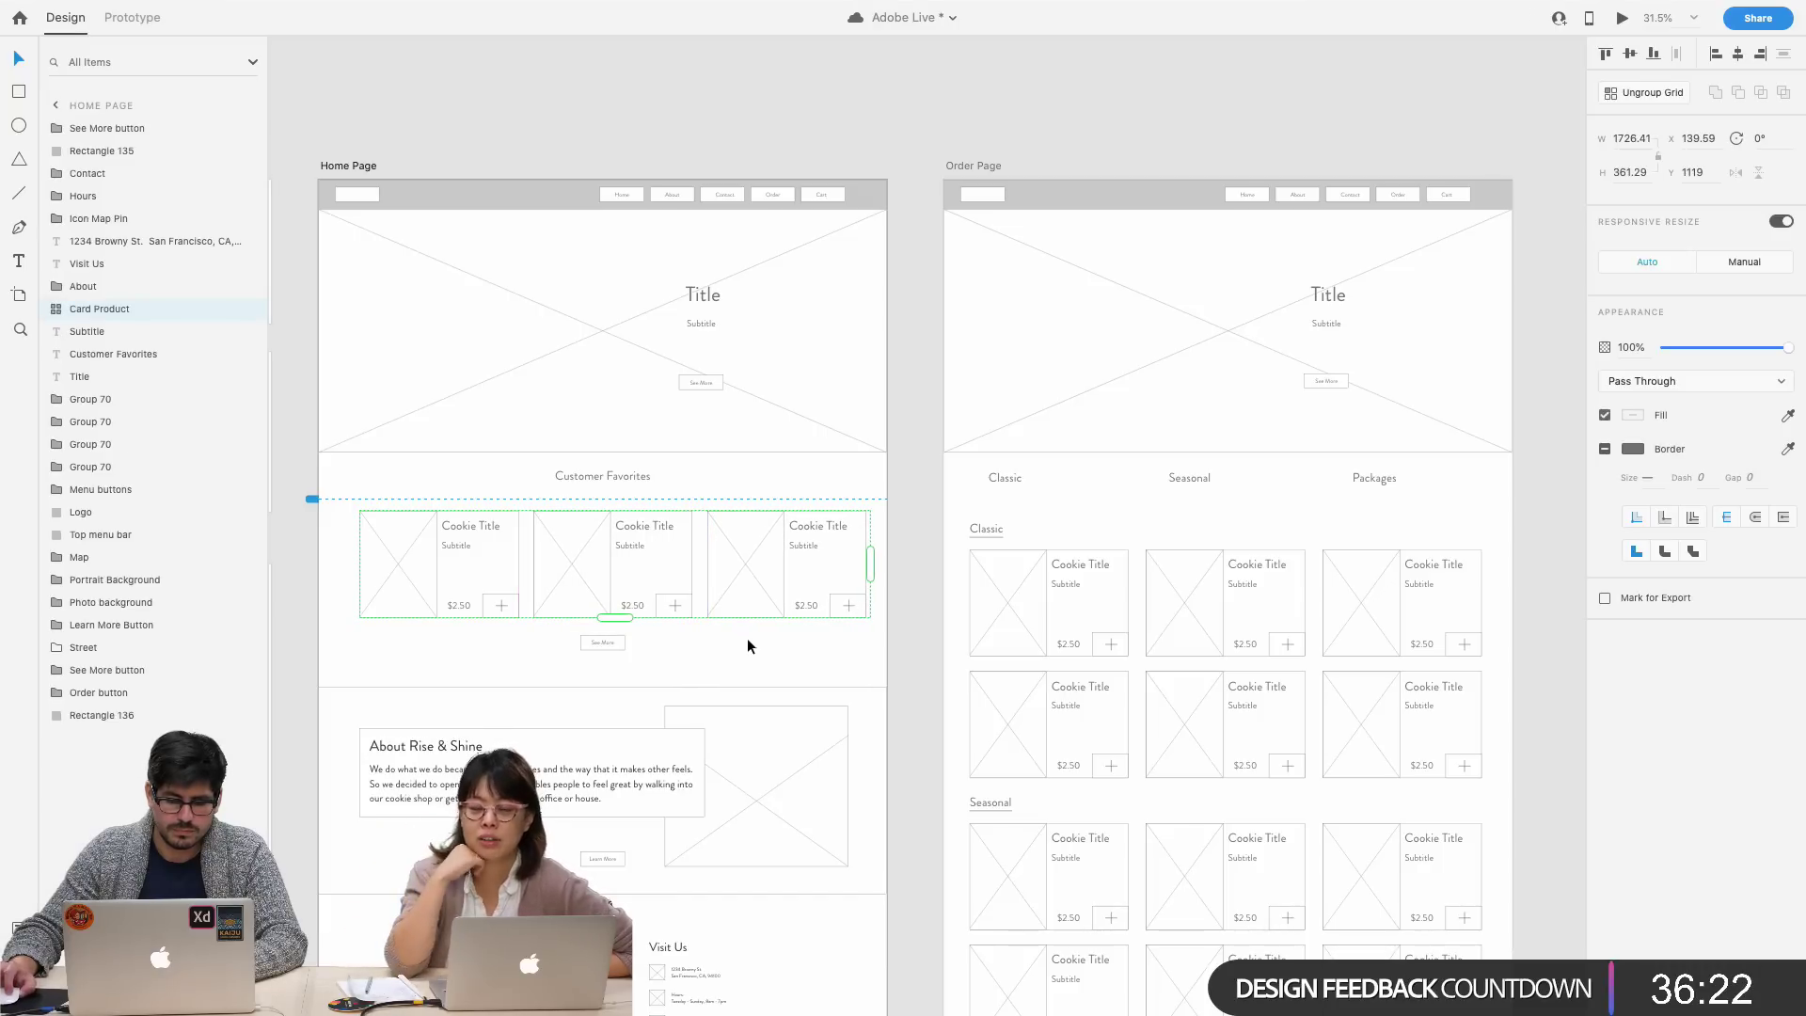
drag(753, 613, 743, 607)
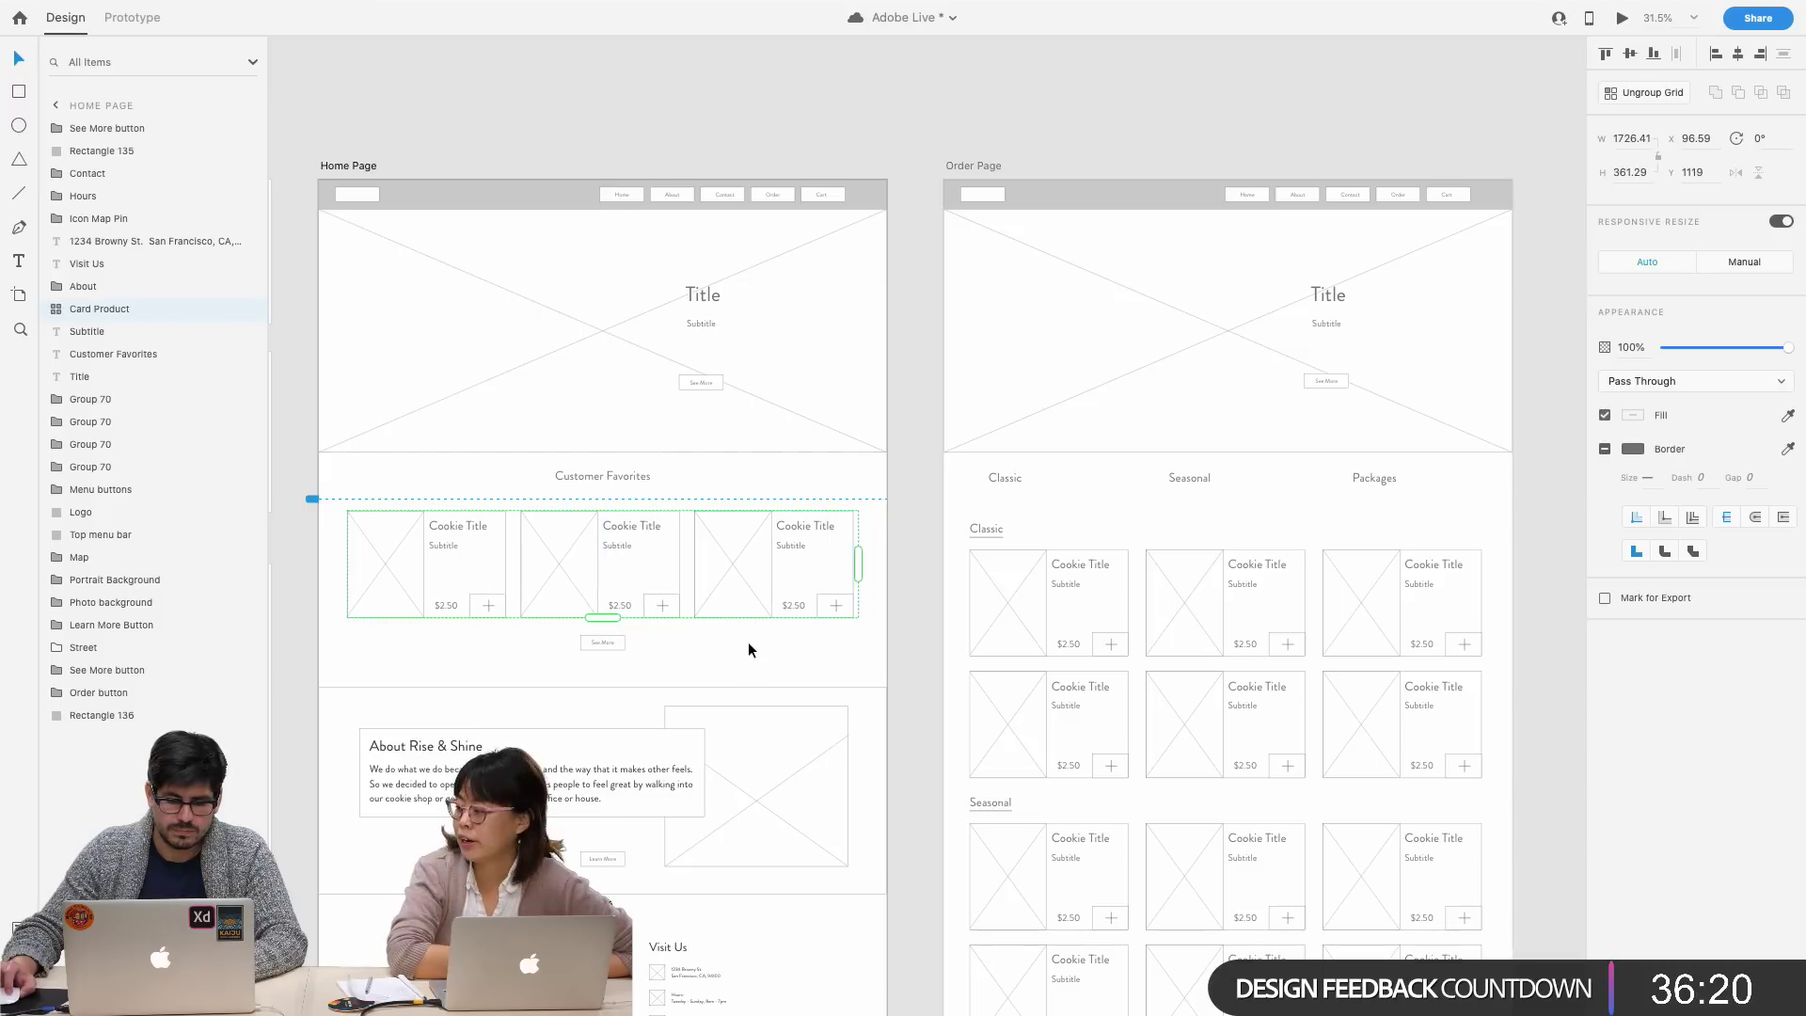
click(761, 645)
scroll(963, 640, right, 10)
scroll(1063, 638, left, 5)
mouse_move(354, 163)
mouse_down()
mouse_move(1109, 169)
mouse_move(943, 179)
mouse_move(967, 179)
mouse_up()
click(1046, 131)
scroll(1149, 200, right, 3)
scroll(1150, 200, down, 2)
scroll(1149, 199, right, 2)
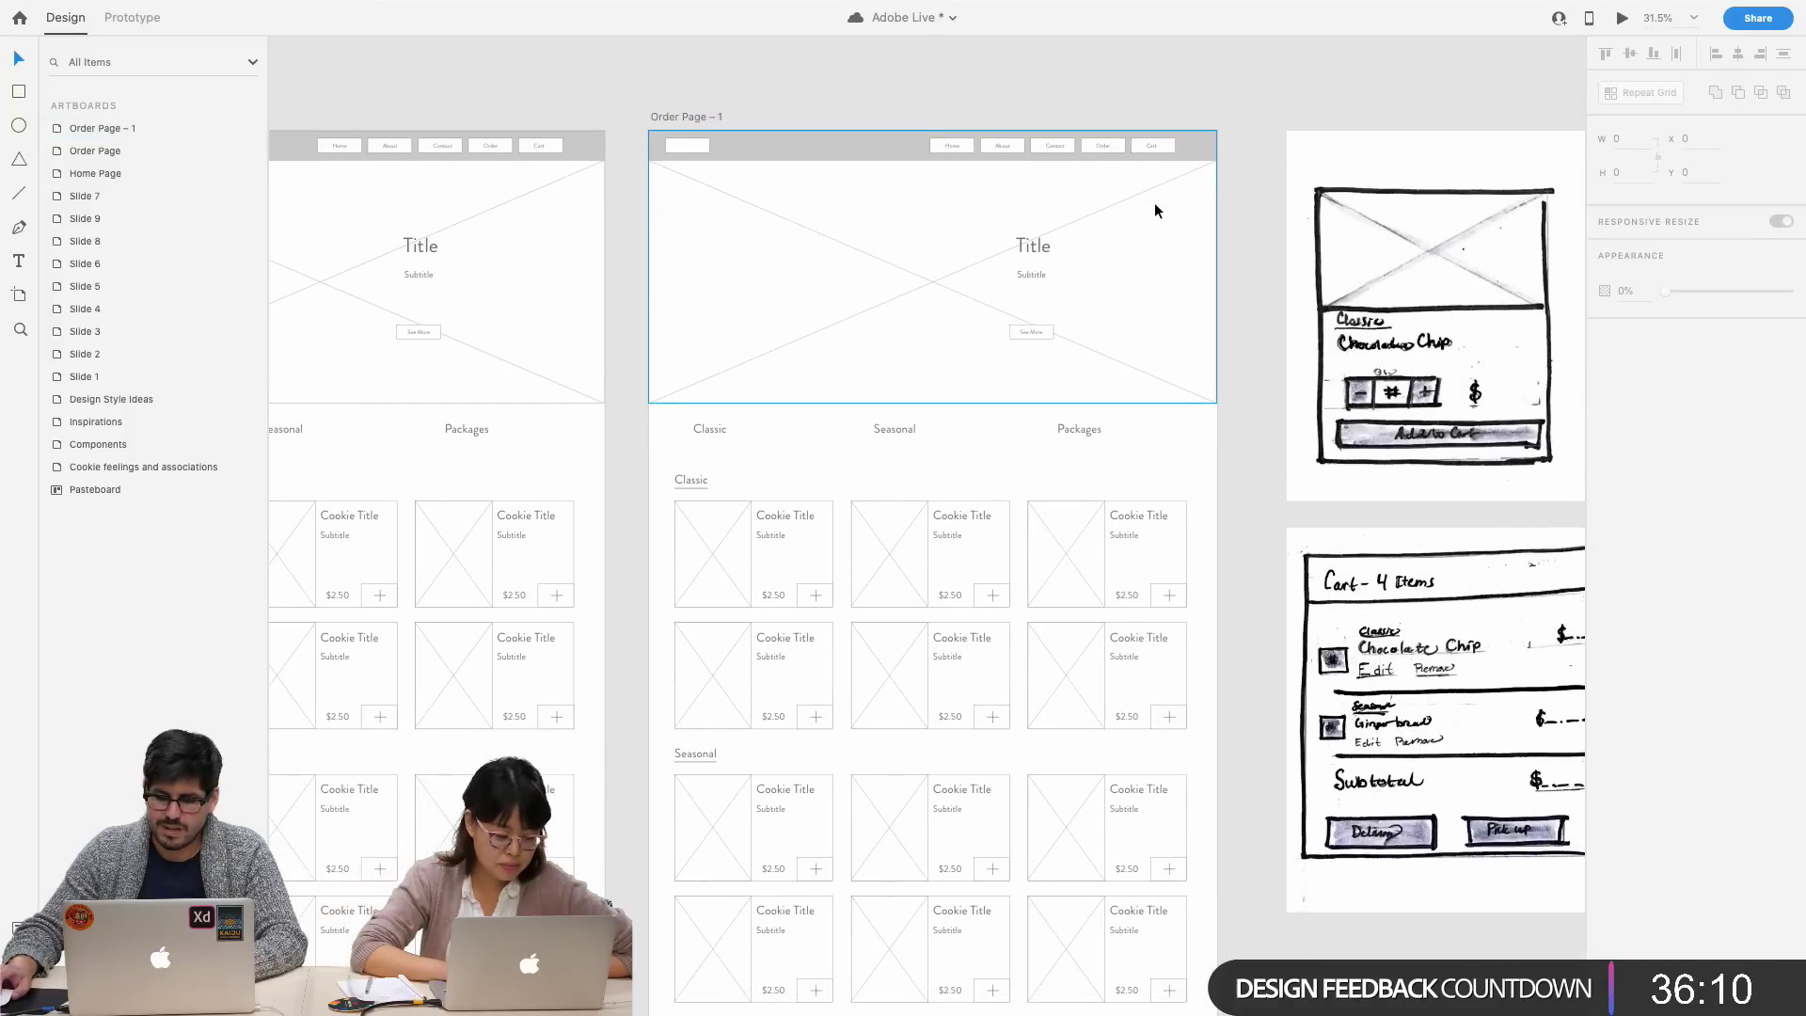
click(1211, 461)
scroll(1215, 471, up, 2)
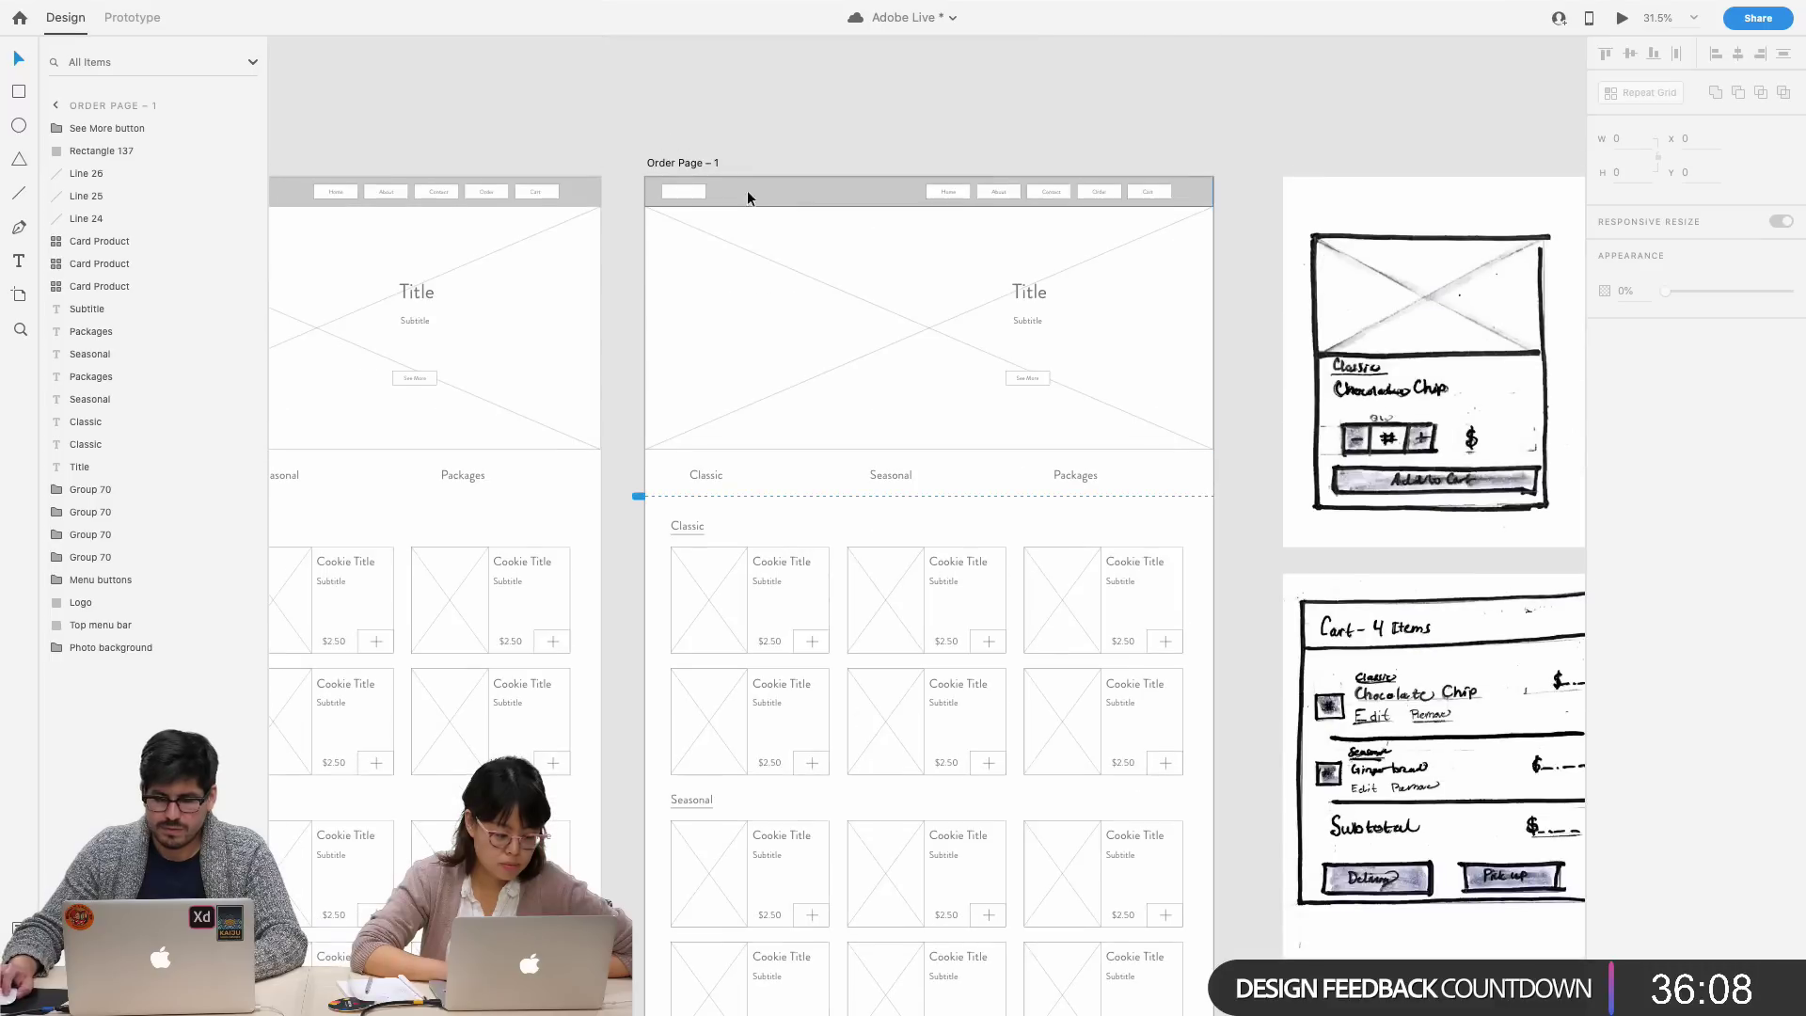
click(697, 156)
key(Delete)
scroll(699, 157, left, 1)
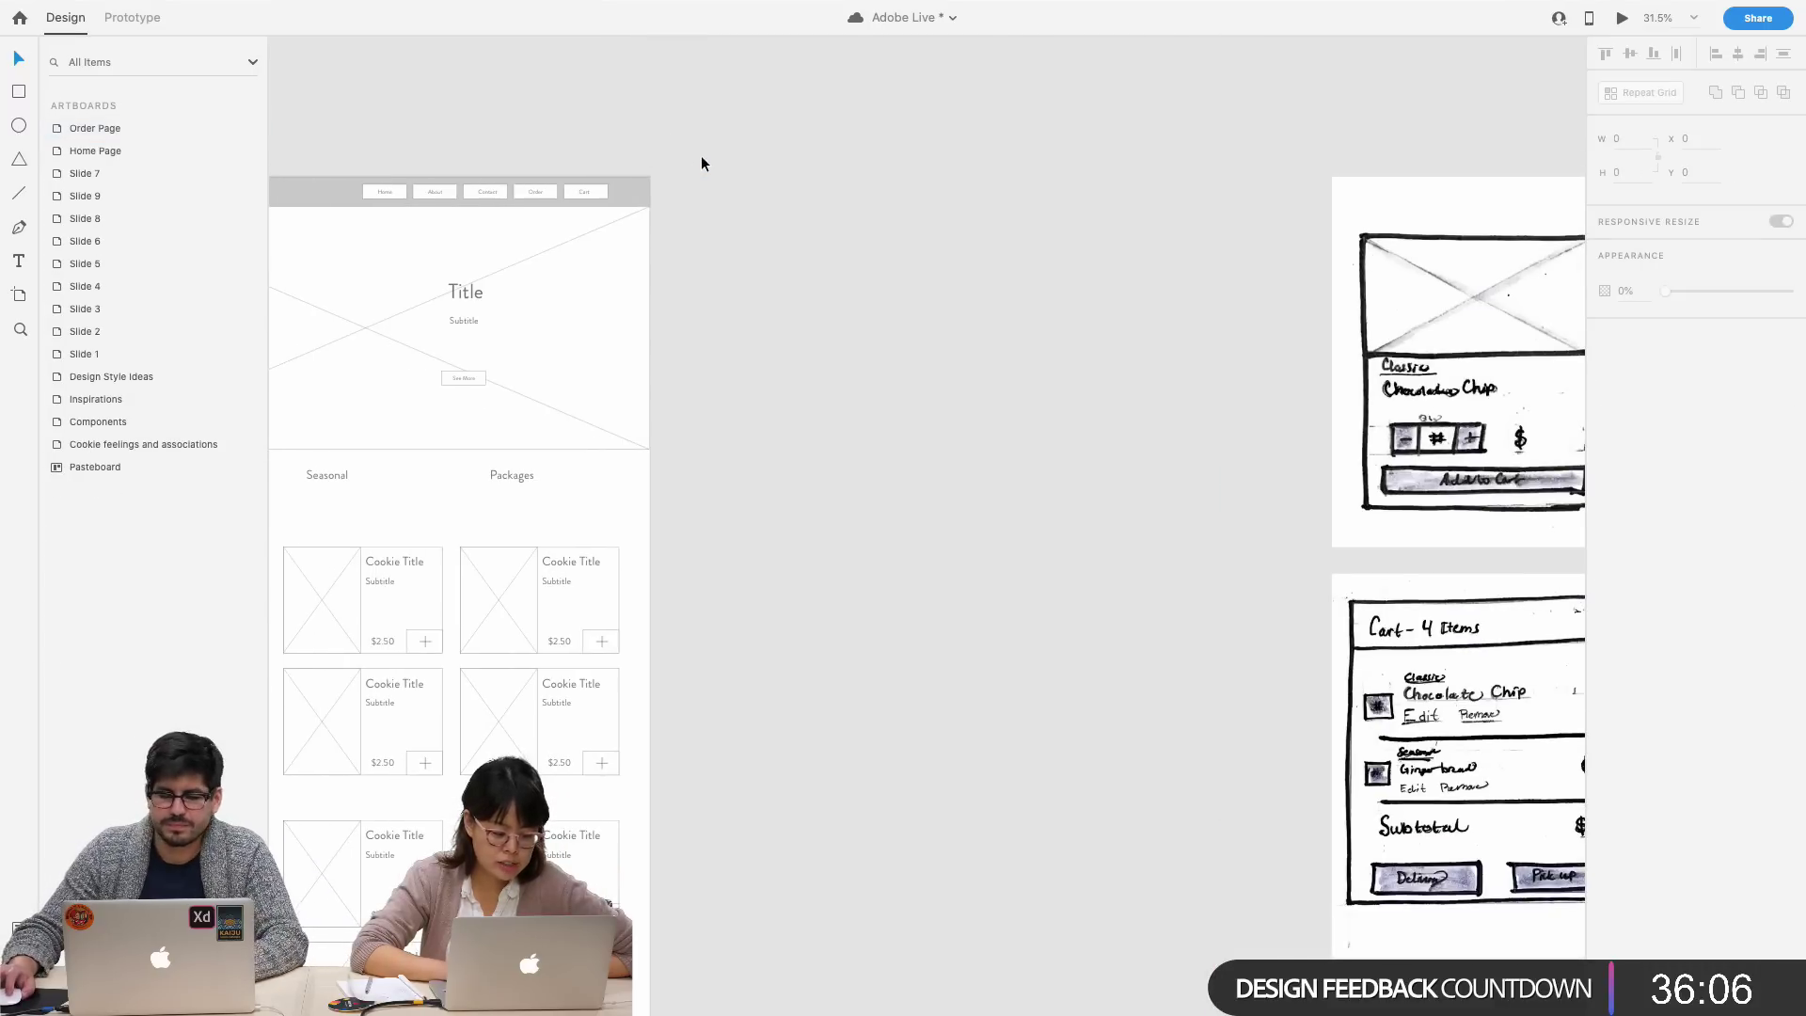
- Ungroup the repeat grid of Classic product cards on the Order Page into separate cards
click(584, 589)
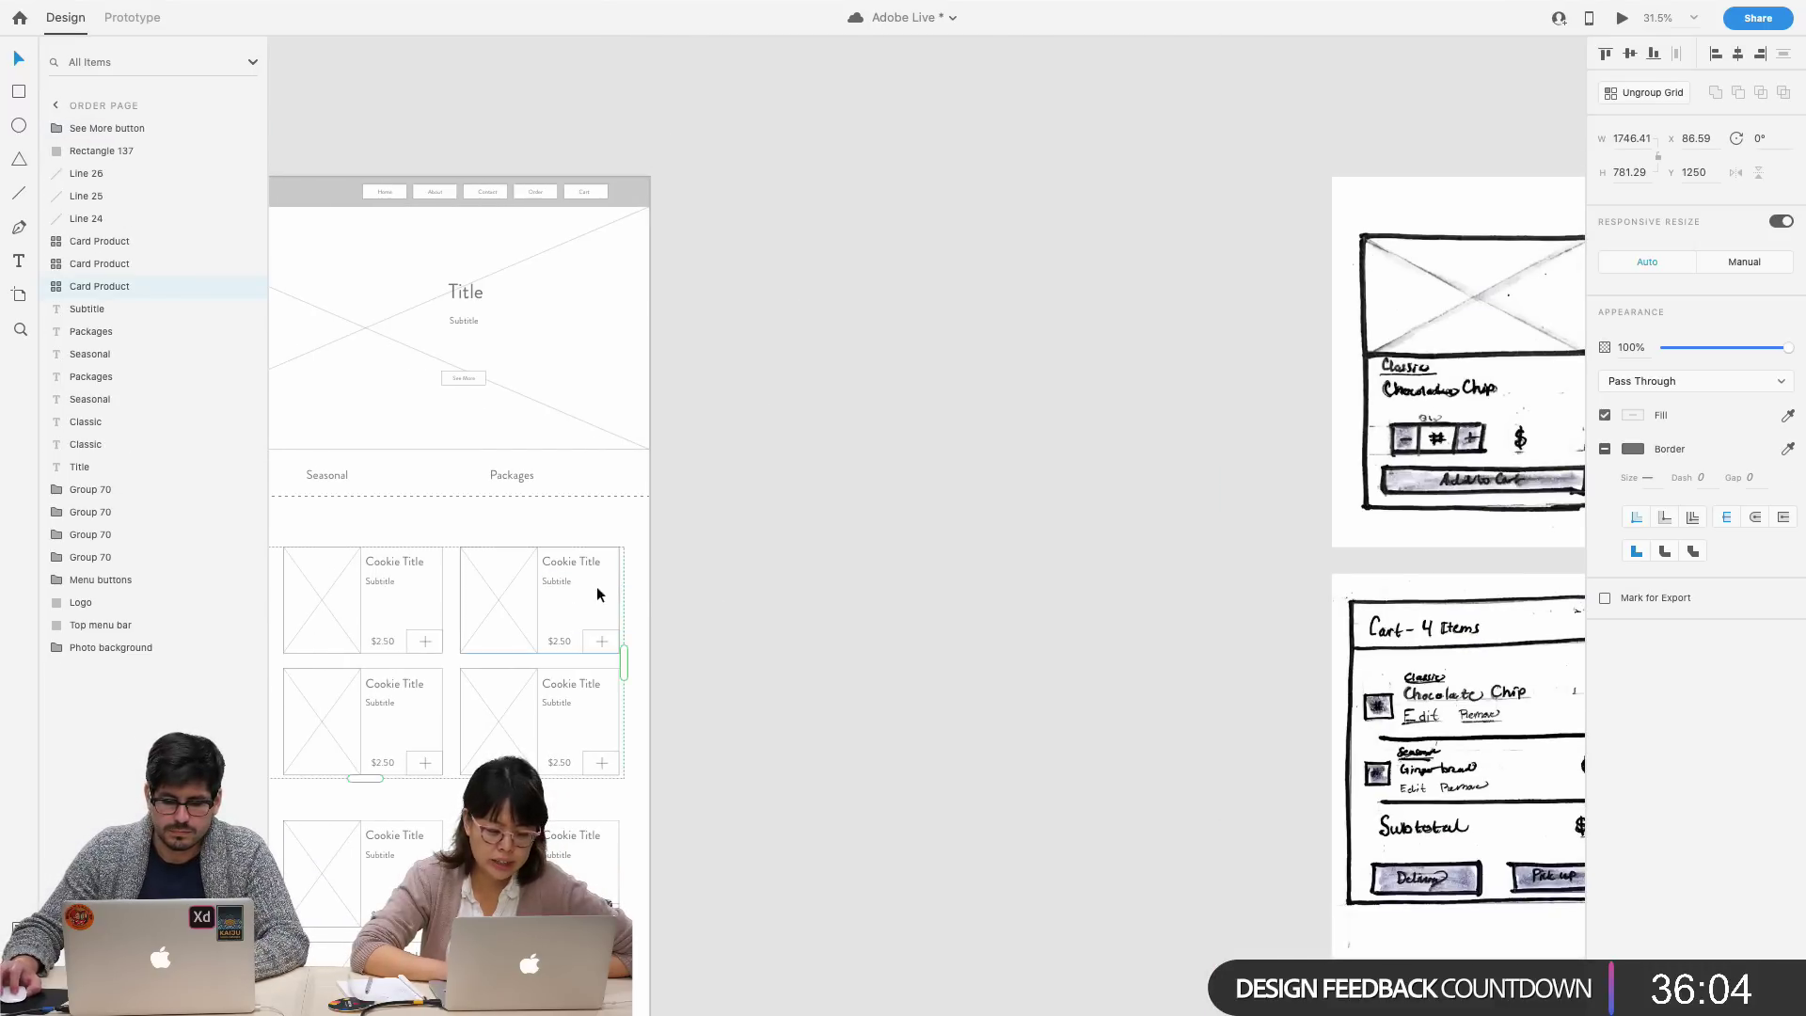
click(1646, 92)
click(846, 596)
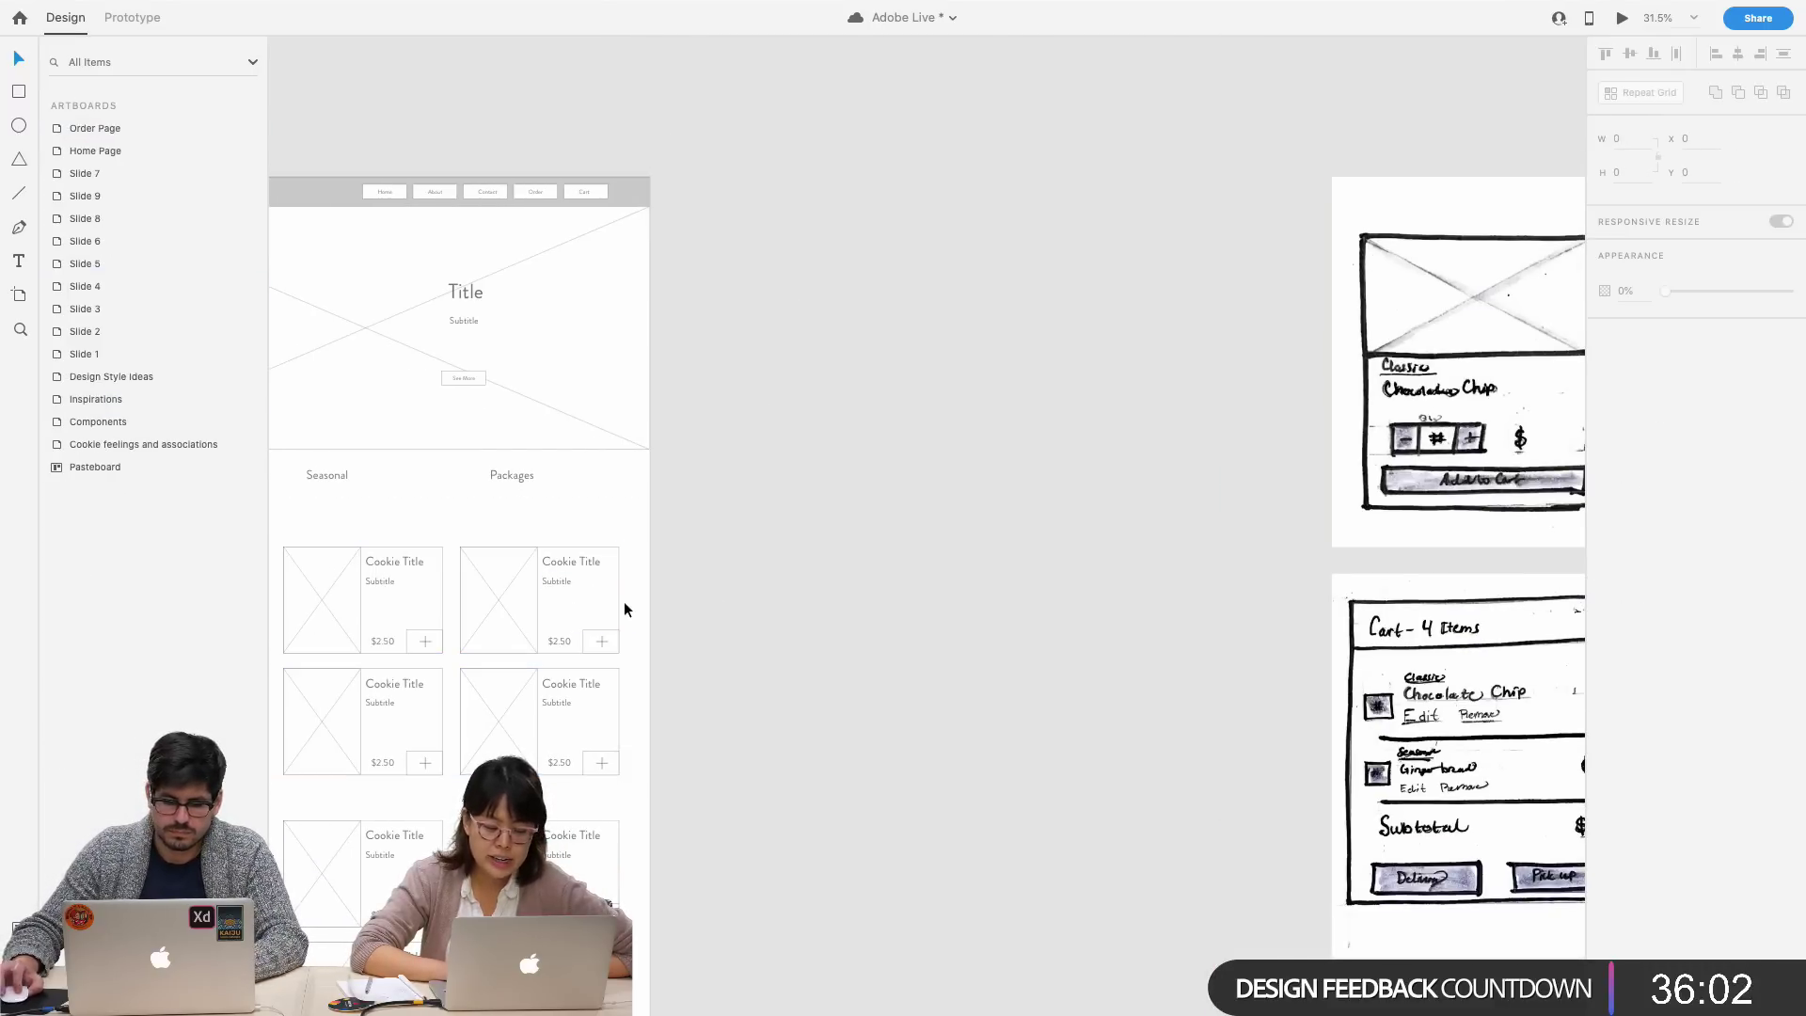
click(491, 549)
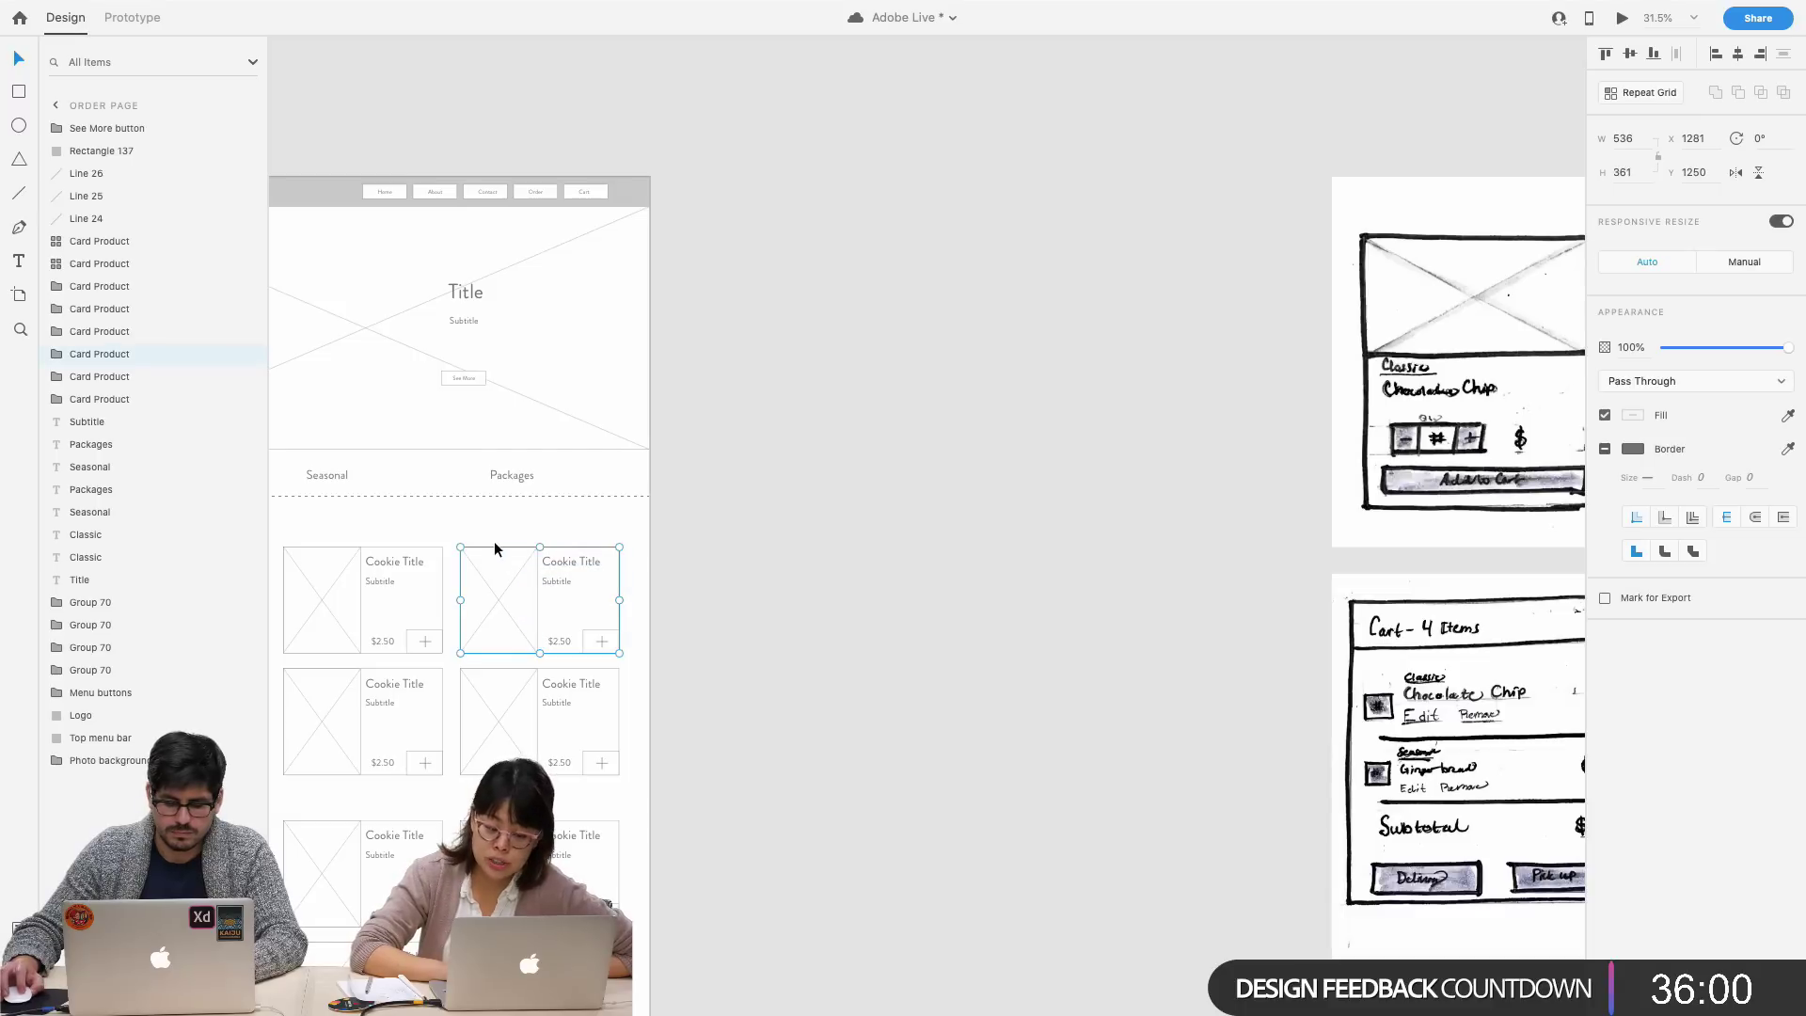
drag(520, 583, 923, 341)
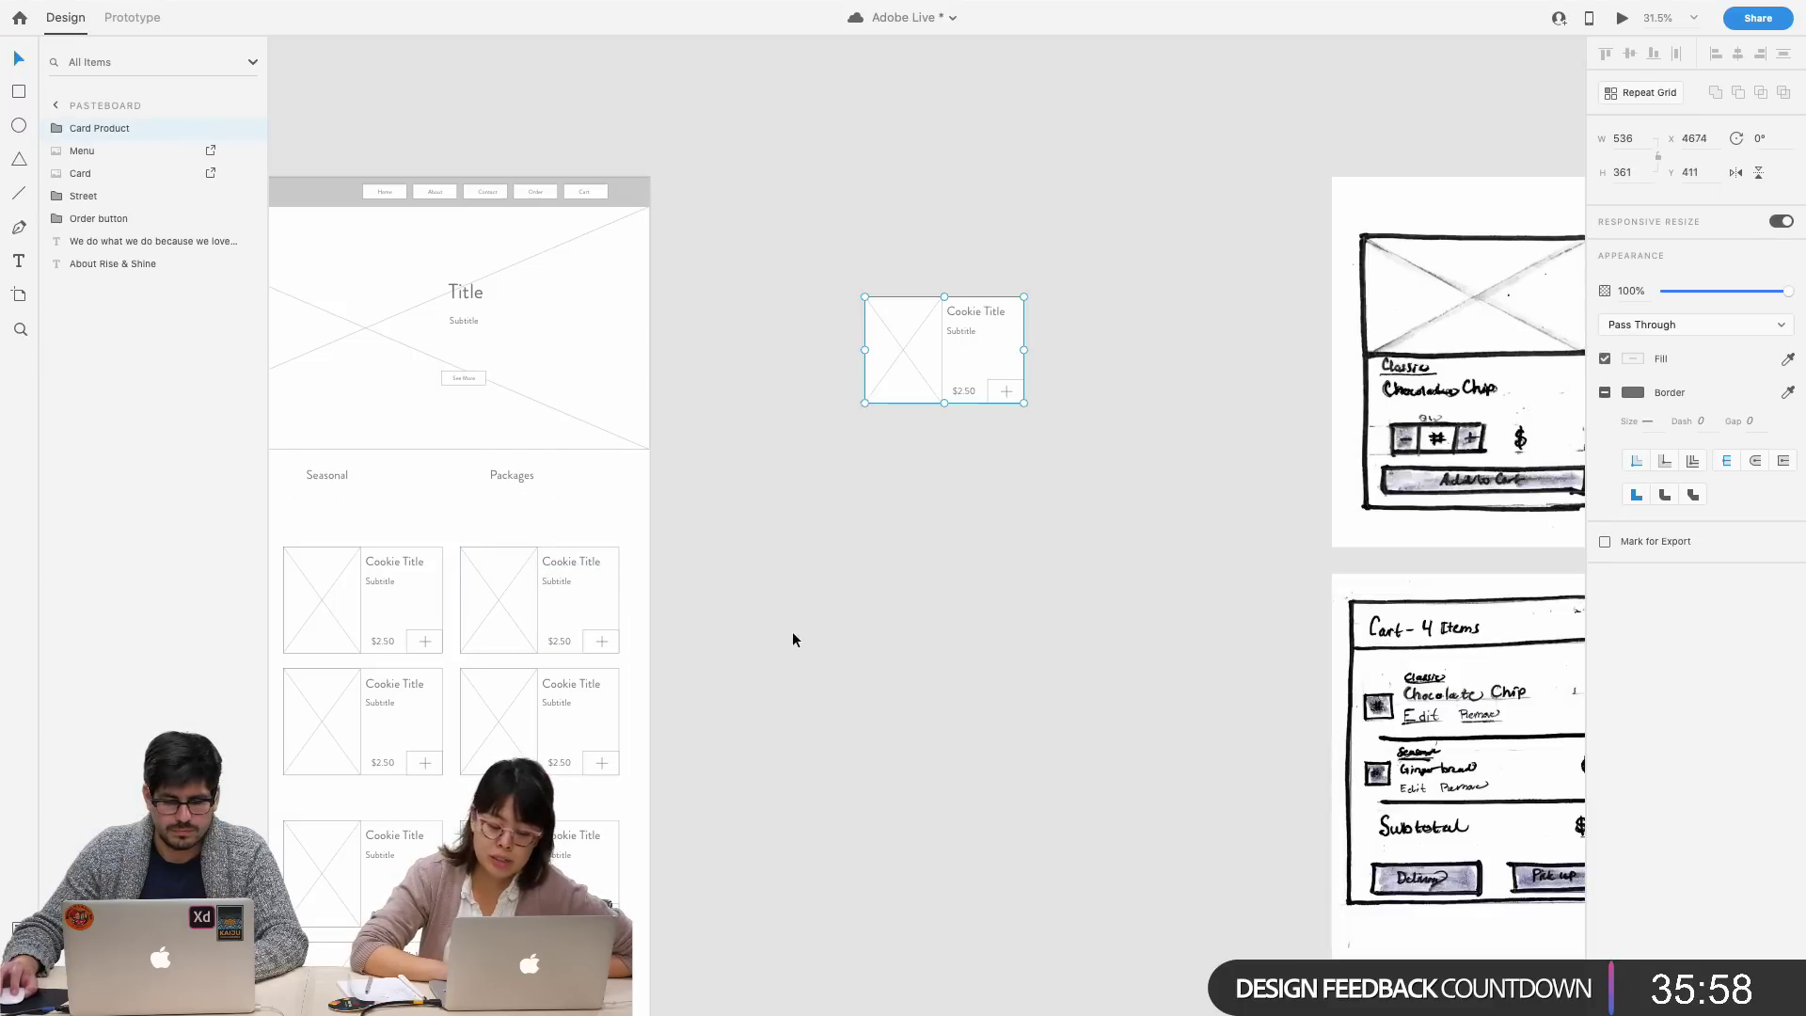
click(815, 542)
scroll(800, 545, left, 5)
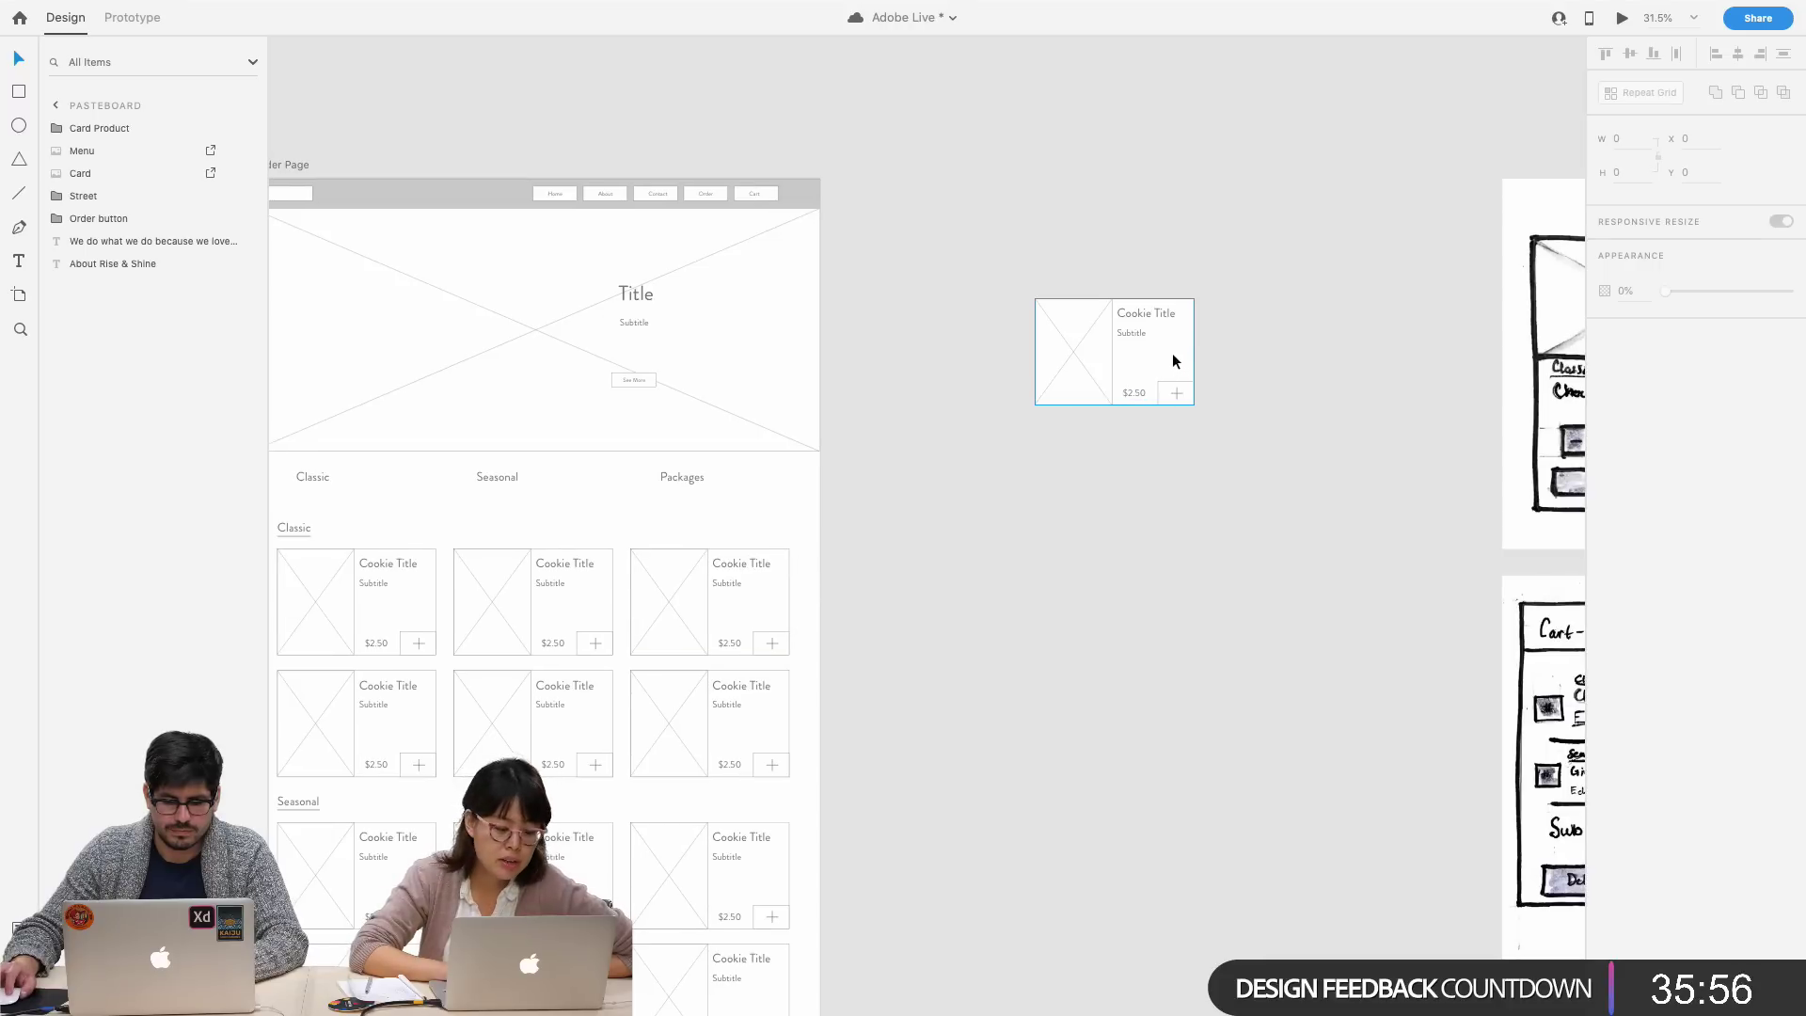
scroll(786, 677, left, 3)
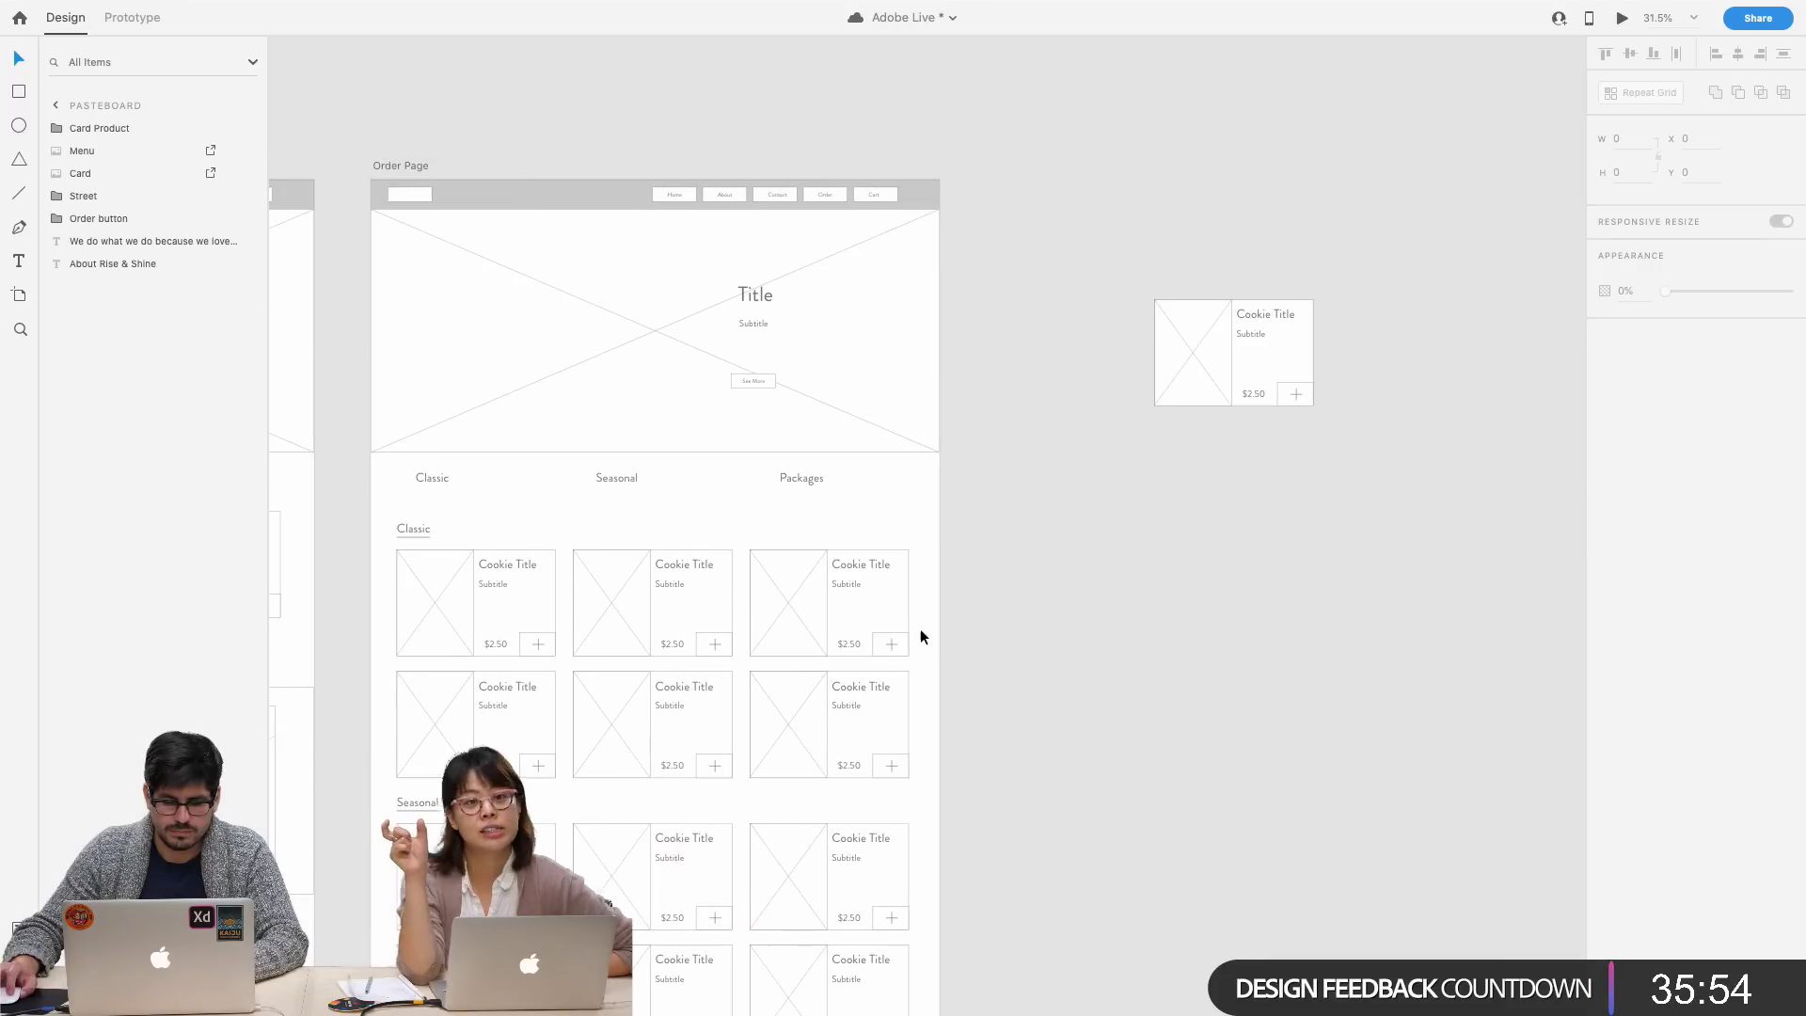
drag(1328, 427, 1140, 280)
key(Delete)
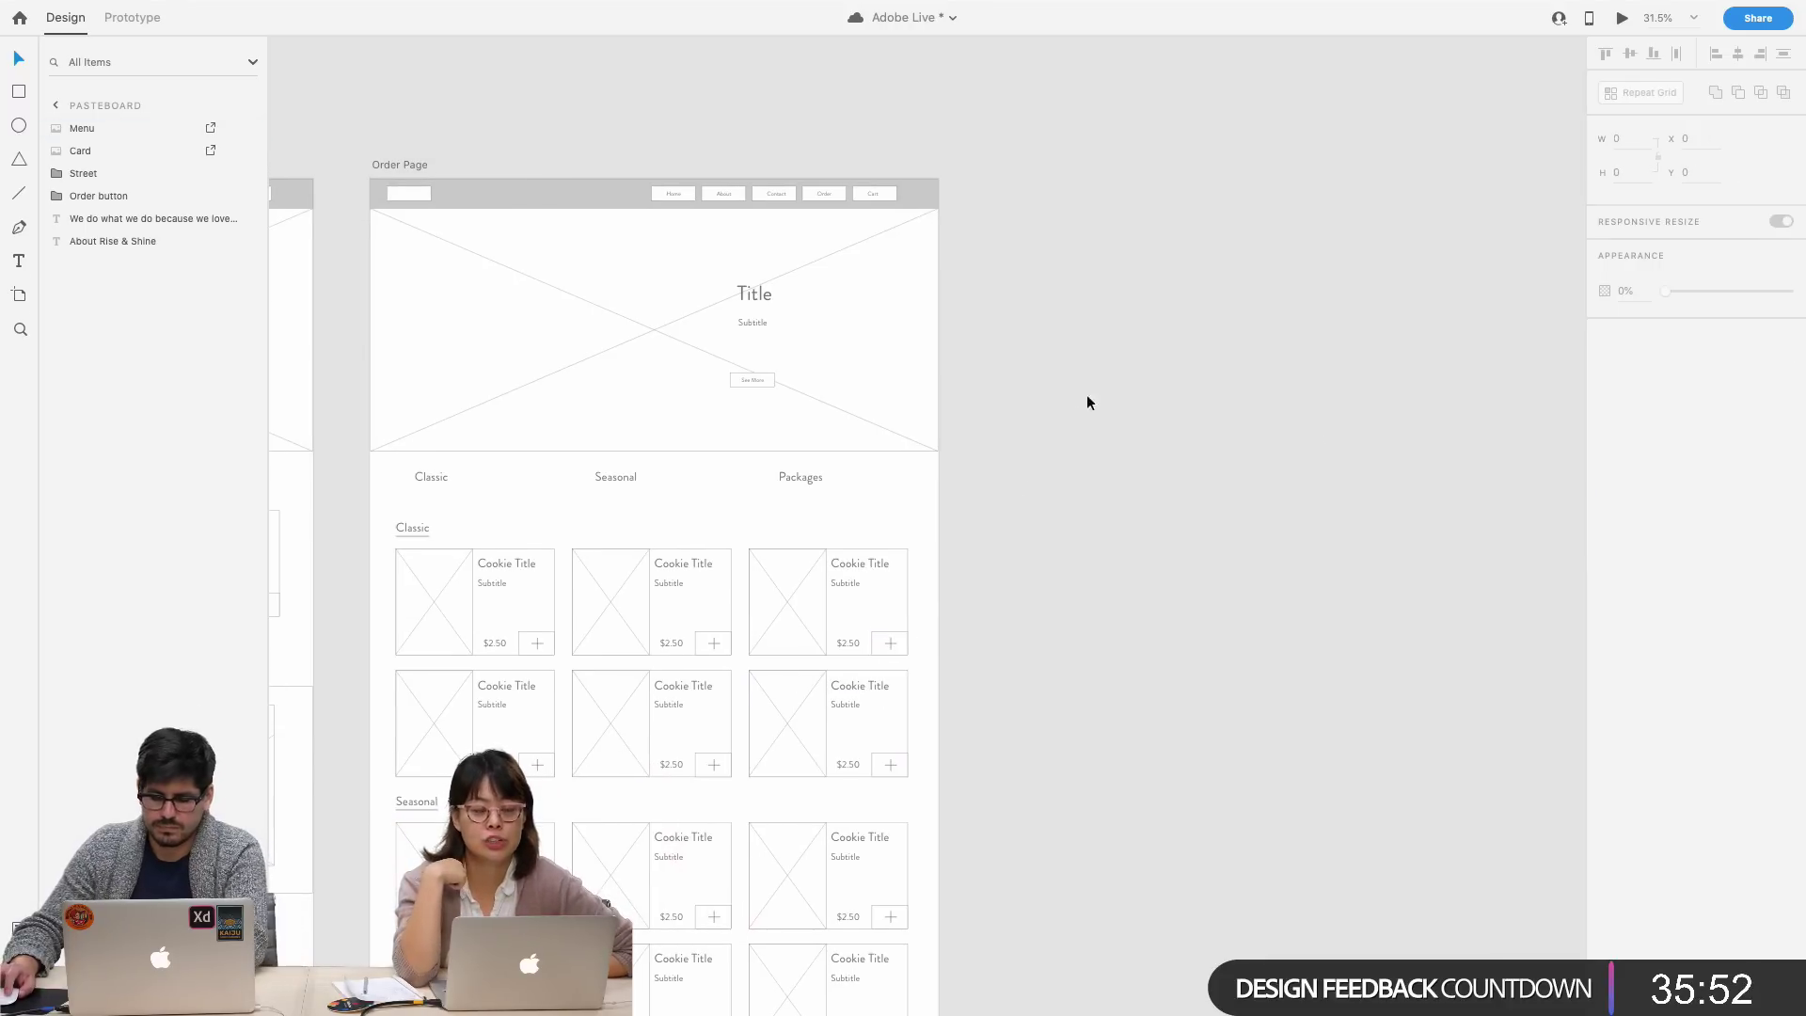
click(916, 609)
key(ctrl+z)
scroll(911, 602, down, 1)
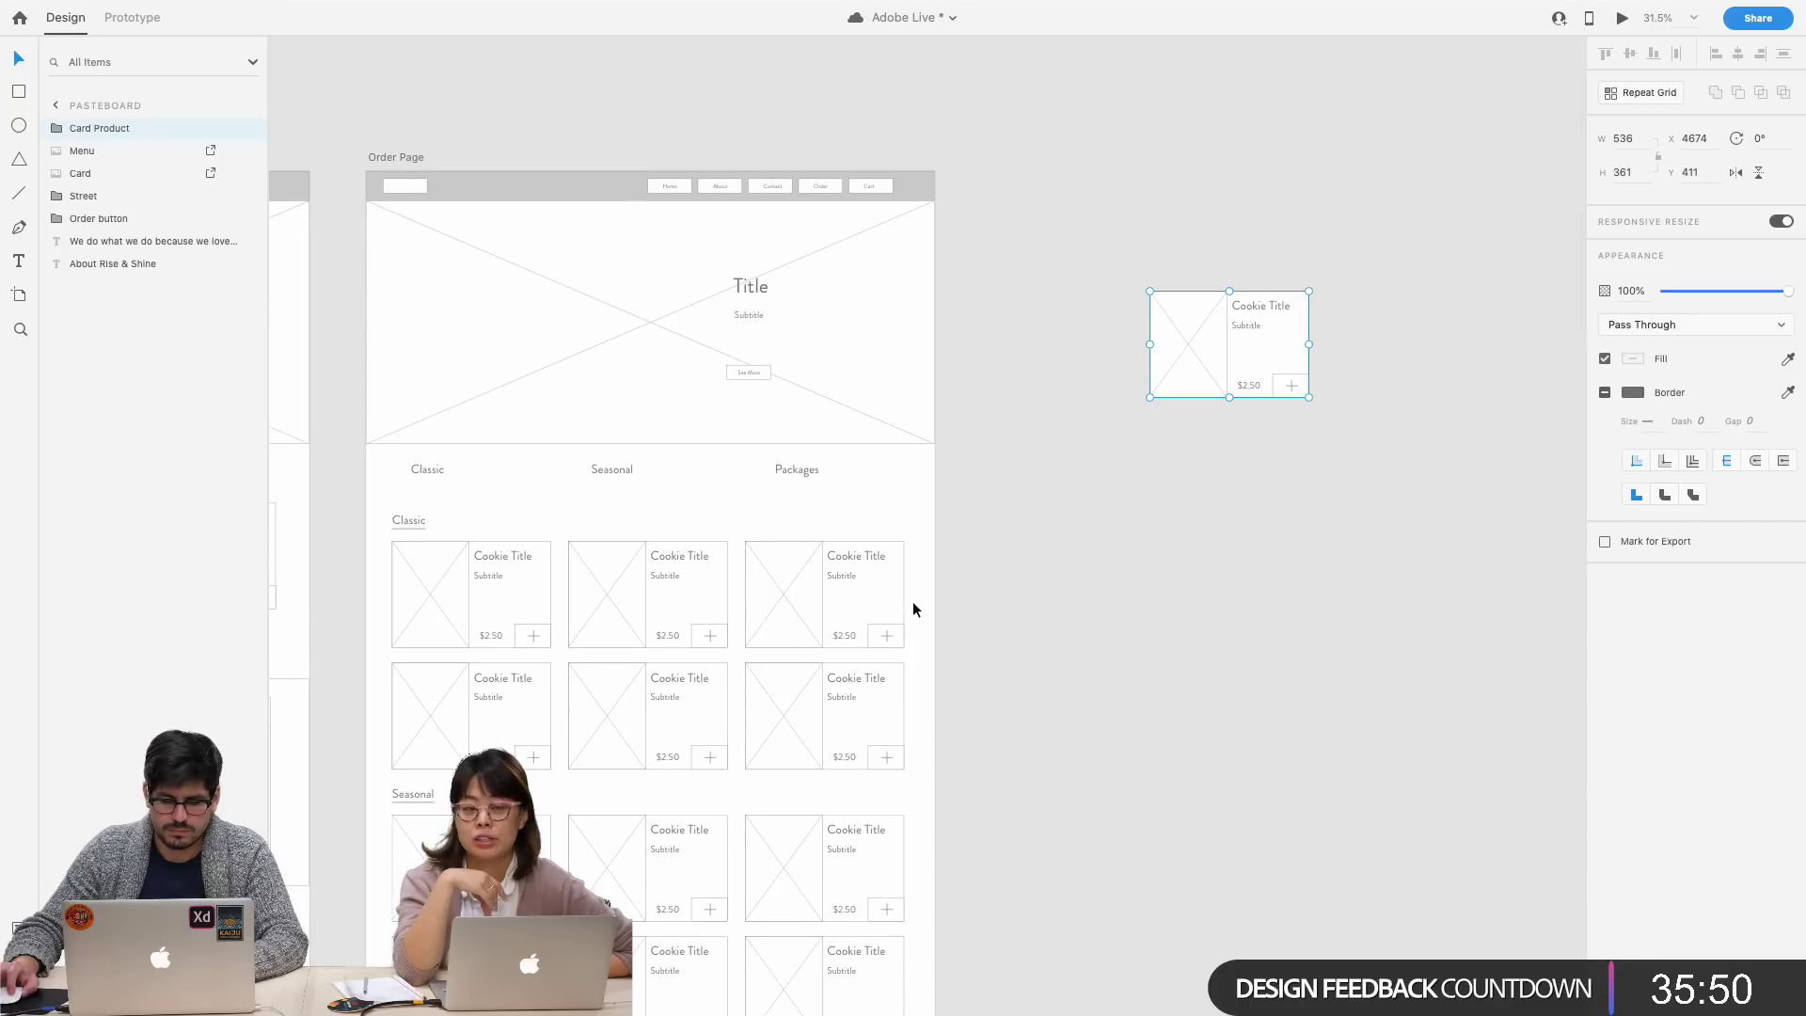
key(ctrl+shift+z)
key(ctrl+z)
click(1038, 605)
key(ctrl+z)
- Copy the last card in the first Classic row onto the pasteboard beside the Order Page, at X 4379, Y 341
drag(881, 607, 1199, 334)
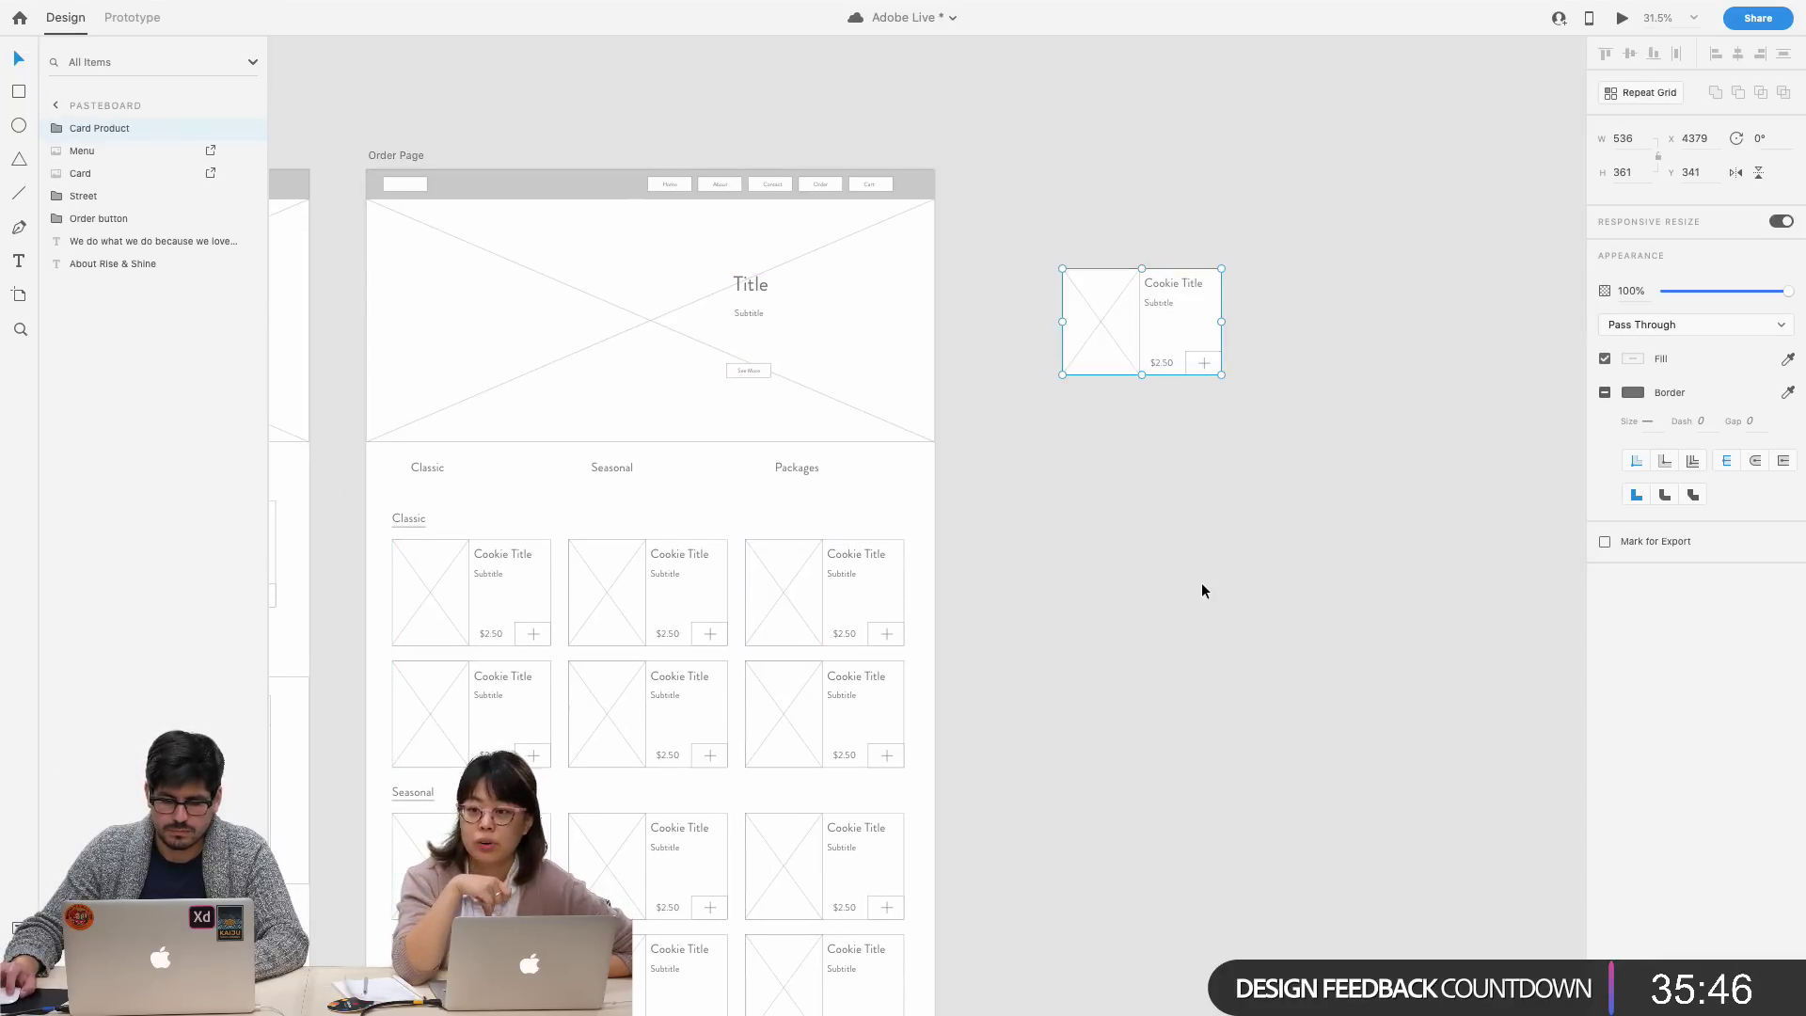
click(1200, 576)
scroll(1200, 564, up, 1)
scroll(1200, 565, up, 3)
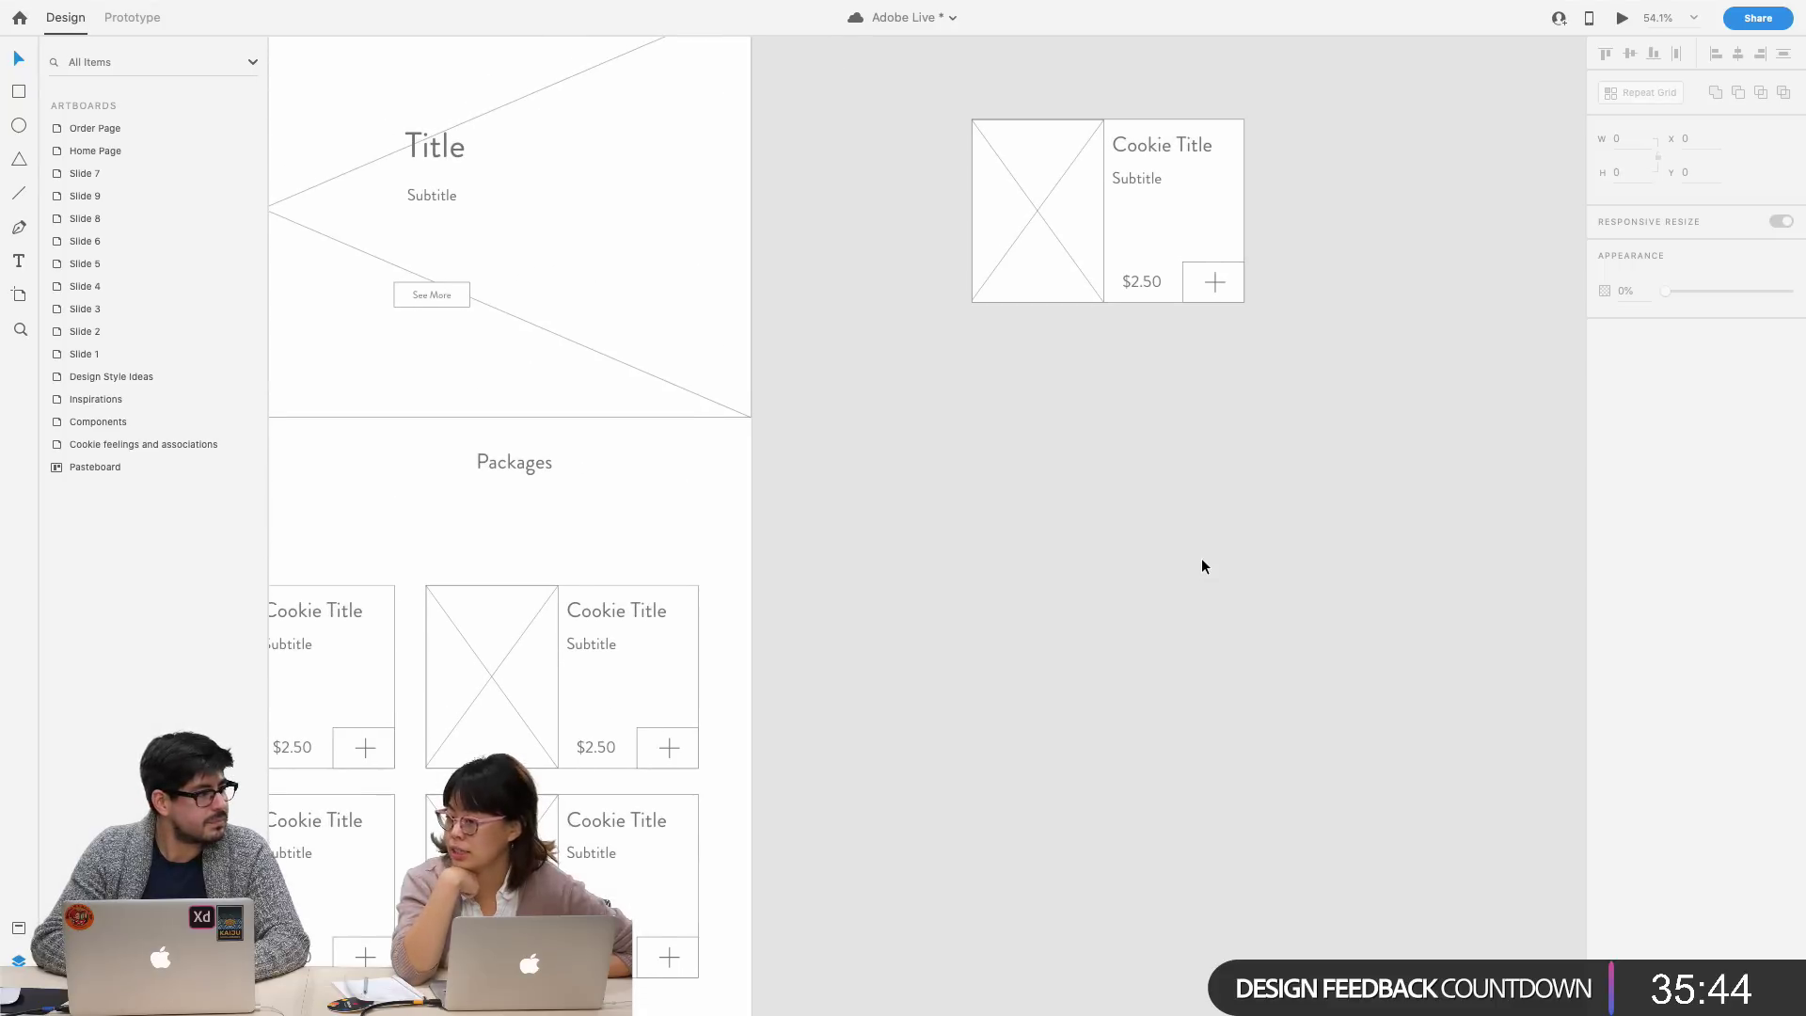
scroll(1200, 564, left, 5)
scroll(861, 167, right, 10)
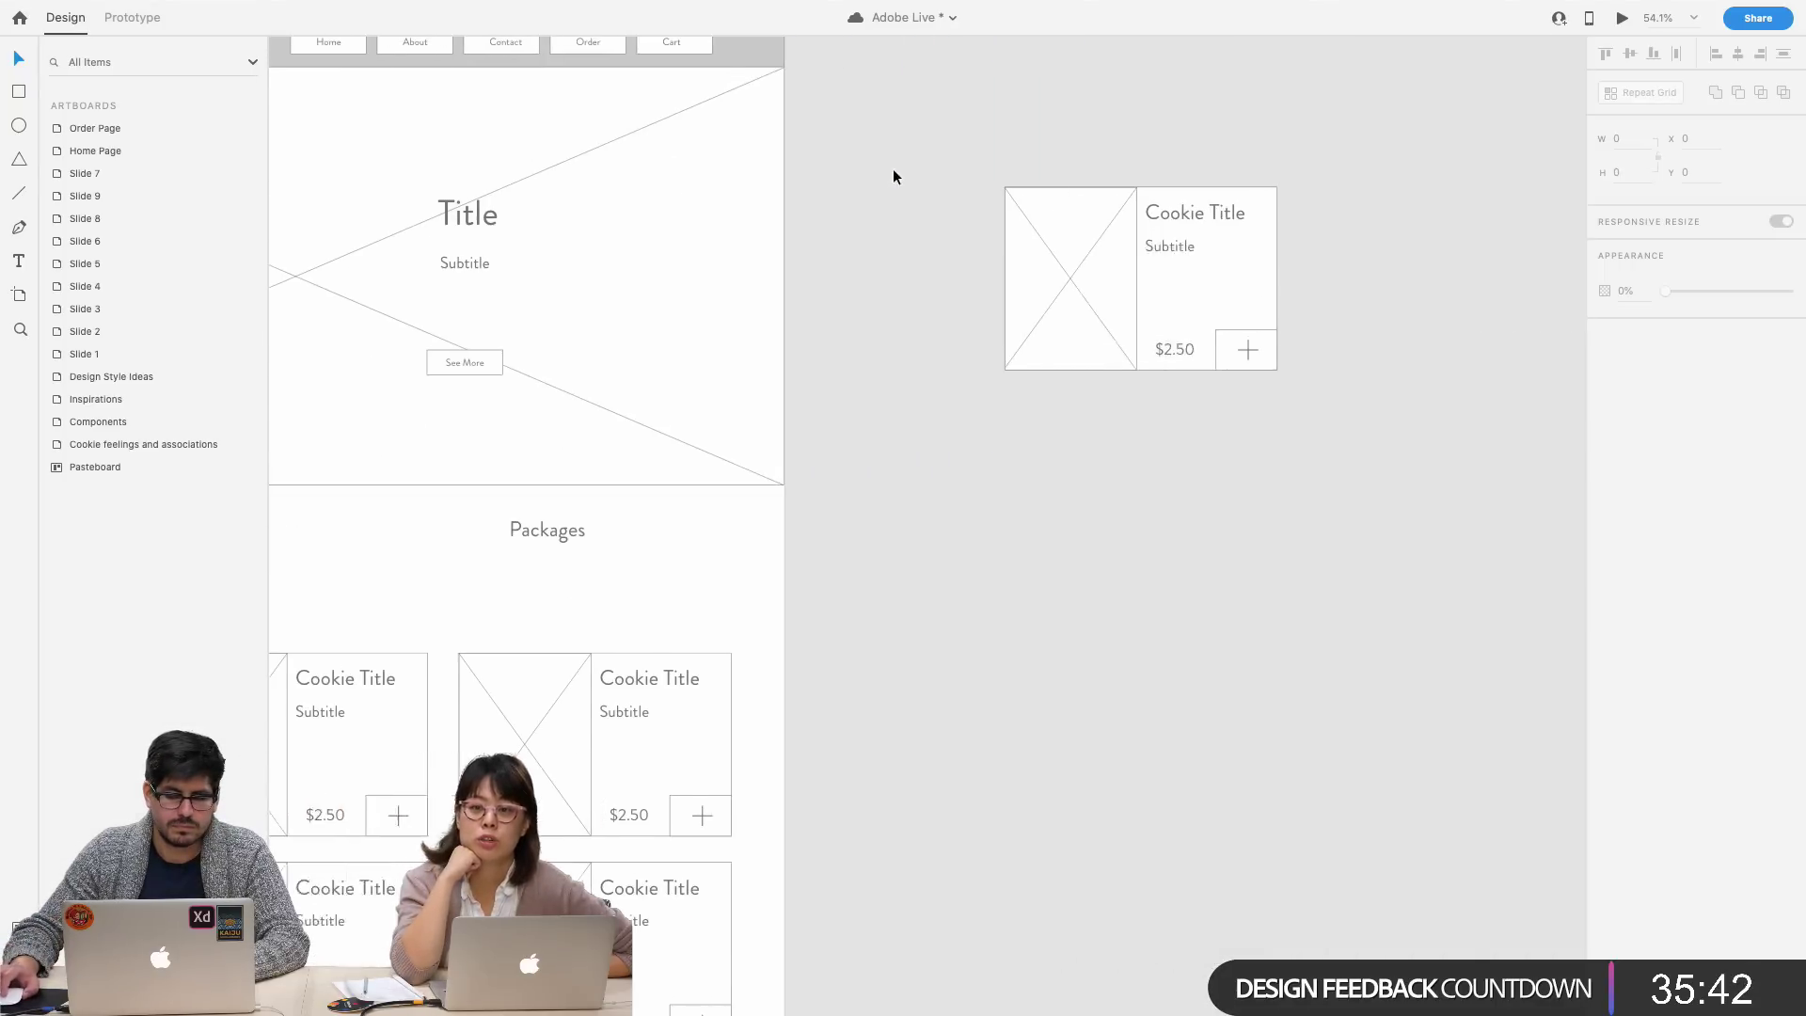
- Draw a new artboard around the copied product card and centre the card on it
key(a)
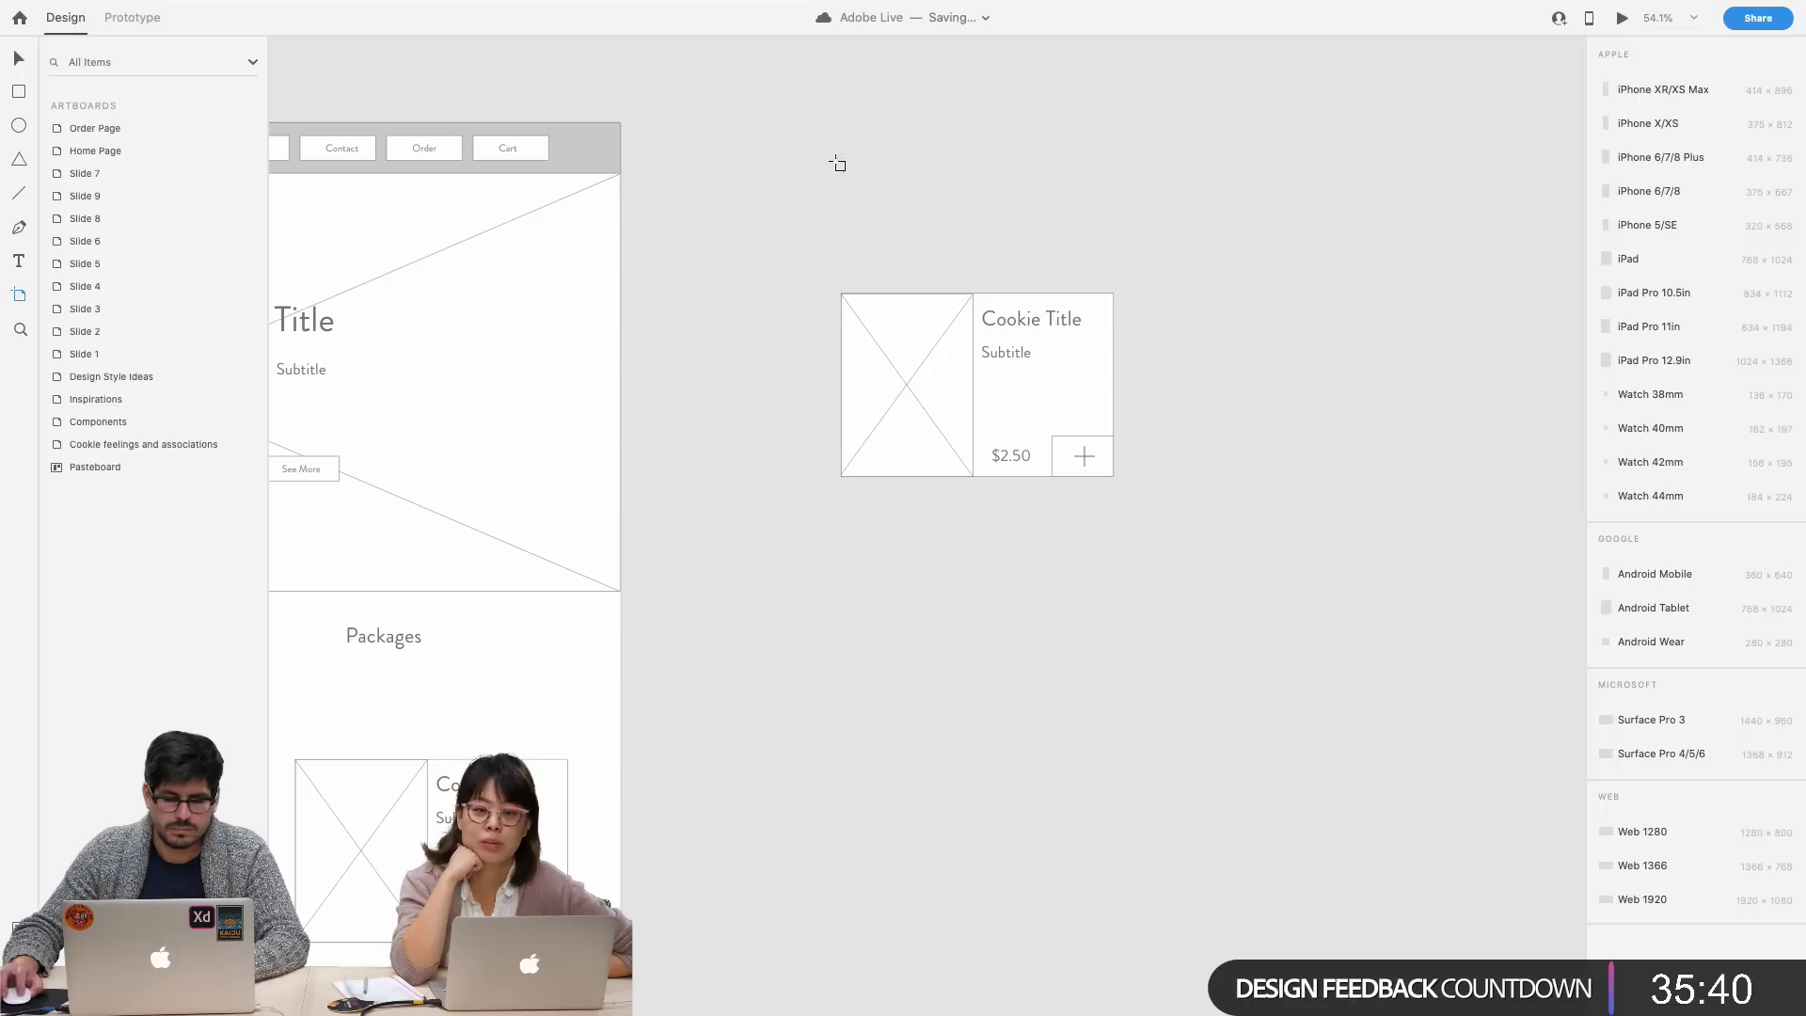
drag(828, 135, 1180, 516)
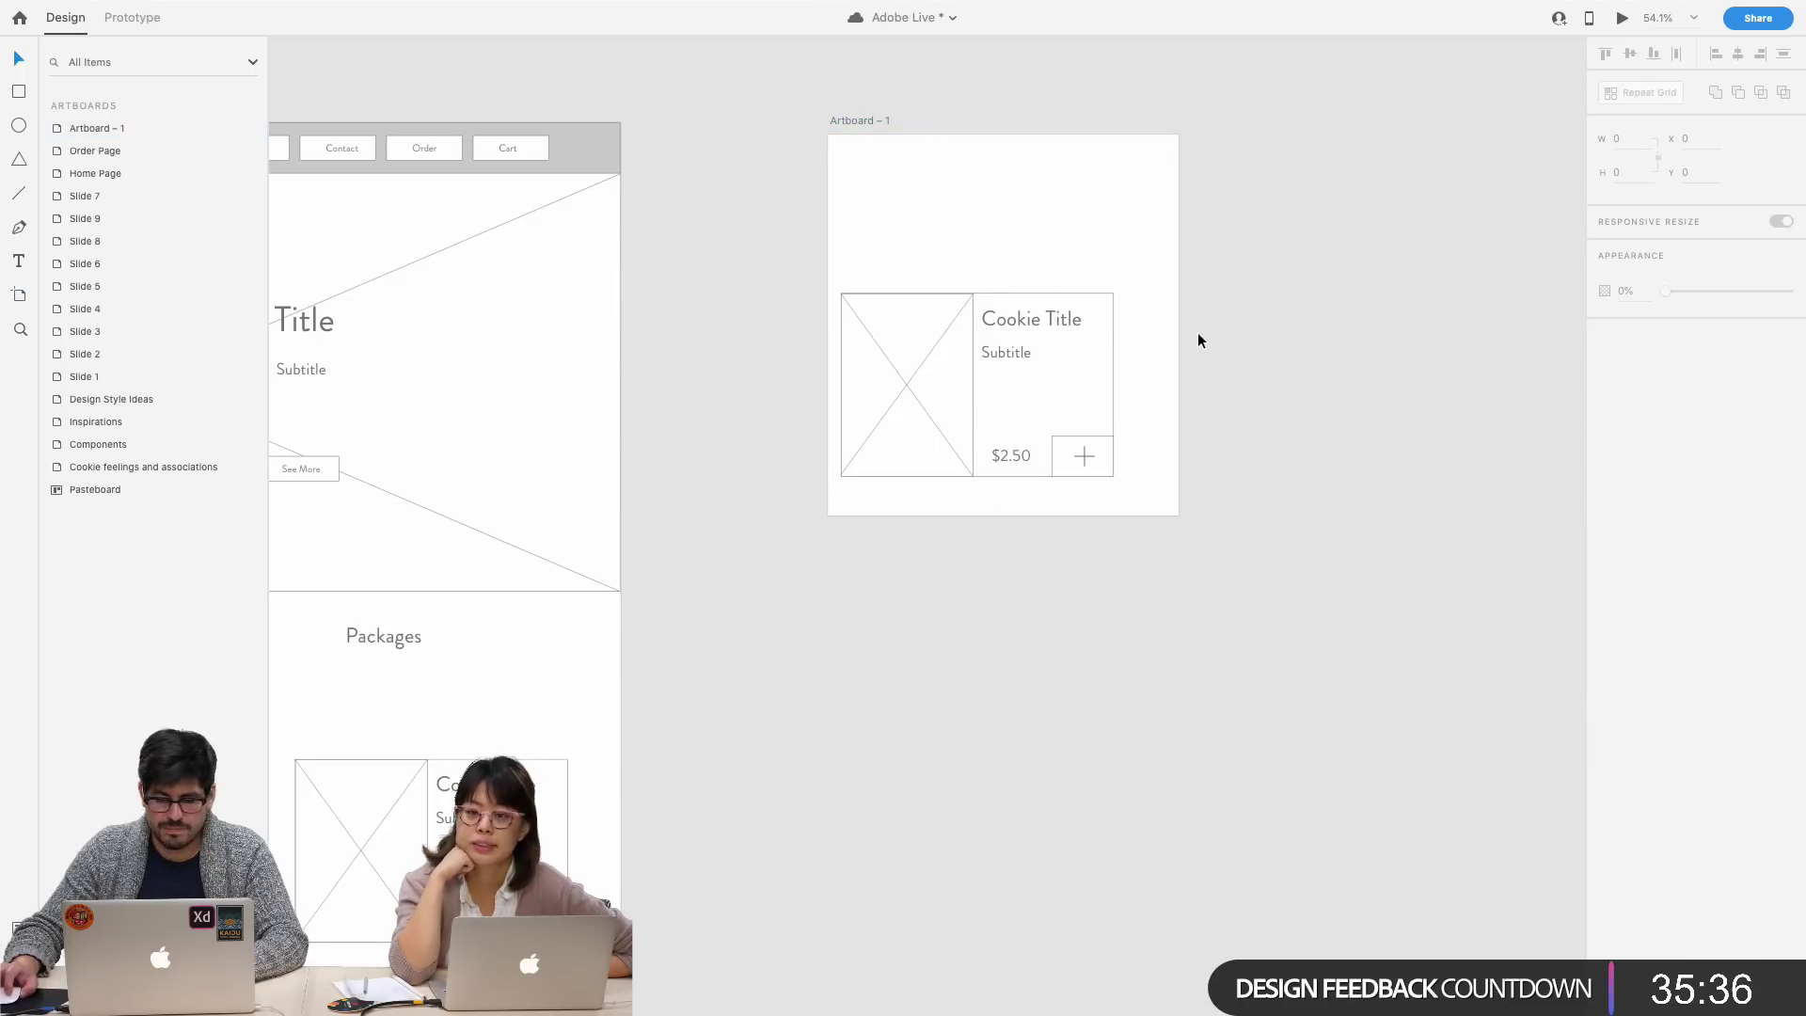
drag(1157, 432, 984, 290)
click(1408, 428)
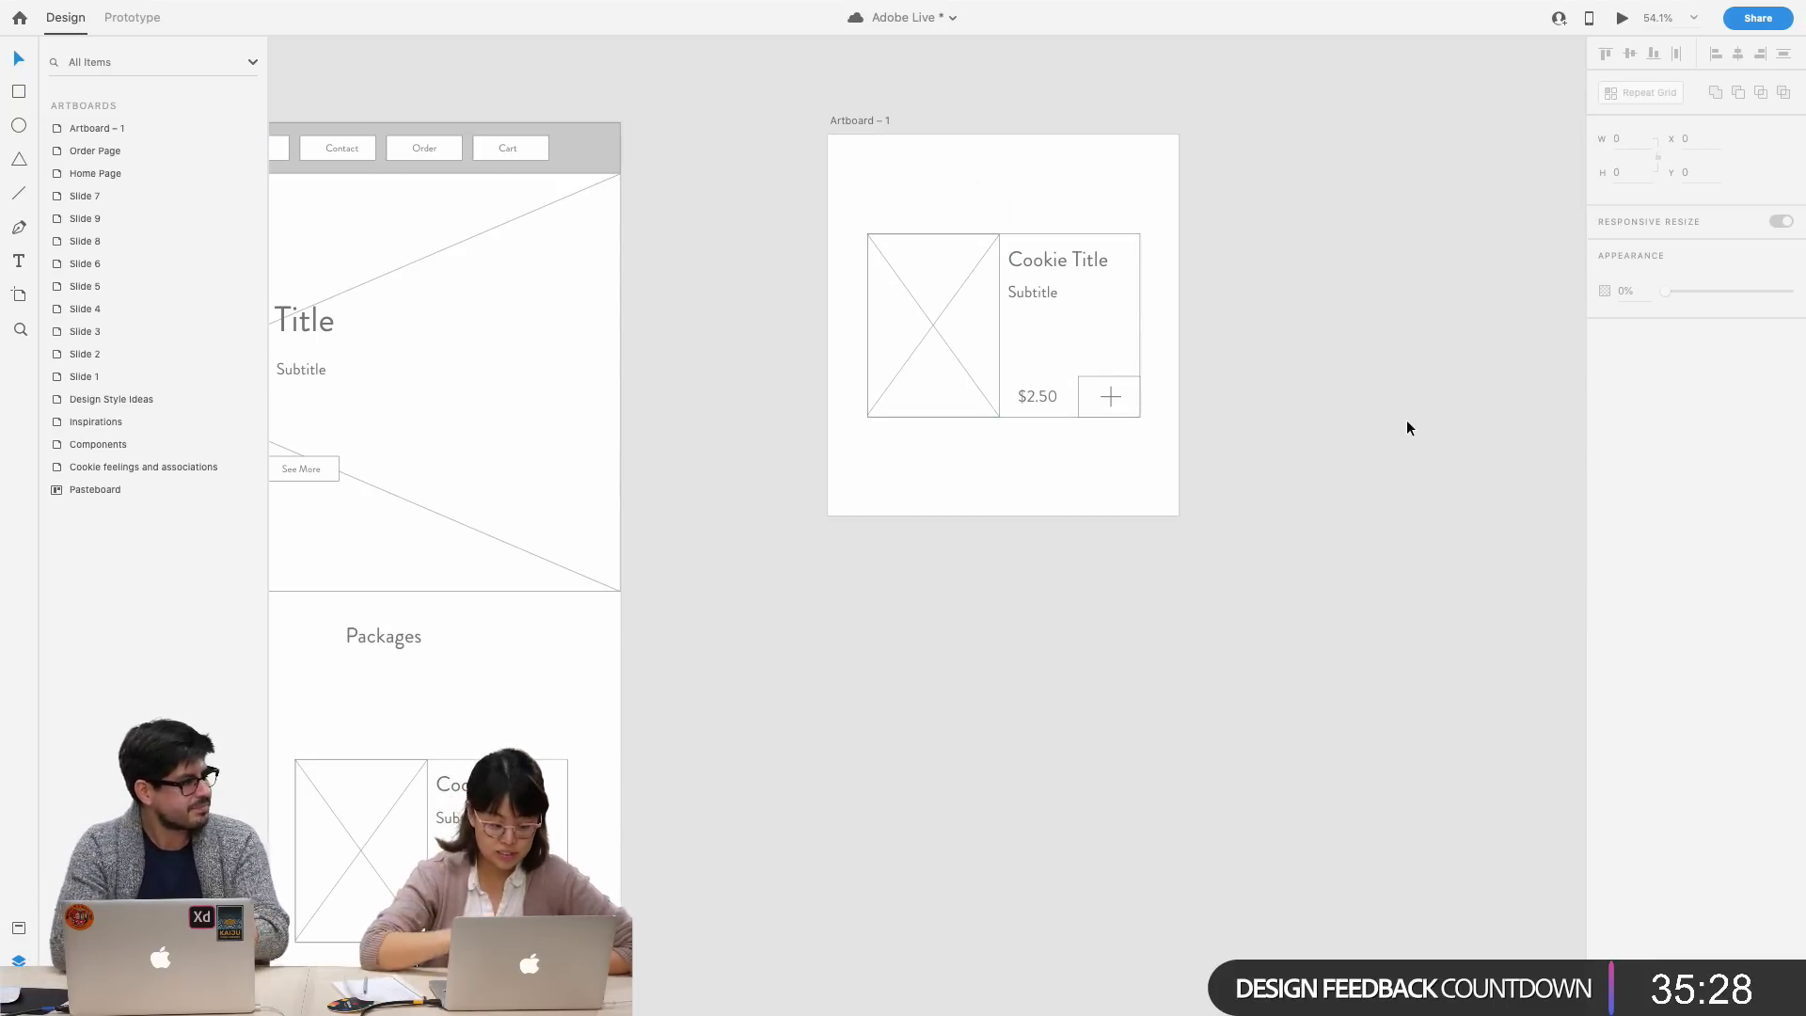
- Save the document, place the hand-drawn card sketch beside the new artboard at X 5085, Y 30 and scale it to about 652 by 756
key(super+s)
click(1121, 474)
click(1059, 275)
click(1092, 476)
click(1026, 399)
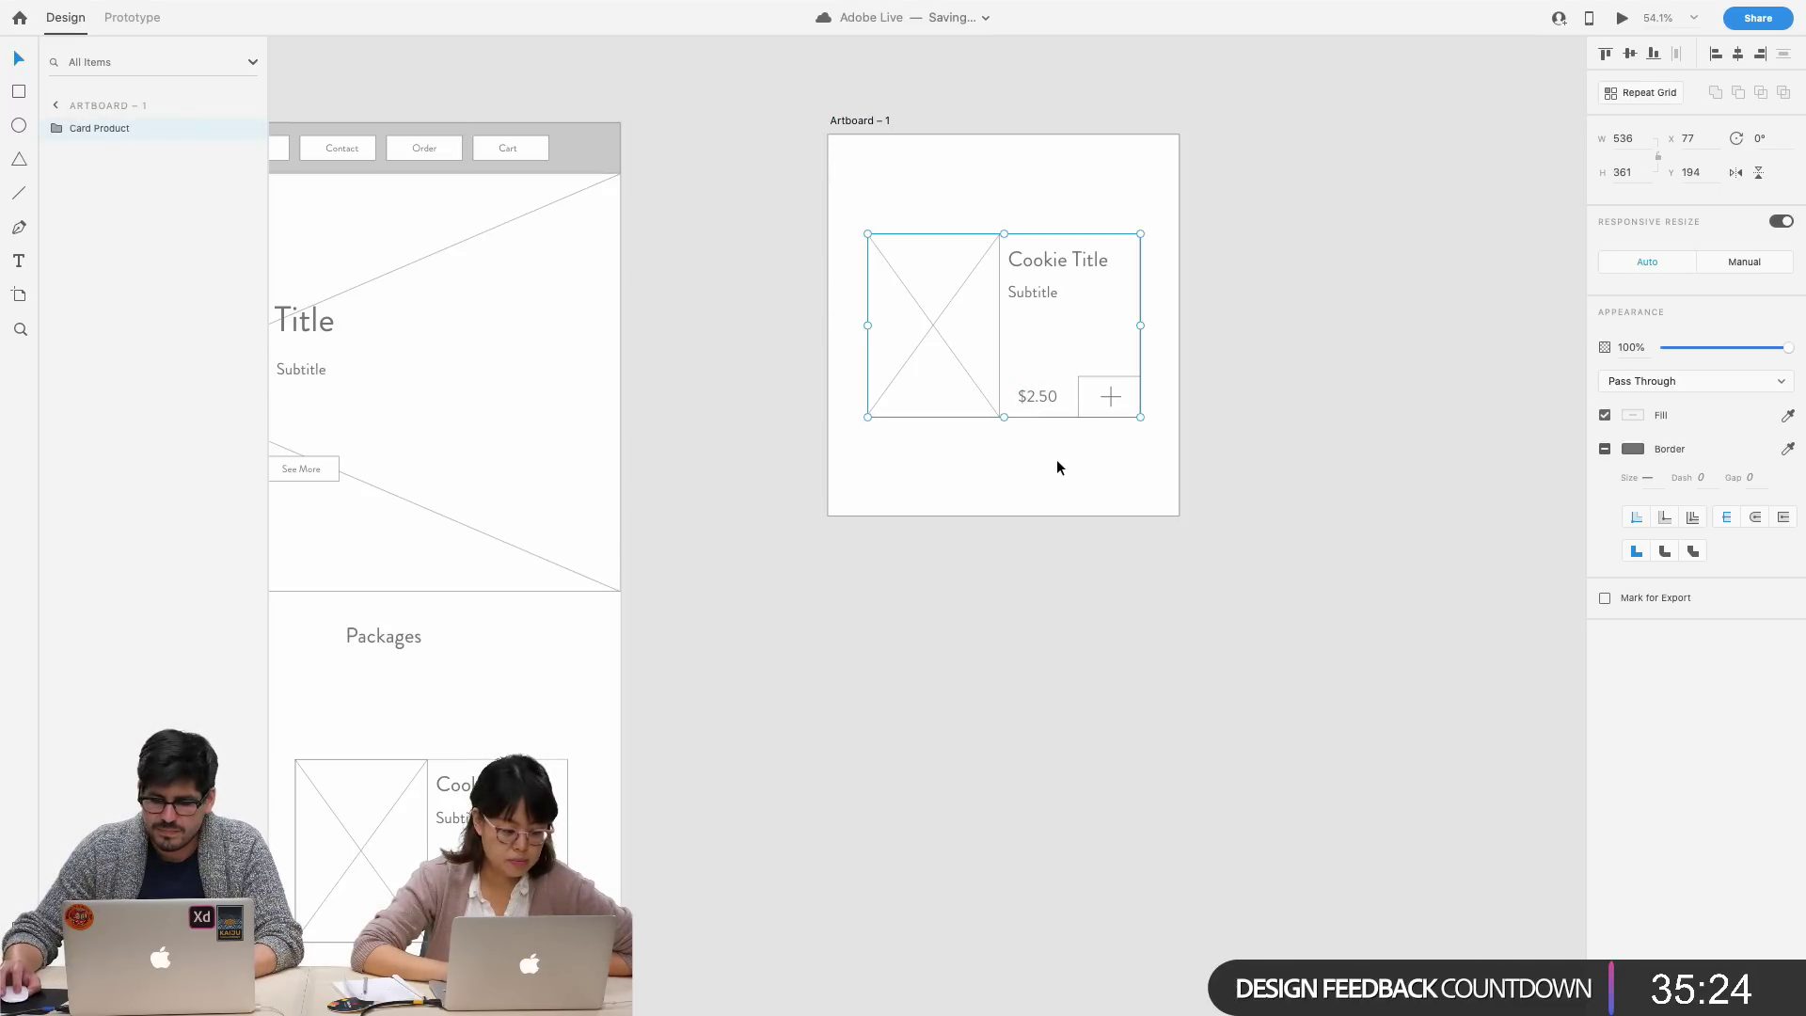
scroll(1097, 401, right, 10)
drag(1320, 454, 1037, 555)
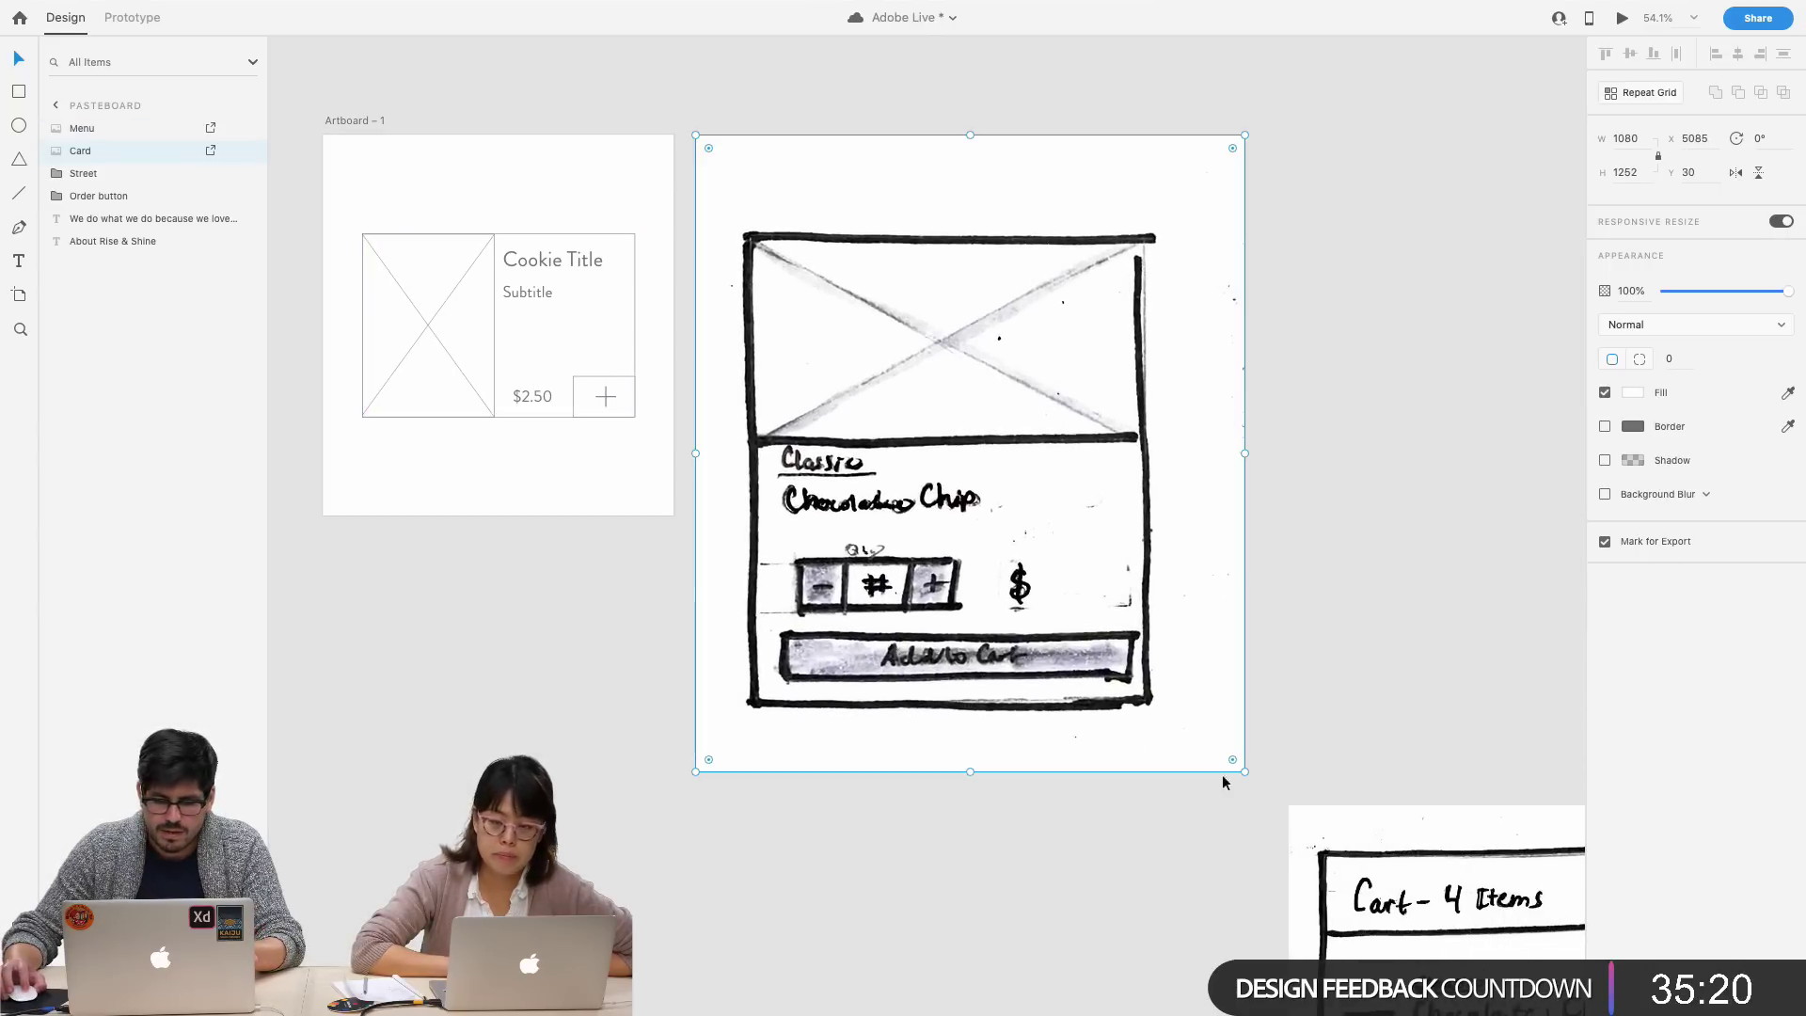
drag(1242, 774, 1086, 520)
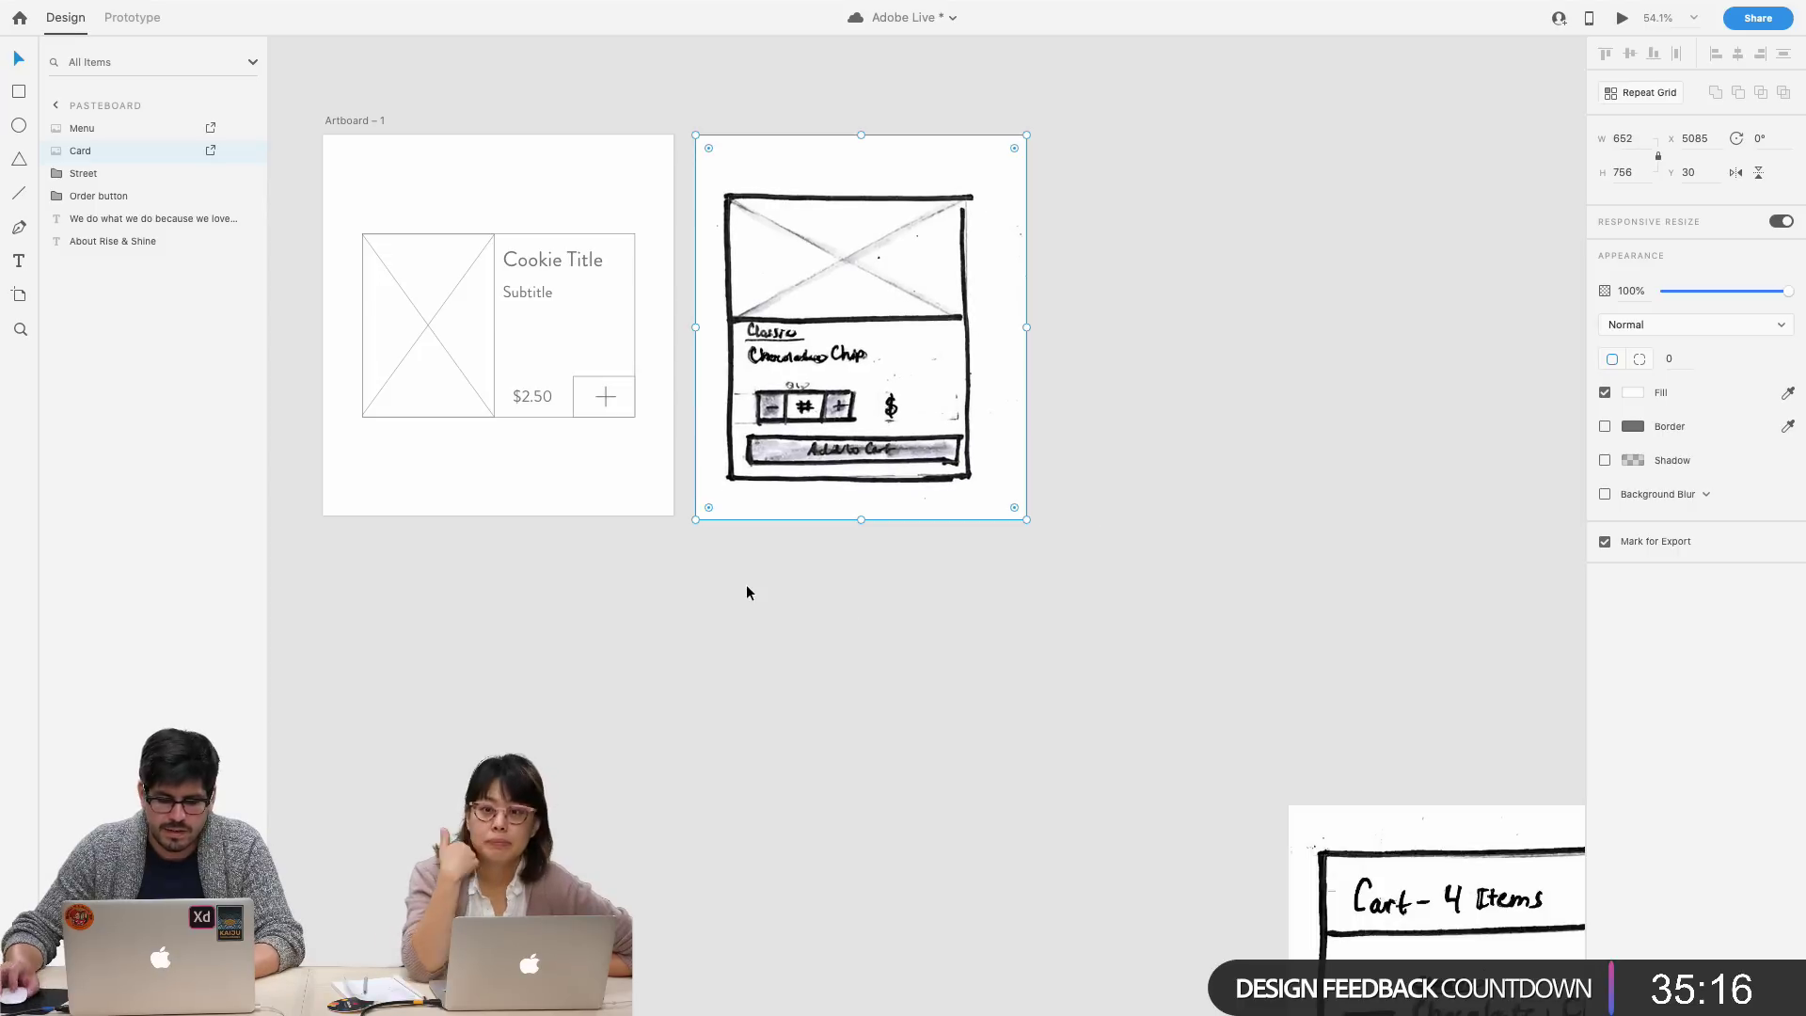
- Turn off responsive resize for the product card and stretch it to about 465 high, centred on the artboard at Y 142
scroll(746, 584, left, 6)
click(710, 500)
scroll(710, 501, up, 3)
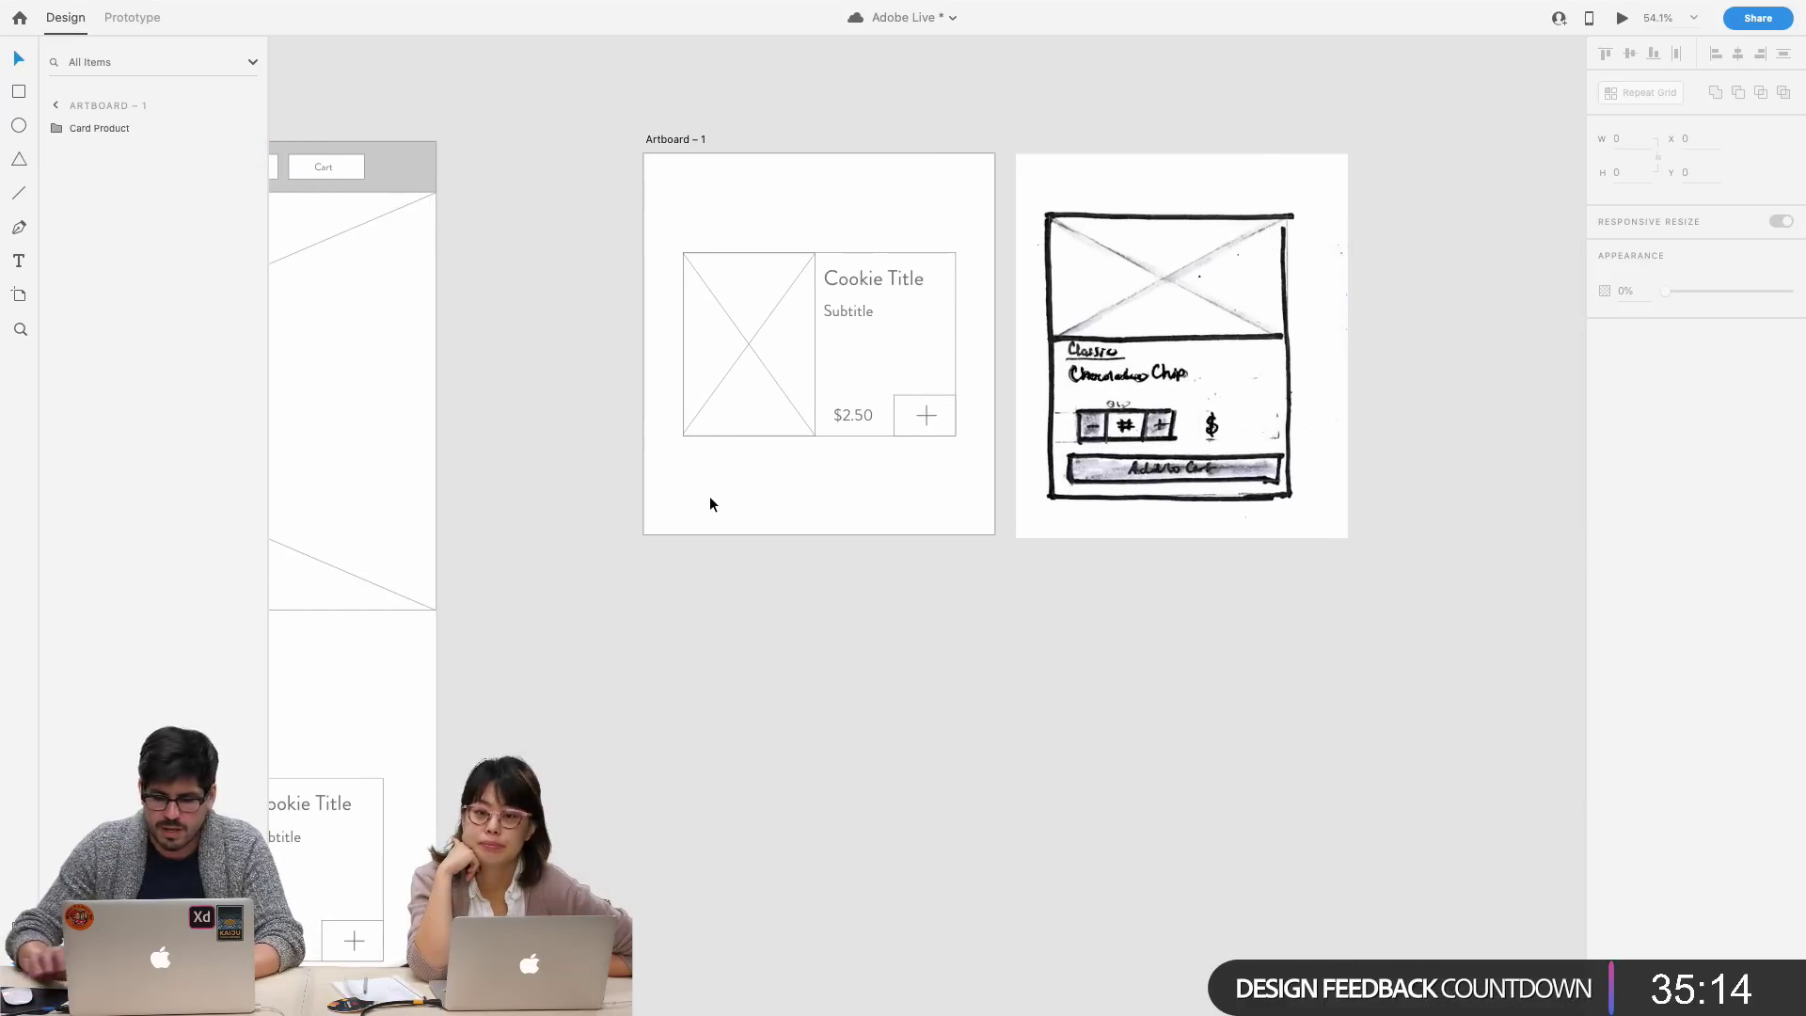
click(737, 342)
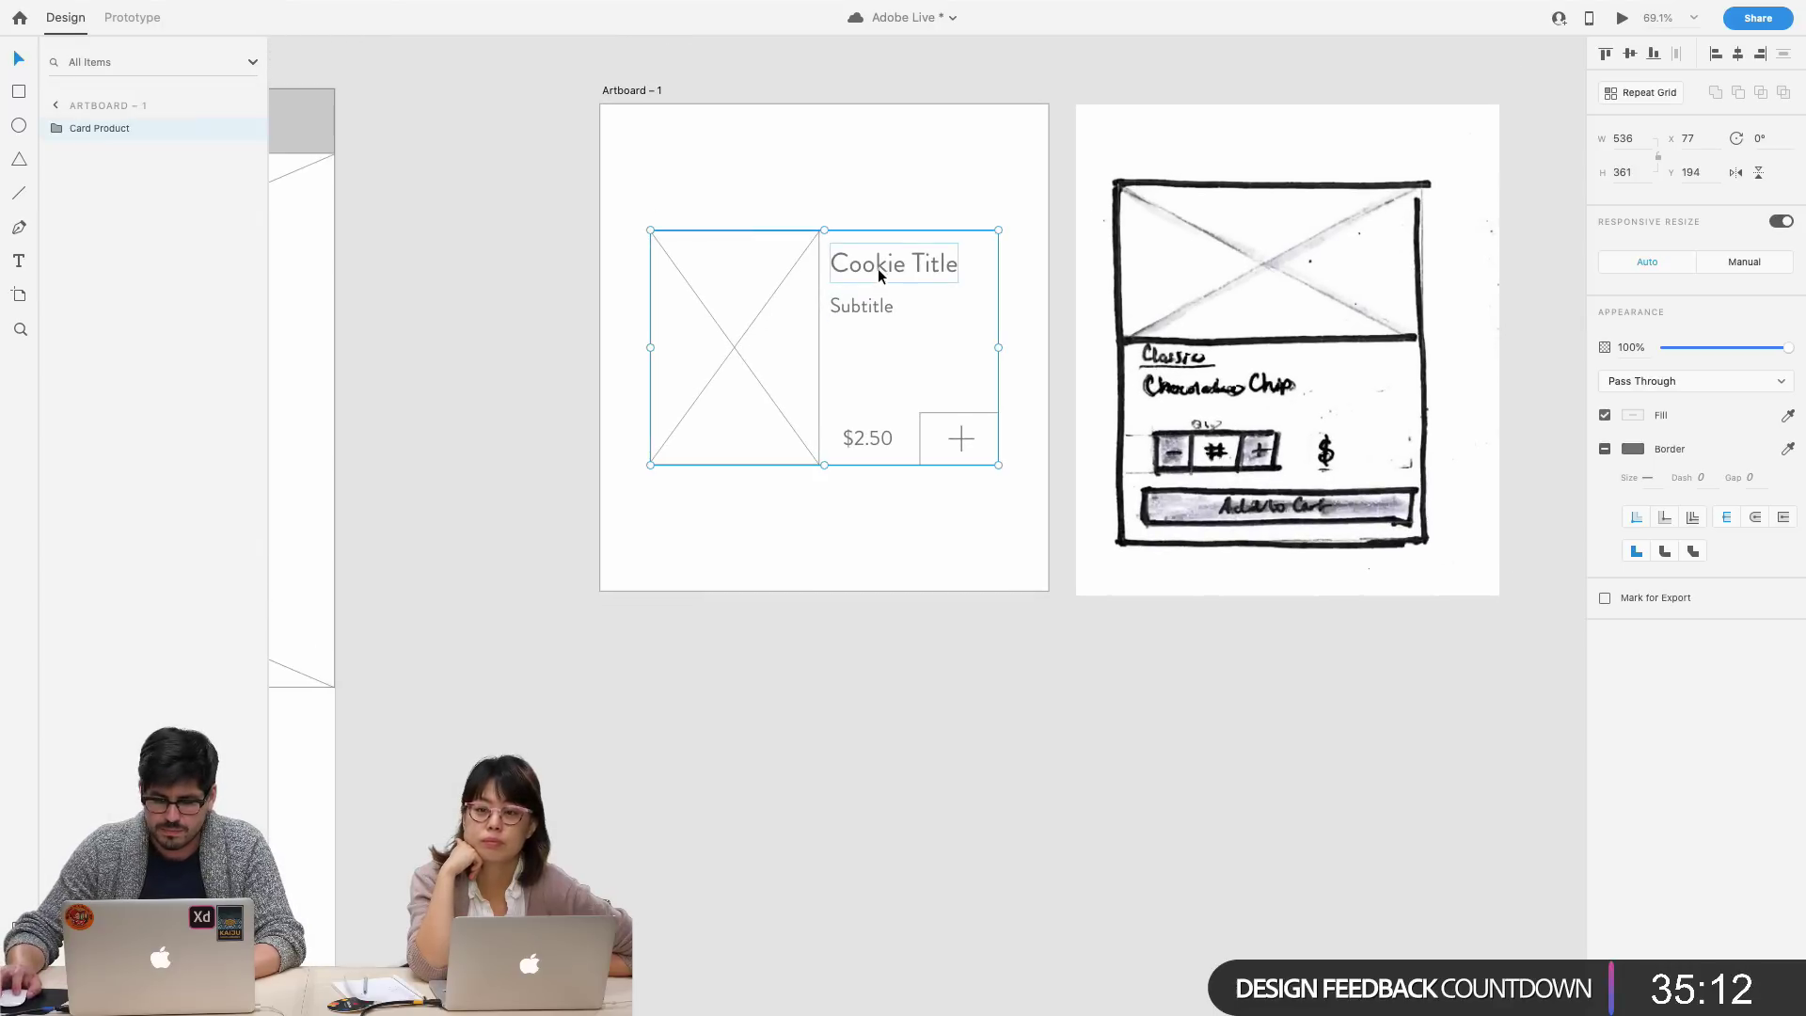
key(Escape)
click(848, 463)
drag(819, 465, 823, 534)
click(1781, 223)
drag(822, 370, 807, 341)
- Shorten the card's image placeholder group to about 458 high and ungroup it into its rectangles and diagonal lines
double_click(796, 388)
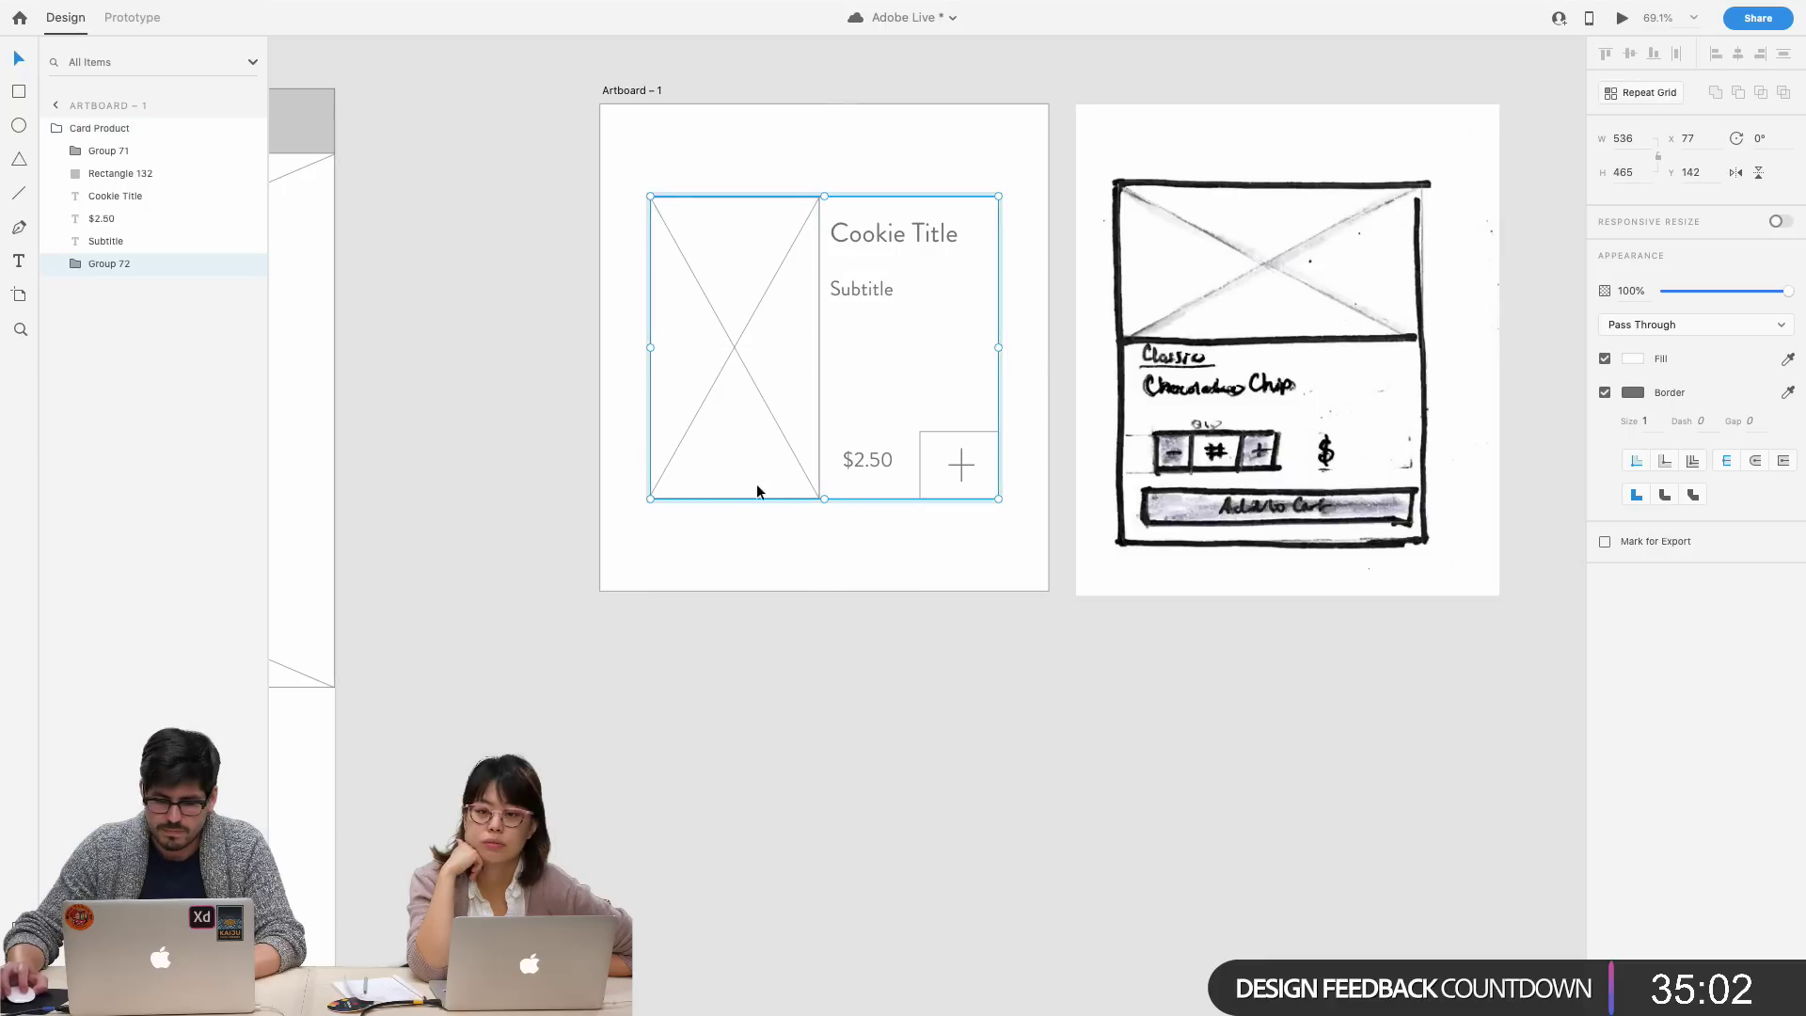
drag(824, 498, 825, 353)
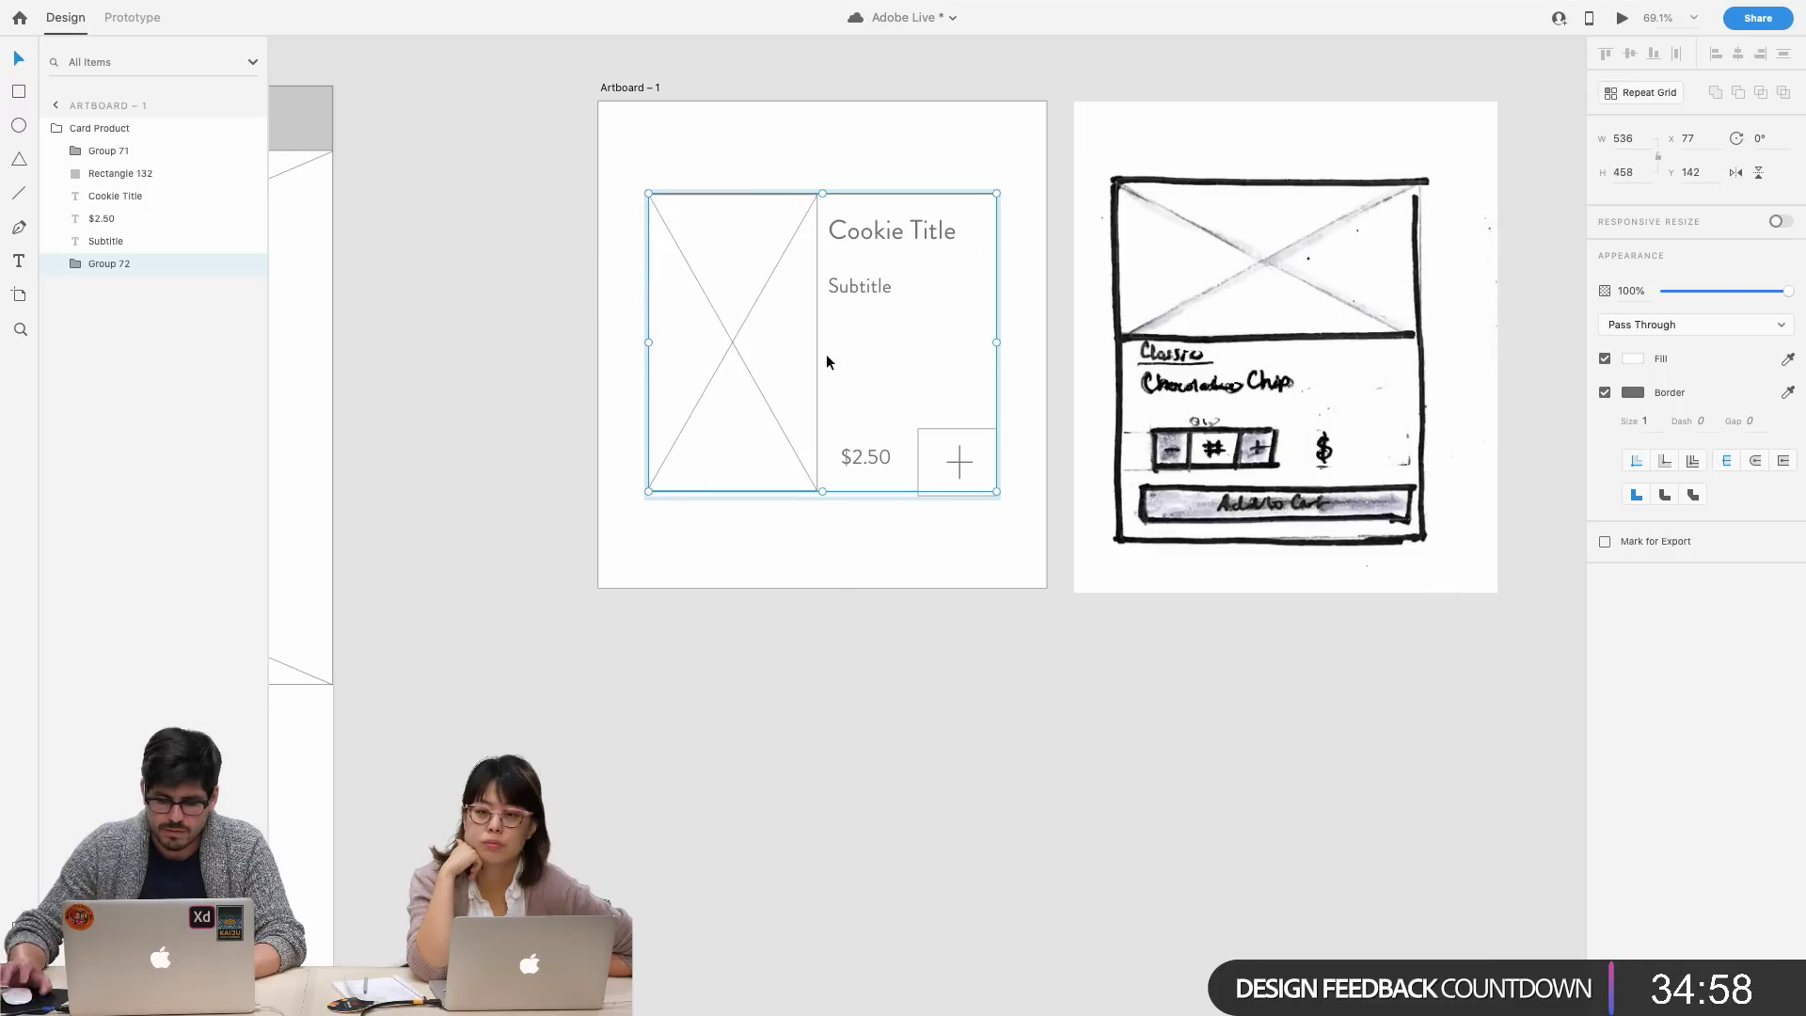
right_click(826, 354)
click(908, 518)
click(811, 568)
- Resize the image placeholder rectangle to the card's full width and upper half, about 536 by 228
click(787, 429)
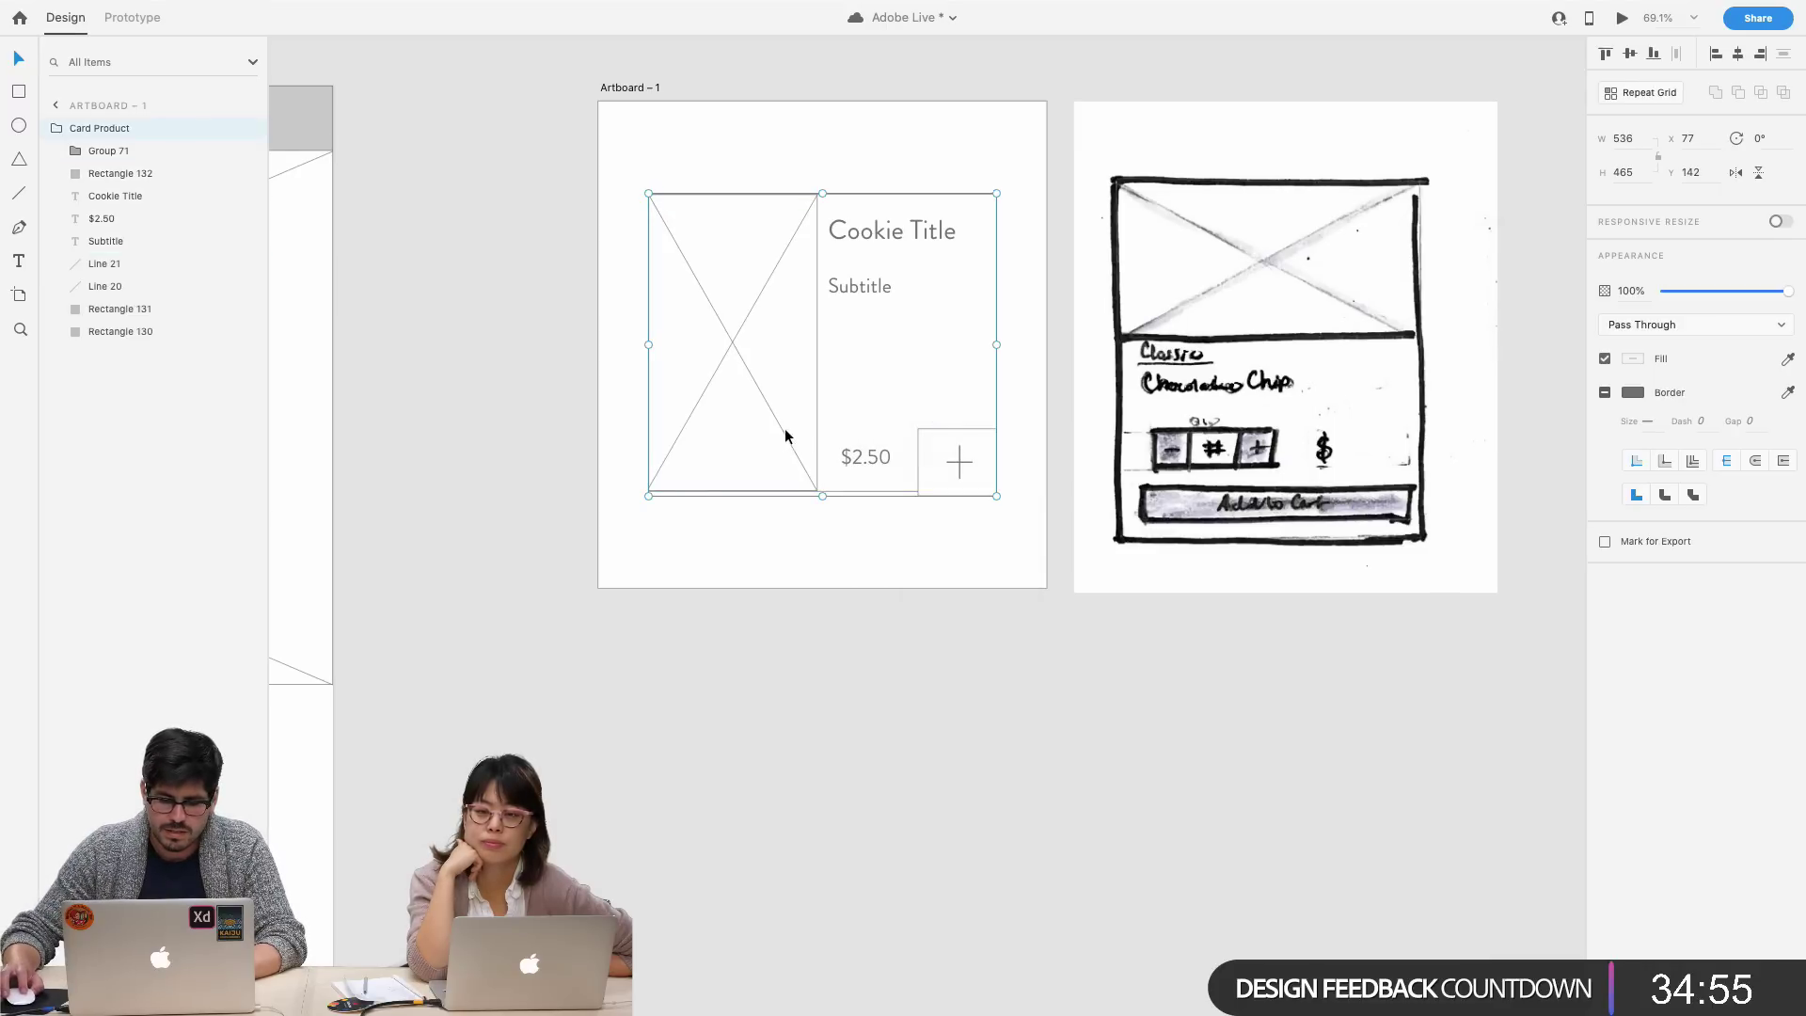
double_click(817, 468)
drag(731, 491, 750, 380)
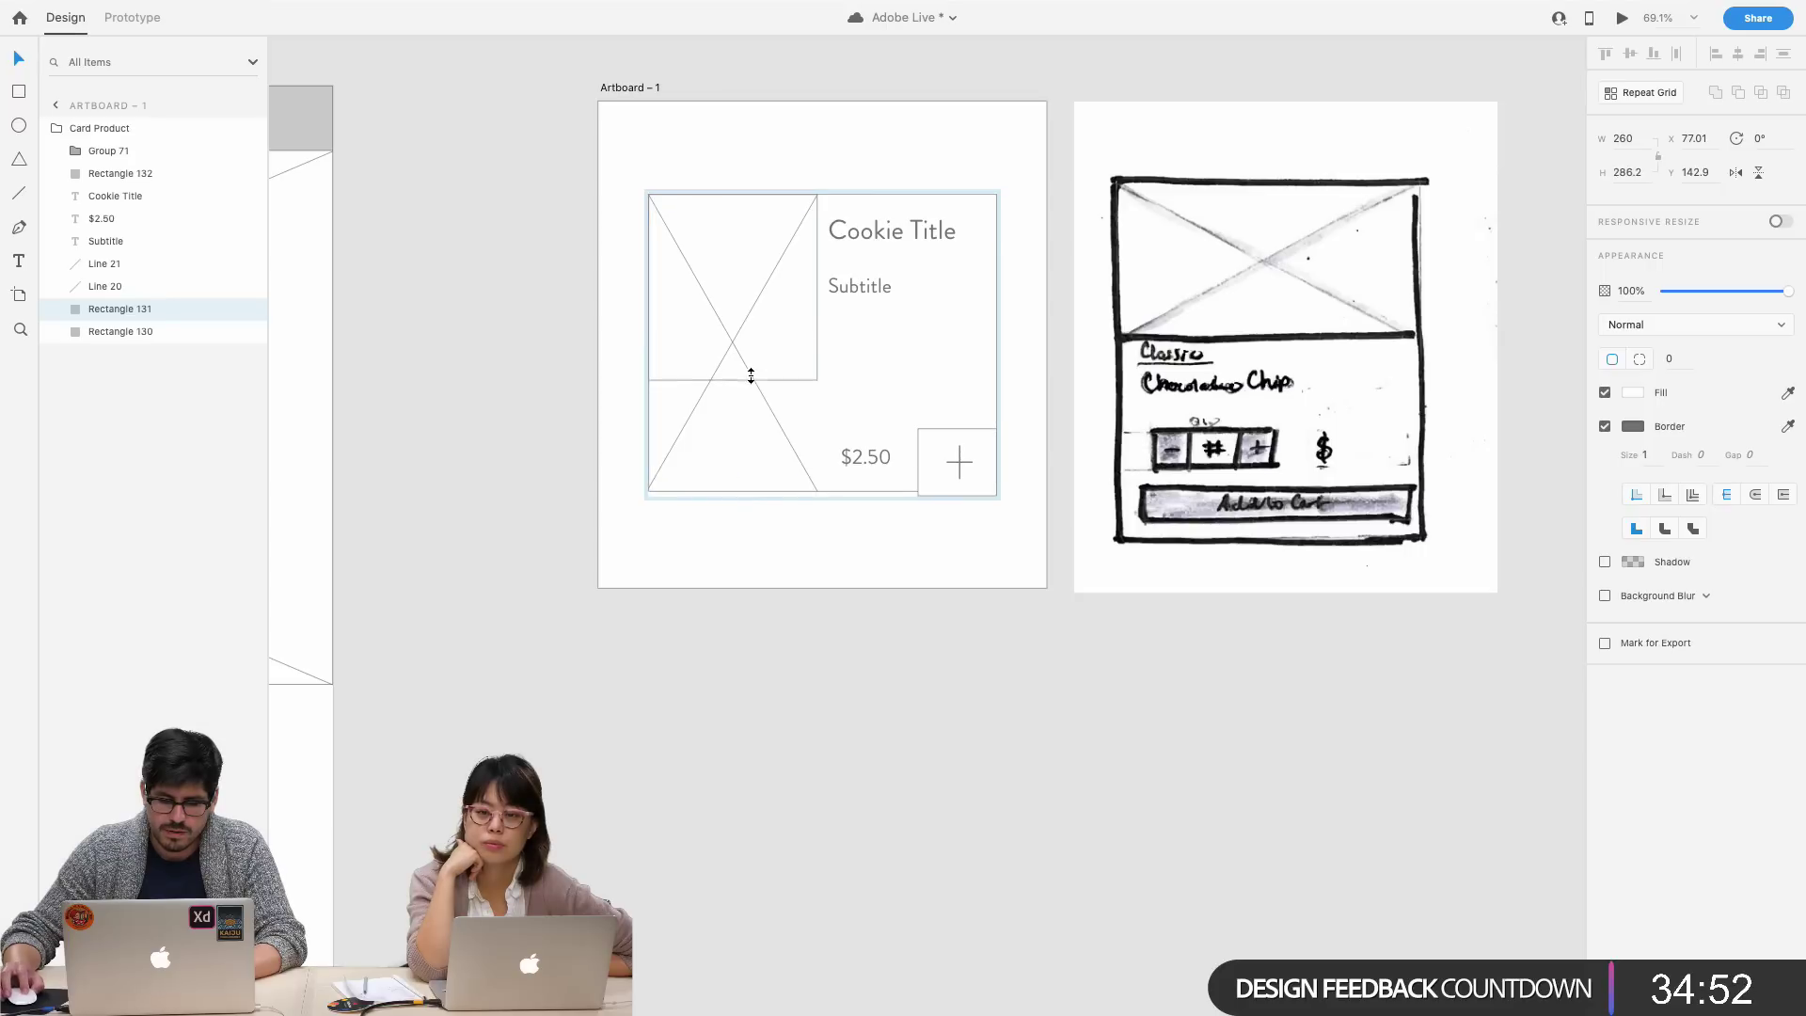
drag(817, 270, 996, 295)
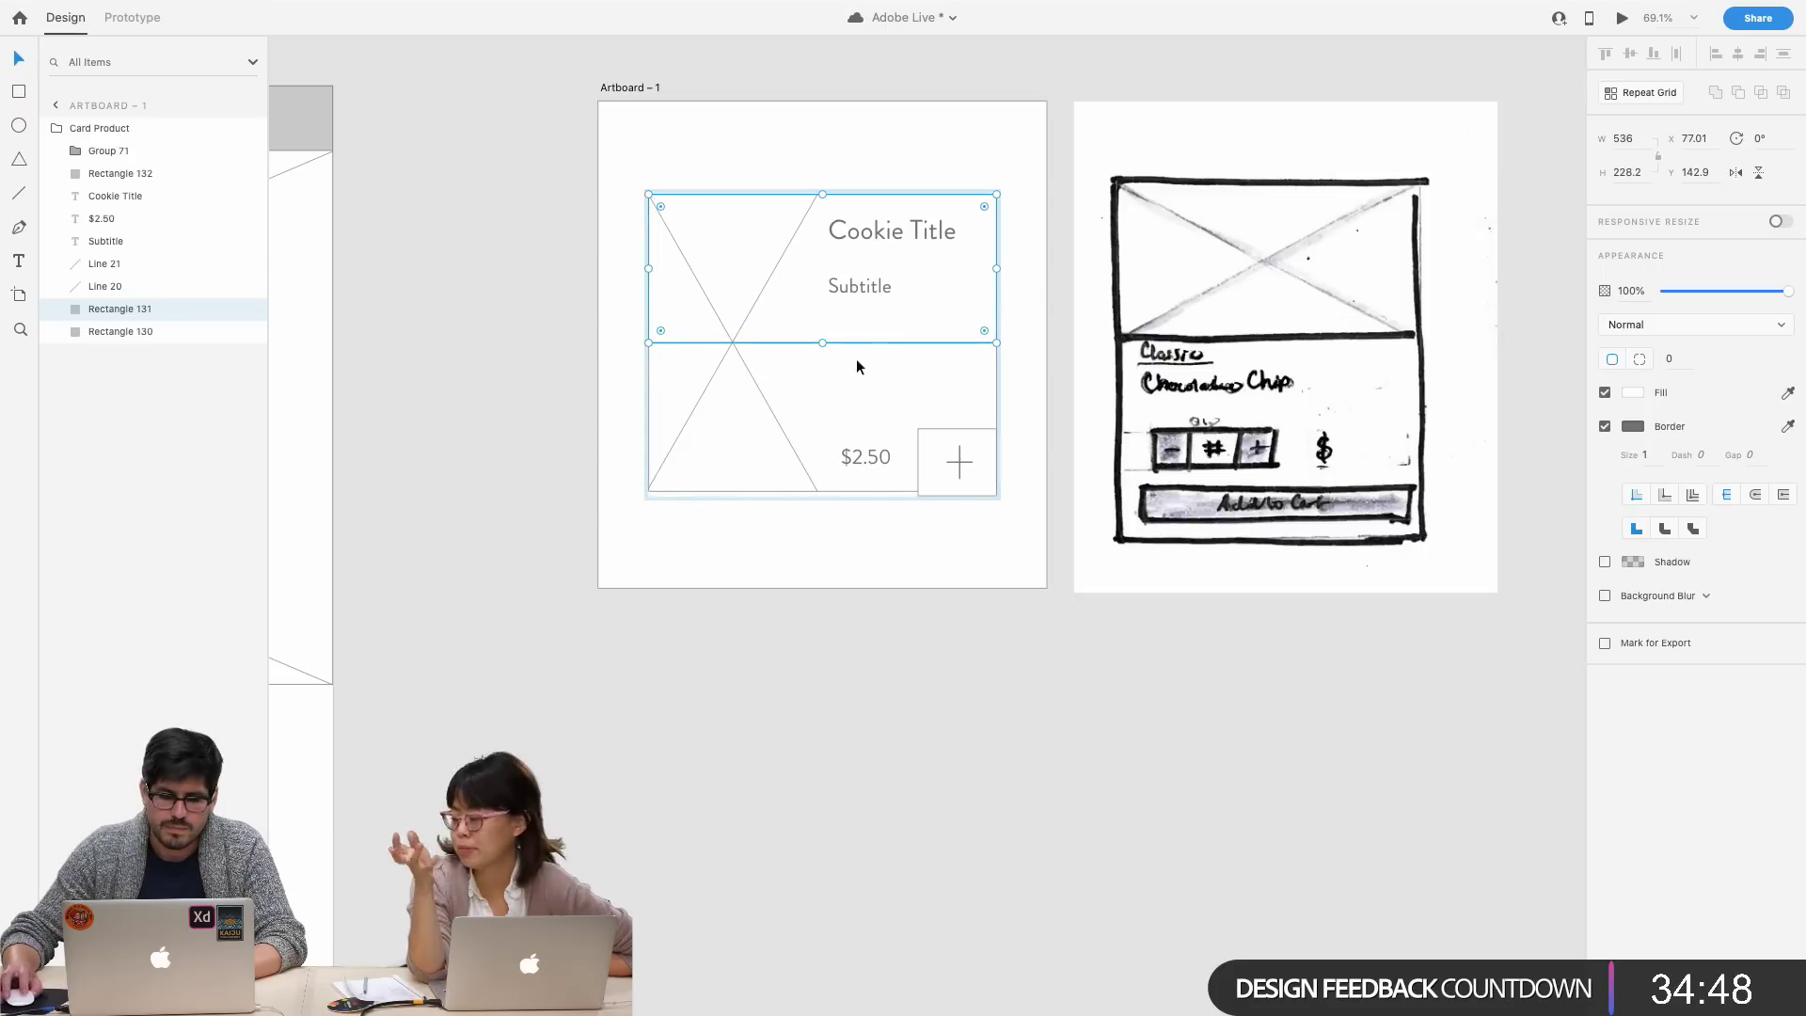
- Stretch the two diagonal lines to the card's full width and shorten them to fit the resized image rectangle
click(773, 415)
shift+click(690, 411)
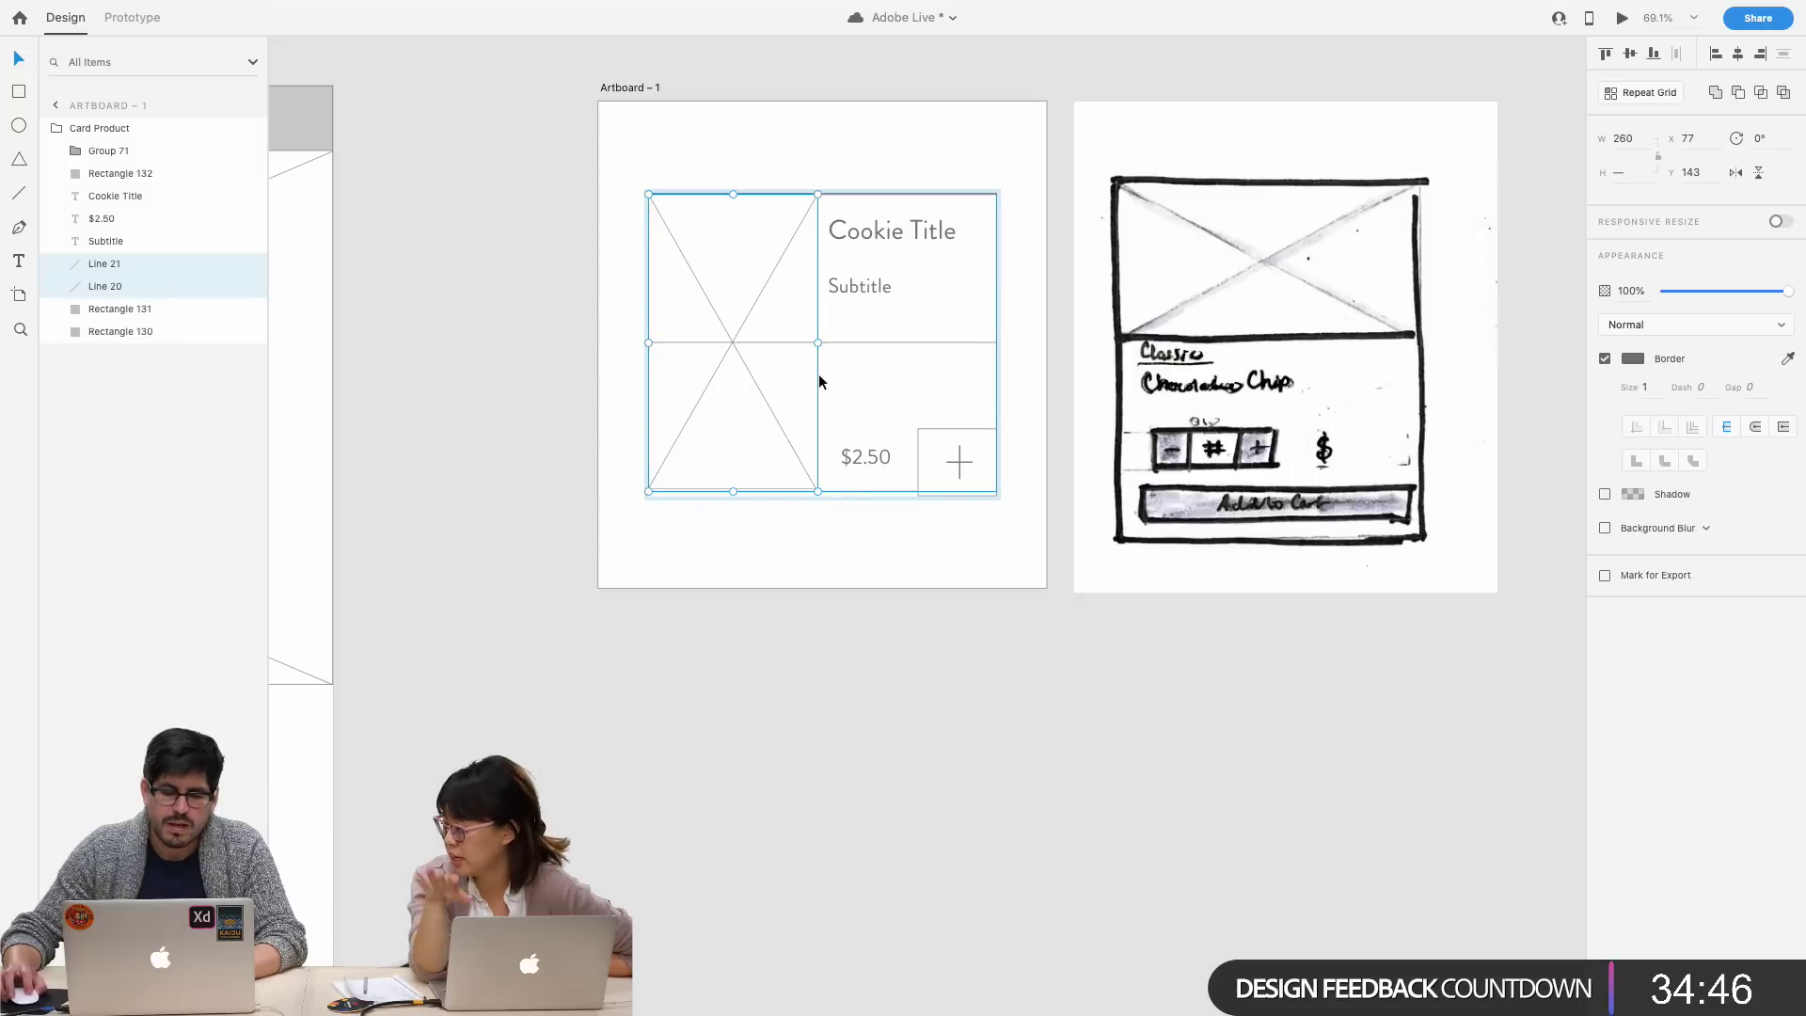
drag(817, 342, 993, 346)
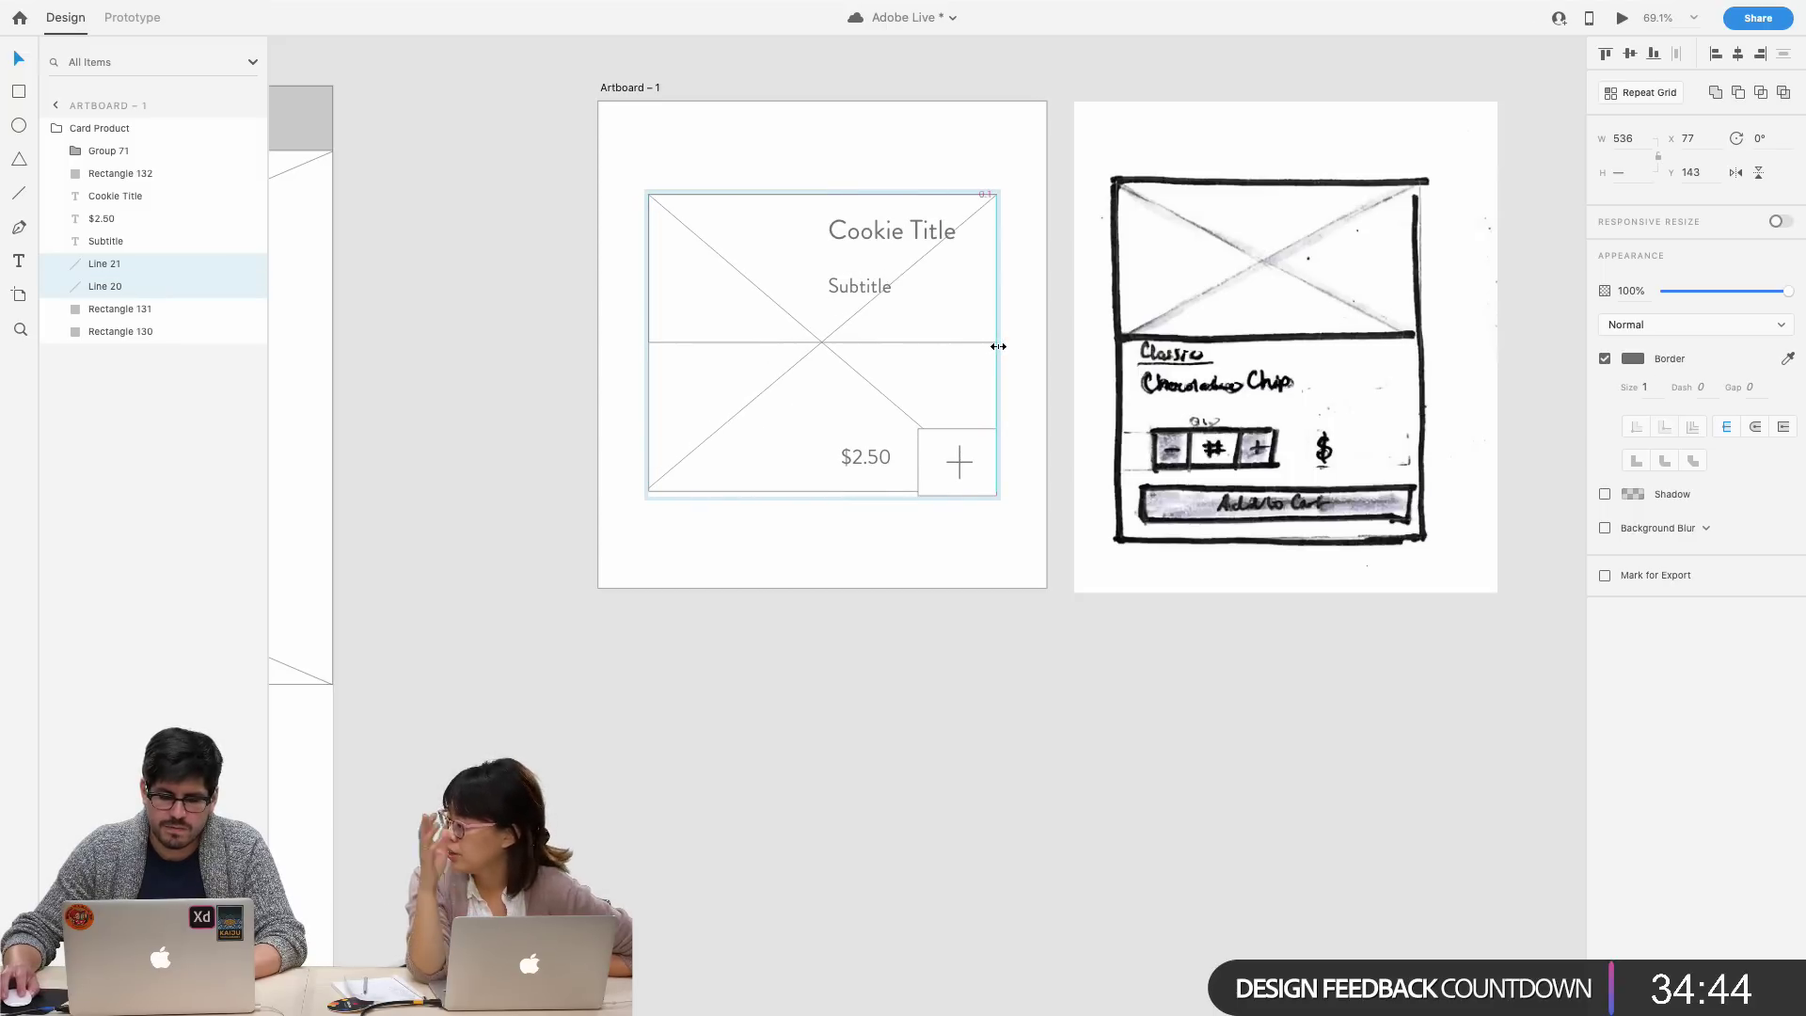
drag(822, 490, 835, 337)
- Move Cookie Title and Subtitle below the image placeholder at the card's left edge, with the subtitle tucked closer to the title
click(854, 293)
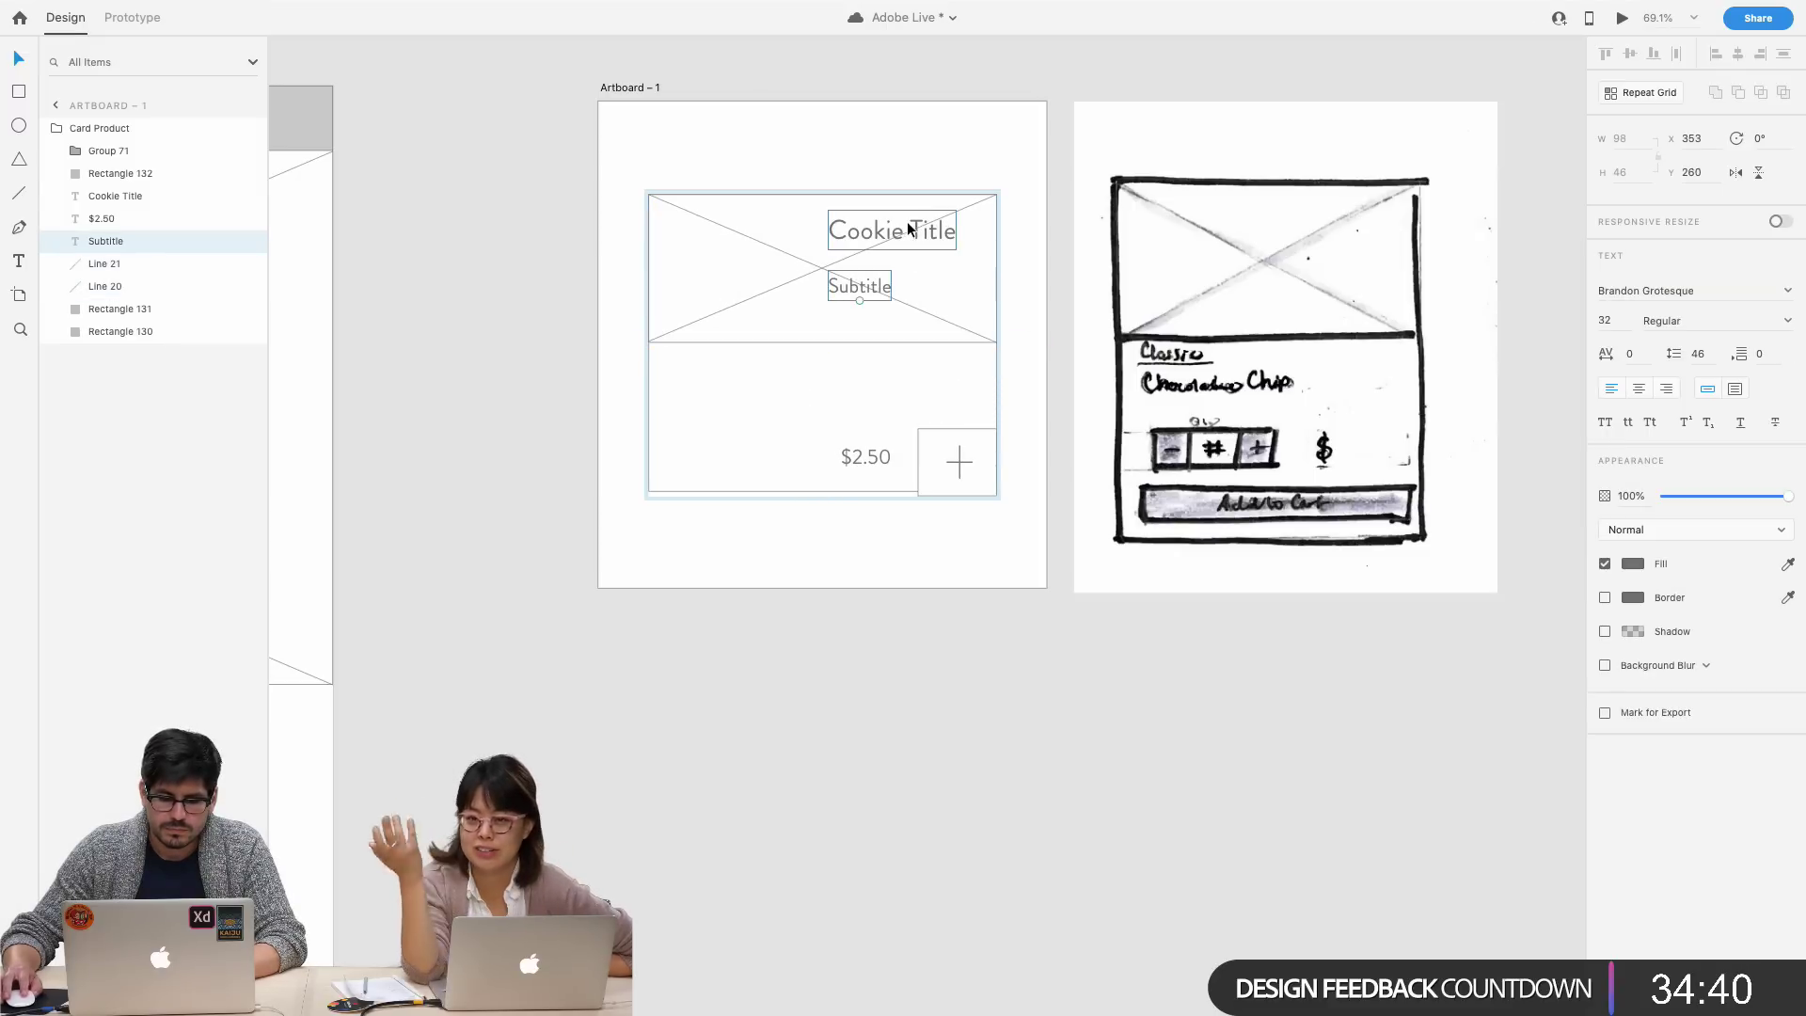
shift+click(907, 226)
drag(906, 226, 741, 374)
click(638, 533)
drag(700, 438, 698, 420)
click(707, 528)
click(691, 425)
double_click(696, 430)
key(Escape)
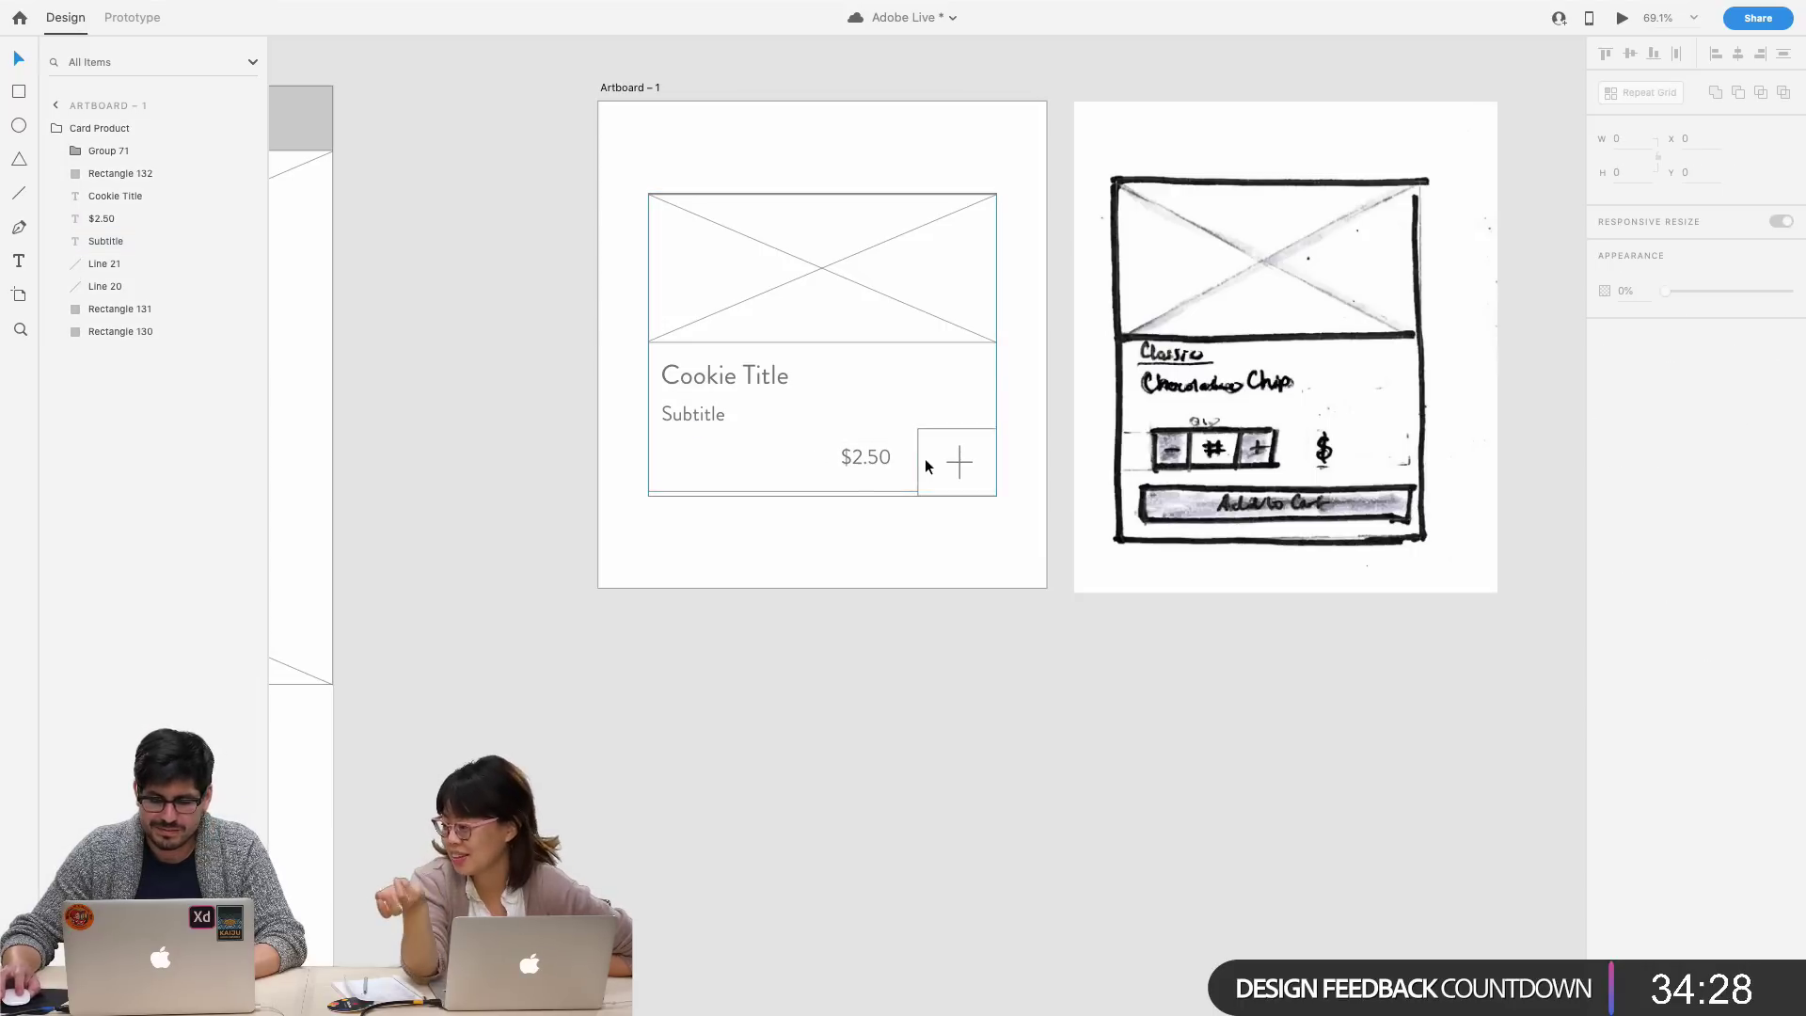
- Stretch the whole product card downward and upward to about 632 high, starting at Y 60
click(852, 487)
drag(815, 496, 822, 551)
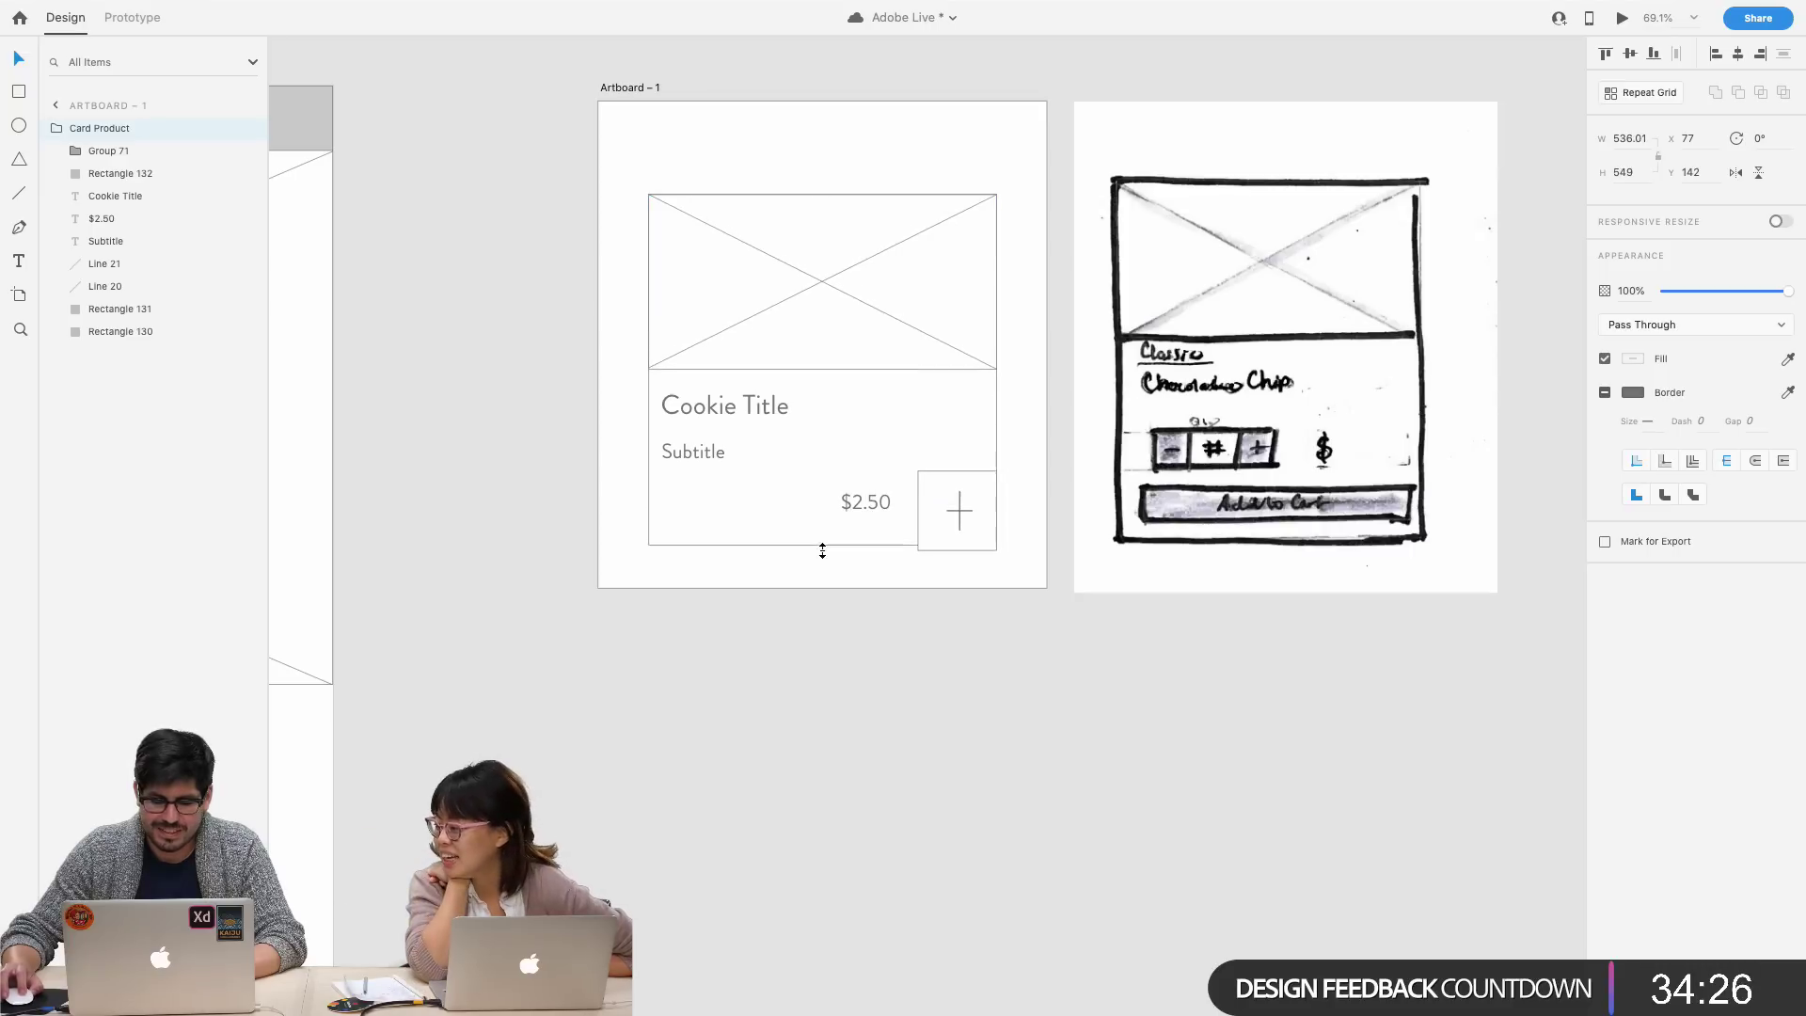
drag(820, 198, 822, 141)
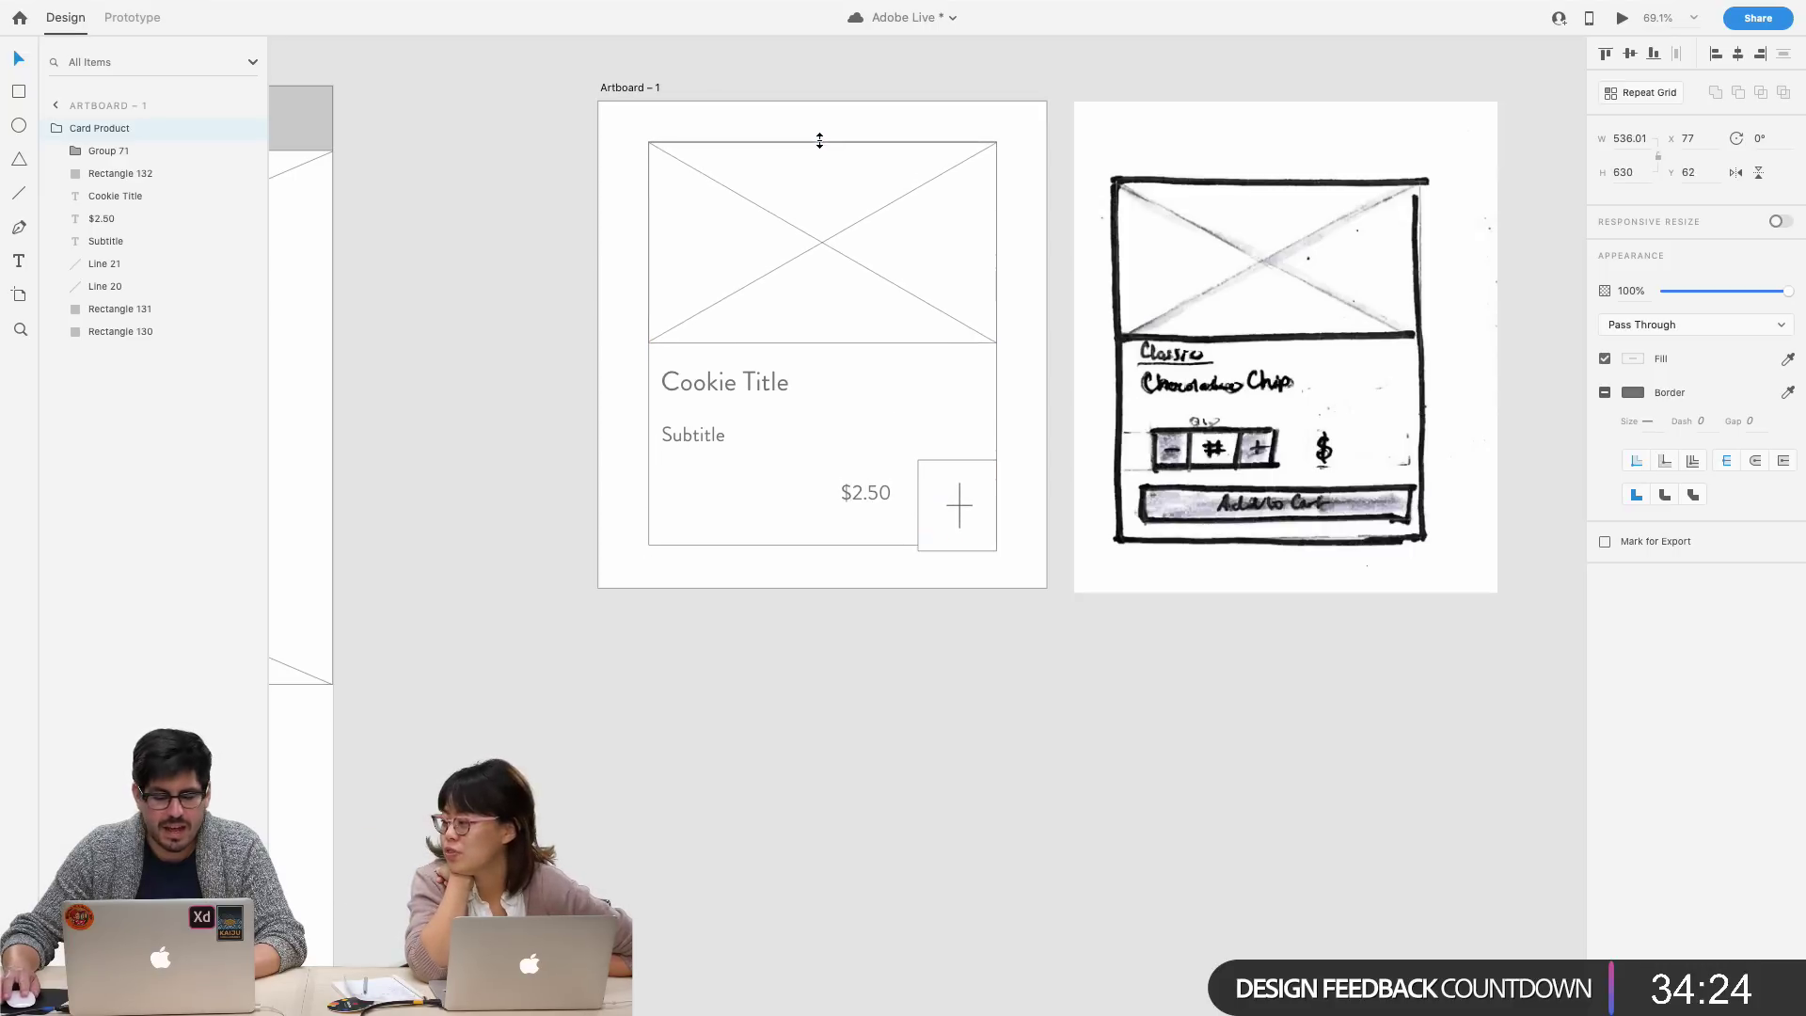
click(886, 556)
- Delete the plus button's rectangle and its plus icon from the product card
click(893, 494)
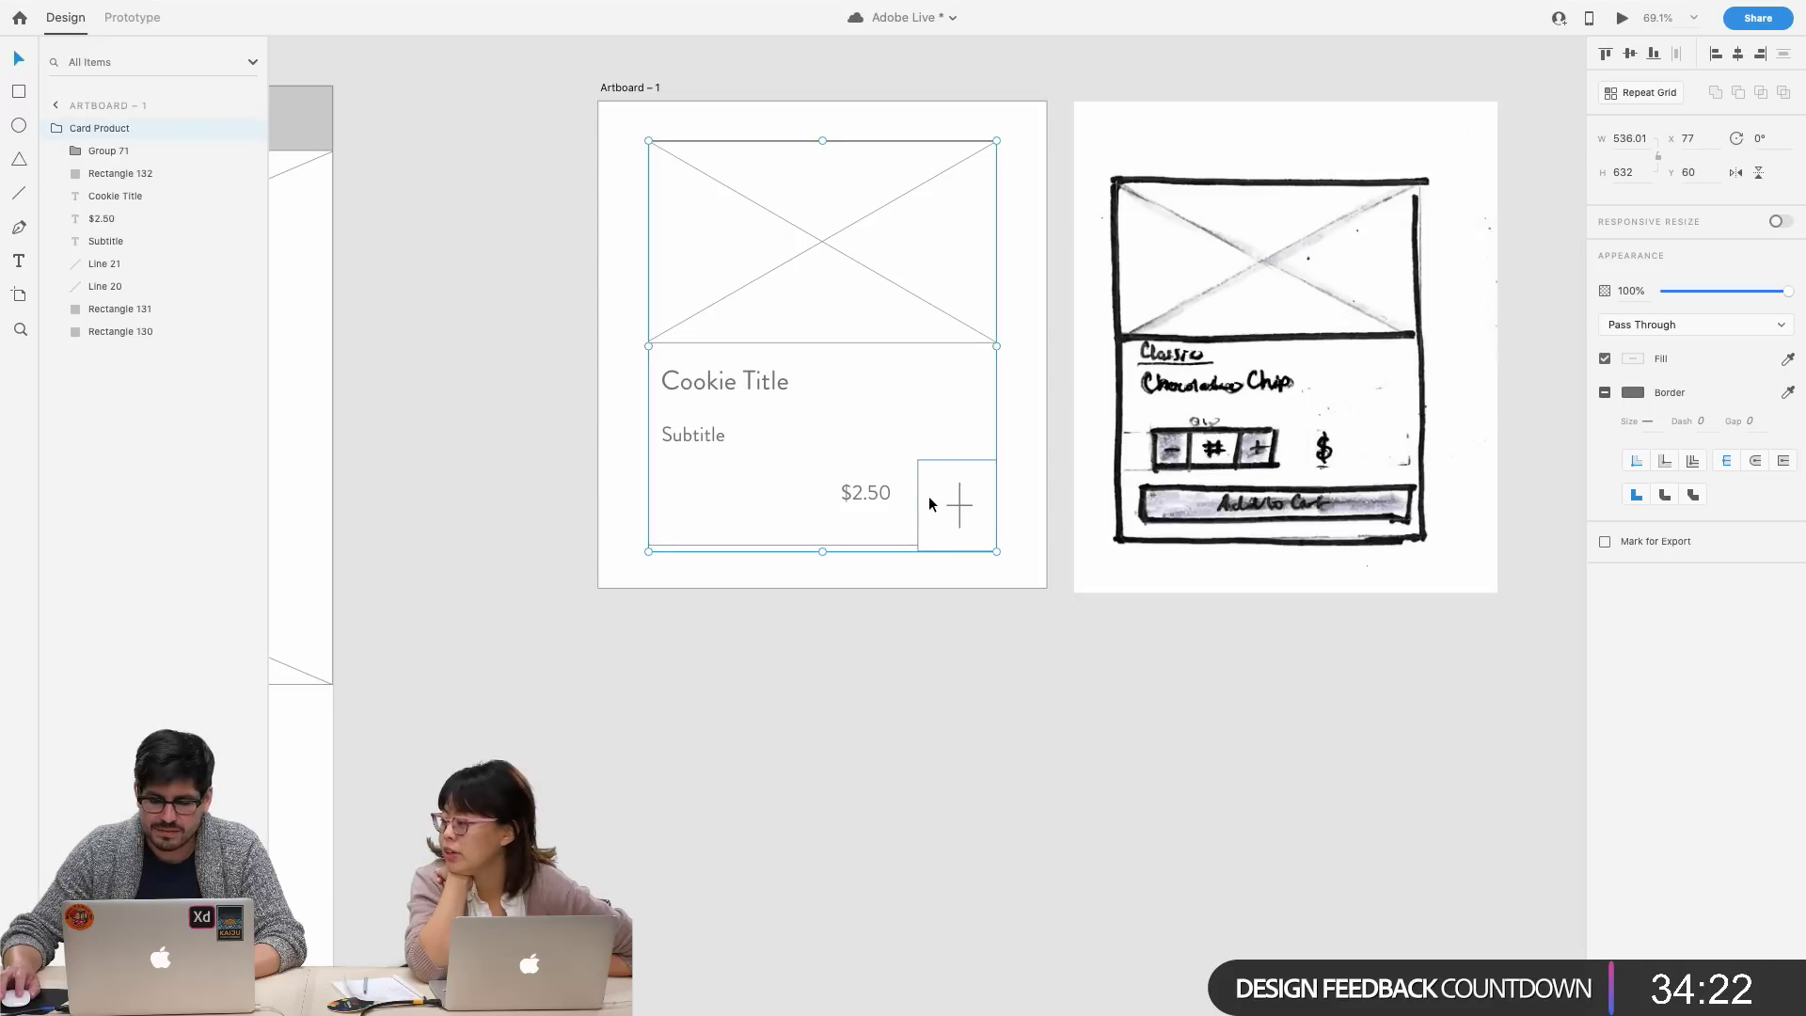
double_click(931, 495)
drag(956, 461, 958, 501)
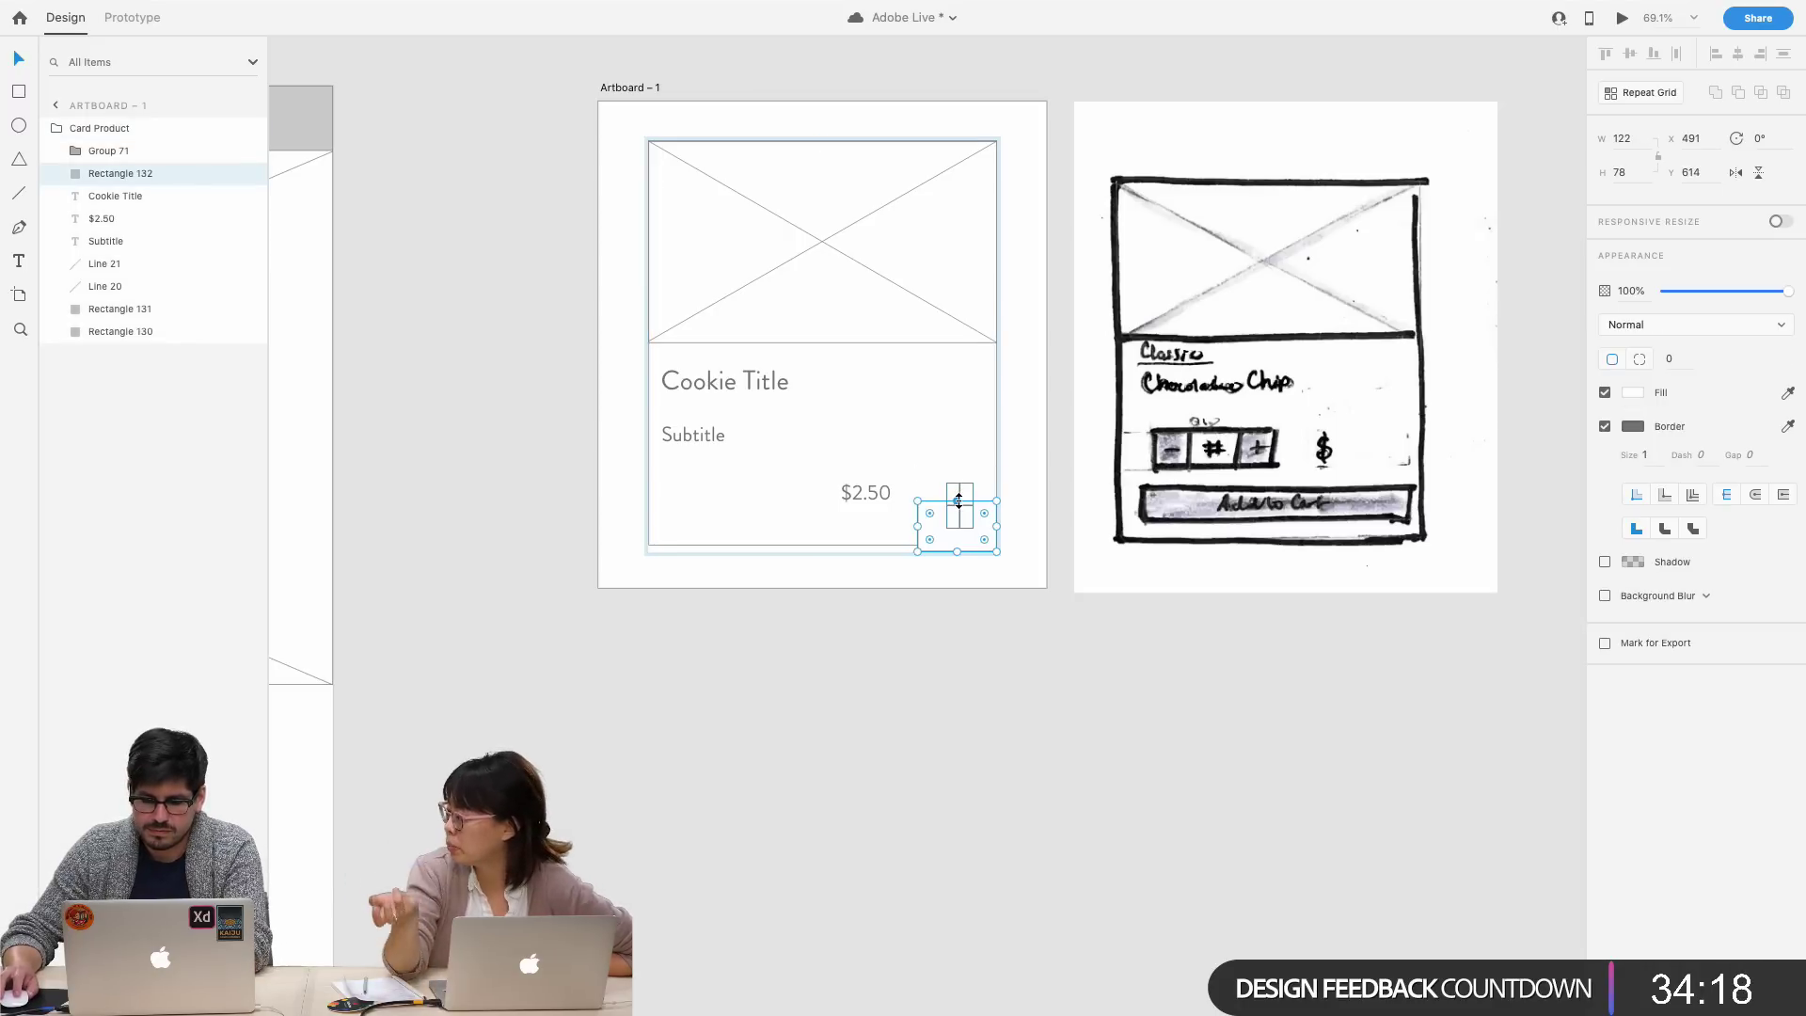
shift+click(958, 500)
key(Delete)
- Move the price toward the card's right edge and draw a button rectangle about 475 by 49 beneath it at X 107, Y 628
click(878, 495)
mouse_move(878, 495)
mouse_down()
mouse_move(952, 491)
mouse_move(847, 519)
mouse_move(666, 509)
mouse_up()
key(r)
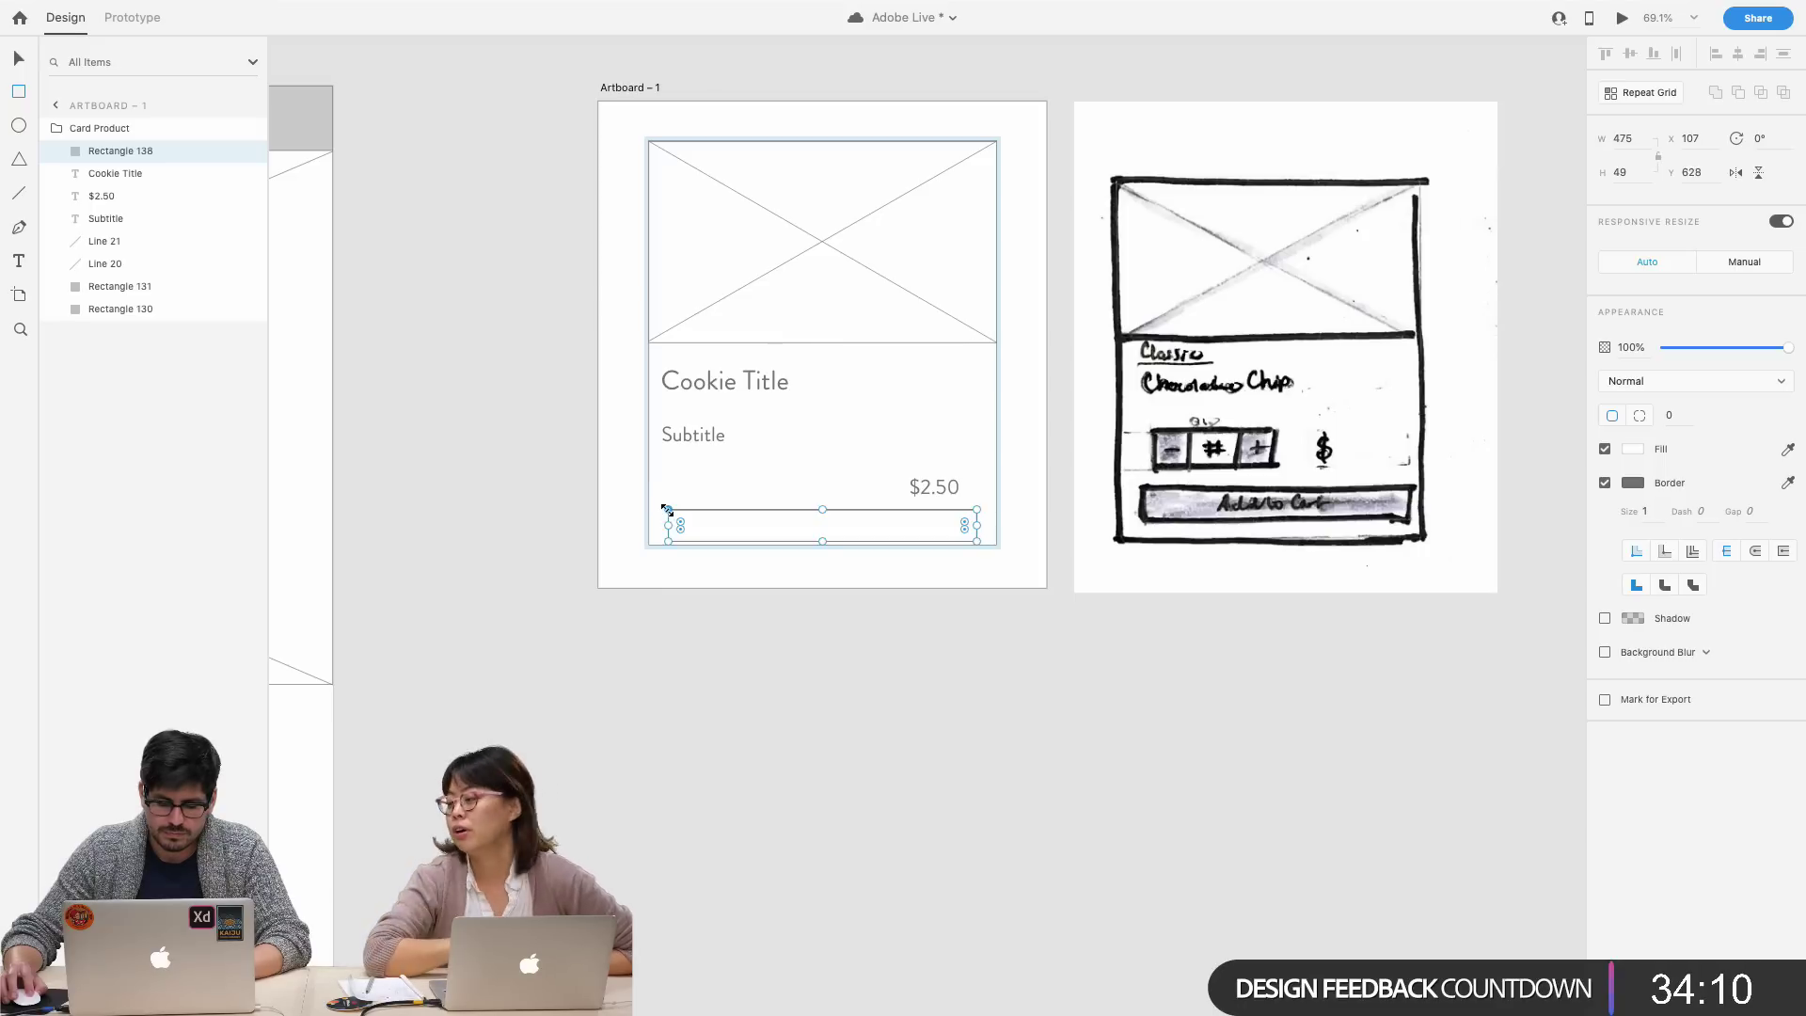
click(757, 583)
- Stretch the product card to about 650 high and reposition the price above the button's right end at X 501, Y 567
click(673, 147)
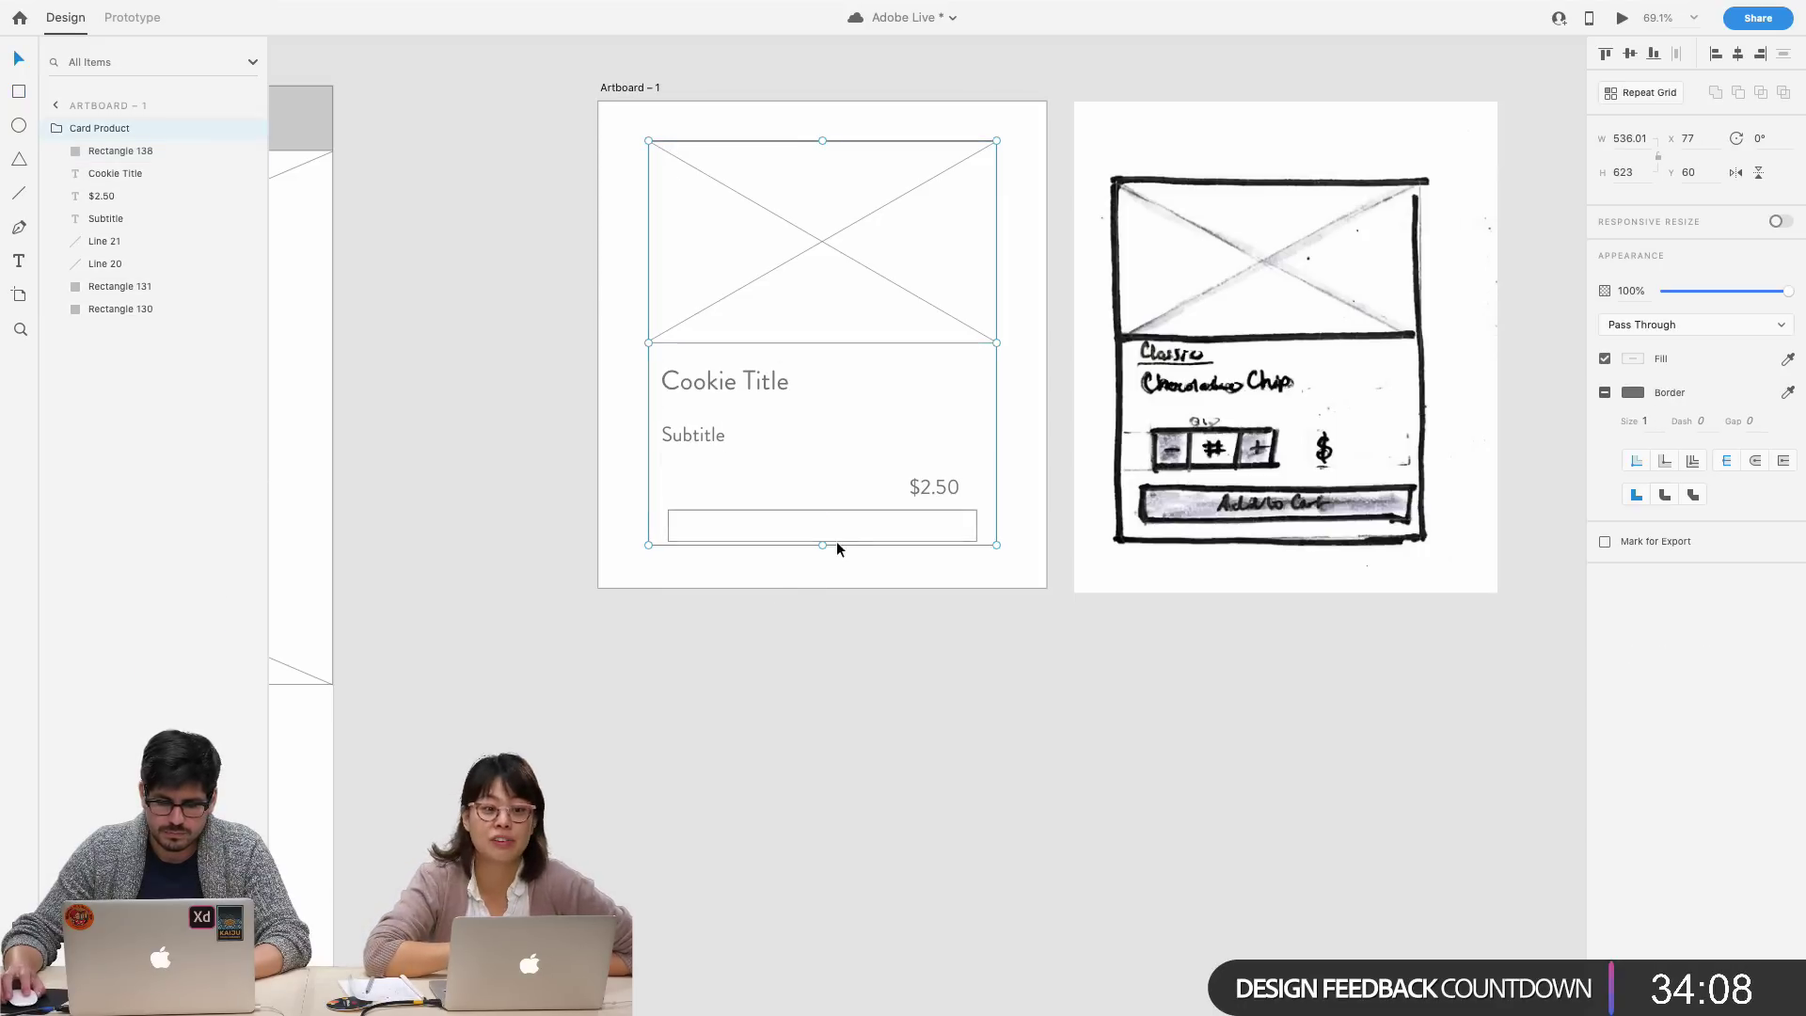
mouse_move(825, 546)
mouse_down()
mouse_move(826, 562)
mouse_move(844, 523)
mouse_up()
double_click(827, 542)
click(937, 499)
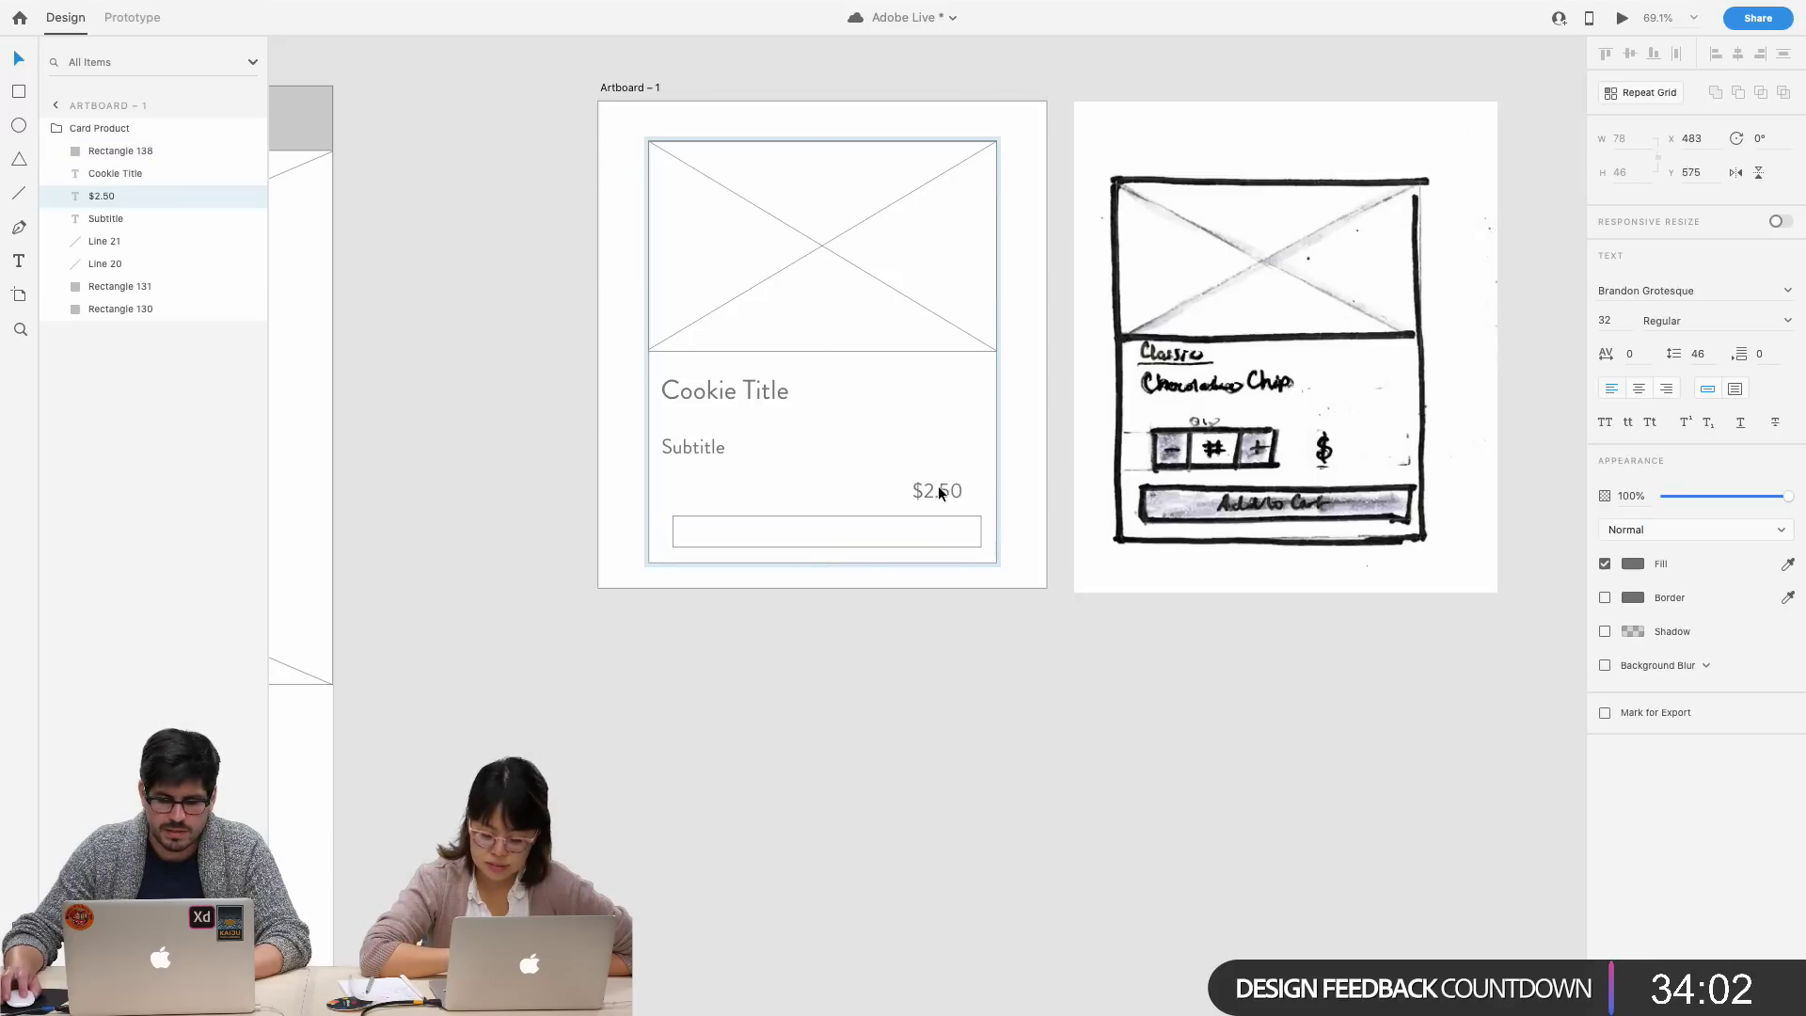
drag(943, 487, 949, 488)
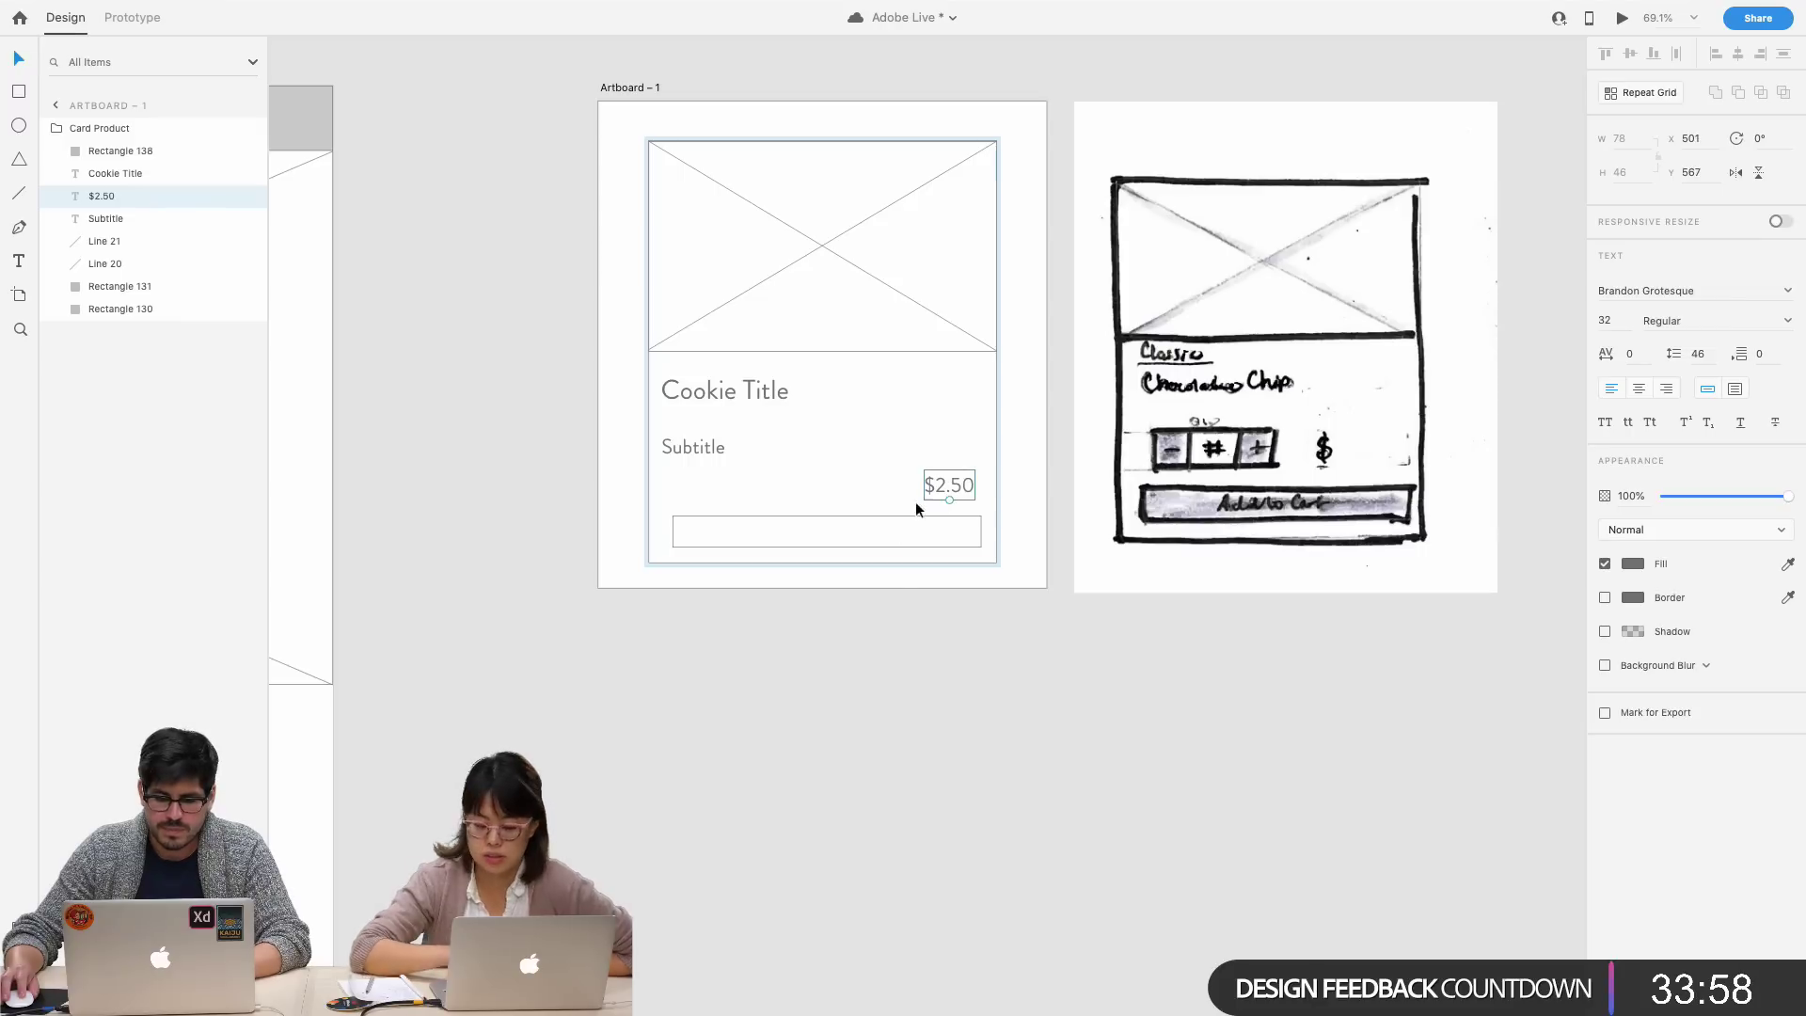
key(Escape)
- Move the subtitle up closer to the cookie title, to X 97, Y 481
click(703, 432)
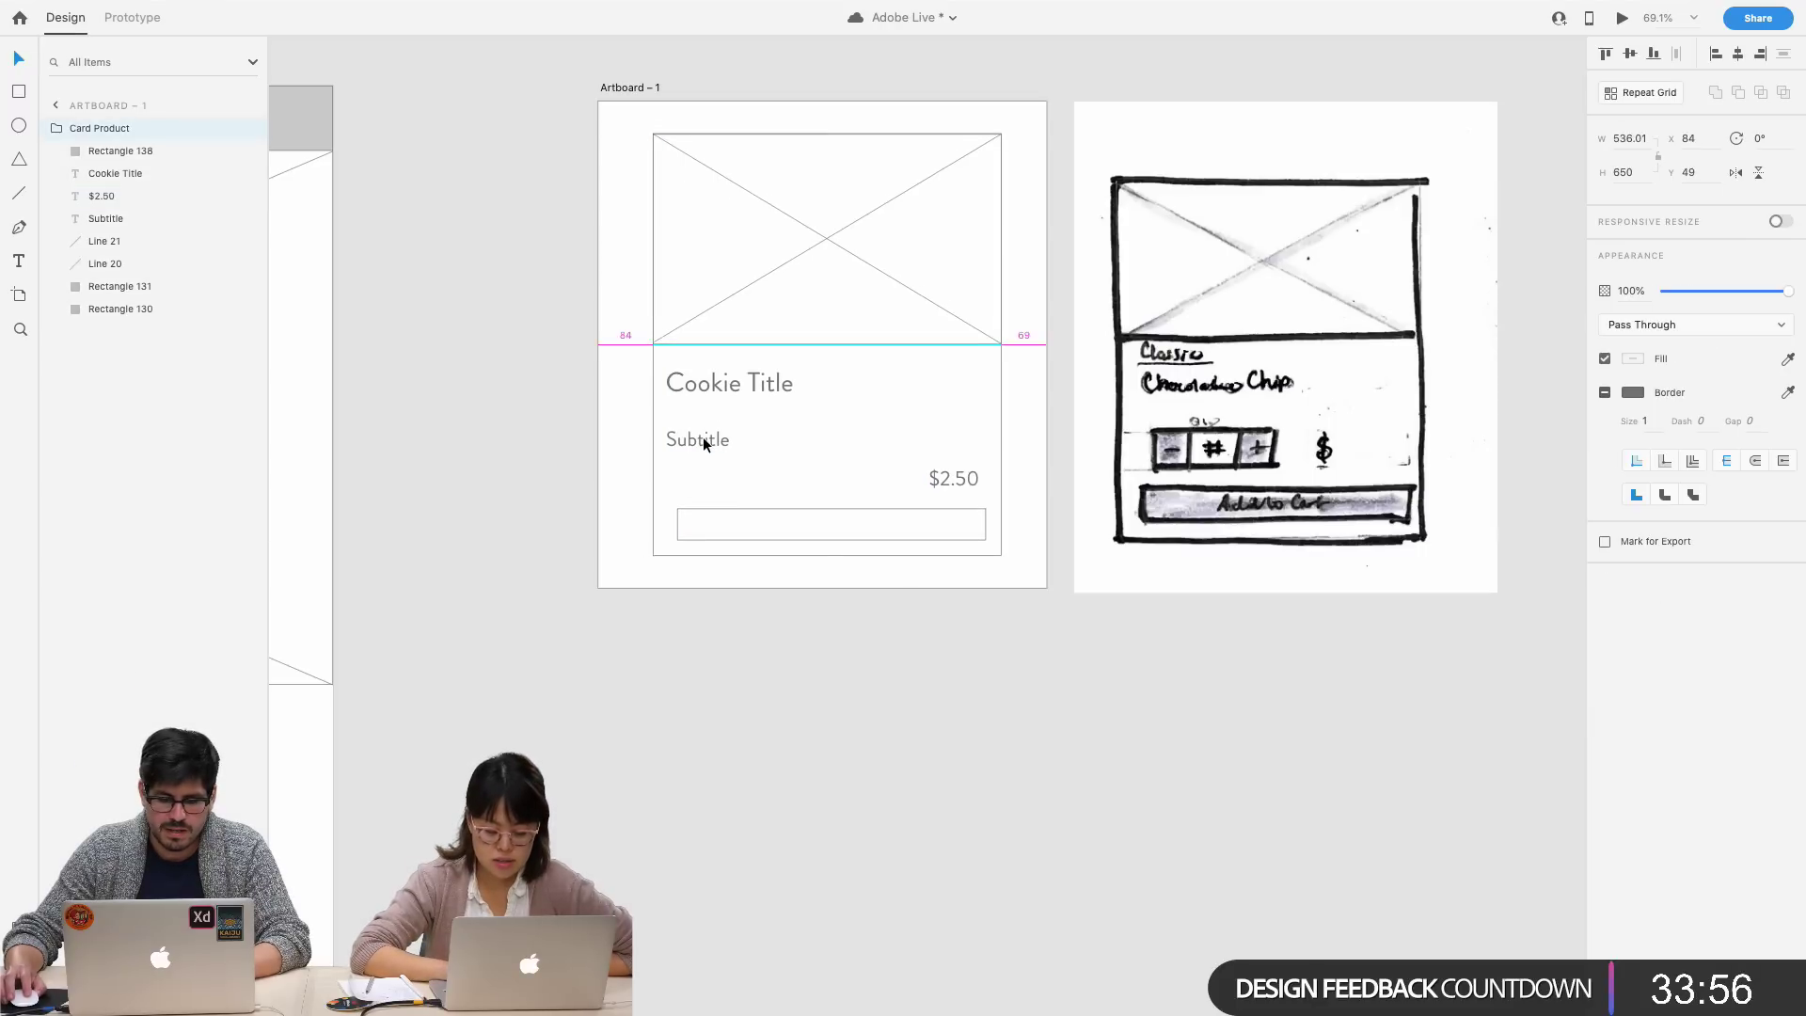
double_click(702, 444)
drag(710, 454, 712, 438)
- Draw a quantity box about 163 by 46 above the button's left end at X 114, Y 567
key(r)
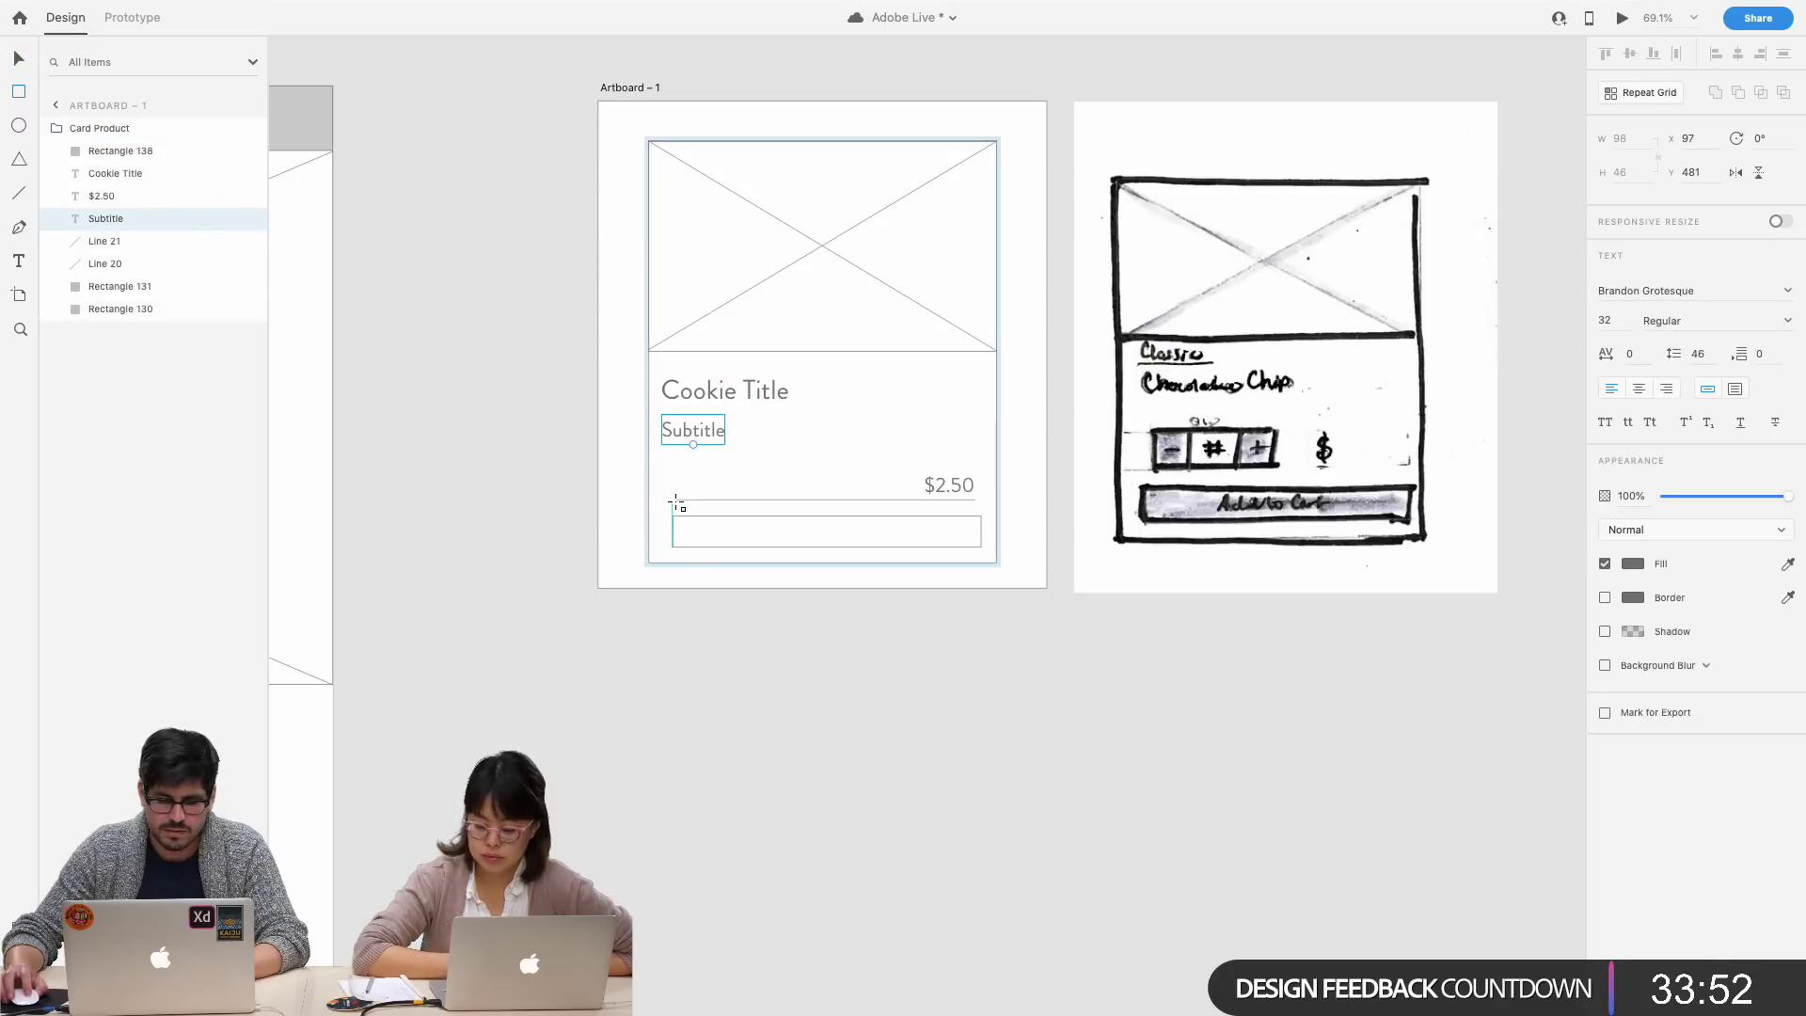
drag(675, 500, 733, 486)
drag(770, 474, 778, 466)
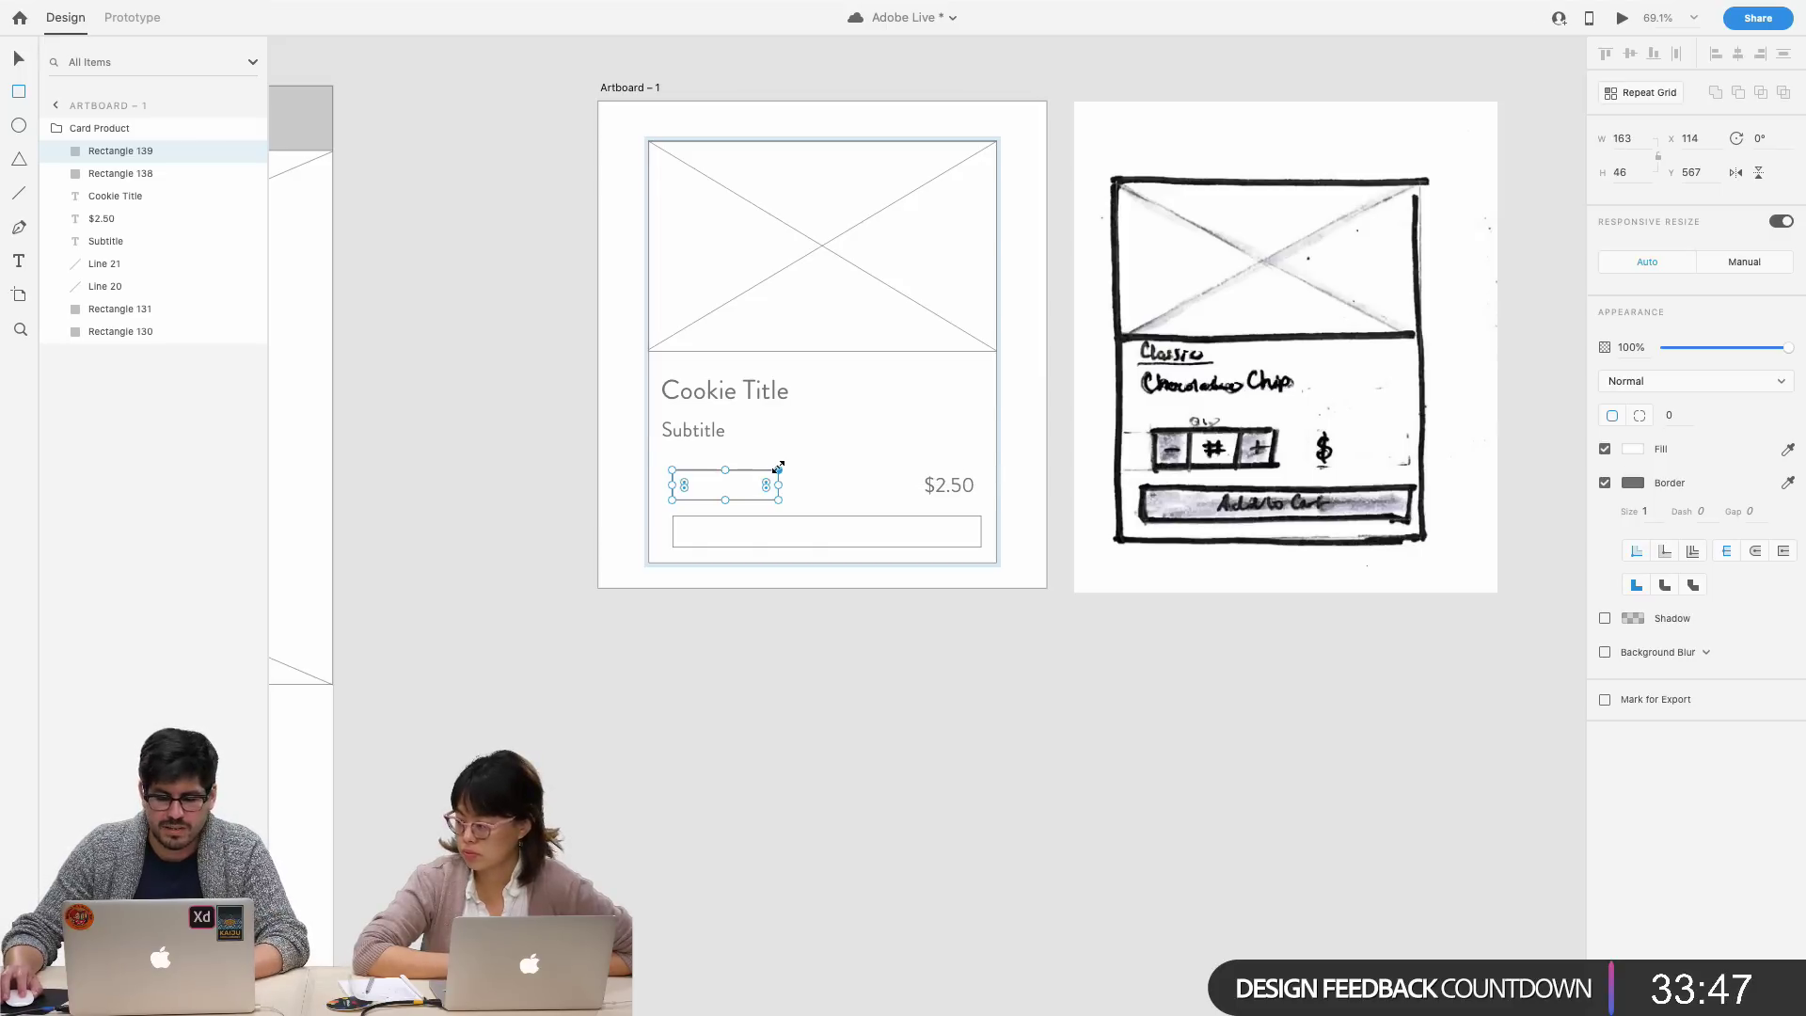
click(760, 585)
- Draw a cell about 45 by 46 inside the left end of the quantity box
click(735, 499)
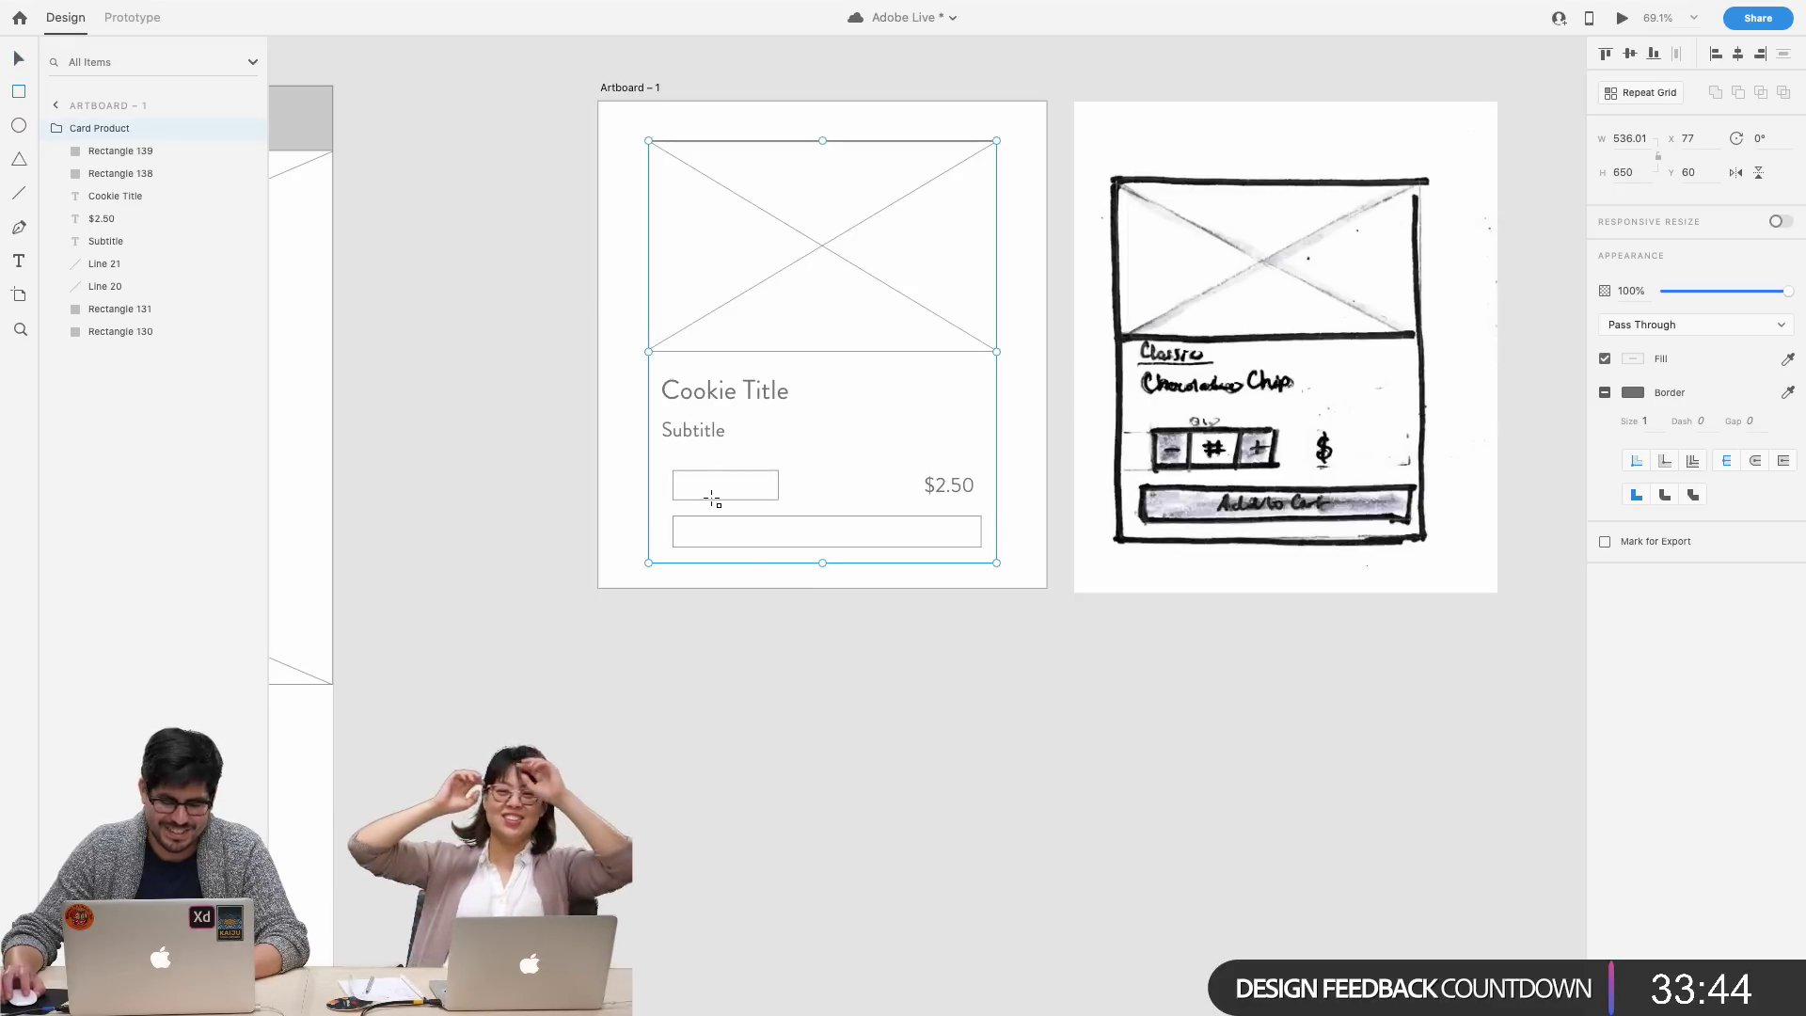
key(r)
drag(702, 500, 673, 466)
key(v)
click(760, 596)
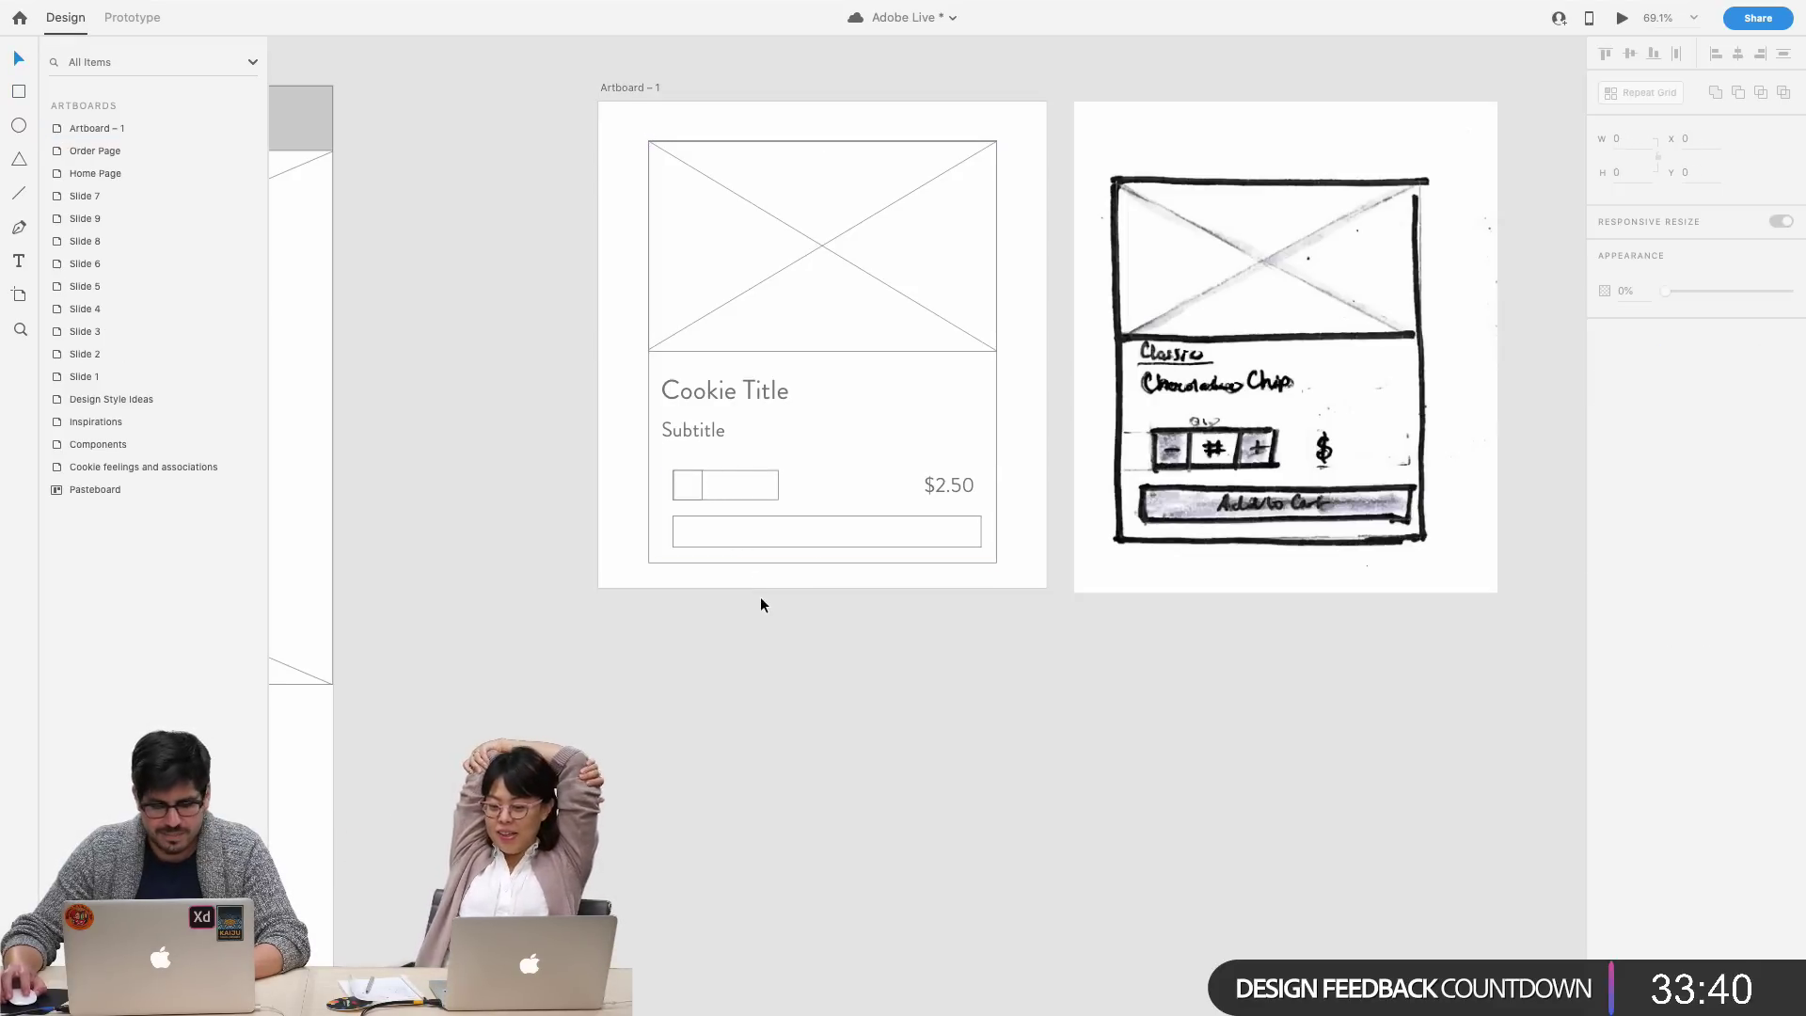
- Duplicate the quantity cell to the box's right end and widen the left cell to about 52
scroll(760, 596, up, 5)
scroll(760, 597, up, 2)
scroll(760, 596, right, 2)
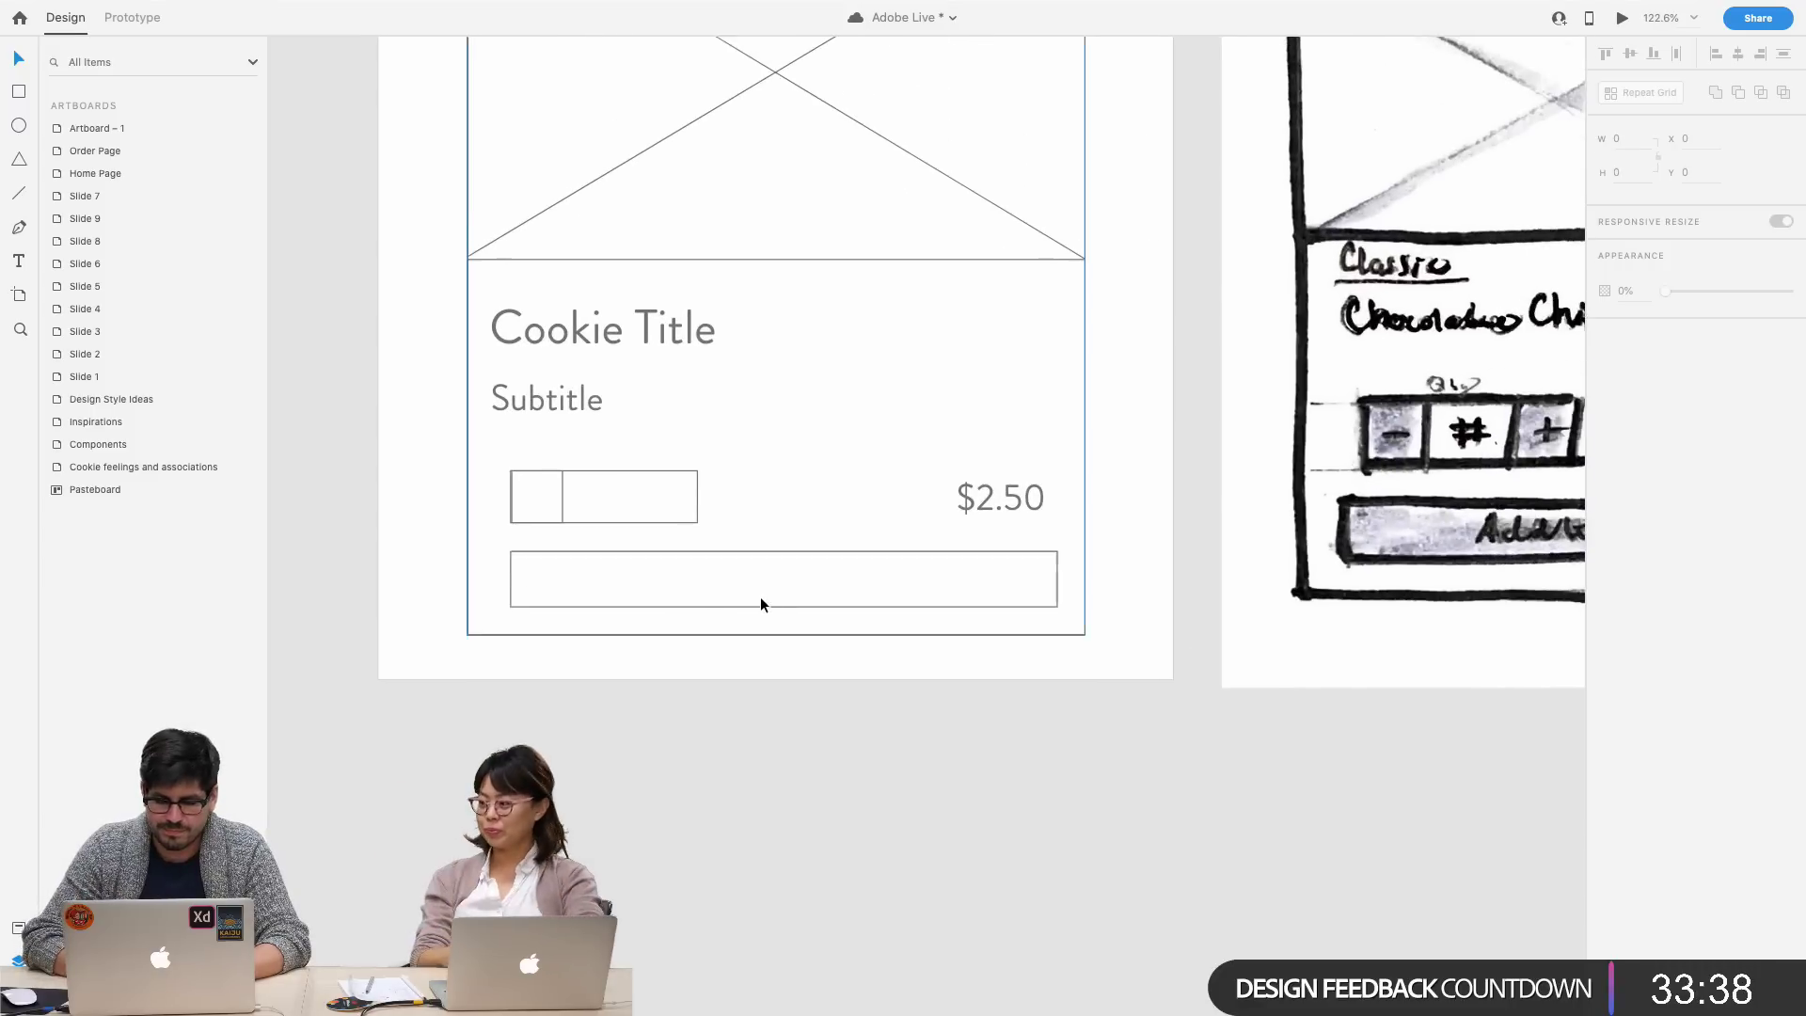
click(538, 505)
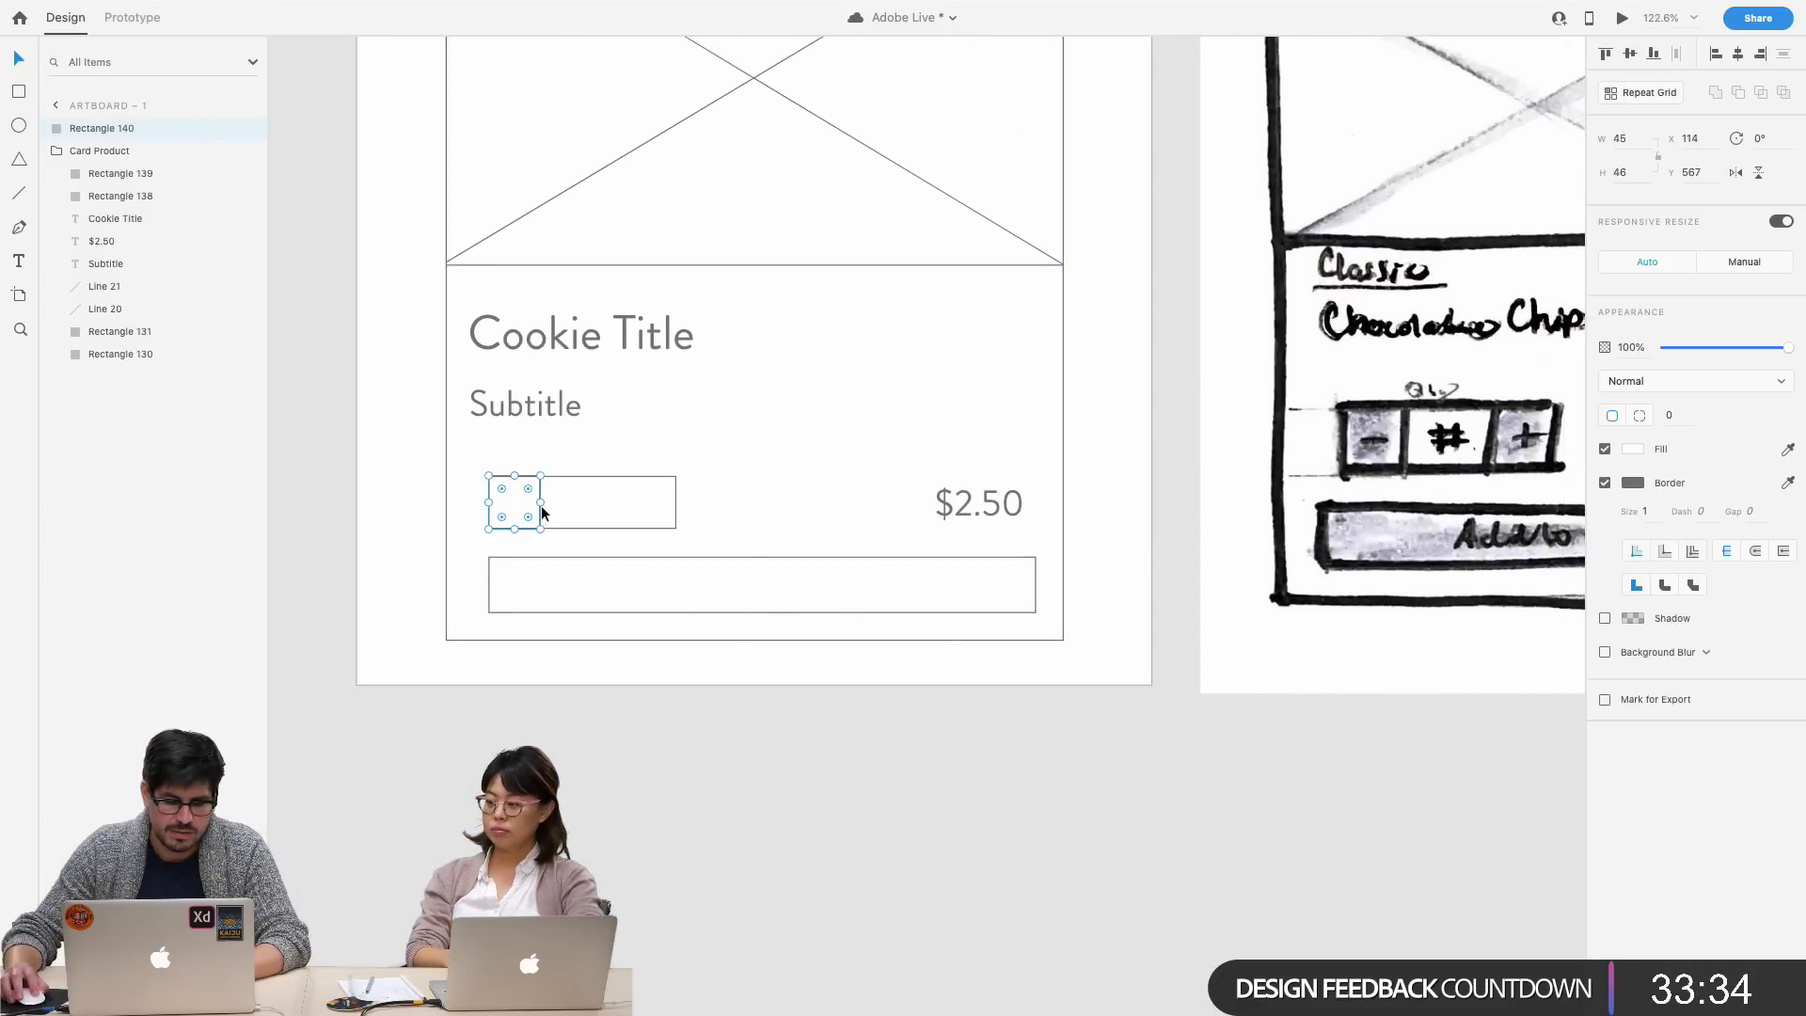
drag(508, 503, 548, 504)
click(539, 506)
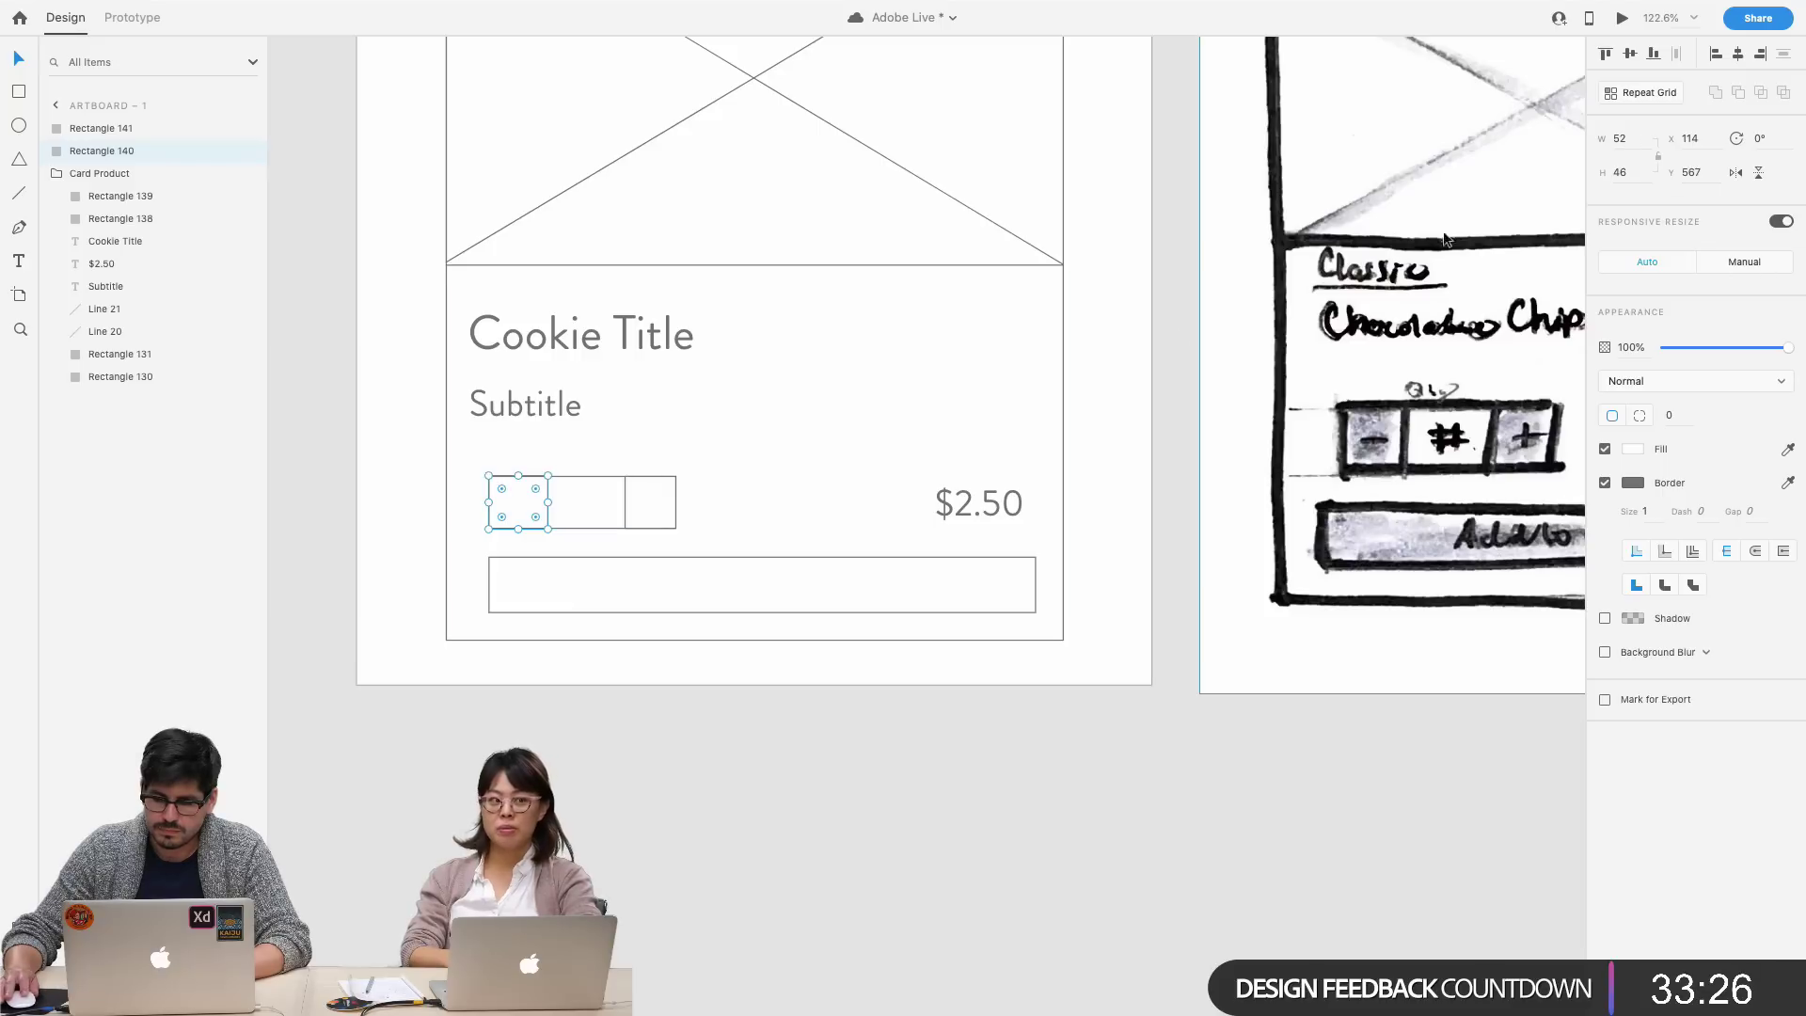
- Set the width of both end cells of the quantity box to 50
click(770, 496)
click(668, 523)
shift+click(559, 512)
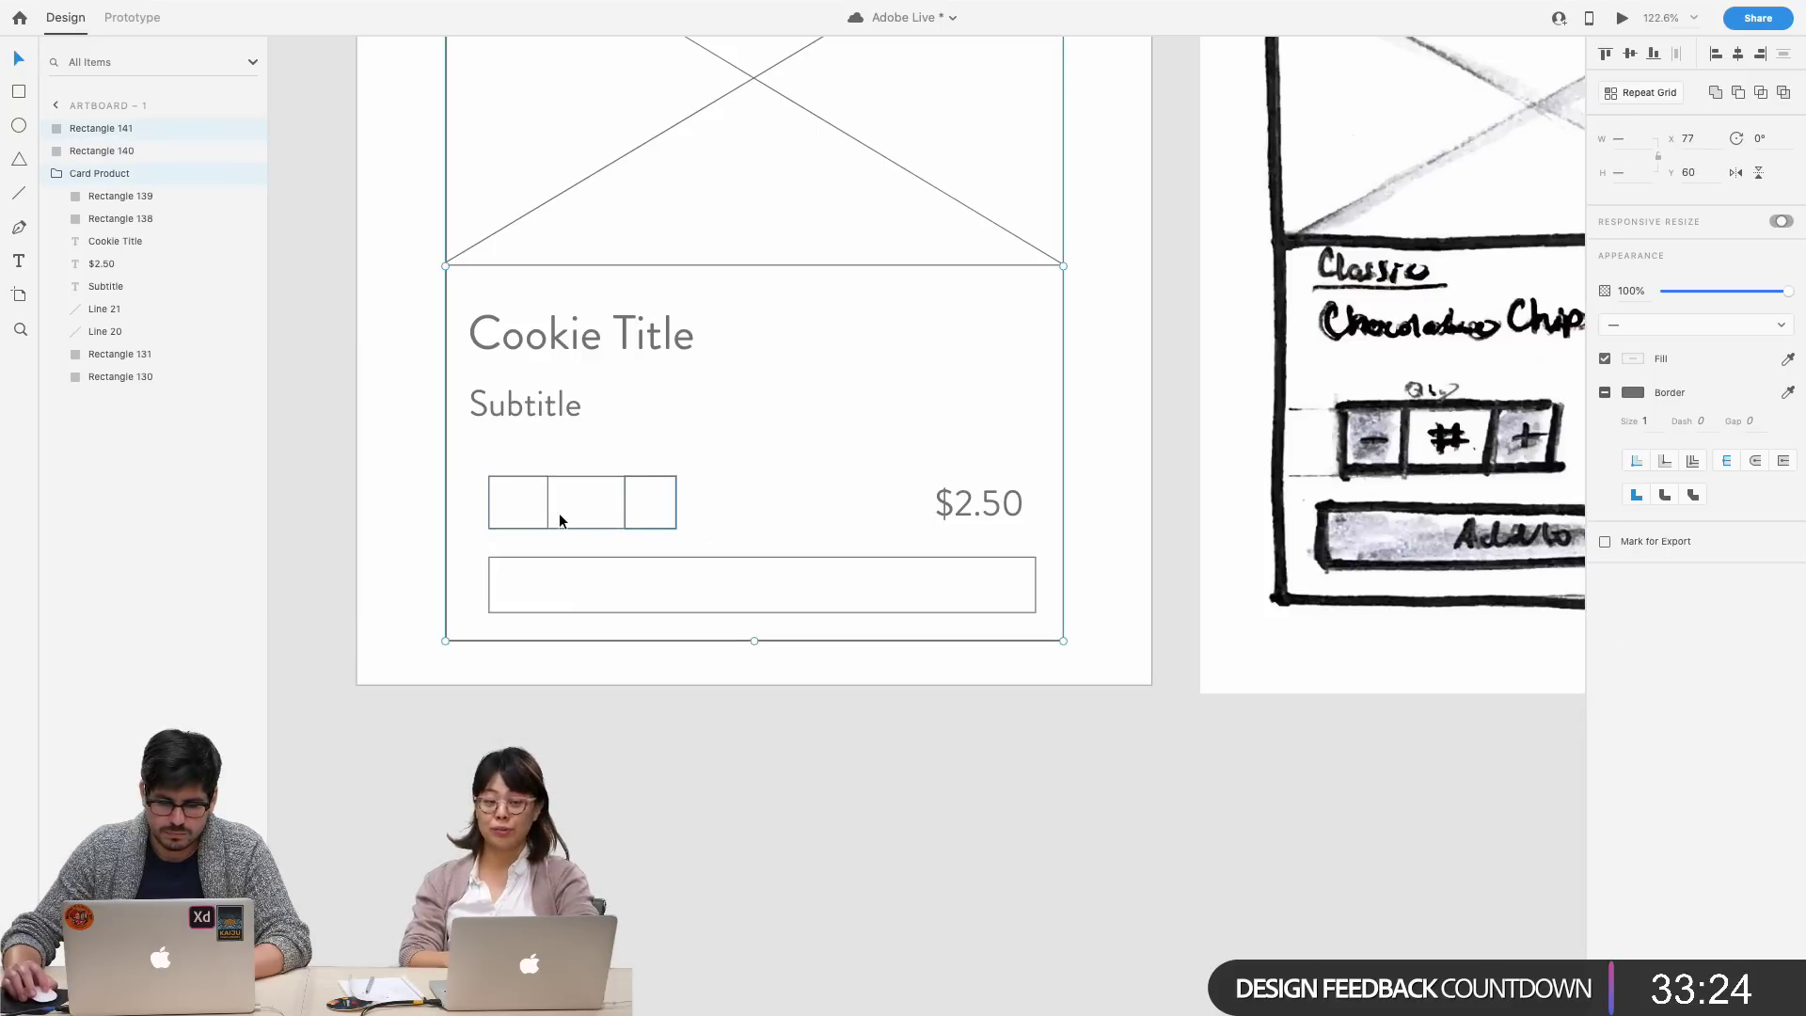
click(498, 523)
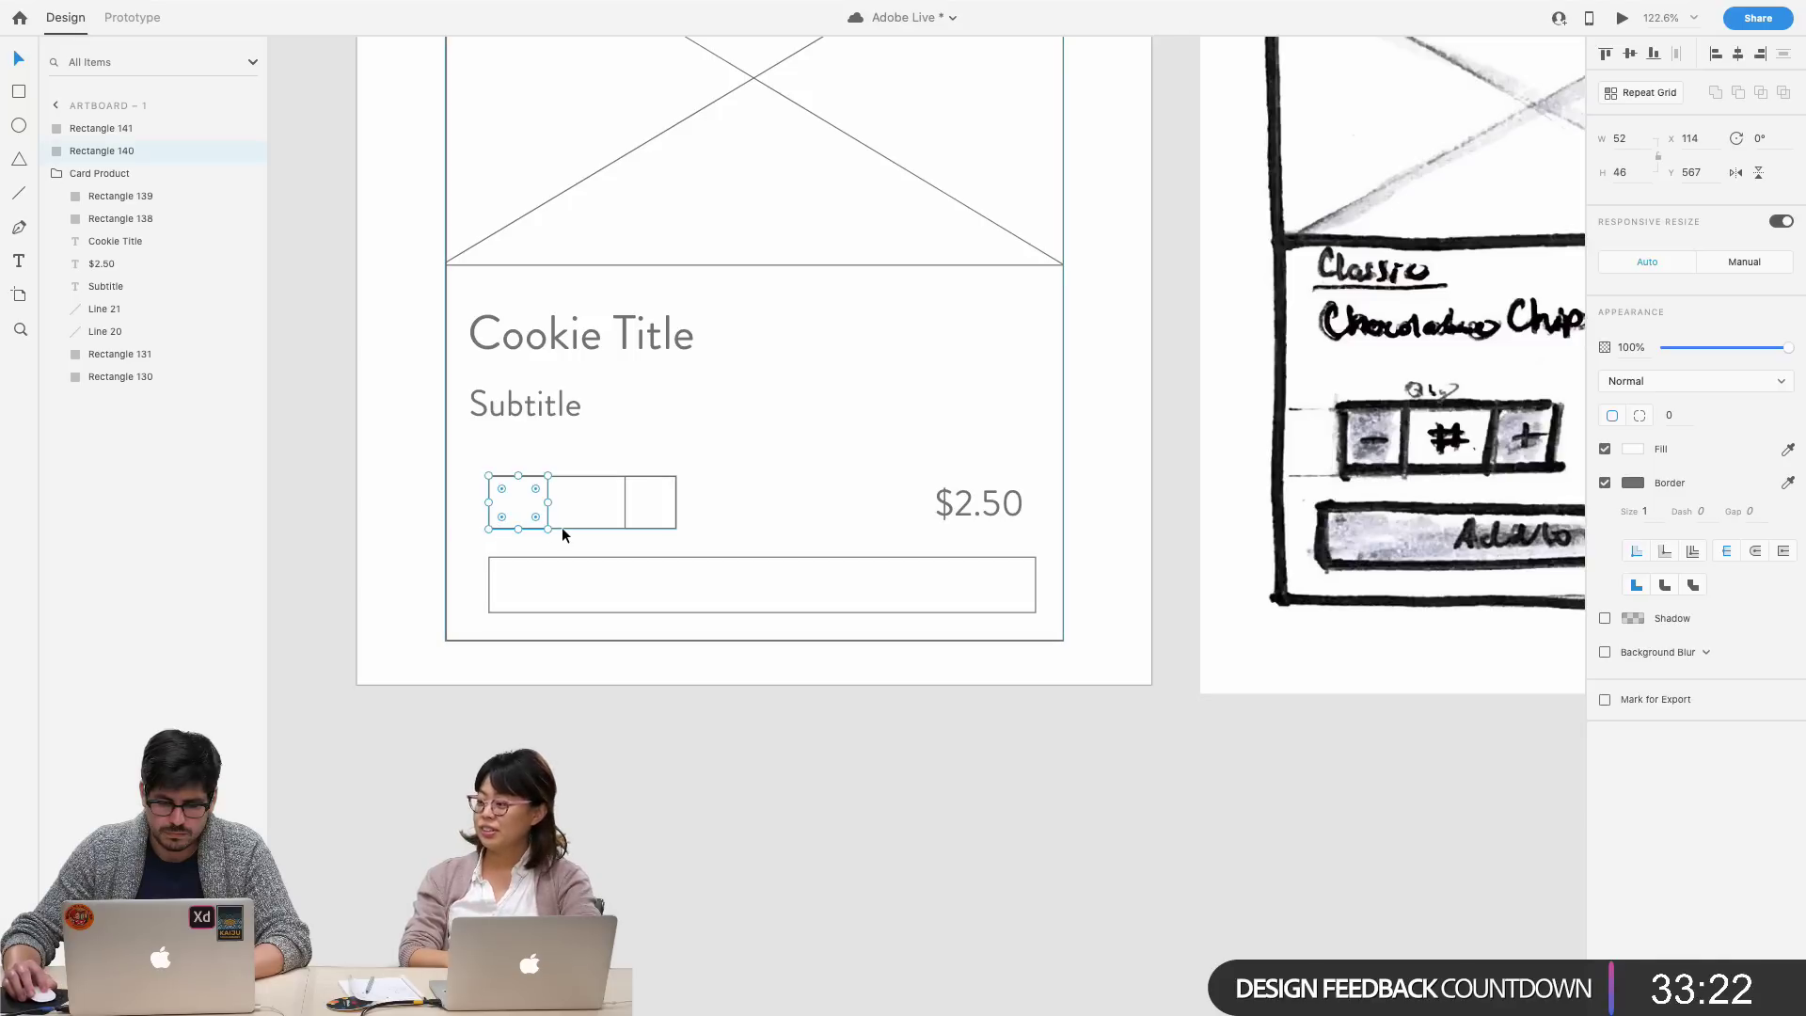
shift+click(562, 527)
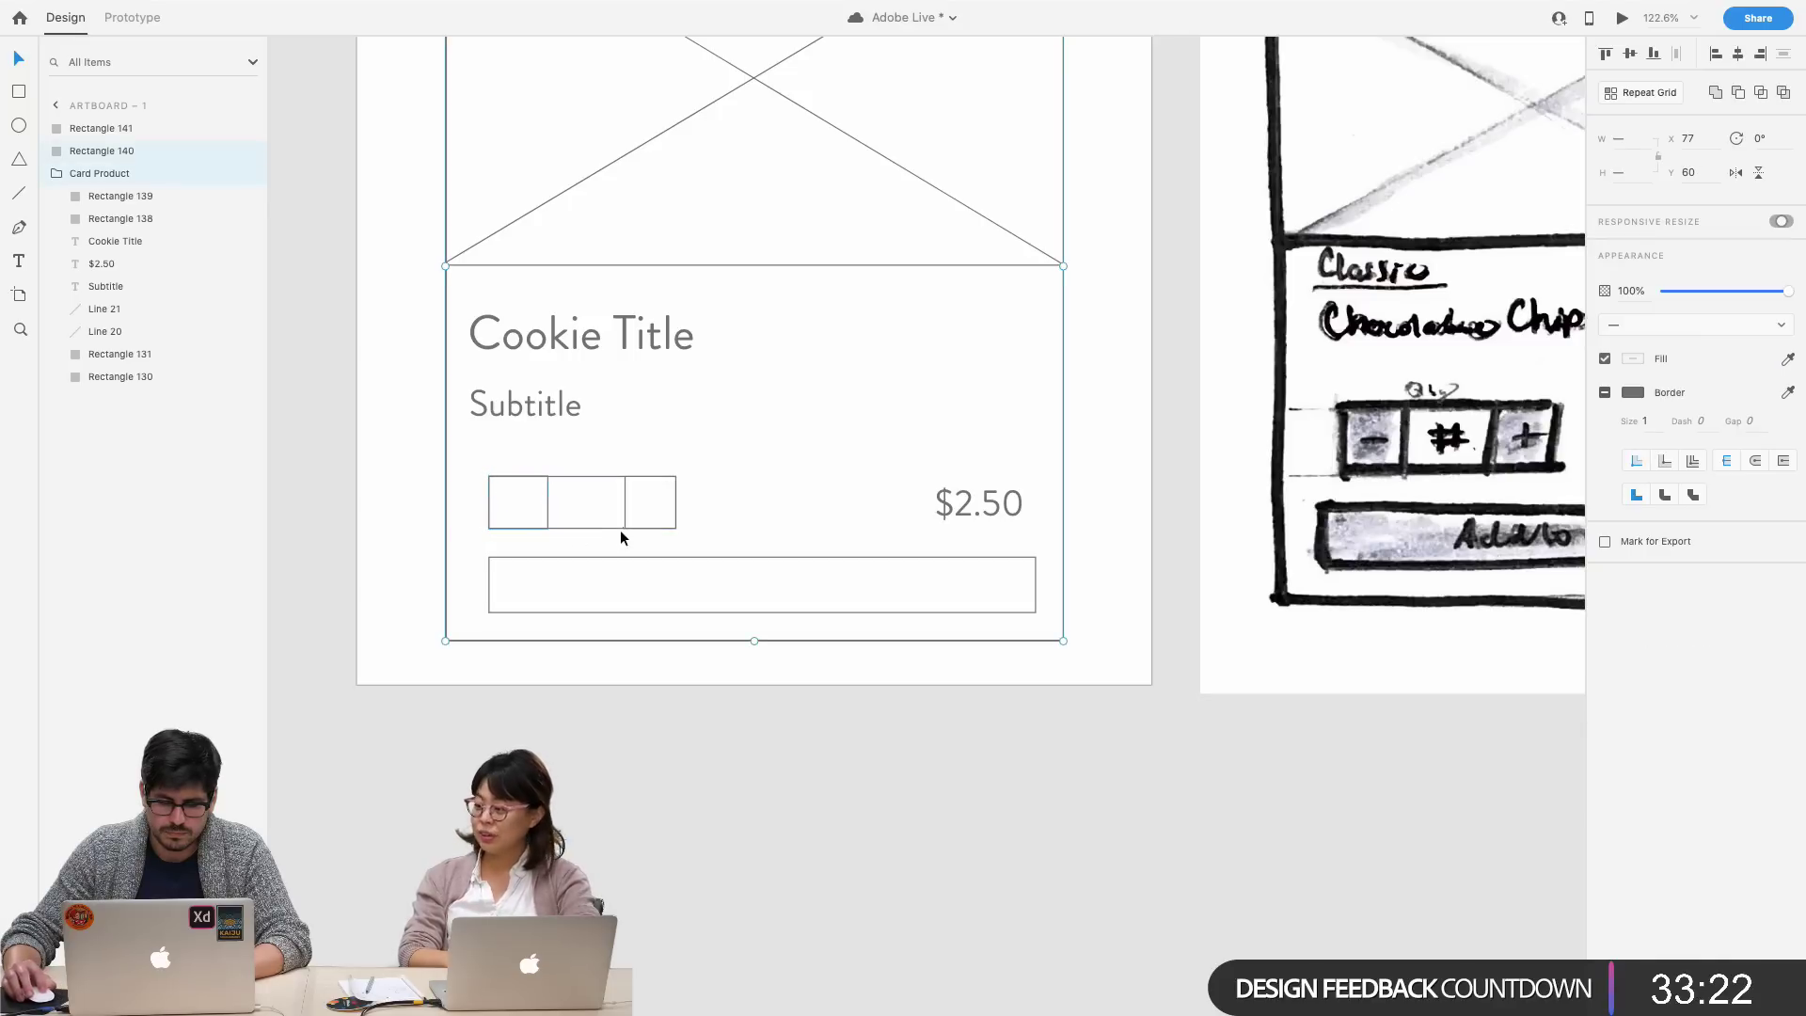
shift+click(601, 477)
click(1621, 138)
text(50)
key(Return)
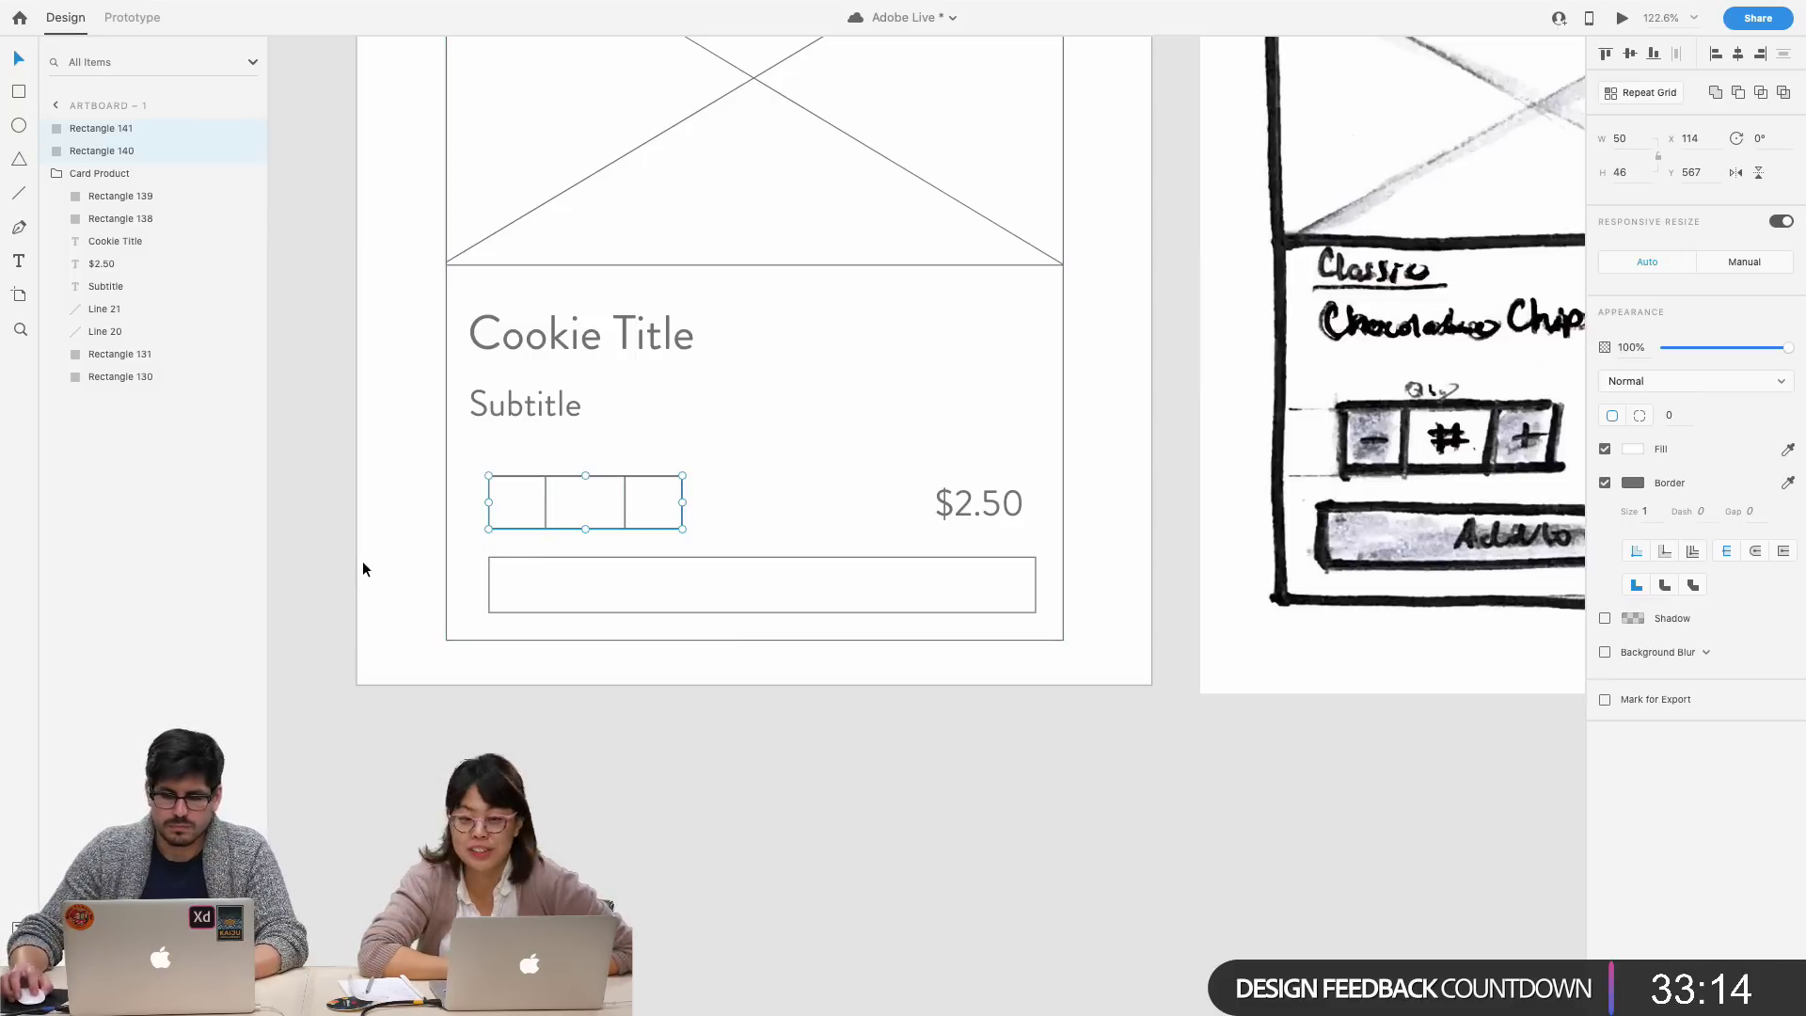
click(368, 561)
click(560, 525)
double_click(543, 520)
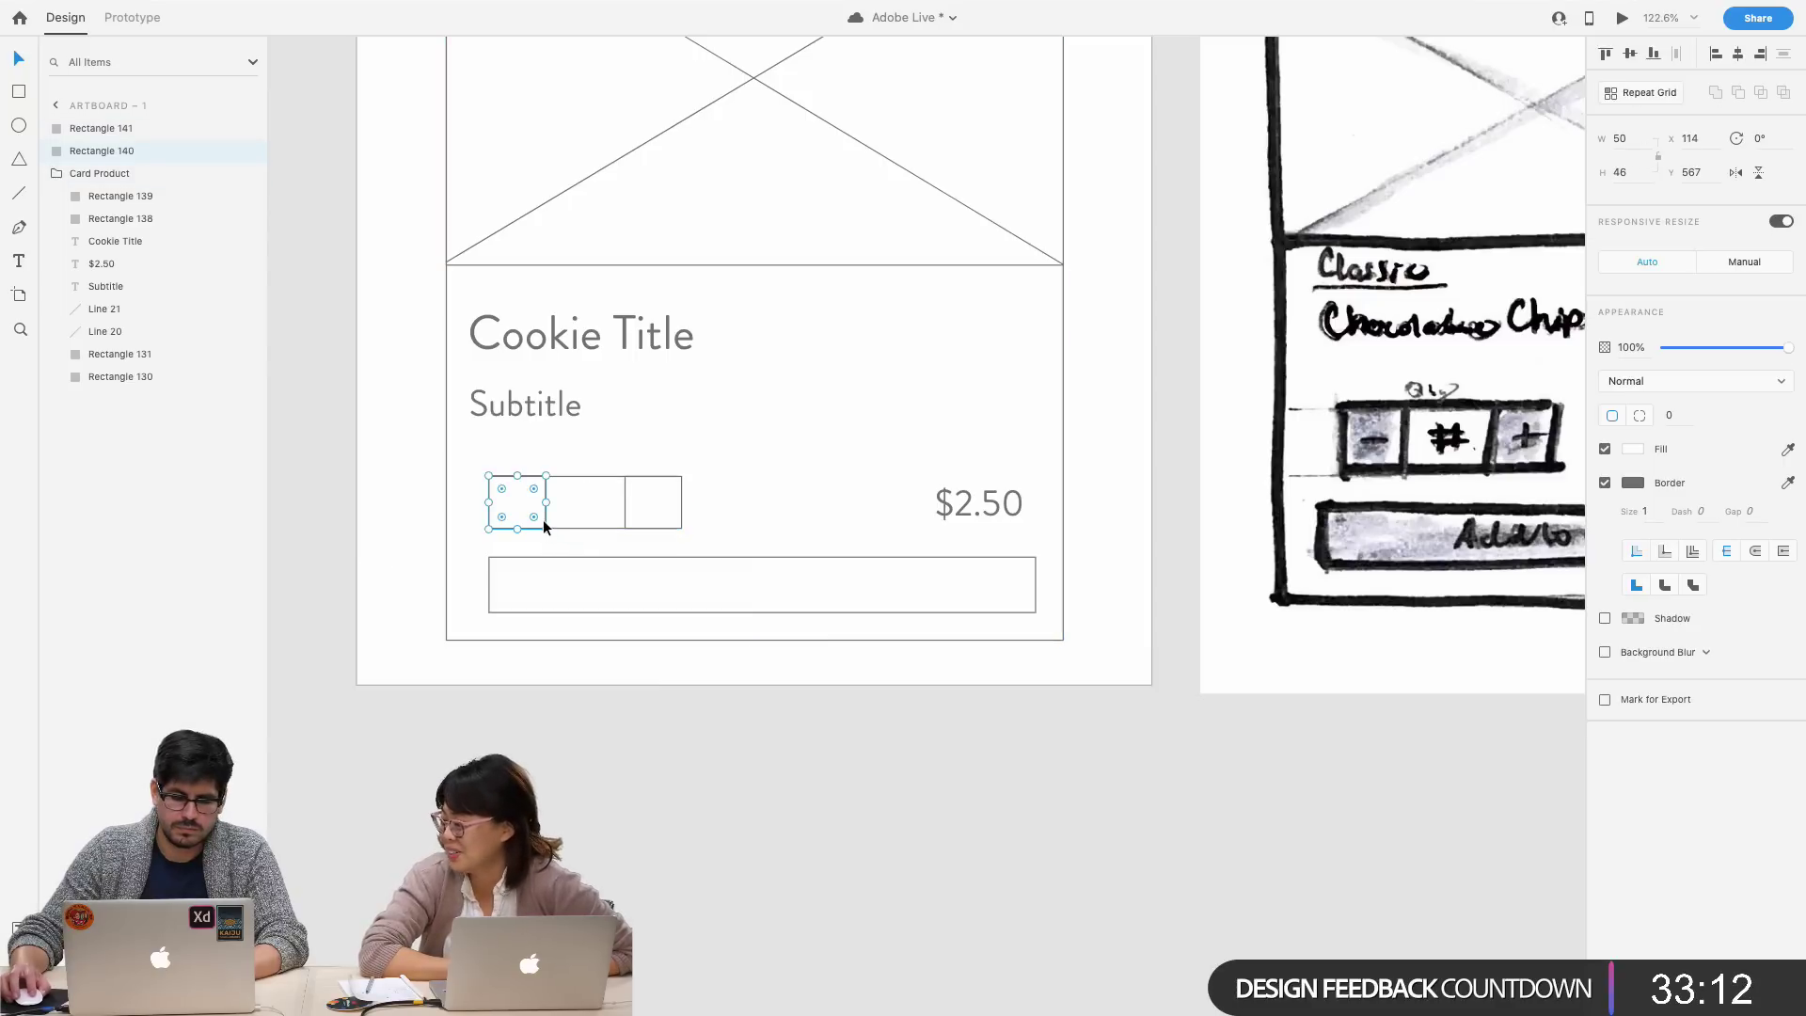
click(1648, 171)
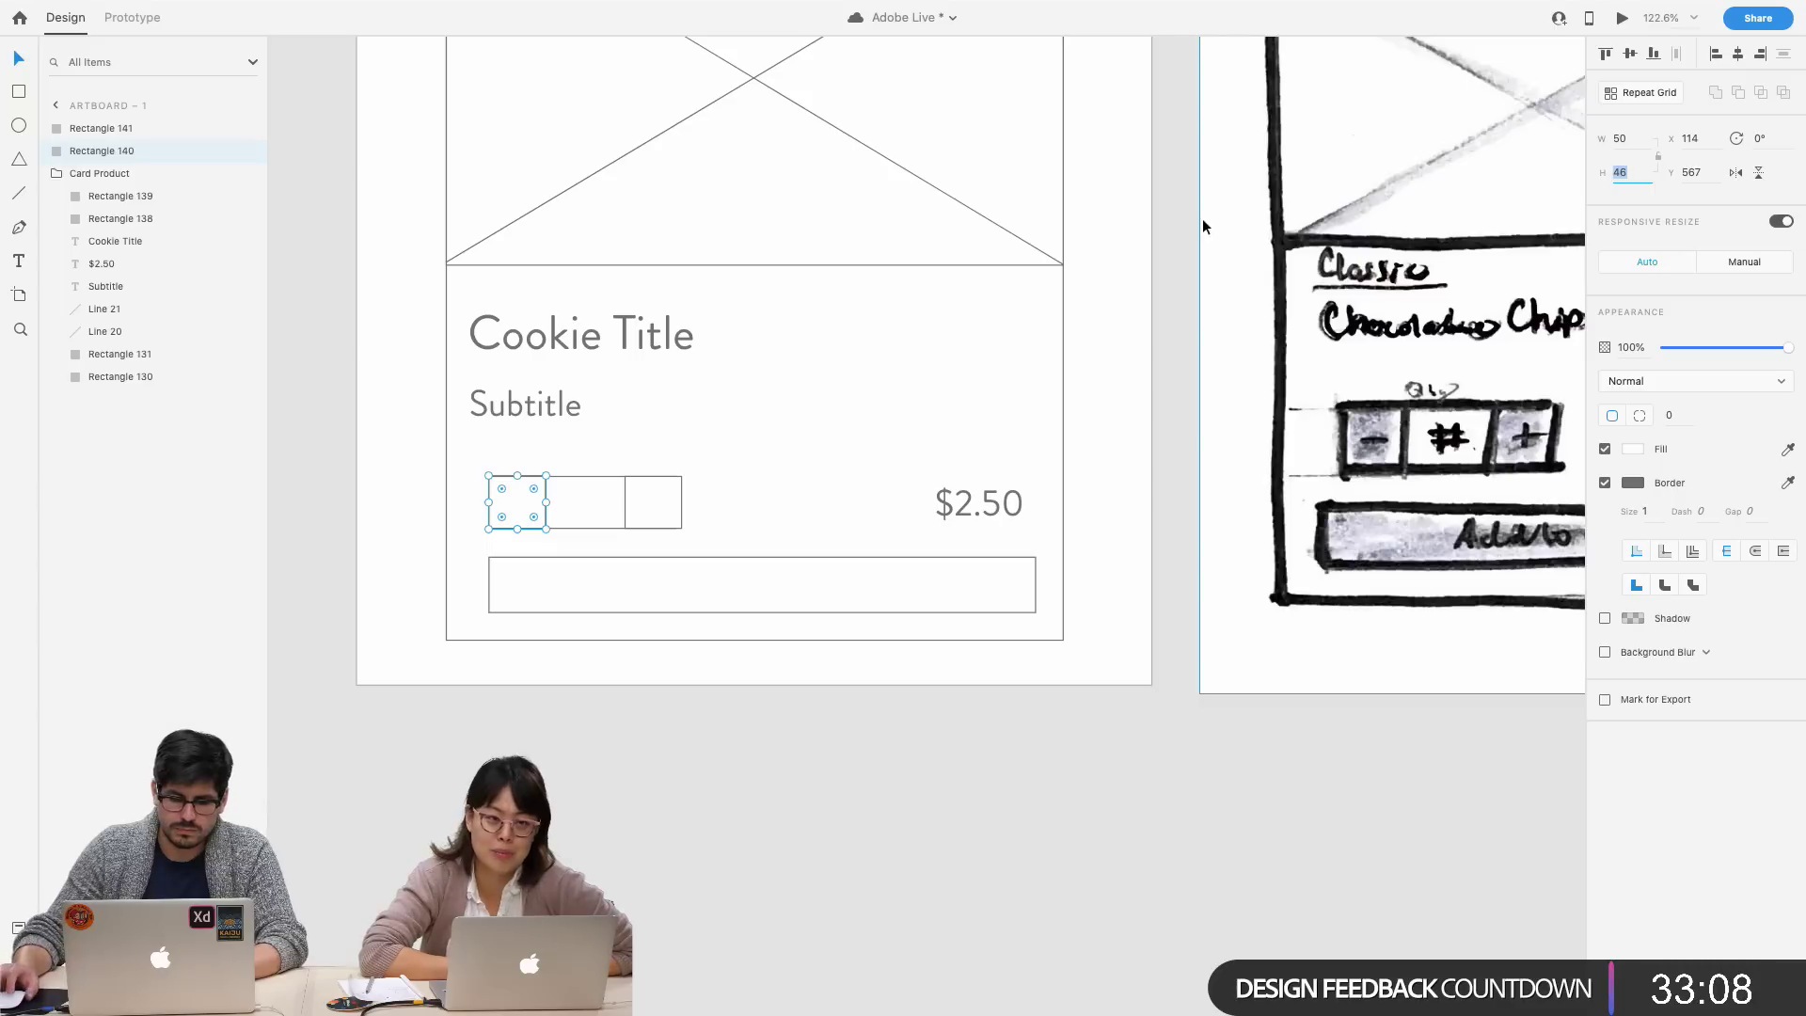
click(275, 616)
click(570, 523)
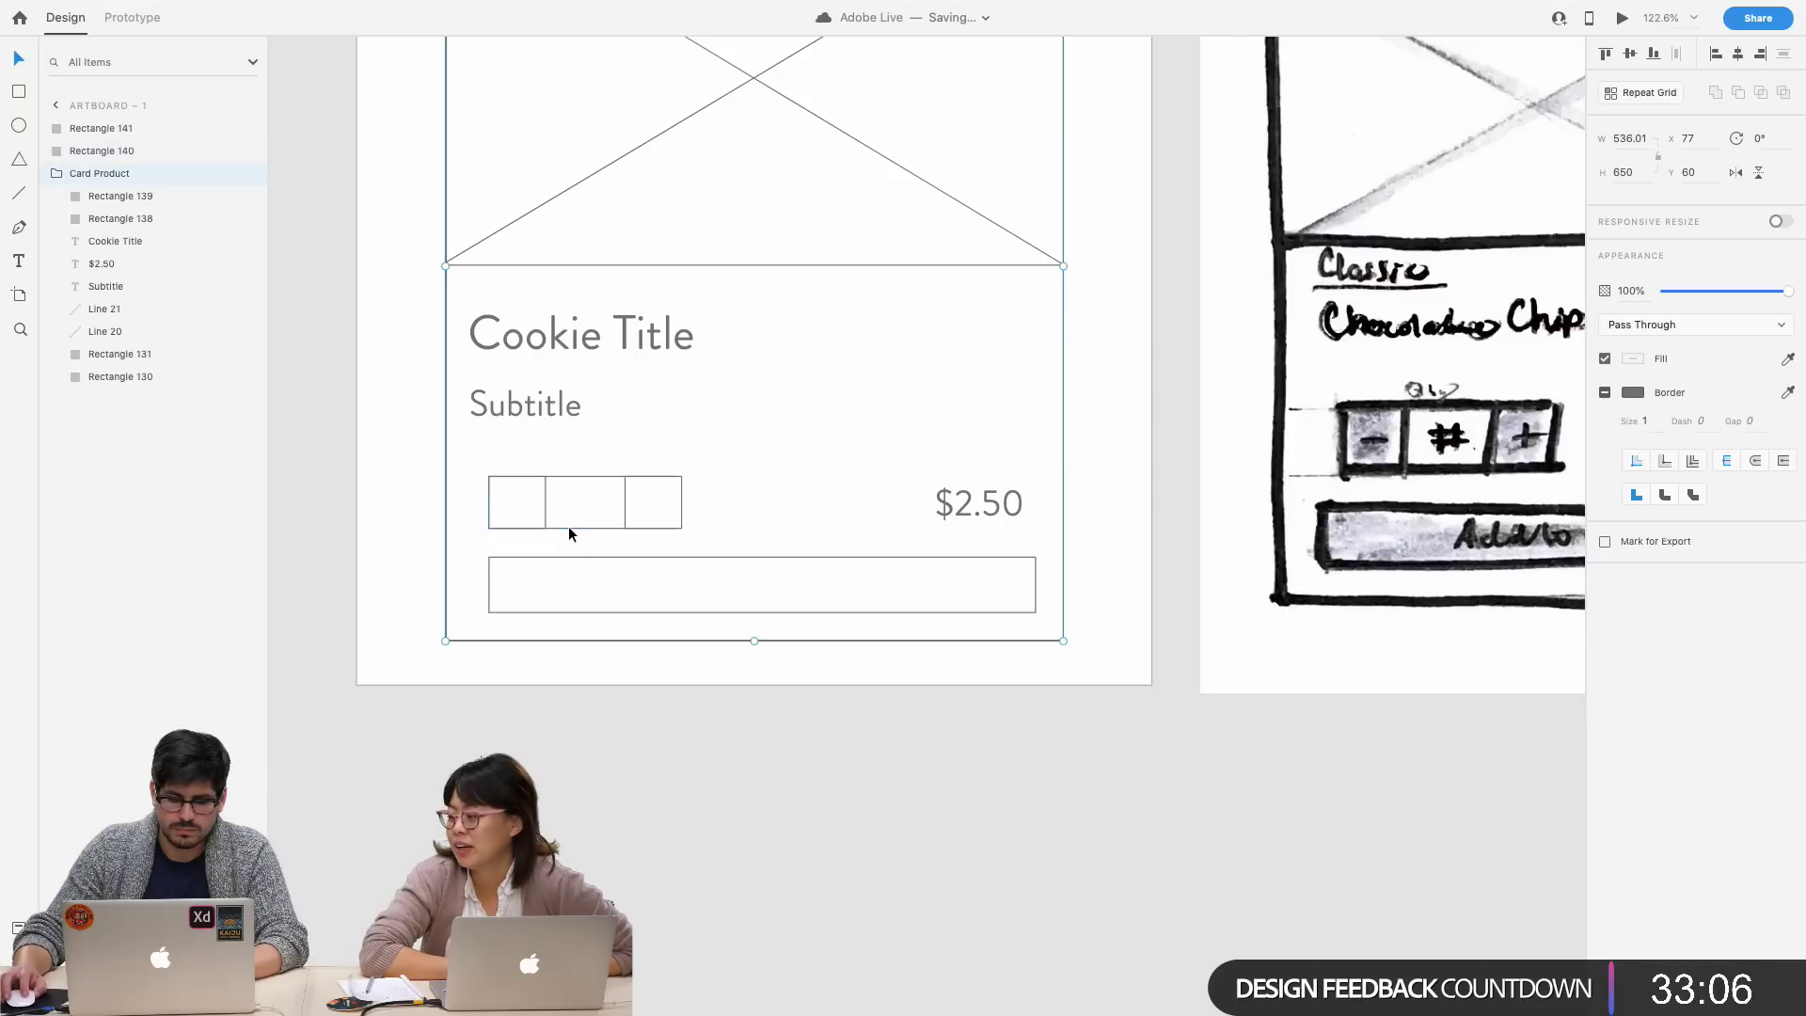
double_click(626, 514)
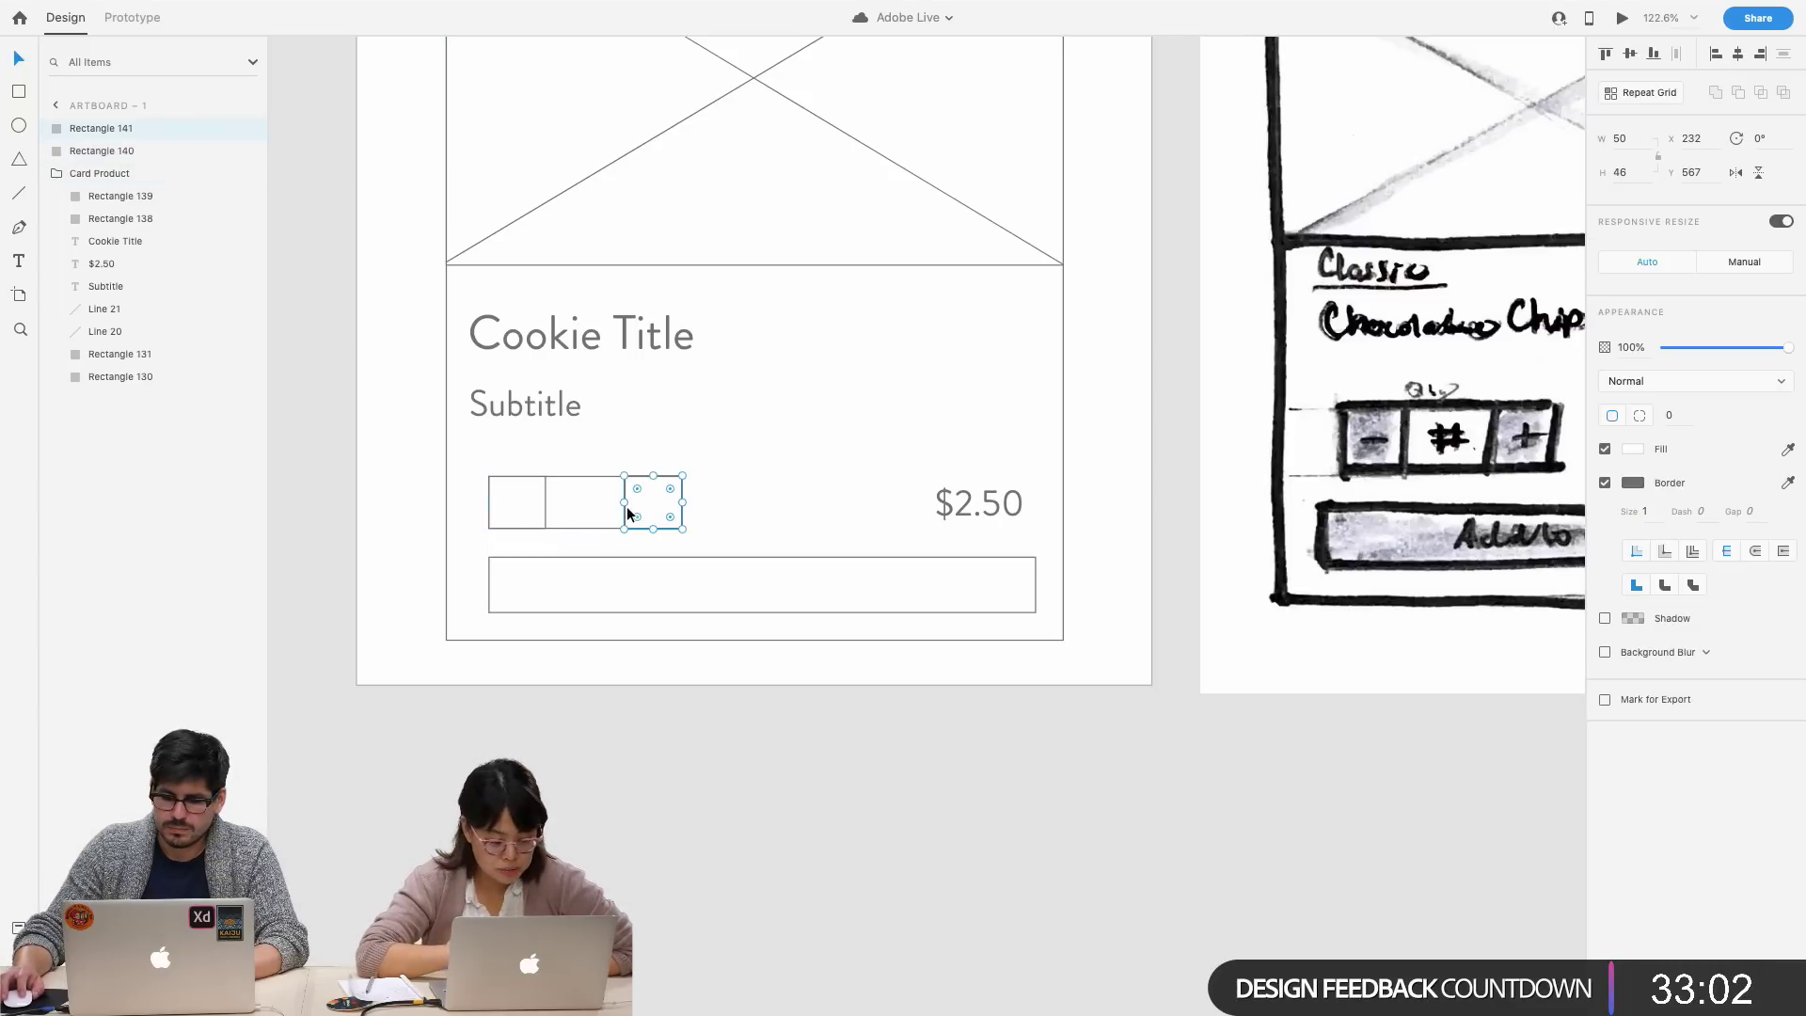
click(685, 683)
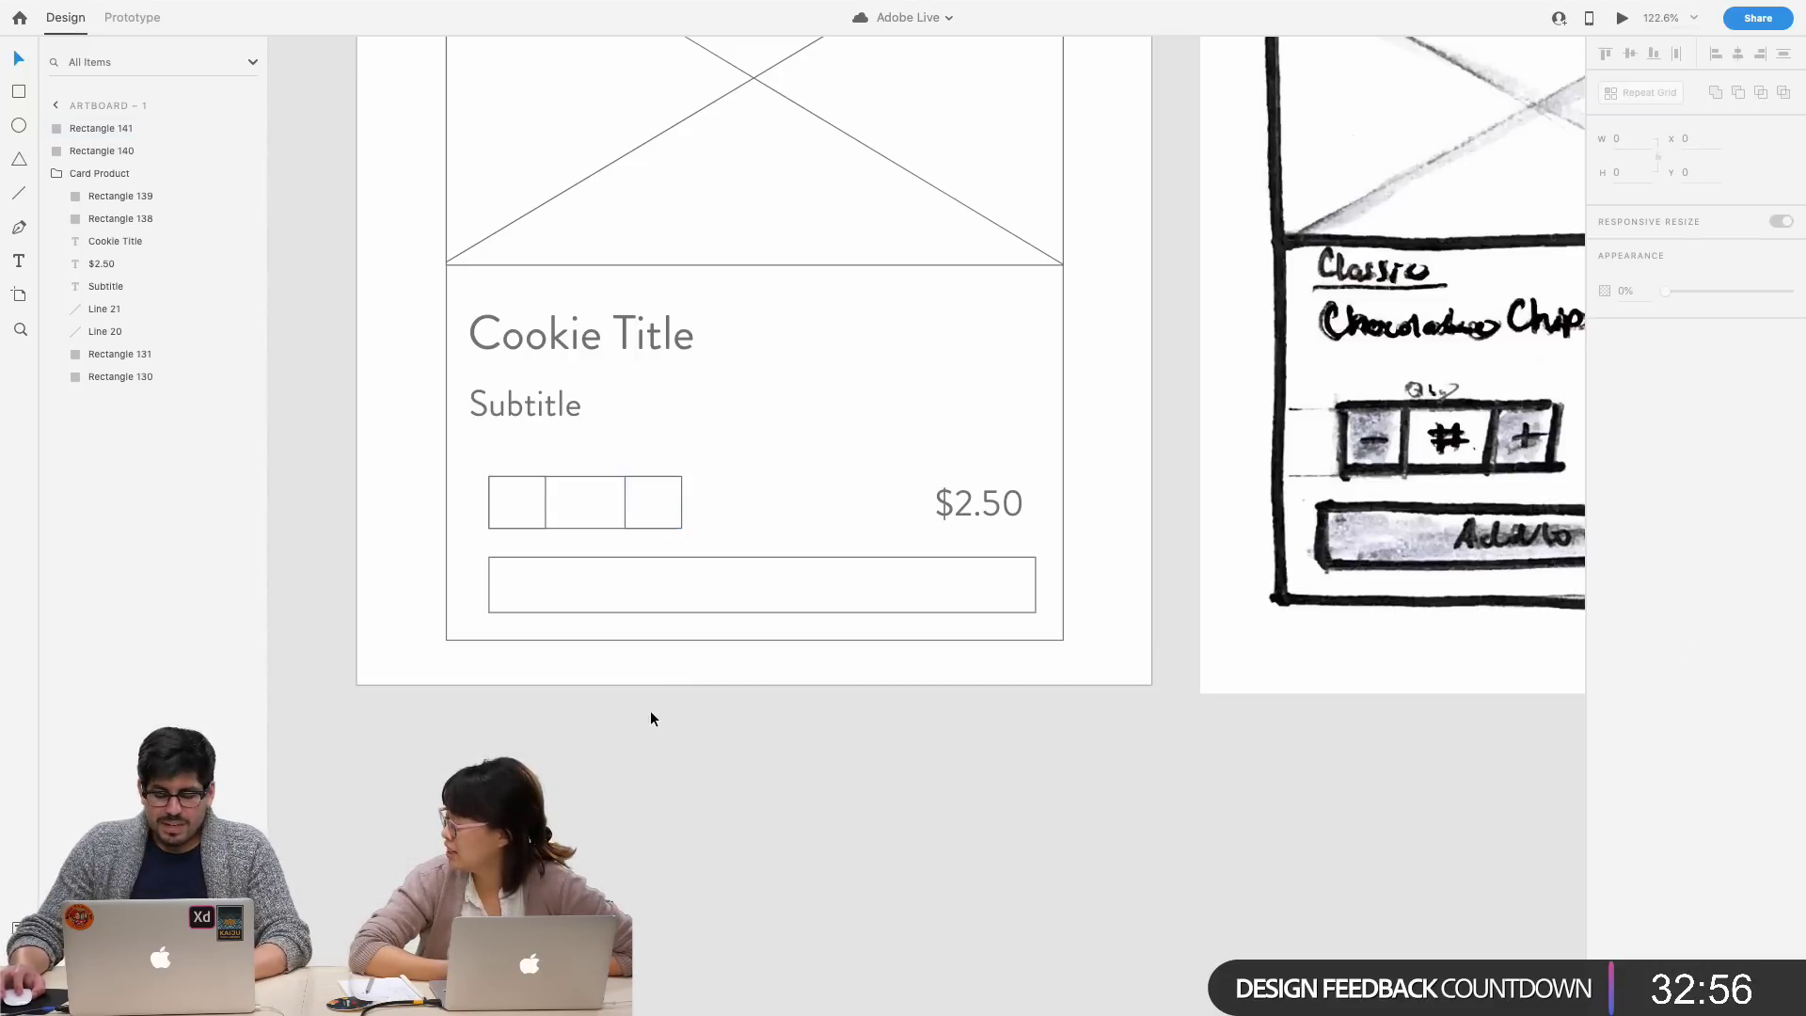
- Add a text object reading "$2.00" in the middle cell of the quantity box
key(t)
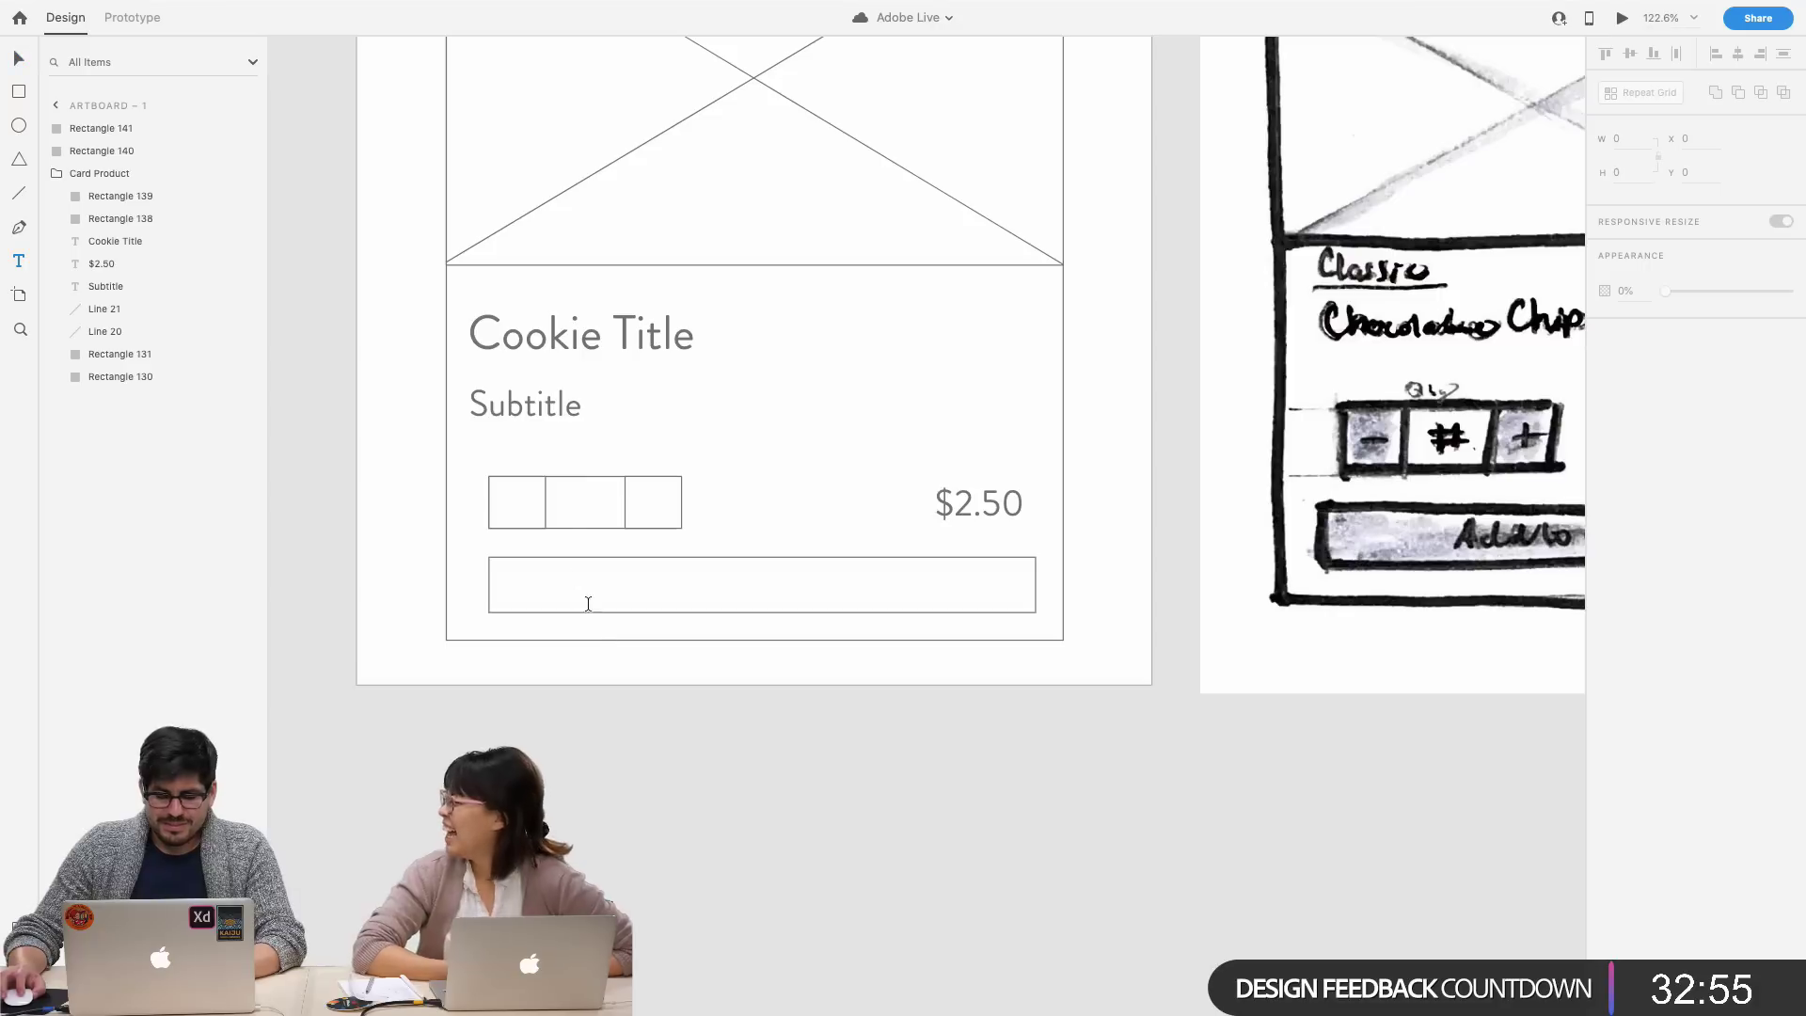
click(571, 503)
text($1)
key(BackSpace)
key(BackSpace)
text($1)
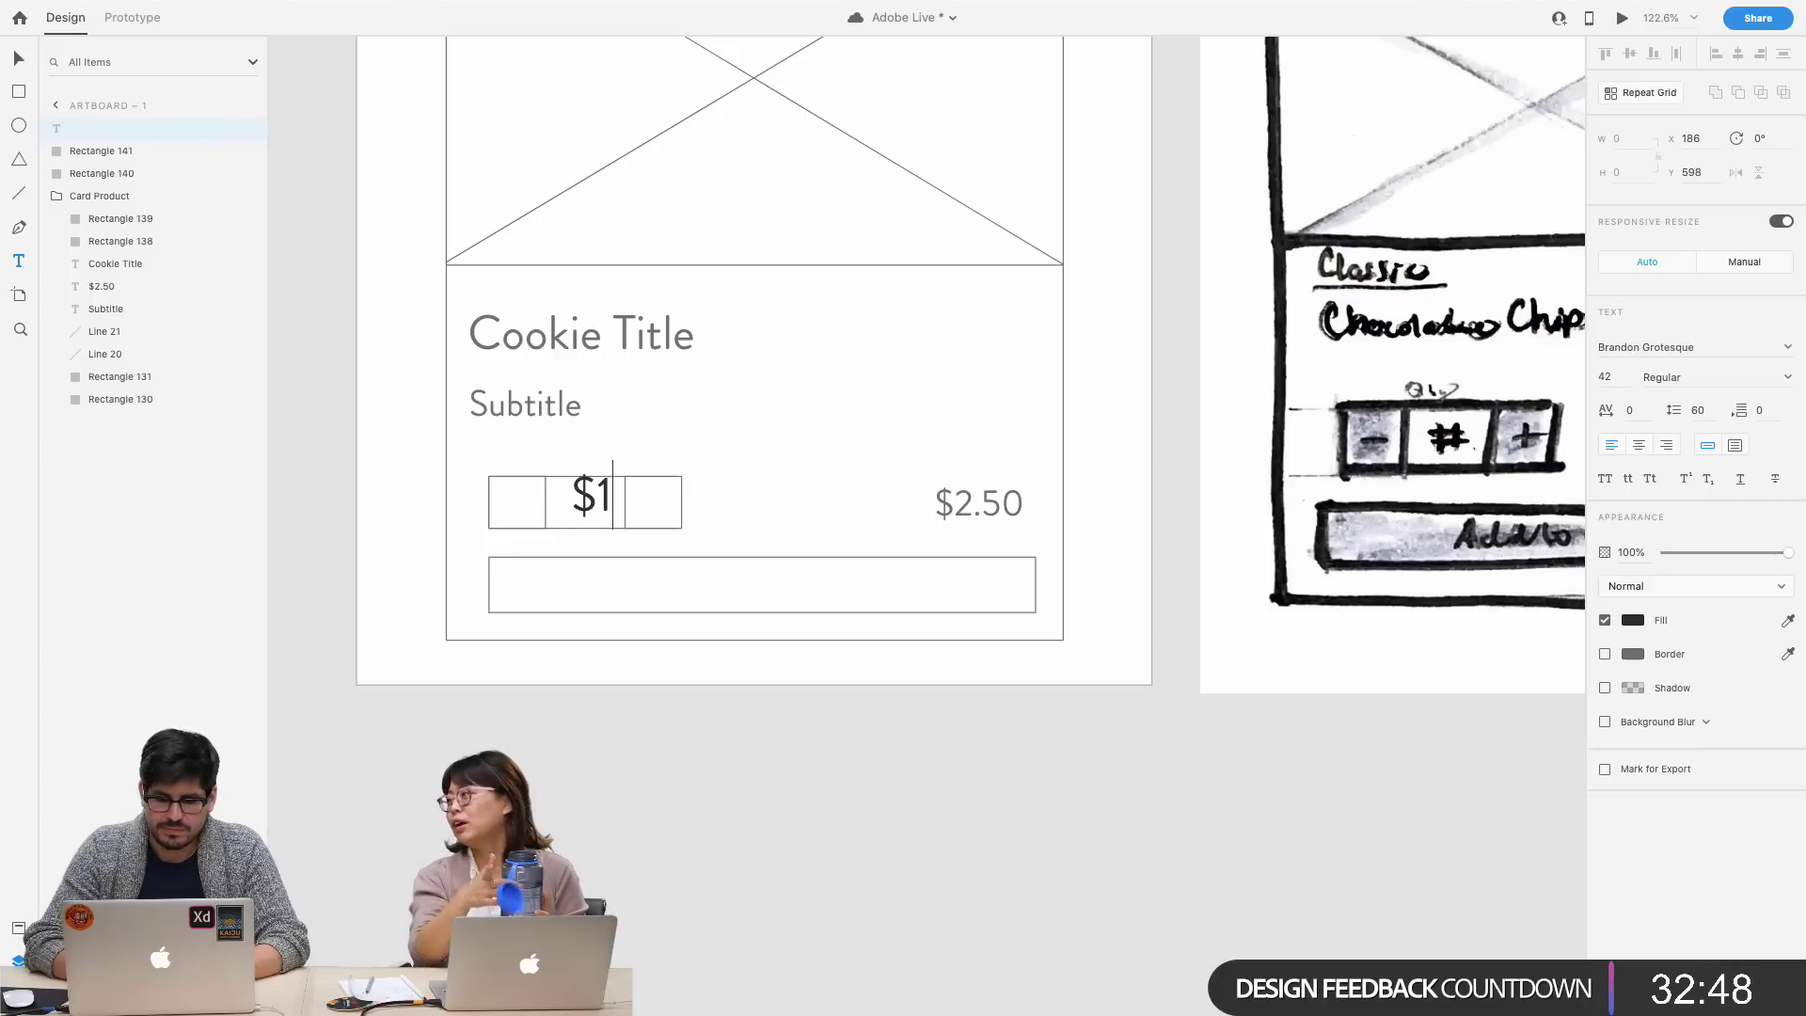
key(BackSpace)
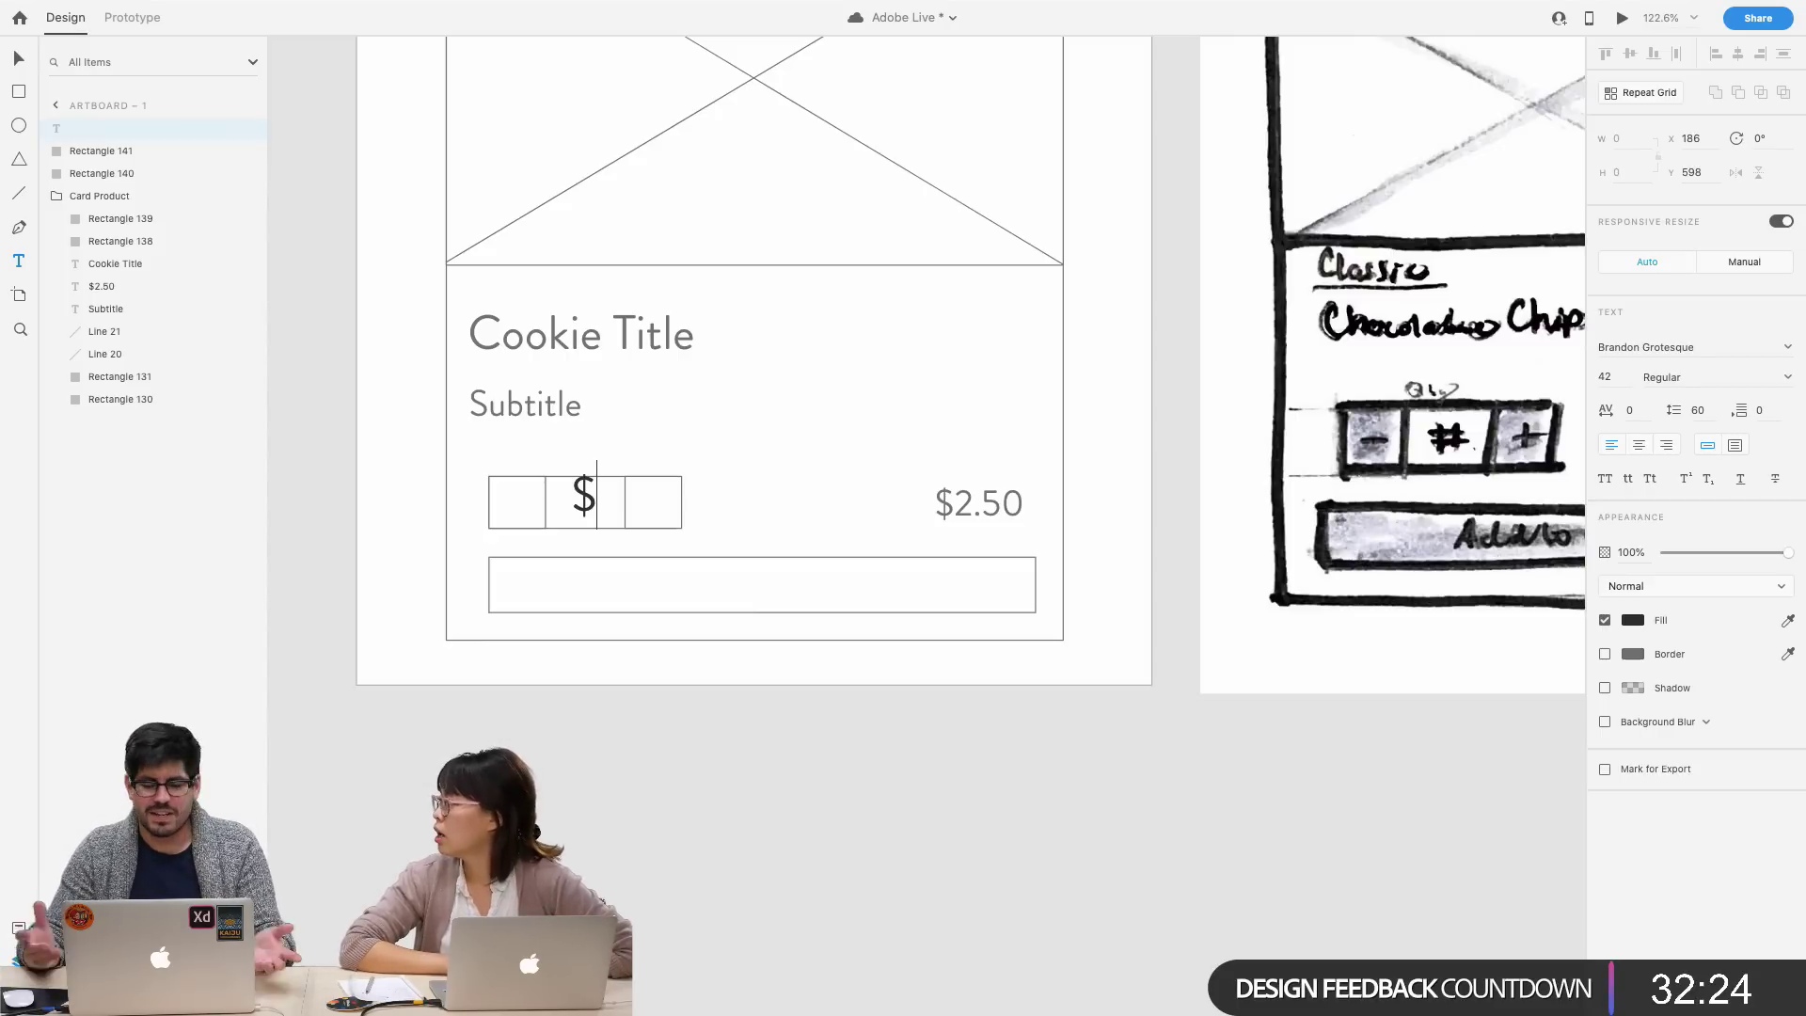
key(BackSpace)
text($1)
key(BackSpace)
text(2.00)
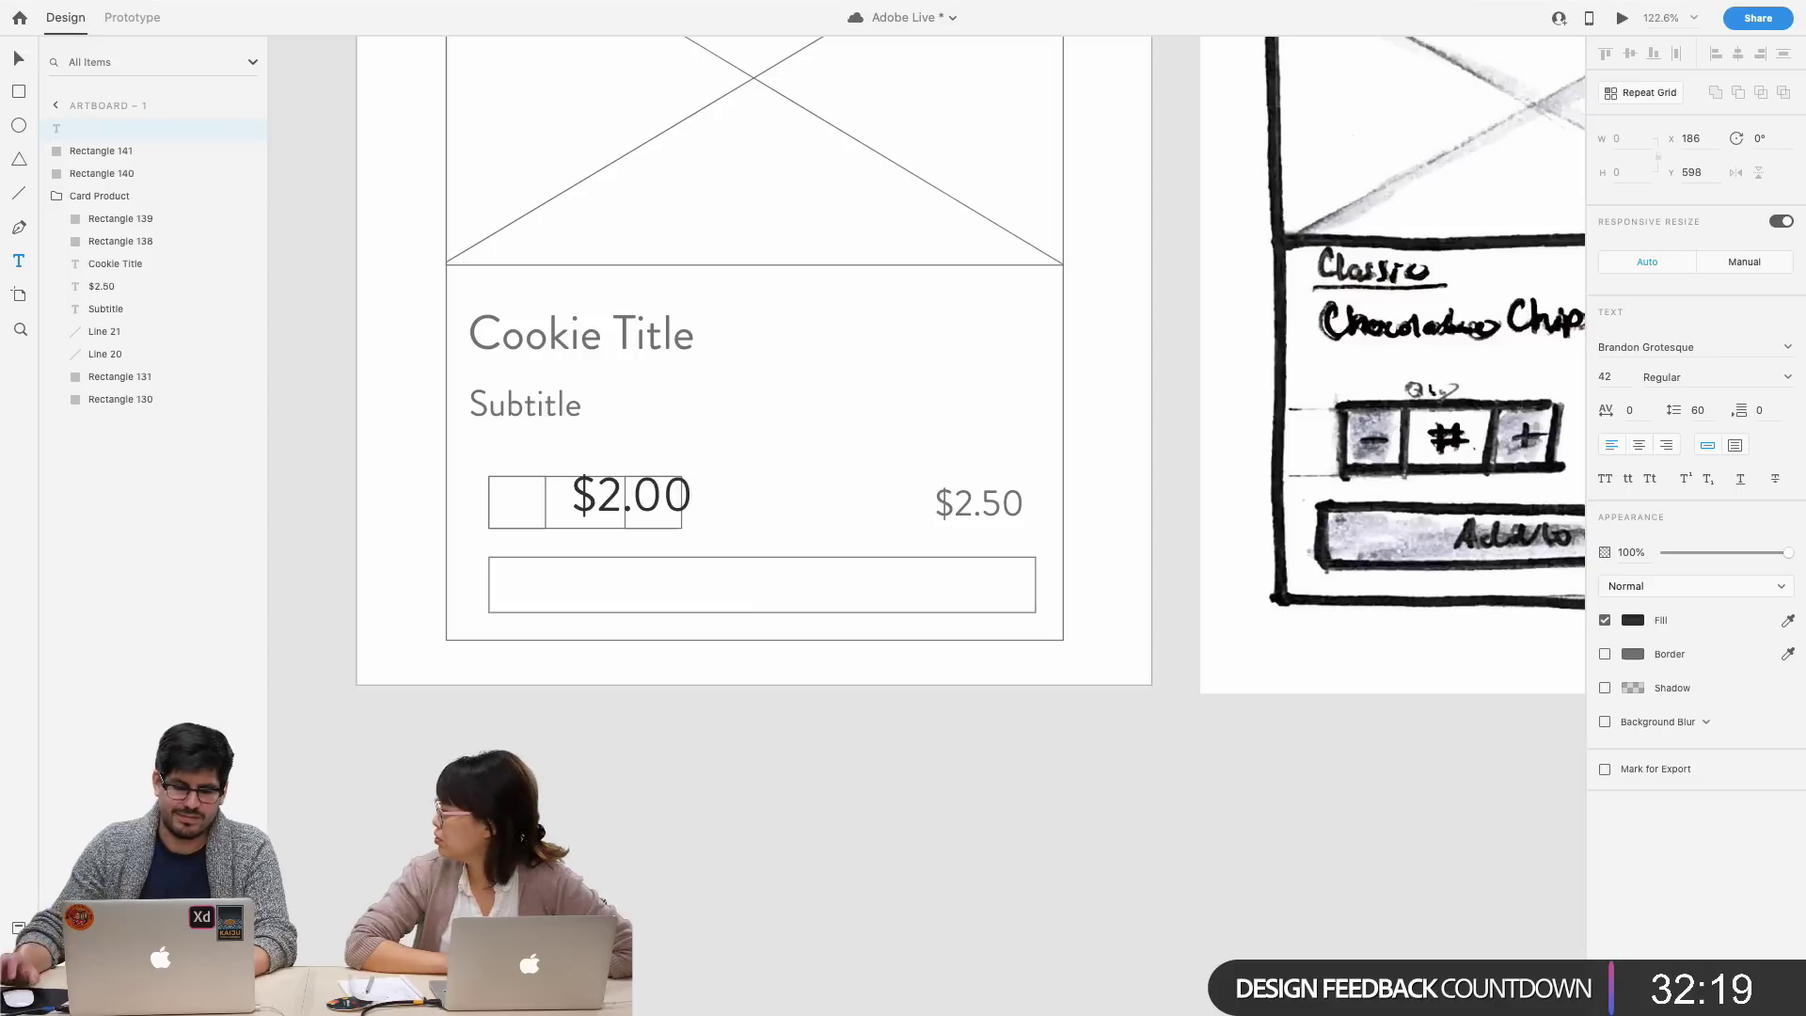
- Set the font size of the $2.00 text to 14
key(super+a)
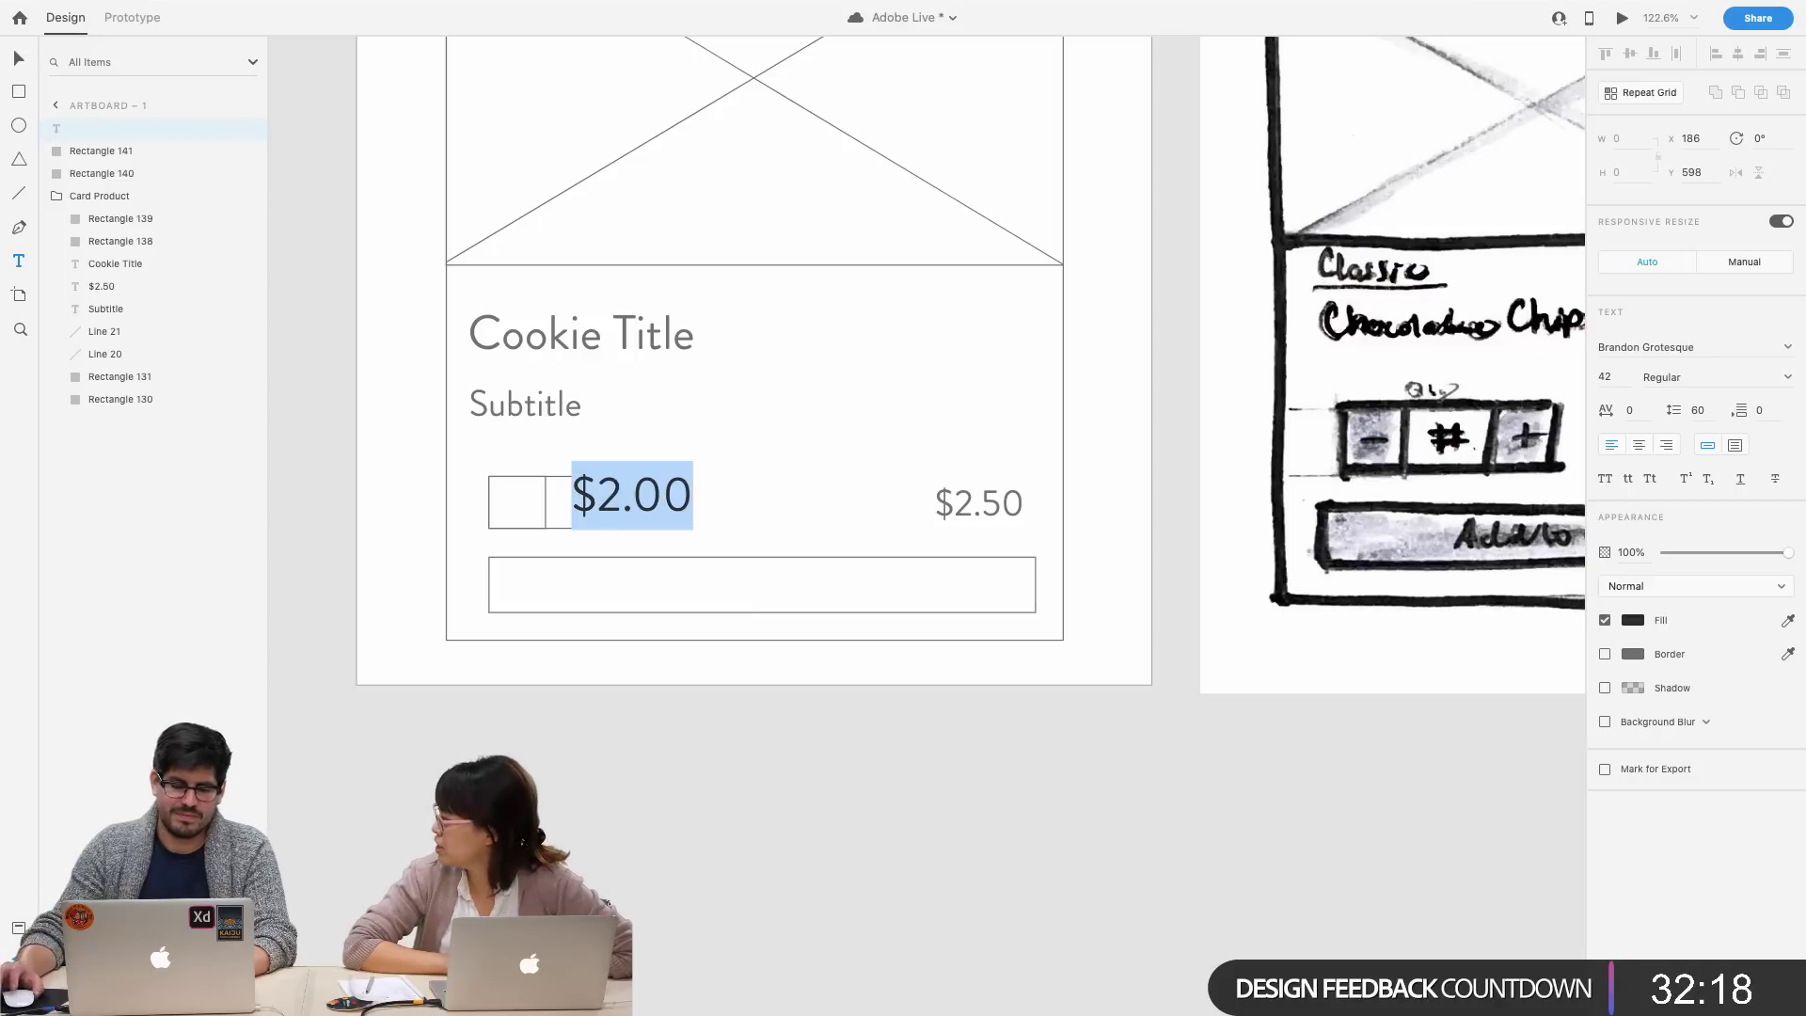
click(1622, 376)
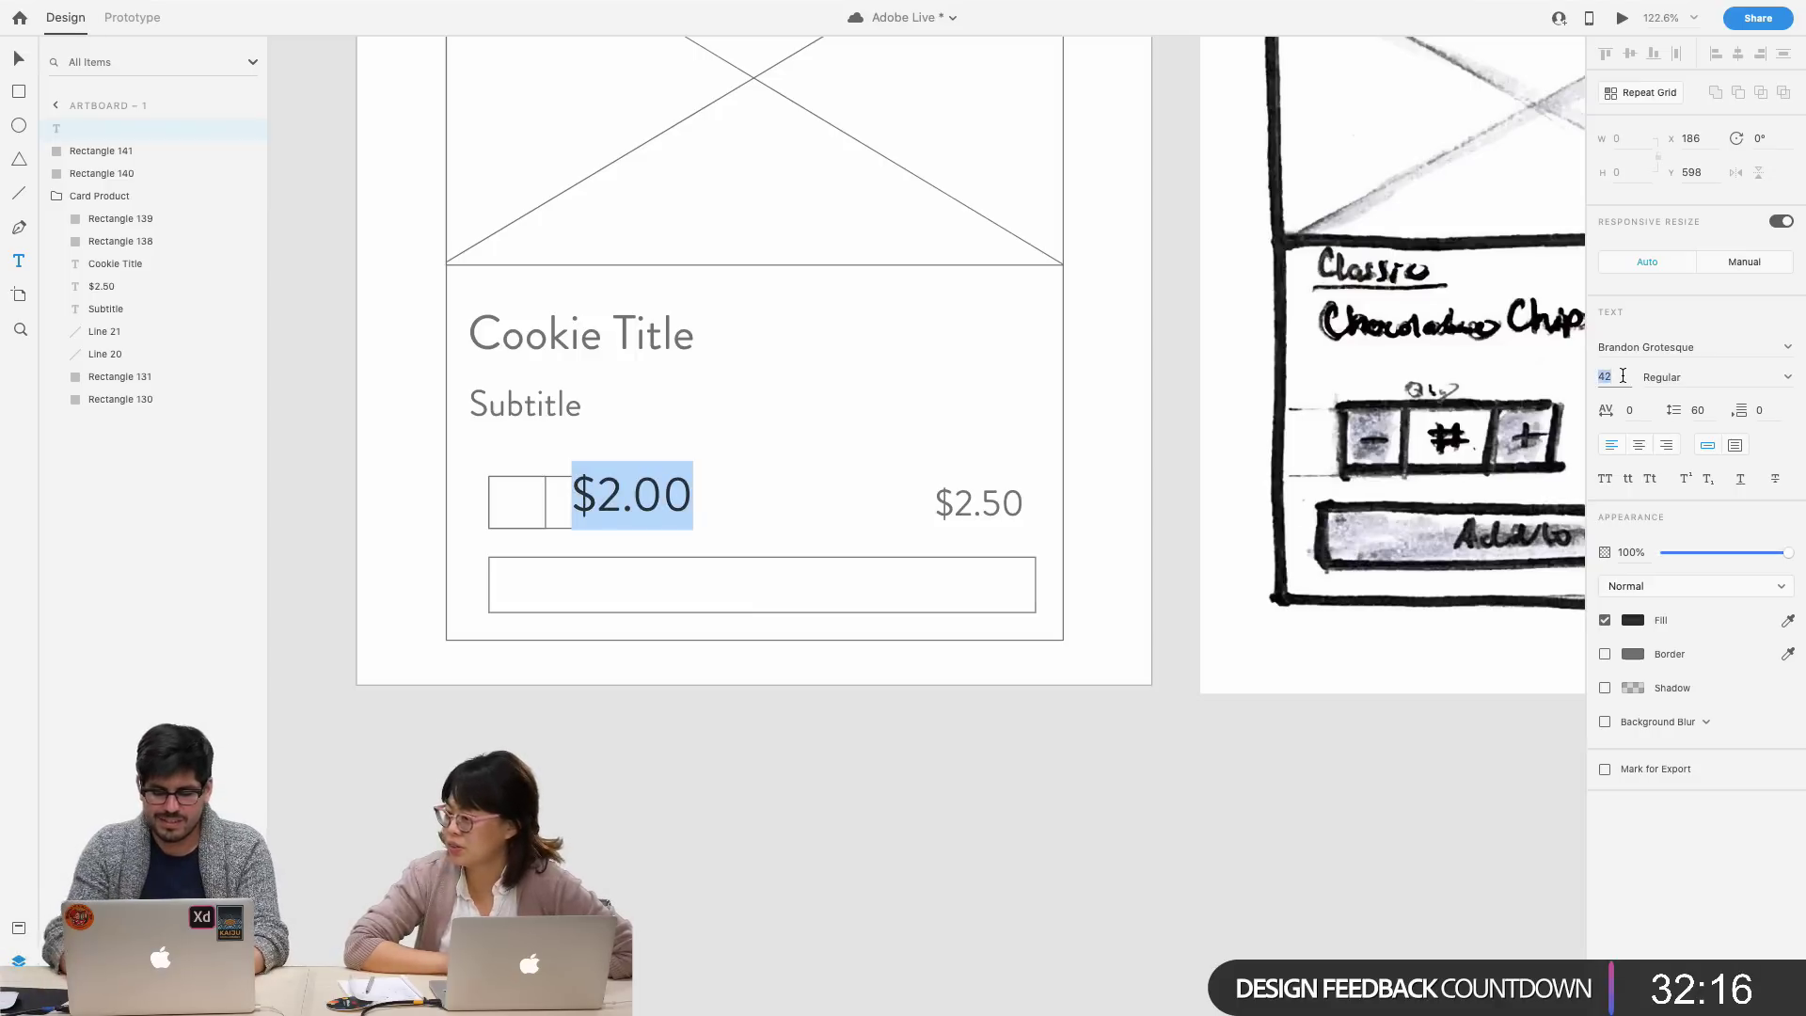
text(14)
key(Return)
key(Escape)
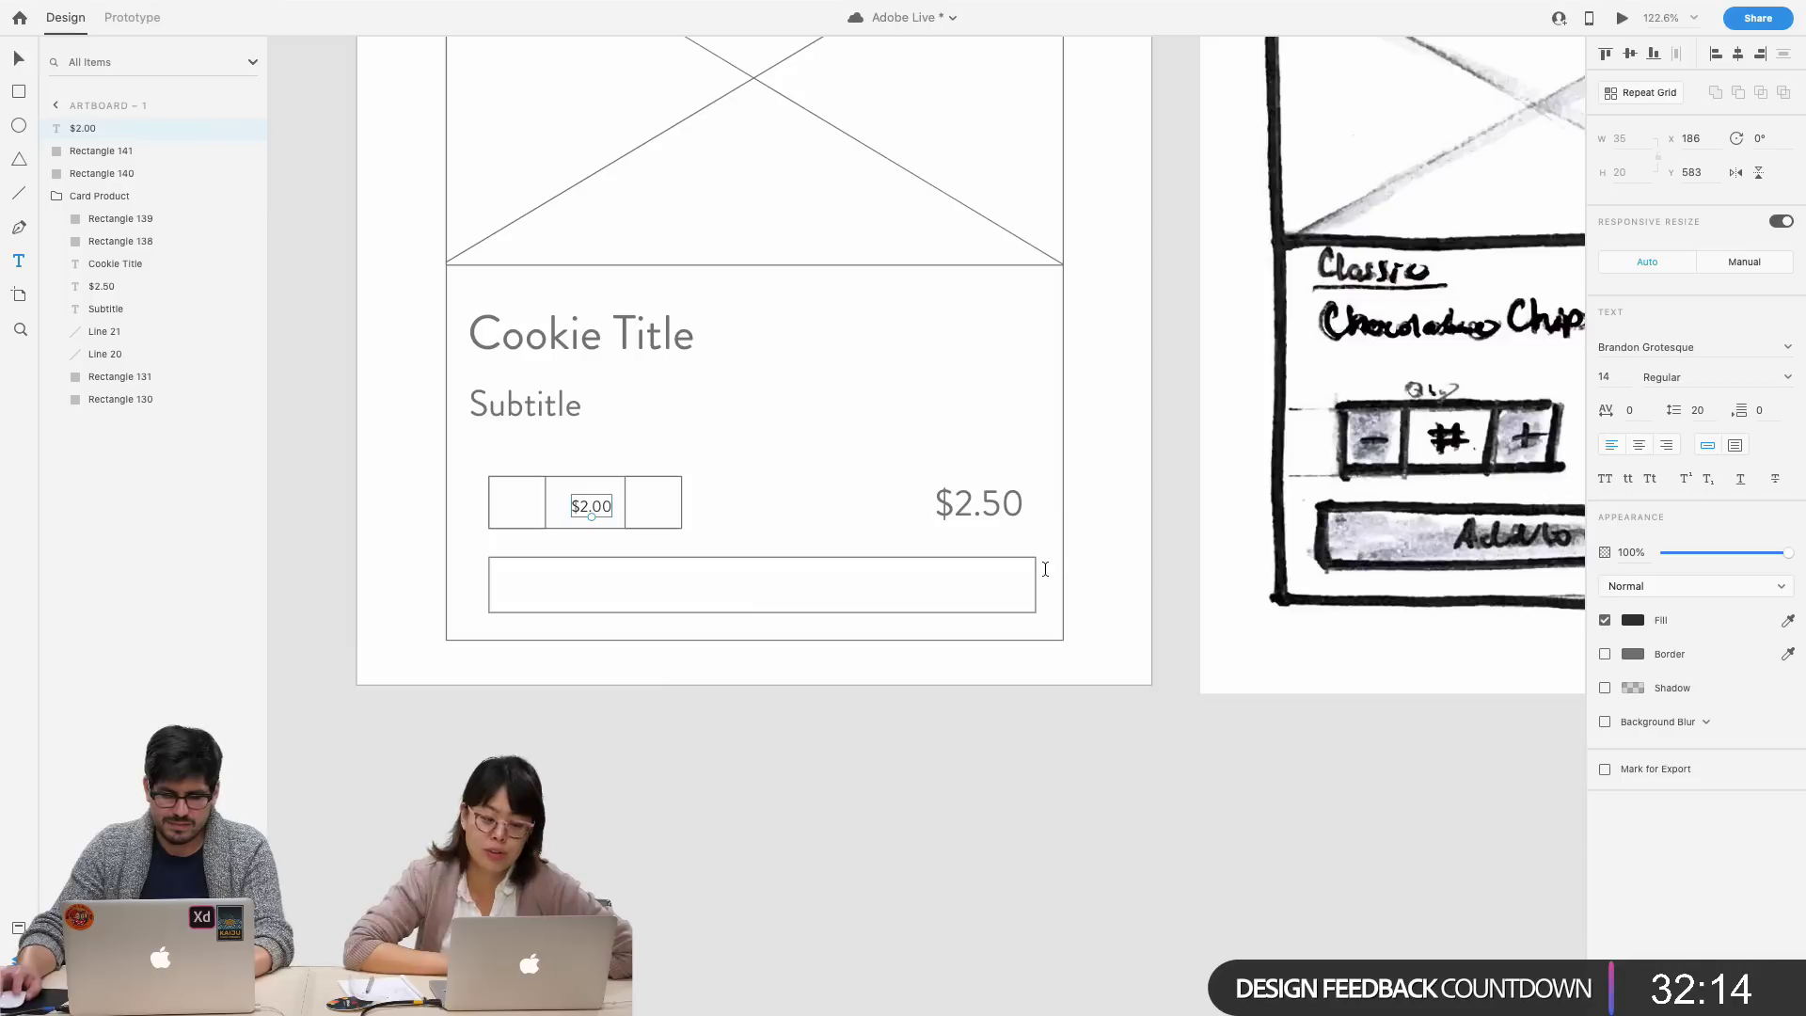
- Replace the text in the quantity box with "5" and set its font size to 18
double_click(590, 507)
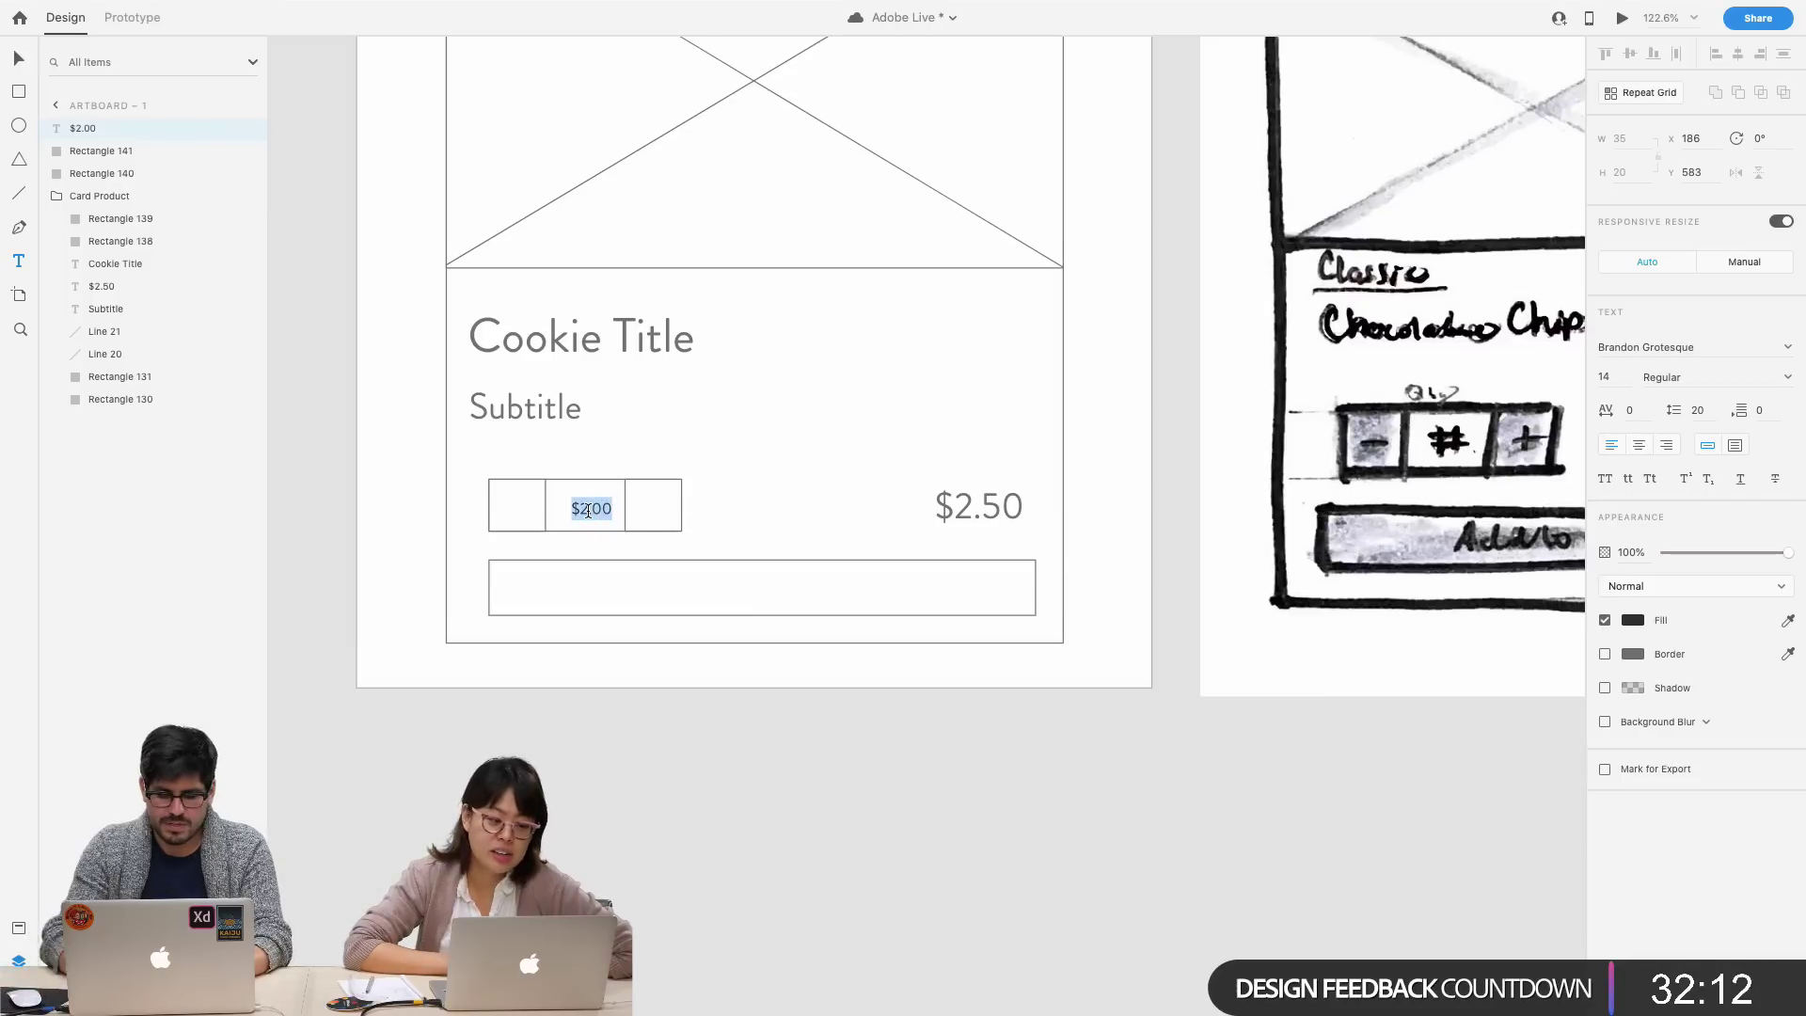
key(BackSpace)
text(5)
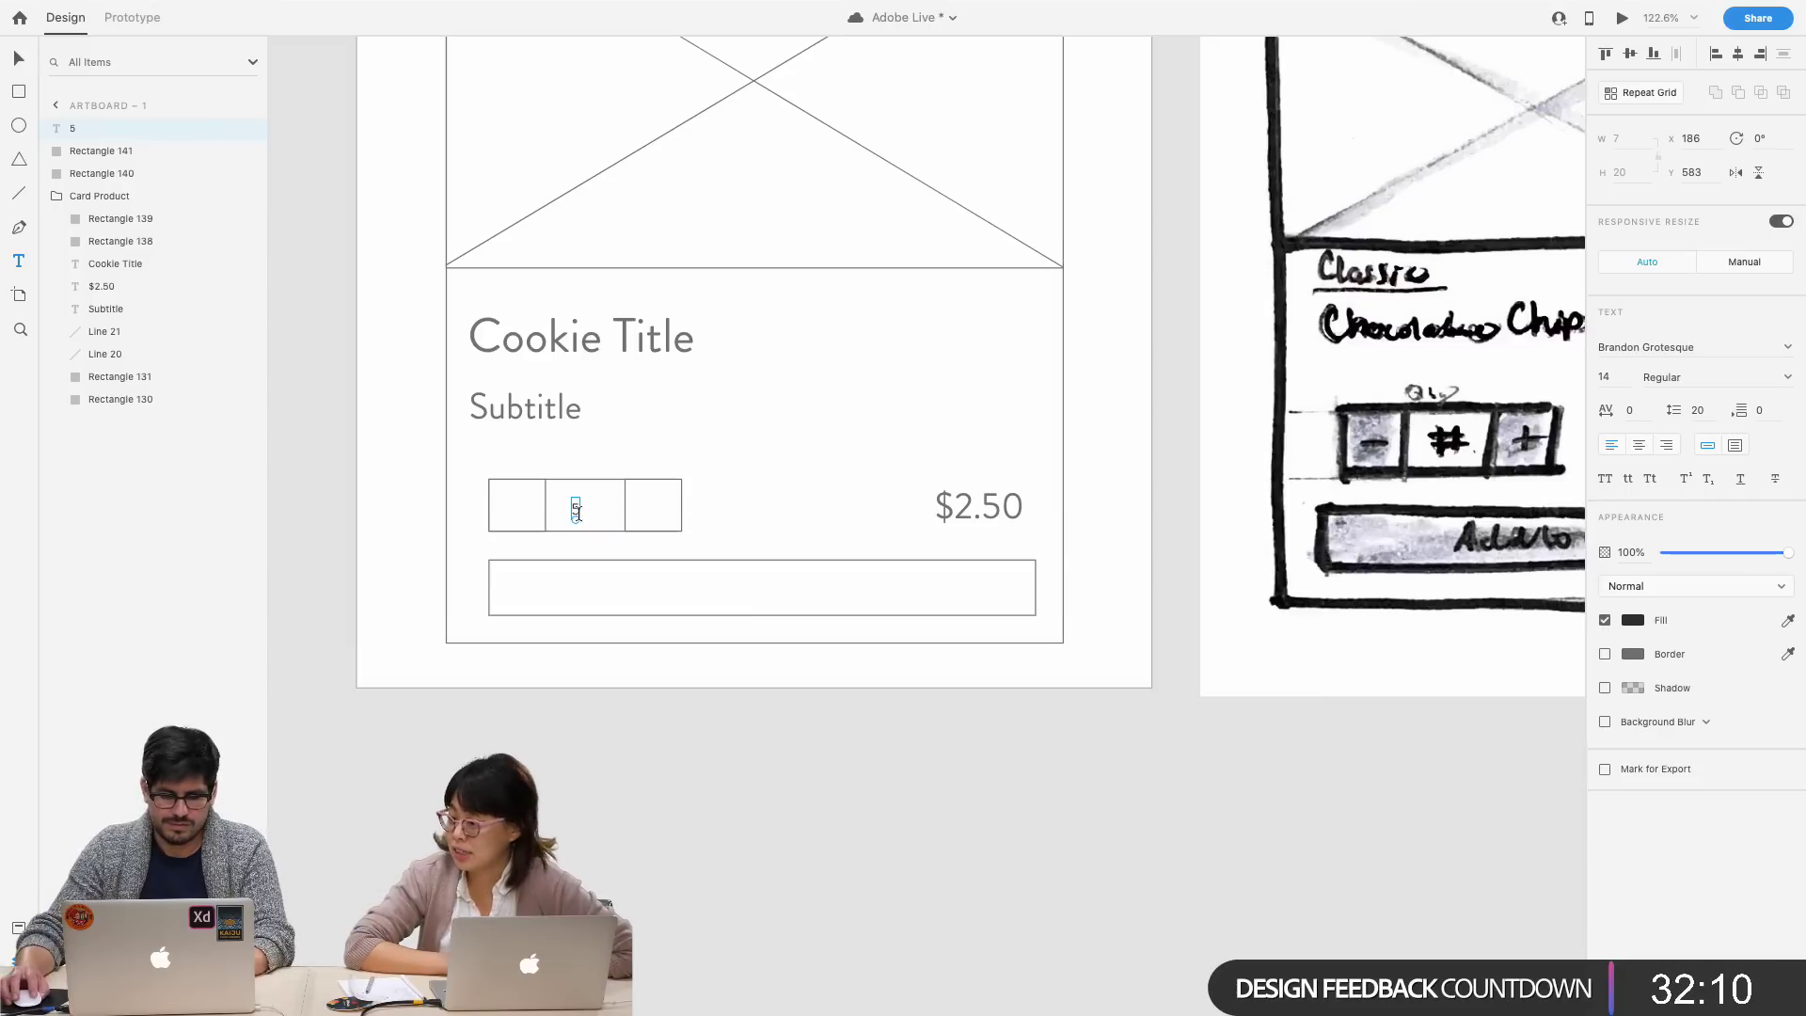
double_click(575, 508)
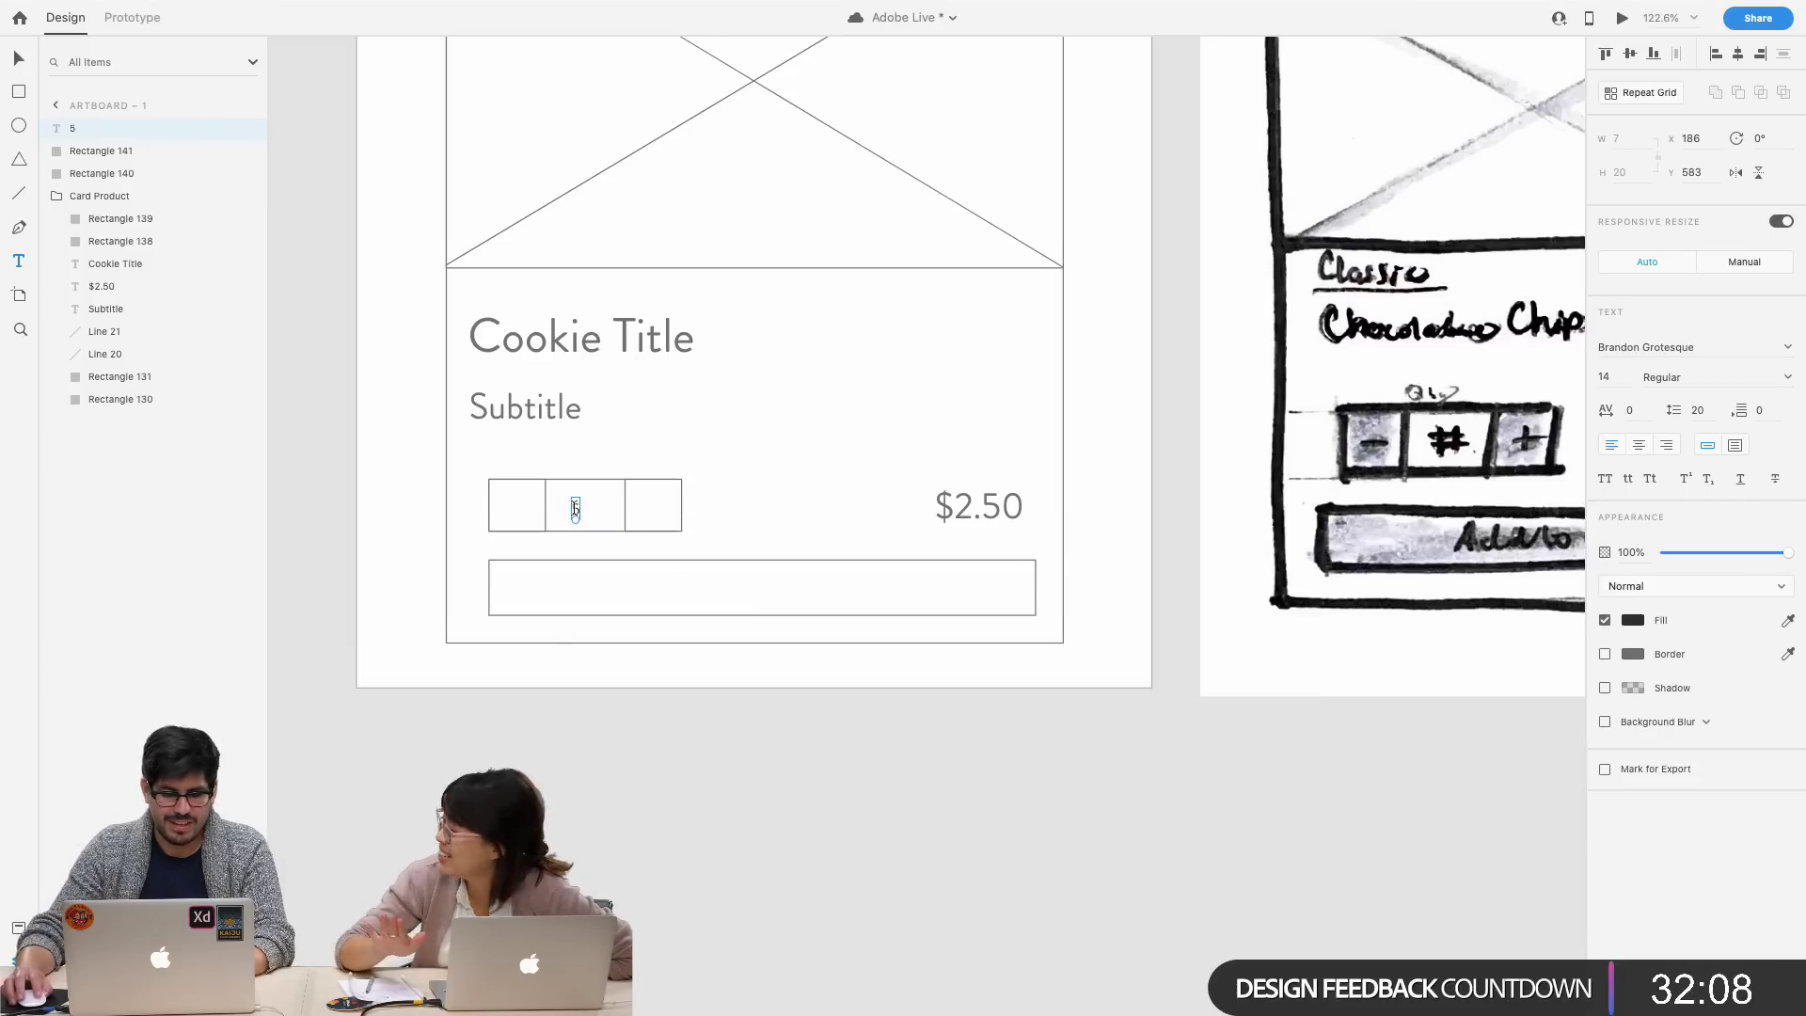
click(1623, 376)
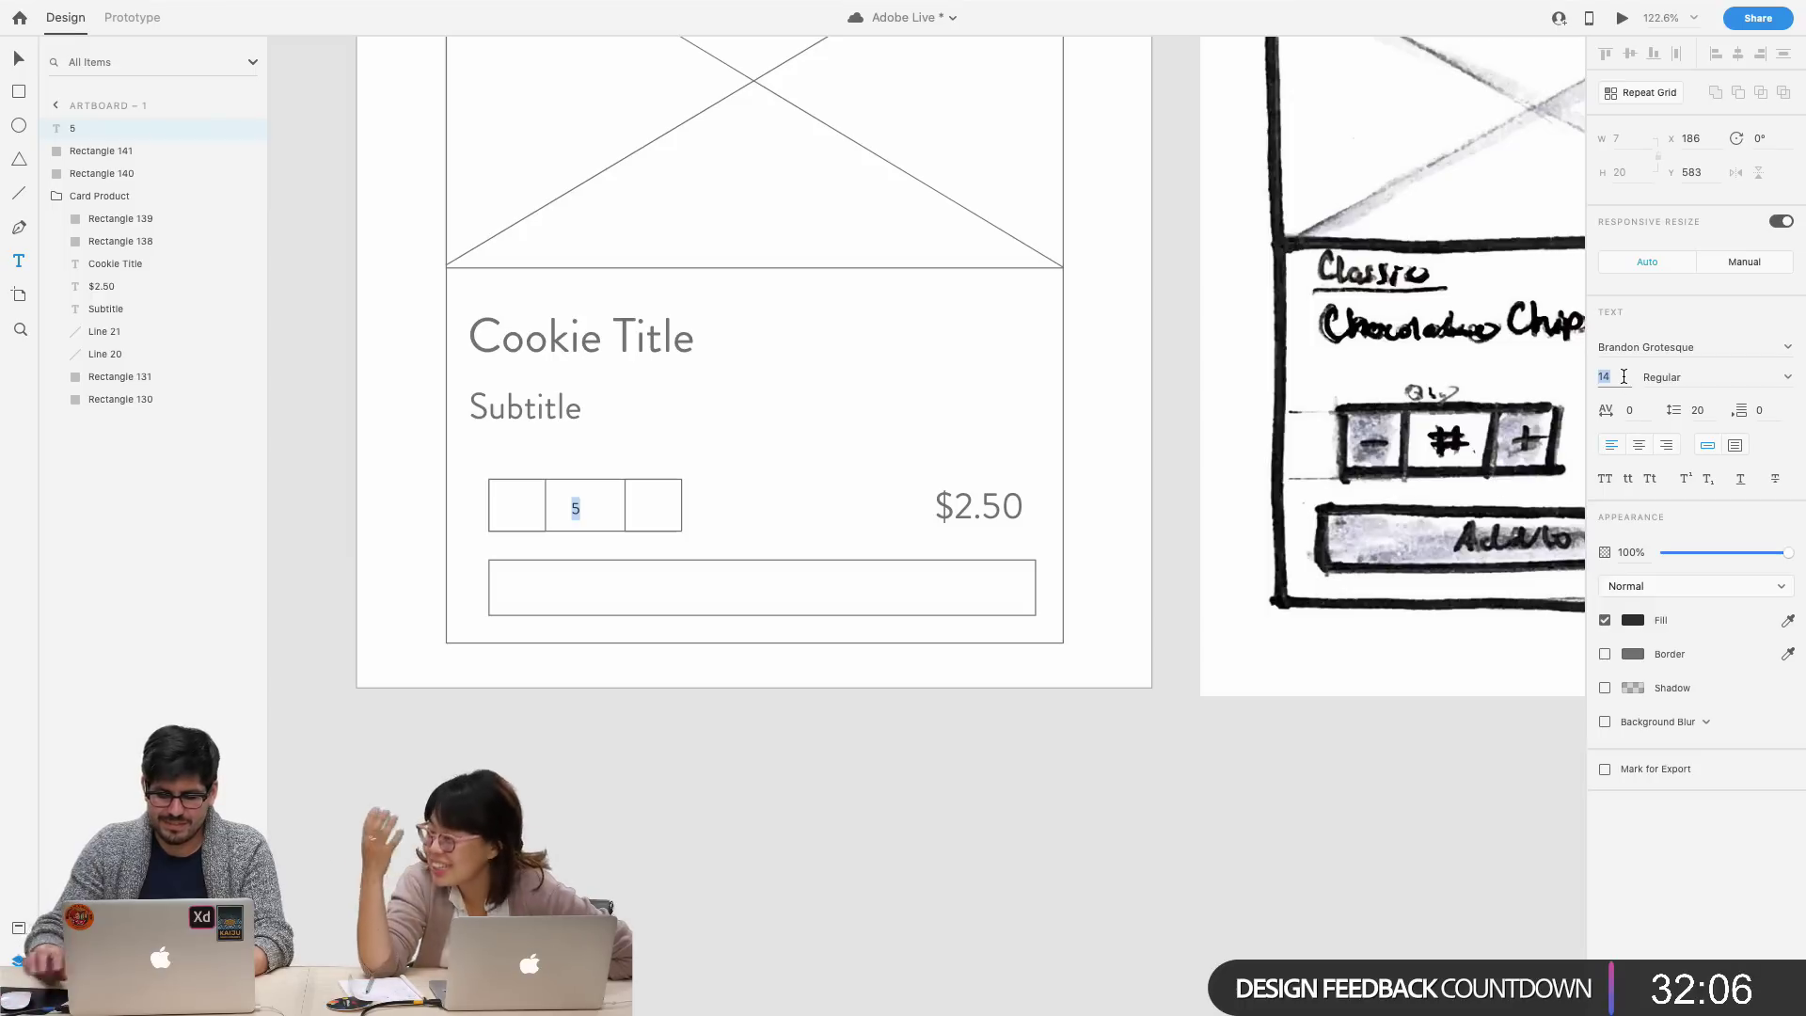
text(18)
key(Return)
key(Escape)
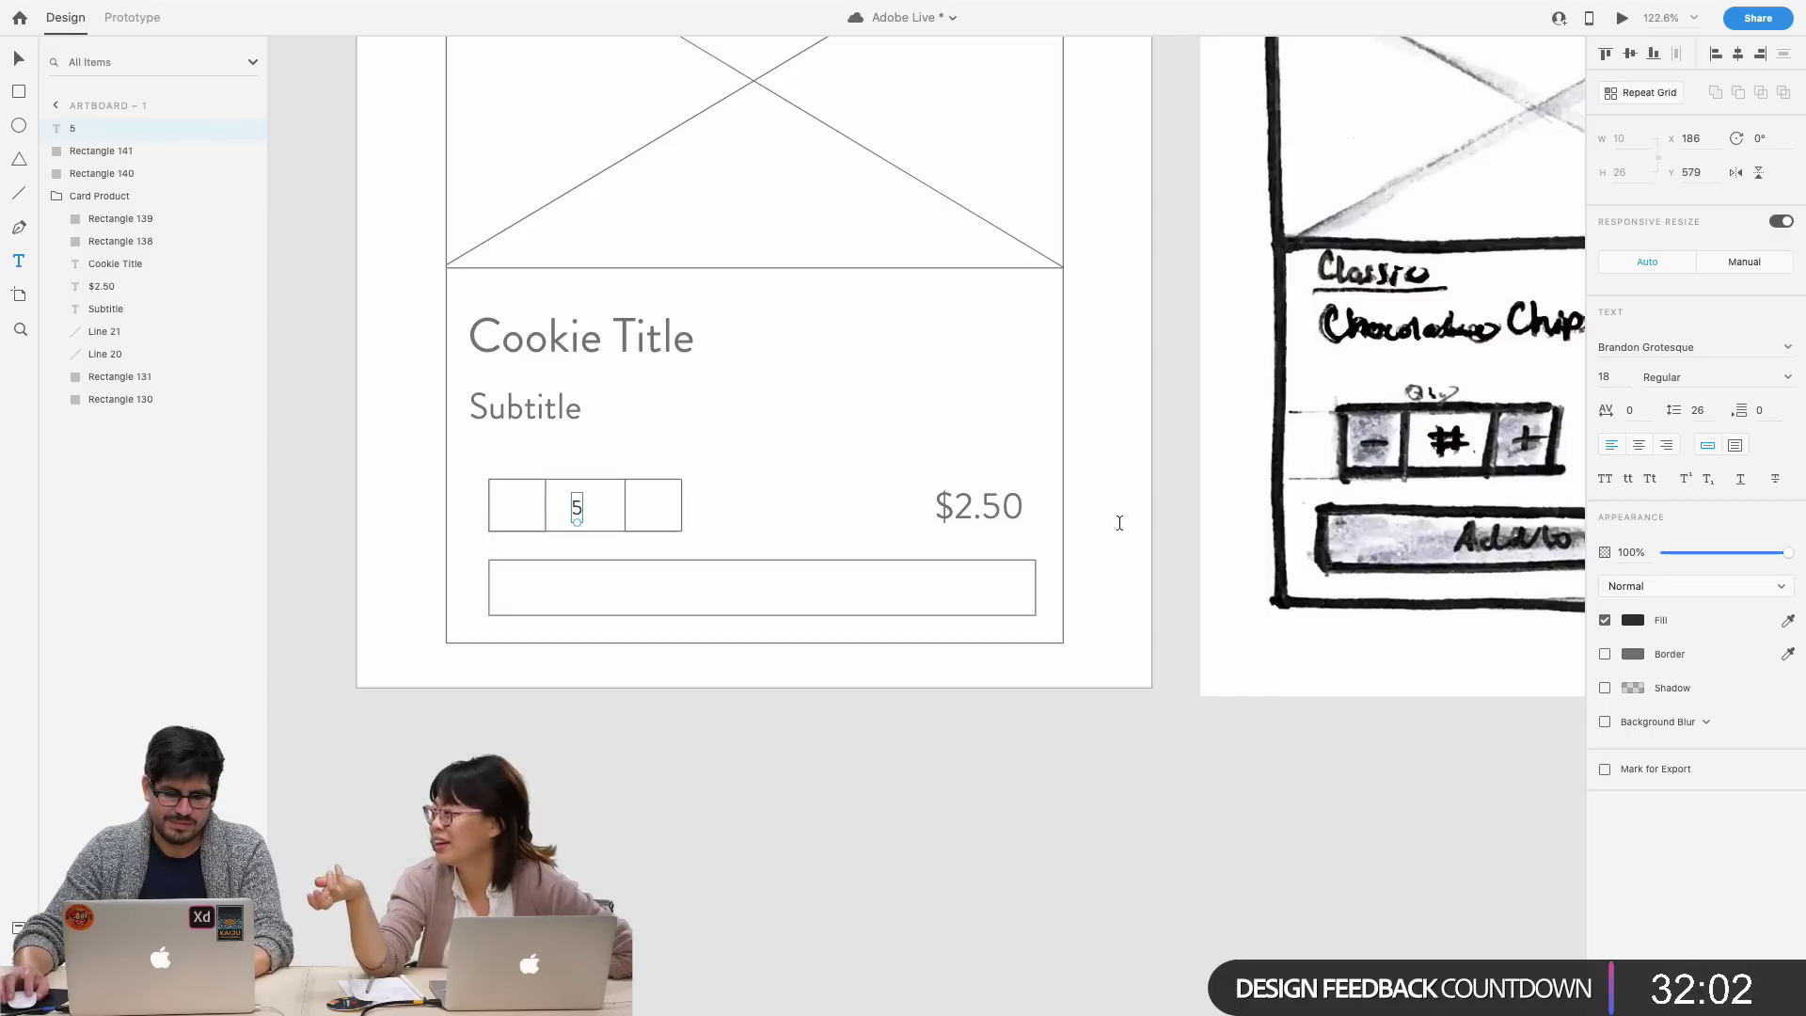
- Move the 5 to the centre of the quantity box's middle cell
key(v)
drag(577, 499, 583, 498)
click(724, 506)
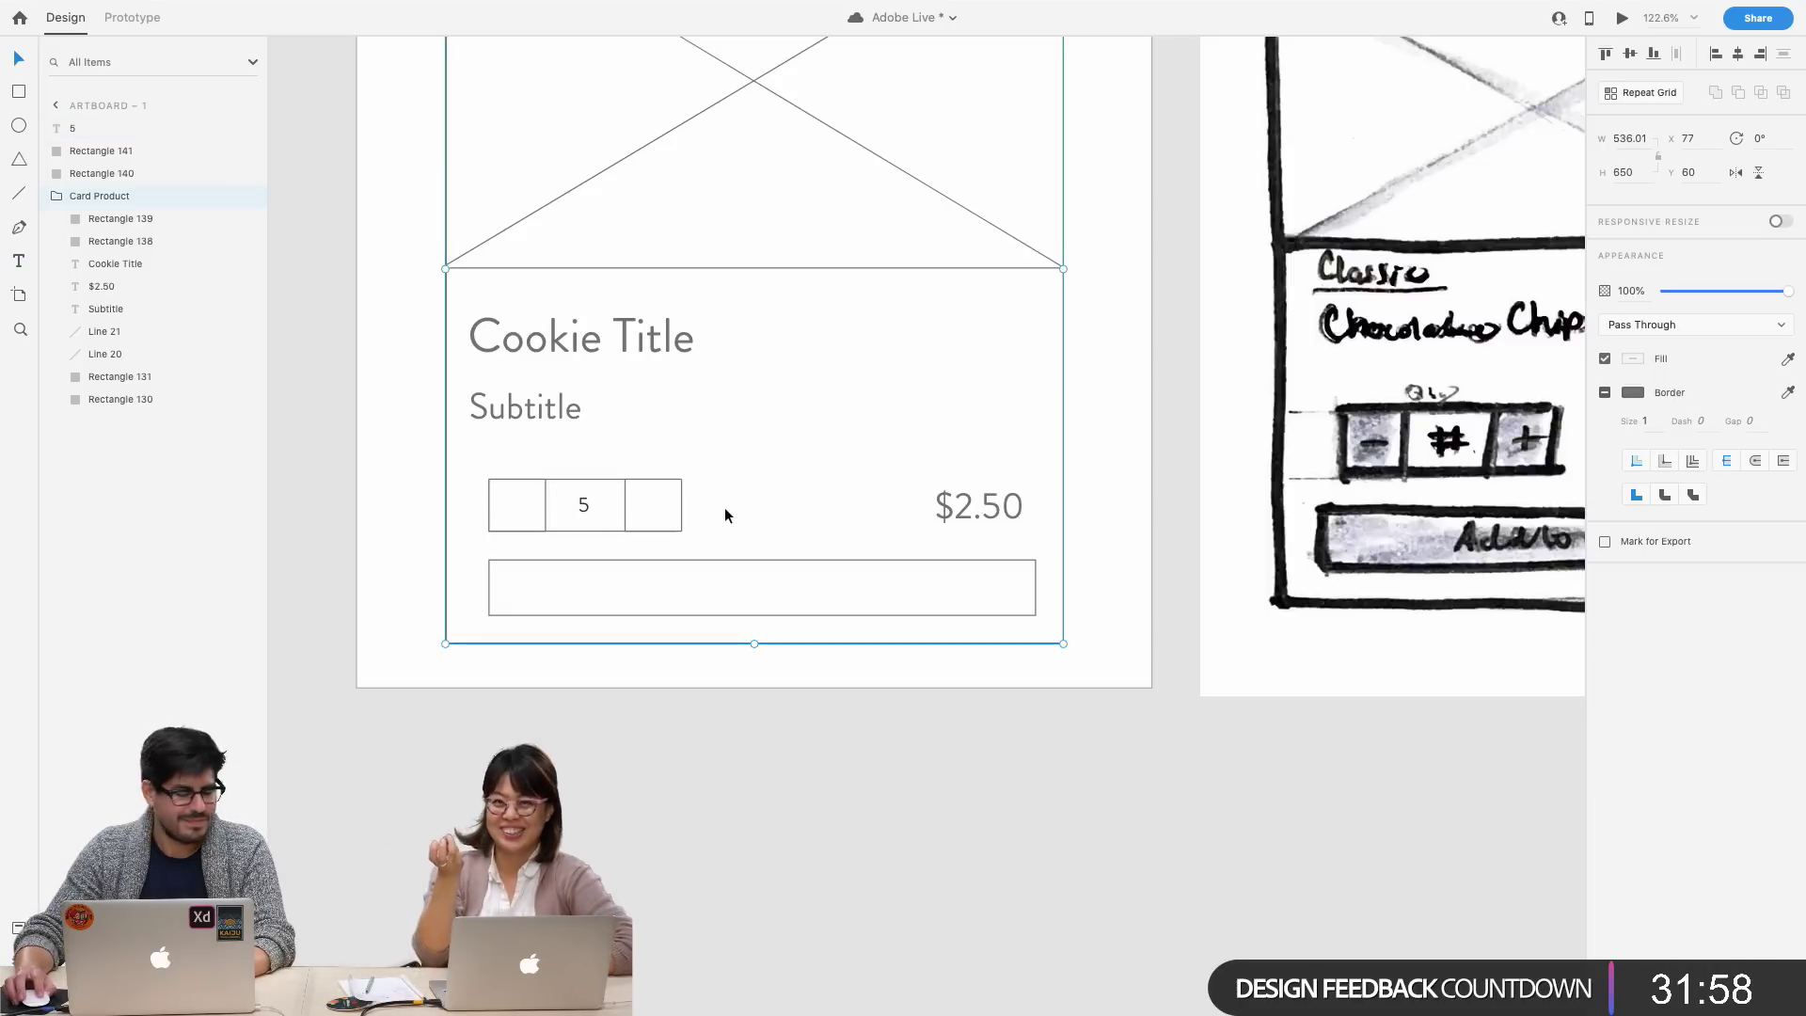
- Draw a short horizontal line as a minus sign centred in the left cell of the quantity box
scroll(725, 505, up, 5)
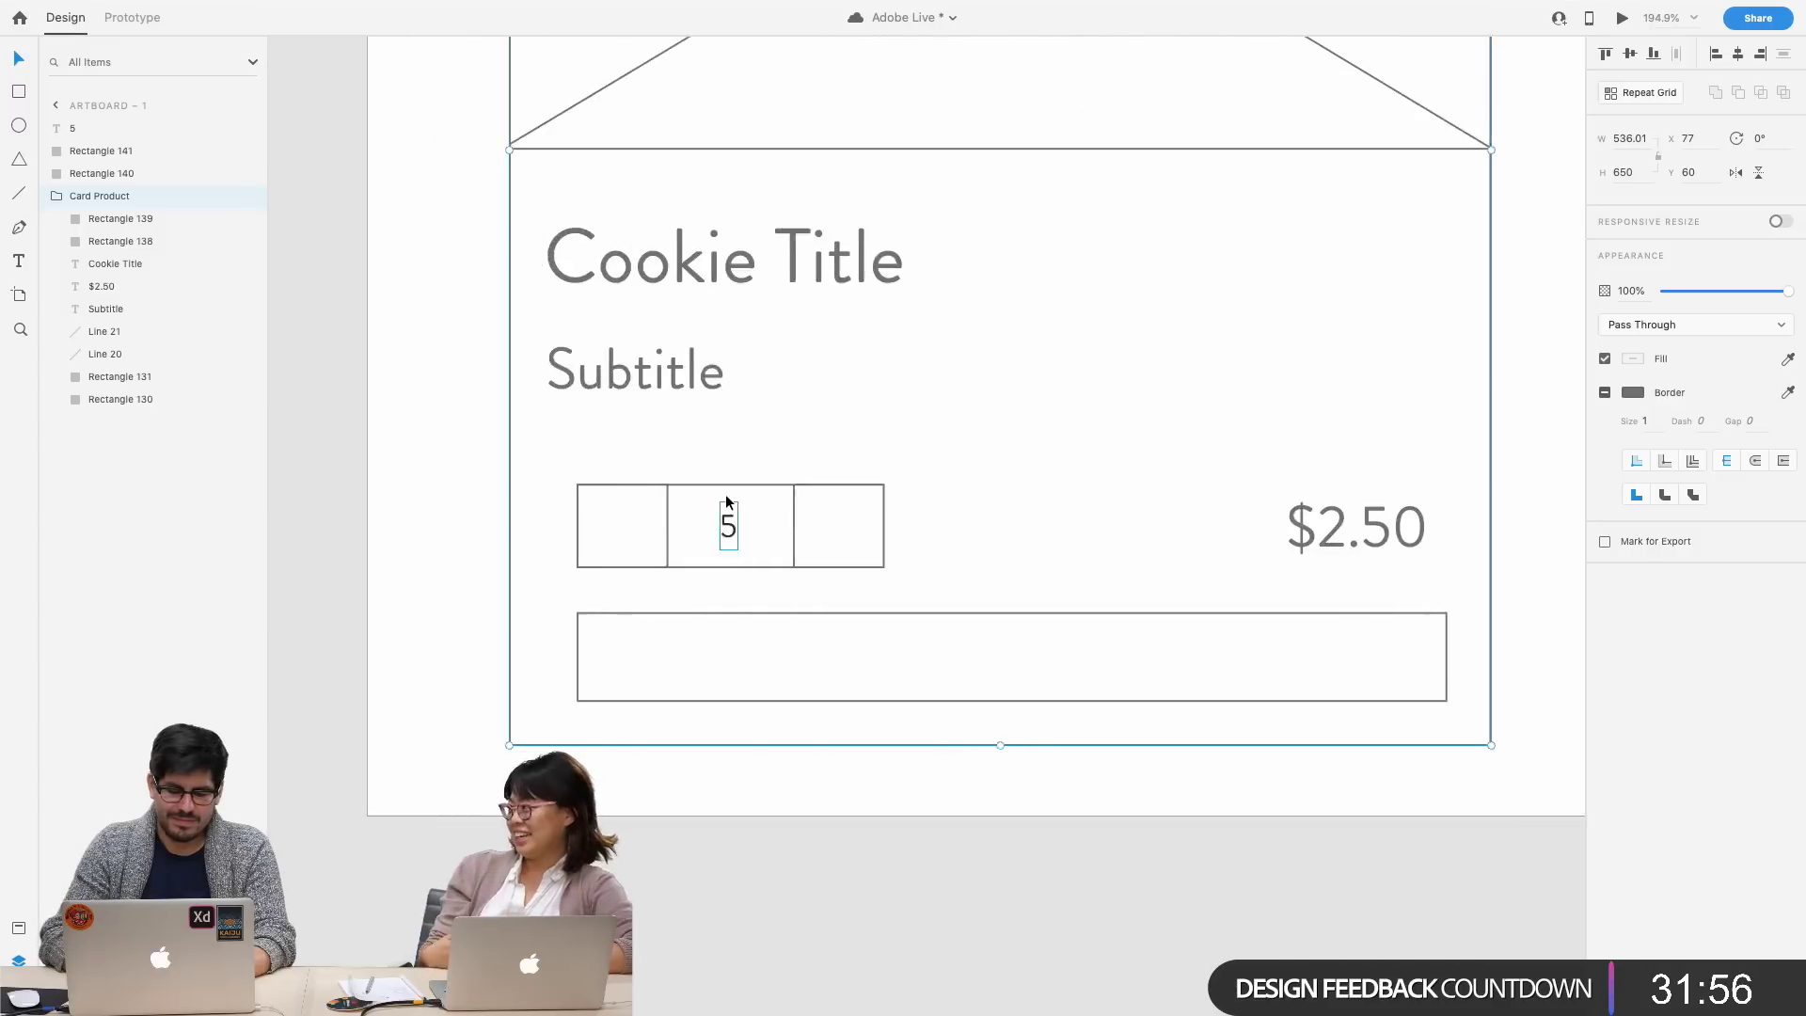
key(l)
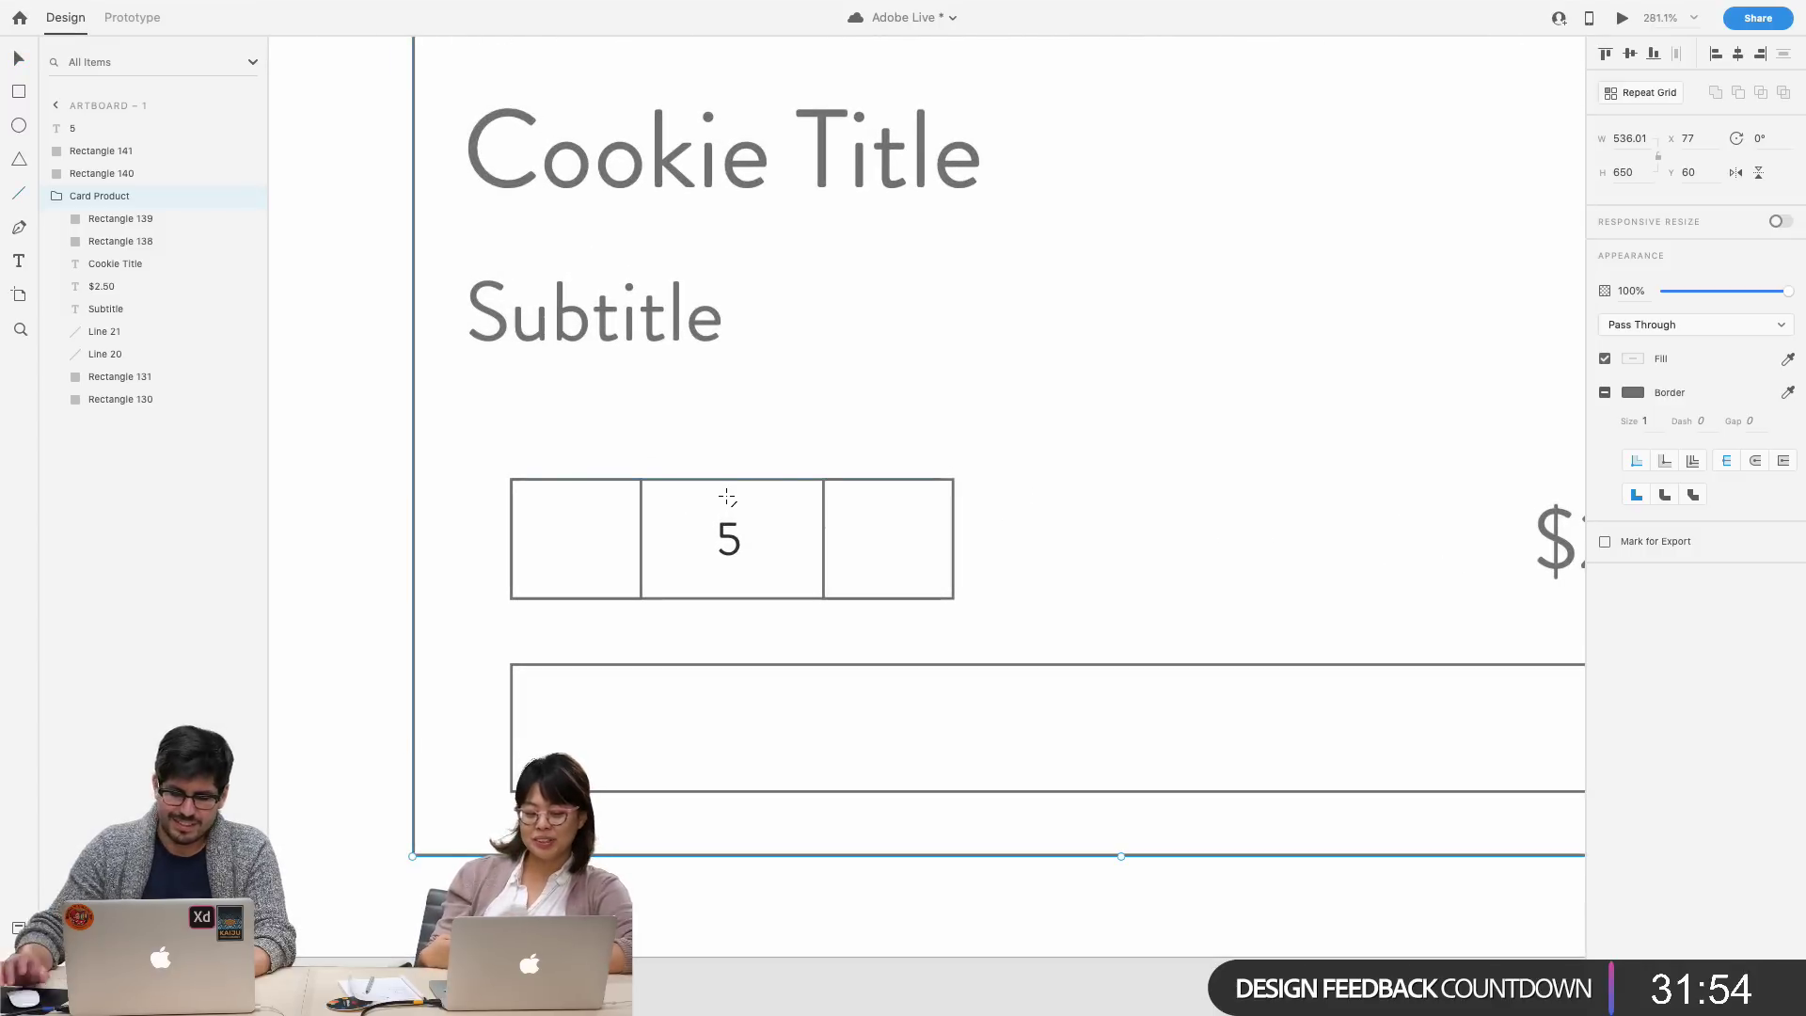
mouse_move(546, 540)
mouse_down()
mouse_move(594, 541)
mouse_move(576, 540)
mouse_up()
key(v)
- Draw a vertical line in the centre of the quantity box's right cell and set its height to 15
key(l)
drag(889, 524, 896, 566)
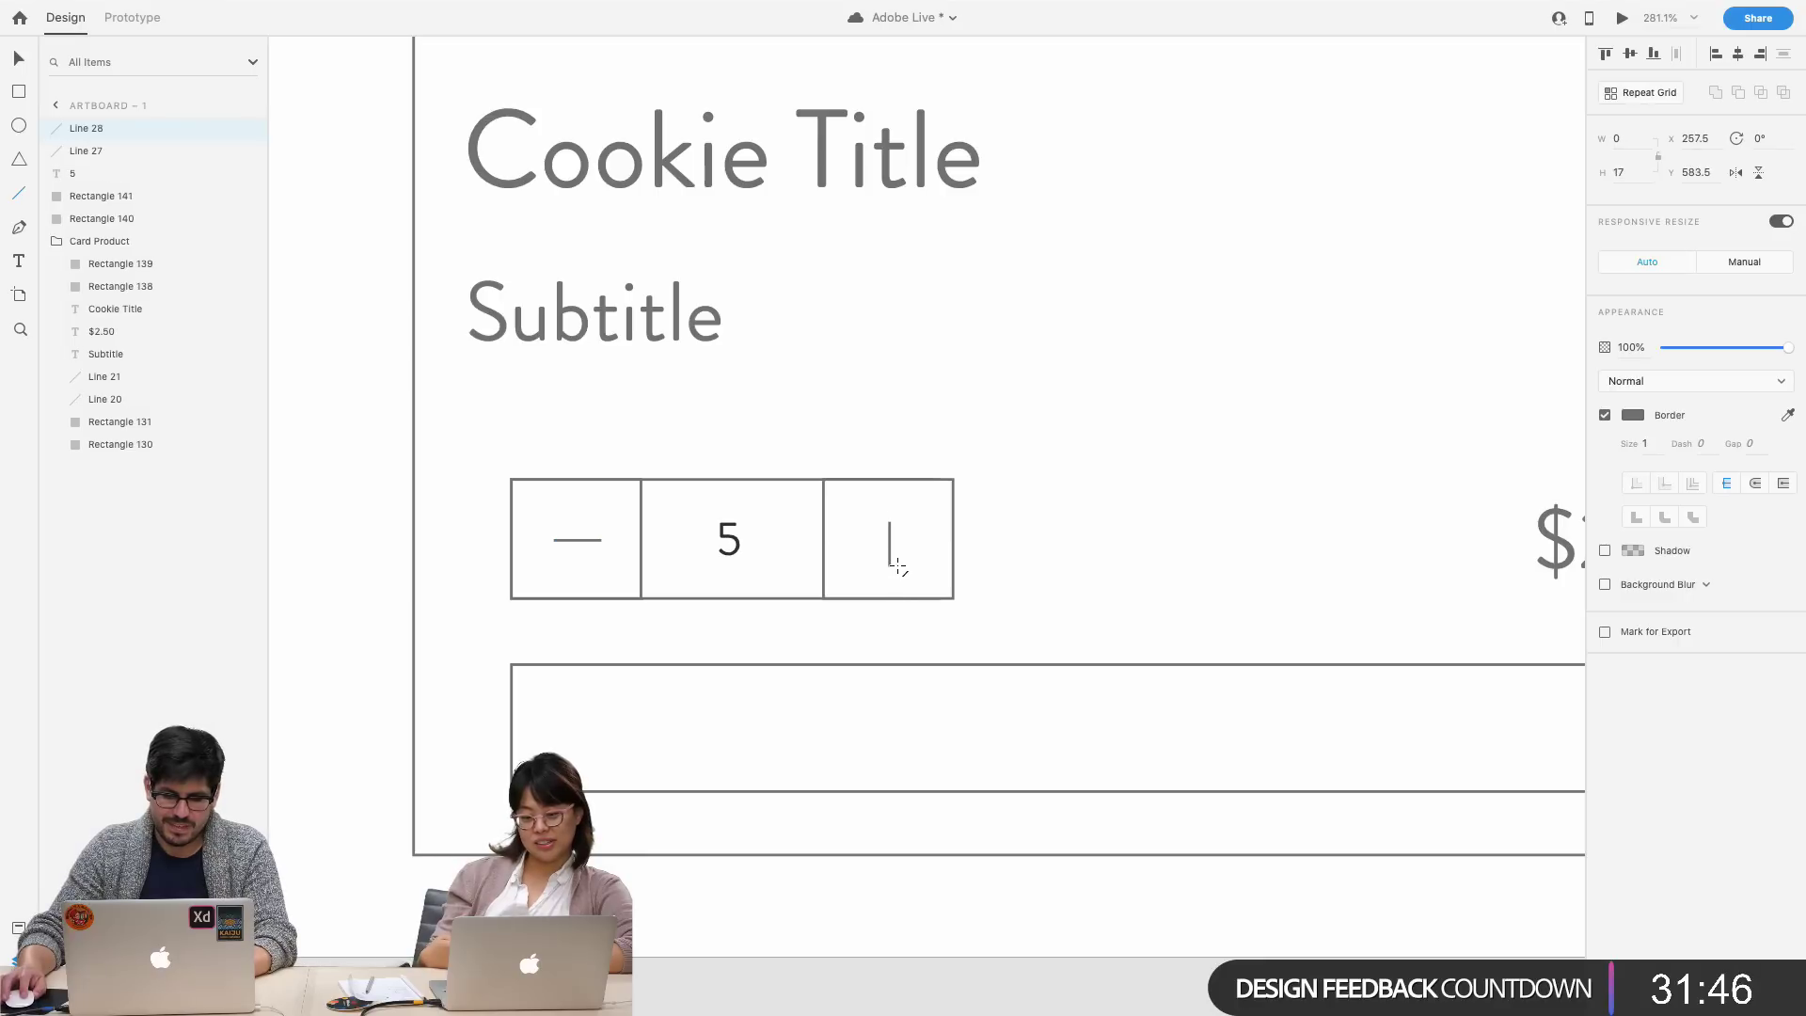
click(1619, 172)
text(15)
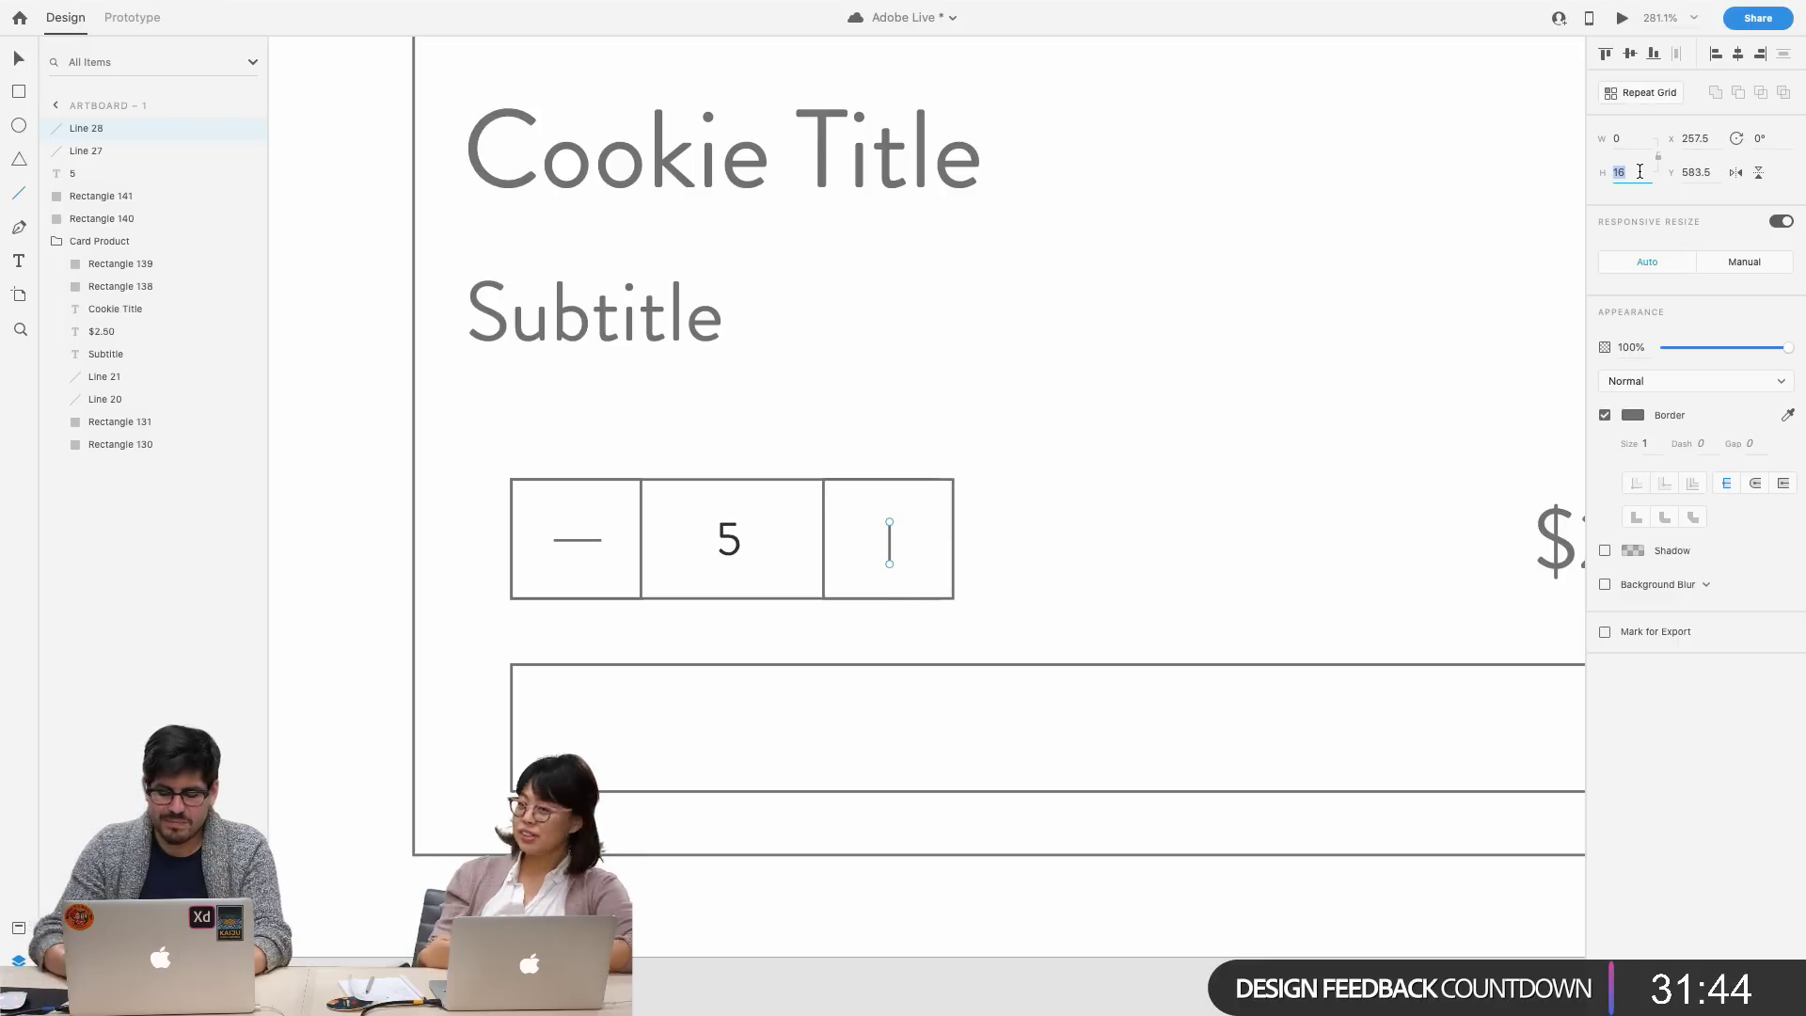
key(Return)
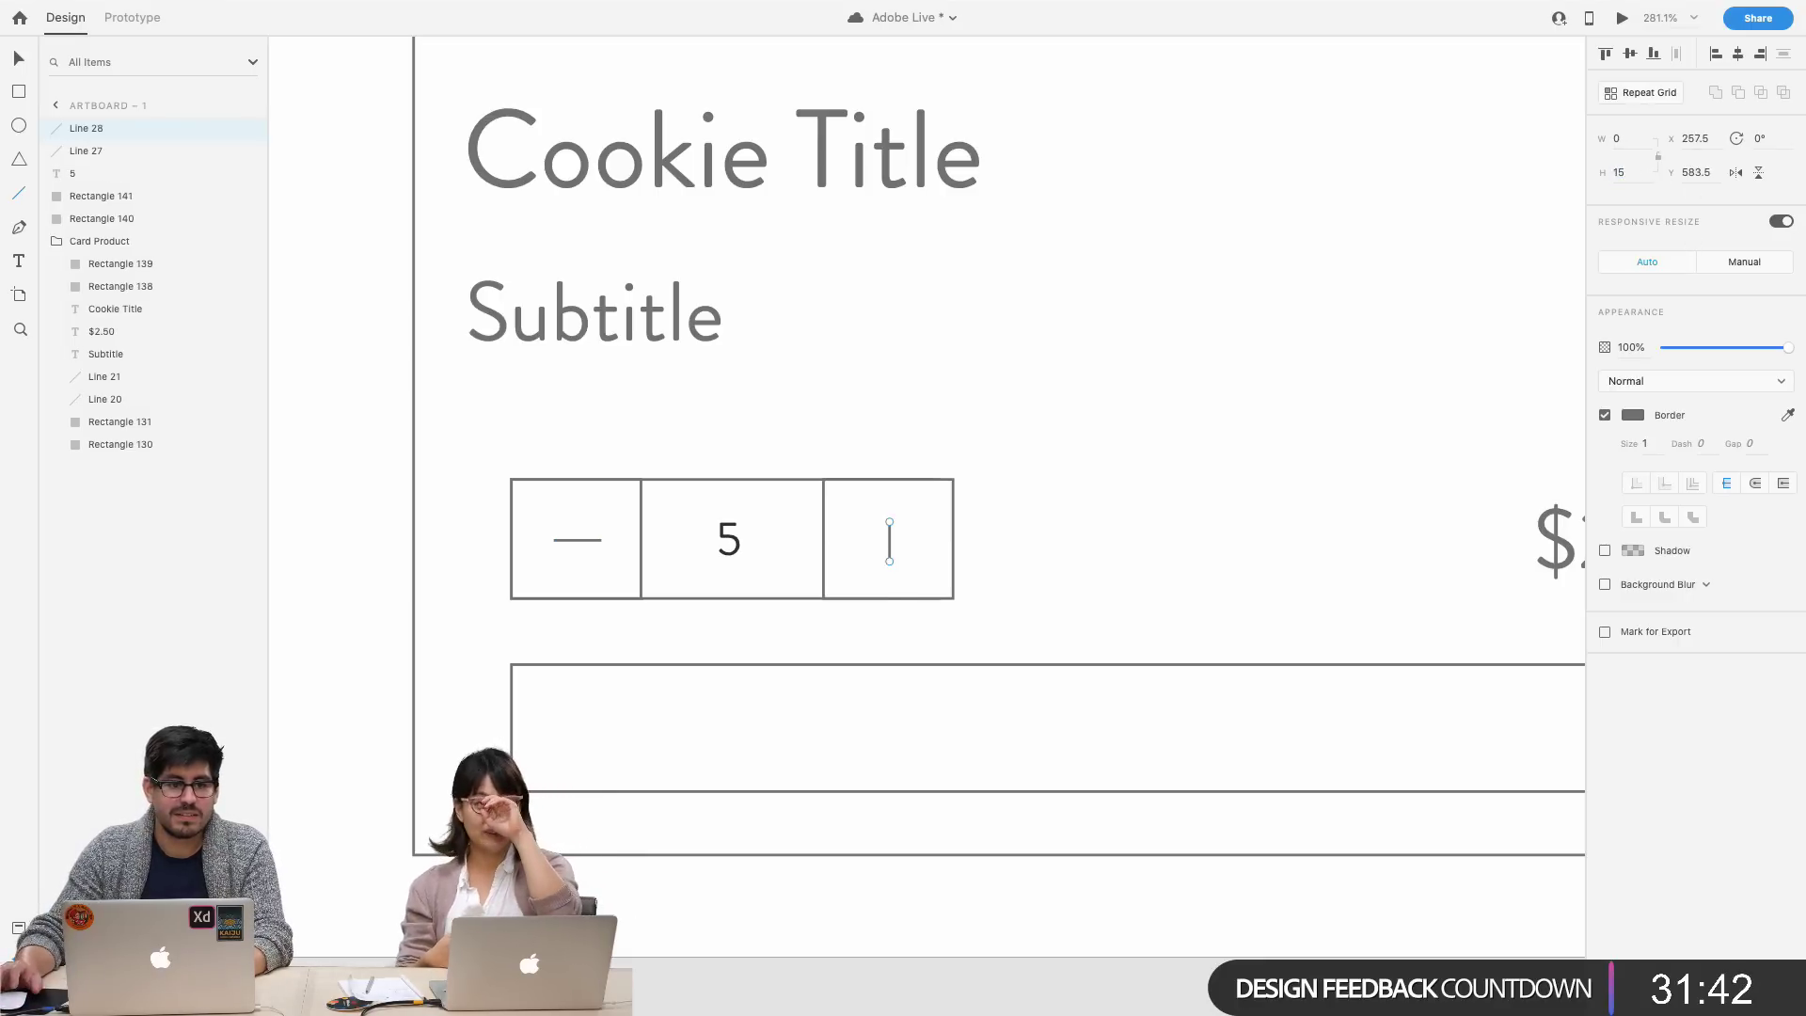
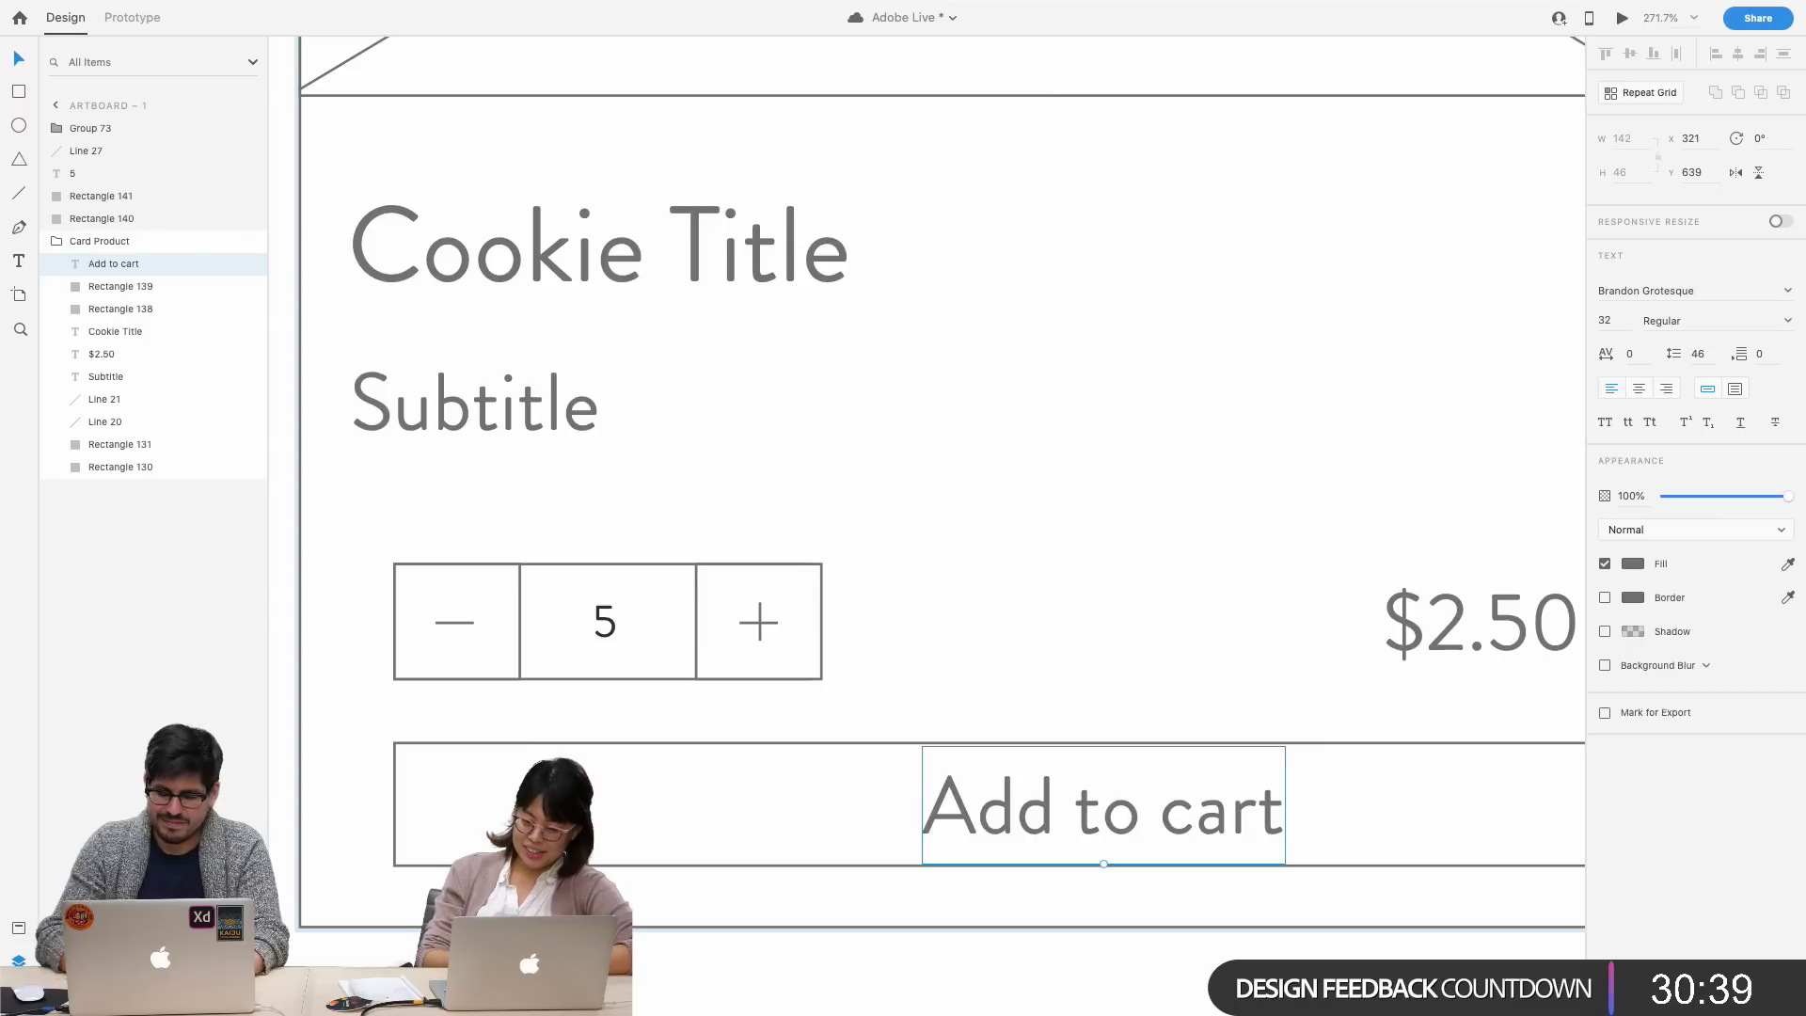
- Move the Add to cart text to the horizontal centre of the button
scroll(1086, 811, down, 5)
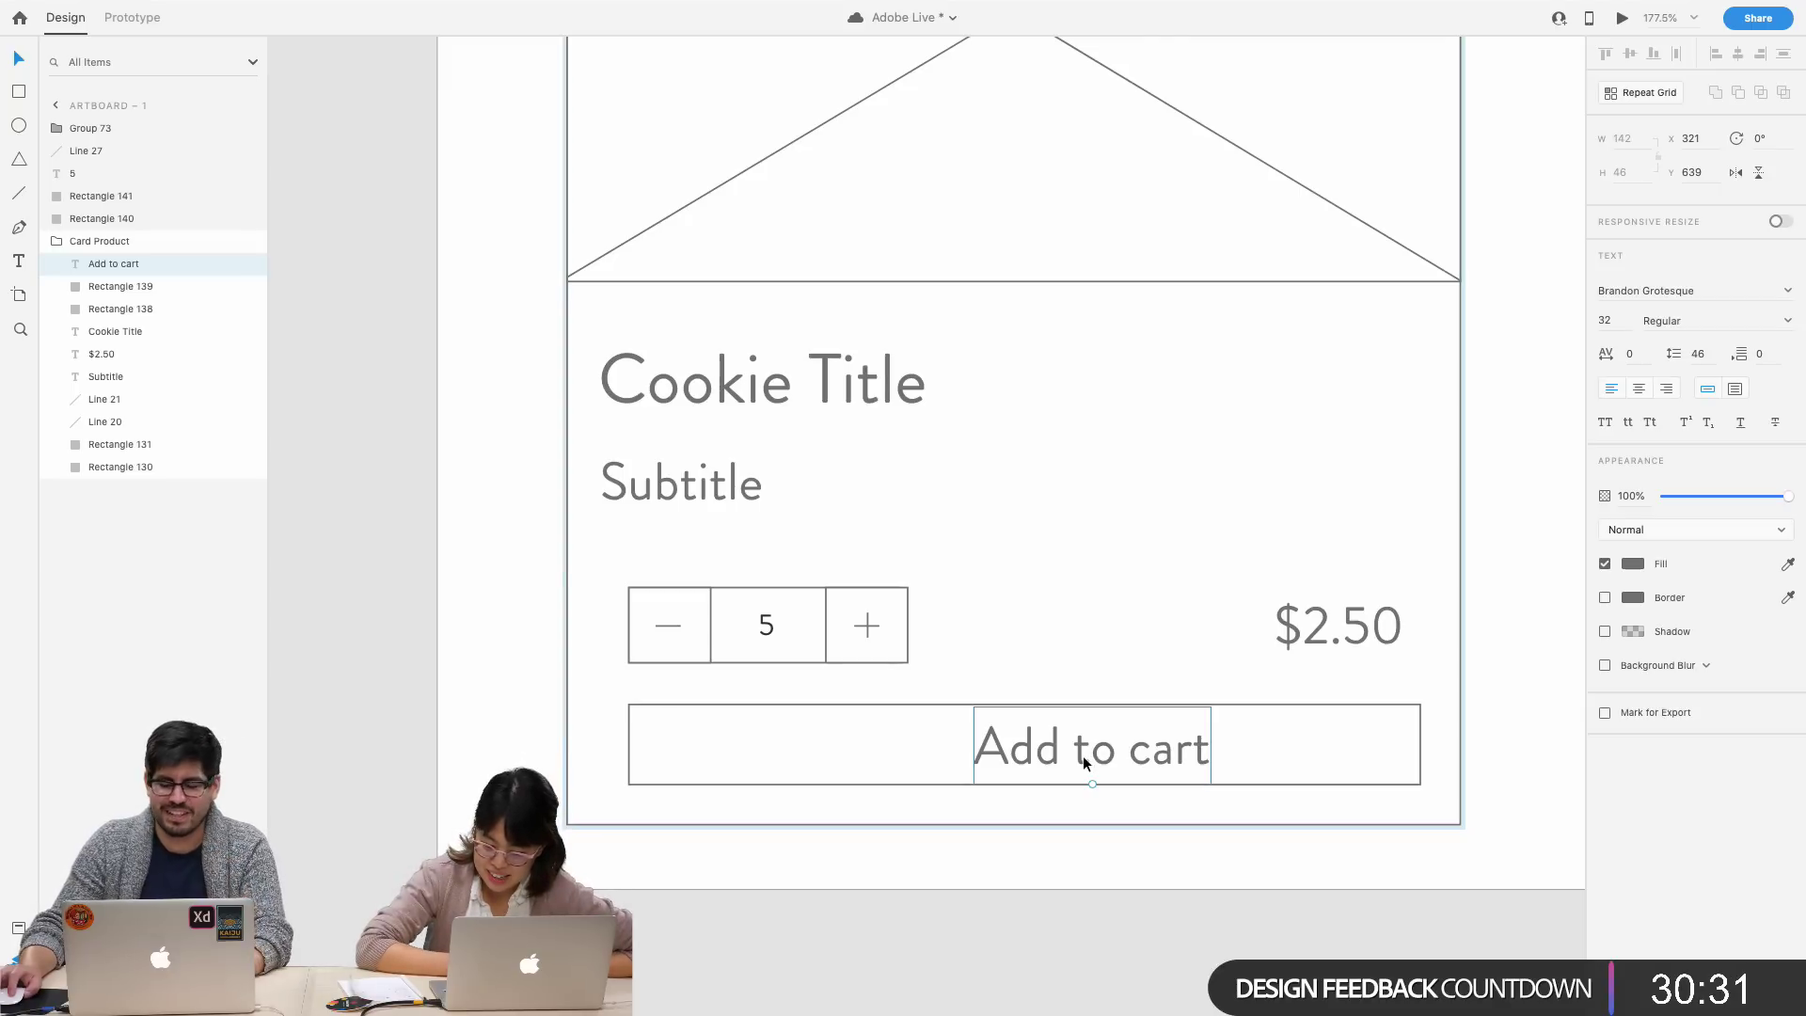
drag(1081, 754, 1010, 750)
click(1077, 886)
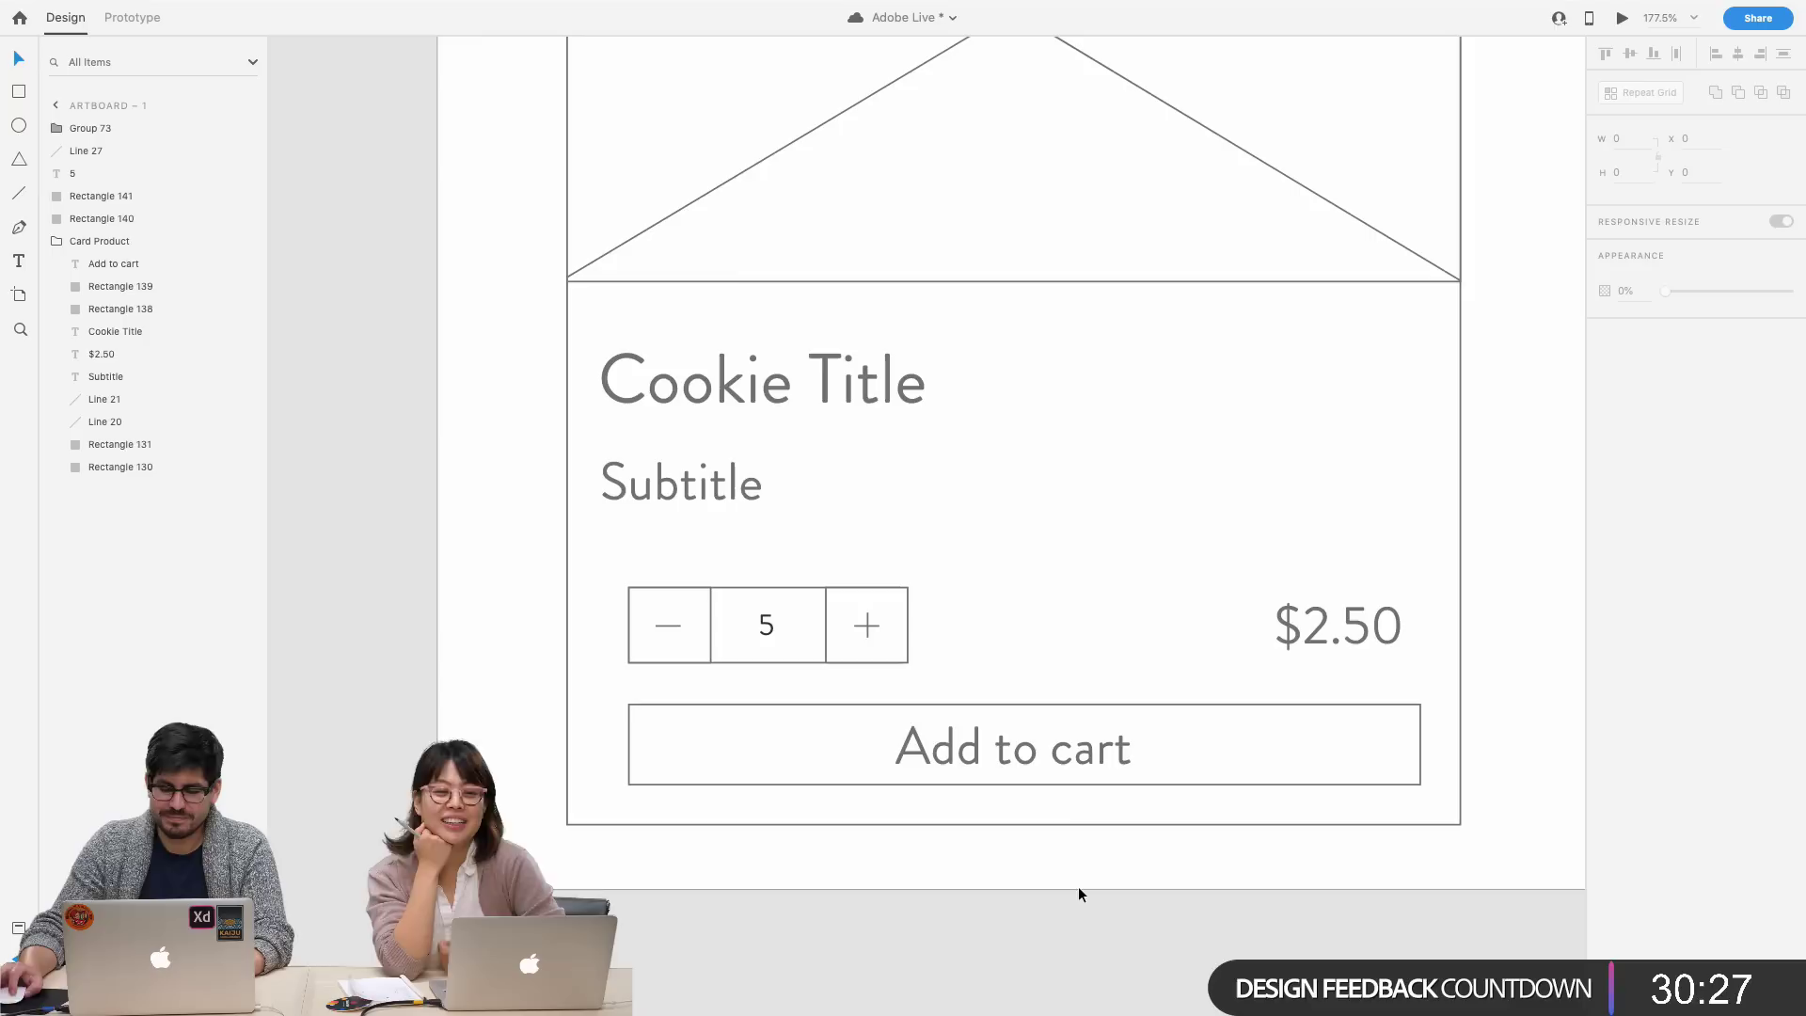
click(1045, 761)
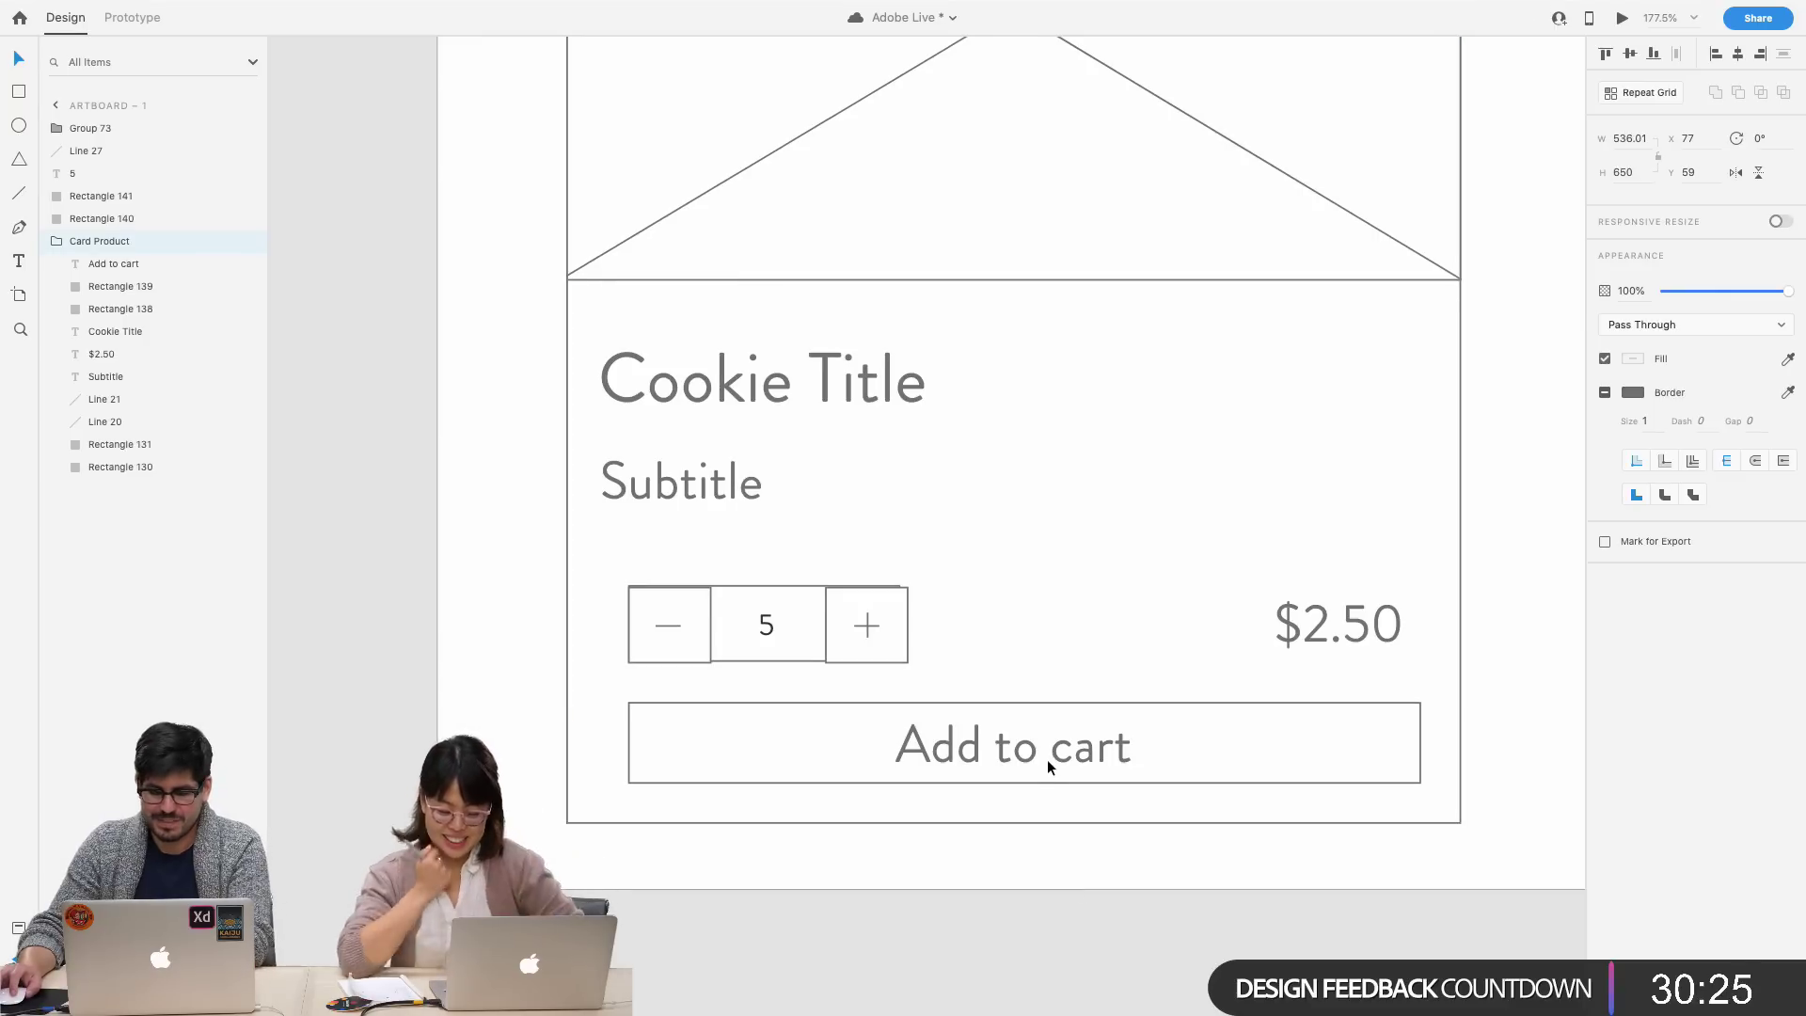
key(Escape)
- Draw a horizontal line about 195 wide directly under the Cookie Title text as an underline
key(super+minus)
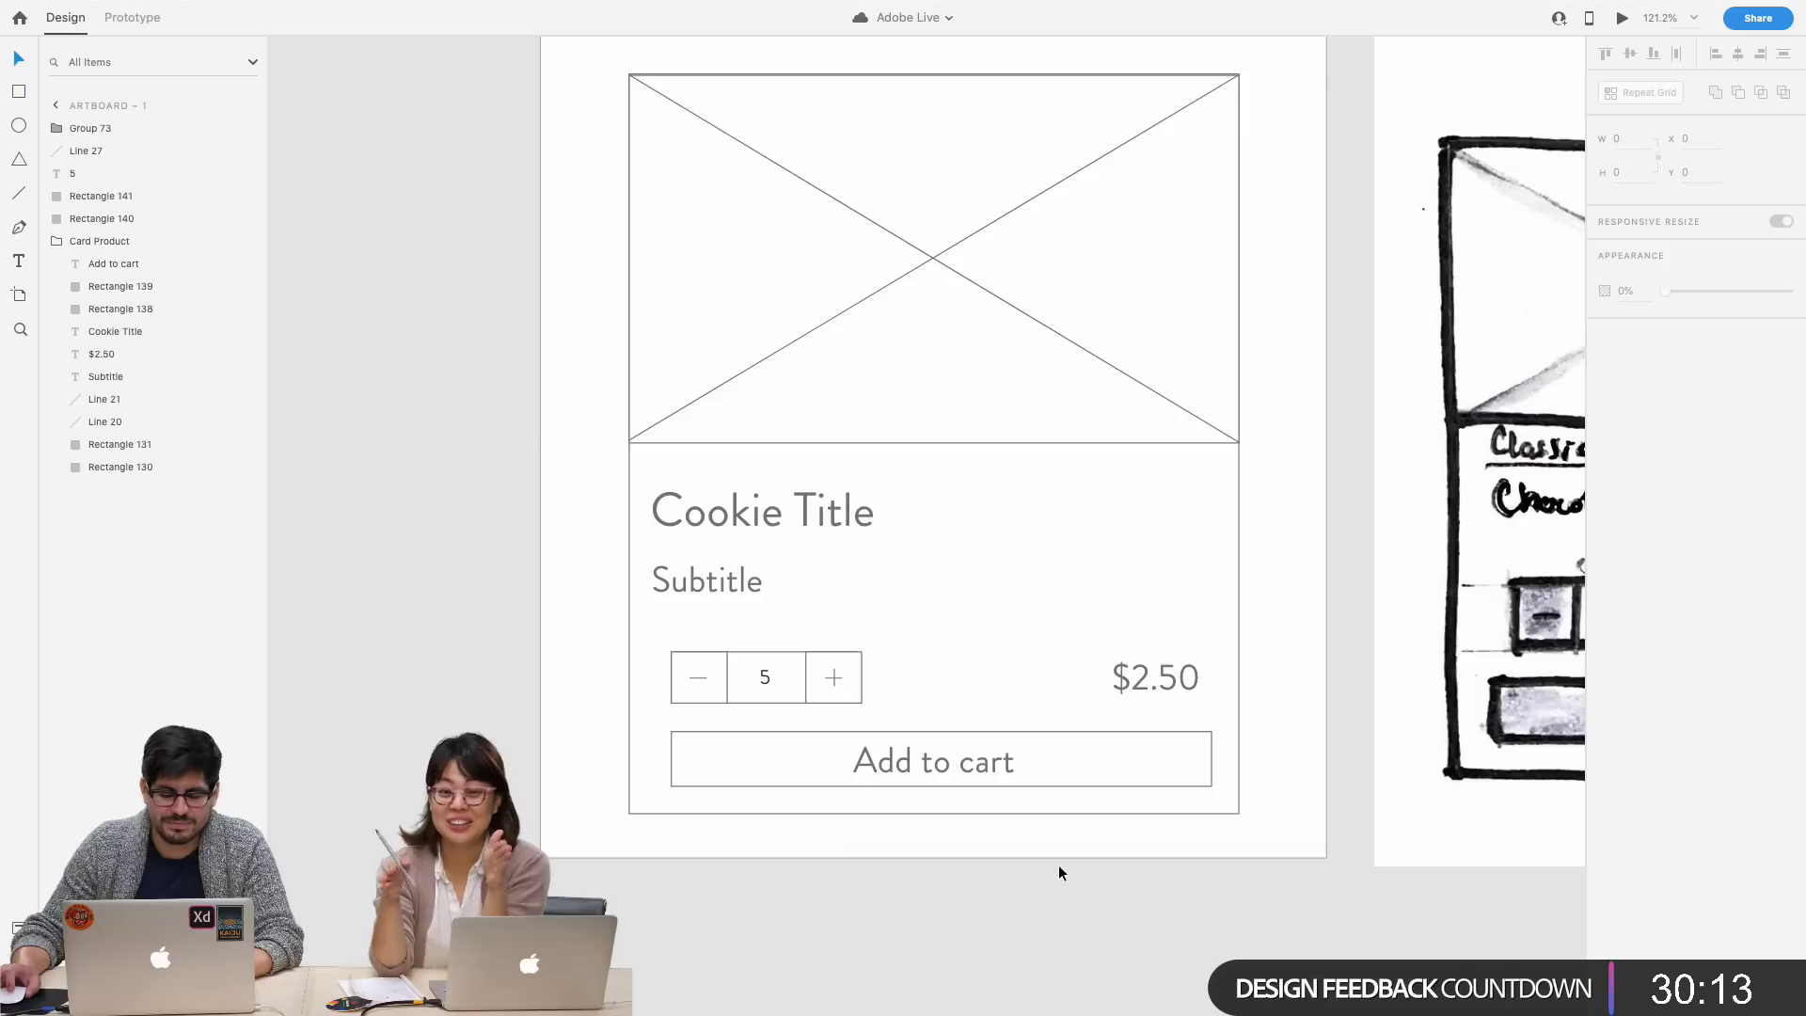
click(1058, 865)
scroll(1058, 865, up, 3)
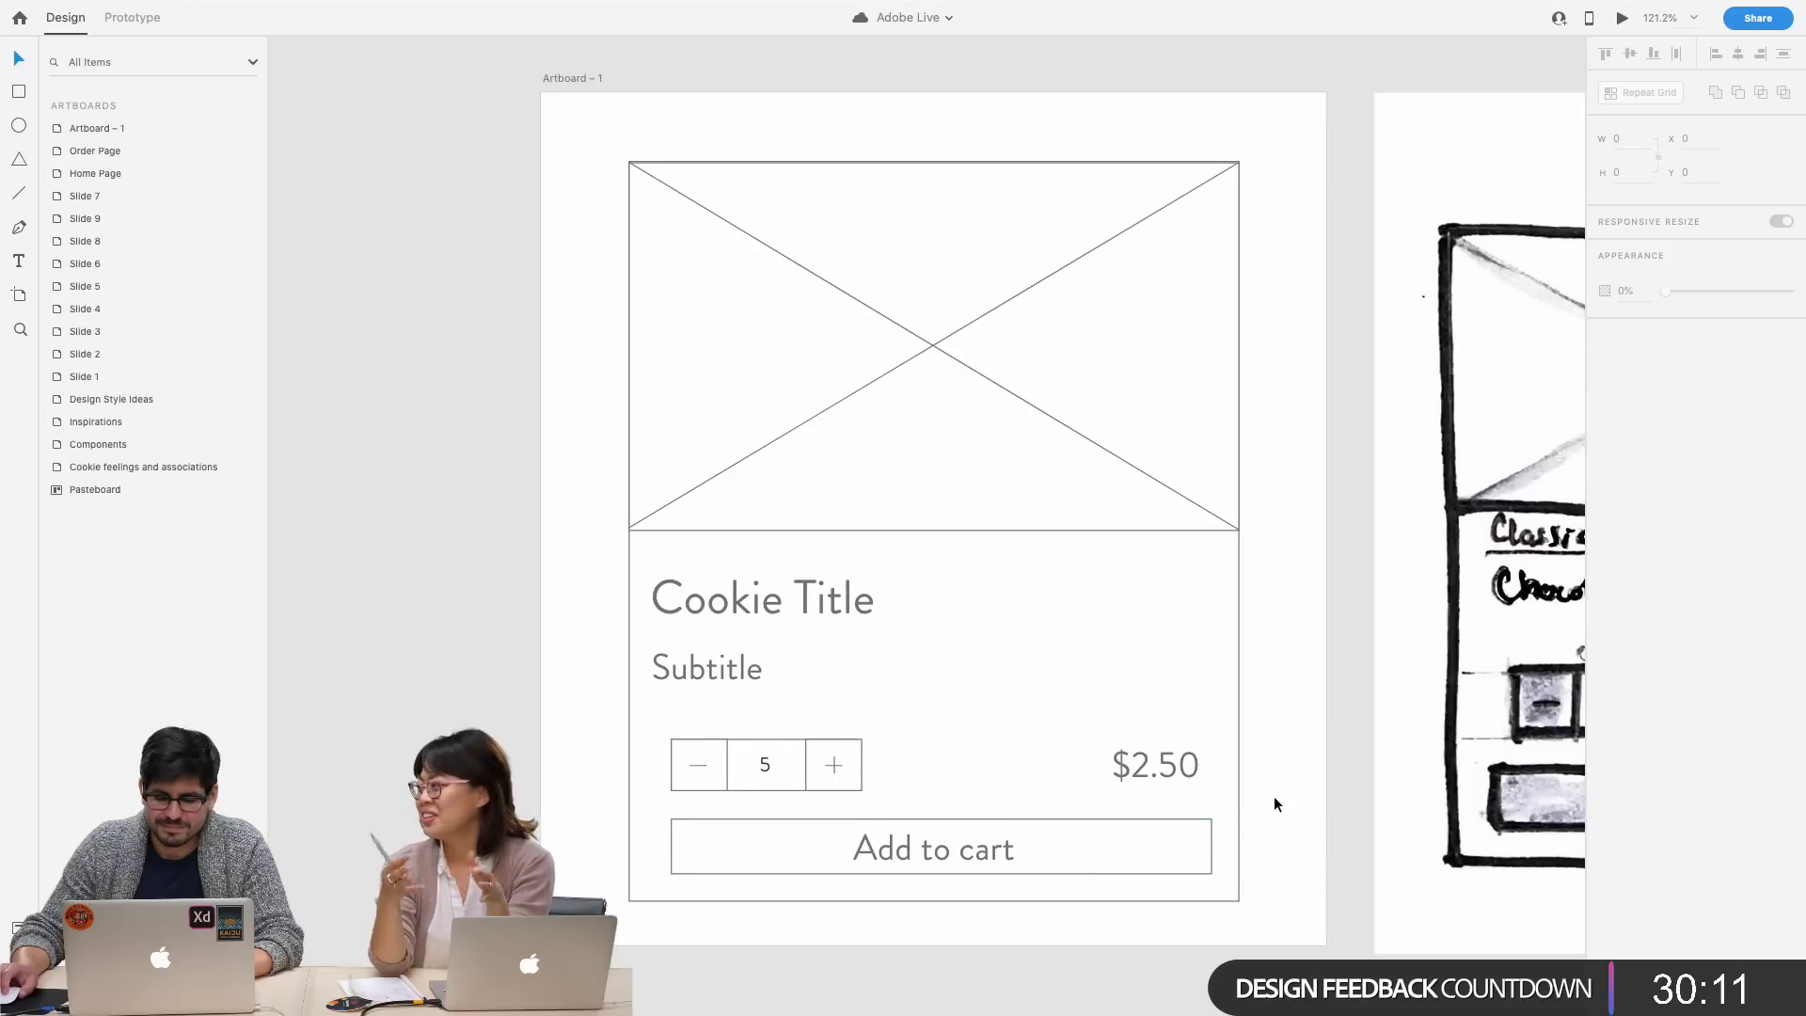
scroll(1273, 796, right, 3)
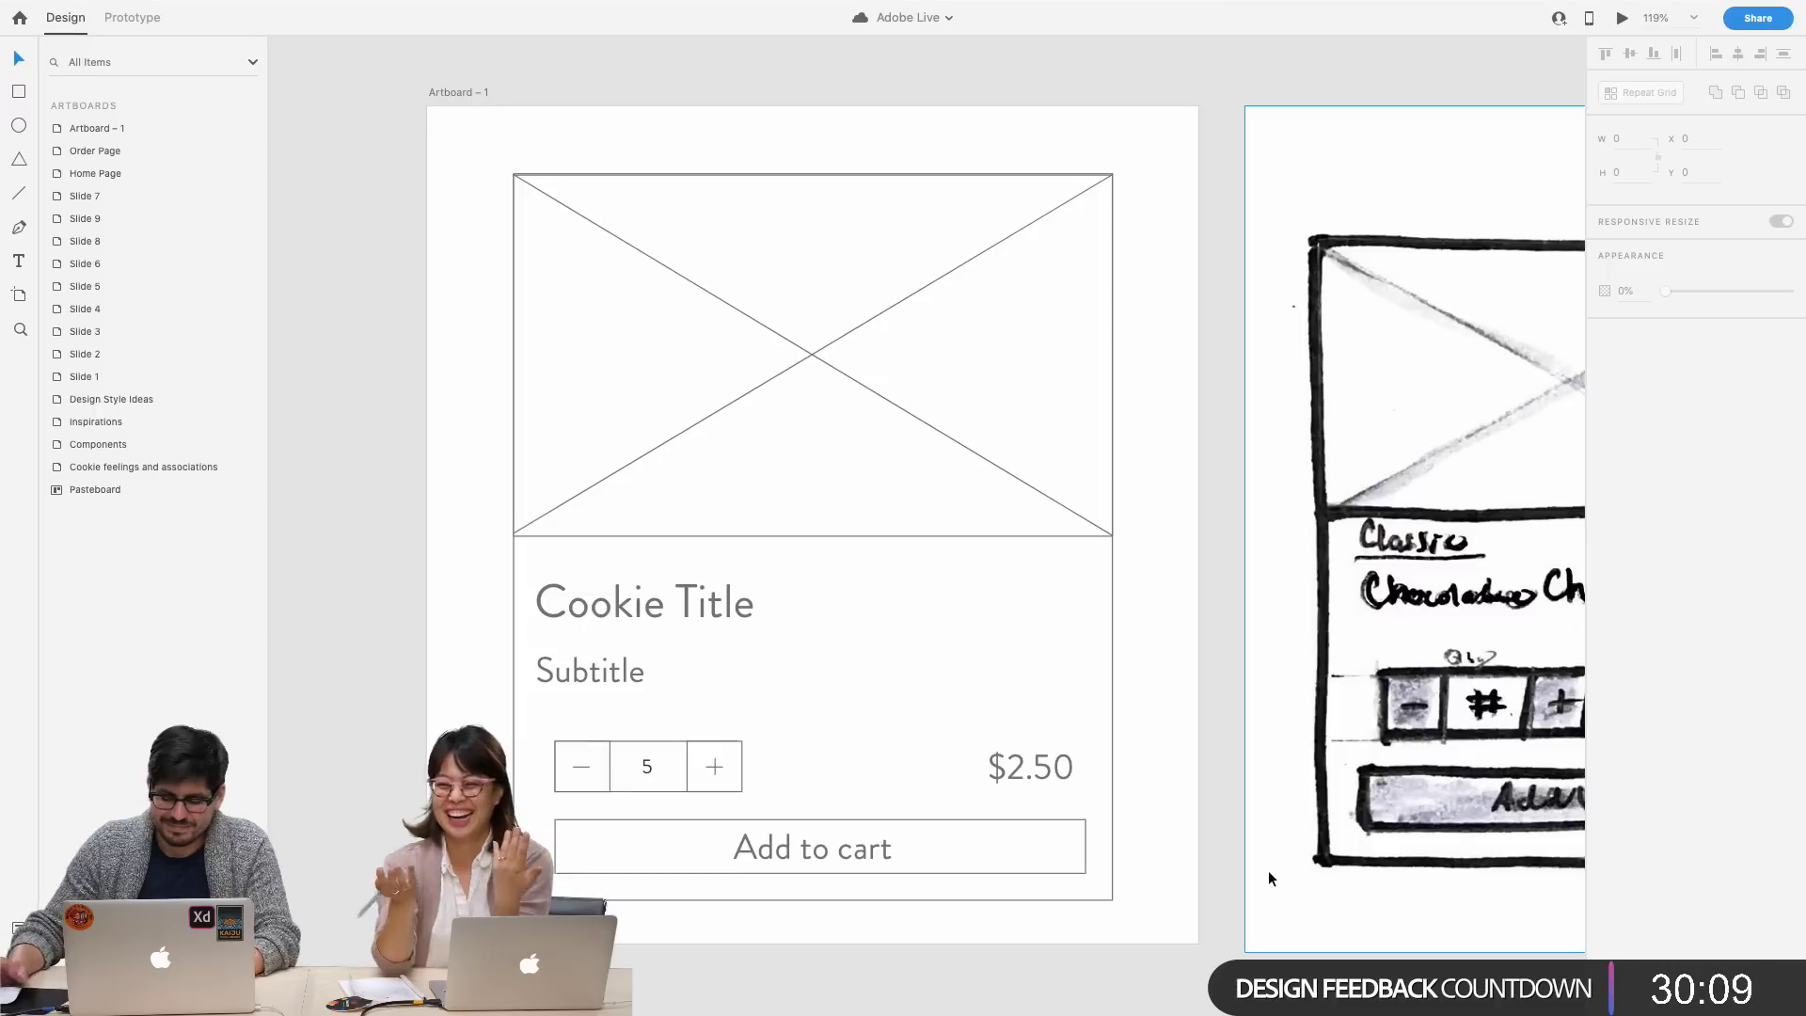
key(l)
drag(536, 621, 755, 621)
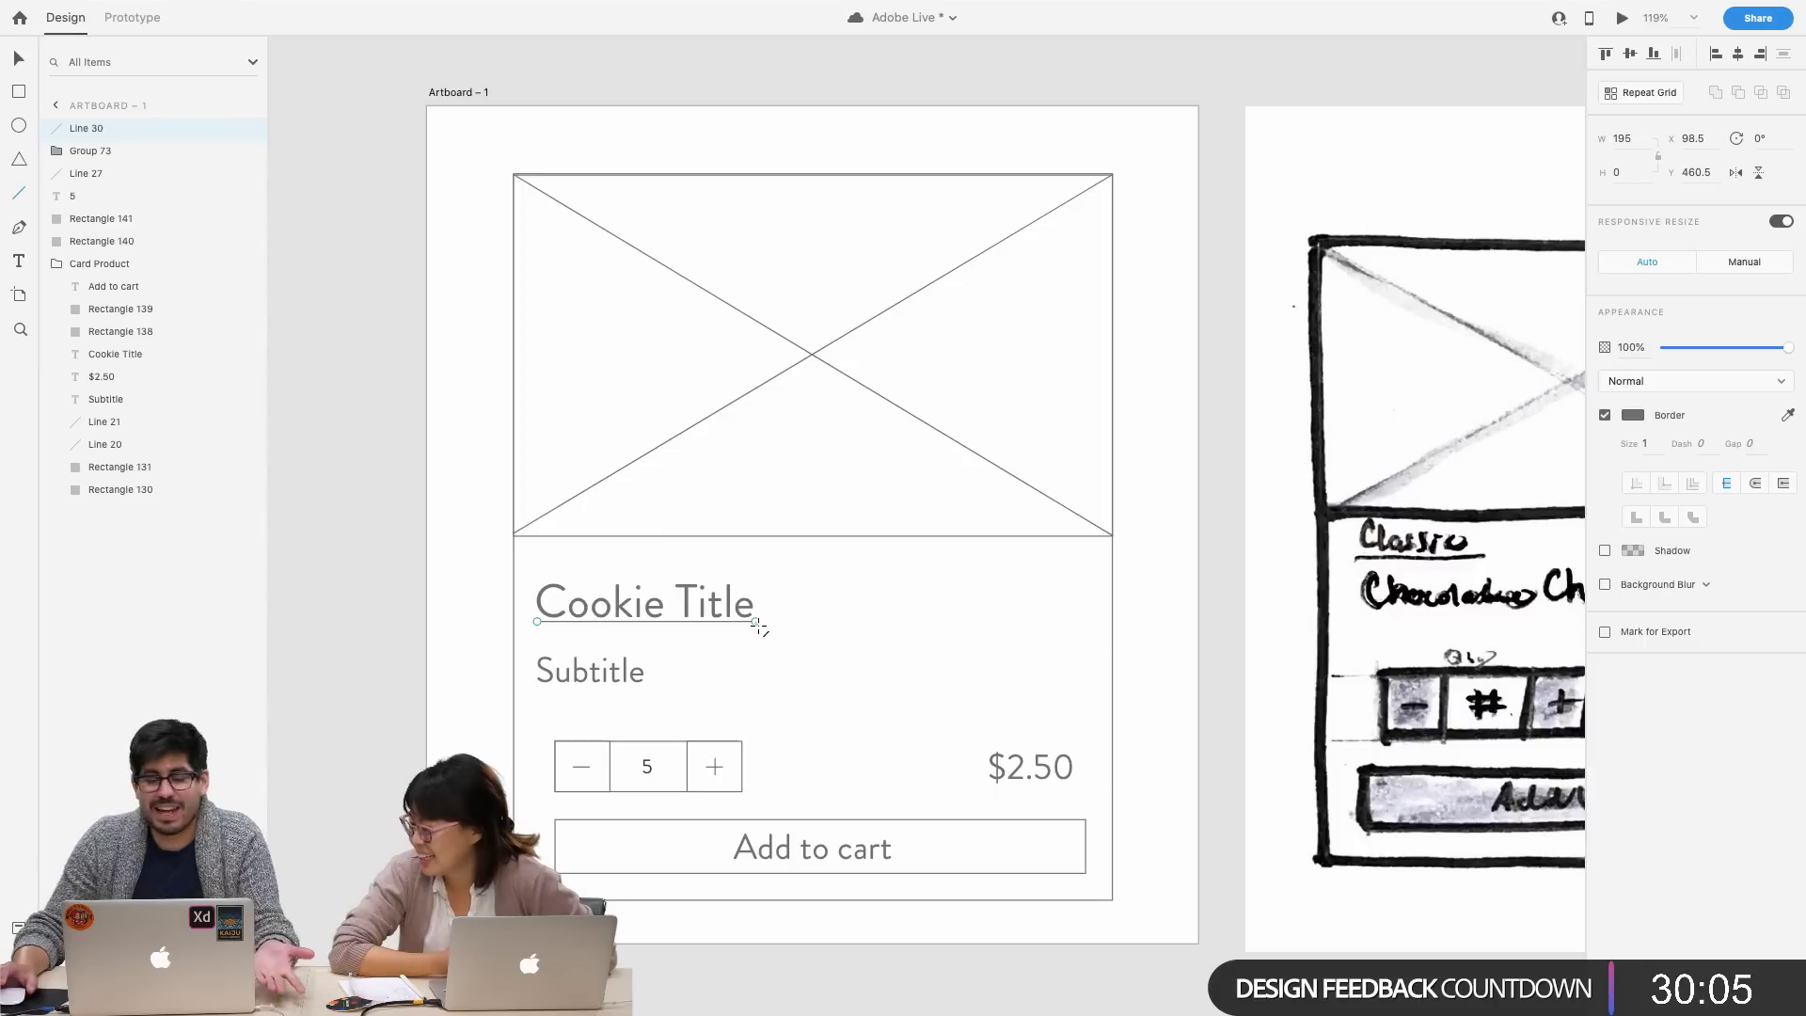
- Set the border size of the title's underline to 2
key(v)
click(1645, 442)
text(2)
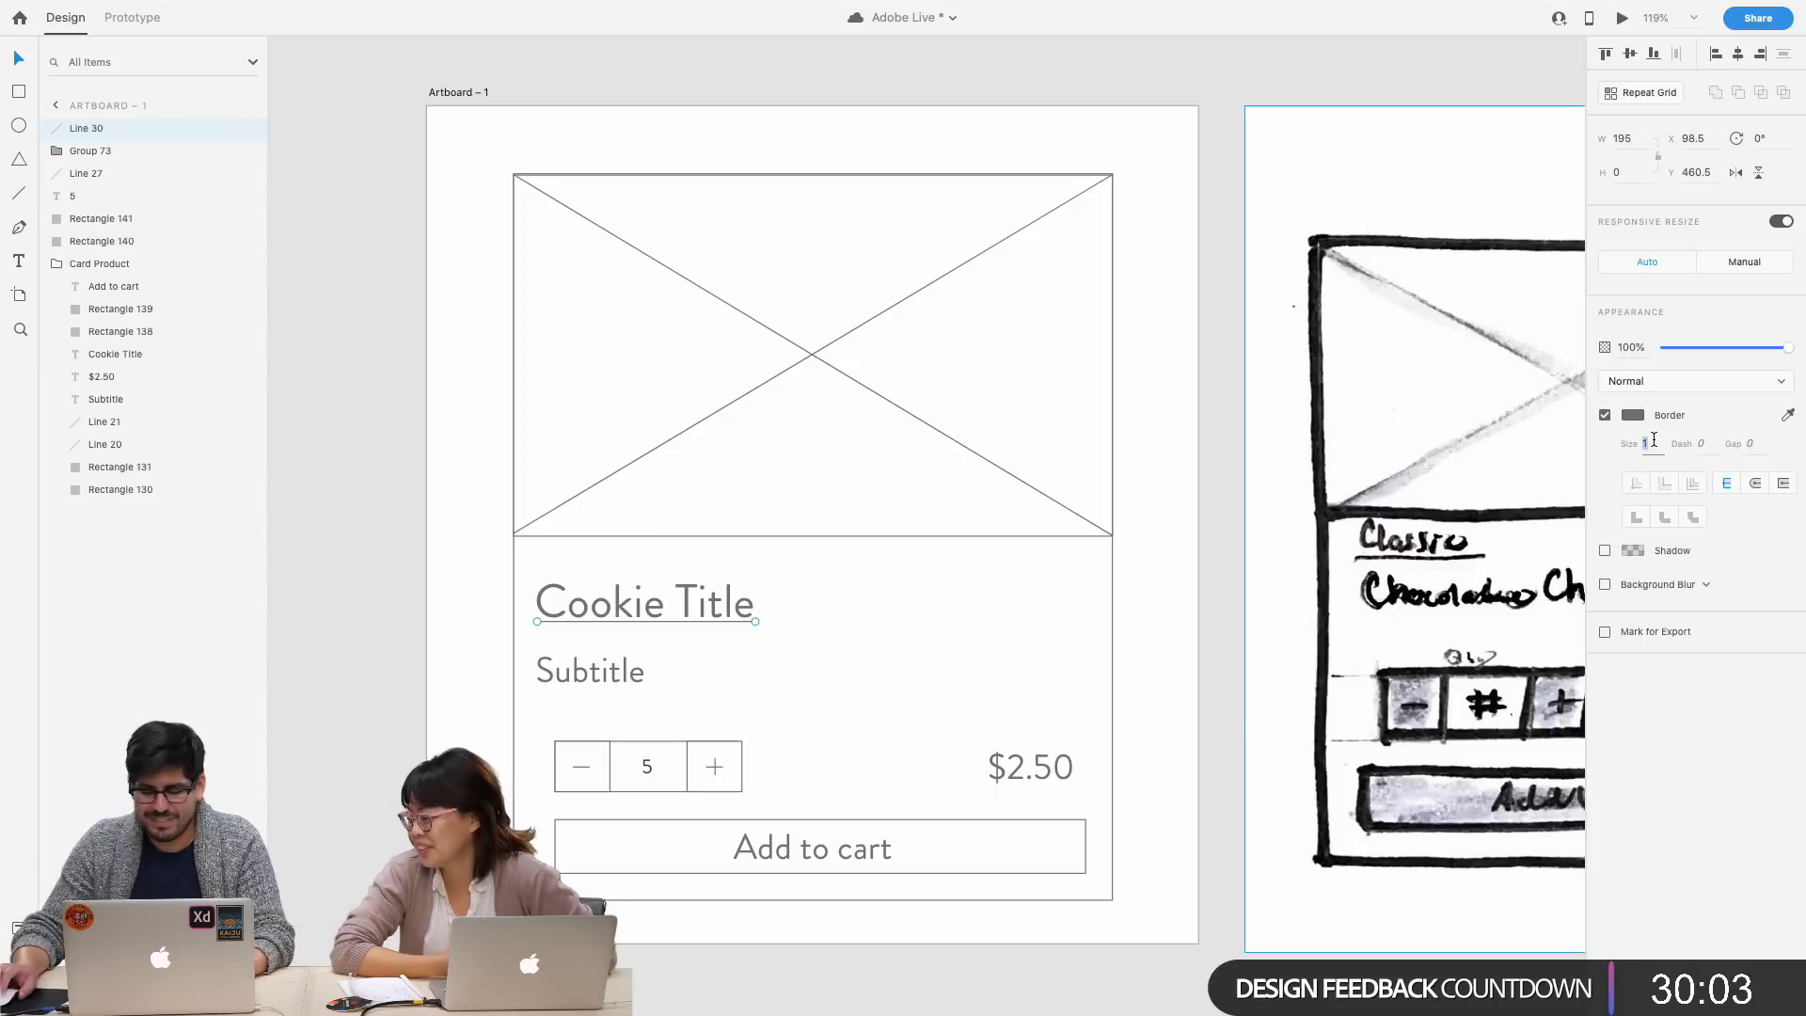
click(815, 708)
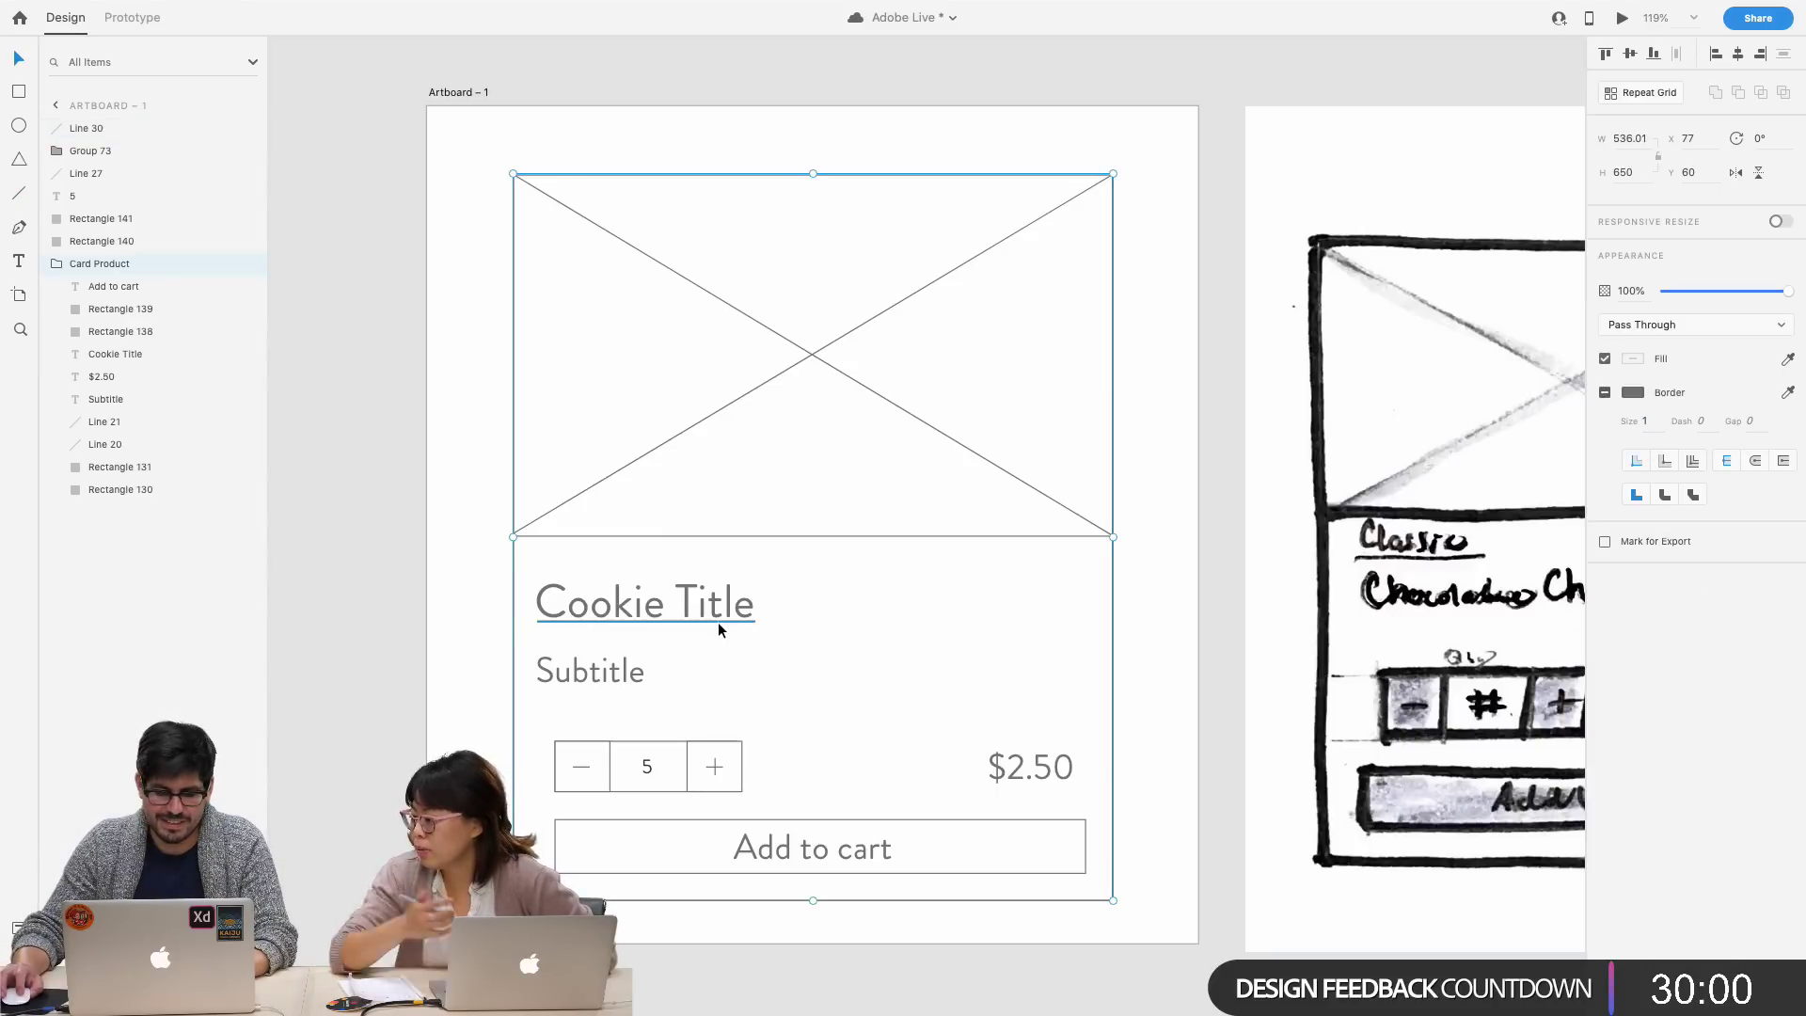
click(1204, 653)
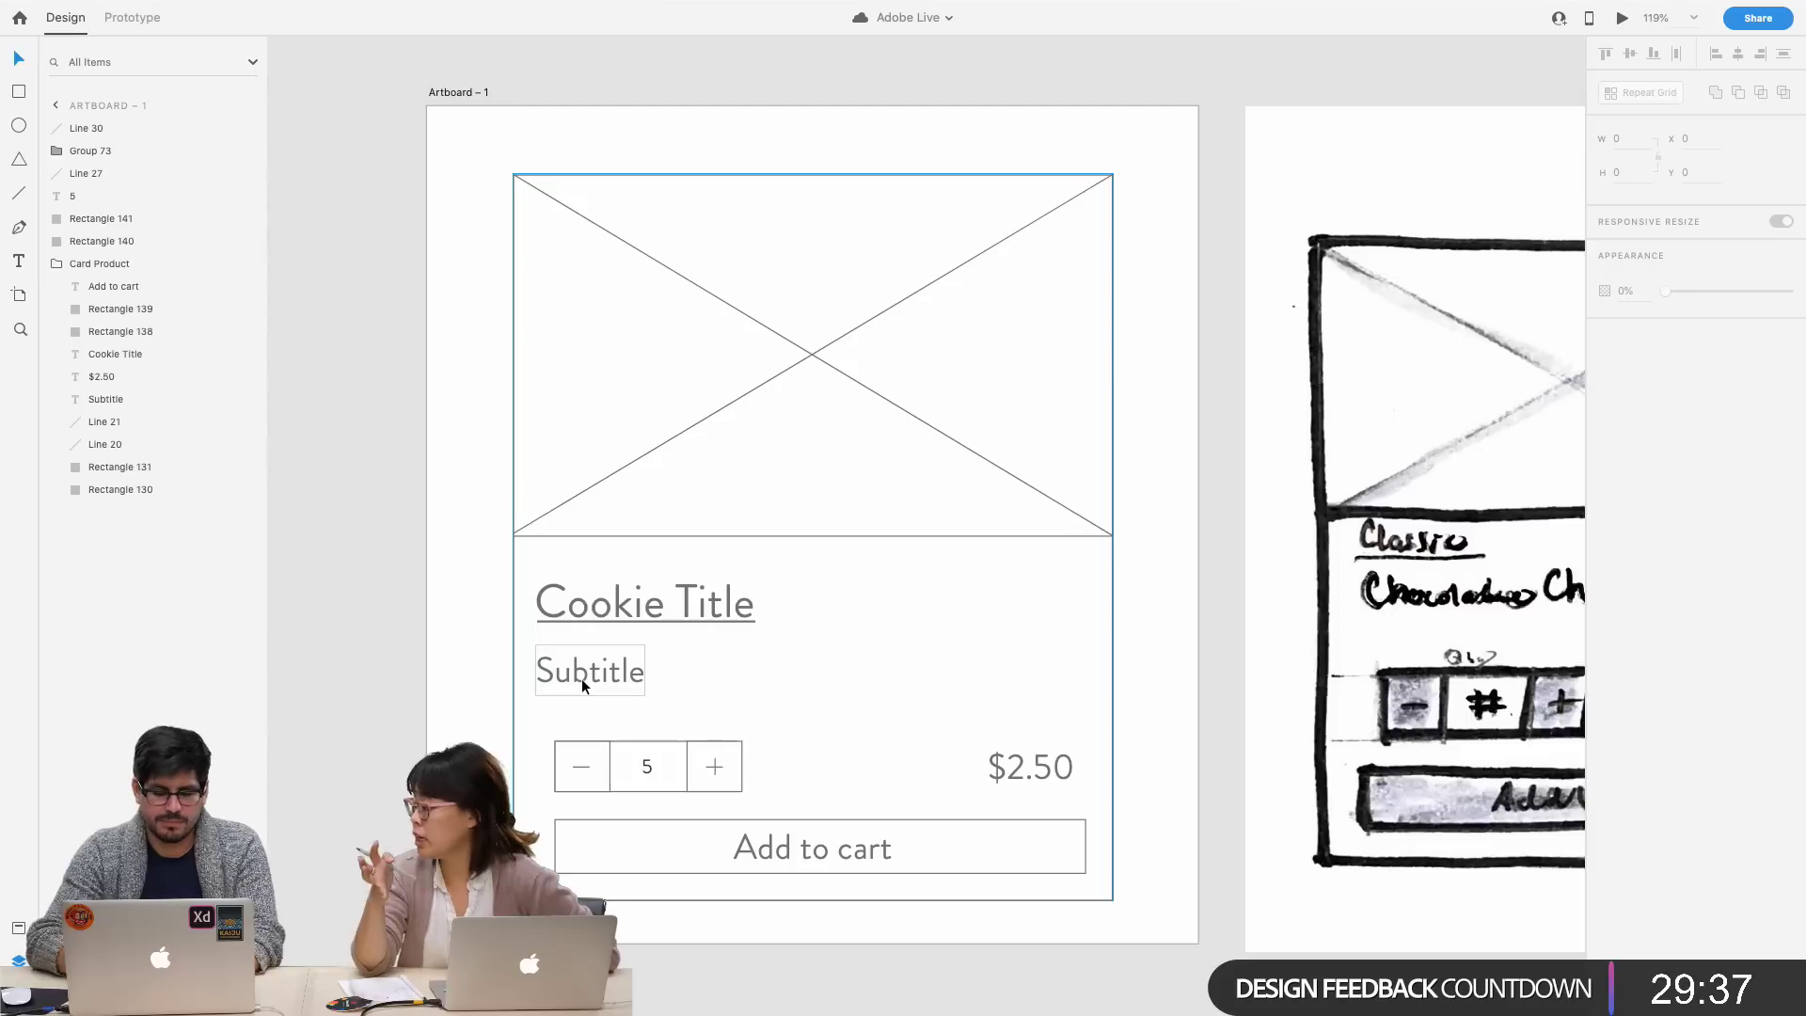
click(634, 666)
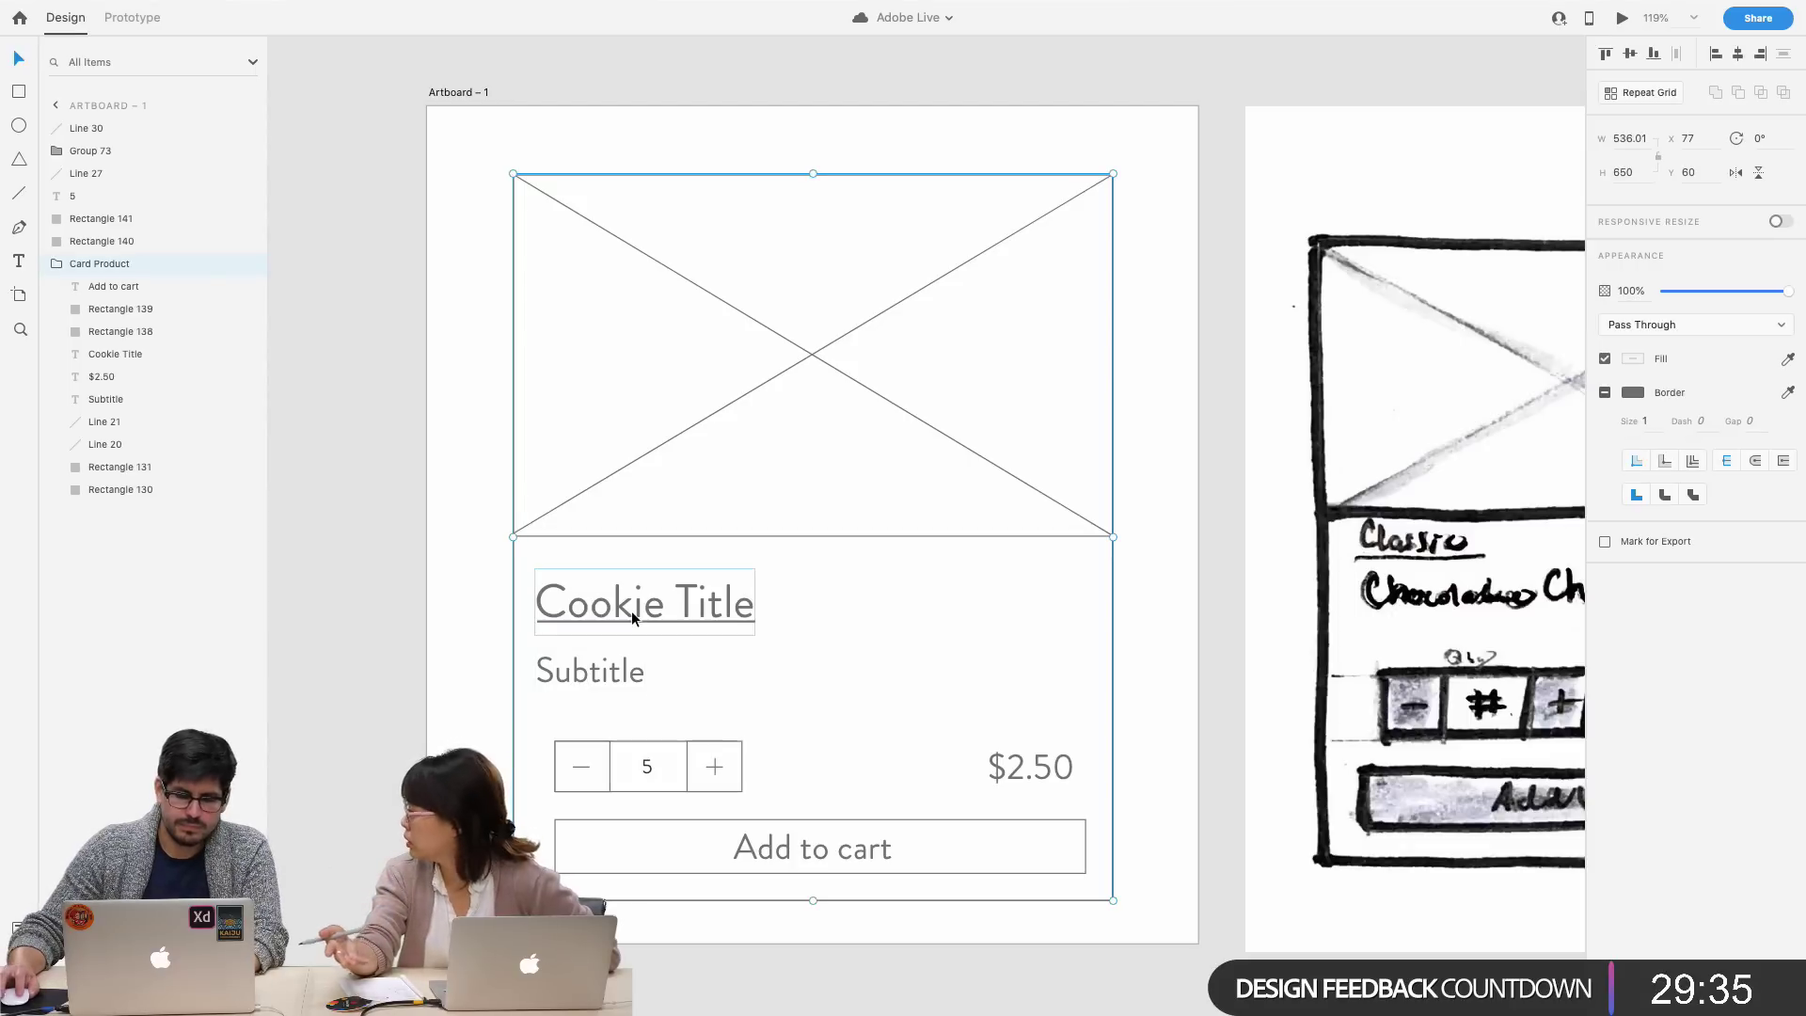
- Move the Cookie Title and Subtitle texts together so they align with the left edge of the quantity box
key(Escape)
click(612, 671)
shift+click(615, 610)
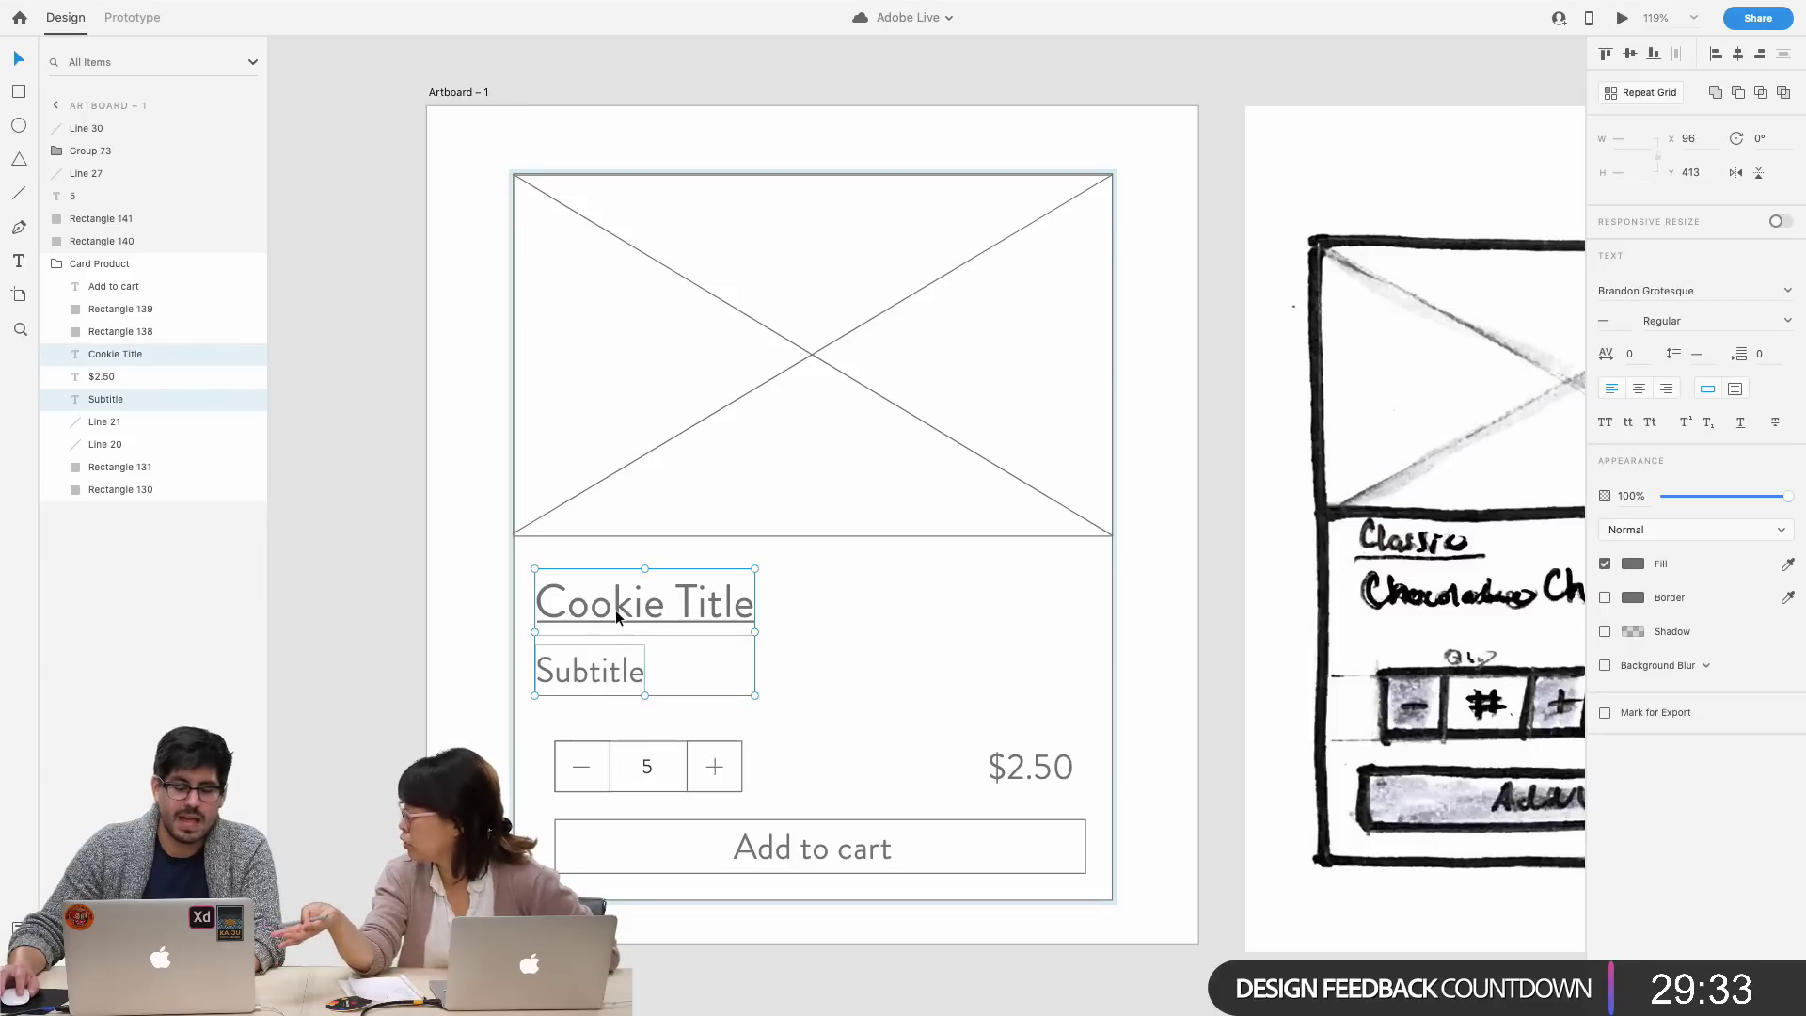
drag(615, 609, 568, 620)
key(Escape)
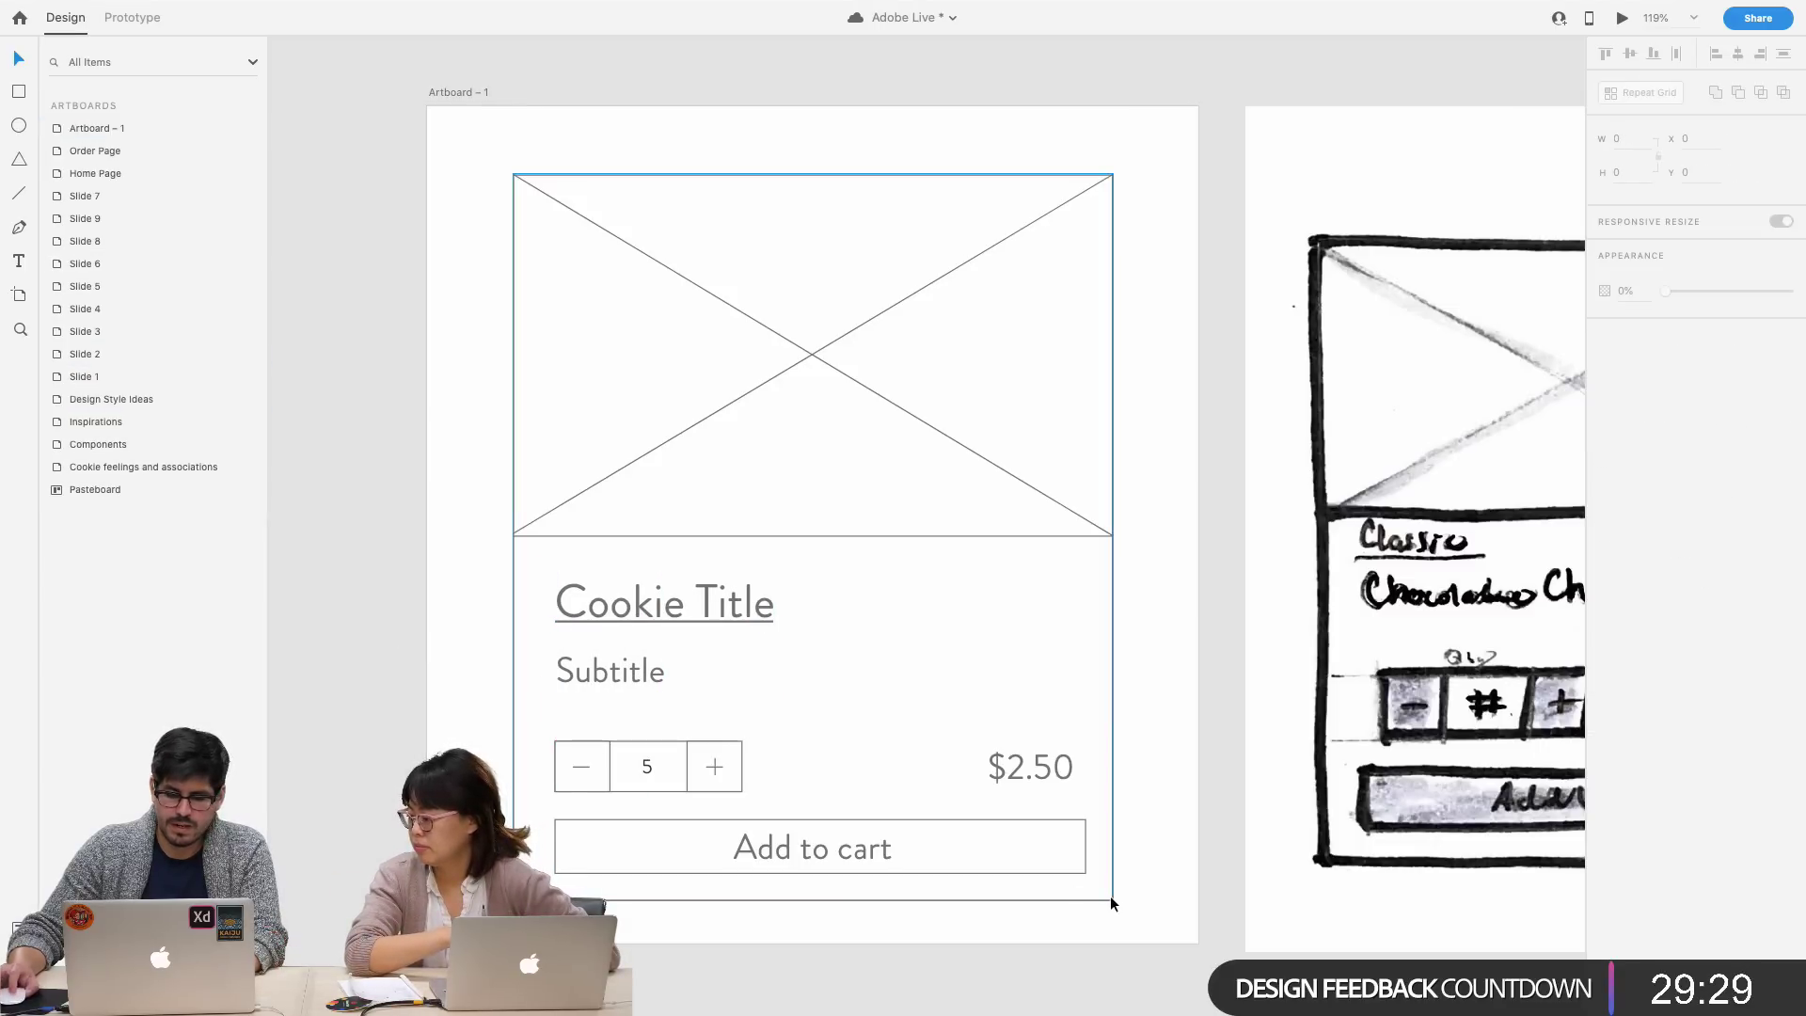
- Move the product card artboard directly beside the order page and rename it Card
scroll(1110, 895, down, 5)
scroll(1110, 895, up, 4)
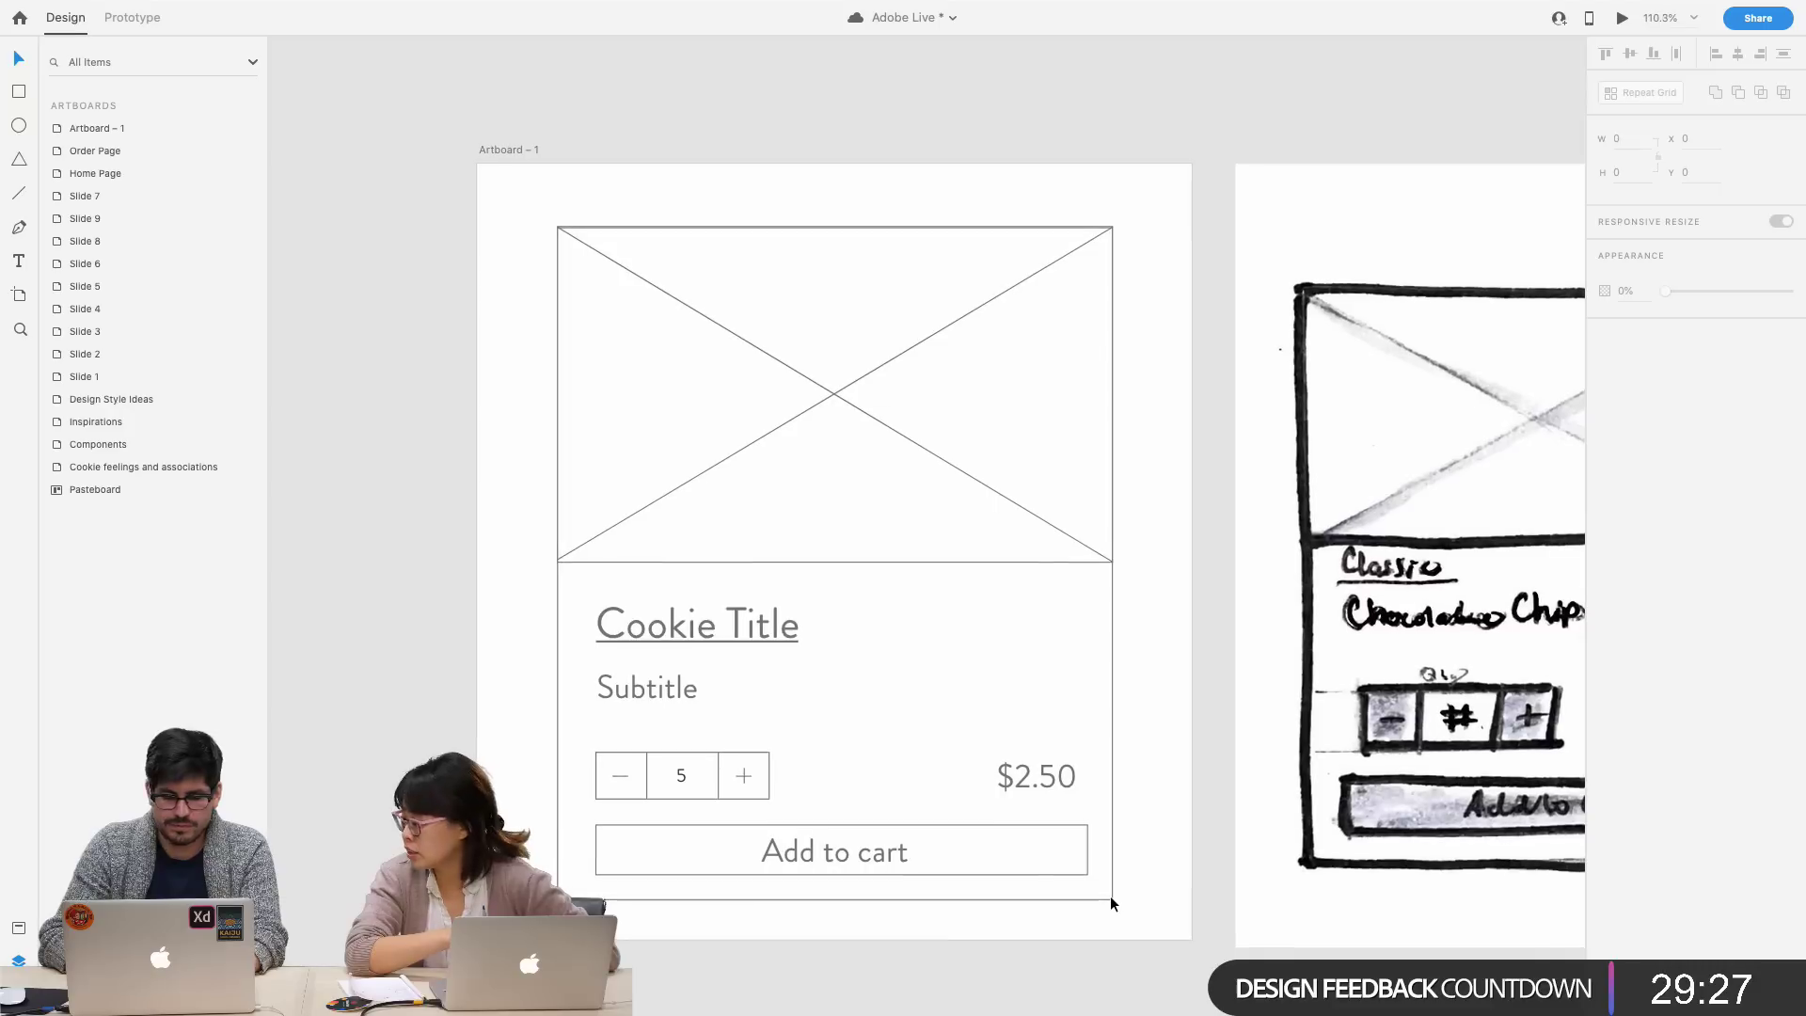
scroll(1111, 902, down, 1)
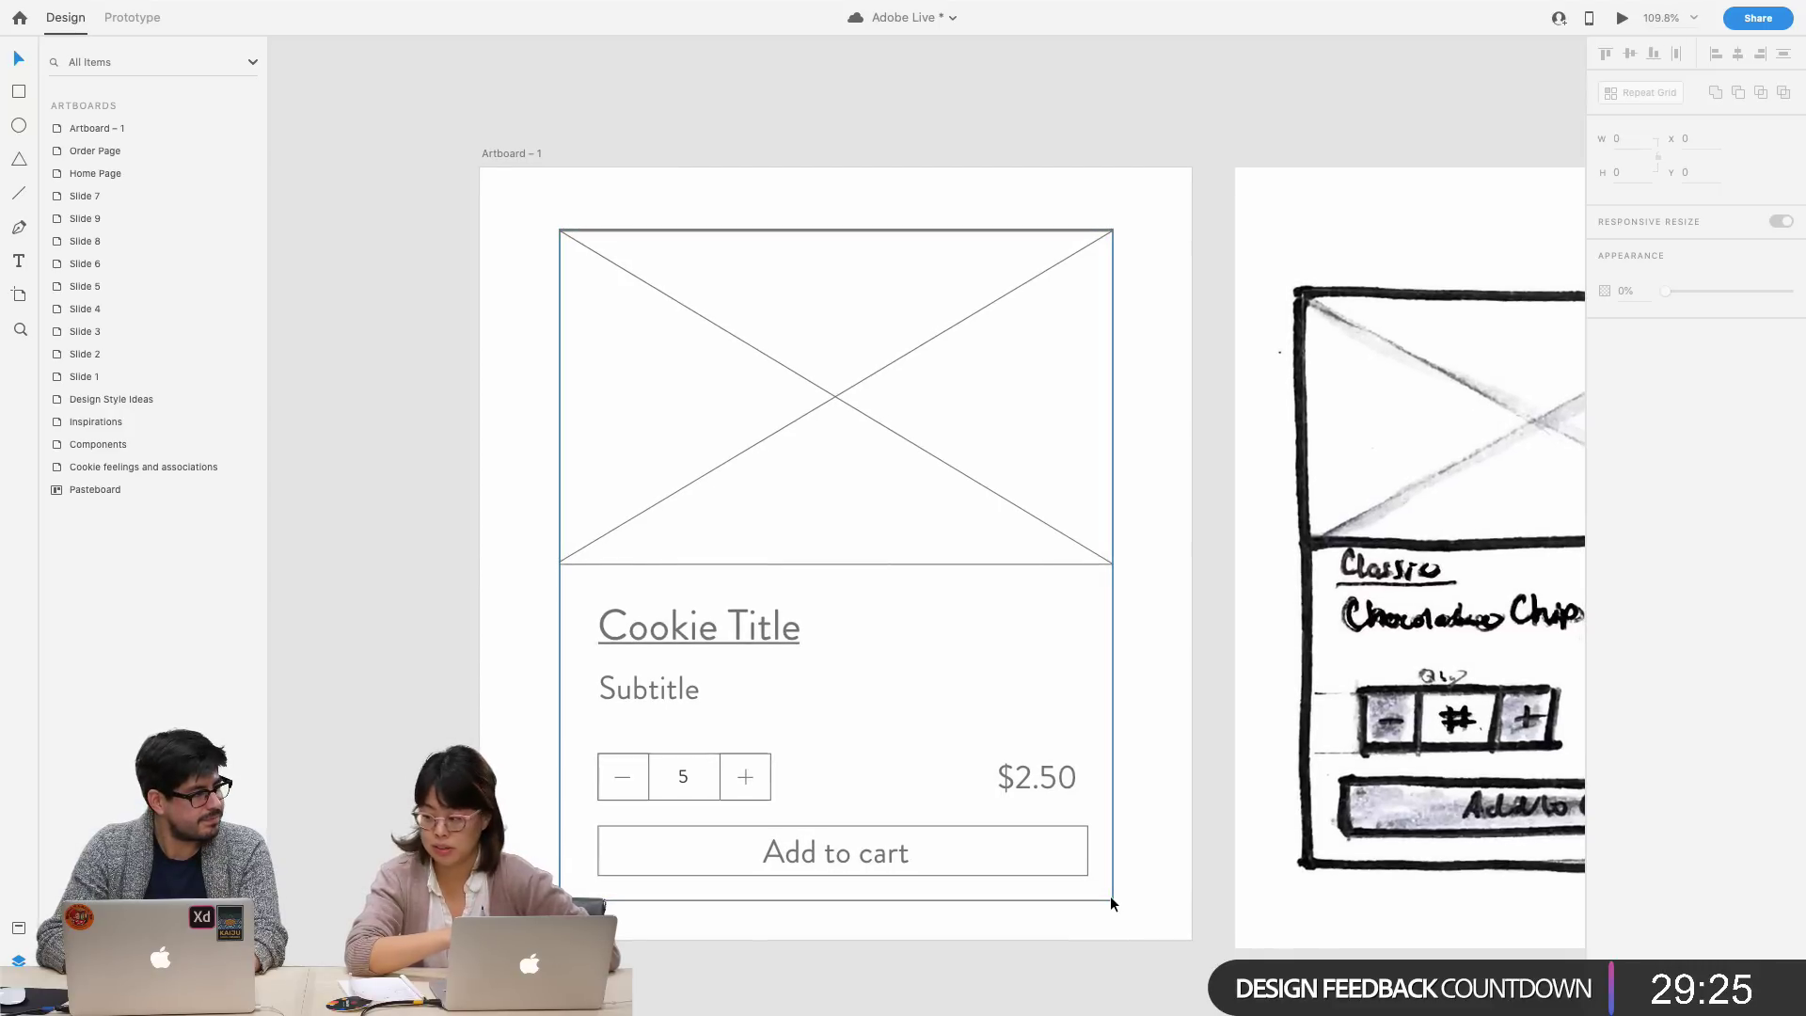
click(1176, 849)
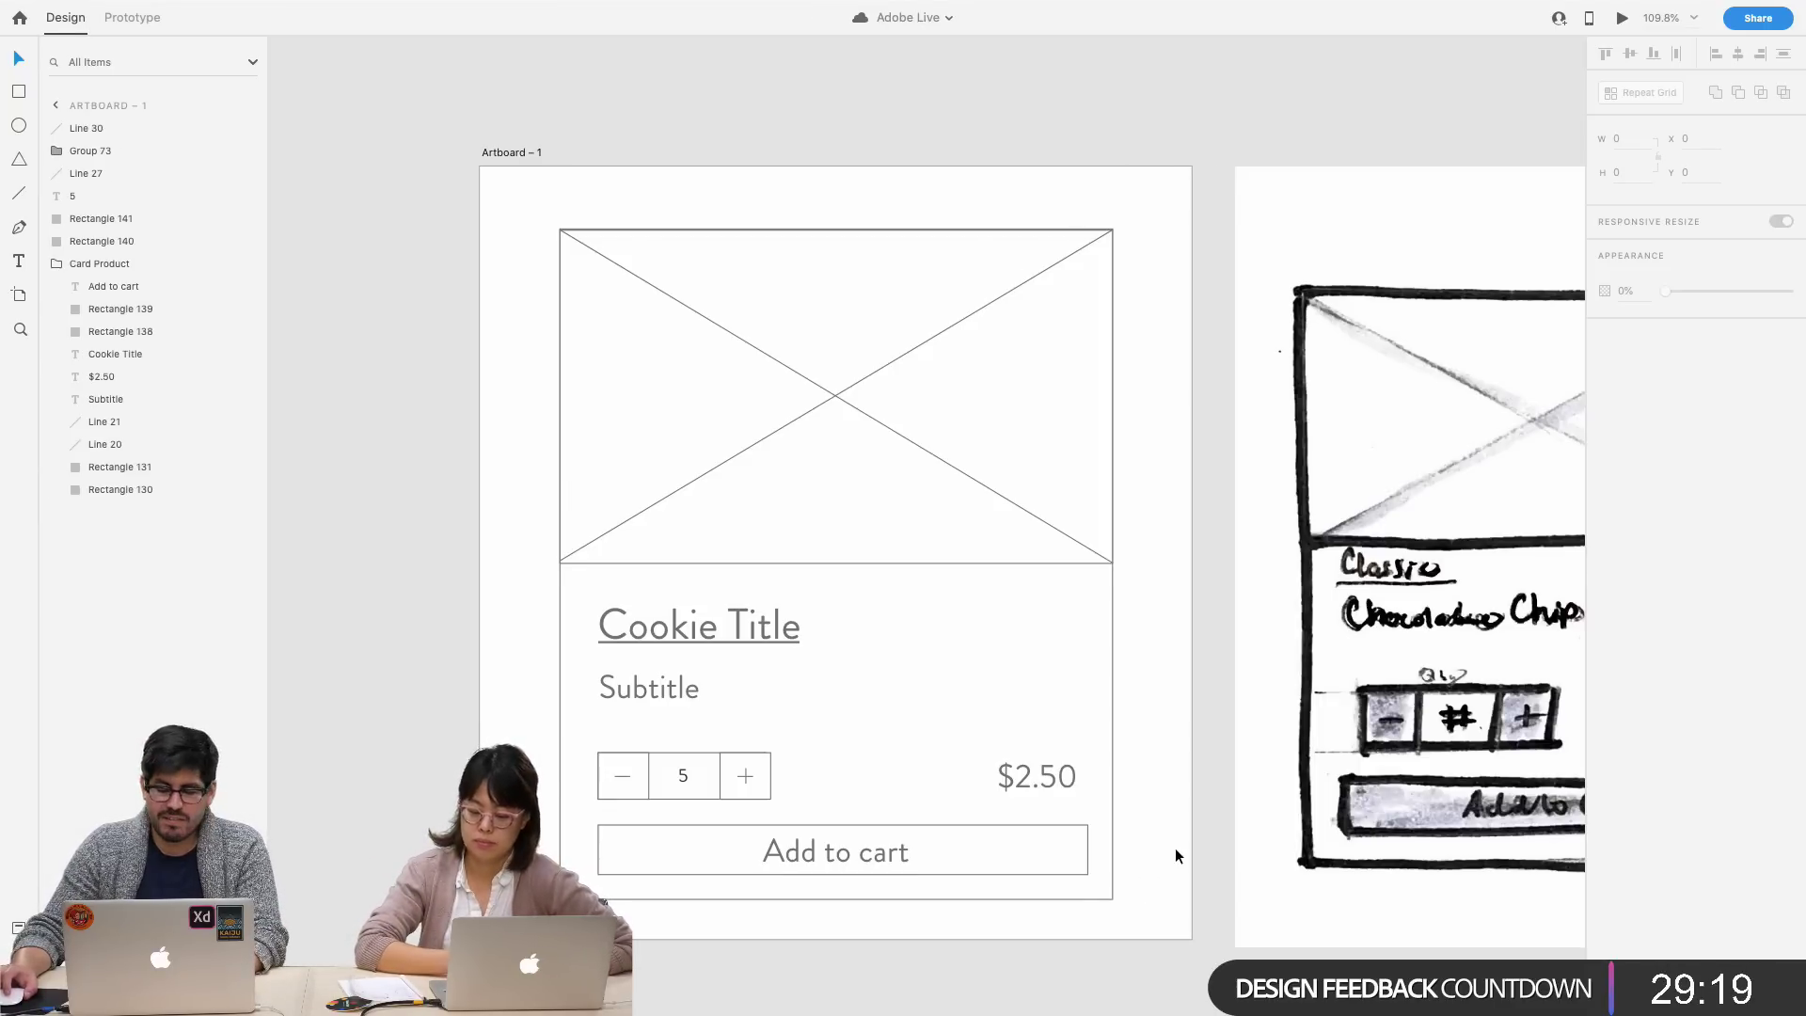
scroll(1176, 848, down, 3)
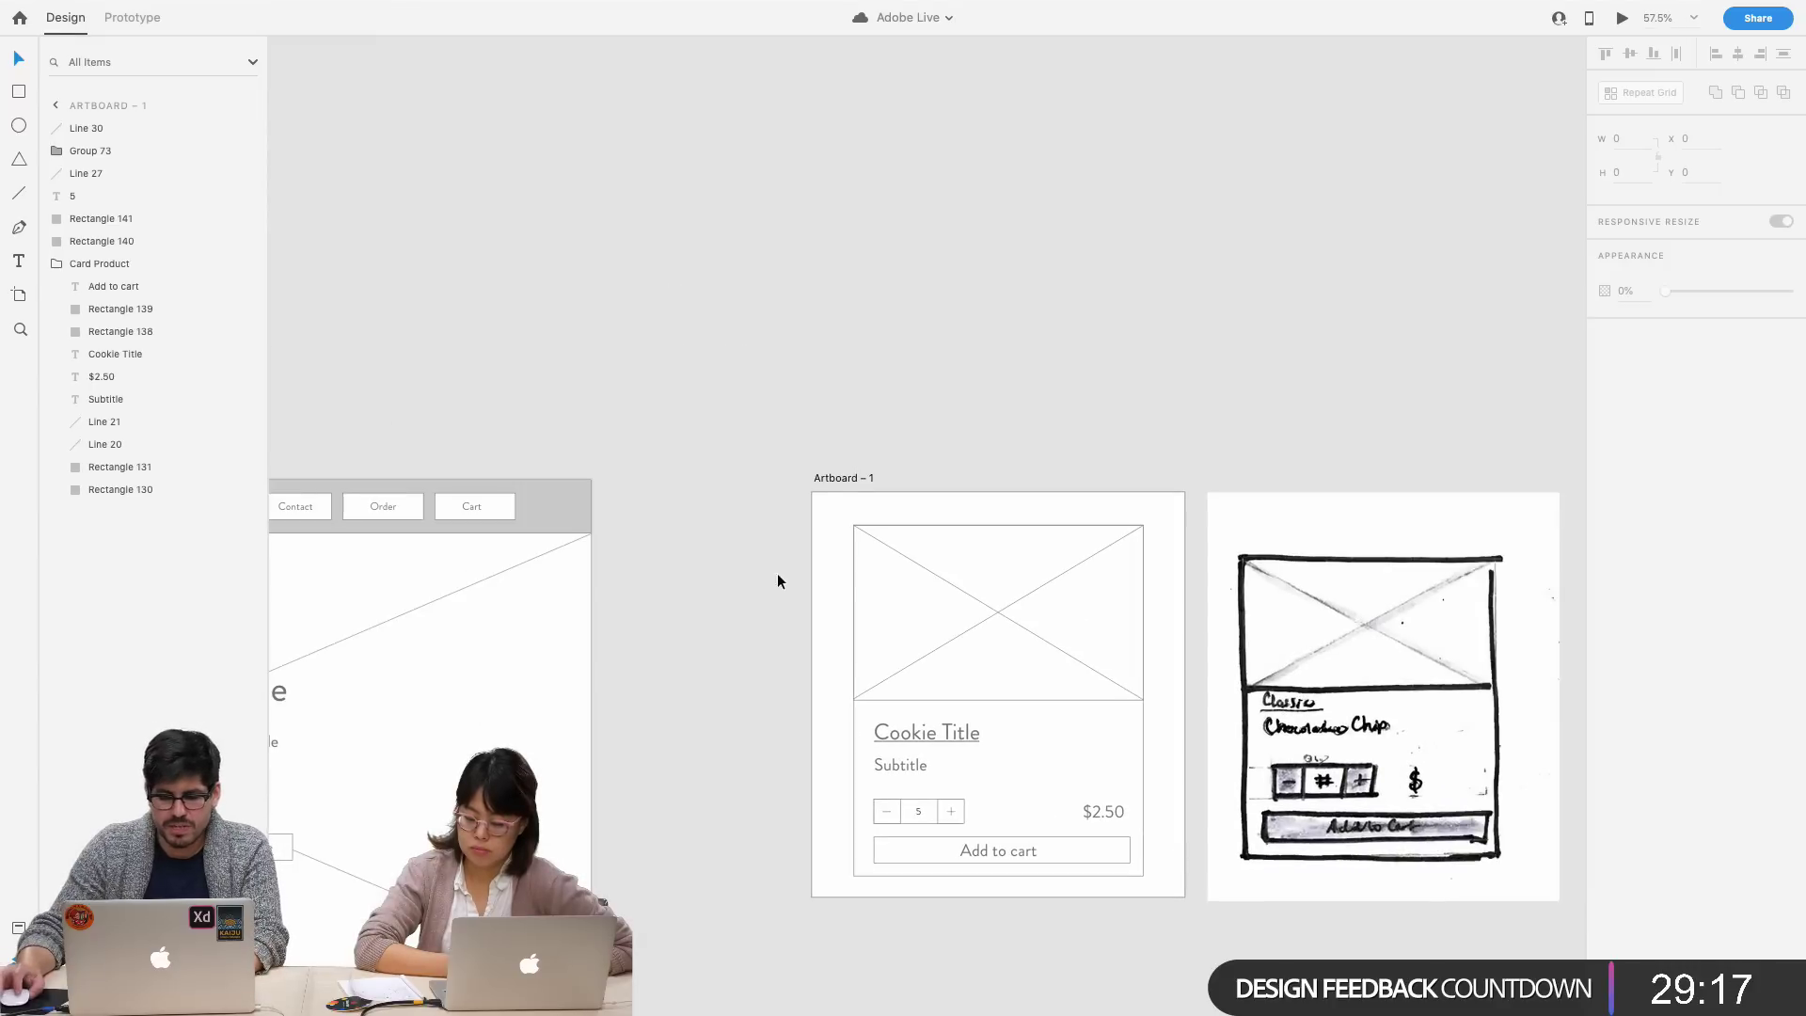
drag(827, 477, 630, 471)
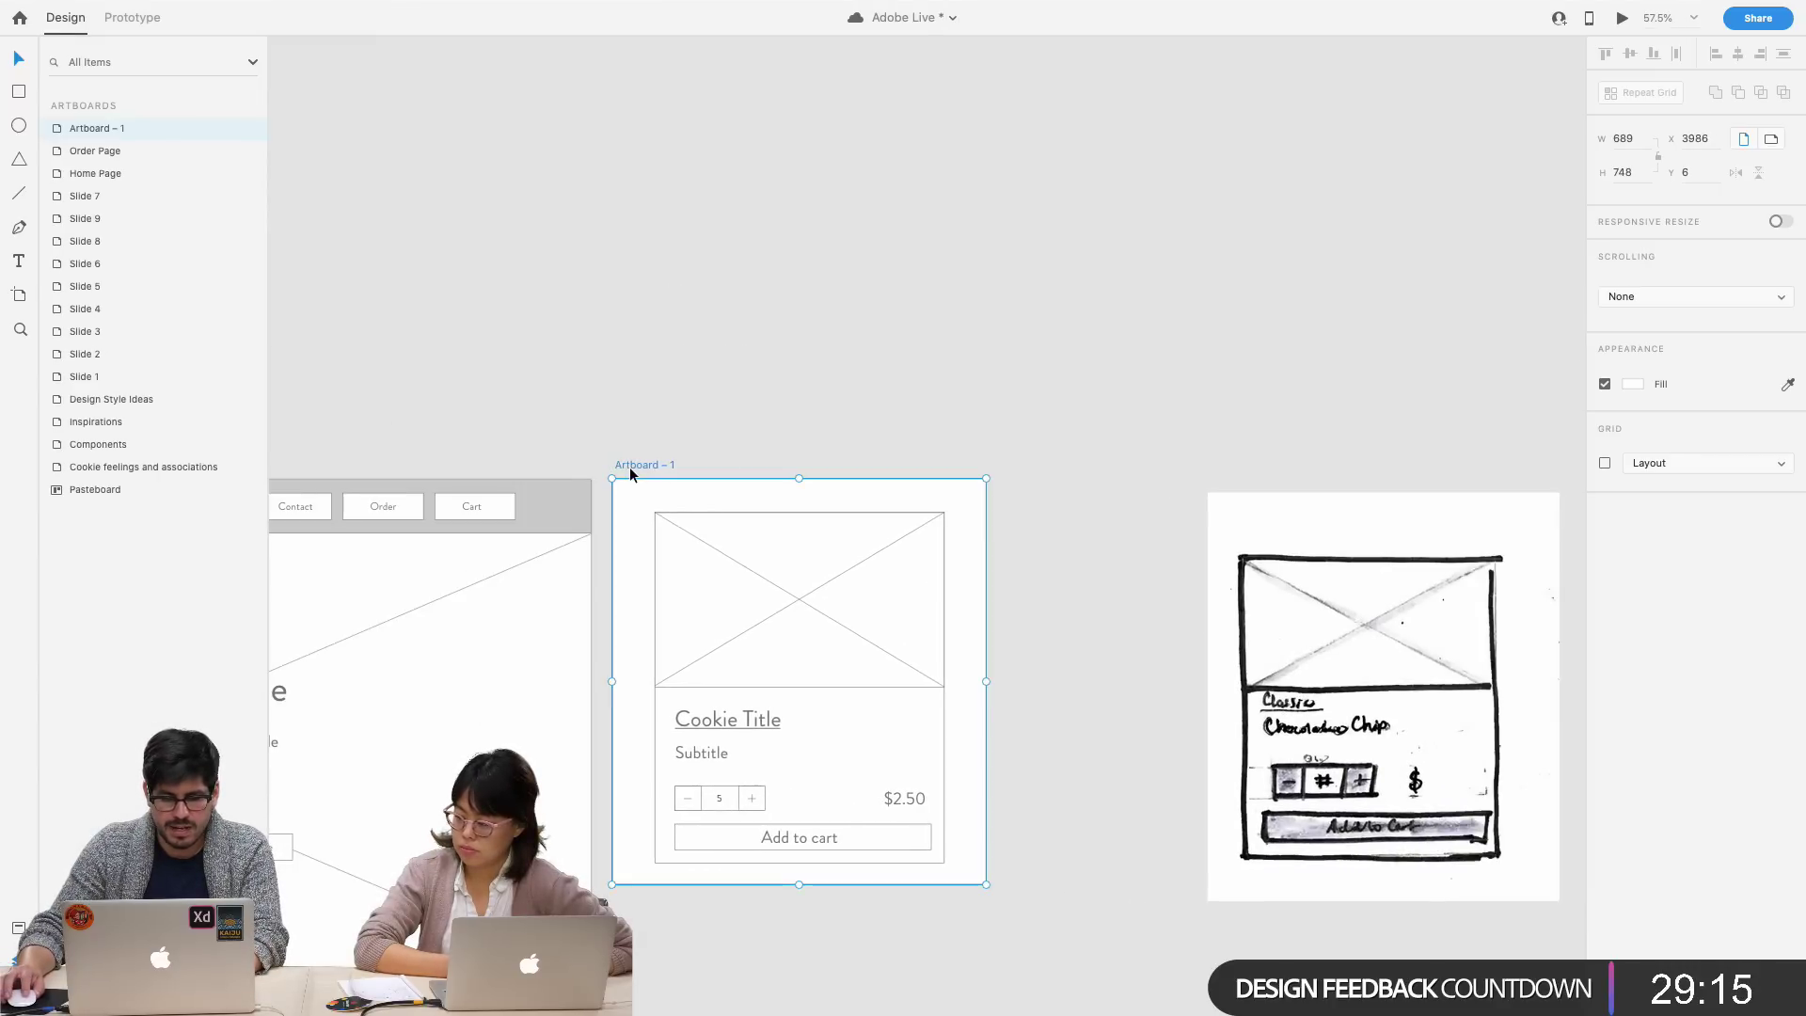
double_click(630, 466)
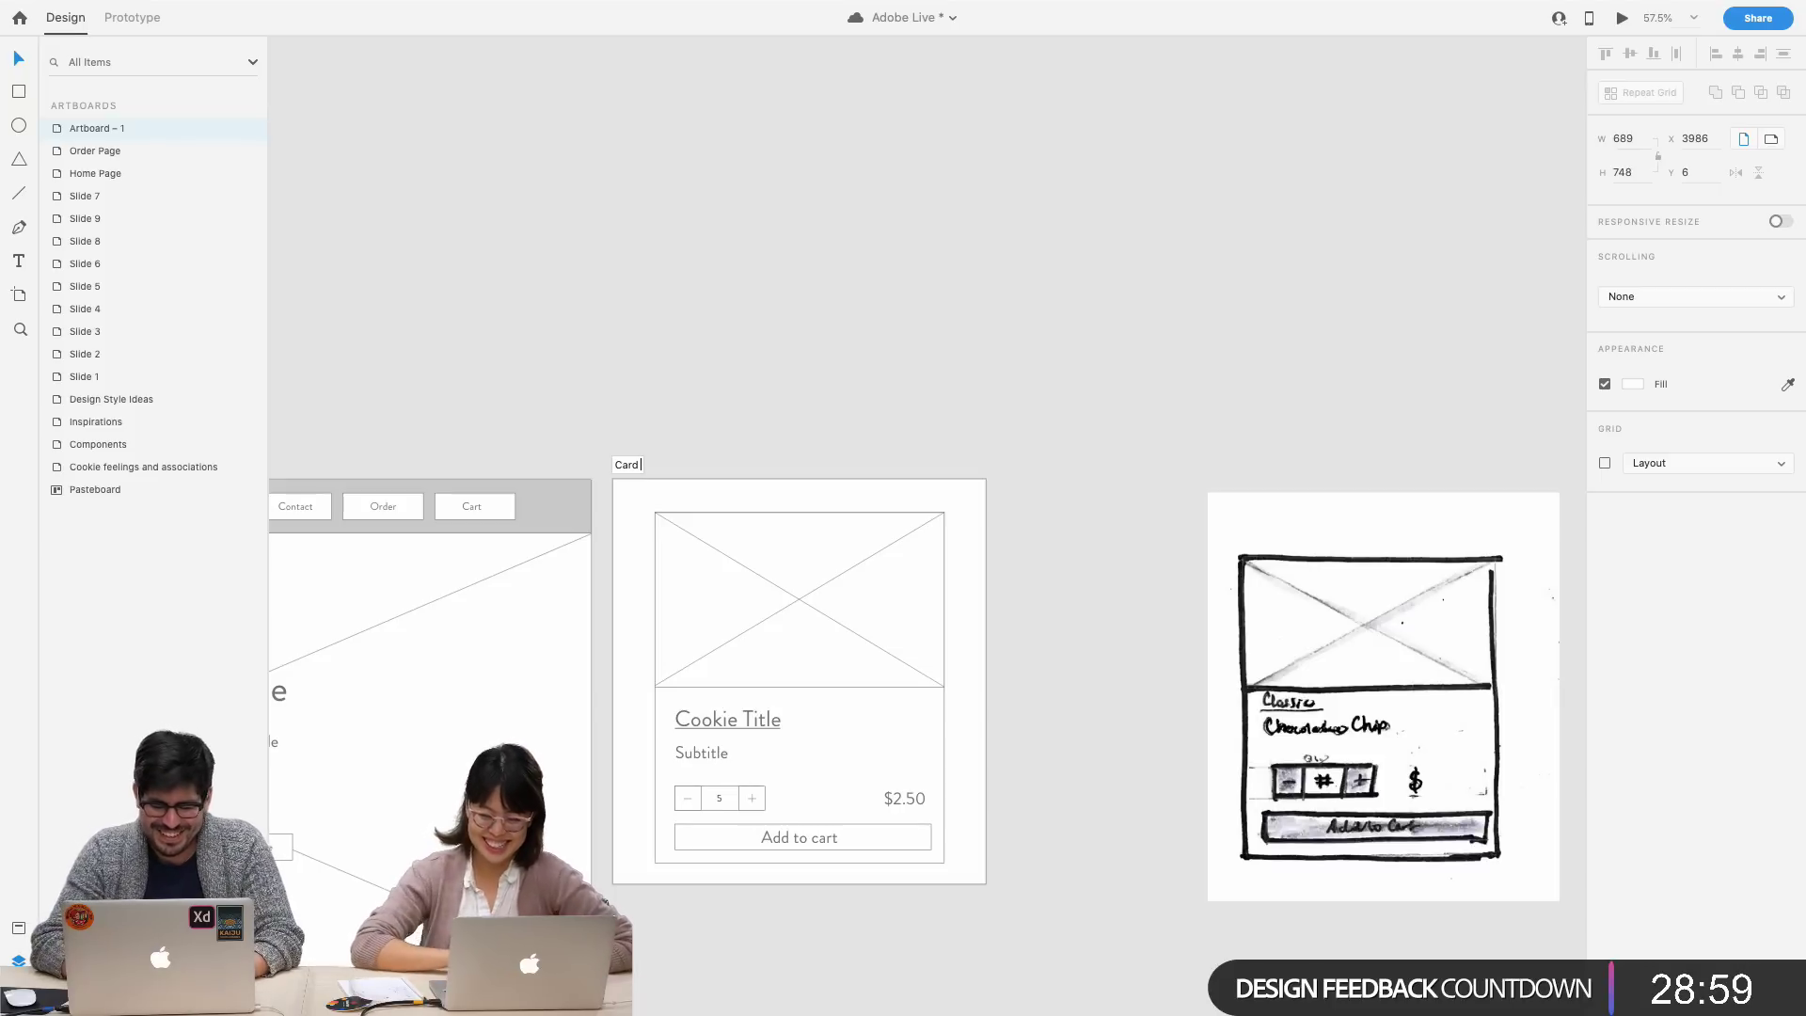
key(Return)
click(707, 454)
- Duplicate the Card artboard directly below the original and rename the copy Menu
scroll(707, 454, down, 5)
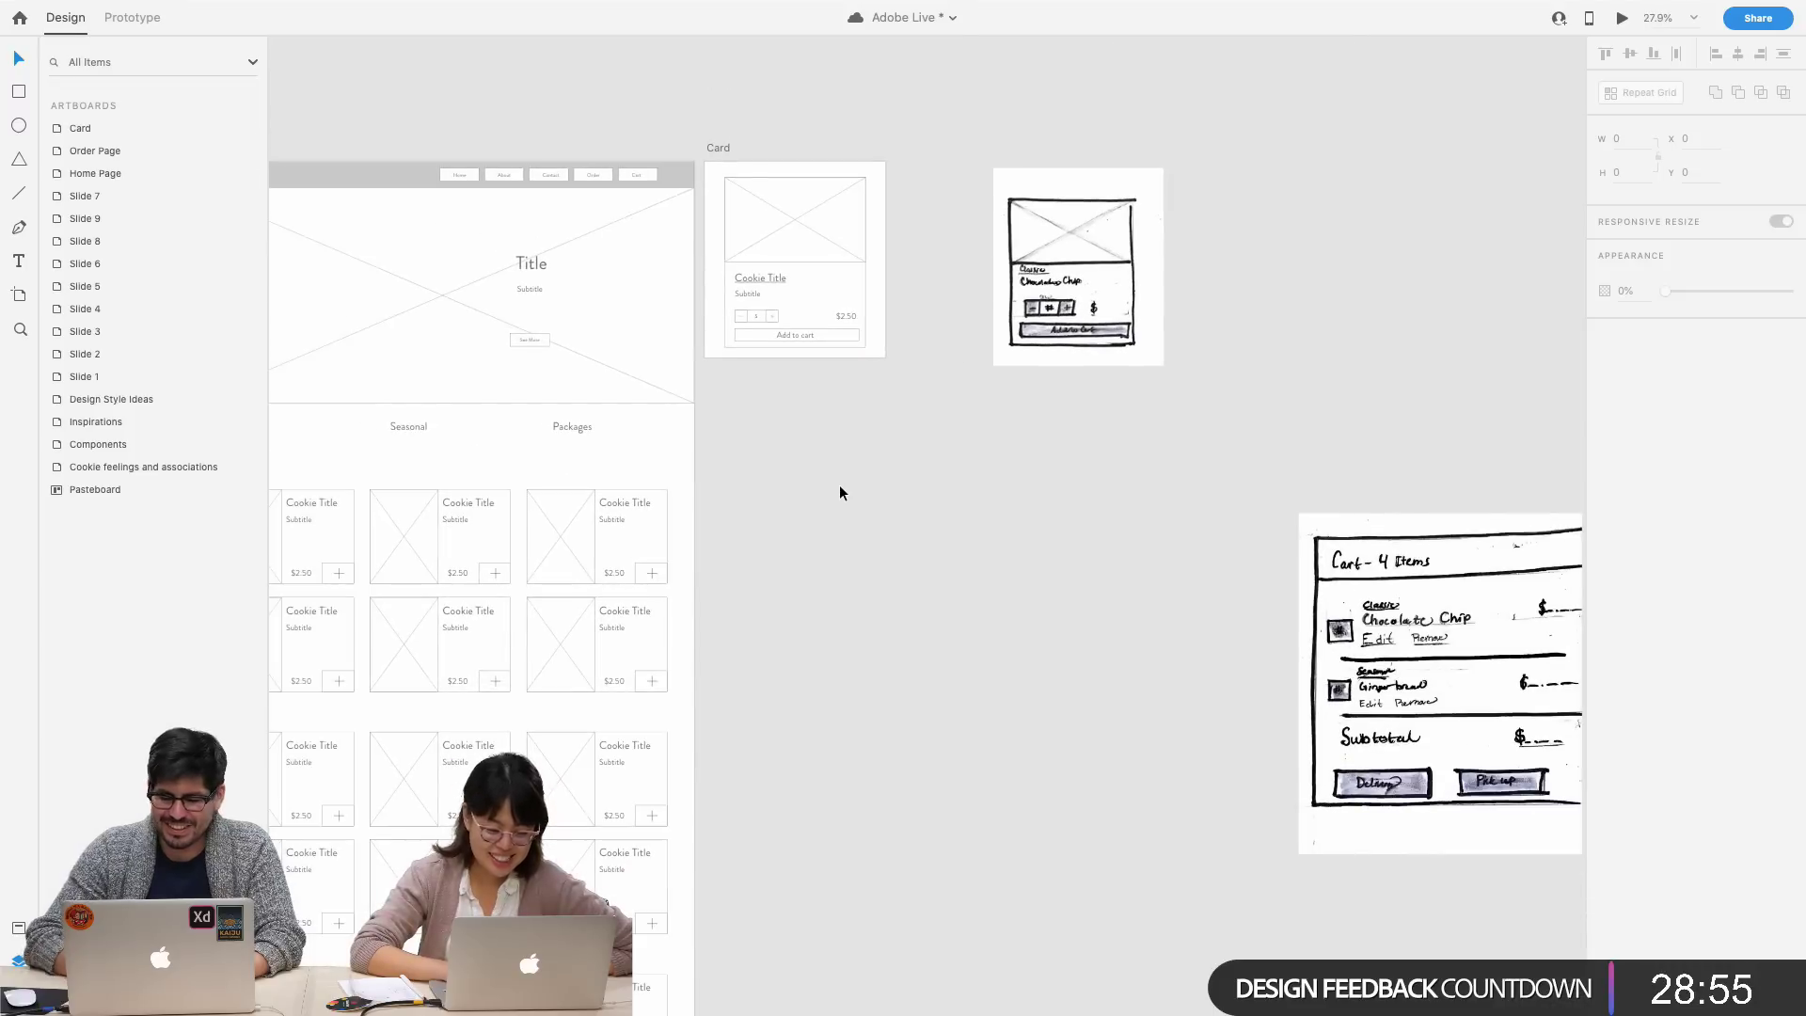
drag(714, 147, 717, 385)
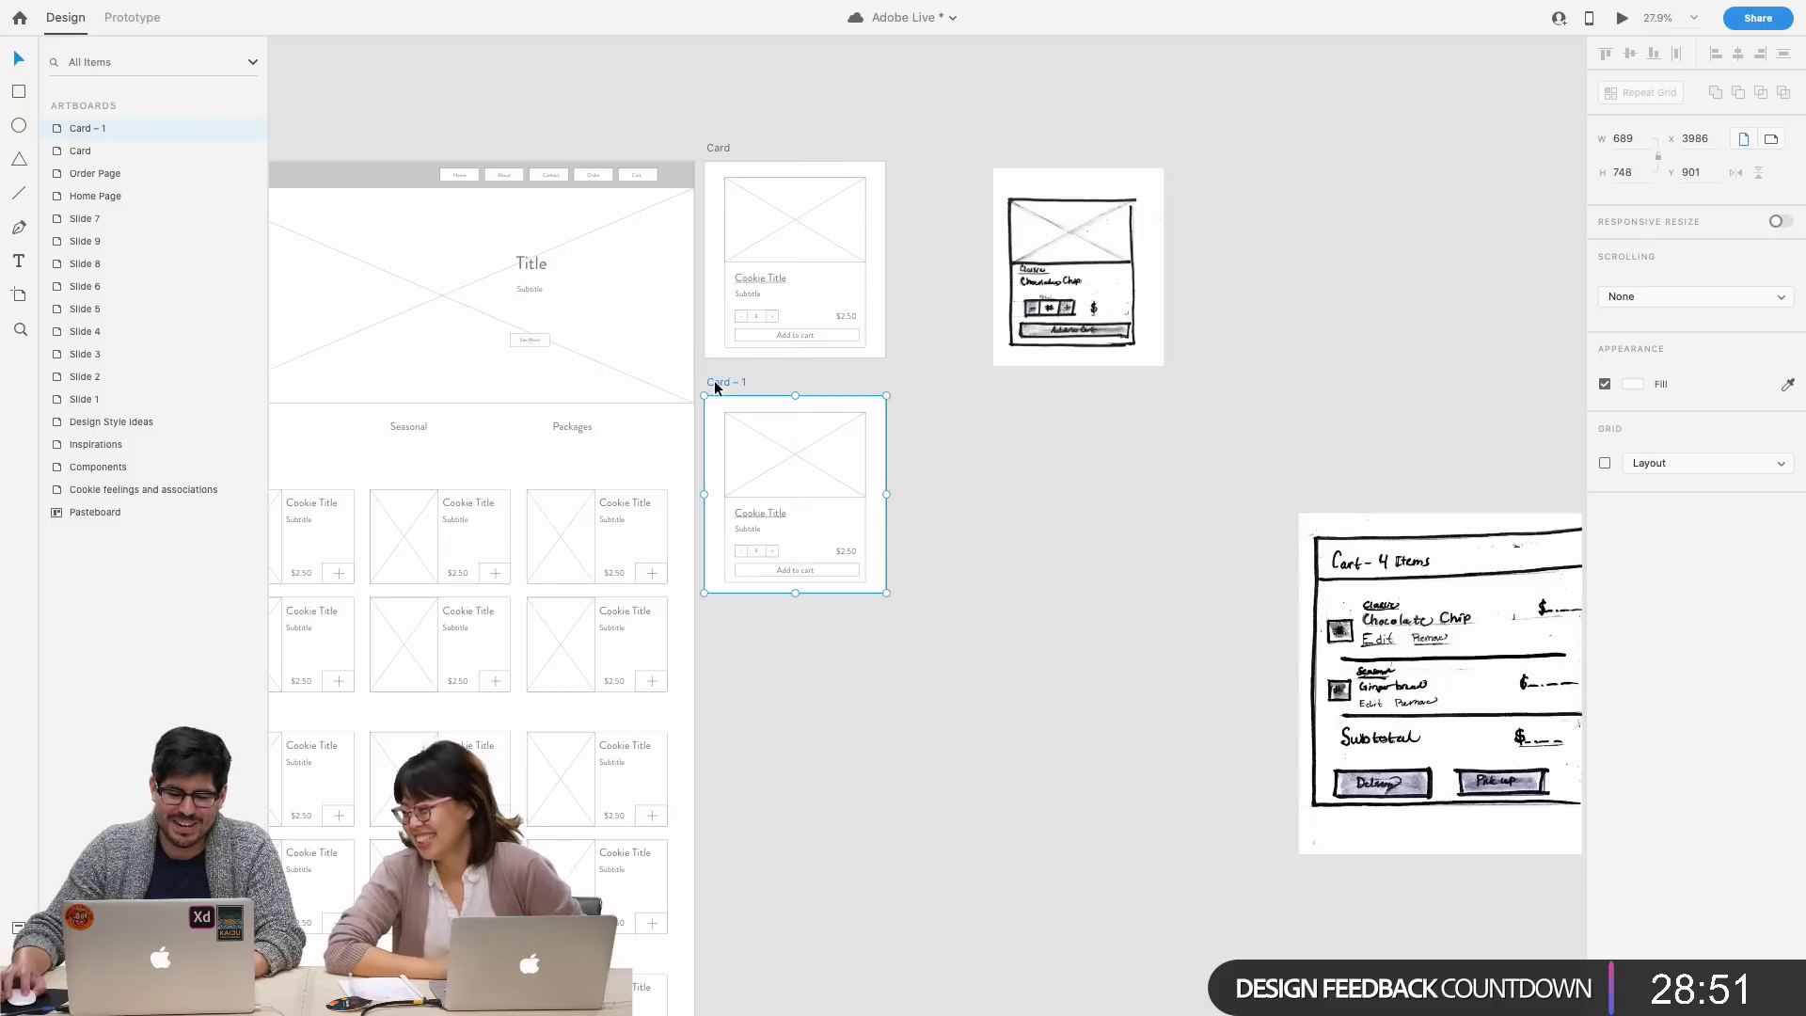
double_click(720, 381)
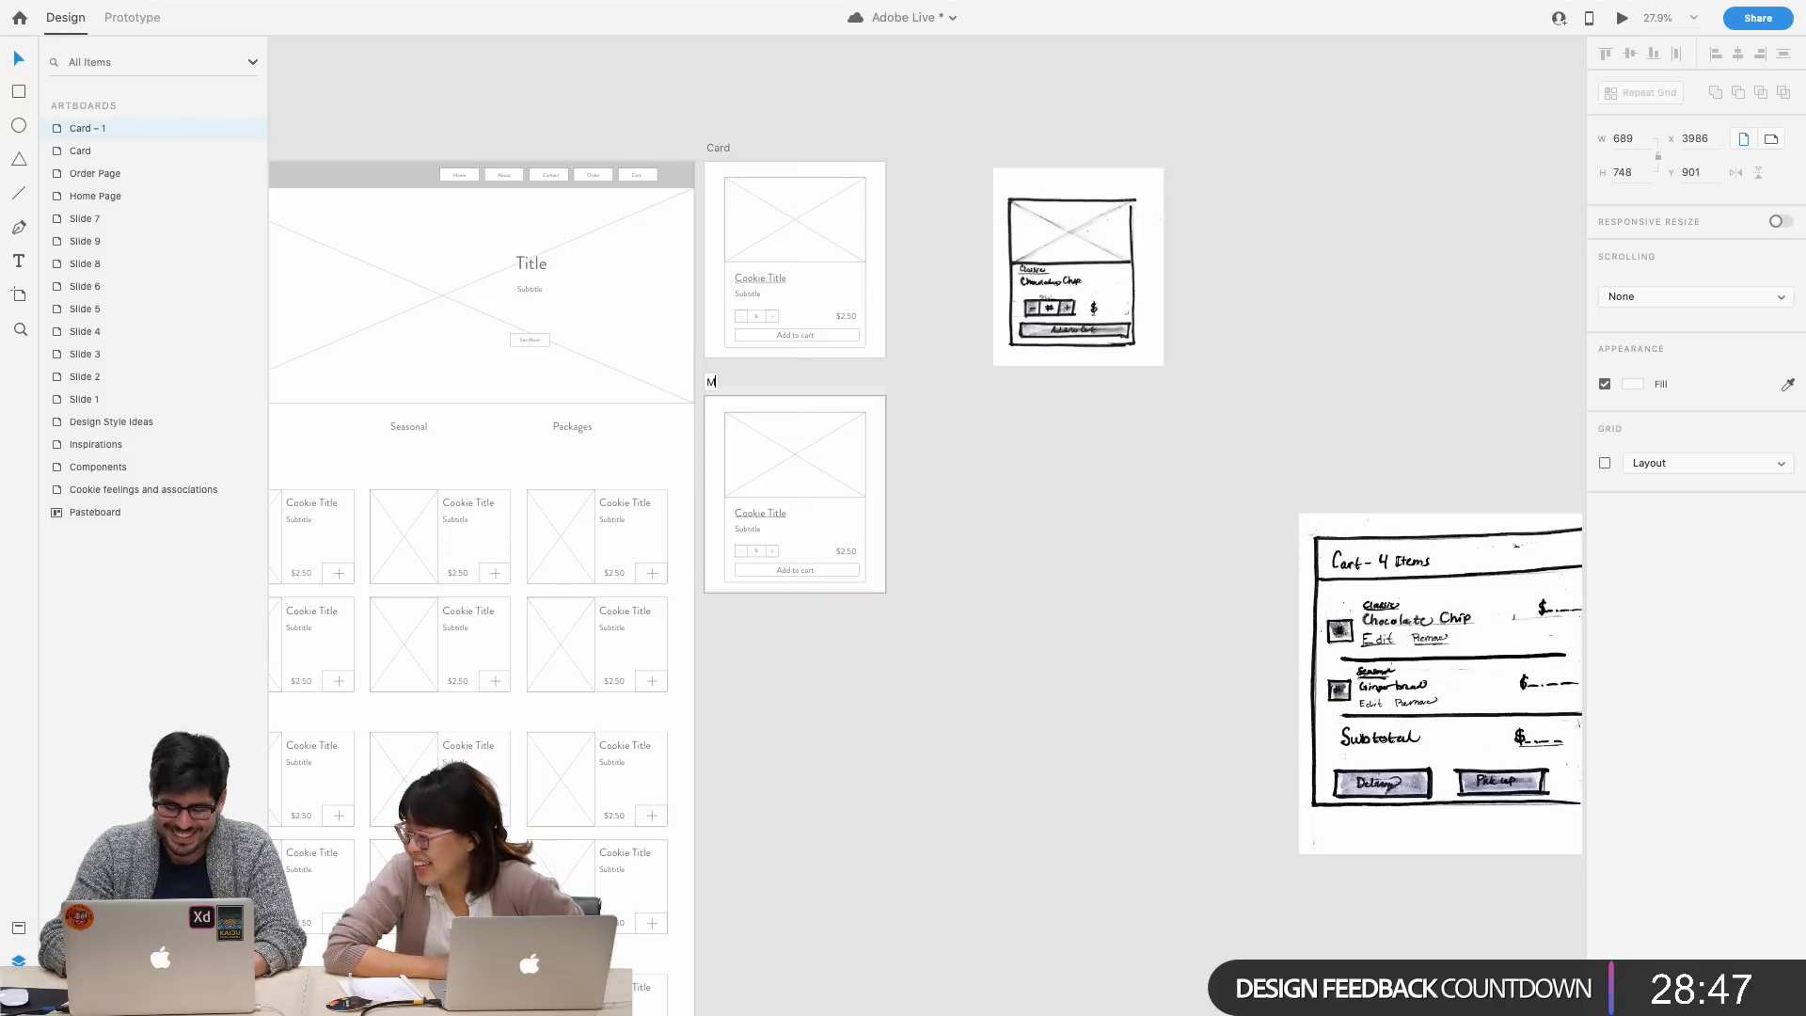
key(Return)
- Move the hand-drawn Cart - 4 Items sketch beside the Menu artboard, aligned with its upper edge
mouse_move(1385, 597)
mouse_down()
mouse_move(988, 501)
mouse_move(982, 480)
mouse_up()
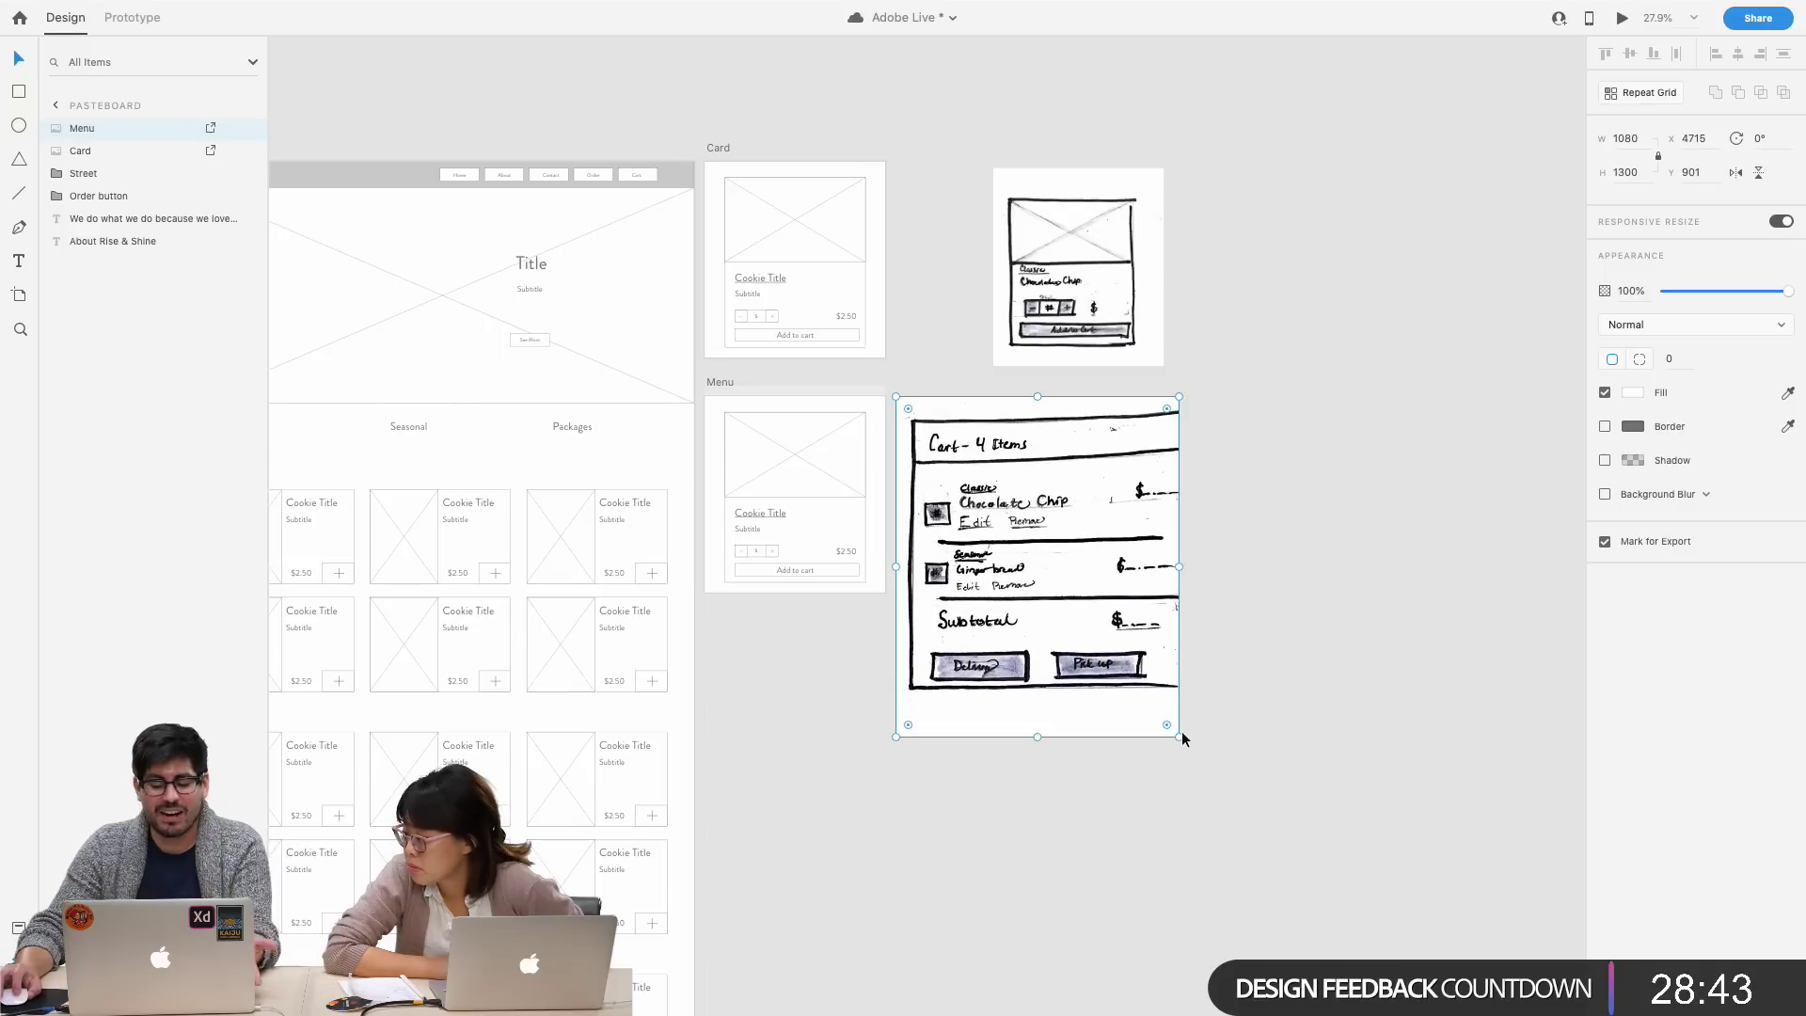
scroll(866, 679, left, 10)
scroll(867, 679, up, 5)
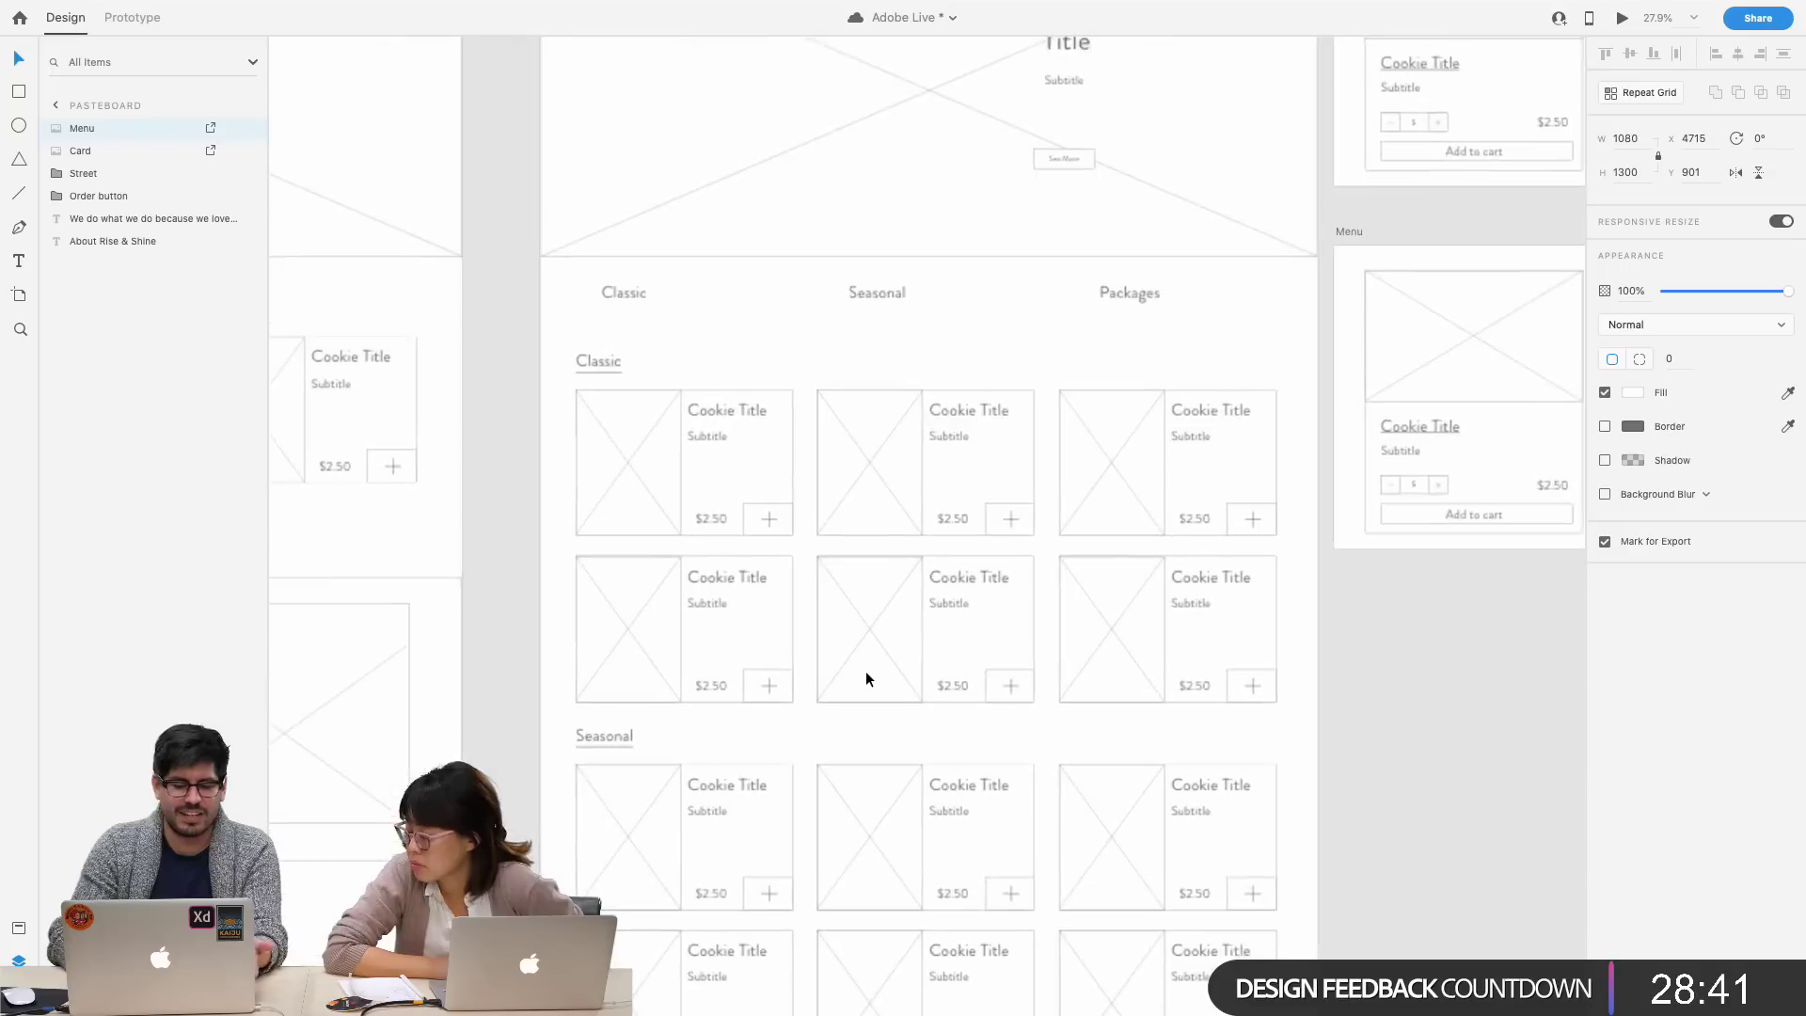
scroll(865, 677, right, 15)
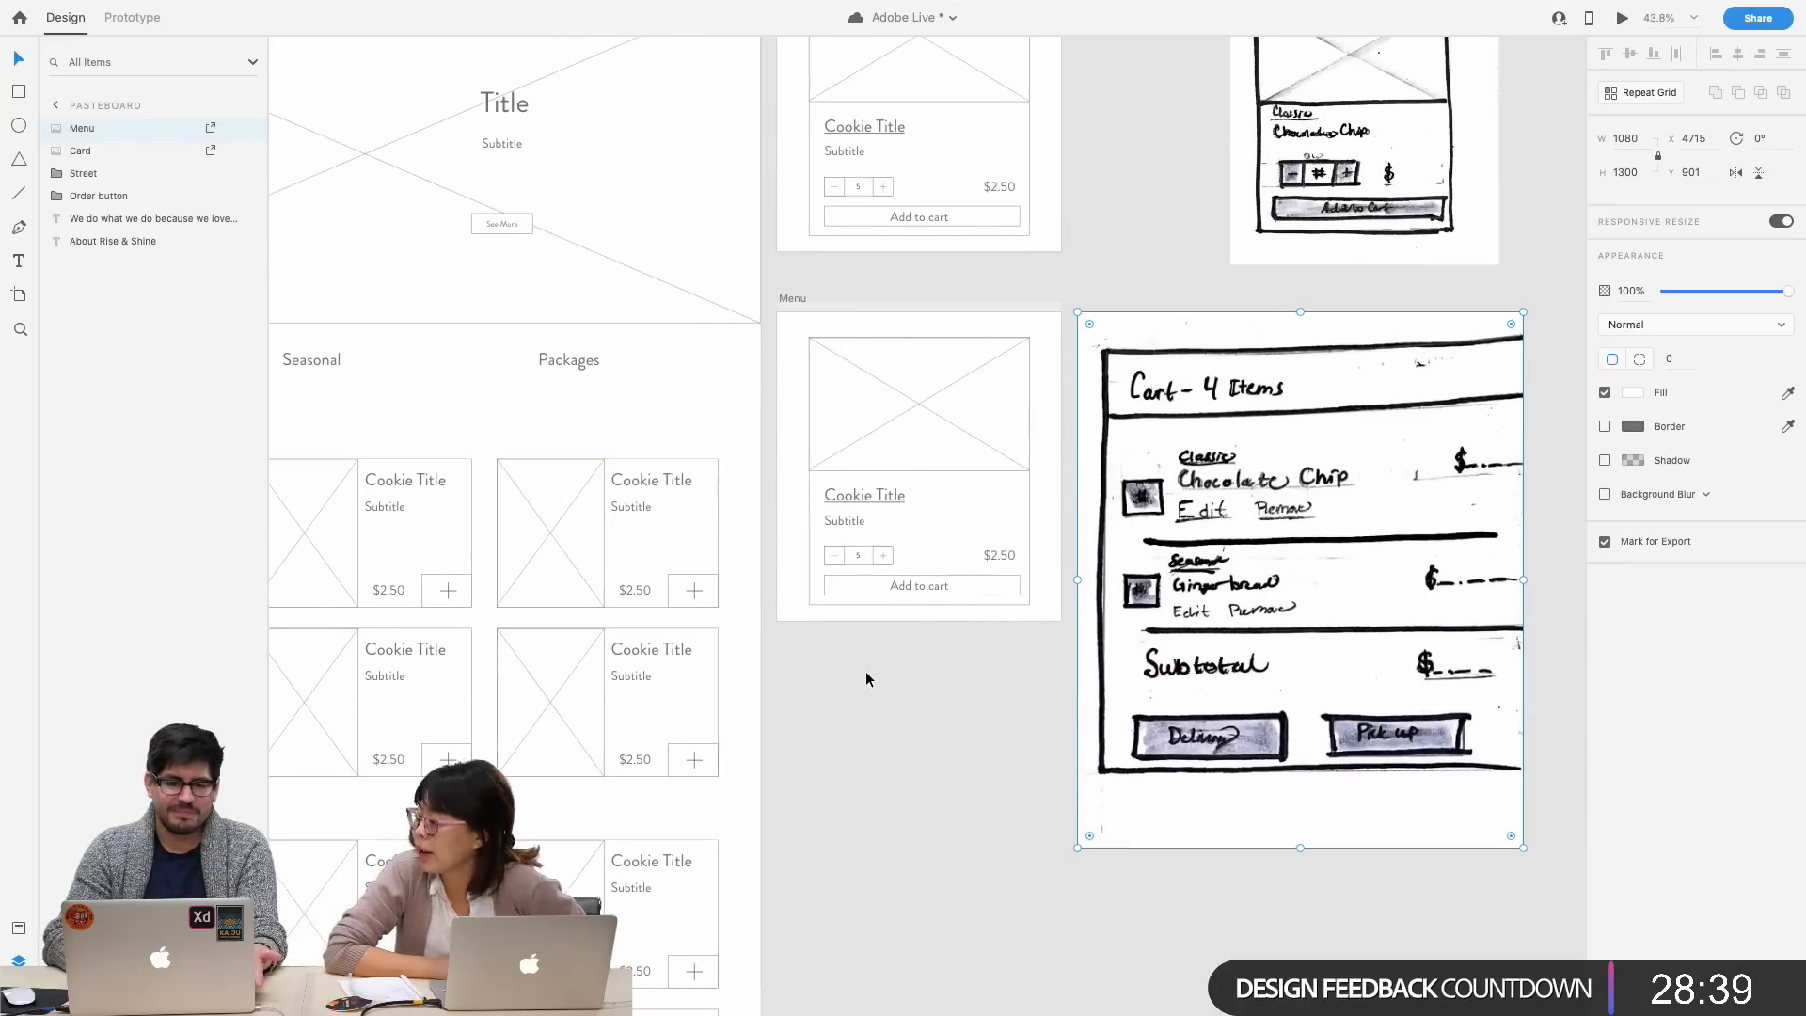
- Compare the product card on the Menu artboard with the hand-drawn cart sketch beside it
scroll(866, 677, up, 3)
scroll(865, 677, up, 3)
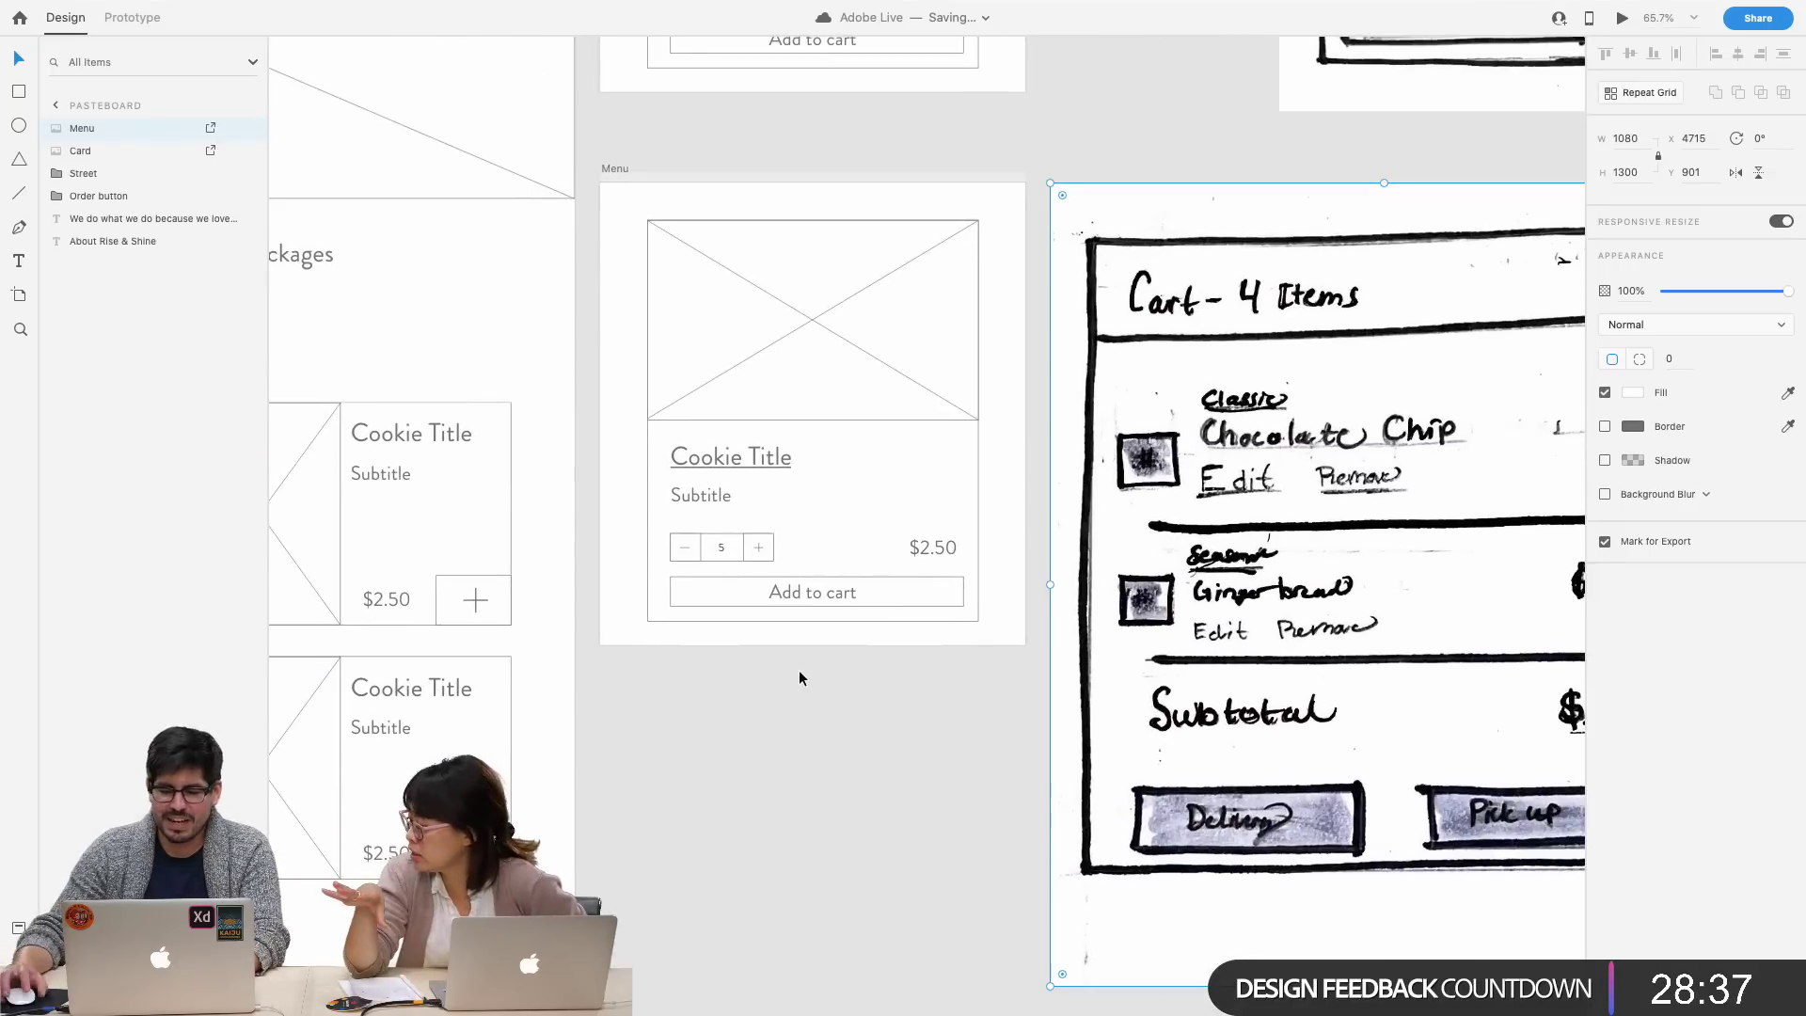
scroll(805, 670, left, 6)
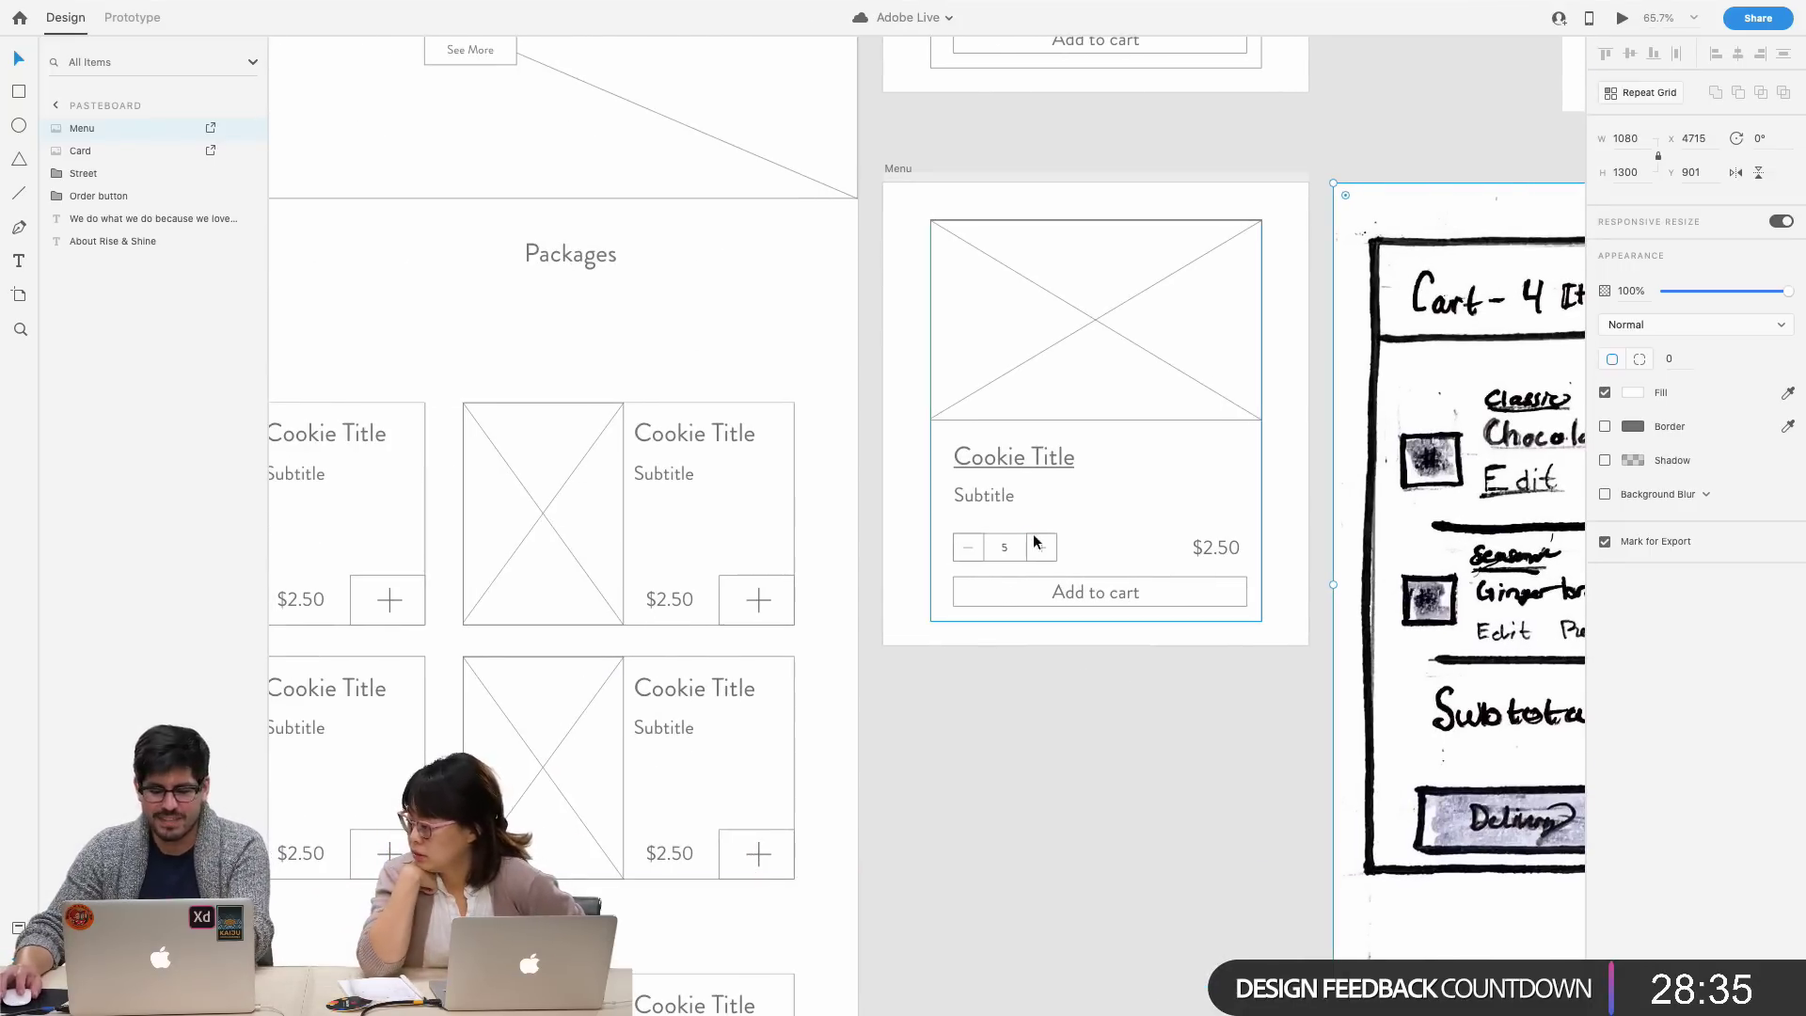
click(1120, 507)
scroll(1129, 508, right, 10)
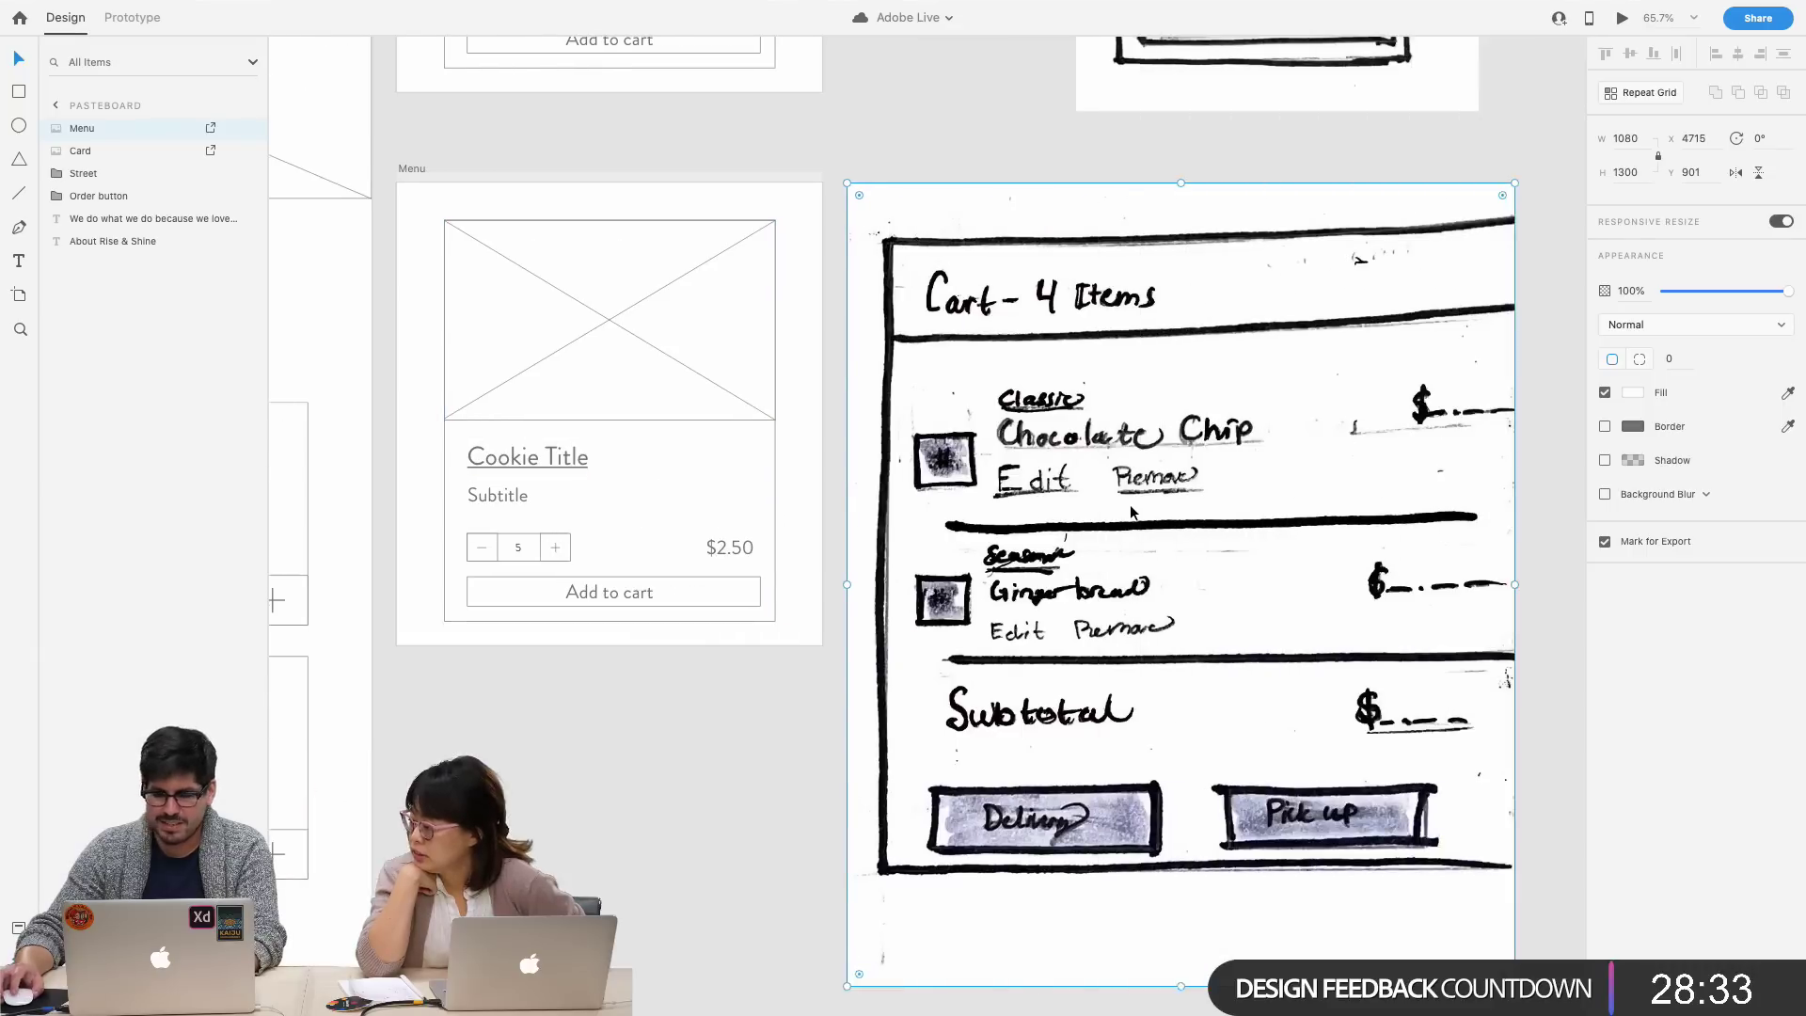
scroll(636, 557, left, 1)
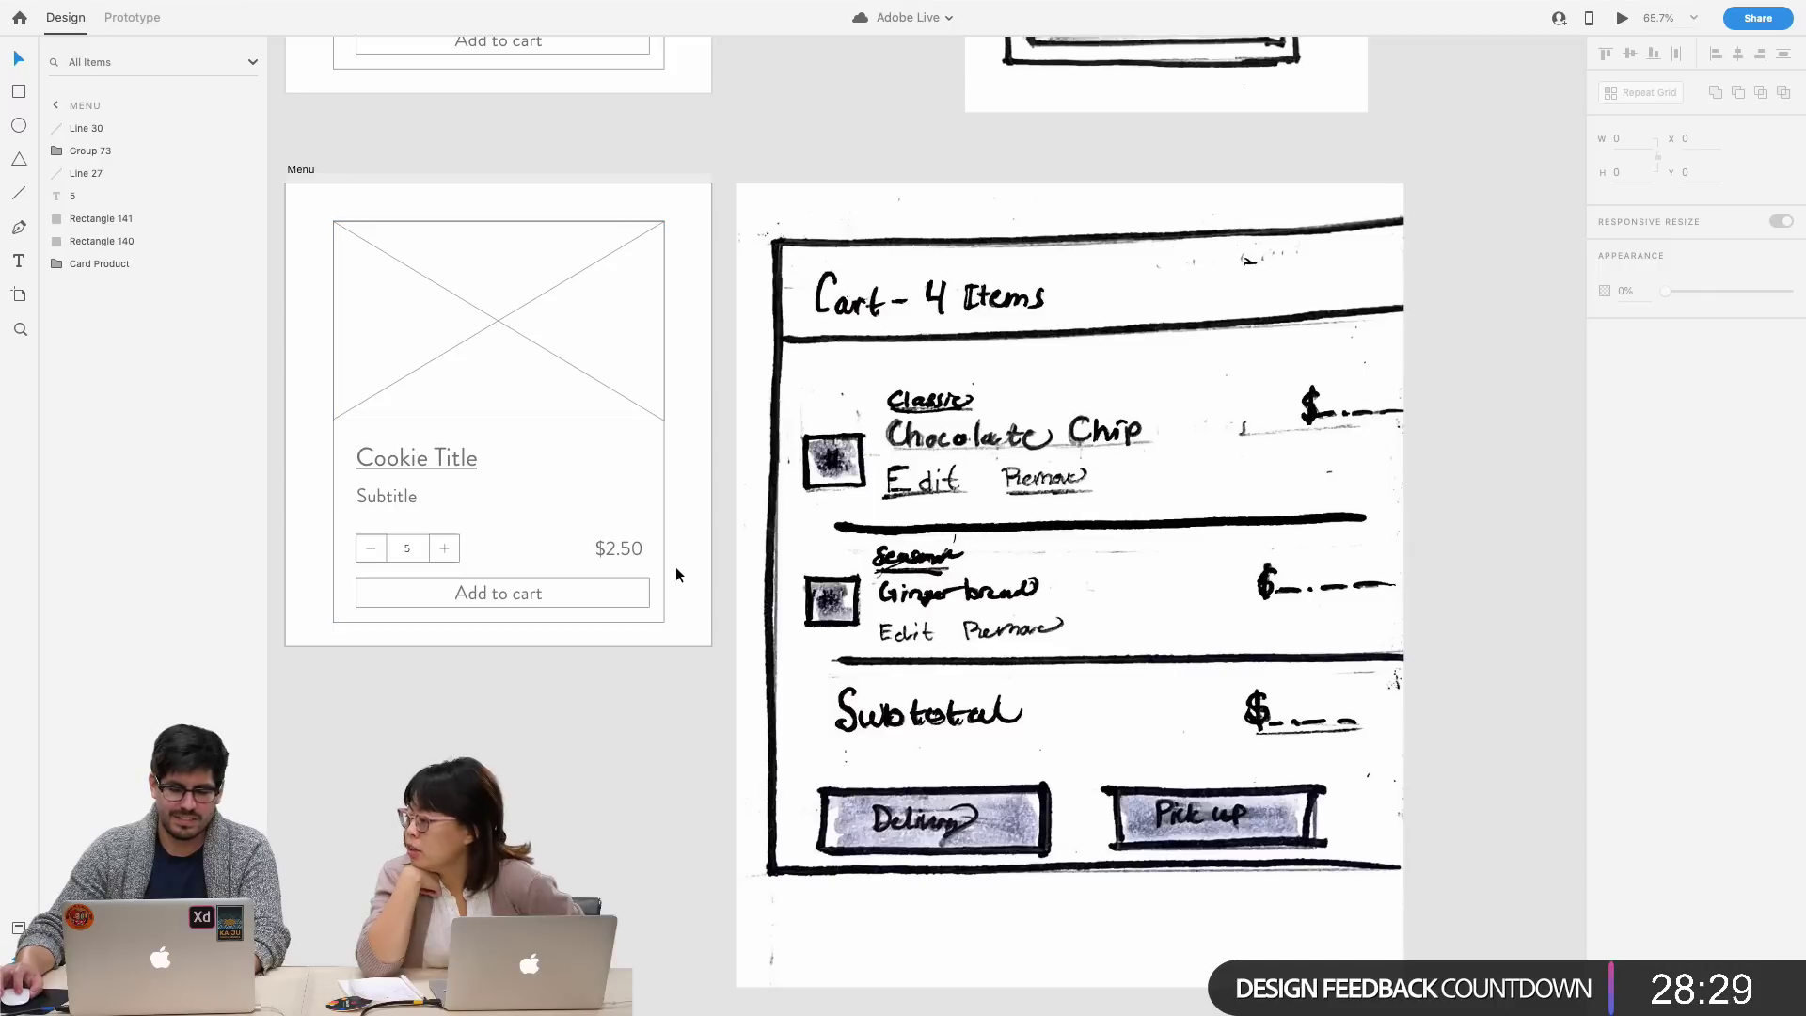
click(544, 576)
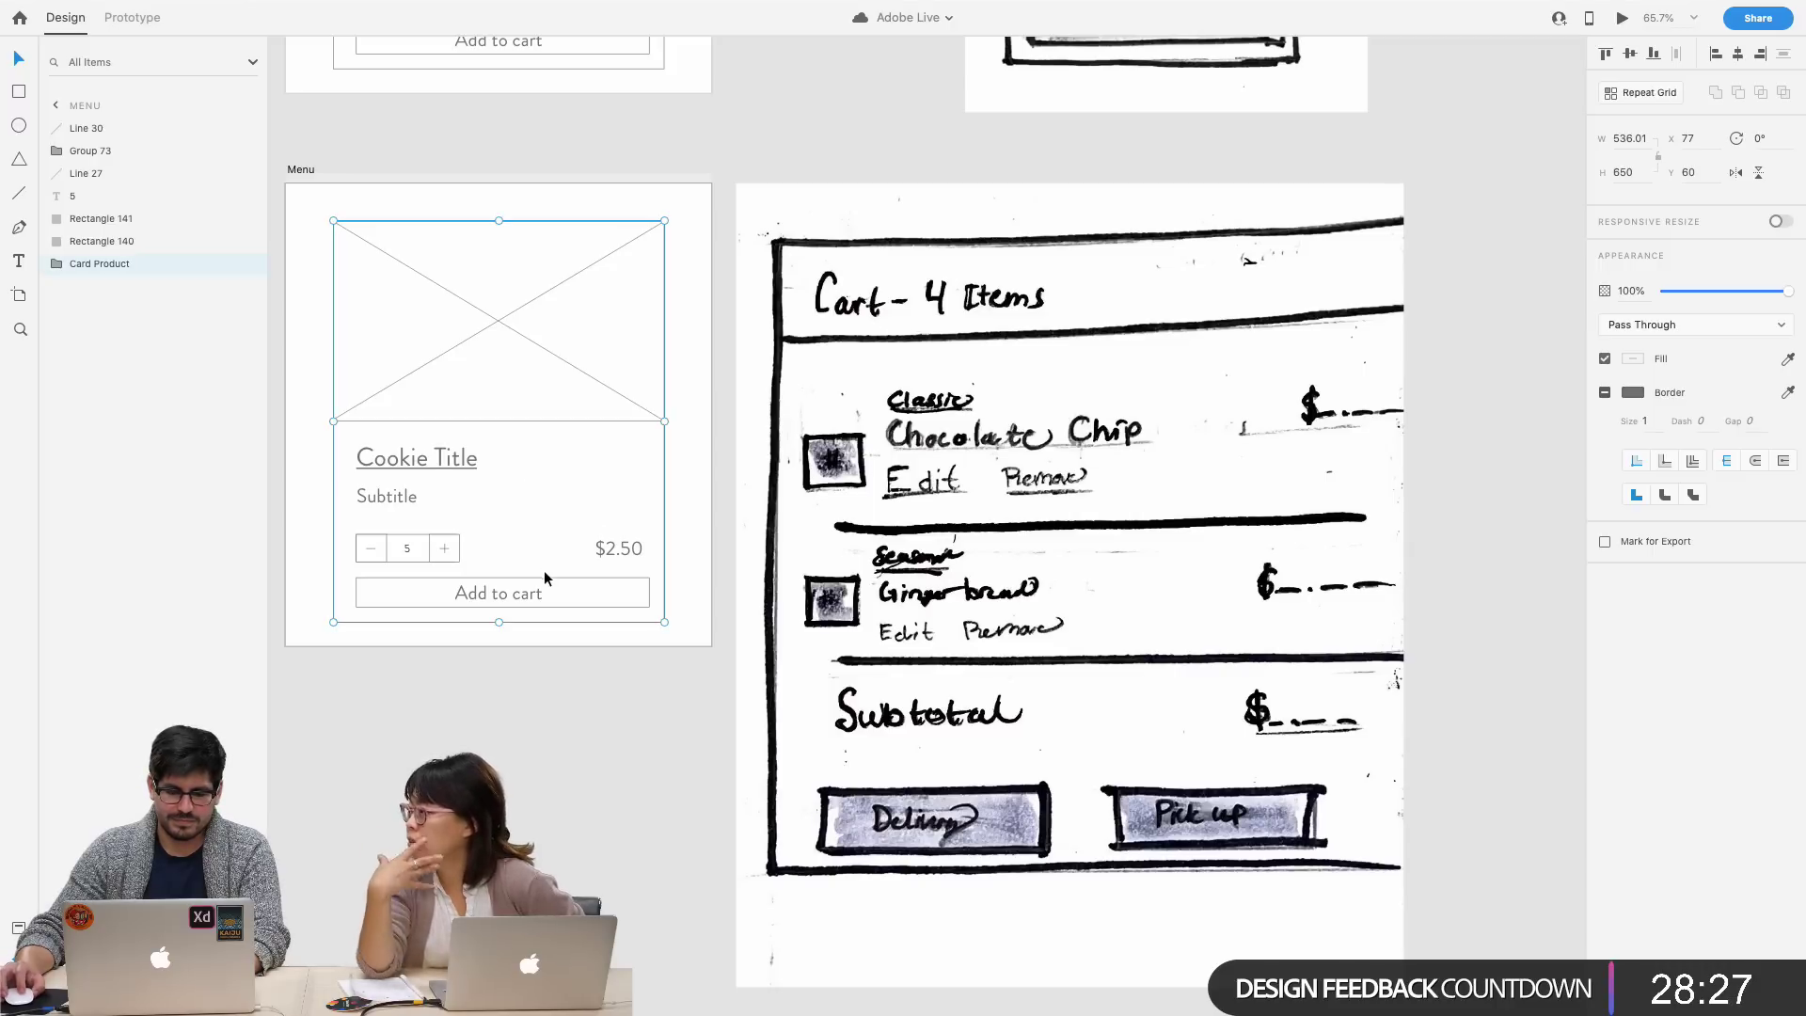
double_click(484, 419)
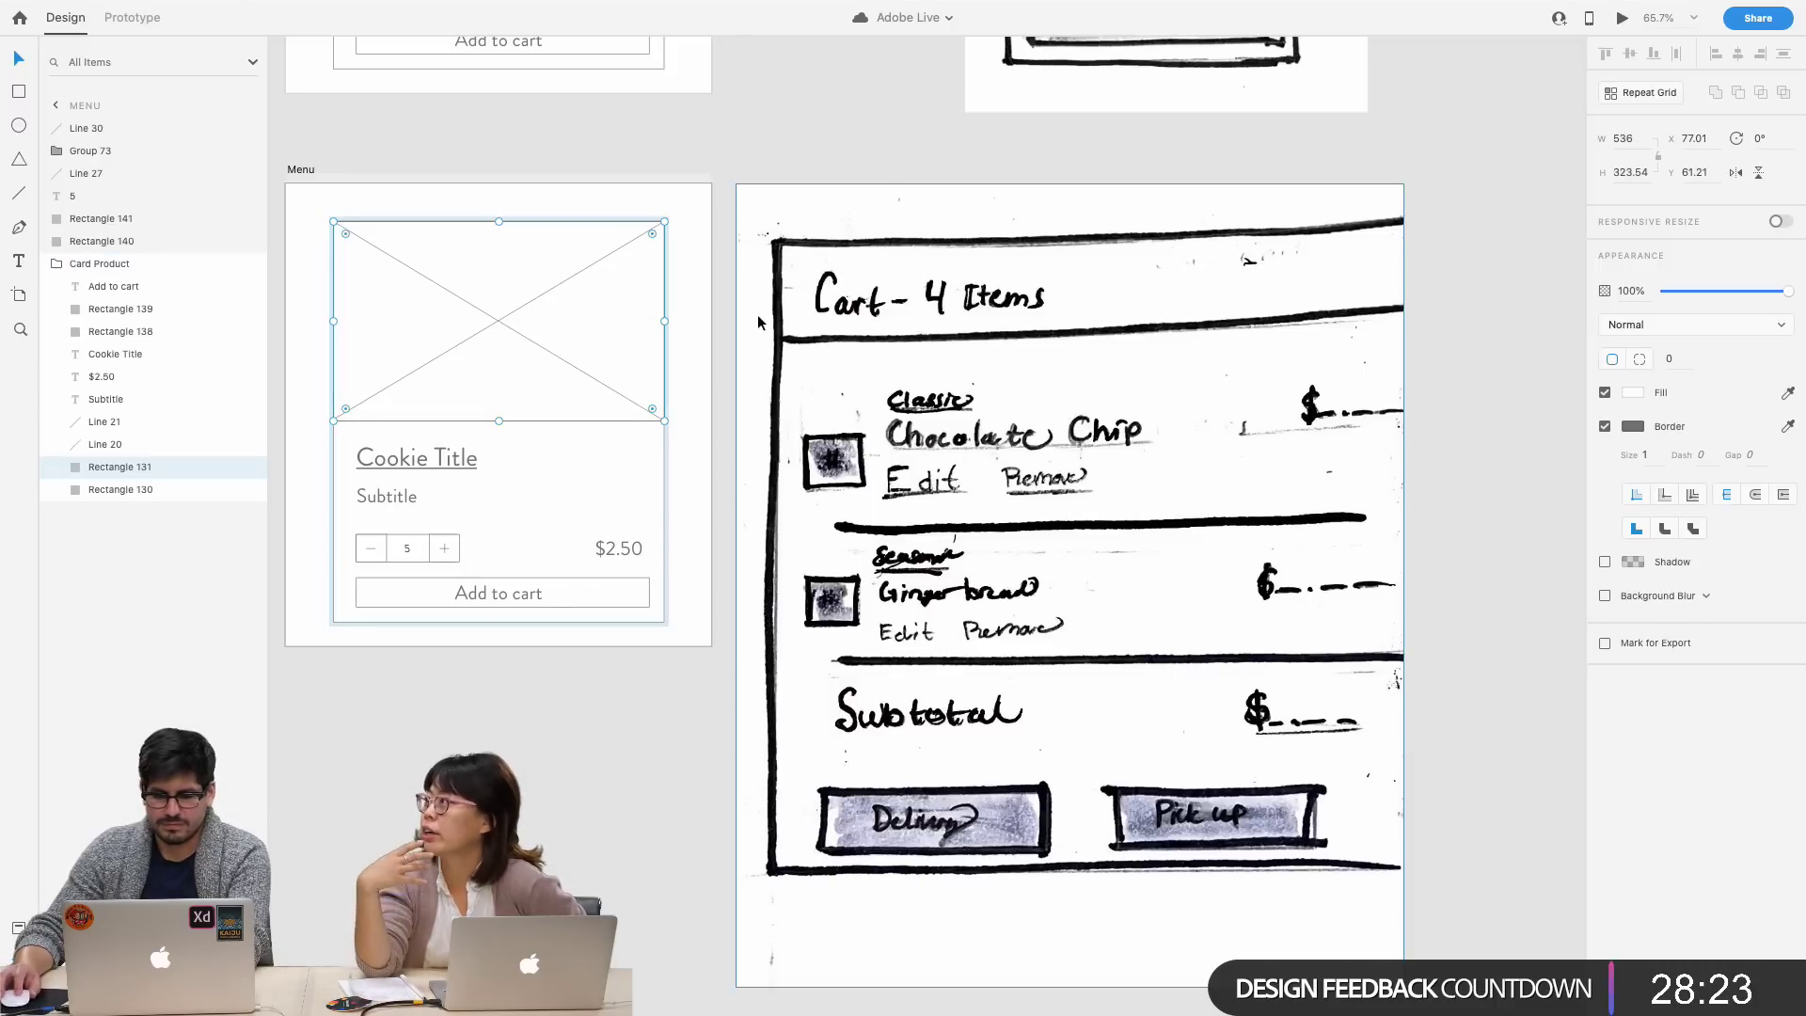
- Shift the cart sketch away from the Menu artboard and enlarge that artboard to about 1057 by 963
mouse_move(758, 323)
mouse_down()
mouse_move(1014, 307)
mouse_move(984, 303)
mouse_up()
click(302, 175)
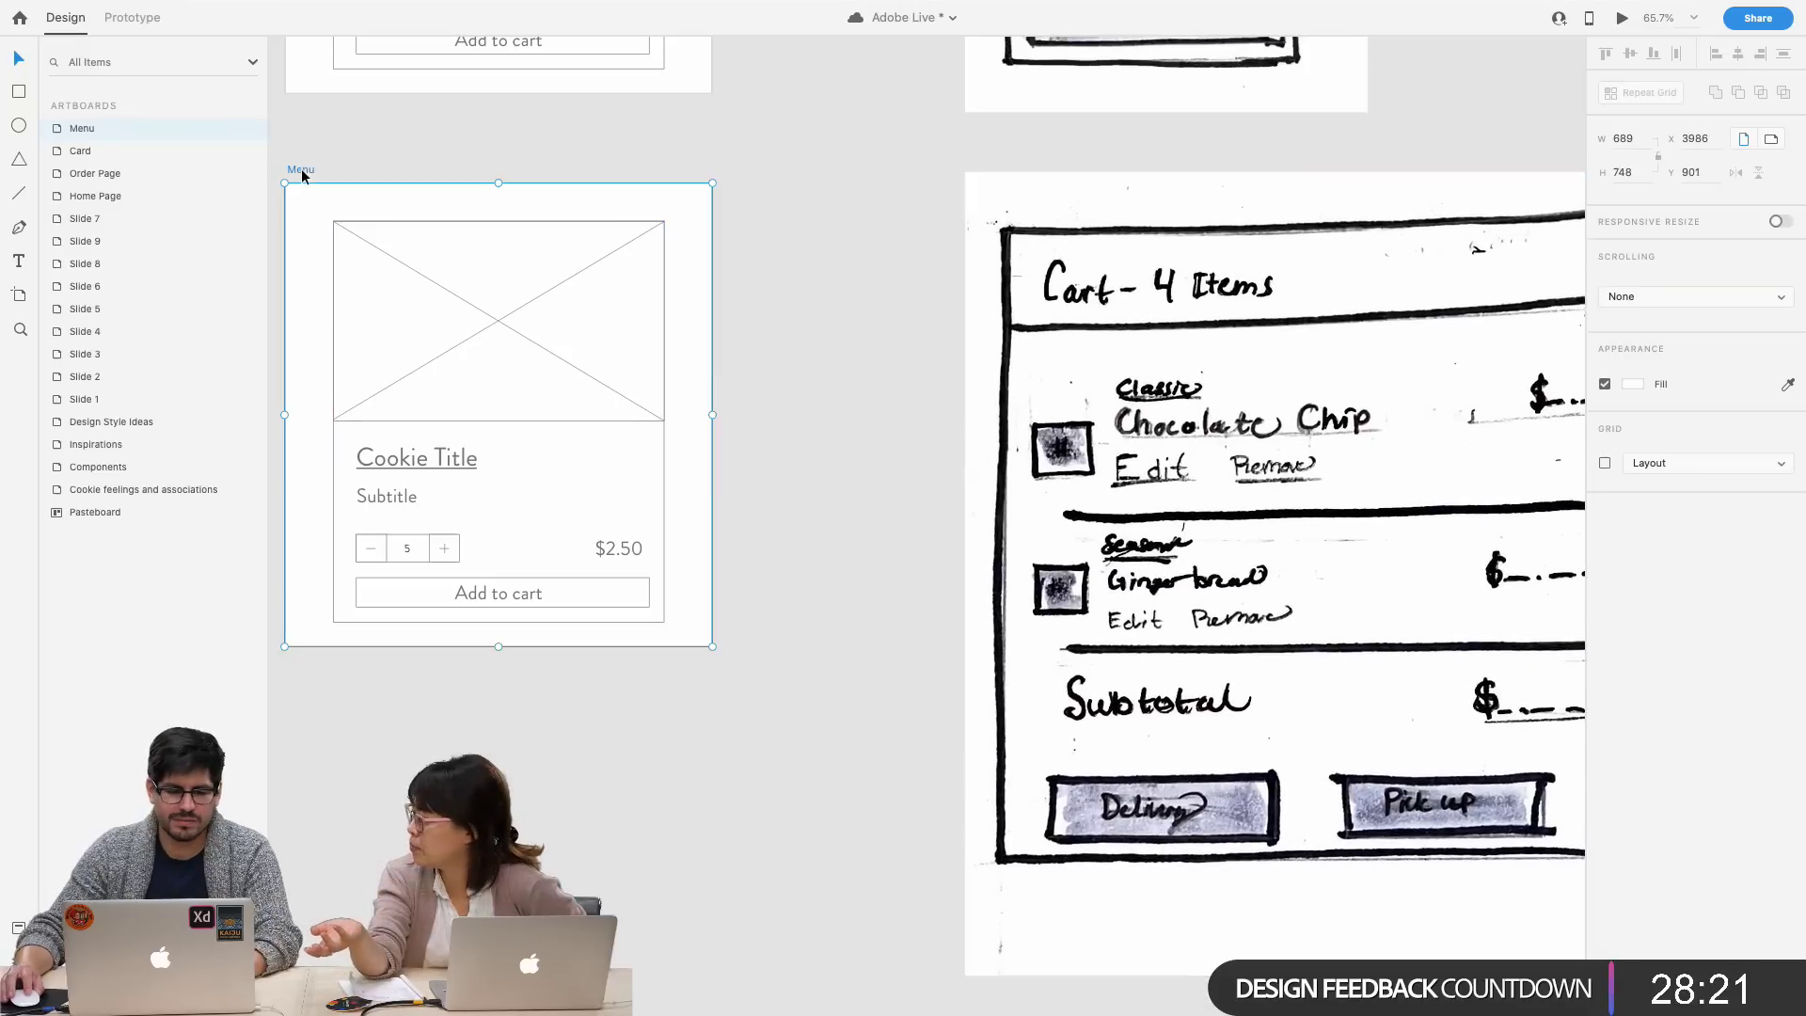
drag(712, 646, 939, 779)
- Delete the two crossing diagonal lines from the image placeholder of the Menu artboard's product card
scroll(917, 771, down, 5)
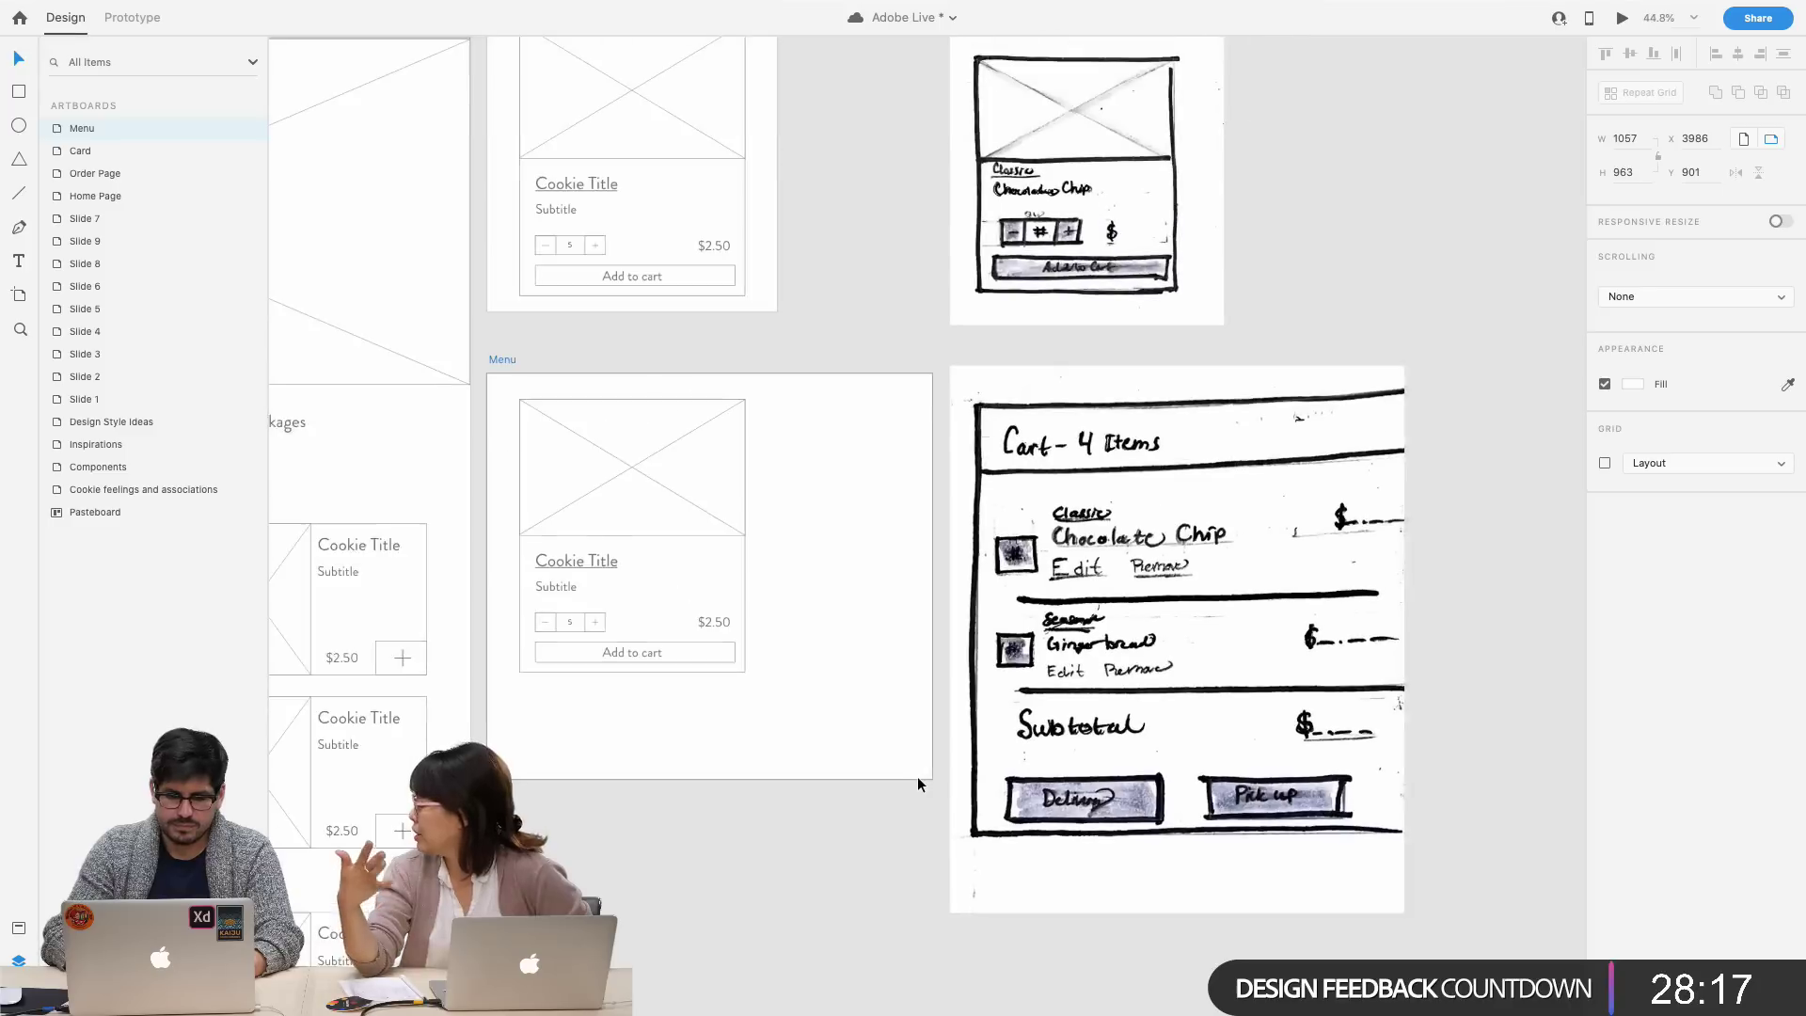
scroll(917, 775, up, 4)
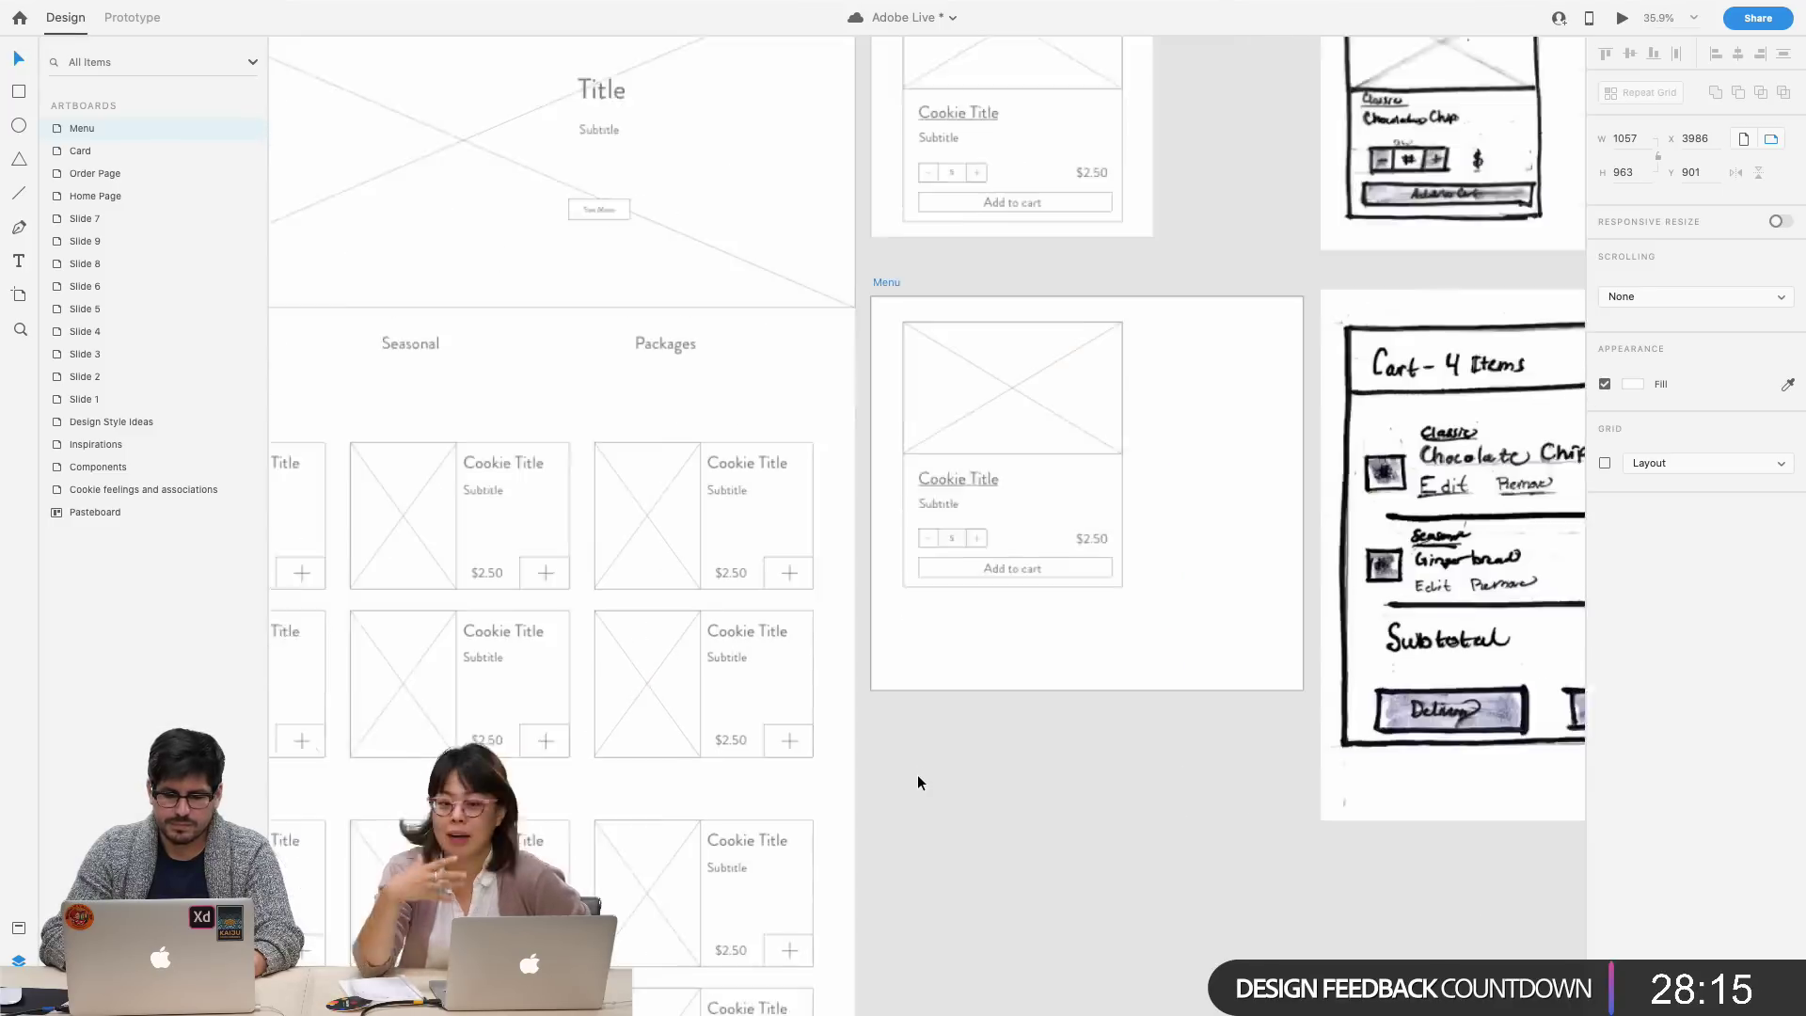
scroll(918, 769, up, 3)
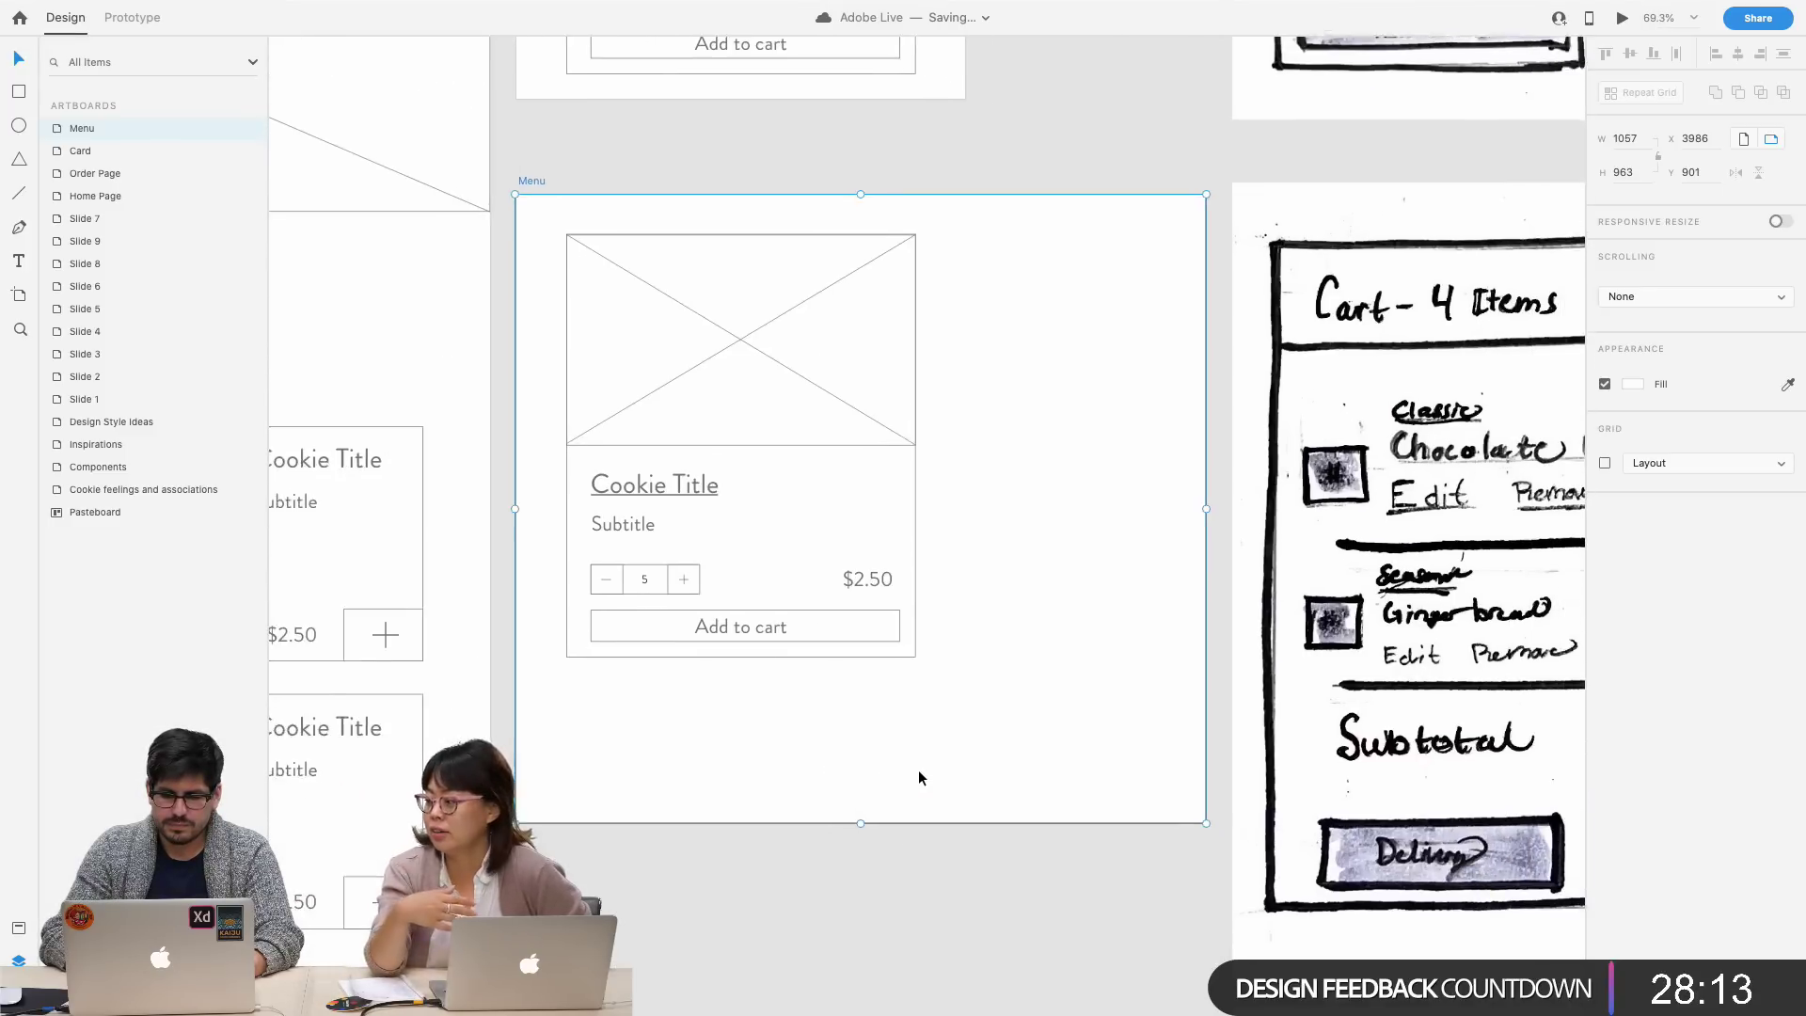
scroll(920, 768, up, 1)
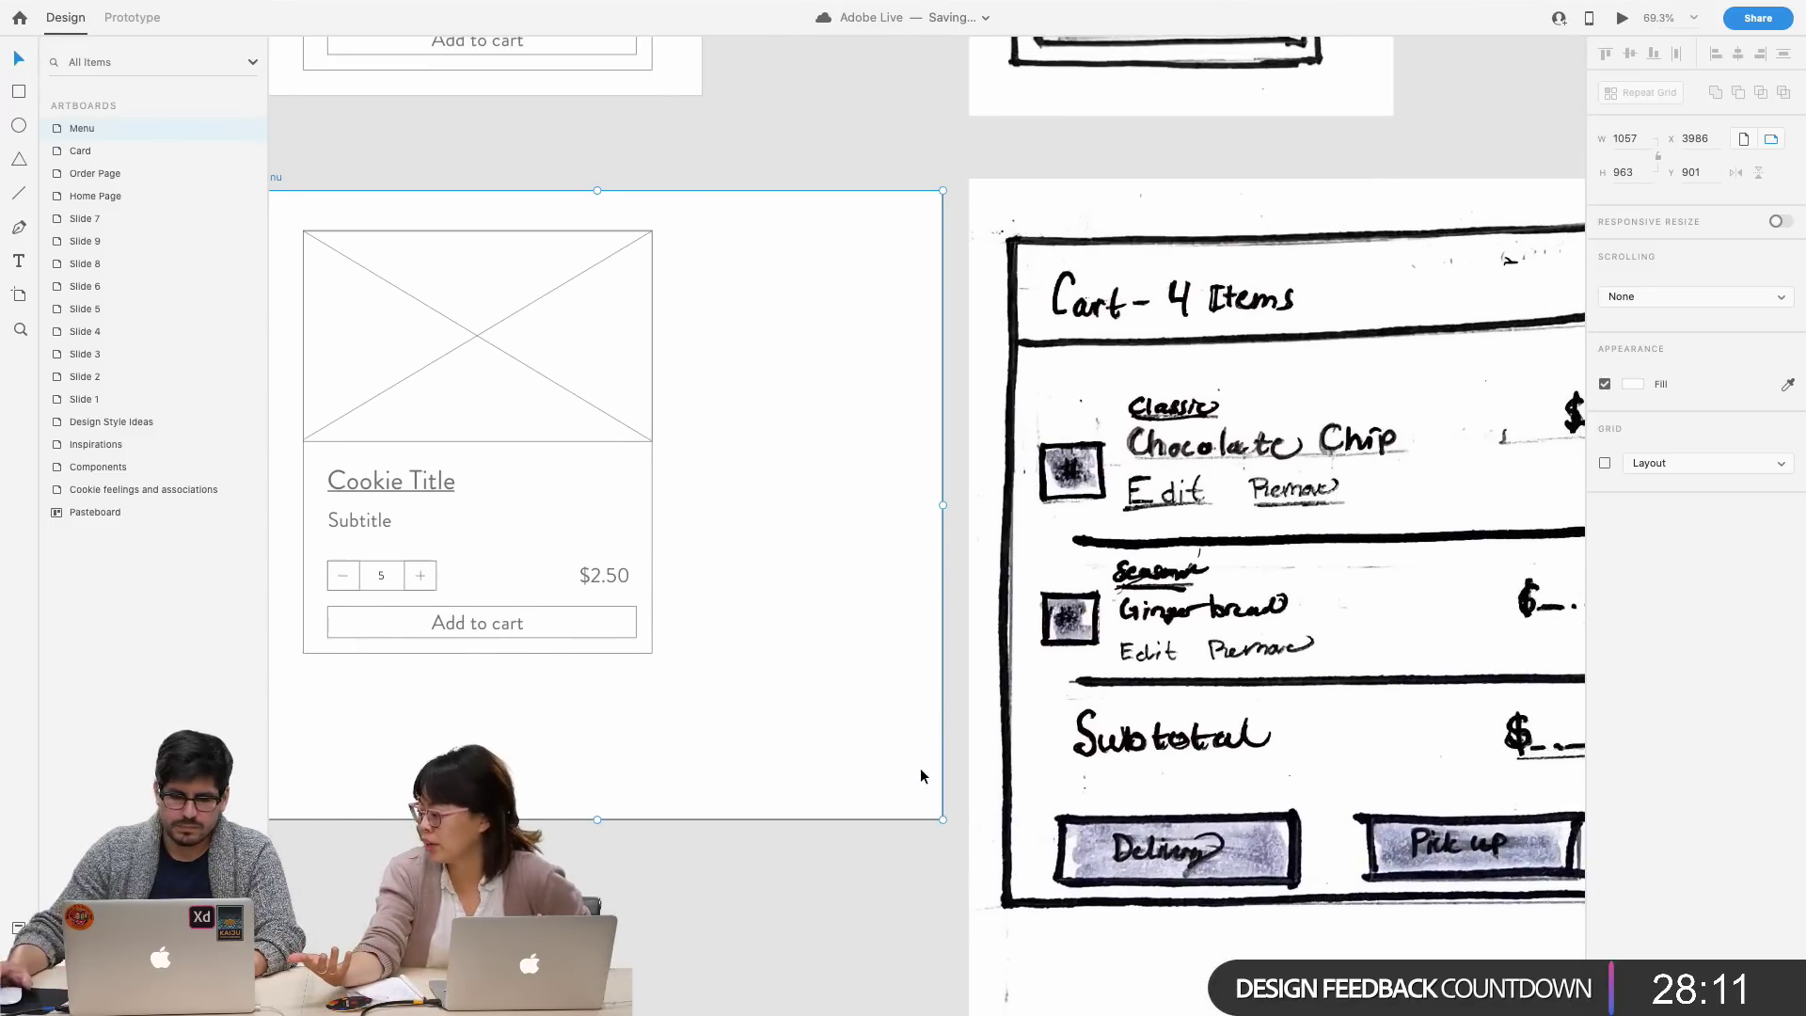
double_click(574, 367)
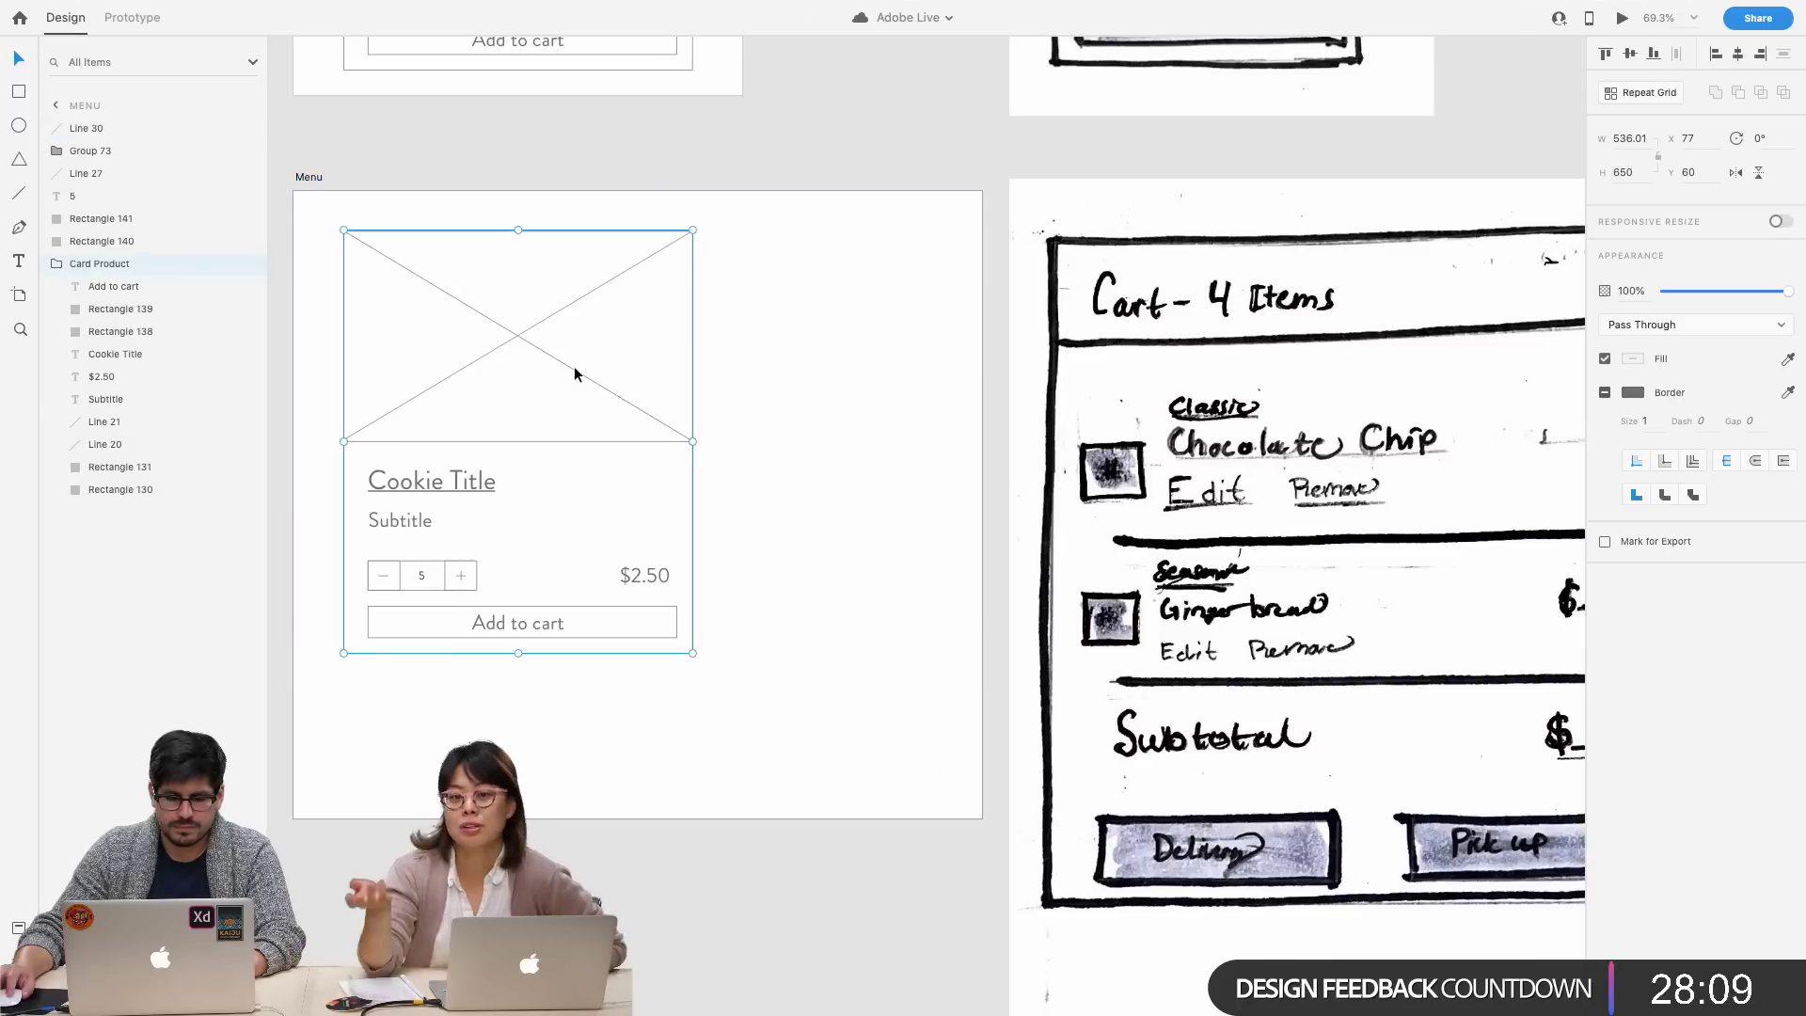
key(Delete)
double_click(555, 308)
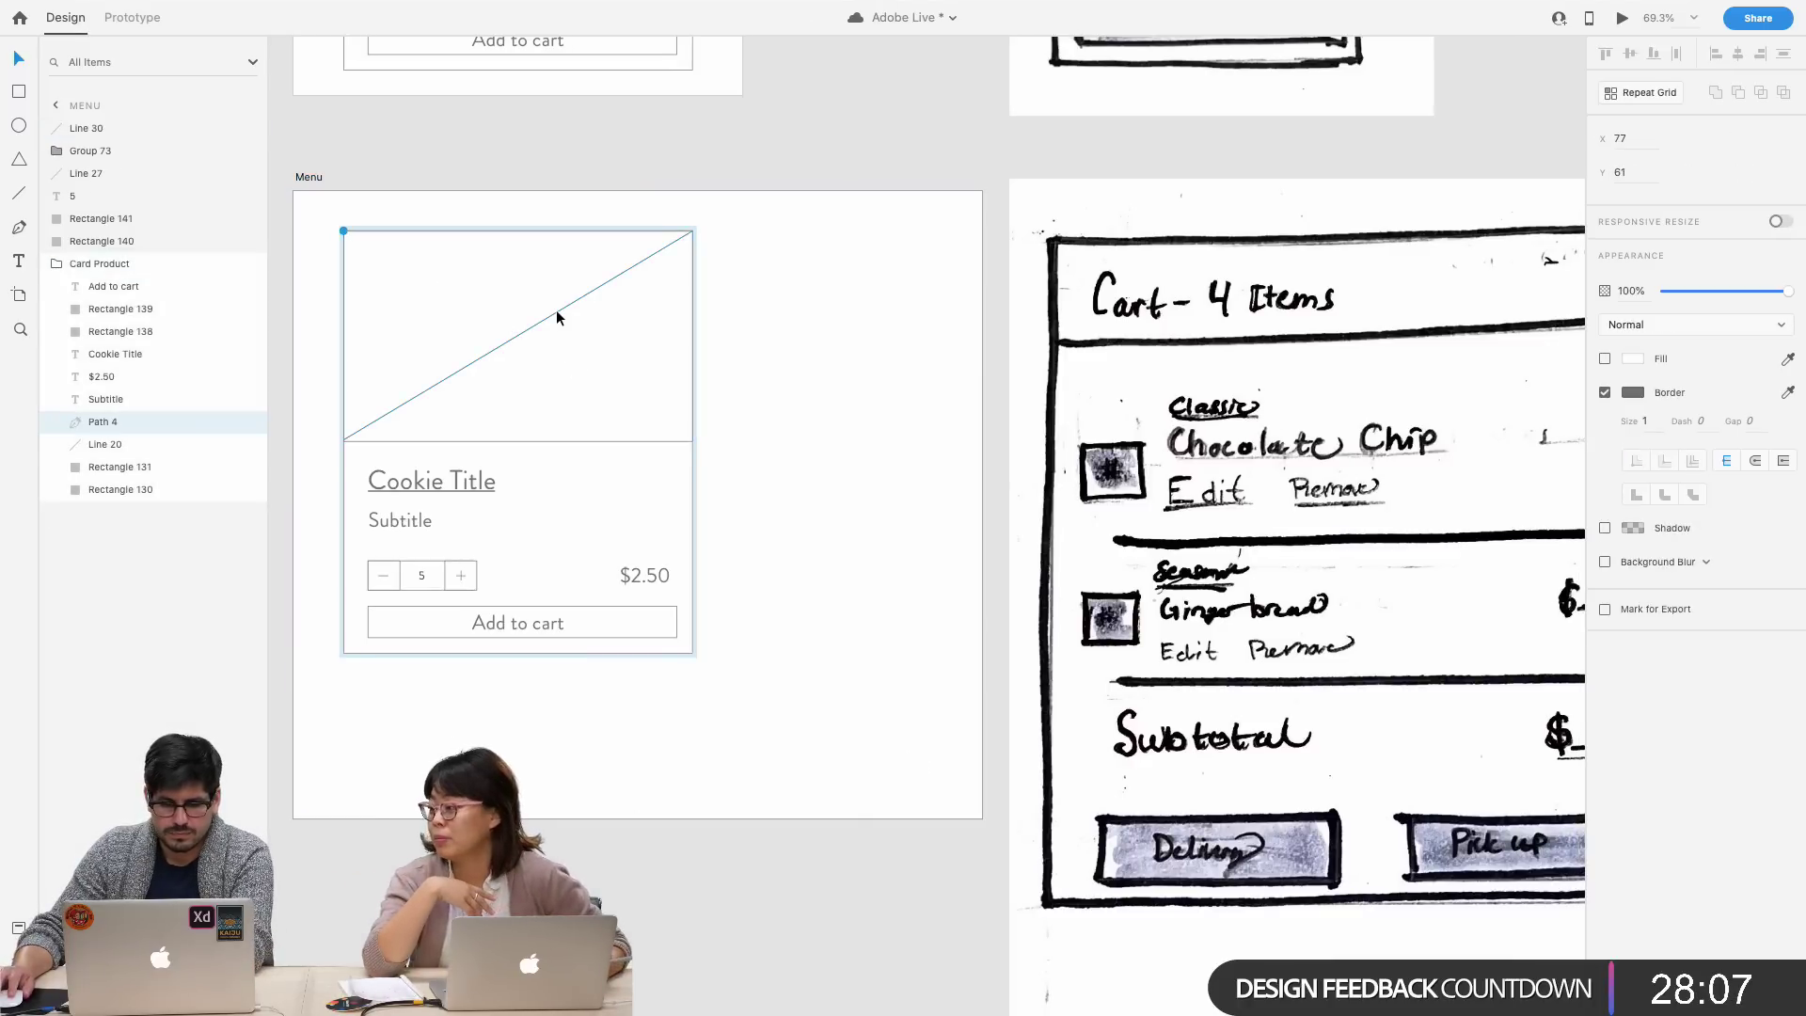
key(Delete)
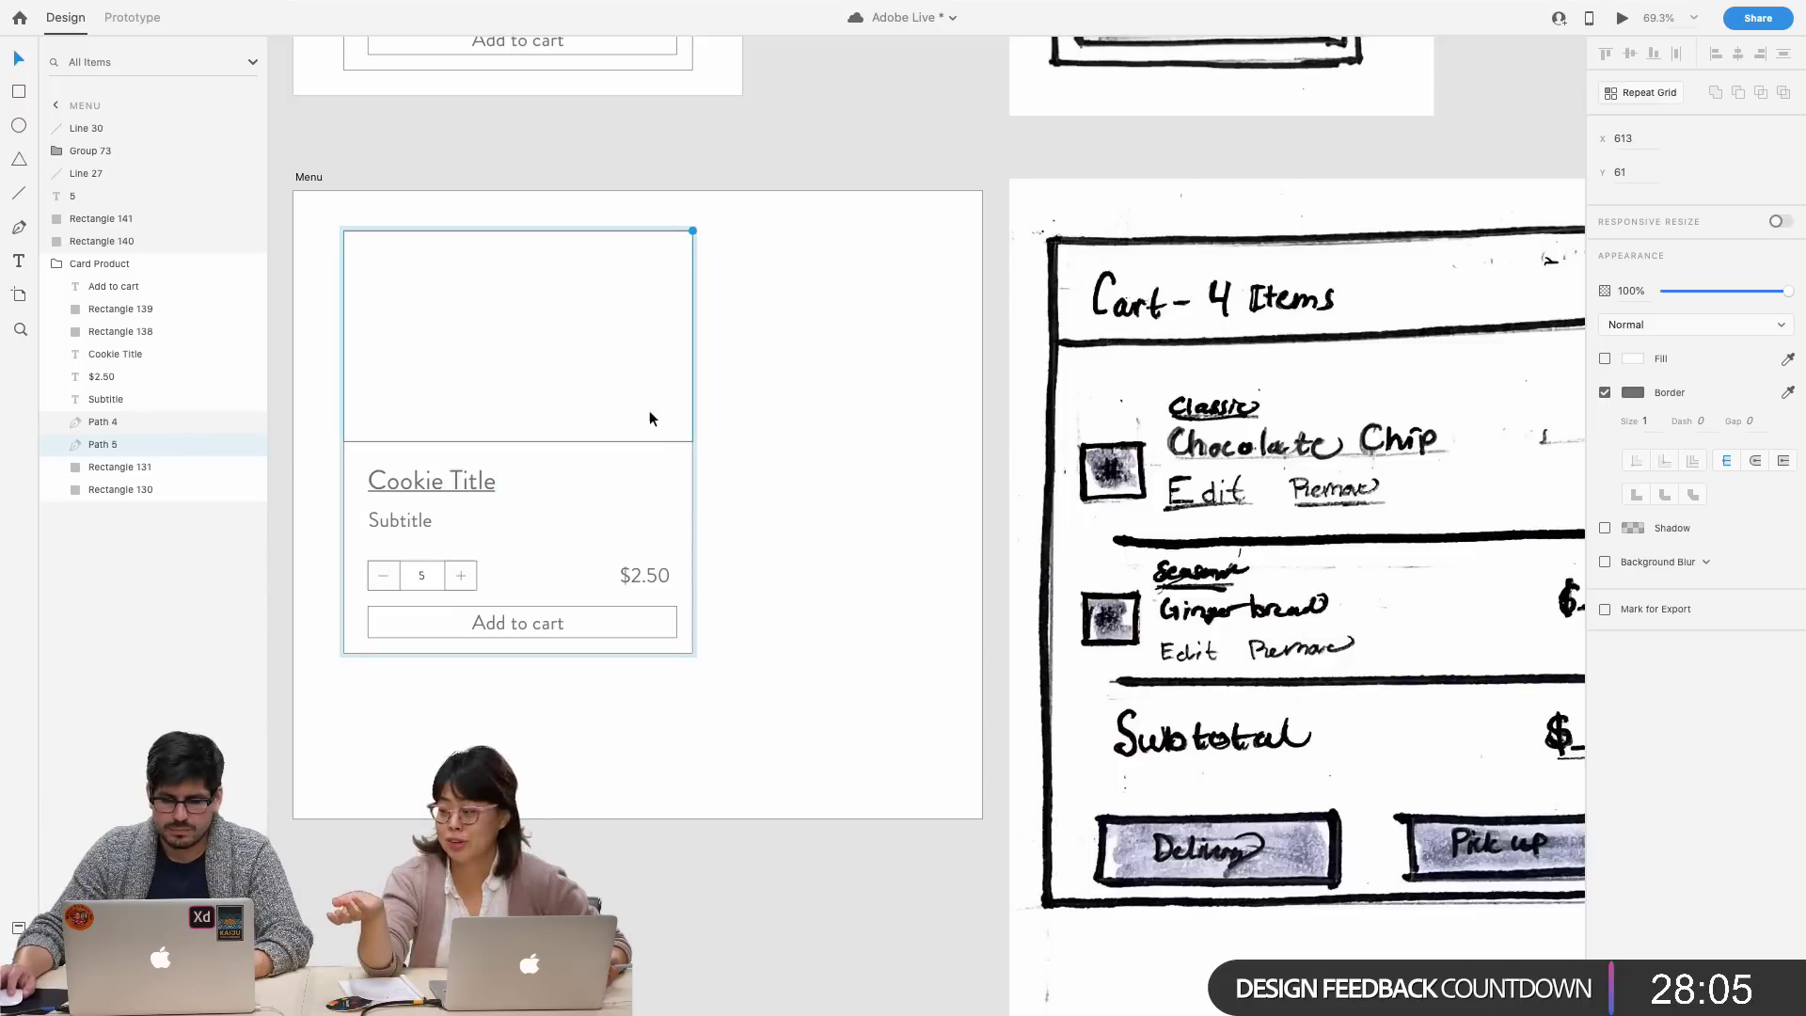
click(626, 427)
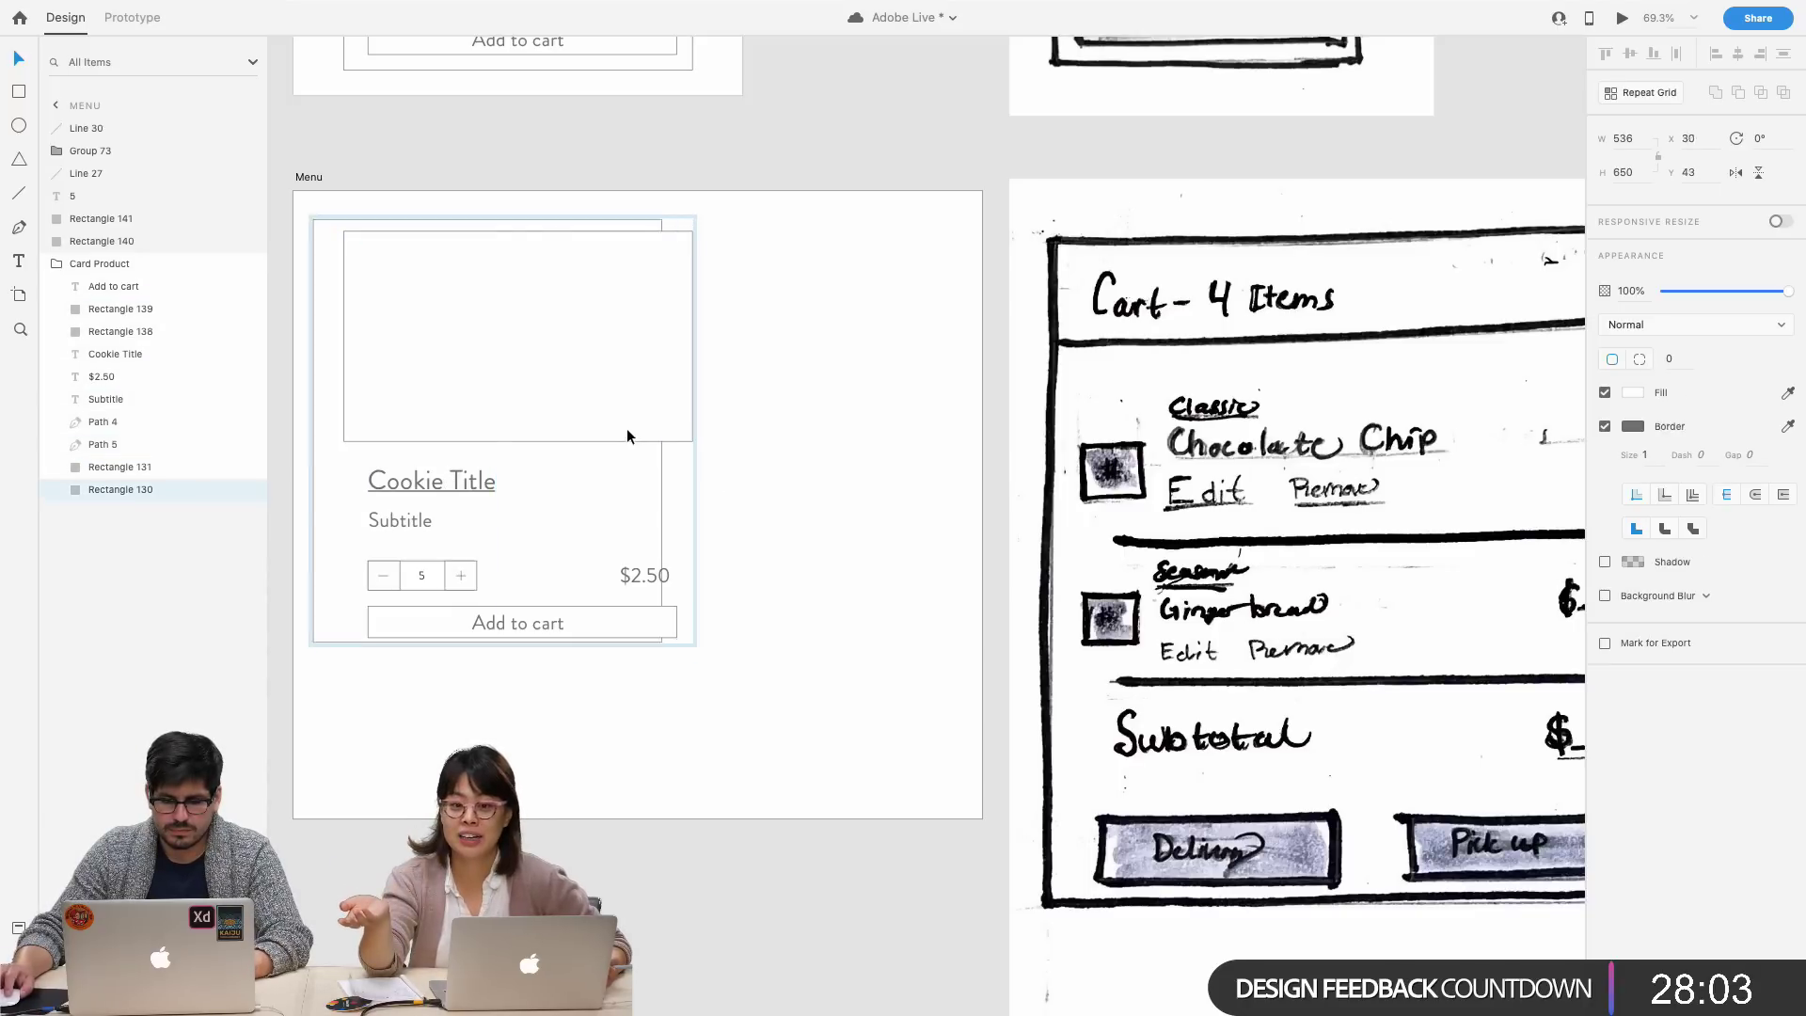
drag(767, 646, 404, 214)
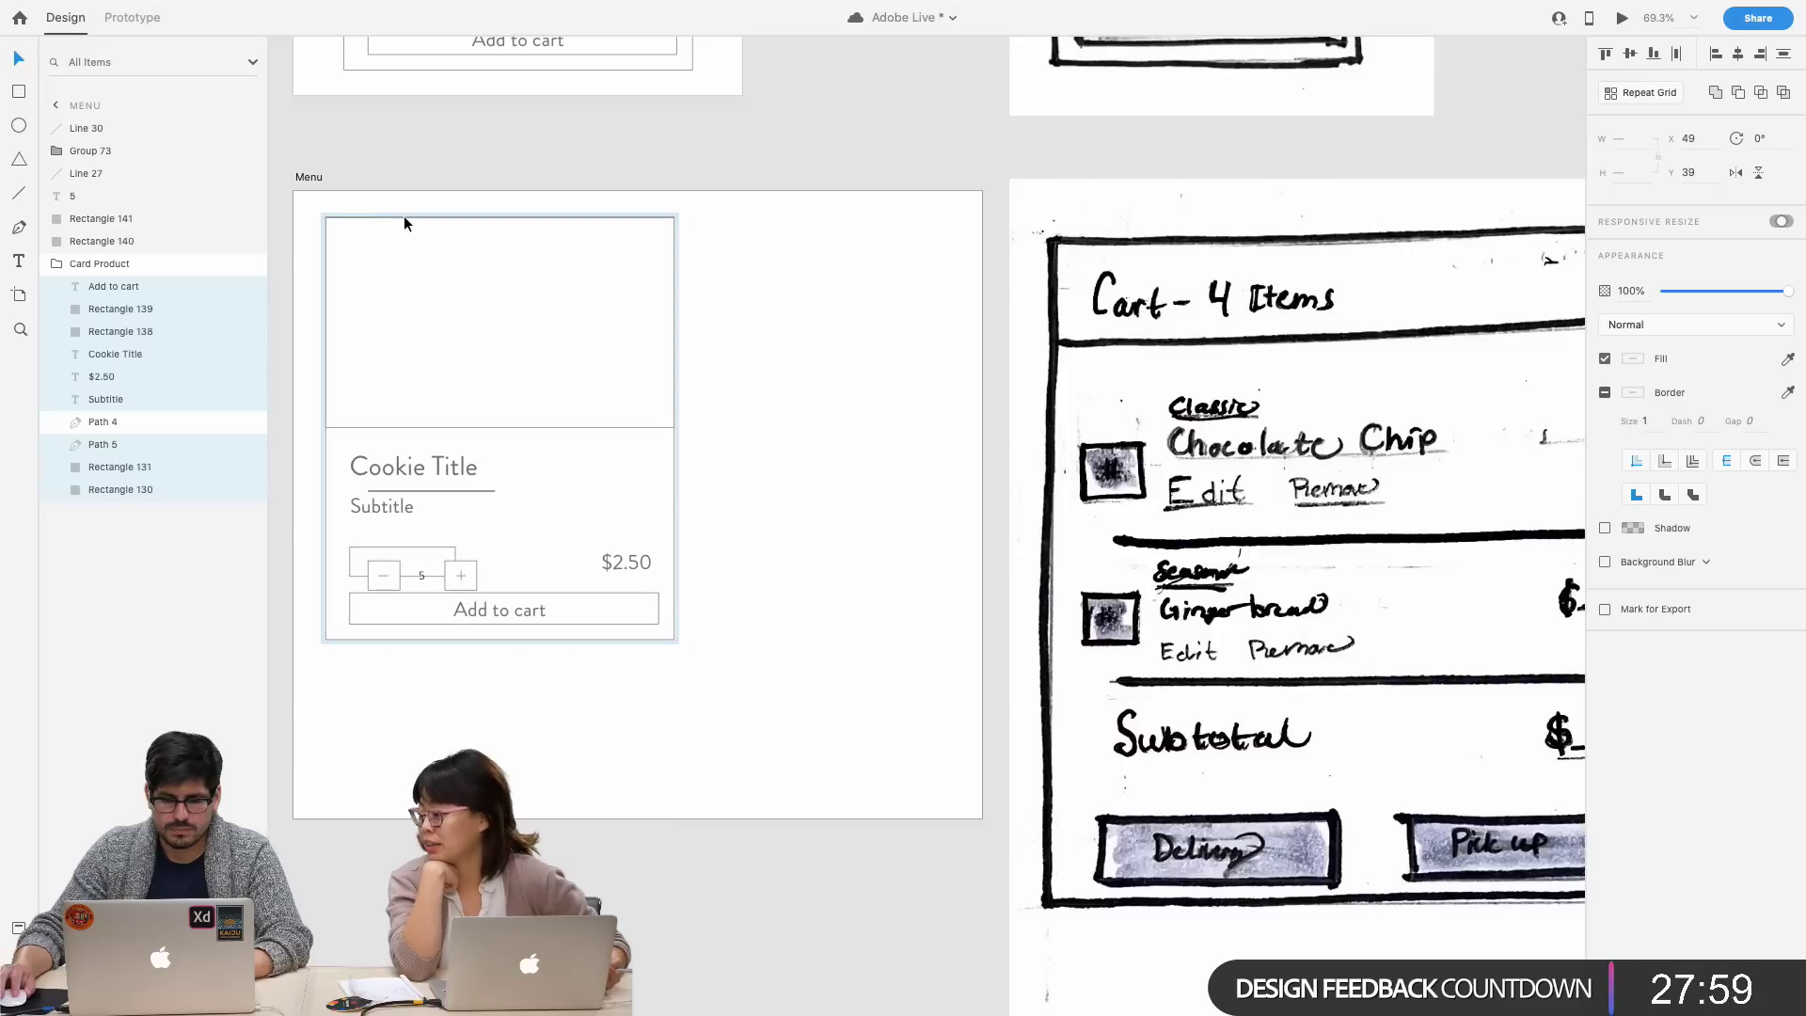
key(super+z)
drag(728, 686, 383, 218)
key(super+z)
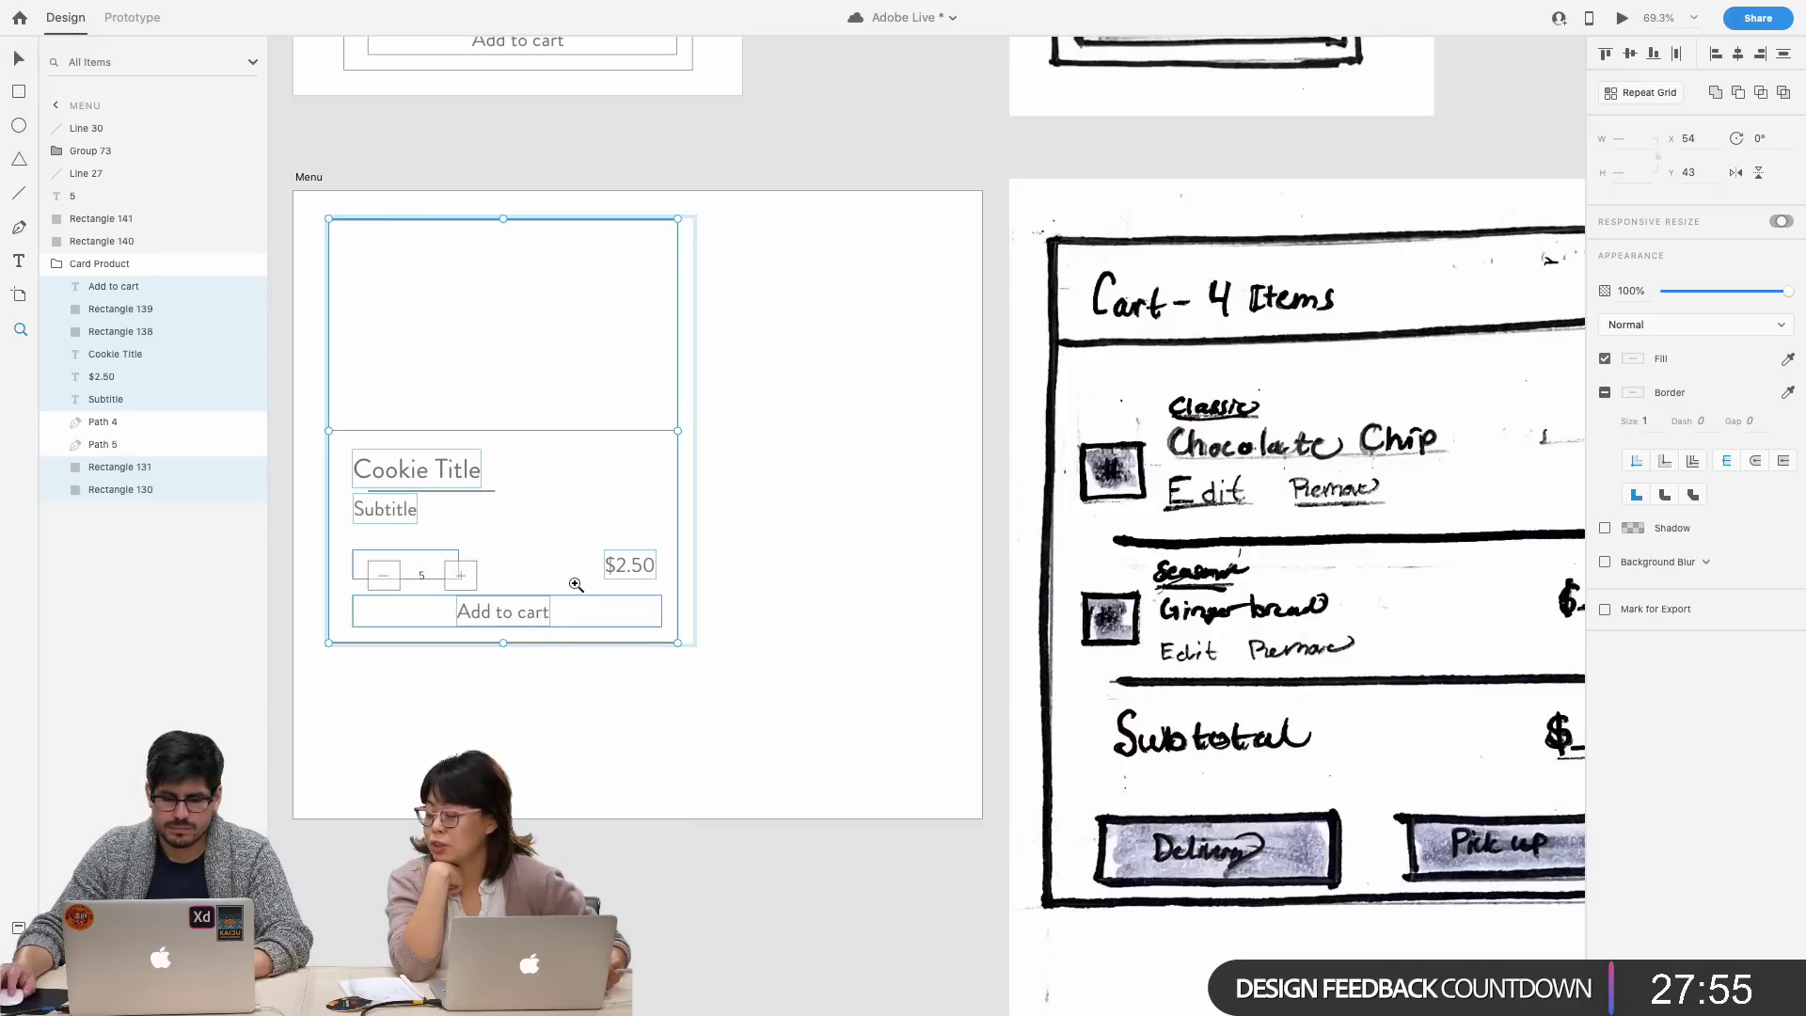
key(z)
drag(583, 707, 483, 589)
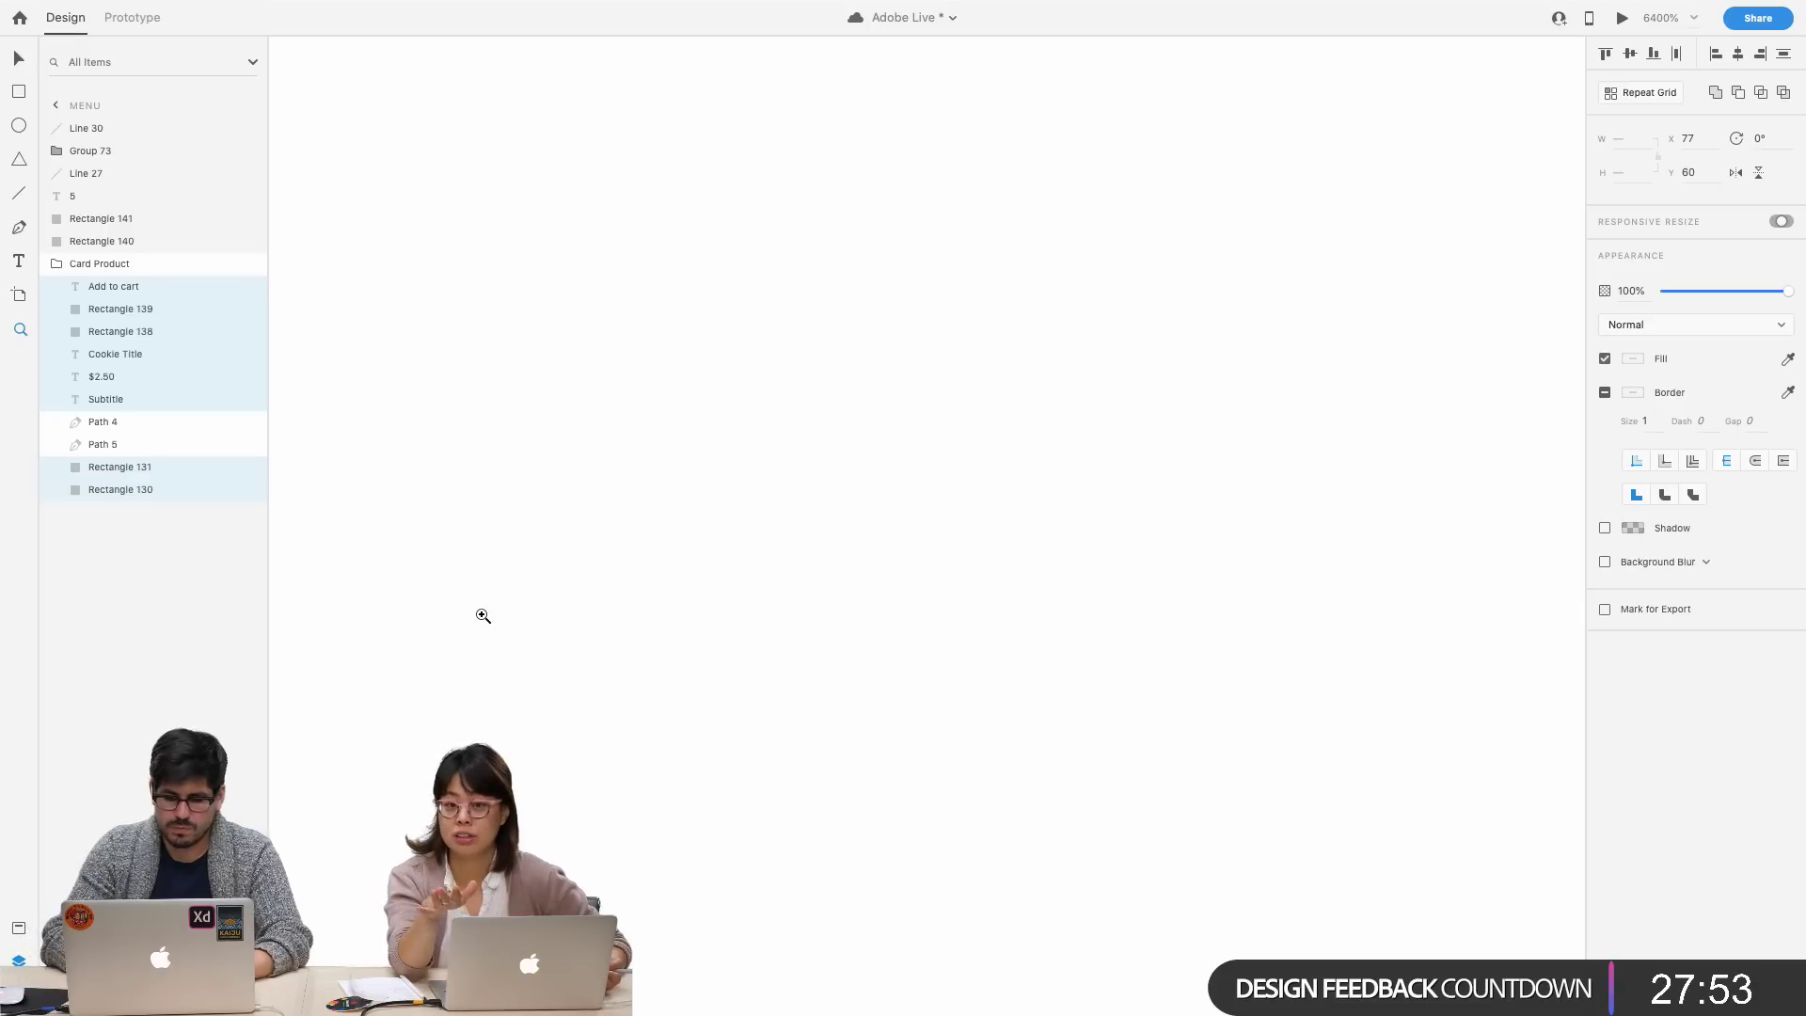
scroll(482, 615, down, 10)
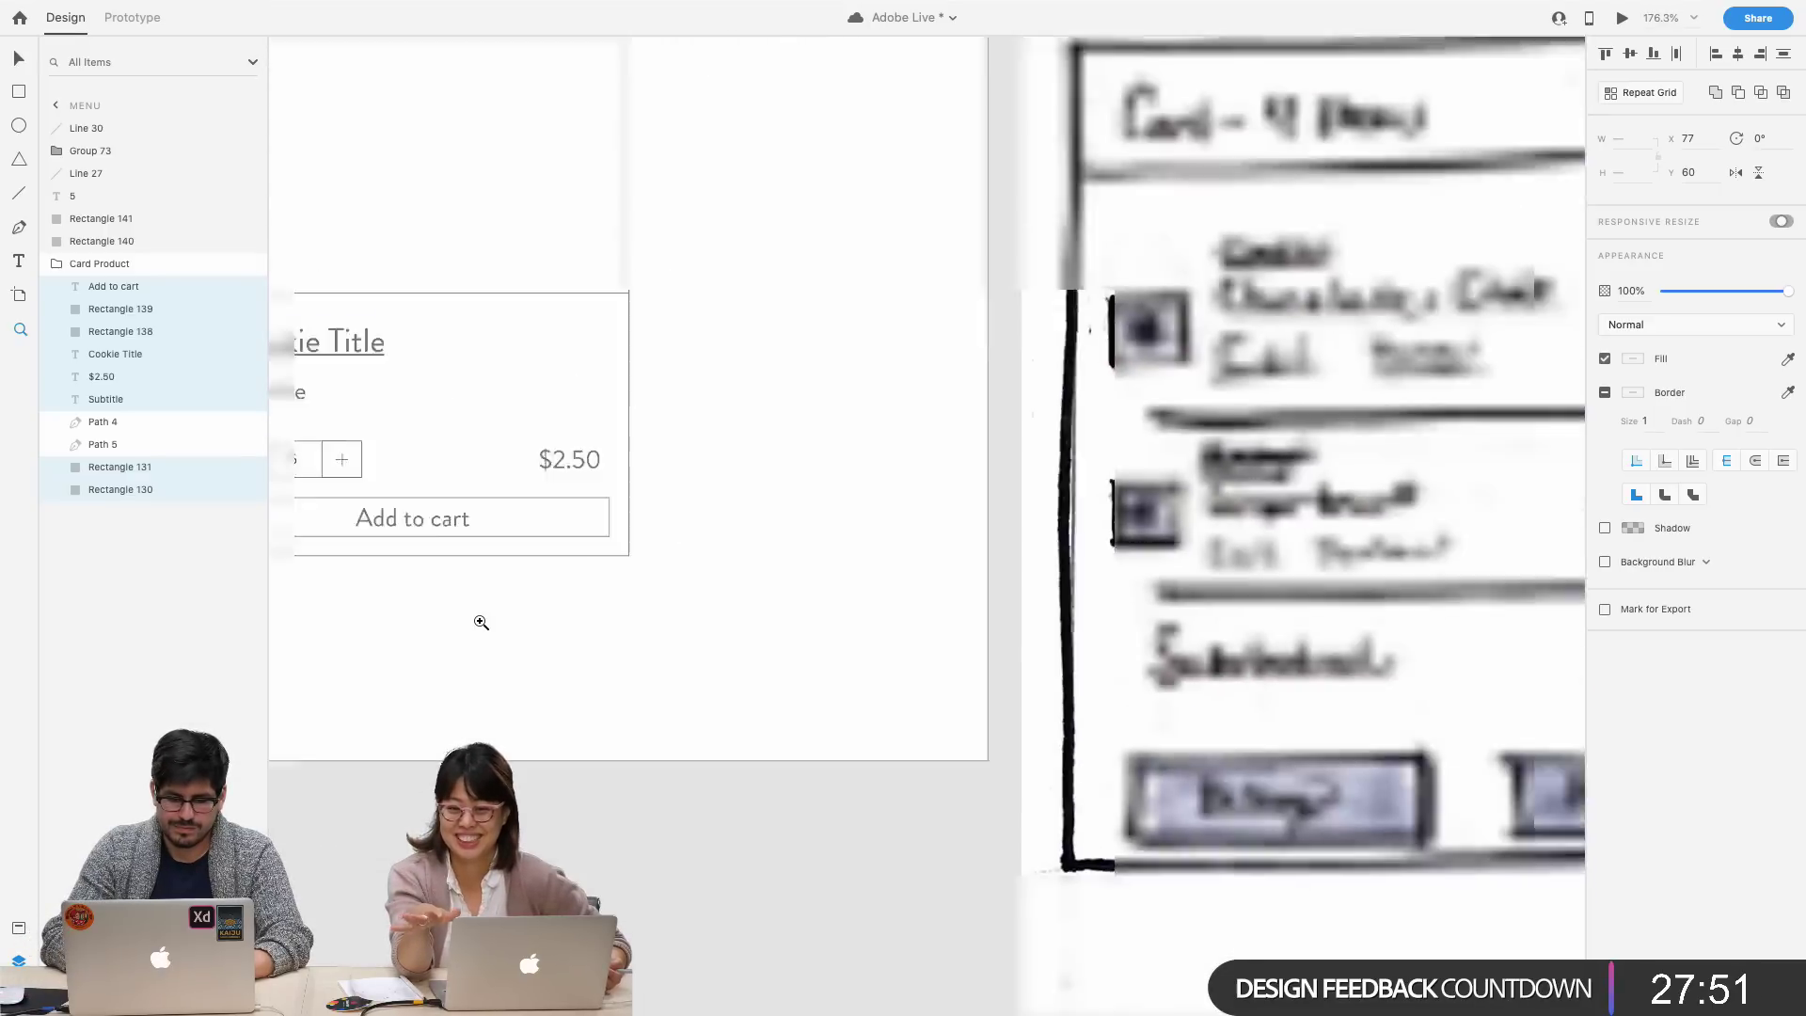
scroll(479, 620, left, 5)
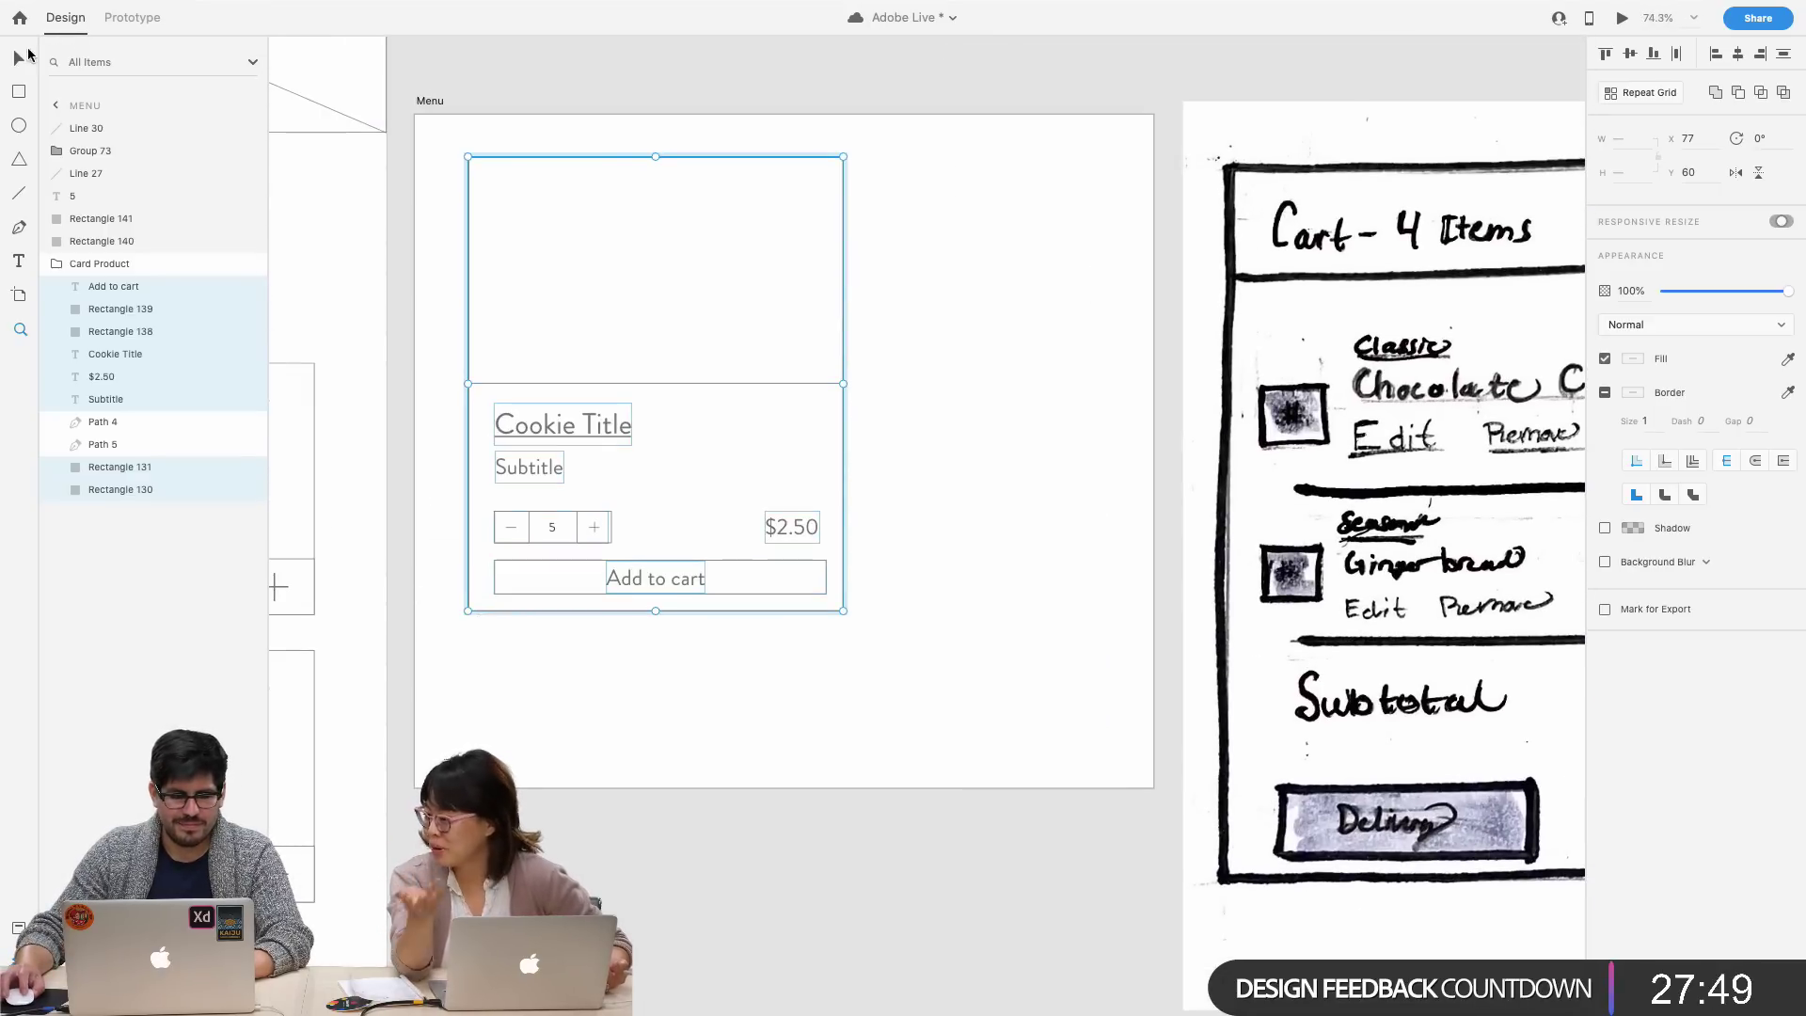
- Delete the Add to cart button's outline and its text label from the Menu artboard's card
click(20, 60)
click(557, 752)
scroll(557, 752, up, 5)
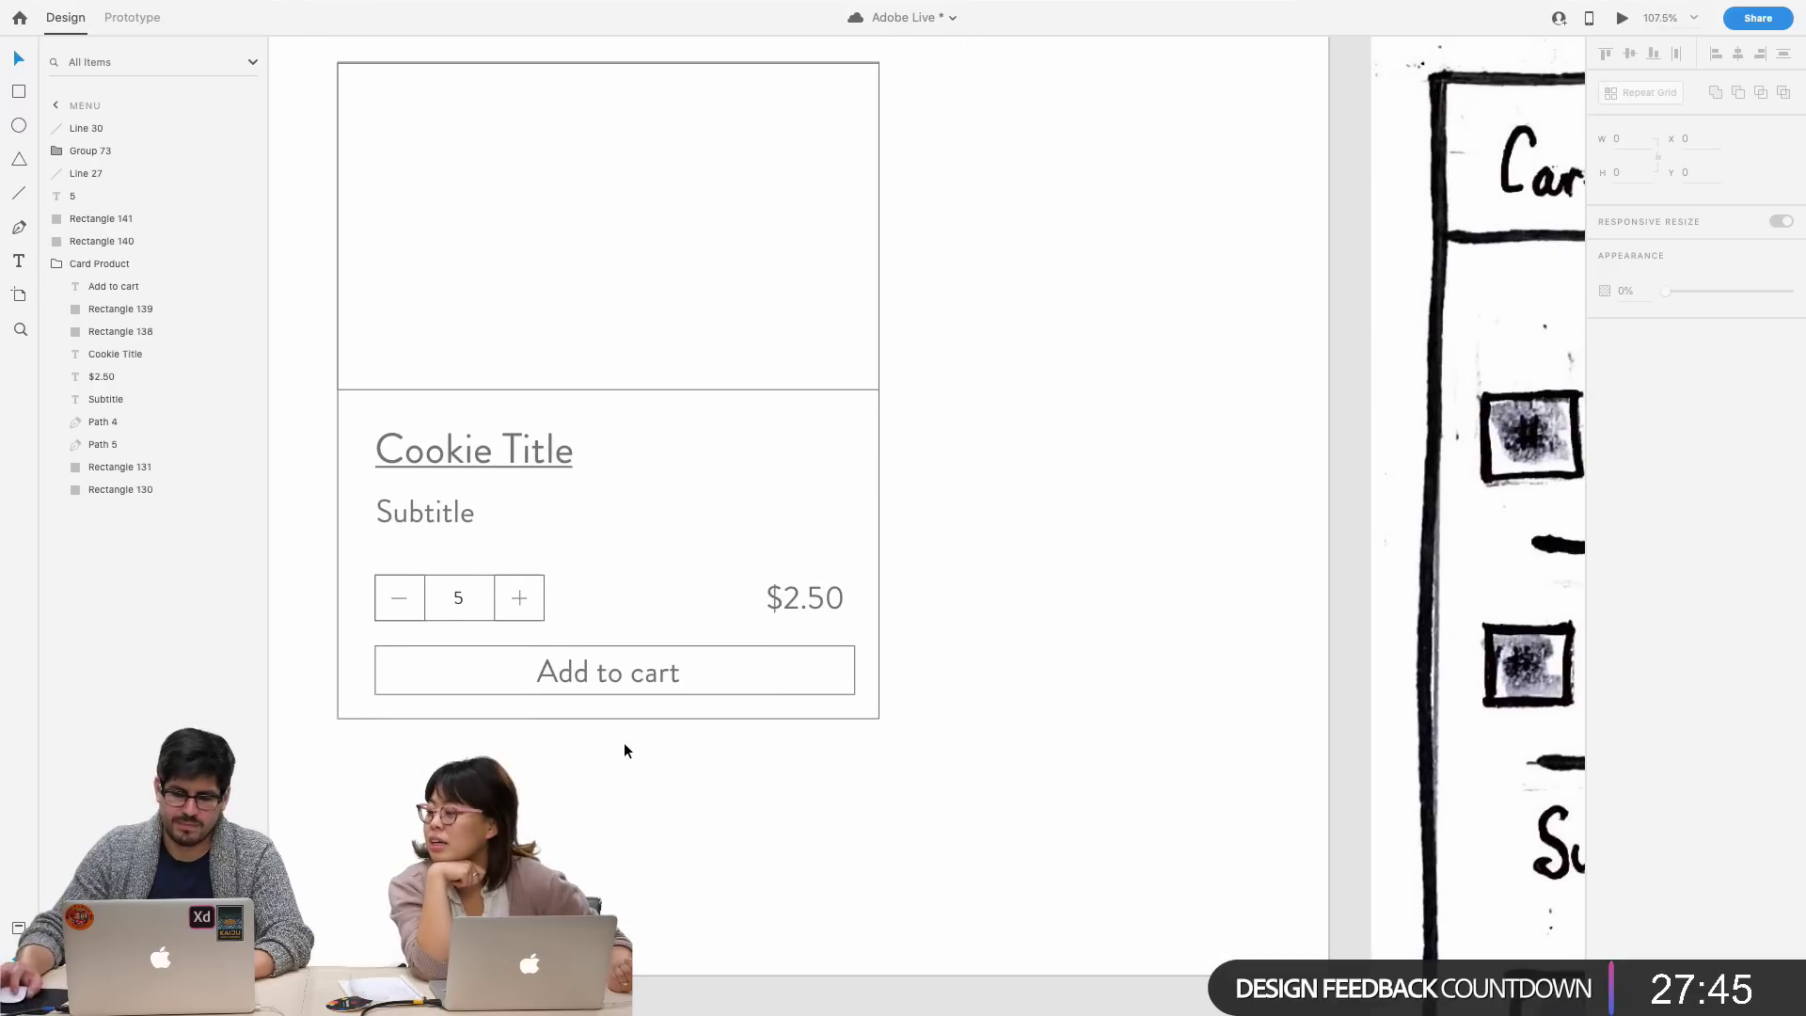
scroll(622, 742, right, 3)
scroll(623, 743, left, 1)
double_click(648, 665)
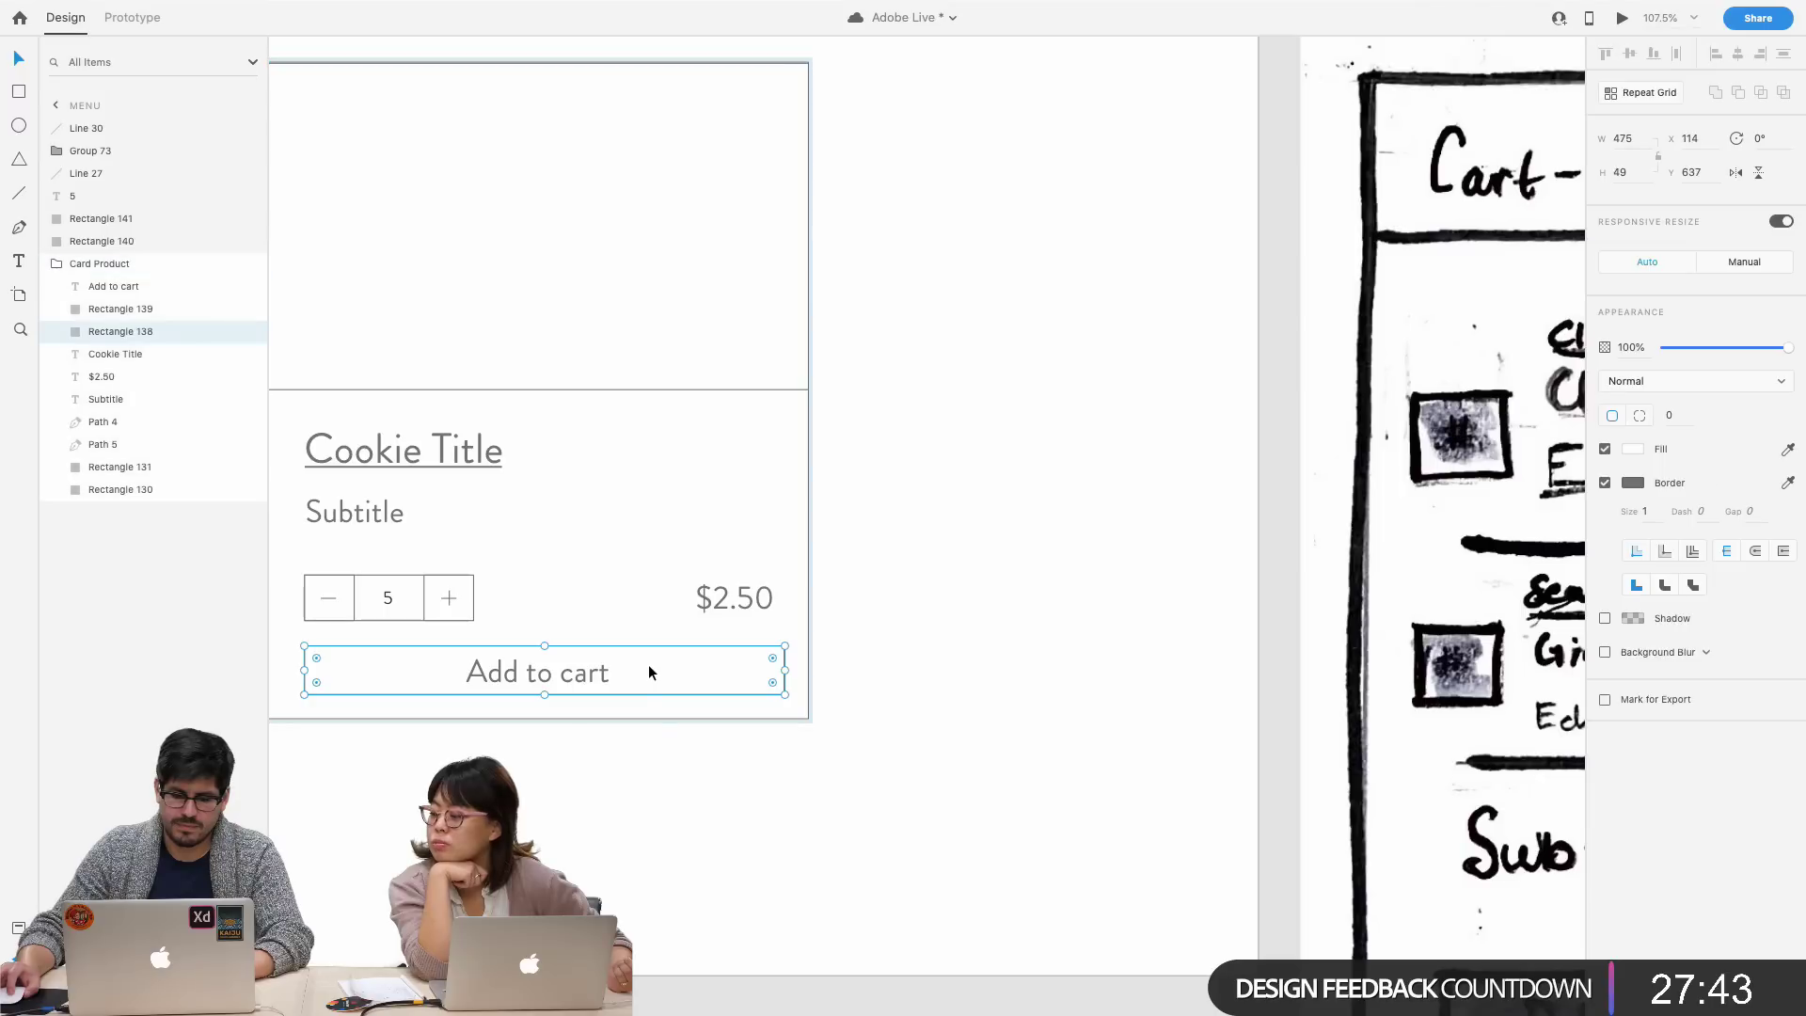
key(Delete)
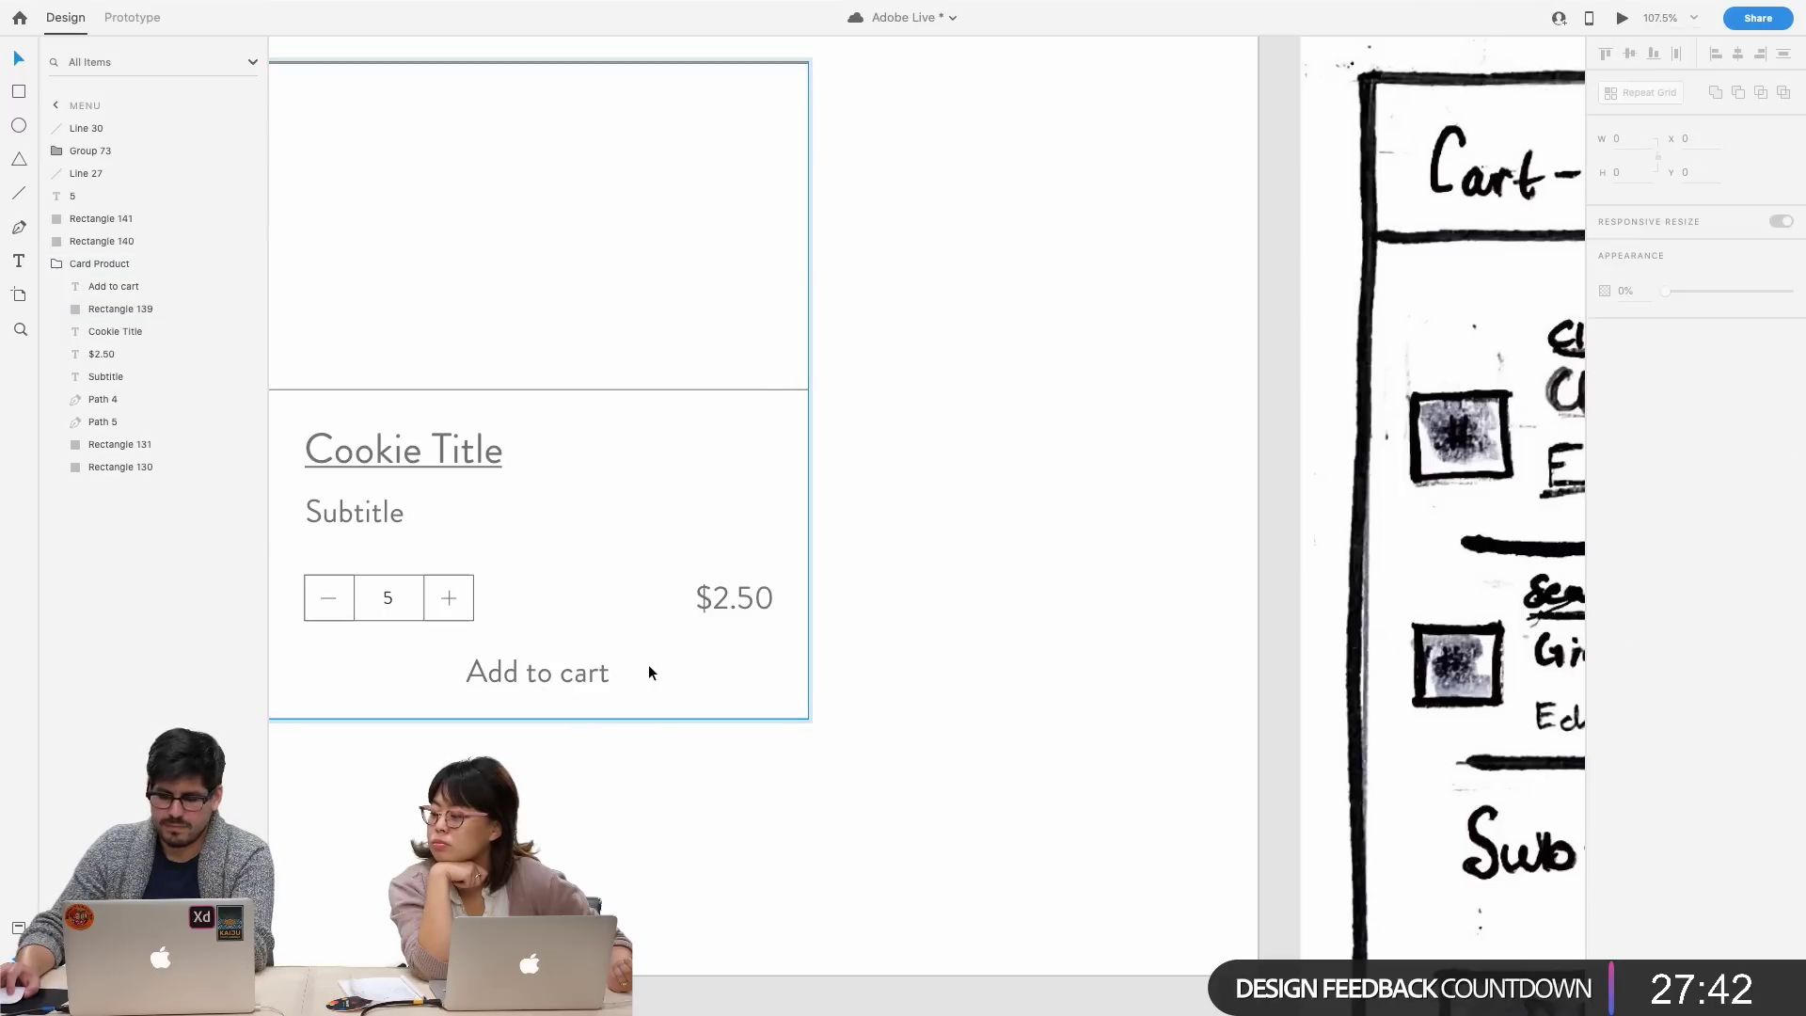
double_click(553, 679)
key(Escape)
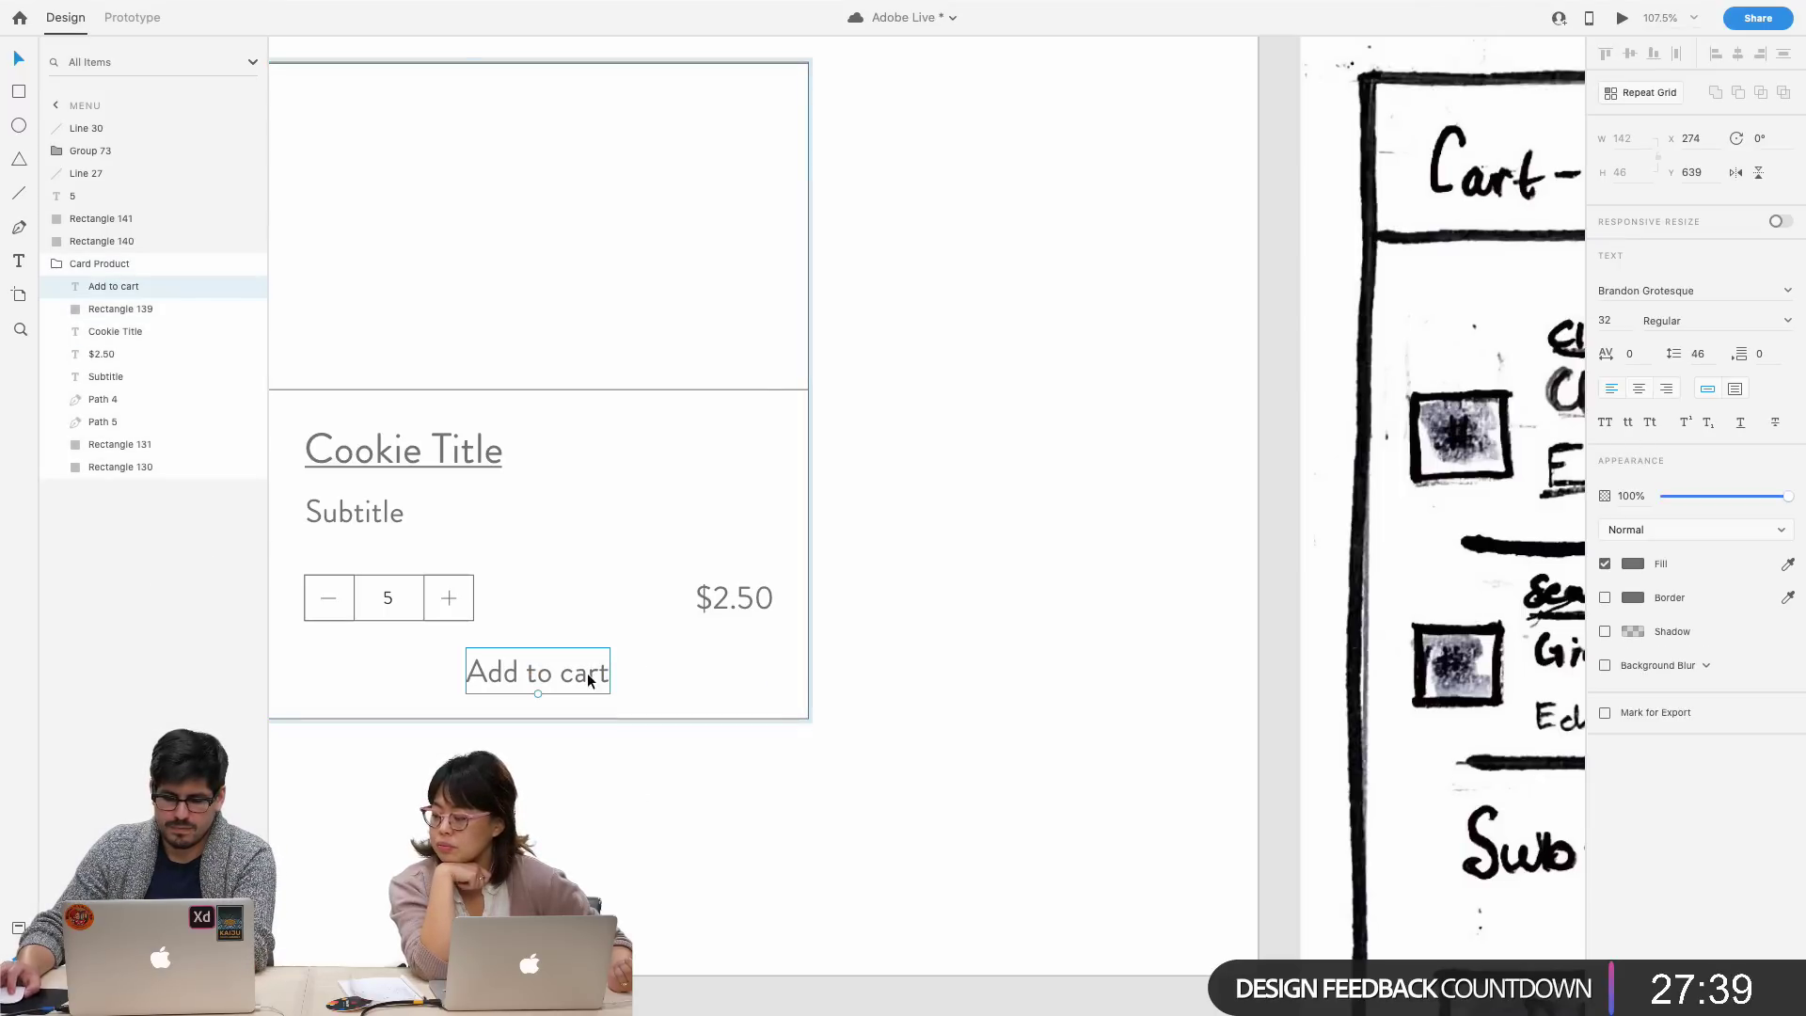
key(Delete)
click(583, 672)
scroll(536, 649, down, 1)
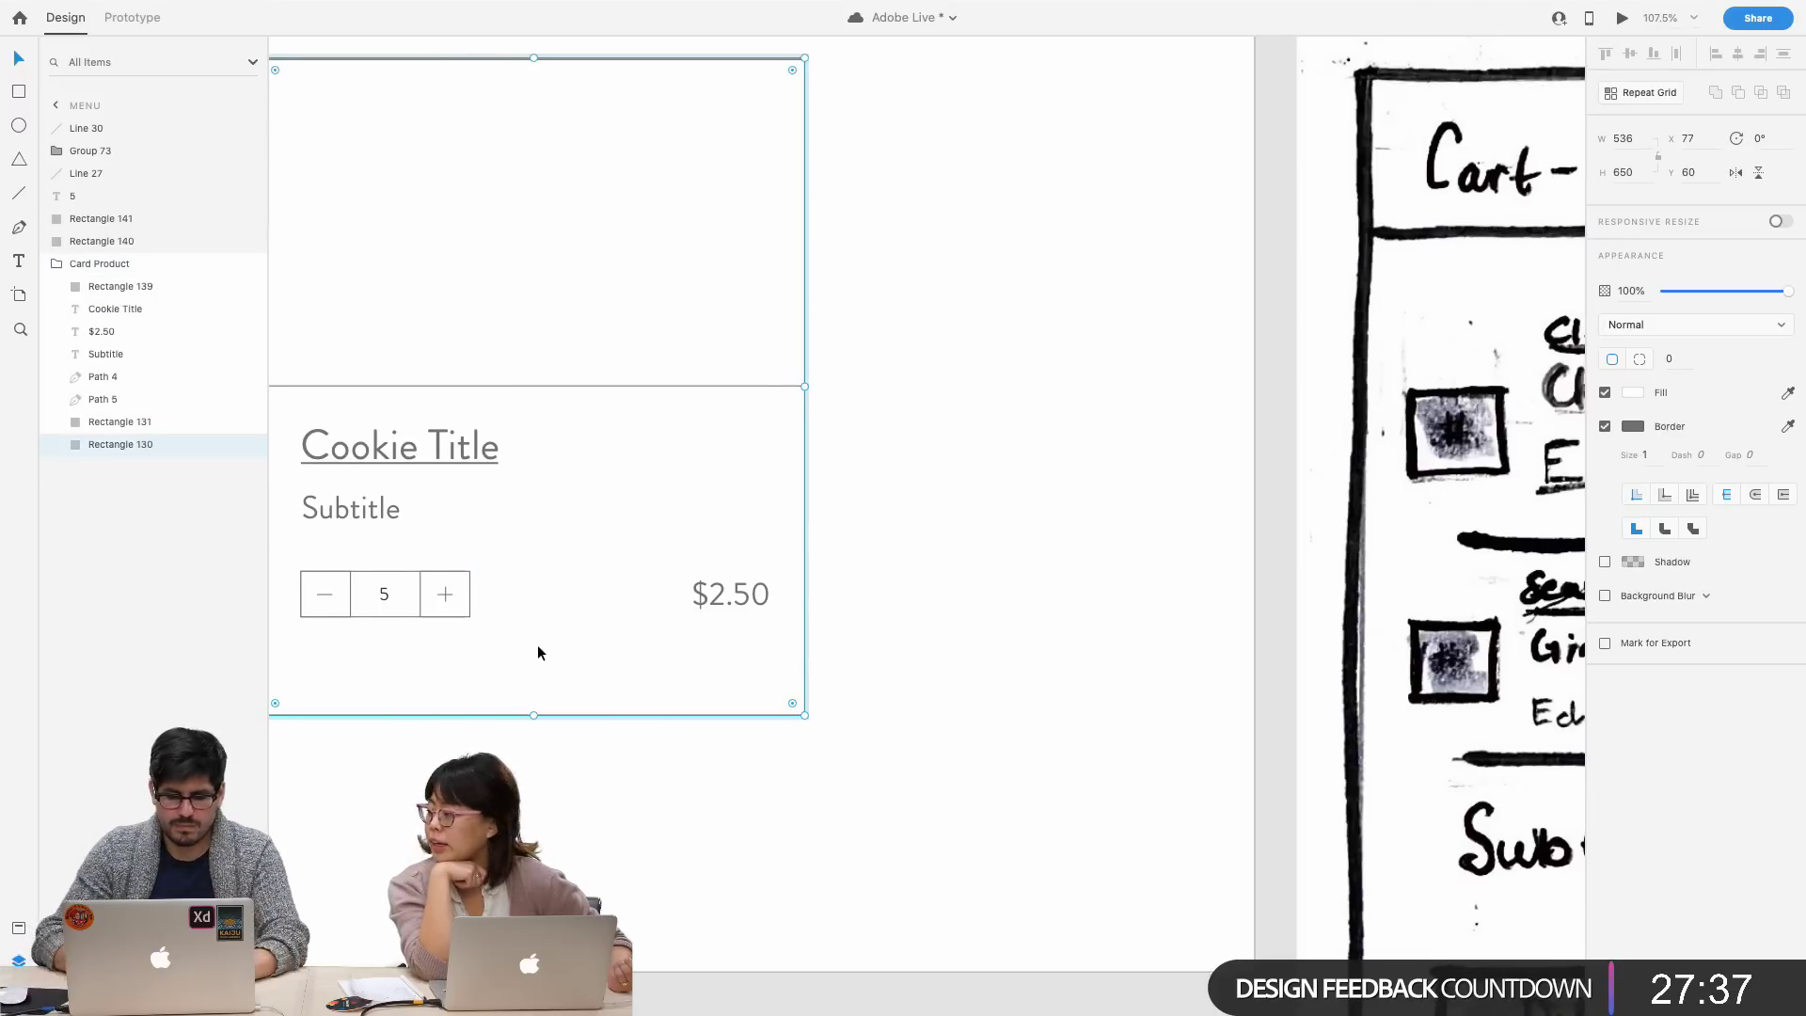
right_click(537, 647)
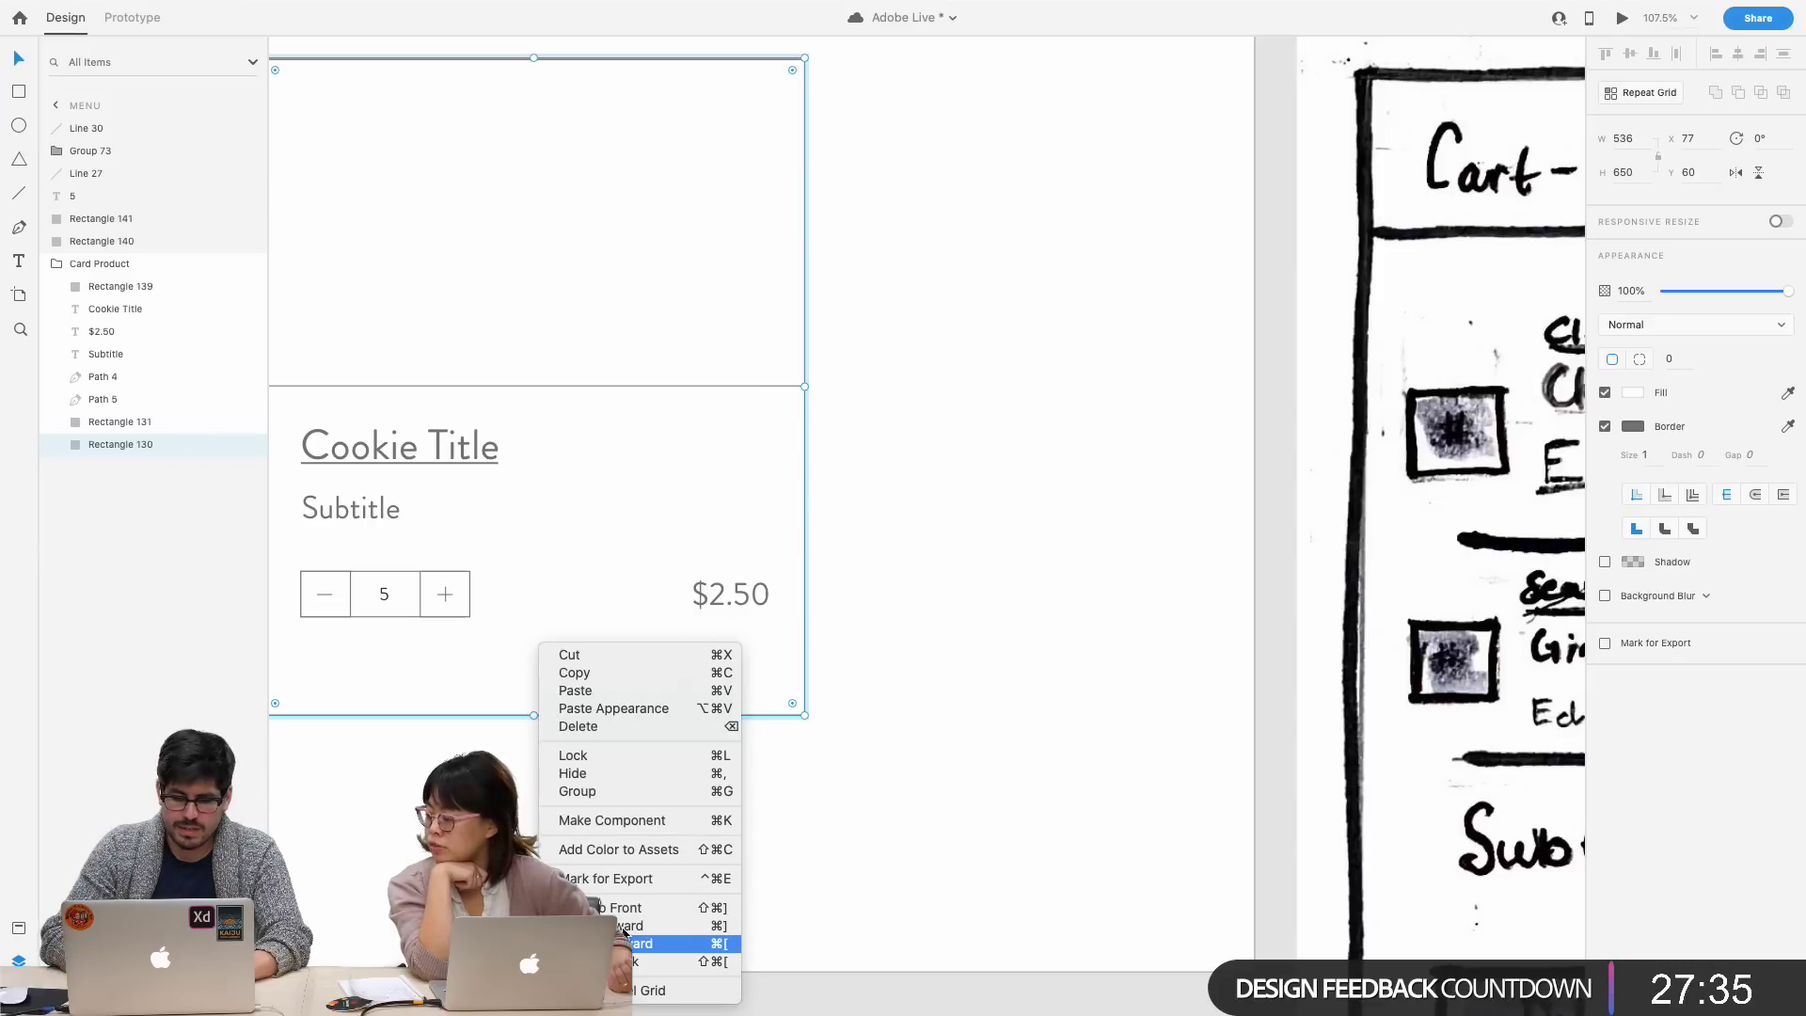
double_click(785, 799)
scroll(733, 752, left, 2)
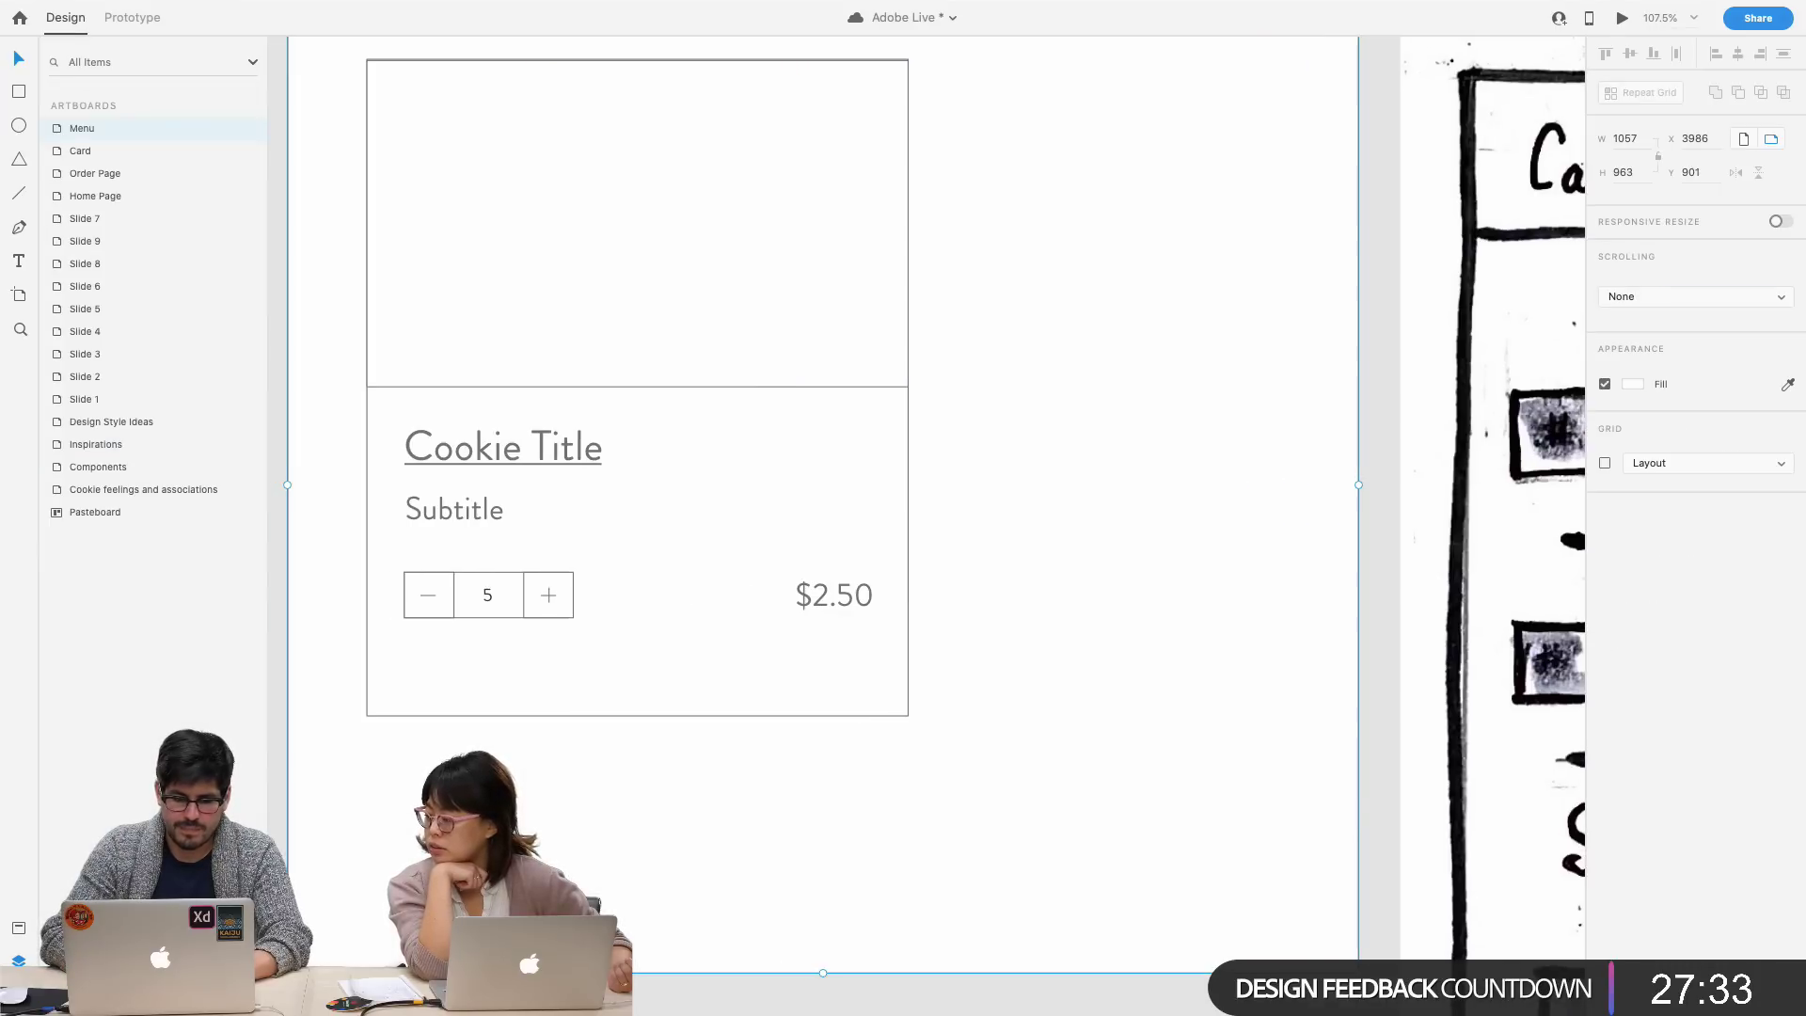
- Delete the Cookie Title text and its underline from the card on the Menu artboard
scroll(560, 602, down, 5)
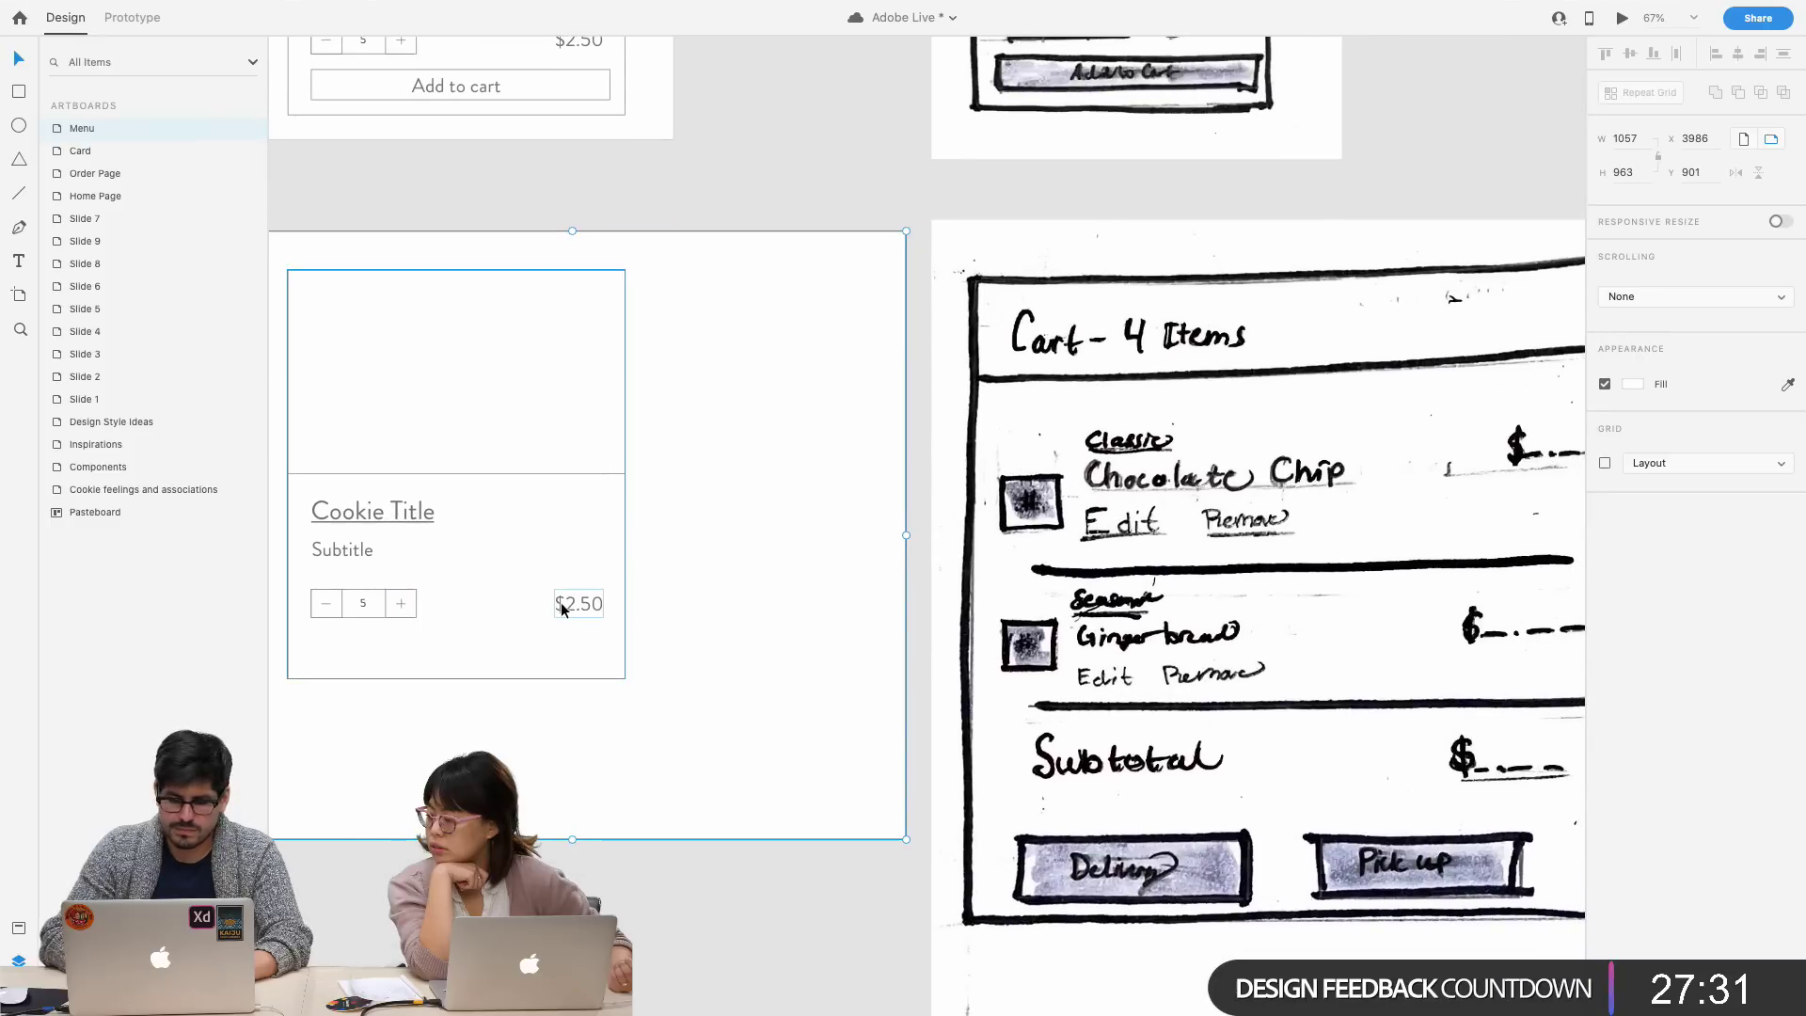
click(401, 511)
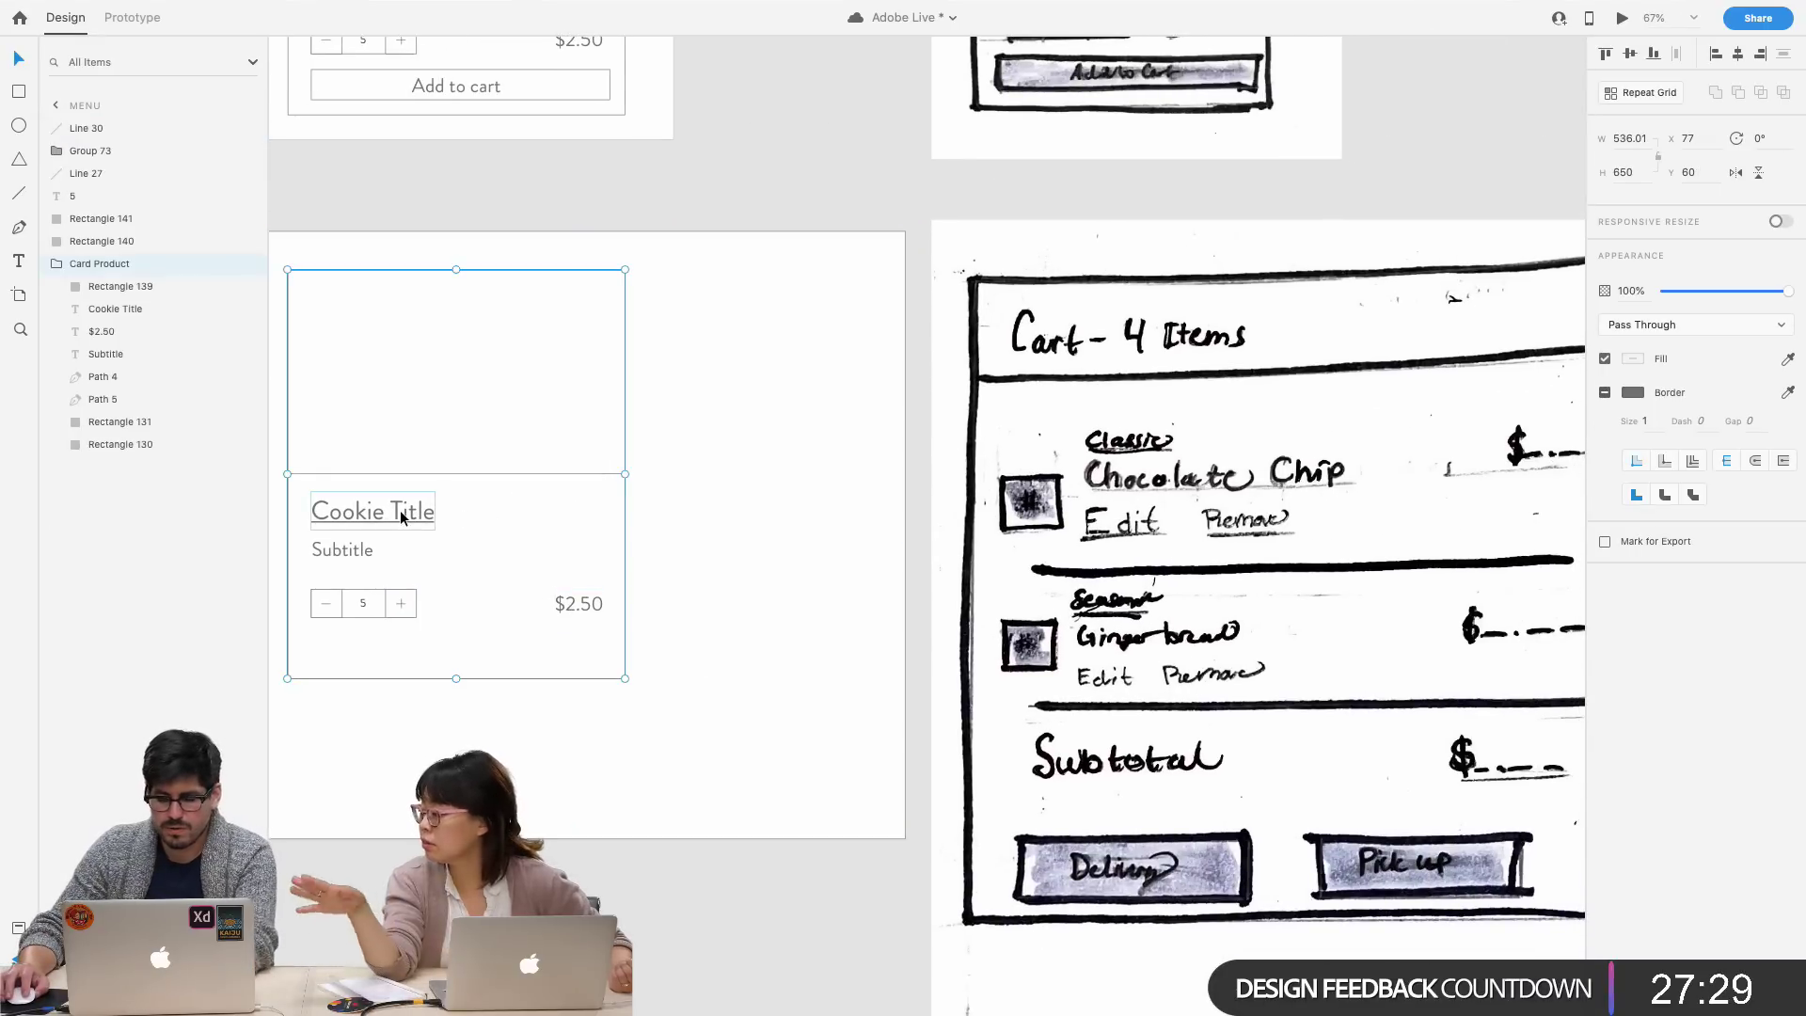
double_click(402, 513)
key(Delete)
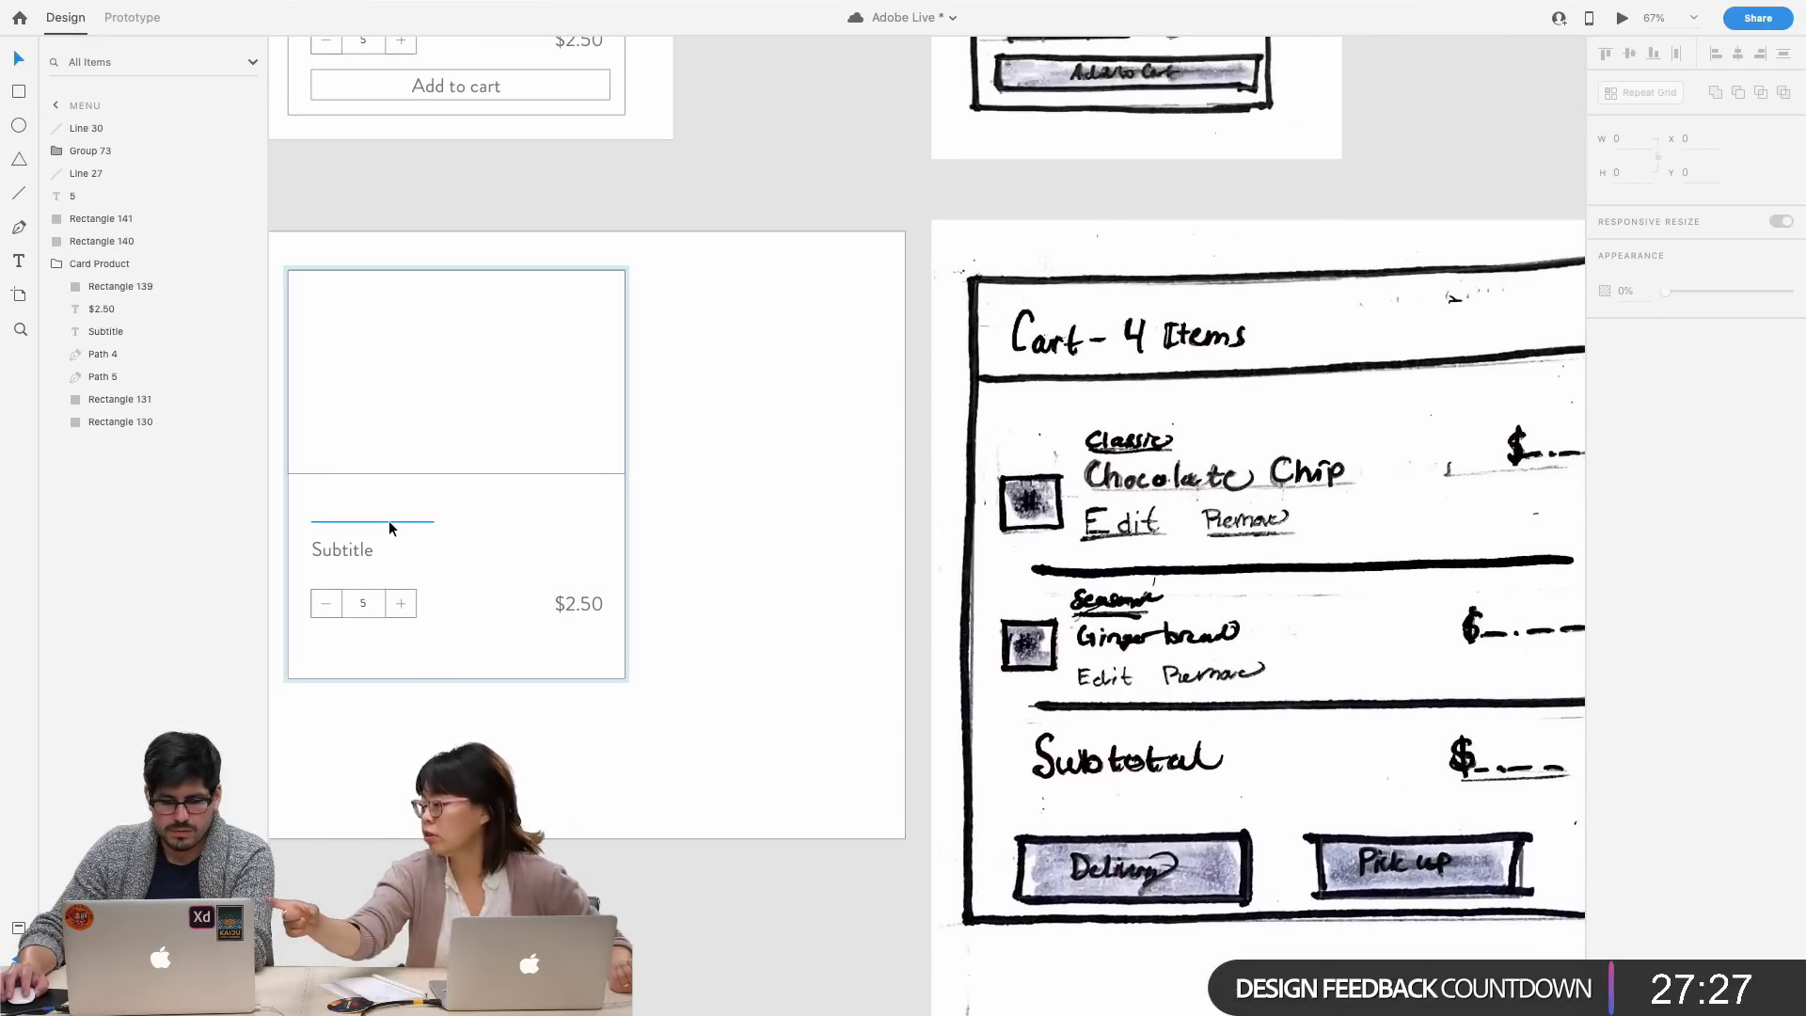
- Remove the image placeholder rectangle and the $2.50 price from the Menu artboard's card
click(401, 471)
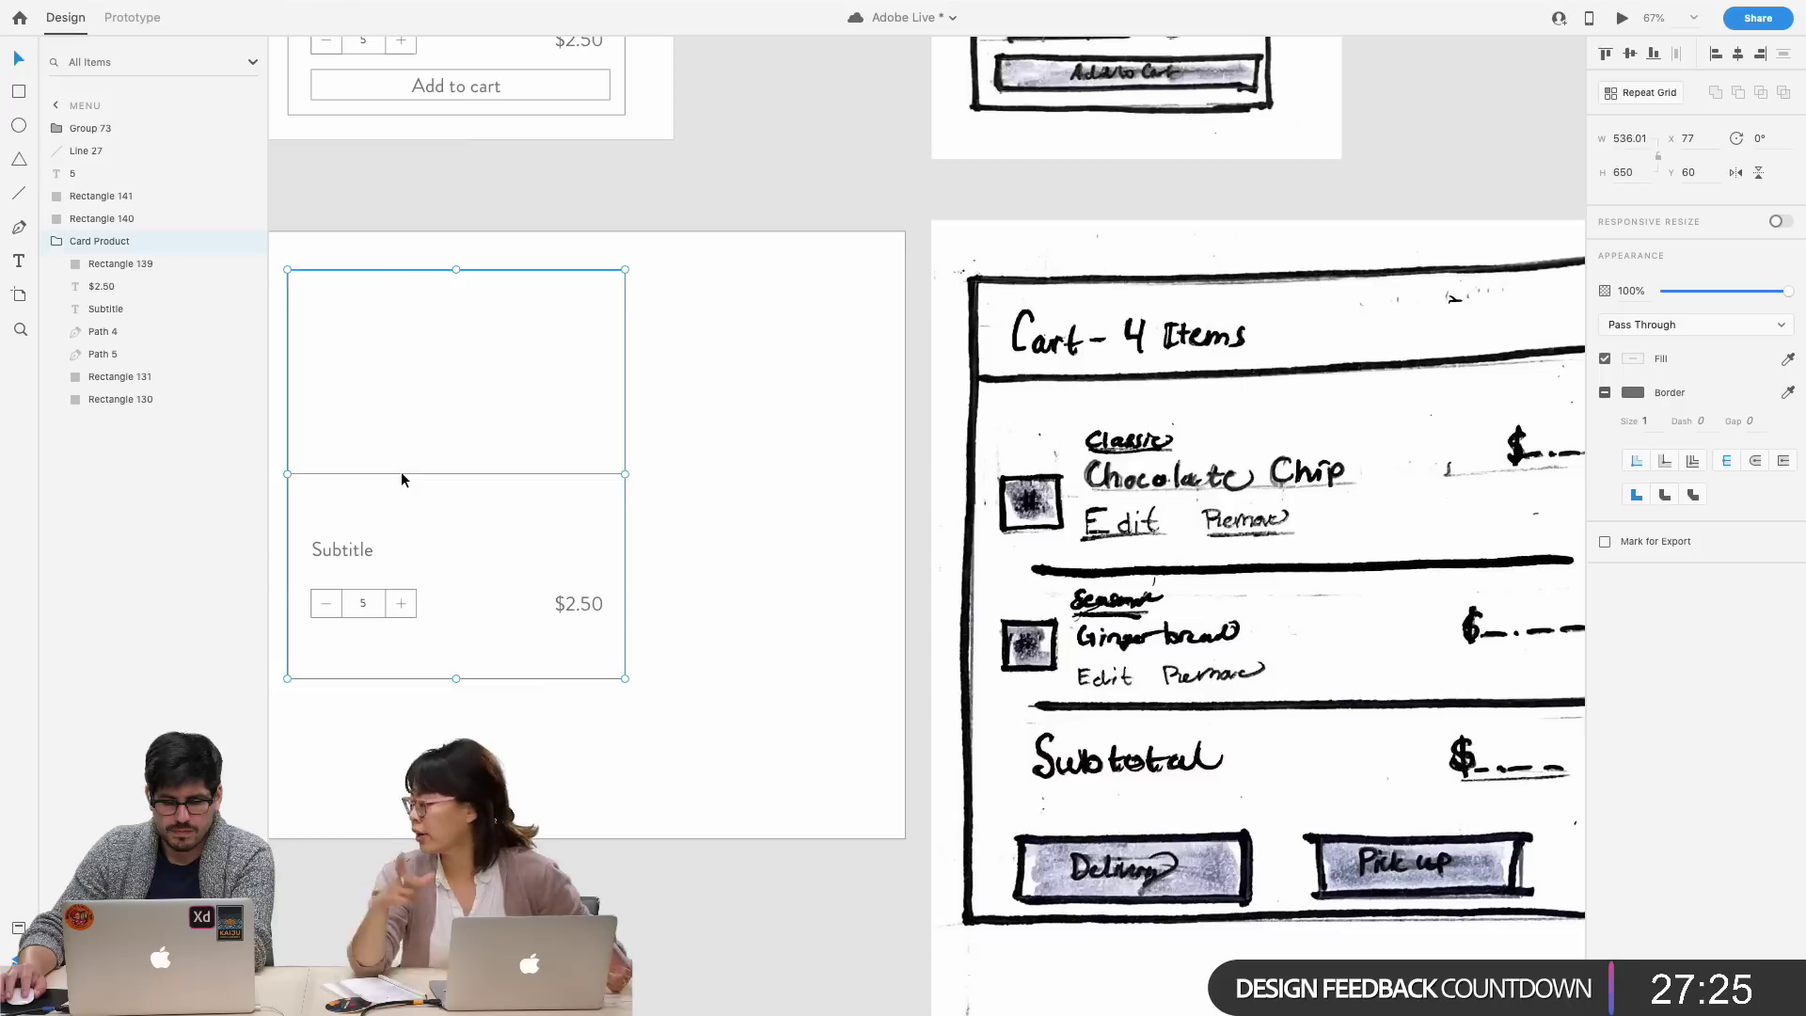
key(Delete)
key(super+z)
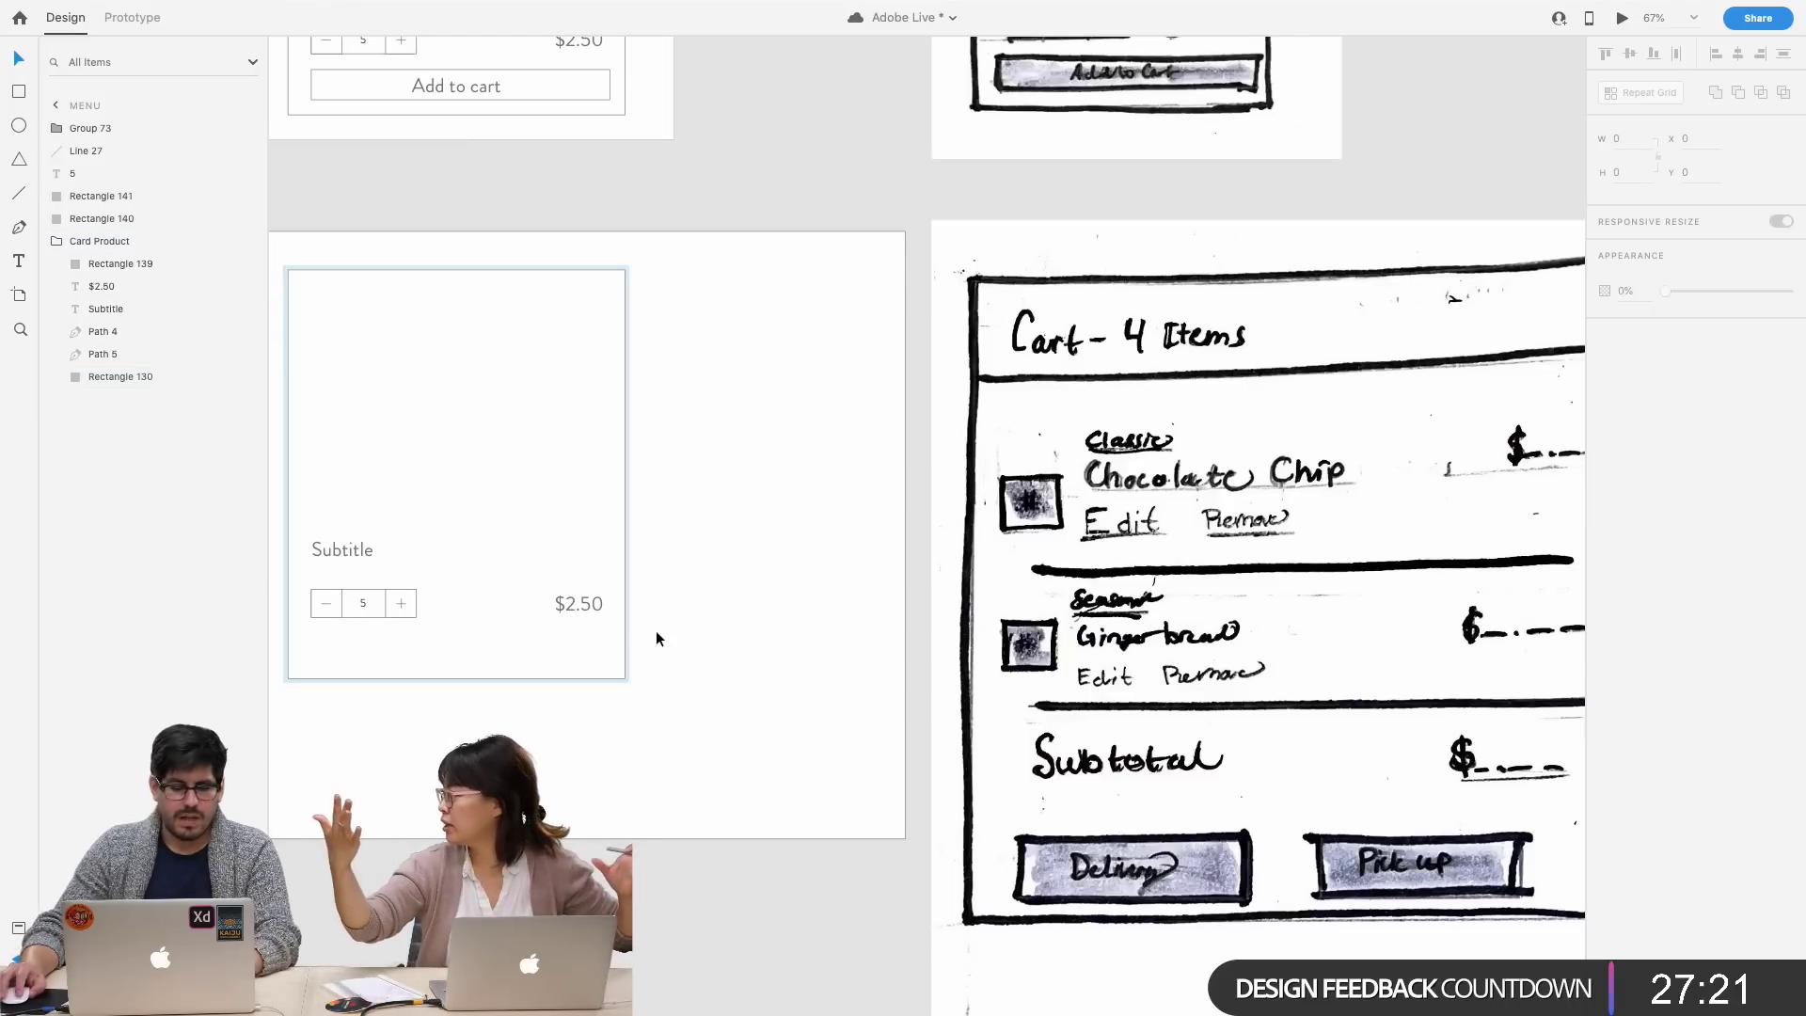
double_click(591, 610)
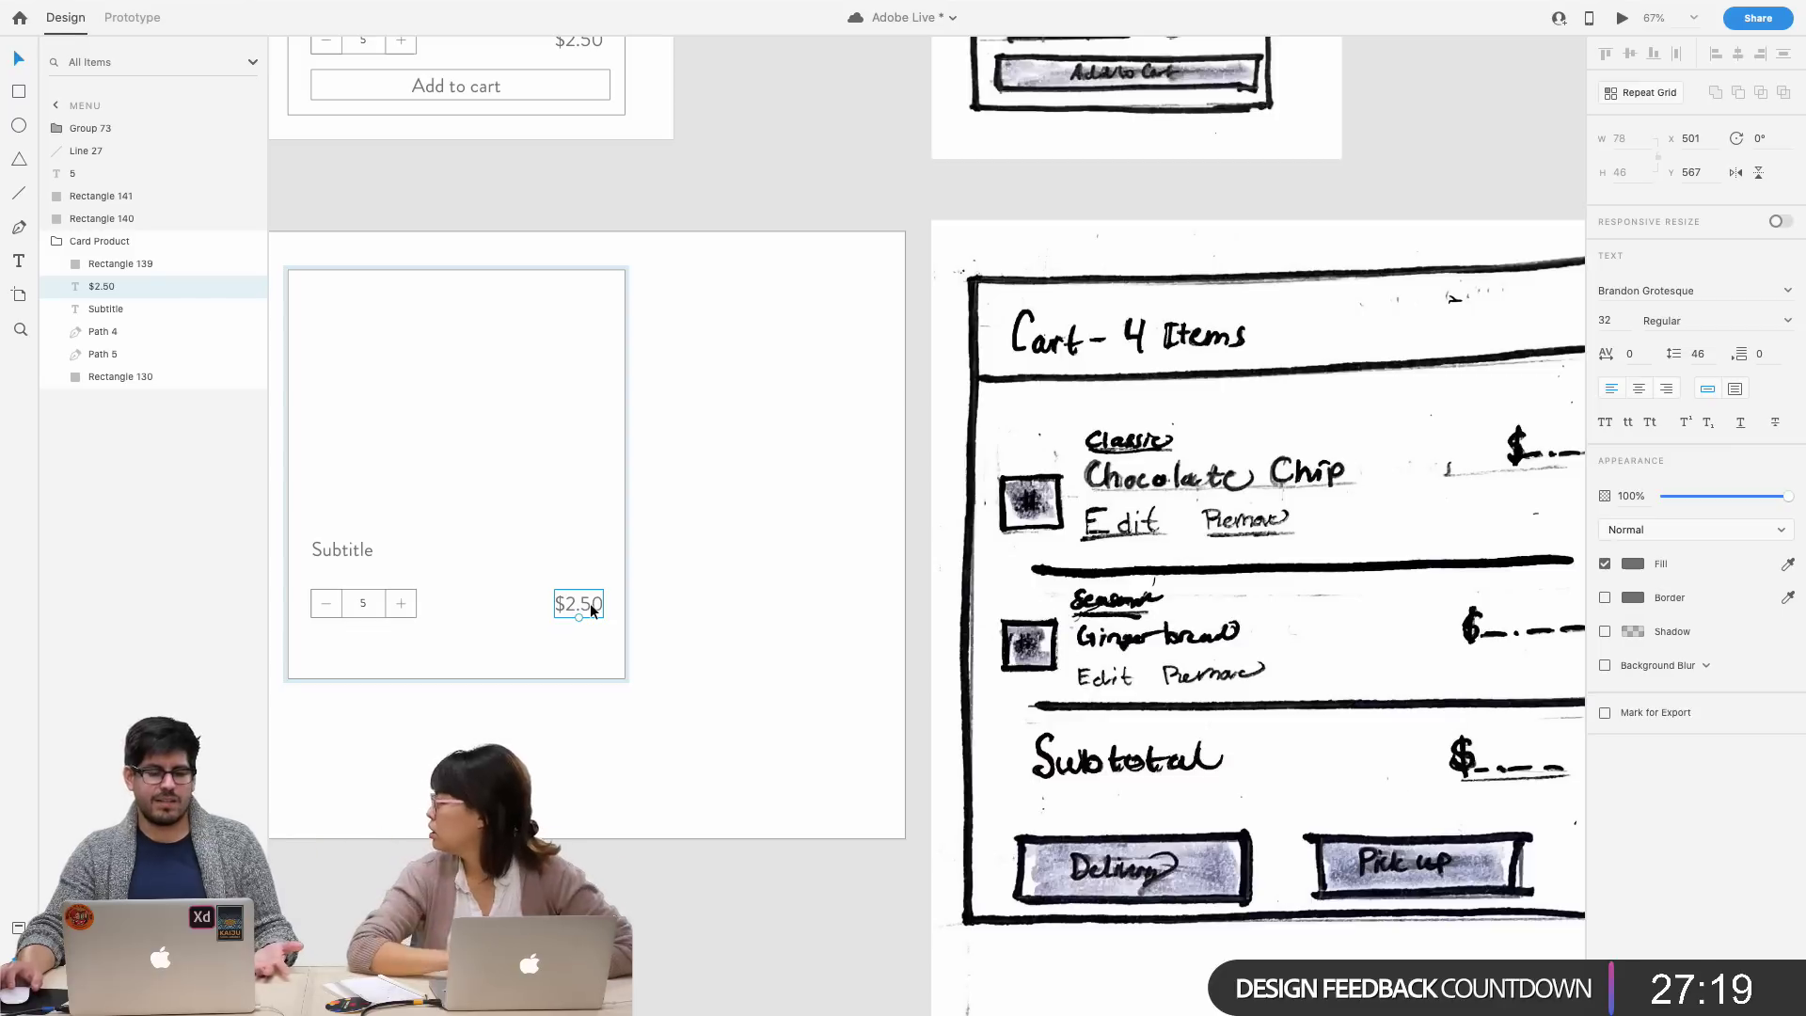
key(Delete)
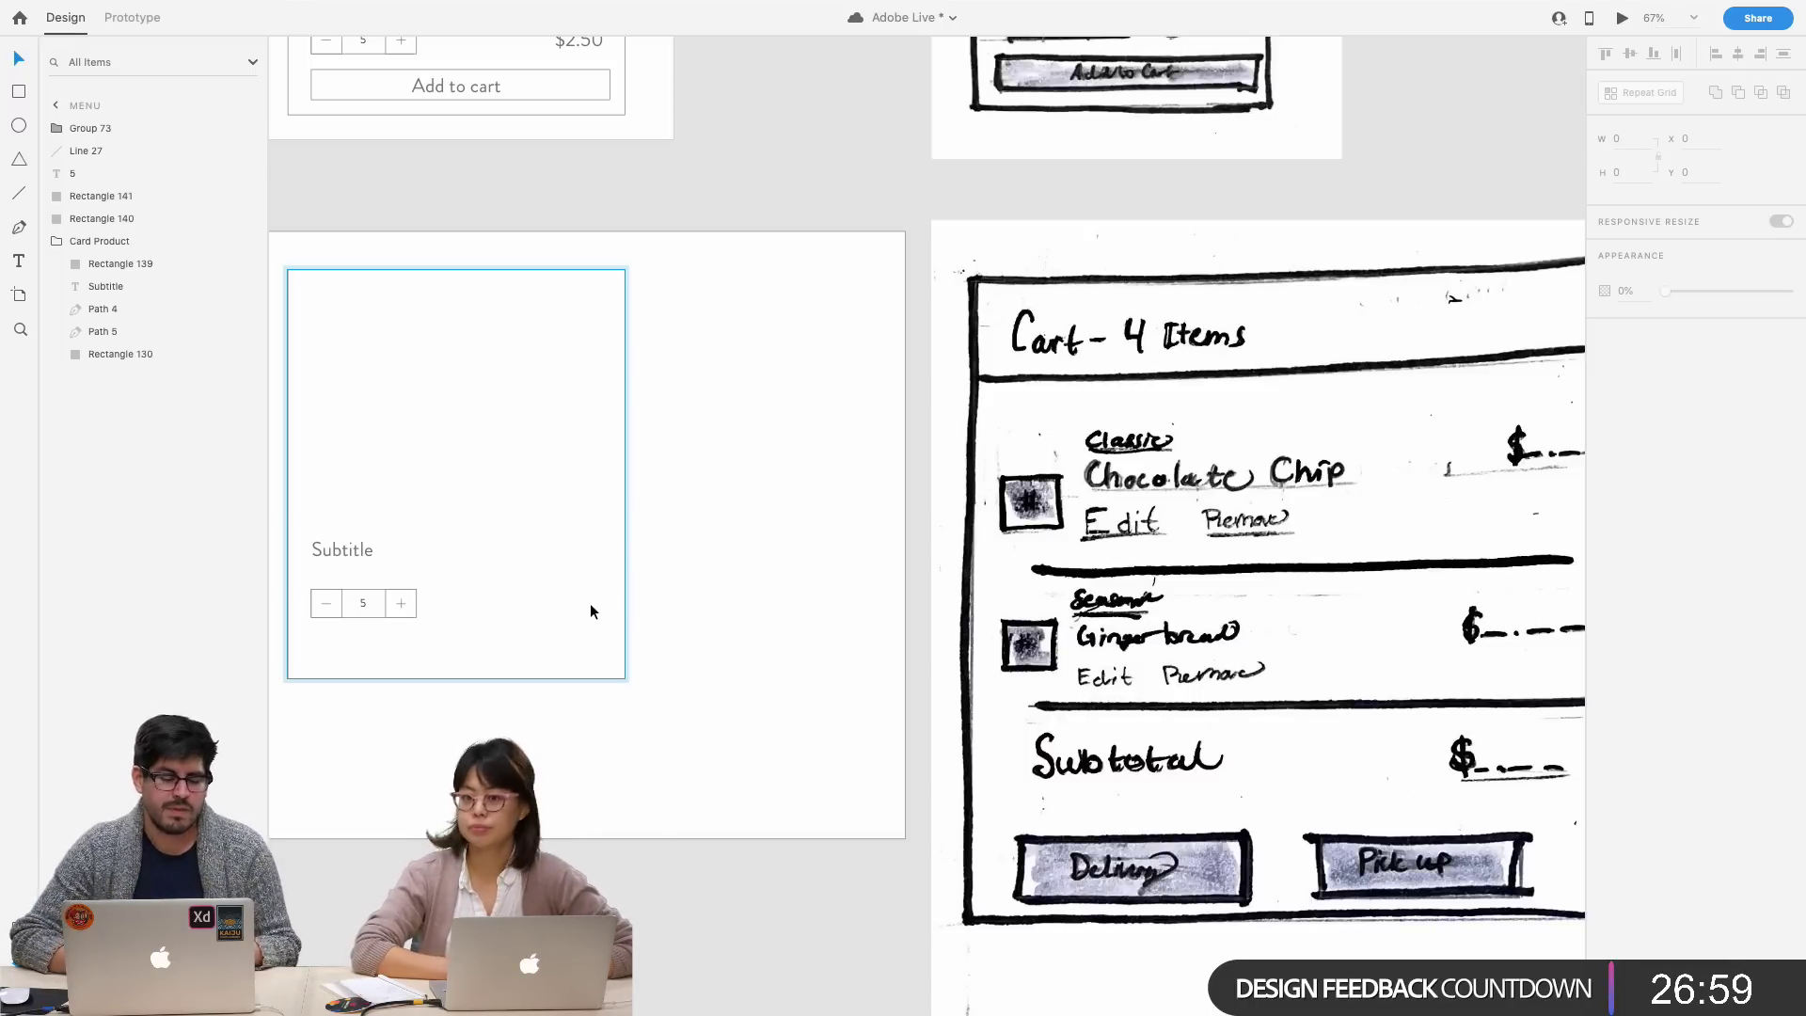
scroll(590, 609, up, 5)
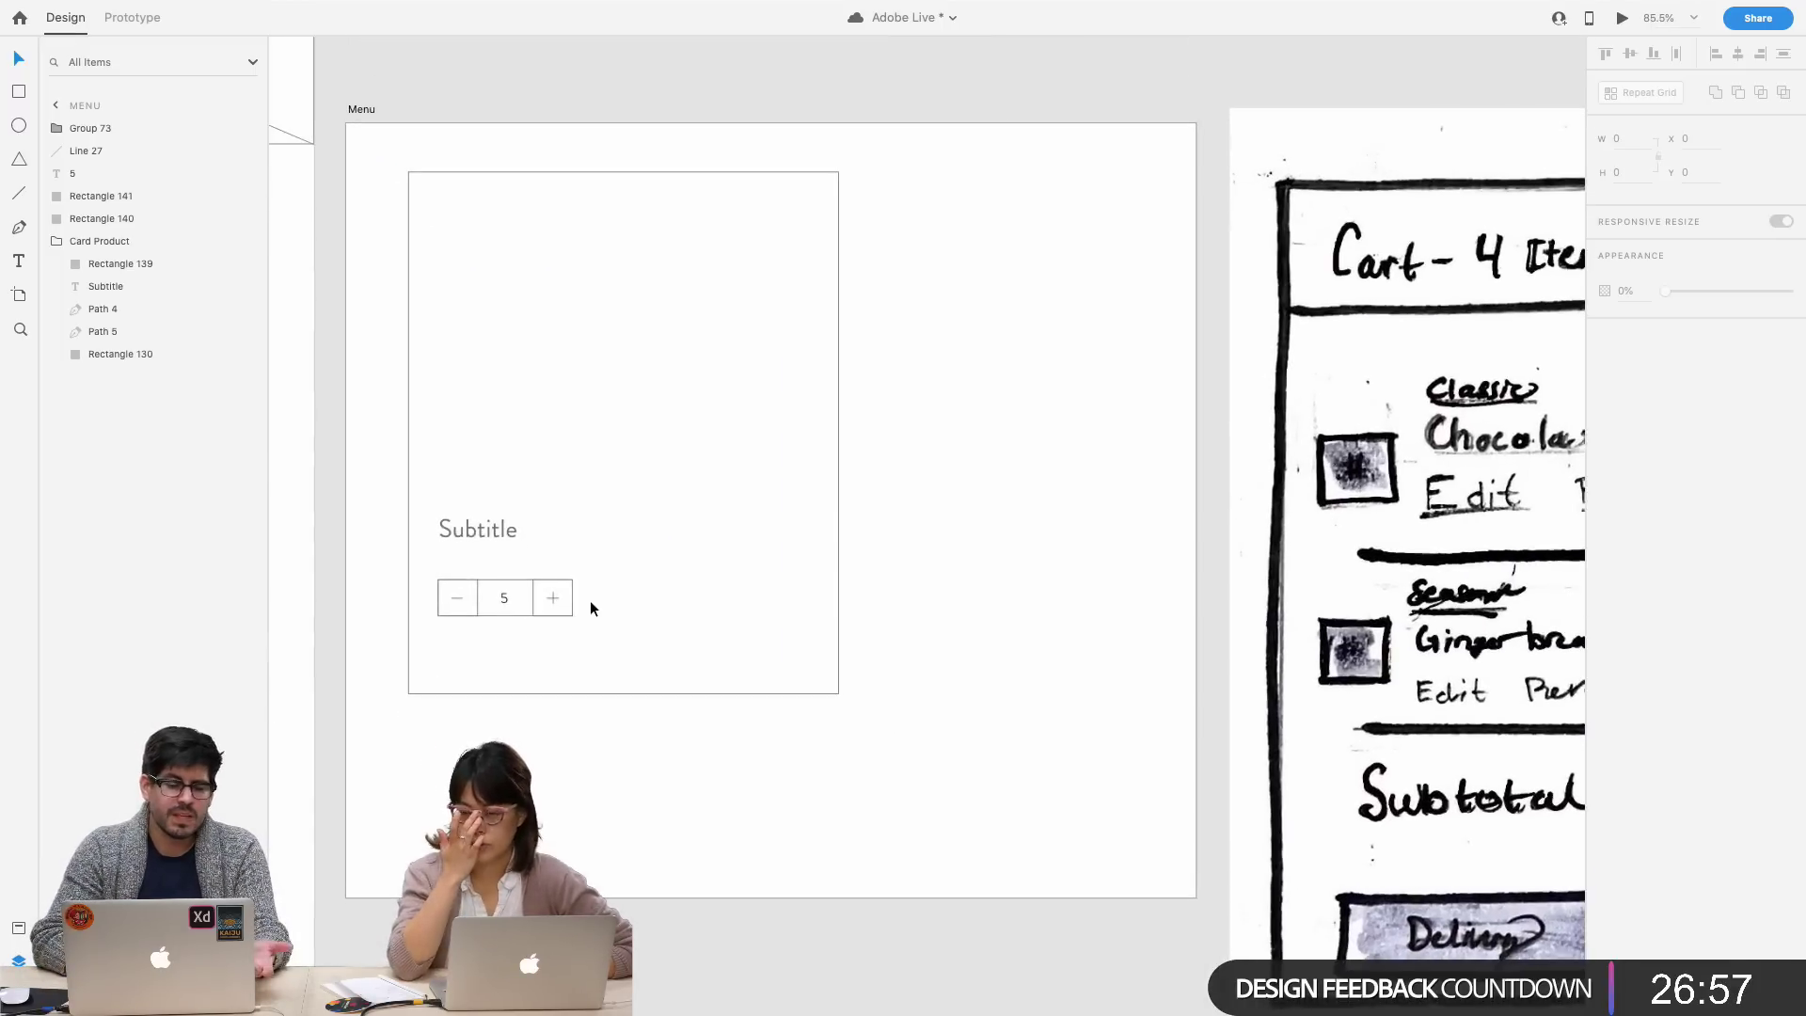
- Delete the two cell rectangles behind the plus and minus signs of the card's quantity stepper
scroll(591, 608, down, 3)
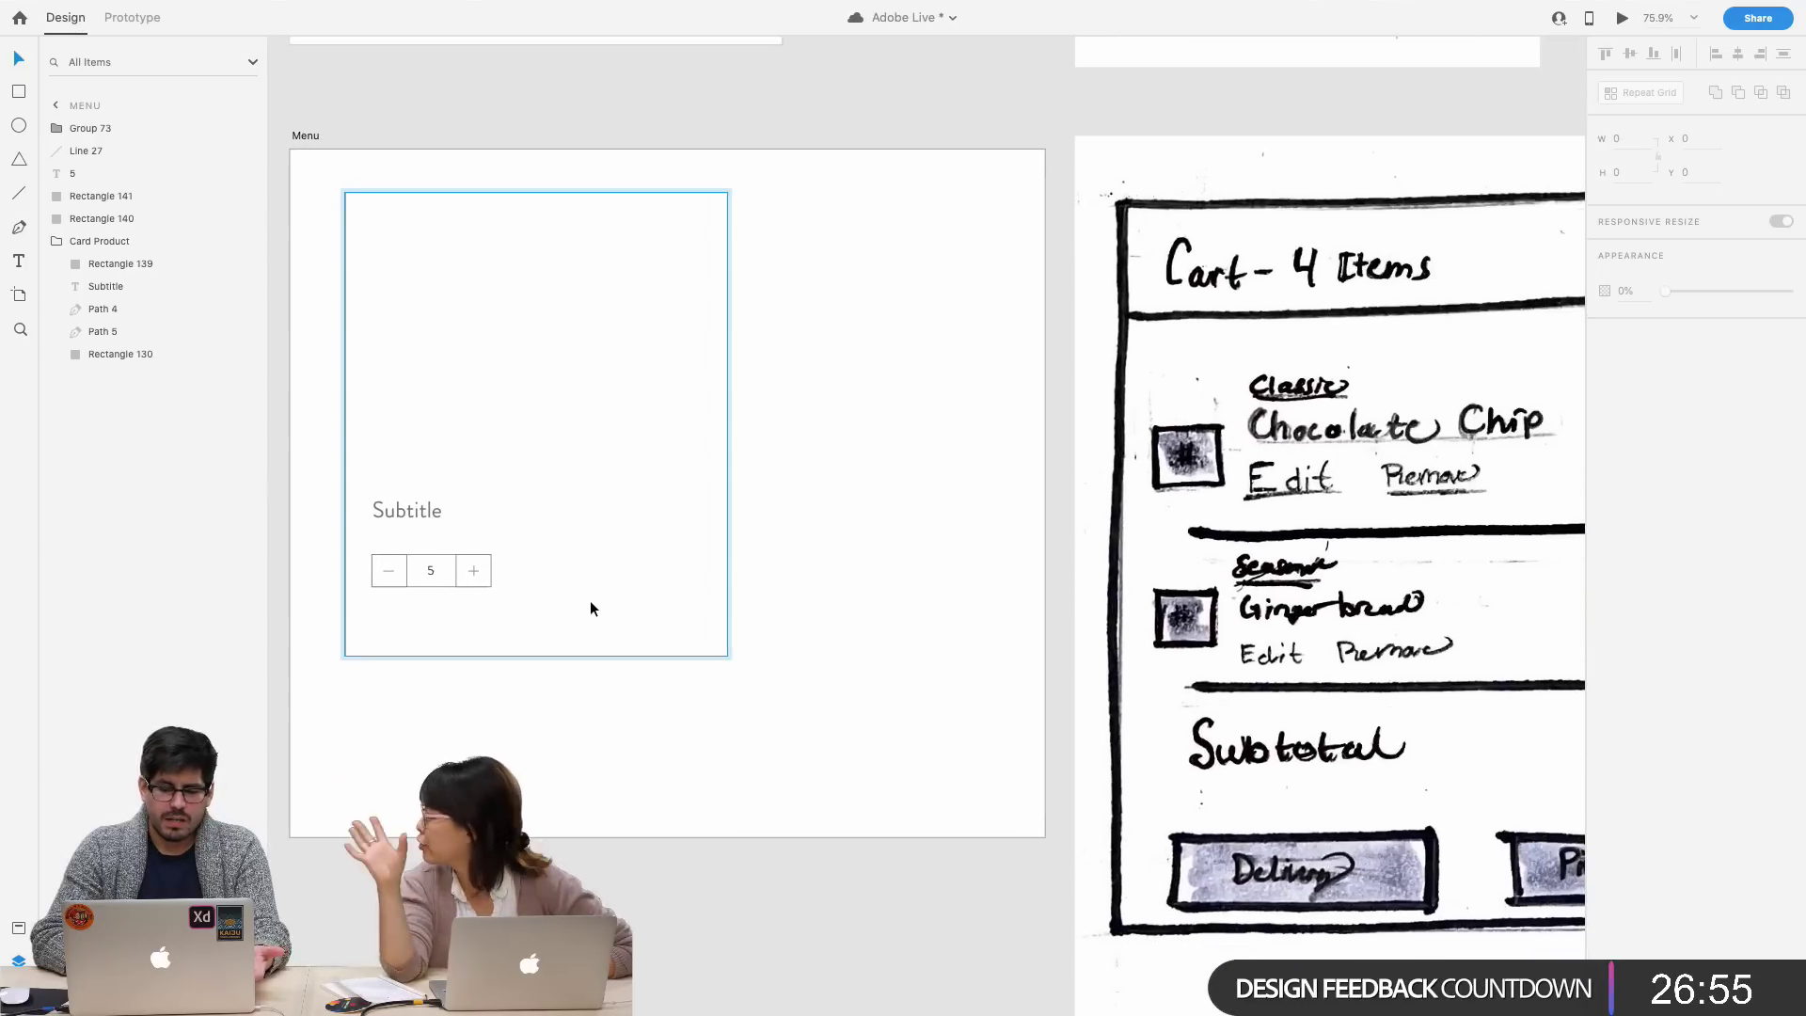
click(458, 571)
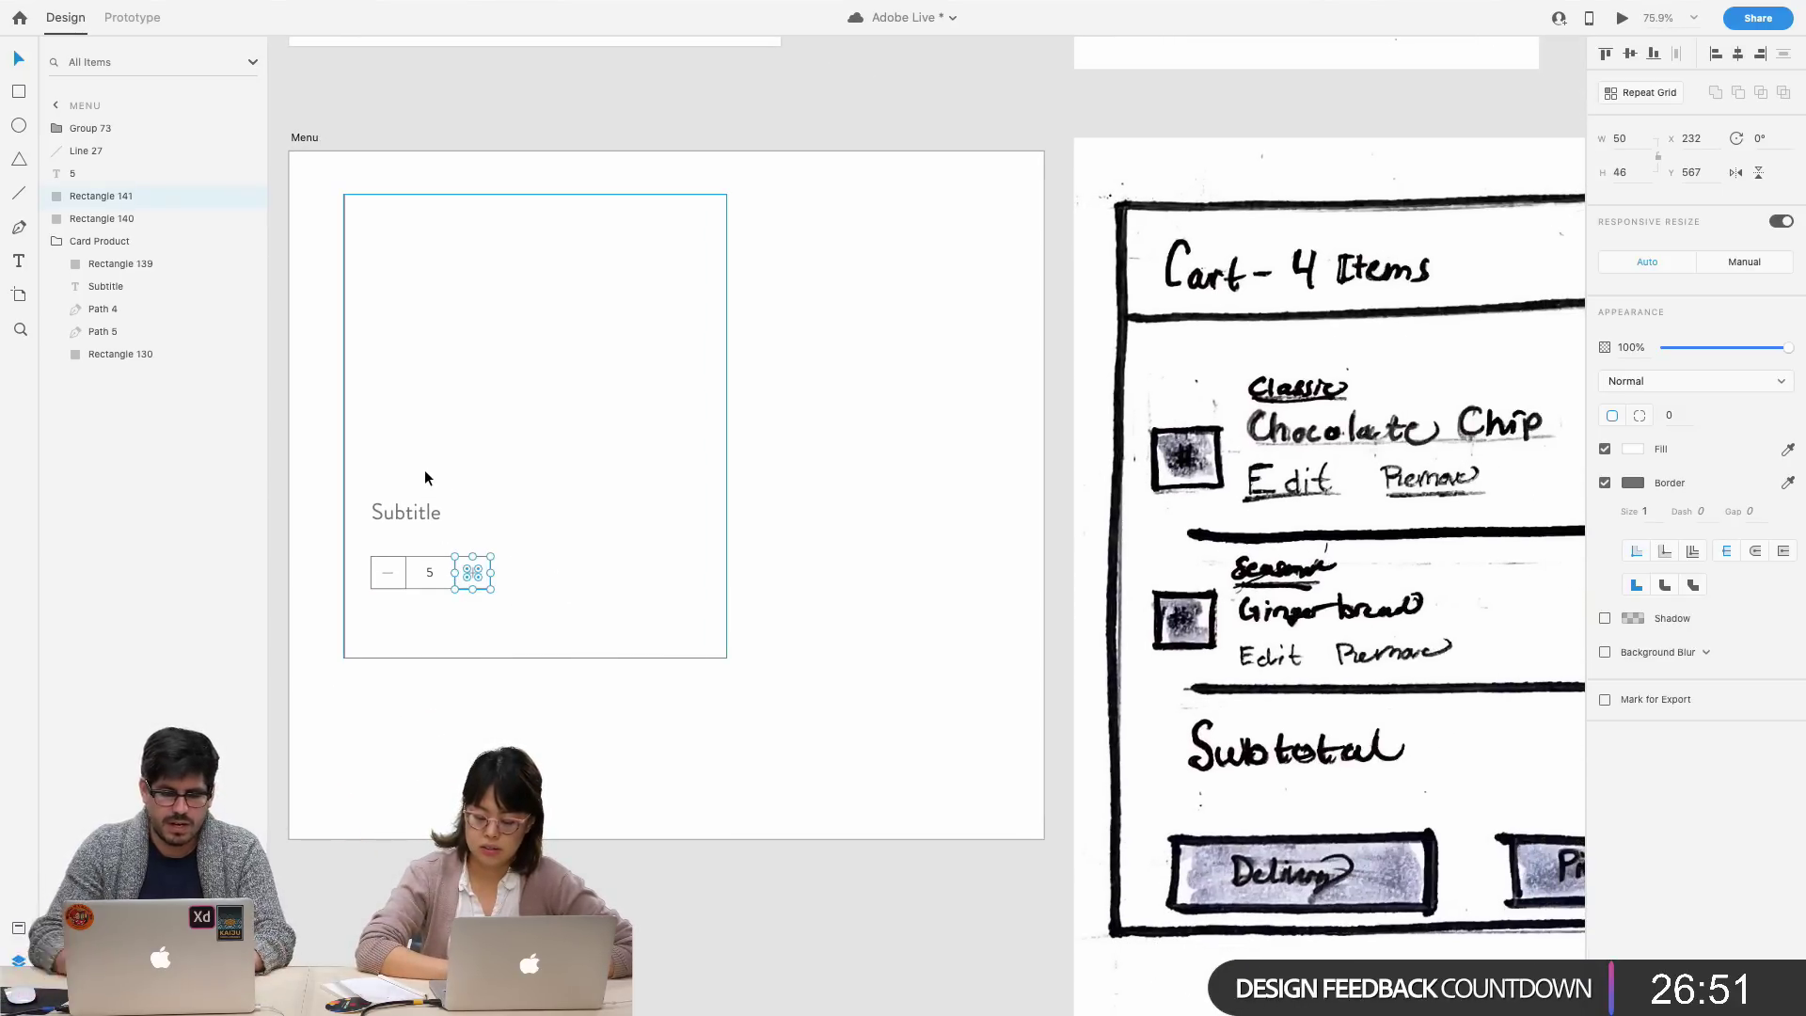
scroll(425, 478, up, 5)
key(Delete)
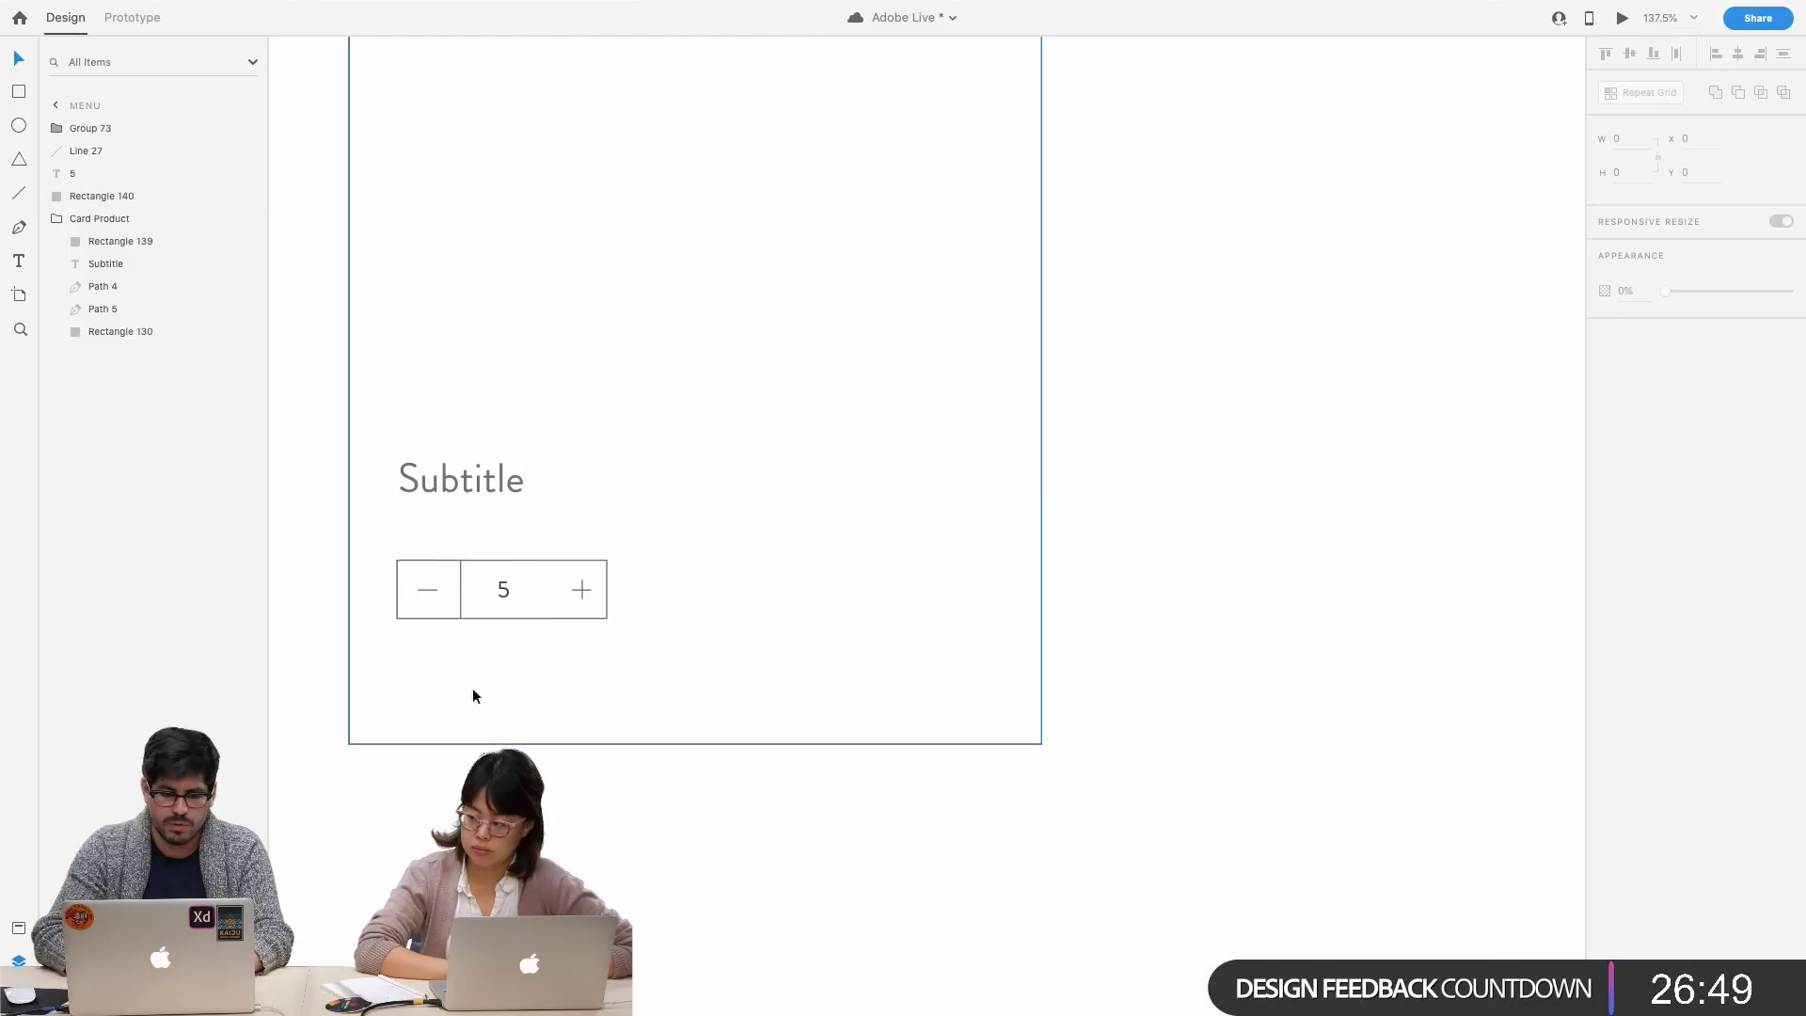
click(455, 600)
key(Delete)
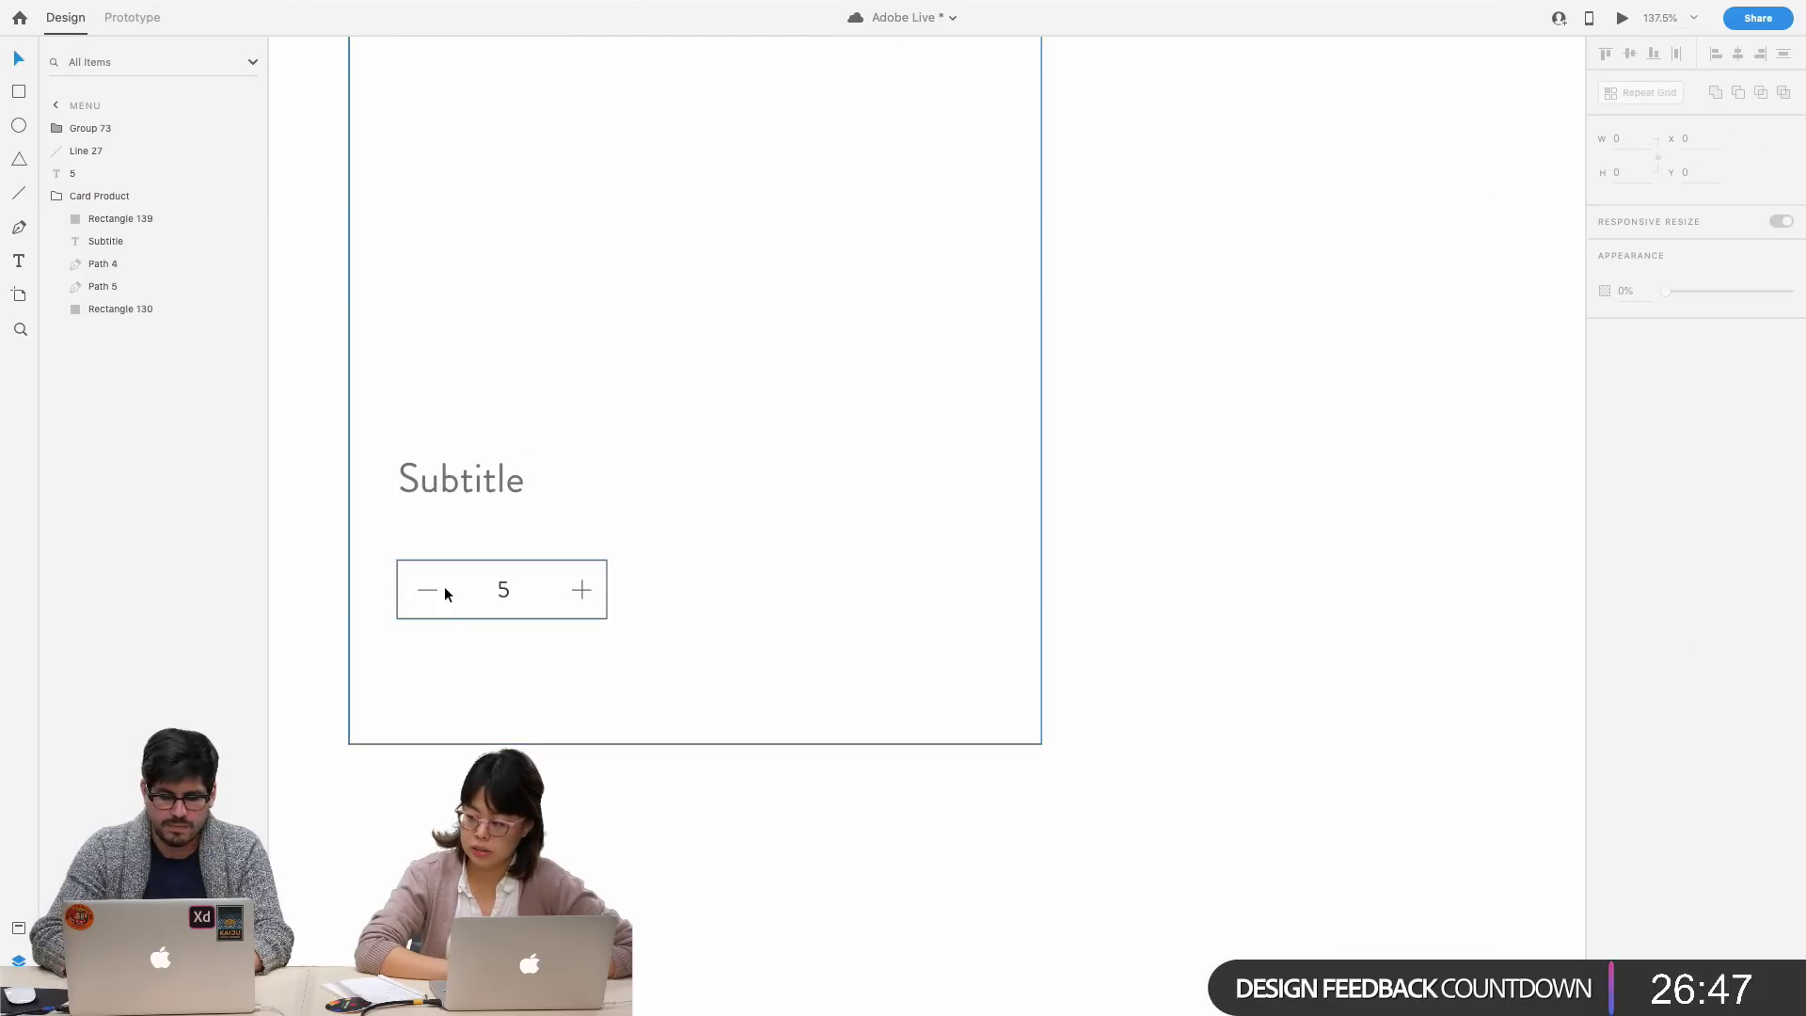
- Delete the minus sign, the plus sign and the number 5 from the quantity stepper, keeping its outer outline
click(431, 589)
key(Delete)
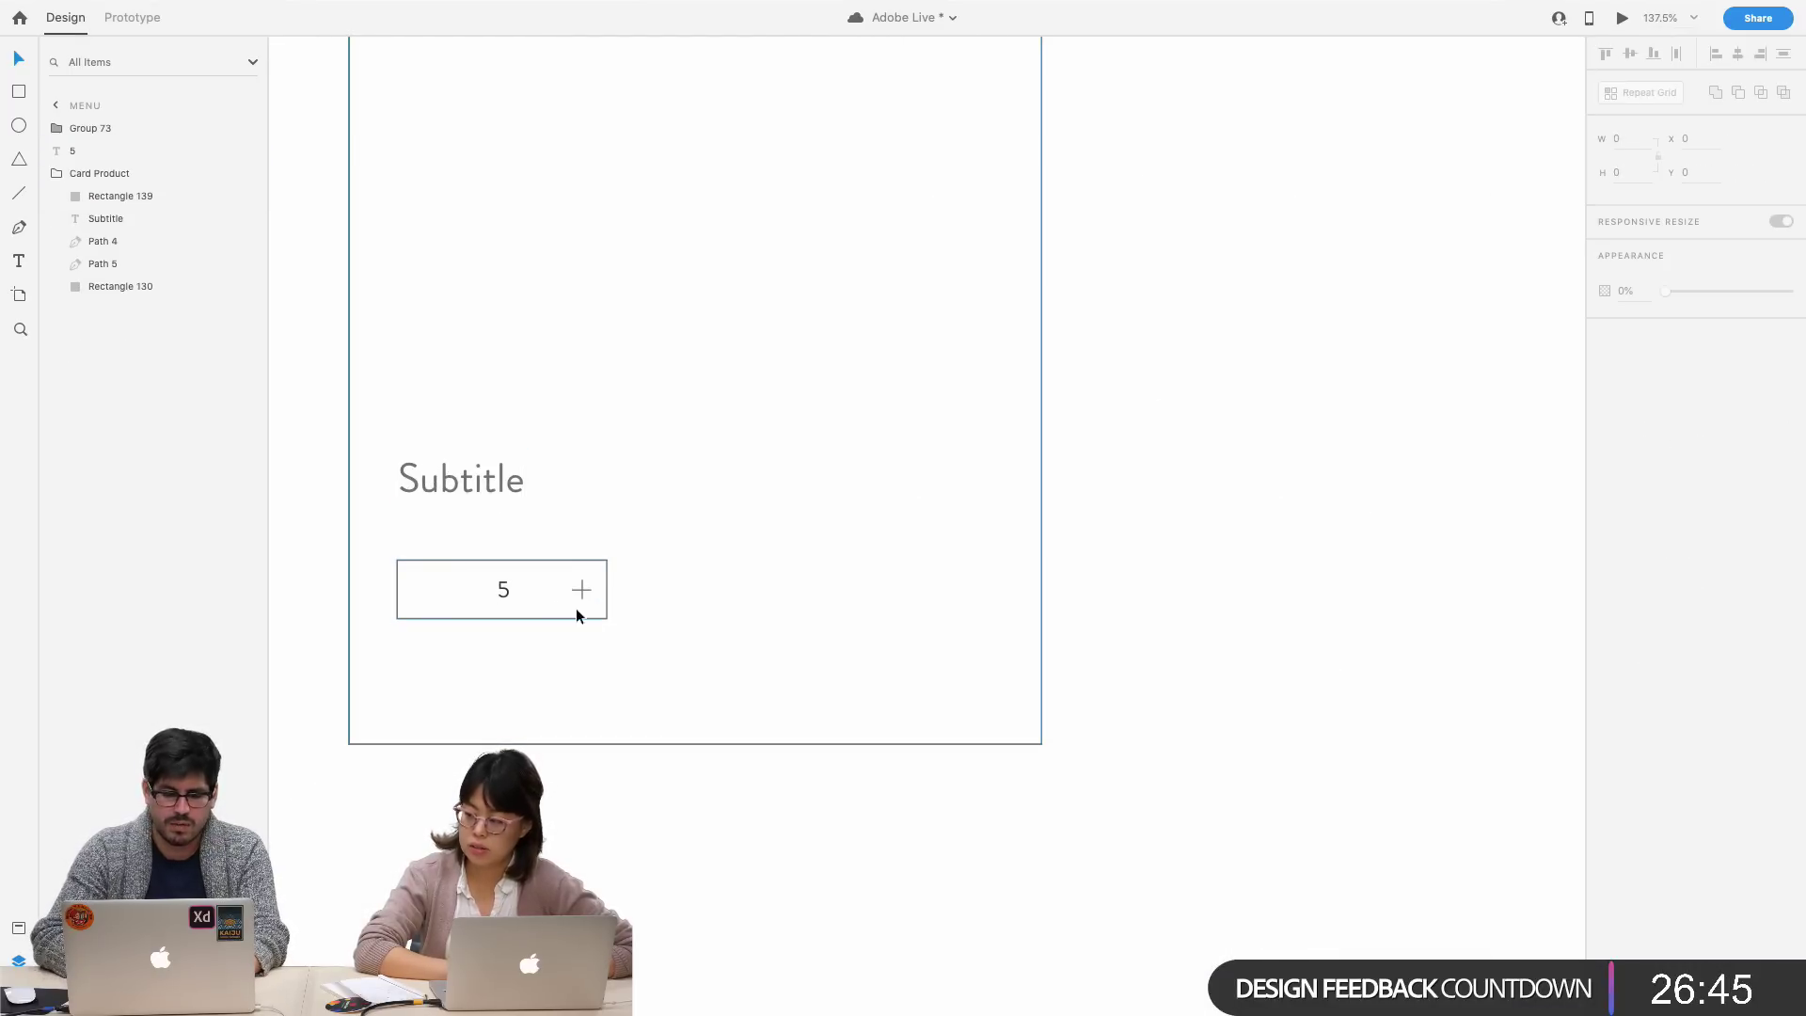
click(580, 590)
key(Delete)
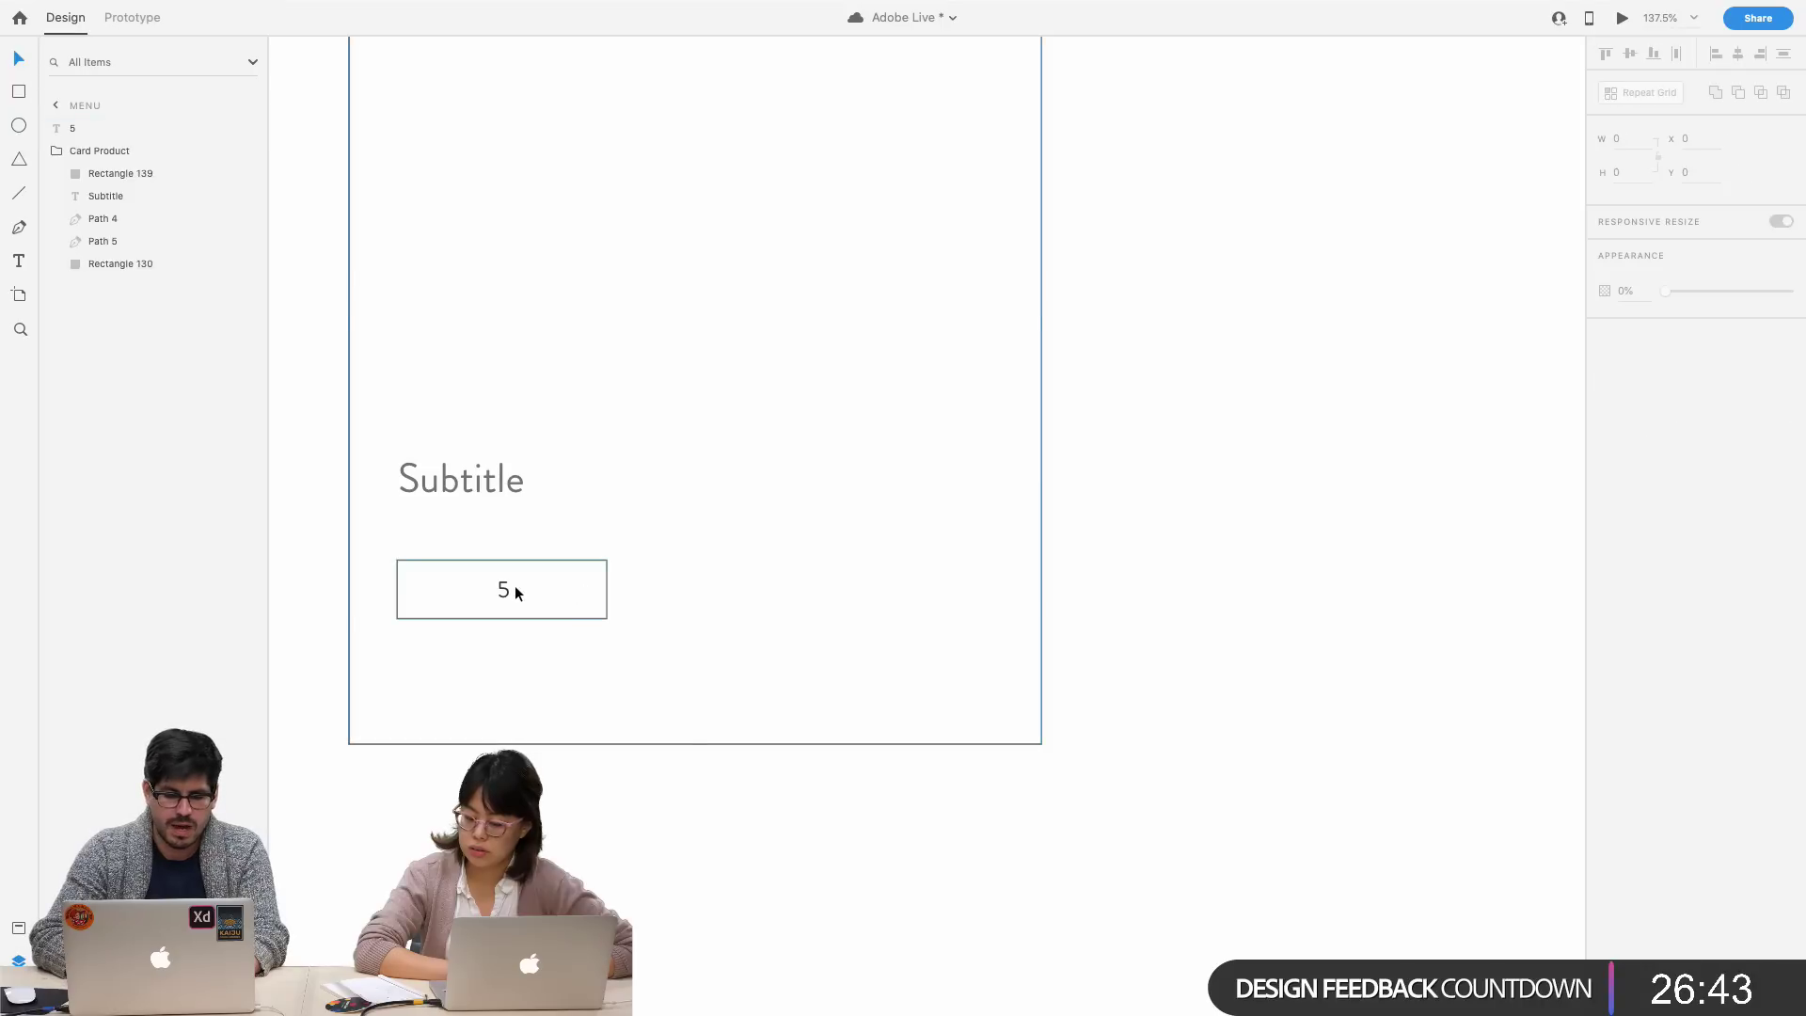
click(497, 592)
key(Delete)
- Move the empty stepper outline closer to the card's lower edge and place a copy of it level to its right
click(496, 596)
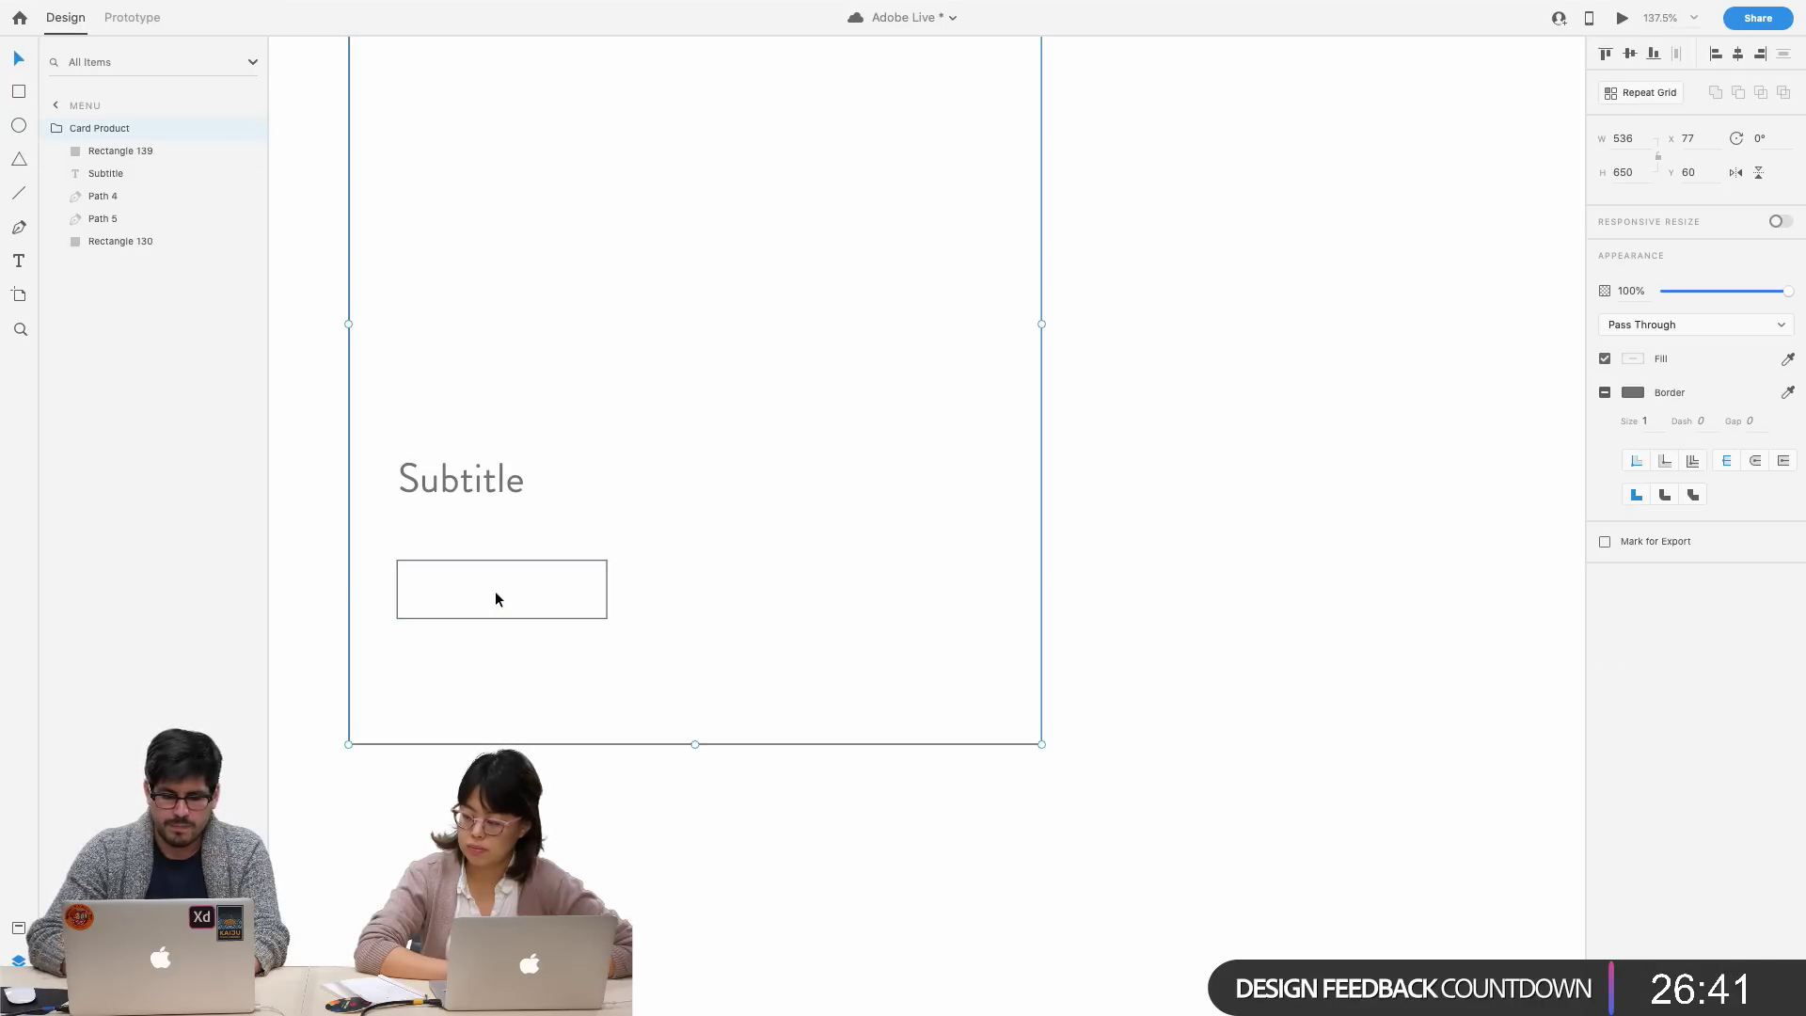
scroll(495, 590, down, 3)
double_click(495, 590)
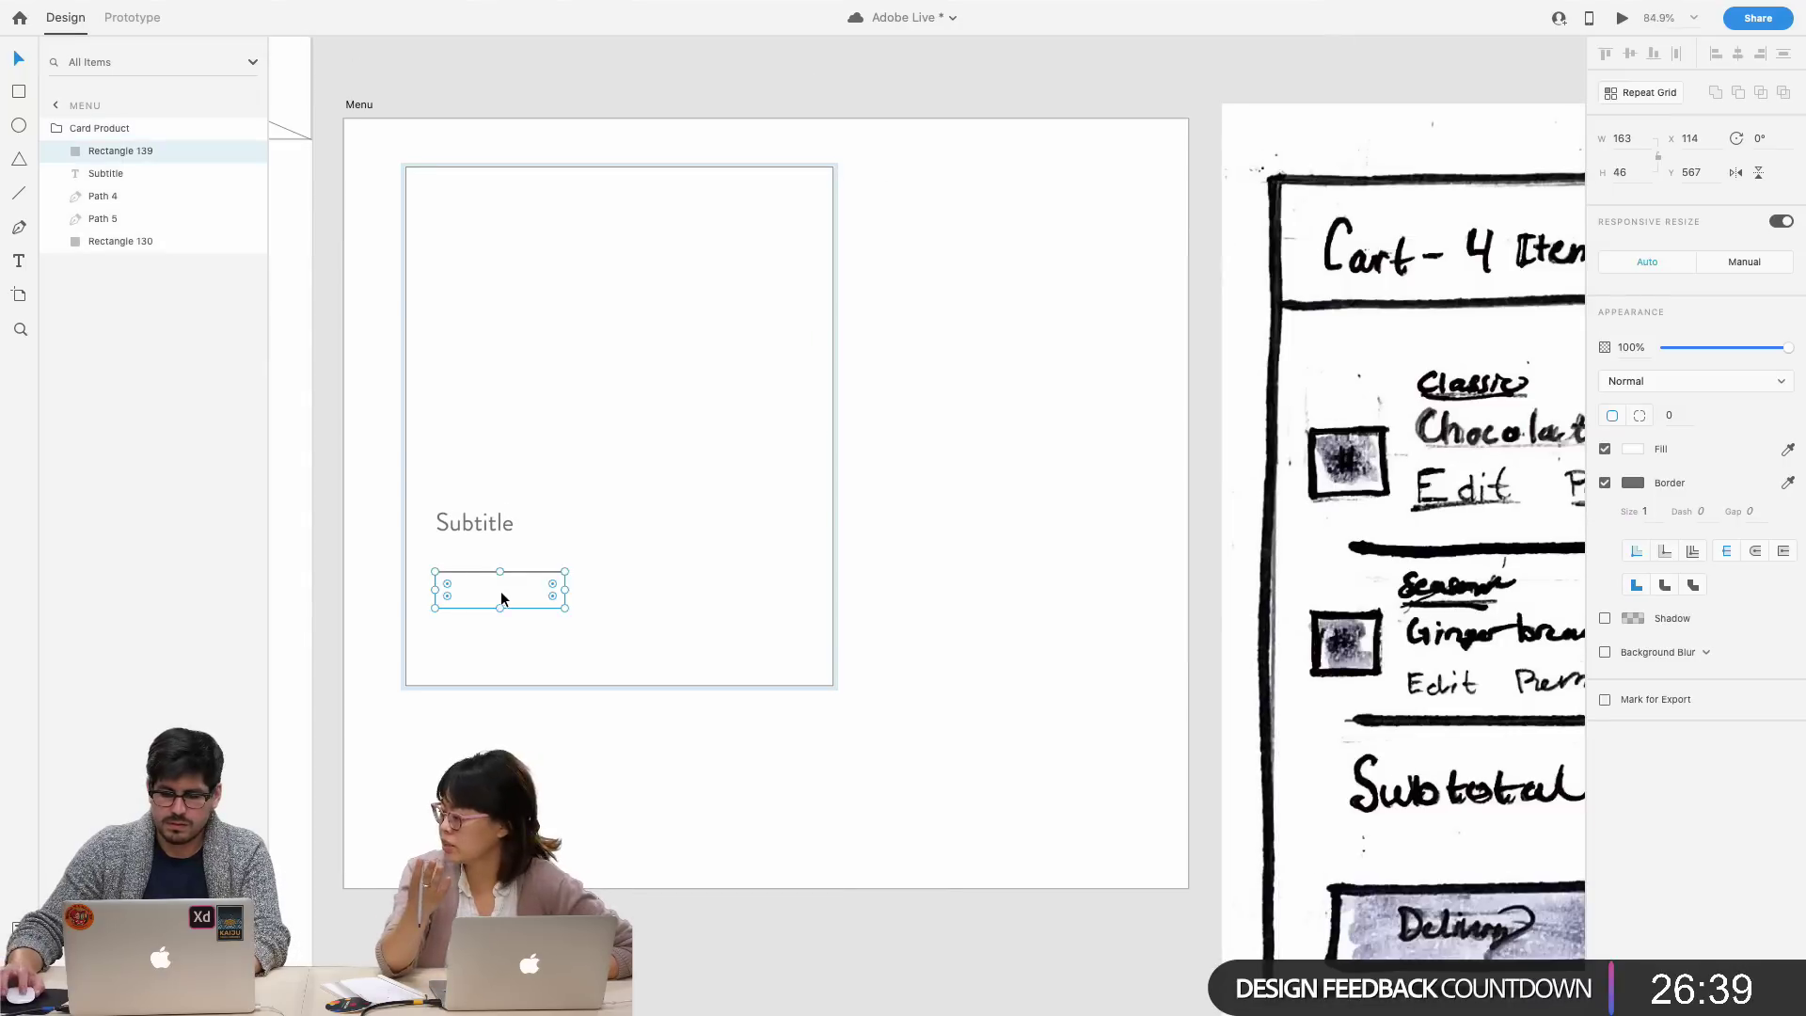
scroll(489, 590, right, 5)
scroll(437, 585, left, 3)
drag(432, 588, 555, 638)
scroll(438, 639, right, 3)
click(551, 754)
scroll(551, 756, left, 3)
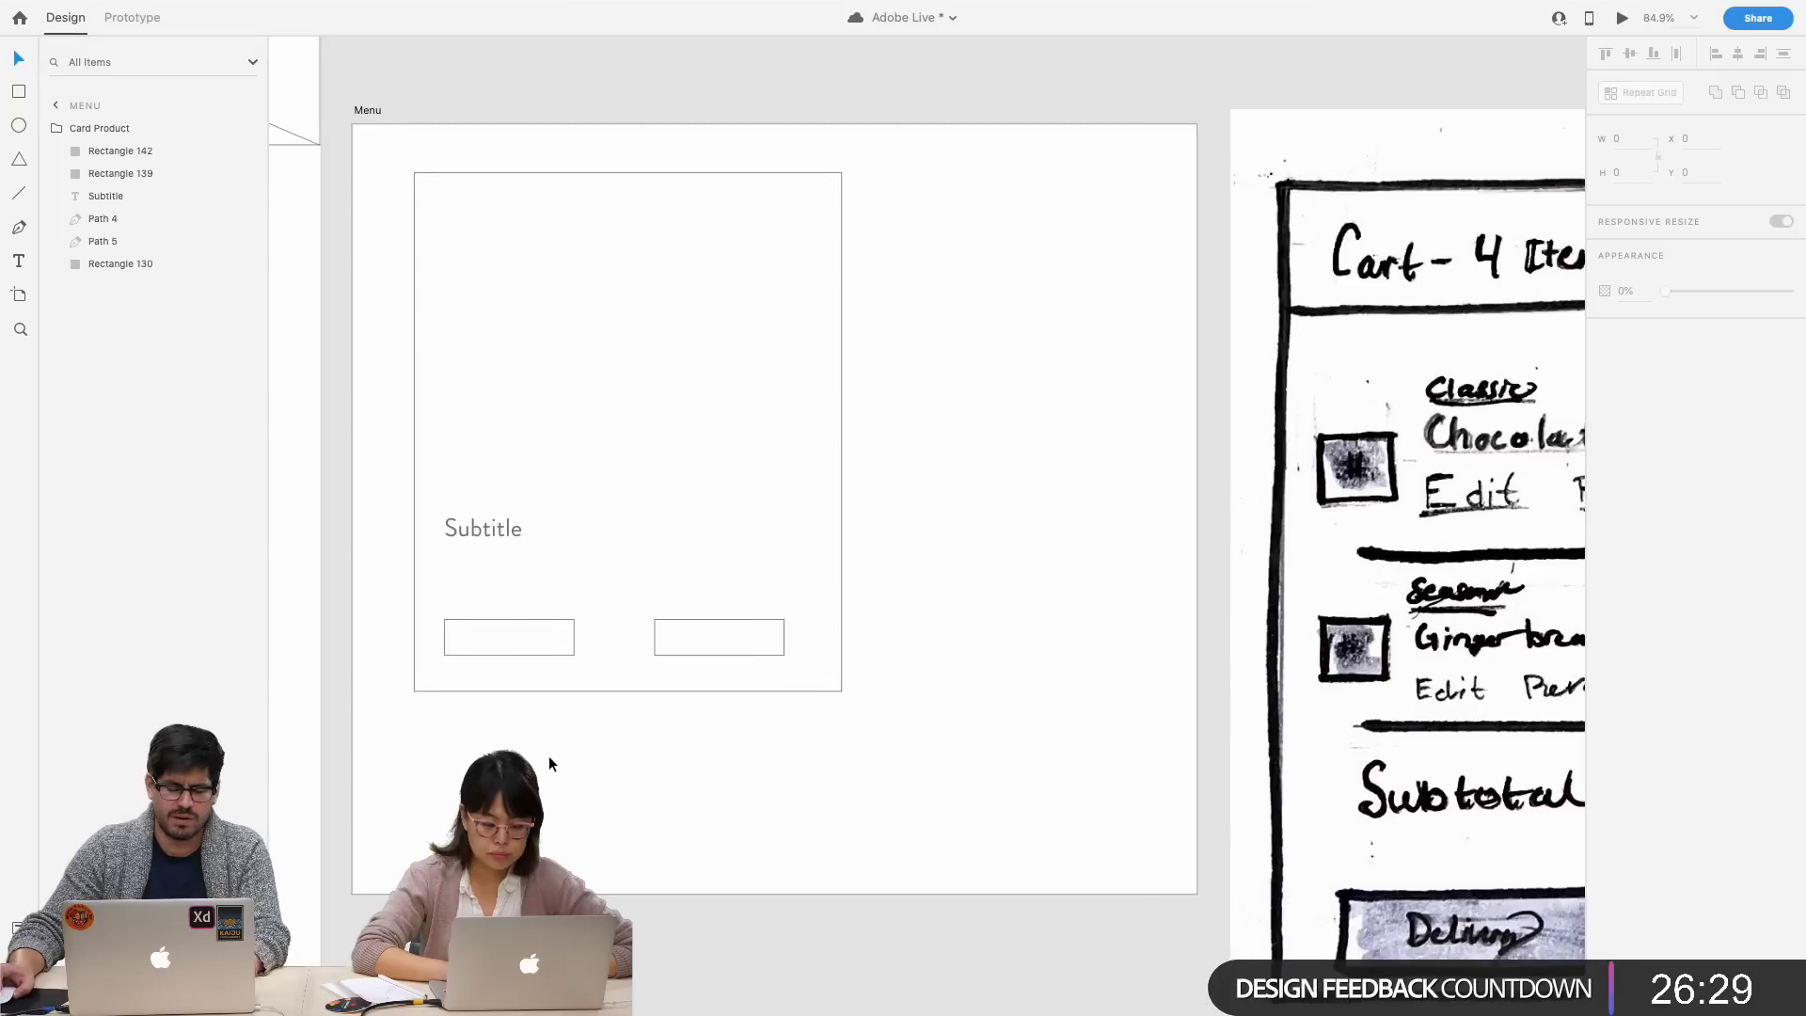
- Move the Subtitle text straight down inside the card so it sits just above the two empty boxes
scroll(549, 757, right, 2)
click(450, 558)
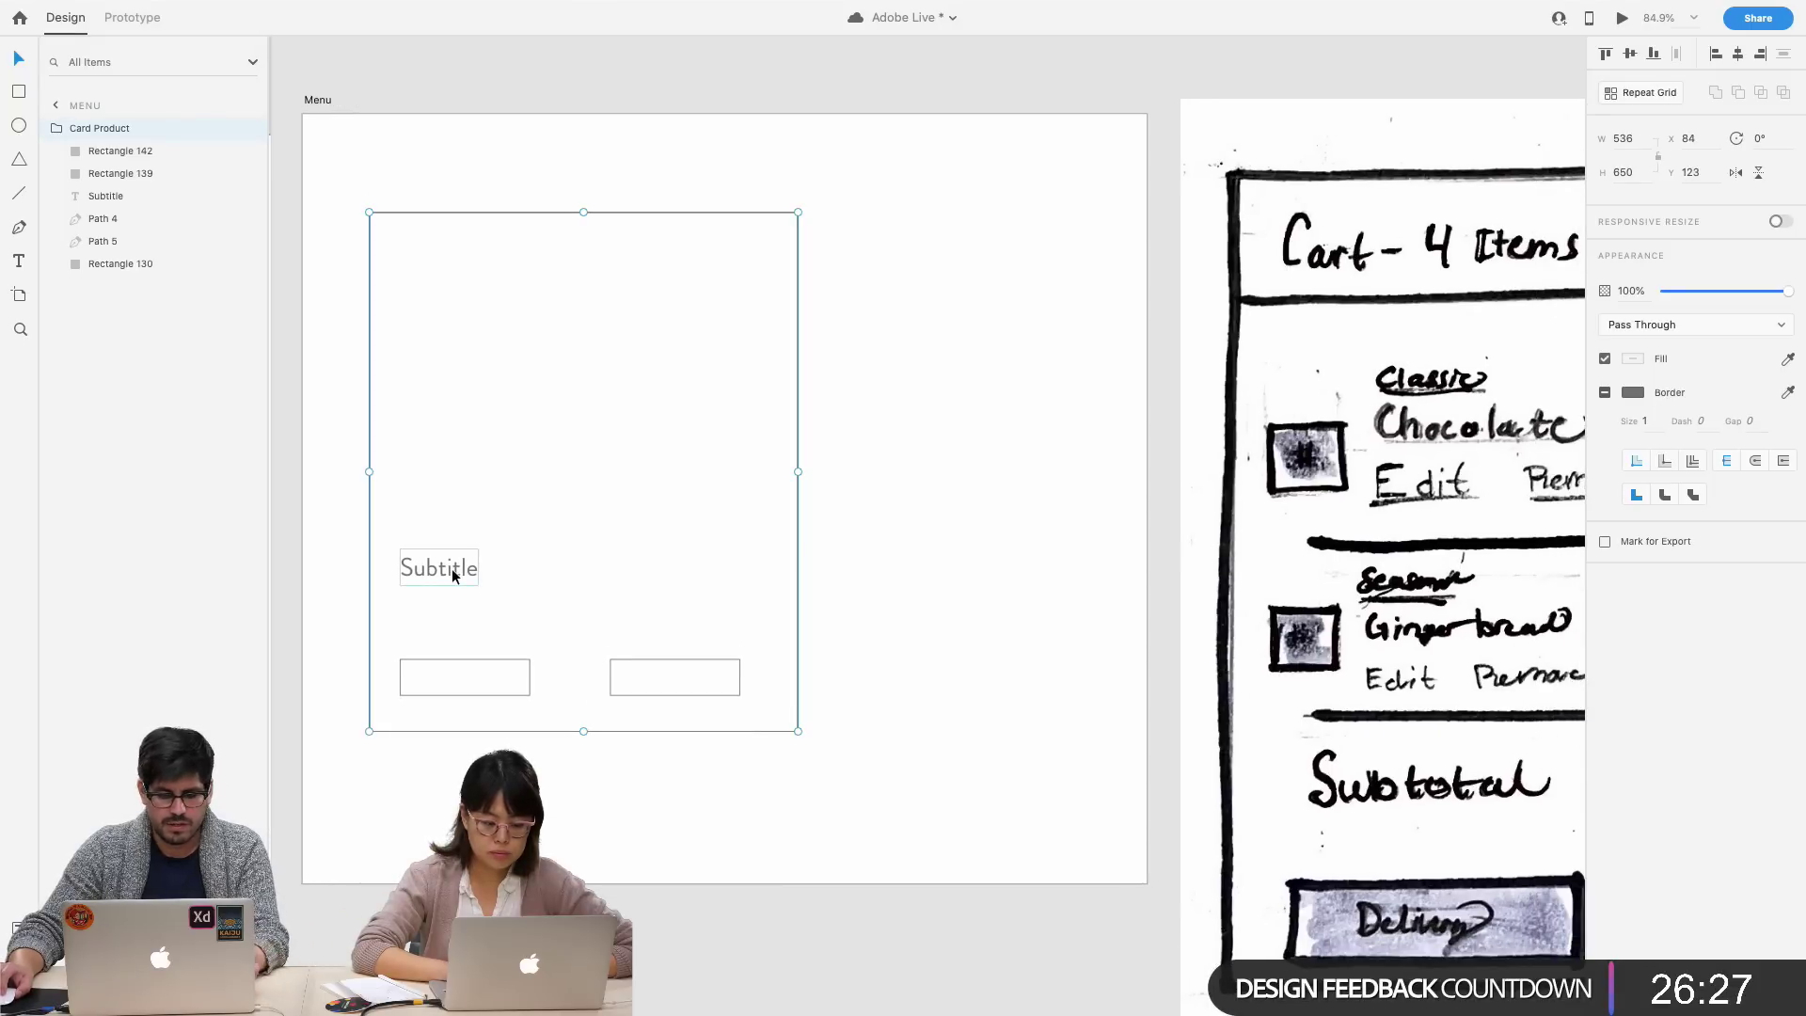
scroll(450, 564, down, 2)
double_click(449, 518)
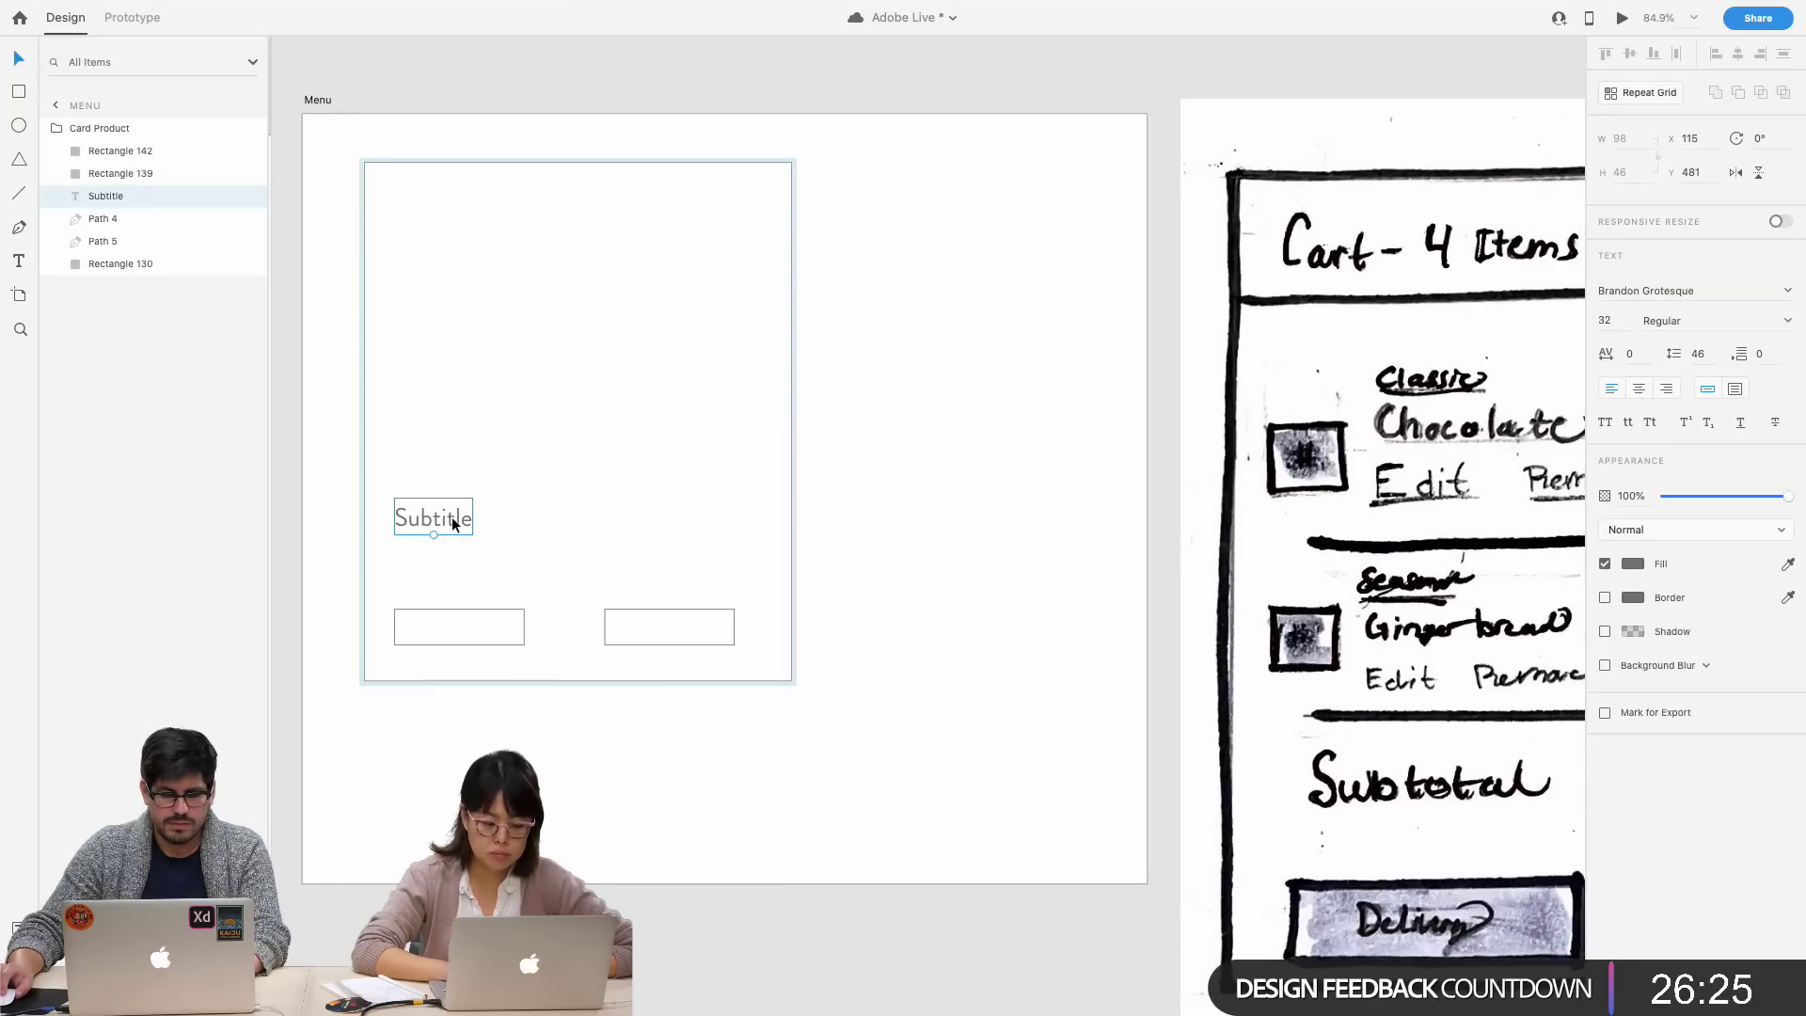
drag(451, 518, 453, 552)
scroll(461, 554, right, 4)
scroll(462, 555, left, 6)
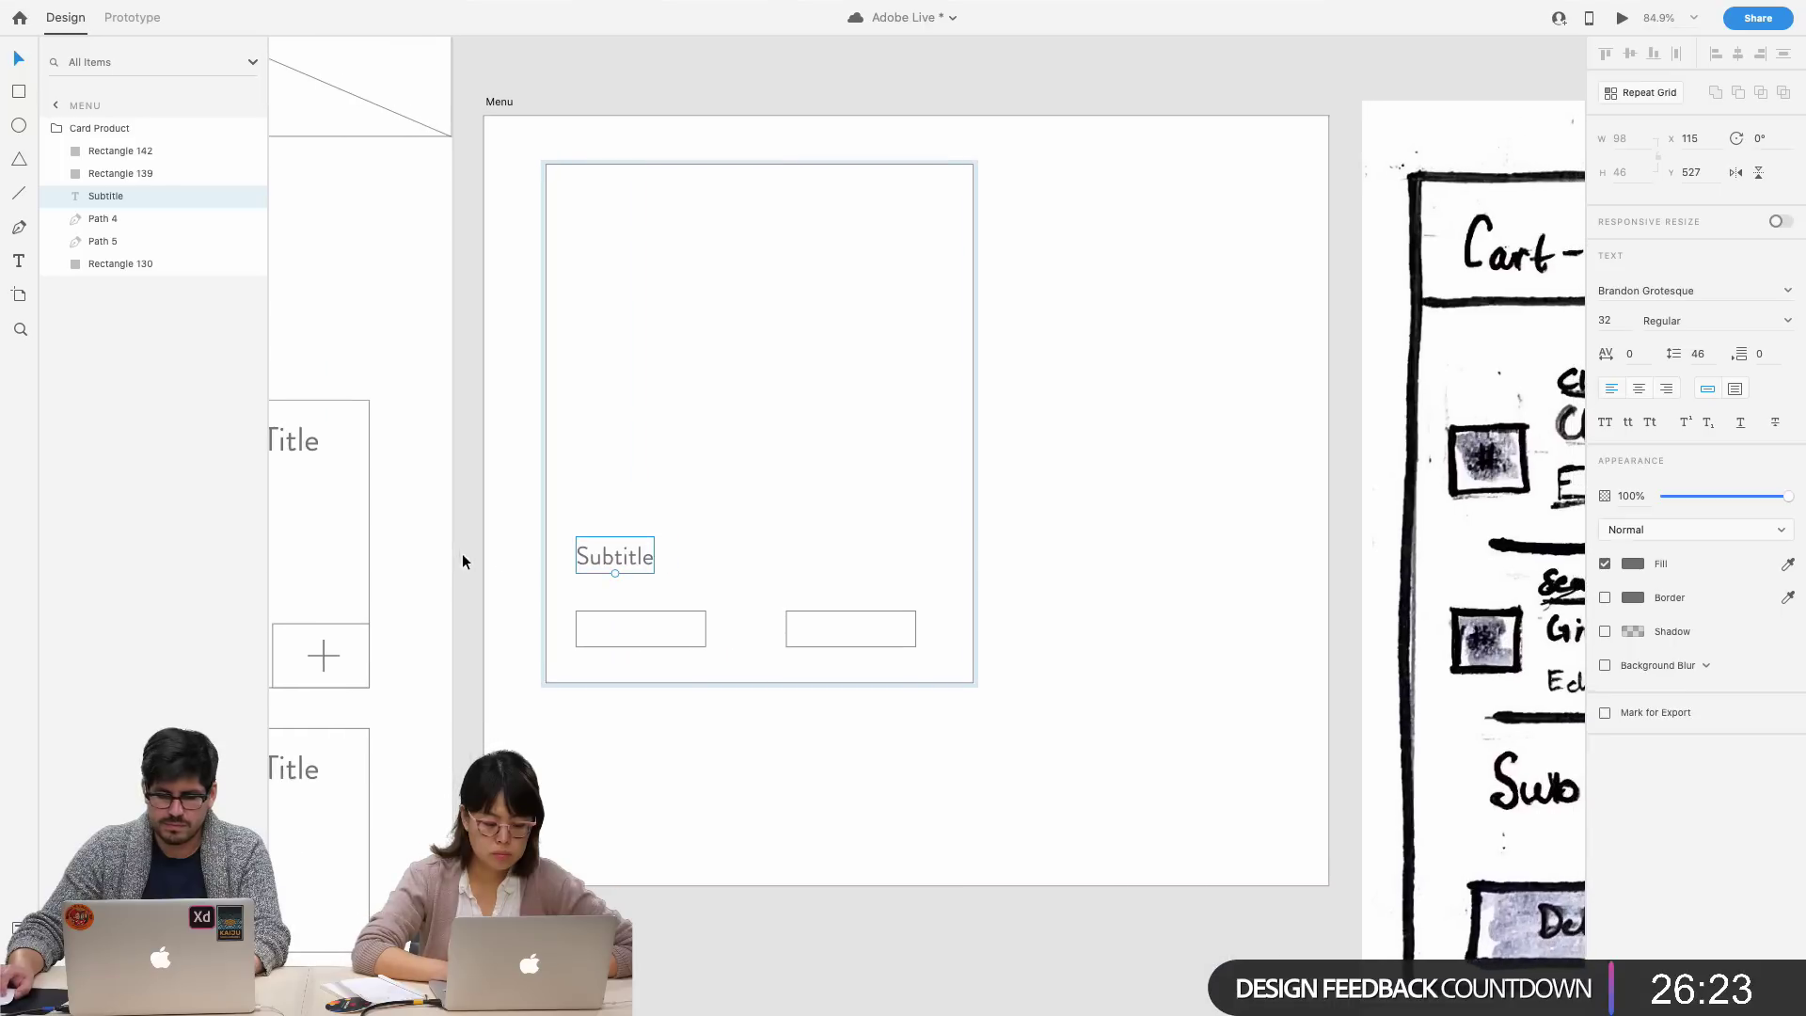
- Draw a header rectangle across the full width of the card's upper edge and set its height to 80
scroll(568, 549, right, 4)
scroll(568, 550, up, 4)
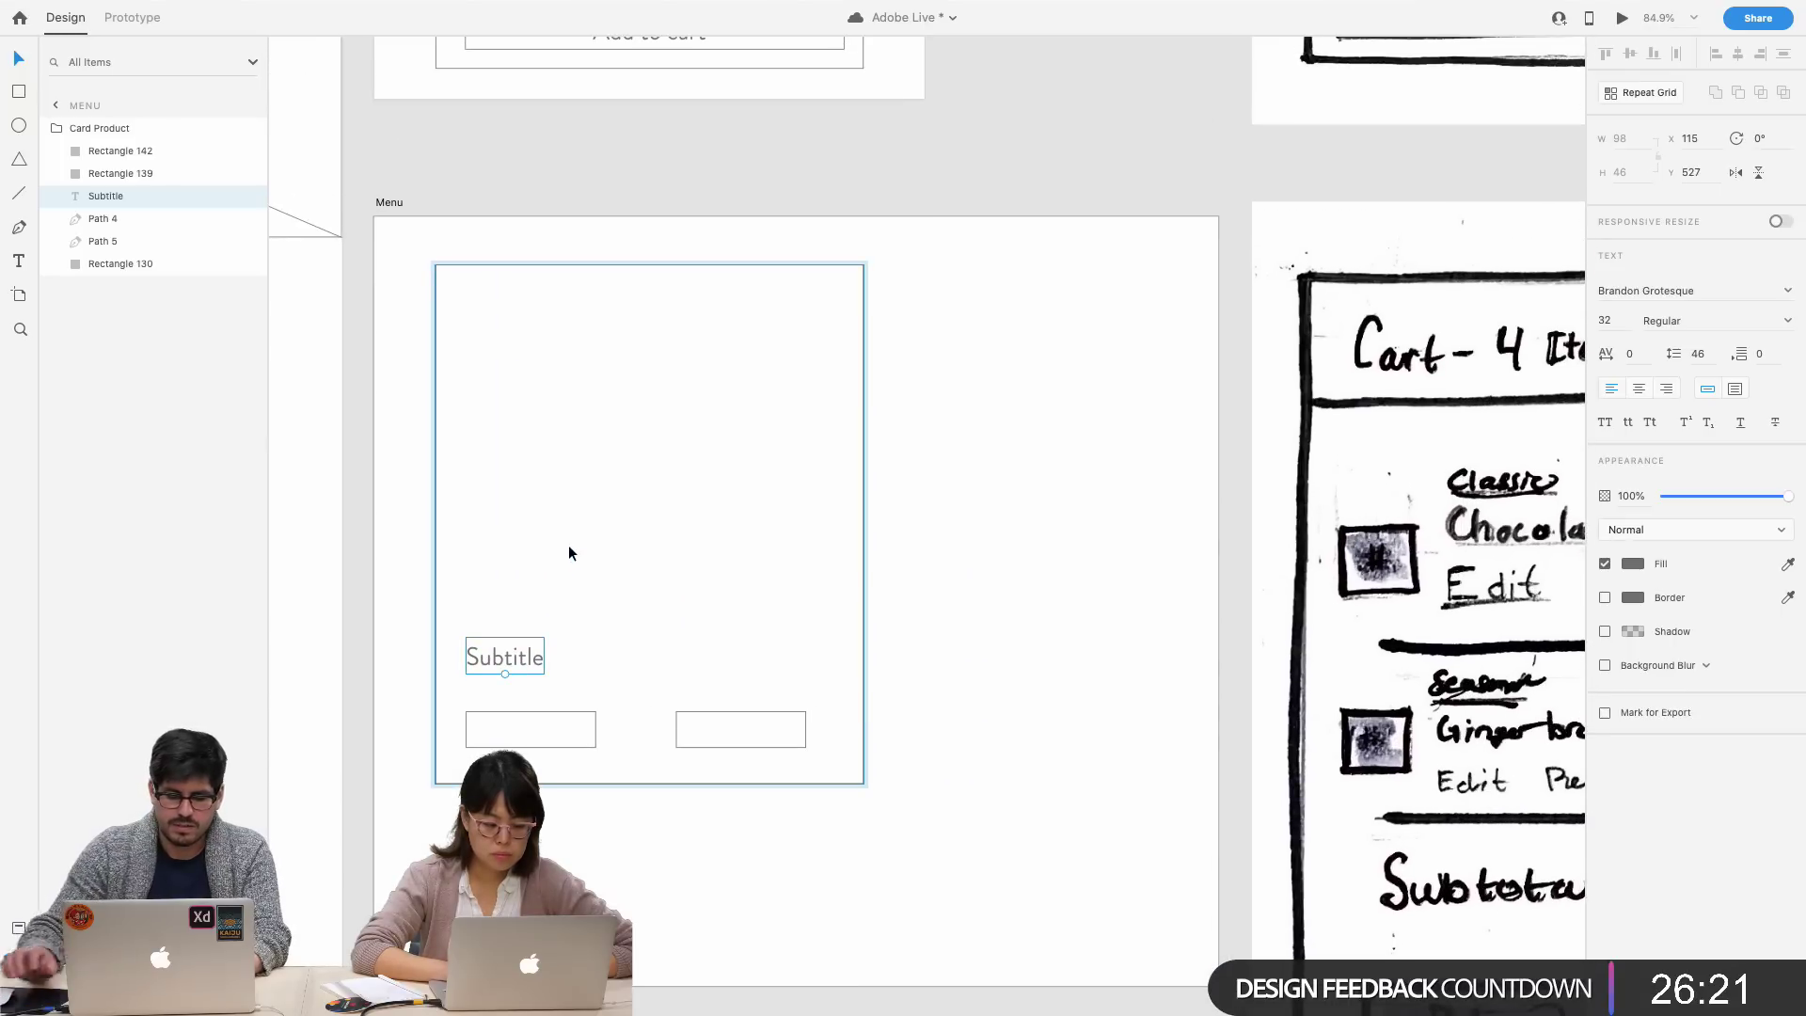
key(r)
drag(438, 268, 863, 325)
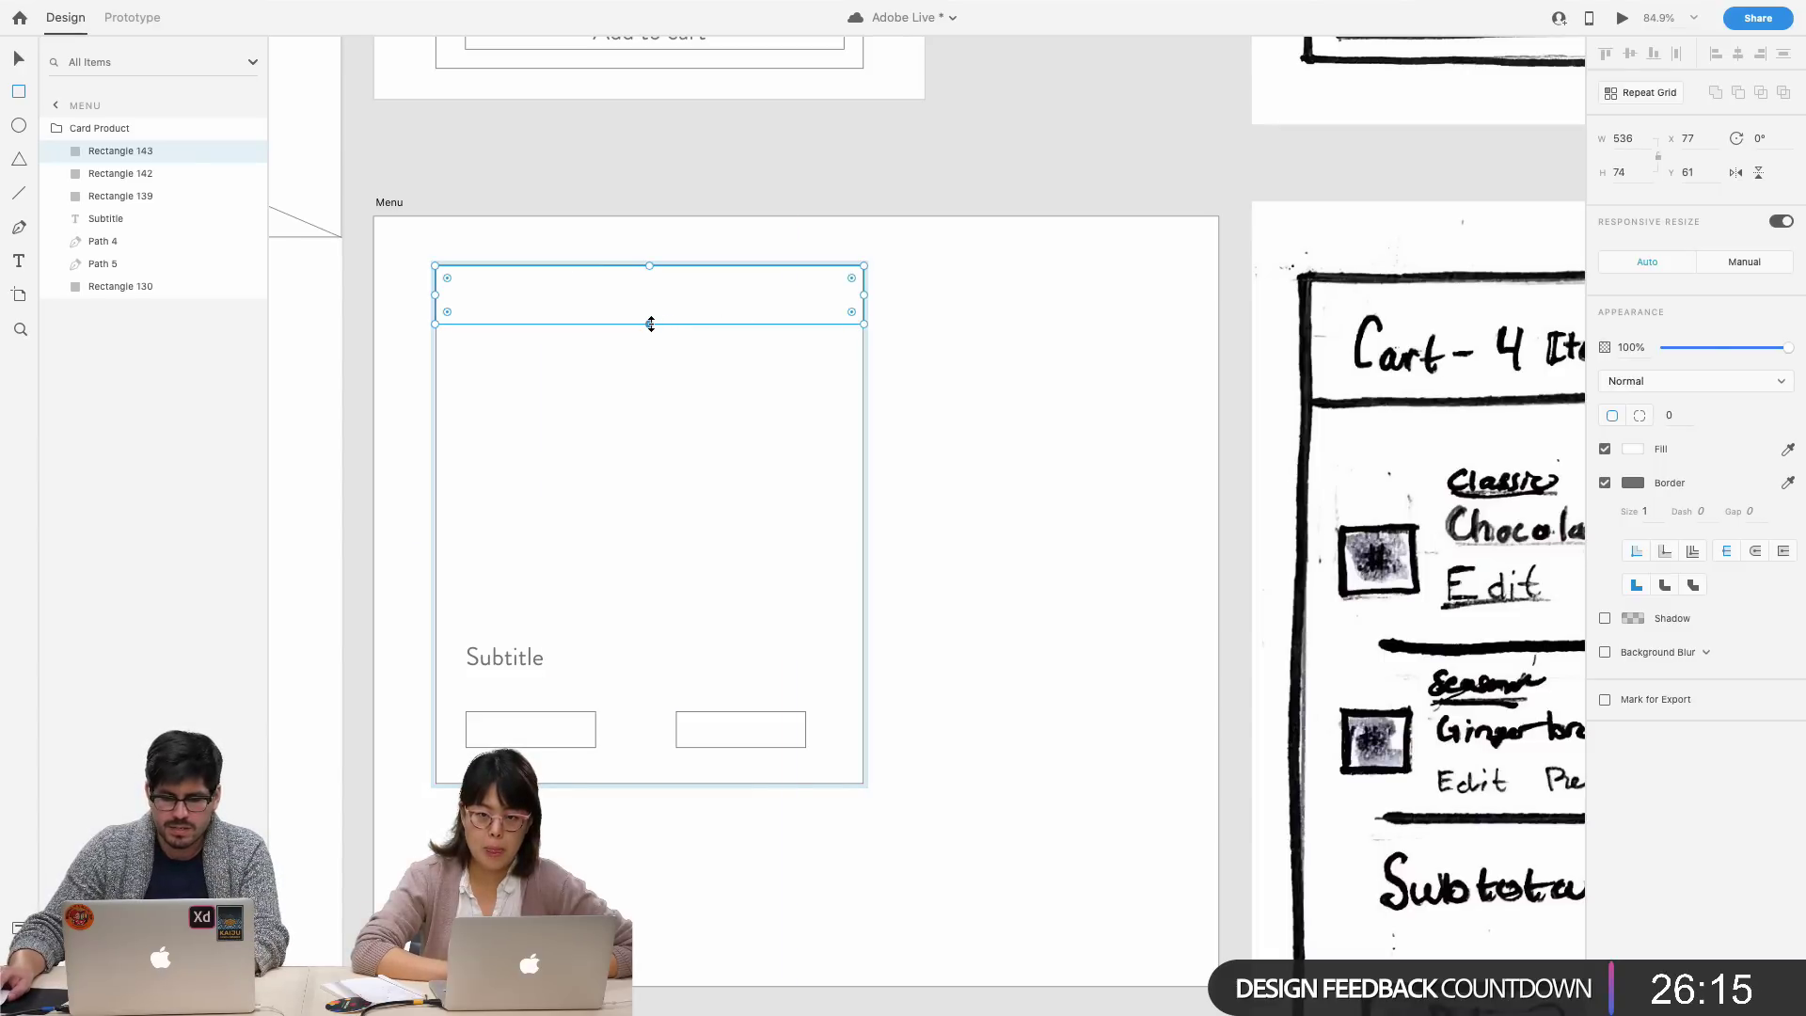
drag(653, 324, 653, 327)
click(1618, 173)
text(80)
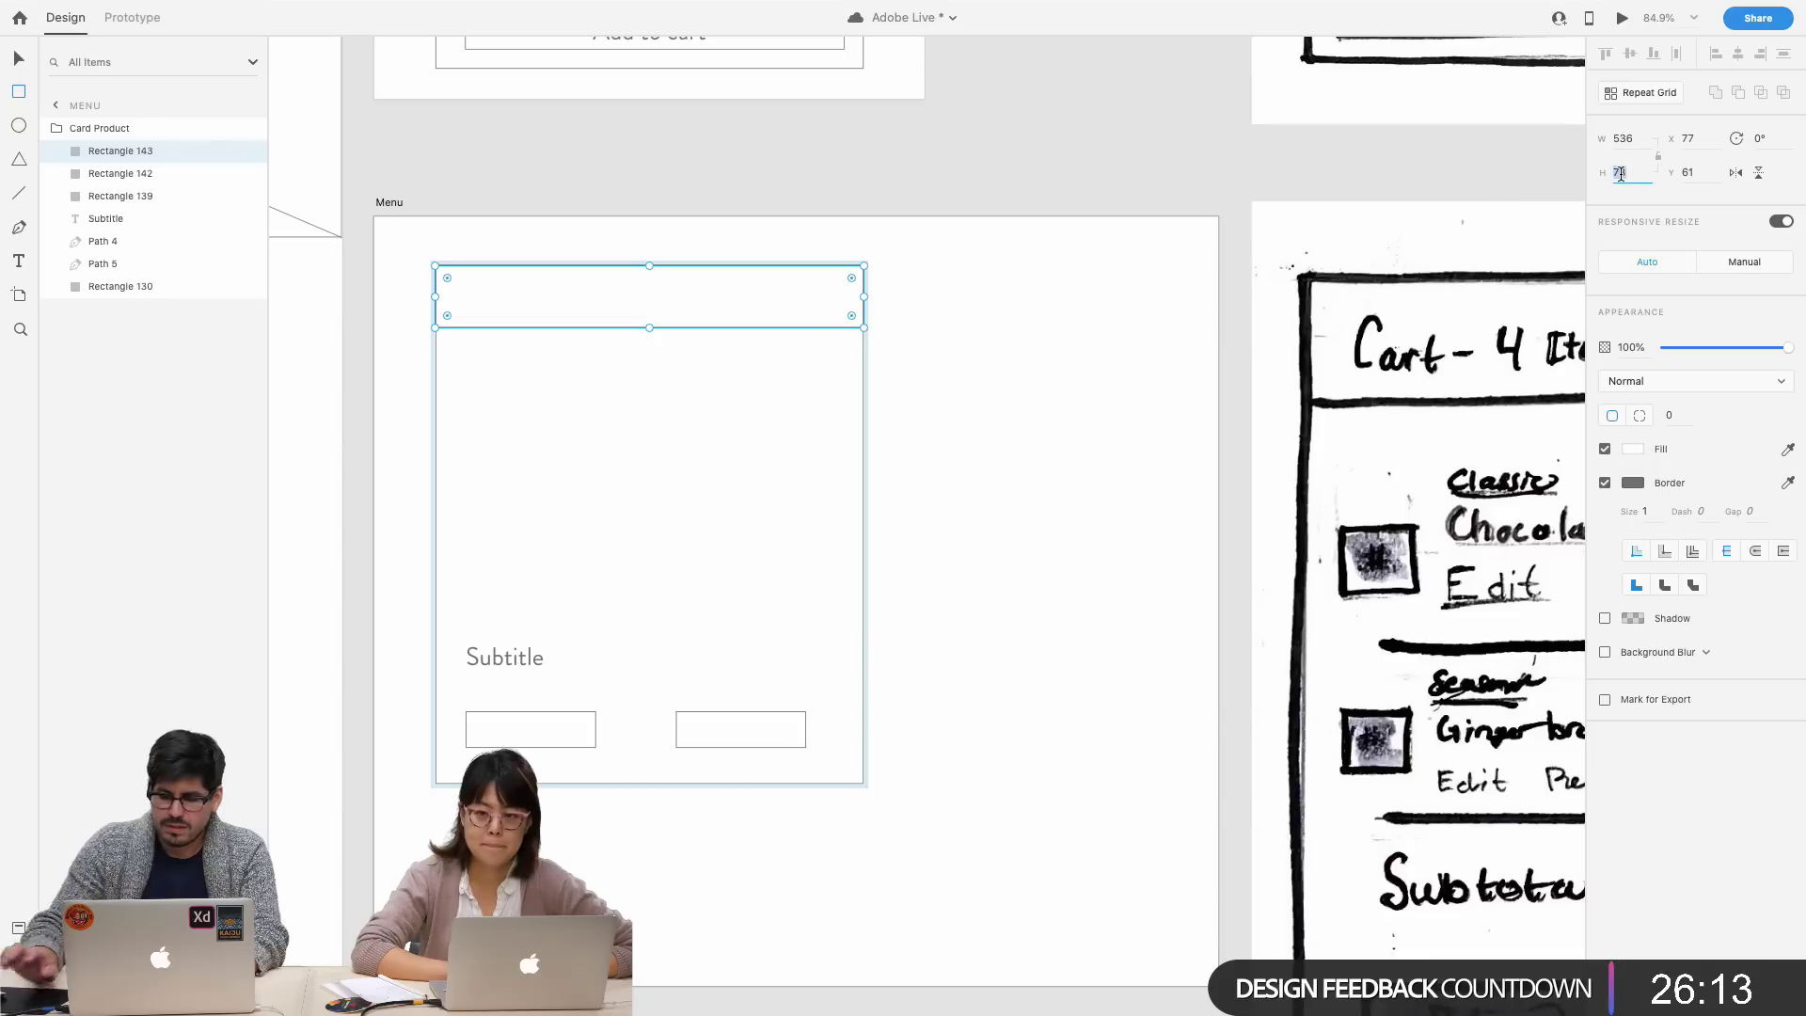
key(Return)
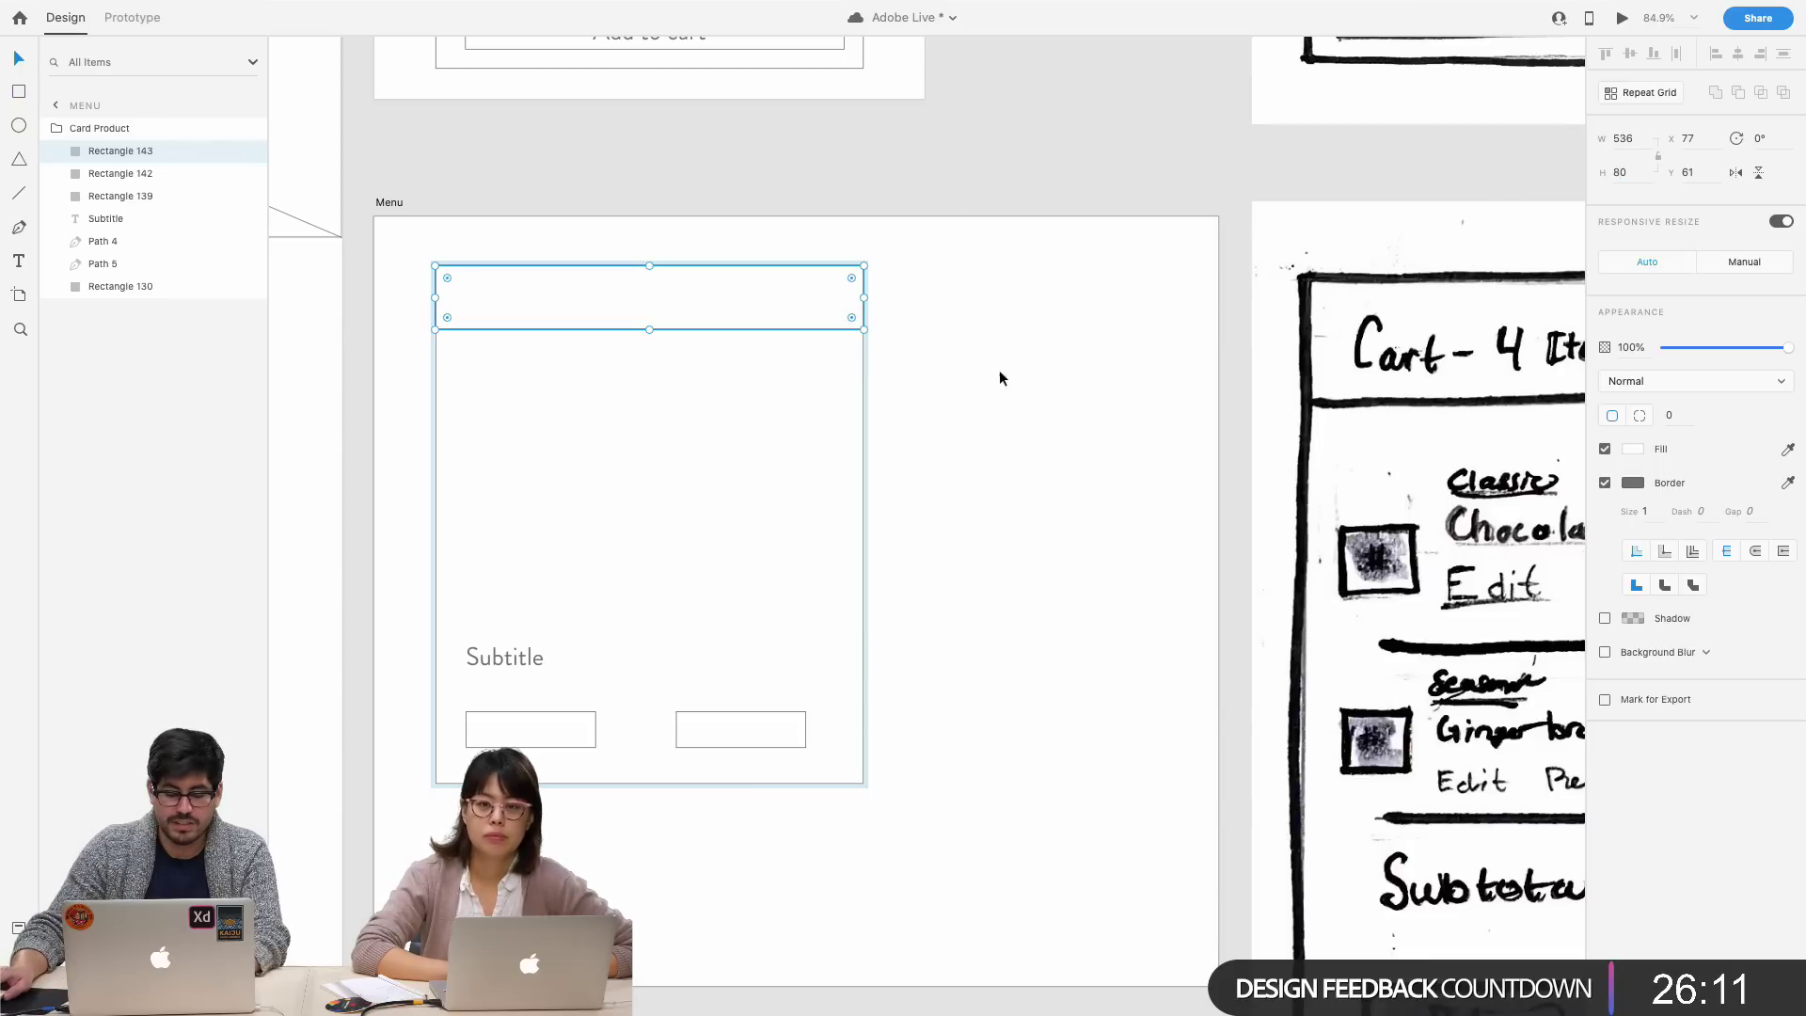
key(Escape)
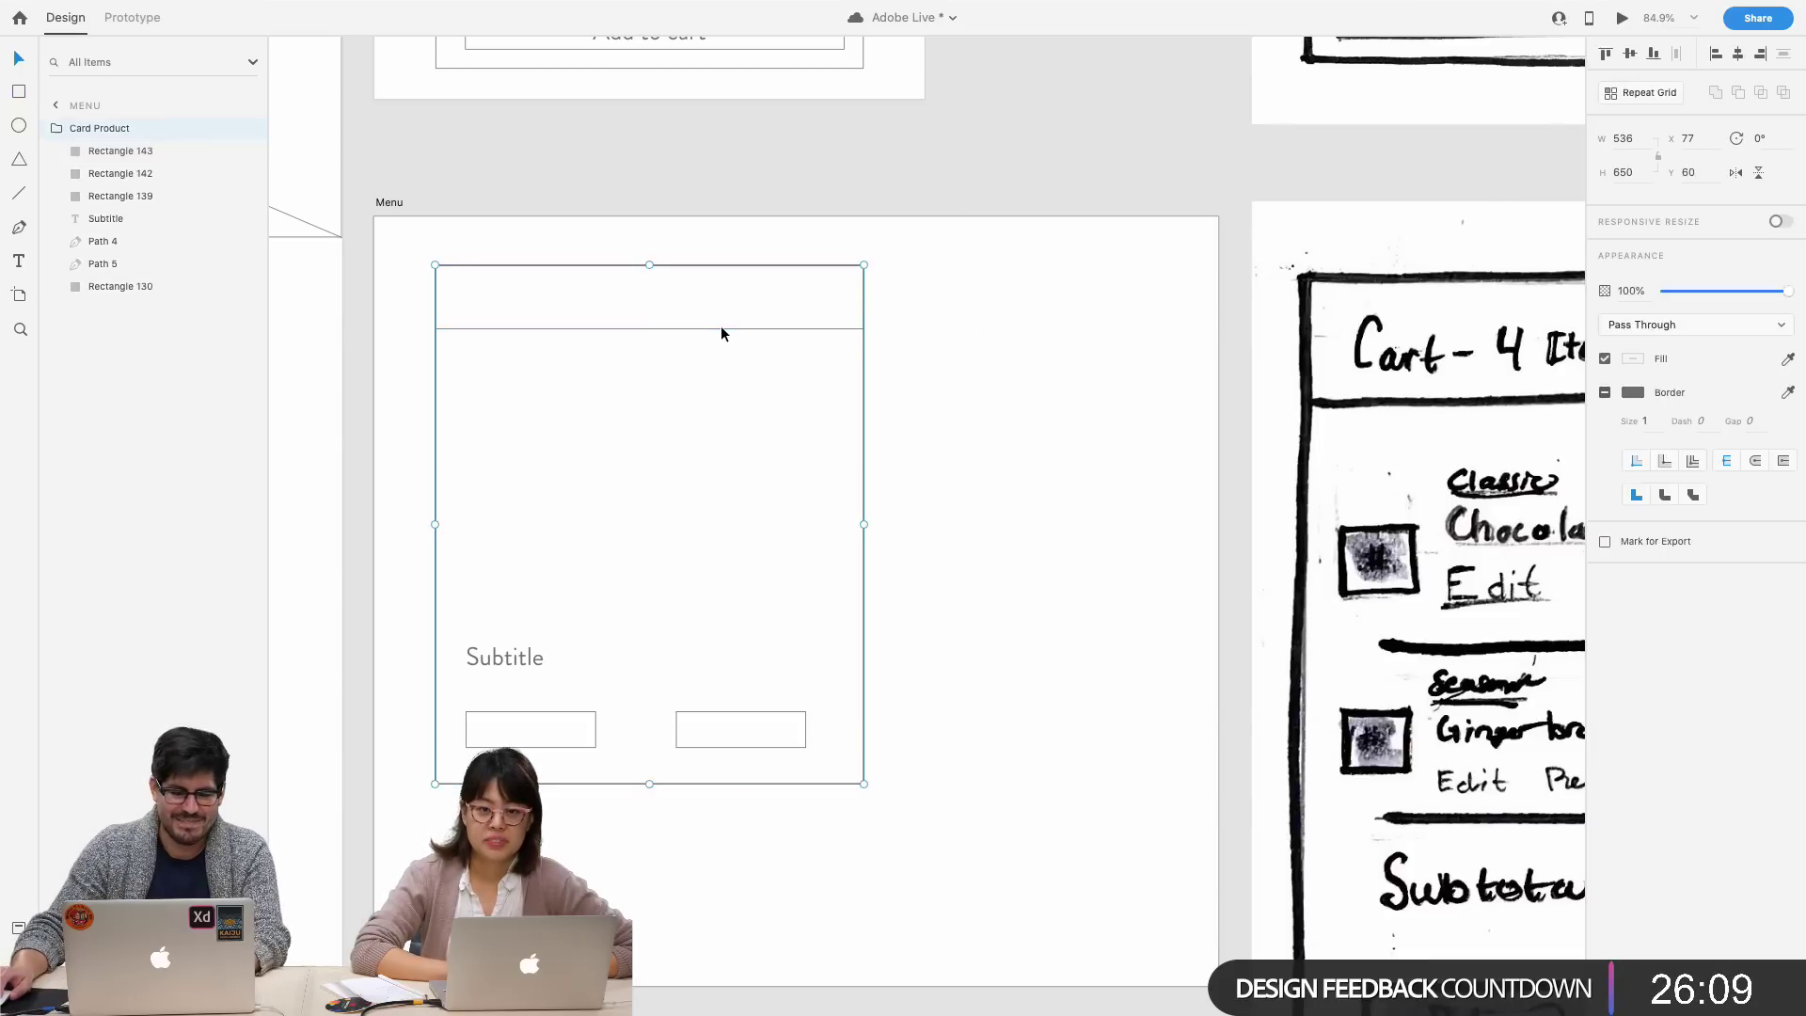
double_click(721, 329)
click(1064, 472)
scroll(1053, 466, right, 3)
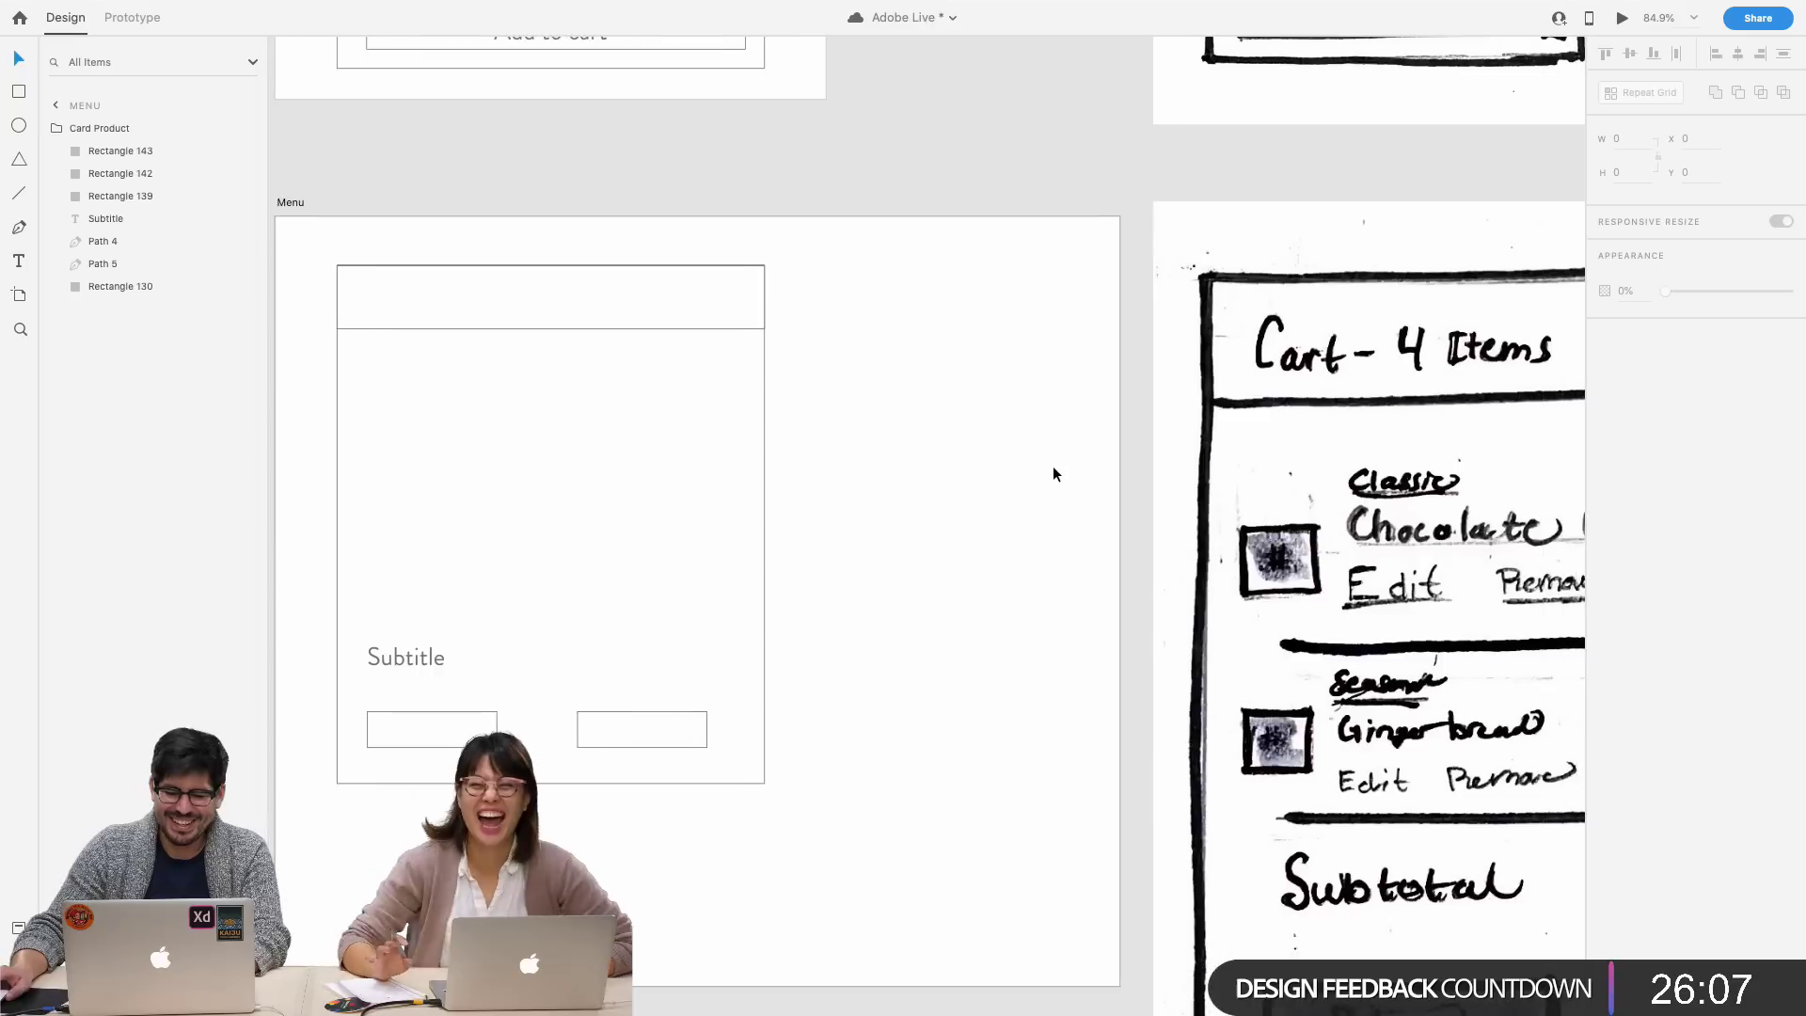
- Move the whole card toward the centre of the Menu artboard
drag(549, 534, 330, 263)
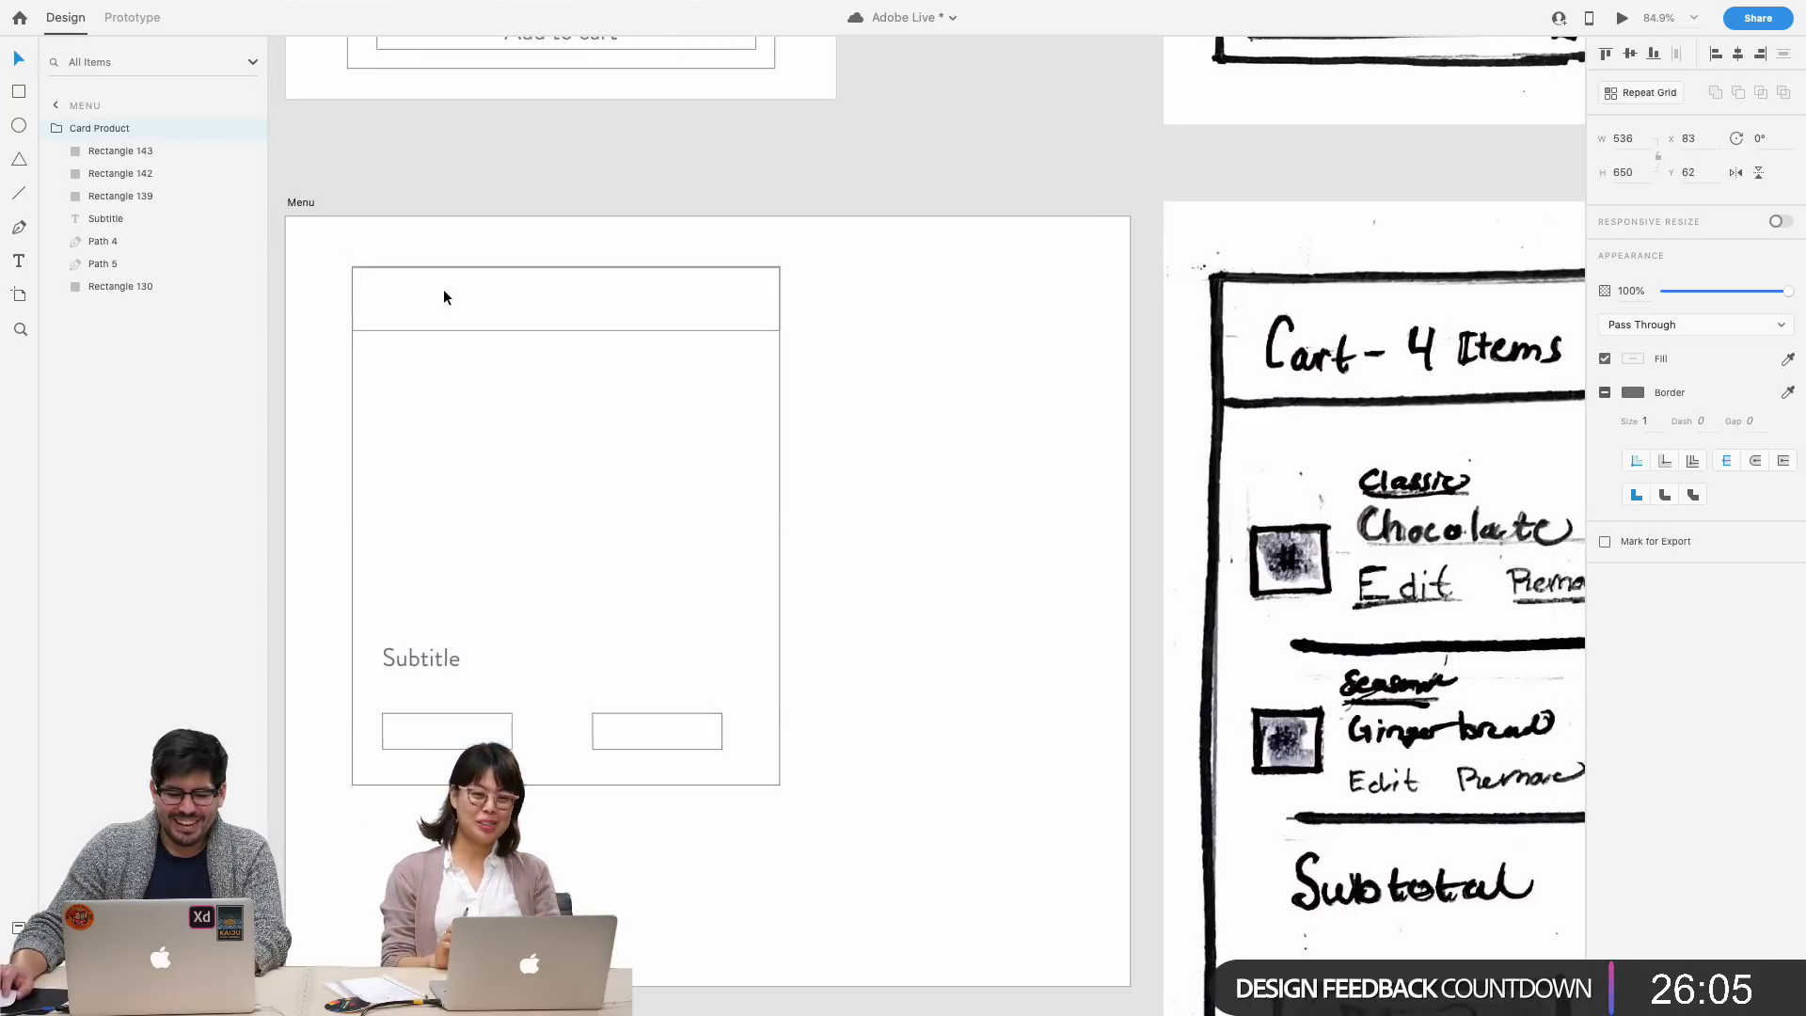
drag(443, 294, 574, 370)
click(1033, 564)
scroll(1032, 565, right, 4)
scroll(992, 549, left, 3)
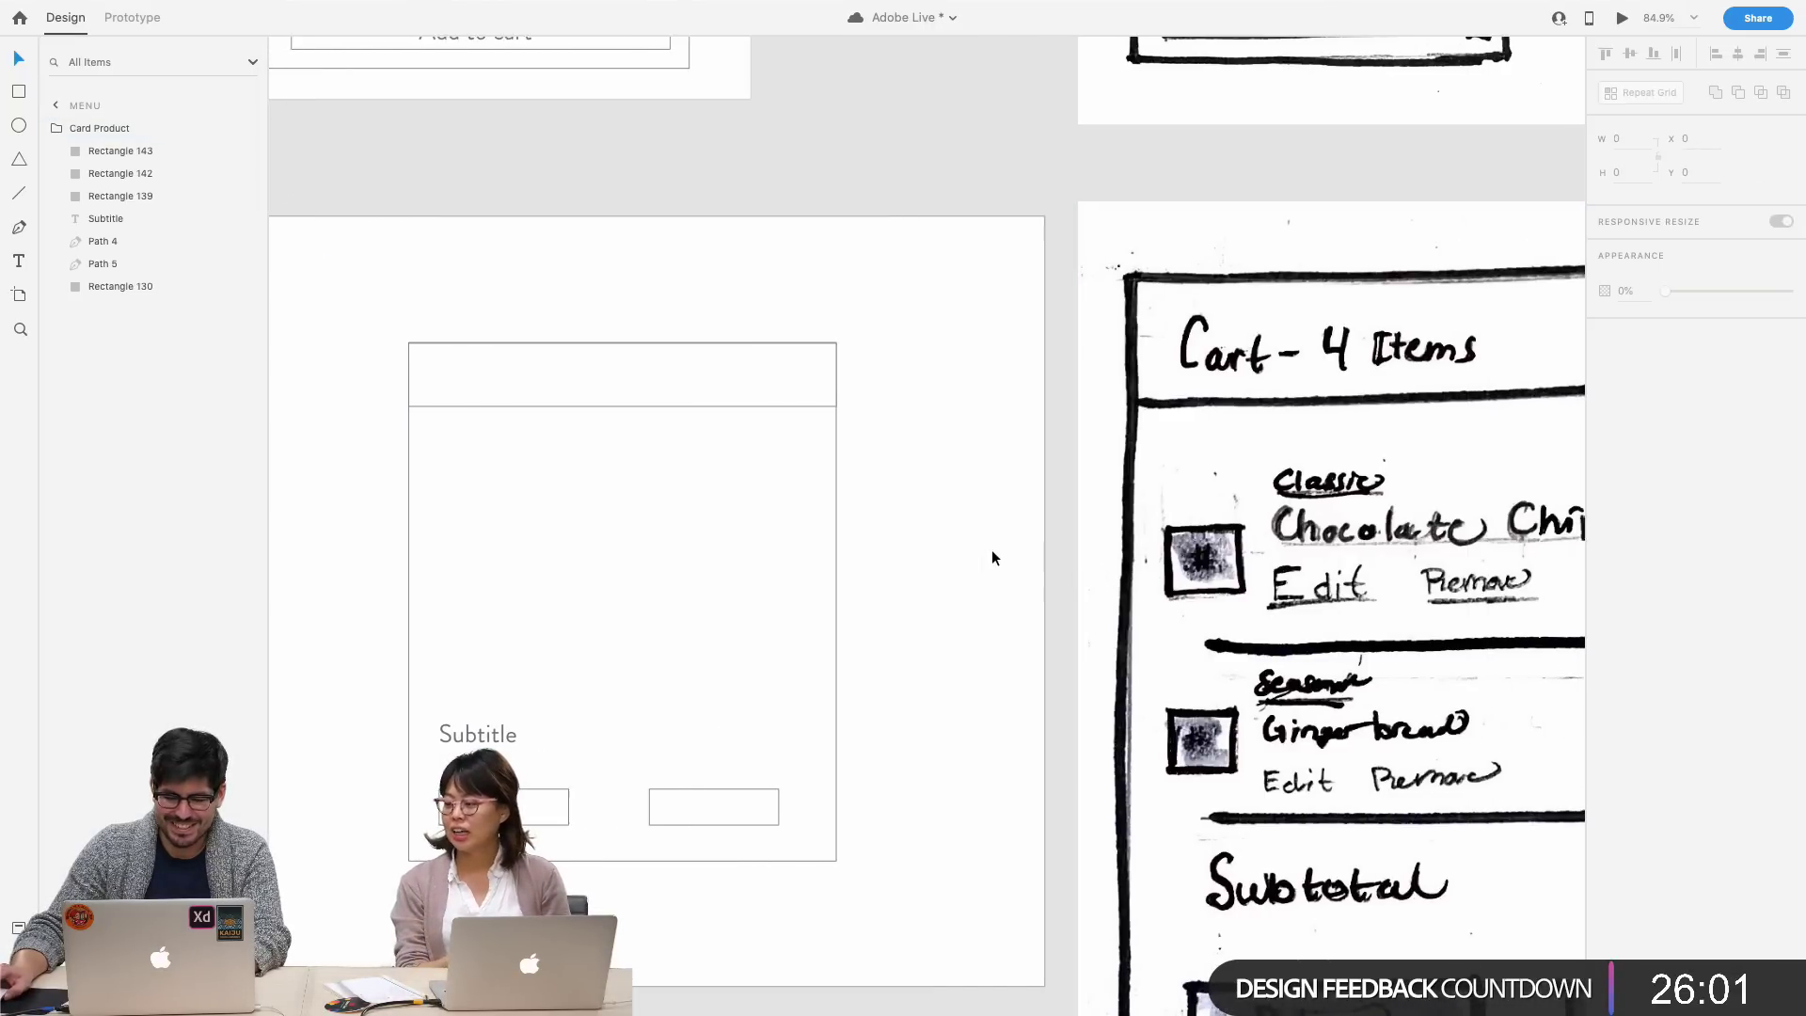
scroll(988, 541, up, 3)
scroll(989, 533, up, 5)
scroll(989, 532, left, 5)
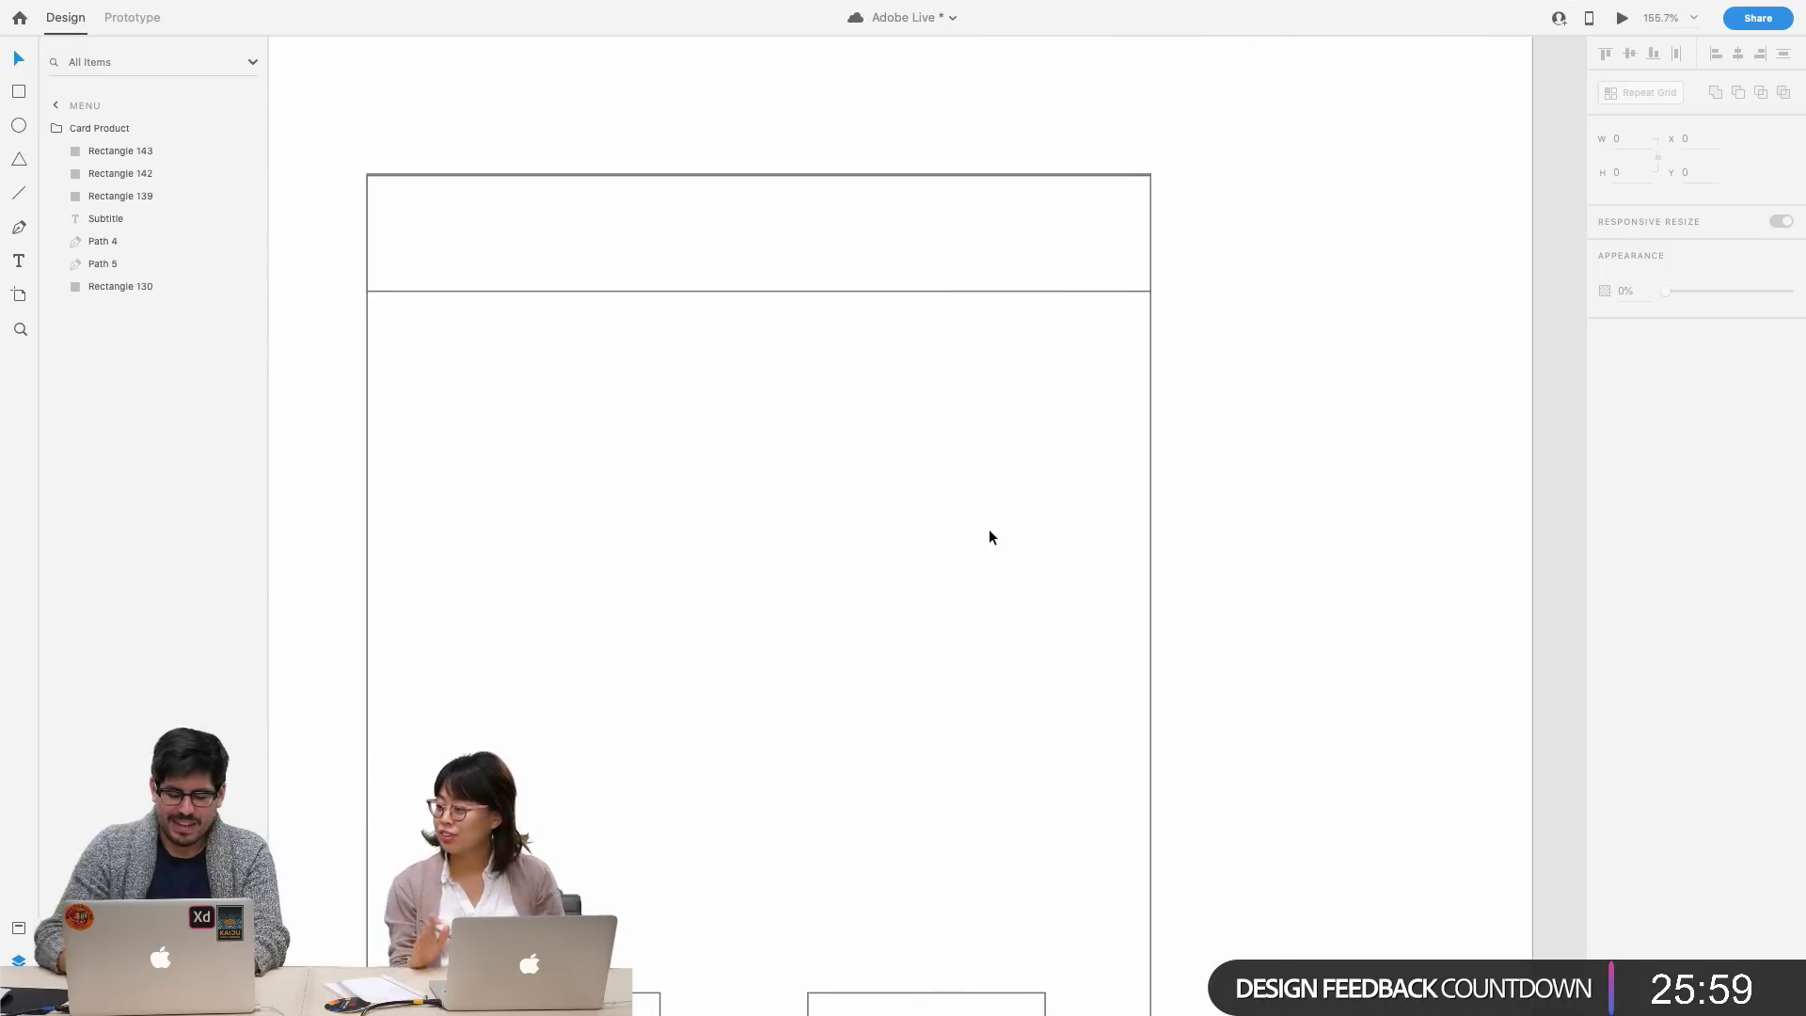
key(t)
click(397, 237)
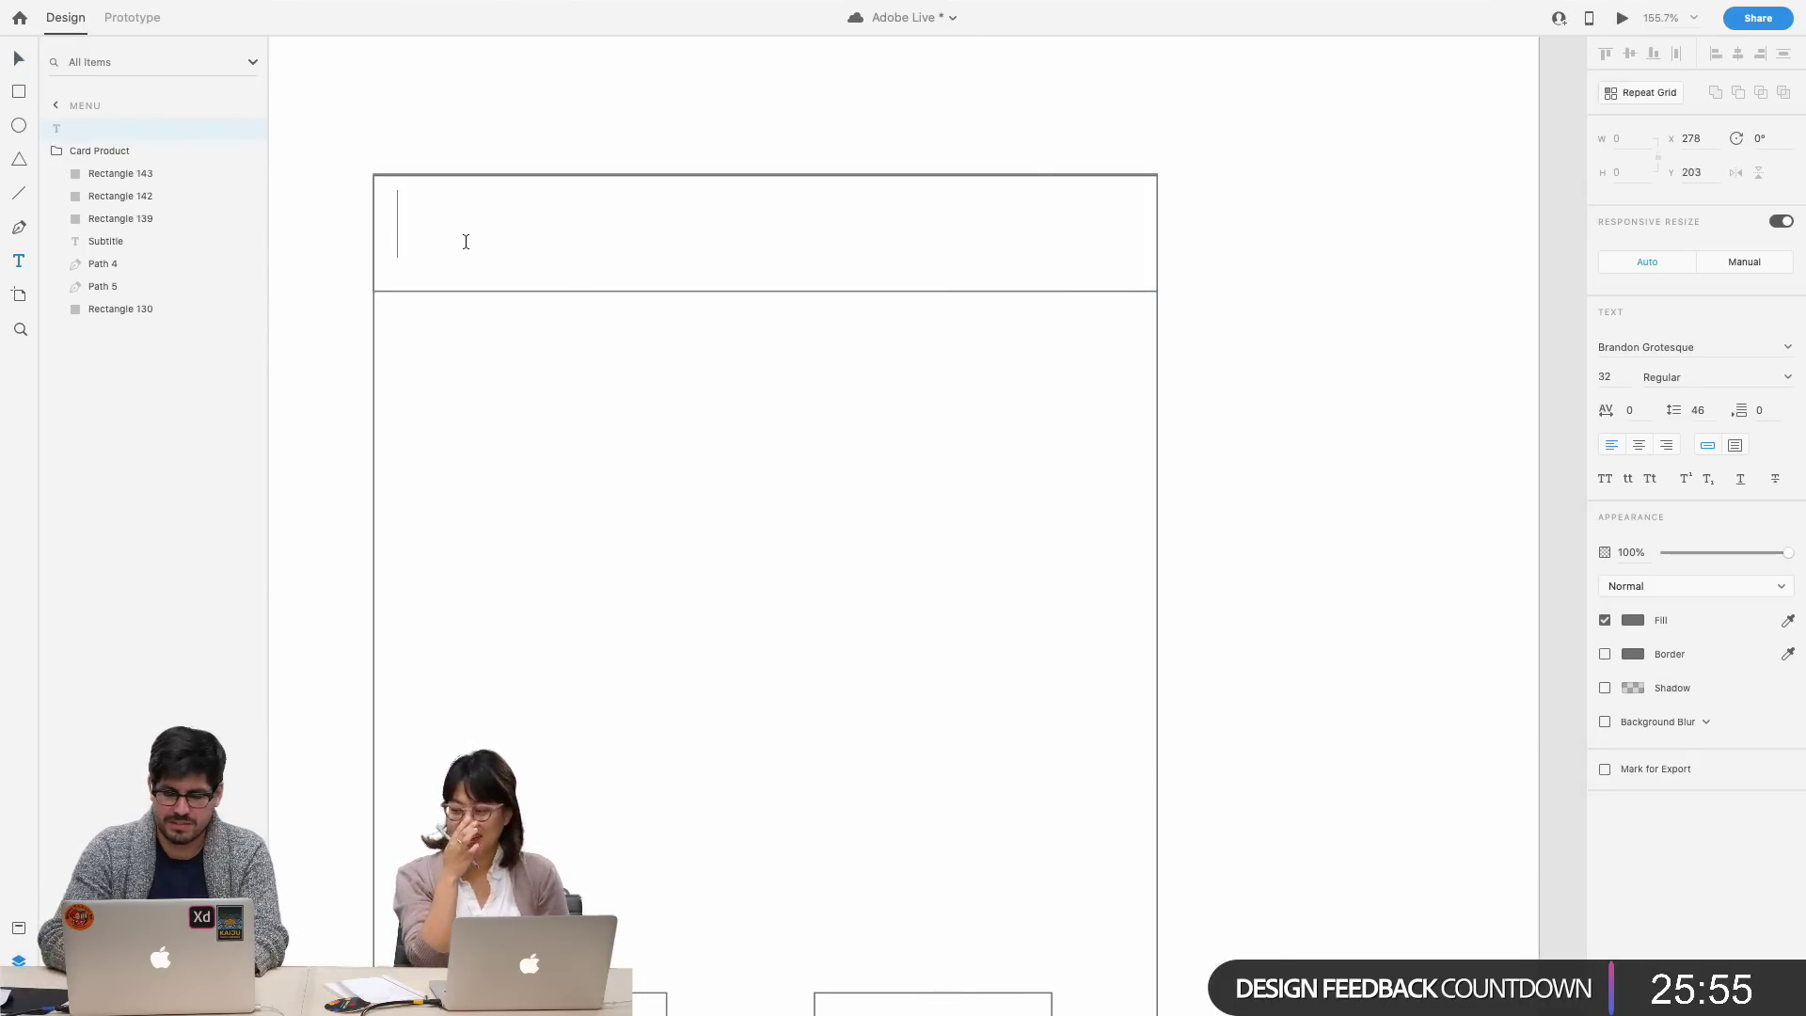
key(Escape)
- Undo the card's moves on the Menu artboard and clear the selection
scroll(1088, 452, down, 5)
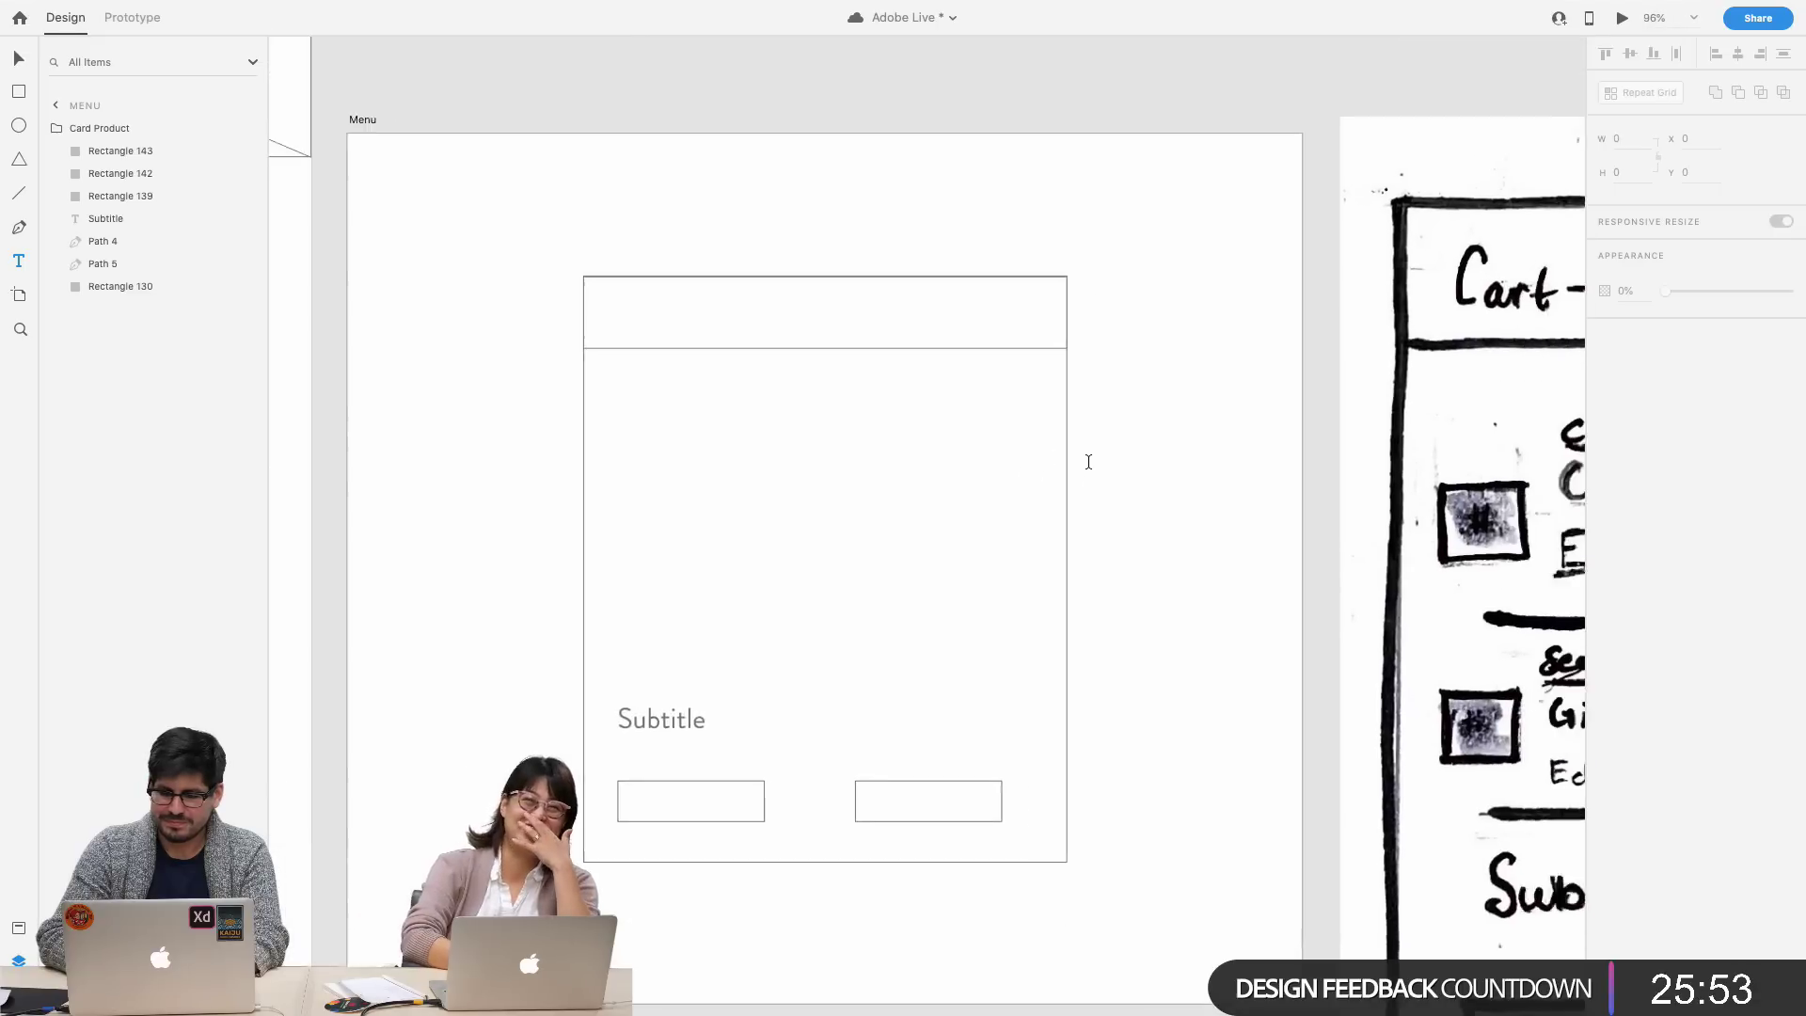
key(r)
key(ctrl+z)
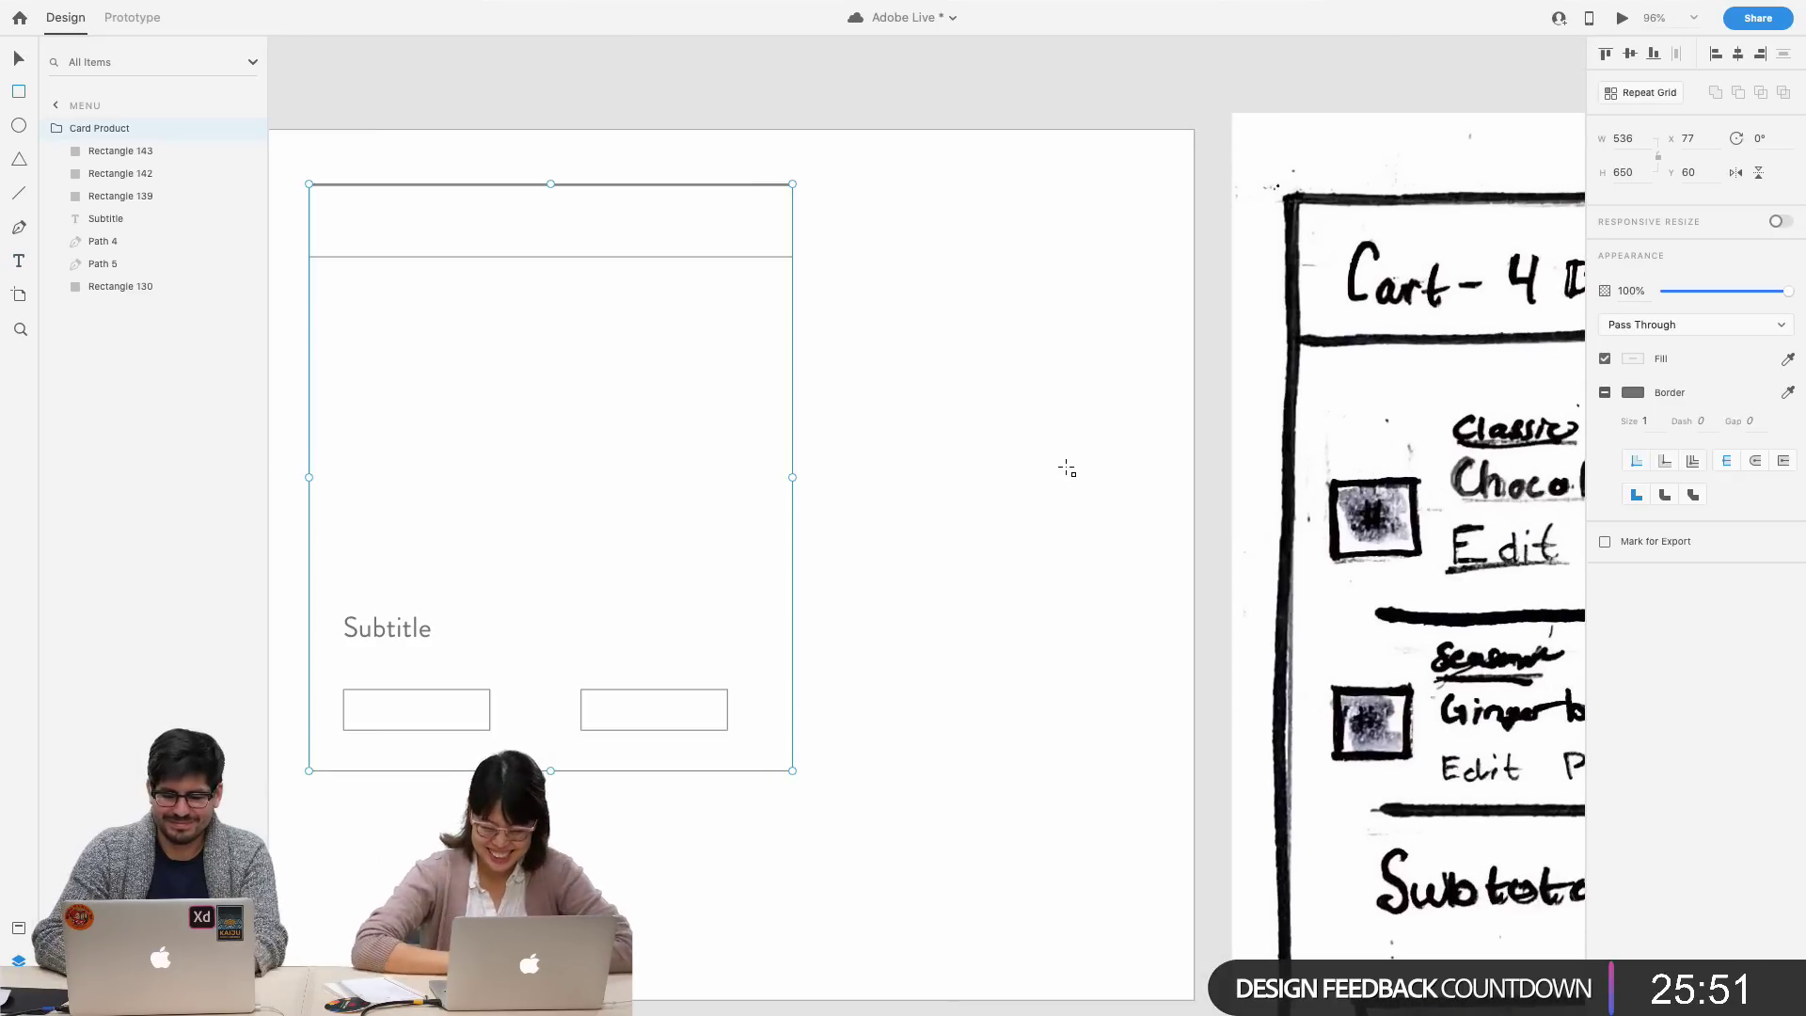
key(Escape)
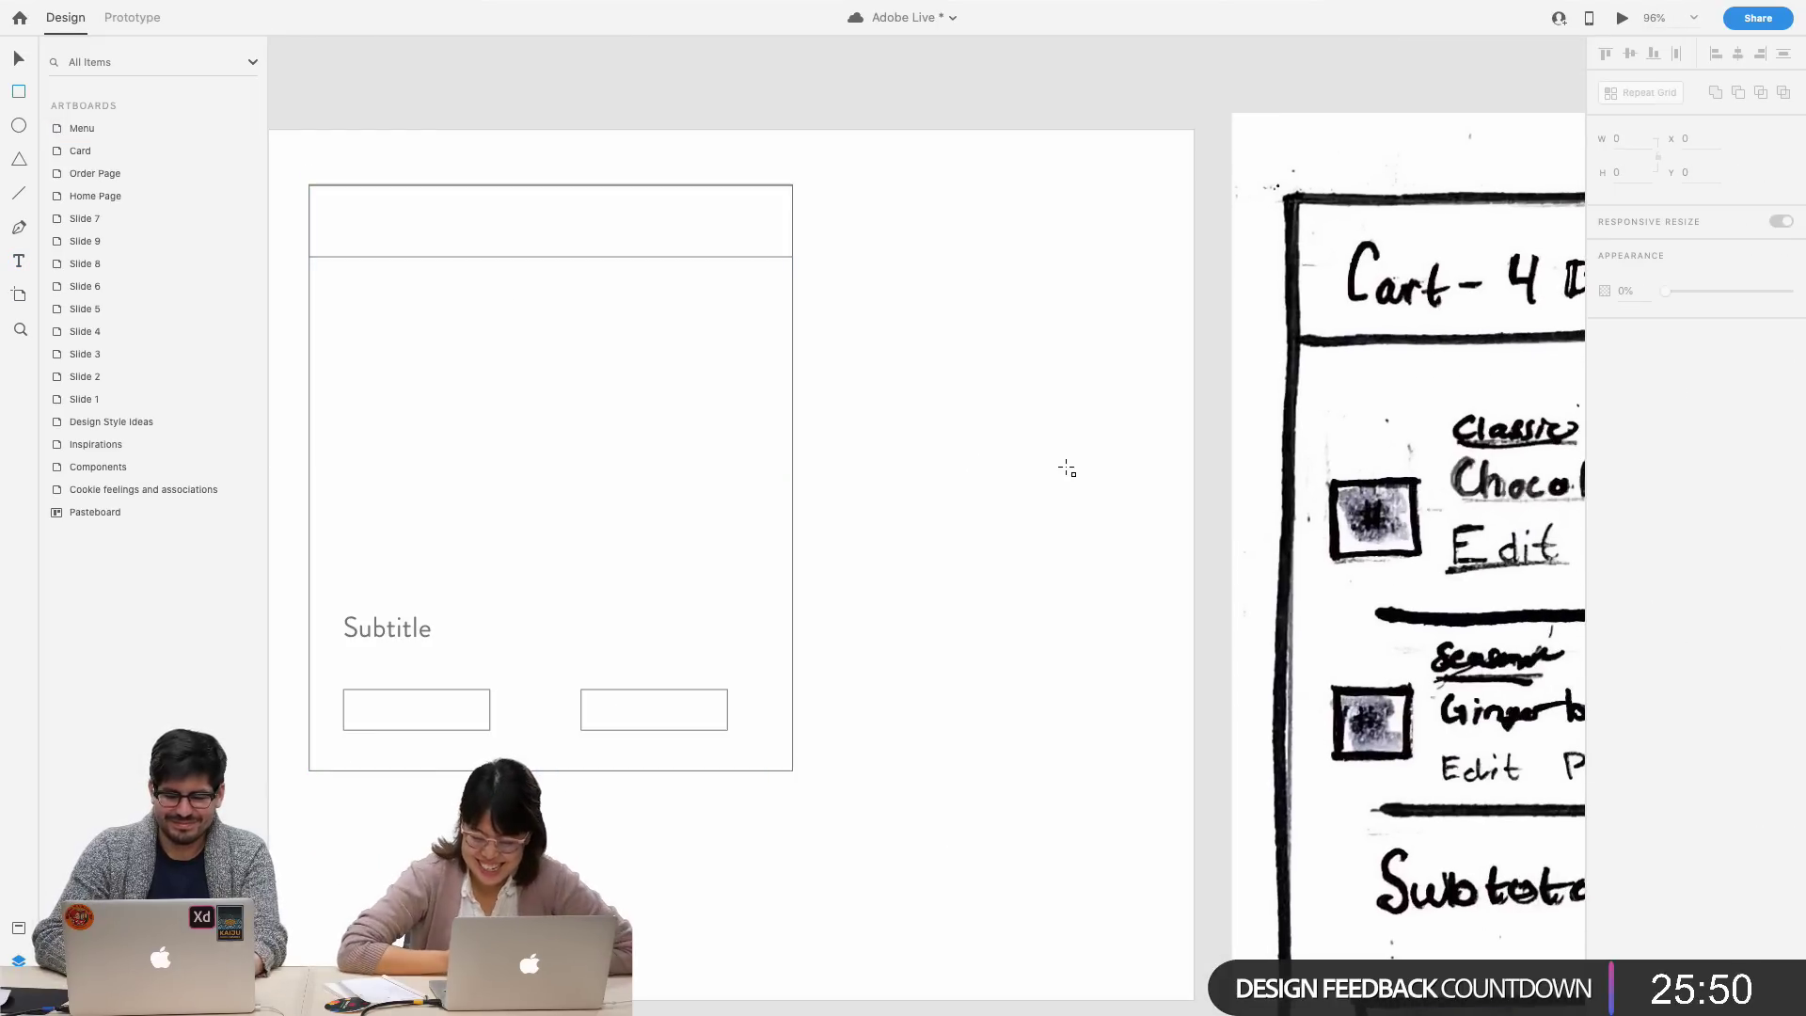
- Add the text "Cart - 5 Items" at the left of the card's header bar
click(347, 226)
text(Car)
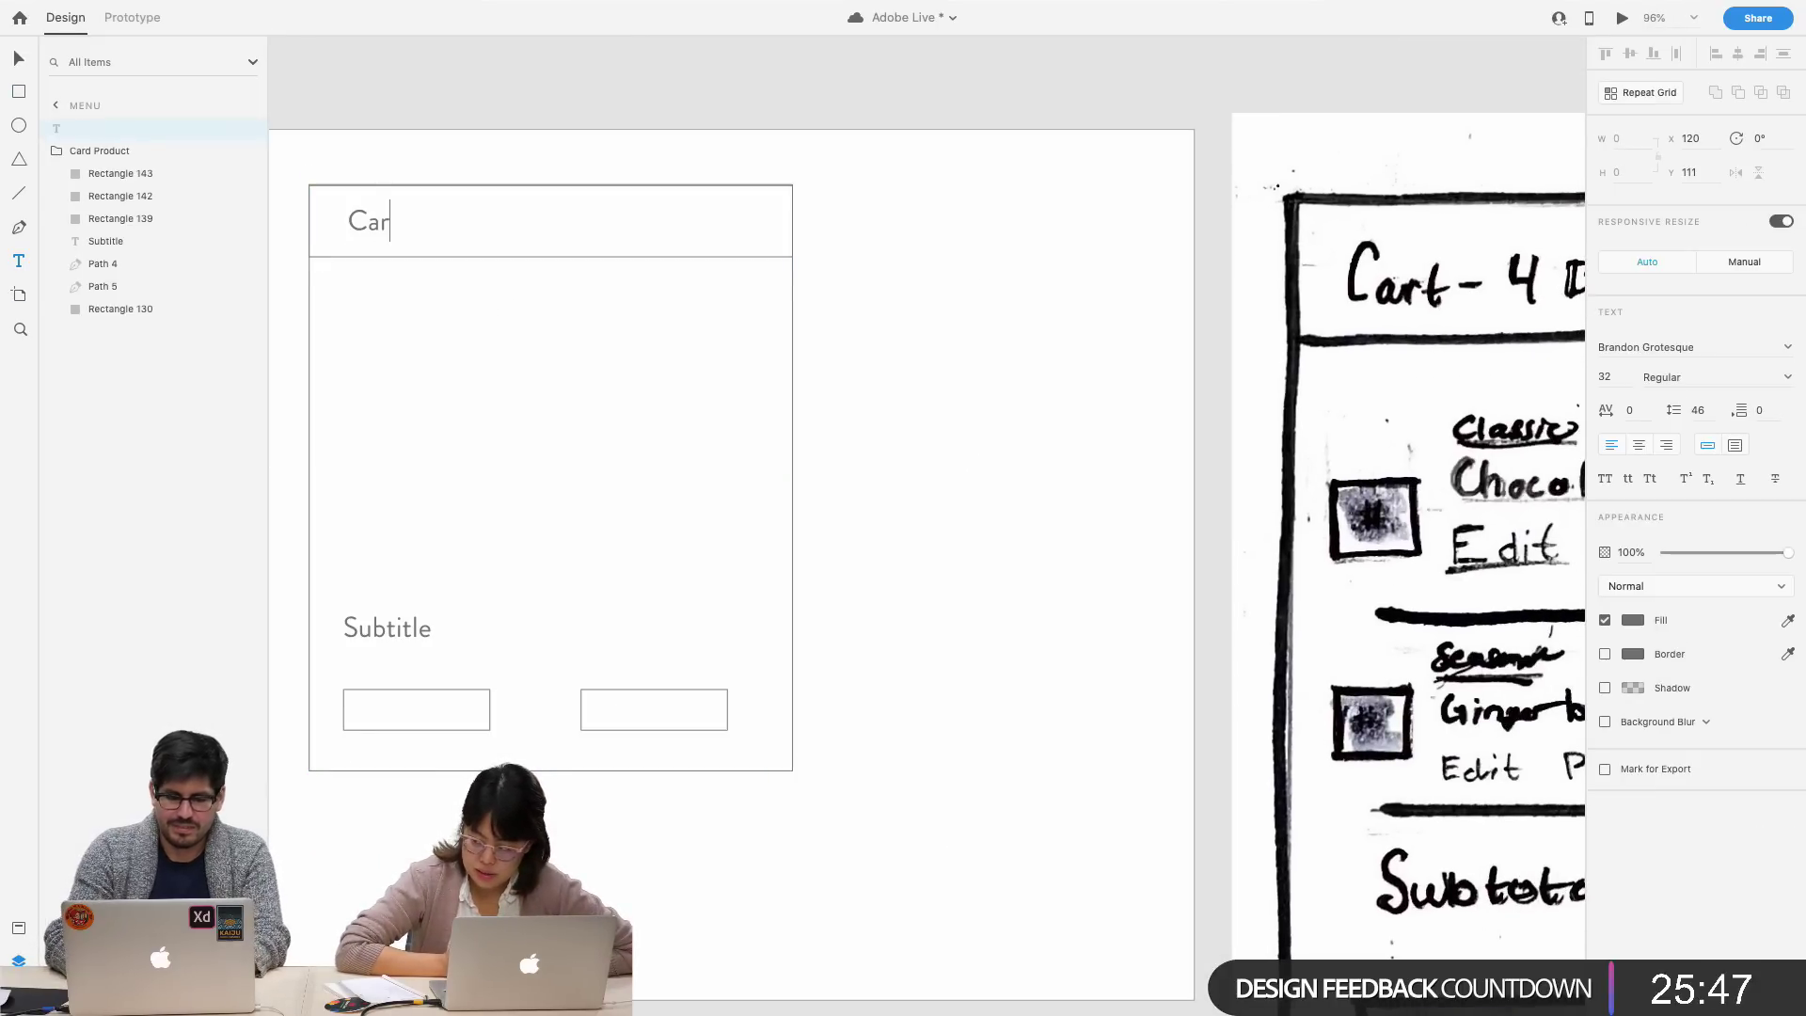
text(t - 4 )
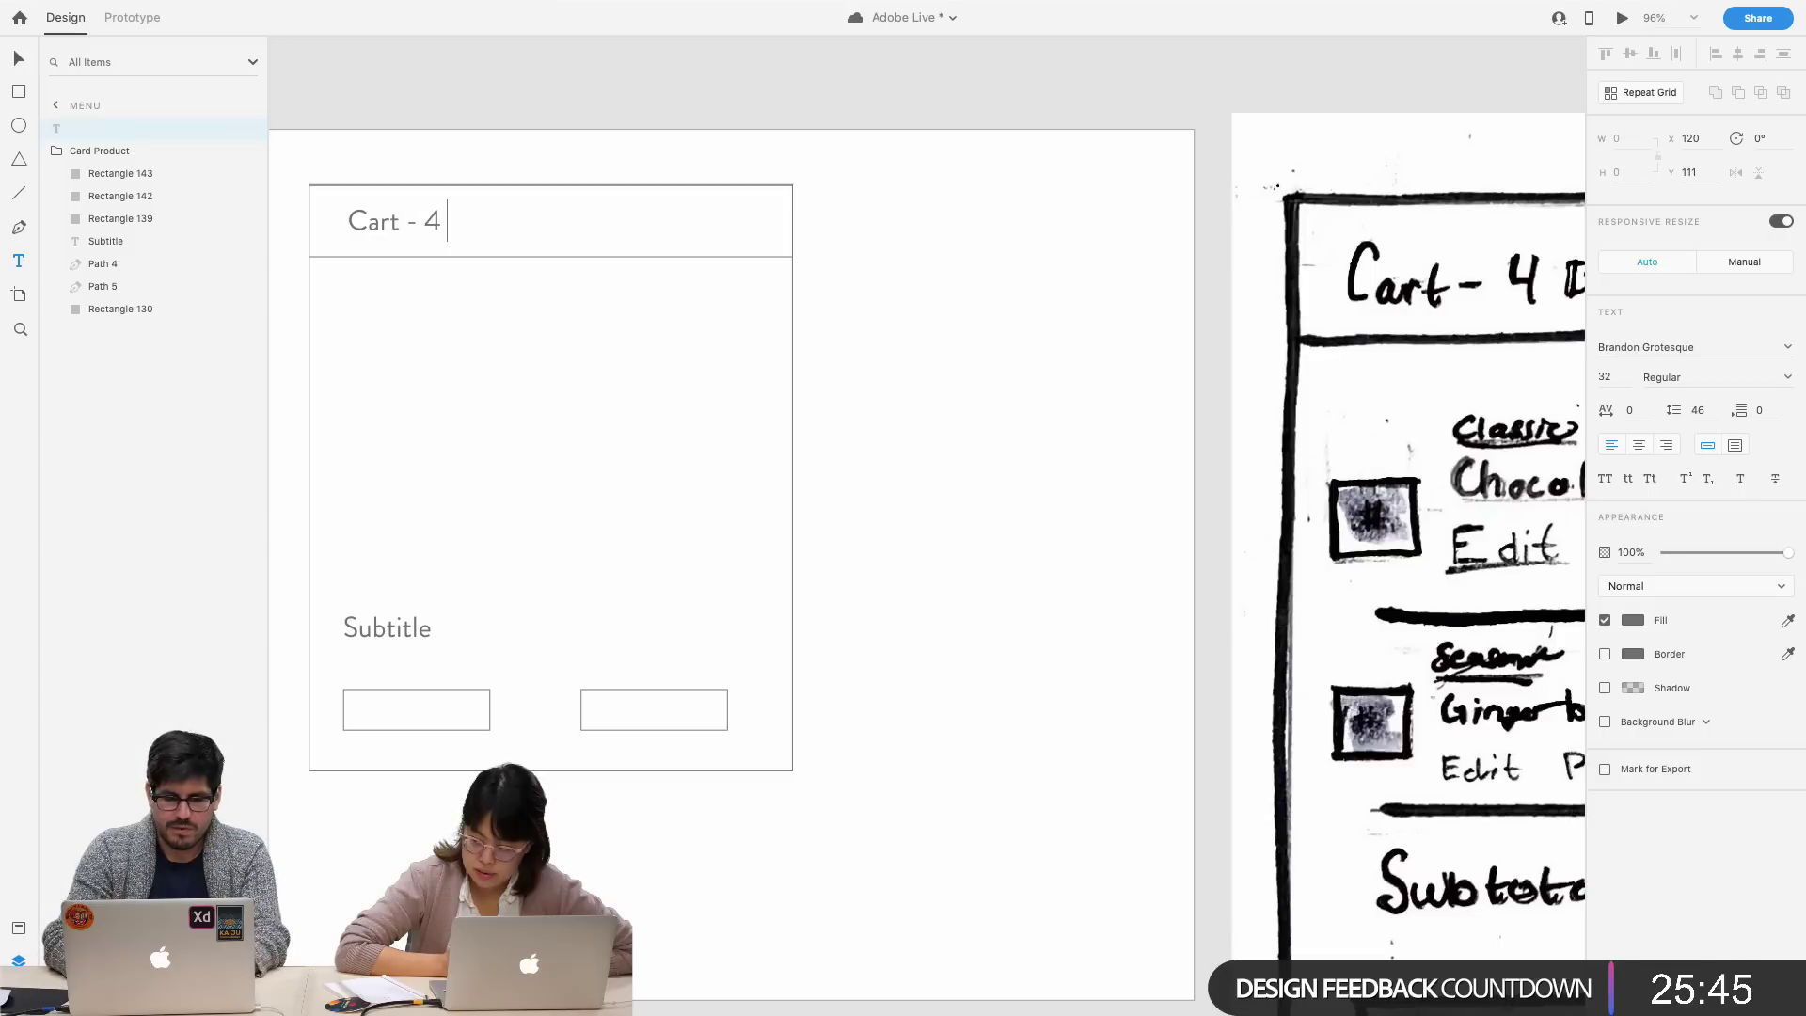
text(item)
key(BackSpace)
key(BackSpace)
key(BackSpace)
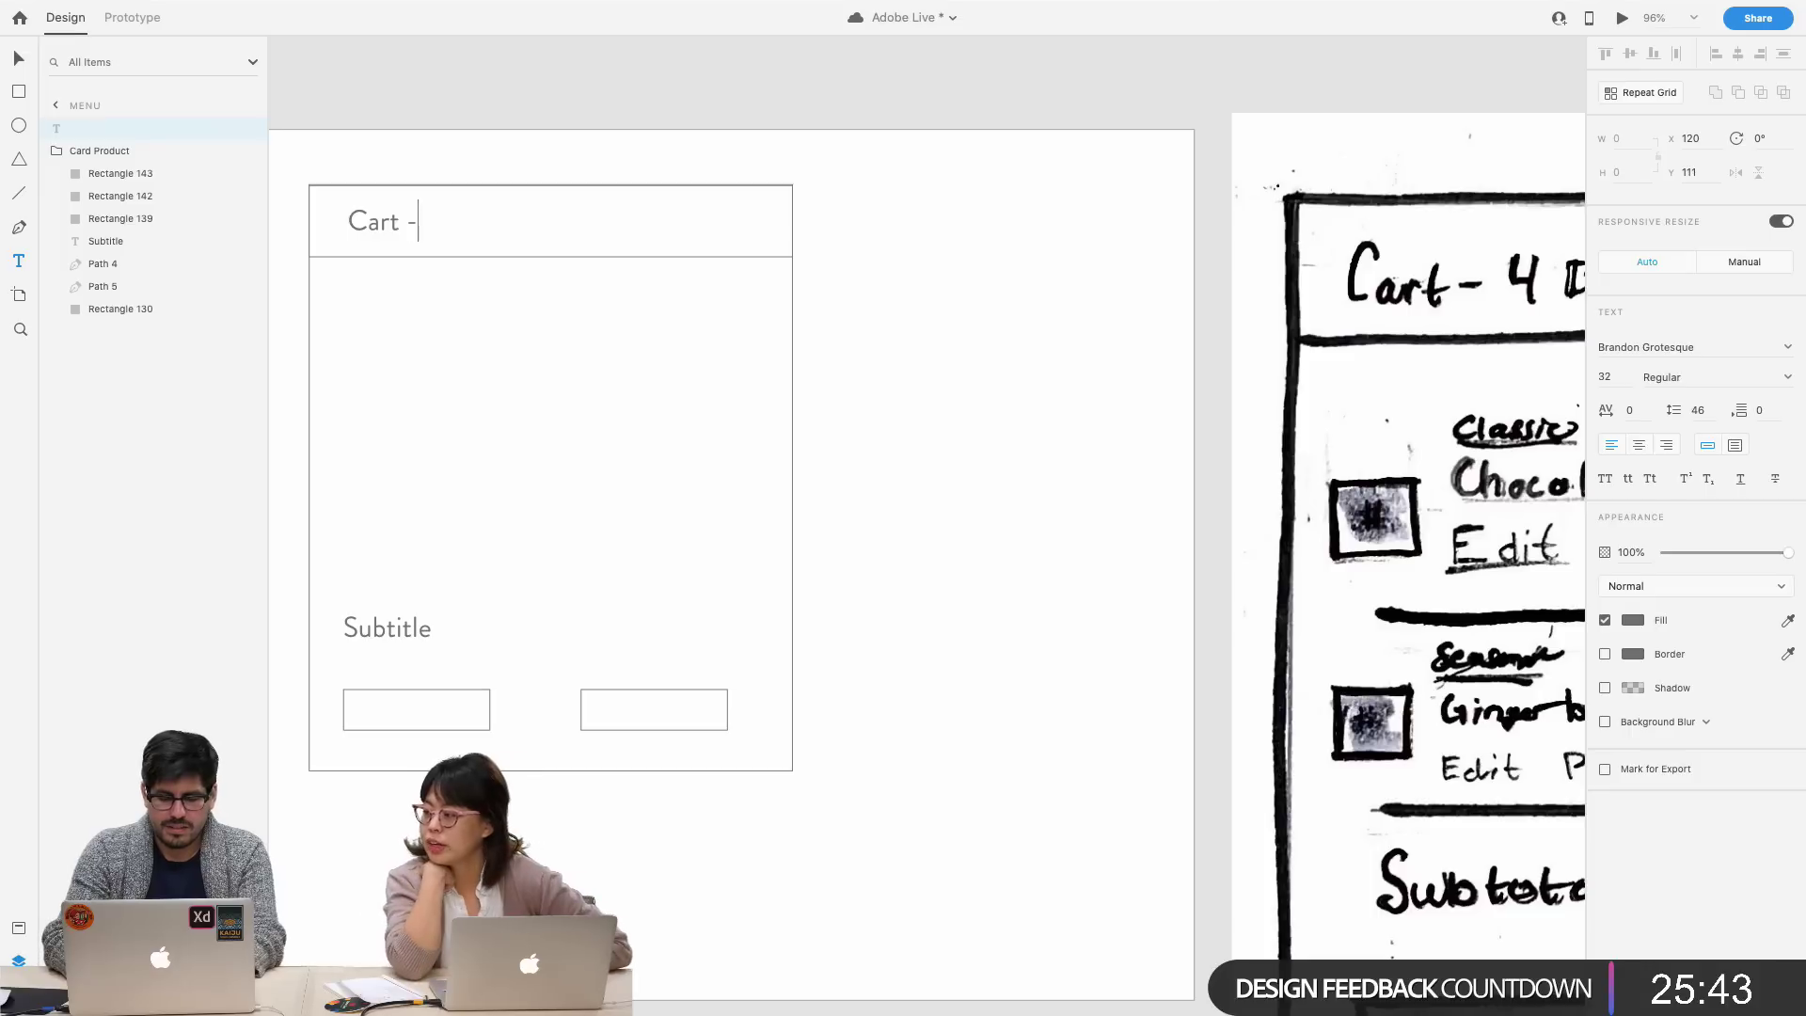
text(5 ite)
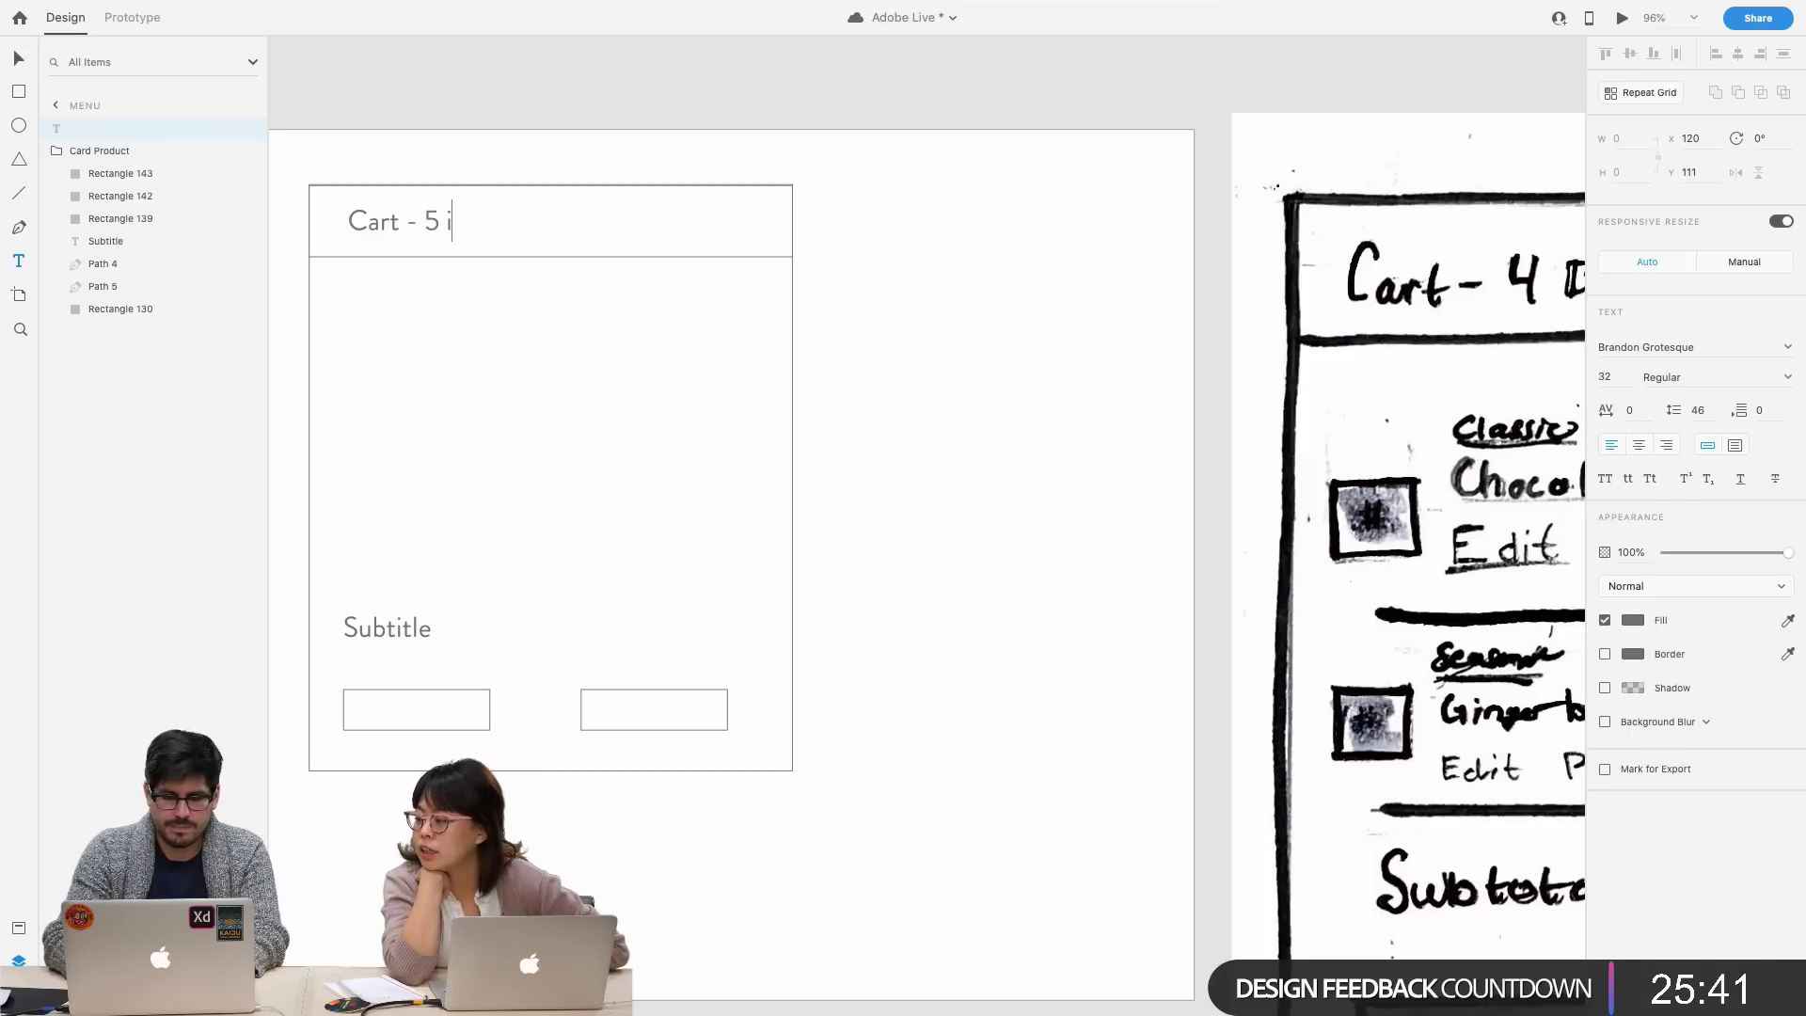
key(BackSpace)
text(Items)
key(Escape)
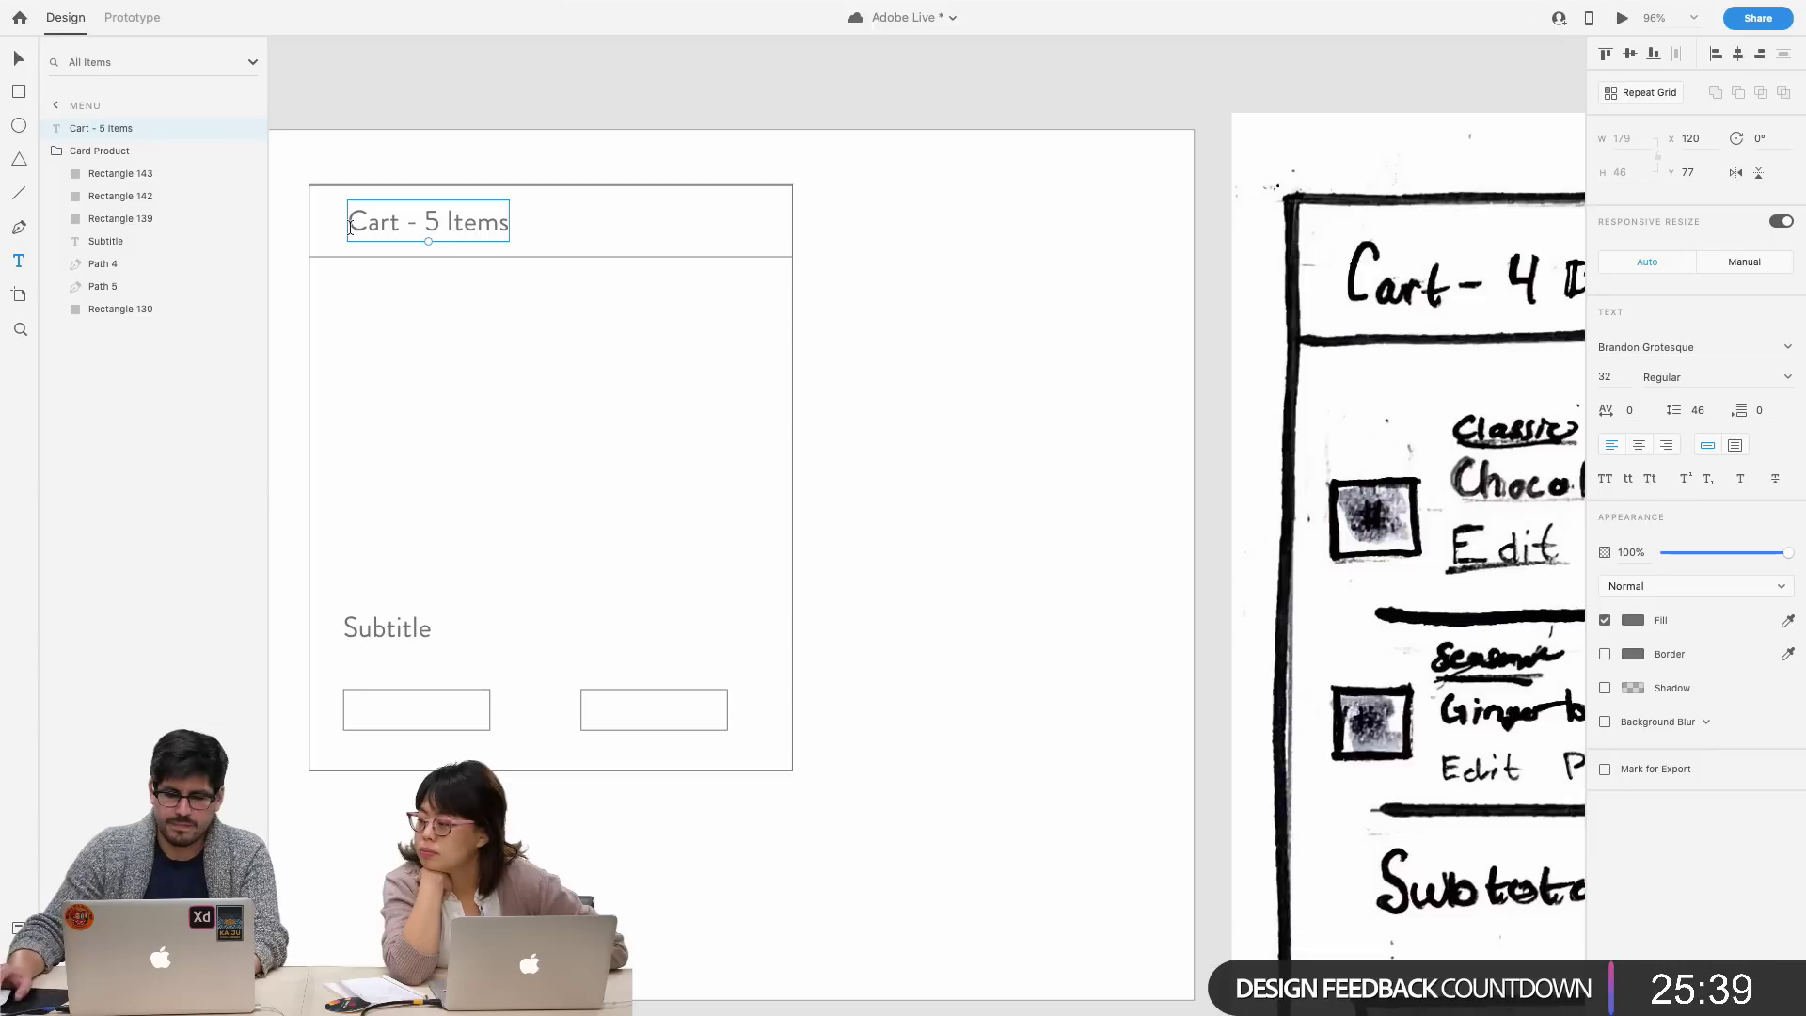
- Draw a small box about 51 by 46 at the right end of the header bar, level with the cart title
scroll(350, 228, right, 2)
scroll(391, 249, left, 3)
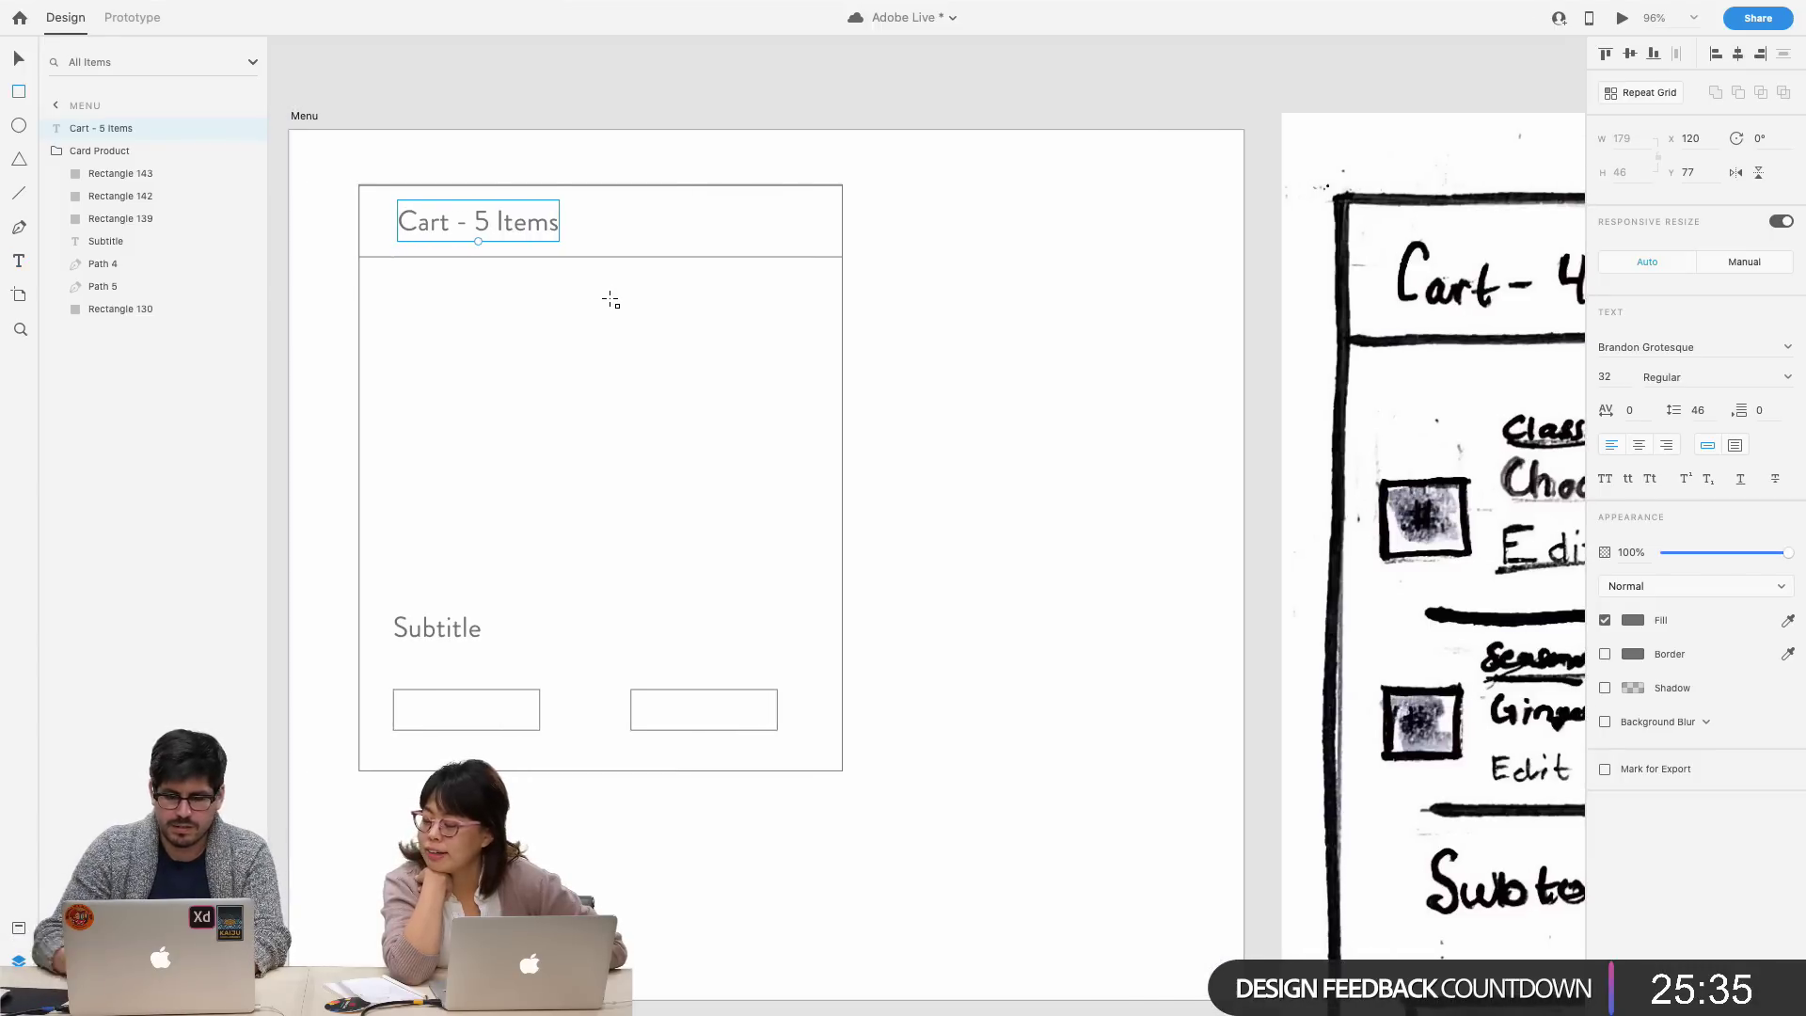
drag(830, 241, 782, 200)
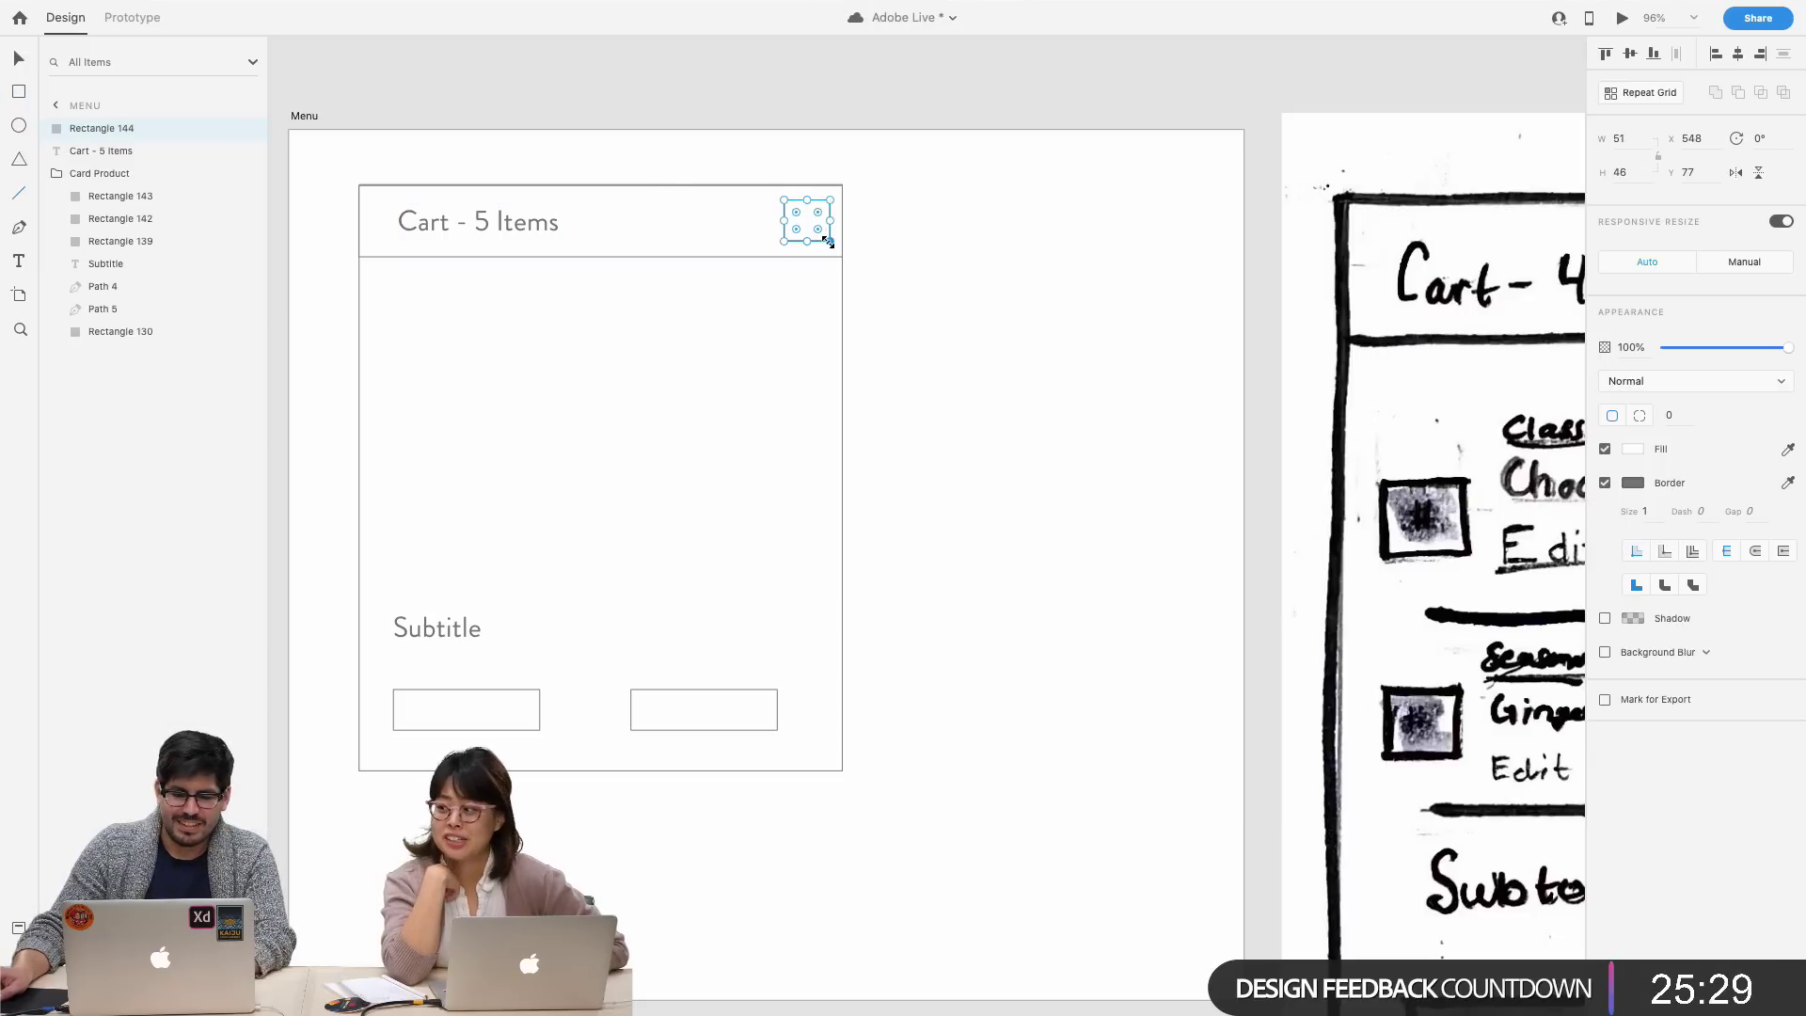
key(Escape)
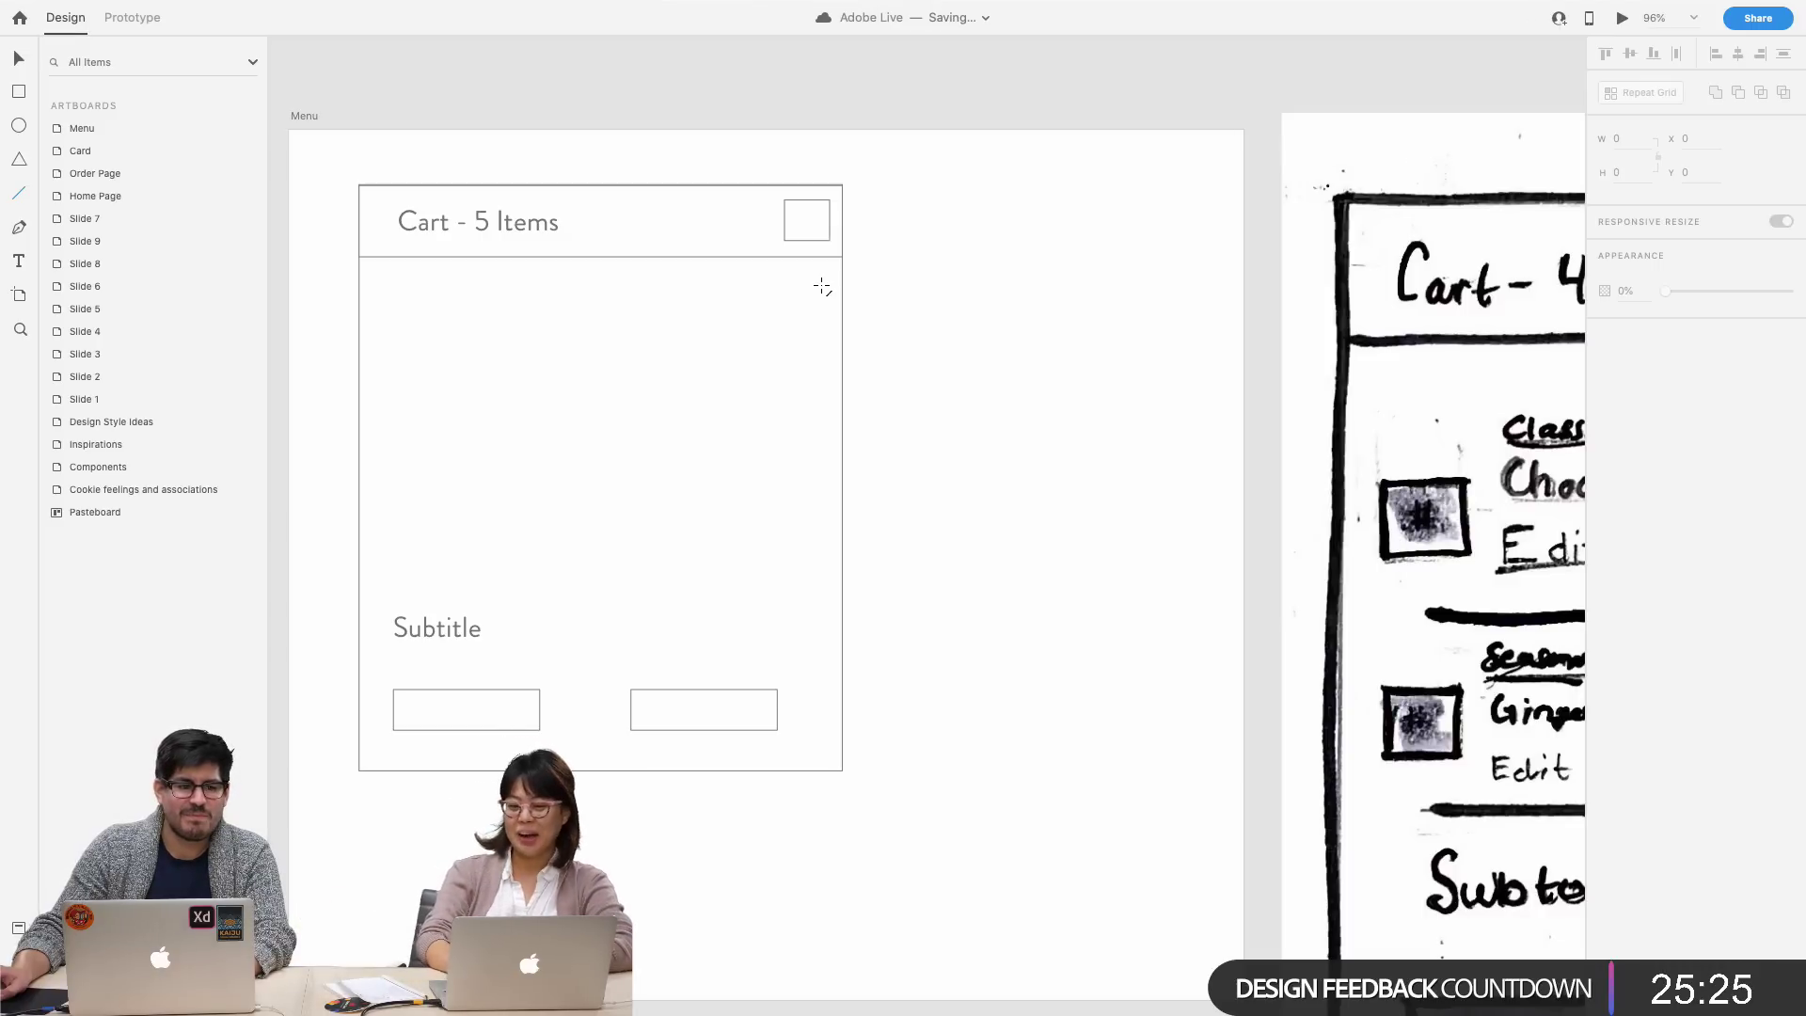
scroll(820, 284, up, 5)
scroll(820, 284, left, 2)
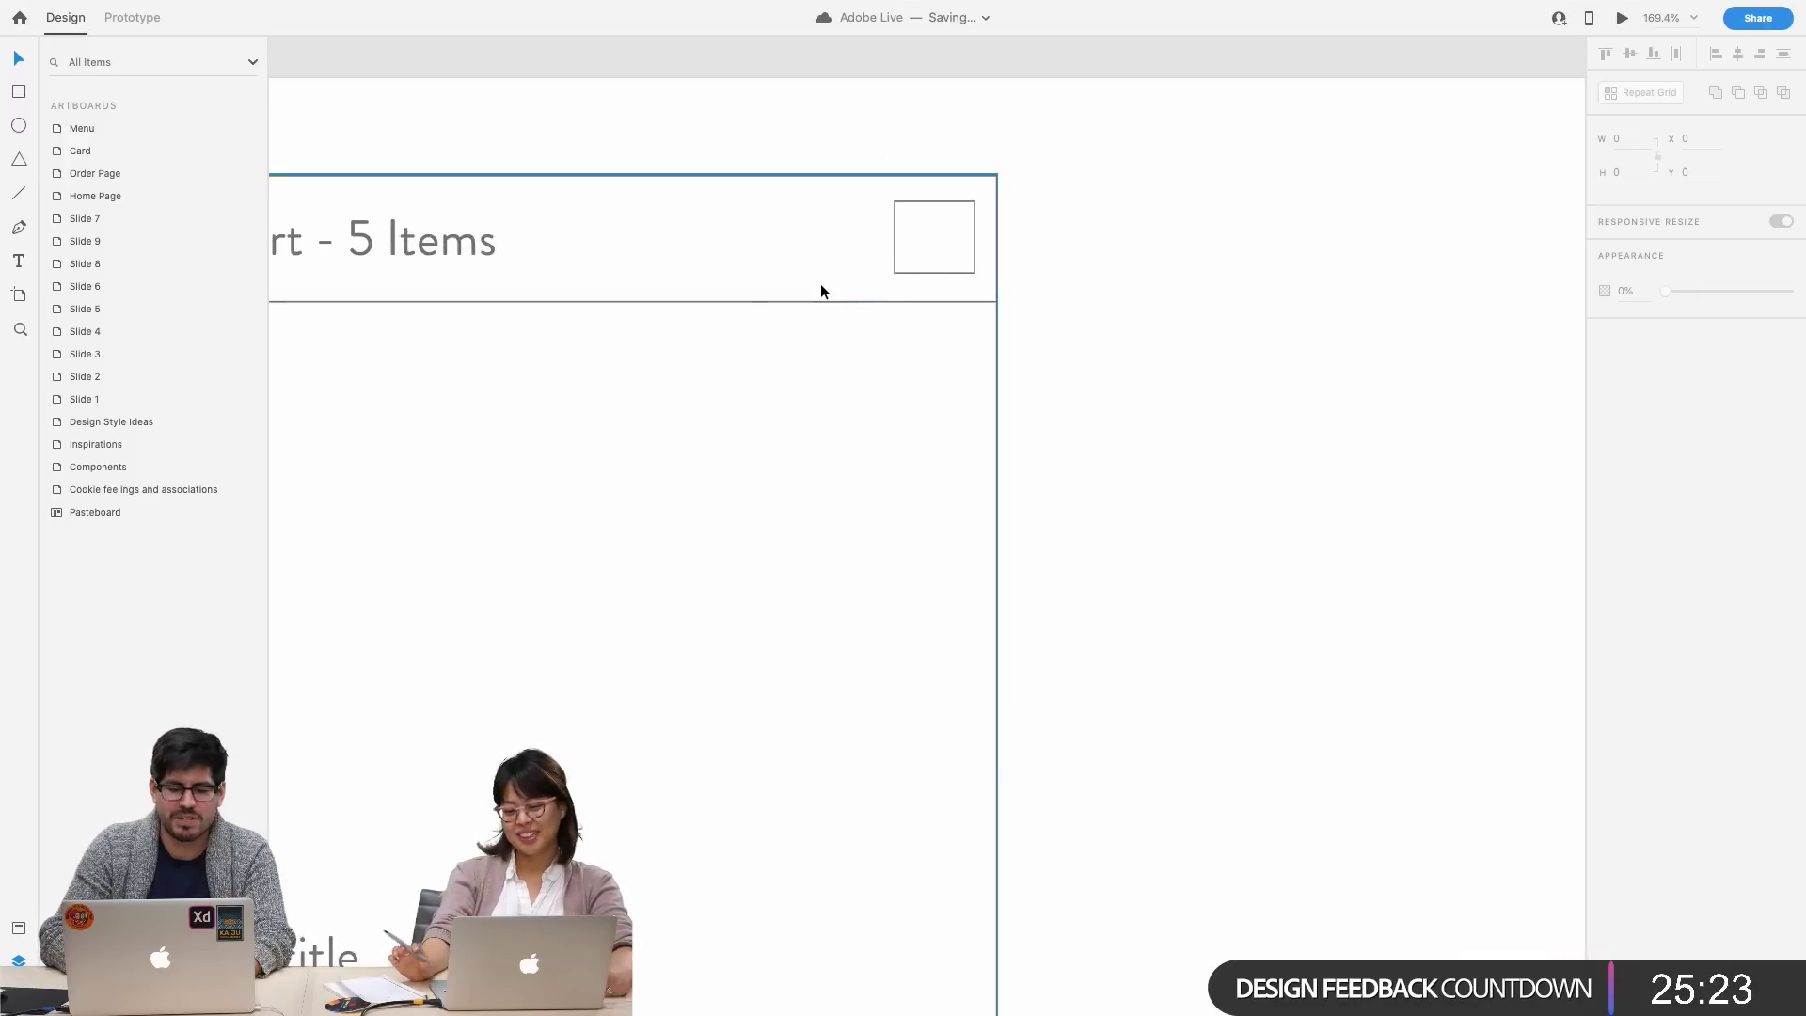
scroll(820, 284, left, 3)
scroll(820, 284, up, 1)
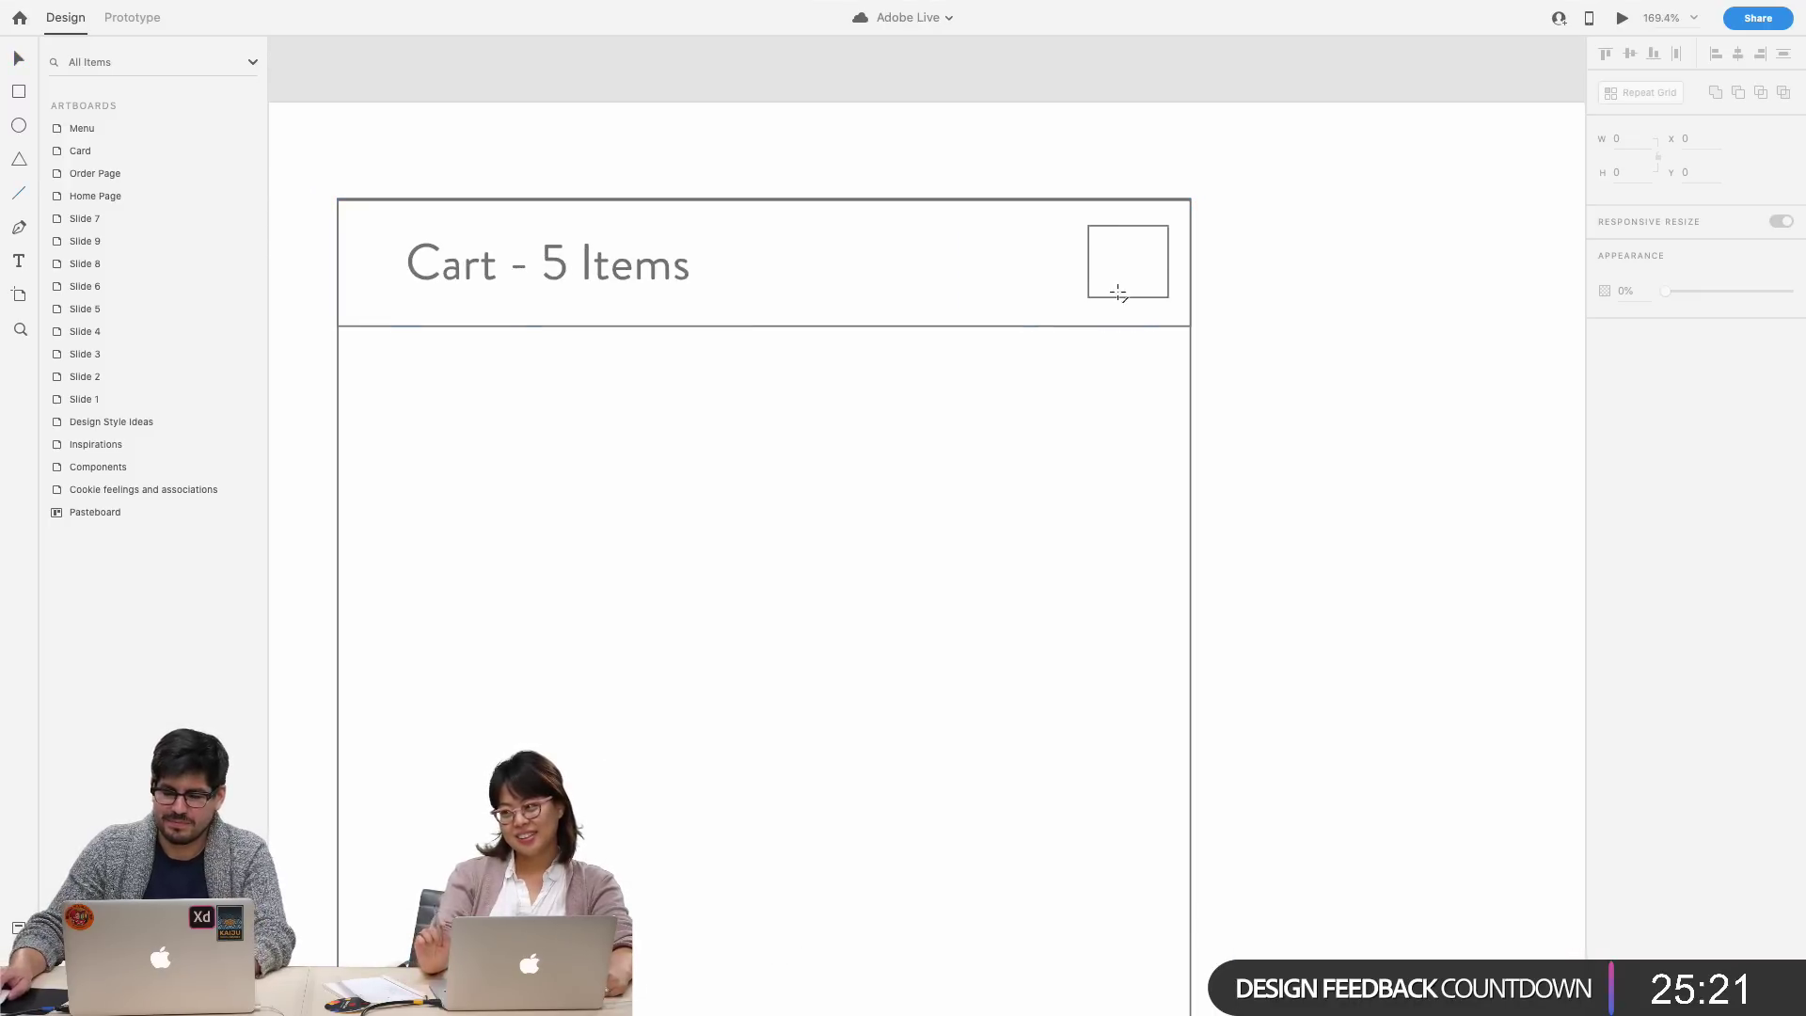
- Draw two diagonal lines from corner to corner across the small header box to form an X placeholder
drag(1169, 299, 1088, 225)
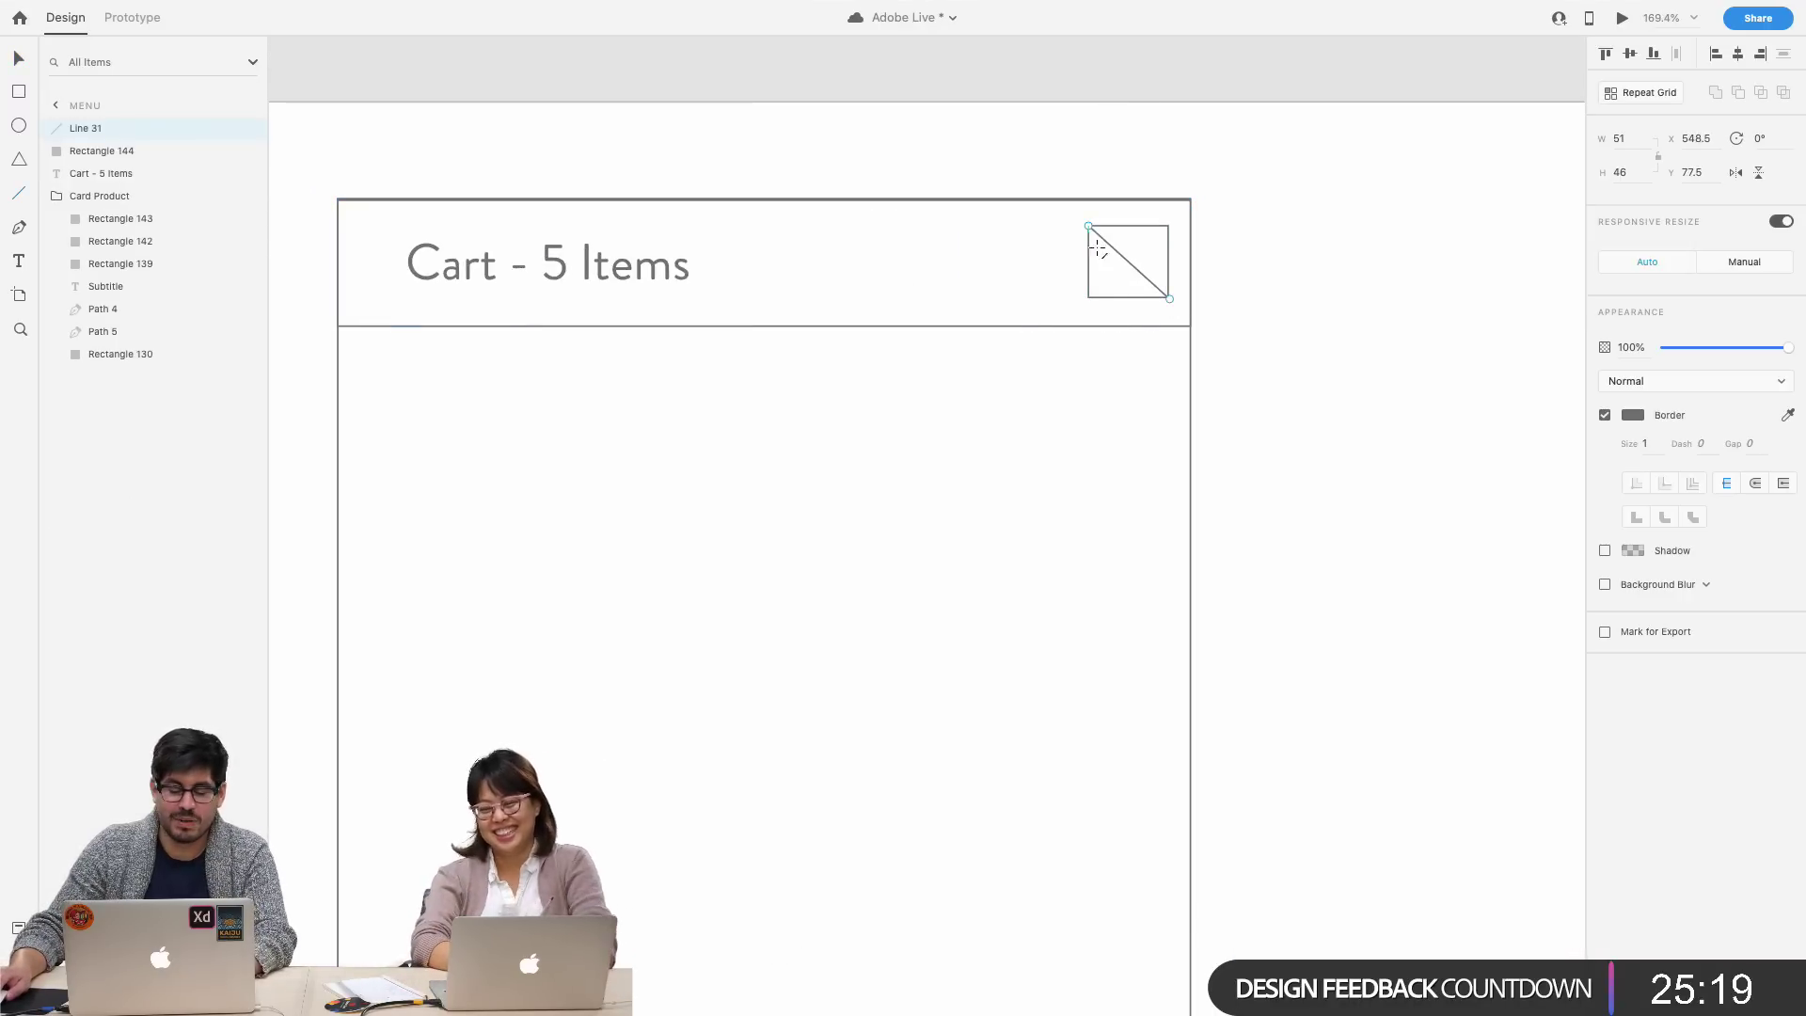
drag(1088, 298, 1169, 225)
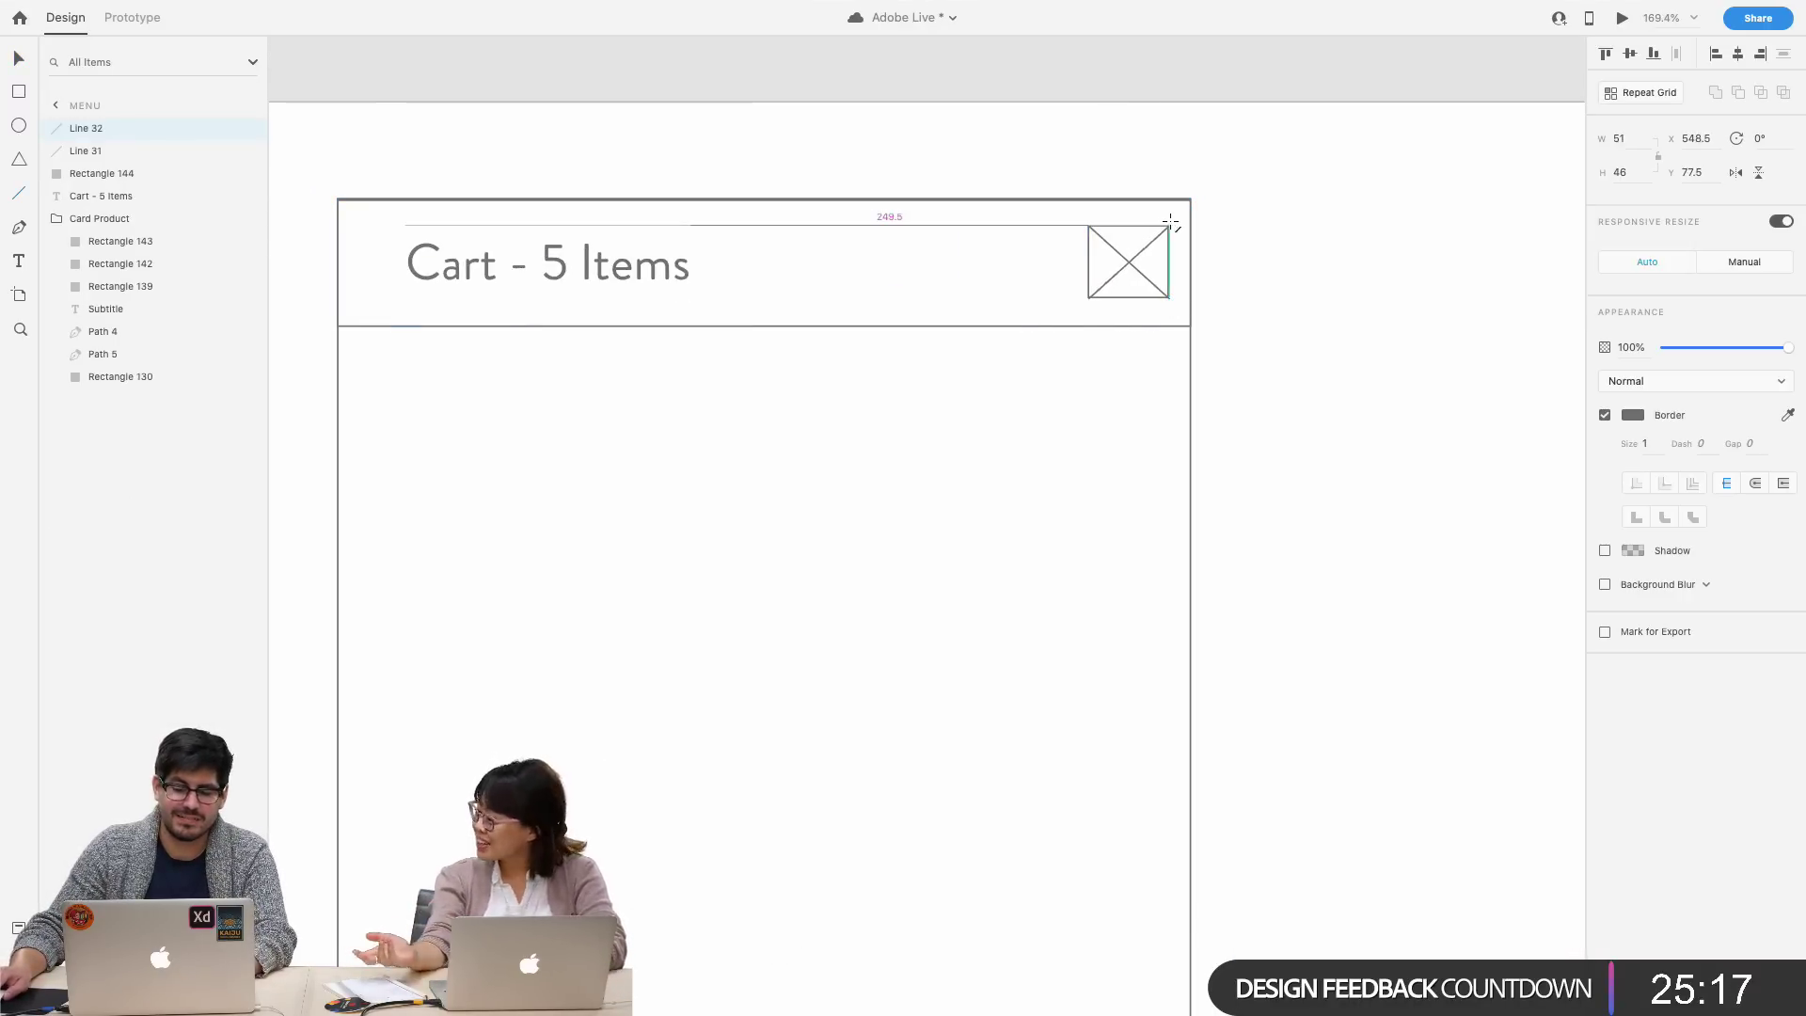
key(Escape)
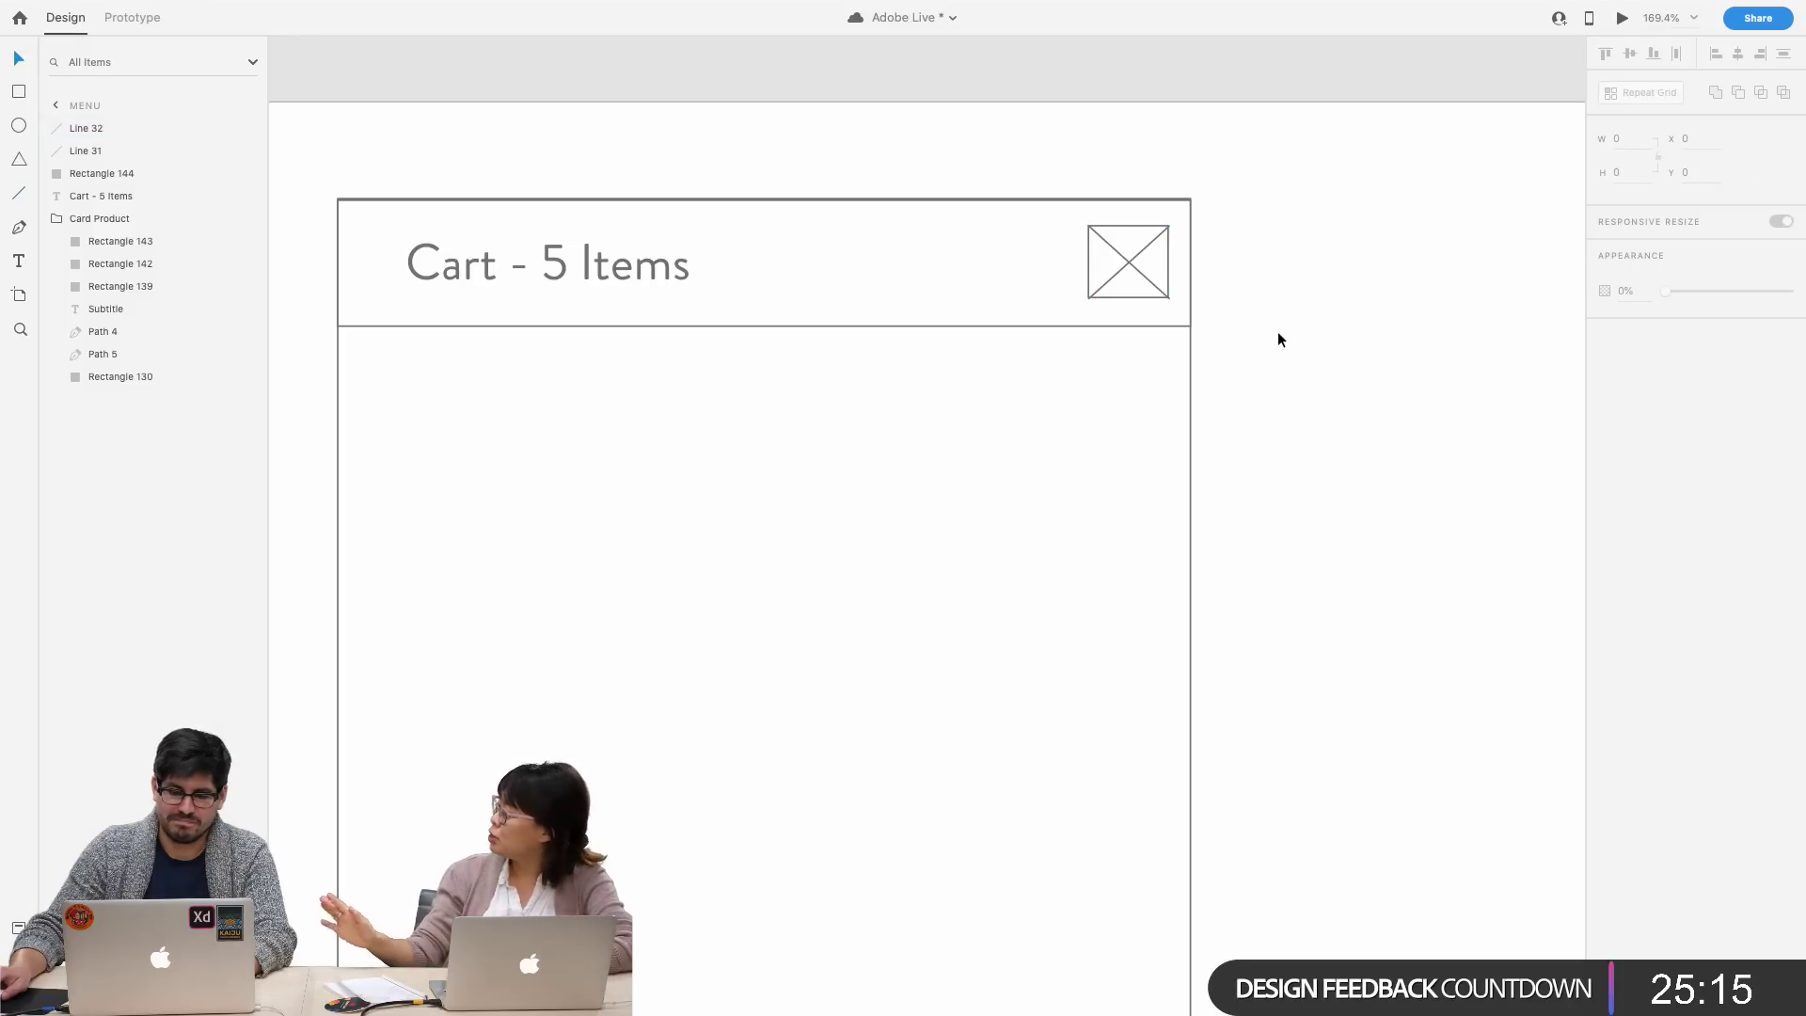
- Group the header box with its two diagonal lines, and undo a trial move of the group out of the card
double_click(1156, 286)
click(1145, 248)
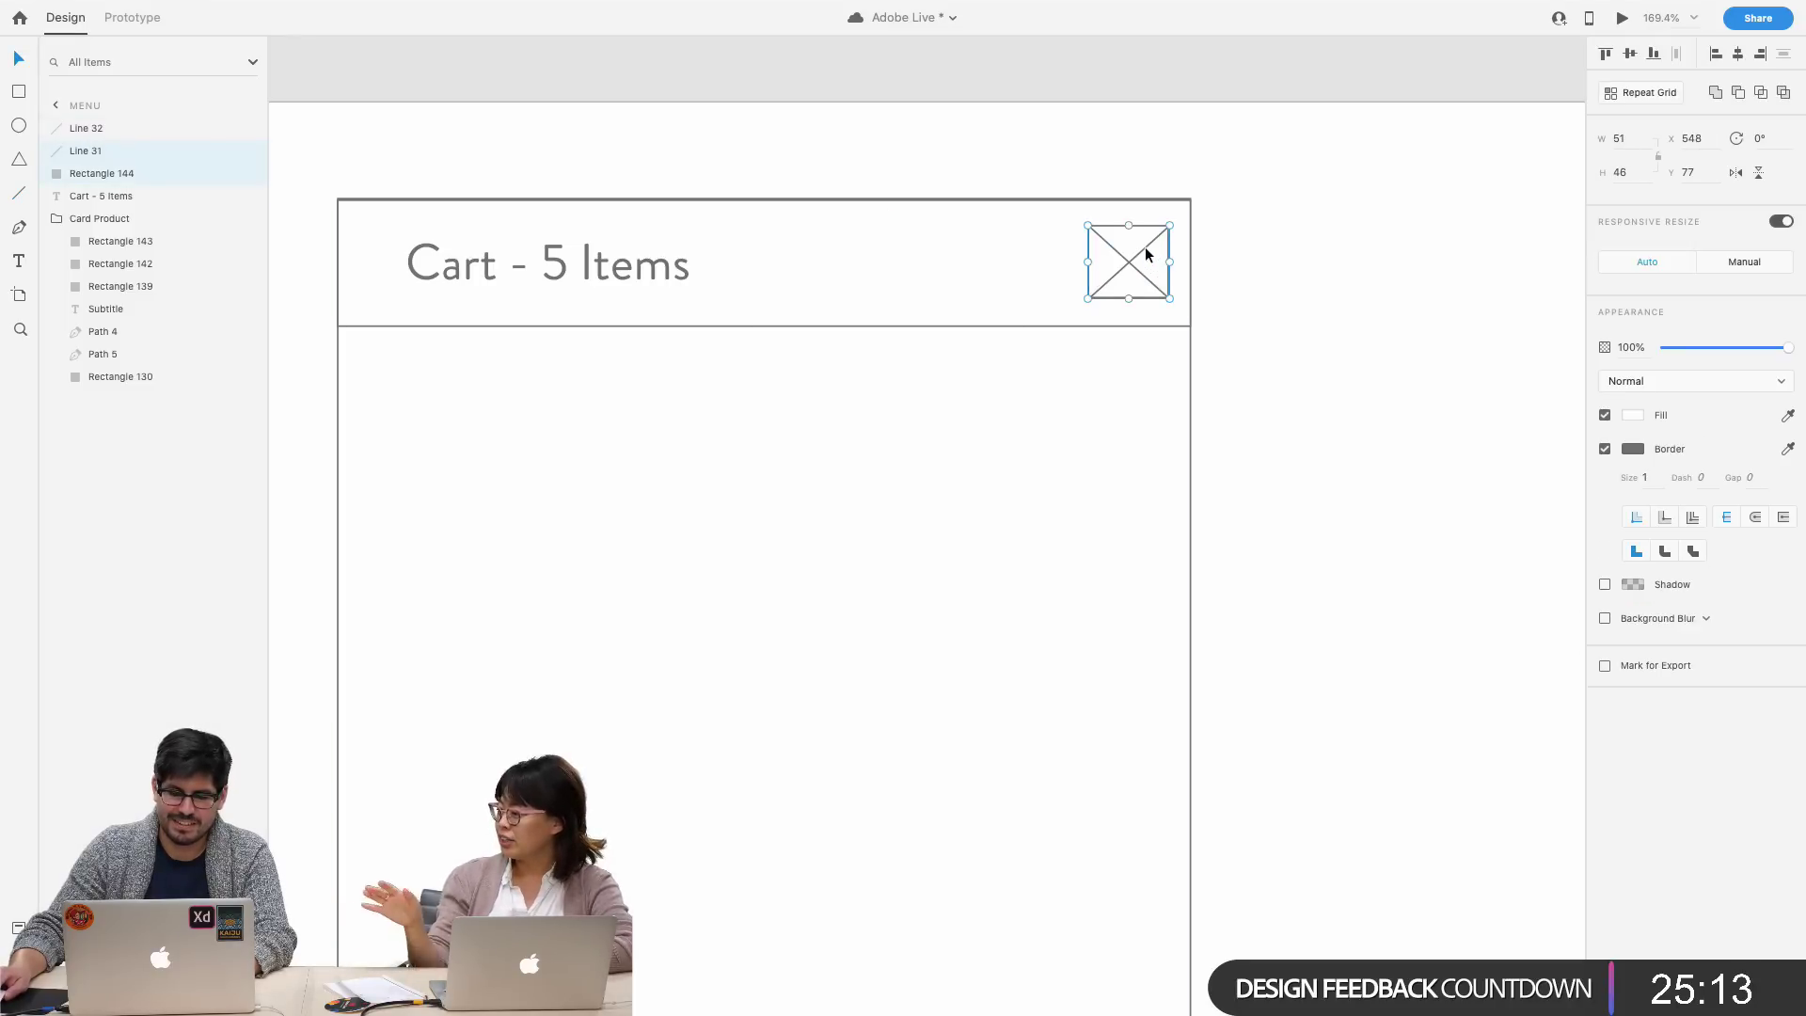
shift+click(1143, 247)
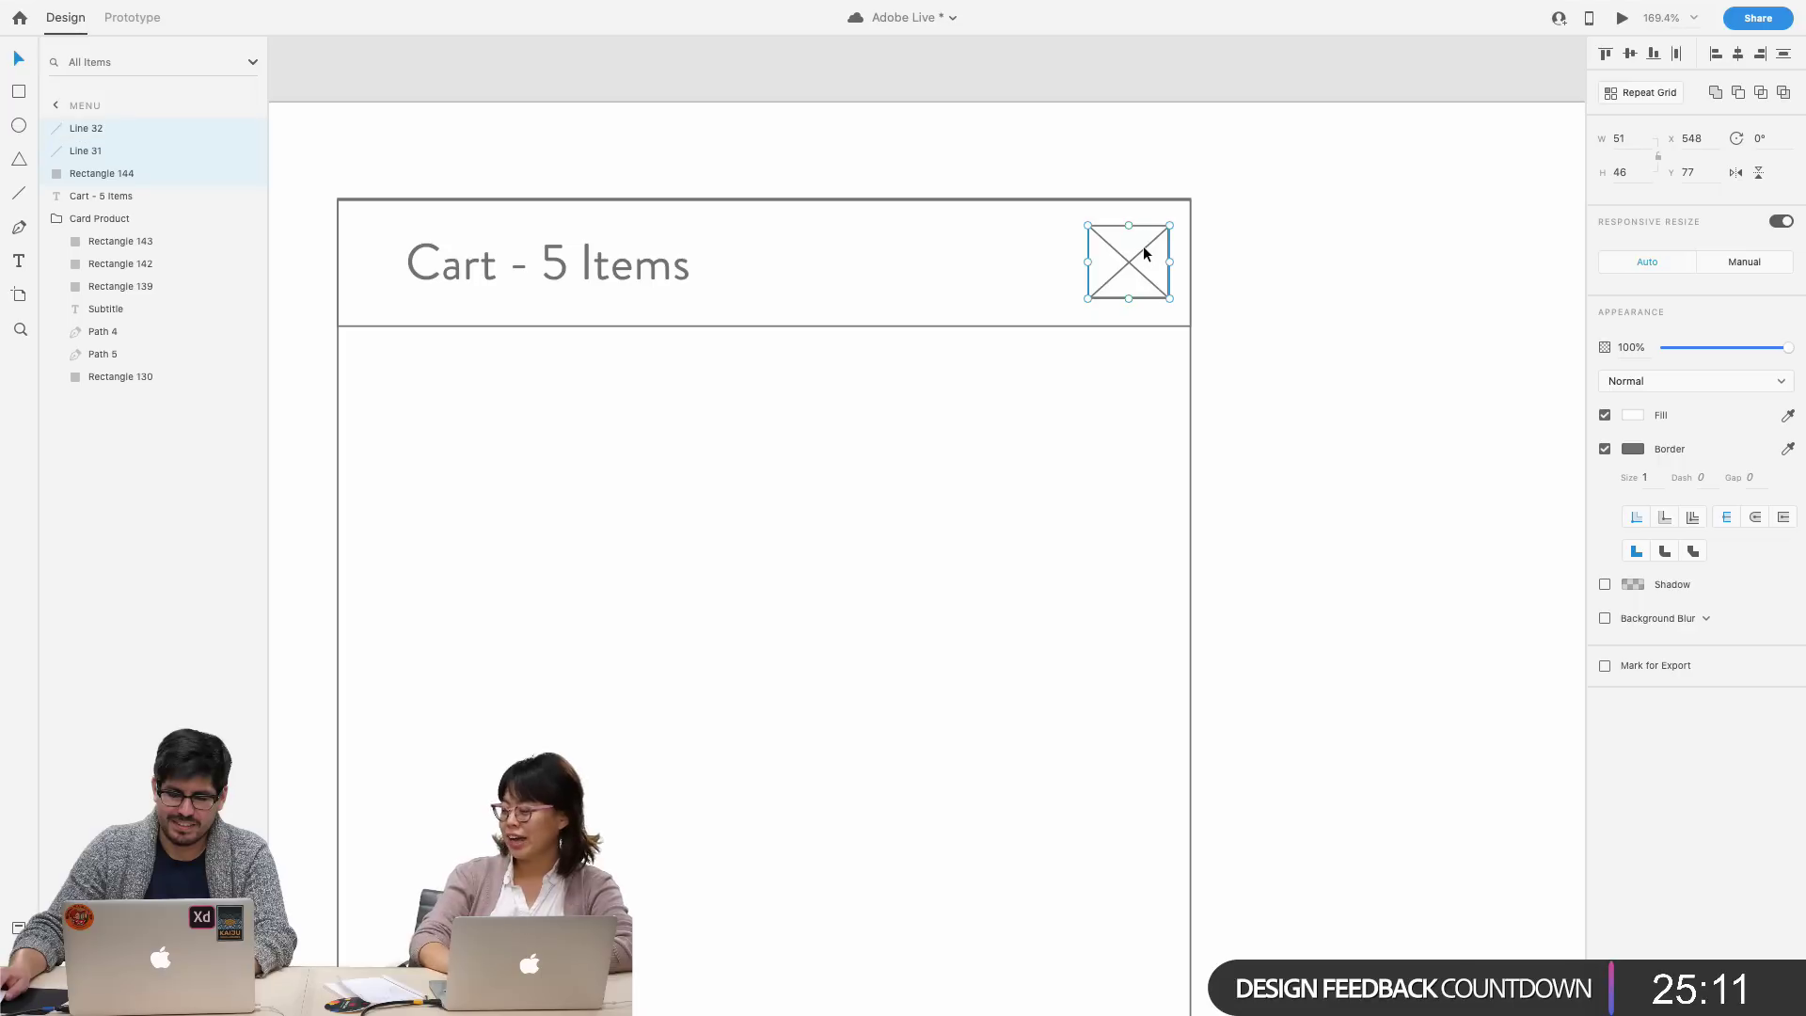
key(super+g)
drag(1149, 256, 1338, 284)
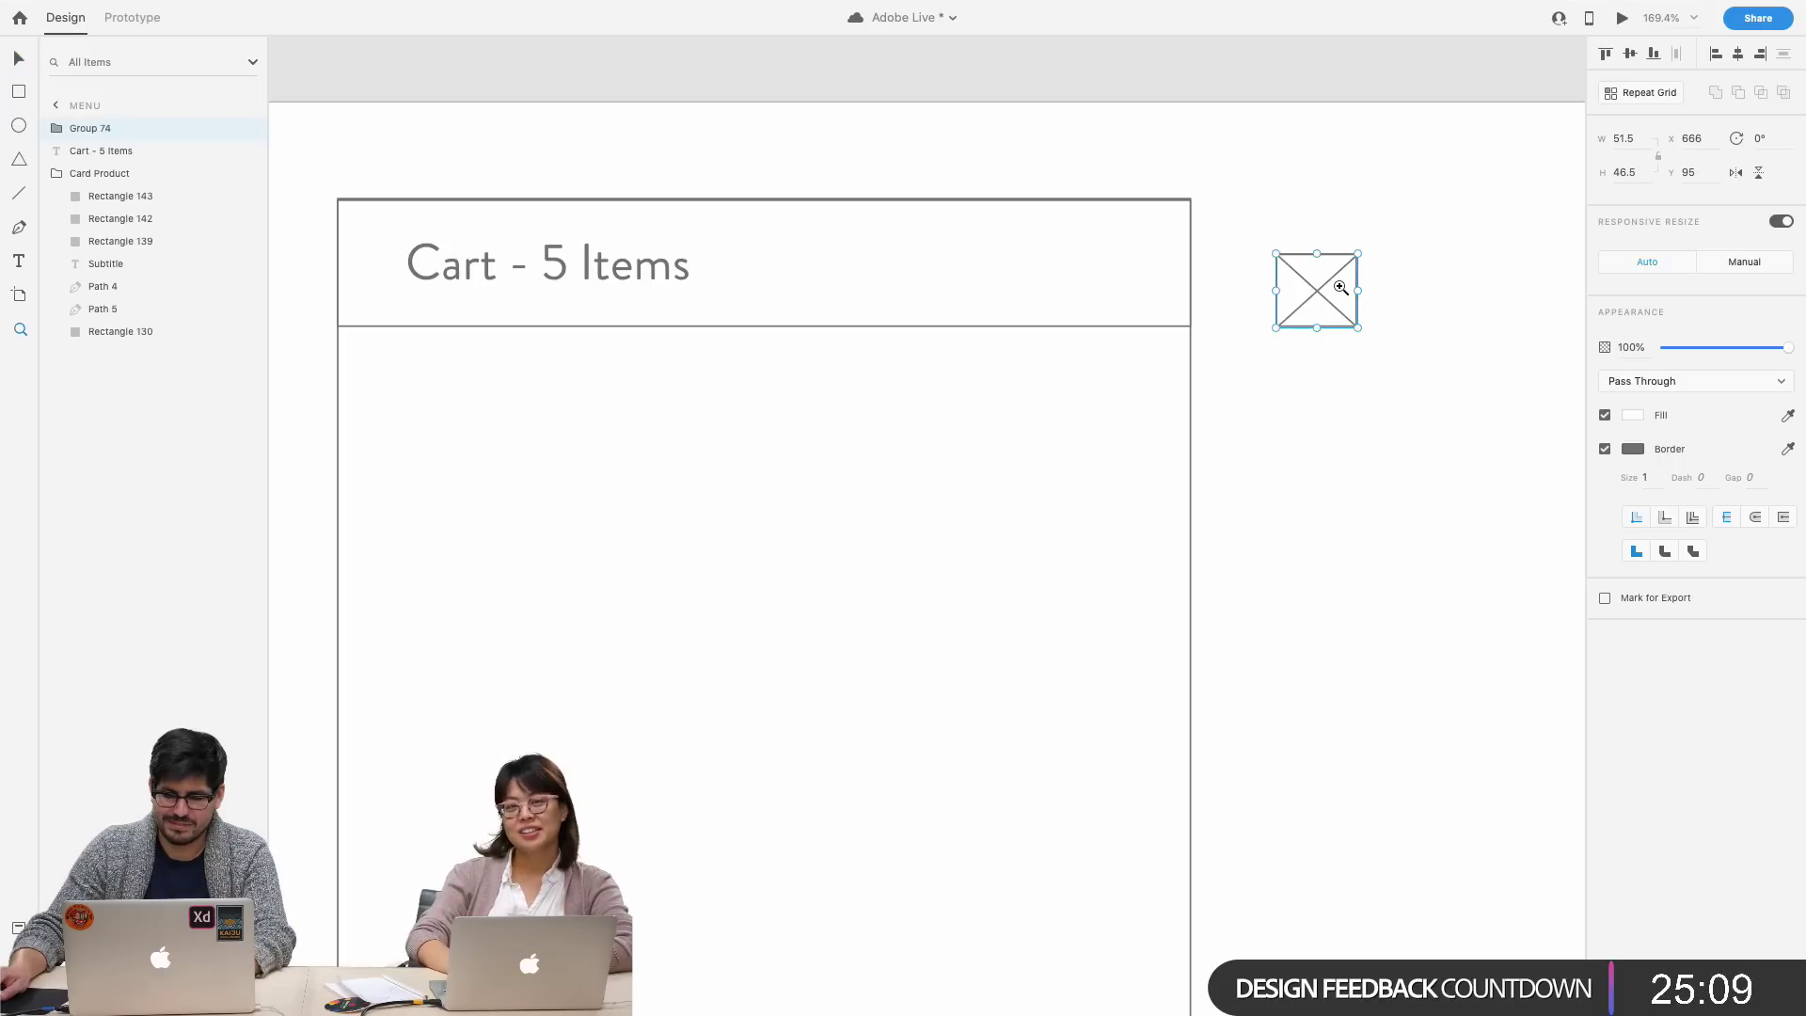
key(super+z)
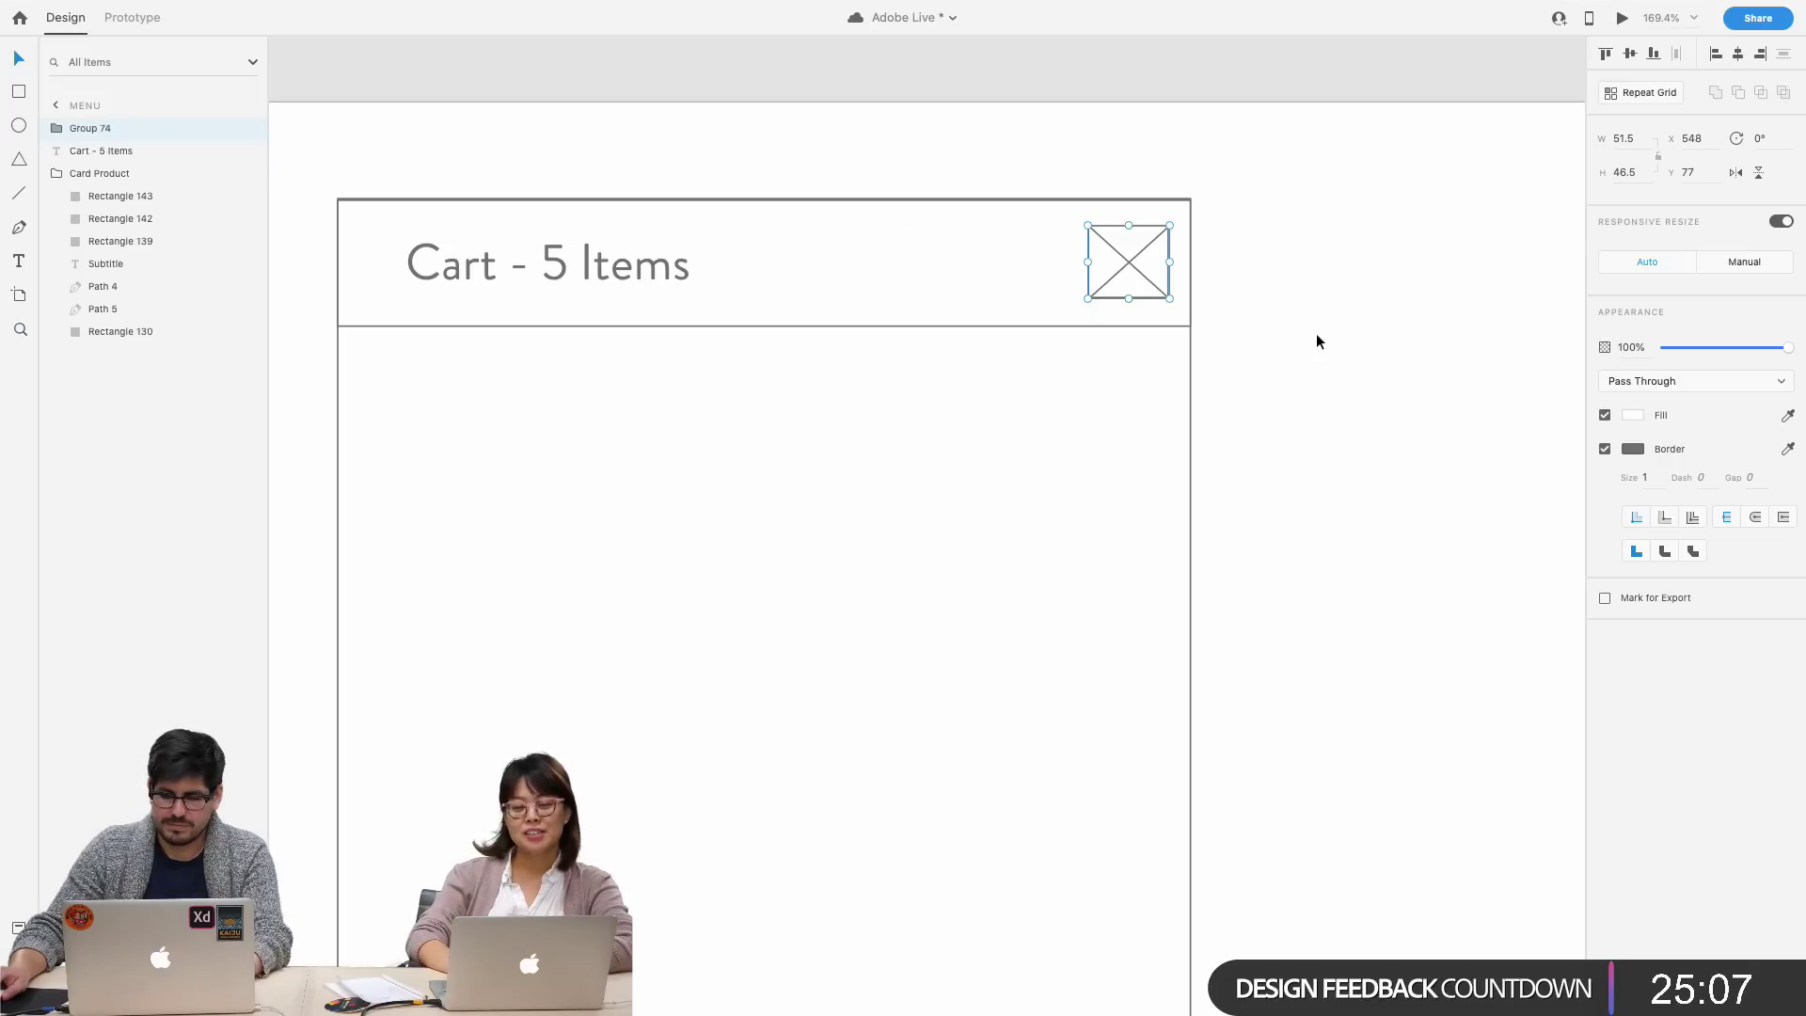
click(1299, 381)
- Change the item number in the cart title so it reads "Cart - 500 Items"
scroll(1299, 384, down, 3)
scroll(1300, 363, down, 3)
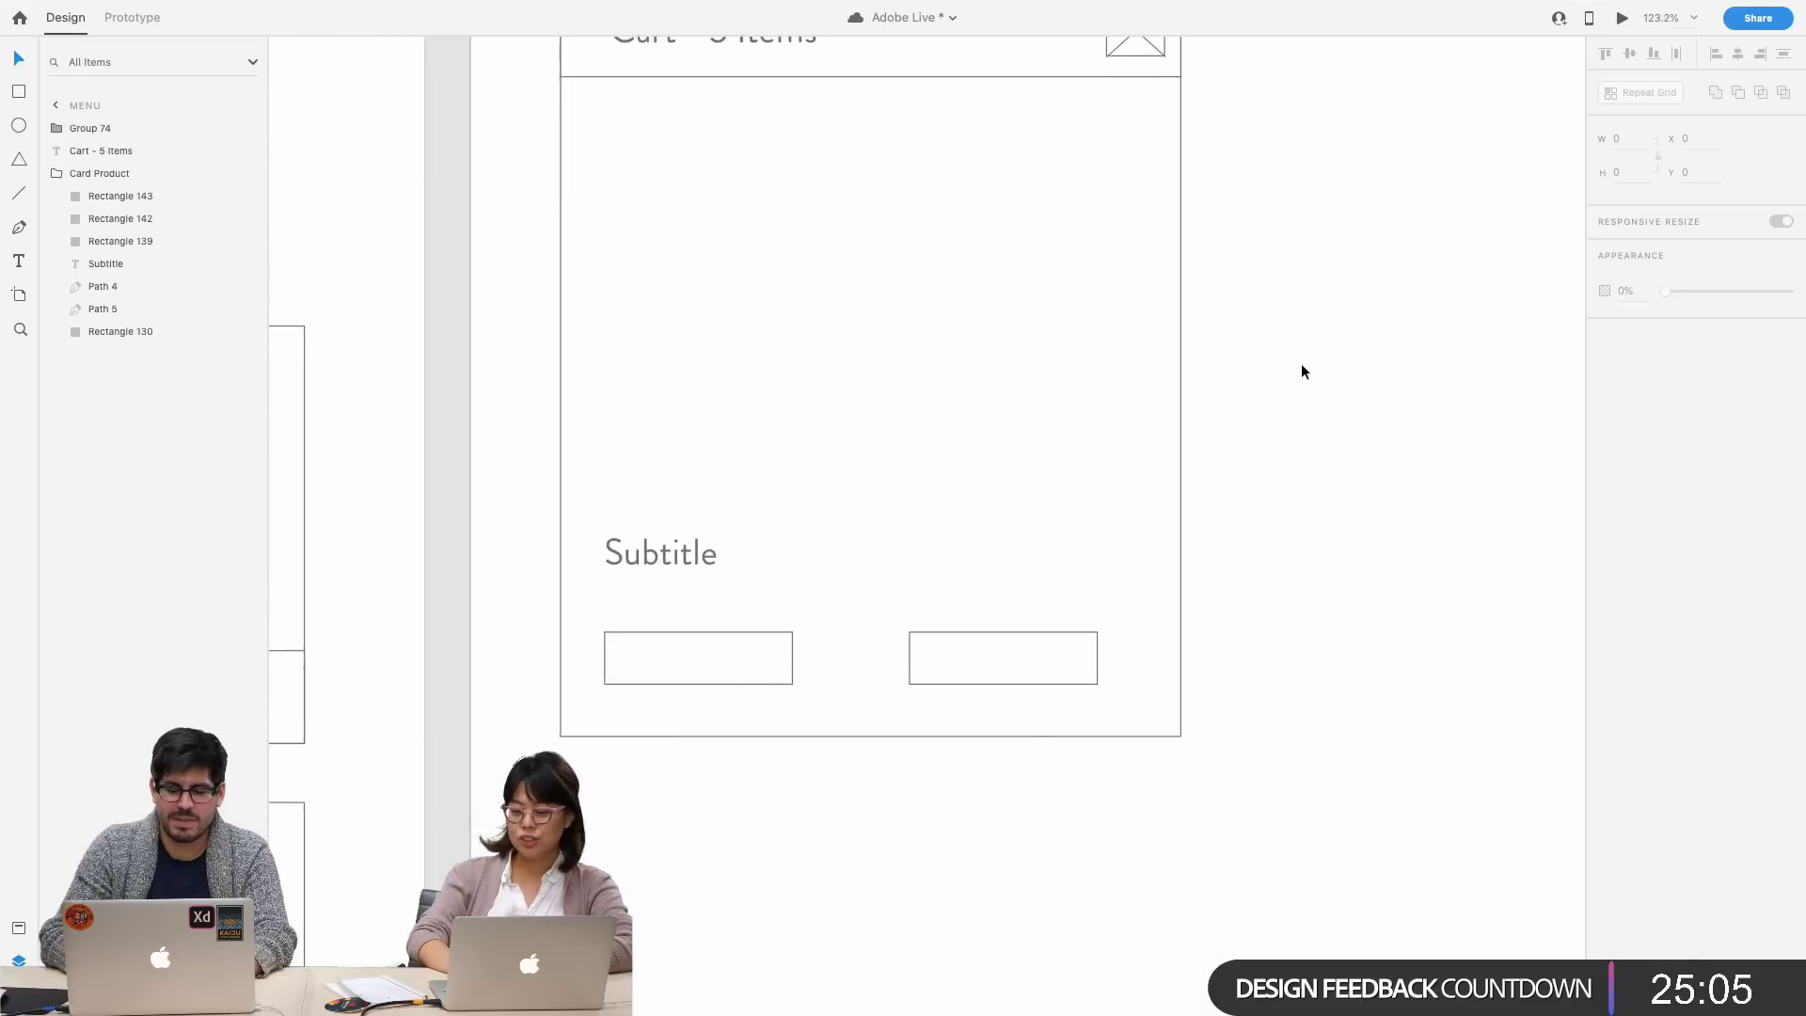
scroll(1300, 363, up, 2)
scroll(1300, 363, up, 2)
scroll(1301, 363, up, 2)
scroll(1300, 363, left, 3)
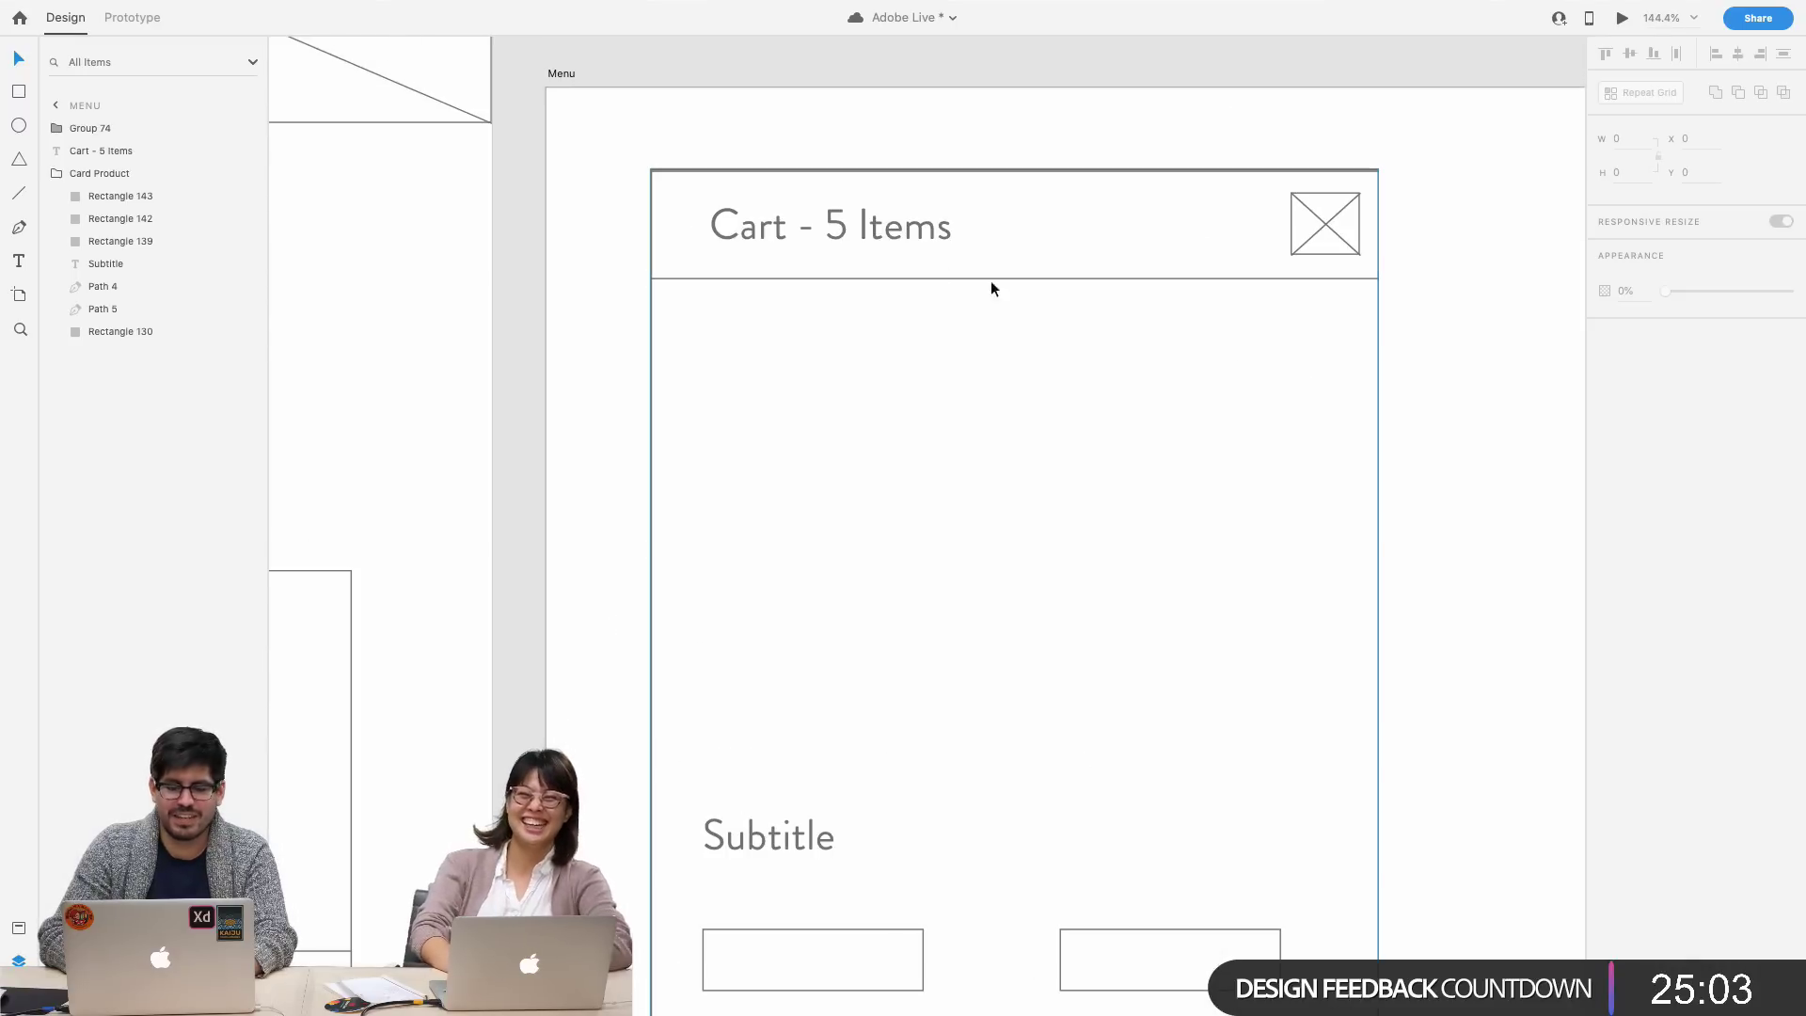
double_click(843, 224)
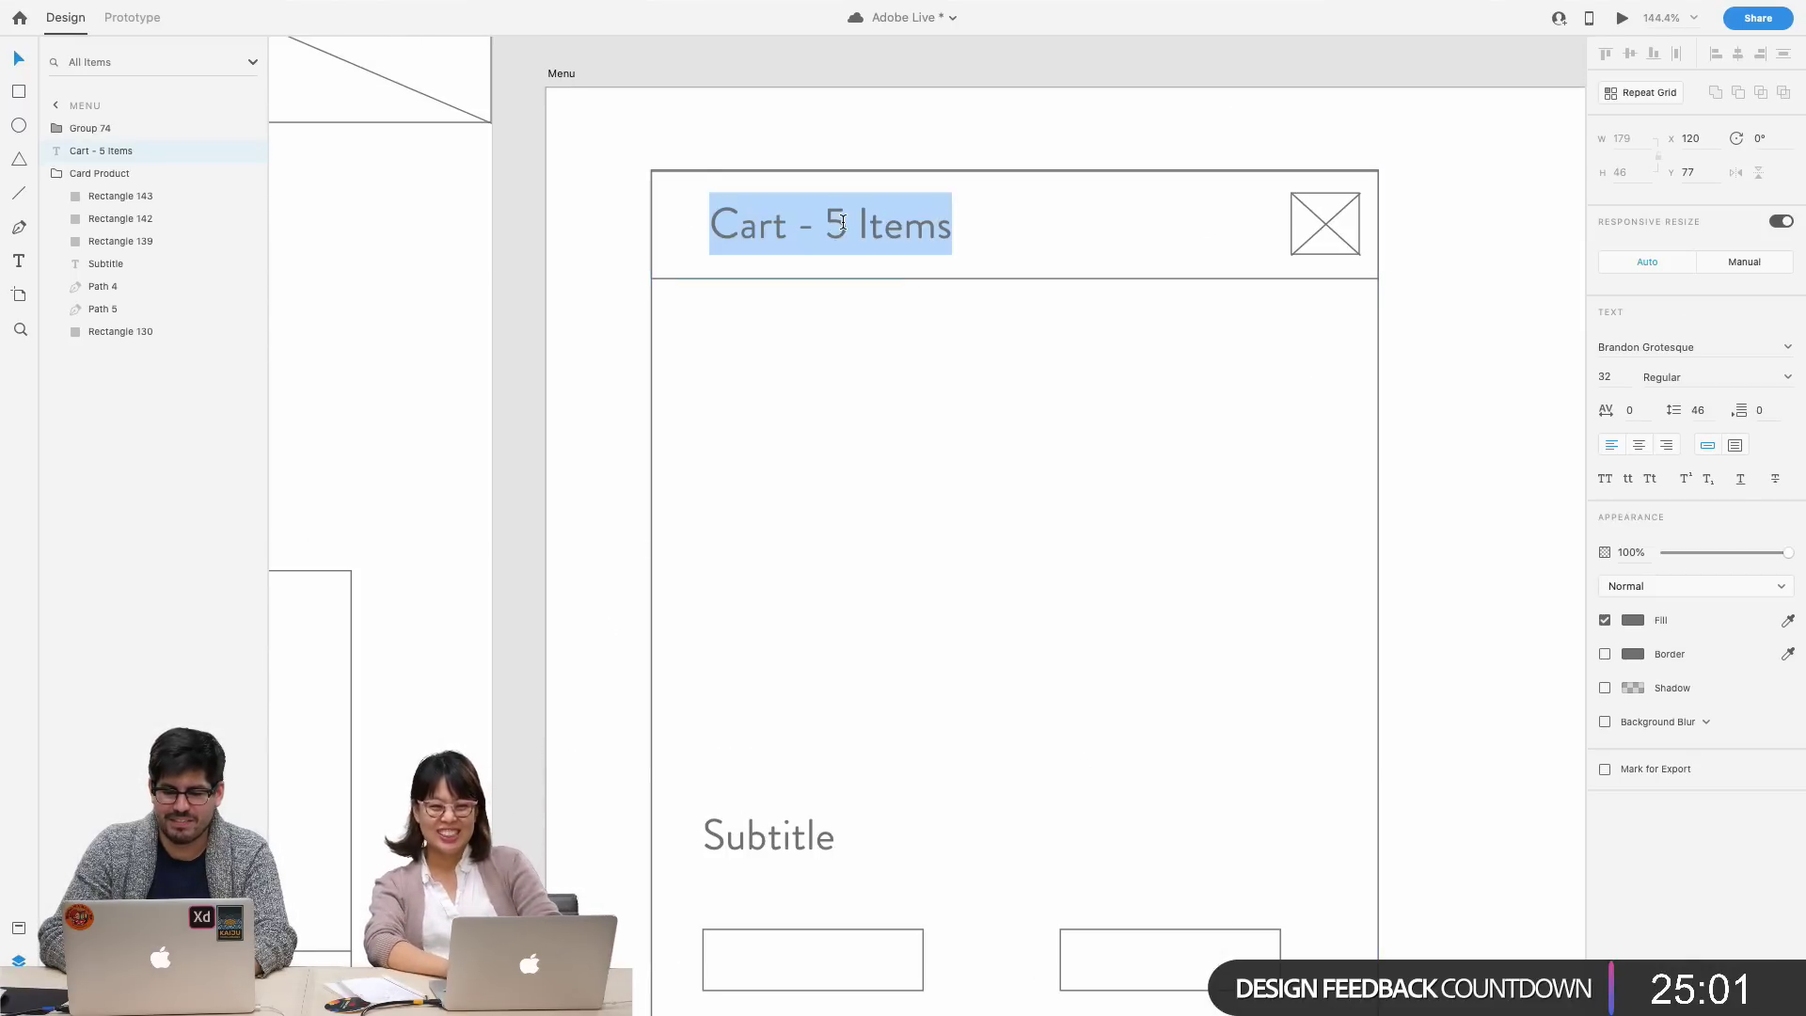
double_click(843, 223)
text(500)
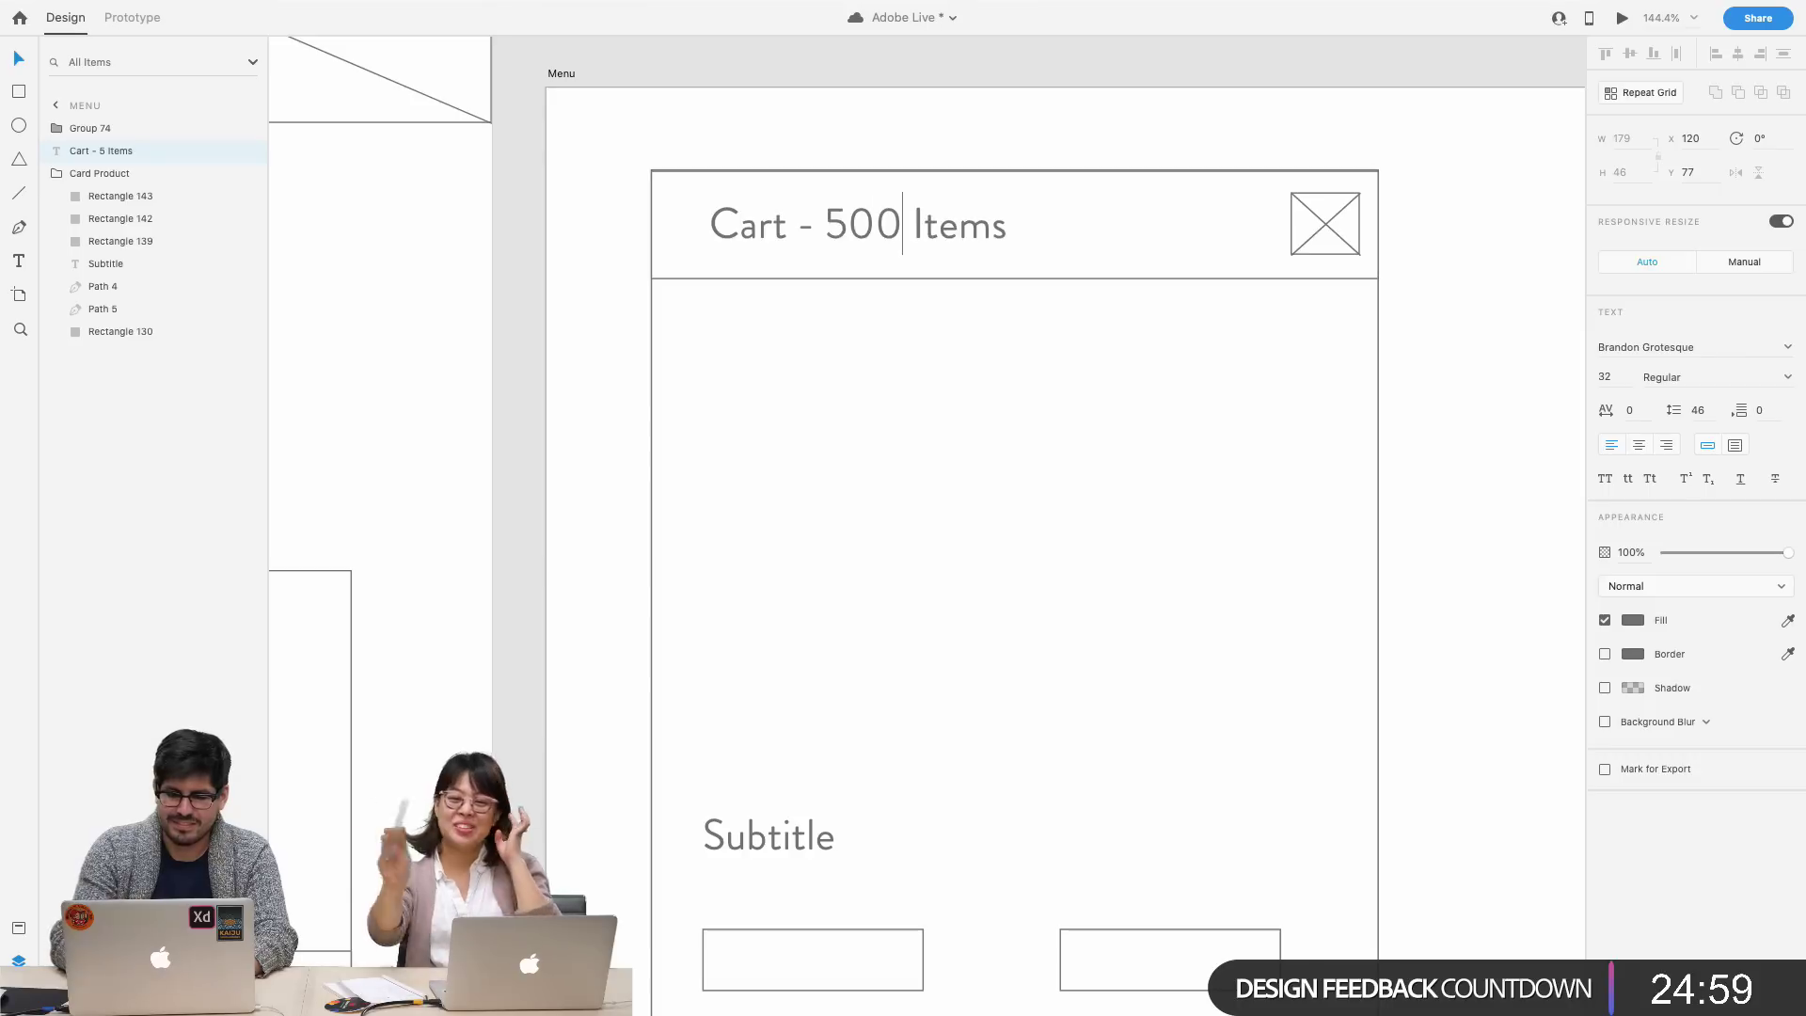
key(Escape)
- Save the document and clear the selection of the cart title
scroll(1448, 464, right, 2)
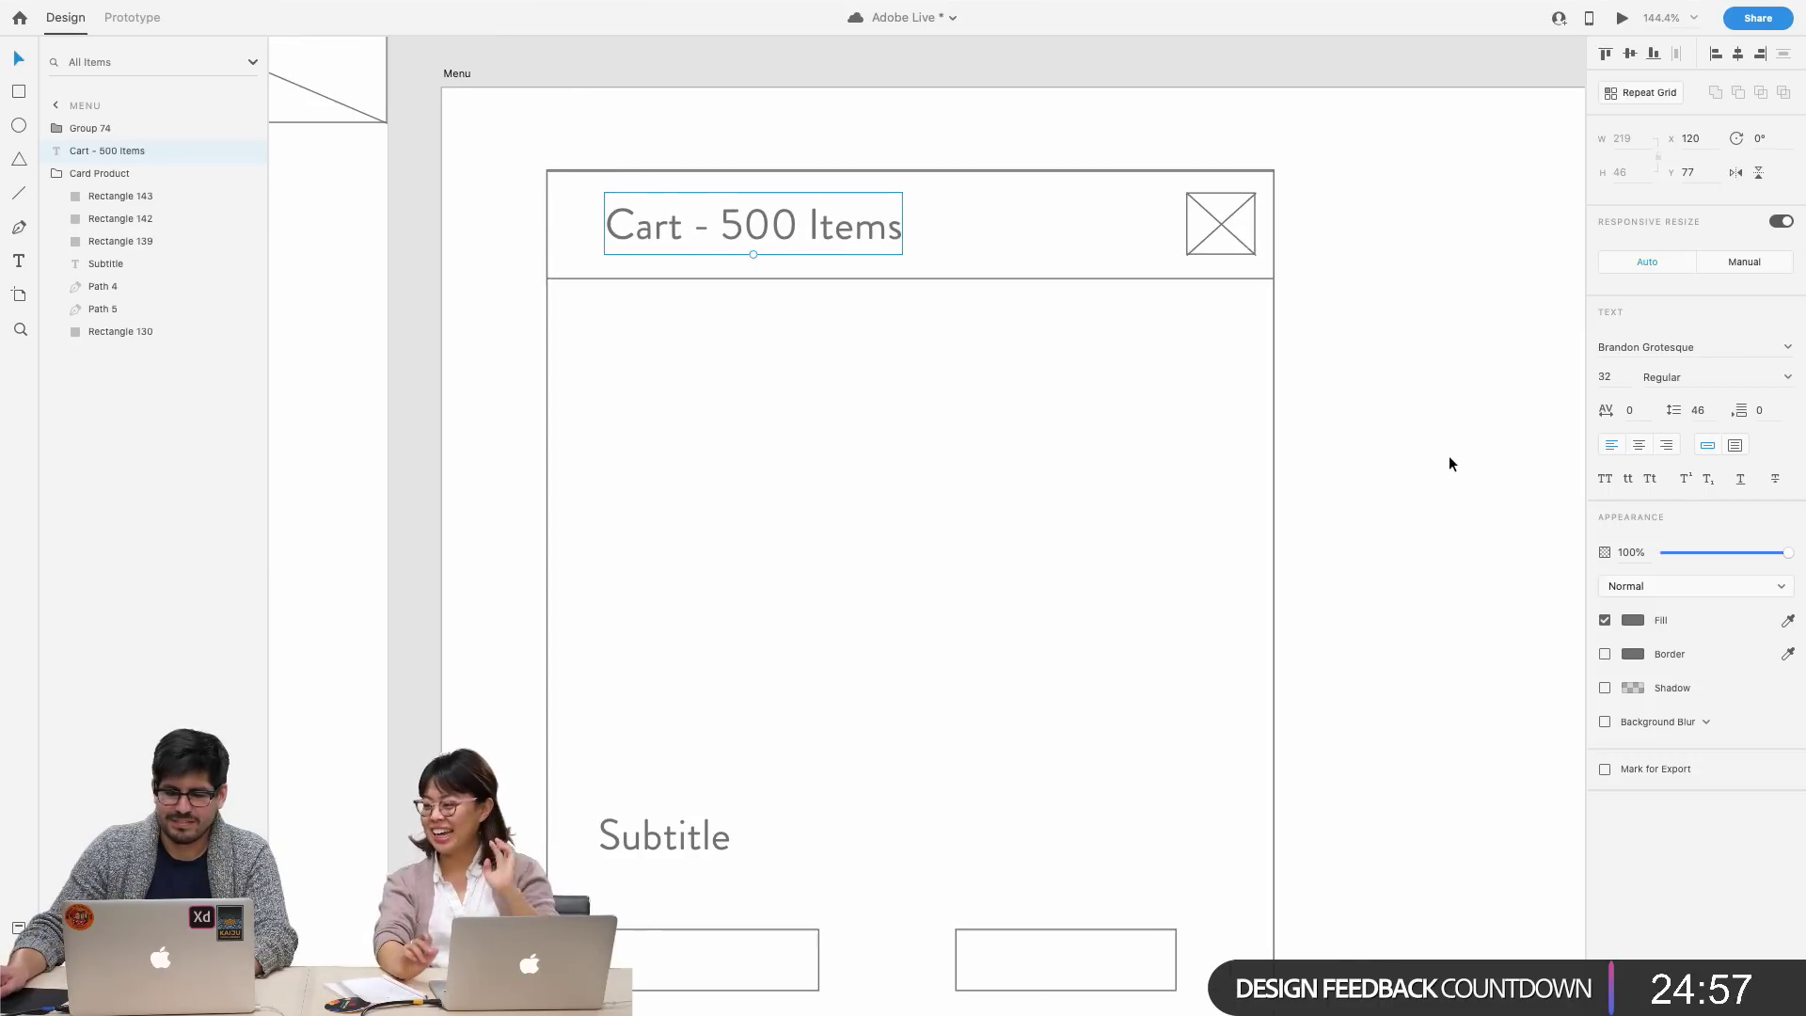
scroll(1448, 463, right, 3)
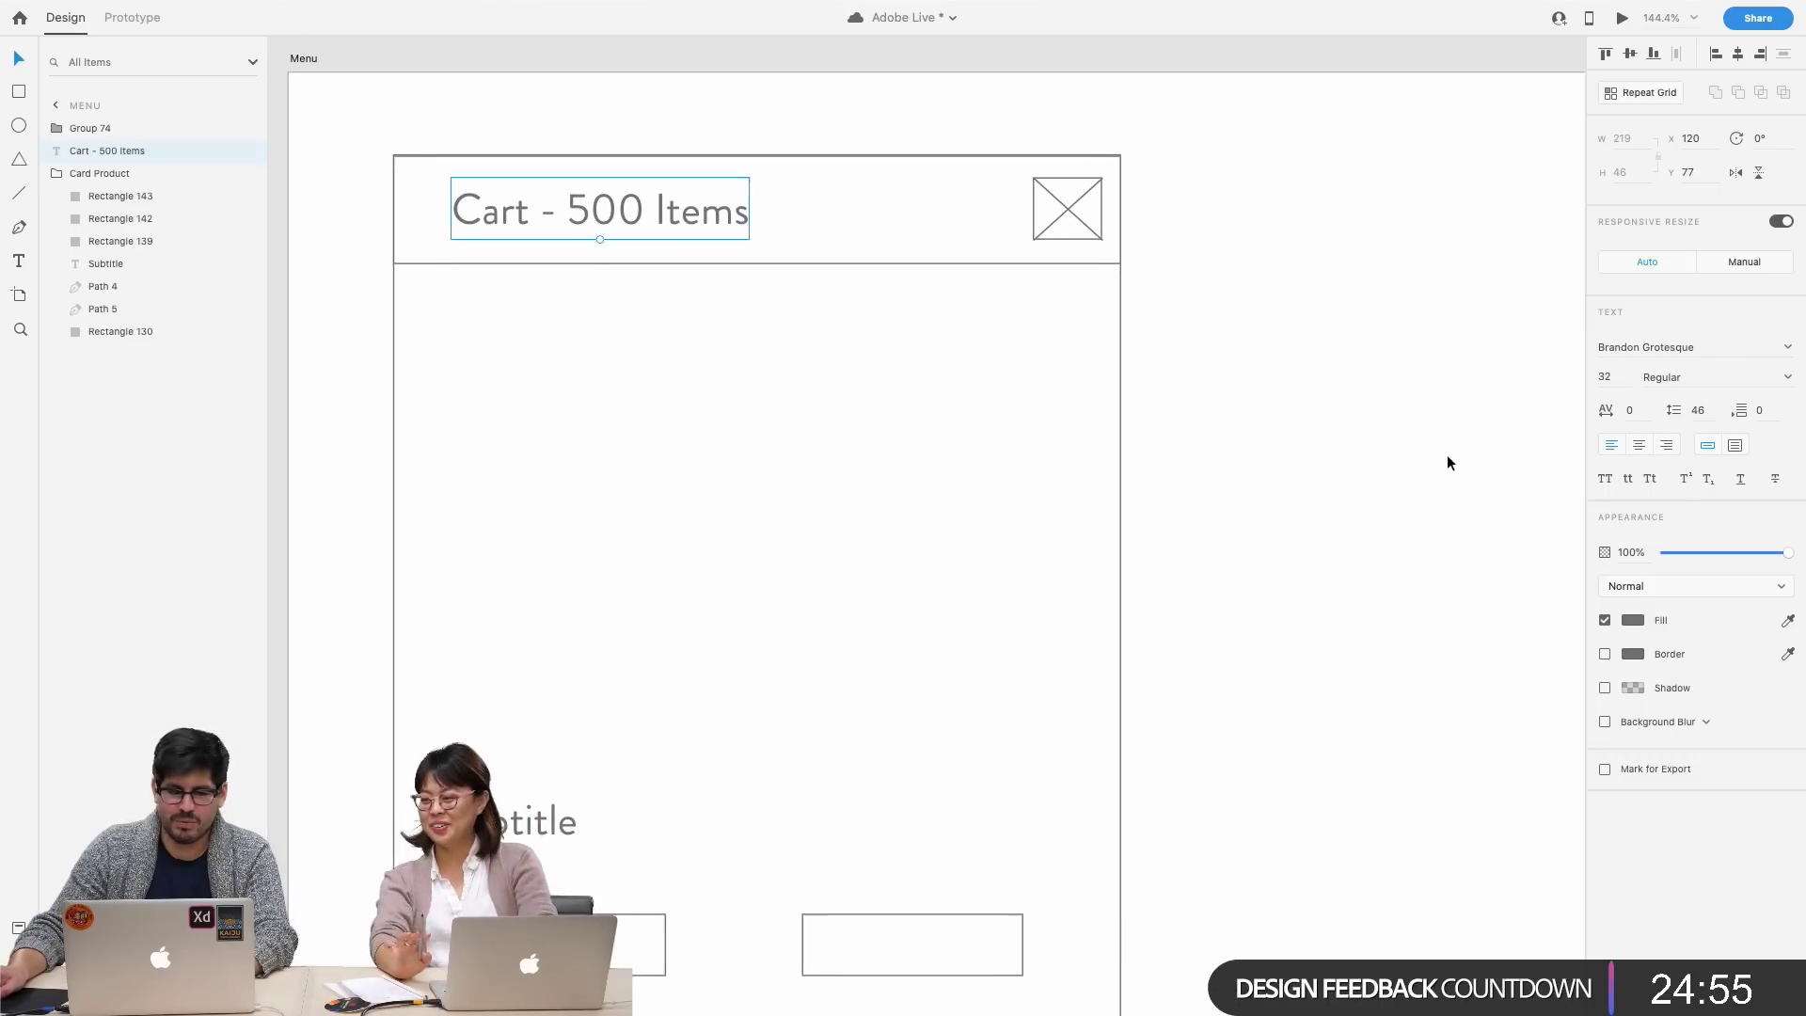
scroll(1447, 458, right, 1)
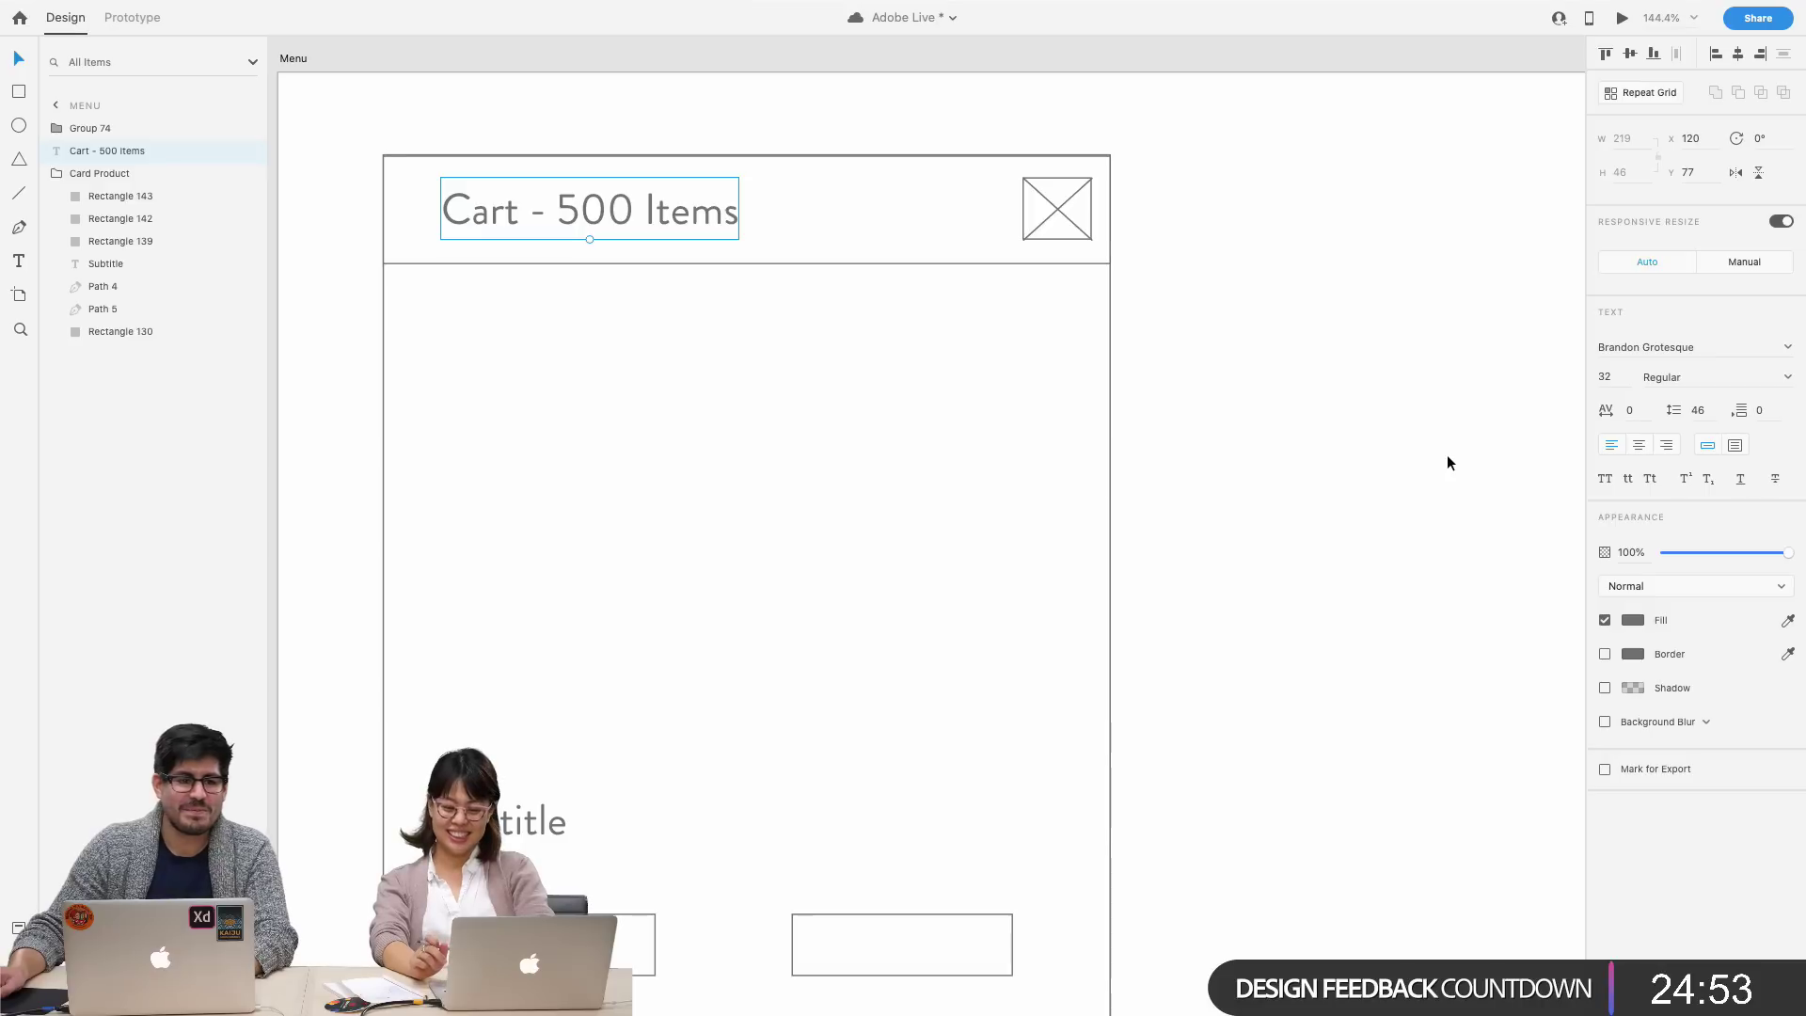
key(super+s)
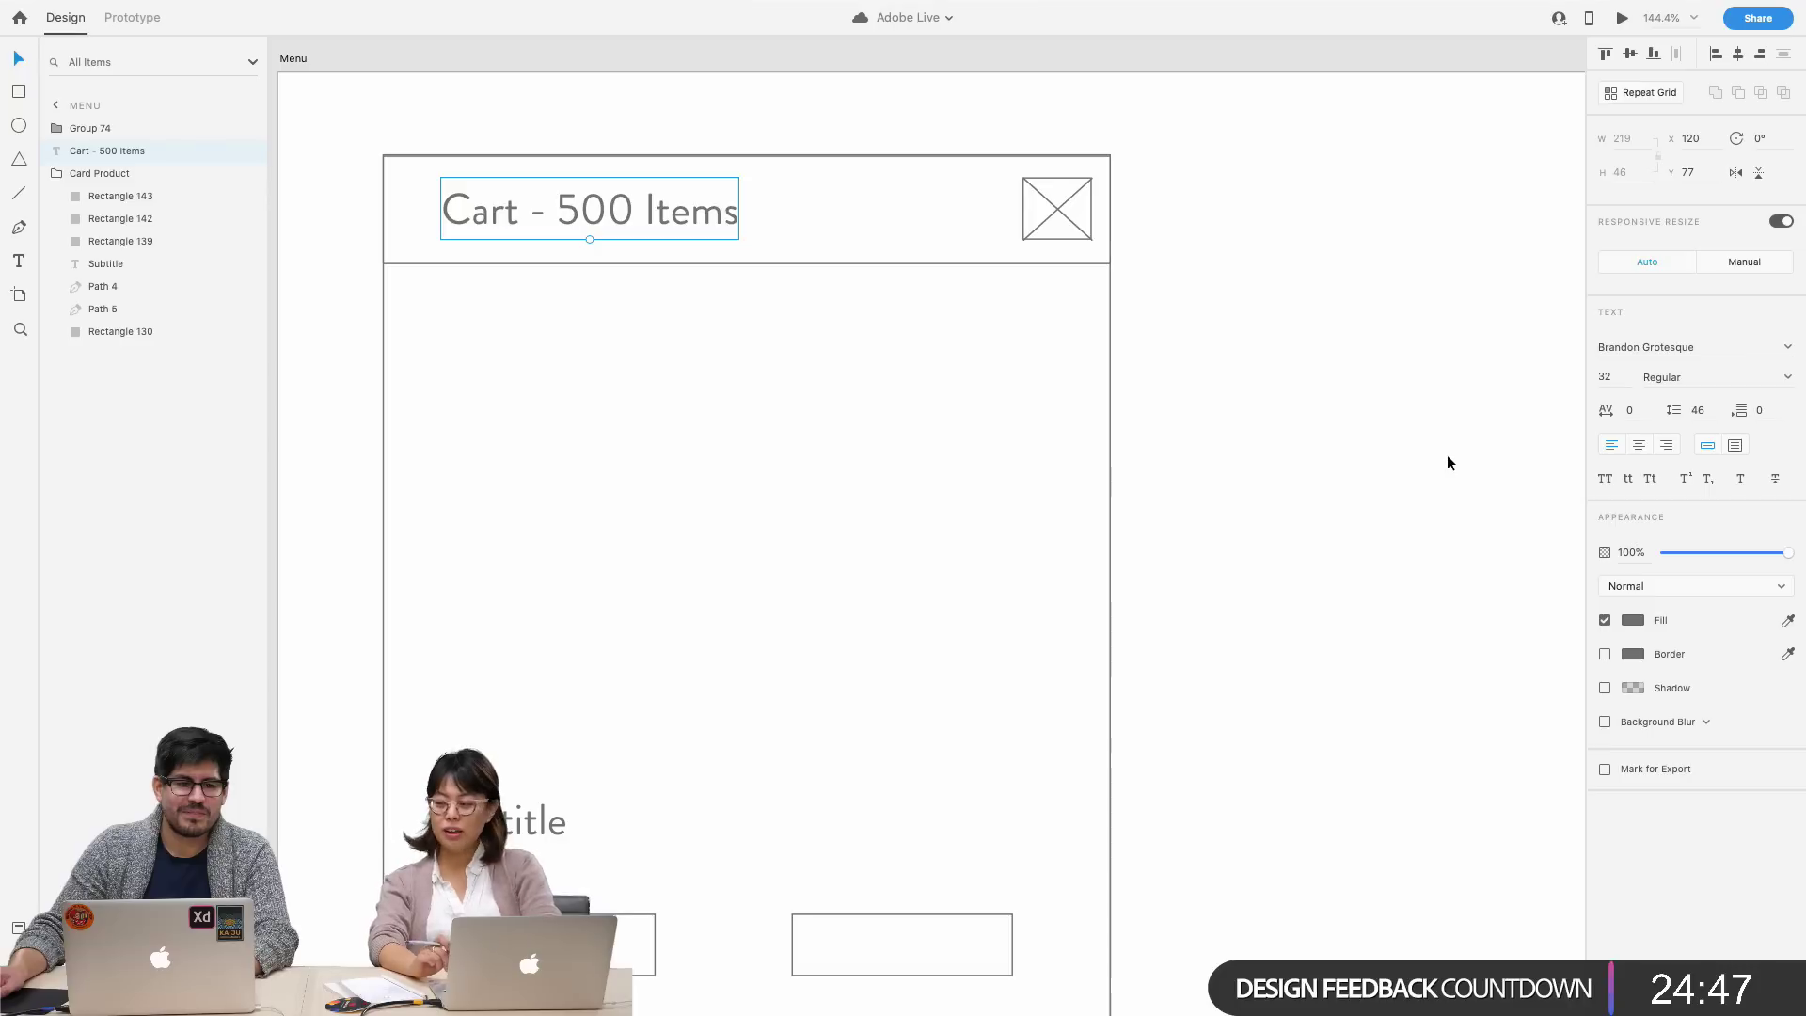
scroll(1449, 461, down, 1)
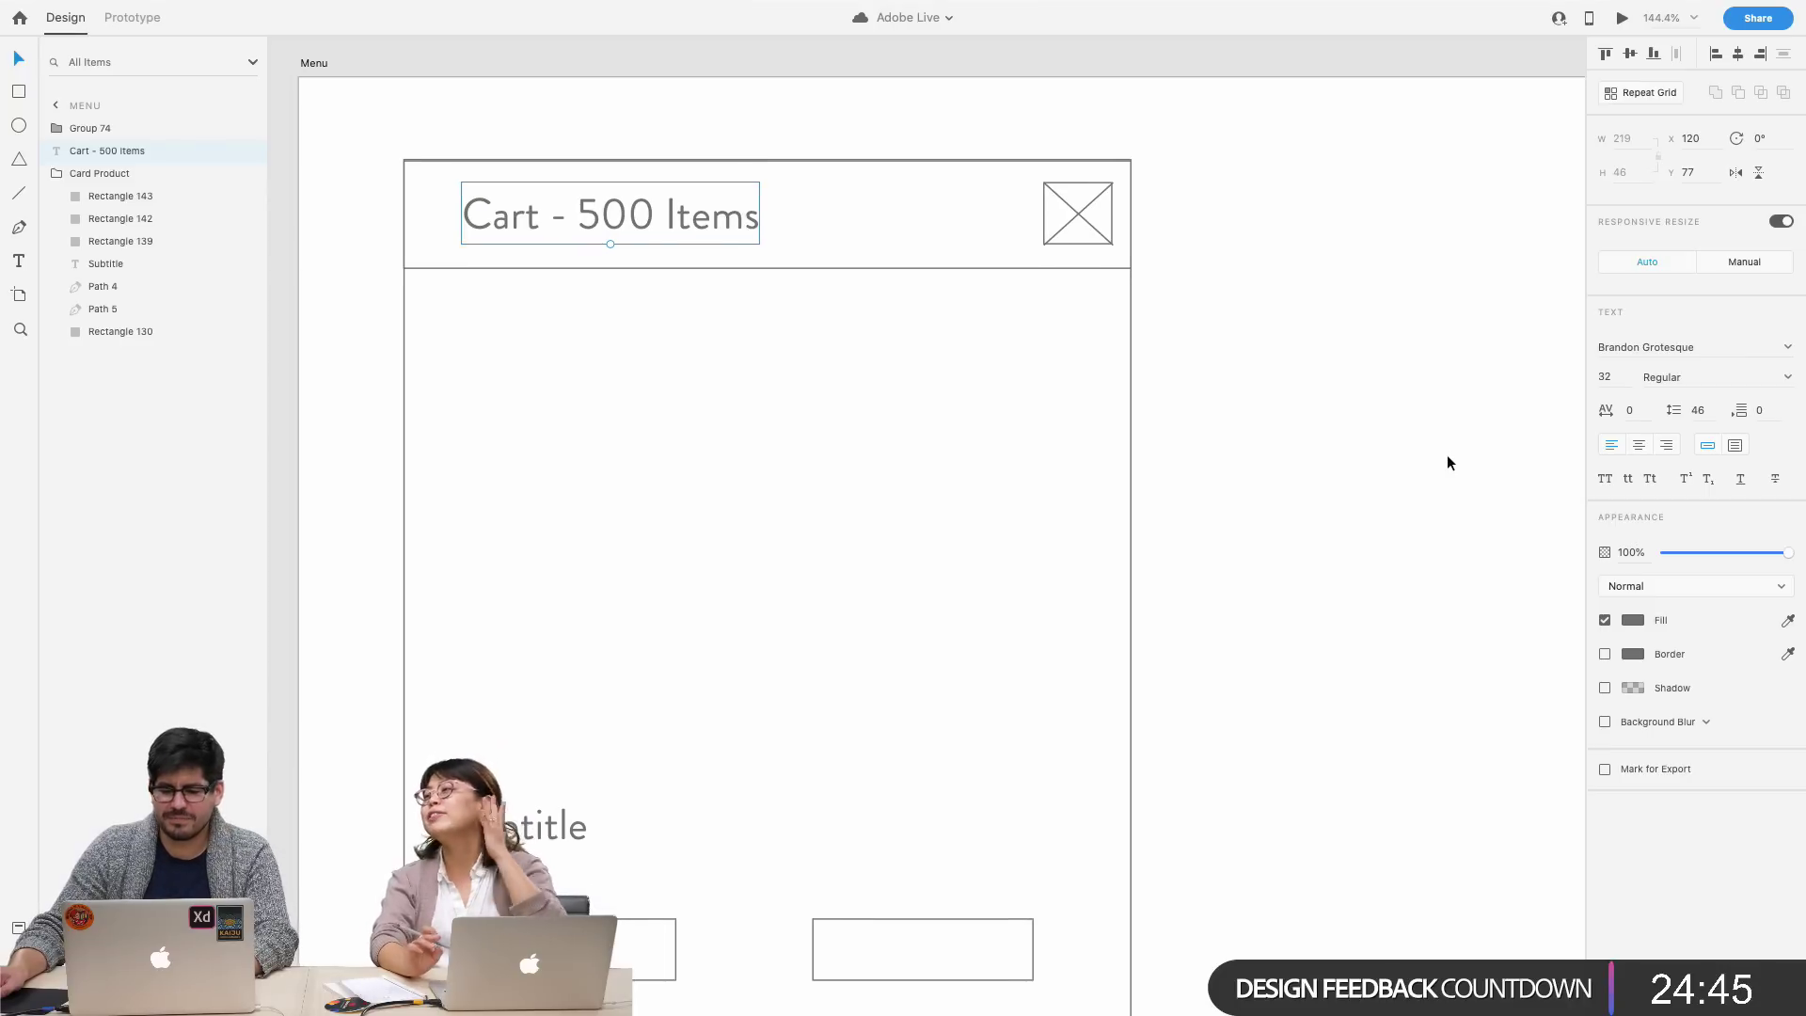
click(1448, 461)
- Place a copy of the crossed header box in the card body below the cart title, at X 120, Y 206
scroll(1446, 510, down, 3)
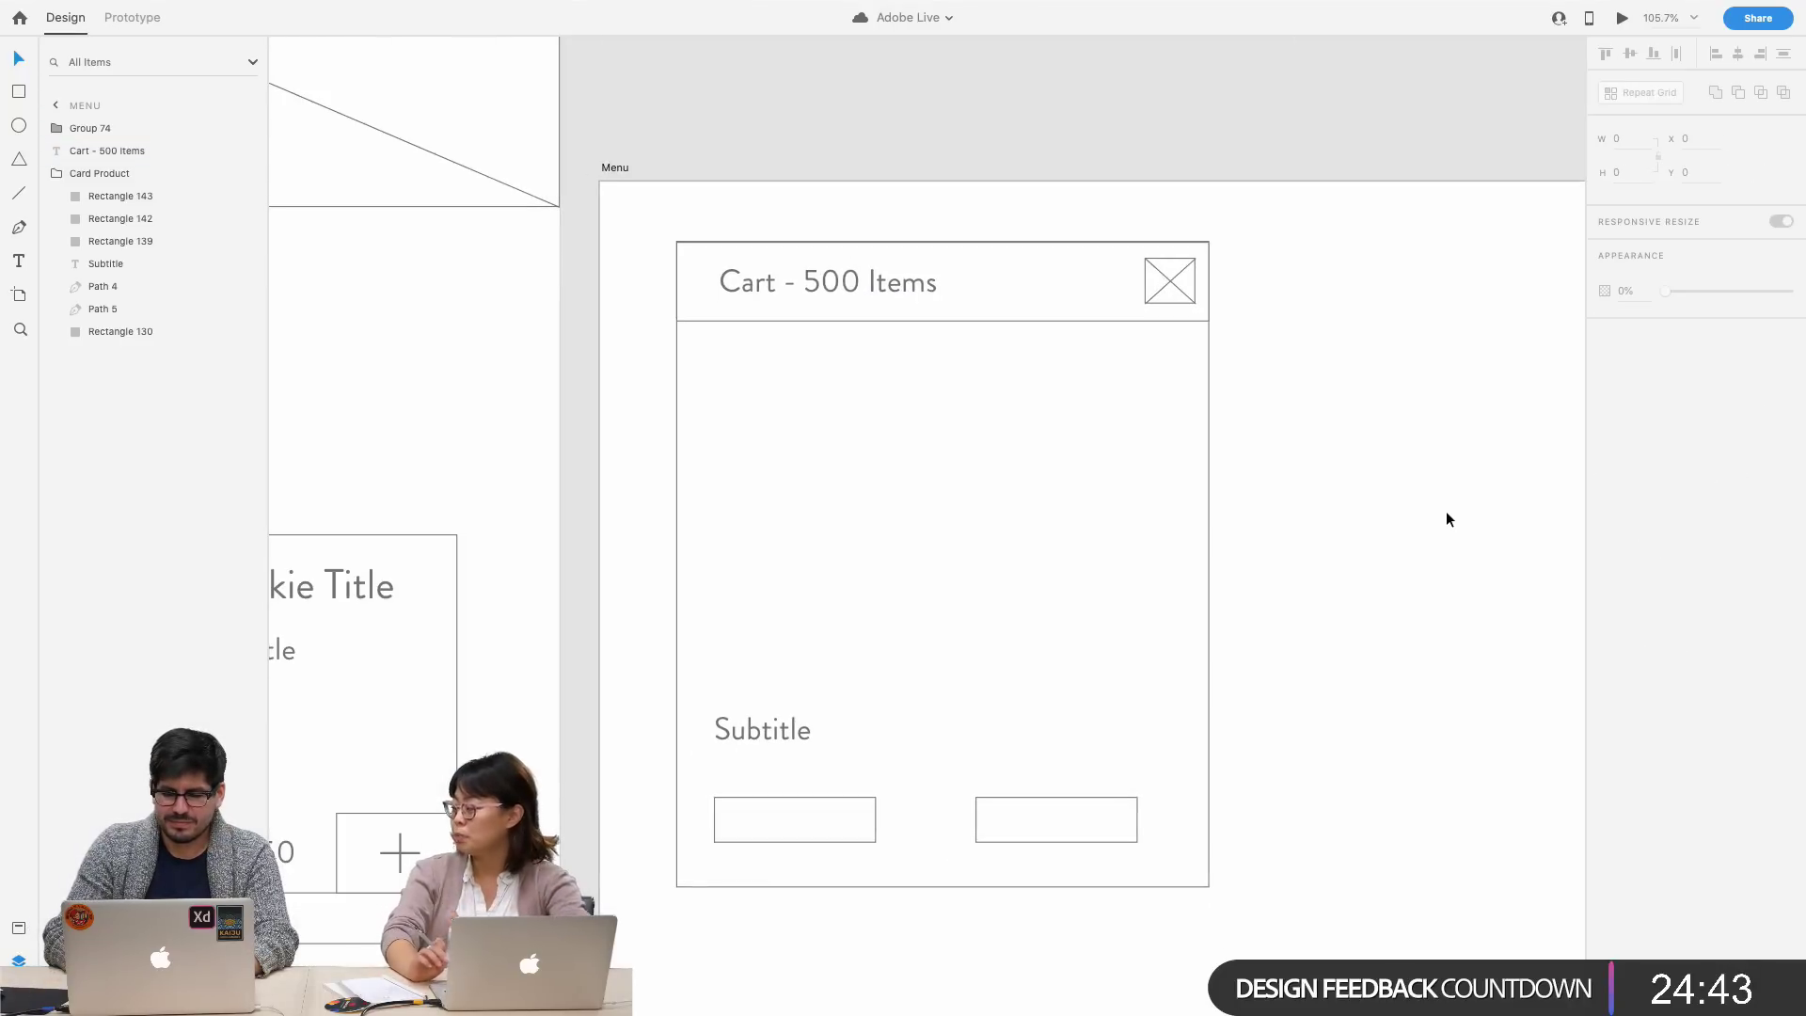
scroll(1448, 511, right, 2)
scroll(1446, 545, down, 2)
scroll(1446, 546, right, 3)
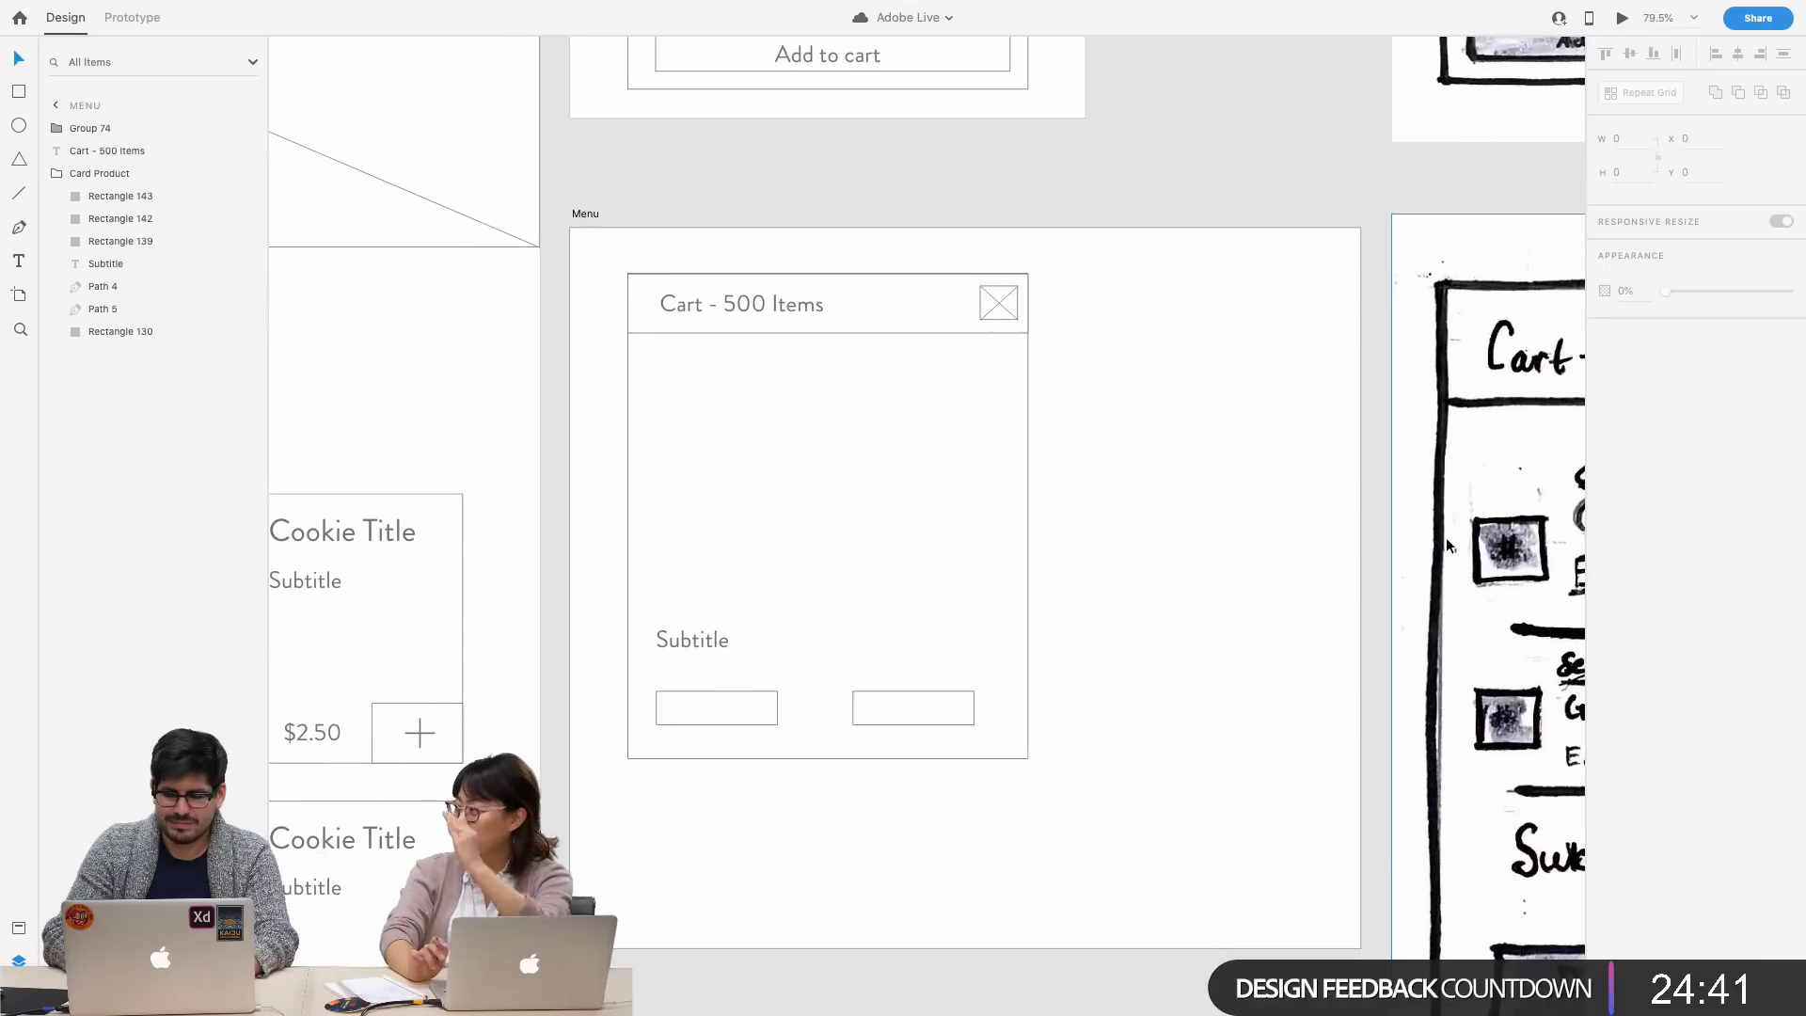
drag(952, 308, 781, 412)
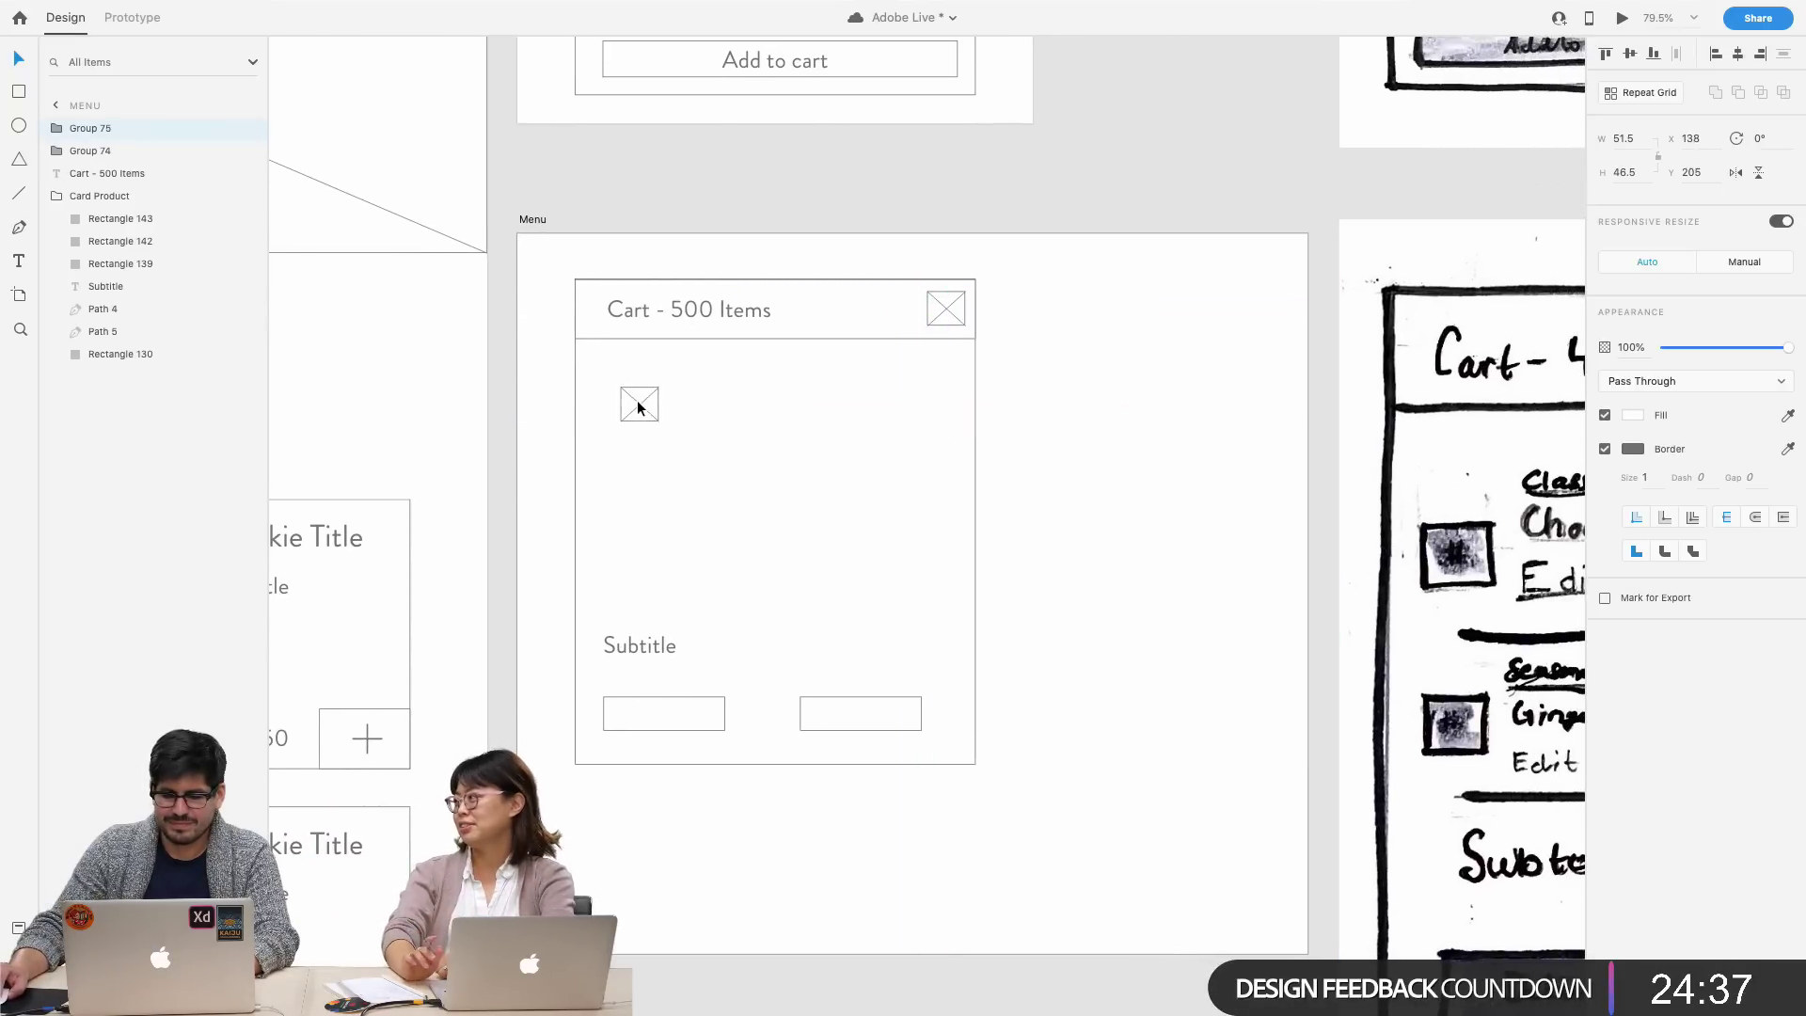
drag(637, 406, 624, 403)
scroll(630, 404, right, 3)
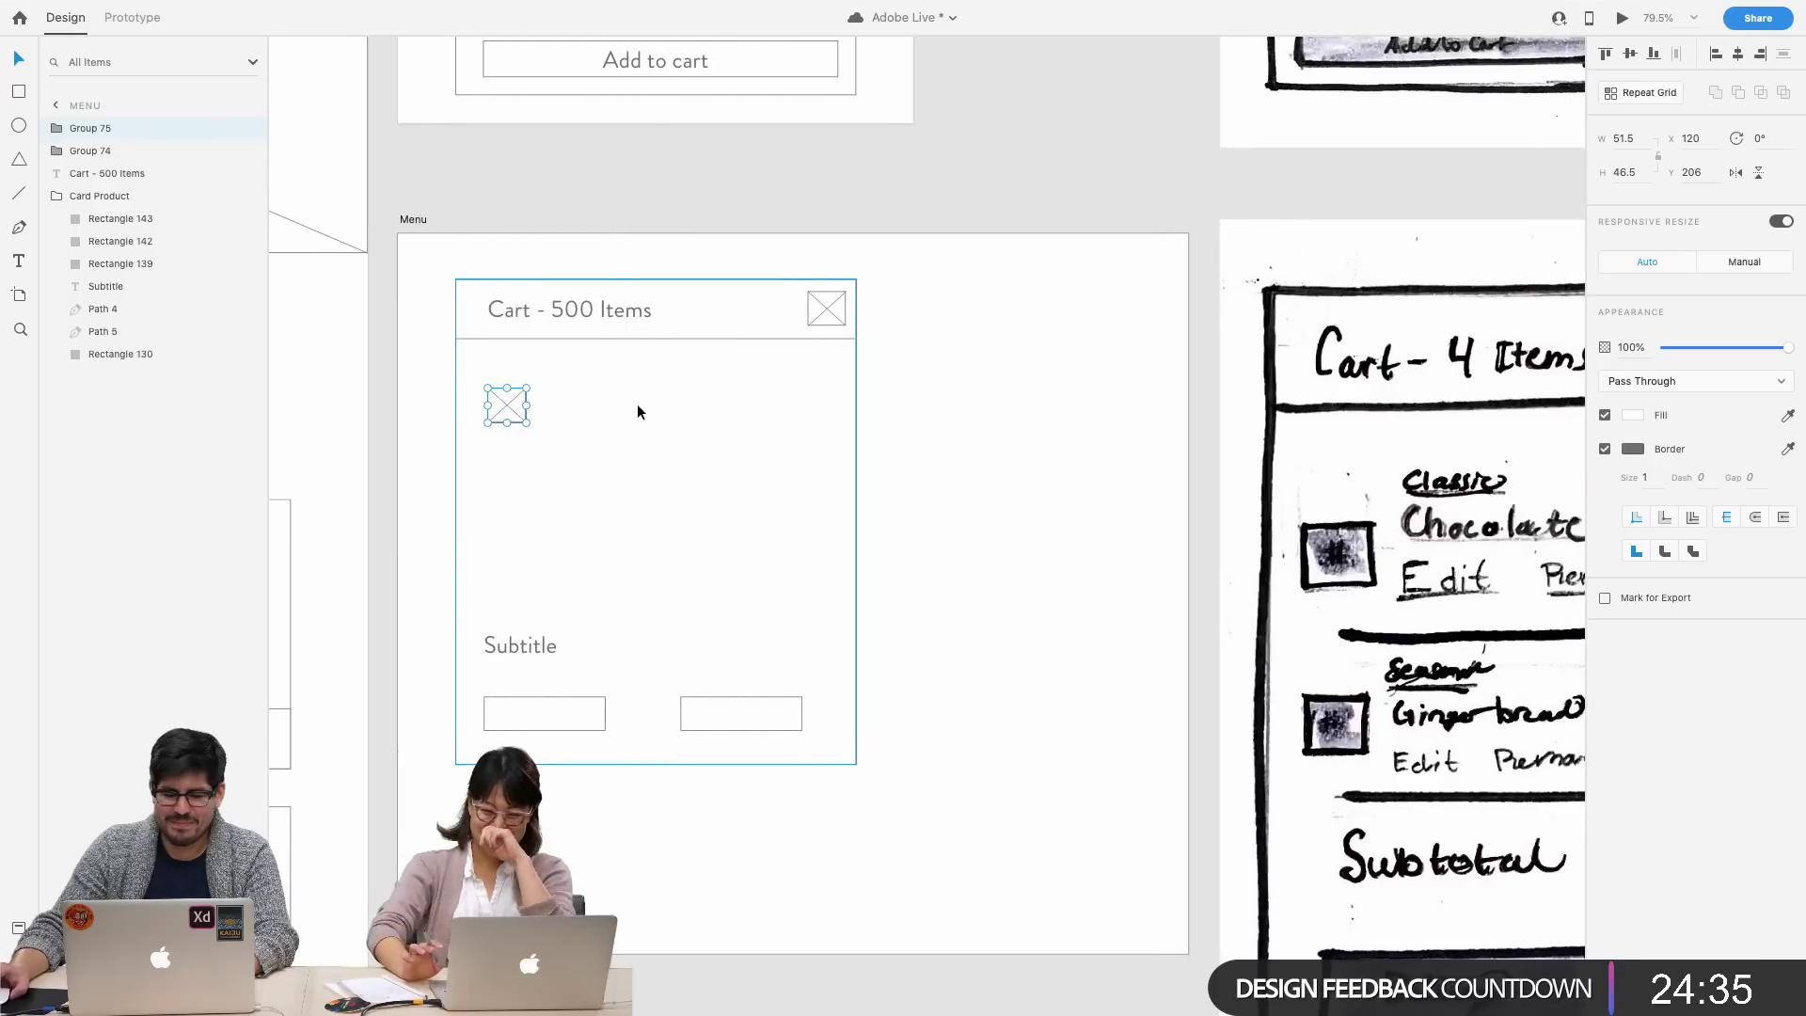
- Set the quantity on the Card artboard's product card to 500 and recentre it between the minus and plus boxes
scroll(641, 386, up, 2)
scroll(590, 374, right, 3)
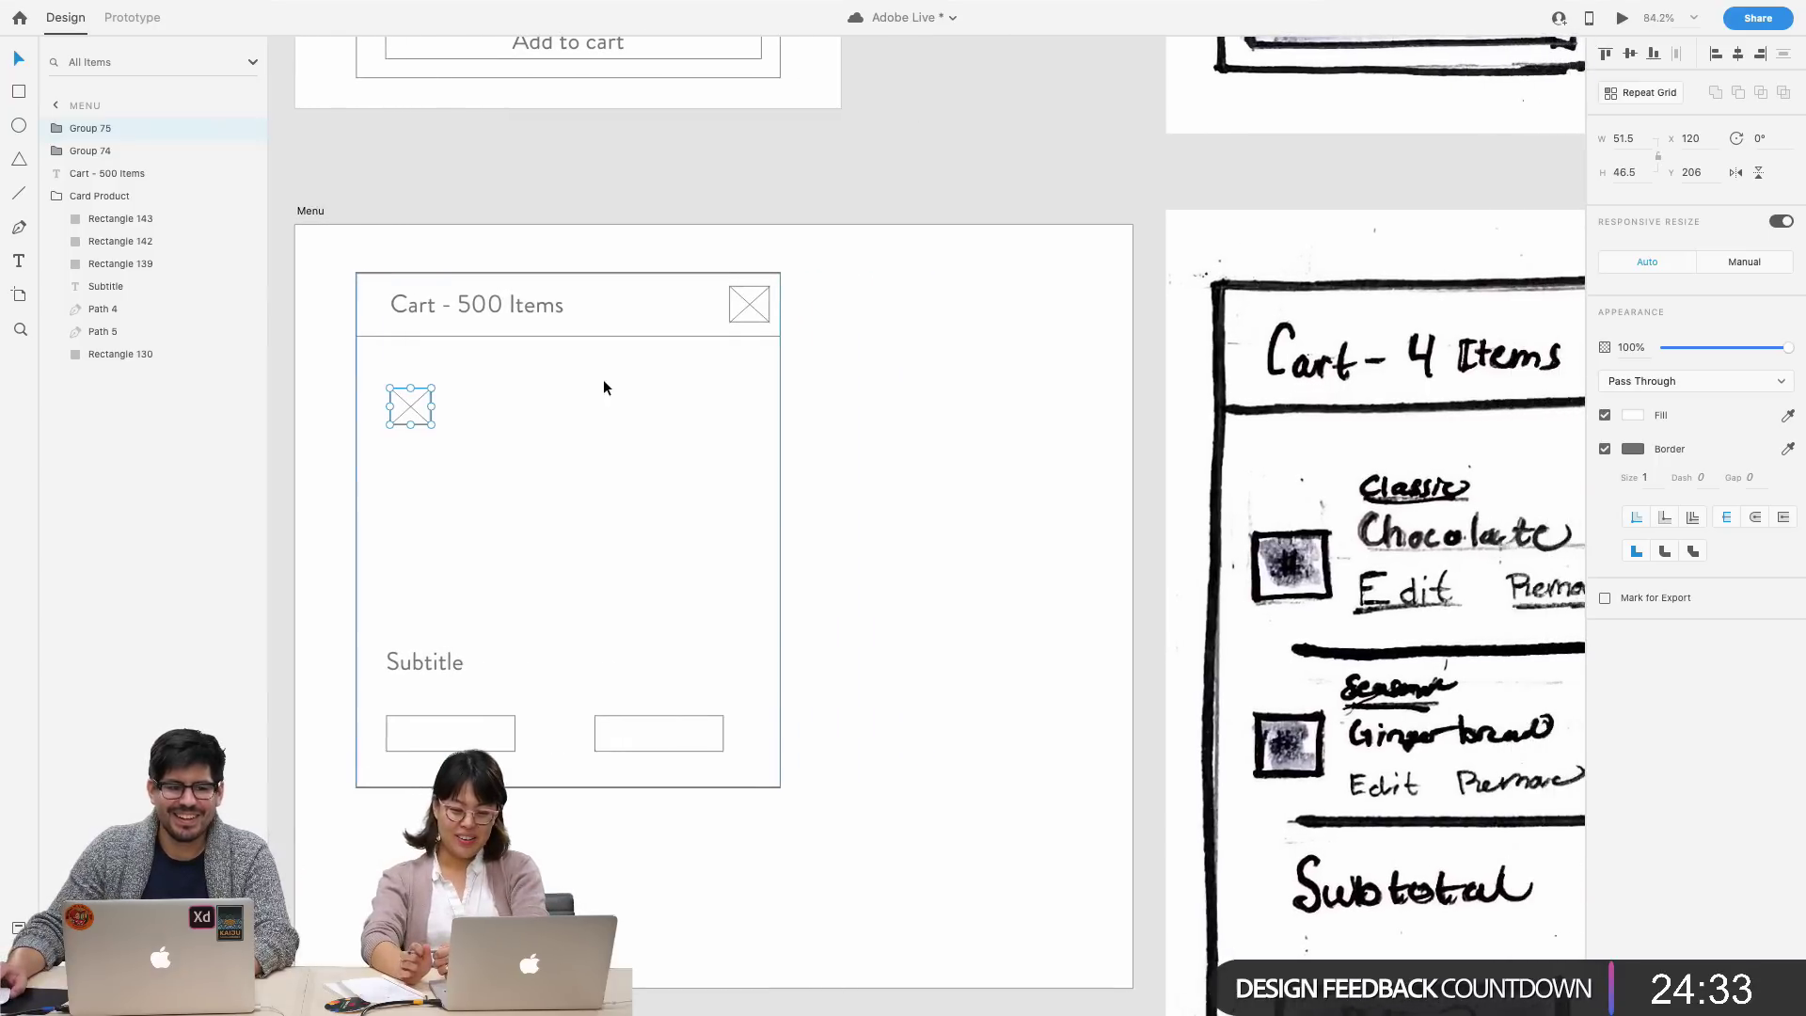
scroll(604, 388, left, 5)
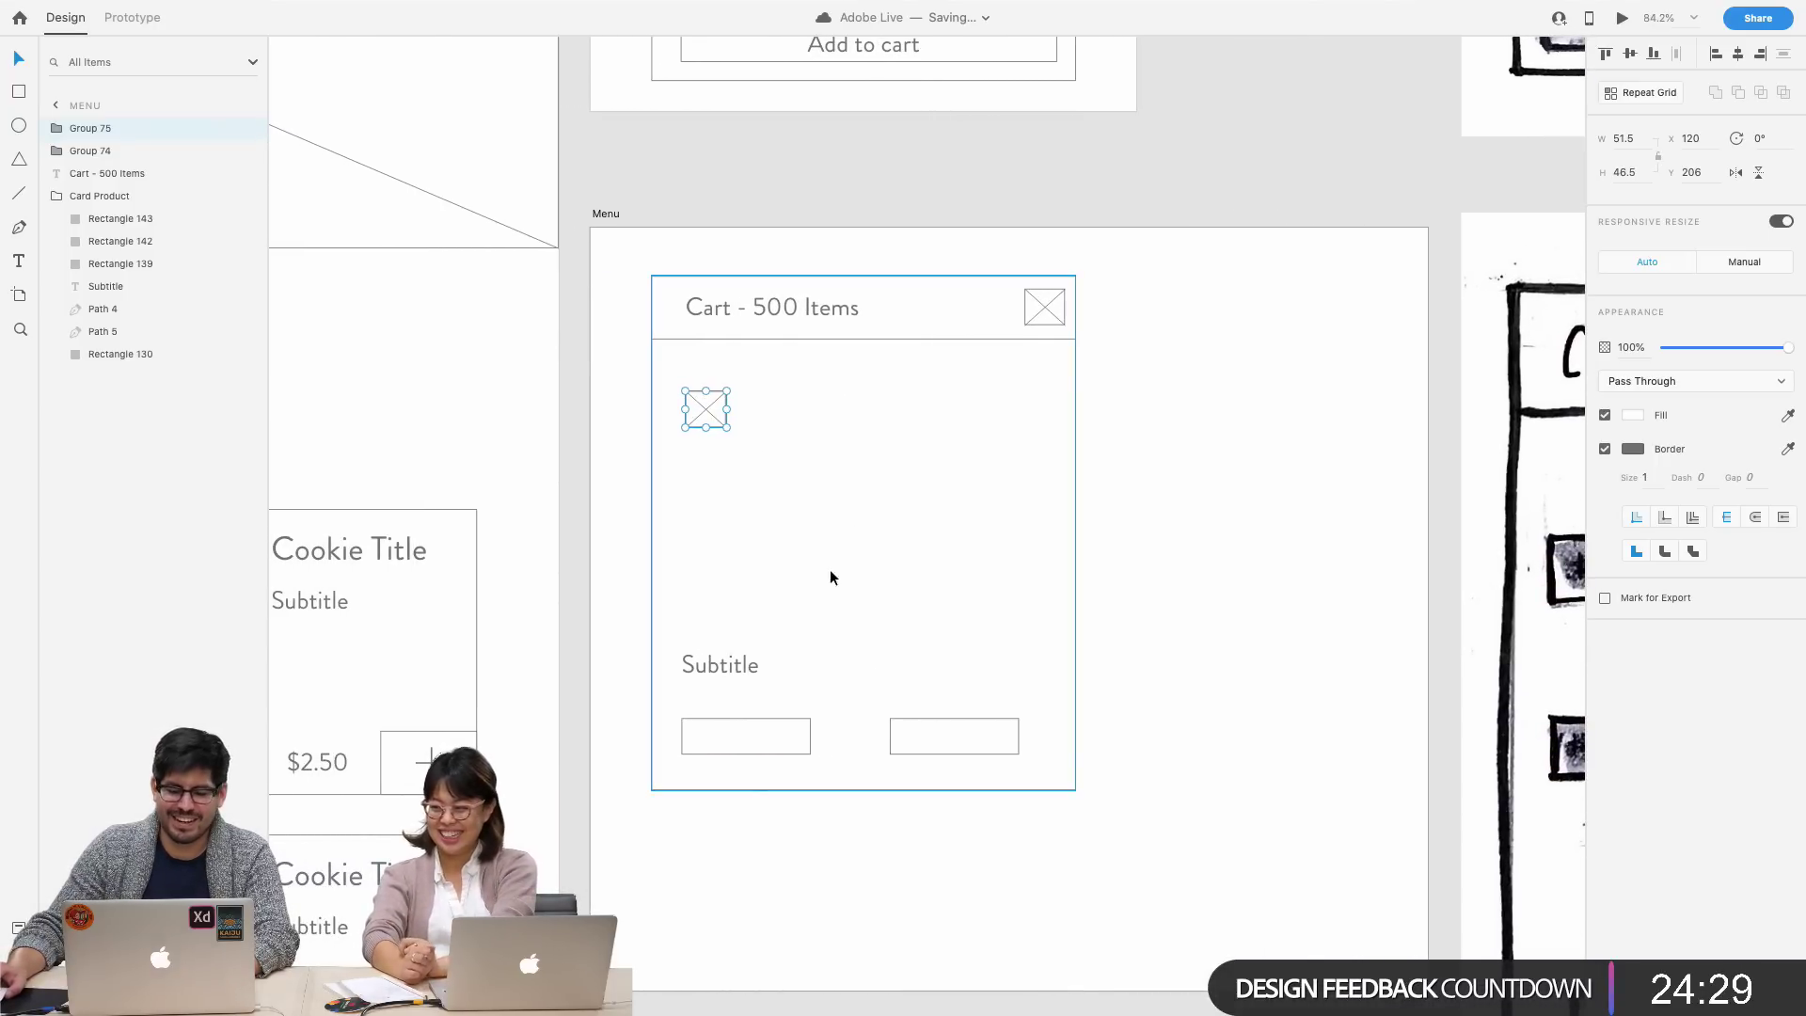
scroll(818, 583, up, 5)
double_click(750, 273)
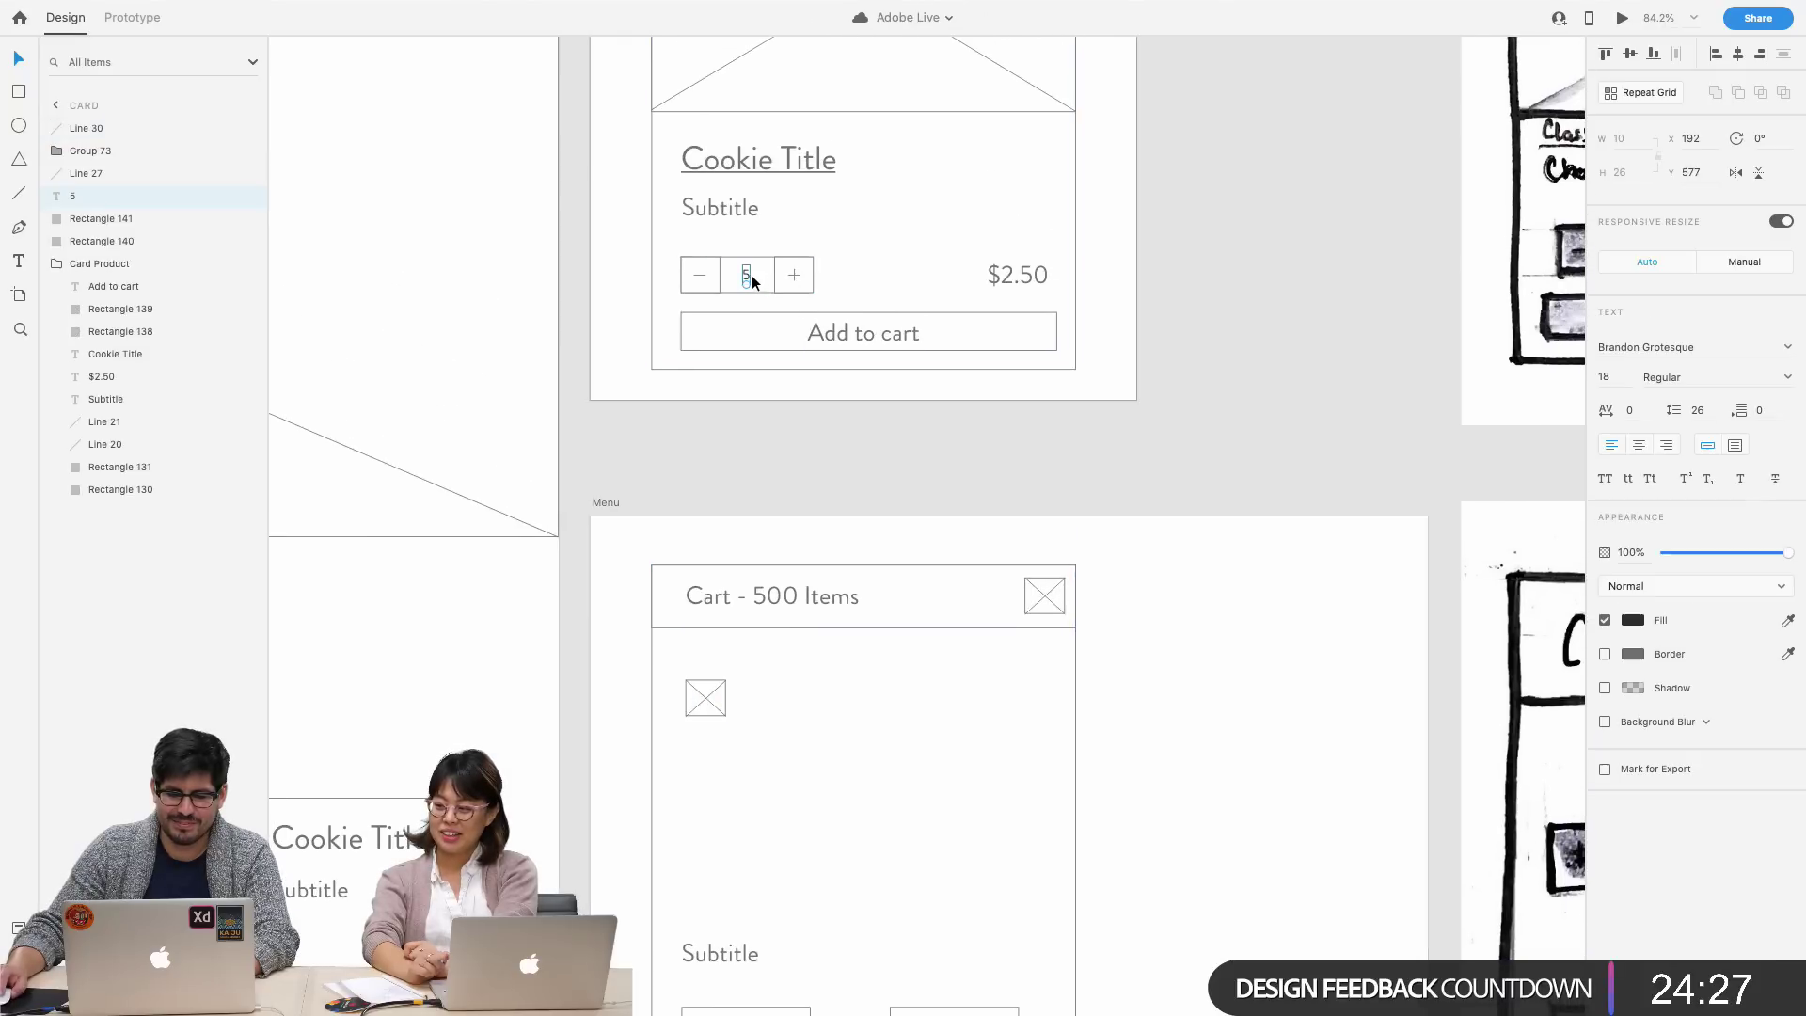
double_click(752, 276)
text(5)
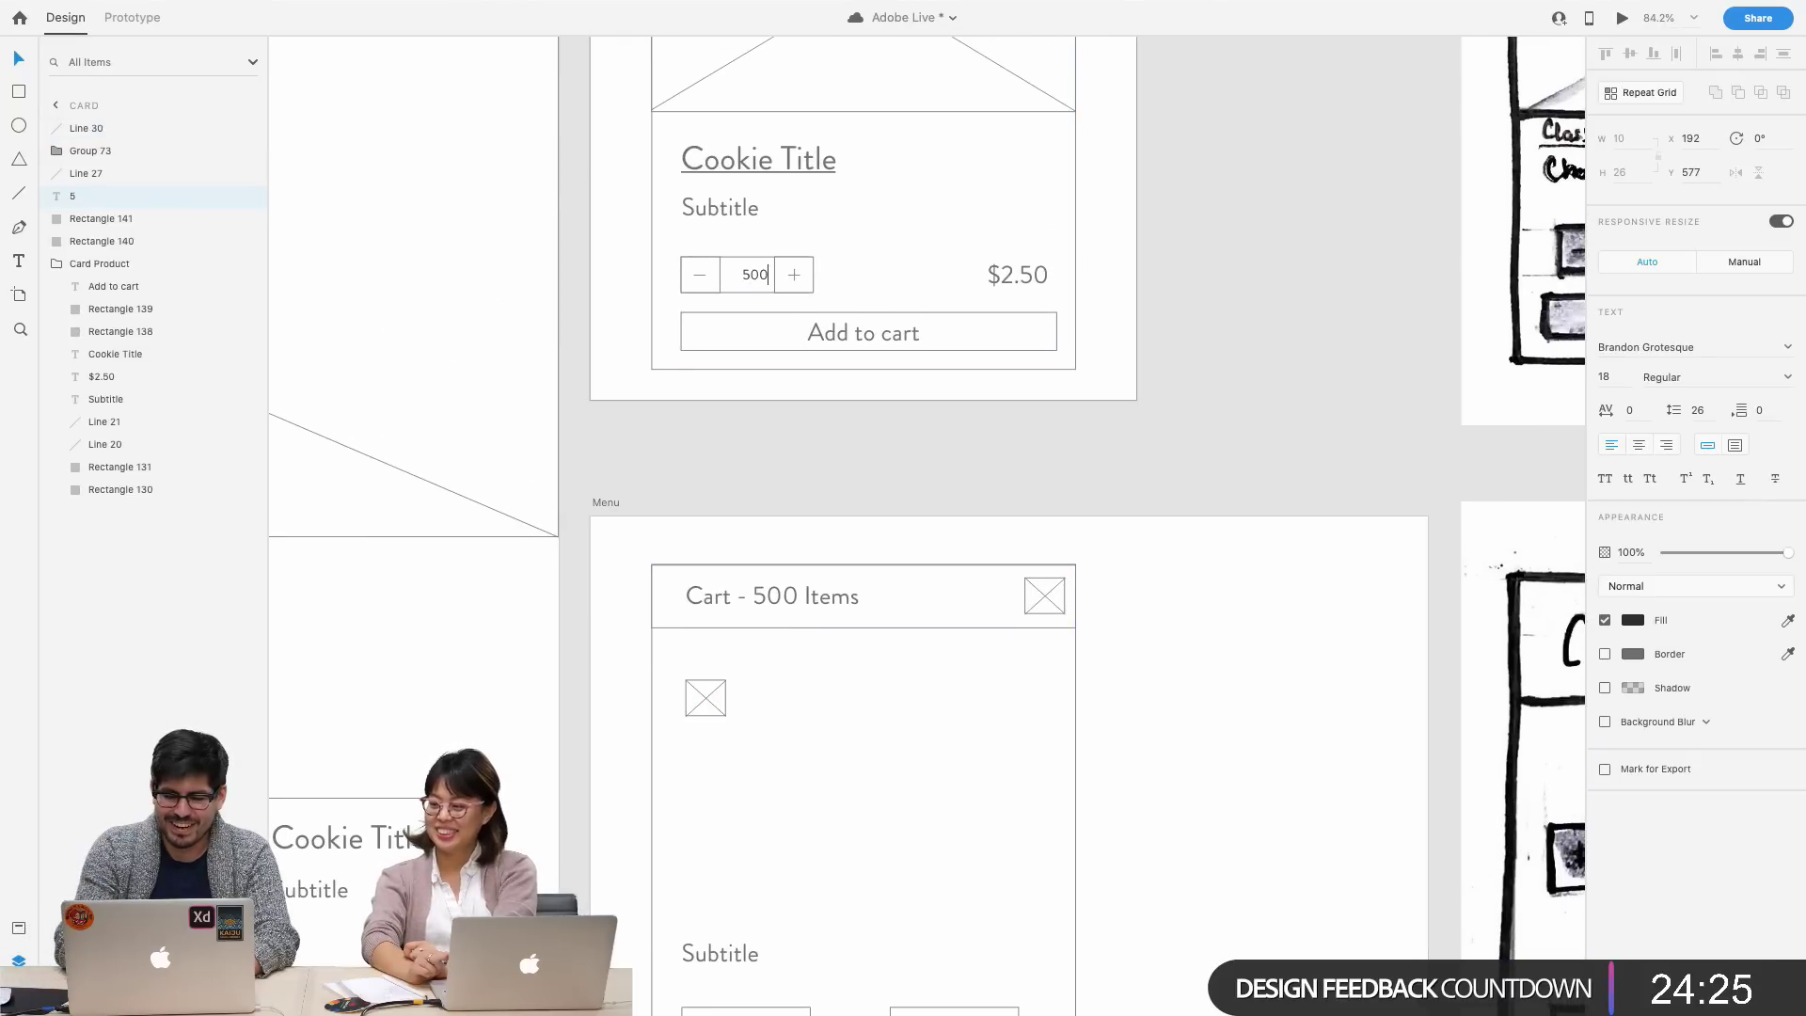
text(00)
key(Escape)
drag(760, 274, 752, 279)
- Change the price on the Card artboard's product card to $1250
click(1033, 276)
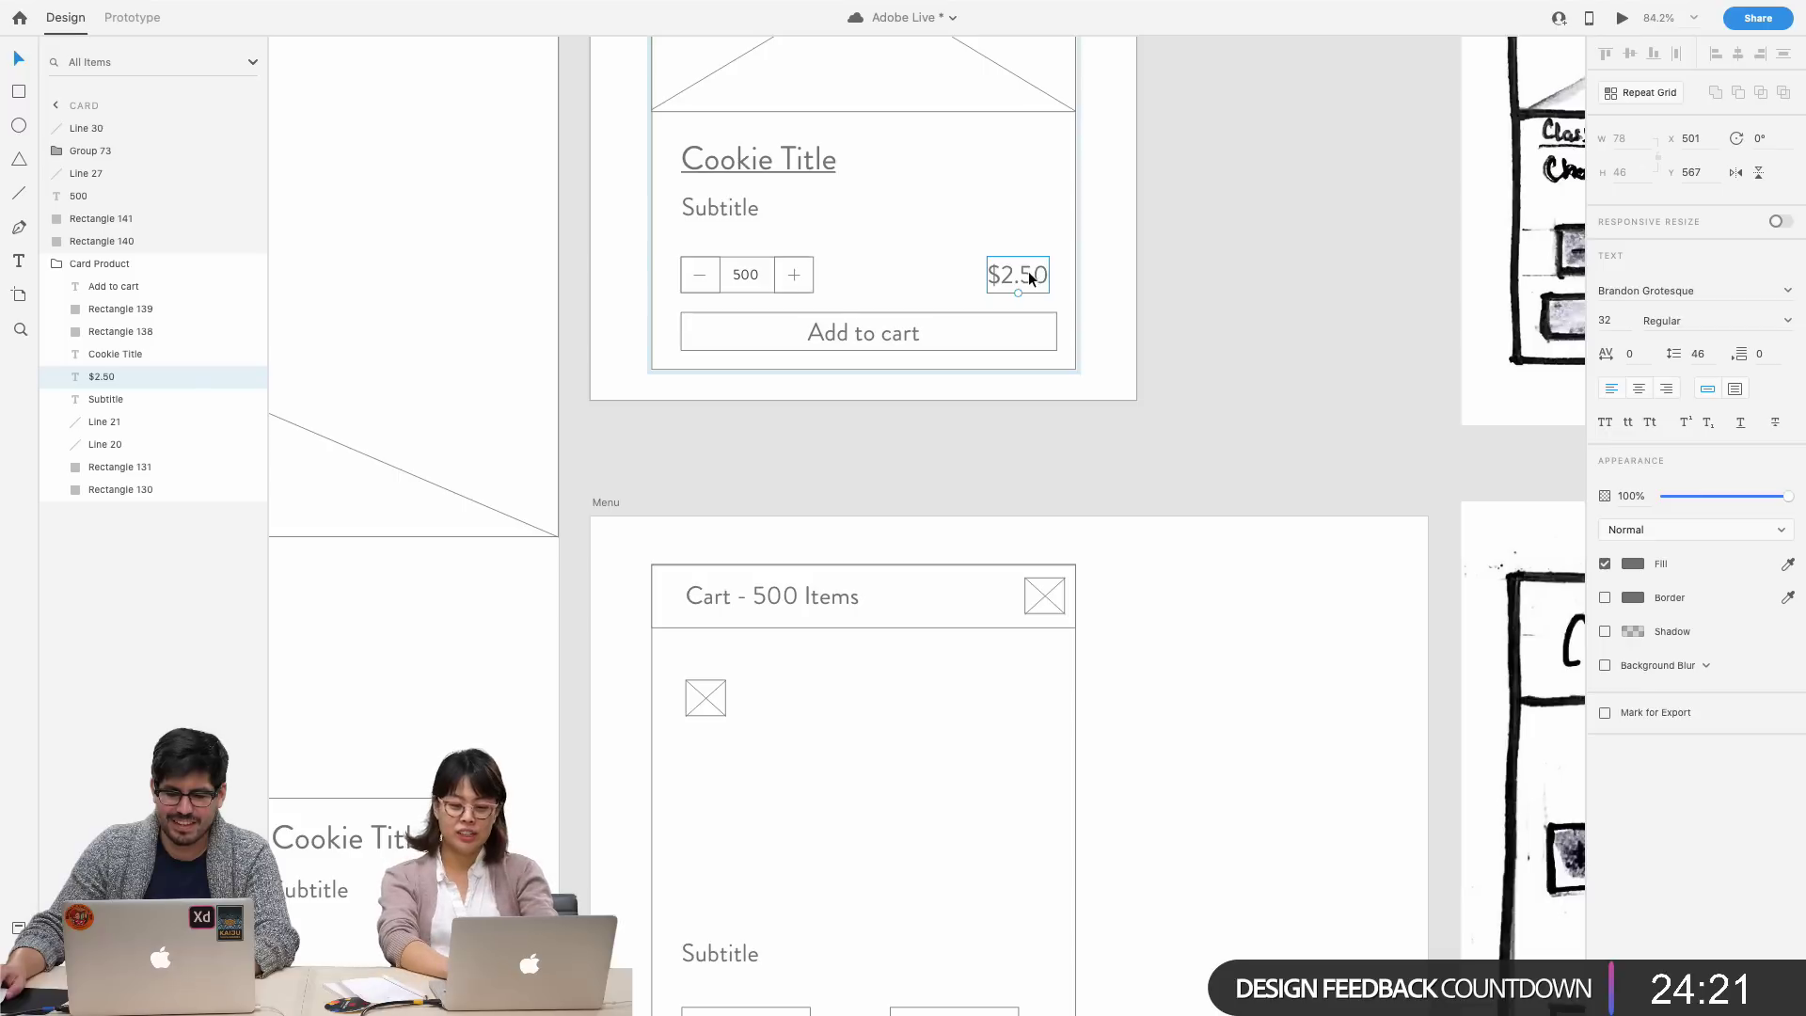
double_click(1026, 275)
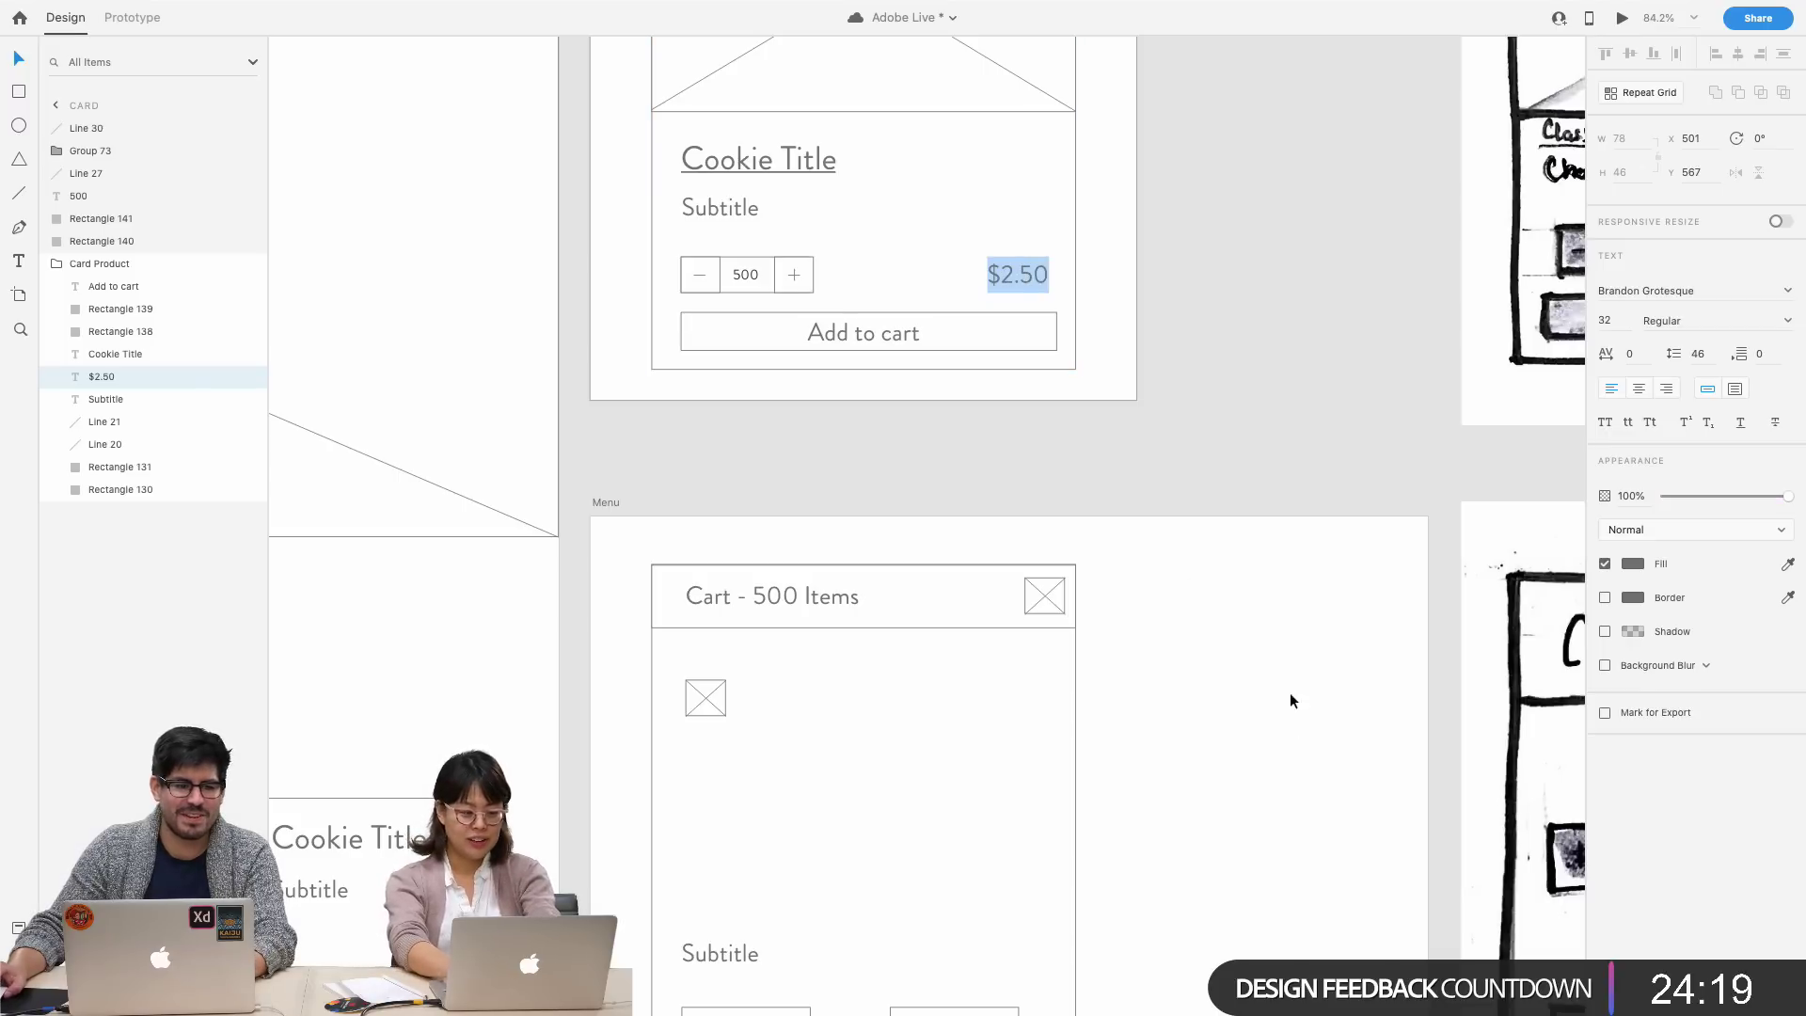
key(Escape)
scroll(1256, 597, down, 3)
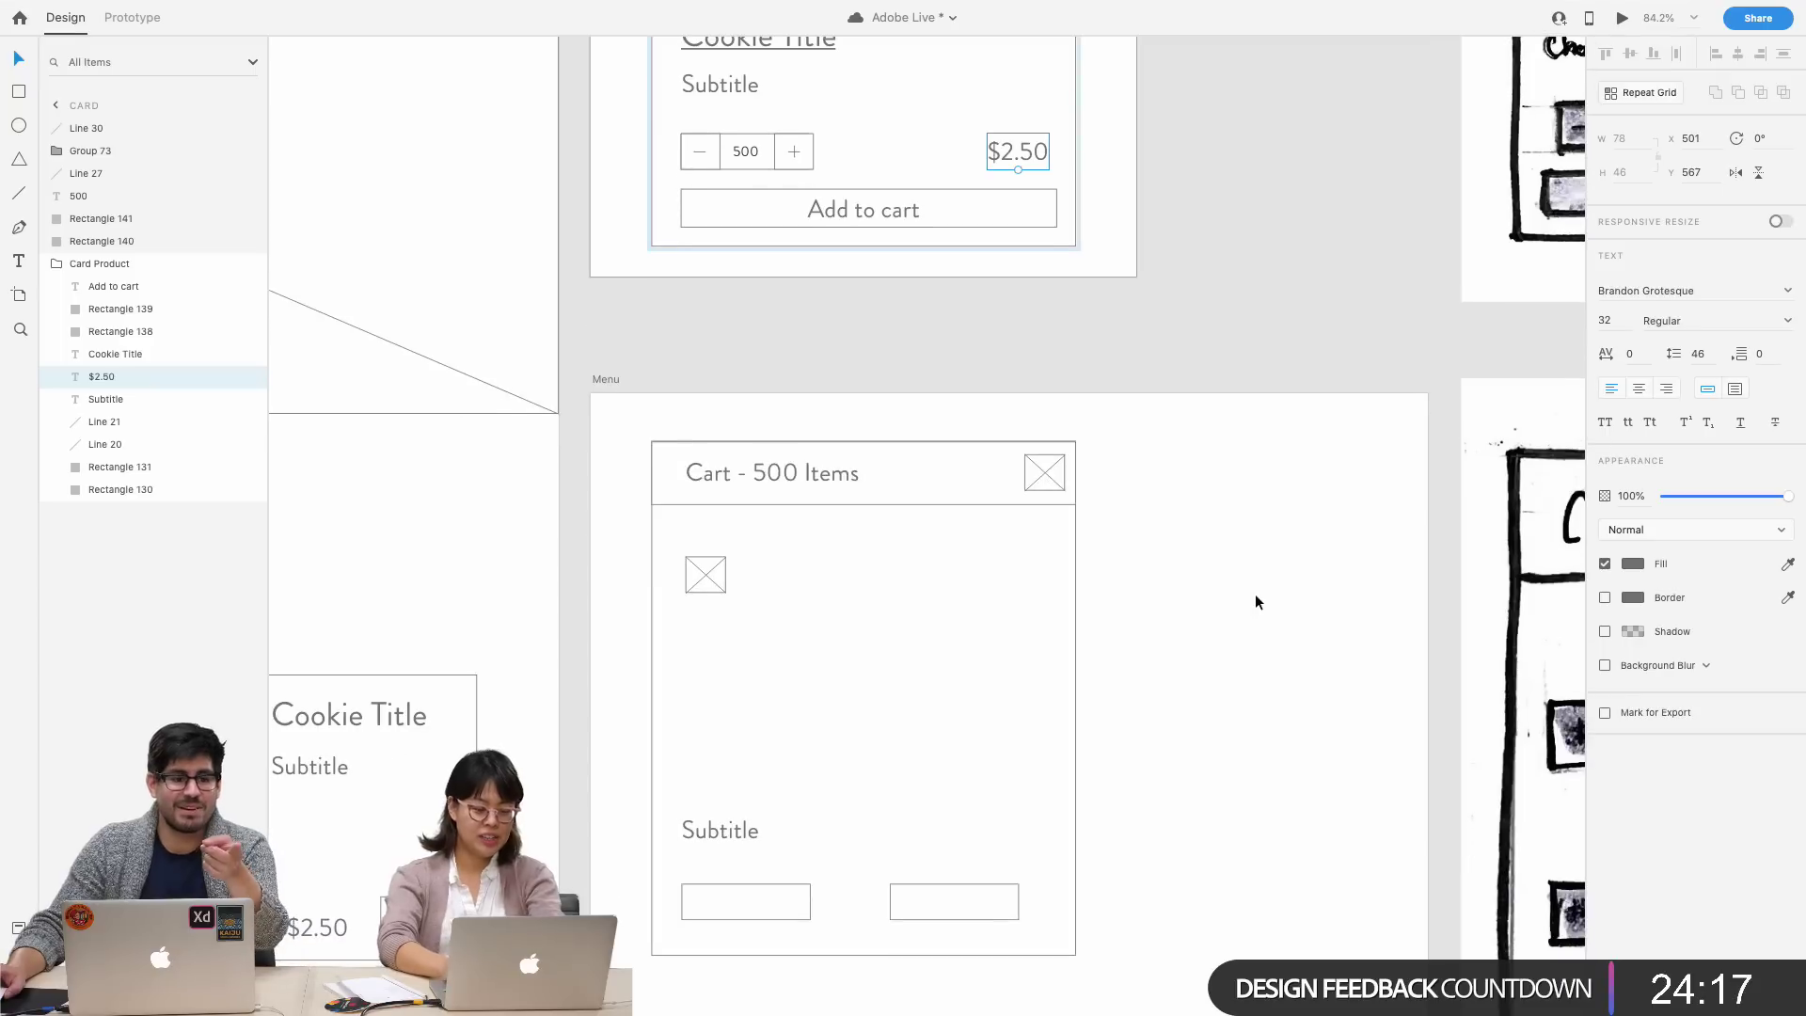
scroll(1256, 597, down, 2)
scroll(1255, 597, right, 4)
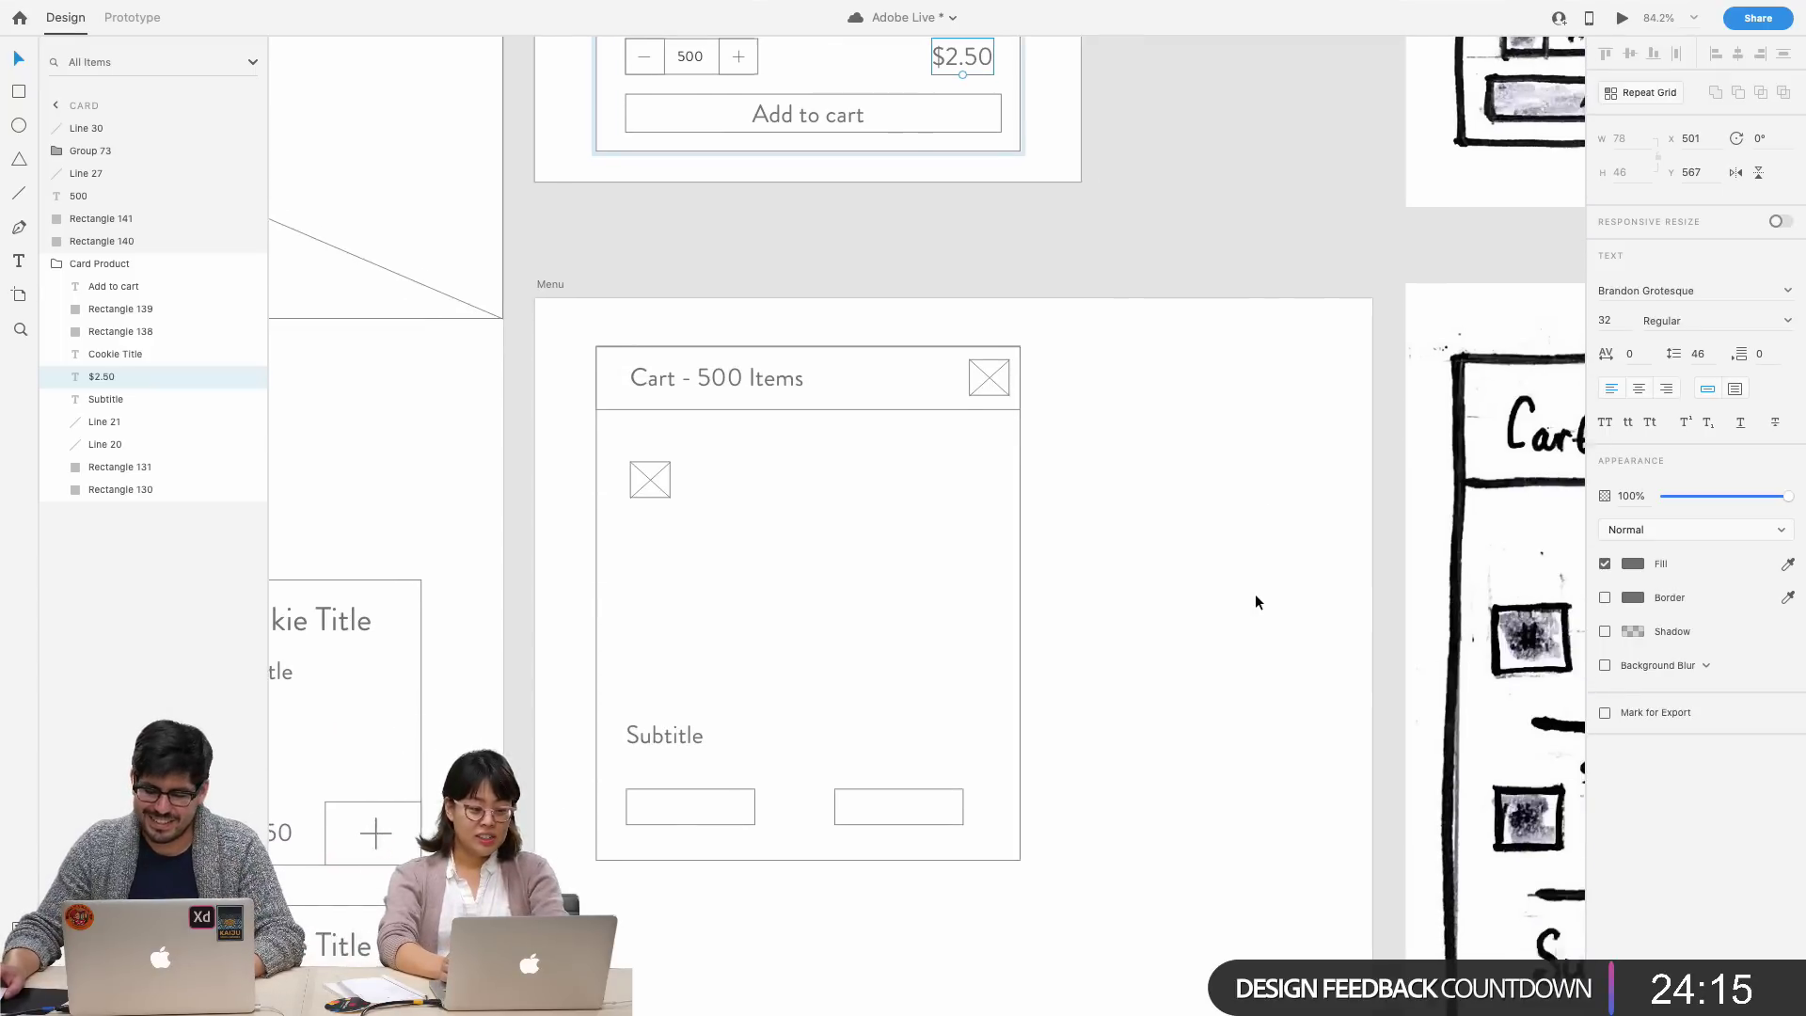
scroll(1254, 598, left, 3)
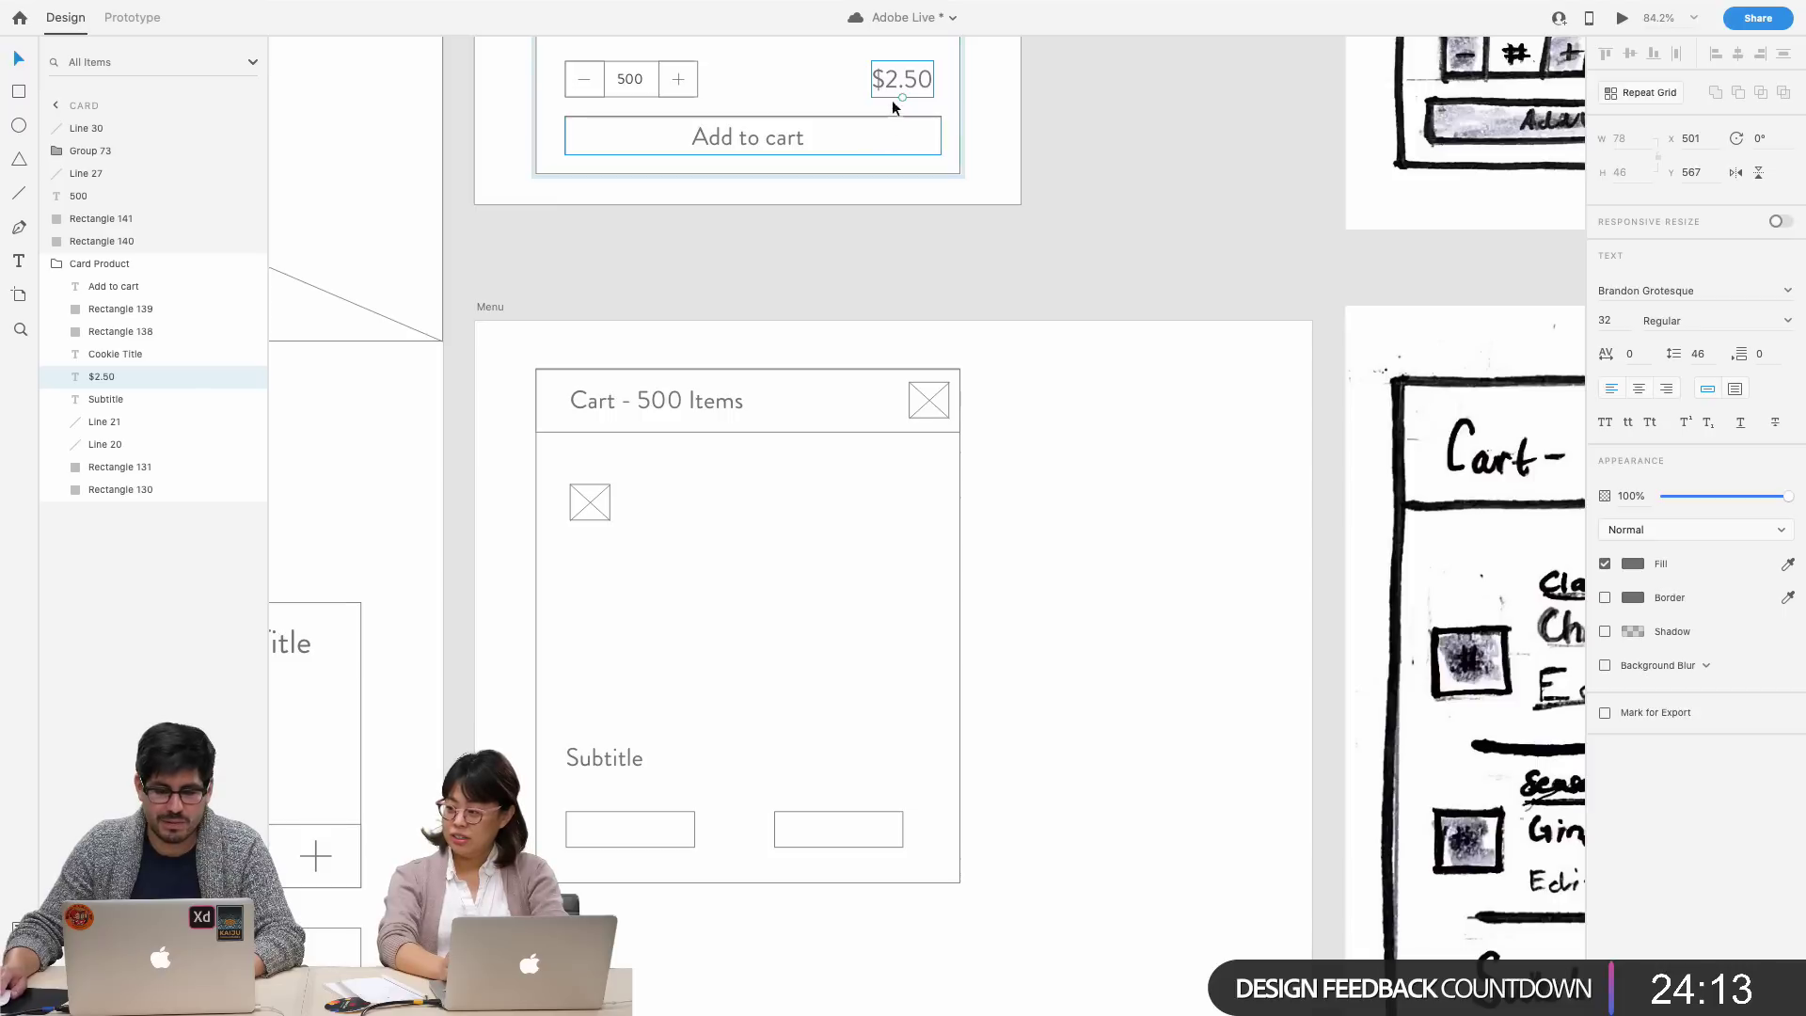
double_click(899, 81)
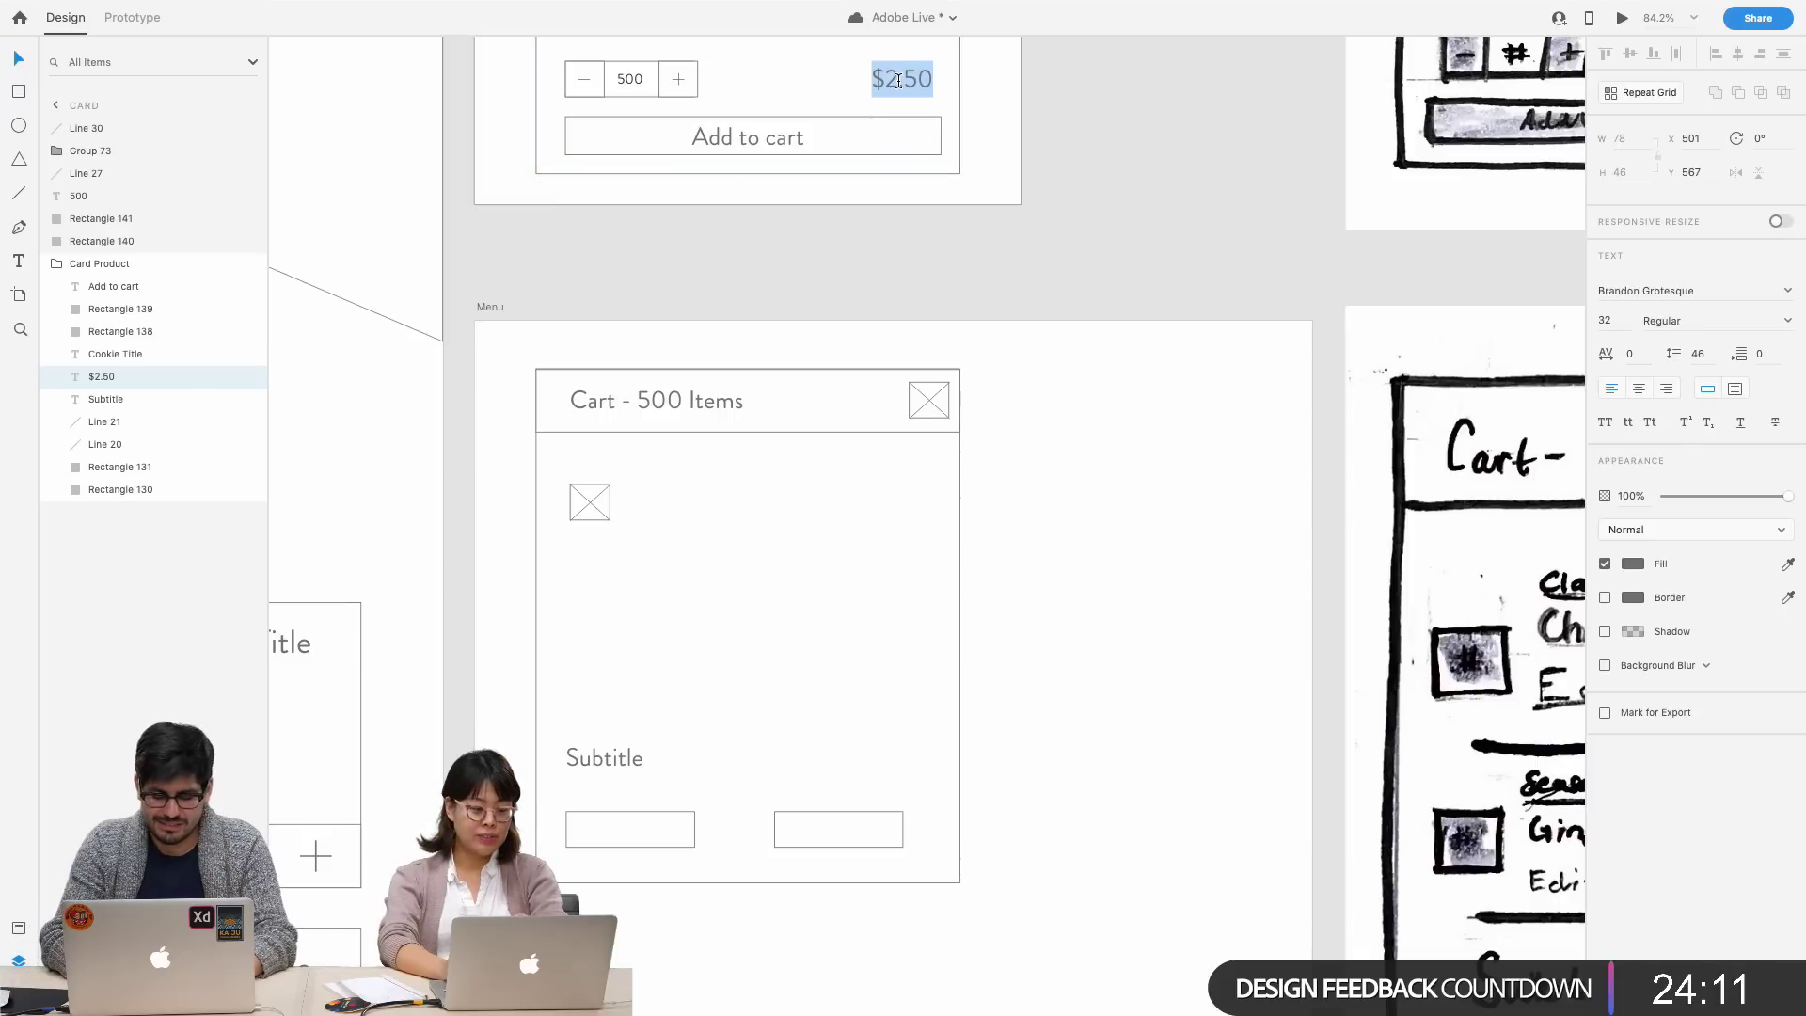
text($125)
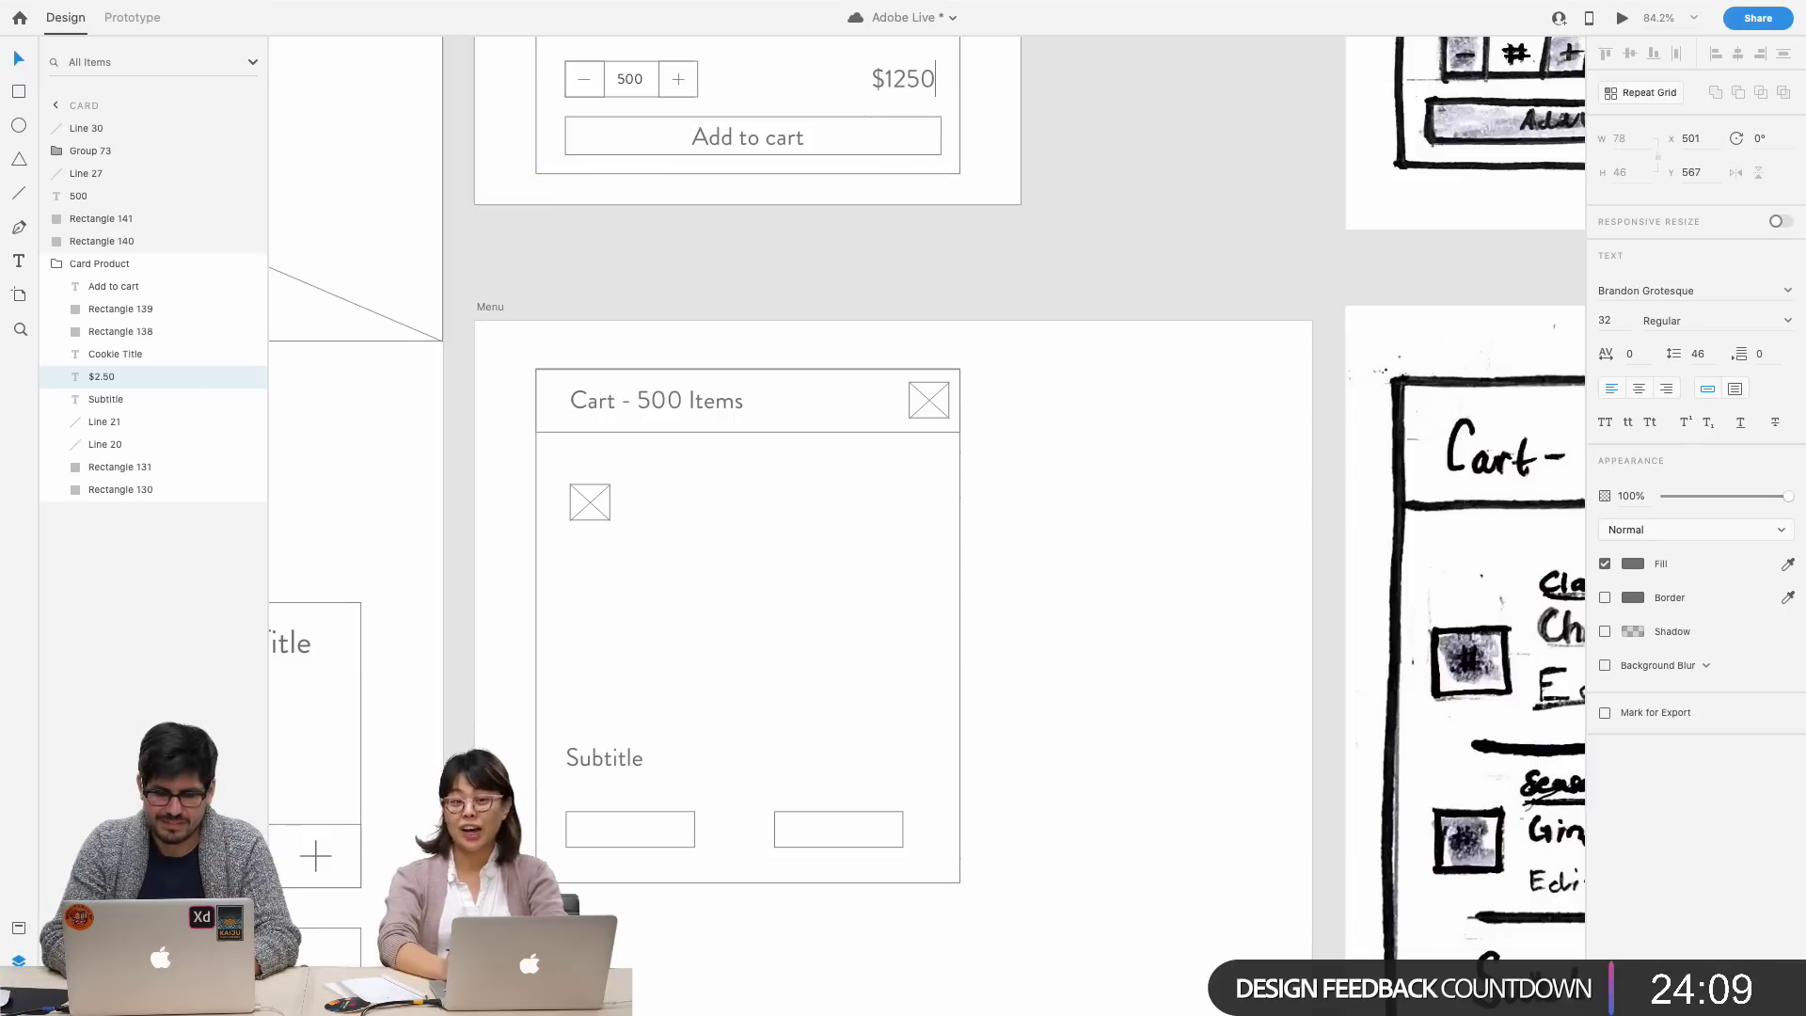
click(1069, 184)
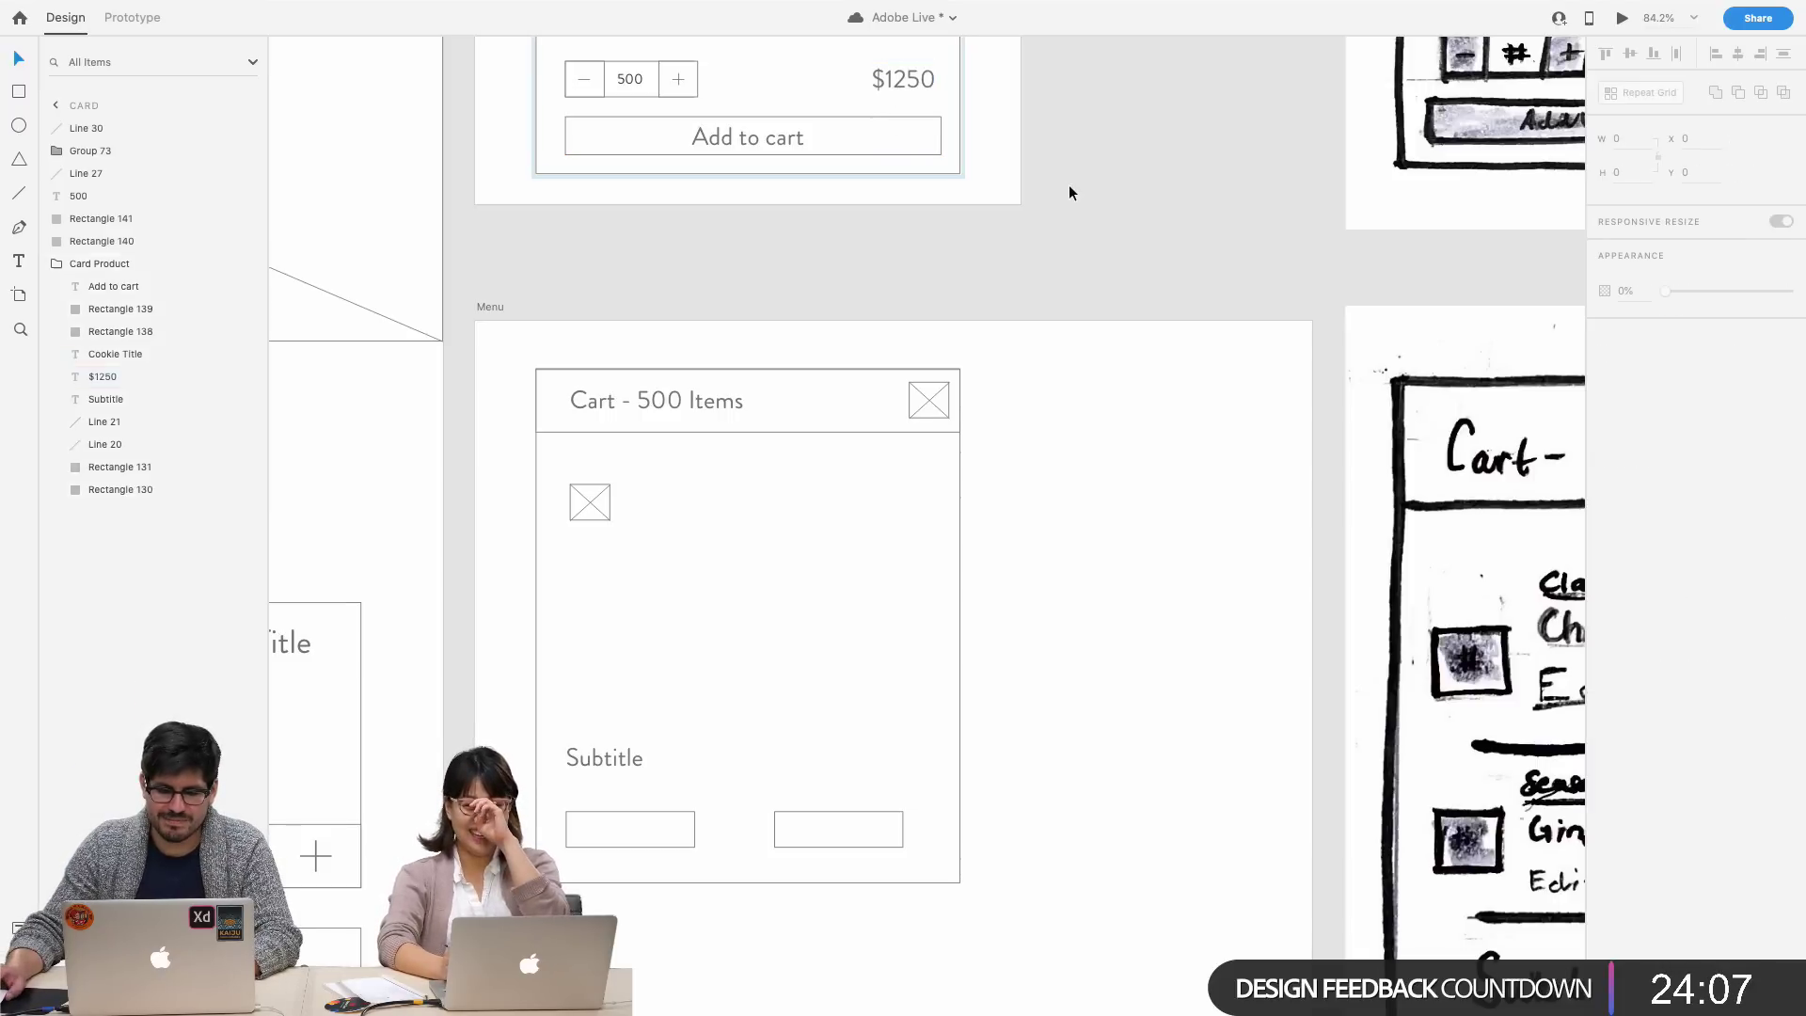
scroll(1069, 184, up, 3)
scroll(1084, 331, up, 1)
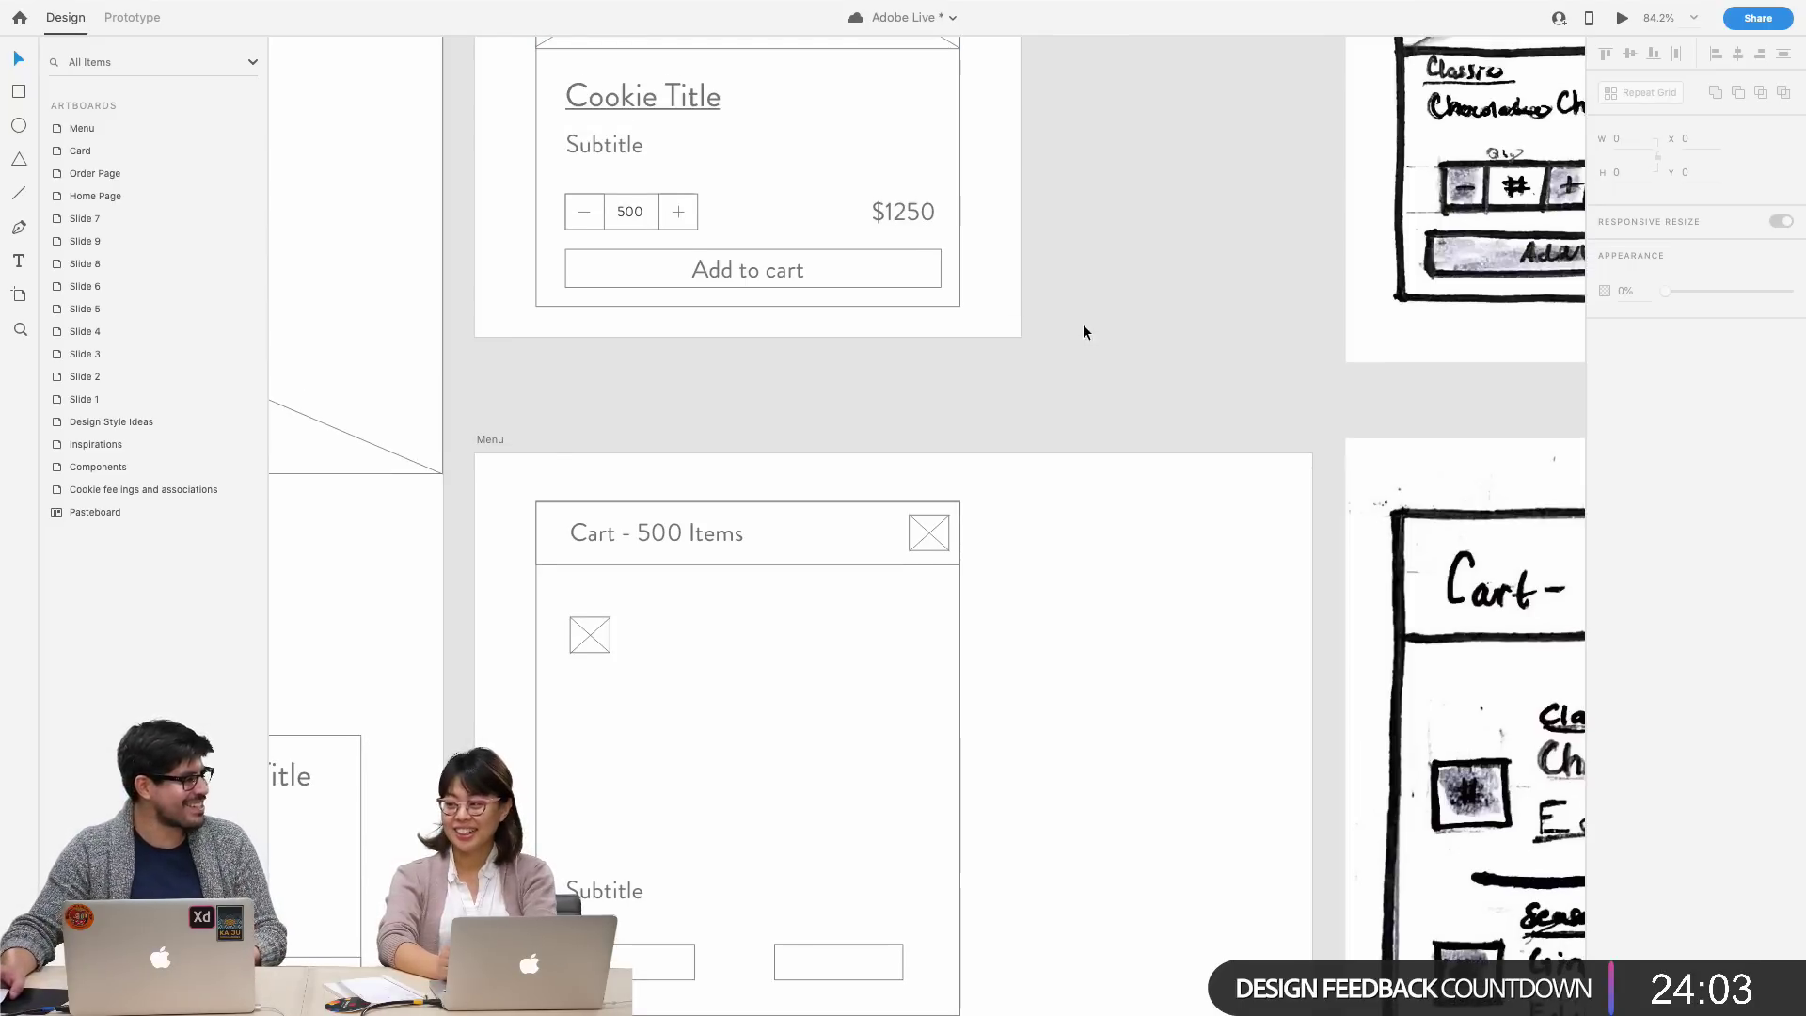
scroll(1083, 331, down, 1)
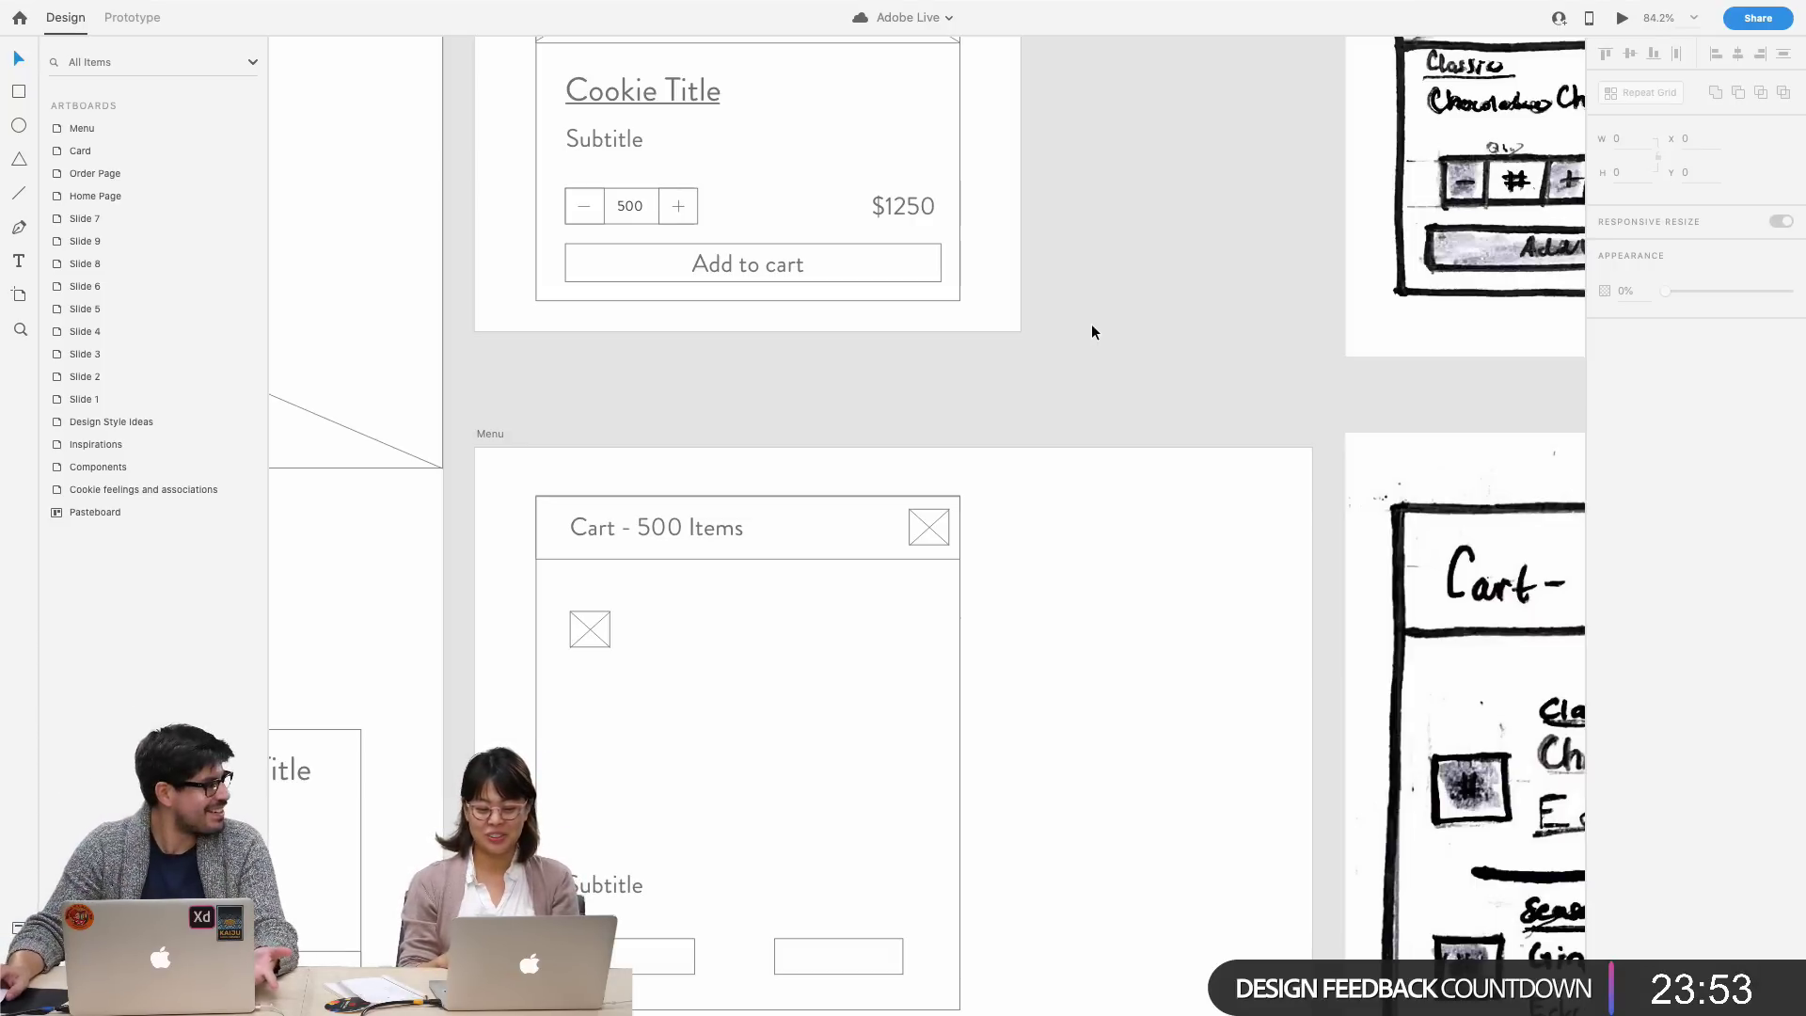
scroll(1091, 332, down, 5)
scroll(1087, 332, right, 2)
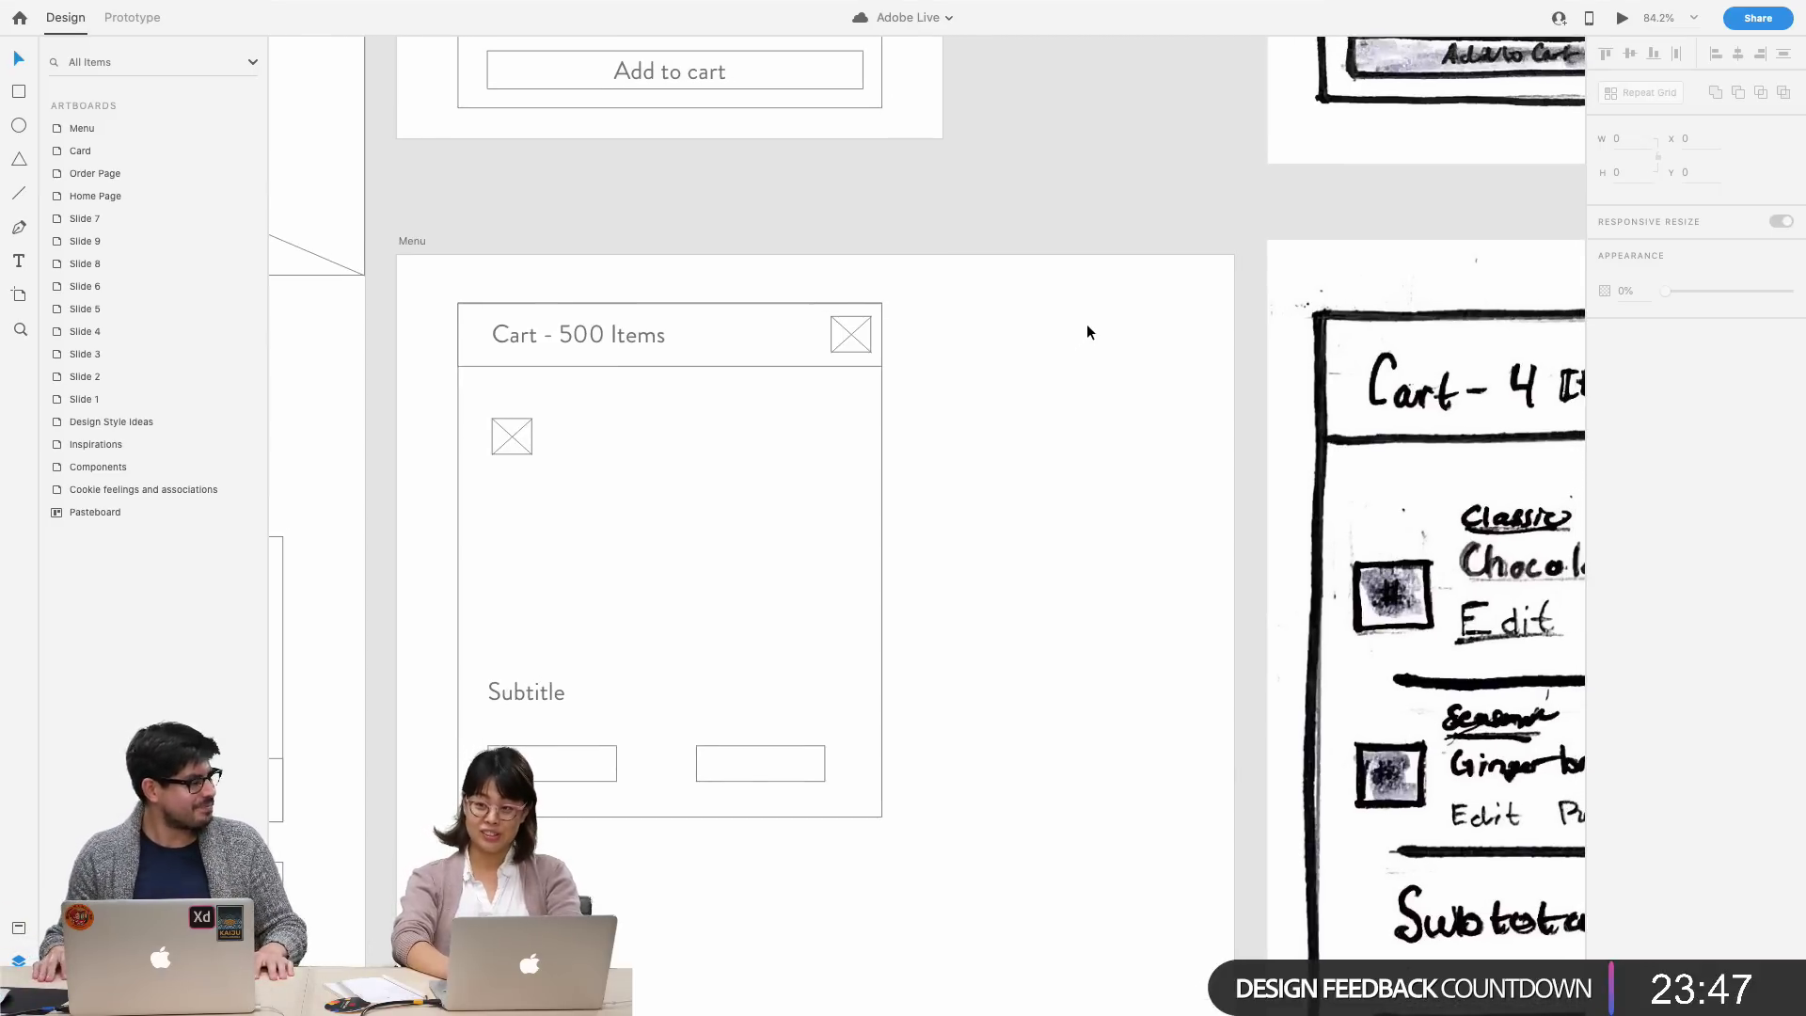
scroll(1086, 324, down, 1)
scroll(1086, 324, up, 8)
scroll(1086, 321, left, 2)
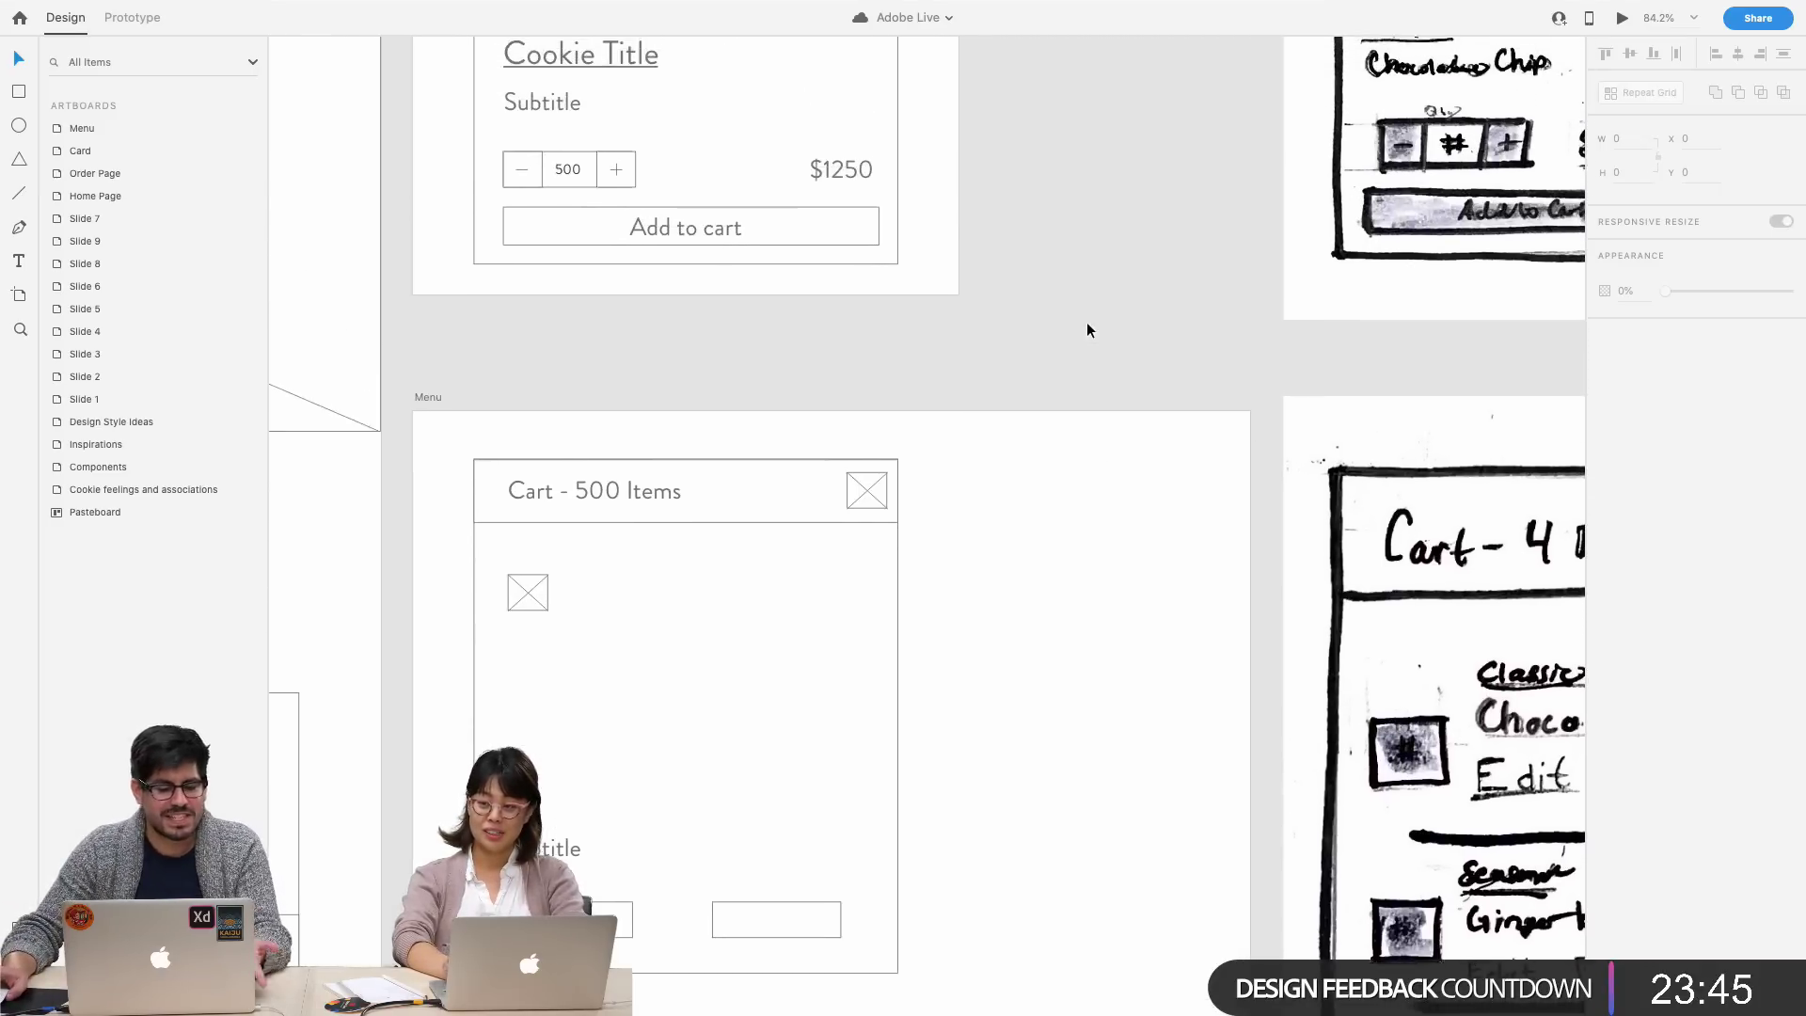
scroll(1087, 321, down, 6)
scroll(1086, 321, right, 5)
scroll(1086, 322, down, 2)
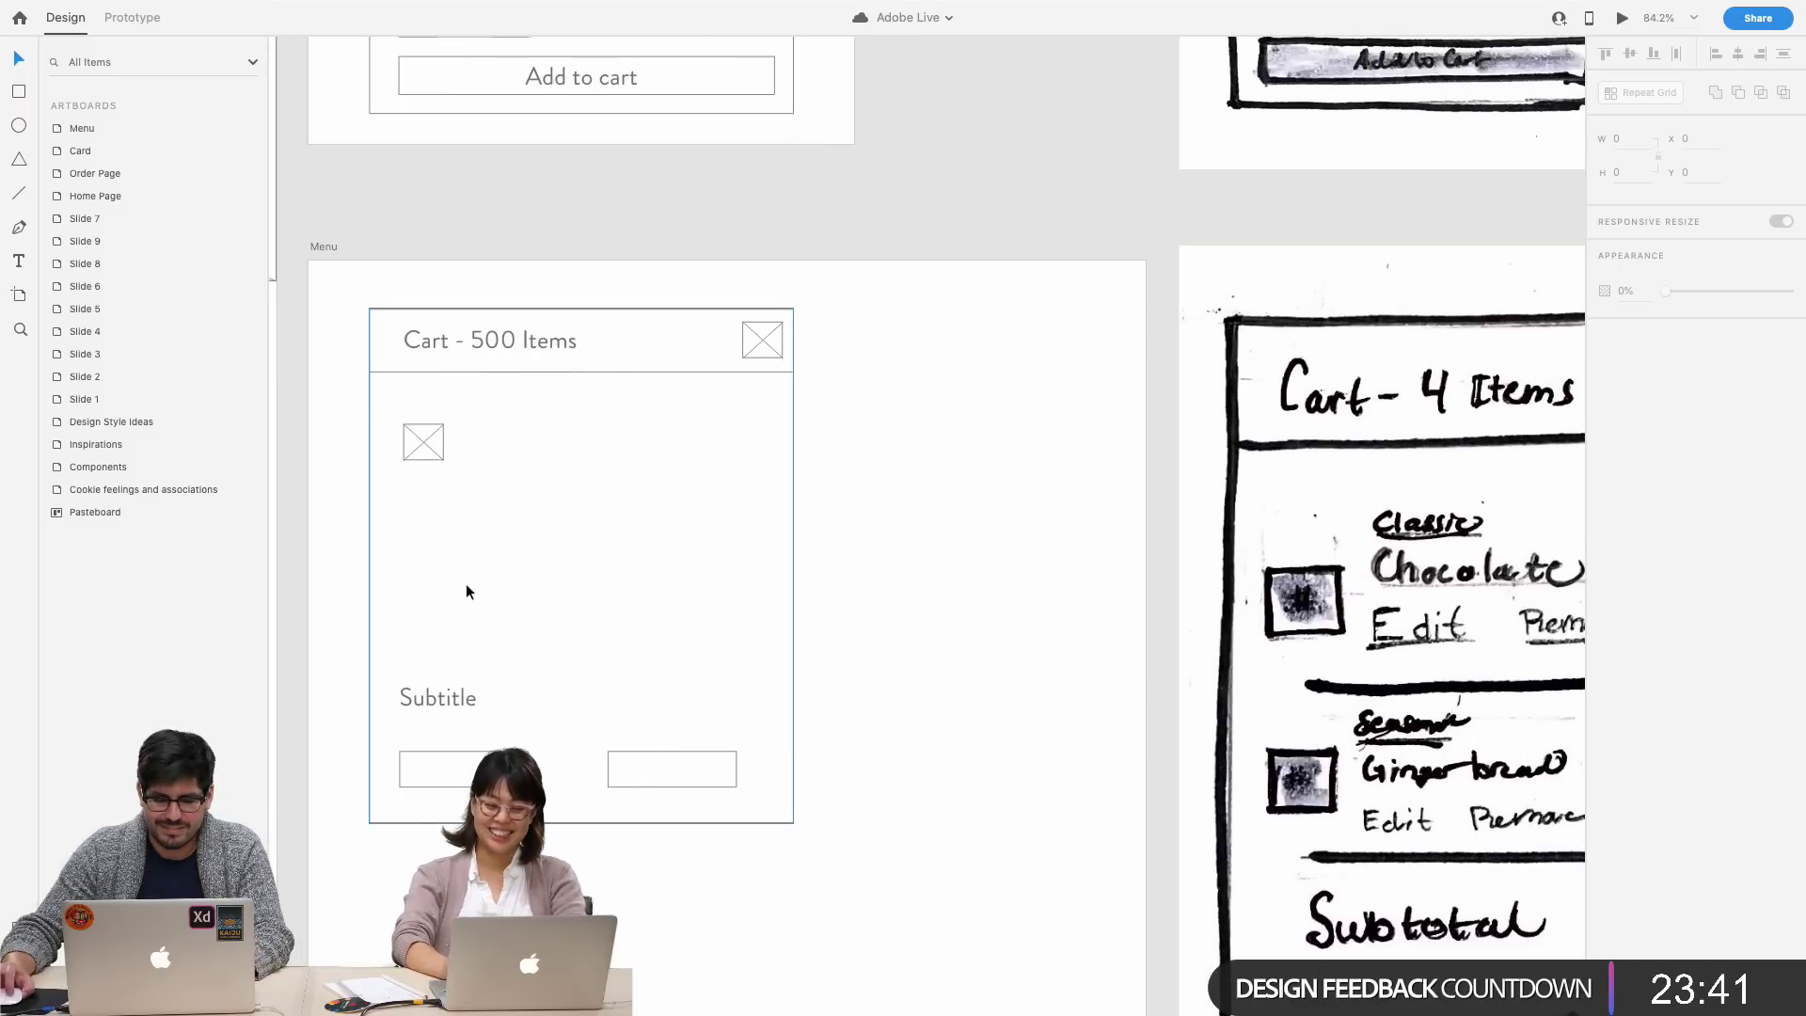
drag(471, 694, 595, 482)
key(super+z)
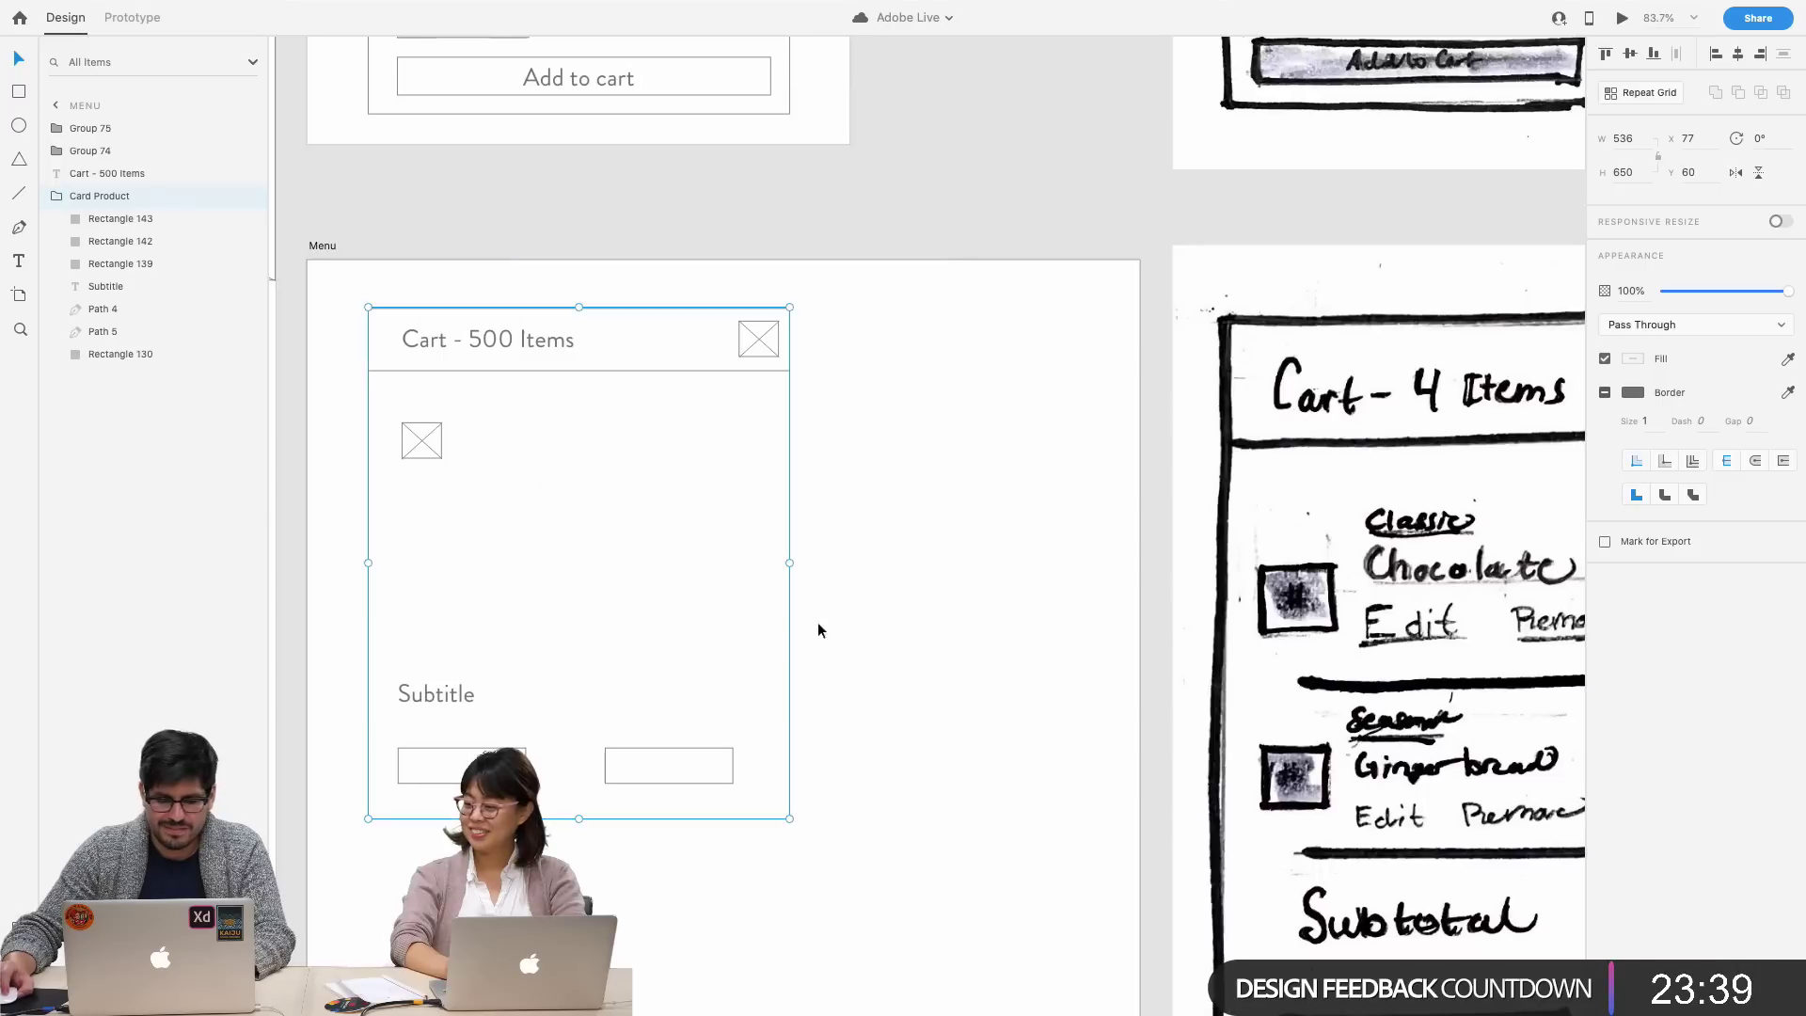
- Place a copy of the Subtitle text beside the crossed item box at X 197, Y 160, and change its wording to Classic
double_click(471, 696)
drag(472, 697, 517, 402)
double_click(517, 402)
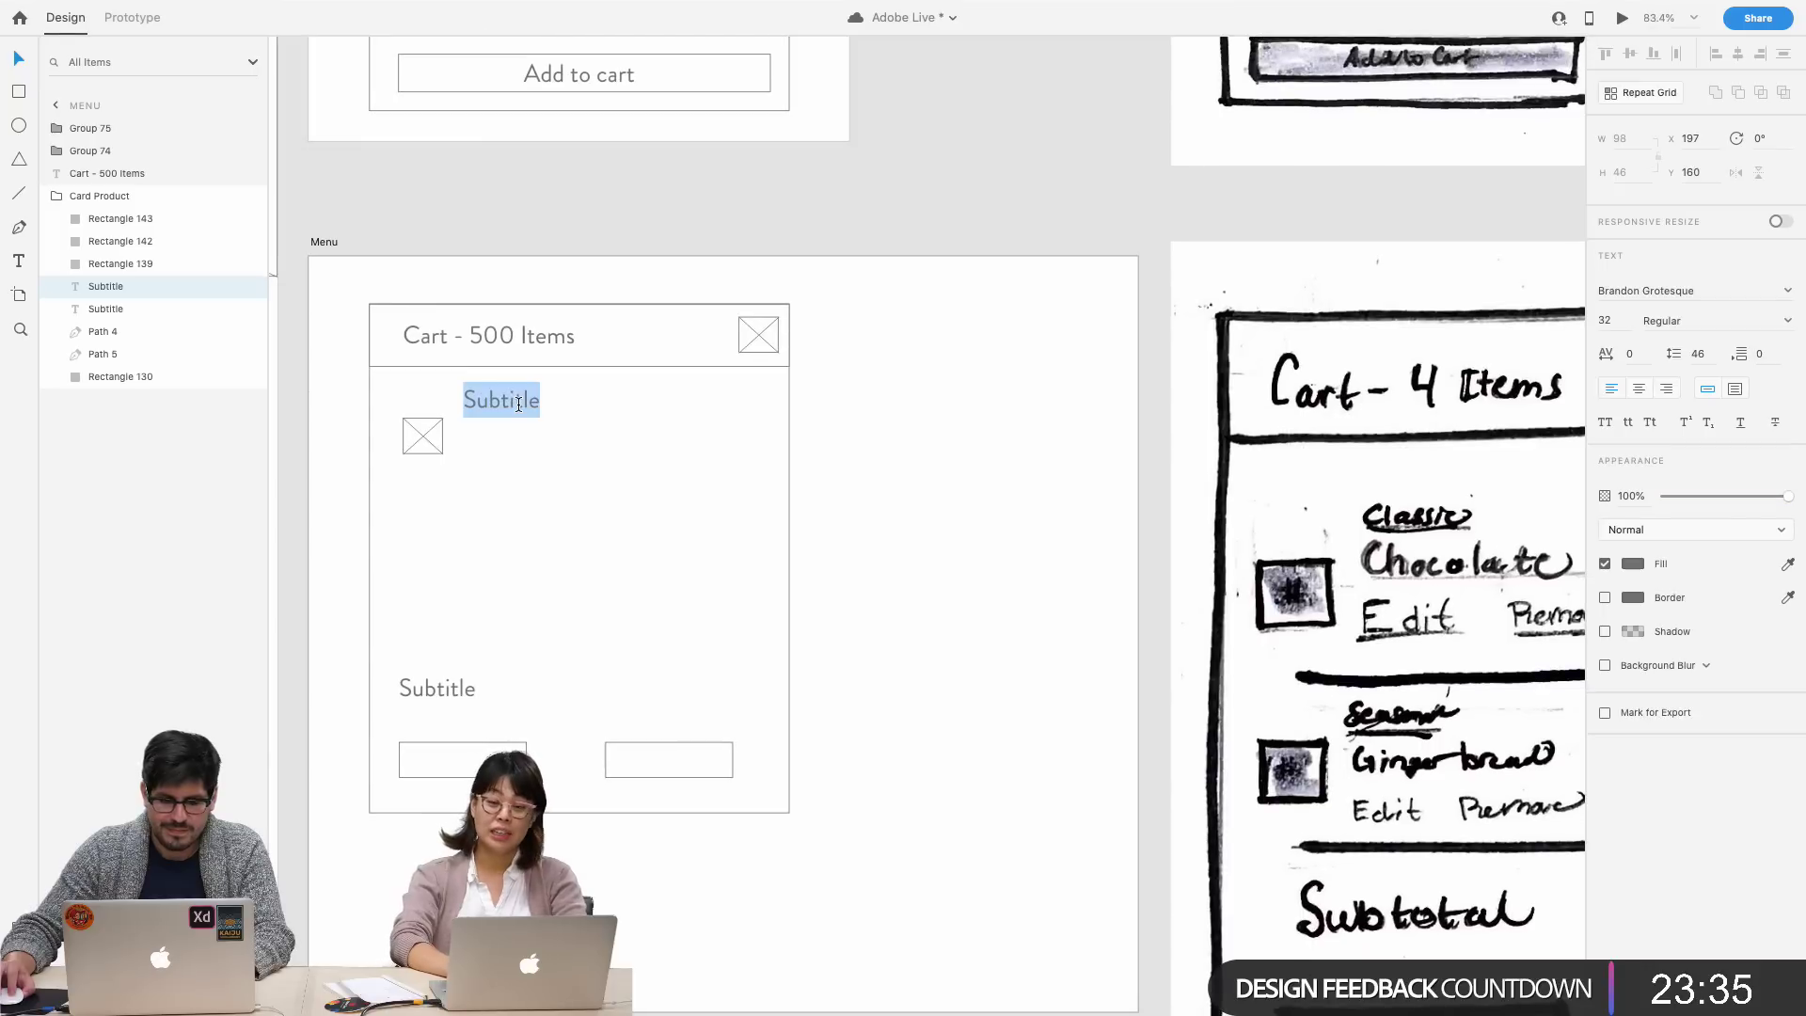
text(Classic)
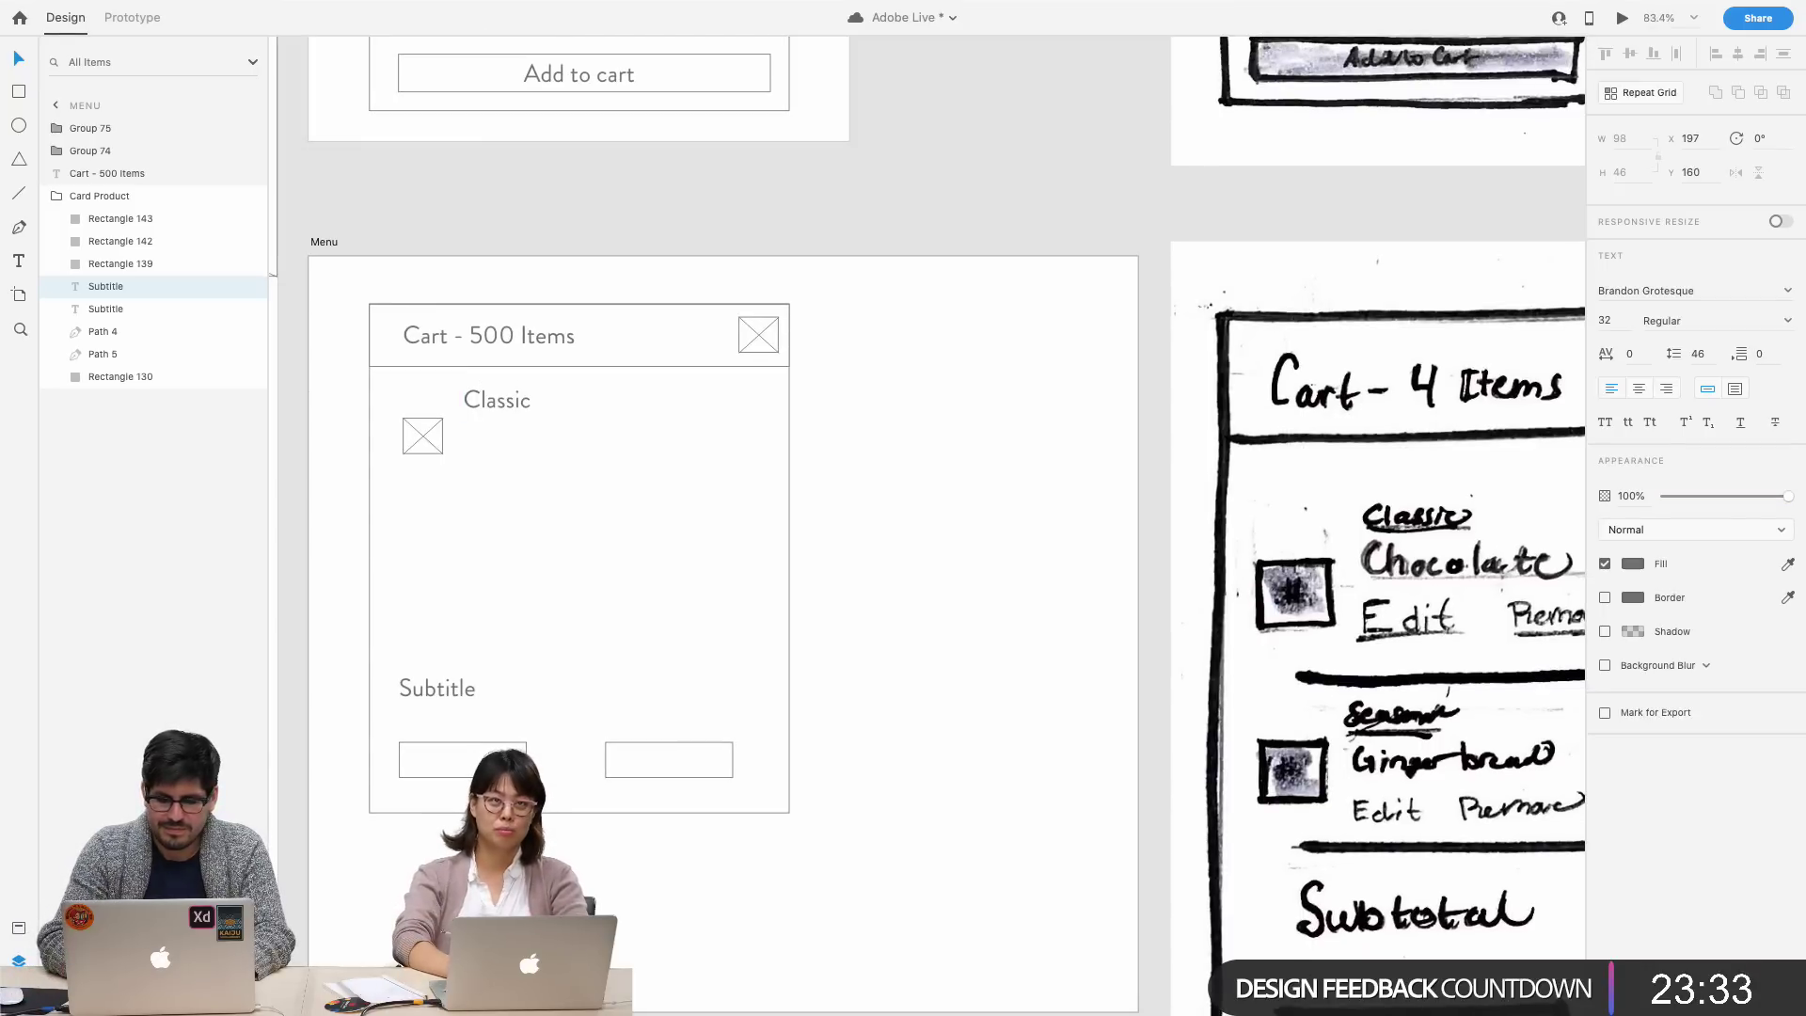
key(Escape)
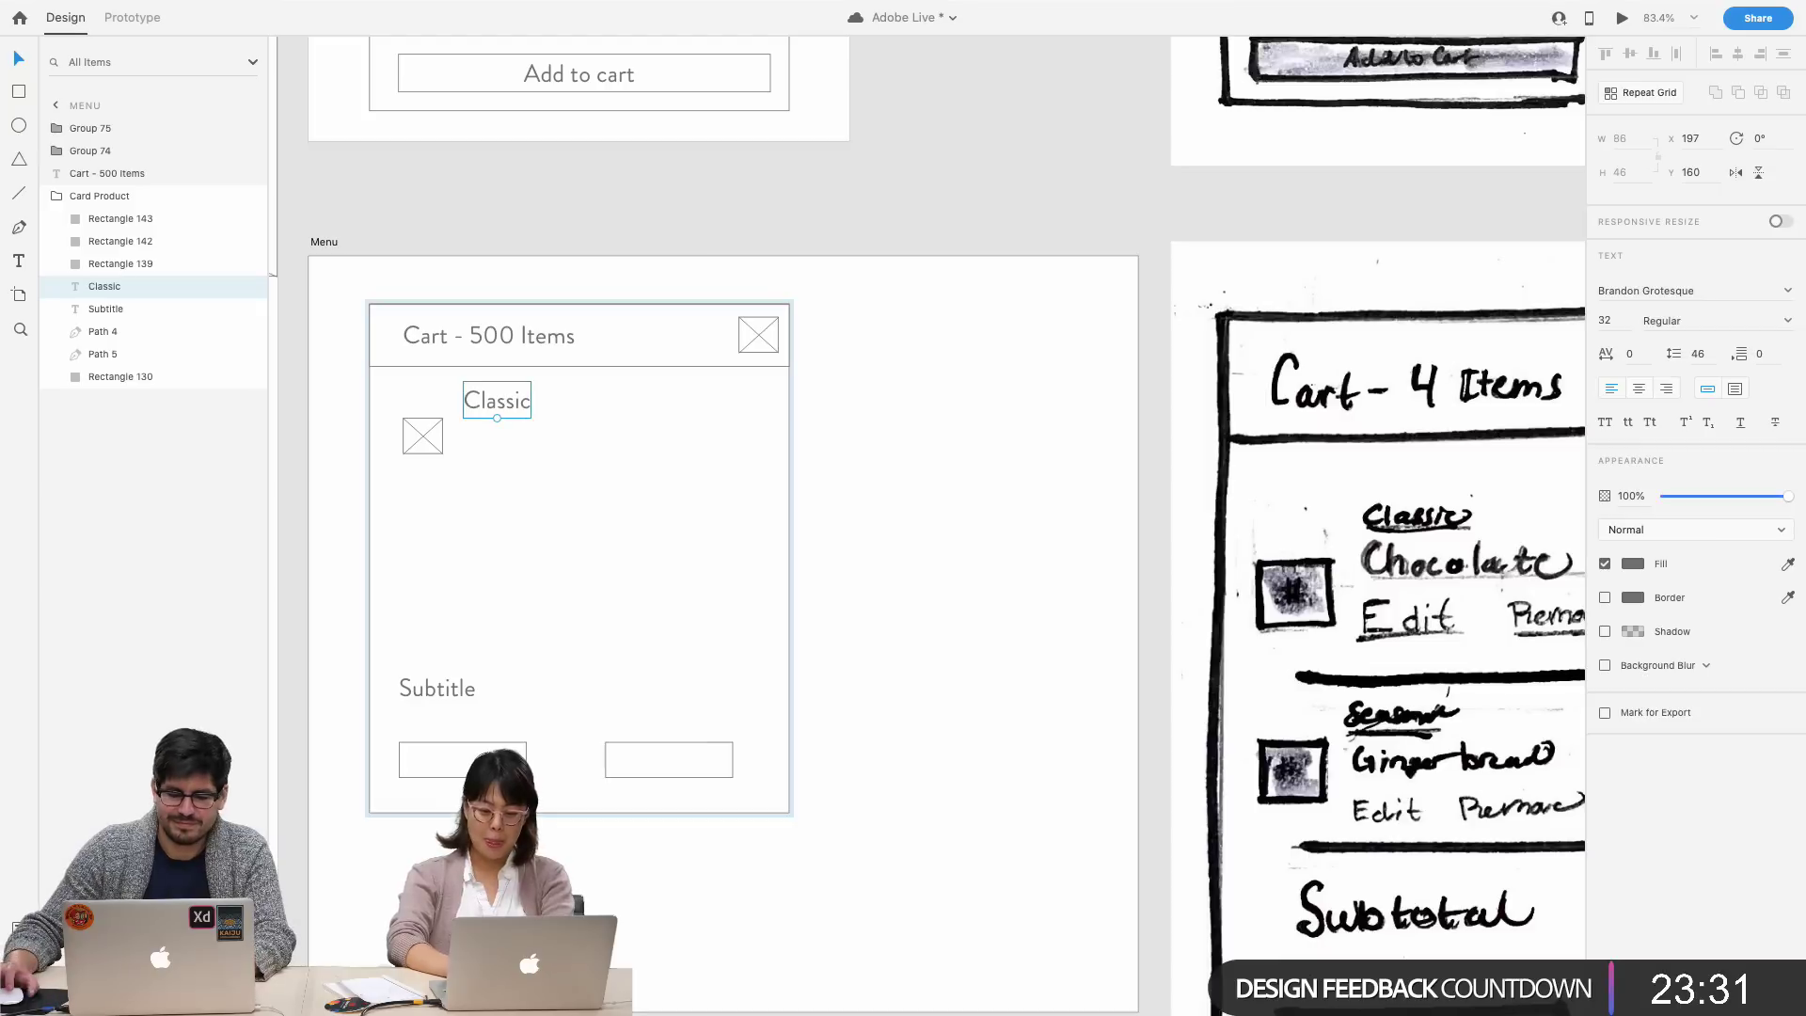
- Add a second line reading Chocolate Chip to the Classic text
double_click(523, 405)
click(529, 400)
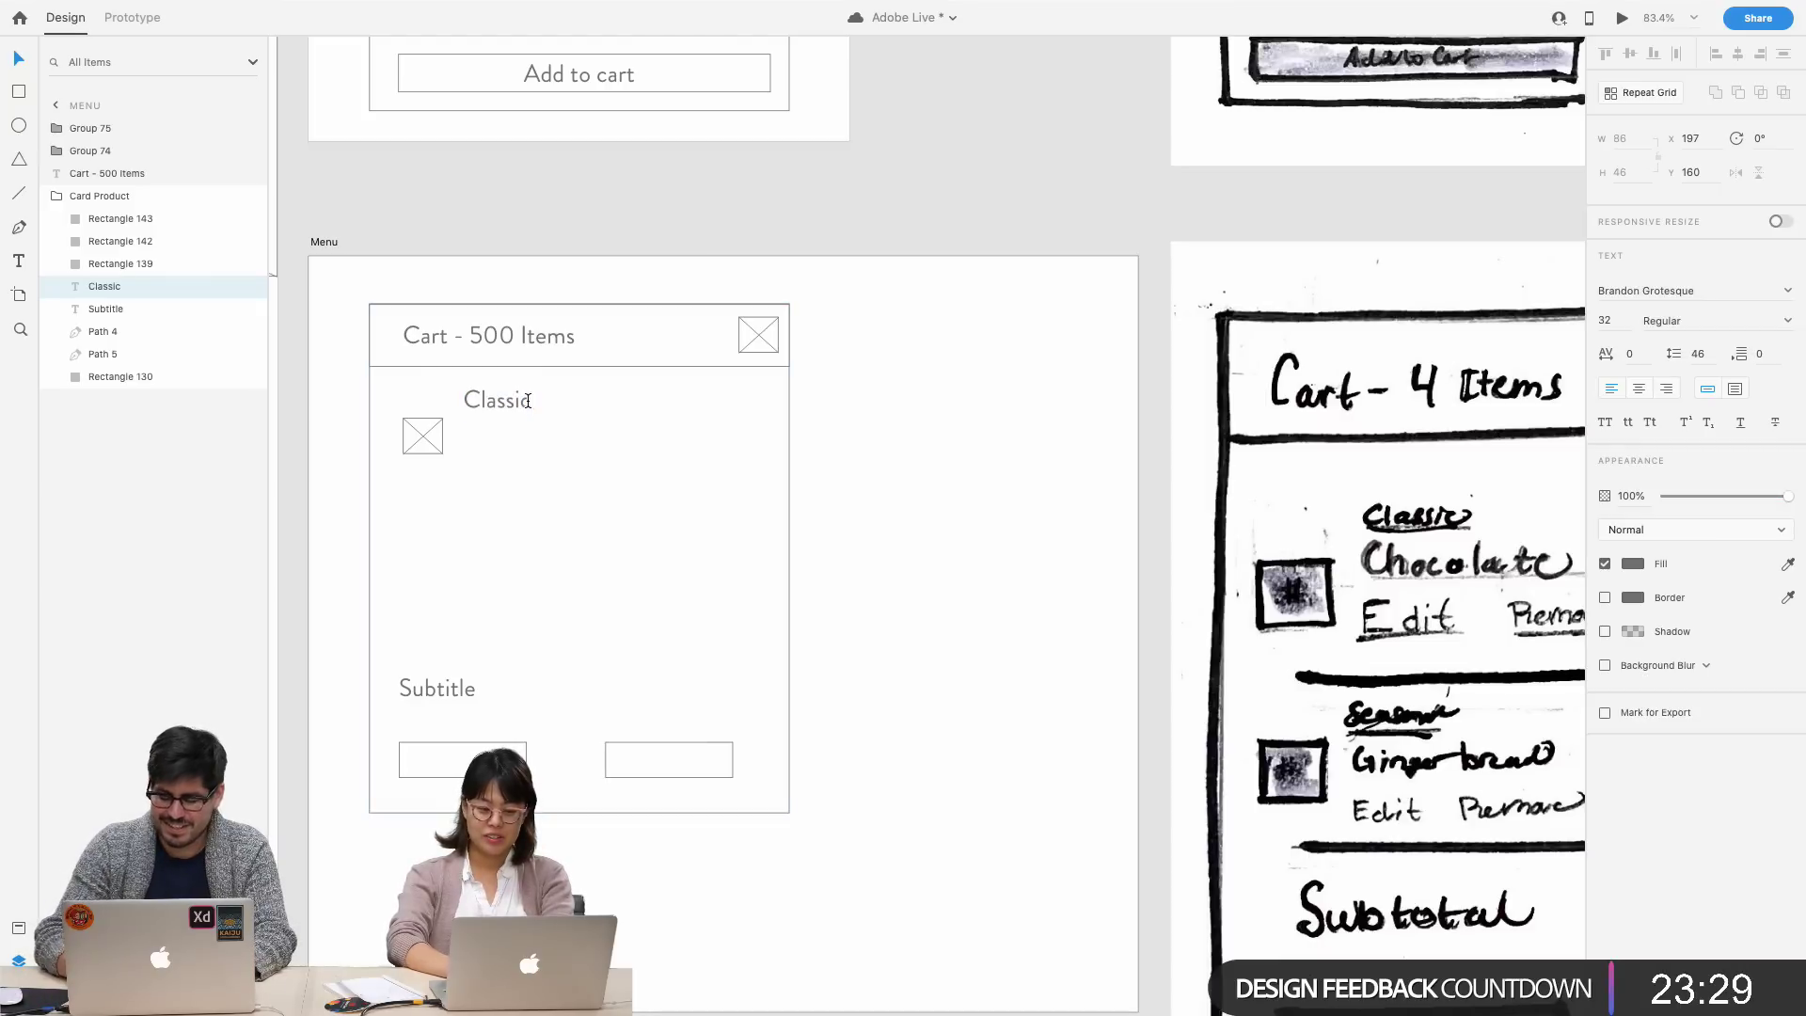
text(Choco)
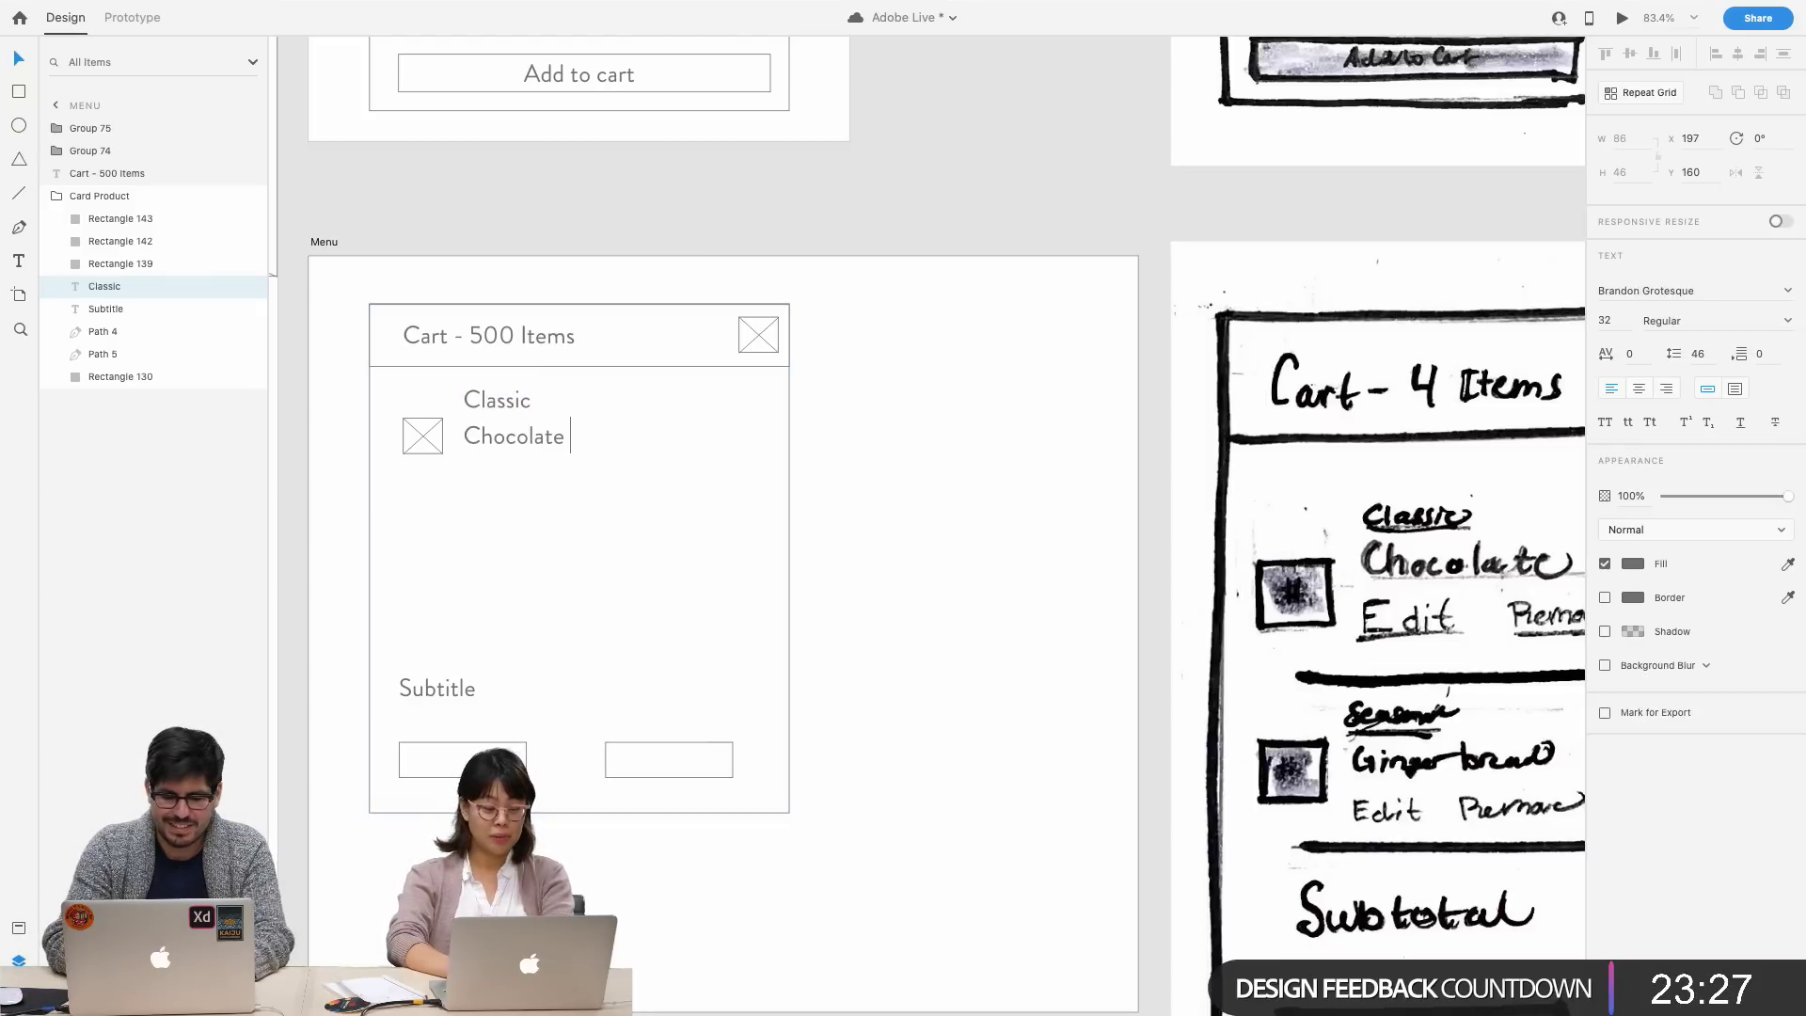
text(late)
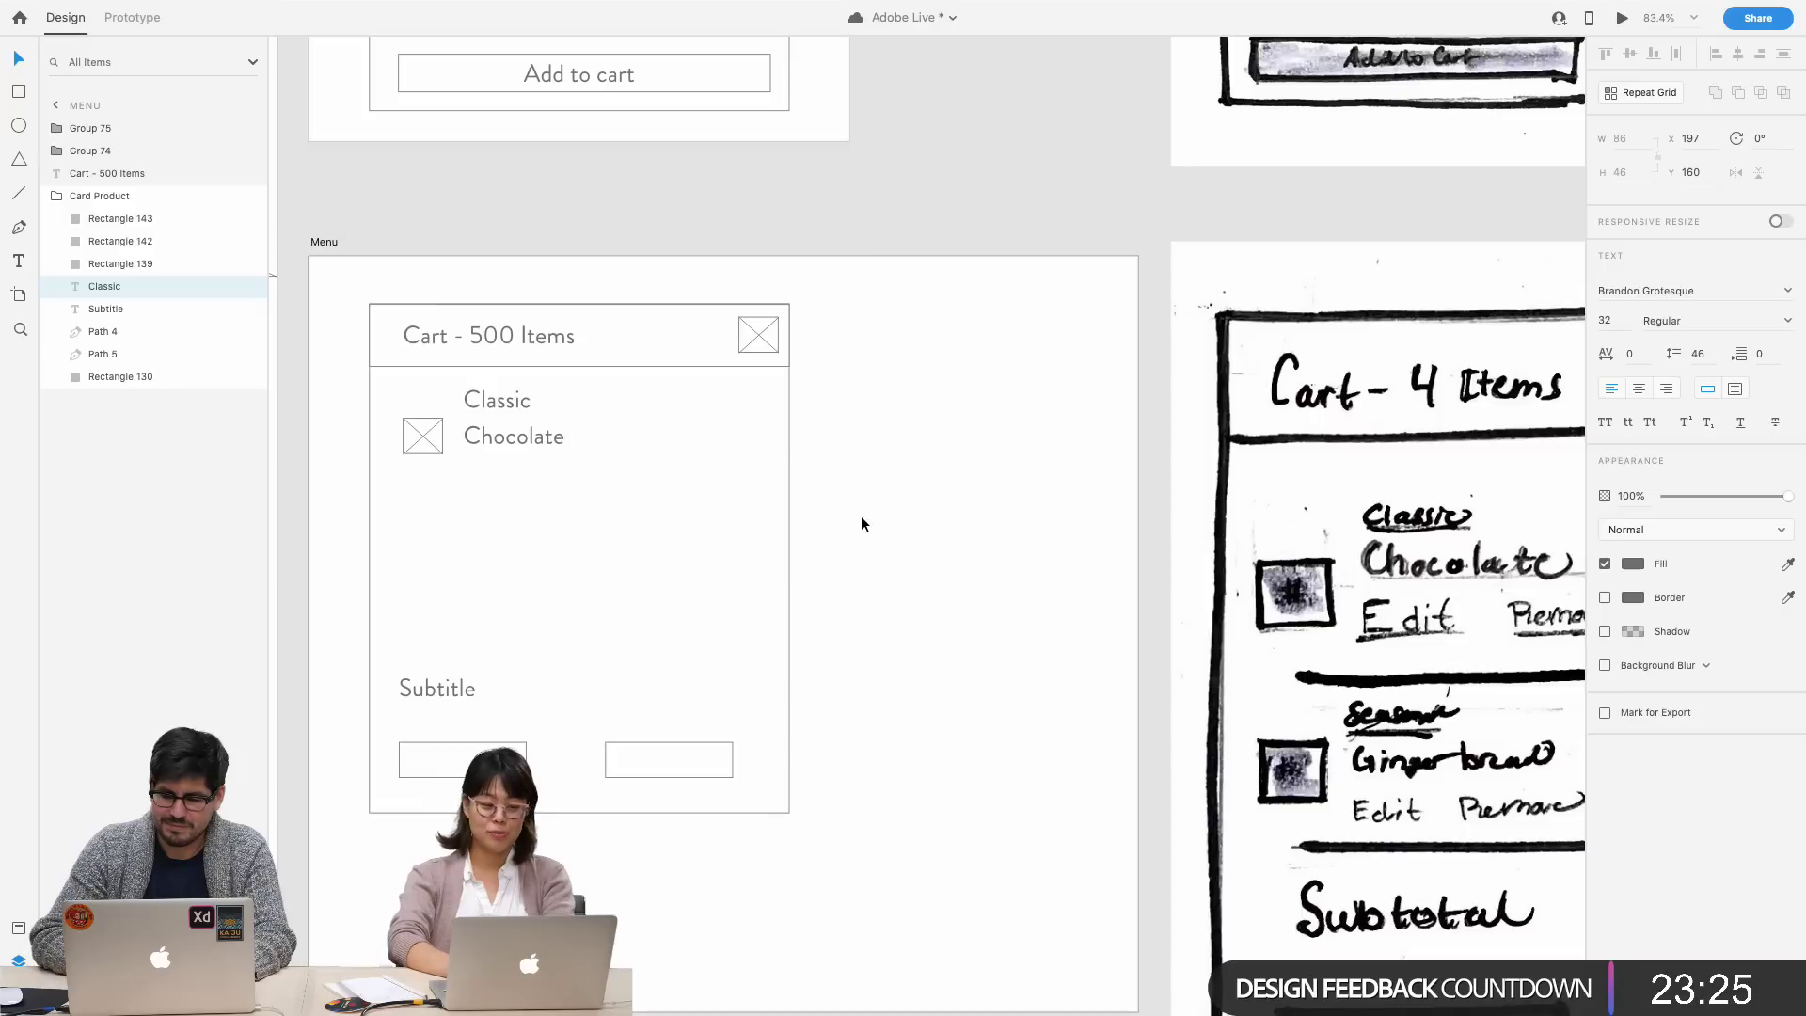
text( Chip C)
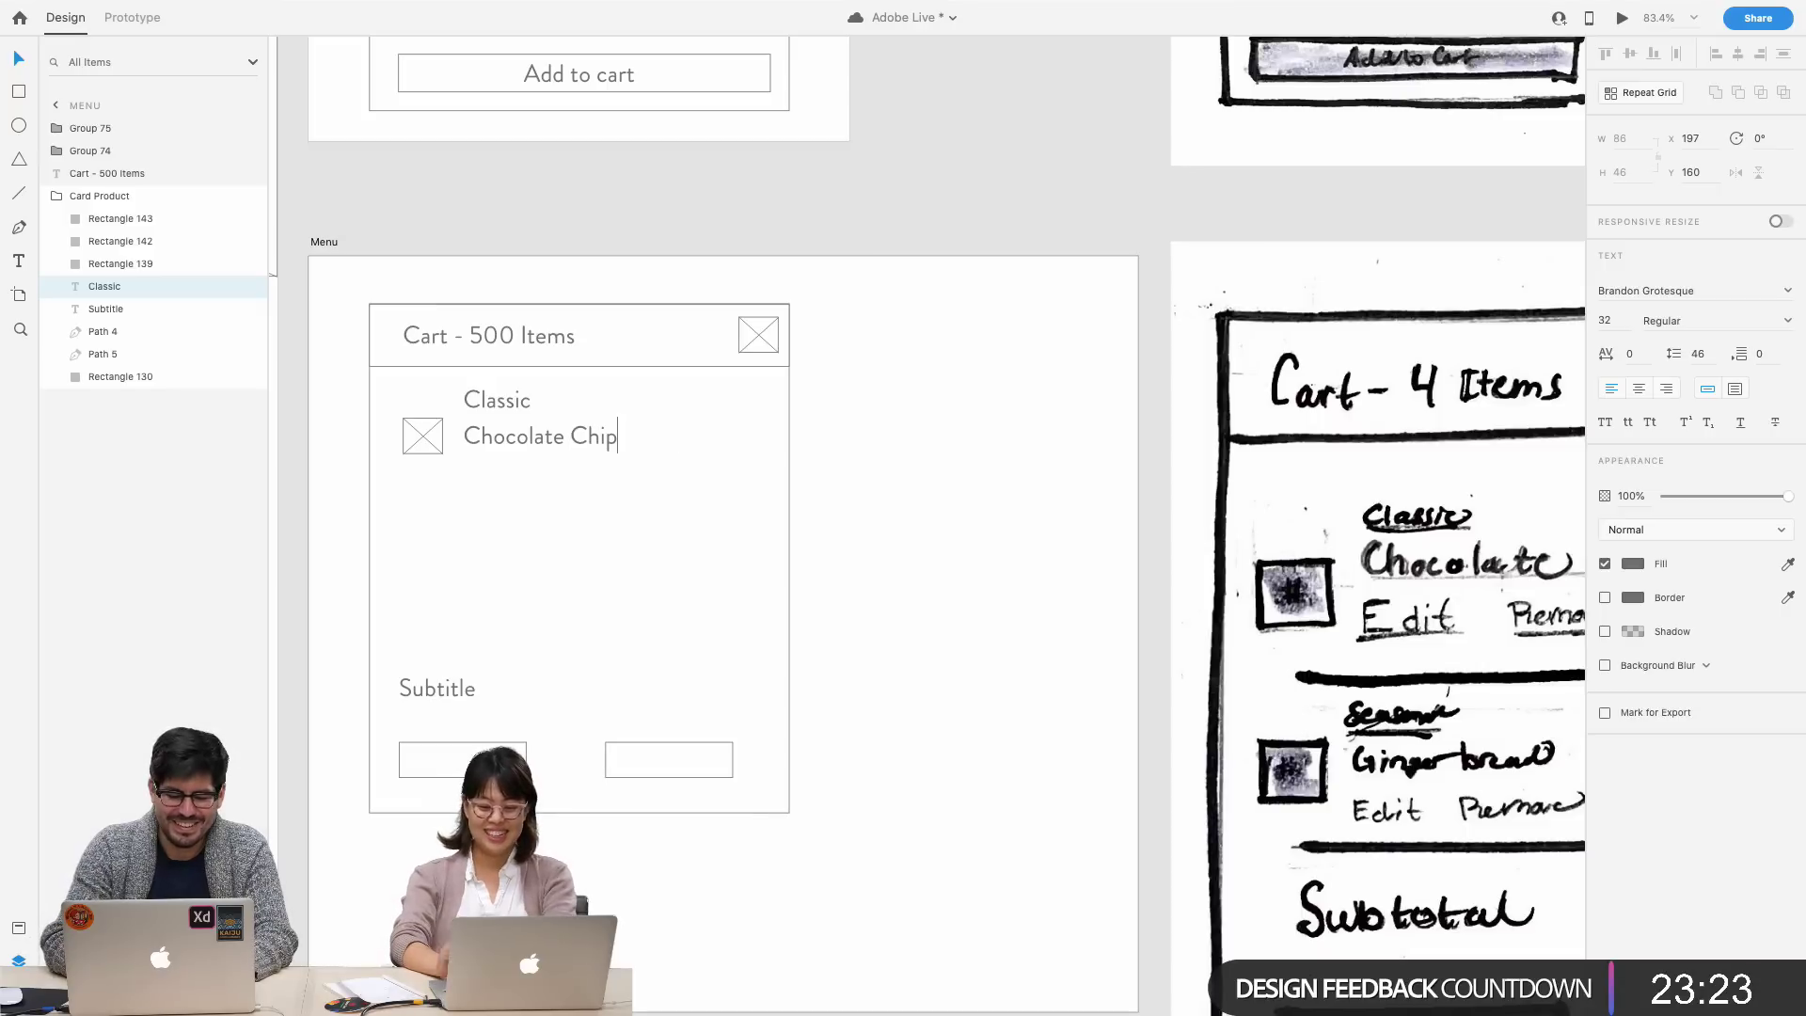
key(Escape)
click(929, 585)
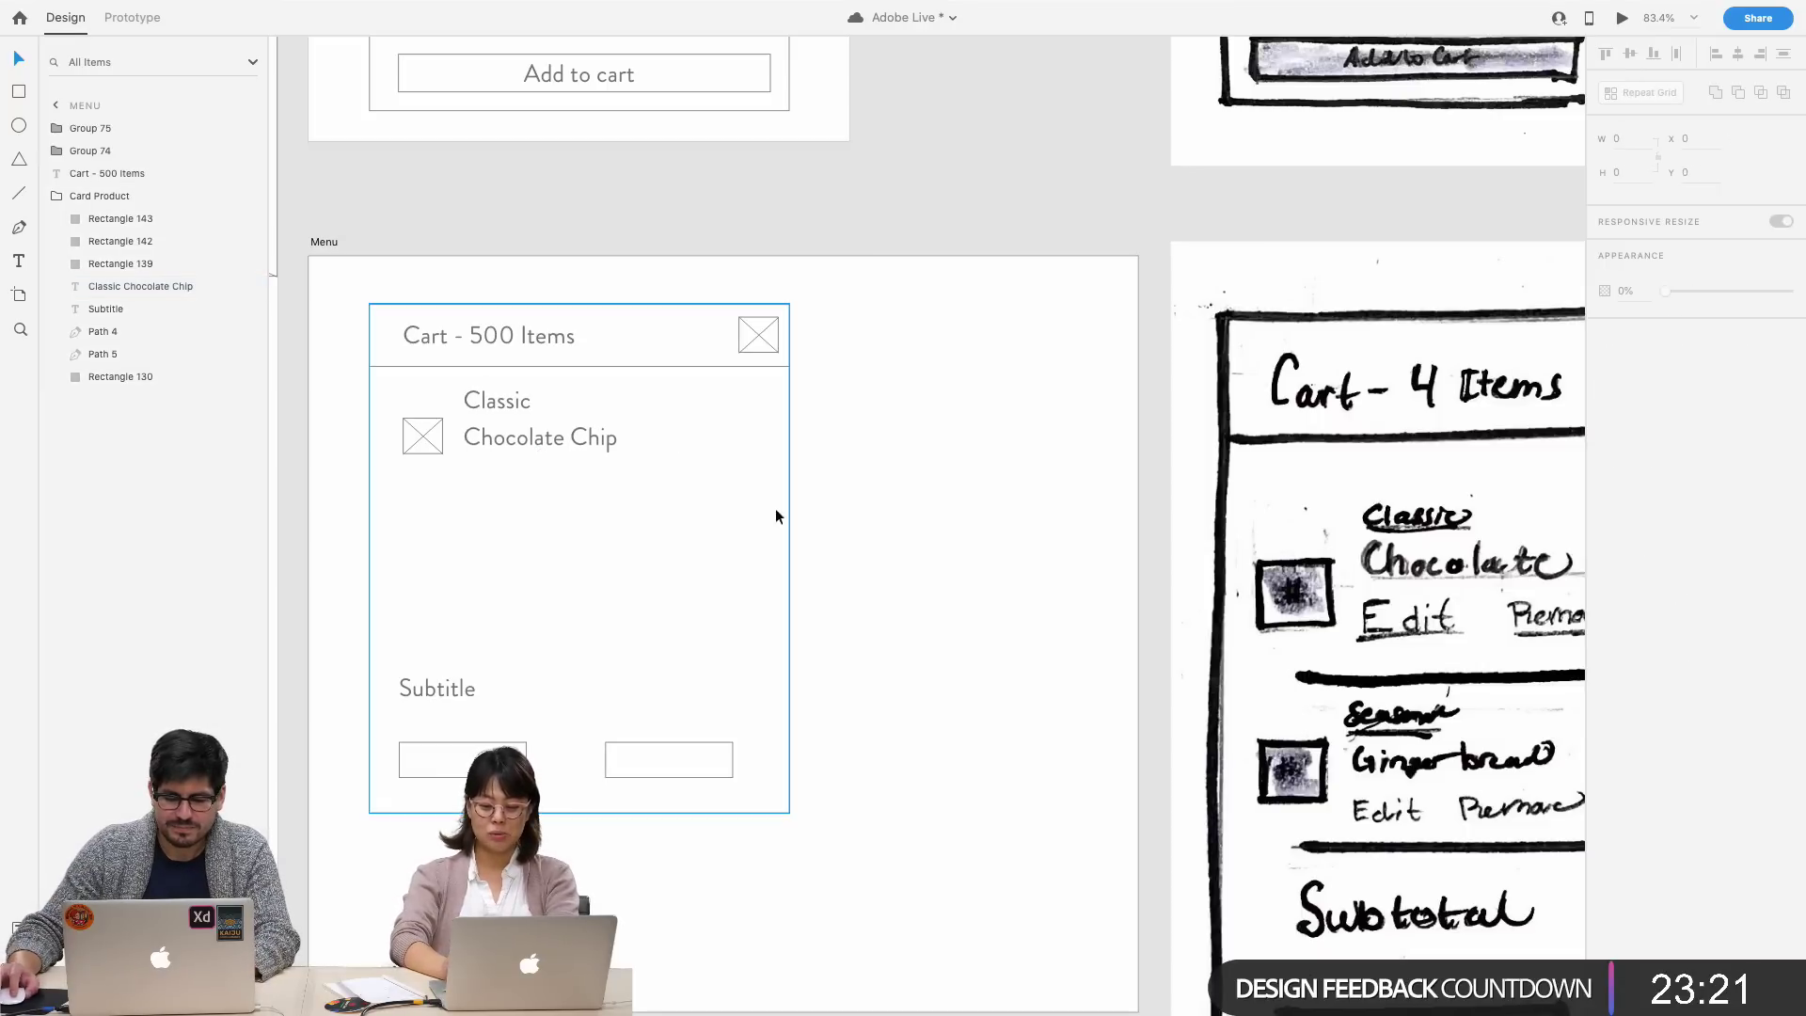
- Try a font size of 16 on the Chocolate Chip line and undo it
double_click(513, 400)
triple_click(511, 436)
click(513, 439)
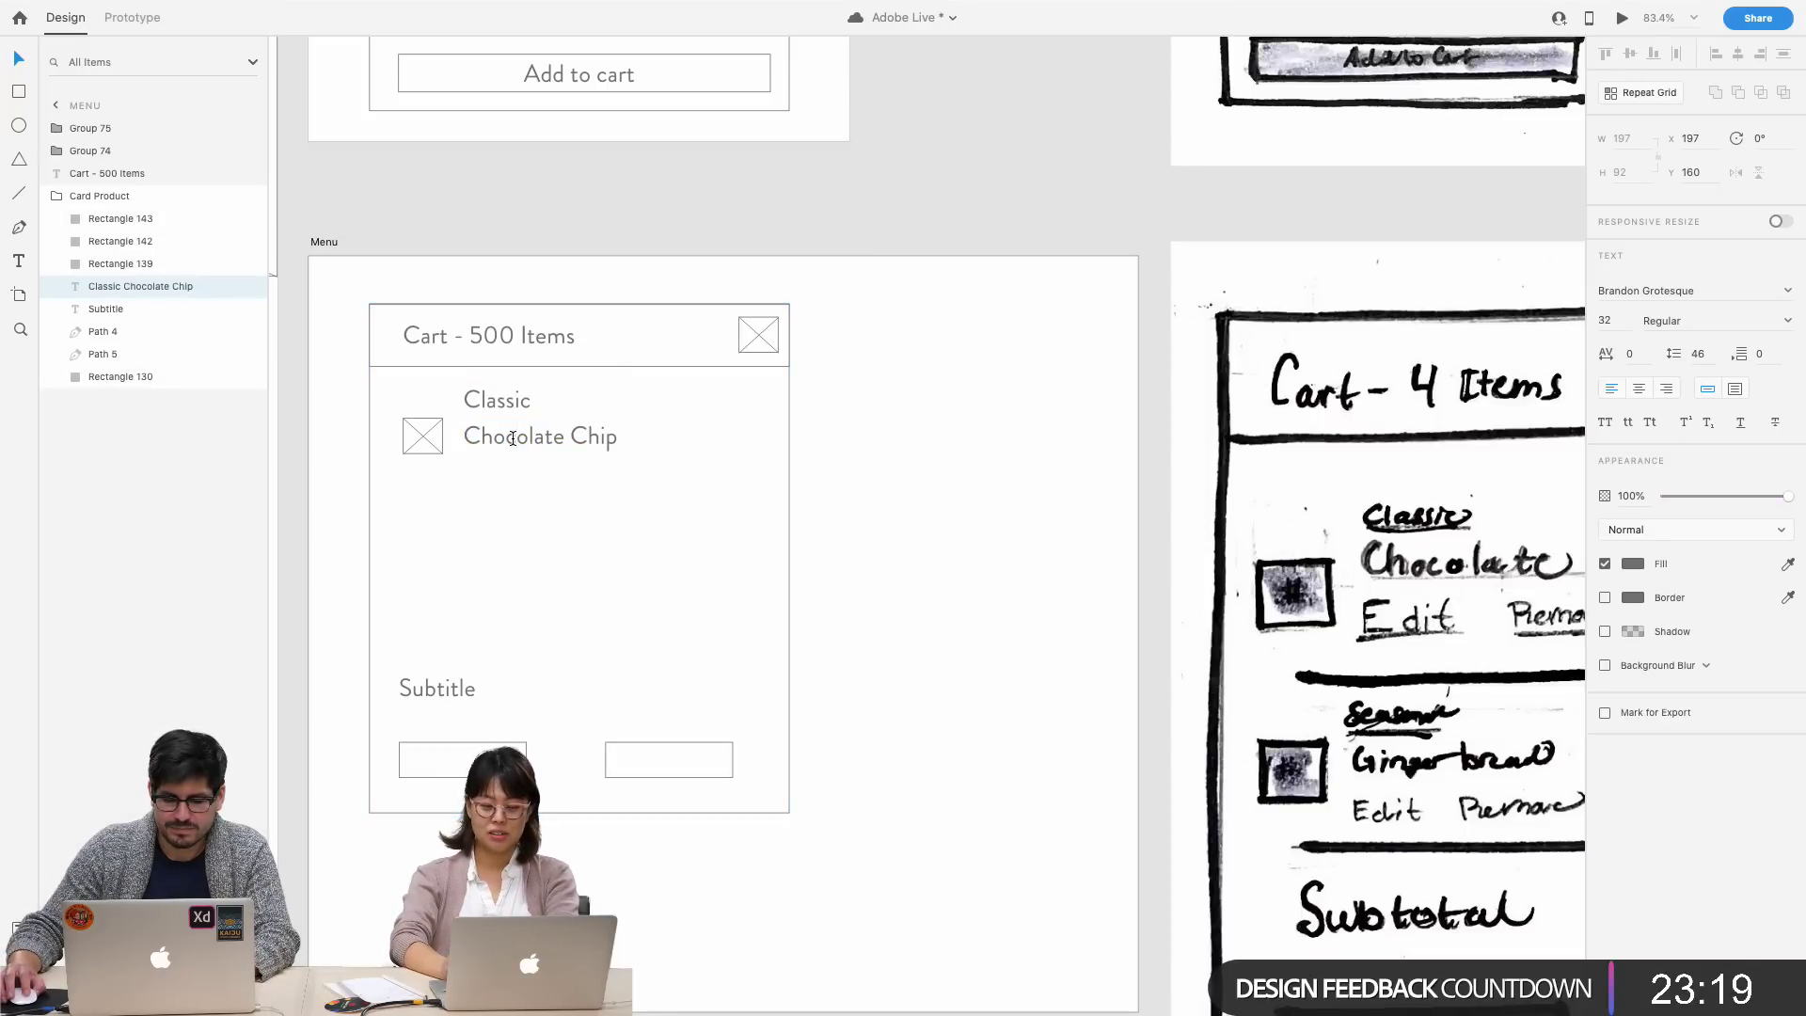
triple_click(513, 438)
click(1606, 321)
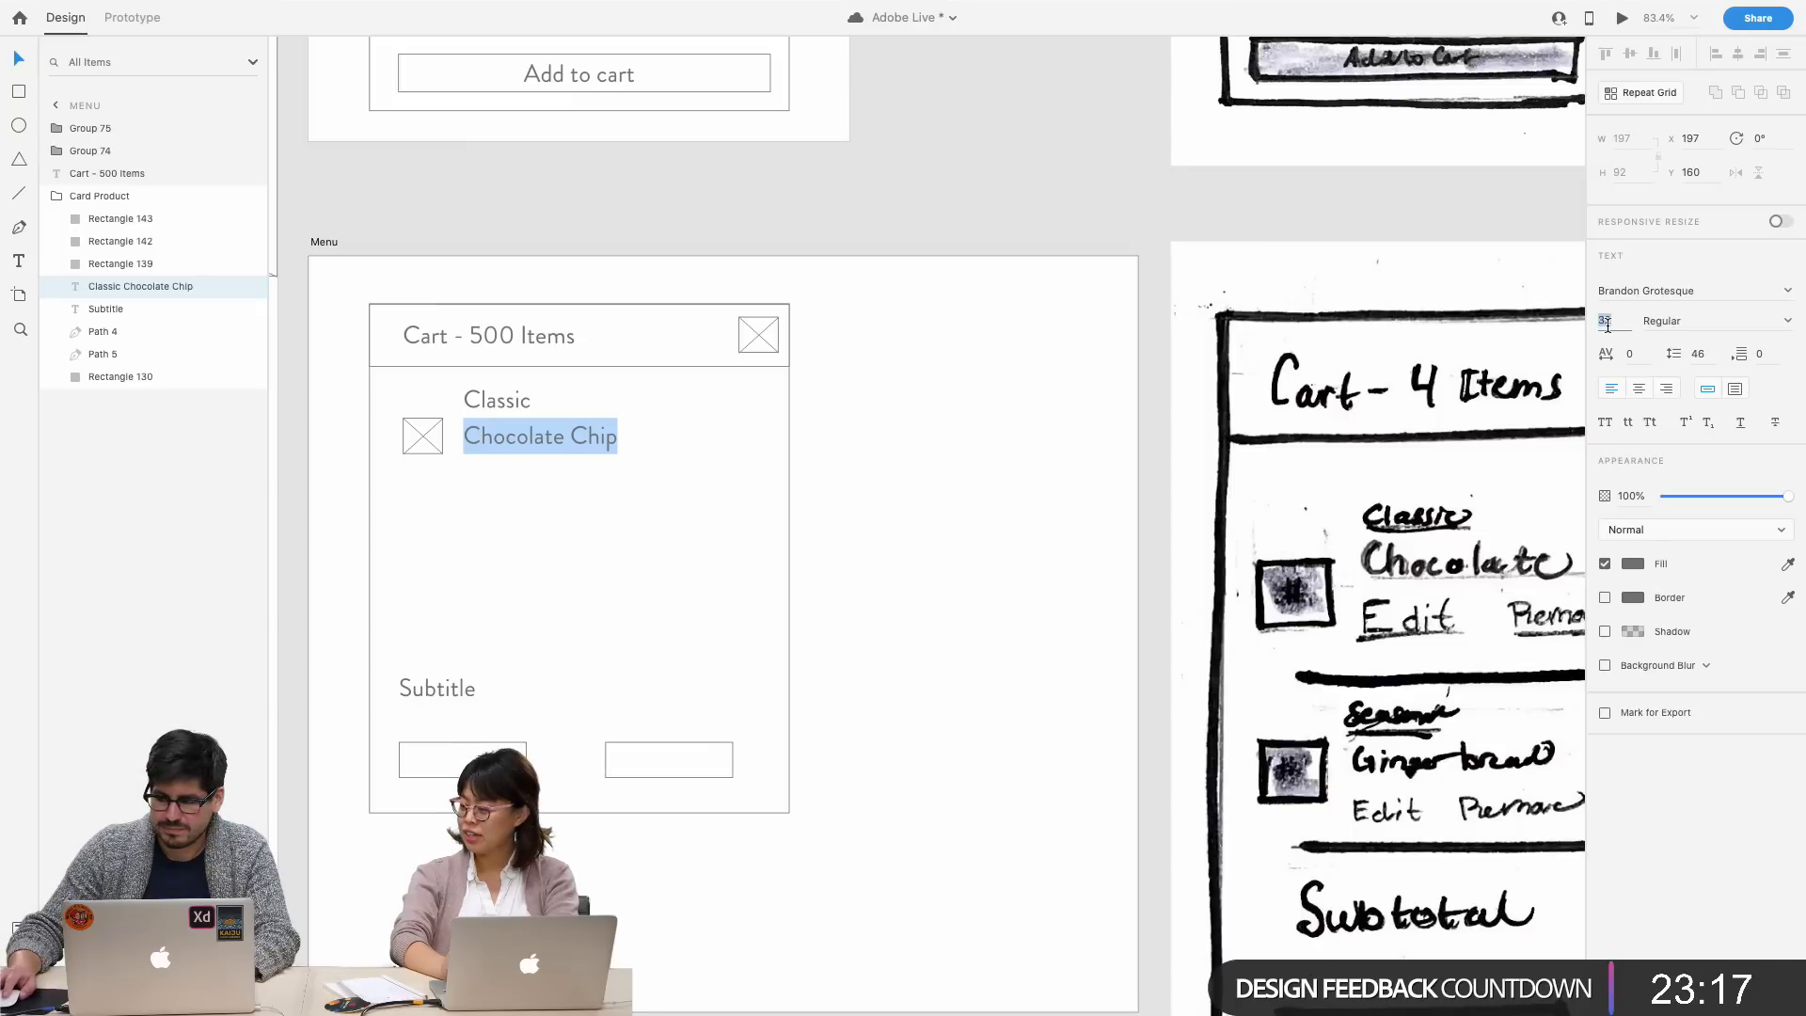
text(16)
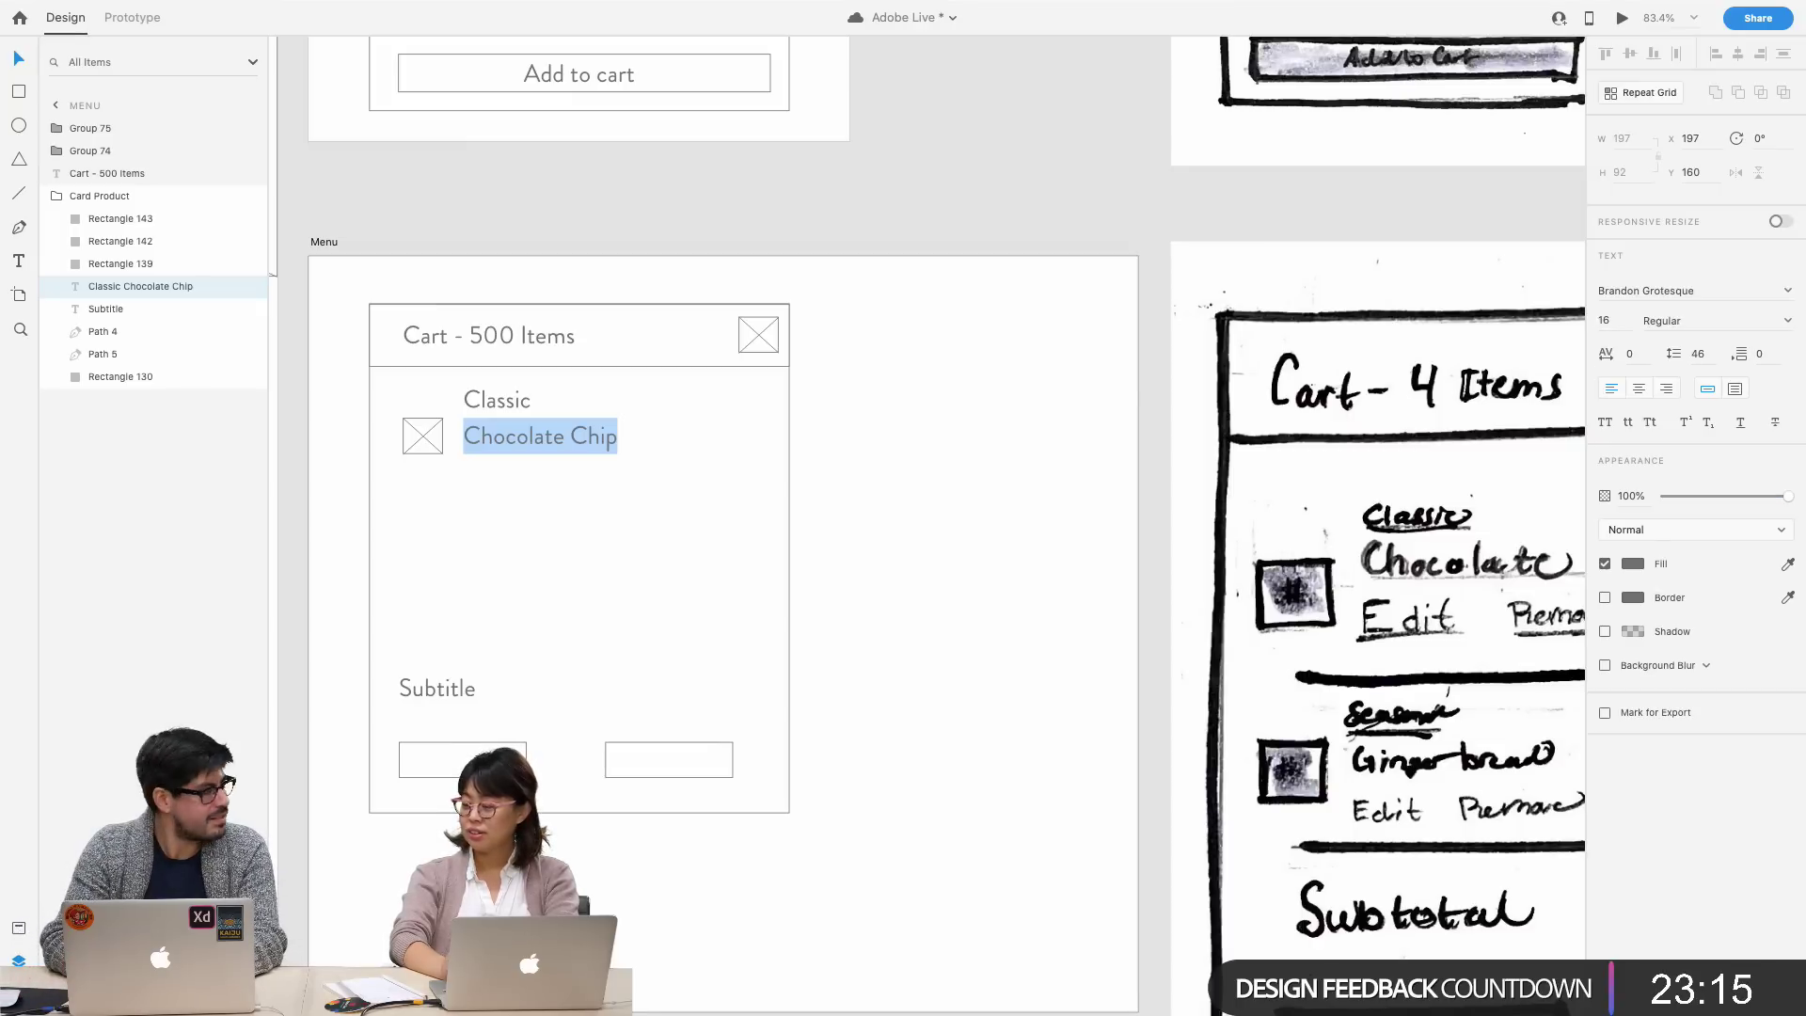
key(Return)
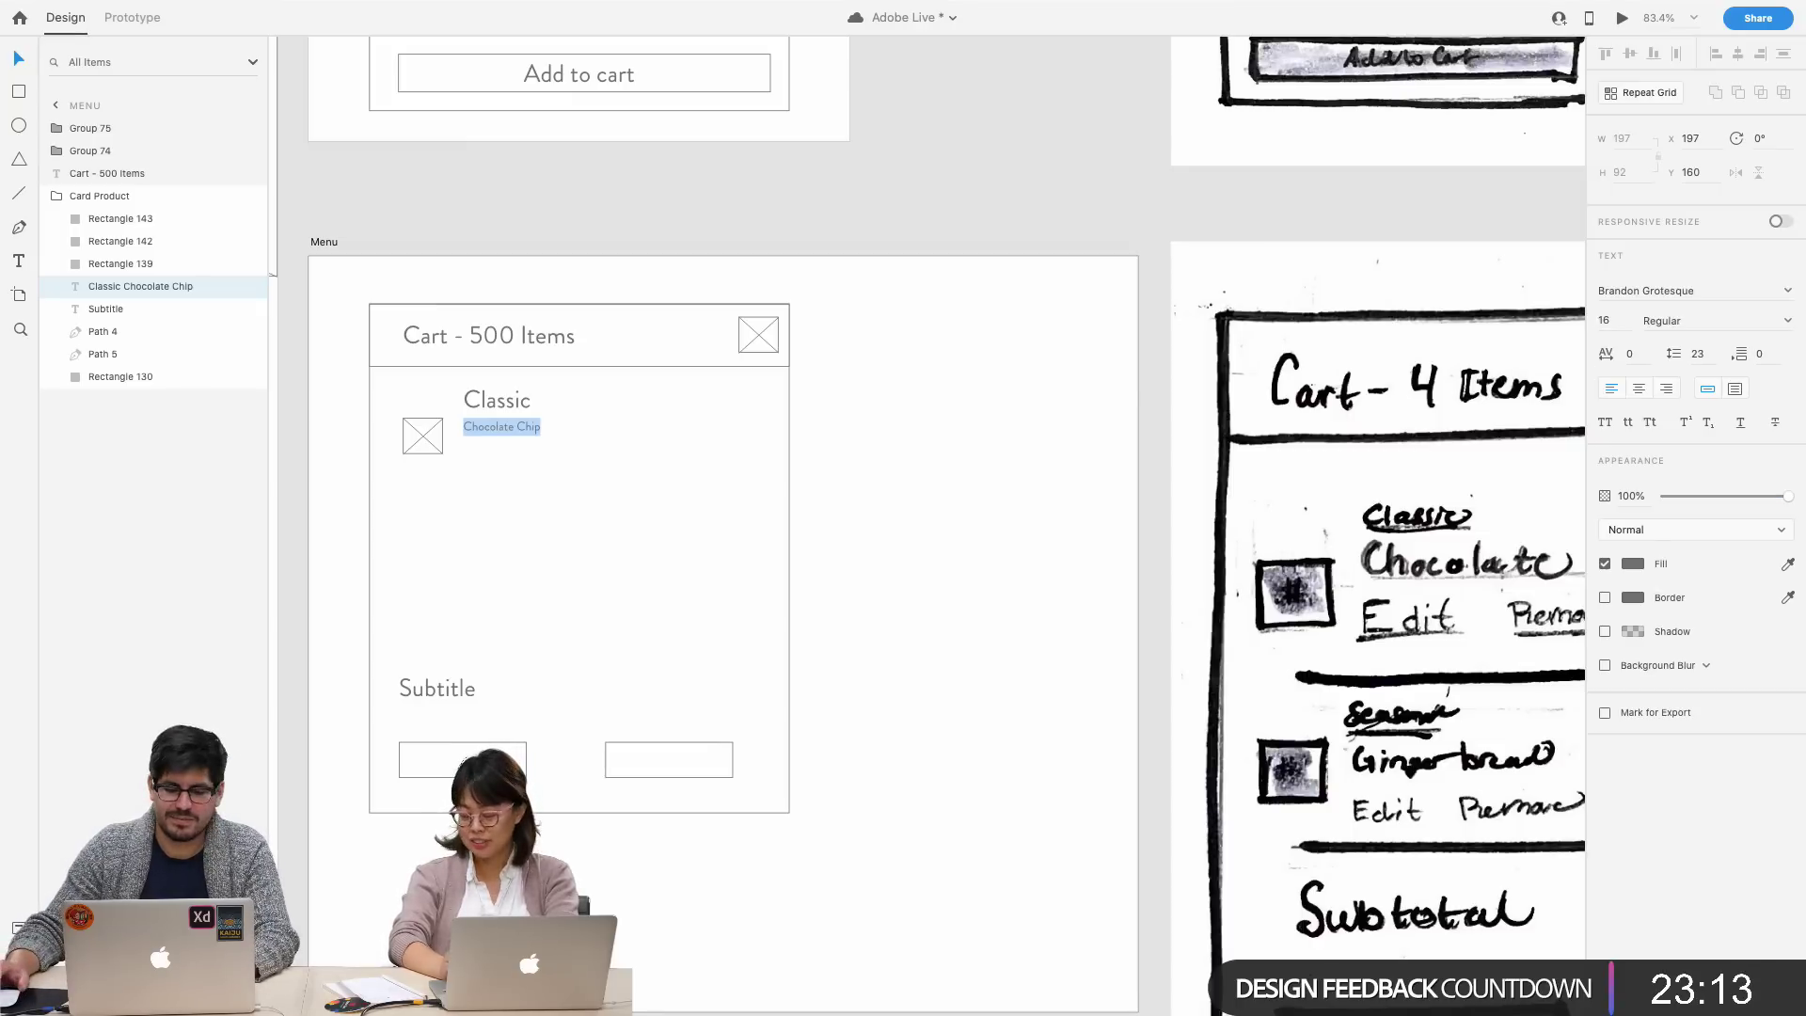
click(911, 603)
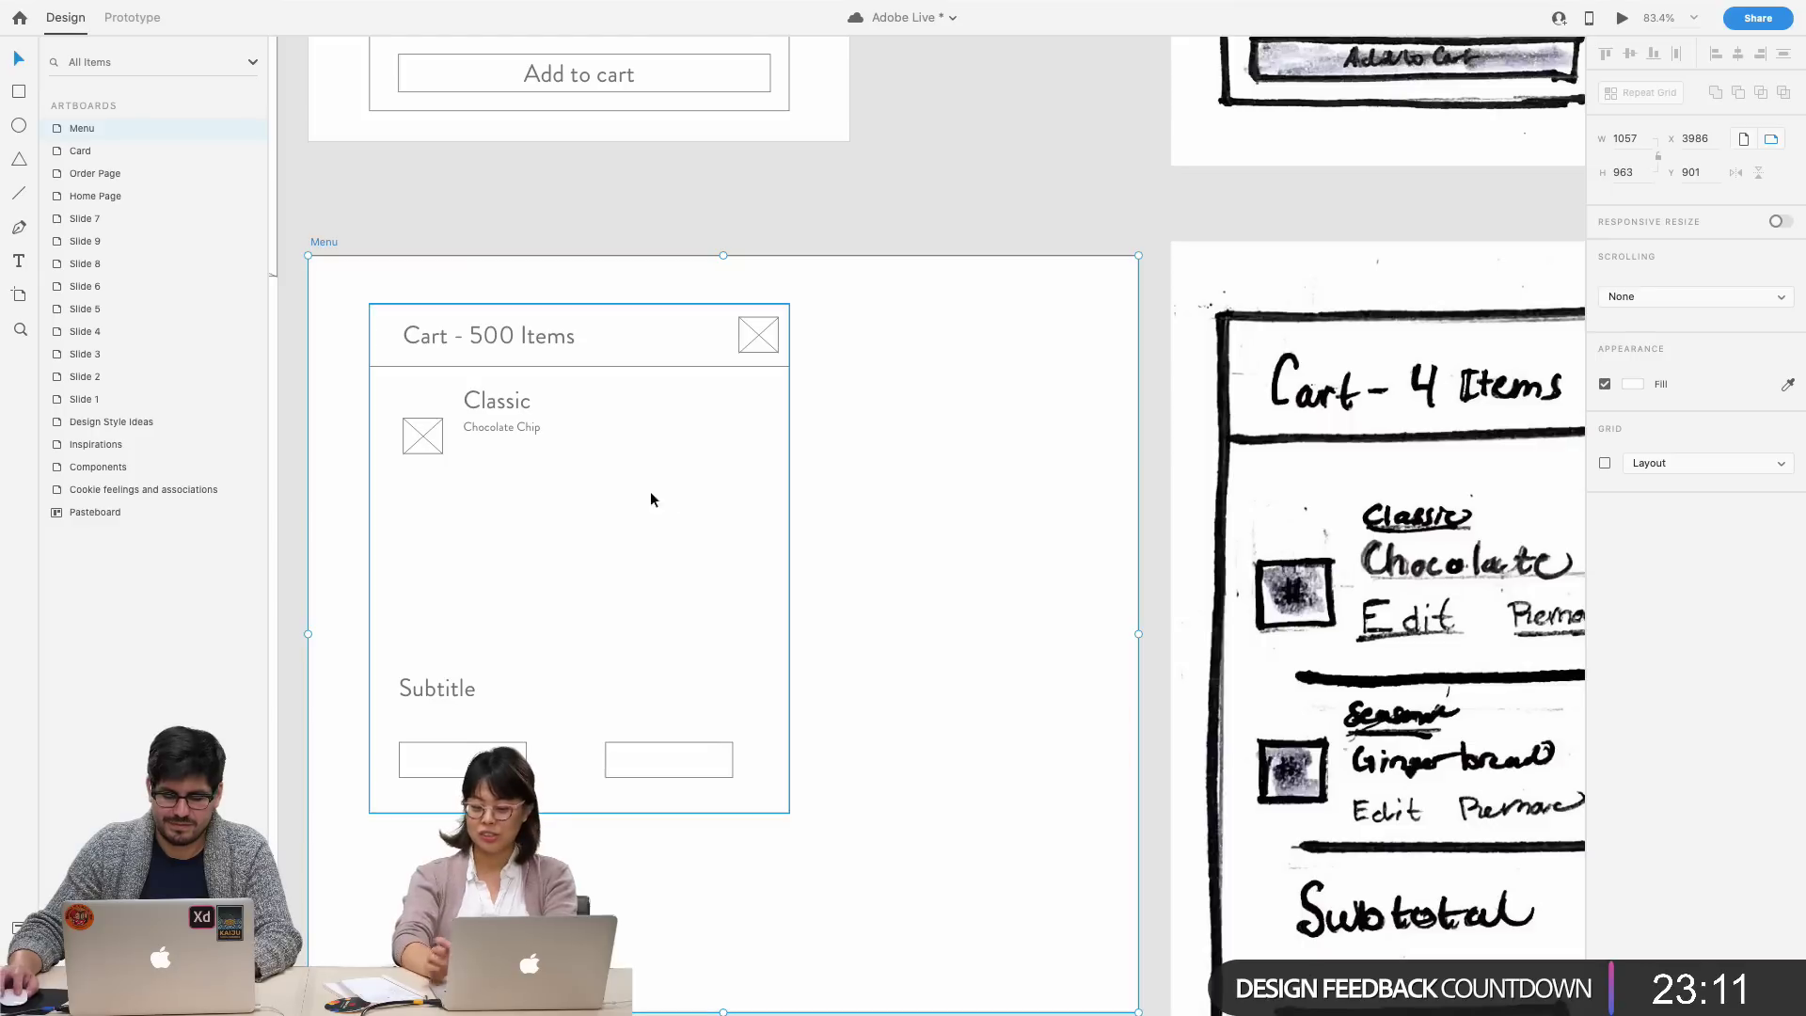
key(super+z)
- Set the font size of the word Classic above Chocolate Chip to 16
double_click(510, 399)
double_click(497, 399)
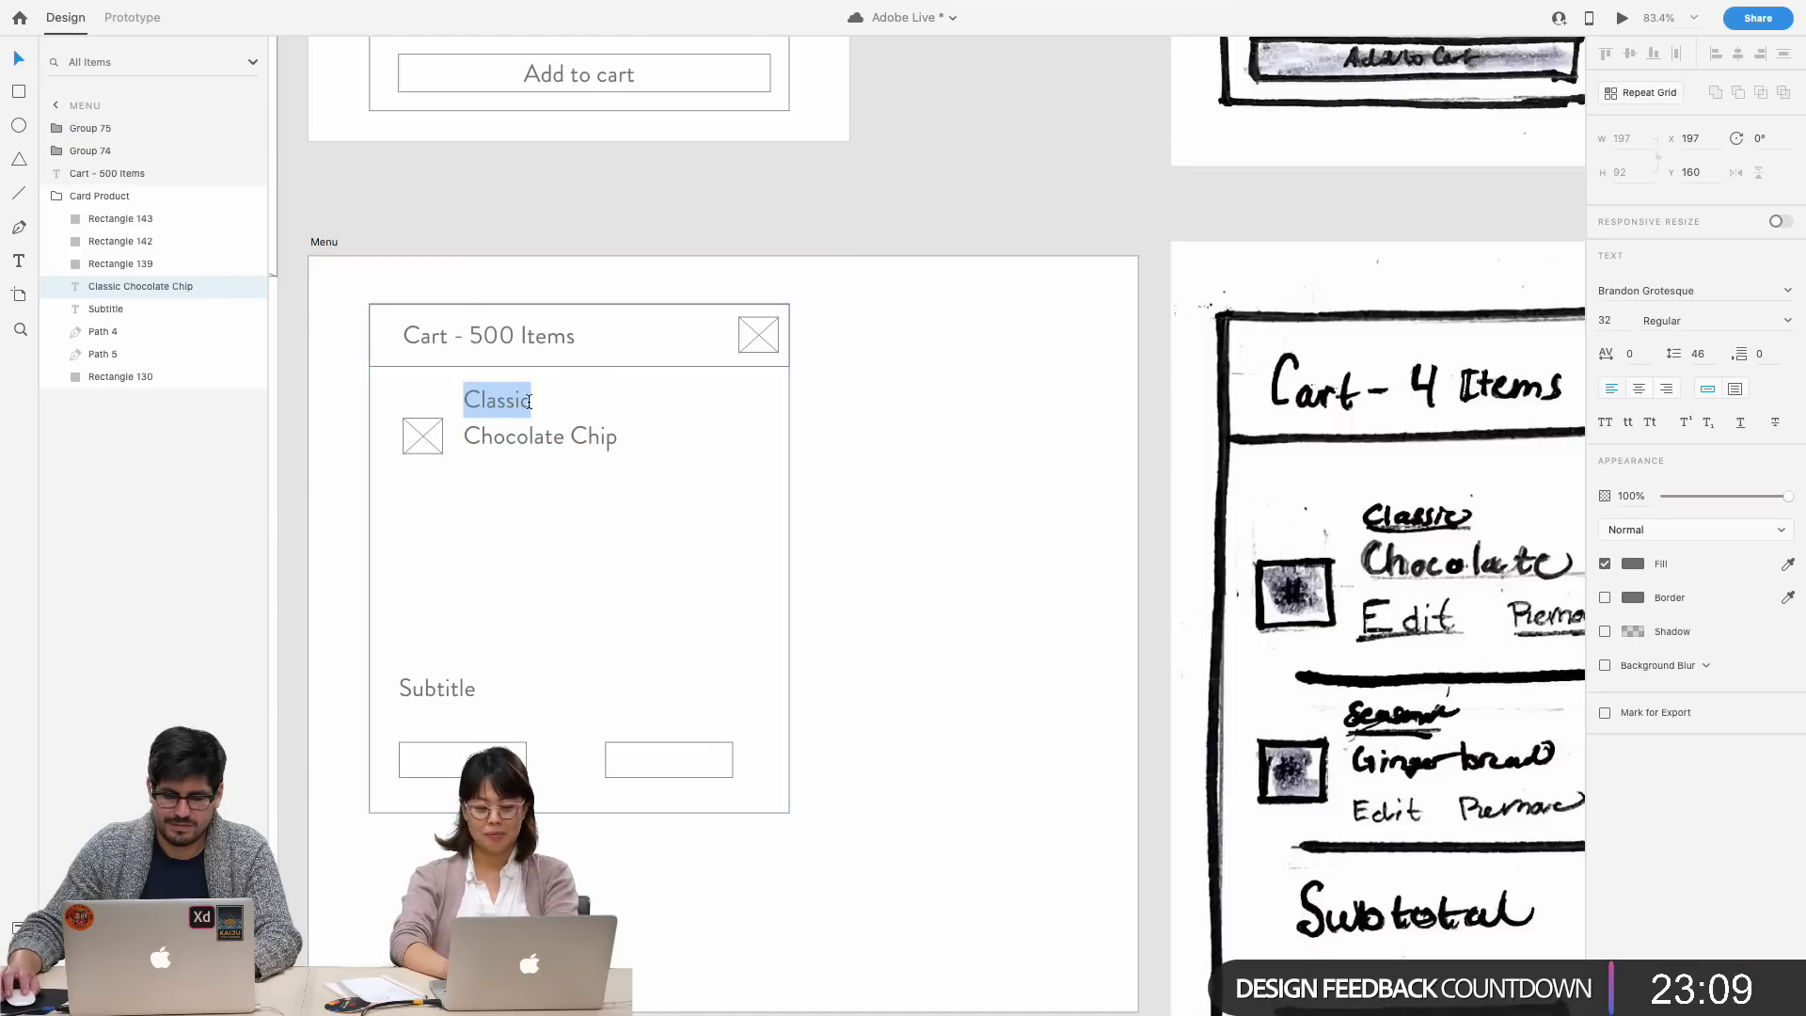
click(1608, 320)
text(16)
key(Return)
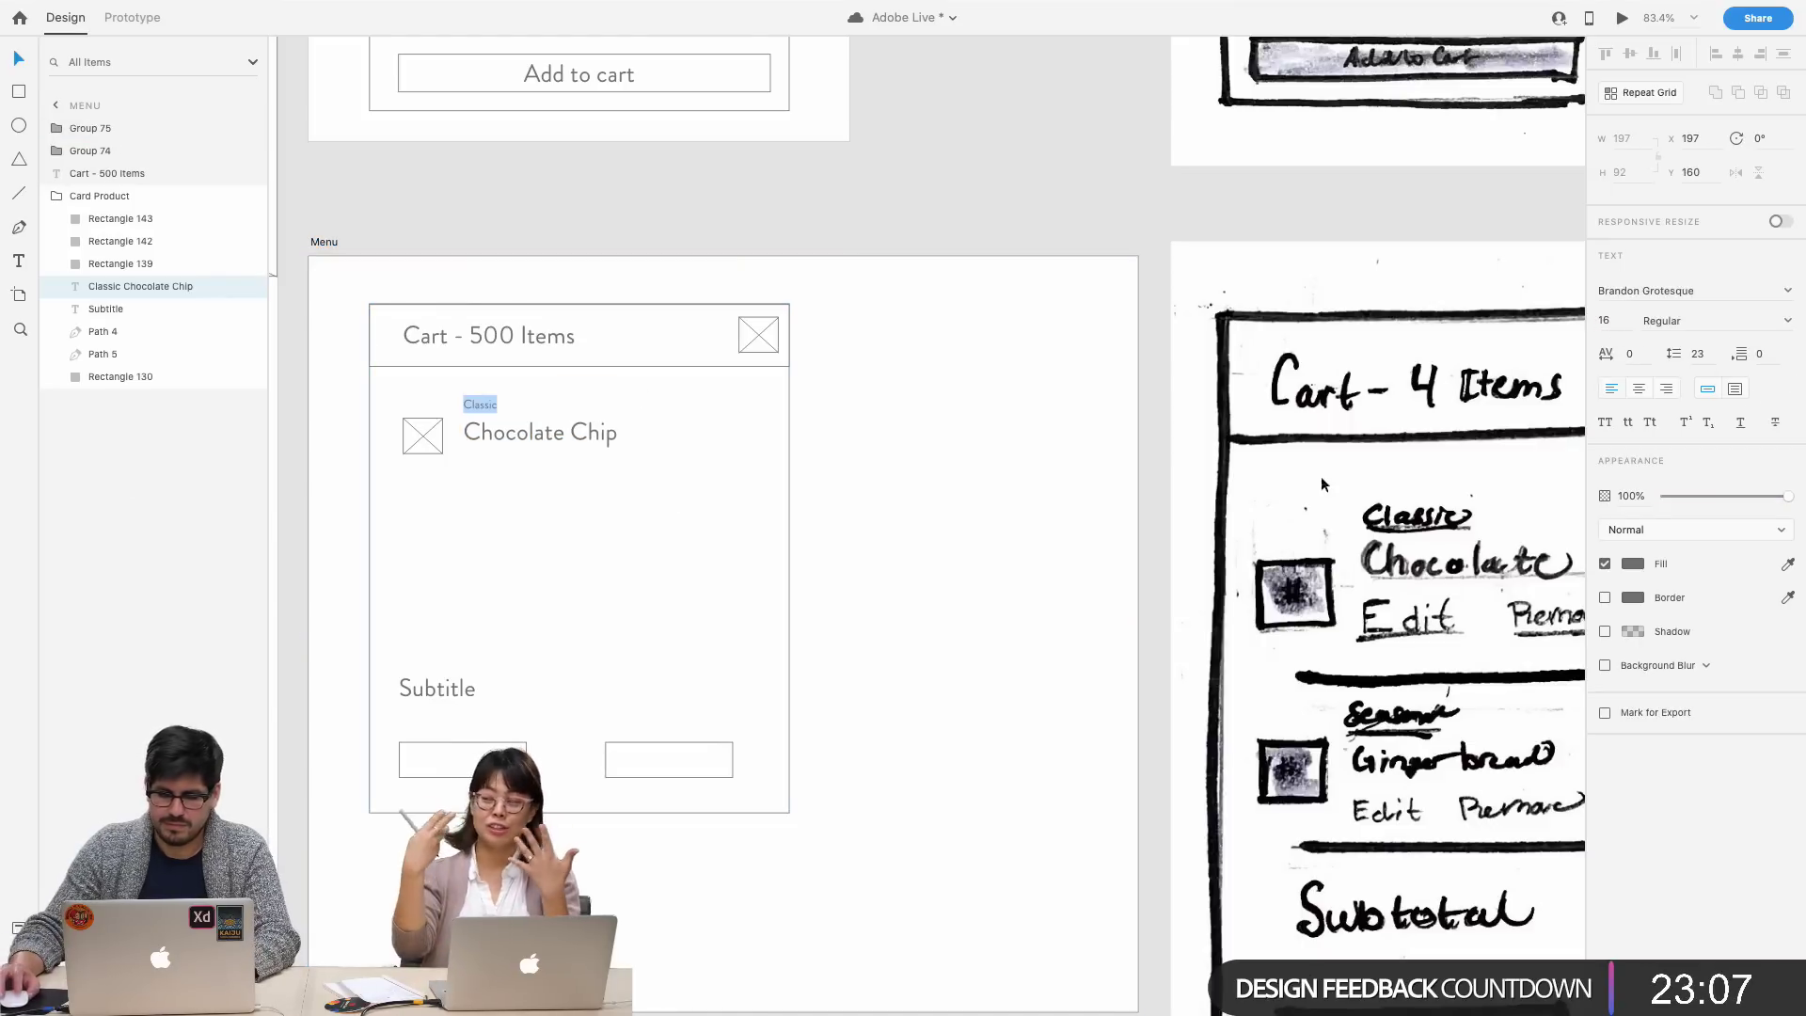
click(927, 636)
- Place a copy of the Subtitle text below Chocolate Chip at X 190, Y 257, and change its wording to Edit
scroll(442, 536, up, 5)
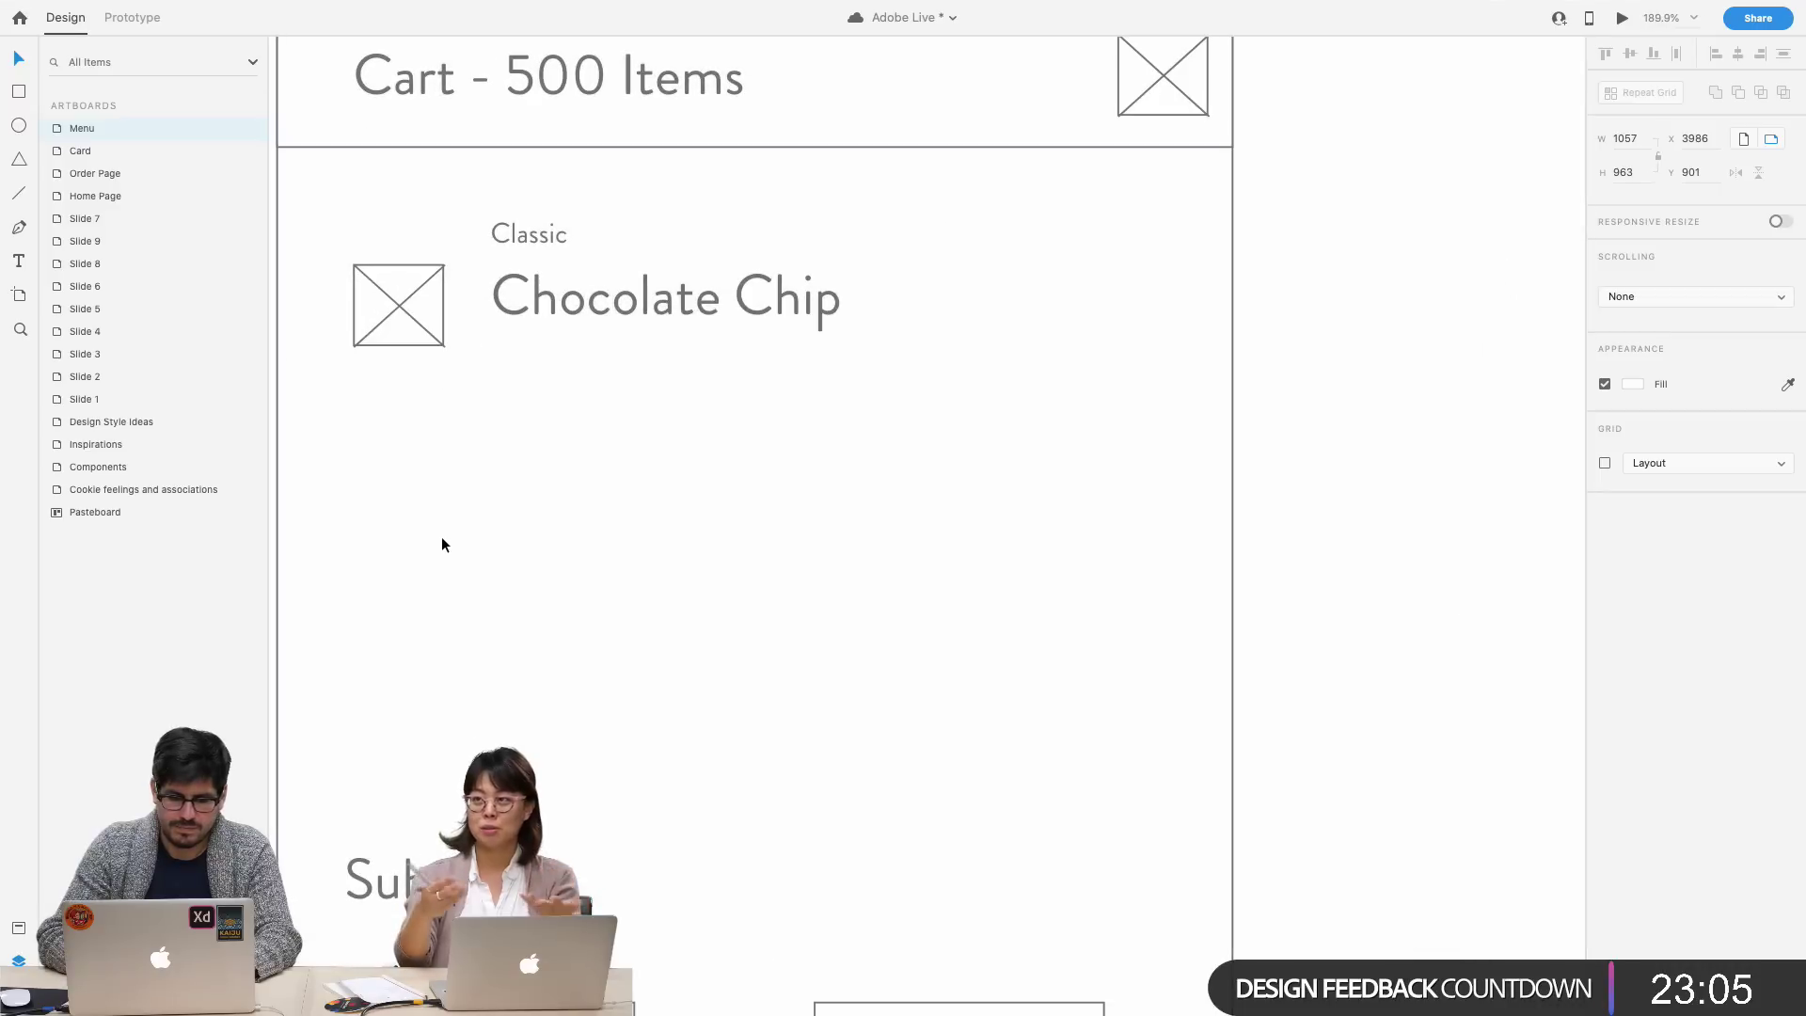
click(376, 876)
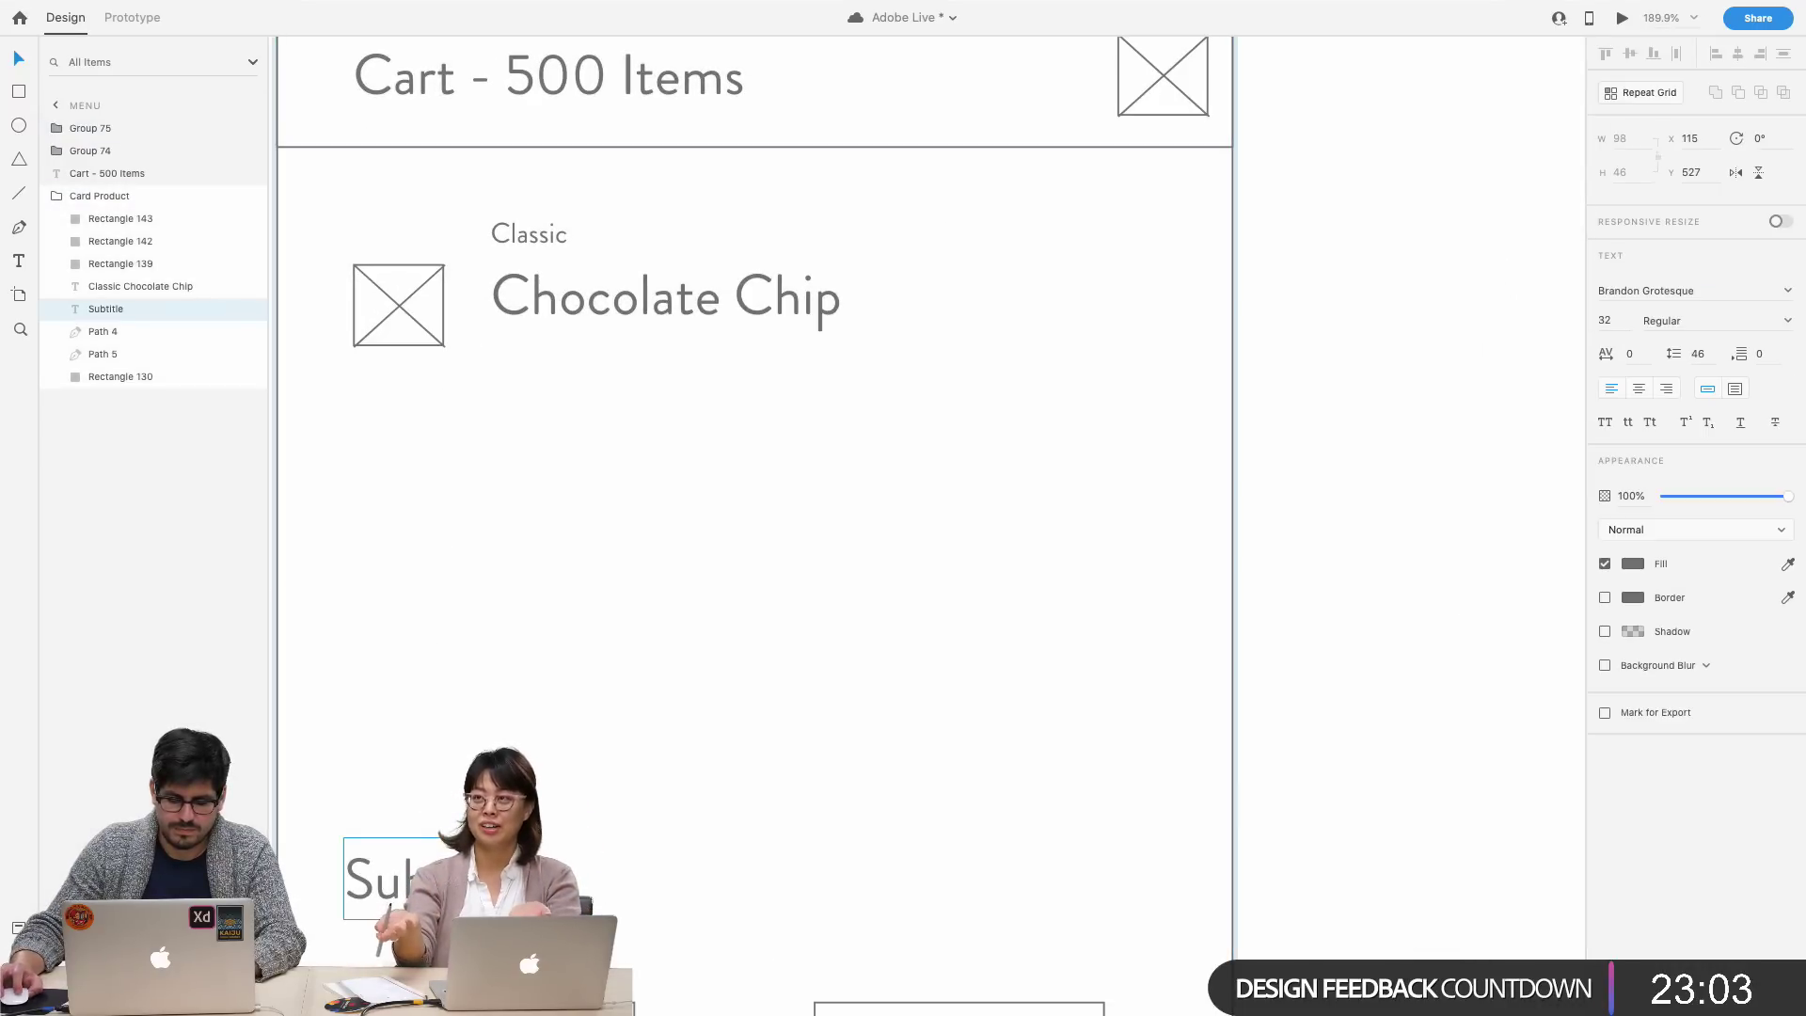
key(super+d)
drag(395, 880, 568, 392)
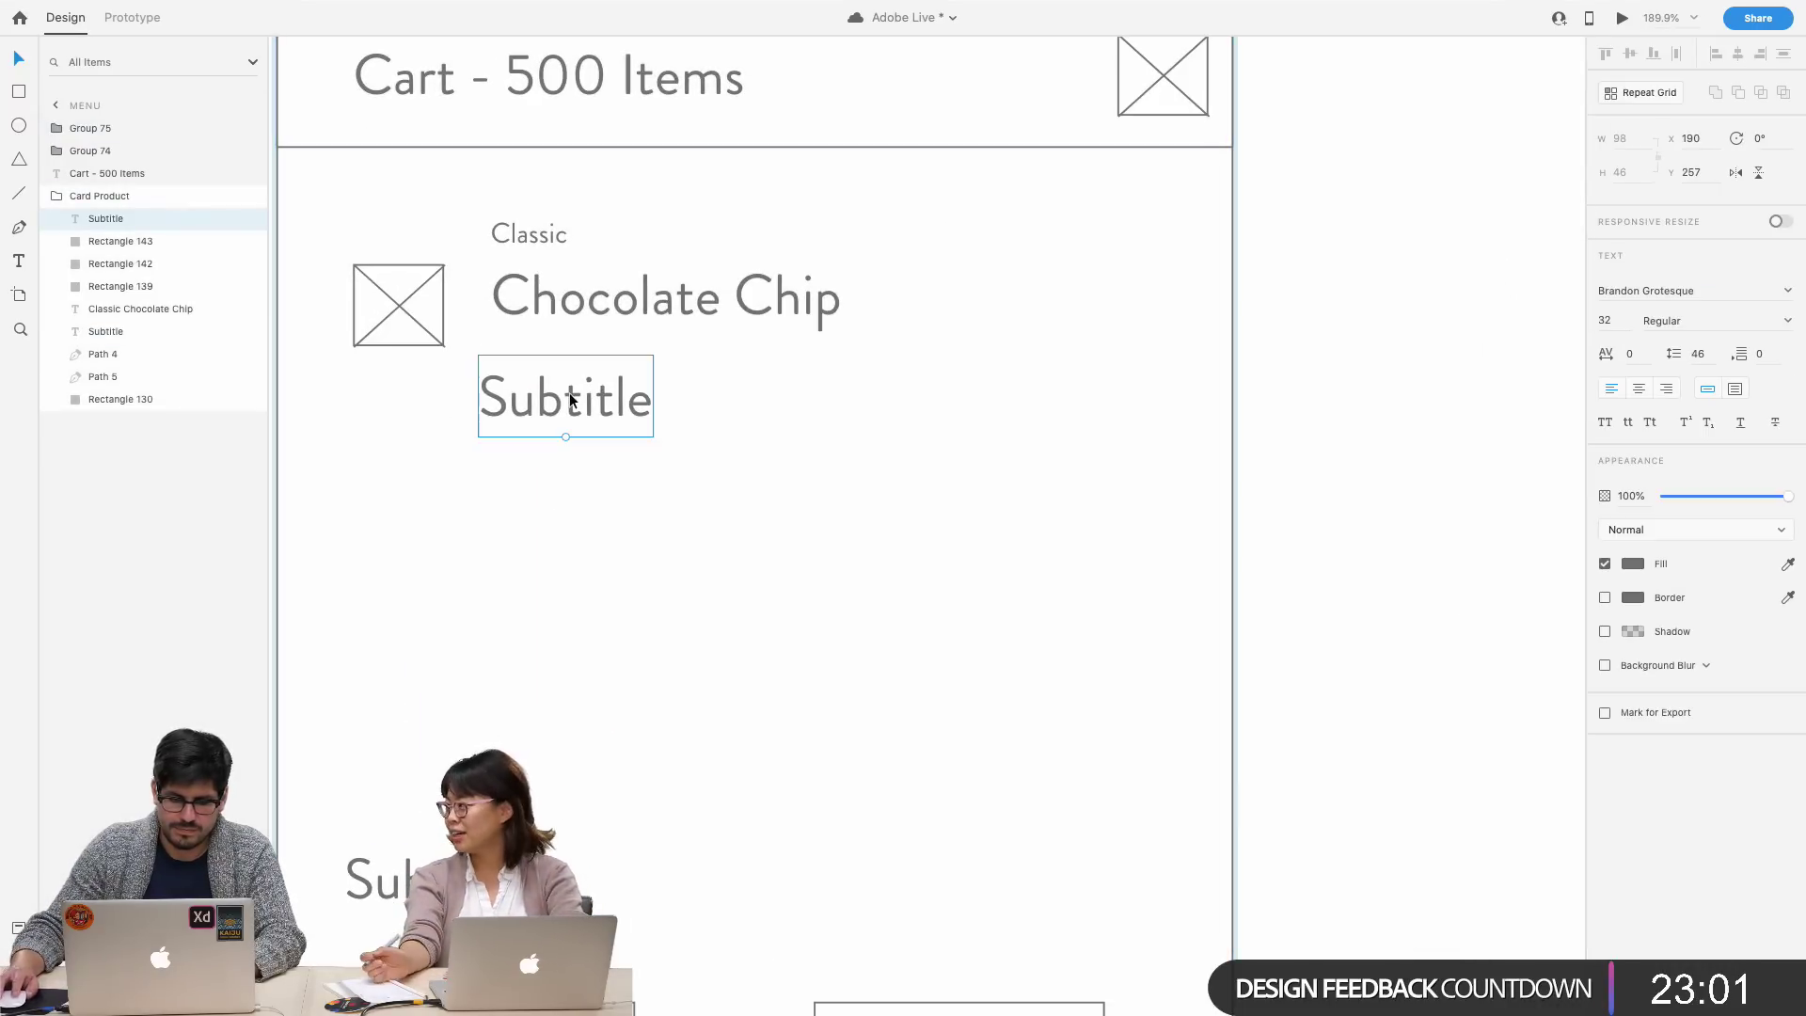
double_click(568, 393)
text(Edit)
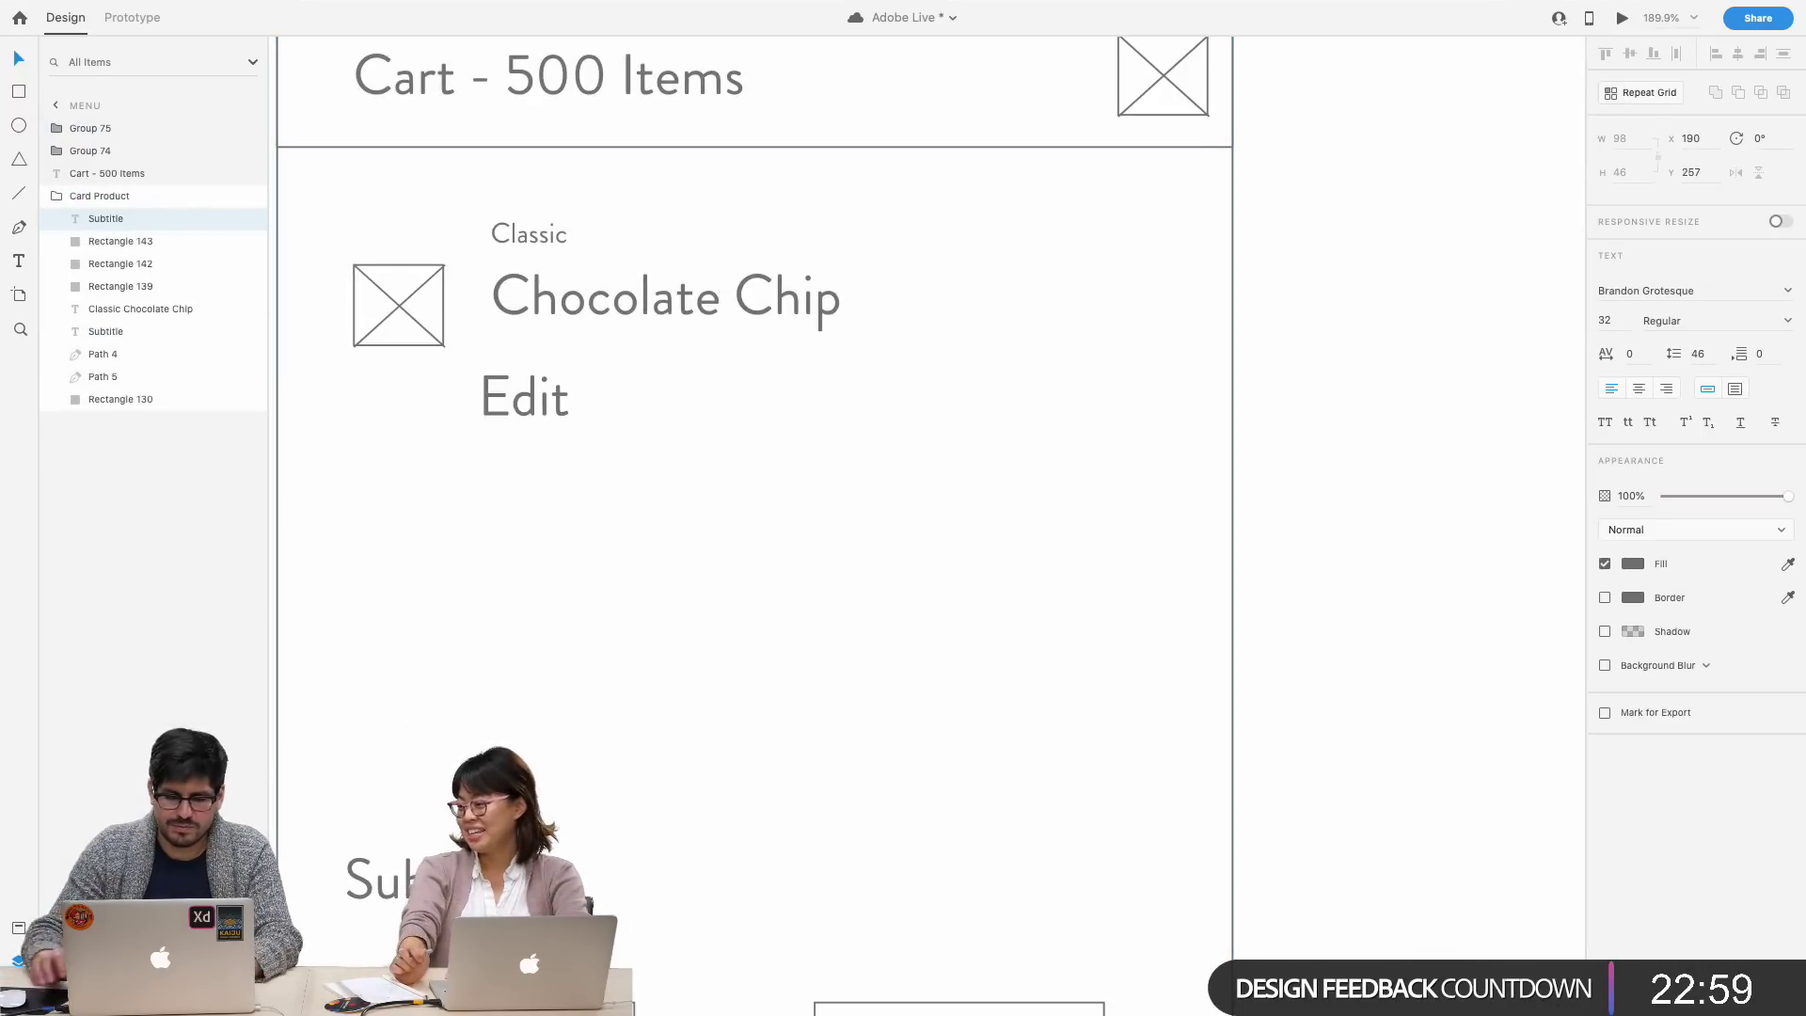
- Set the font size of the Edit text to 16
key(super+a)
click(1619, 326)
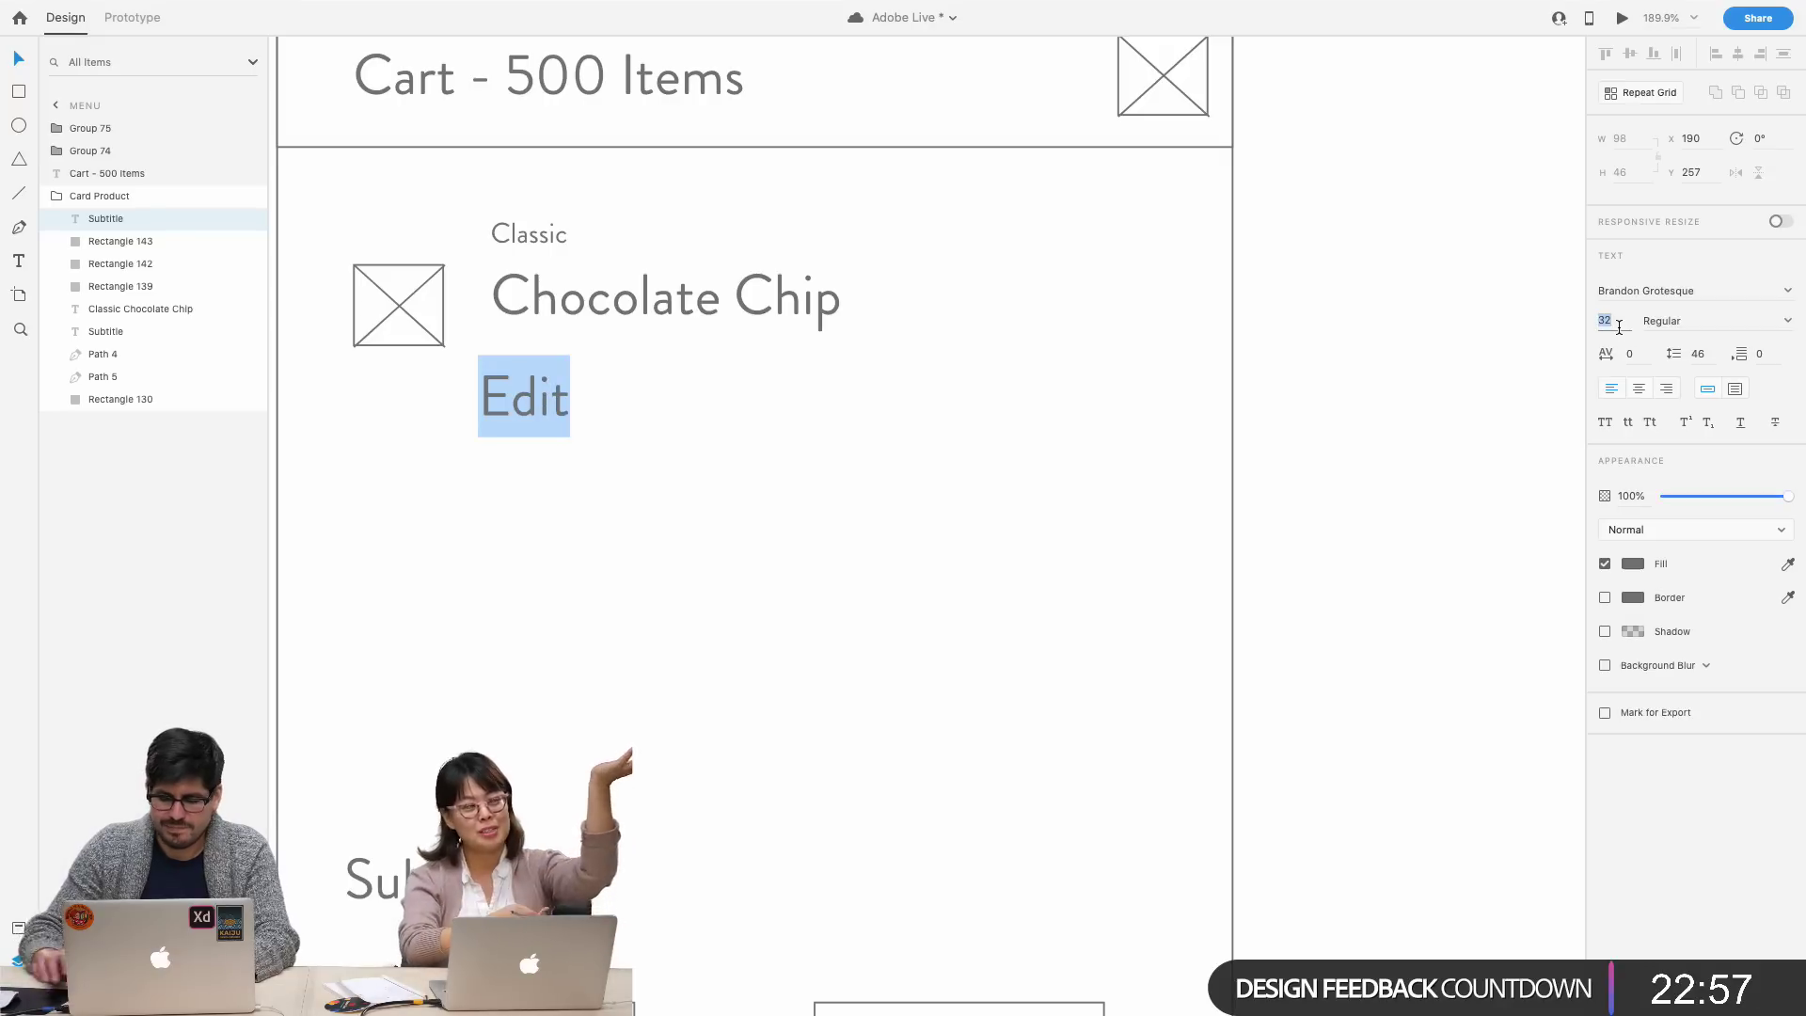
text(16)
key(Return)
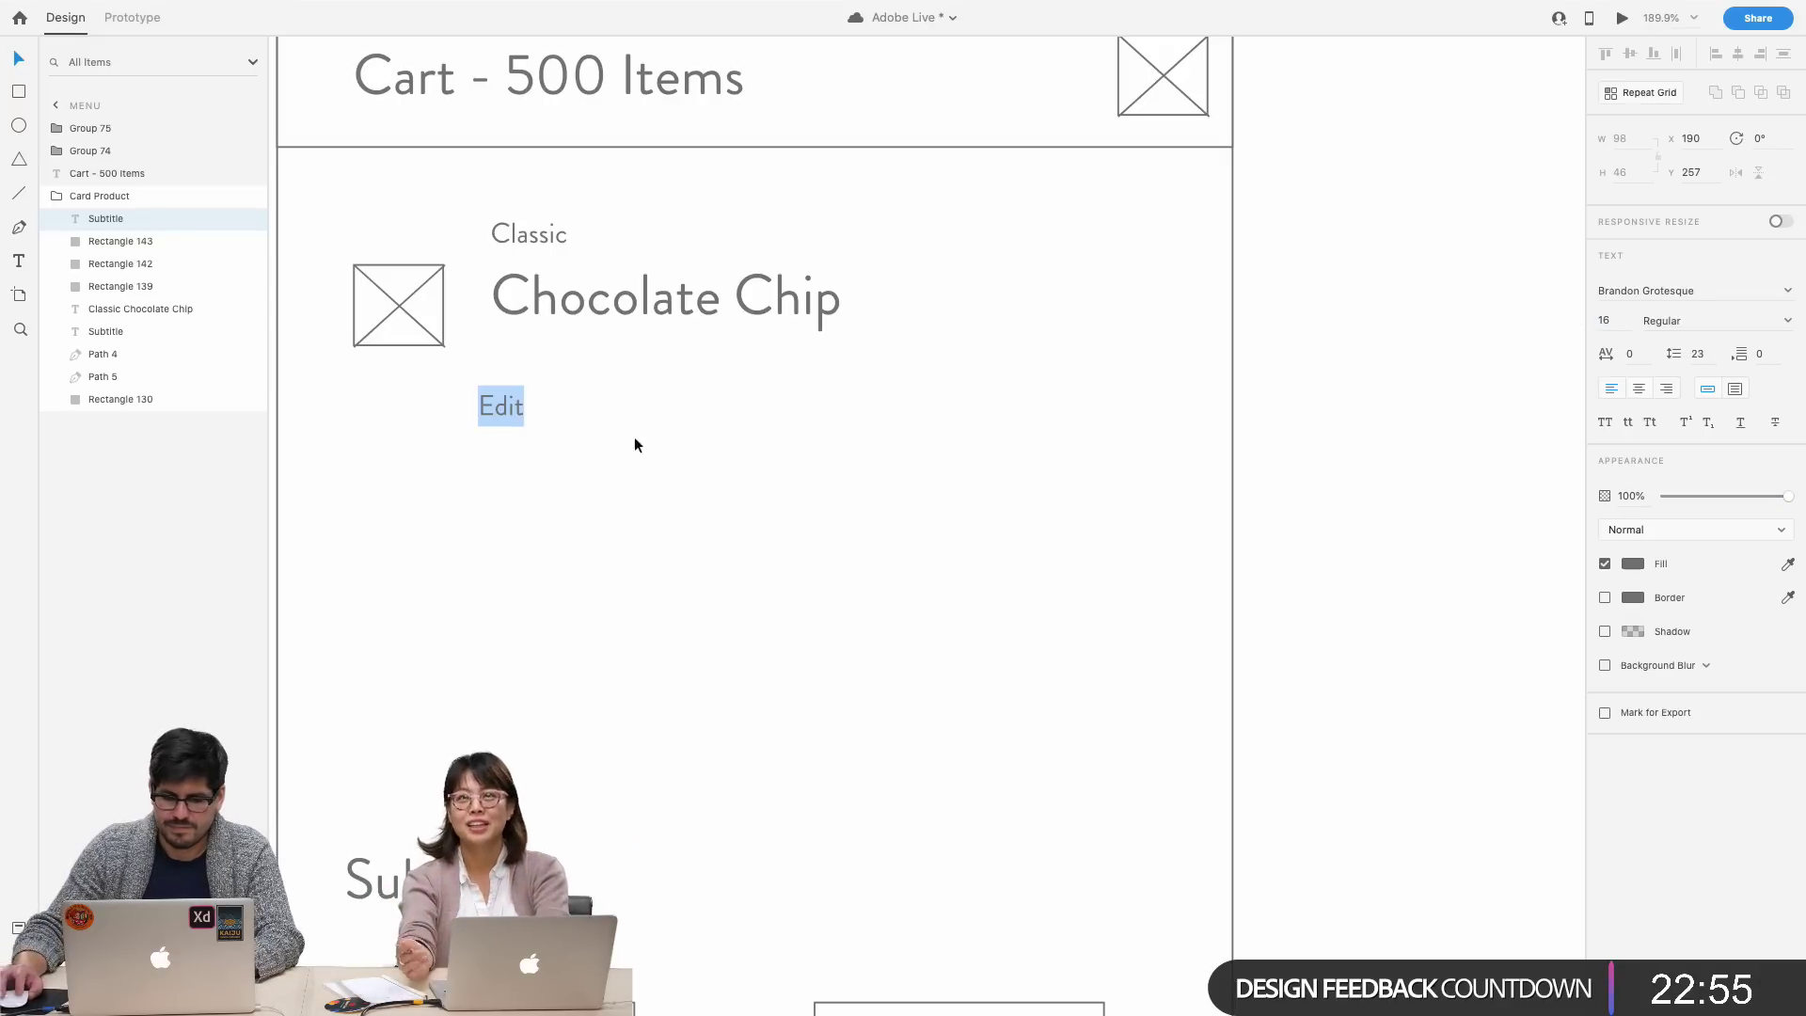
- Align Edit with the left edge of Chocolate Chip and place a copy beside it at X 270, Y 251, reading Remove
key(Escape)
mouse_move(511, 408)
mouse_down()
mouse_move(516, 363)
mouse_move(641, 368)
mouse_up()
double_click(642, 368)
text(Remove)
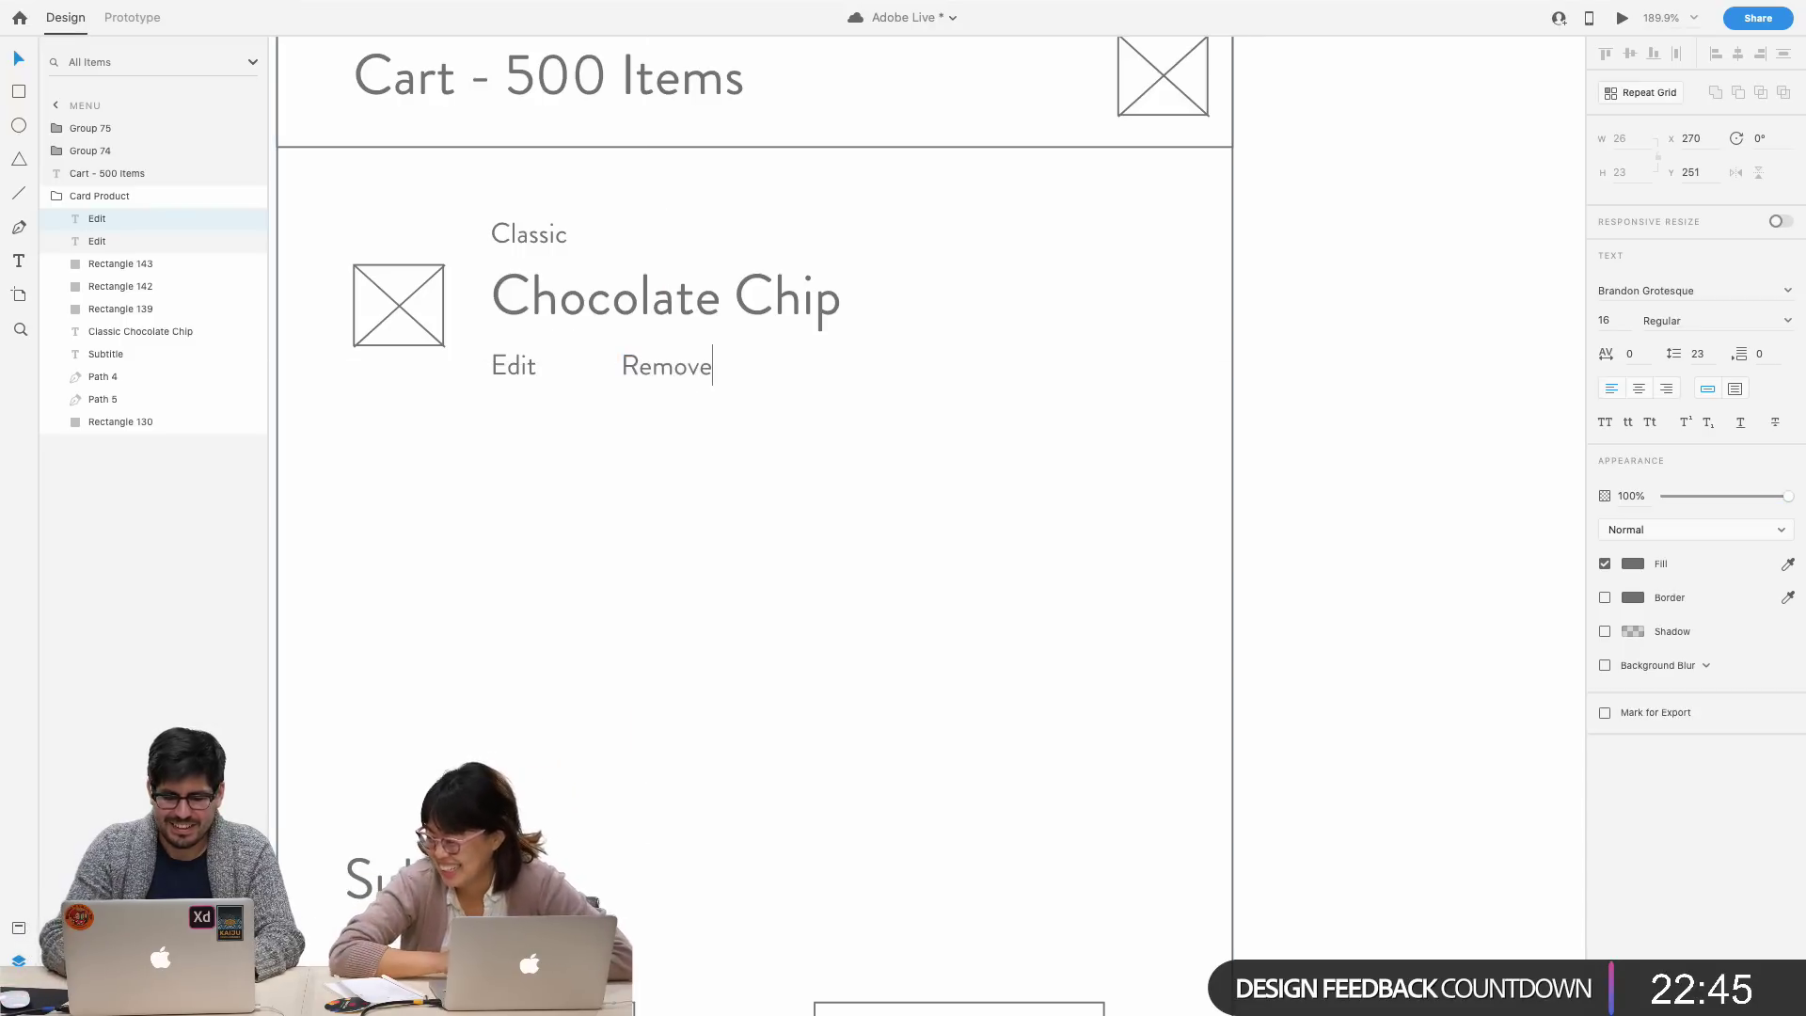
key(Escape)
click(1273, 487)
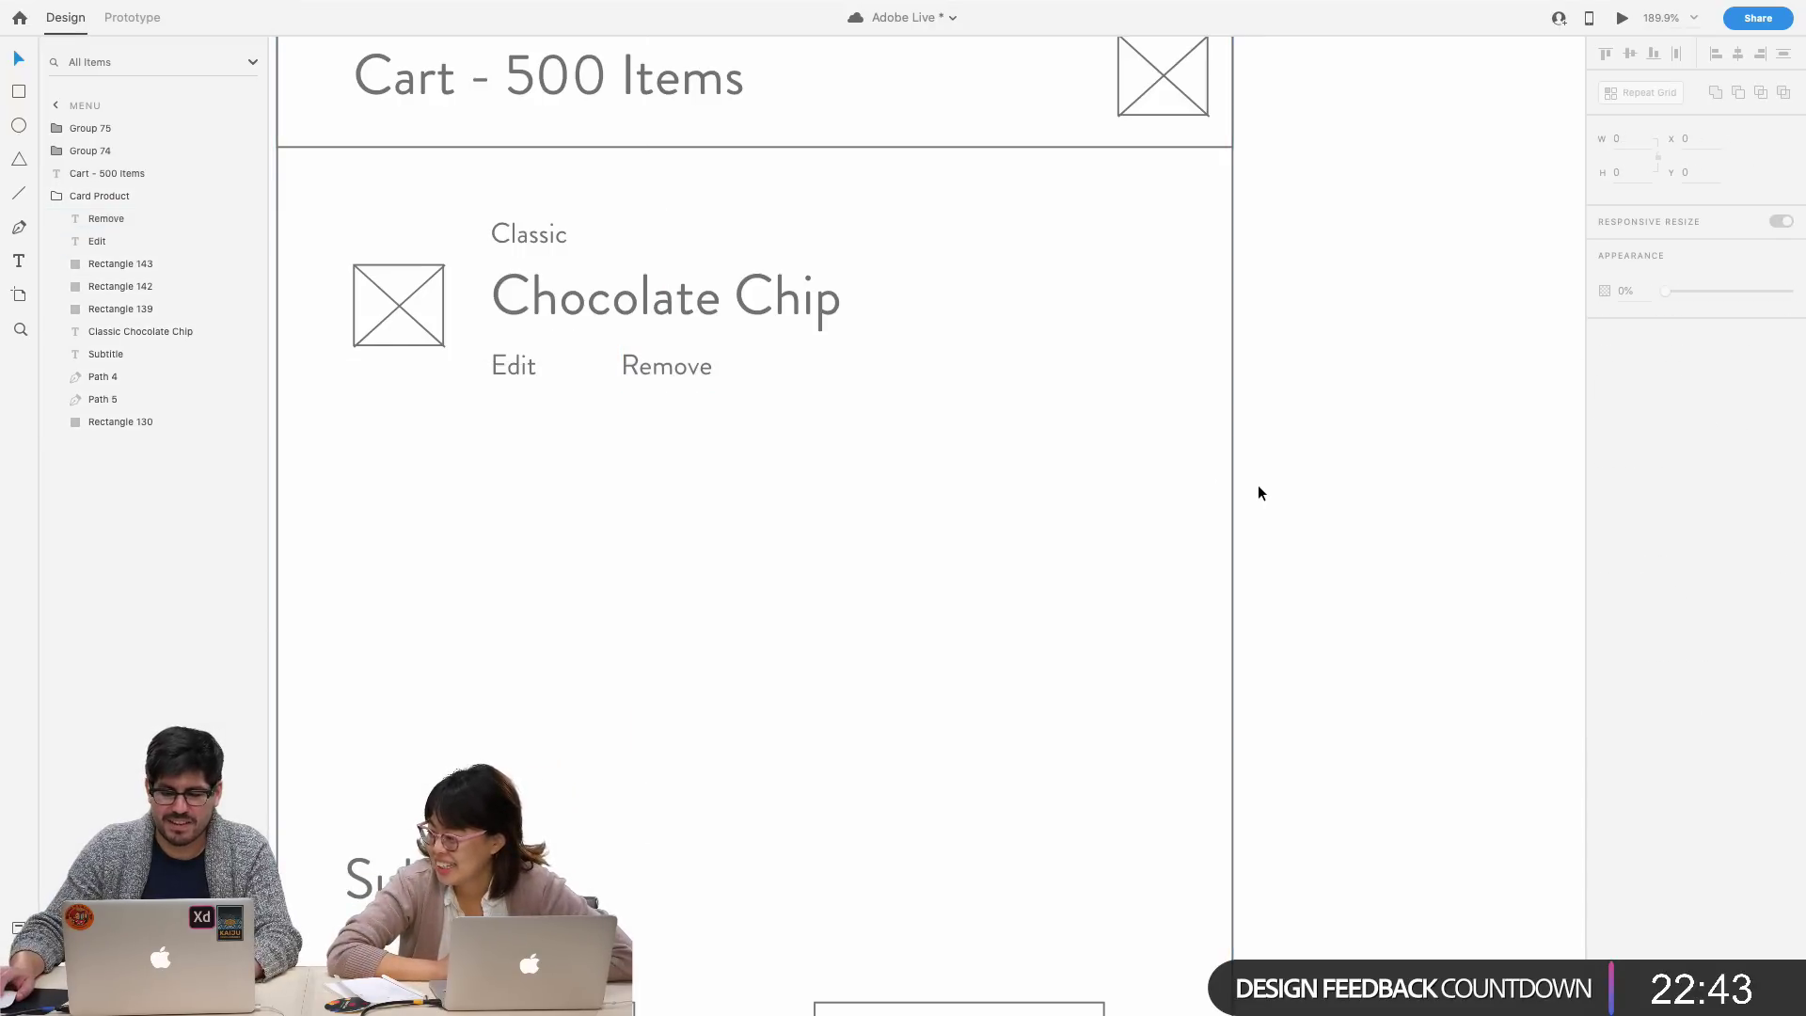
- Draw a horizontal divider line about 481 wide across the cart body below Edit and Remove
scroll(1257, 483, up, 5)
scroll(1257, 483, left, 5)
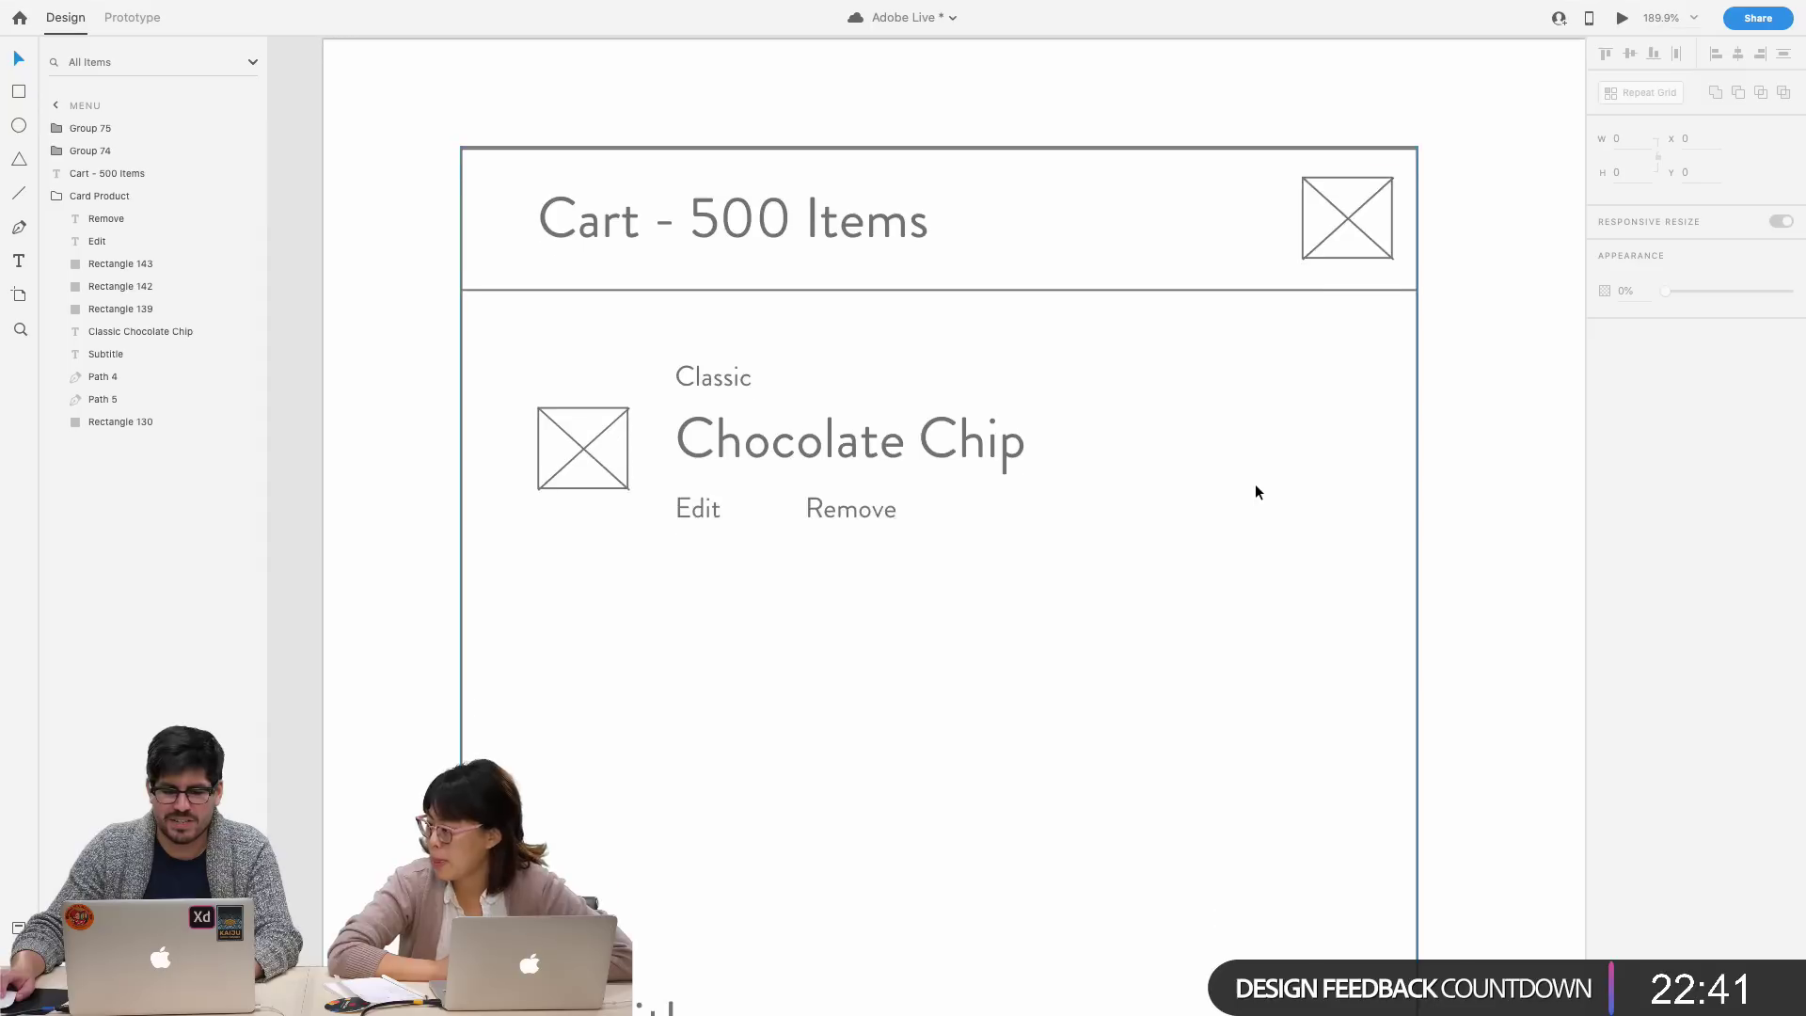
scroll(1255, 484, down, 3)
scroll(1255, 484, right, 4)
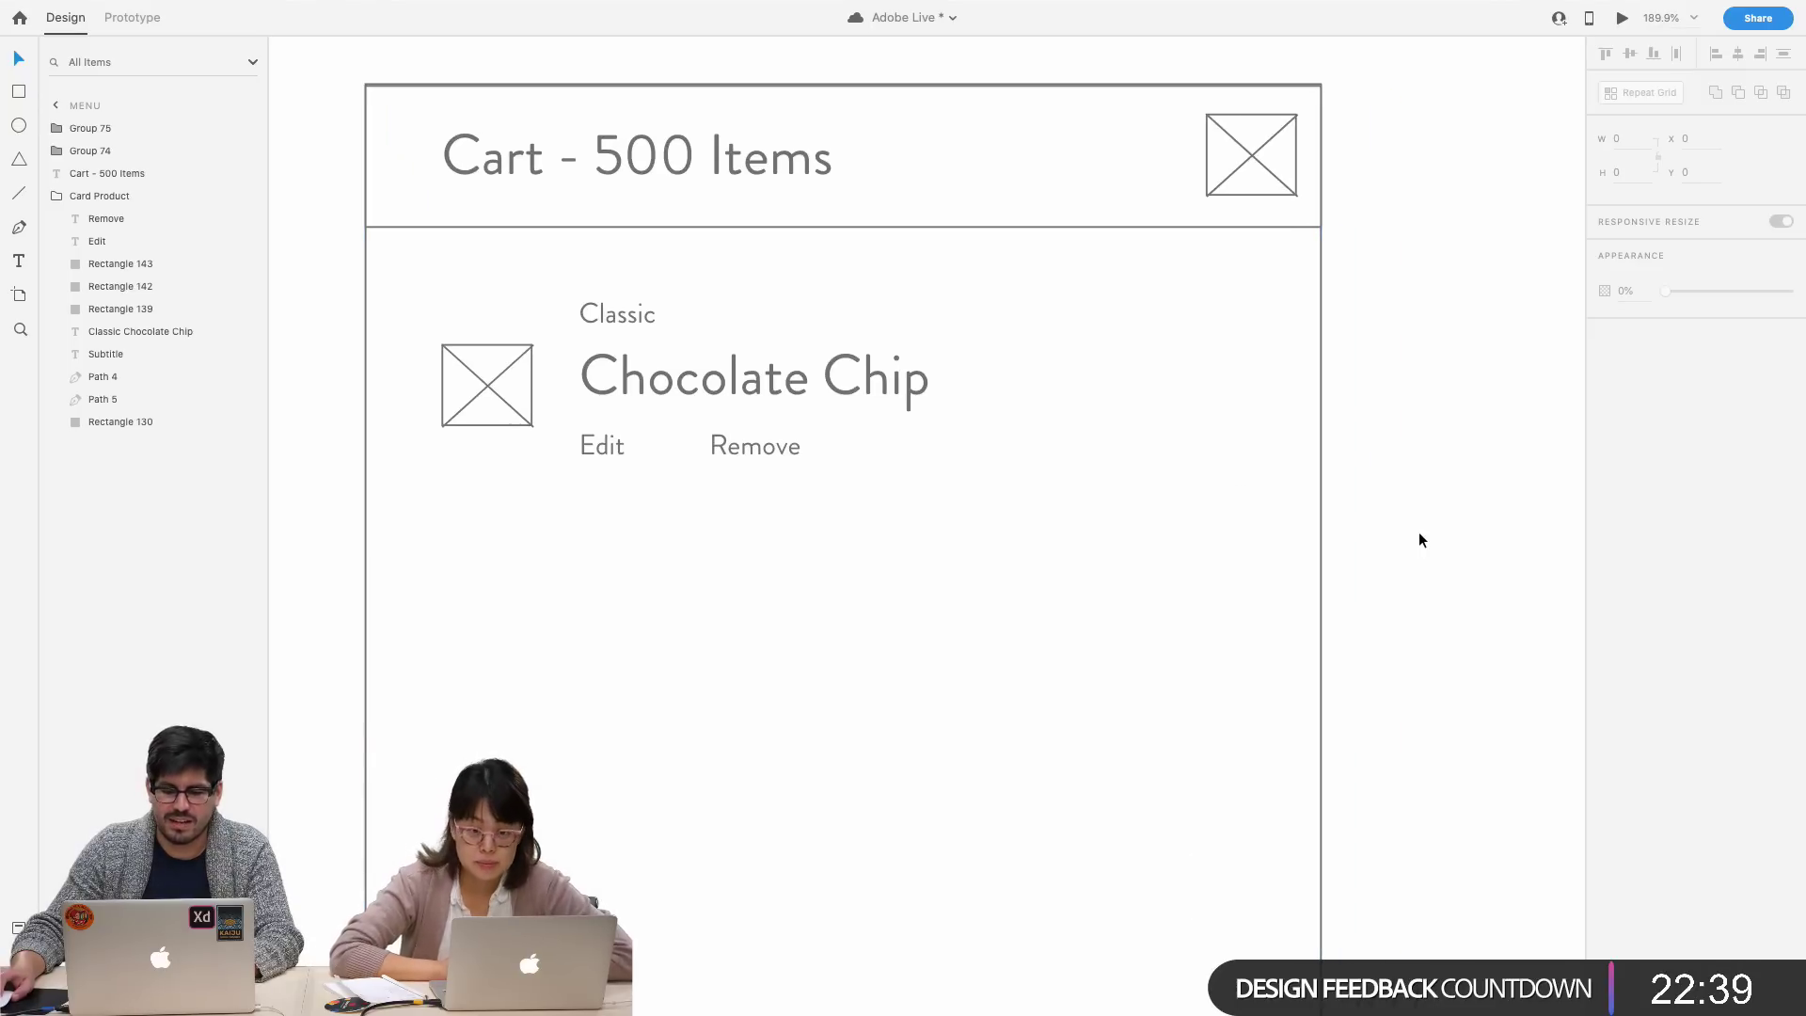
click(713, 375)
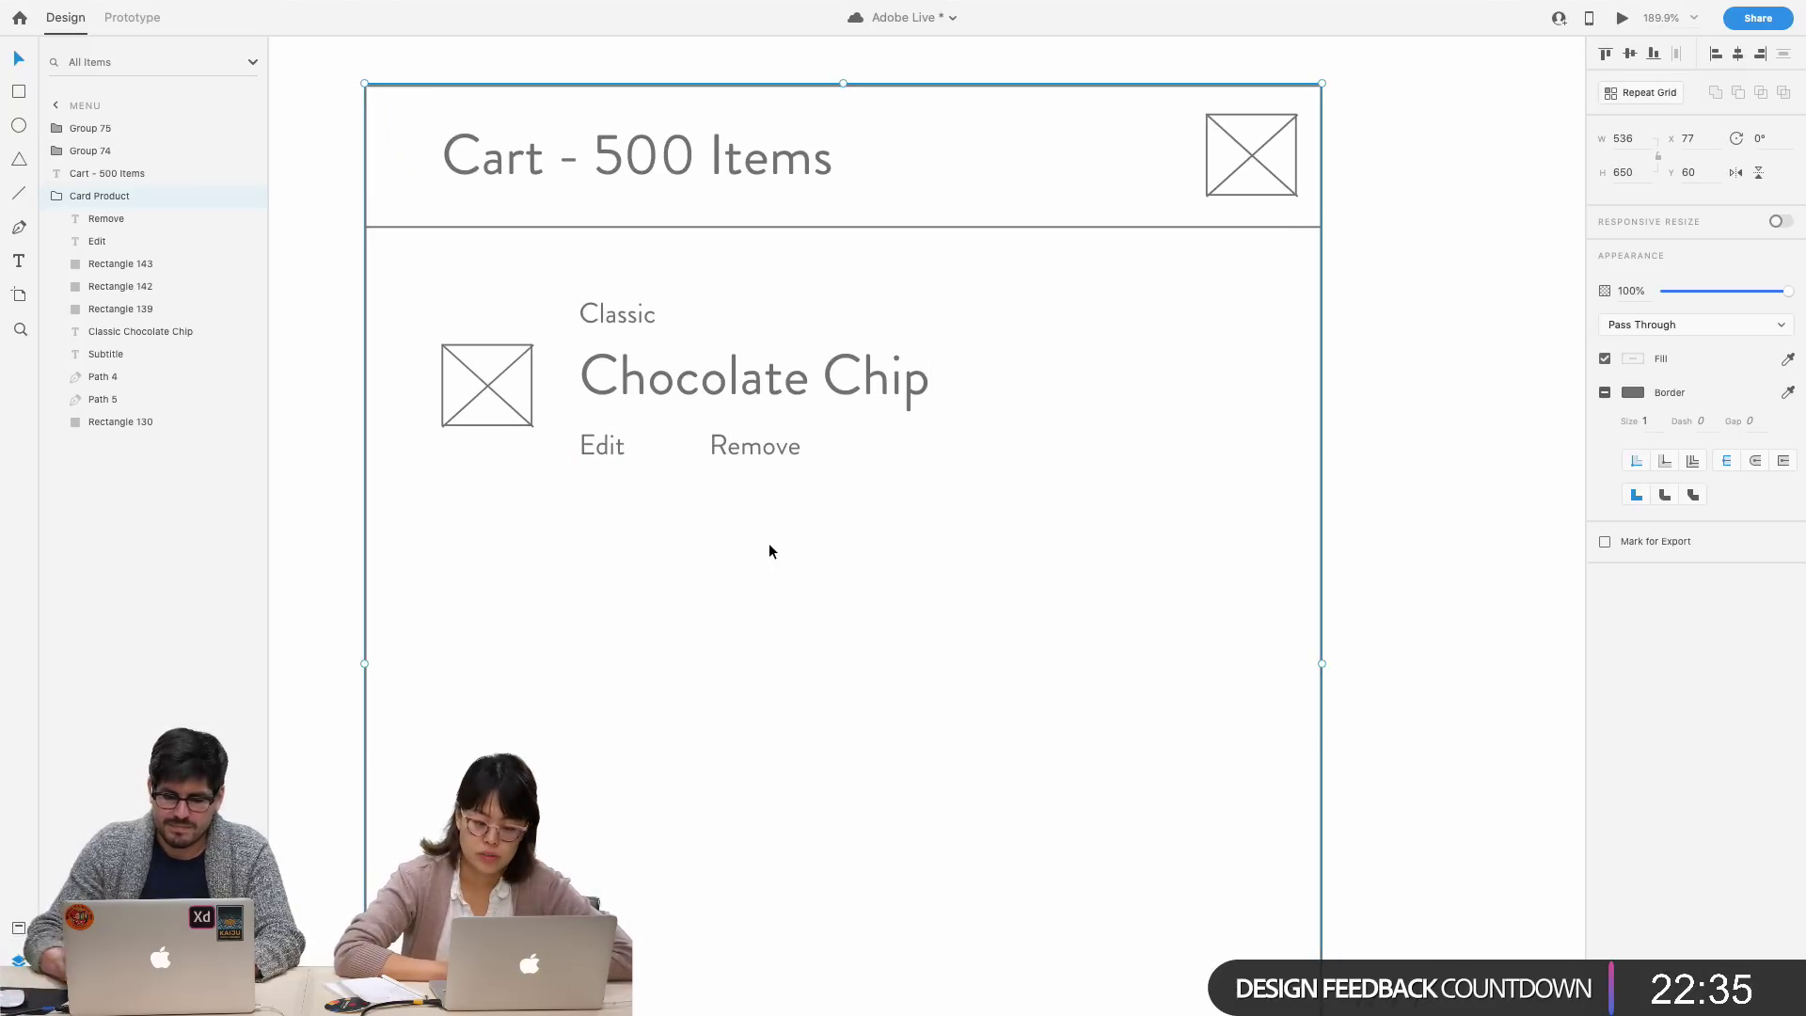
scroll(770, 545, down, 2)
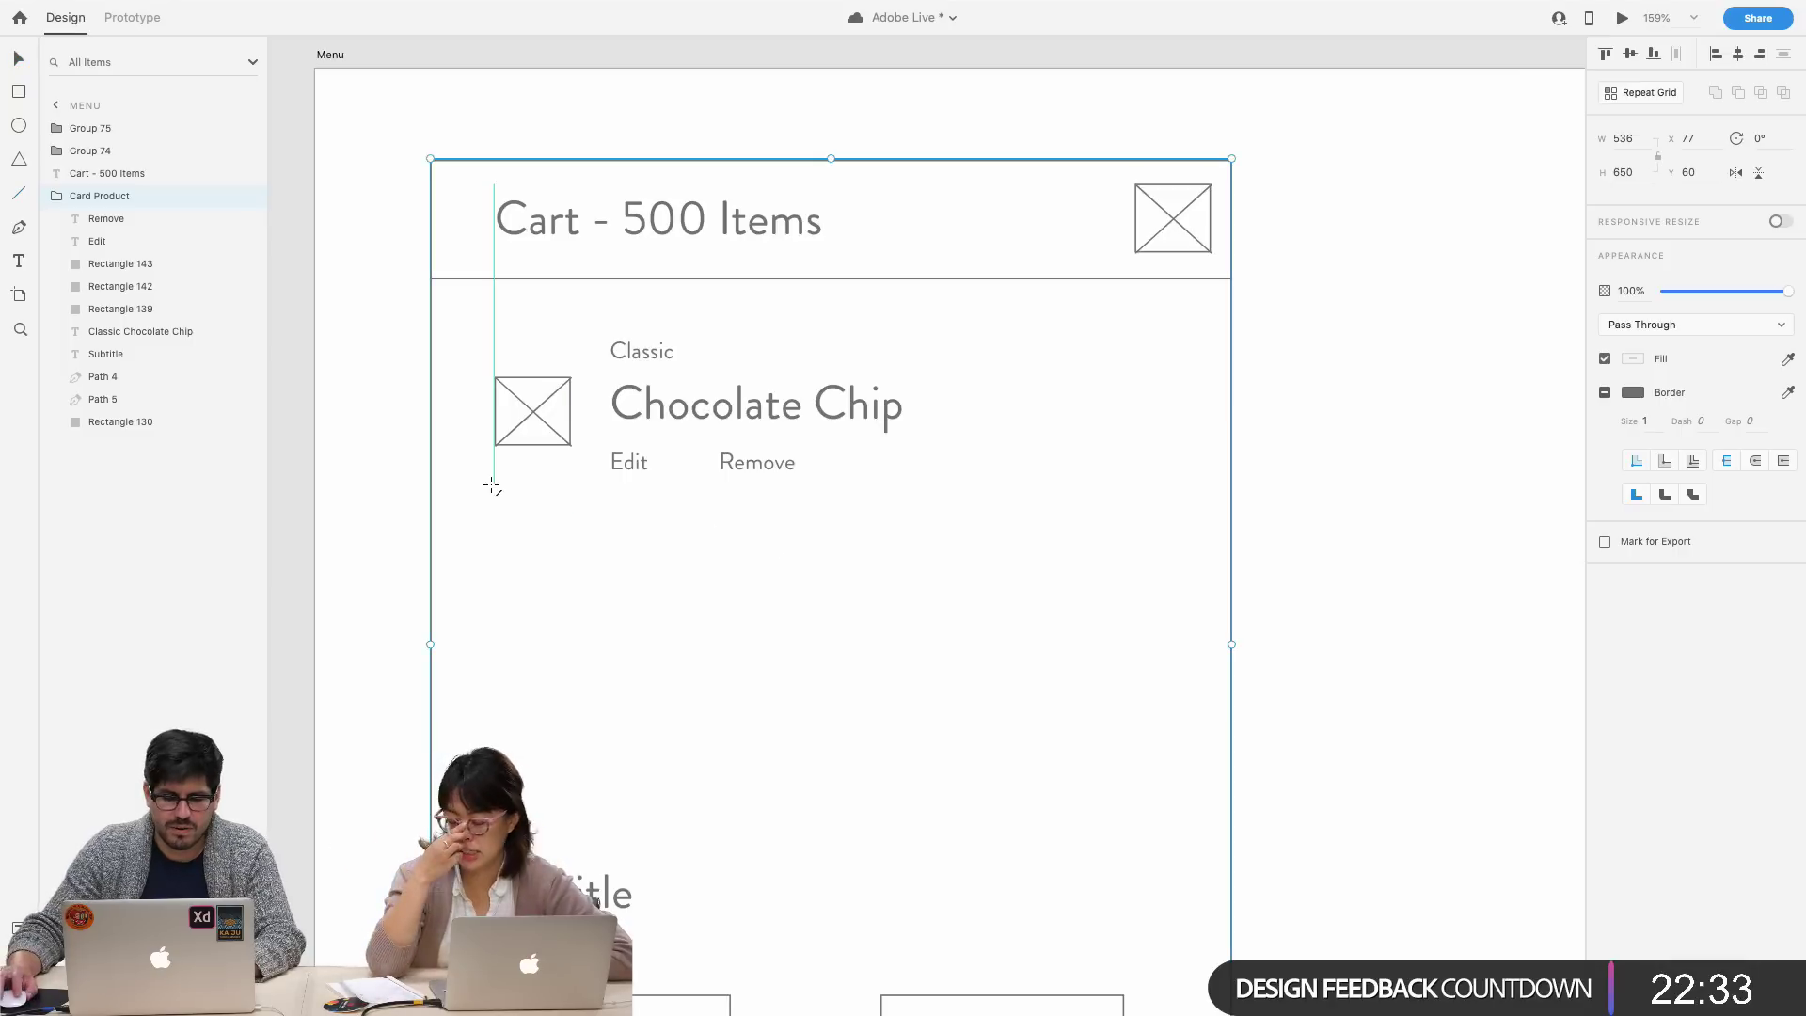
drag(471, 496, 1195, 512)
key(Escape)
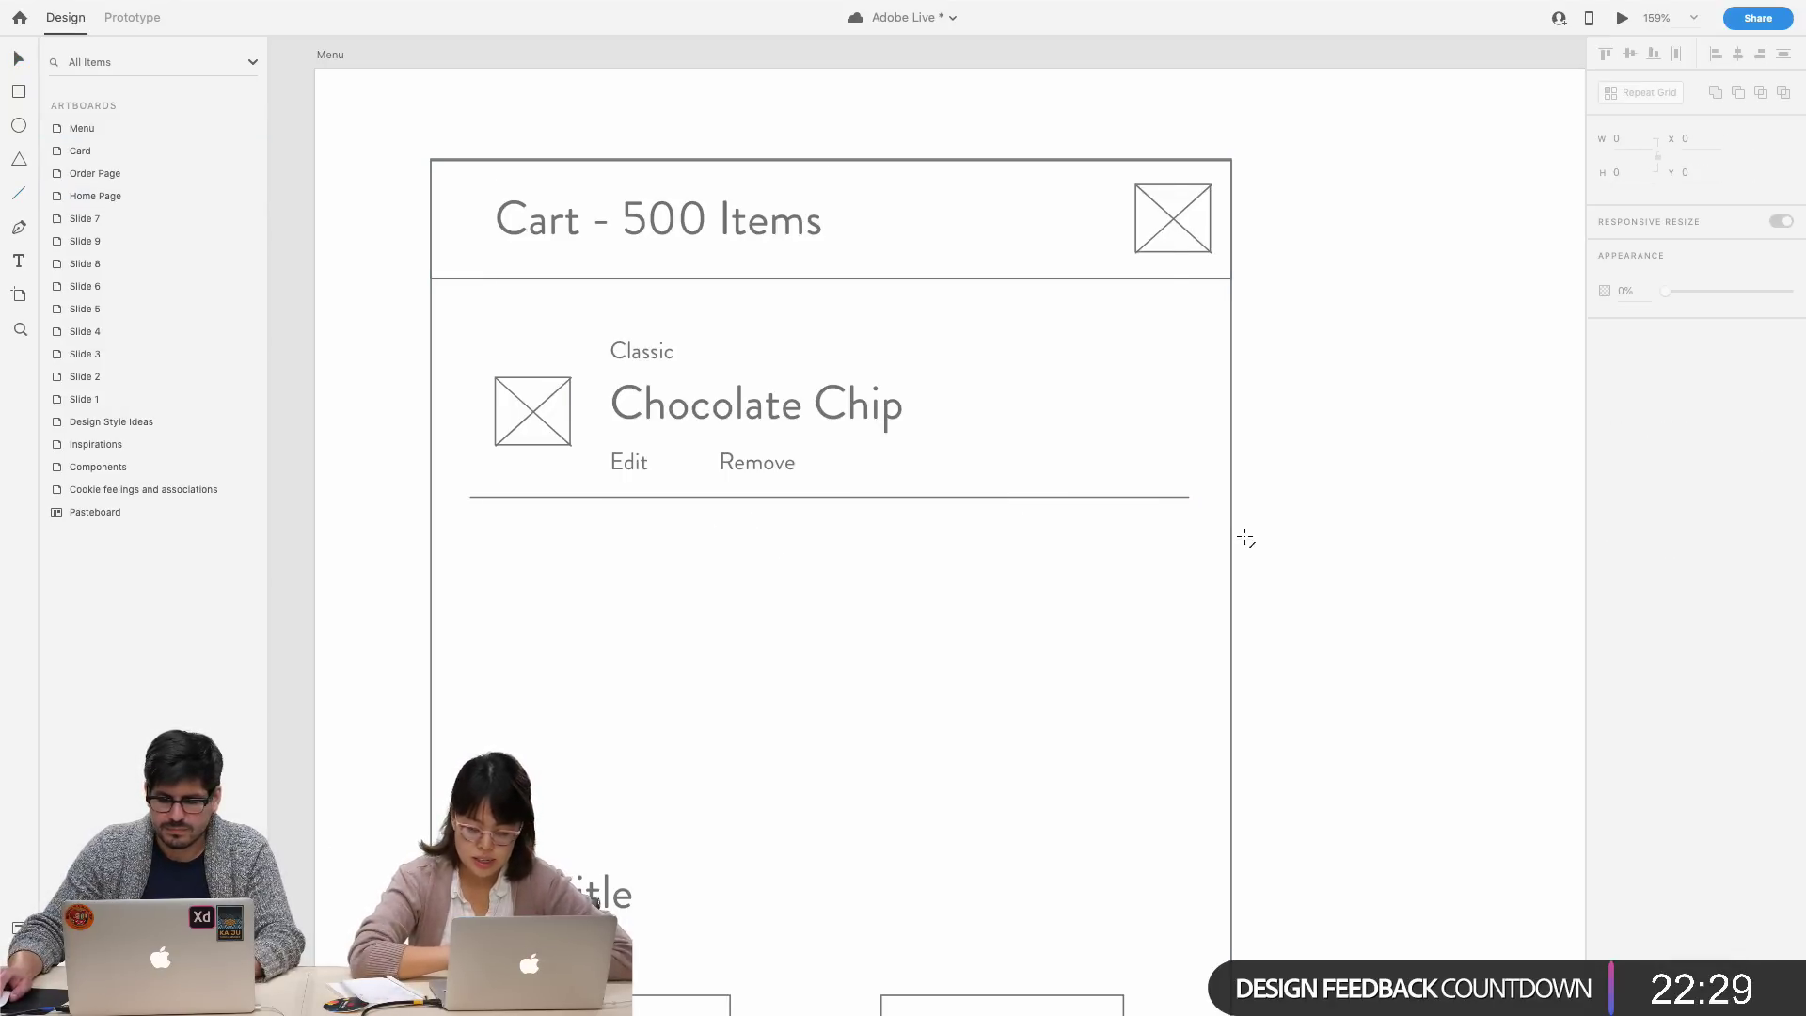
- Nudge the divider line slightly to the right and save the document
click(1140, 495)
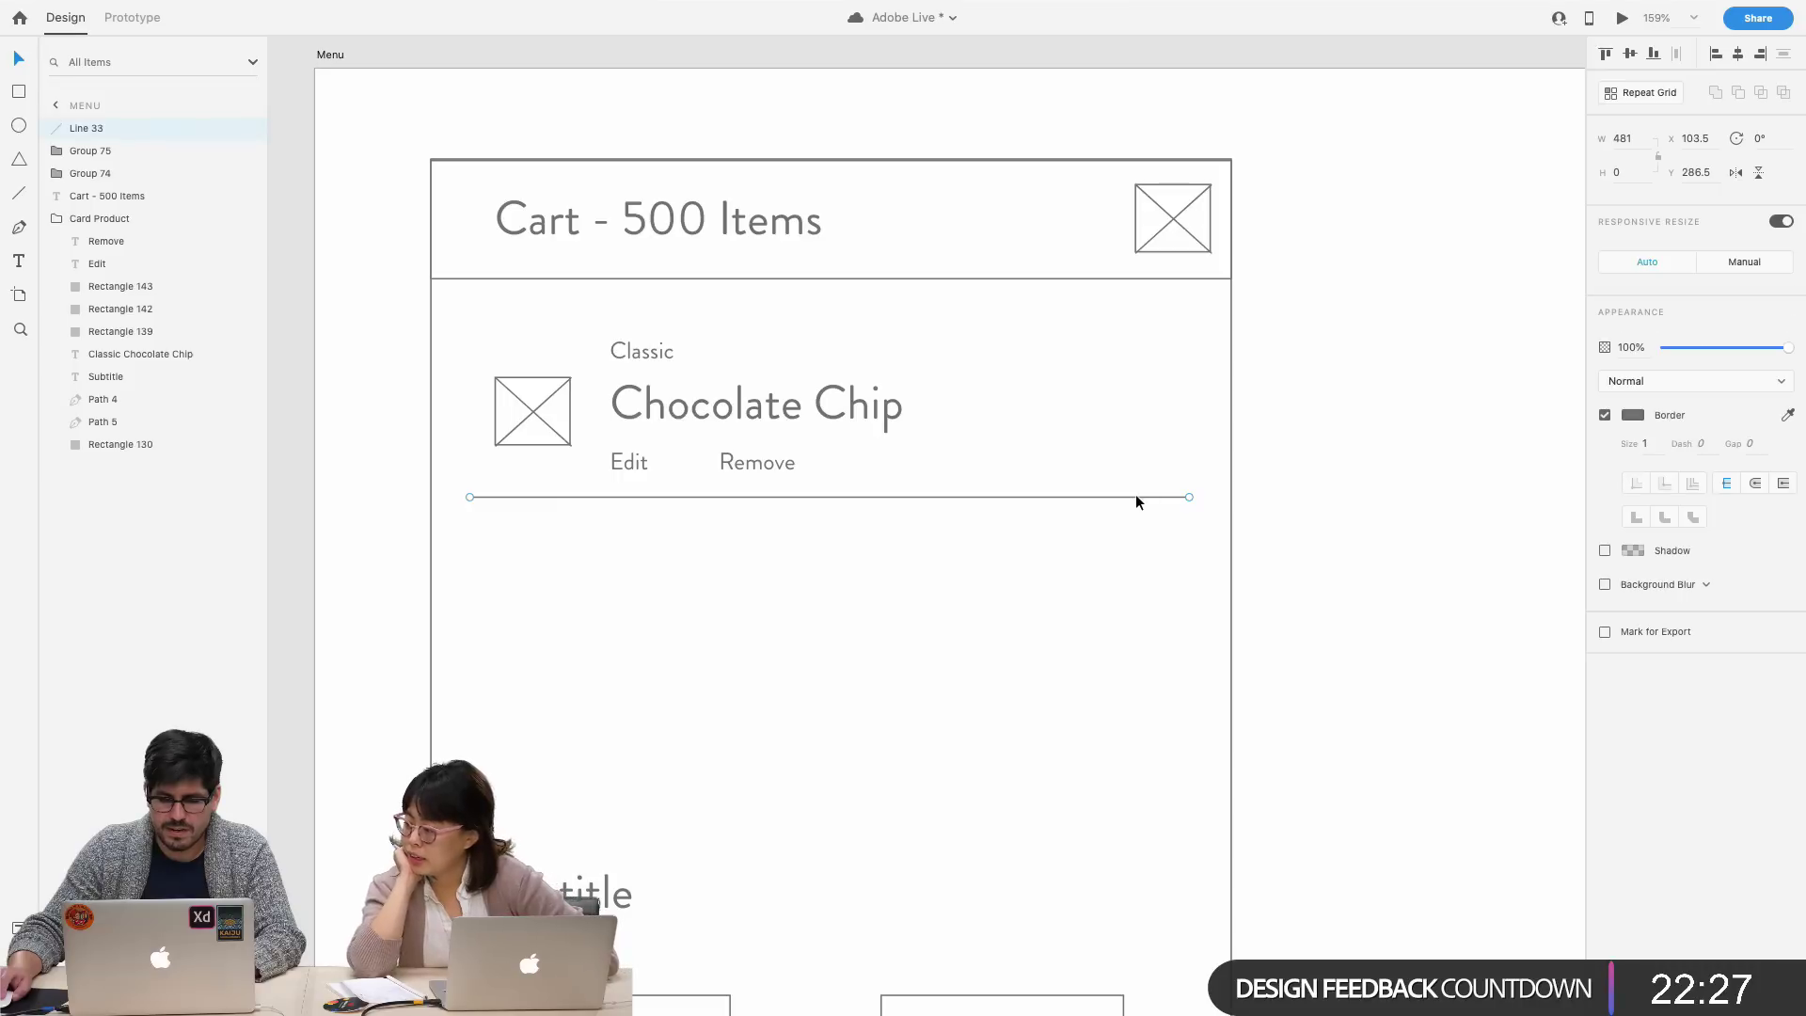
drag(1136, 494, 1140, 492)
click(1329, 583)
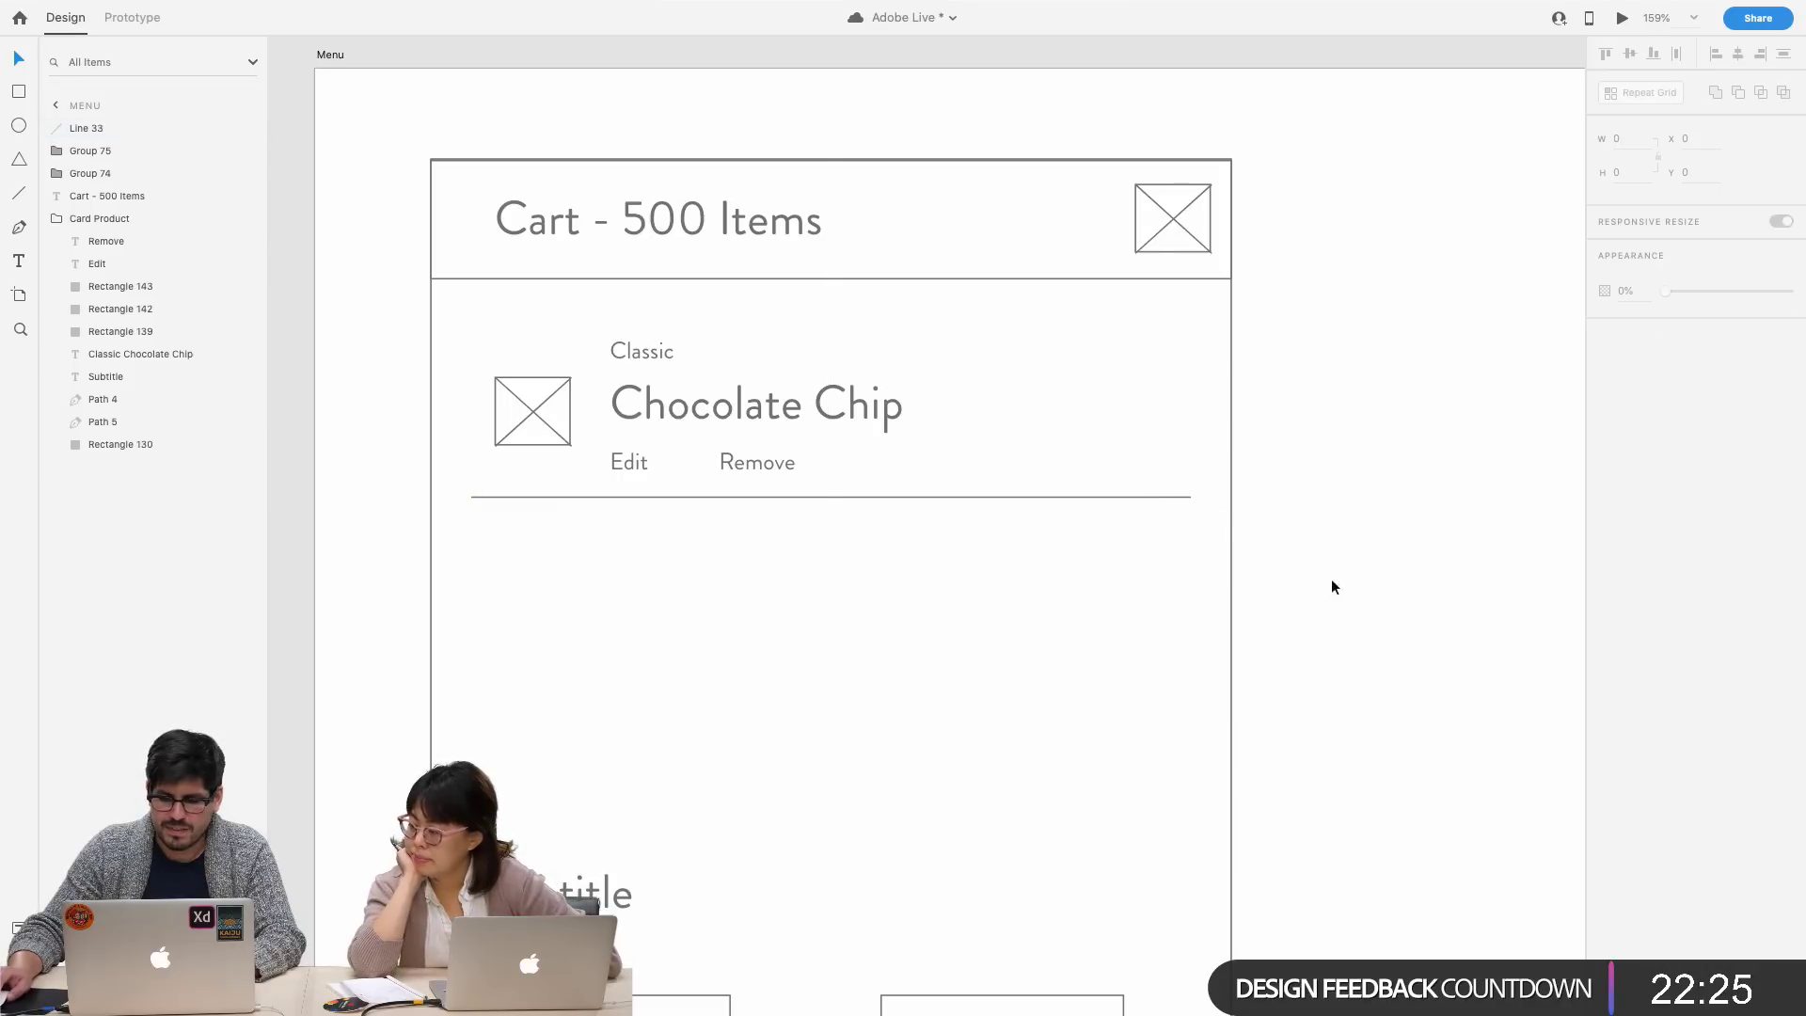
scroll(1321, 583, right, 3)
scroll(1305, 664, down, 1)
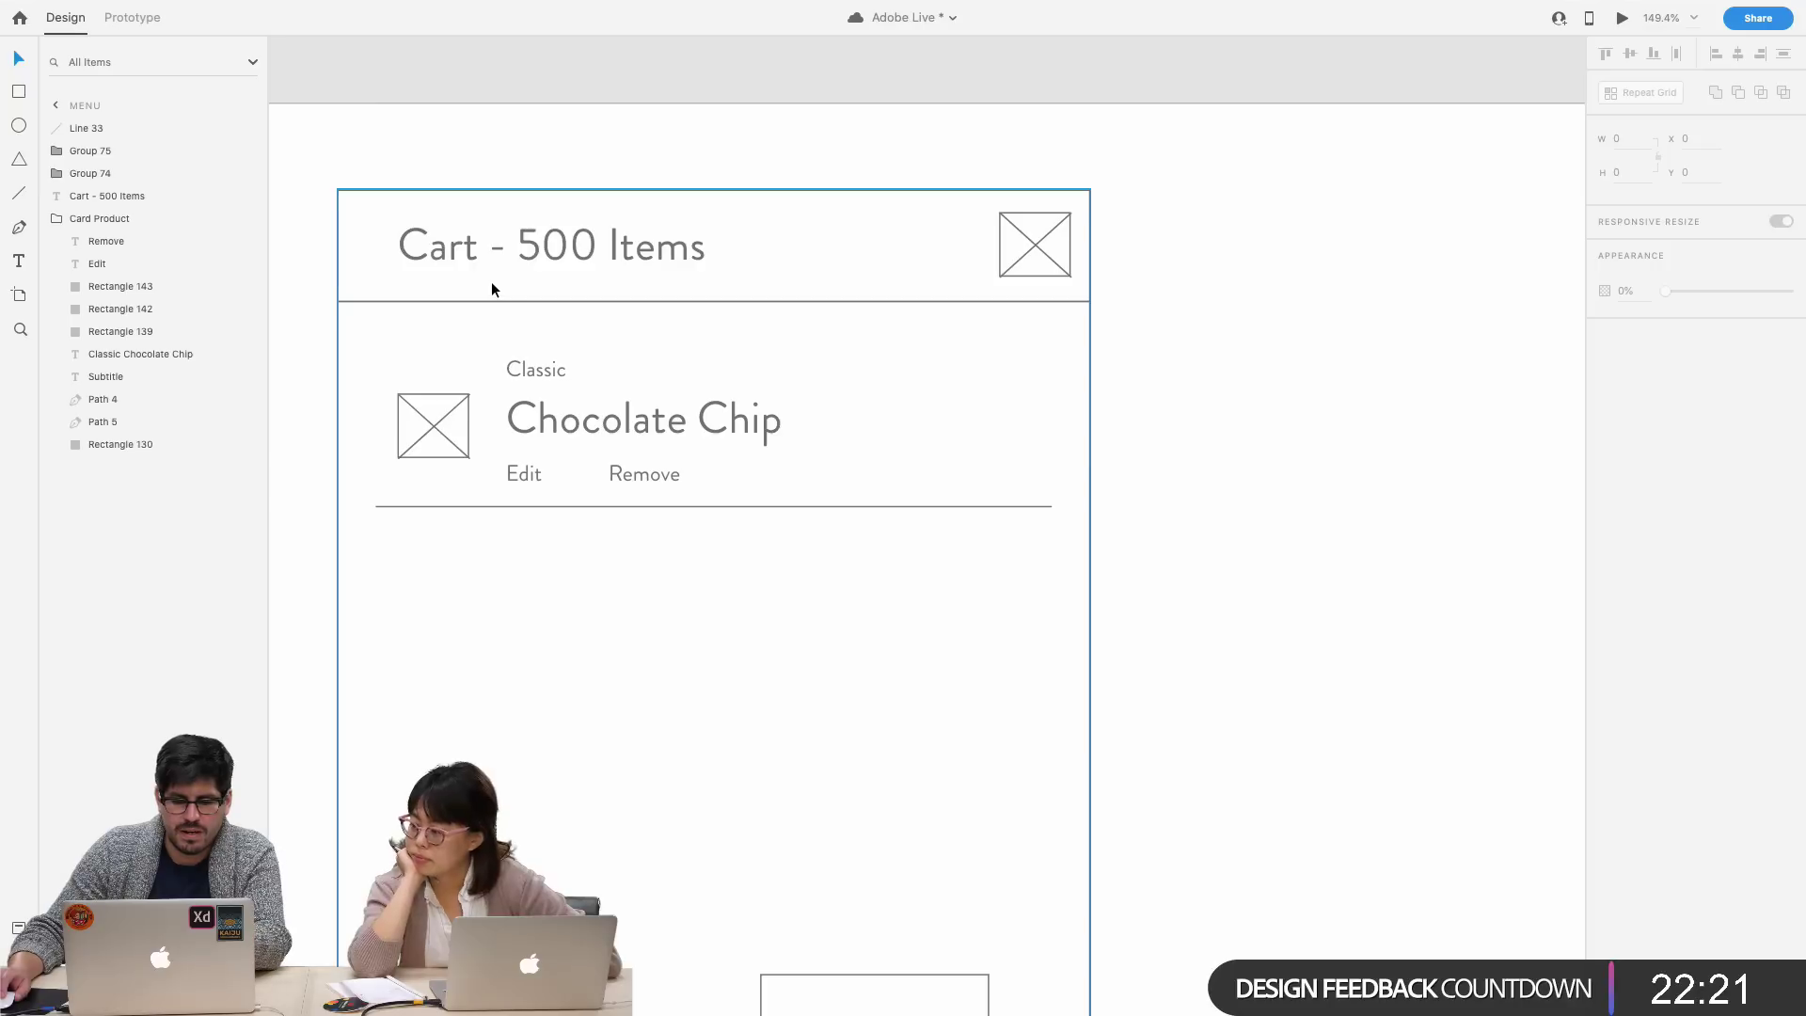
scroll(491, 283, down, 2)
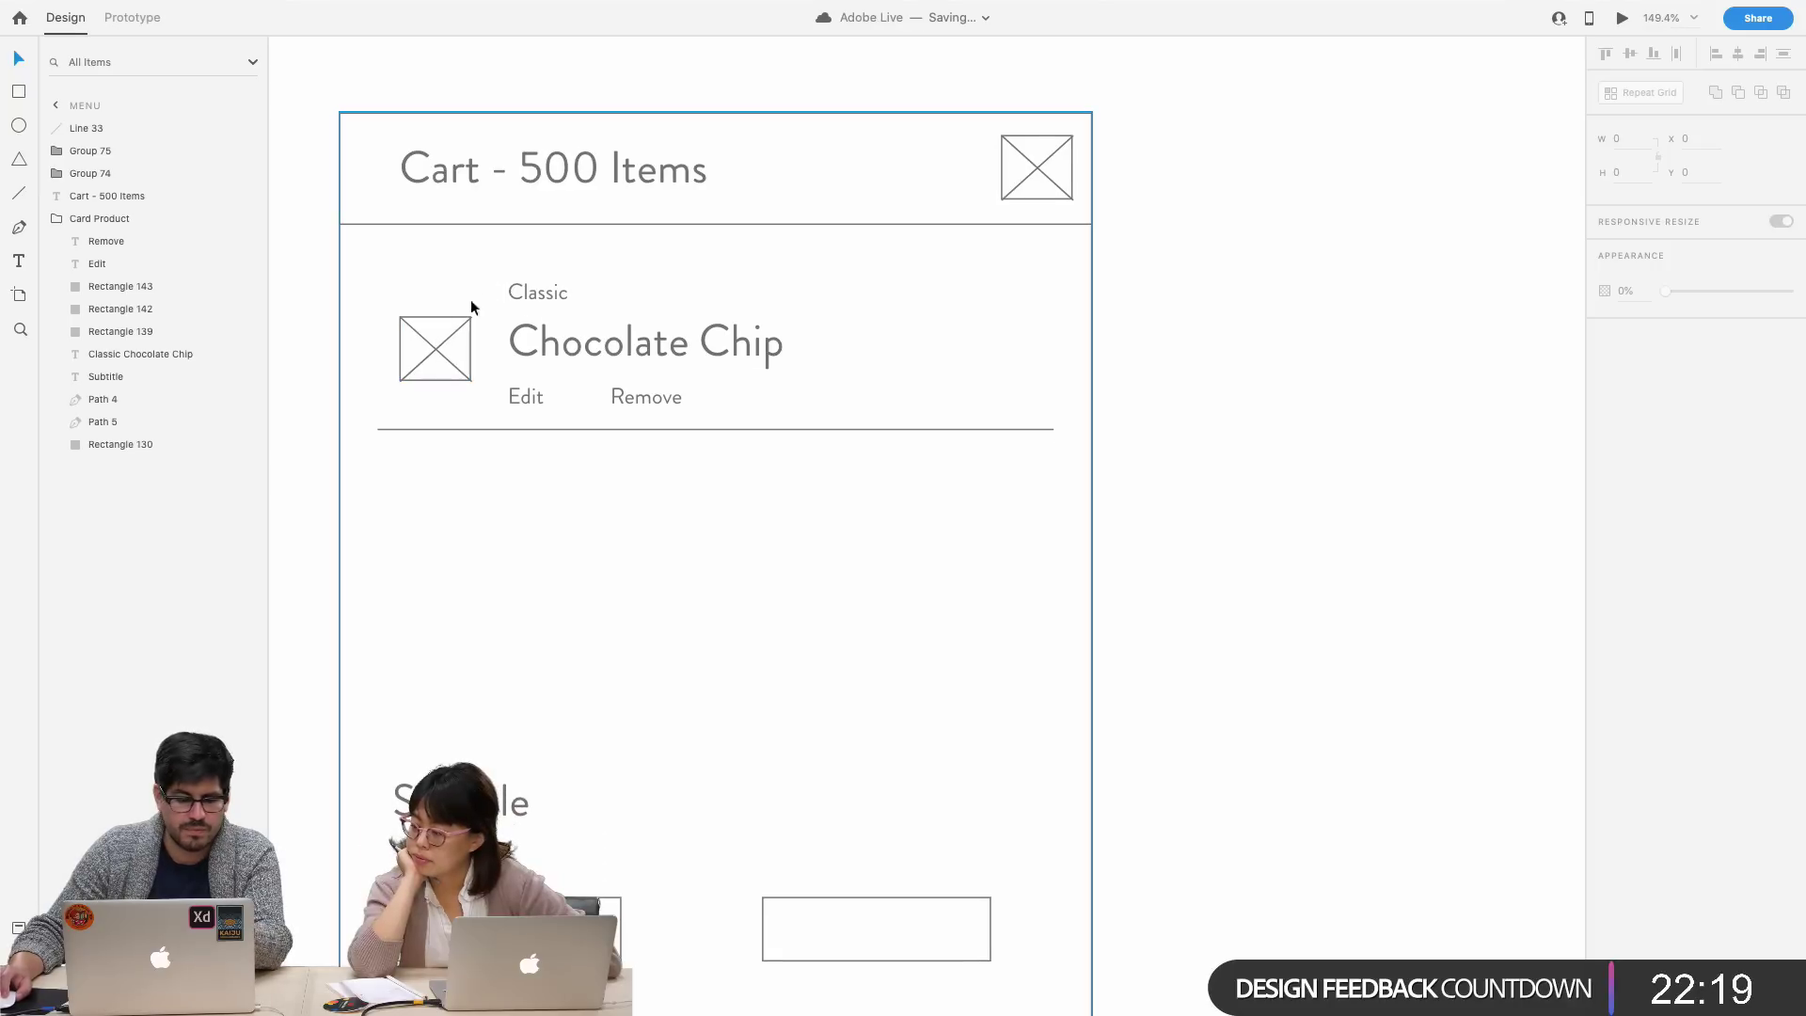
- Place a copy of the Remove text across from Chocolate Chip at X 529, Y 212, reading $2.50
scroll(607, 310, left, 2)
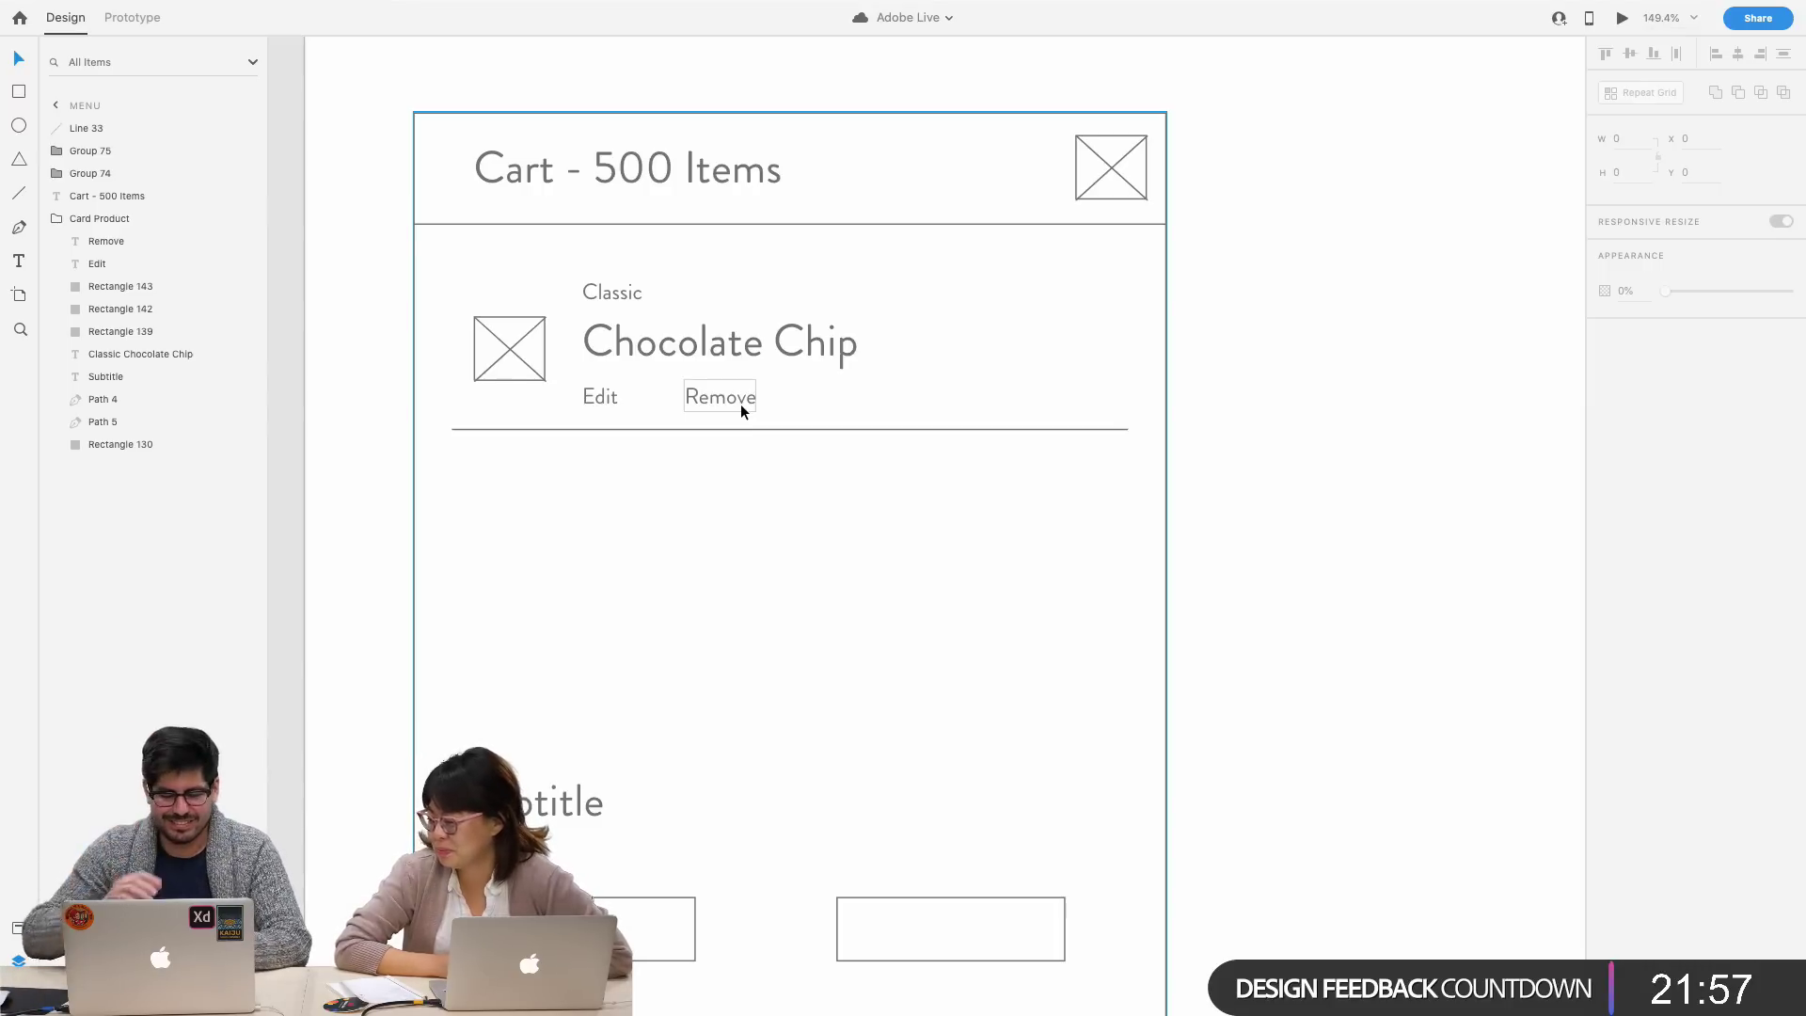
scroll(921, 431, right, 3)
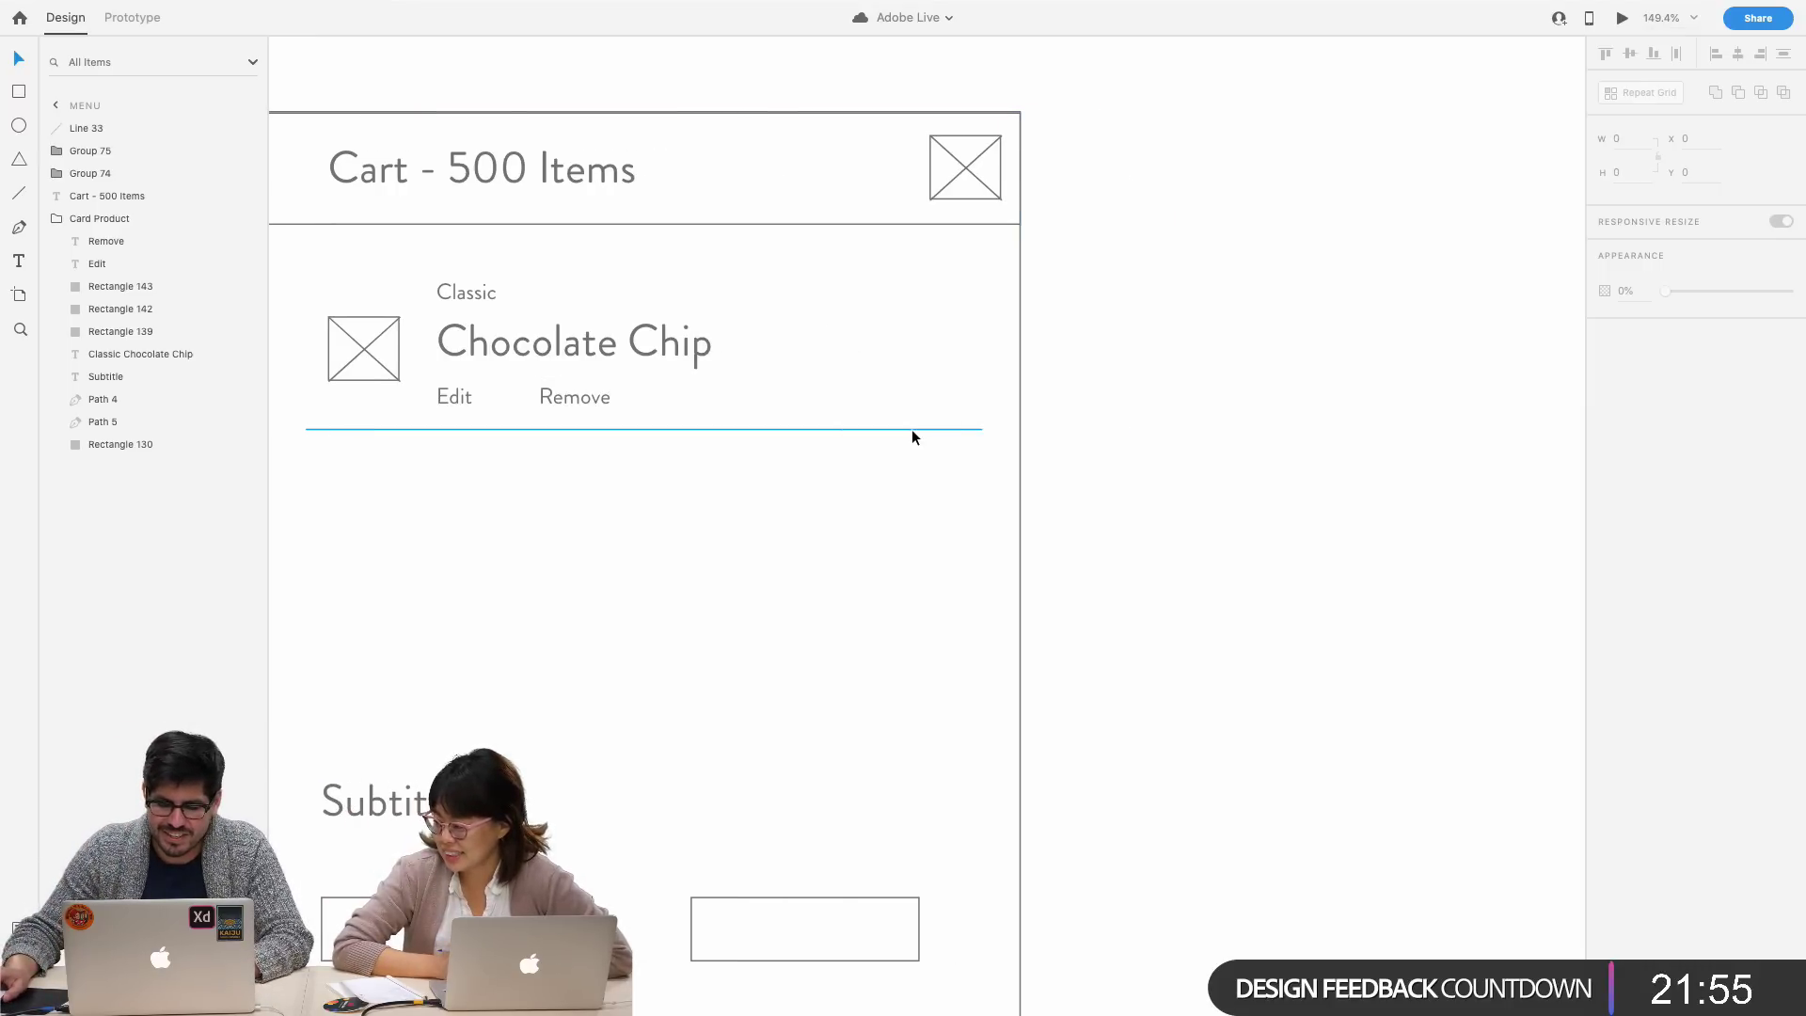
scroll(911, 429, down, 5)
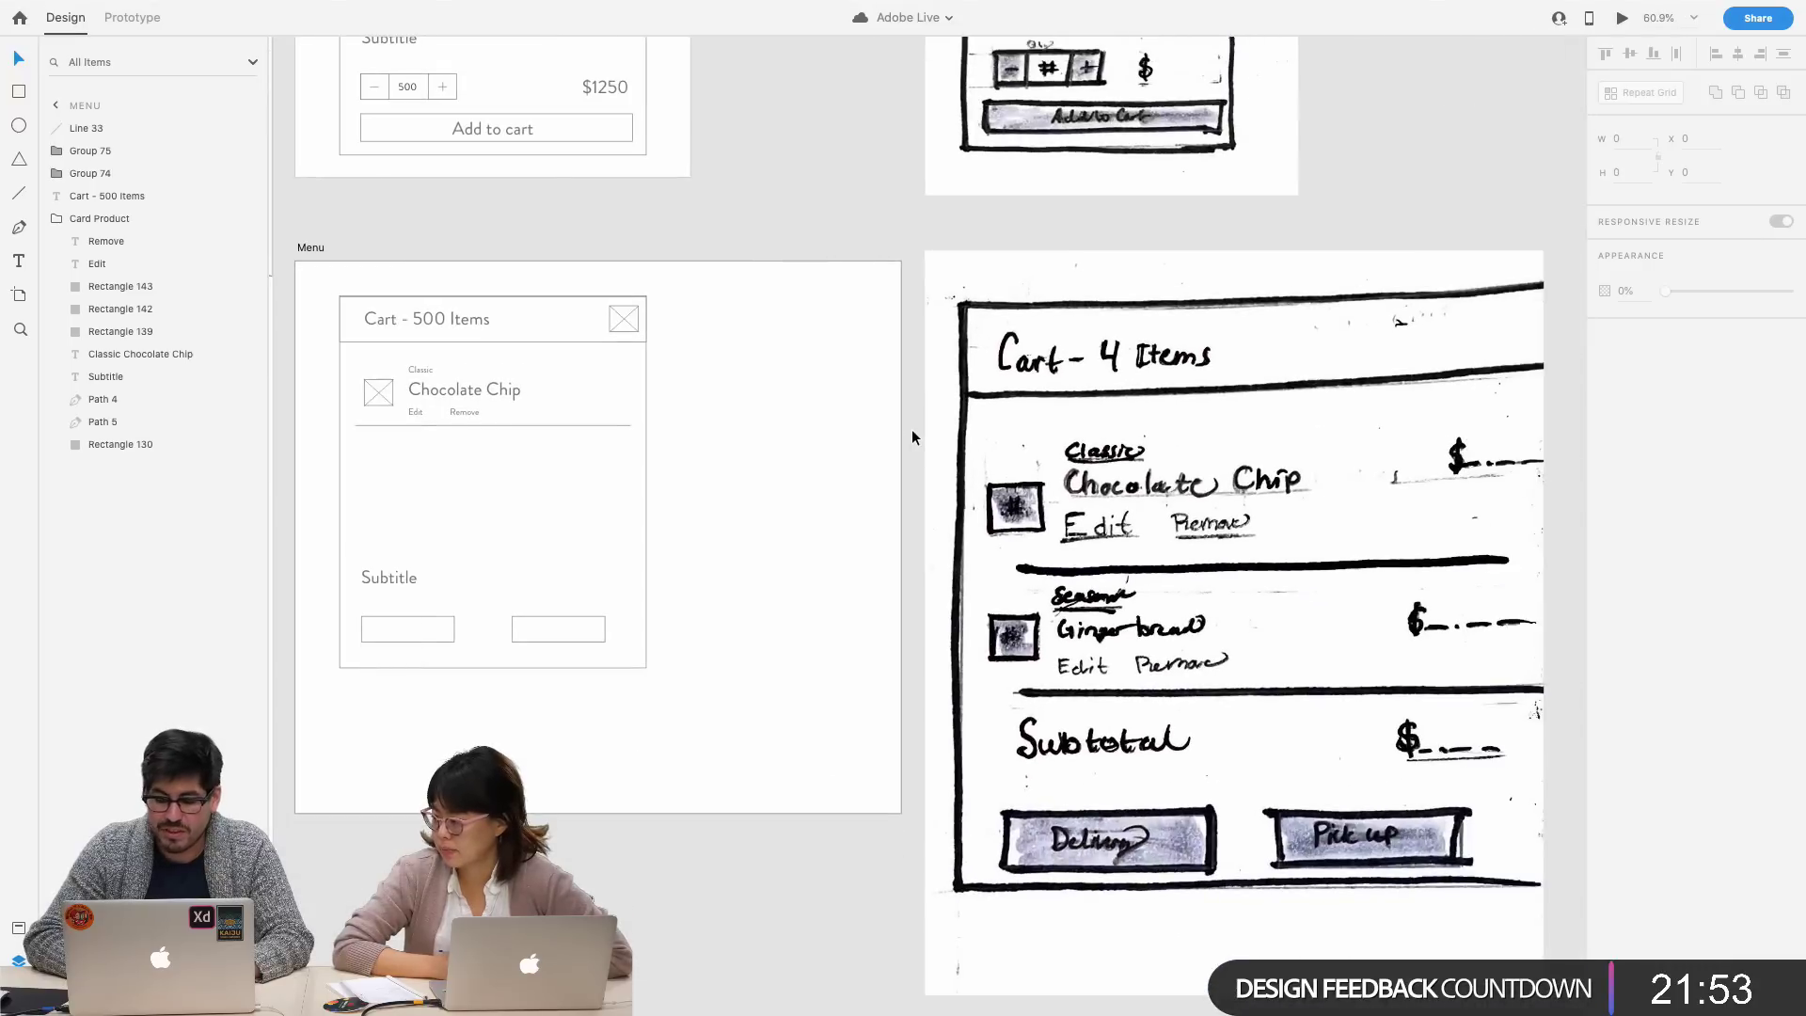
click(472, 408)
drag(463, 414, 613, 390)
double_click(613, 389)
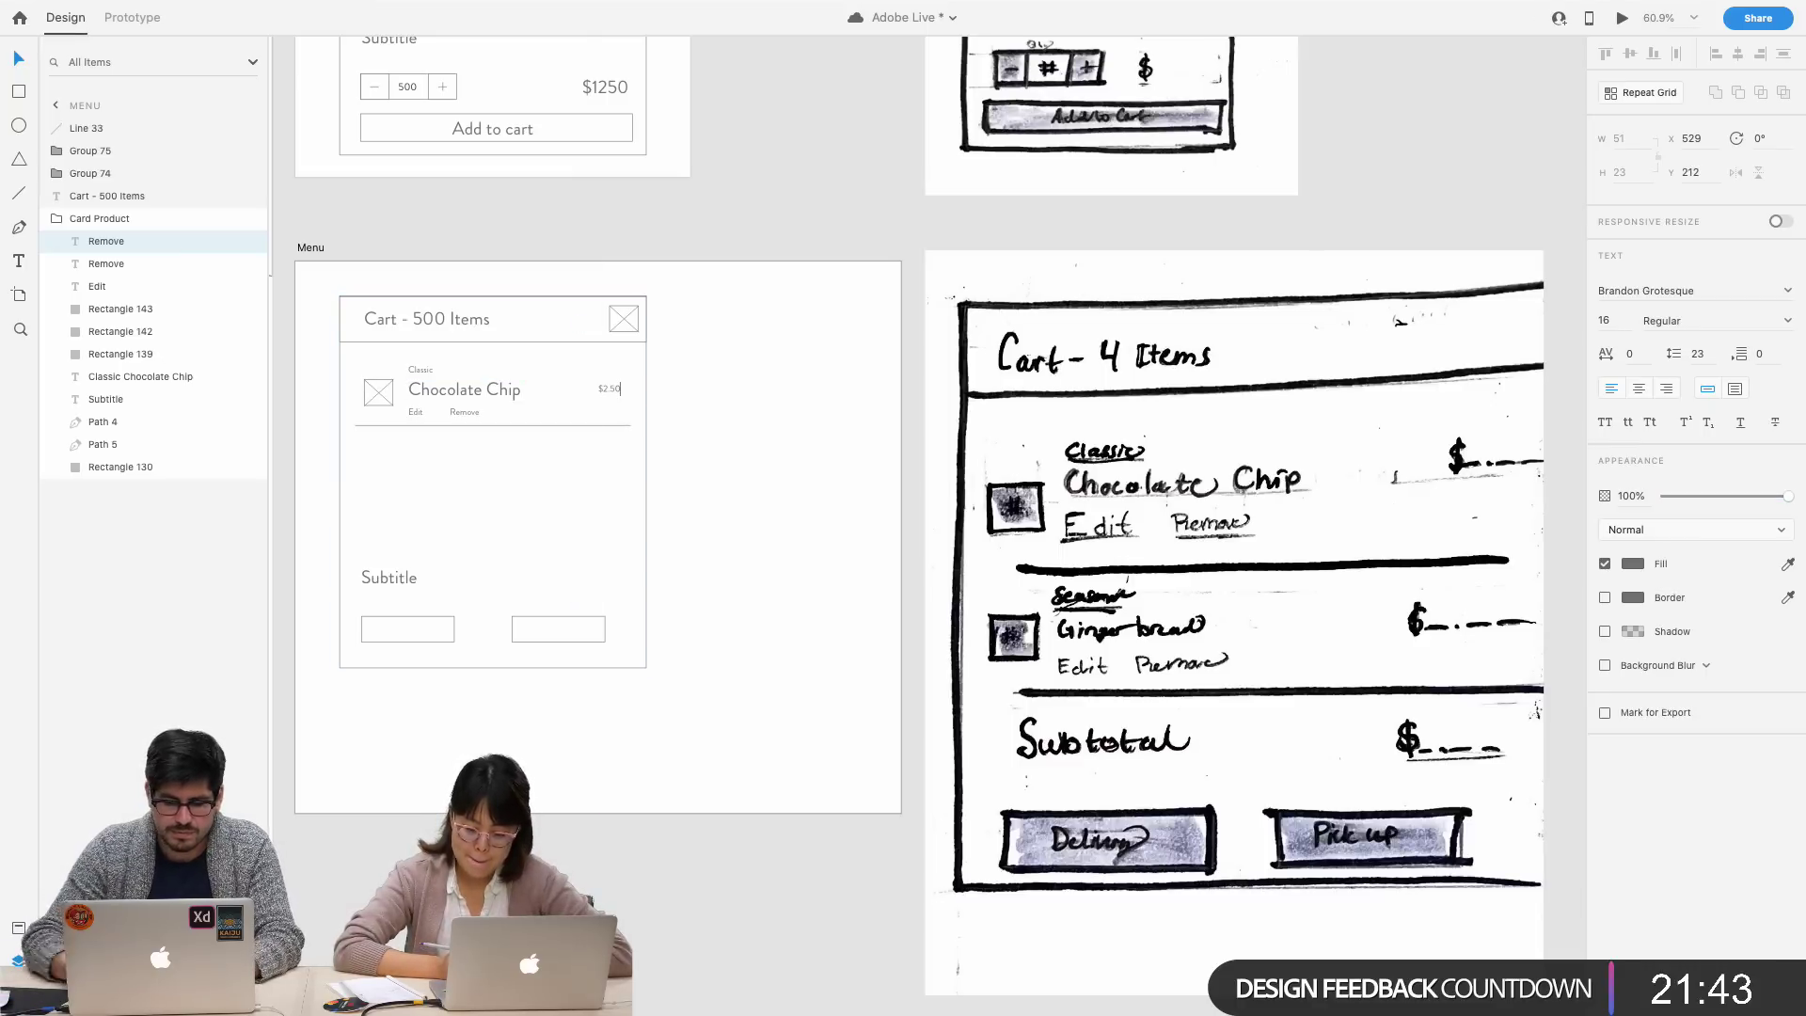
key(Escape)
- Move the $2.50 price text to about X 496, Y 216 and change it to $1250
scroll(573, 473, up, 5)
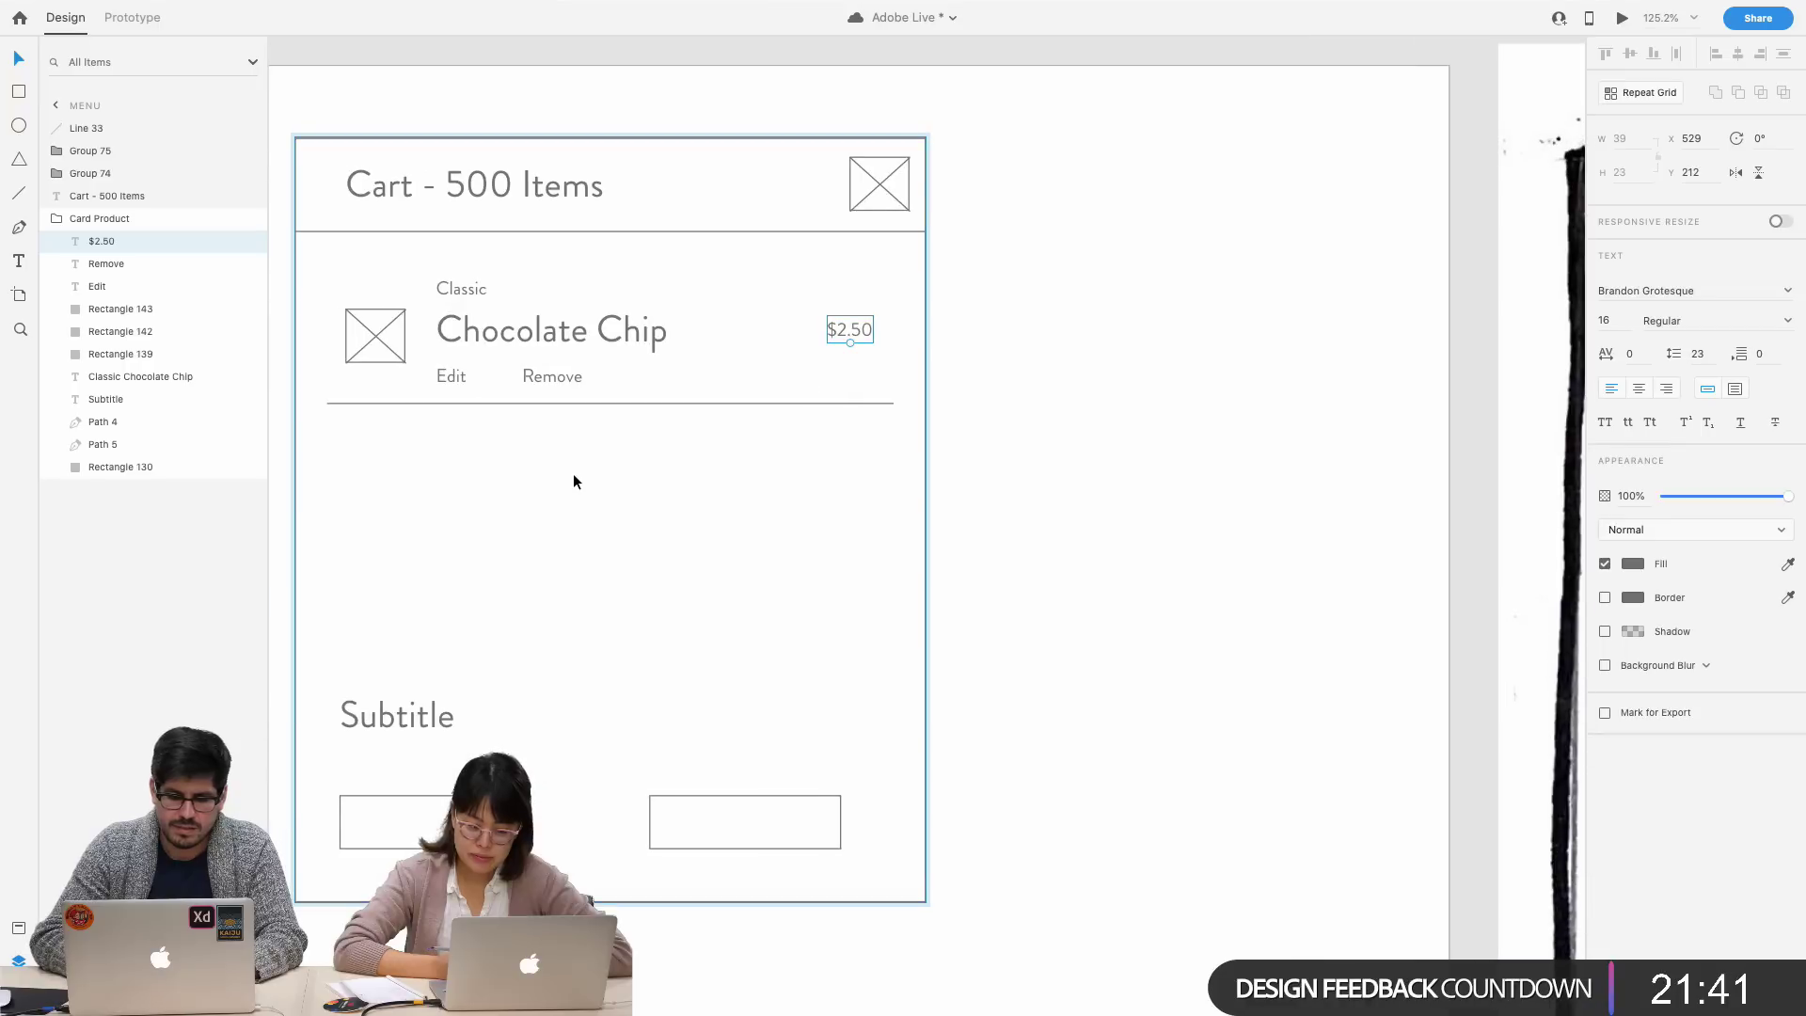
drag(849, 330, 813, 338)
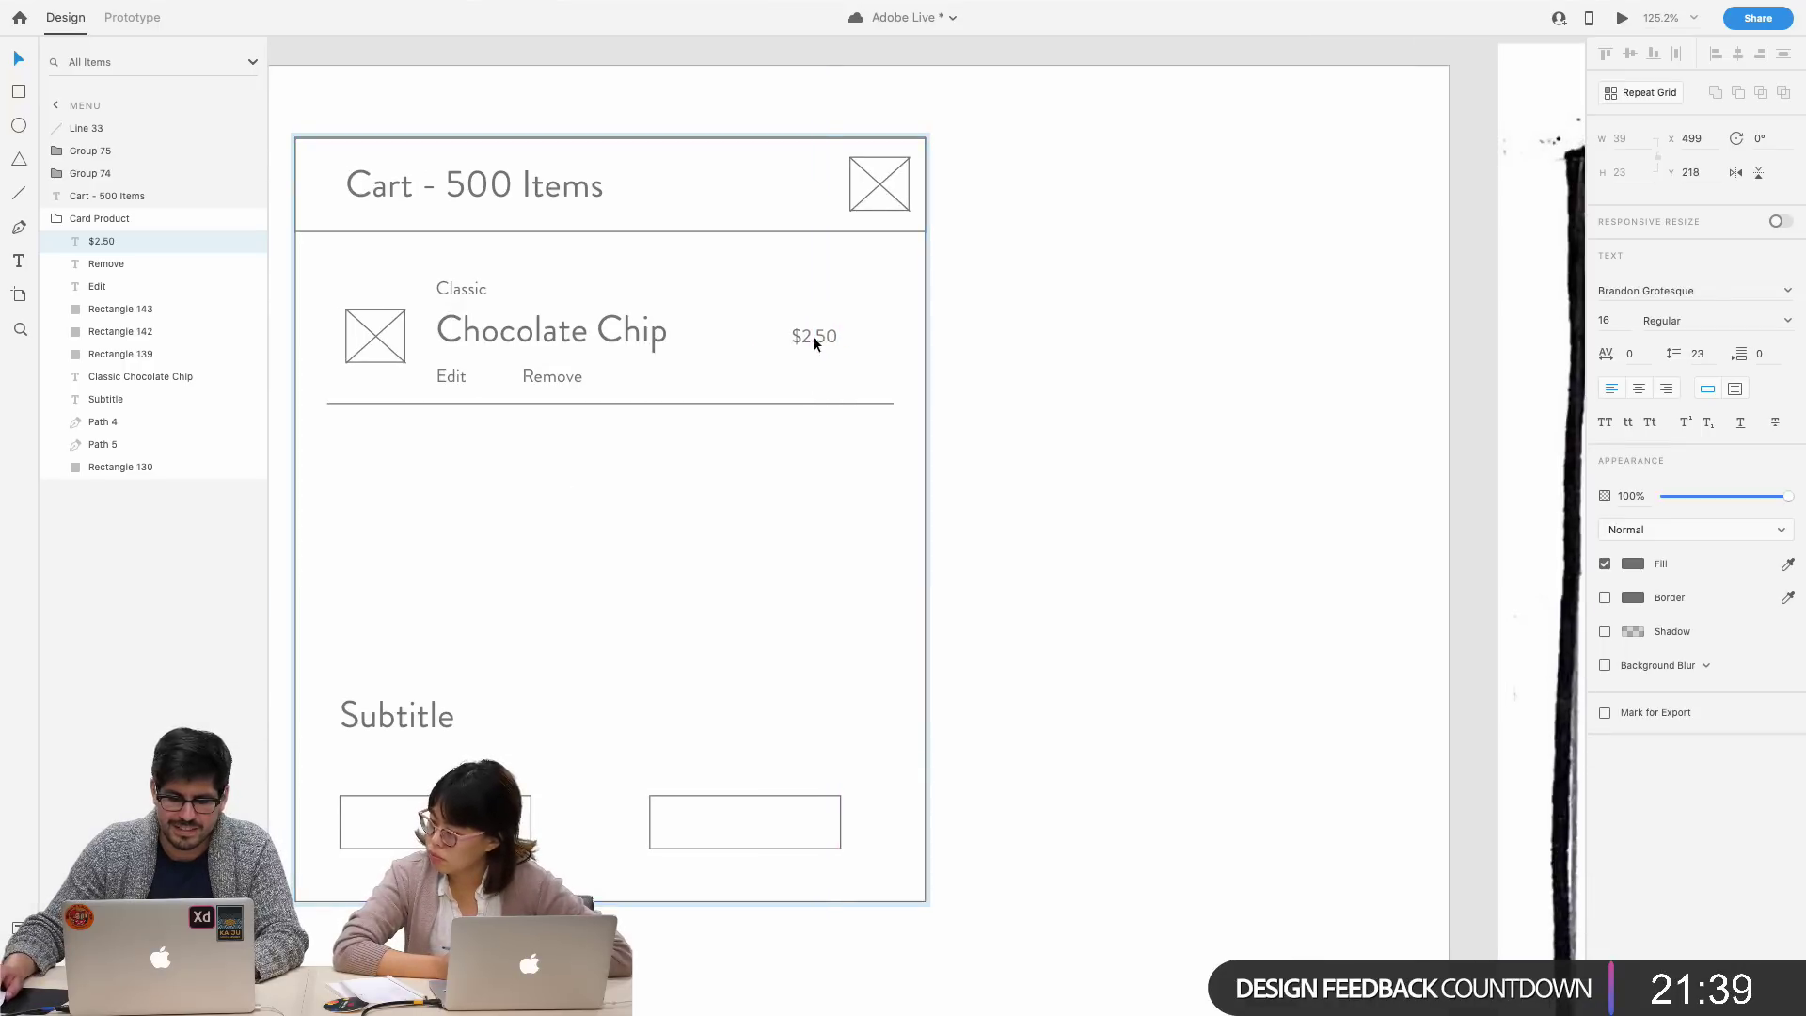
double_click(810, 334)
text(12)
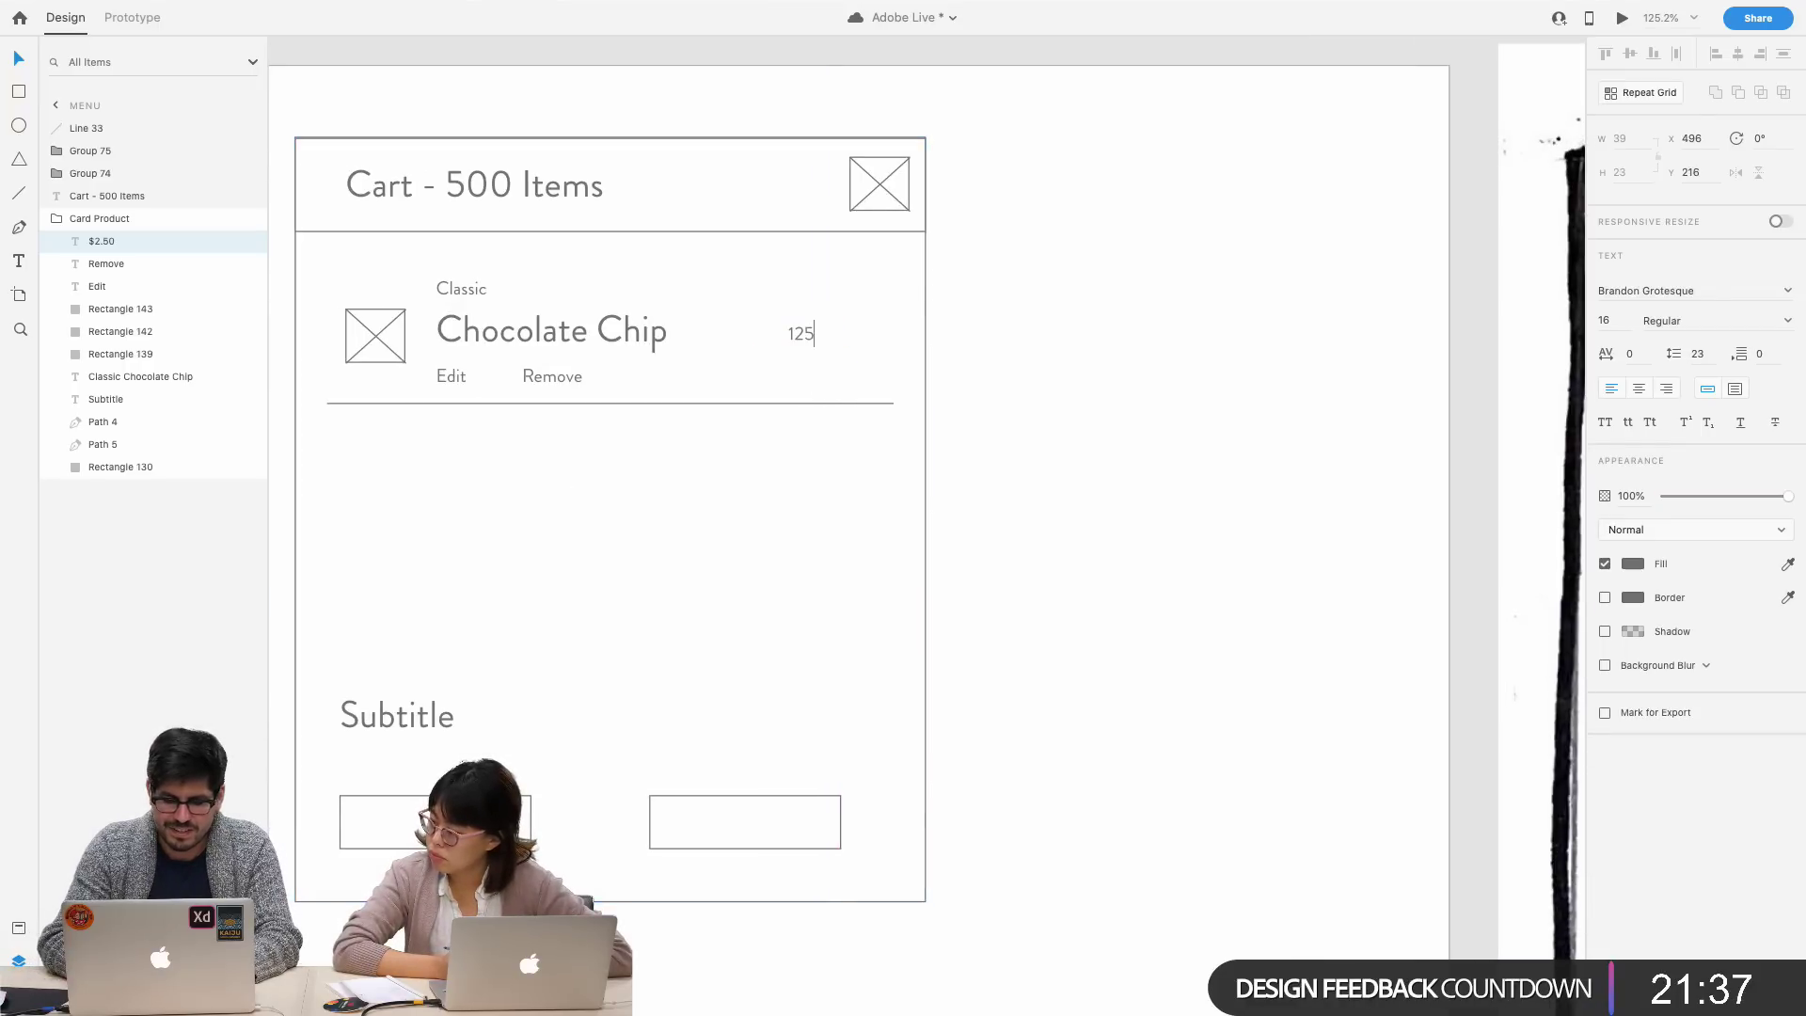
key(Escape)
scroll(1172, 494, up, 5)
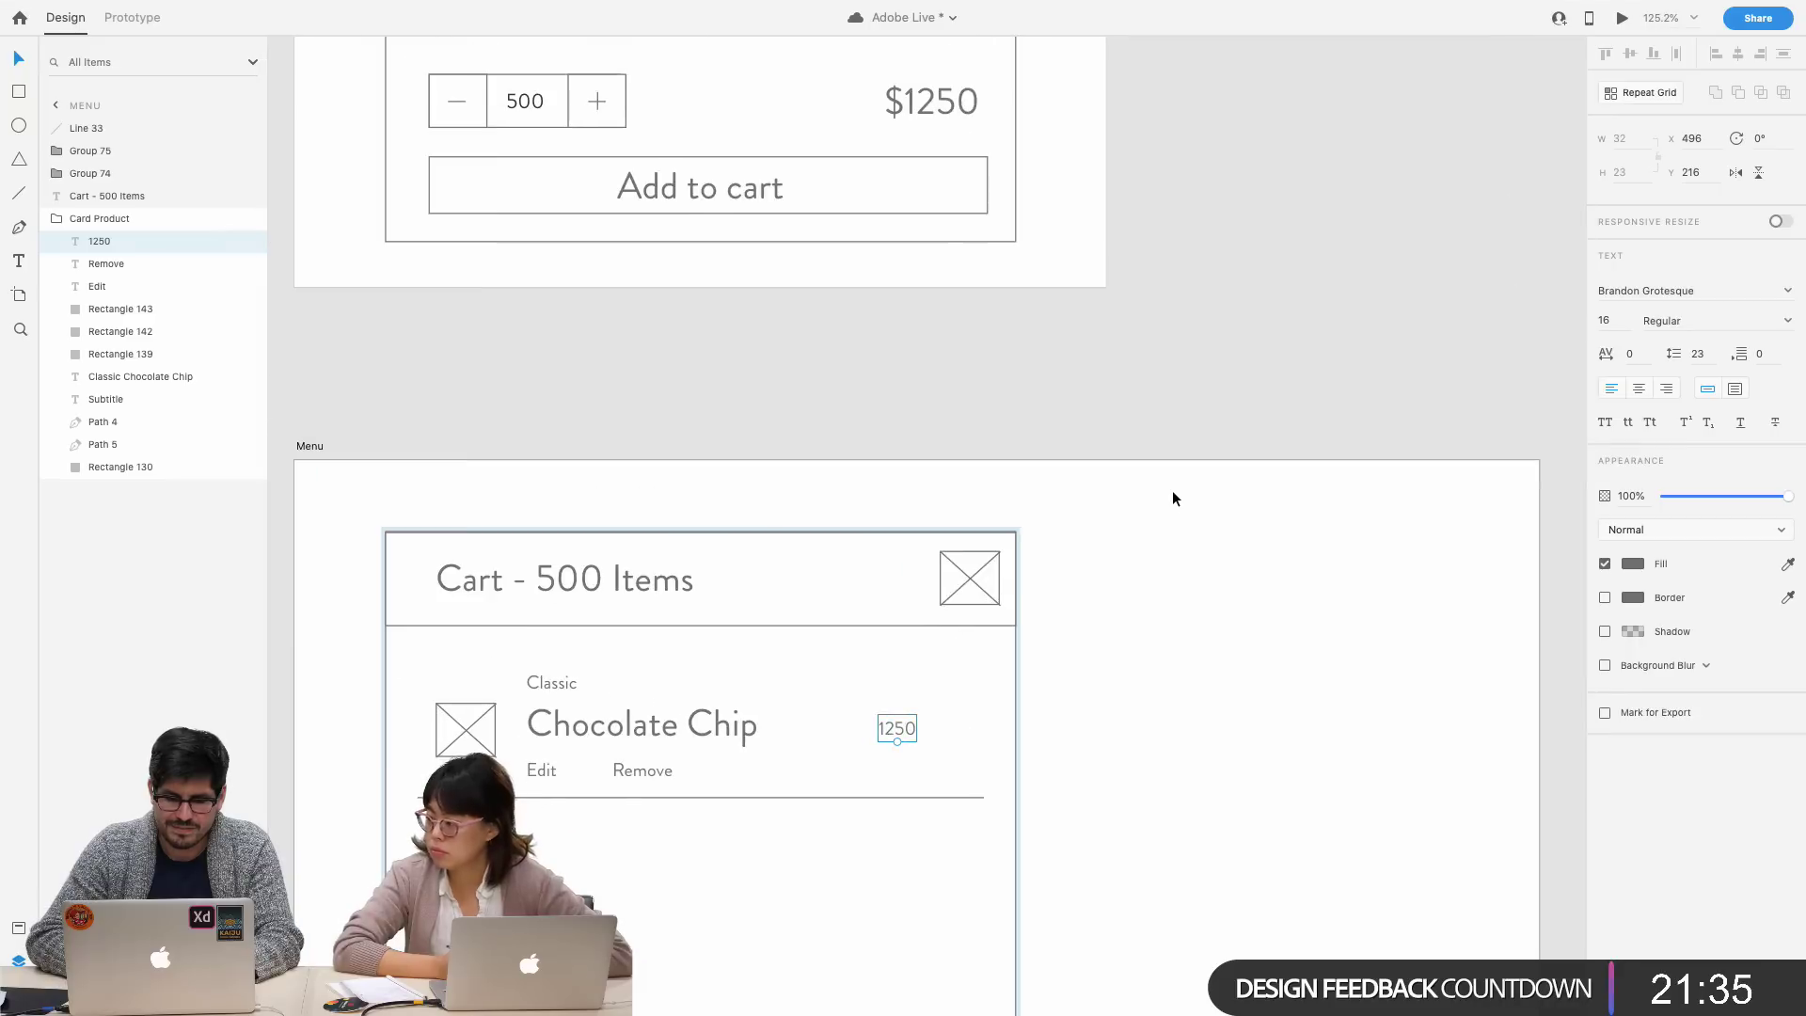
double_click(883, 731)
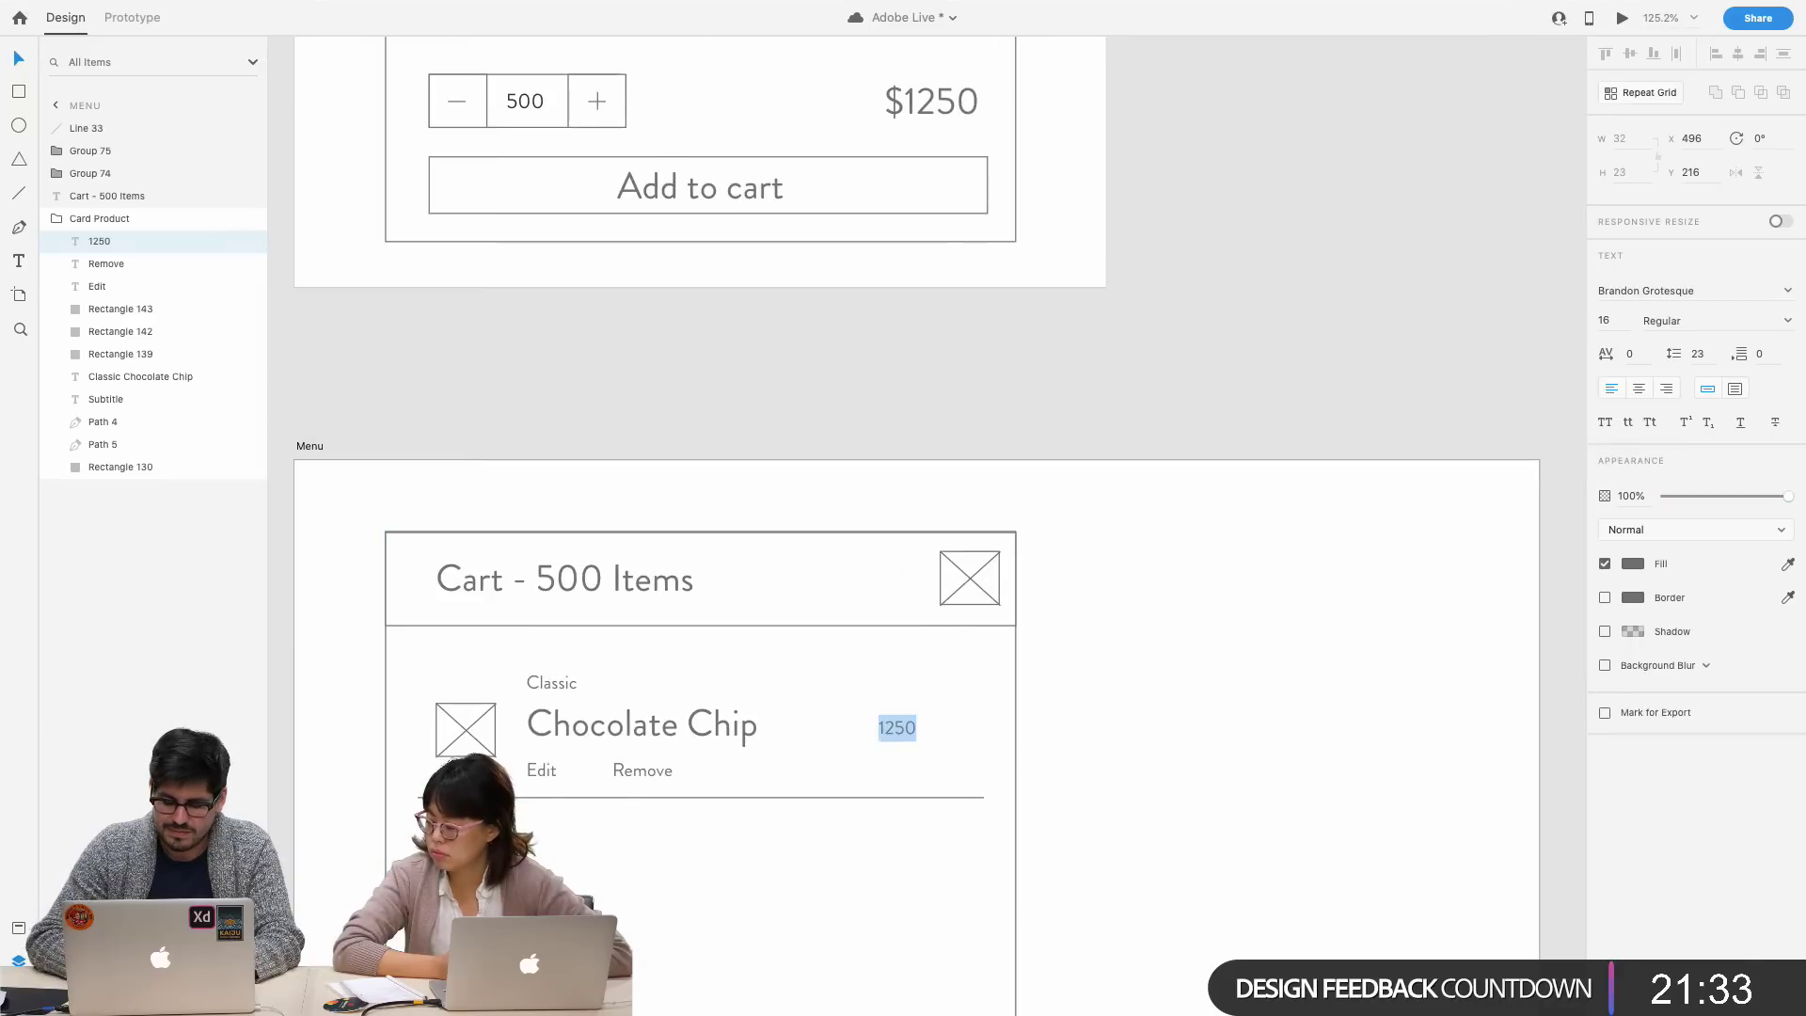
key(Left)
text($)
click(945, 736)
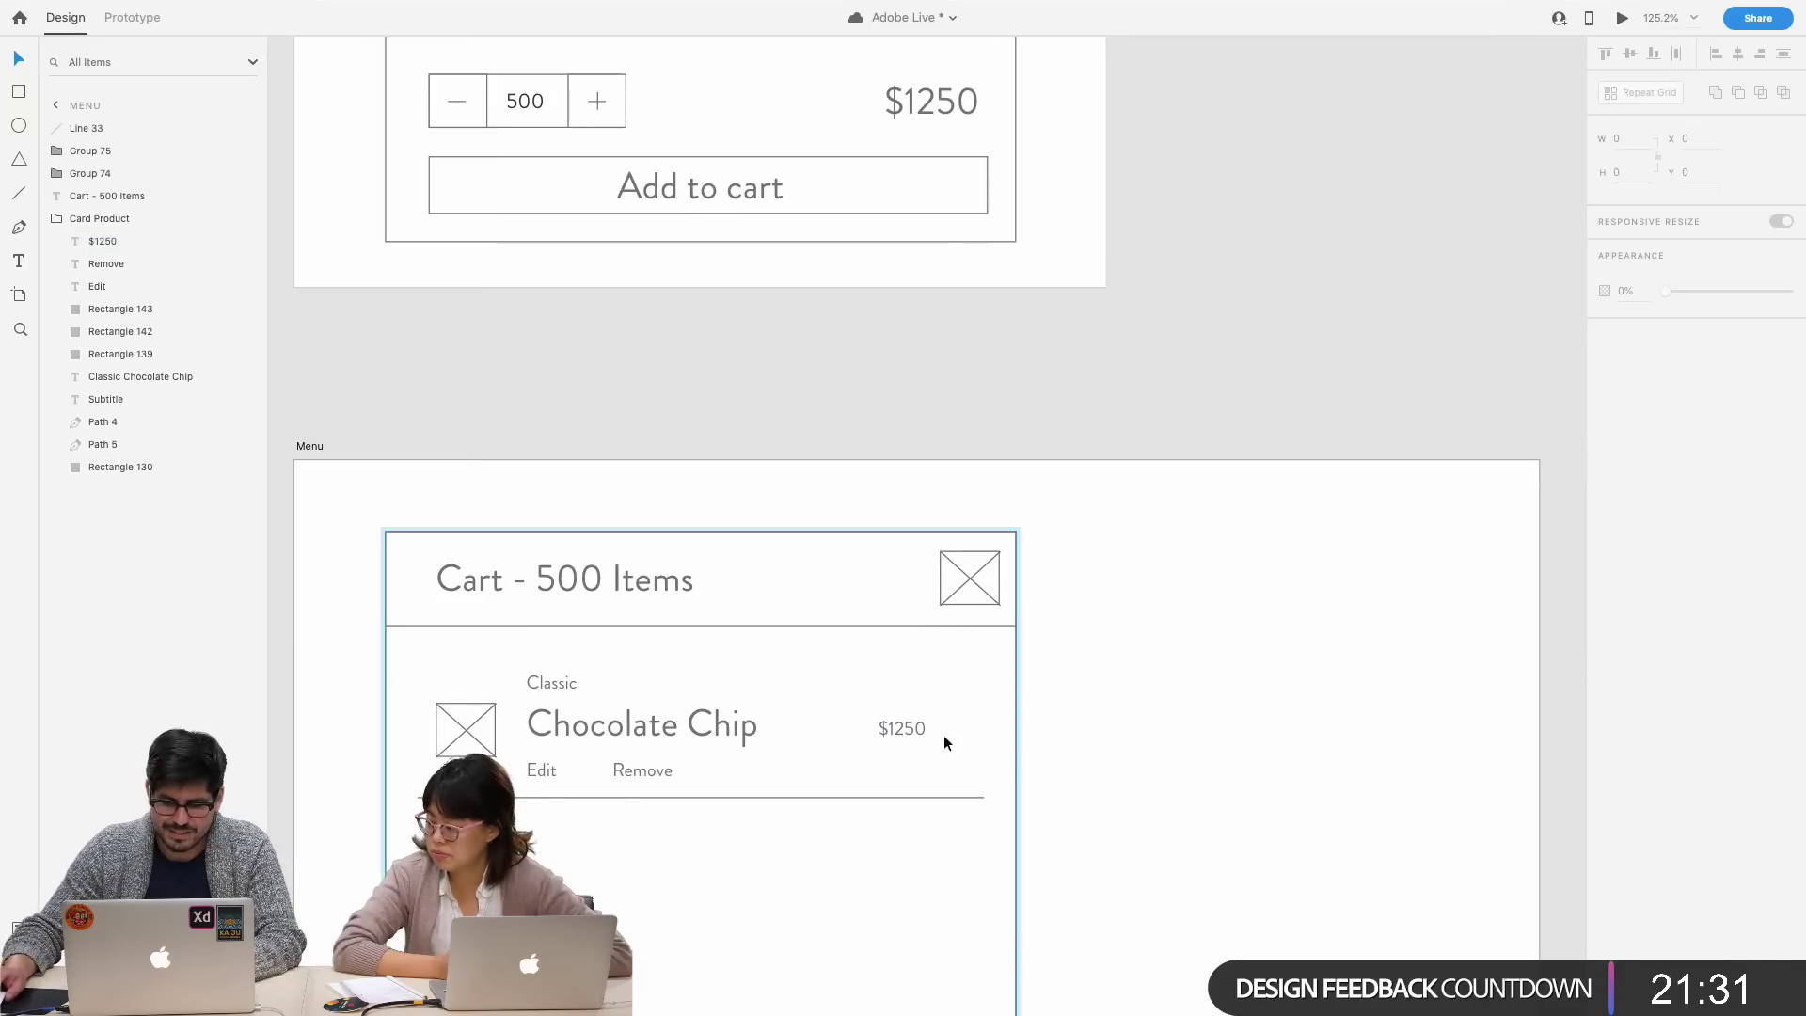
- Shift the $1250 price in the Chocolate Chip row to X 538 and set its font size to 24
drag(897, 728, 944, 726)
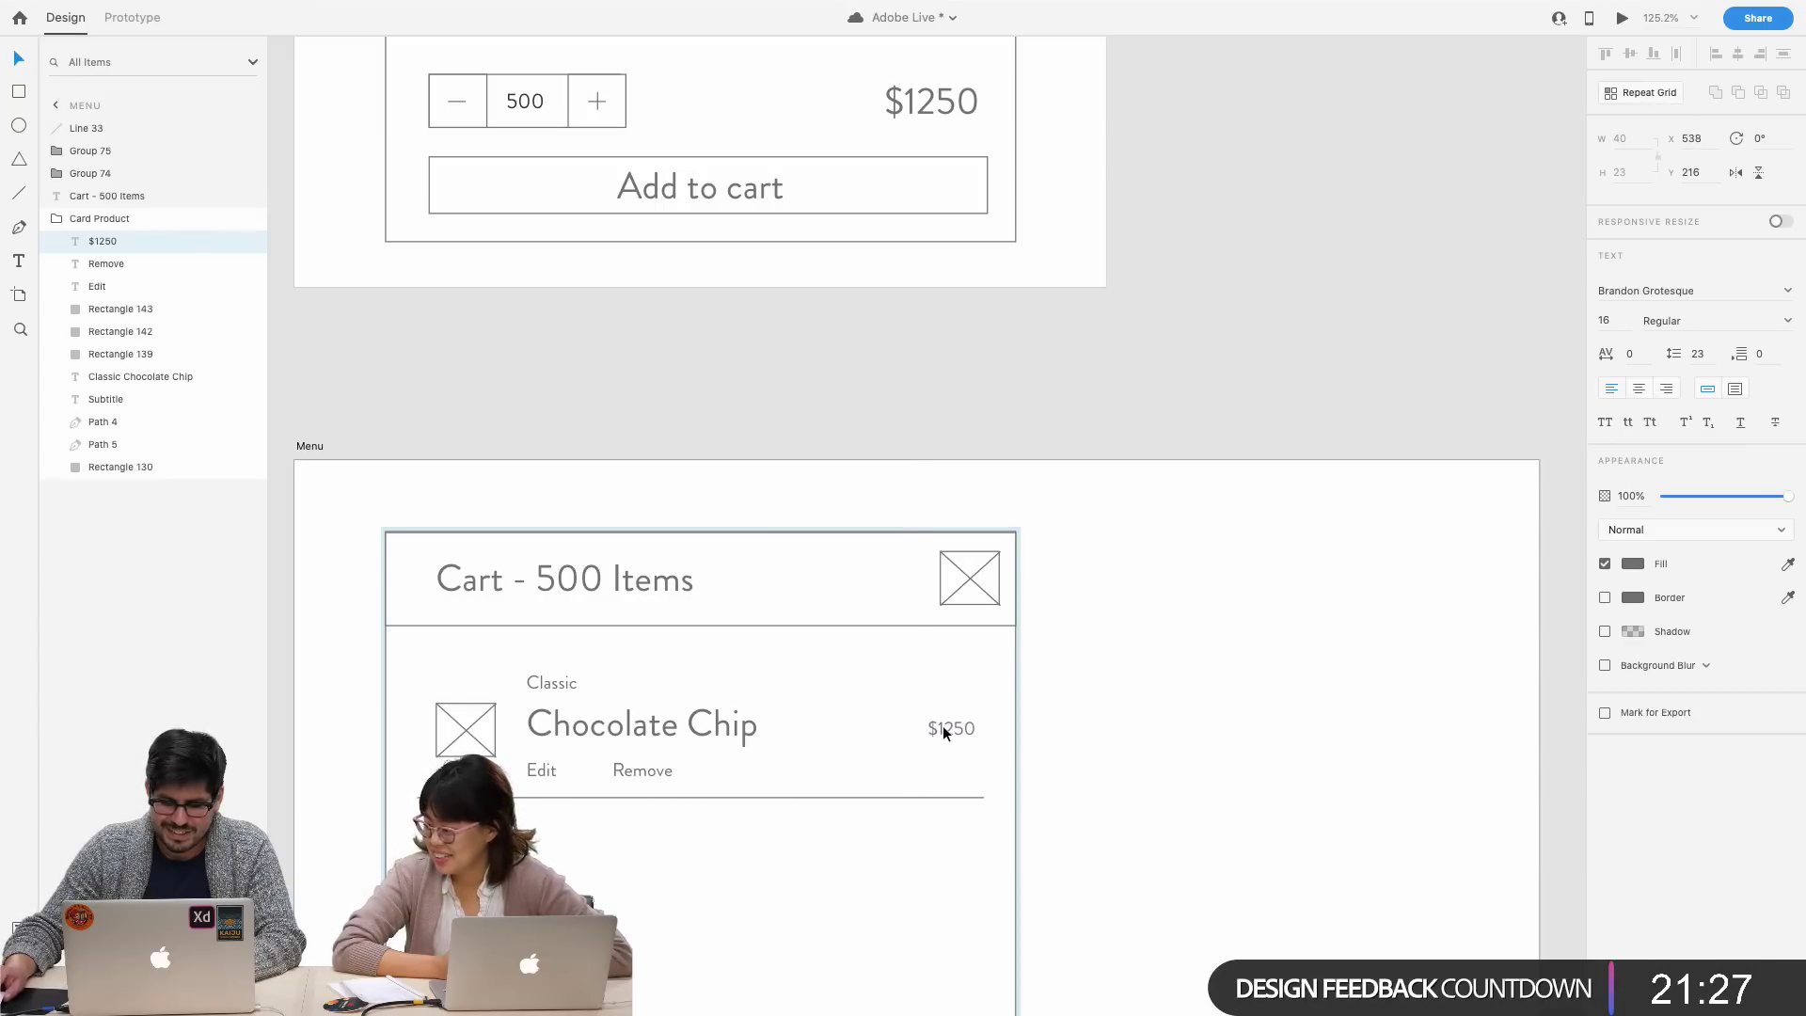
double_click(942, 725)
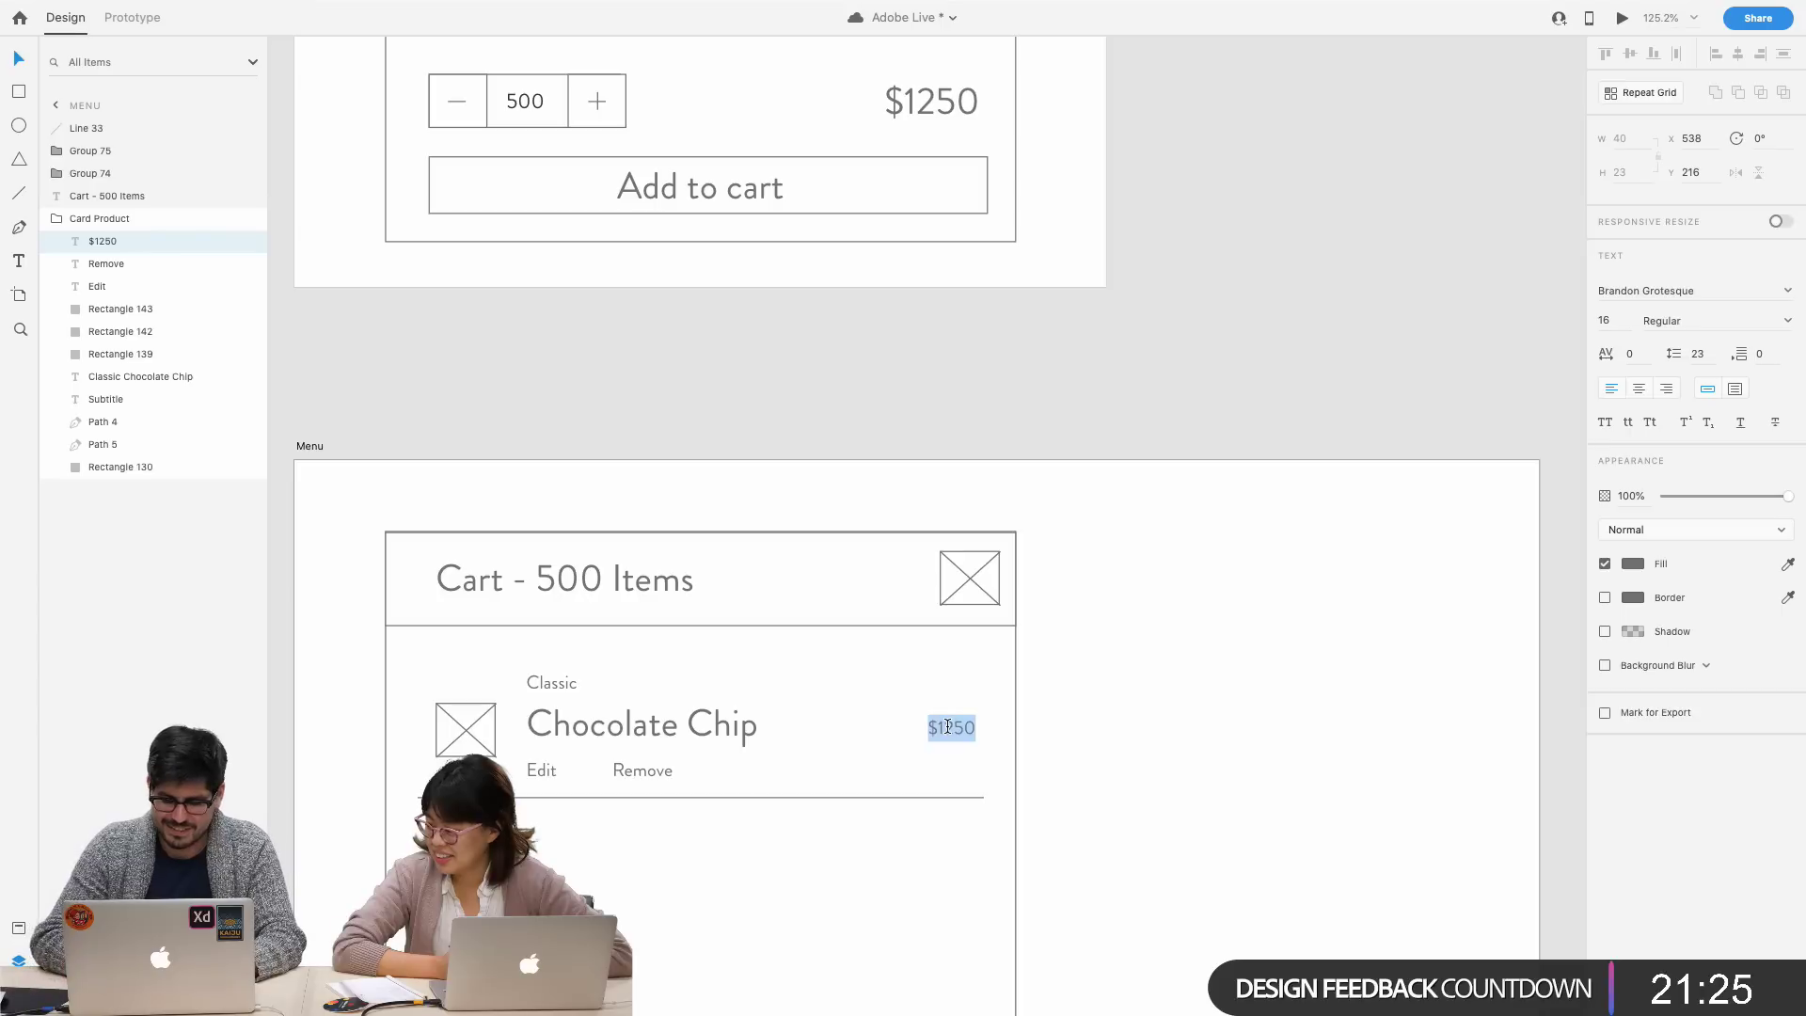
click(1605, 320)
text(24)
key(Return)
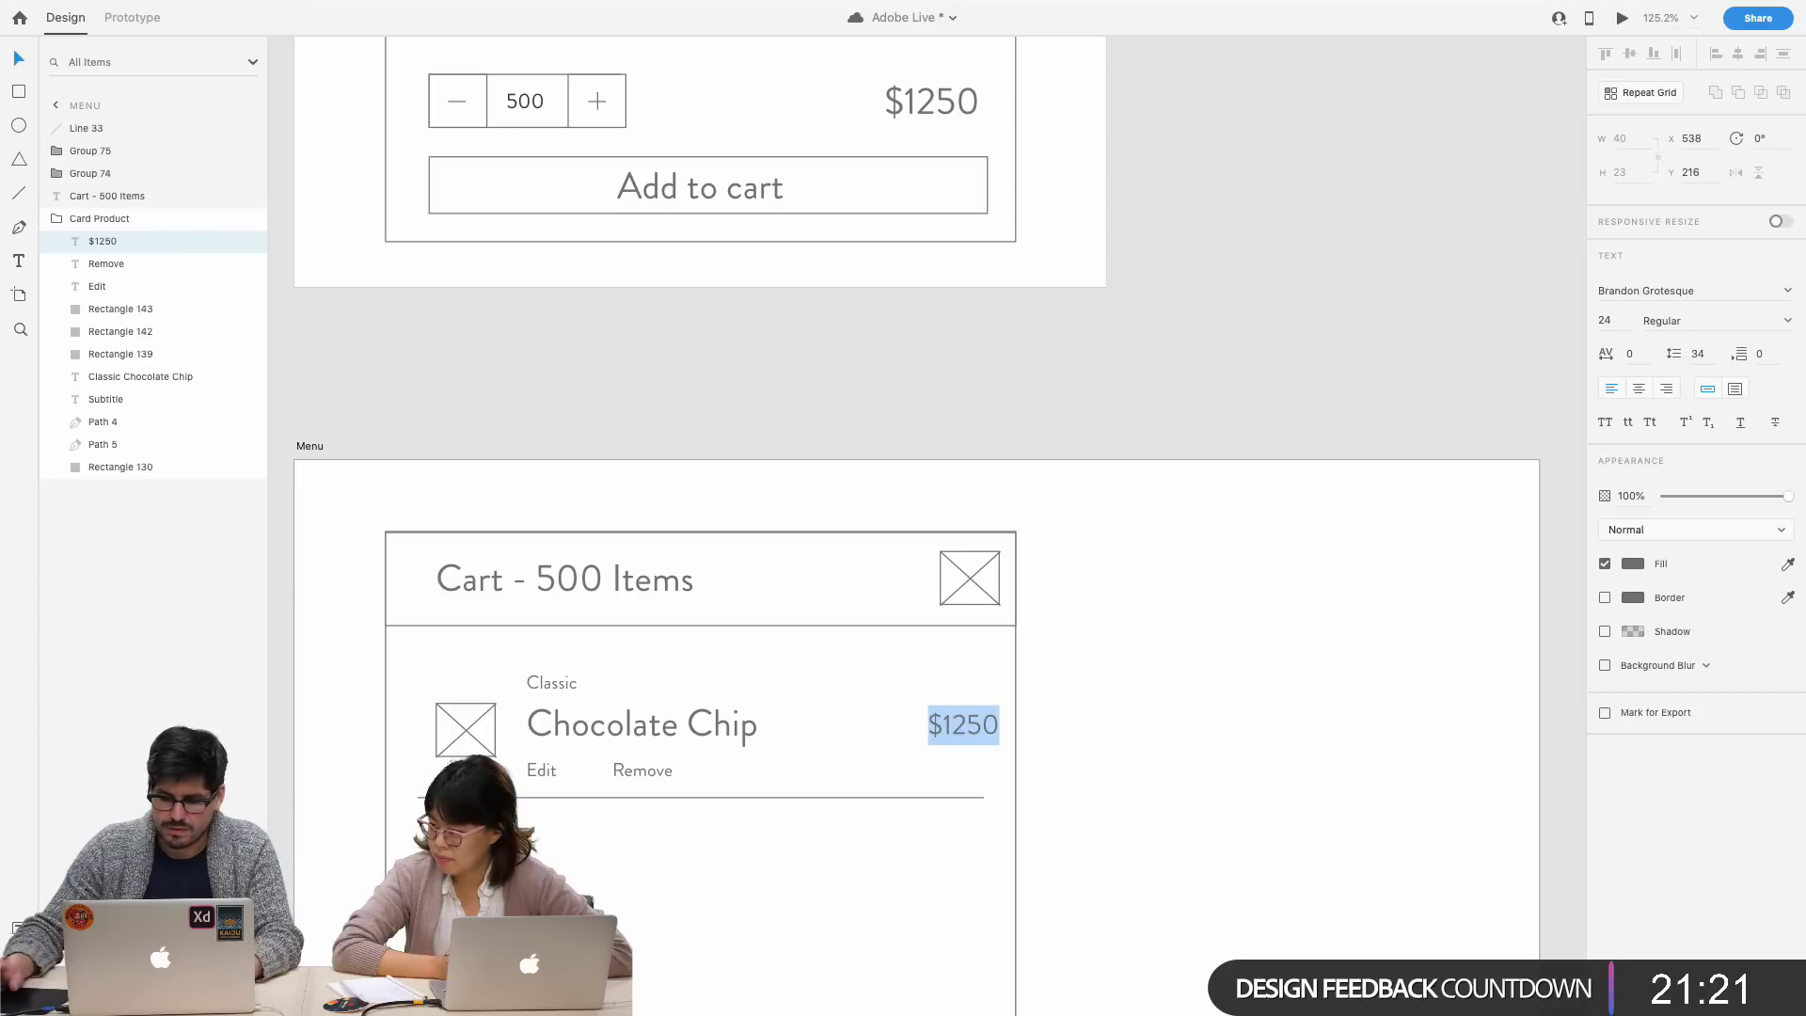
click(1154, 856)
- Reposition the $1250 price to X 529, Y 212, keeping the card at its original position
click(942, 720)
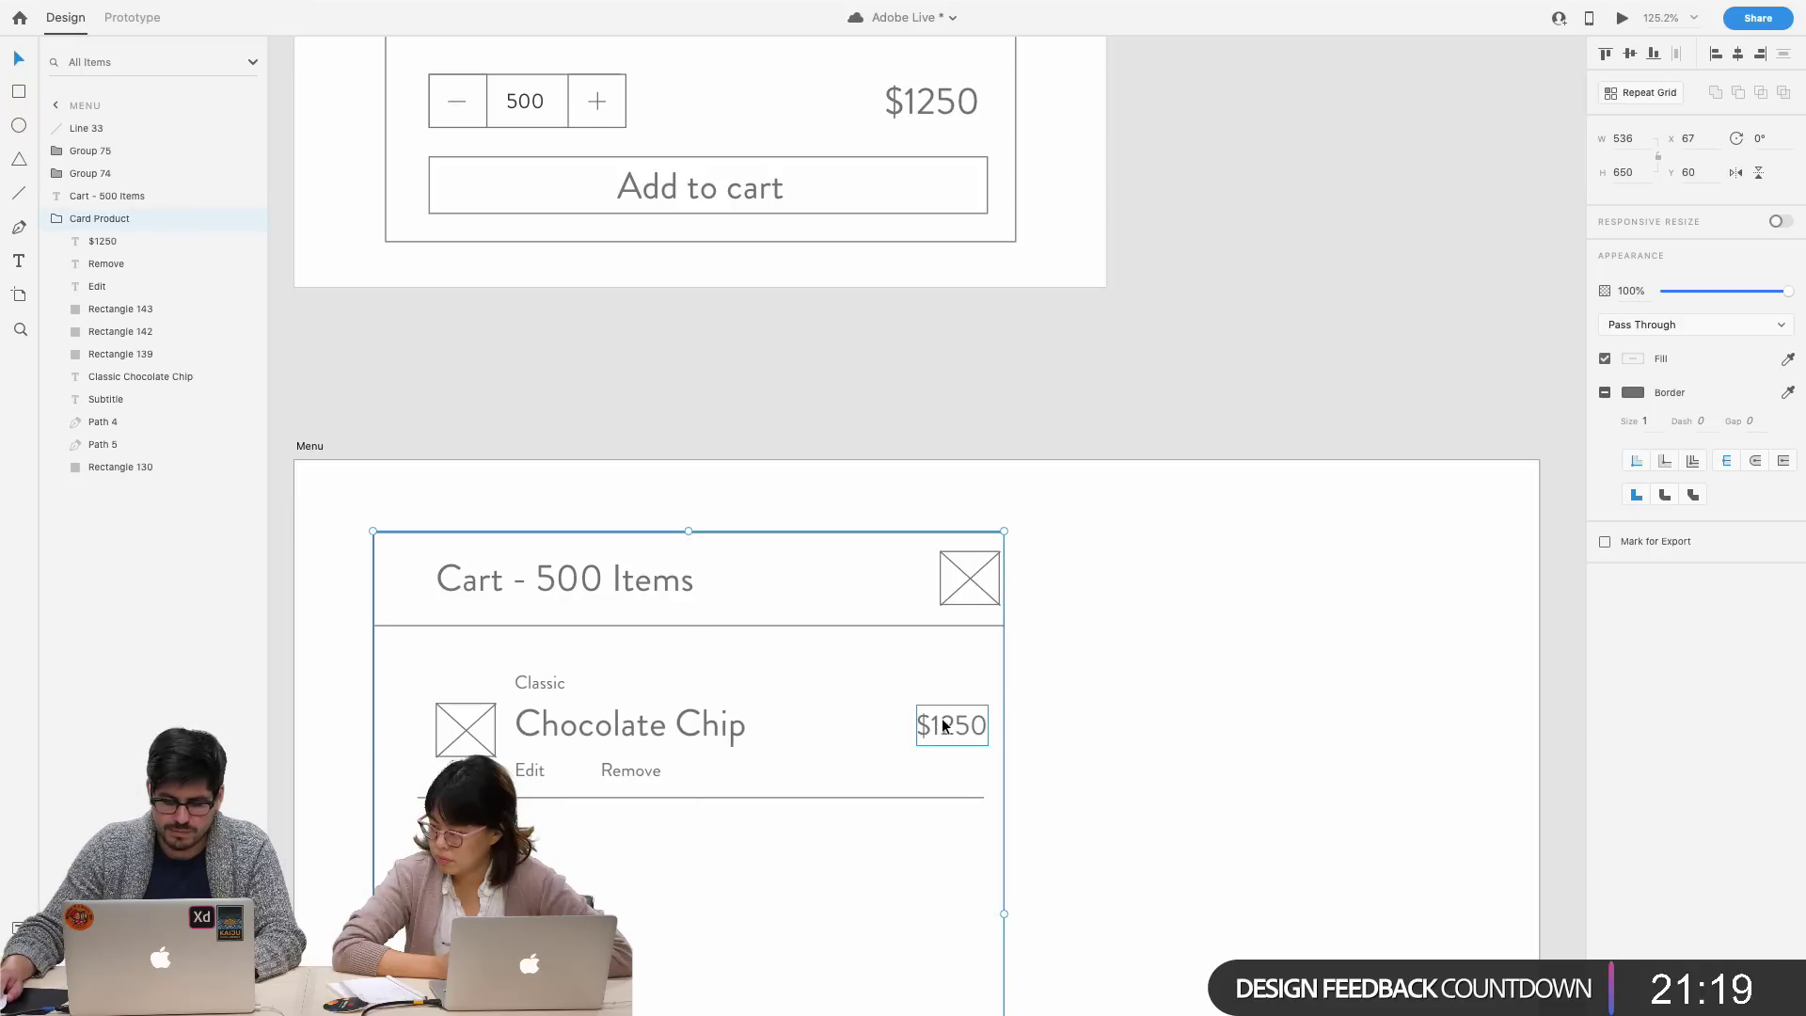
drag(942, 720, 951, 725)
double_click(952, 720)
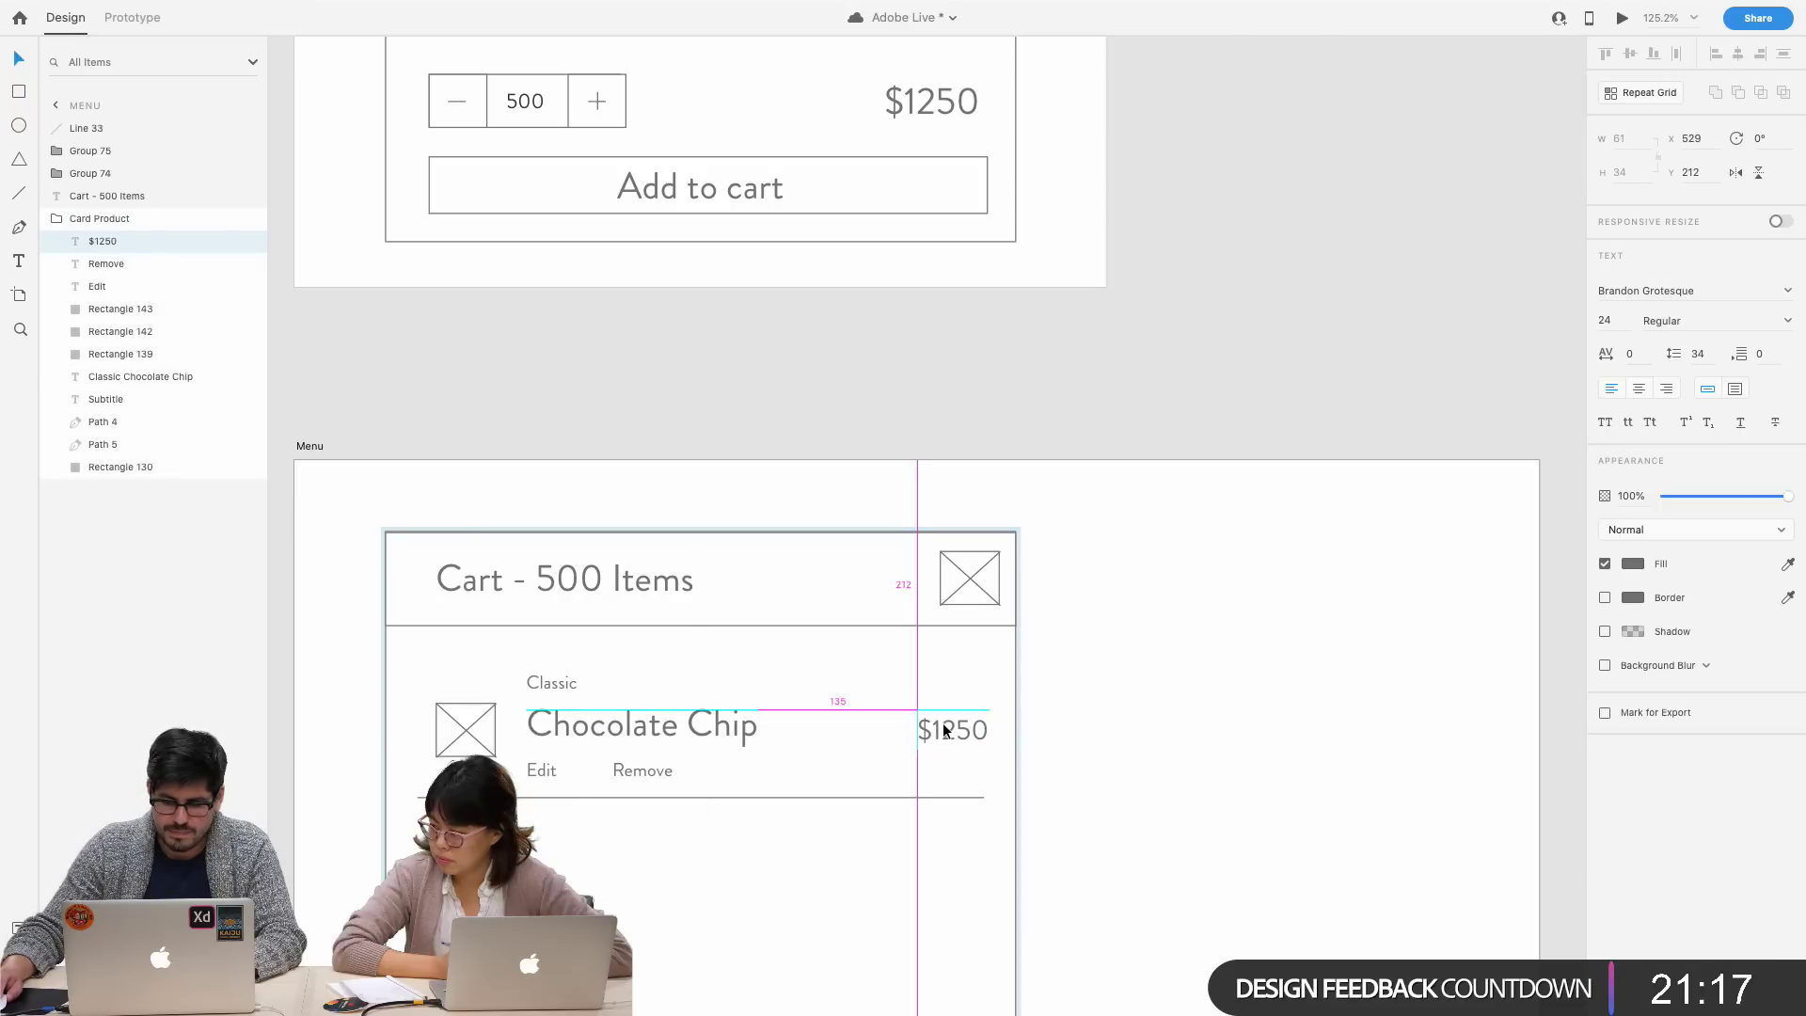
click(1097, 763)
- Send the Card Product group to the back of the Menu artboard
scroll(1098, 764, down, 5)
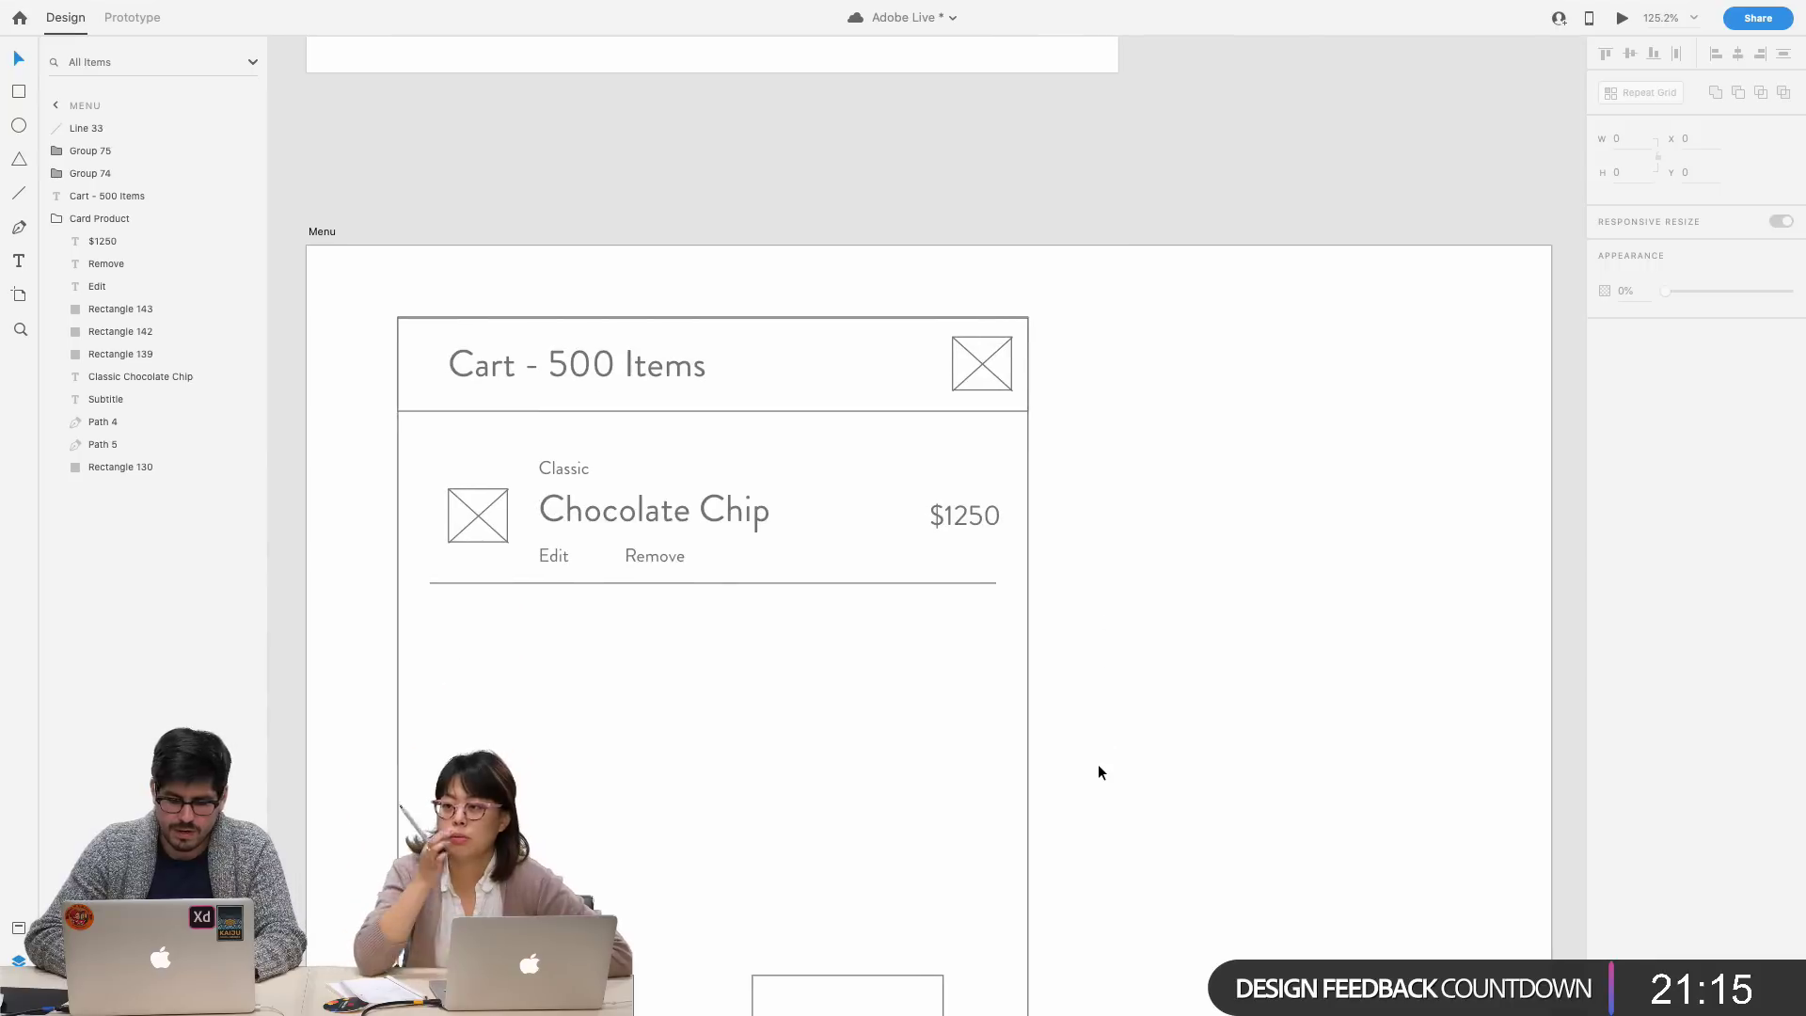
scroll(1097, 763, down, 1)
click(975, 491)
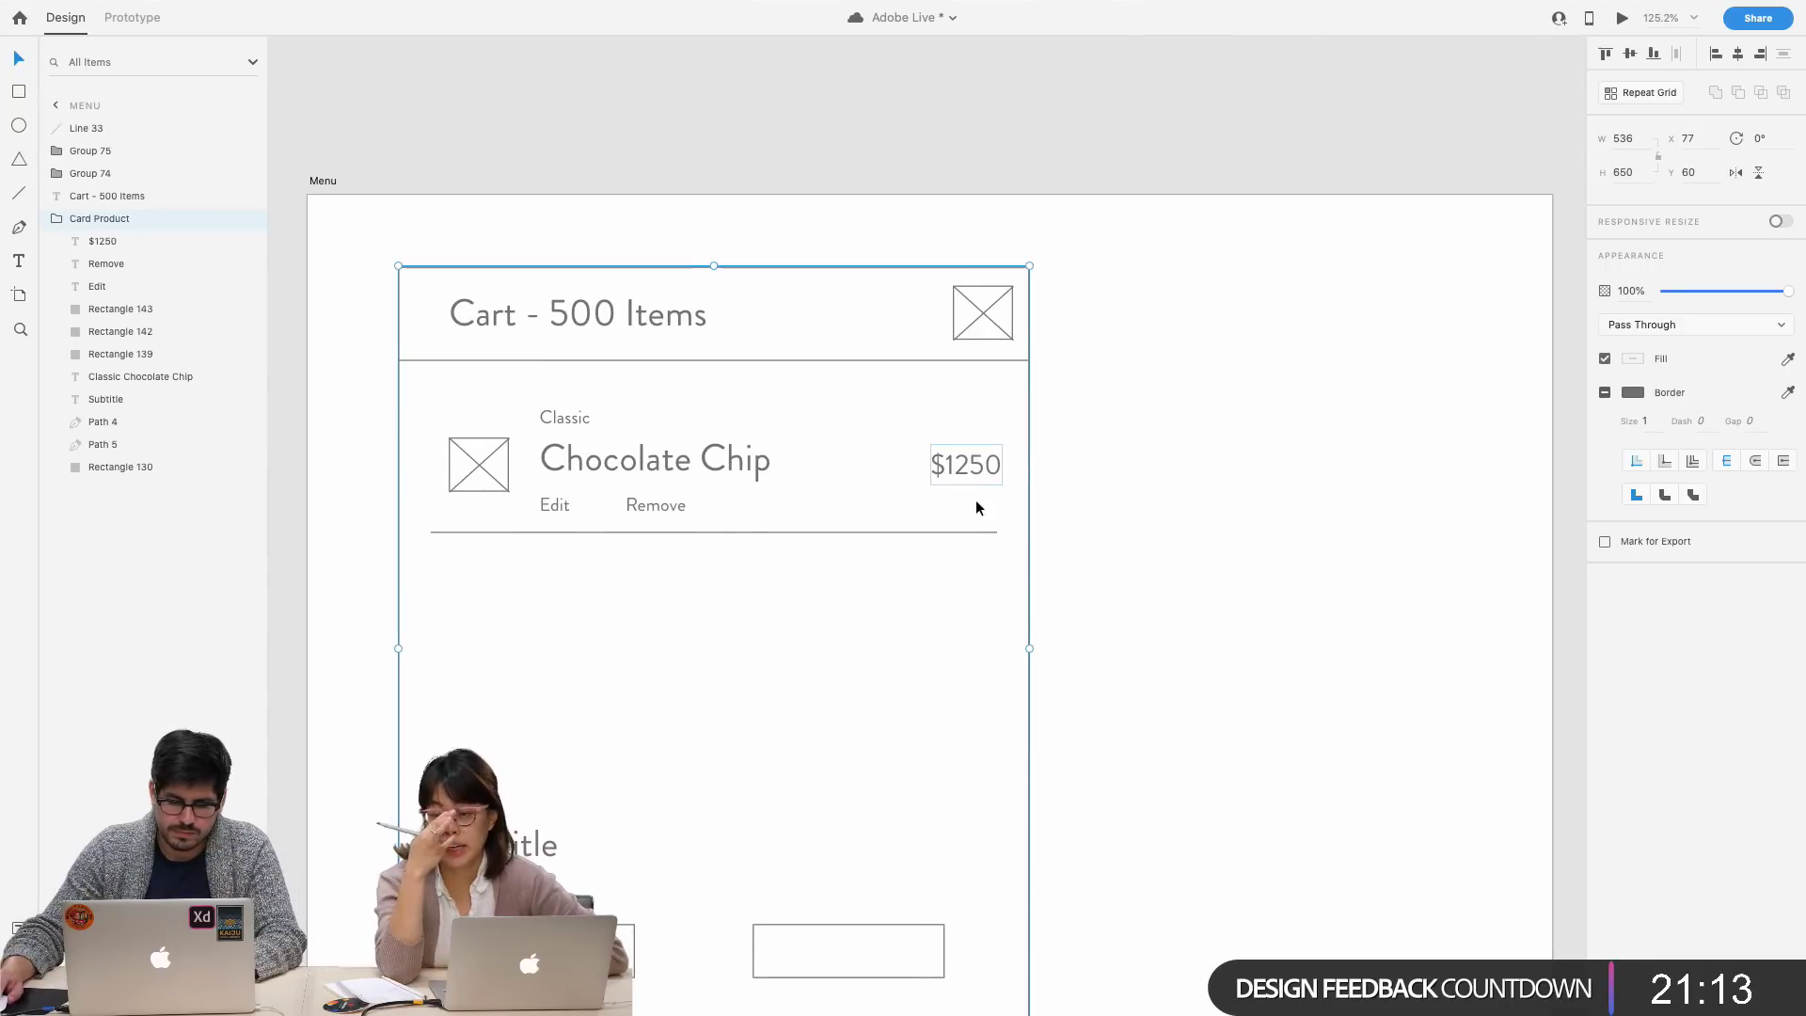
click(741, 531)
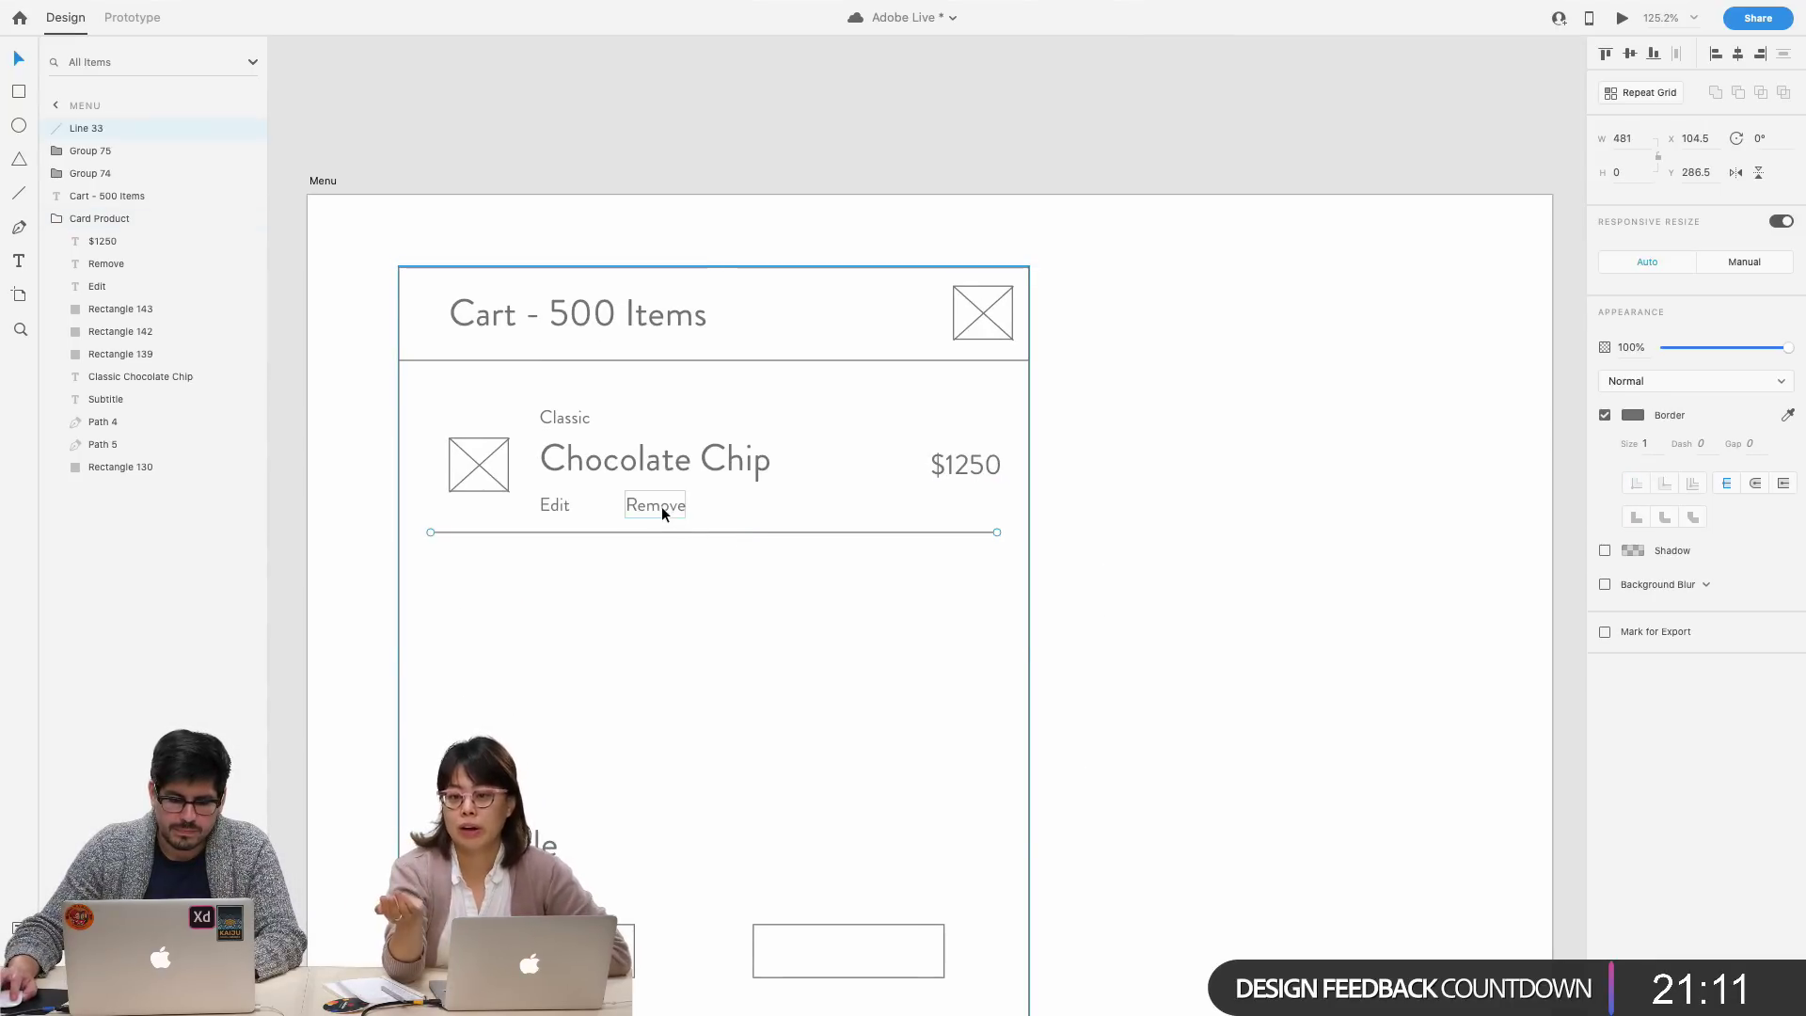
click(1003, 645)
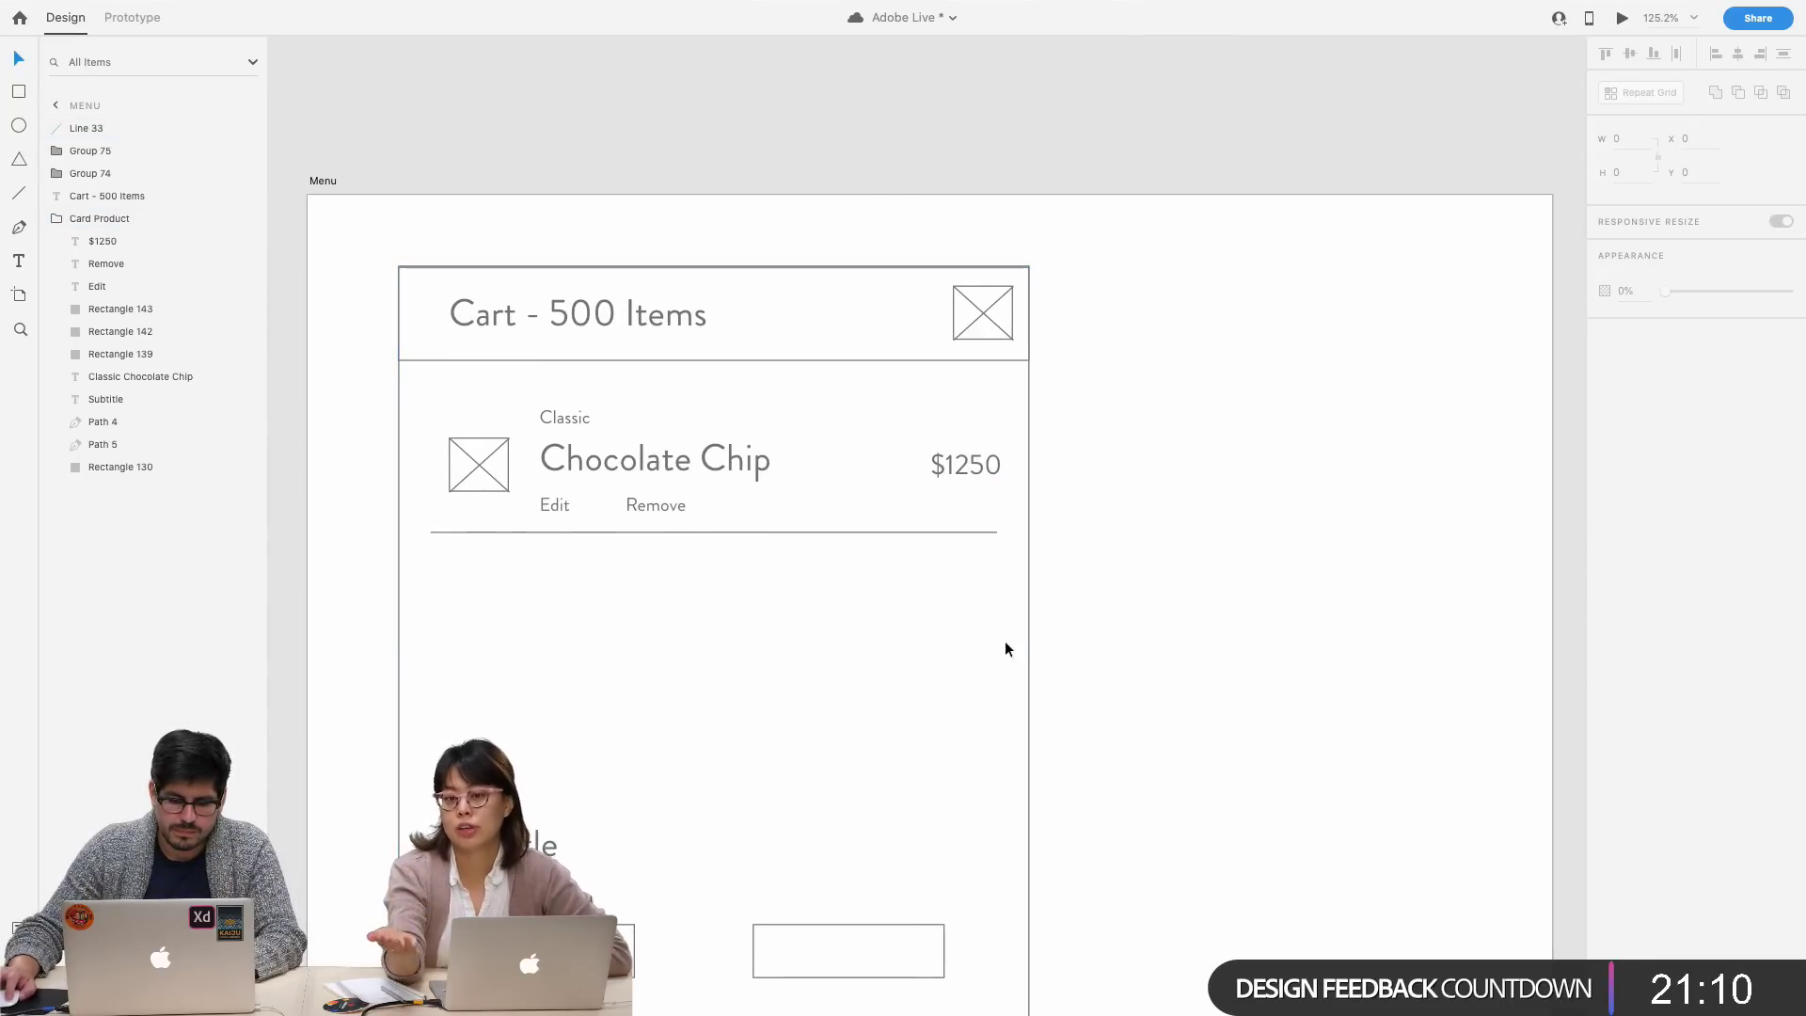
right_click(964, 614)
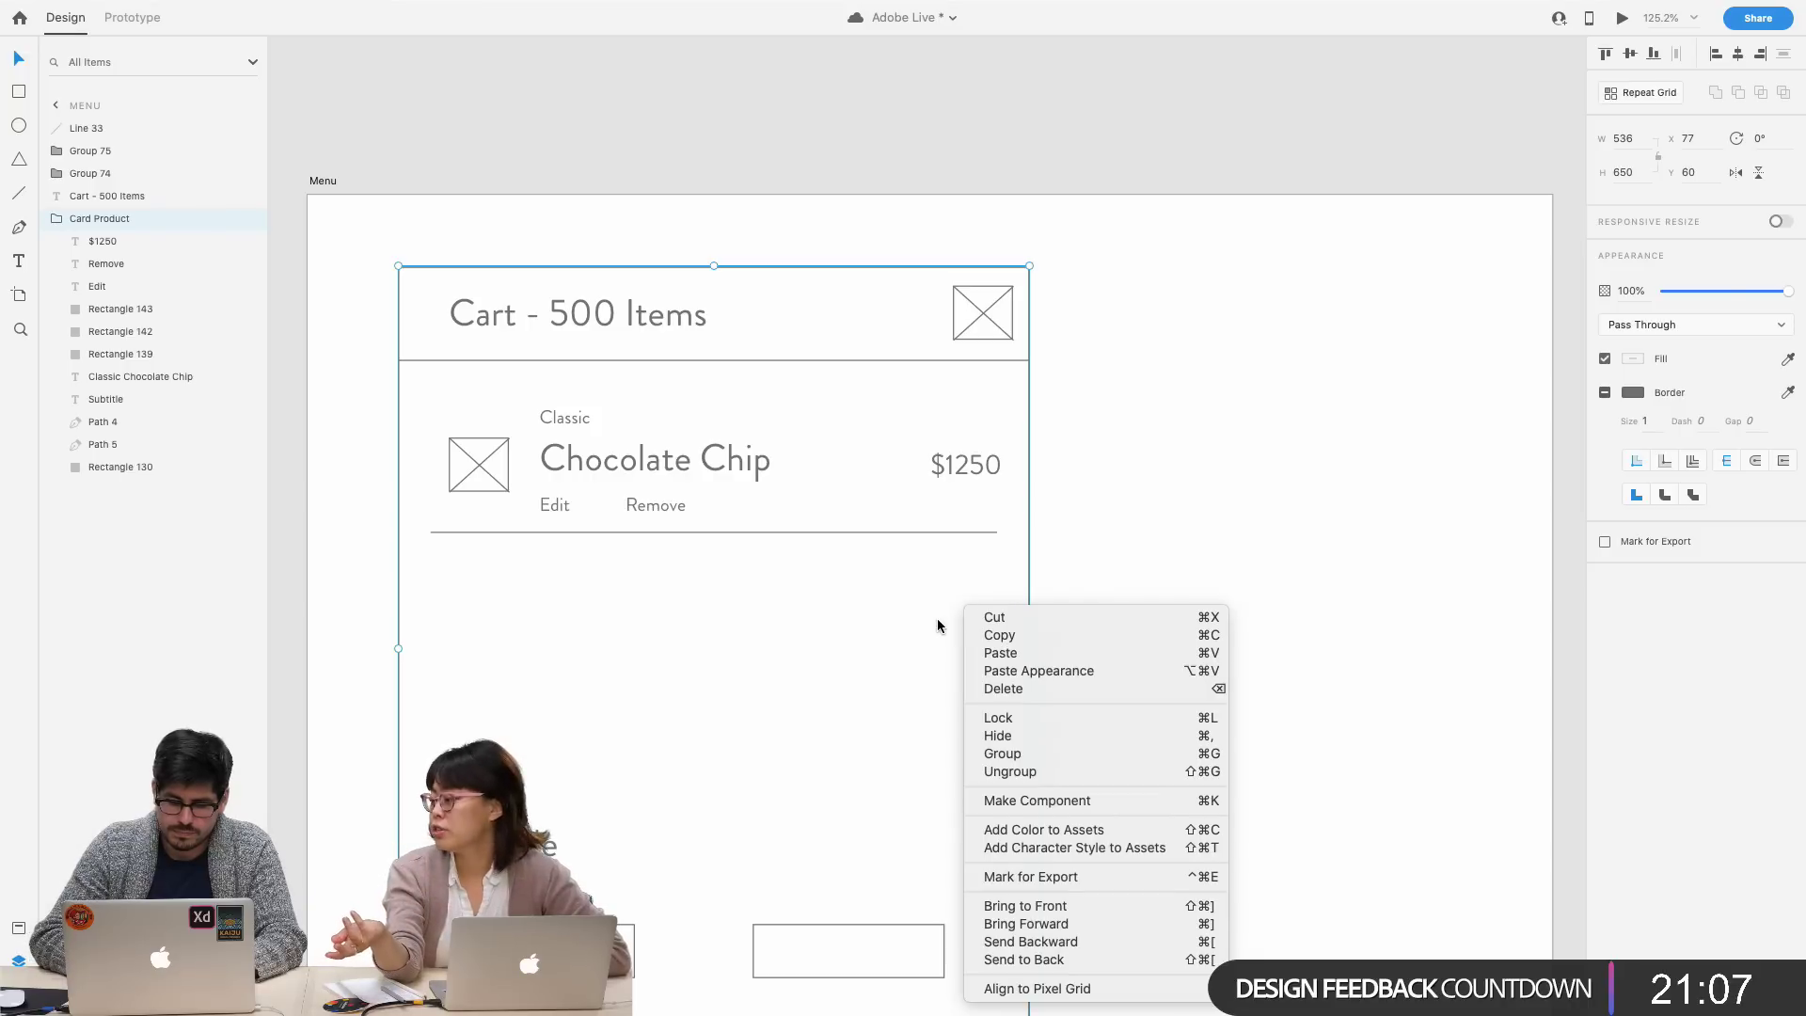
click(1068, 956)
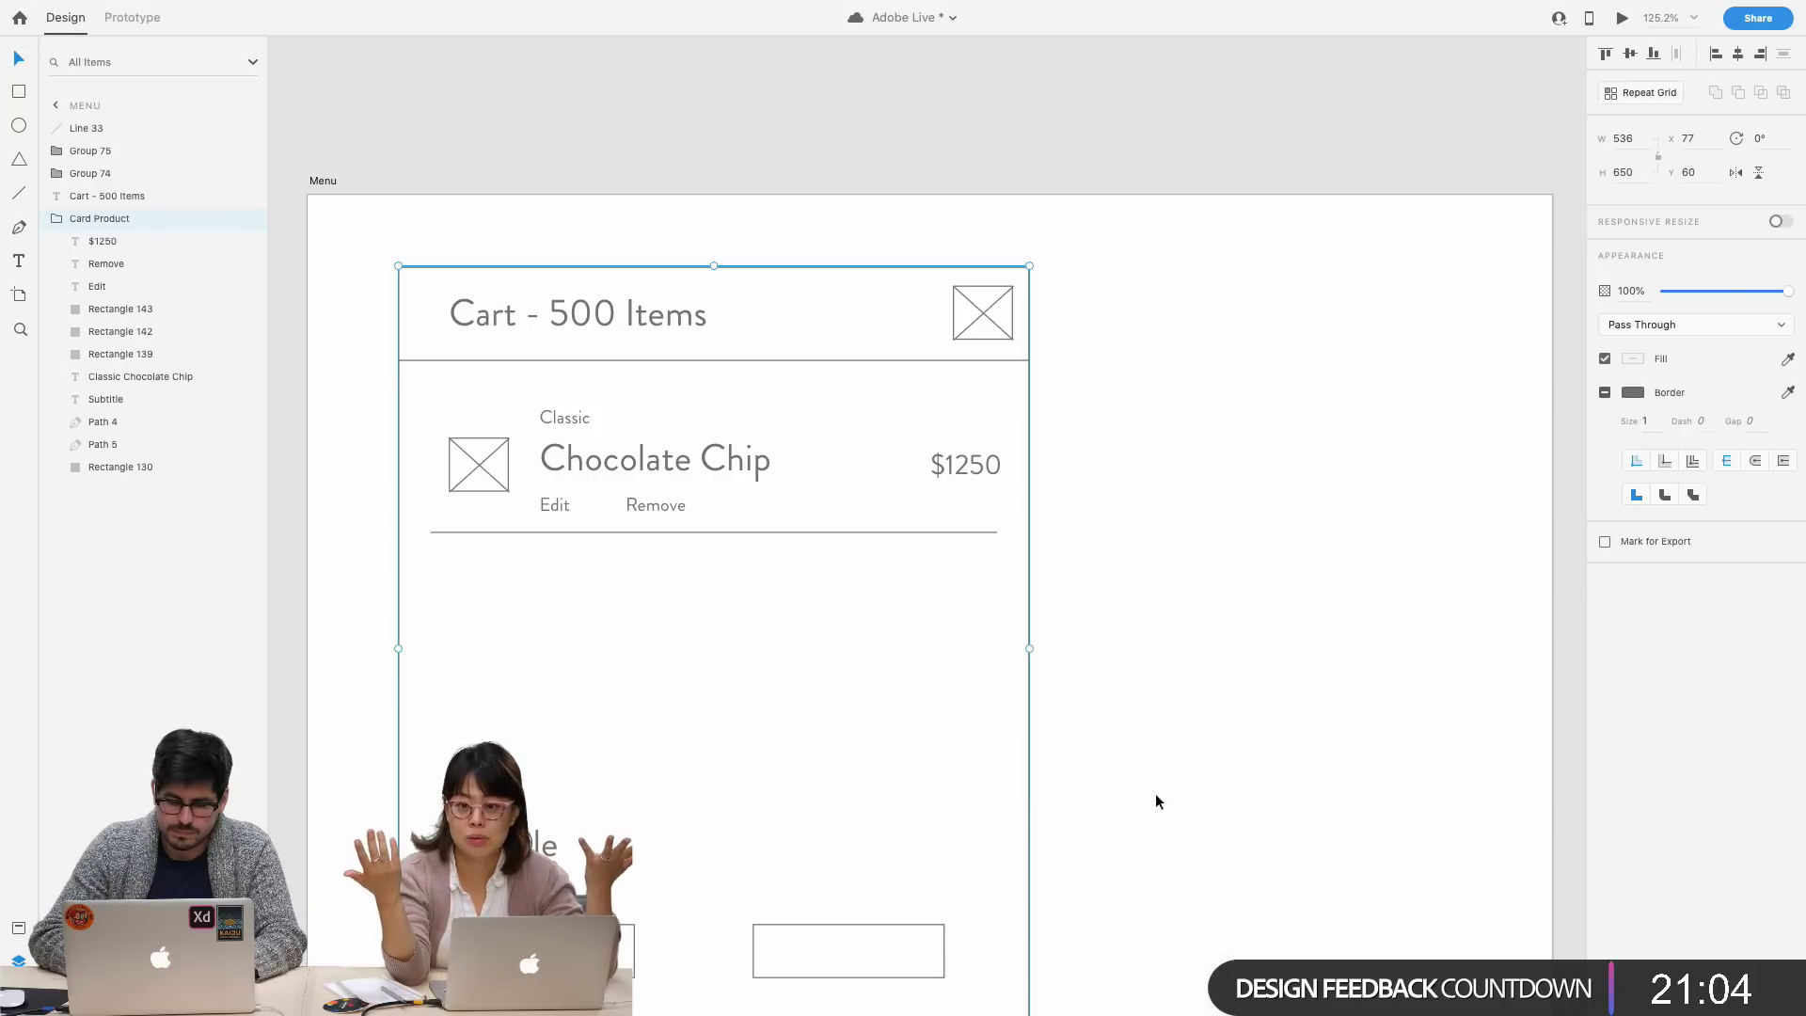
- Try to select the whole Chocolate Chip row with the Card Product group locked, and unlock the group again
click(465, 570)
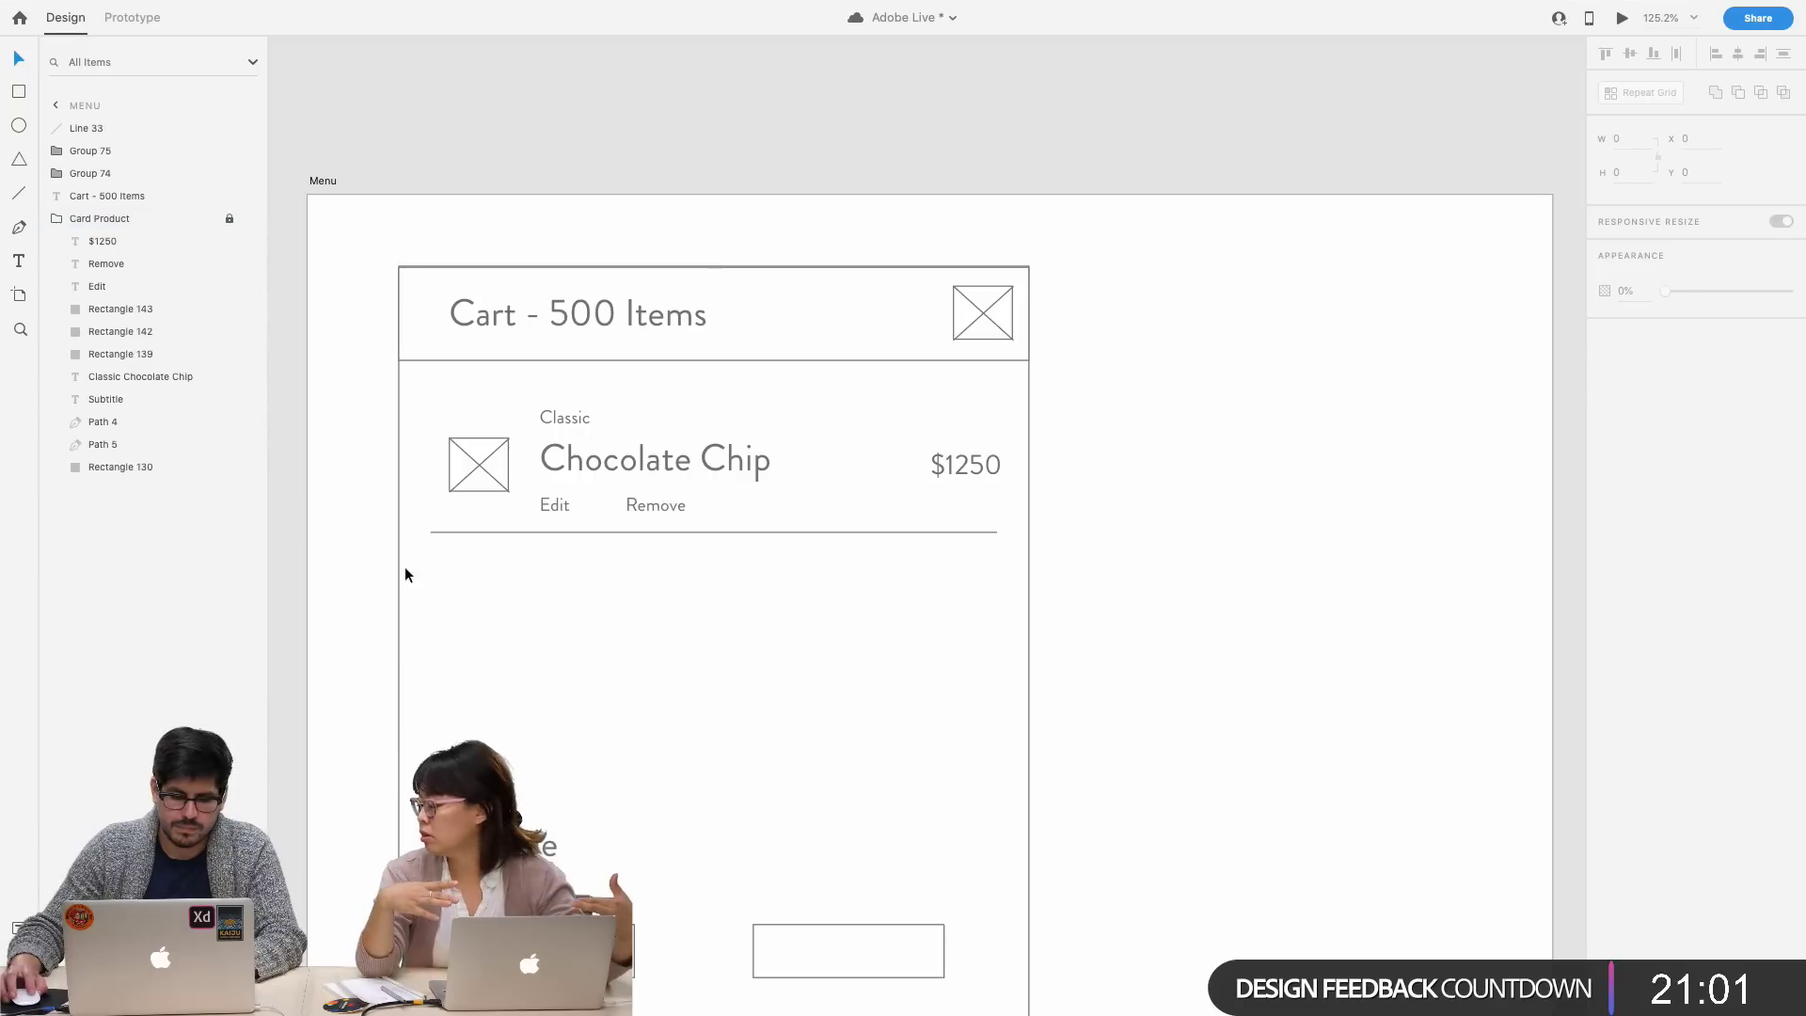
drag(421, 577, 964, 395)
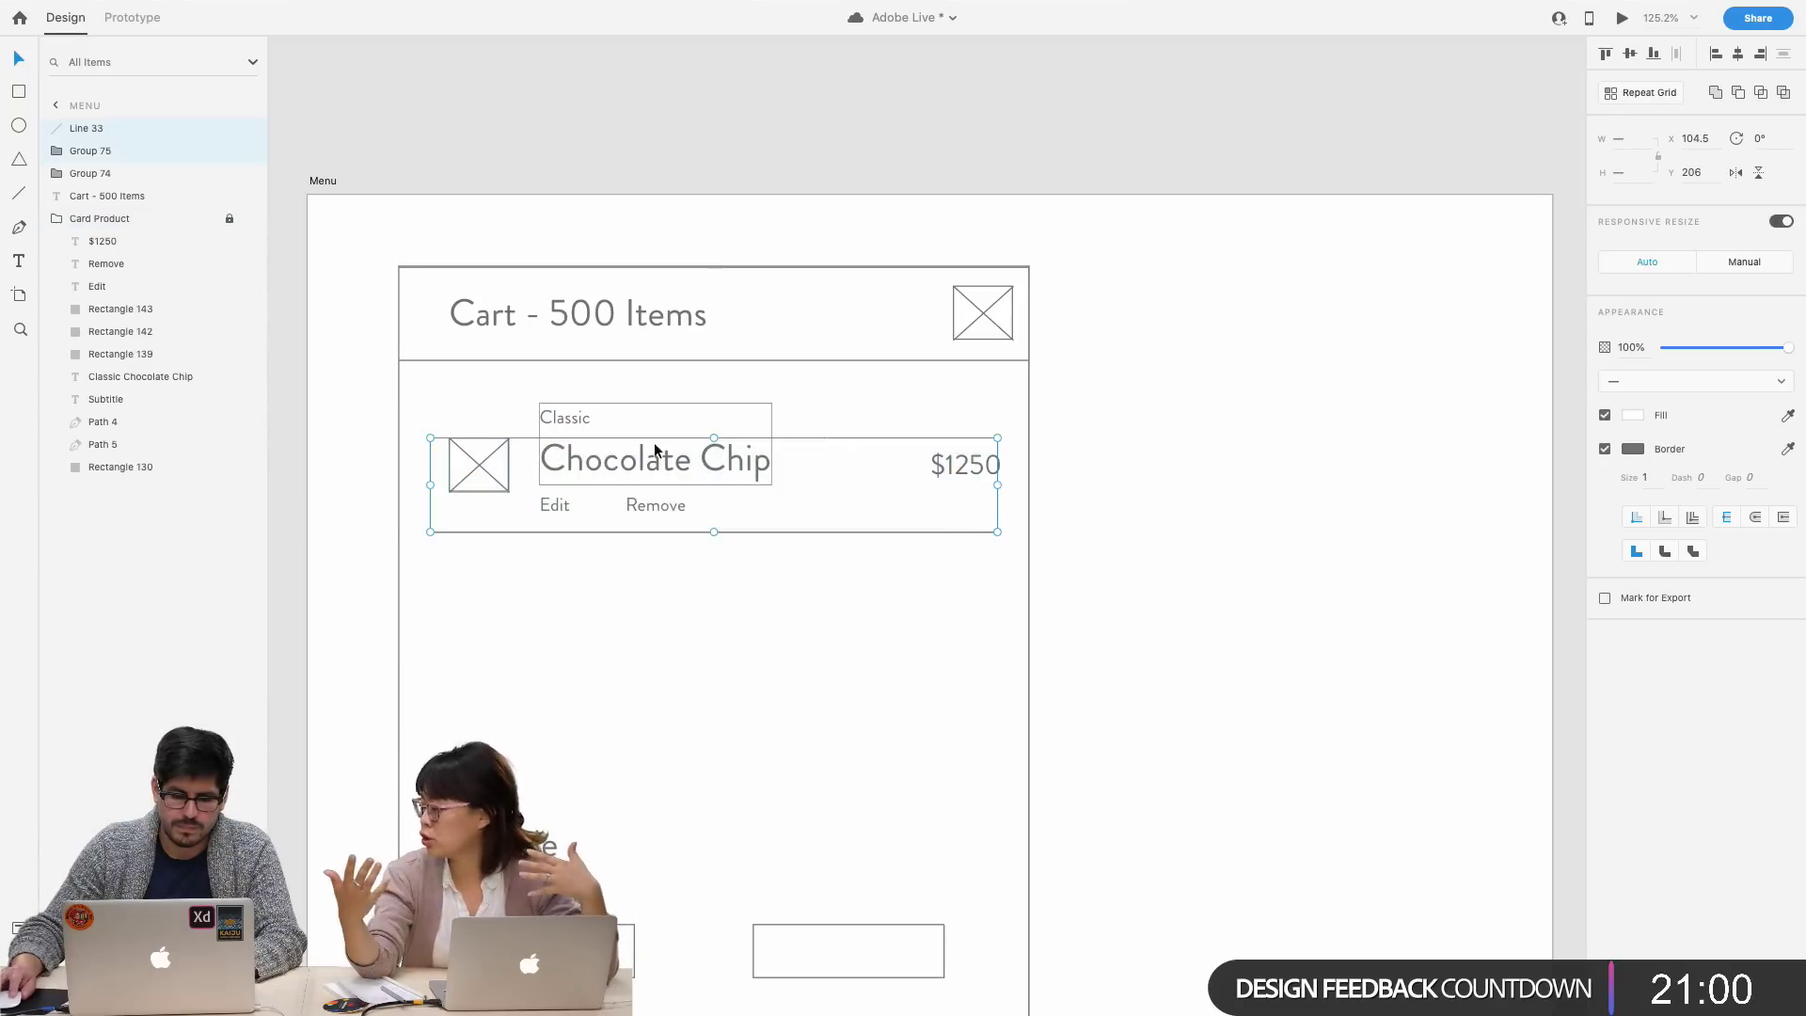
click(551, 421)
click(398, 265)
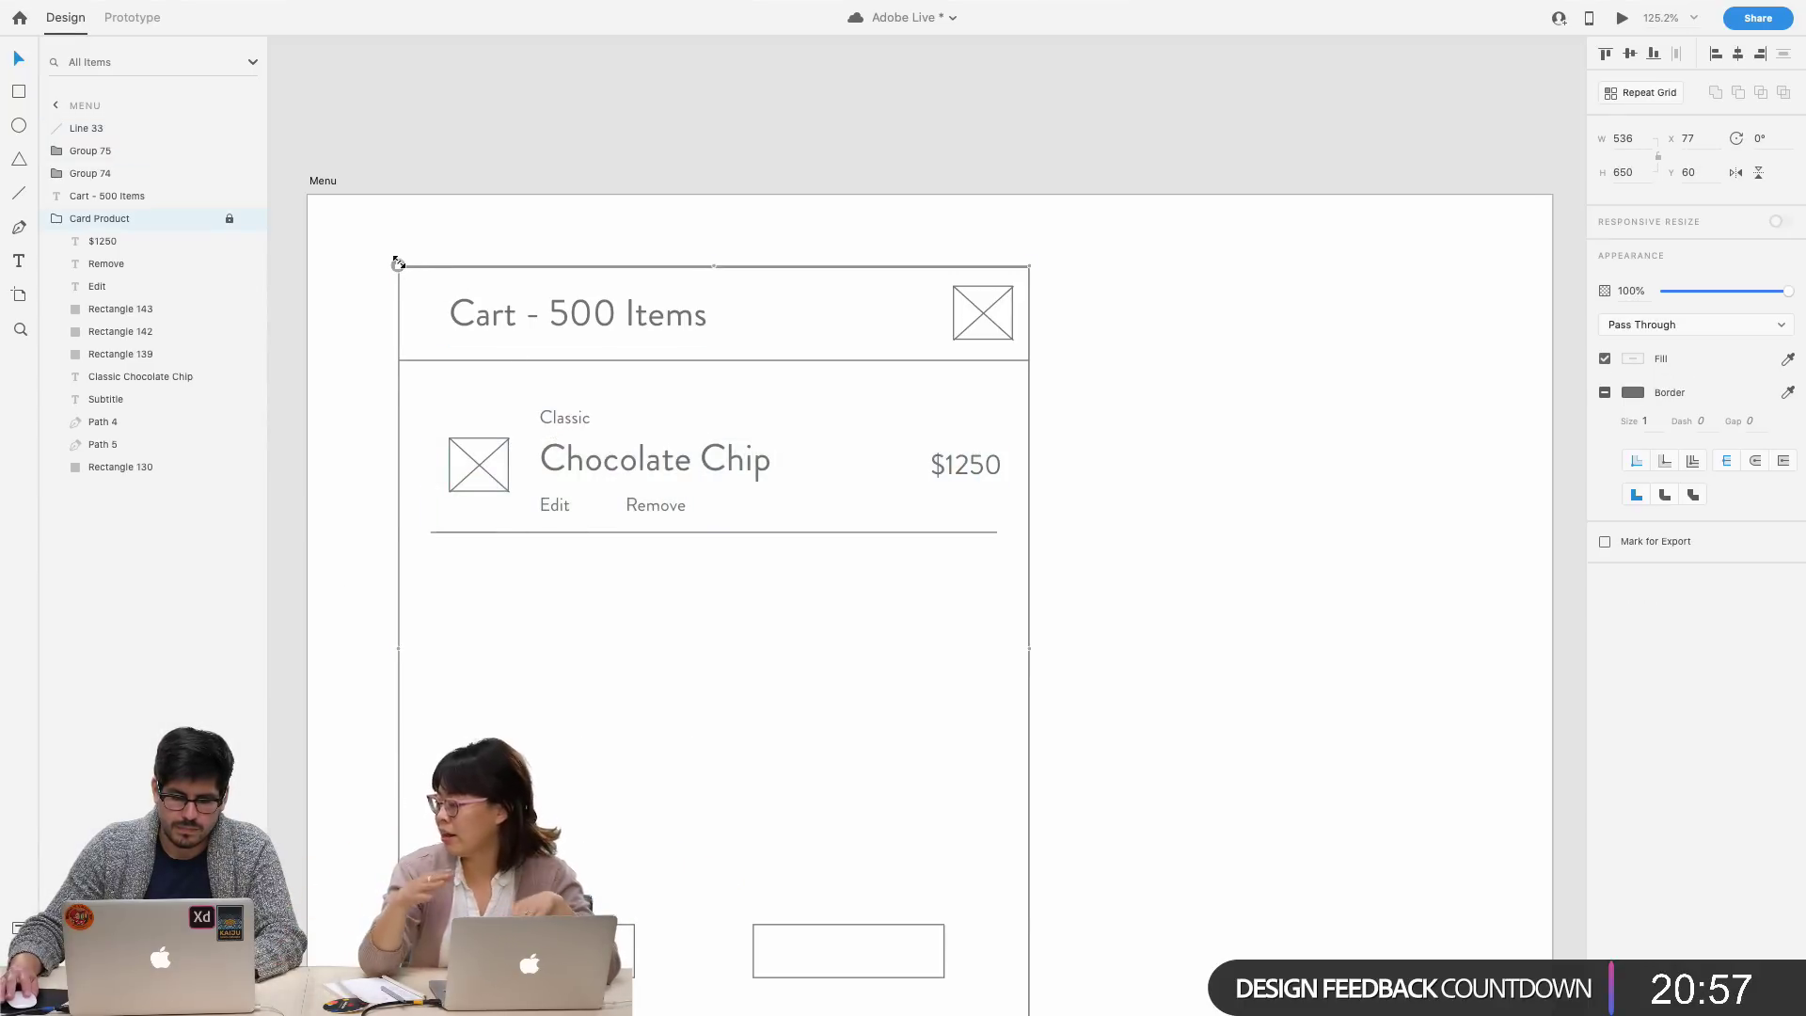
- Bring the Classic Chocolate Chip text to the front within the Card Product group
double_click(589, 414)
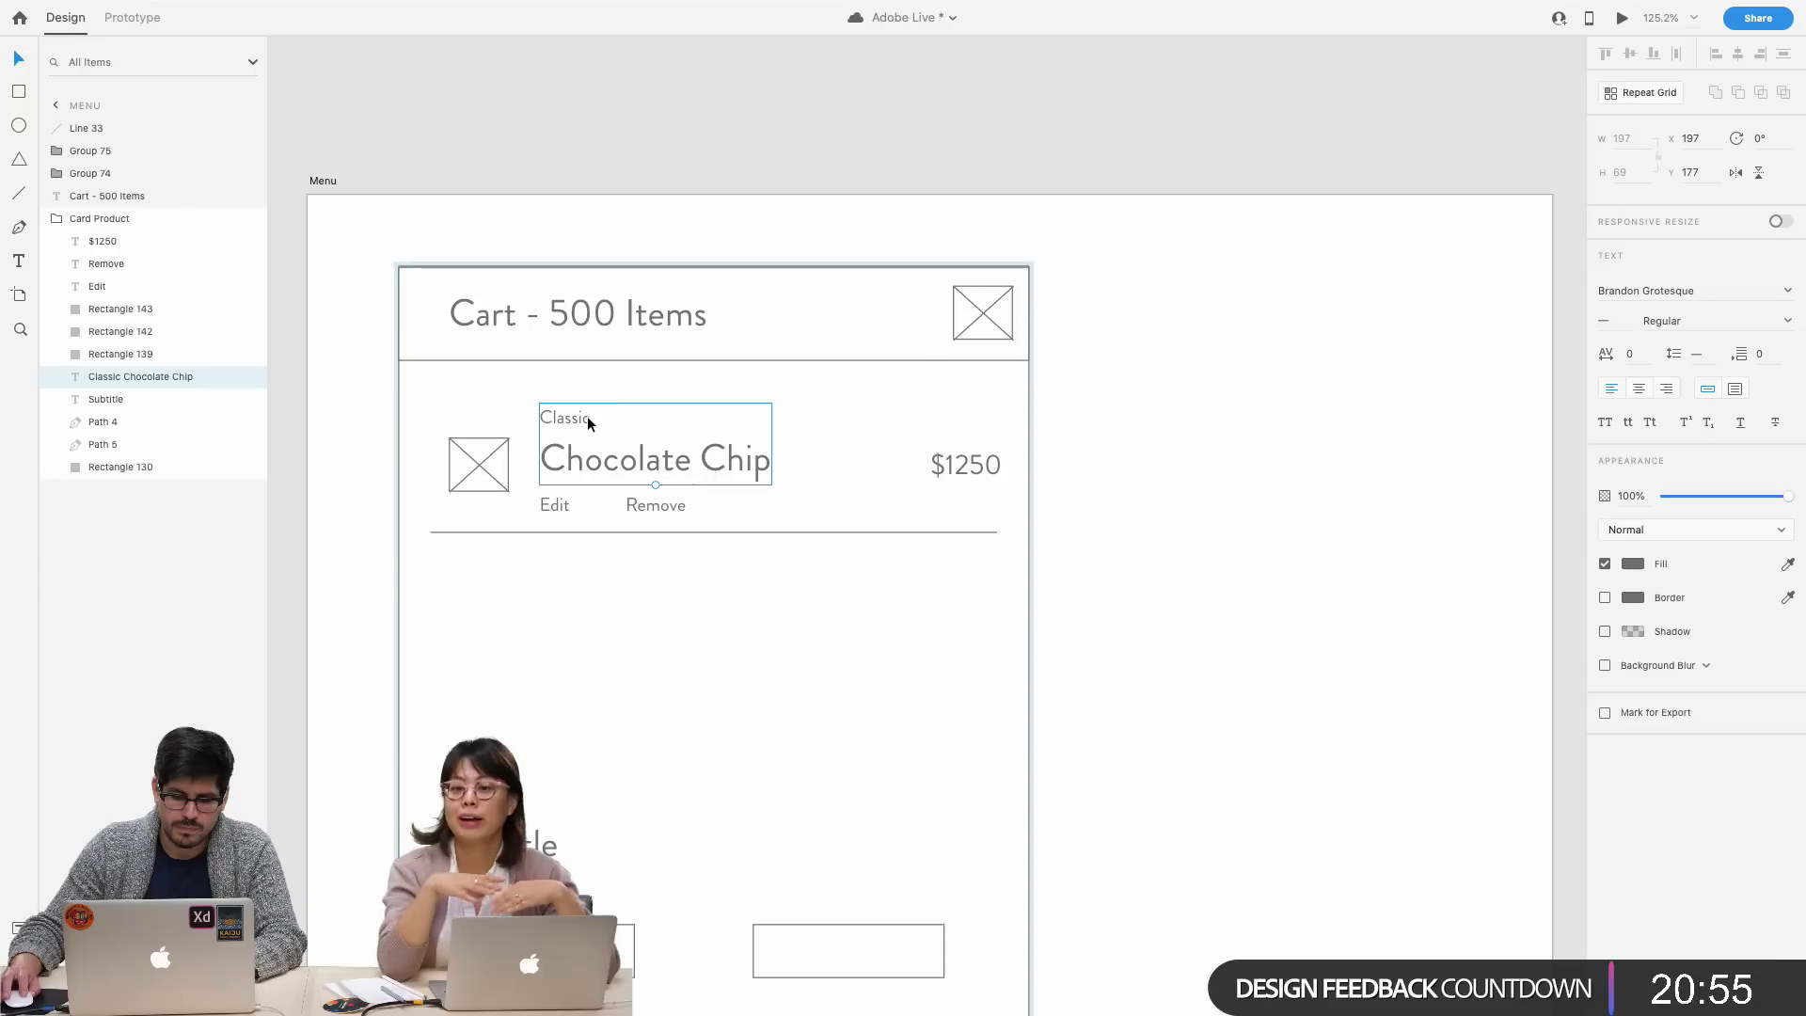
right_click(564, 438)
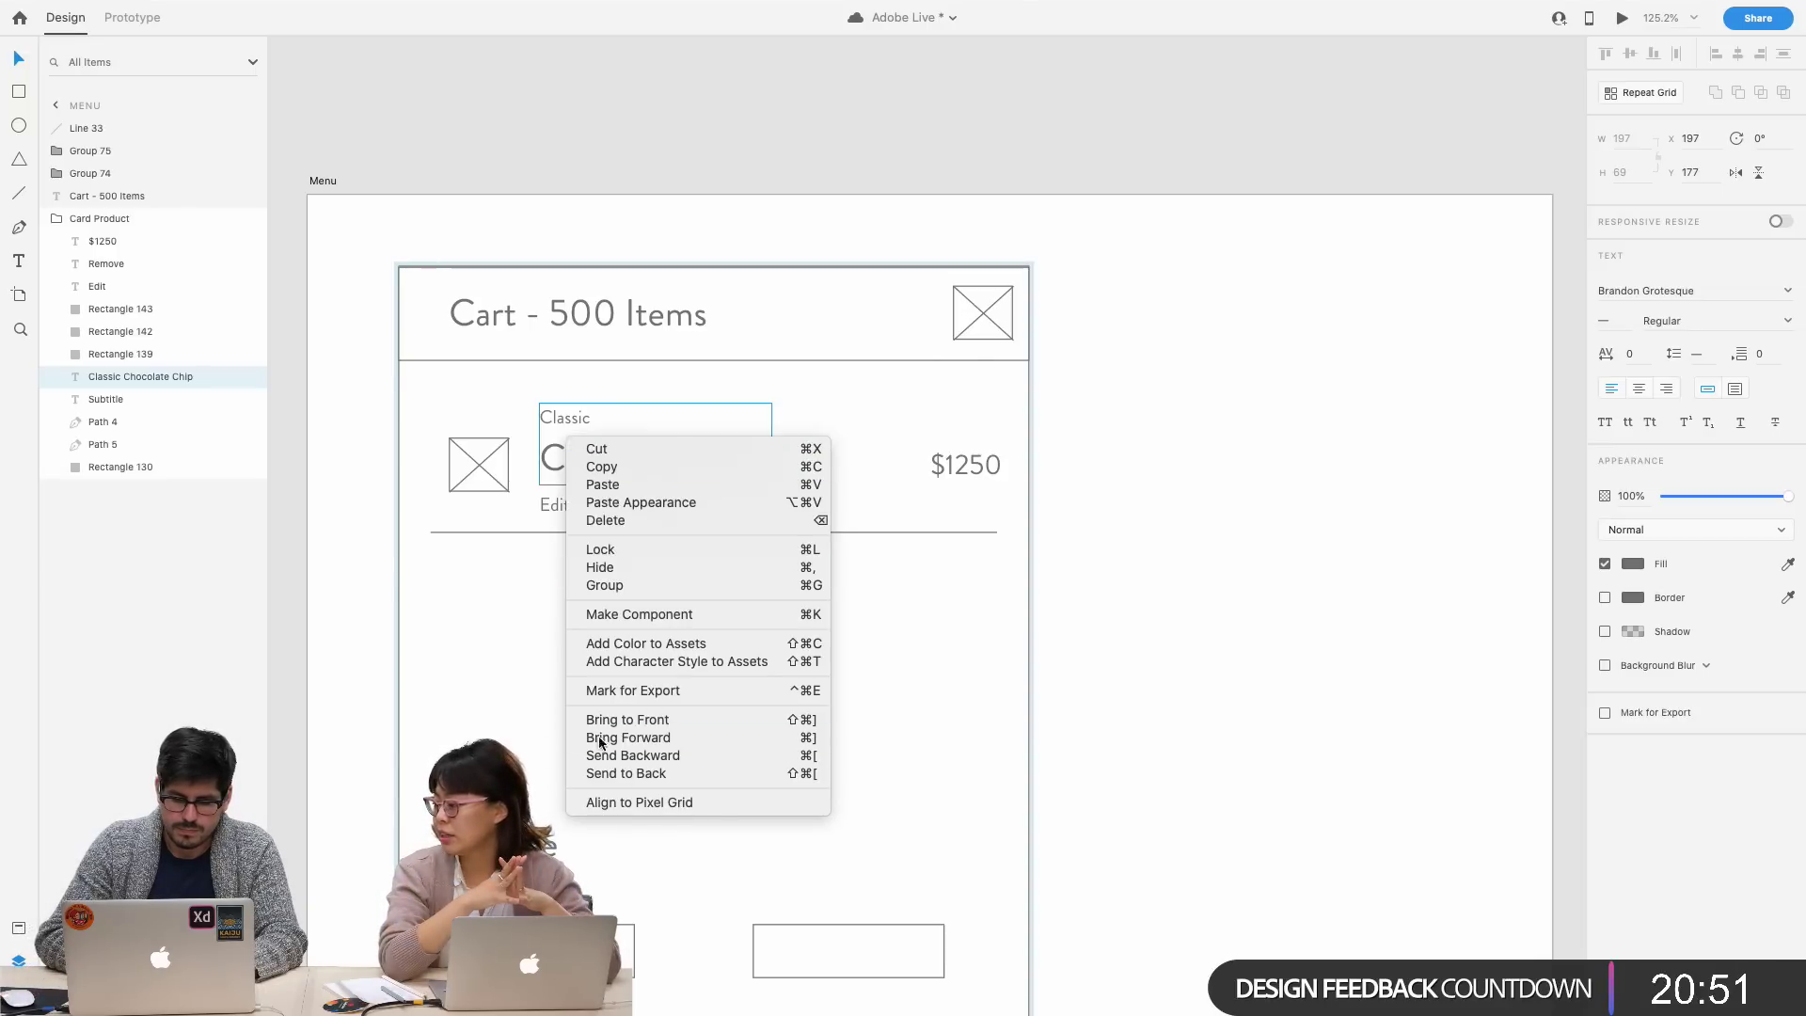
click(659, 721)
click(1075, 710)
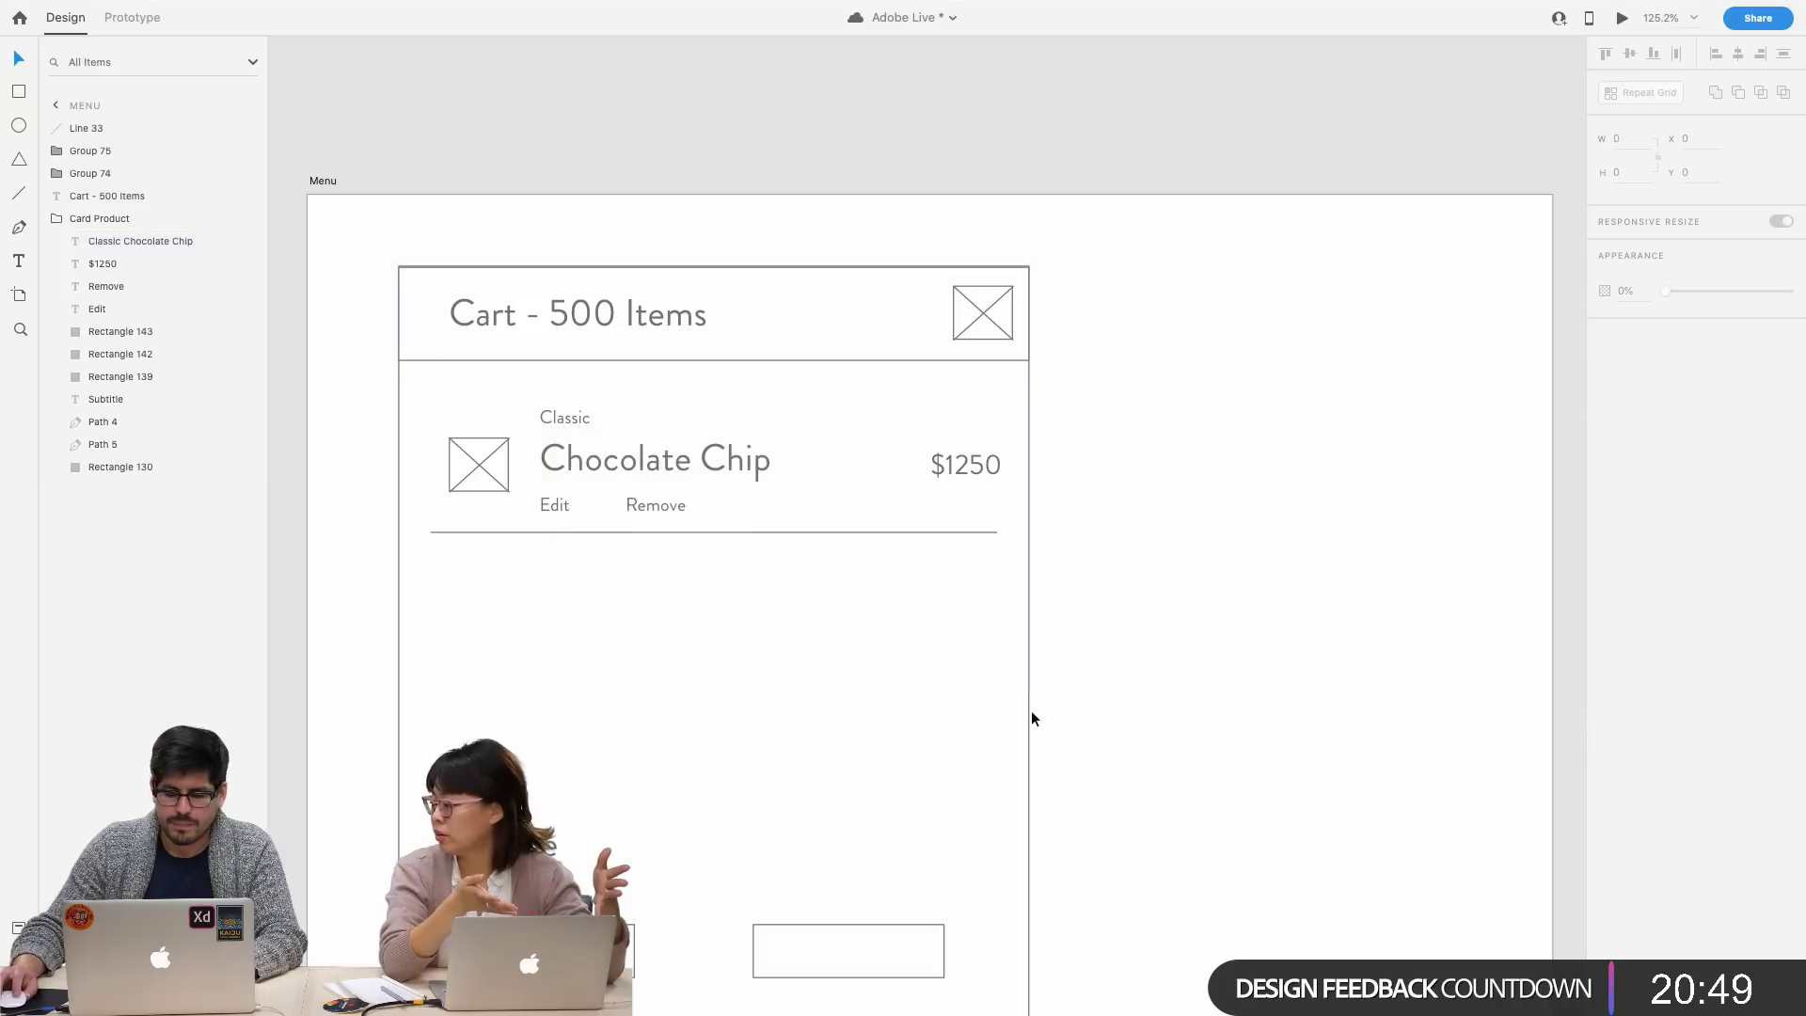
- Lock the Card Product group again, try to select the item row's contents above it, and unlock the group
click(1030, 711)
key(super+l)
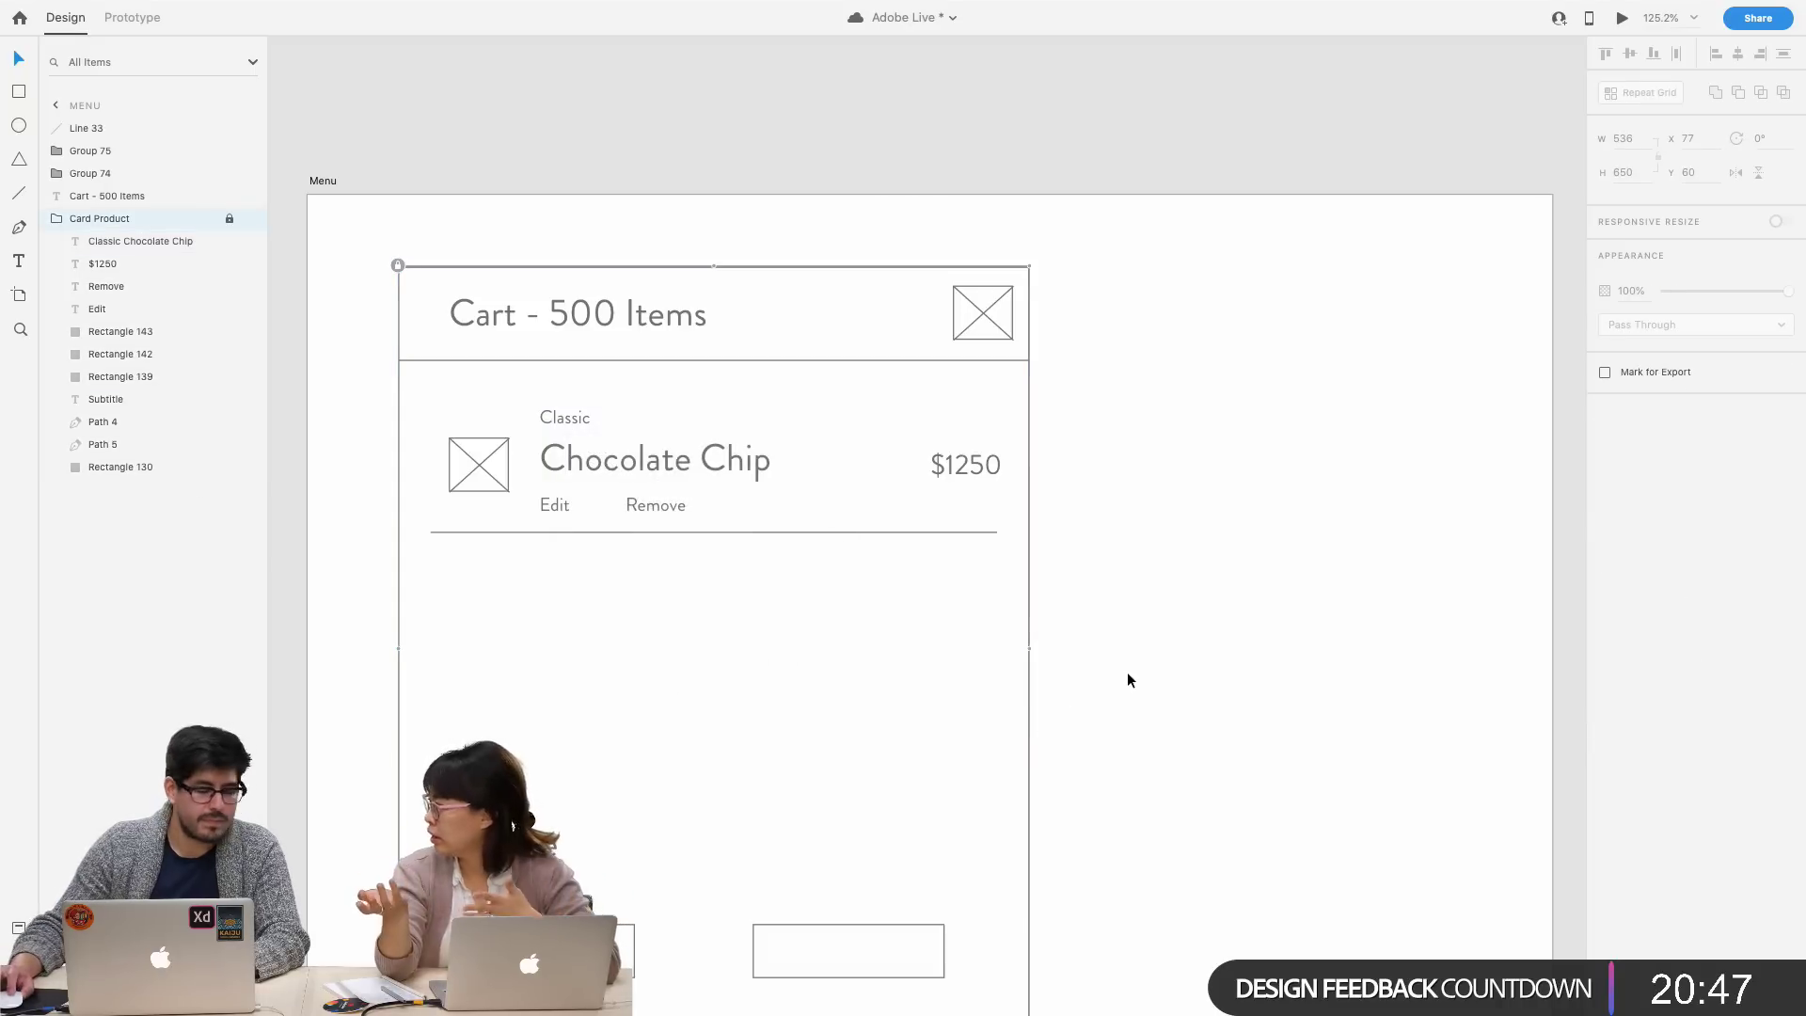
drag(1069, 583, 450, 399)
click(397, 265)
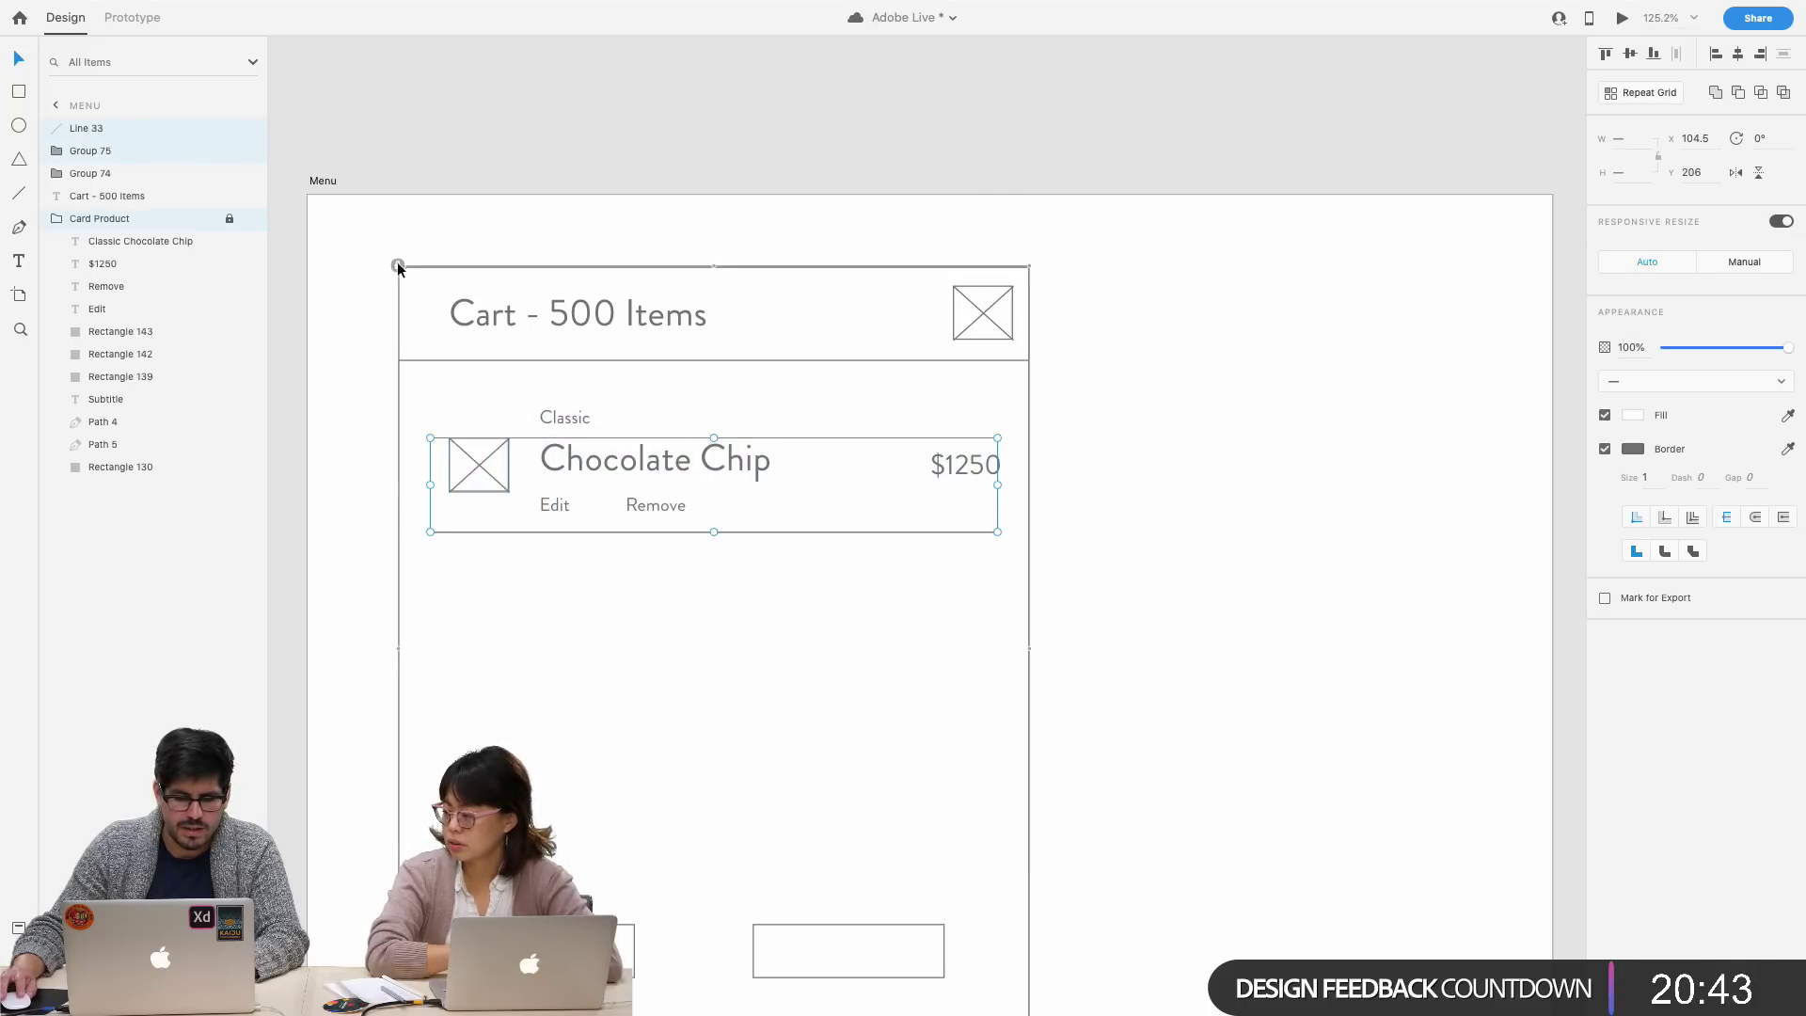
- Move the Classic Chocolate Chip text out of the Card Product group to the artboard's top level, keeping its position
double_click(611, 468)
key(Delete)
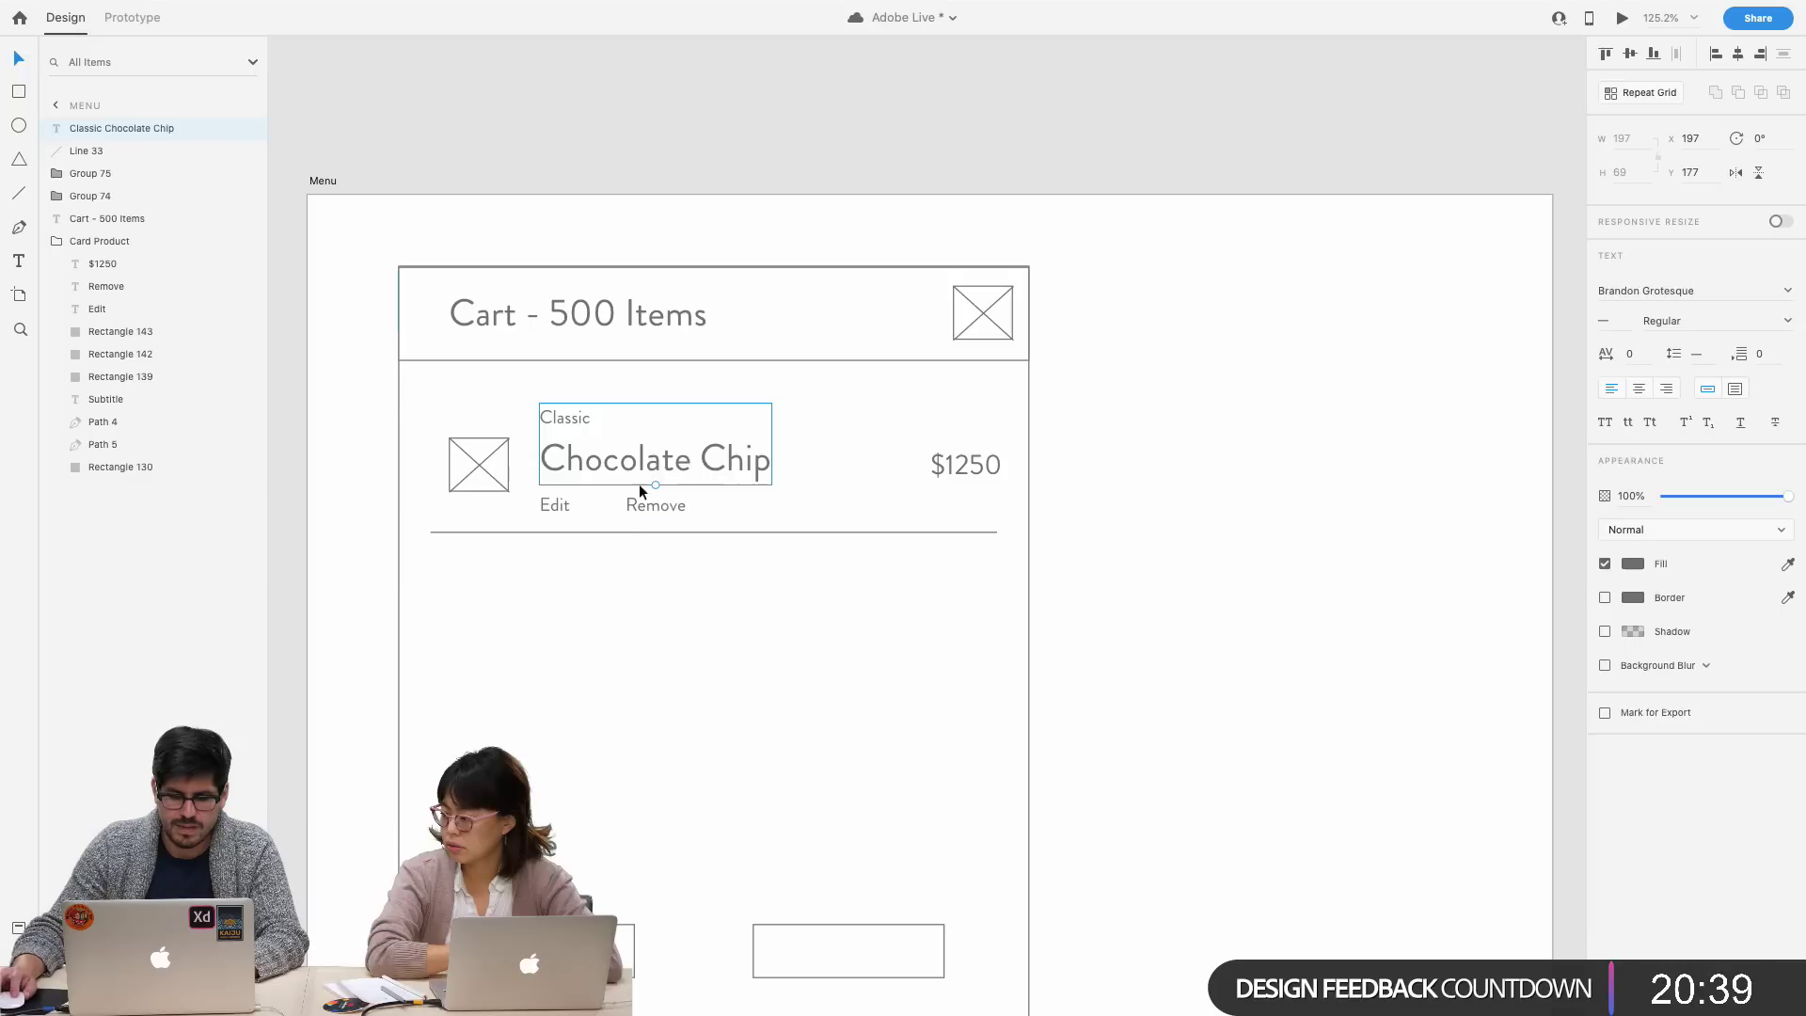
click(1031, 540)
- Lock the Card Product group and group the Classic Chocolate Chip text with the crossed image box and divider line
click(1025, 541)
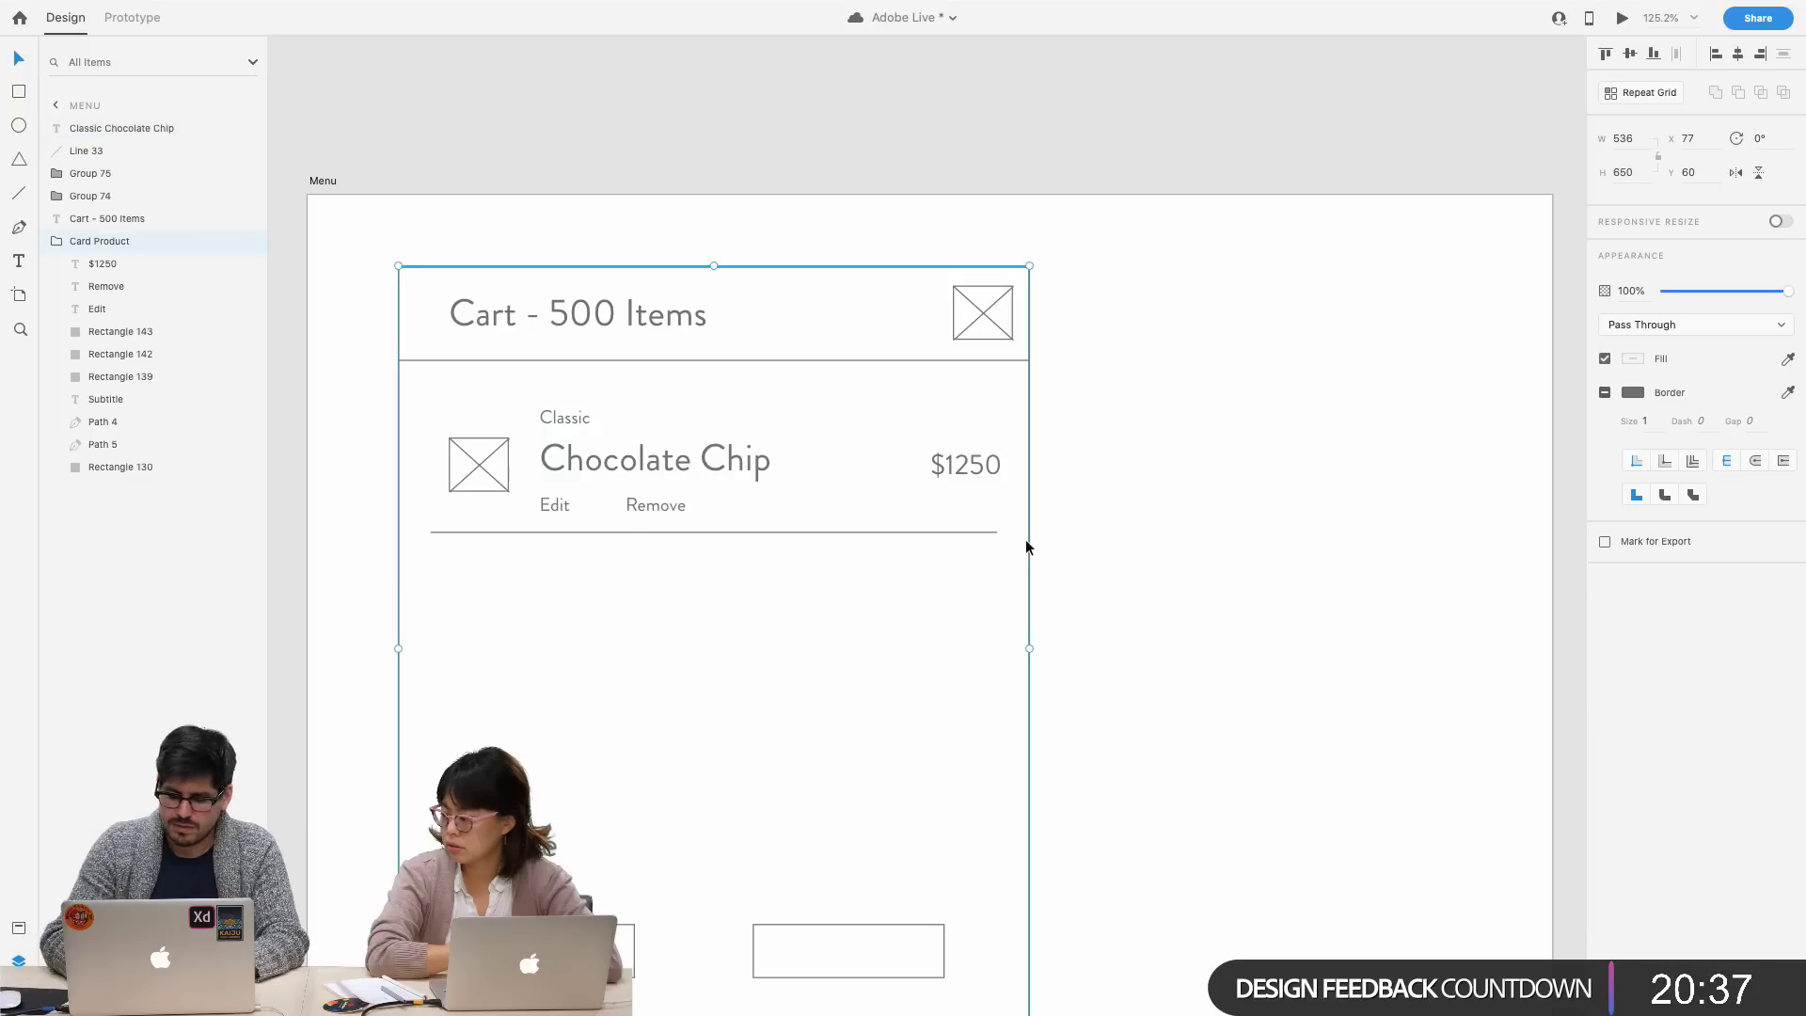
key(super+l)
drag(1081, 575, 416, 375)
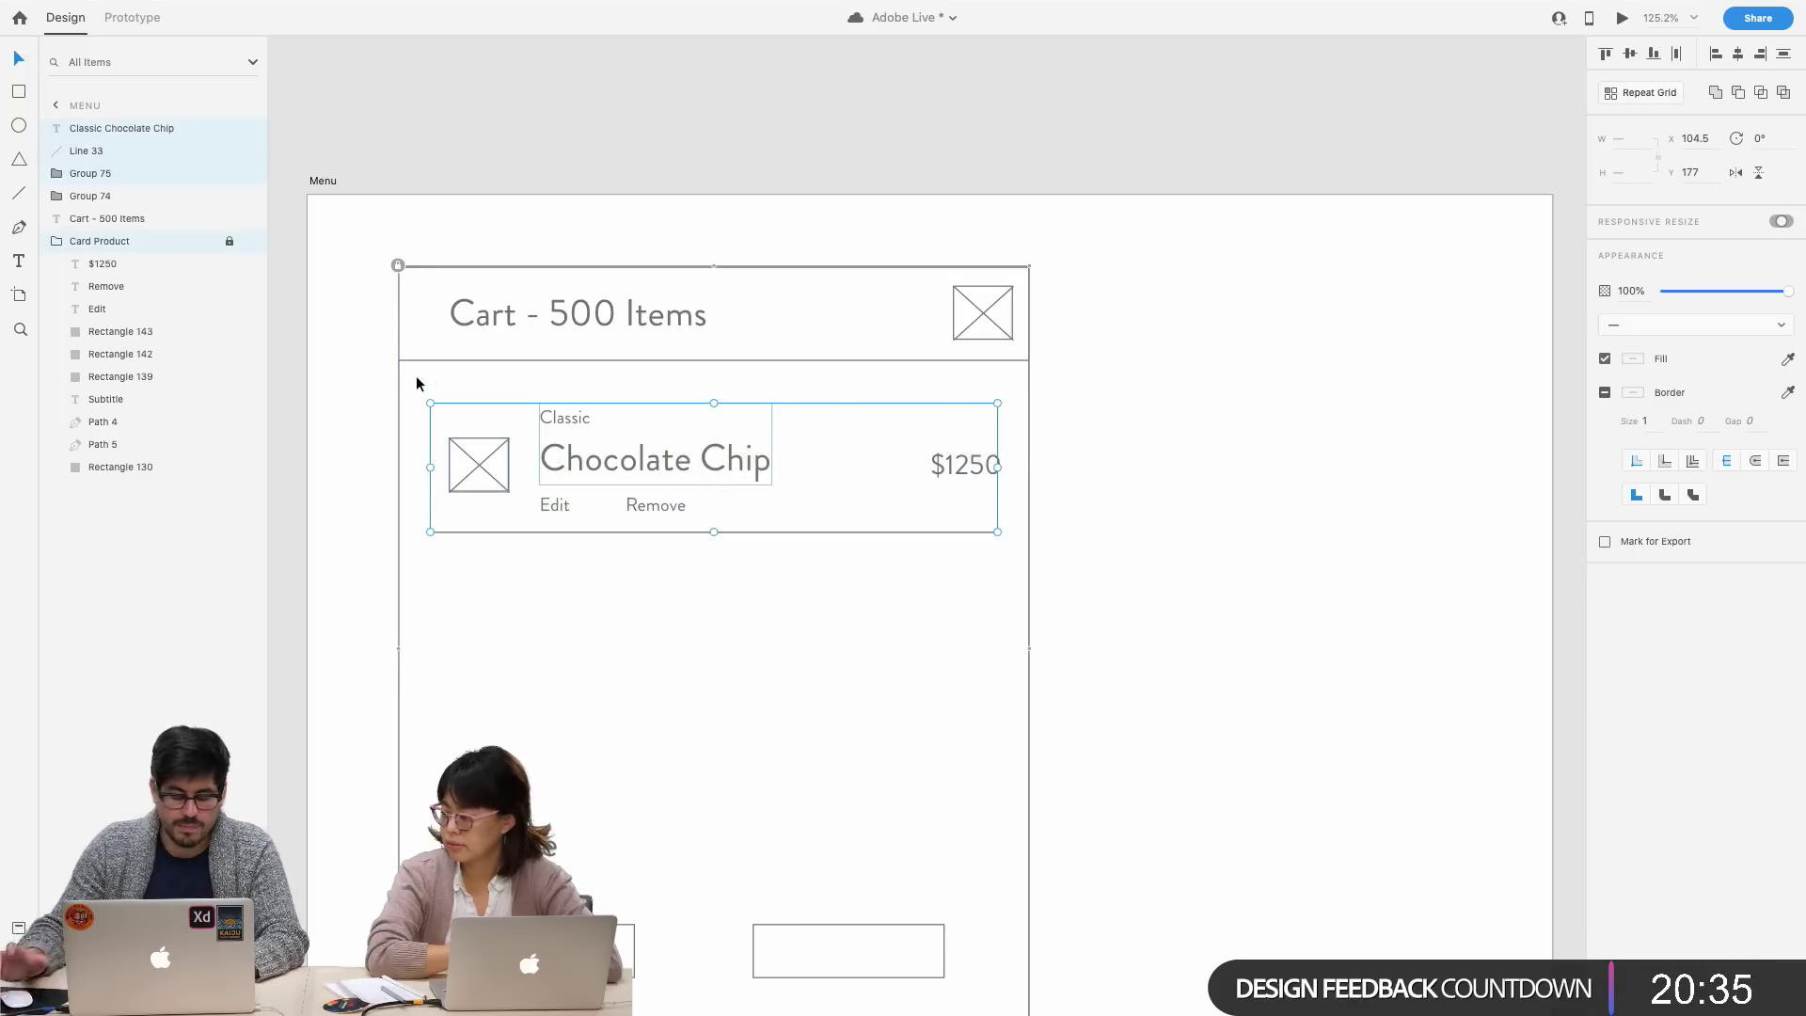
key(super+g)
- Try placing a copy of the grouped item row below its divider at Y 325
drag(655, 497, 647, 636)
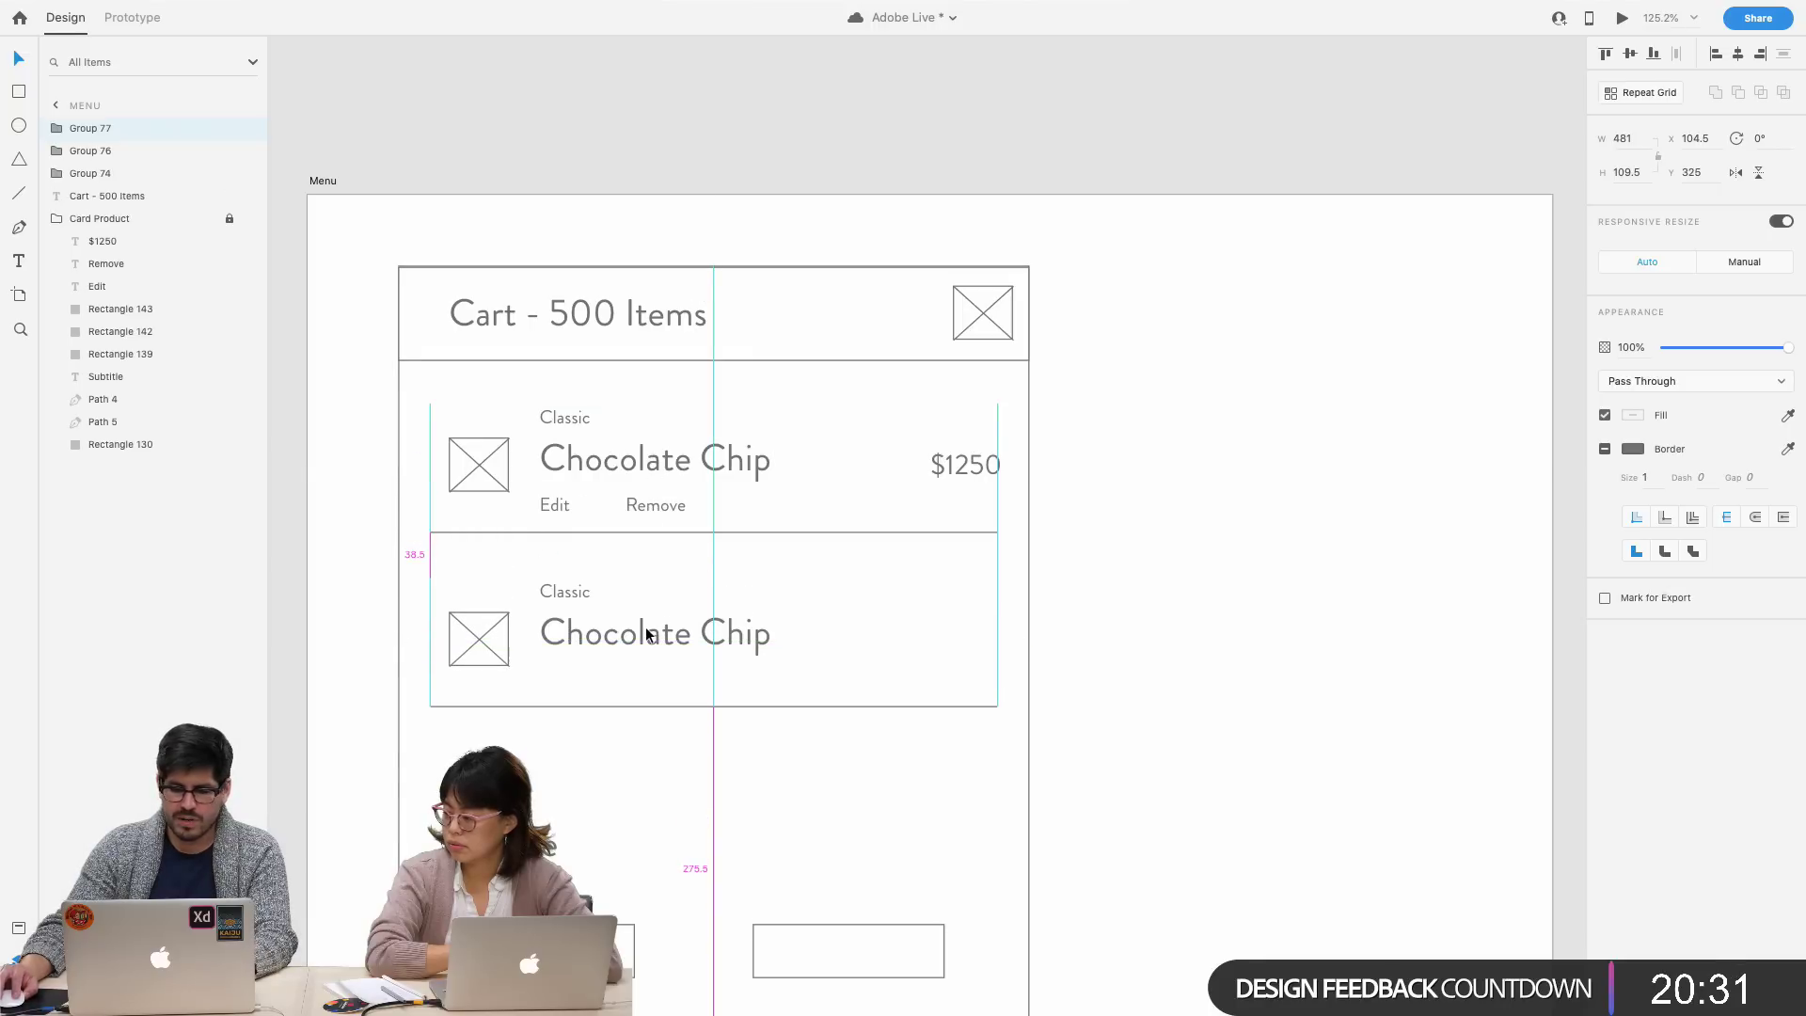
key(super+z)
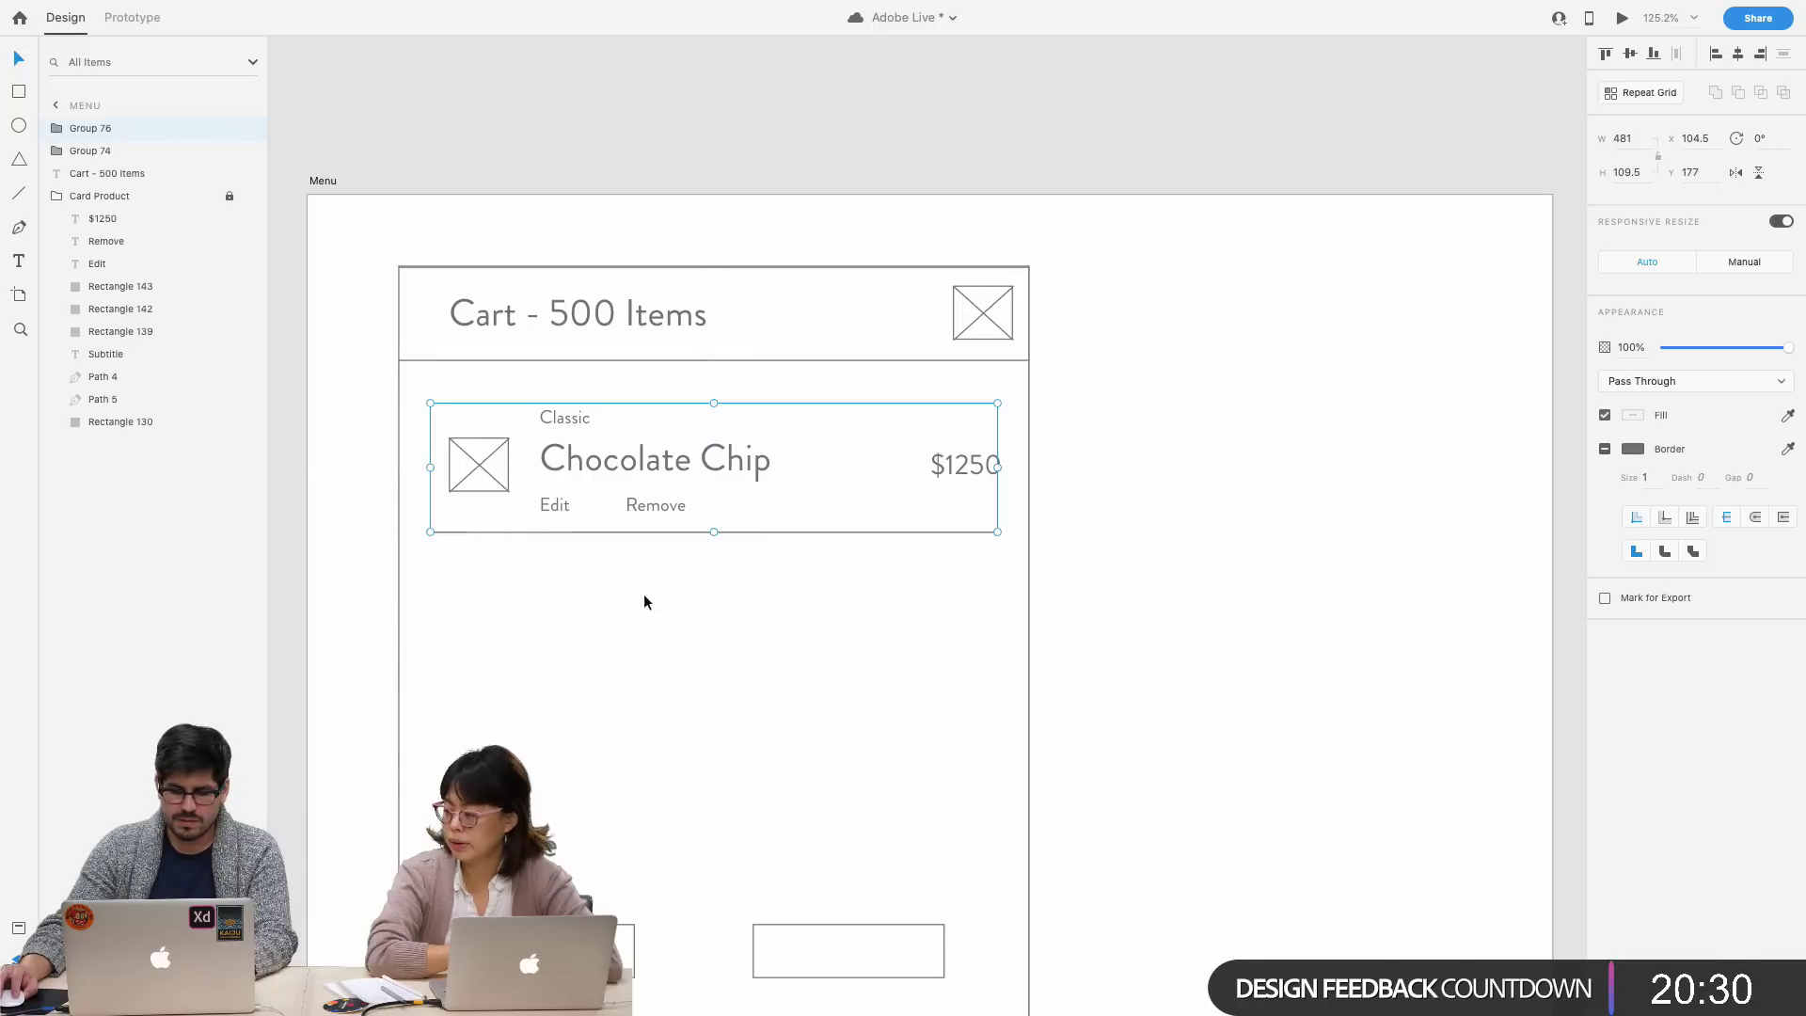
- Unlock the Card Product group that still holds Edit, Remove and the price
click(560, 509)
key(super+l)
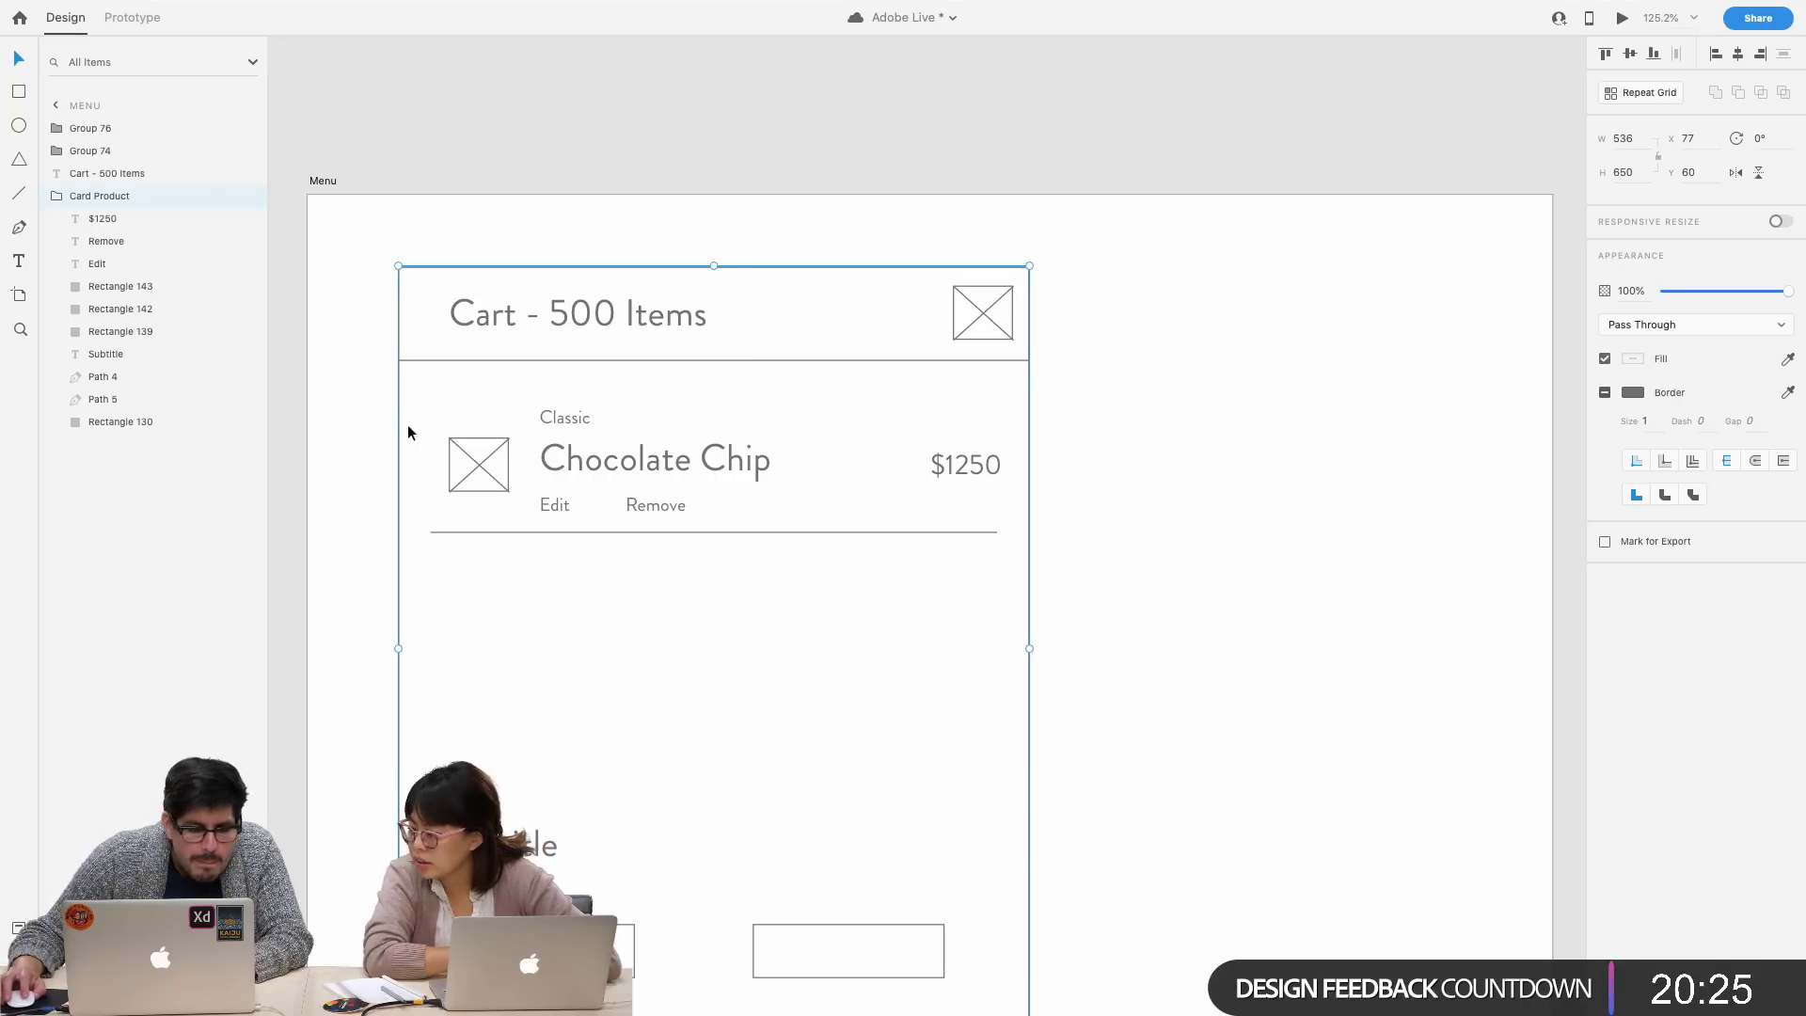
- Move all remaining layers, from the $1250 price to the card's outer rectangle, out of the Card Product group to the Menu artboard's top level
click(91, 264)
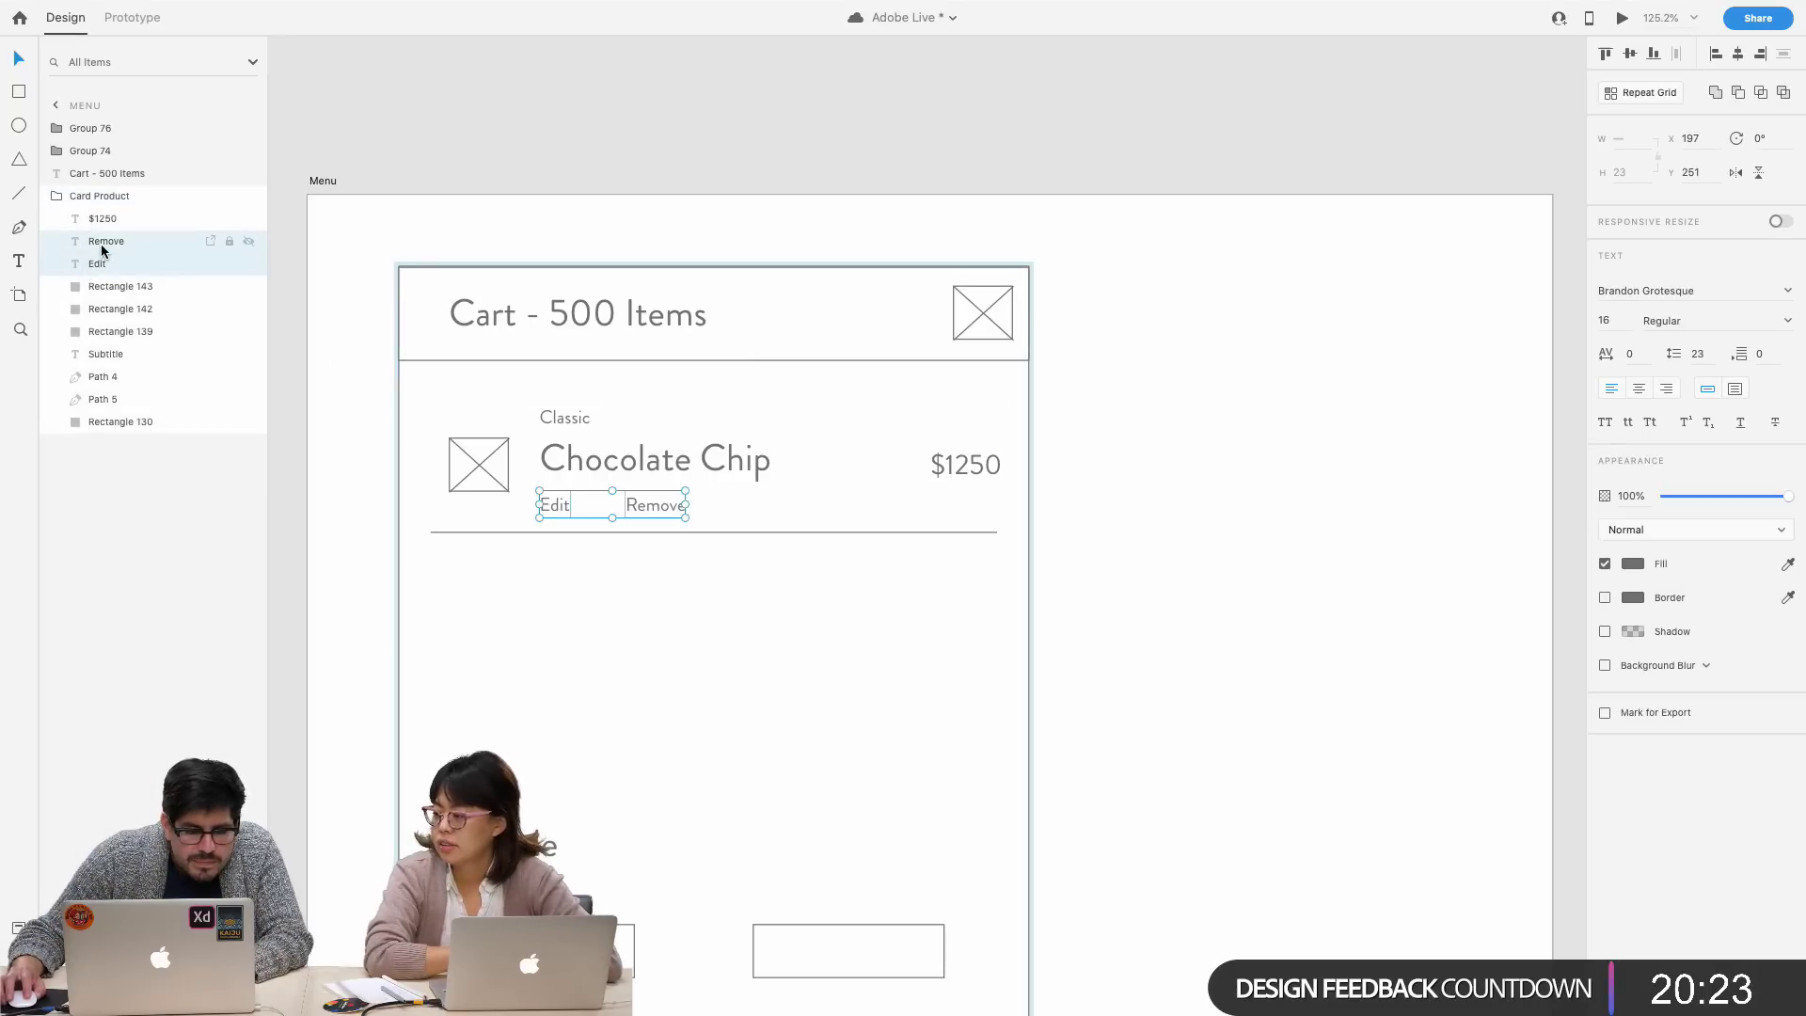
click(100, 220)
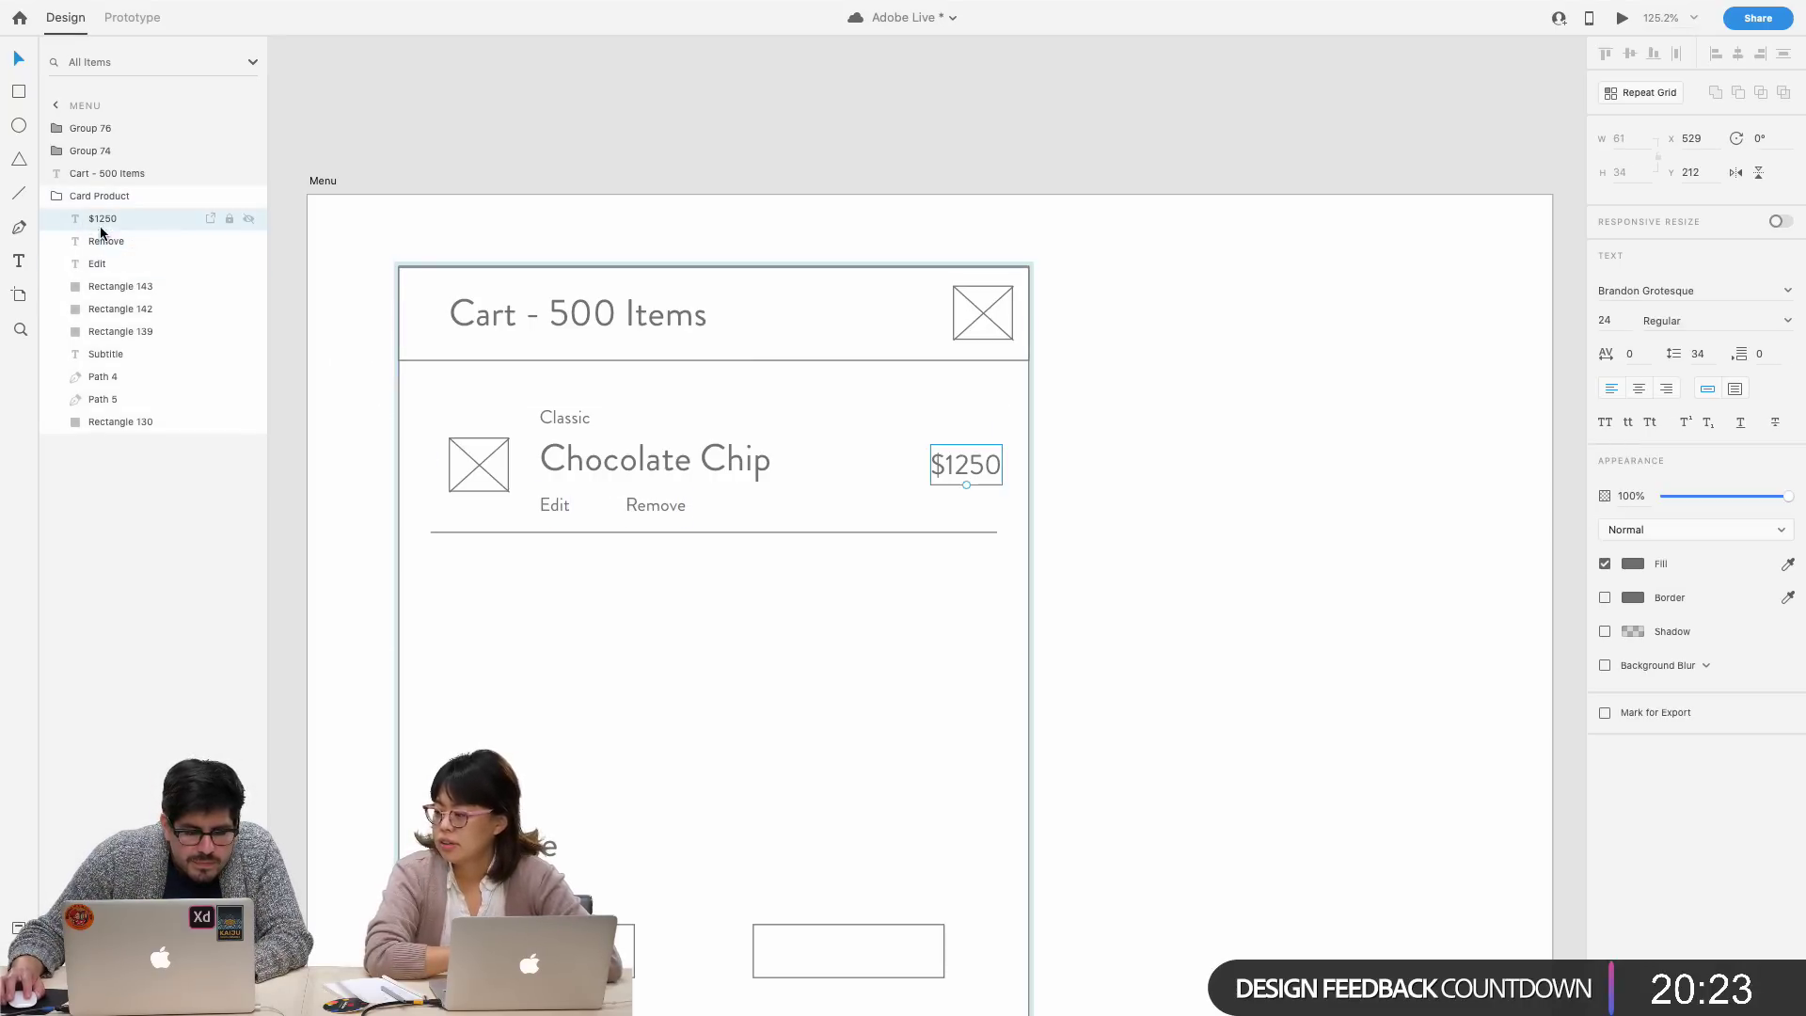
click(395, 356)
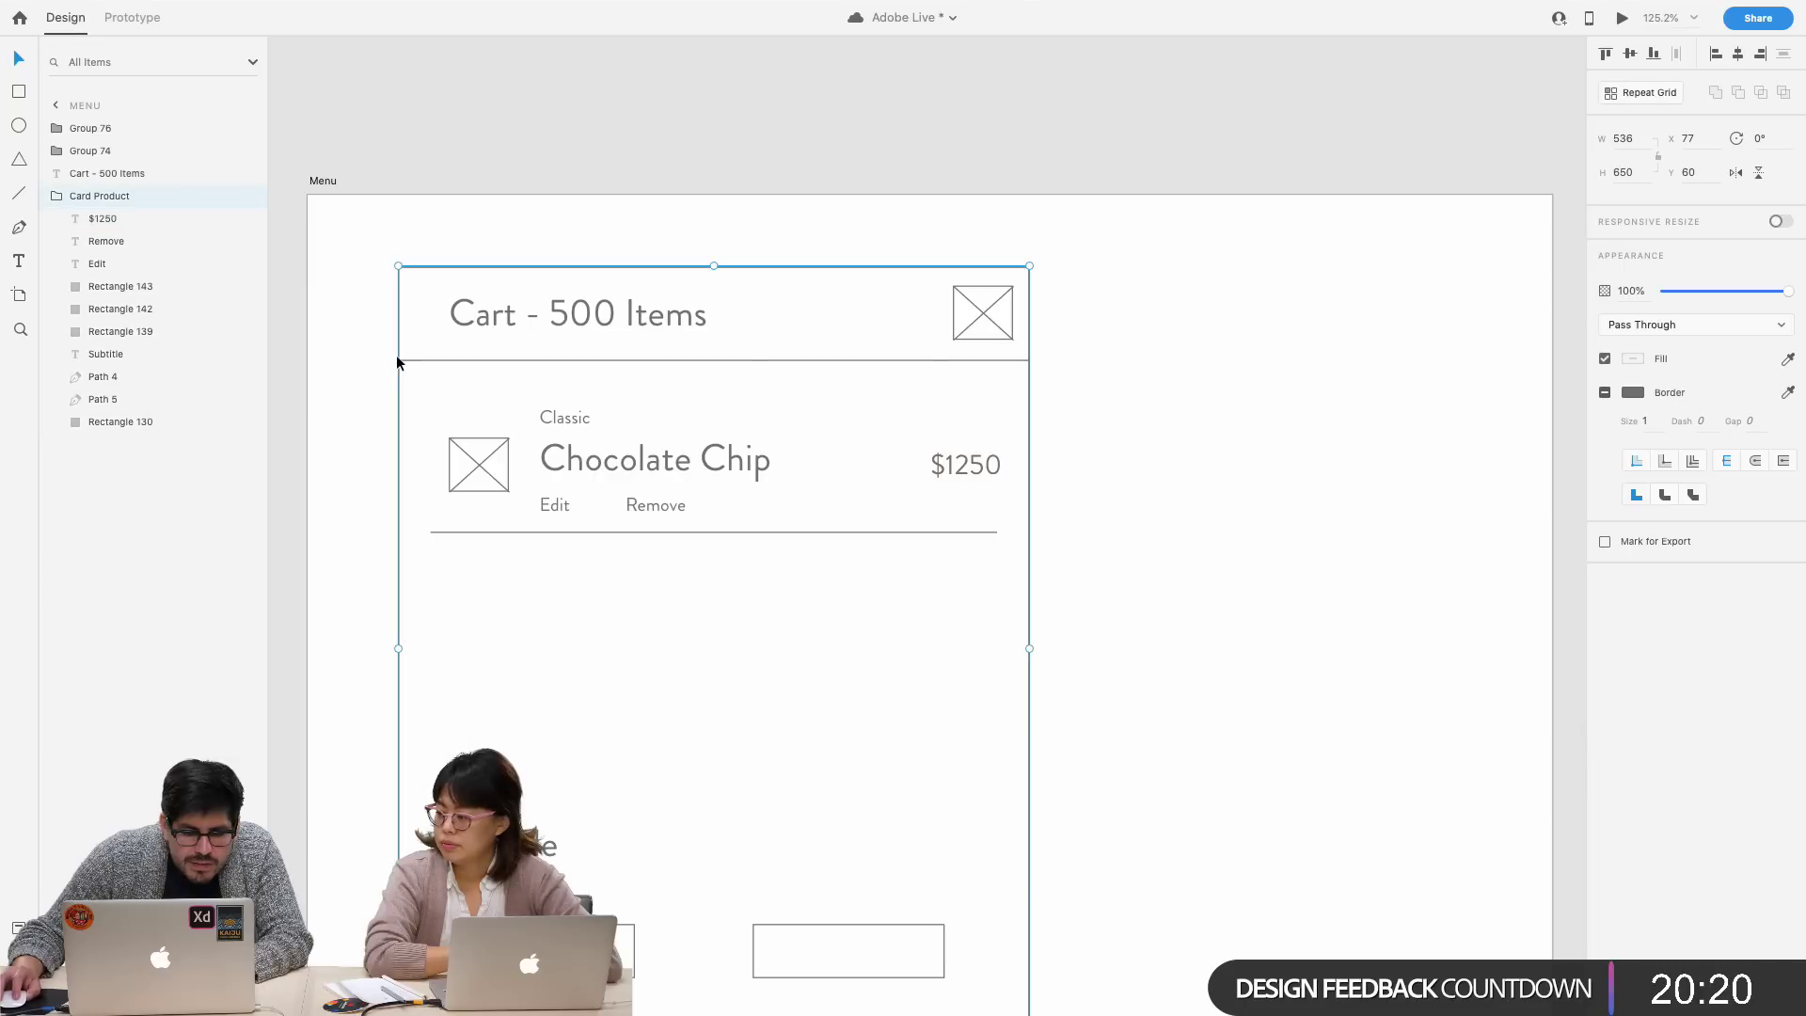
click(105, 220)
shift+click(115, 423)
drag(103, 216, 109, 193)
click(208, 523)
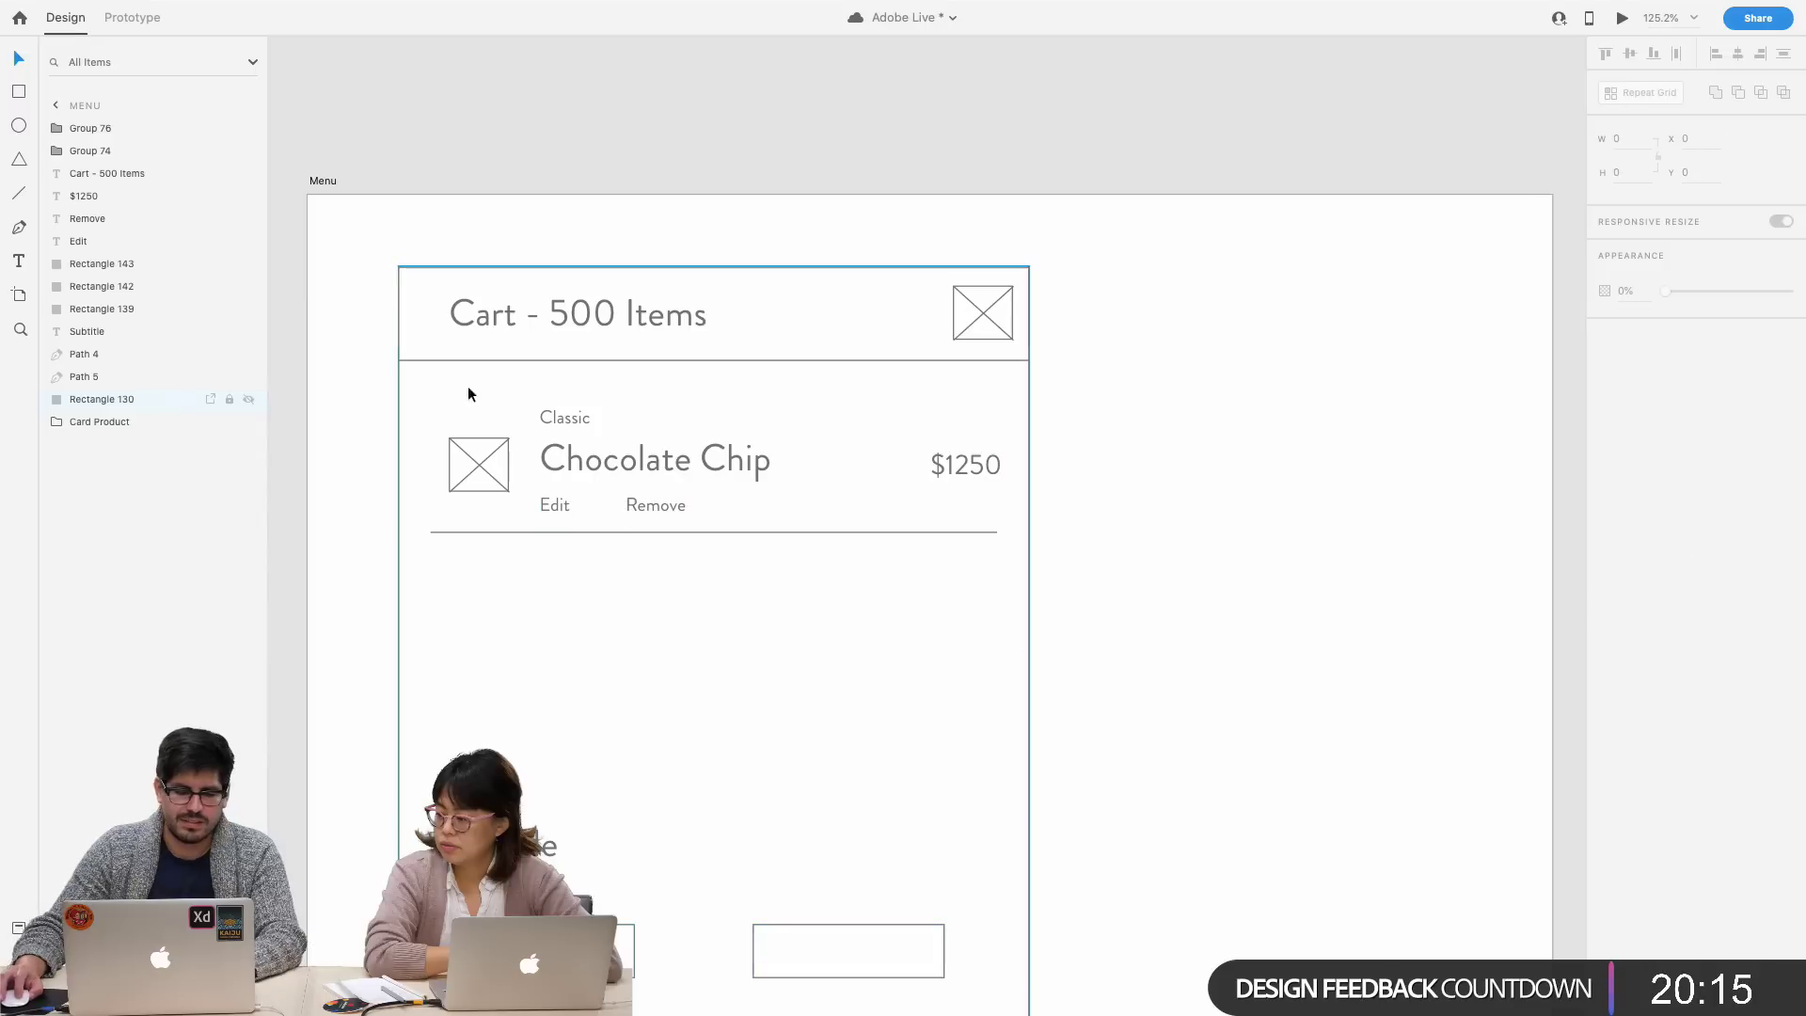
click(466, 513)
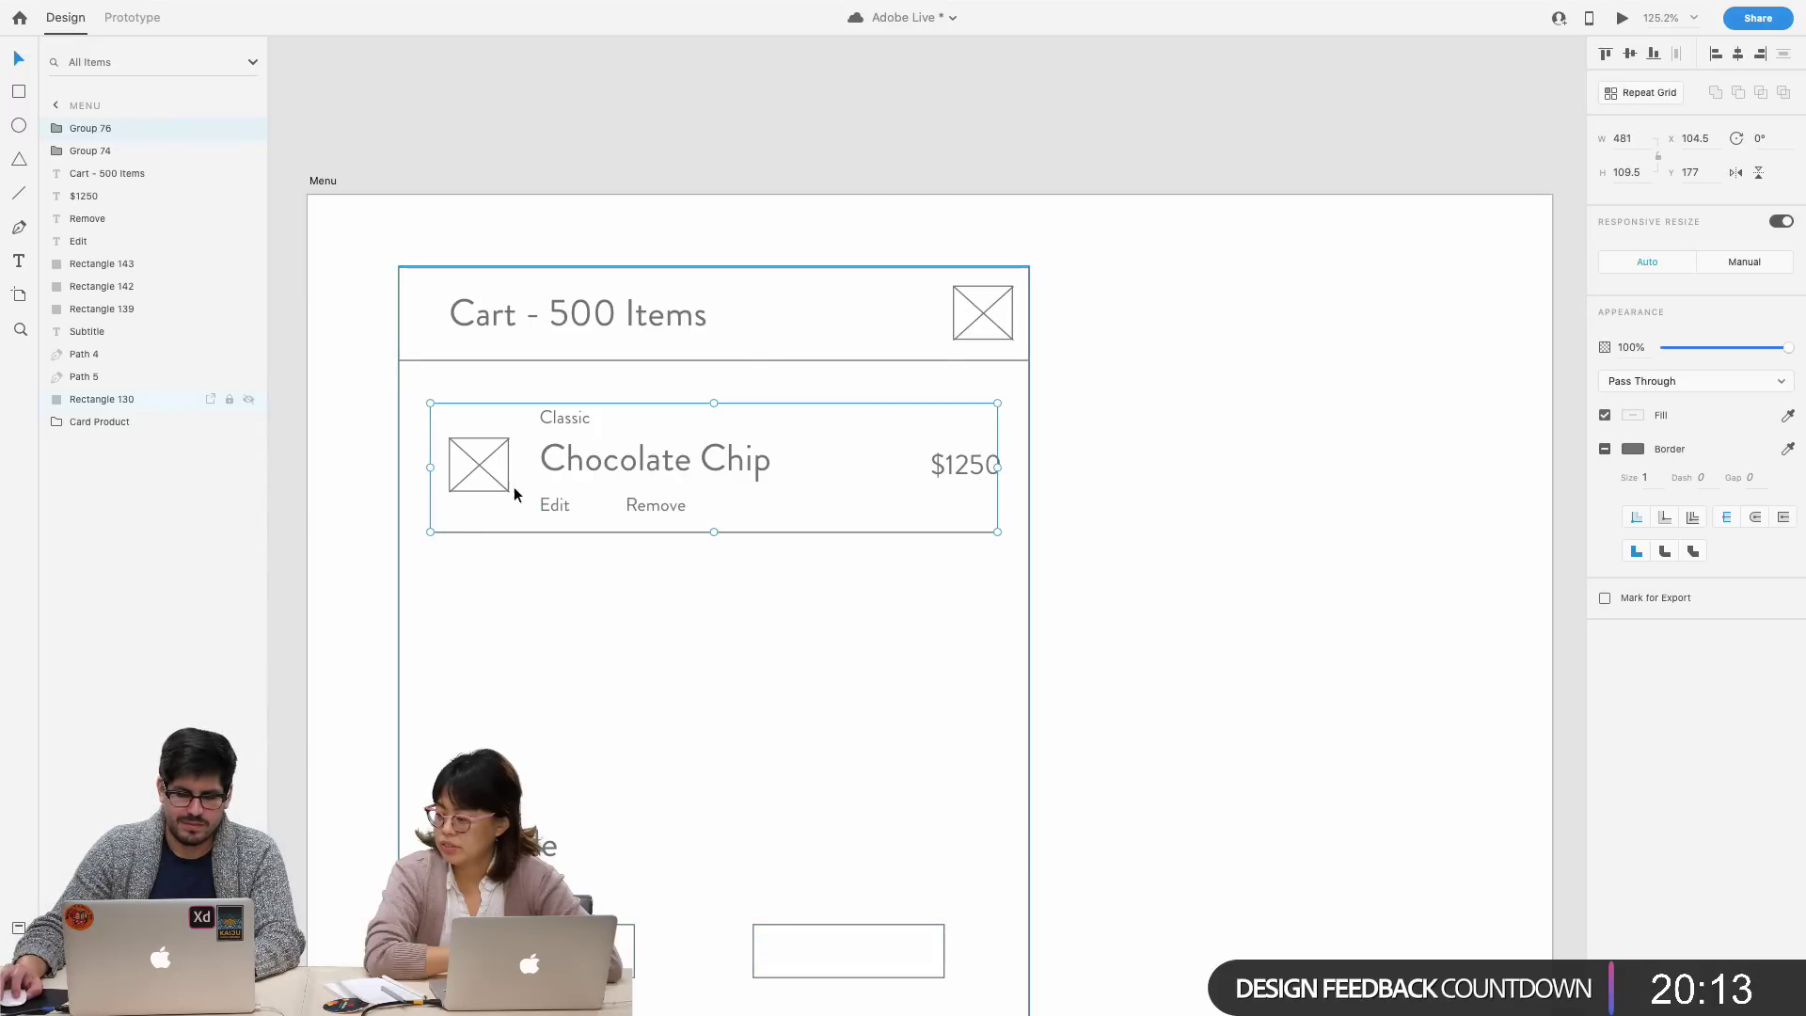
double_click(551, 425)
shift+click(551, 507)
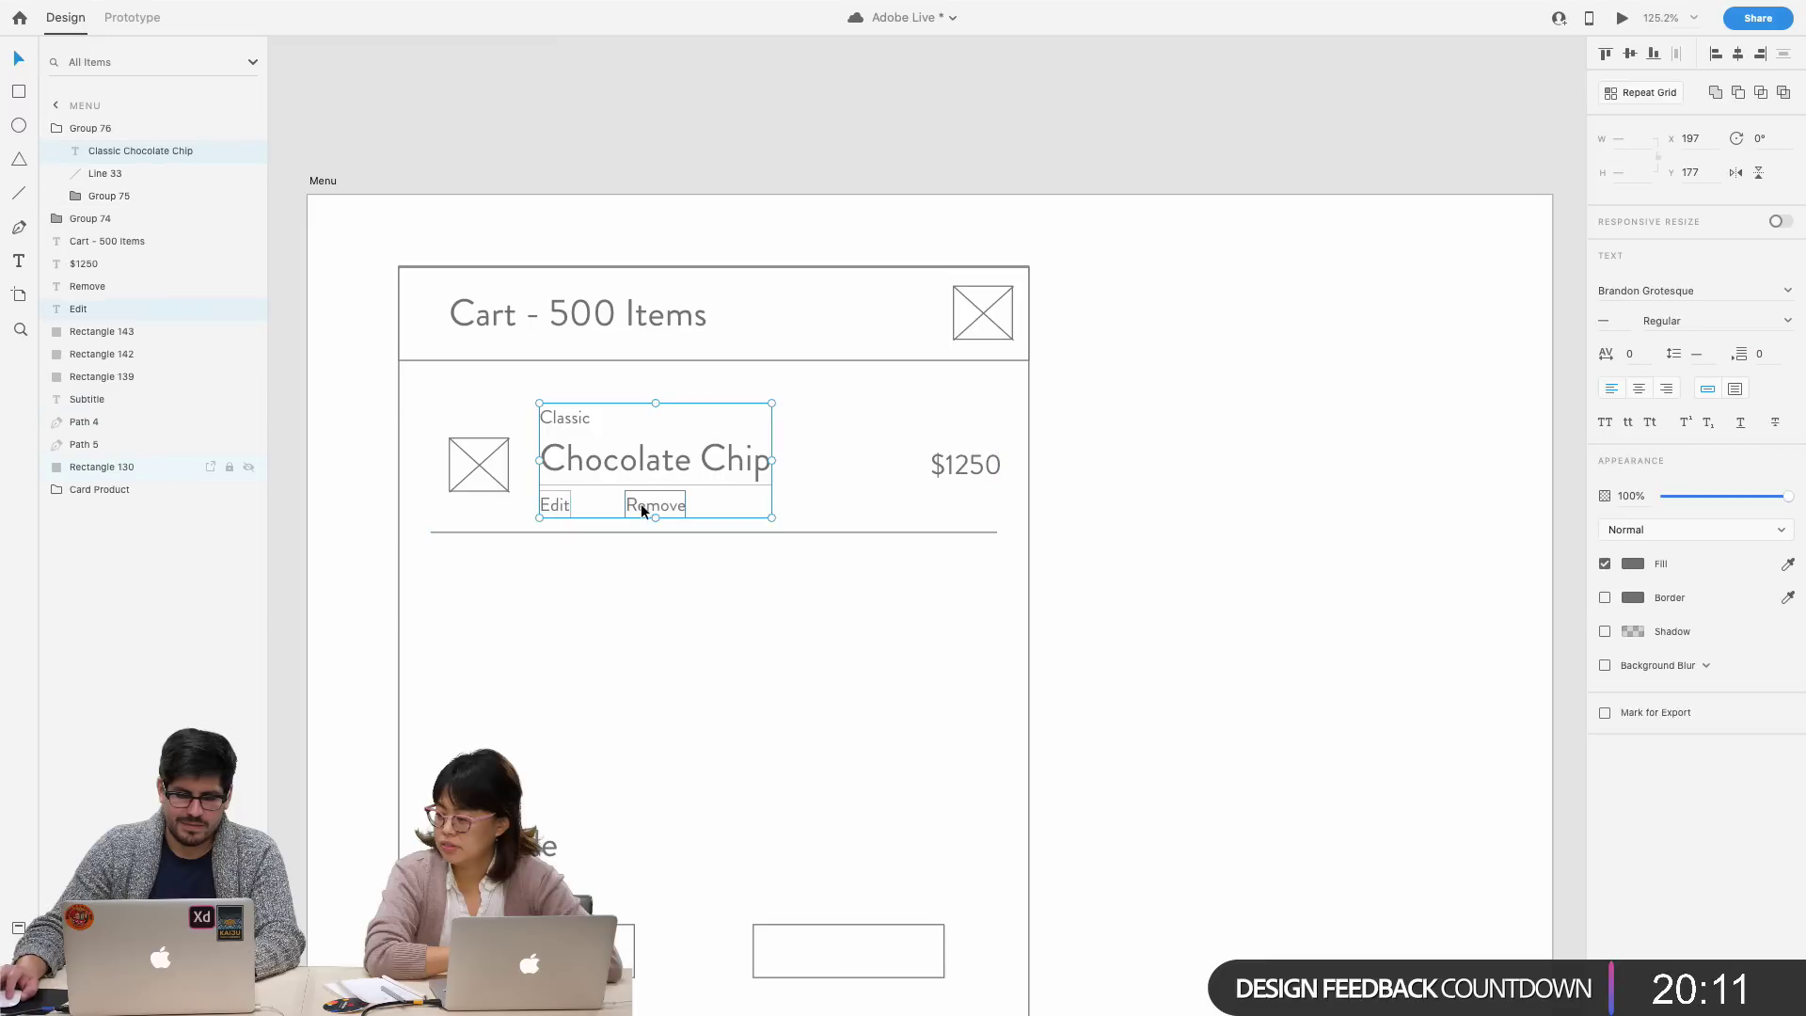
shift+click(500, 487)
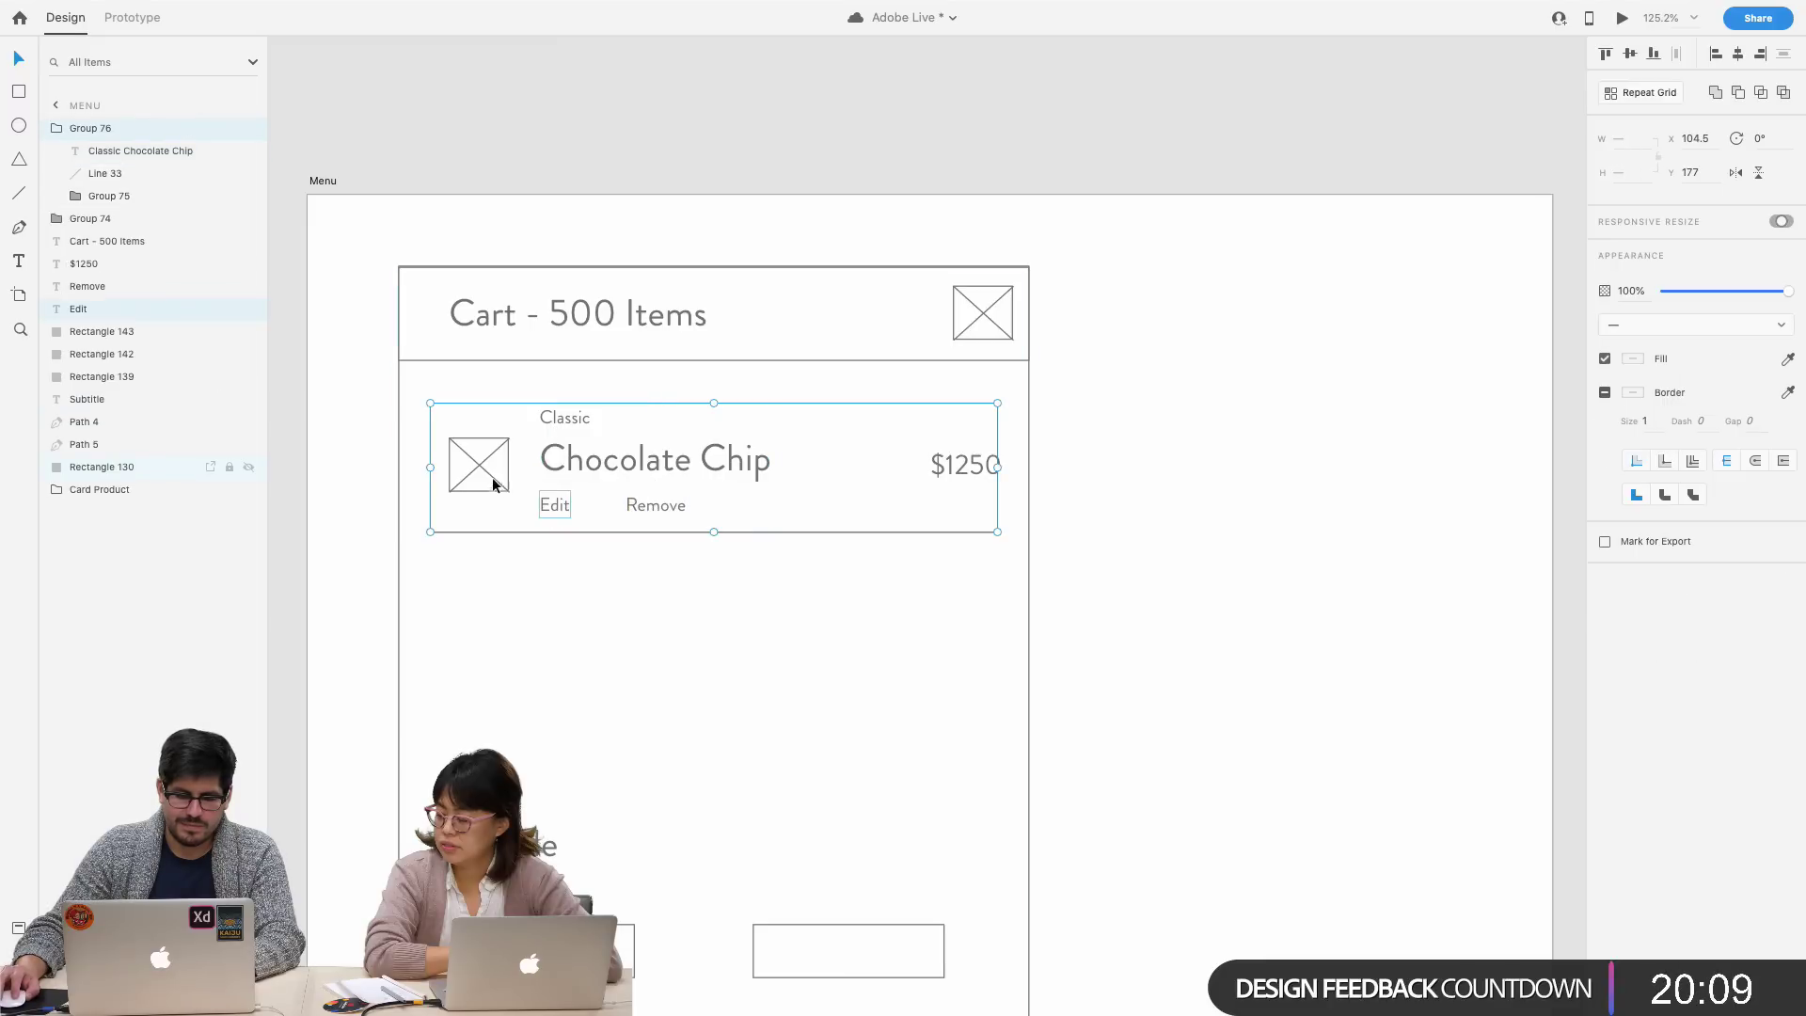
click(118, 151)
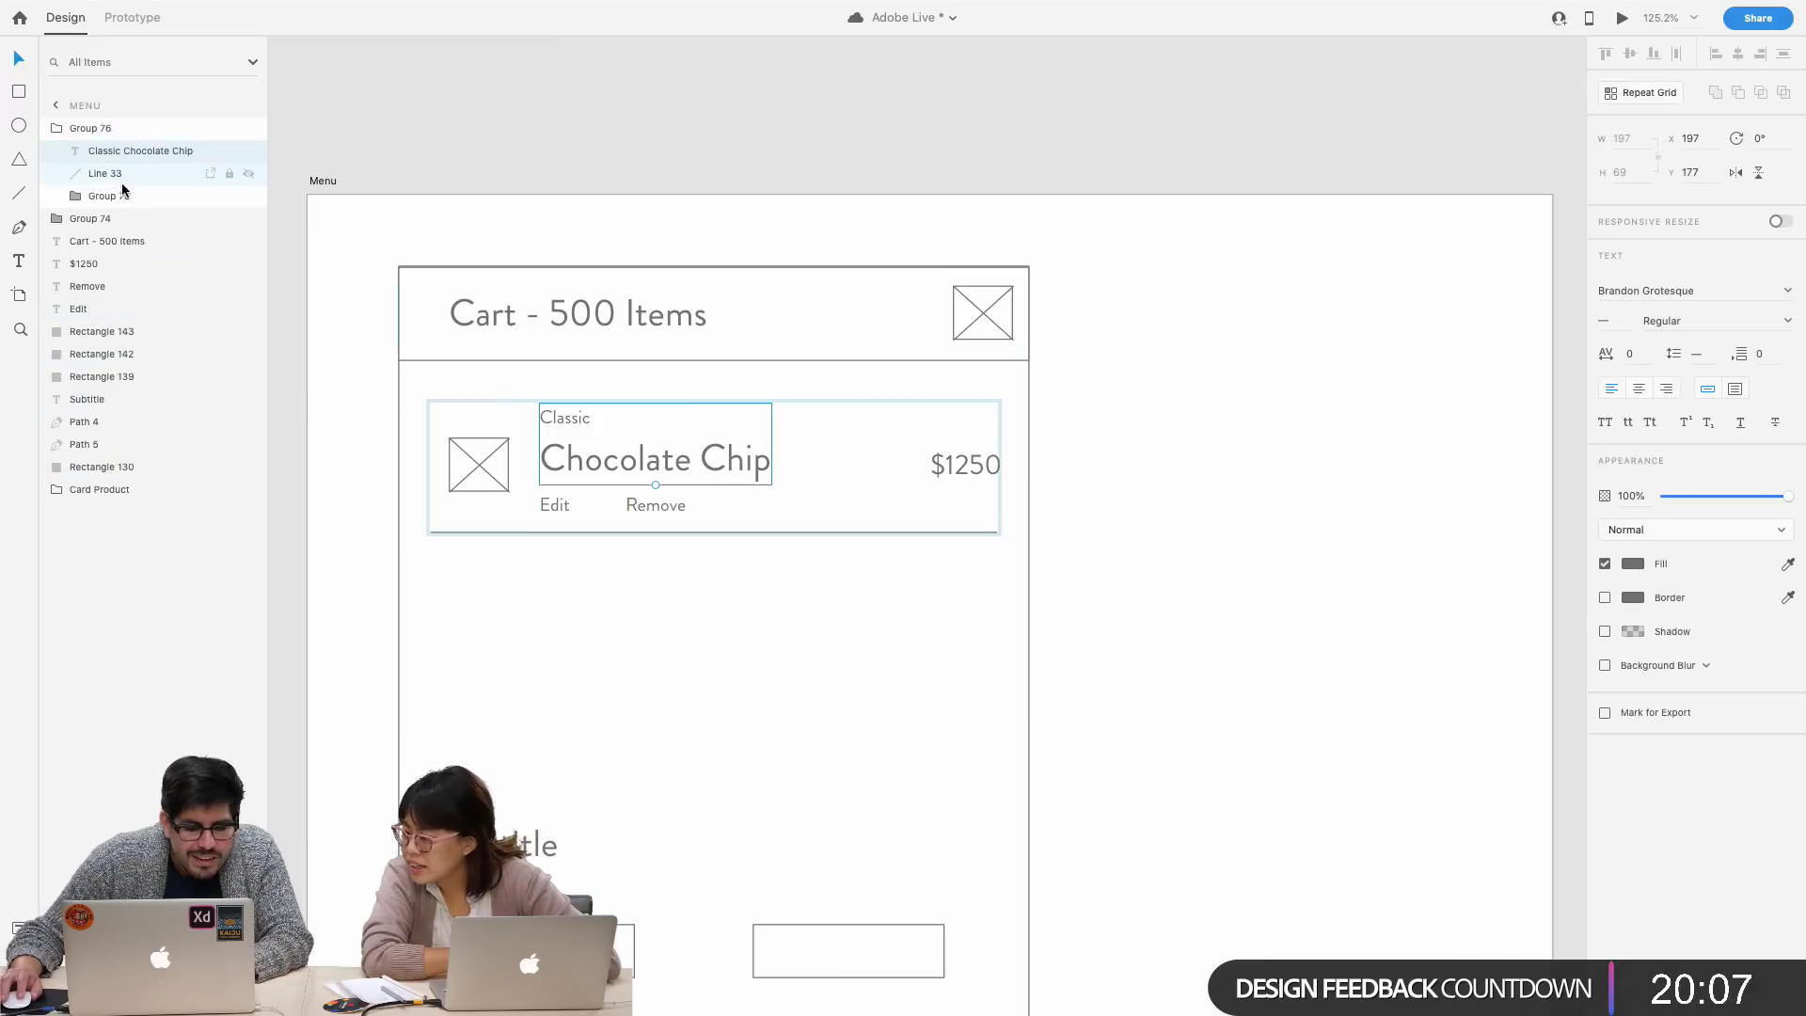
click(165, 548)
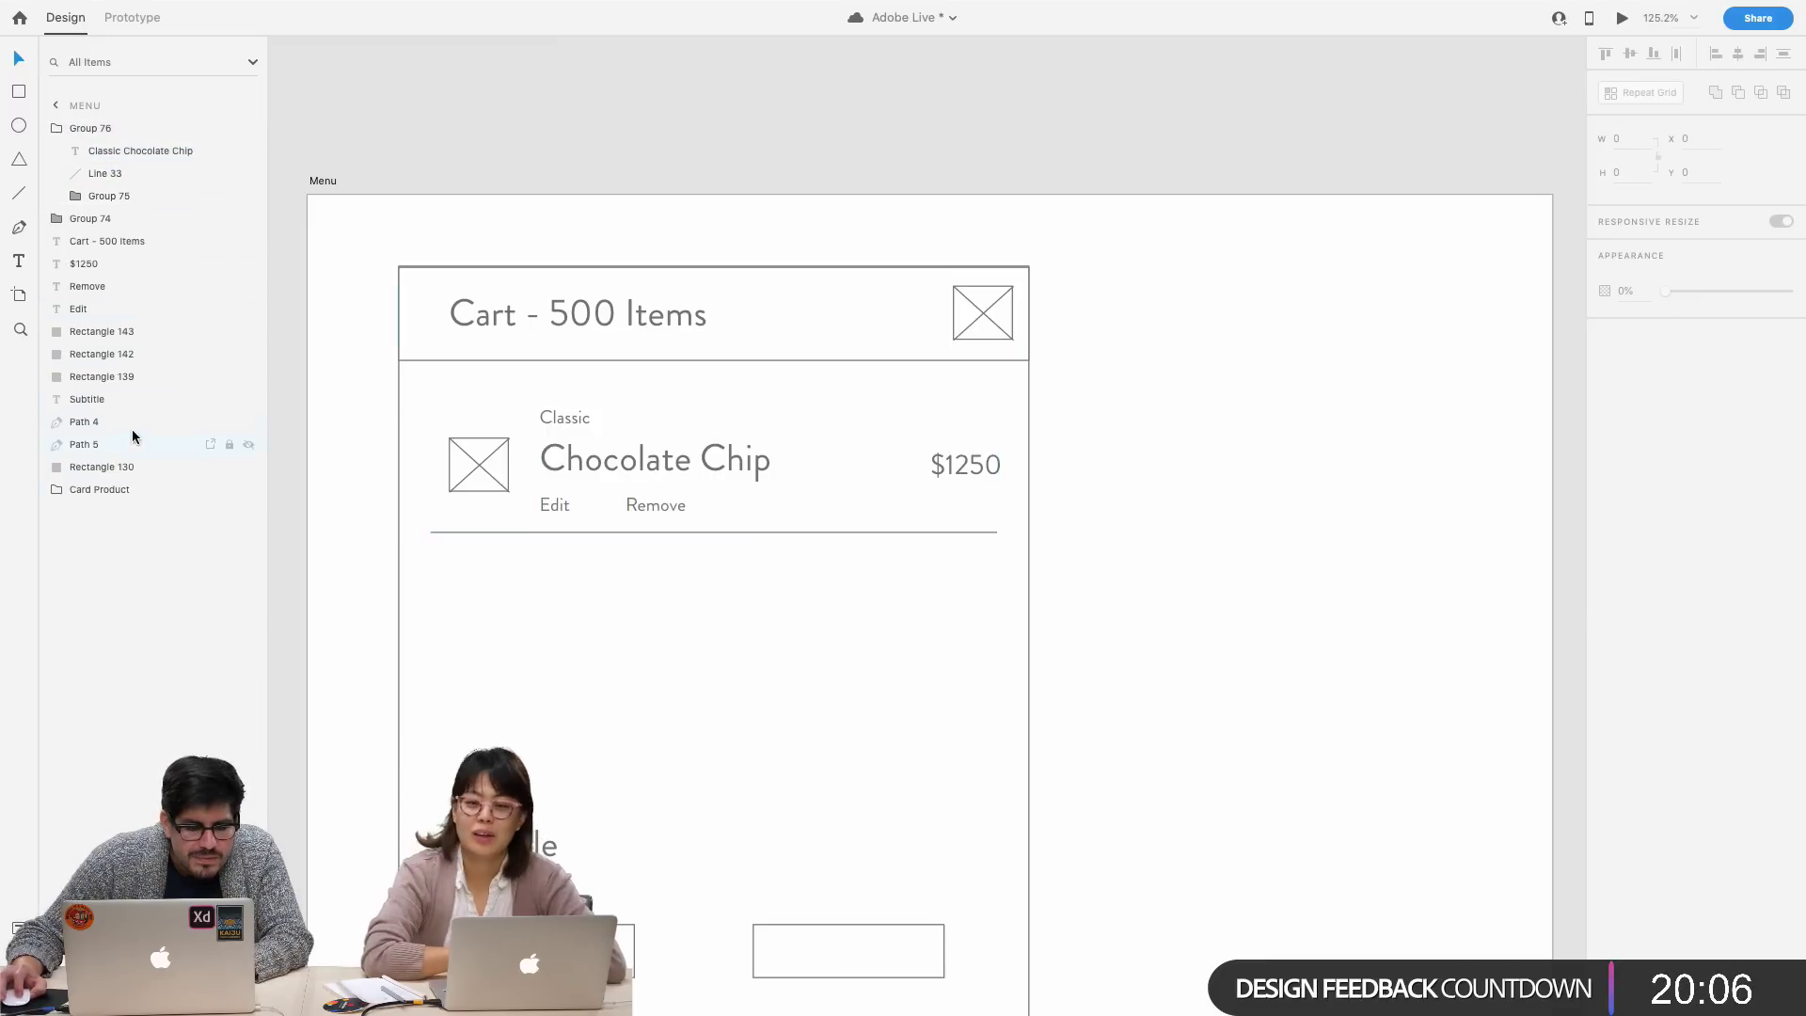
click(104, 181)
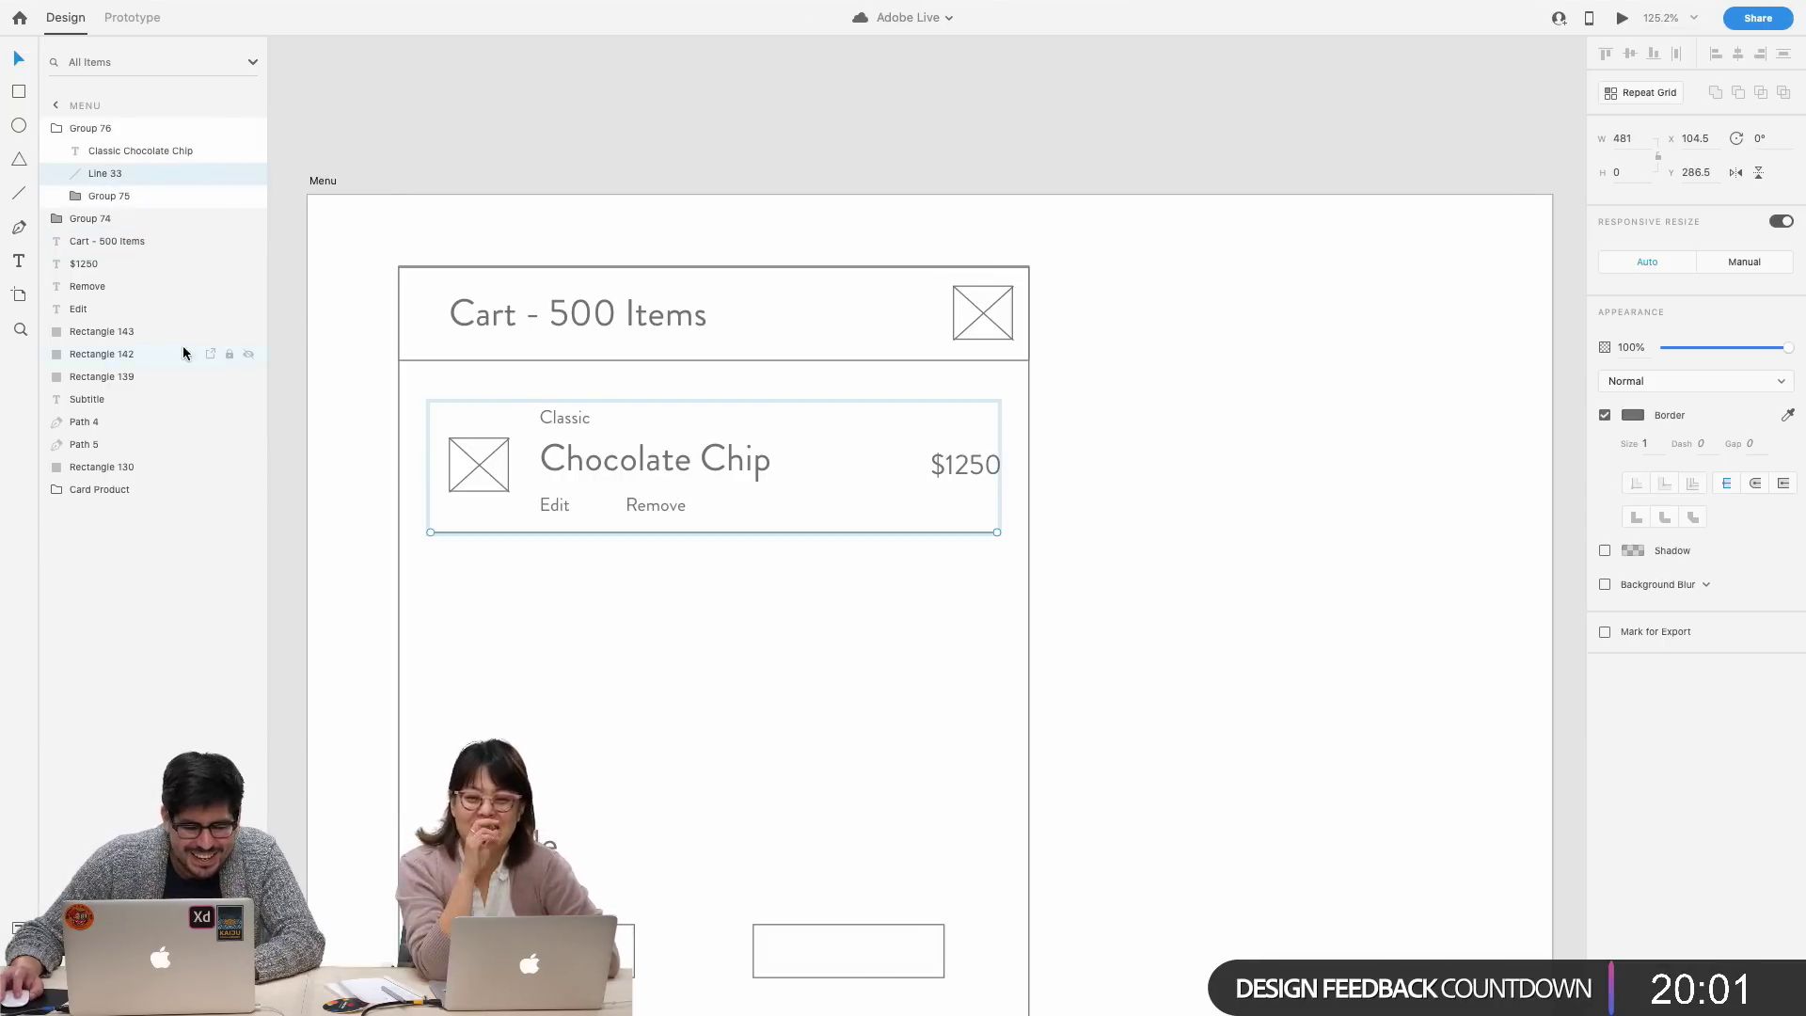
click(348, 527)
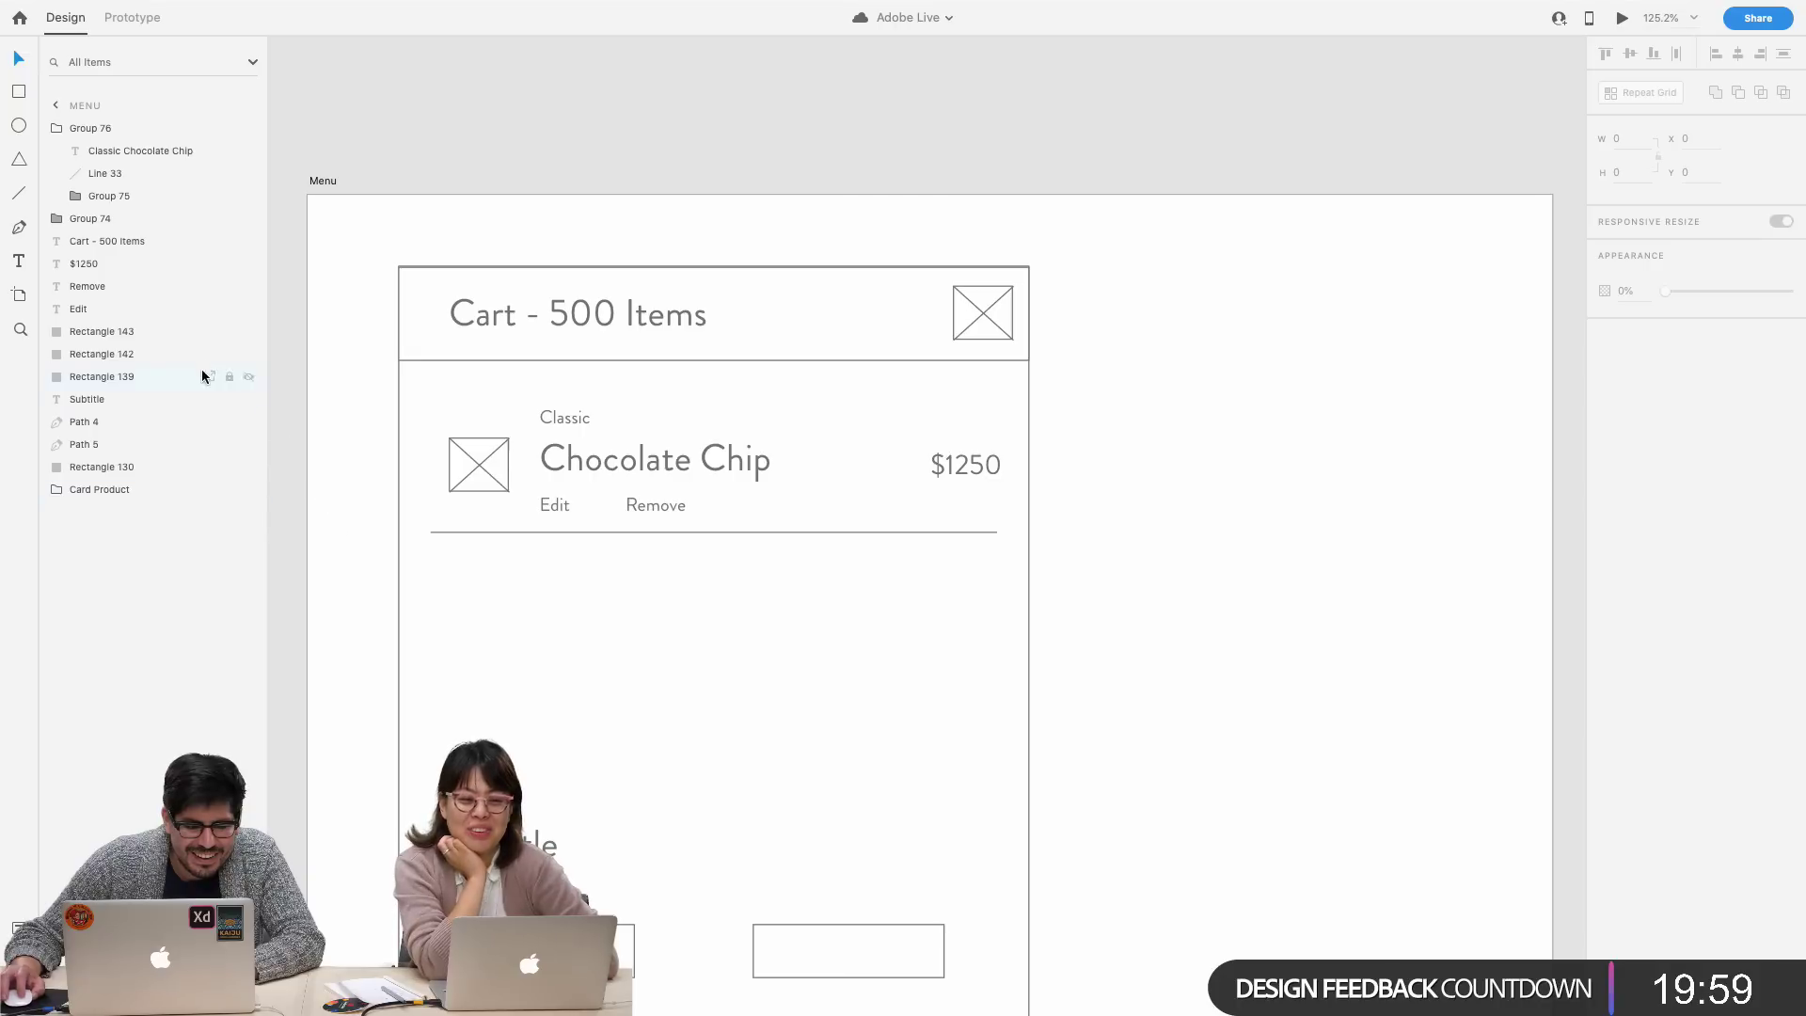
- Ungroup the cart wireframe's header icon group and item row group together
drag(328, 235, 1189, 941)
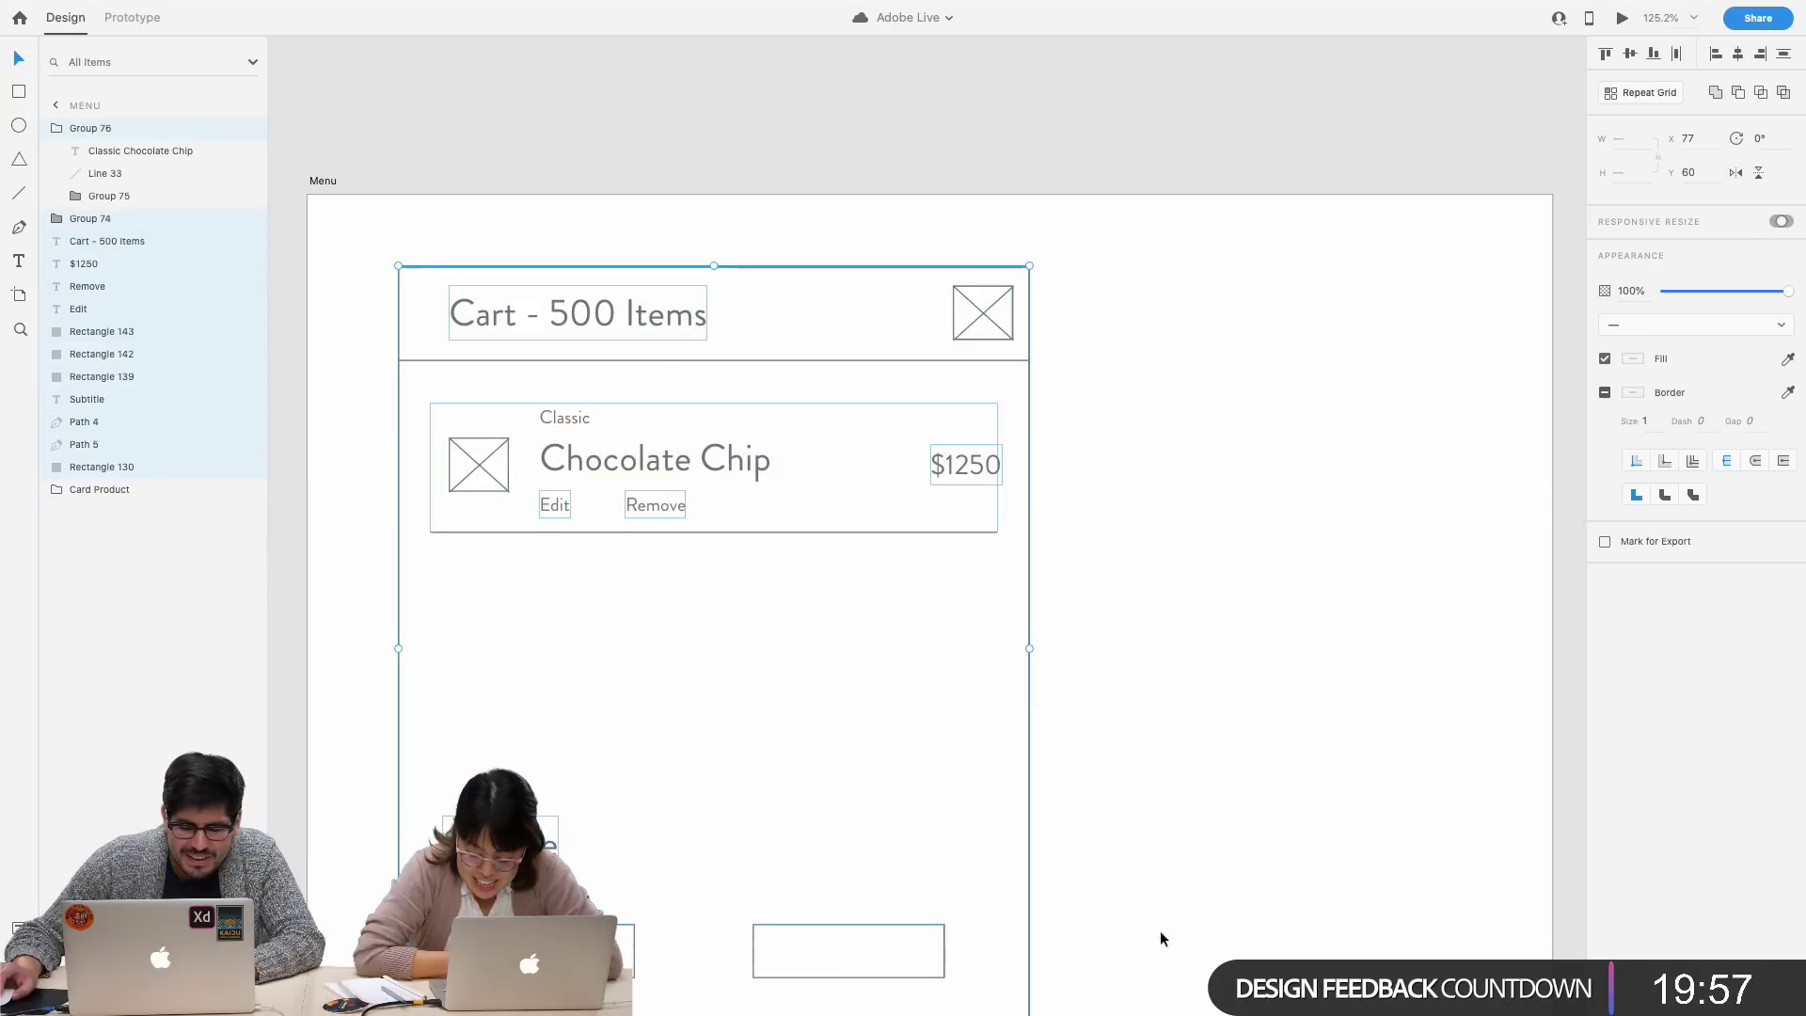
right_click(959, 809)
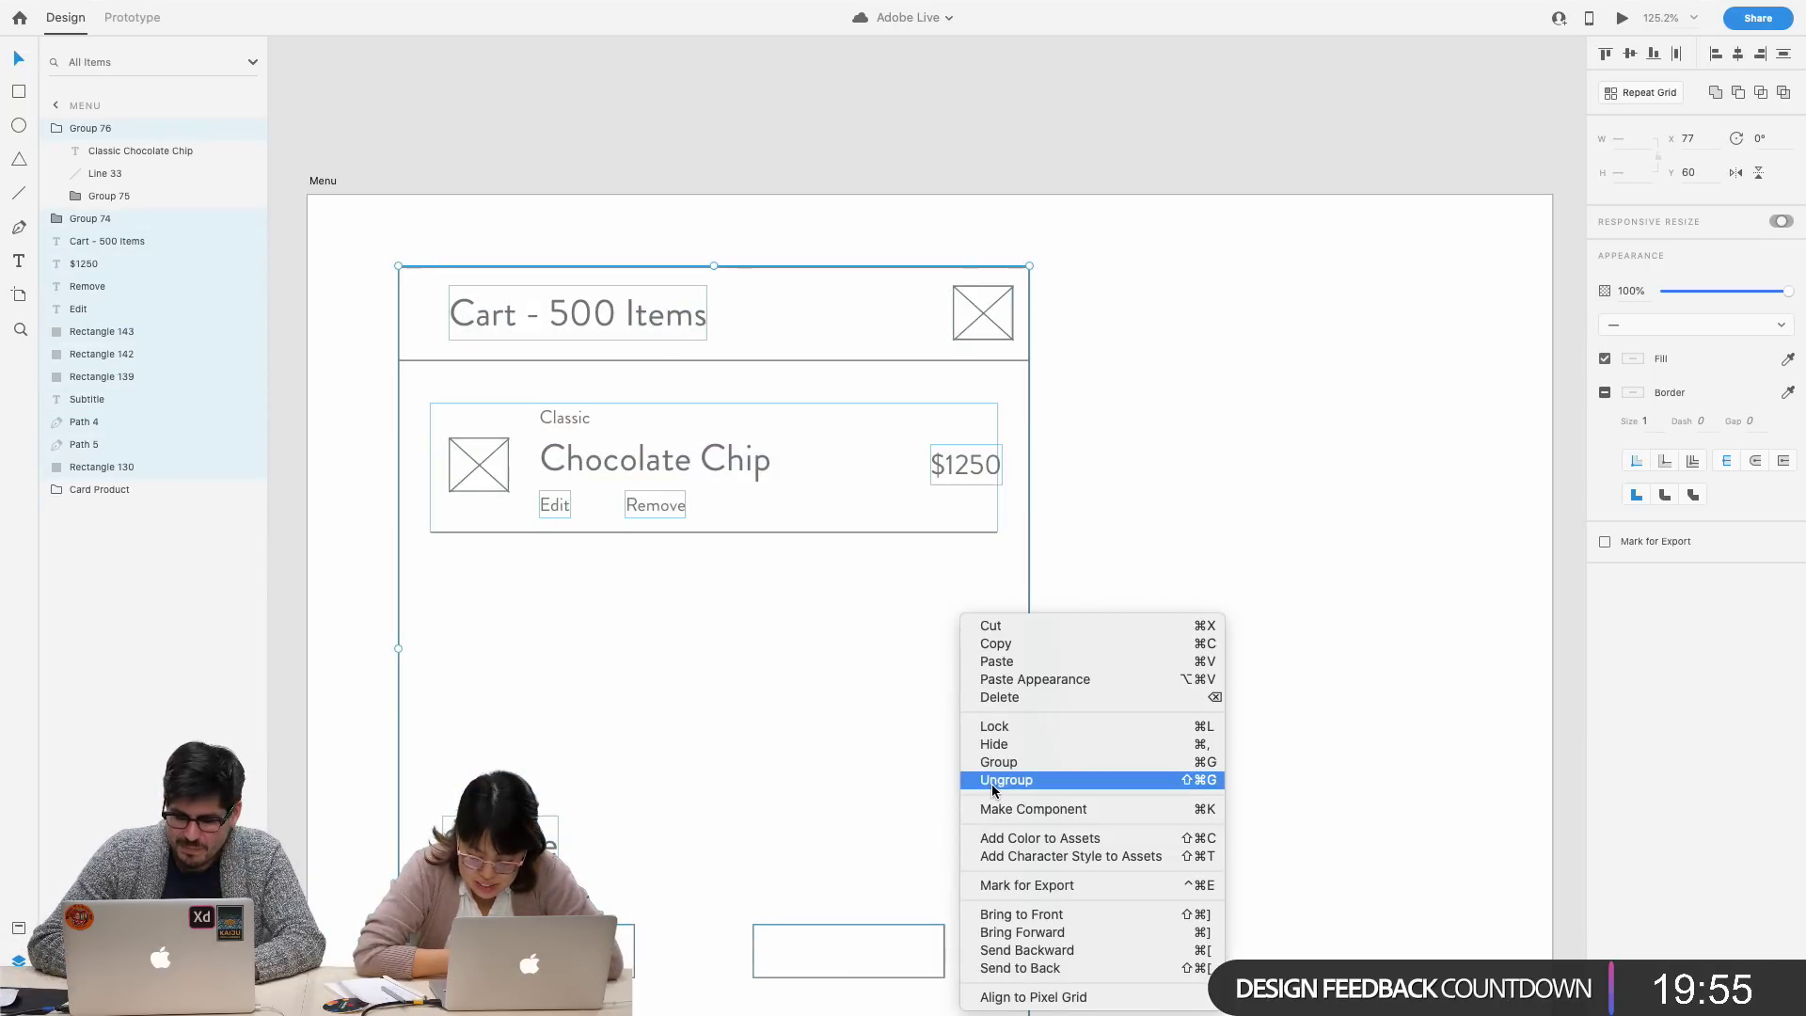
click(1033, 778)
click(1176, 703)
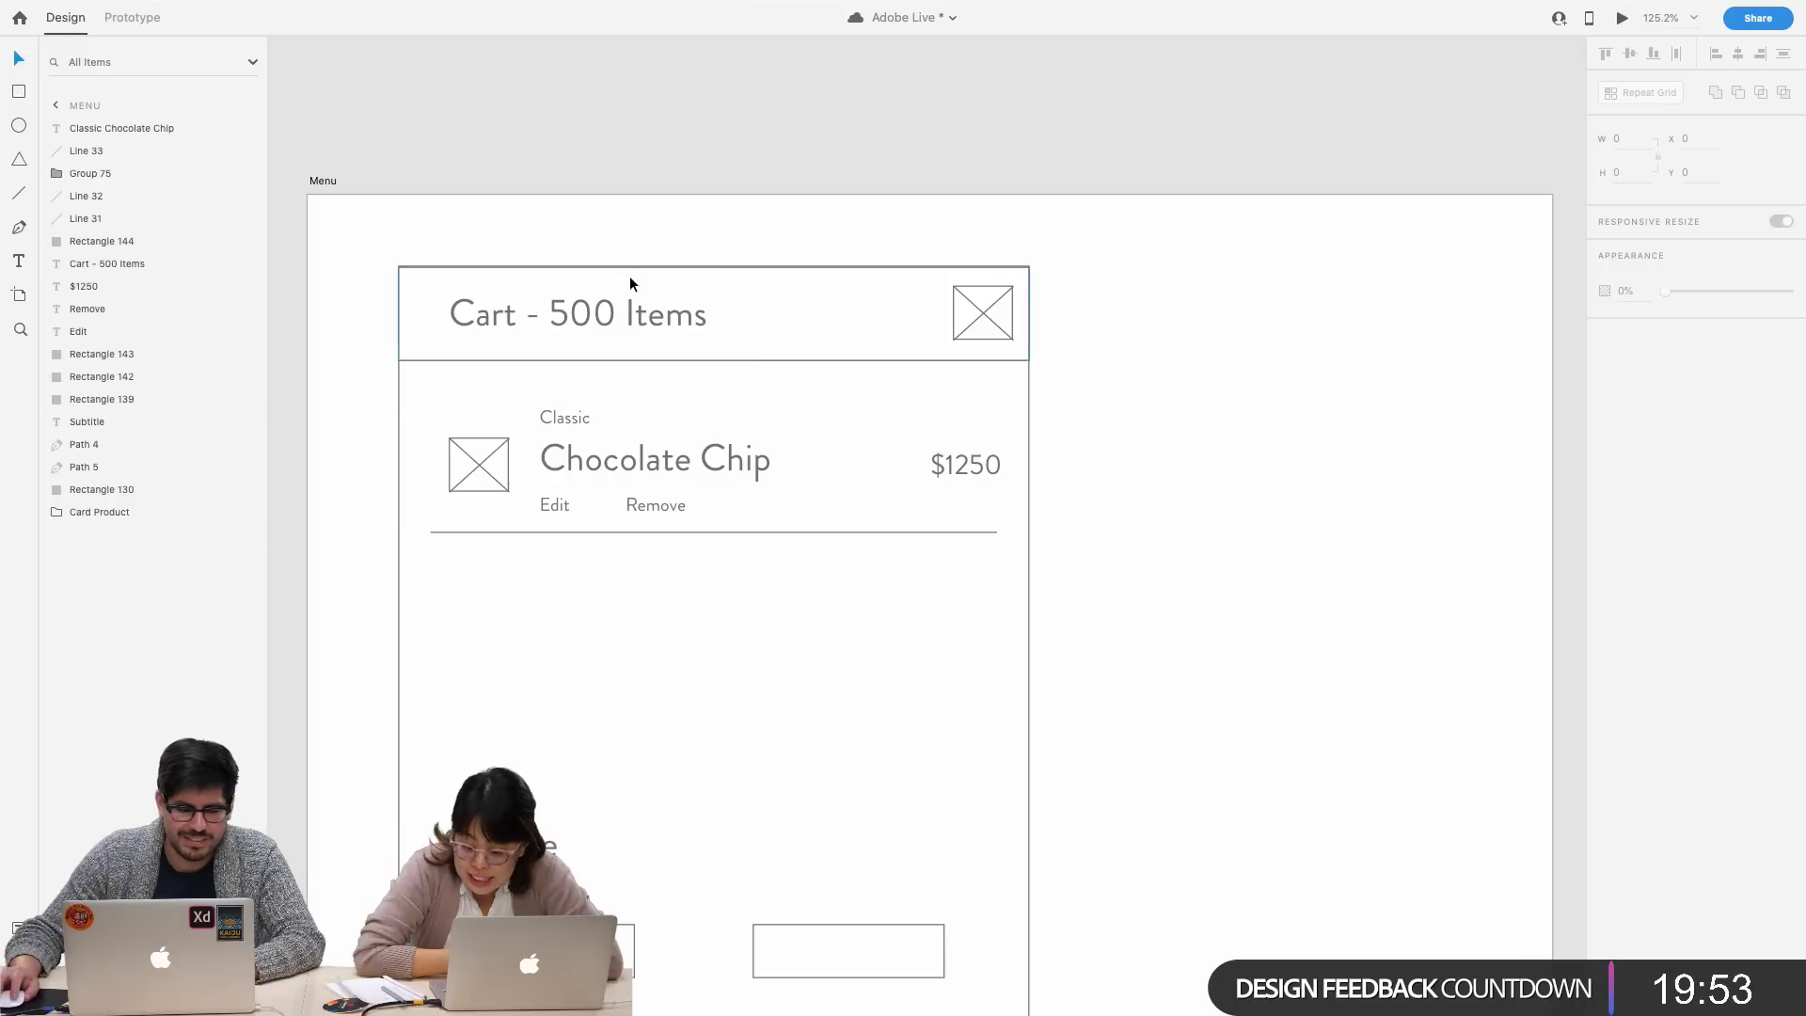
click(508, 458)
double_click(505, 459)
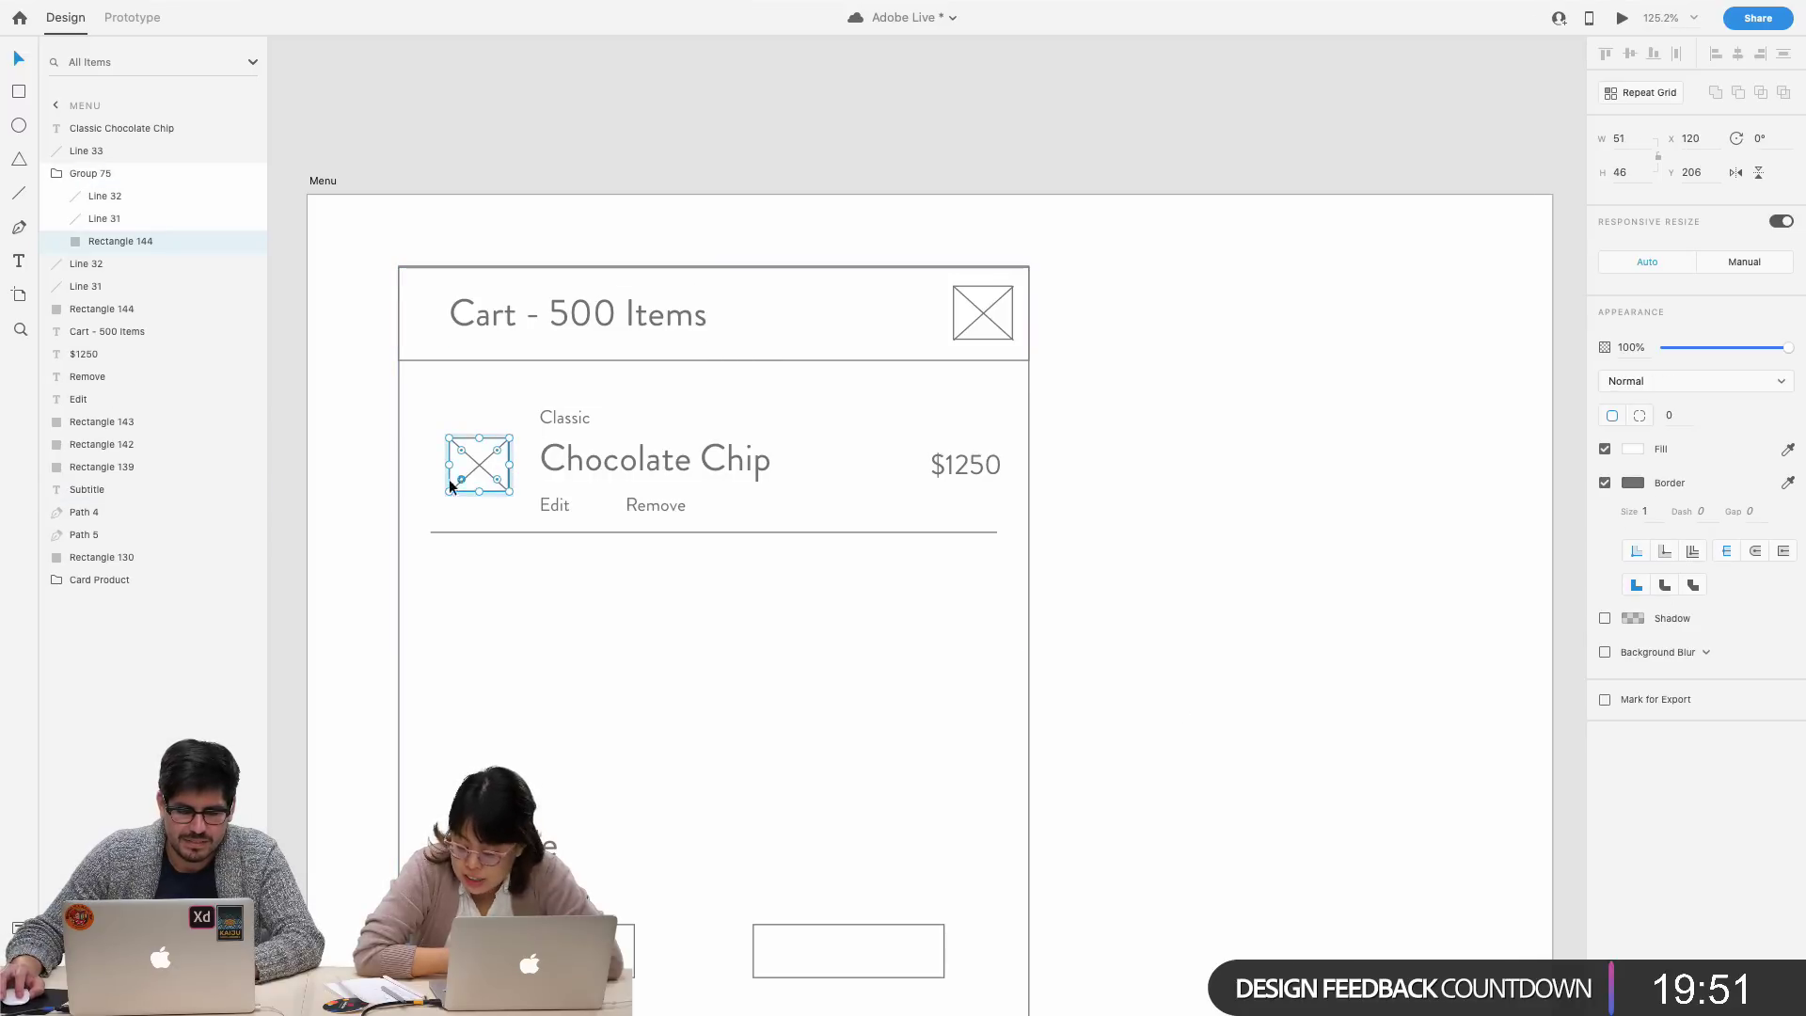
click(397, 487)
click(483, 482)
shift+click(552, 470)
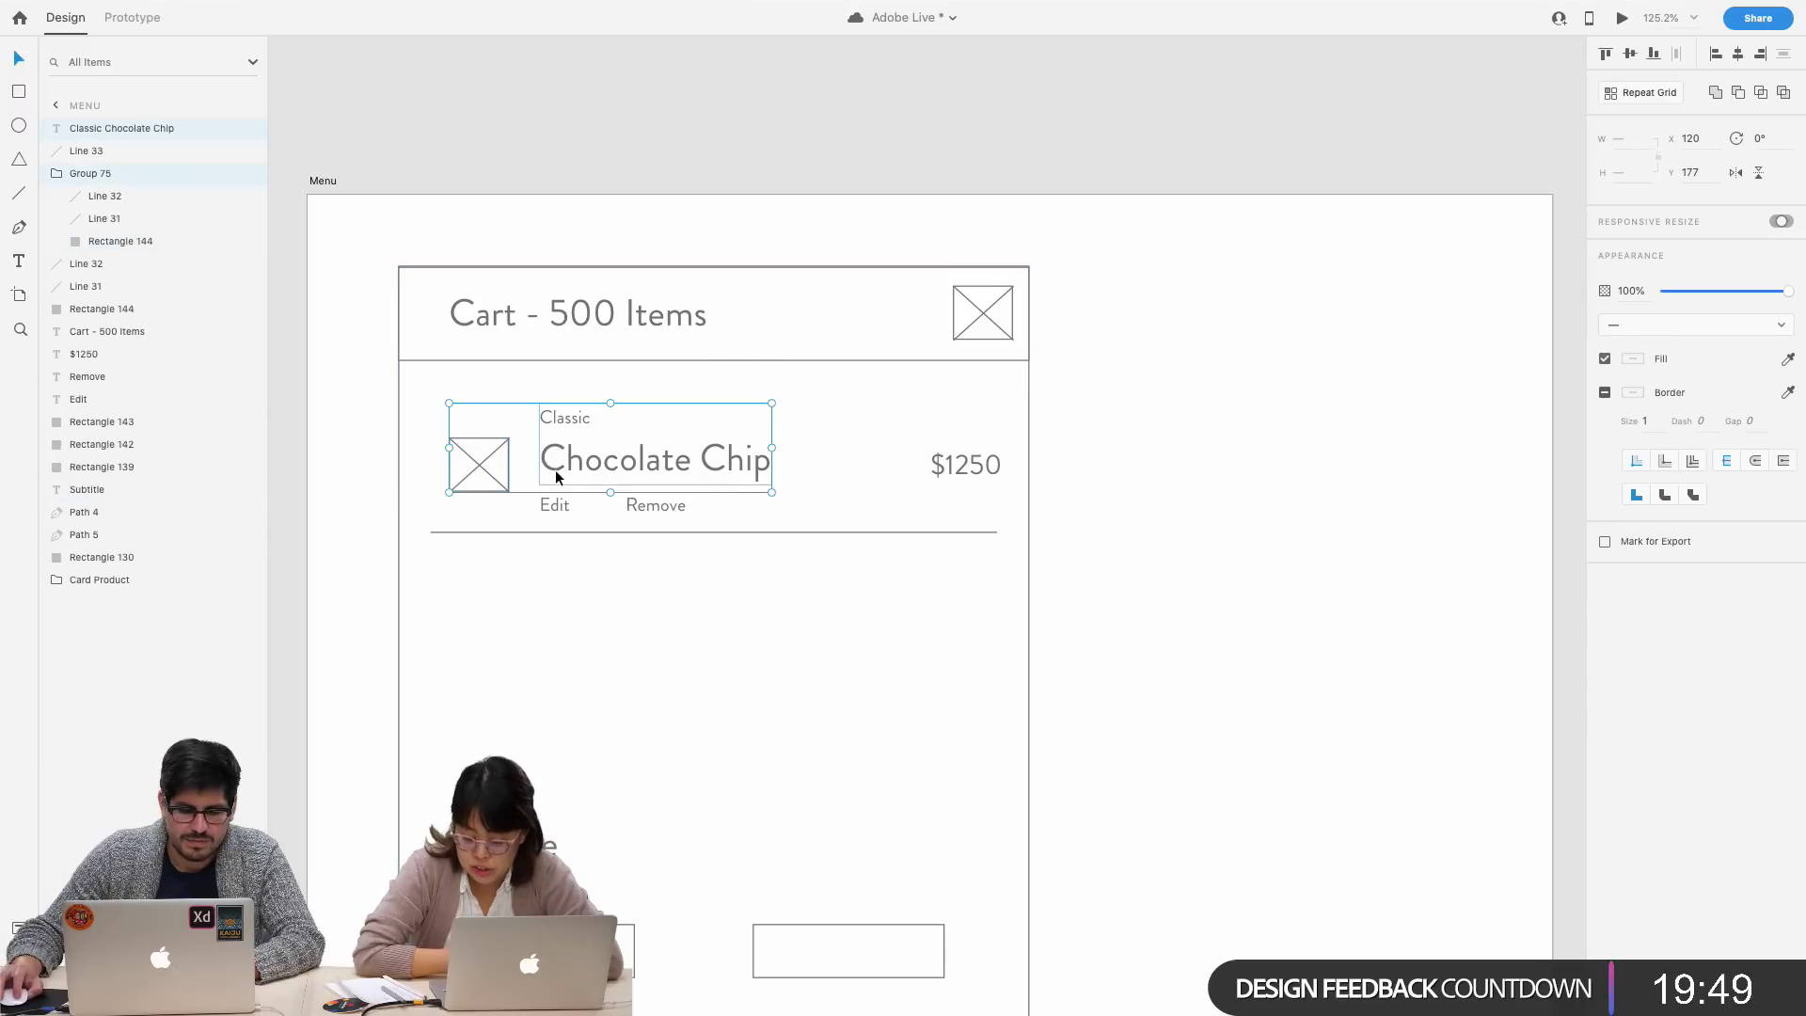
shift+click(941, 470)
shift+click(673, 504)
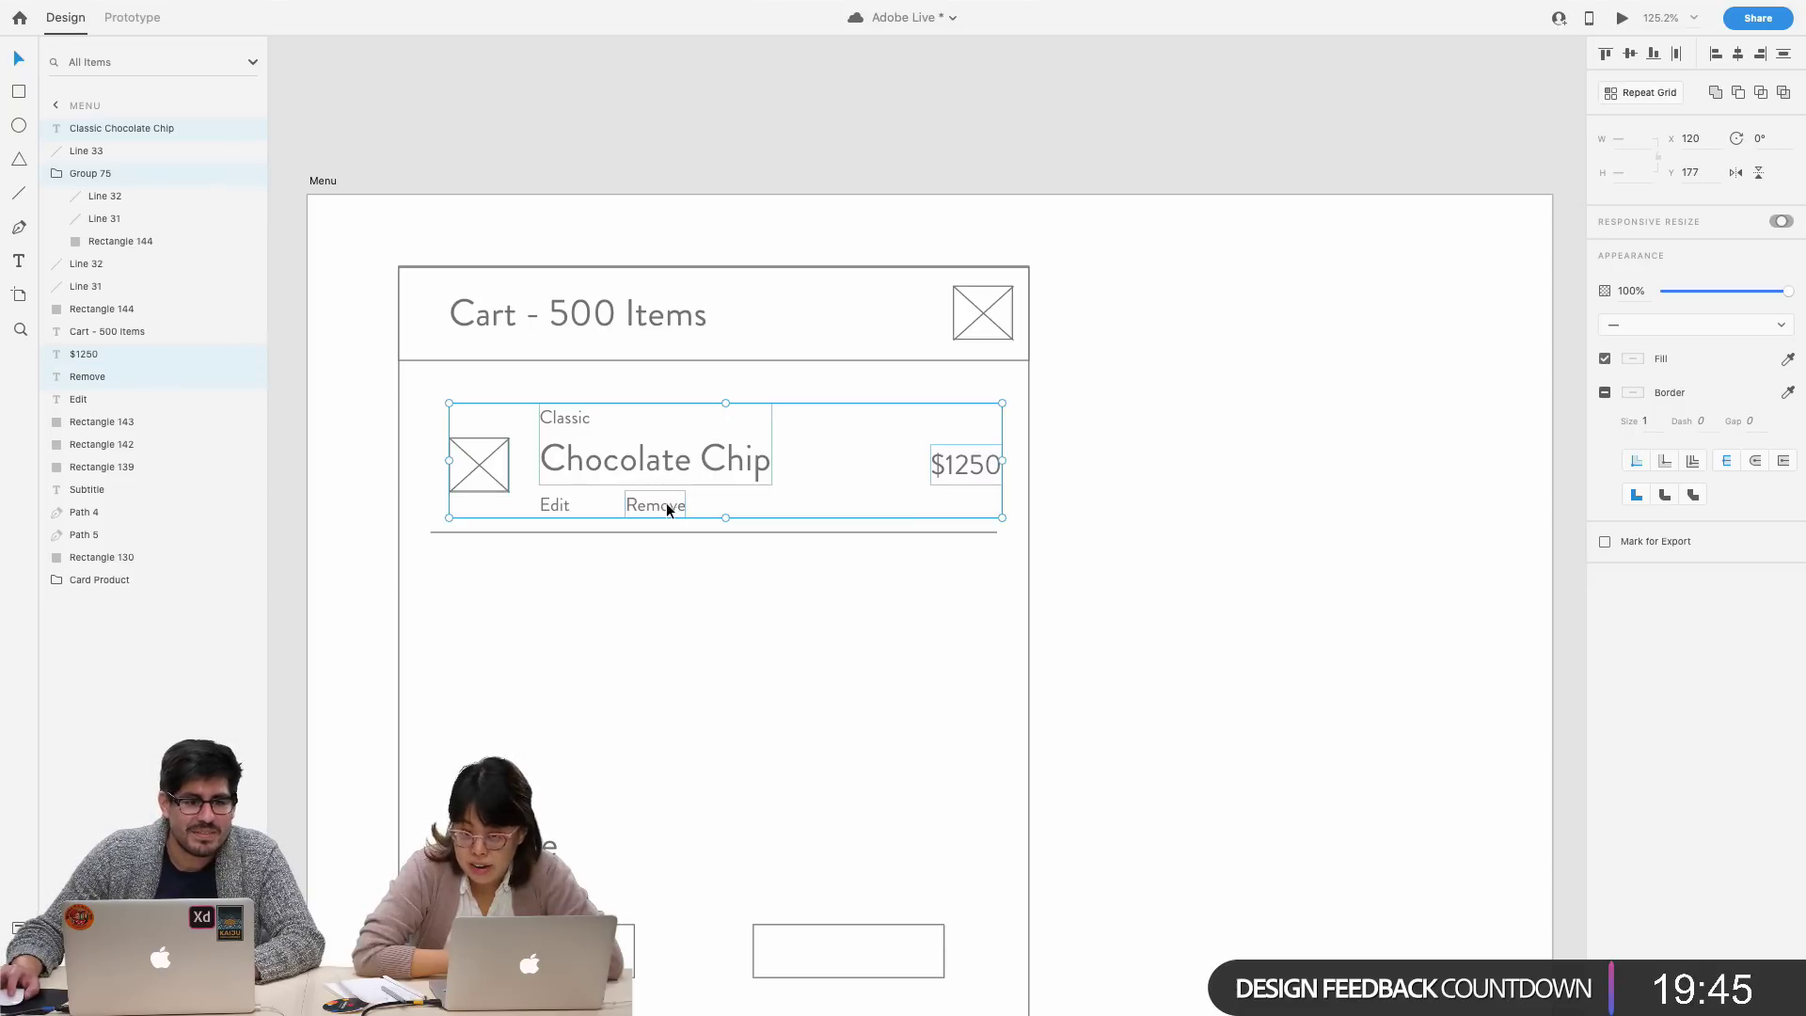
shift+click(558, 503)
shift+click(568, 532)
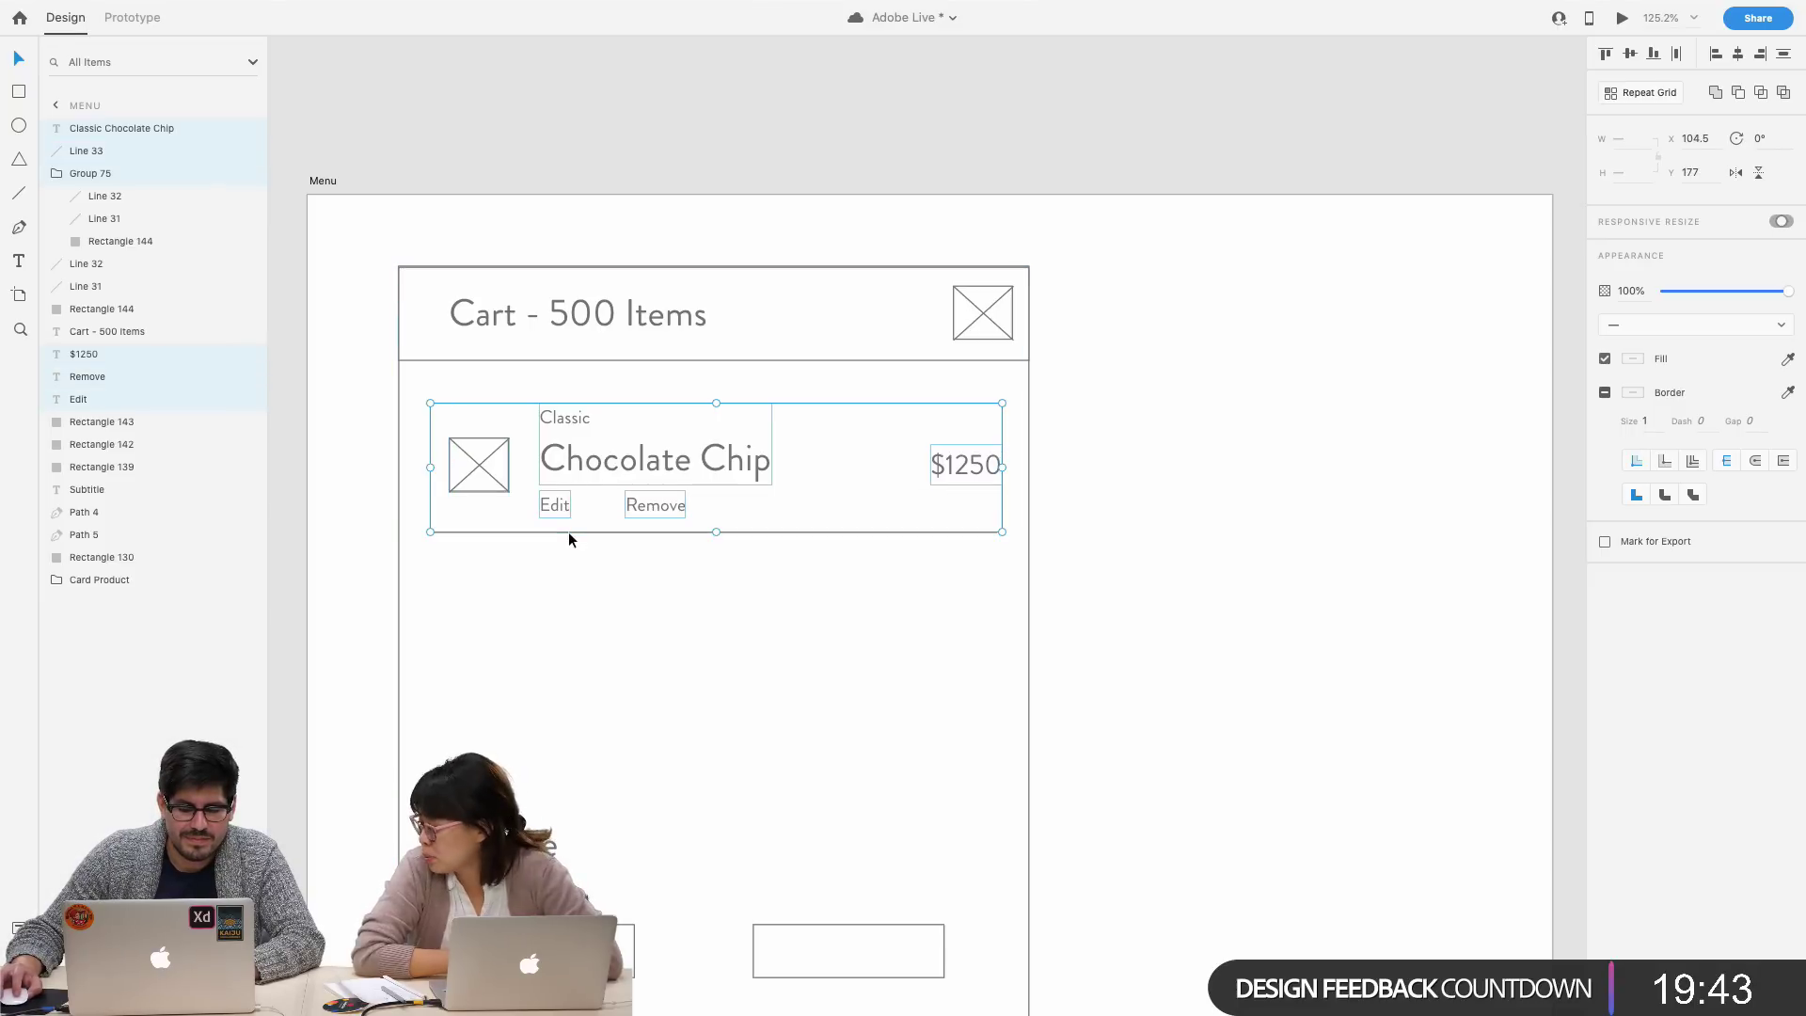
click(1057, 557)
- Shift the item divider line to X 109.5 and group it with the price, Remove, Edit, Classic Chocolate Chip text and crossed image box
click(976, 534)
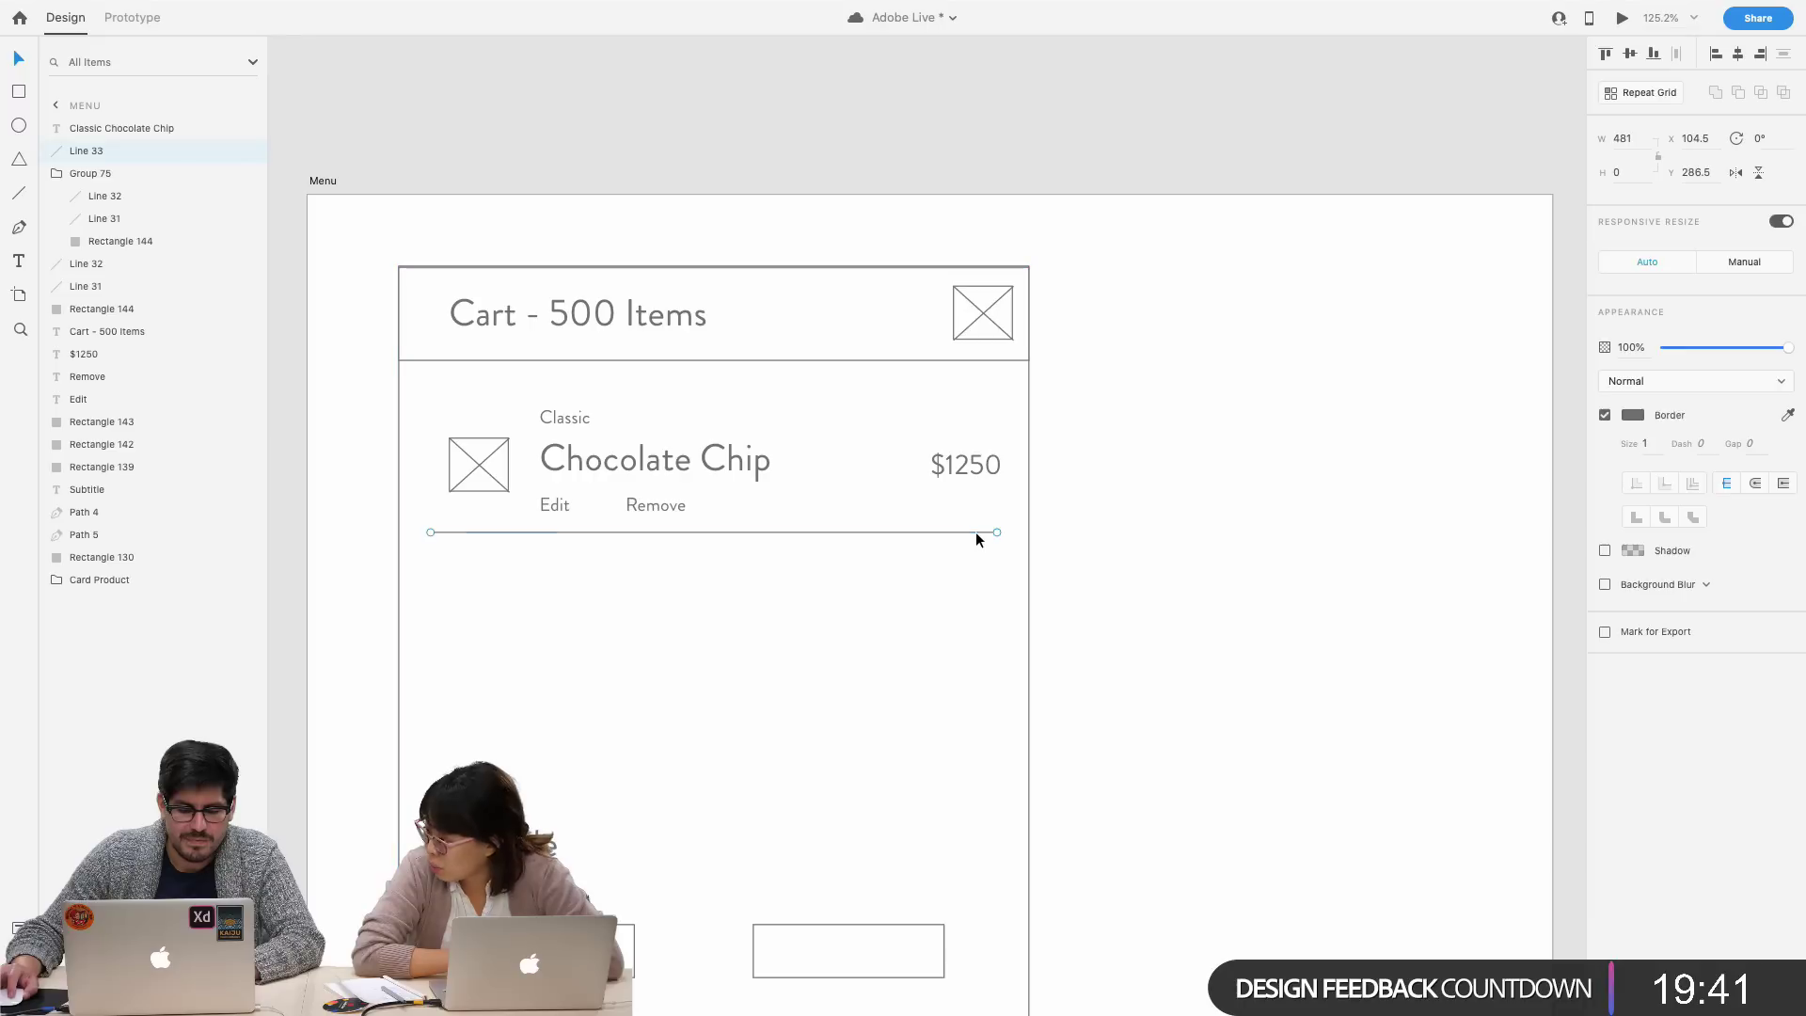
shift+click(963, 465)
shift+click(656, 506)
shift+click(555, 505)
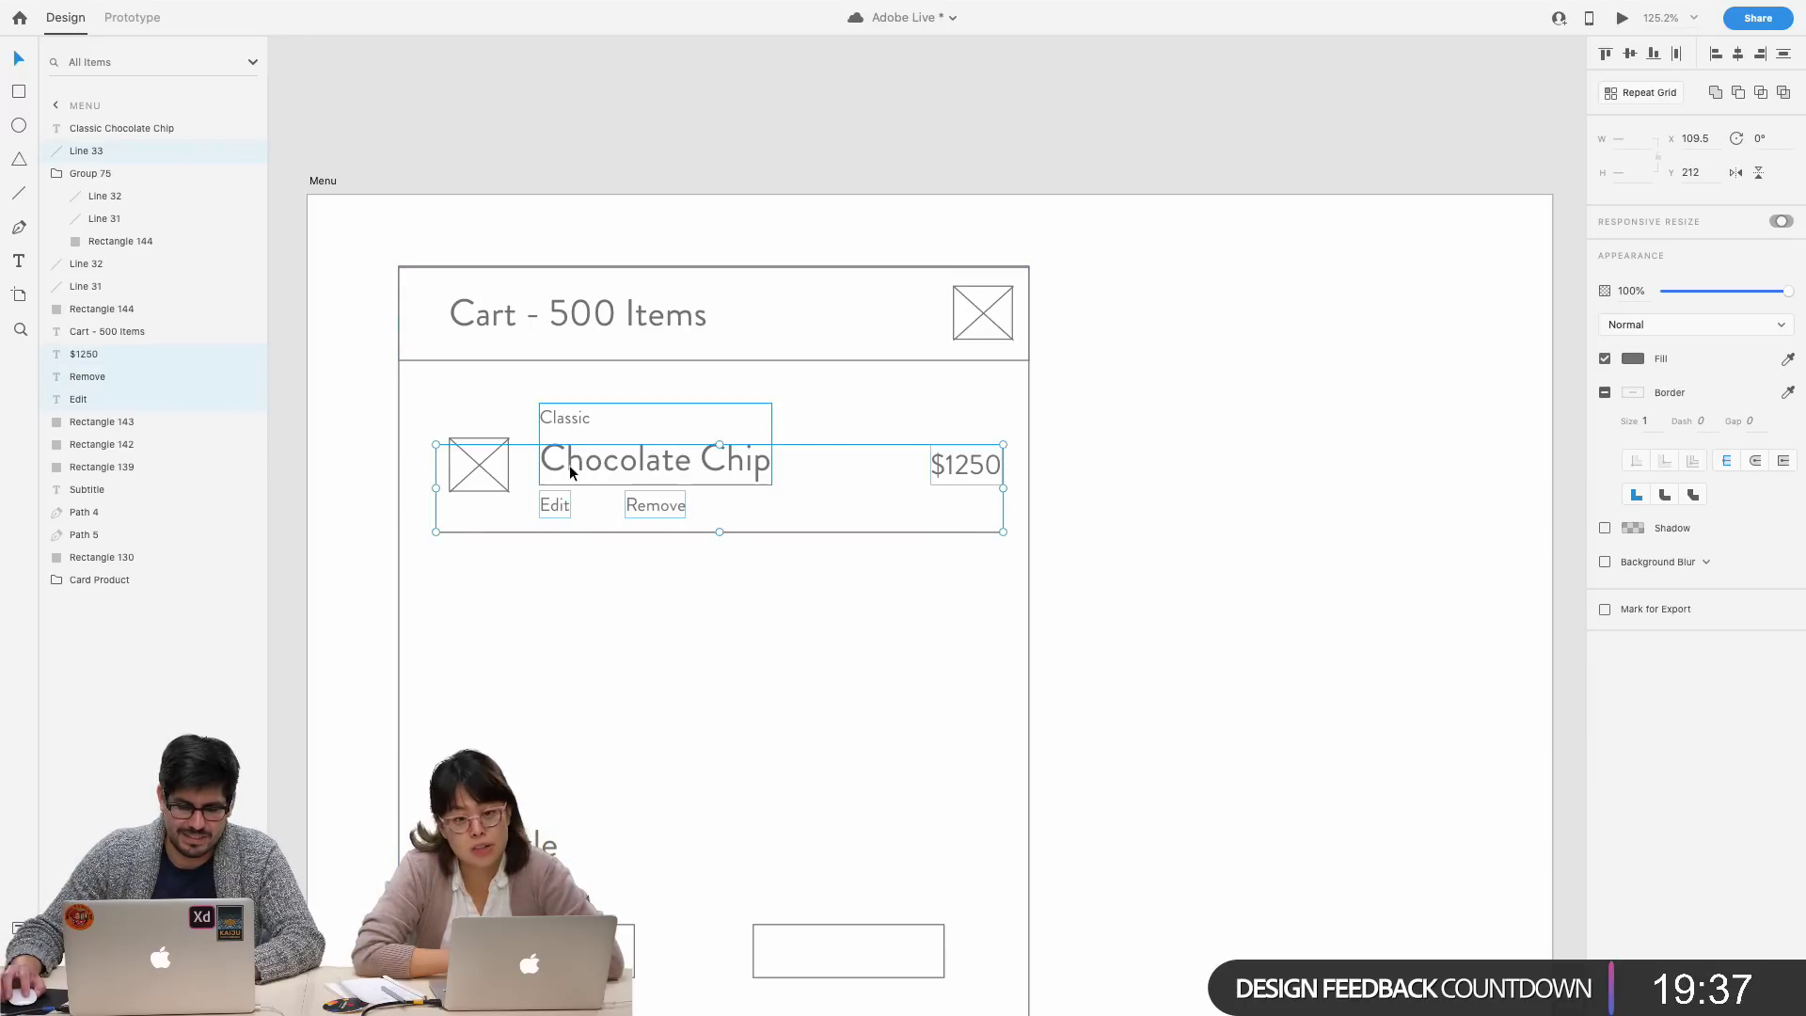
shift+click(565, 458)
shift+click(477, 468)
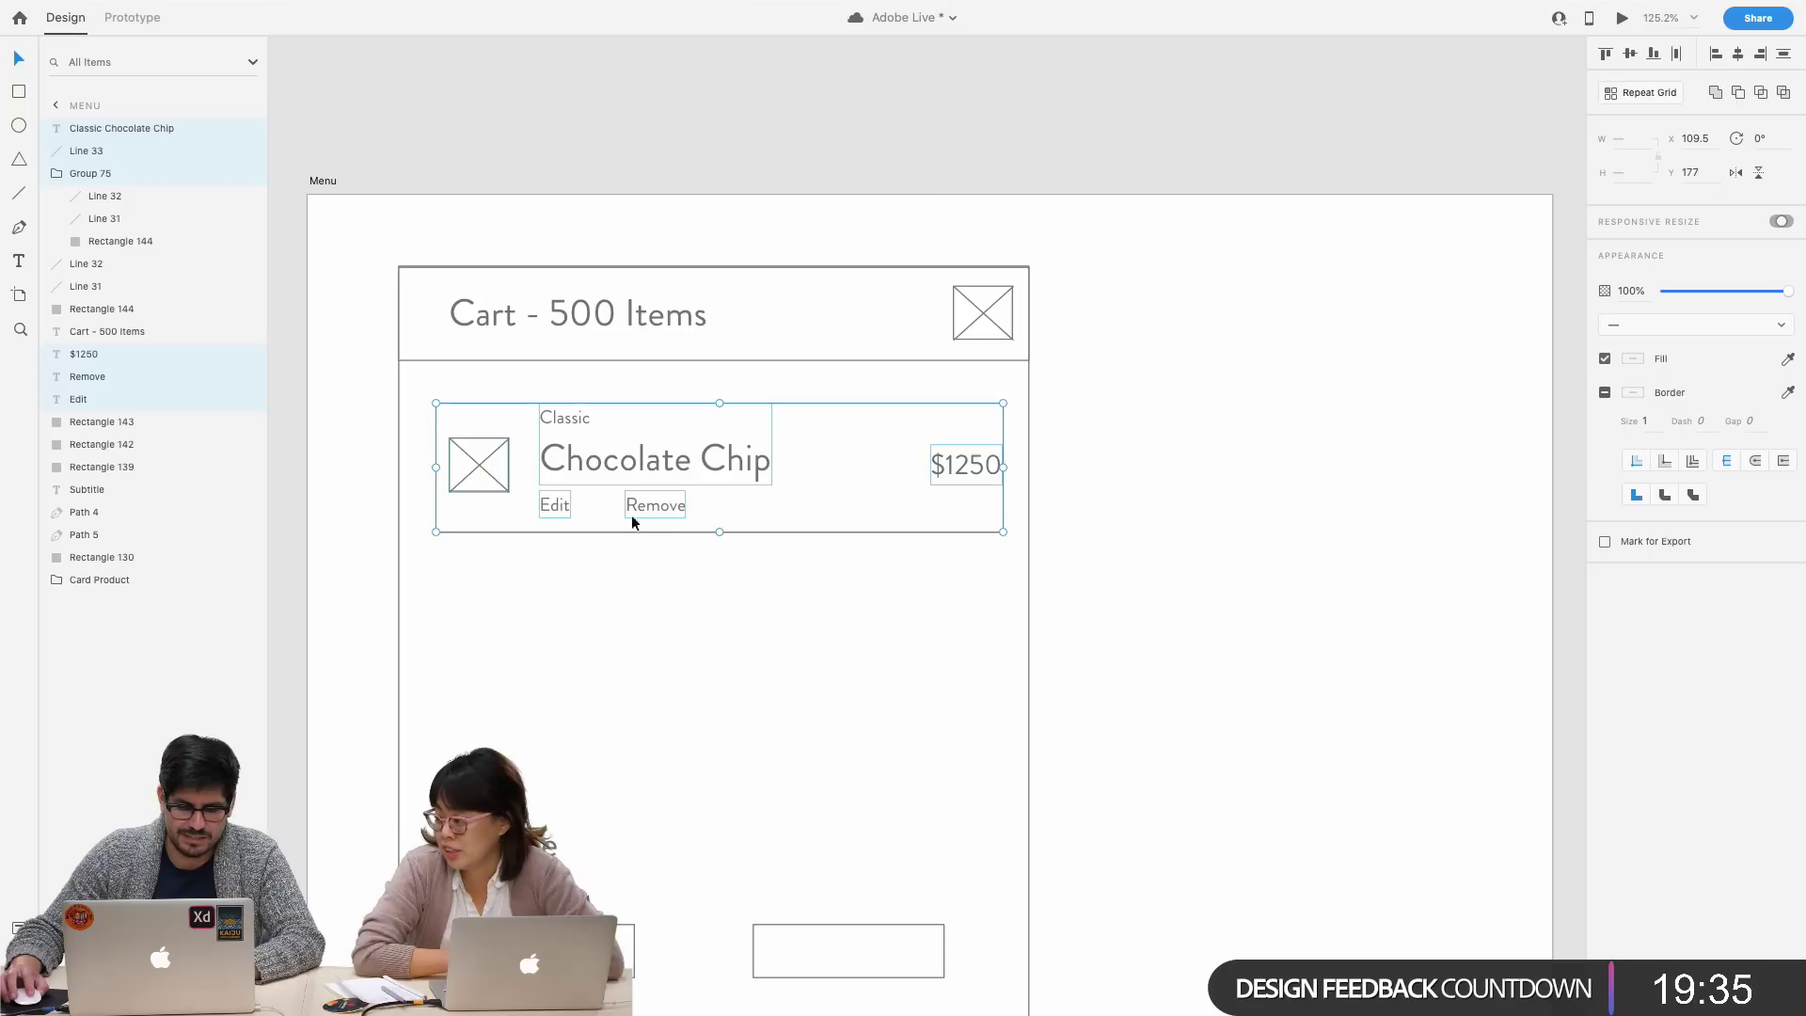
key(super+g)
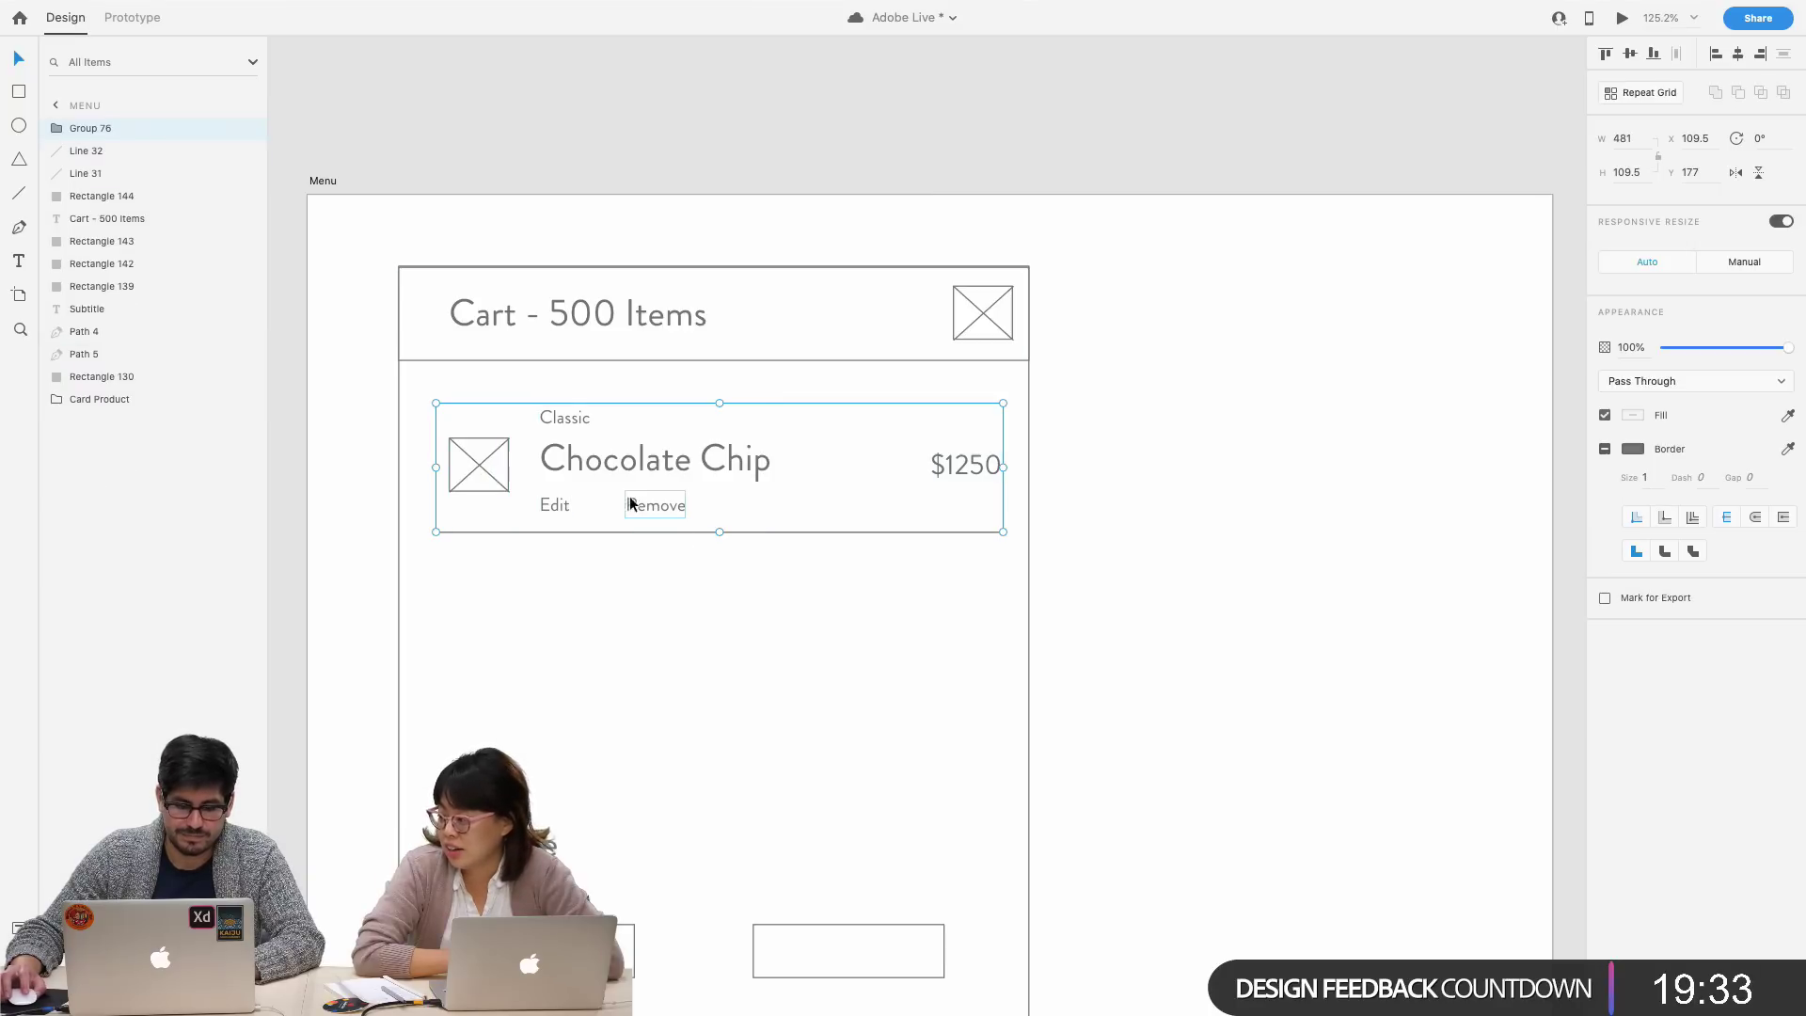
drag(625, 504, 1030, 500)
key(super+z)
- Rename the item row group as "Shopping cart cookies" and place a copy of it directly below its divider at Y 313
double_click(91, 128)
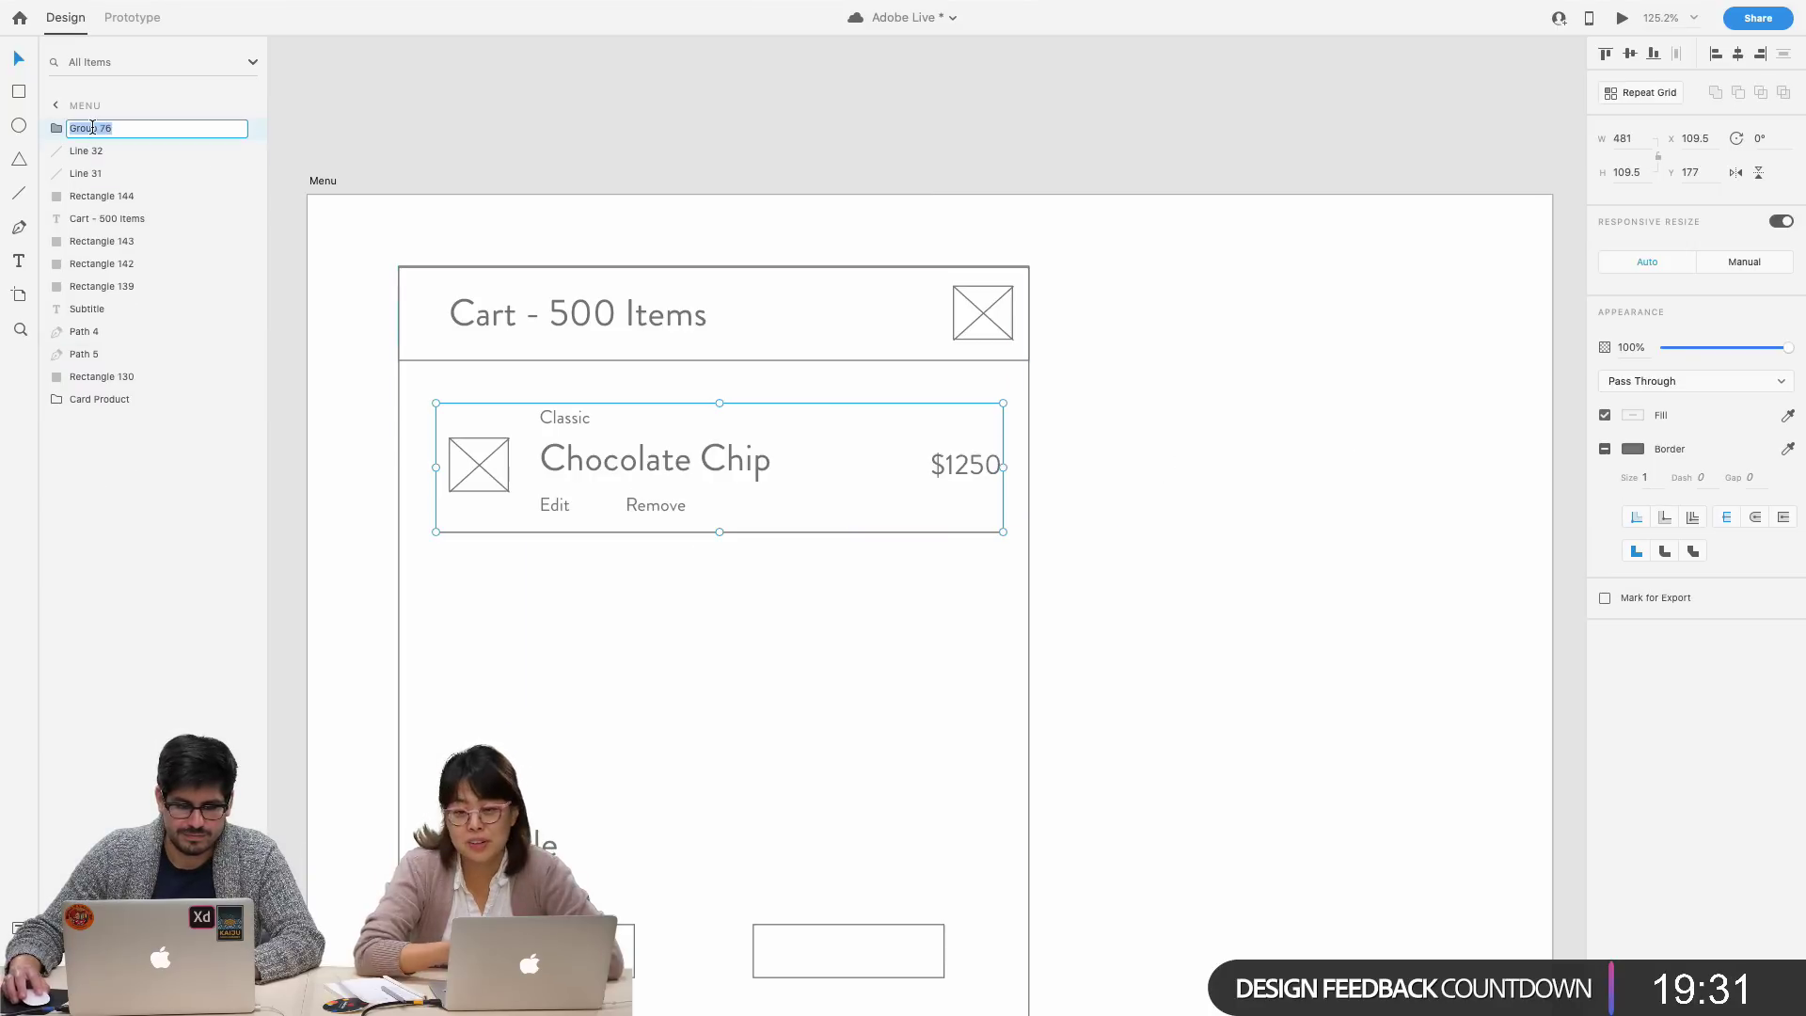
text(Sho)
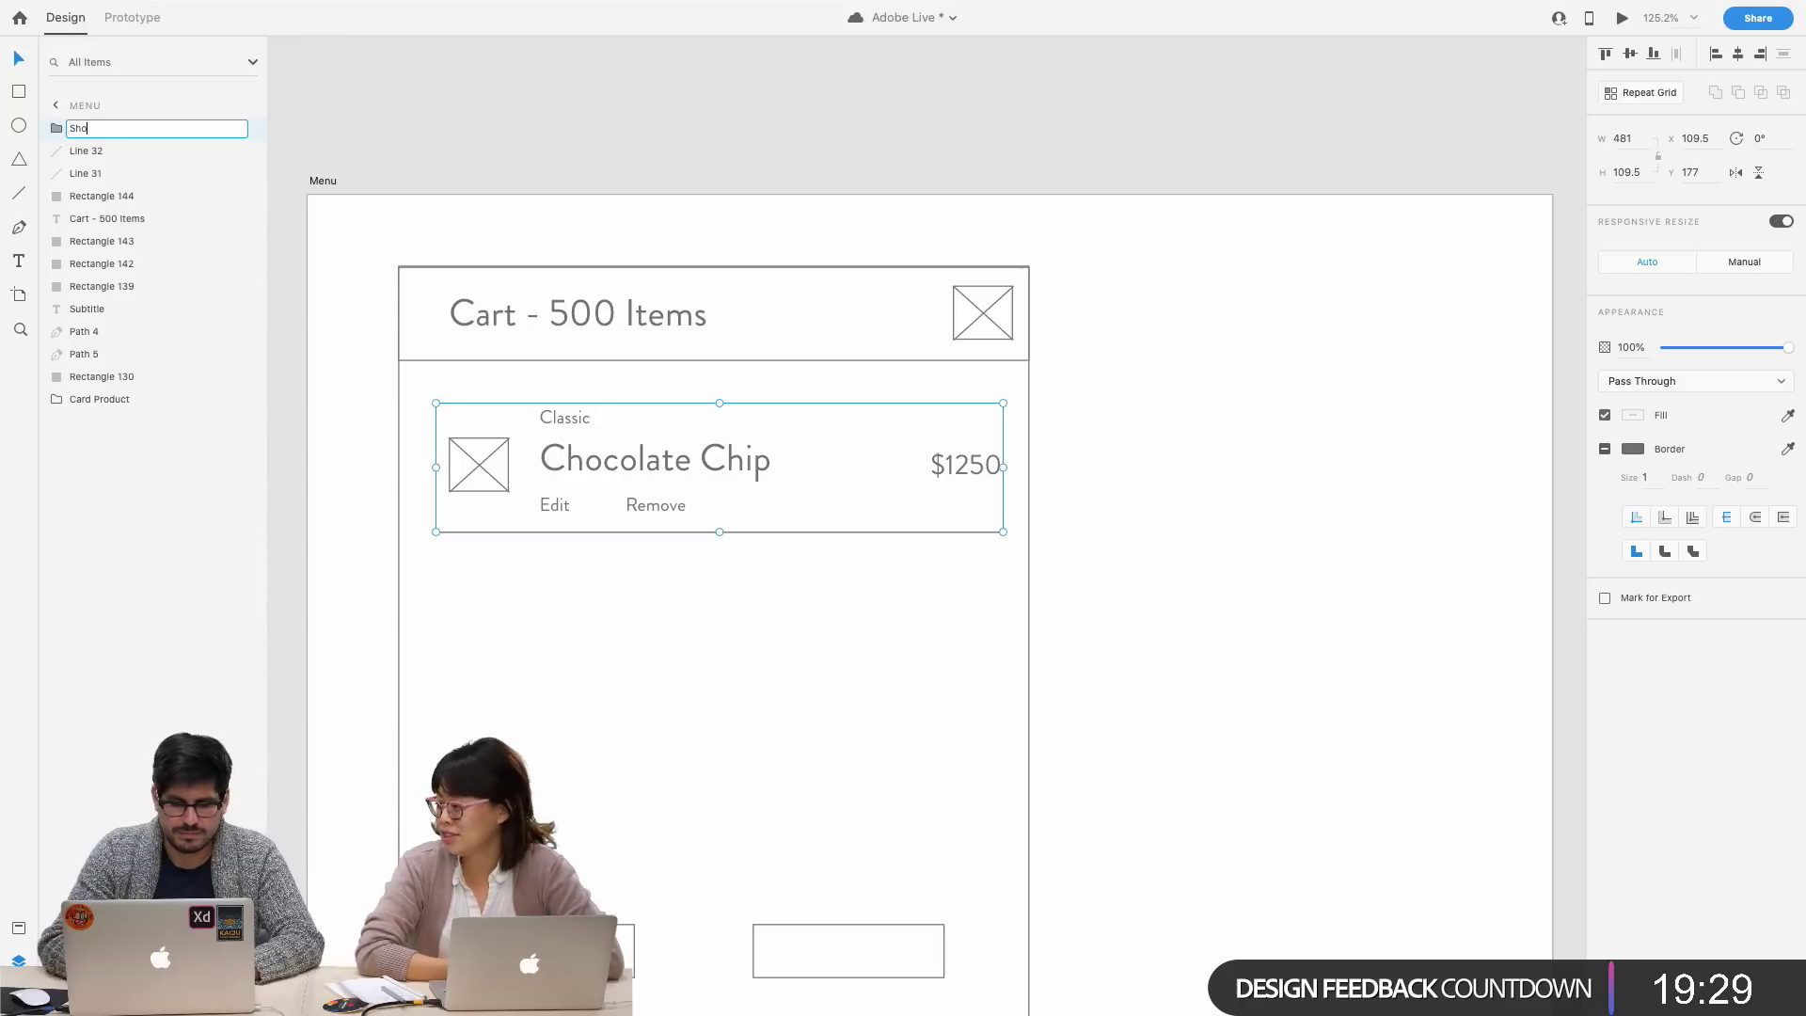
text(pping )
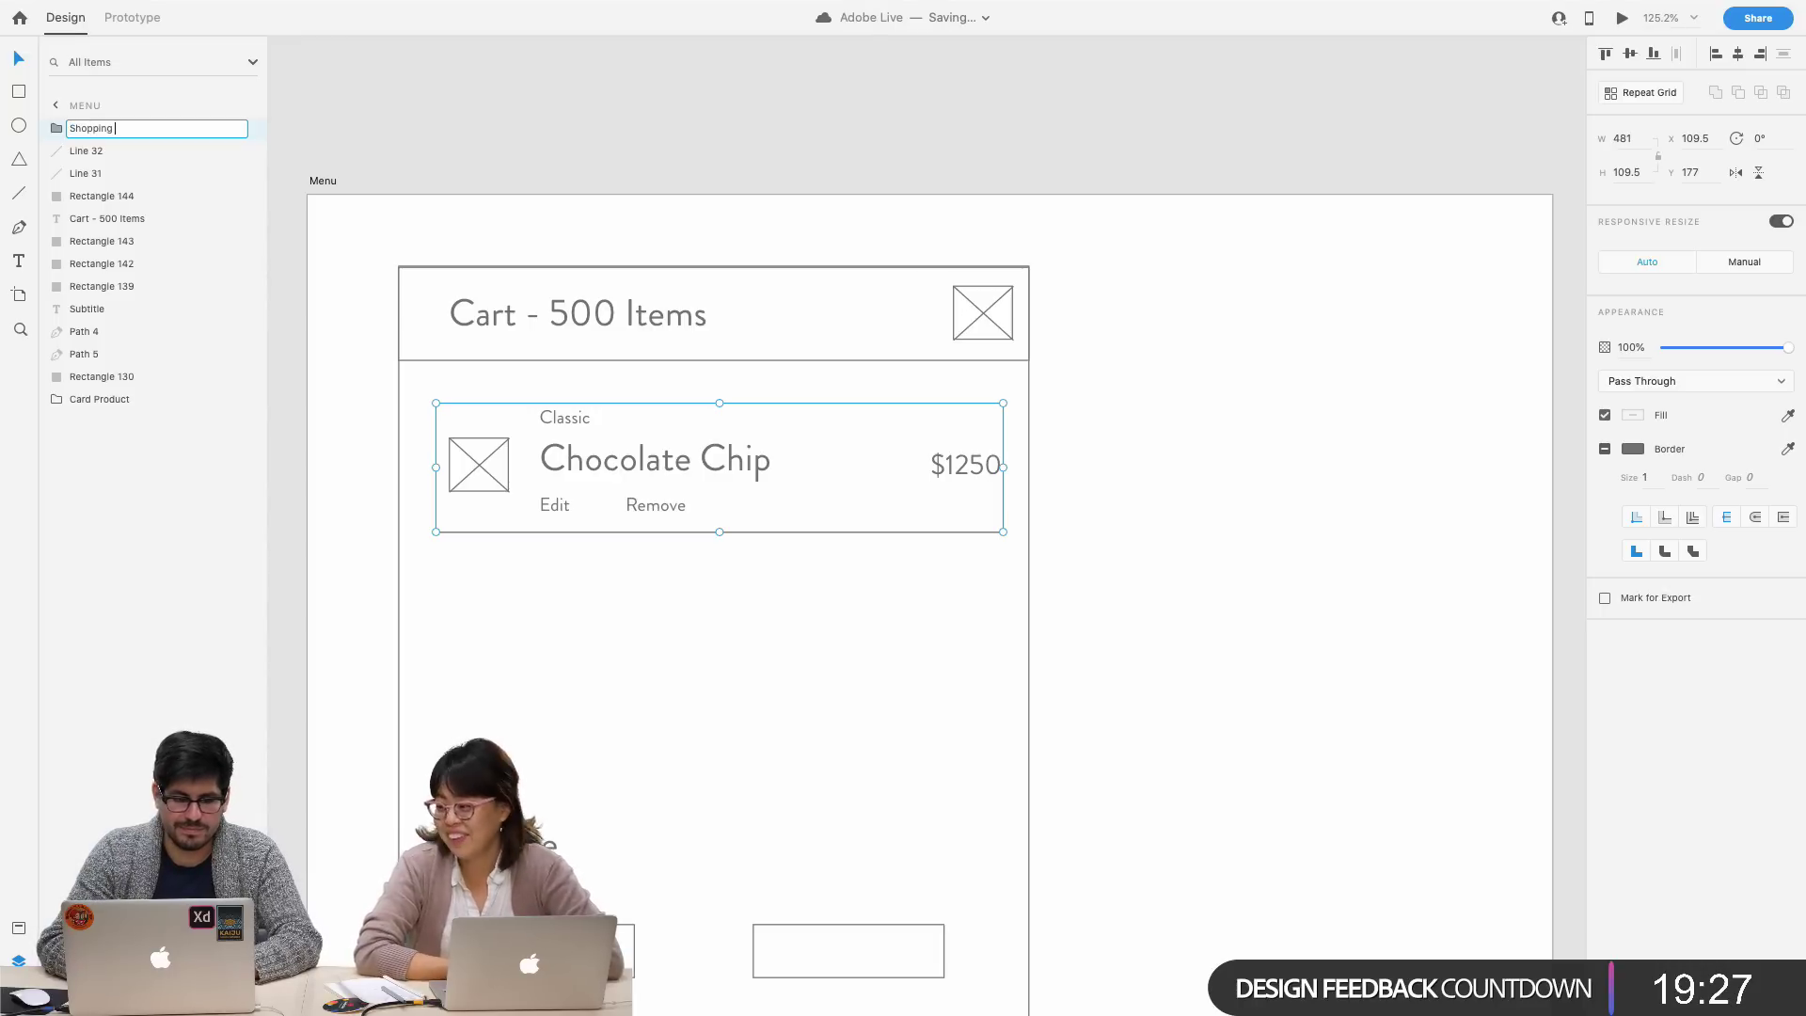
text(cart cookies)
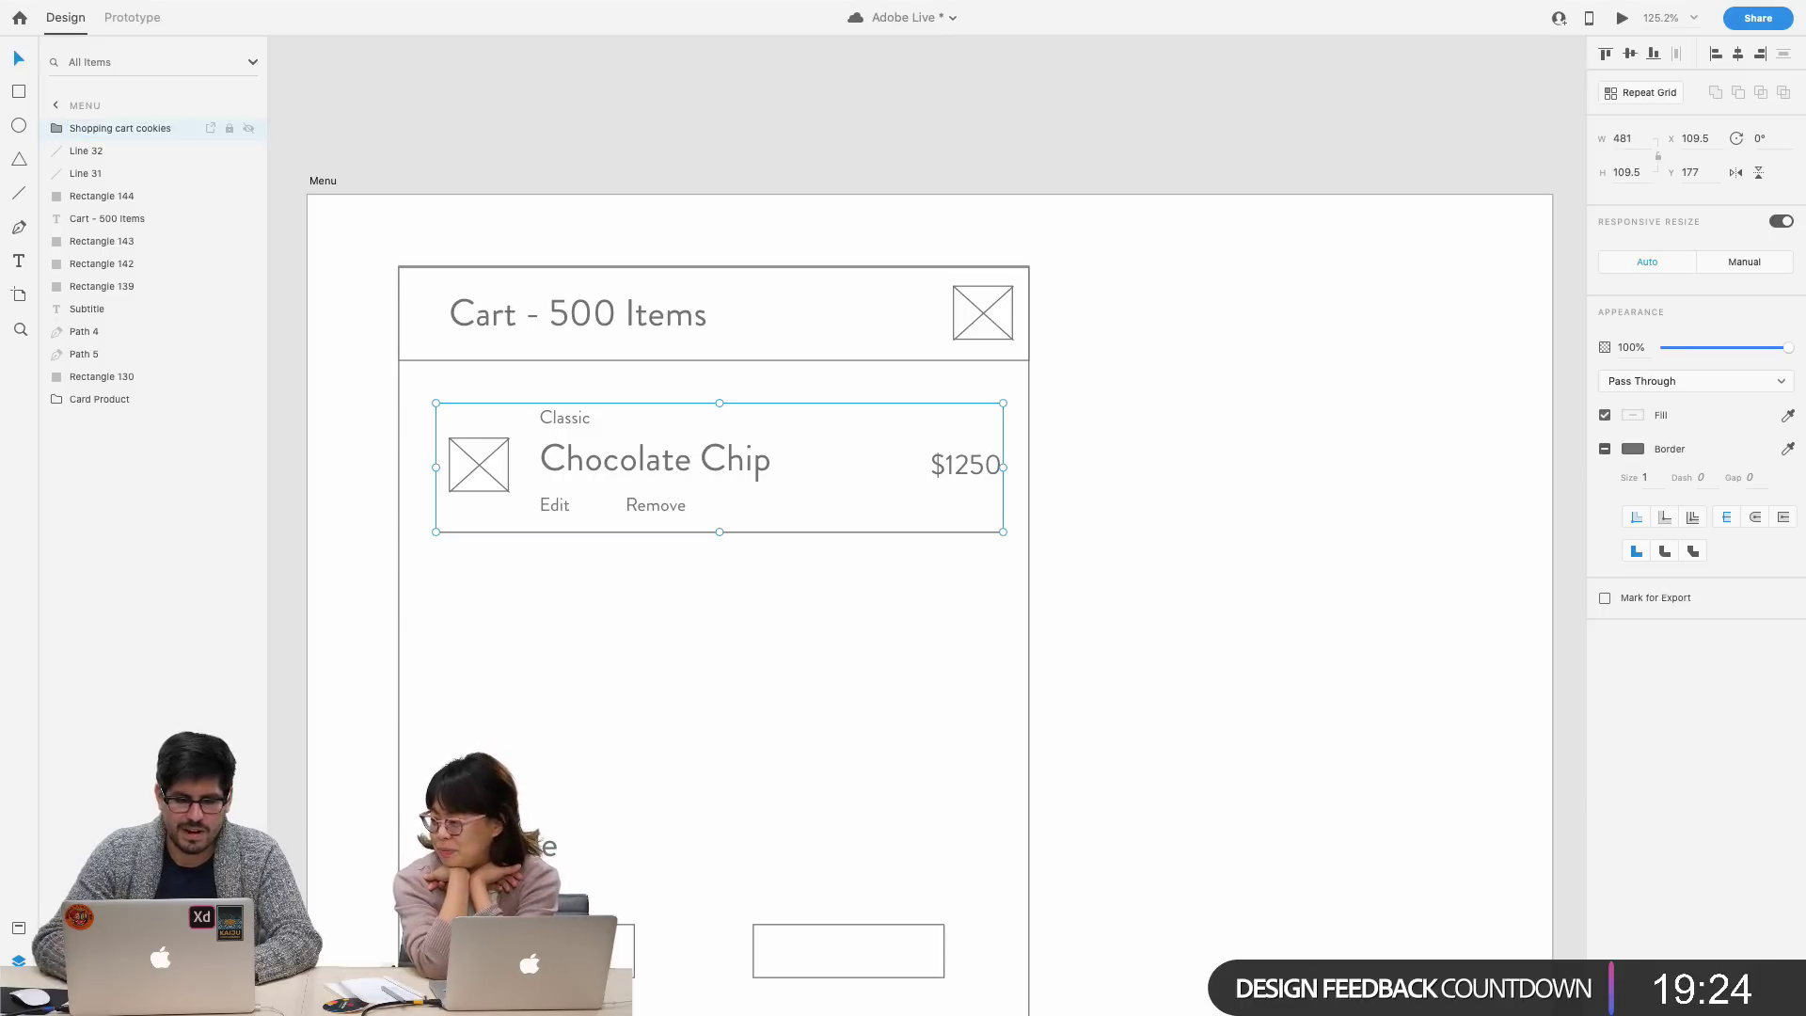
key(Return)
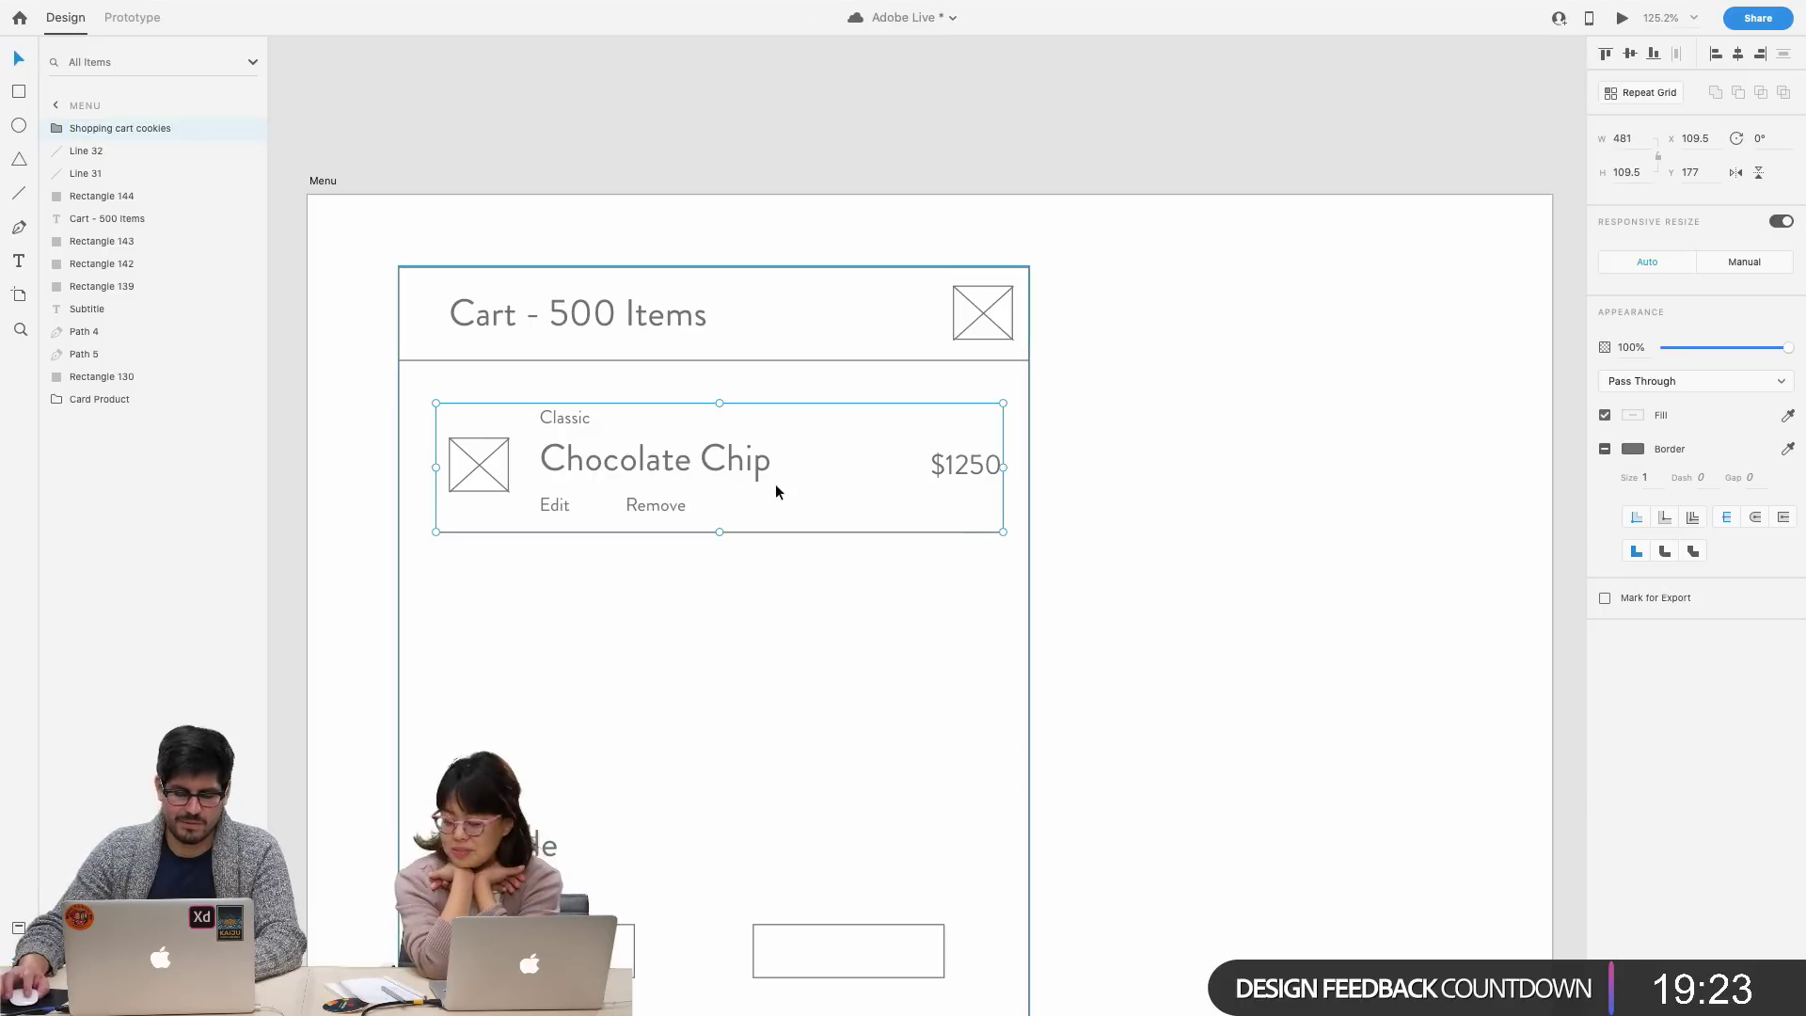
drag(775, 484, 730, 618)
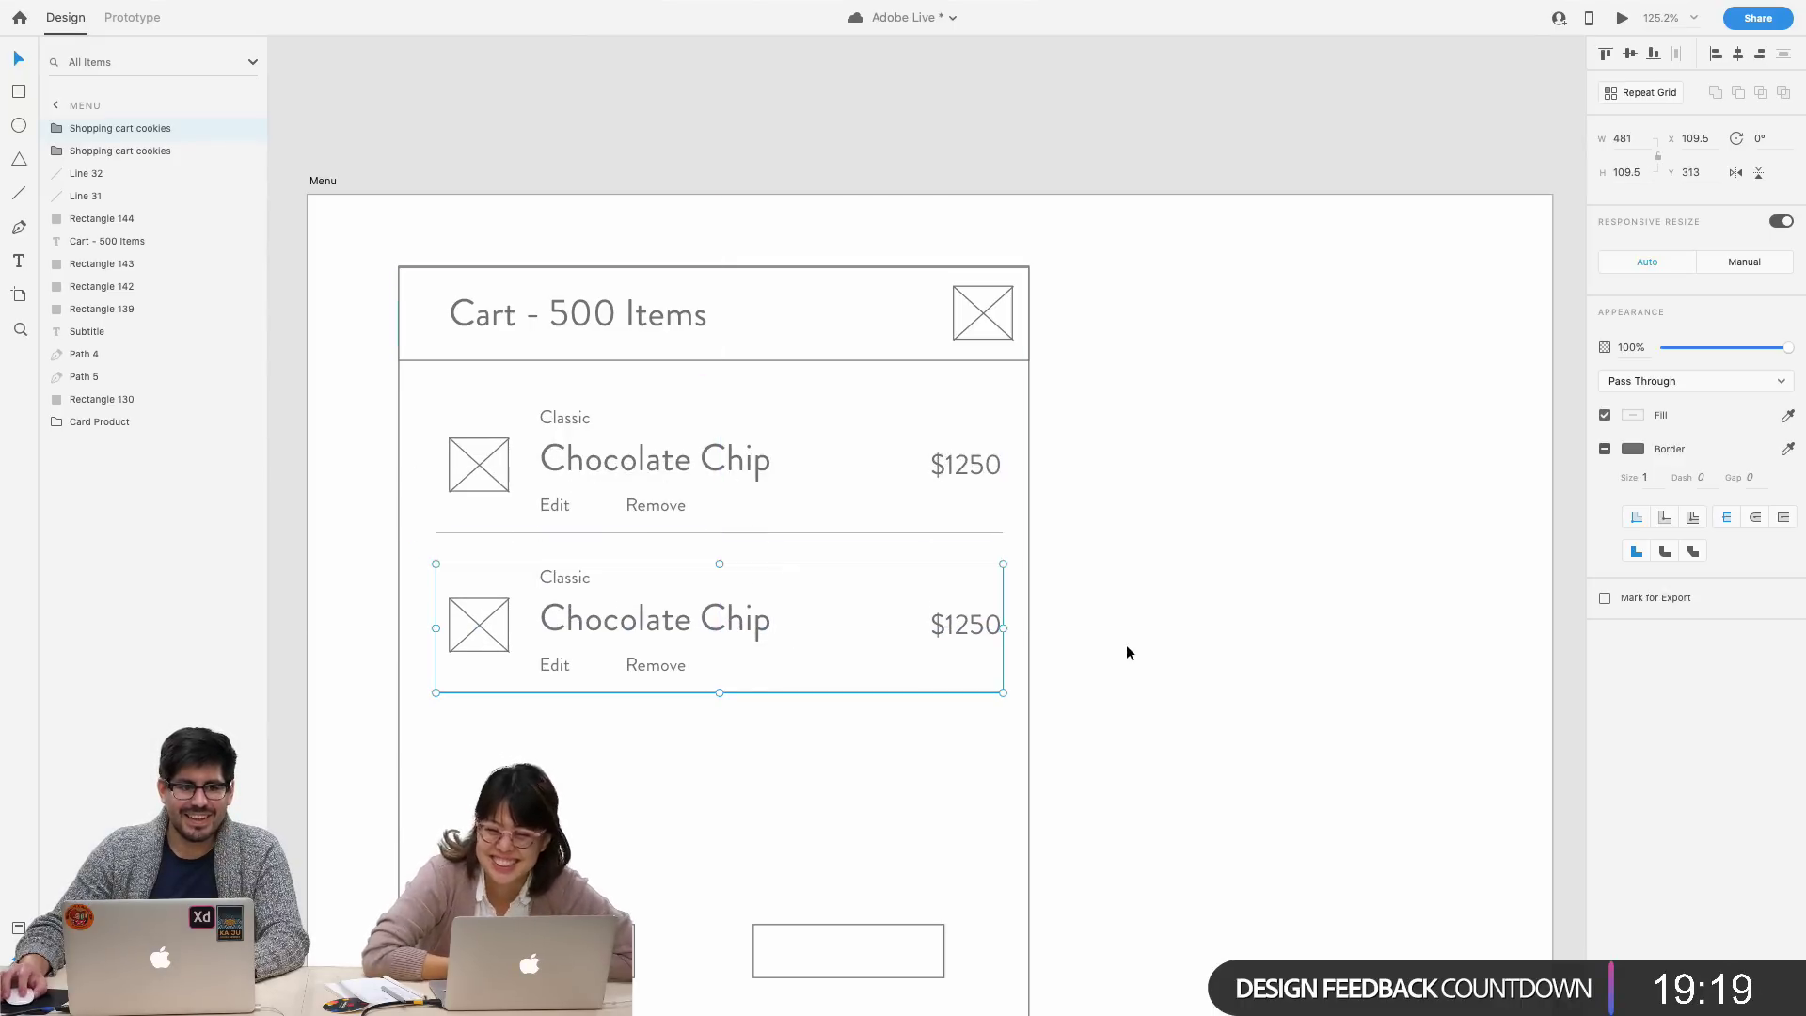
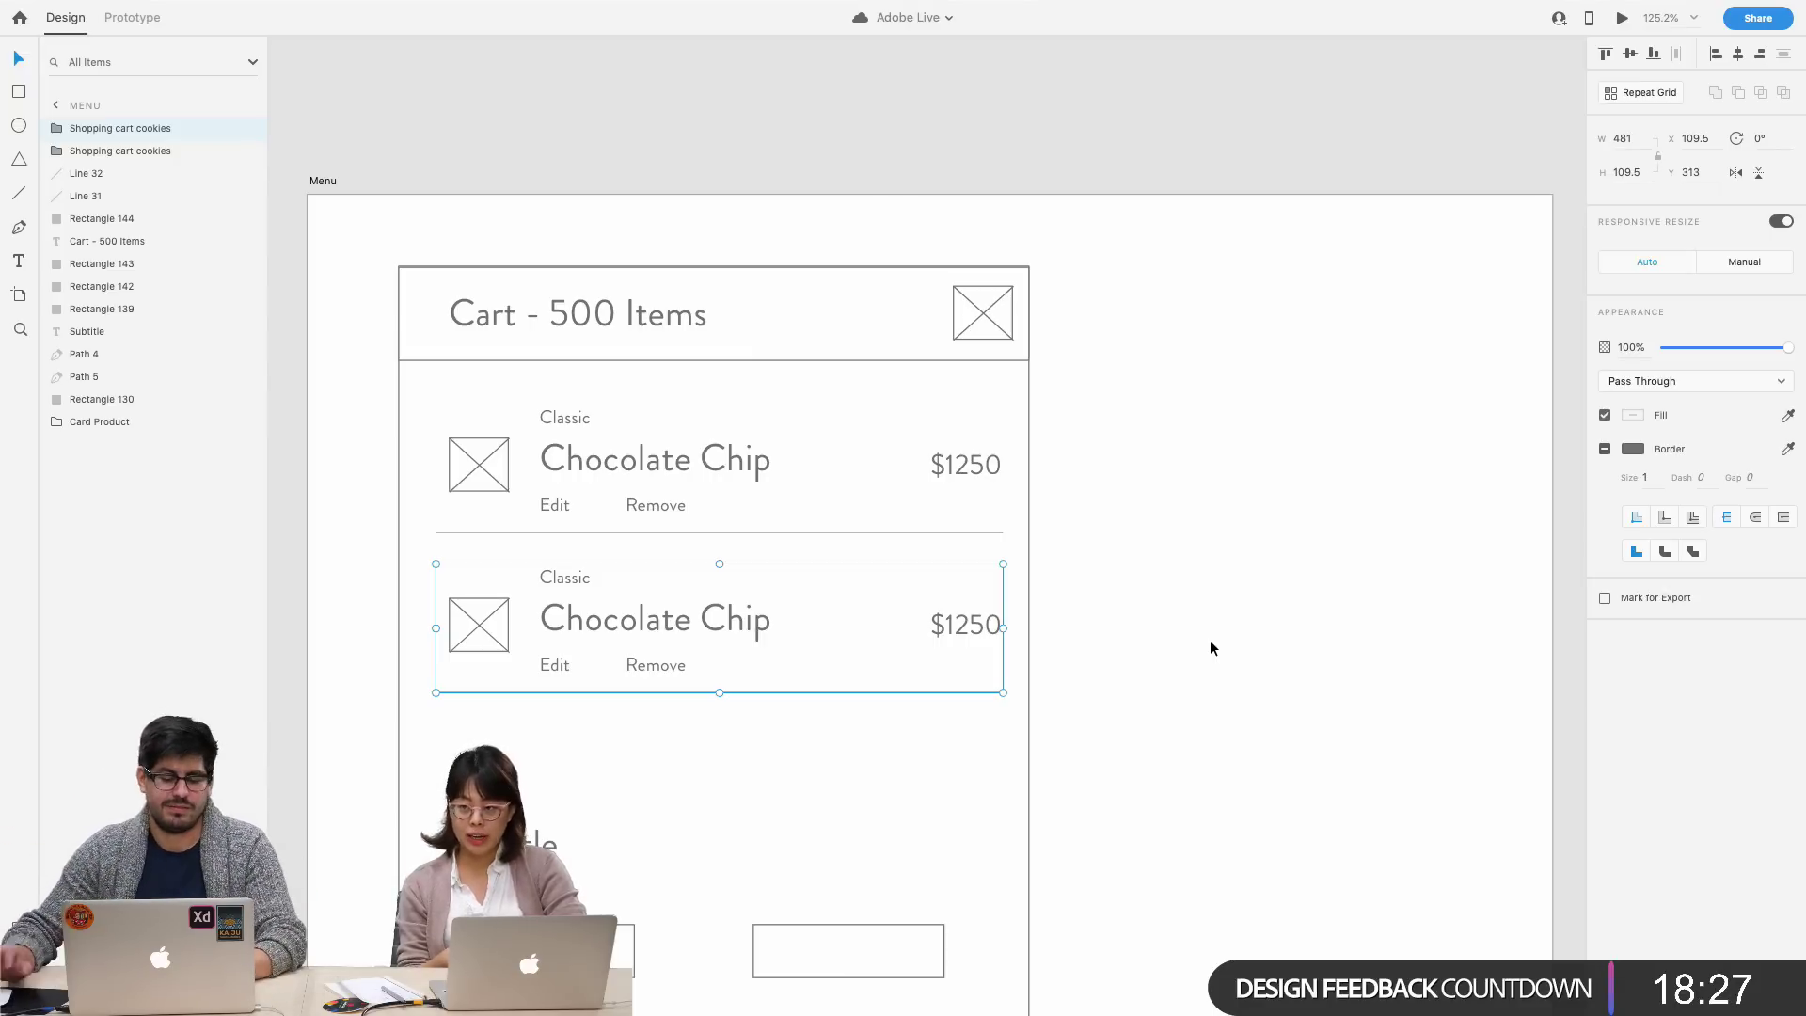
- Move the Subtitle text straight down to Y 548, just above the two button rectangles
click(1209, 639)
scroll(1210, 647, down, 4)
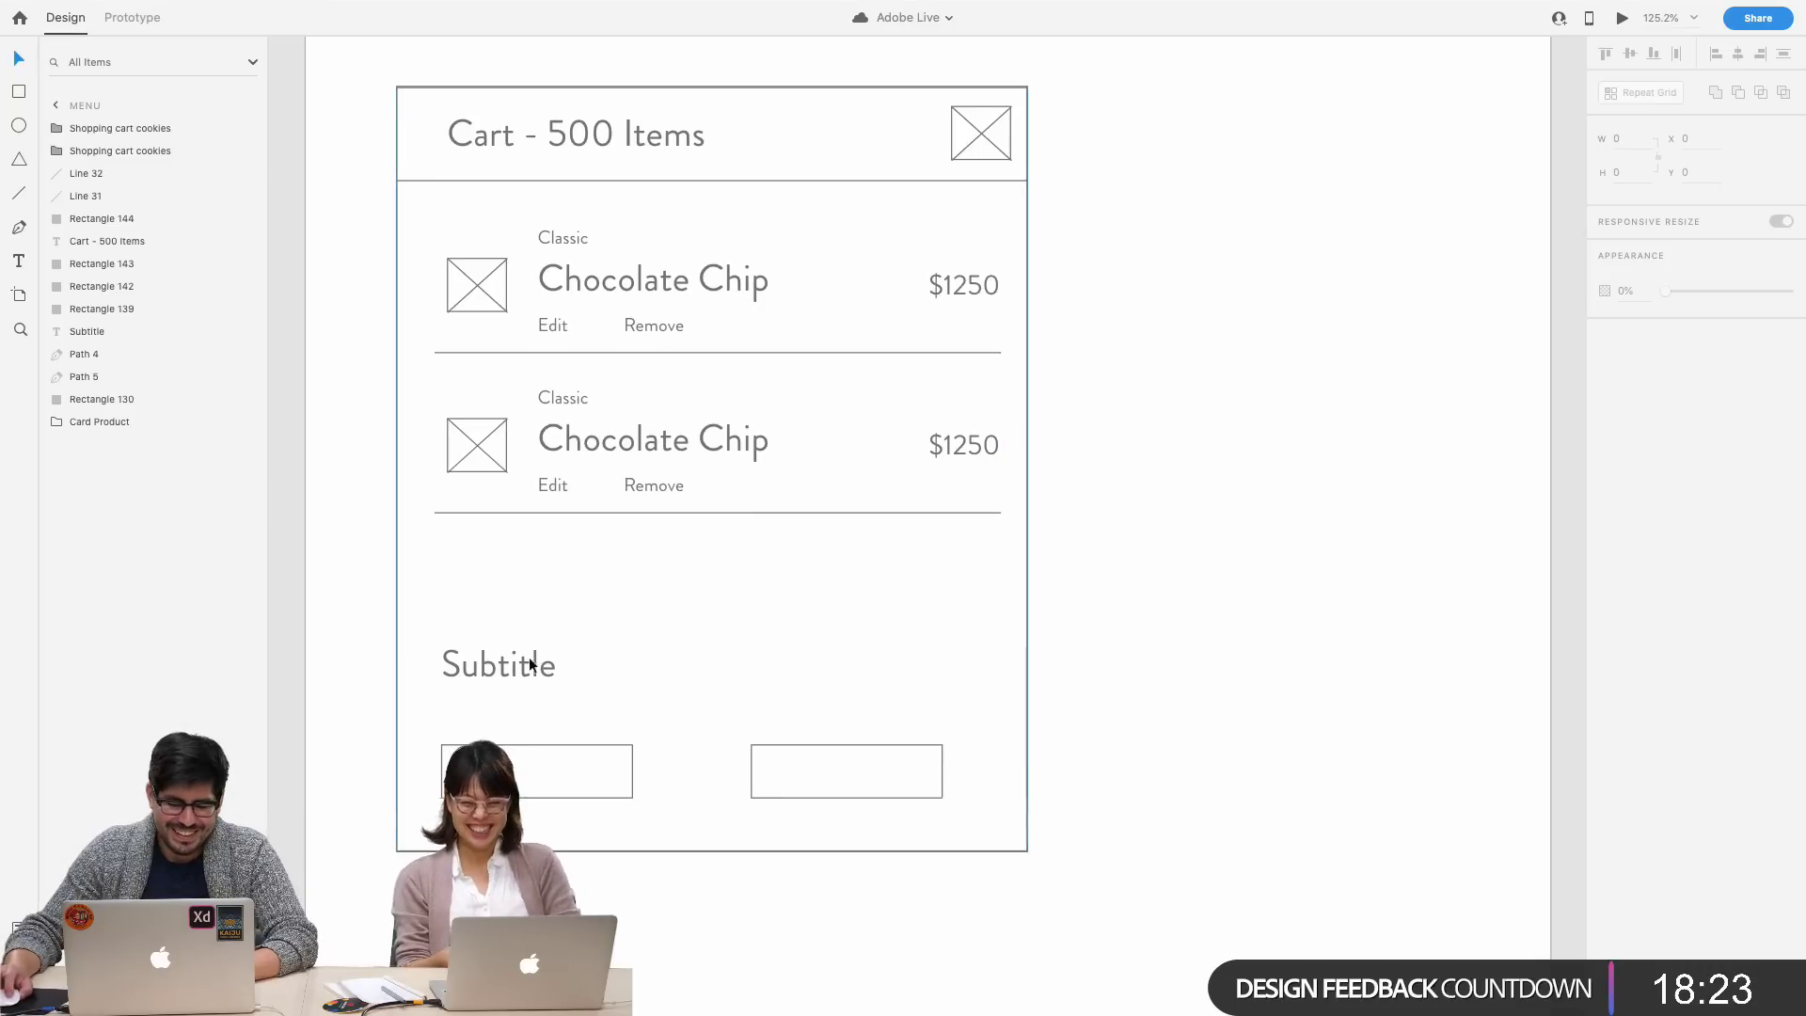
drag(508, 683, 508, 708)
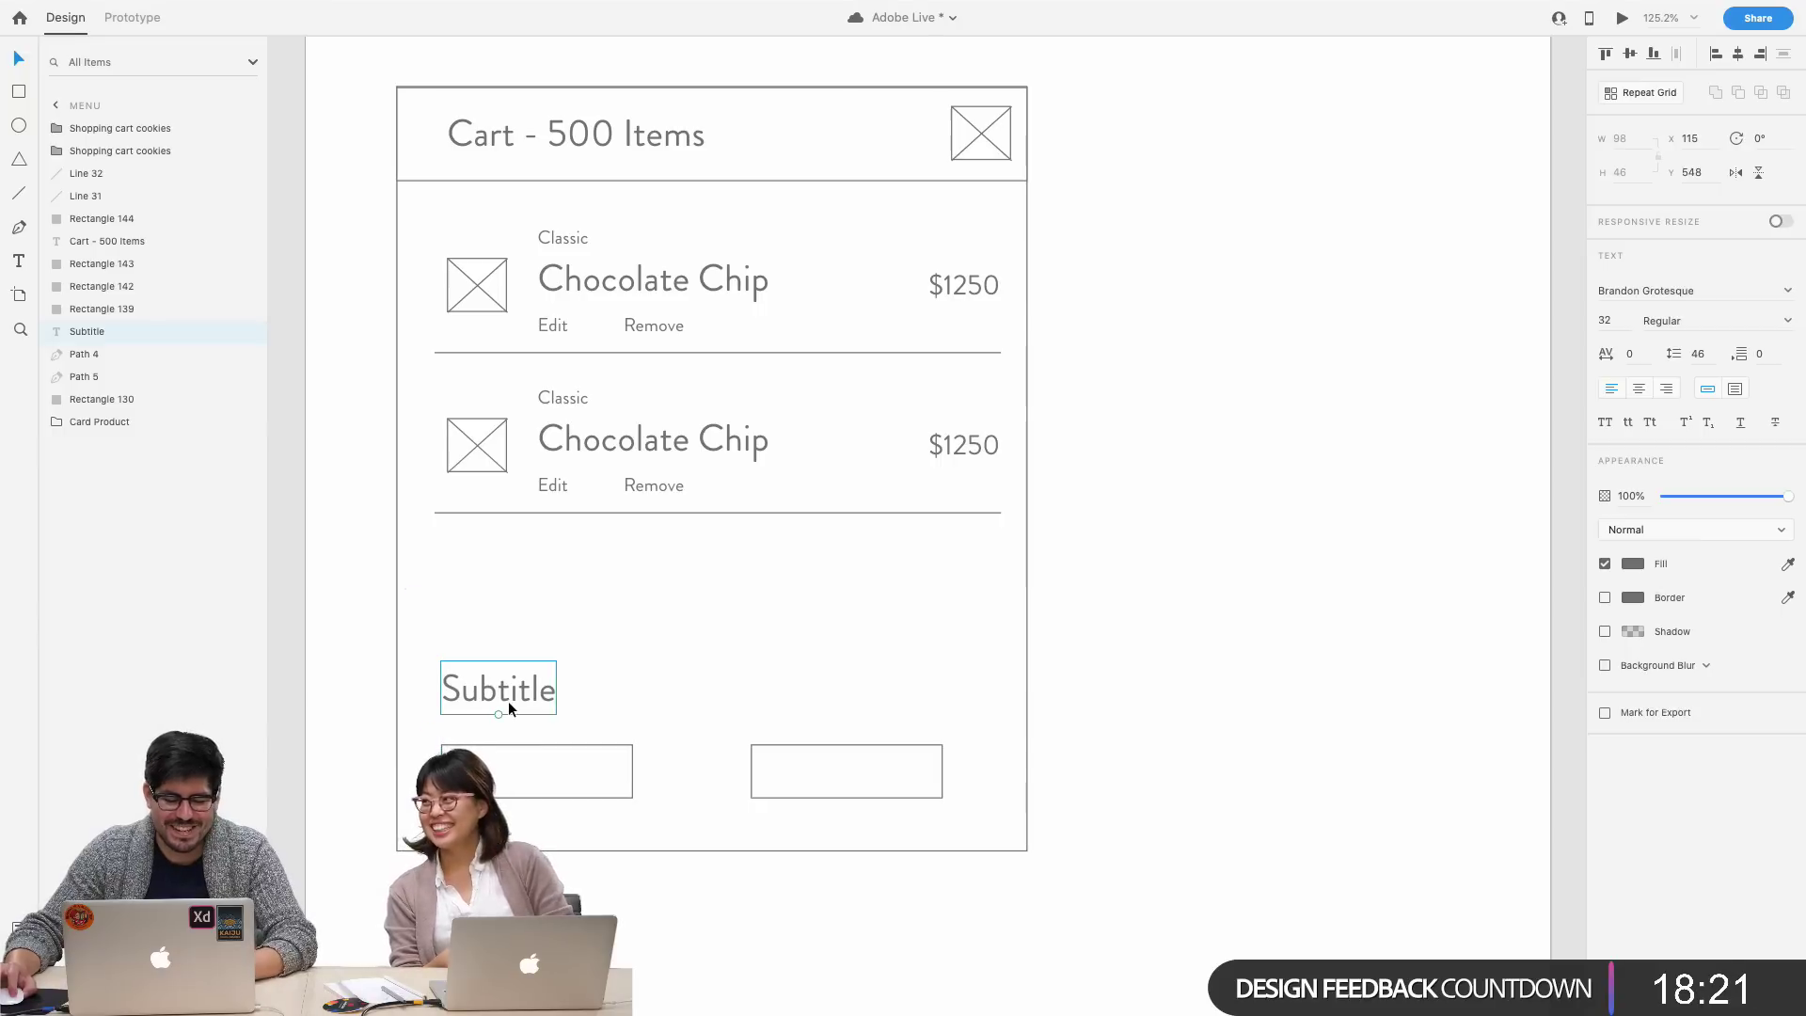
- Compare the cart wireframe with the sketch's item rows, Subtotal line and buttons
scroll(724, 556, right, 8)
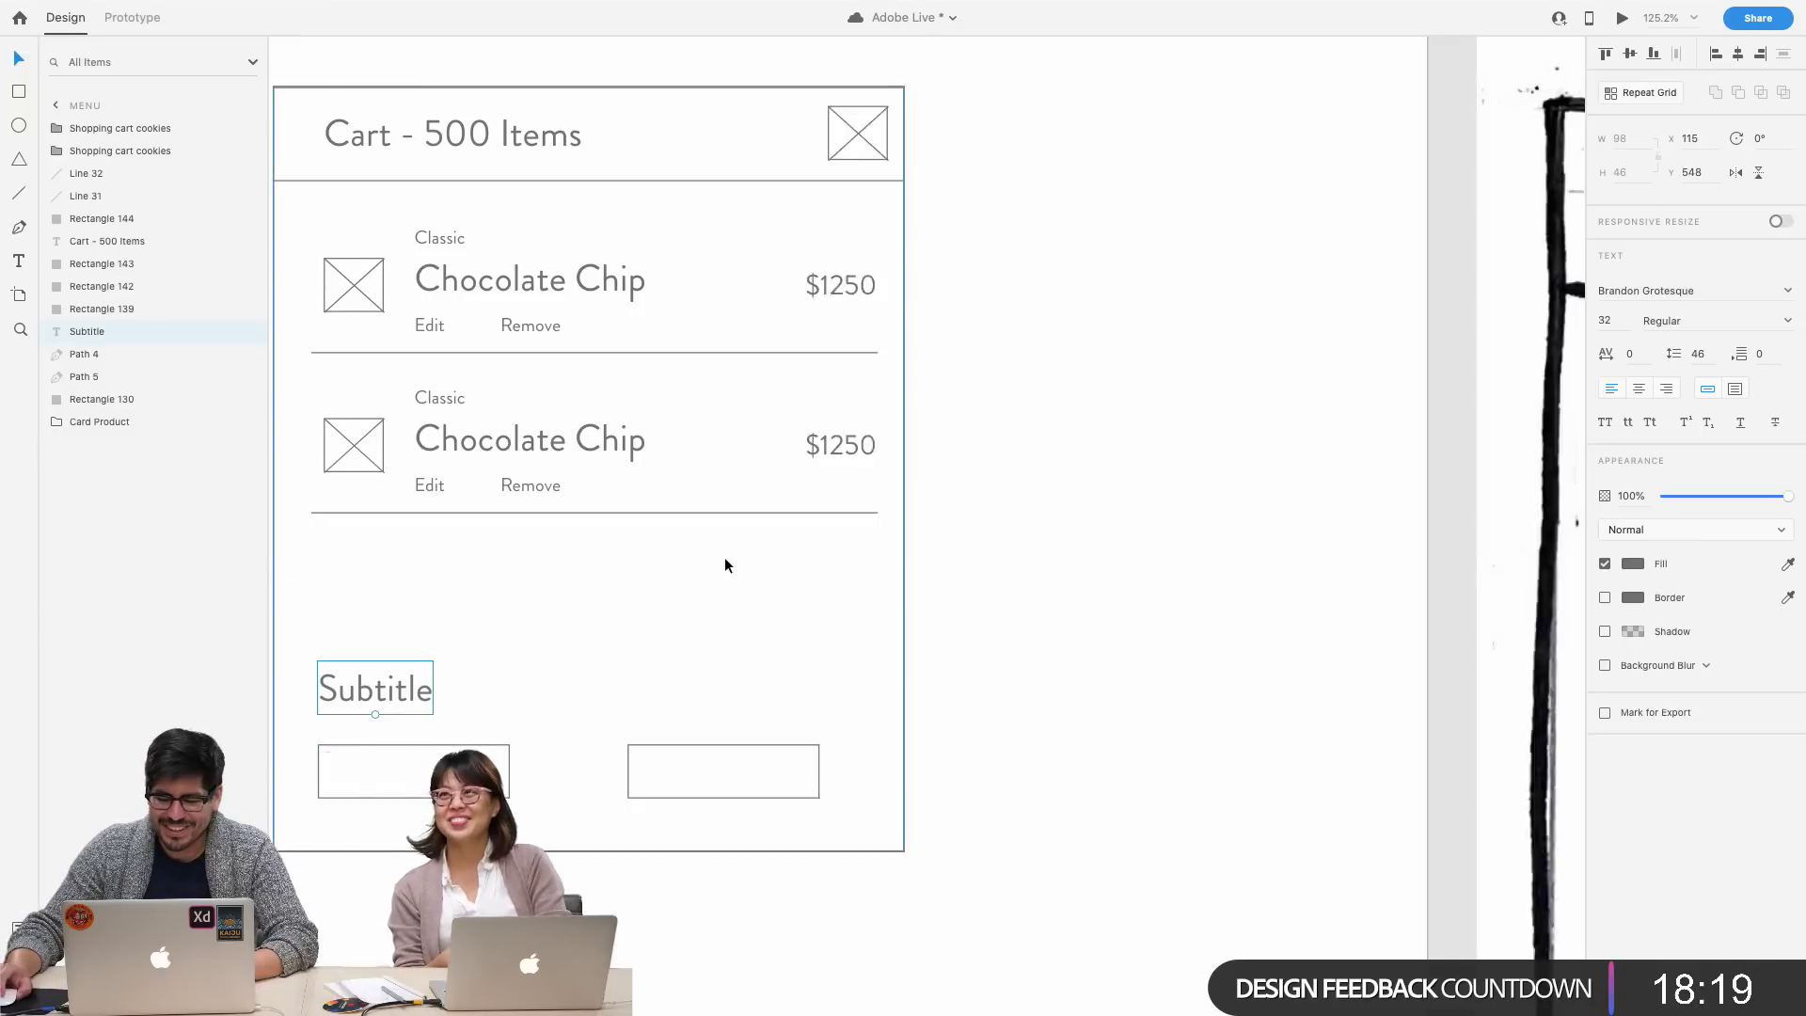
scroll(724, 550, down, 5)
scroll(724, 545, right, 10)
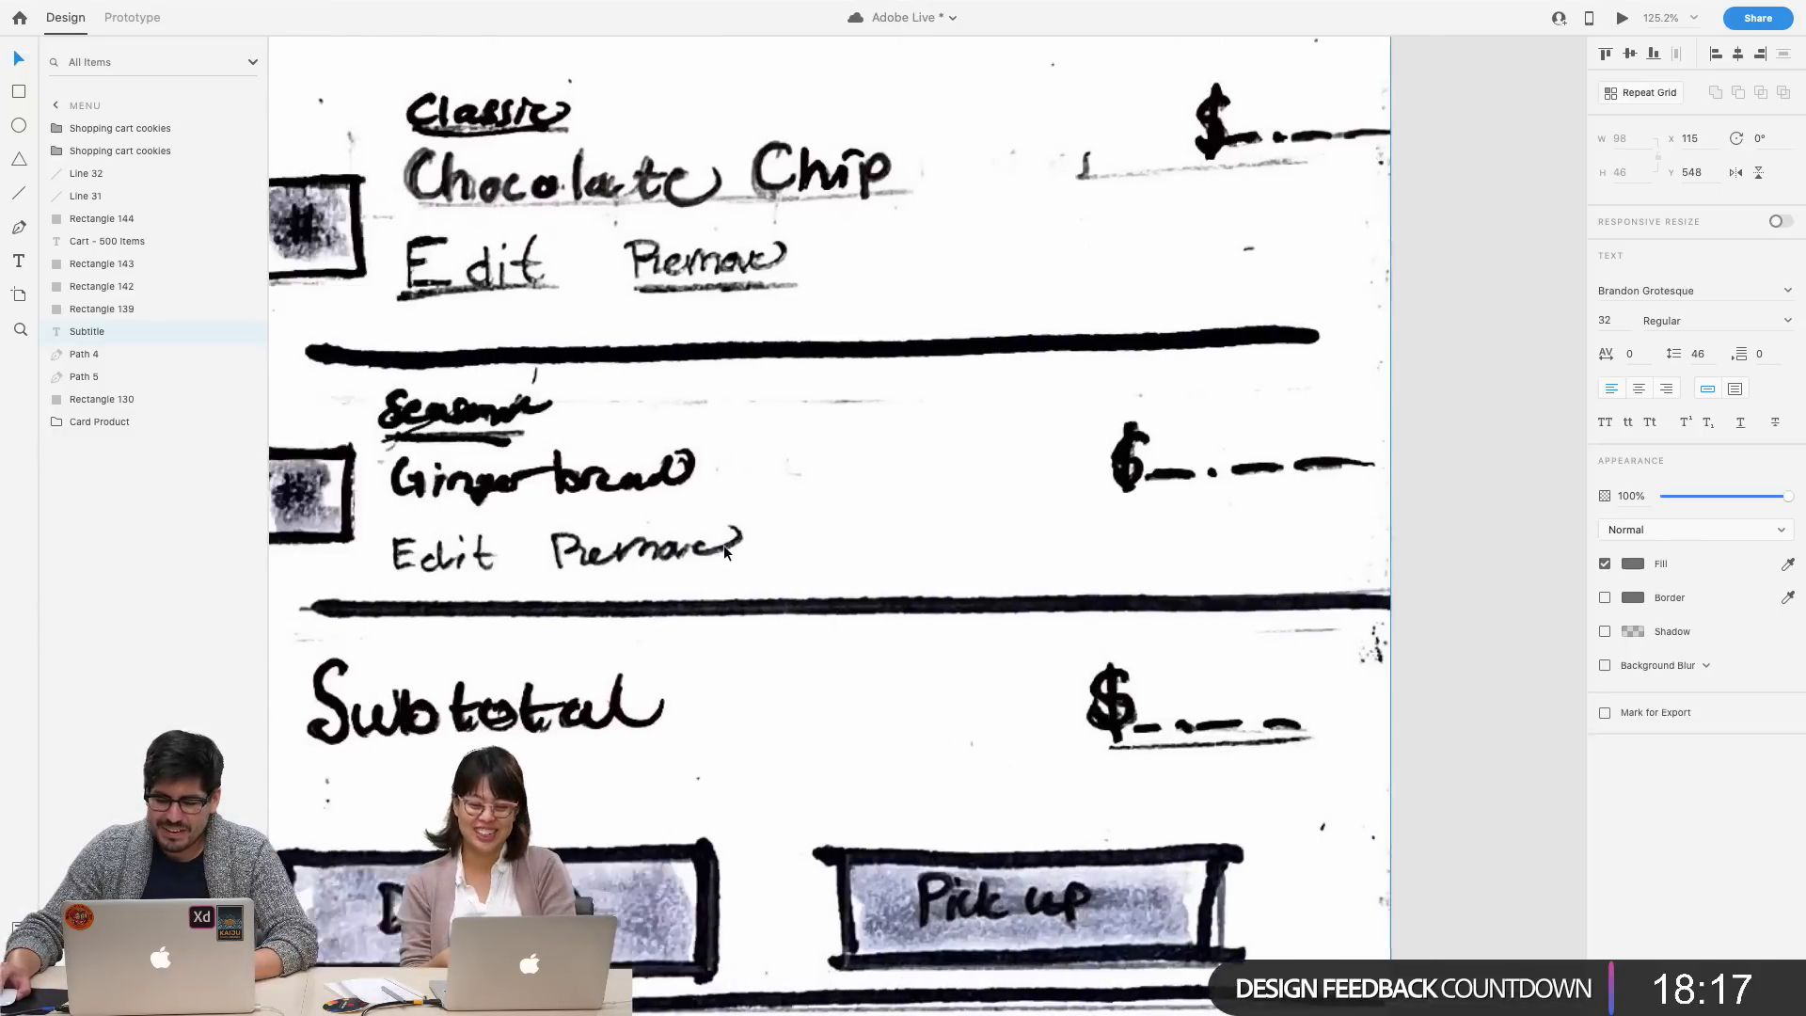
scroll(724, 544, left, 6)
scroll(725, 547, left, 10)
scroll(722, 545, up, 4)
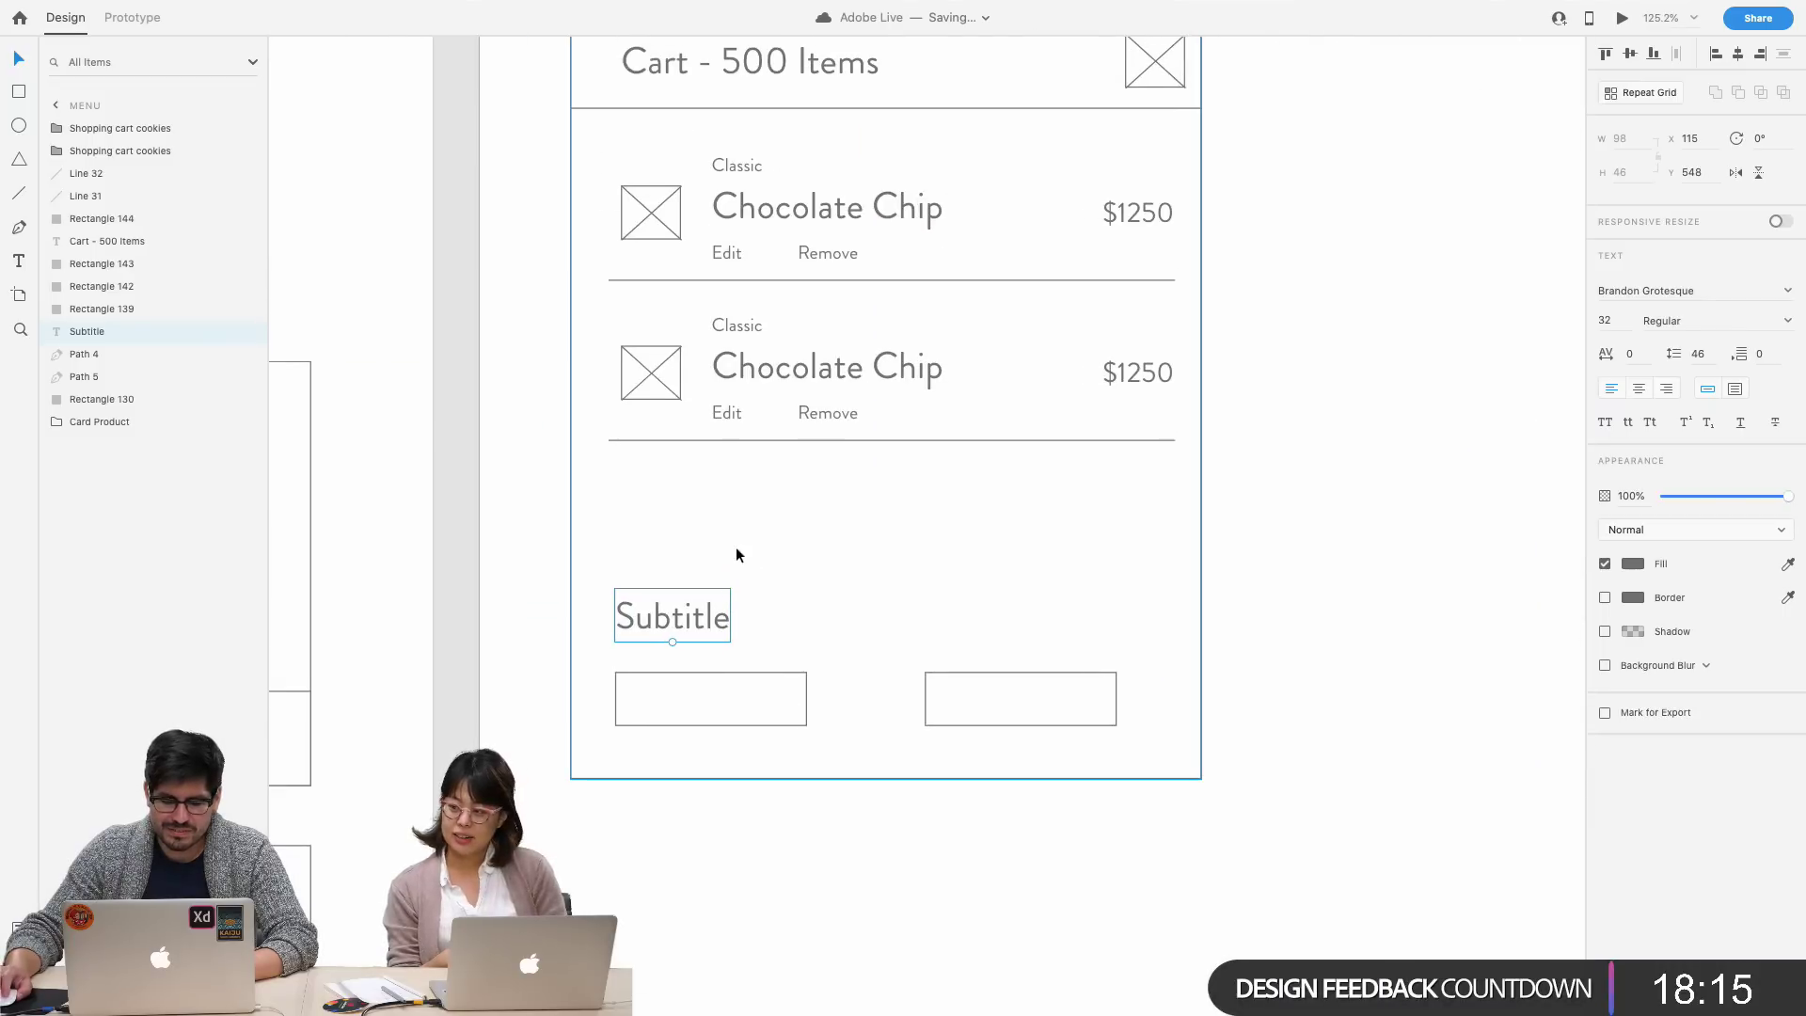
- Enable Responsive Resize for the card outline, Subtitle and both button rectangles, and shorten them together to close the gap below the second item row
drag(1040, 838, 673, 593)
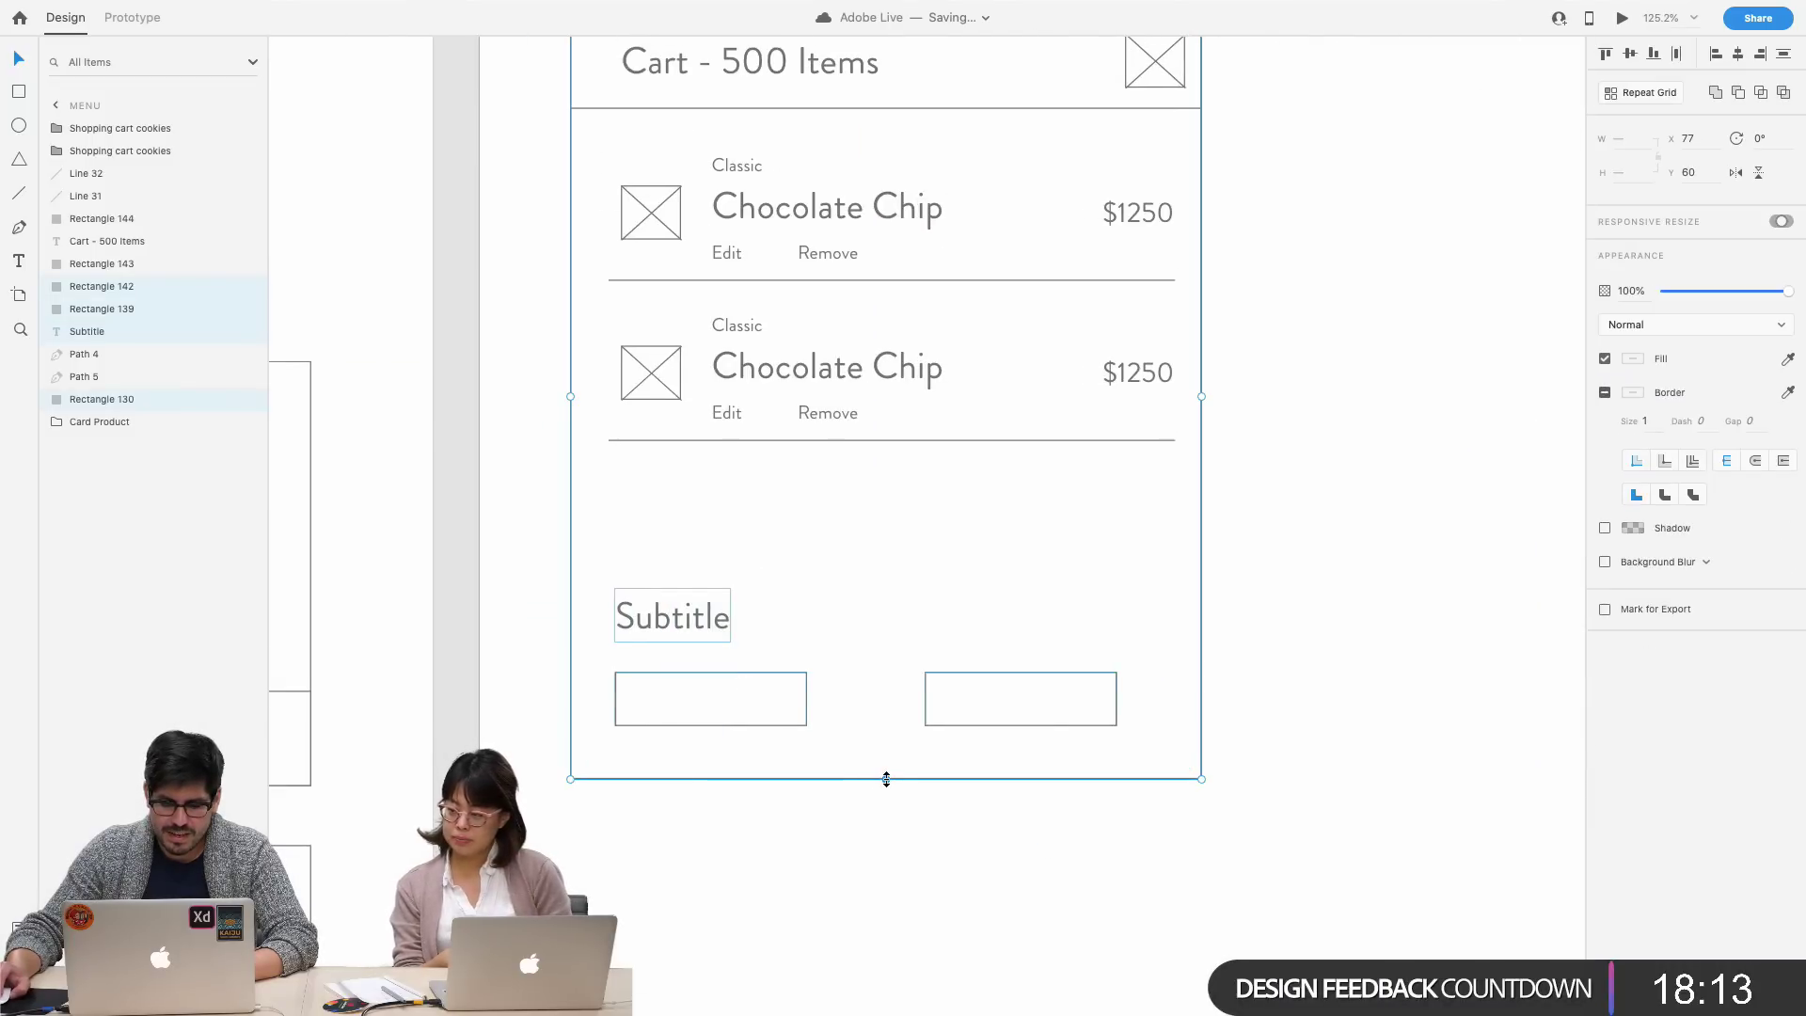
drag(883, 775, 653, 589)
key(ctrl+z)
double_click(720, 613)
key(Escape)
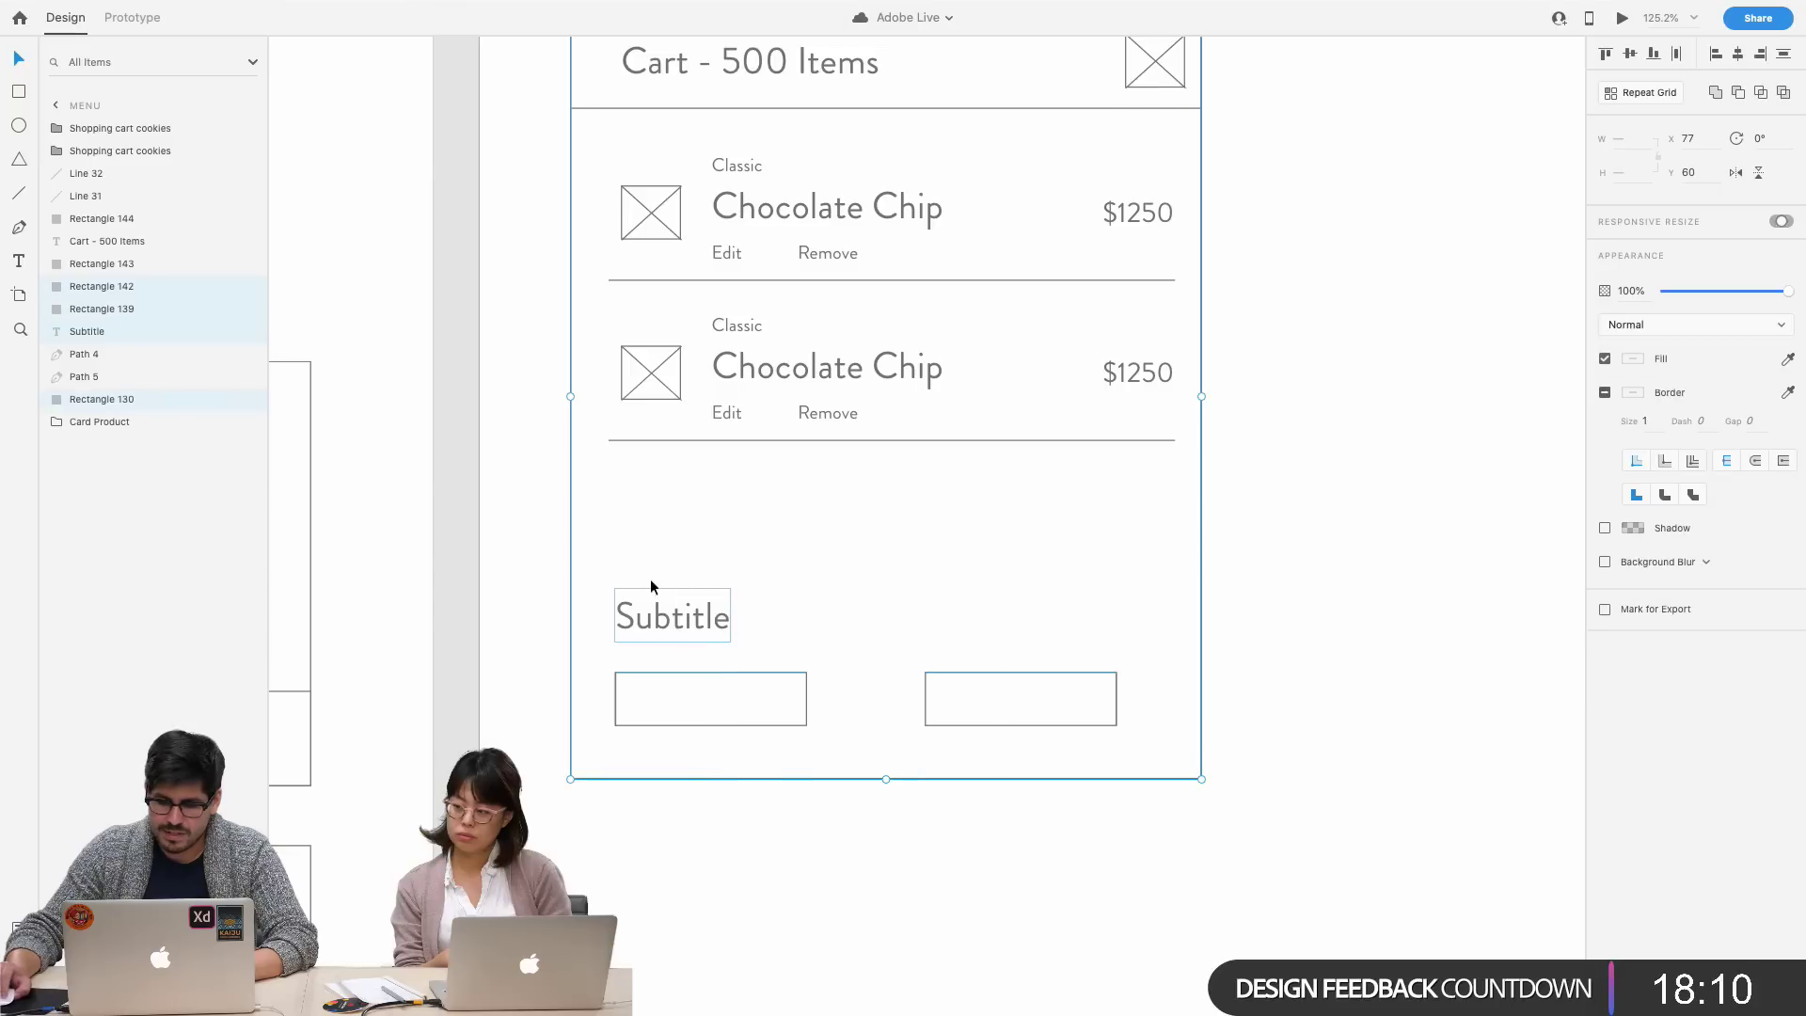
click(1780, 222)
click(1781, 223)
drag(886, 778, 879, 635)
click(881, 721)
scroll(881, 721, up, 4)
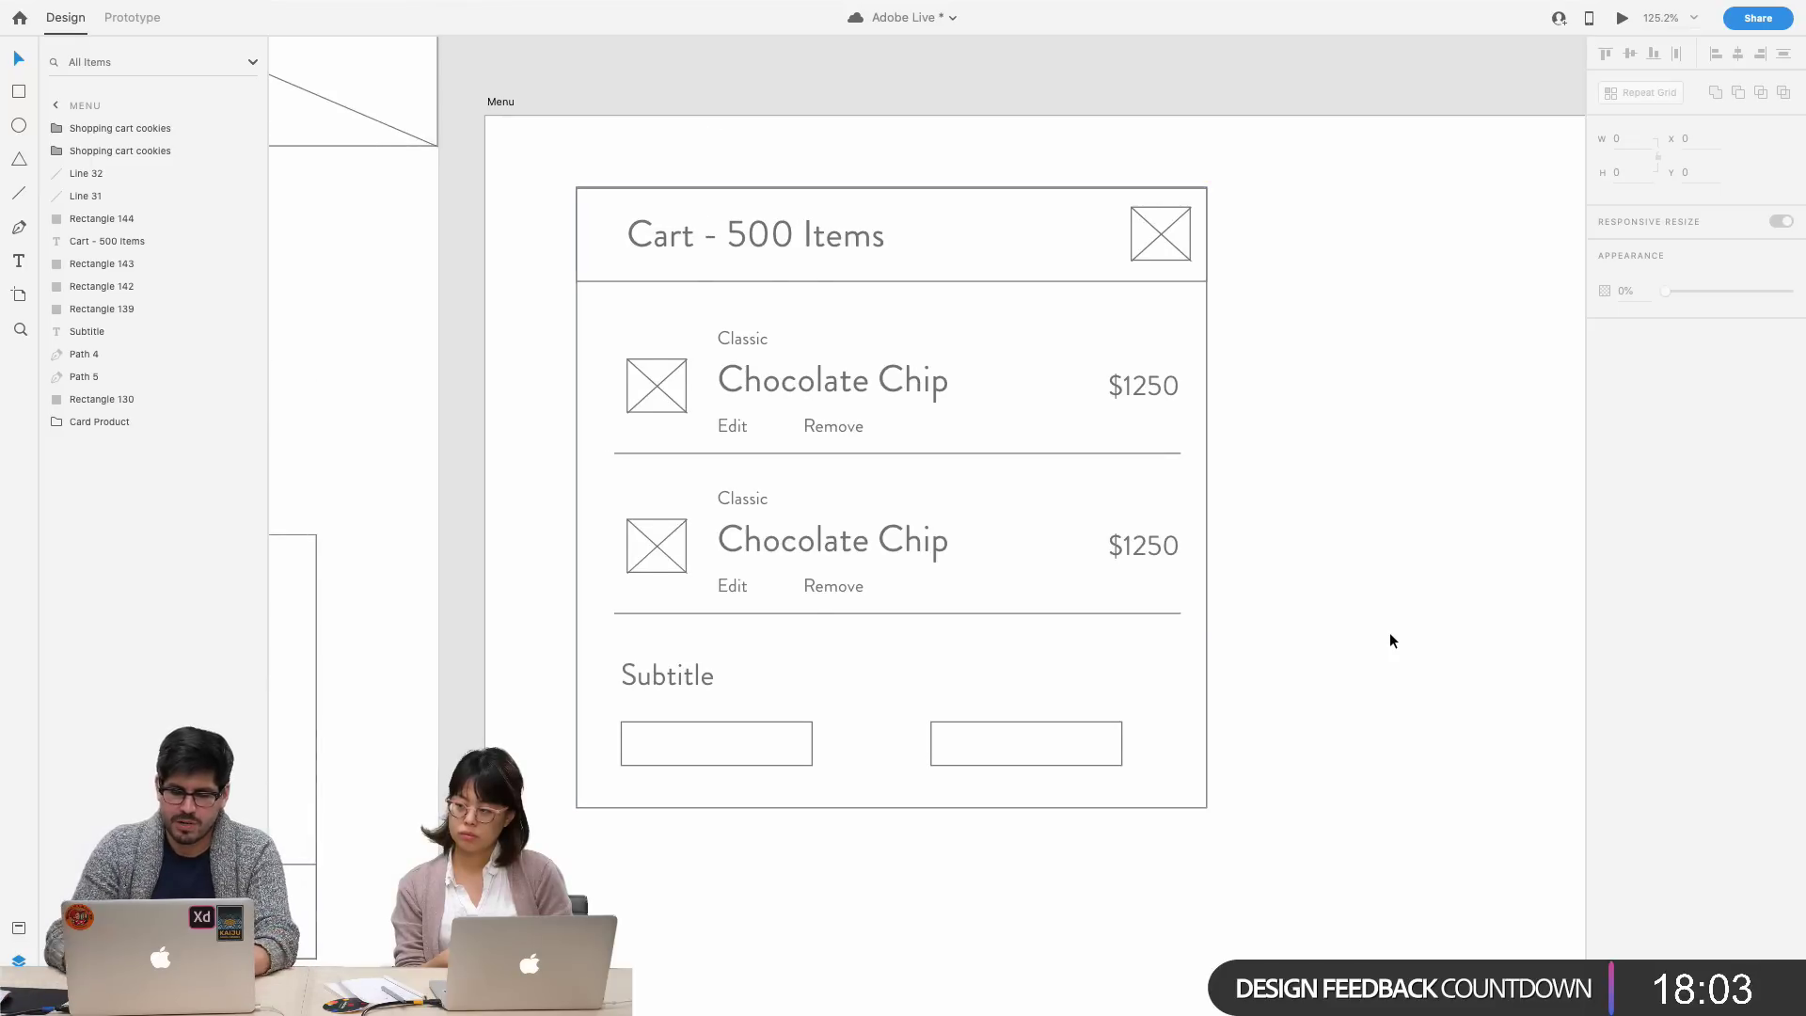
- Add the text "Delivery" inside the first button rectangle below the Subtitle
key(t)
click(688, 745)
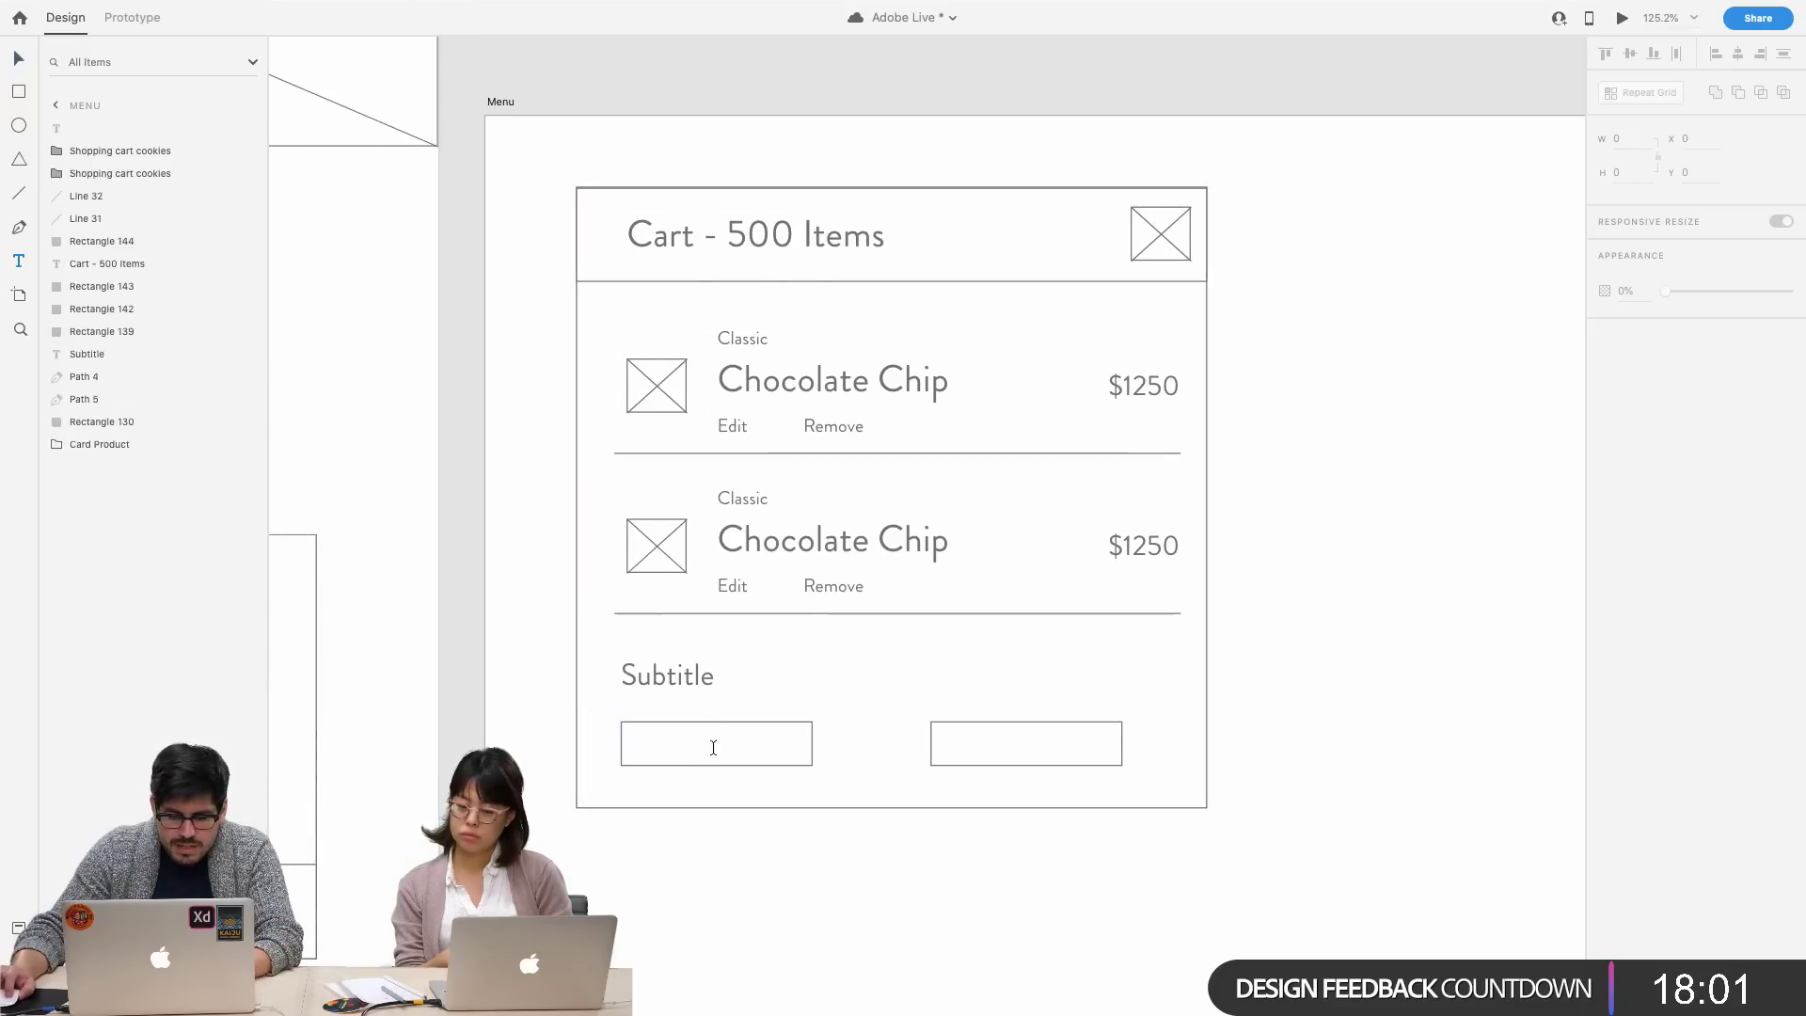
text(Delivery)
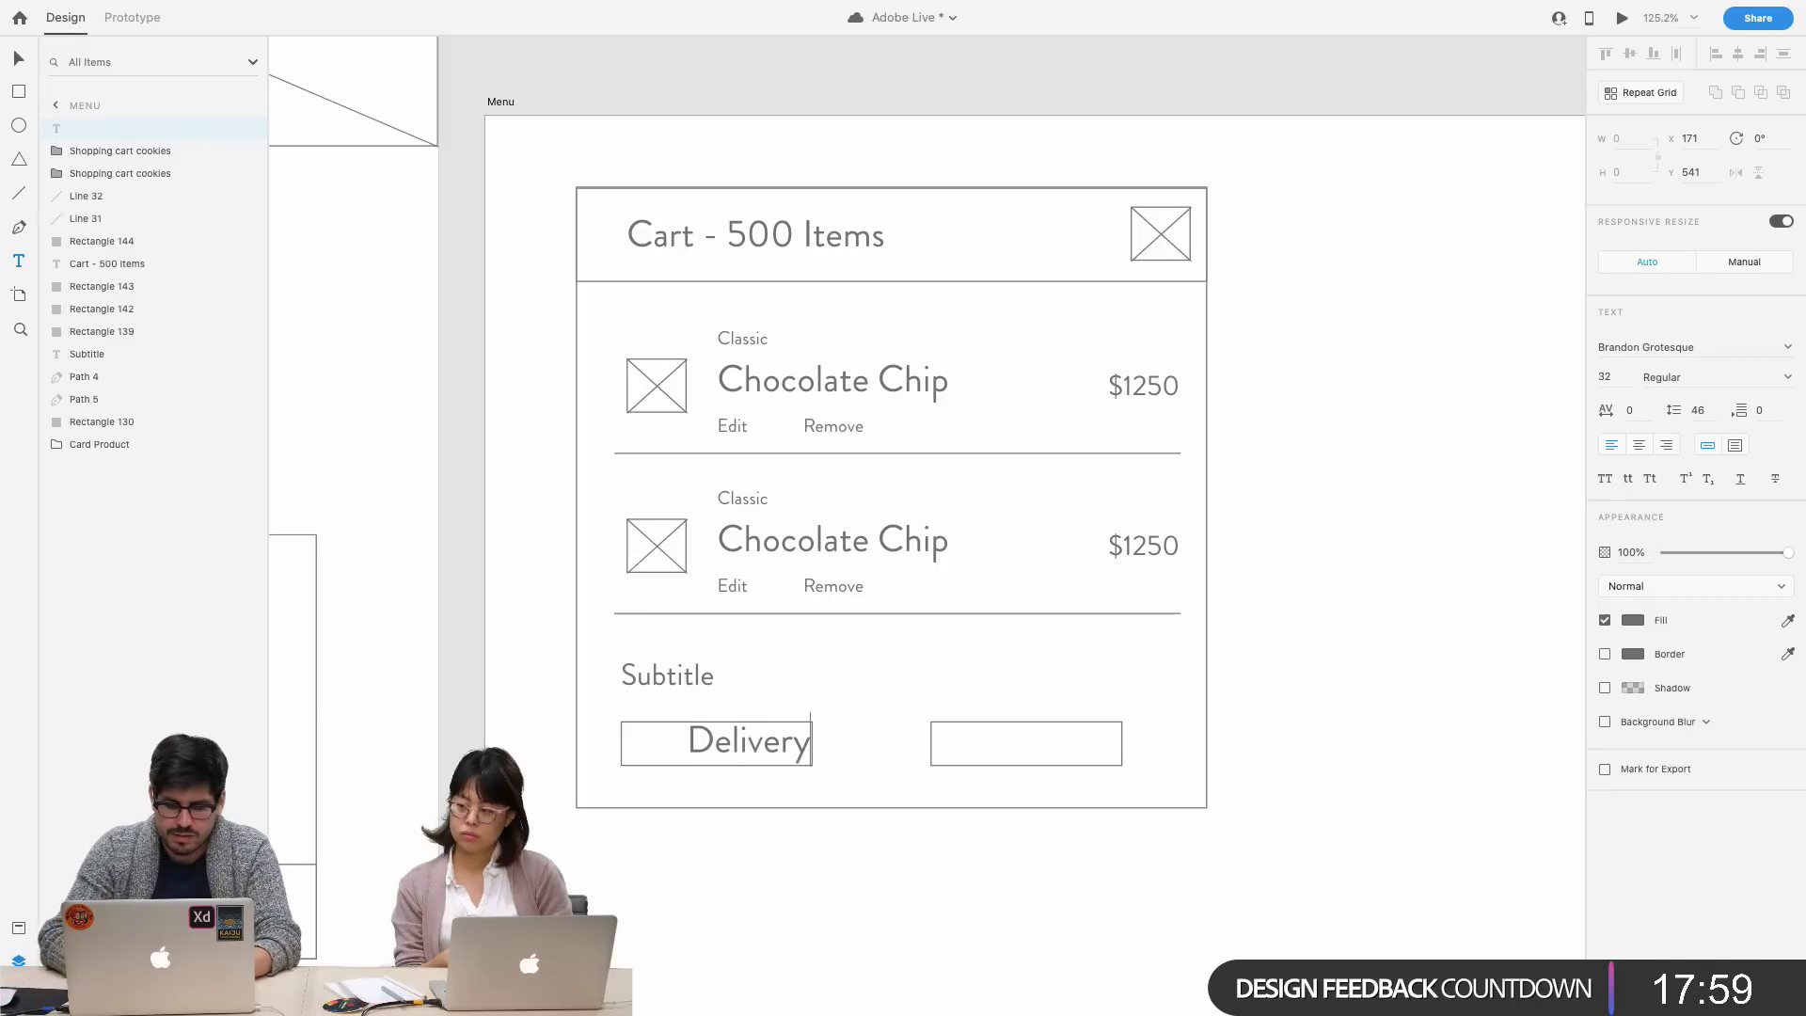
key(Escape)
- Place a copy of the Delivery label on the second button rectangle and change its text to "Pick Up"
drag(764, 758, 1040, 743)
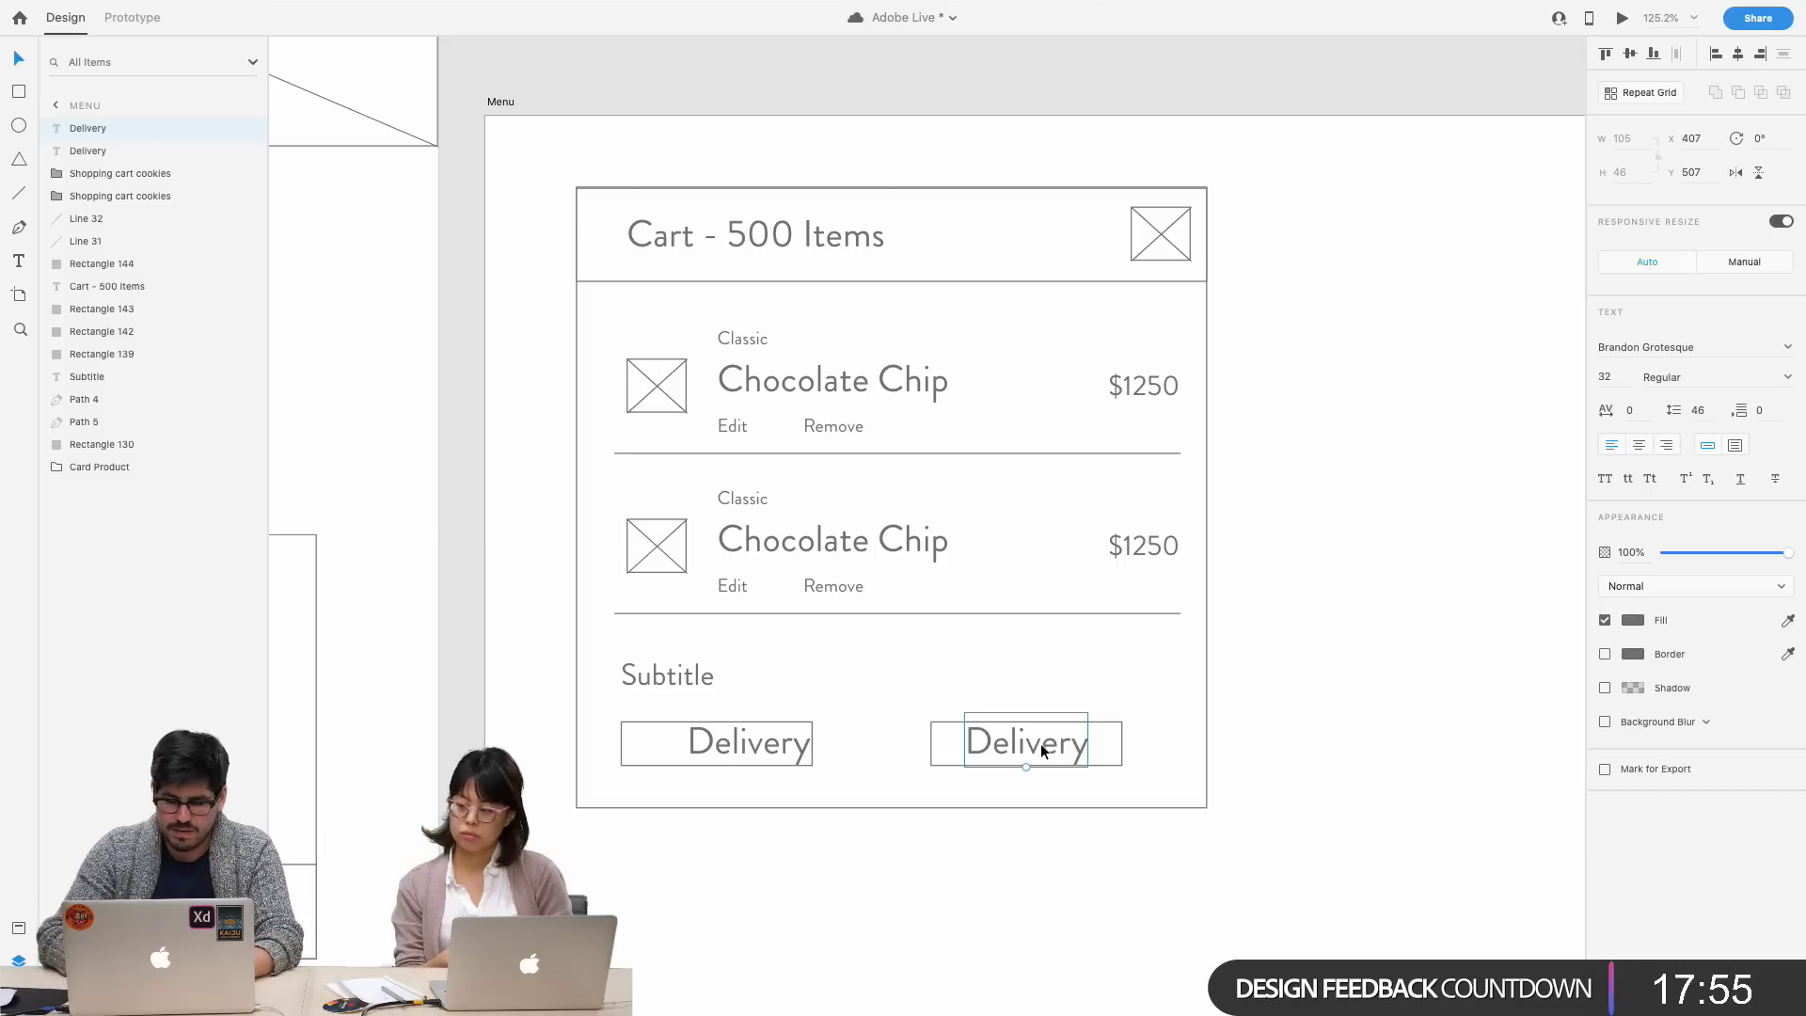
double_click(1040, 743)
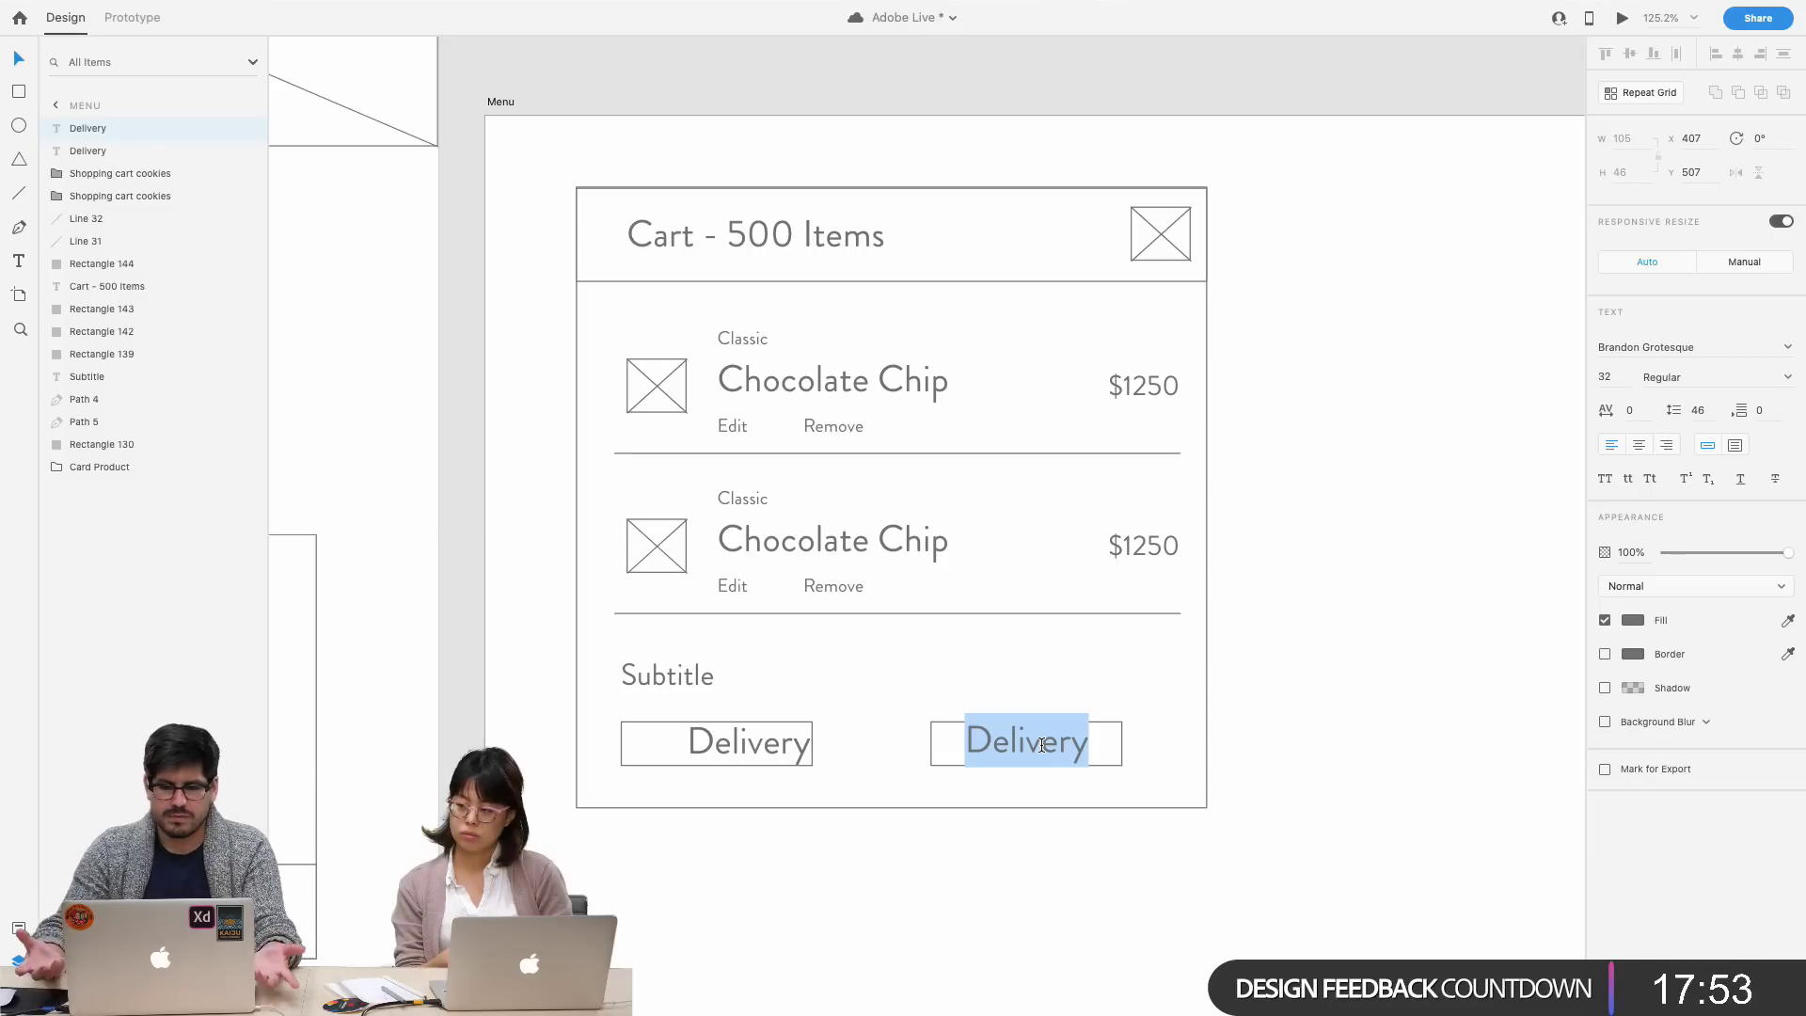
text(Pick)
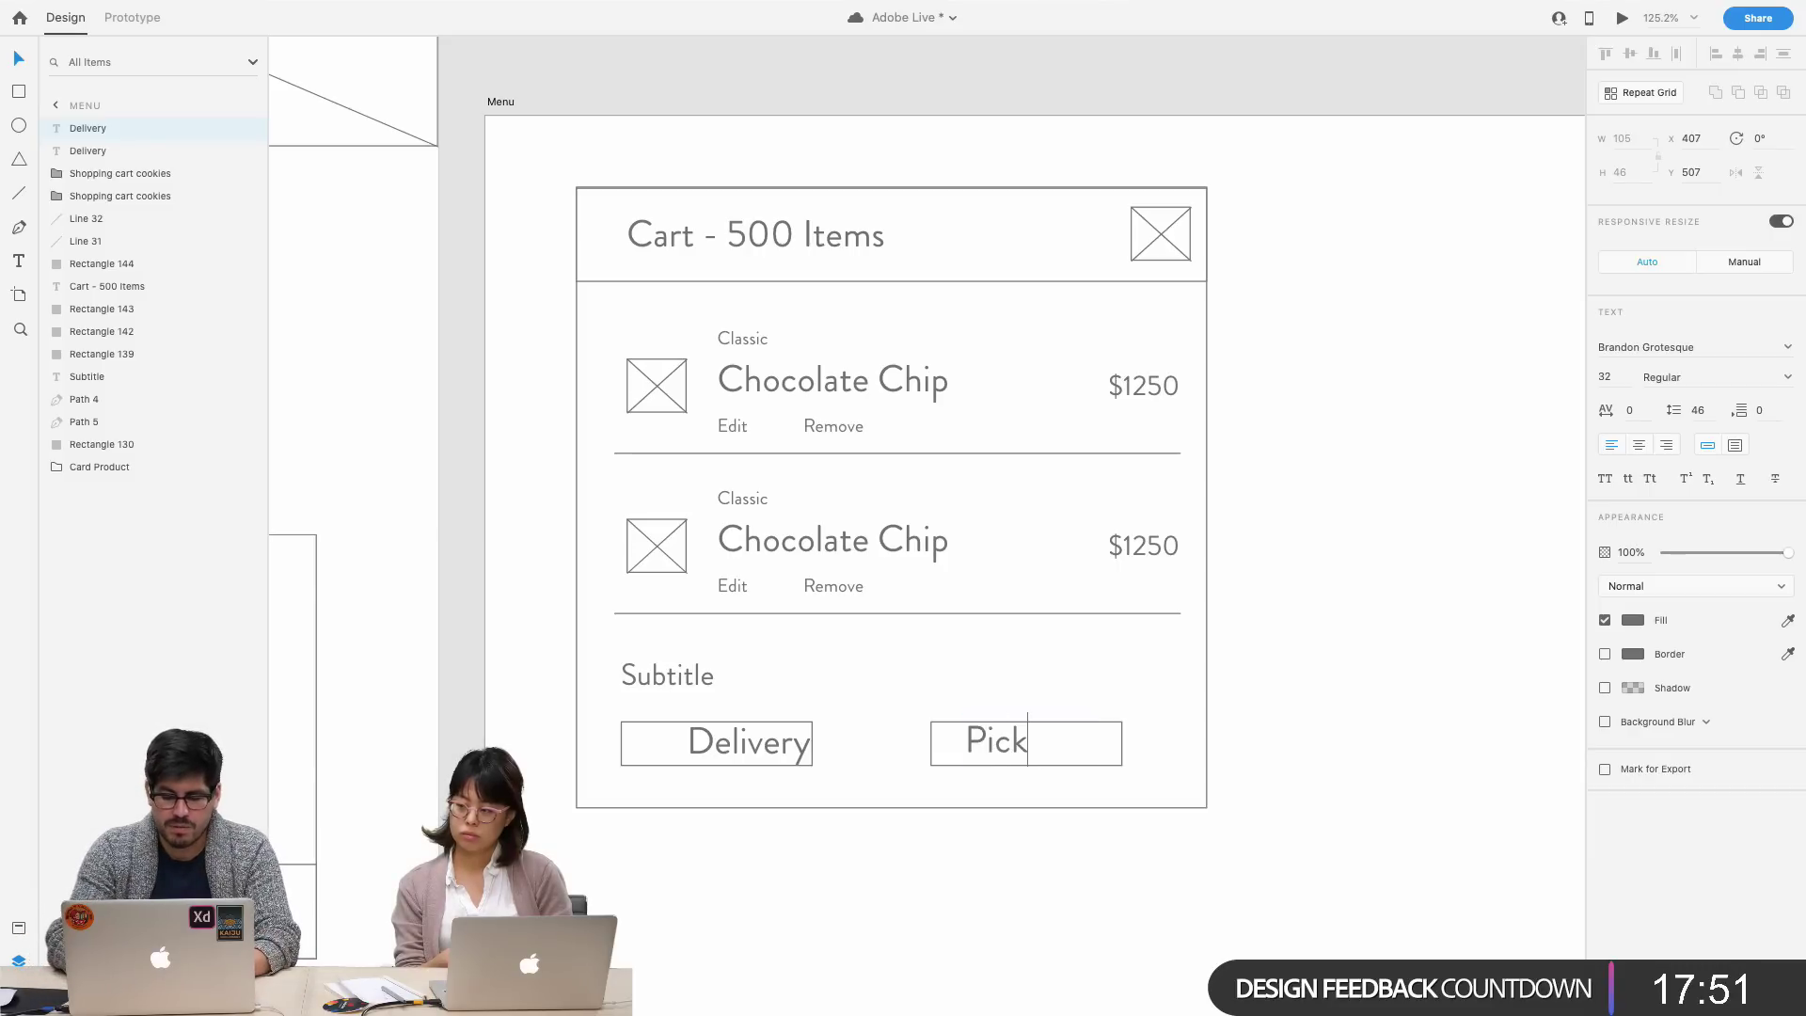
text( Up)
key(Escape)
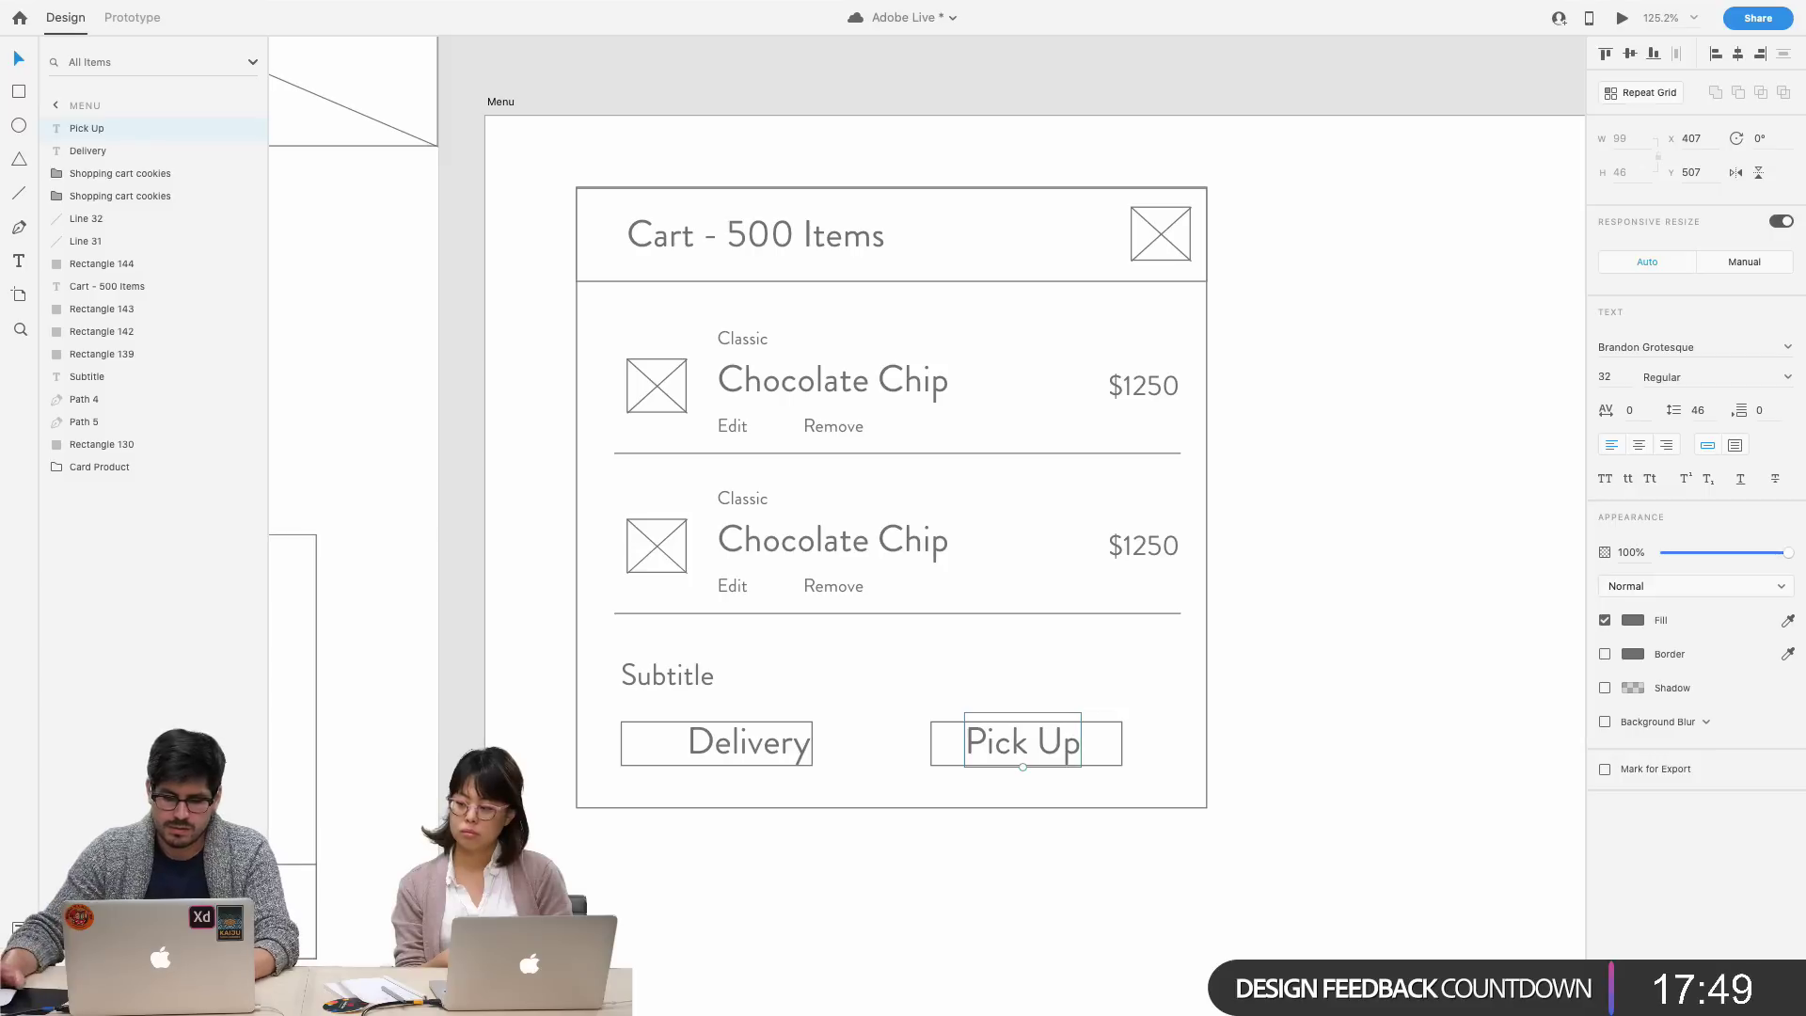
- Set the Pick Up label's font size to 16 and centre the label in its button rectangle
key(Return)
click(1610, 377)
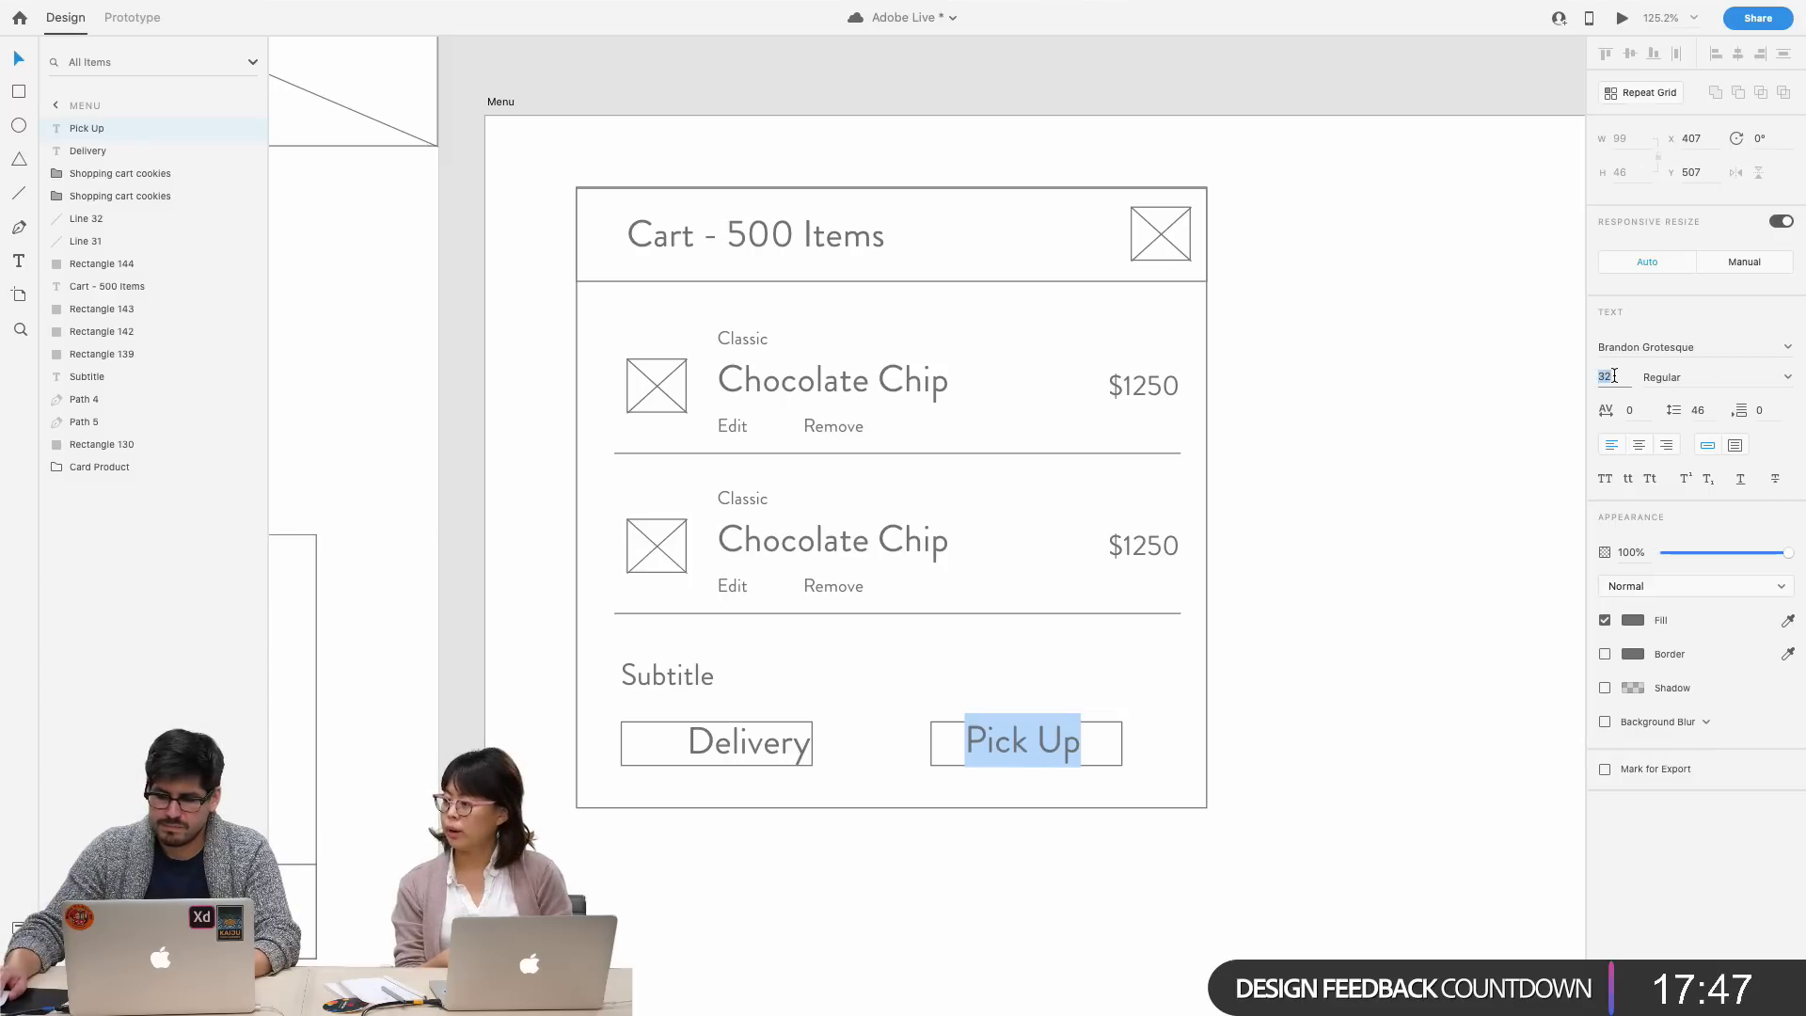
text(16)
key(Return)
key(Escape)
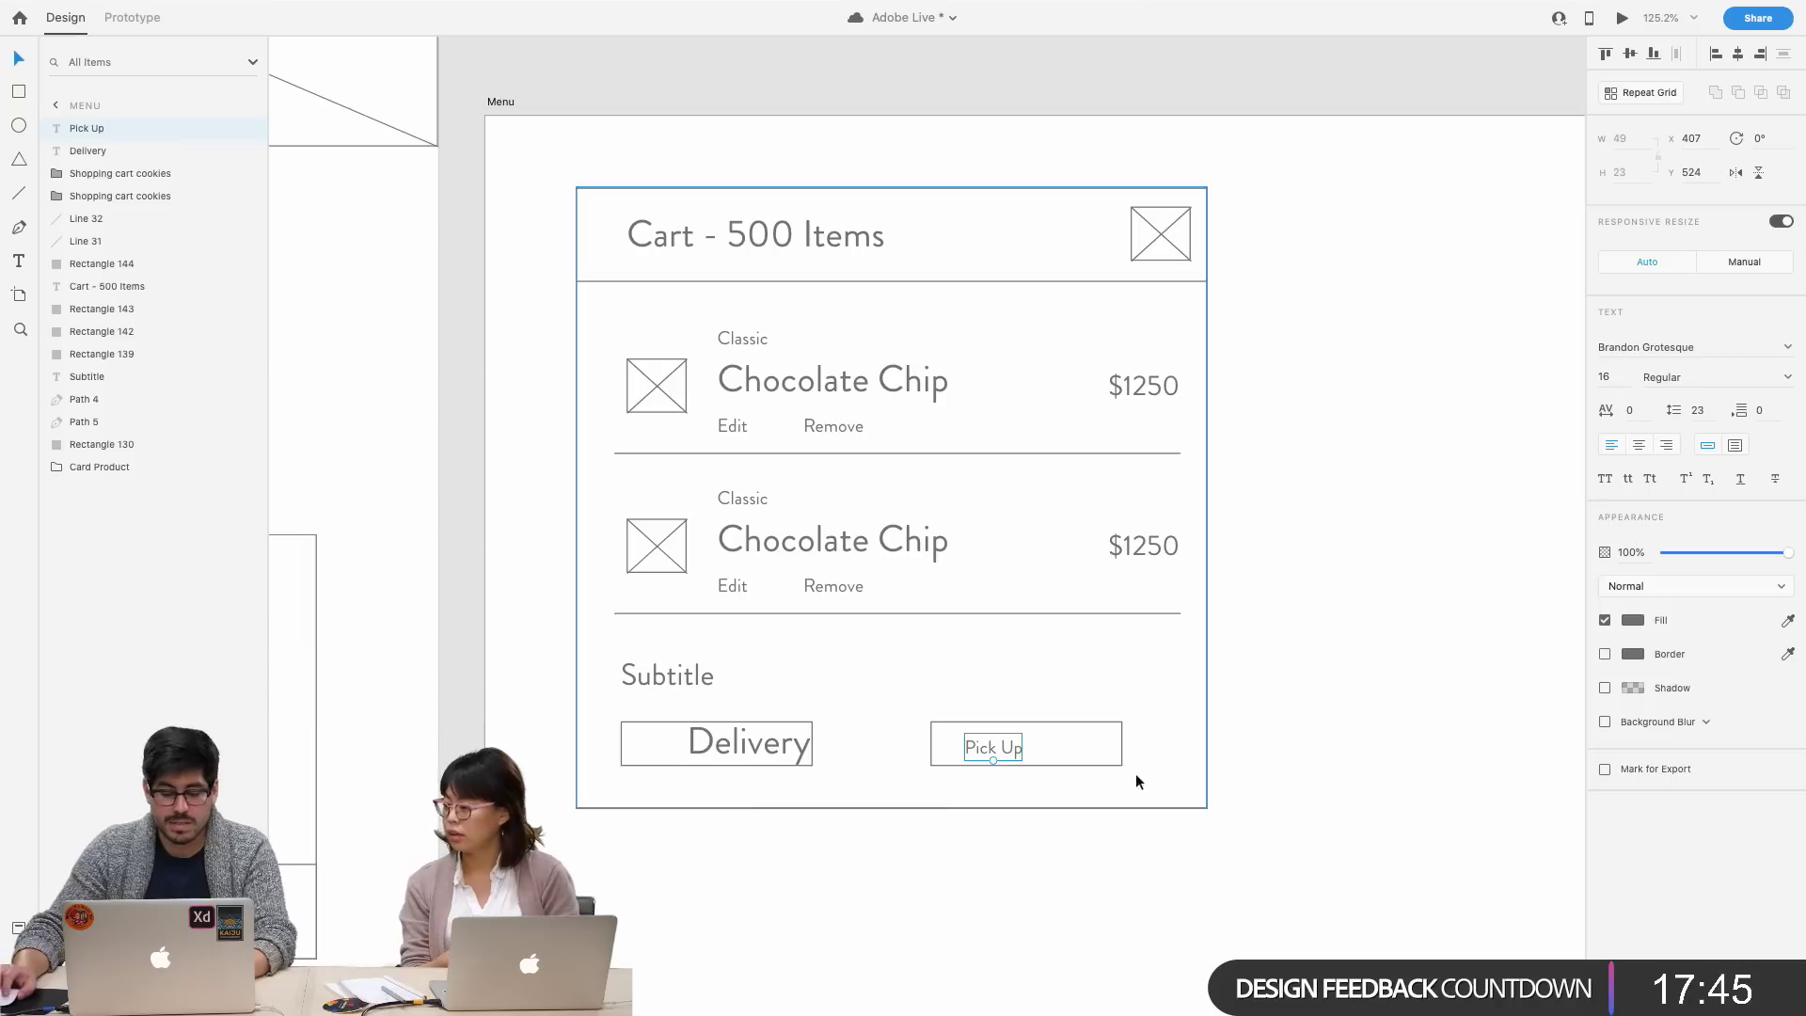
drag(1011, 750, 1039, 744)
double_click(759, 736)
click(1618, 377)
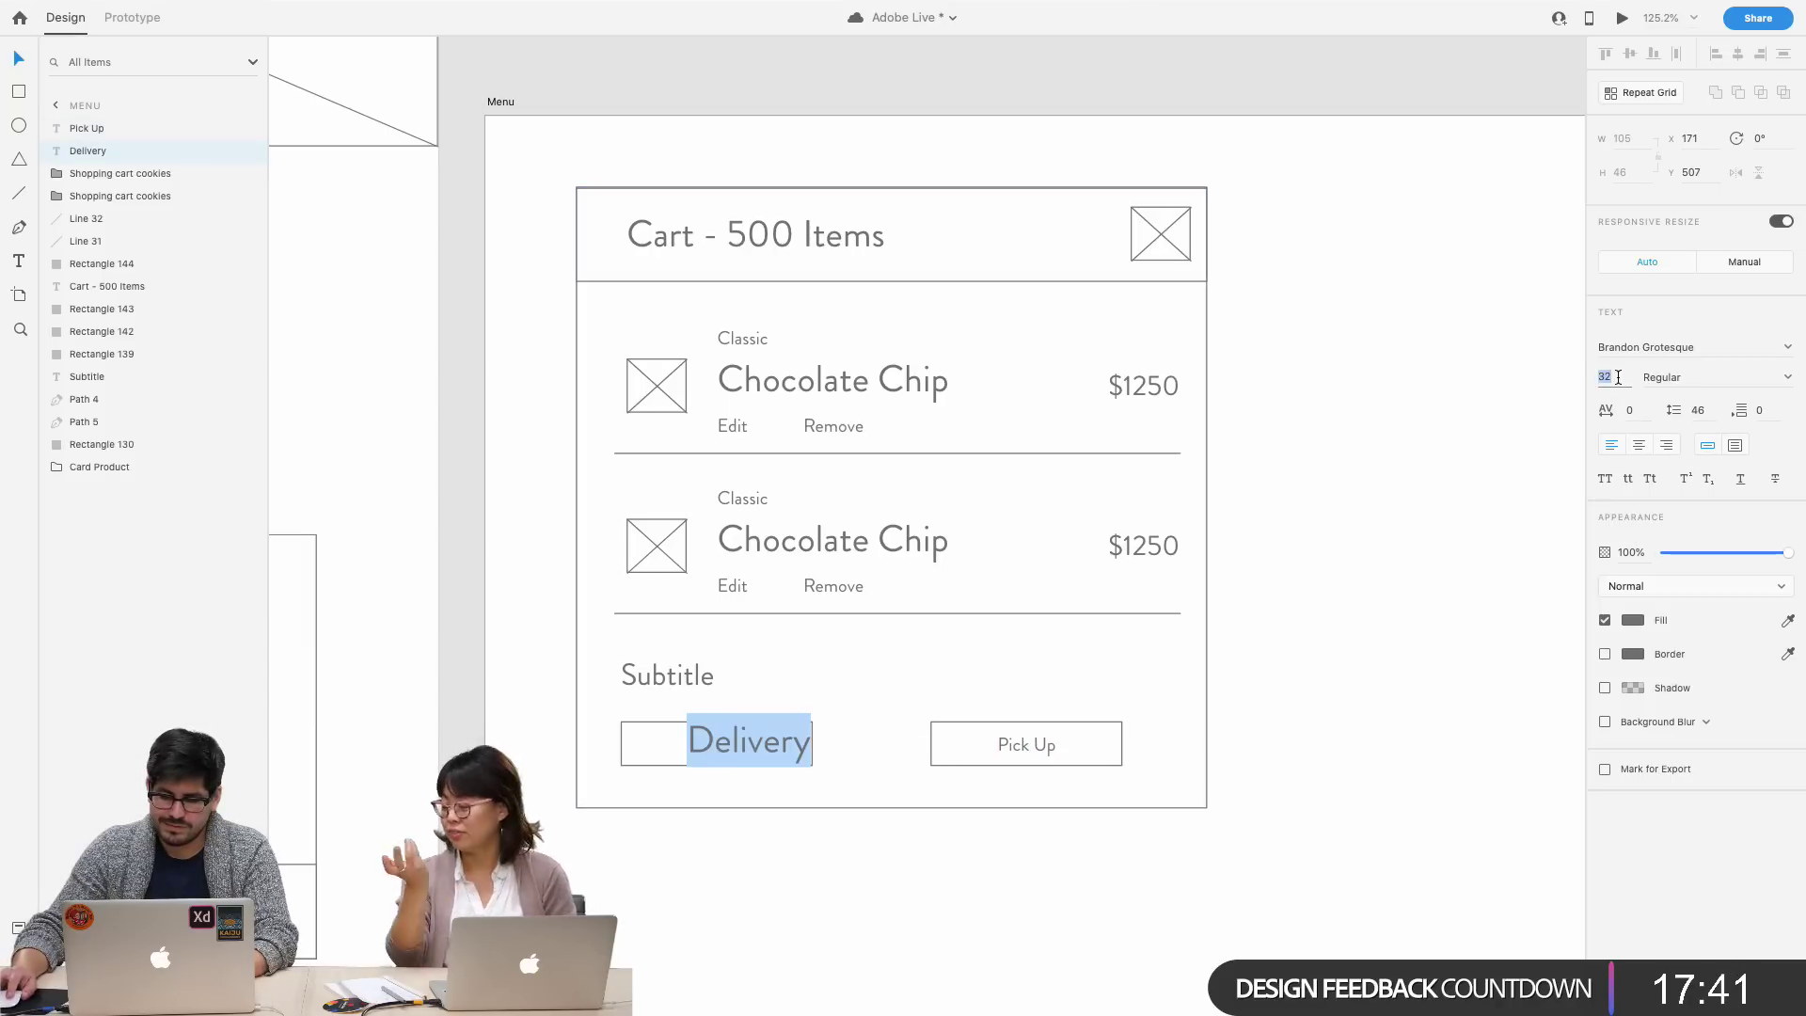
text(14)
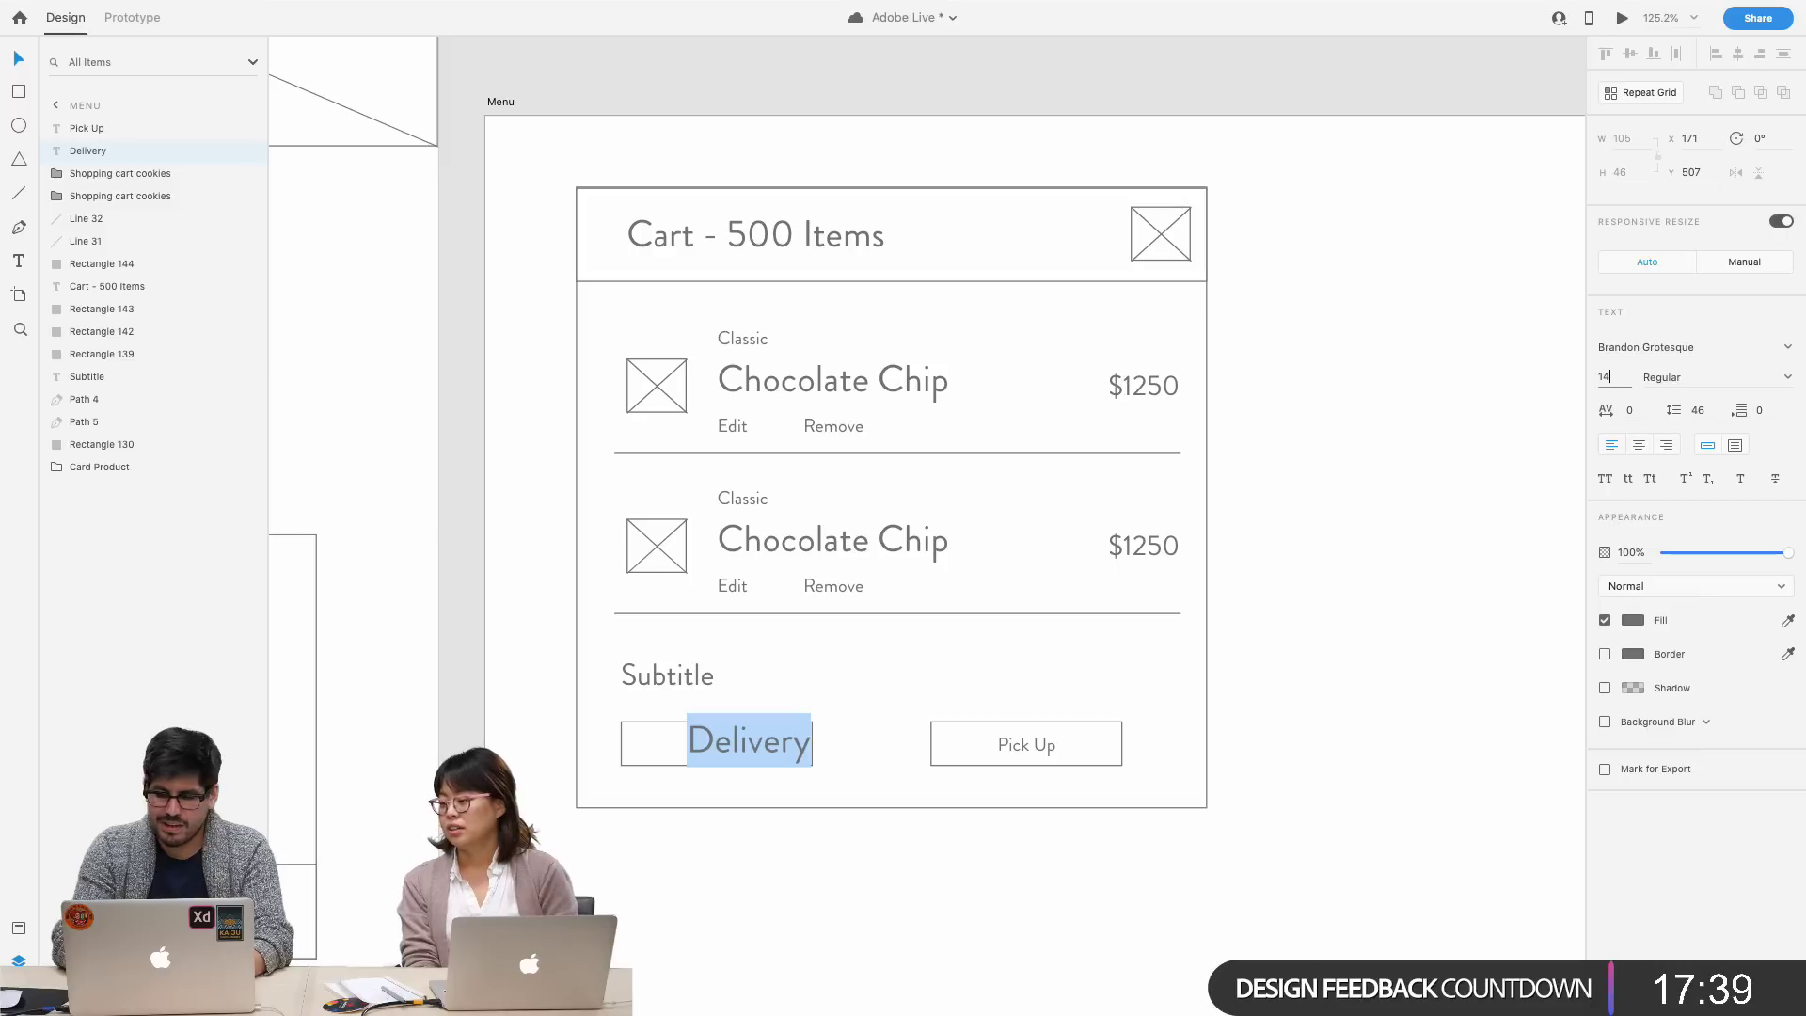
key(Return)
key(super+z)
key(super+z)
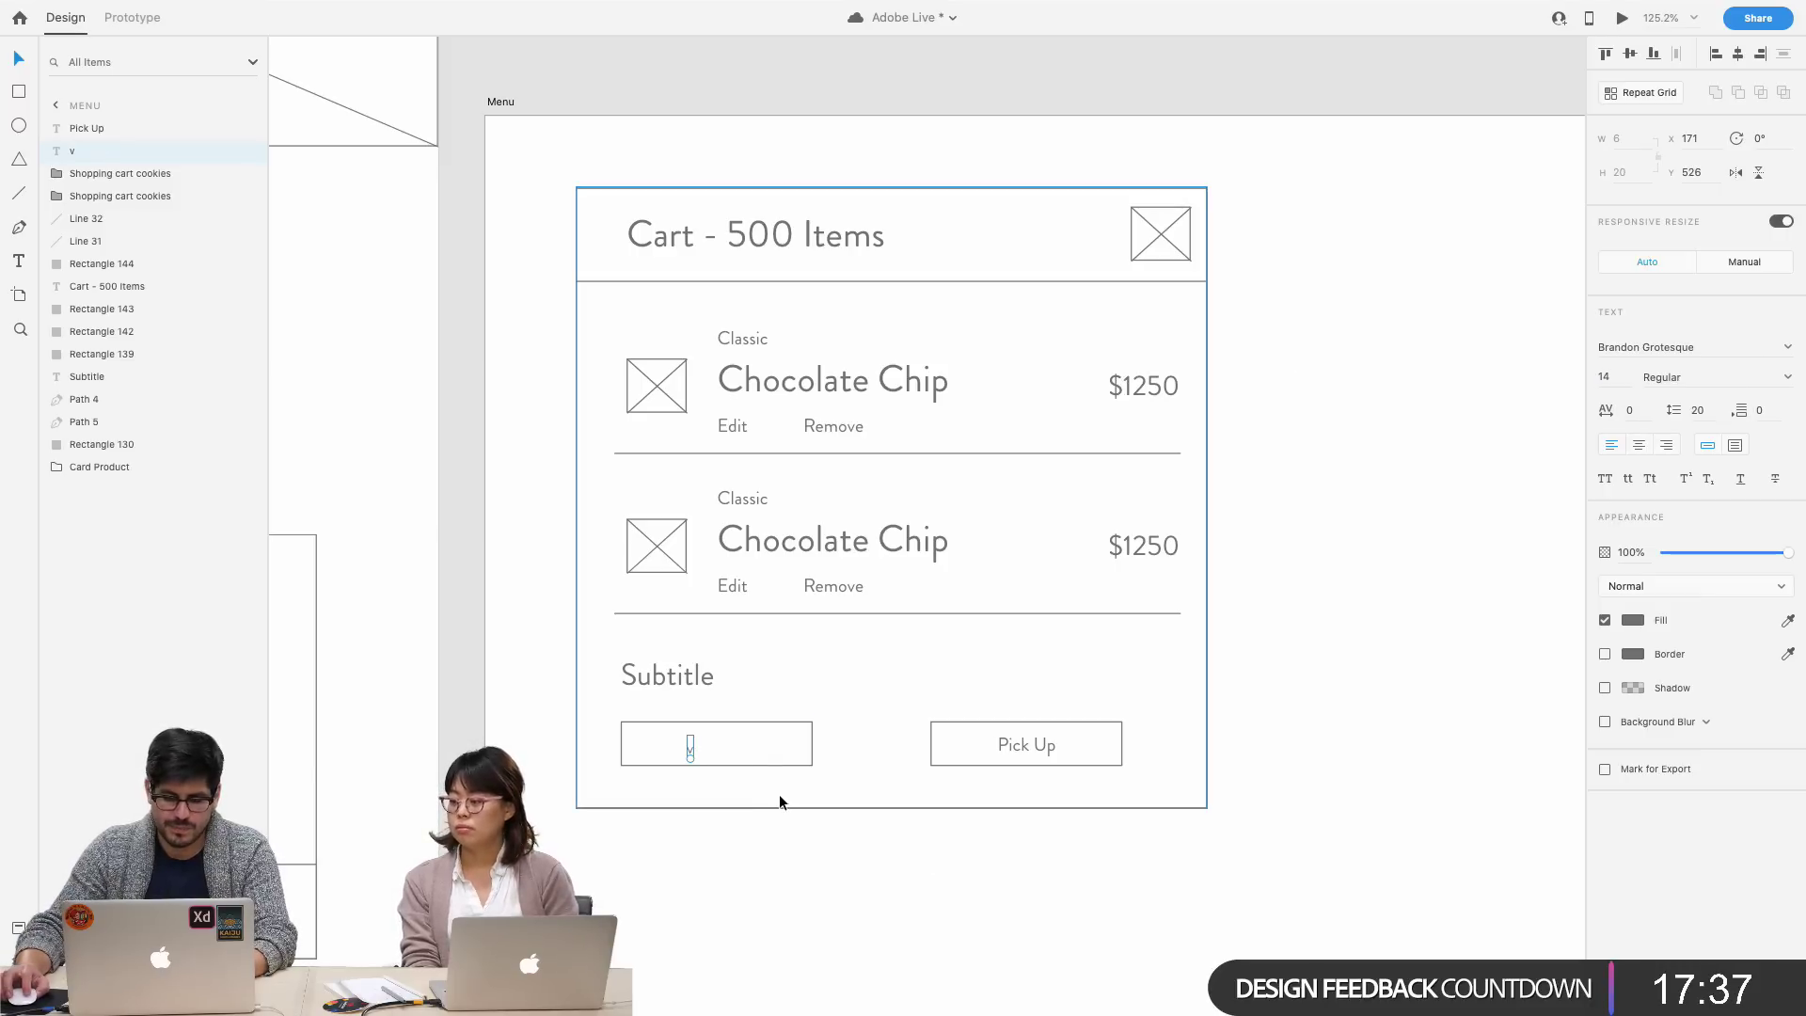
- Set the Delivery label's font size to 14 and centre the label in its button rectangle
double_click(764, 750)
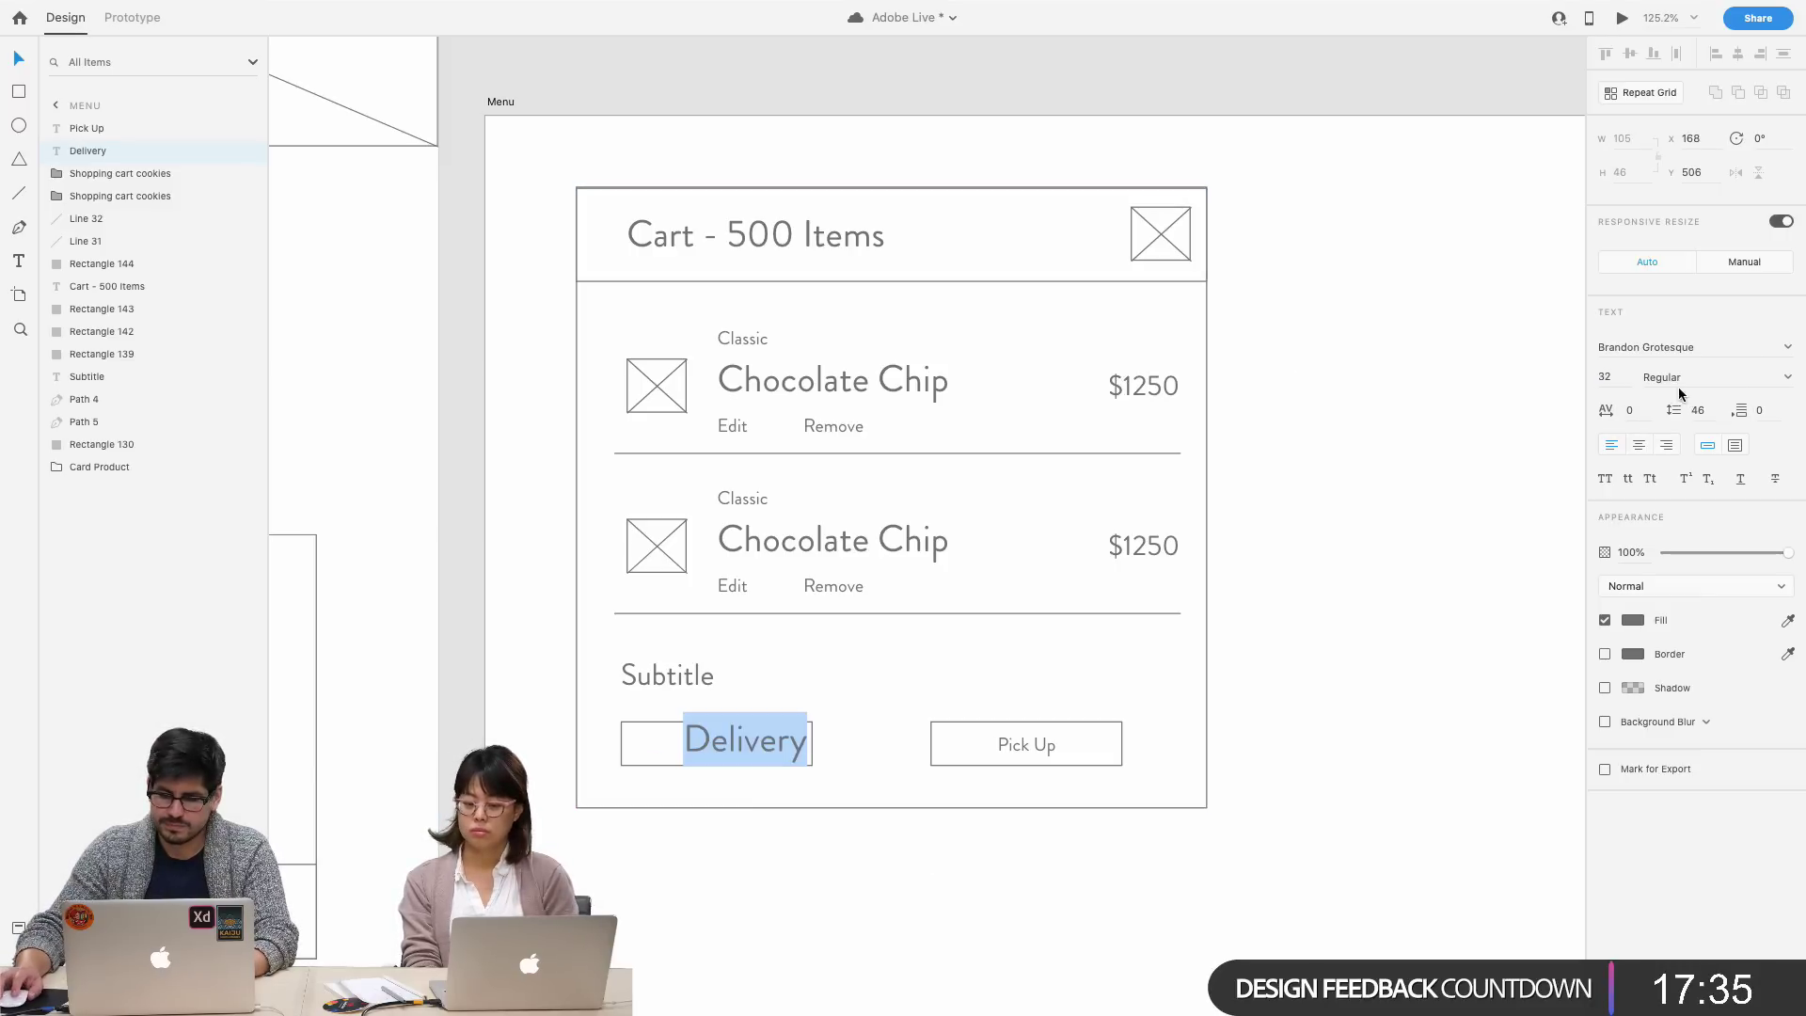
text(14)
key(Return)
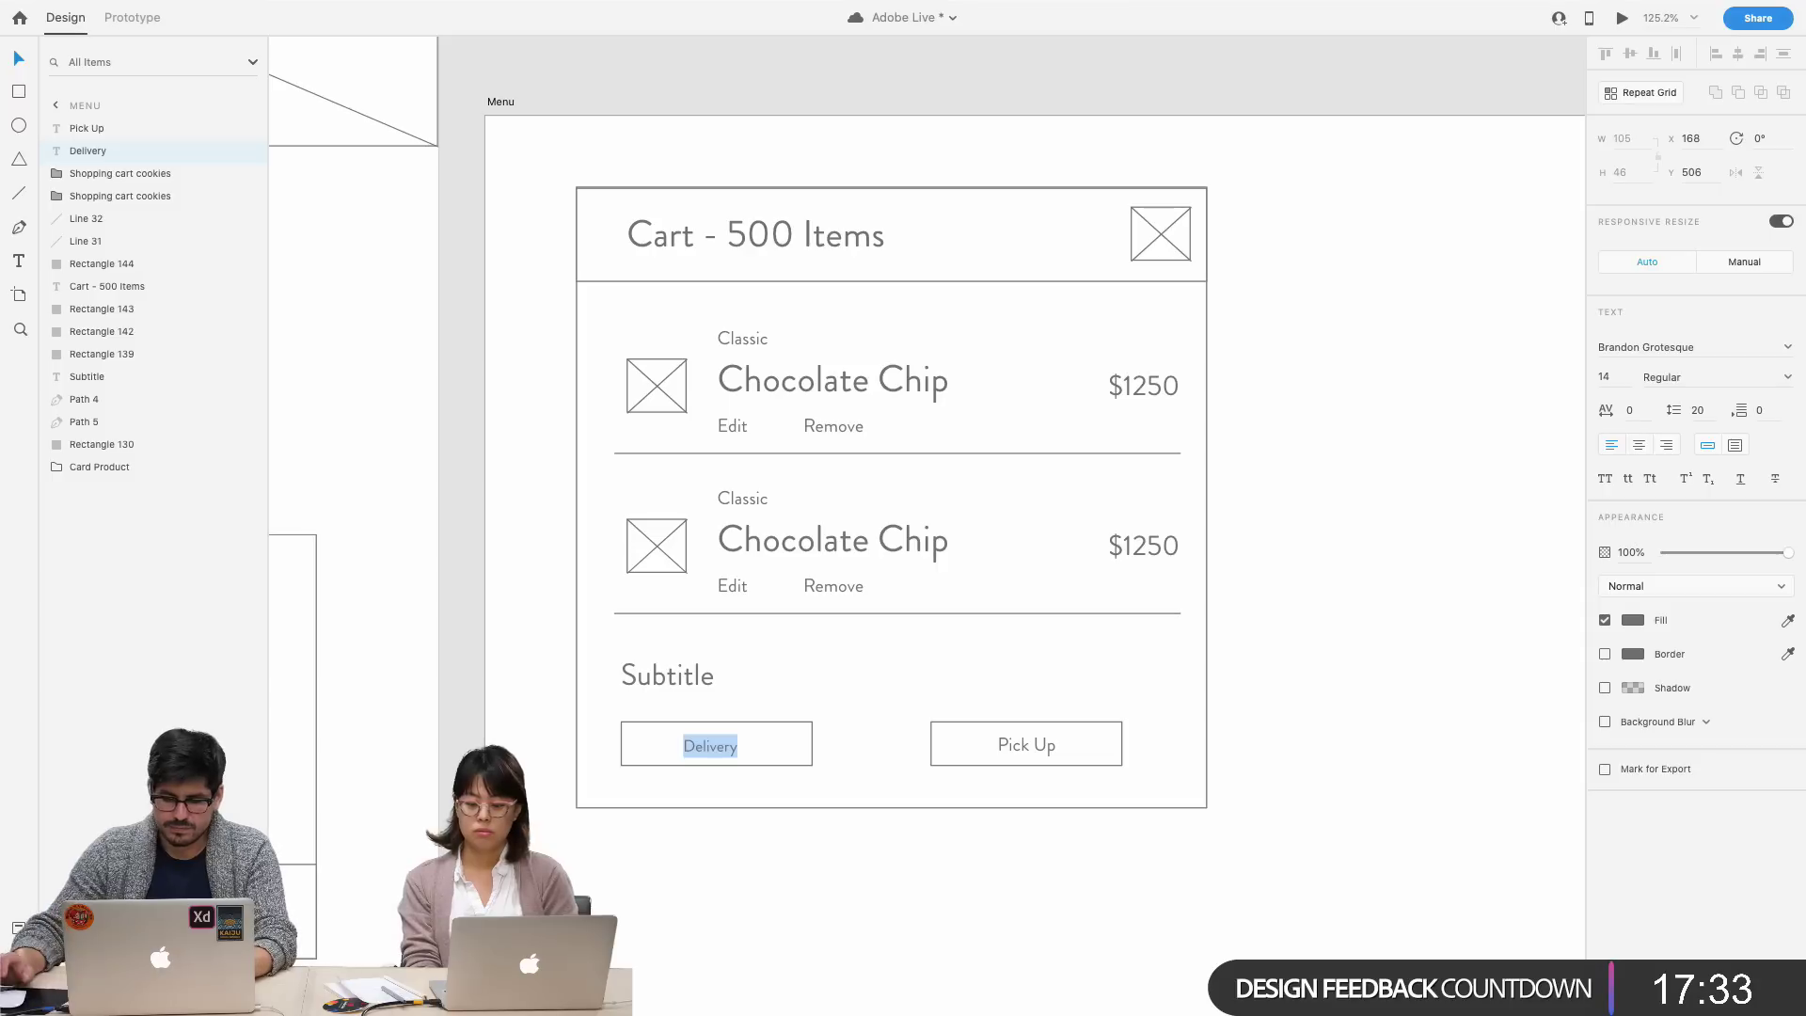
drag(709, 745, 716, 743)
click(722, 835)
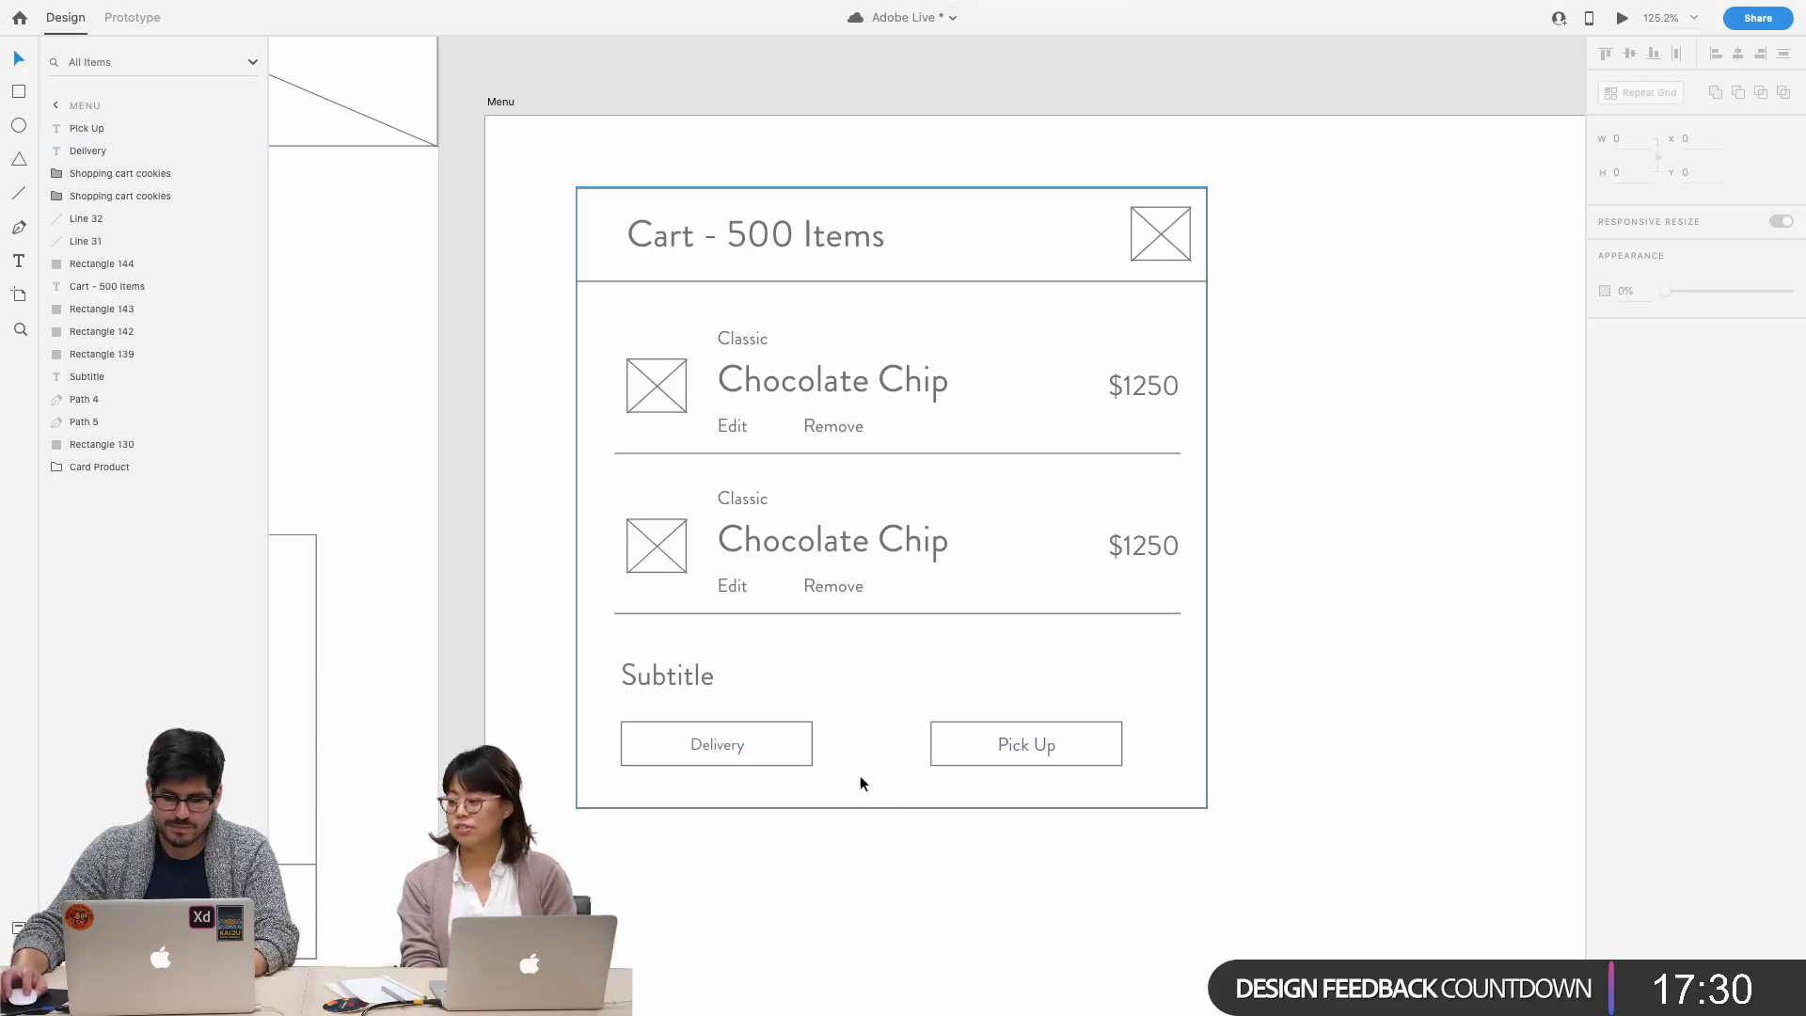
- Move the Pick Up button rectangle and its label right until they line up with the divider's right end
click(1091, 752)
shift+click(1068, 749)
drag(1068, 750, 1126, 745)
click(894, 850)
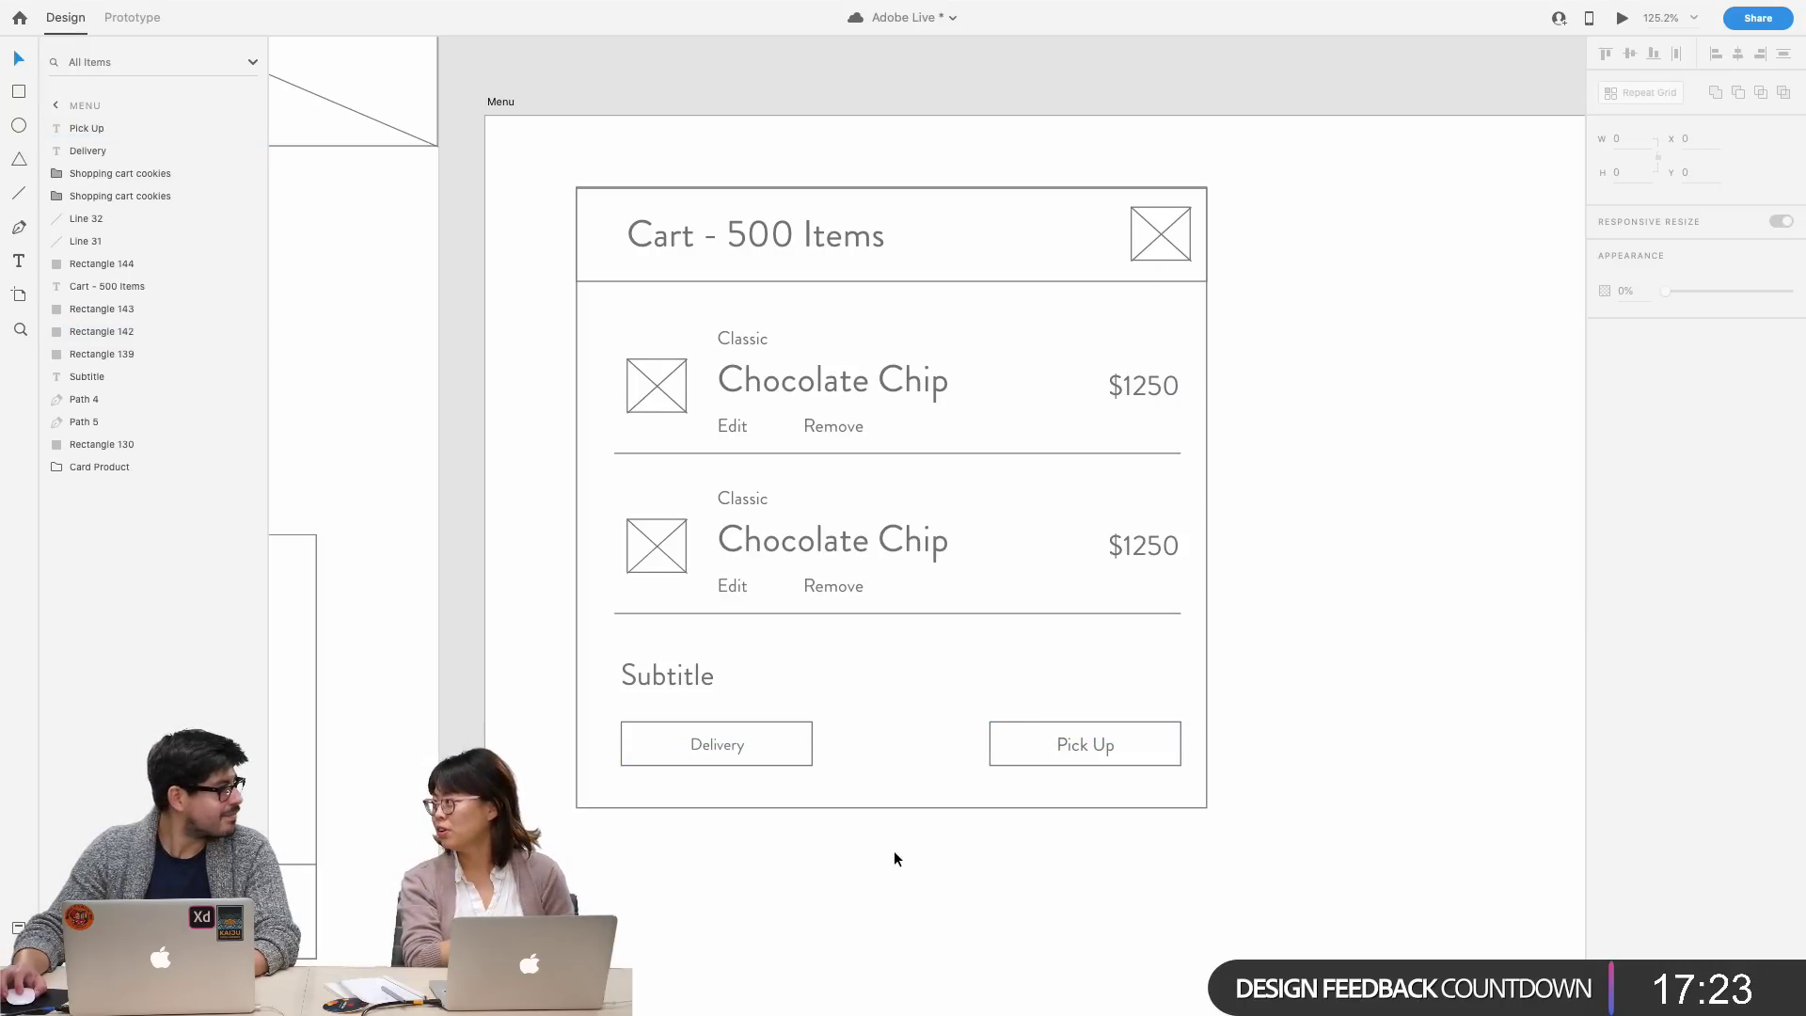
- Review the cart wireframe on the Menu artboard alongside the Order Page and Card artboards
scroll(893, 850, left, 5)
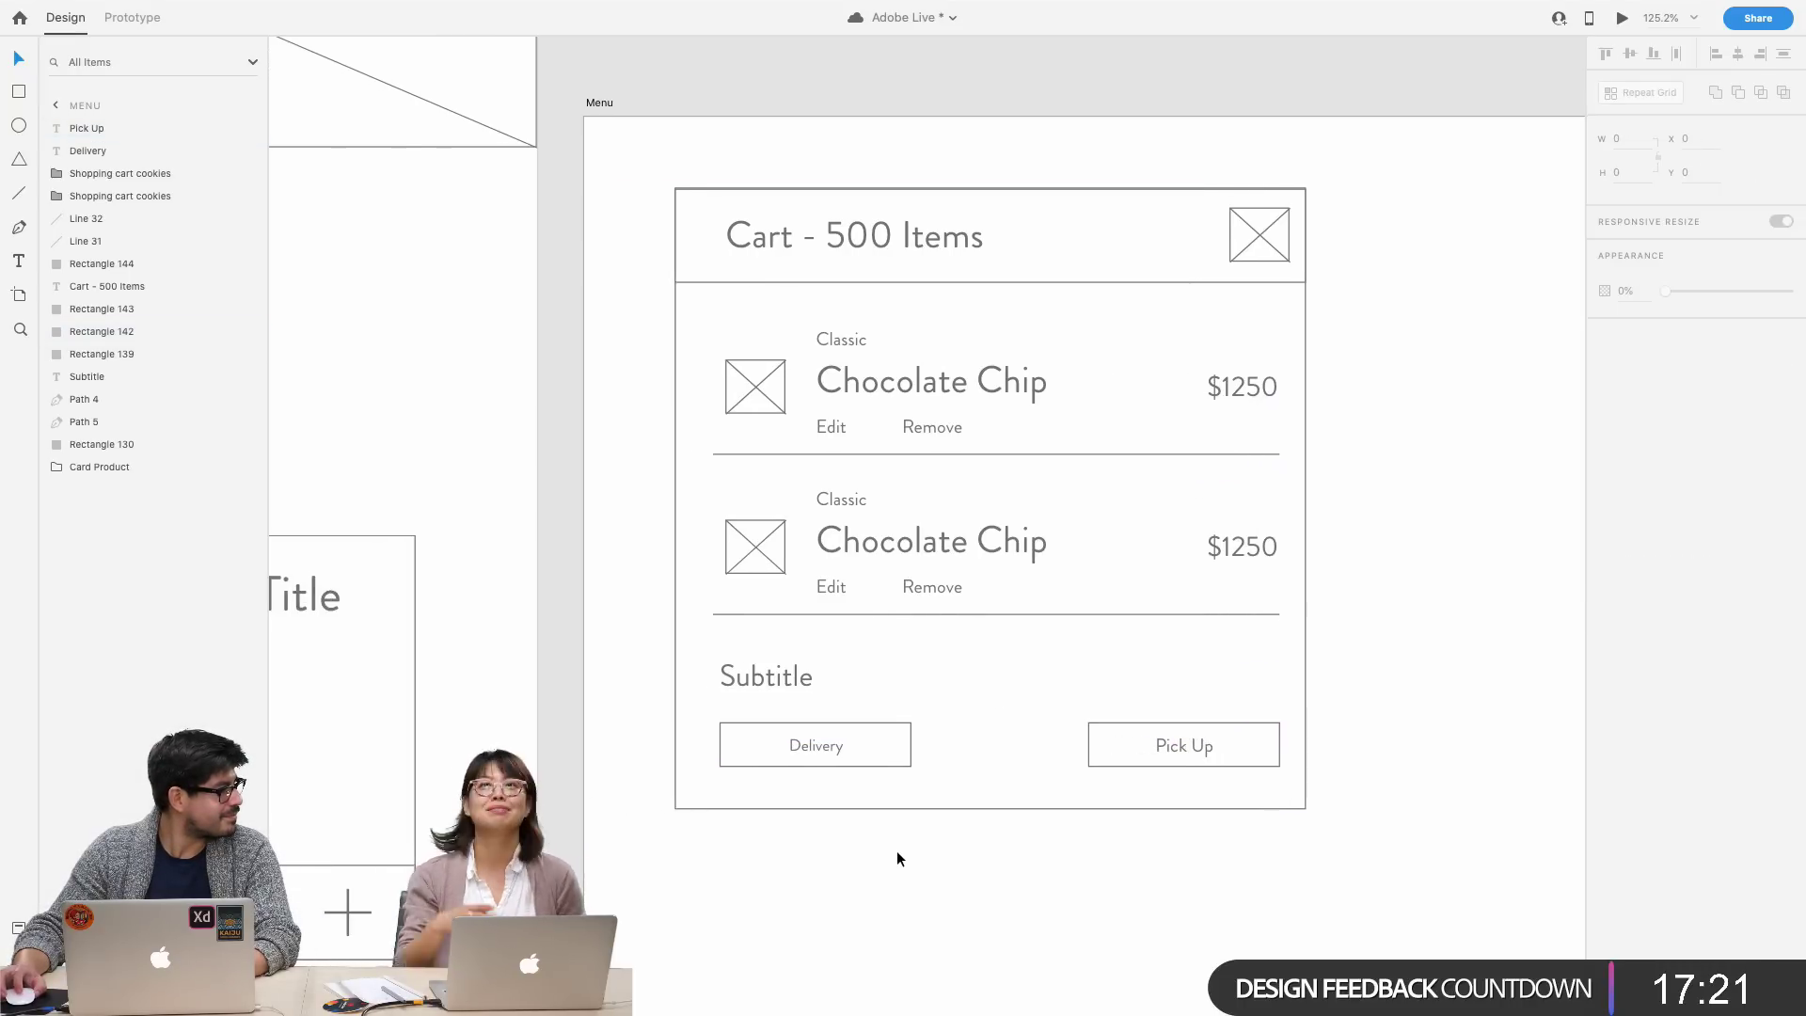
scroll(900, 852, left, 3)
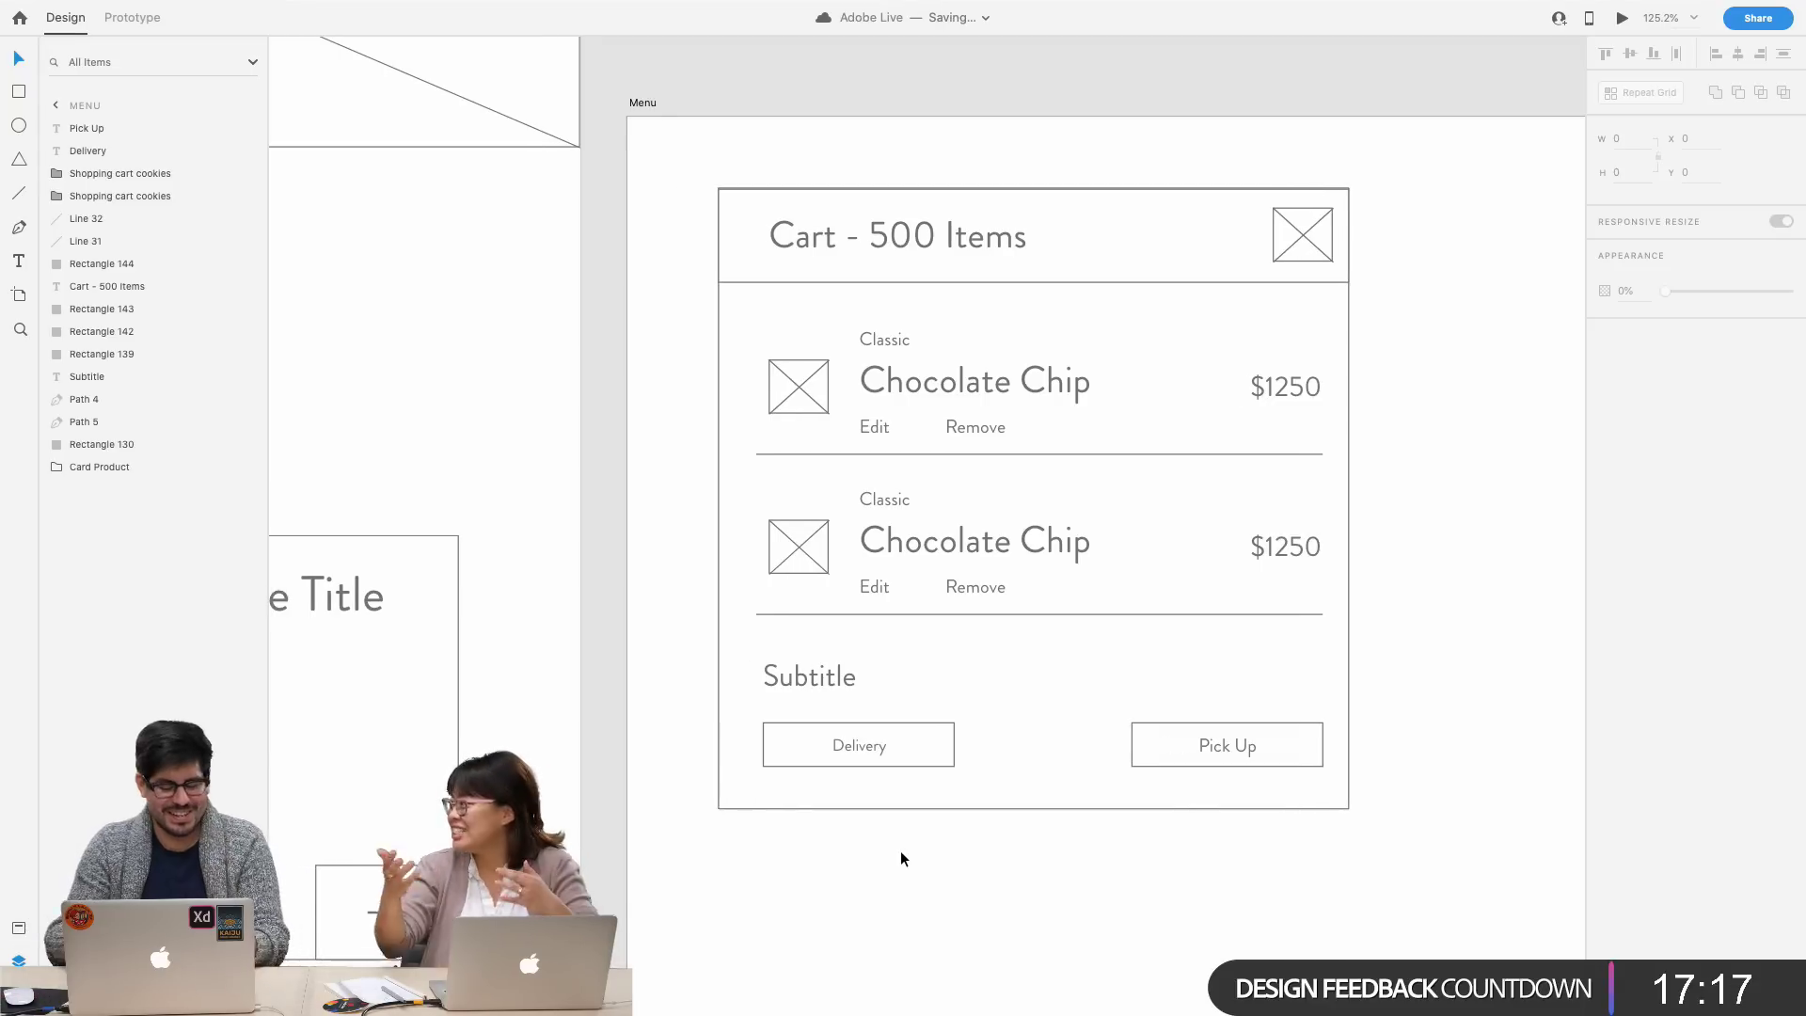
scroll(901, 858, down, 3)
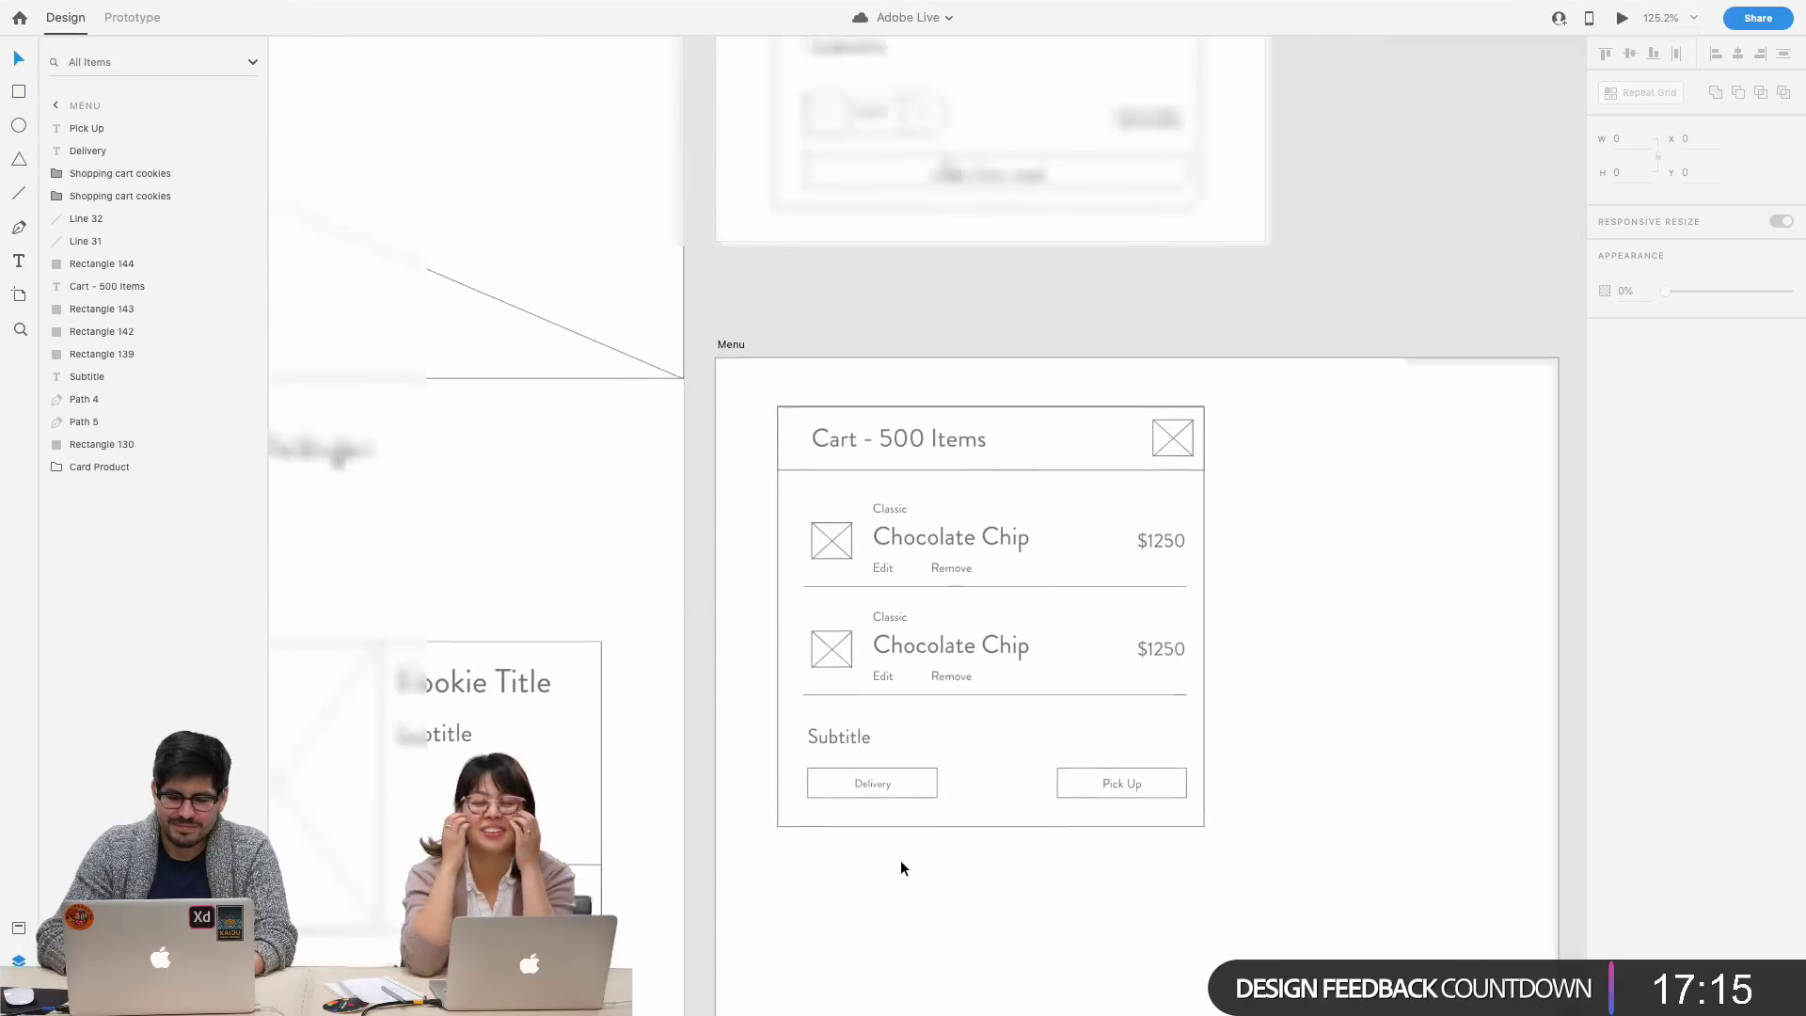
scroll(900, 859, down, 3)
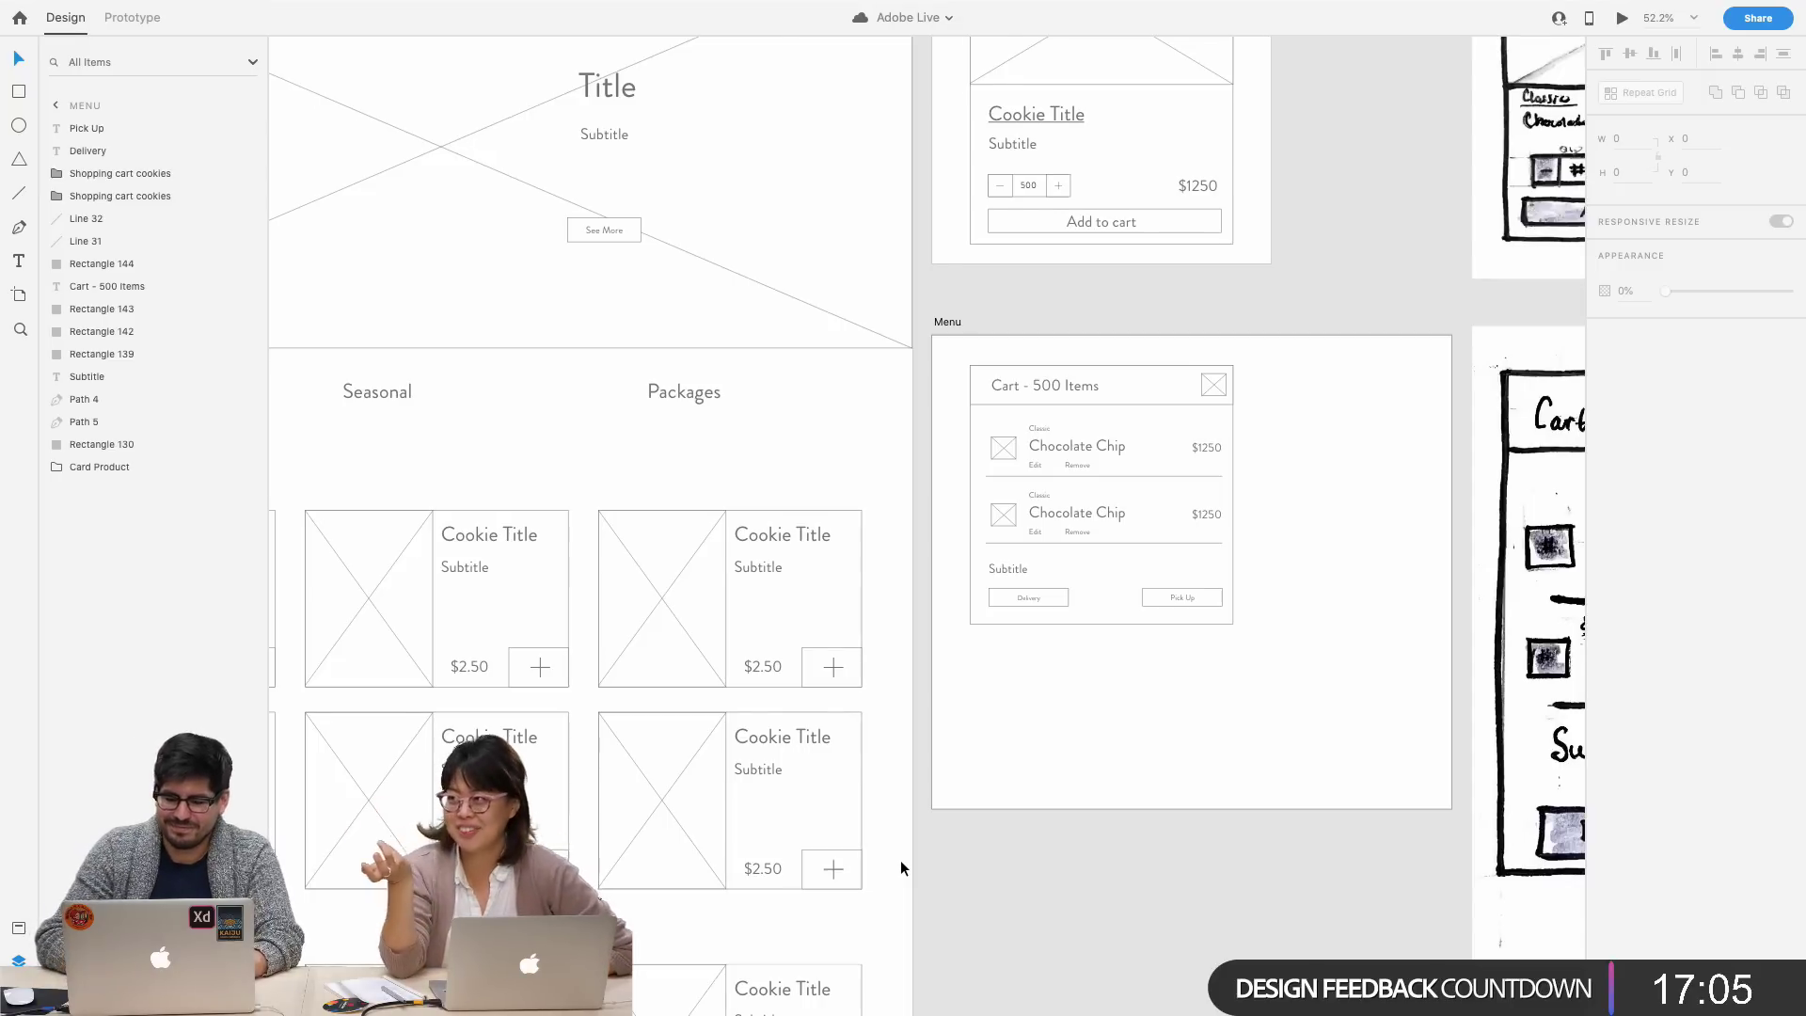
scroll(900, 859, up, 5)
scroll(900, 860, down, 2)
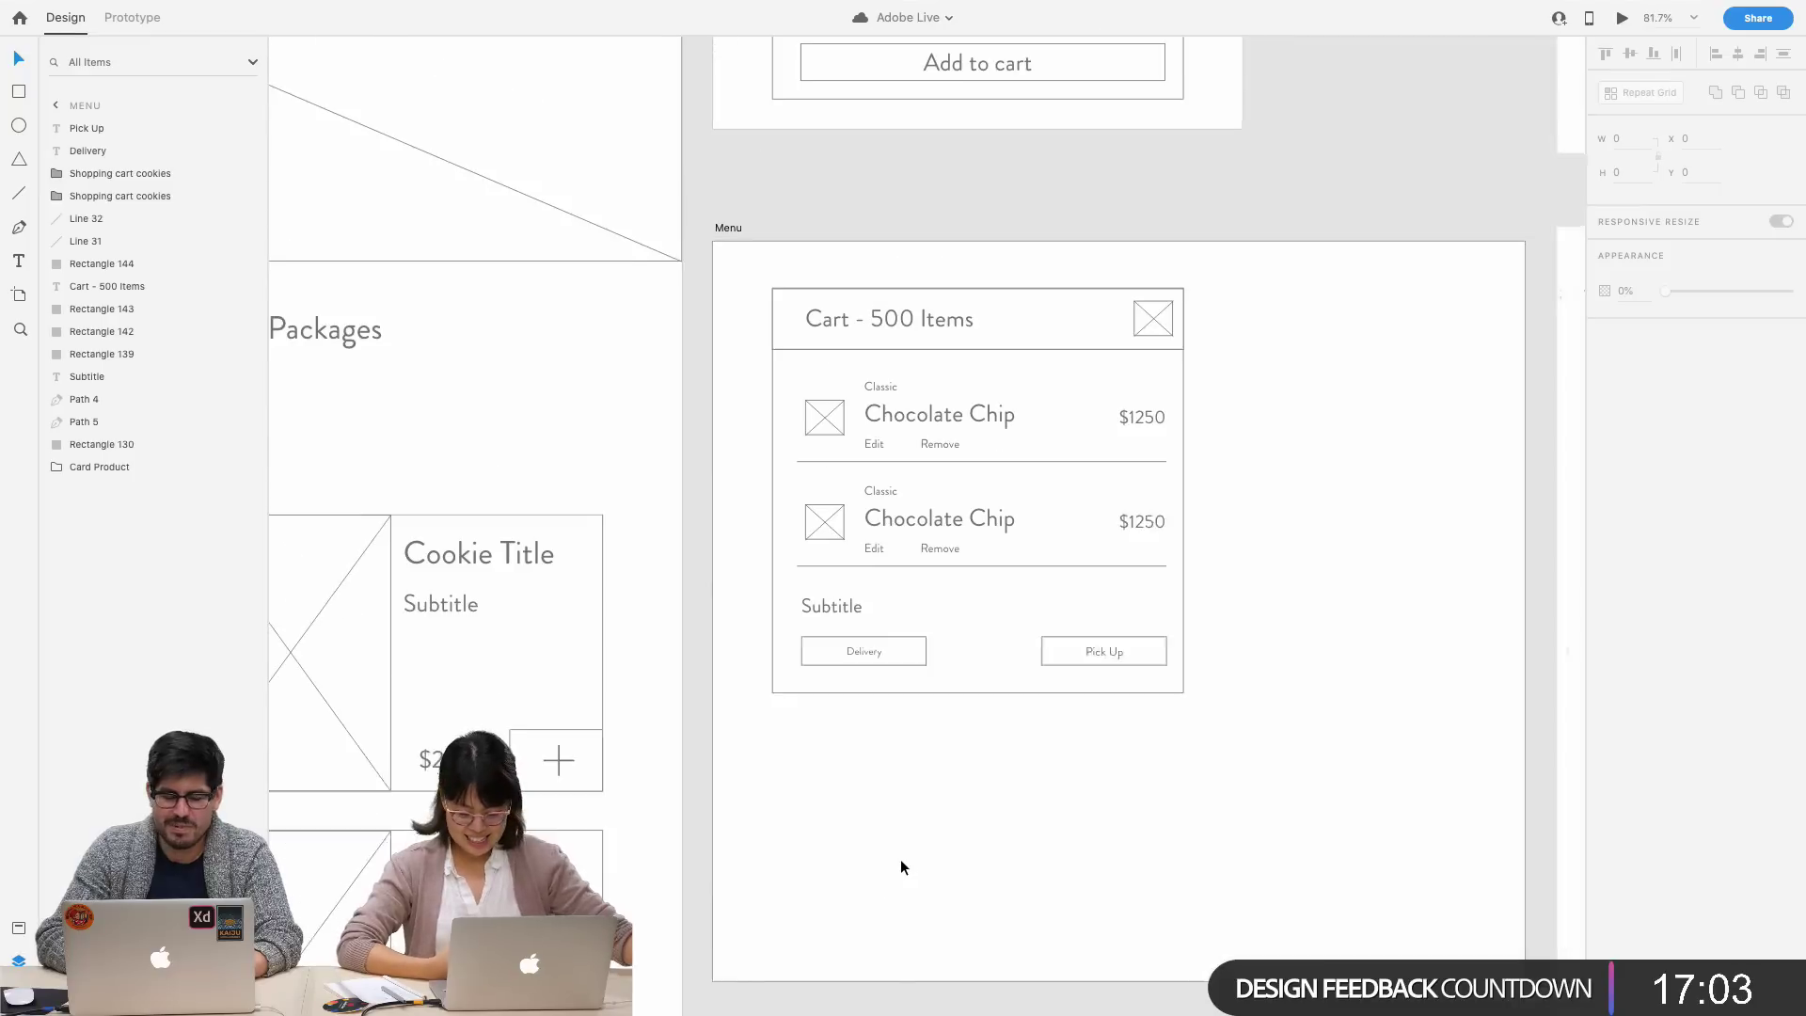
scroll(900, 860, up, 5)
scroll(1245, 889, down, 10)
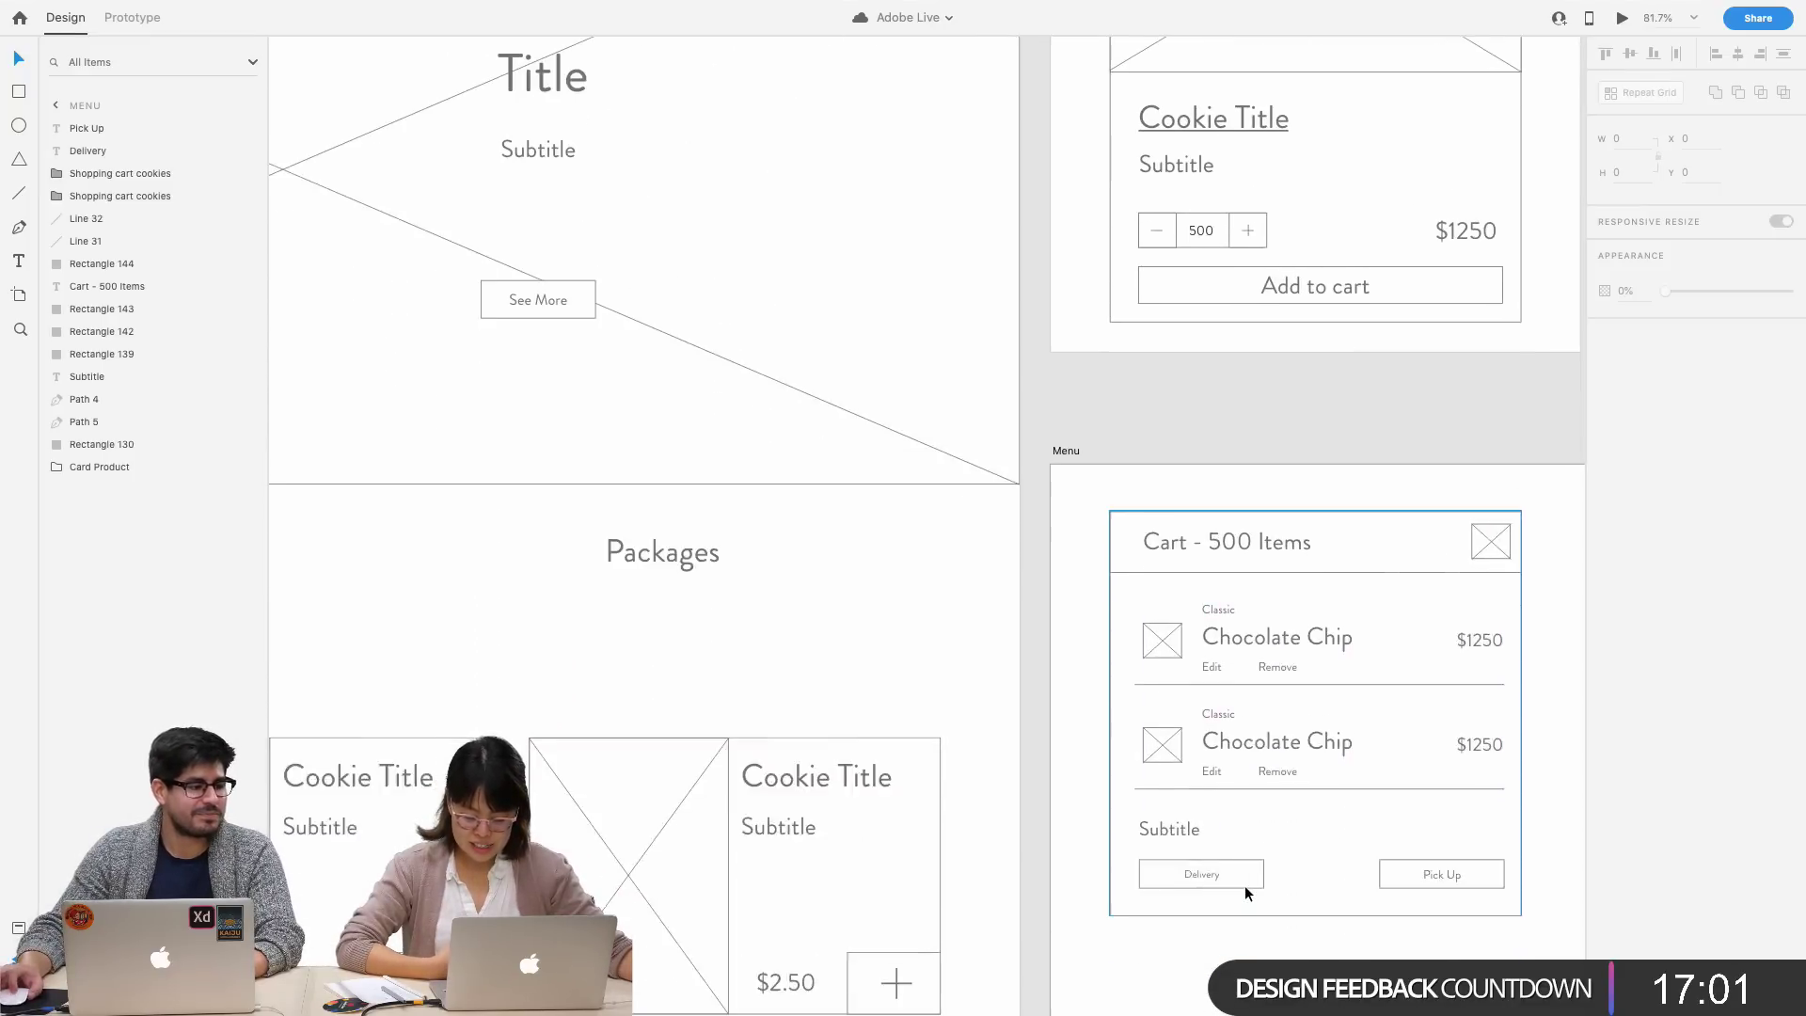
scroll(1245, 890, right, 6)
scroll(1245, 891, down, 5)
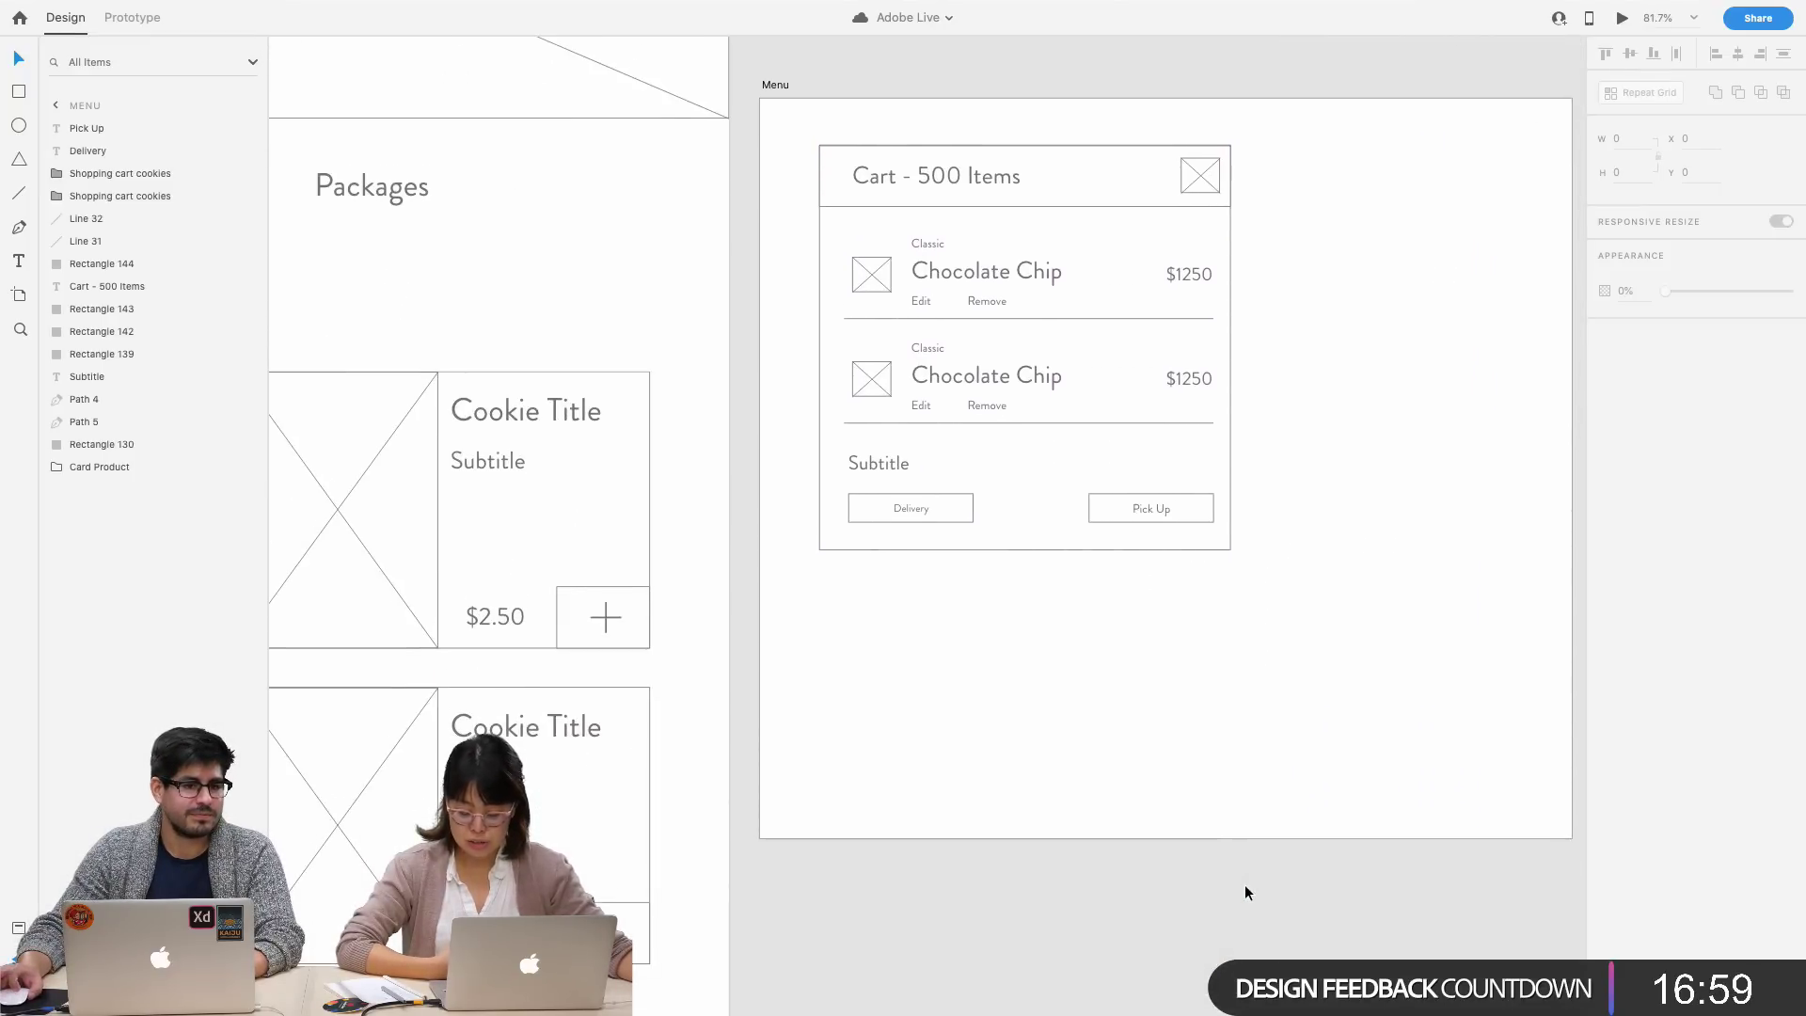
scroll(1245, 892, right, 3)
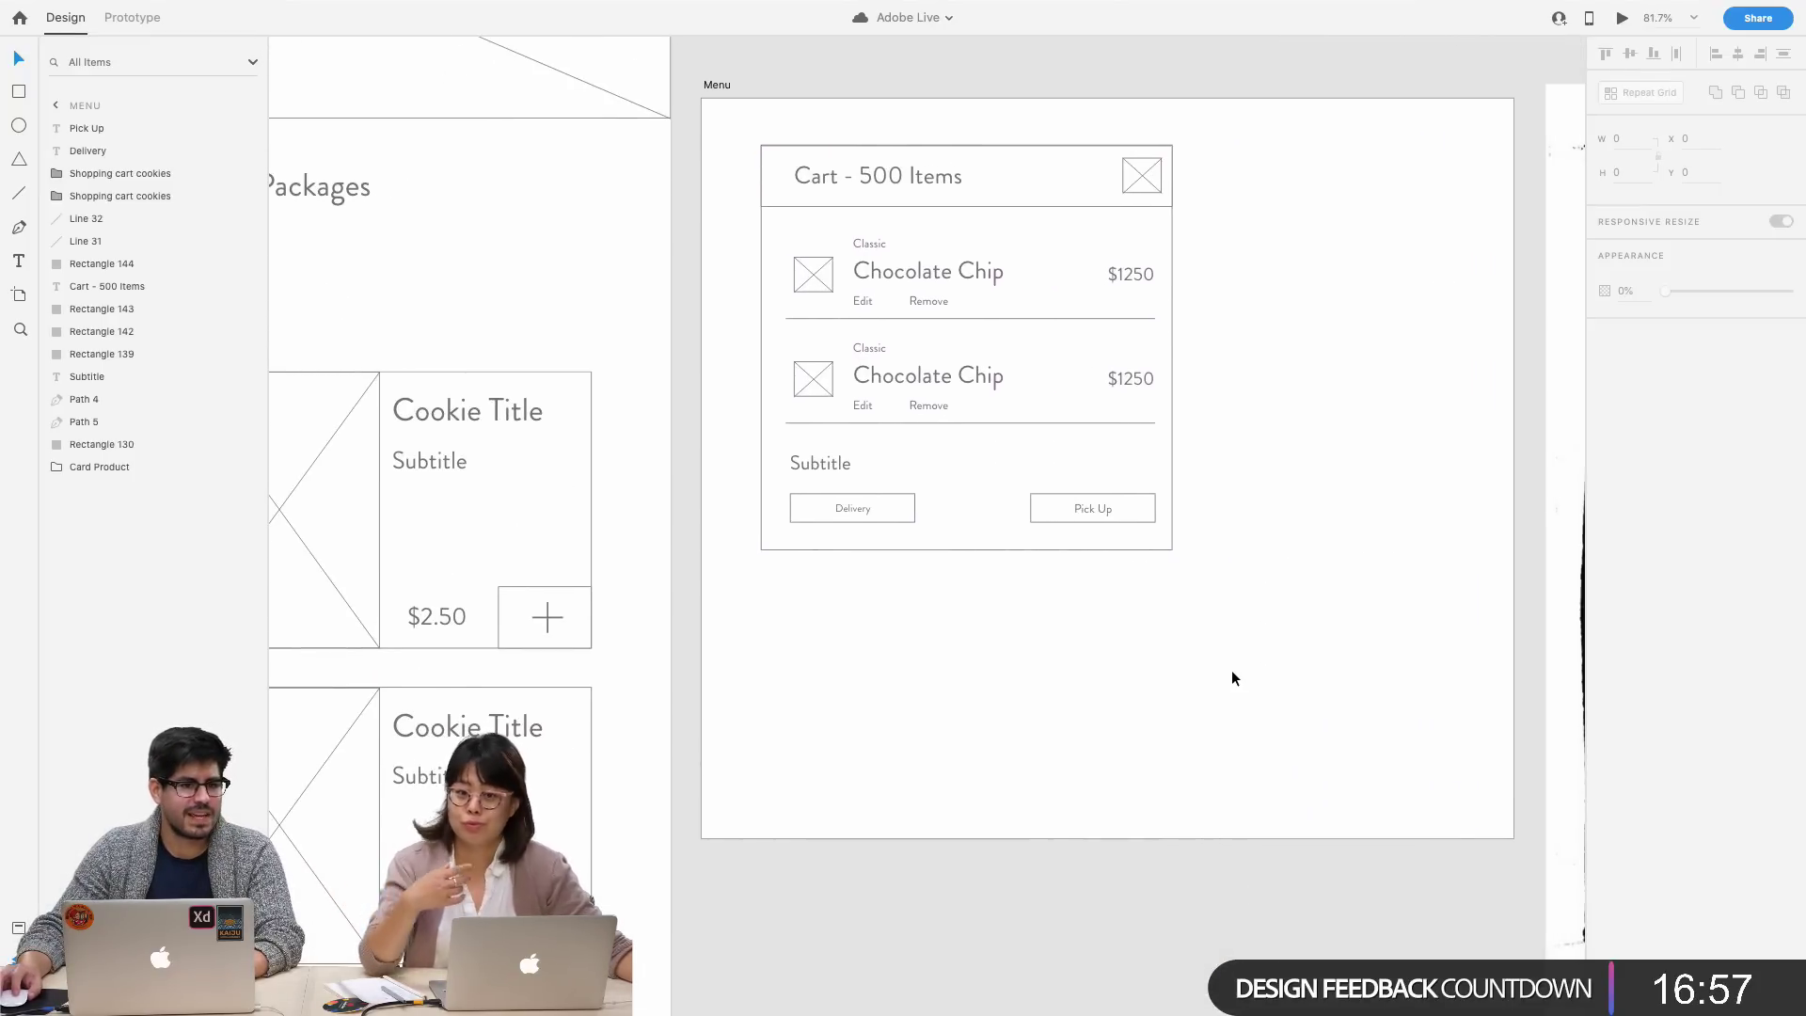
scroll(1241, 668, up, 1)
scroll(1241, 668, left, 1)
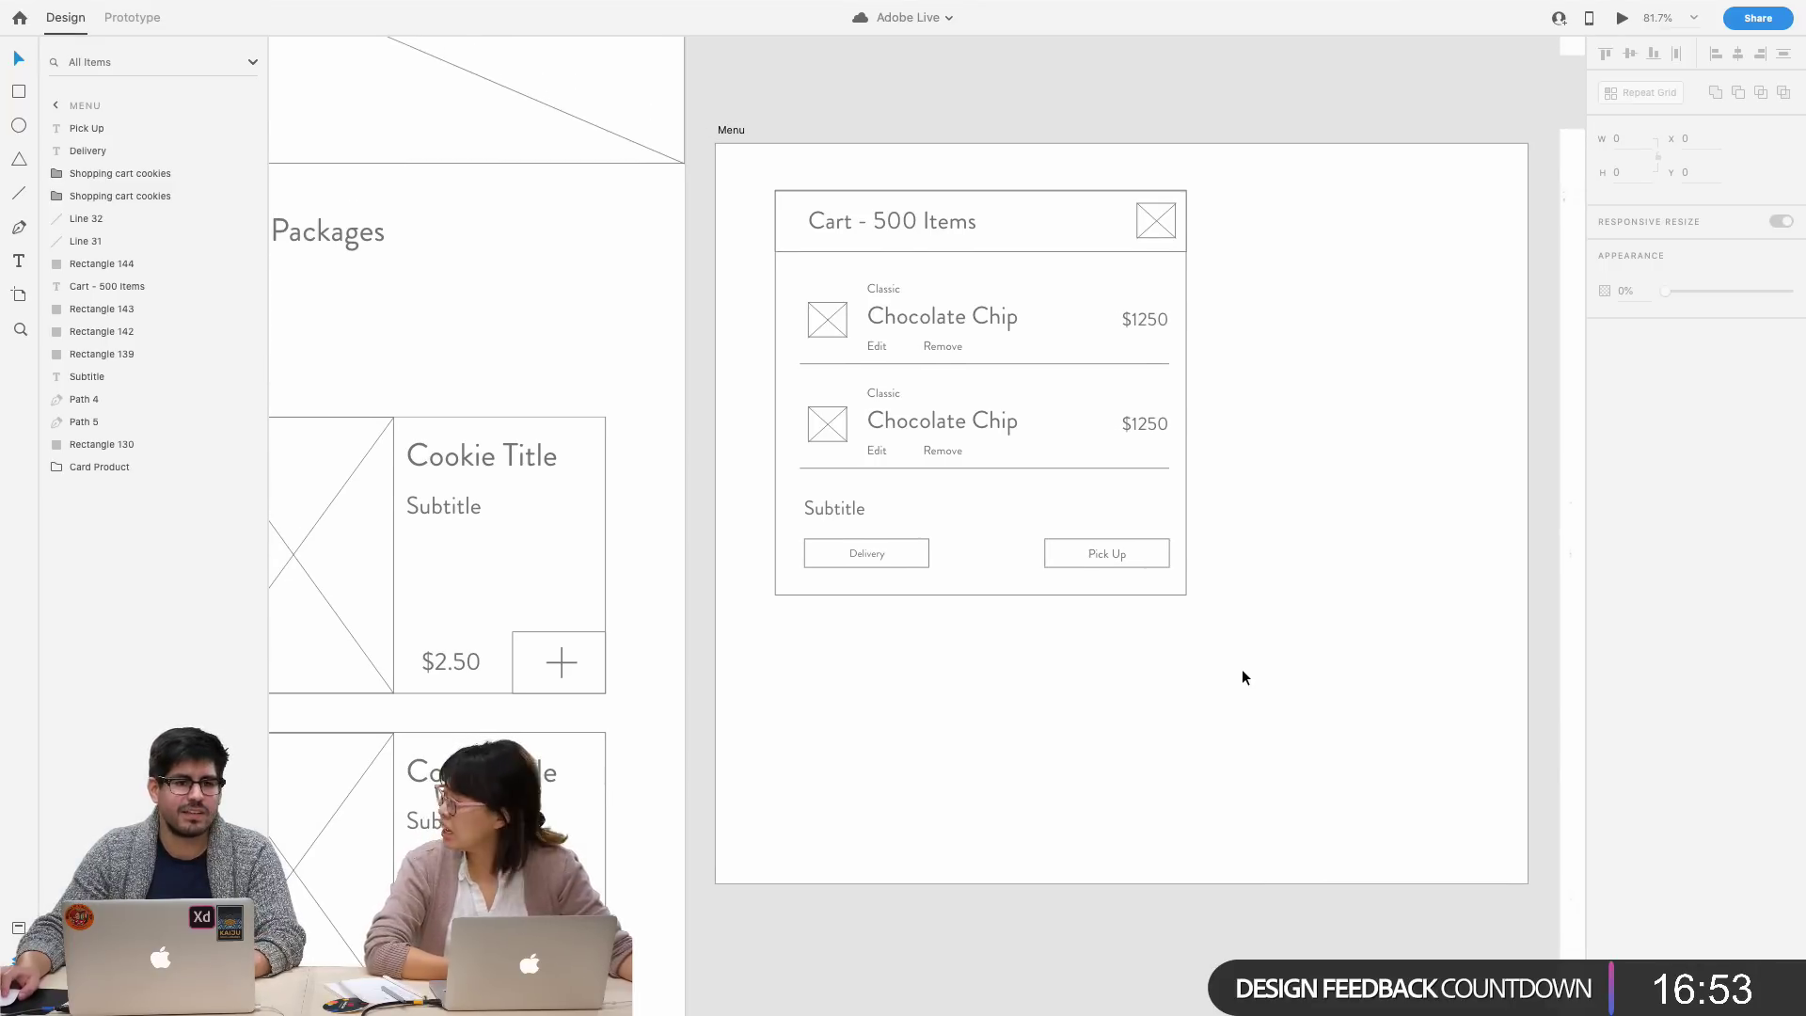
scroll(1241, 668, left, 1)
scroll(1242, 671, right, 1)
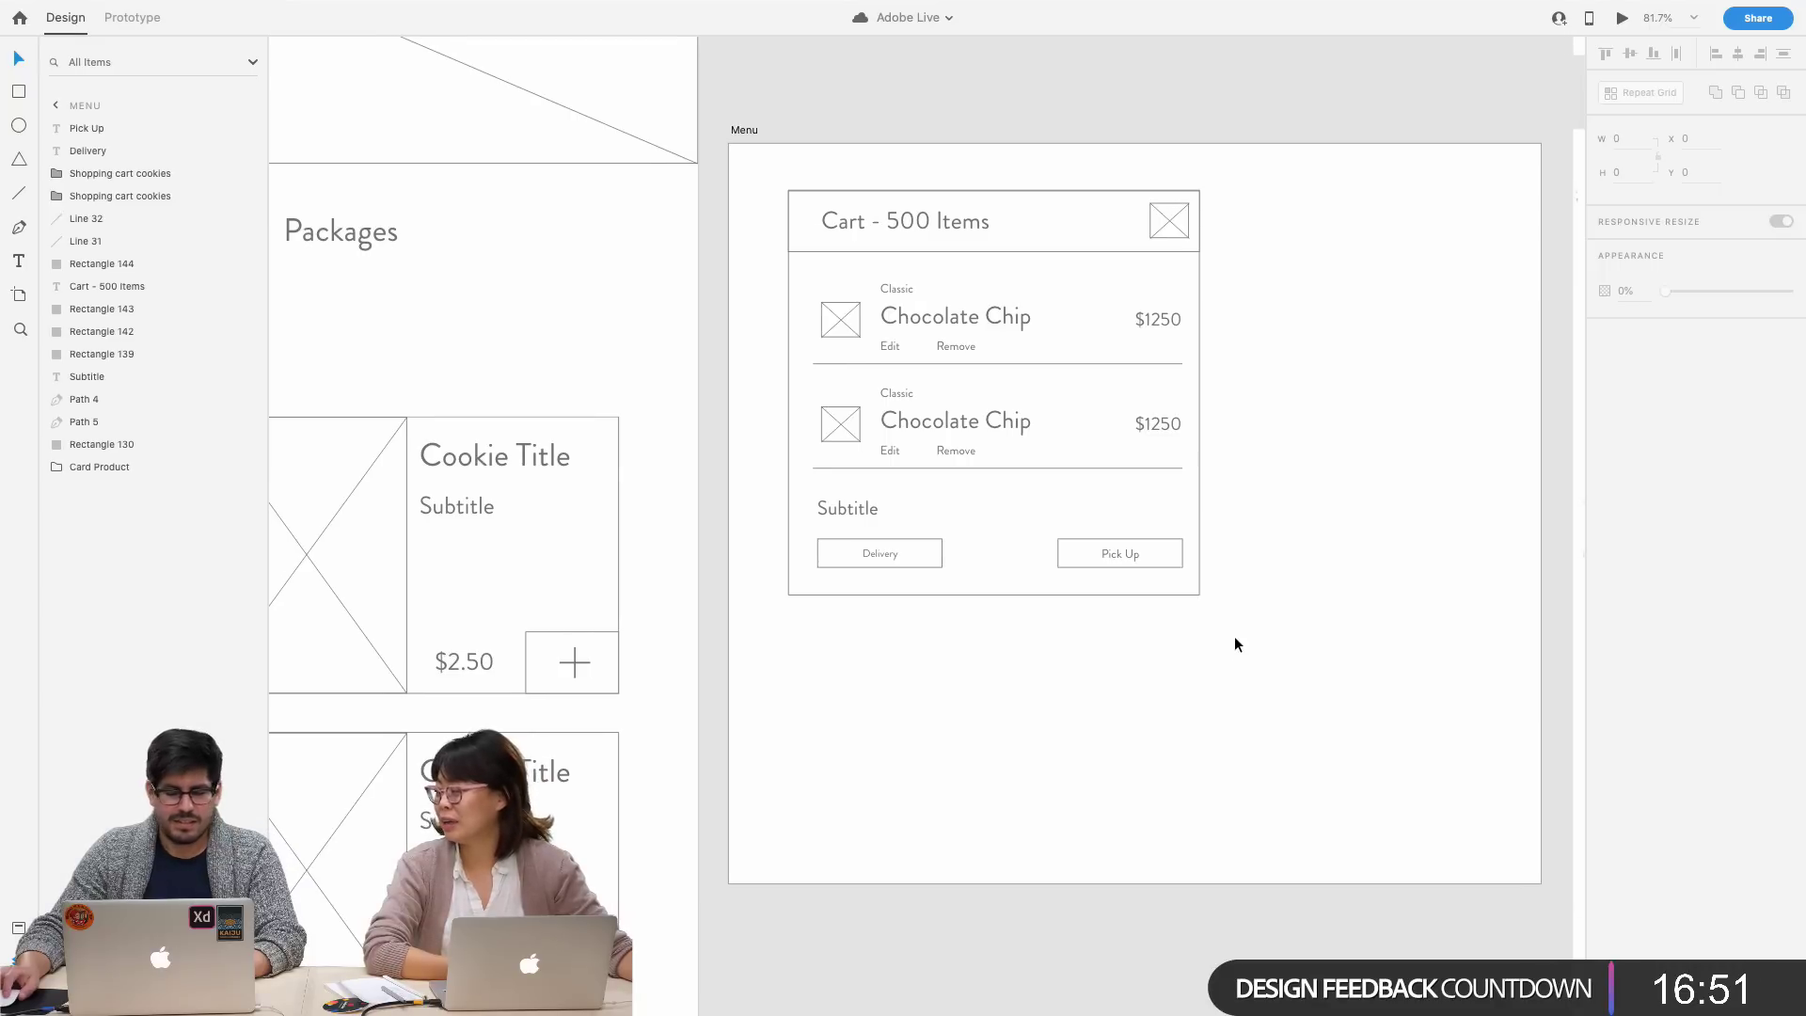
scroll(1234, 638, up, 1)
scroll(1235, 638, up, 1)
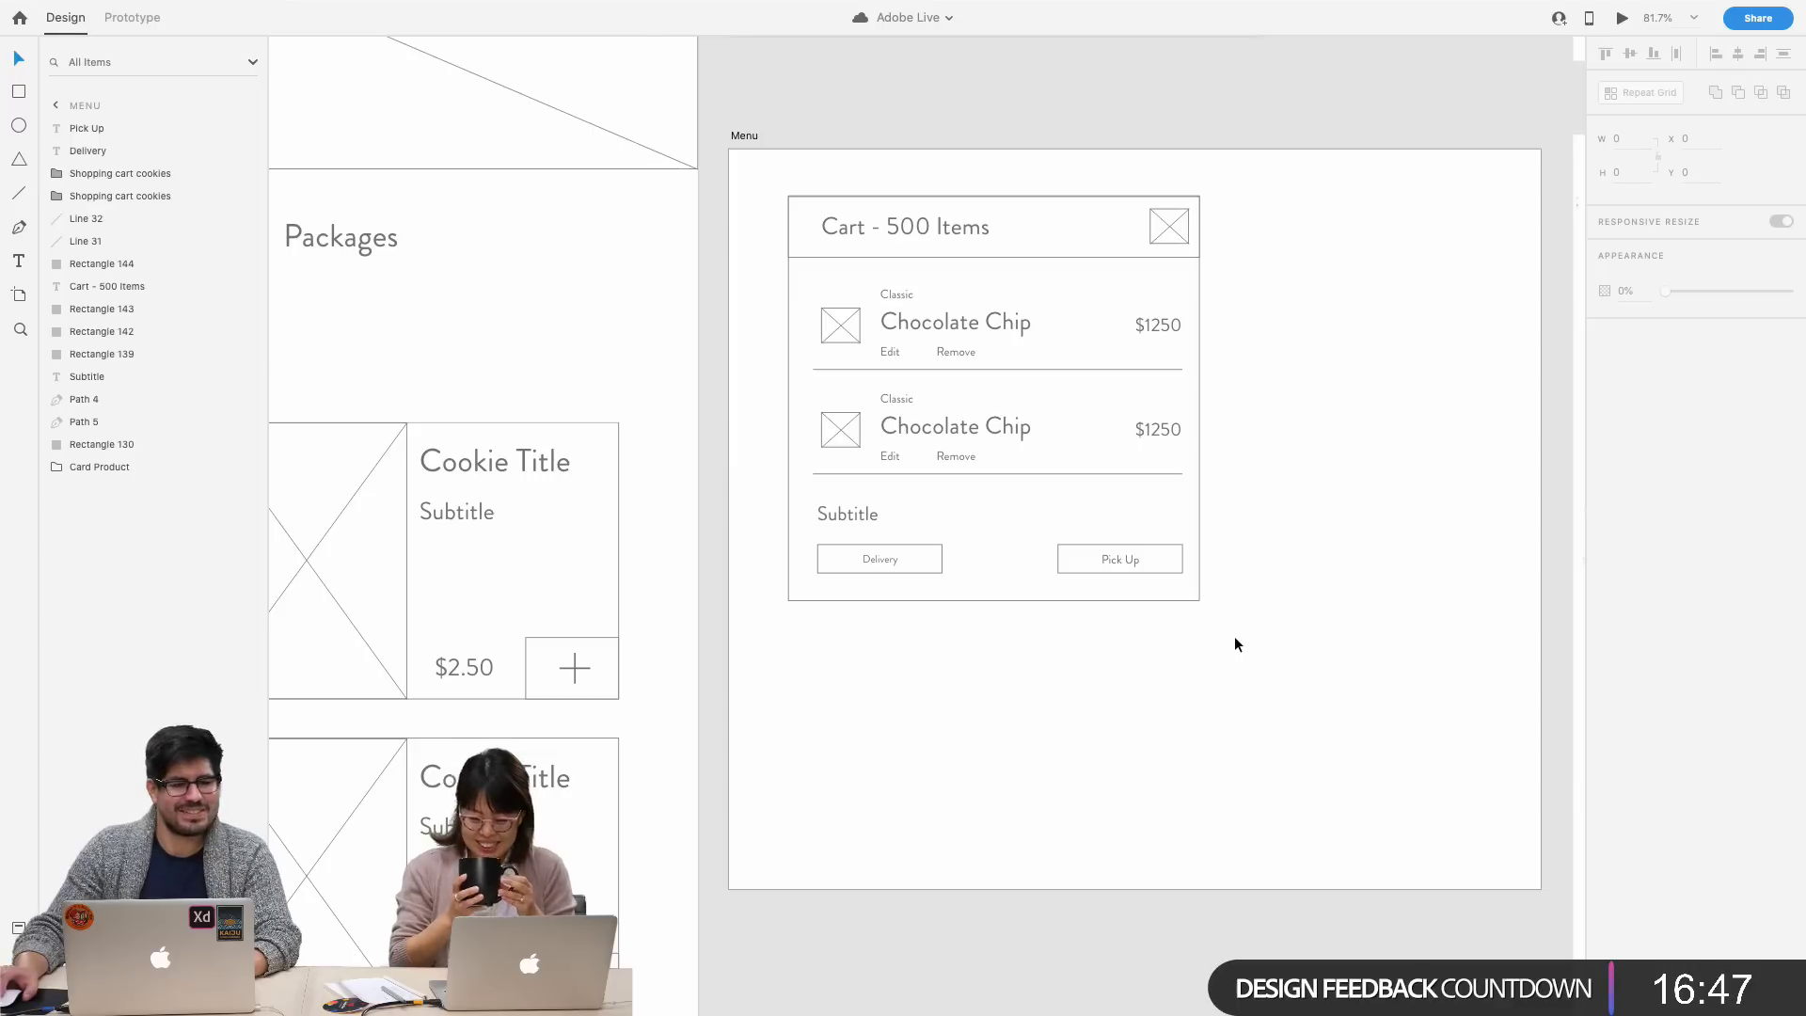
drag(1227, 614, 777, 197)
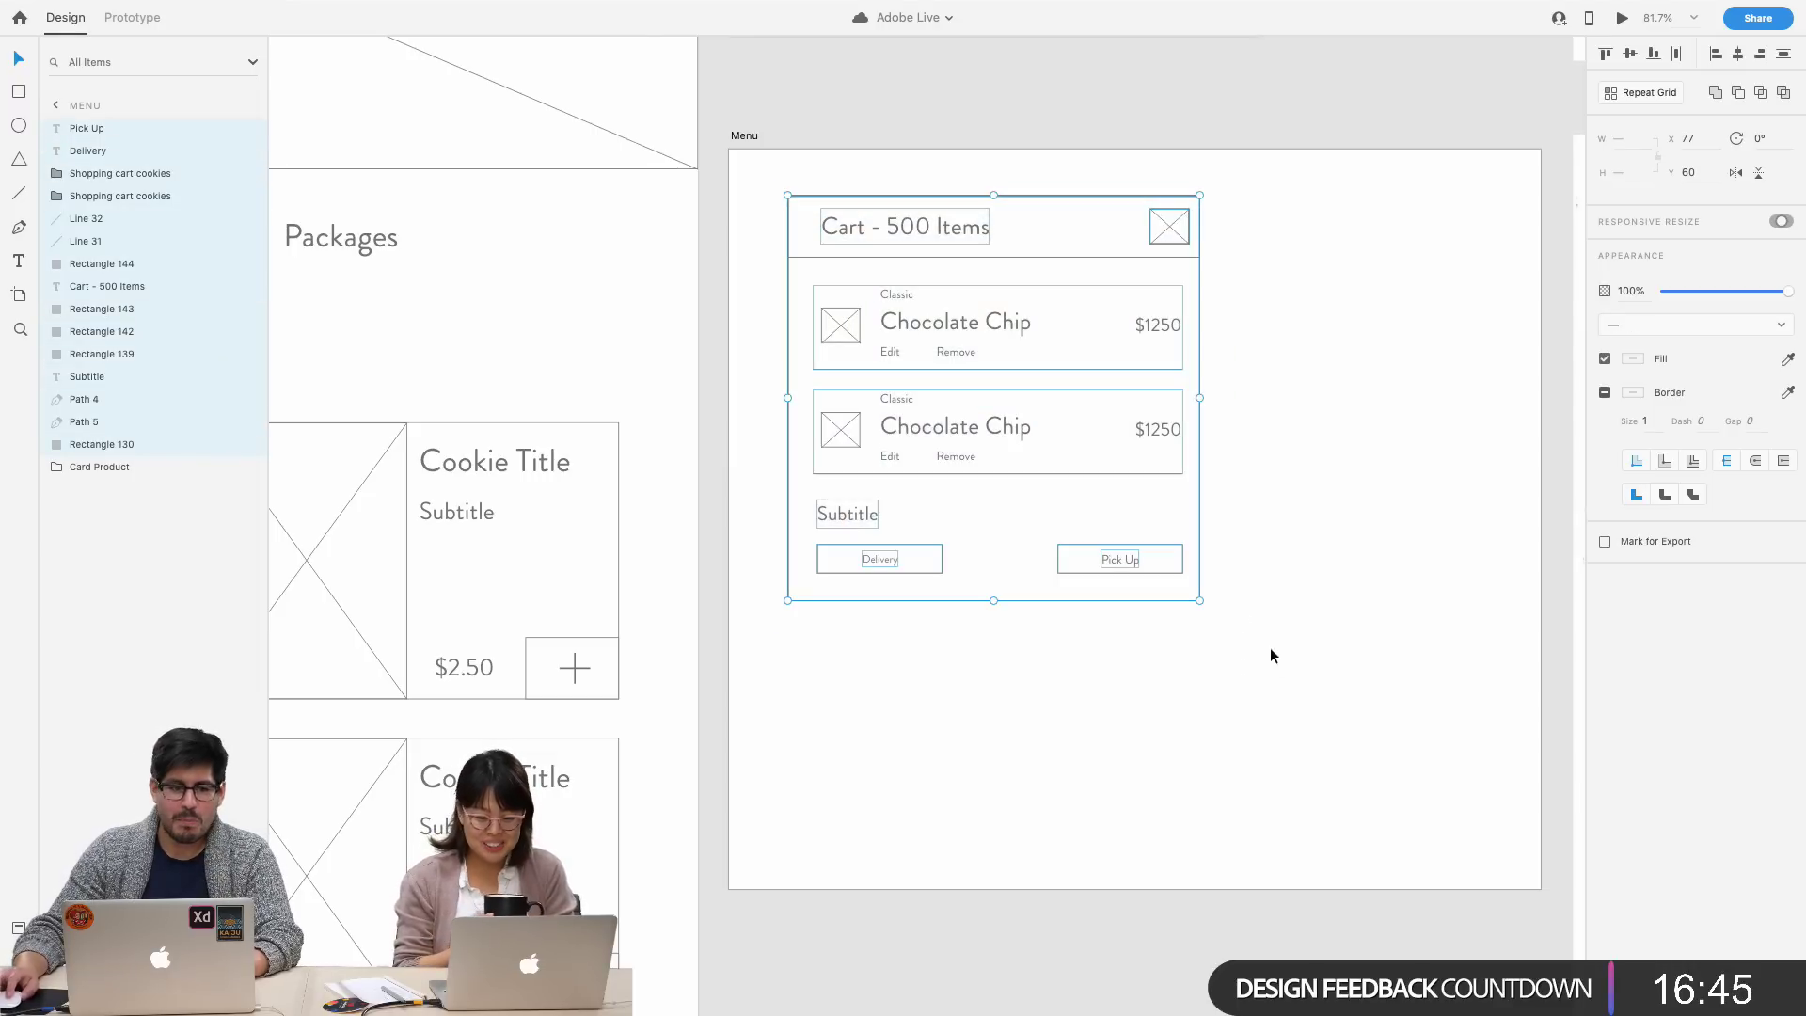
click(1272, 683)
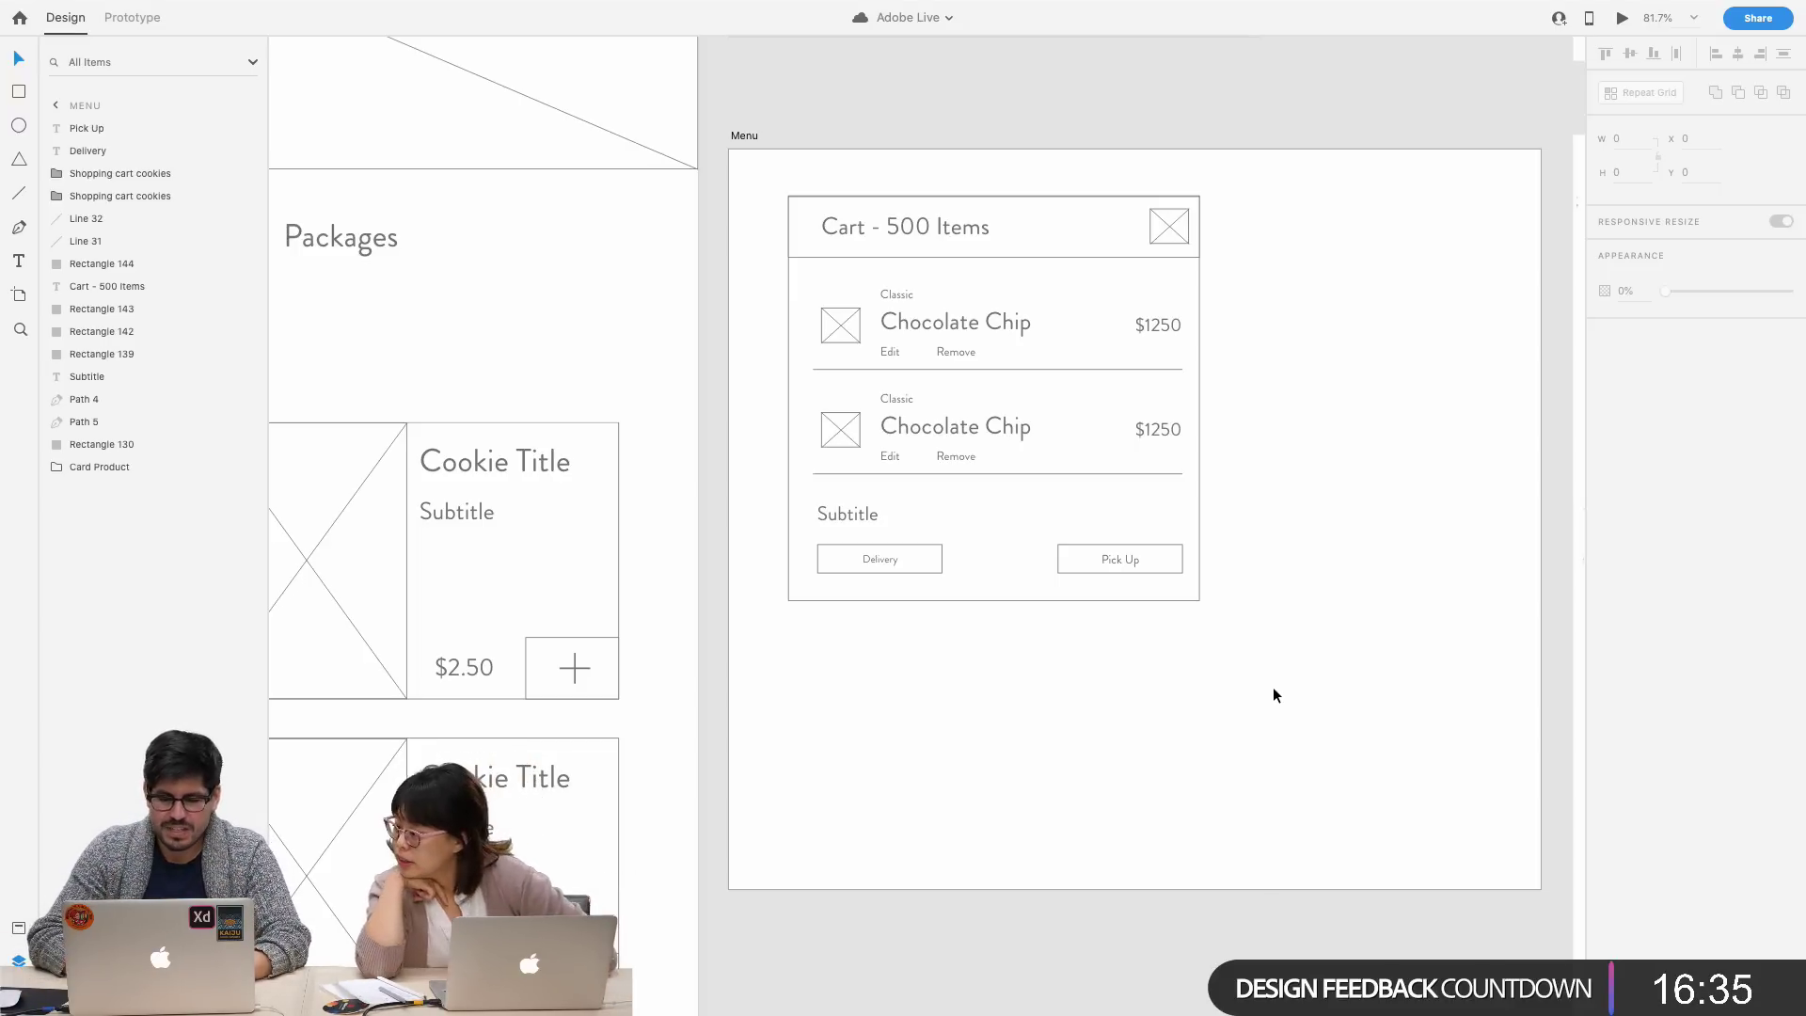
scroll(1274, 693, down, 5)
scroll(1275, 687, up, 5)
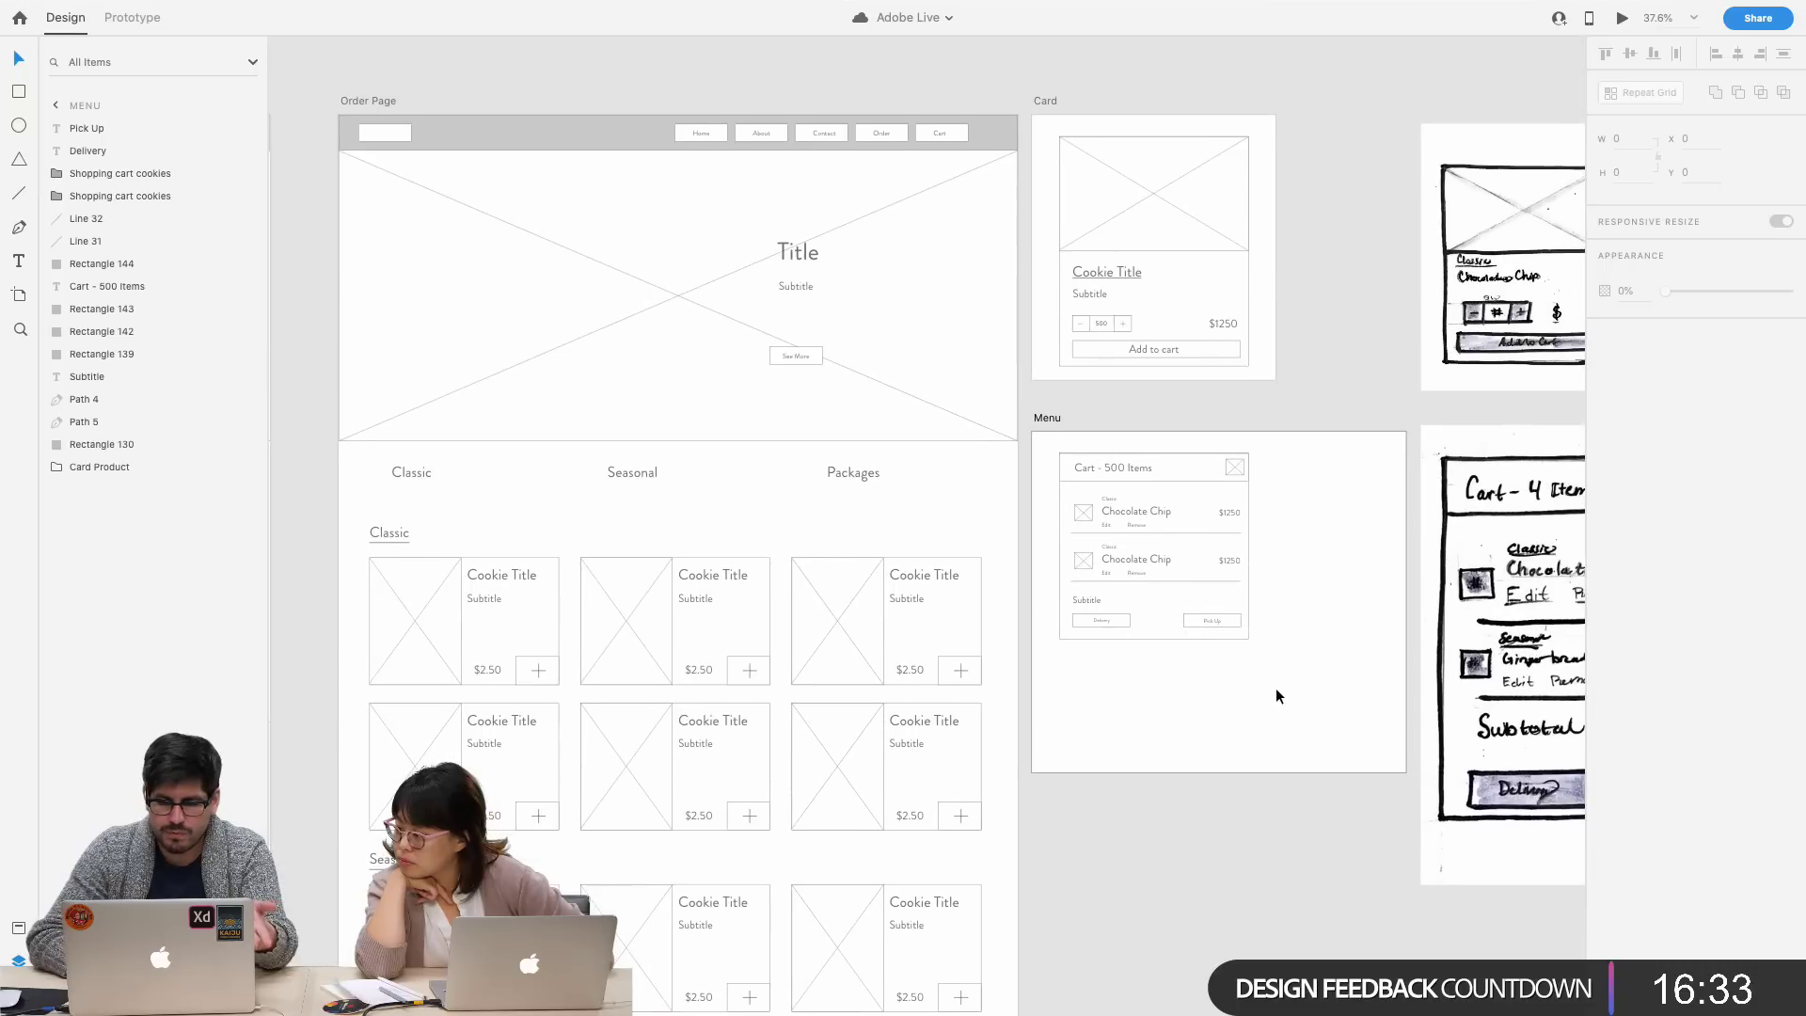
- Compare the Order Page, Card and Menu wireframes with the Home Page wireframe
scroll(1275, 685, down, 2)
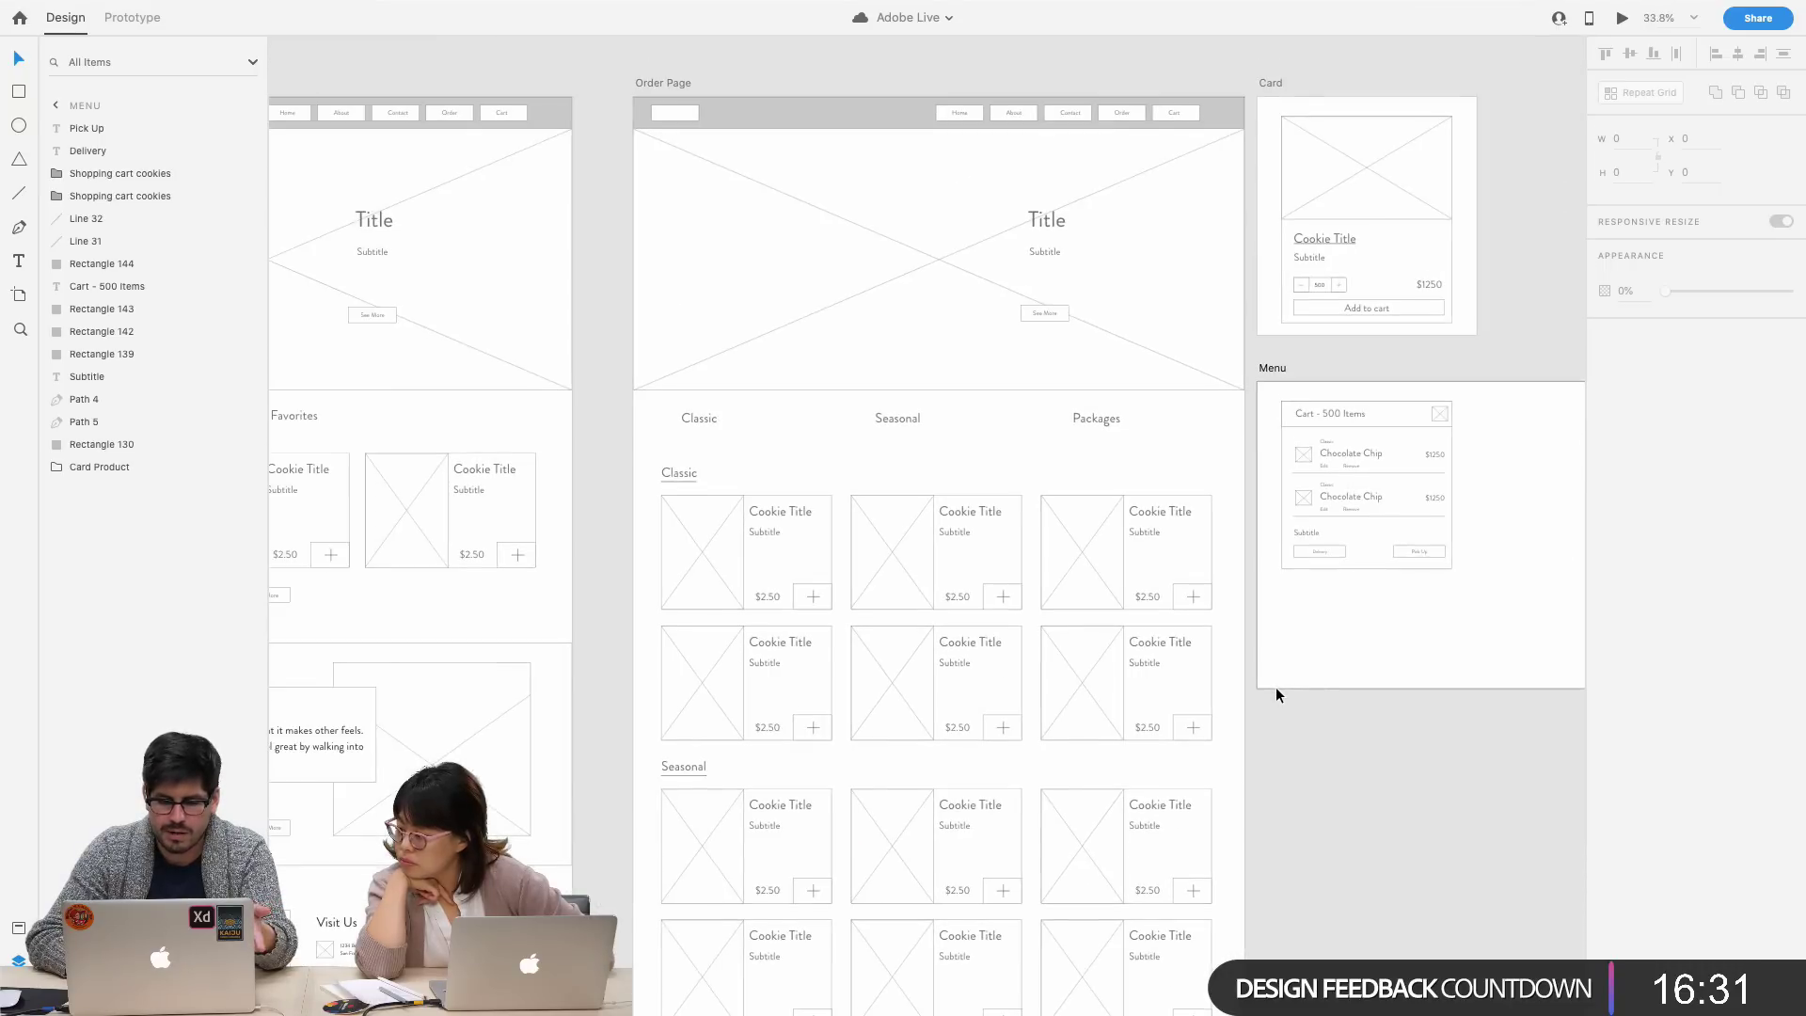
scroll(1275, 687, left, 5)
scroll(1275, 686, up, 2)
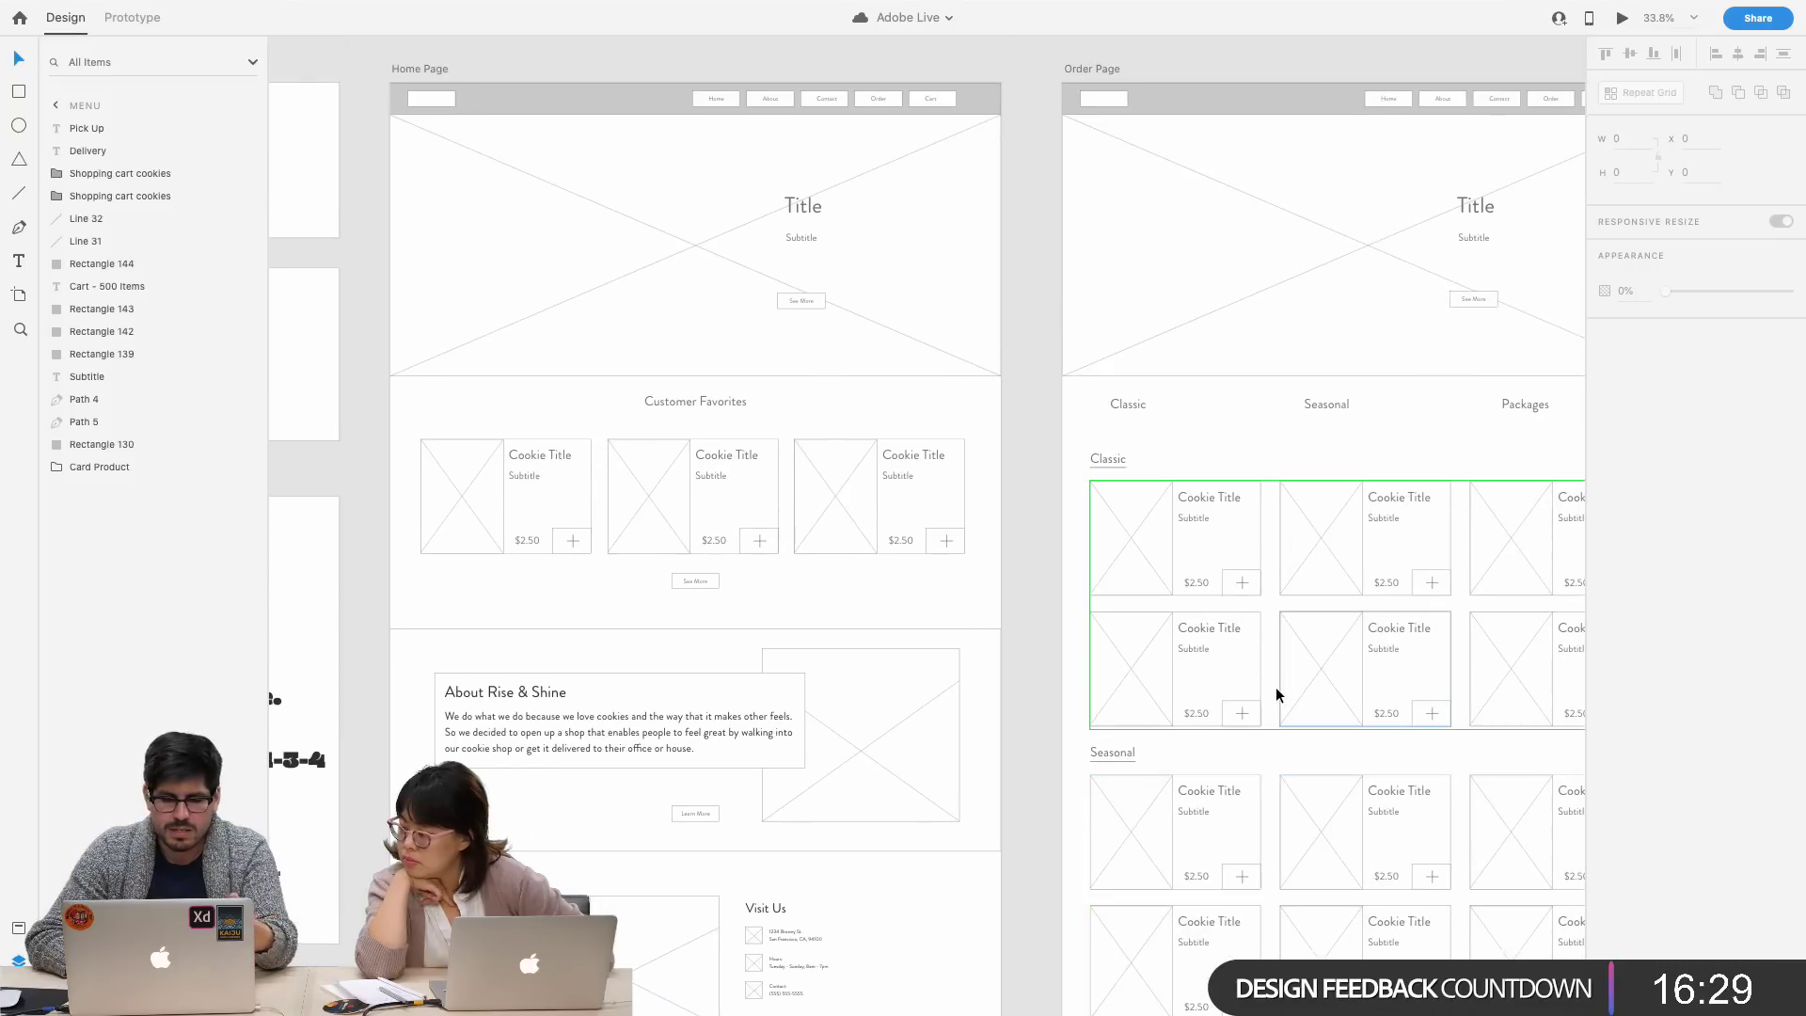
scroll(1275, 687, right, 10)
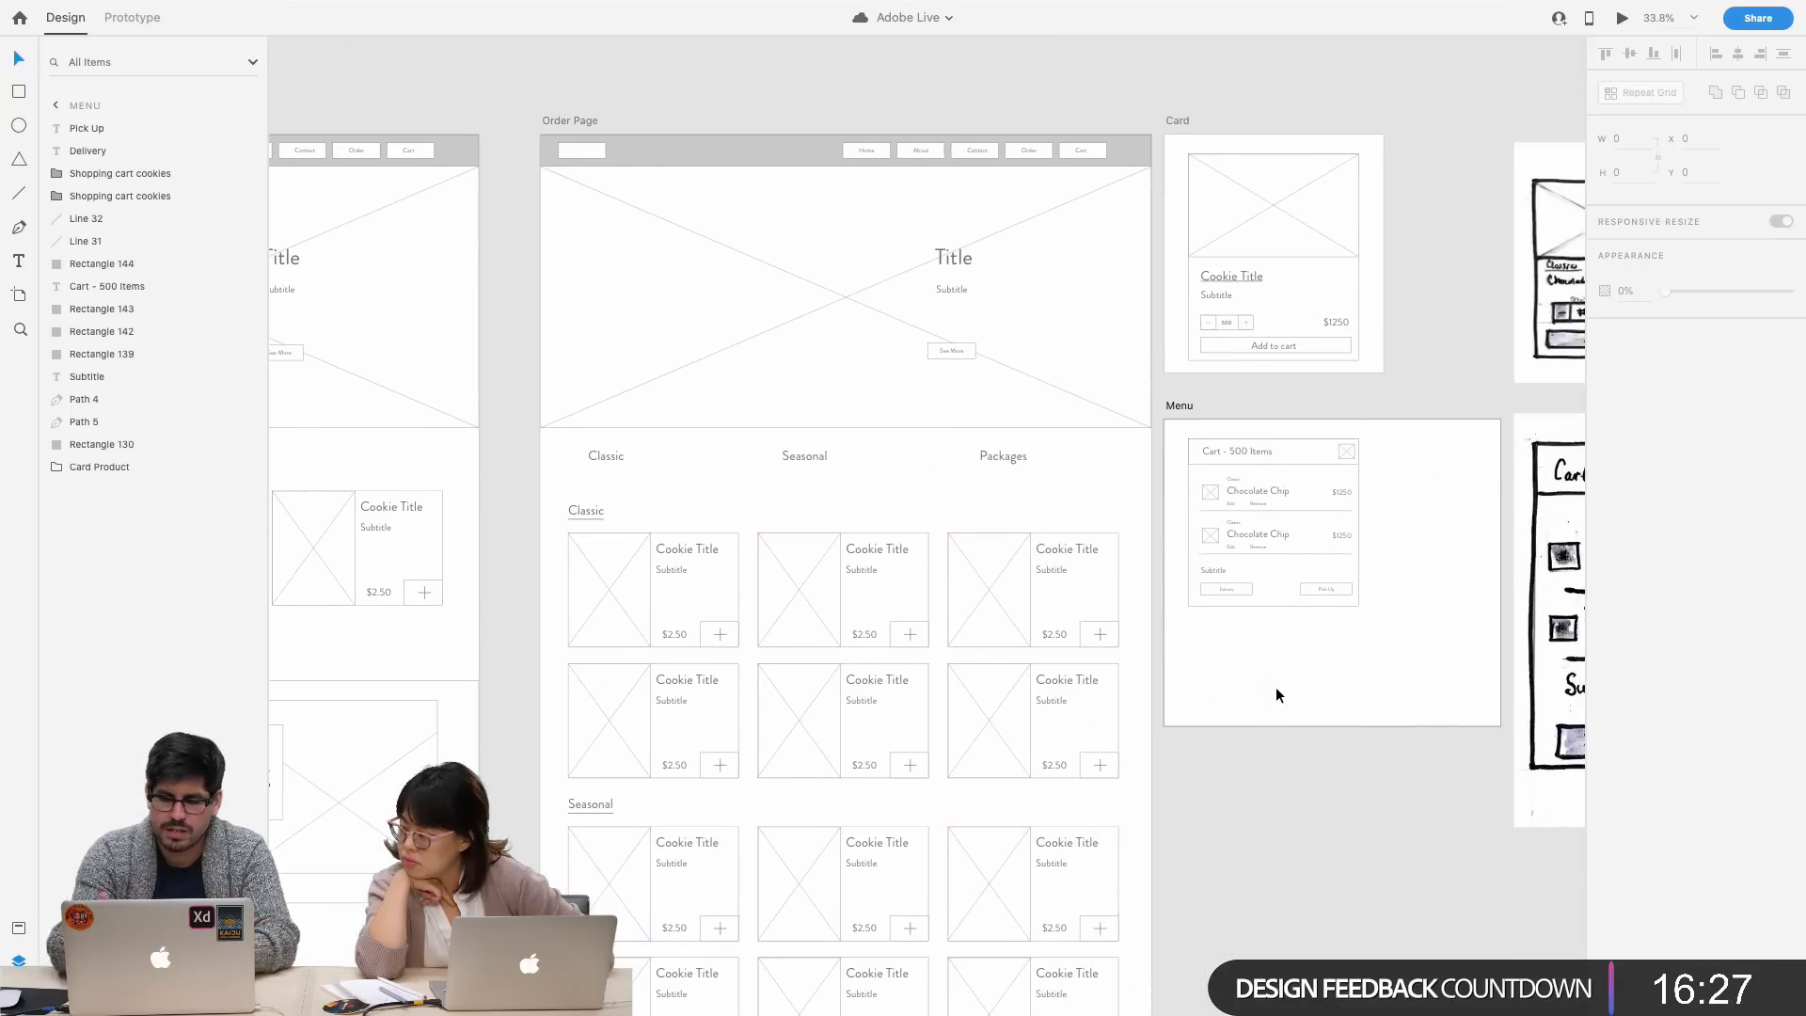
scroll(1275, 686, up, 3)
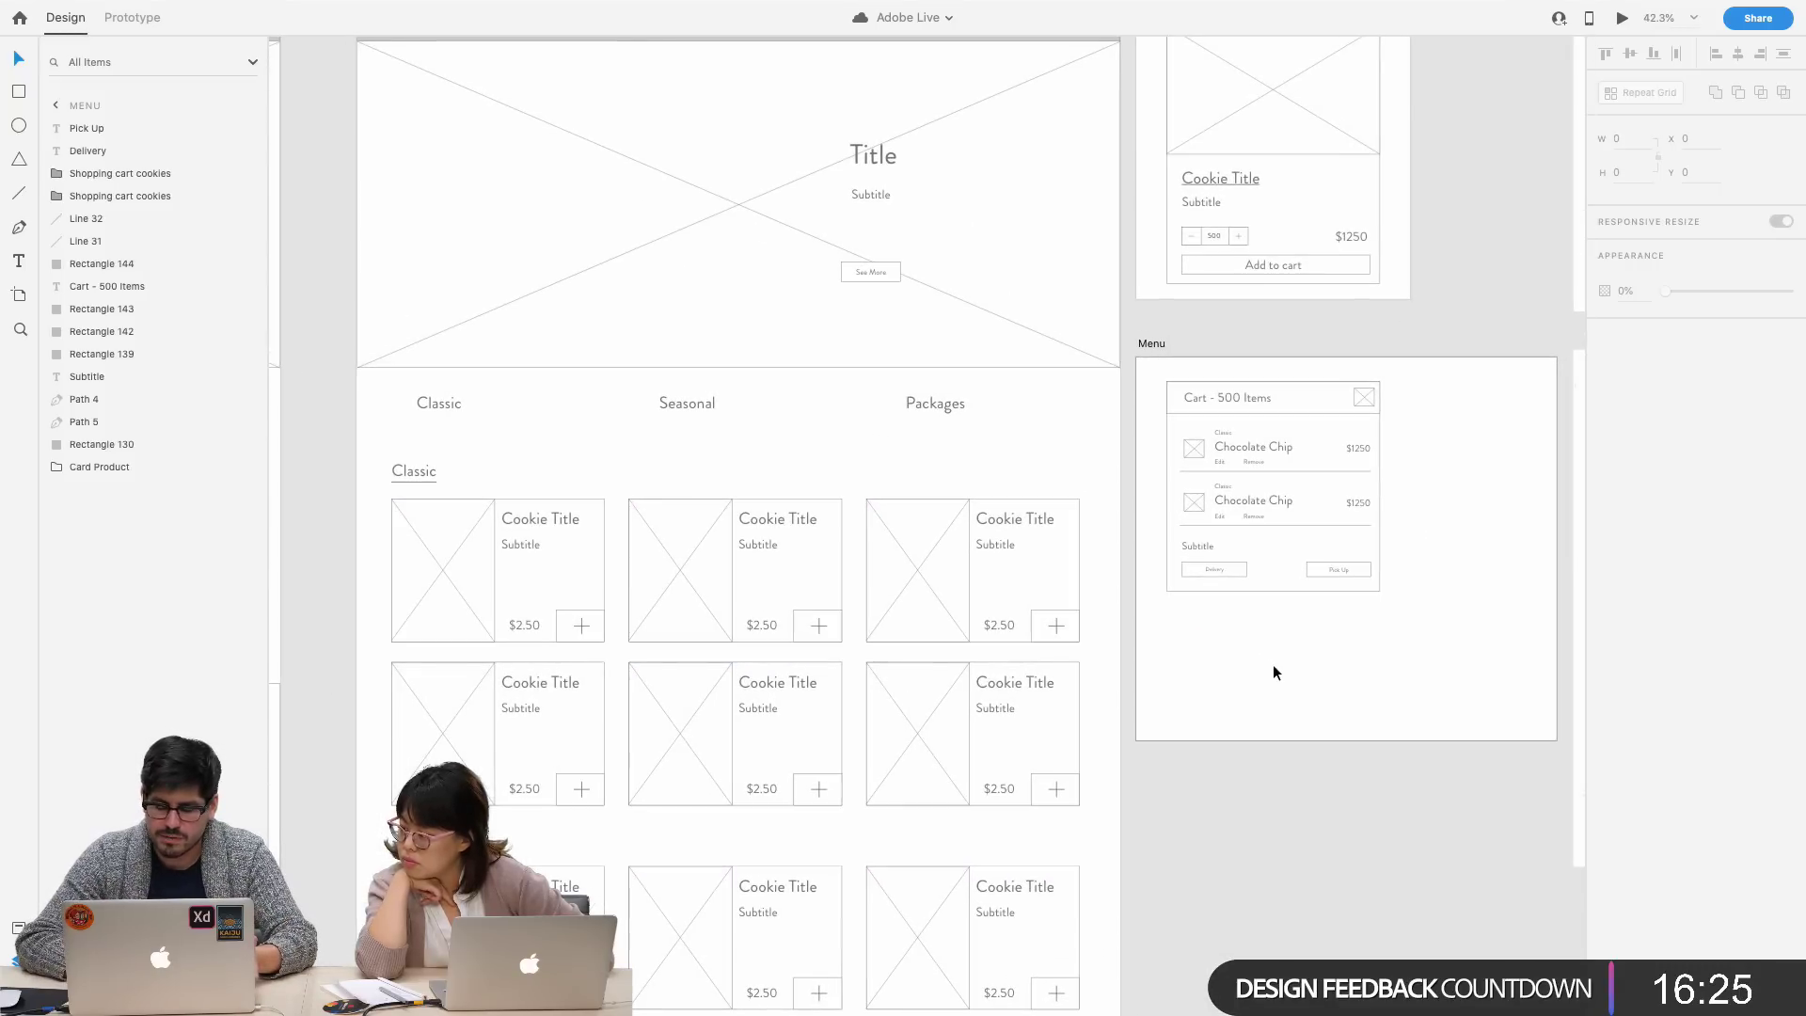
scroll(1273, 666, down, 2)
scroll(1272, 664, down, 3)
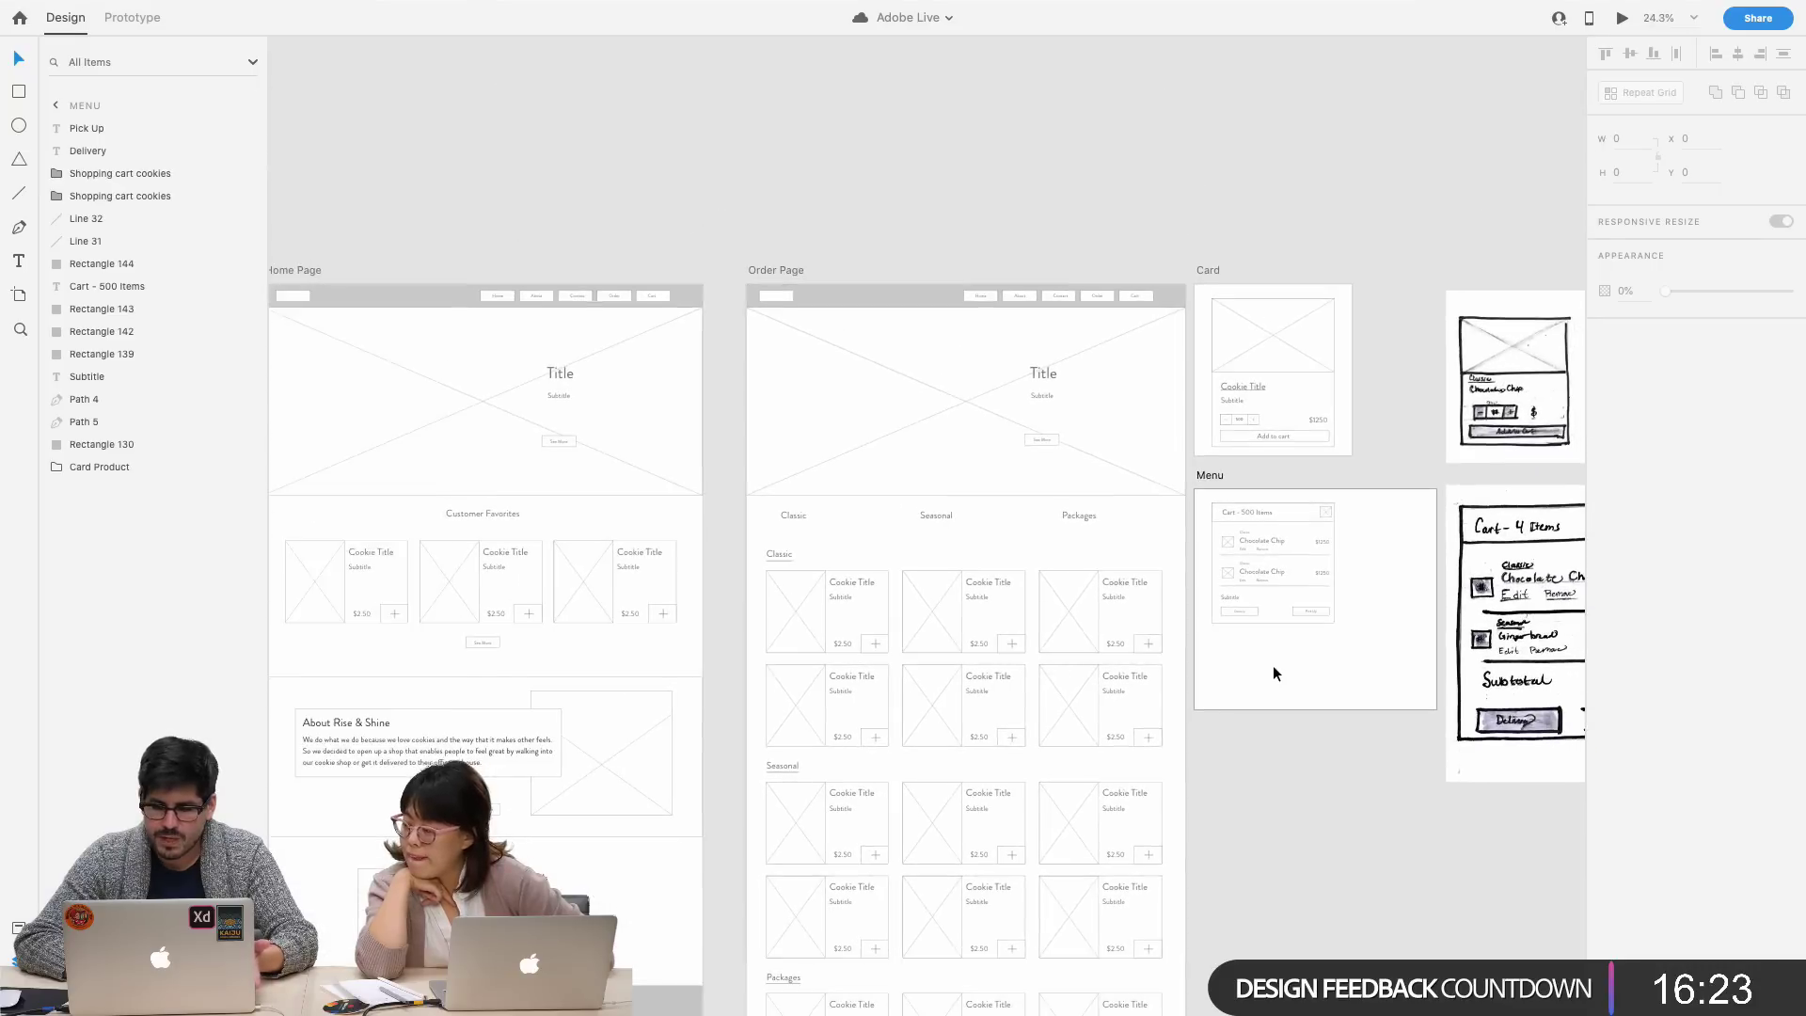
scroll(1273, 664, left, 5)
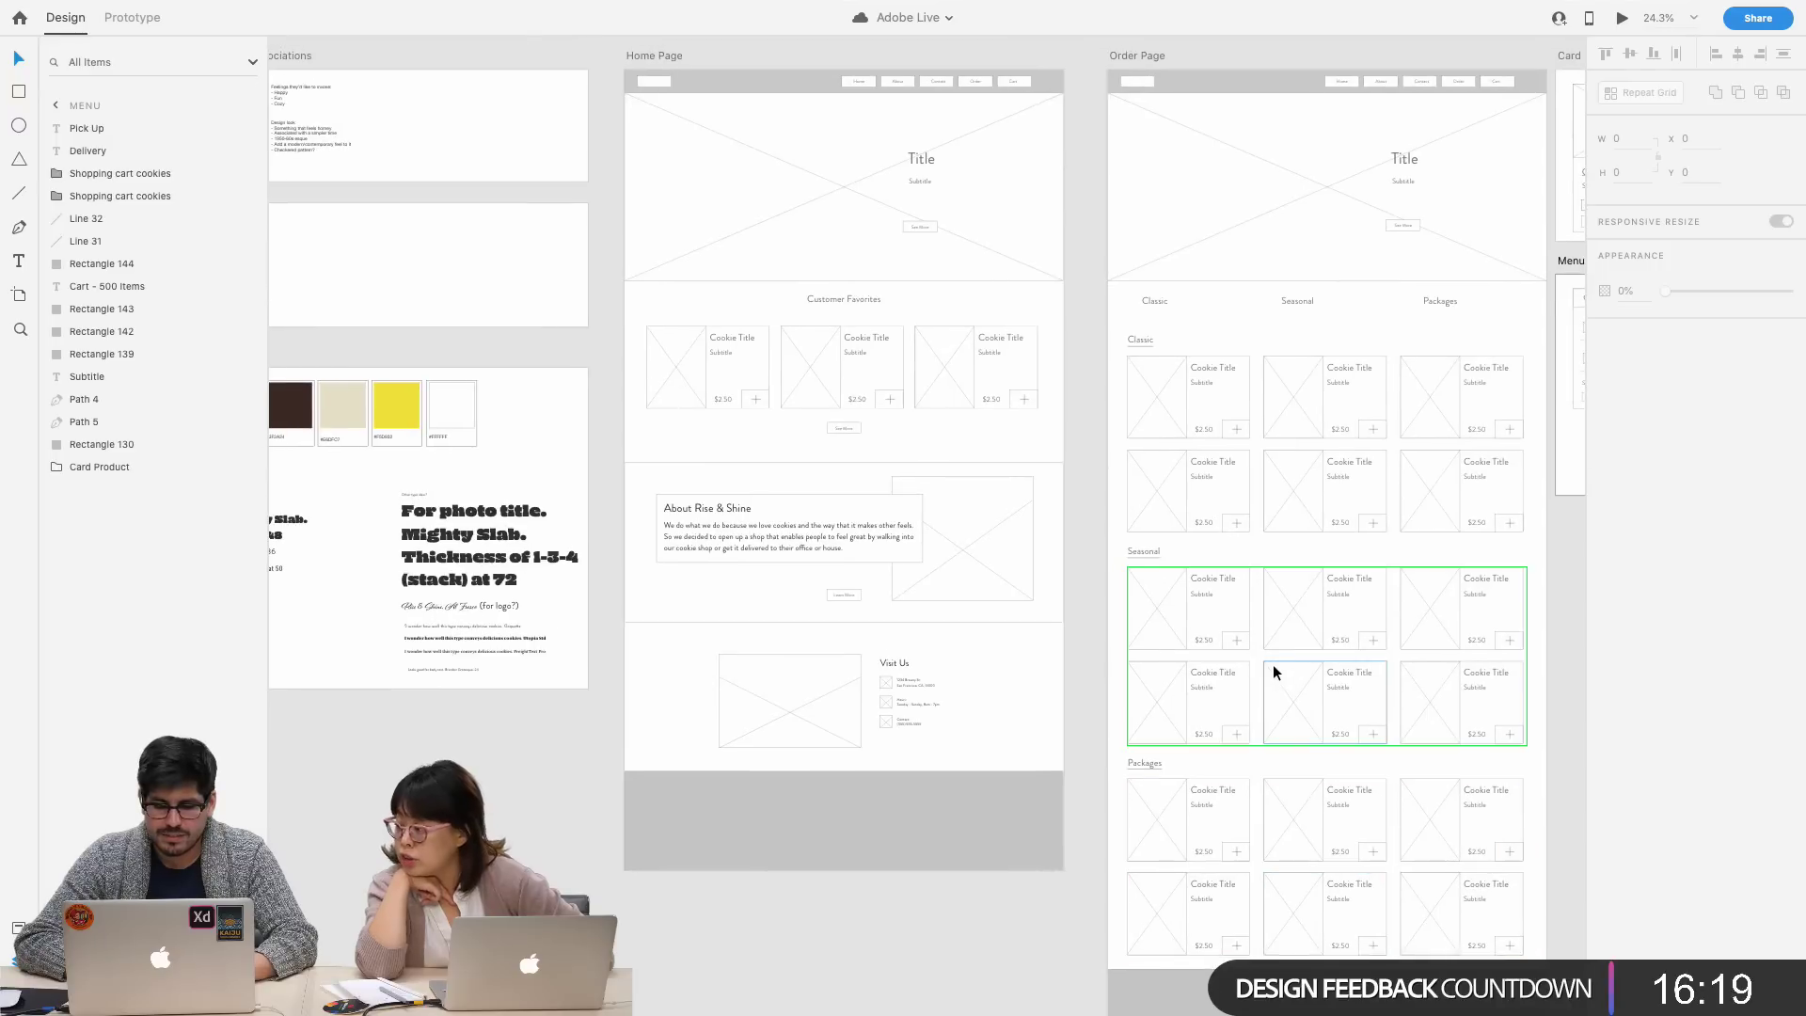
click(1089, 653)
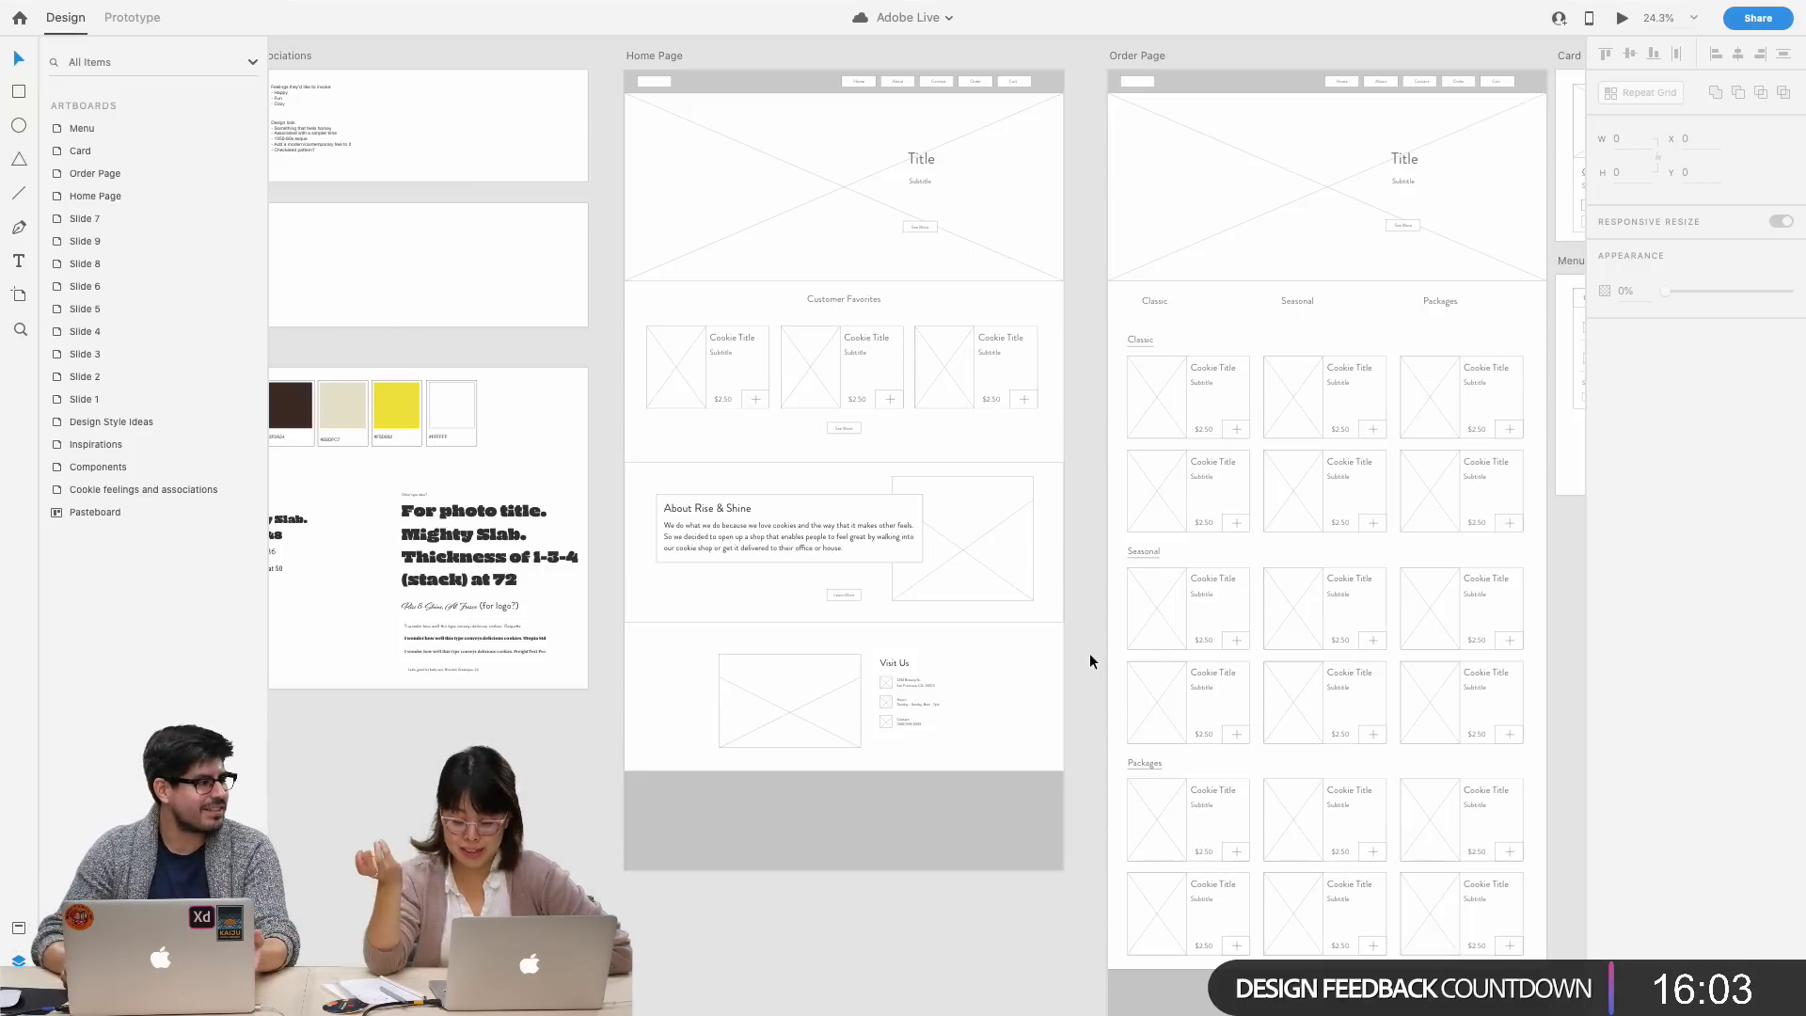
- Examine the Home Page wireframe's hero, Customer Favorites, About Rise & Shine and Visit Us sections
scroll(1089, 652, up, 3)
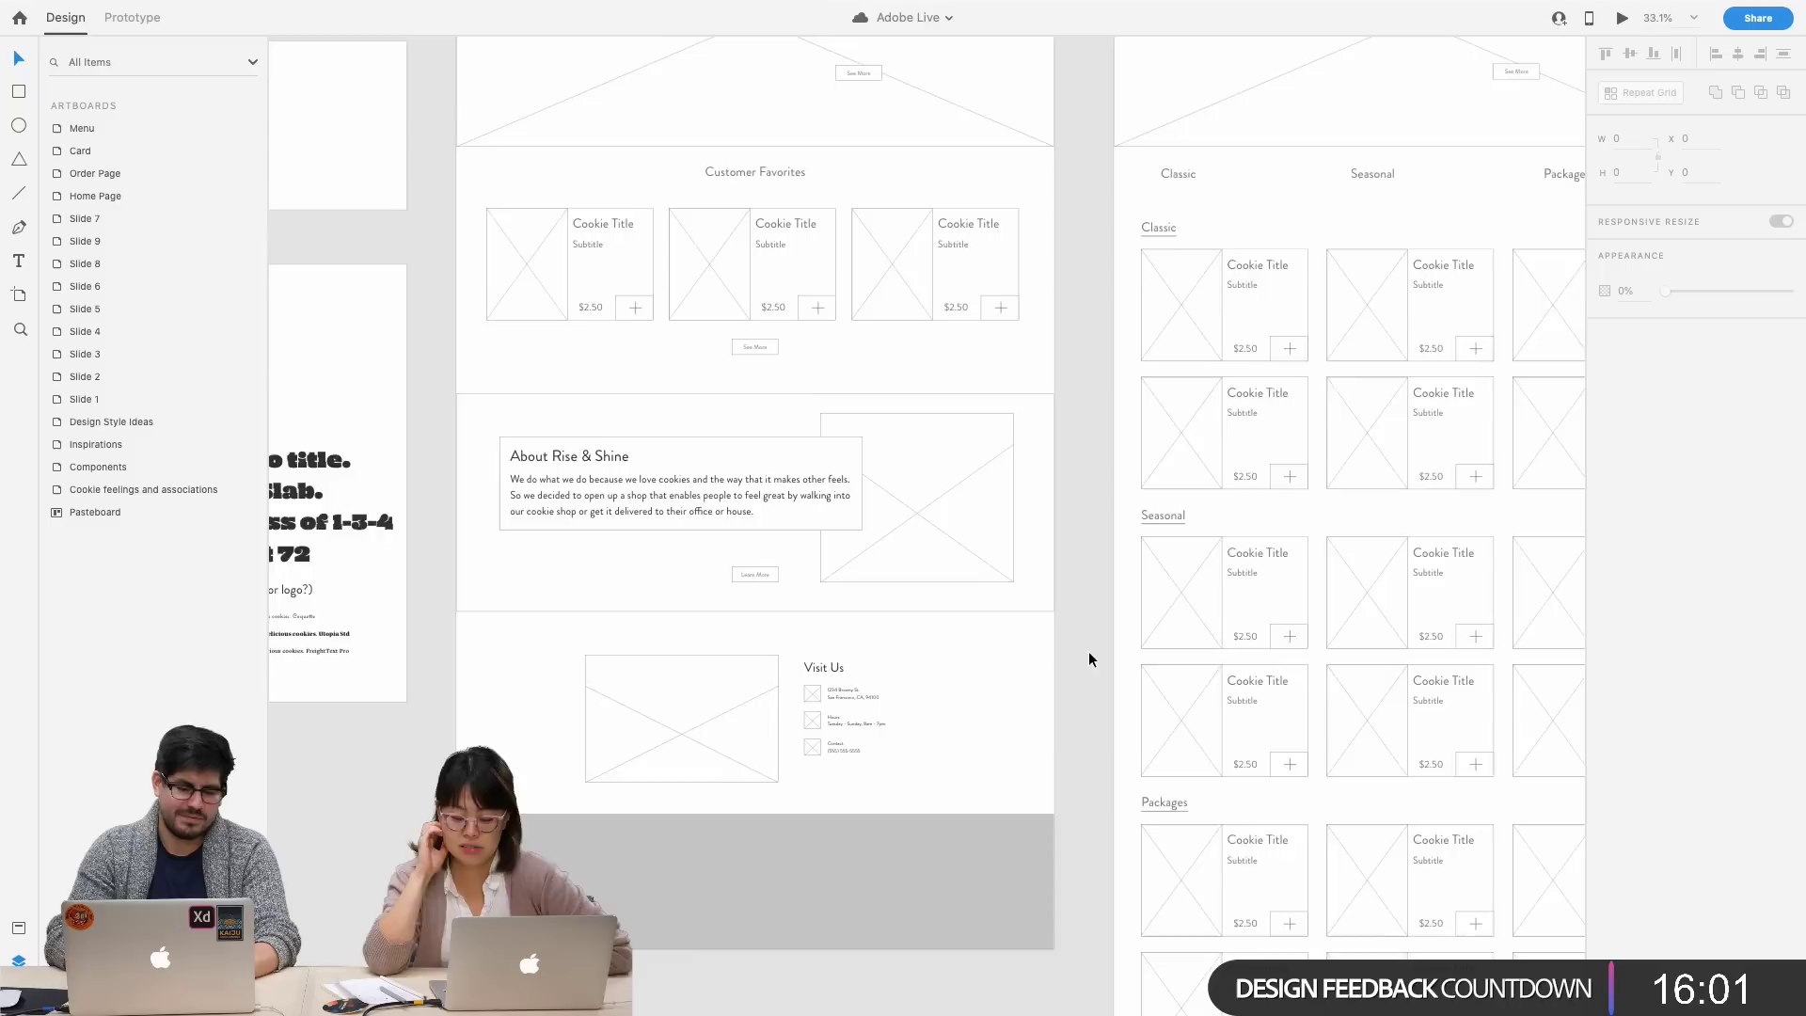
scroll(1087, 650, left, 4)
scroll(1087, 651, up, 2)
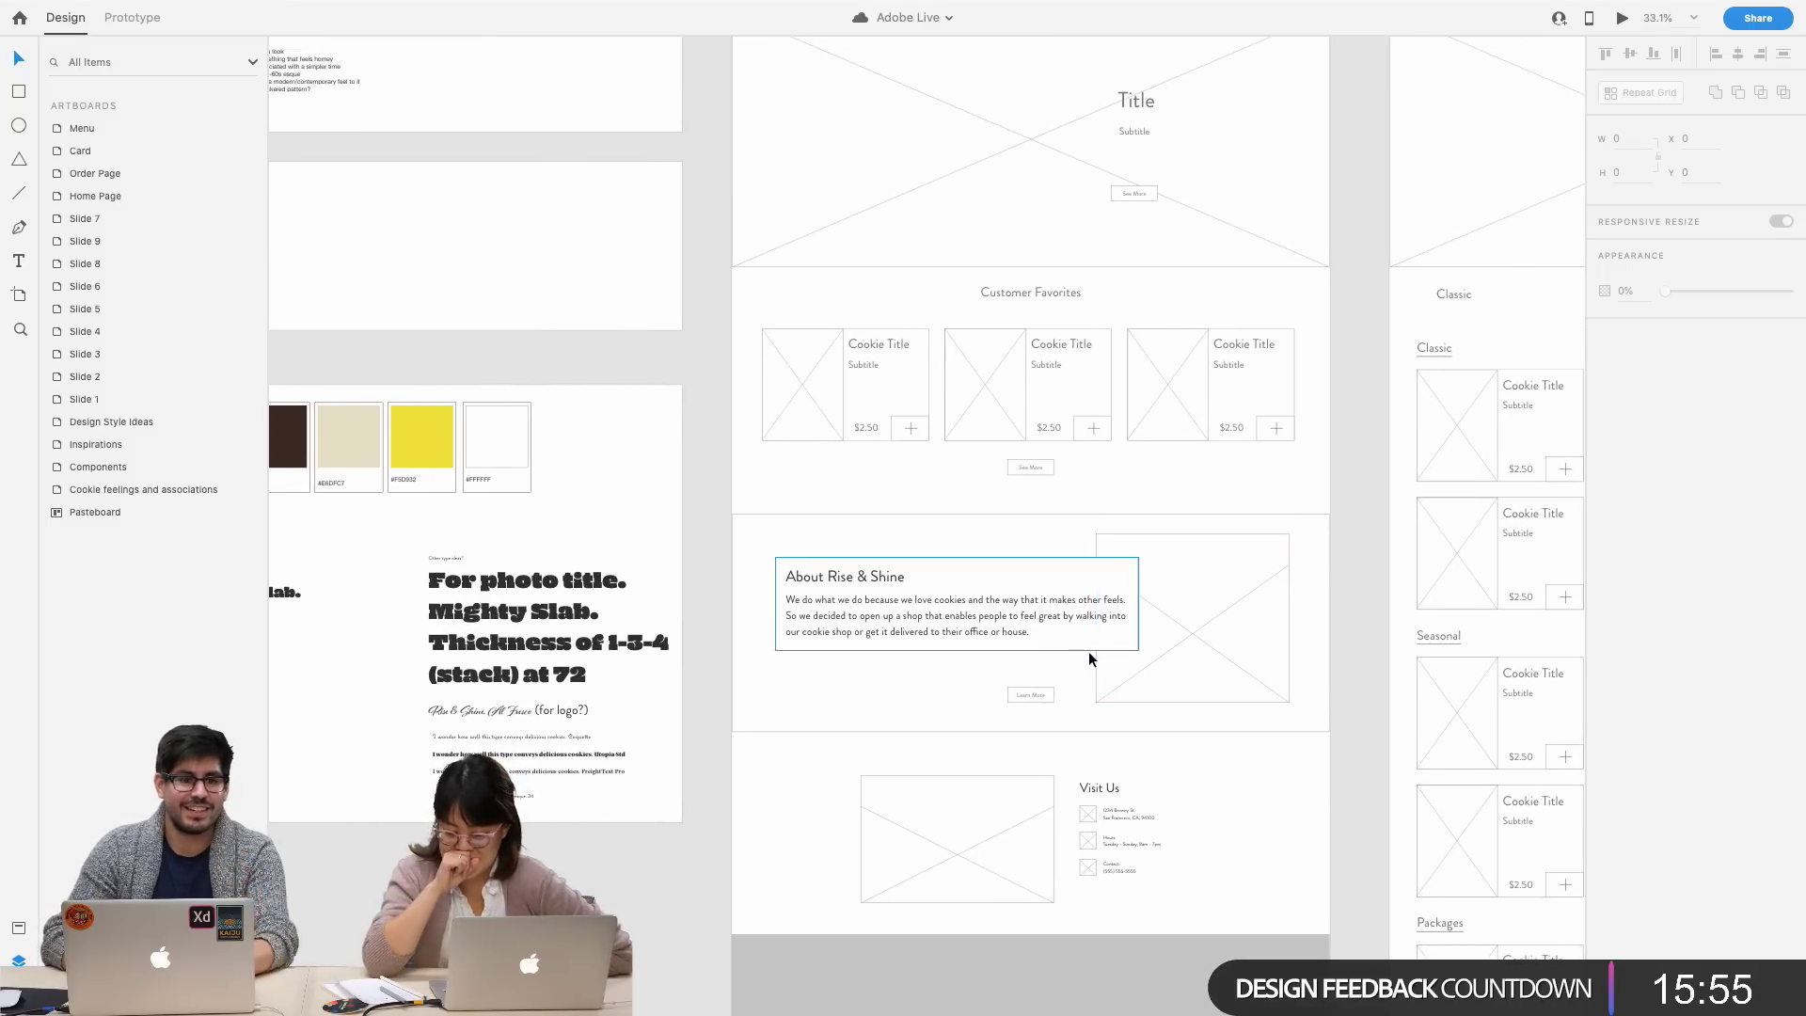
click(732, 380)
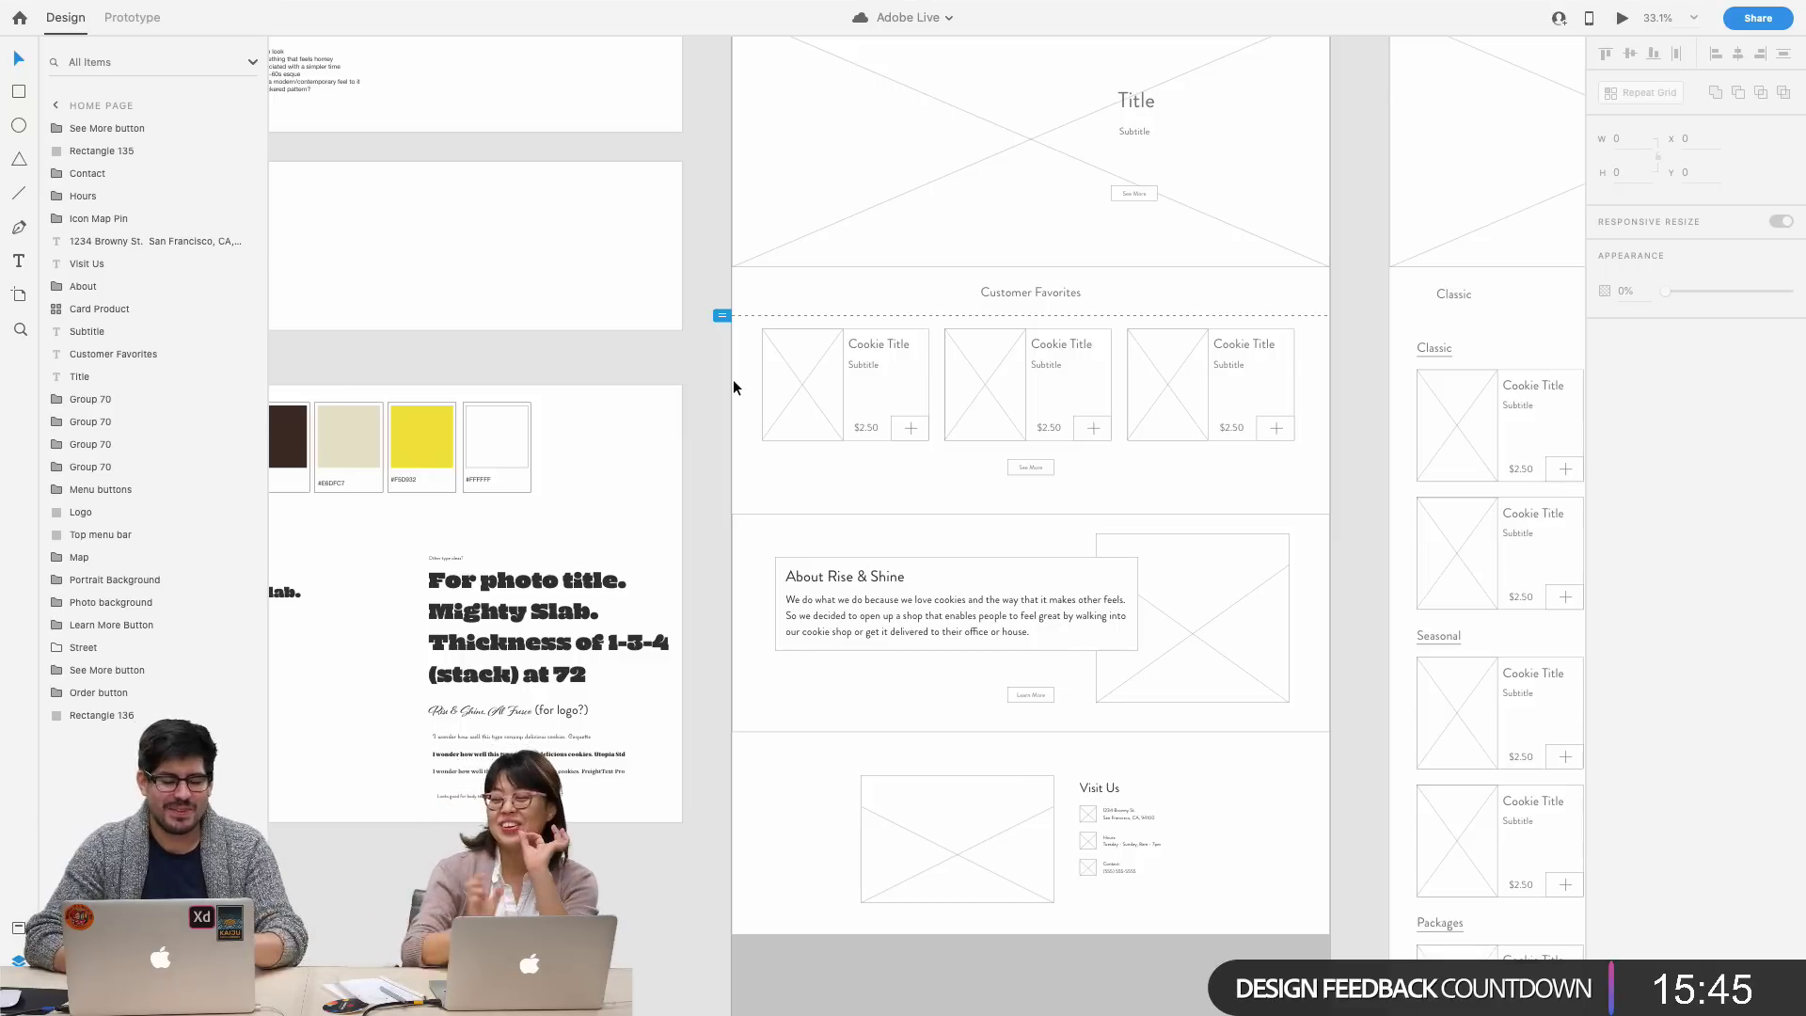
click(690, 397)
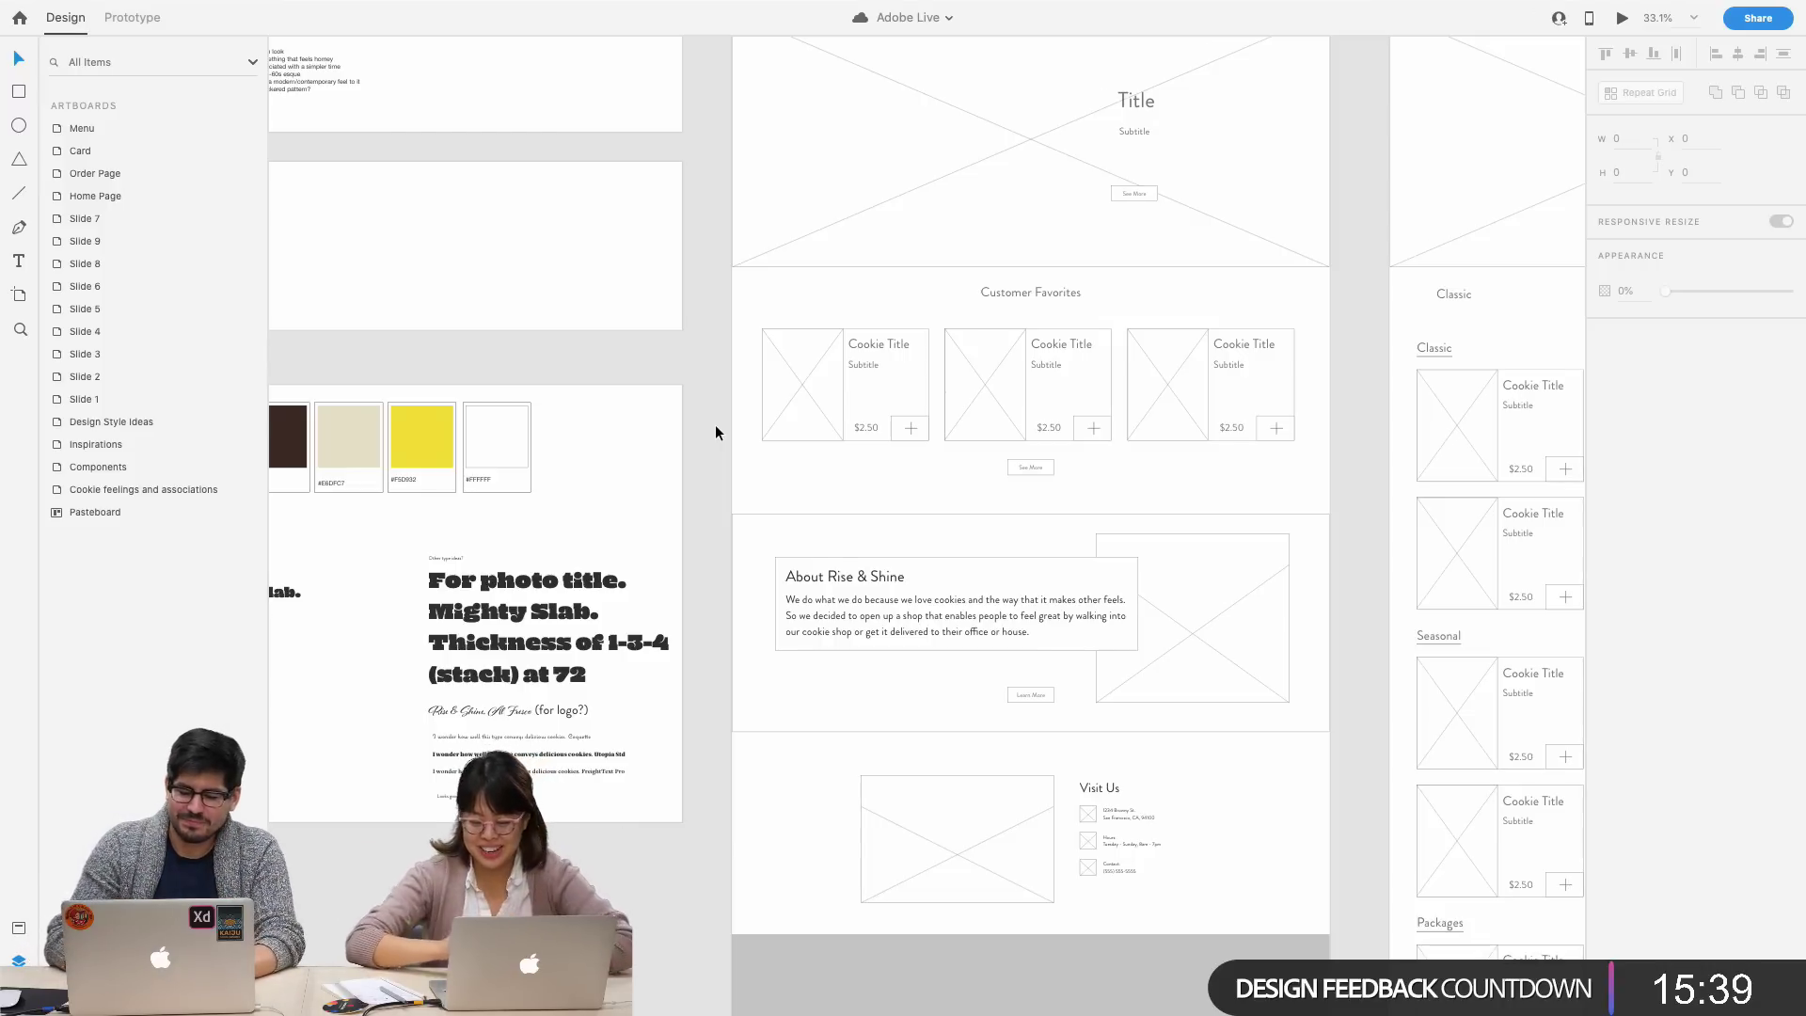
scroll(714, 428, up, 3)
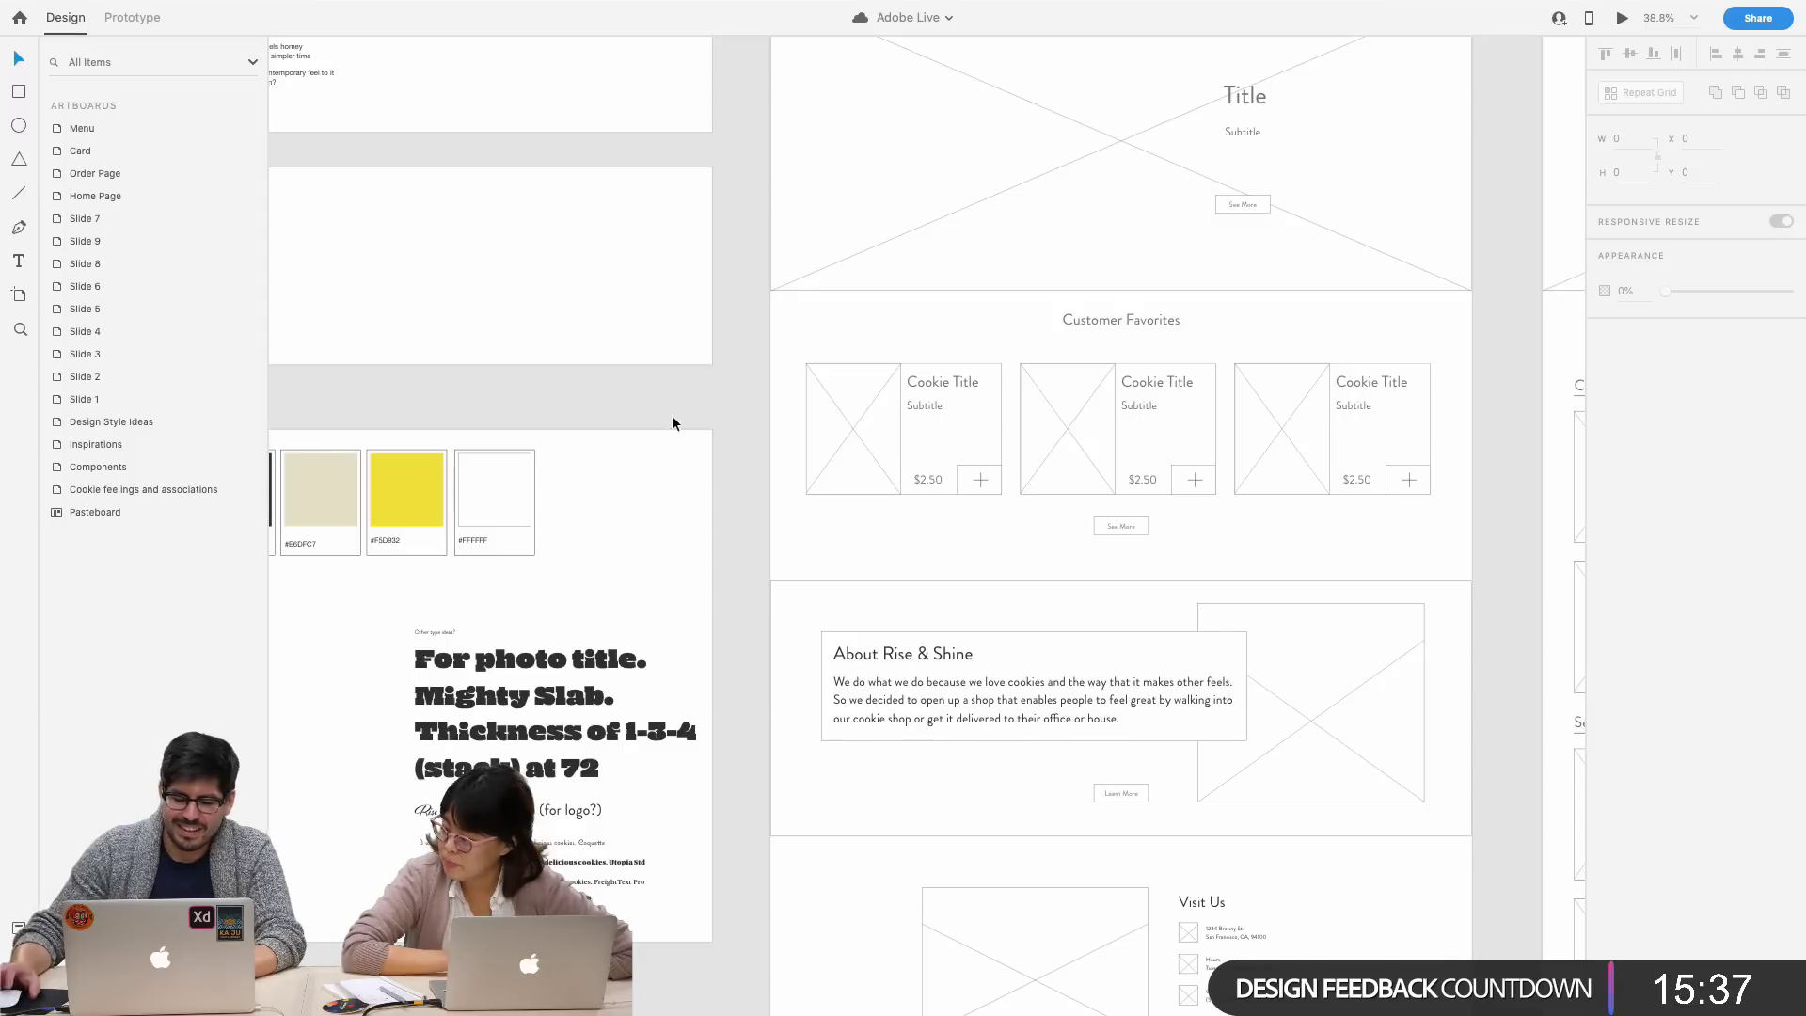
scroll(685, 415, up, 5)
scroll(707, 428, right, 3)
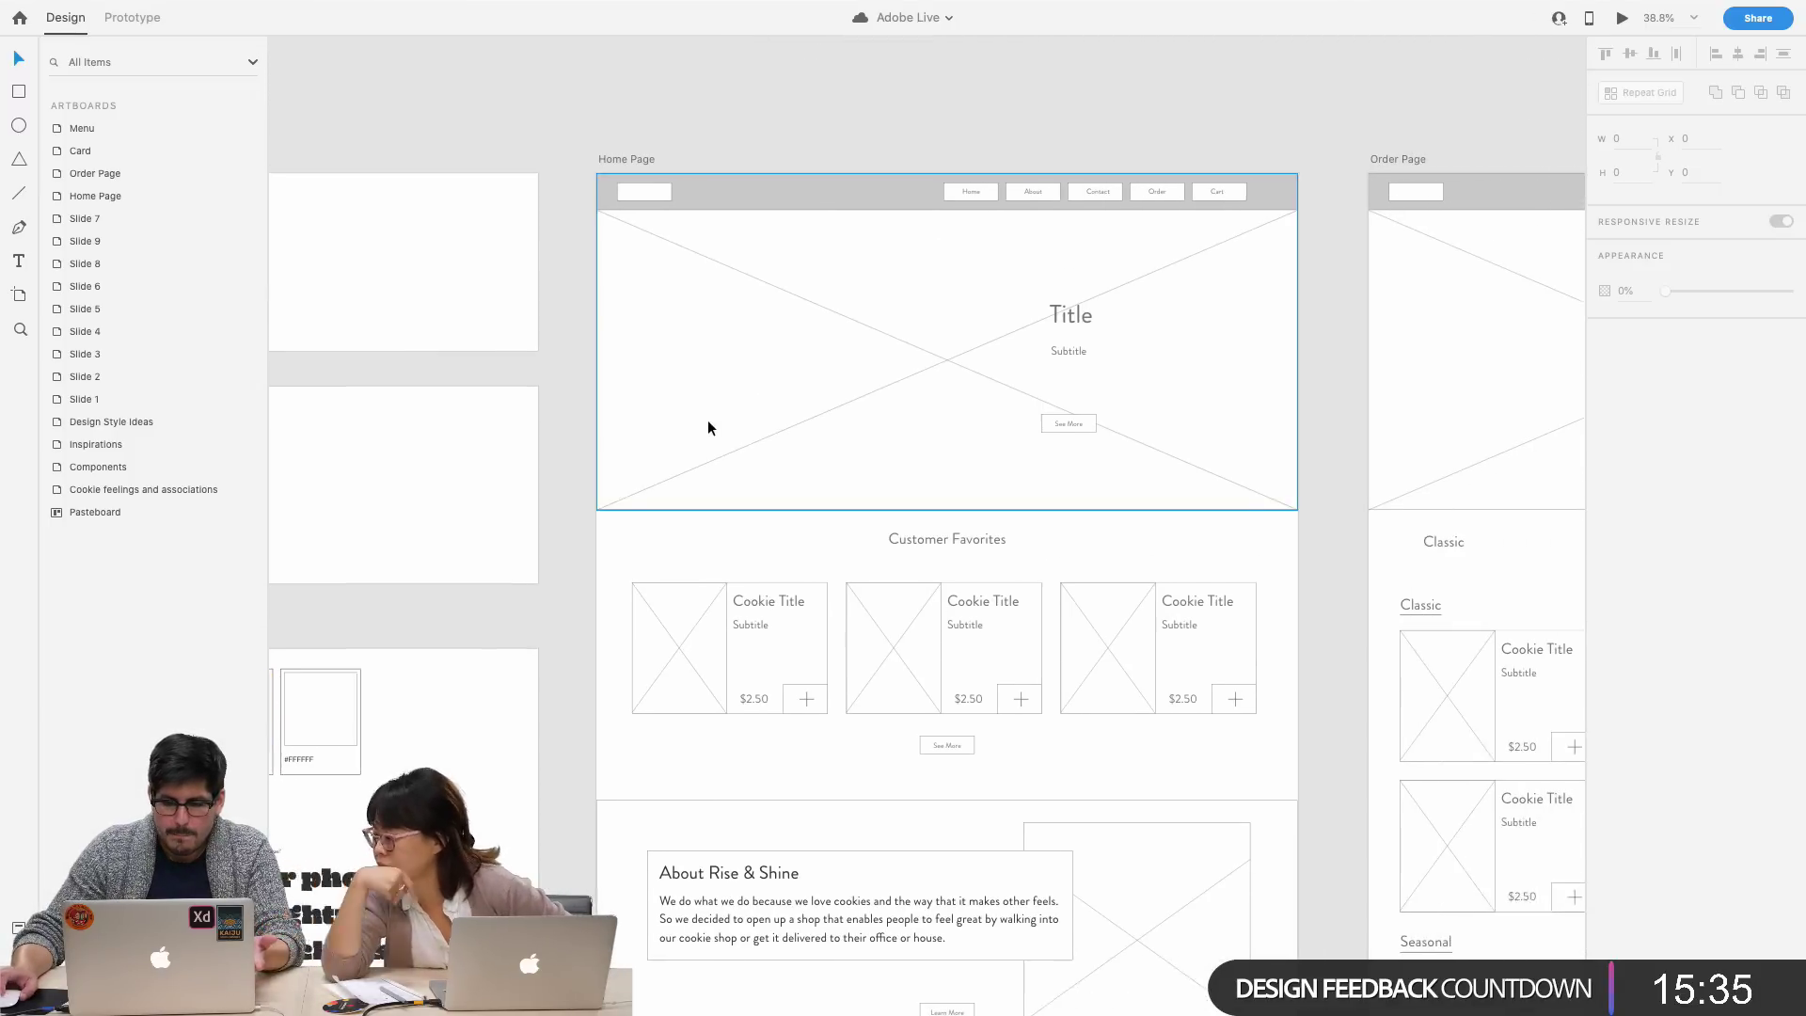
- Examine the bakery interiors, cookie photos and colour palette on the Inspirations artboard
scroll(708, 427, left, 10)
scroll(709, 427, left, 10)
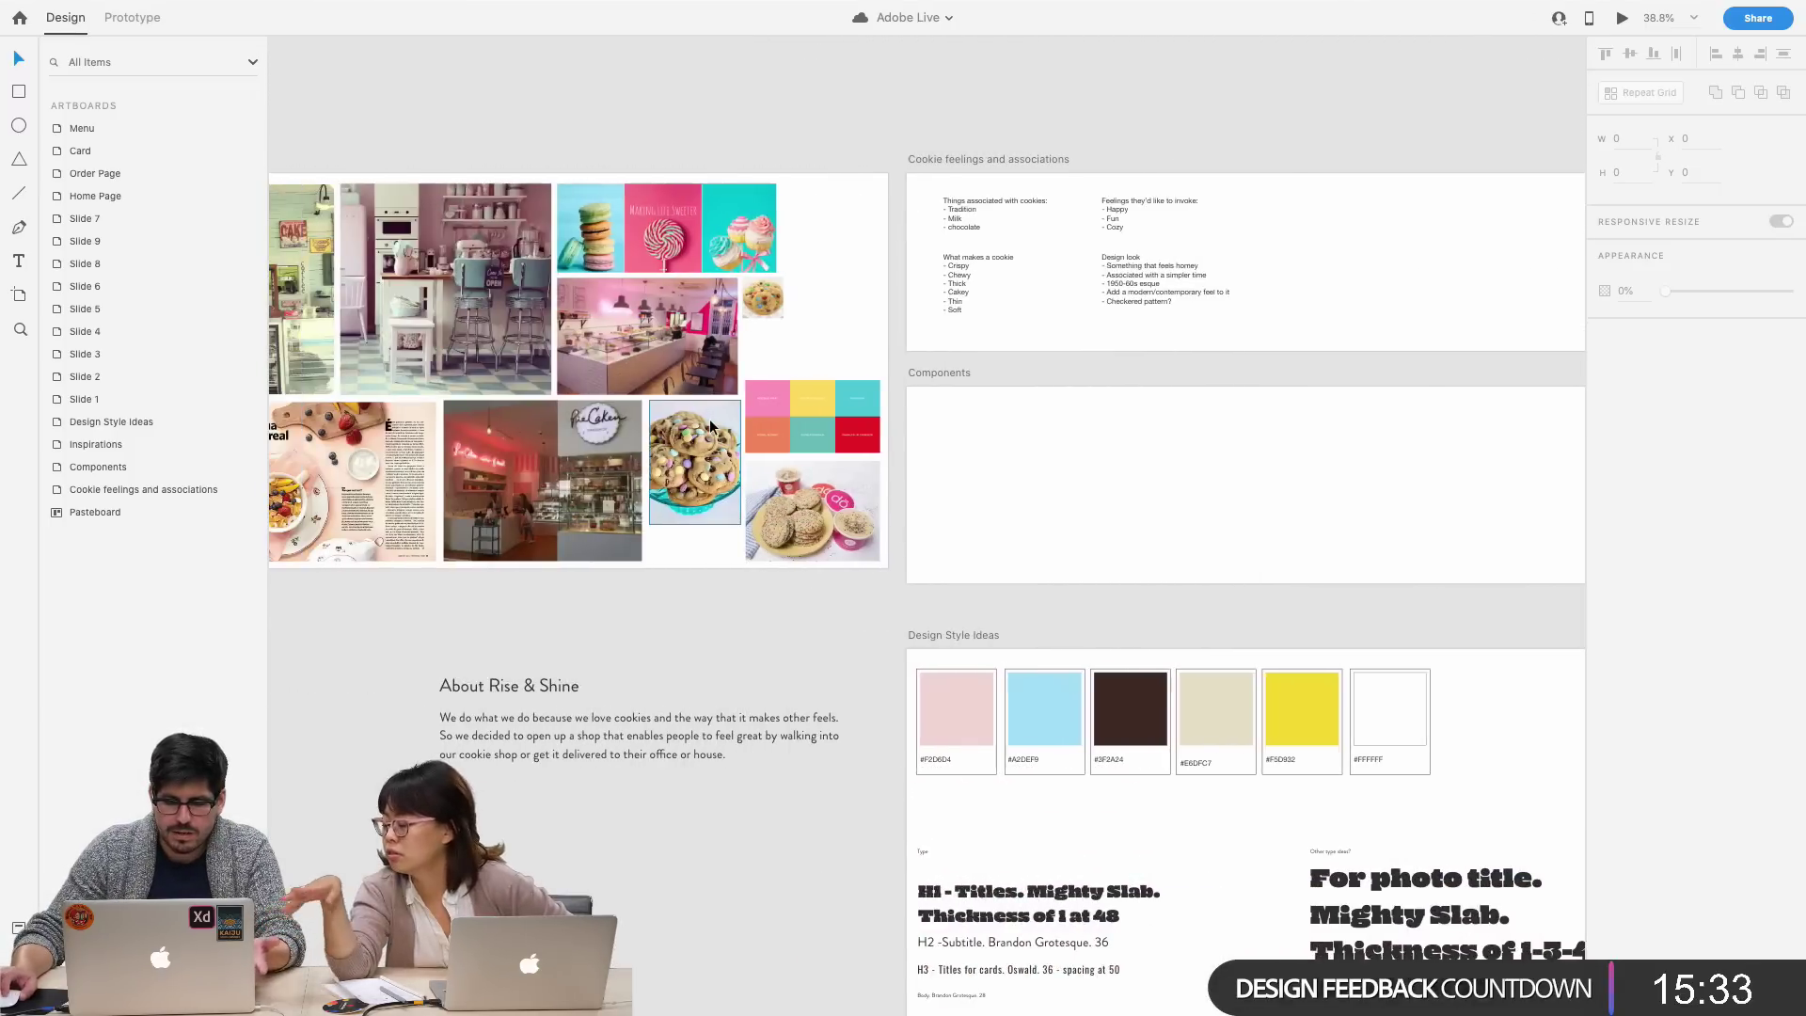
scroll(1061, 529, up, 5)
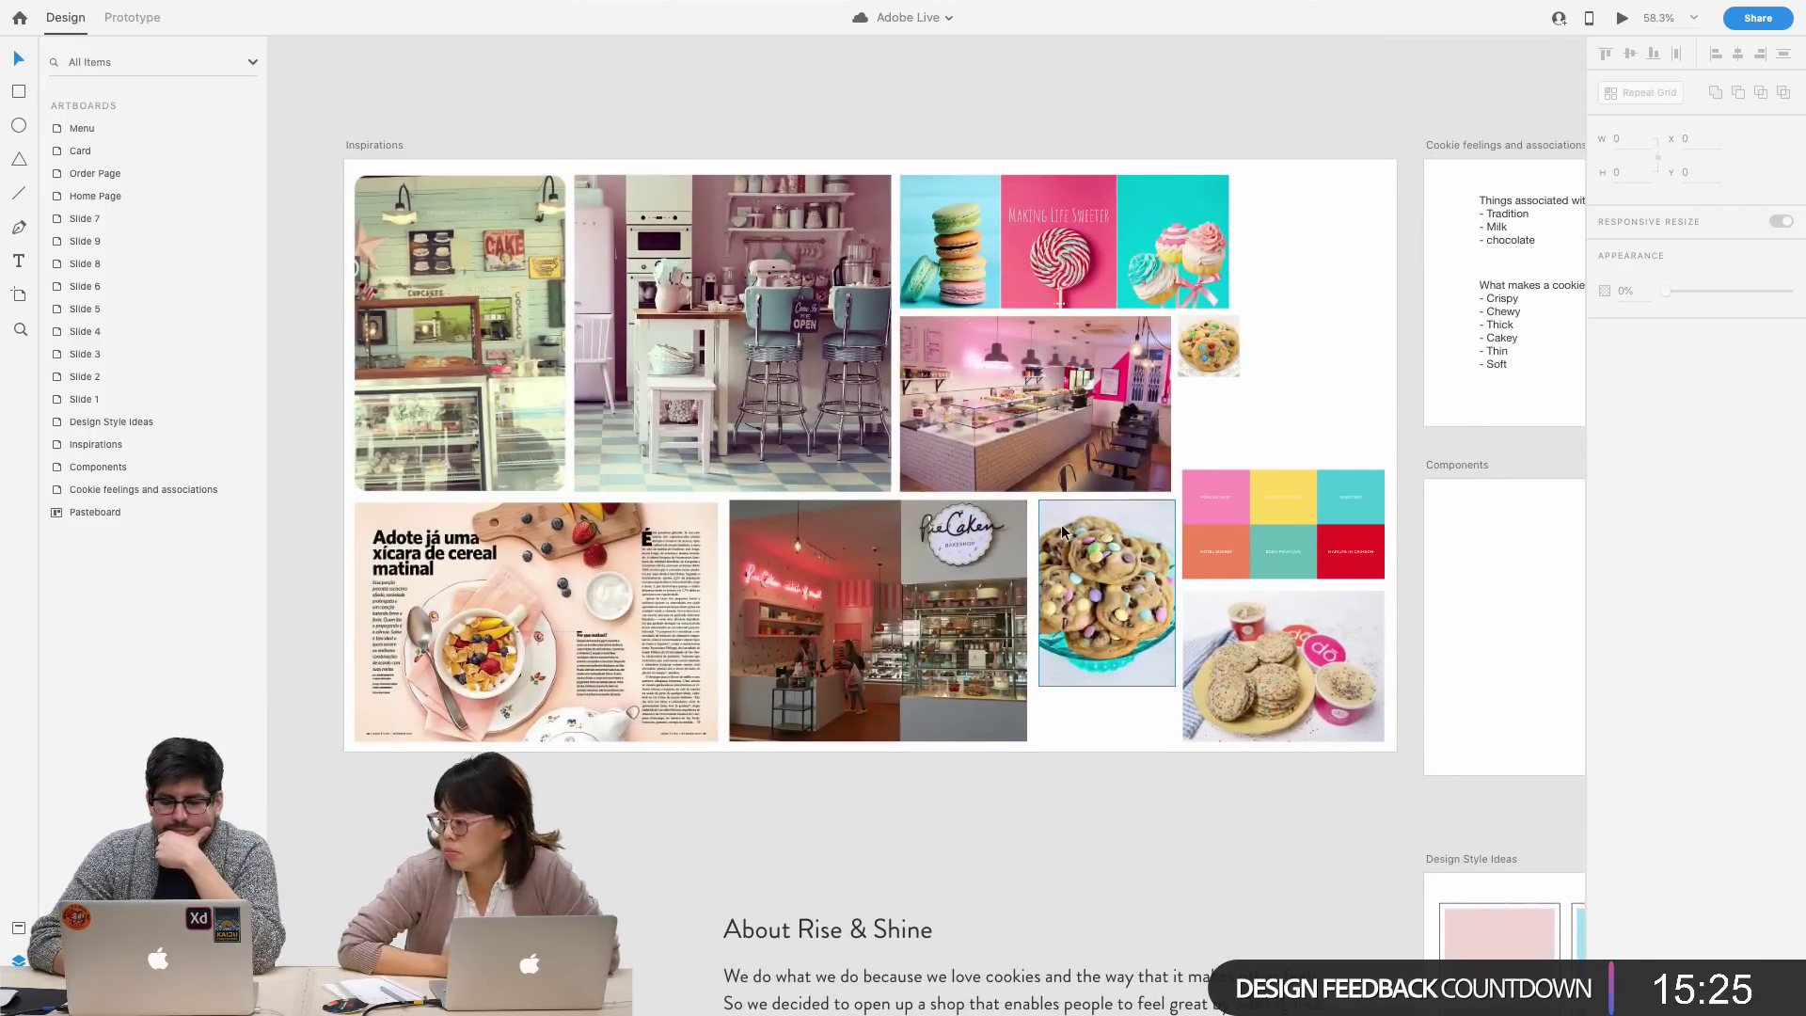
scroll(1061, 530, up, 1)
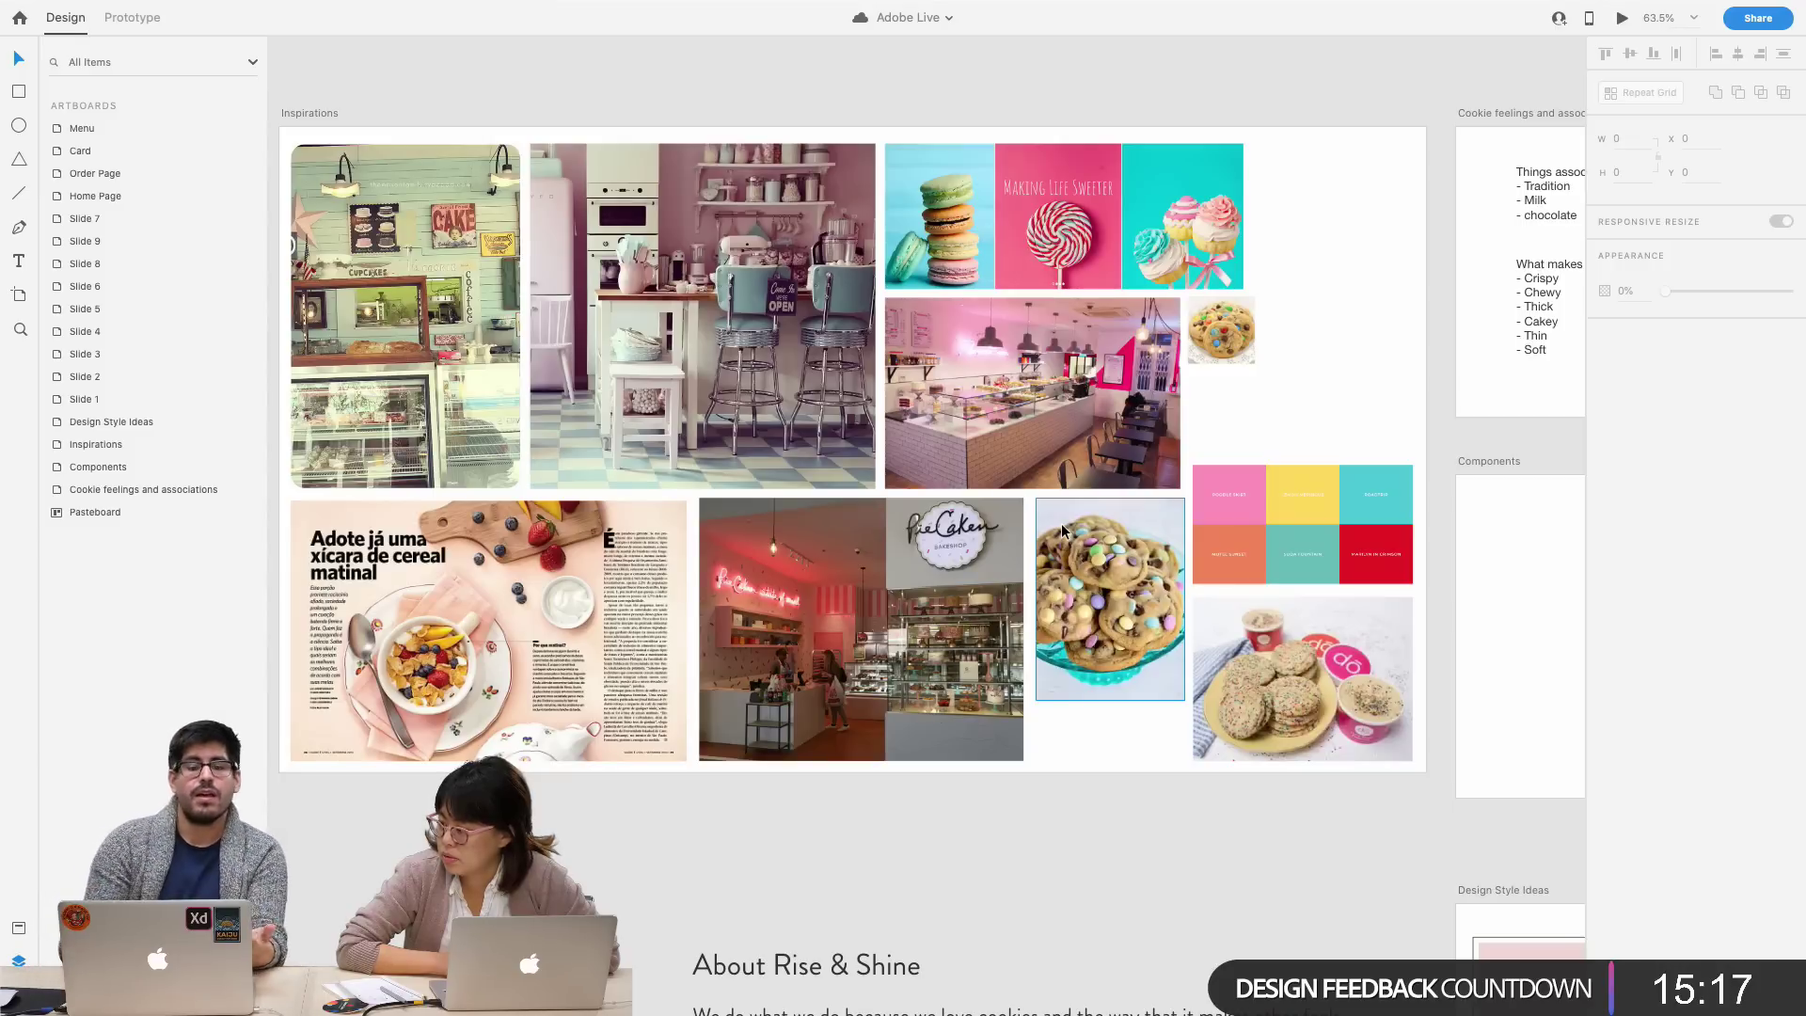
scroll(745, 240, up, 5)
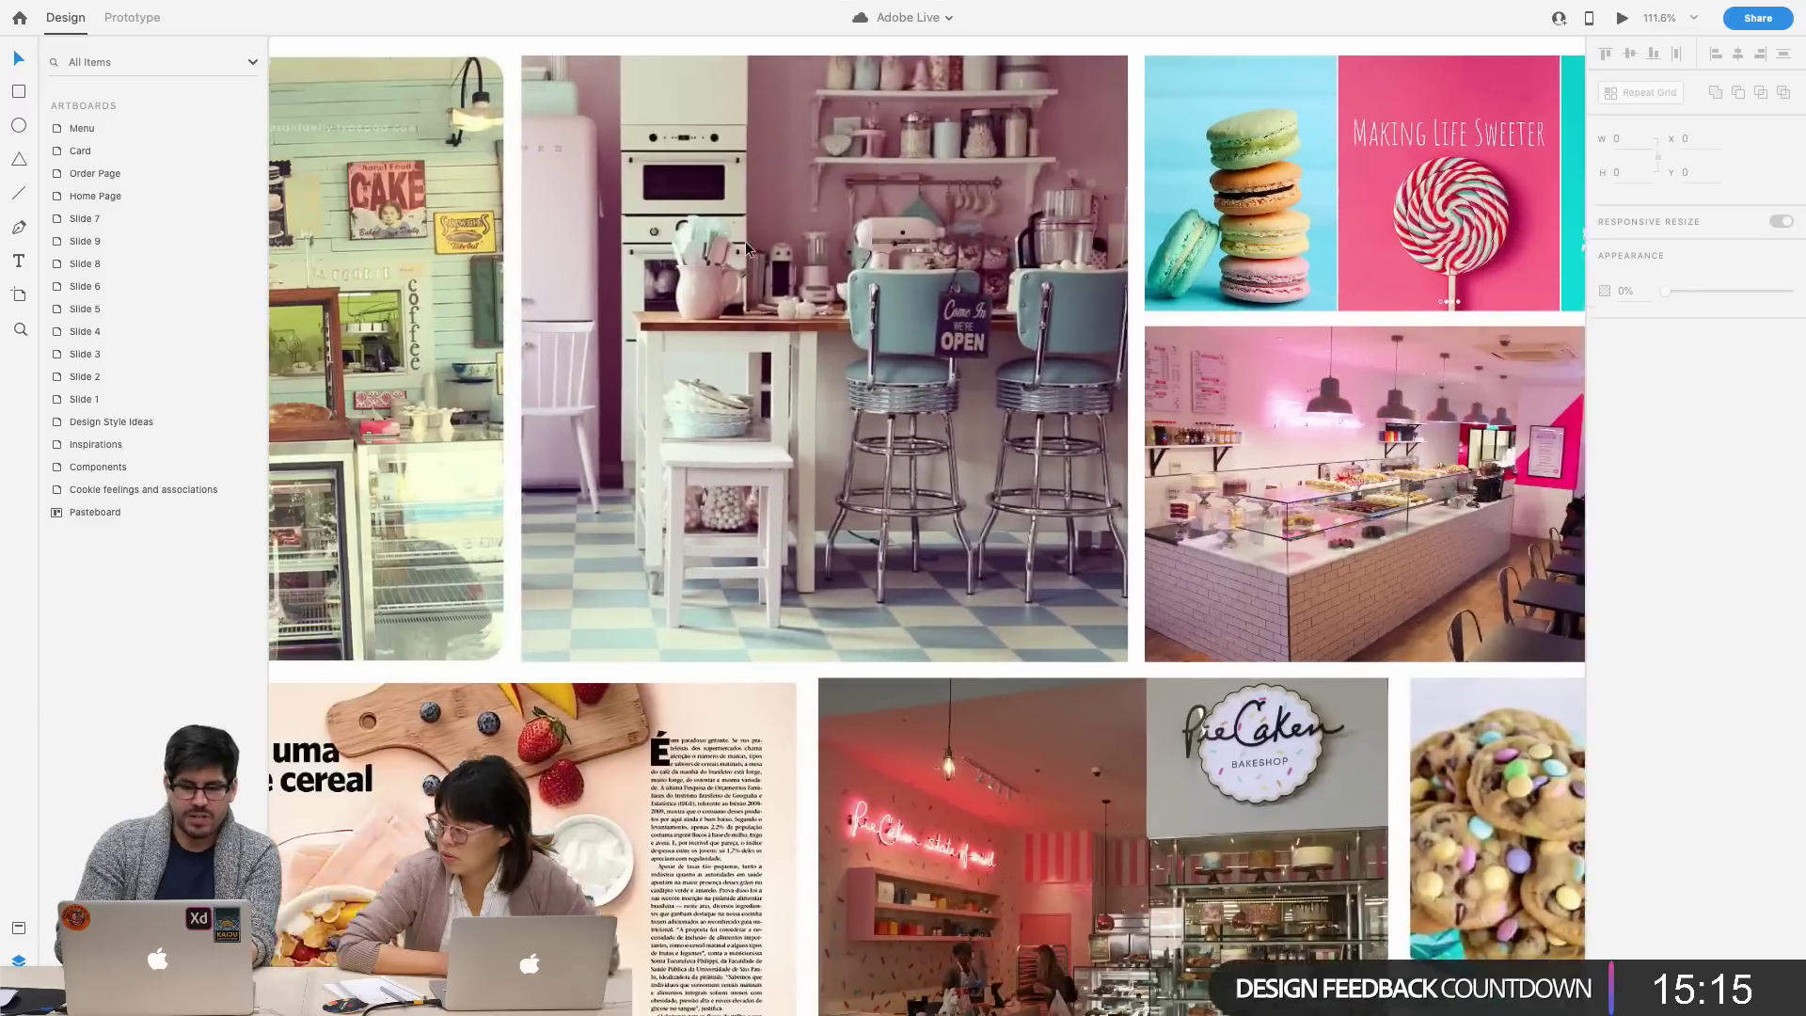
scroll(745, 244, down, 4)
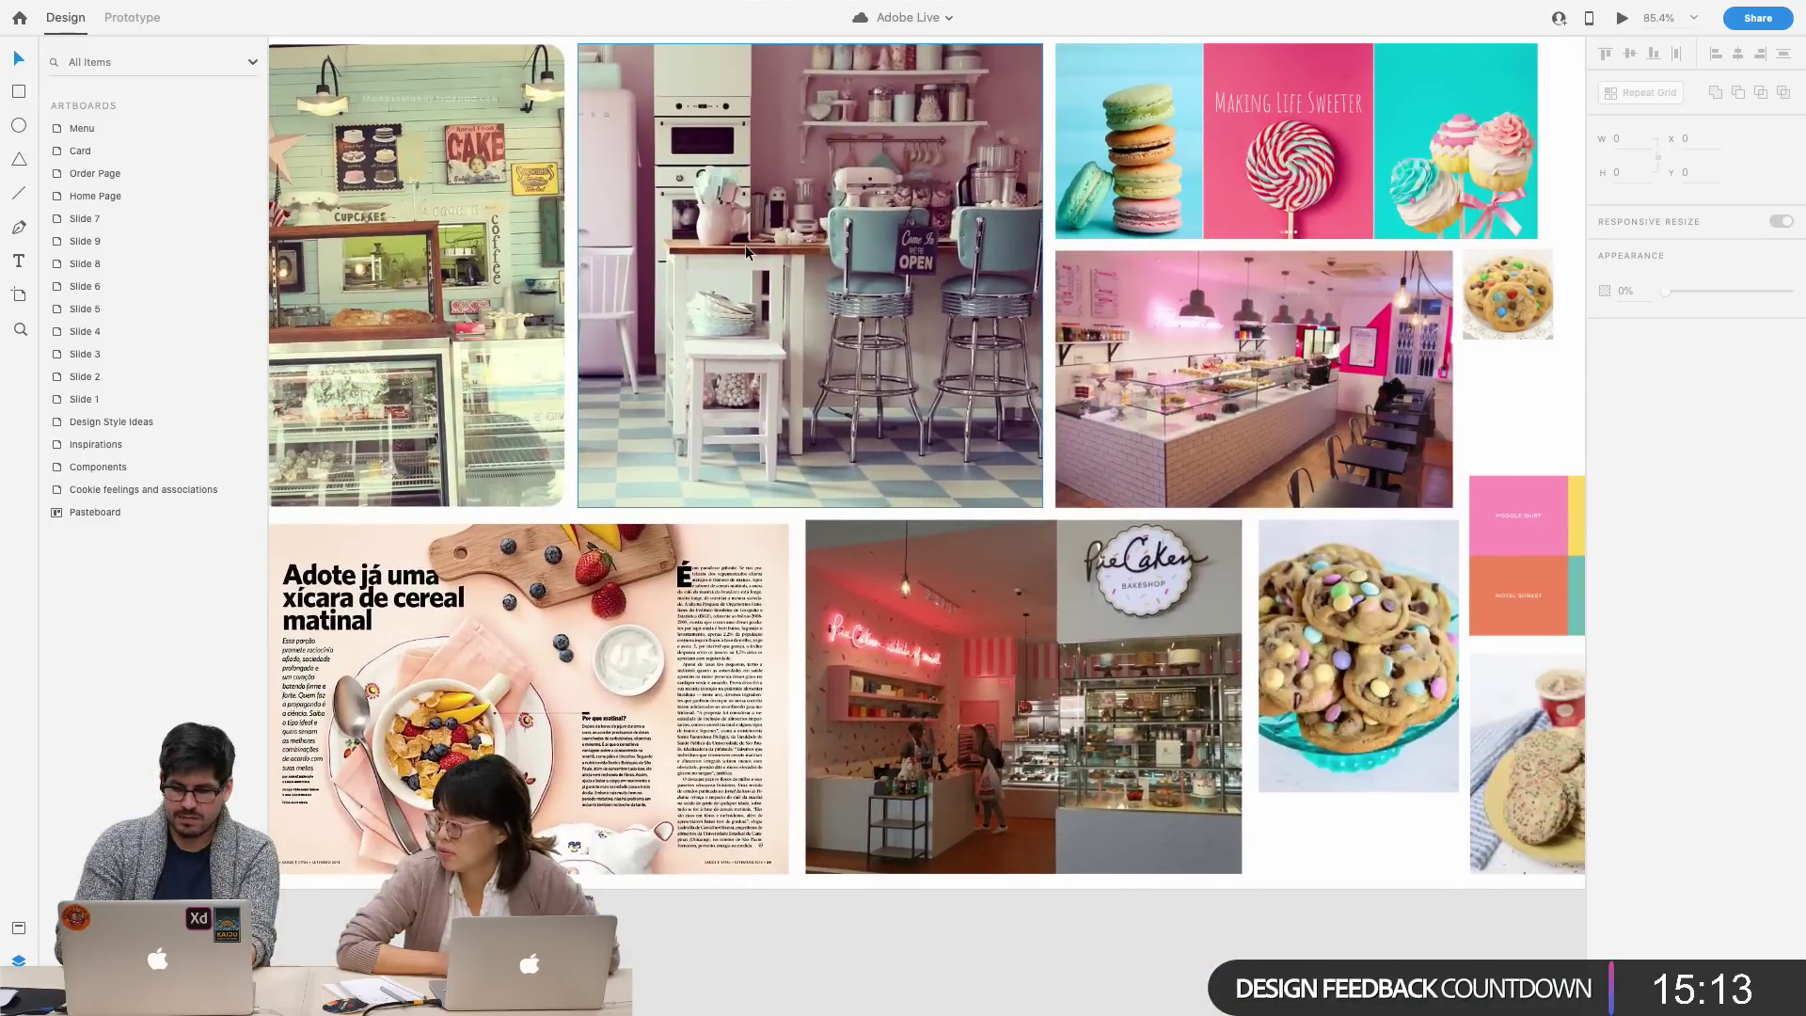
scroll(745, 244, down, 1)
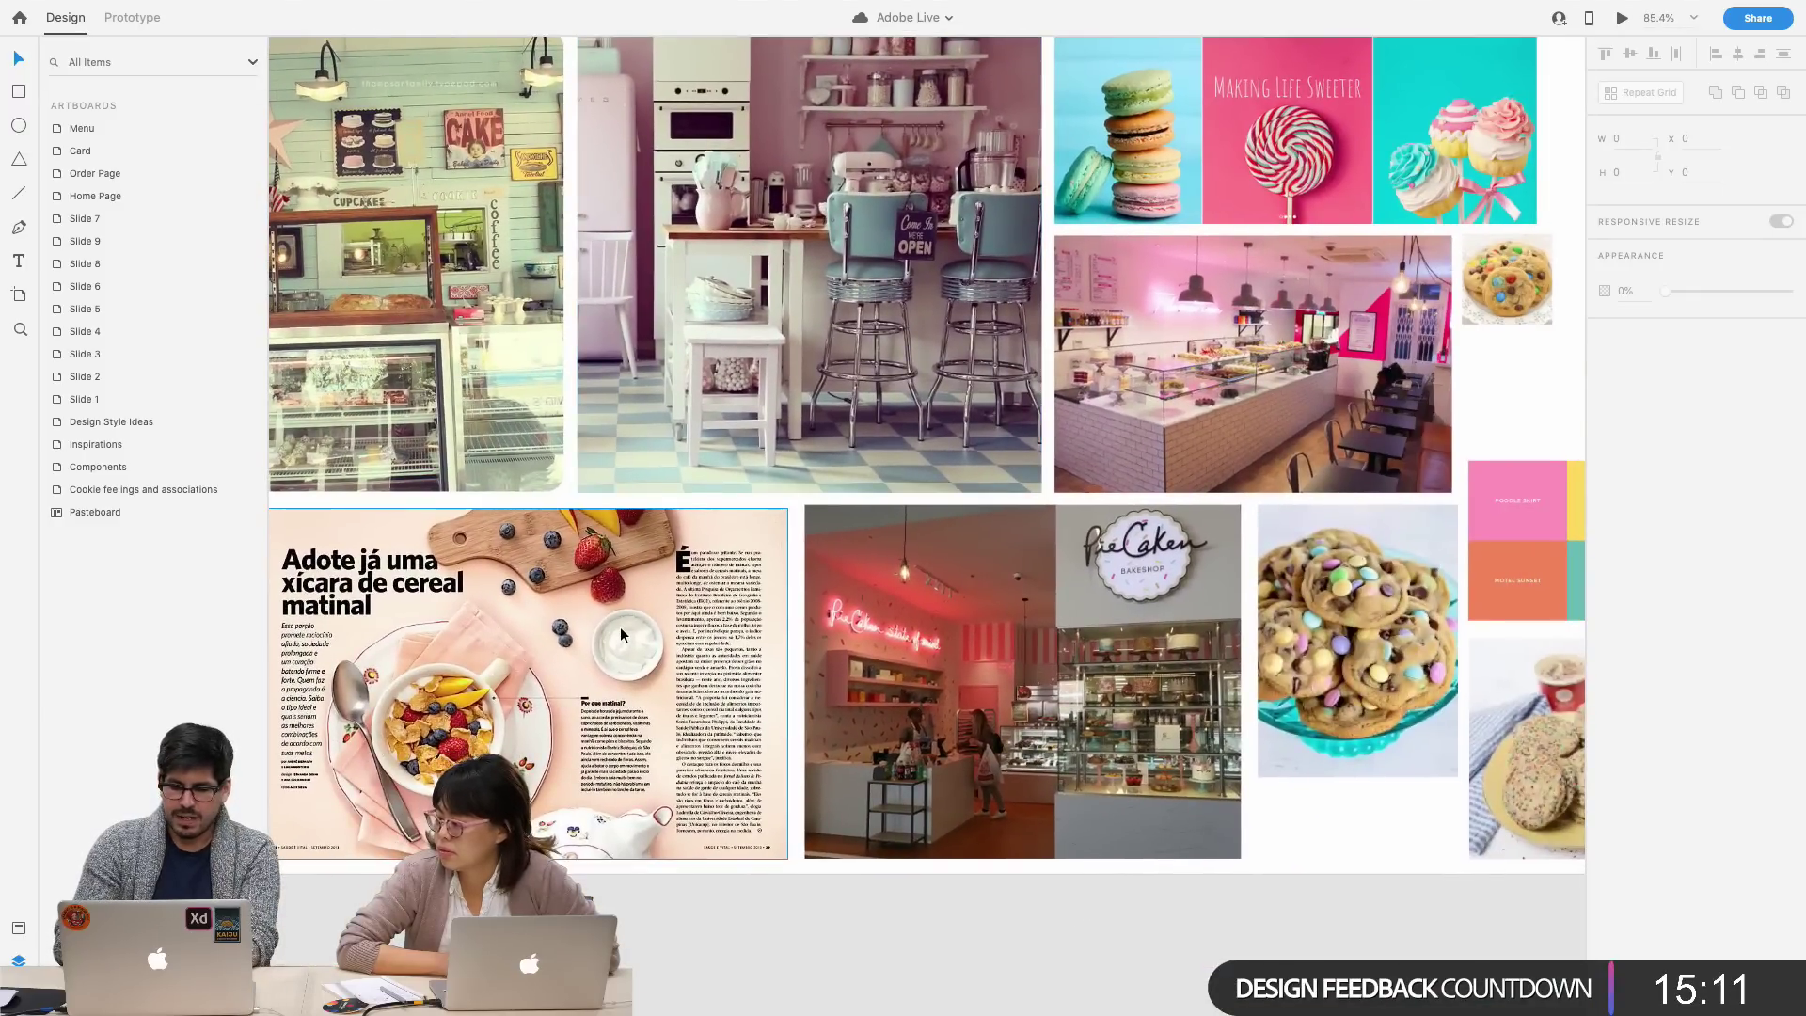
scroll(619, 626, right, 5)
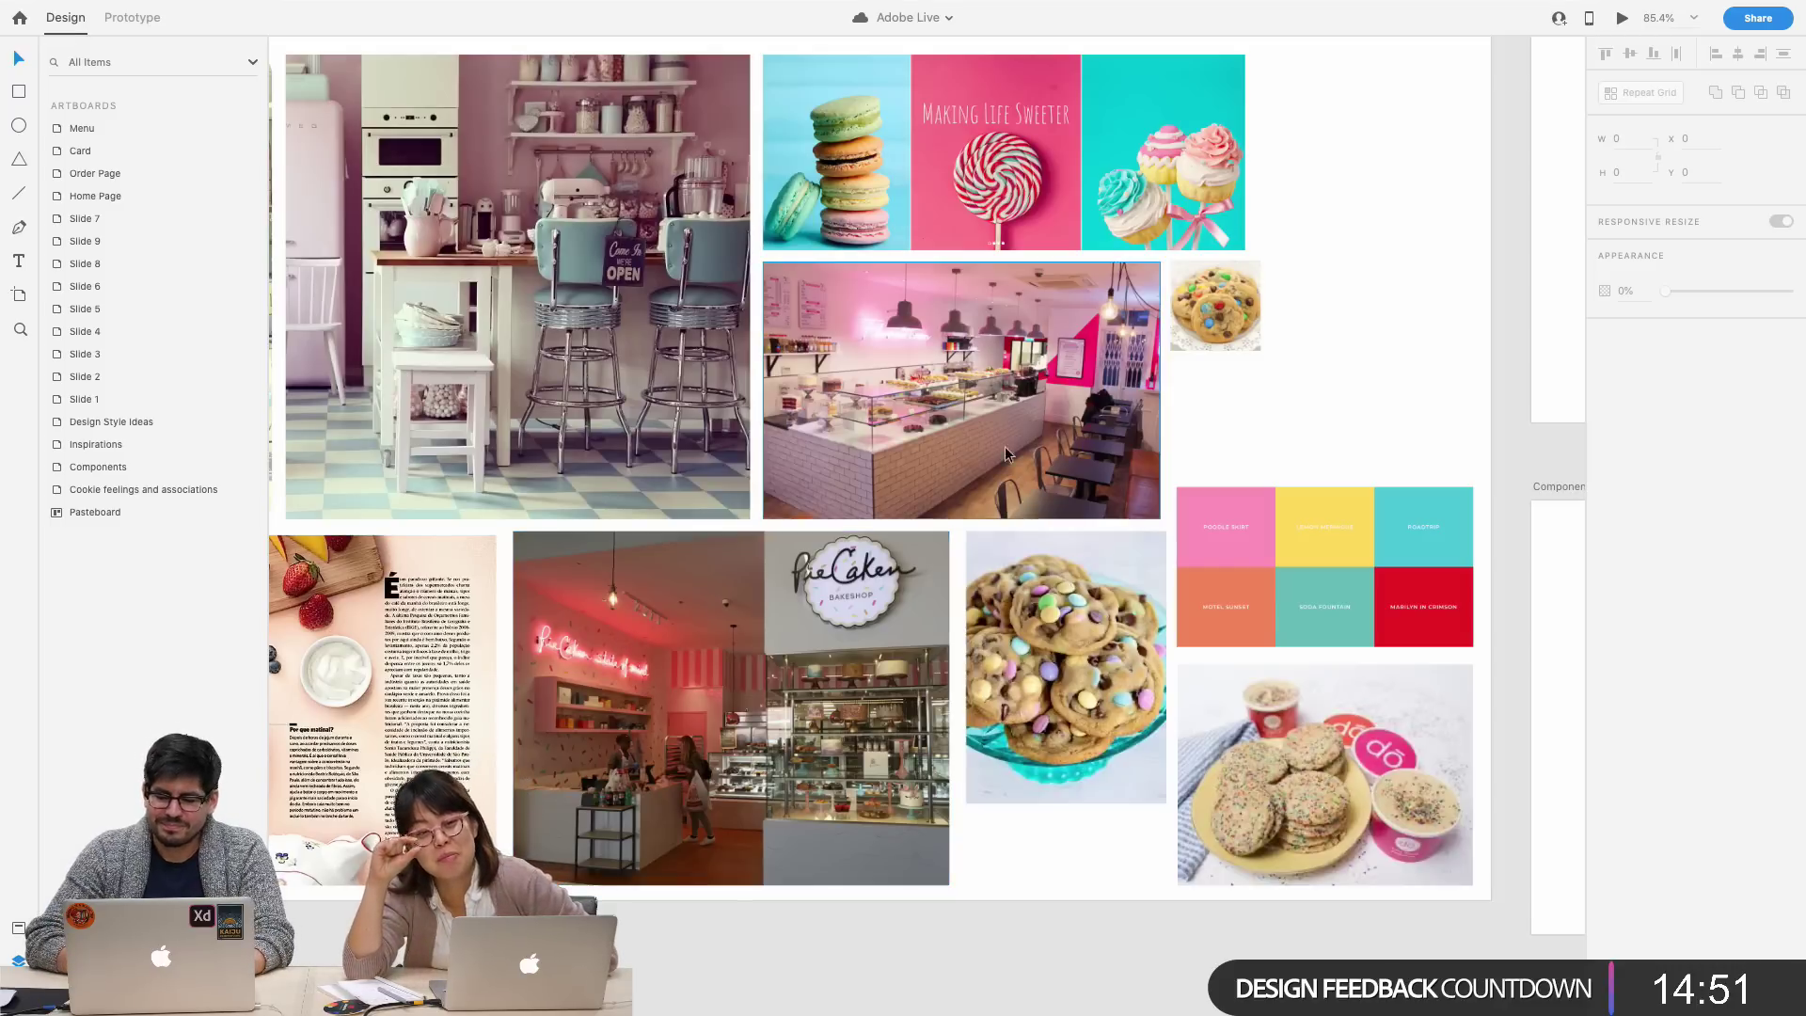
click(1347, 391)
scroll(1346, 392, left, 3)
scroll(1347, 391, up, 2)
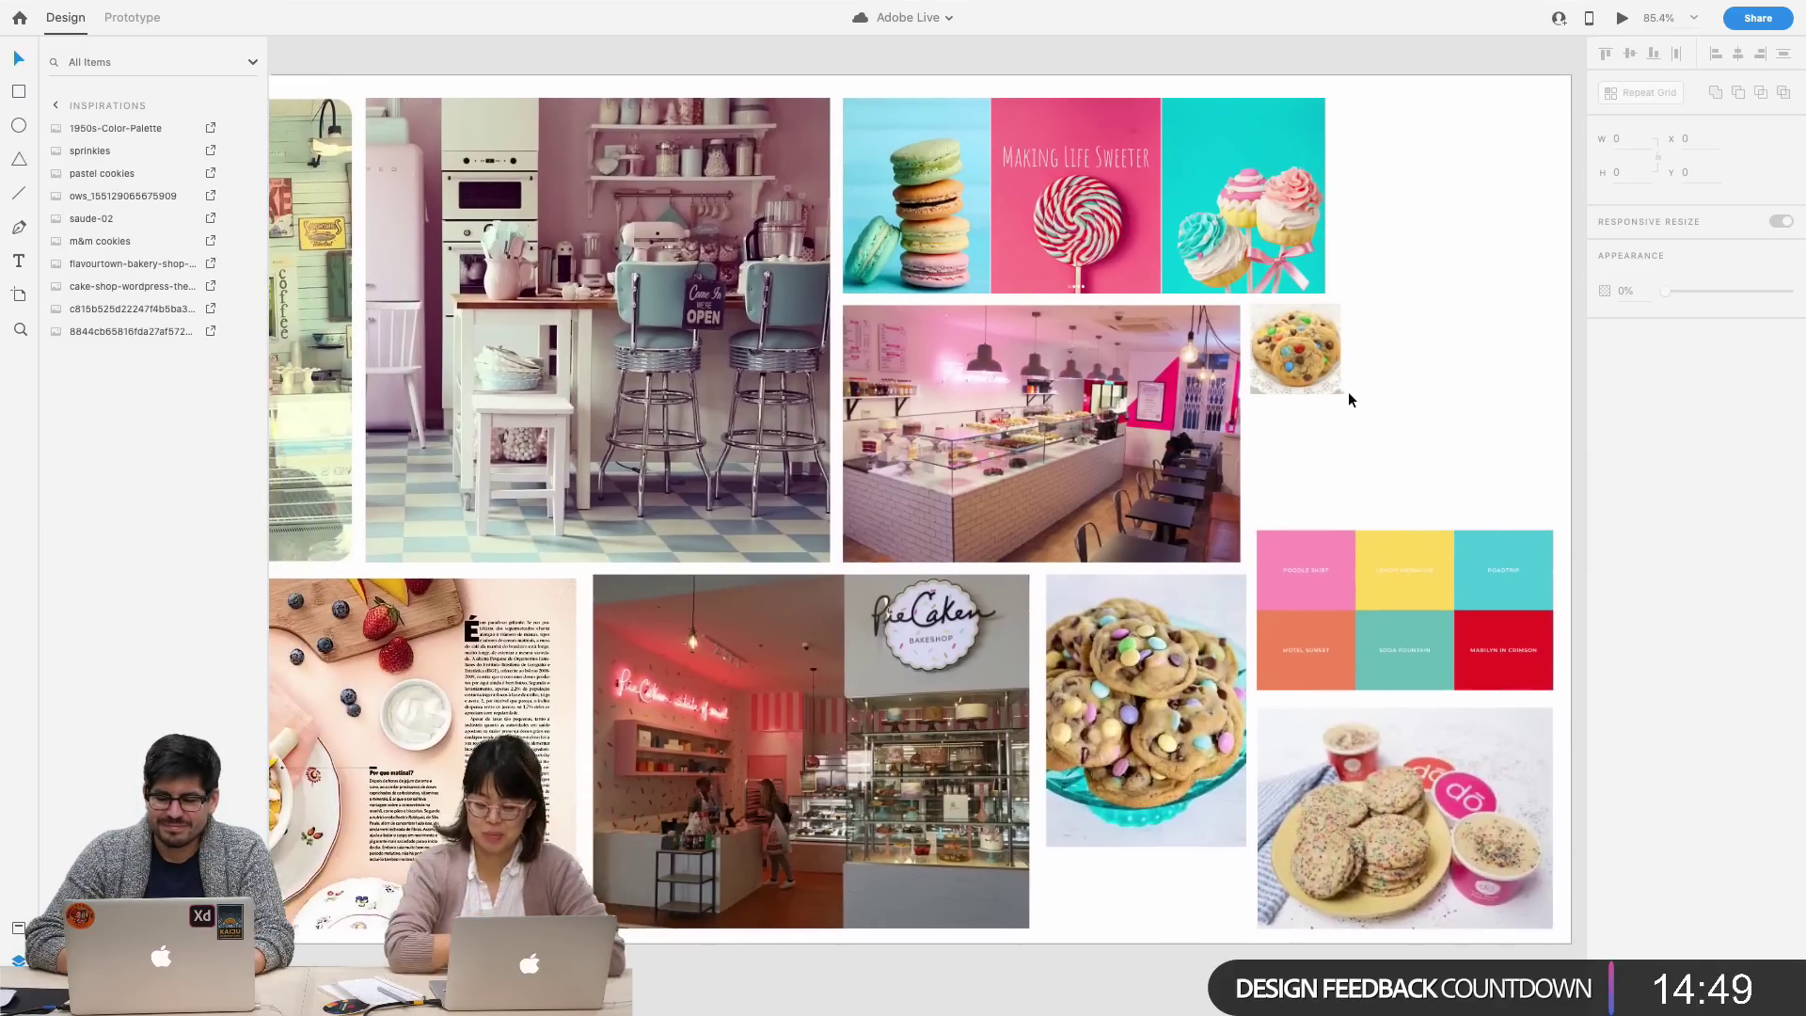
scroll(1349, 398, up, 2)
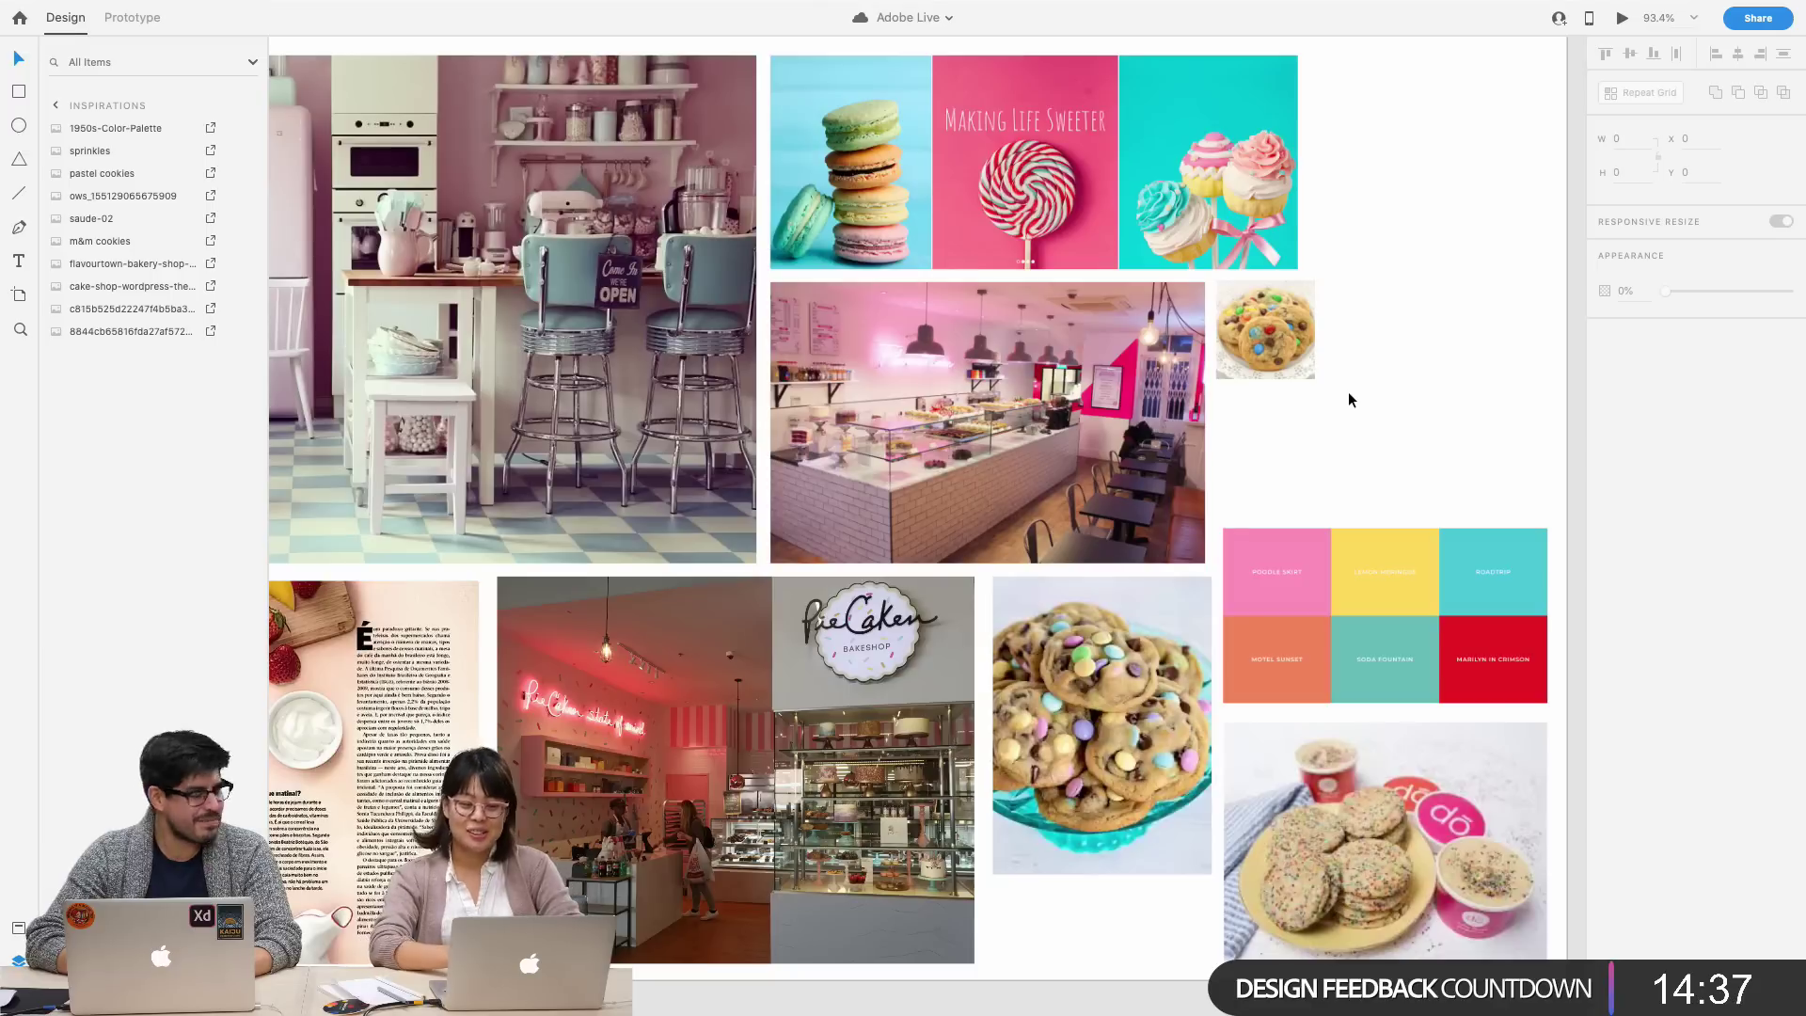
scroll(1347, 391, up, 1)
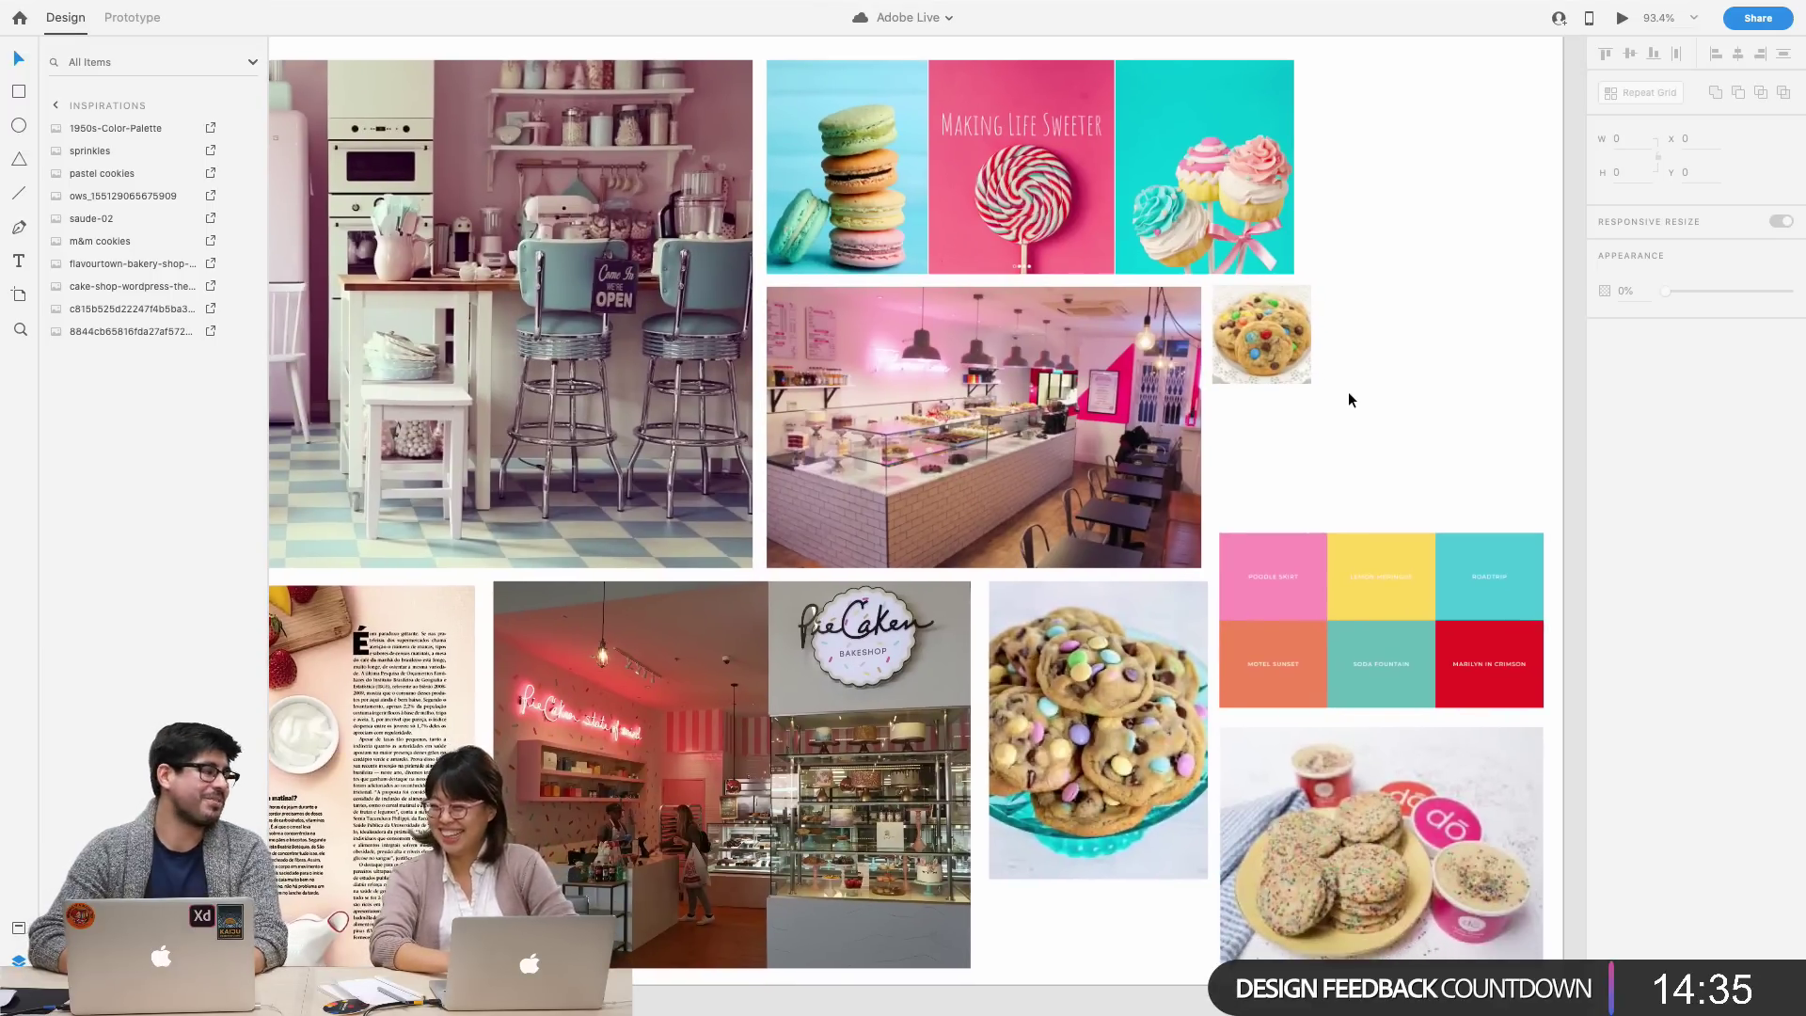
scroll(1349, 393, right, 5)
scroll(1349, 393, down, 2)
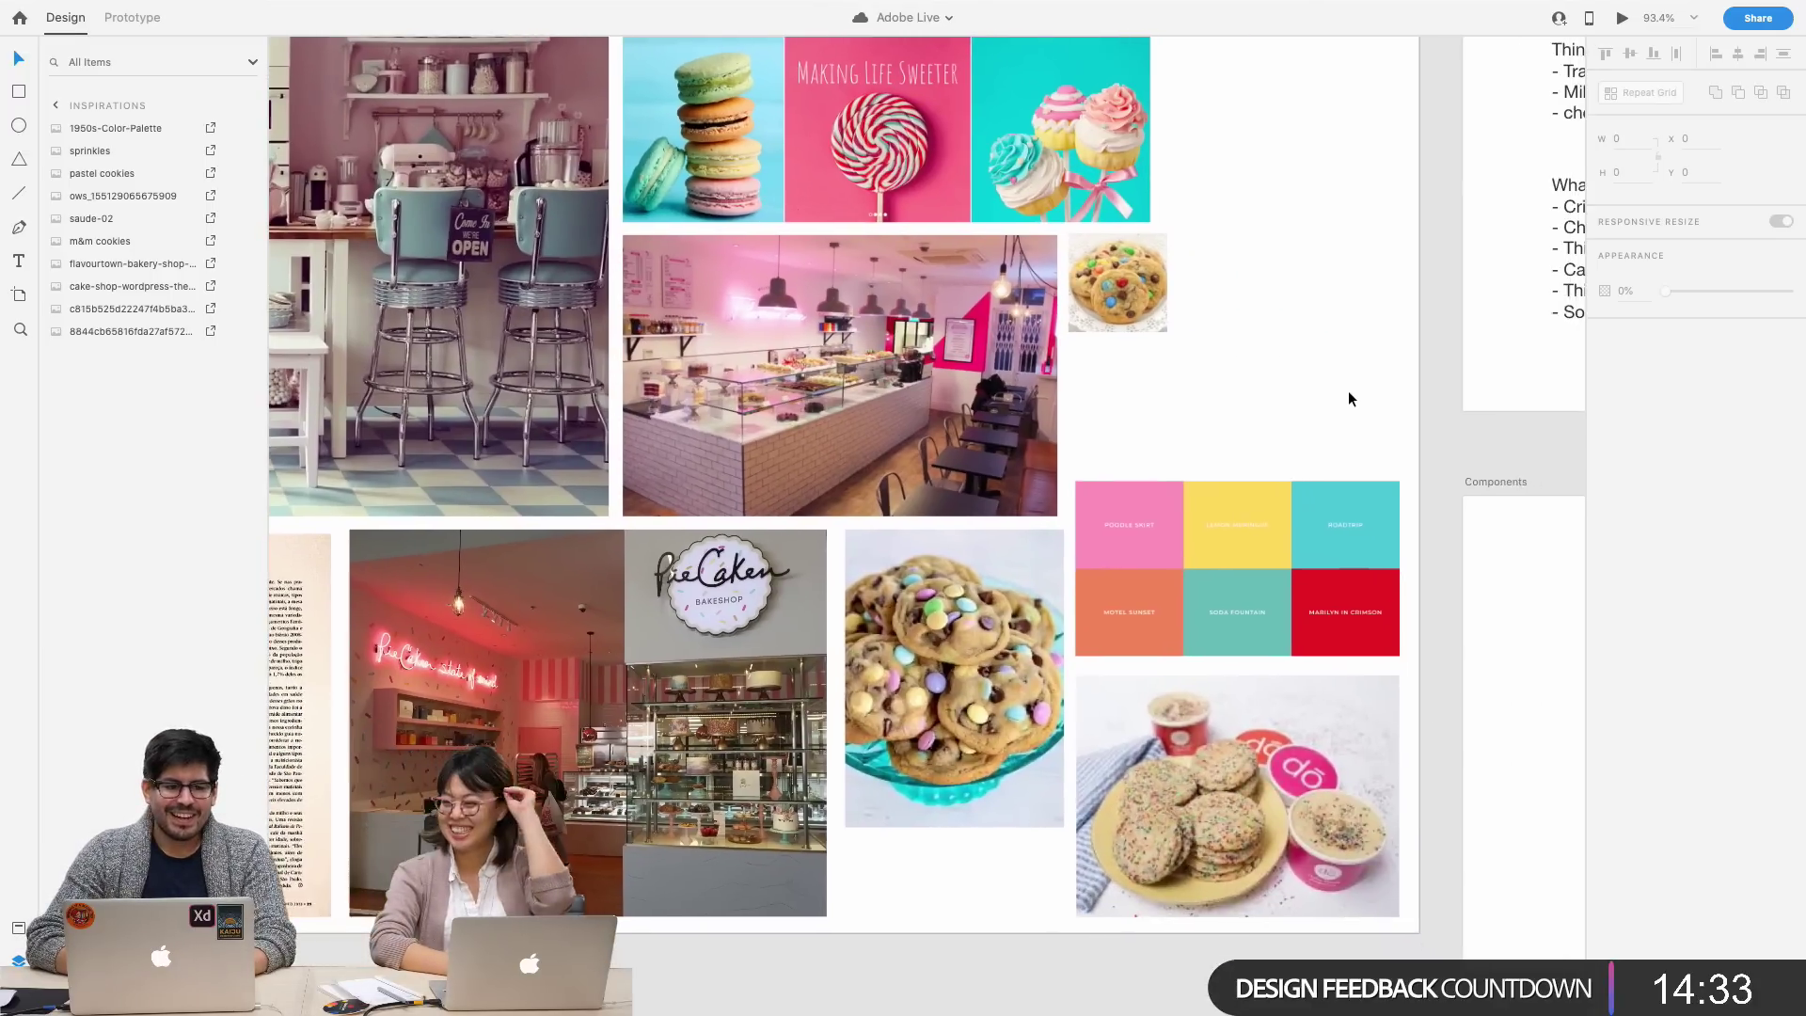
scroll(1347, 393, down, 3)
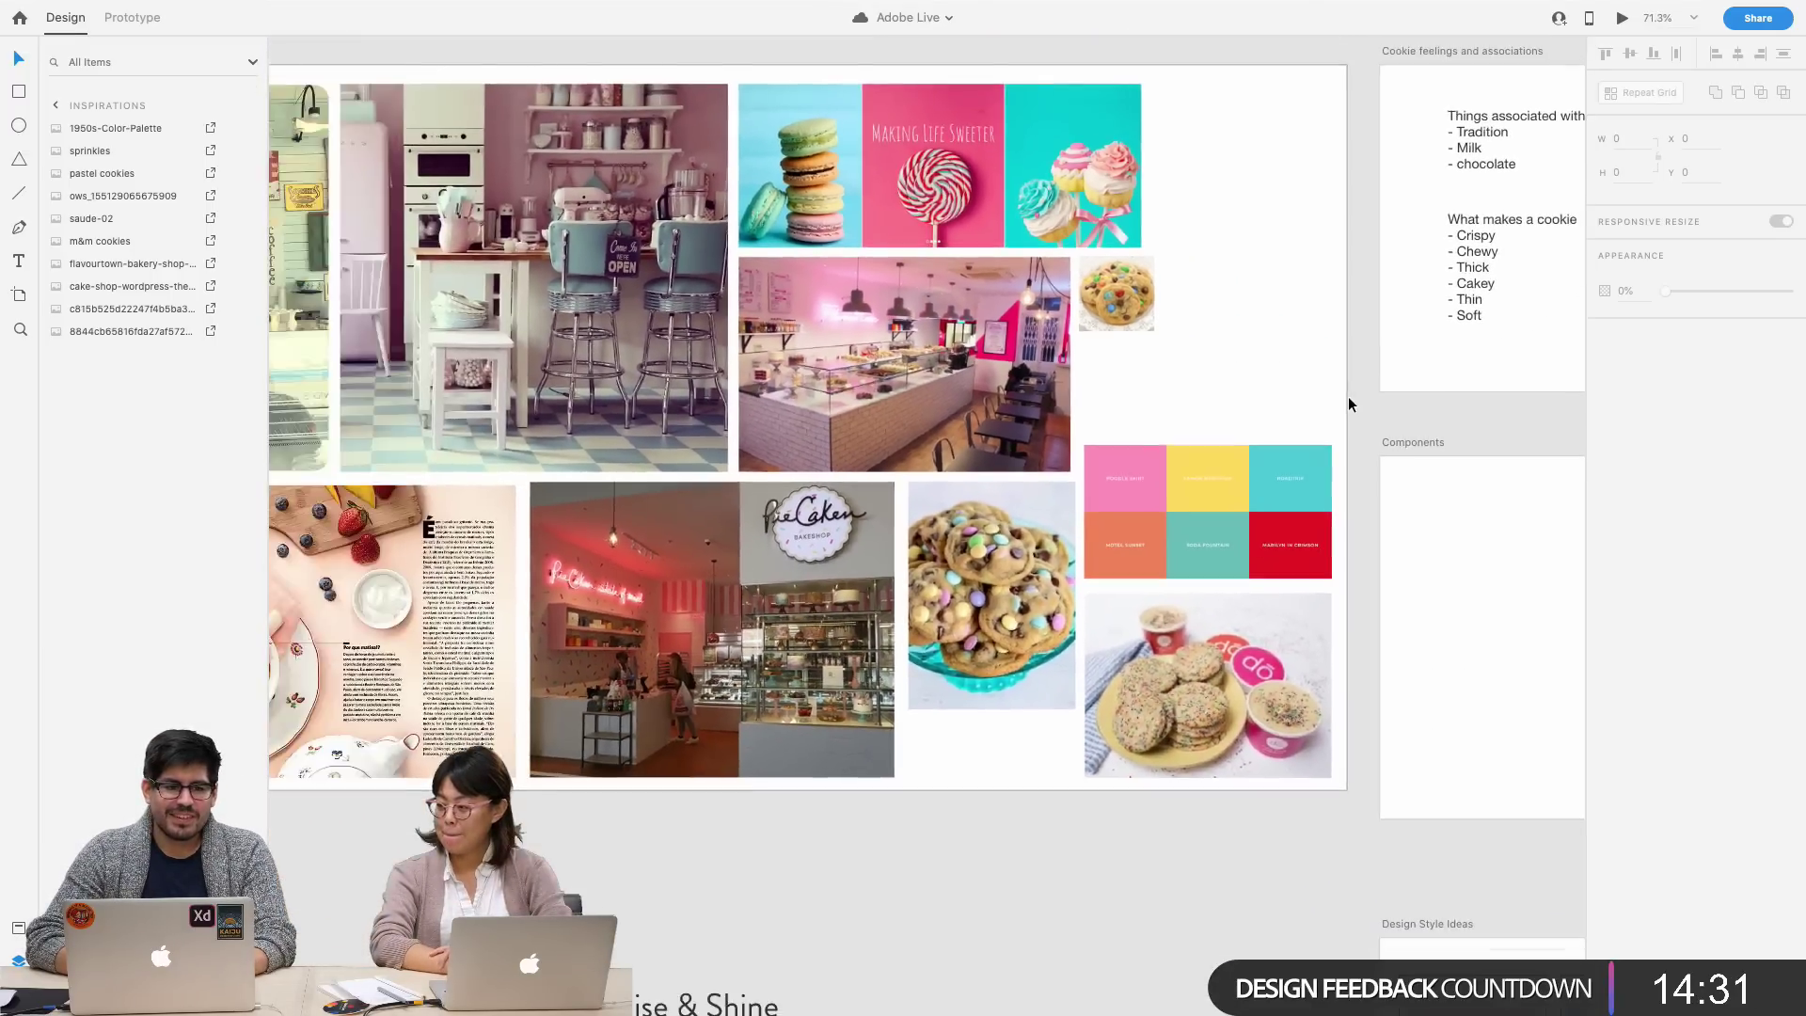
scroll(1349, 399, right, 1)
scroll(1316, 412, left, 5)
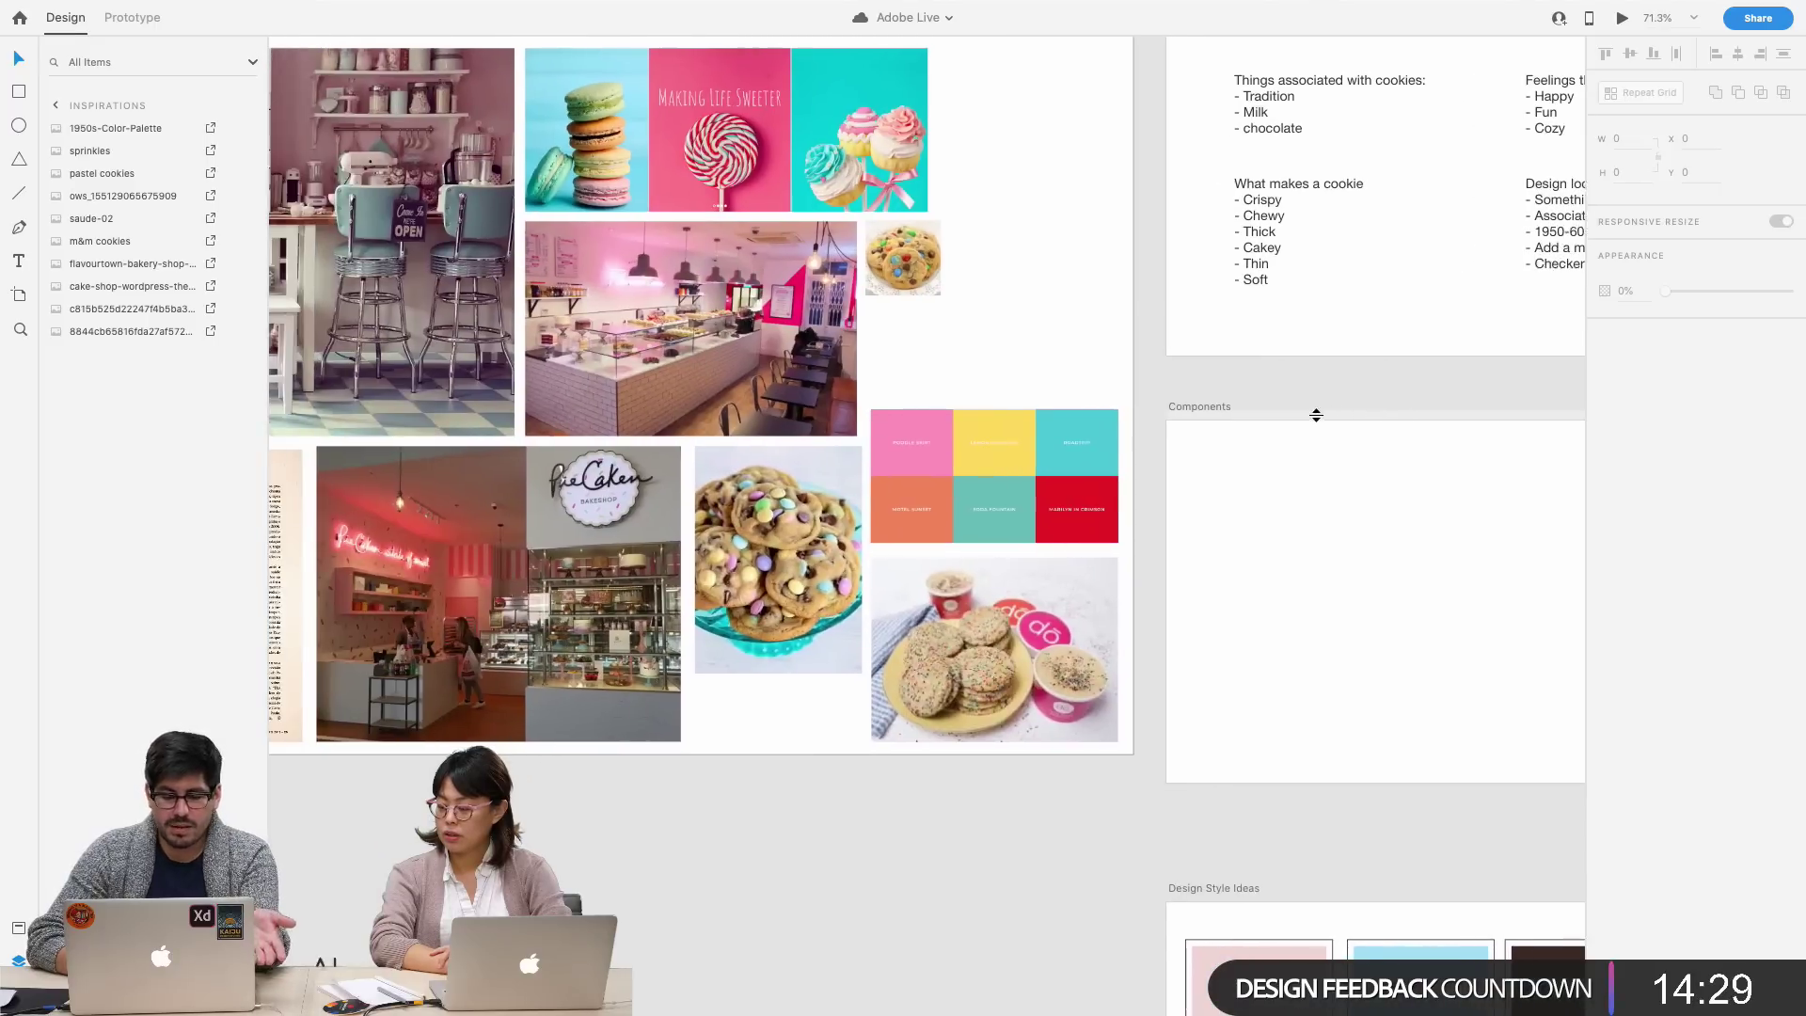
scroll(966, 328, up, 3)
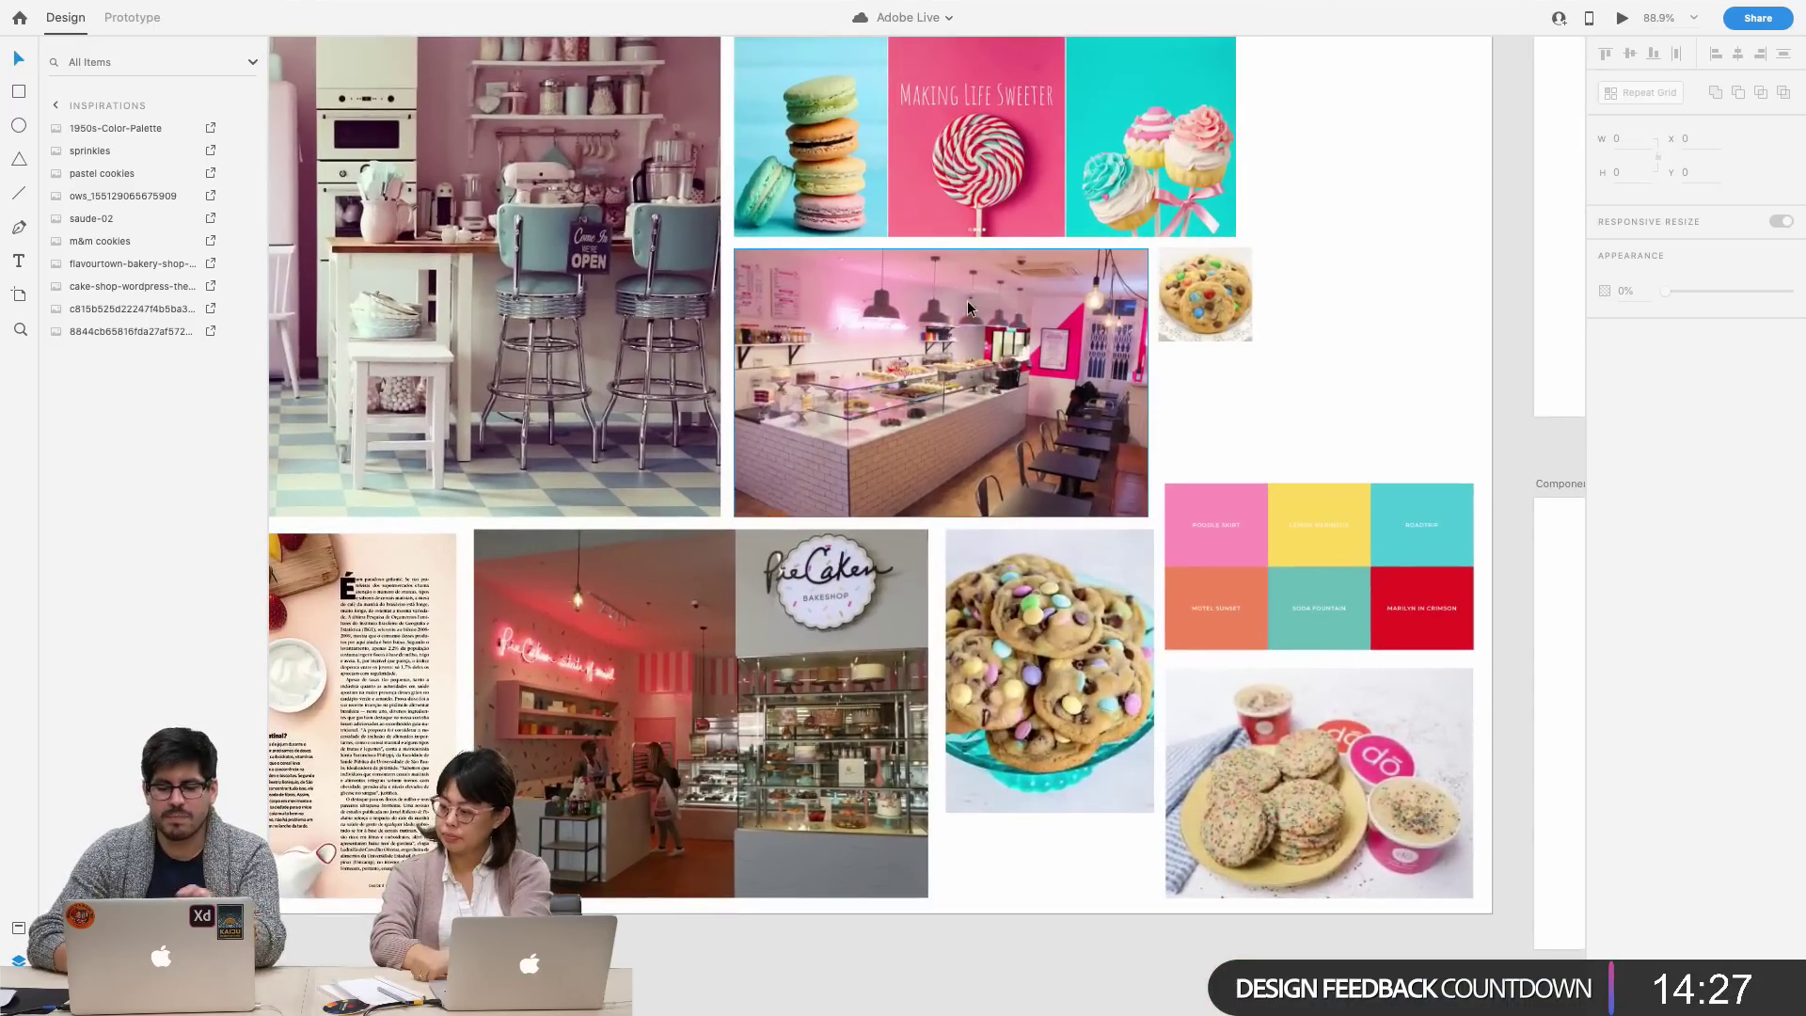
scroll(967, 307, down, 4)
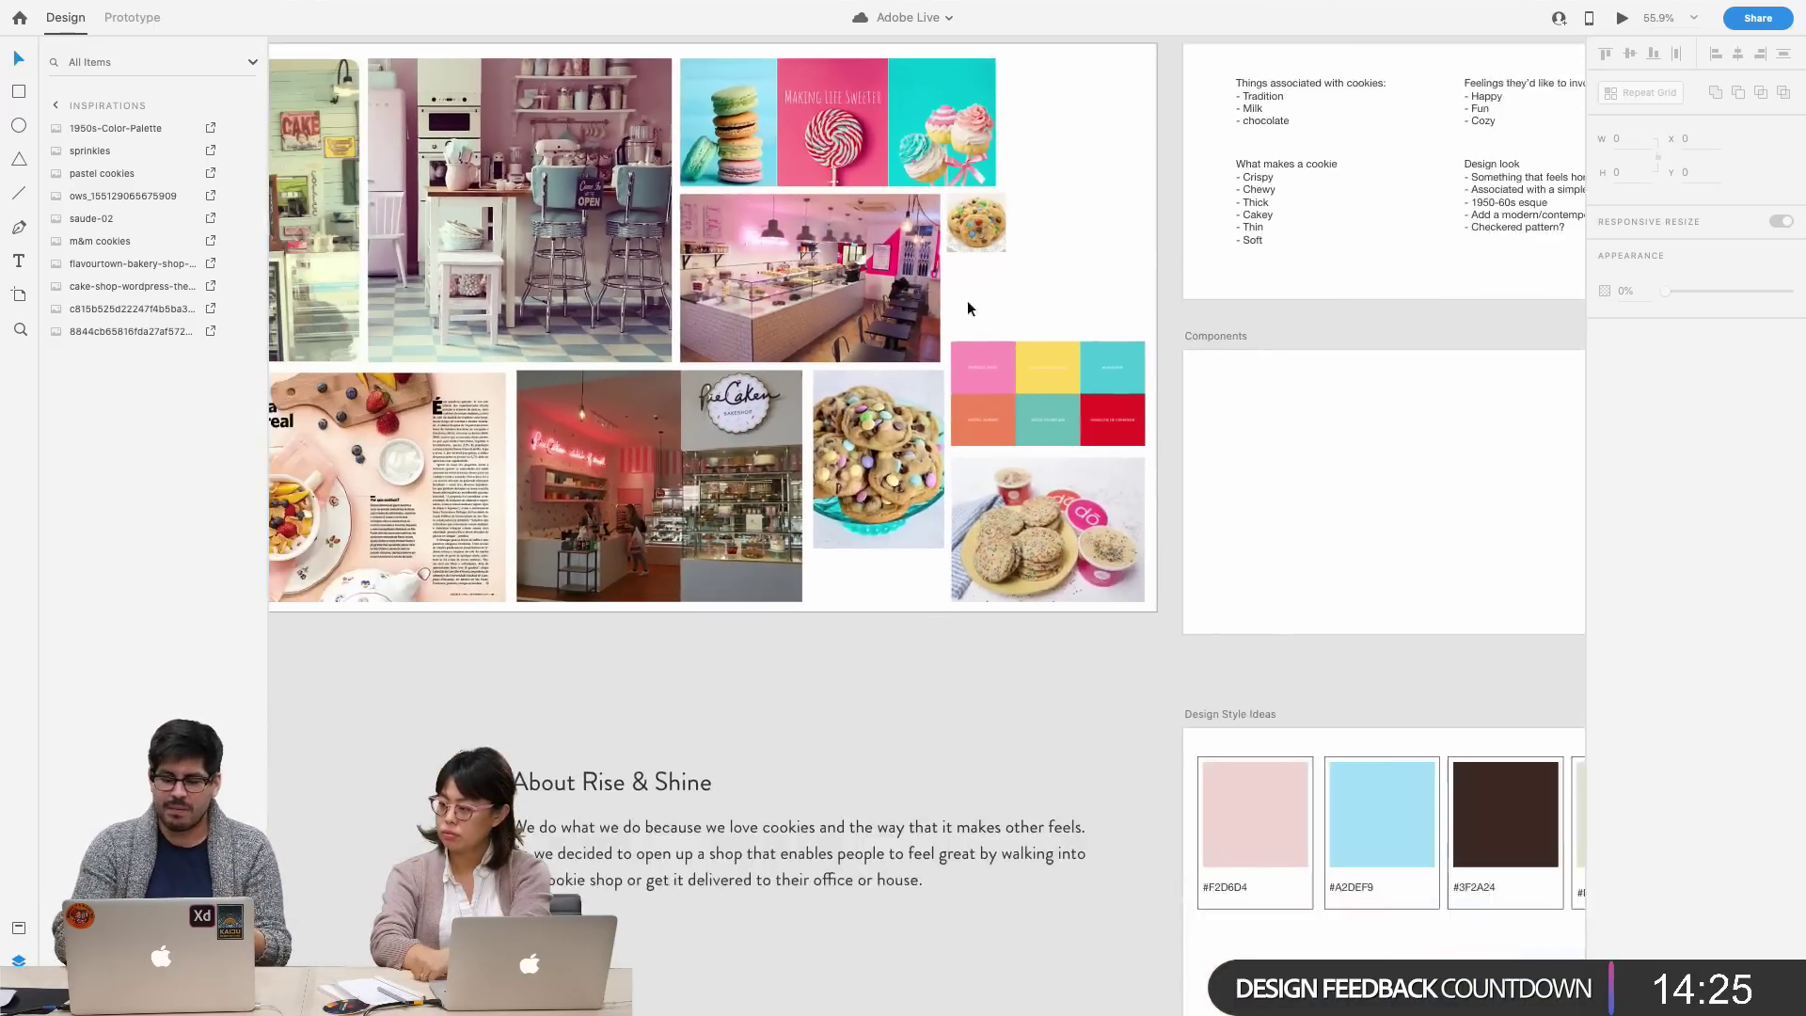
- Examine the colour swatches and type styles on the Design Style Ideas artboard, selecting the pink #F2D6D4 swatch
scroll(967, 307, right, 5)
scroll(967, 307, down, 3)
scroll(967, 309, down, 3)
scroll(967, 308, right, 5)
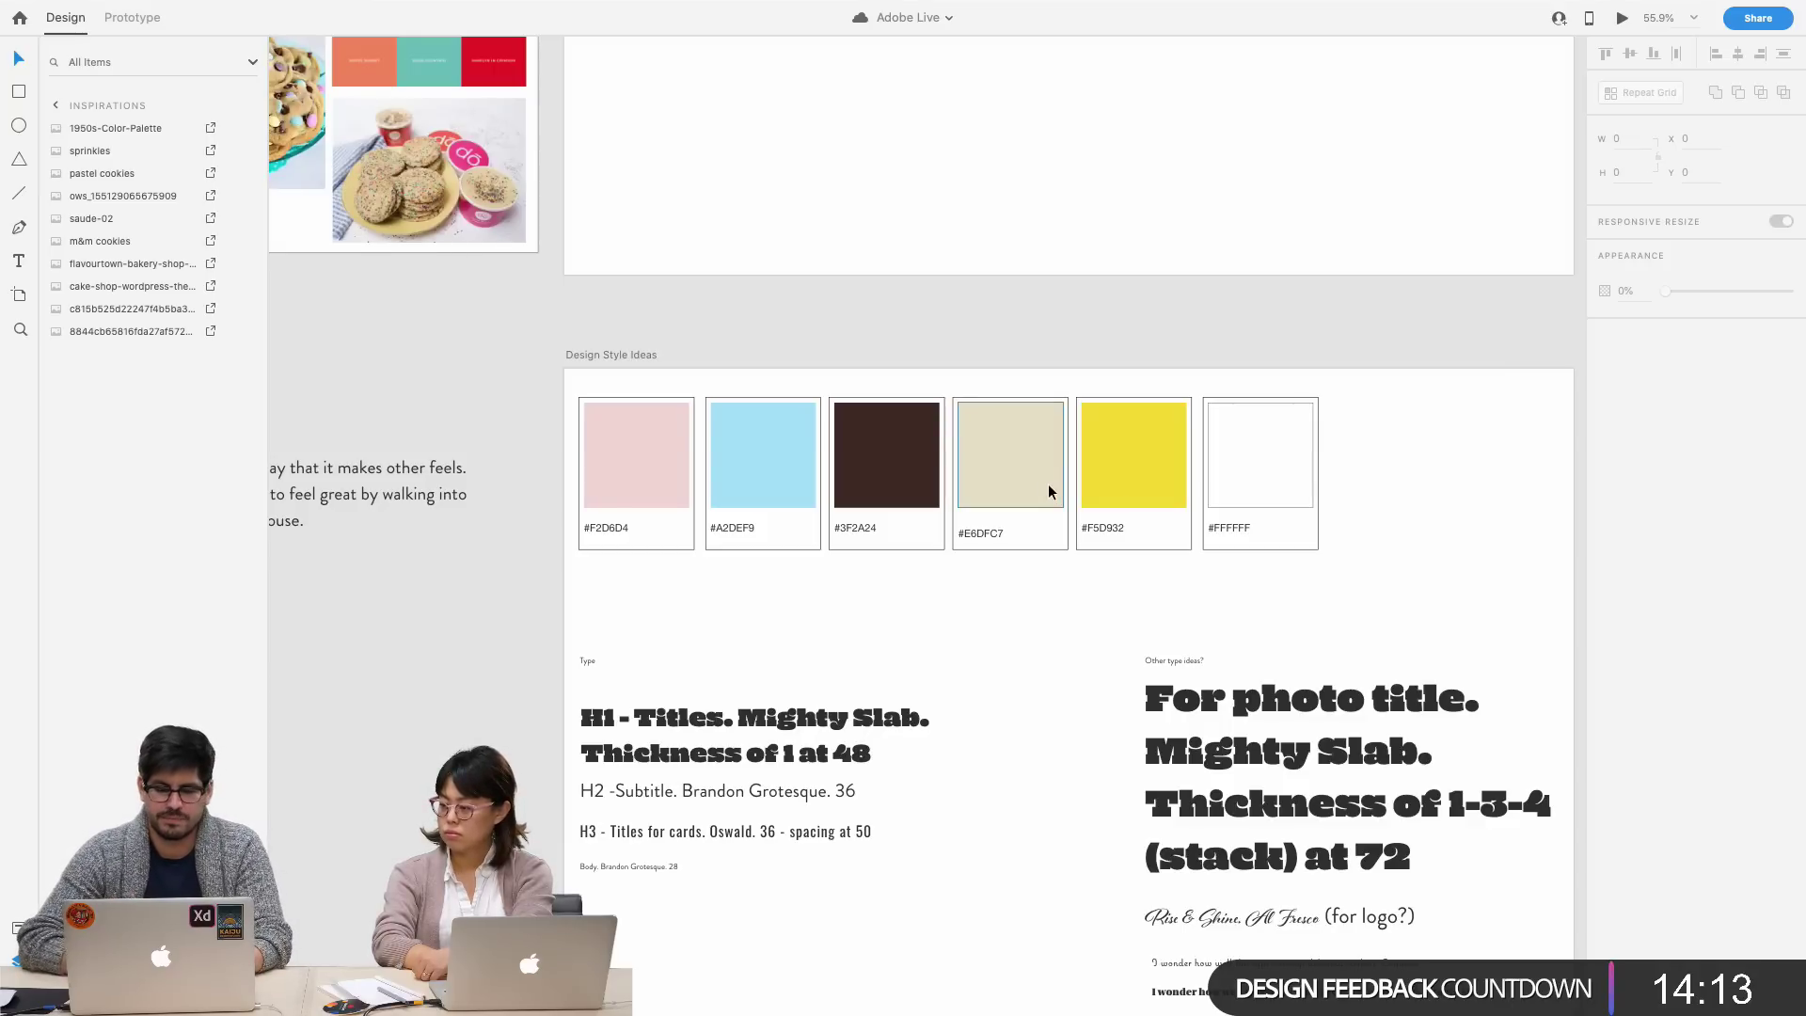
scroll(1038, 602, up, 1)
scroll(1038, 601, up, 1)
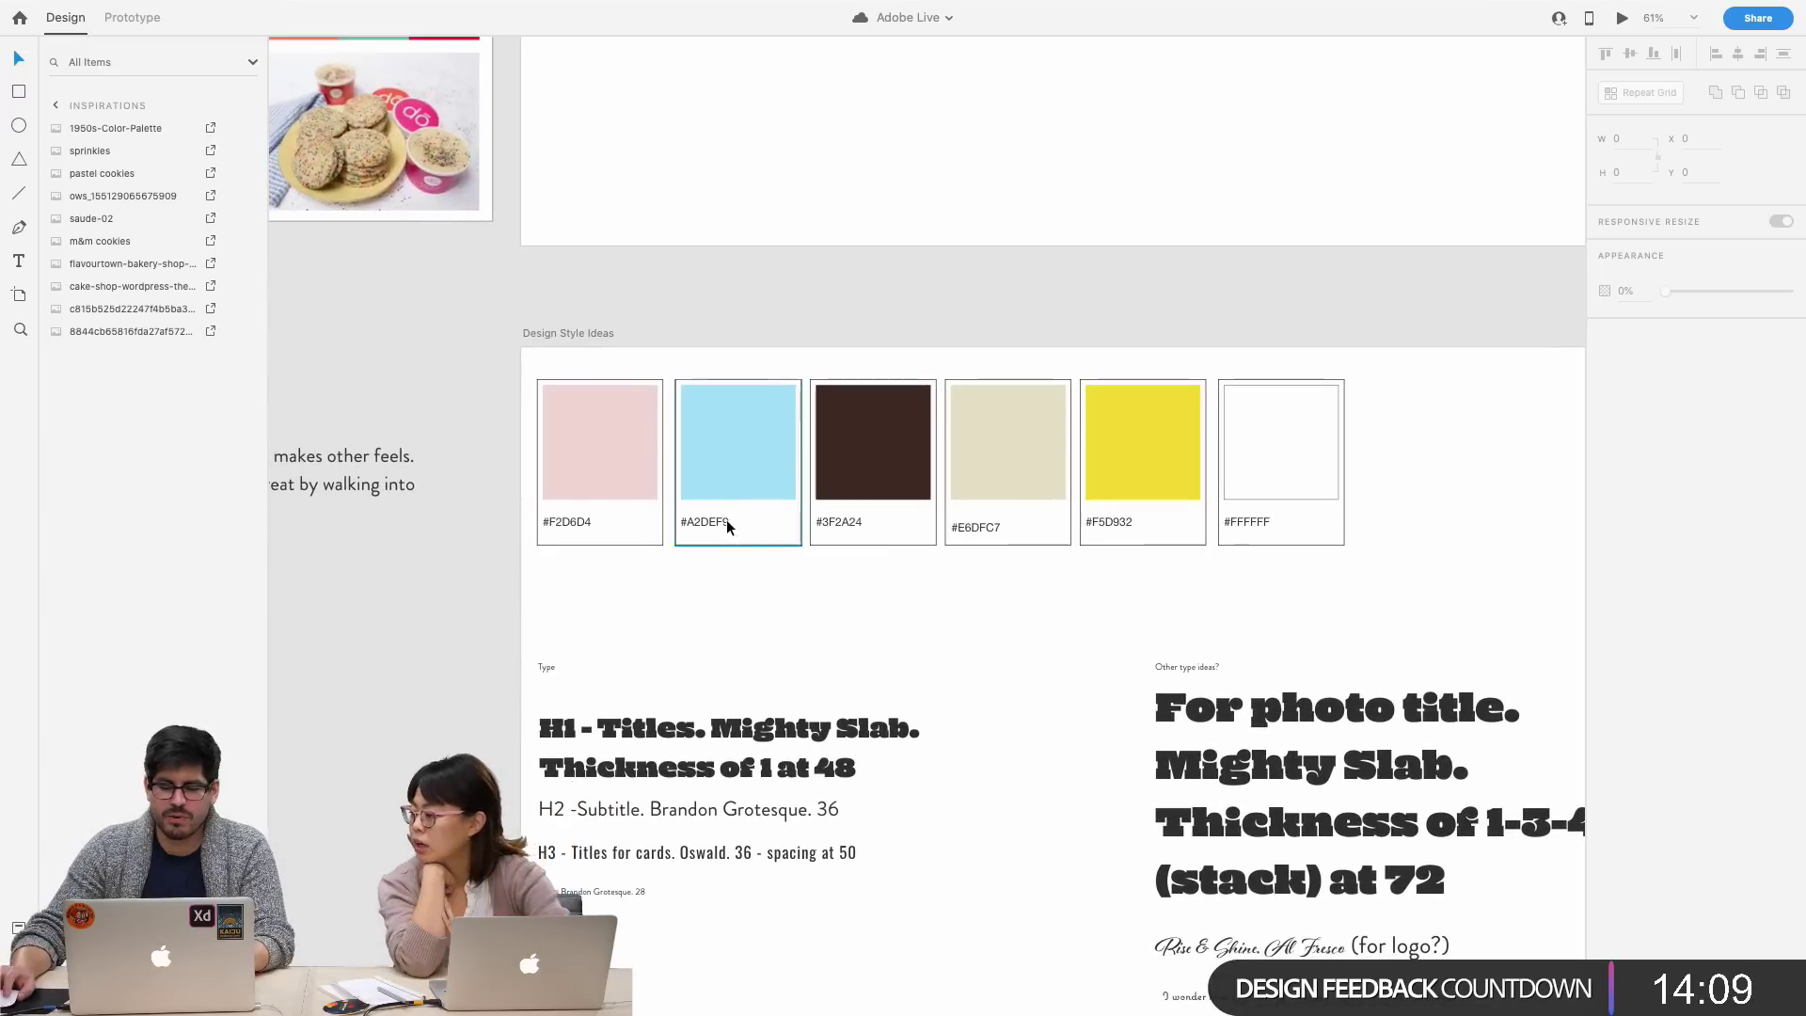
click(590, 461)
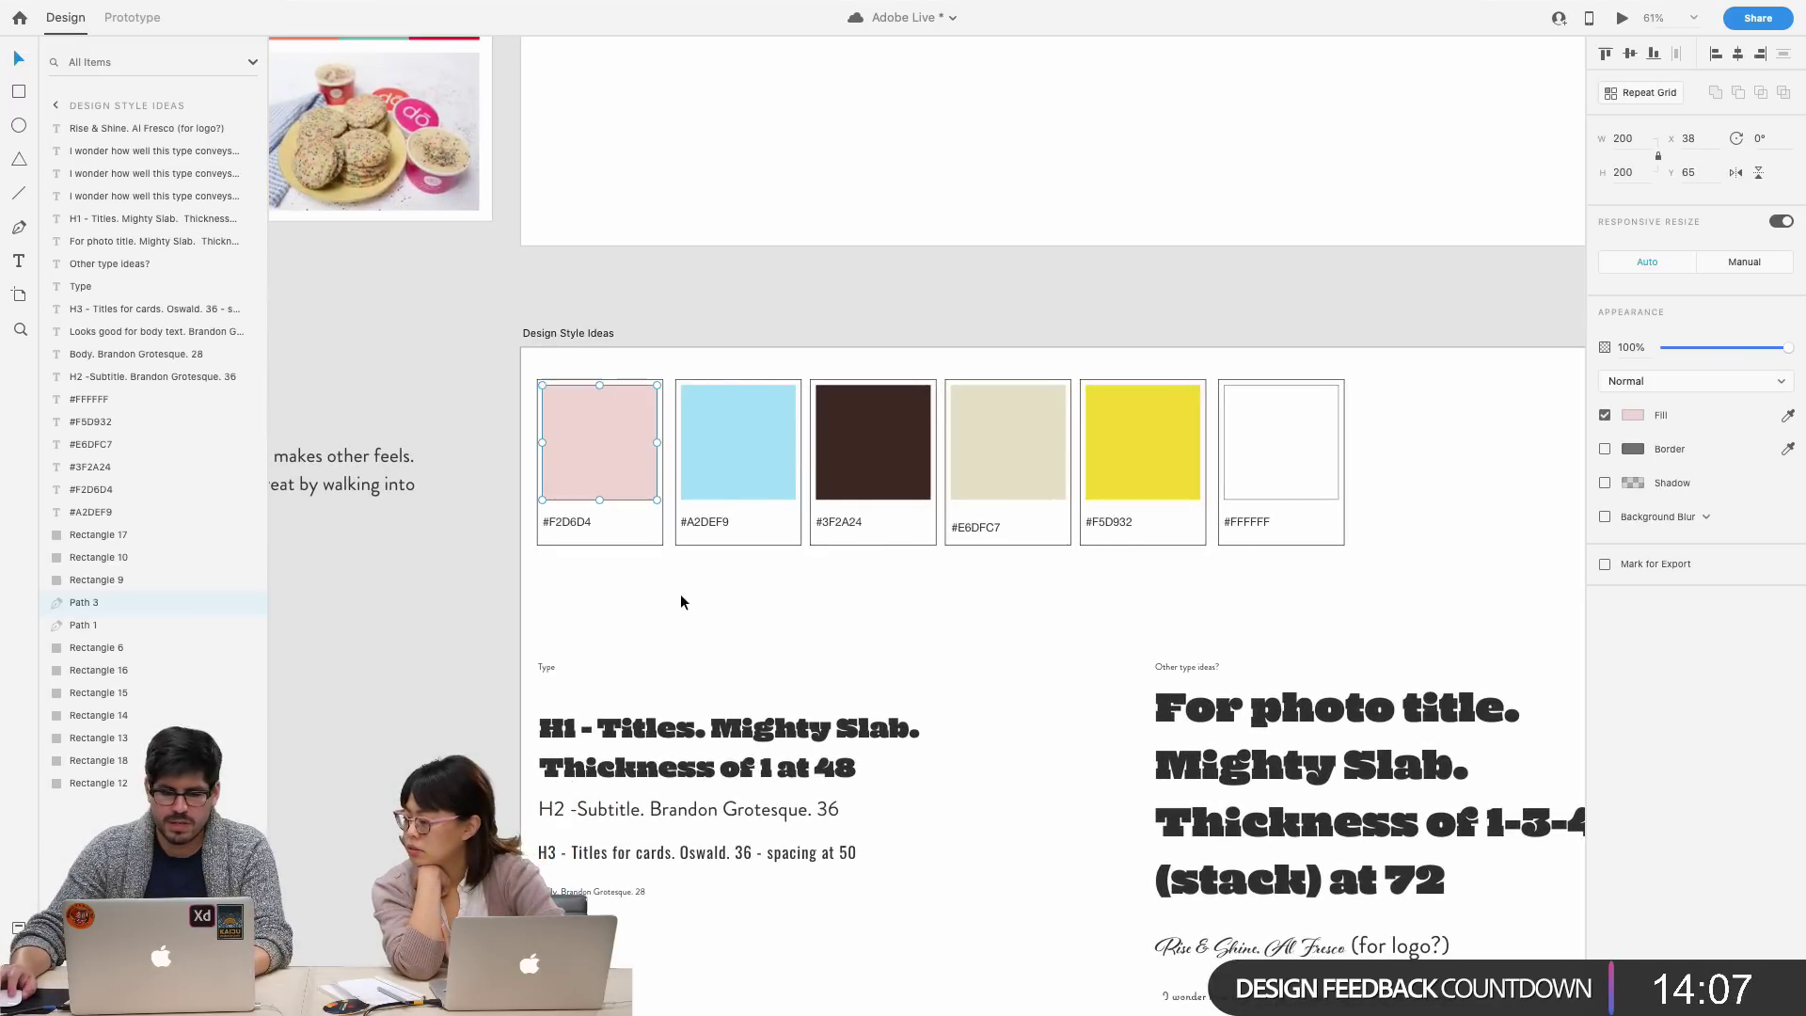
scroll(737, 619, right, 3)
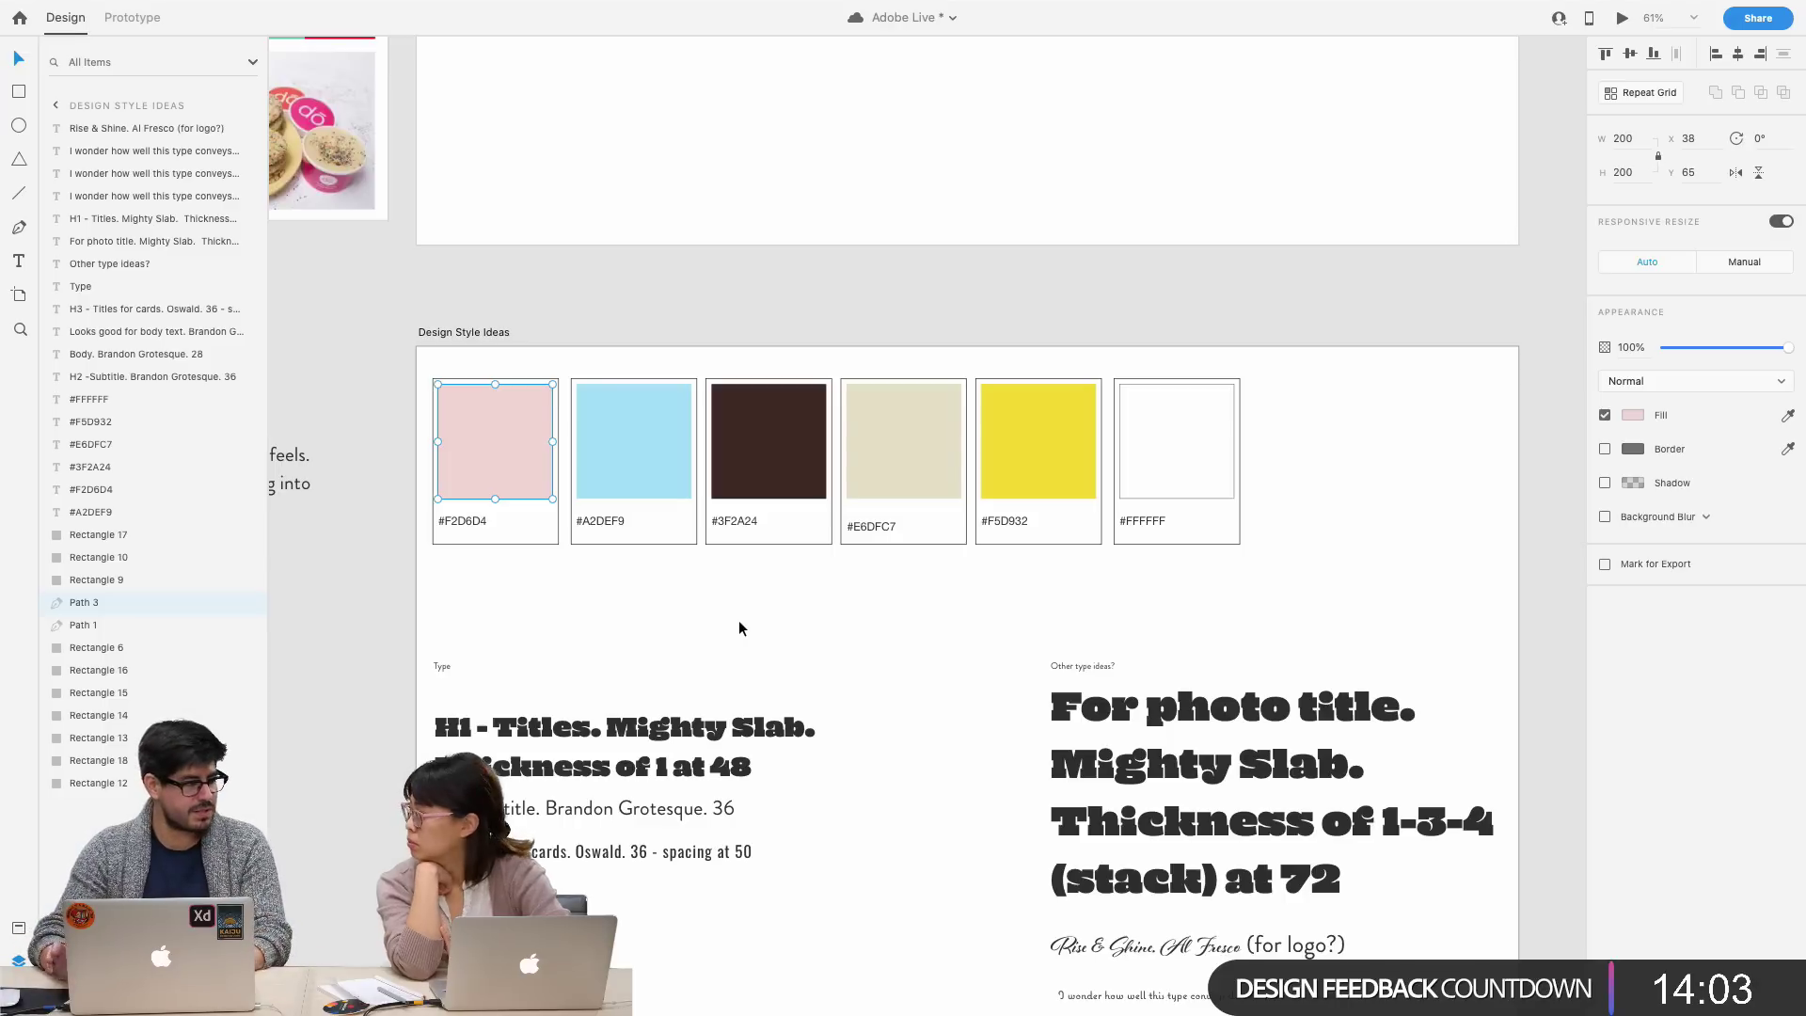
scroll(737, 621, up, 1)
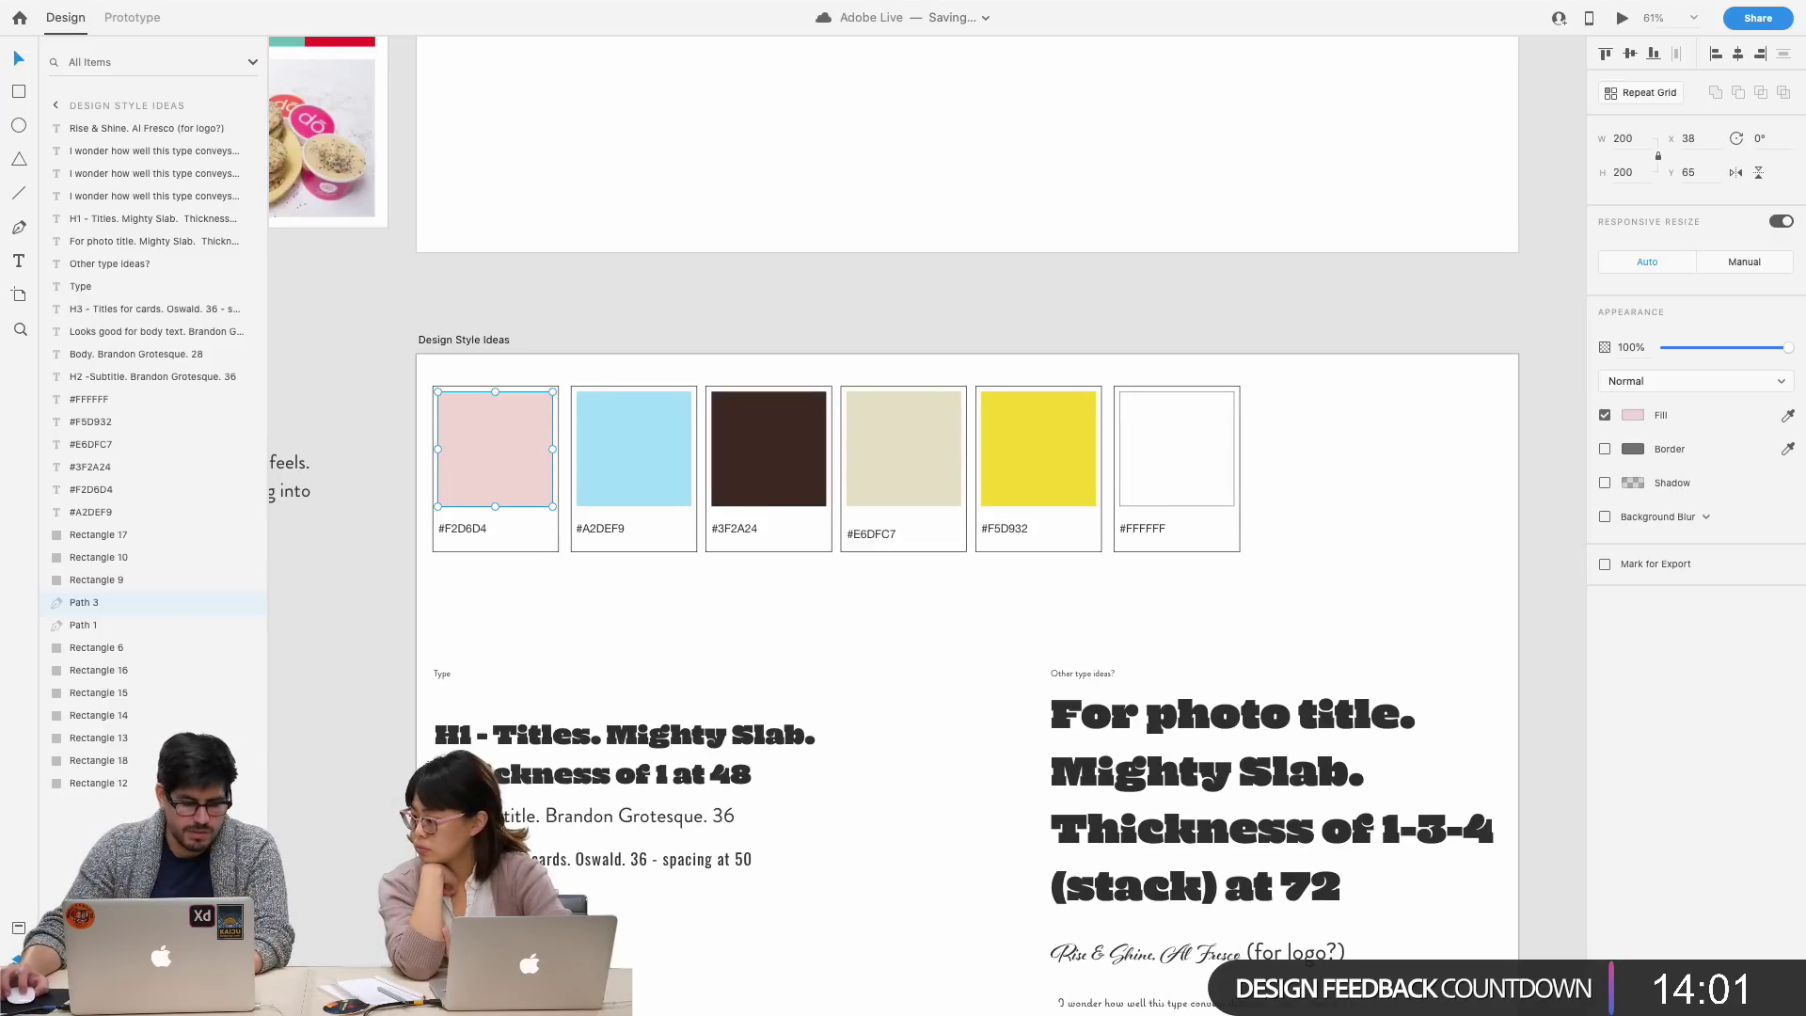
- Open the plugin catalogue and look through the list of available plugins
key(super+alt+p)
click(466, 143)
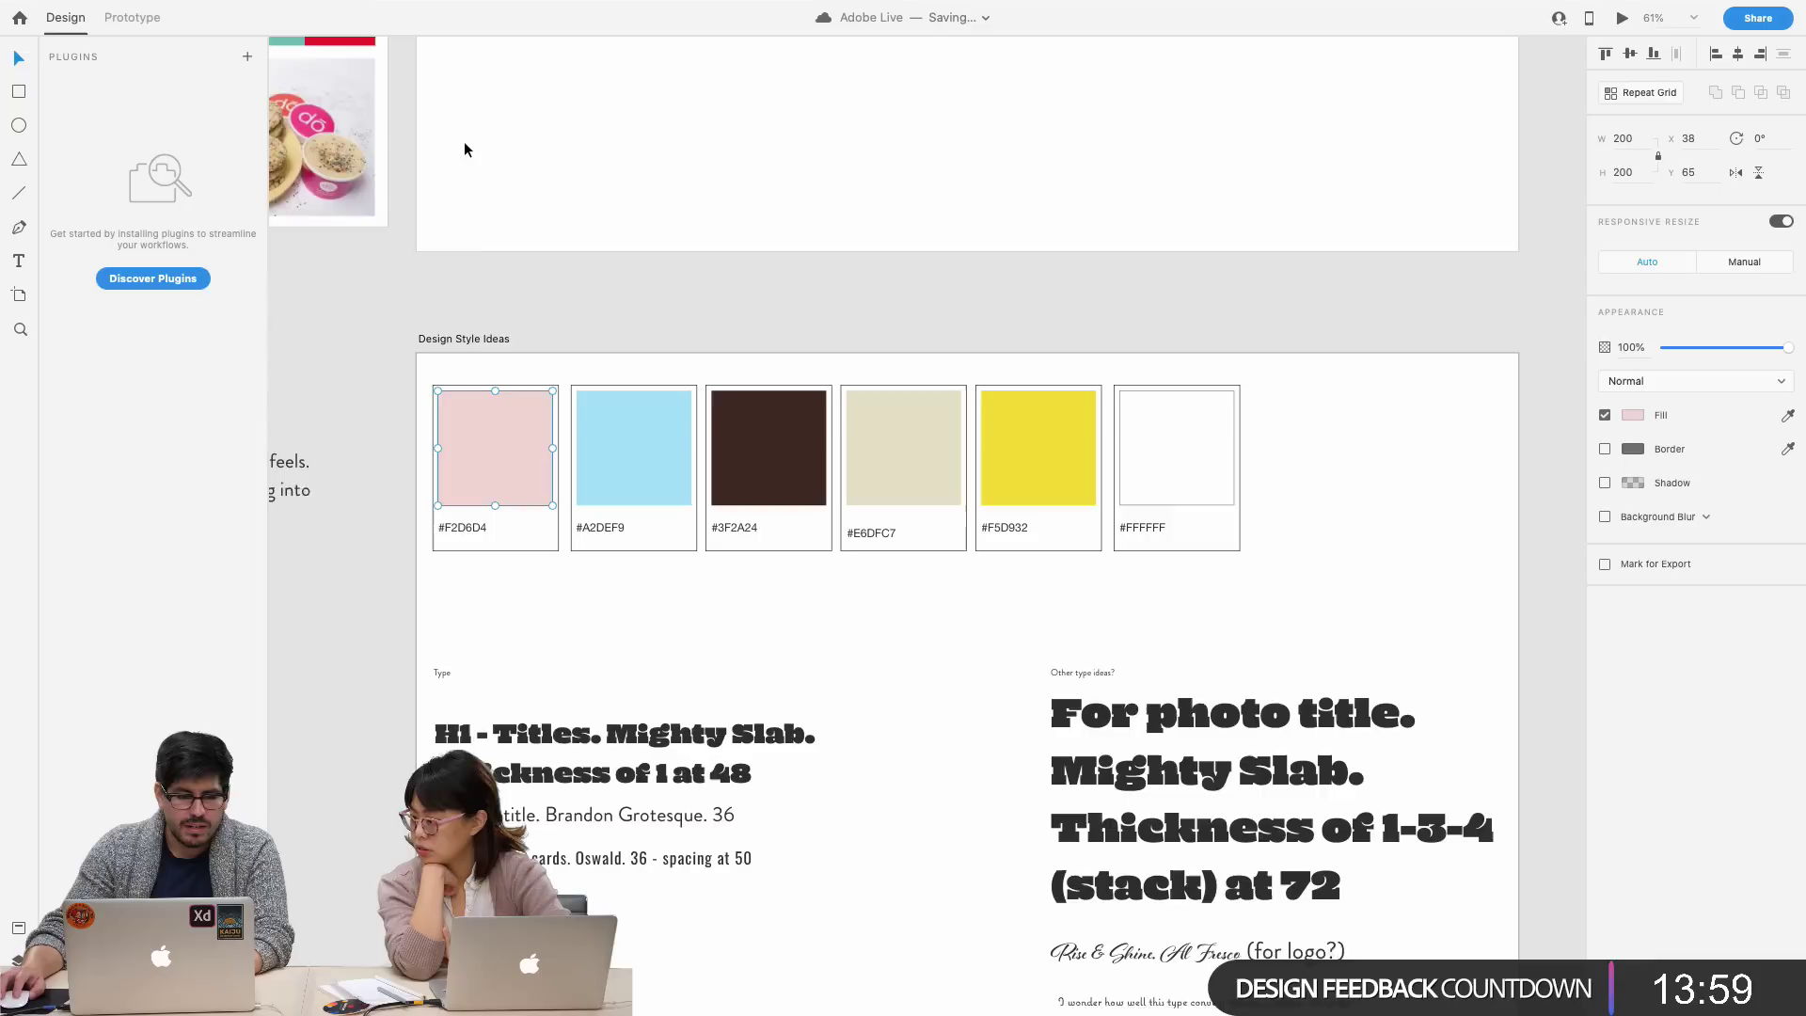
click(246, 58)
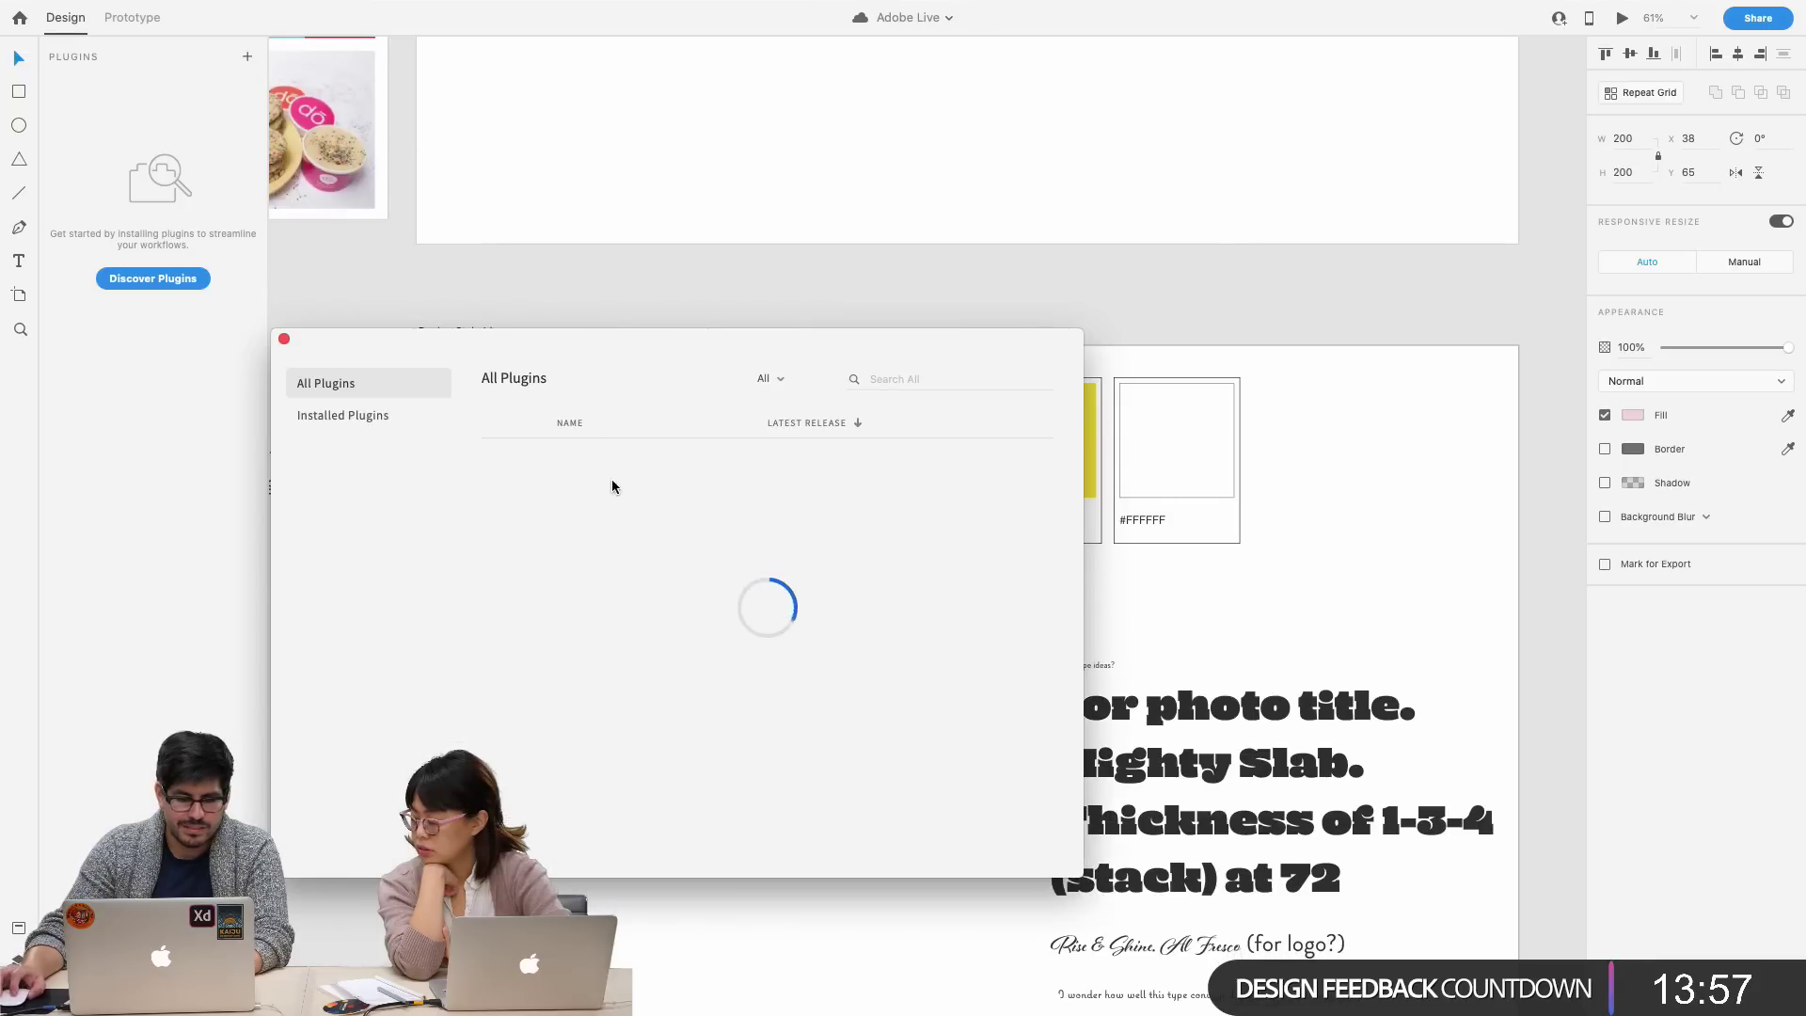
scroll(745, 596, down, 5)
scroll(747, 596, up, 5)
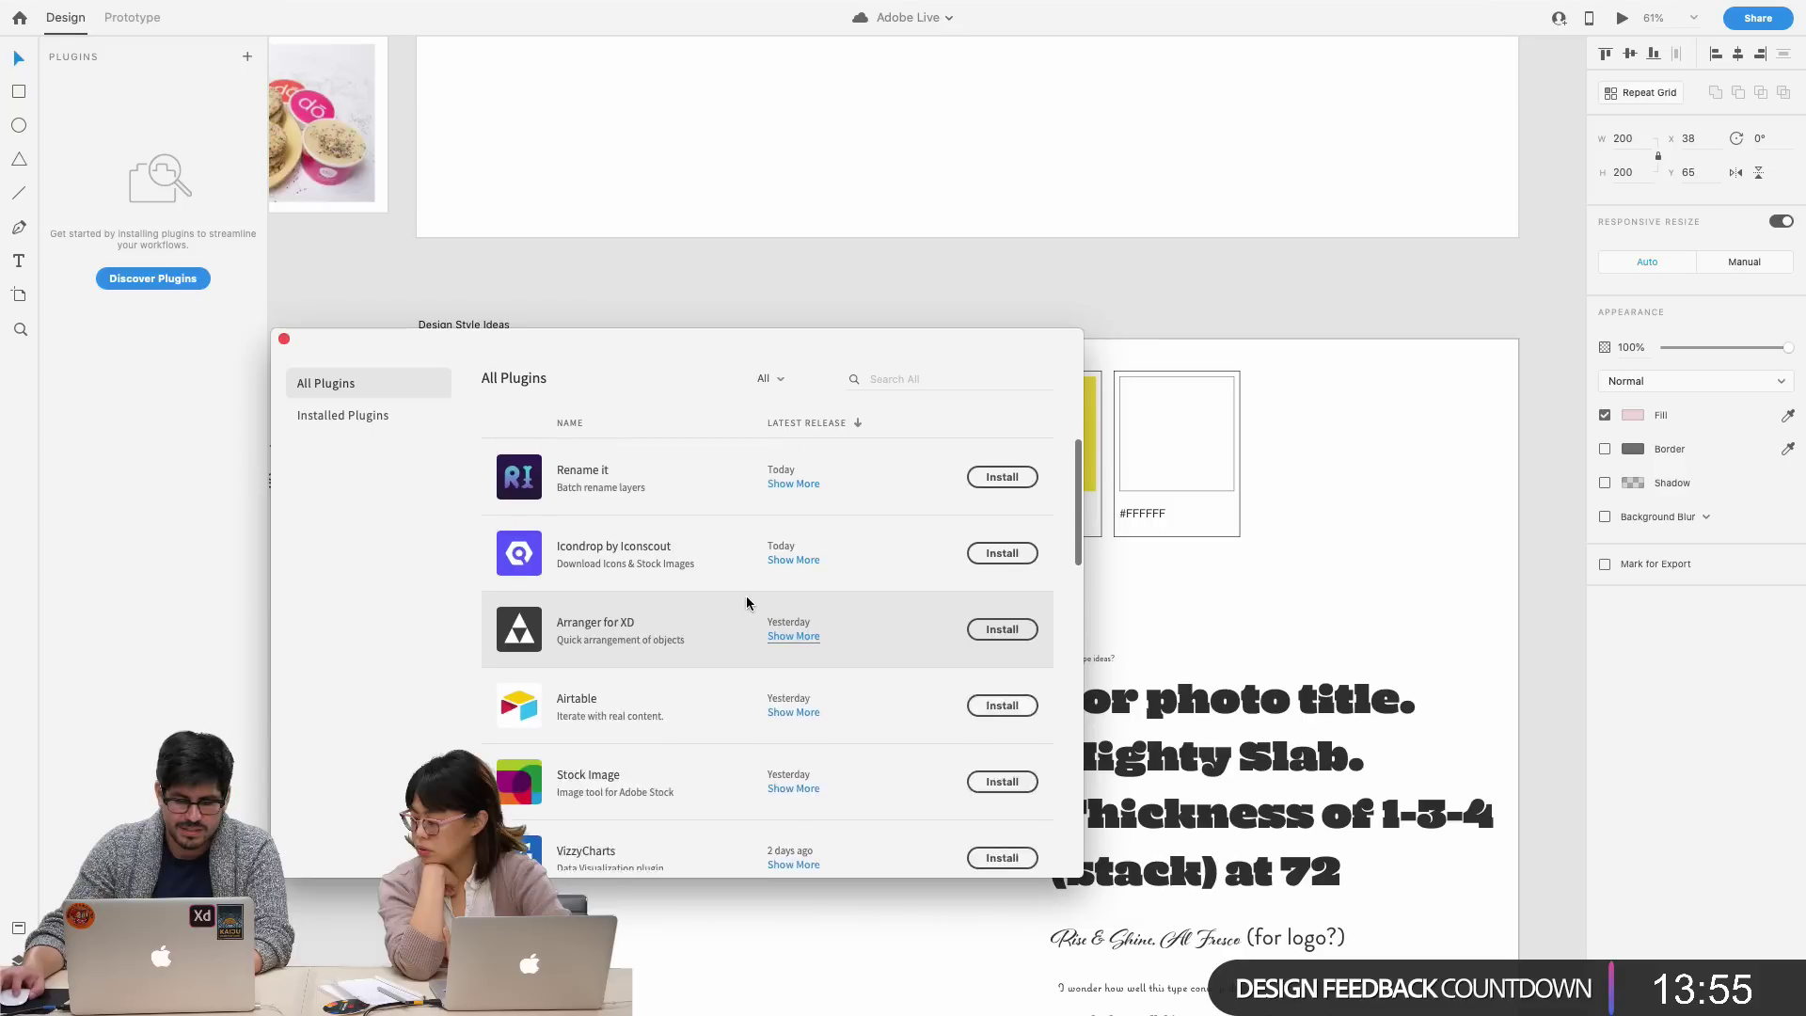
scroll(747, 596, down, 1)
- Search the plugin catalogue for "color"
click(944, 379)
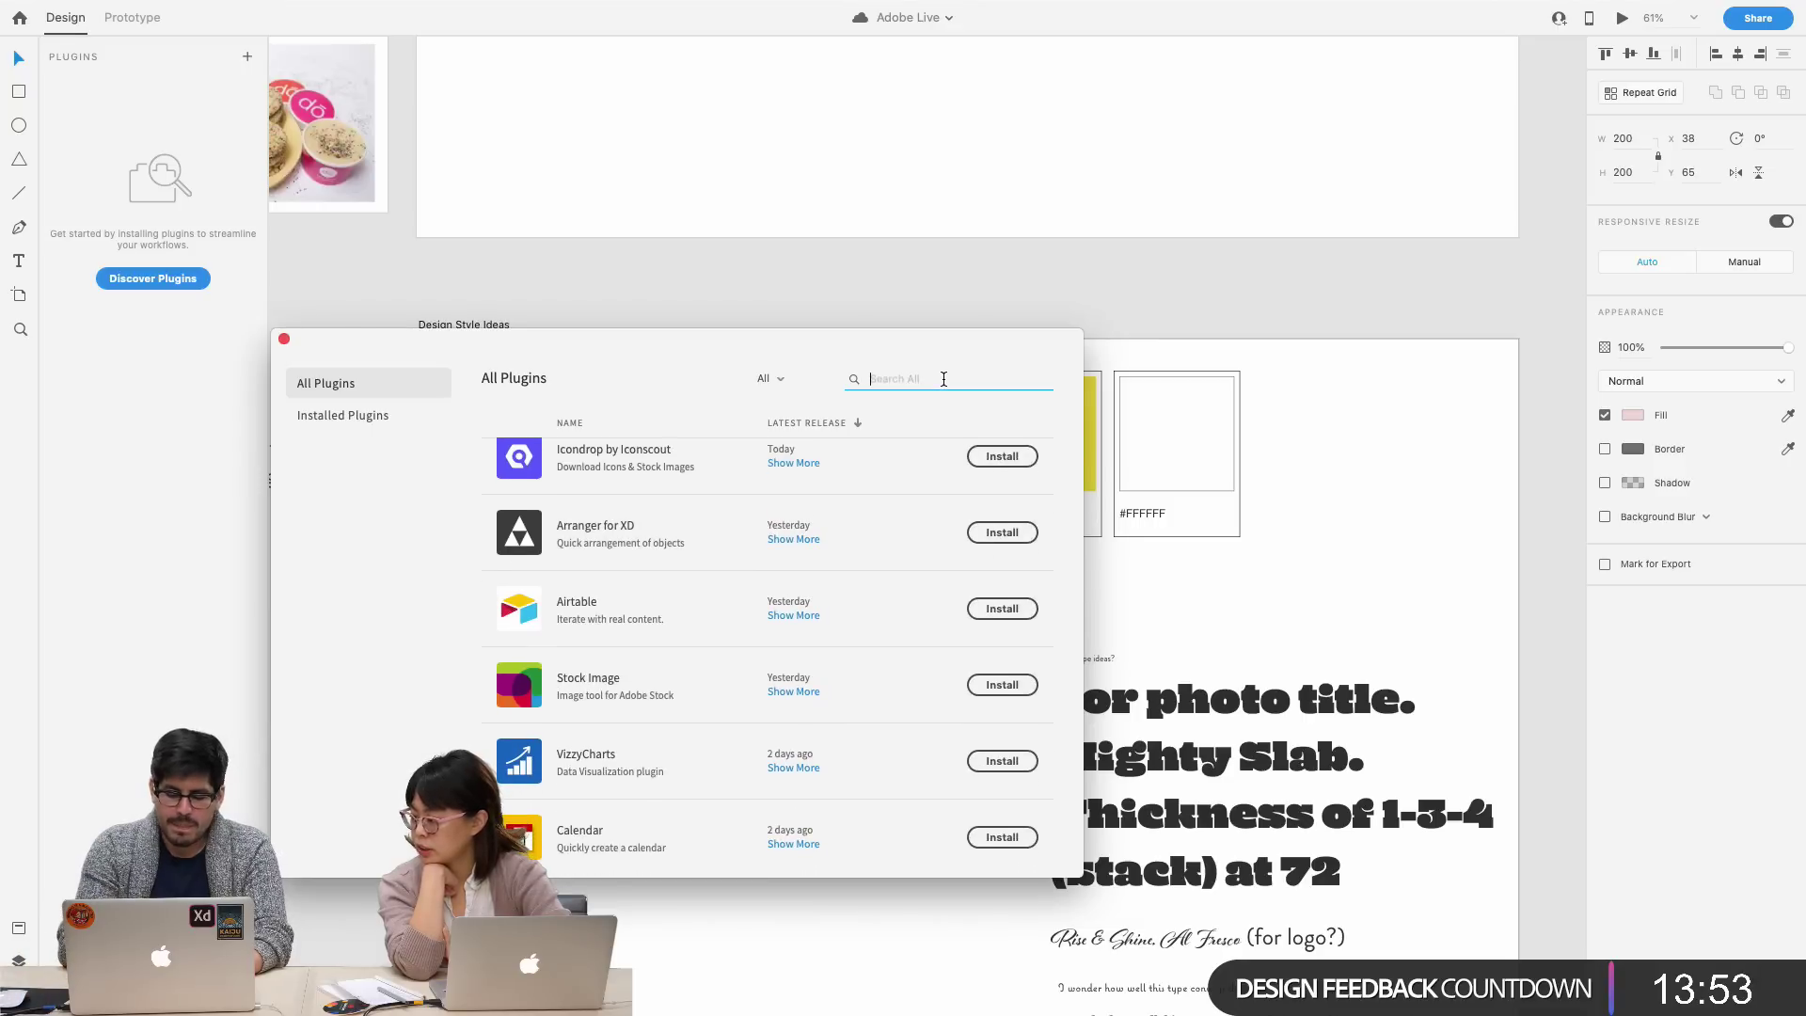
text(scal)
key(BackSpace)
key(BackSpace)
key(BackSpace)
key(BackSpace)
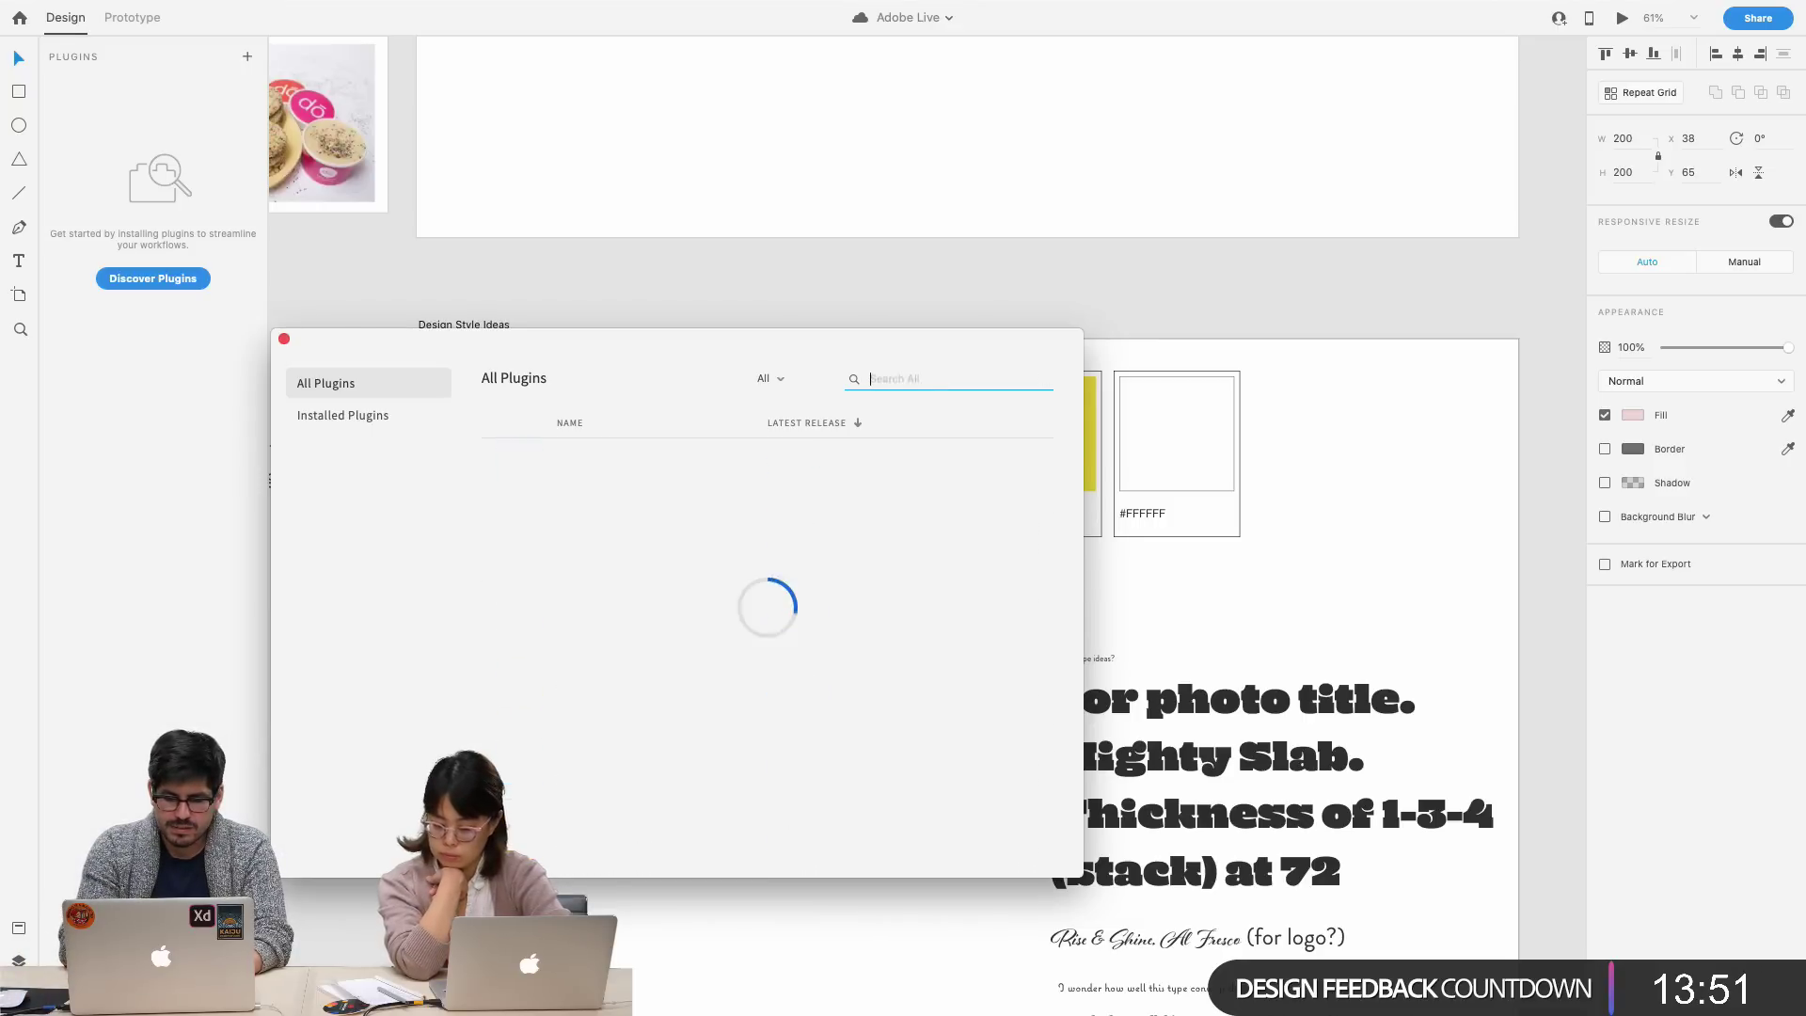
text(color)
key(super+a)
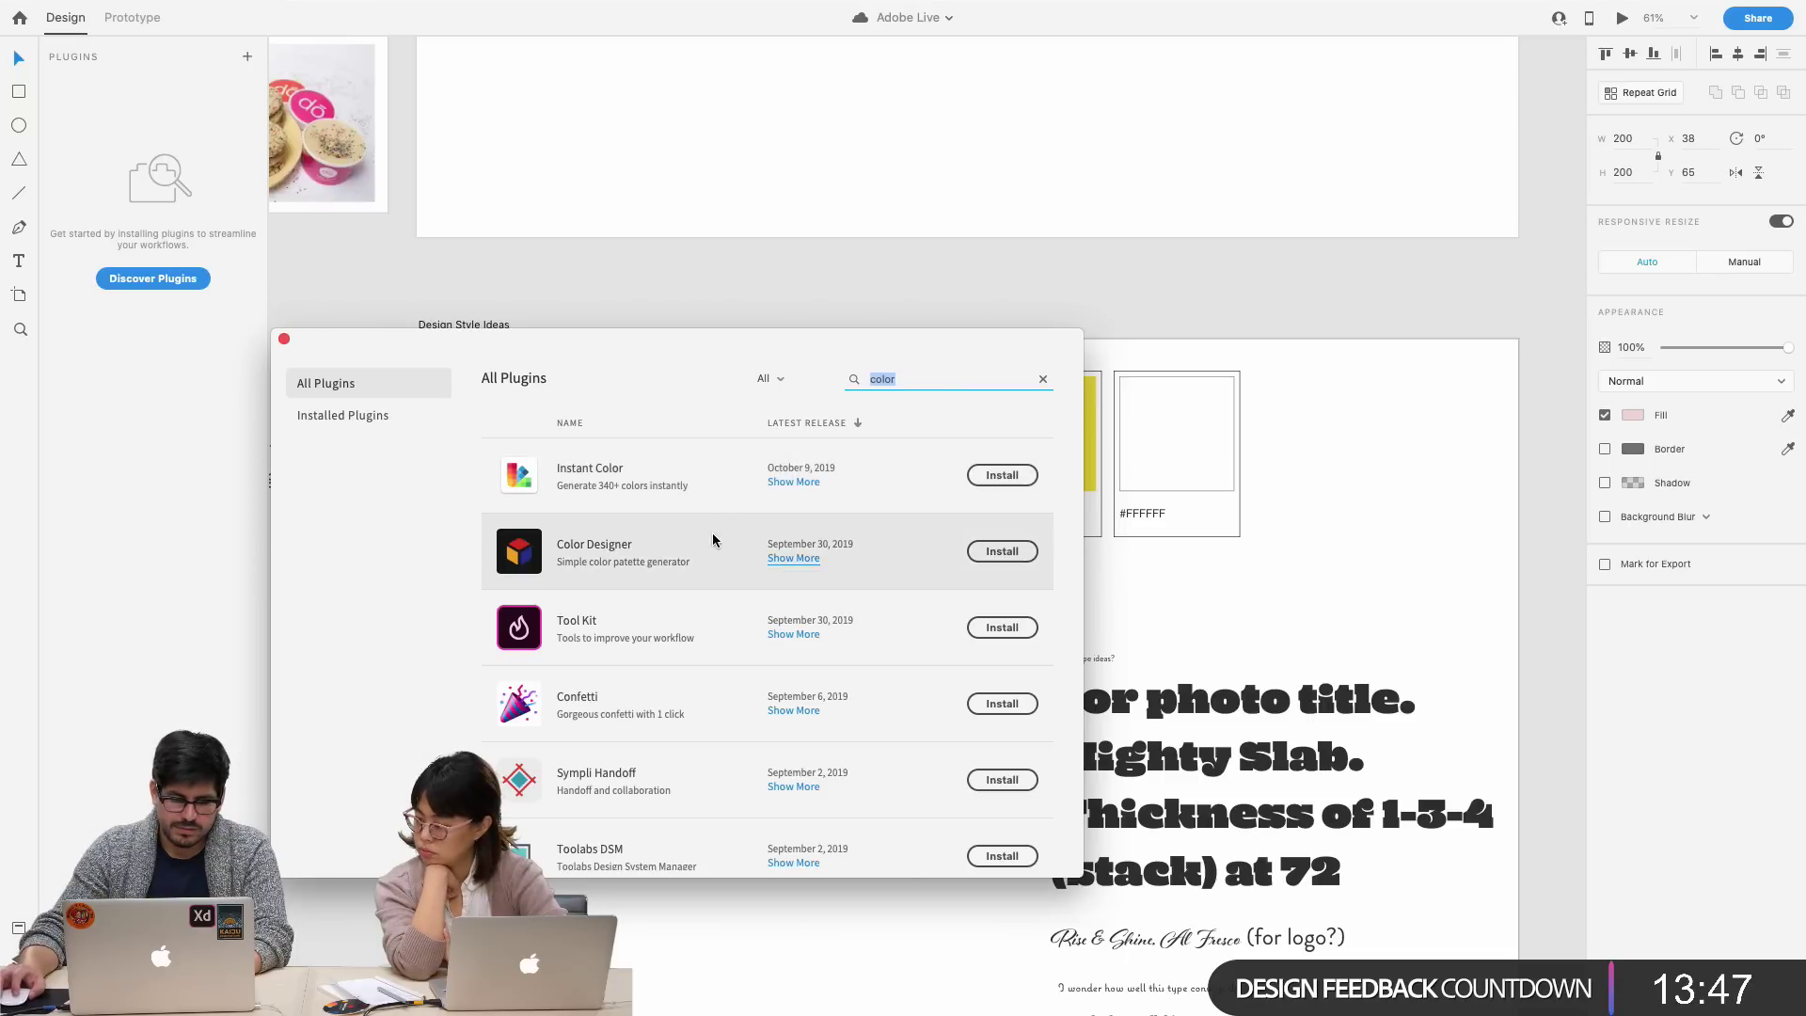
- Install the Color Scale plugin from the search results and close the plugin catalogue
scroll(718, 585, down, 10)
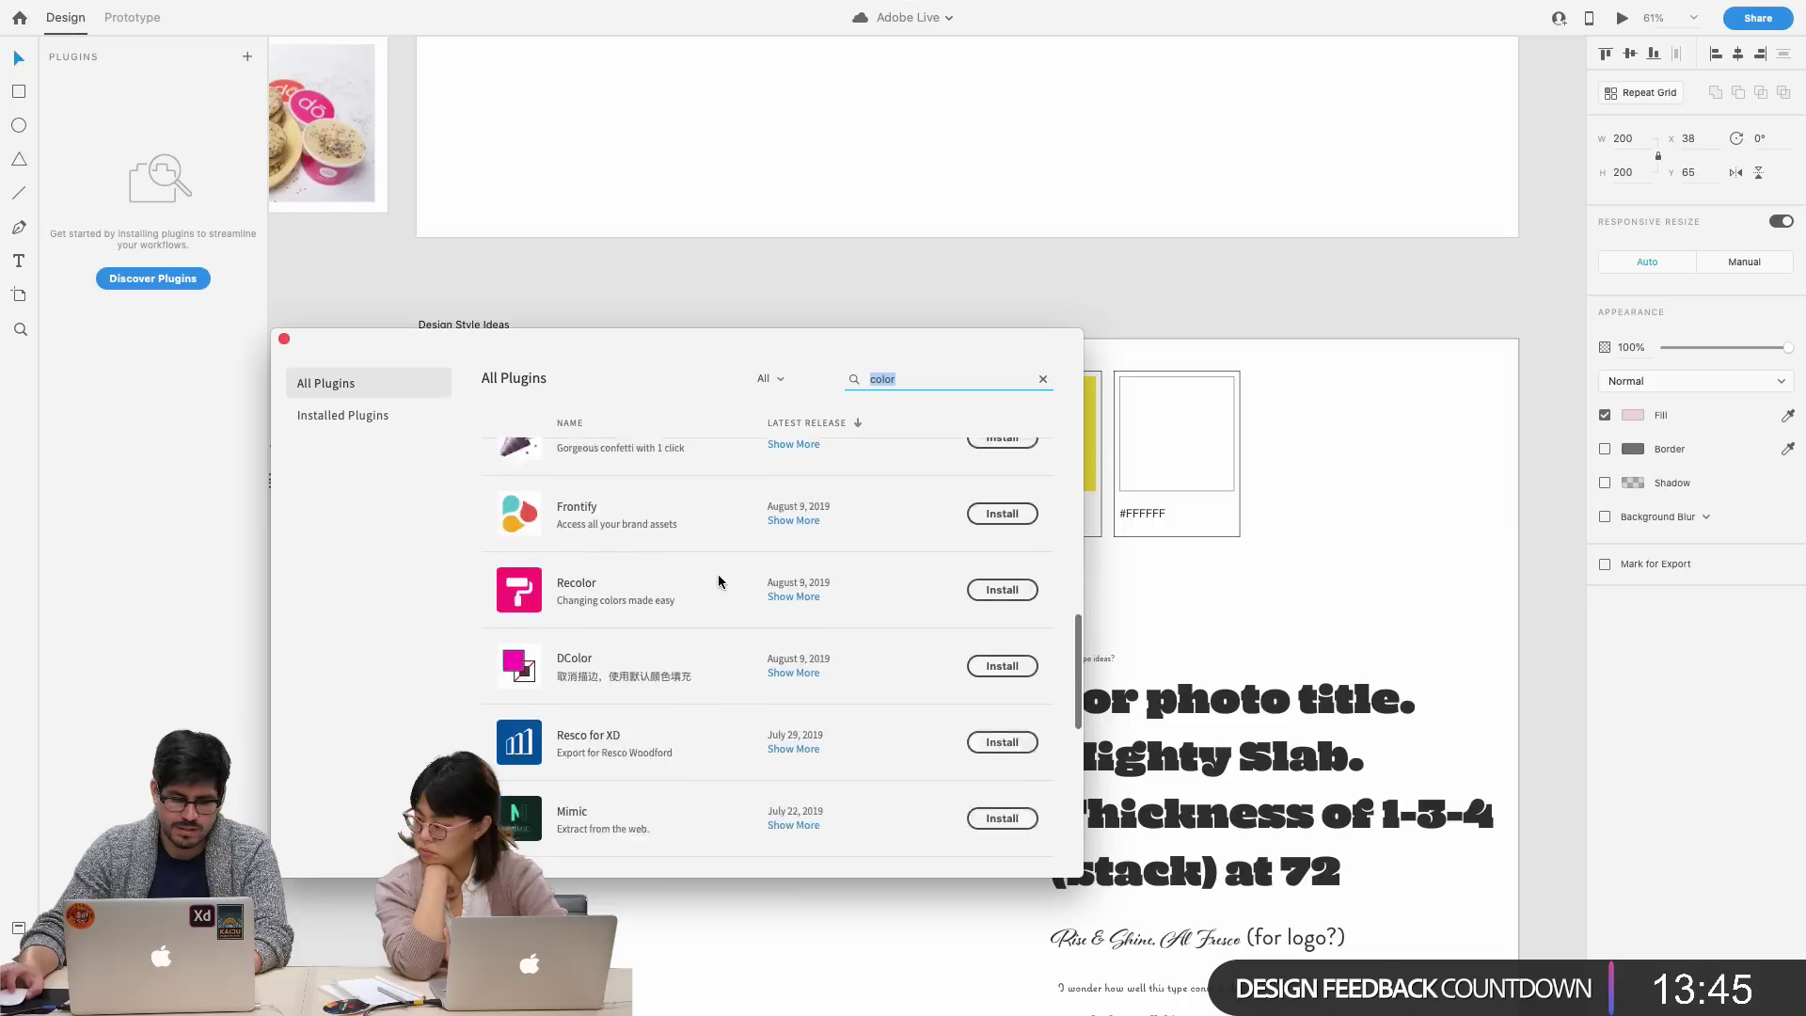
scroll(719, 575, down, 10)
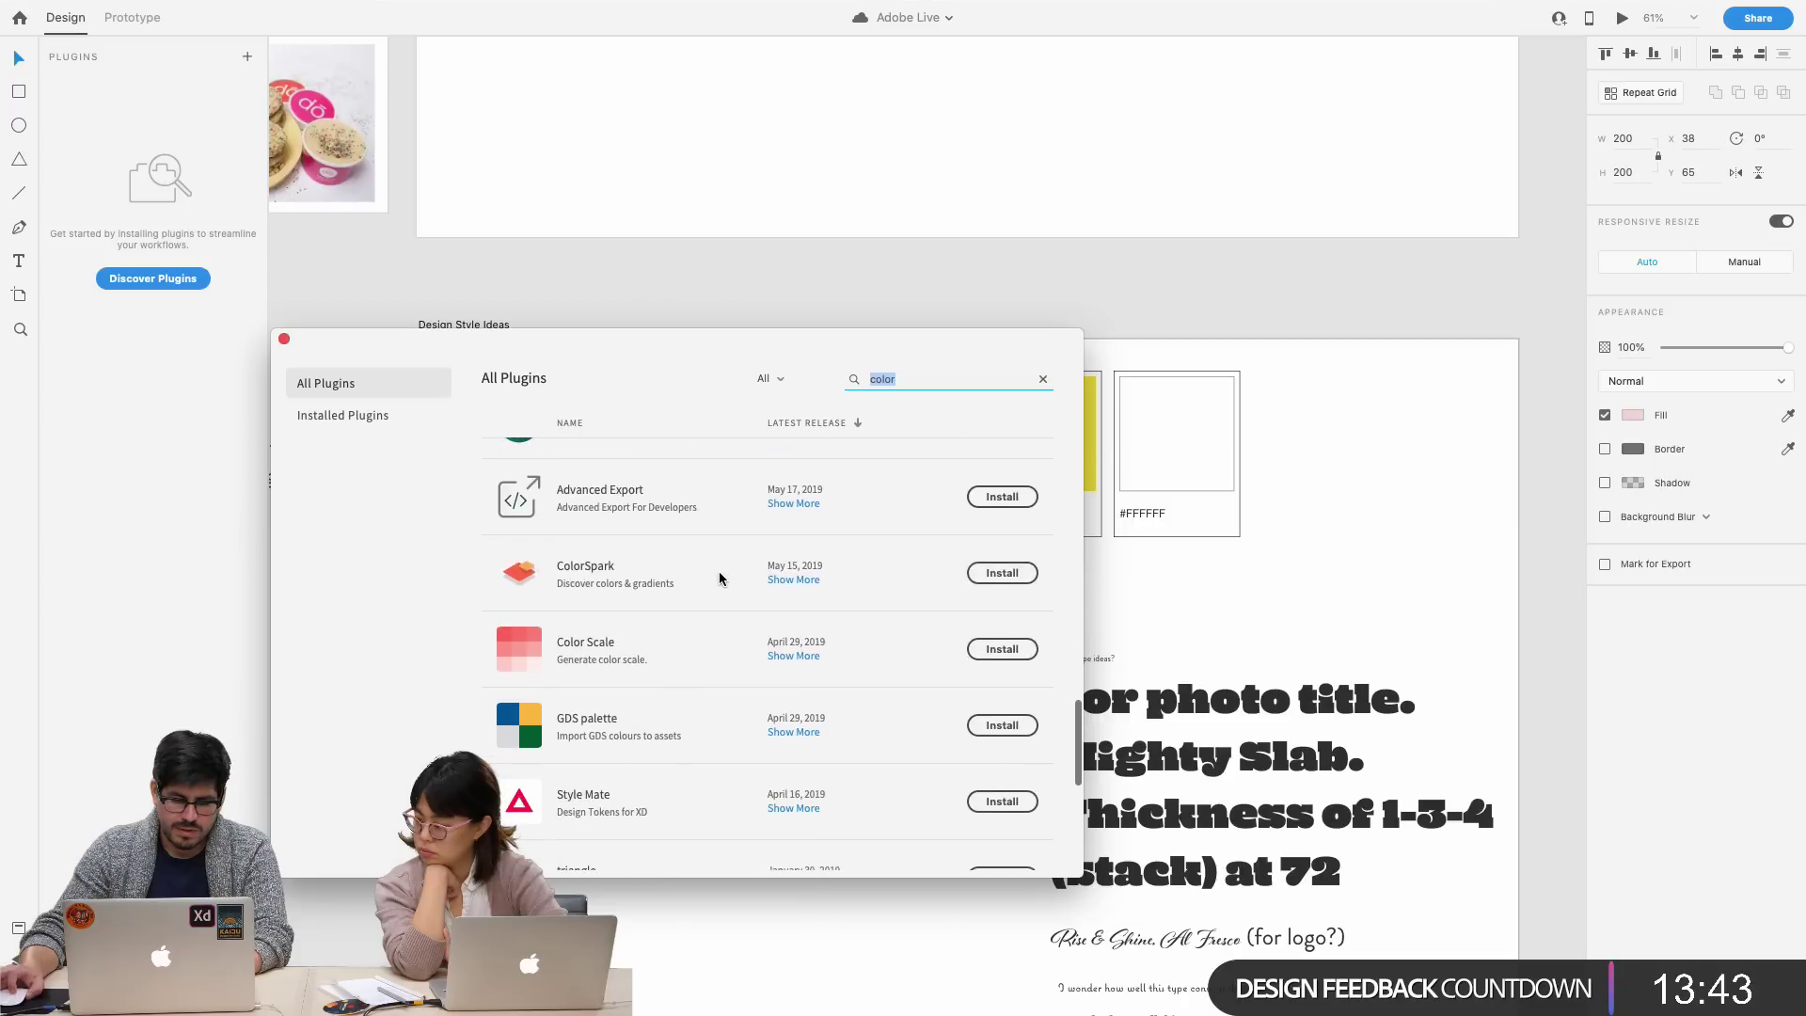
click(973, 651)
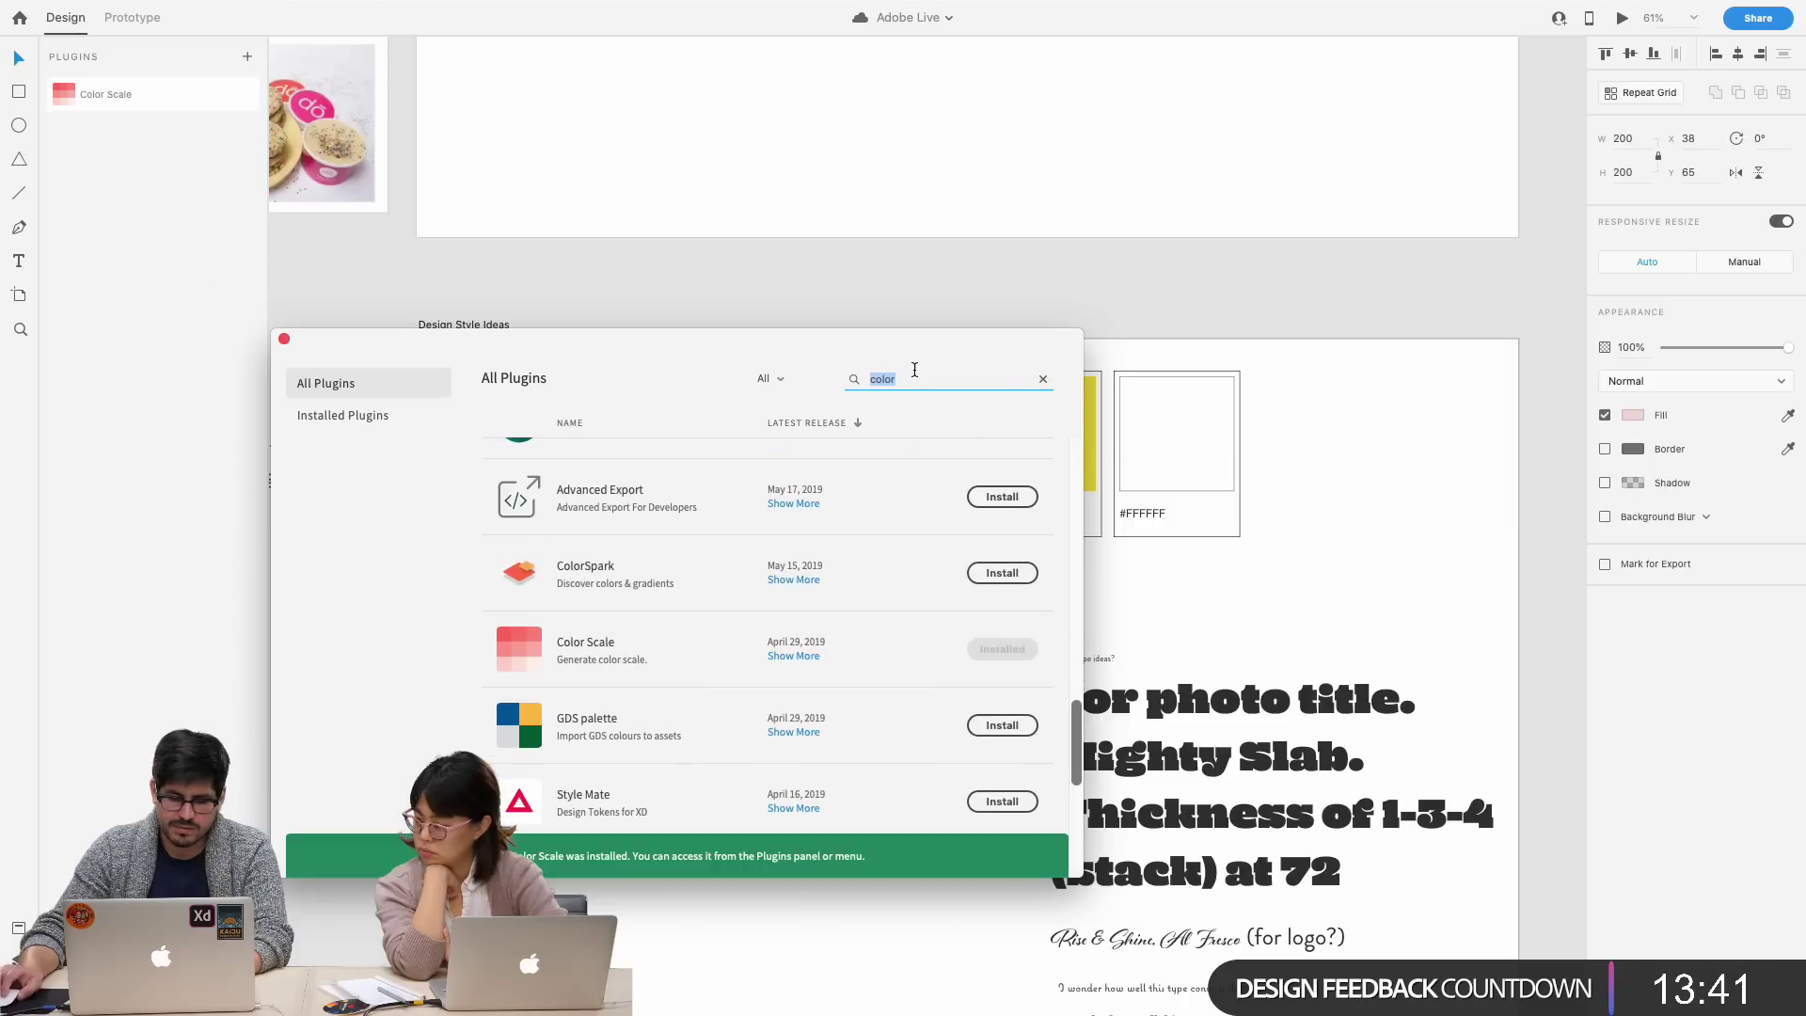
click(285, 339)
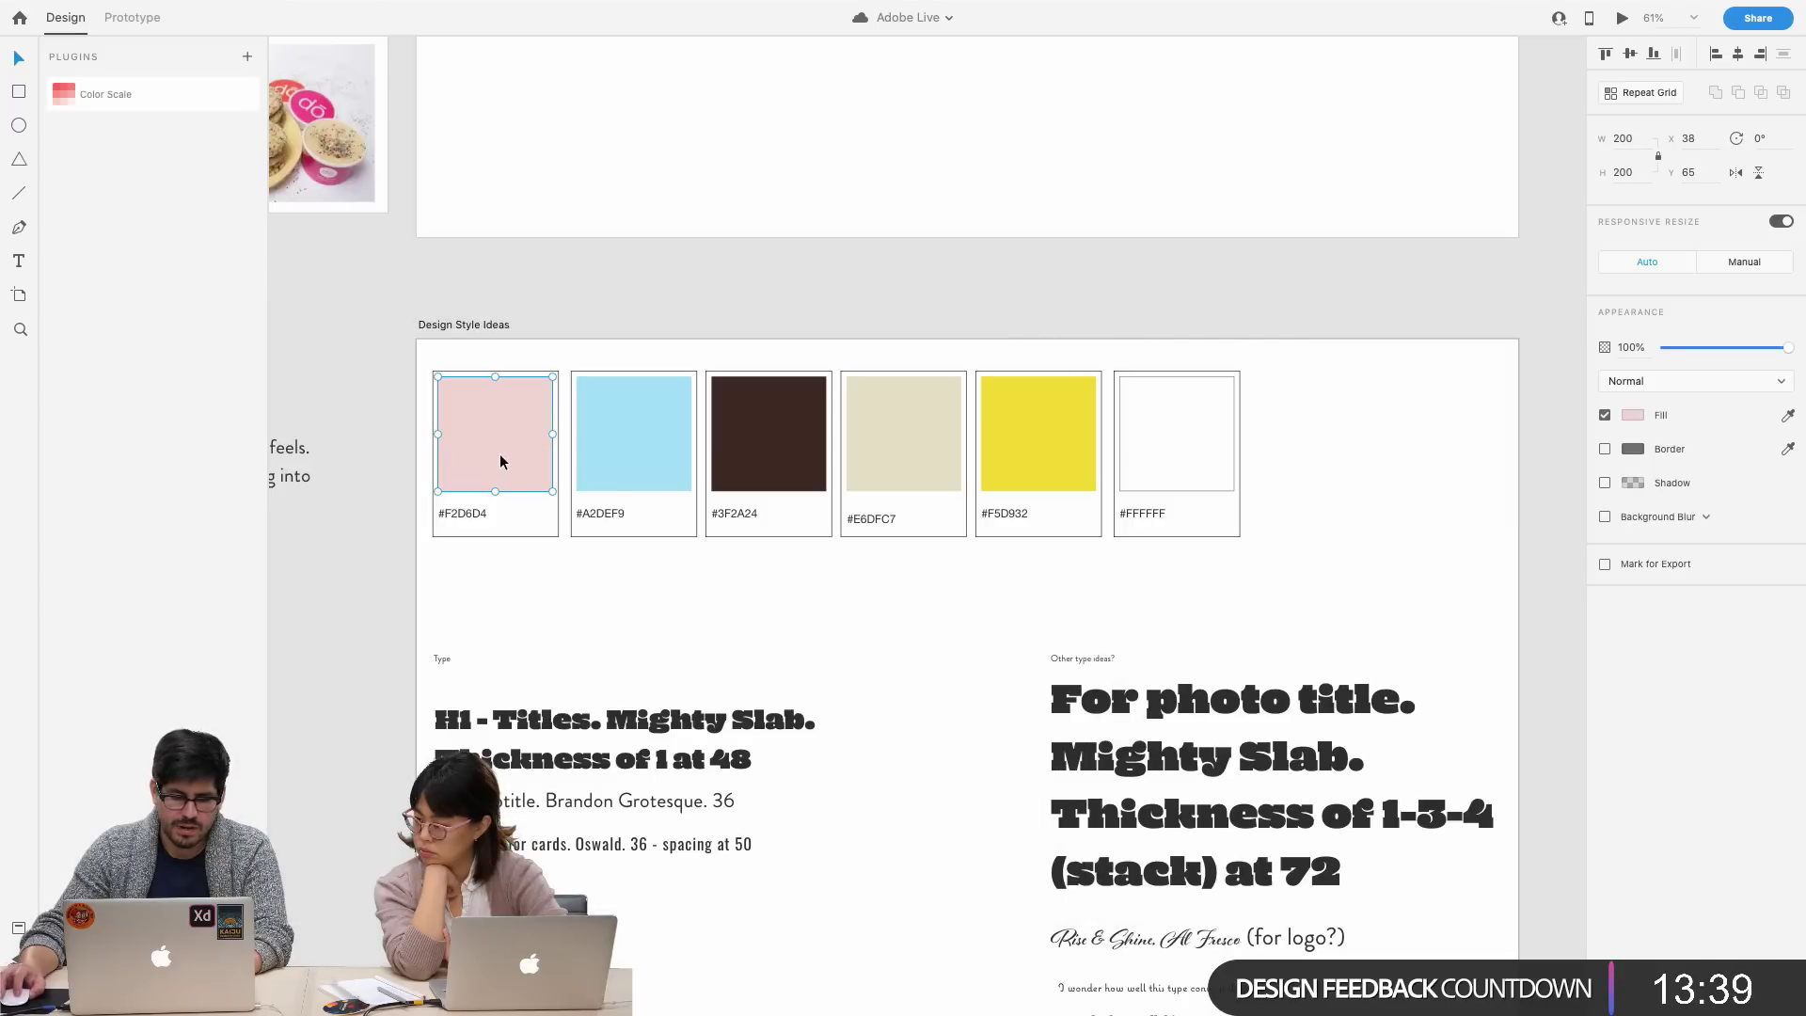
- Generate a Color Scale of length 10 from the pink #F2D6D4 swatch to white, end color included, and delete it
scroll(500, 461, left, 2)
scroll(498, 459, left, 3)
click(105, 94)
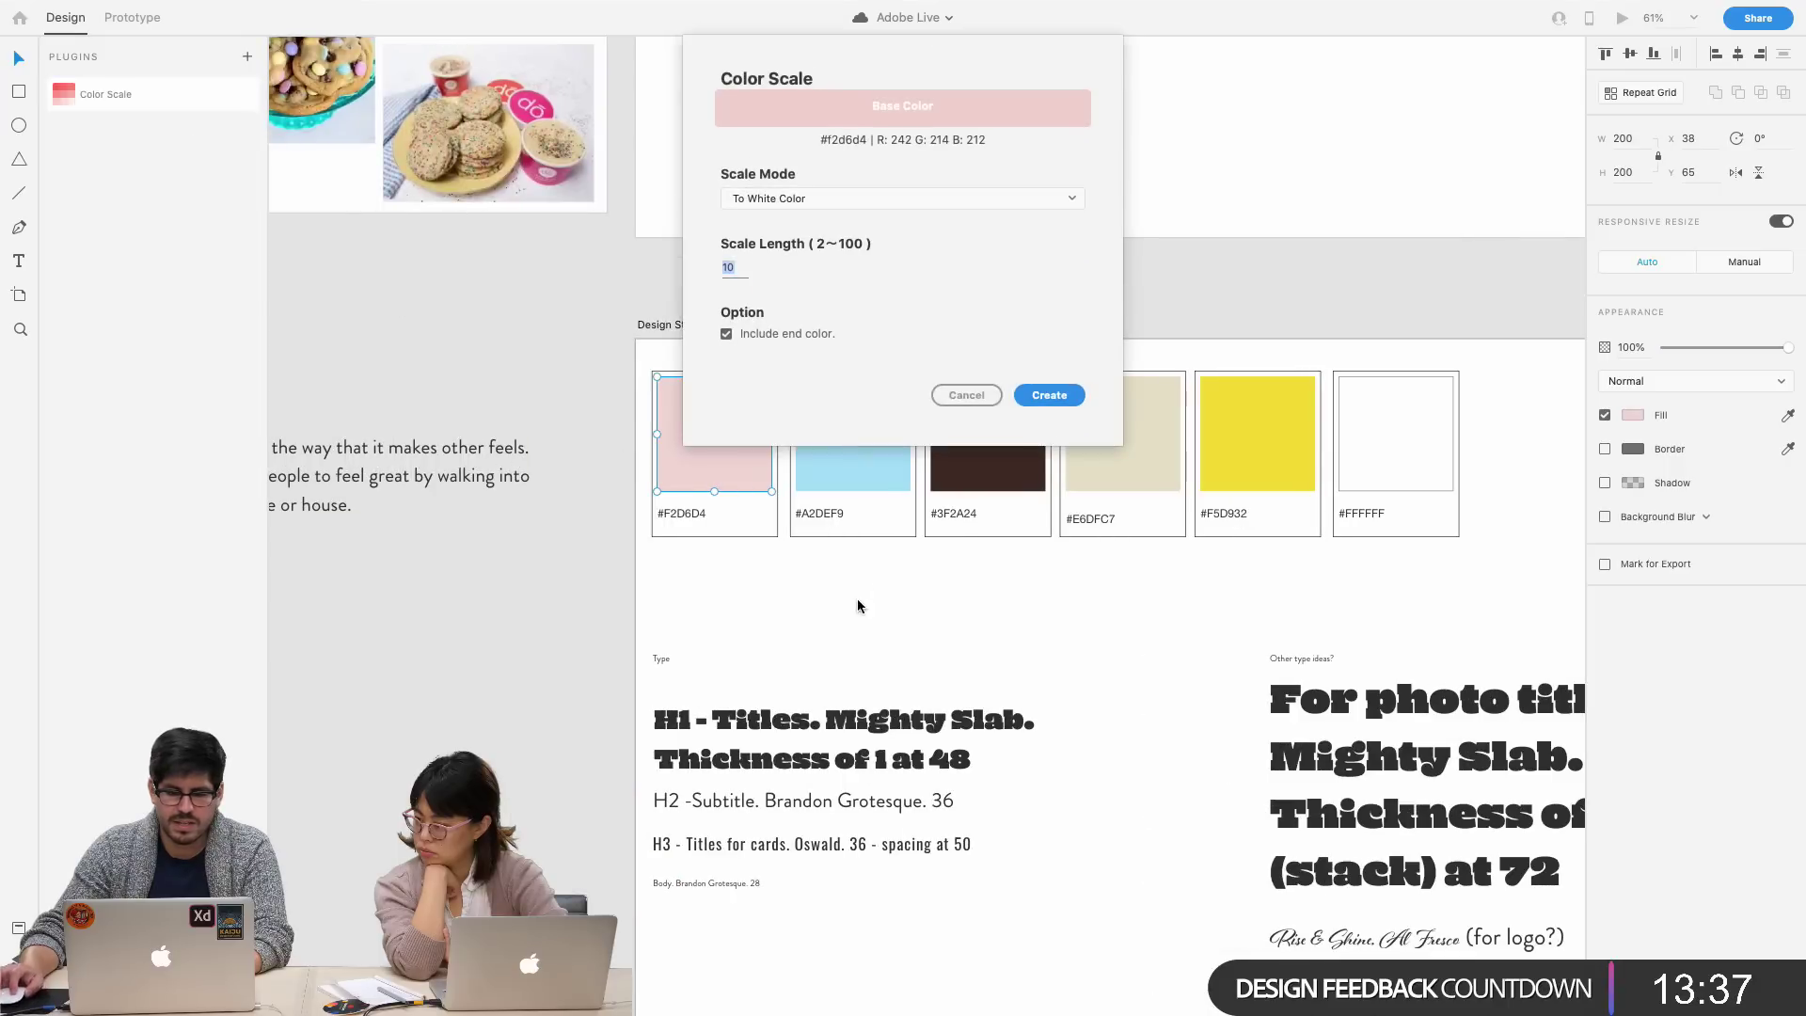
click(831, 201)
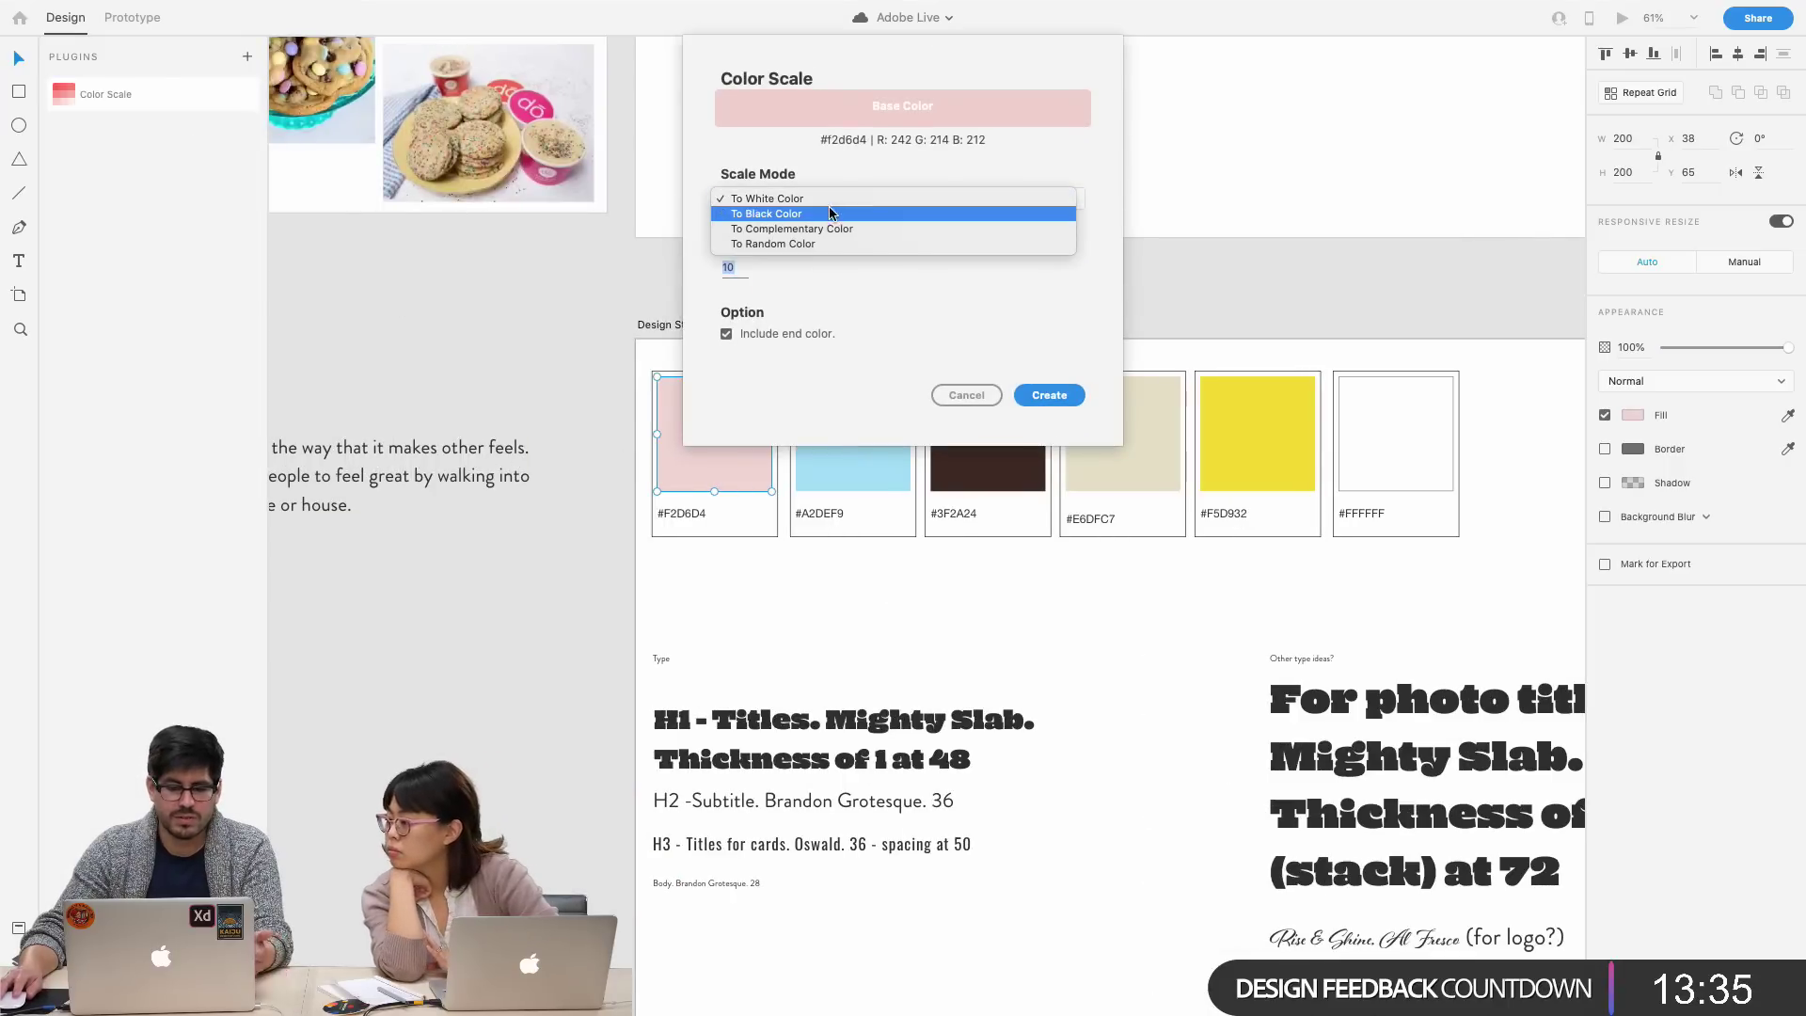
click(831, 201)
click(1048, 396)
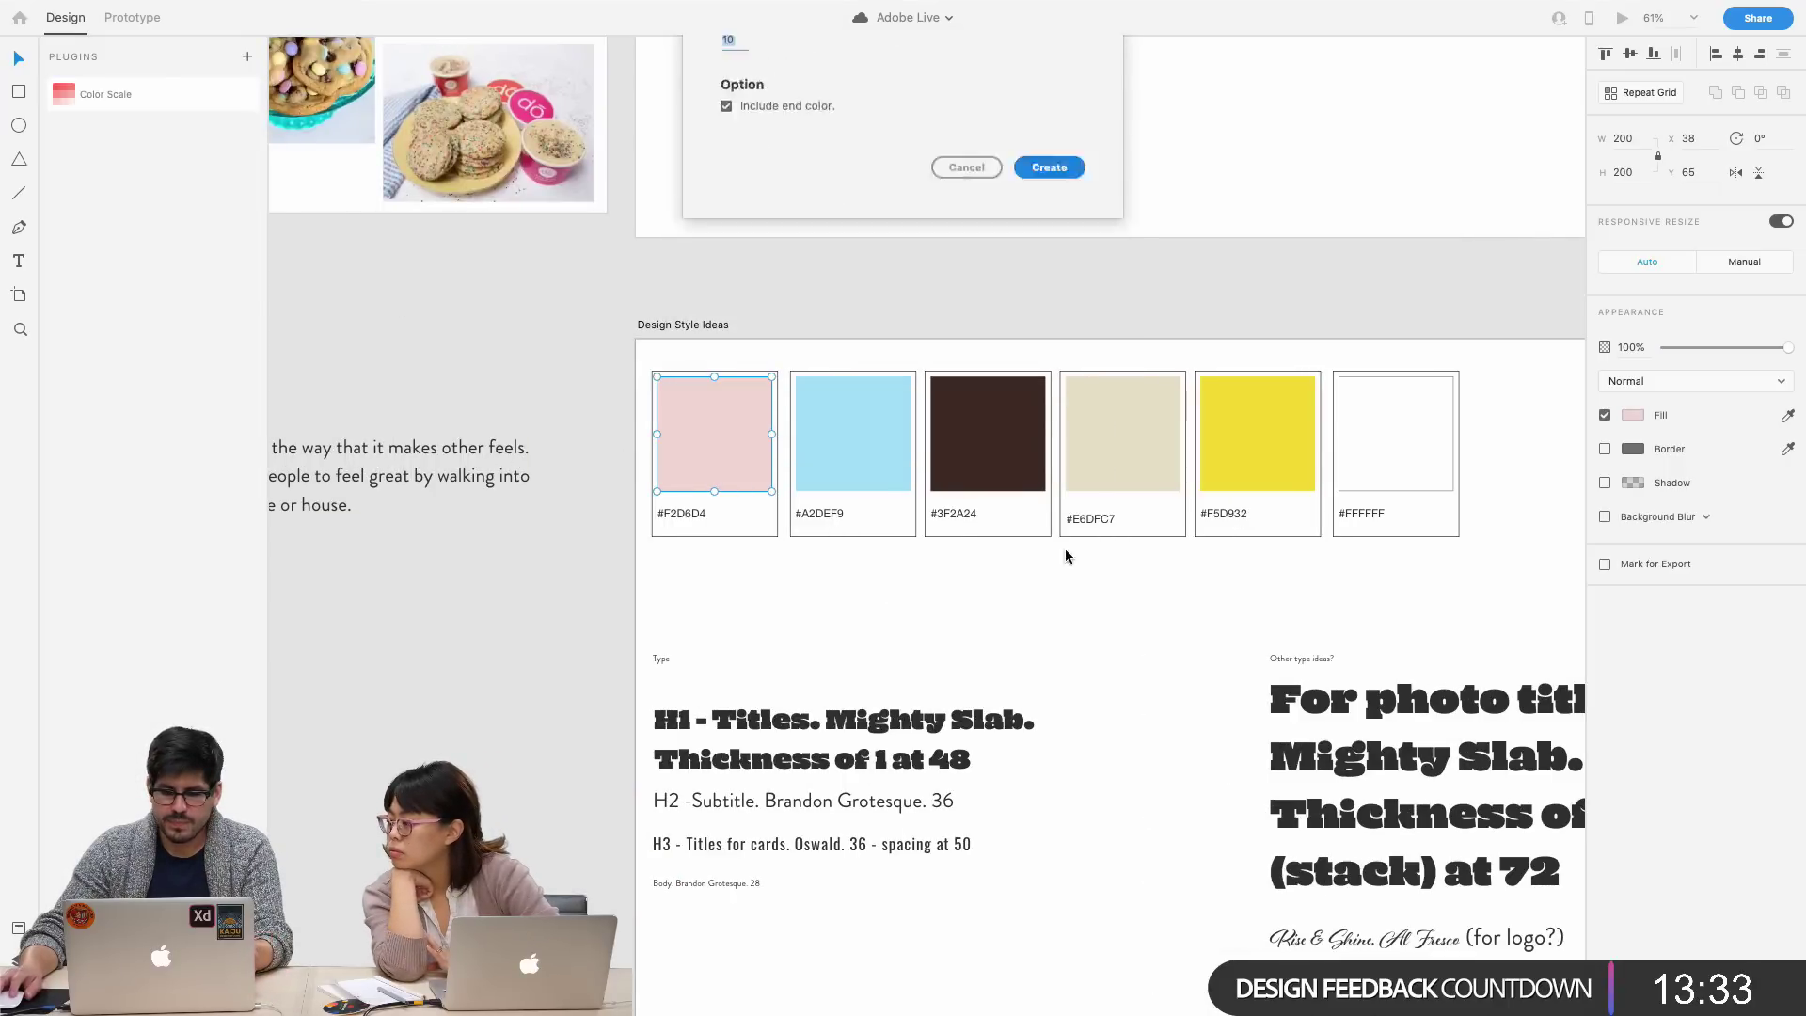
drag(982, 320, 627, 290)
key(Delete)
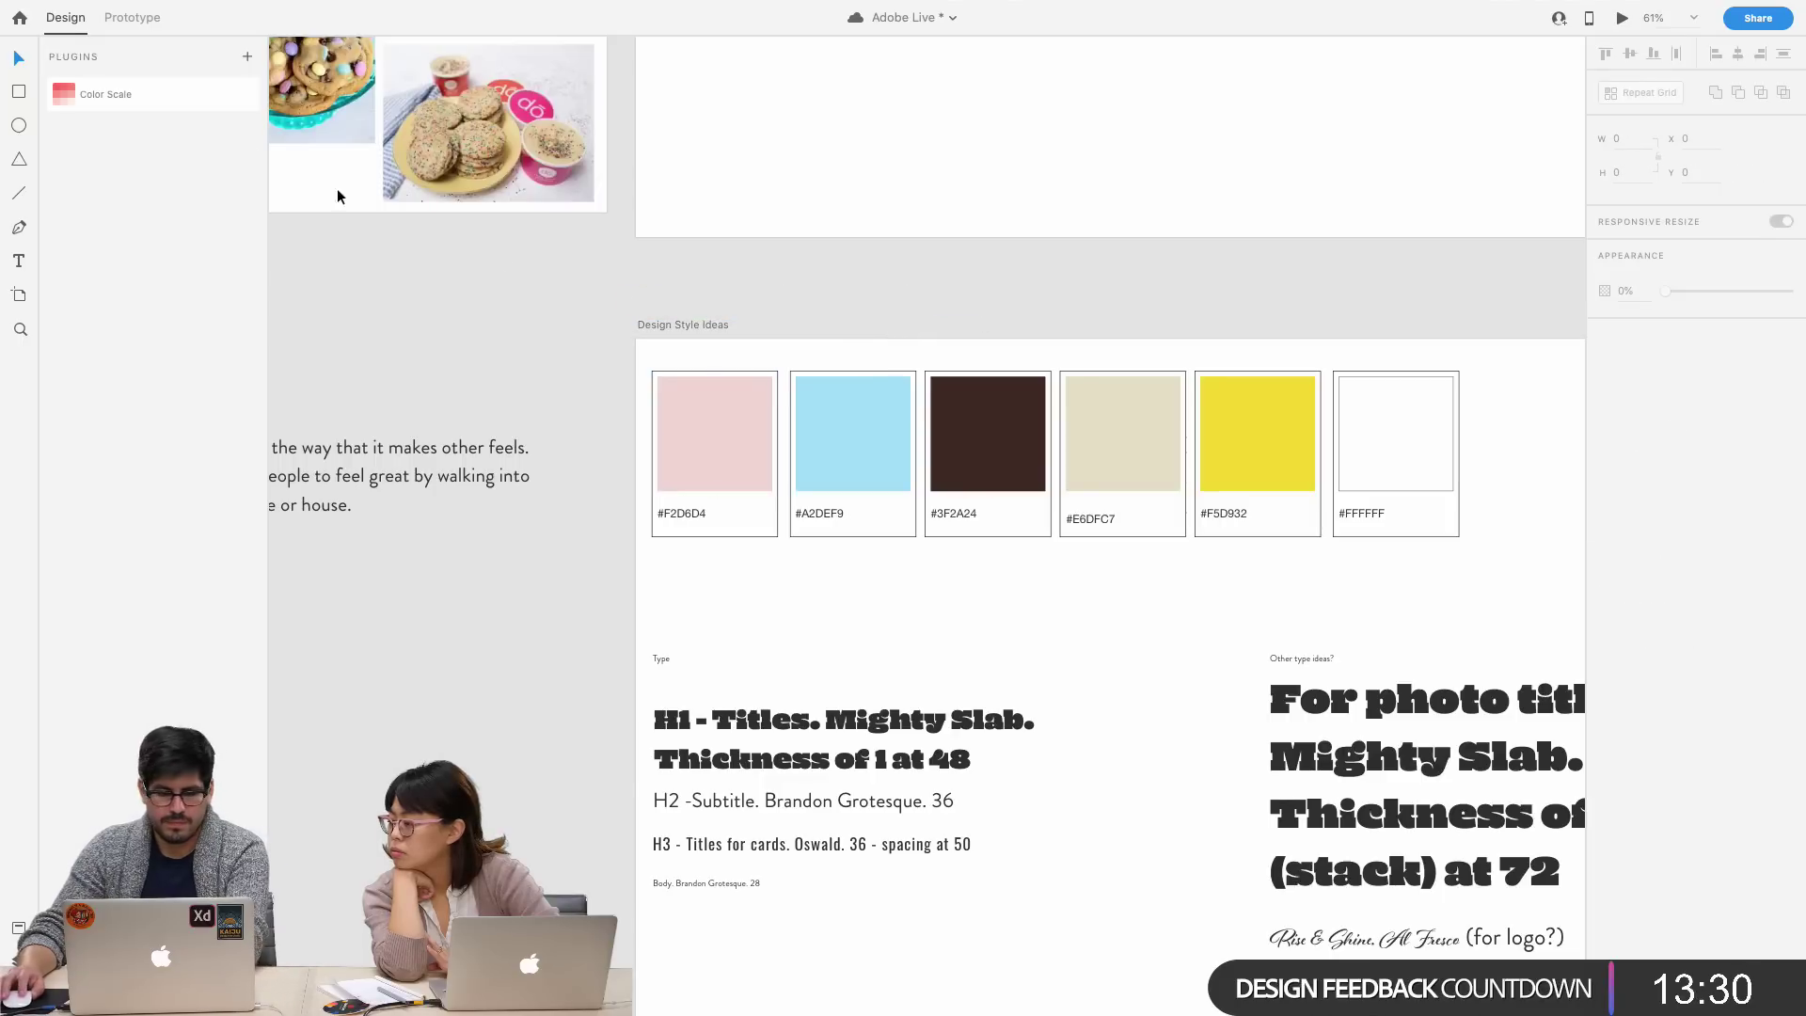
- Generate another 10-step scale to white from the pink swatch and place it just below the swatch row
click(697, 447)
click(81, 97)
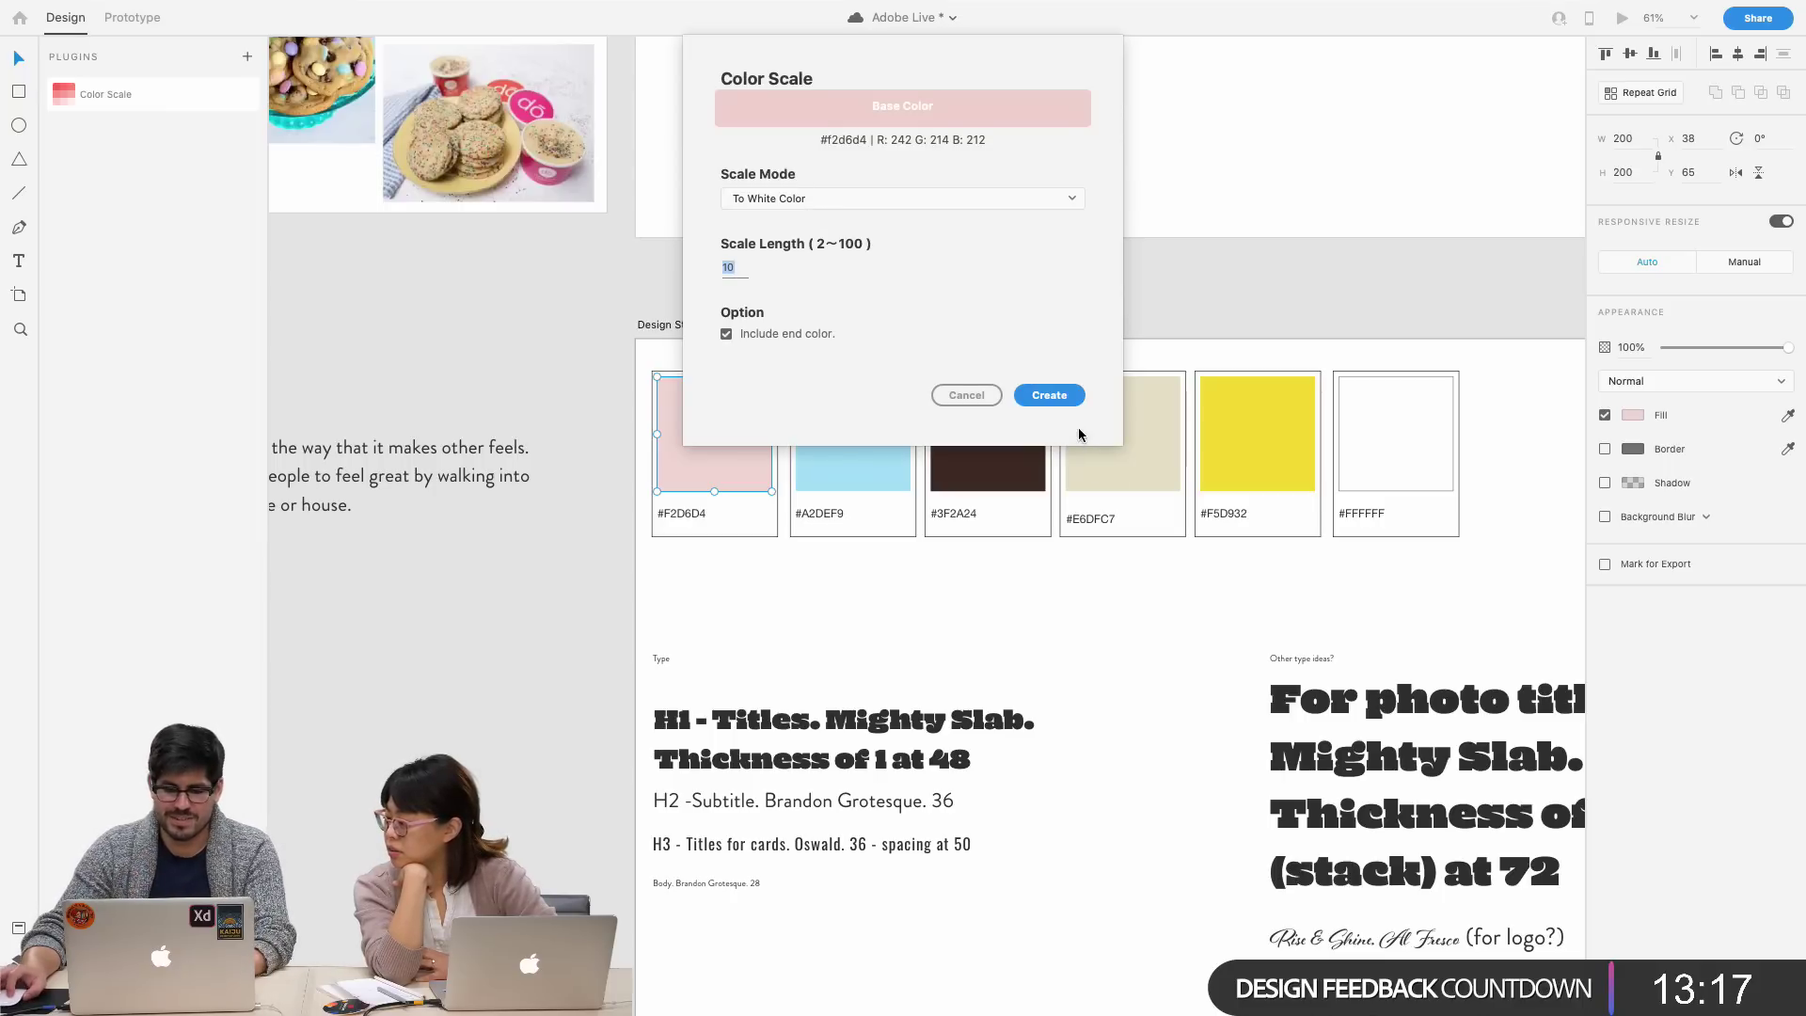
click(1065, 397)
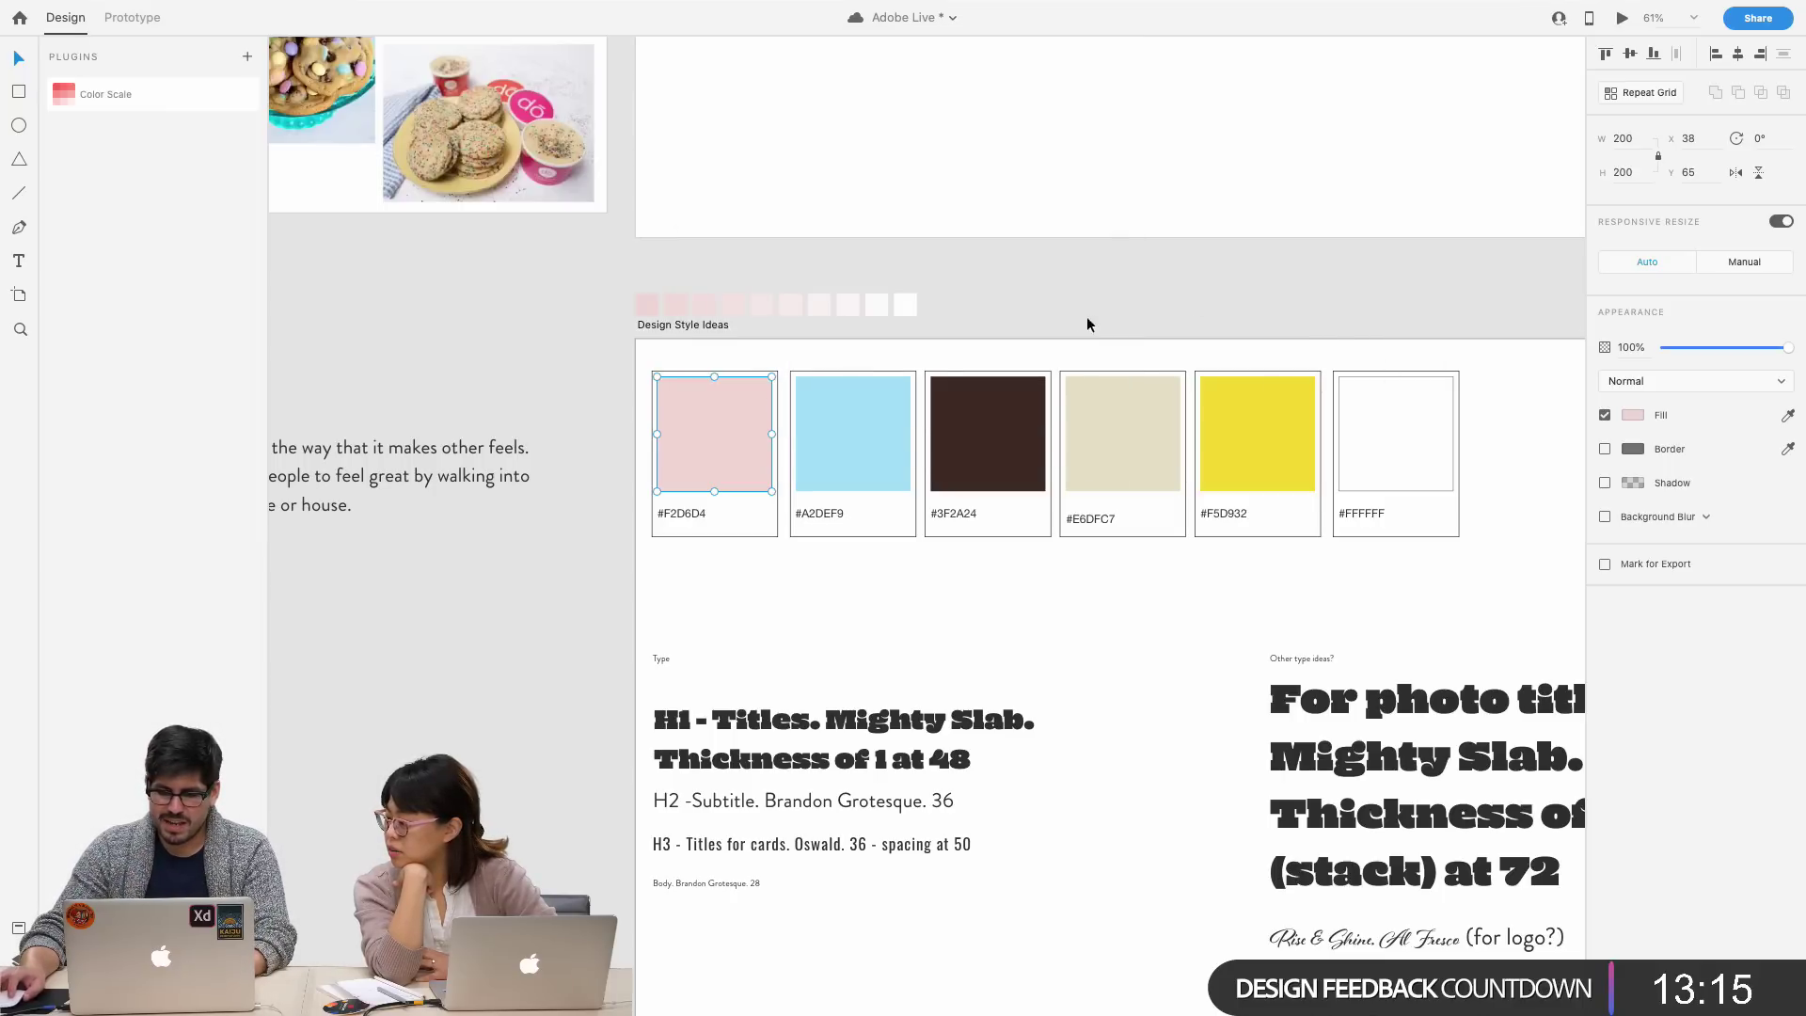
drag(646, 303, 666, 593)
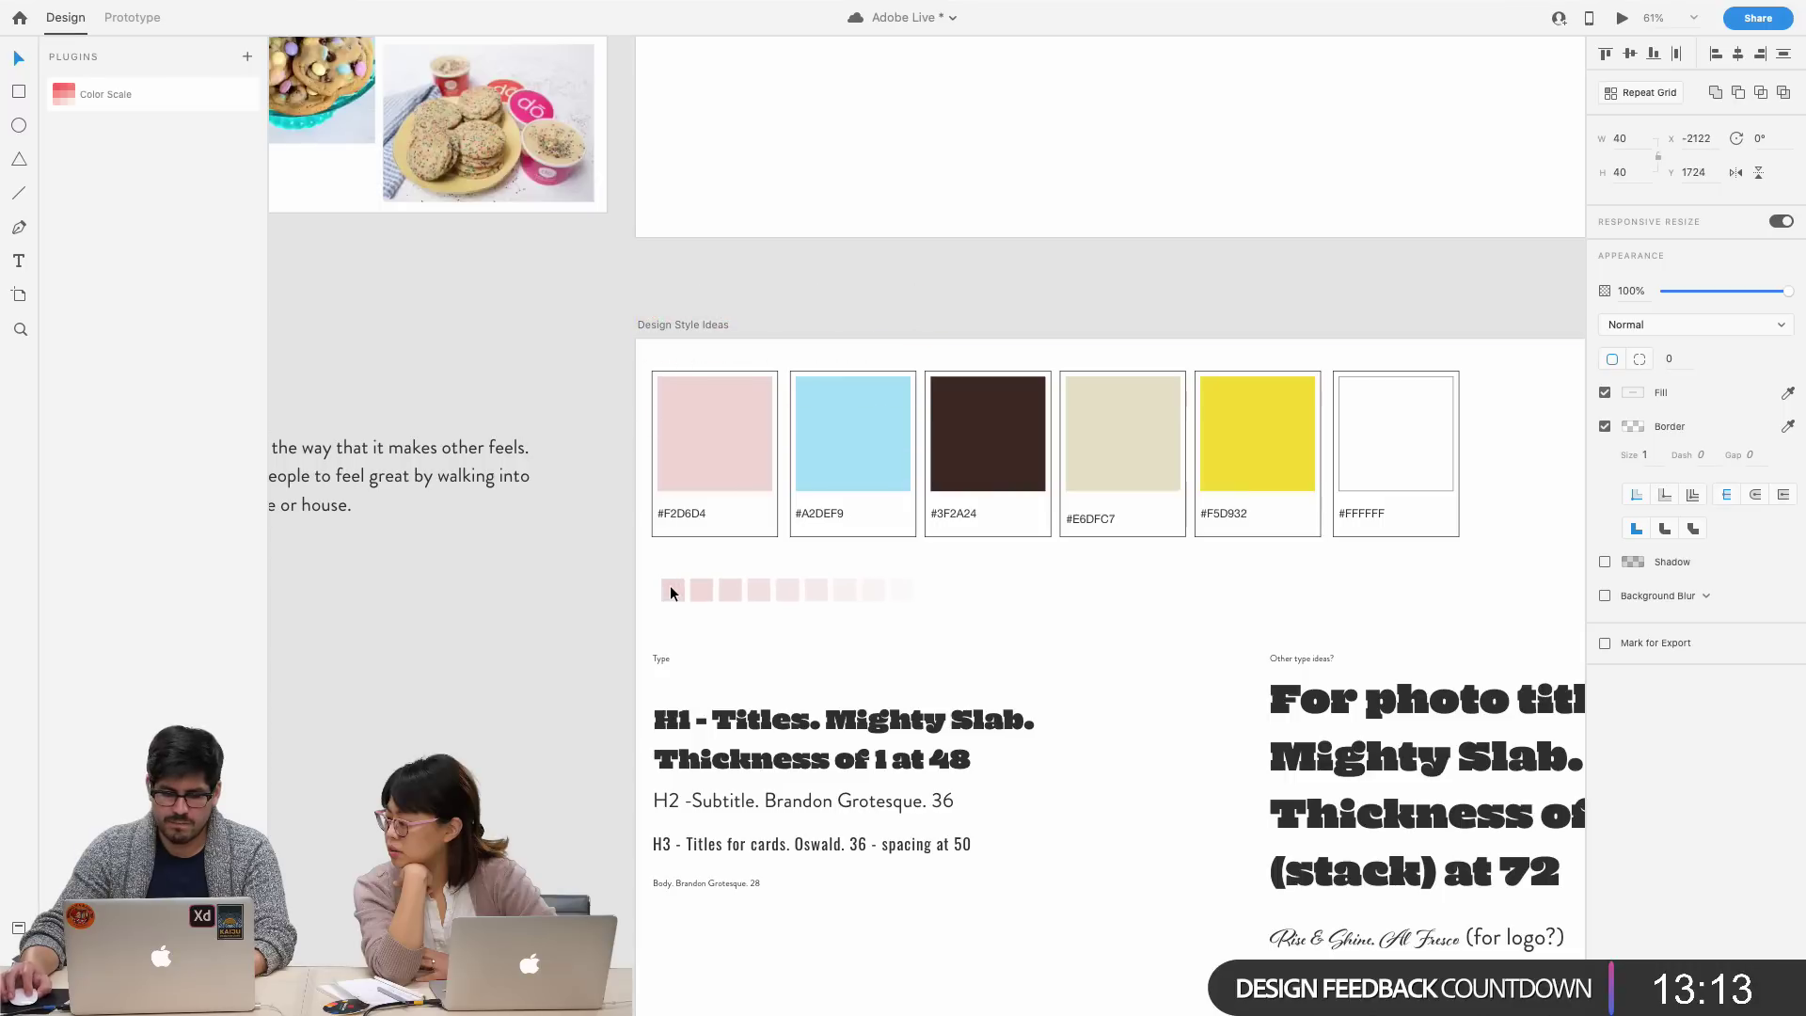
click(808, 649)
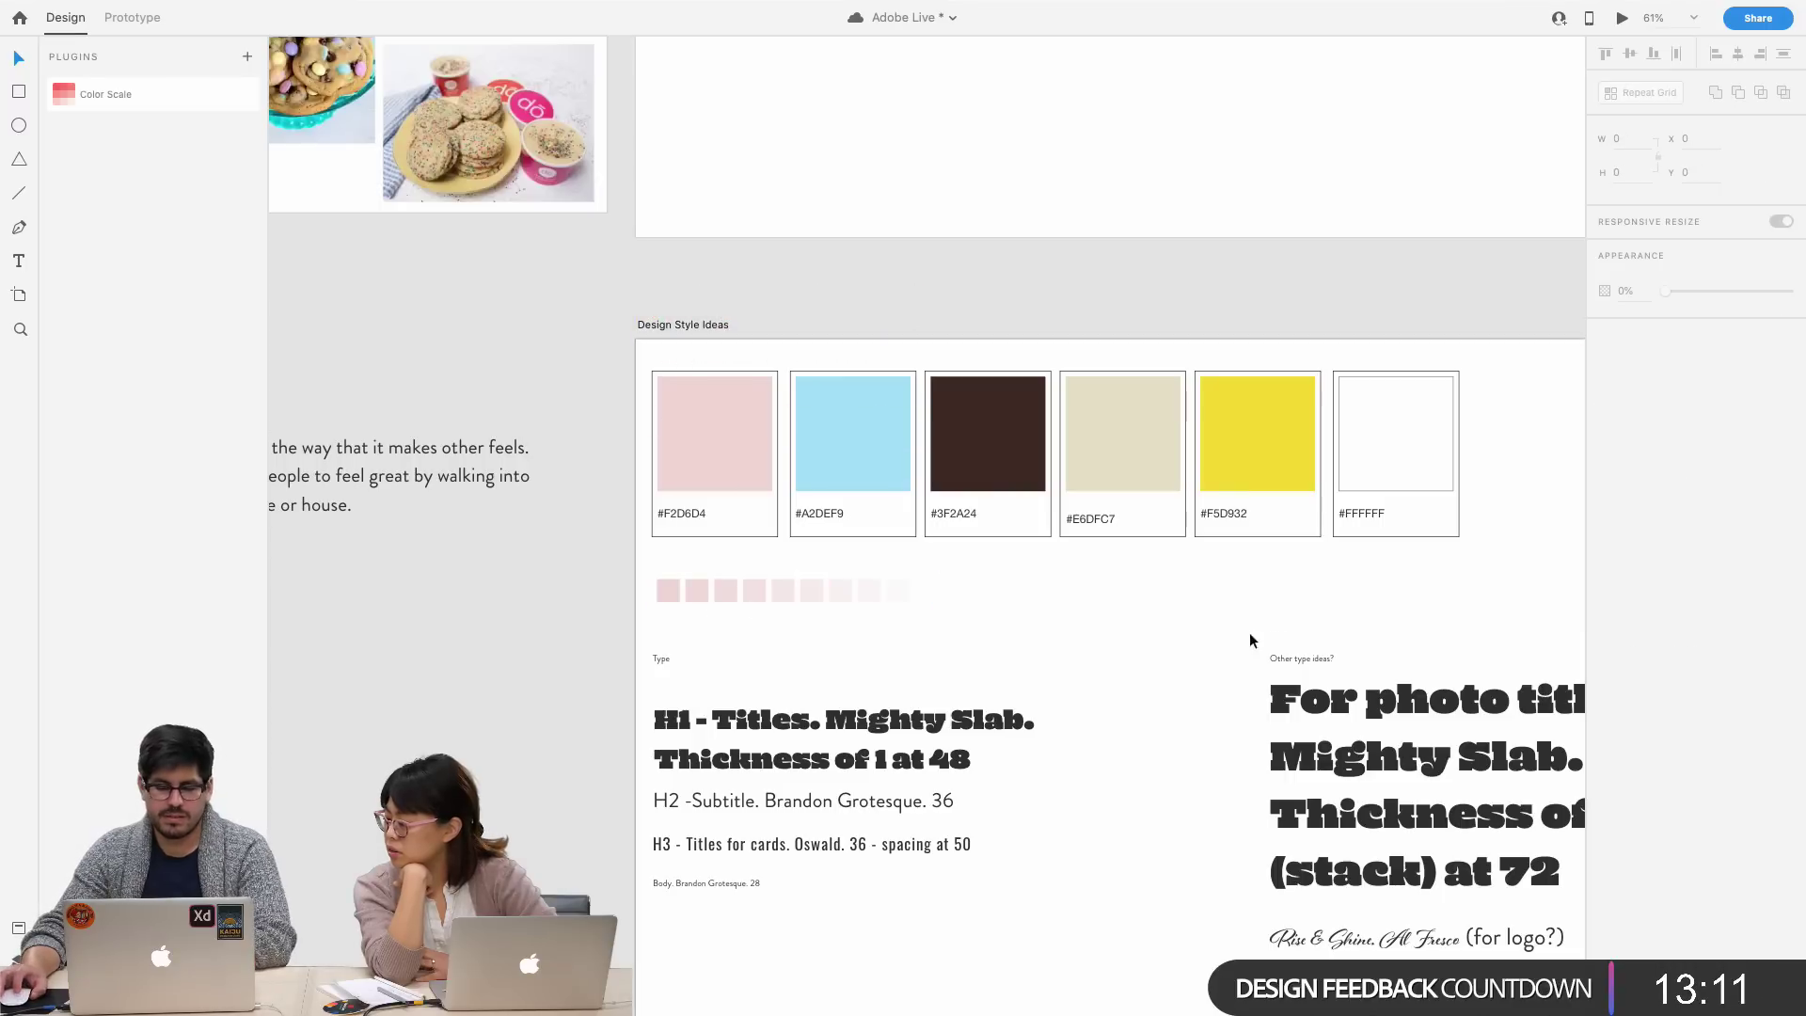
- Delete the row of small pink tint squares below the swatches
drag(987, 628, 649, 586)
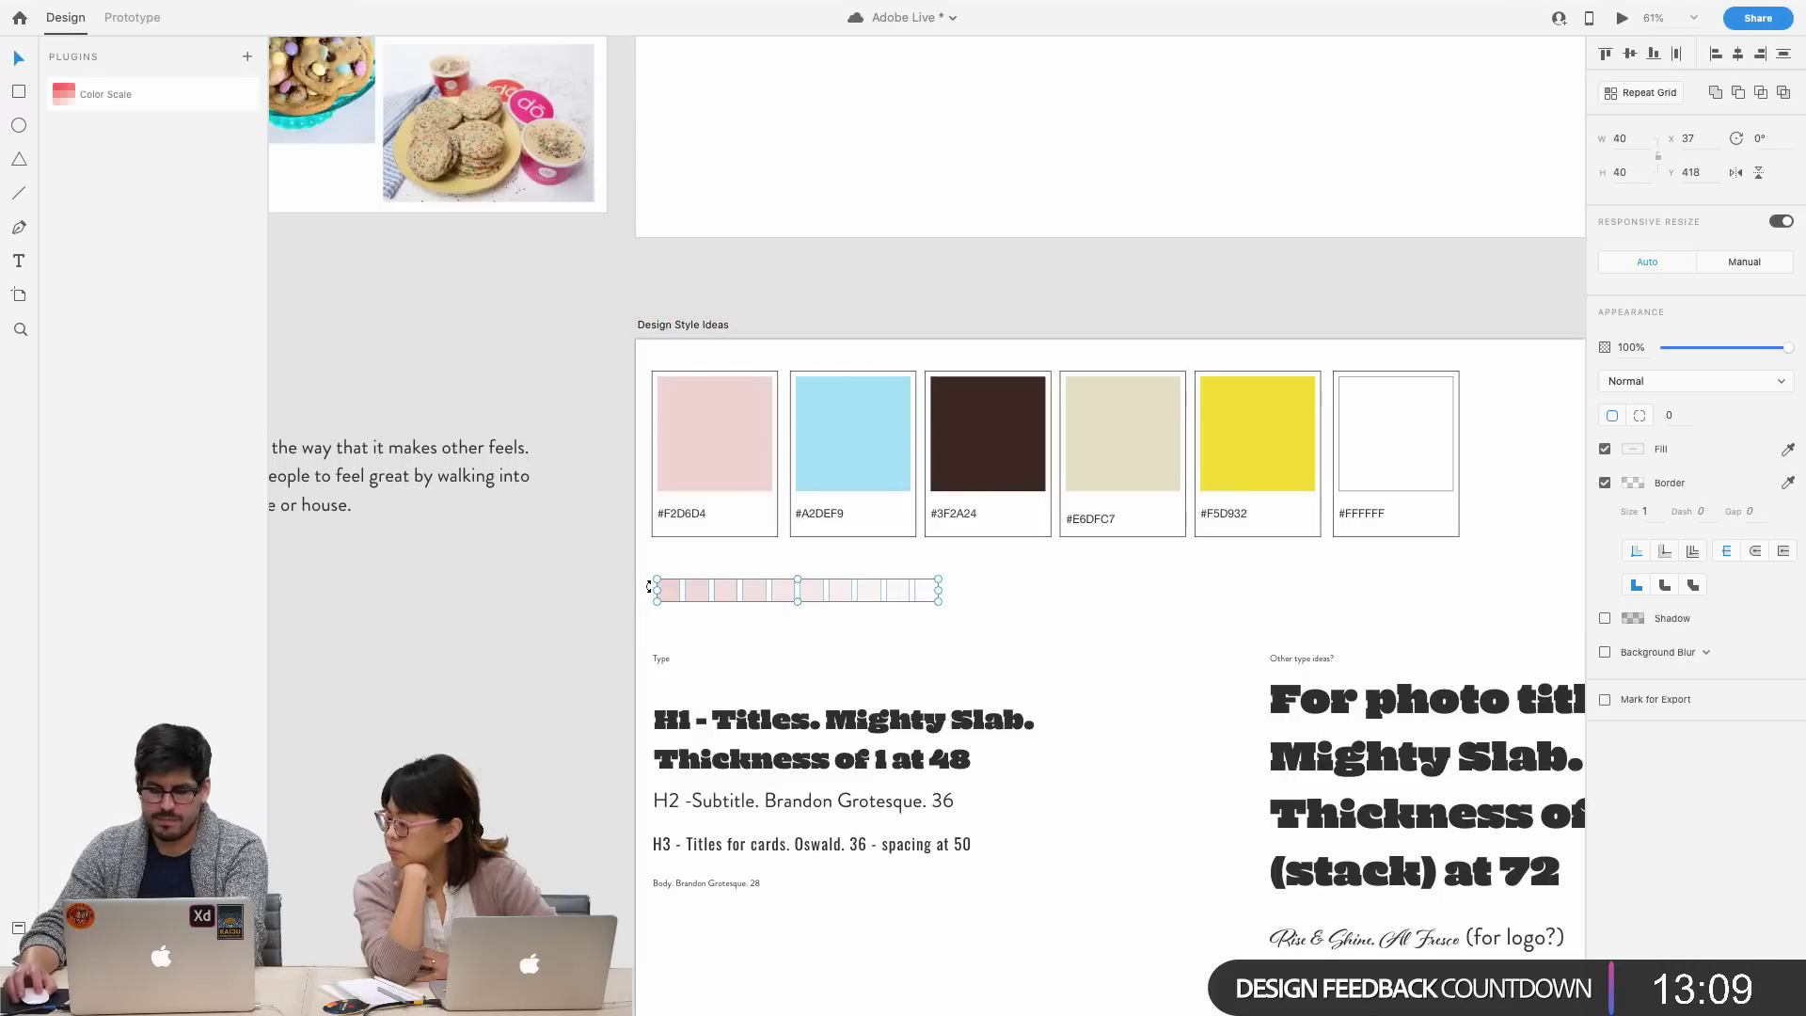
key(Delete)
scroll(806, 604, up, 1)
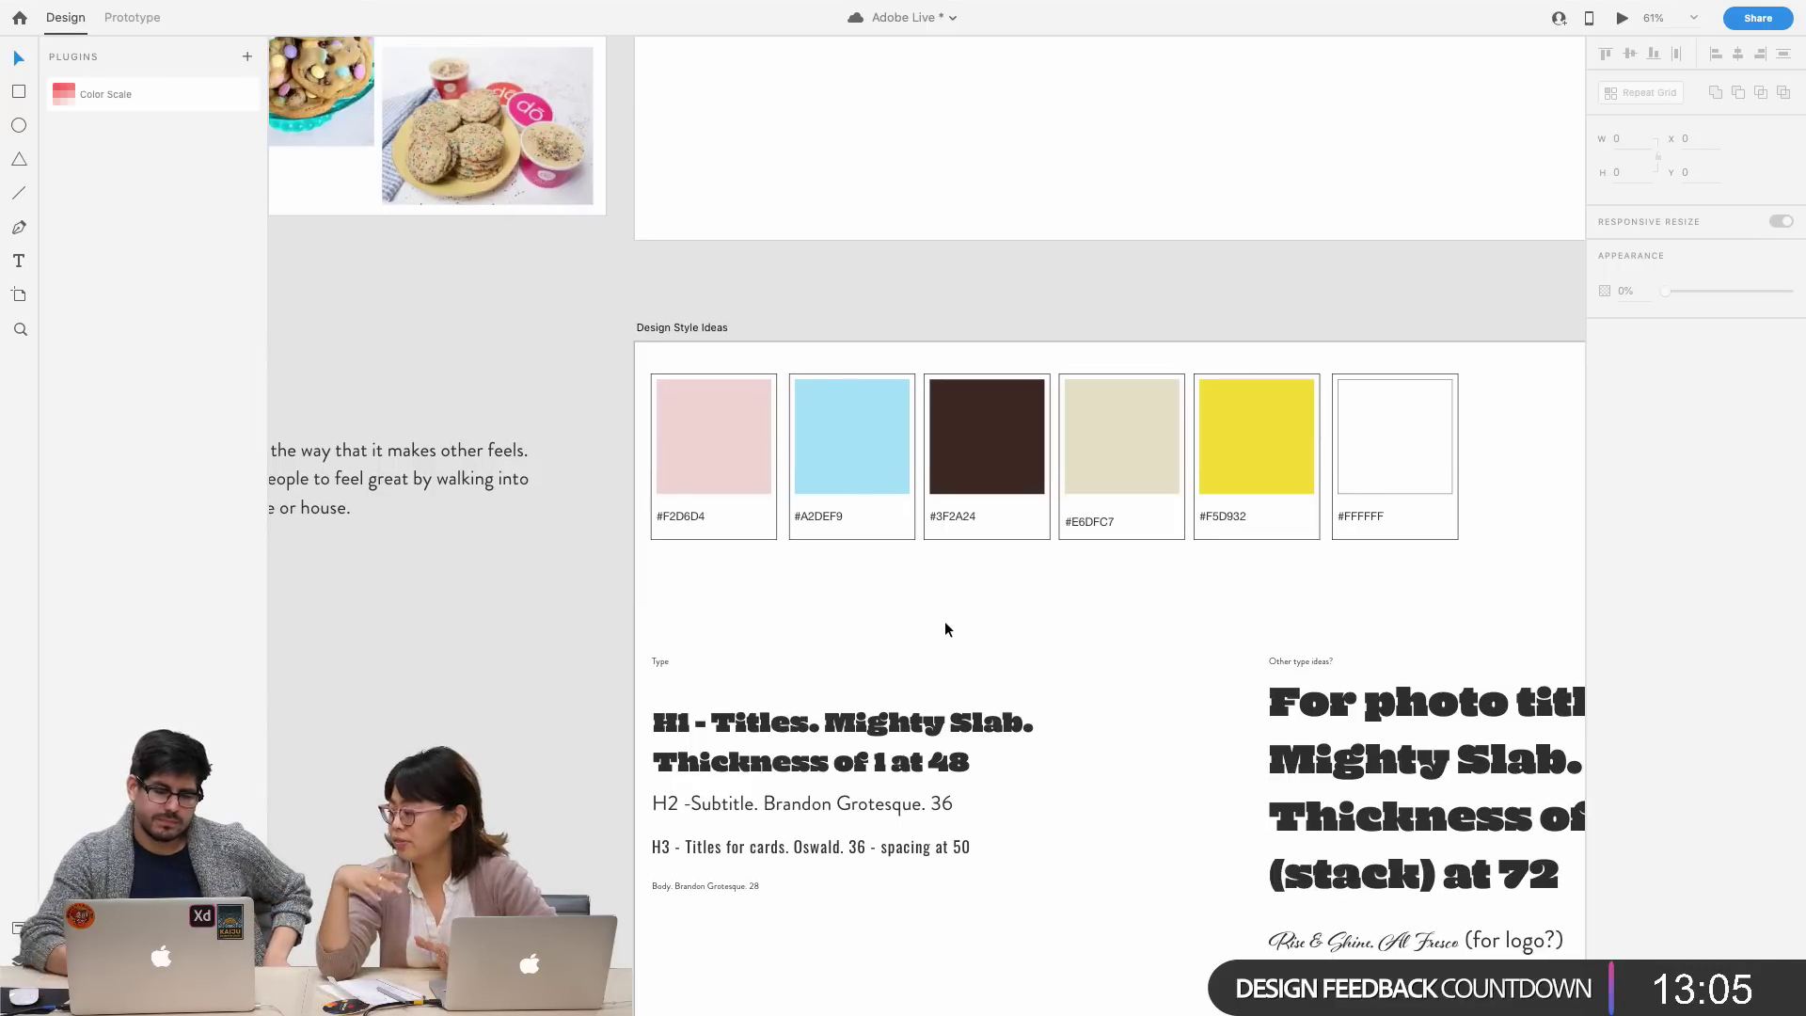
- Review the colour swatches, heading styles and other type ideas on the Design Style Ideas artboard
scroll(945, 622, right, 5)
scroll(944, 623, down, 2)
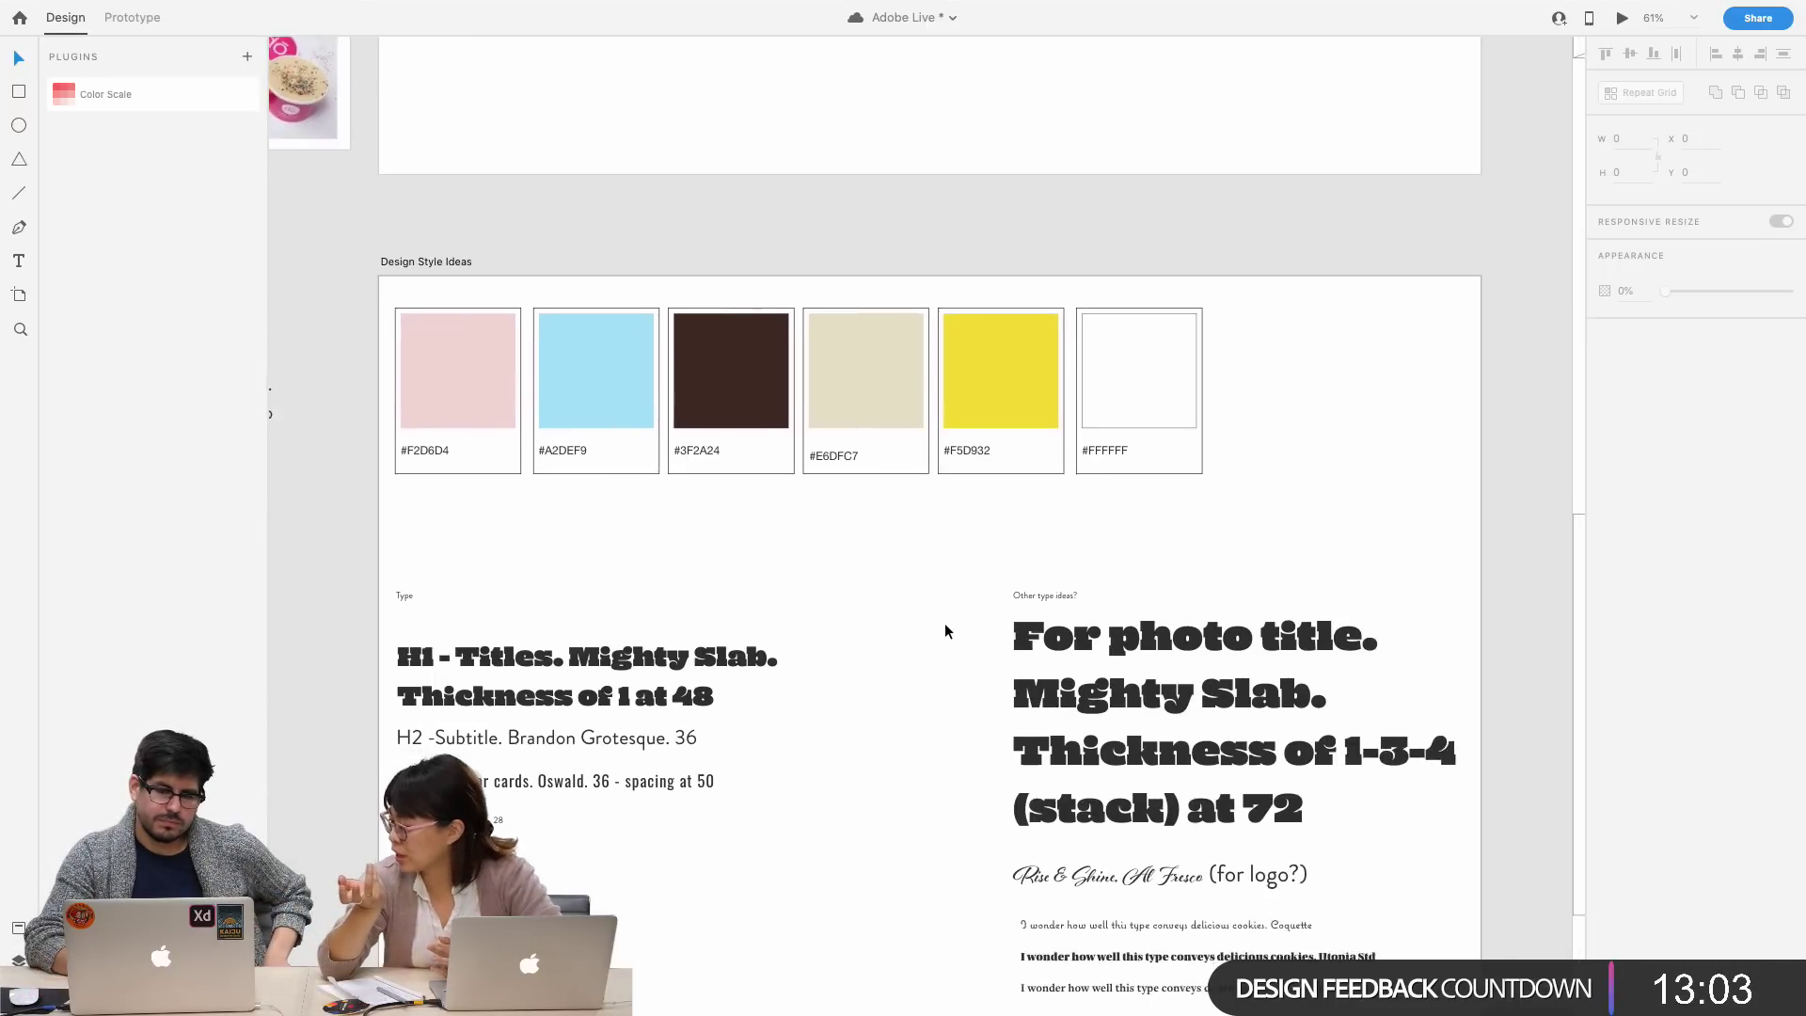
scroll(944, 623, down, 4)
scroll(944, 622, left, 1)
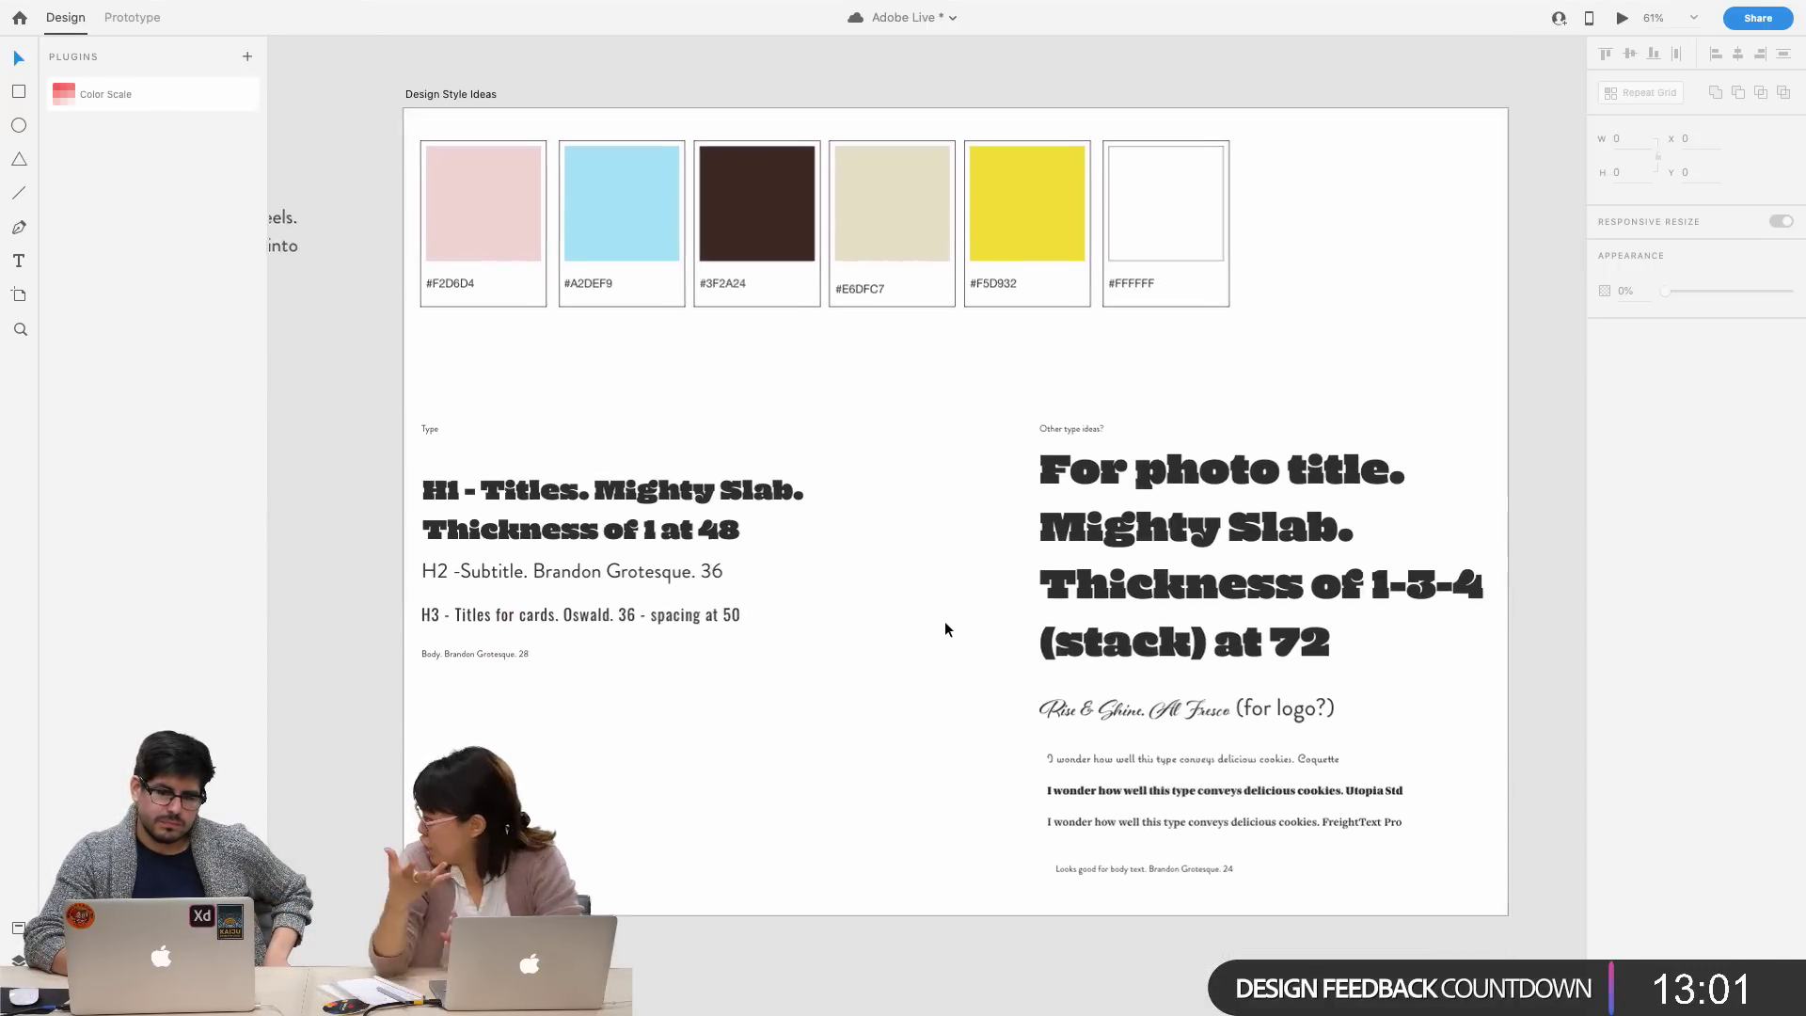
scroll(944, 622, down, 3)
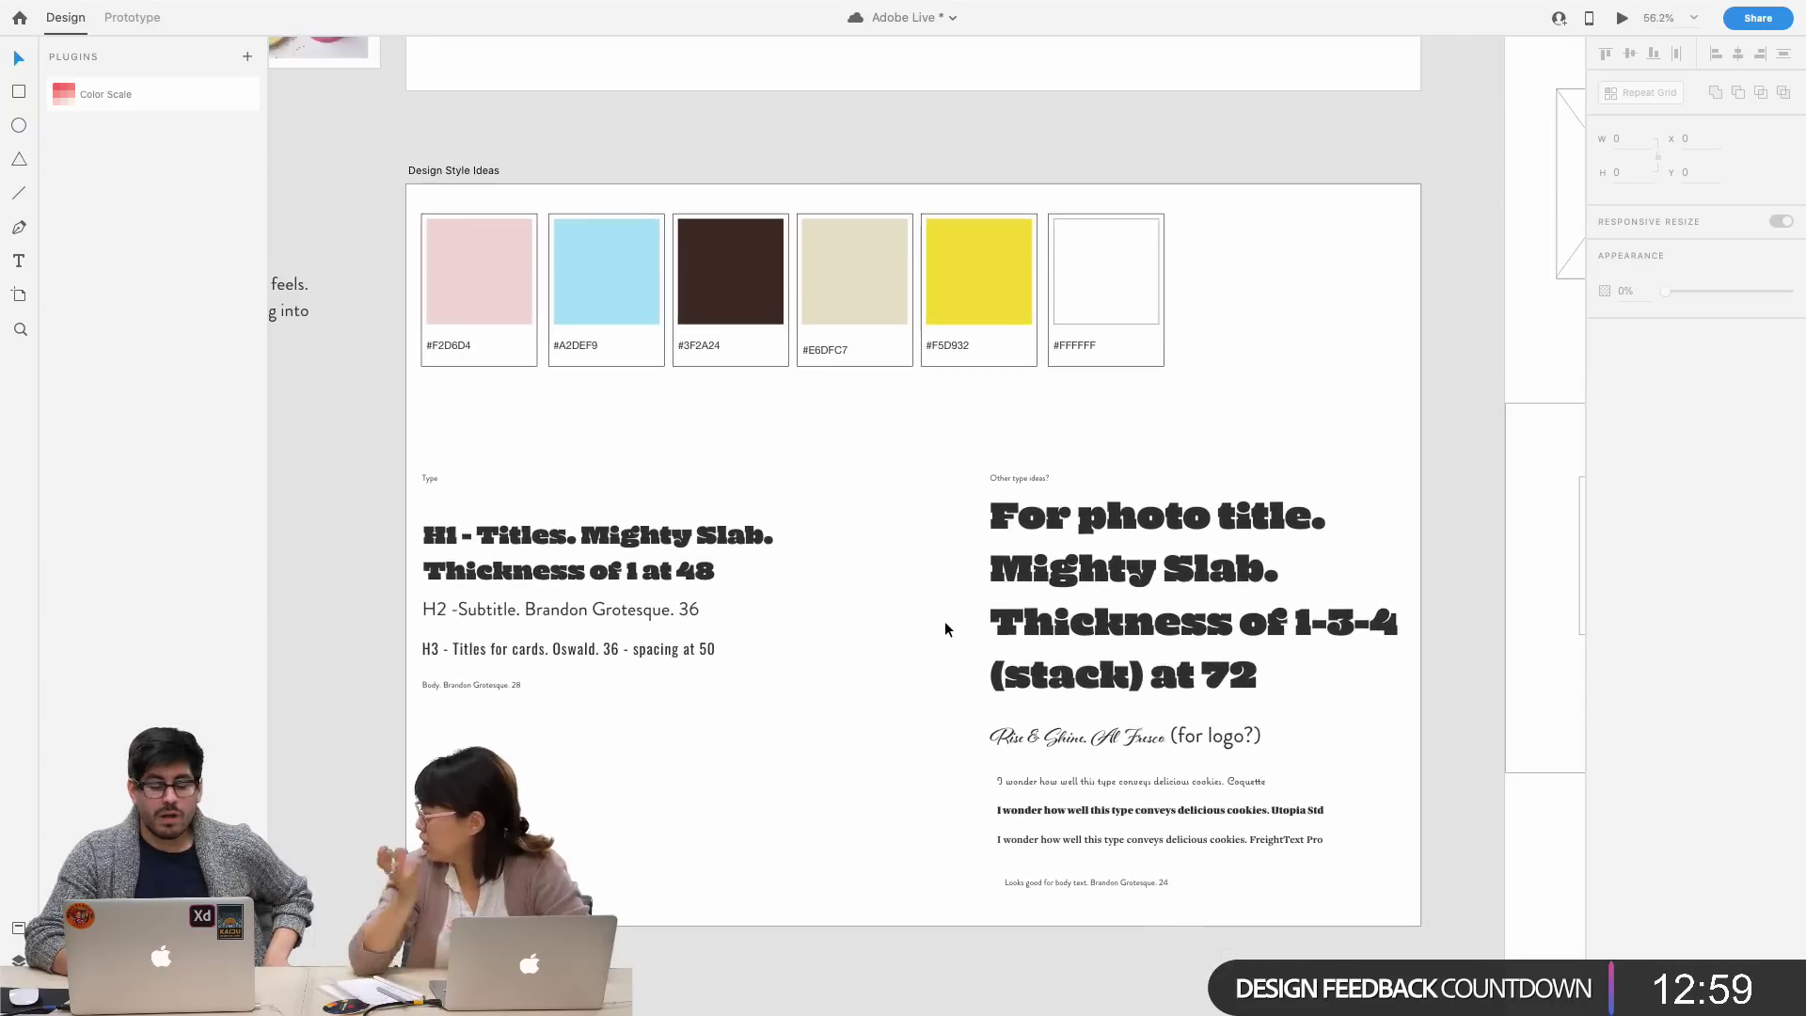
scroll(944, 628, up, 2)
scroll(944, 628, left, 1)
- Read the cookie associations, desired feelings and design look notes on the Cookie feelings and associations artboard
scroll(944, 629, up, 12)
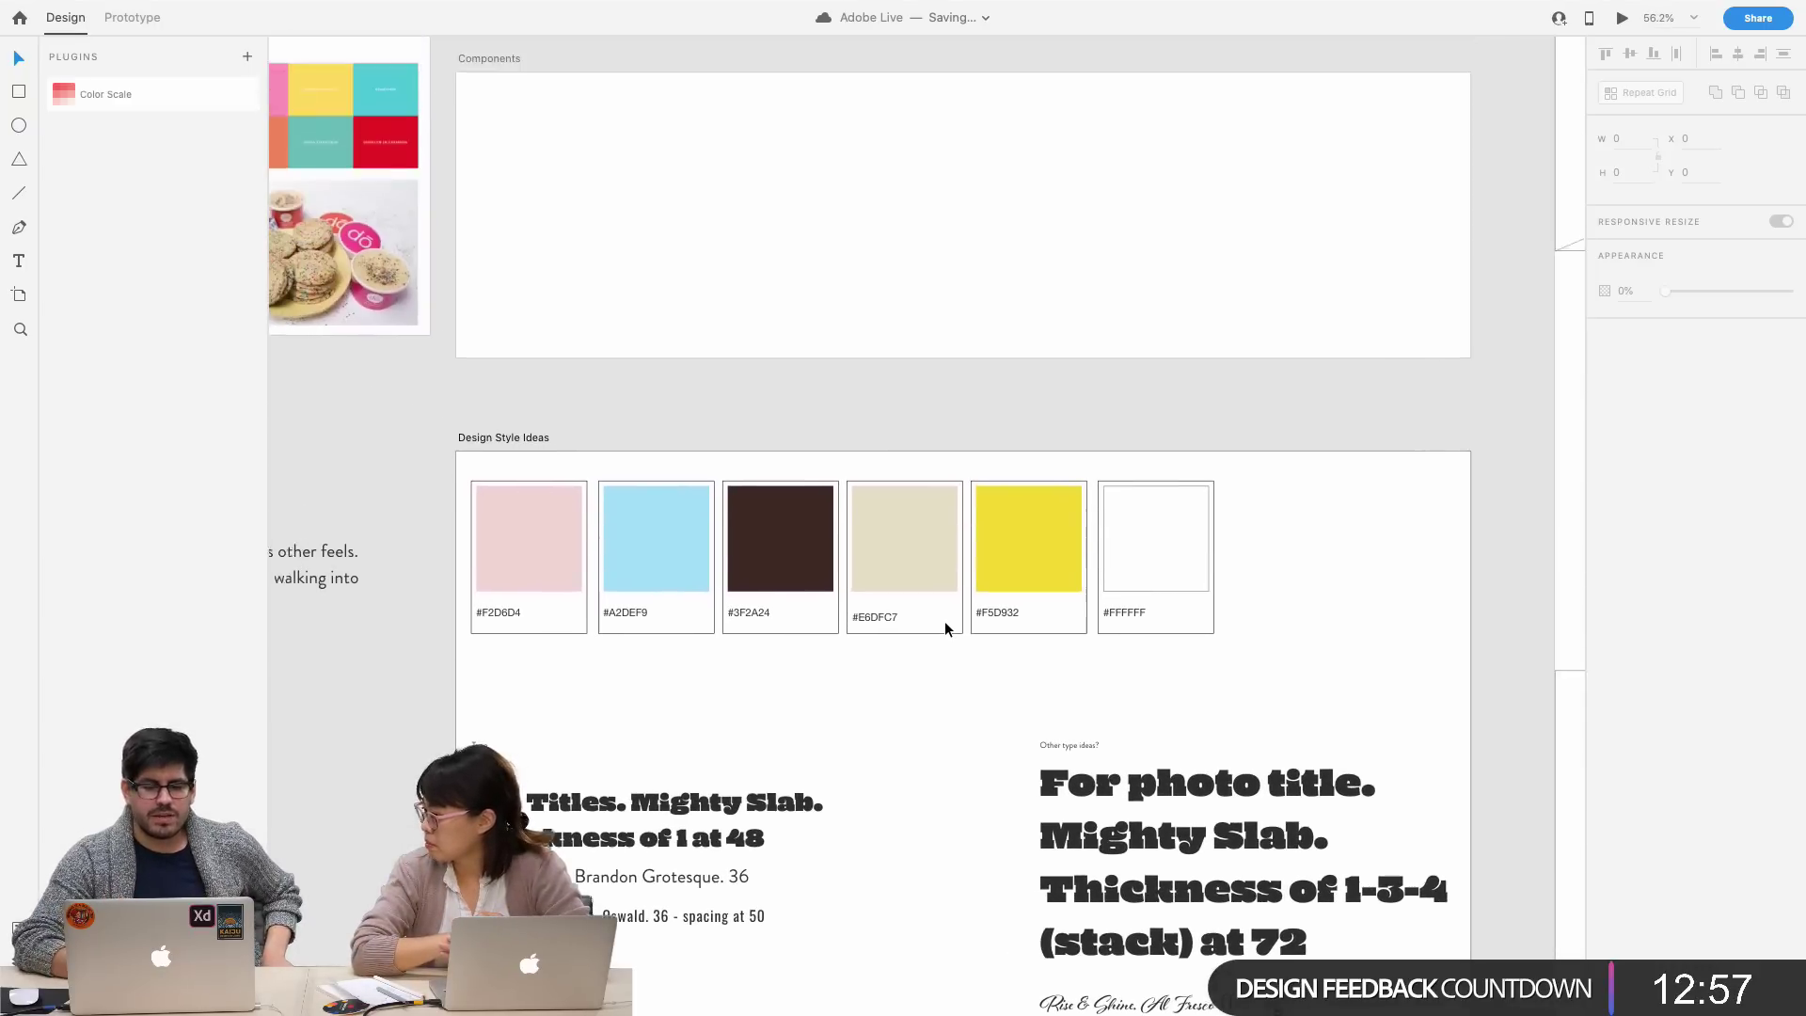
scroll(944, 628, right, 1)
scroll(944, 619, up, 4)
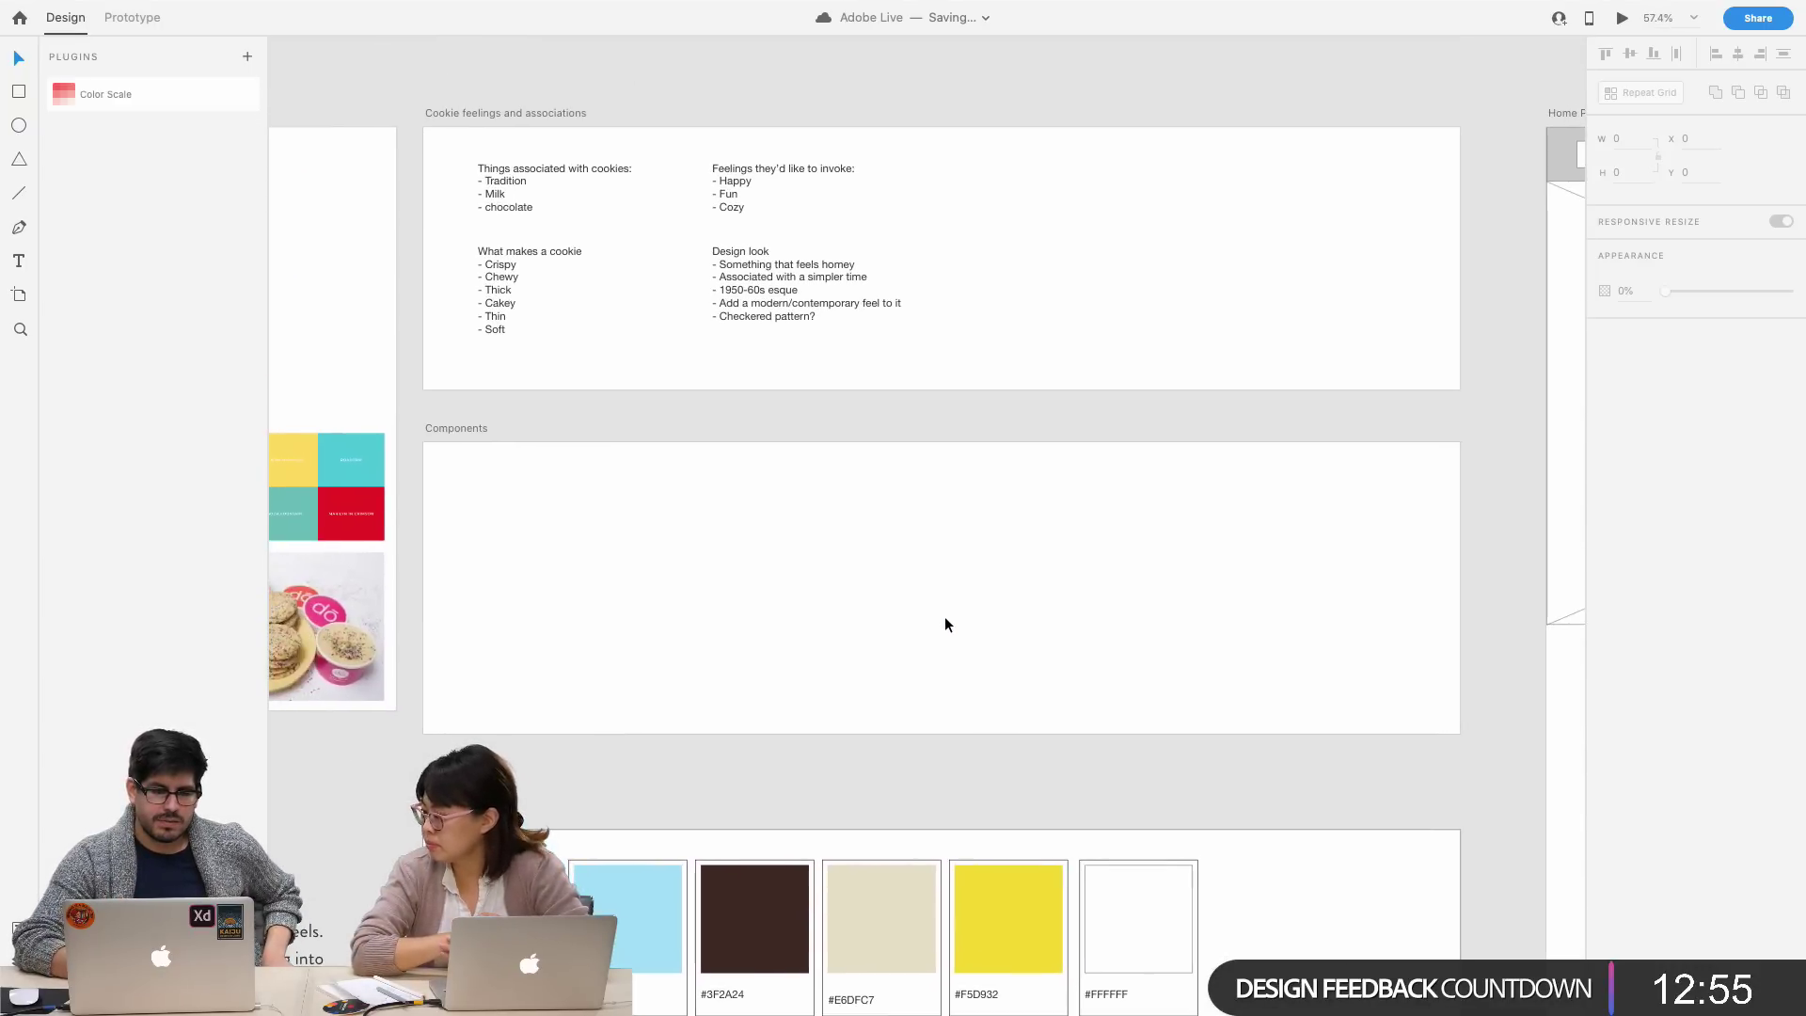
scroll(944, 607, up, 4)
scroll(944, 606, left, 3)
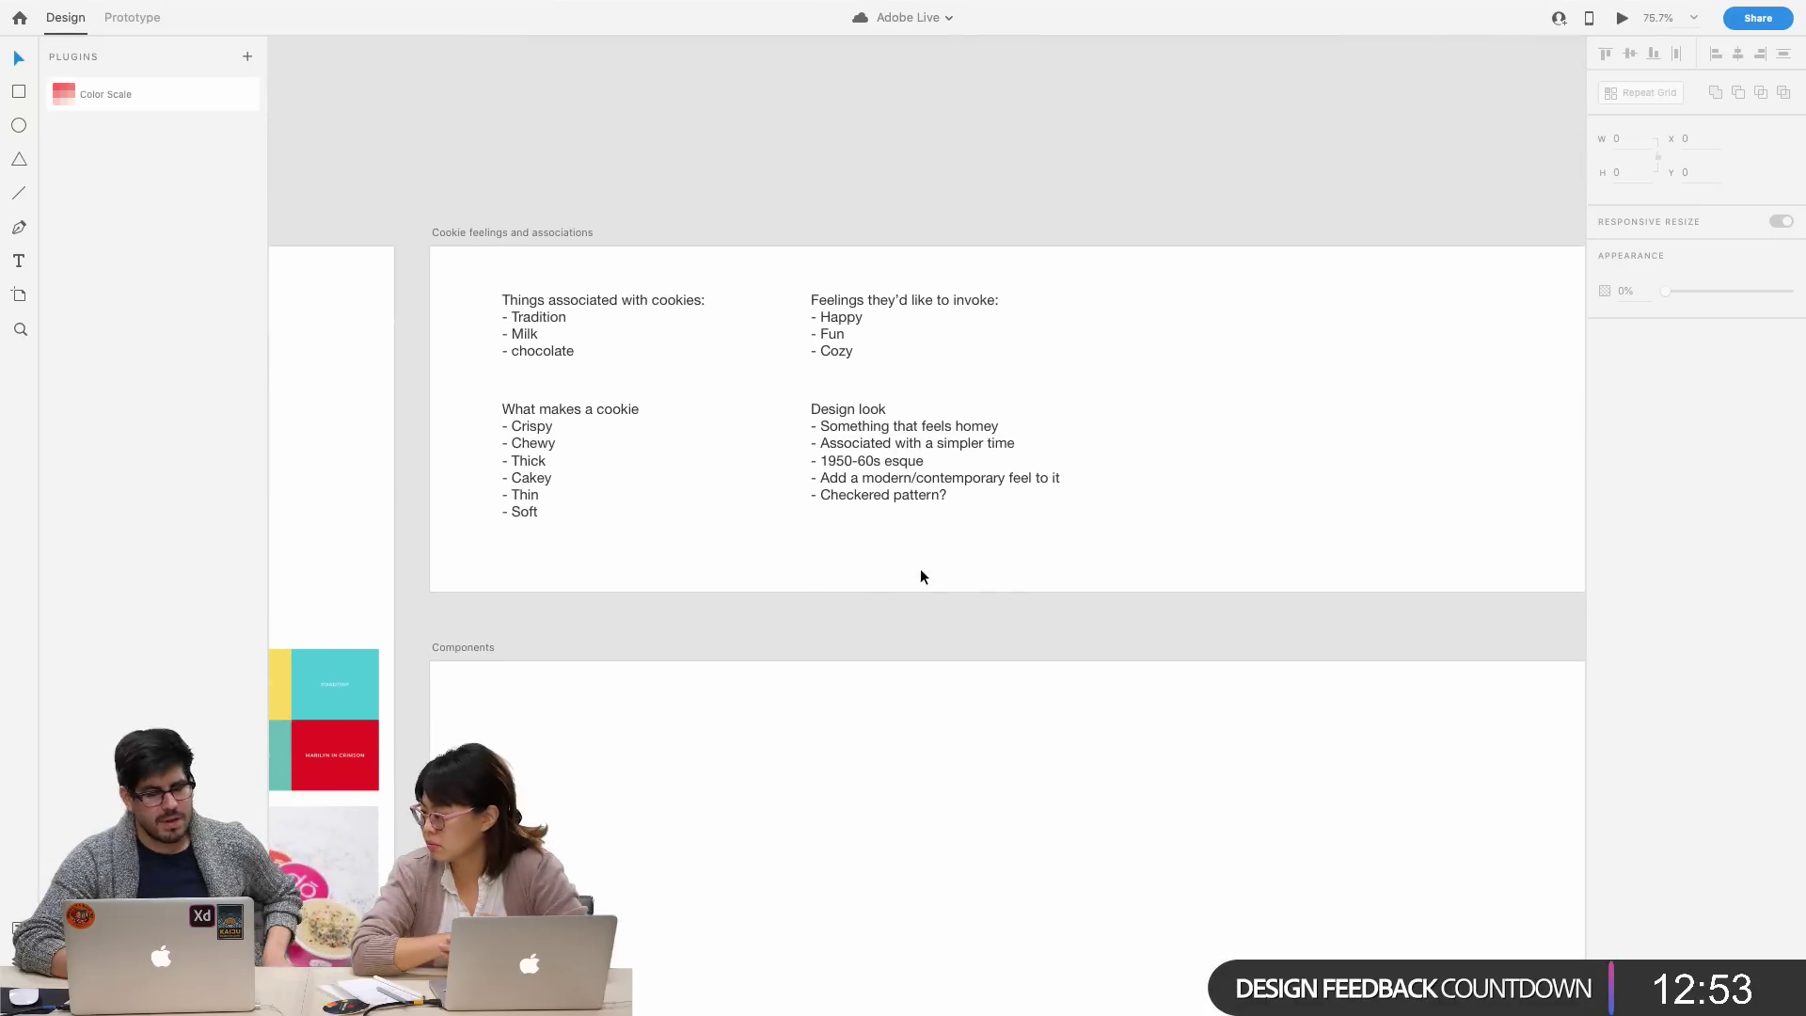
scroll(917, 575, up, 3)
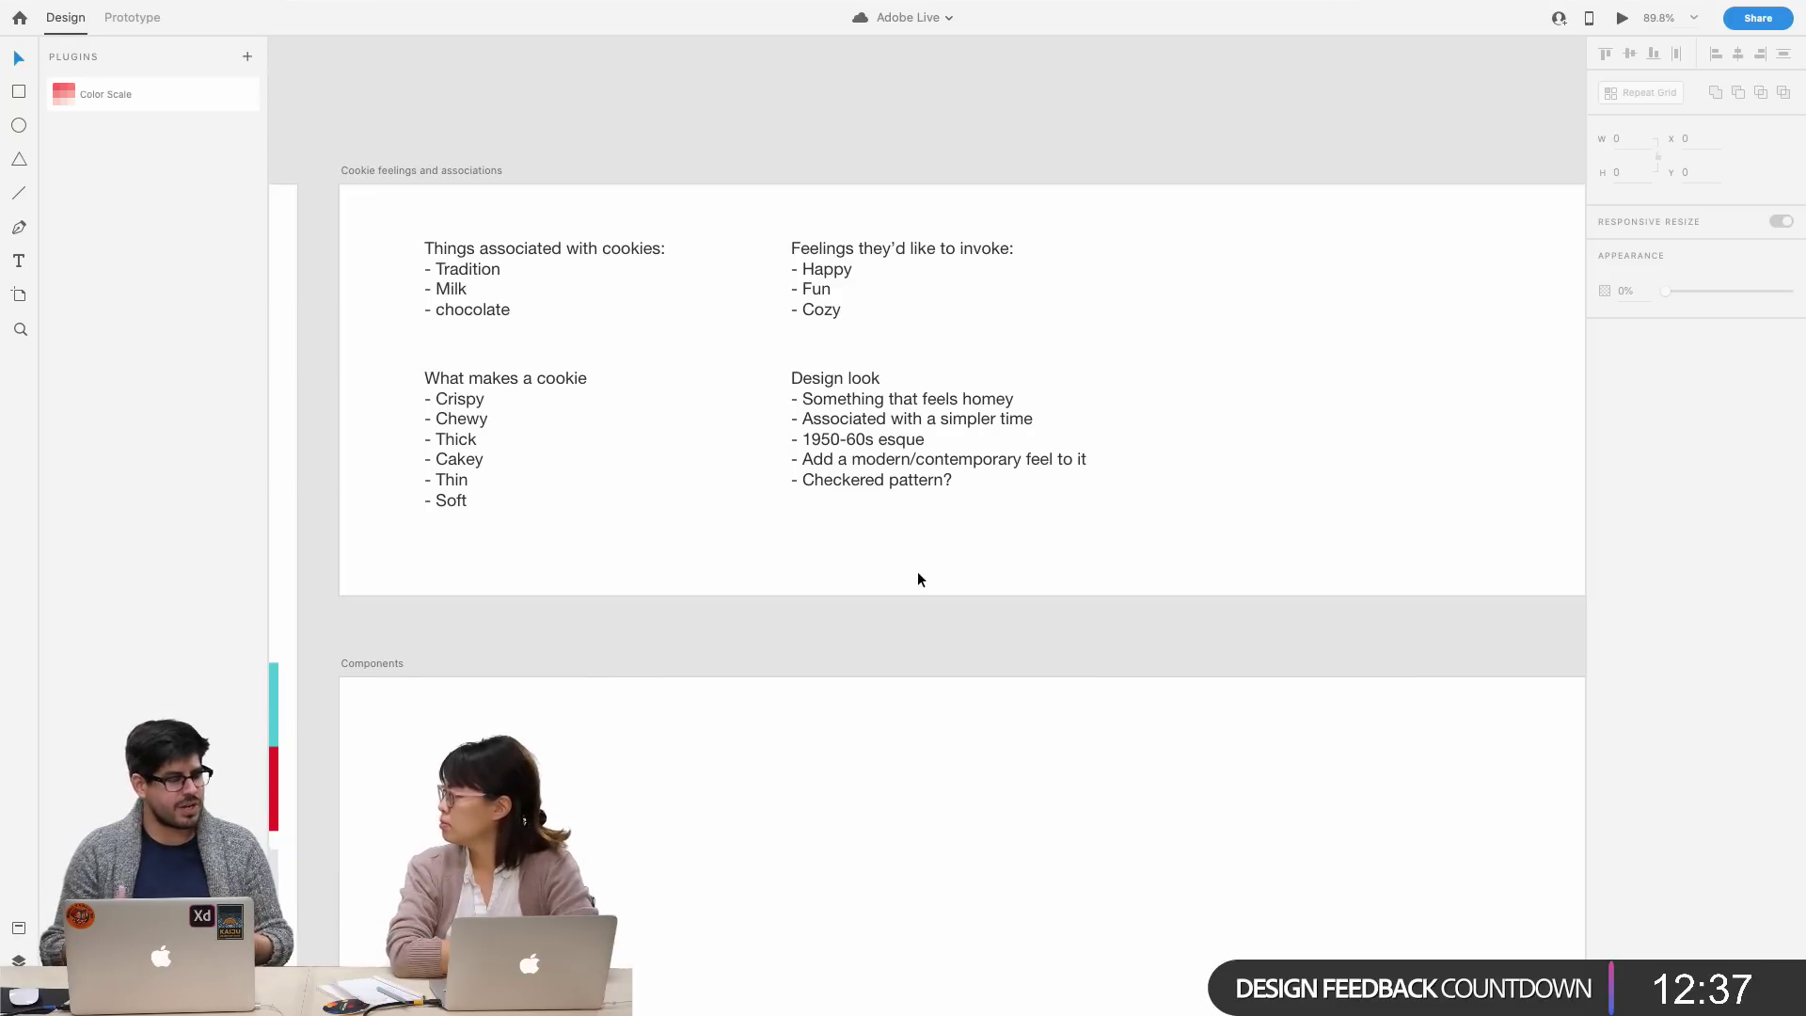
scroll(917, 574, down, 2)
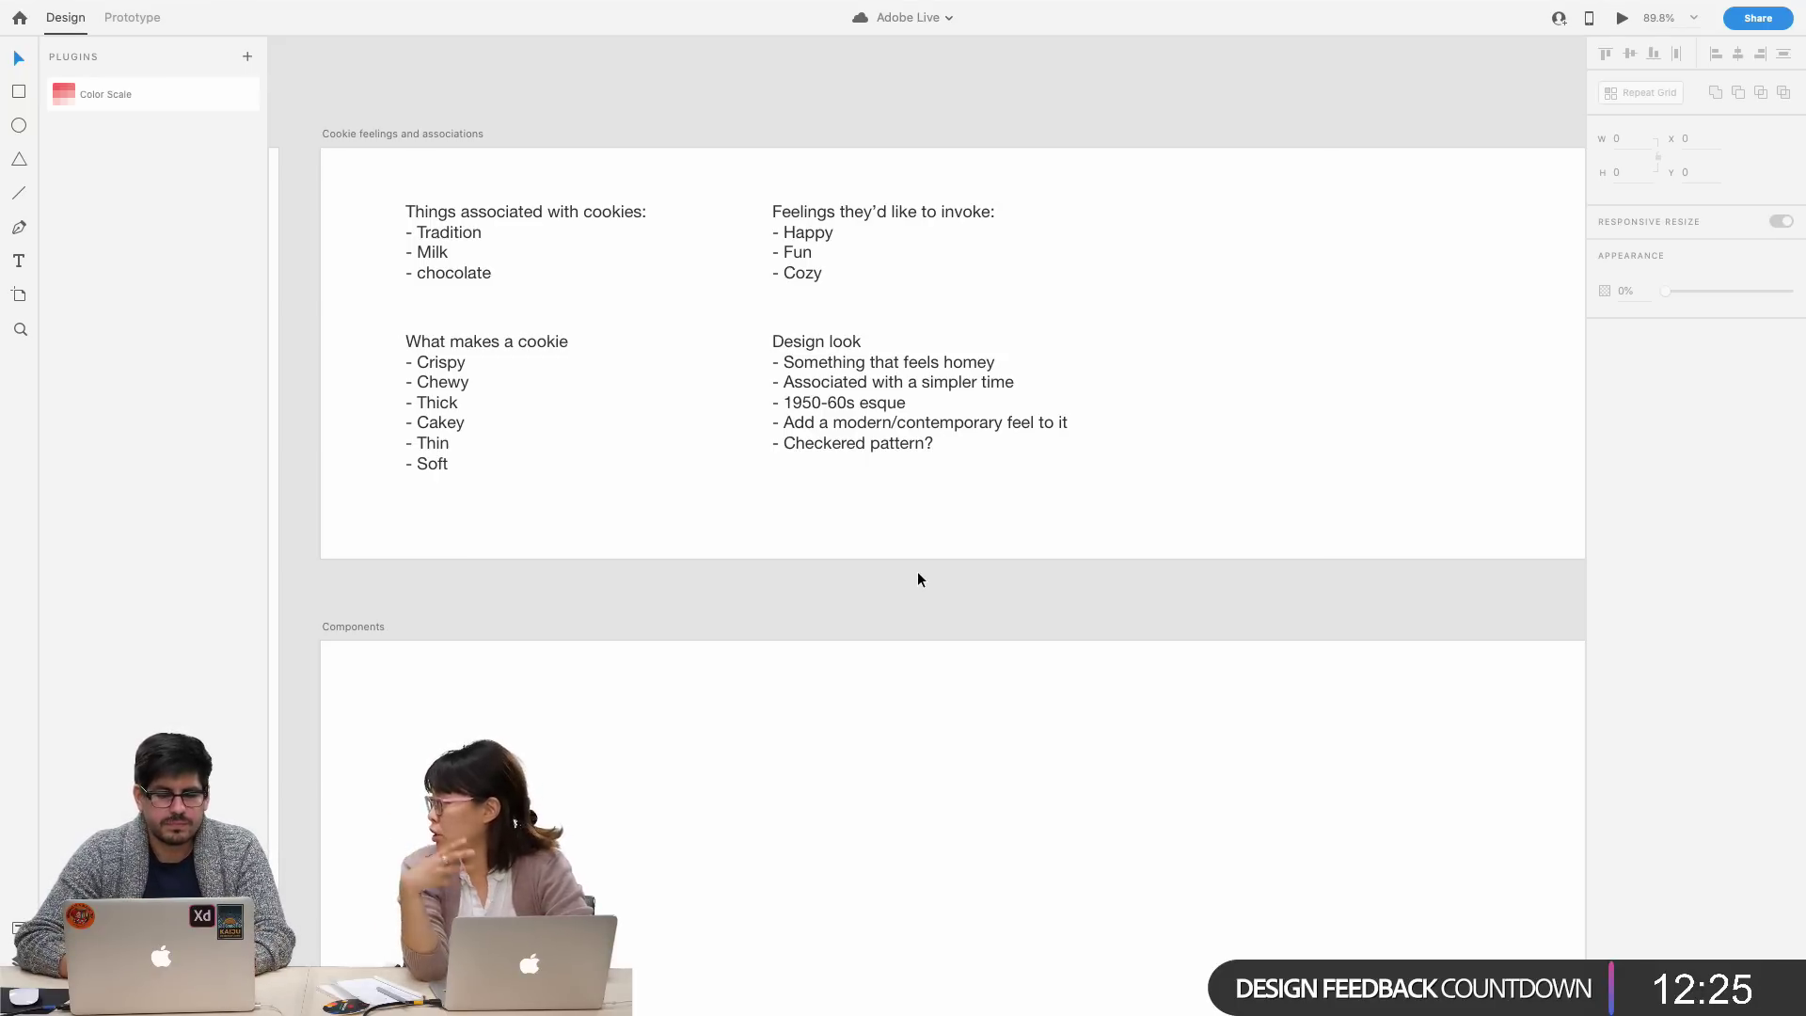
scroll(918, 576, down, 2)
scroll(919, 576, right, 3)
scroll(919, 578, down, 1)
scroll(919, 578, left, 1)
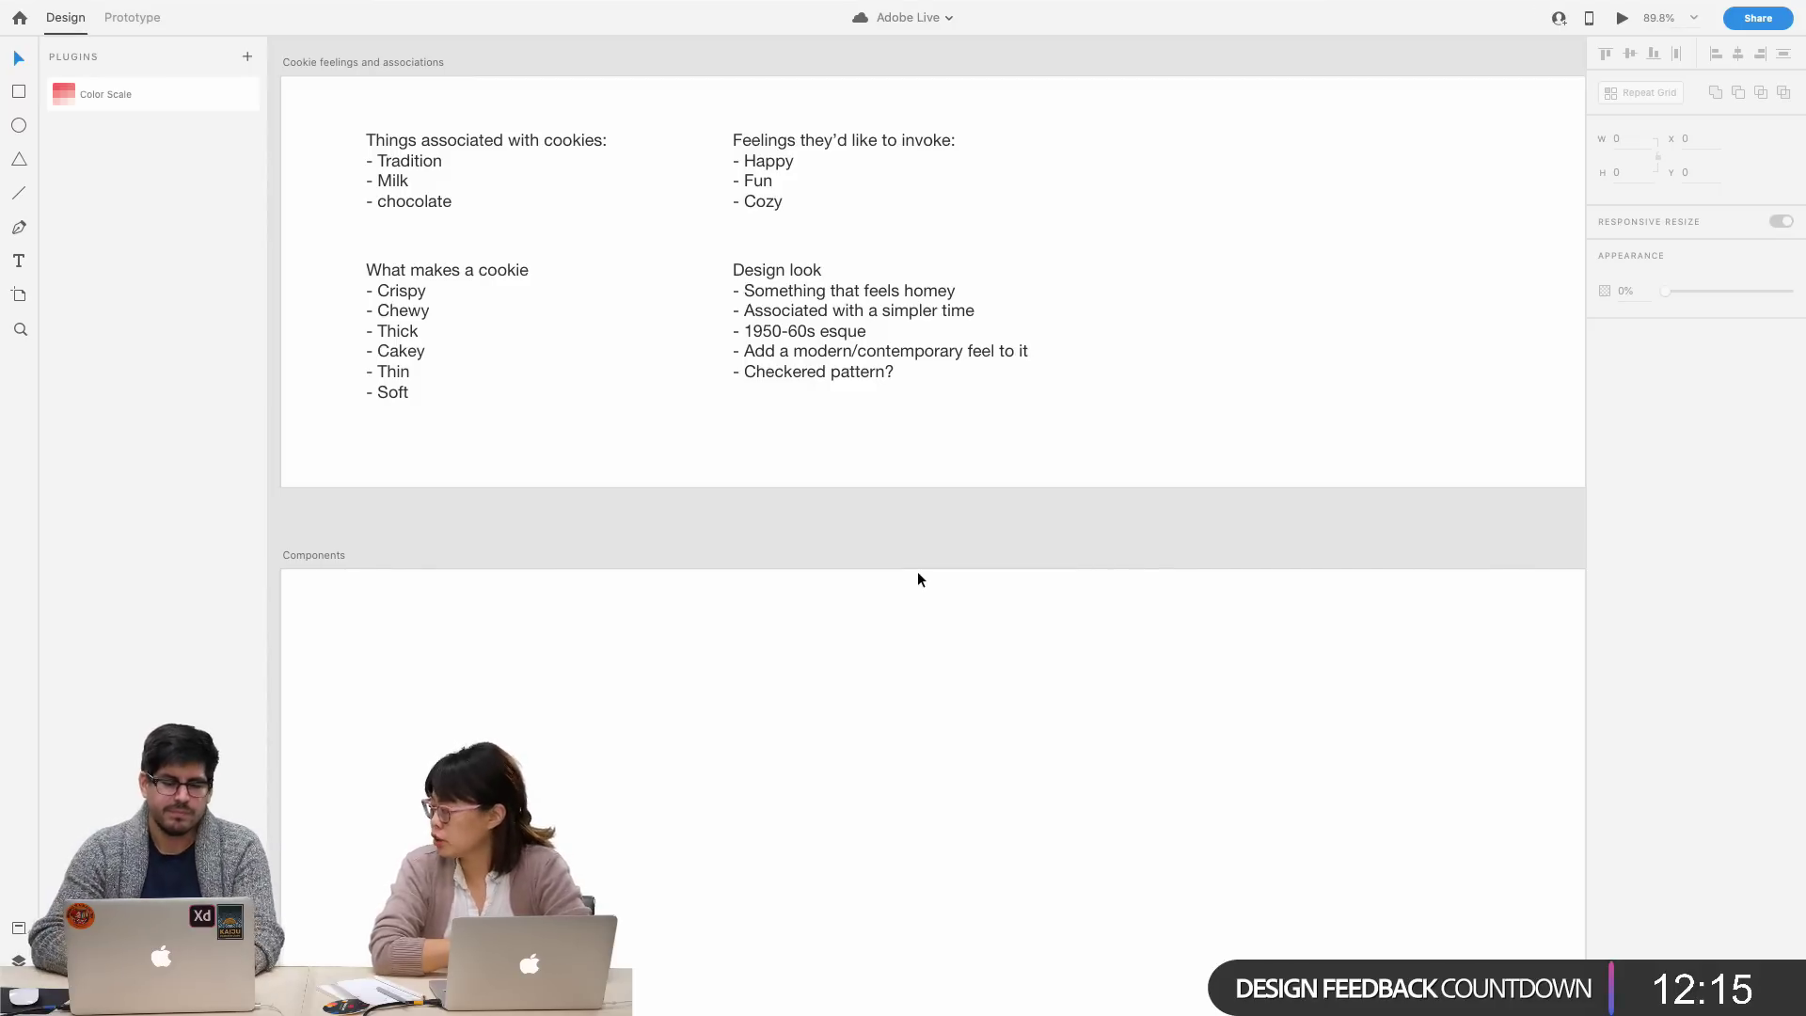
scroll(920, 578, down, 3)
scroll(920, 578, down, 3)
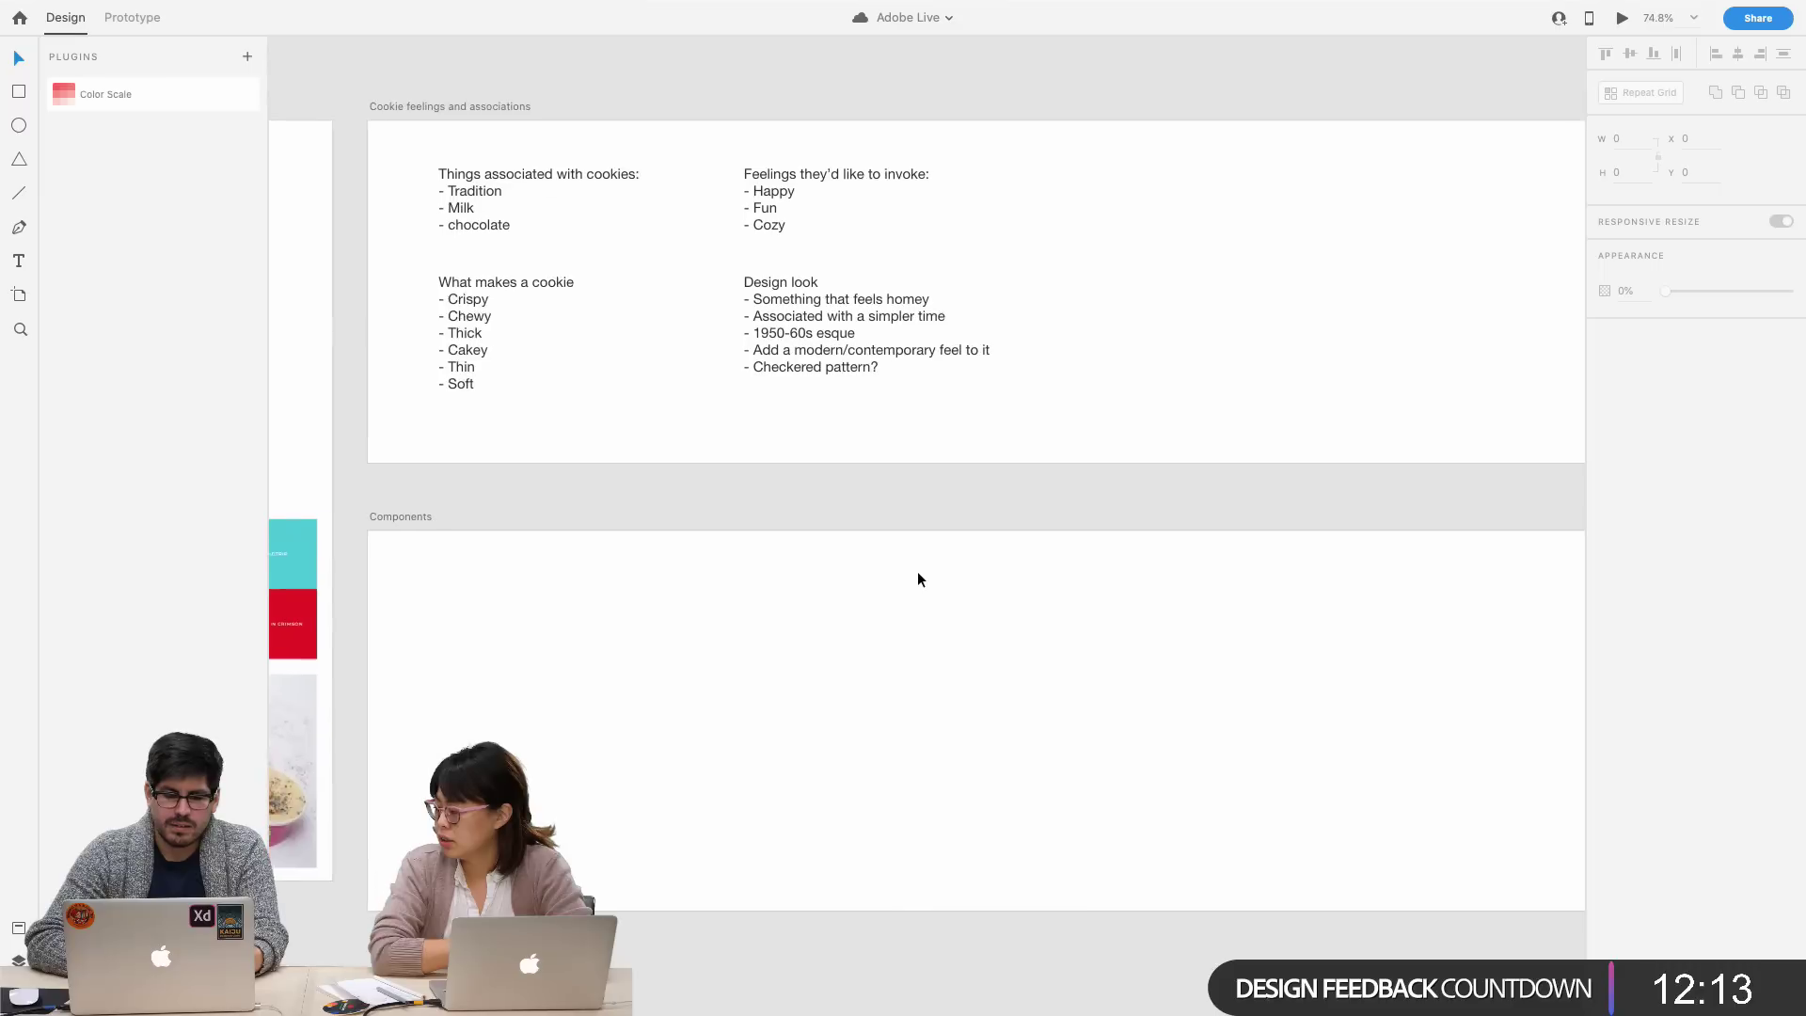
scroll(919, 576, down, 3)
scroll(919, 577, right, 2)
scroll(918, 576, up, 2)
scroll(846, 550, left, 1)
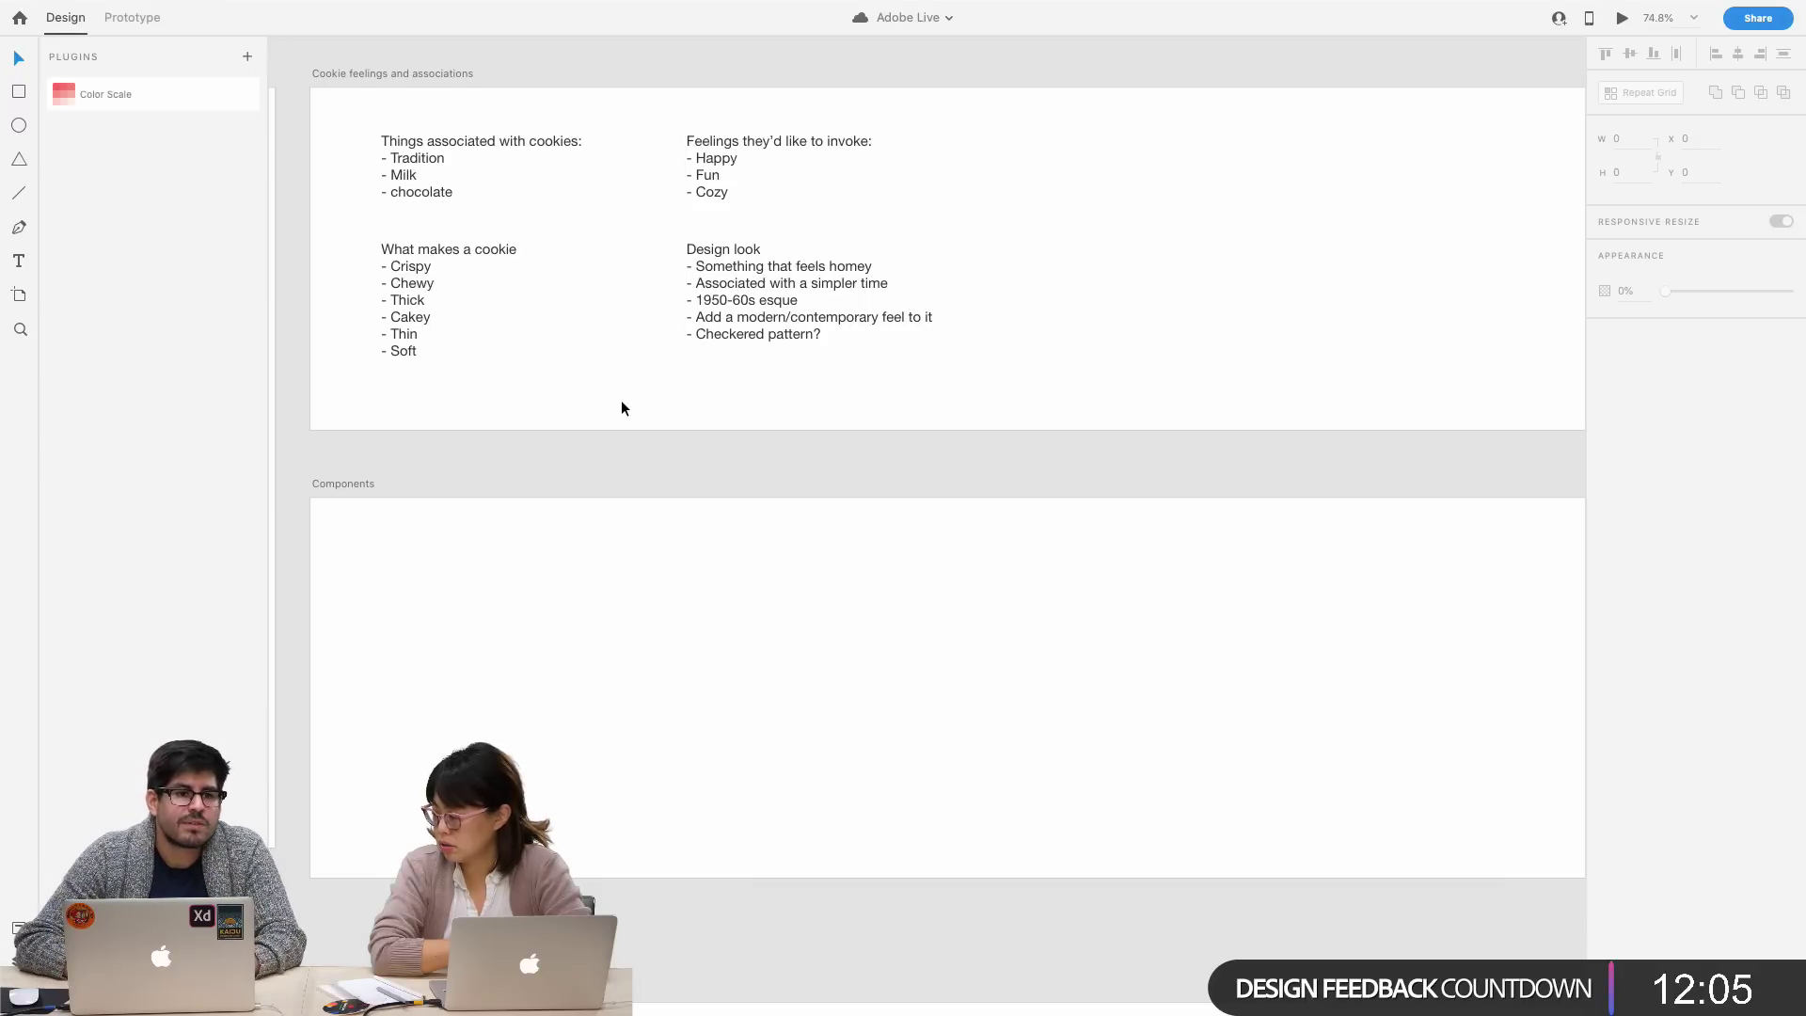
- Compare the Design Style Ideas swatches and typefaces with the desired homey, 1950-60s design look
scroll(620, 408, down, 10)
scroll(620, 399, down, 2)
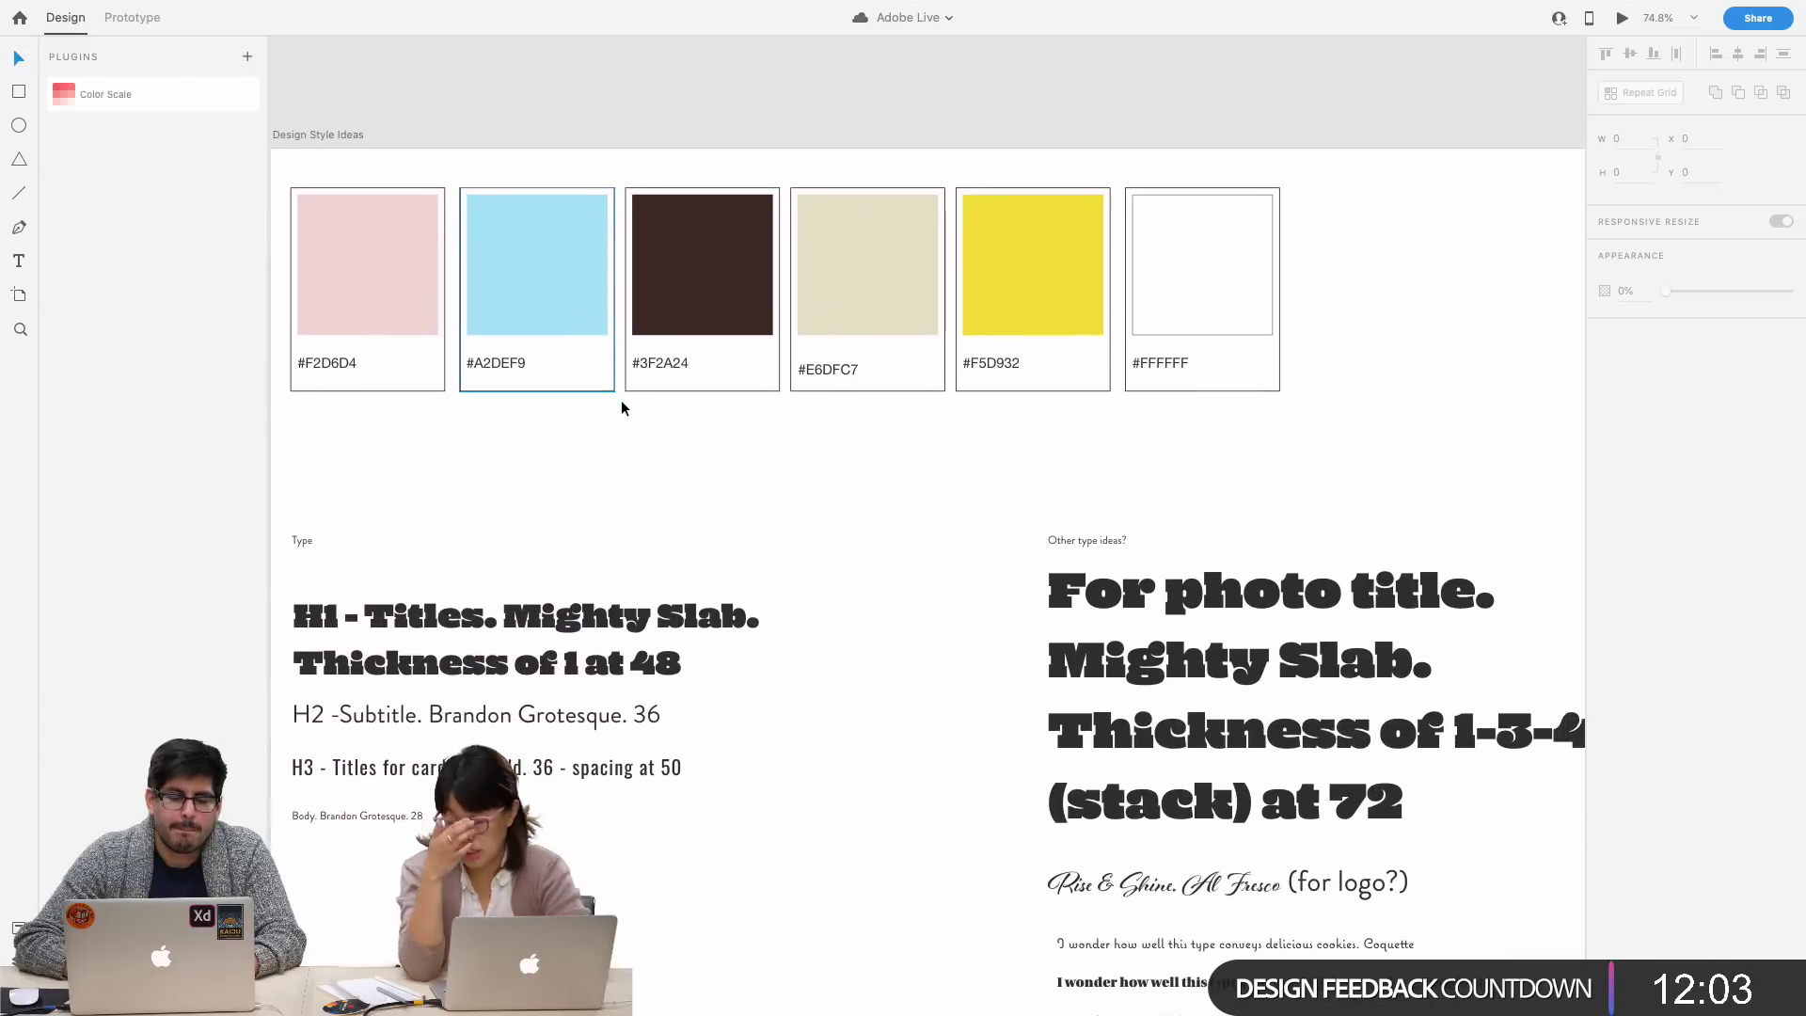
scroll(807, 487, down, 5)
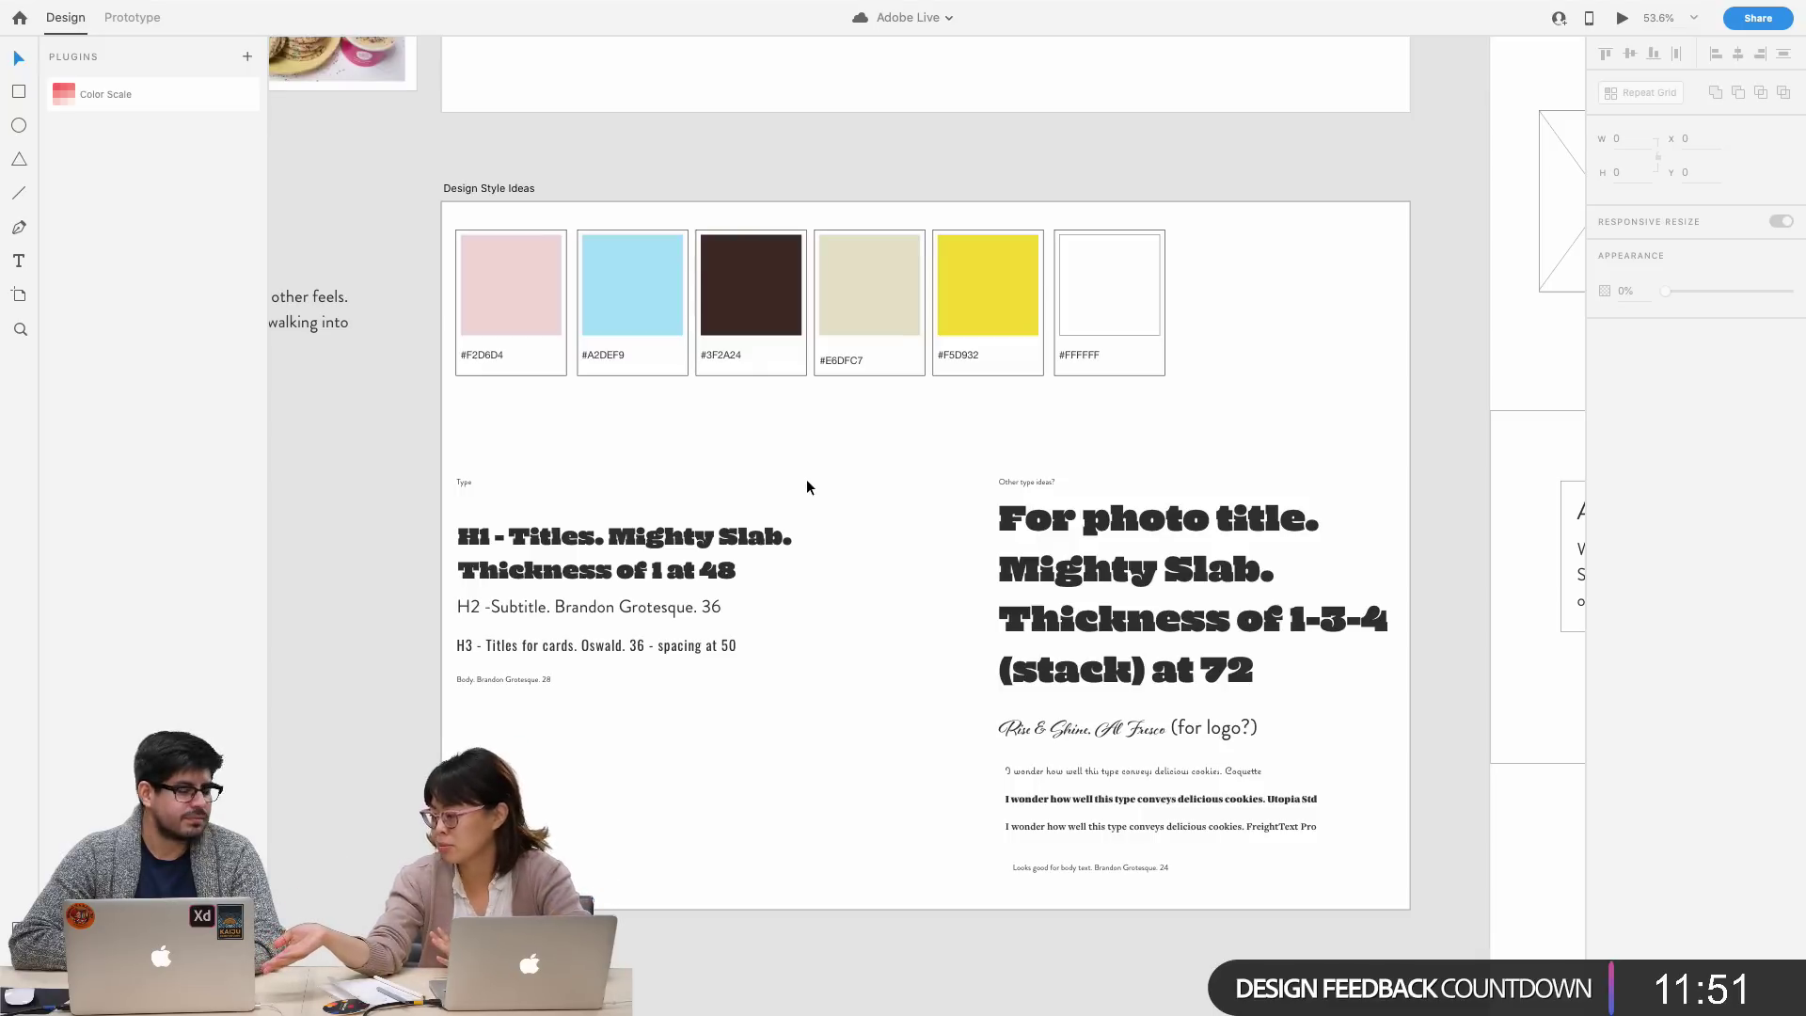
scroll(805, 477, down, 2)
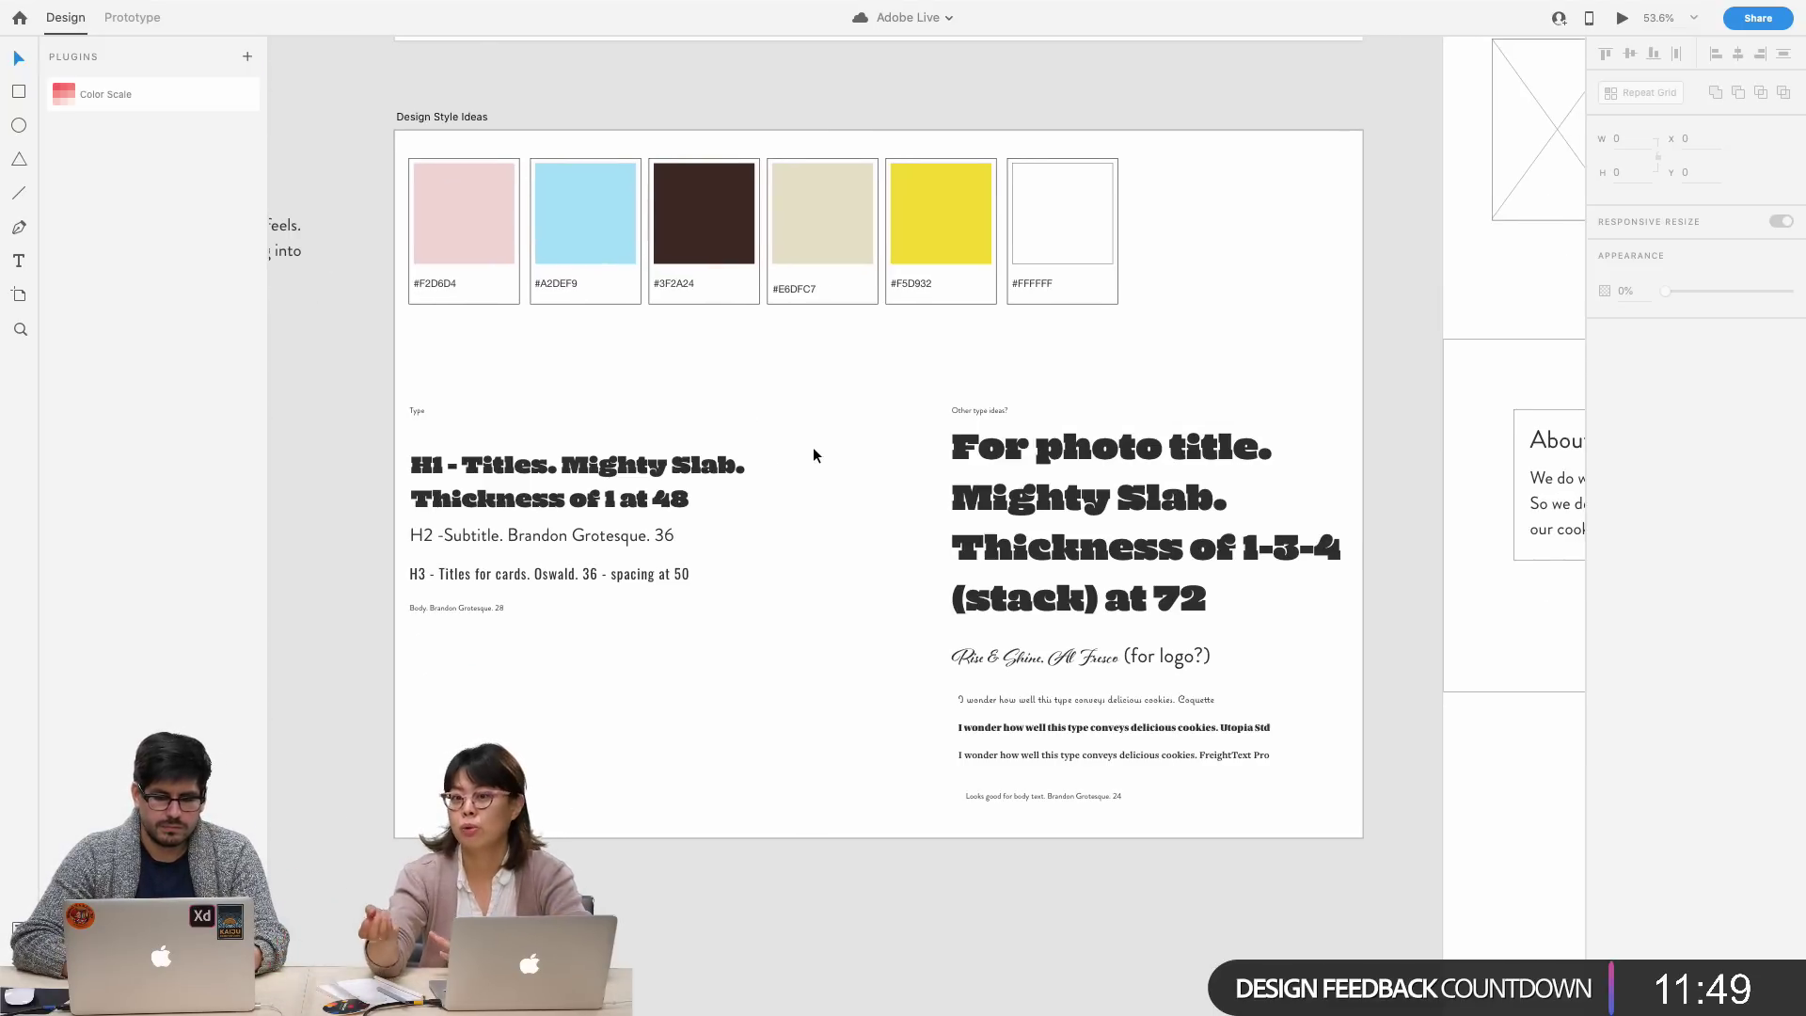
scroll(813, 451, up, 3)
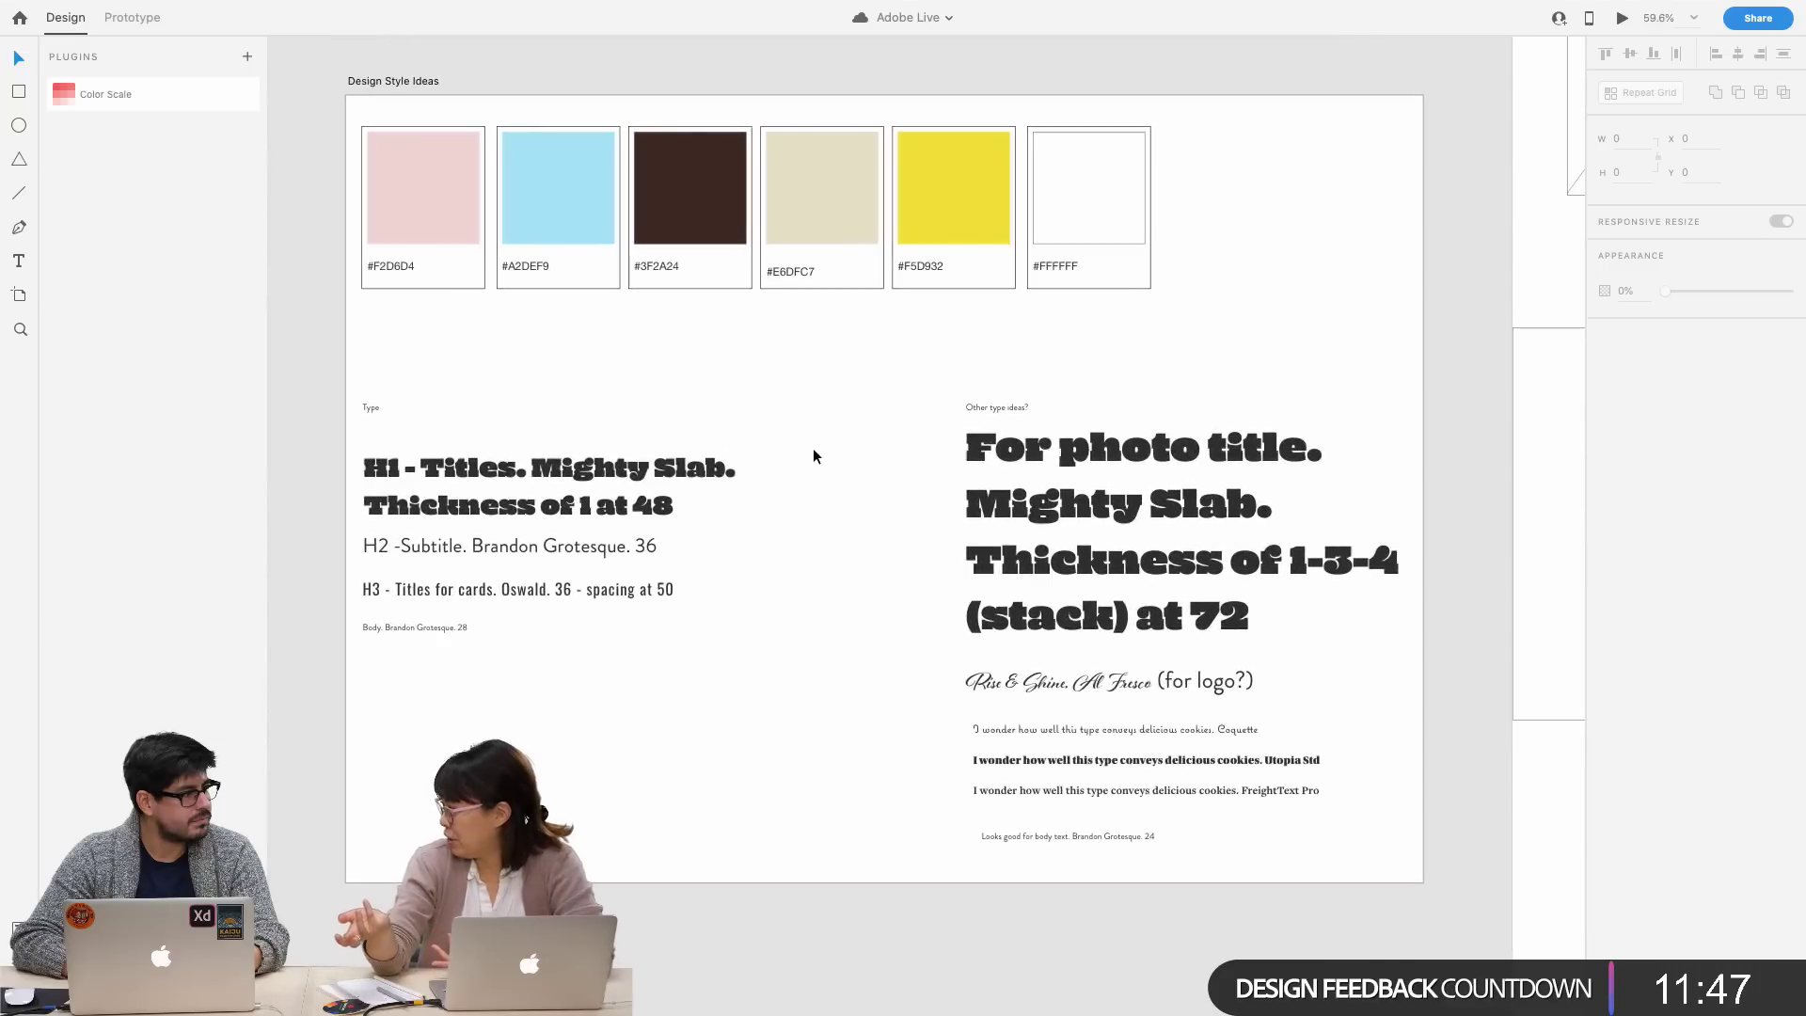
- Examine the Home Page wireframe's header, hero area and Customer Favorites cards
scroll(813, 448, down, 1)
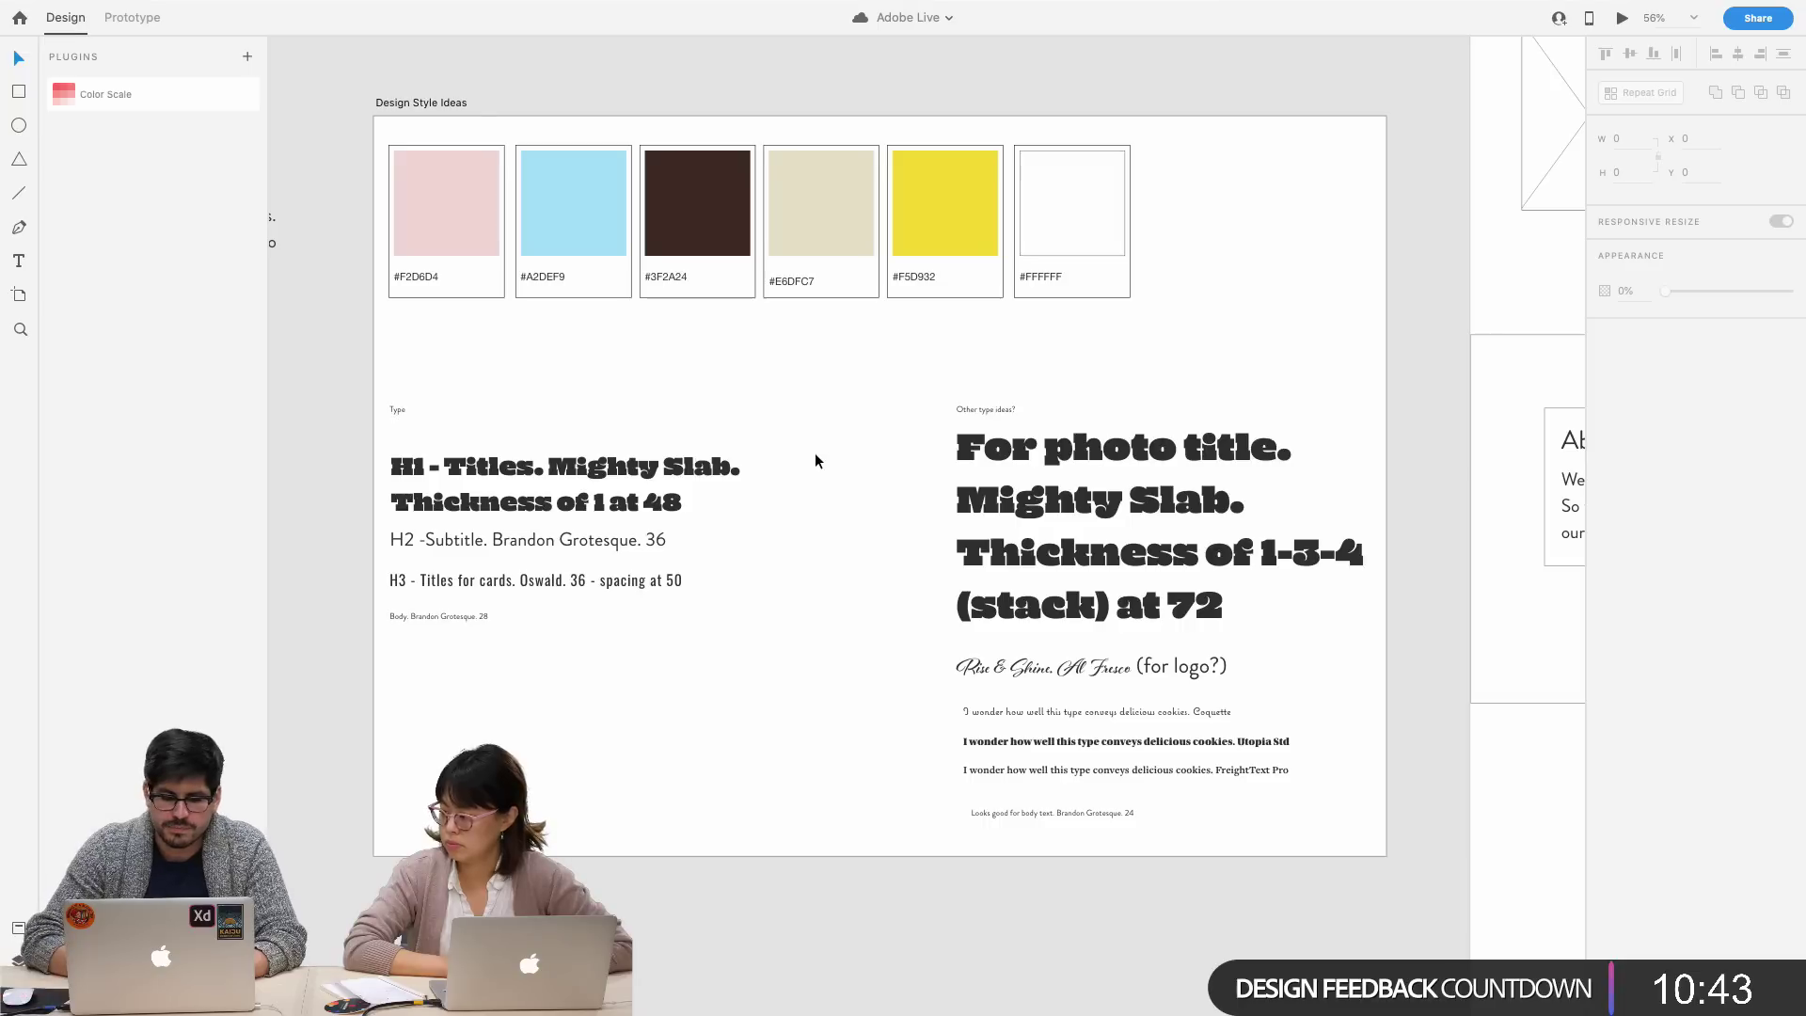
scroll(814, 454, down, 3)
scroll(814, 453, down, 3)
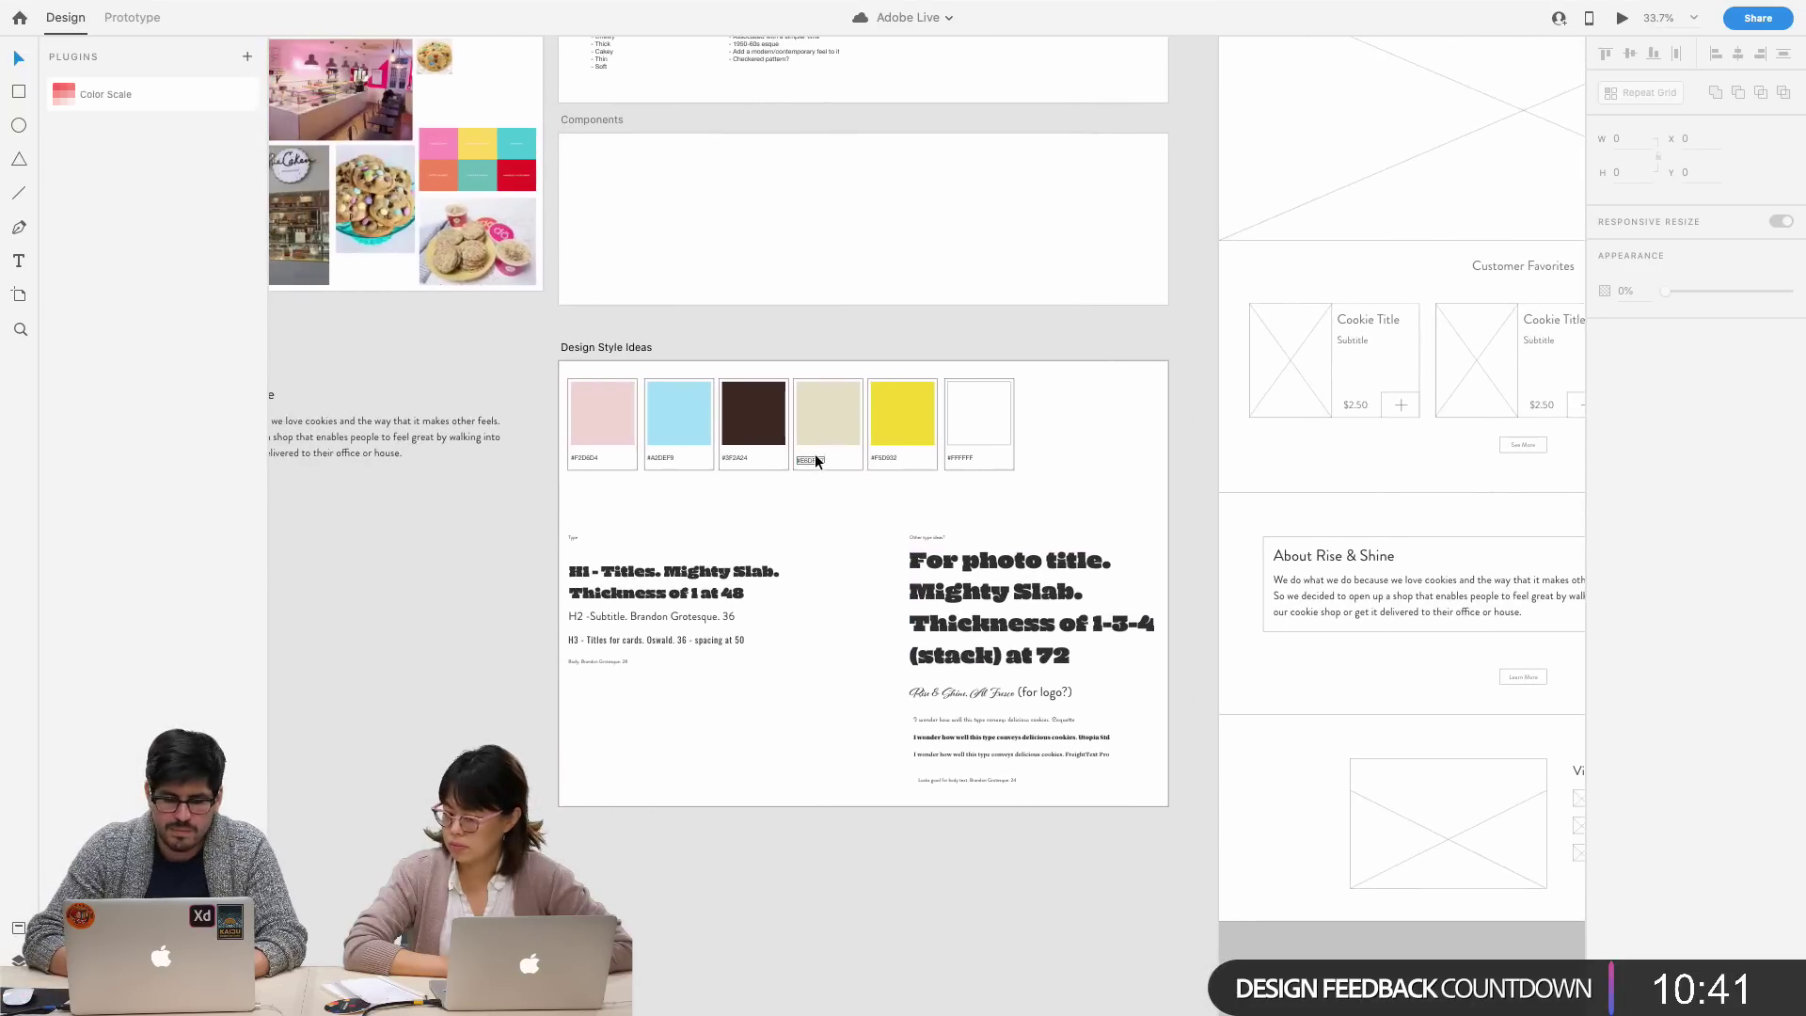
scroll(815, 449, right, 10)
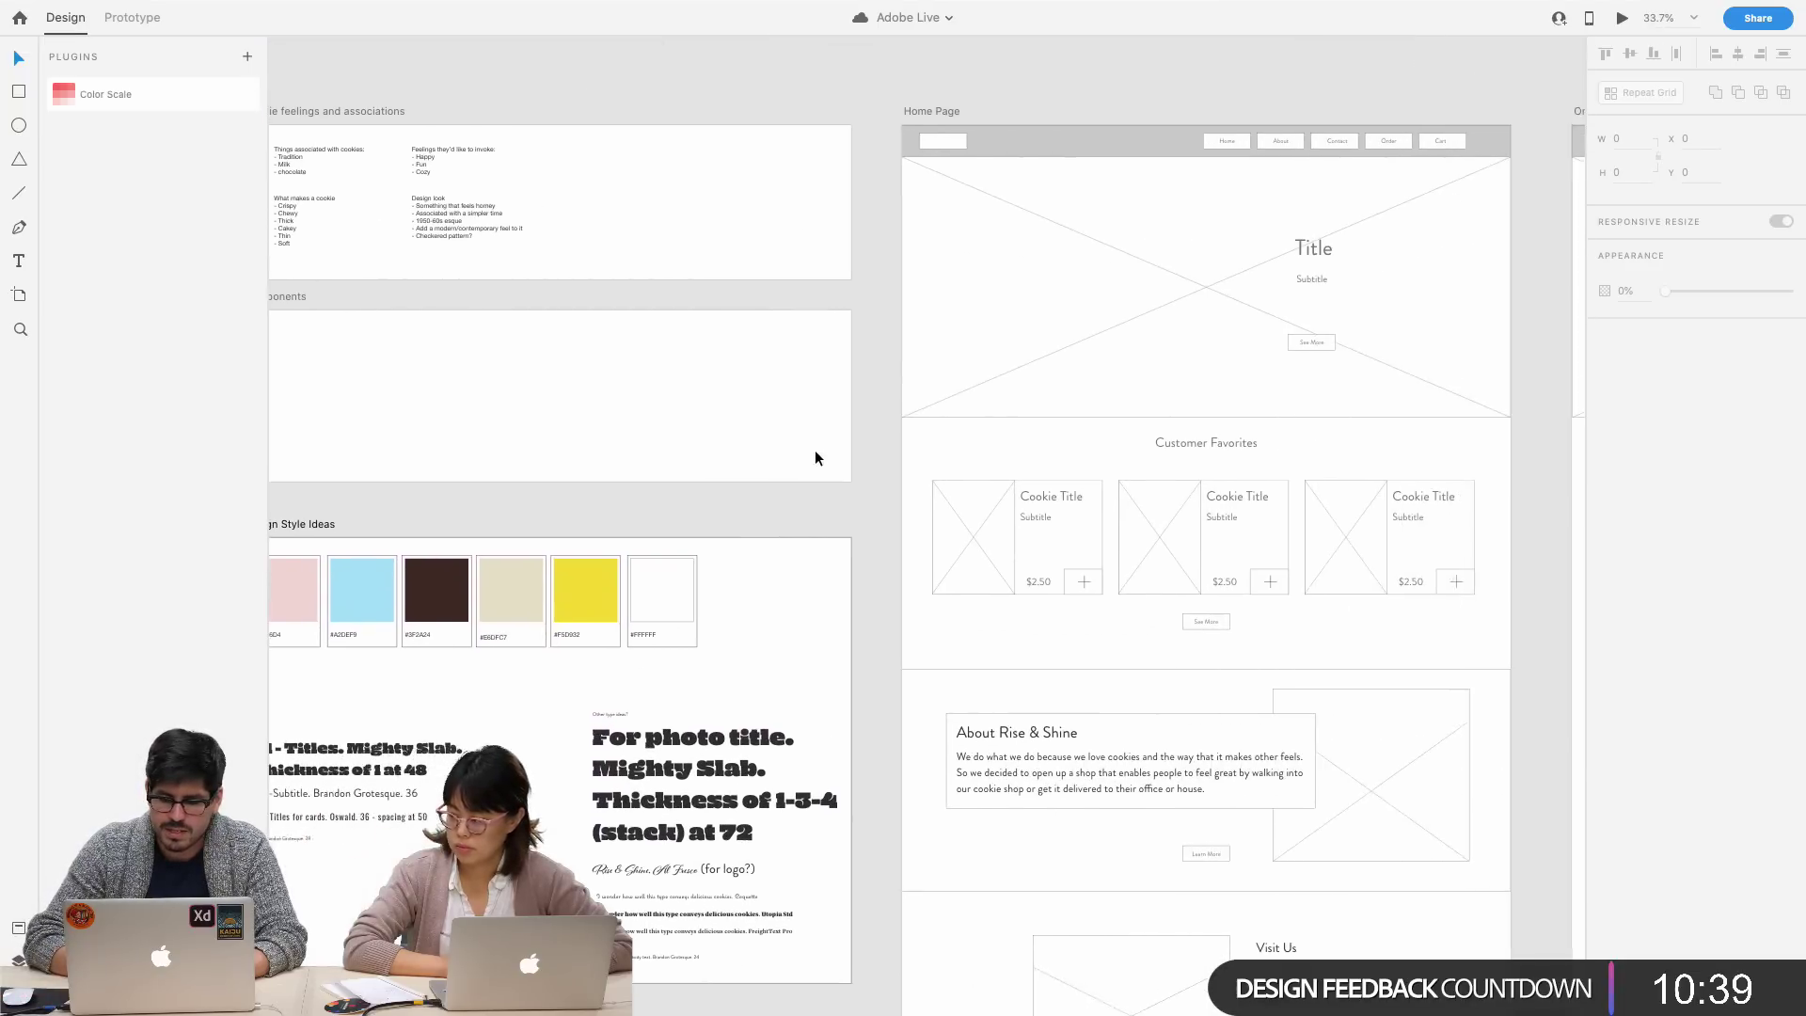
scroll(814, 450, up, 4)
scroll(815, 448, up, 3)
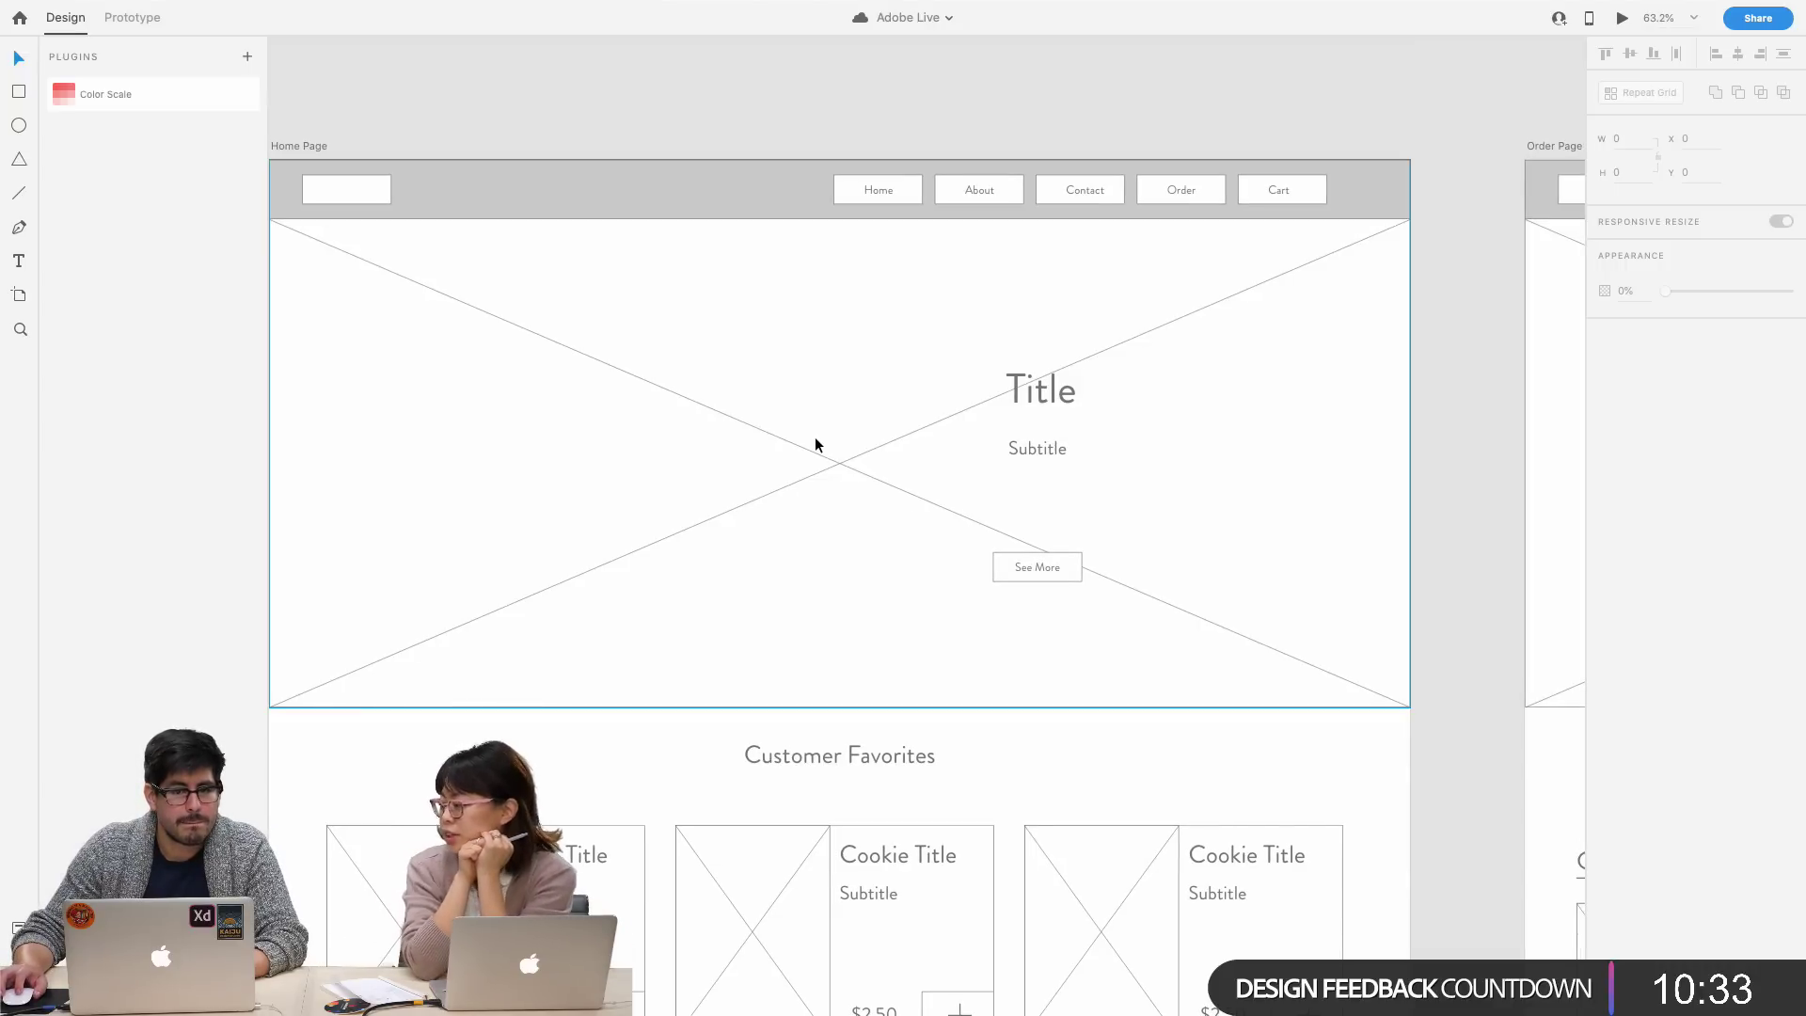
scroll(860, 108, down, 1)
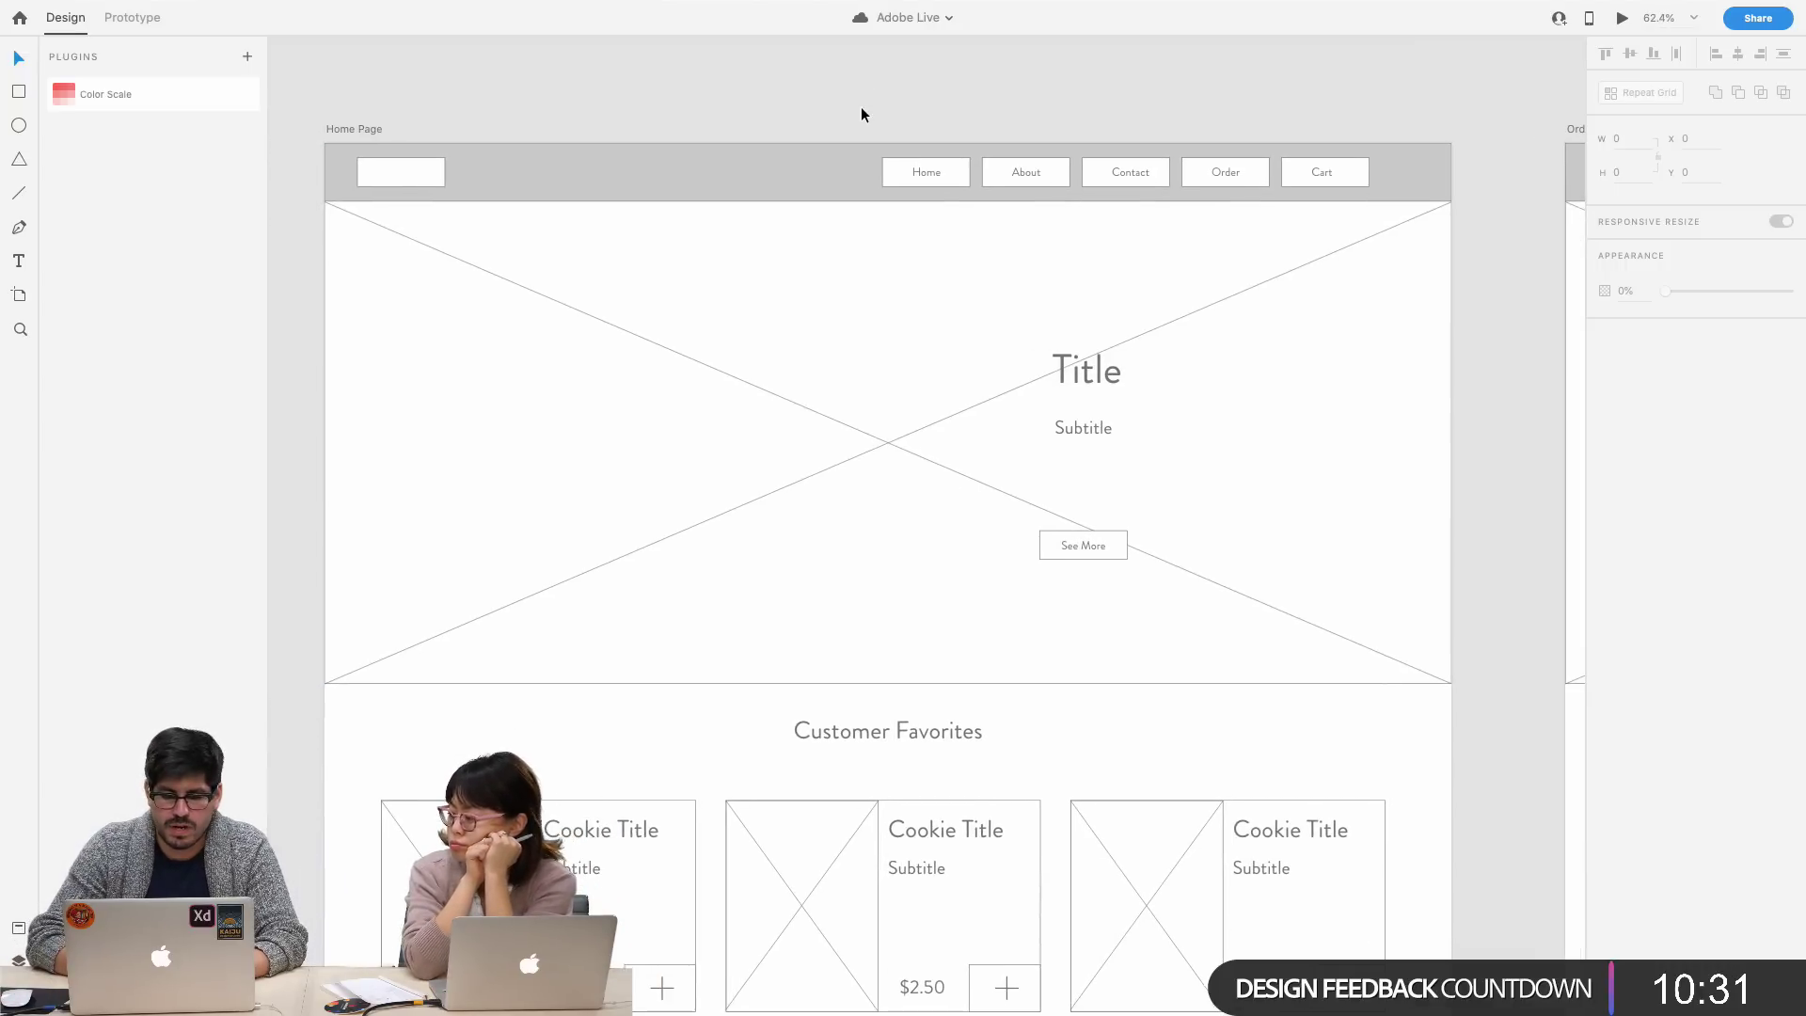
scroll(861, 113, down, 3)
scroll(862, 113, up, 3)
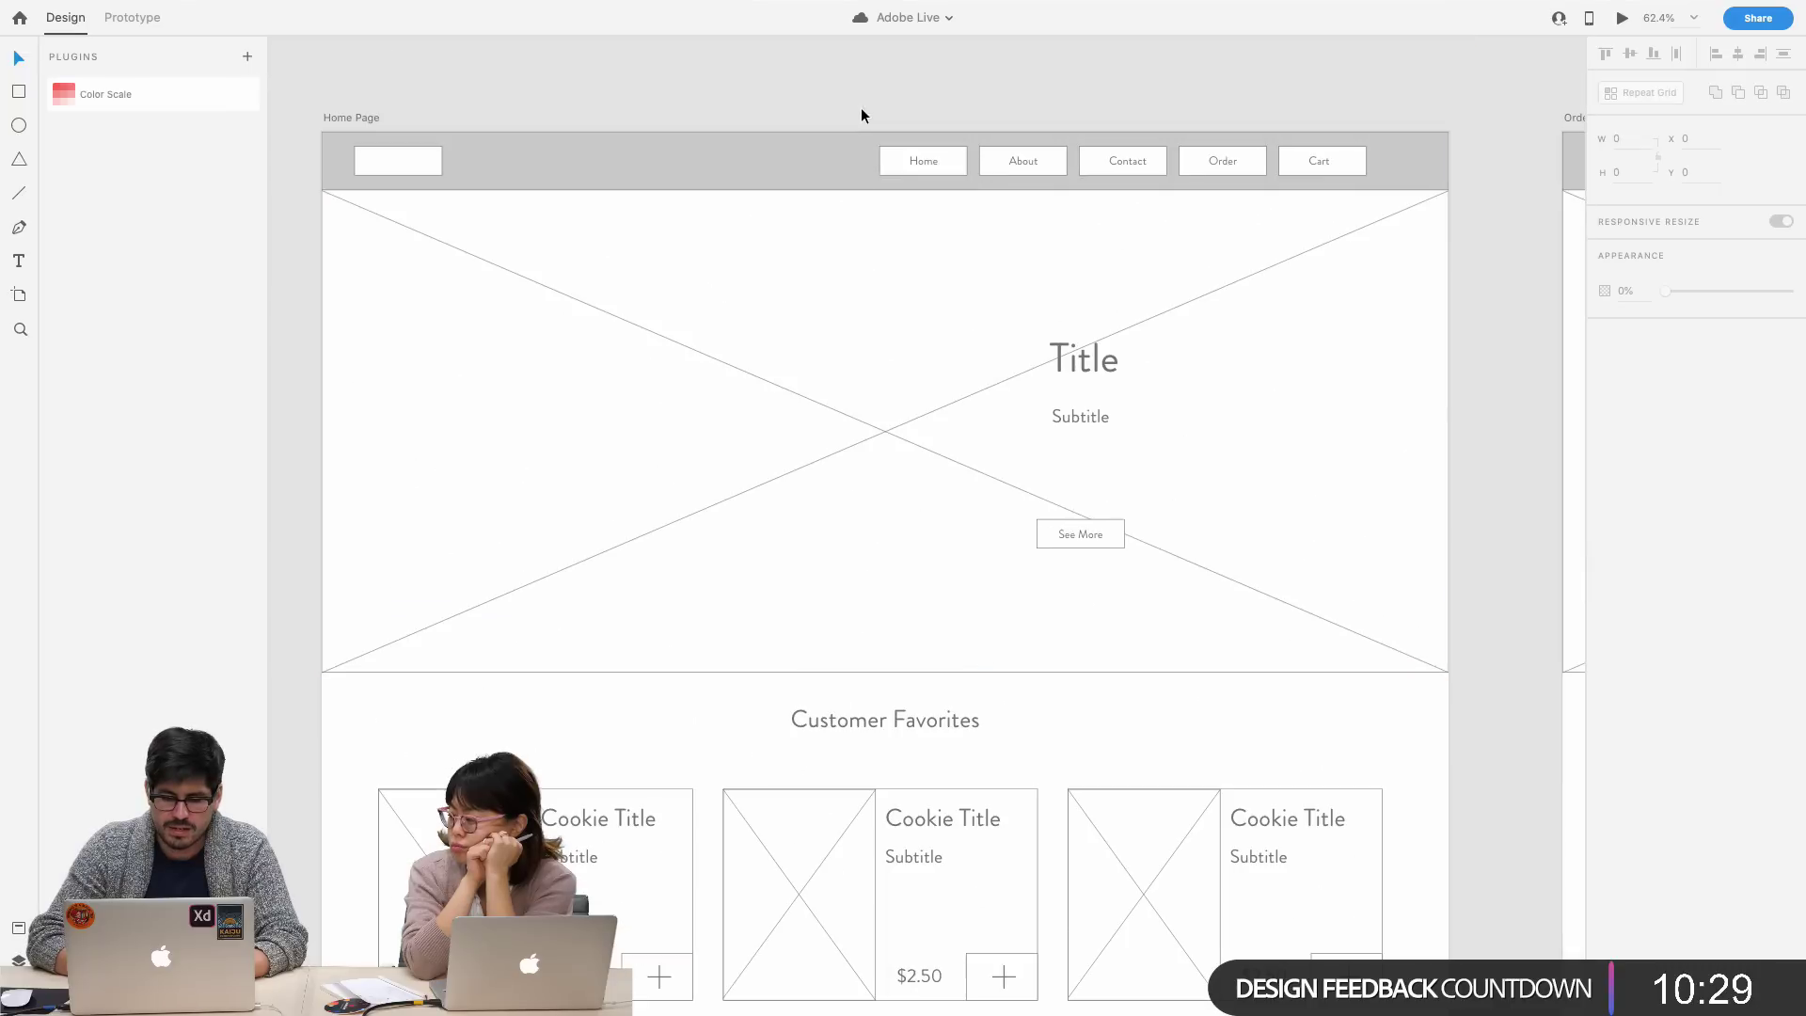
scroll(861, 114, down, 5)
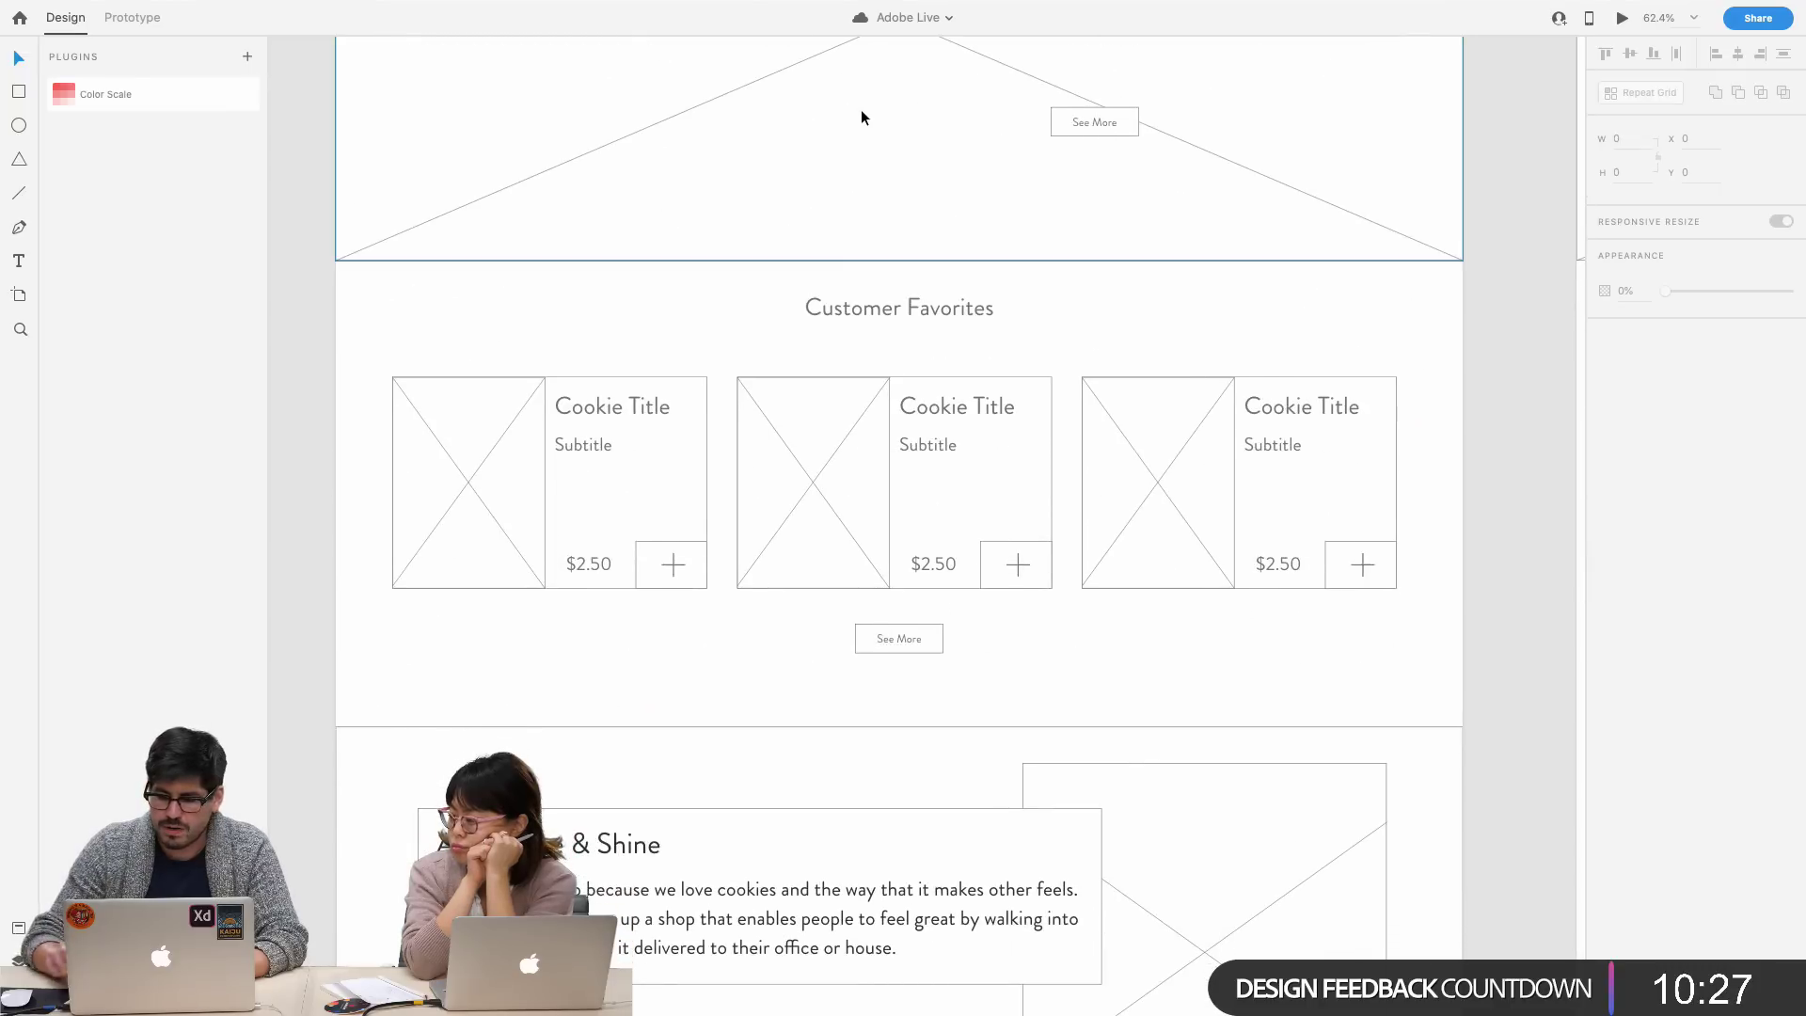
- Open the Creative Cloud Libraries window and place it as a small floating window beside the Customer Favorites section
click(383, 68)
click(211, 11)
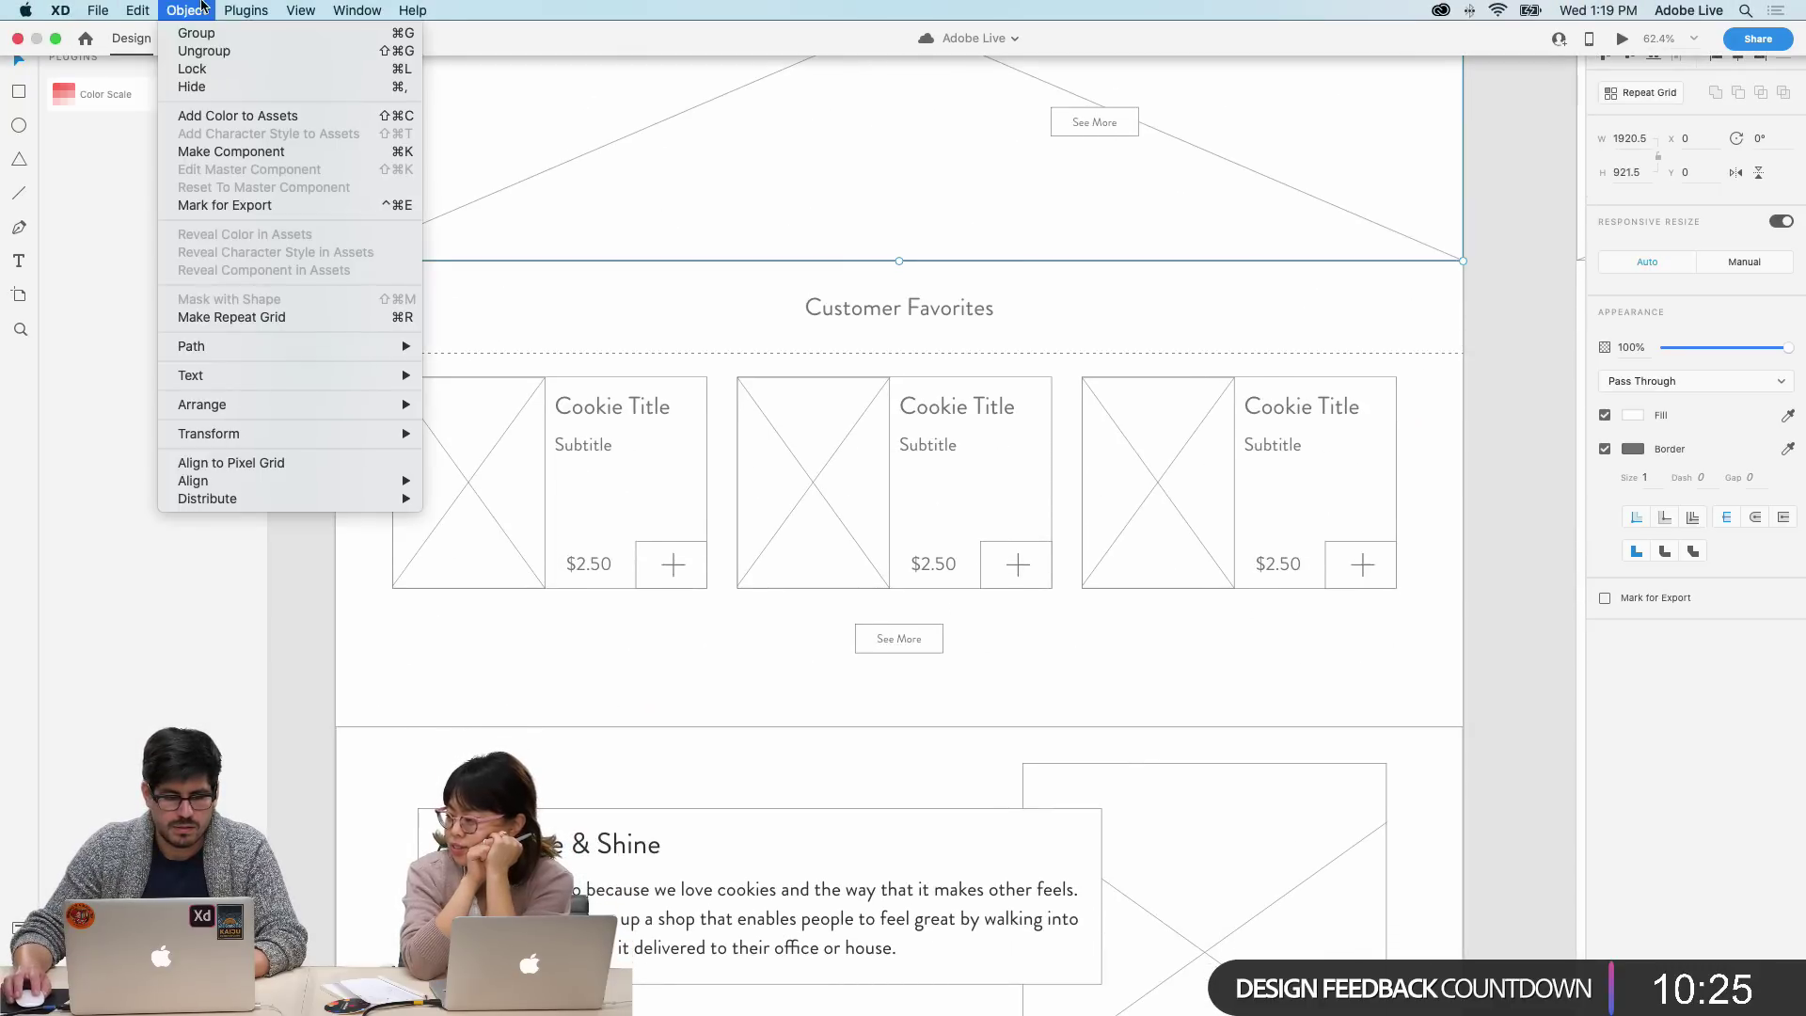
click(202, 8)
click(100, 10)
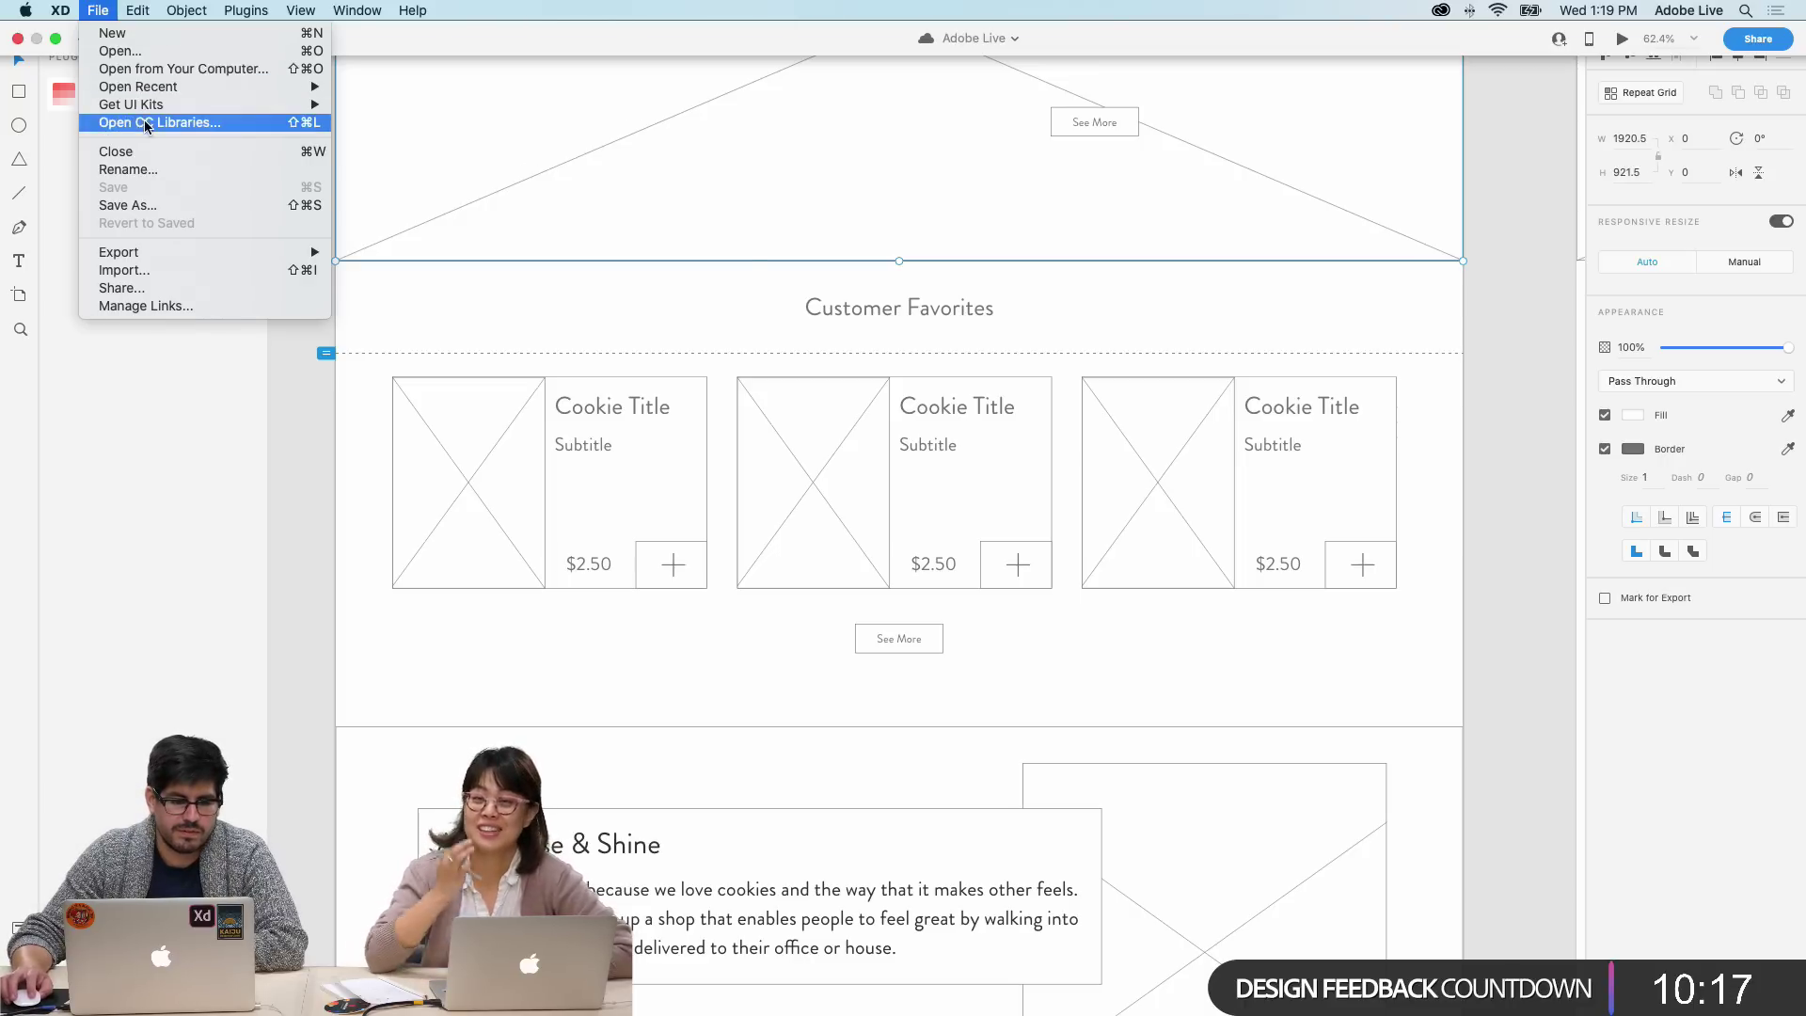
click(921, 311)
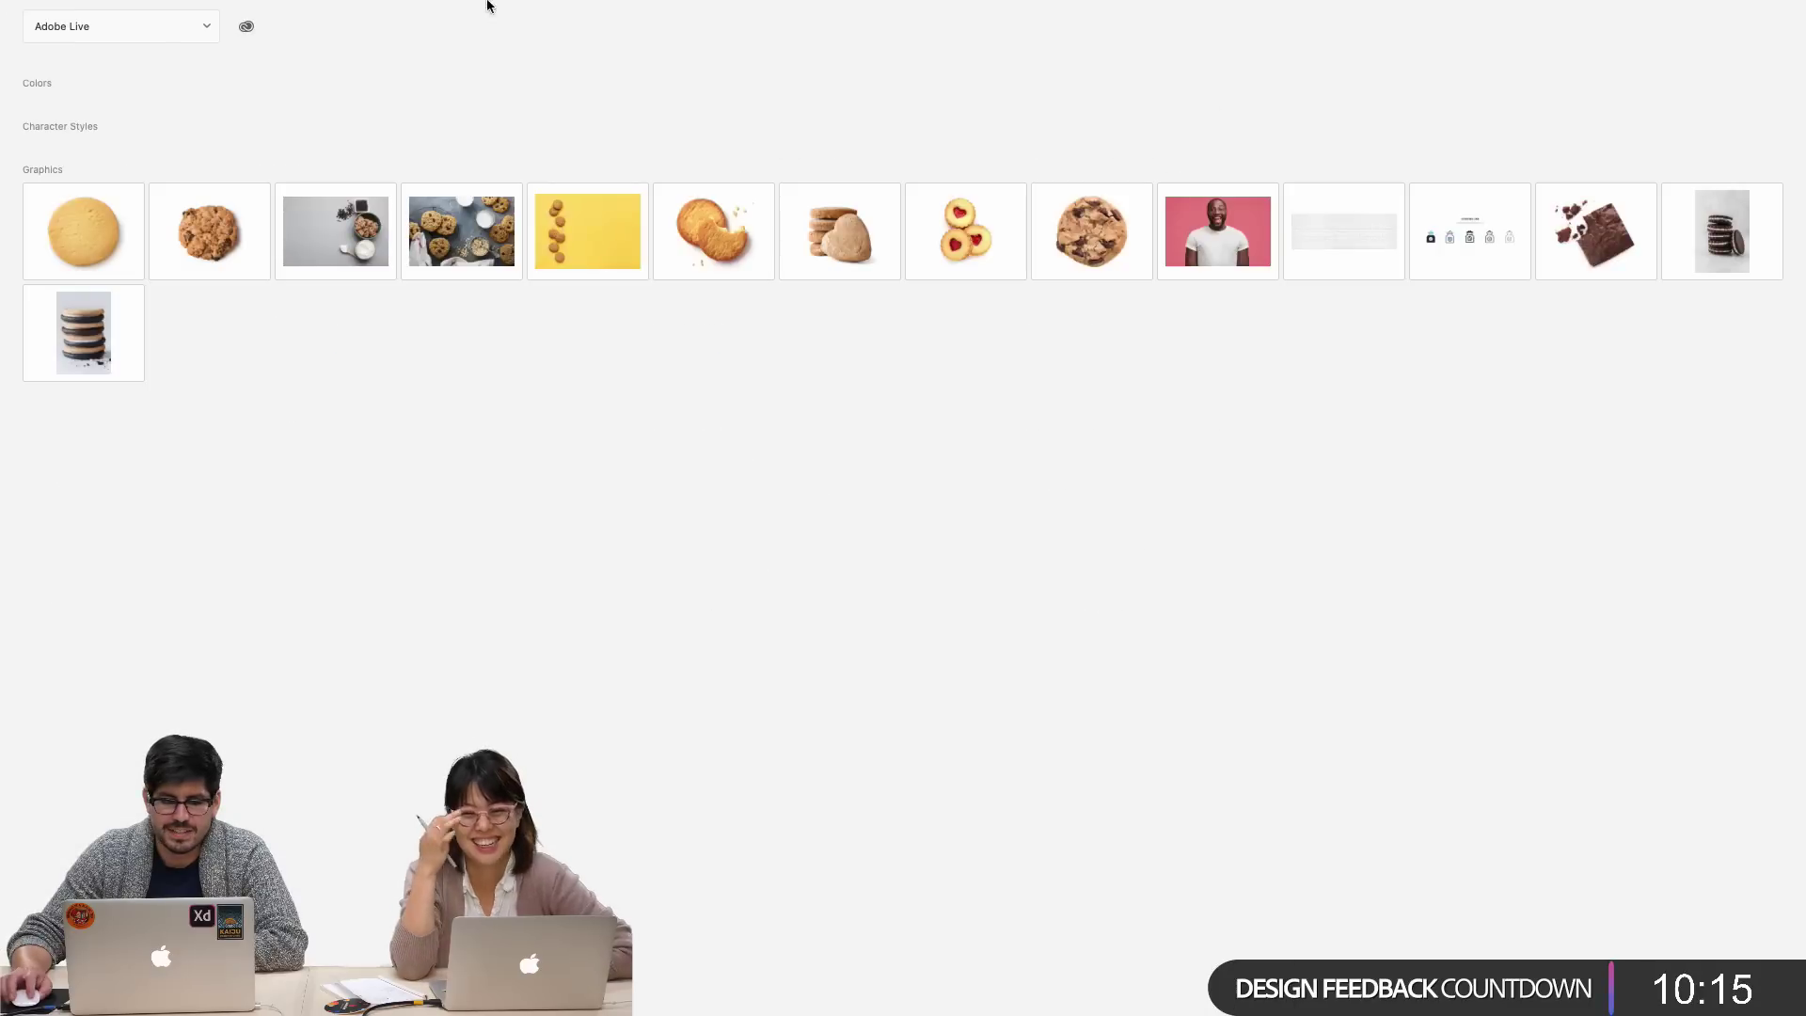
click(56, 42)
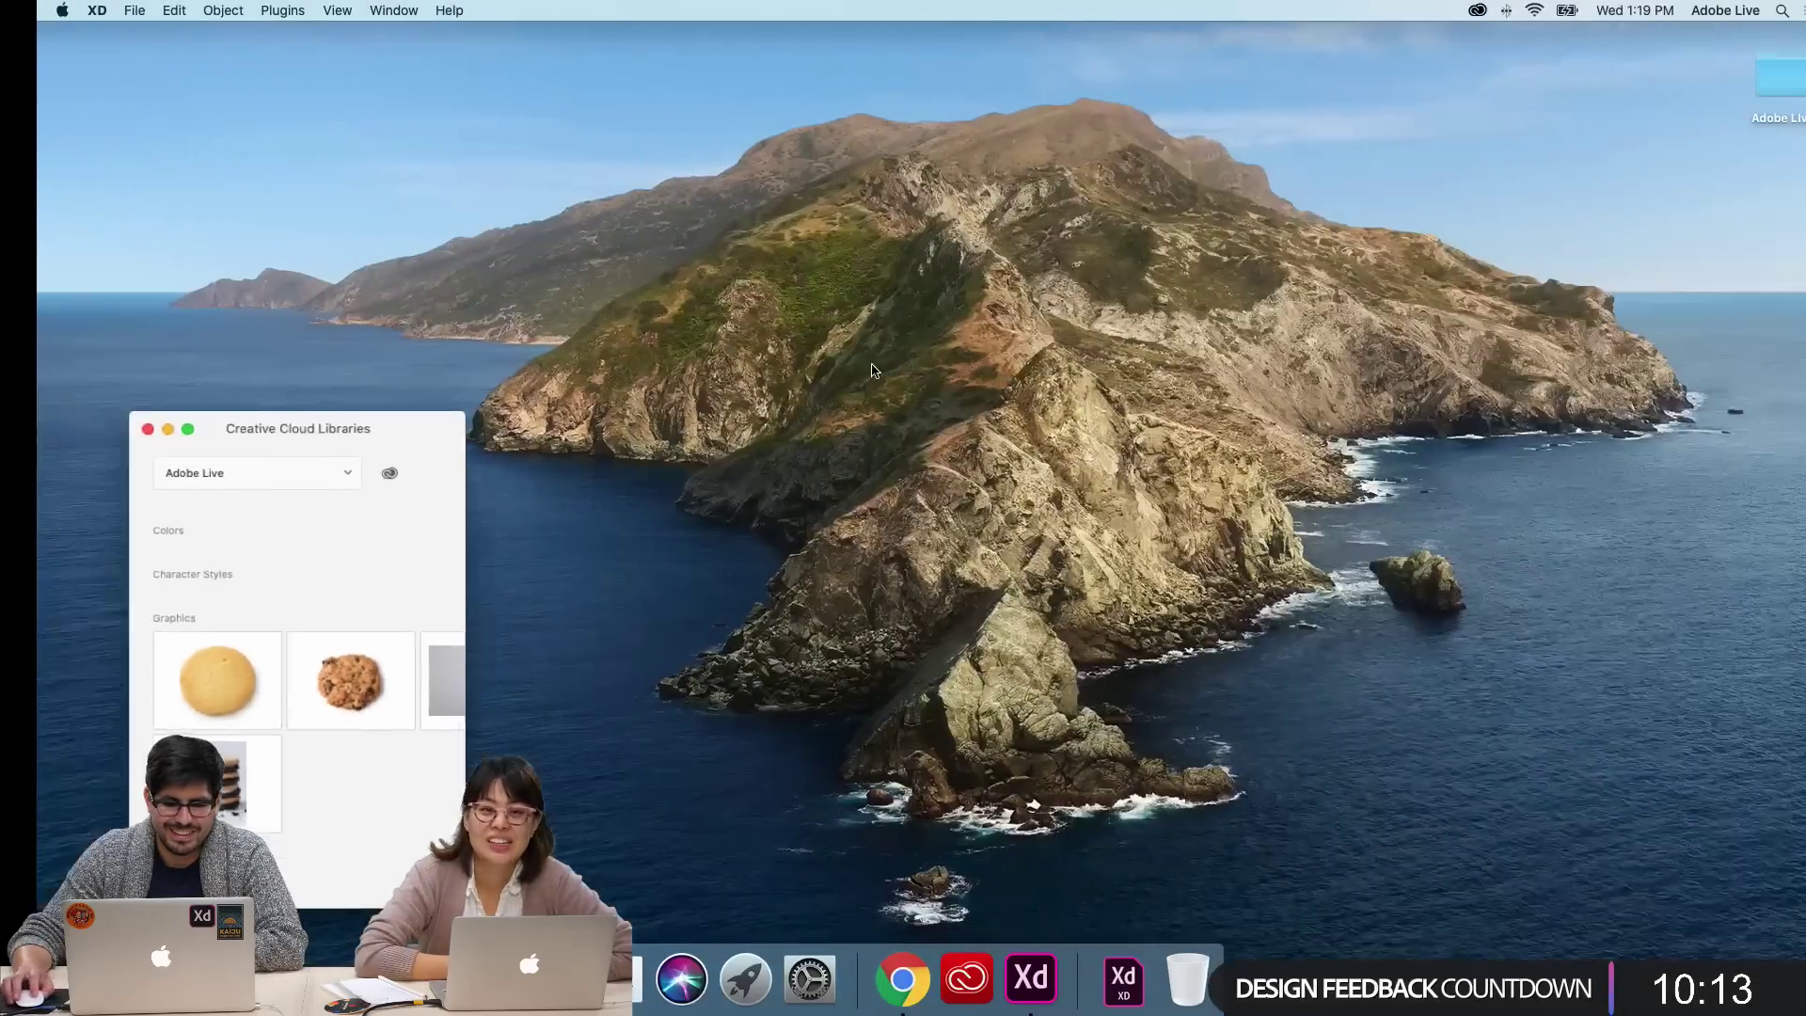
click(1032, 983)
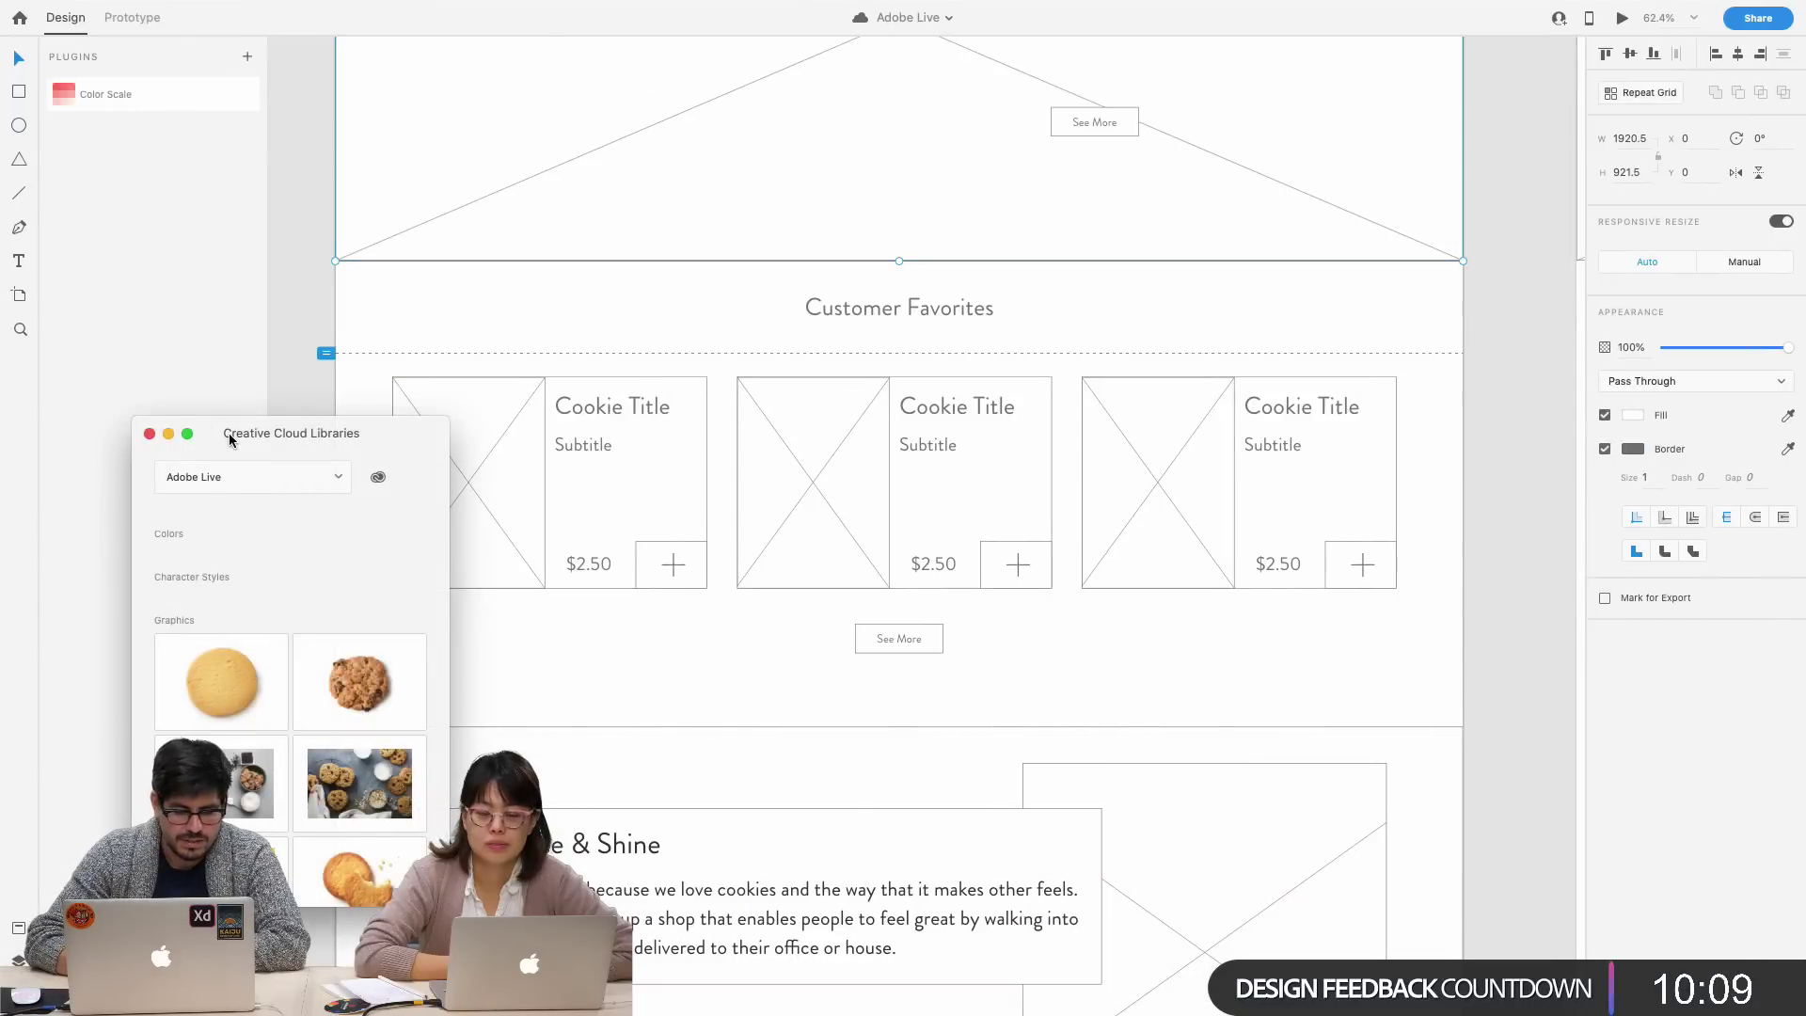
drag(230, 438, 1516, 183)
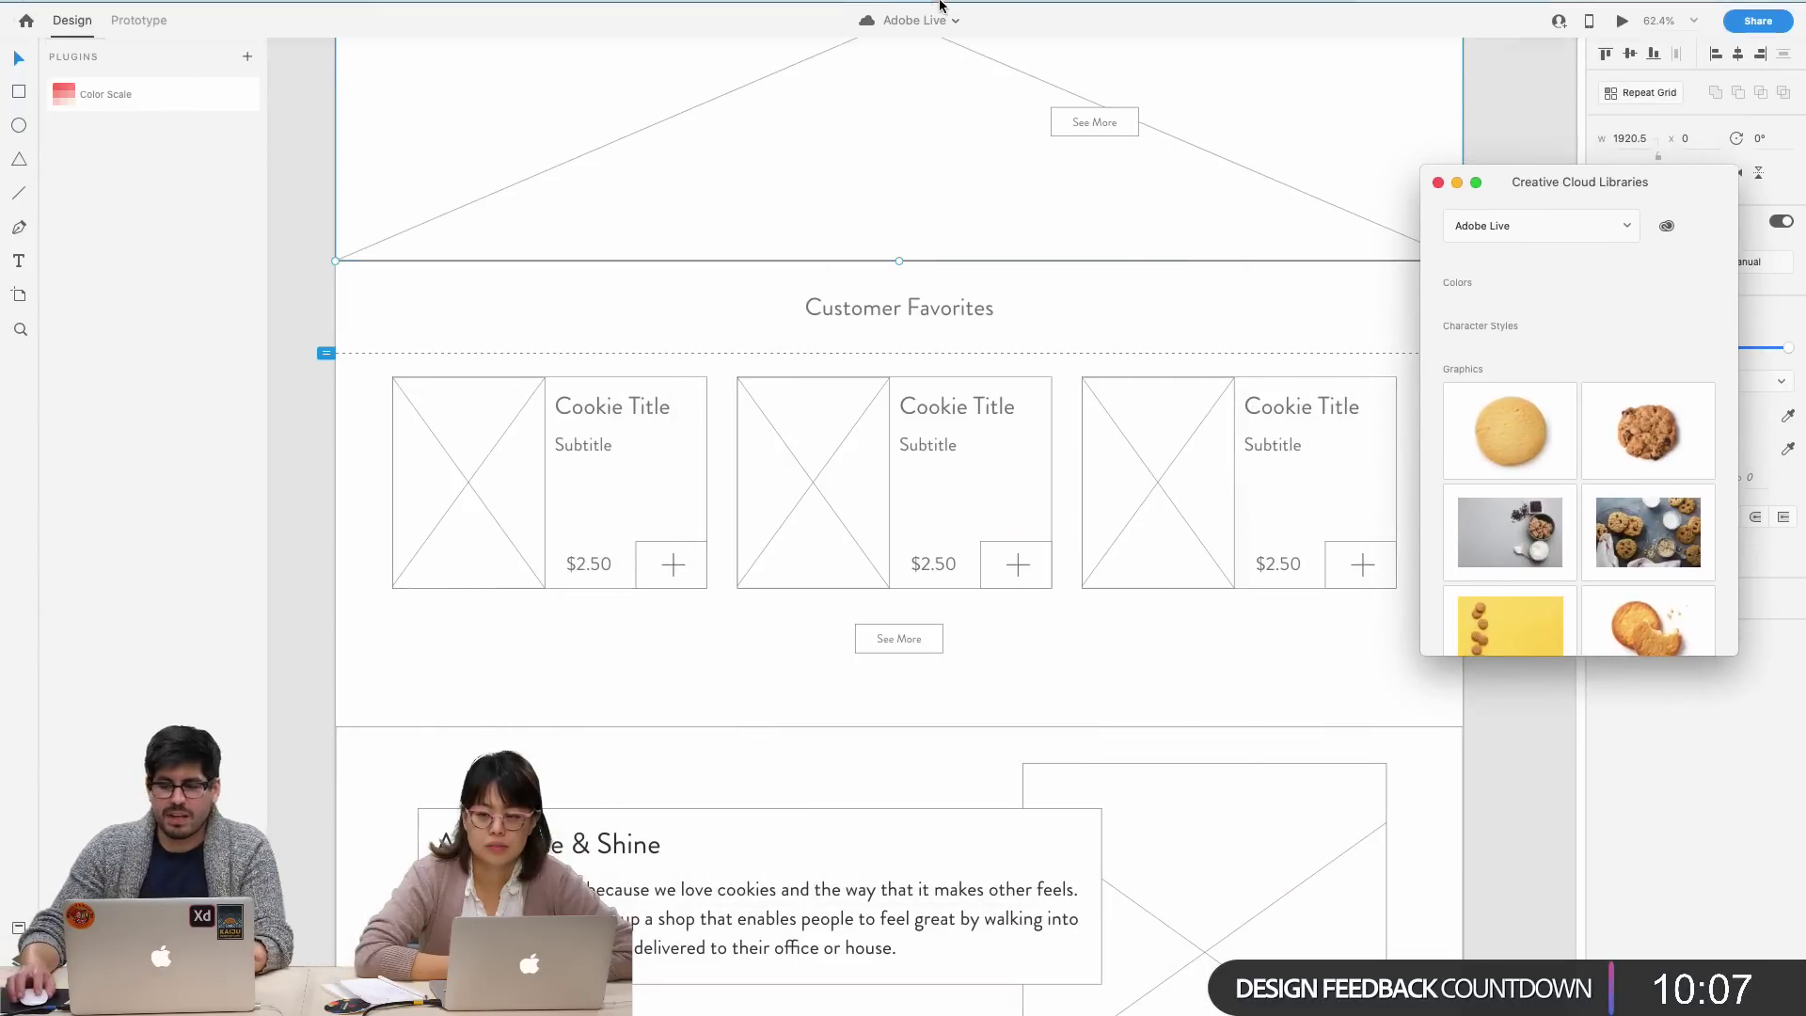
mouse_move(940, 5)
drag(1565, 193, 1563, 193)
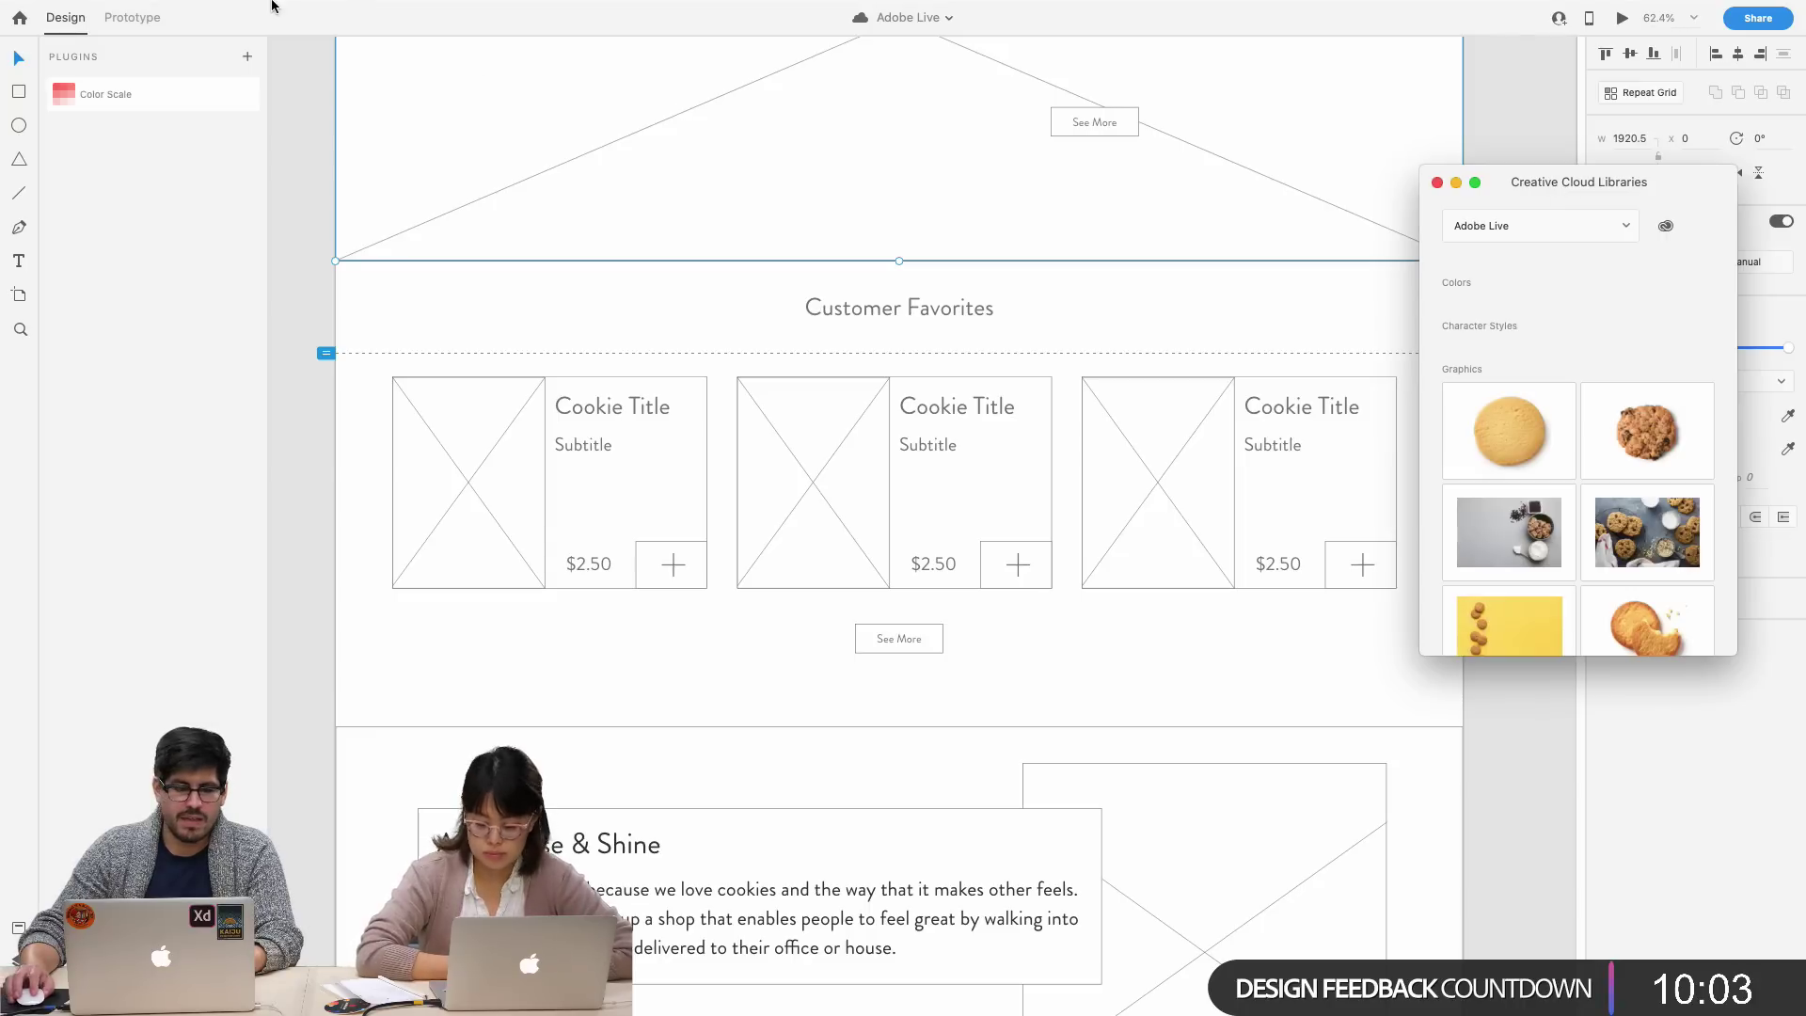
mouse_move(270, 6)
click(98, 10)
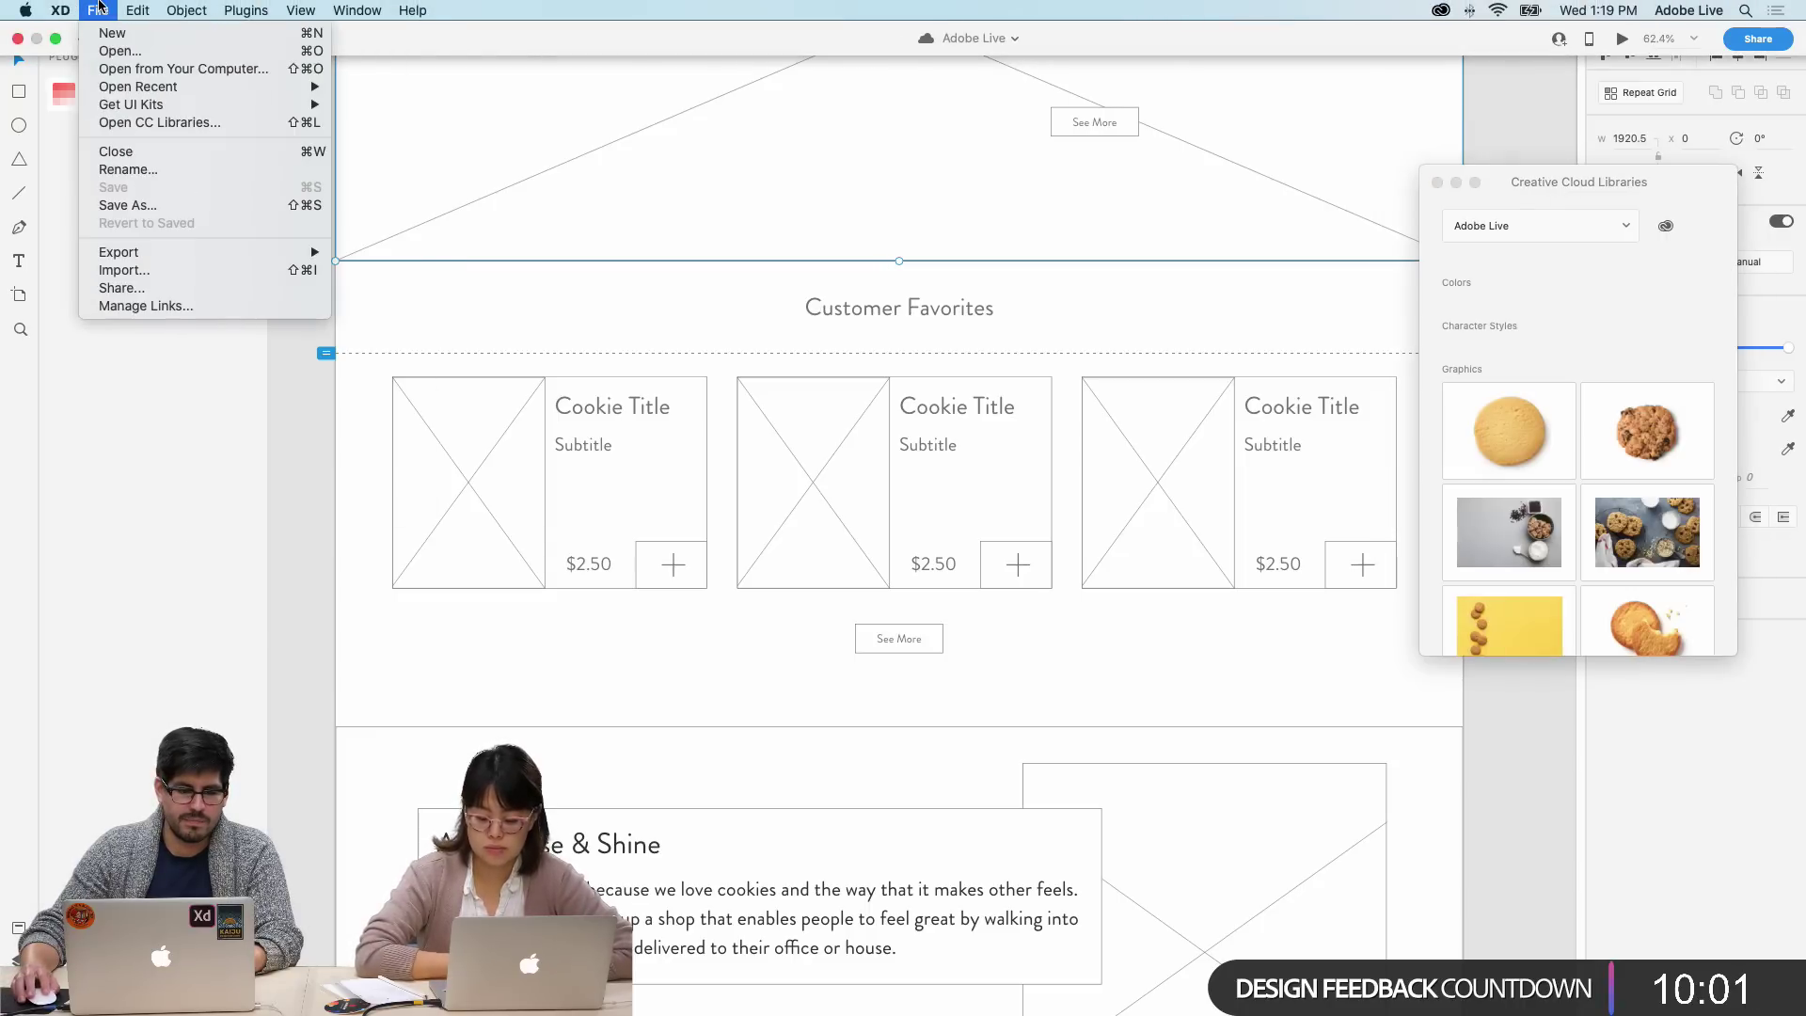
click(1536, 207)
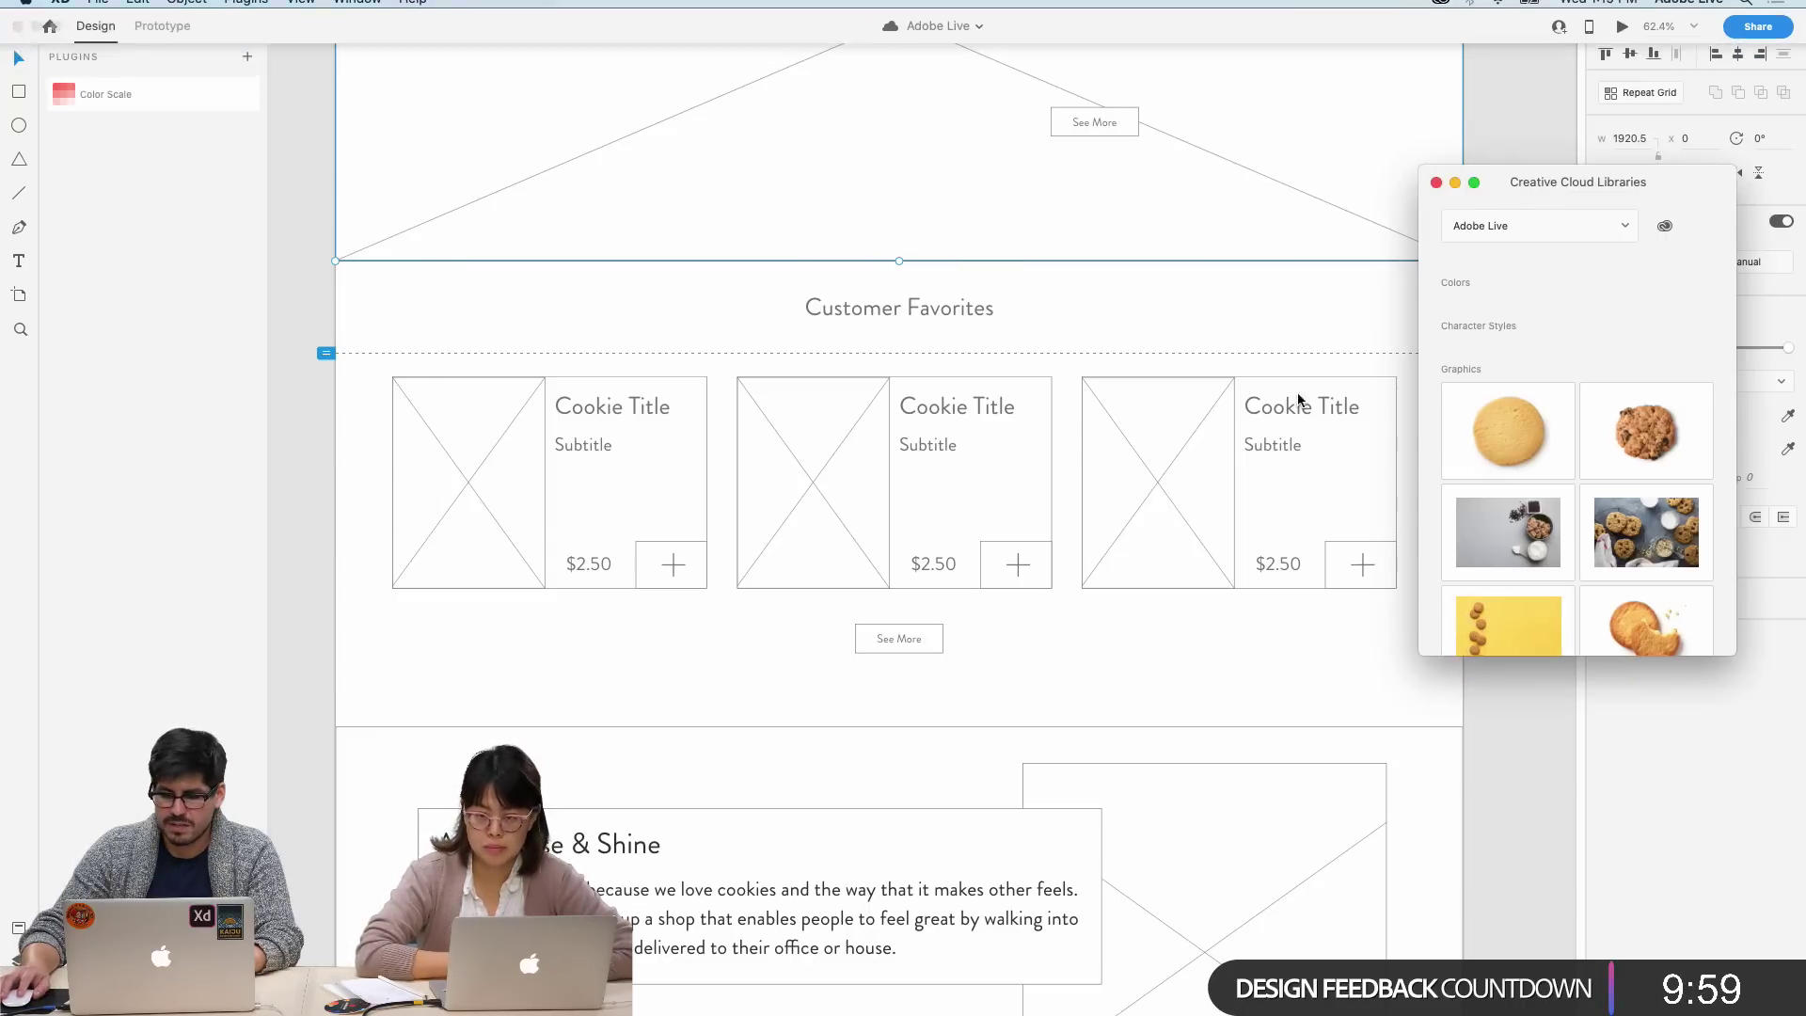
scroll(1189, 524, right, 5)
click(1076, 406)
scroll(964, 455, left, 4)
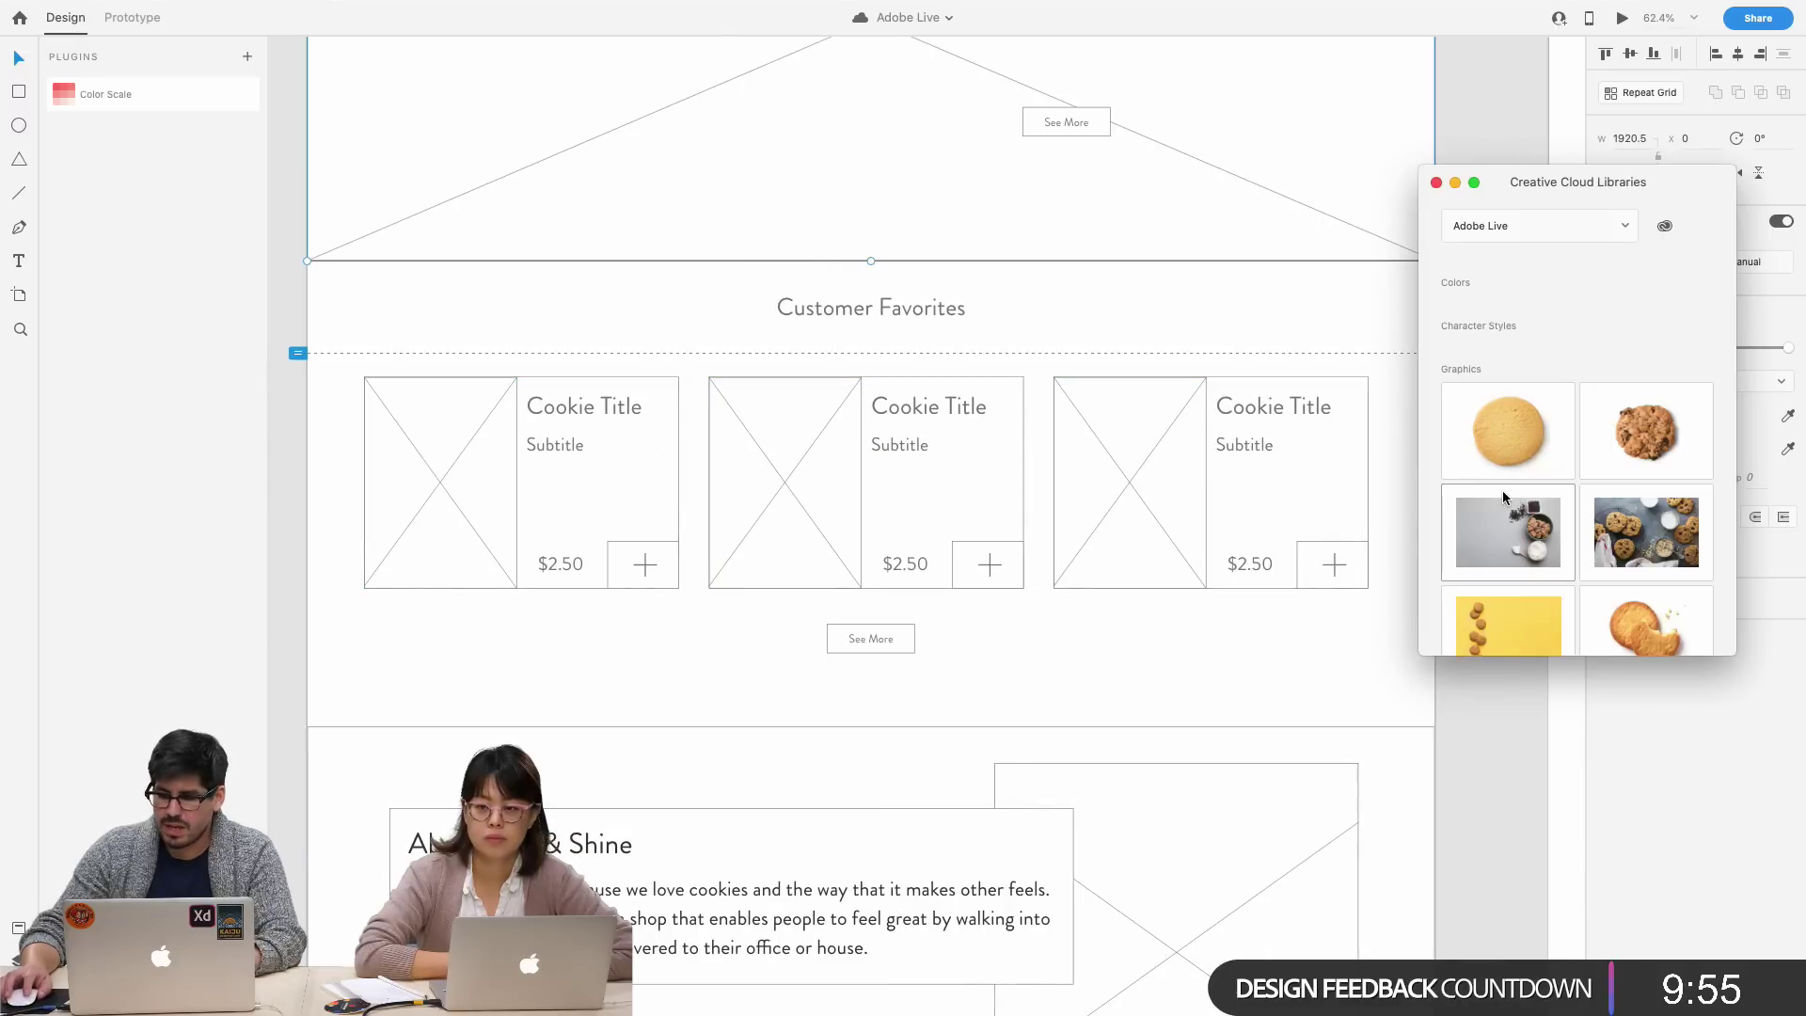
- Look through the Adobe Live library's graphics and select the chocolate chip cookie image
scroll(1503, 489, down, 4)
scroll(1504, 489, down, 3)
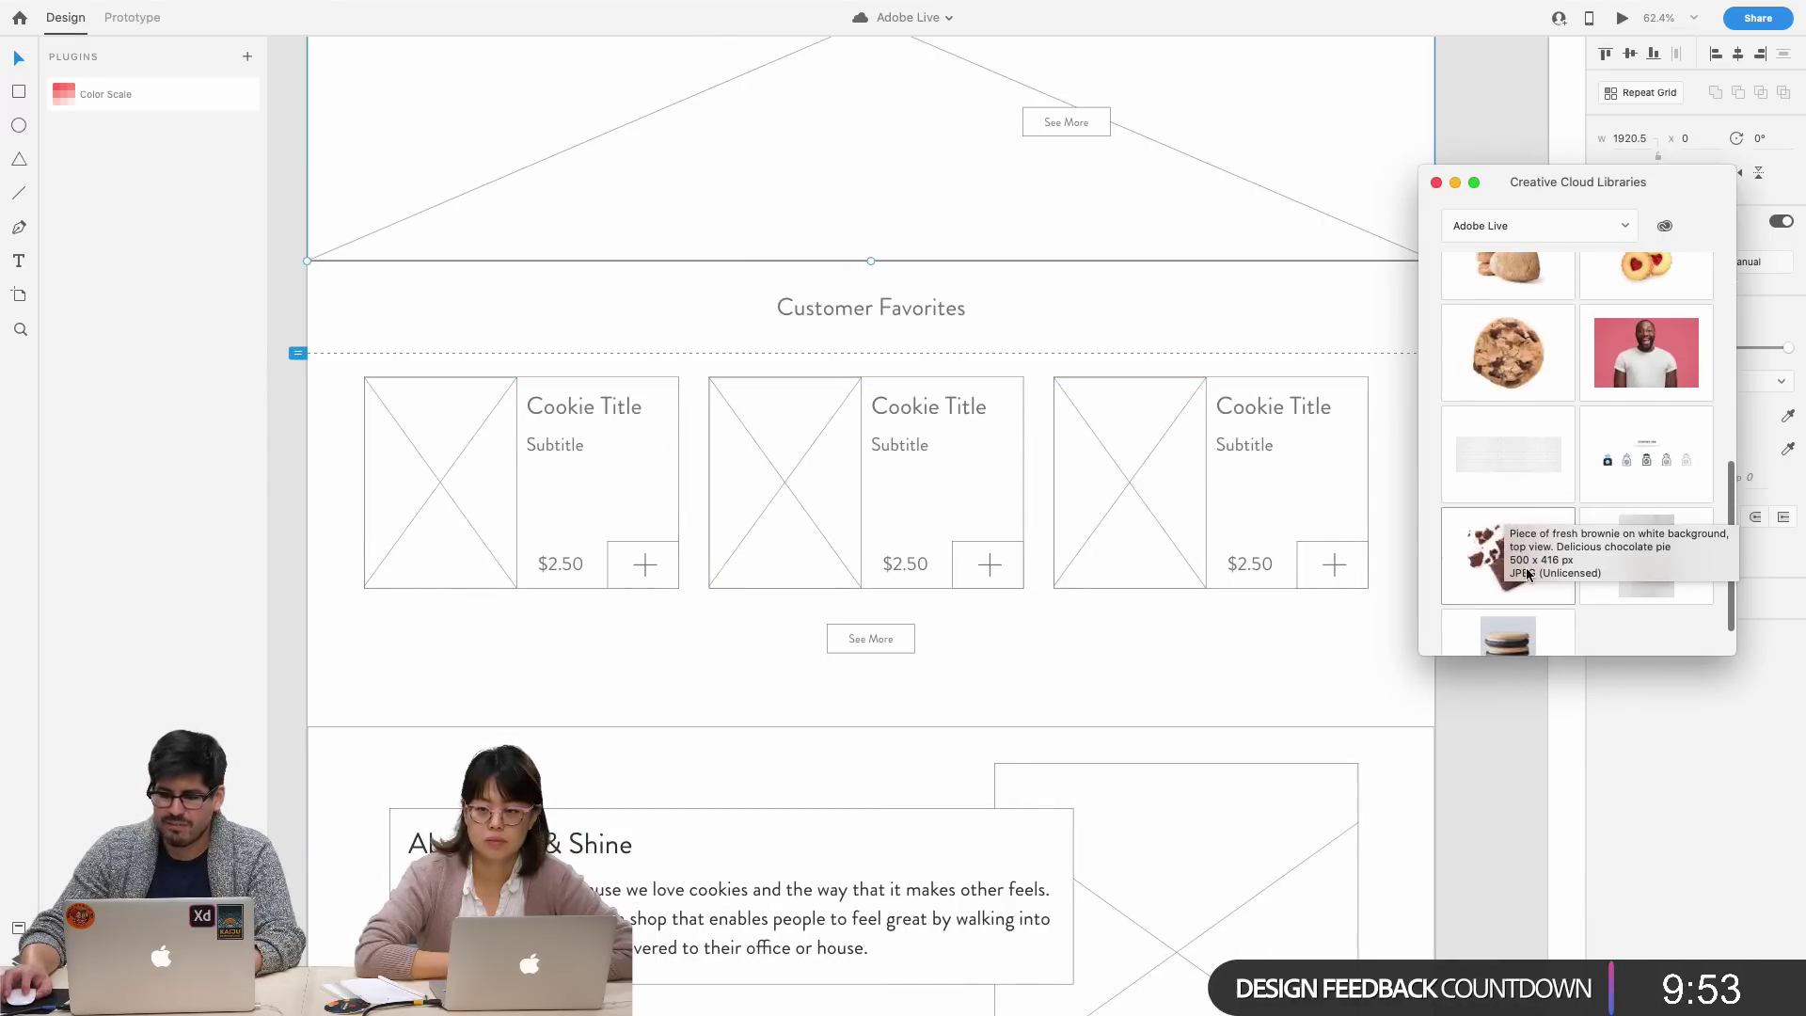
scroll(1606, 592, up, 5)
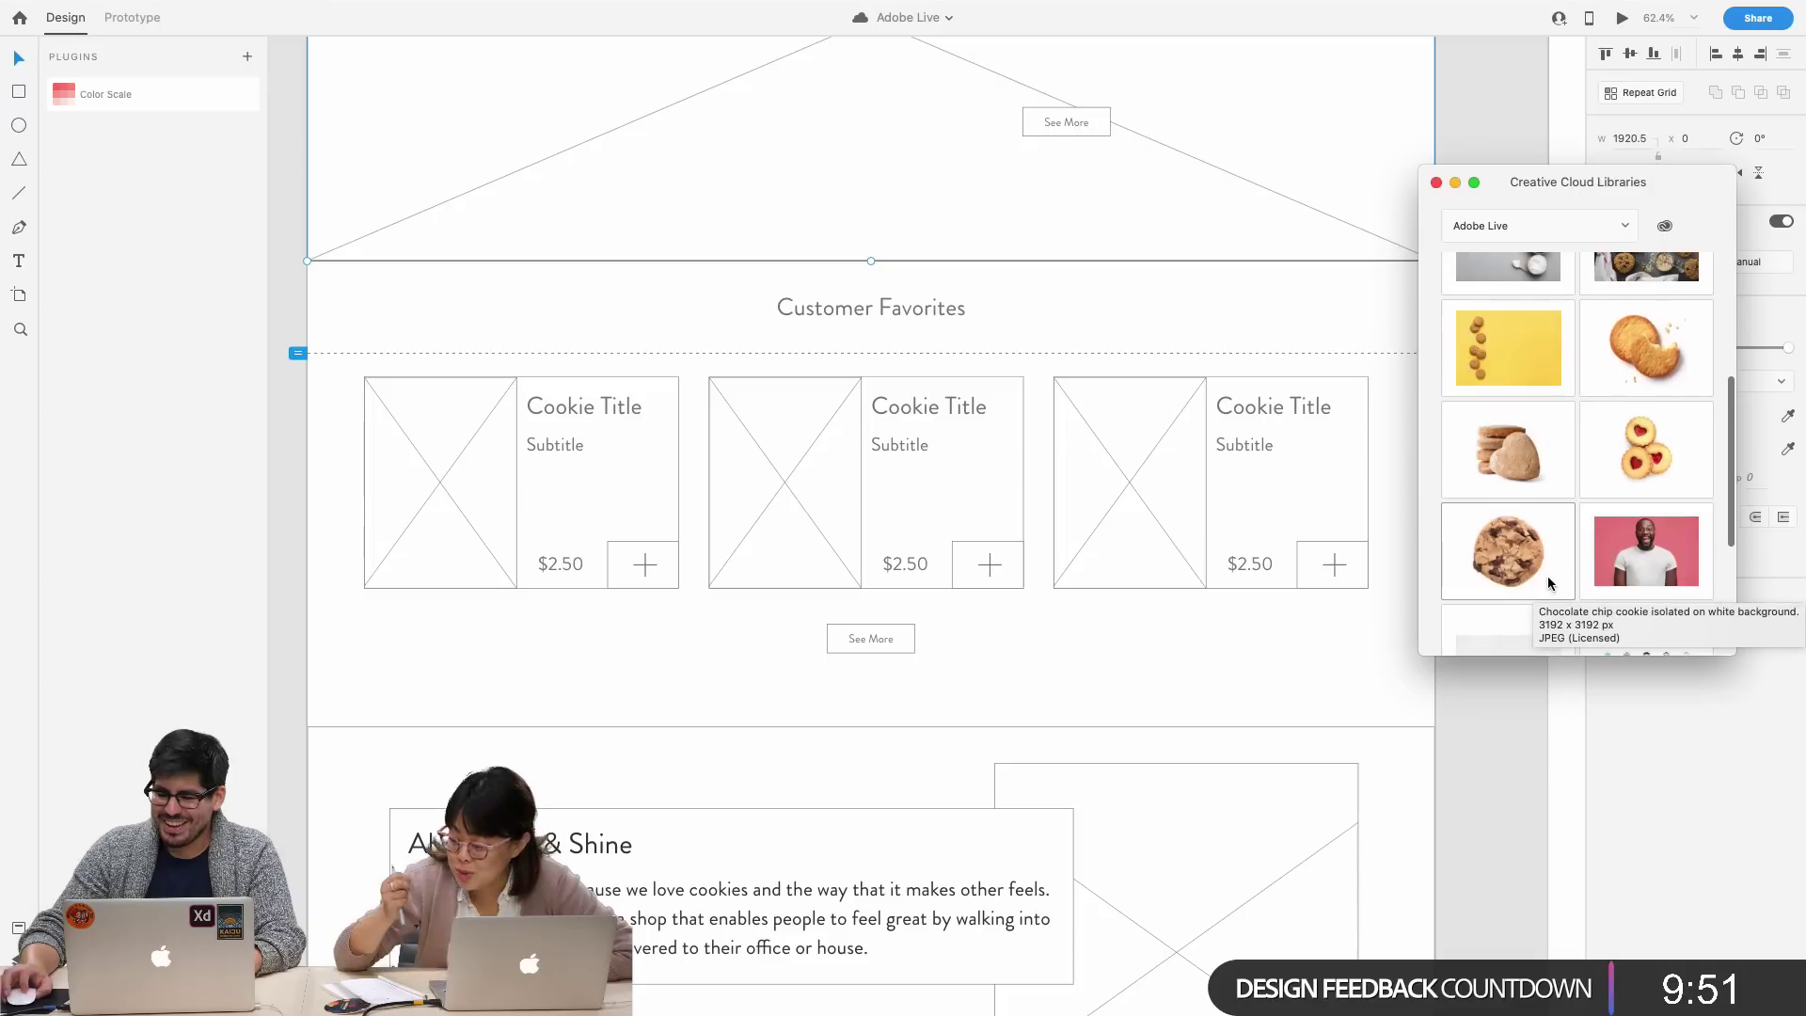
scroll(1535, 583, up, 1)
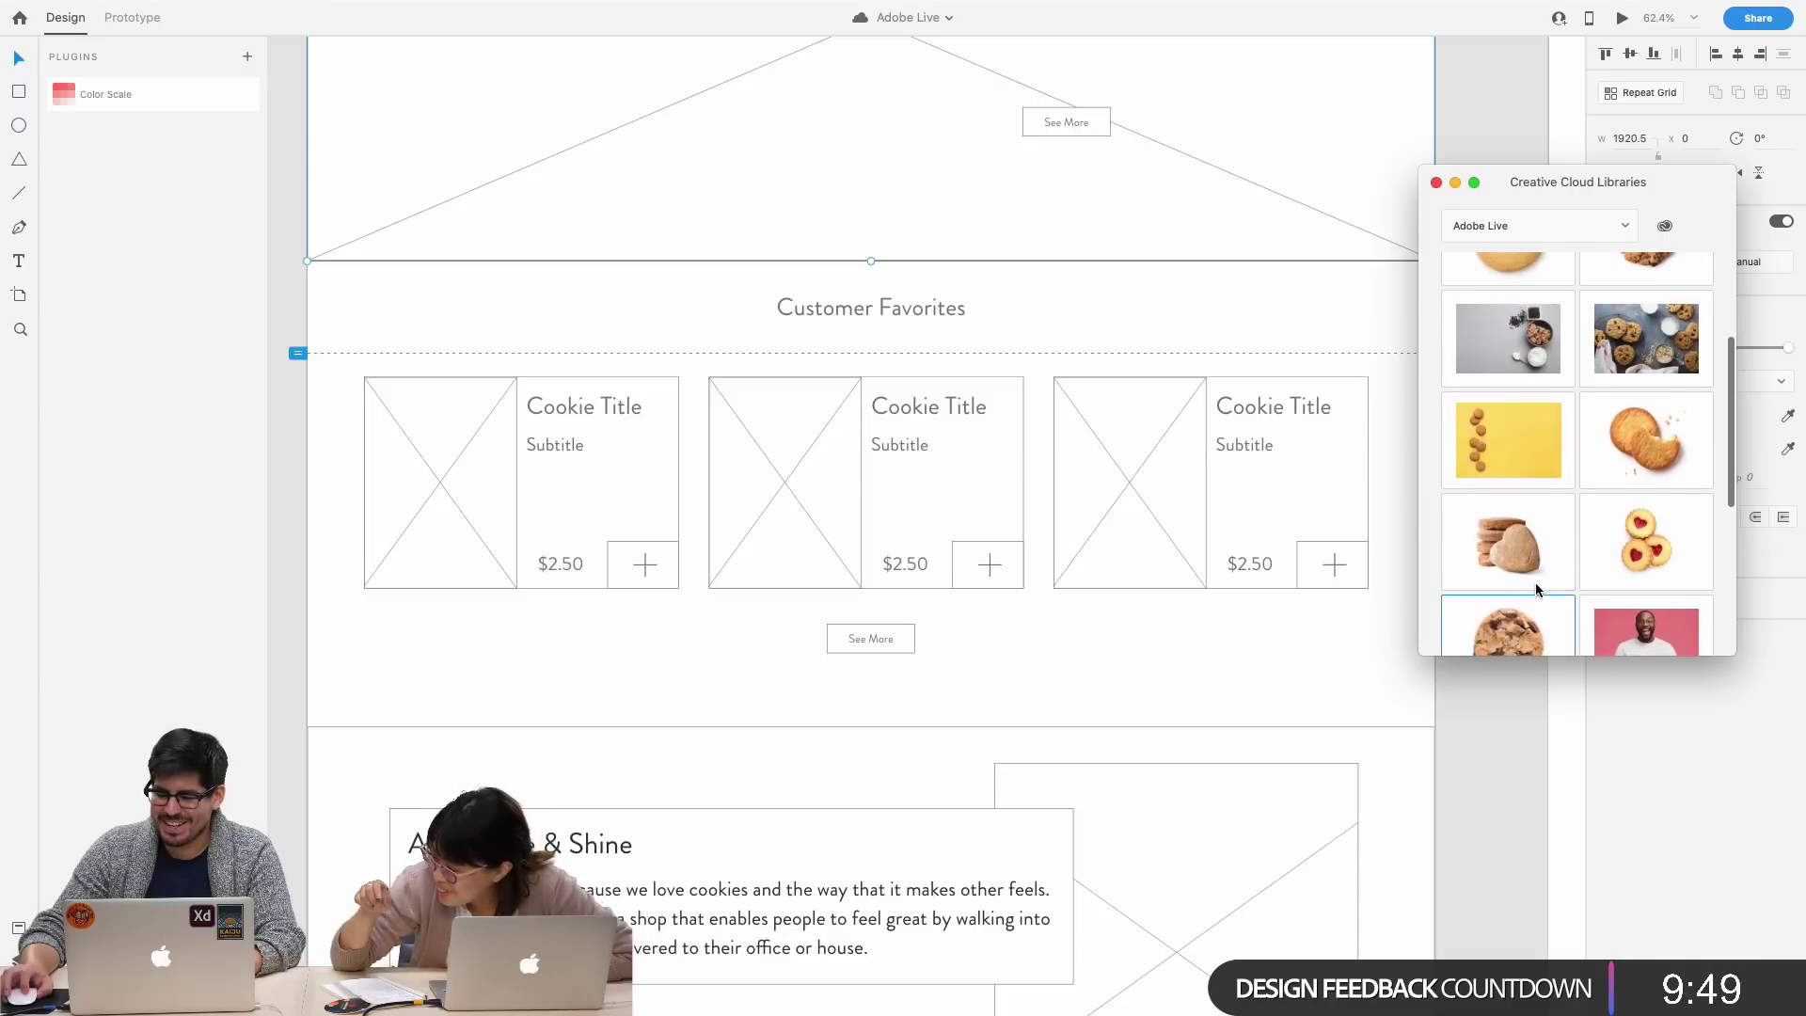
super+click(1638, 561)
scroll(1638, 561, up, 4)
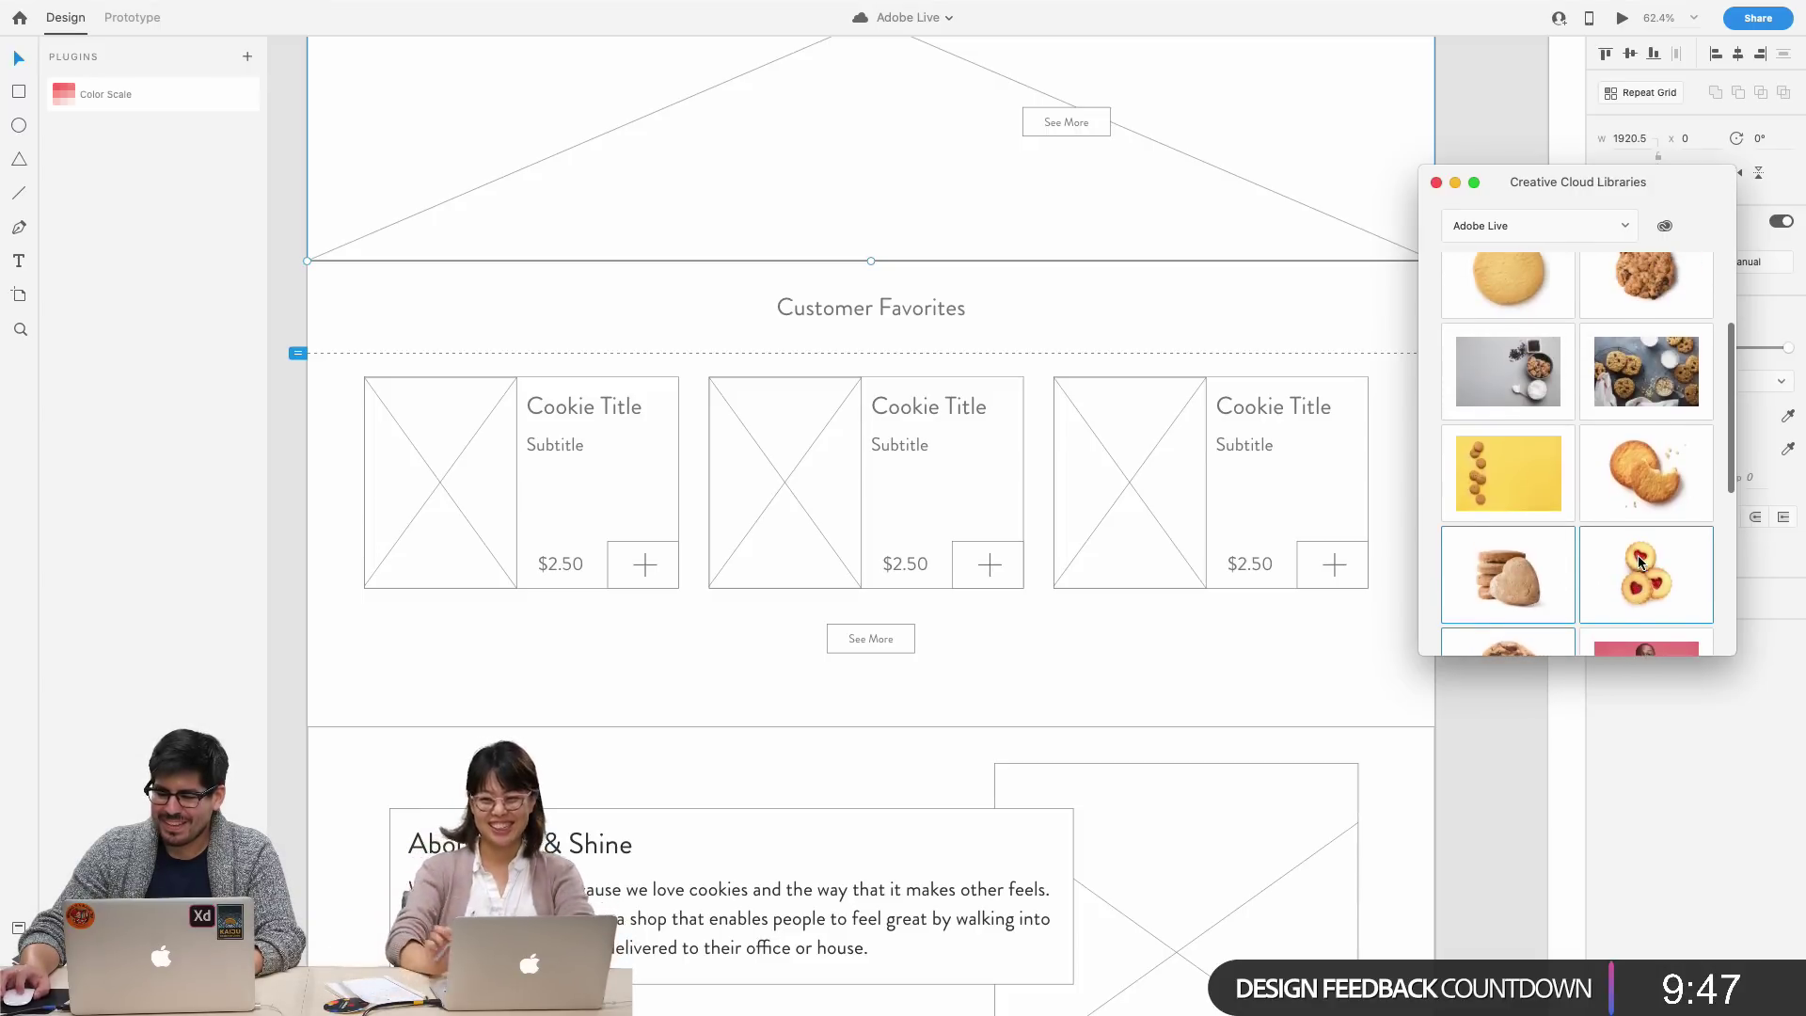
scroll(1638, 561, down, 5)
click(1535, 590)
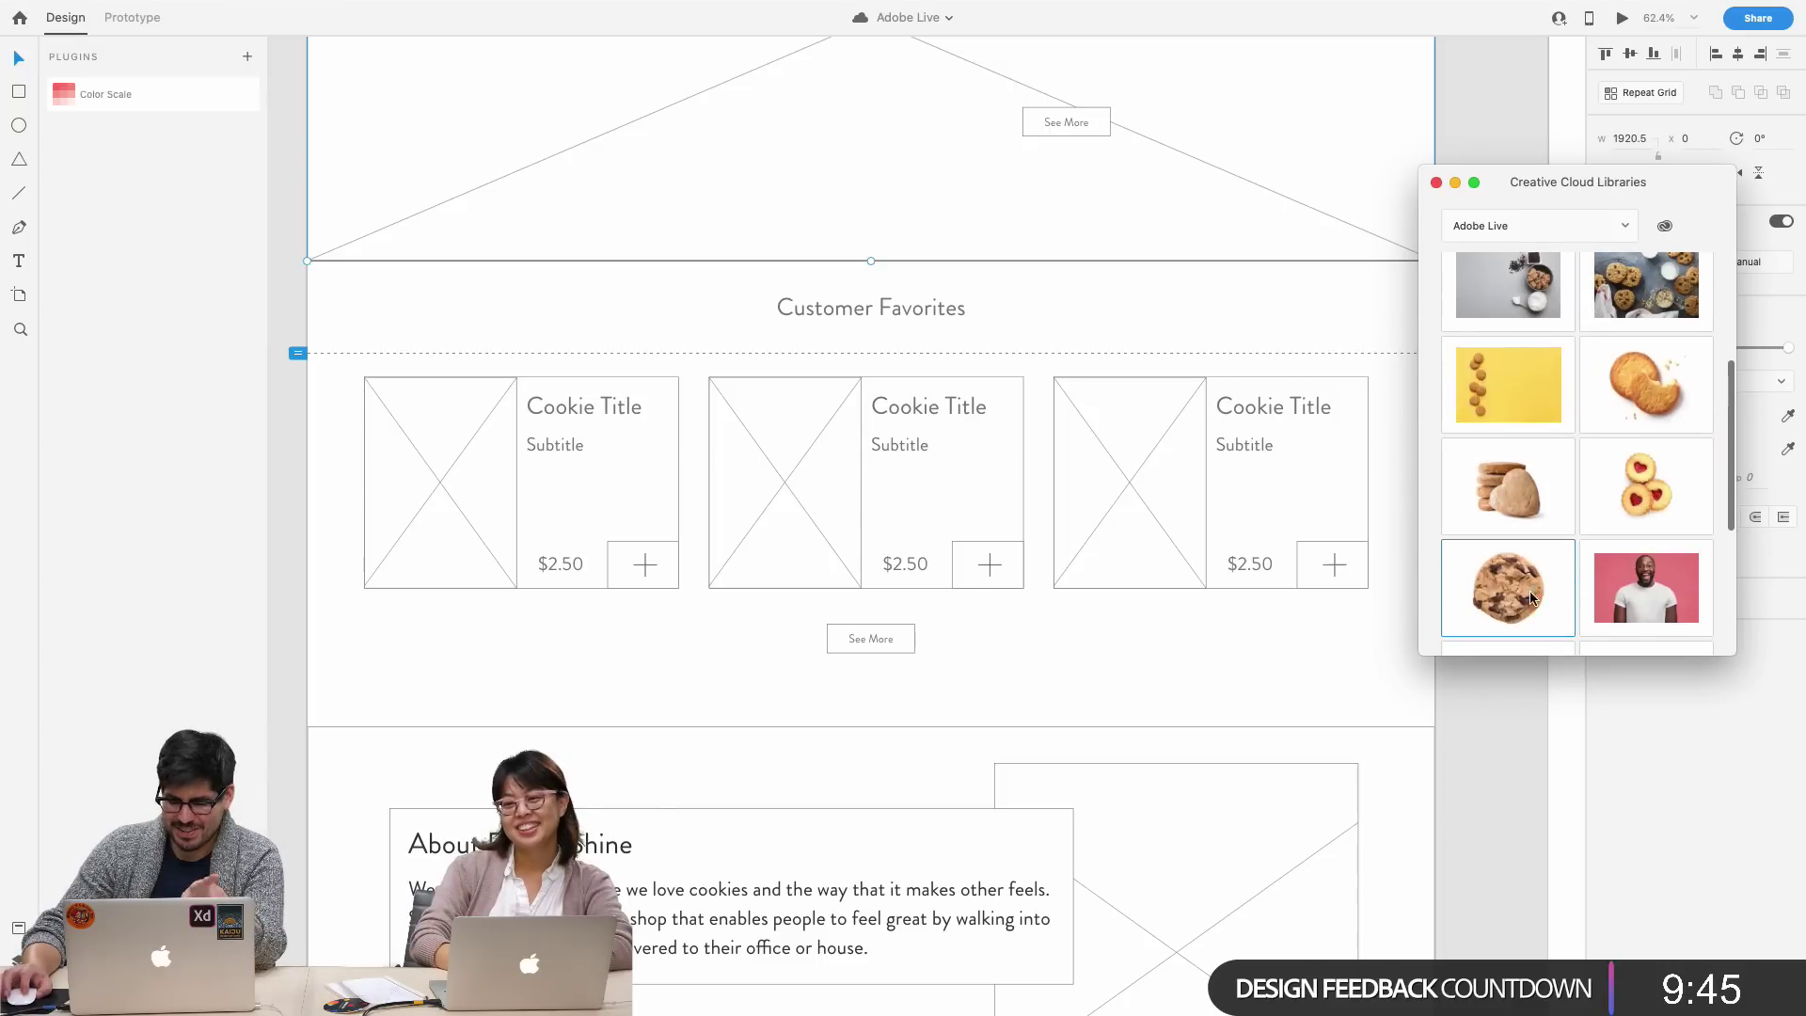
- Add the plain and oatmeal cookie images to the selection, fill the three Customer Favorites image placeholders with them, and close the library
scroll(1535, 597, up, 3)
scroll(1542, 612, down, 4)
scroll(1542, 613, down, 1)
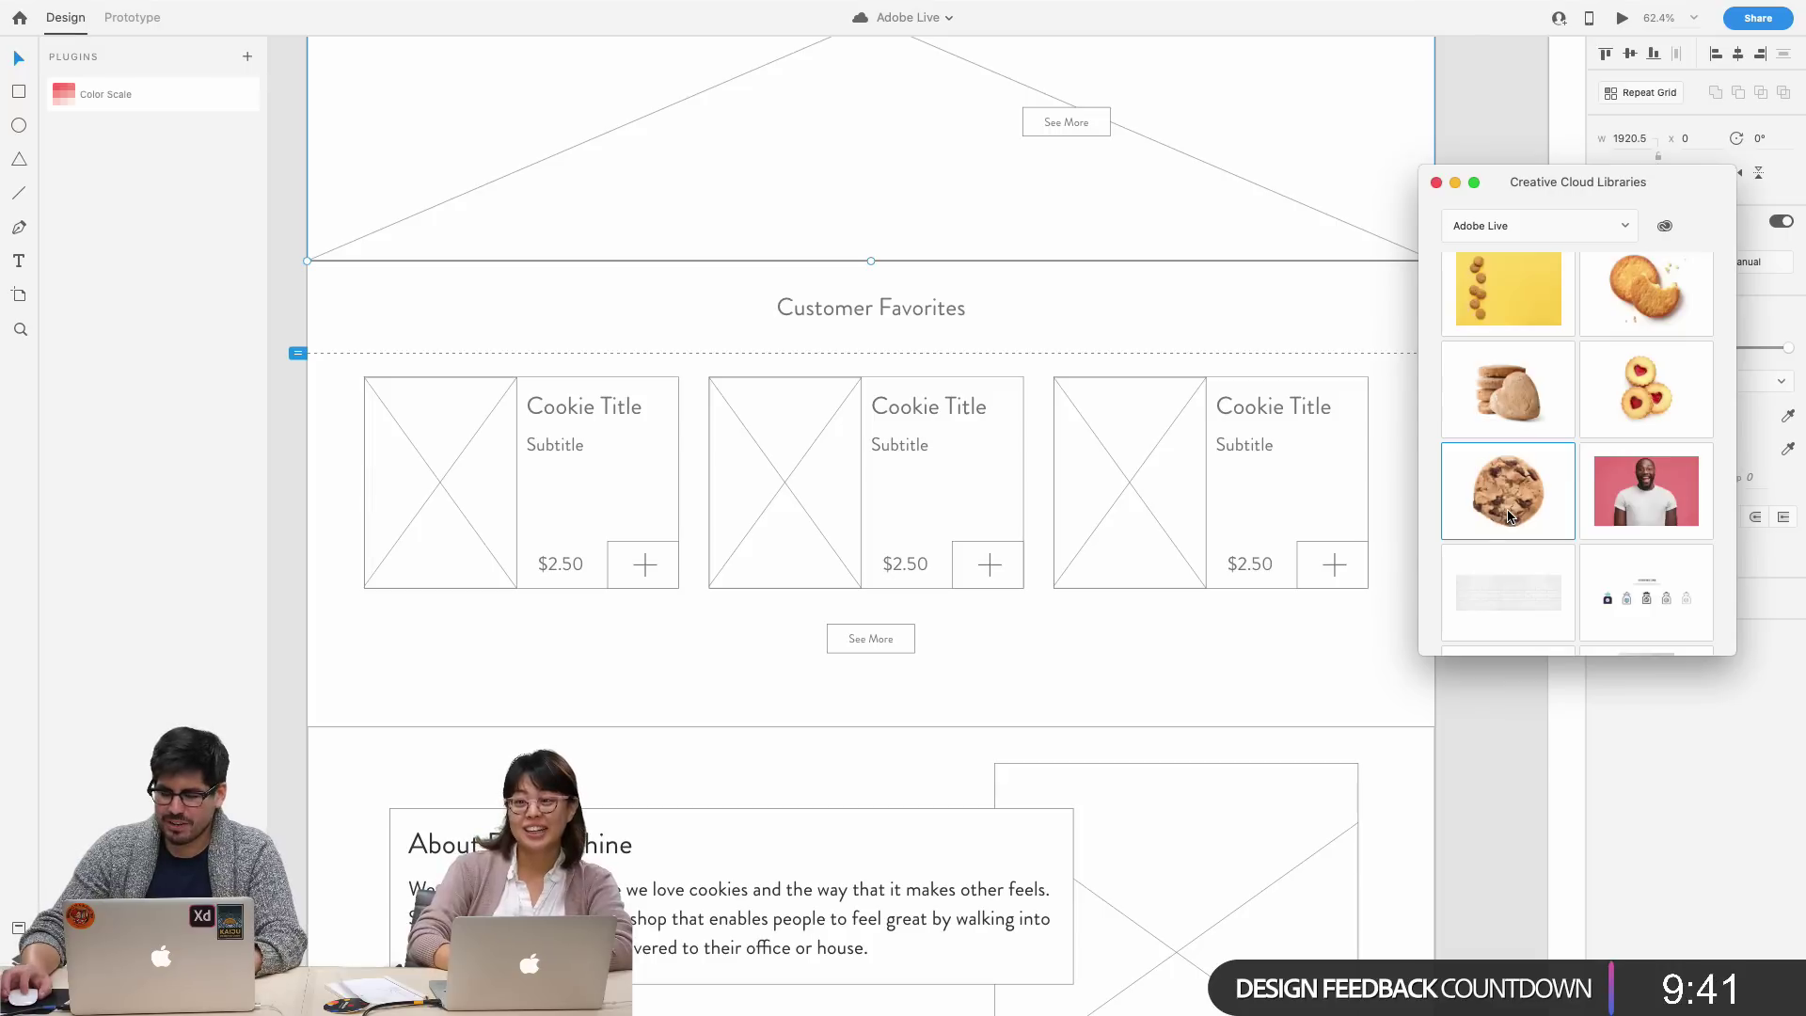
scroll(1508, 515, up, 5)
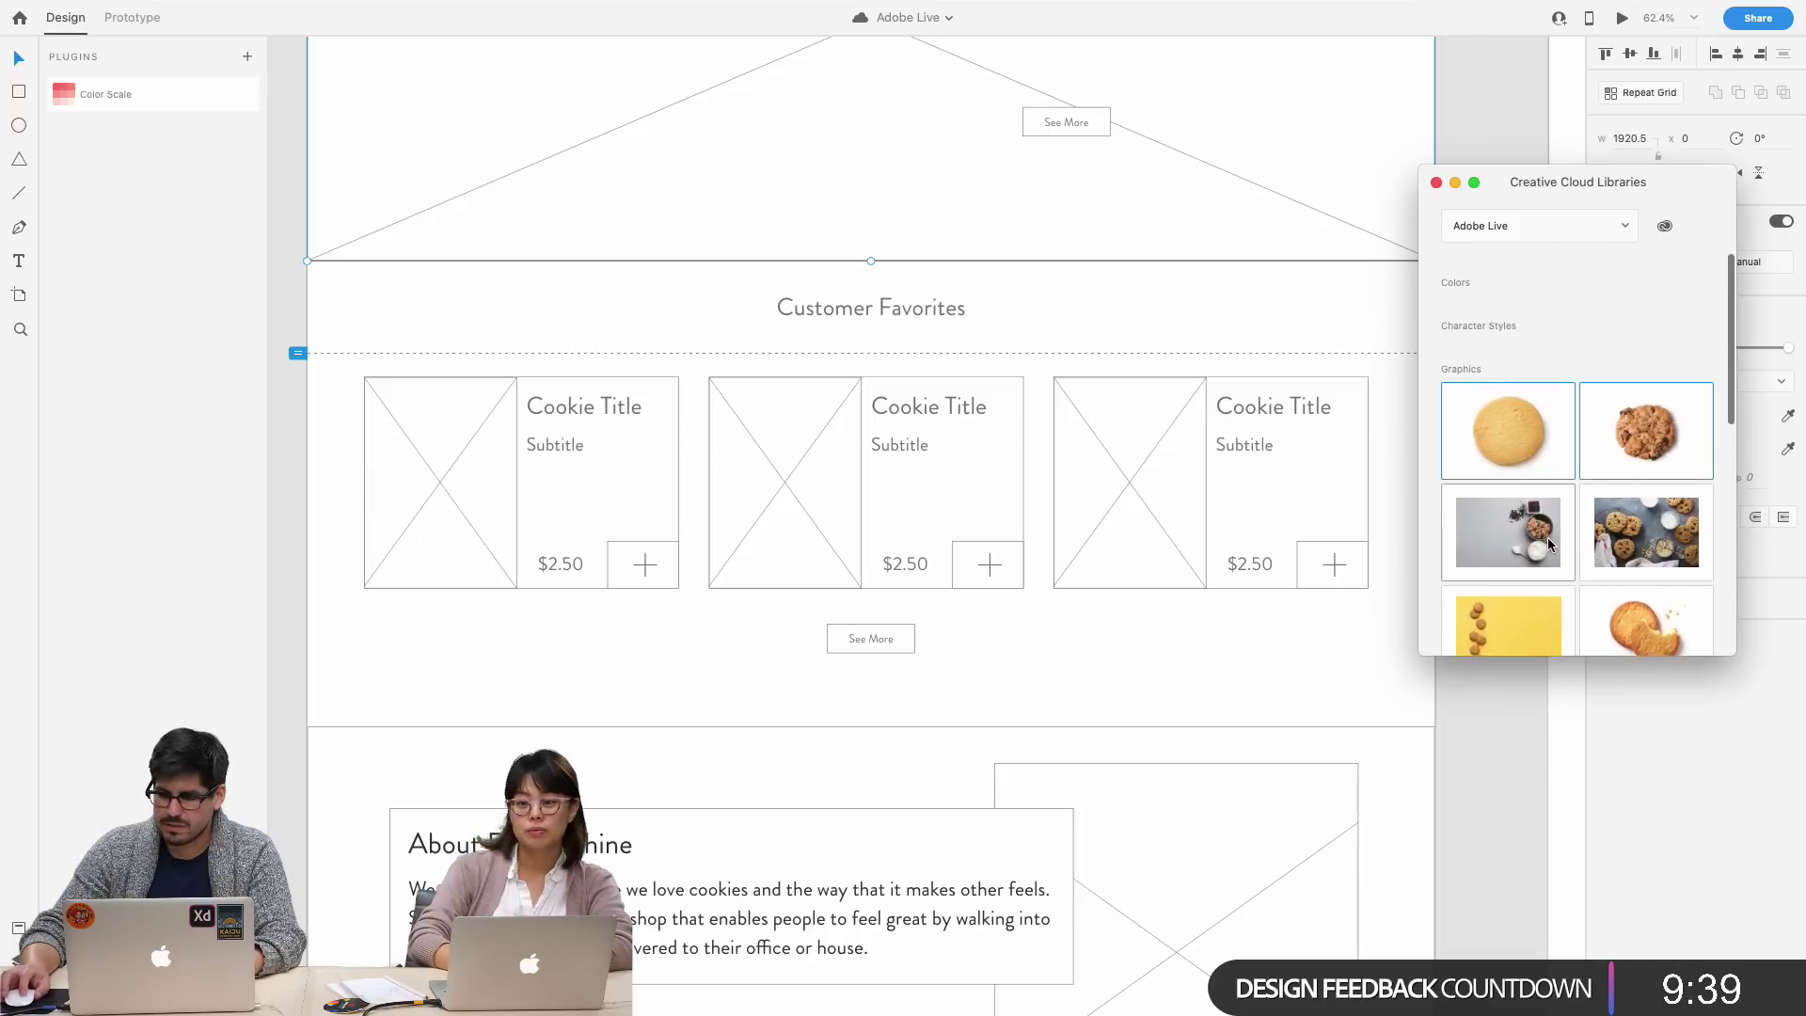
scroll(1548, 538, down, 1)
drag(1524, 423, 481, 455)
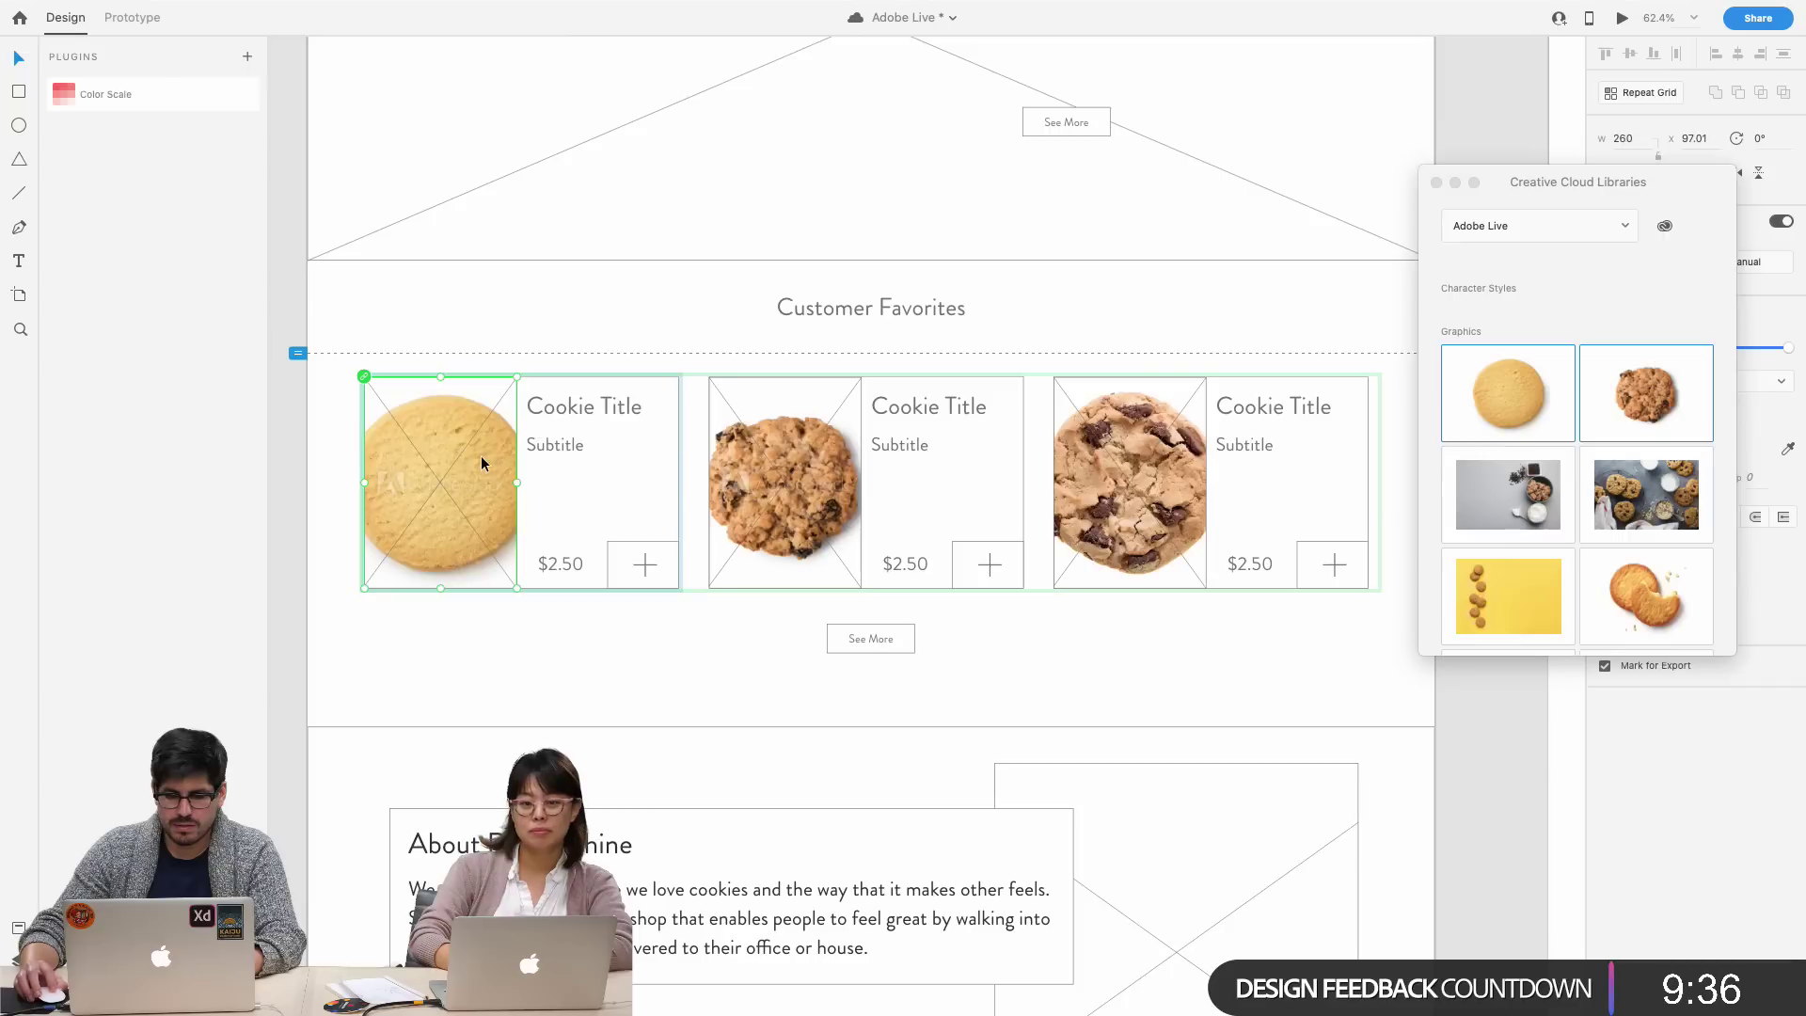
click(689, 667)
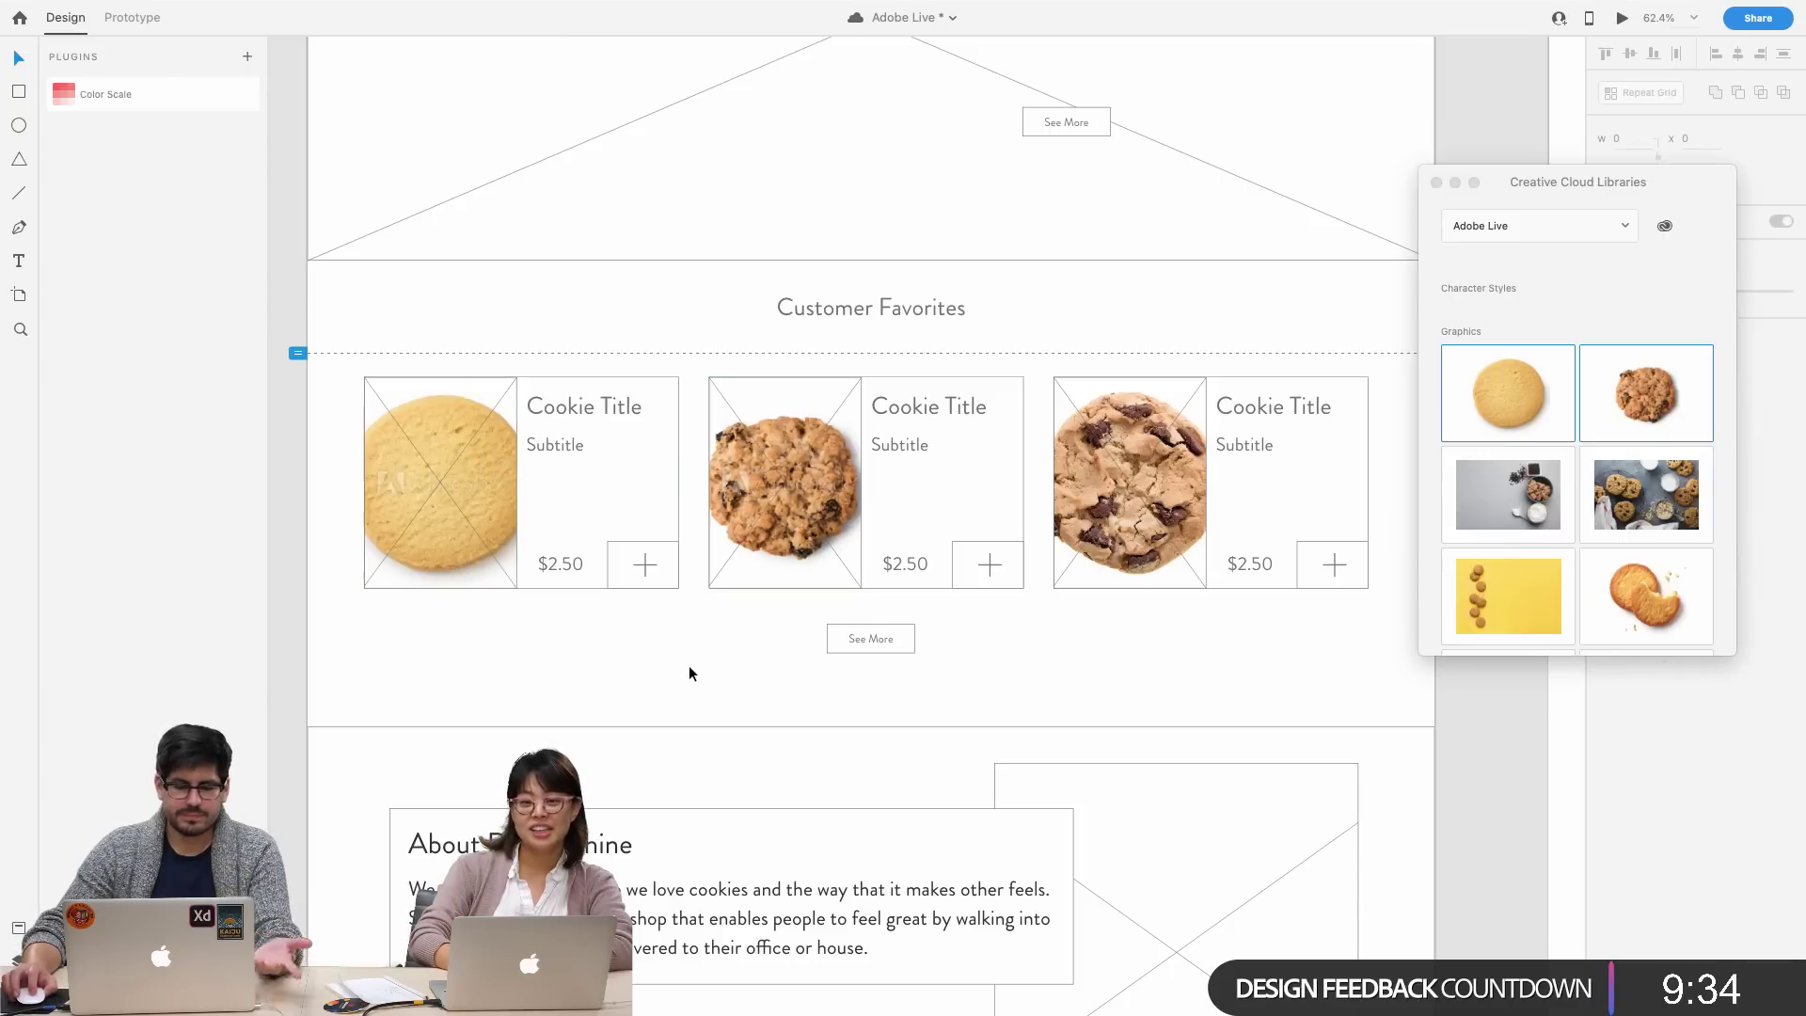
click(1436, 182)
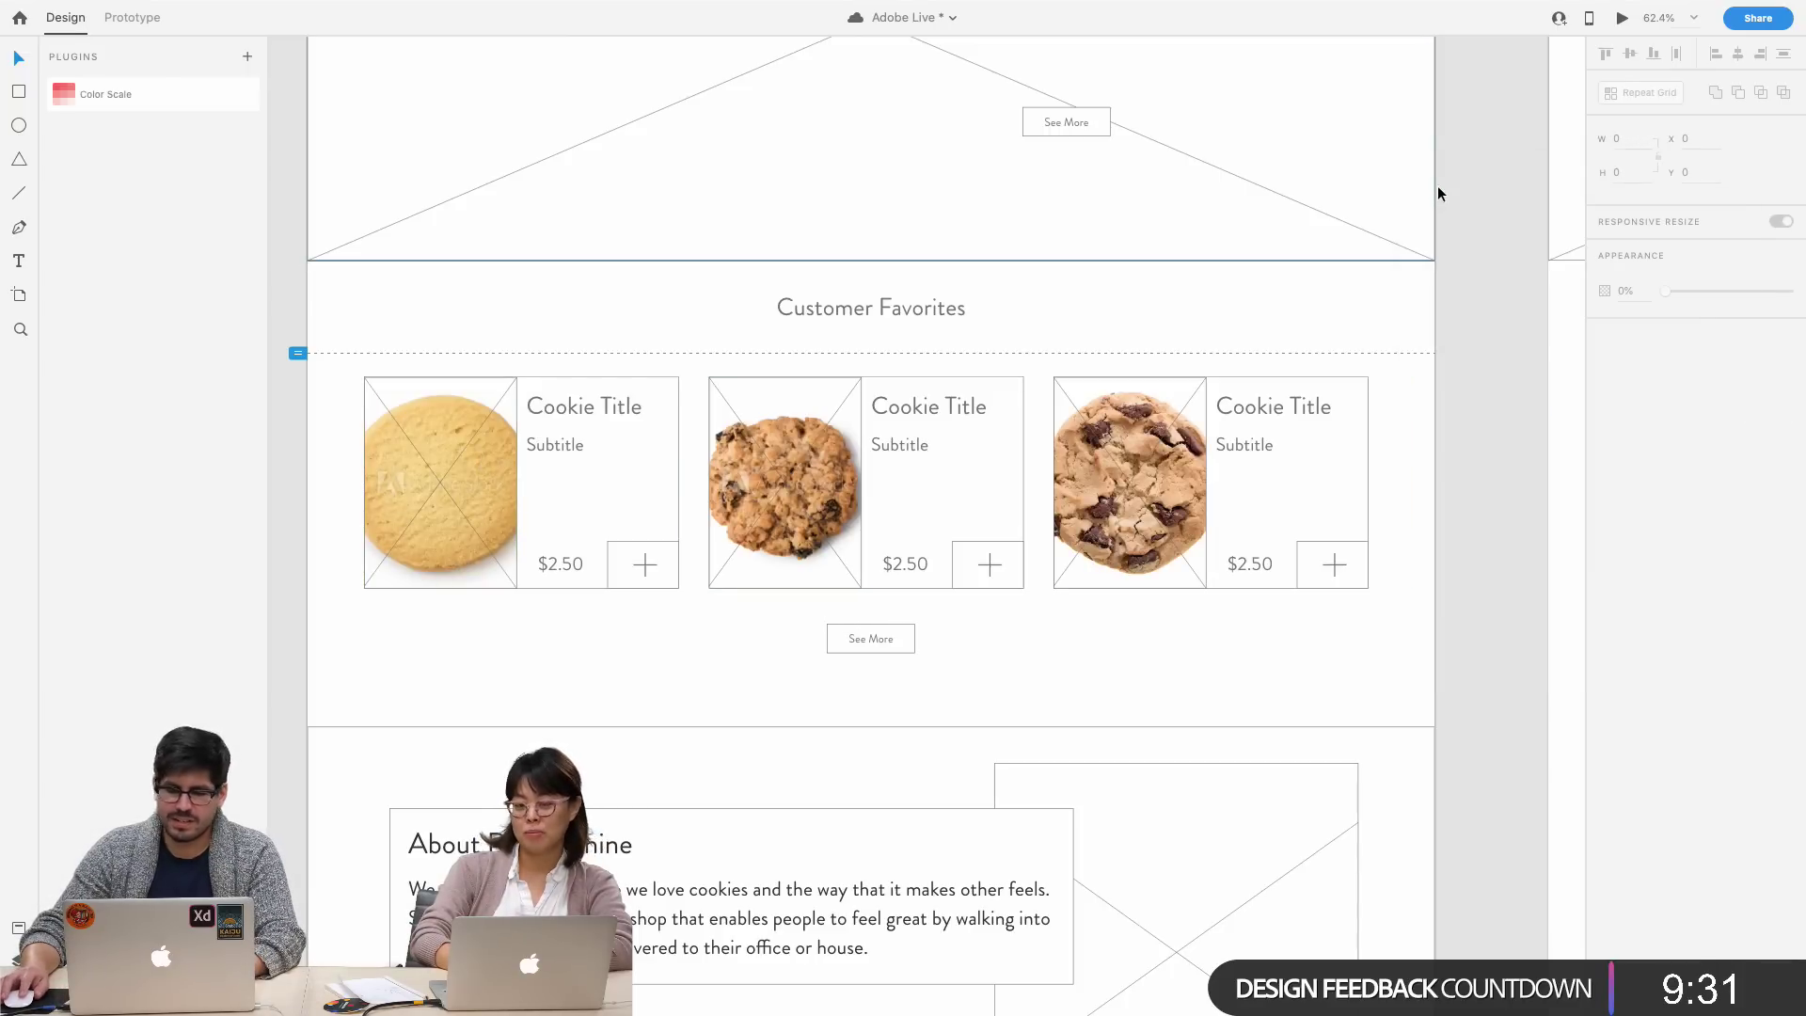
- Widen the image placeholder in the first Customer Favorites card to about 336 px, keeping its height
click(1155, 462)
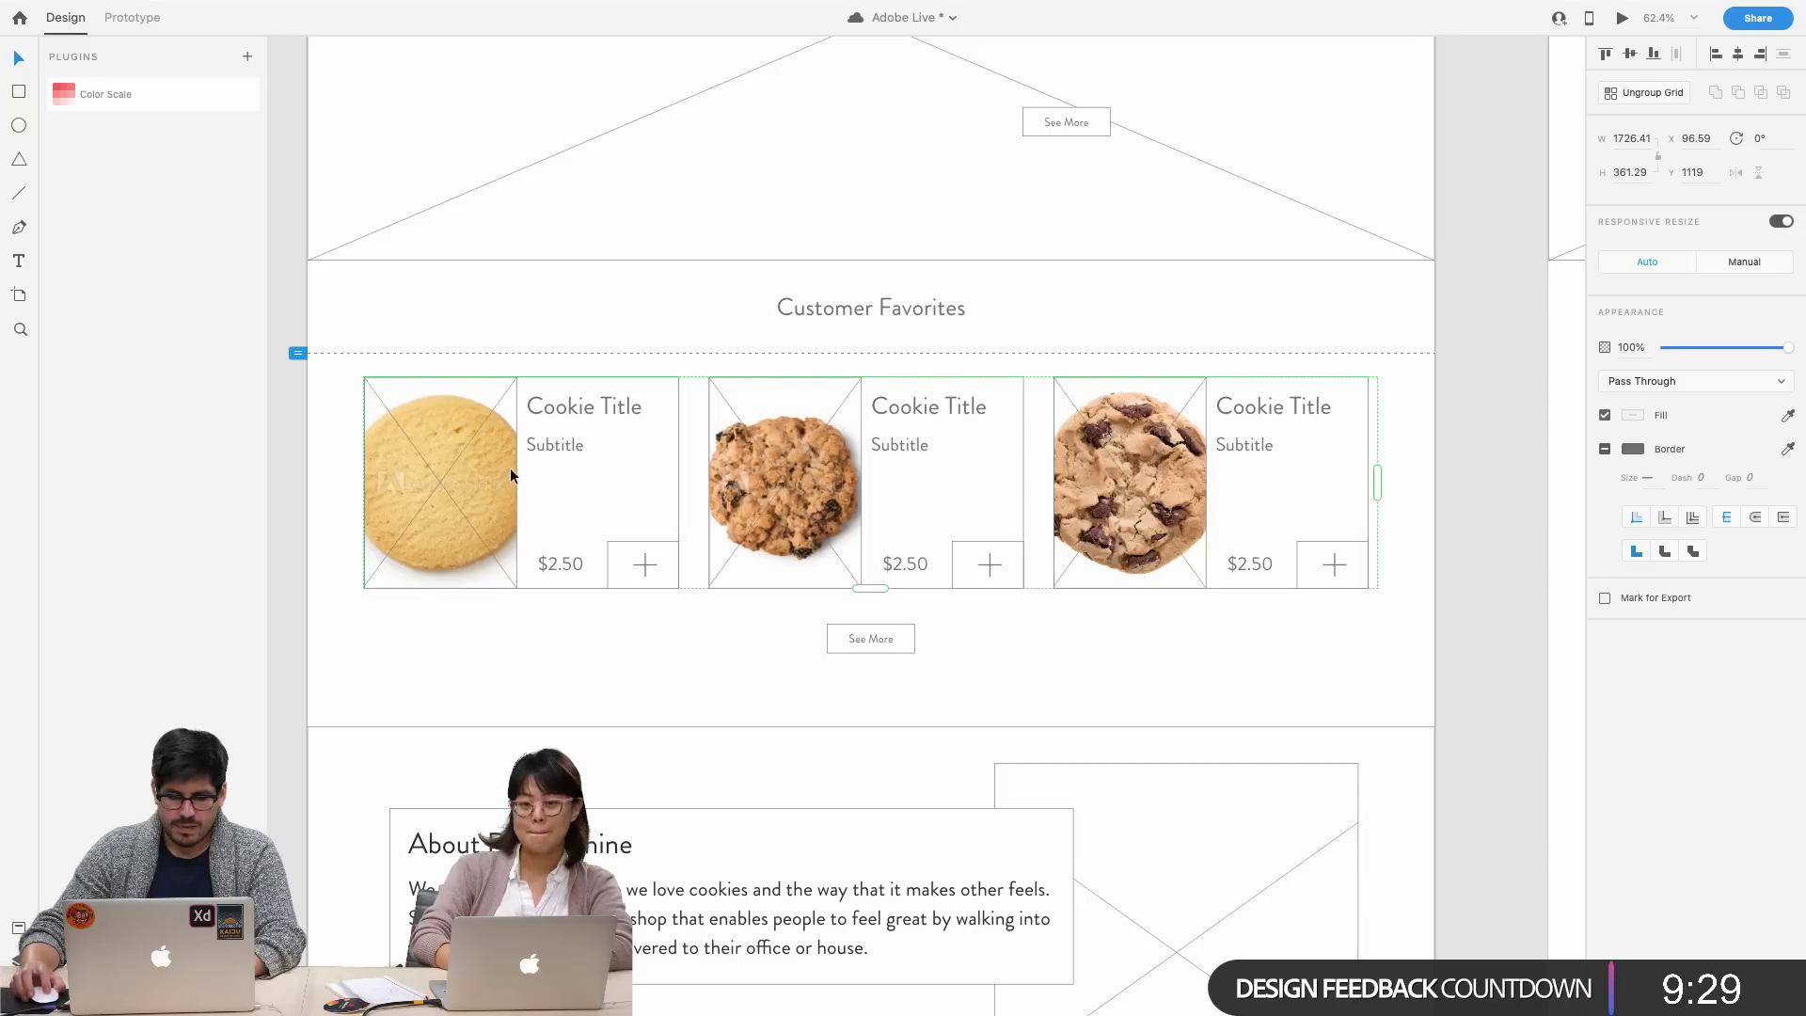
double_click(494, 436)
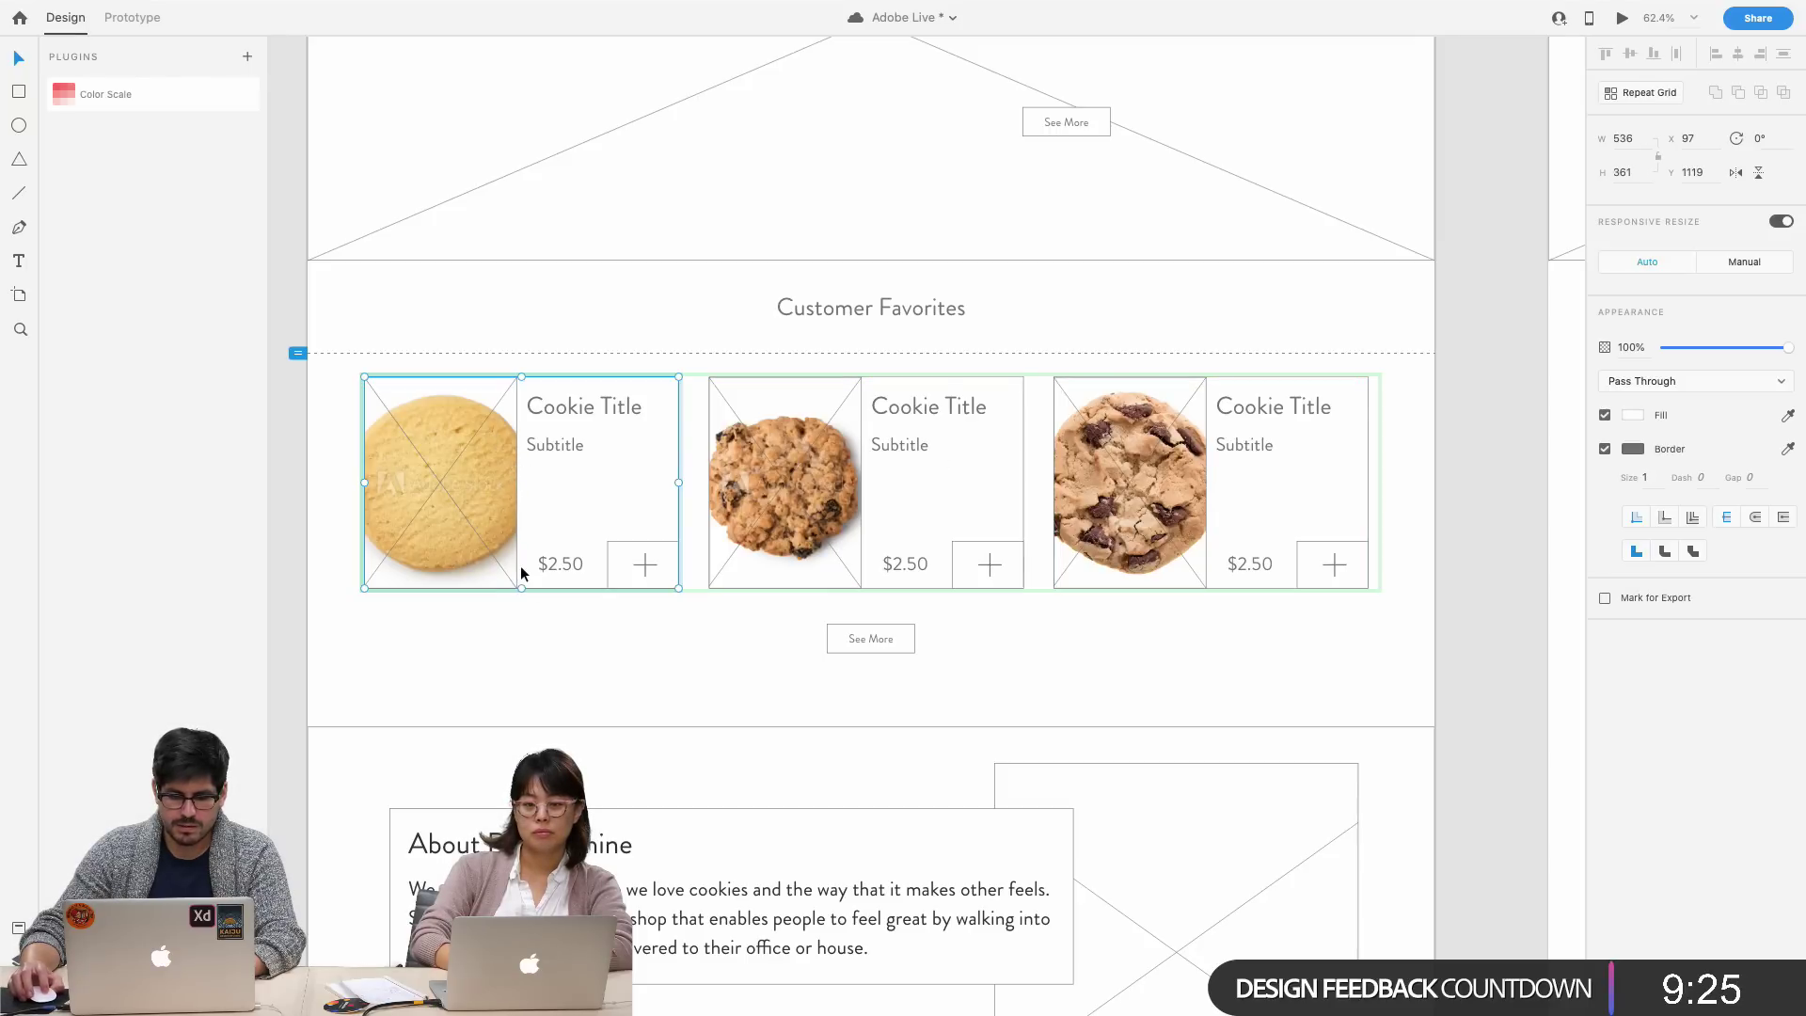
scroll(515, 392, up, 5)
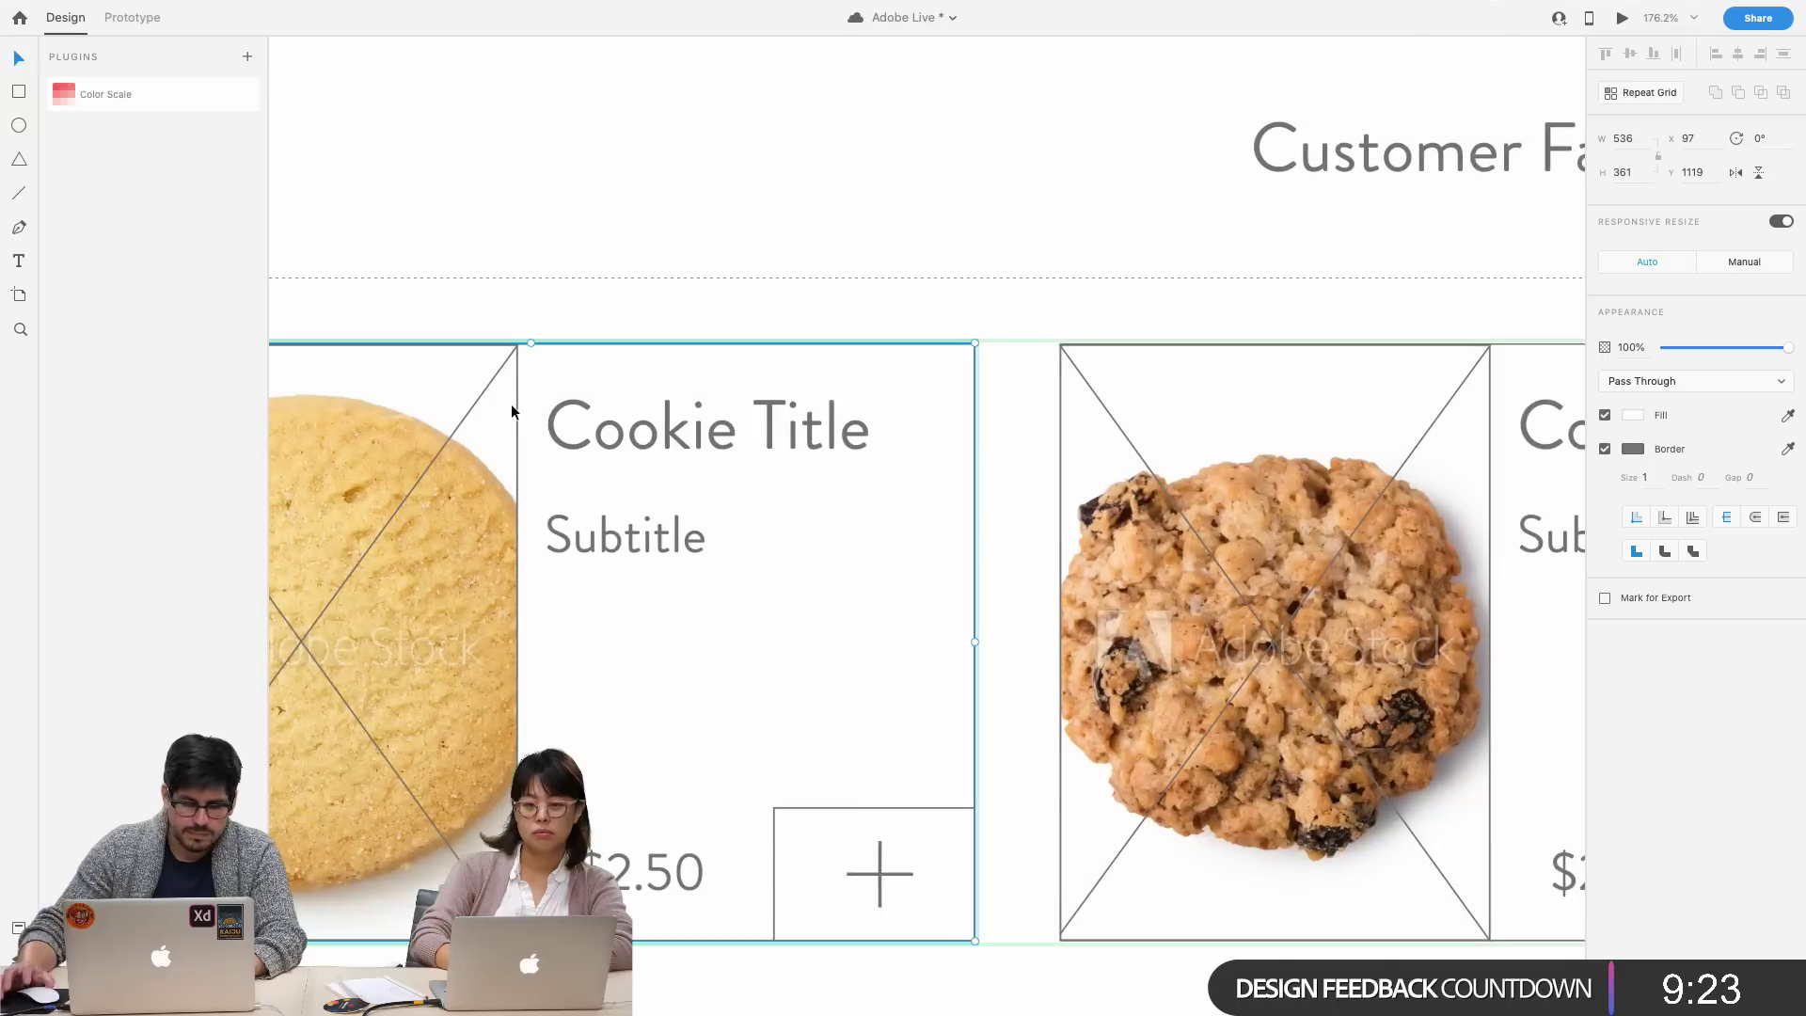
double_click(628, 610)
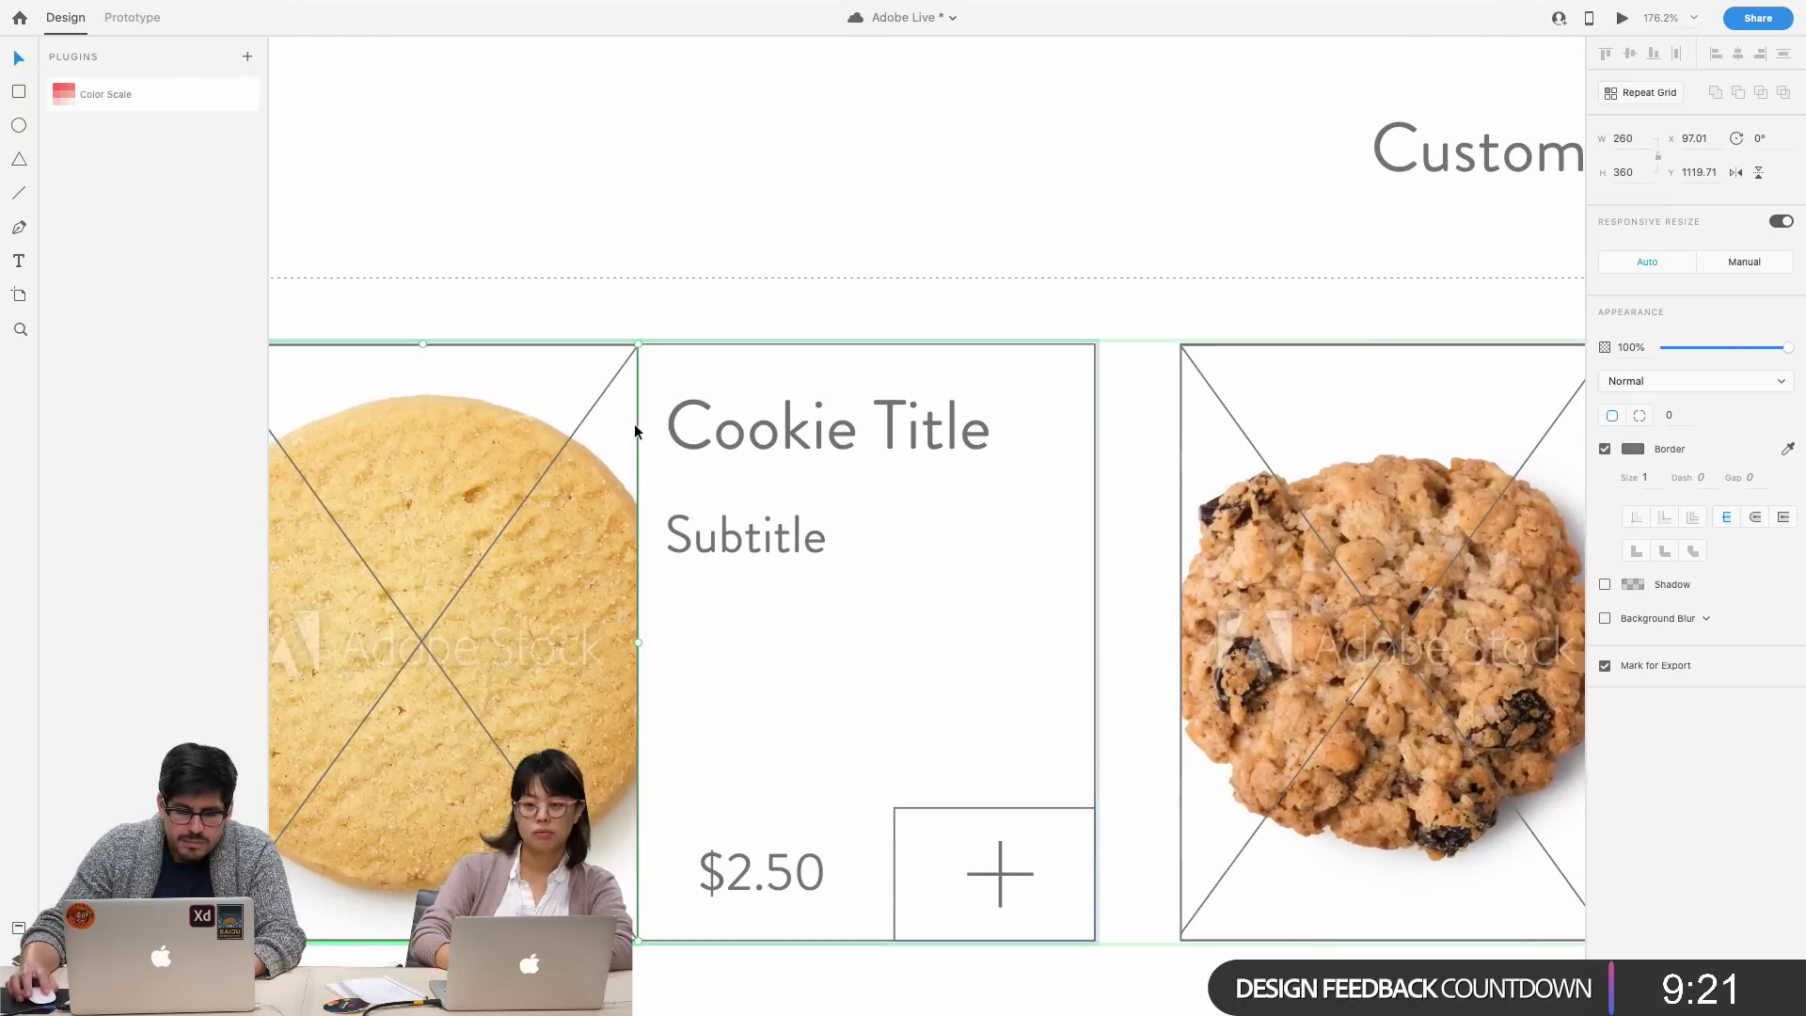
drag(640, 641, 763, 640)
scroll(769, 641, down, 2)
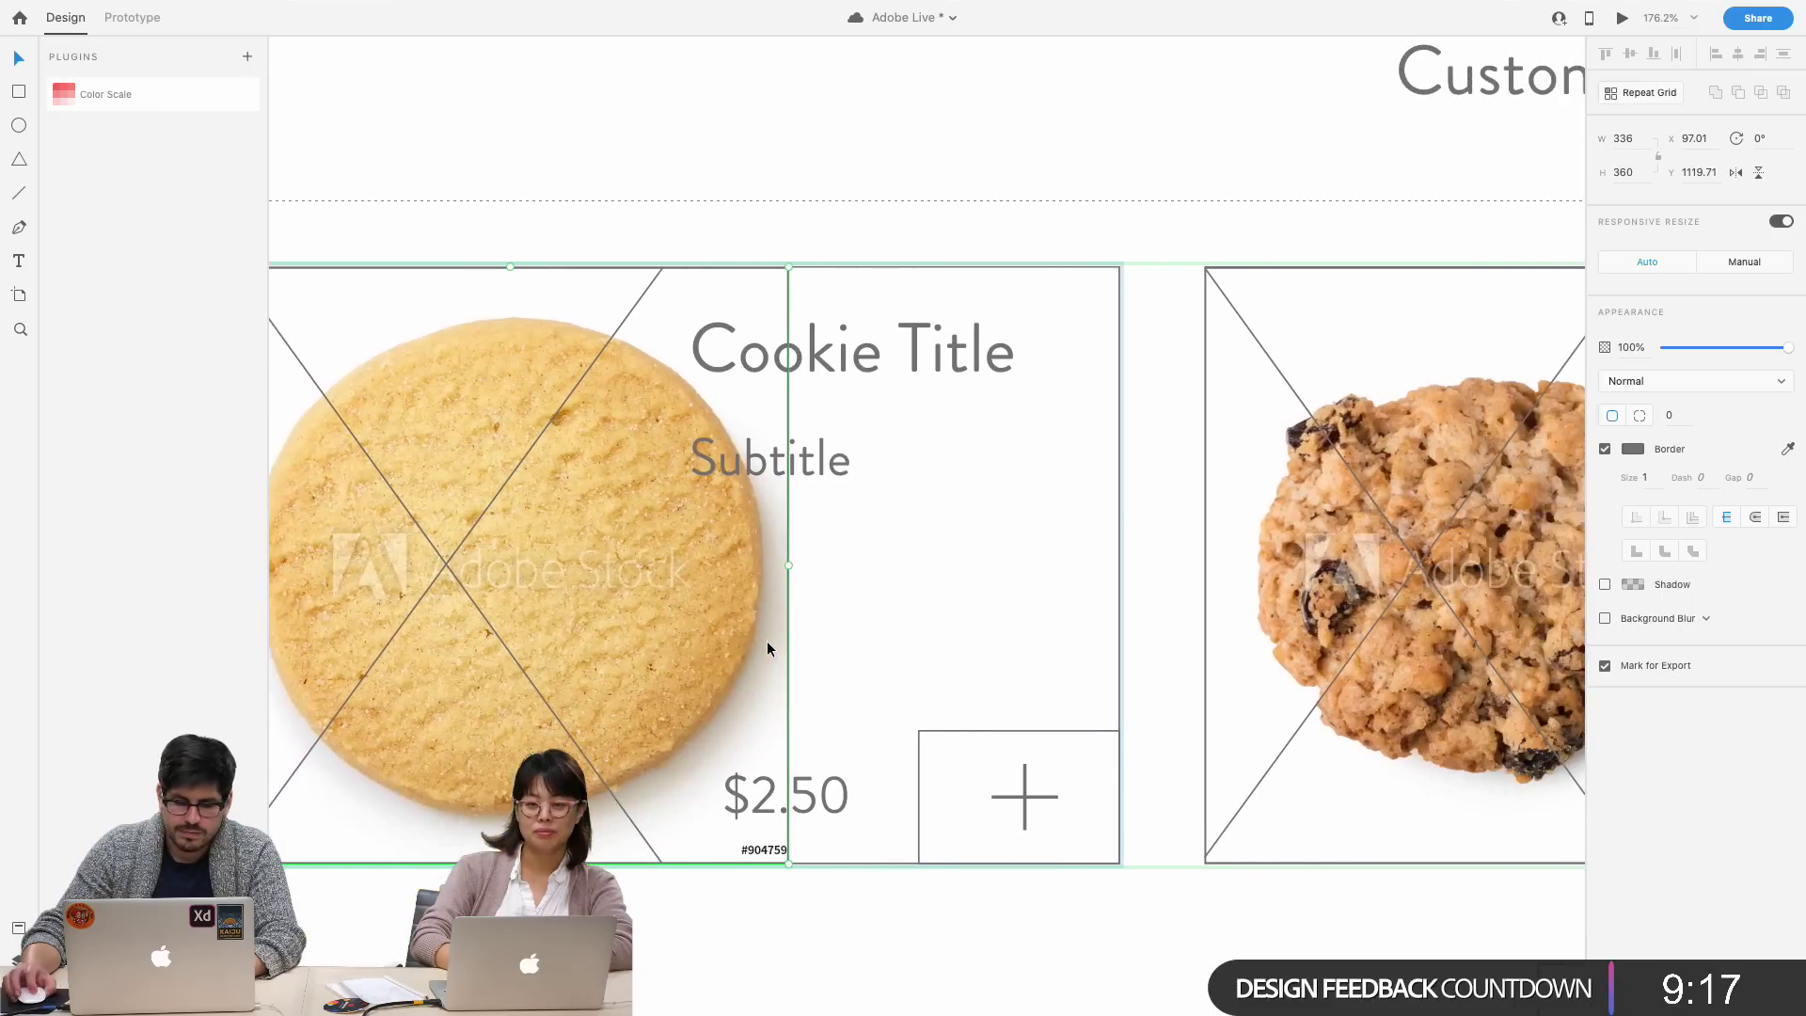
scroll(765, 641, down, 4)
click(860, 874)
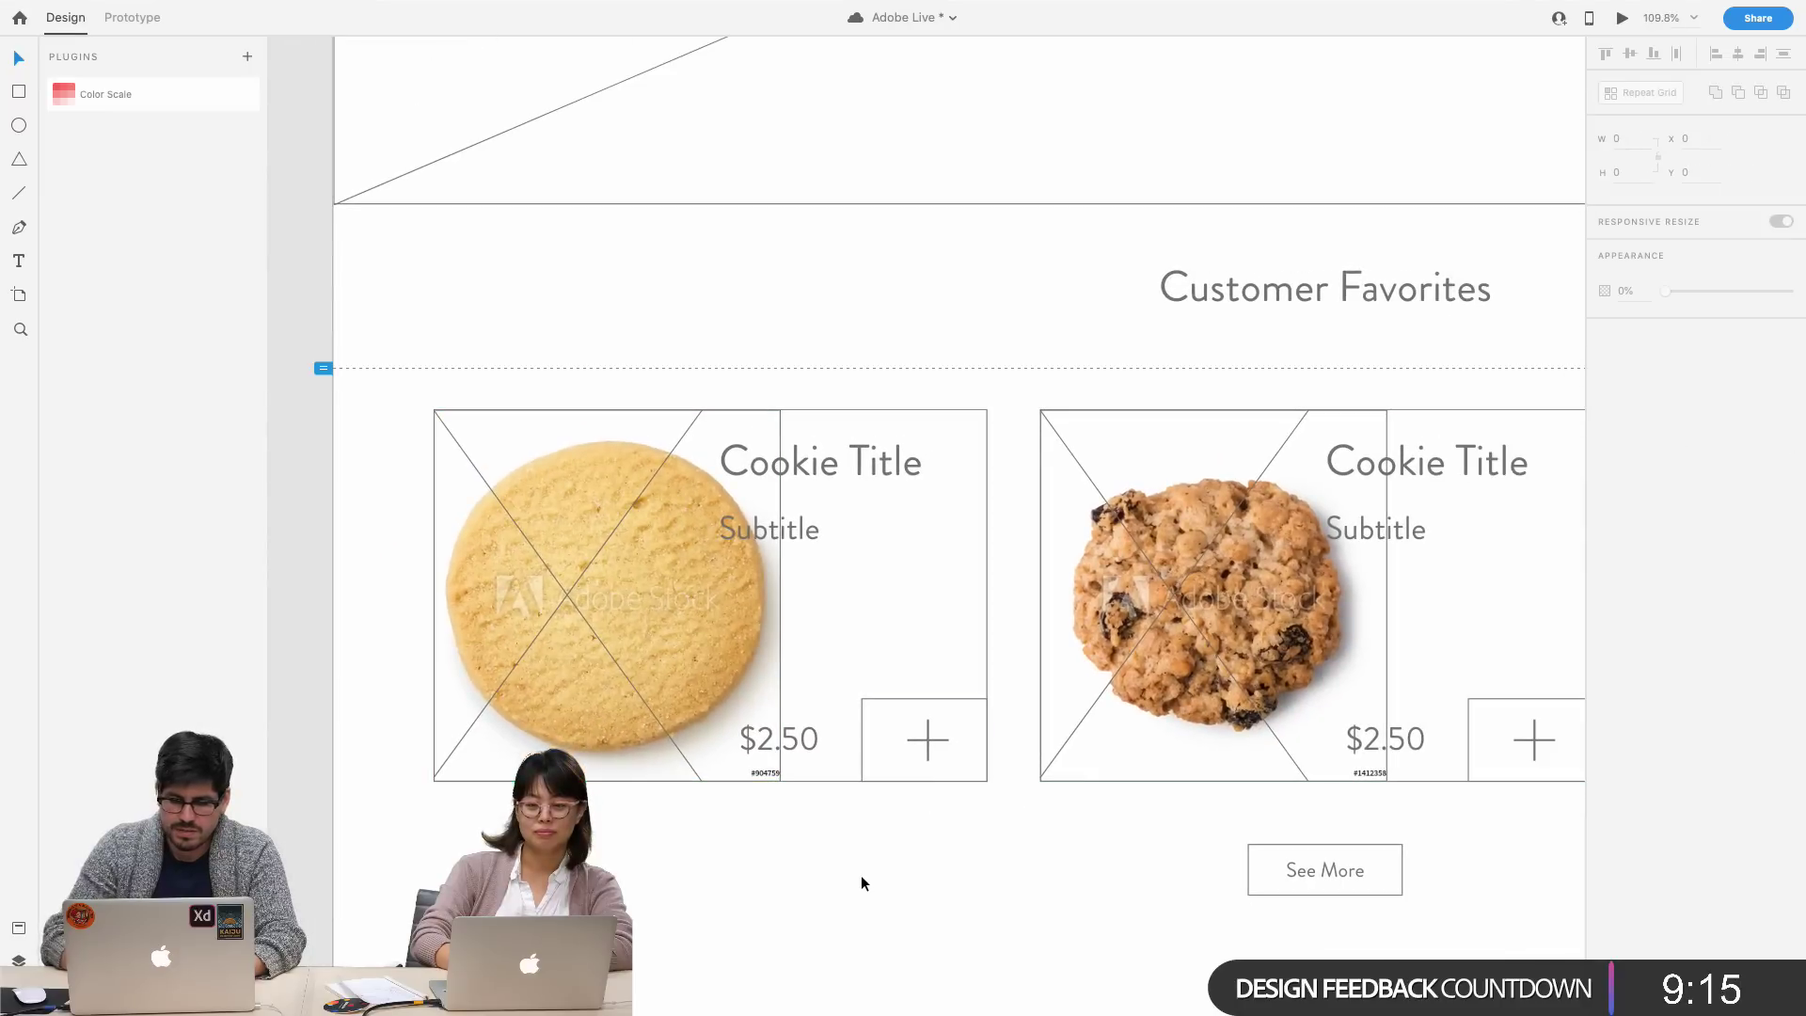
- Move the first card's Cookie Title and Subtitle together to the right, clear of the widened cookie image
double_click(818, 469)
shift+click(795, 541)
drag(795, 541, 861, 538)
- Set the font size of the first Customer Favorites card's Cookie Title to 34 and check the Subtitle's text size
double_click(866, 461)
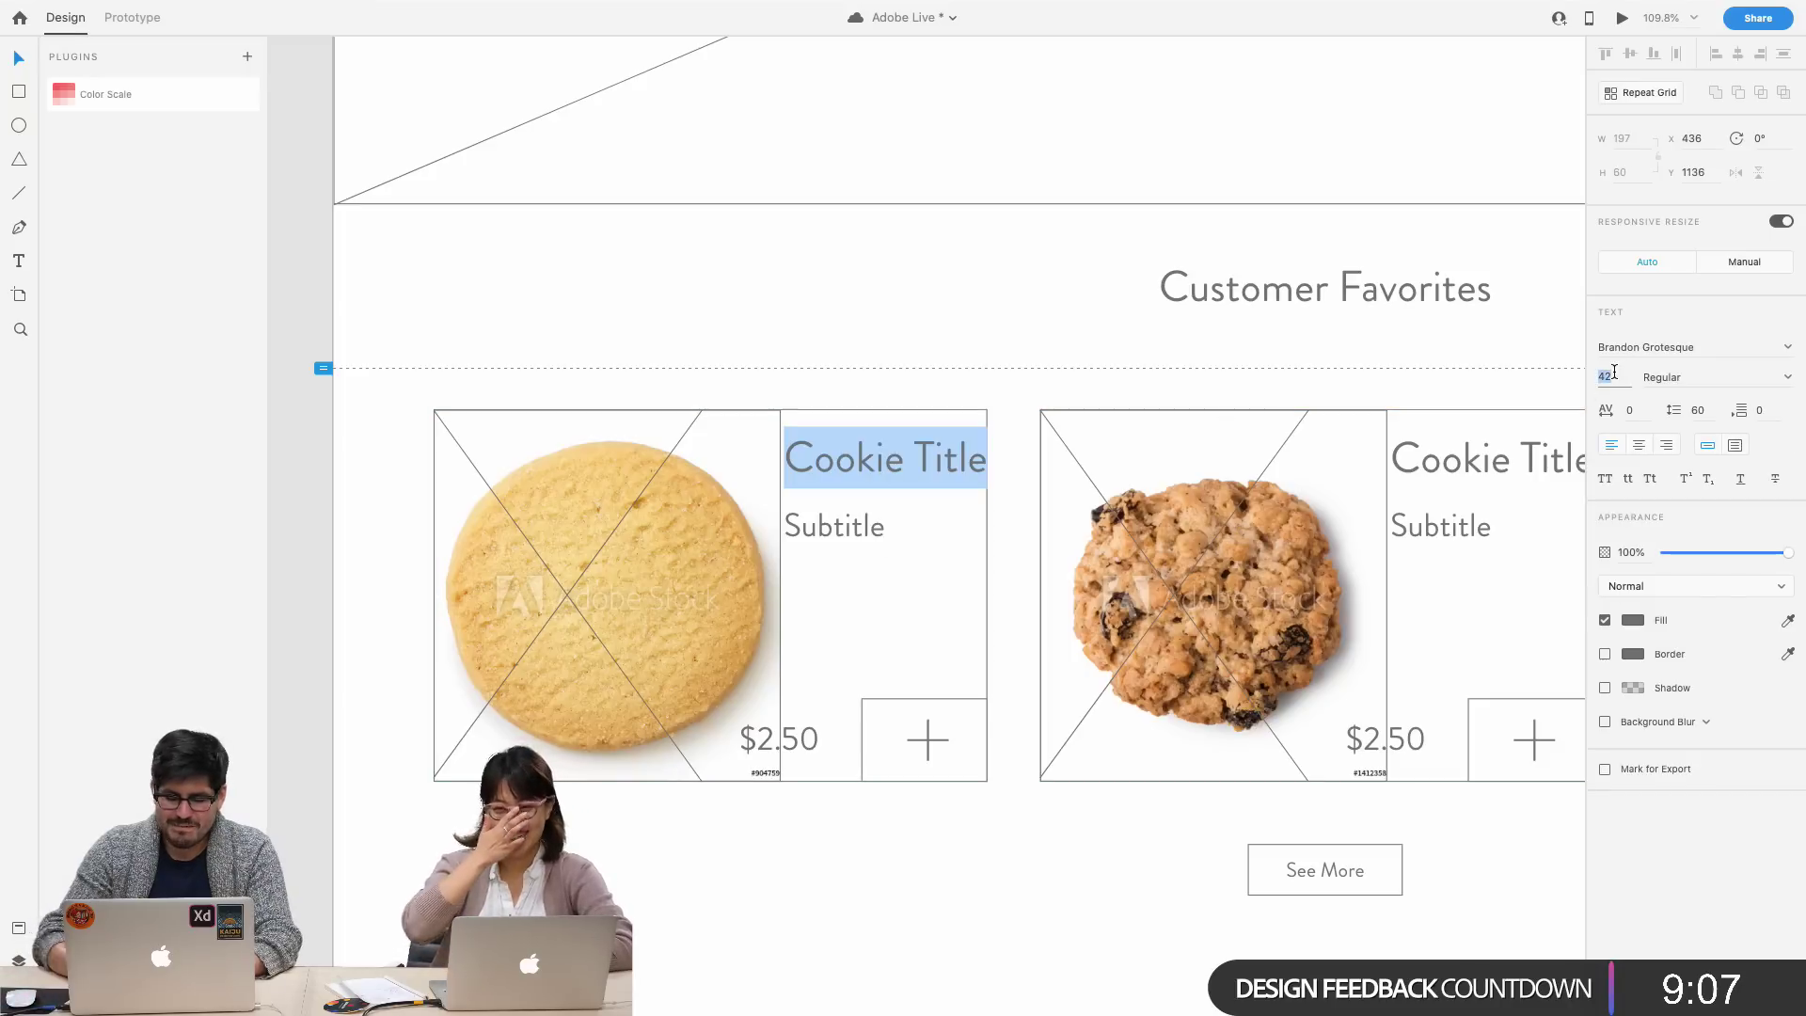
text(4)
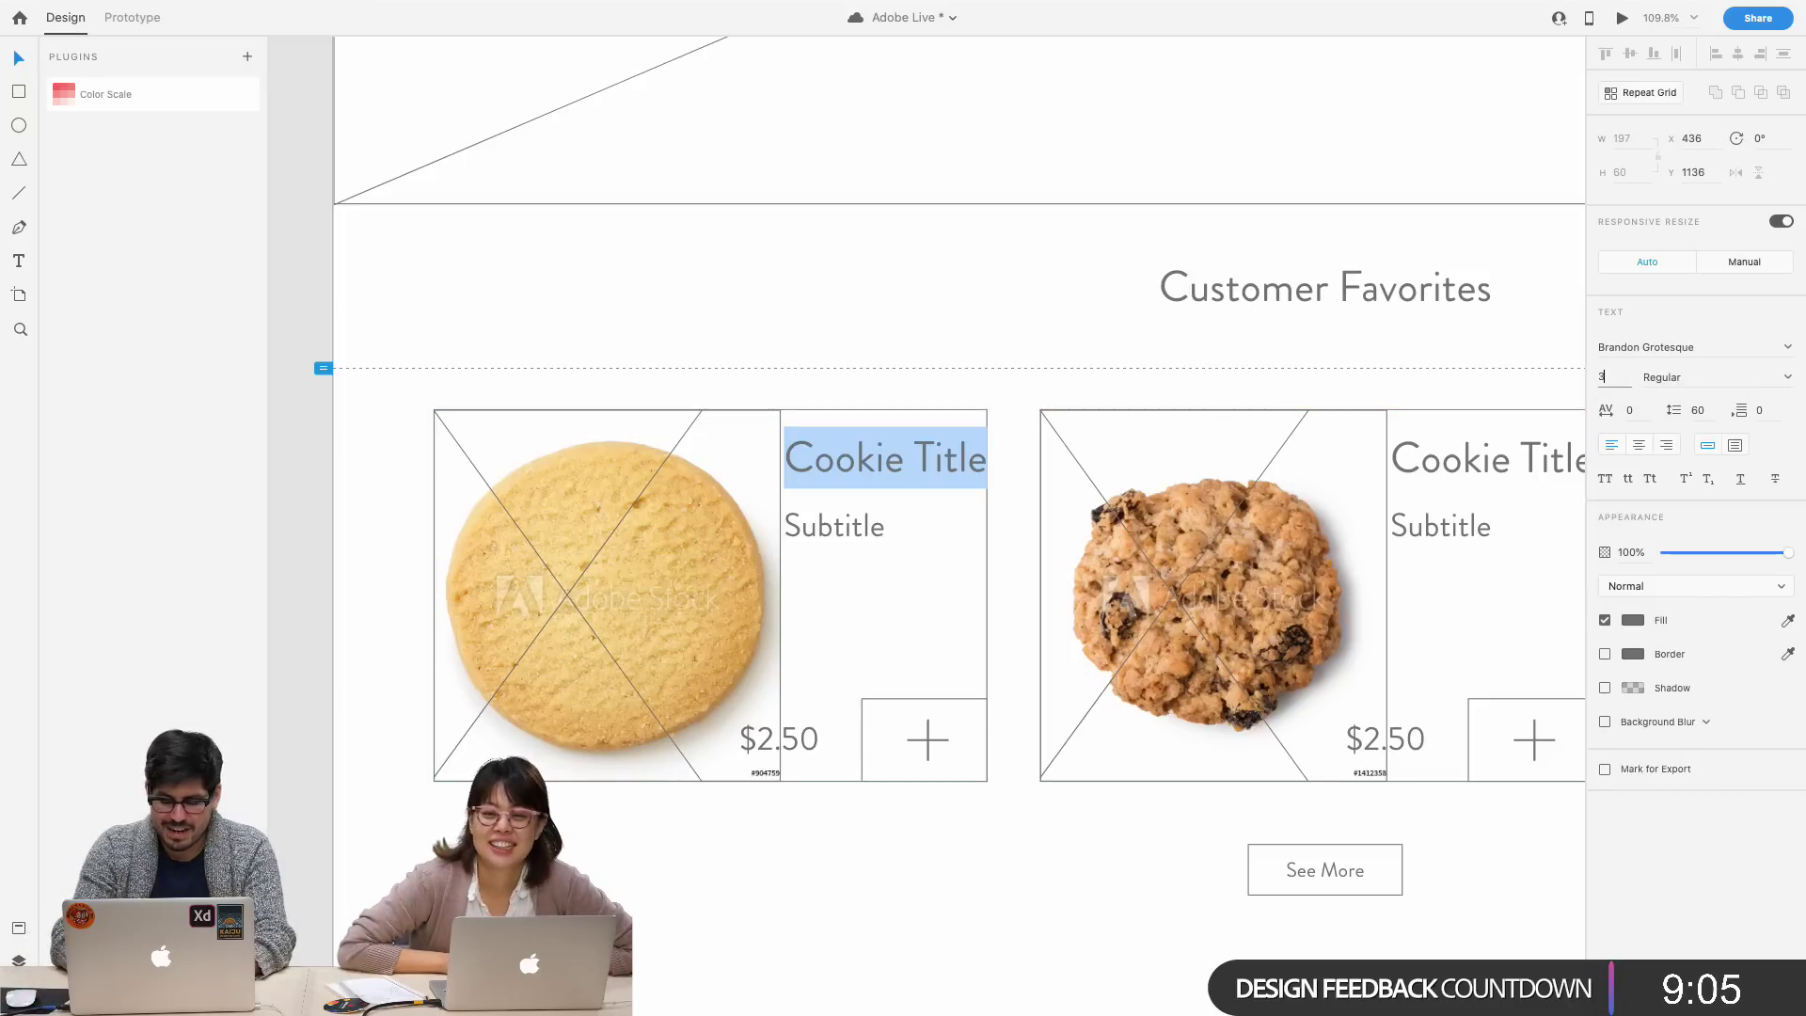
key(Return)
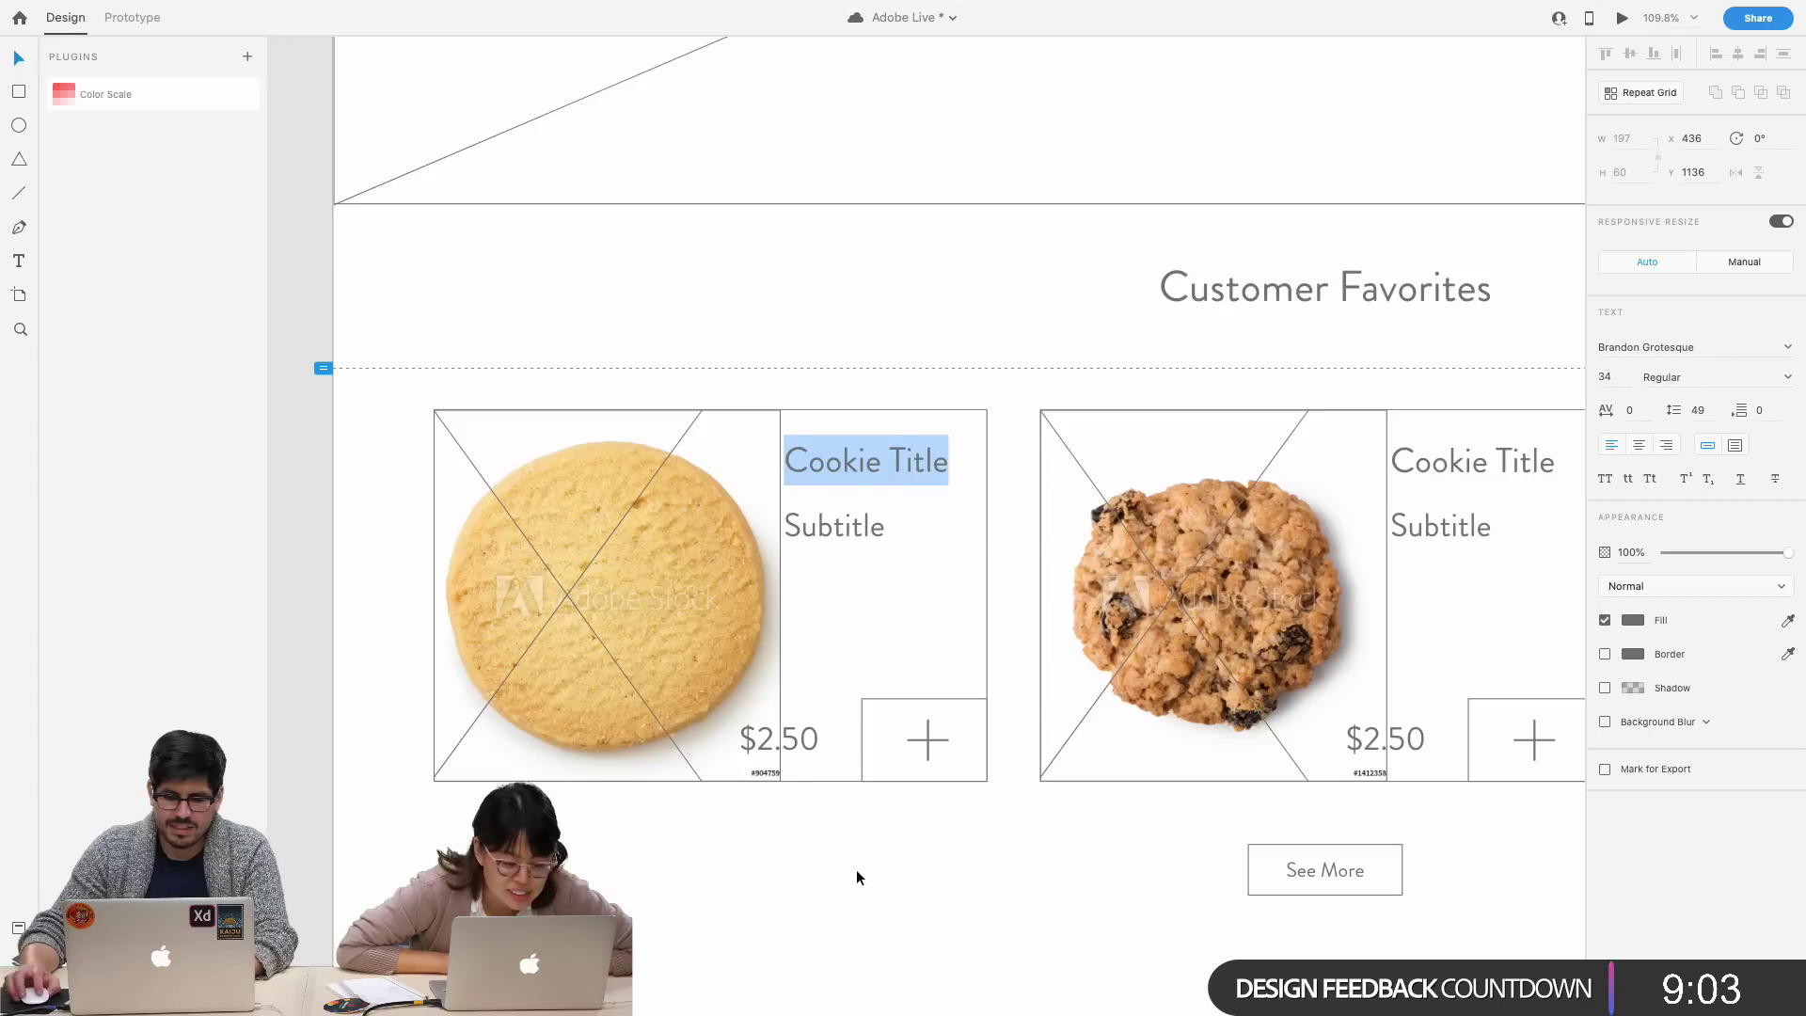
key(Escape)
double_click(835, 527)
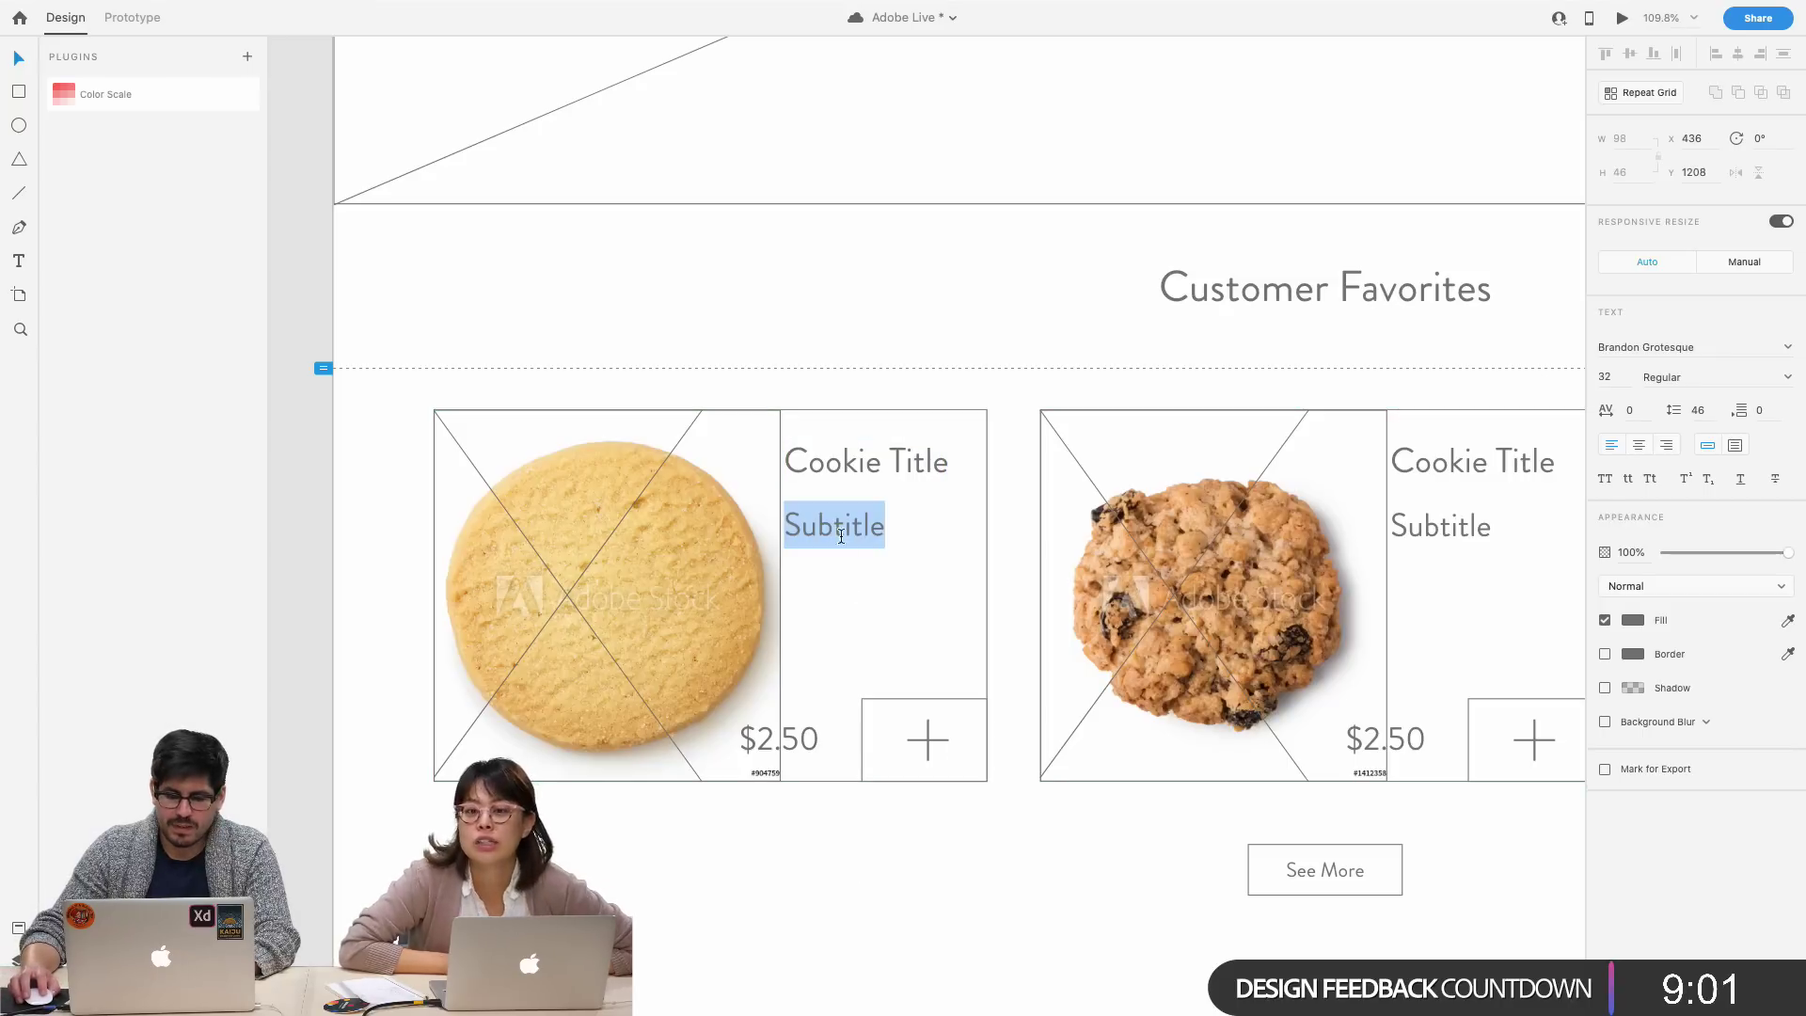
key(Escape)
- Delete the cookie photo placeholder from the first Customer Favorites card in the repeat grid
click(604, 594)
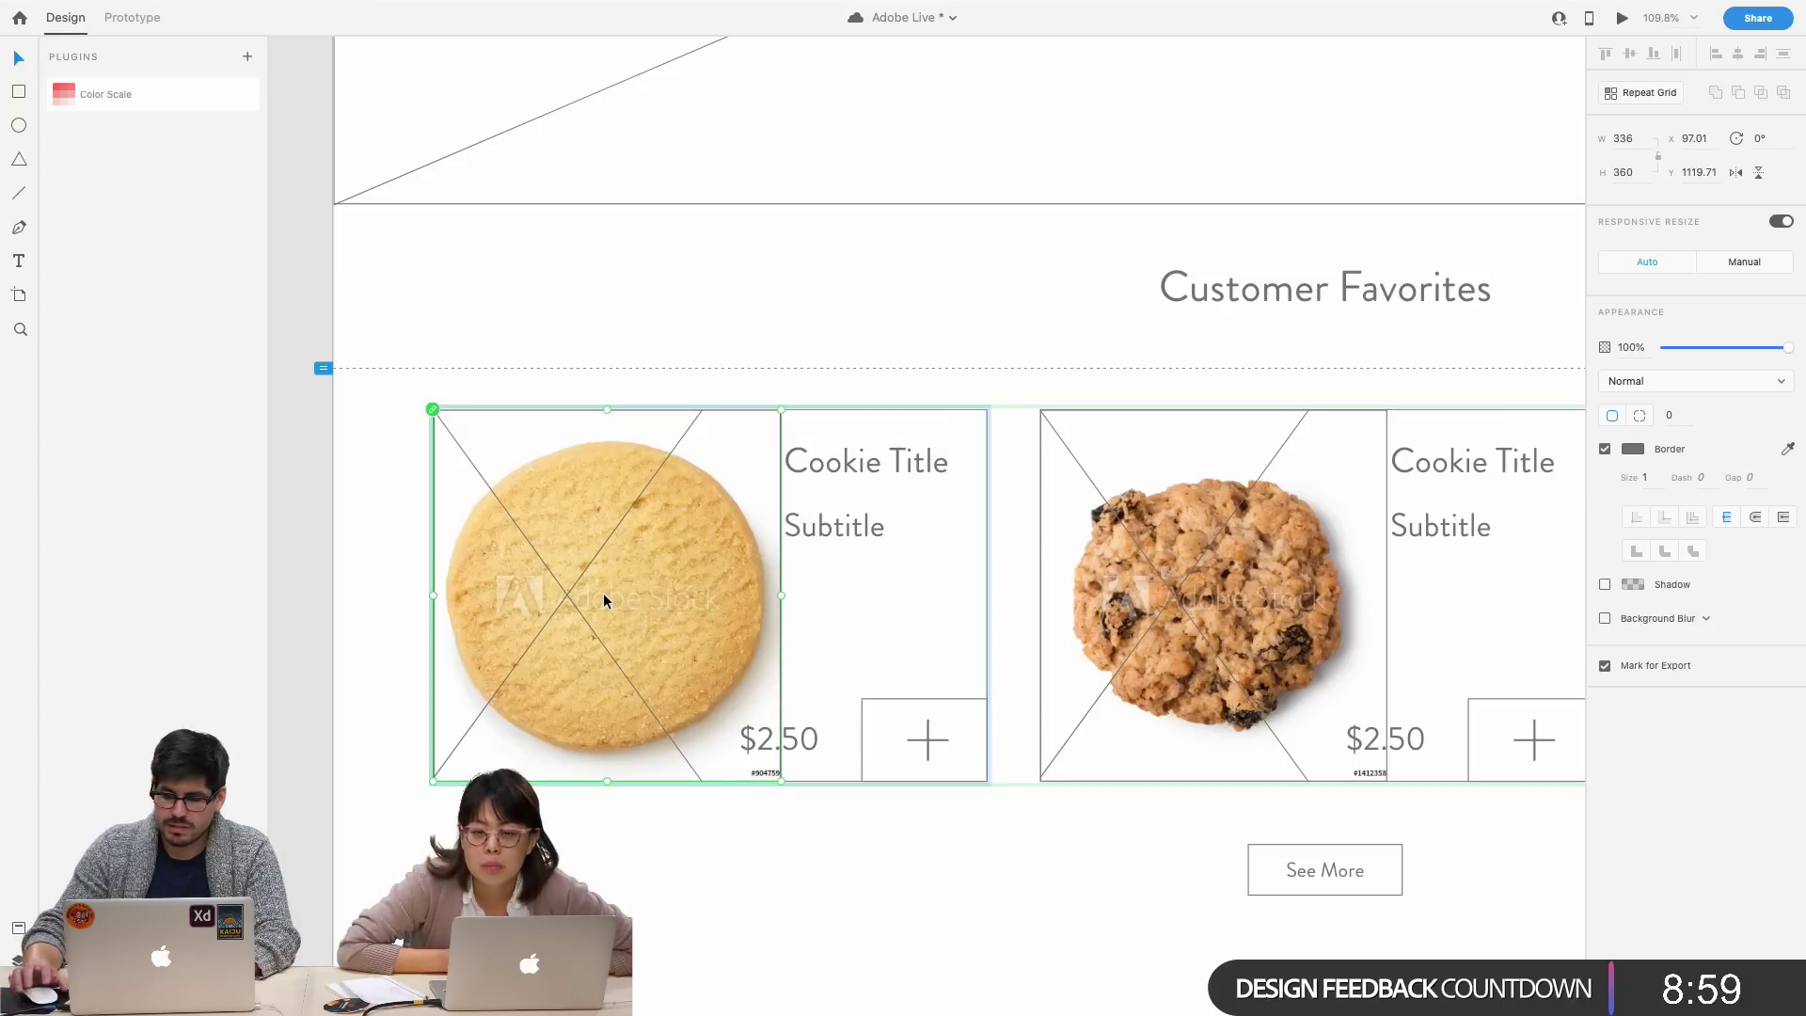
key(Delete)
scroll(602, 592, down, 5)
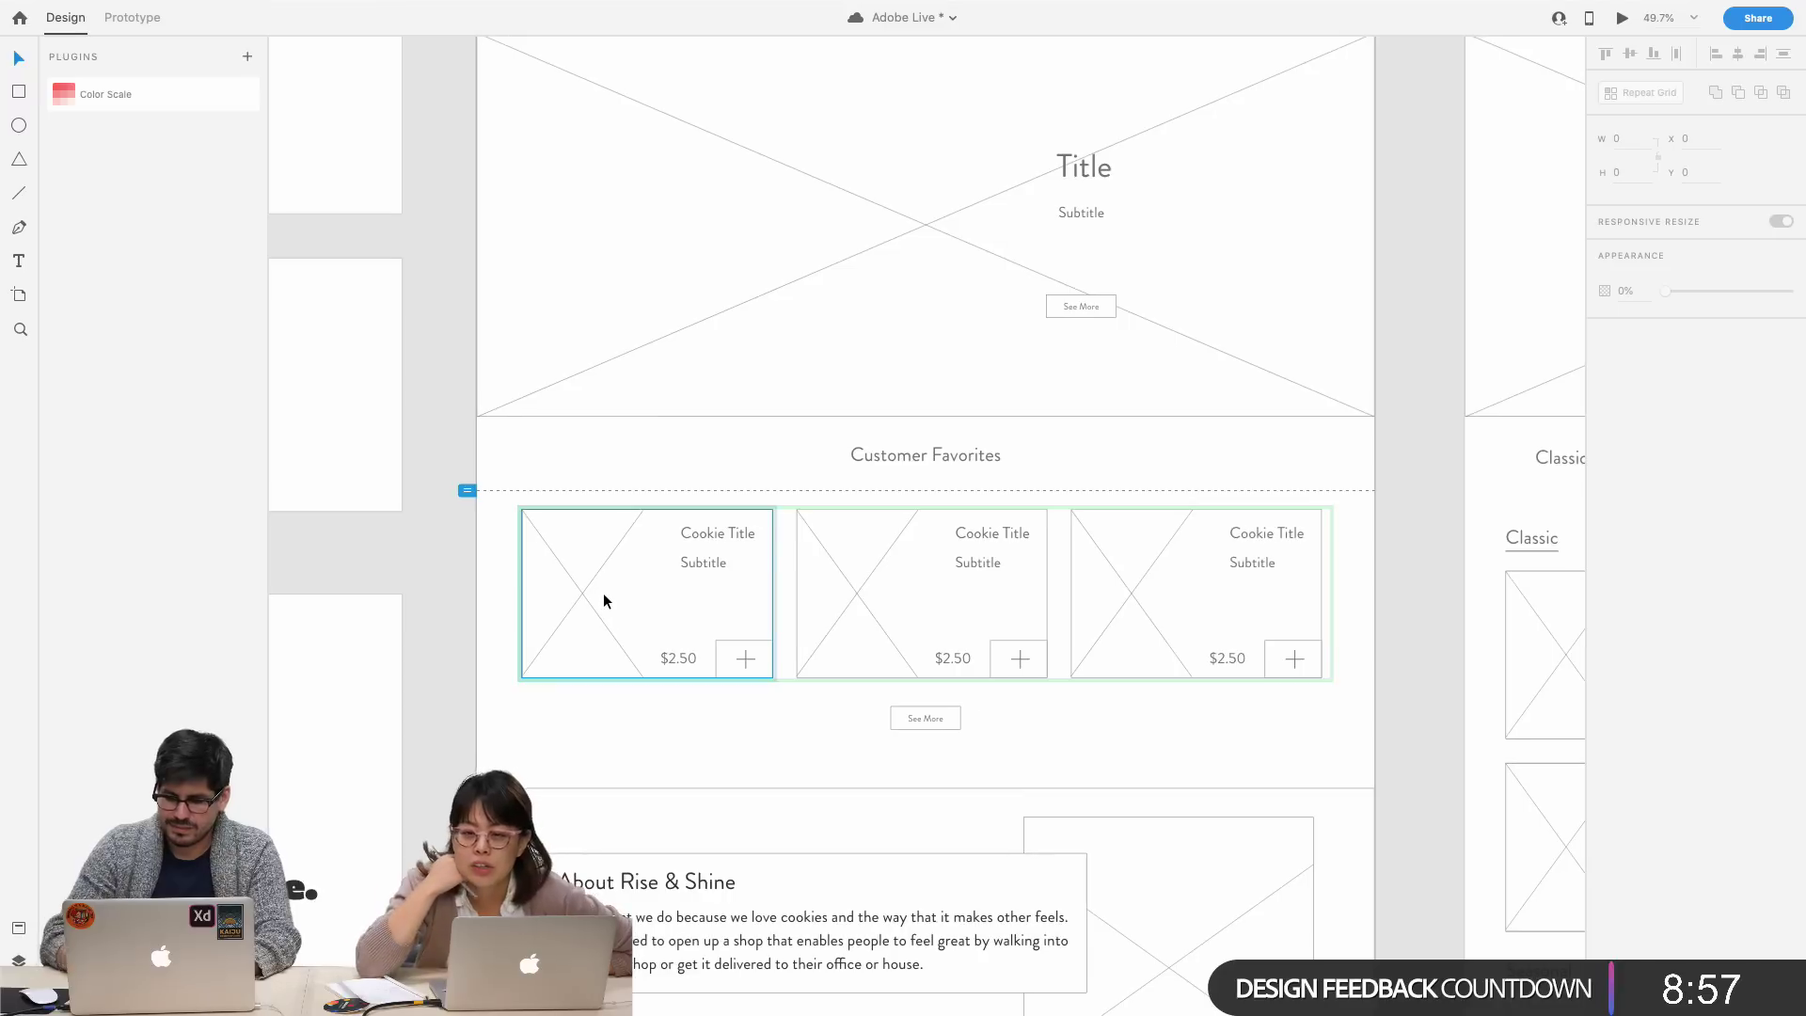
- Open the Adobe Live library out of full screen as a floating window over the design and find the broken cookie graphic
click(137, 10)
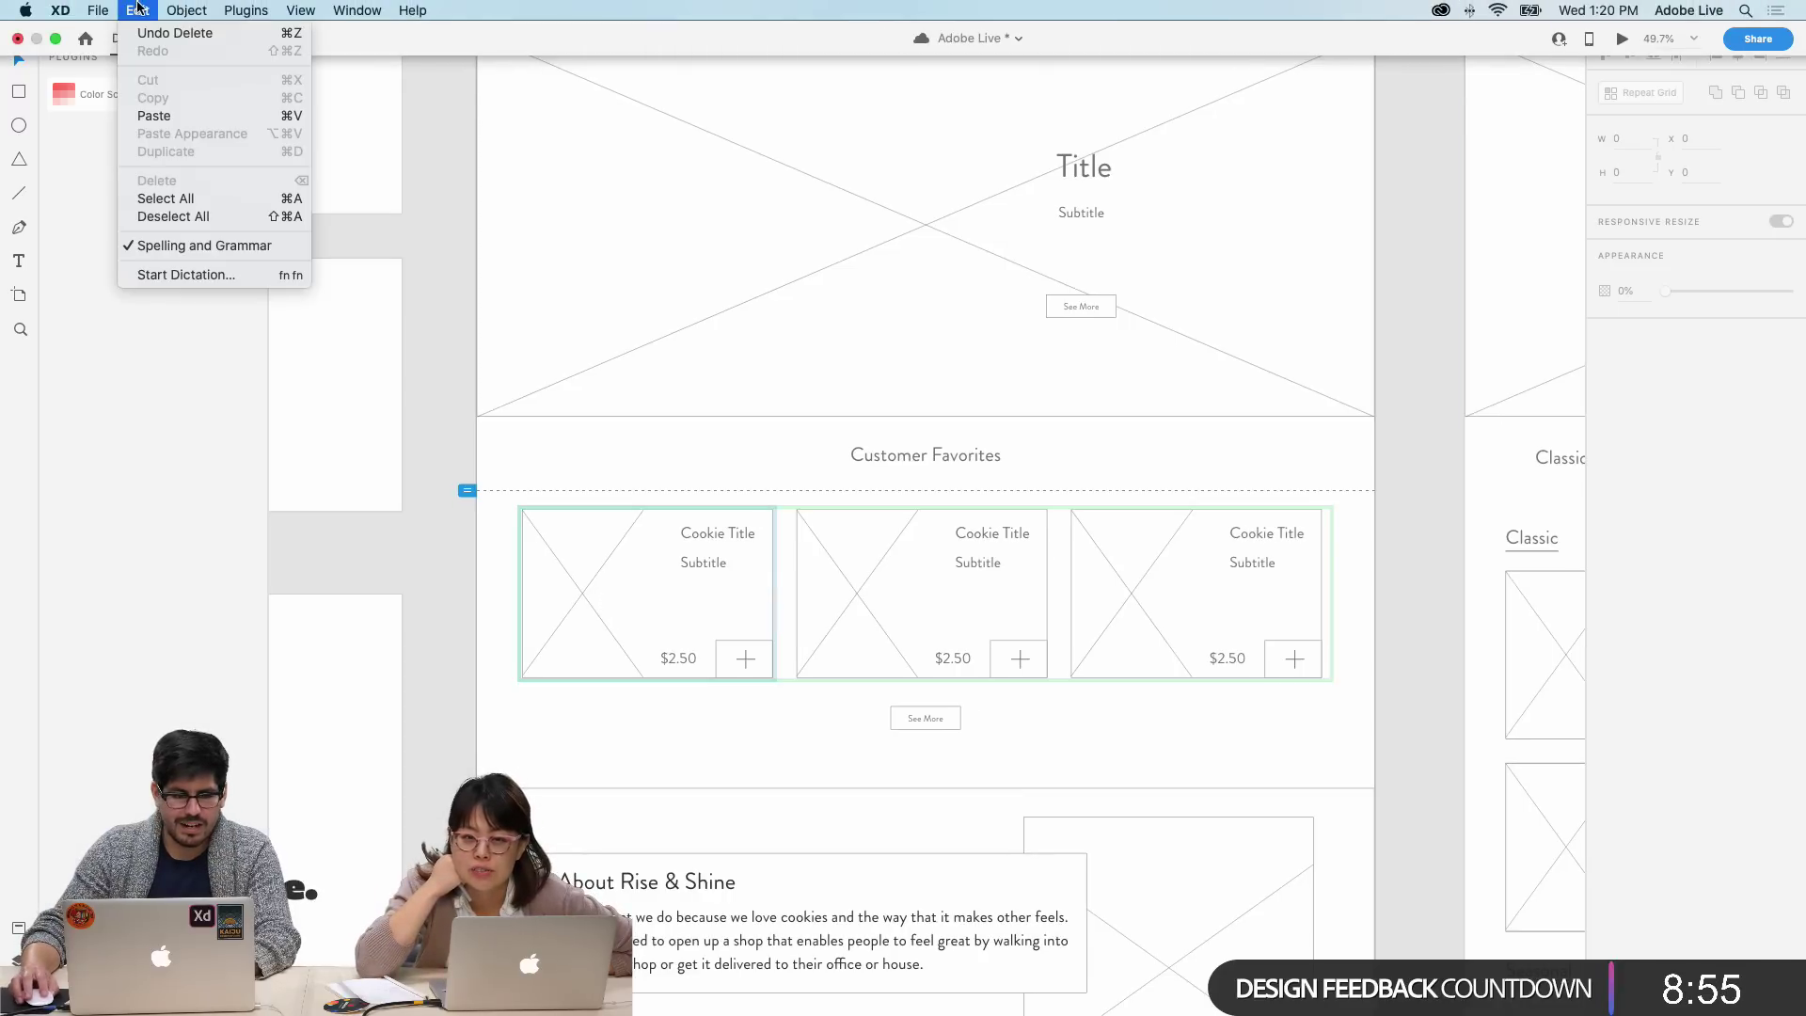
mouse_move(98, 9)
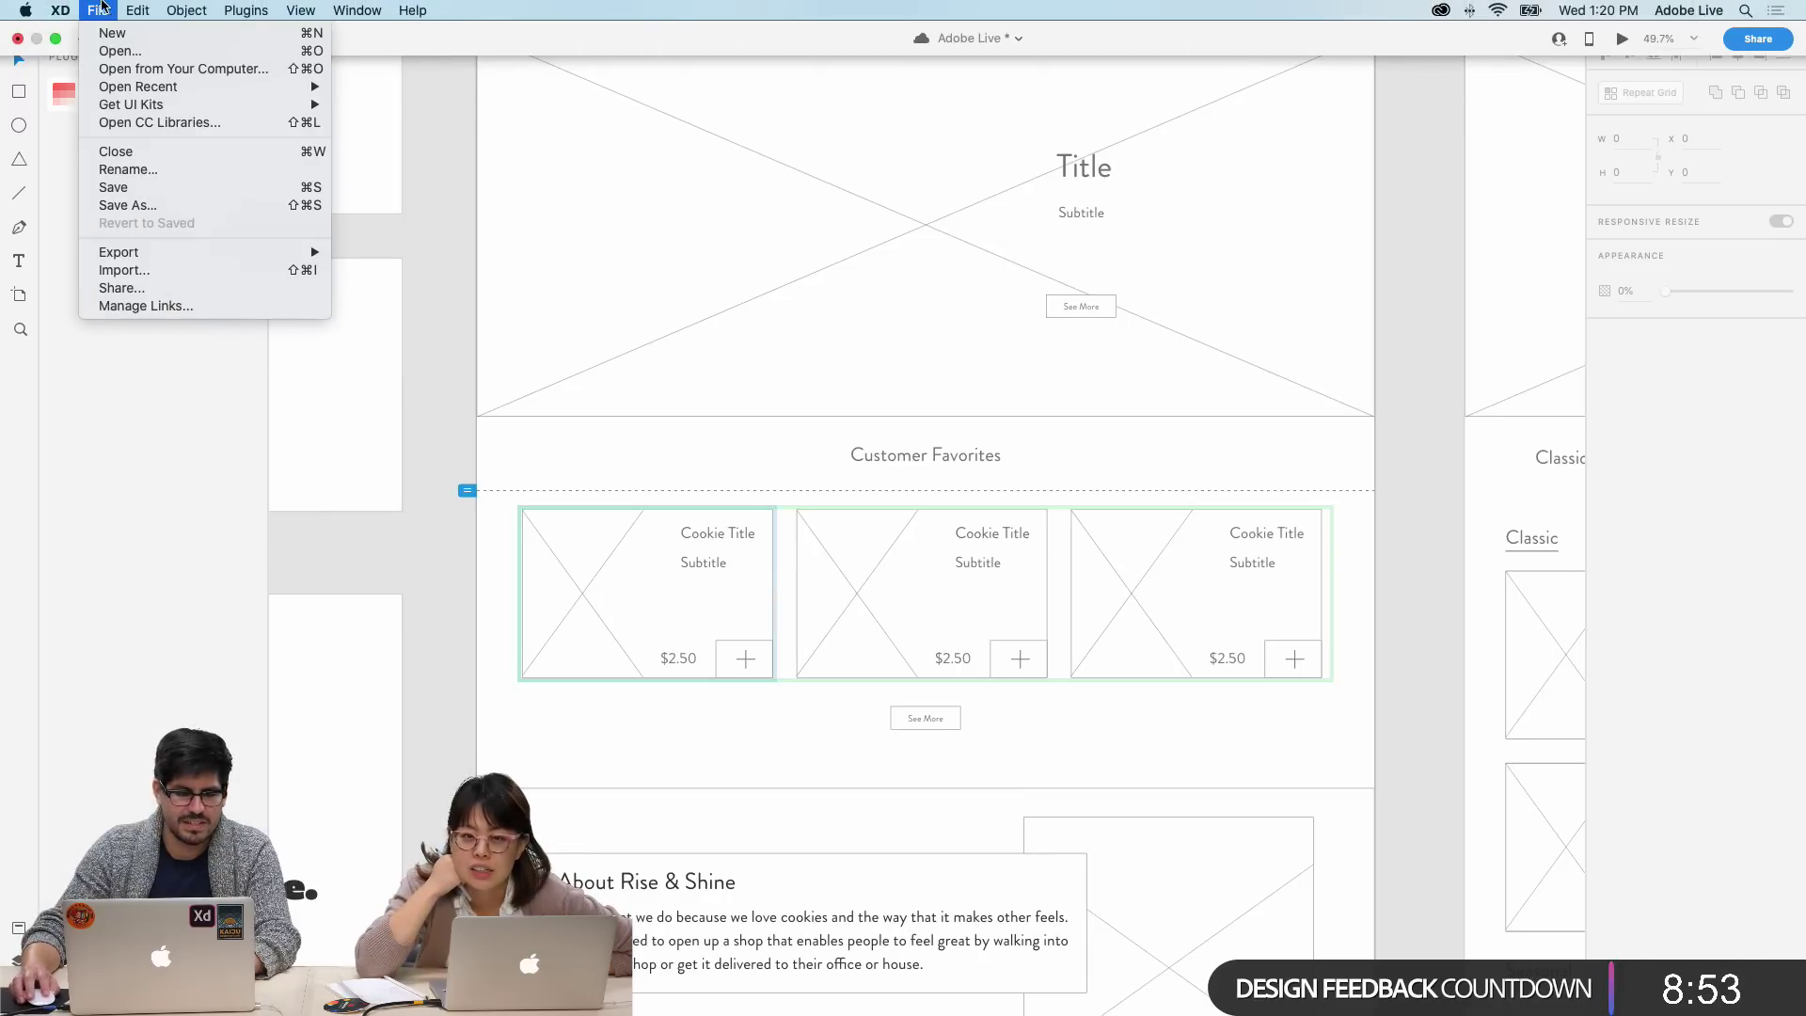
click(131, 120)
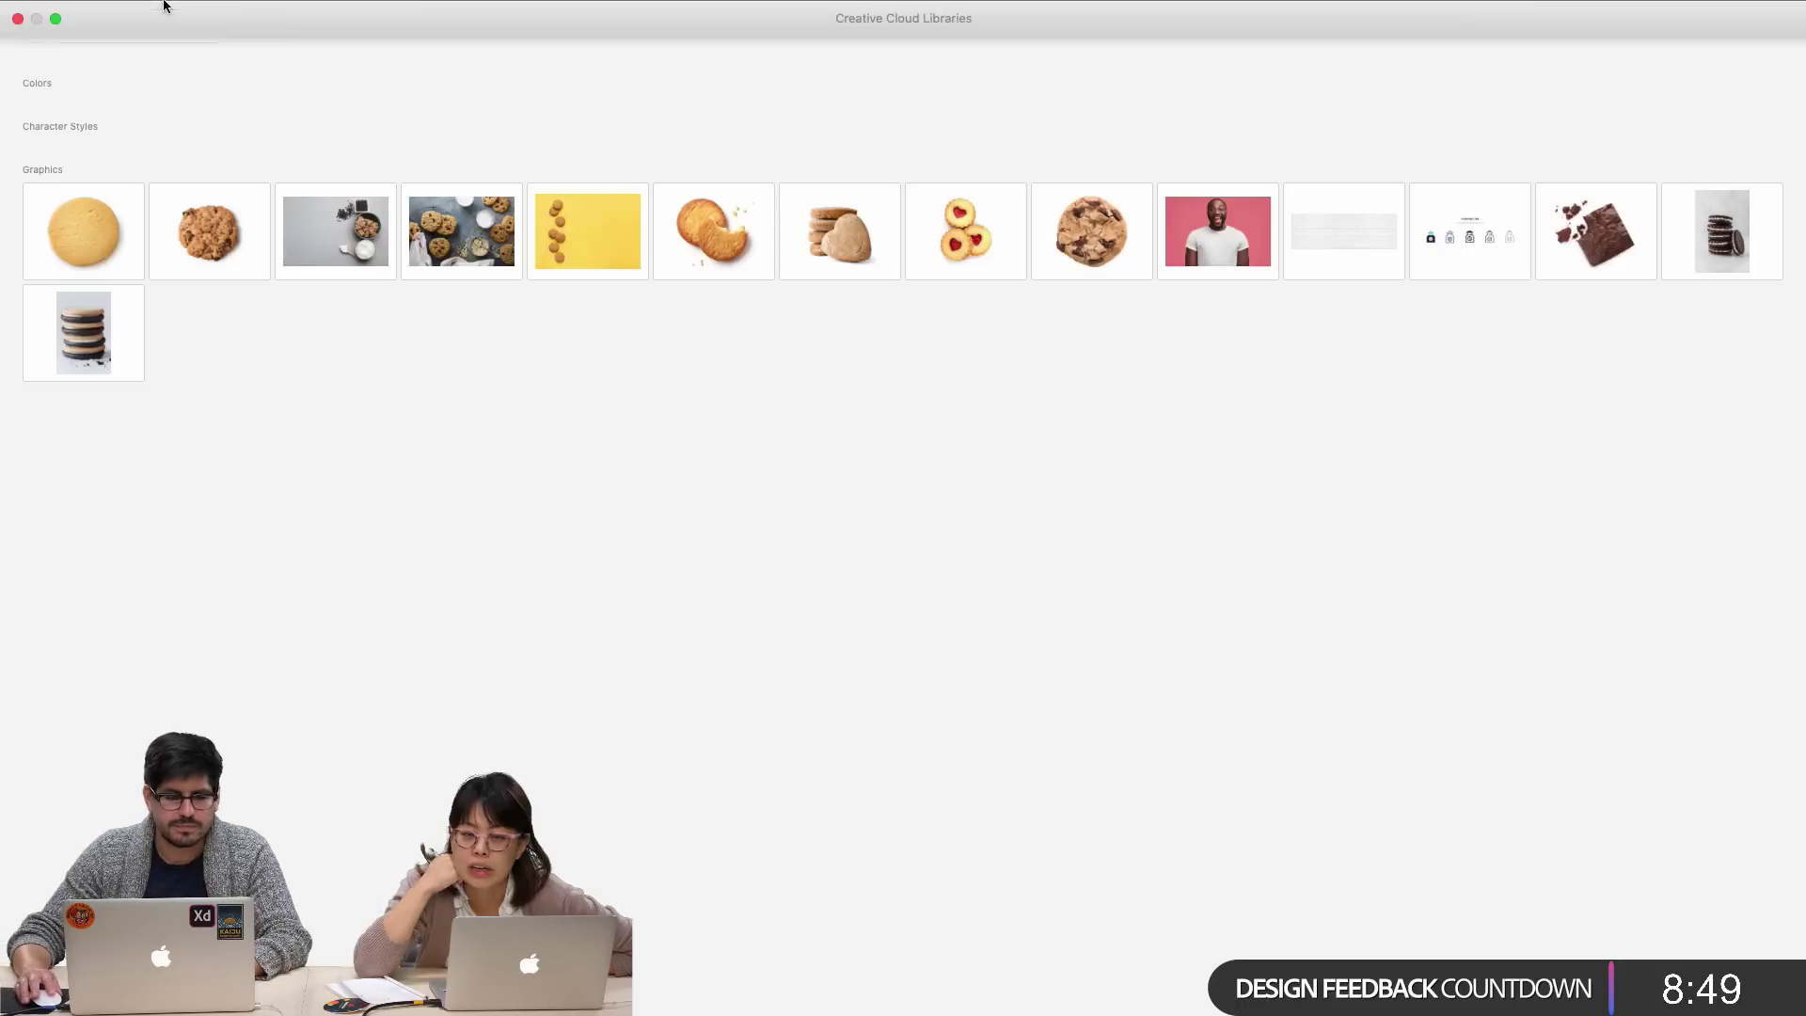
click(54, 36)
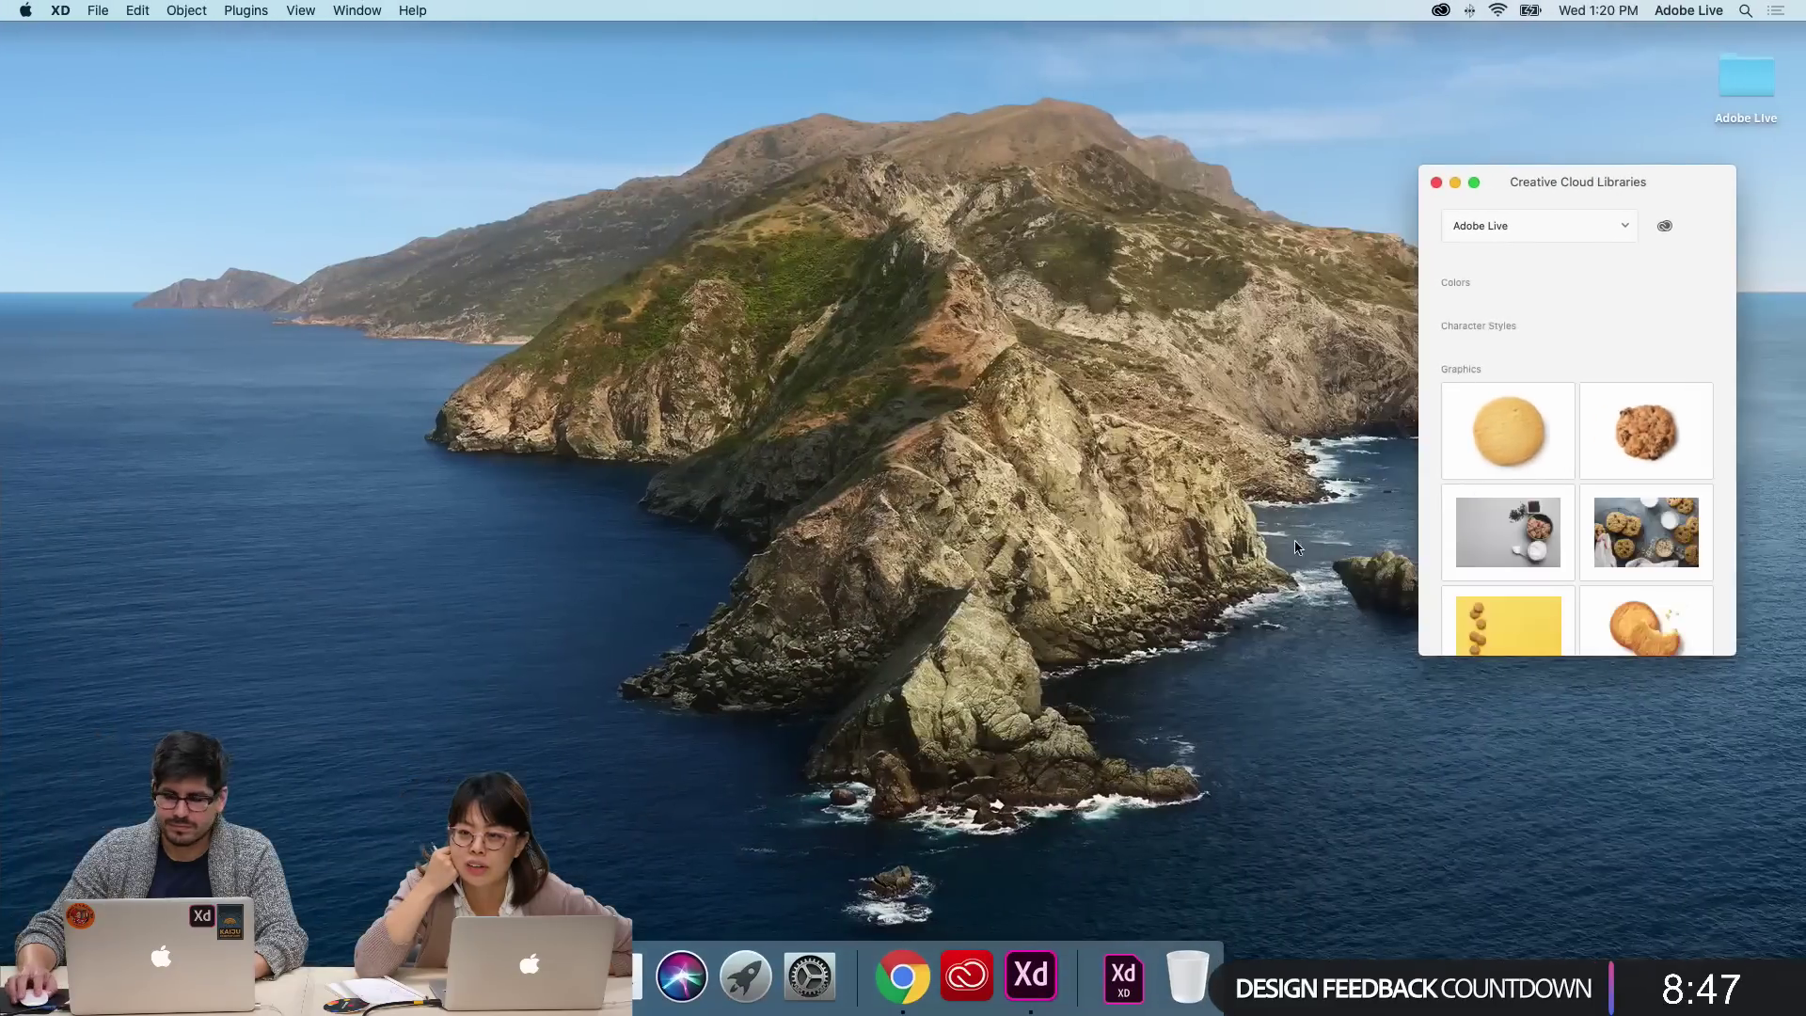
key(ctrl+Up)
mouse_move(876, 16)
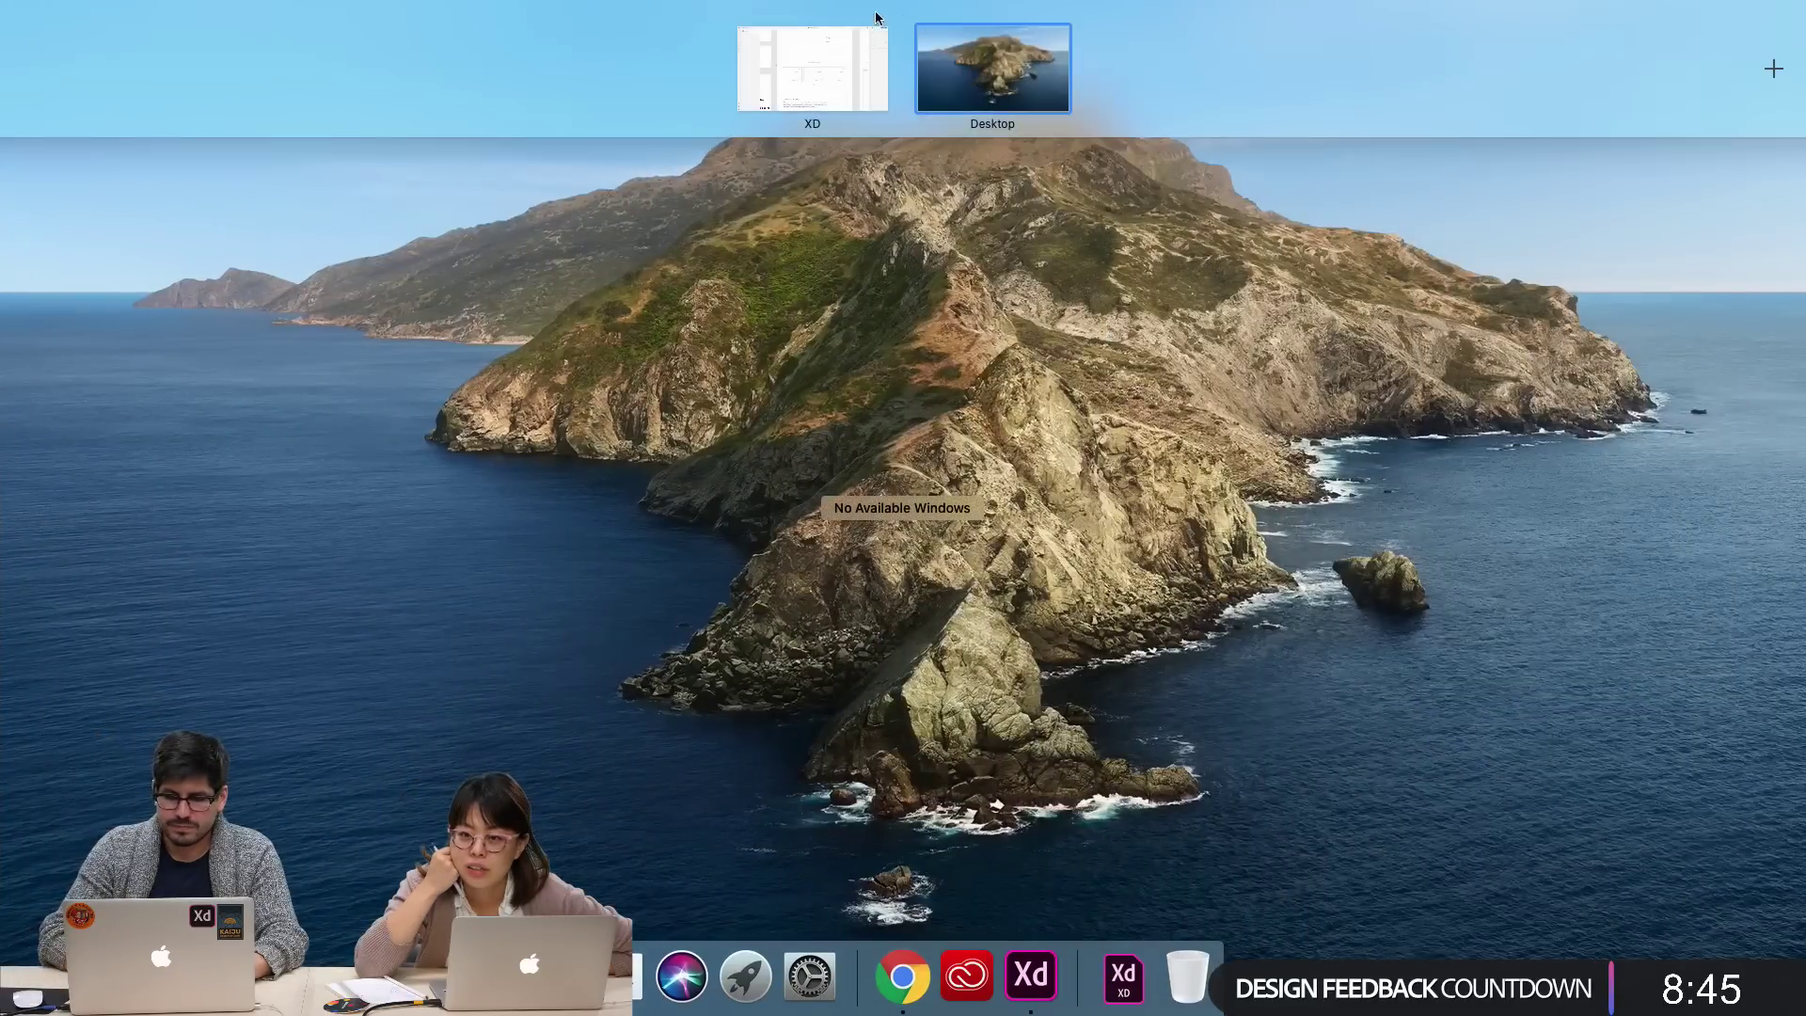
click(823, 66)
scroll(1655, 485, down, 3)
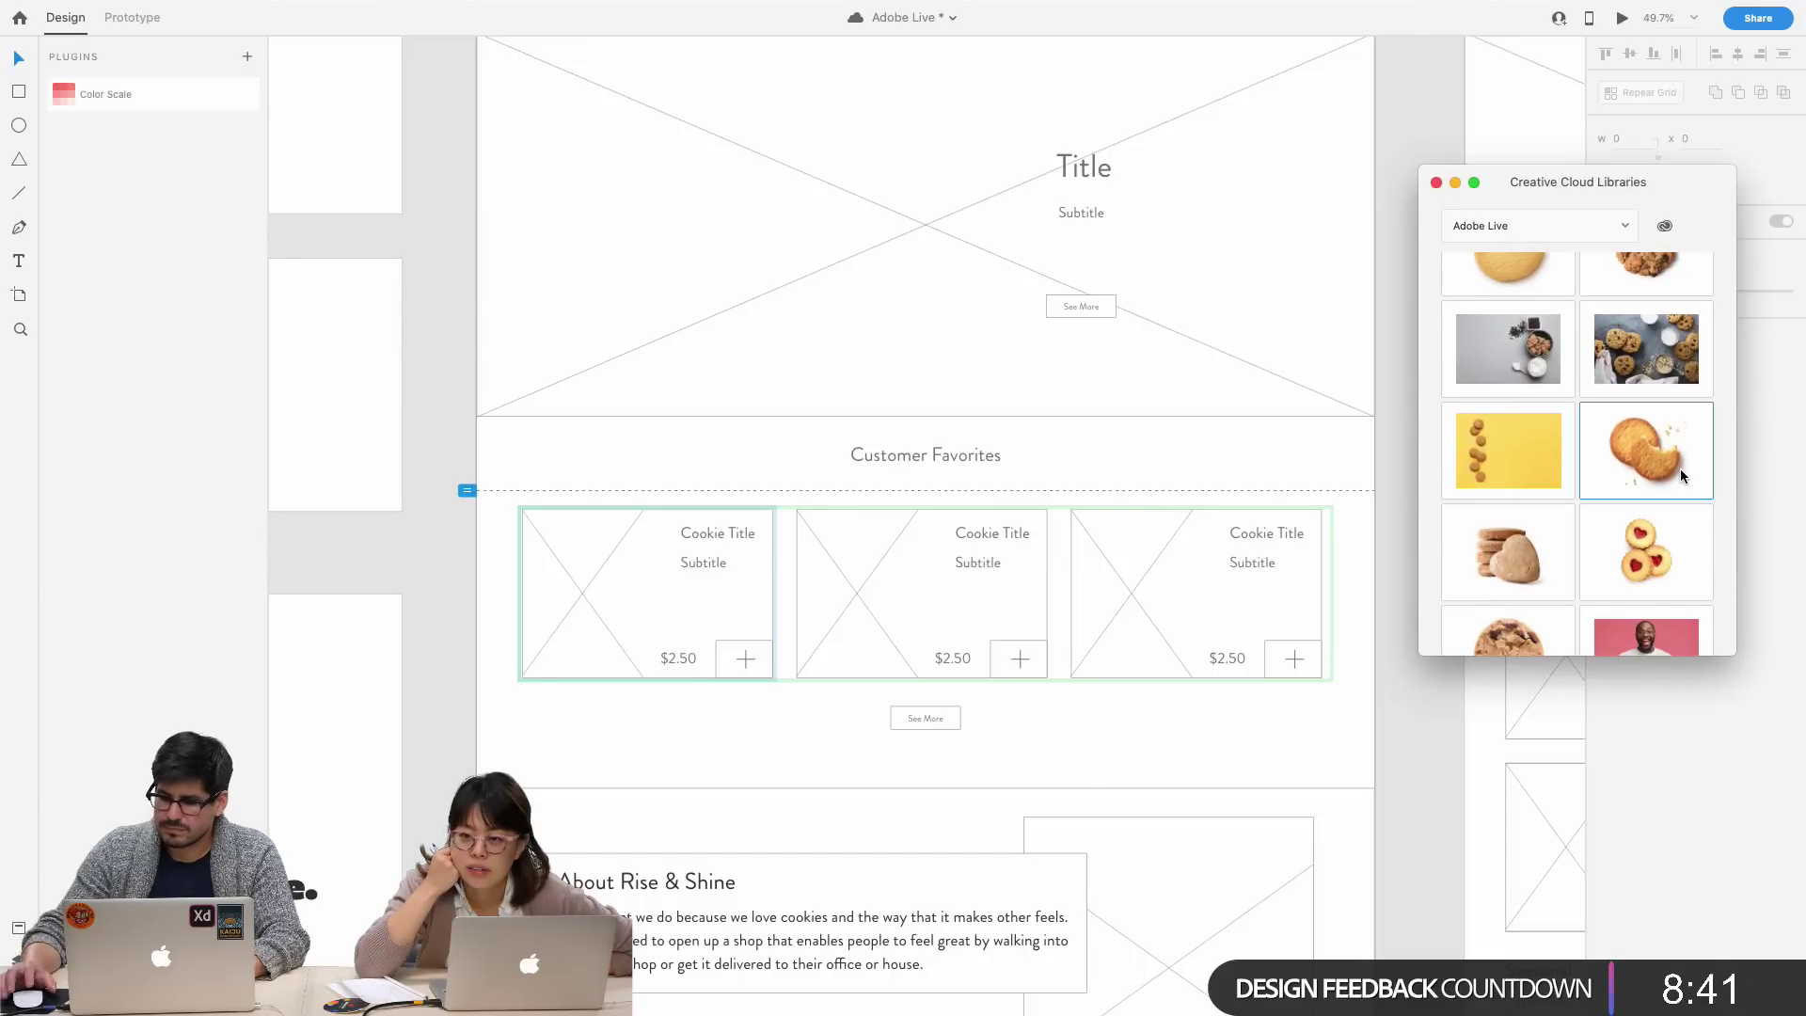
- Try to place the broken cookie image from the library into the Customer Favorites cards, undo the placement, and close the library
drag(1680, 468, 1288, 620)
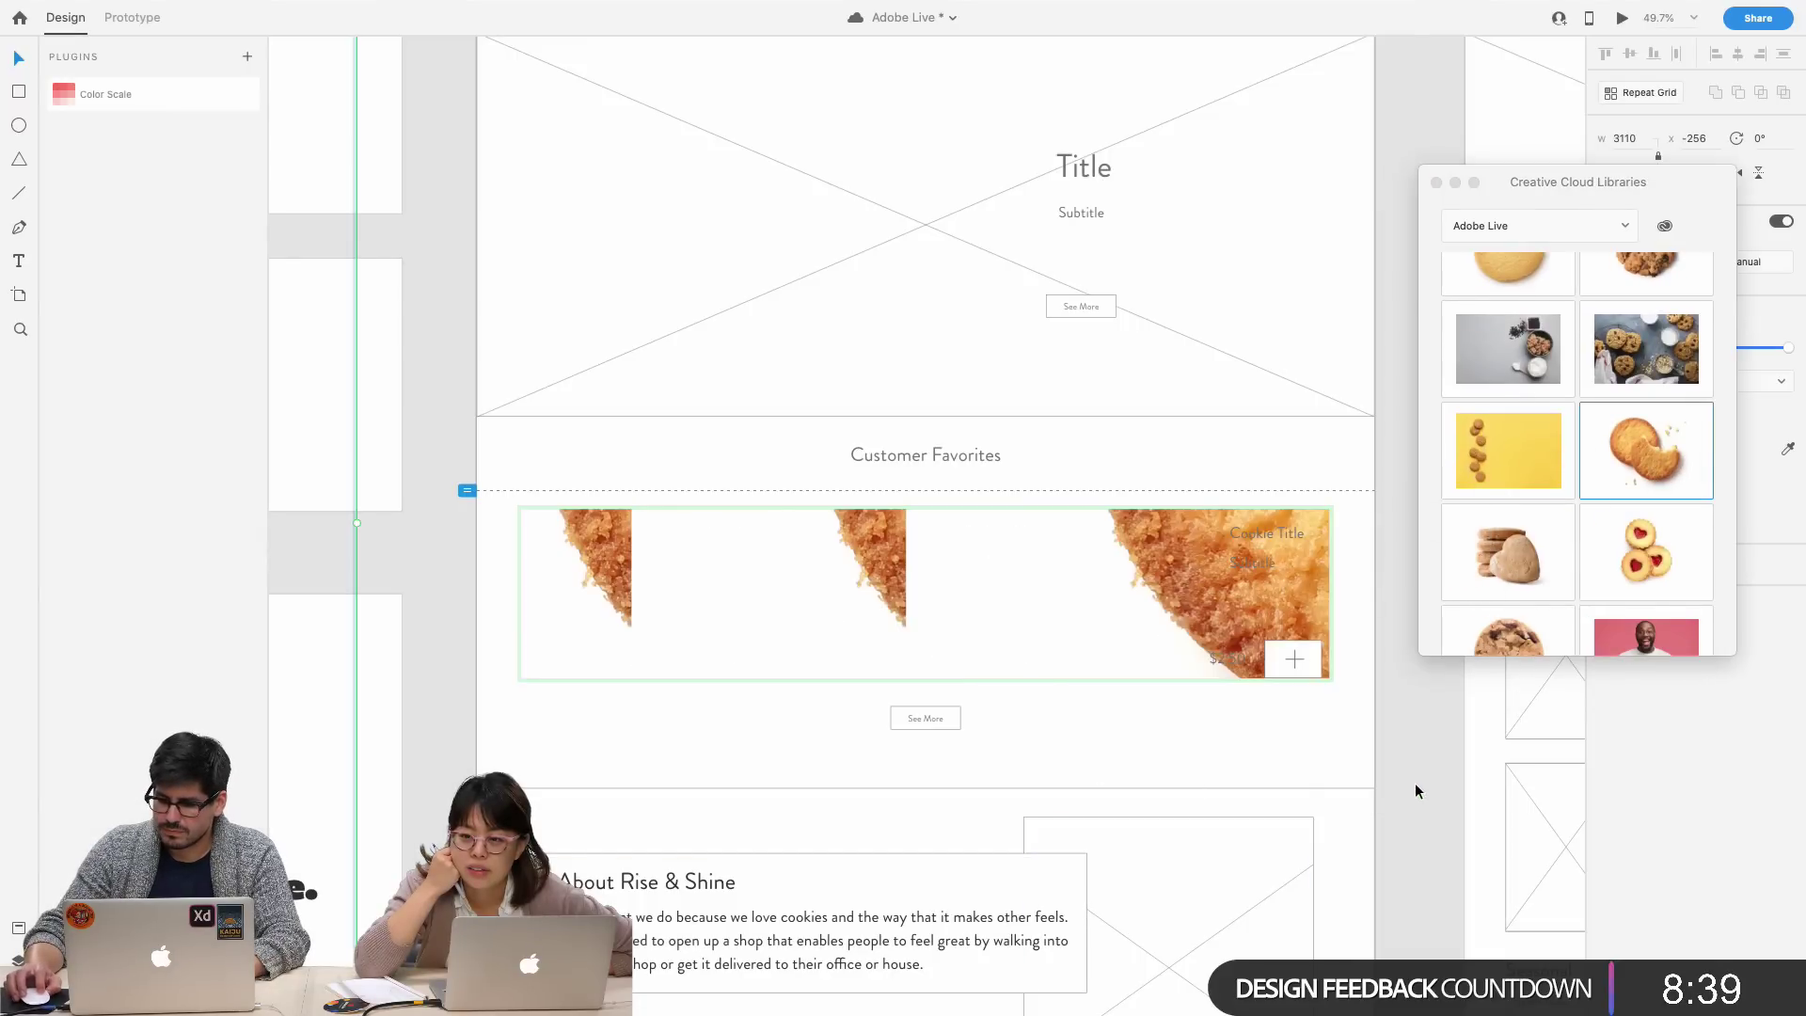
drag(1364, 718, 1372, 700)
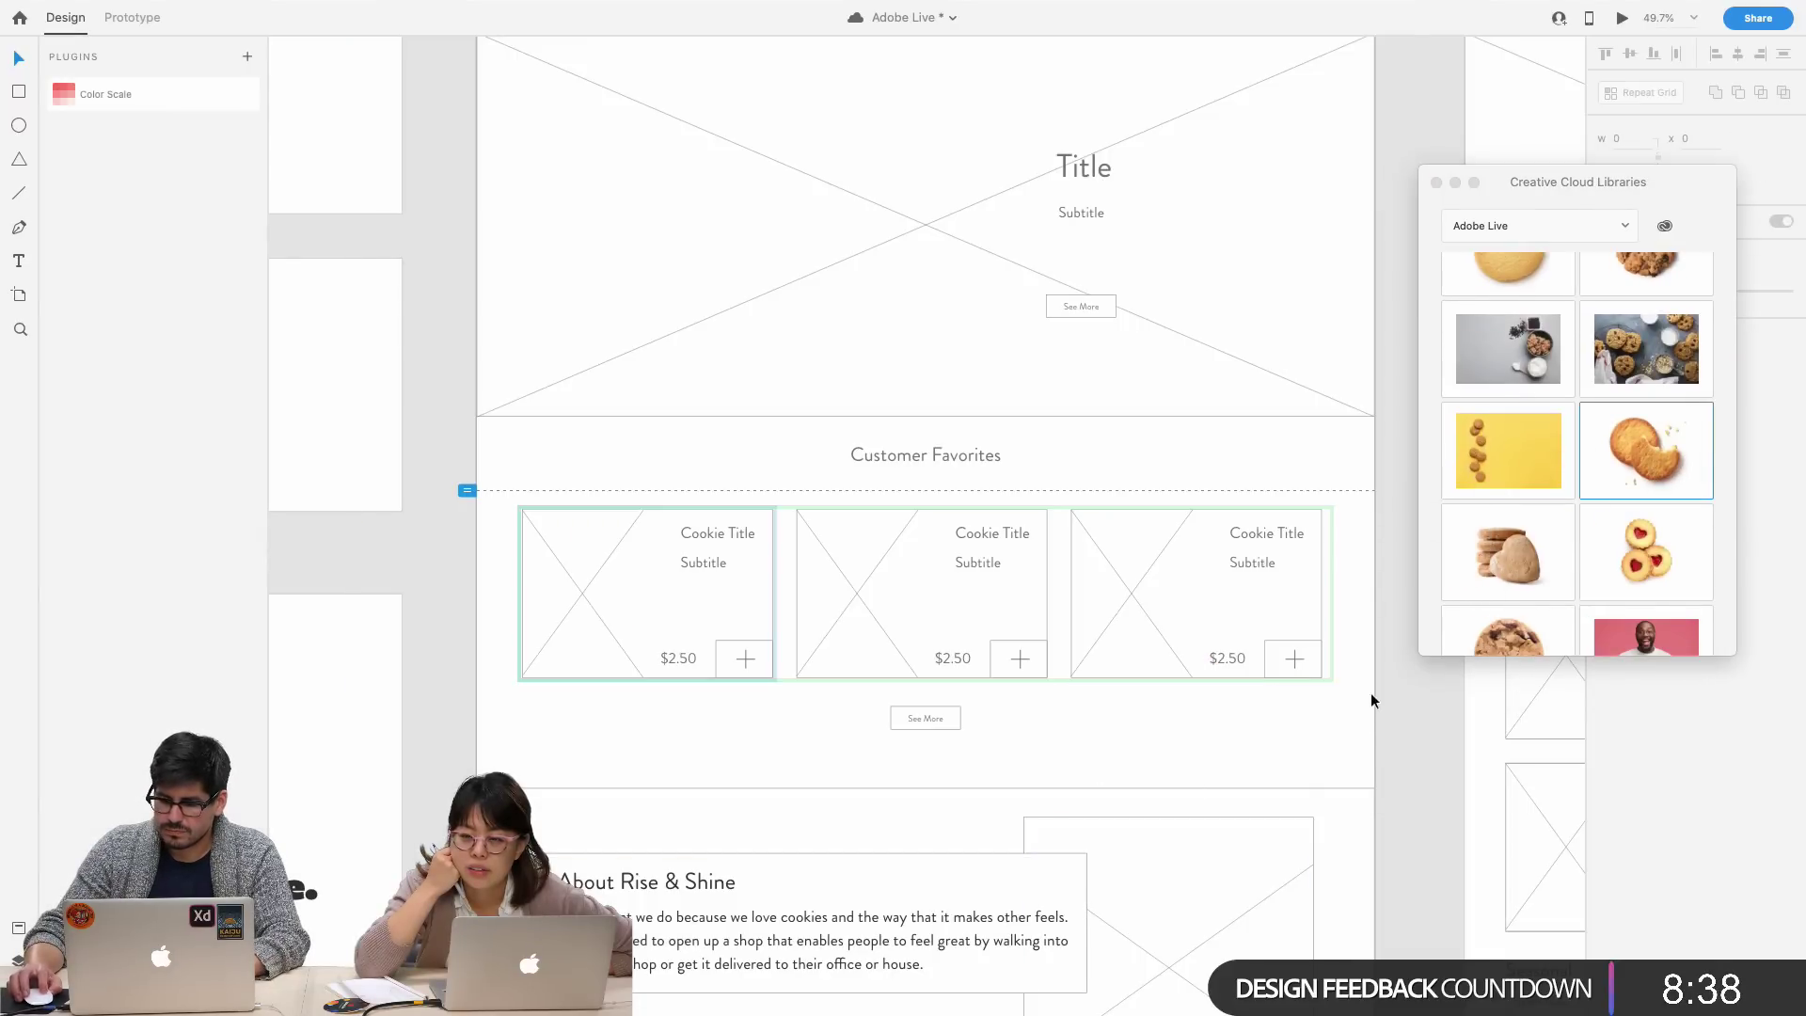
click(1727, 513)
click(1437, 184)
click(1419, 427)
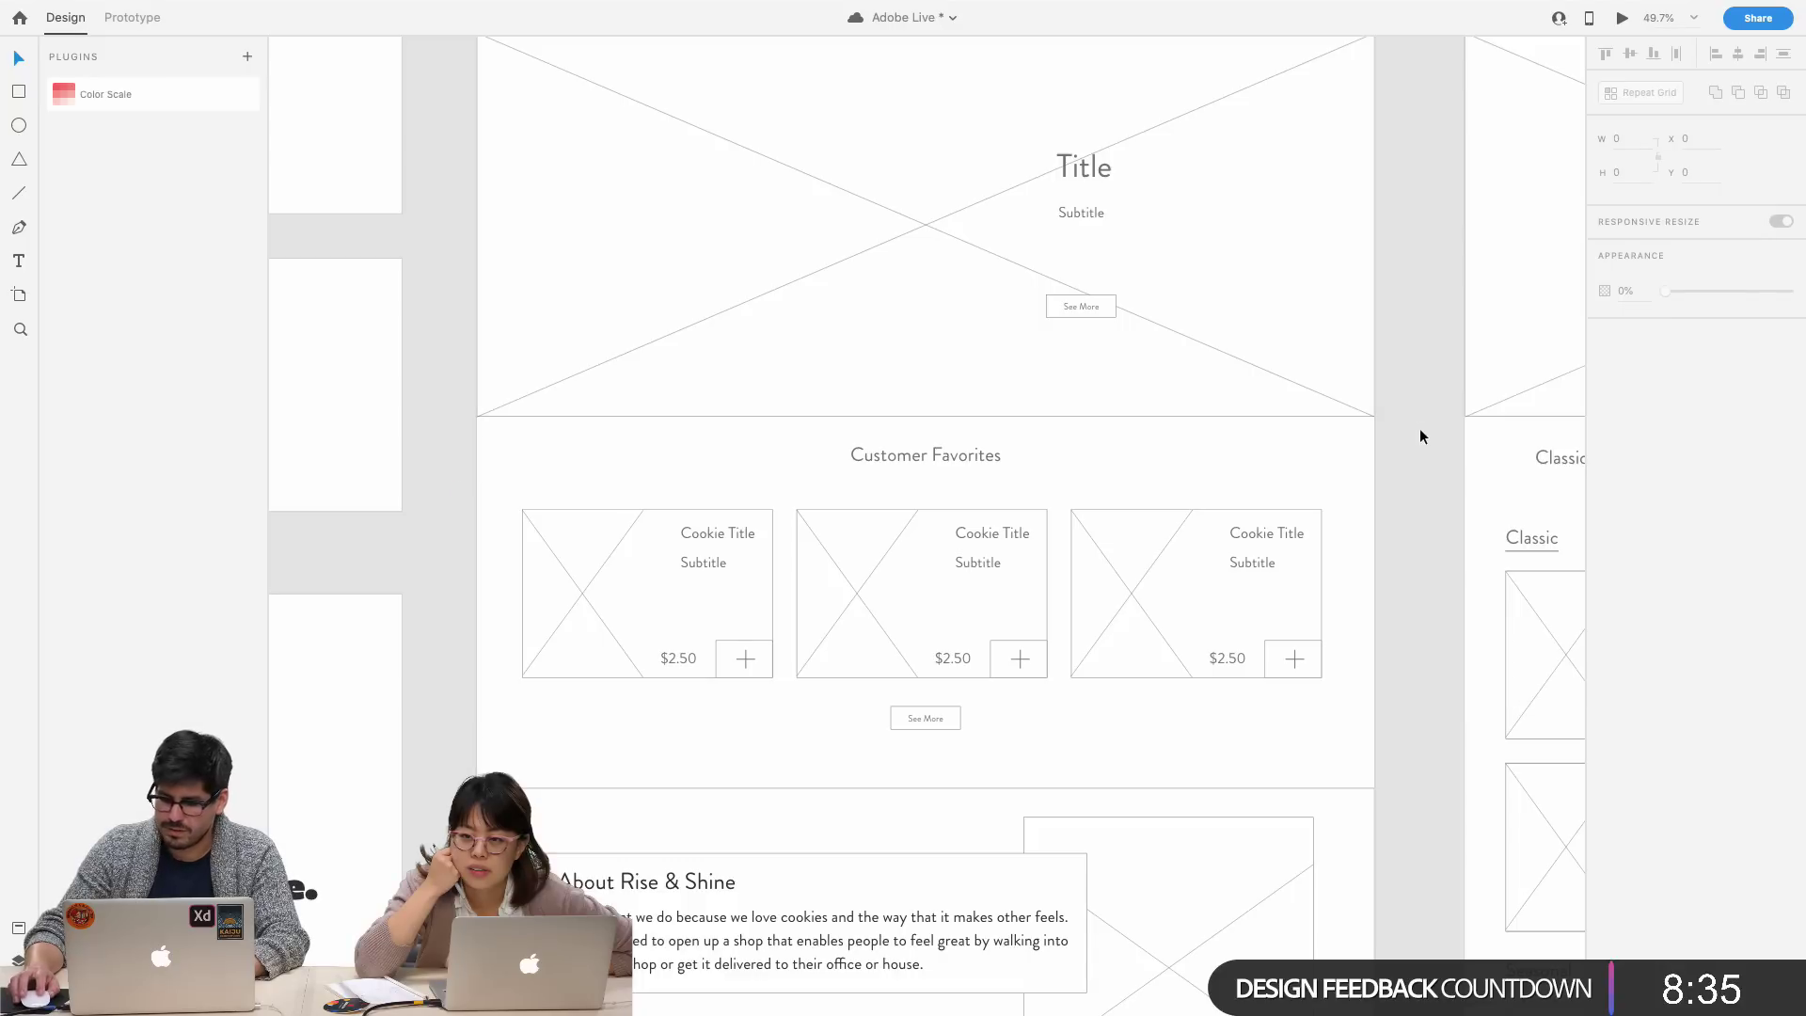
scroll(1418, 442, down, 3)
scroll(1418, 445, up, 1)
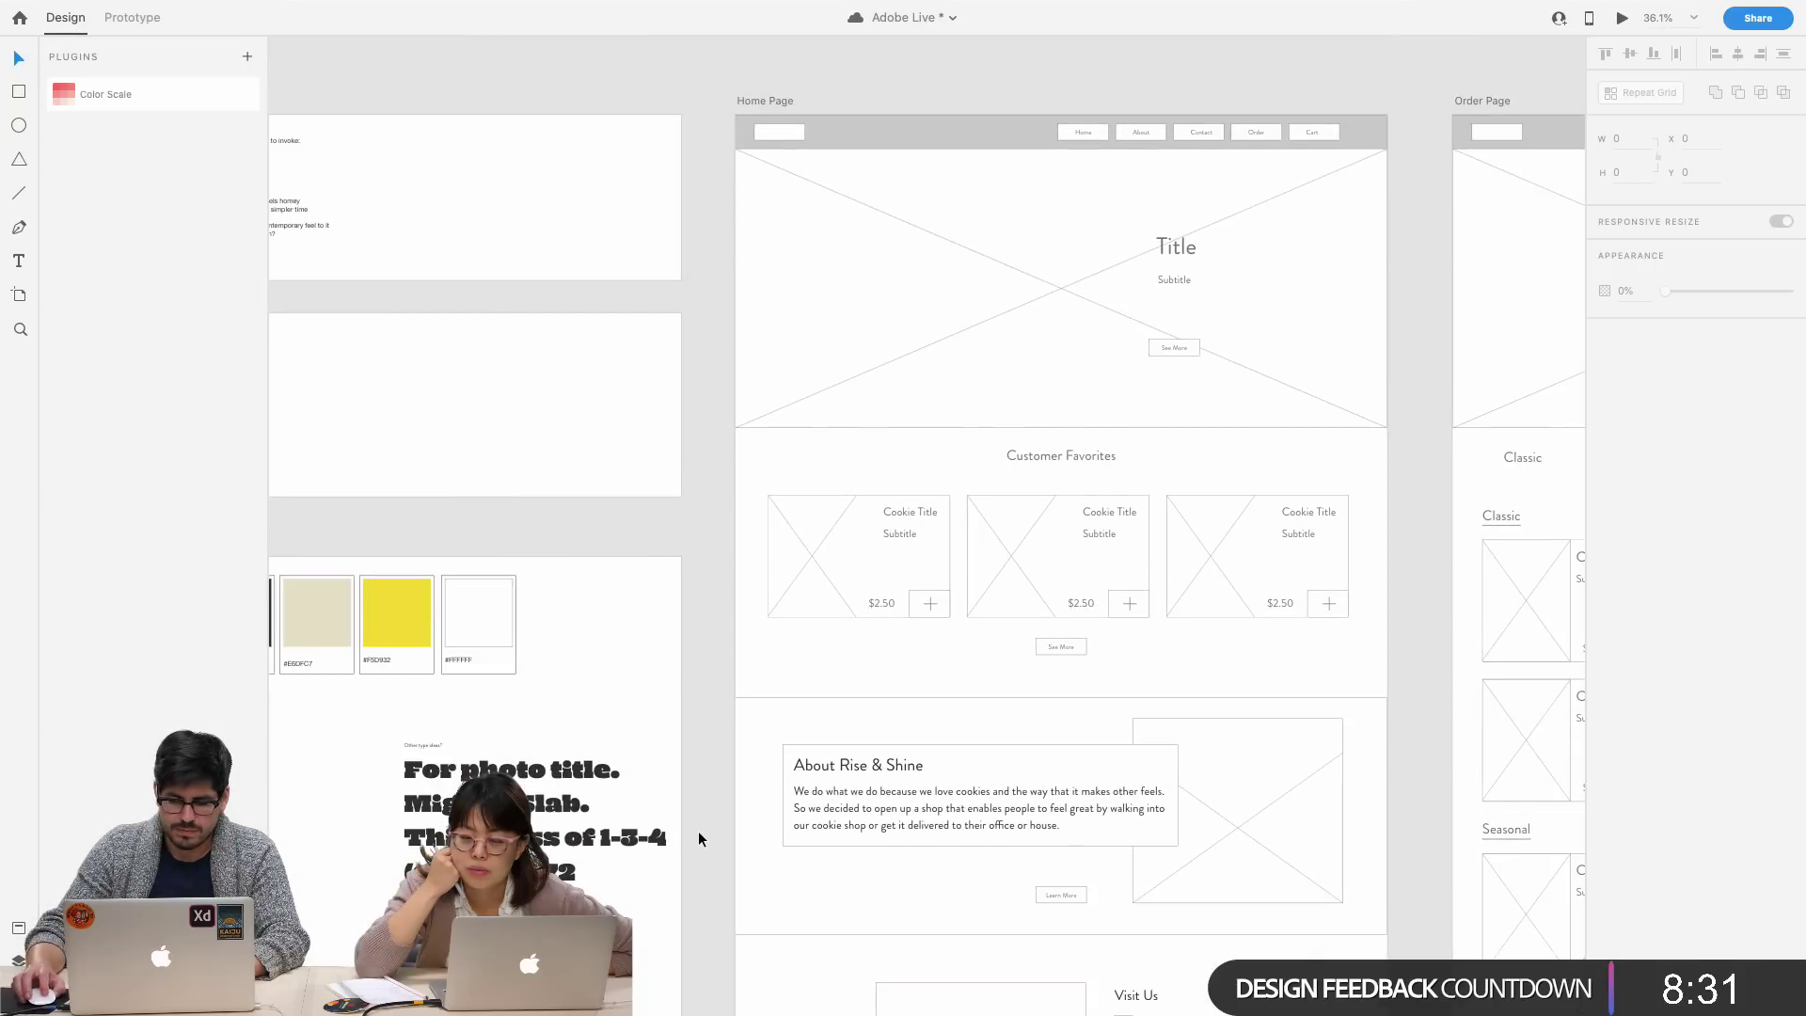
mouse_move(41, 7)
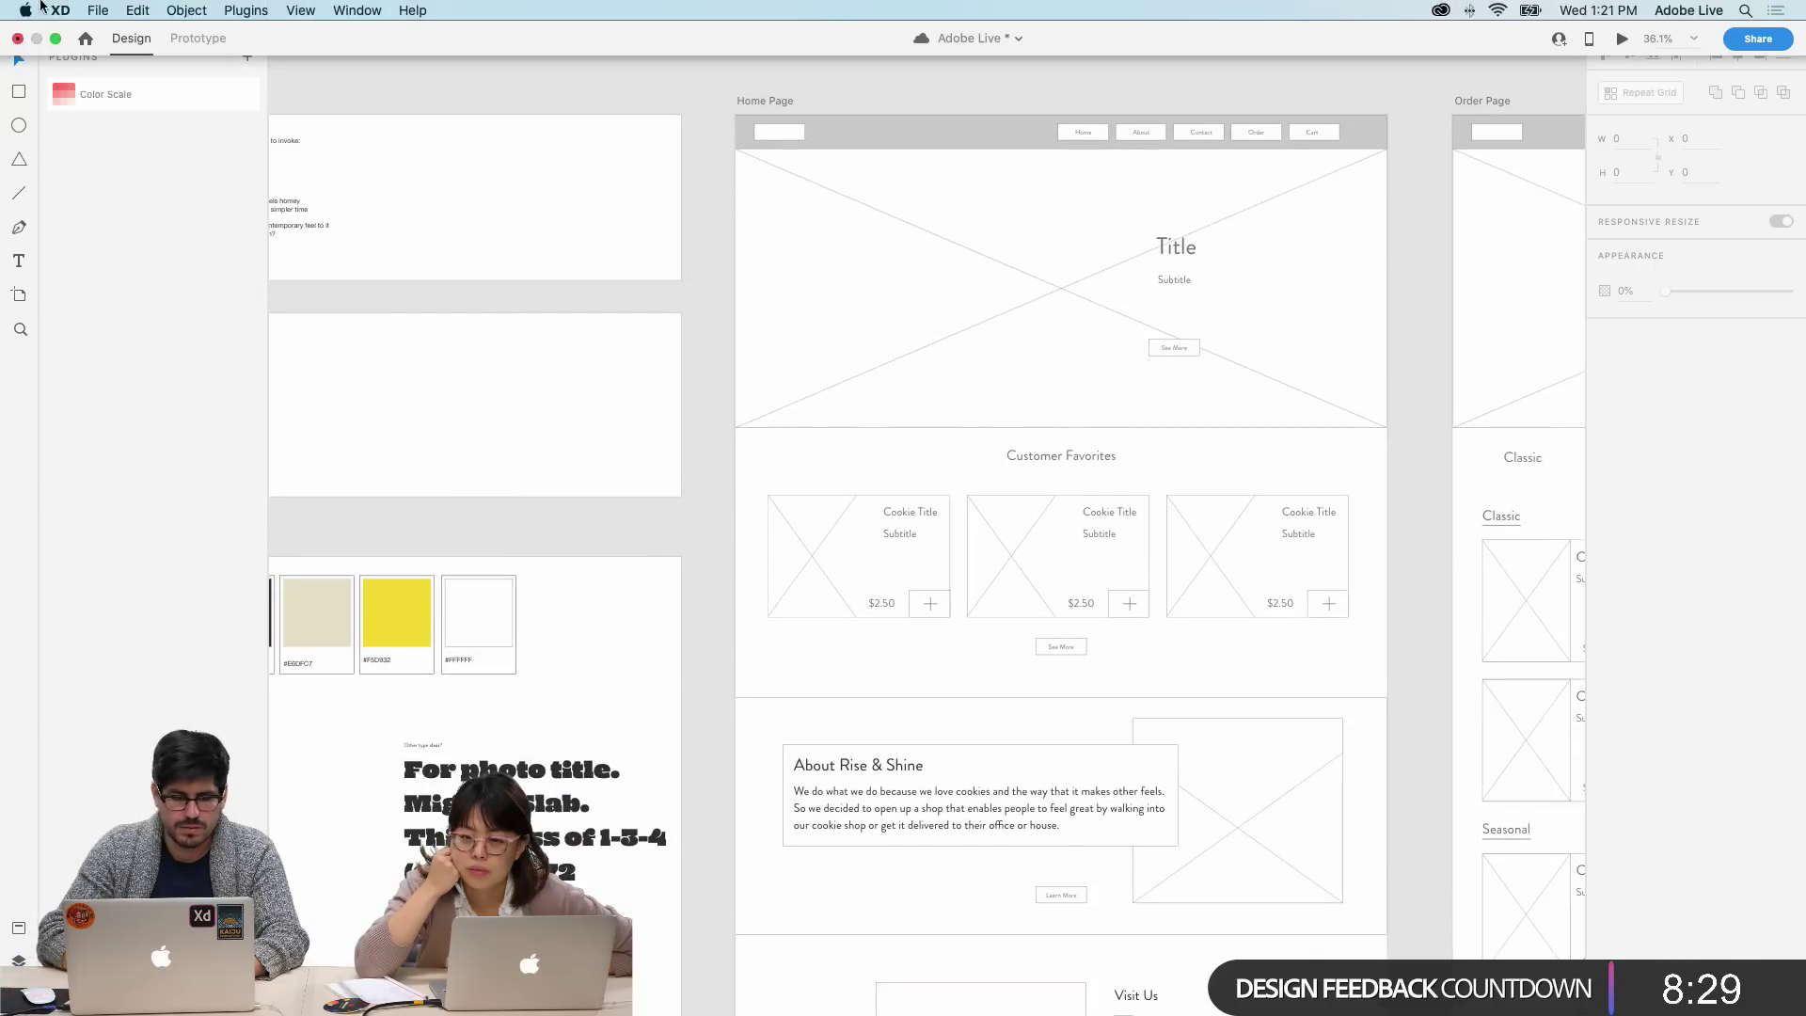
- Import transparent background.png from the Cookies folder on the desktop into the Home Page, returning the design window to full screen
click(57, 38)
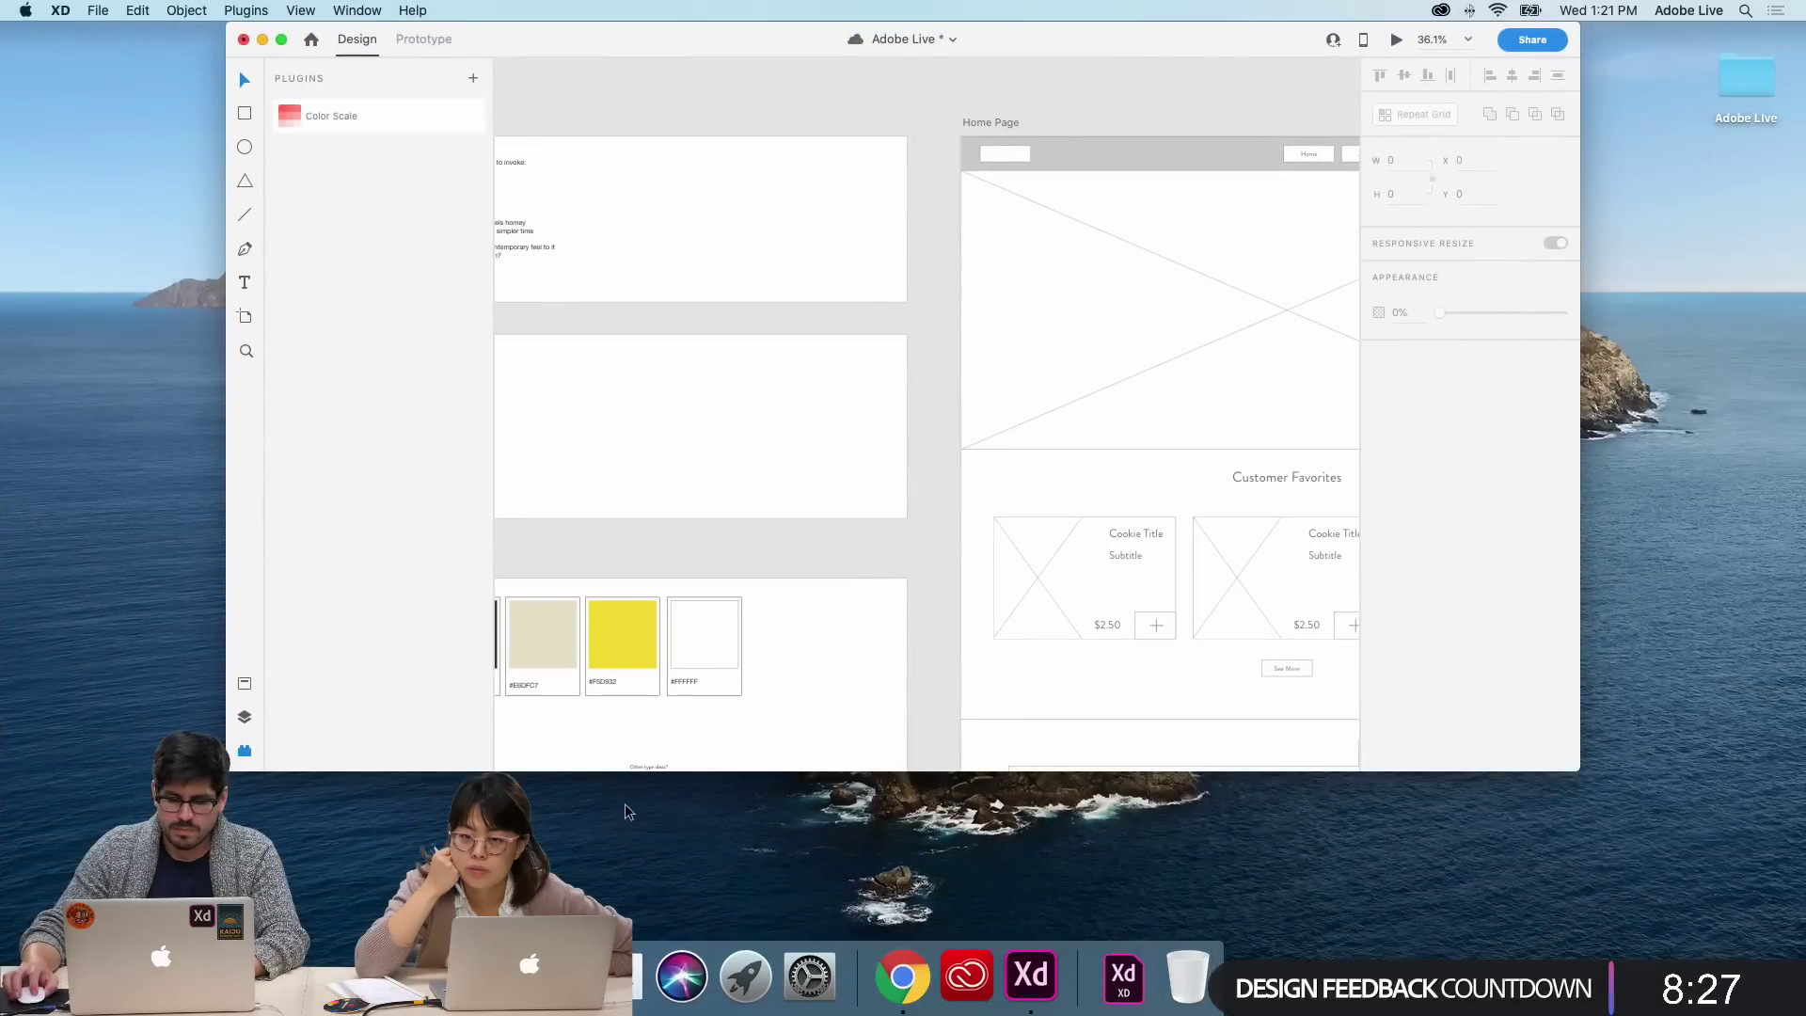
double_click(1746, 77)
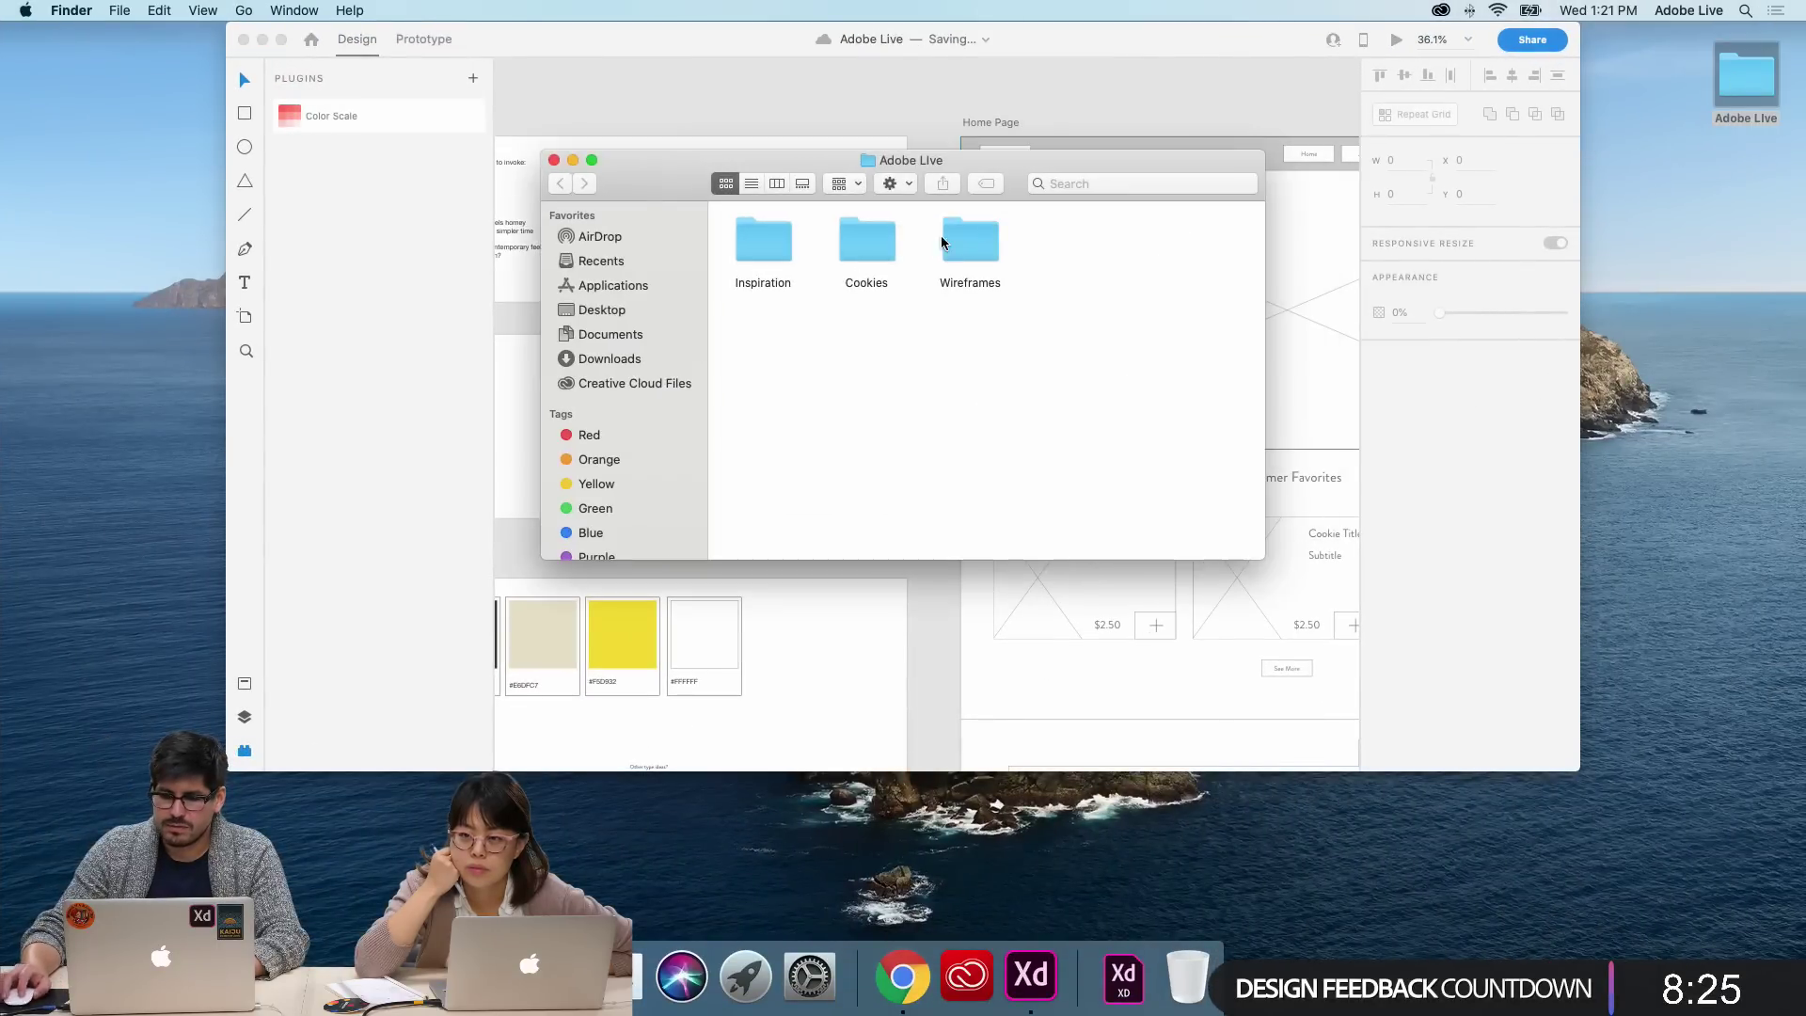
double_click(885, 257)
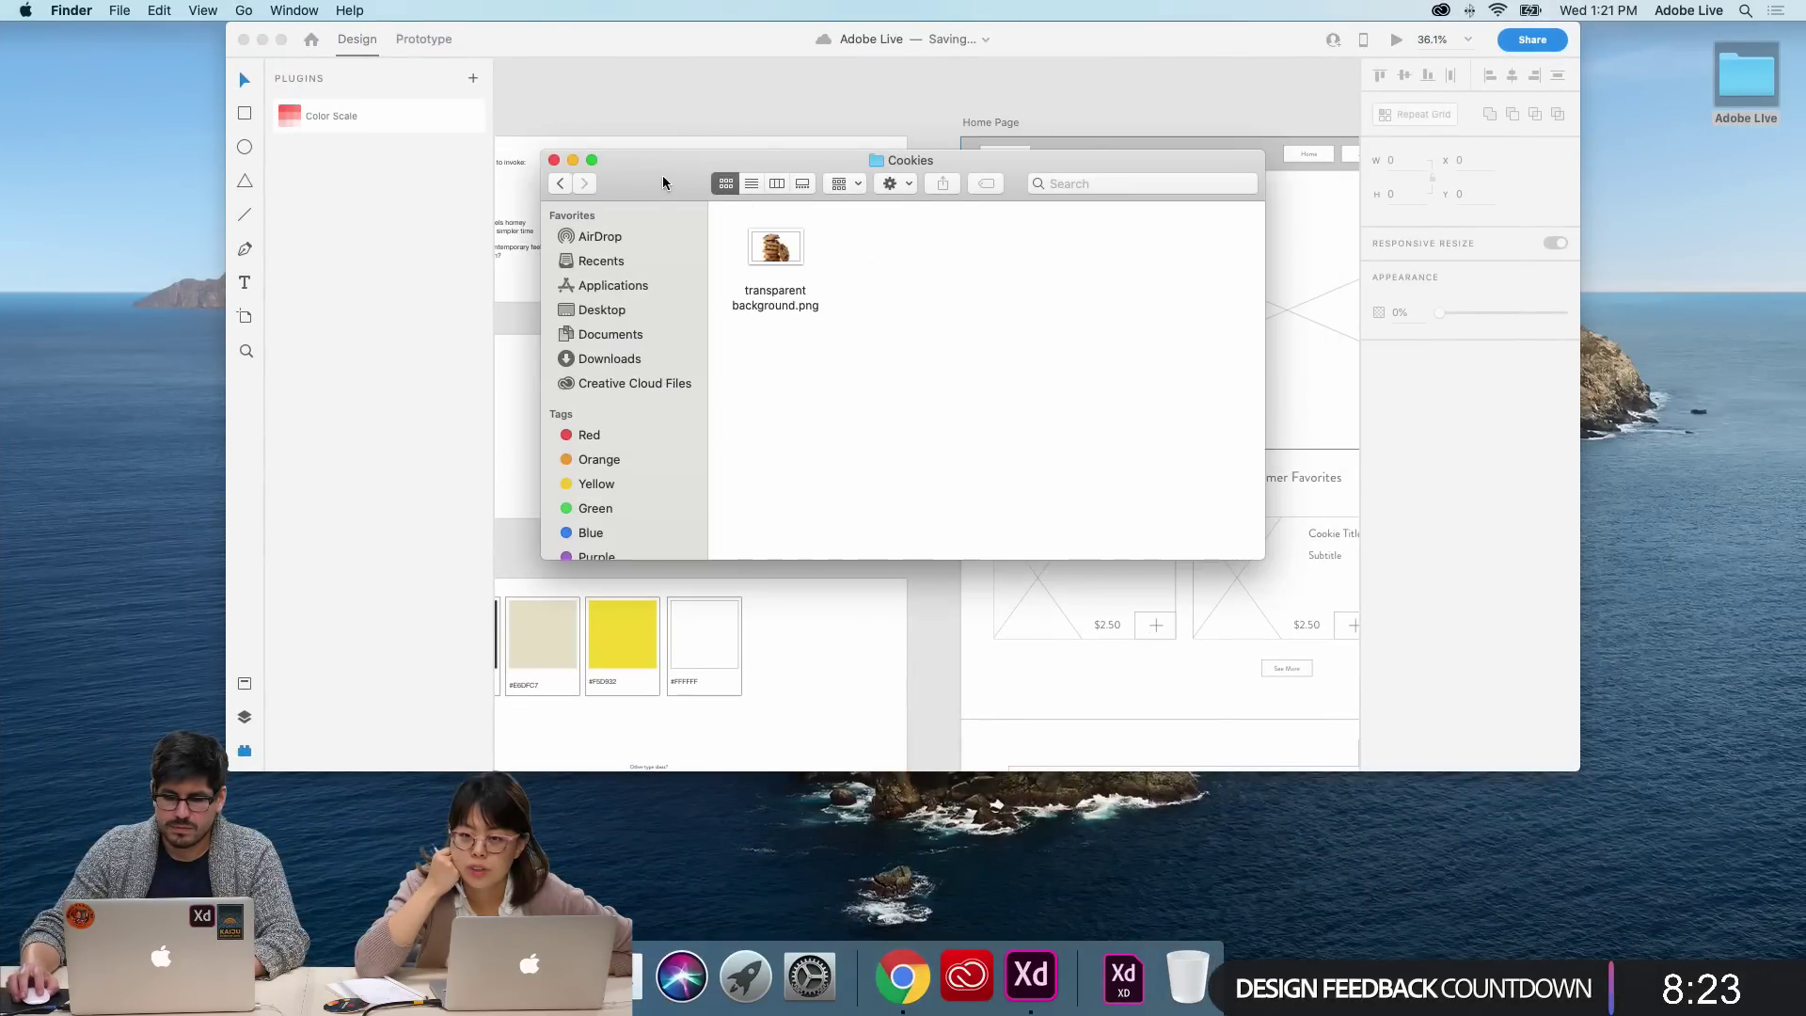
drag(663, 183, 1584, 306)
drag(1671, 375, 906, 378)
click(852, 552)
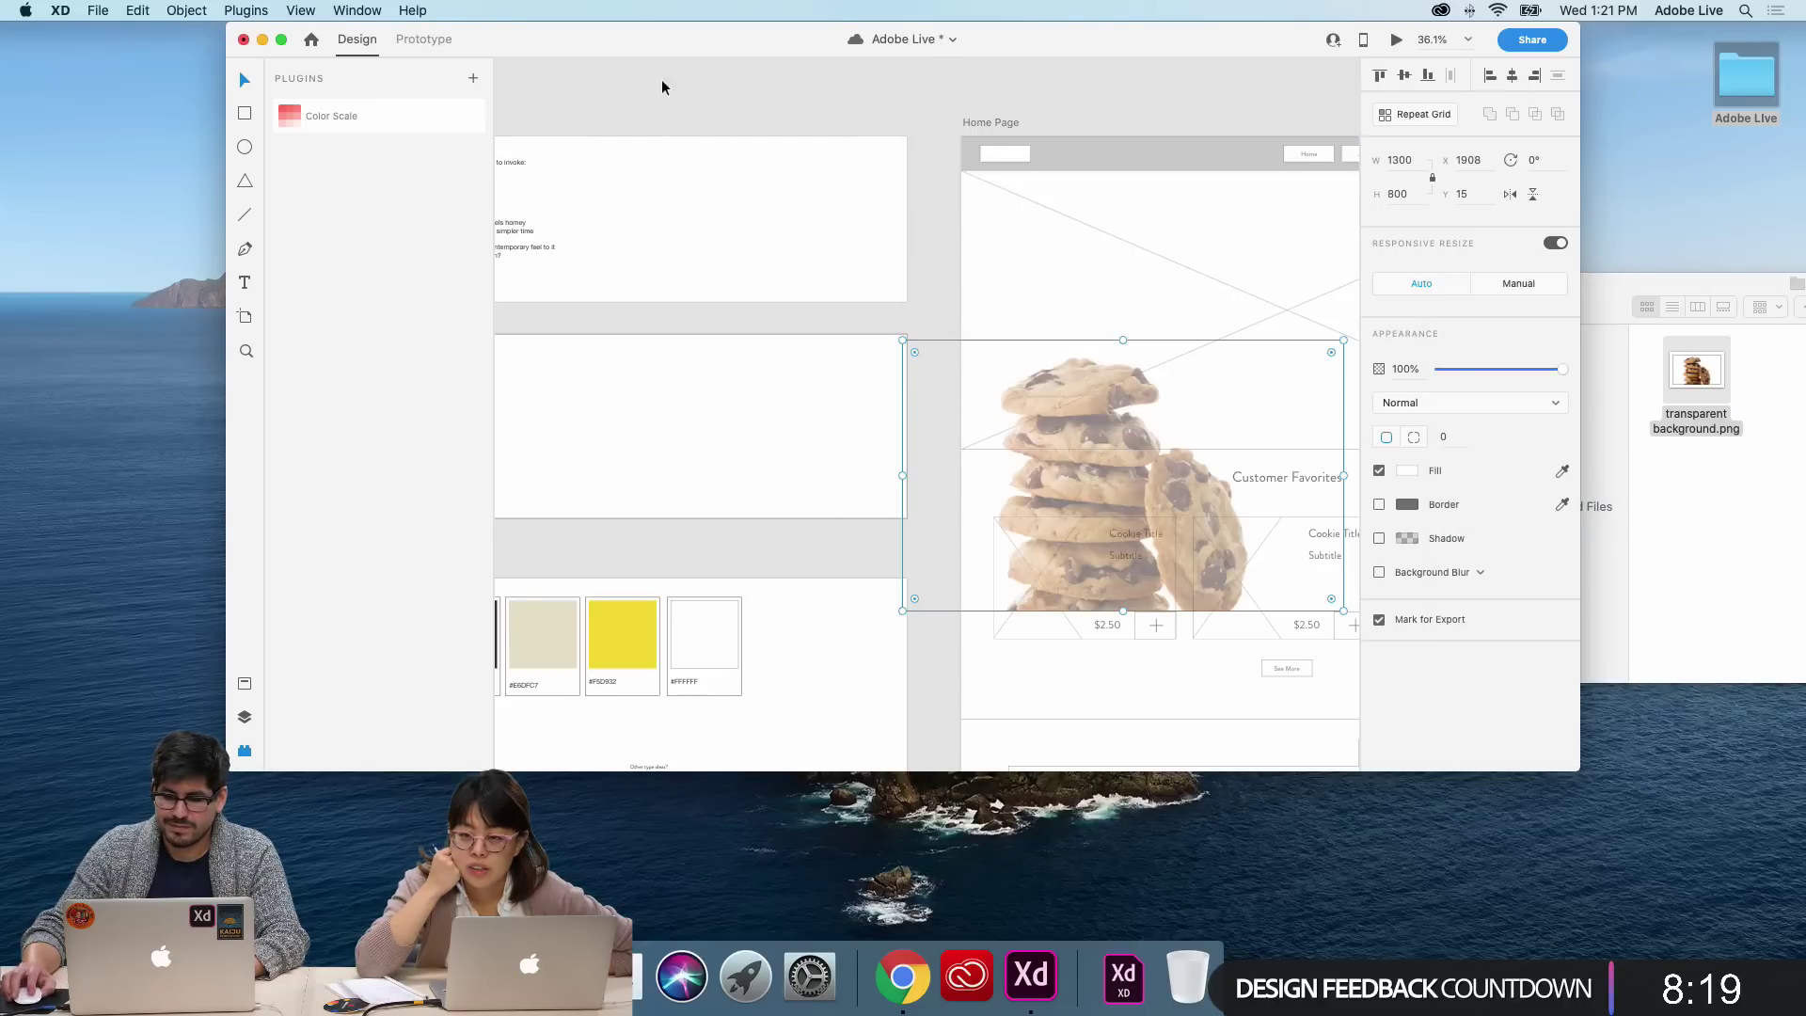
click(281, 40)
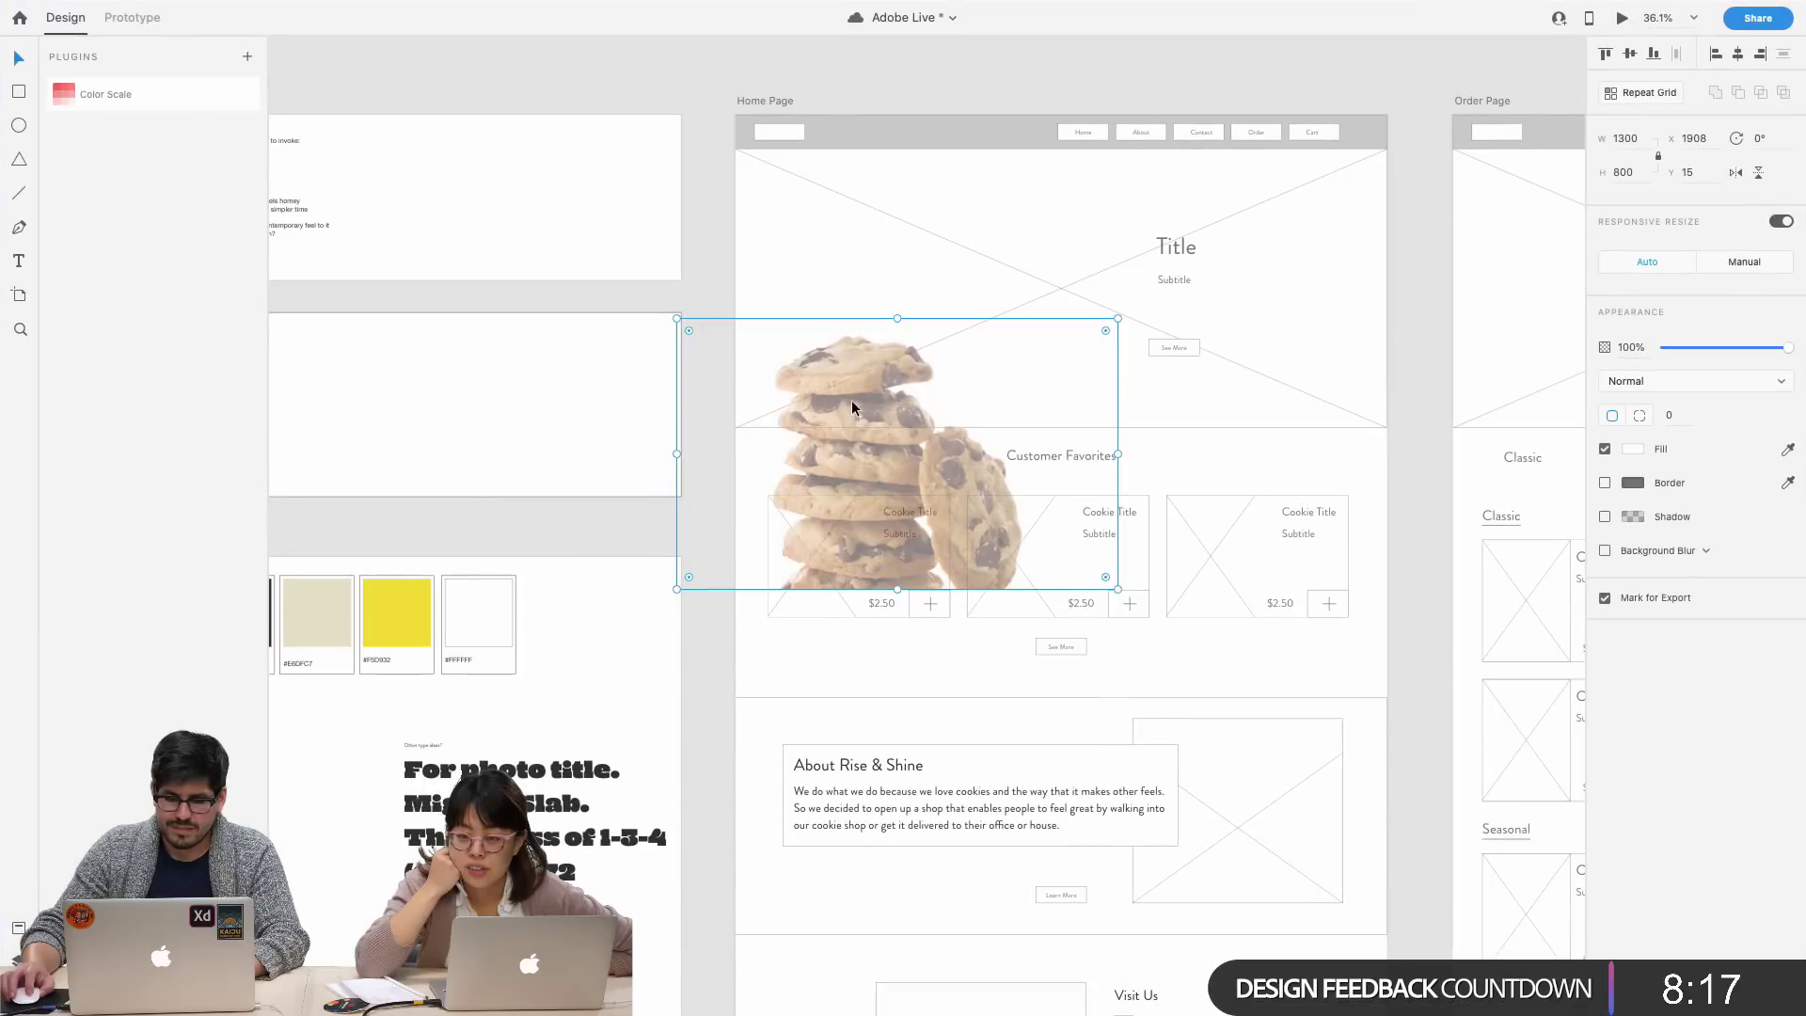
- Position the cookie stack image over the left half of the Home Page hero section, with its base on the hero's bottom edge
drag(850, 399, 886, 239)
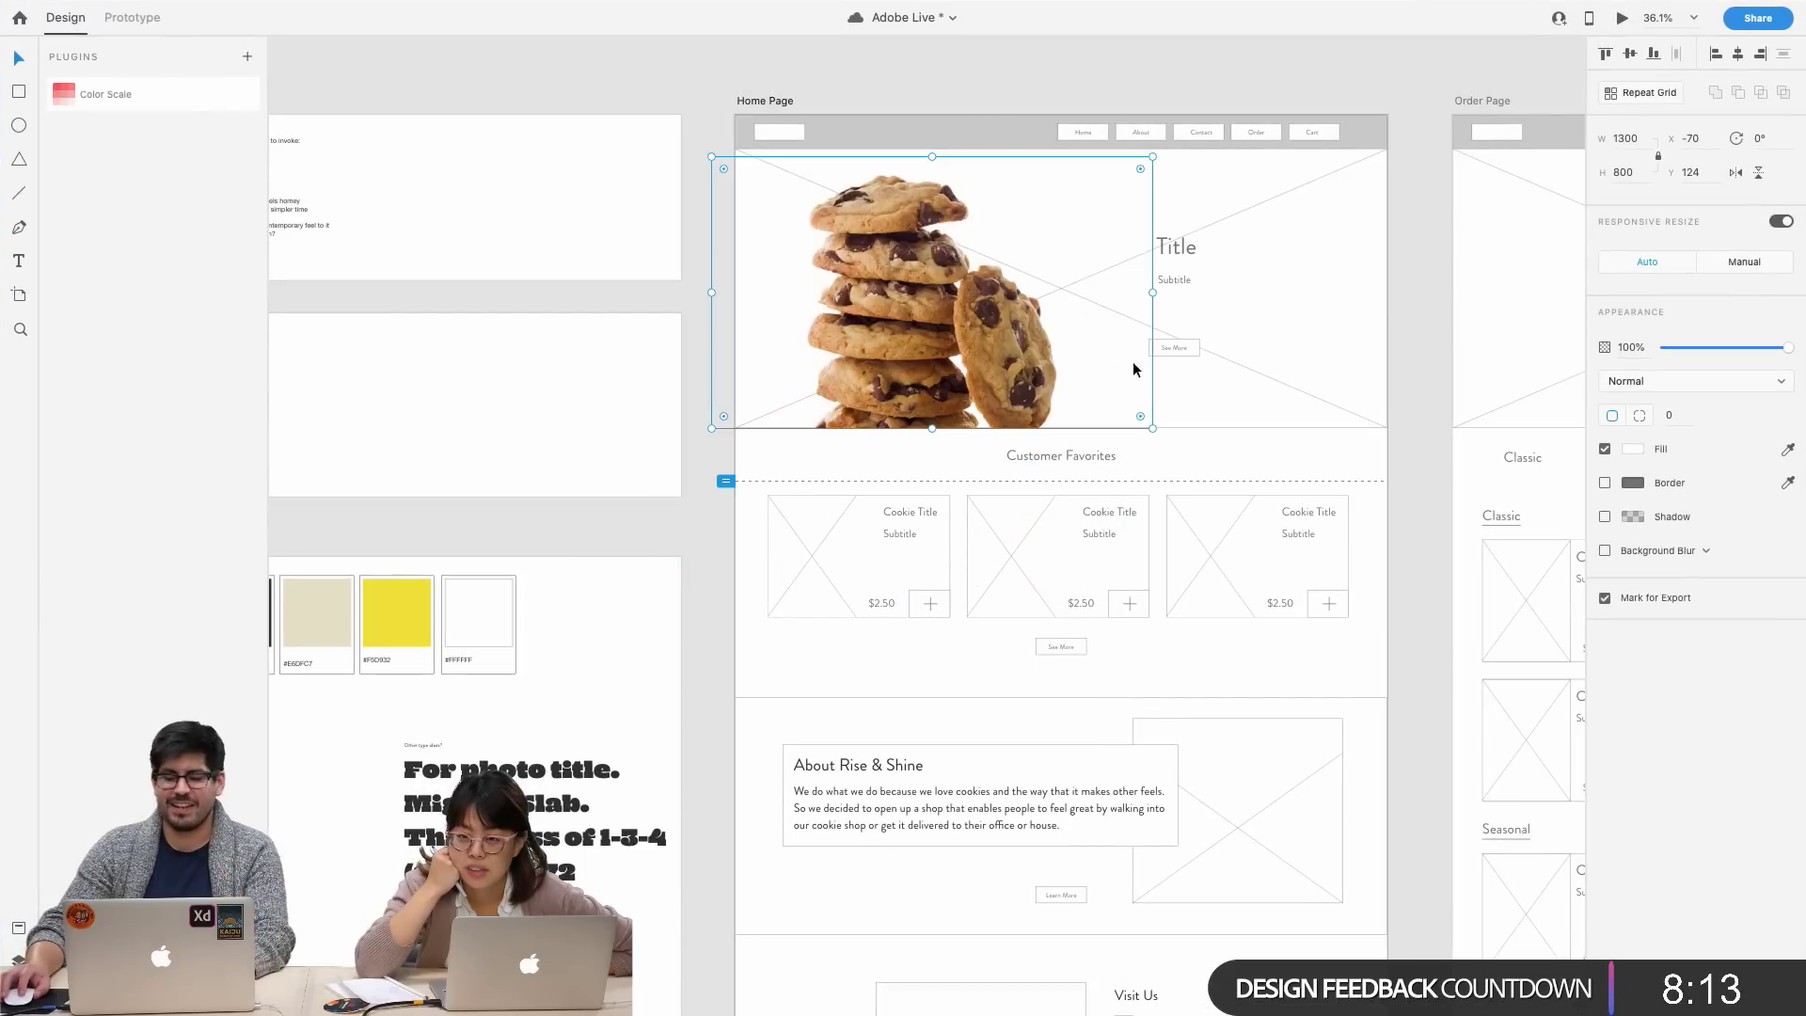
drag(957, 350, 970, 342)
click(1409, 430)
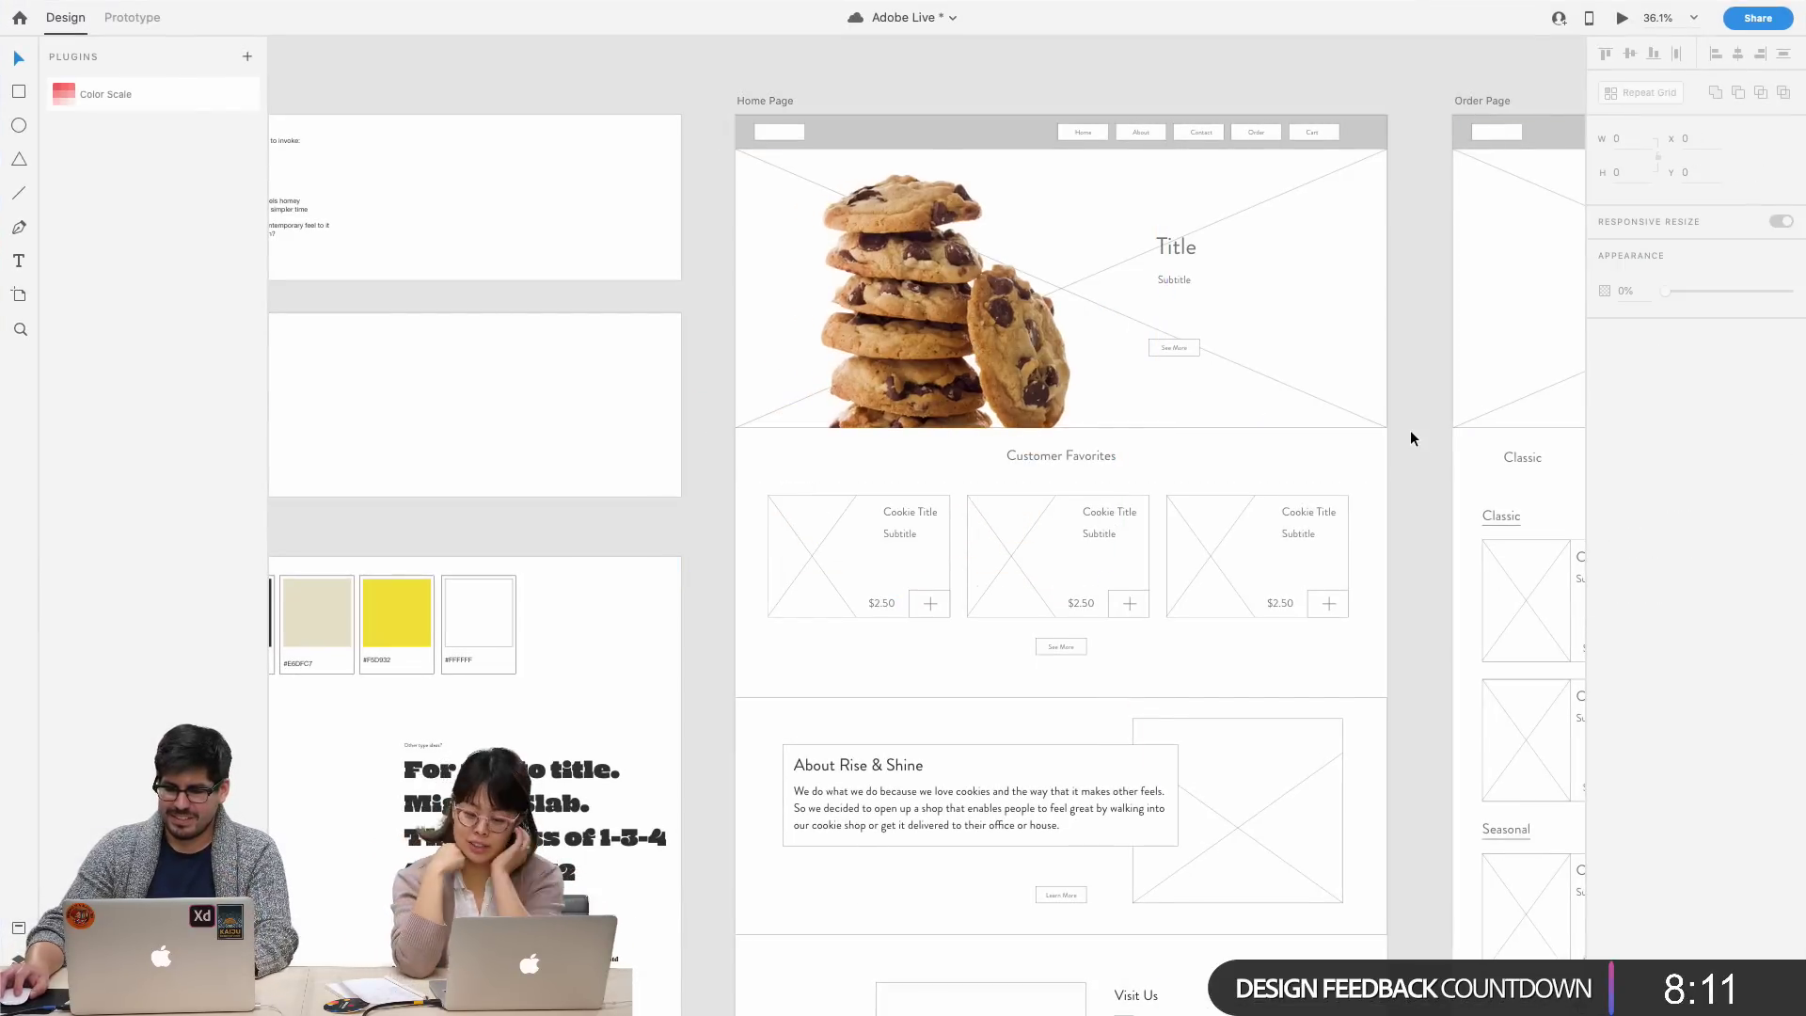
- Delete the two diagonal placeholder lines inside the hero's photo background group
scroll(1408, 430, up, 5)
scroll(1347, 419, up, 2)
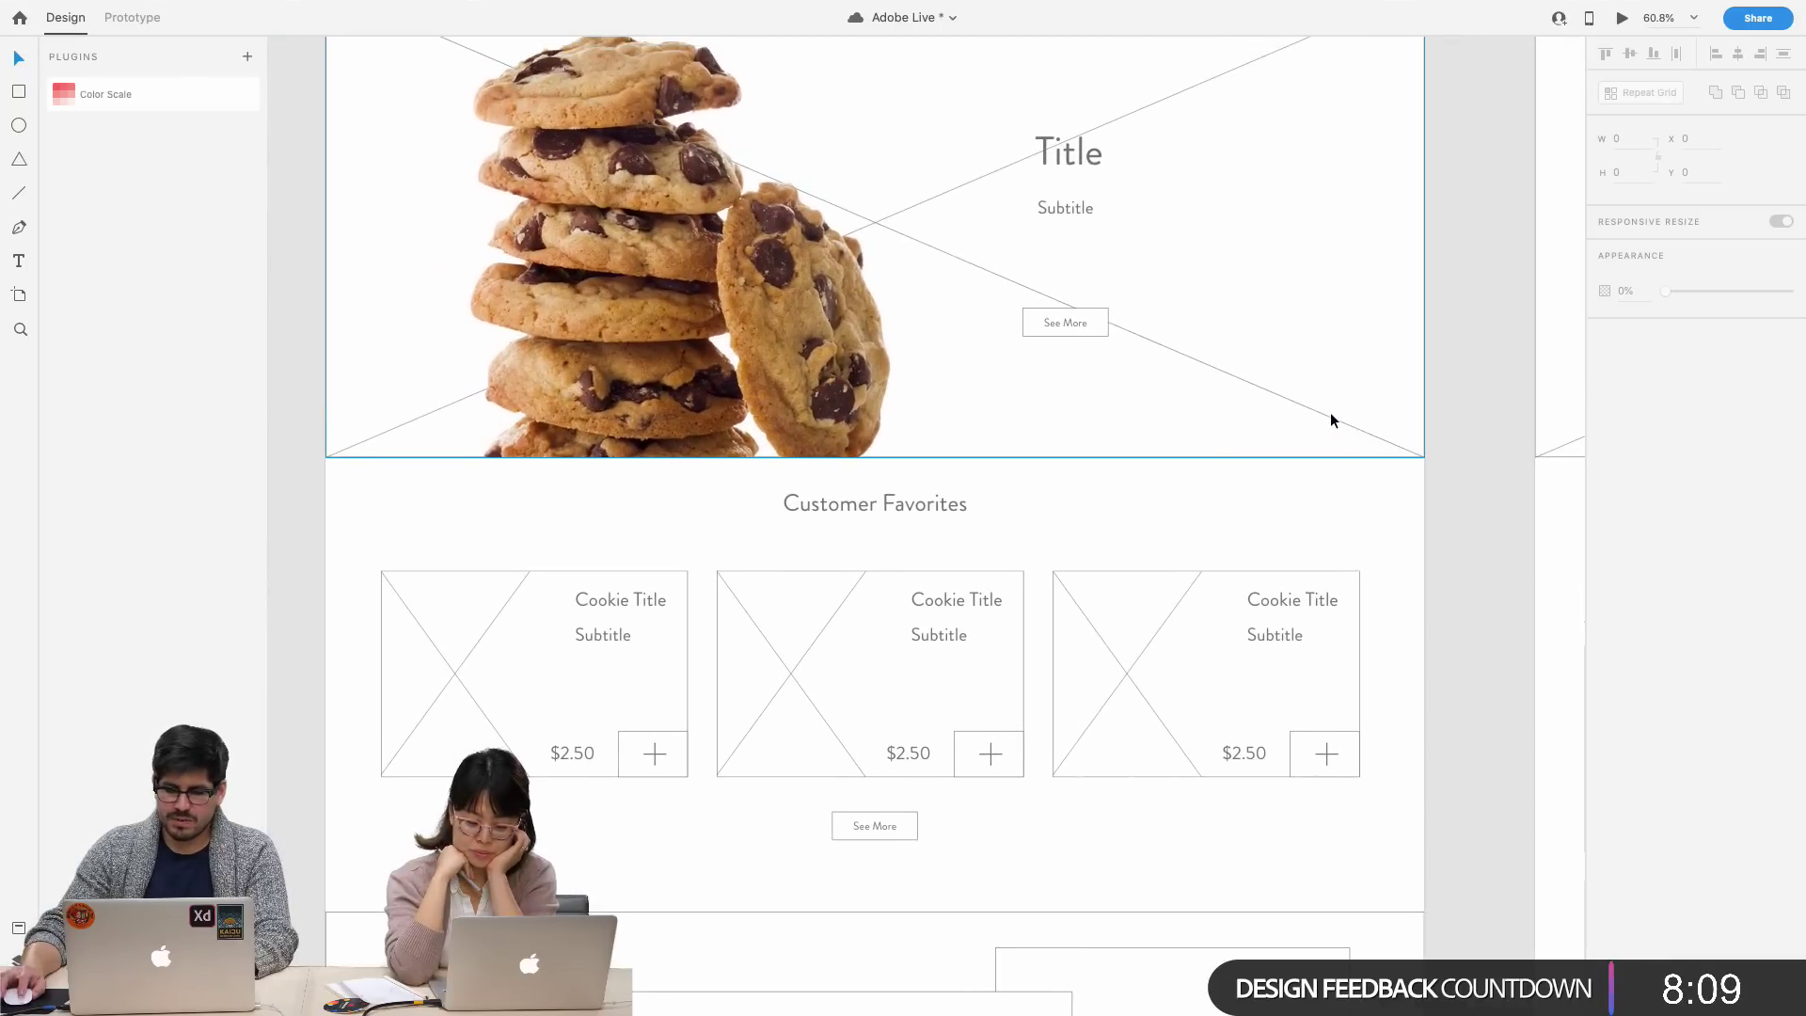
click(1297, 468)
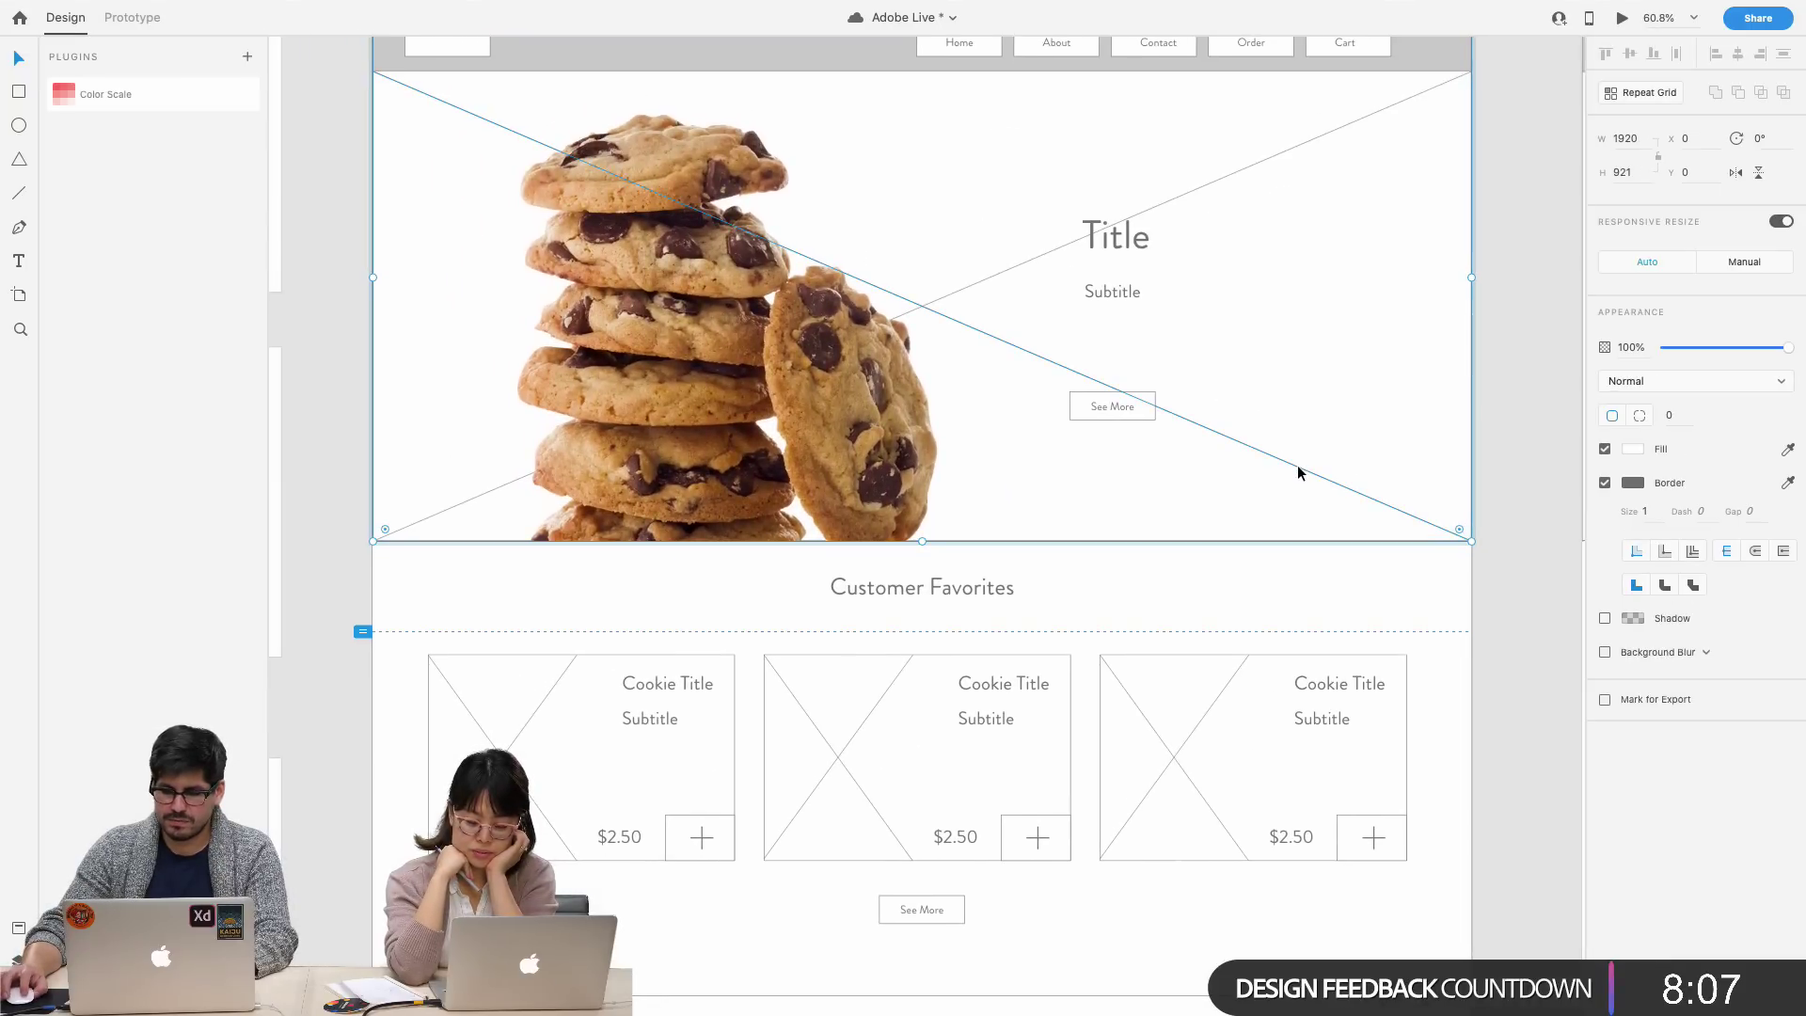
click(1297, 470)
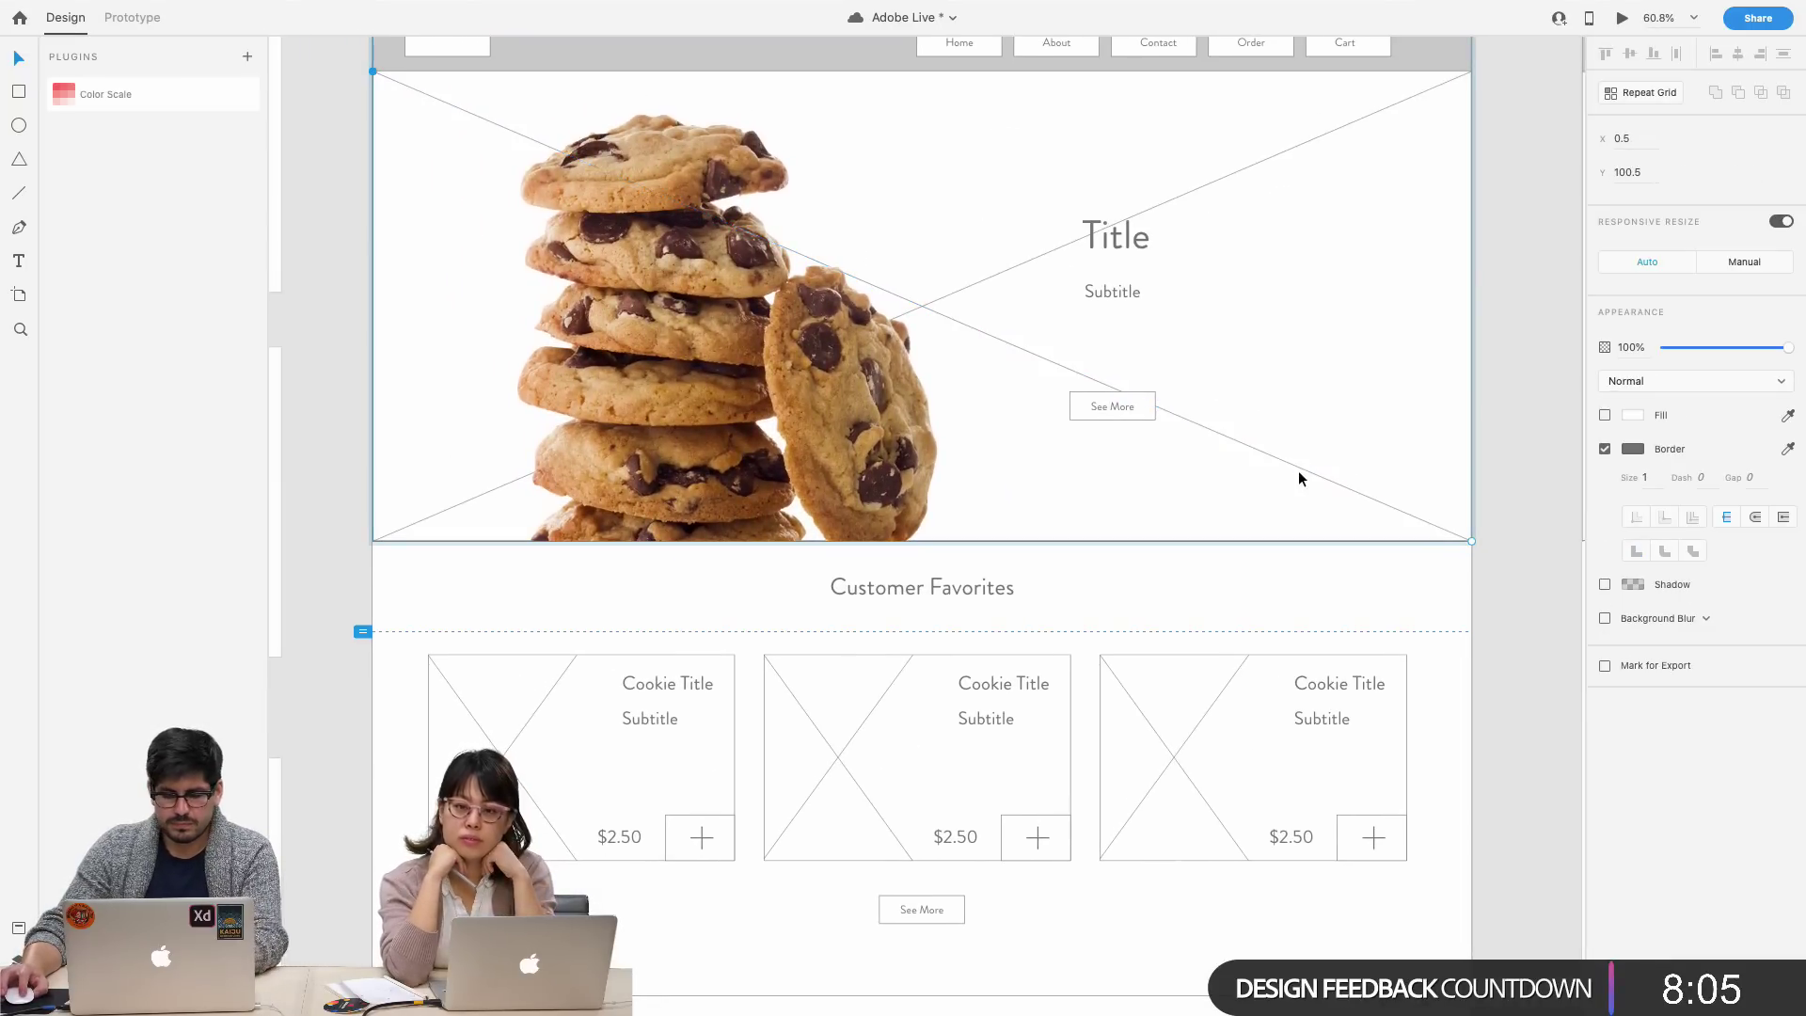
click(1298, 478)
click(1298, 476)
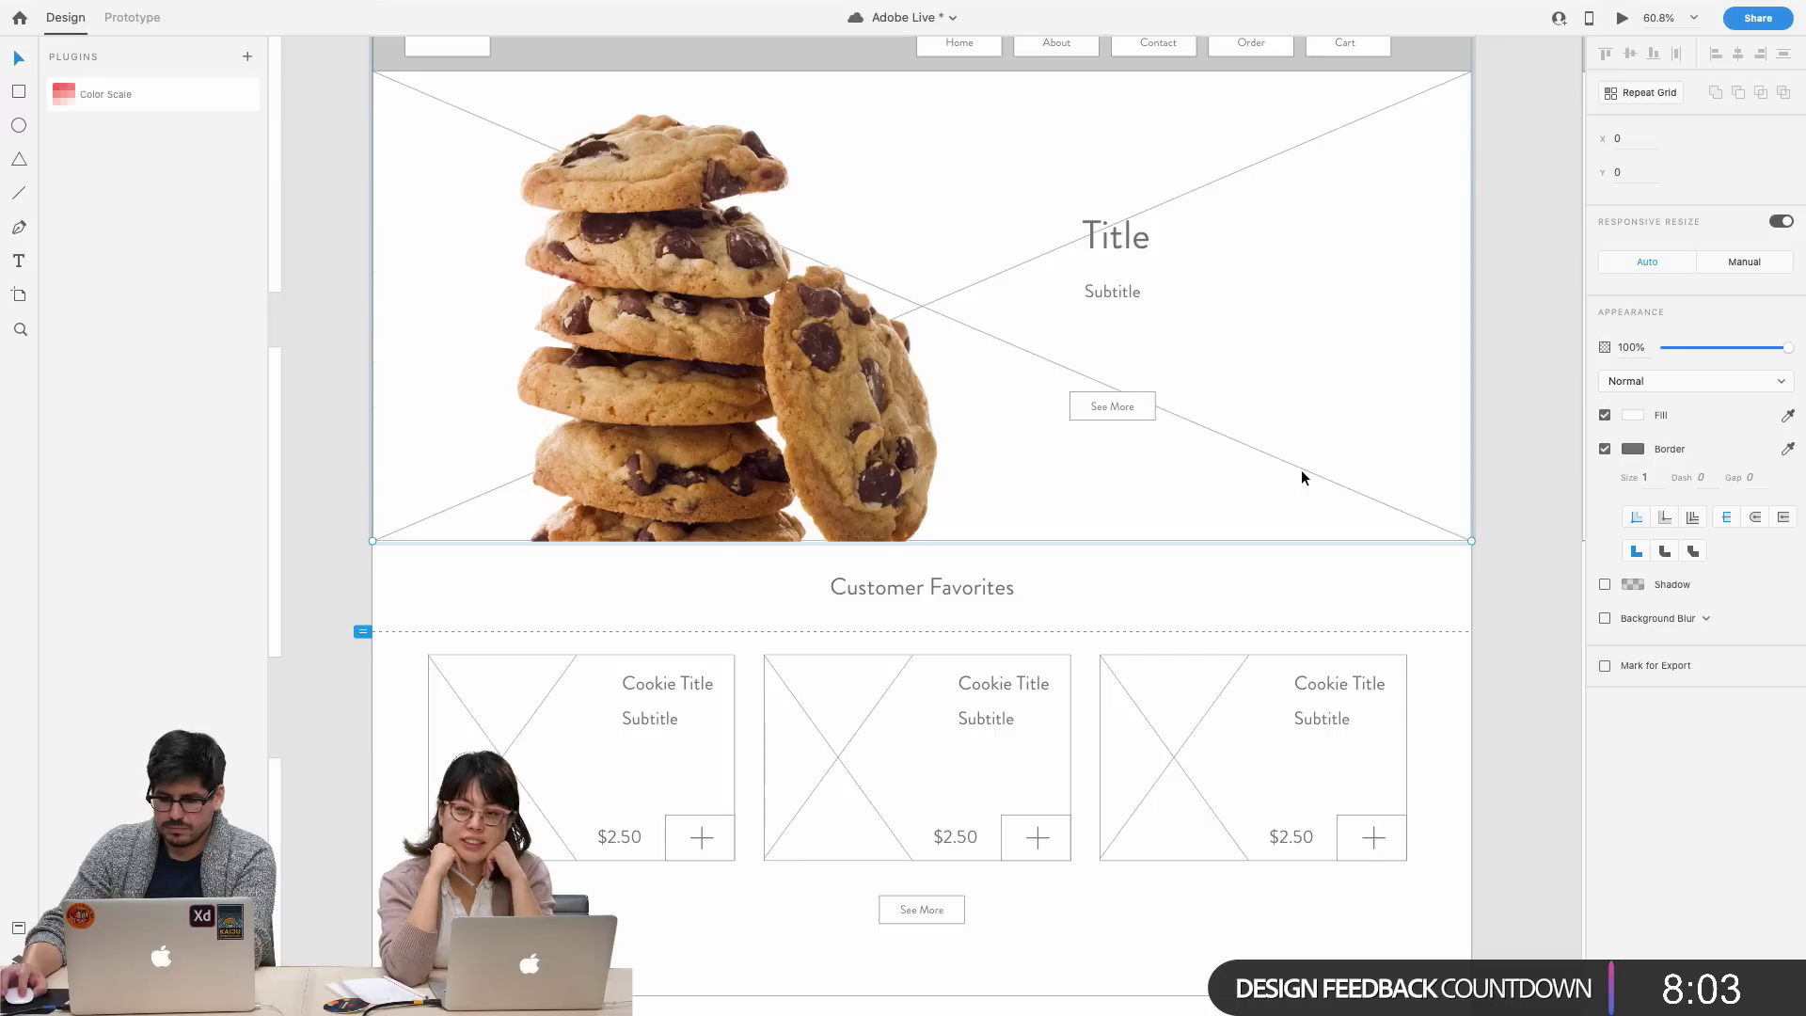
key(Delete)
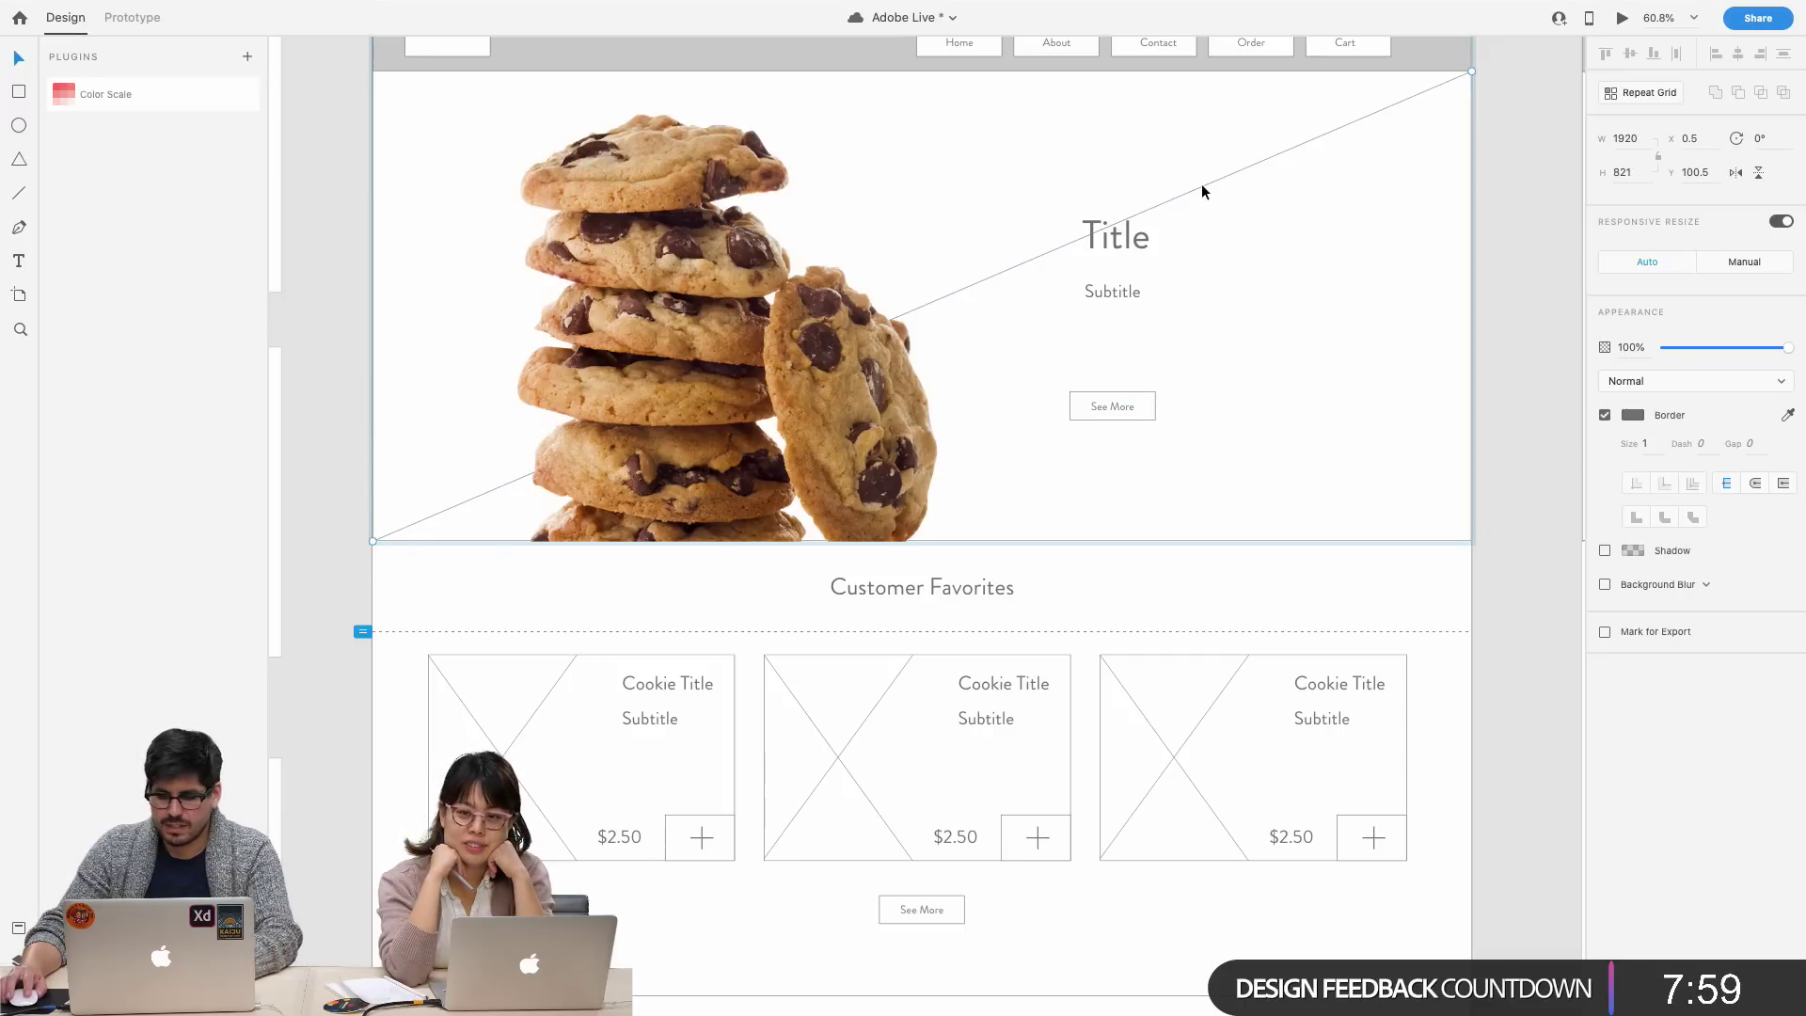
key(Delete)
- Display the document's saved colors and character styles, and save the document
scroll(1328, 347, left, 1)
scroll(1327, 347, up, 3)
scroll(1328, 347, left, 5)
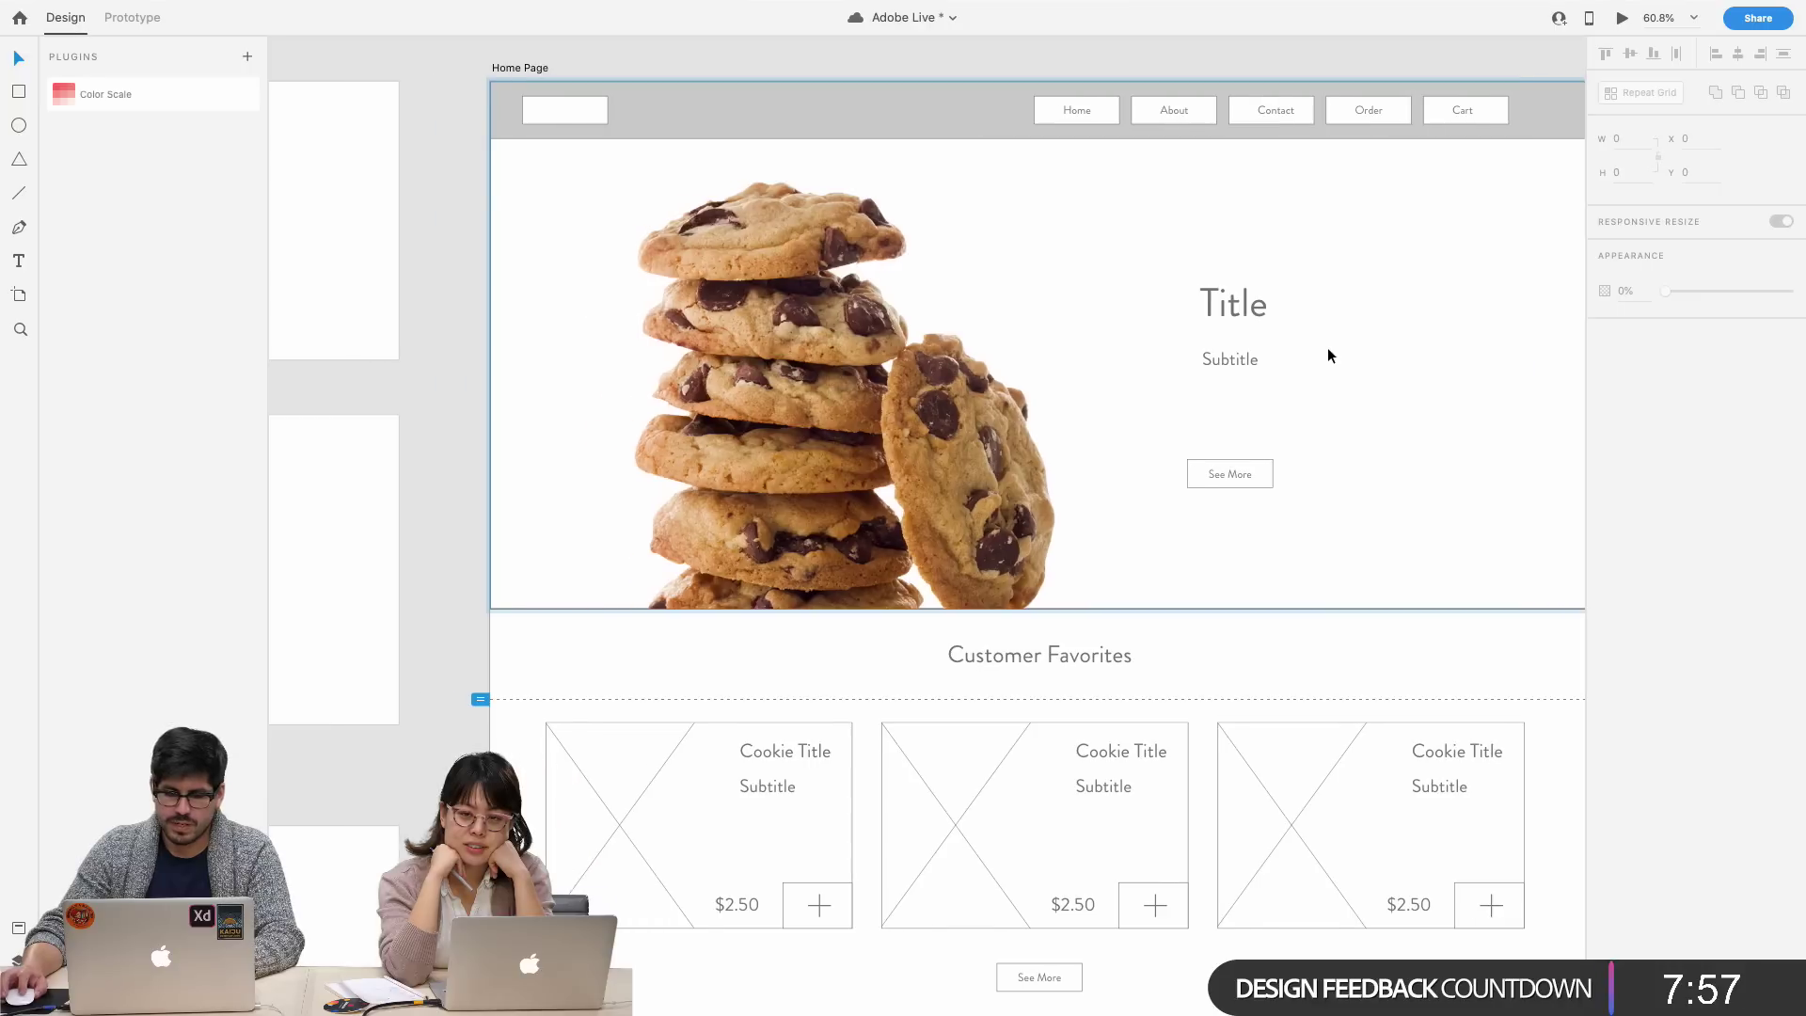
click(1192, 246)
click(1446, 279)
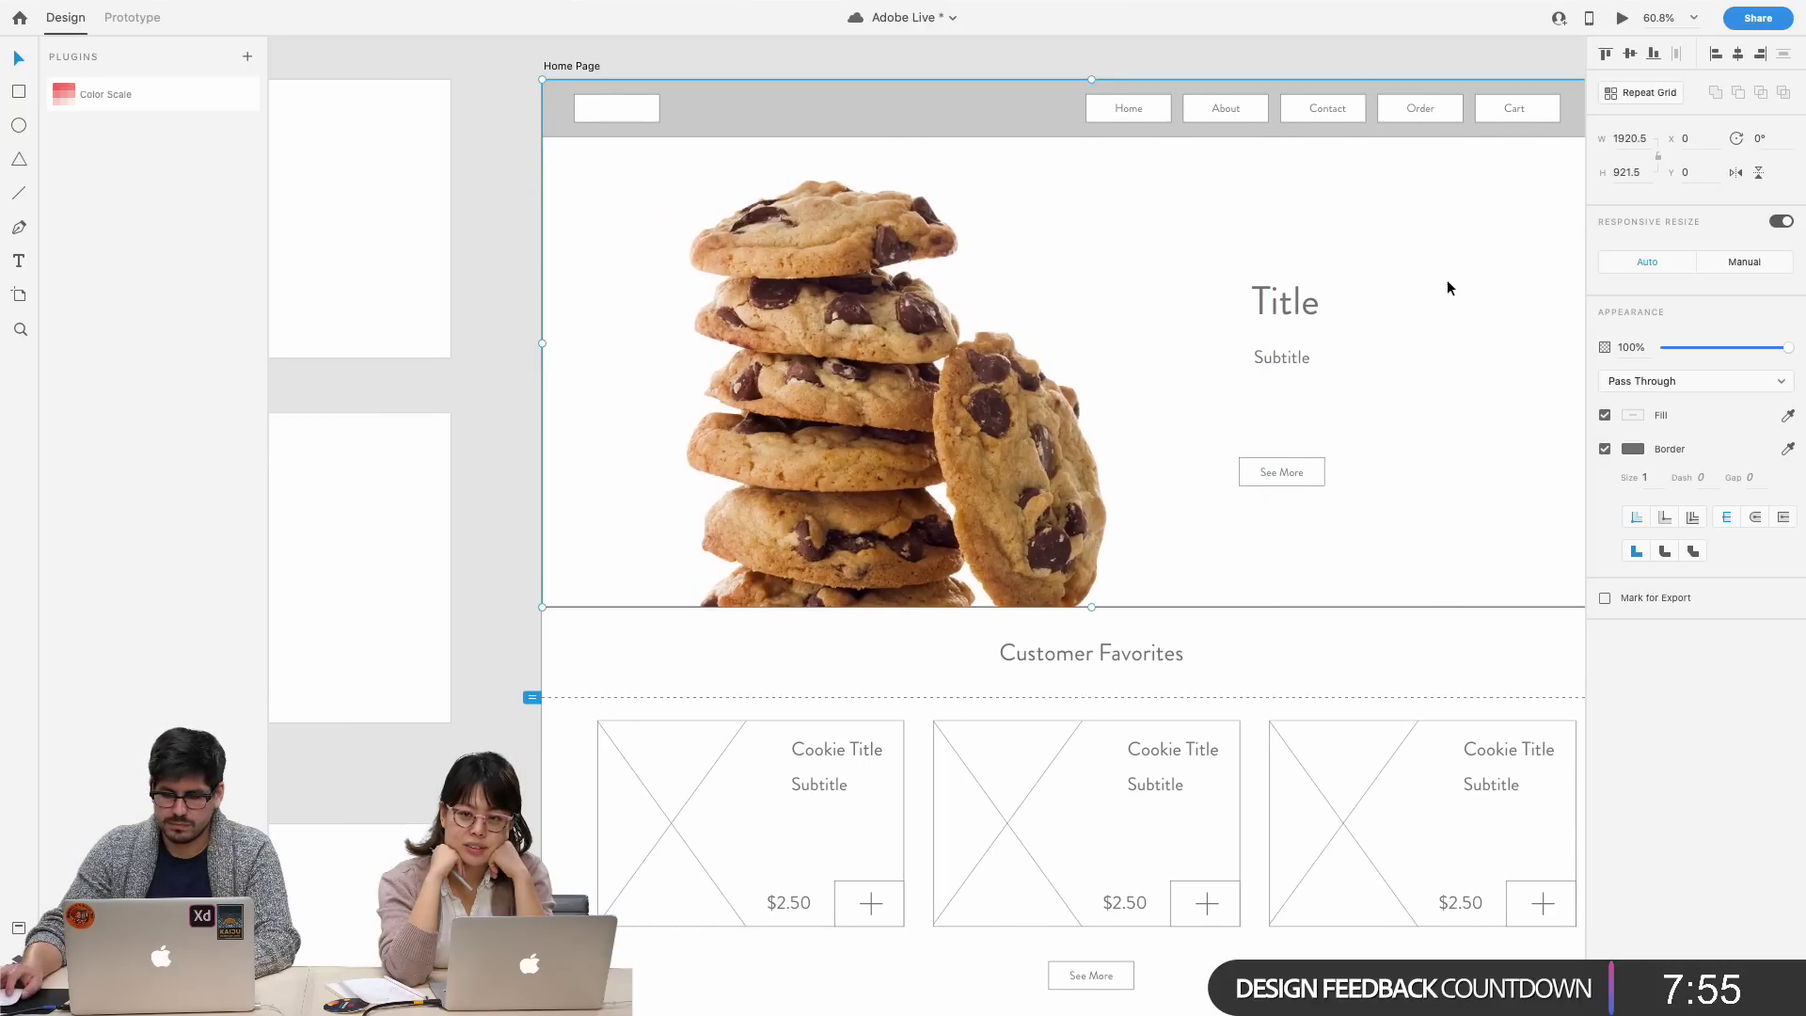
scroll(1446, 280, right, 3)
key(super+y)
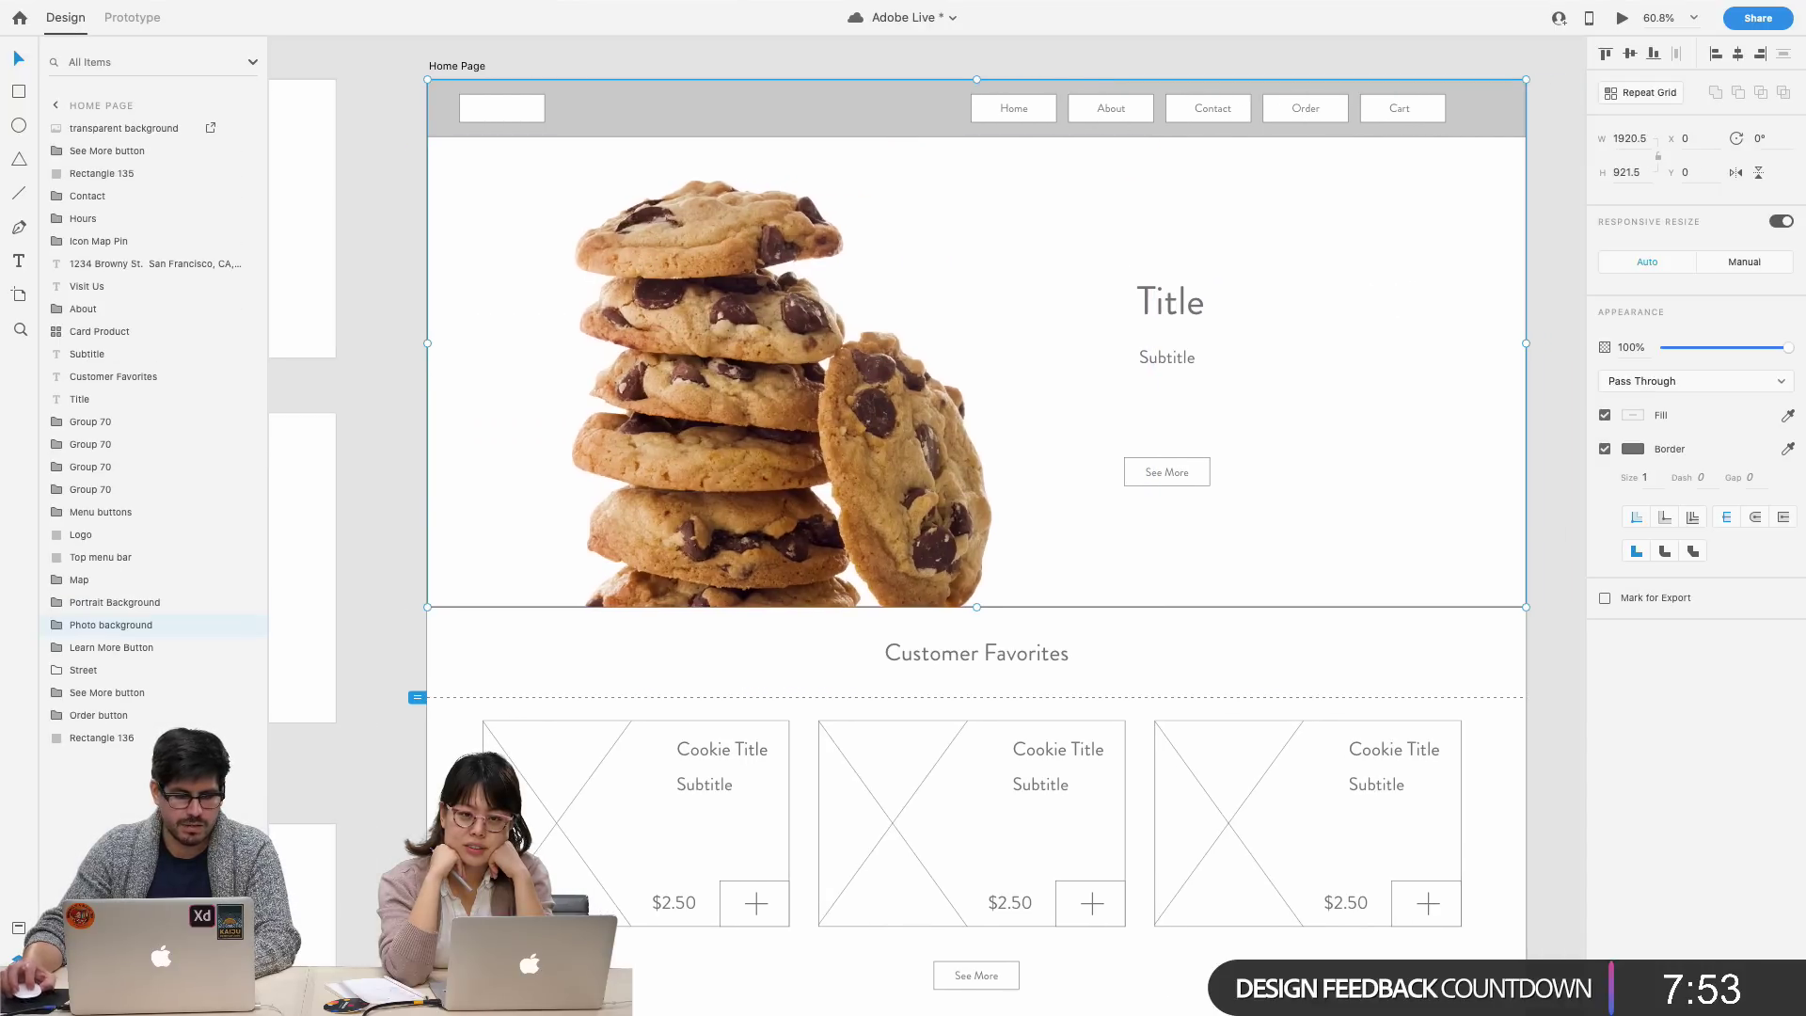
click(17, 929)
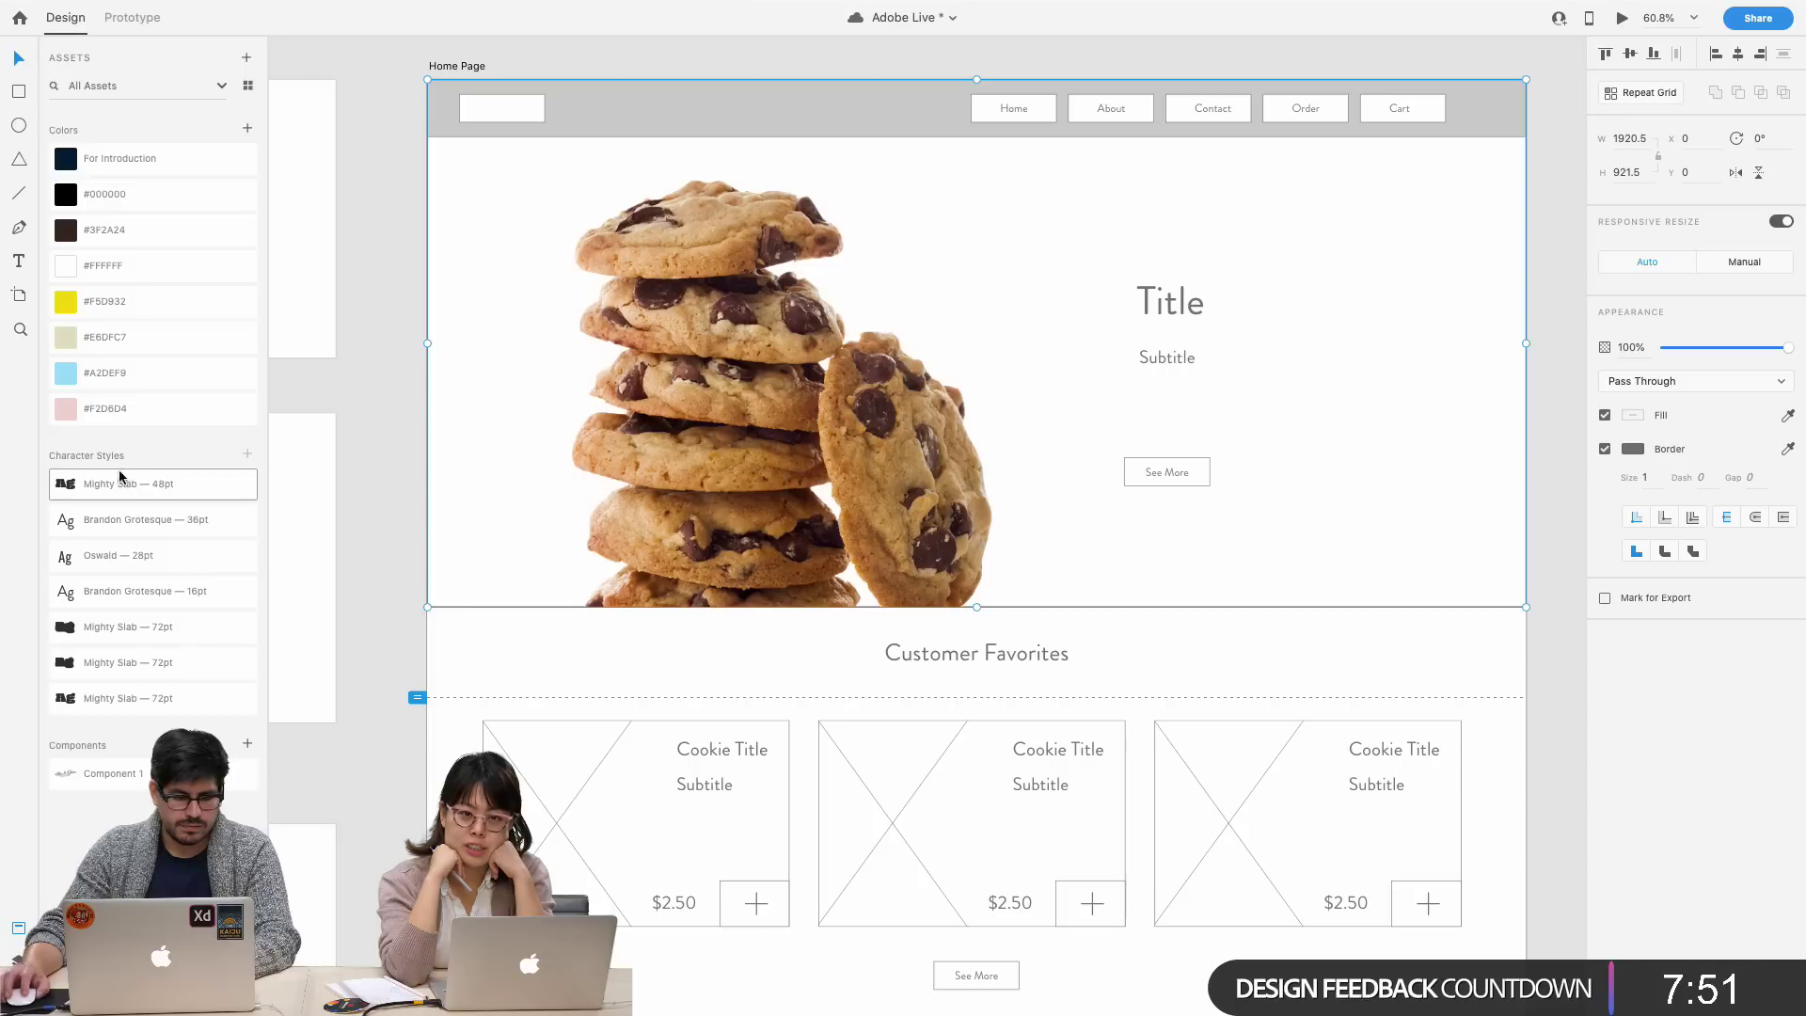
key(super+s)
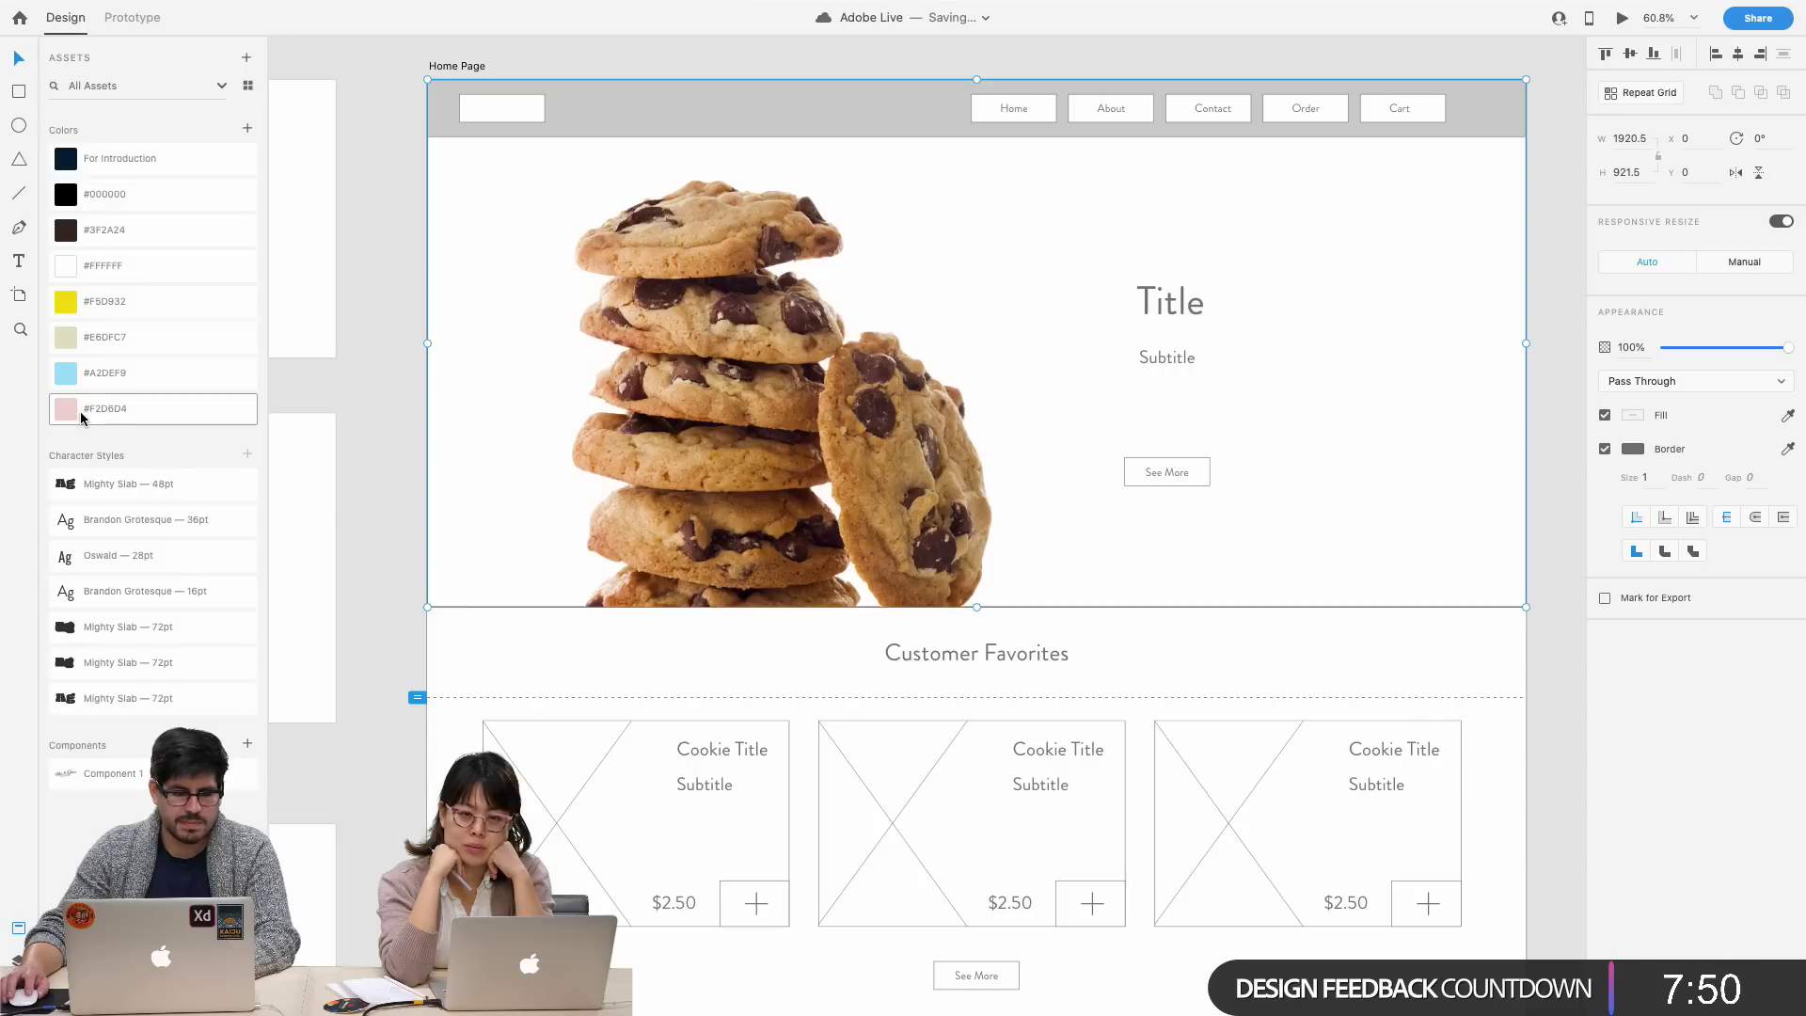
- Check the pink swatch on the Design Style Ideas artboard
click(386, 553)
scroll(387, 553, left, 8)
scroll(387, 553, down, 10)
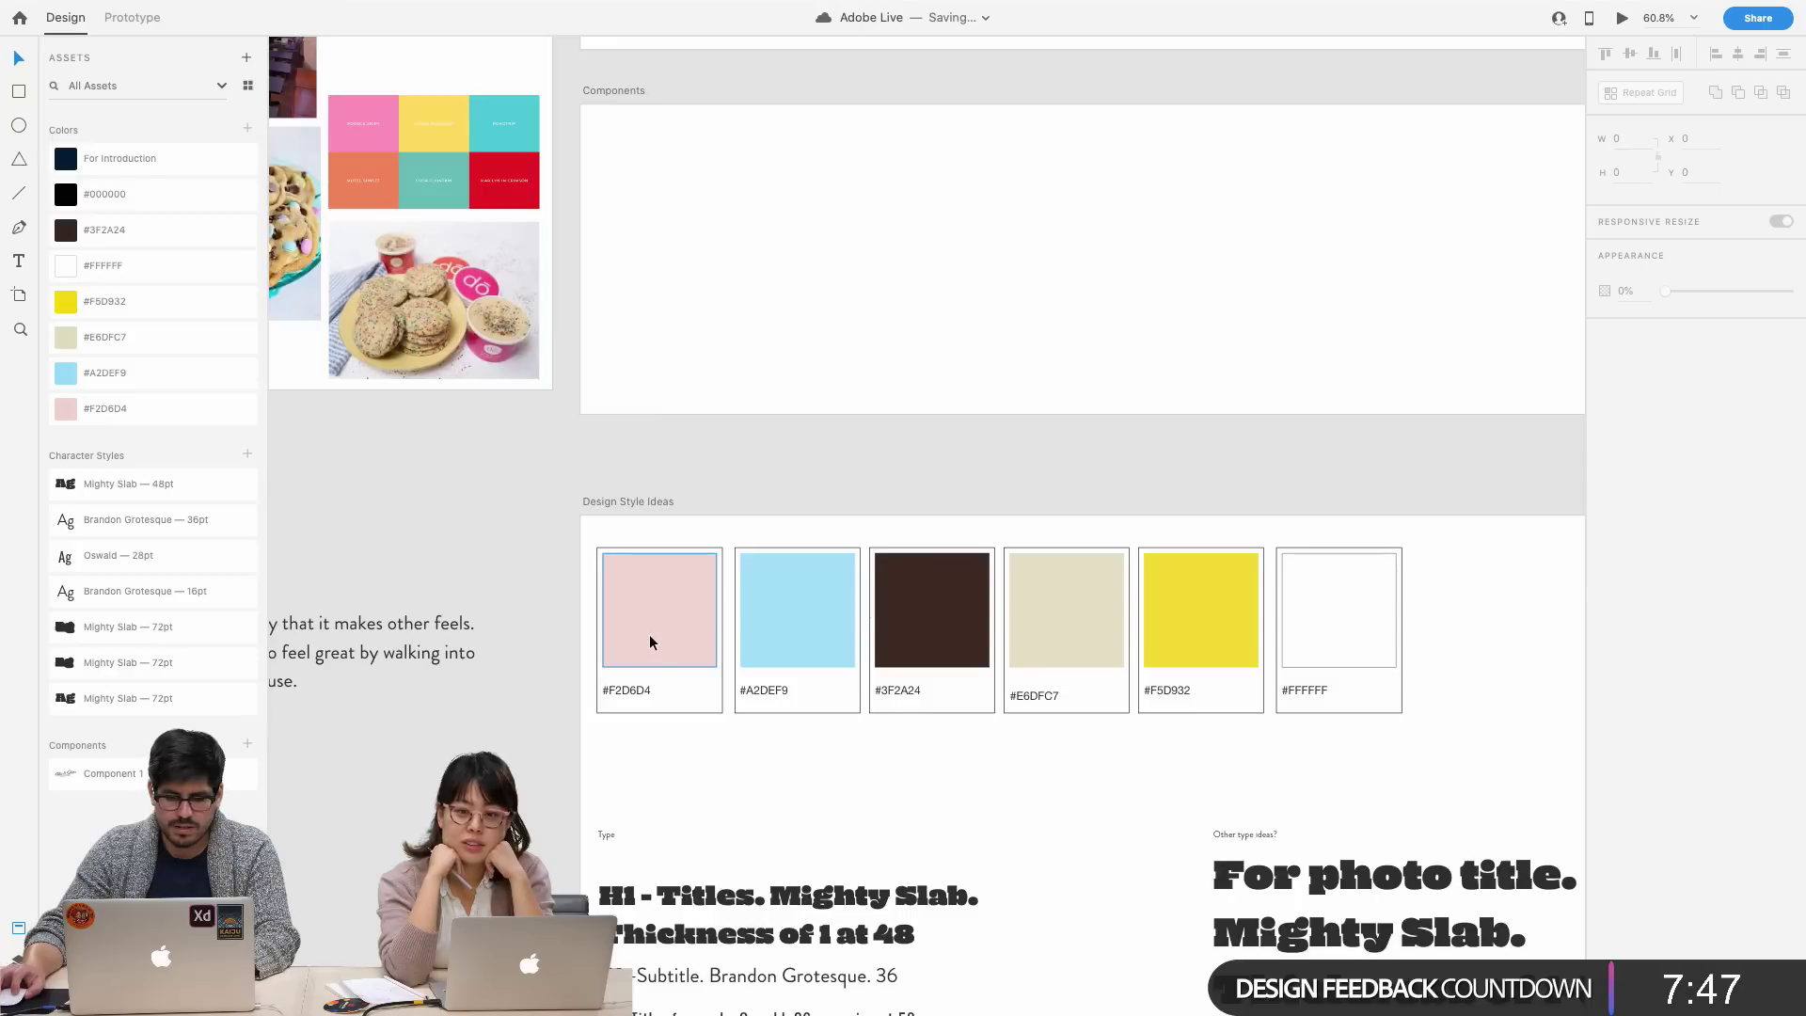
click(649, 643)
scroll(673, 361, right, 5)
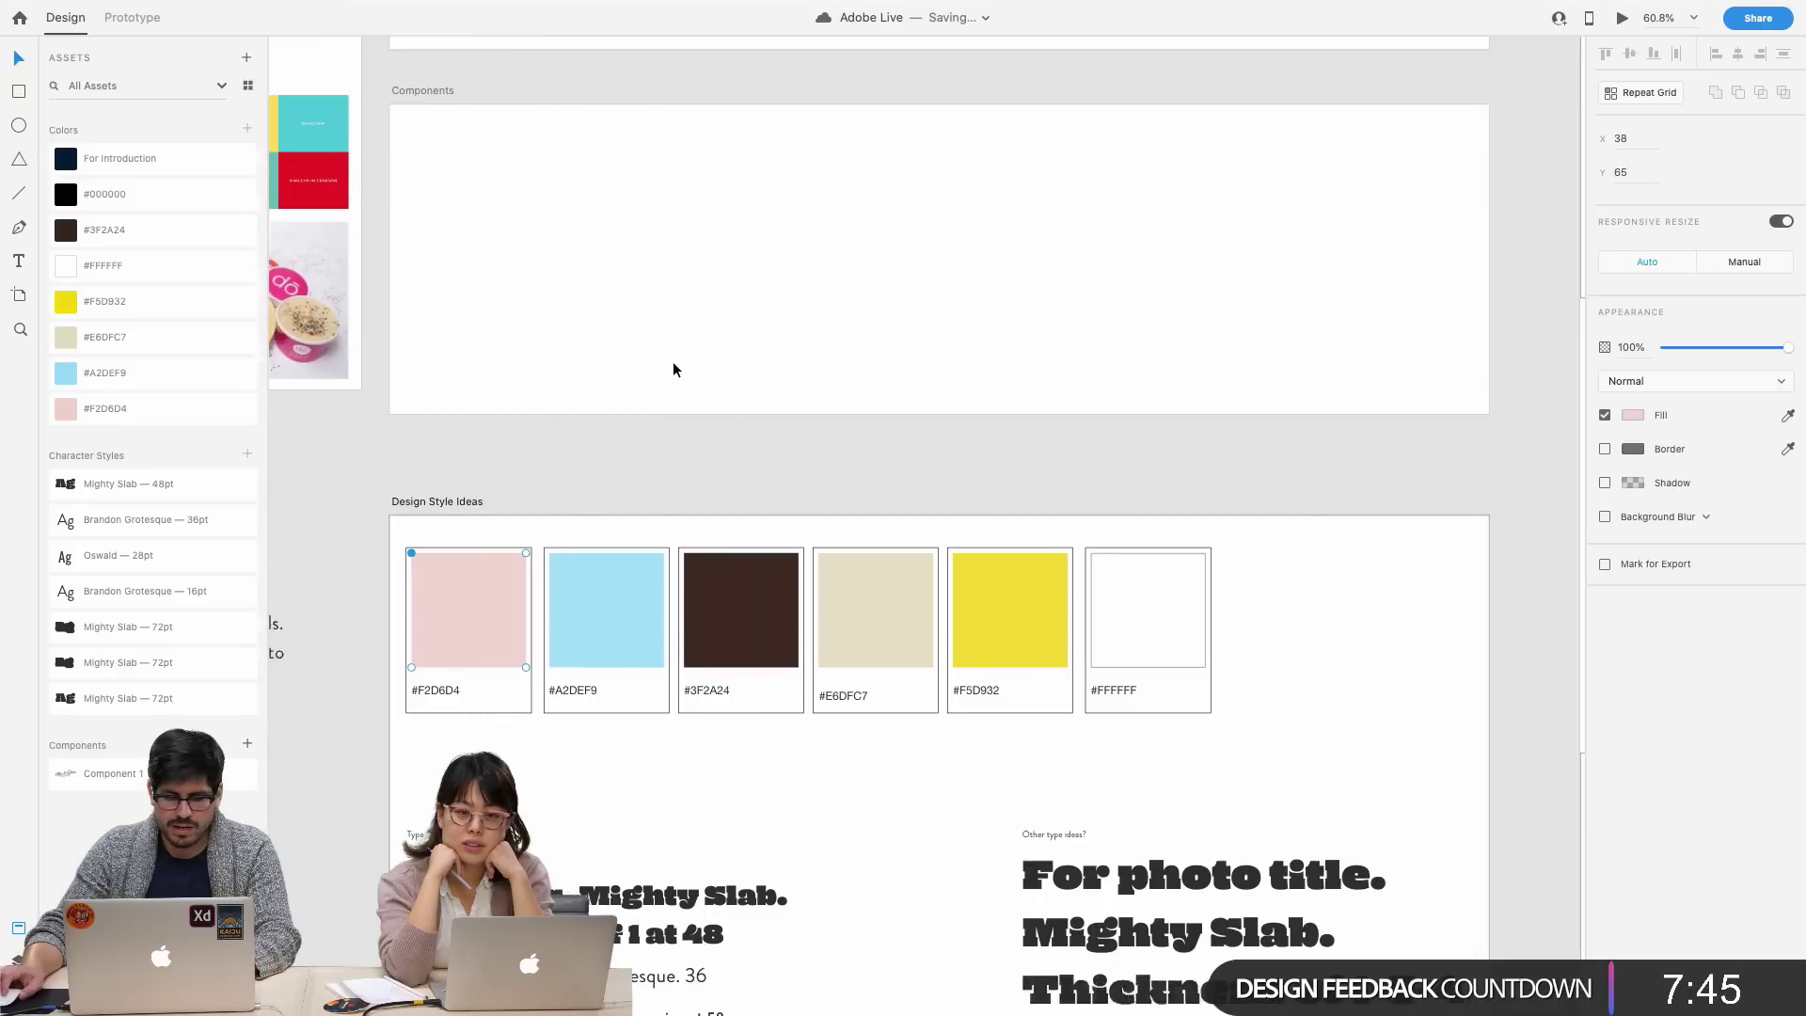
- Fill the Home Page hero's photo background with the saved pink color #F2D6D4
click(673, 361)
scroll(675, 363, right, 7)
scroll(677, 367, up, 3)
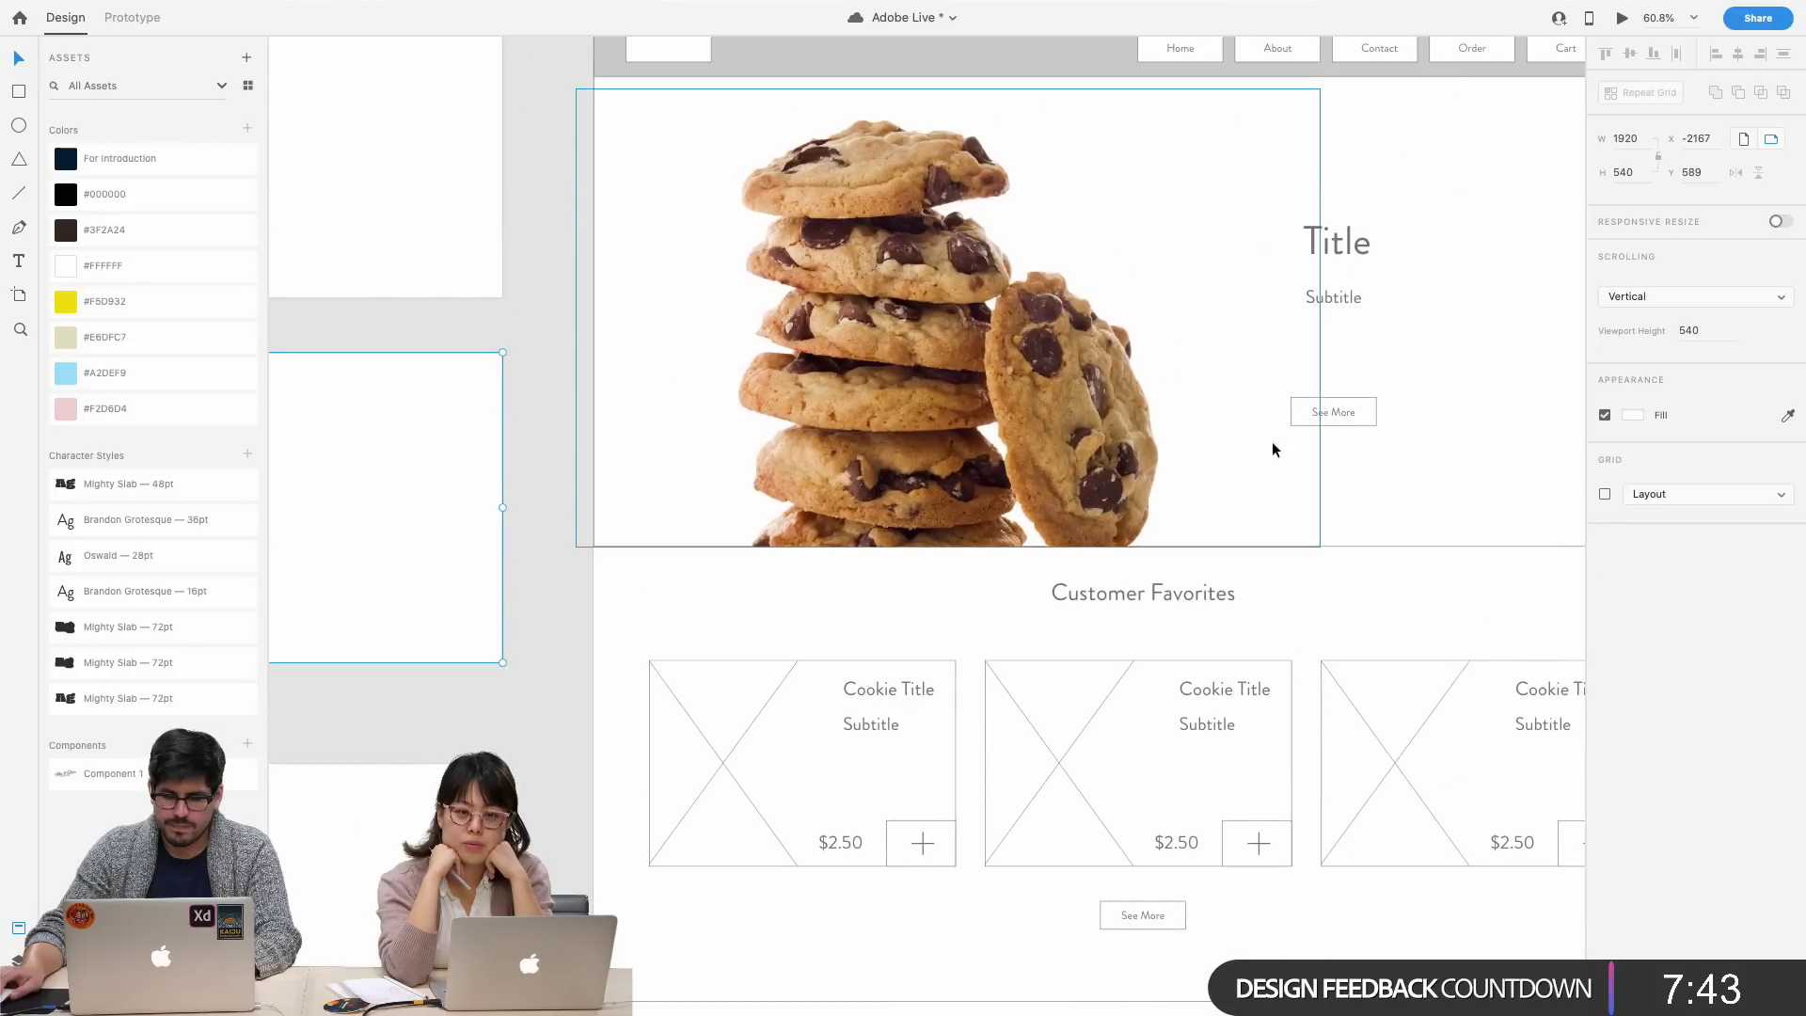
click(1470, 491)
scroll(1464, 489, right, 3)
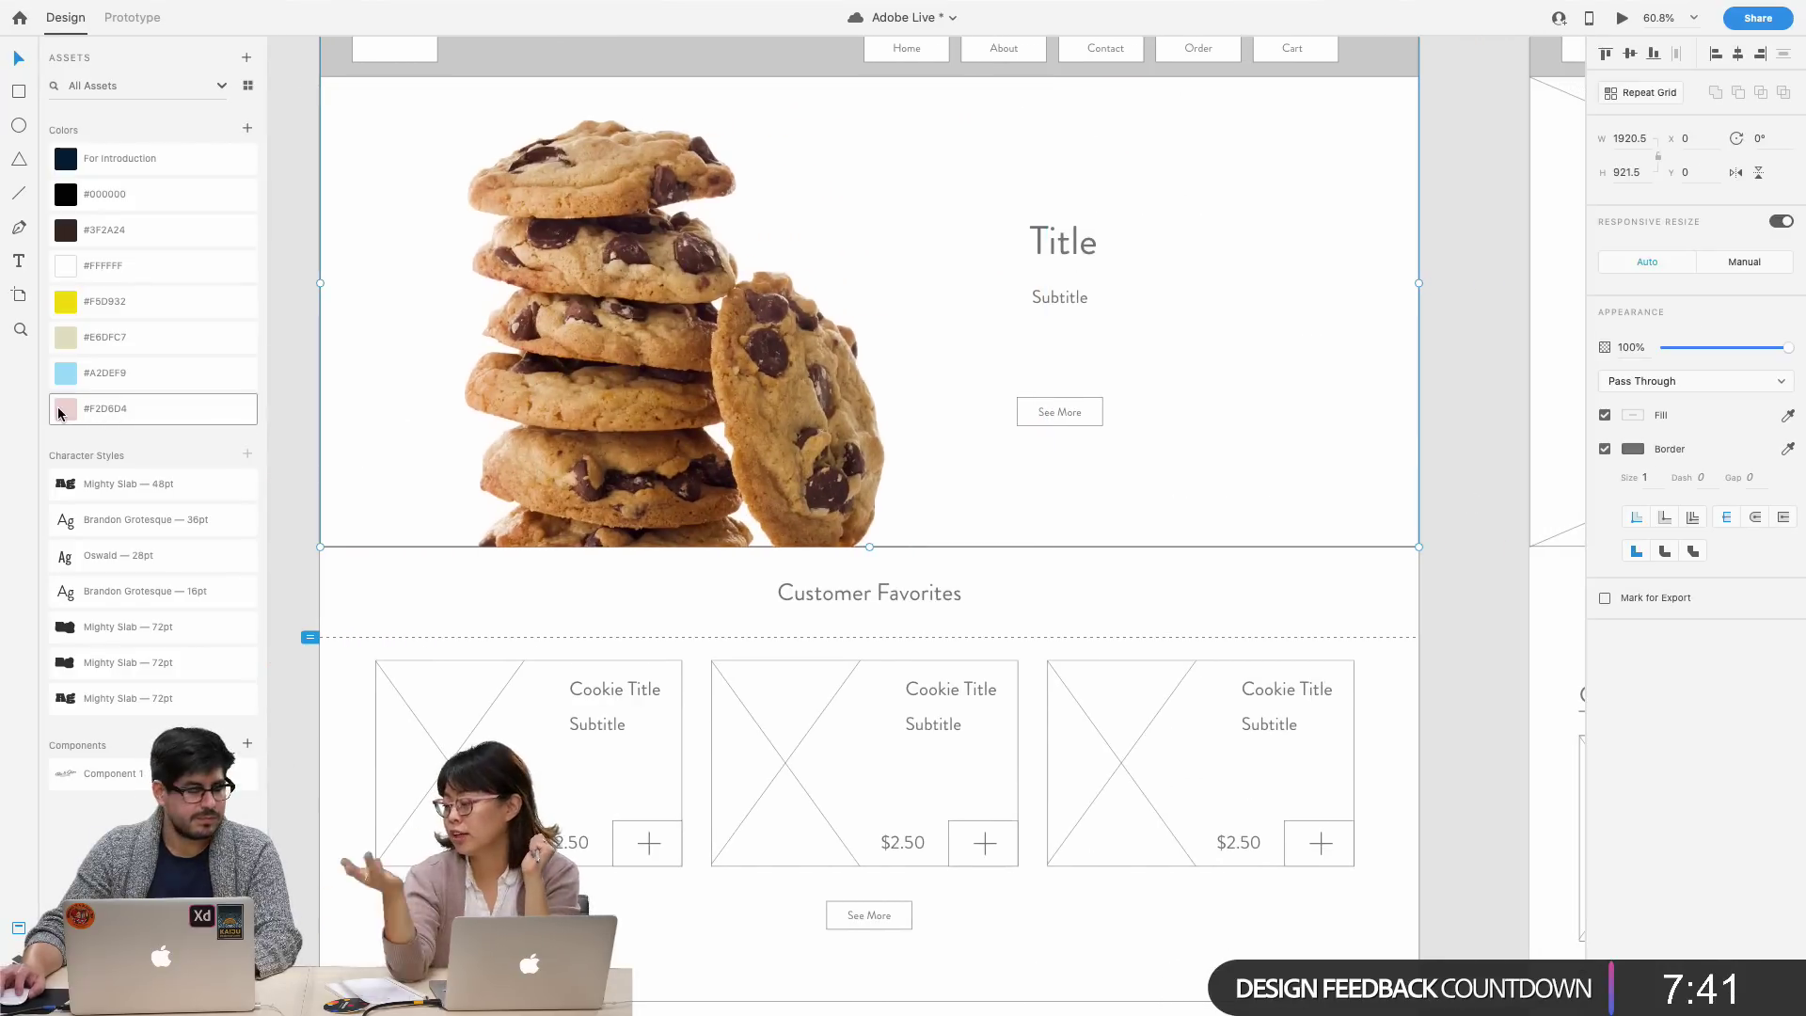
click(59, 413)
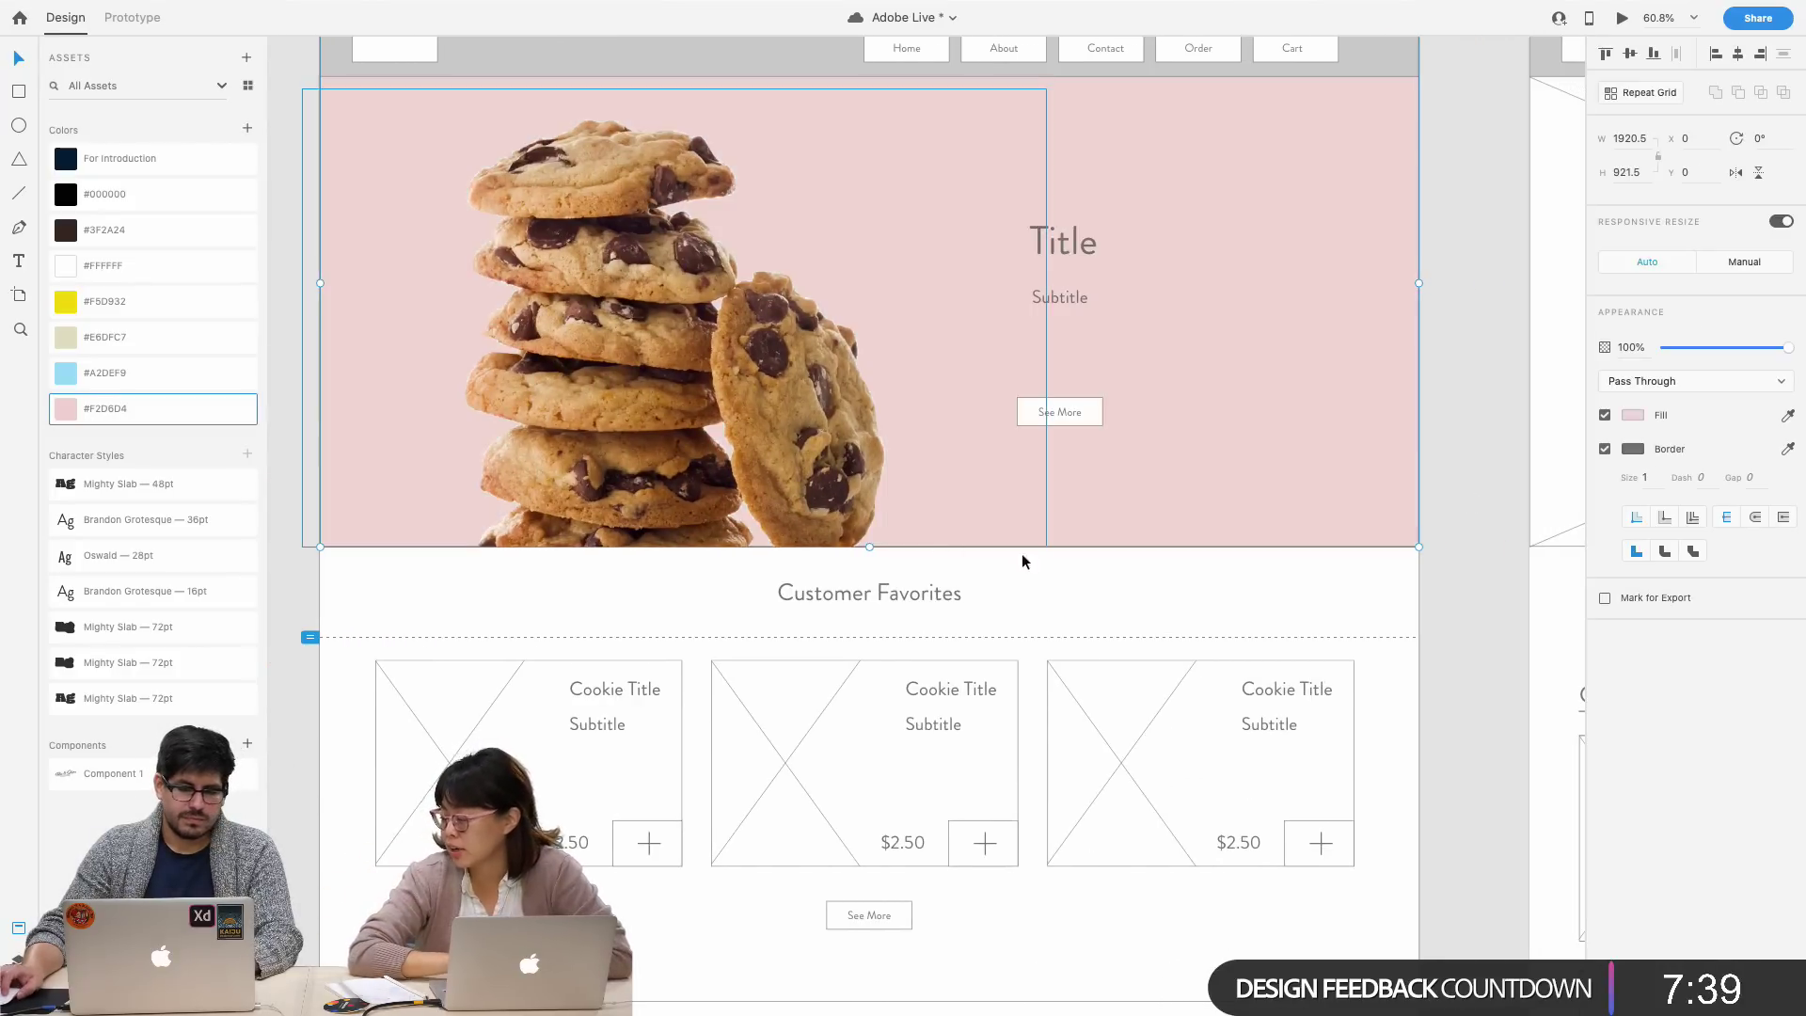
click(1451, 617)
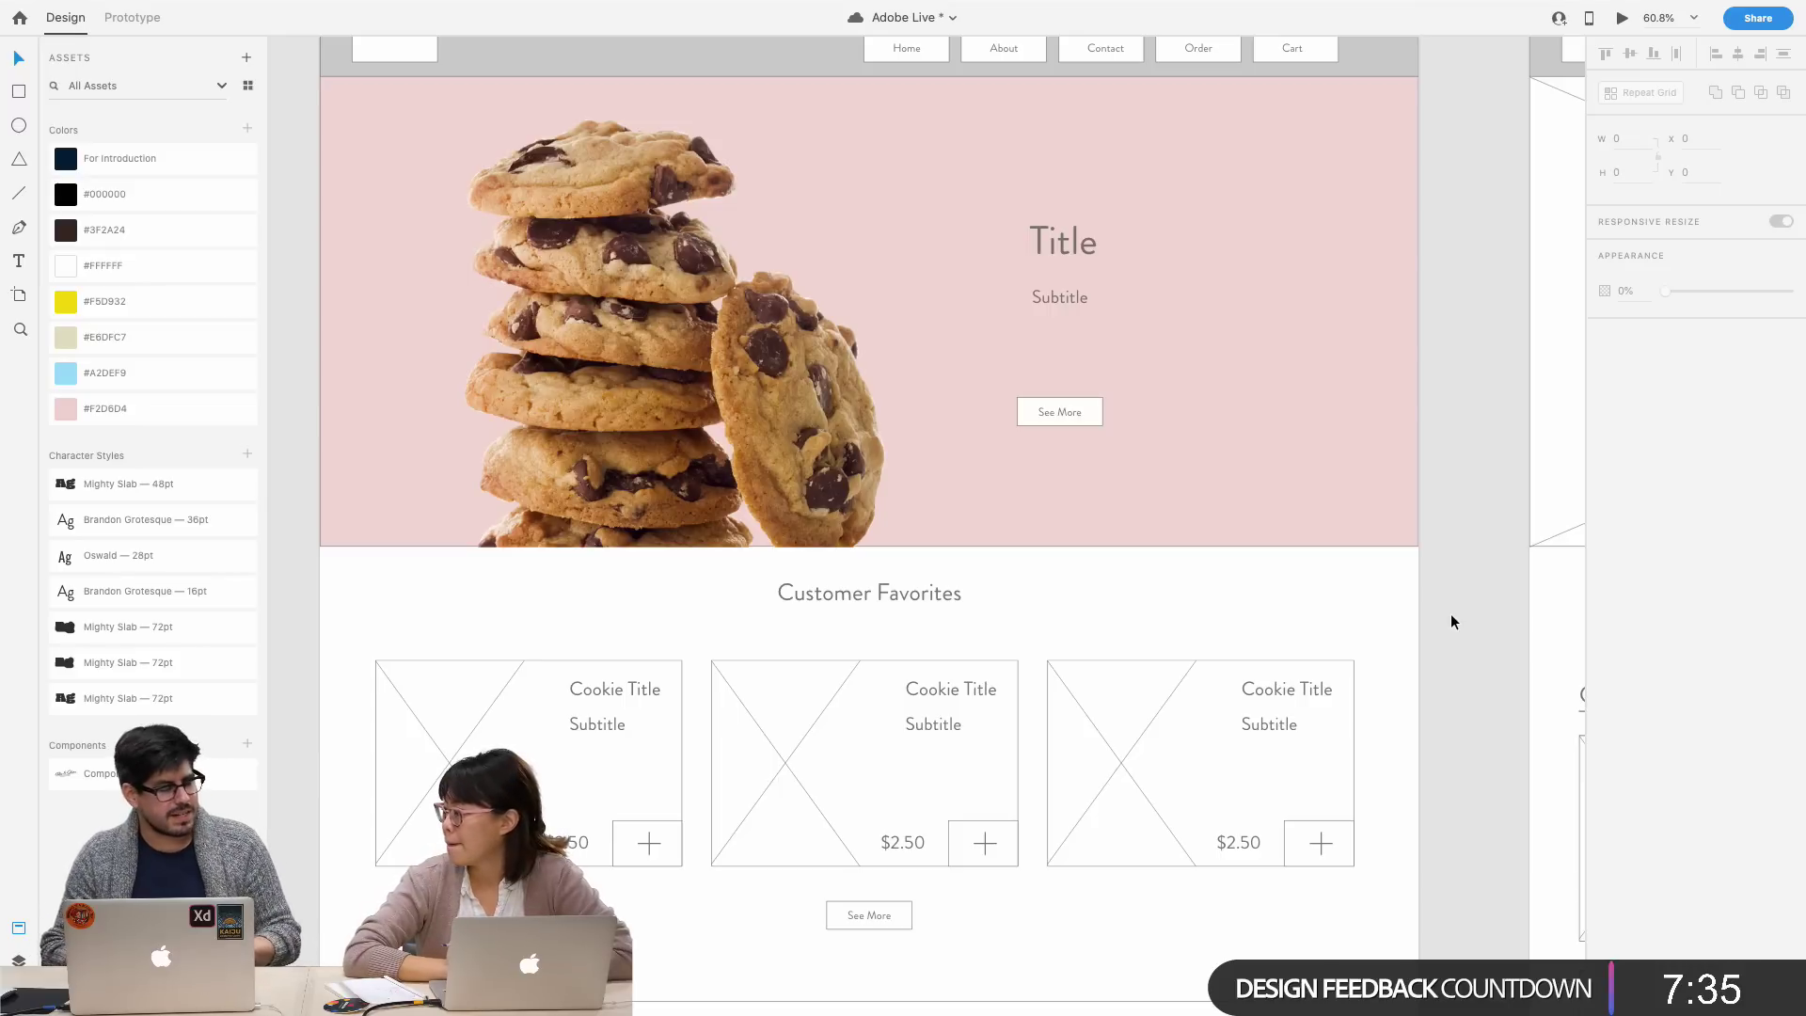
- Examine the pink hero section and its placeholder title text alongside the neighboring artboards
scroll(1306, 517, up, 3)
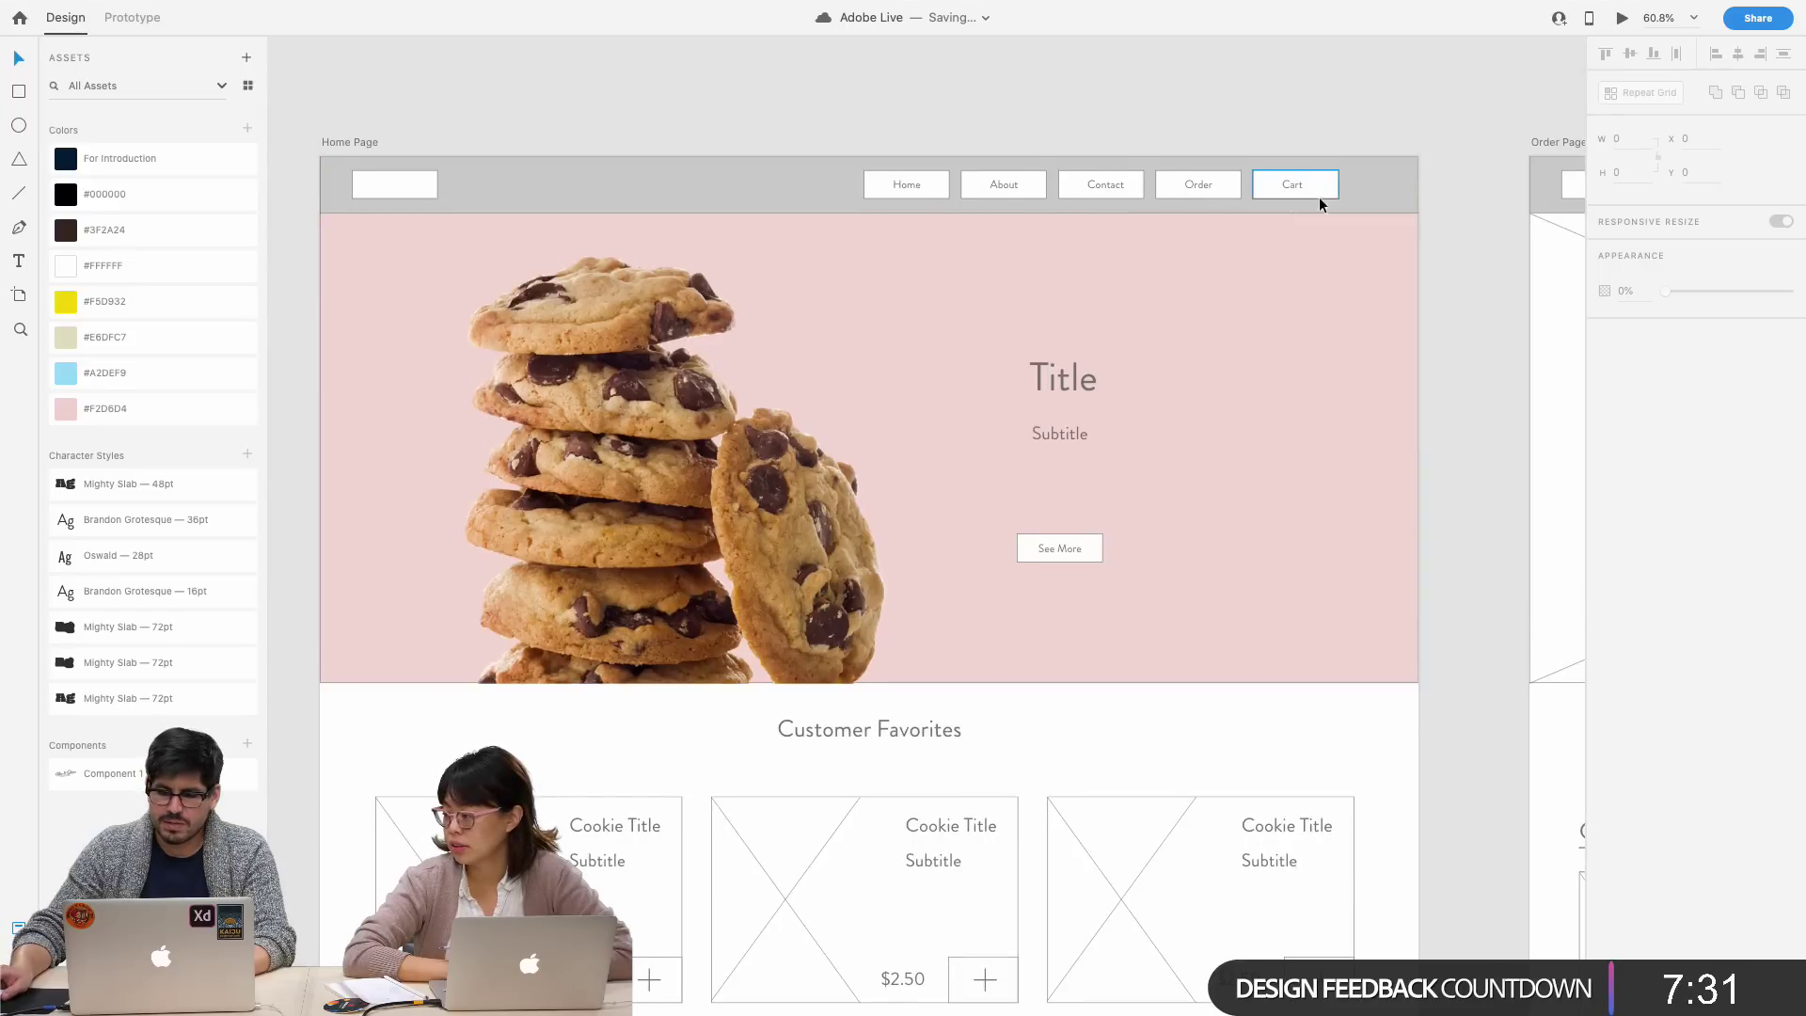
scroll(453, 185, left, 5)
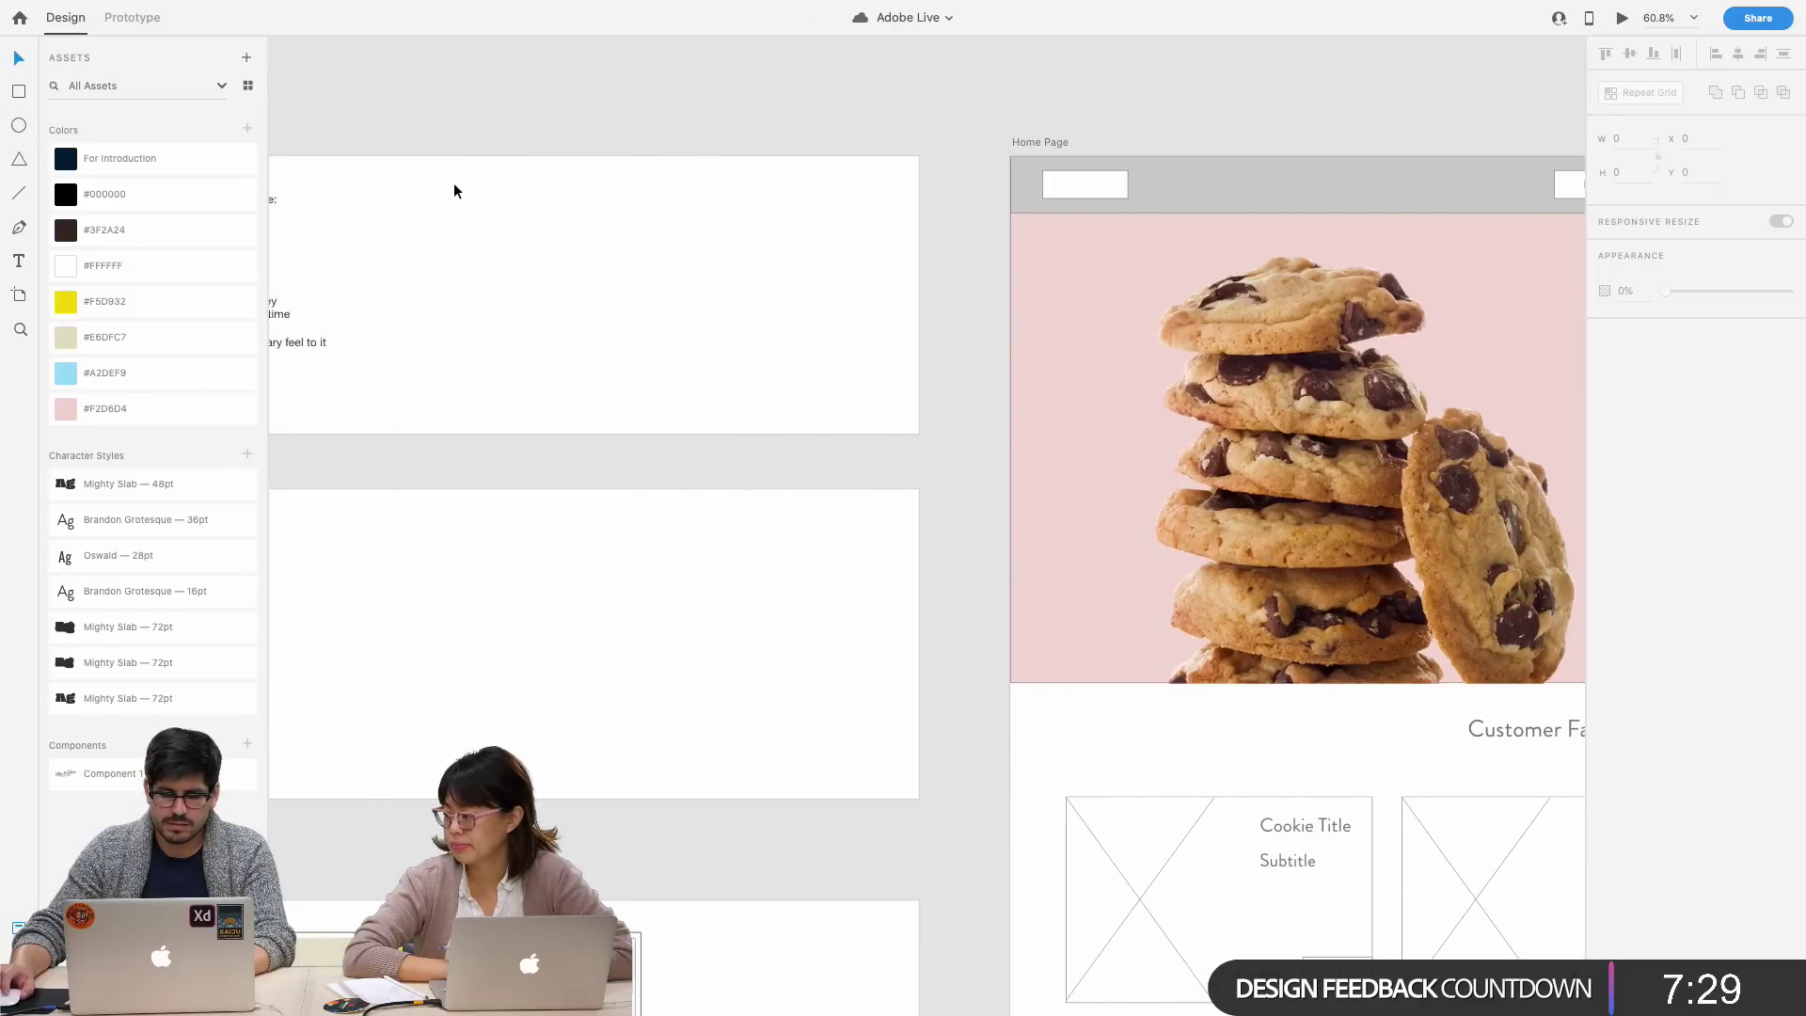
scroll(489, 267, right, 4)
scroll(489, 268, down, 10)
scroll(489, 271, up, 15)
scroll(489, 271, down, 7)
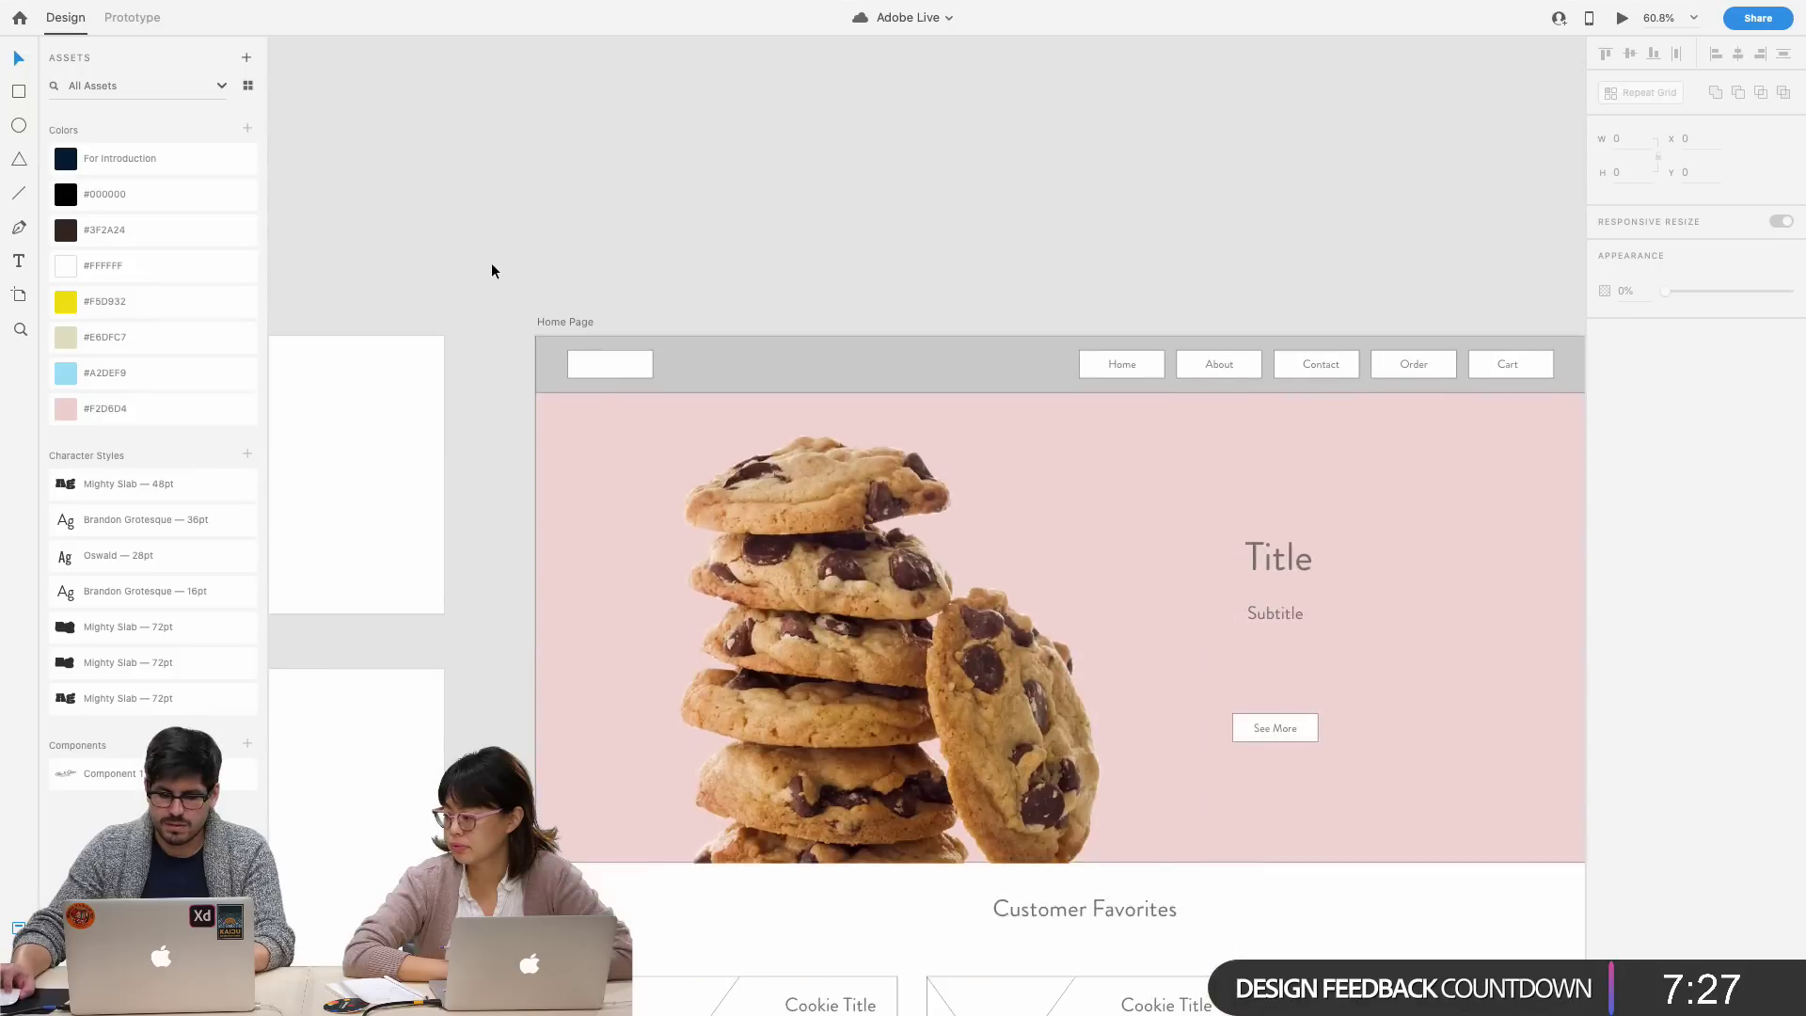
scroll(1296, 478, down, 5)
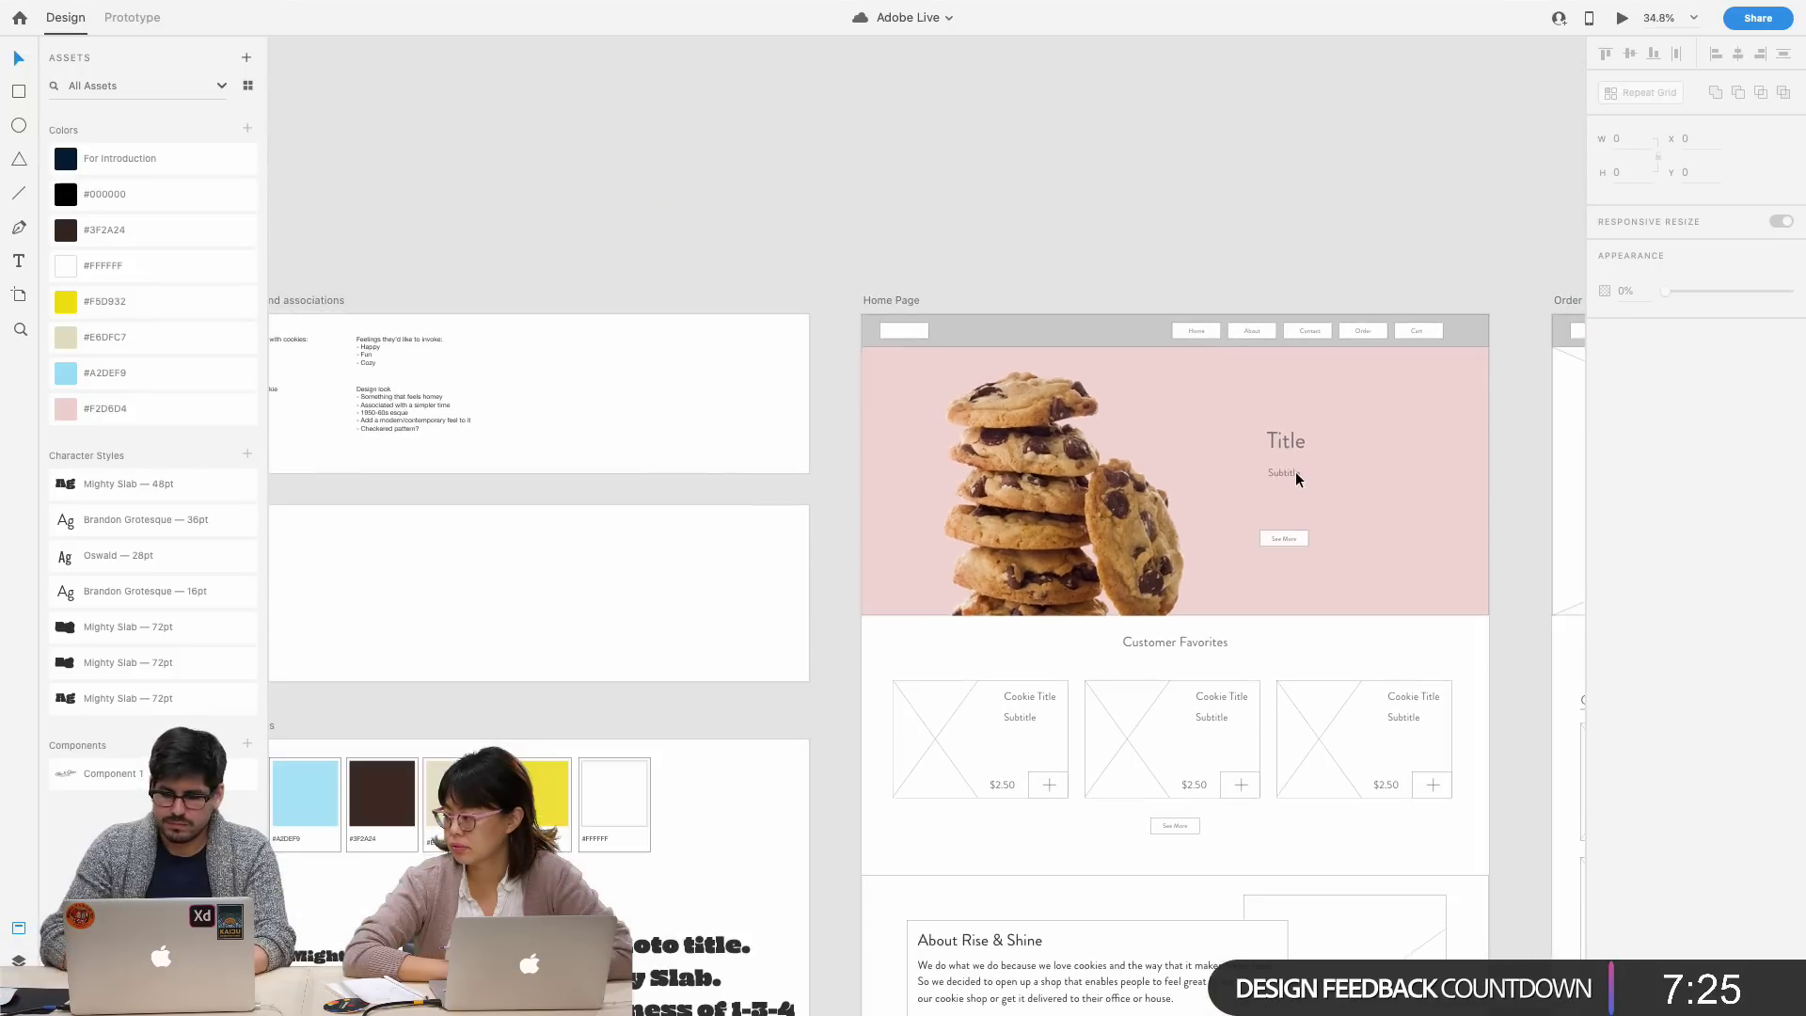
click(1296, 479)
click(1215, 252)
- Examine the Mighty Slab H1 title sample on the Design Style Ideas artboard in relation to the Home Page
scroll(1205, 250, left, 10)
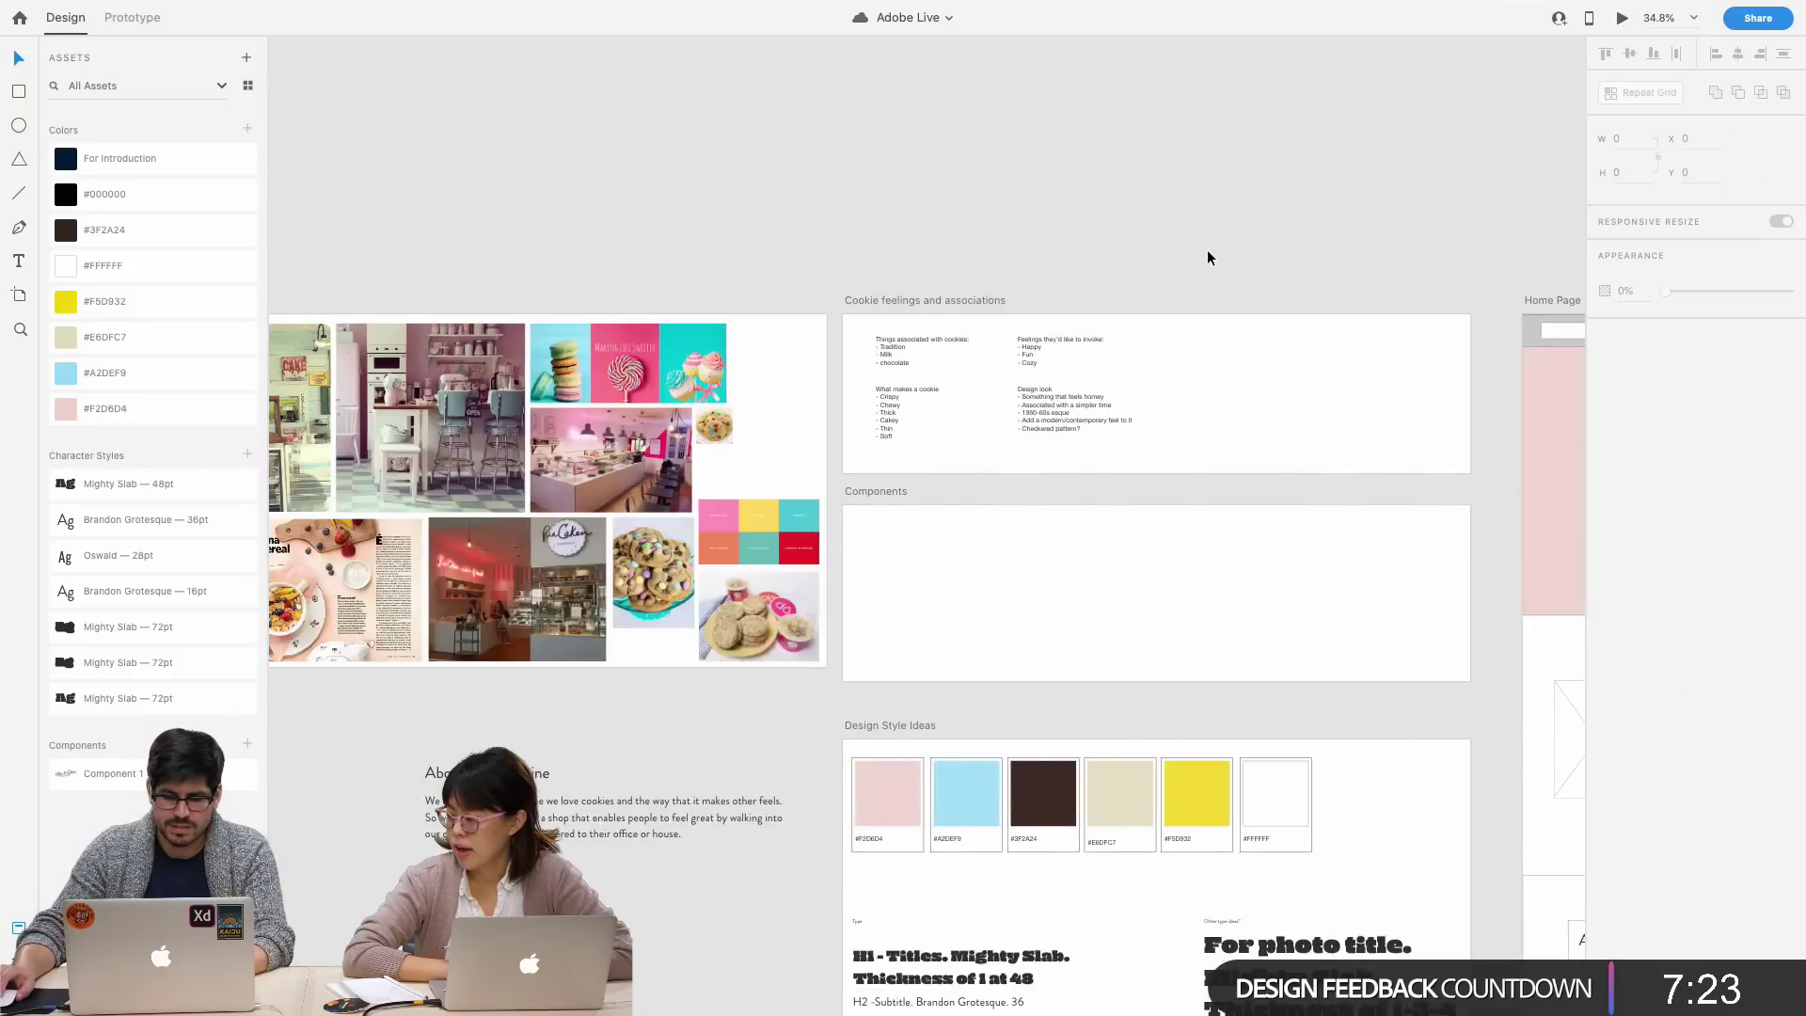
scroll(1206, 250, down, 8)
click(1037, 422)
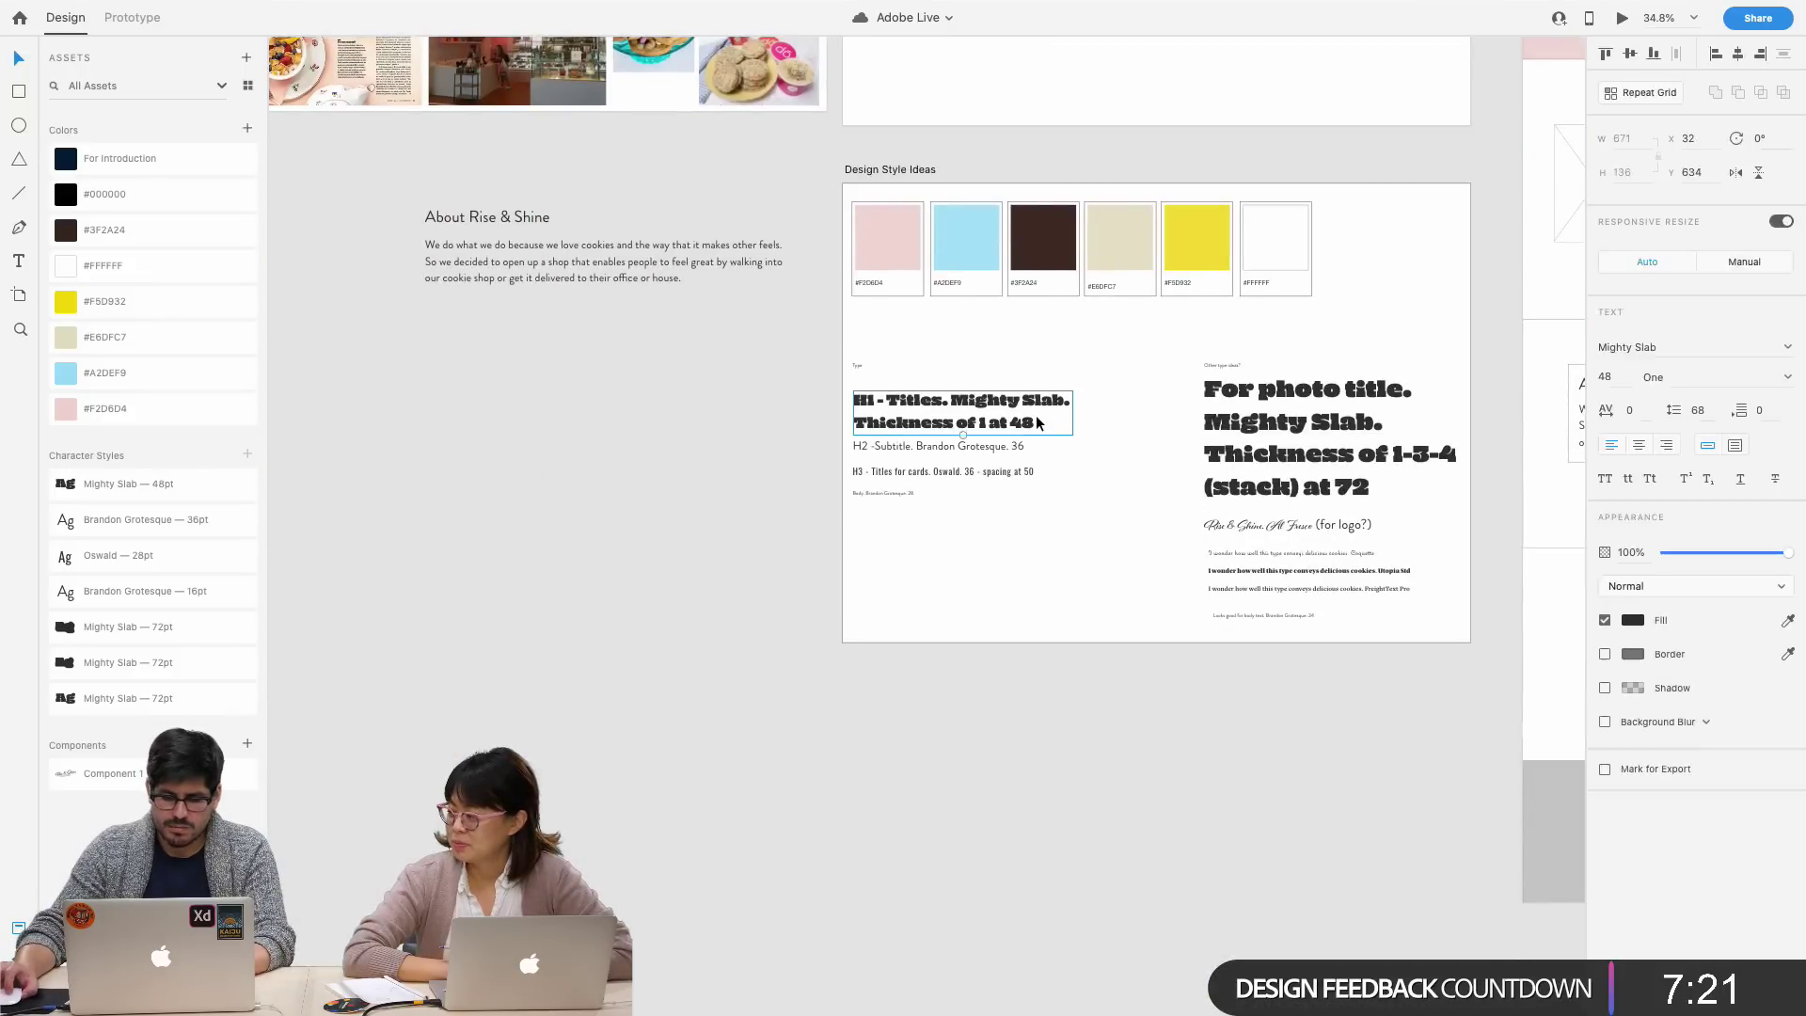
scroll(1123, 487, up, 5)
scroll(1139, 484, up, 5)
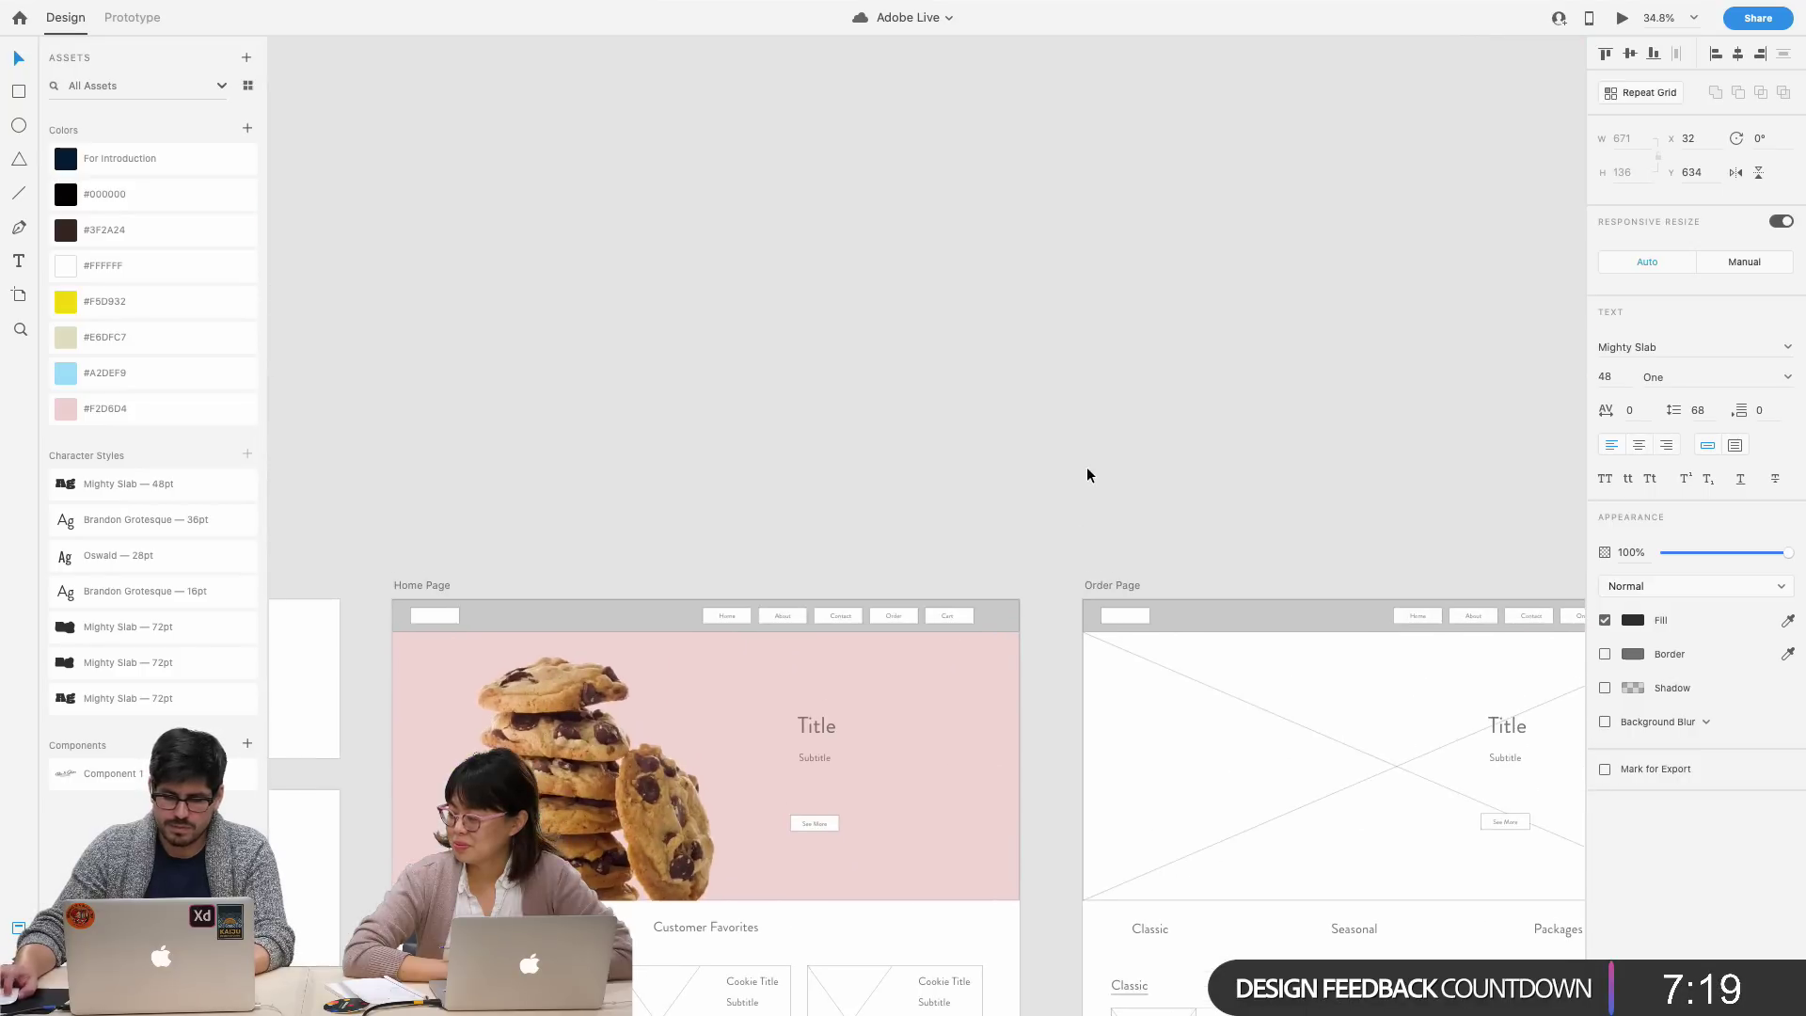
scroll(824, 482, down, 10)
scroll(823, 482, left, 5)
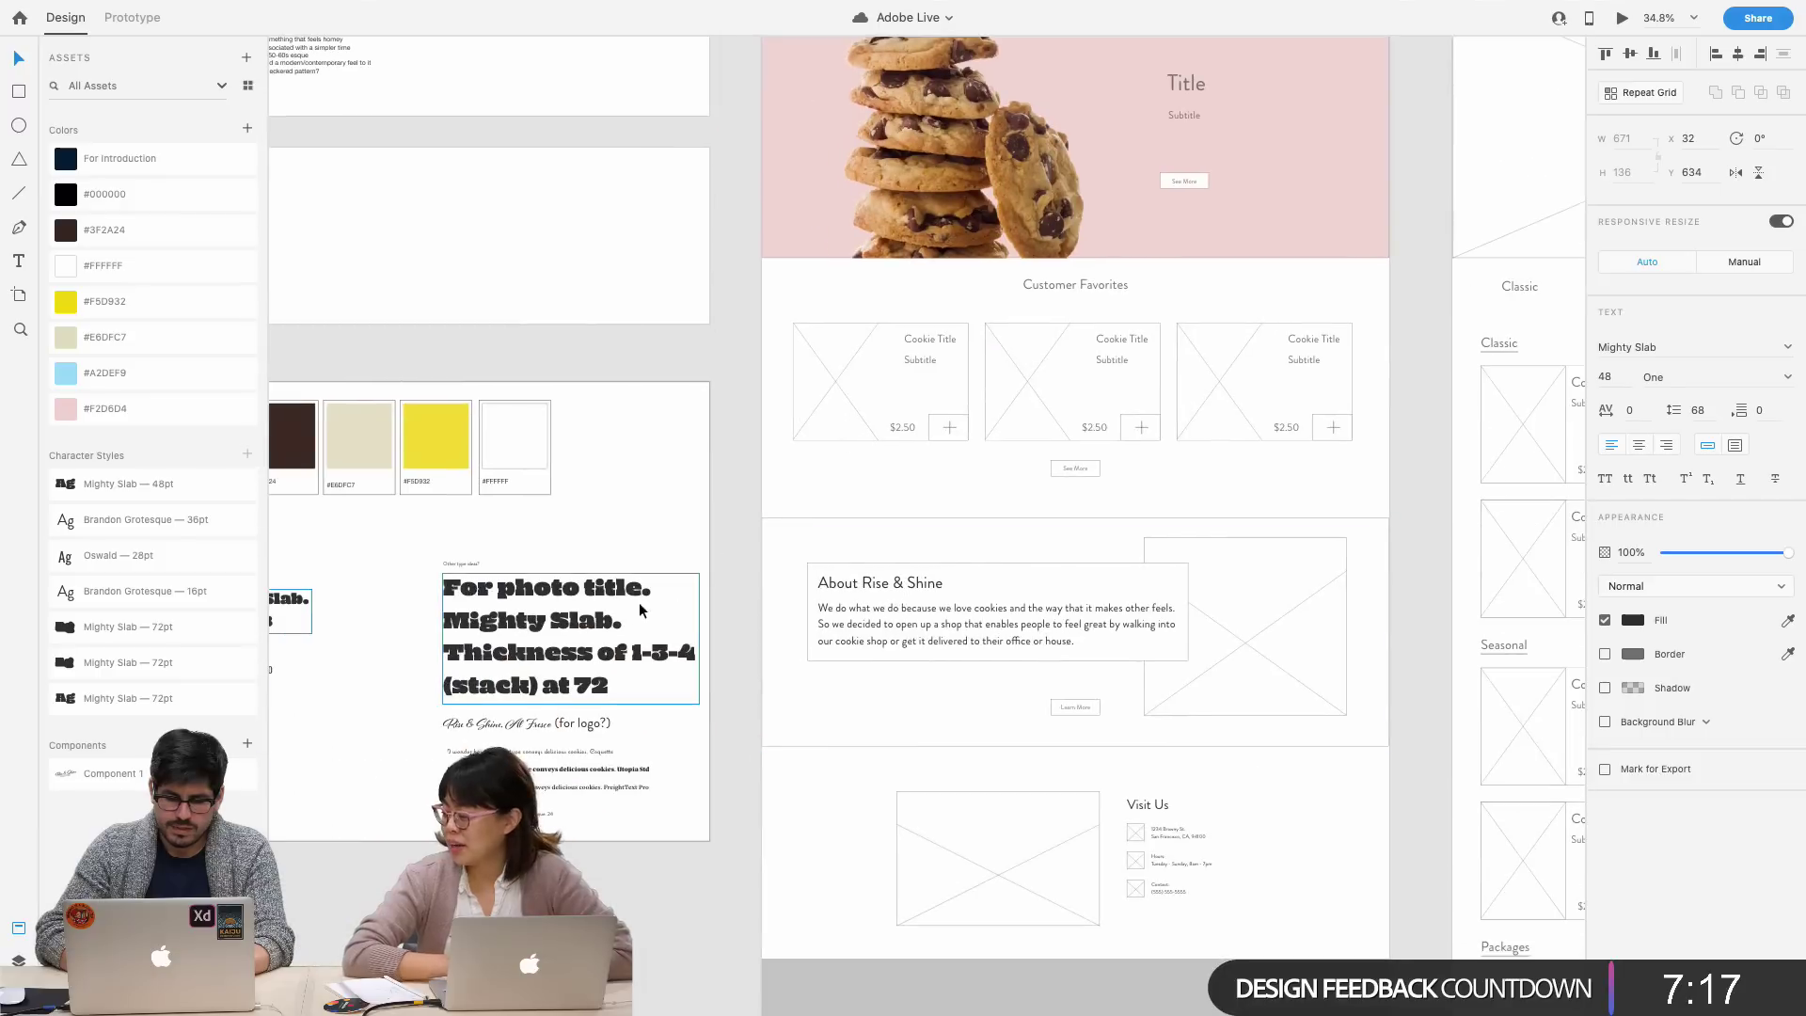
- Copy the 72 pt Mighty Slab photo title sample and place the copy on the empty canvas above the Home Page artboard
click(612, 606)
scroll(1059, 162, up, 4)
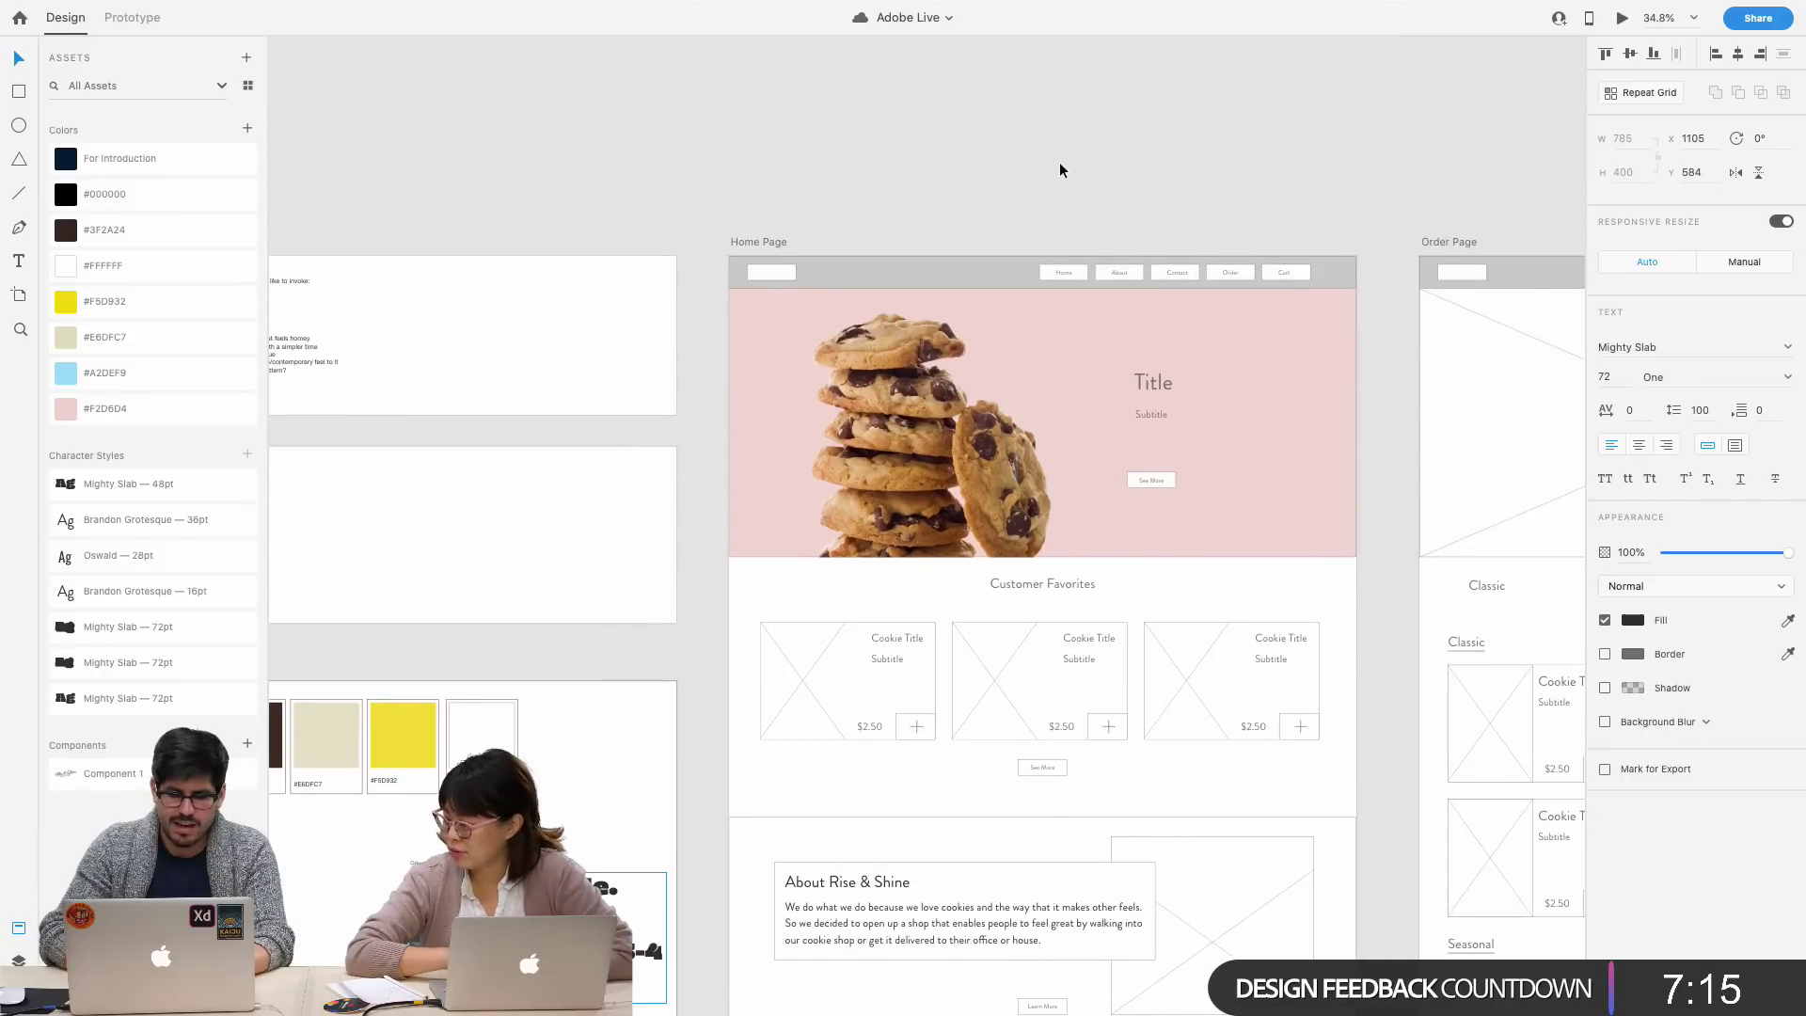
click(1046, 145)
scroll(1046, 145, up, 5)
key(ctrl+v)
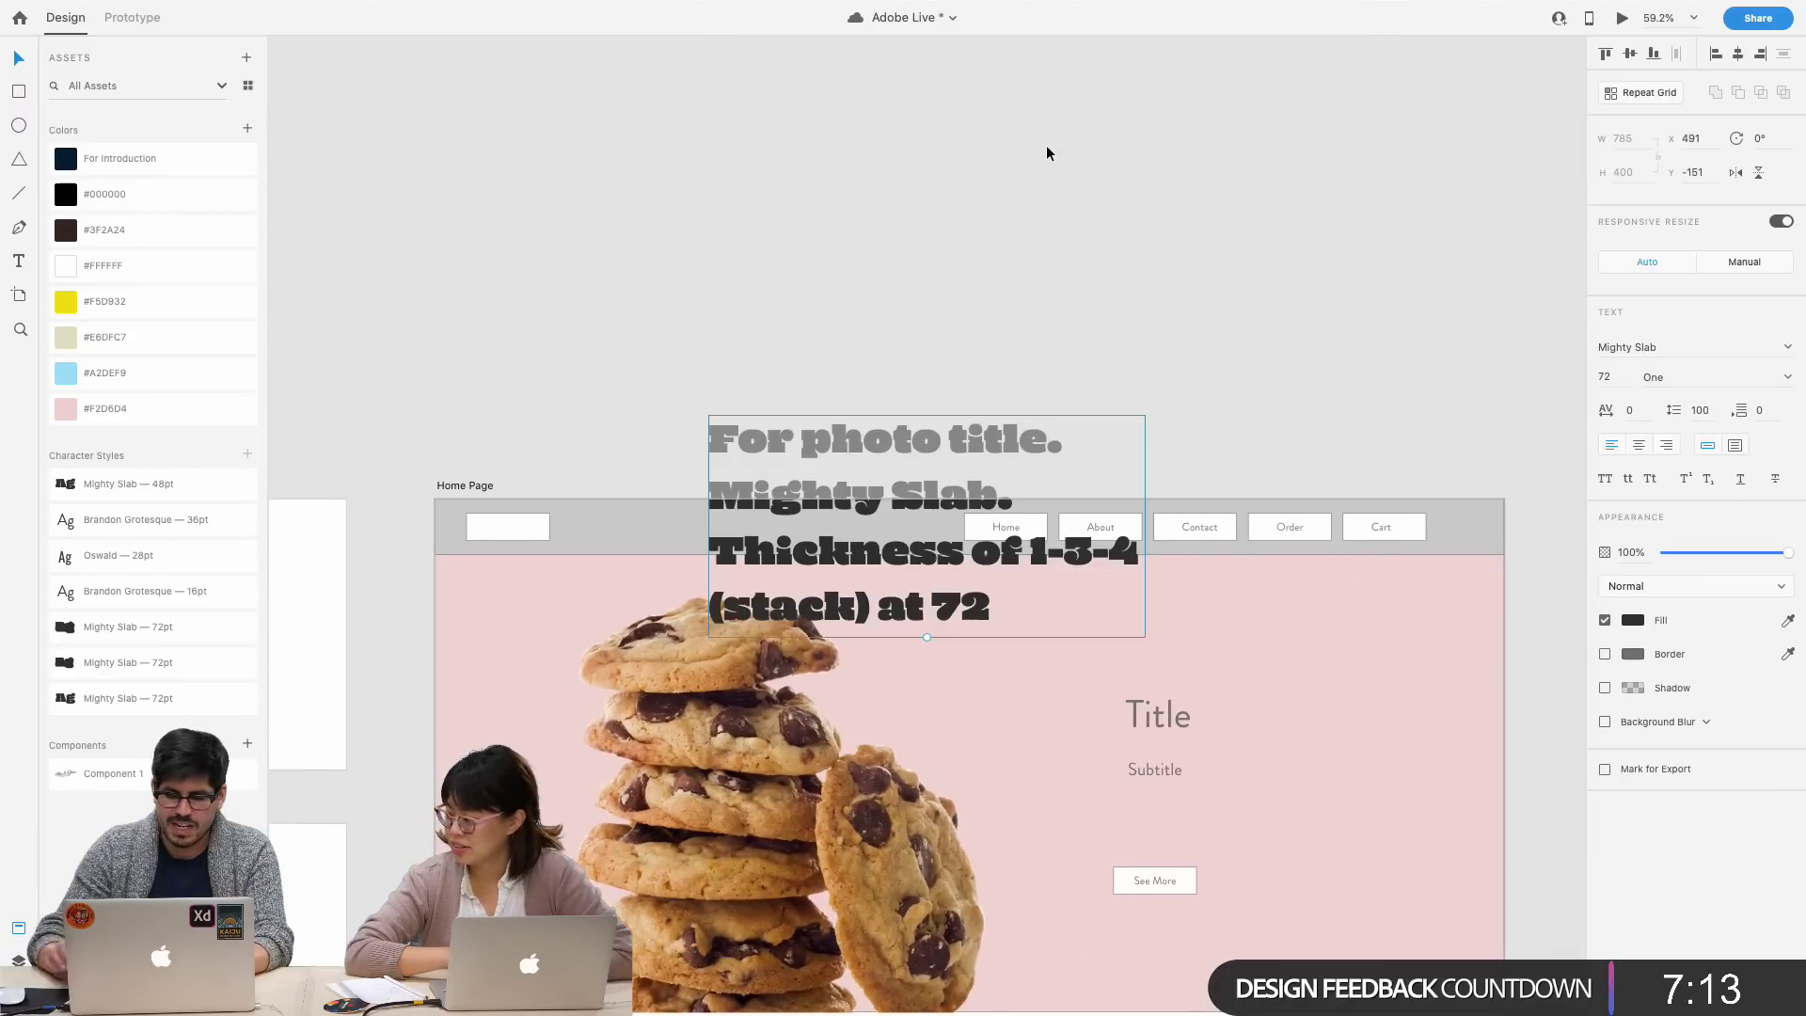
drag(835, 357, 945, 262)
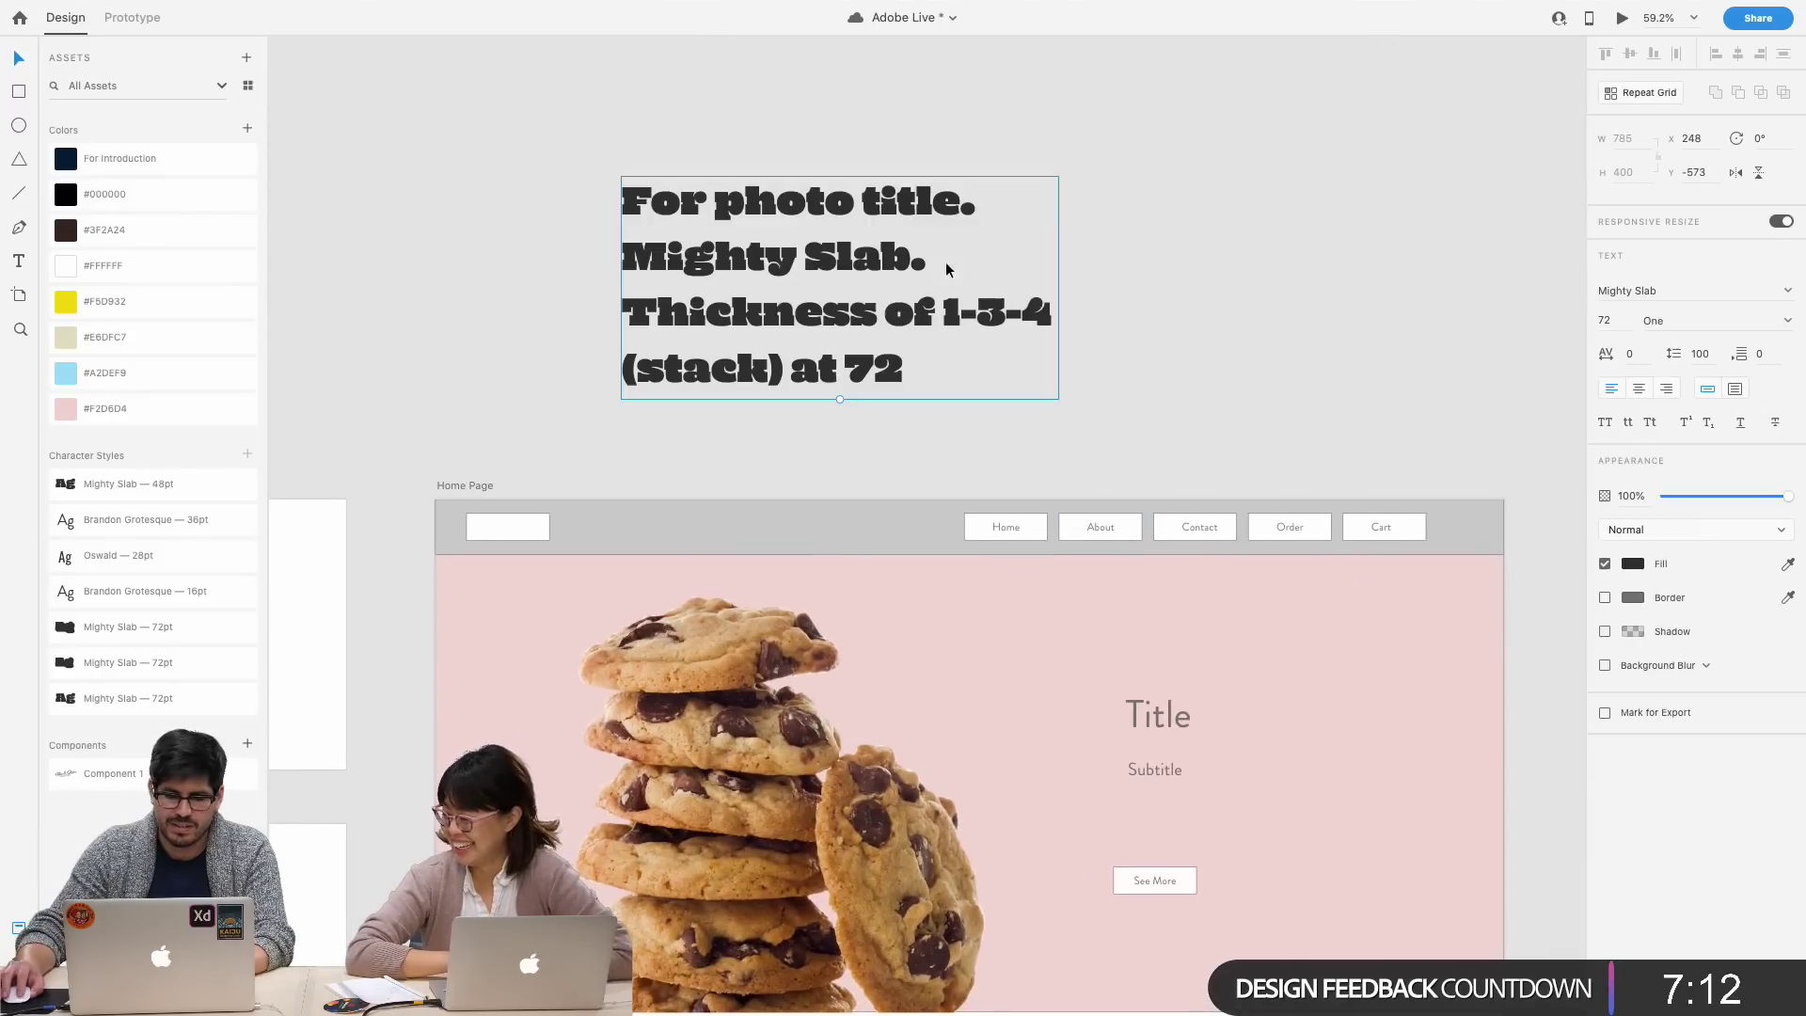
- Replace the copied Mighty Slab sample text with "Yum! Cookie!"
double_click(841, 277)
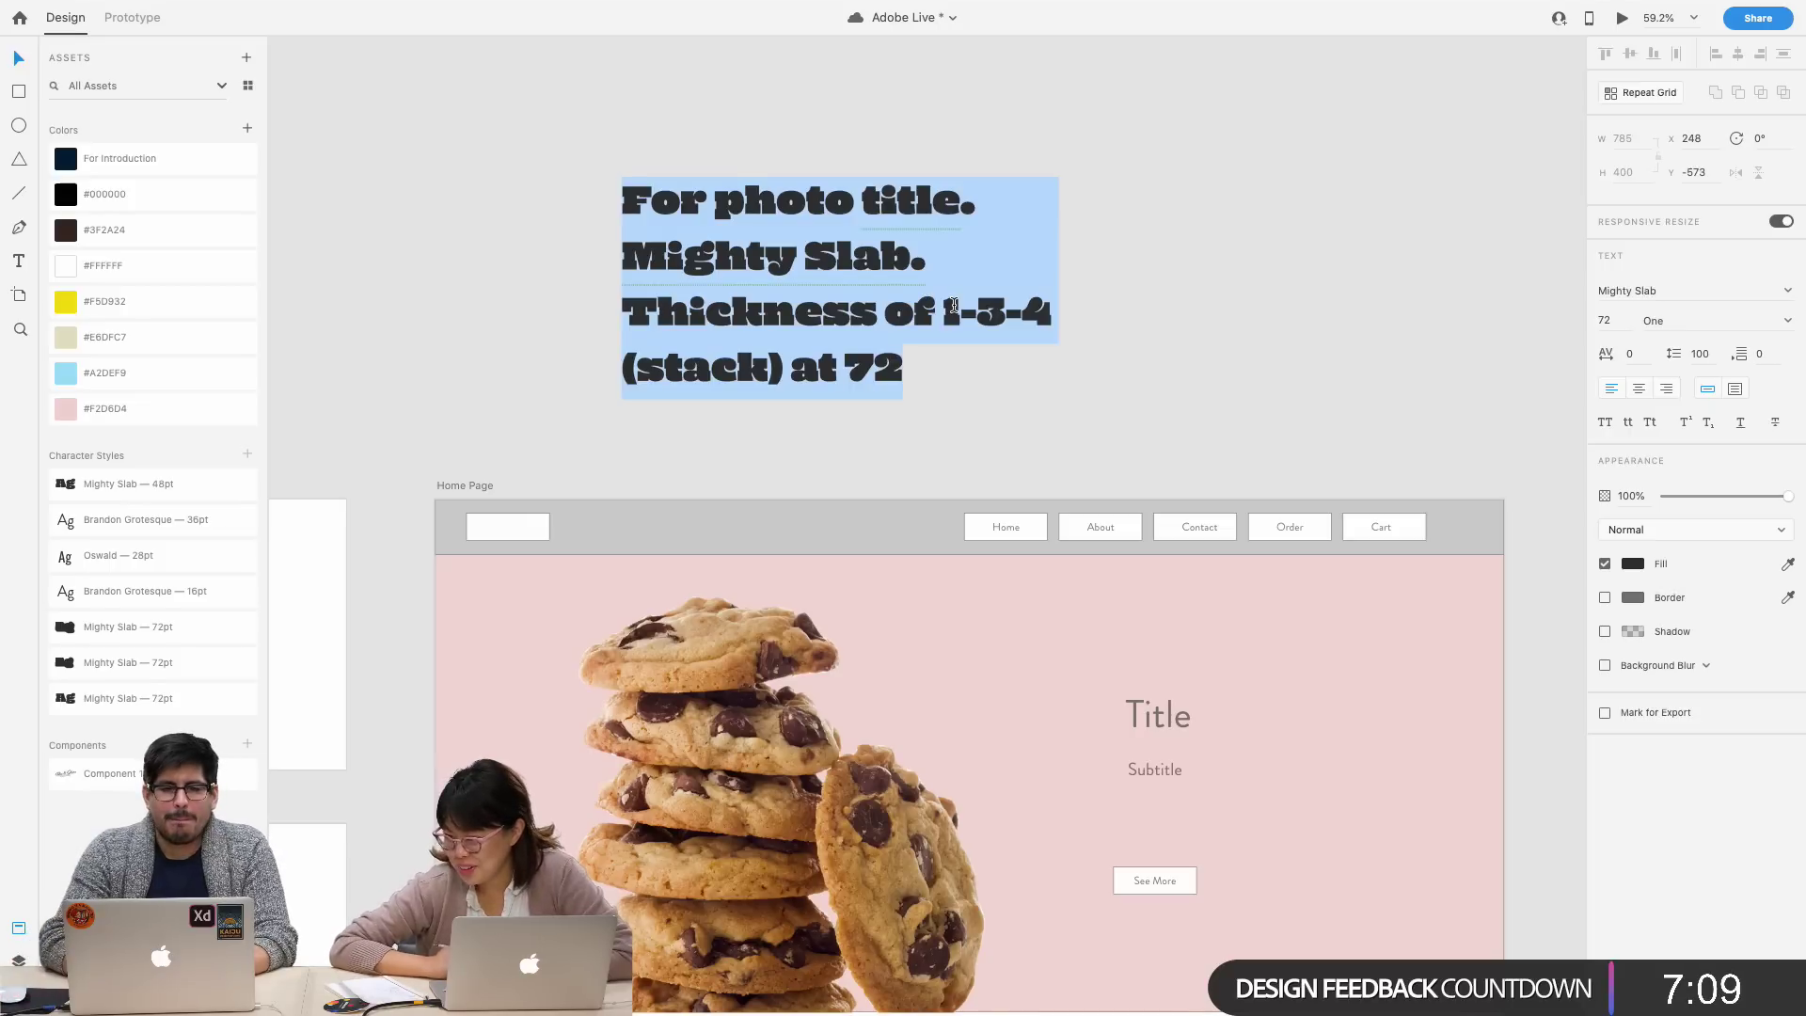
text(Y)
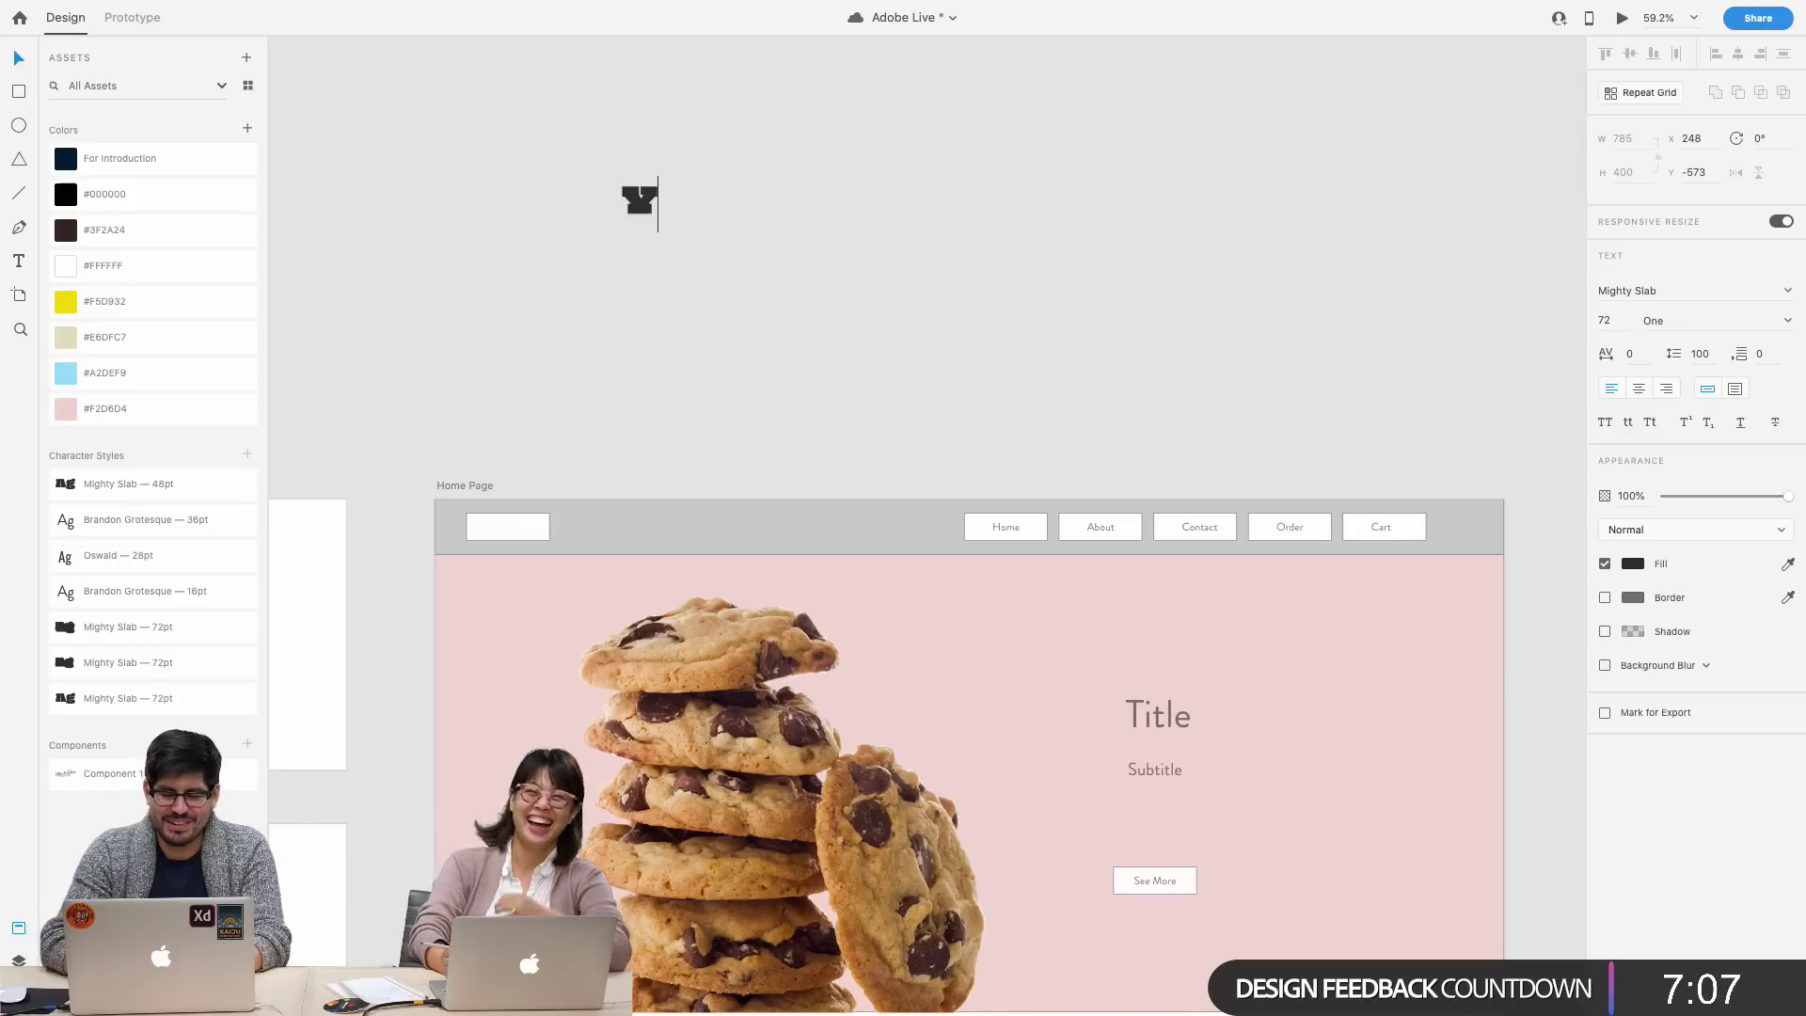
text(um! Cookie)
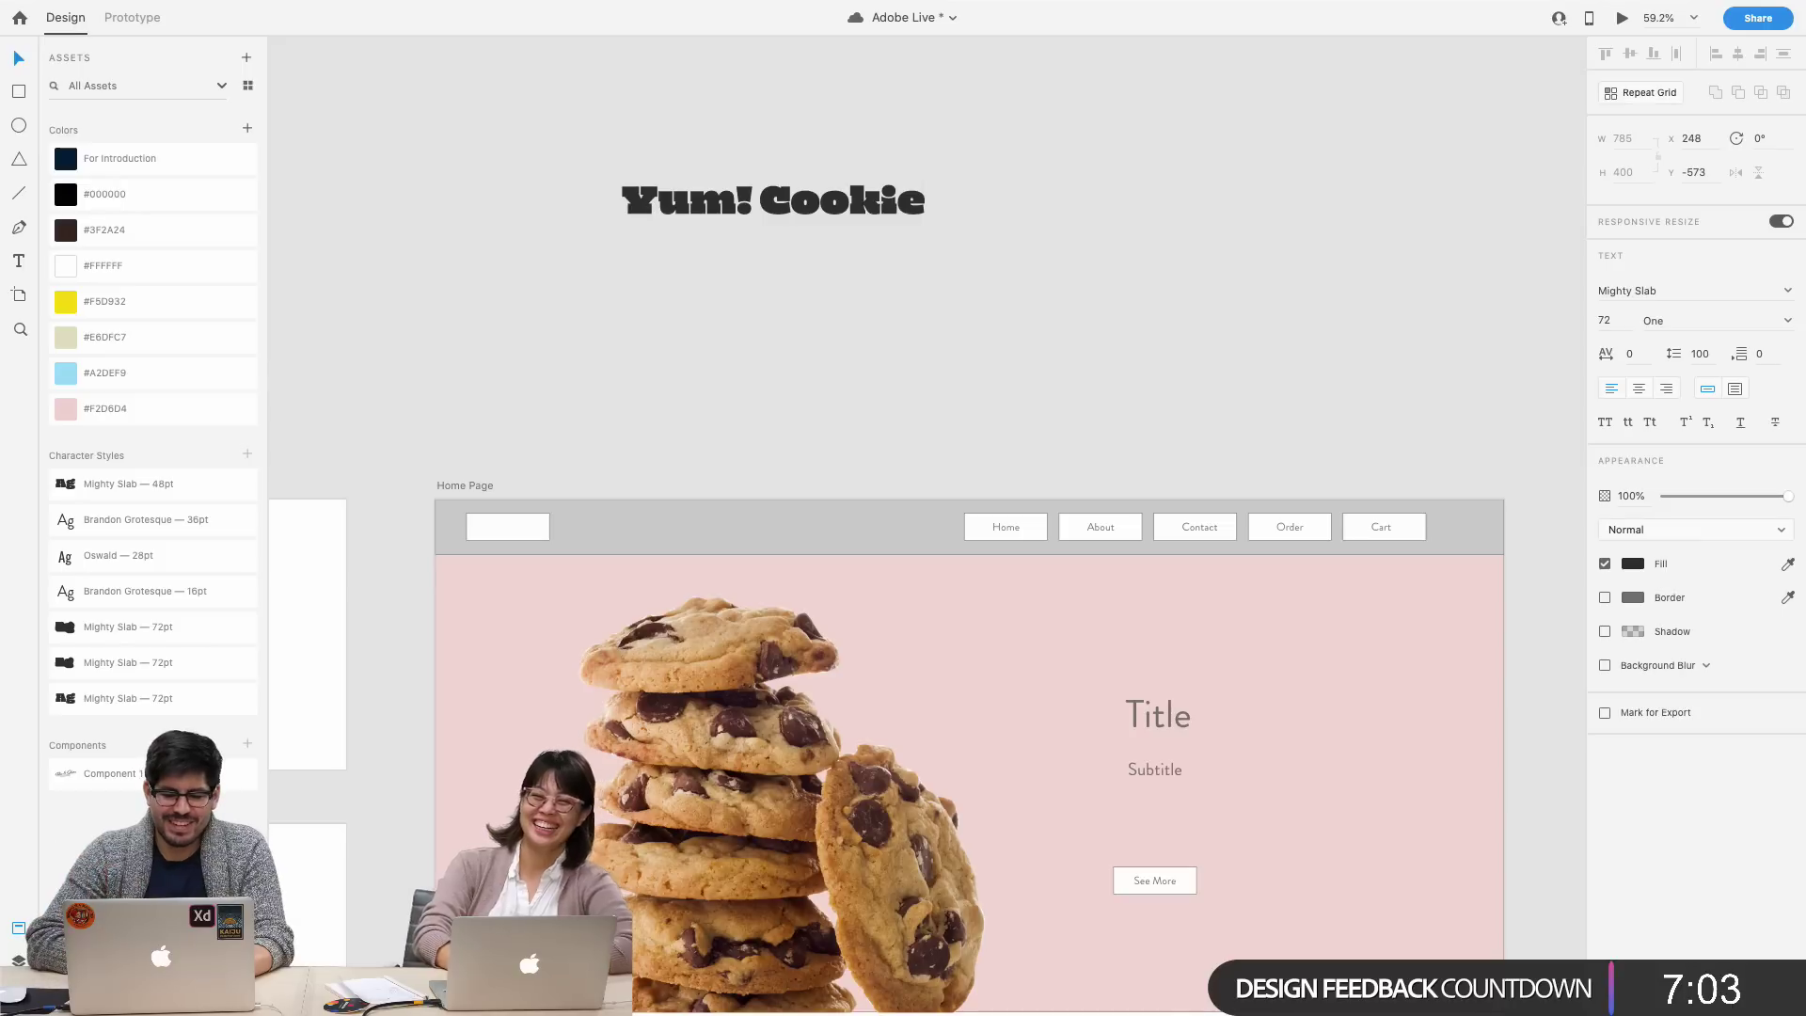
text(!)
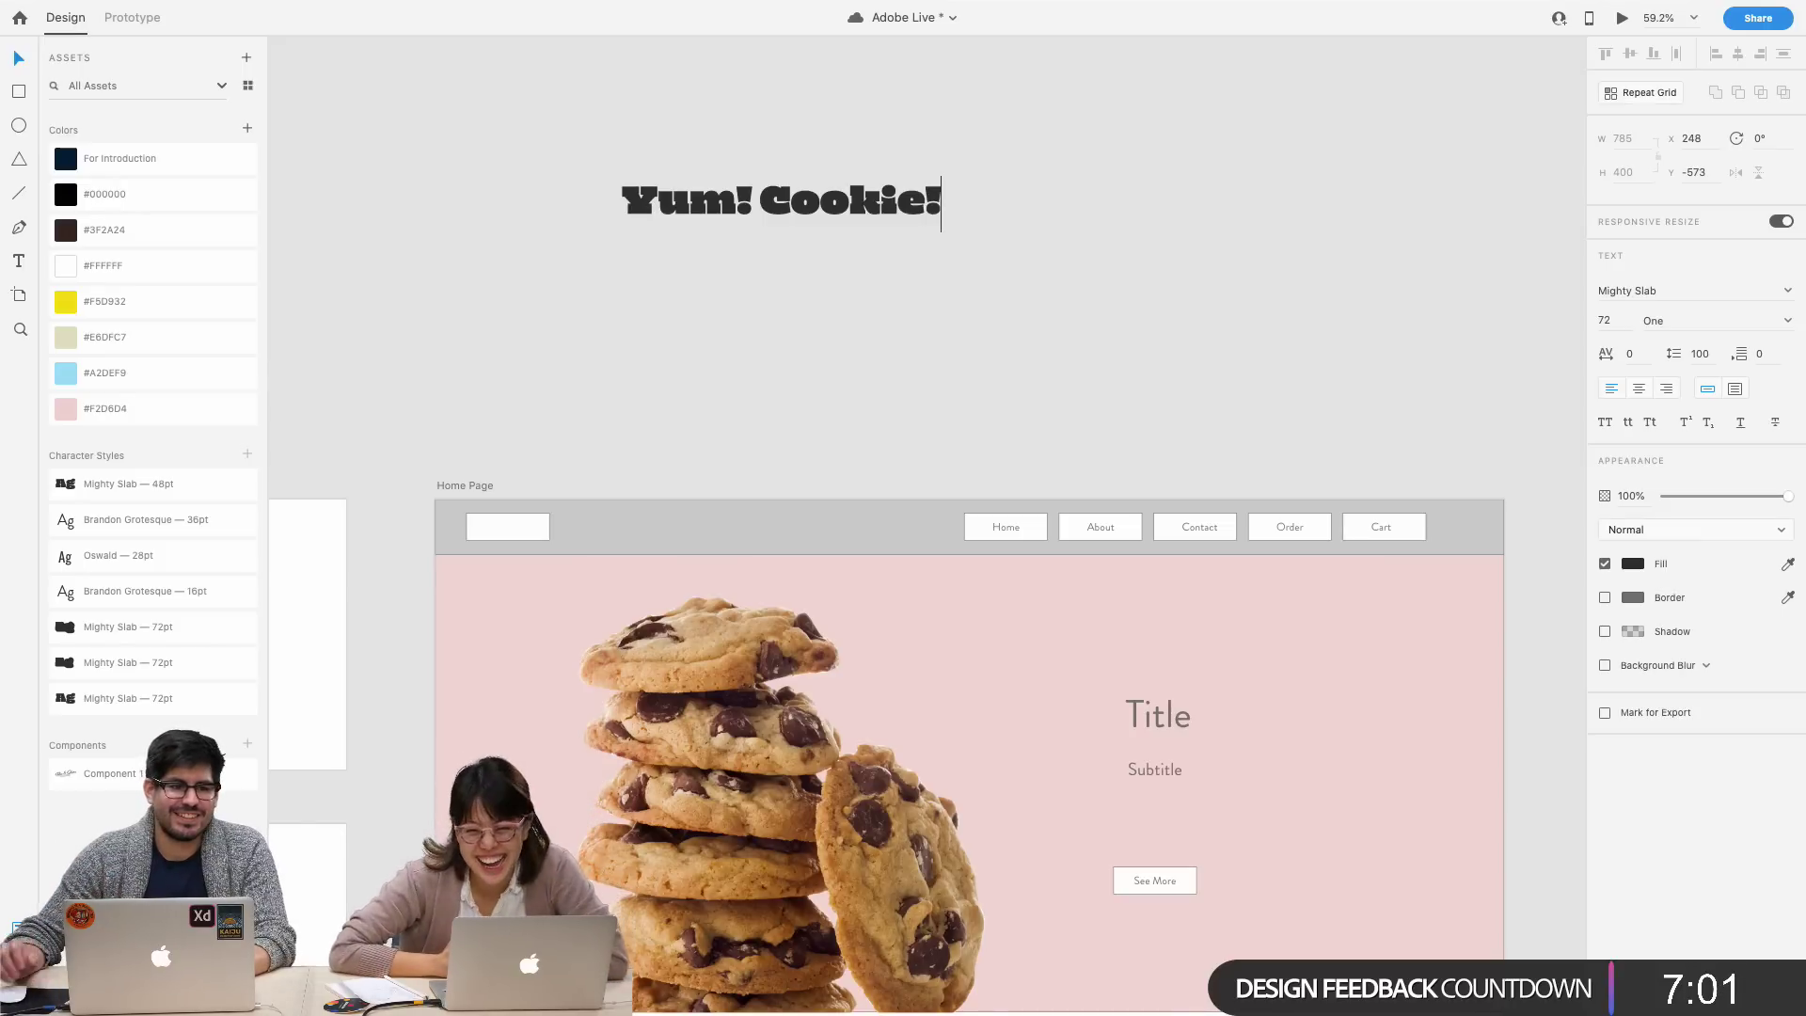
key(Escape)
key(Escape)
- Delete the hero's placeholder "Title" text and reposition "Yum! Cookie!" above the Home Page artboard at about X 367, Y -618
click(1149, 706)
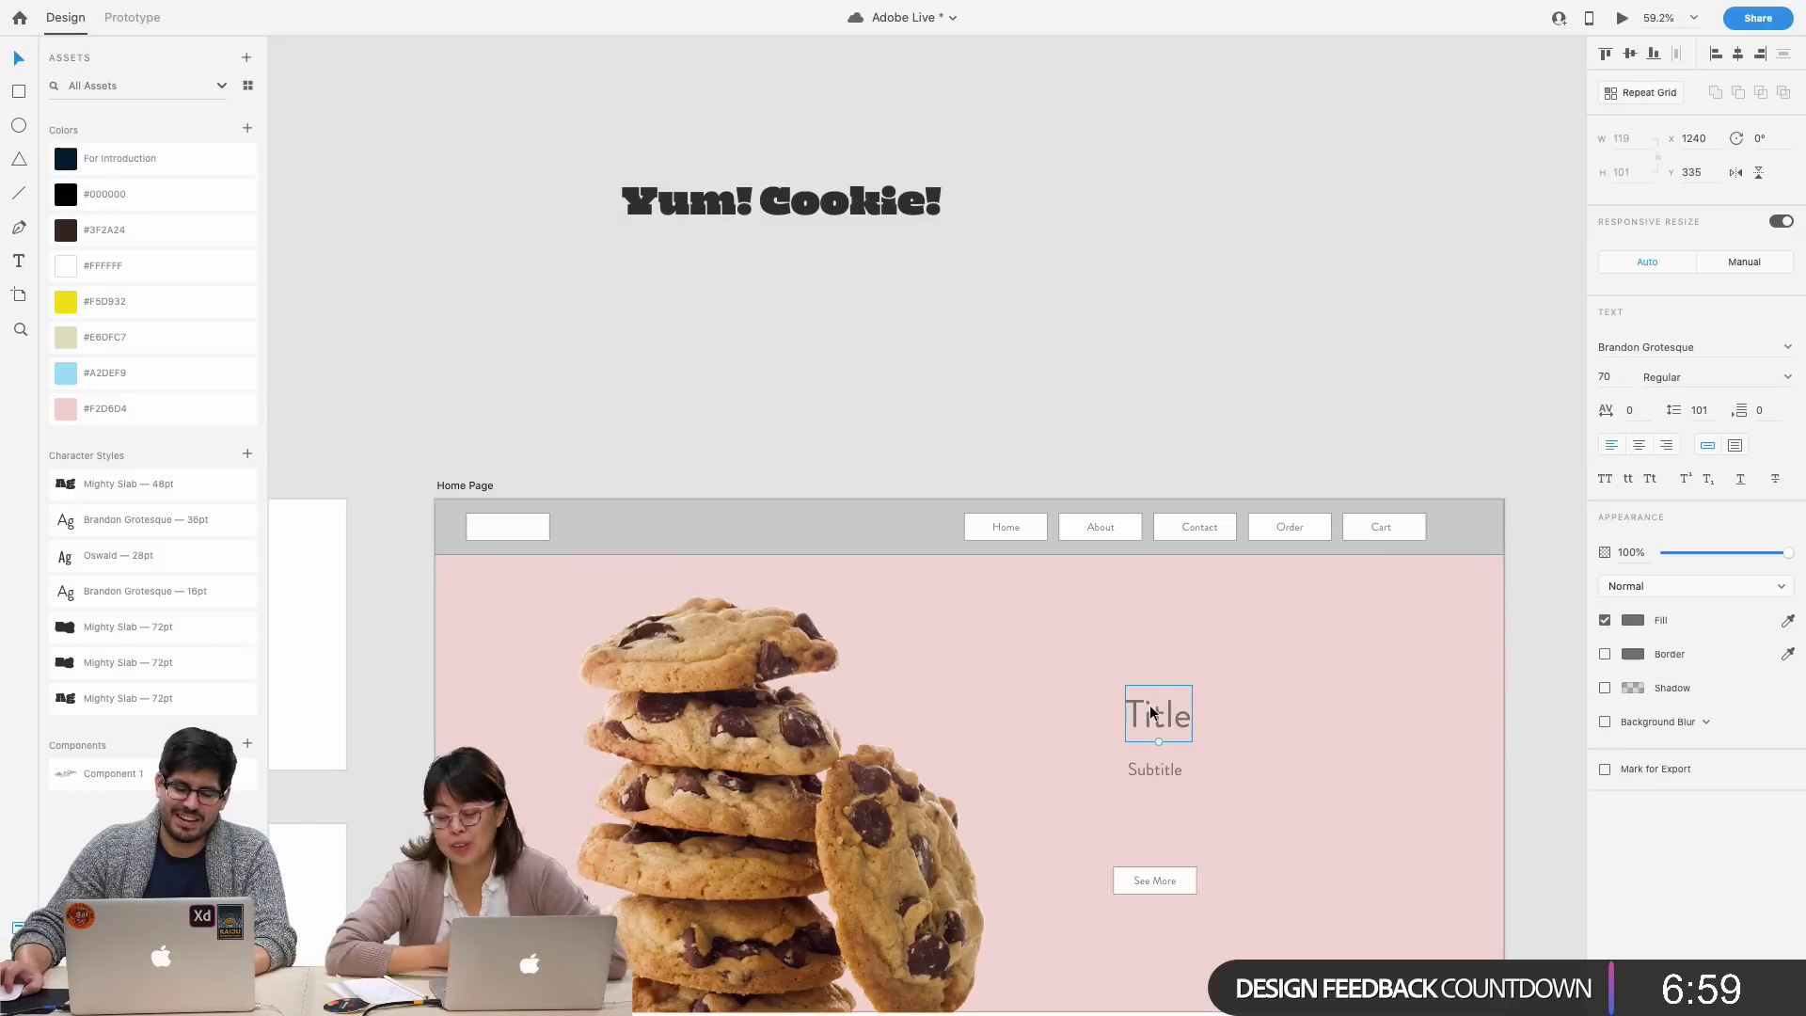
key(Delete)
click(830, 201)
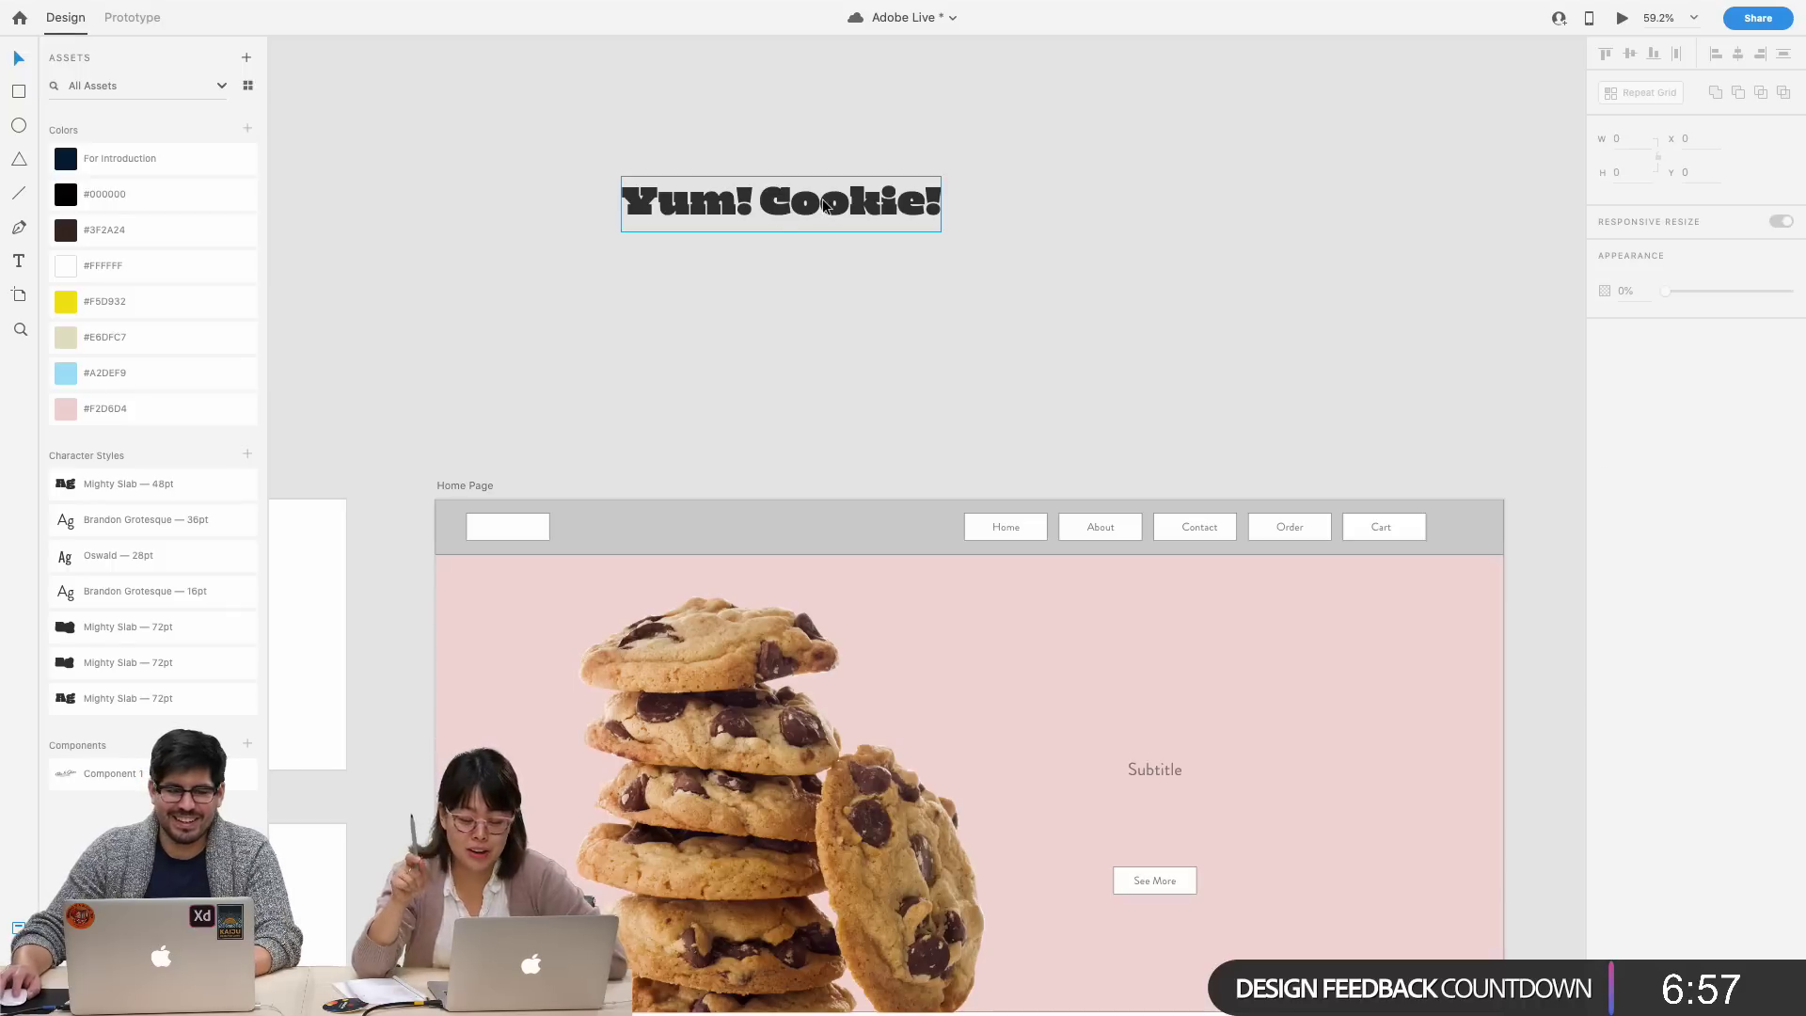
drag(841, 205, 1220, 703)
key(ctrl+z)
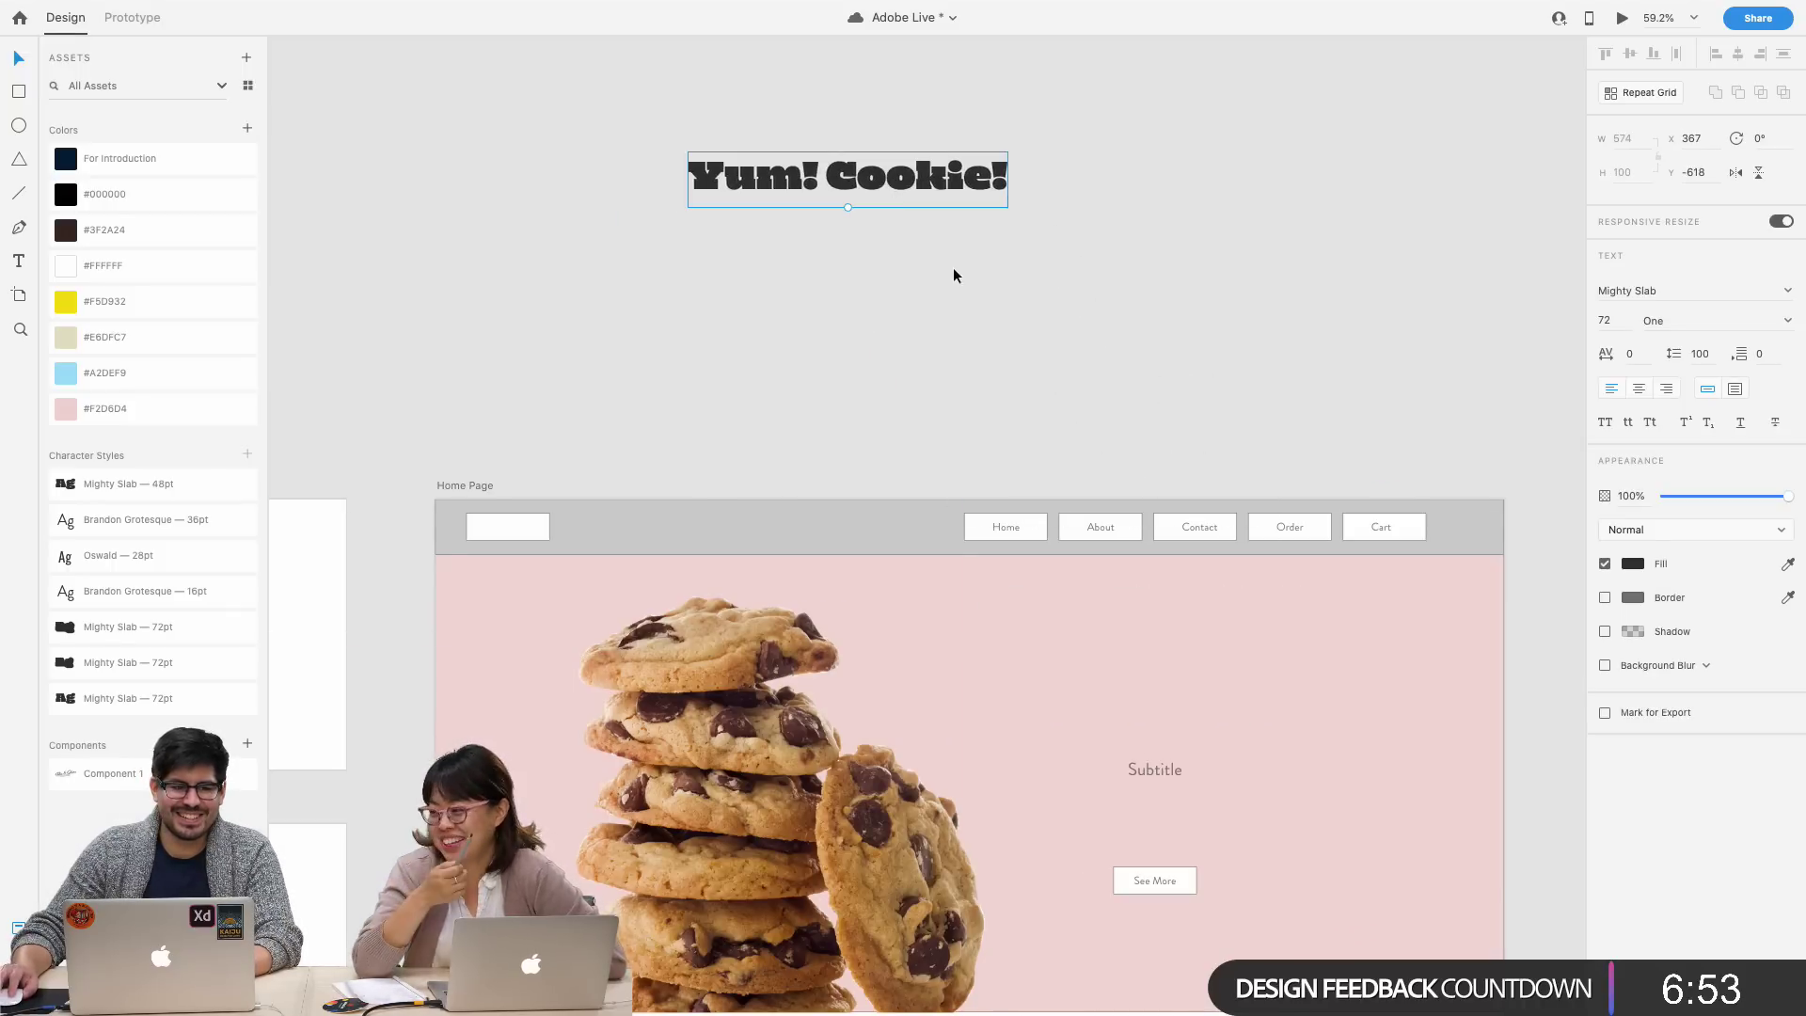
click(933, 211)
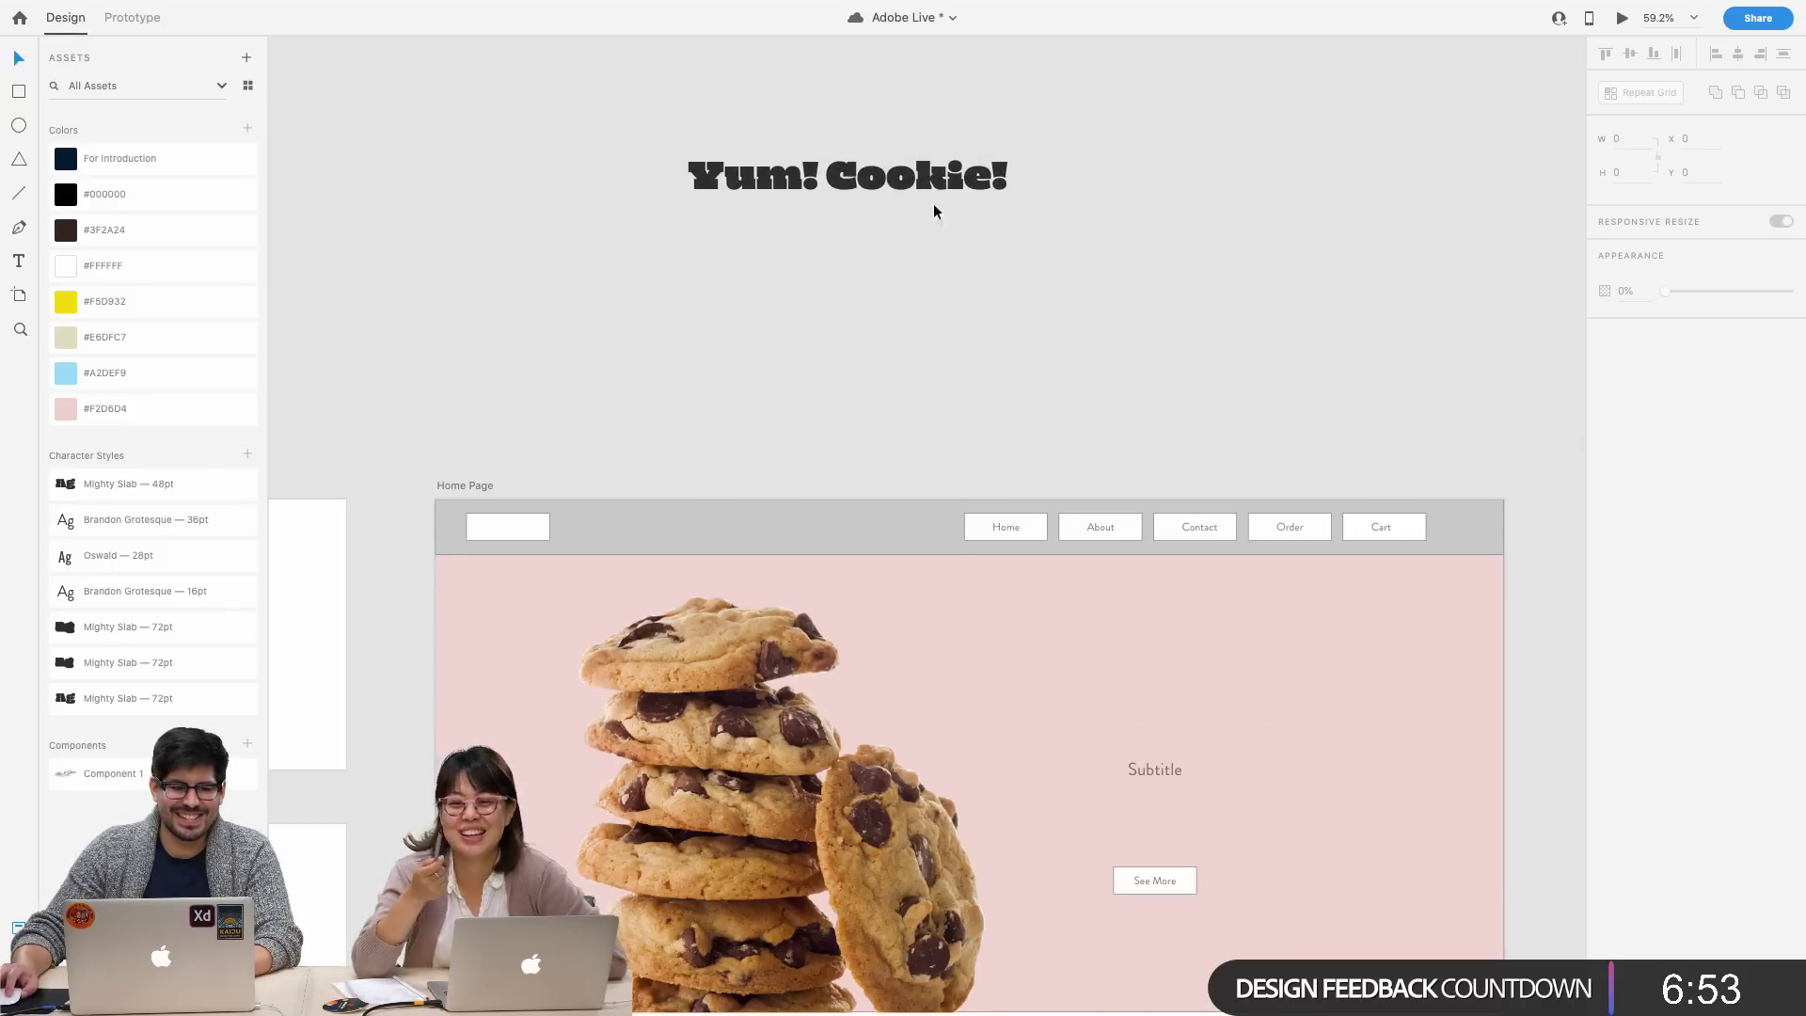
- Move the hero's "Subtitle" text straight down toward the See More button, to about Y 546
double_click(1170, 774)
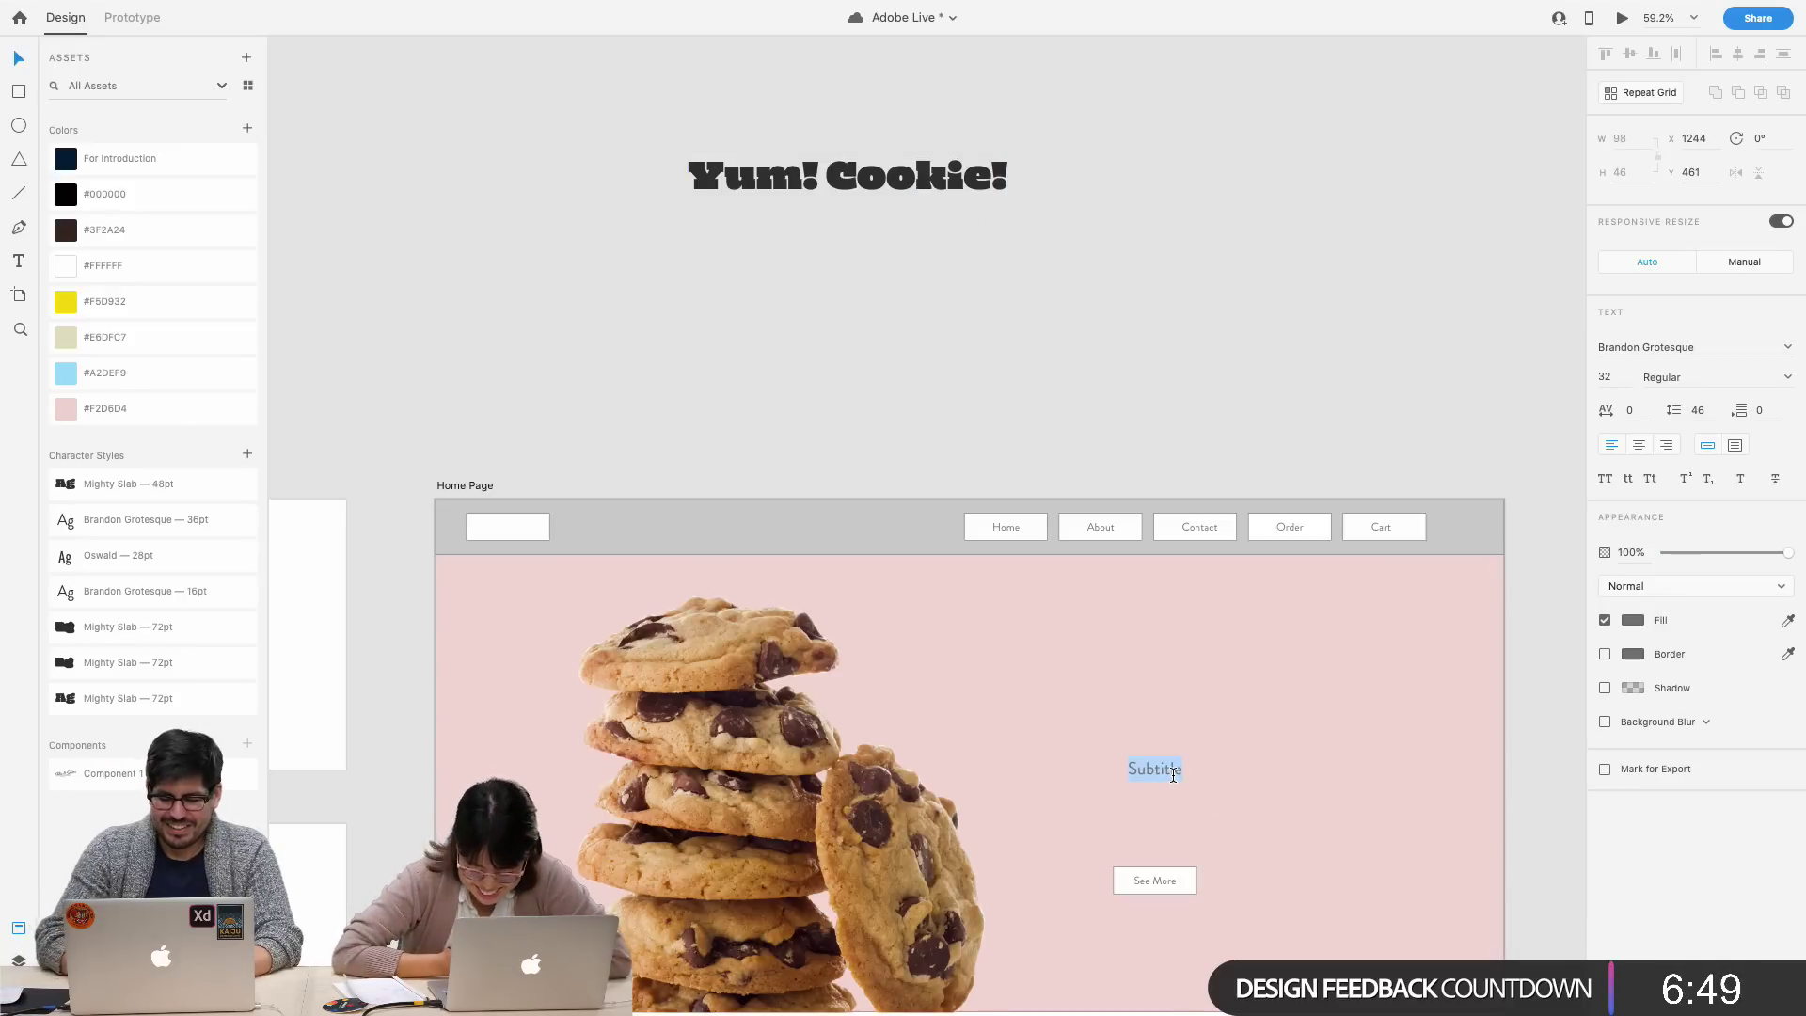
key(Escape)
scroll(1206, 794, up, 5)
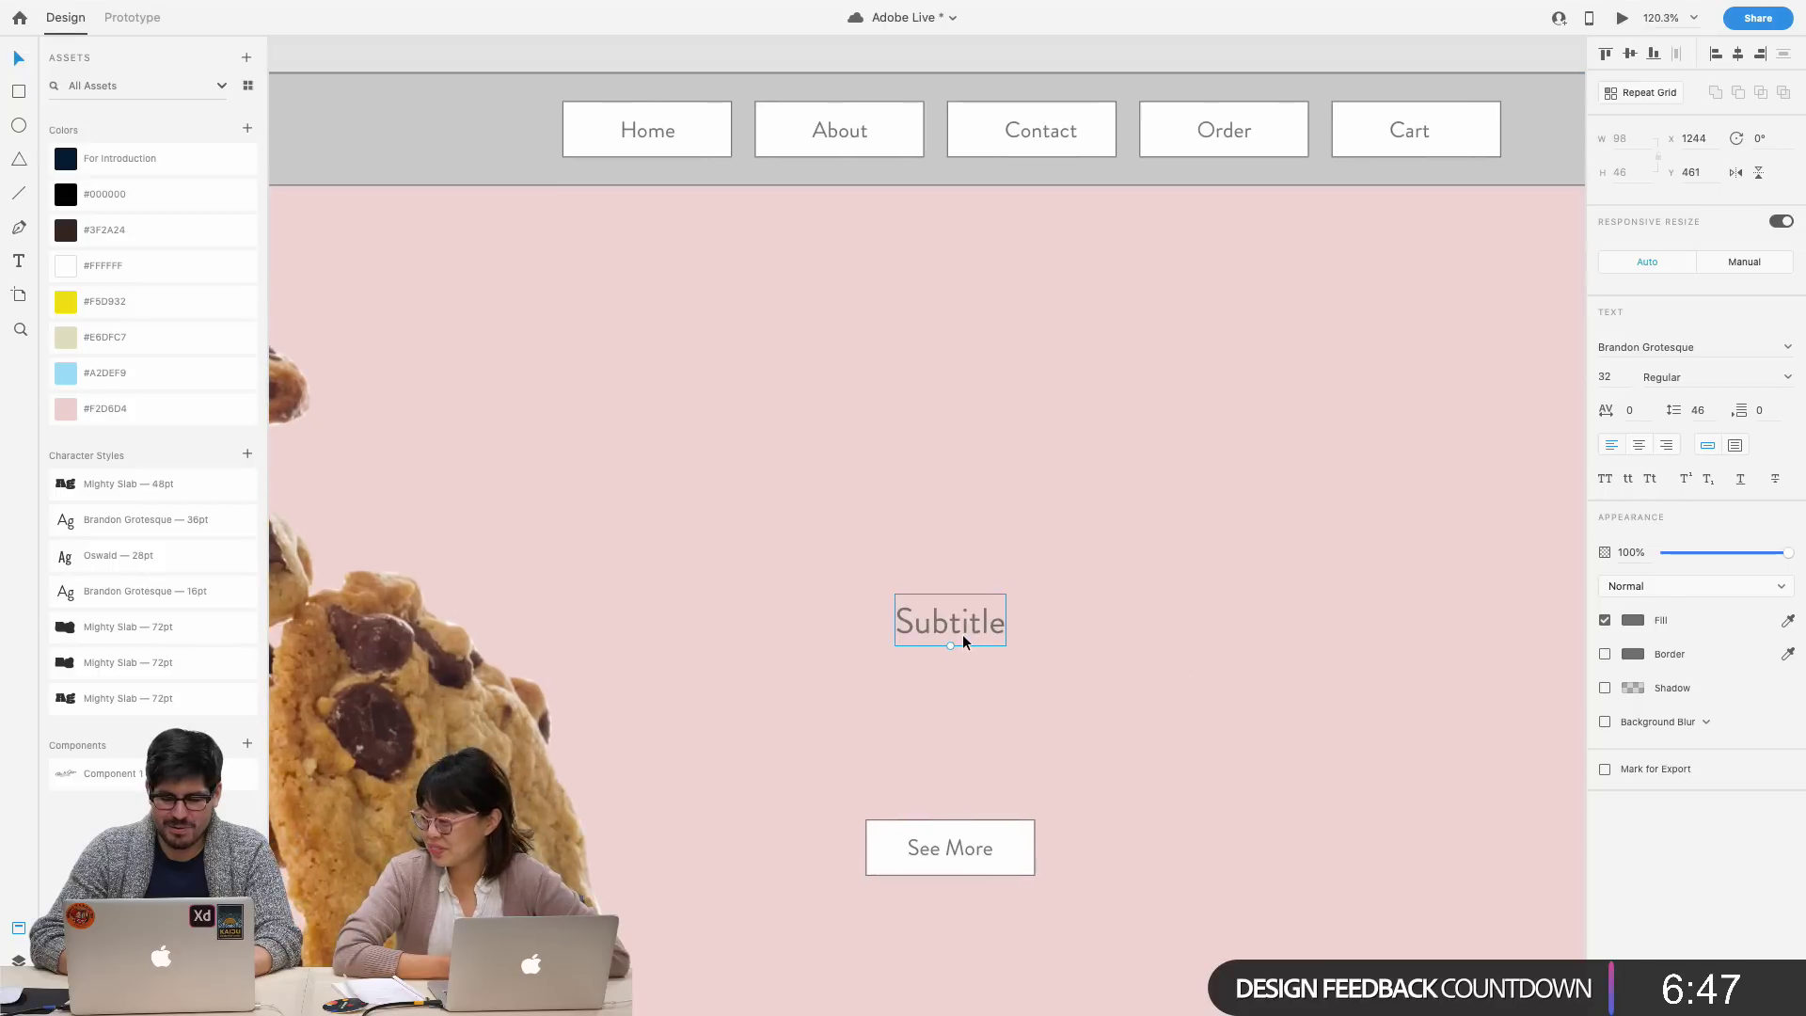
drag(963, 637, 966, 738)
- Replace the hero's subtitle placeholder with "Order cookies straight to your doorstep or pick up", without any stray characters
double_click(965, 730)
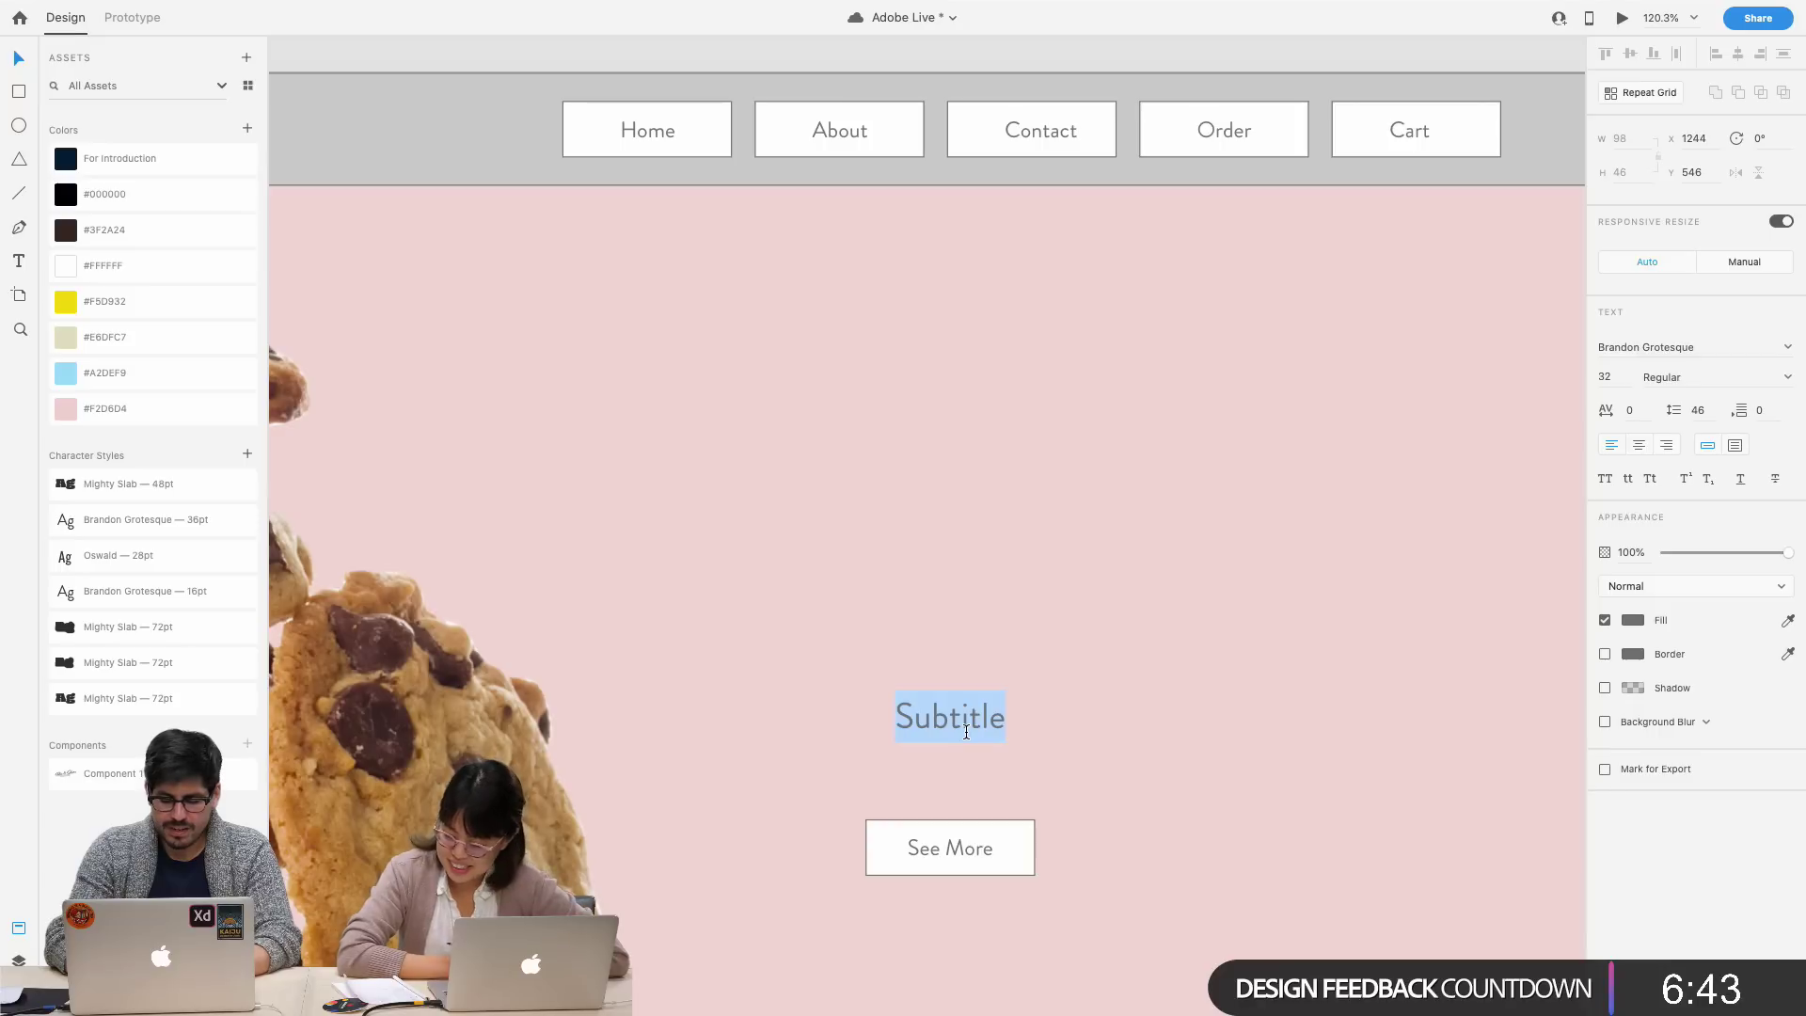
text(OR)
text(rder)
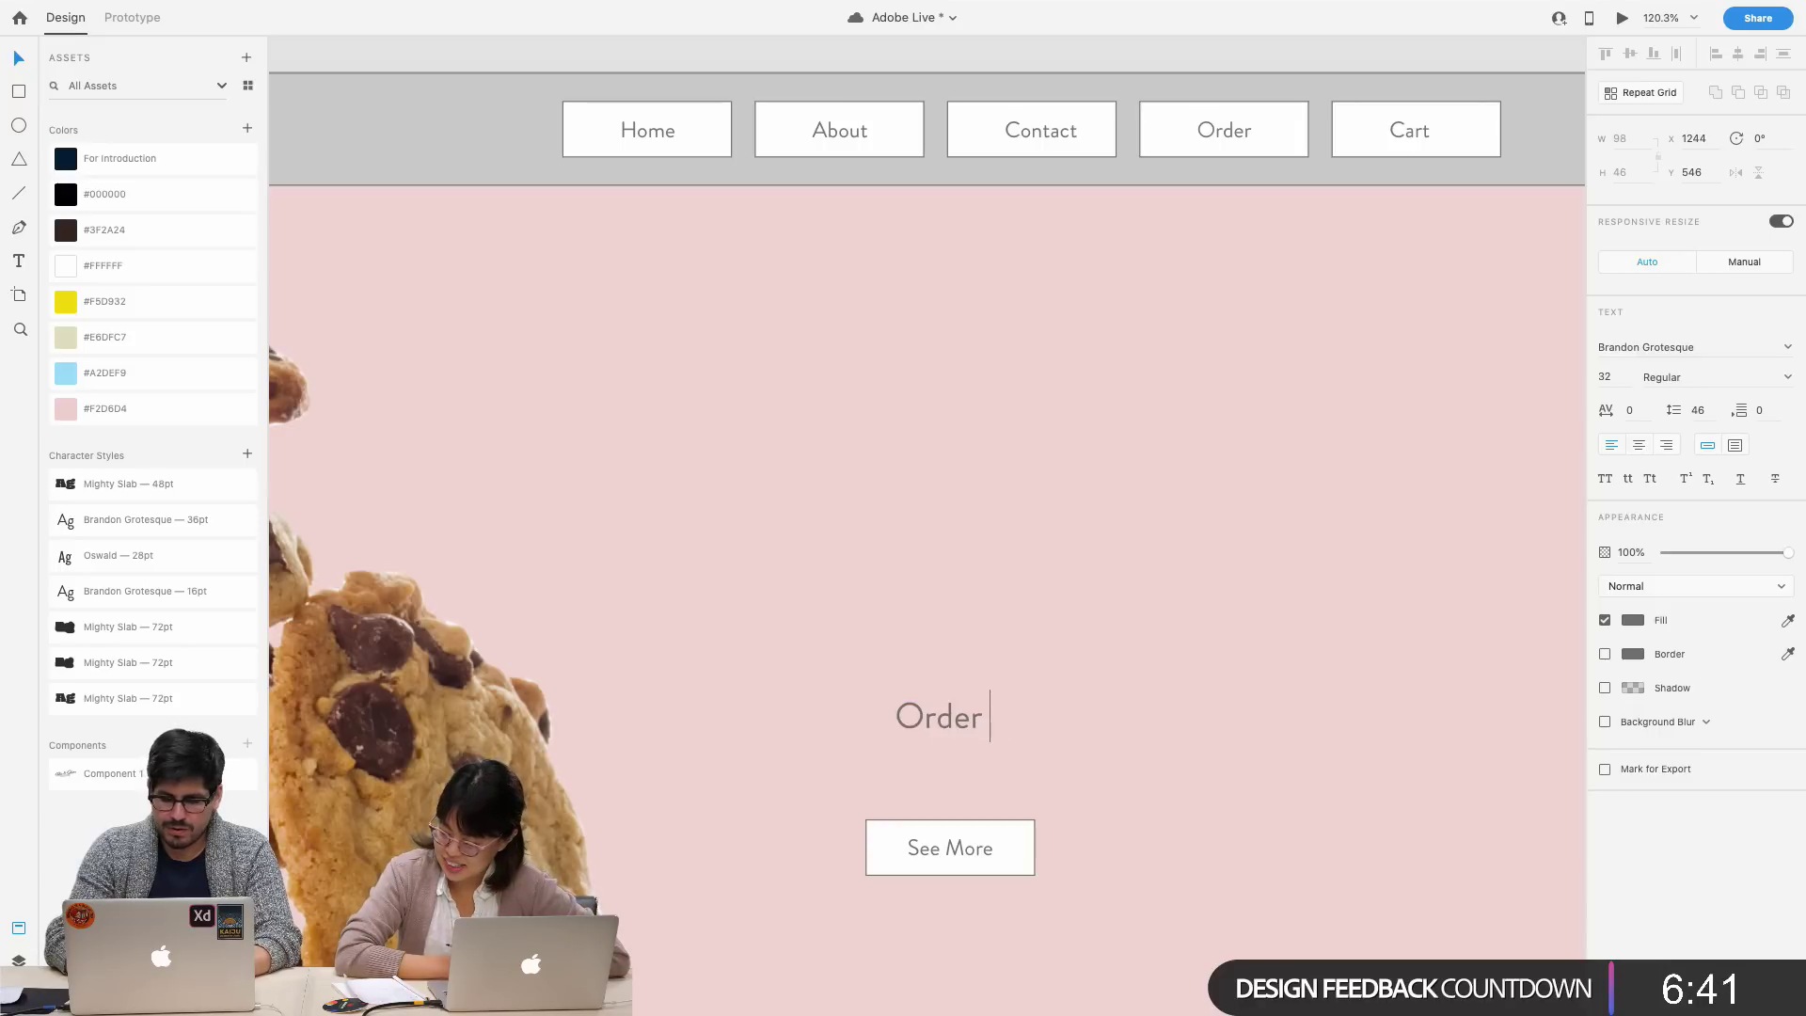
text( cookies straig)
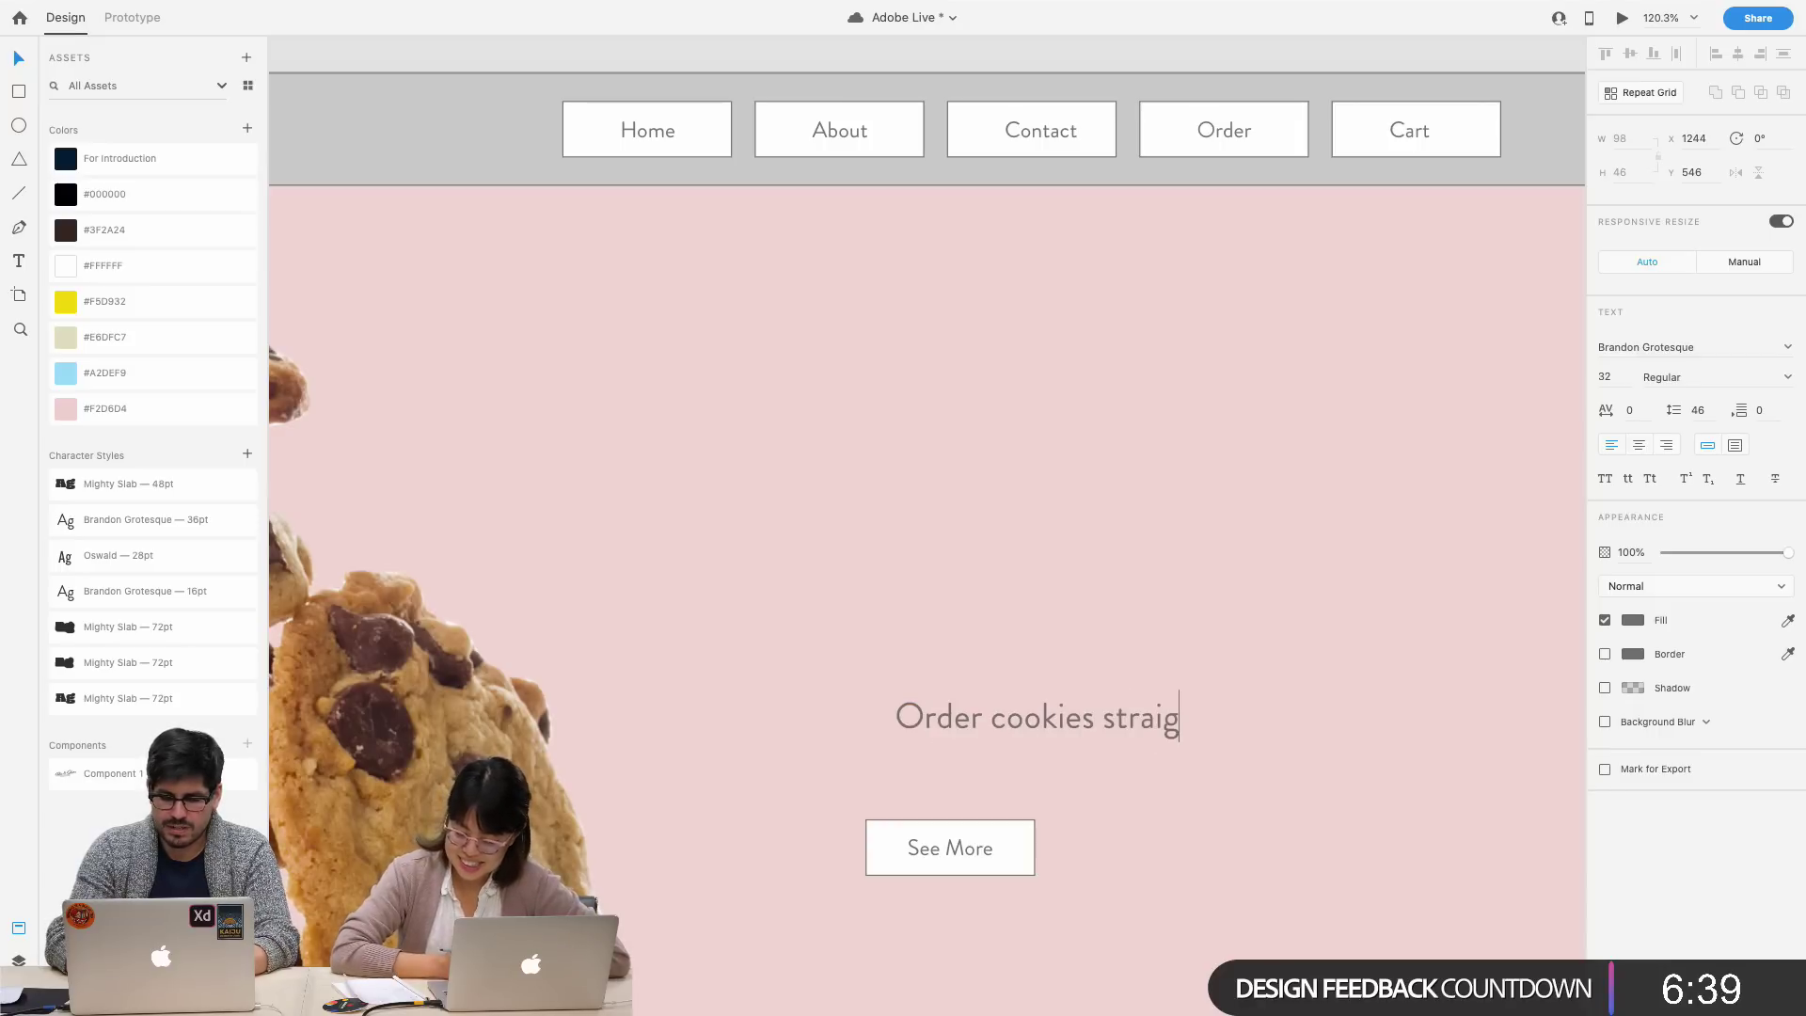
text(ht to your doorstep or)
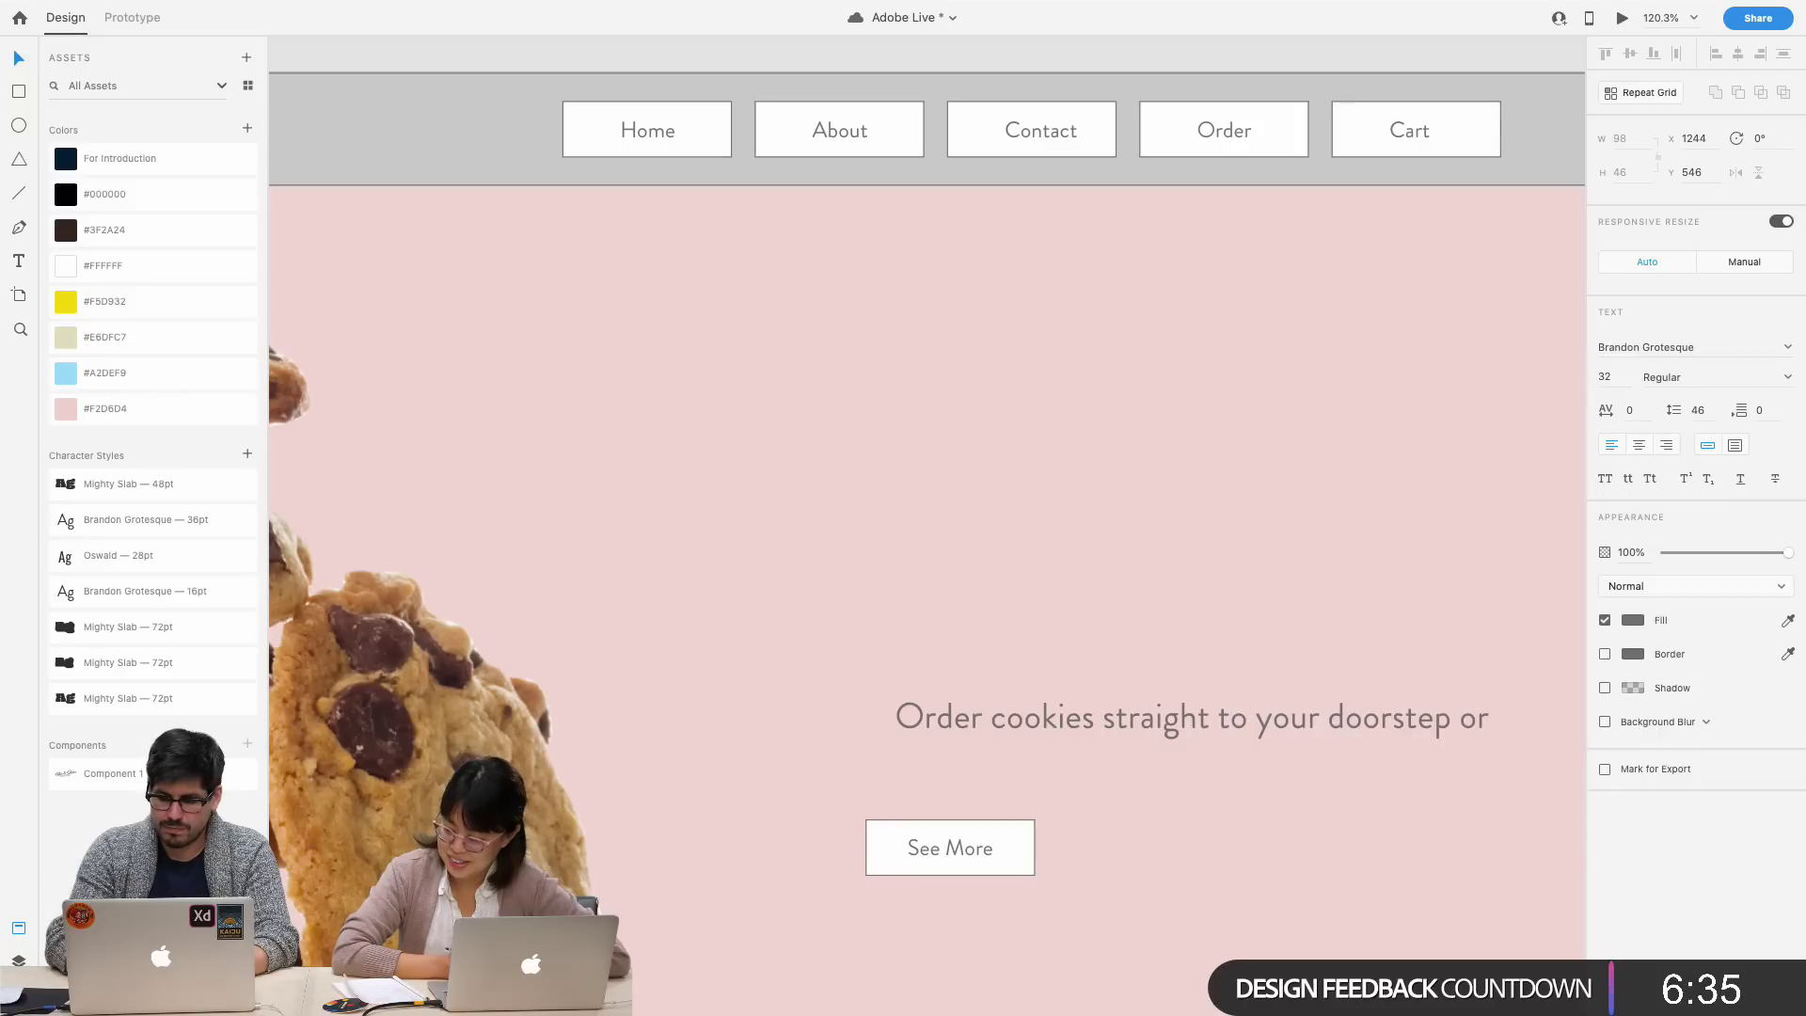
text( pick u)
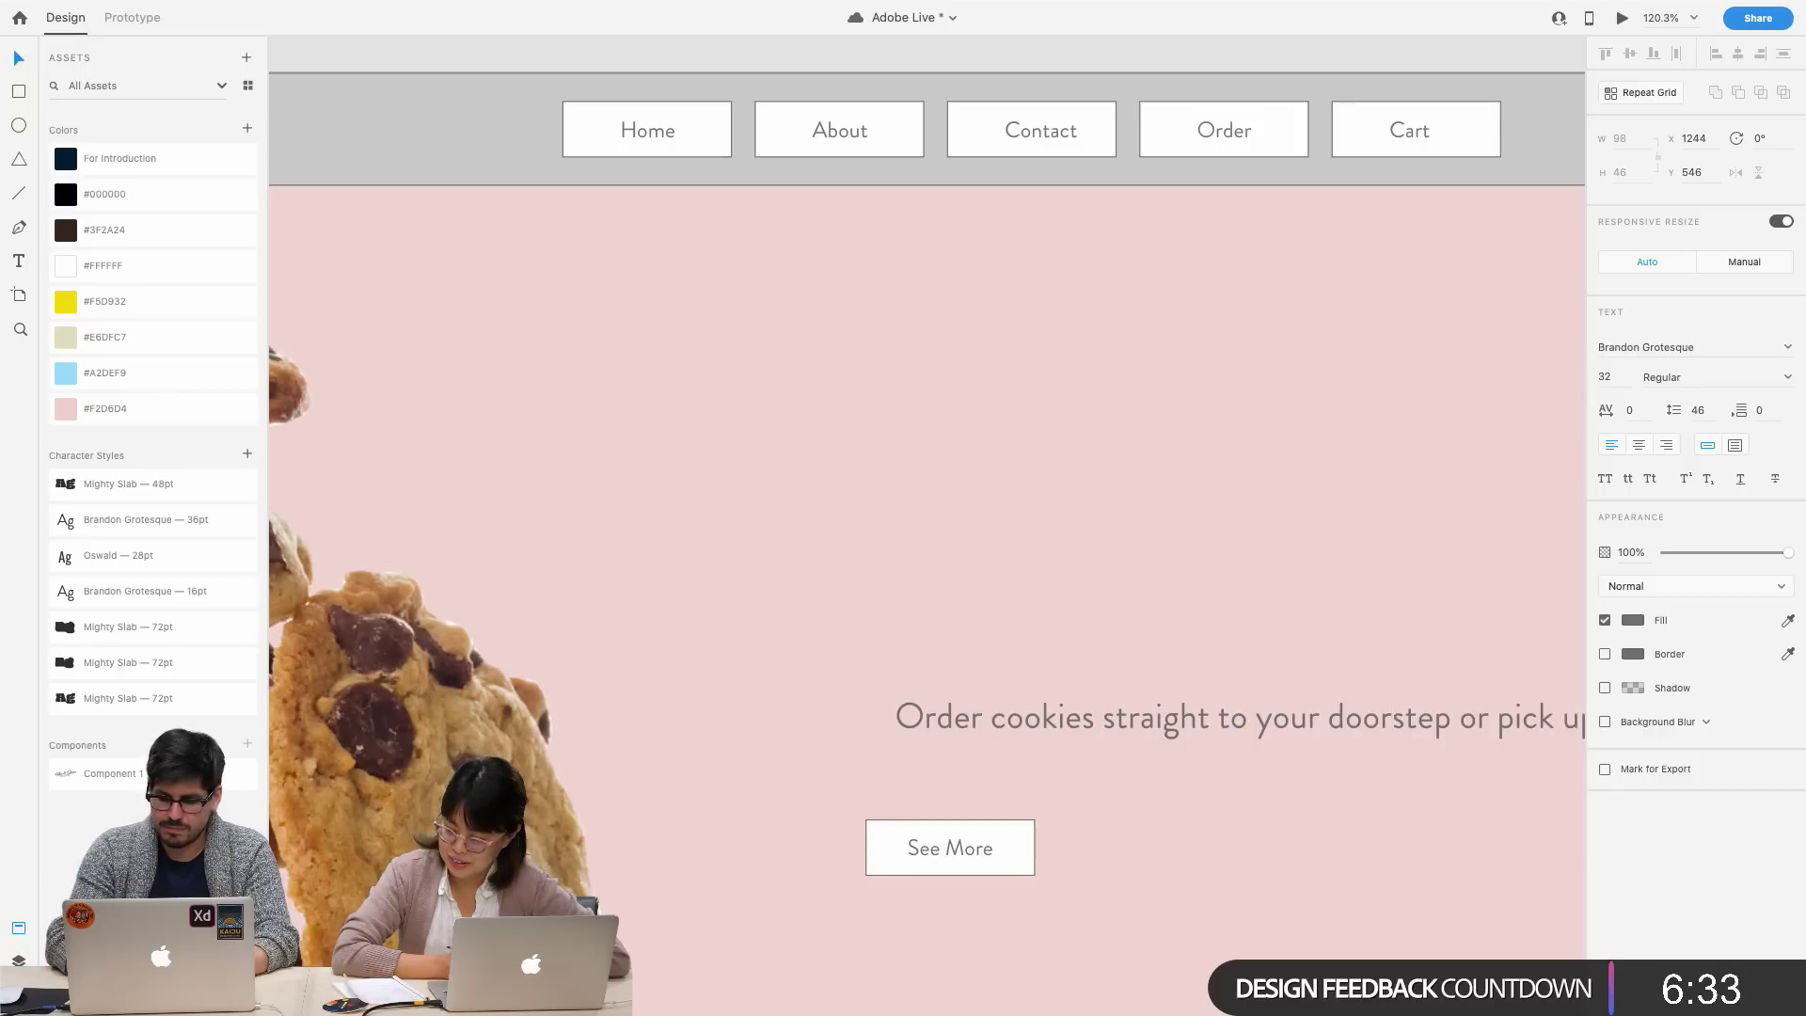
text(p)
click(1278, 814)
scroll(1277, 815, right, 3)
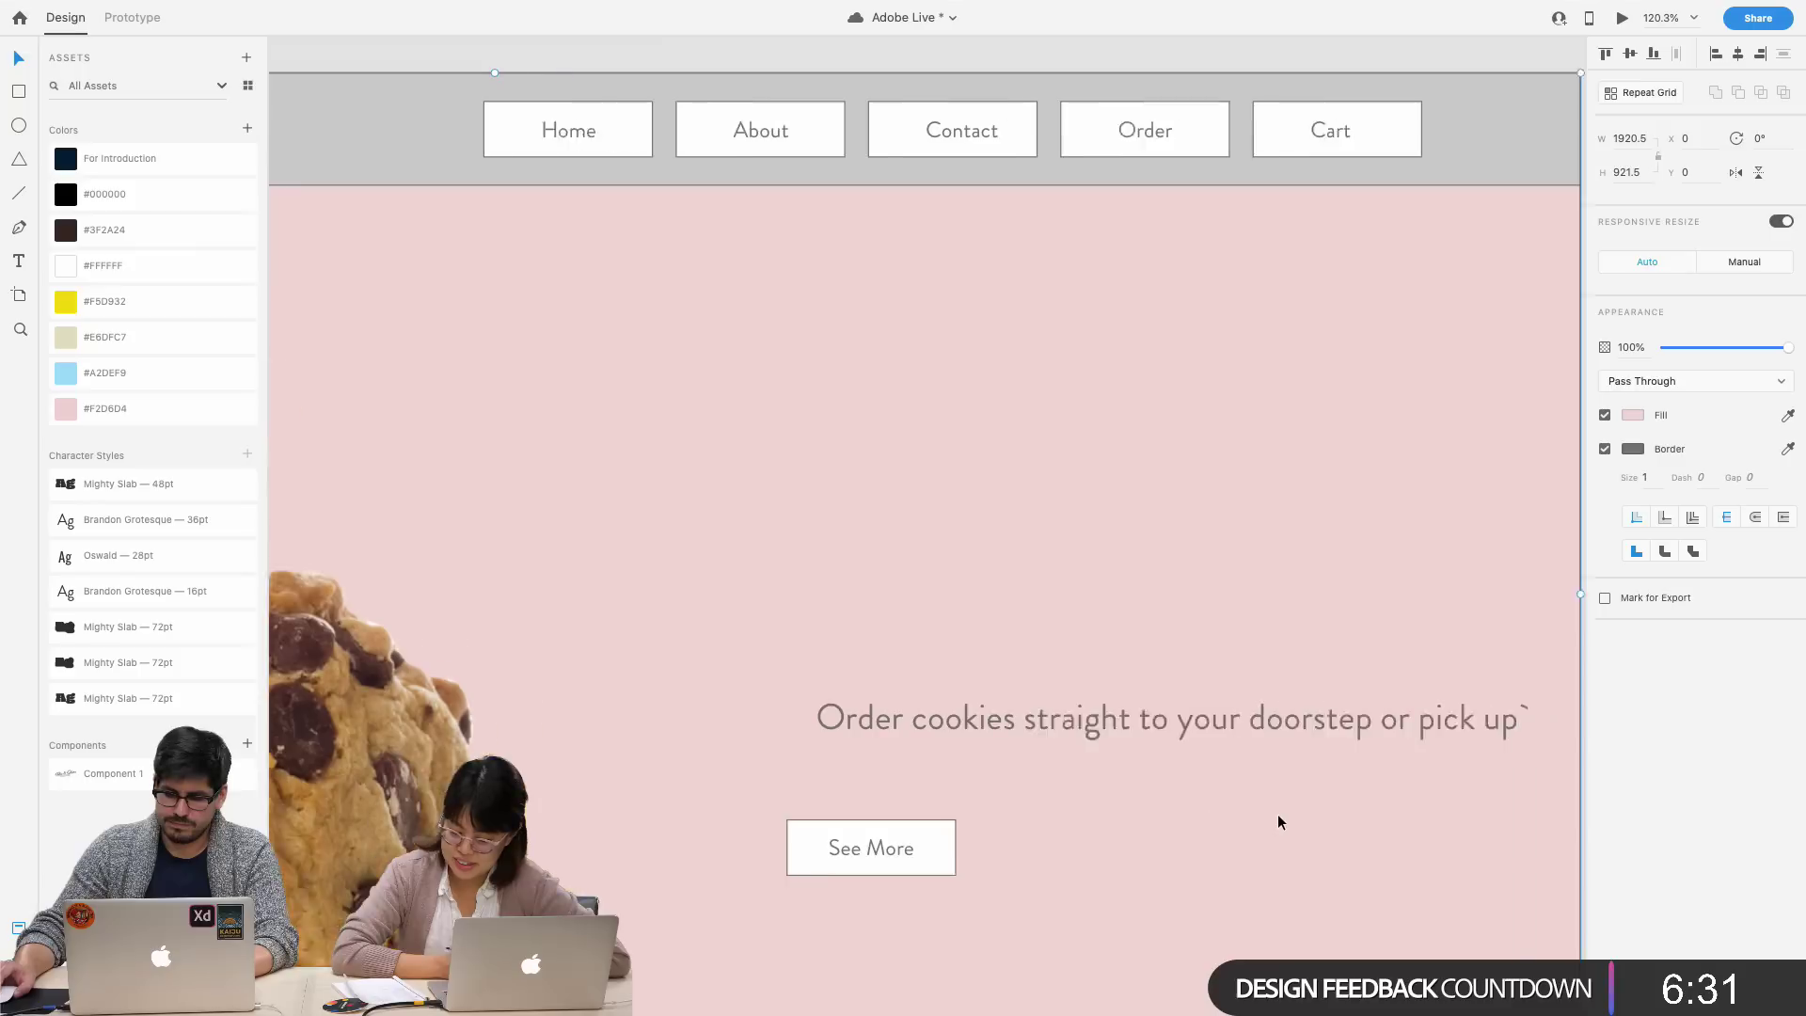
double_click(1464, 728)
click(1475, 715)
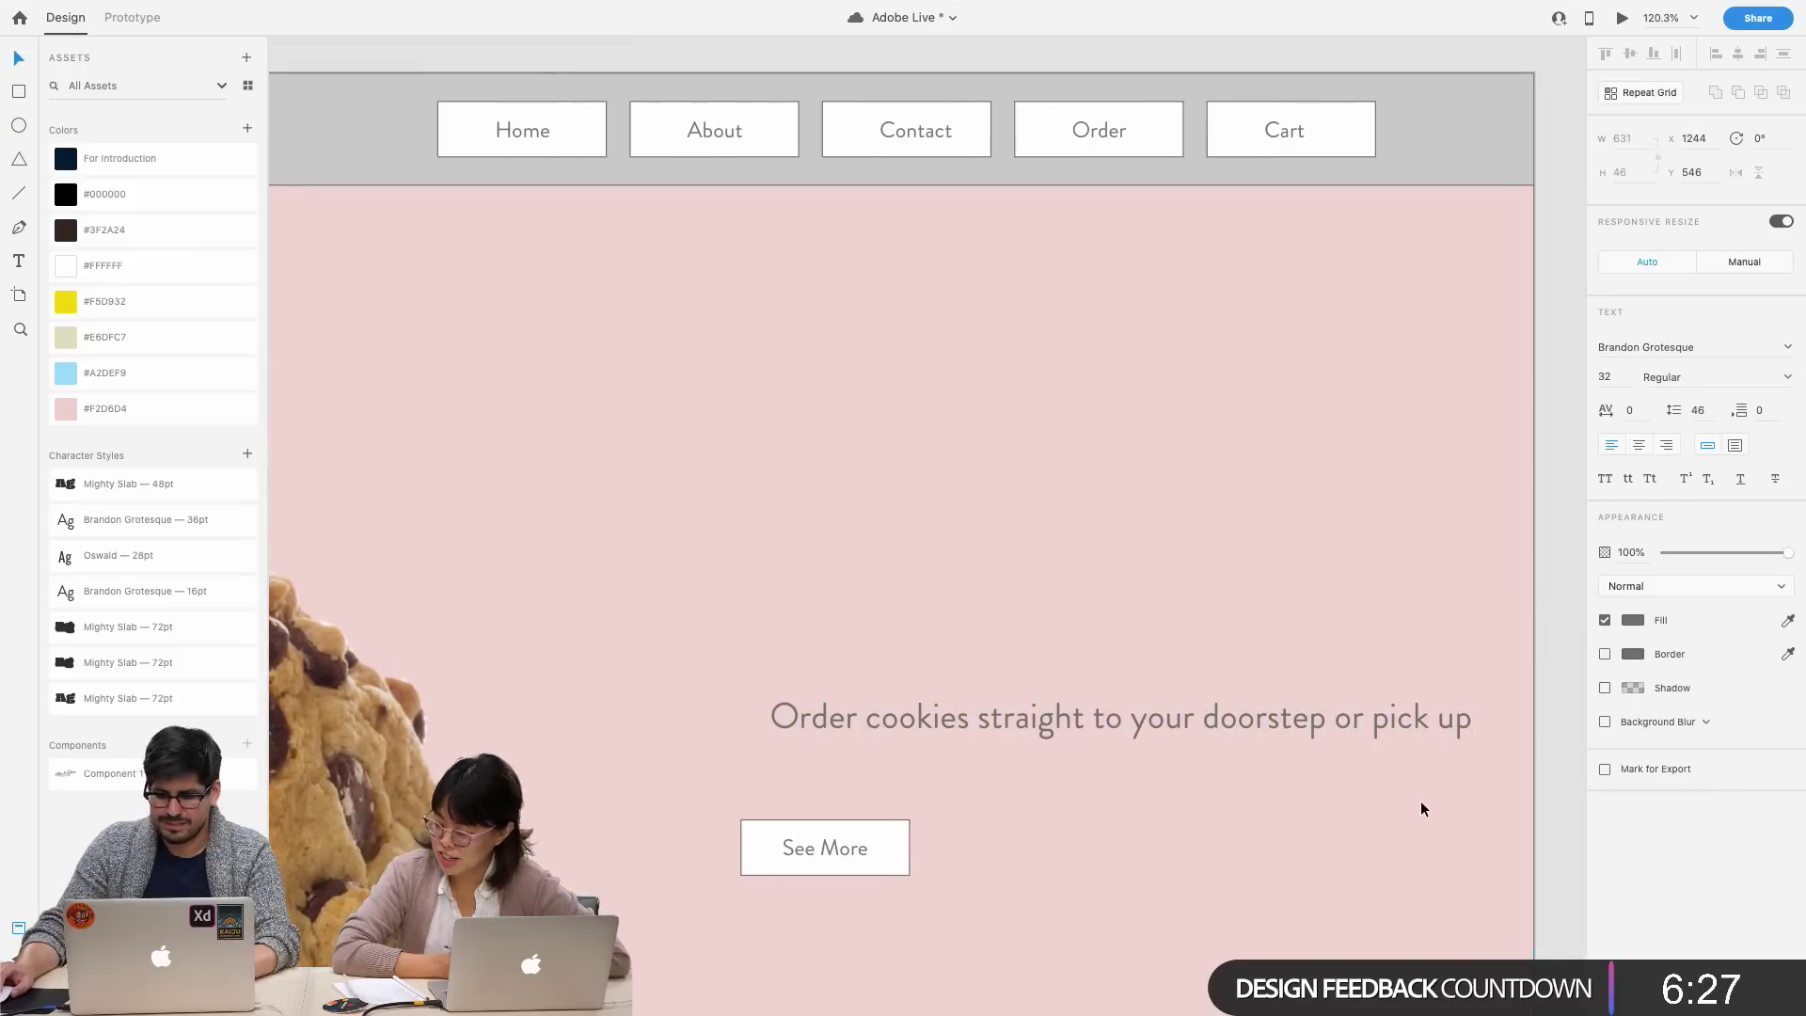
key(Escape)
- Move the subtitle to just above the See More button and replace its ending "doorstep or pick up" with "mouth"
drag(1351, 720, 1104, 766)
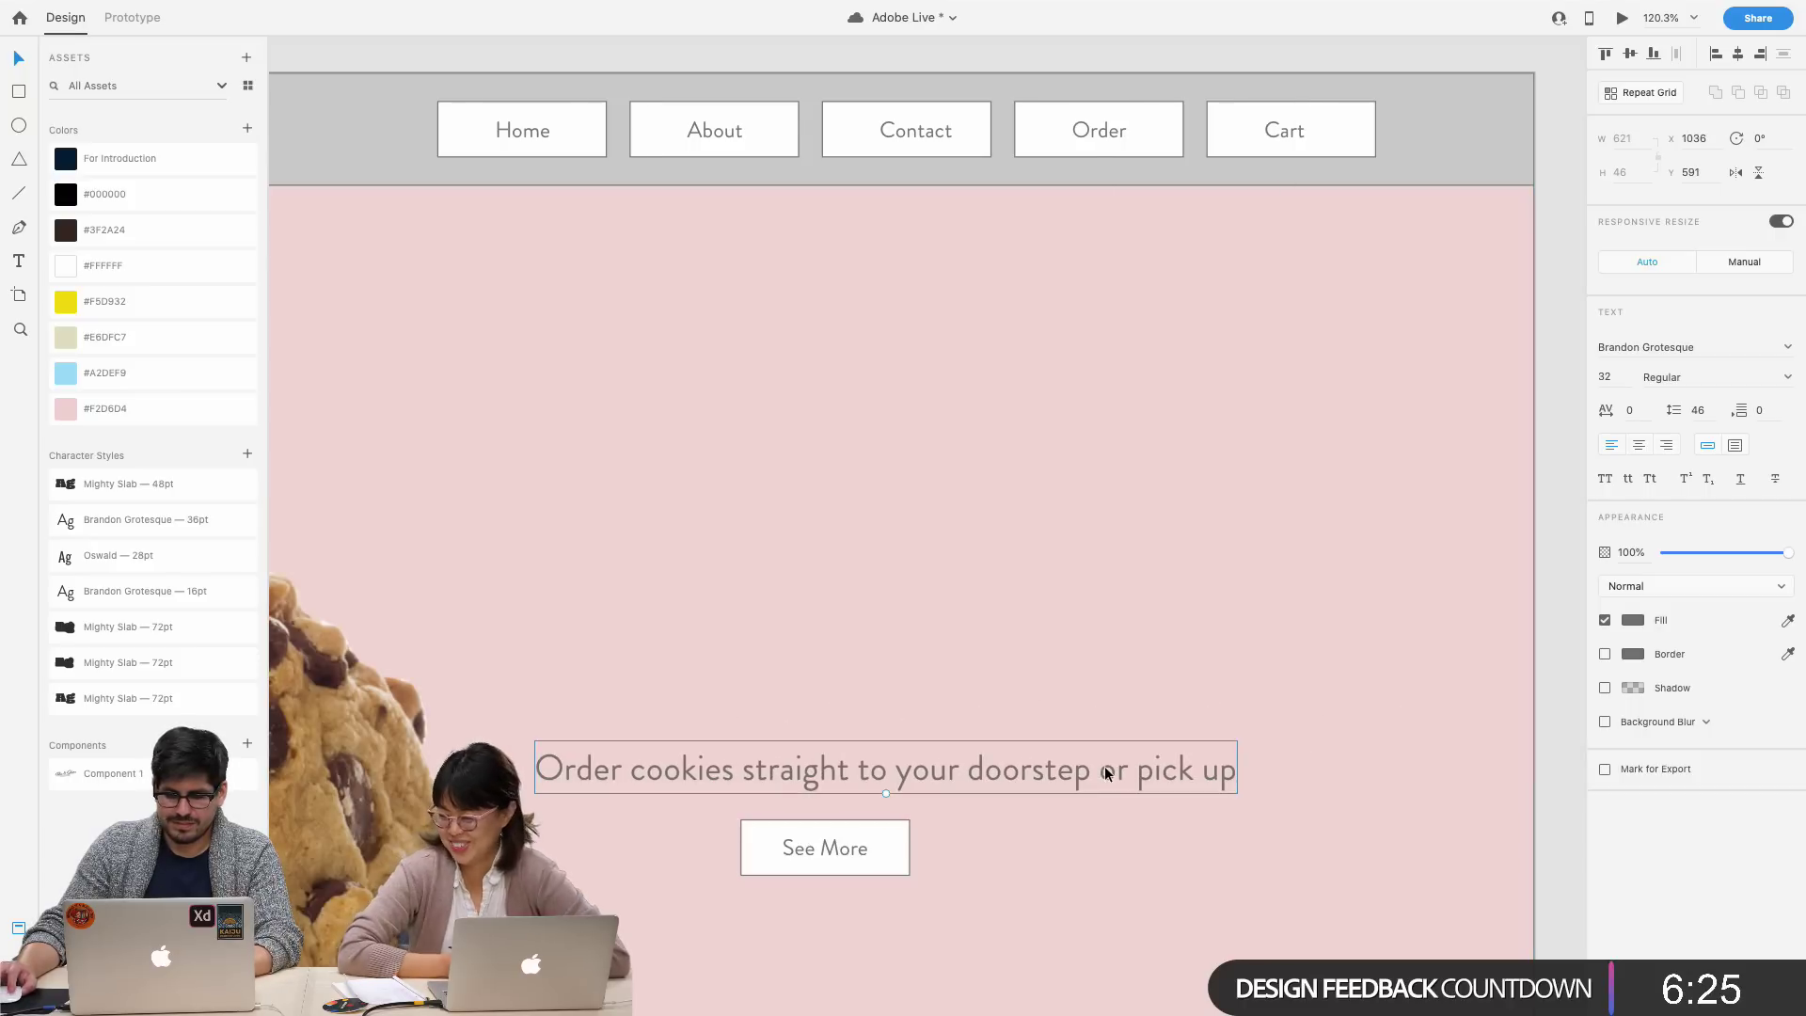
double_click(1104, 766)
click(931, 769)
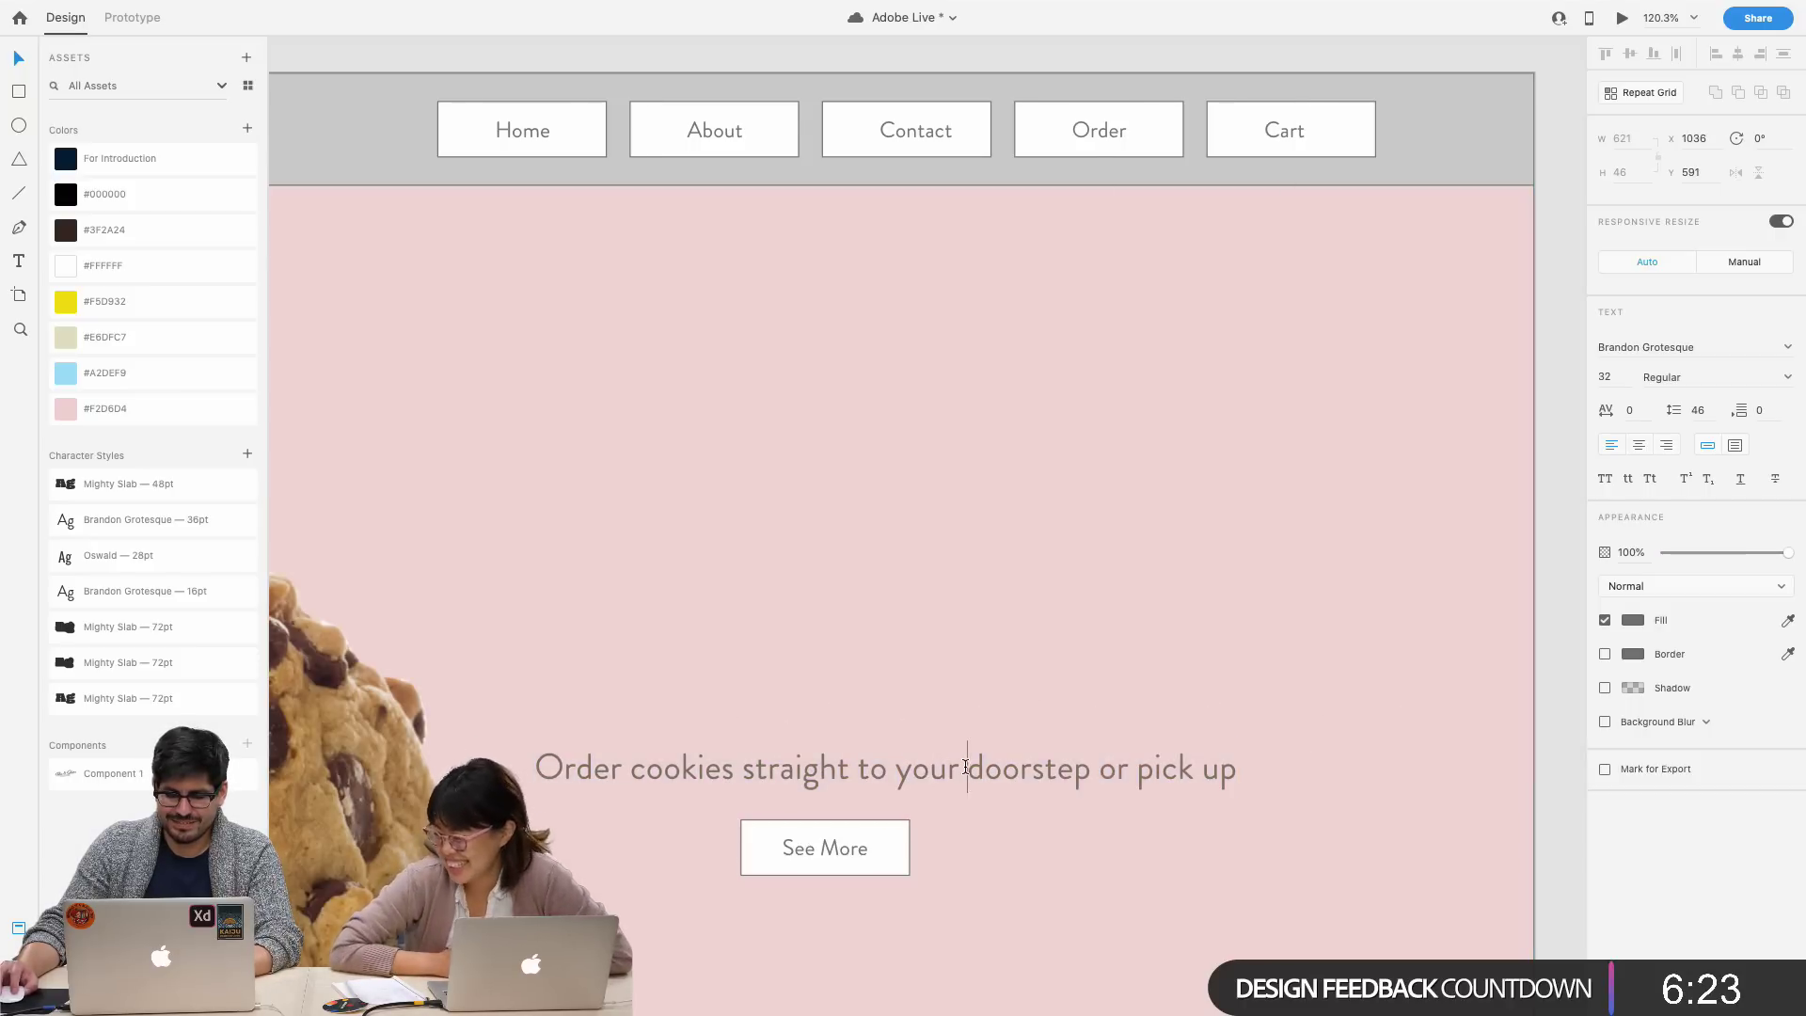
mouse_move(968, 770)
mouse_down()
mouse_move(1199, 767)
mouse_move(973, 766)
mouse_up()
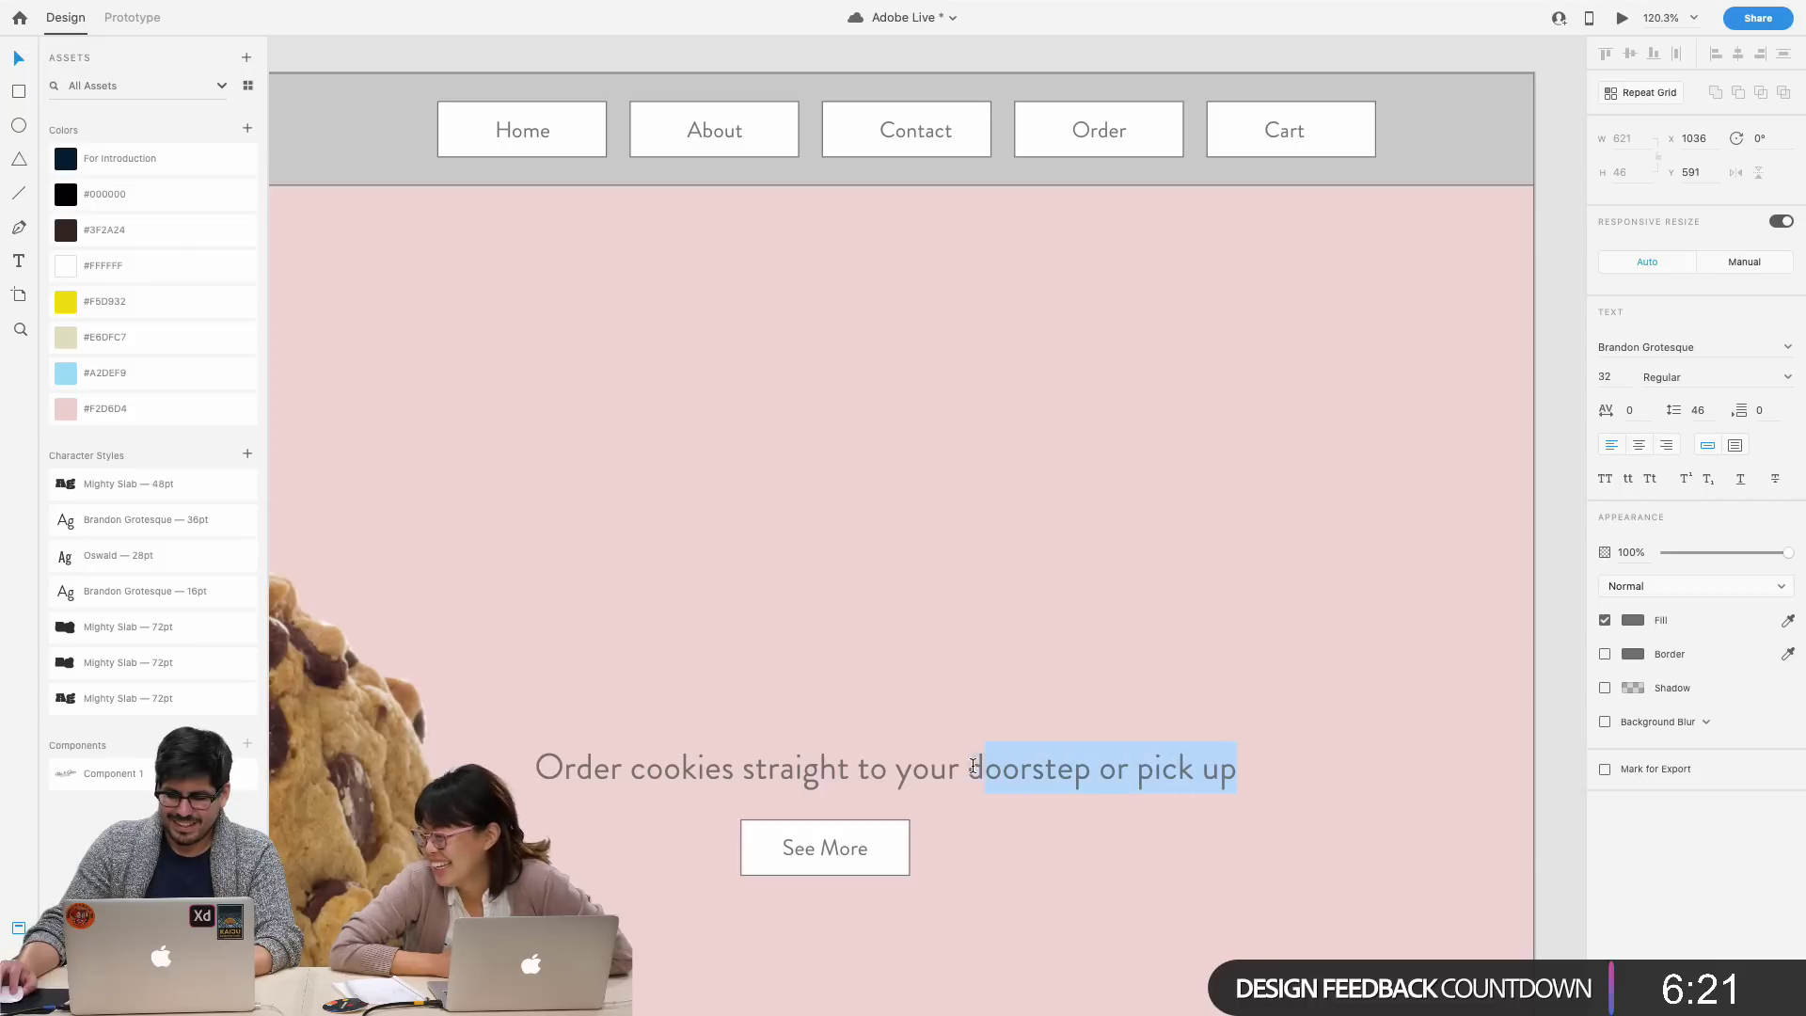
key(BackSpace)
text(mo)
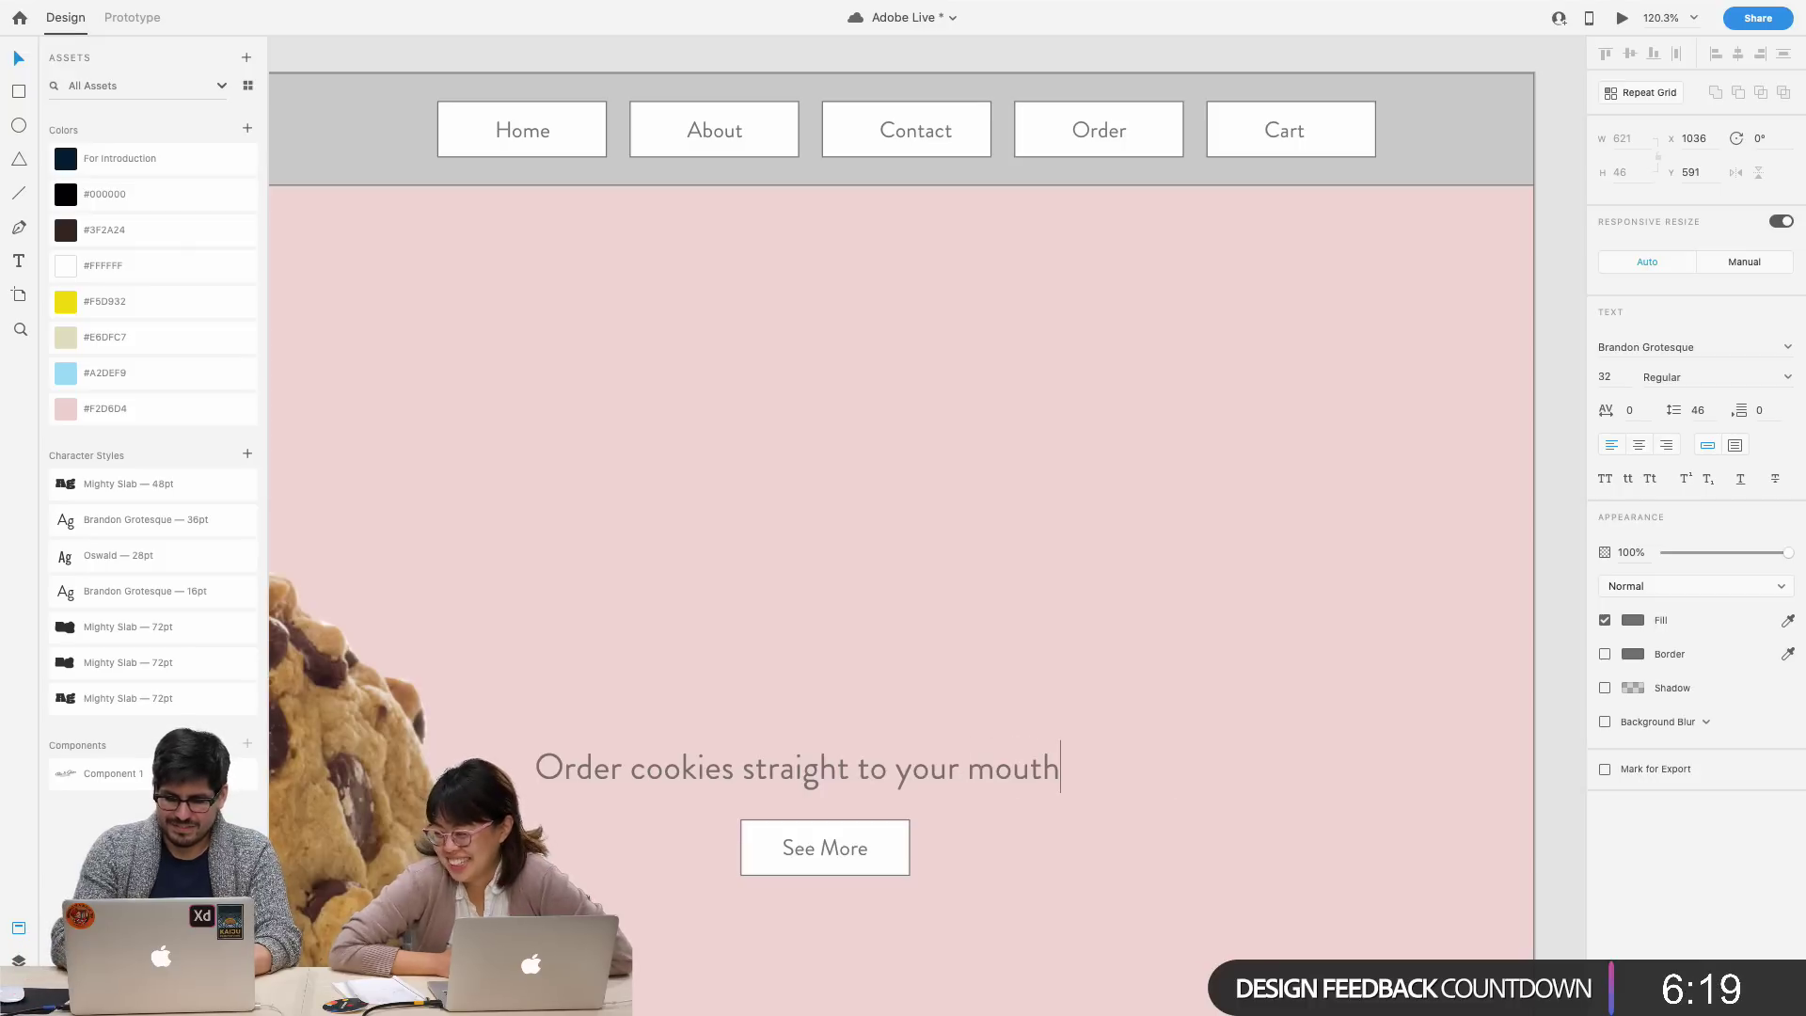
text(uth)
key(Escape)
- Append "...via delivery" to the end of the hero's subtitle
double_click(1032, 768)
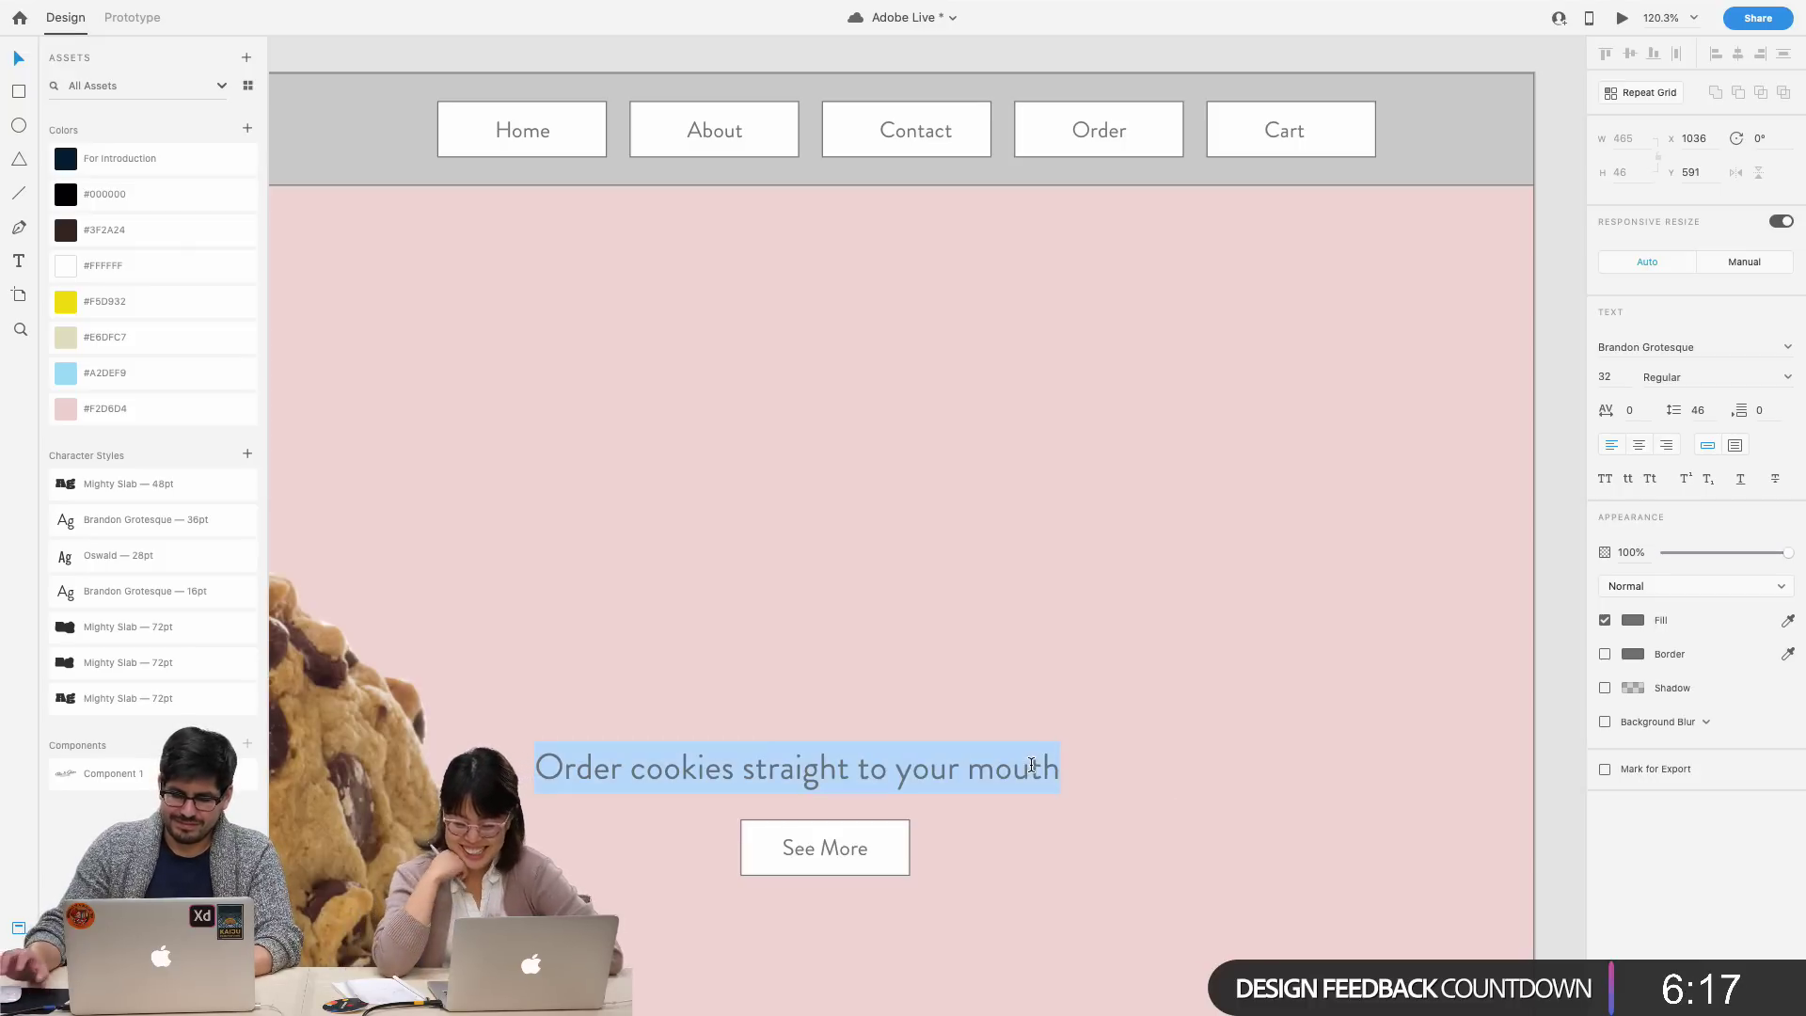
click(1055, 775)
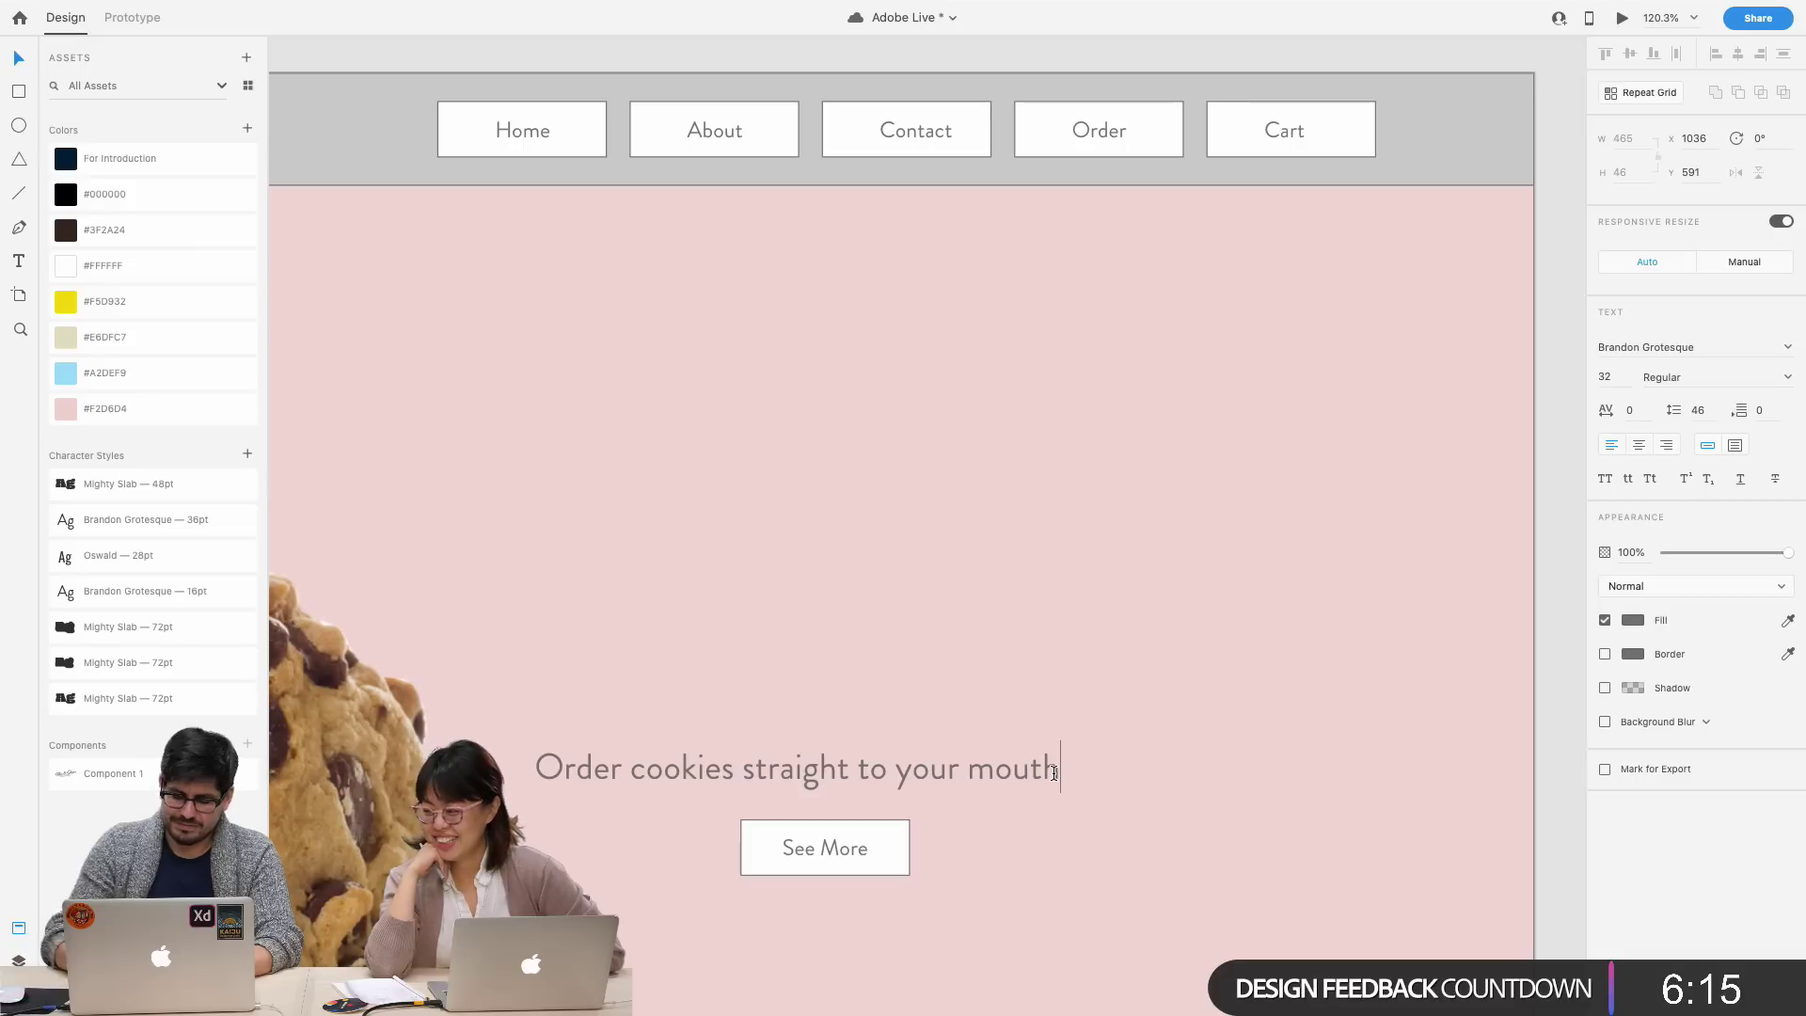
text(...via delivery)
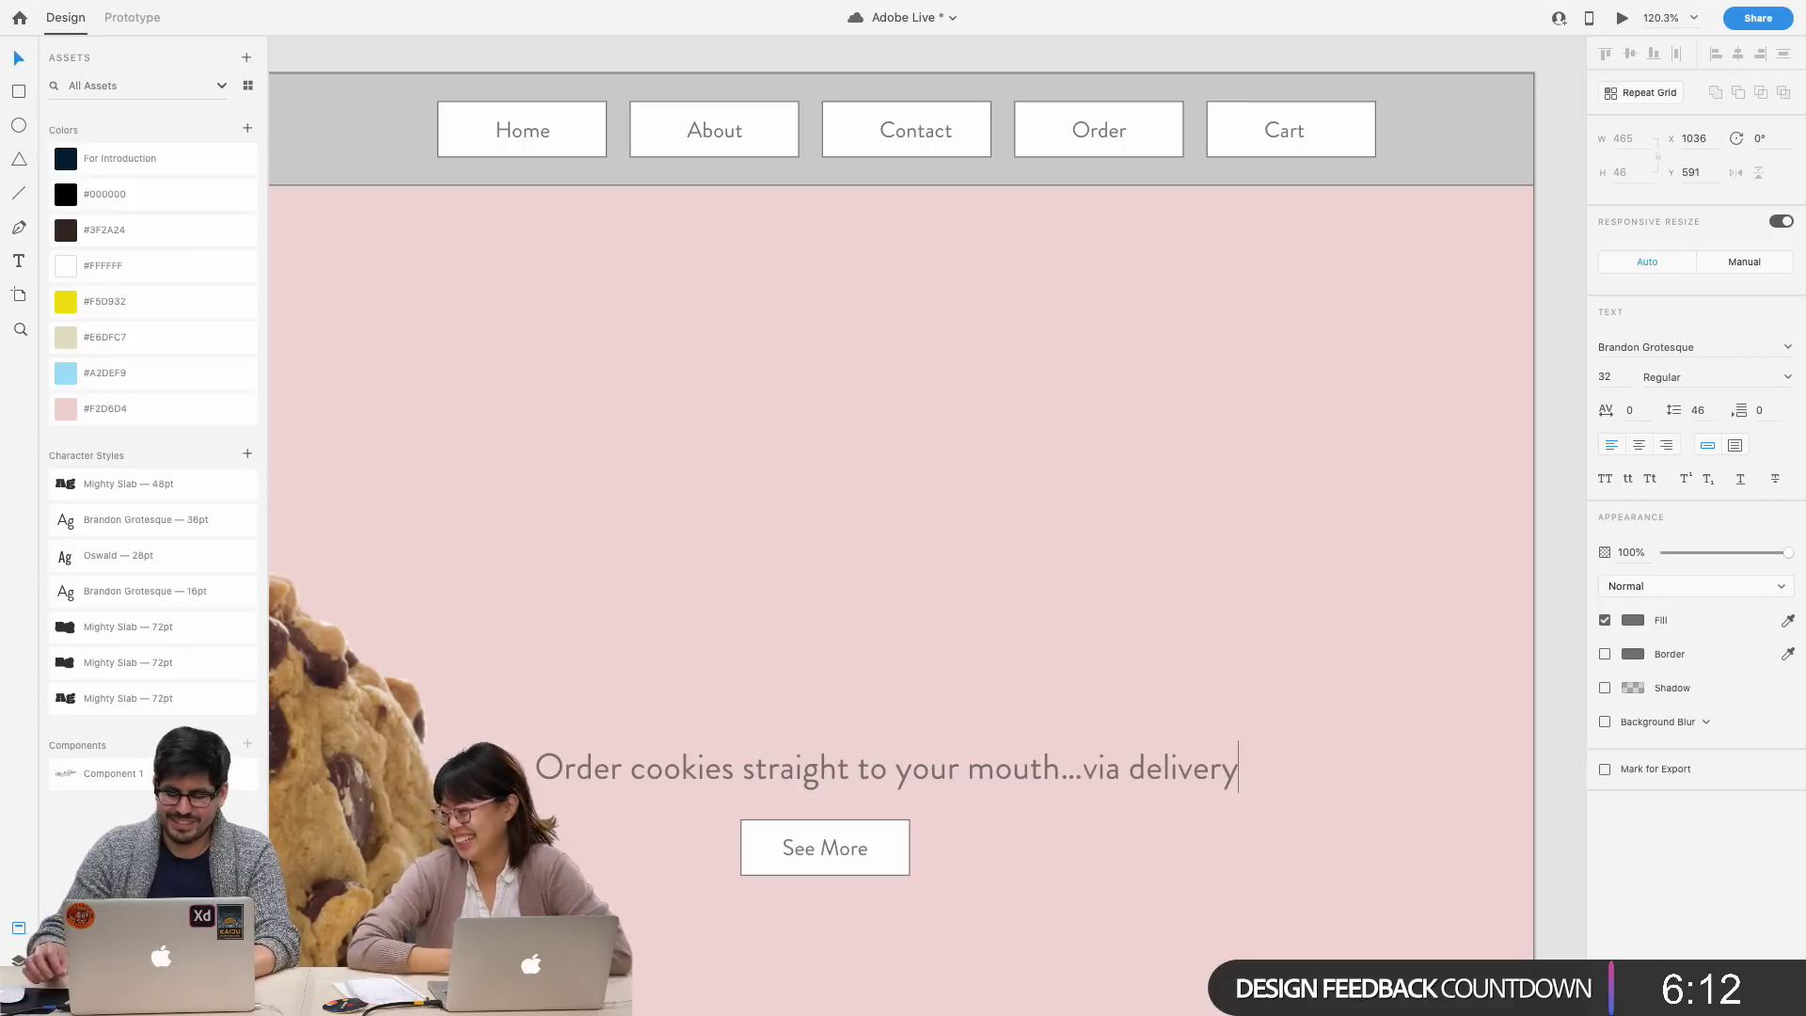
key(Escape)
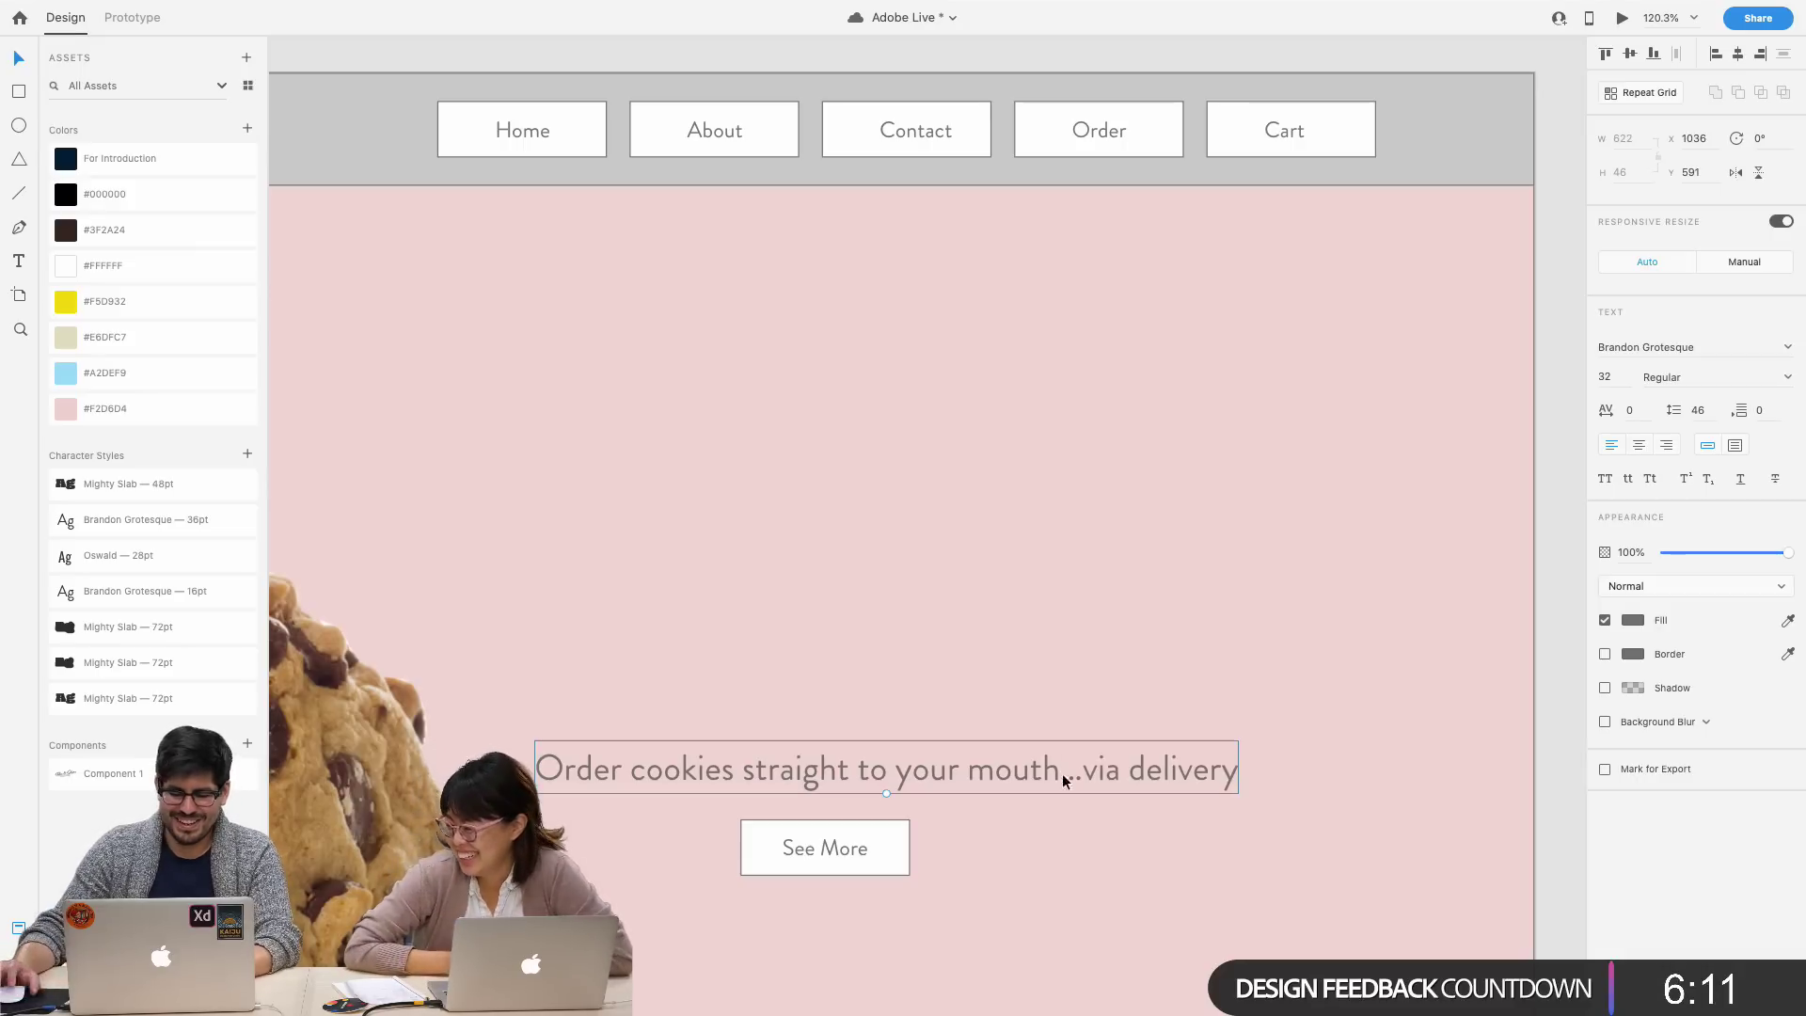
- Center the See More button below the subtitle at about X 1270, Y 688
scroll(1170, 869, down, 5)
scroll(1170, 869, left, 2)
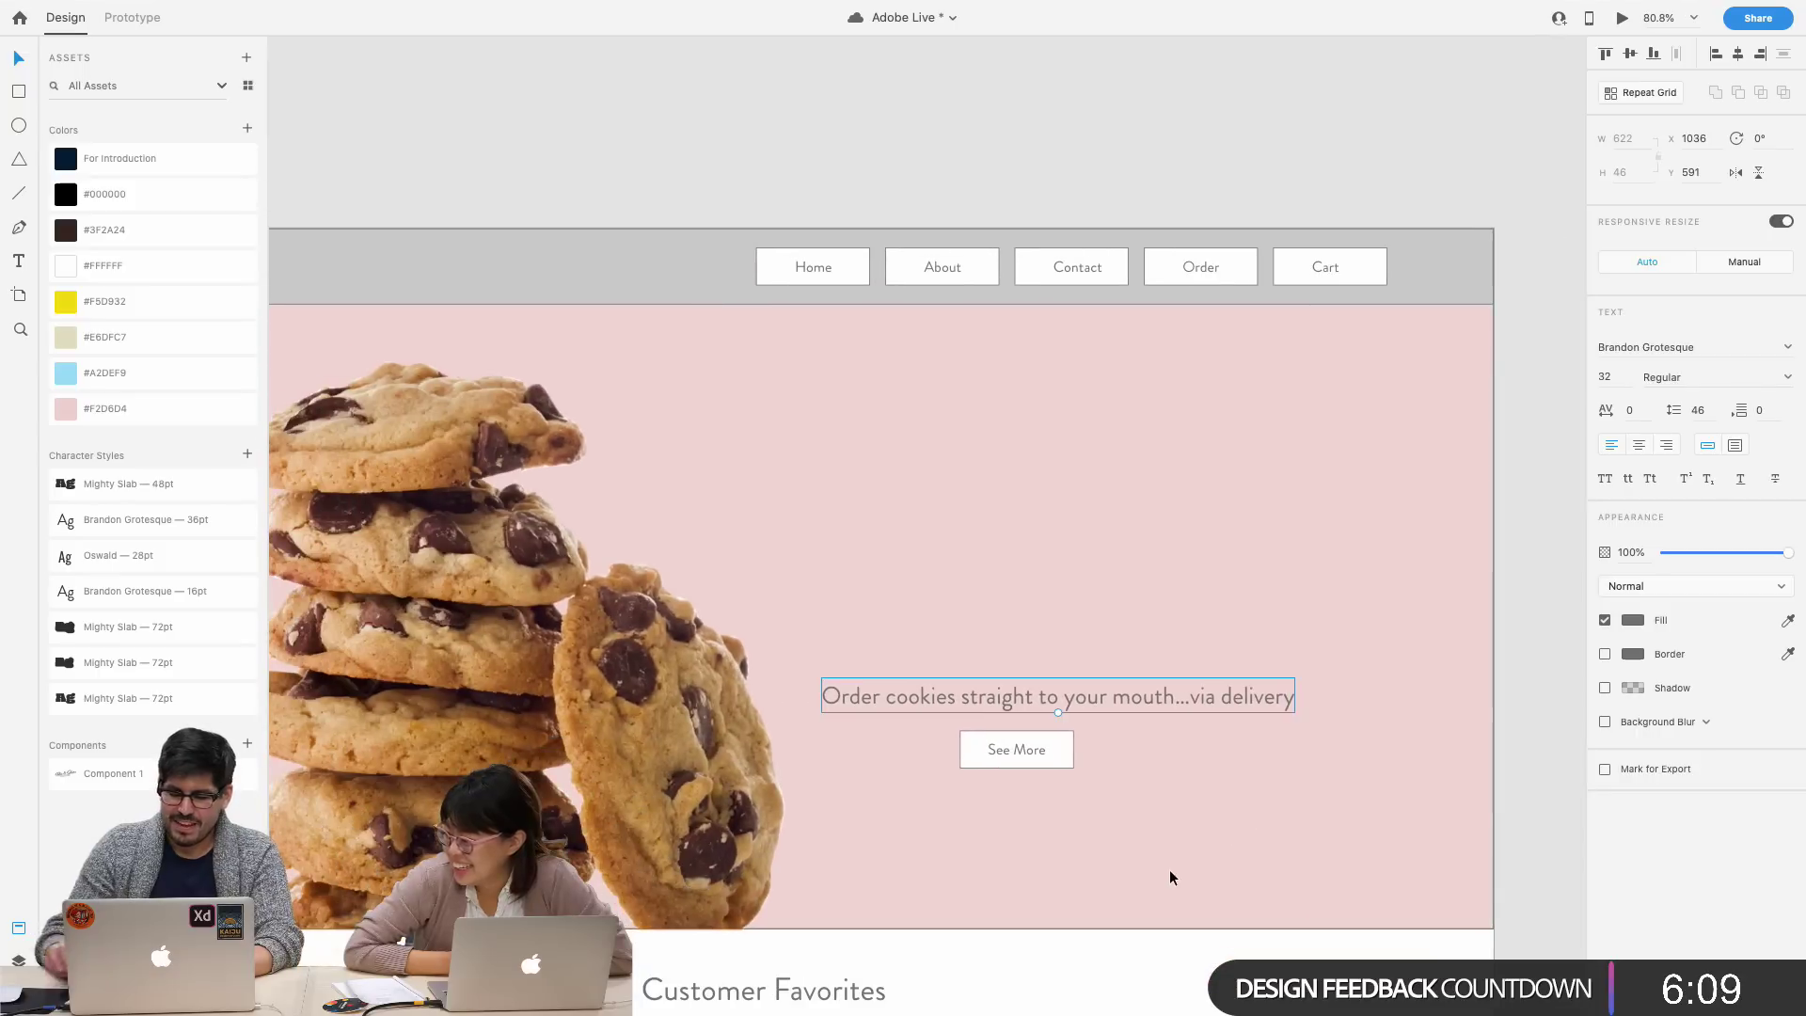
mouse_move(1076, 769)
mouse_down()
mouse_move(1108, 783)
mouse_move(1087, 771)
mouse_up()
scroll(1087, 772, up, 3)
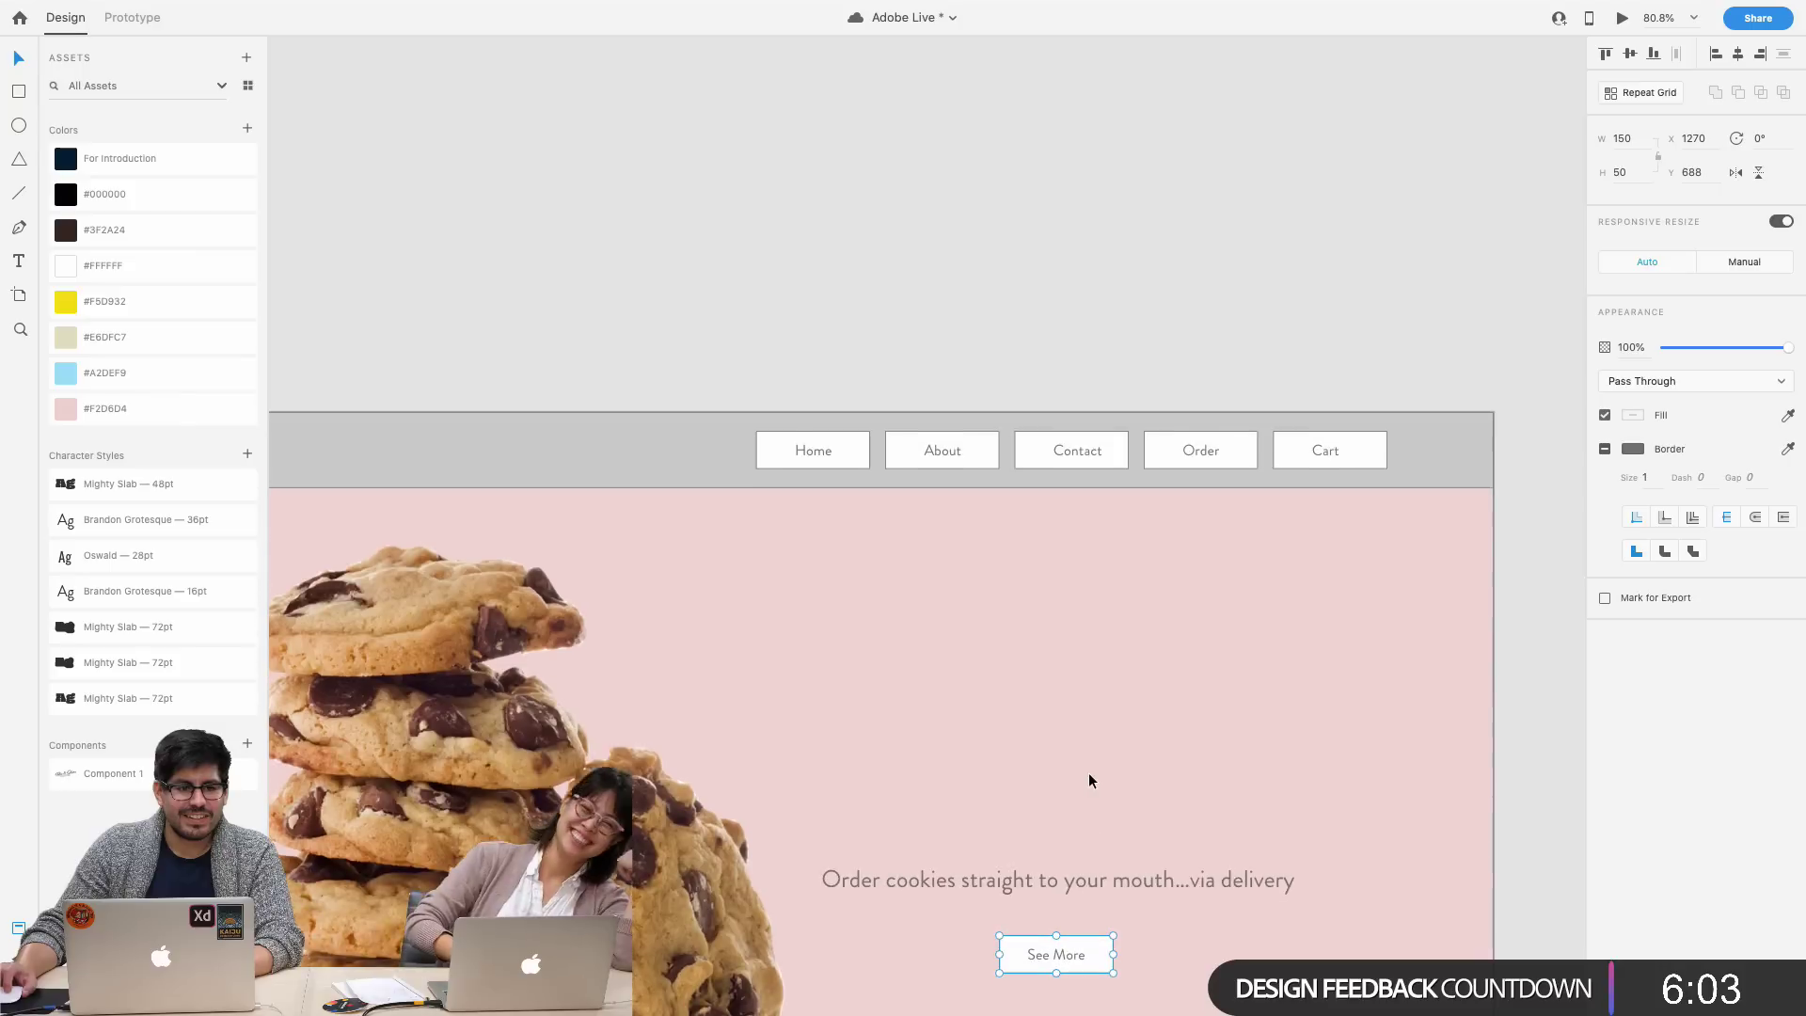
- Shift the subtitle and See More button together within the pink hero to about X 1100, Y 606
scroll(1088, 779, down, 4)
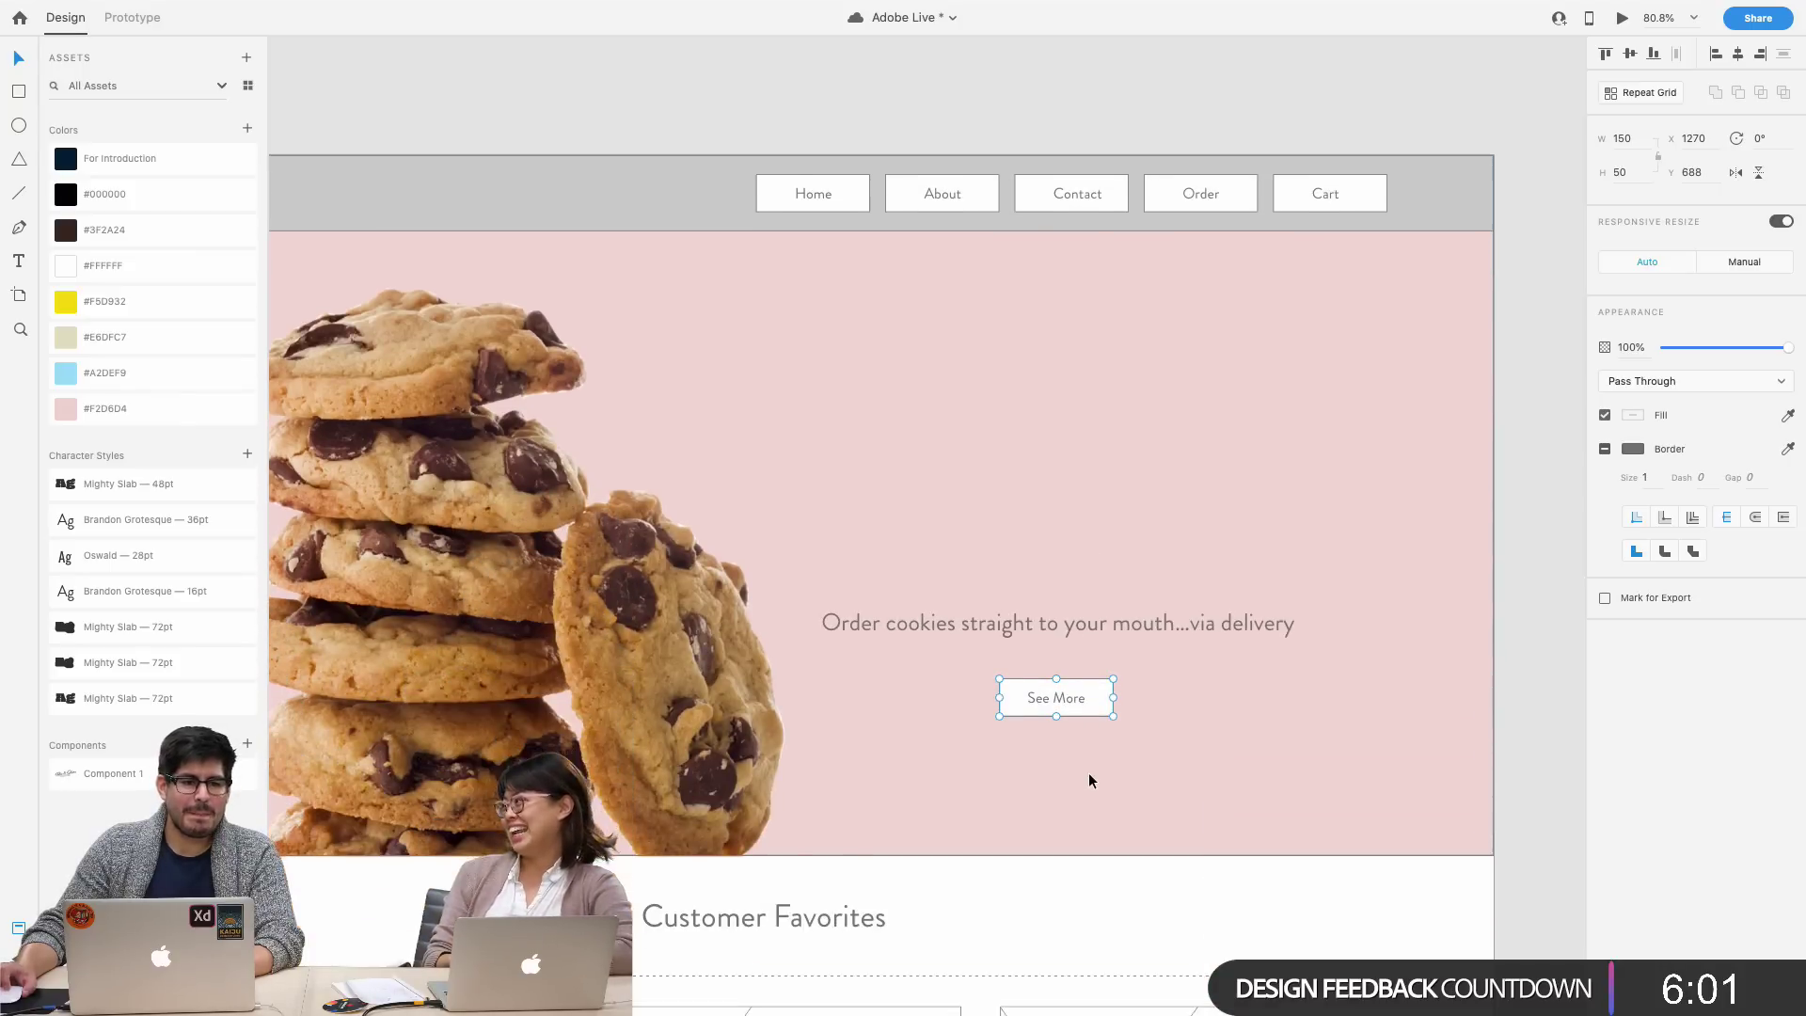
drag(1097, 711, 1137, 707)
click(1088, 633)
shift+click(1092, 694)
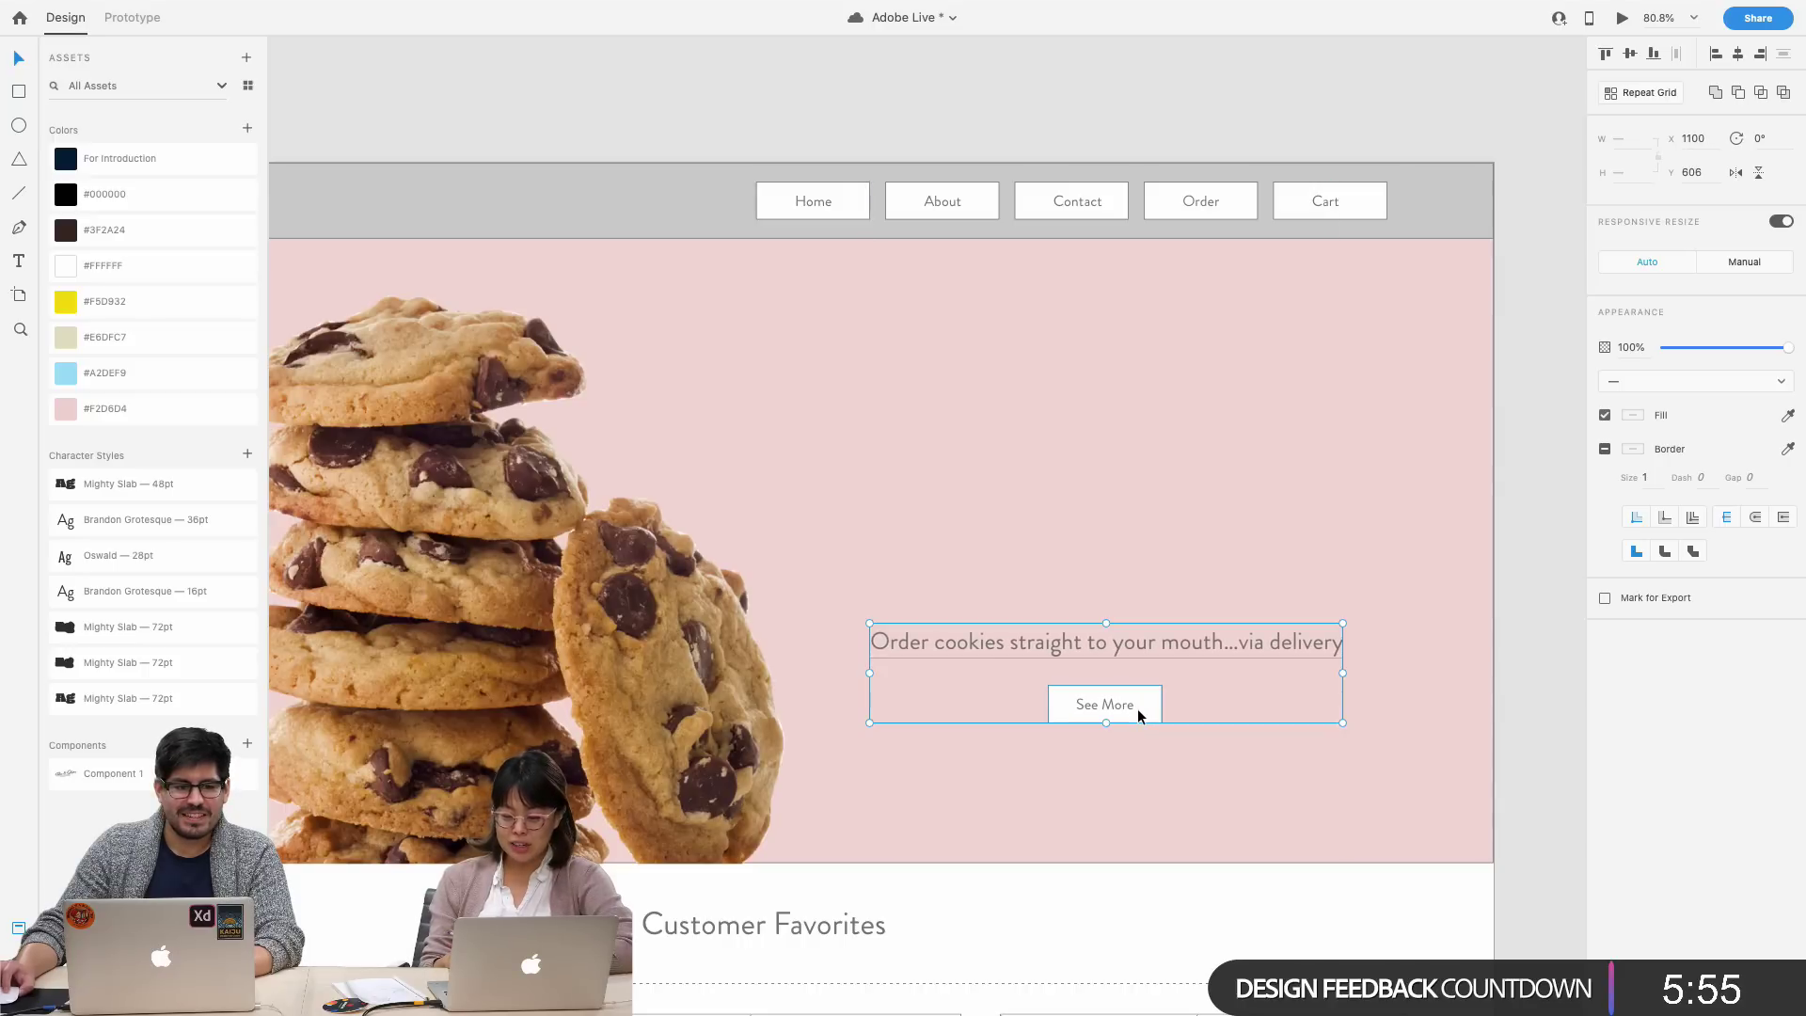
- Replace the "Yum! Cookie!" title above the Home Page artboard with "How the cookie crumbles"
scroll(1137, 707, up, 10)
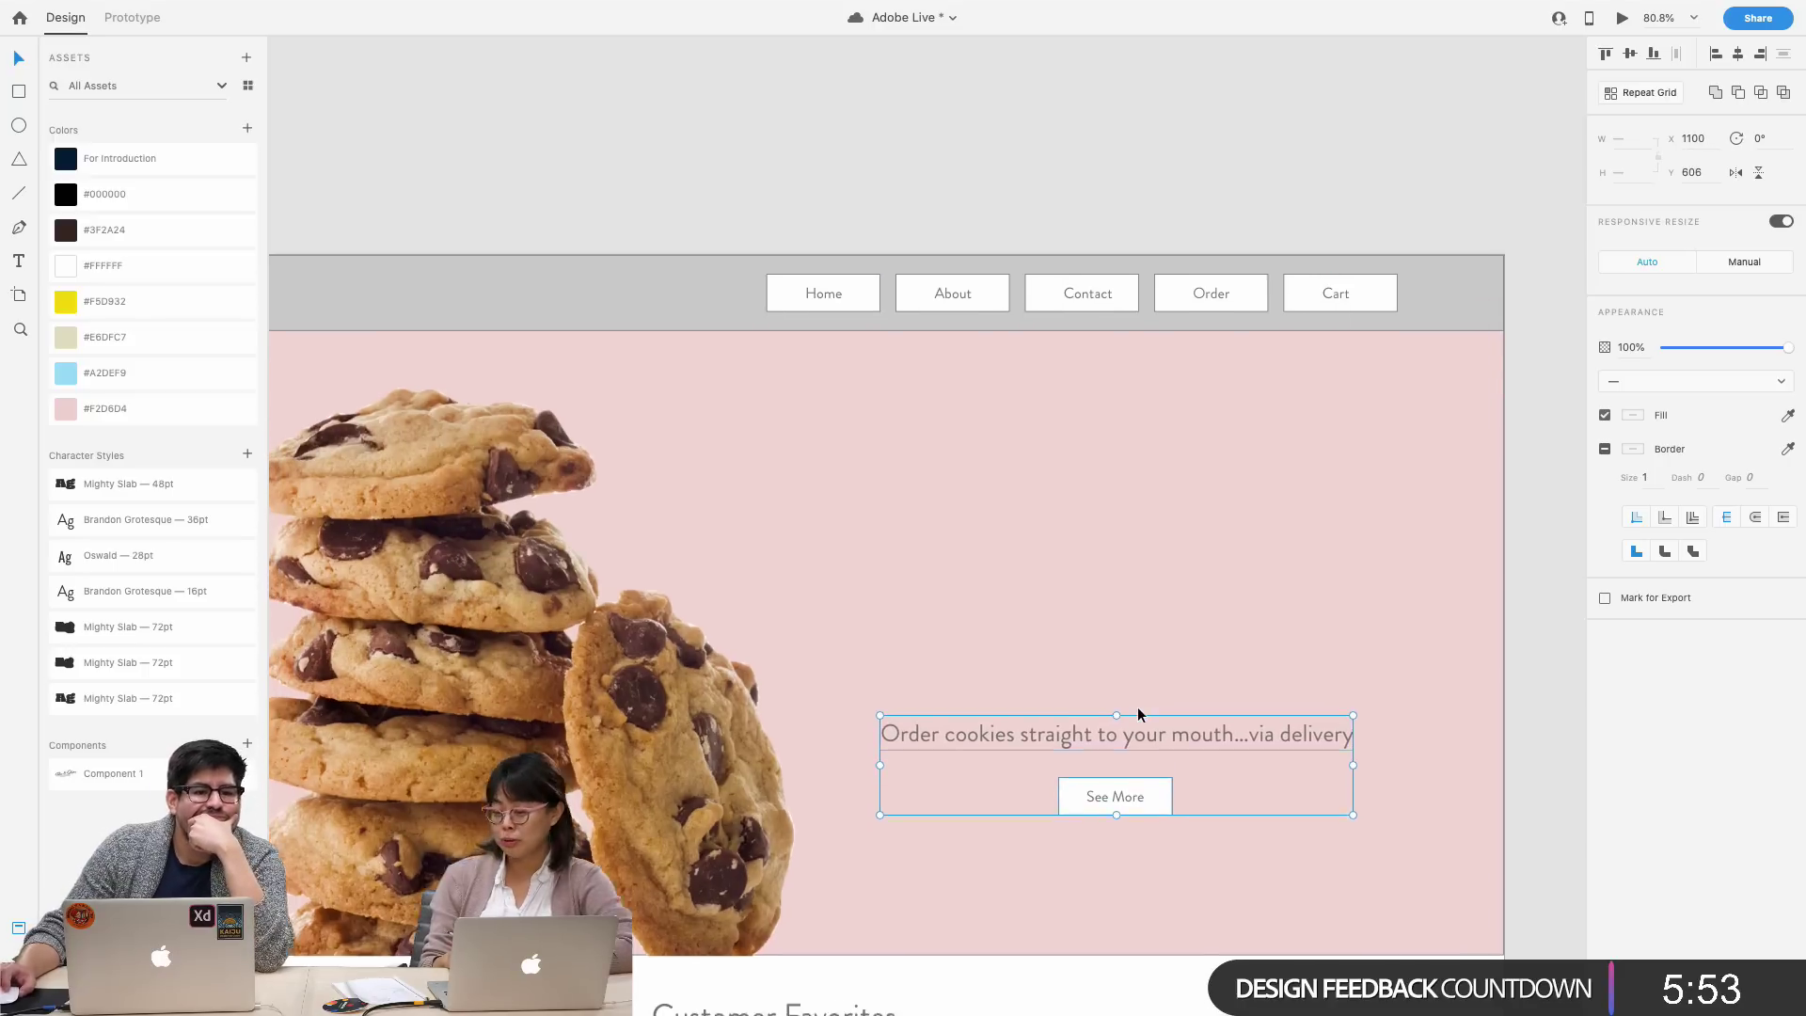
click(1063, 292)
scroll(1042, 289, left, 3)
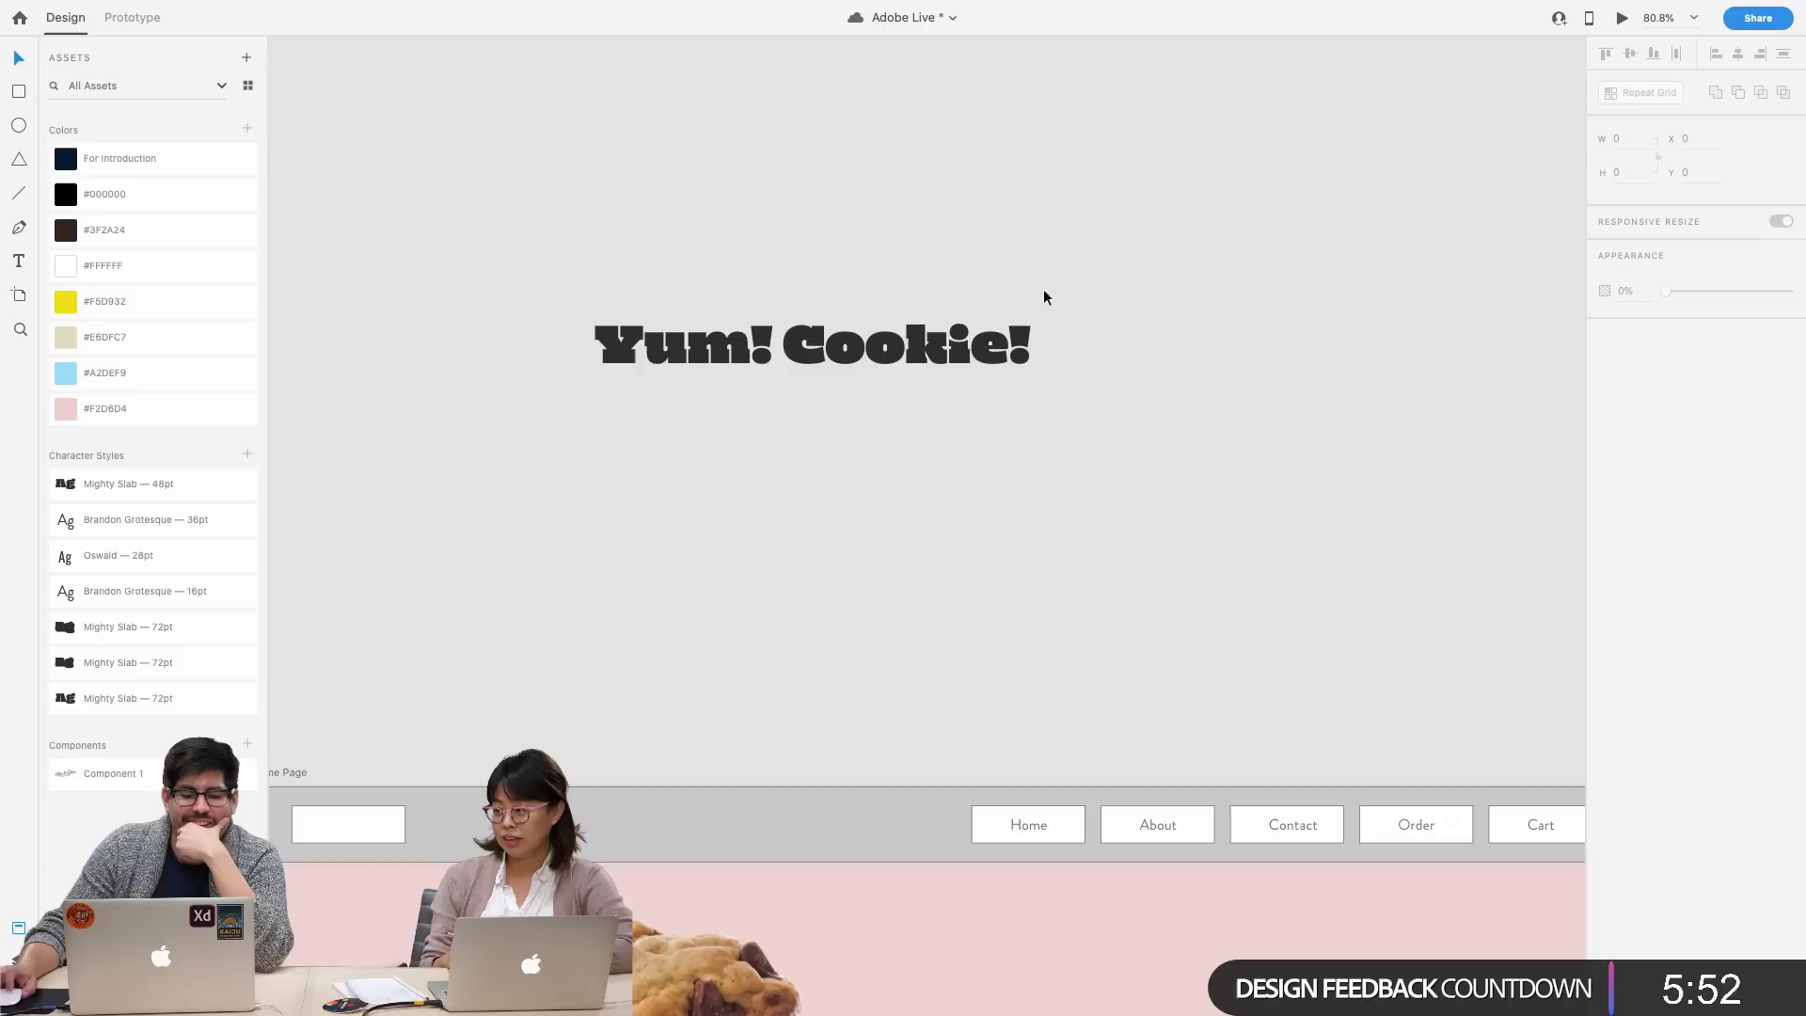
double_click(936, 344)
key(Escape)
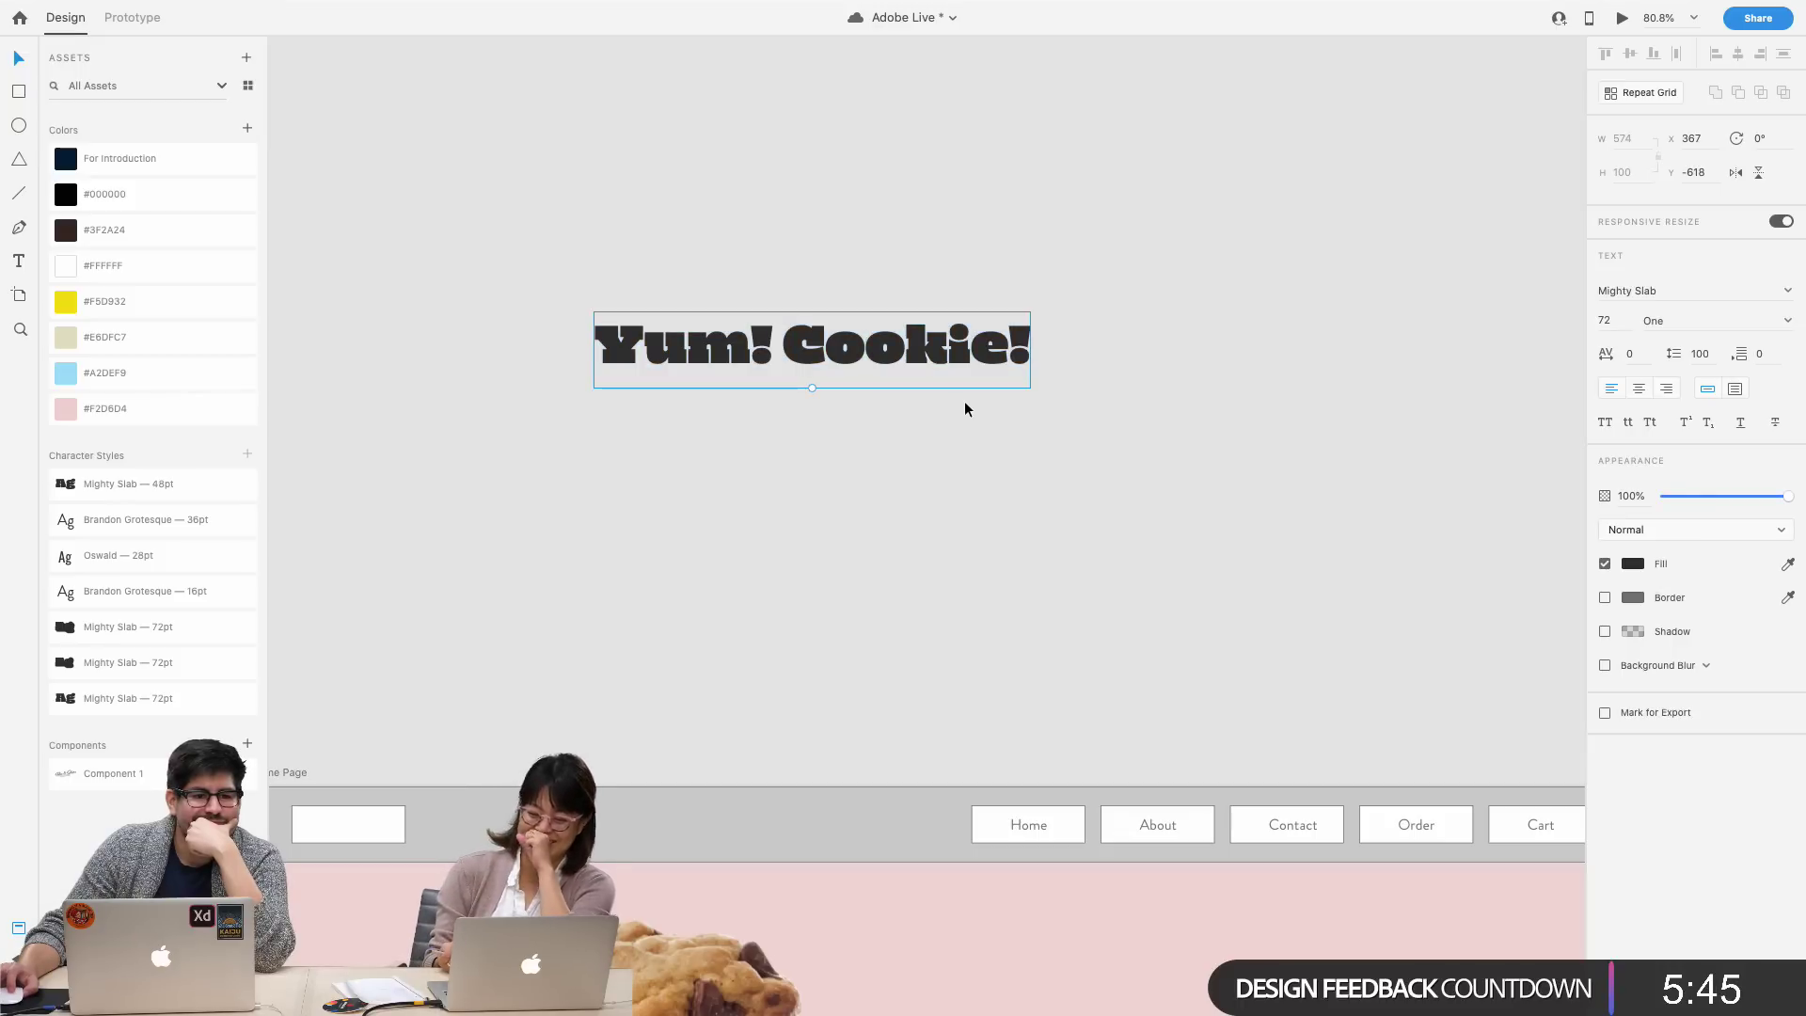
double_click(895, 345)
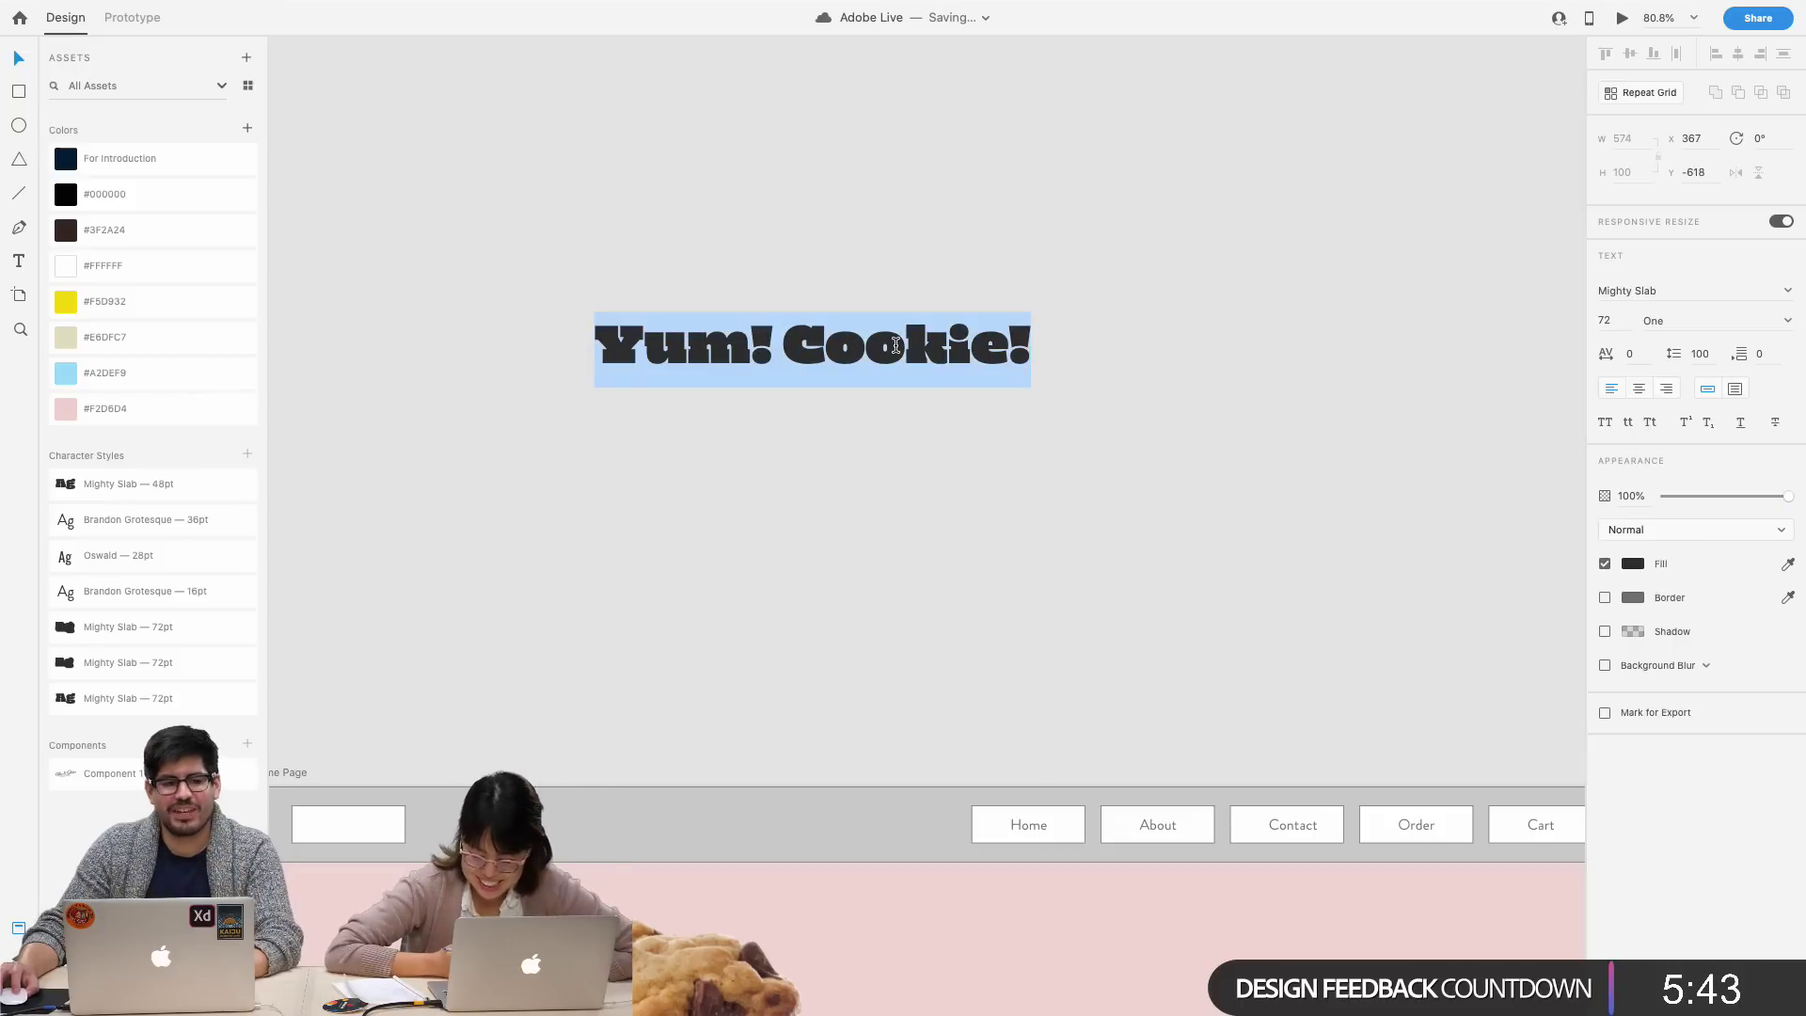
text(How th)
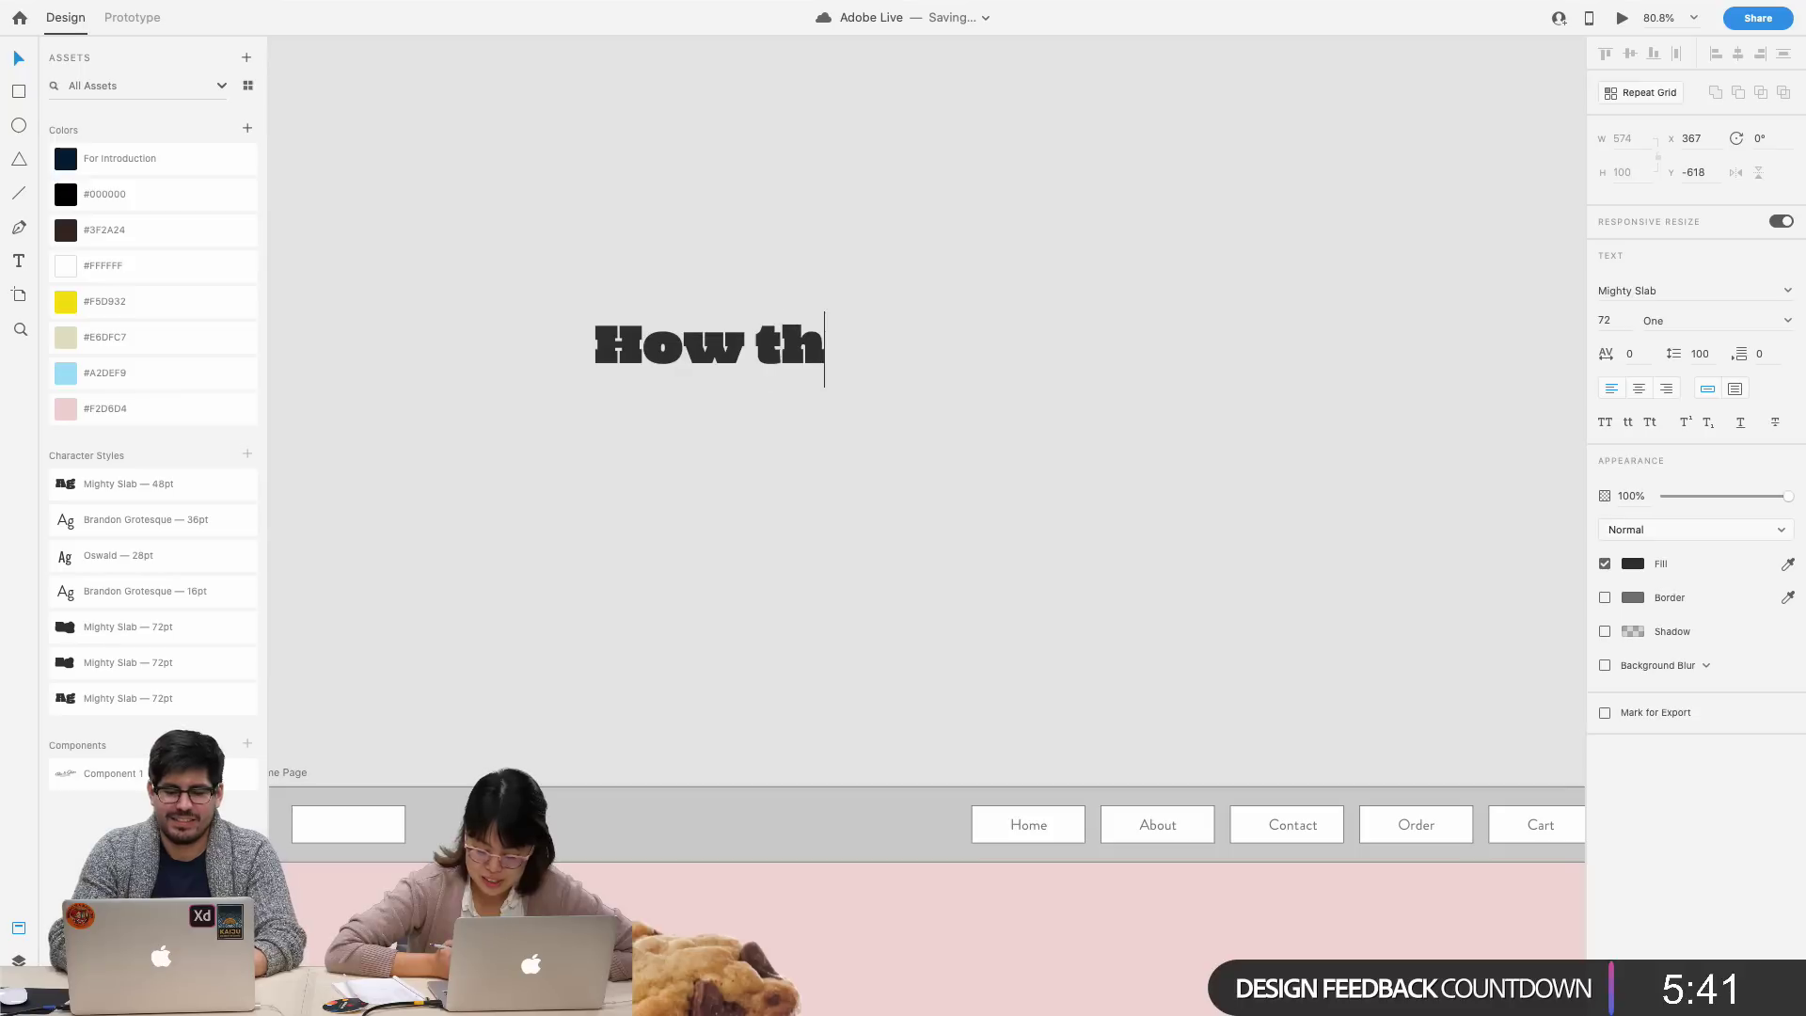
text(e cookie crumbles)
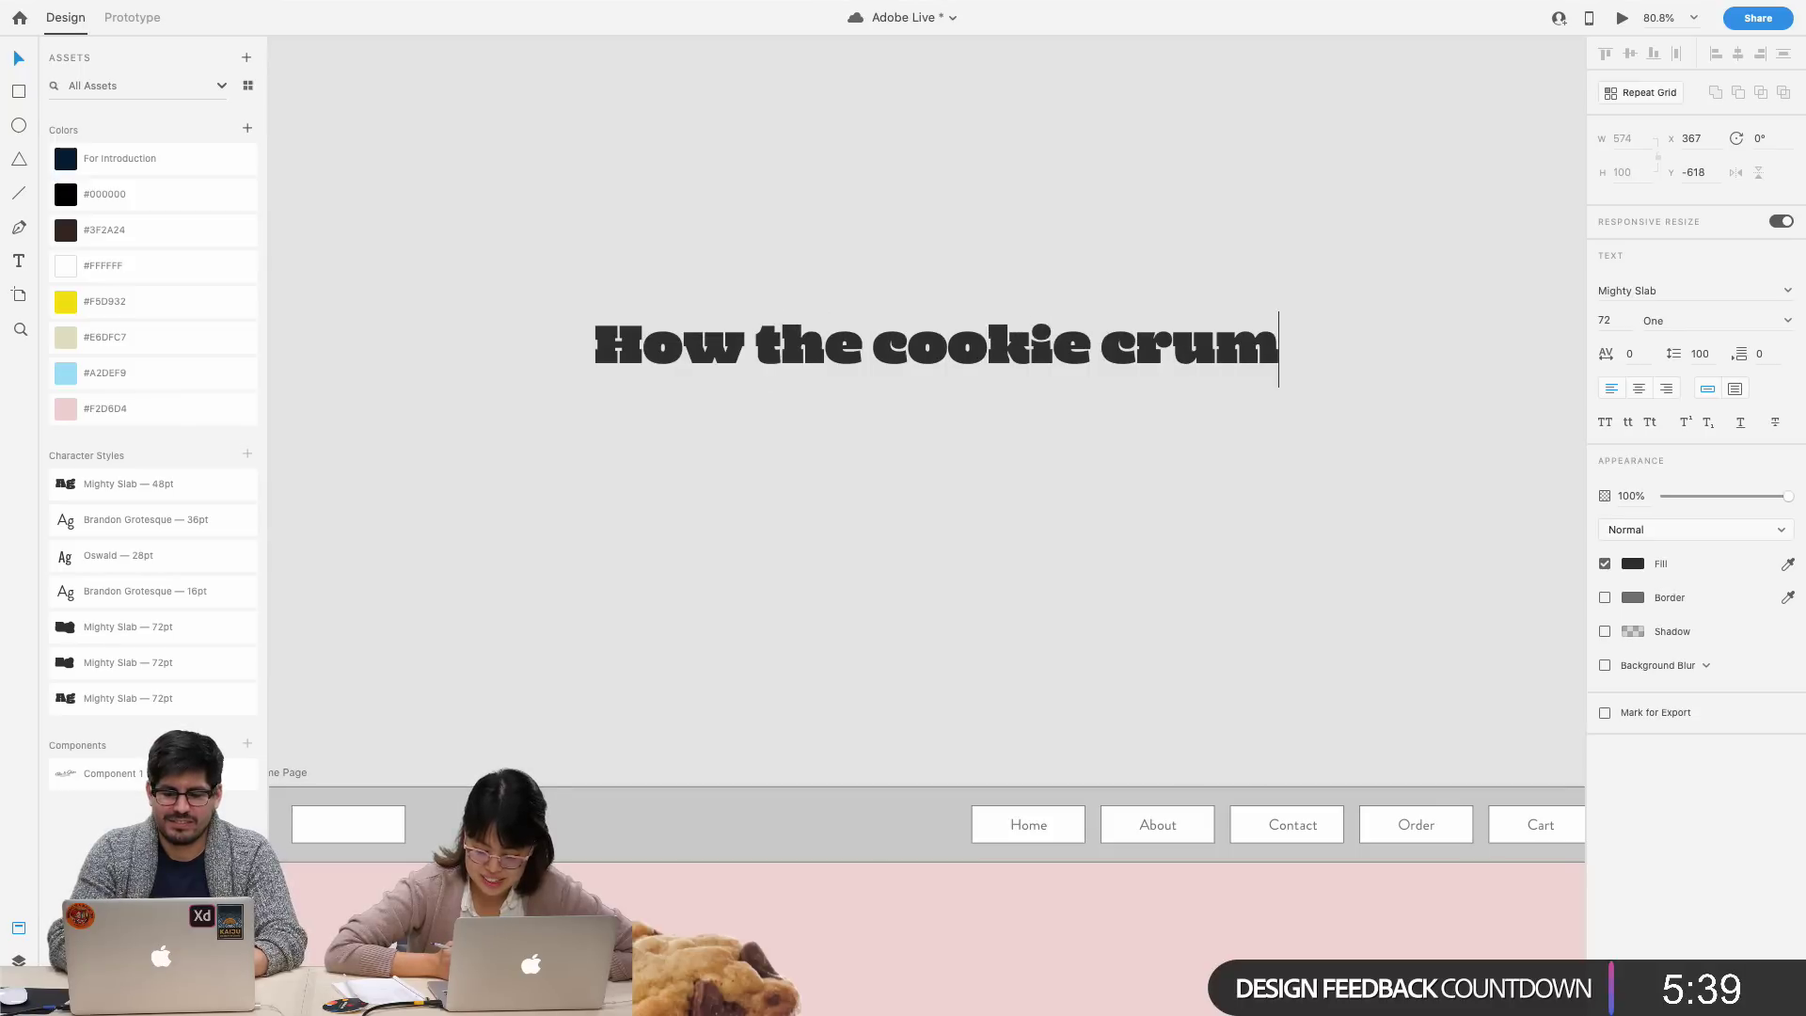
- Break the title into two lines so that "cookie crumbles" starts the second line
click(884, 354)
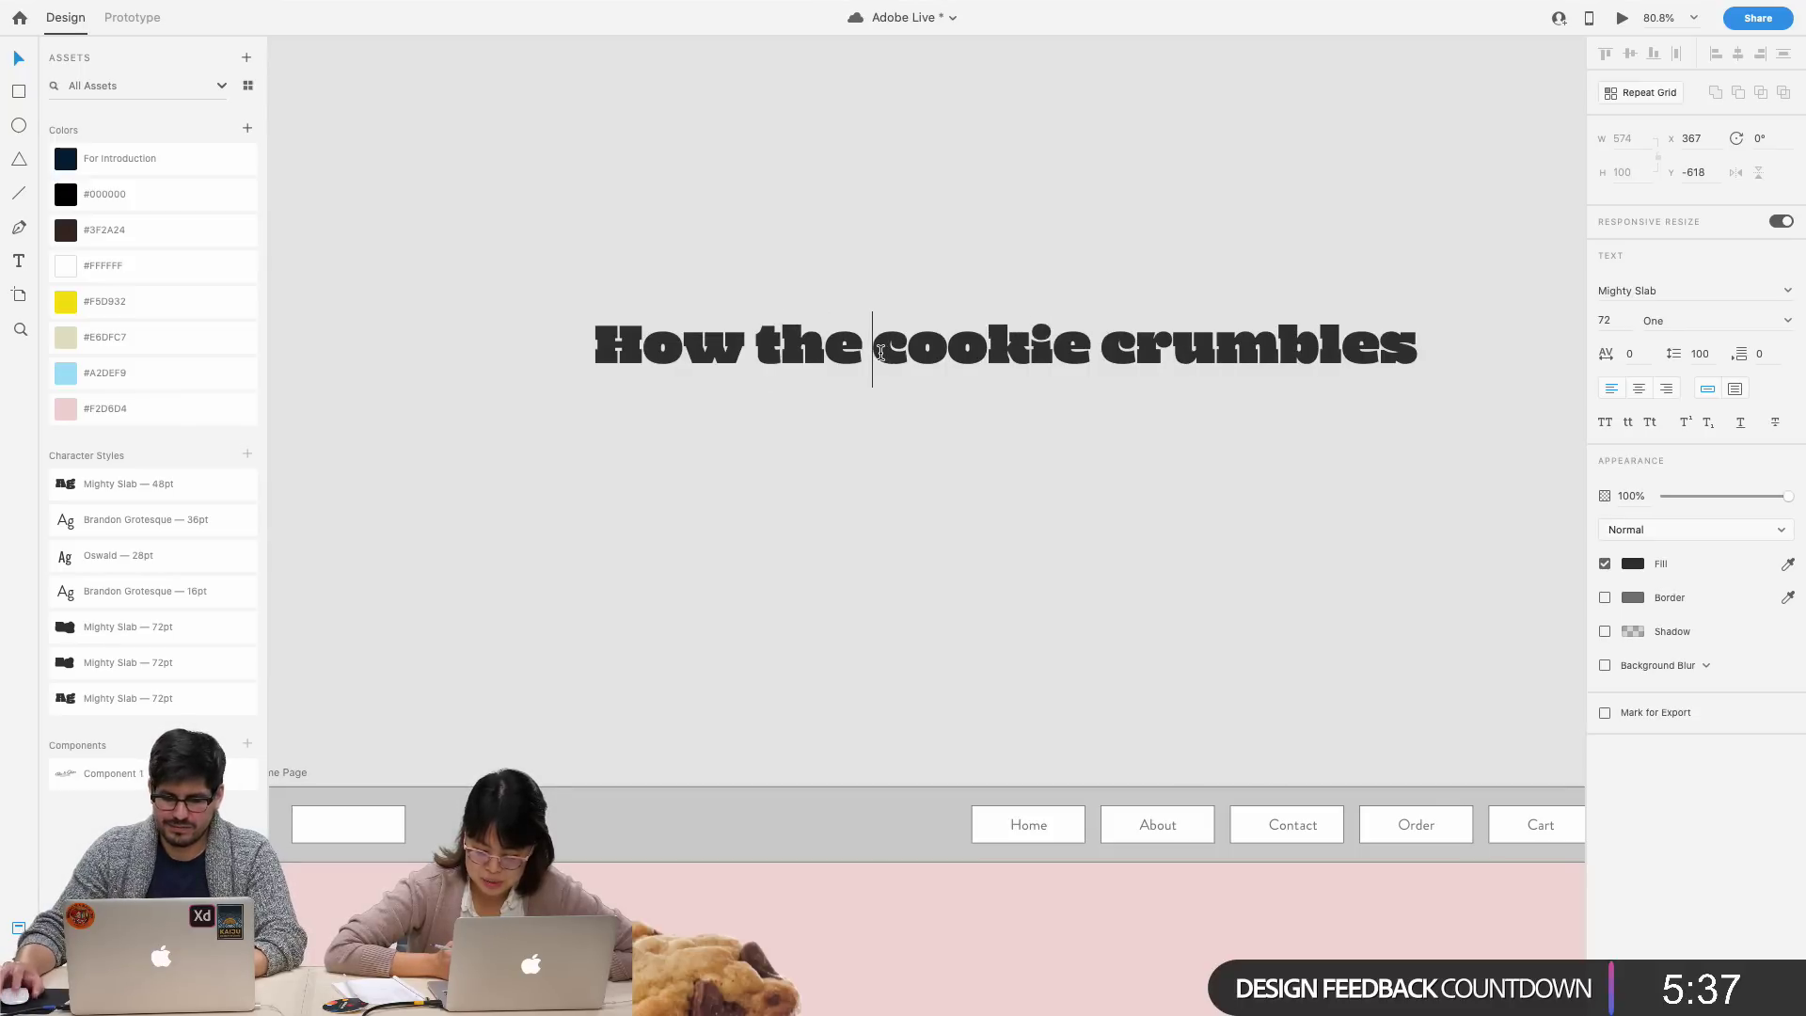
key(Return)
click(1000, 466)
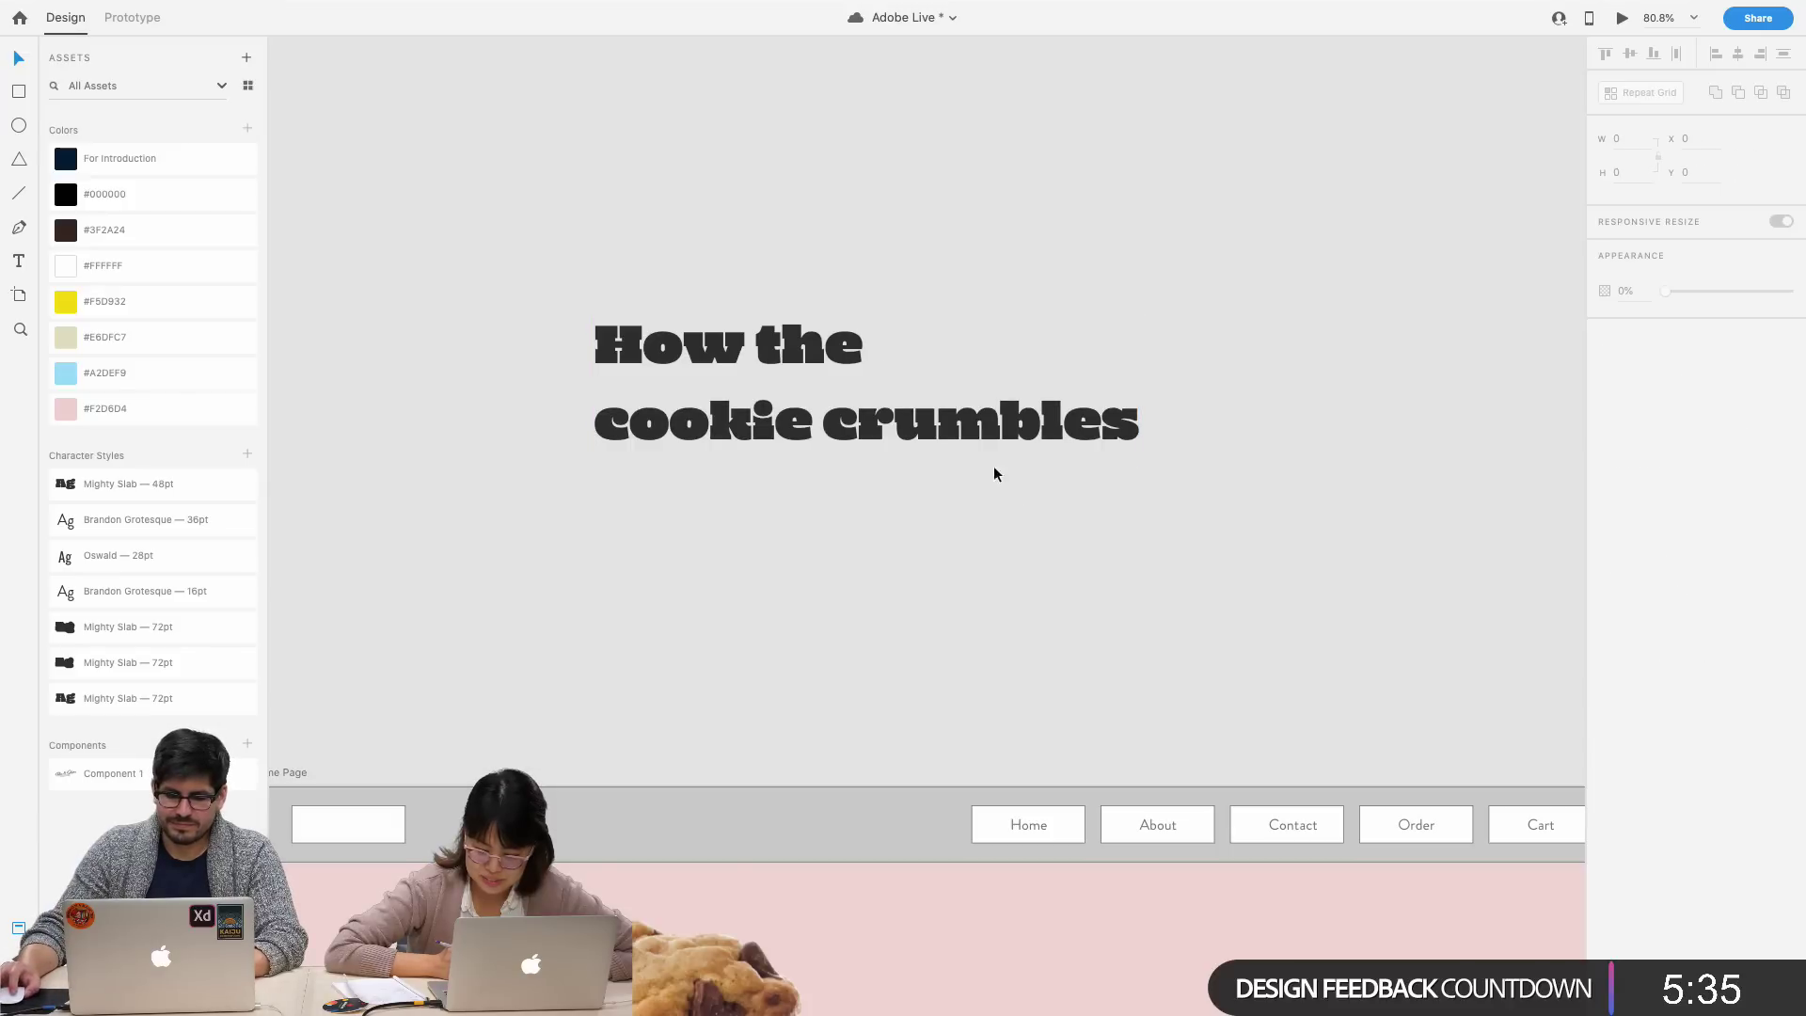
- Duplicate the two-line title and place the copy below the original at about X 787, Y -376
click(1064, 458)
scroll(1063, 457, right, 3)
scroll(1061, 455, down, 3)
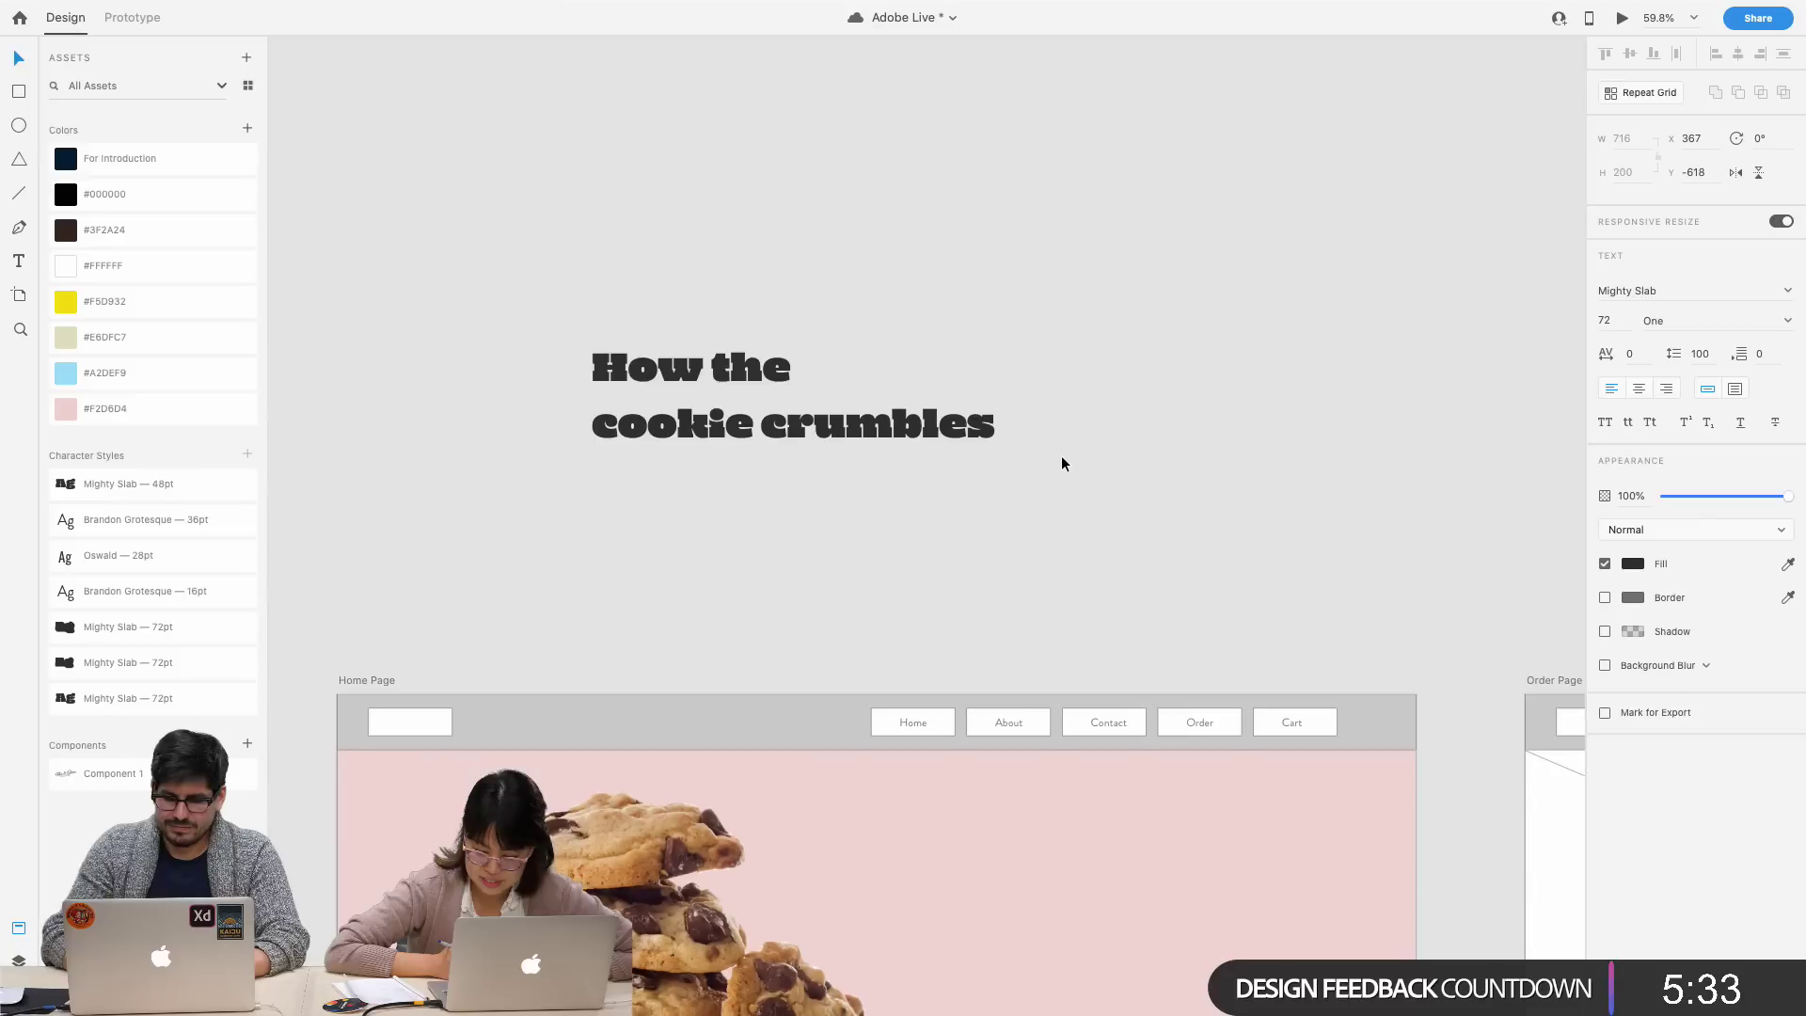
scroll(1060, 455, down, 3)
drag(956, 247, 1191, 382)
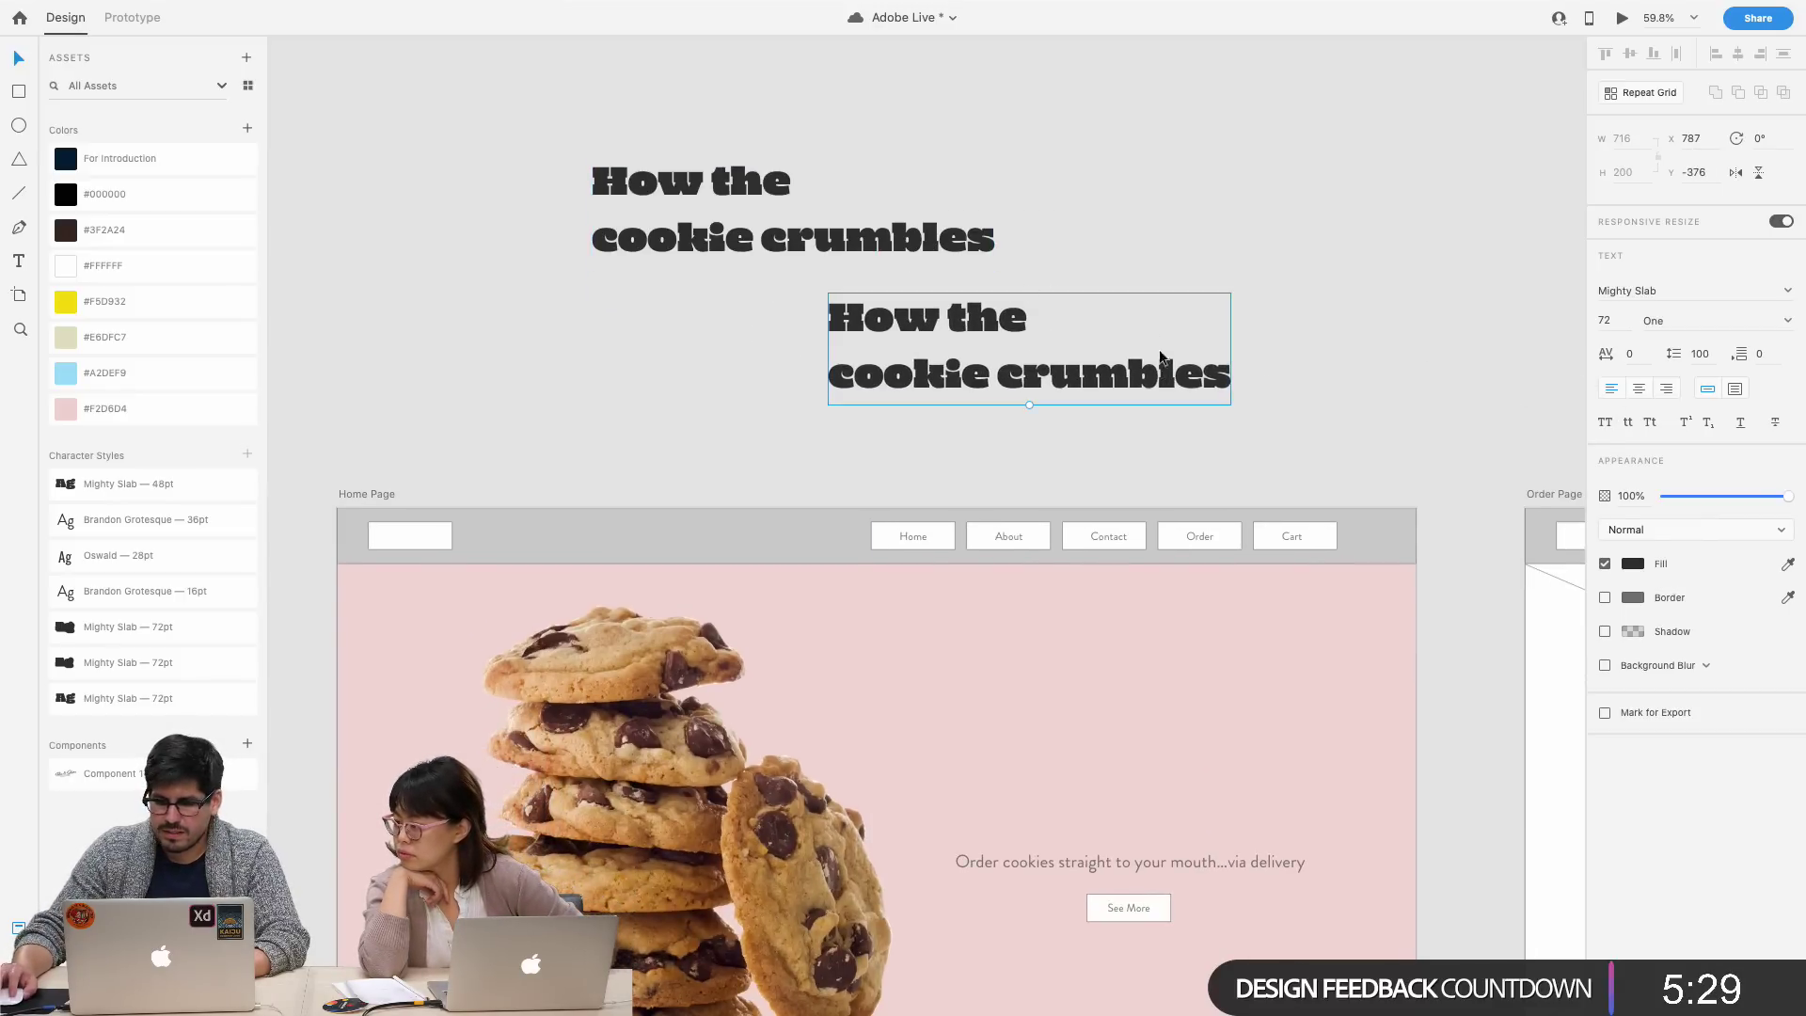
- Change the duplicated title's Mighty Slab font style to Three
click(1786, 322)
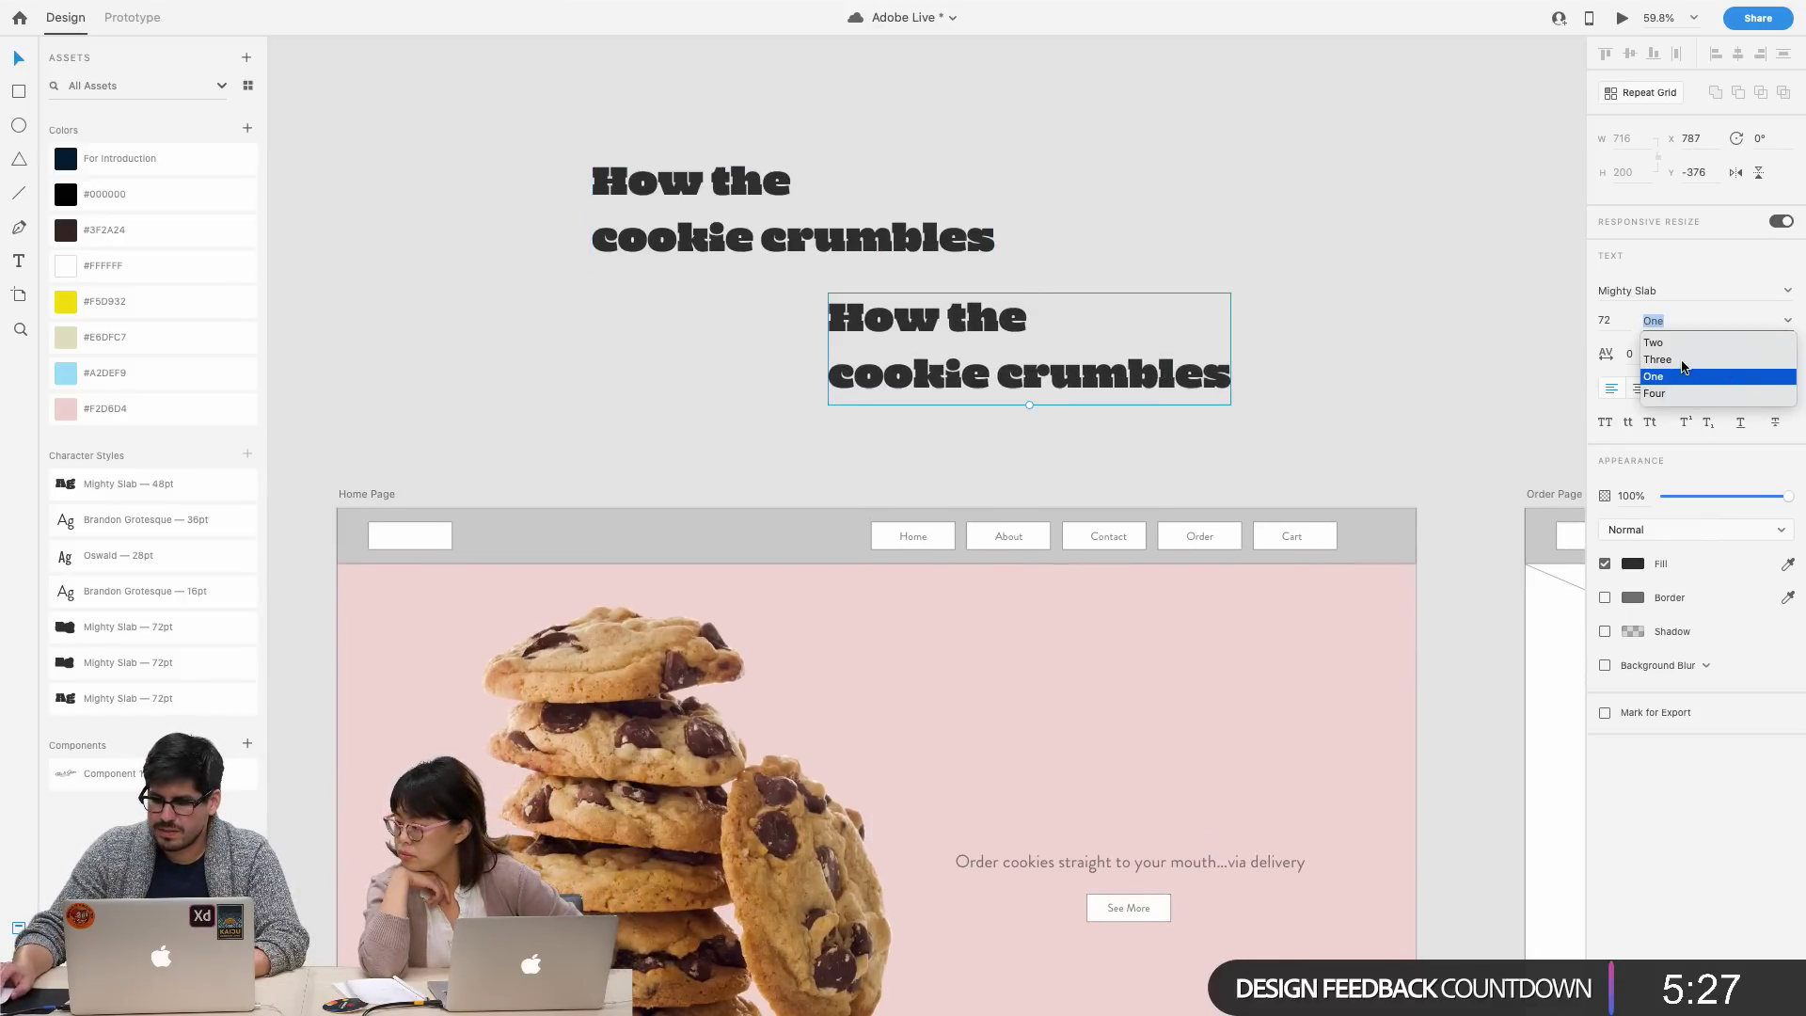
click(1766, 360)
click(1355, 365)
click(941, 367)
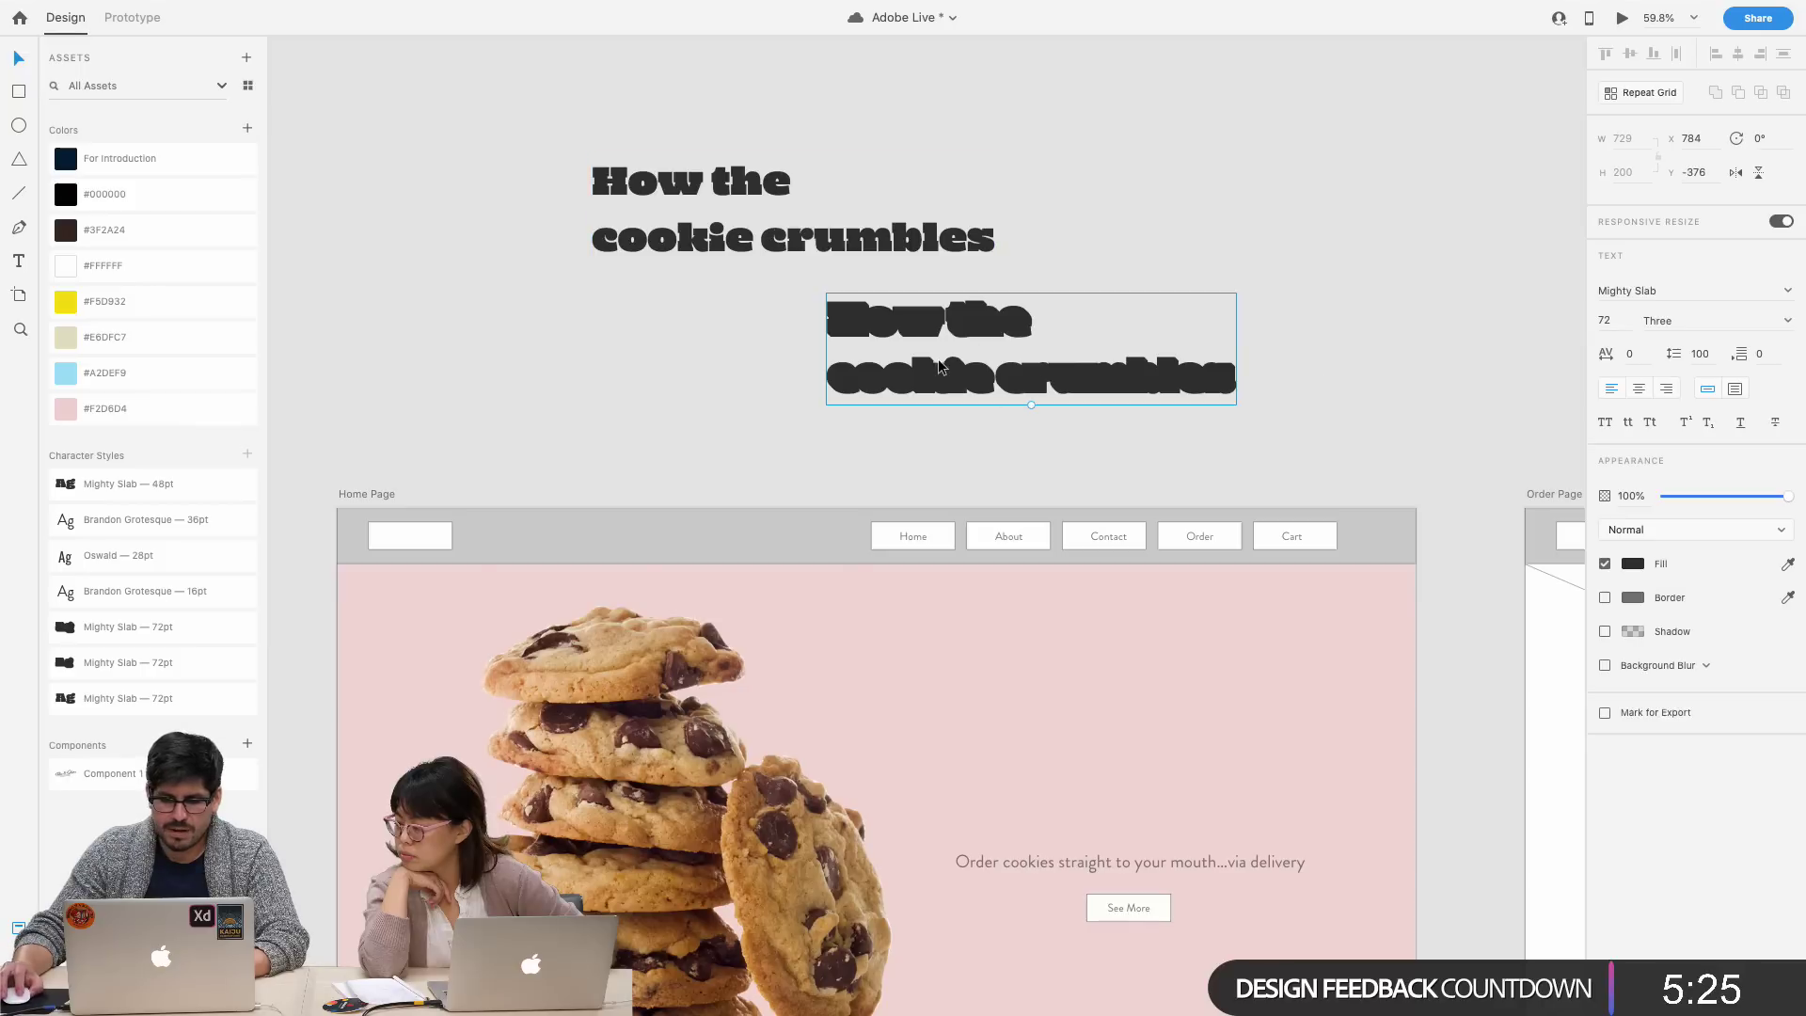
- Fill the original title with the saved dark brown color #3F2A24
click(788, 243)
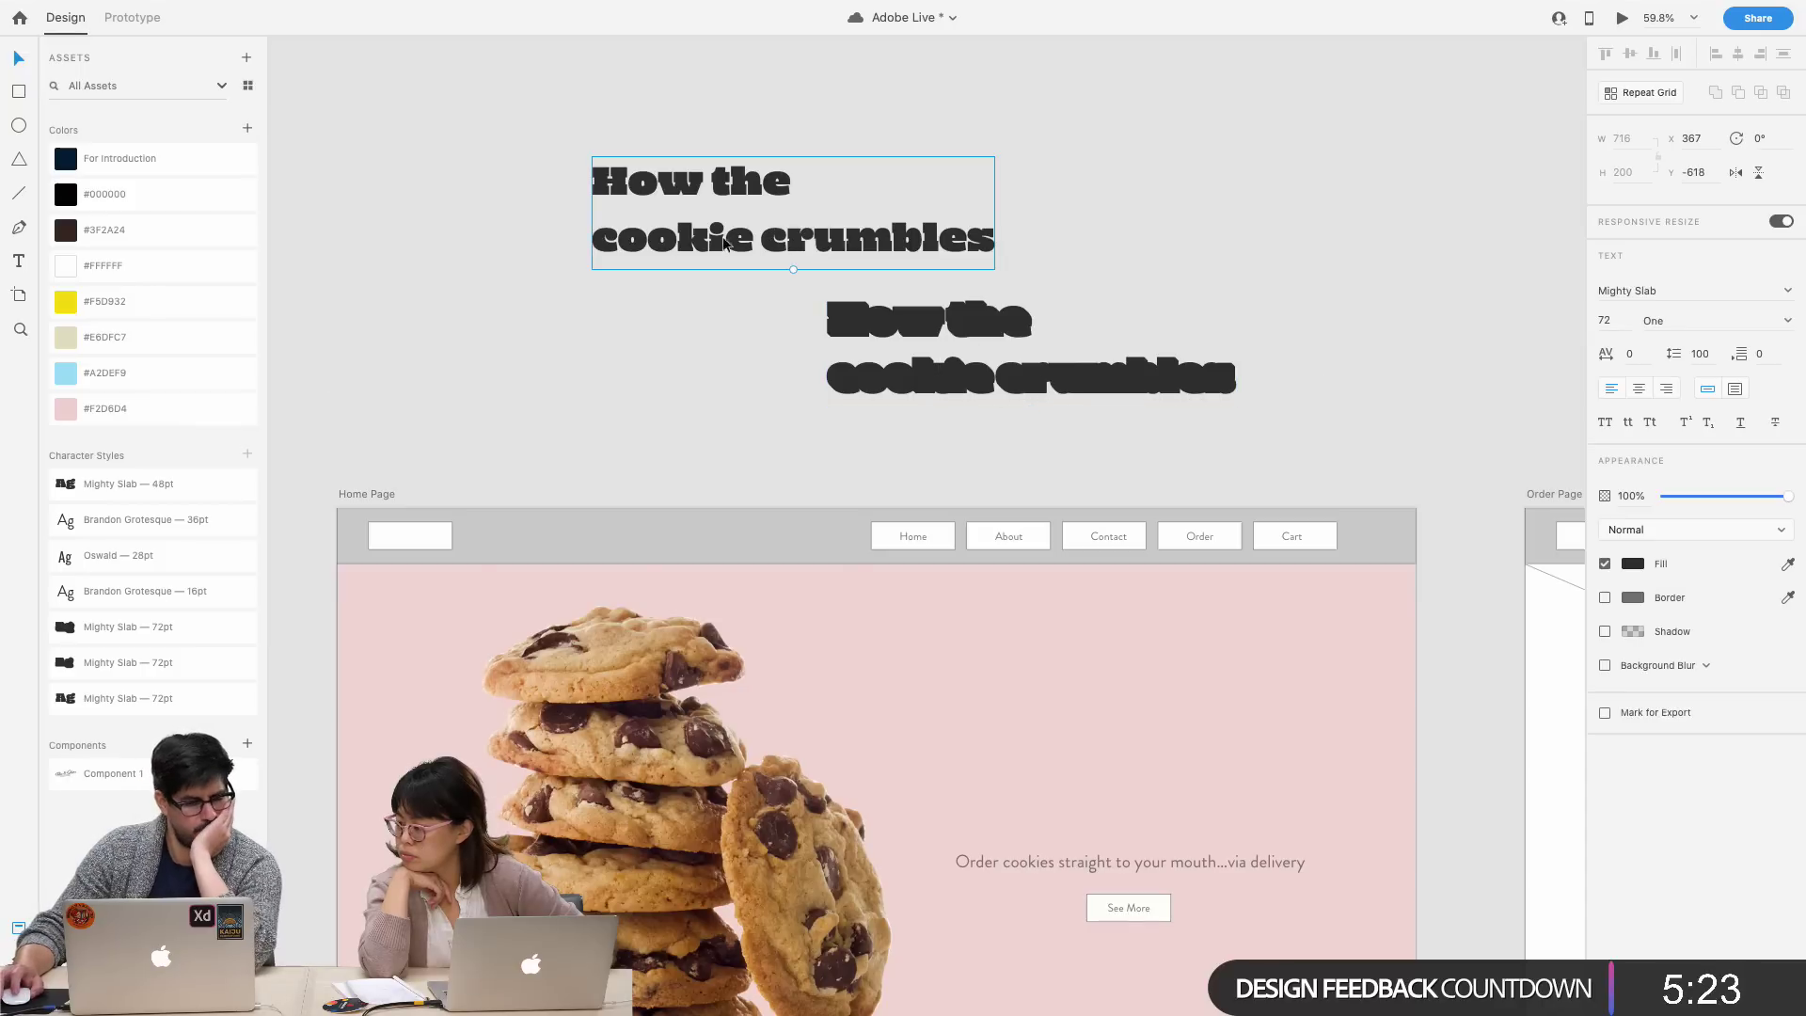
click(625, 355)
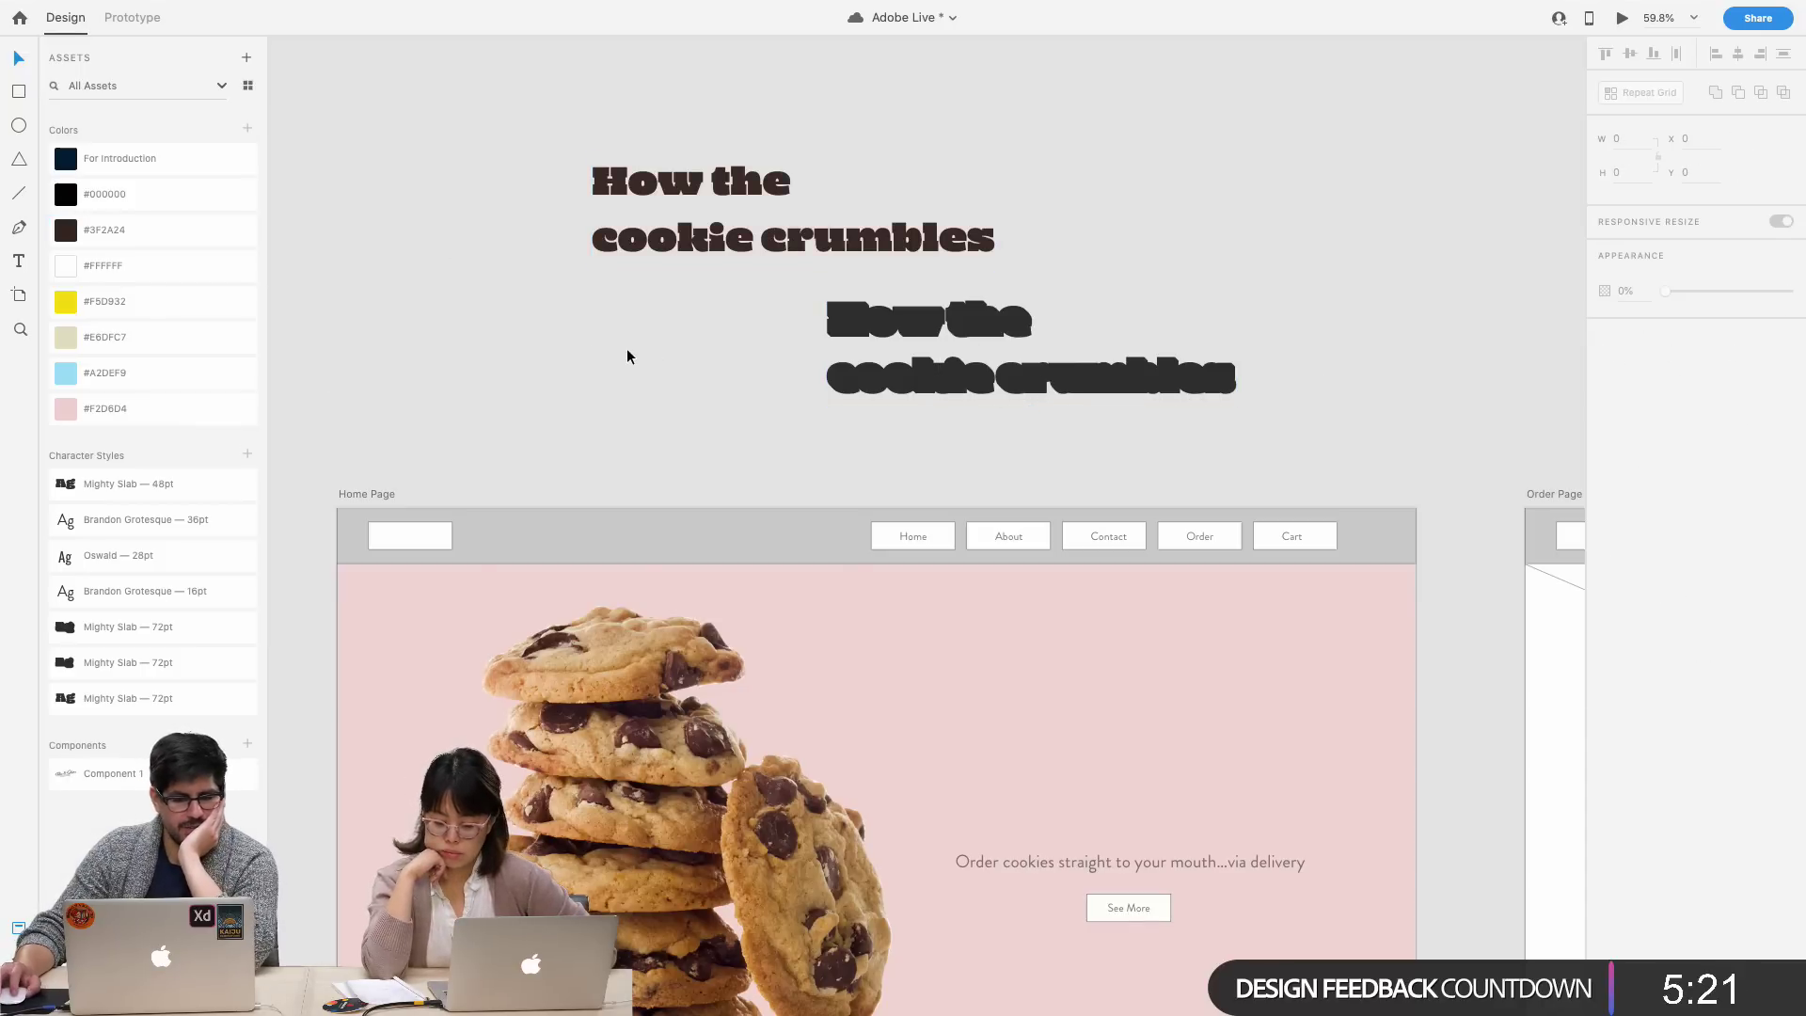
click(853, 351)
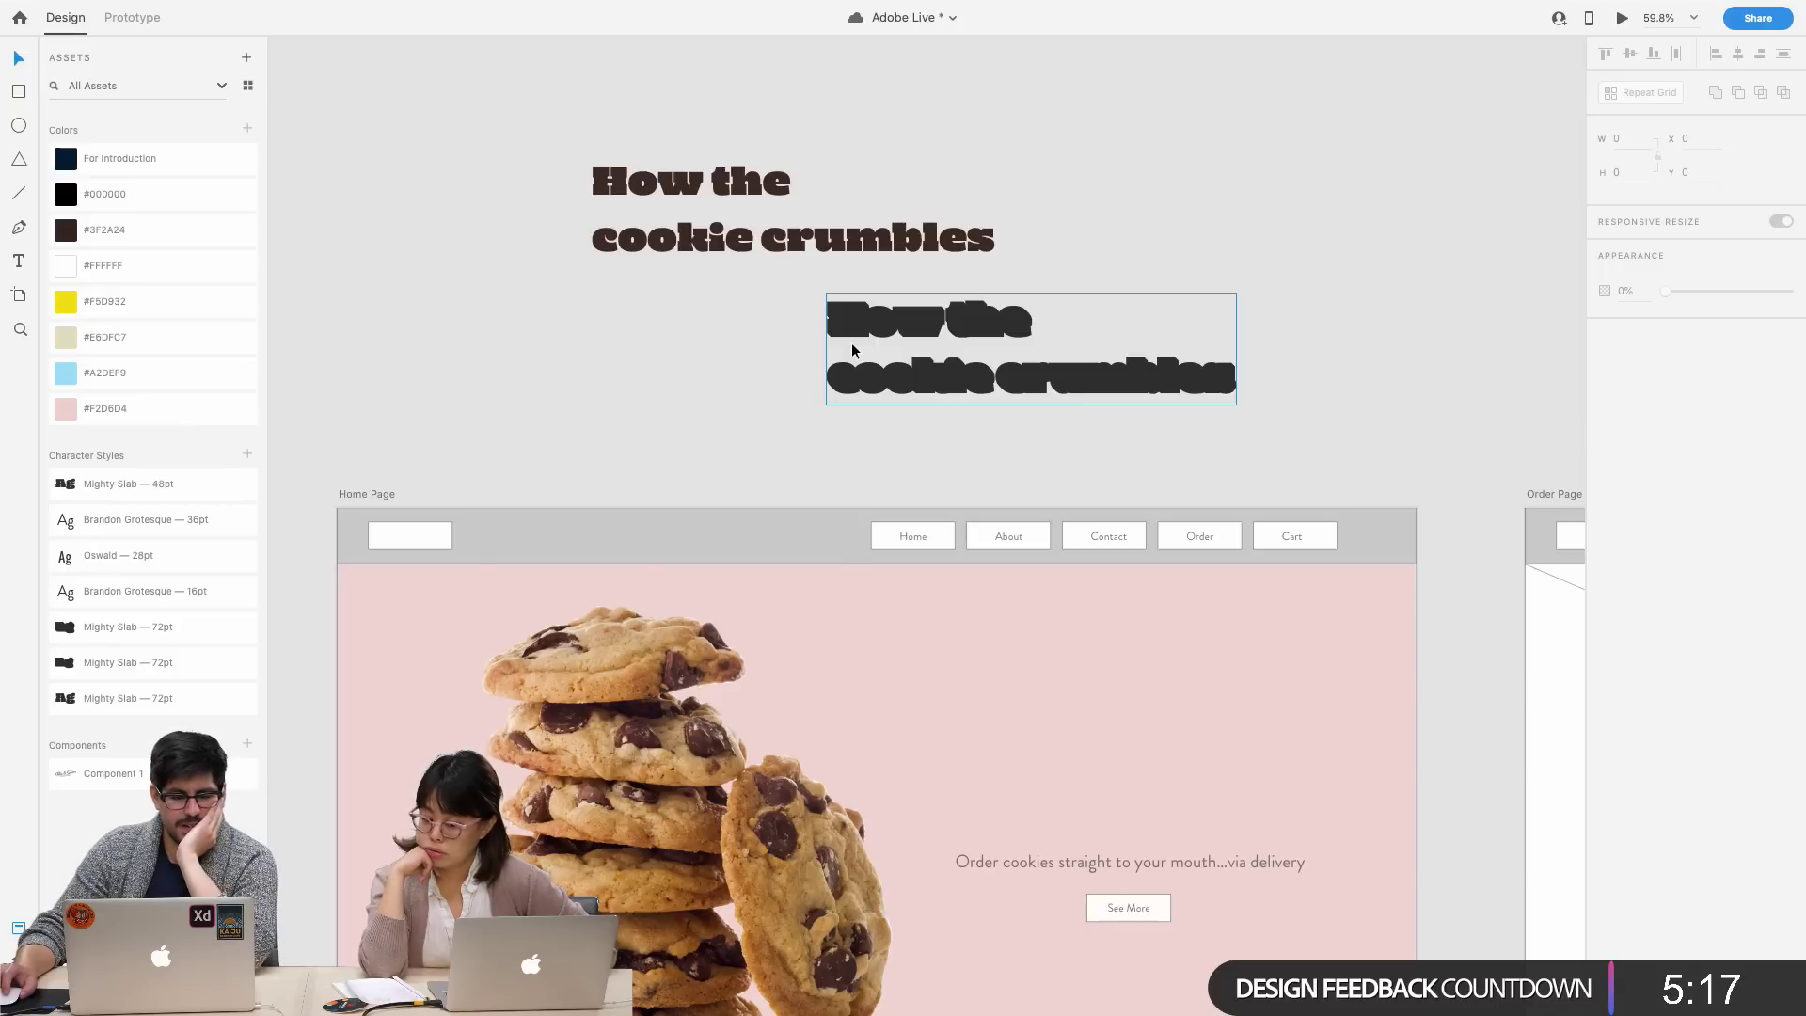
key(Escape)
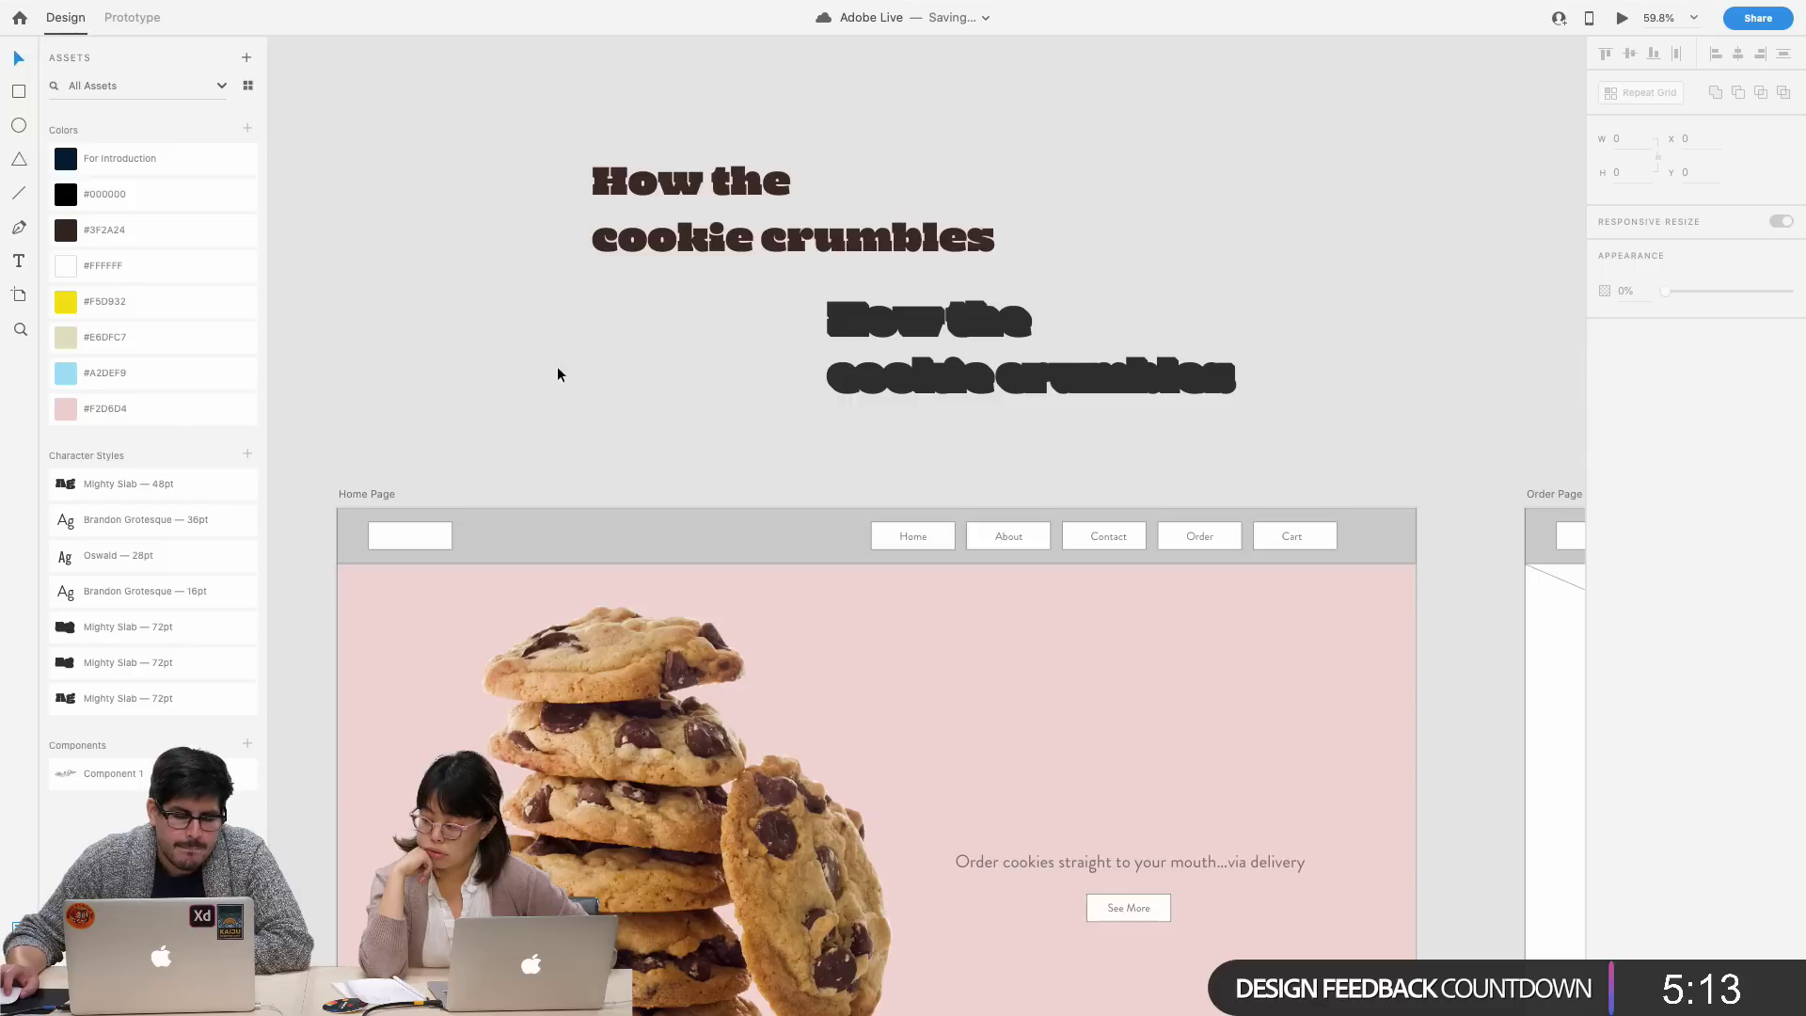
- Fill the style Three copy with #E6DFC7 and move it over the original title to about X 437, Y -569
click(917, 376)
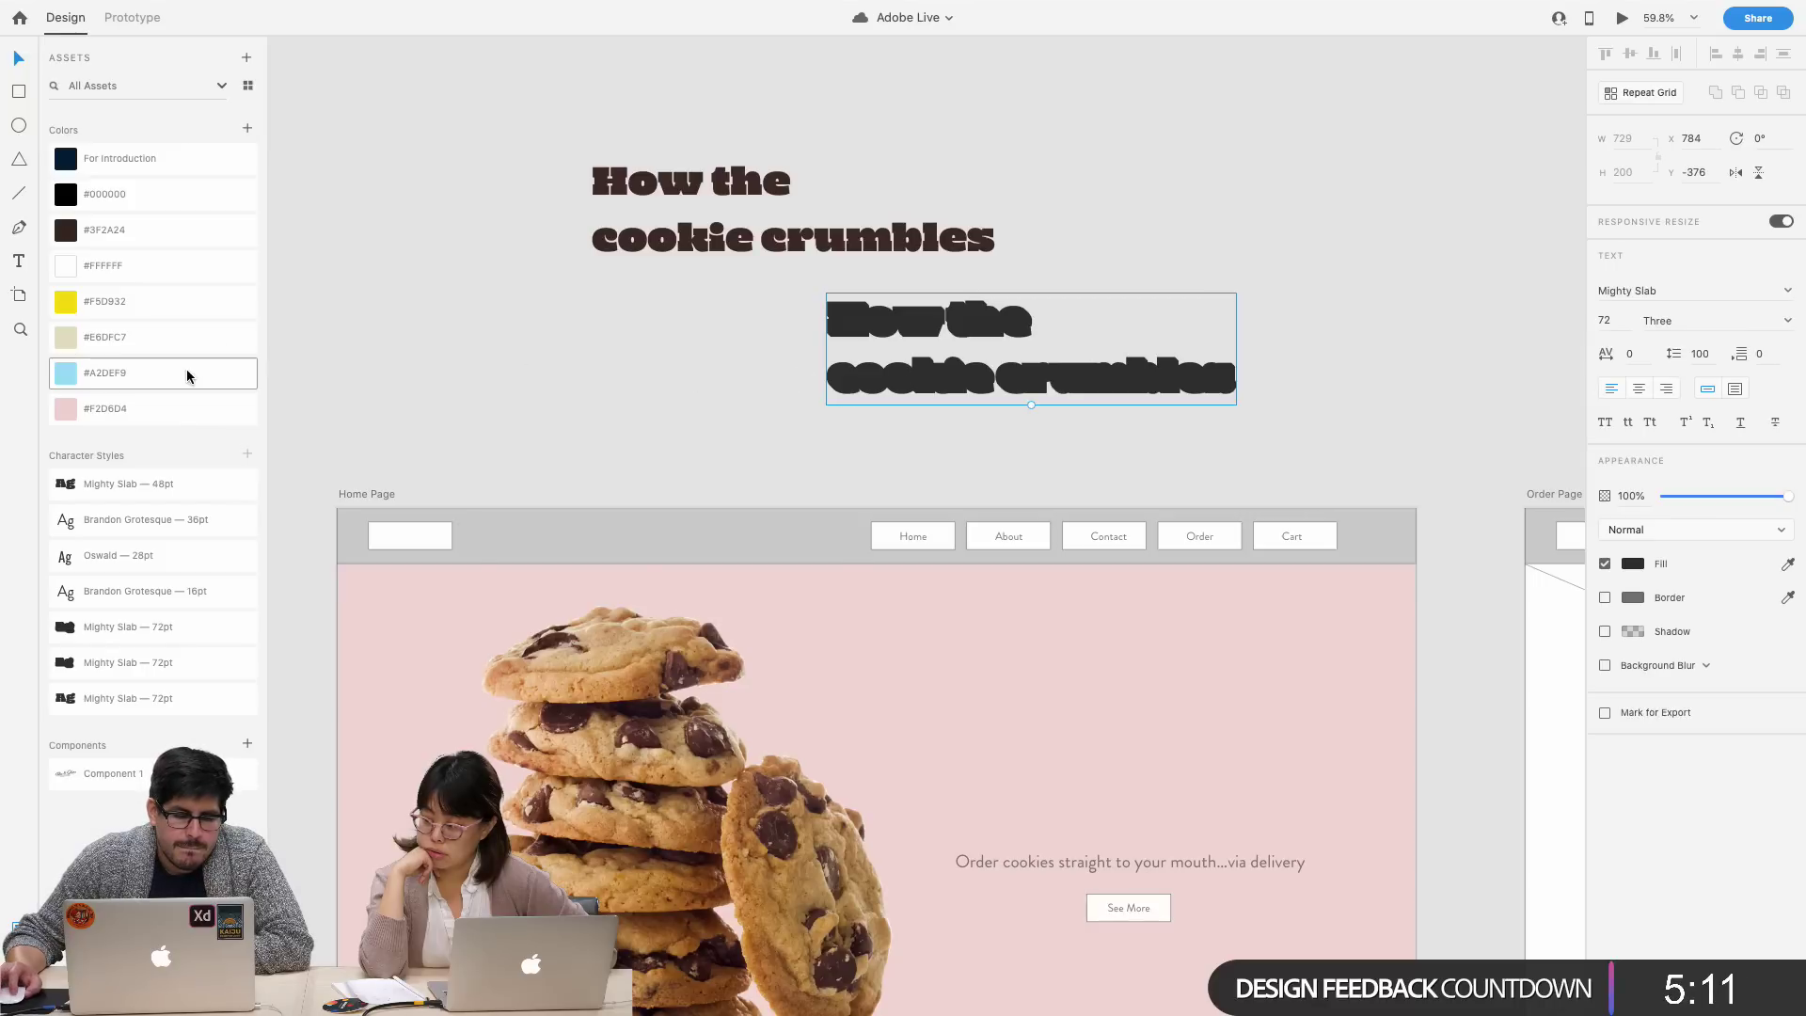
click(111, 335)
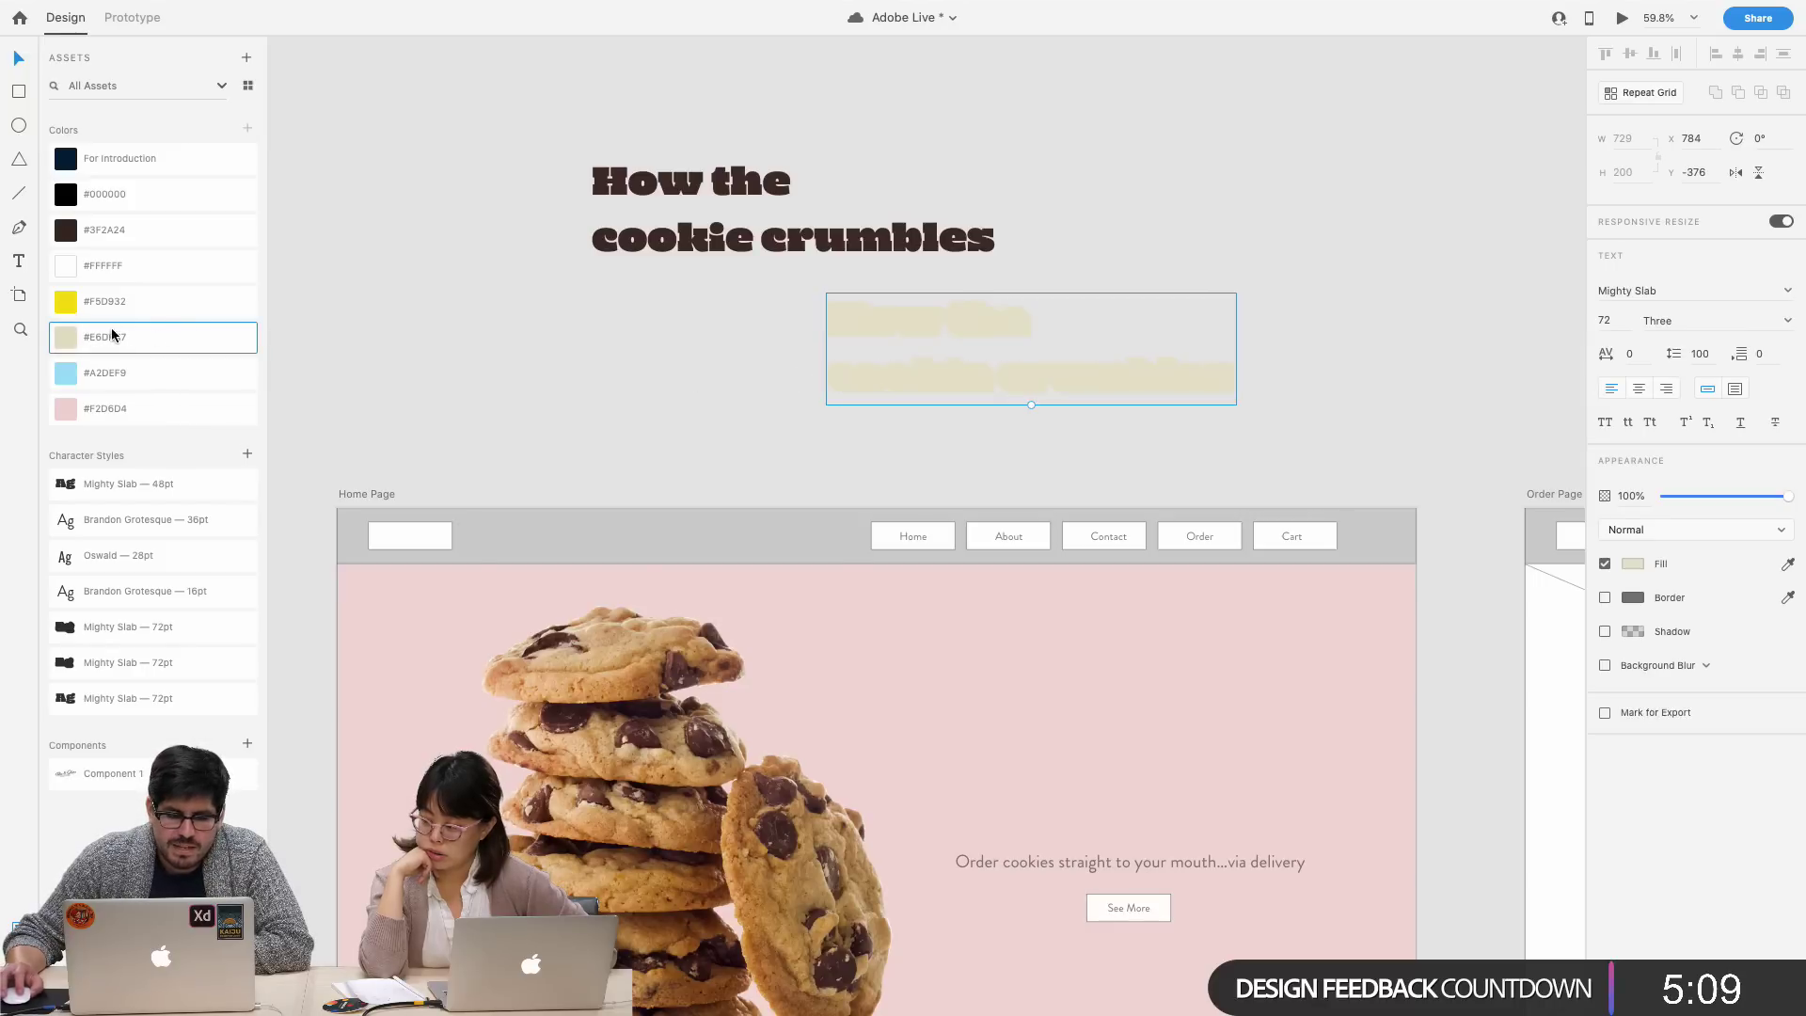
drag(887, 340, 687, 216)
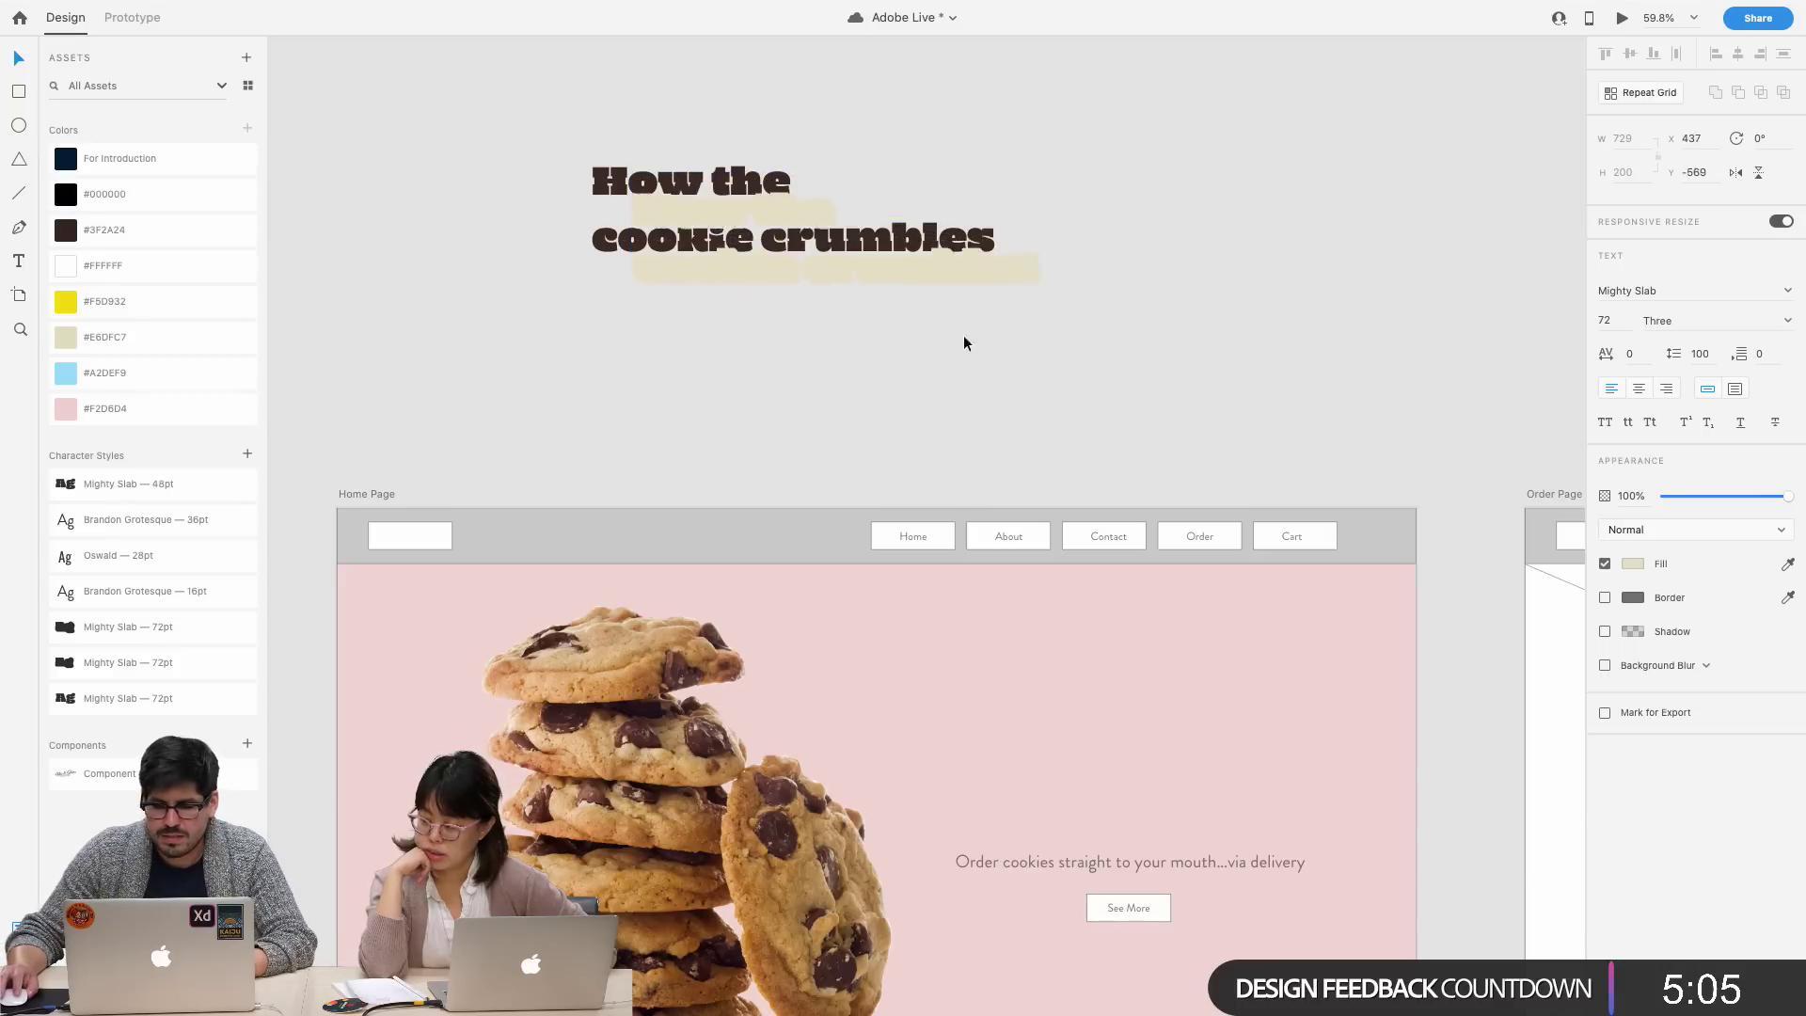
- Set the cream copy below the title at about X 406, Y -366 and duplicate it alongside at about X 1218
drag(948, 395, 1369, 391)
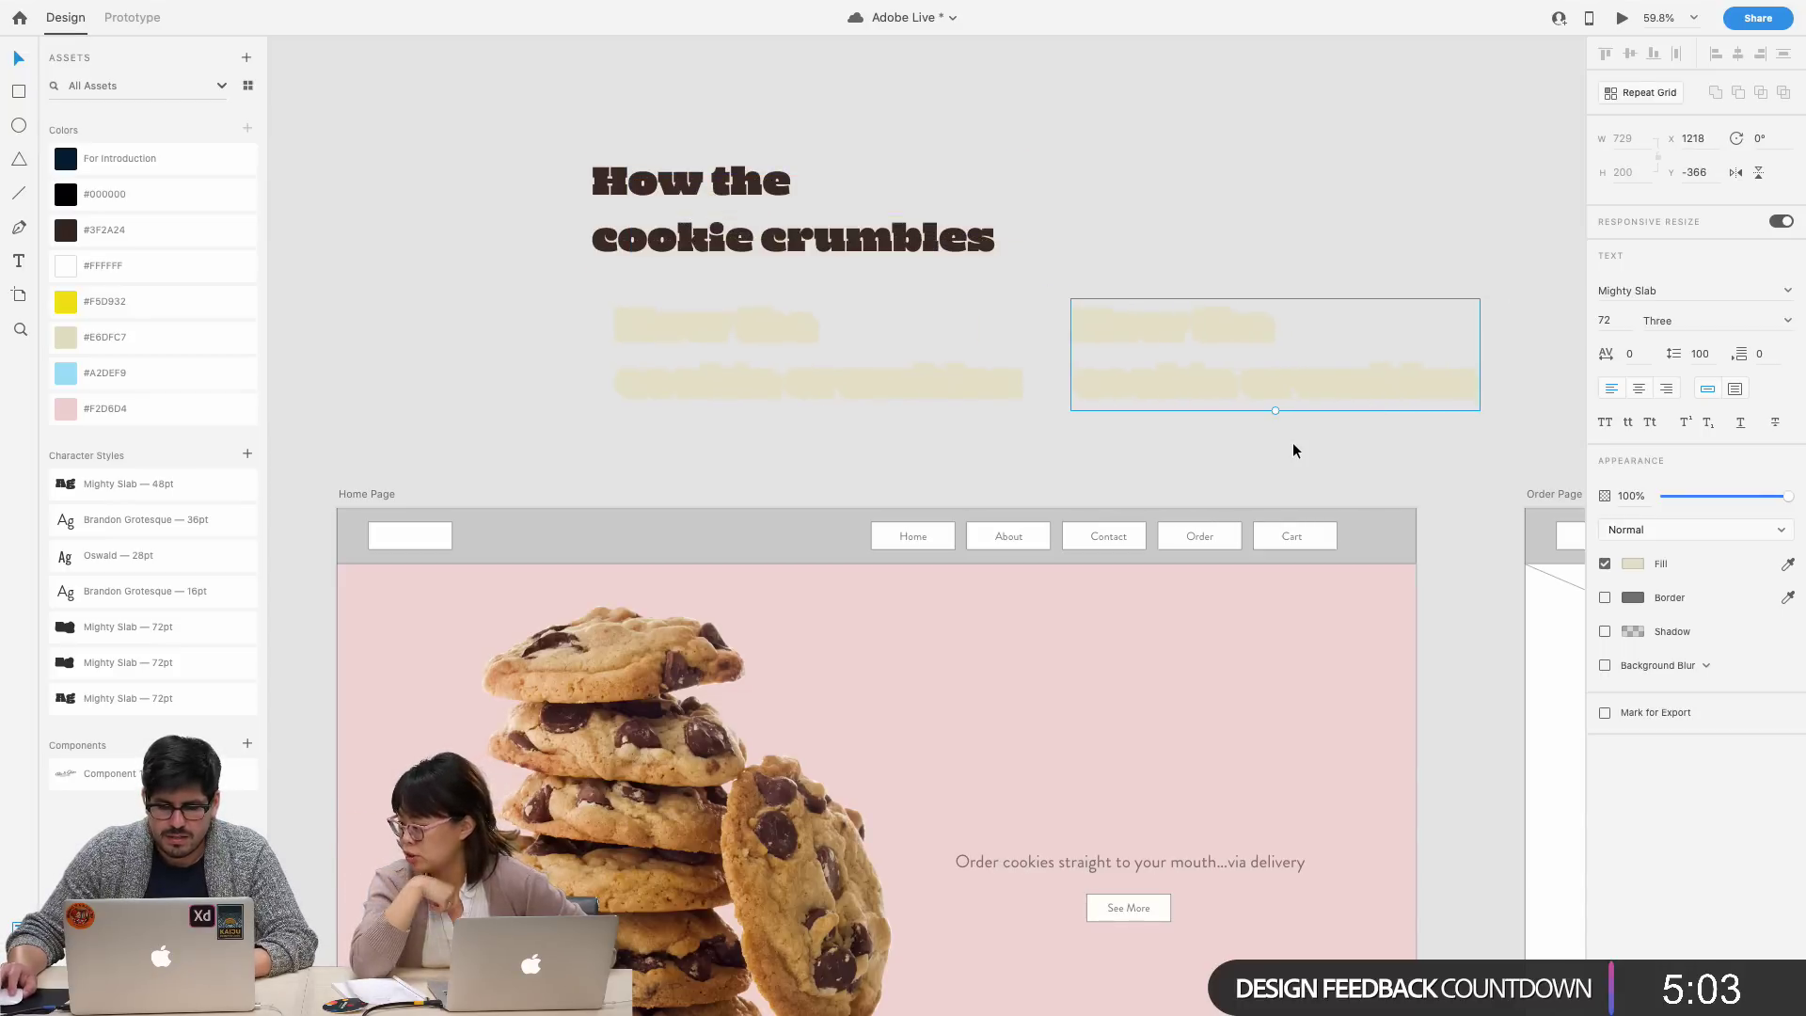
click(1292, 450)
click(1276, 409)
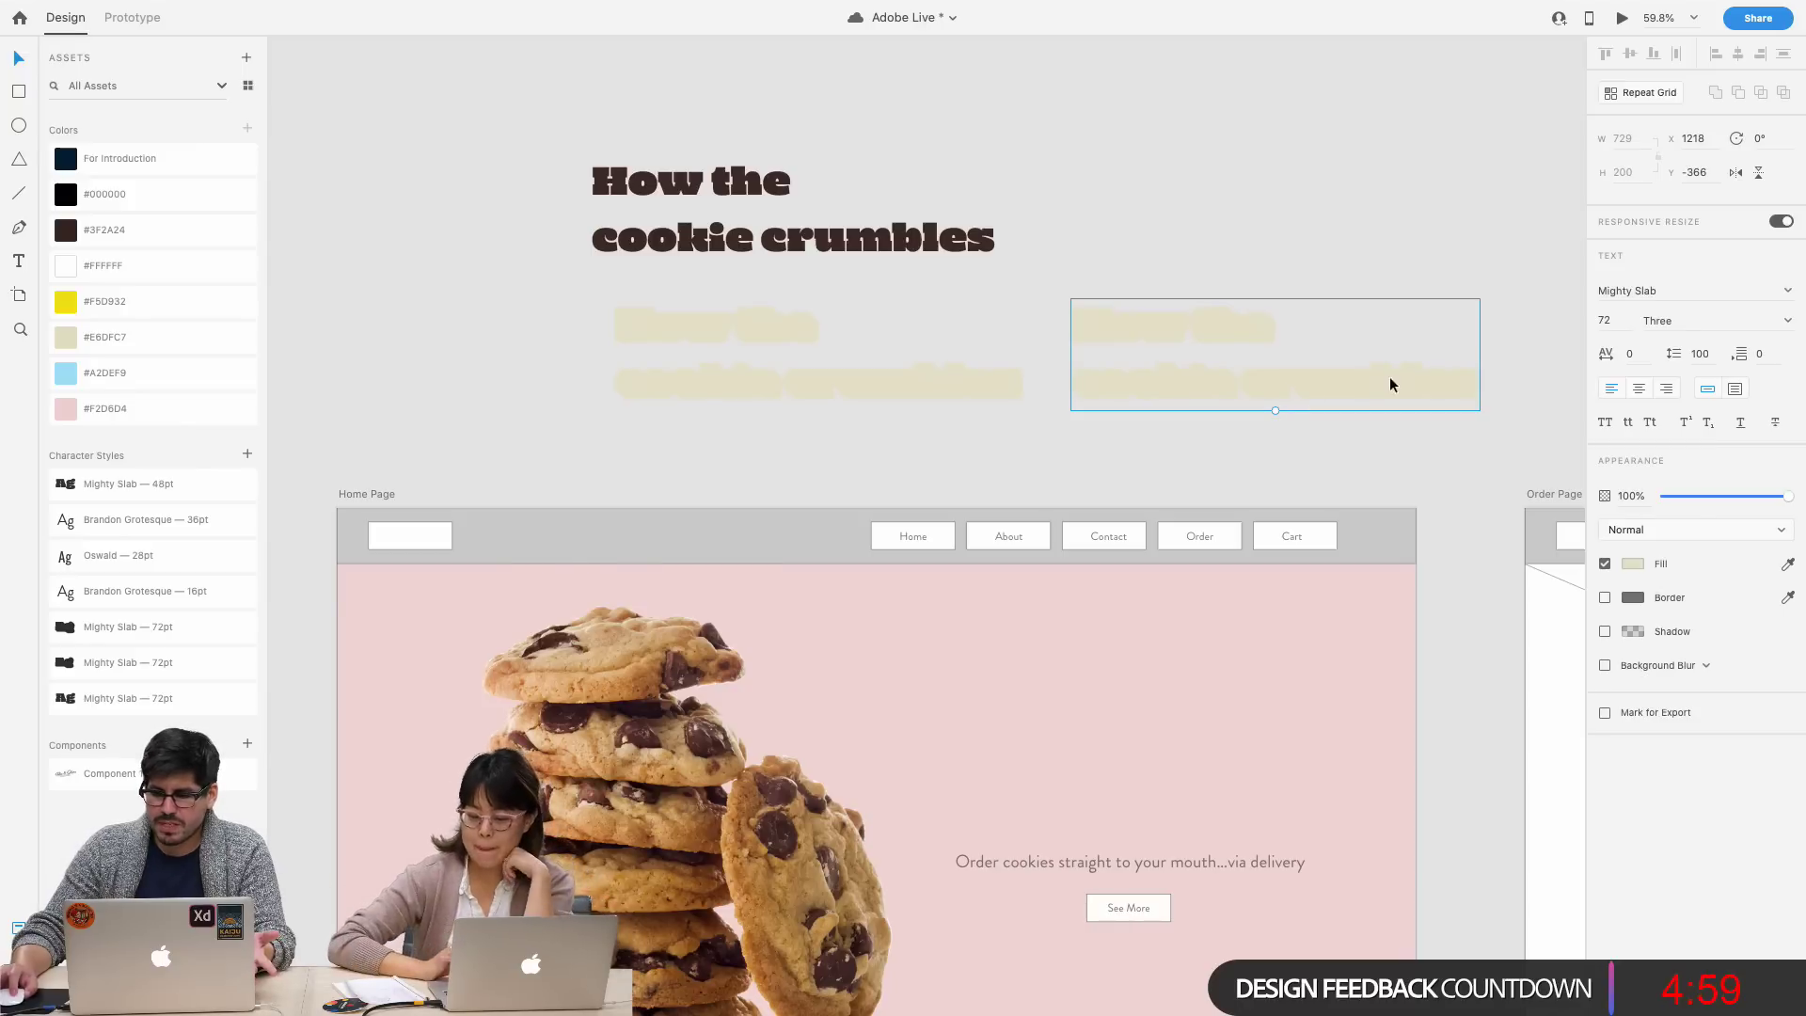
- Change the second cream copy's font style to Four and fill it with white #FFFFFF
click(1745, 322)
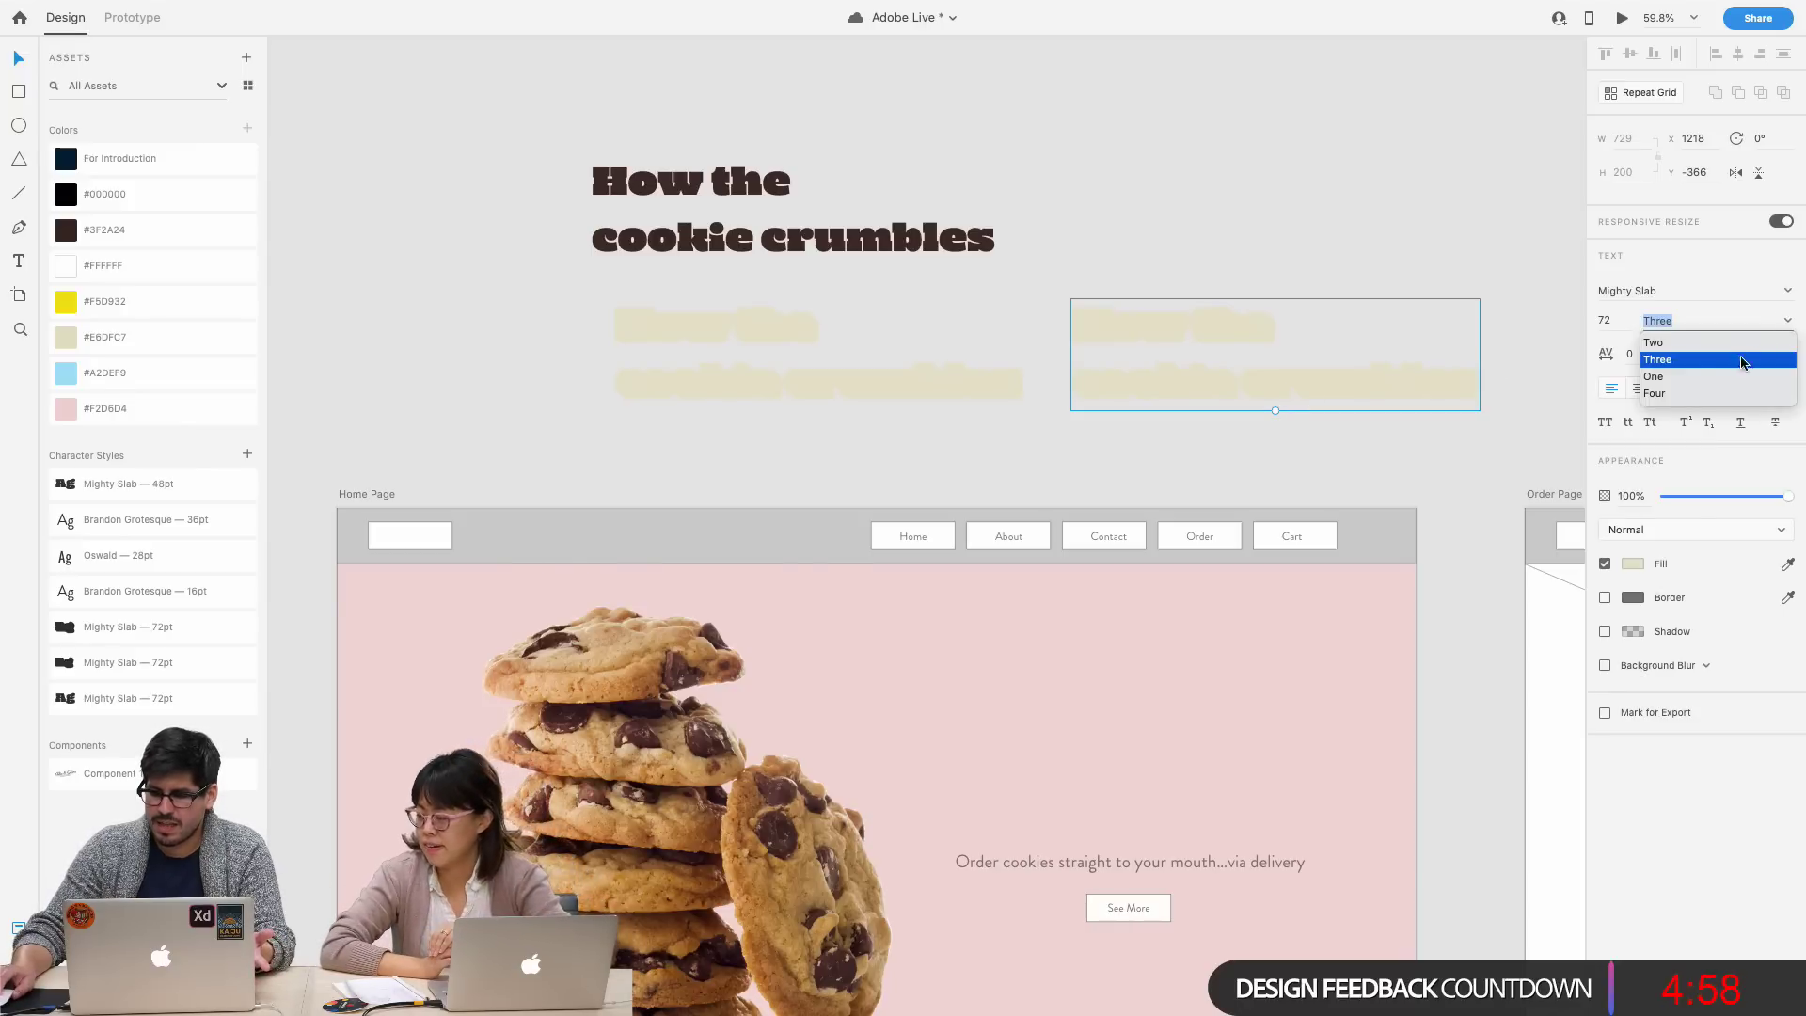
click(1674, 394)
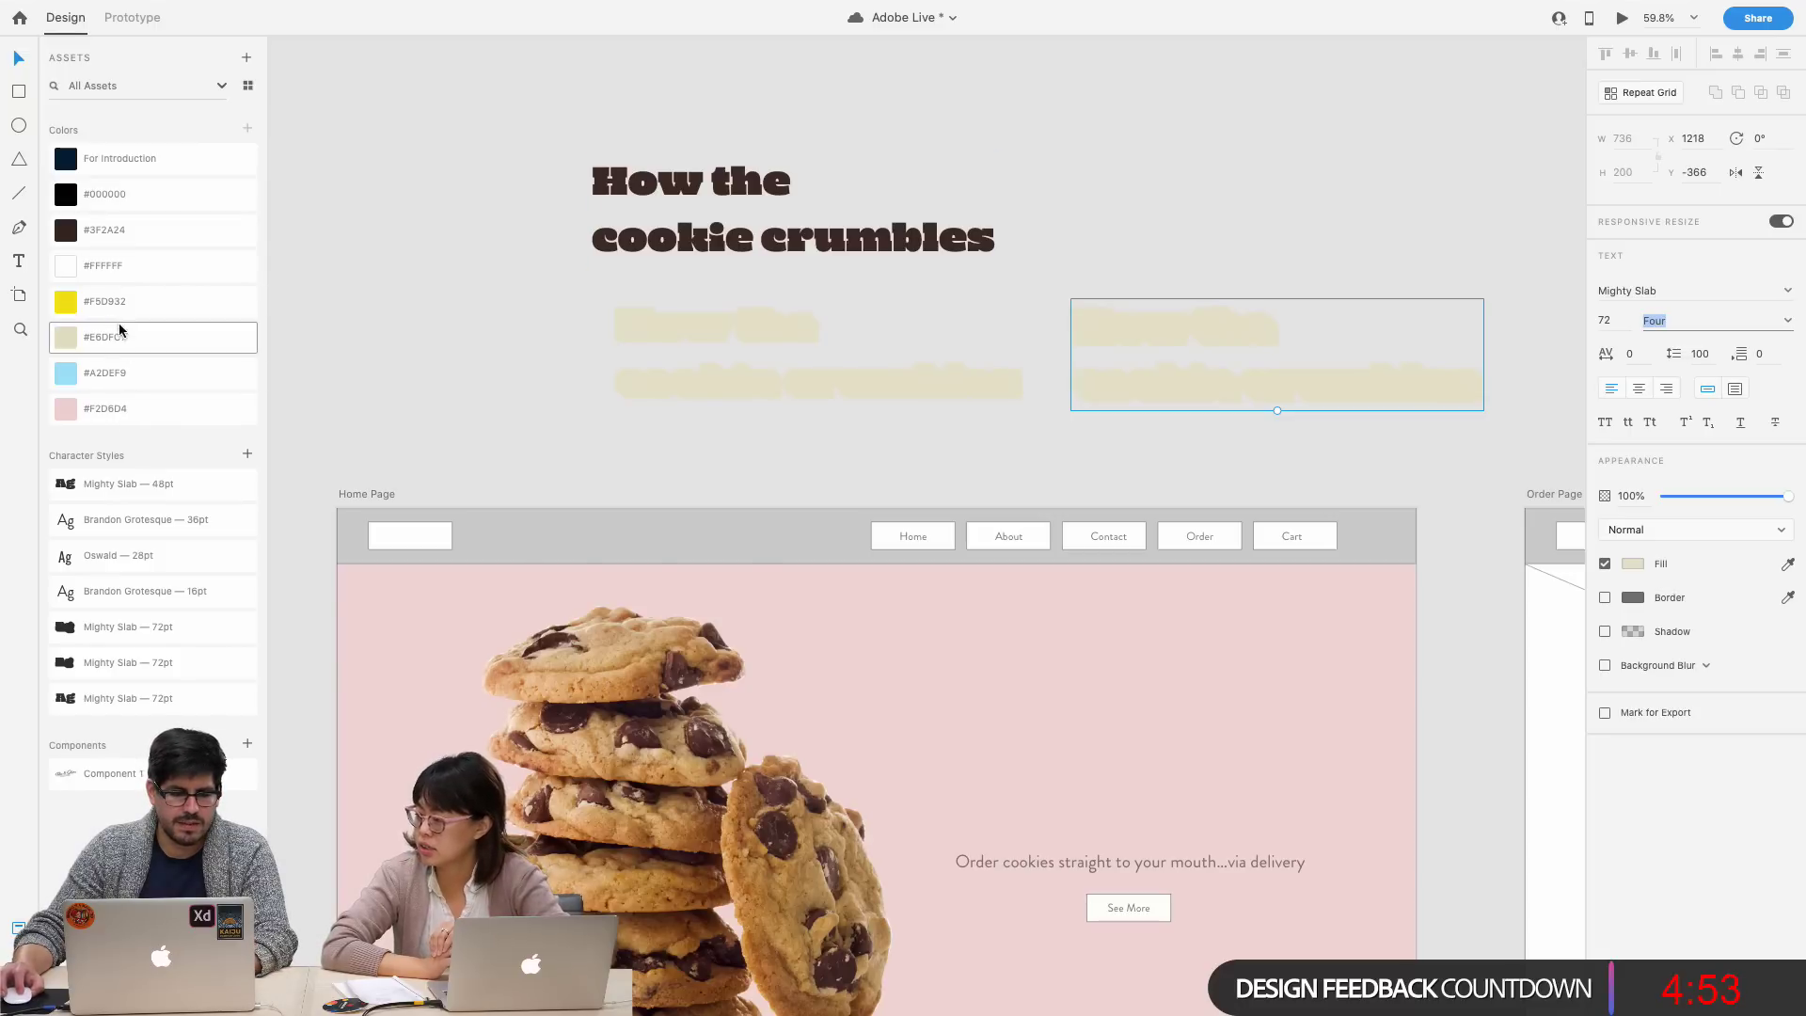
click(95, 271)
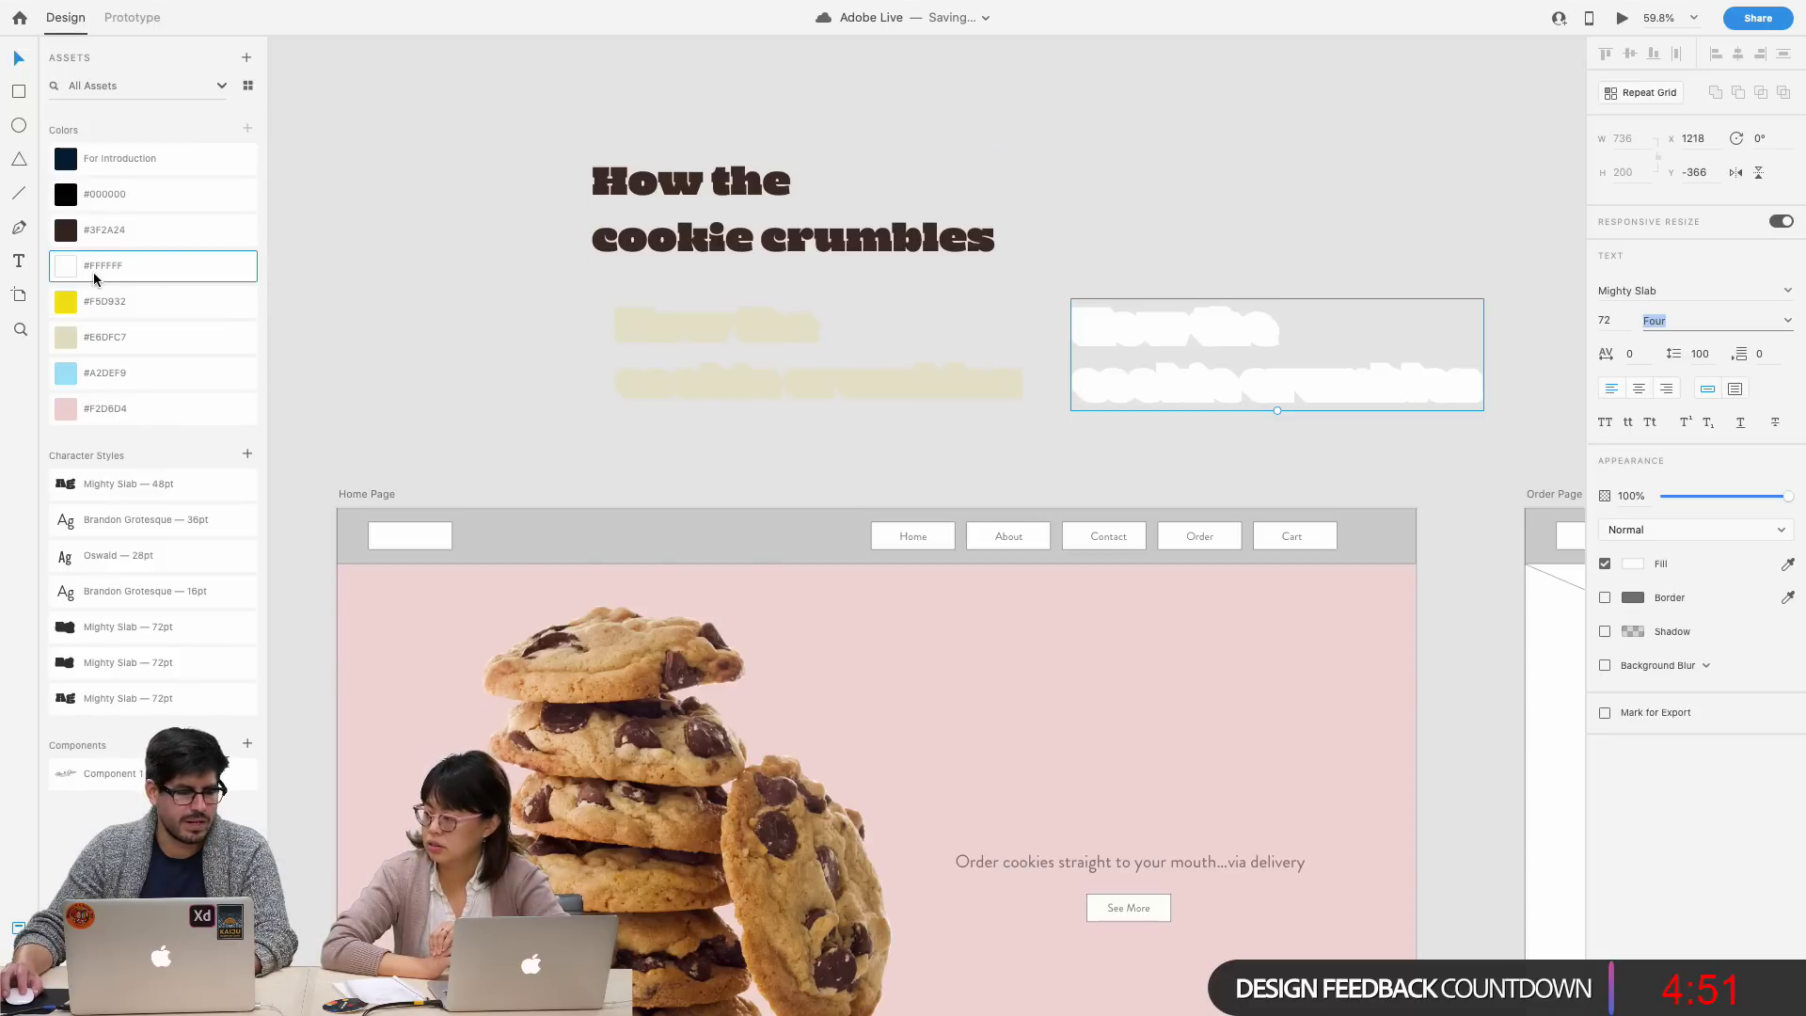
- Select the cream and white title copies together and send both to the back
click(968, 320)
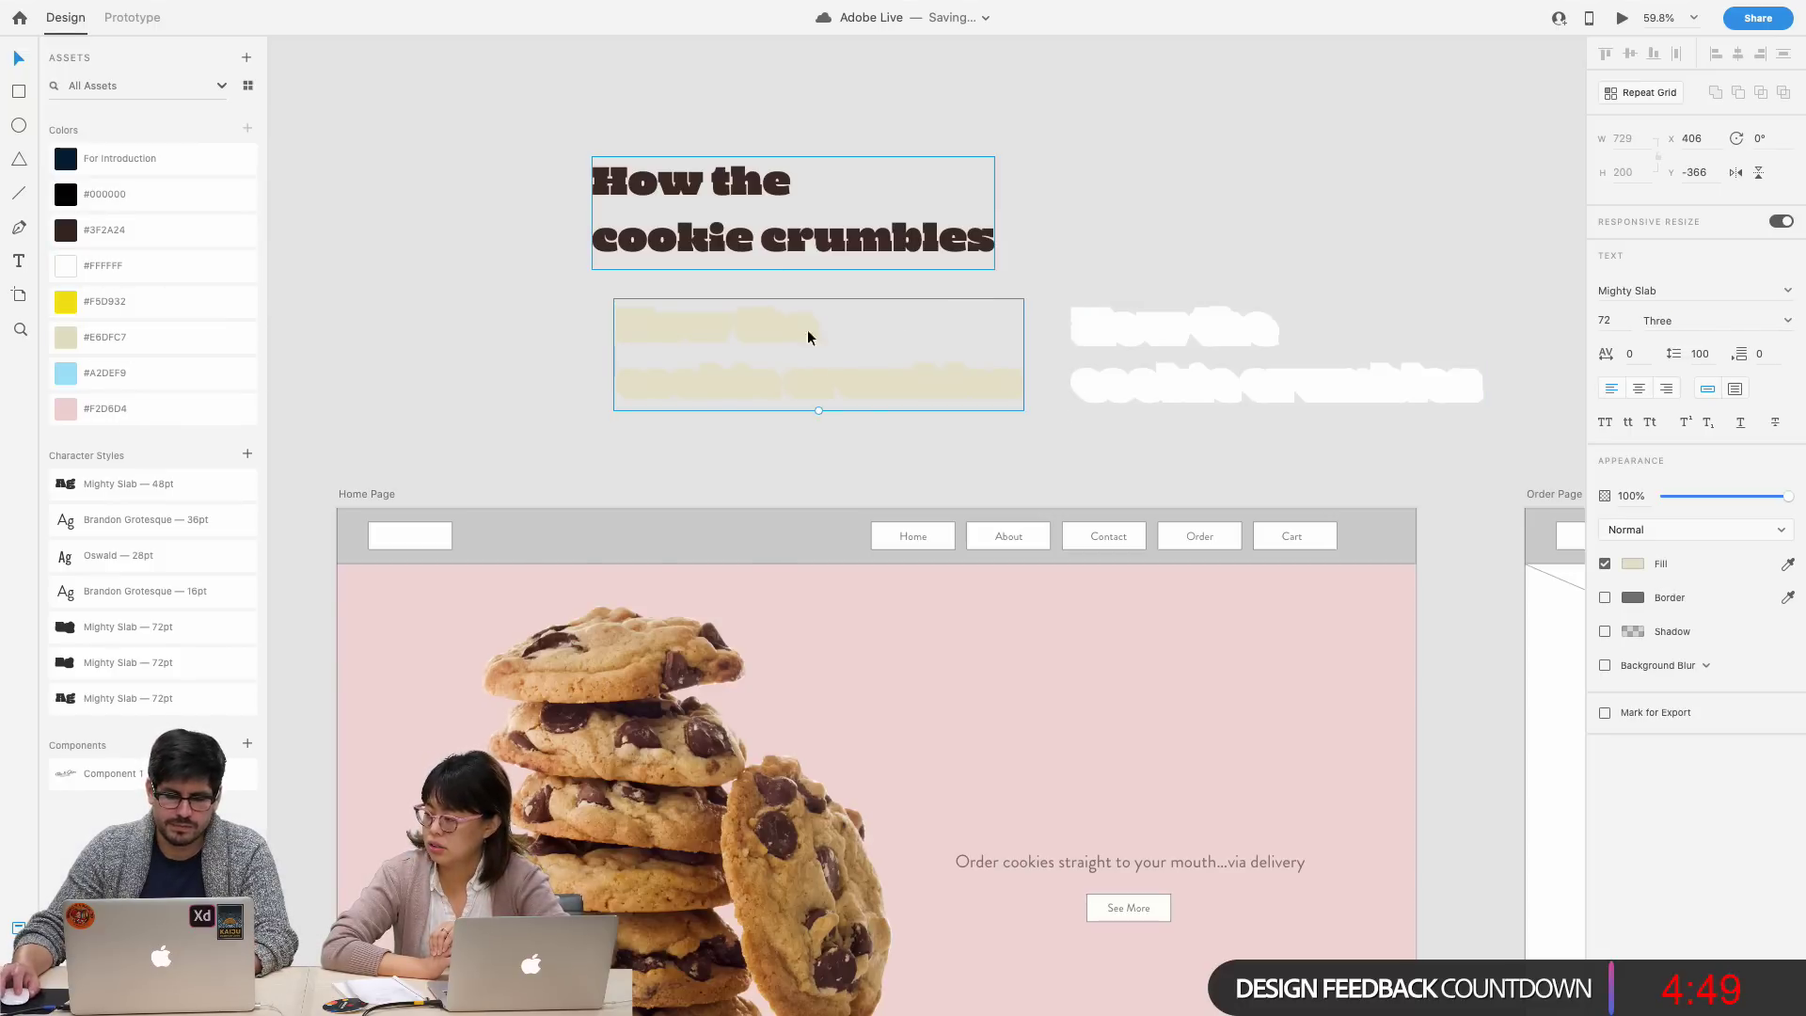
drag(1148, 460, 952, 379)
right_click(951, 379)
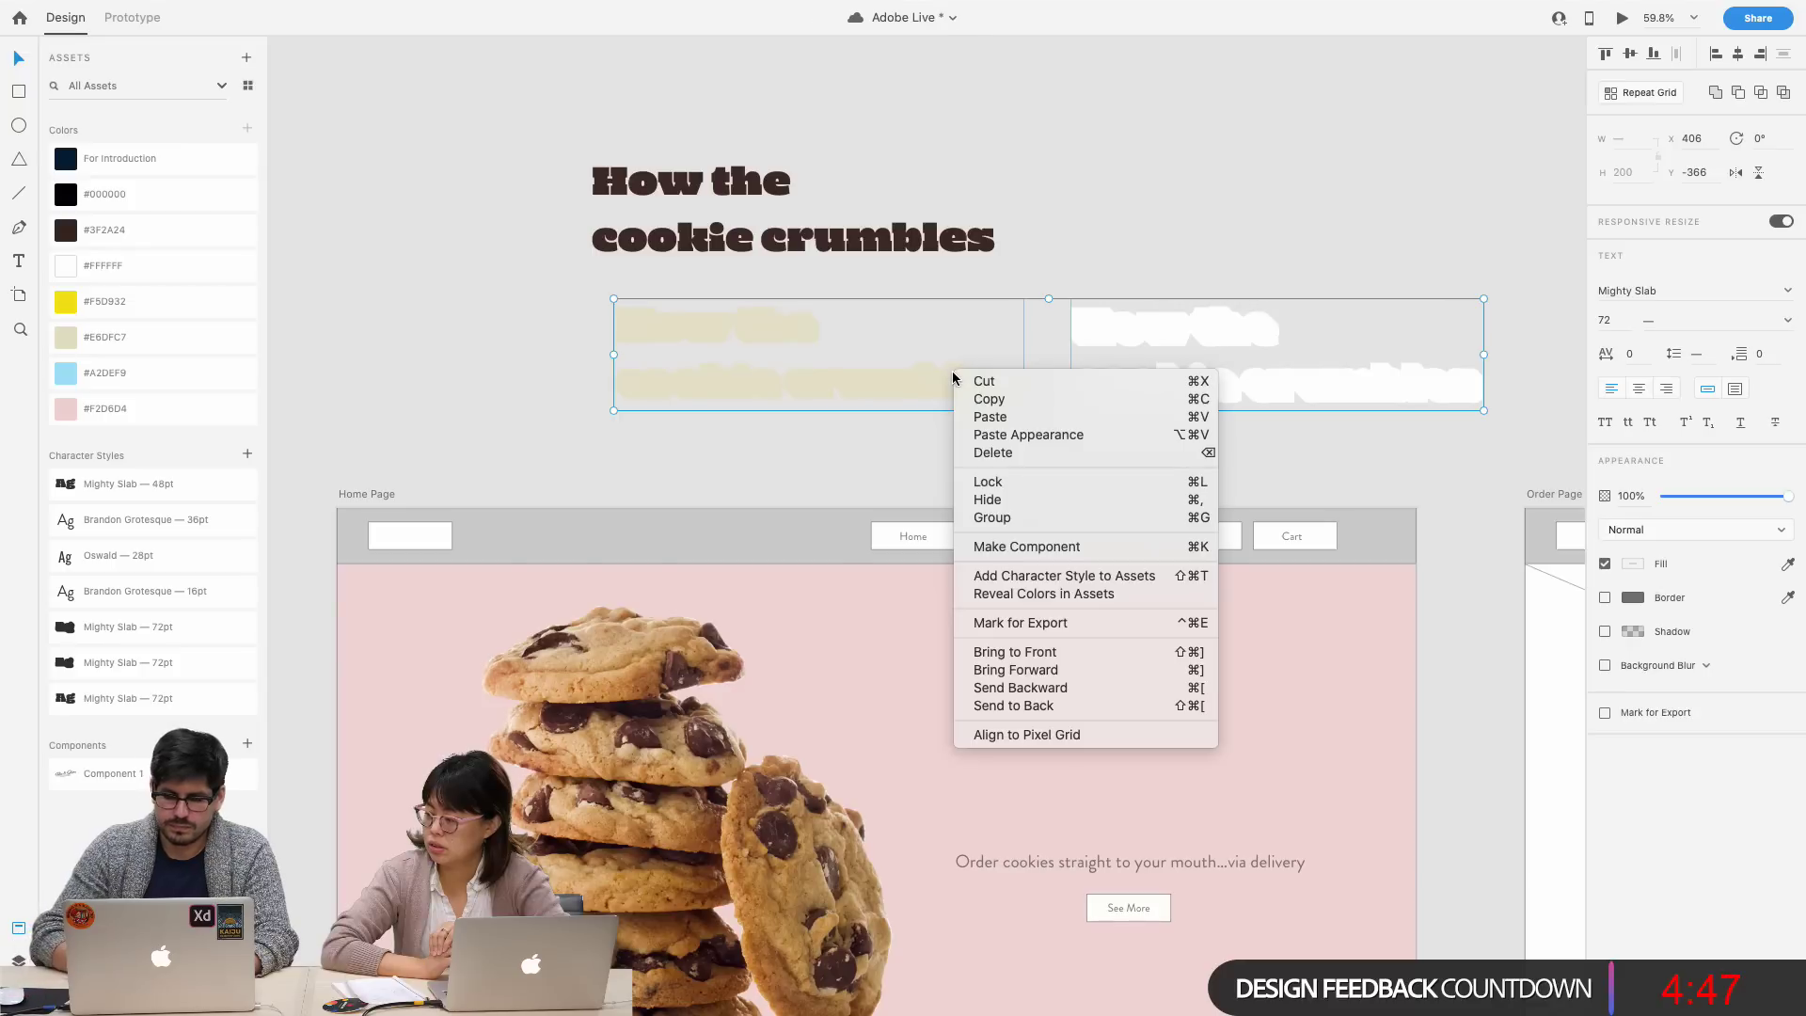
click(1040, 702)
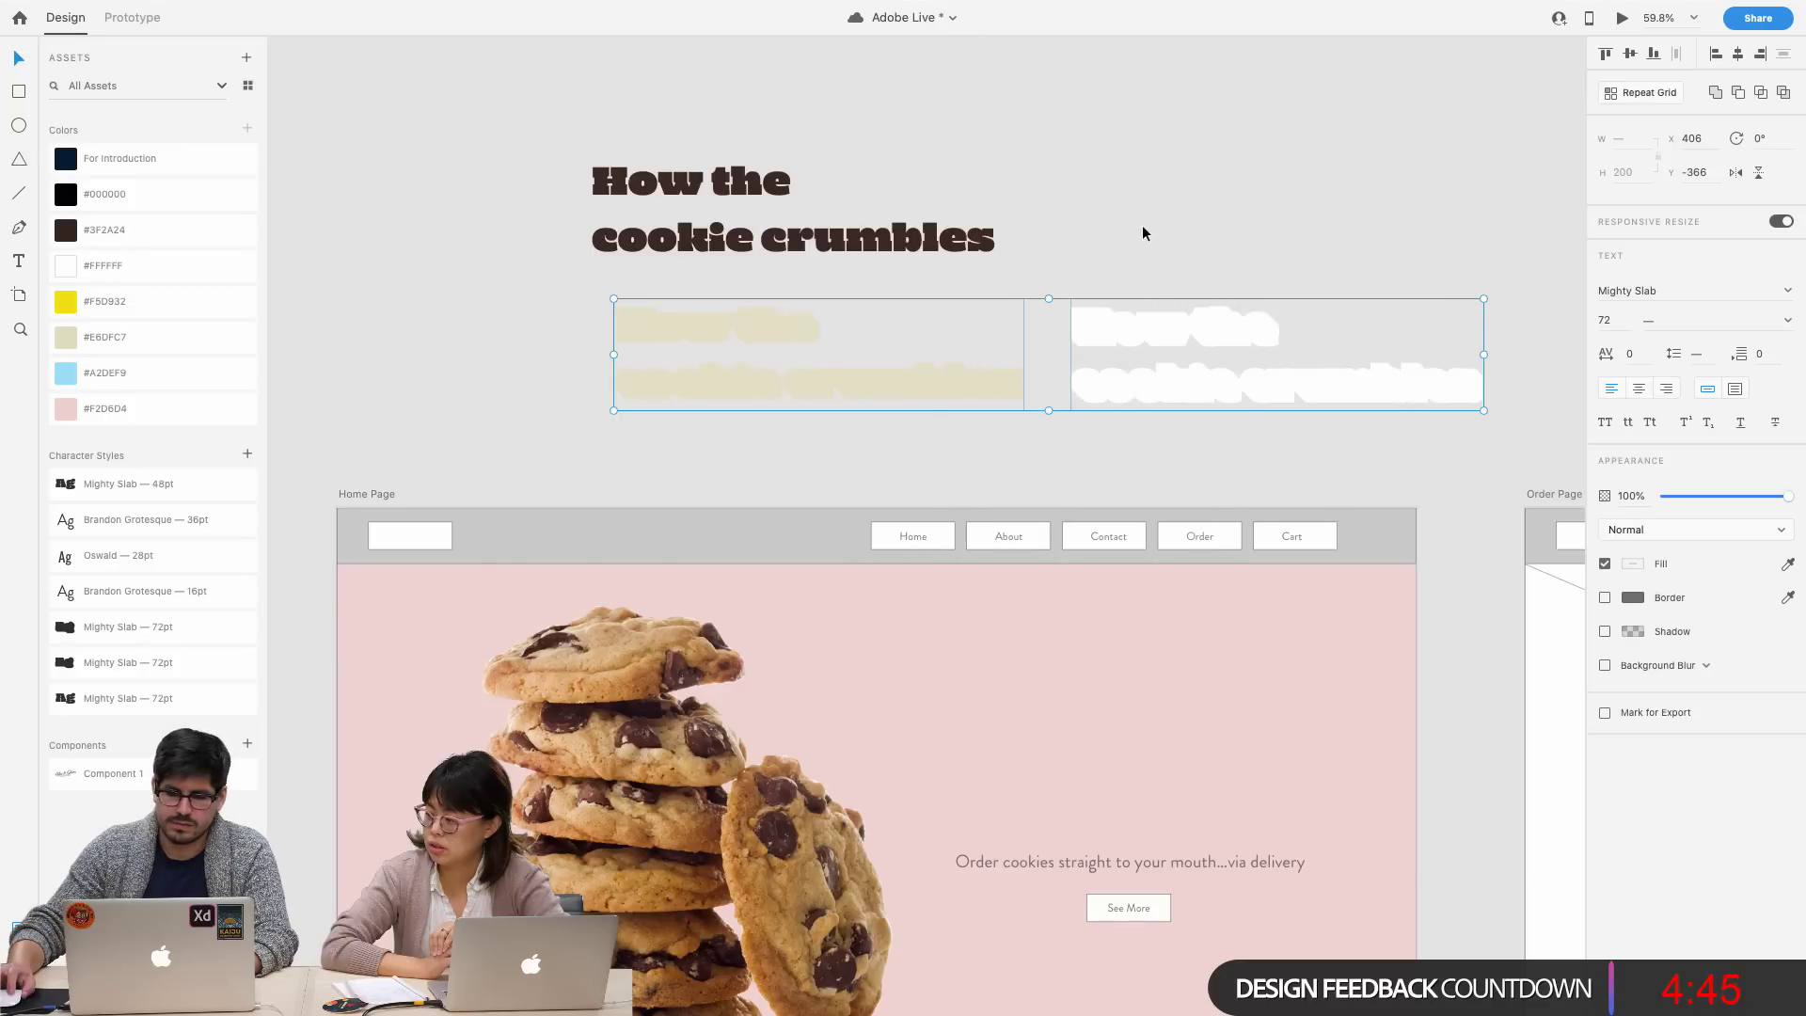
- Move the brown title onto the cream copy and offset it up and left to X 406, Y -369 for a drop-shadow look
click(880, 223)
drag(880, 224, 905, 359)
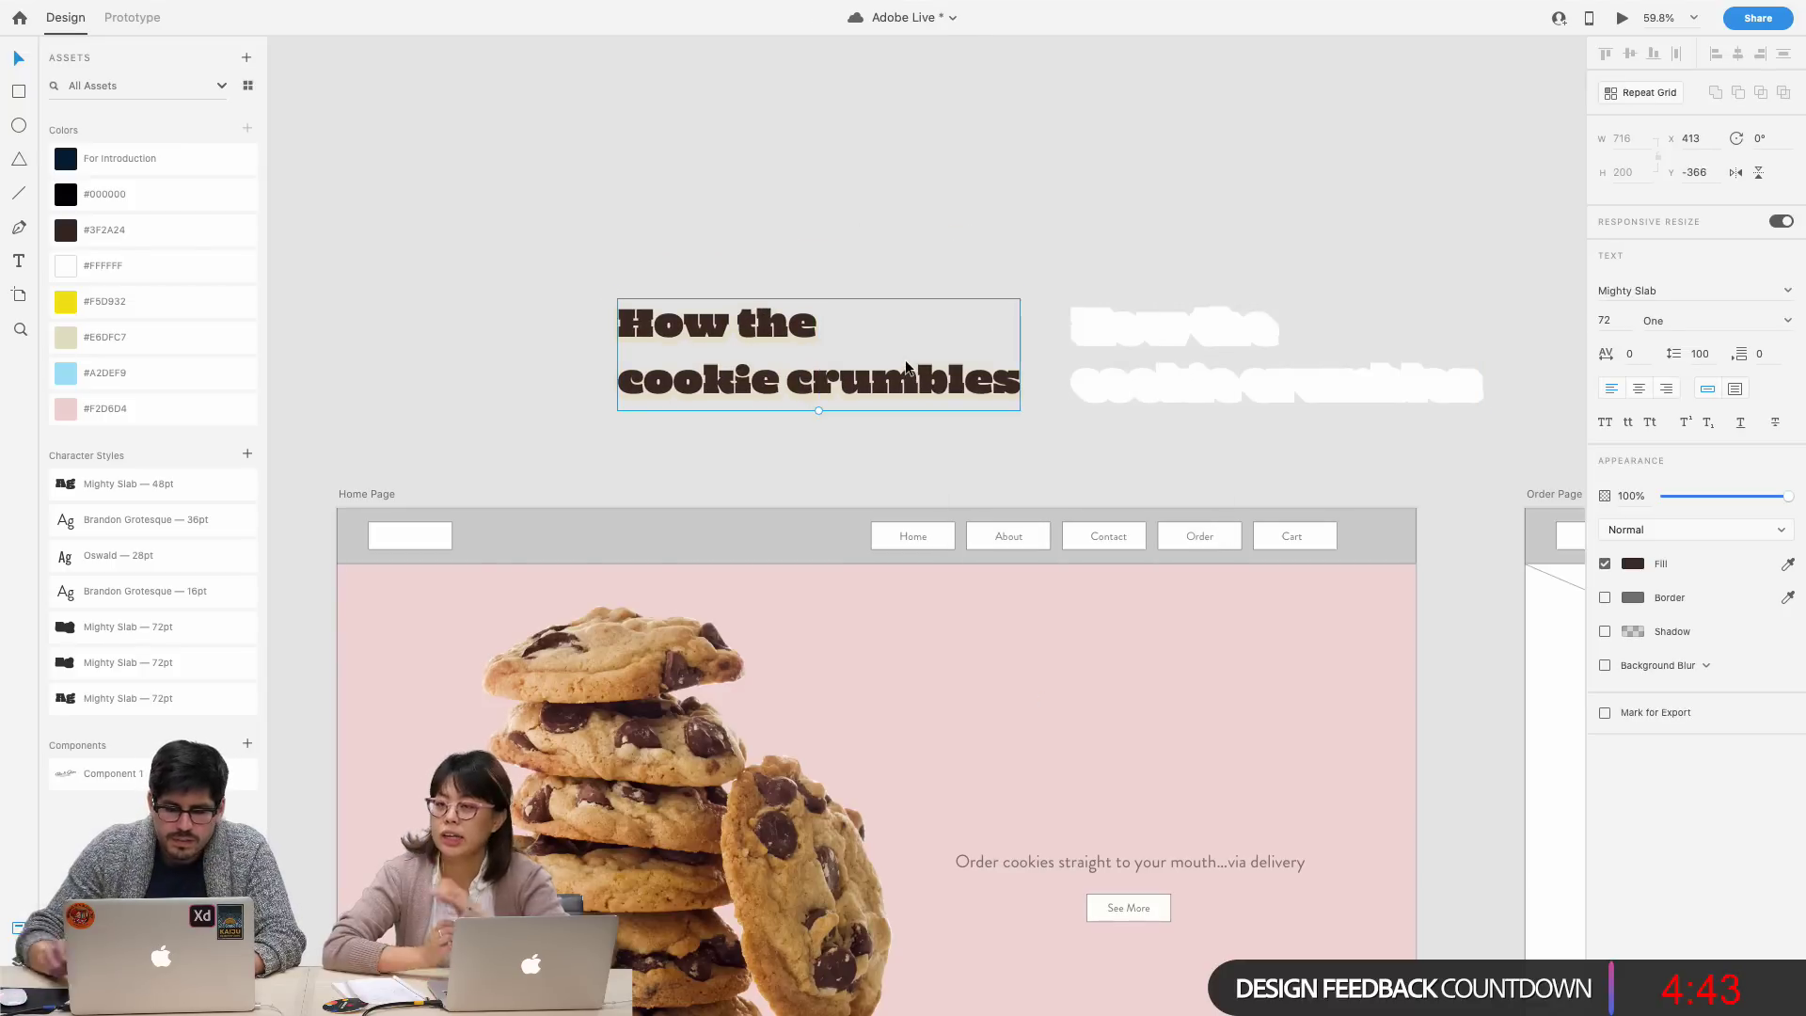
scroll(905, 359, up, 10)
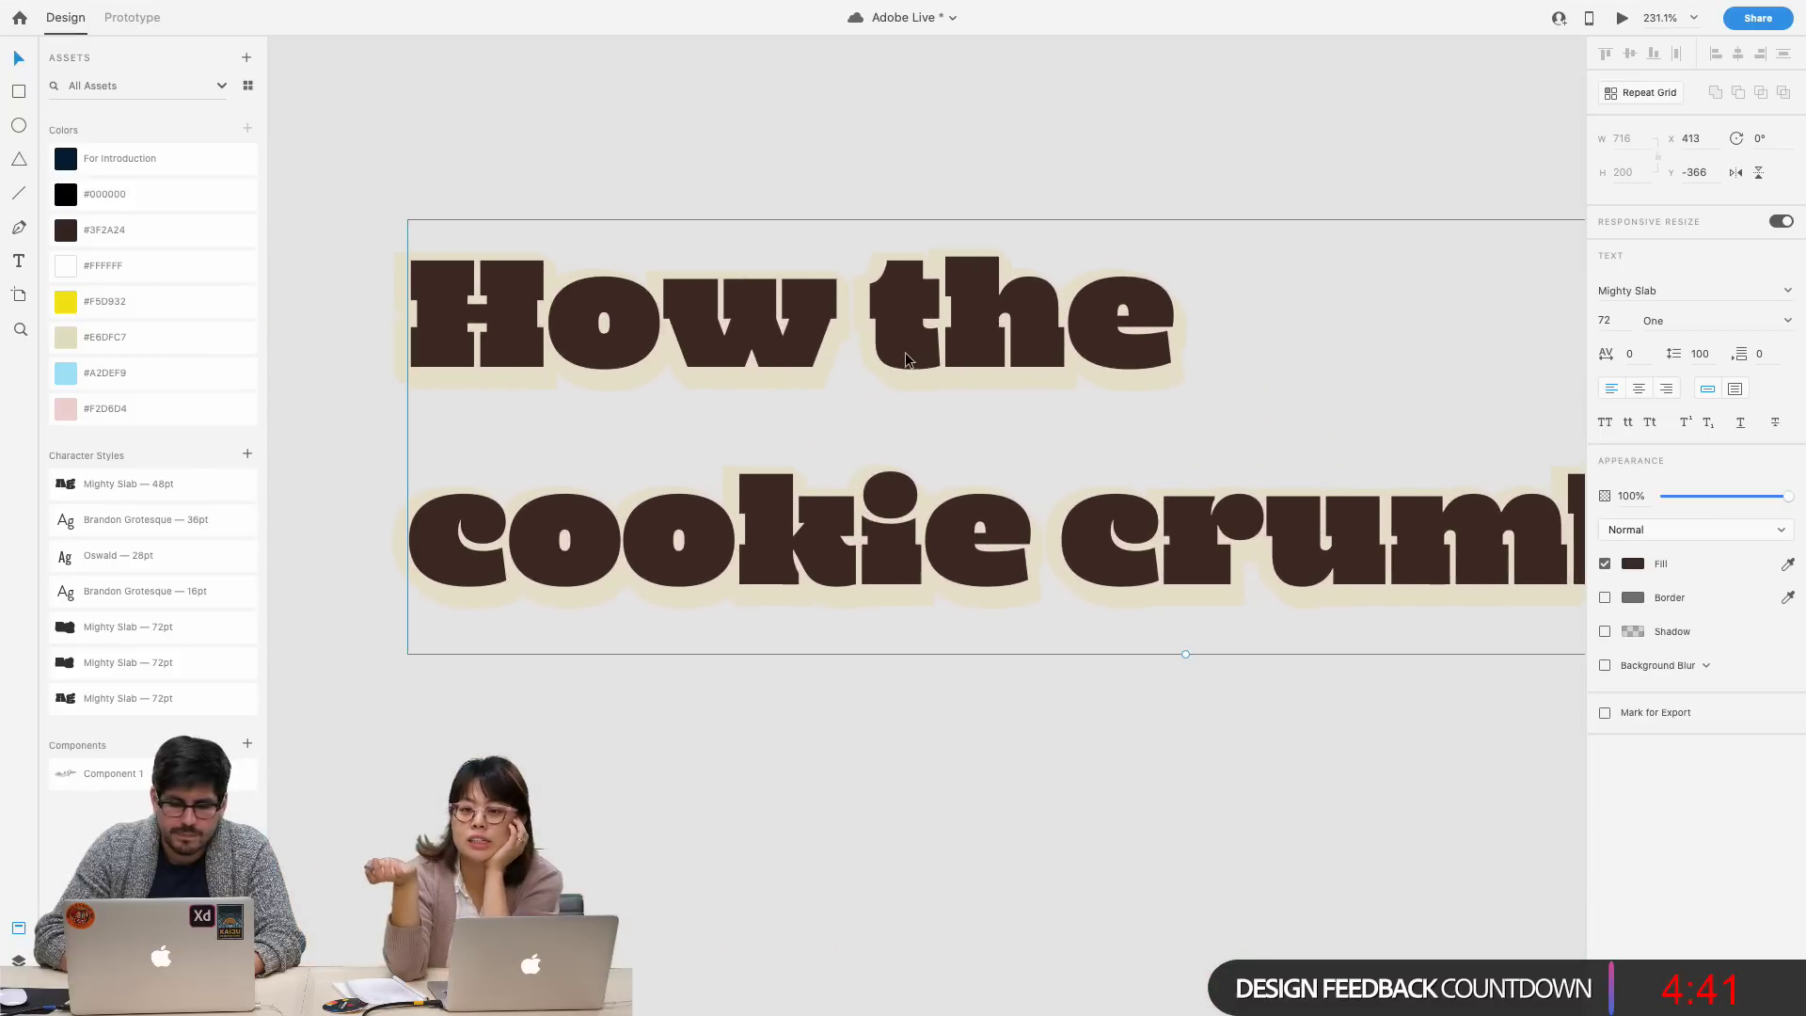
key(Left)
key(Left)
key(Left)
key(Left)
key(Left)
key(Left)
key(Left)
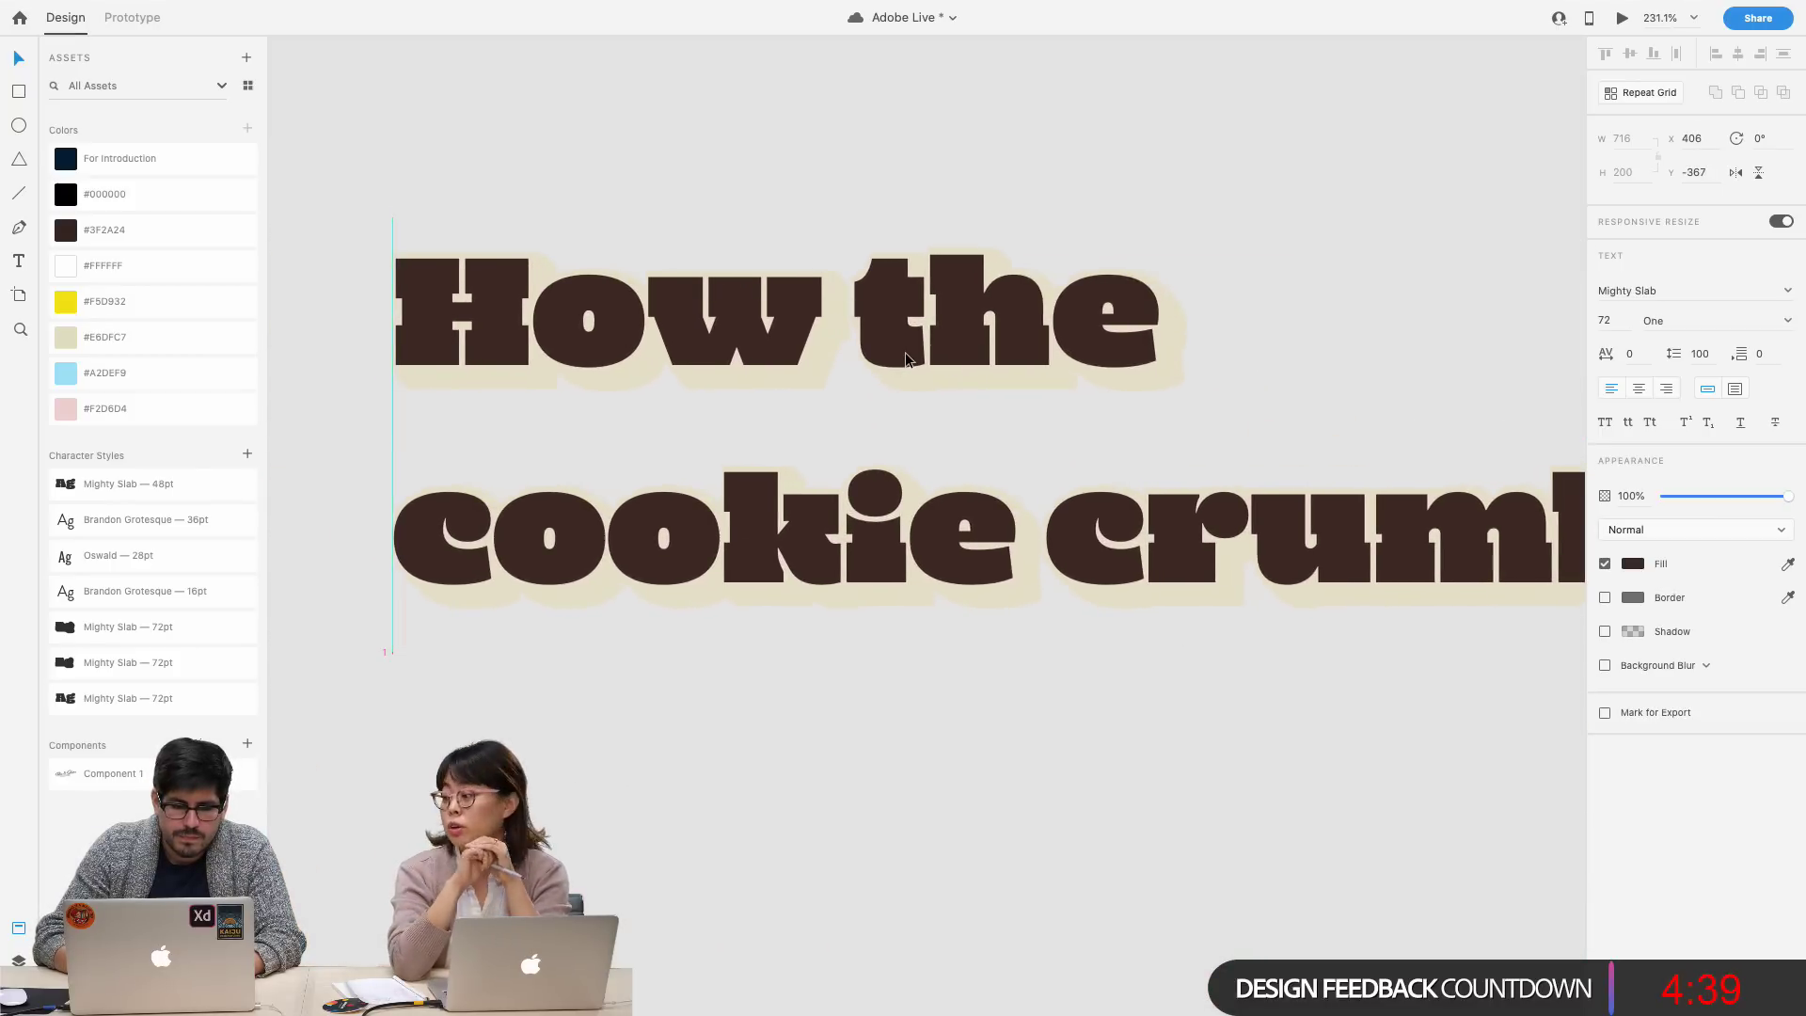
key(Up)
key(Up)
key(Up)
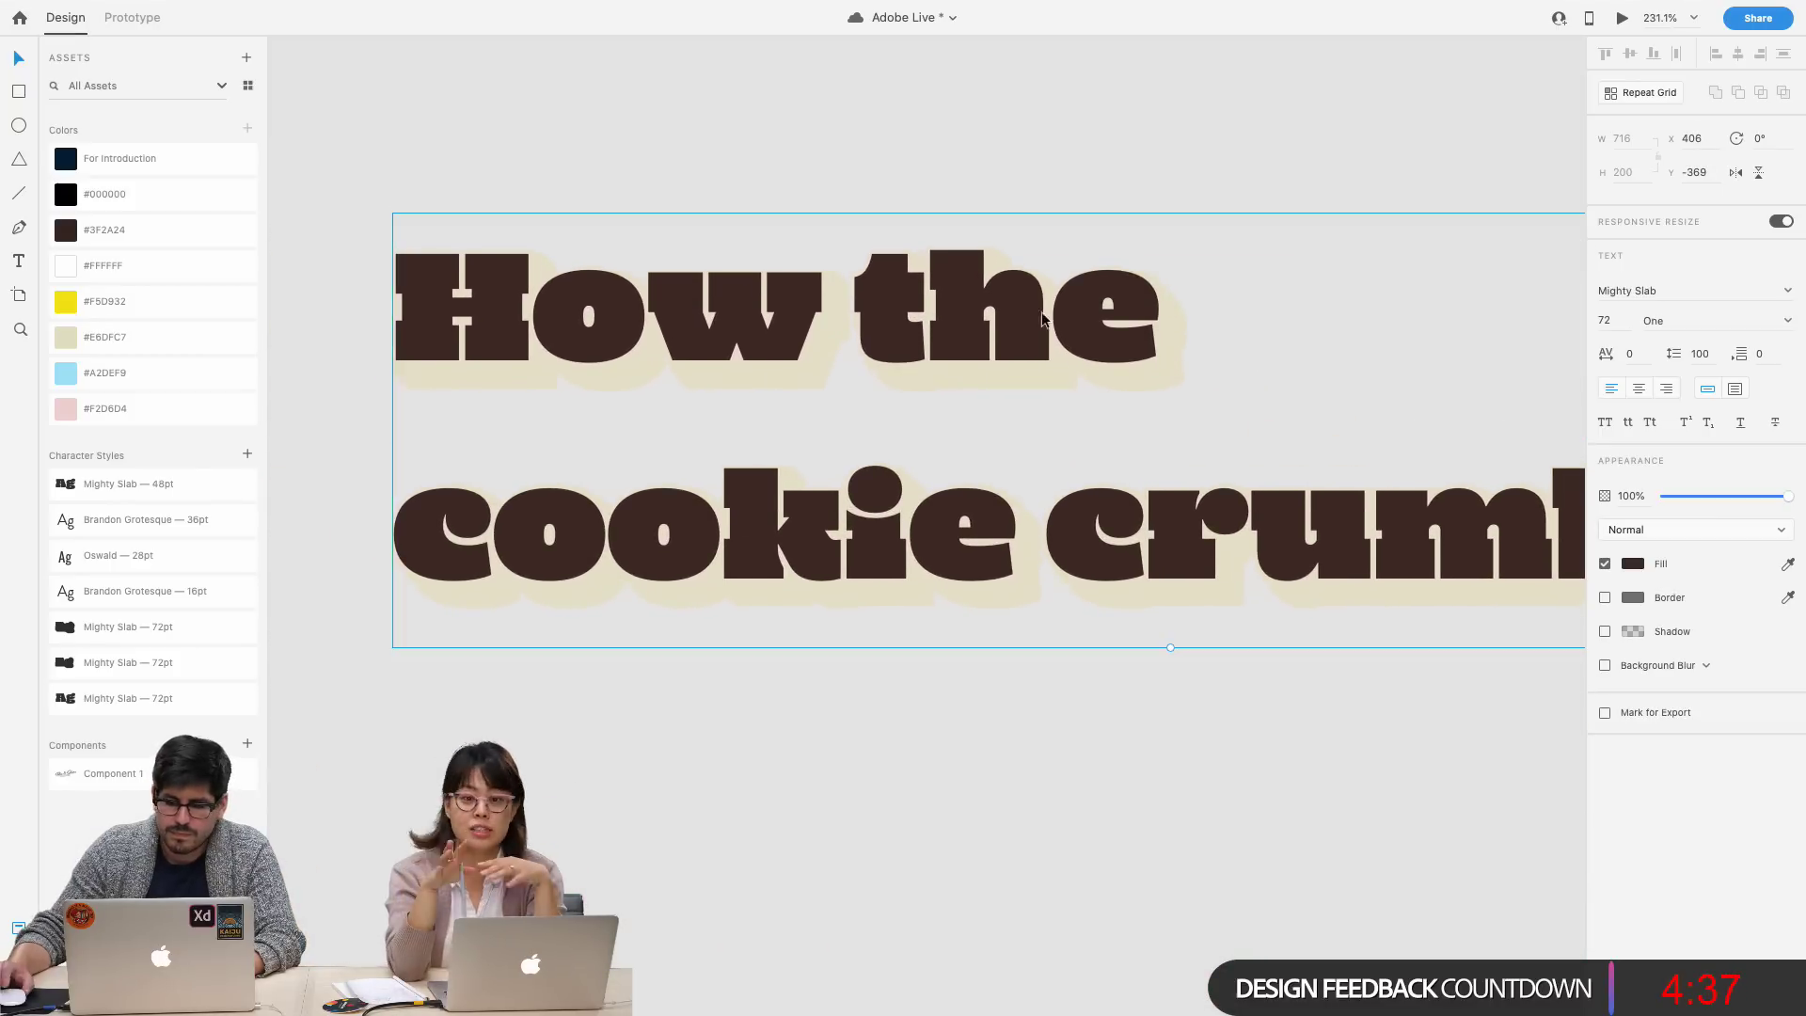
- Send the white style Four copy to the back and place it beneath the layered title at about X 406, Y -361
scroll(1051, 320, down, 8)
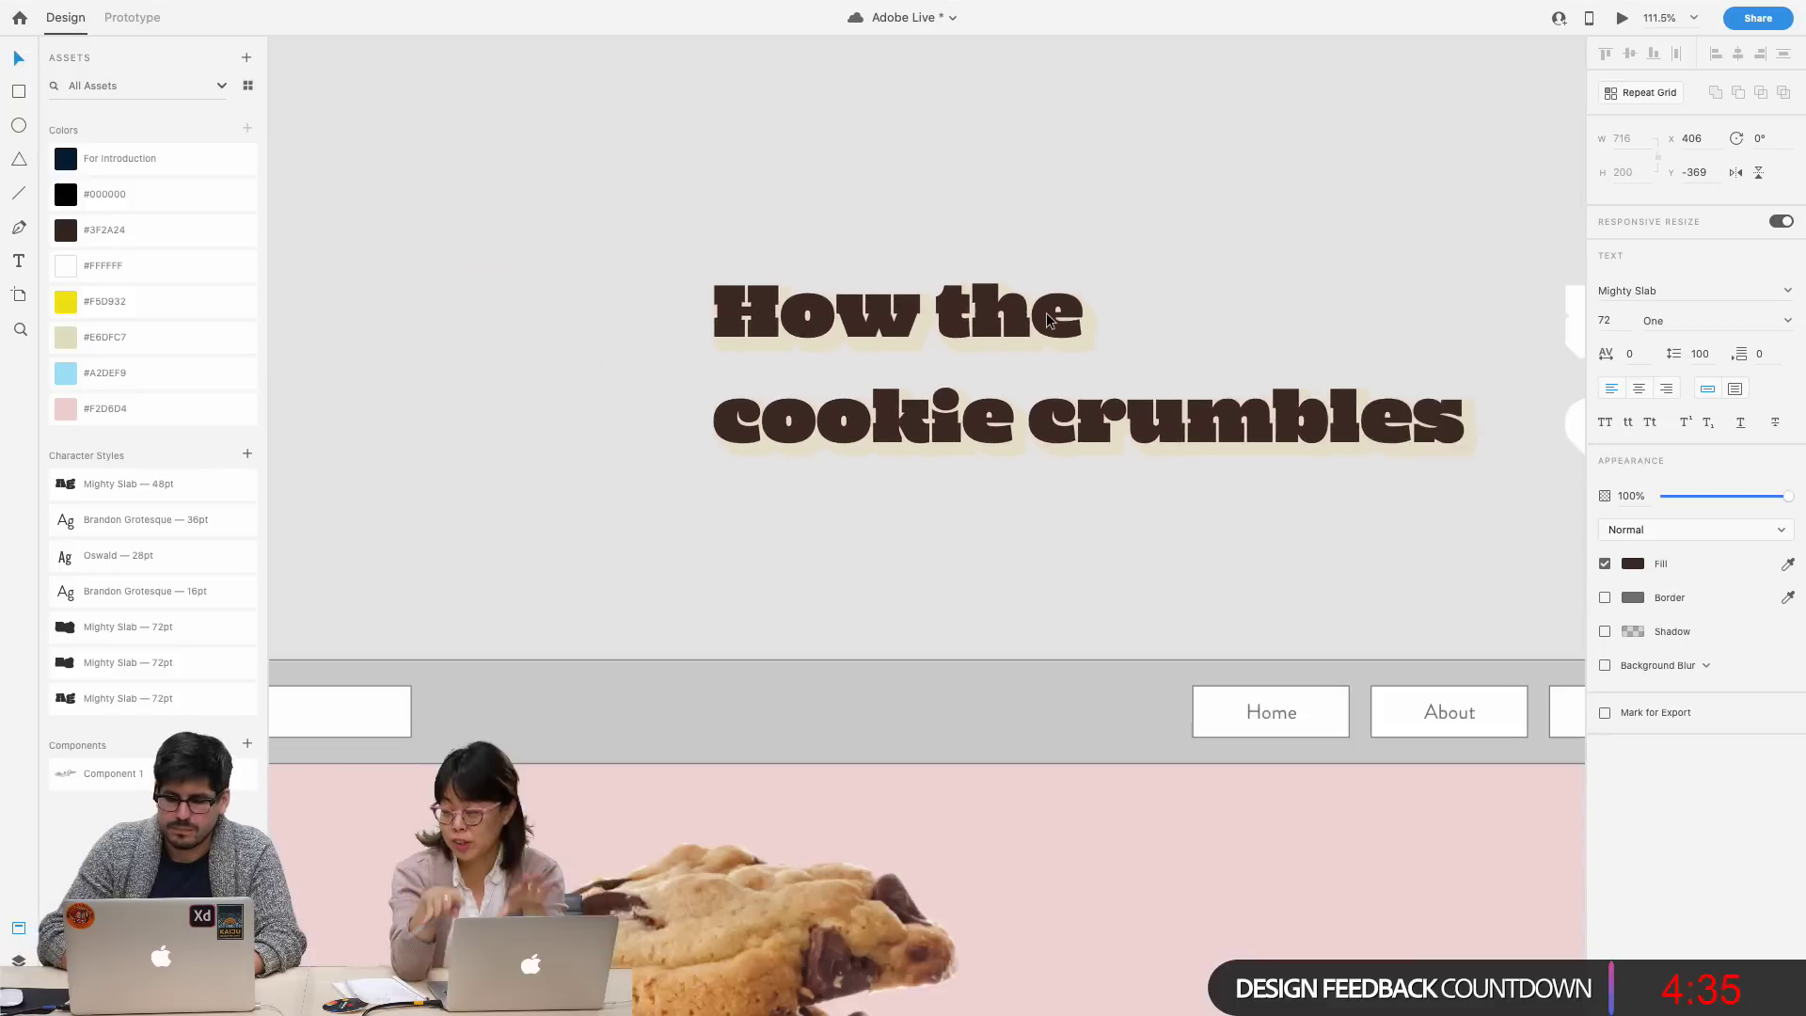
click(1349, 352)
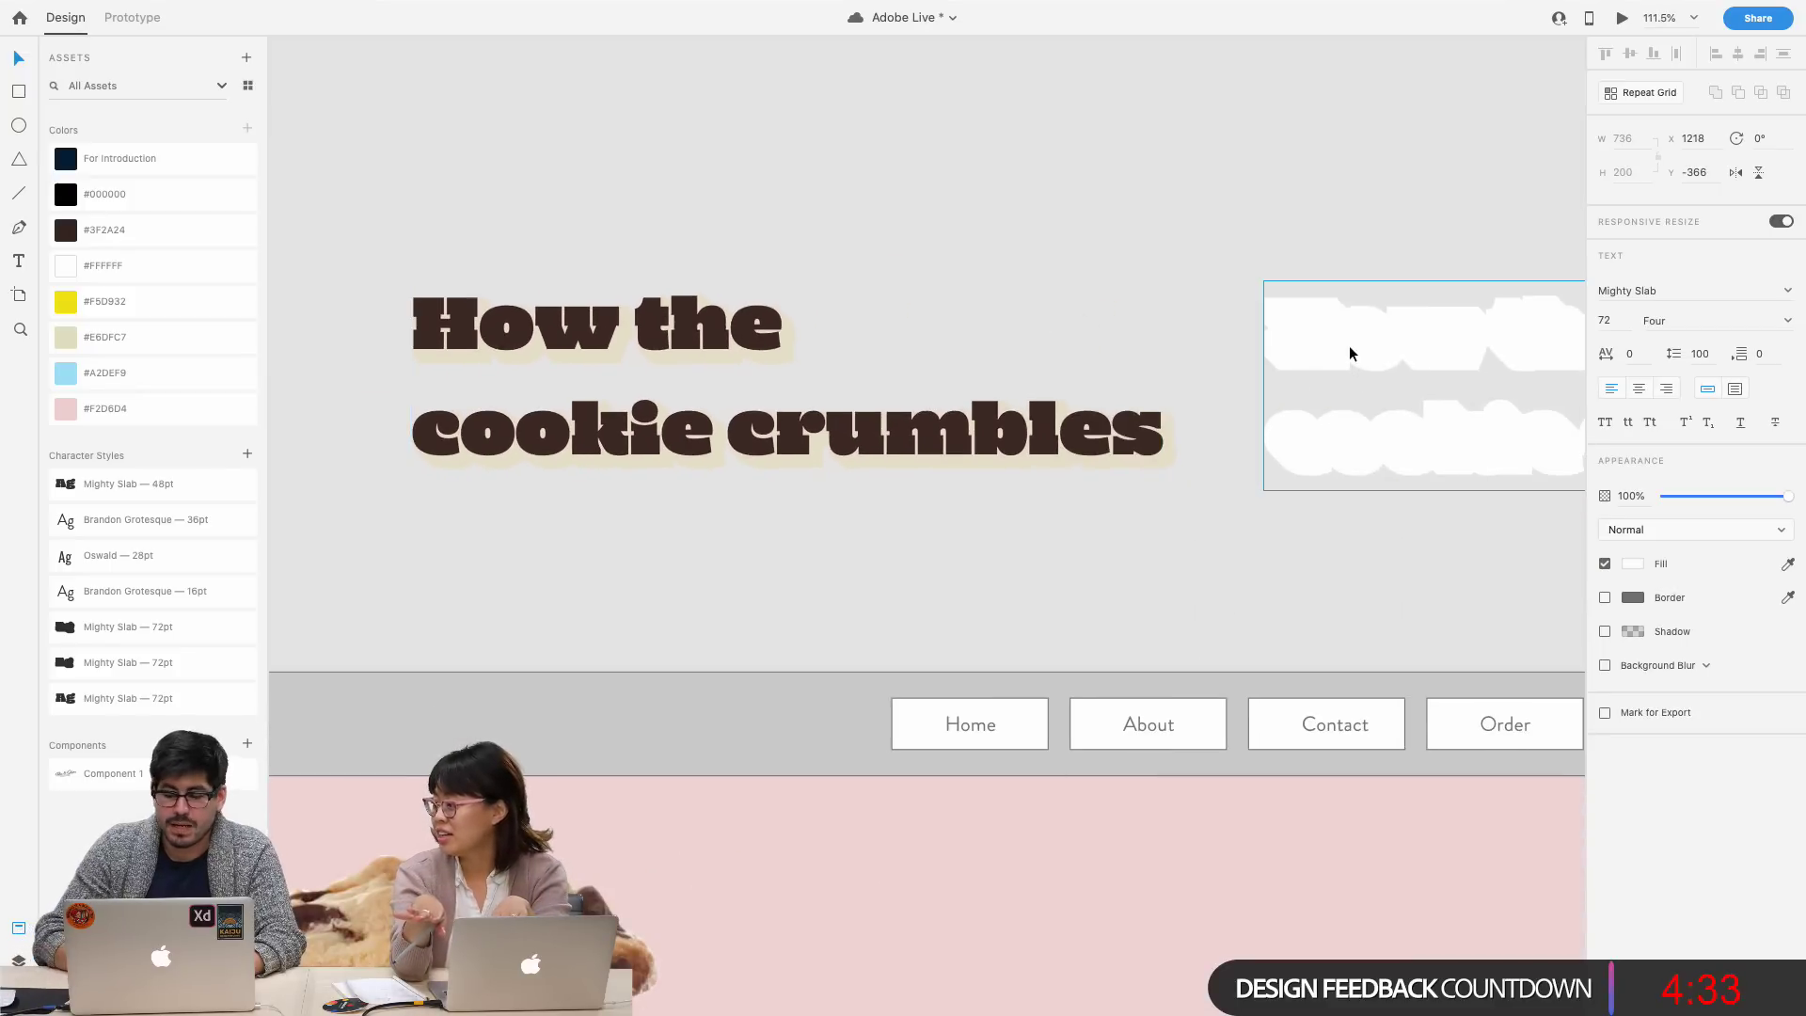
right_click(1350, 352)
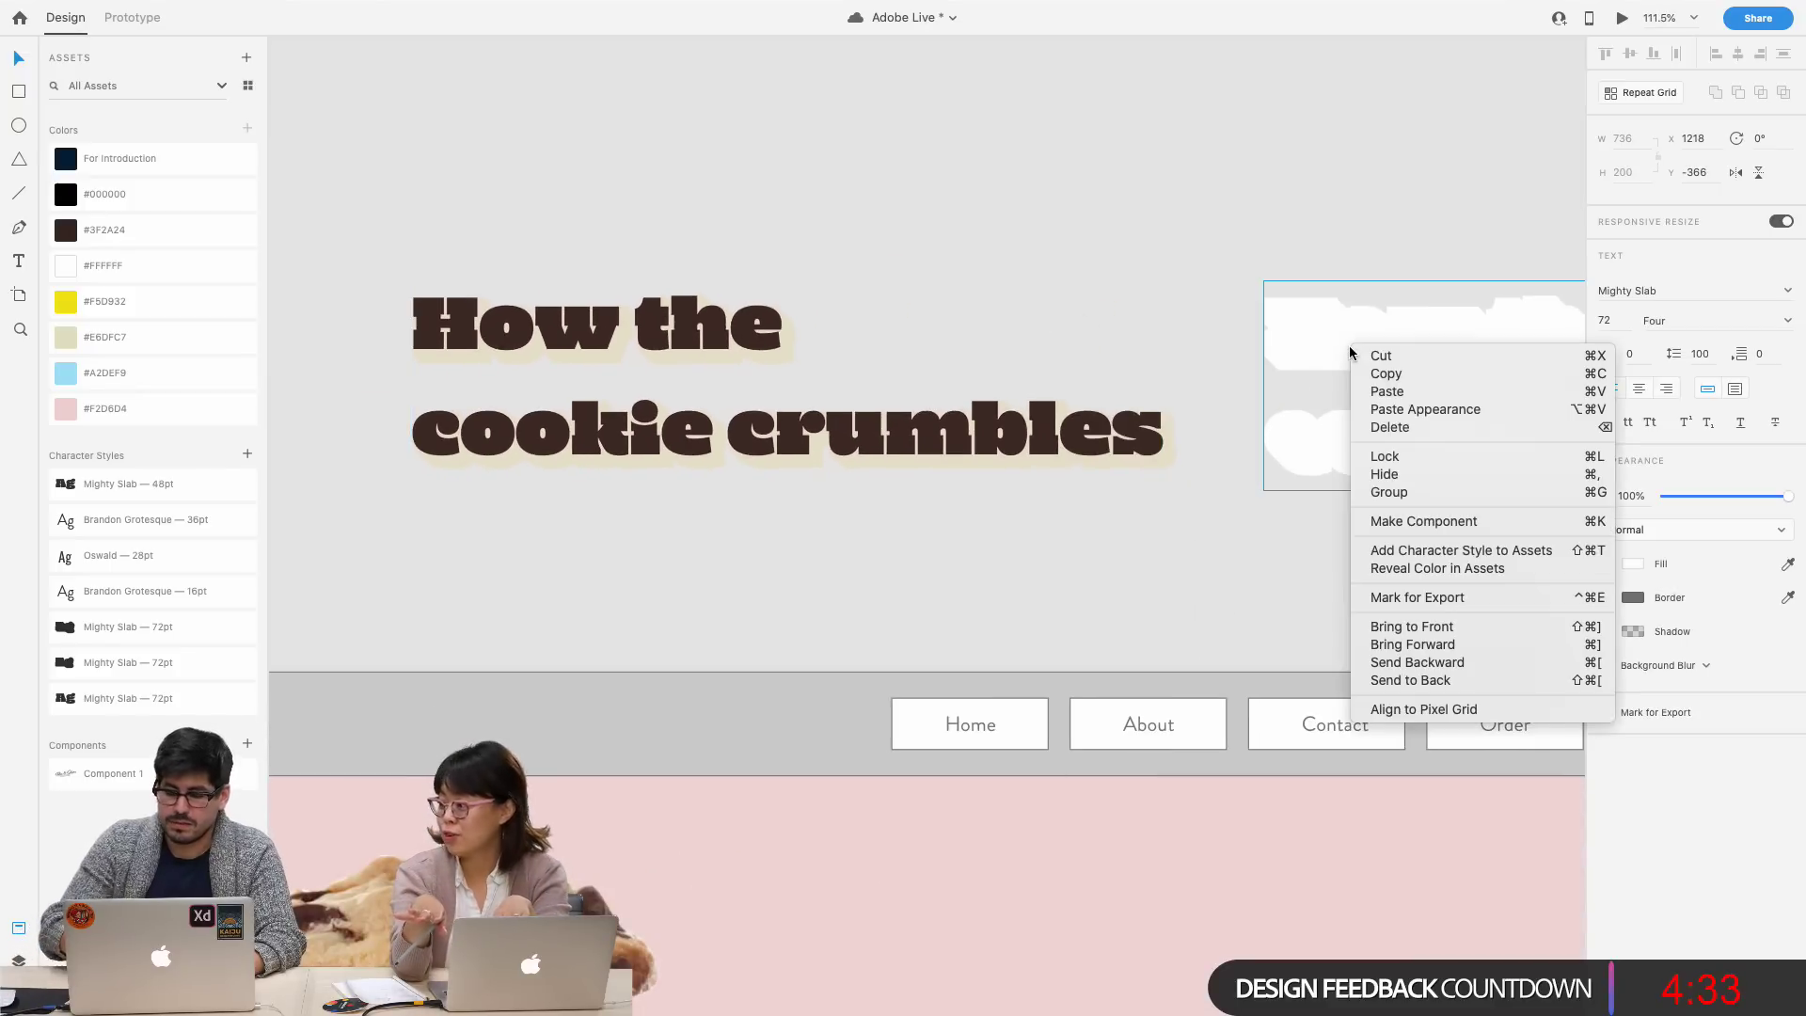
click(1411, 680)
drag(1279, 324, 459, 320)
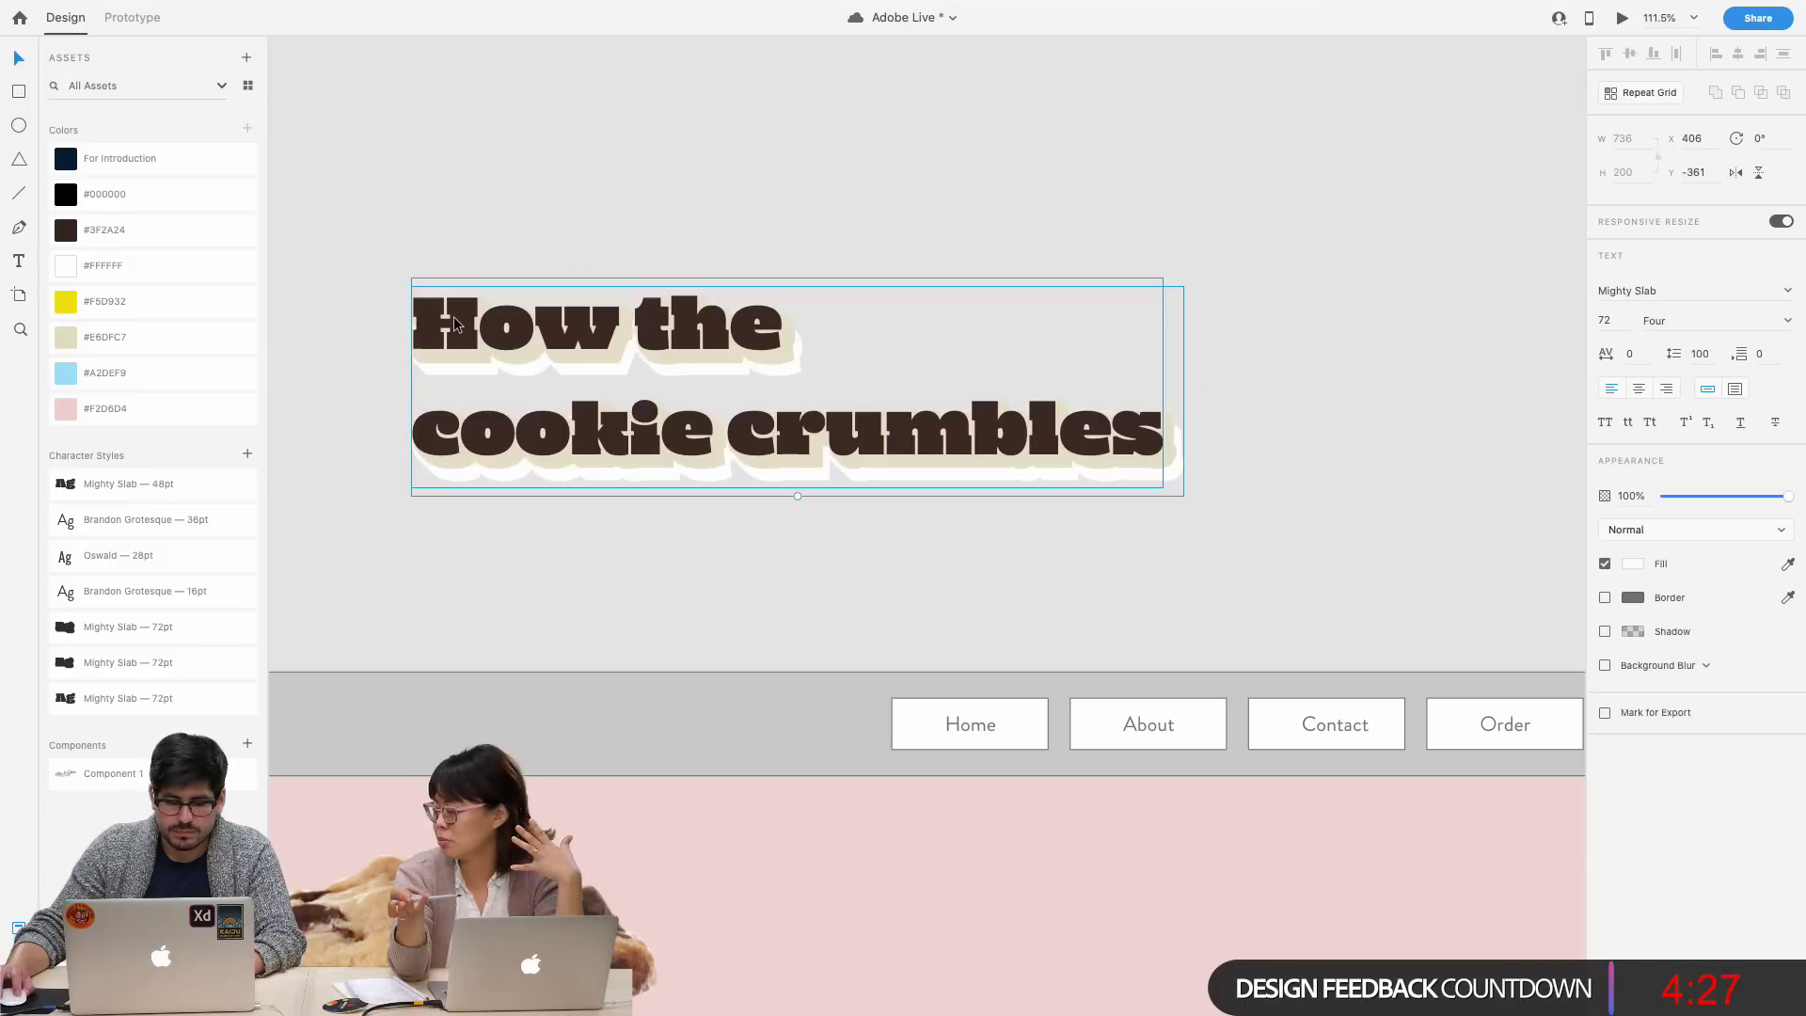
- Nudge the white title copy up behind the cream layer to X 406, Y -366, leaving a thinner white edge
scroll(455, 324, up, 5)
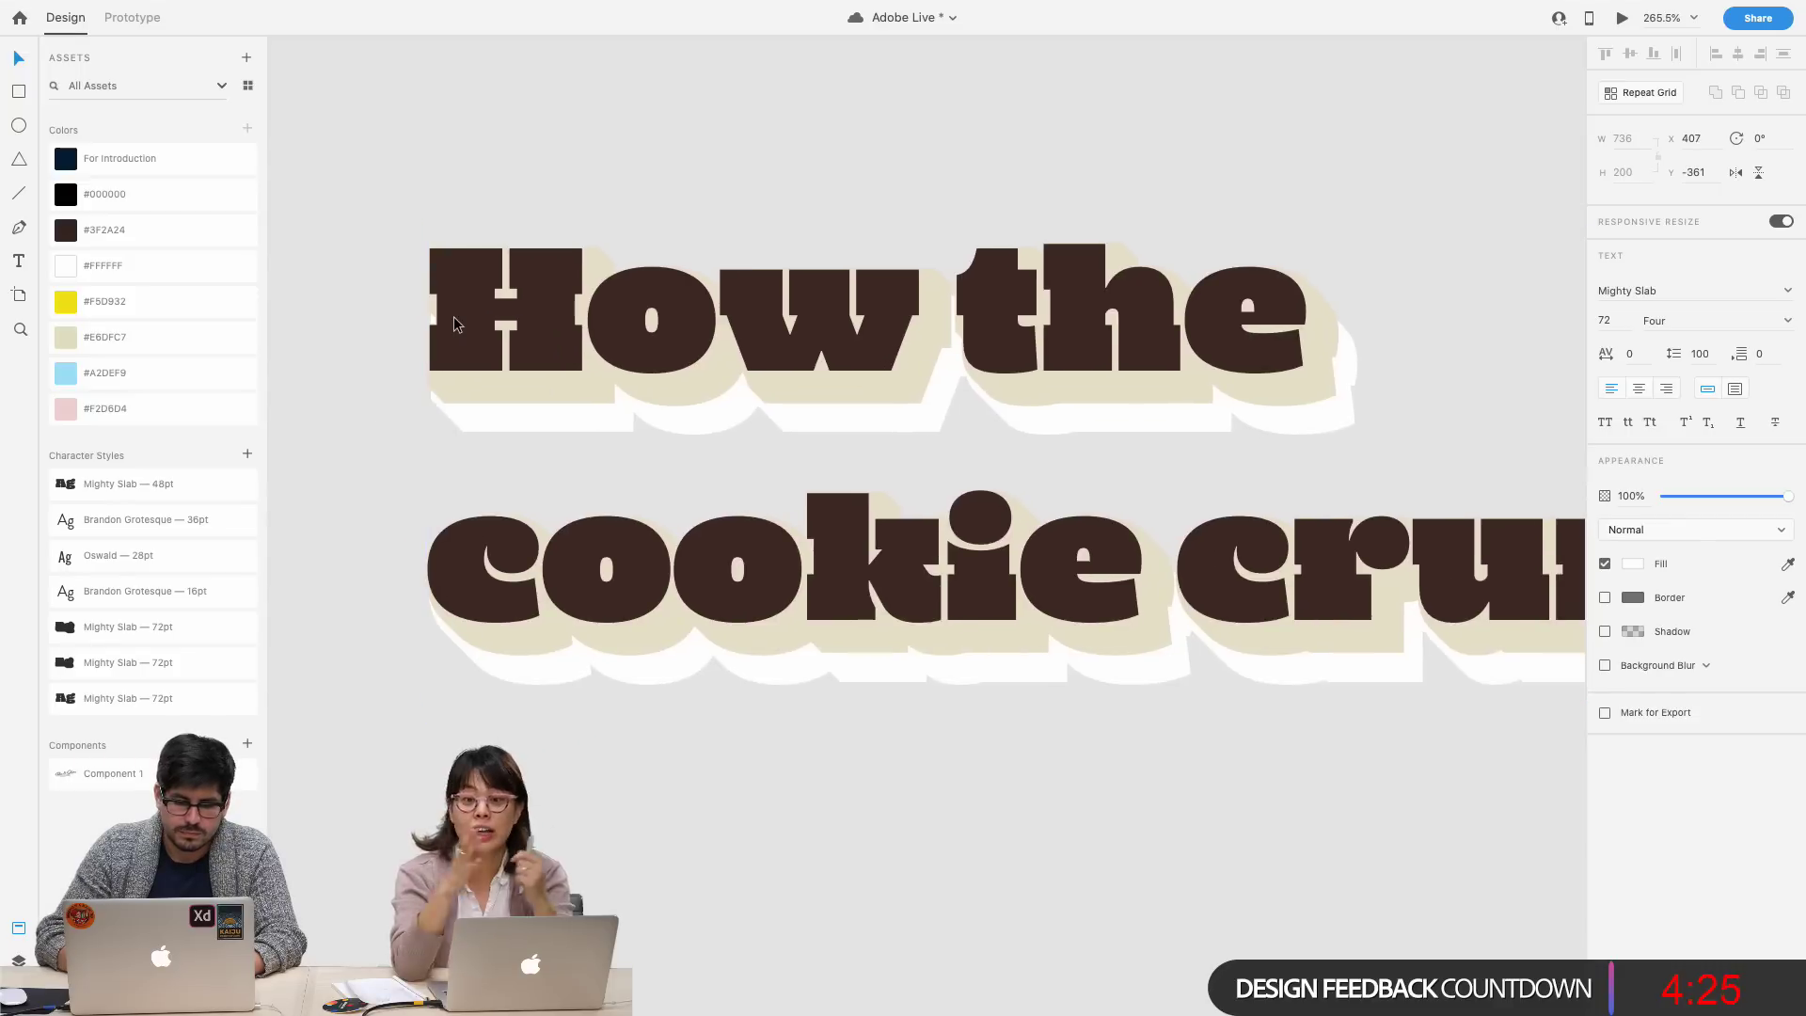
key(Up)
key(Up)
key(Up)
key(Up)
key(Left)
key(Left)
key(Left)
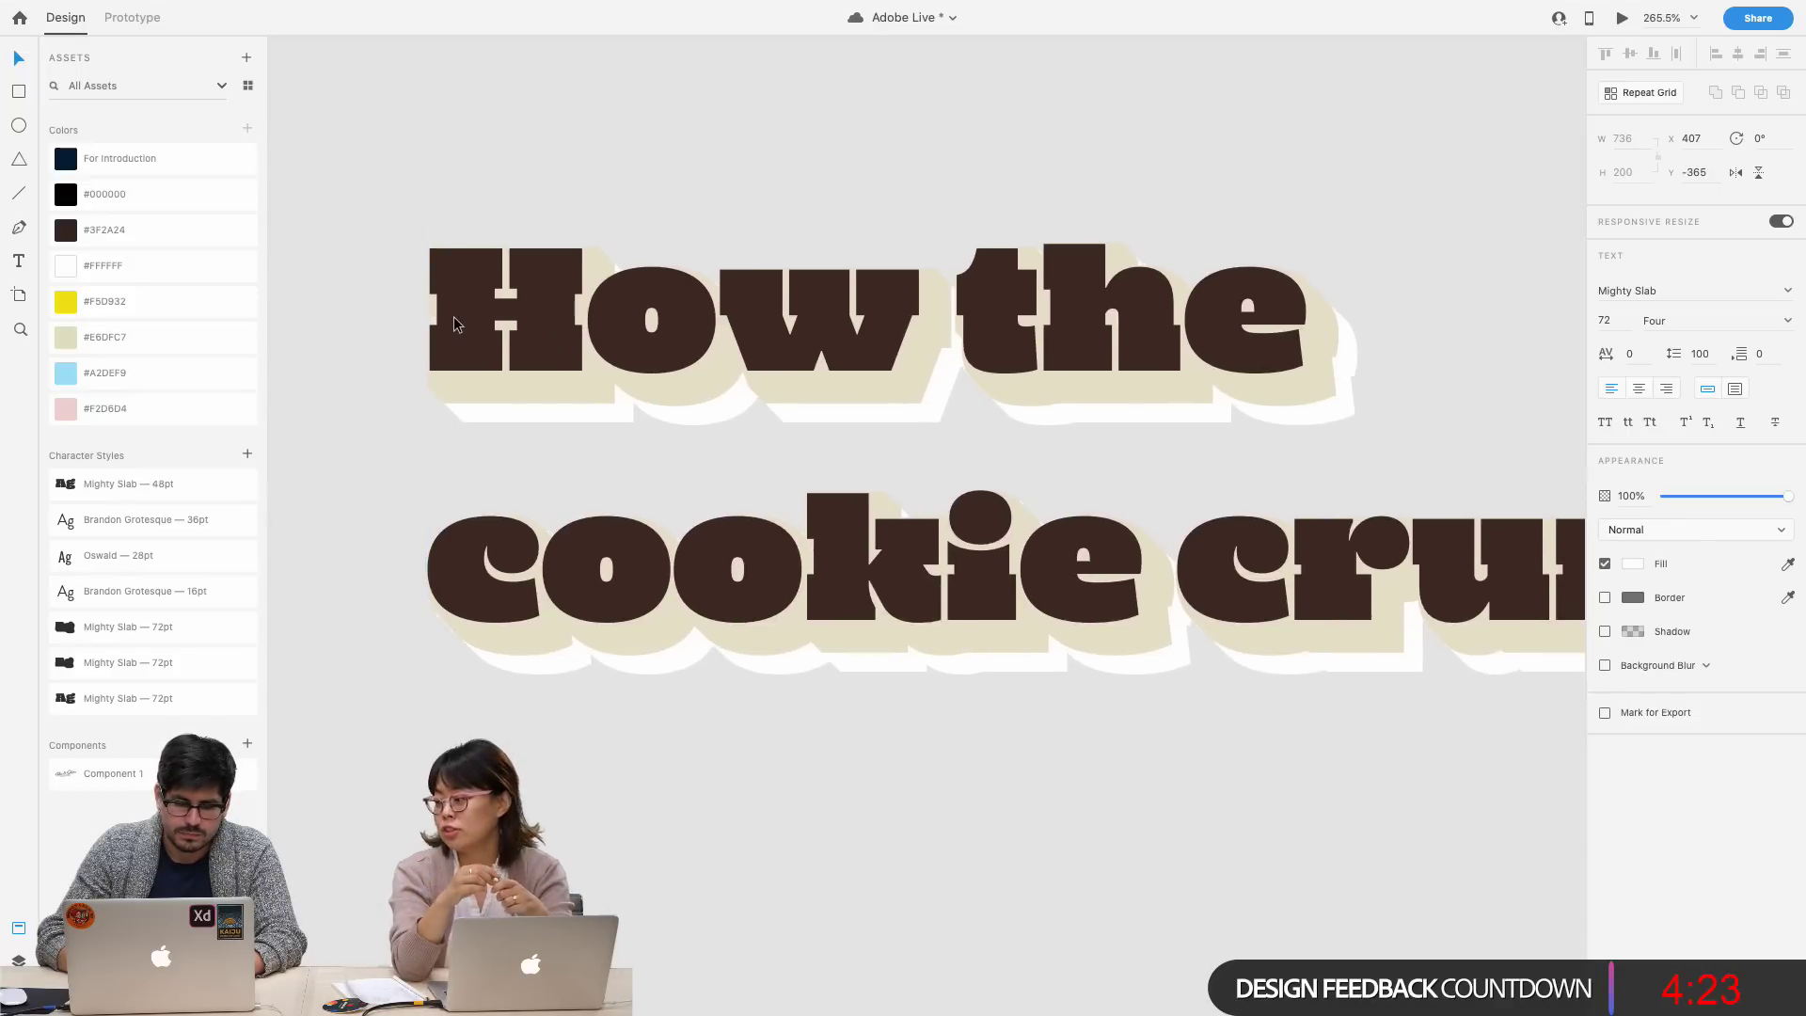
key(Right)
key(Up)
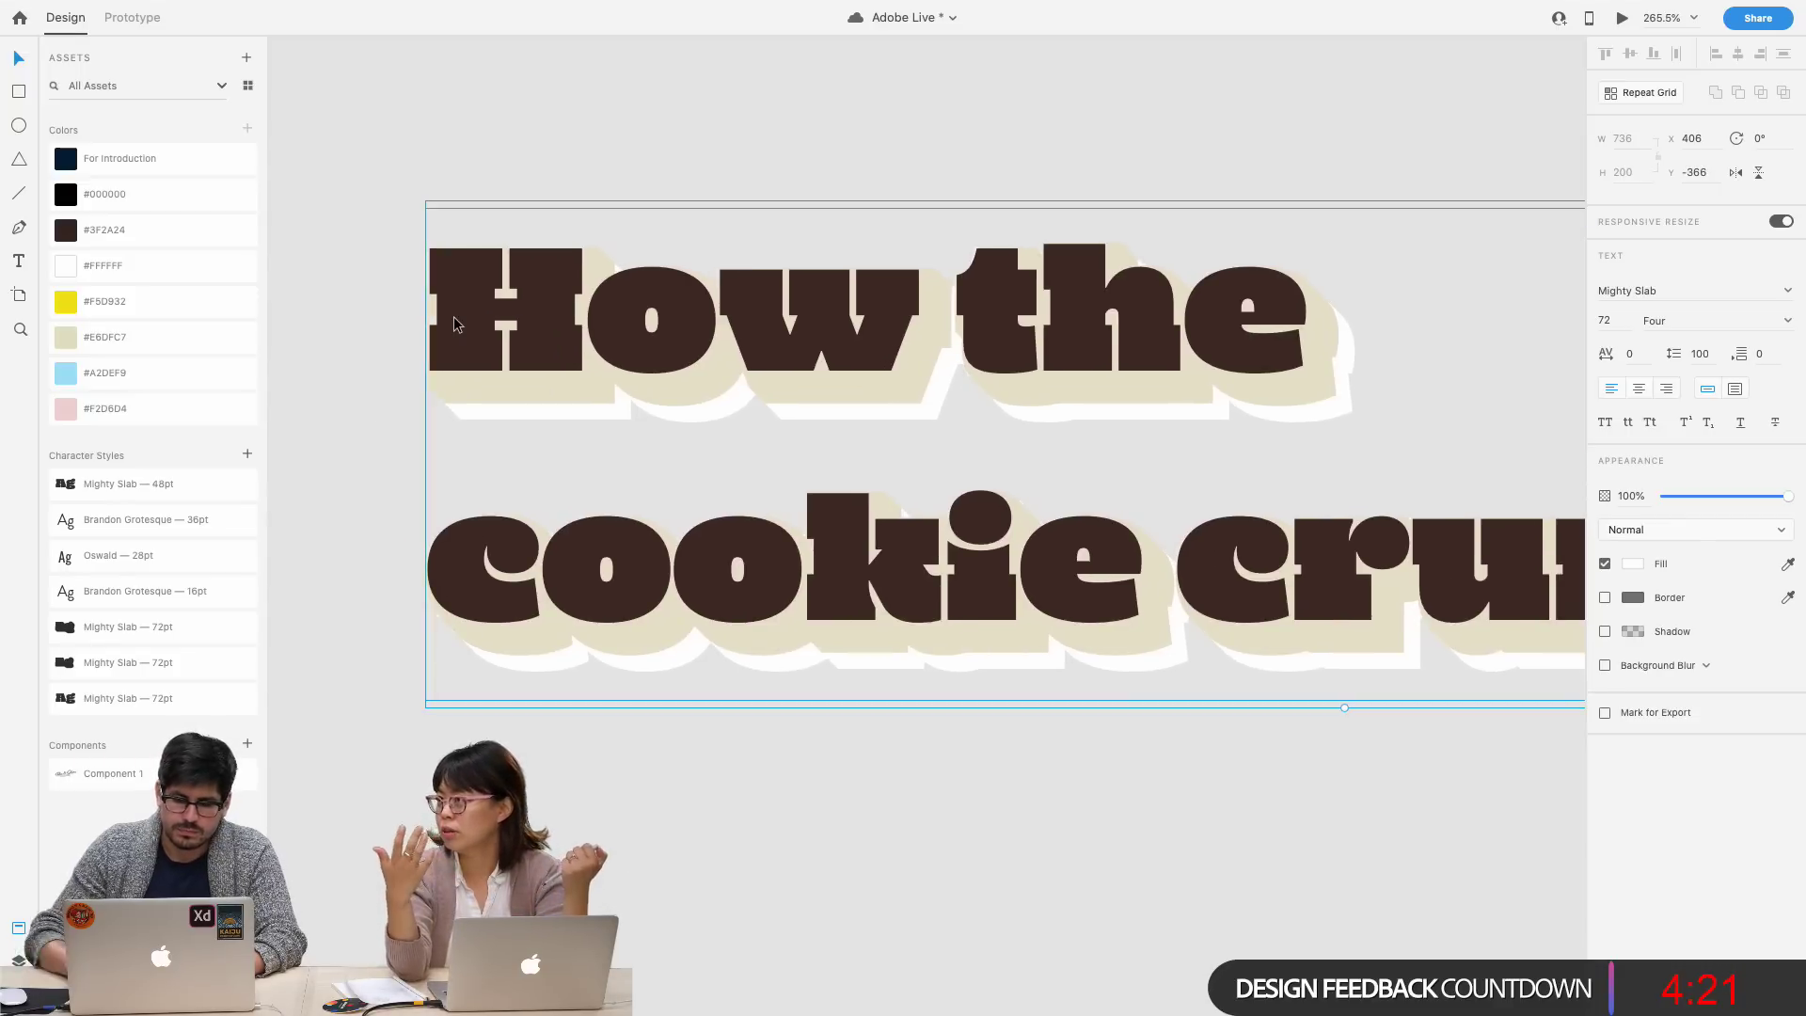
key(super+3)
click(792, 602)
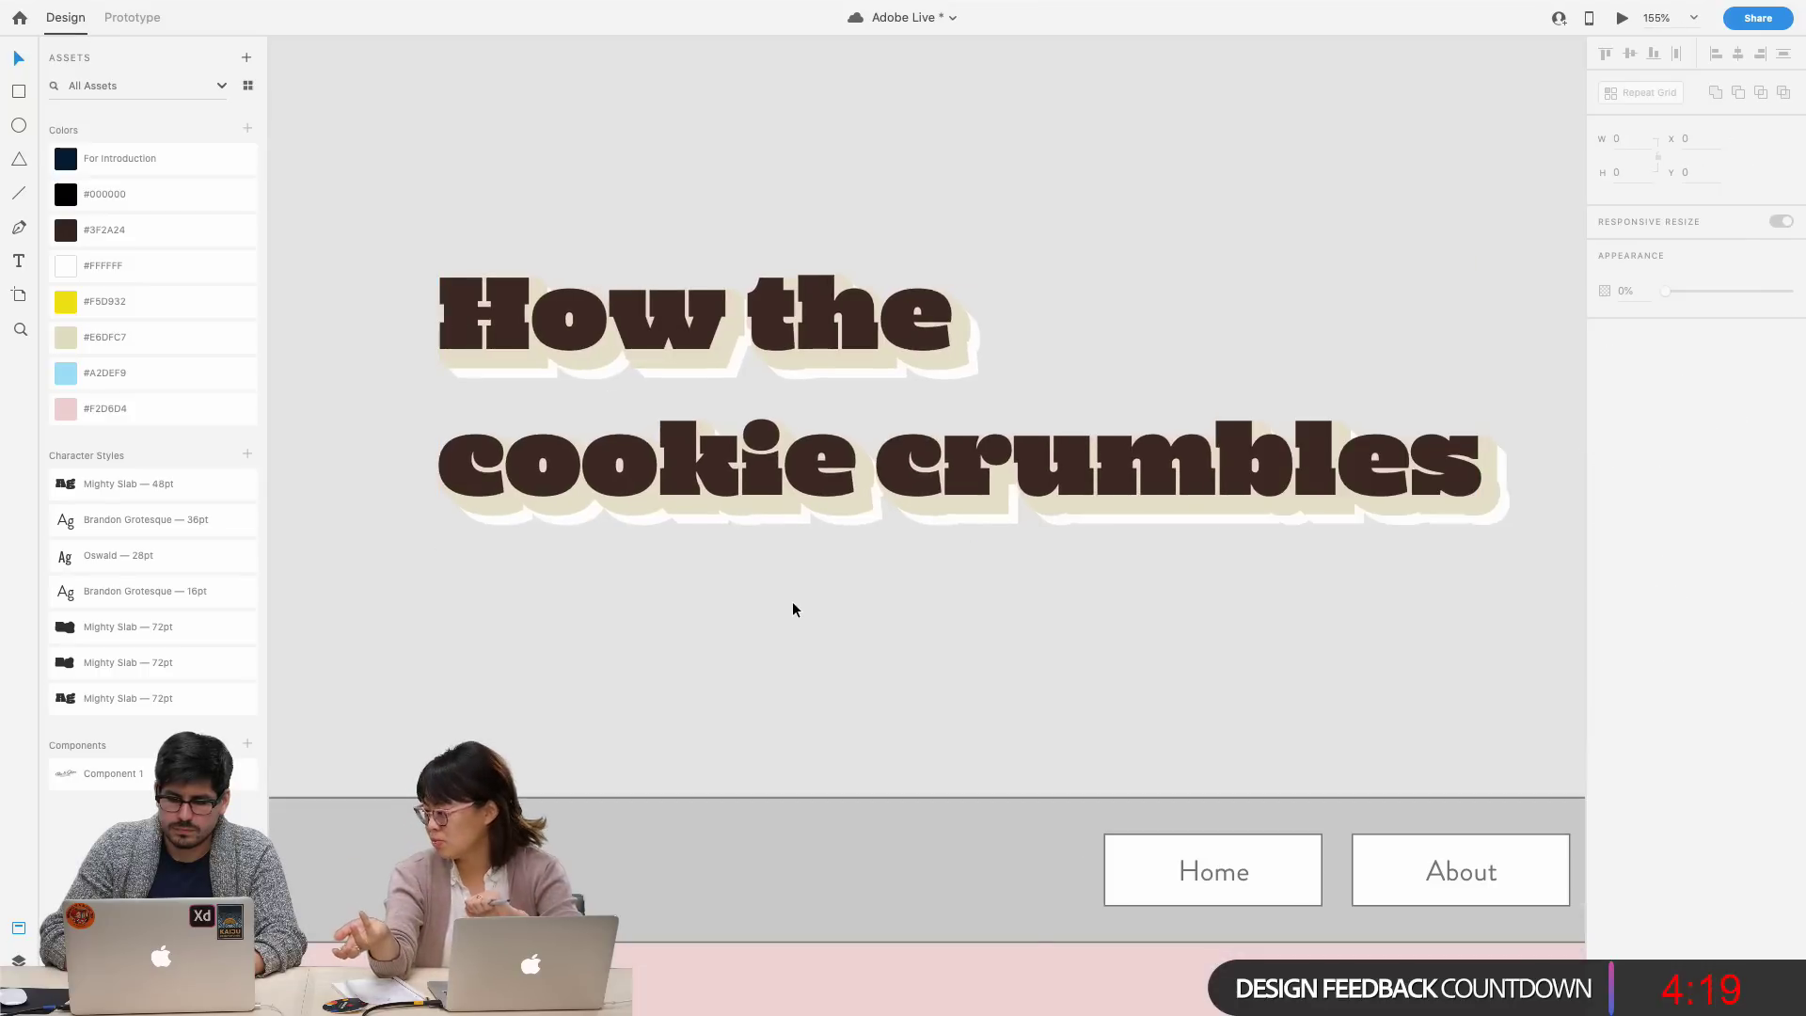
- Group the three stacked "How the cookie crumbles" title layers and save the document
drag(1279, 595, 522, 331)
key(super+g)
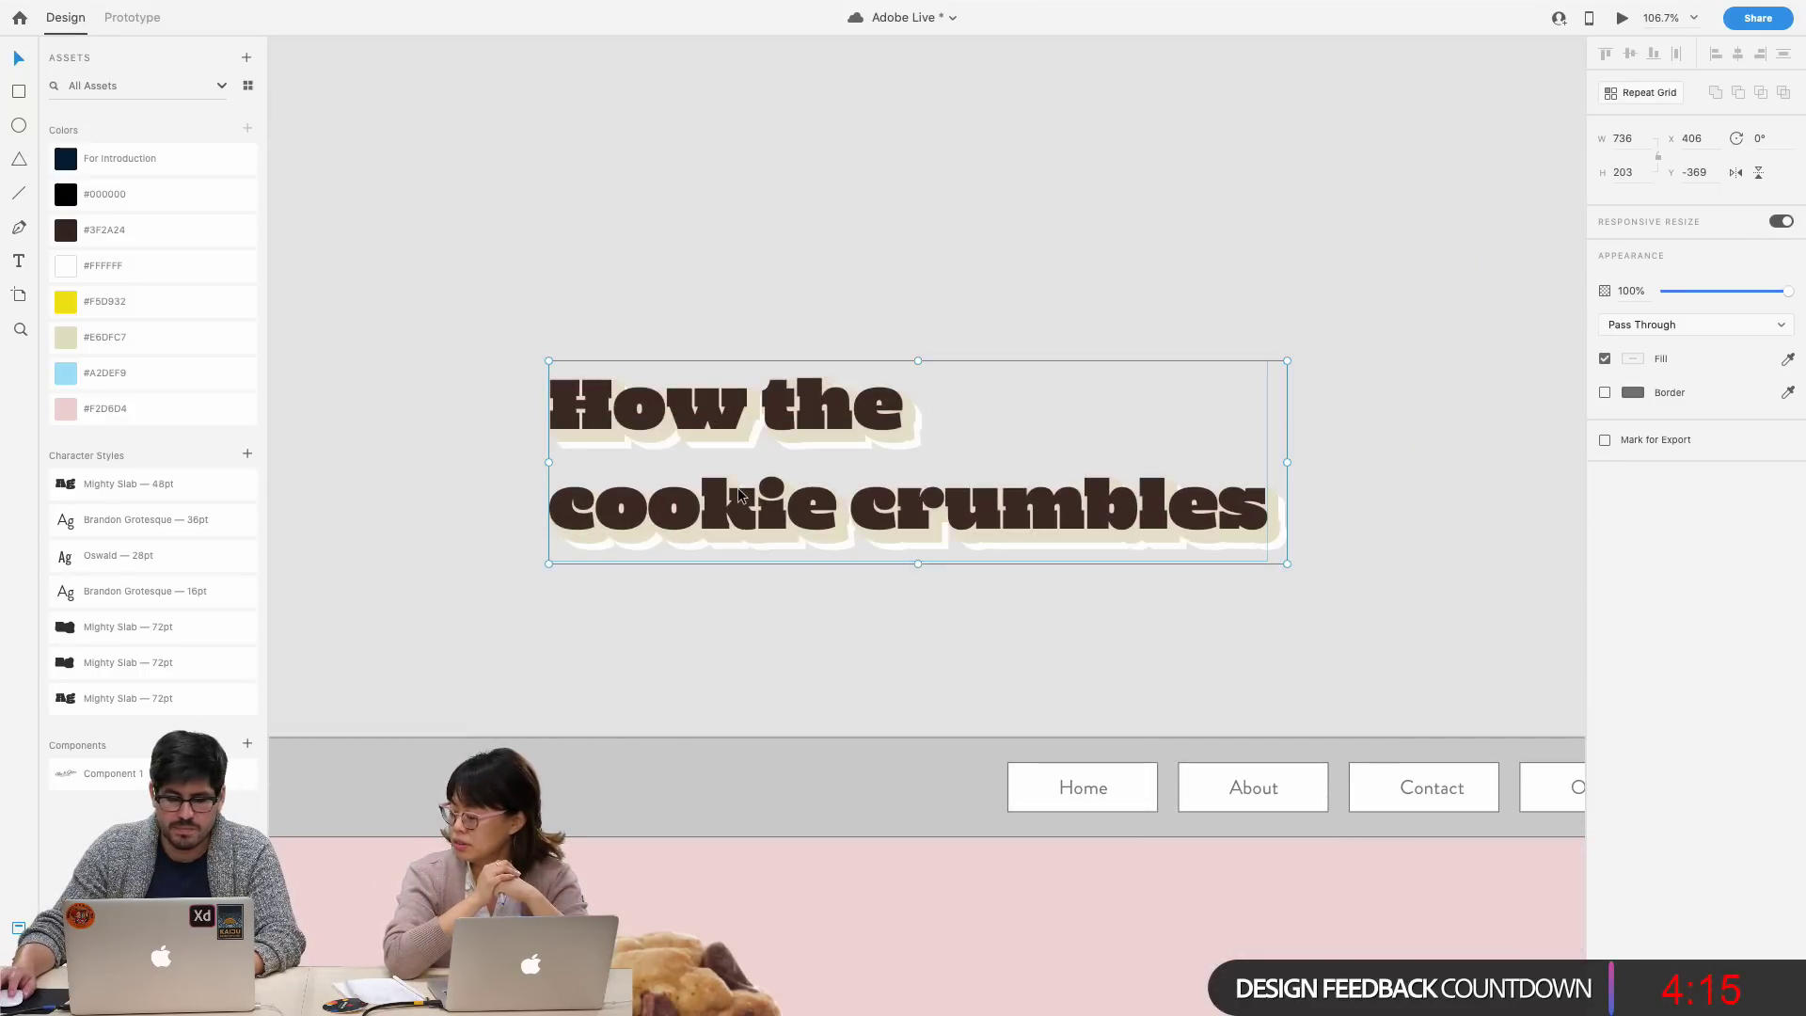
click(882, 623)
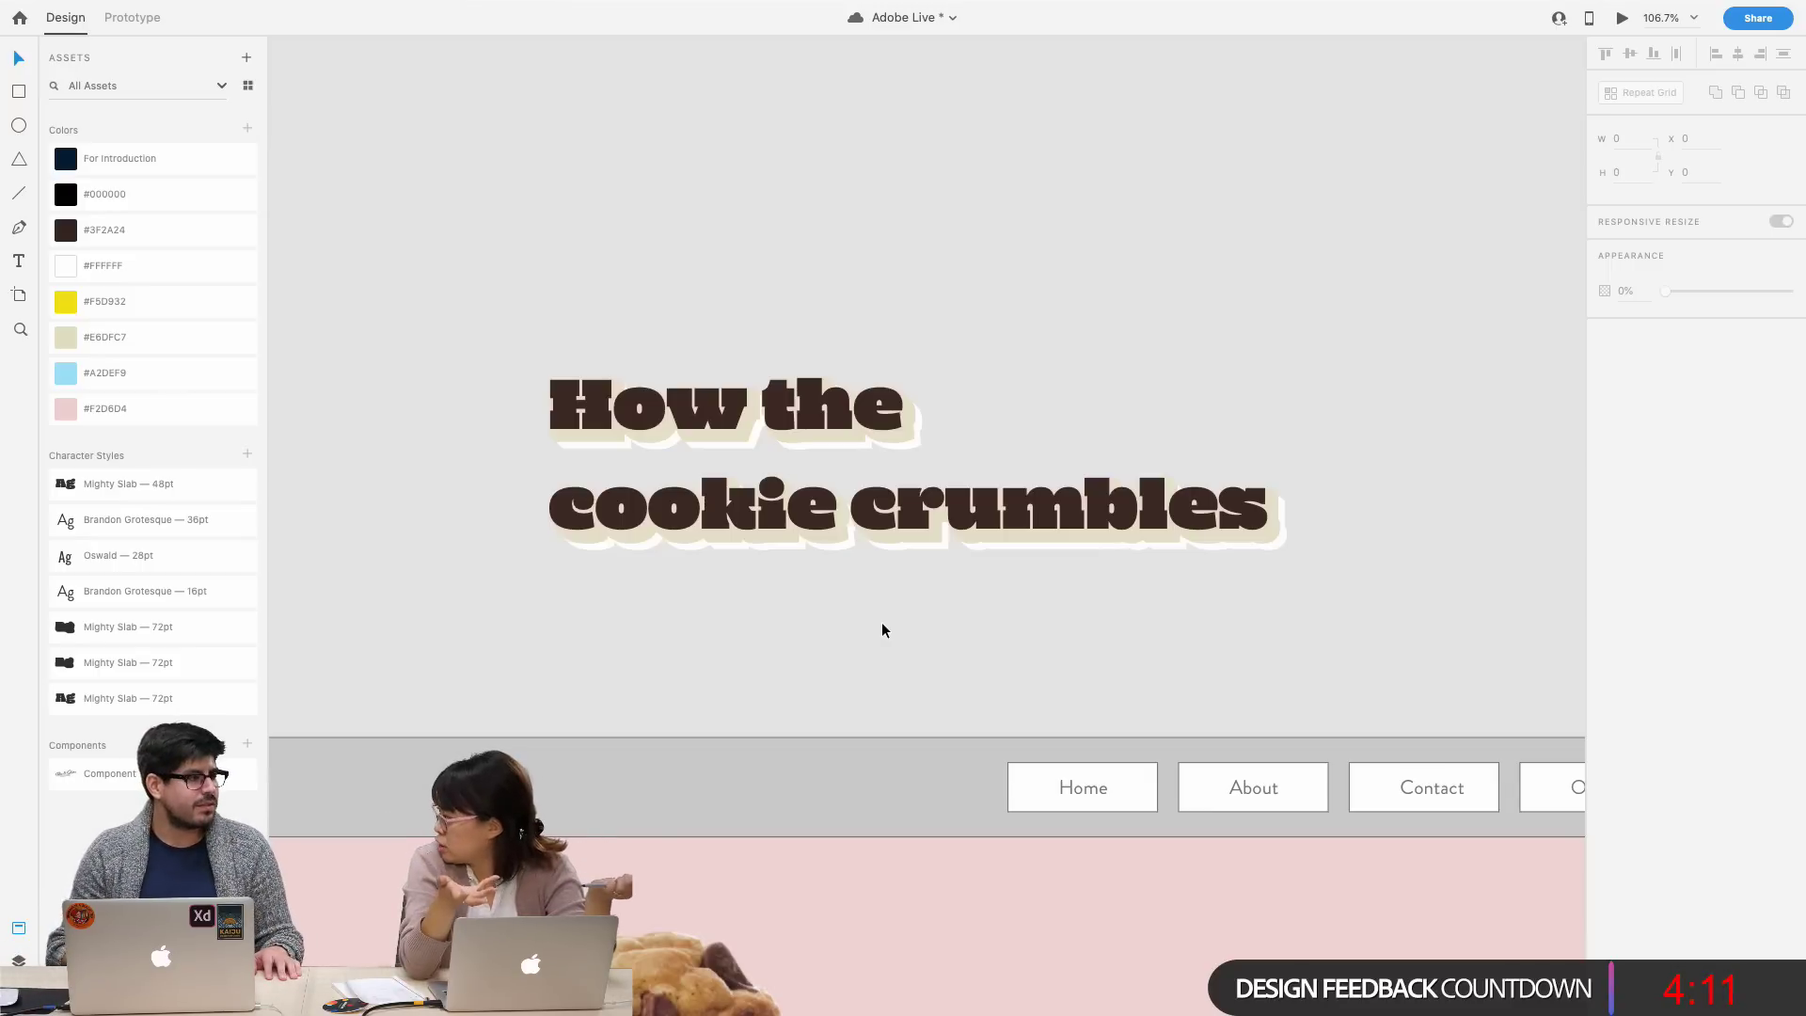
key(super+s)
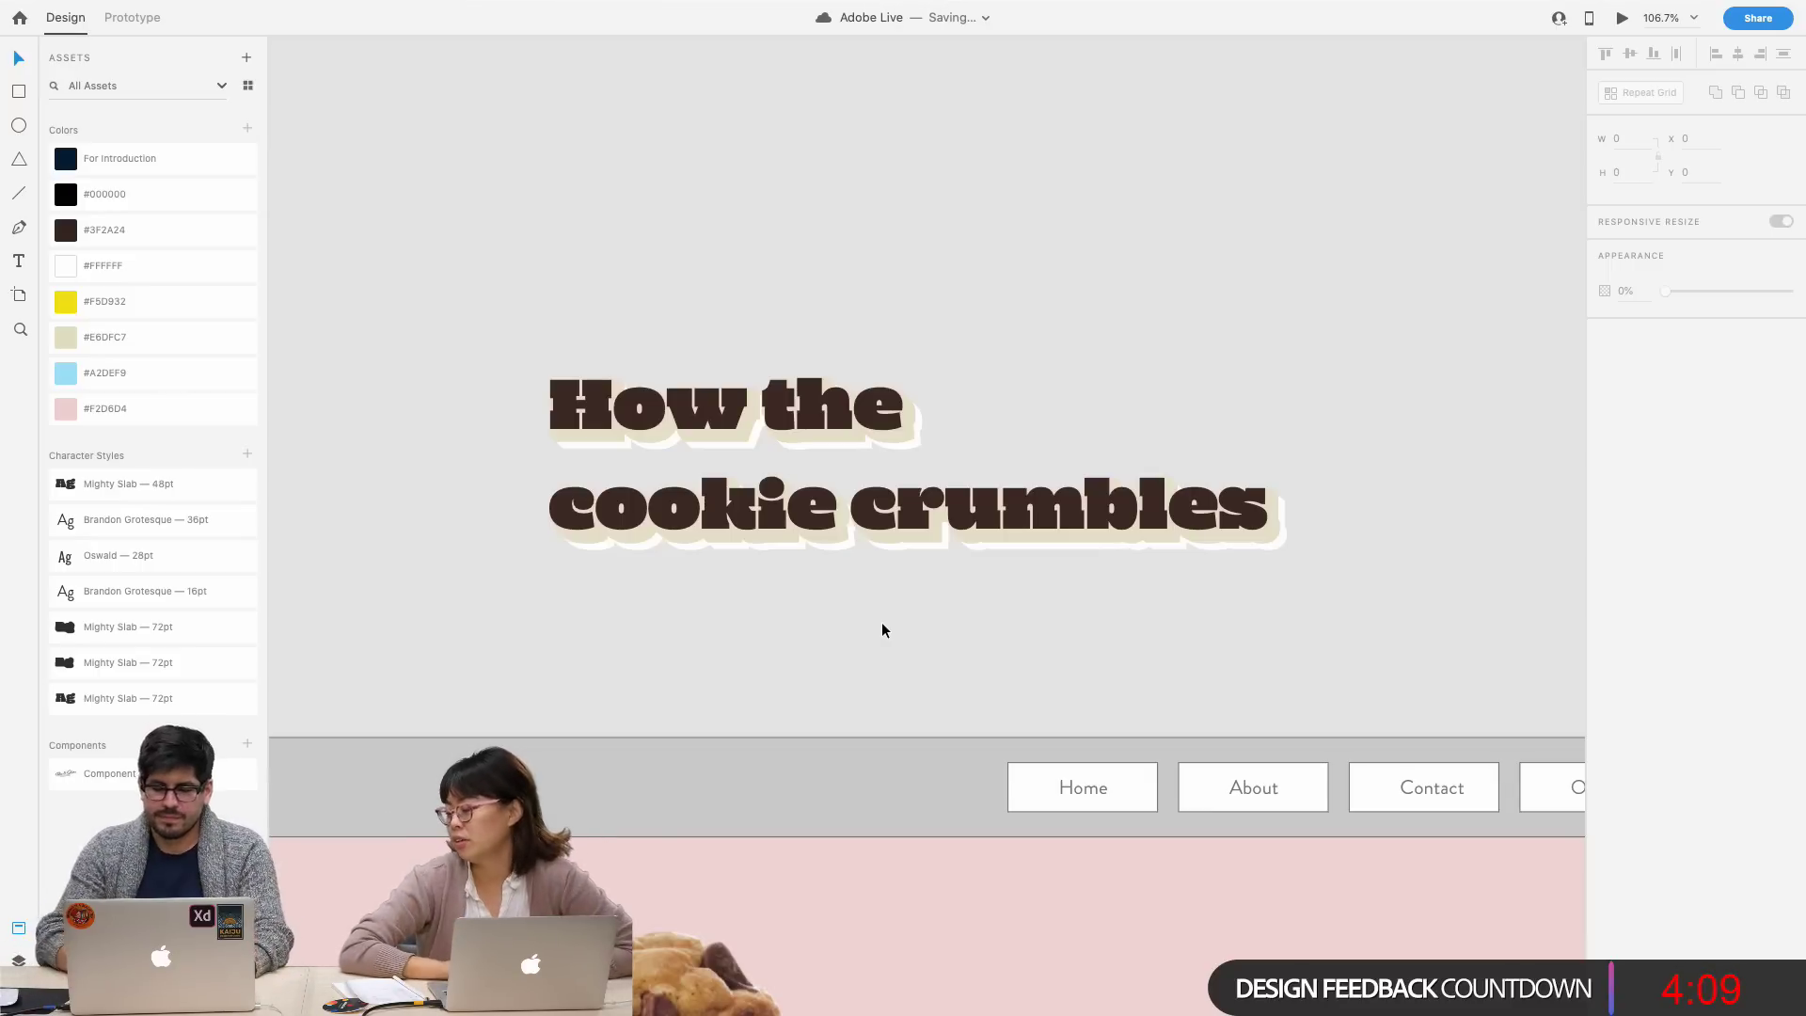
- Move the grouped title onto the pink hero above the delivery subtitle, at about X 1041, Y 336
scroll(882, 629, down, 5)
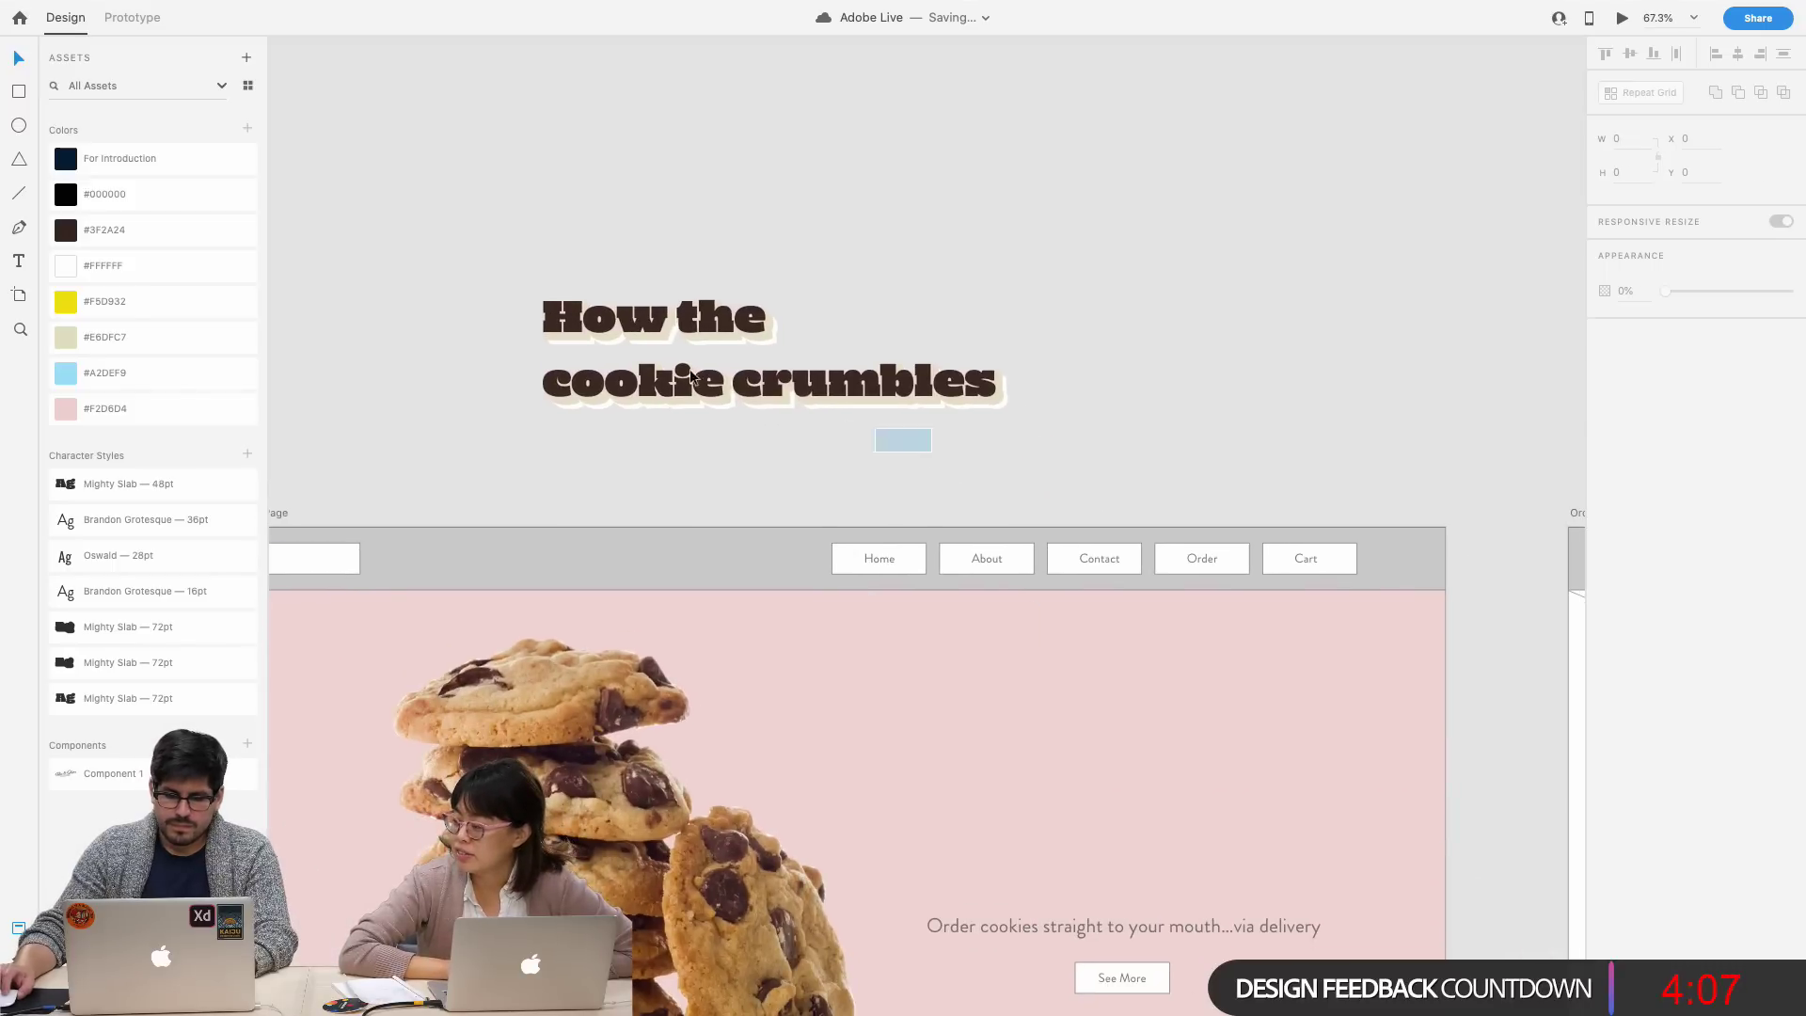
click(648, 352)
drag(649, 352, 993, 768)
scroll(991, 398, down, 5)
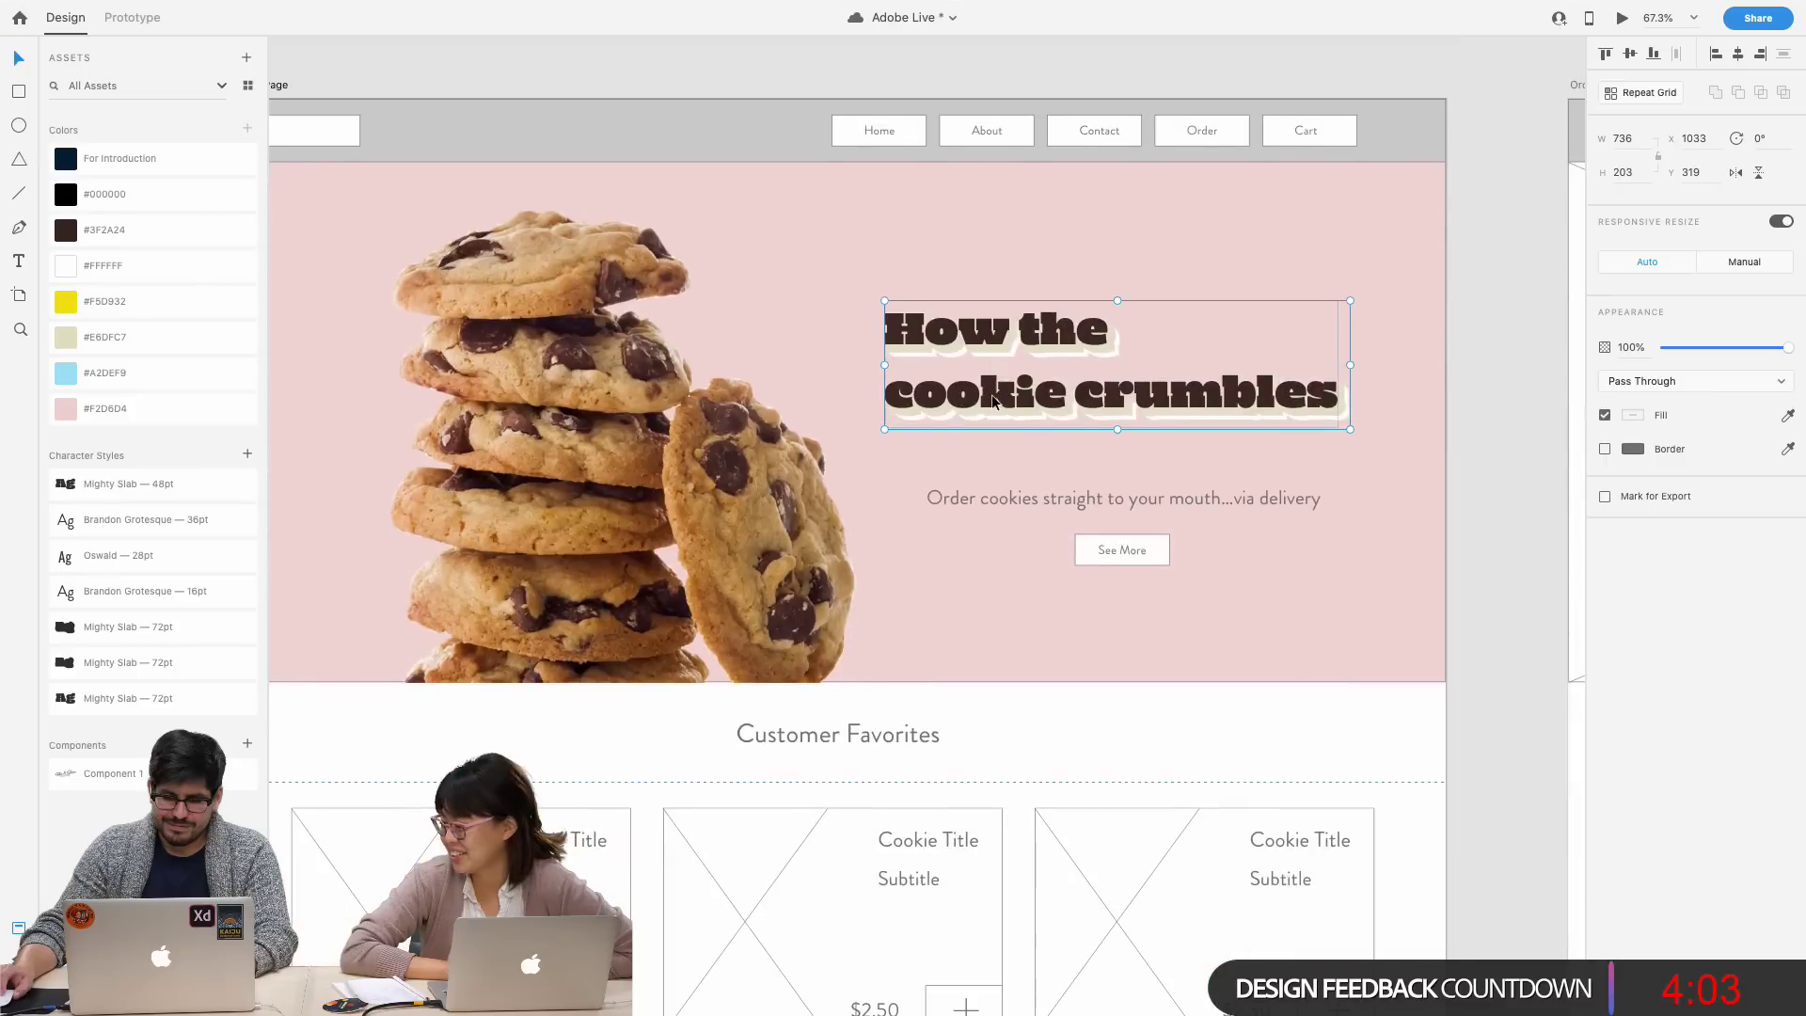
drag(1055, 406, 1059, 411)
scroll(780, 103, up, 1)
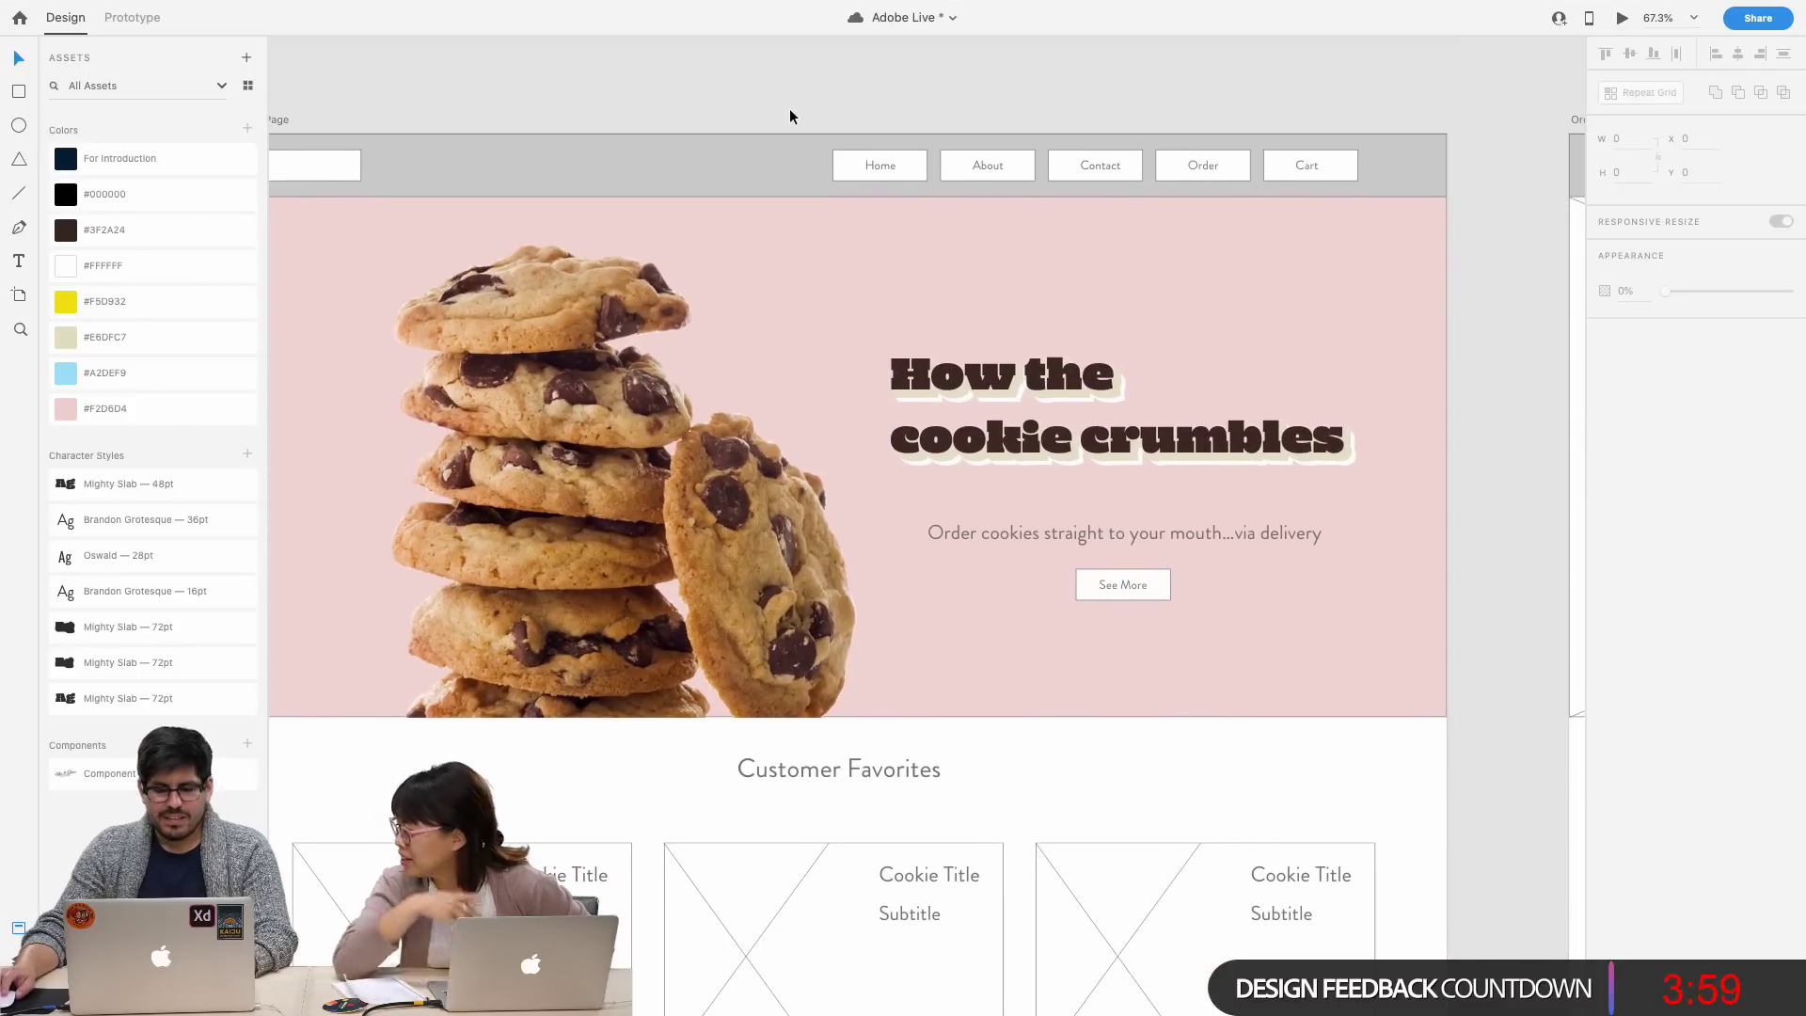
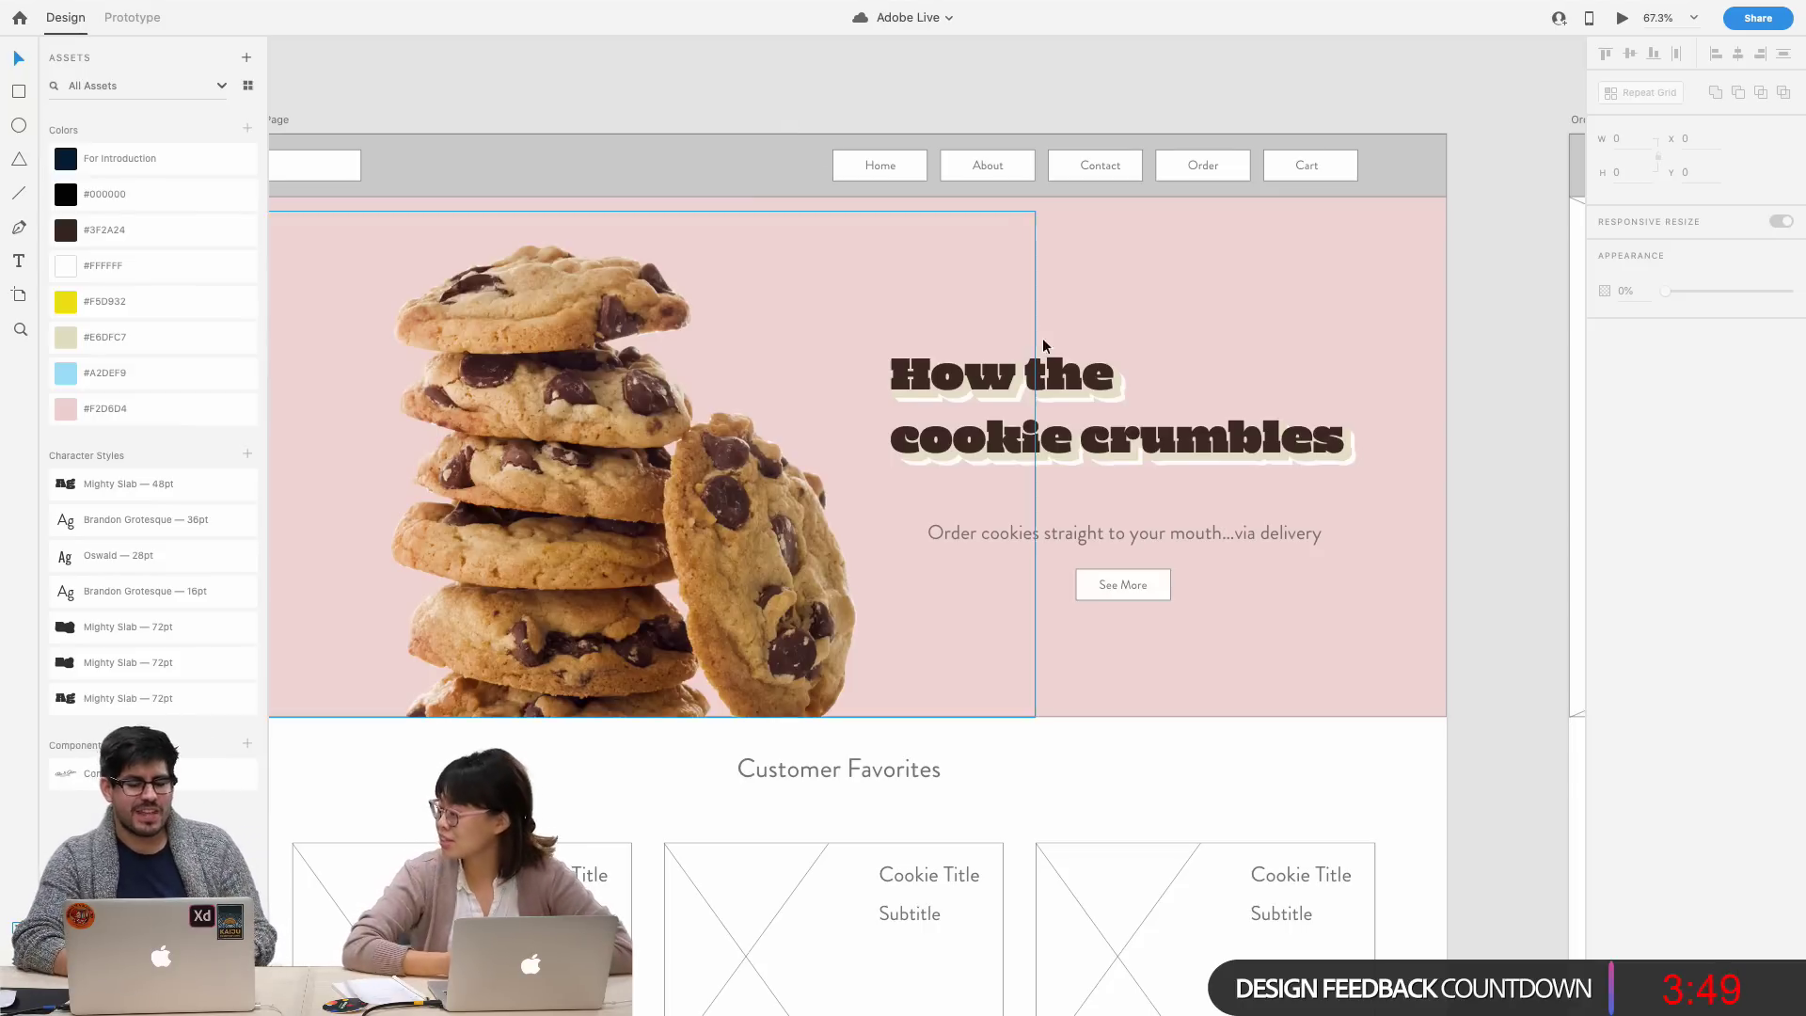
- Fill the rearmost white title layer inside the title group with the saved brown #3F2A24
scroll(1046, 374, up, 5)
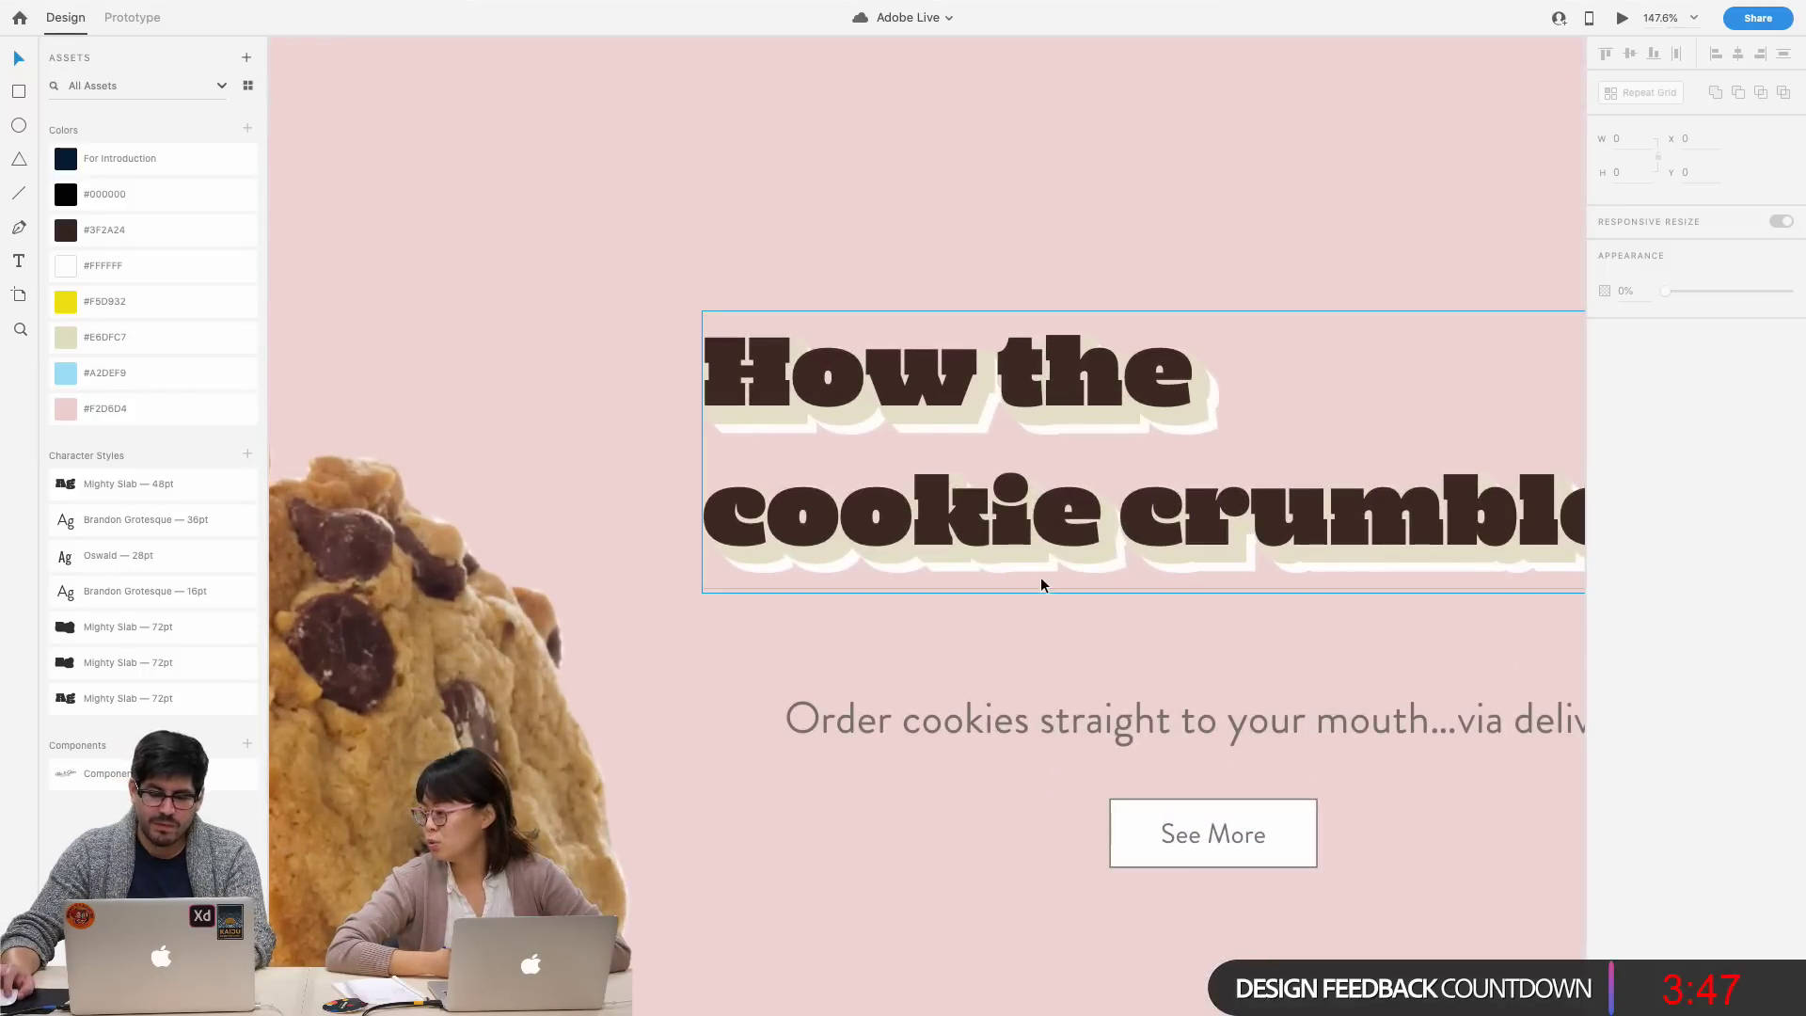
click(1042, 579)
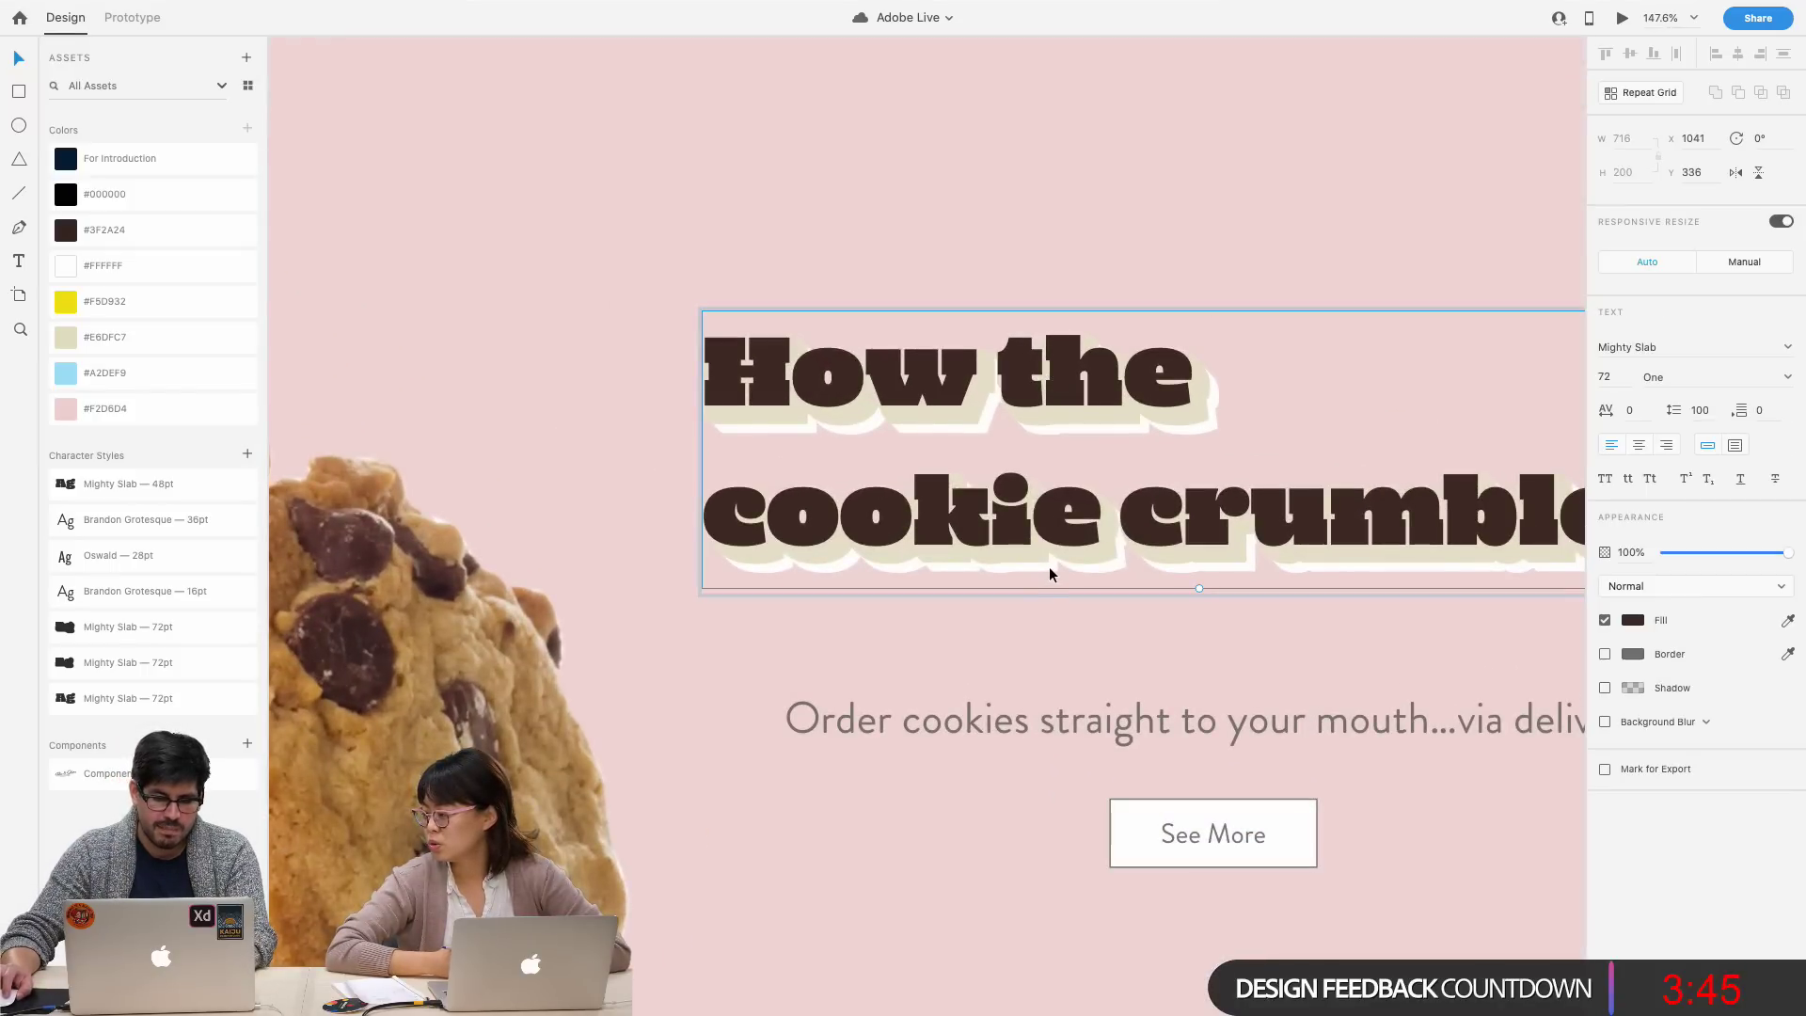
double_click(1050, 574)
key(Escape)
key(Escape)
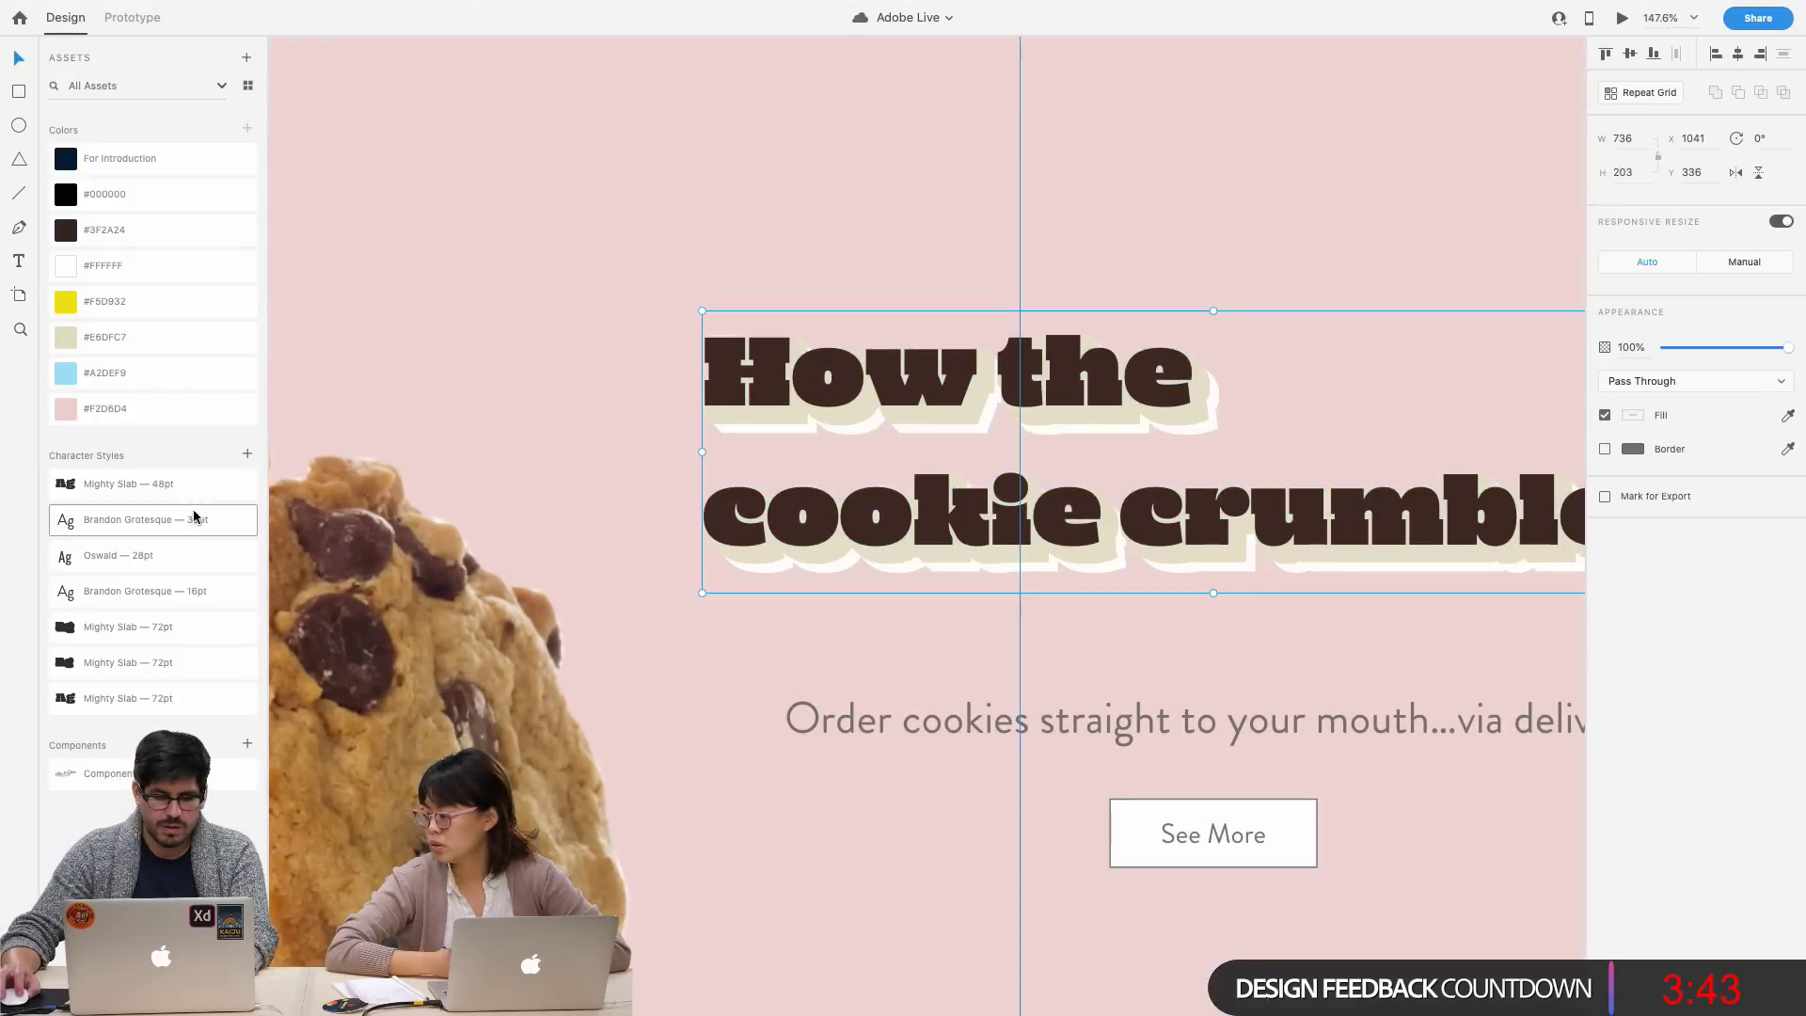
key(super+y)
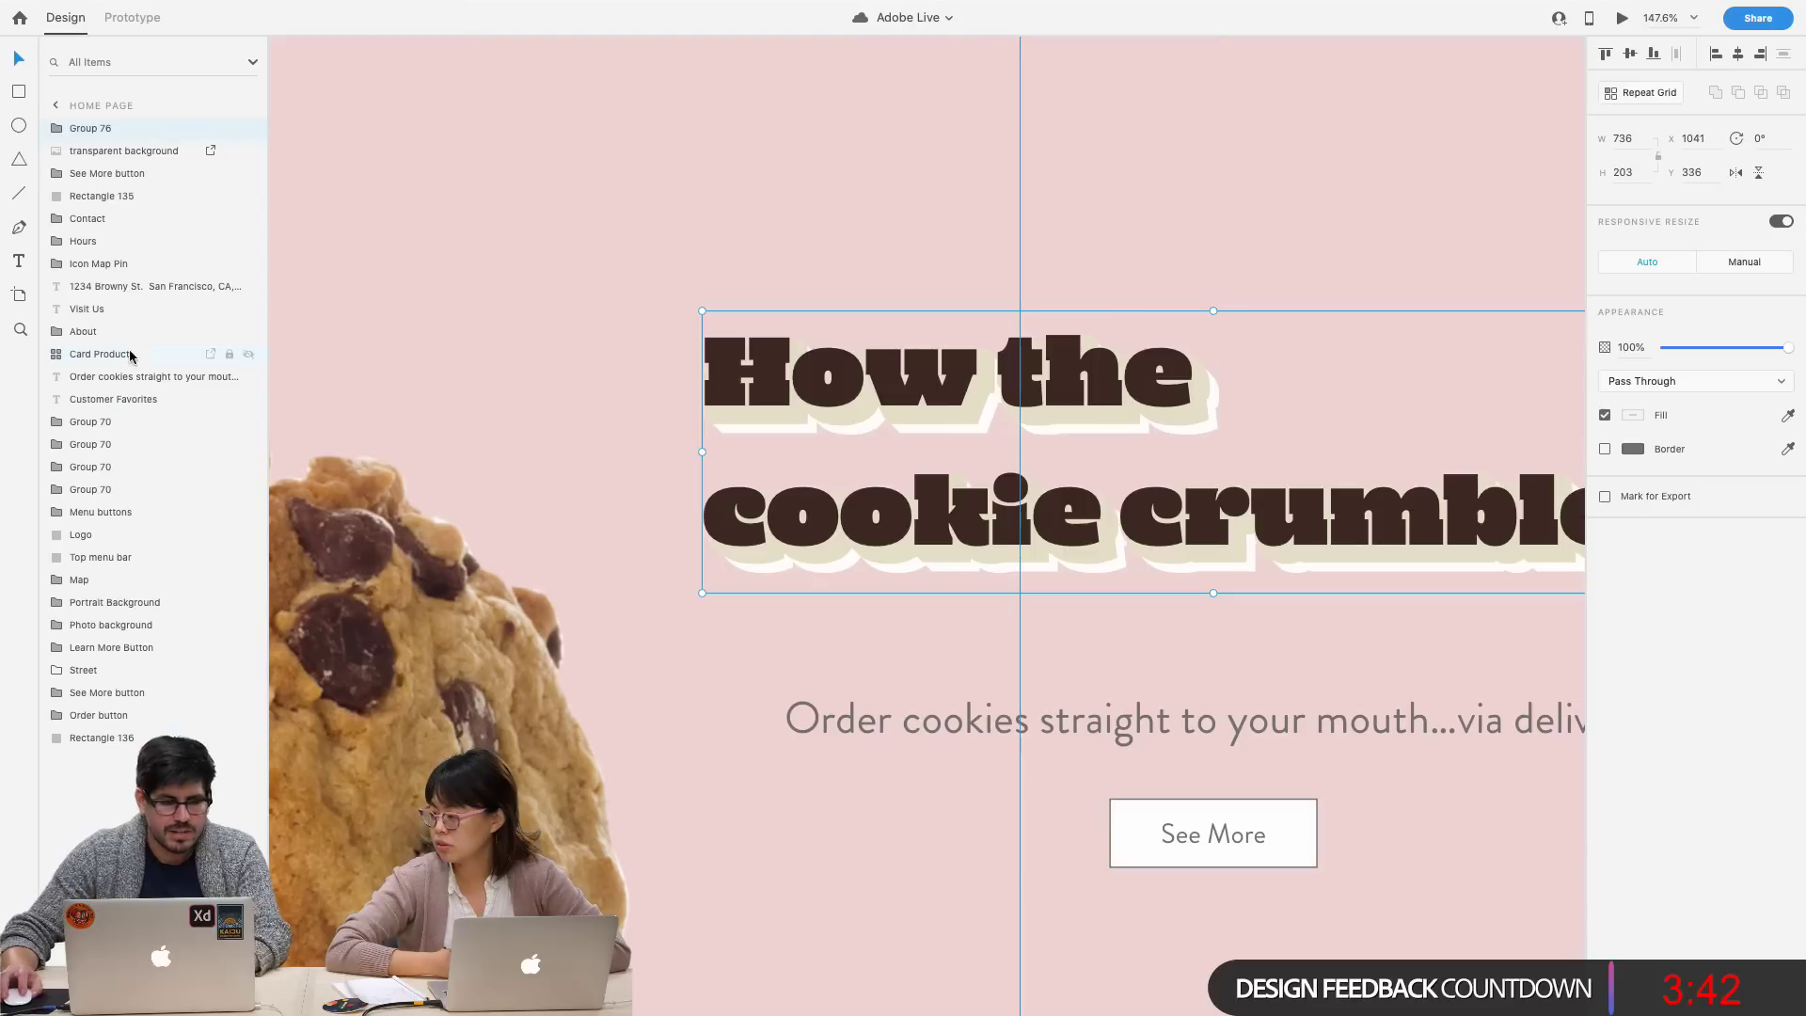
click(58, 130)
click(87, 196)
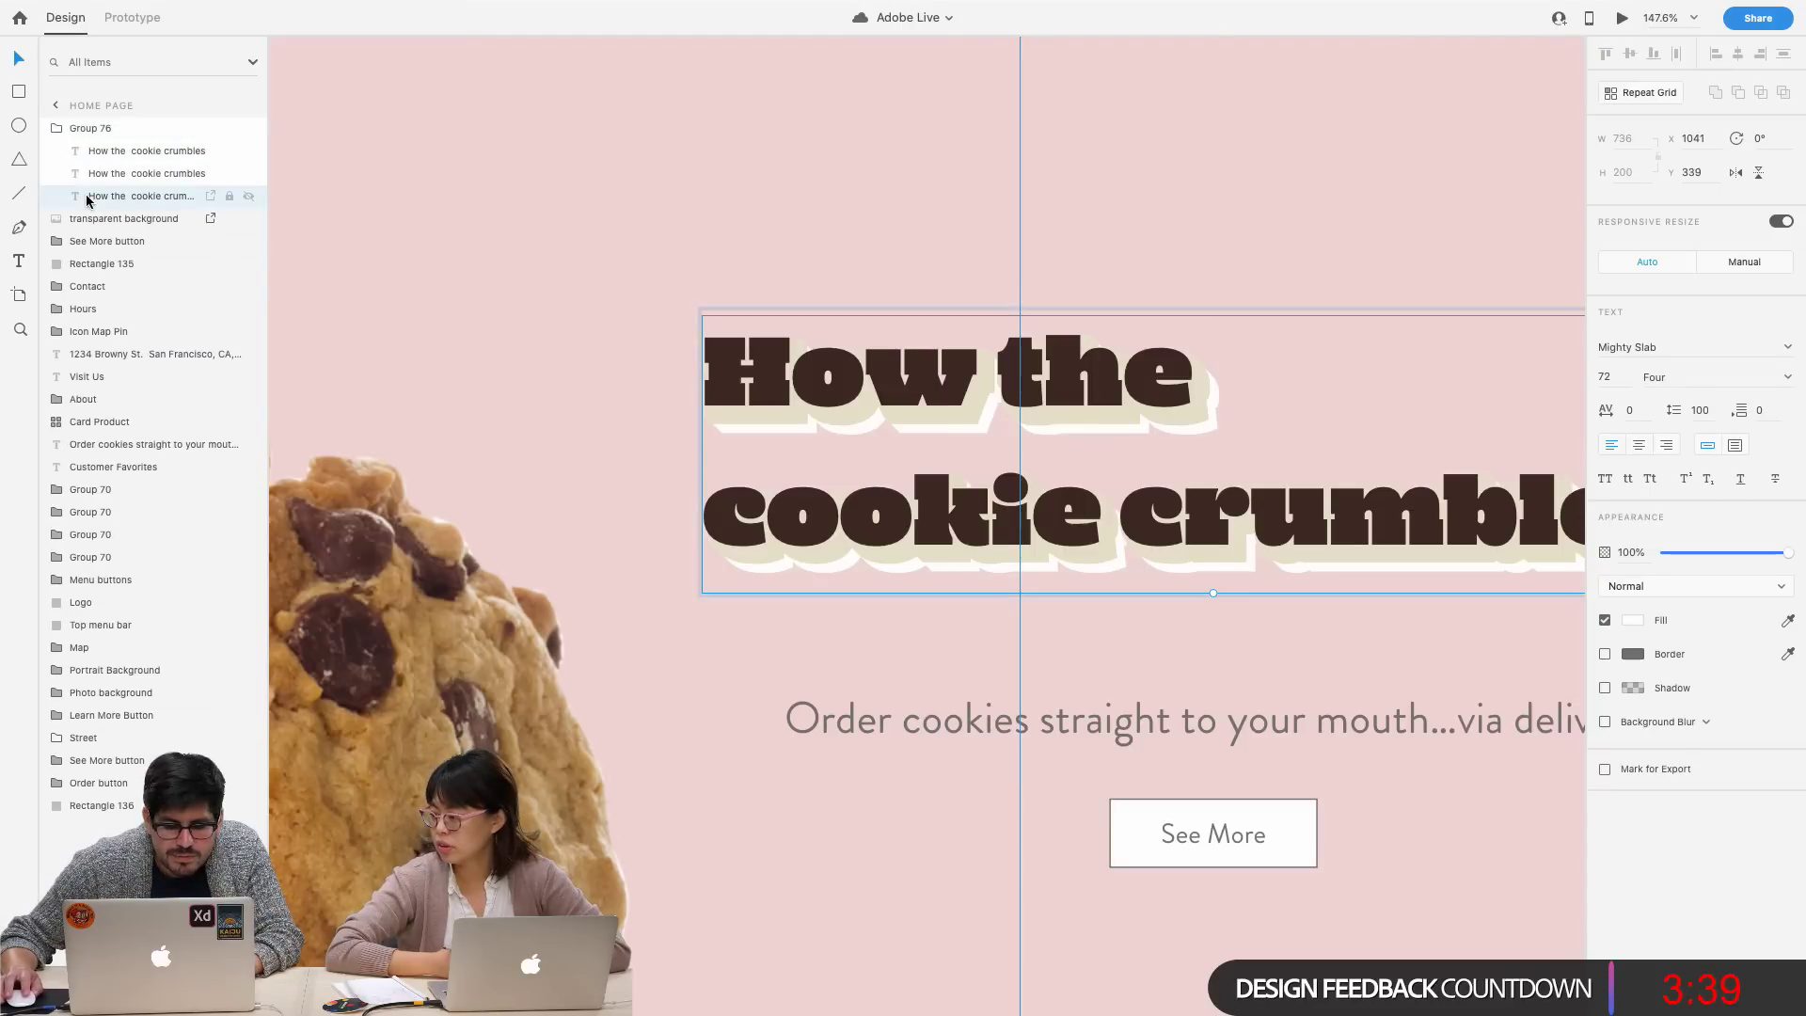
key(super+shift+y)
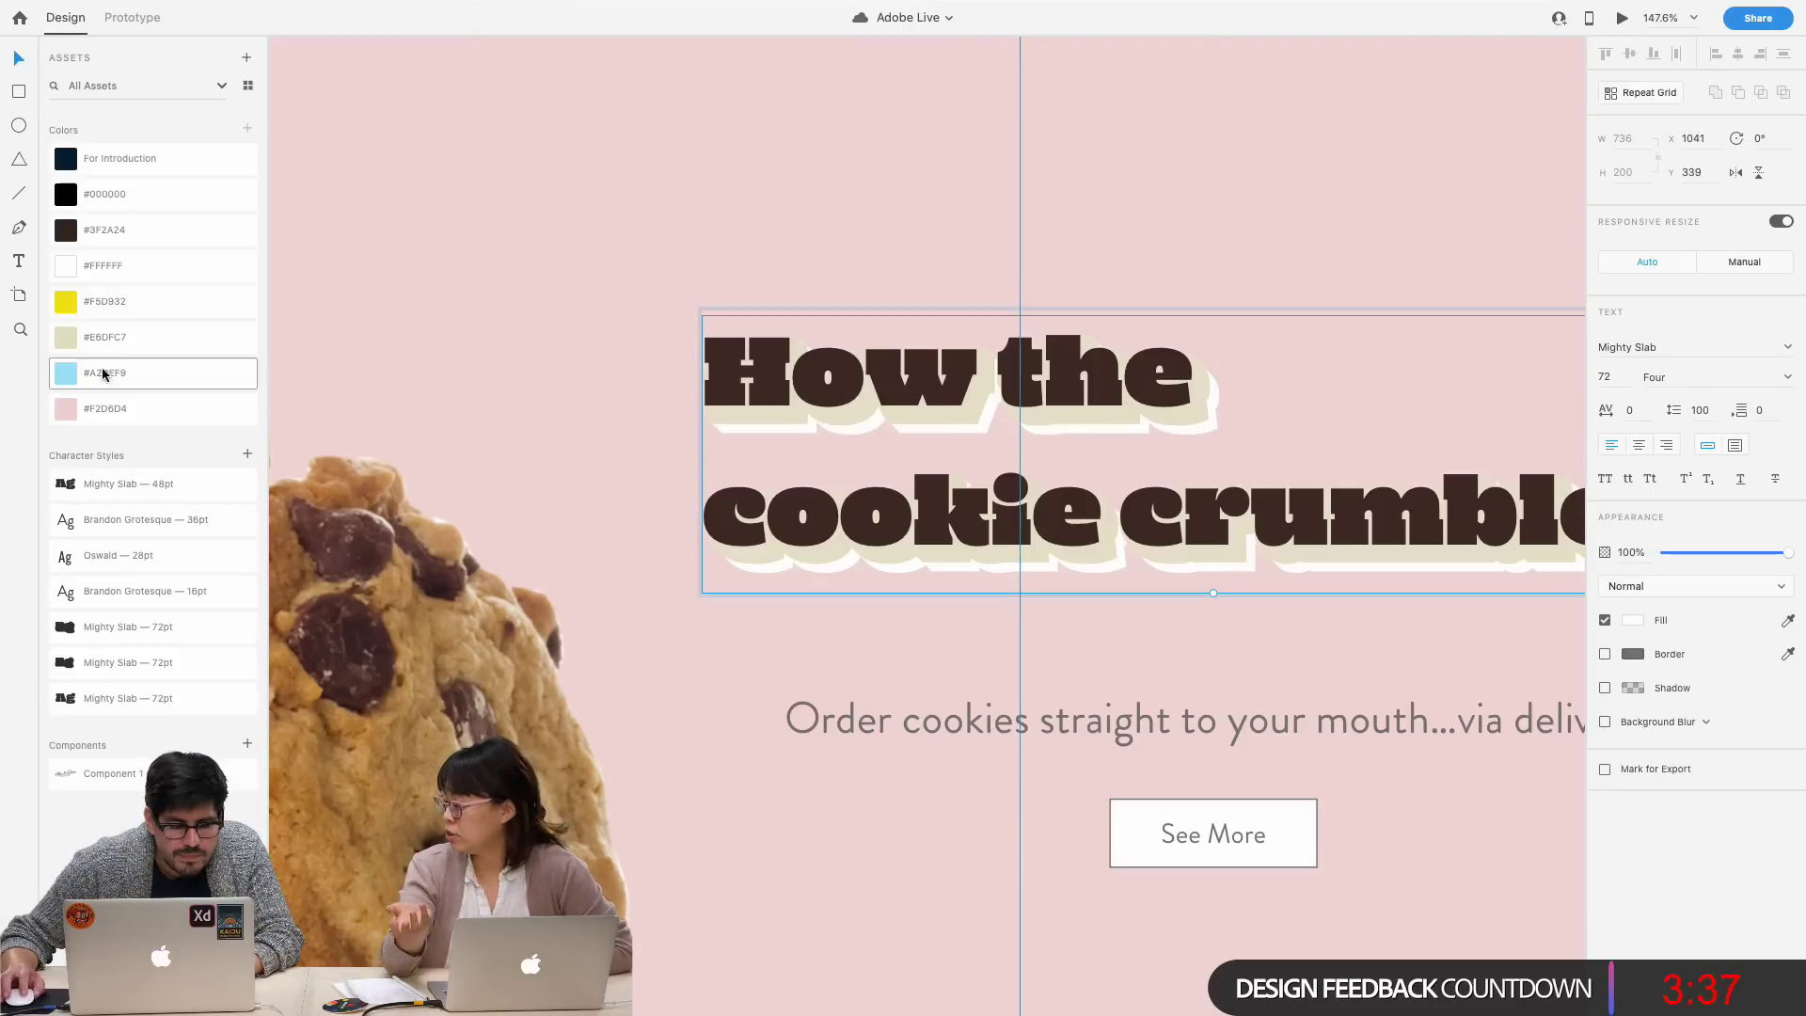
click(106, 242)
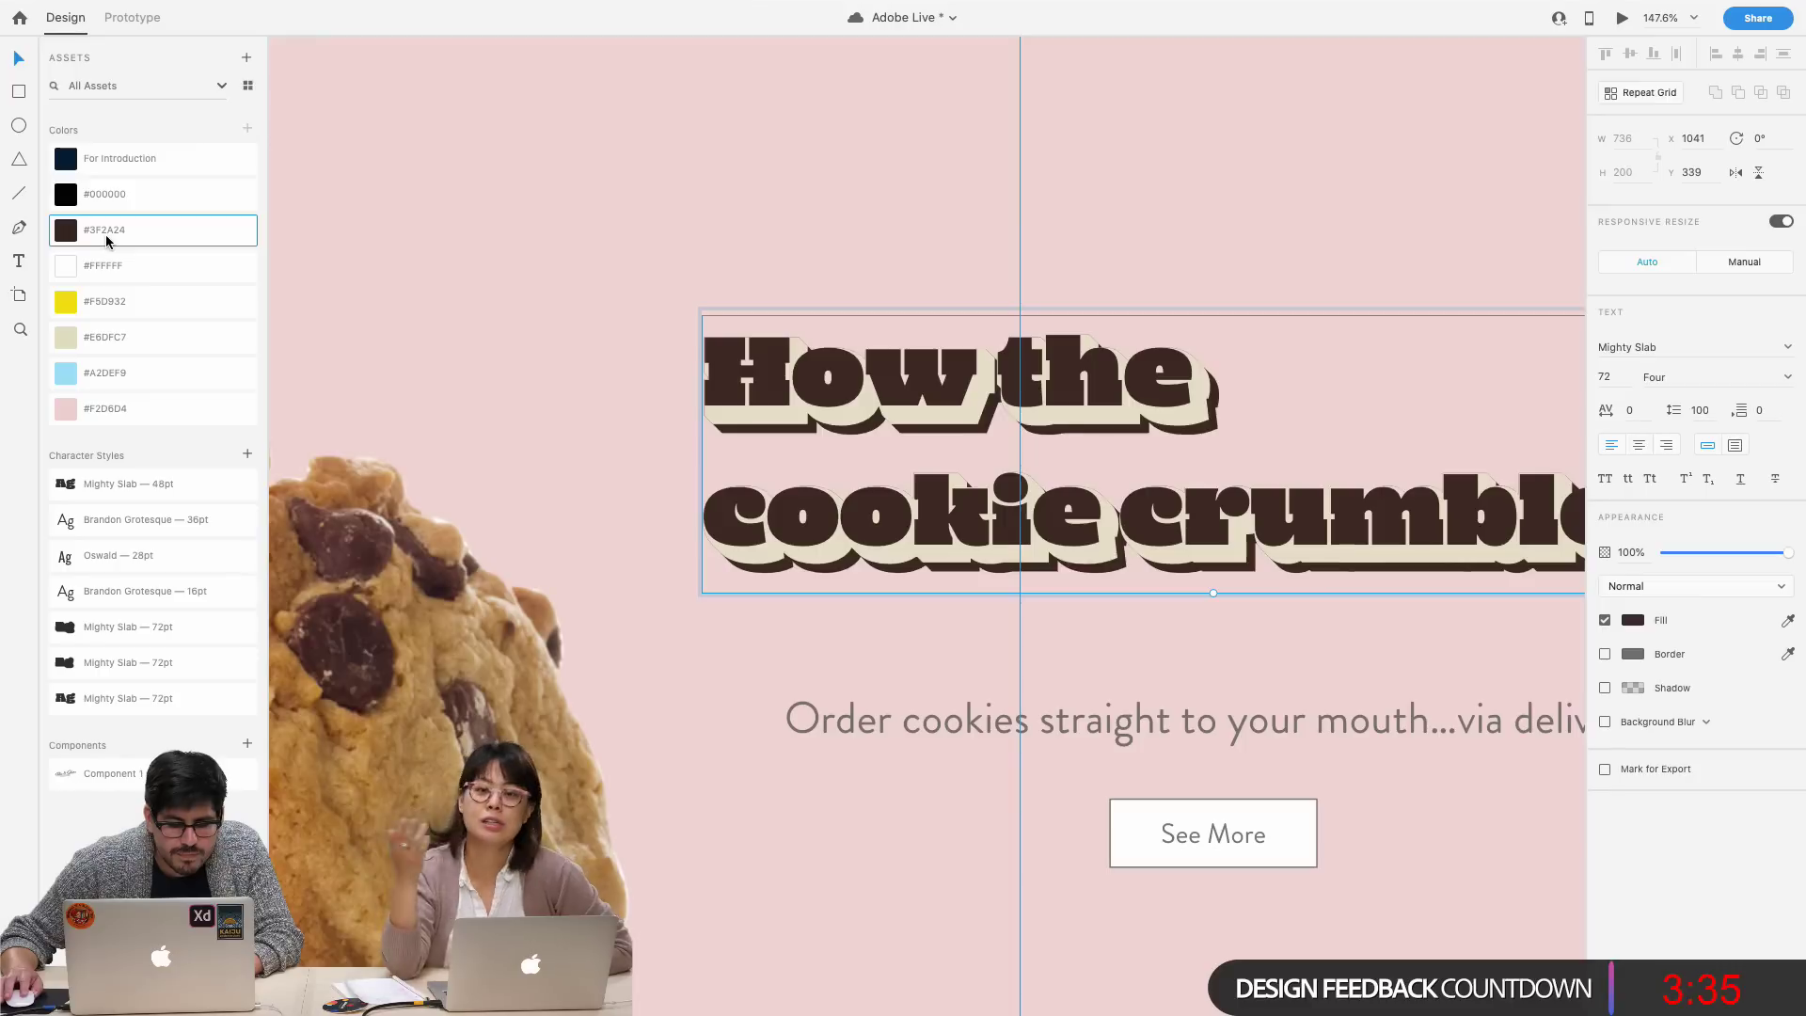
click(595, 297)
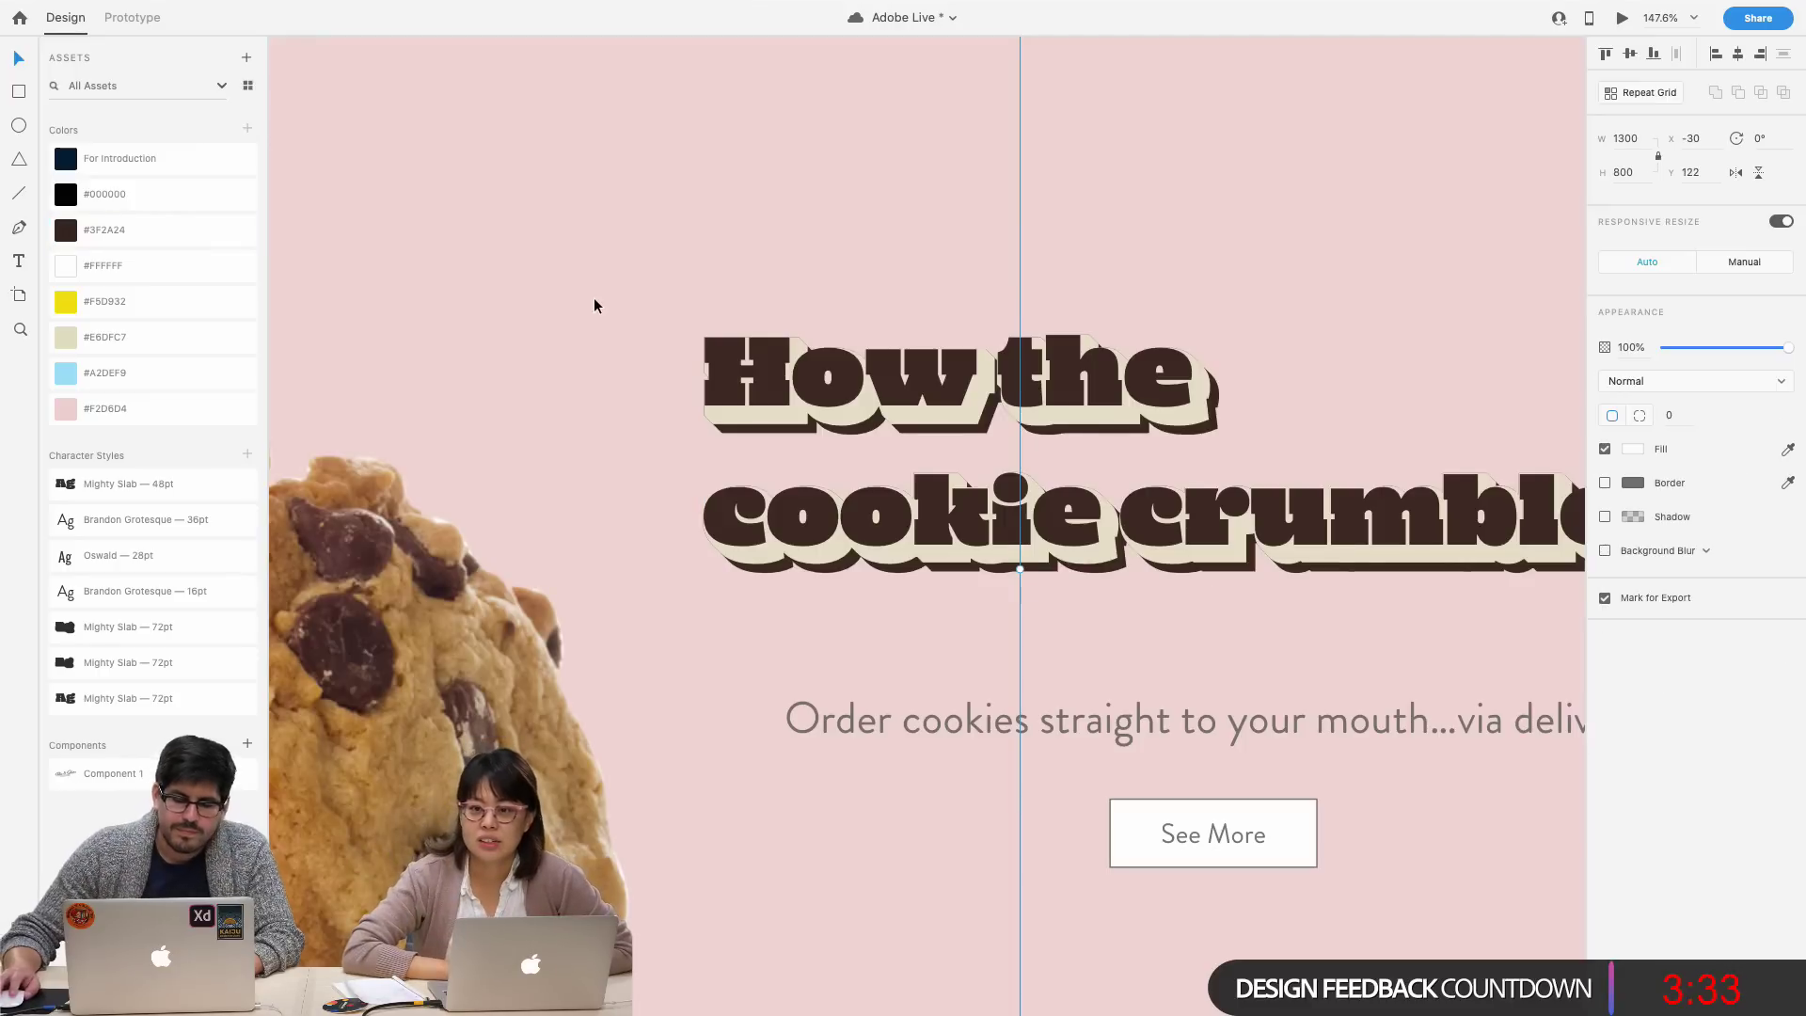
scroll(595, 297, right, 5)
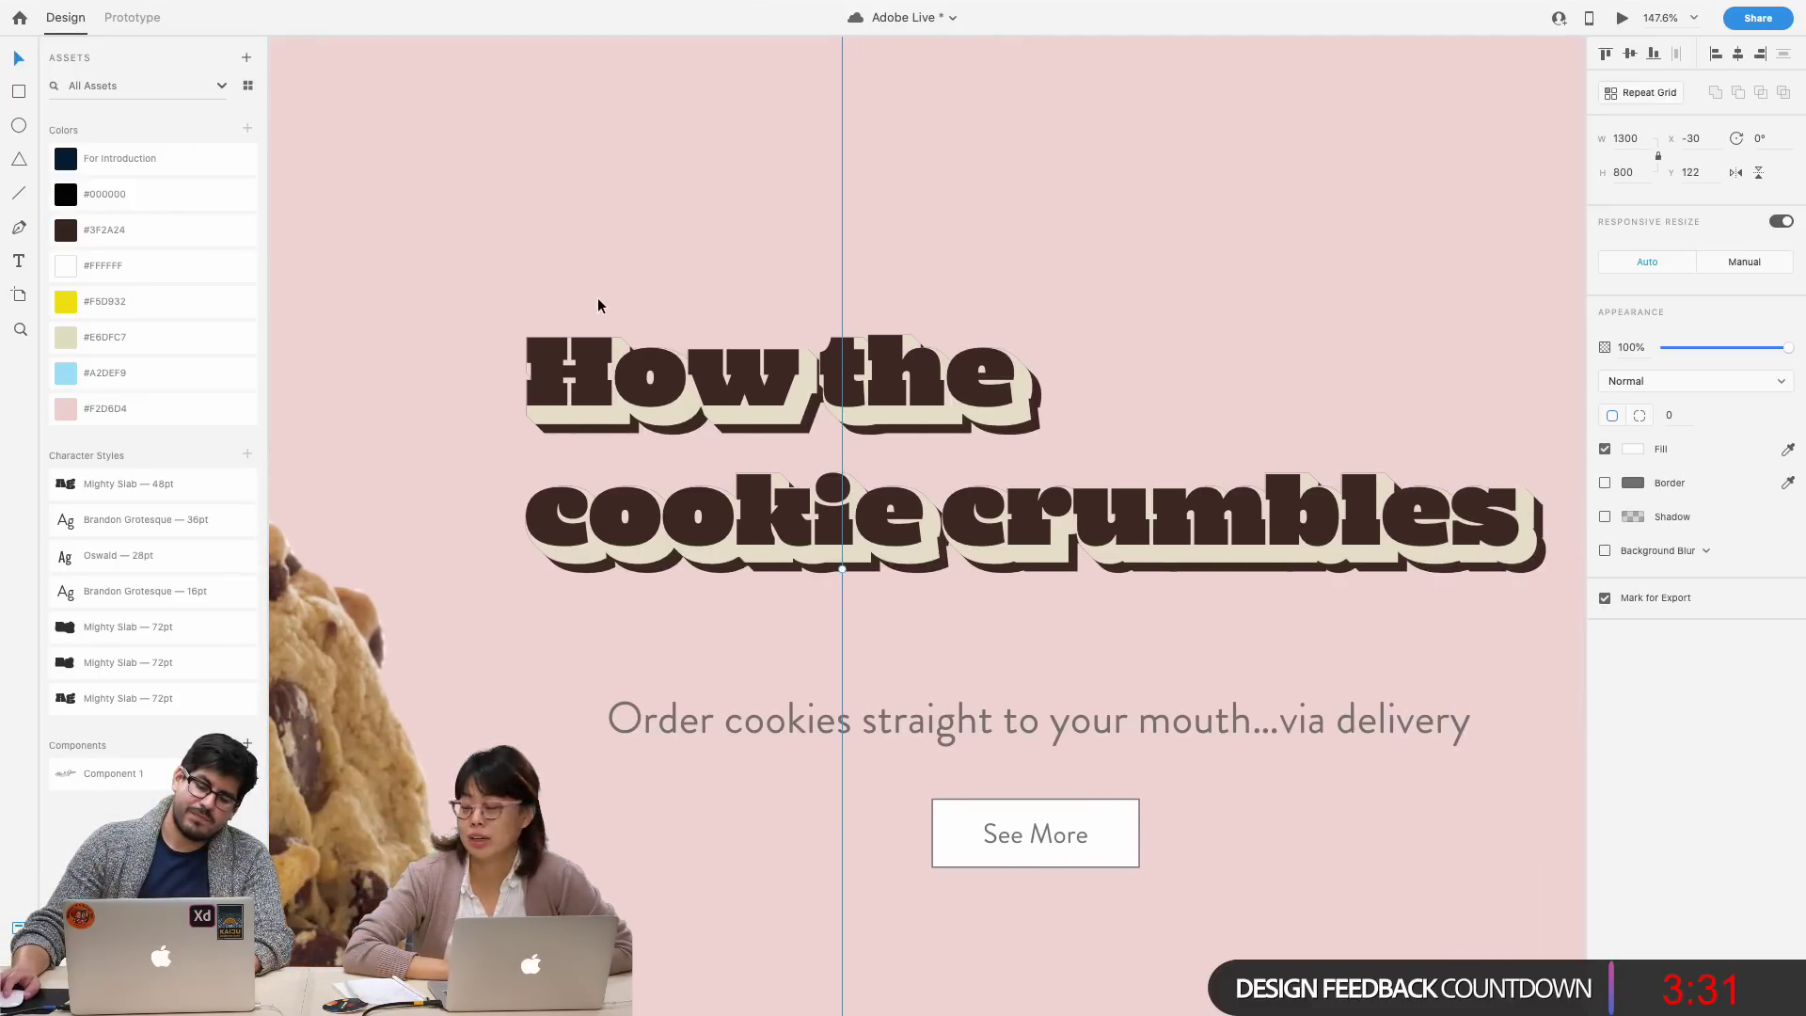
scroll(598, 305, left, 1)
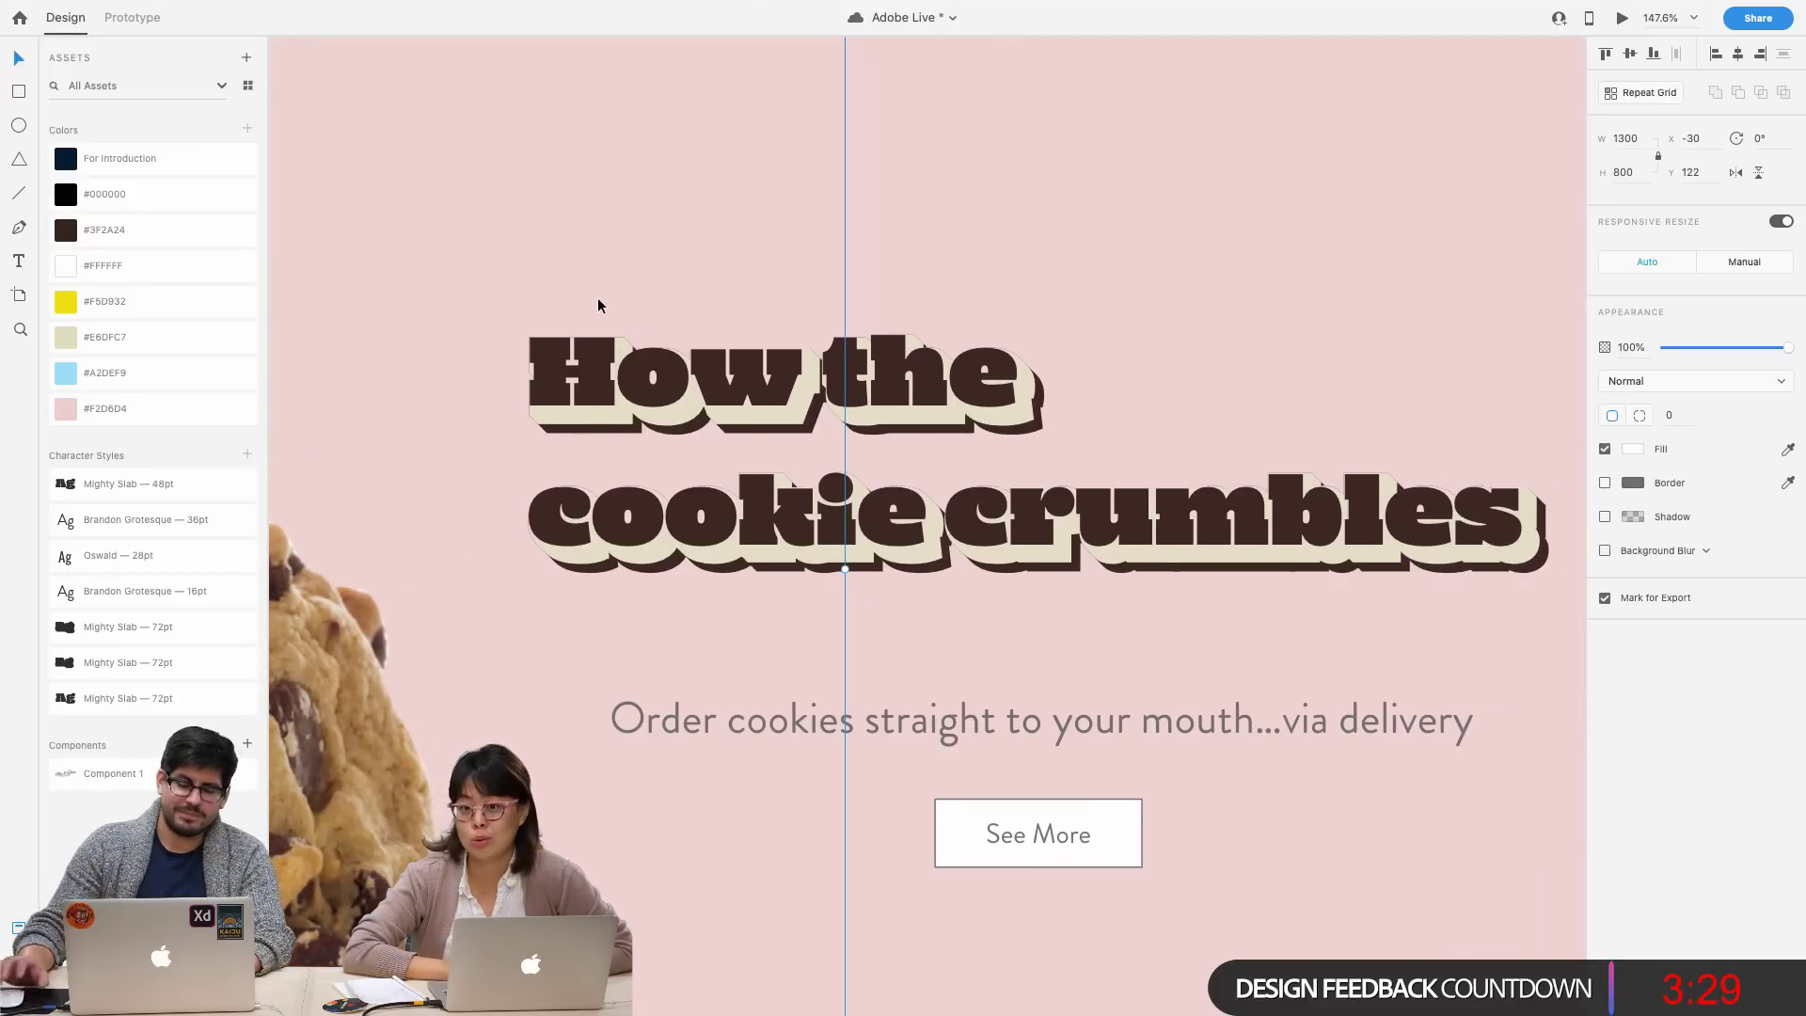
- Move the delivery subtitle up closer to the title, to X 1100, Y 583, and save the document
scroll(598, 304, down, 5)
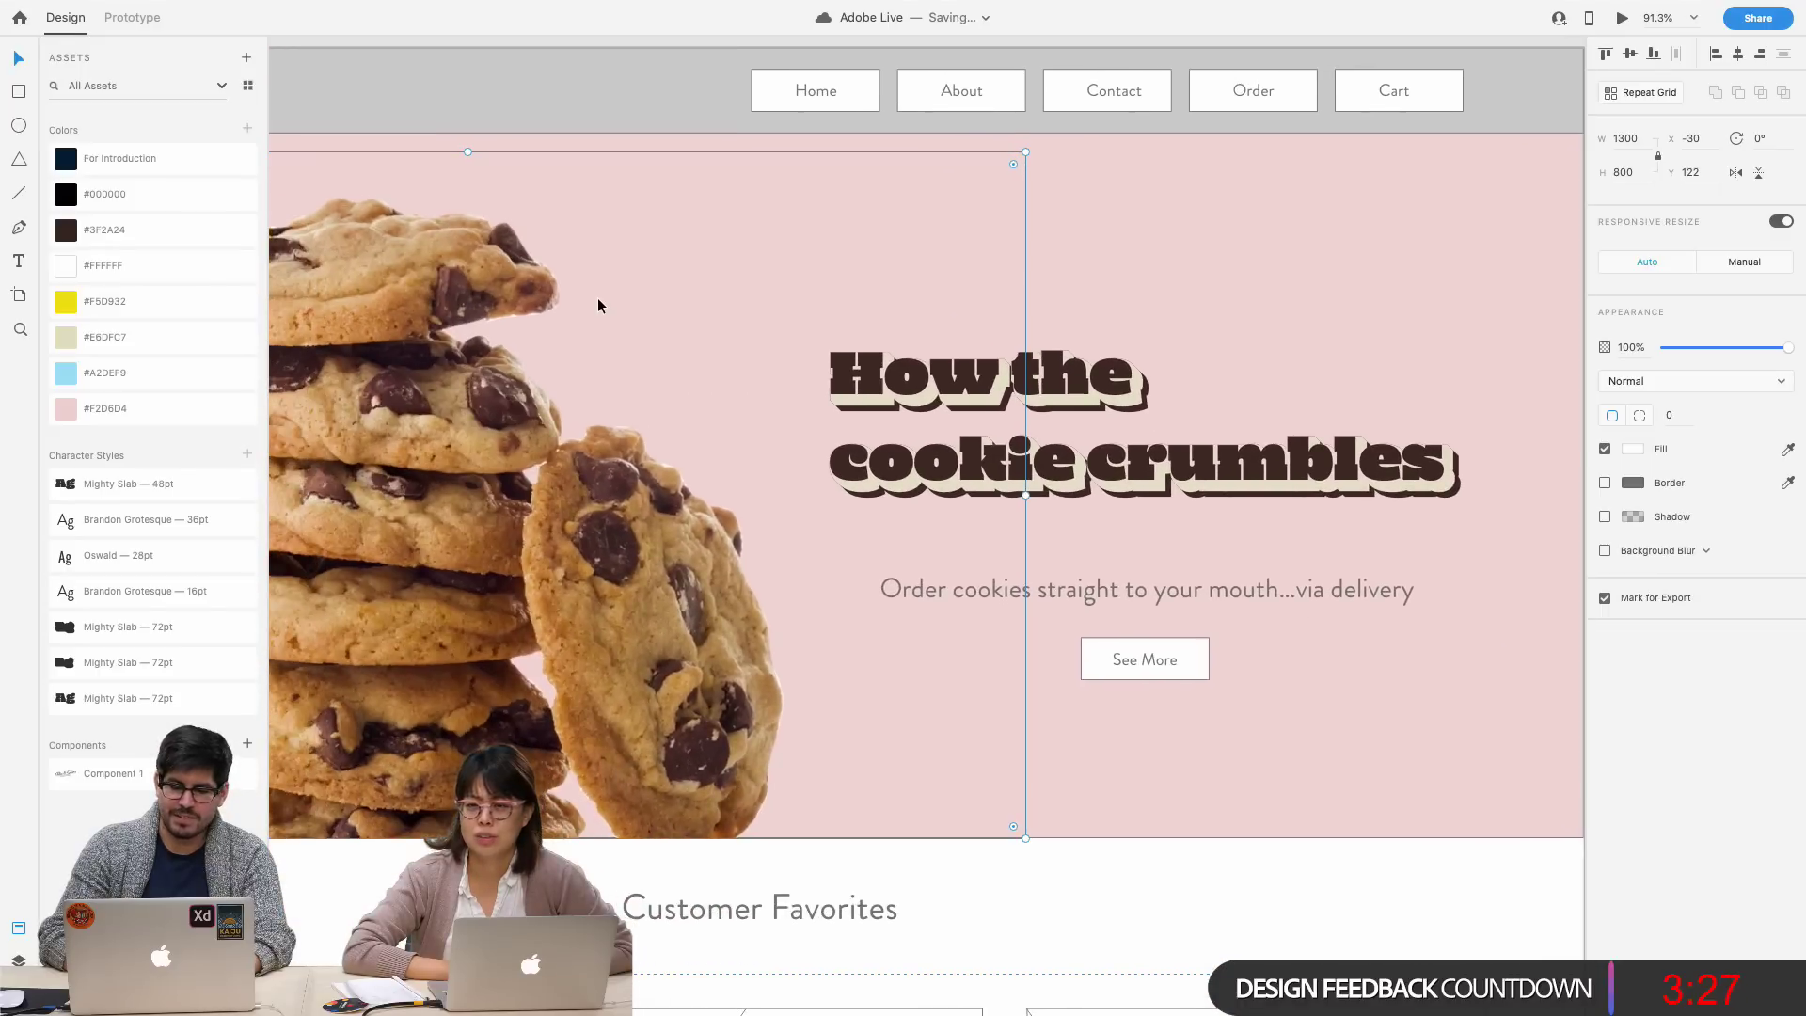
scroll(599, 305, down, 3)
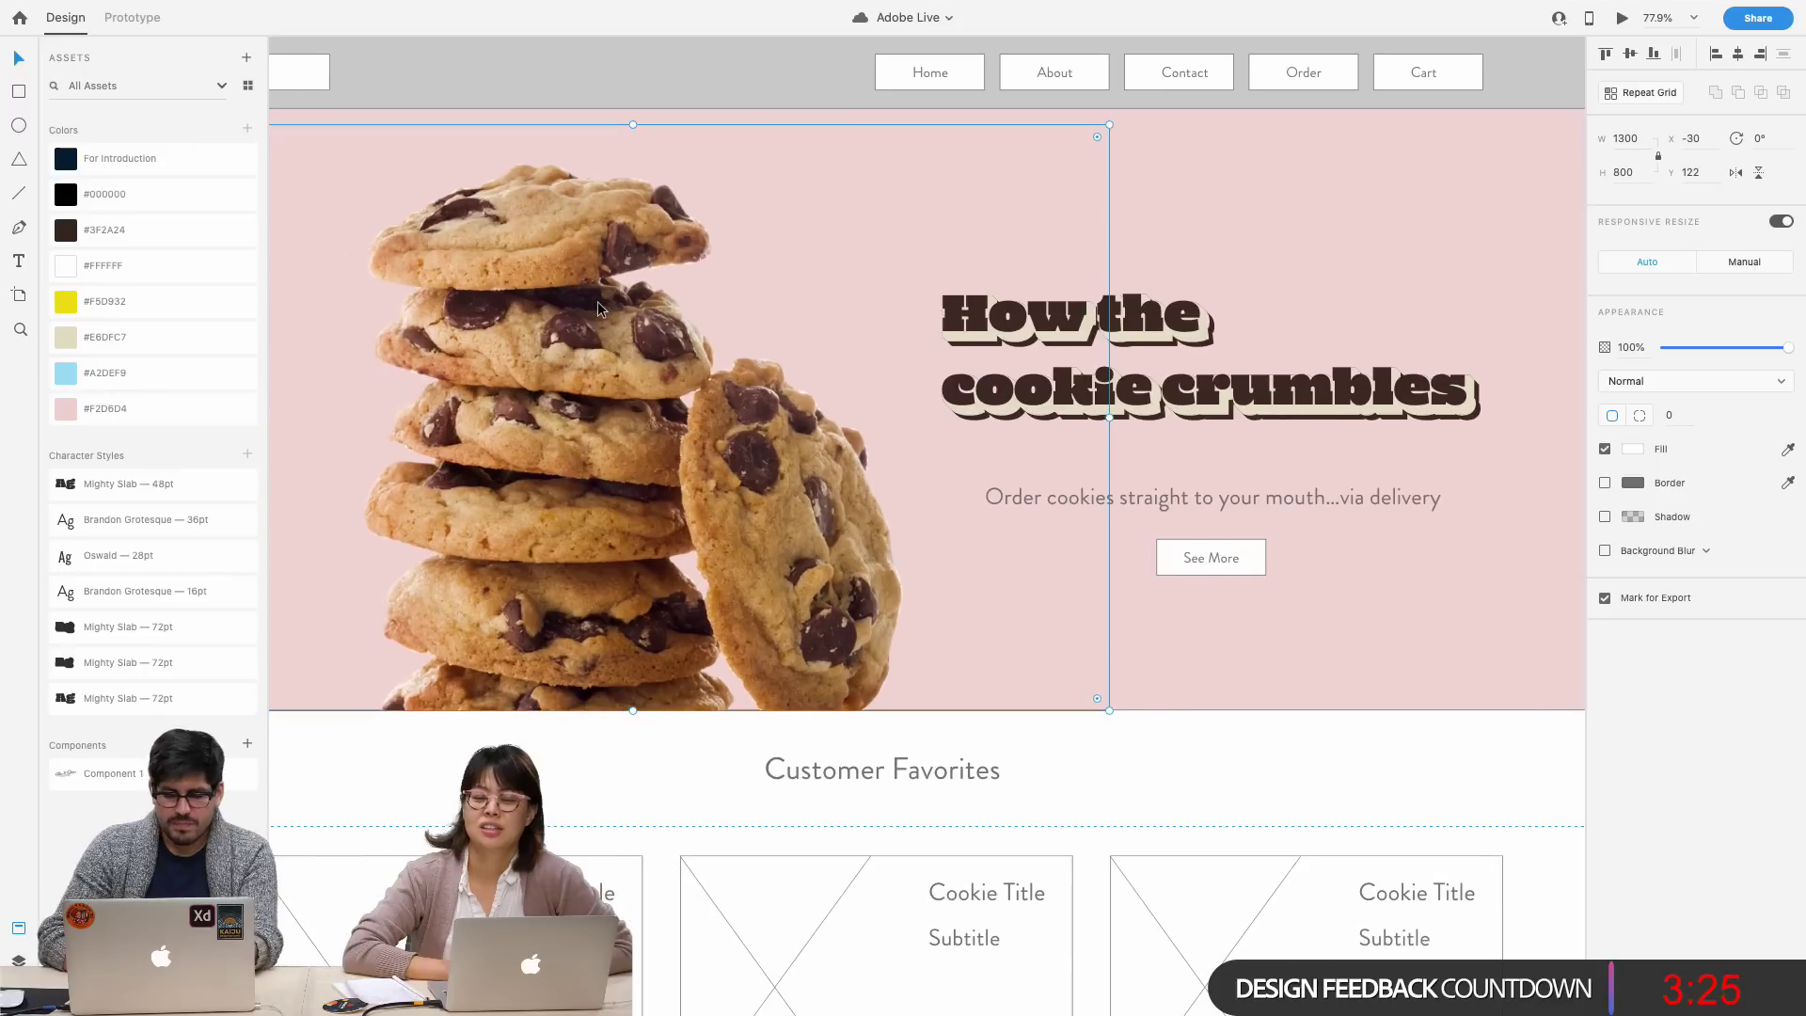
click(1265, 504)
drag(1270, 505, 1261, 482)
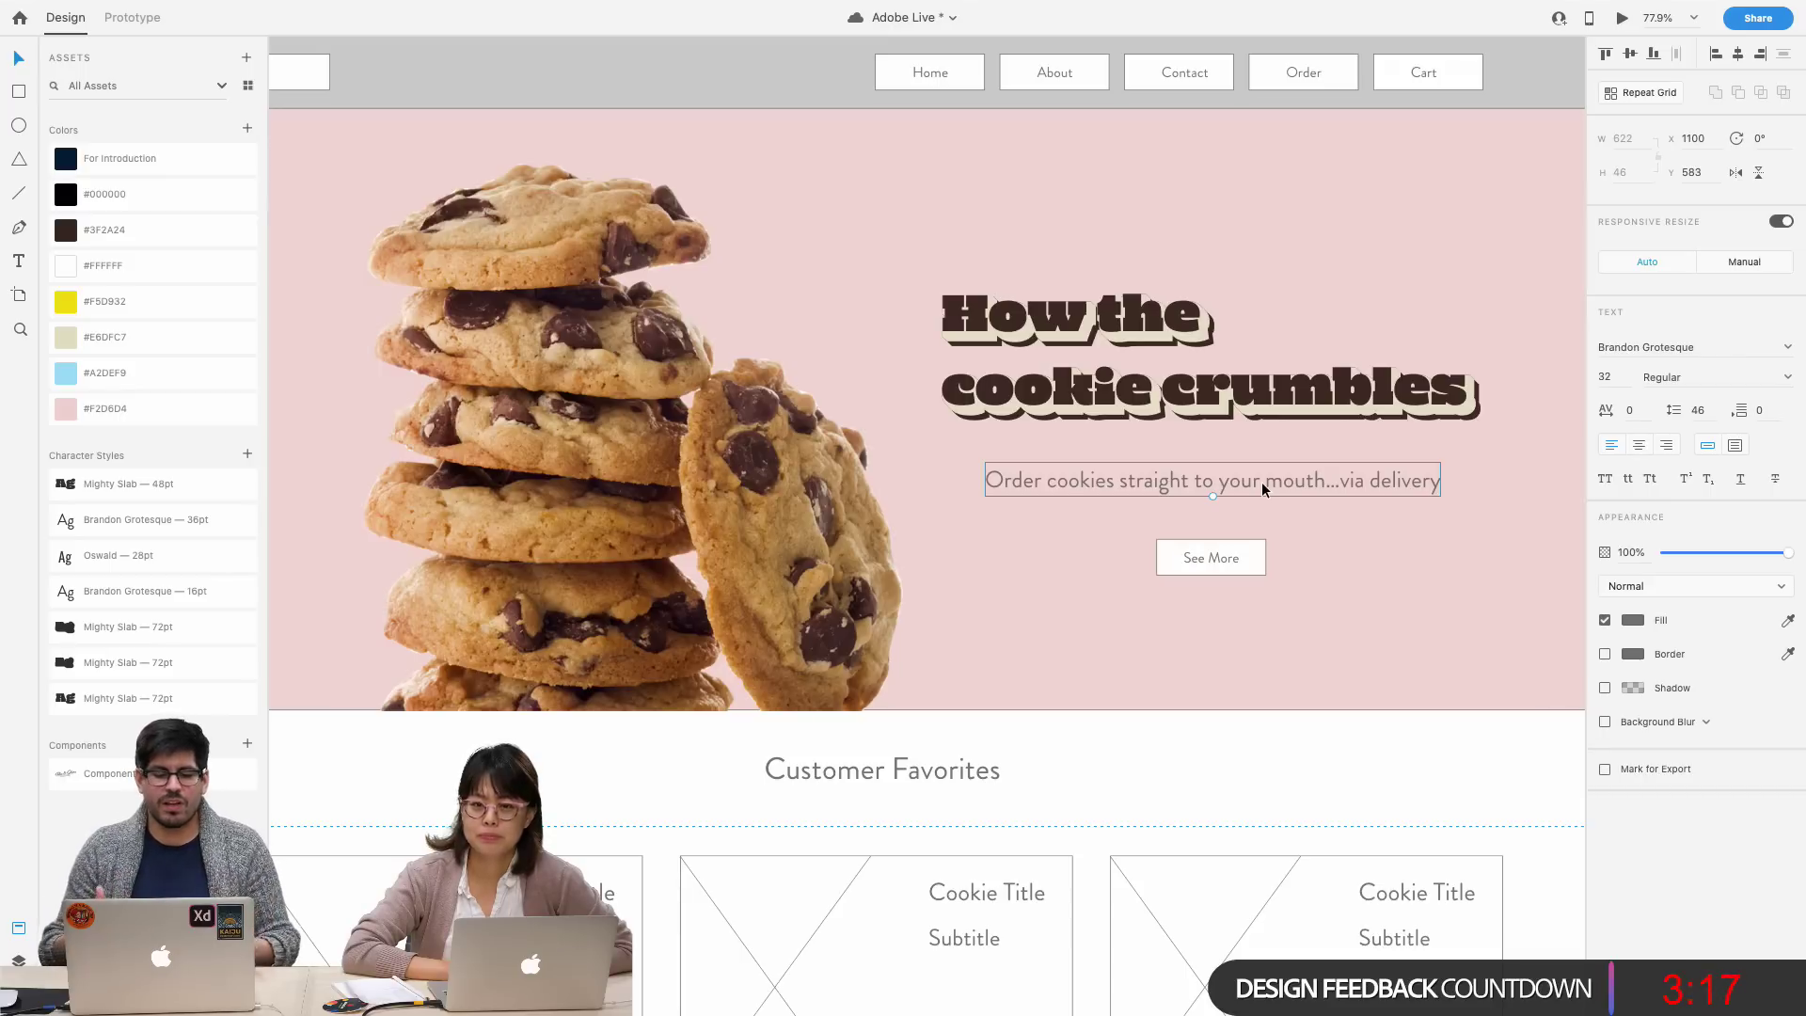
key(ctrl+s)
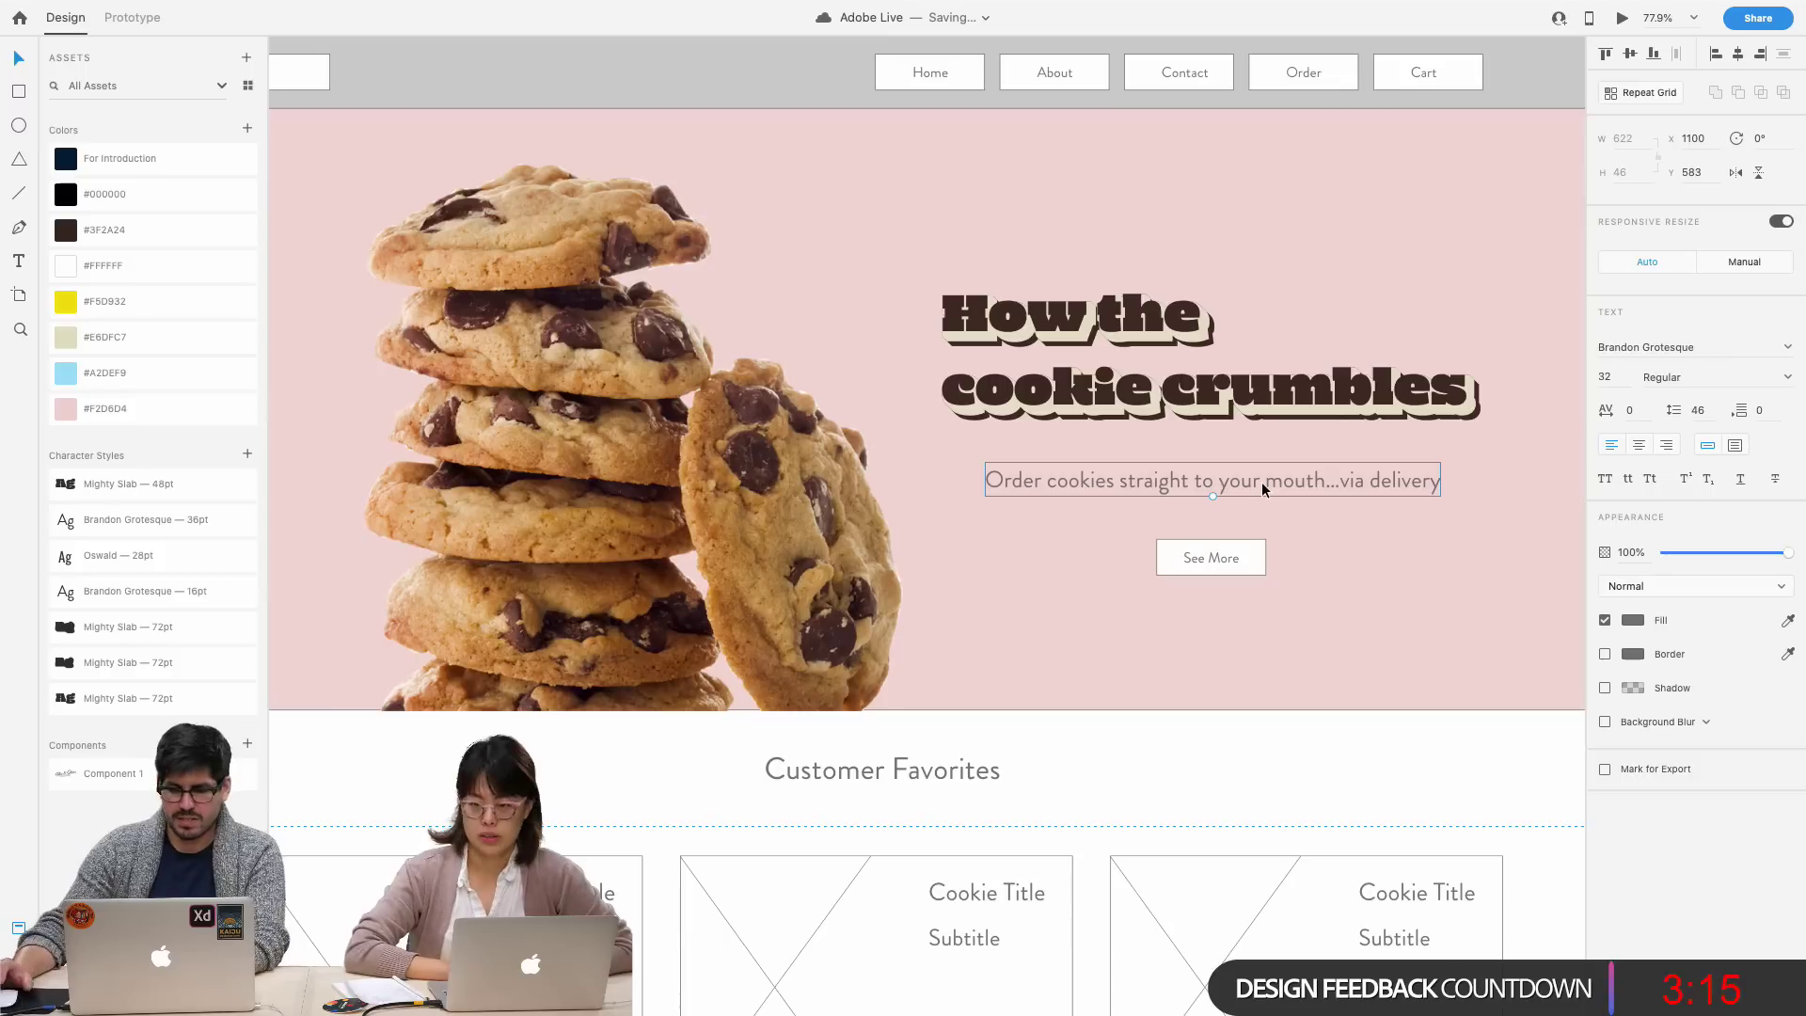
- Replace the hero's See More button label with "Order"
click(1251, 559)
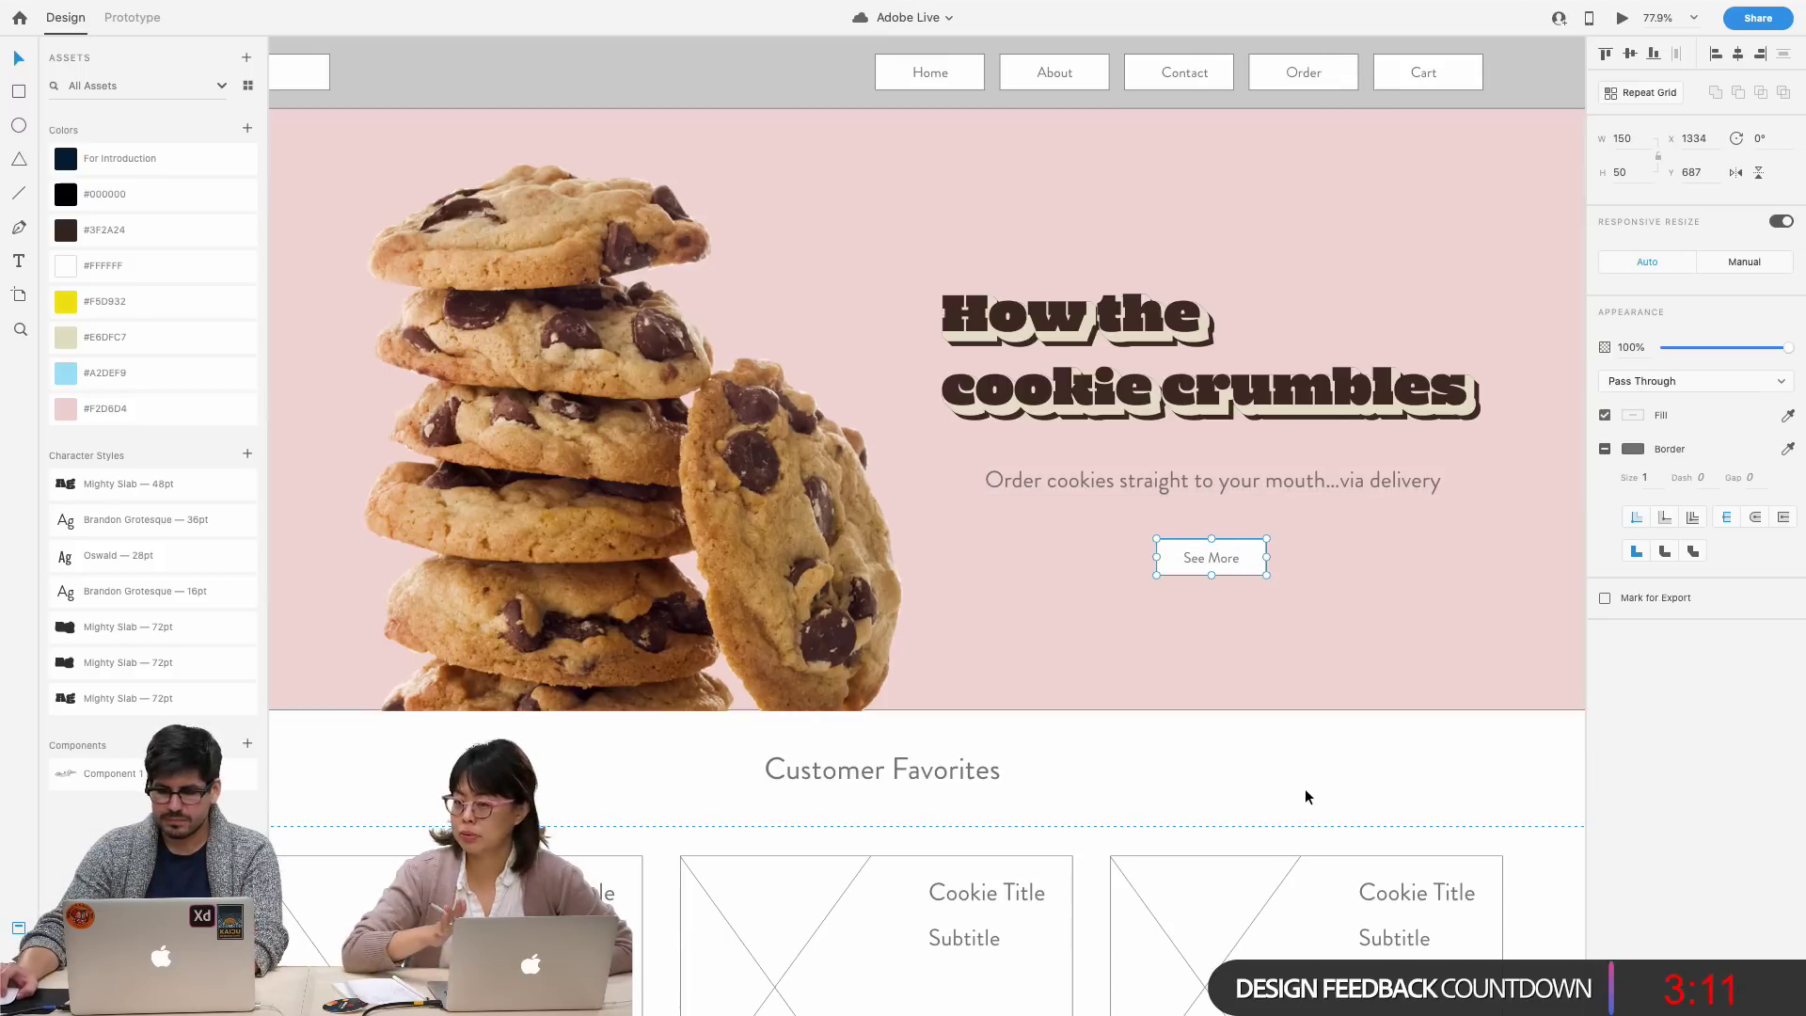
scroll(1239, 547, up, 5)
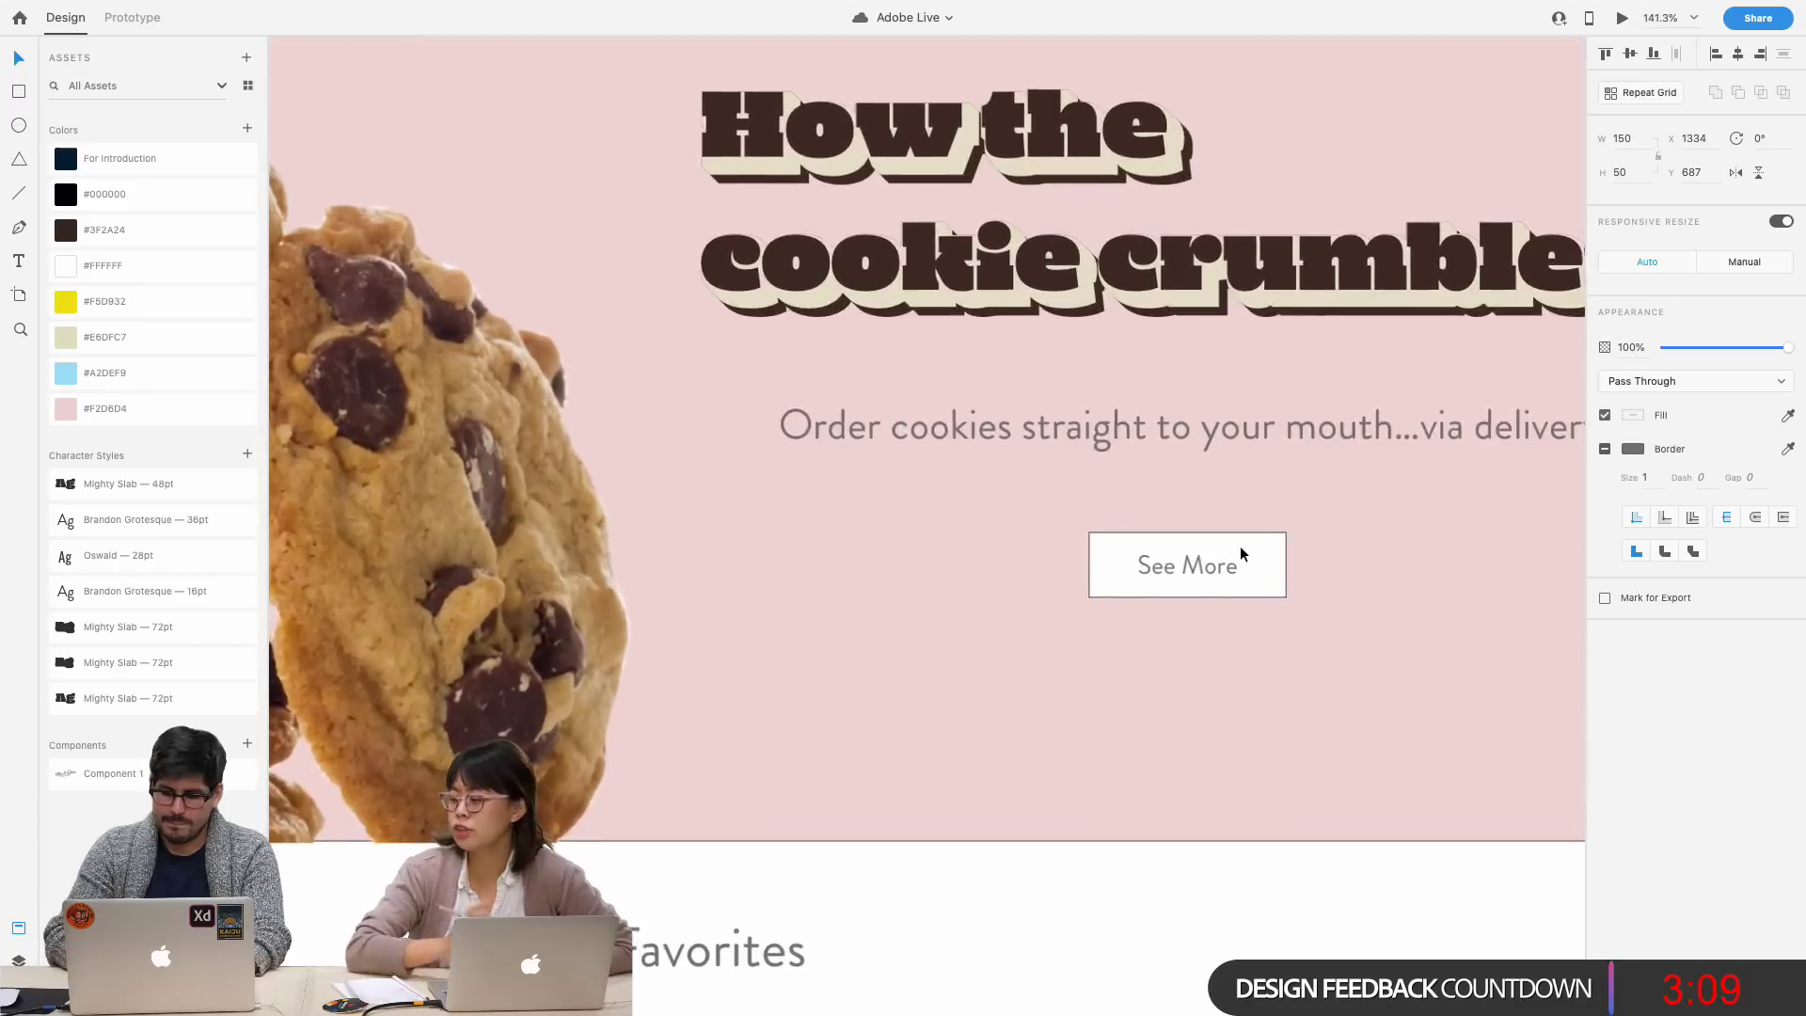
scroll(1239, 553, down, 2)
double_click(1177, 559)
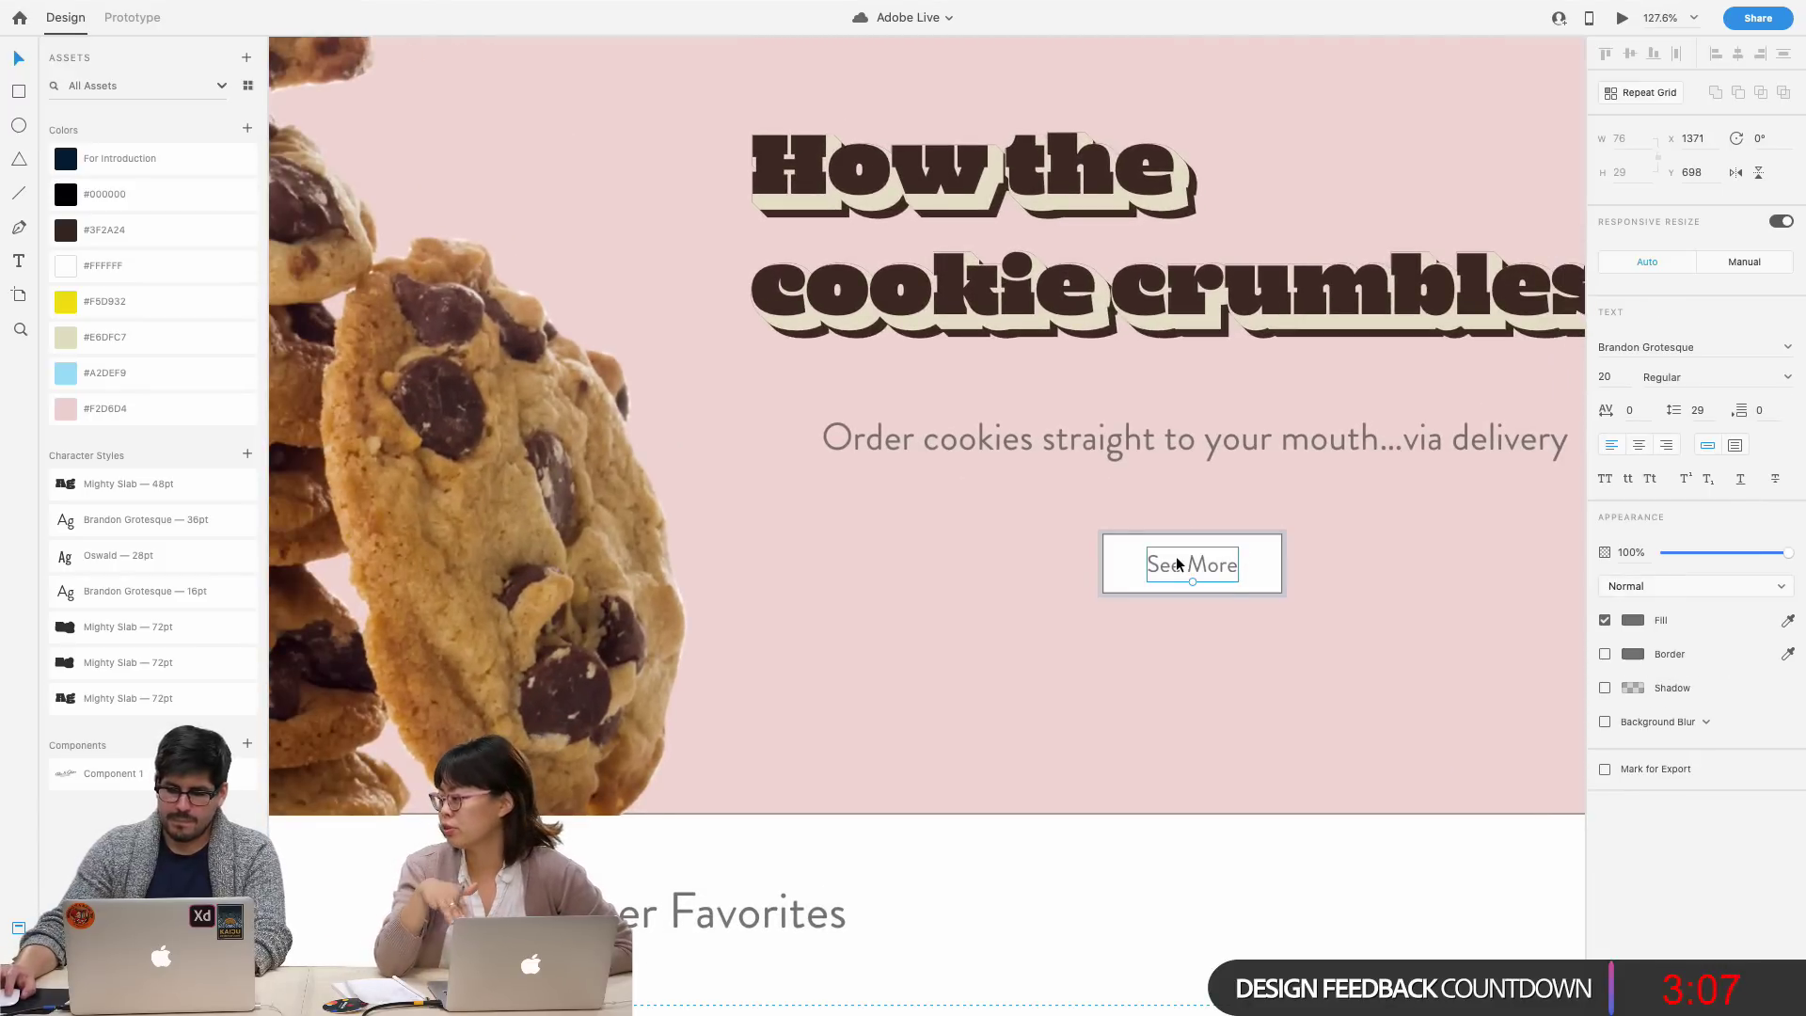
double_click(1177, 561)
text(Order)
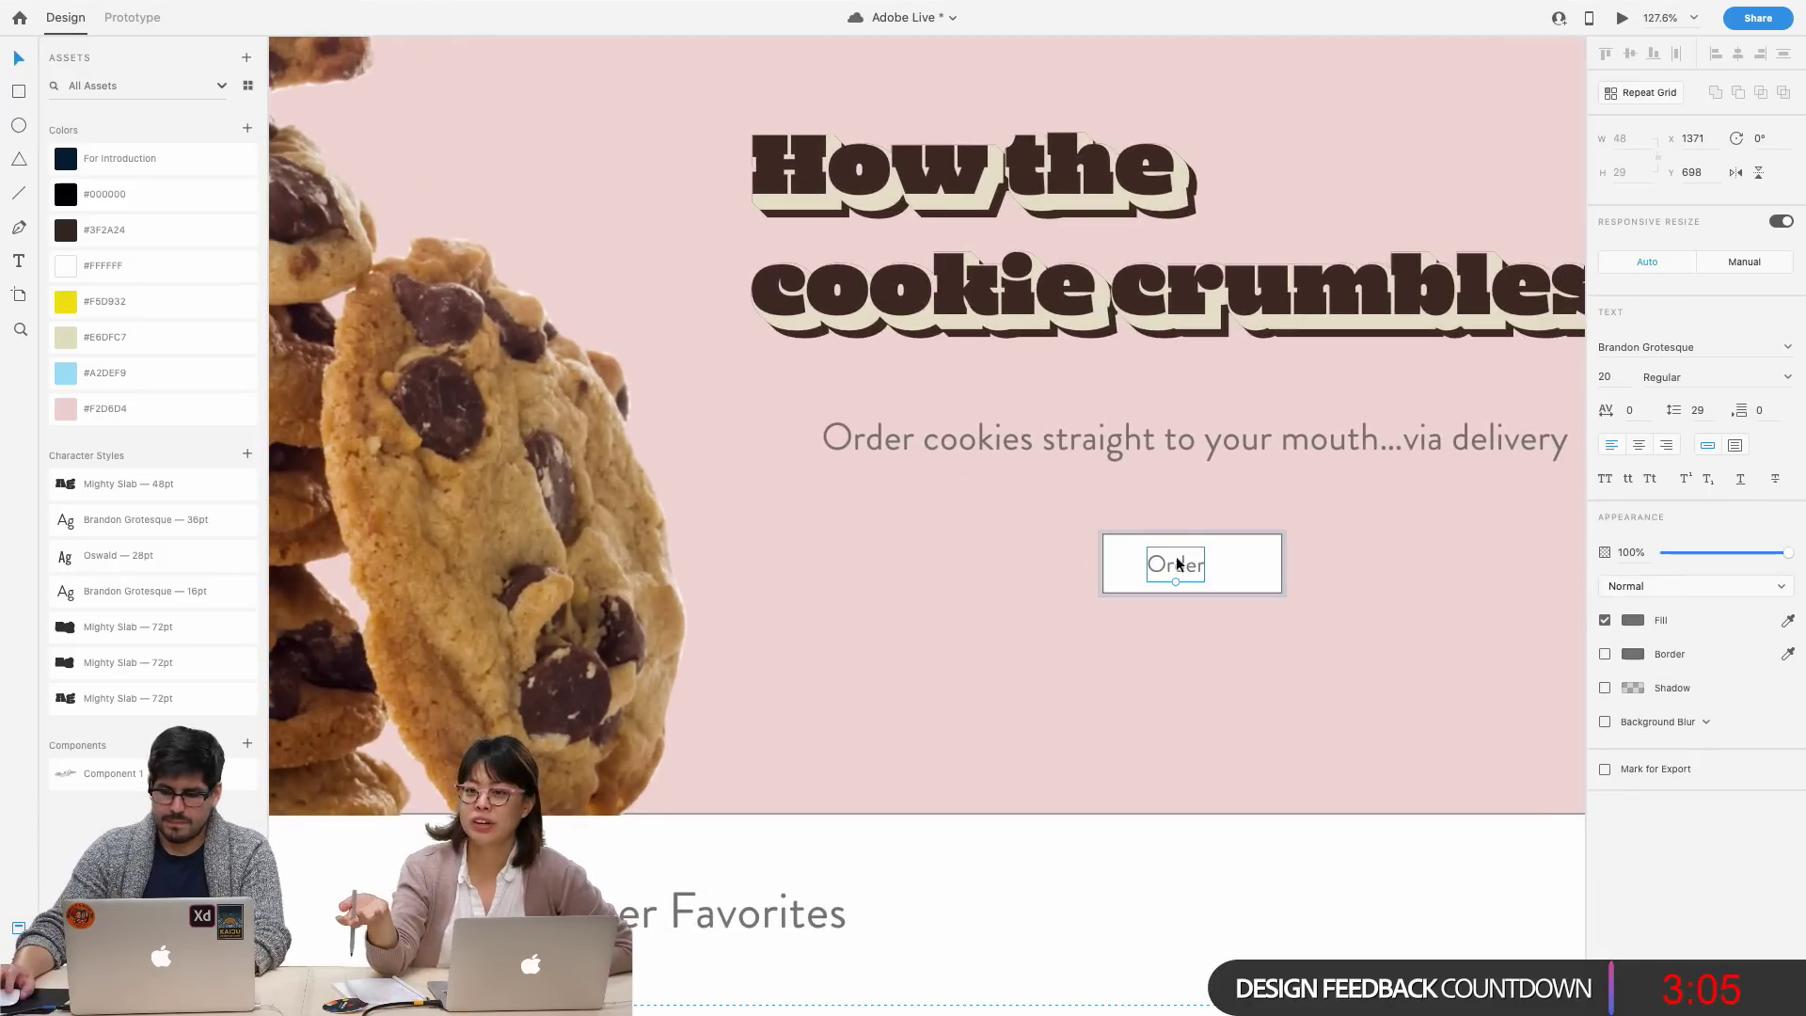
right_click(1237, 574)
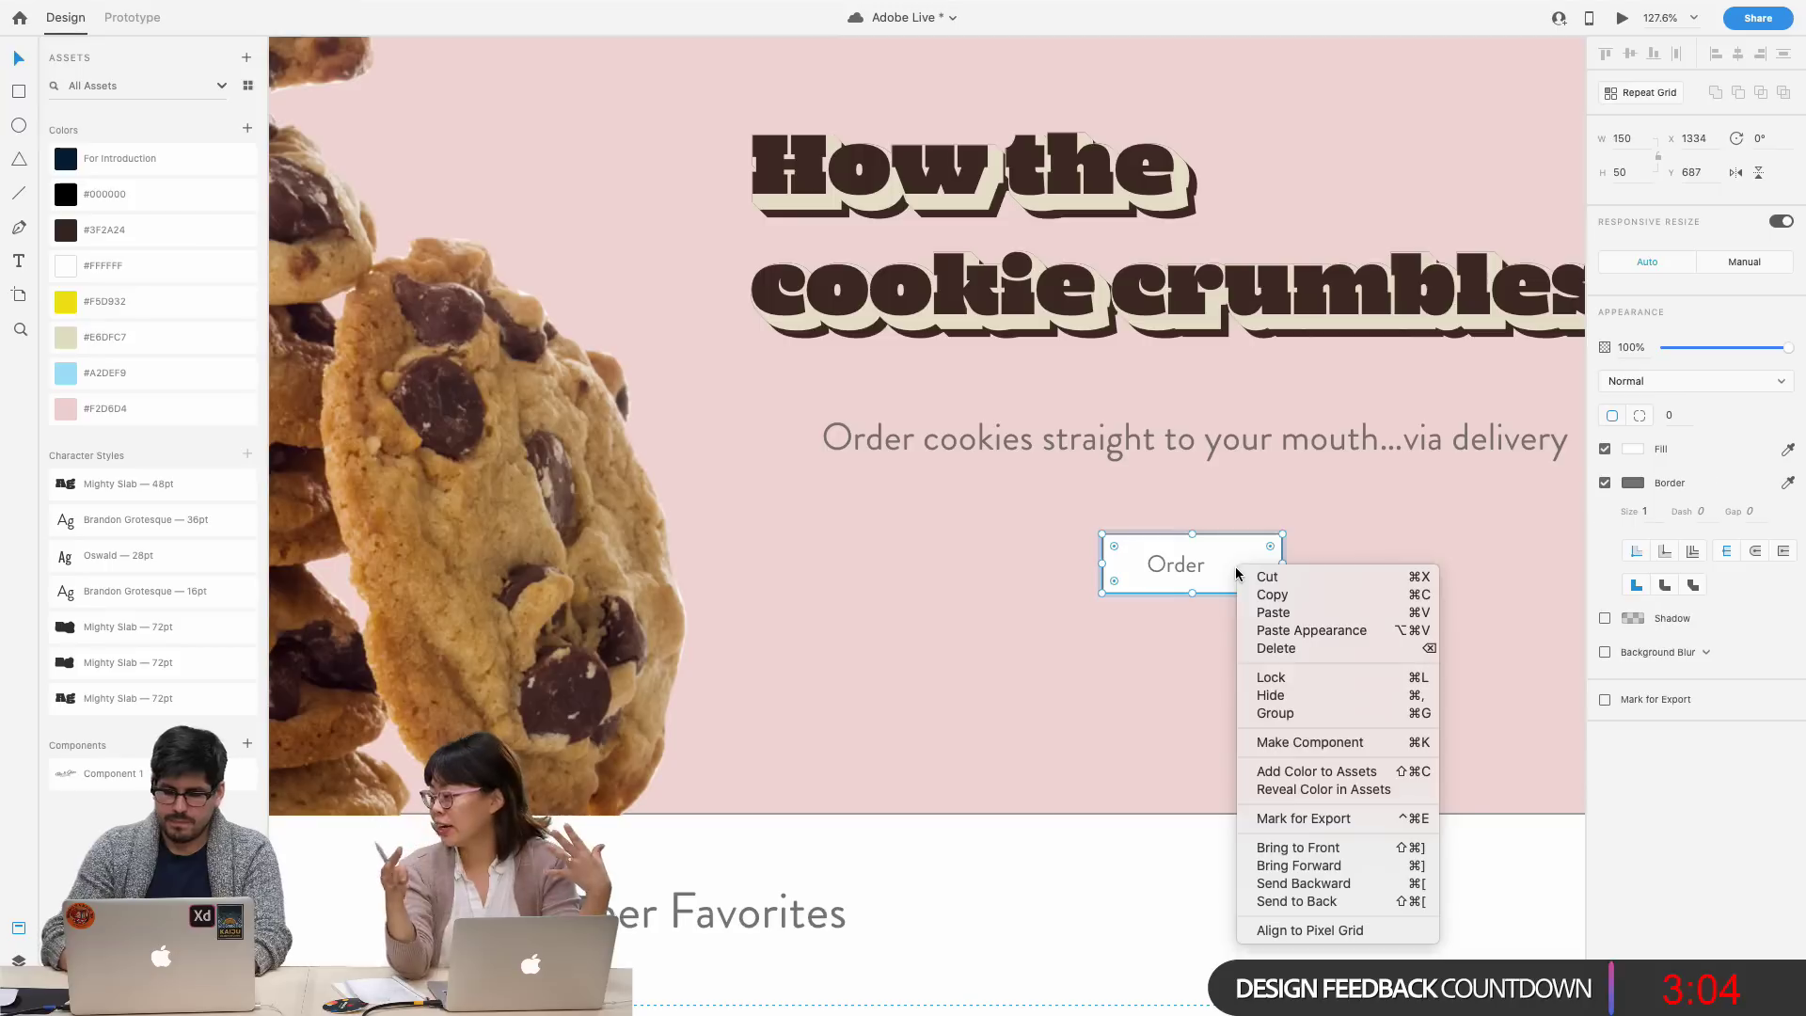
click(1274, 713)
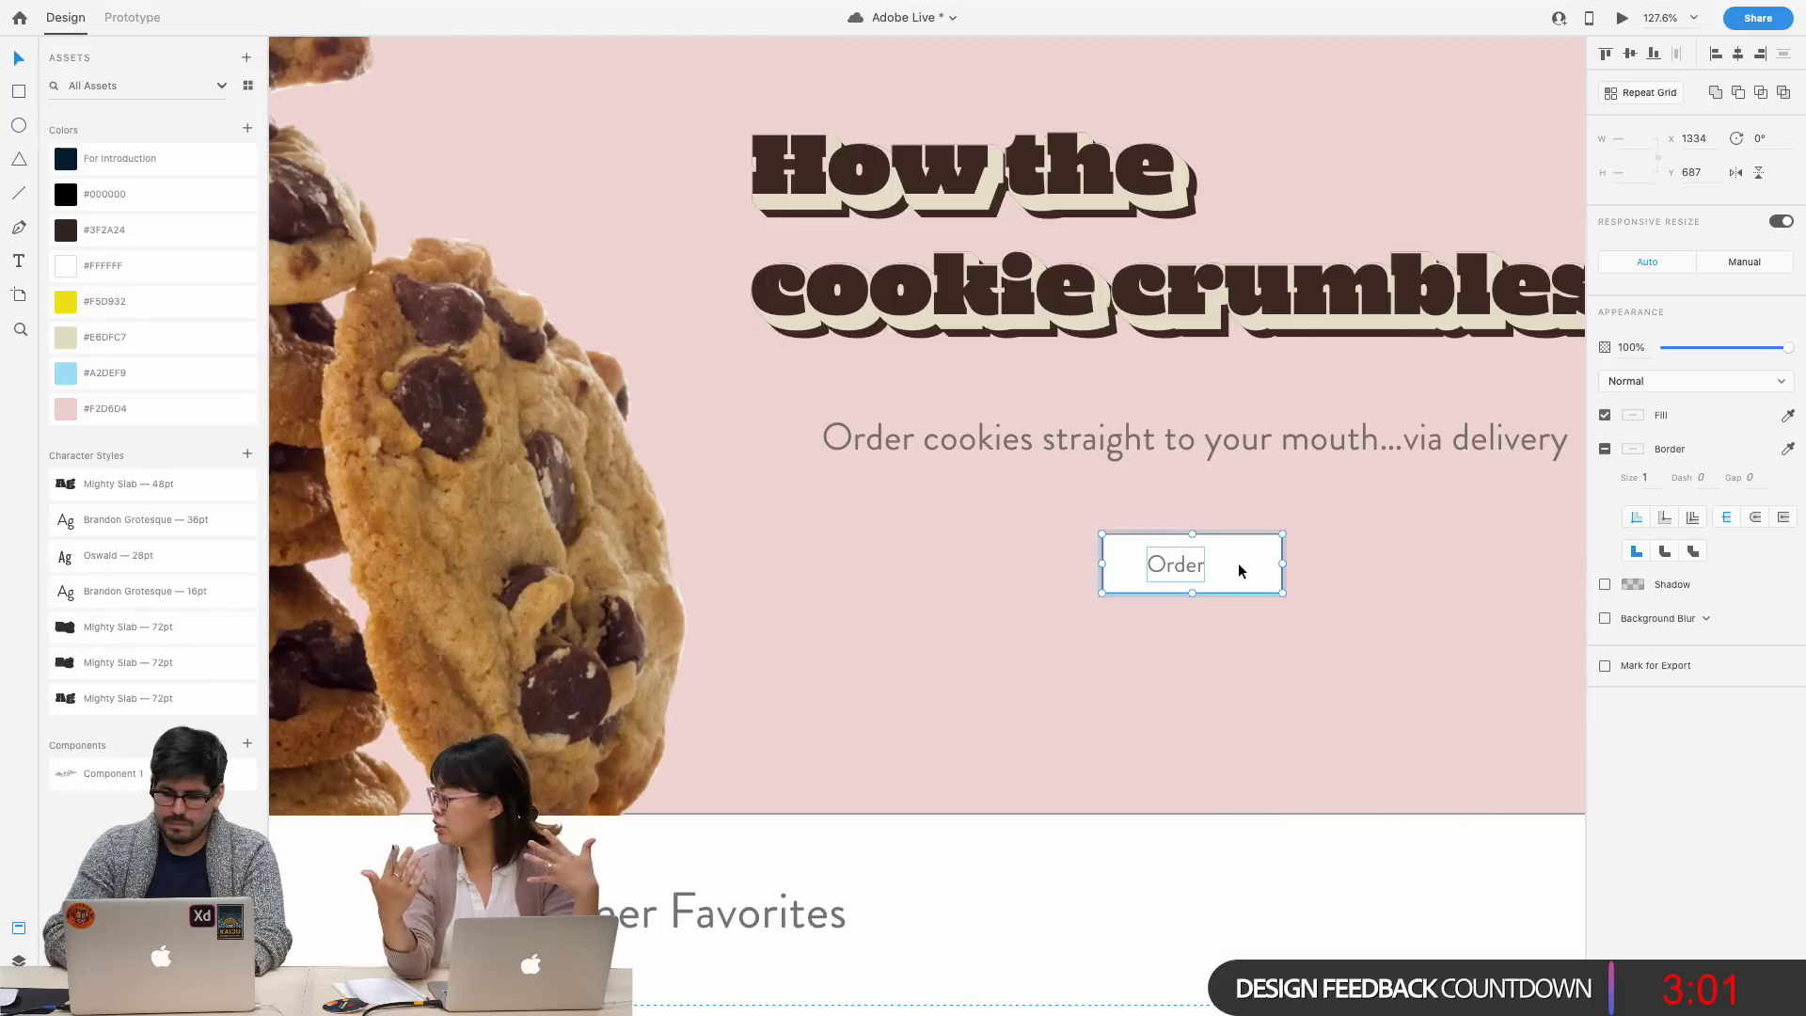
key(Escape)
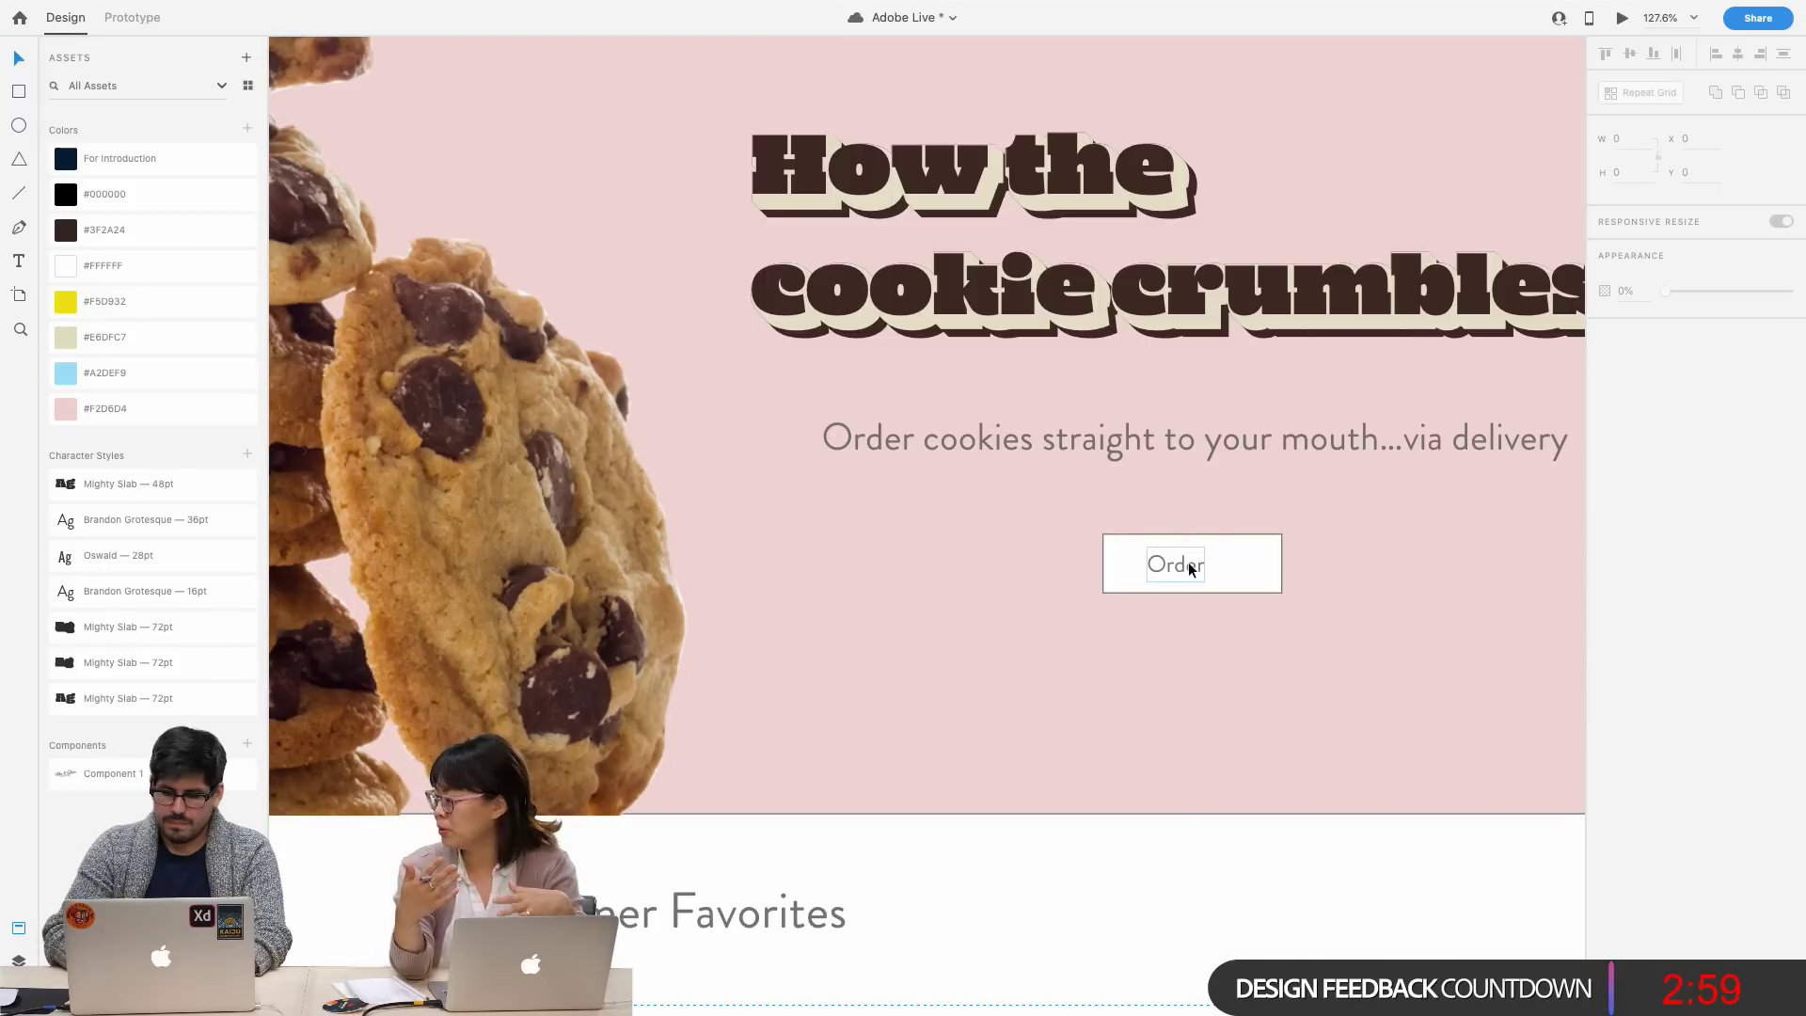
double_click(1189, 569)
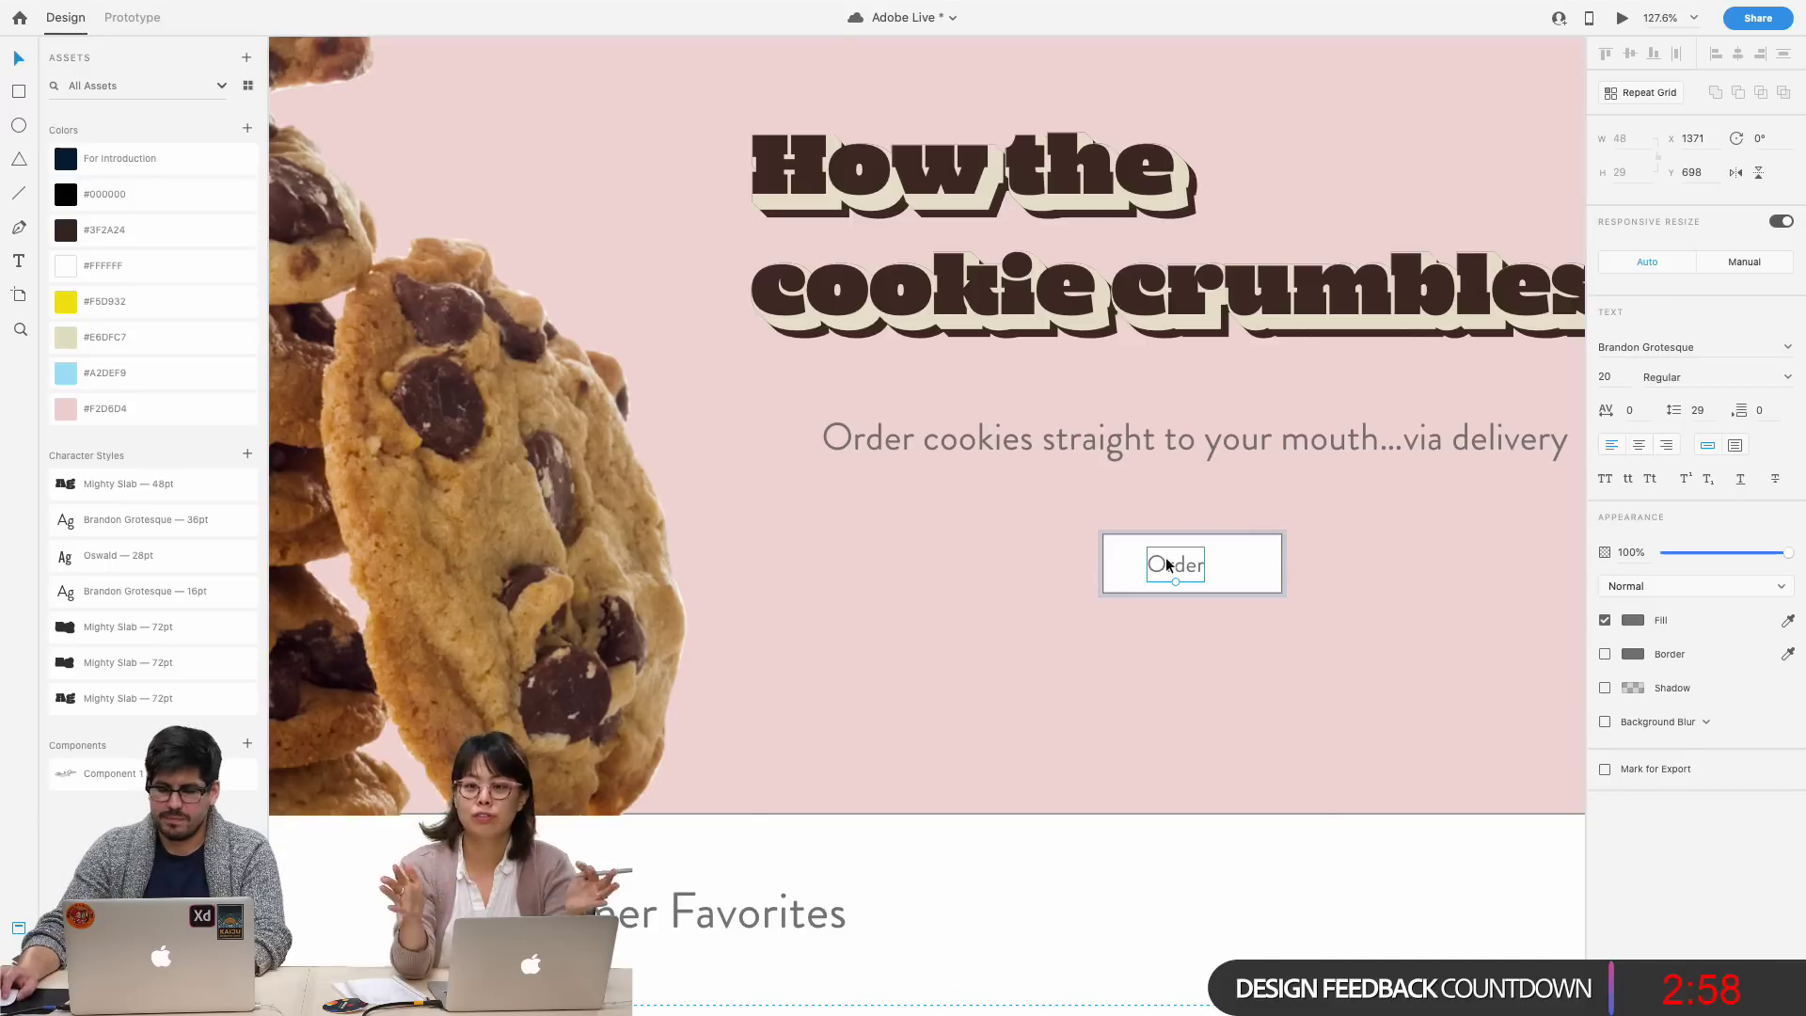
- Ungroup the hero's Order button and shift its label toward the button's center, to X 1387, Y 698
click(1242, 573)
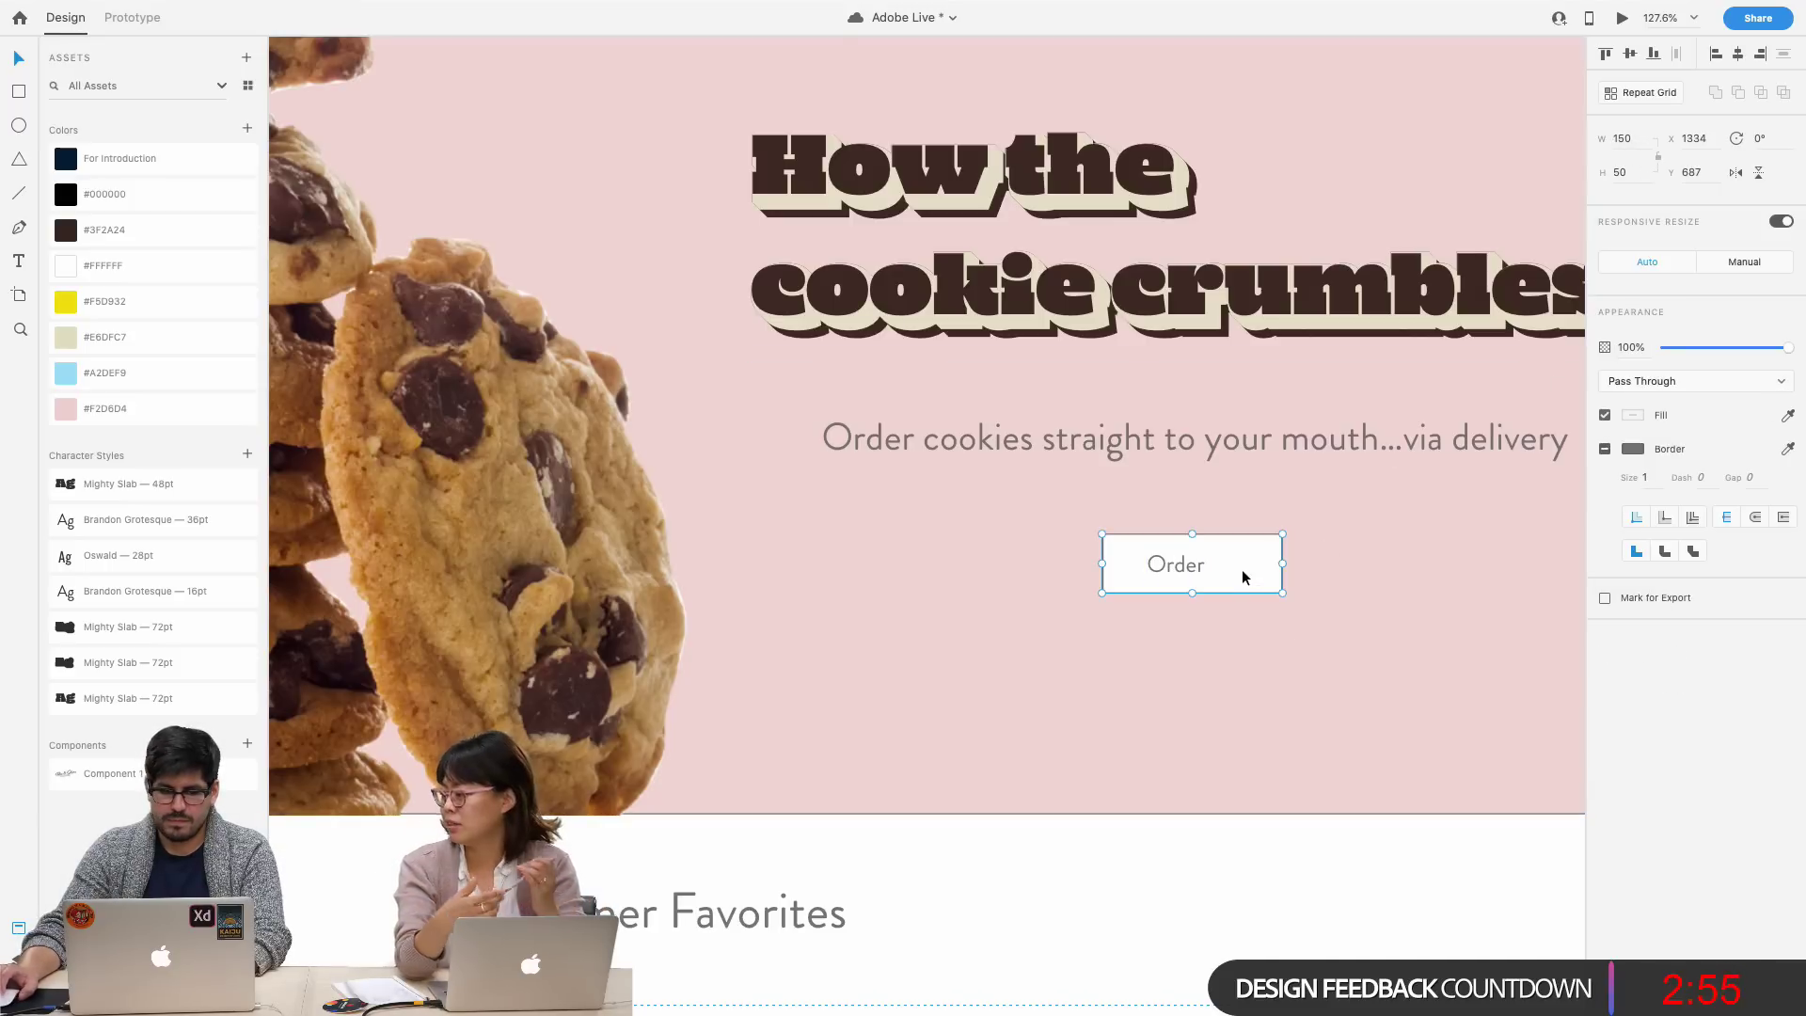
right_click(1243, 577)
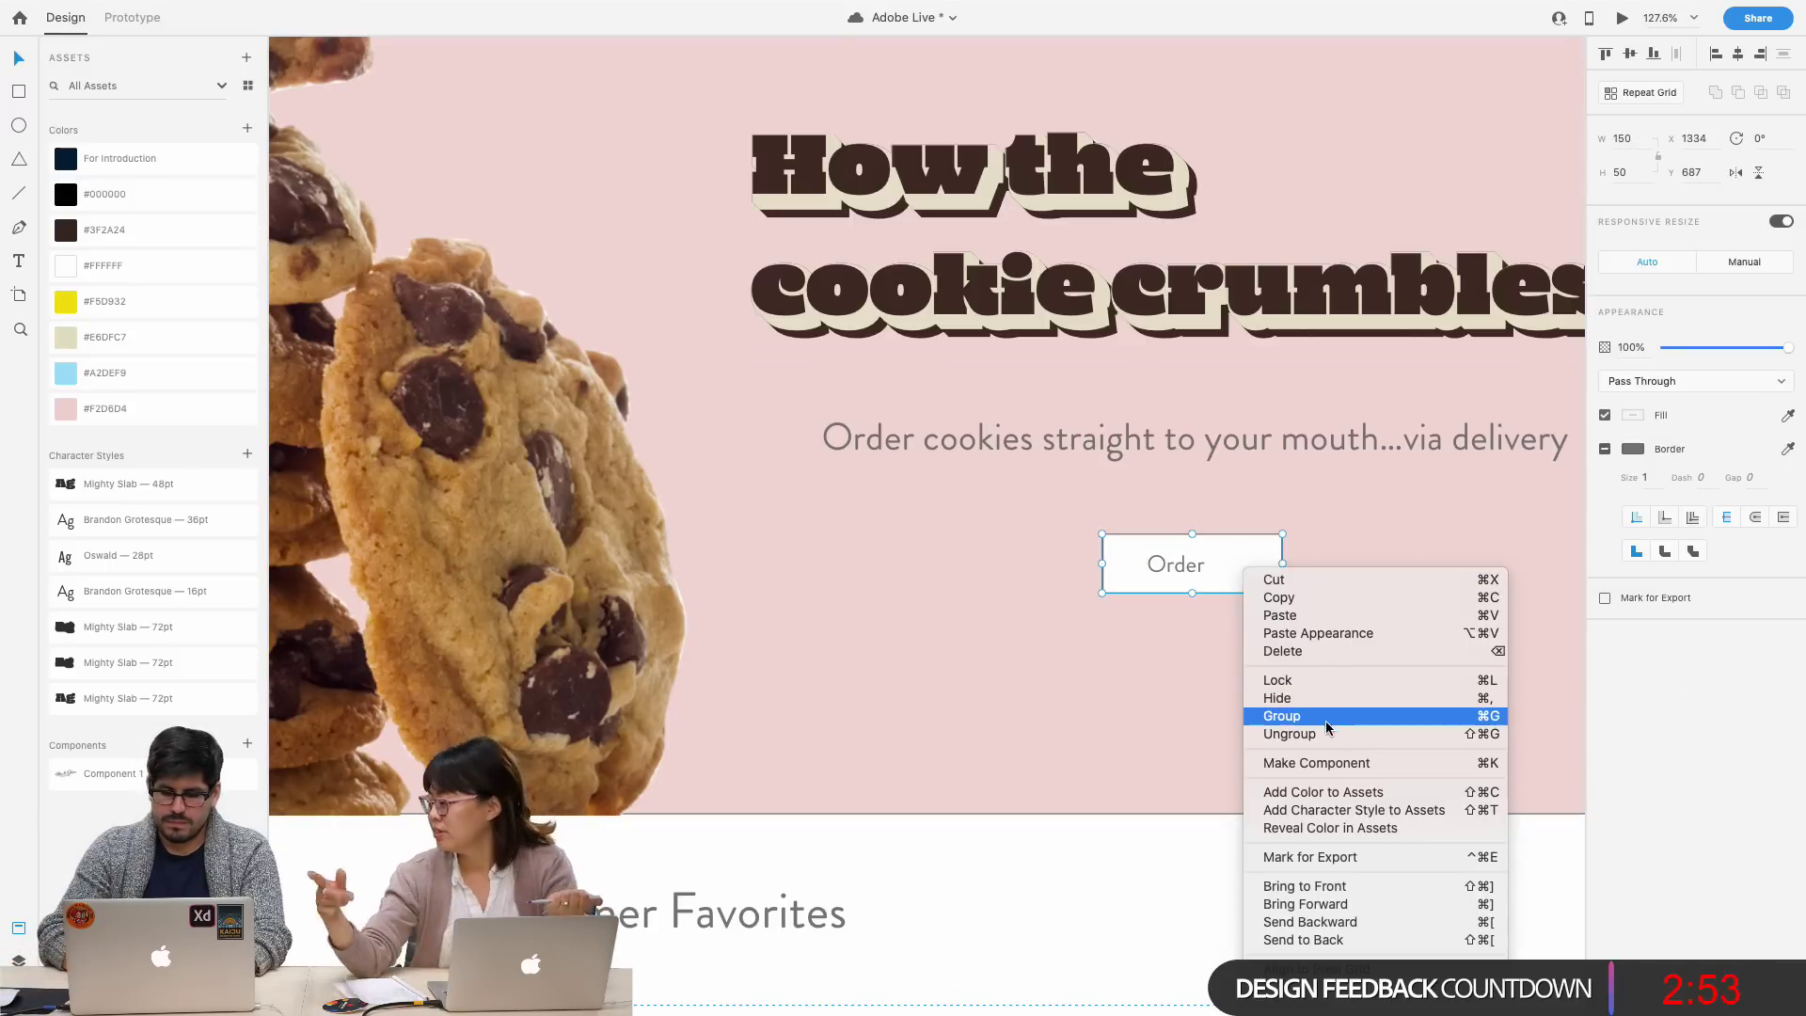
click(1296, 733)
click(1198, 582)
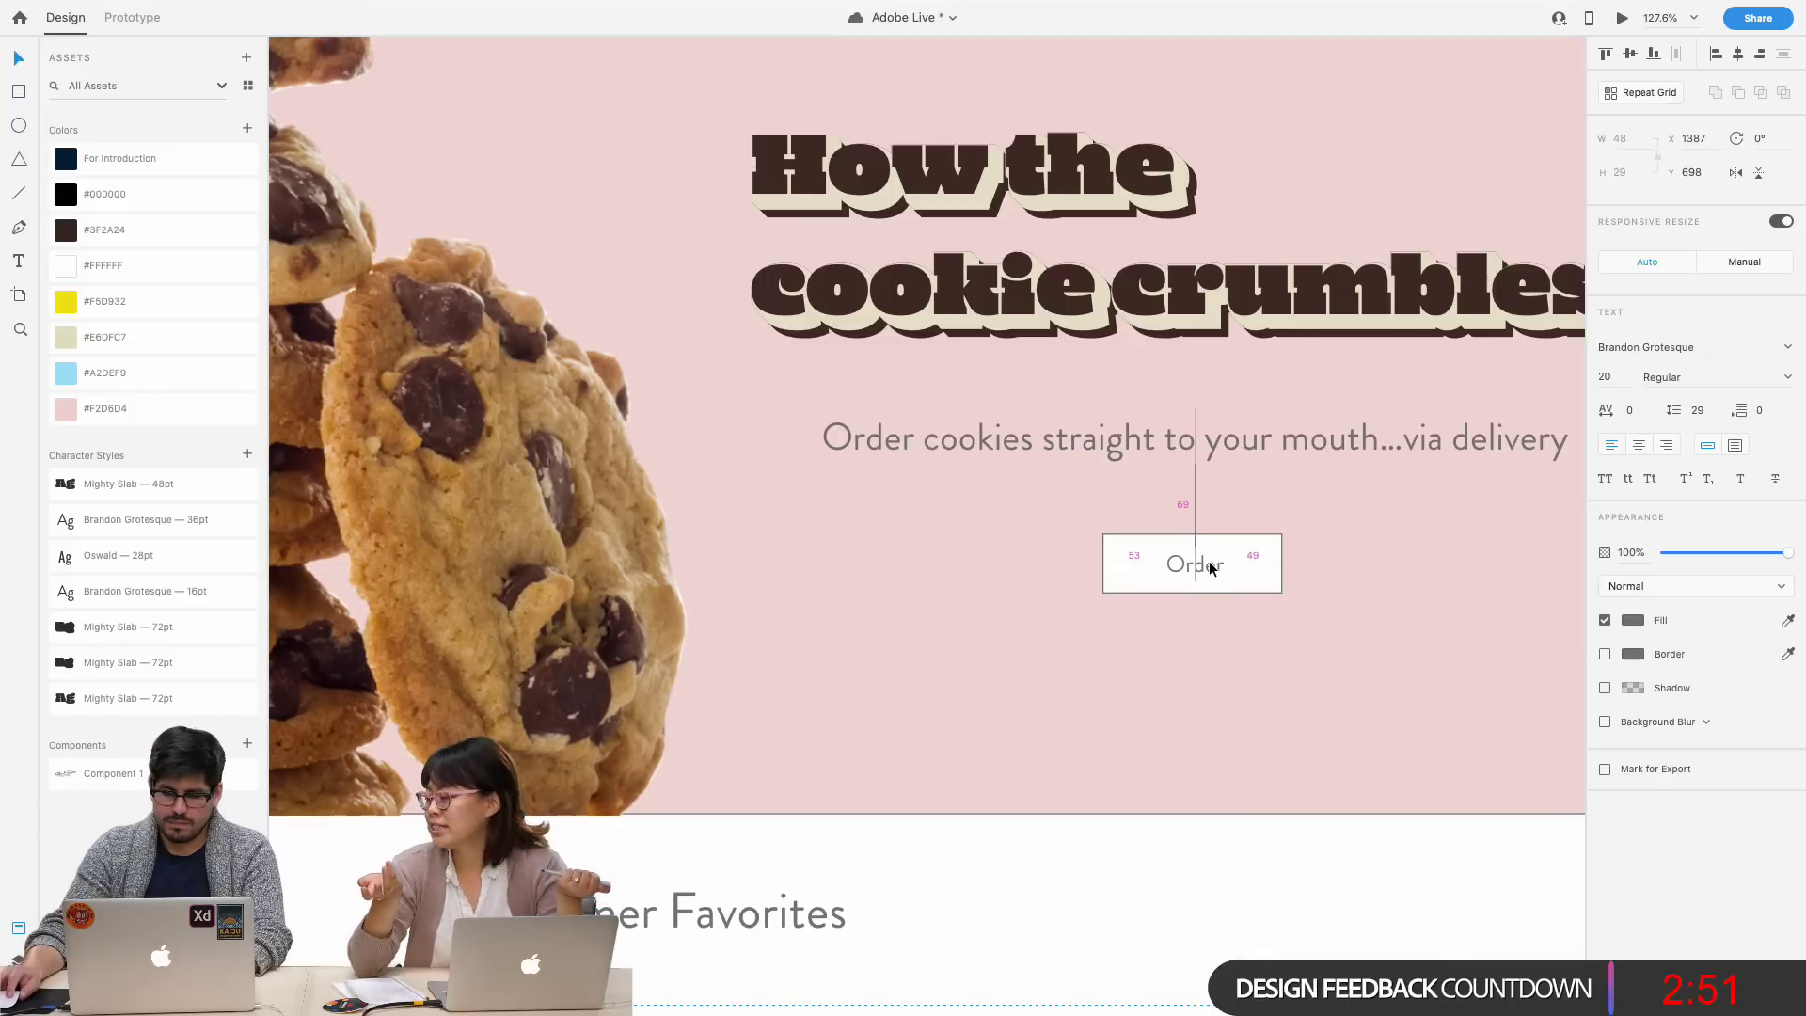
- Round the Order button's corners into a pill shape with radius 25 and move the button with its label to X 1232, Y 713
drag(1268, 549, 1150, 615)
click(1208, 607)
key(super+z)
click(1206, 810)
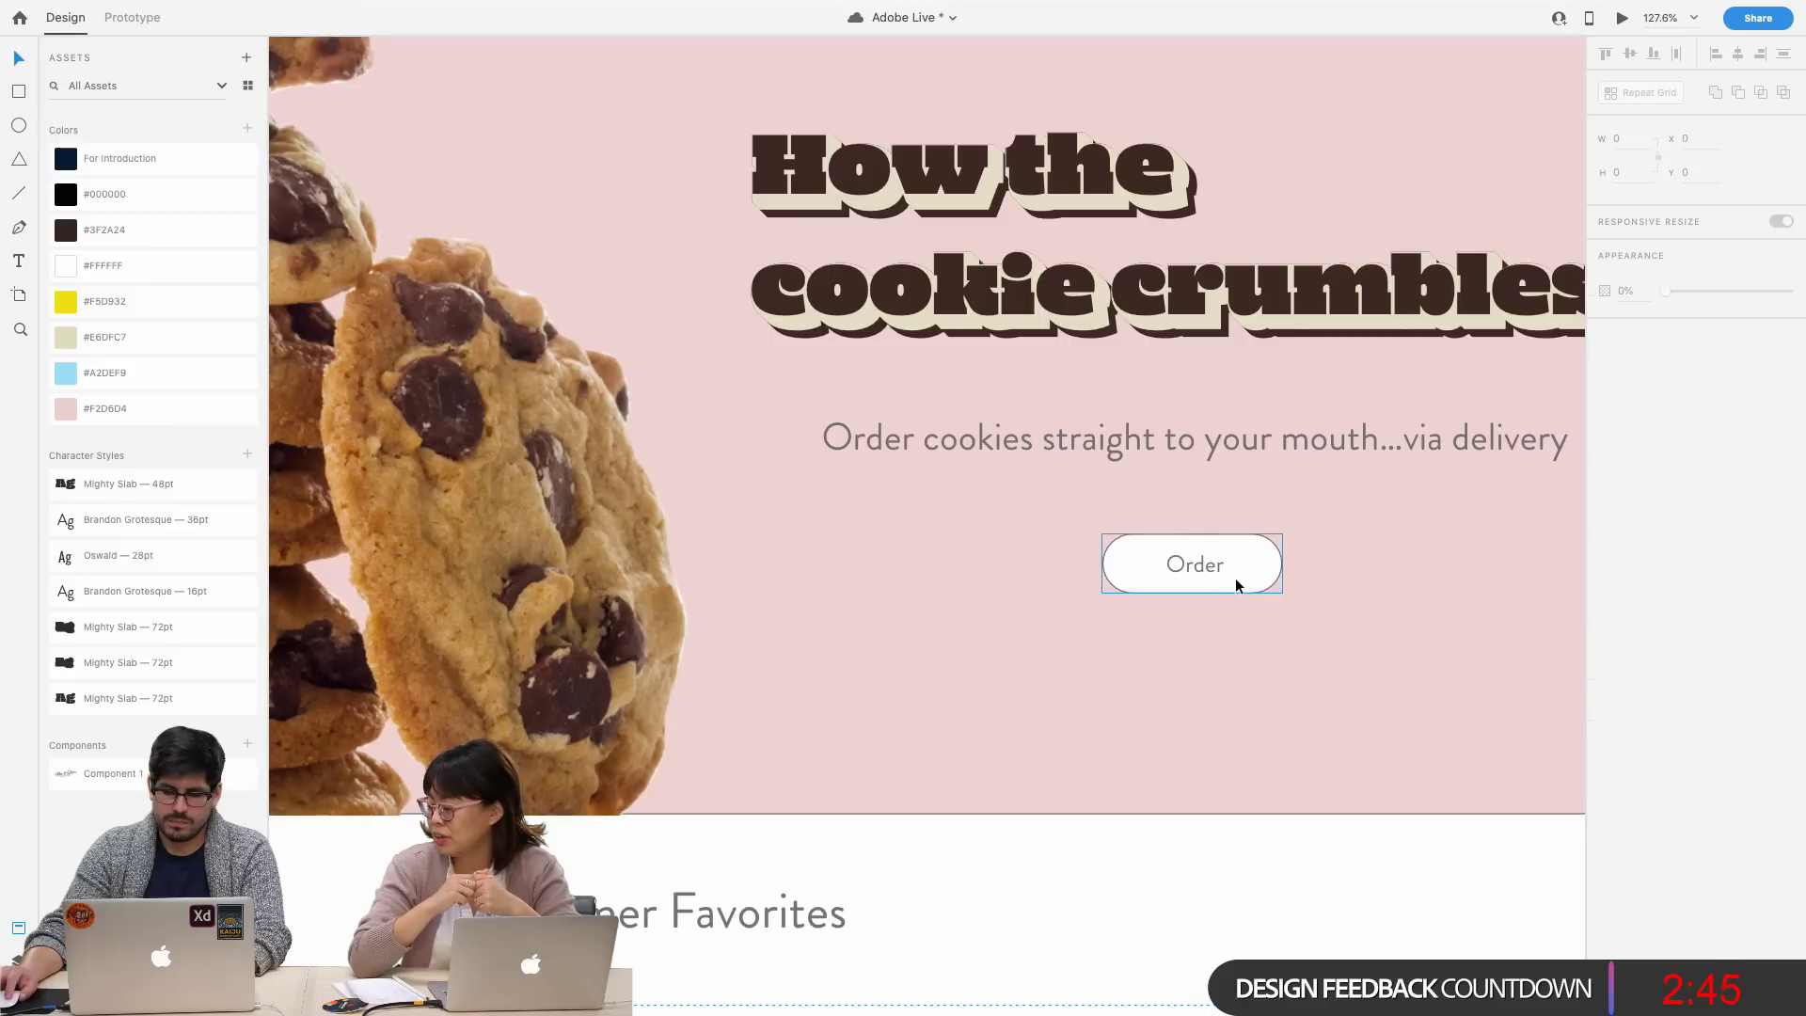
click(1234, 577)
drag(1234, 575, 1126, 600)
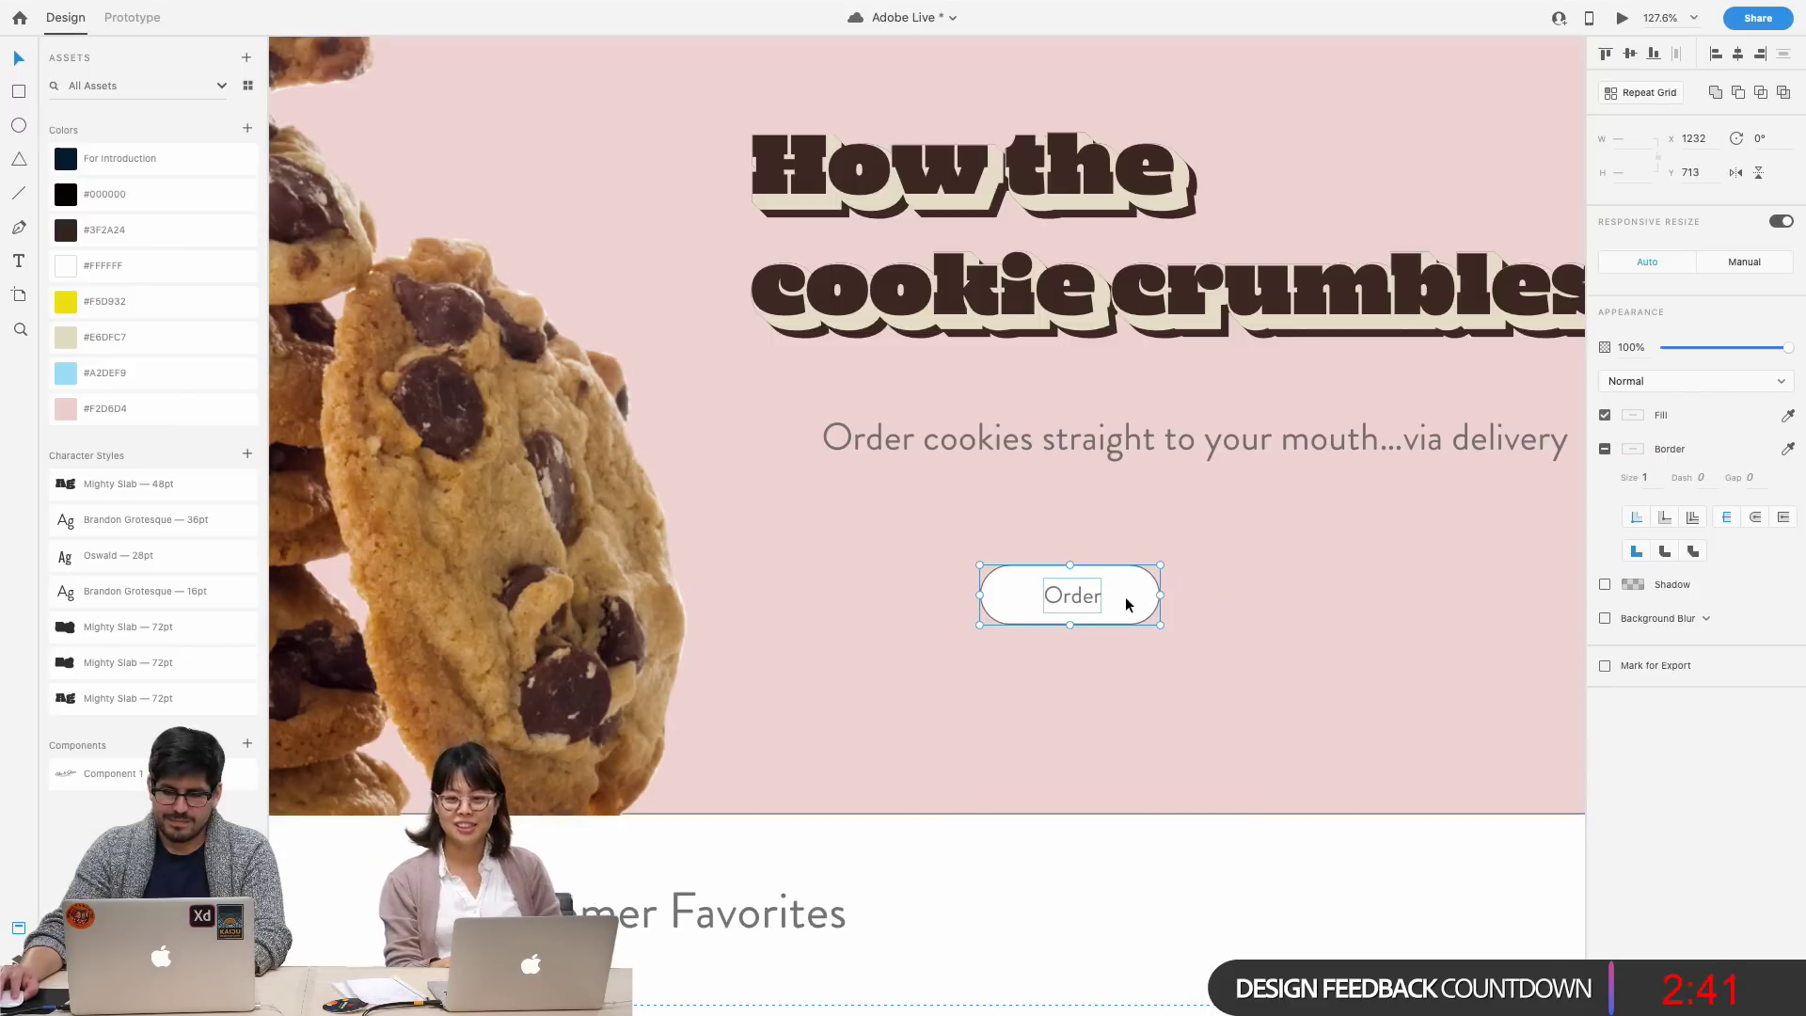
- Nudge the front brown title layer one pixel left and one pixel up, to X 1040, Y 335
scroll(1080, 265, up, 3)
scroll(1080, 265, up, 3)
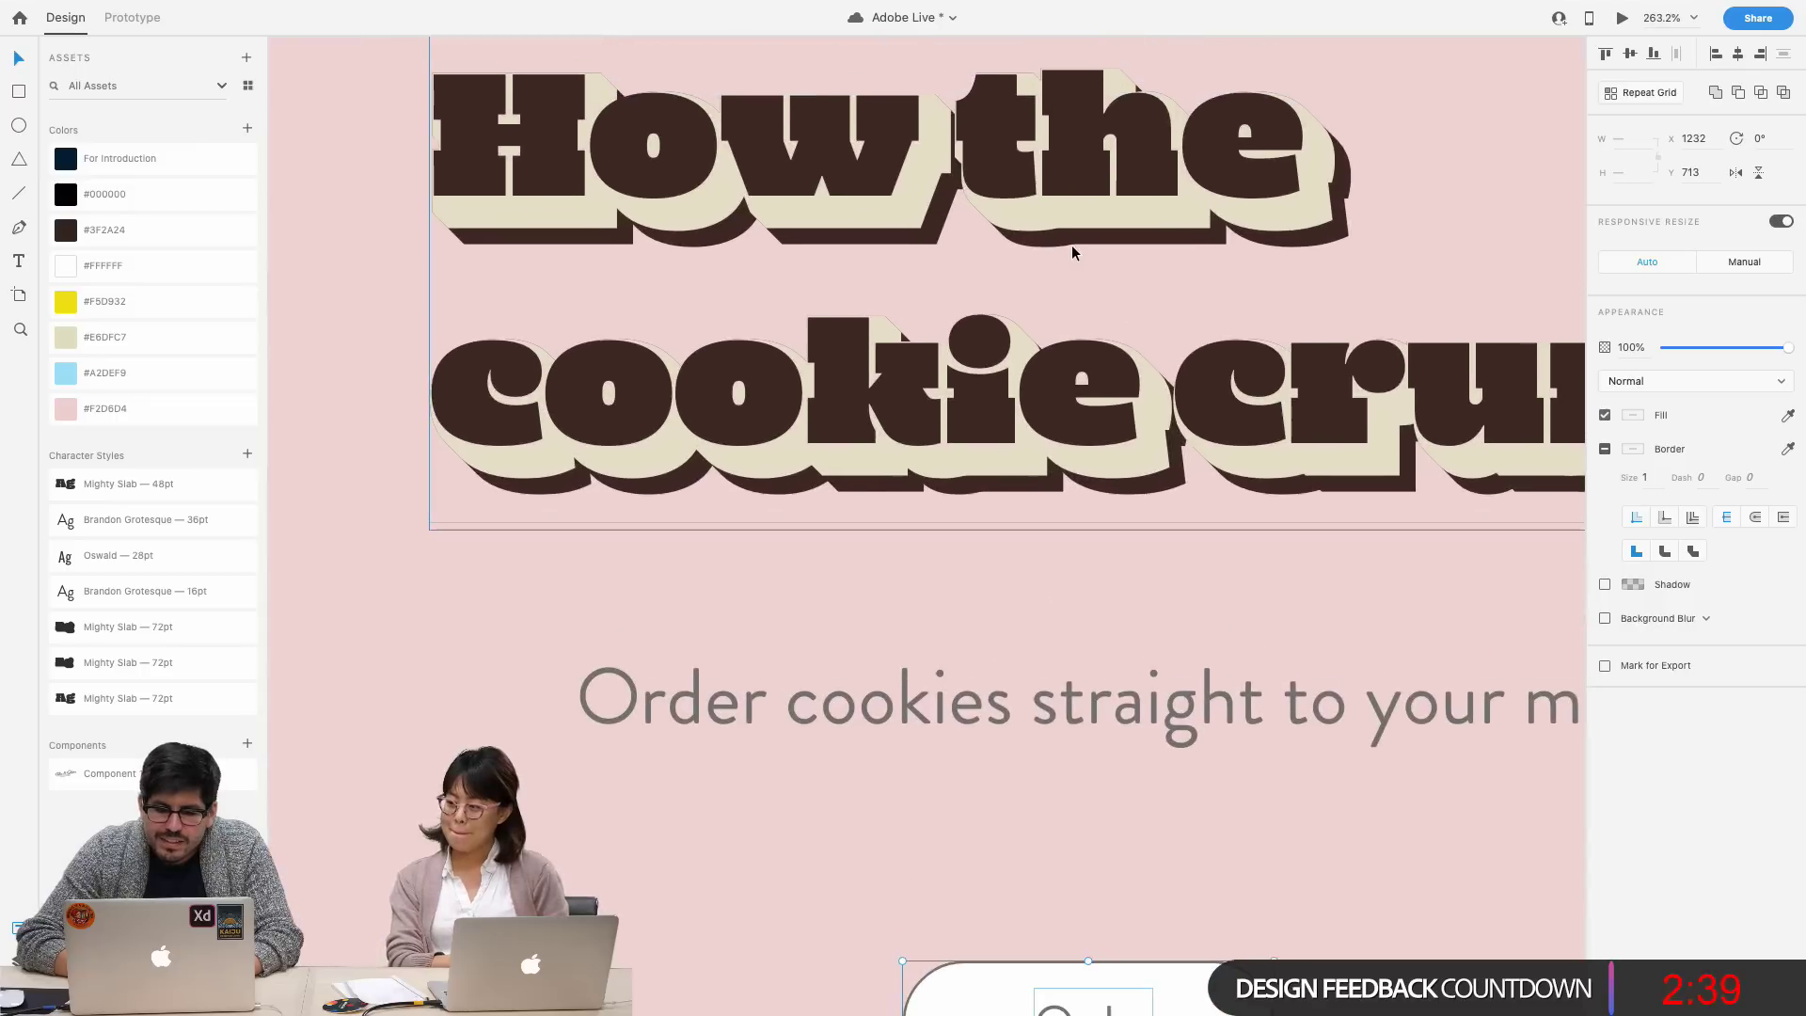
click(999, 166)
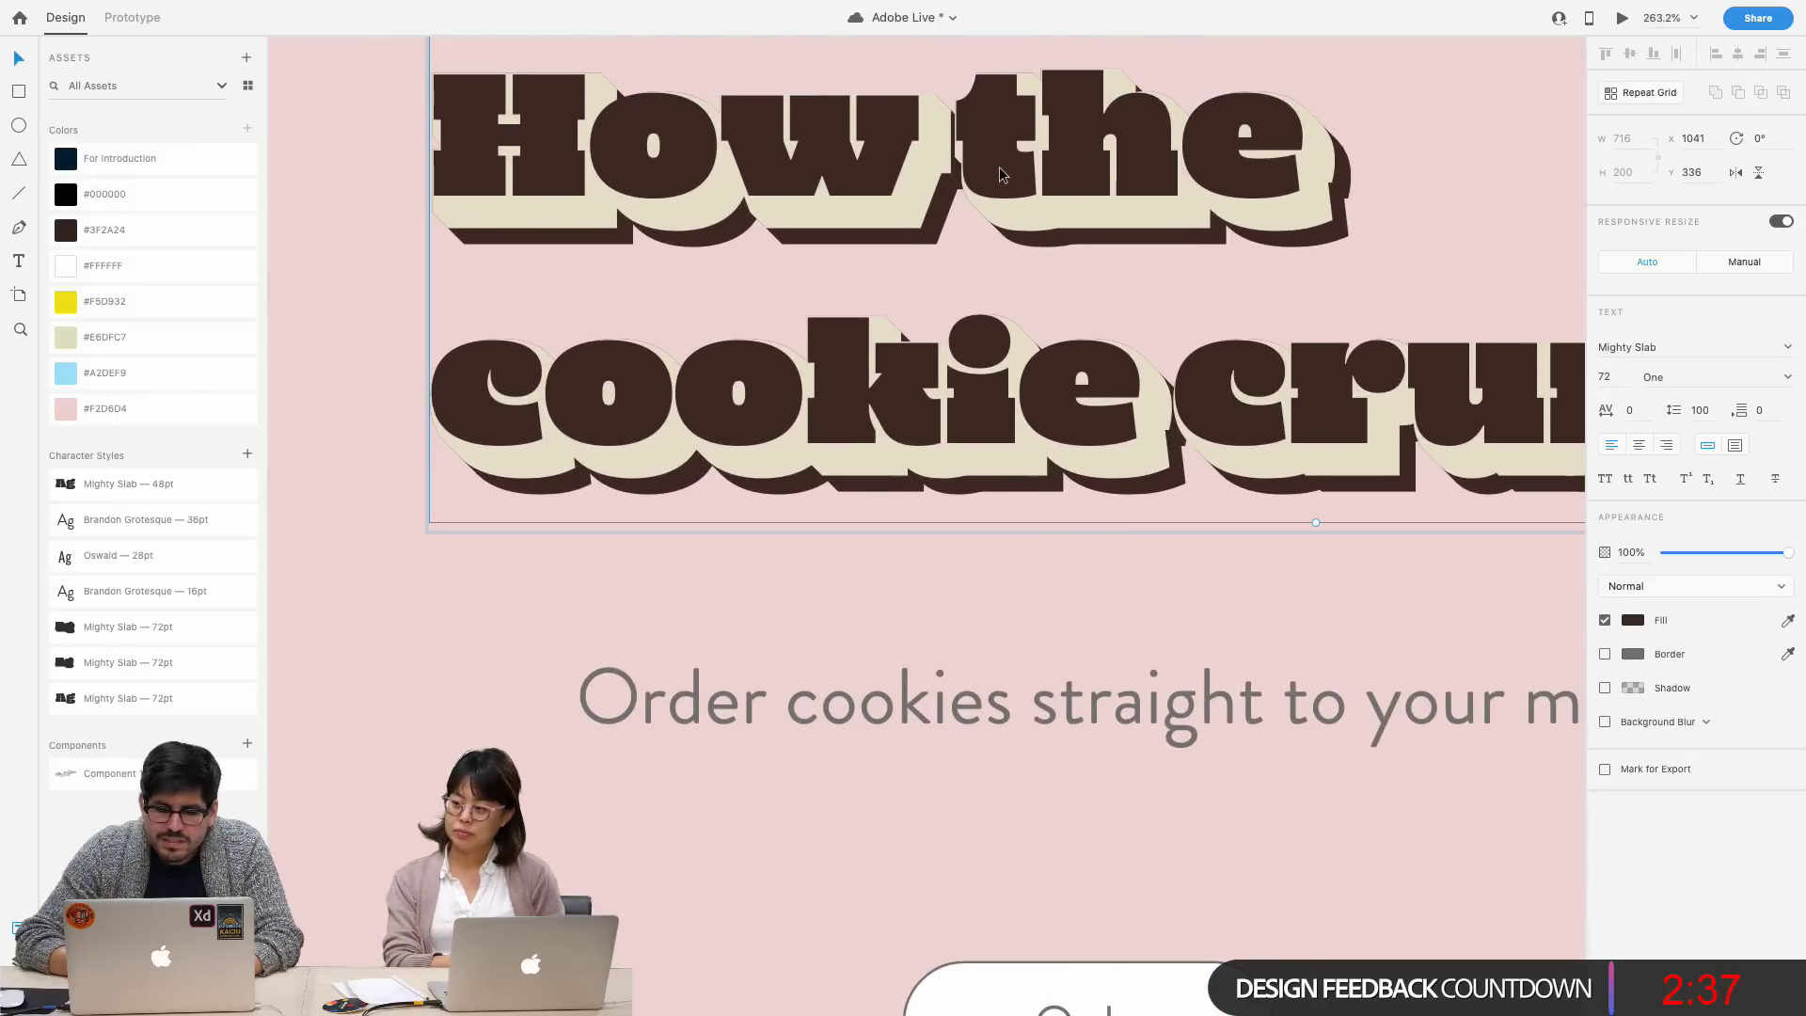
key(Left)
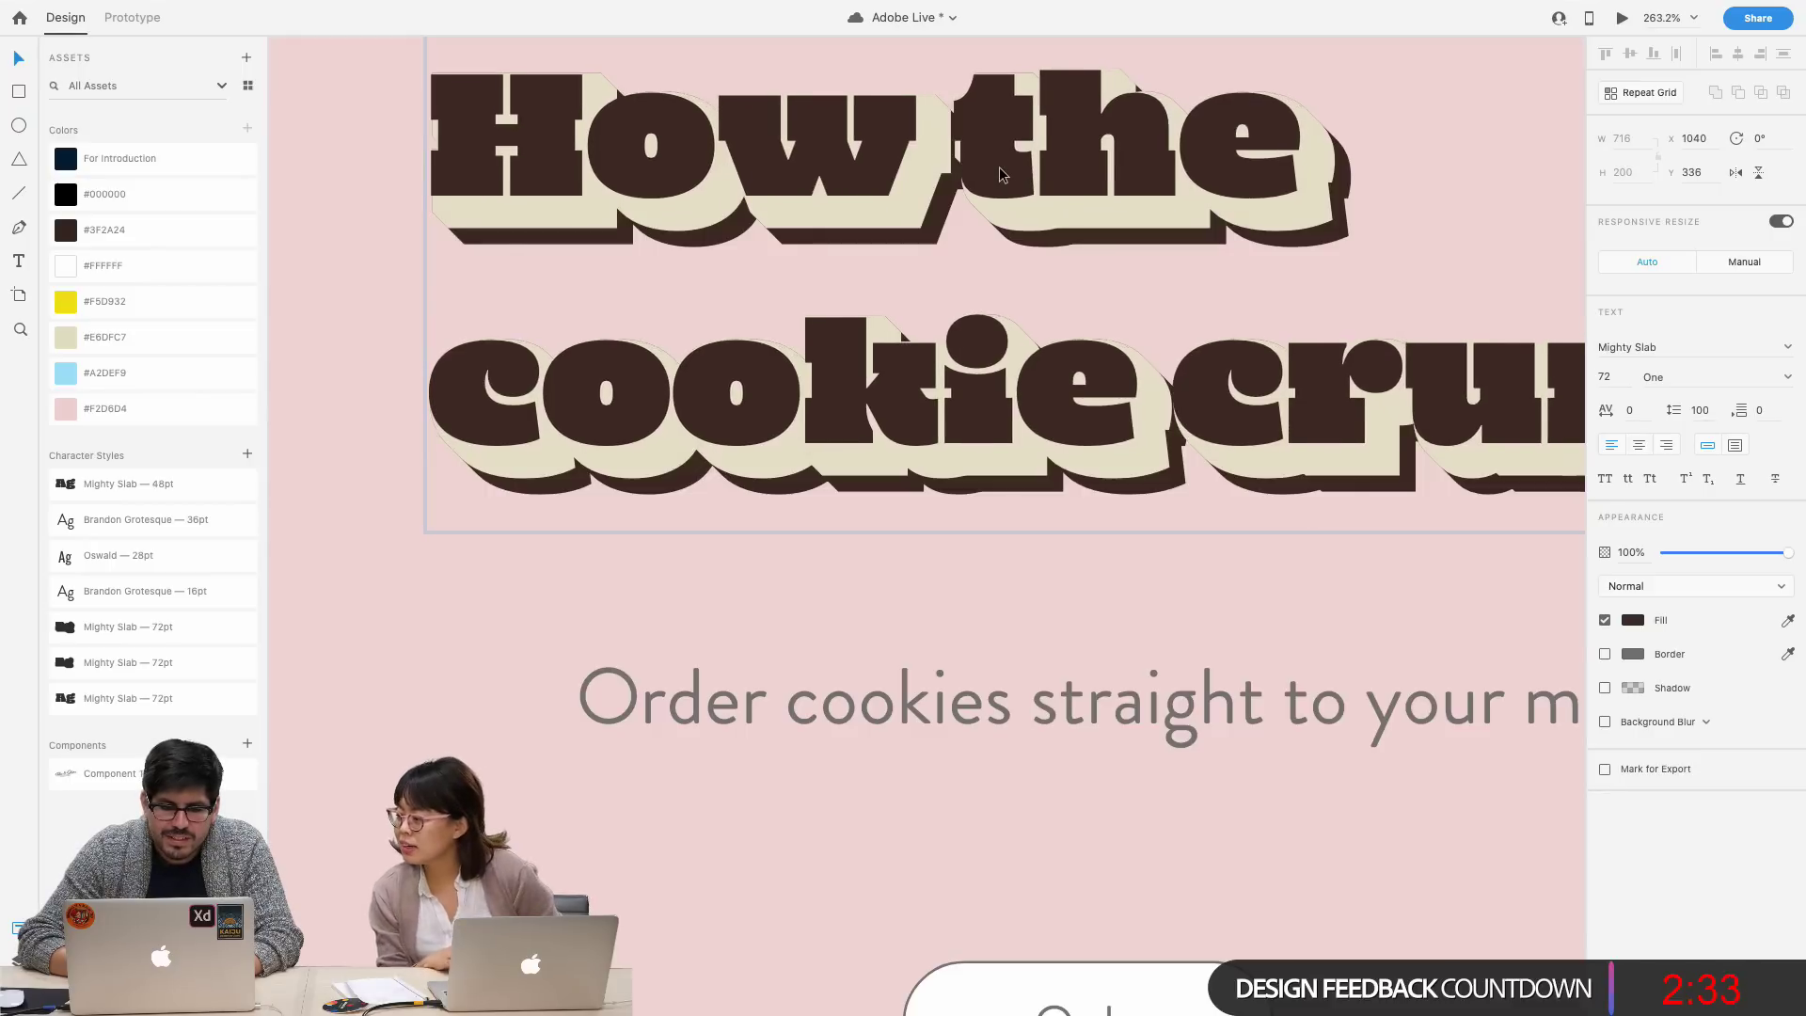
key(Up)
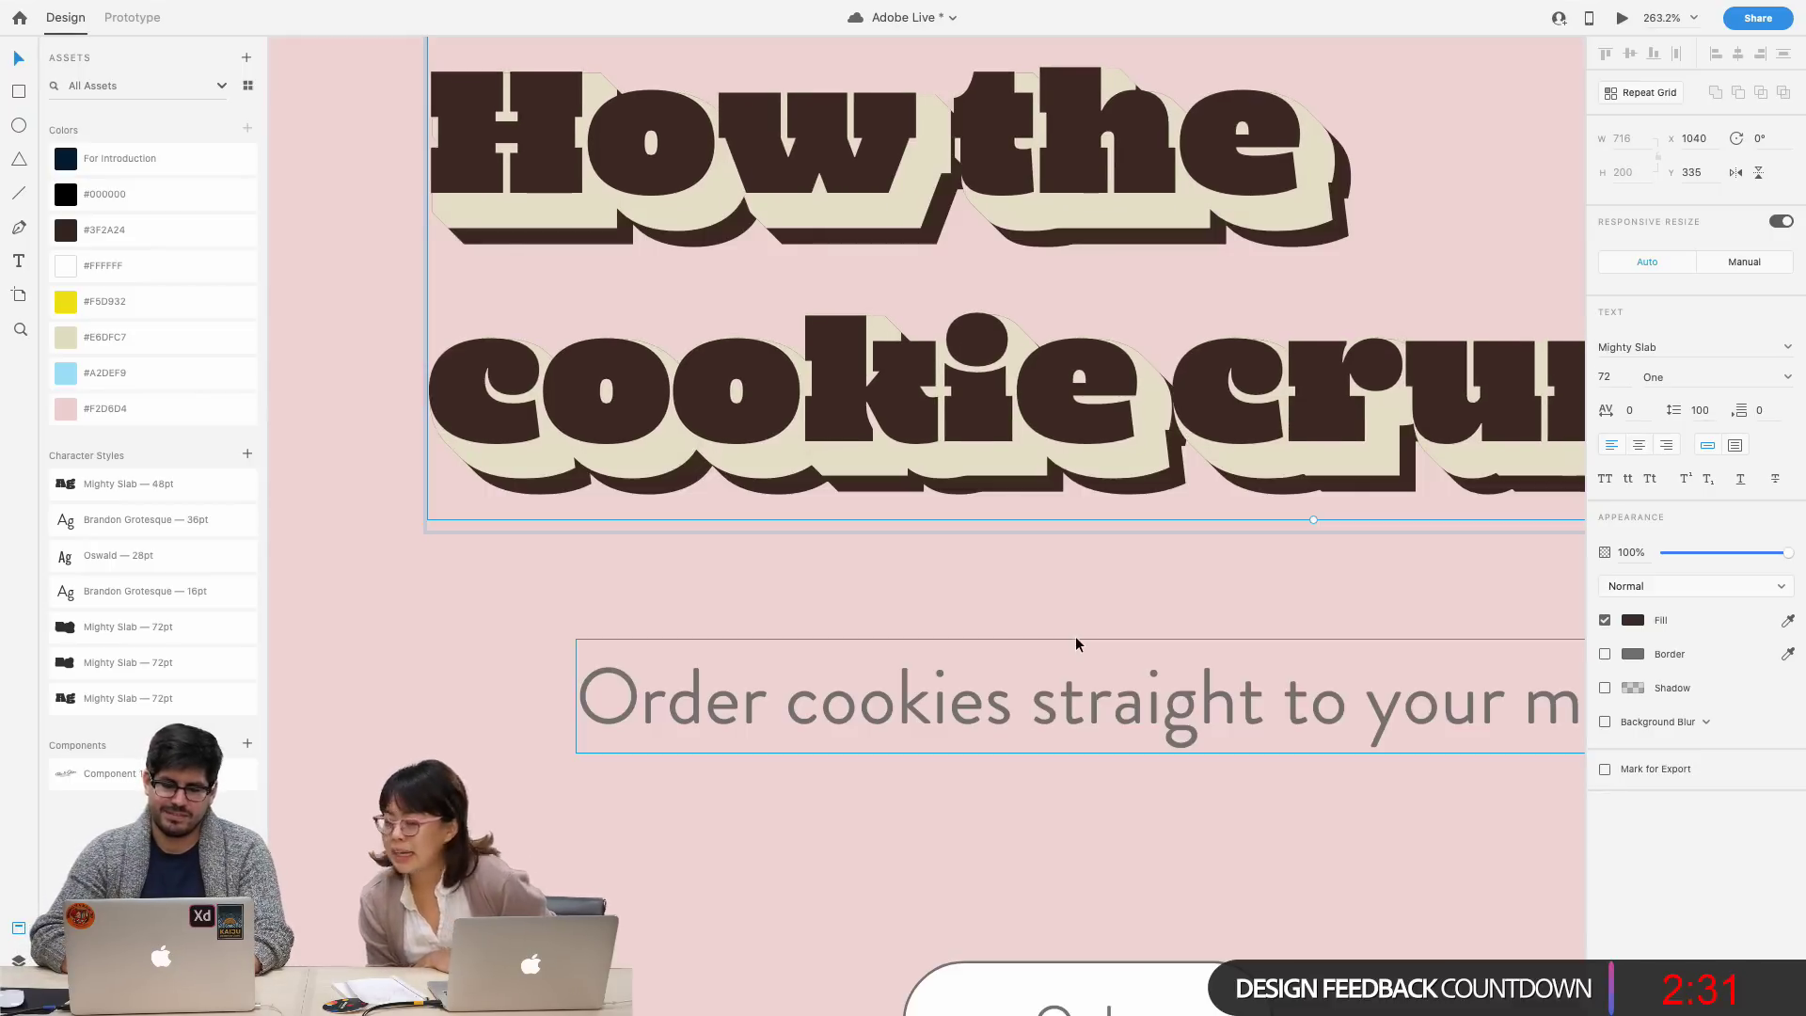
click(1078, 643)
key(super+0)
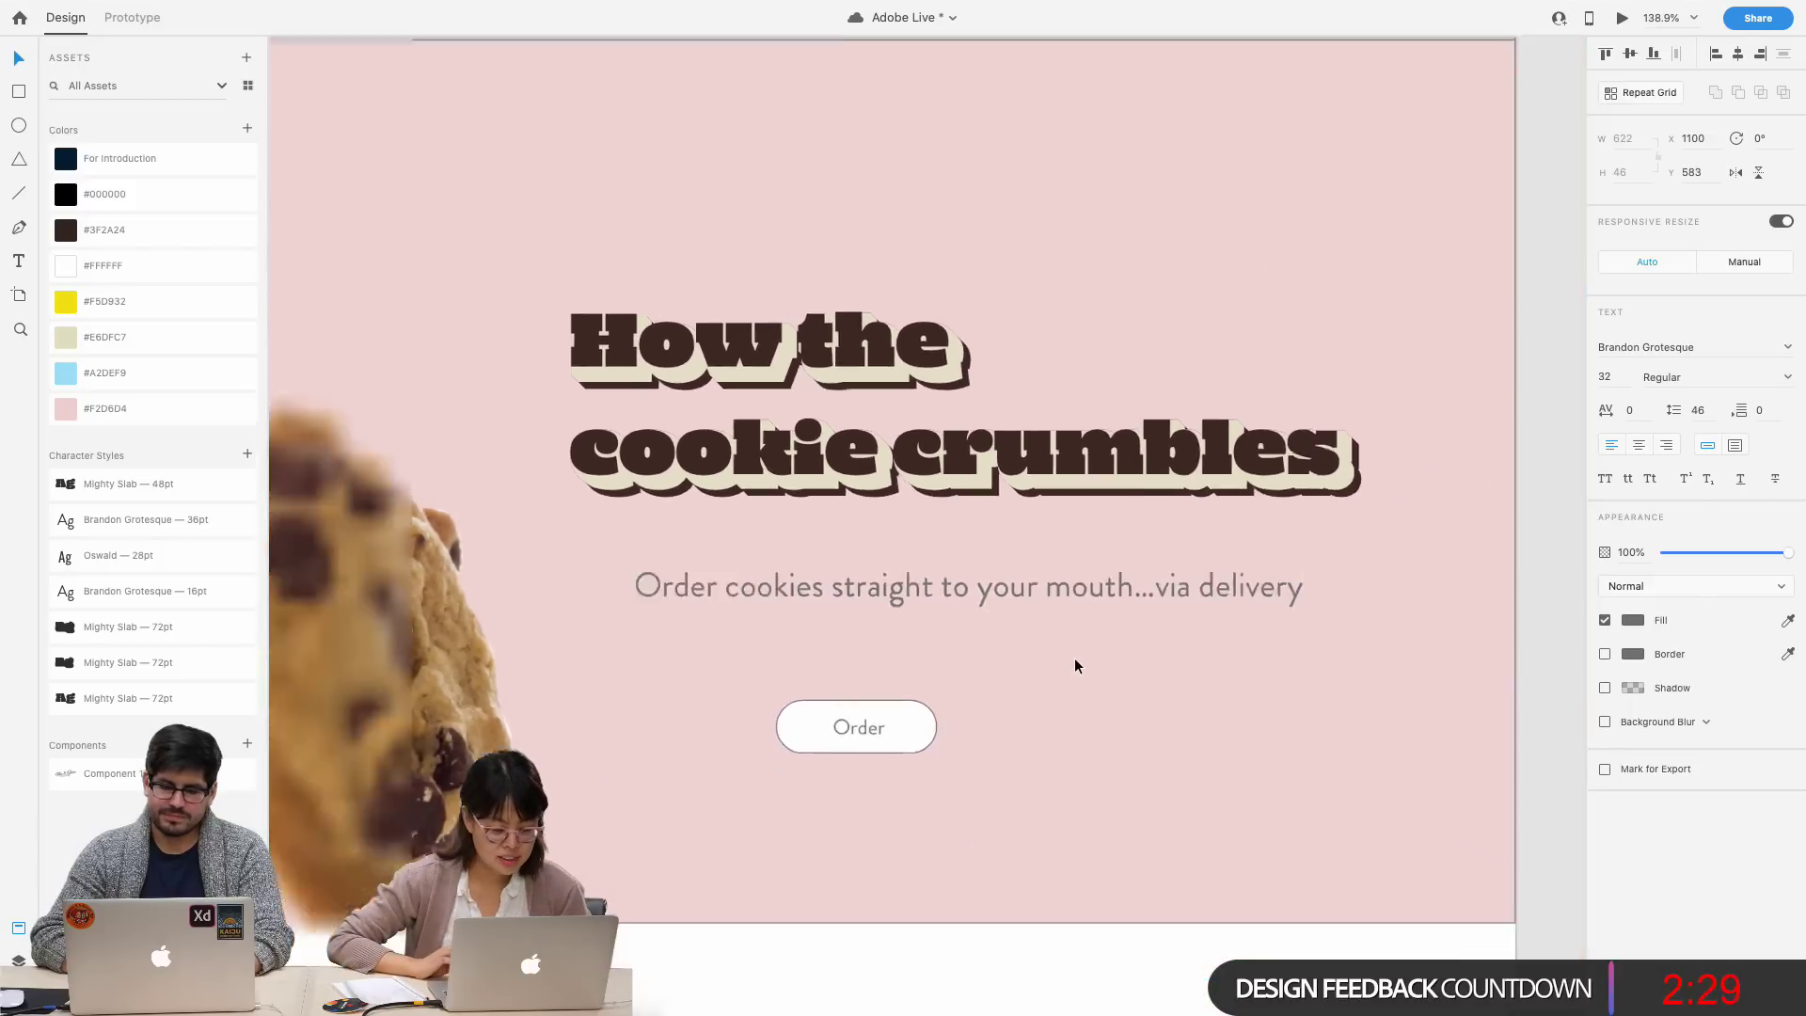
- Place a grouped duplicate of the Order button beside the original beneath the subtitle, at X 1440, Y 696
scroll(1074, 659, down, 3)
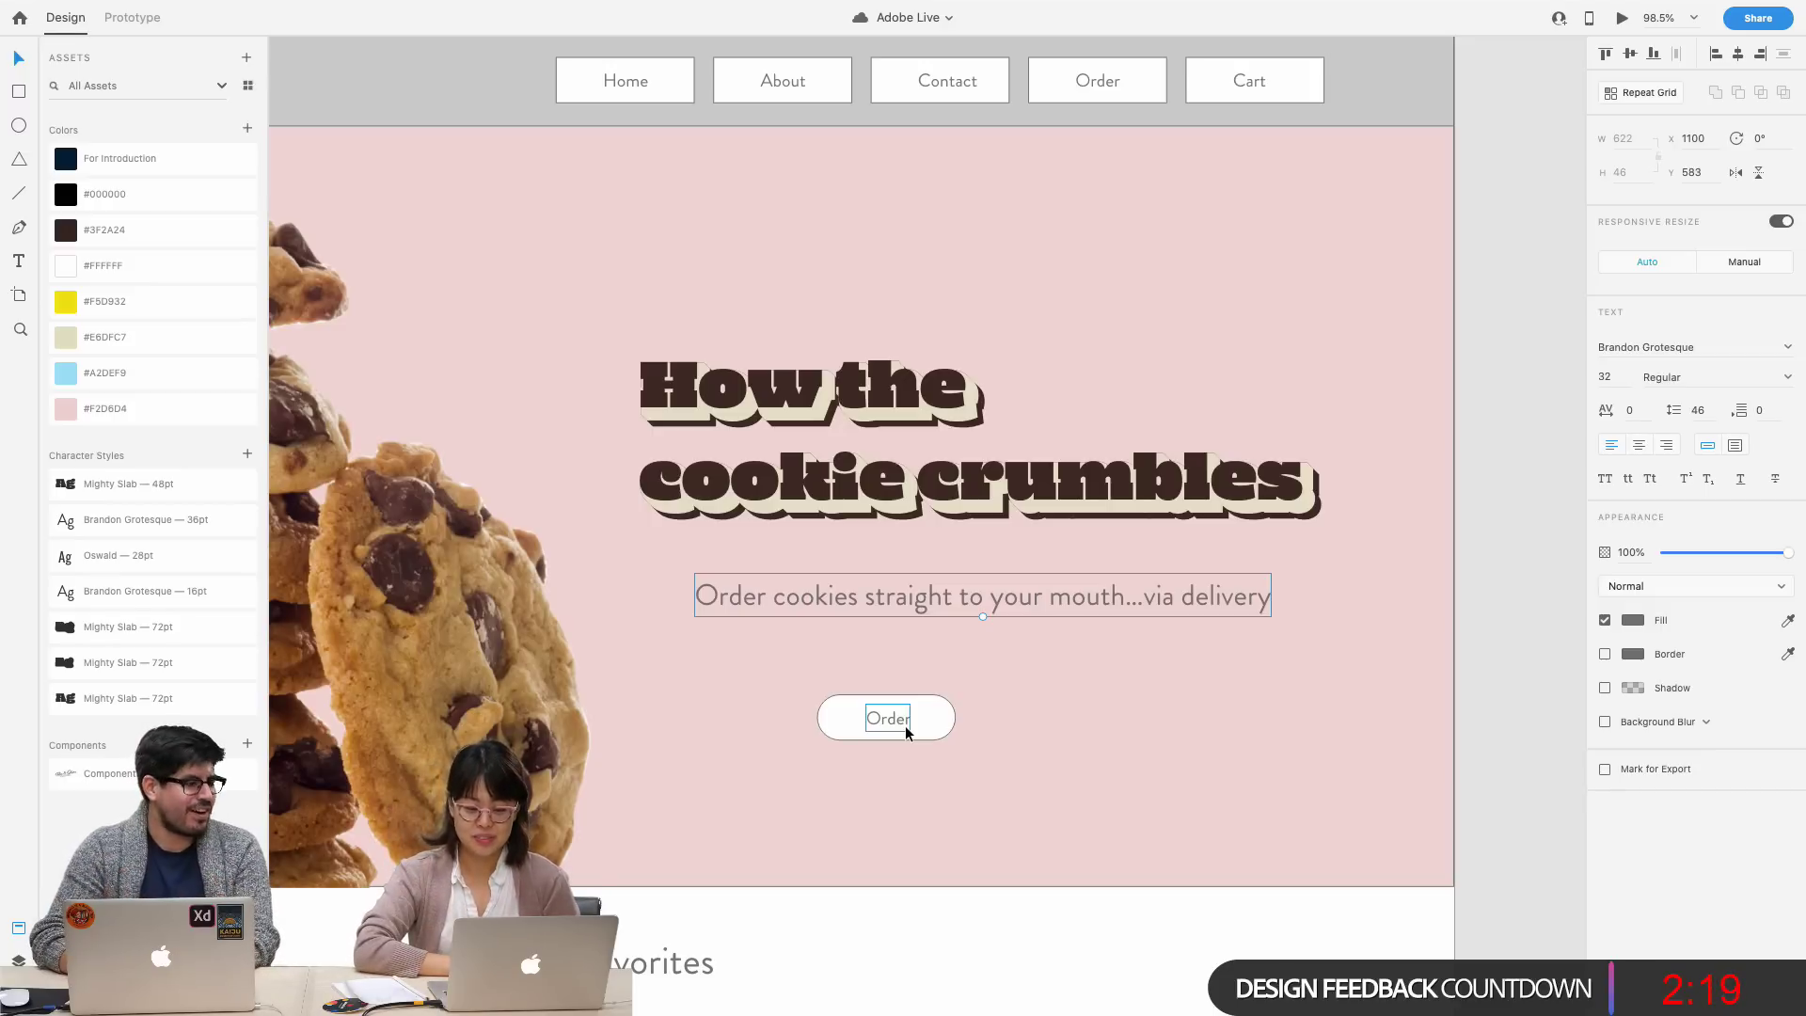
drag(905, 725, 1119, 707)
key(super+z)
key(super+g)
- Replace the duplicated button's label with "Visit Us"
double_click(1062, 704)
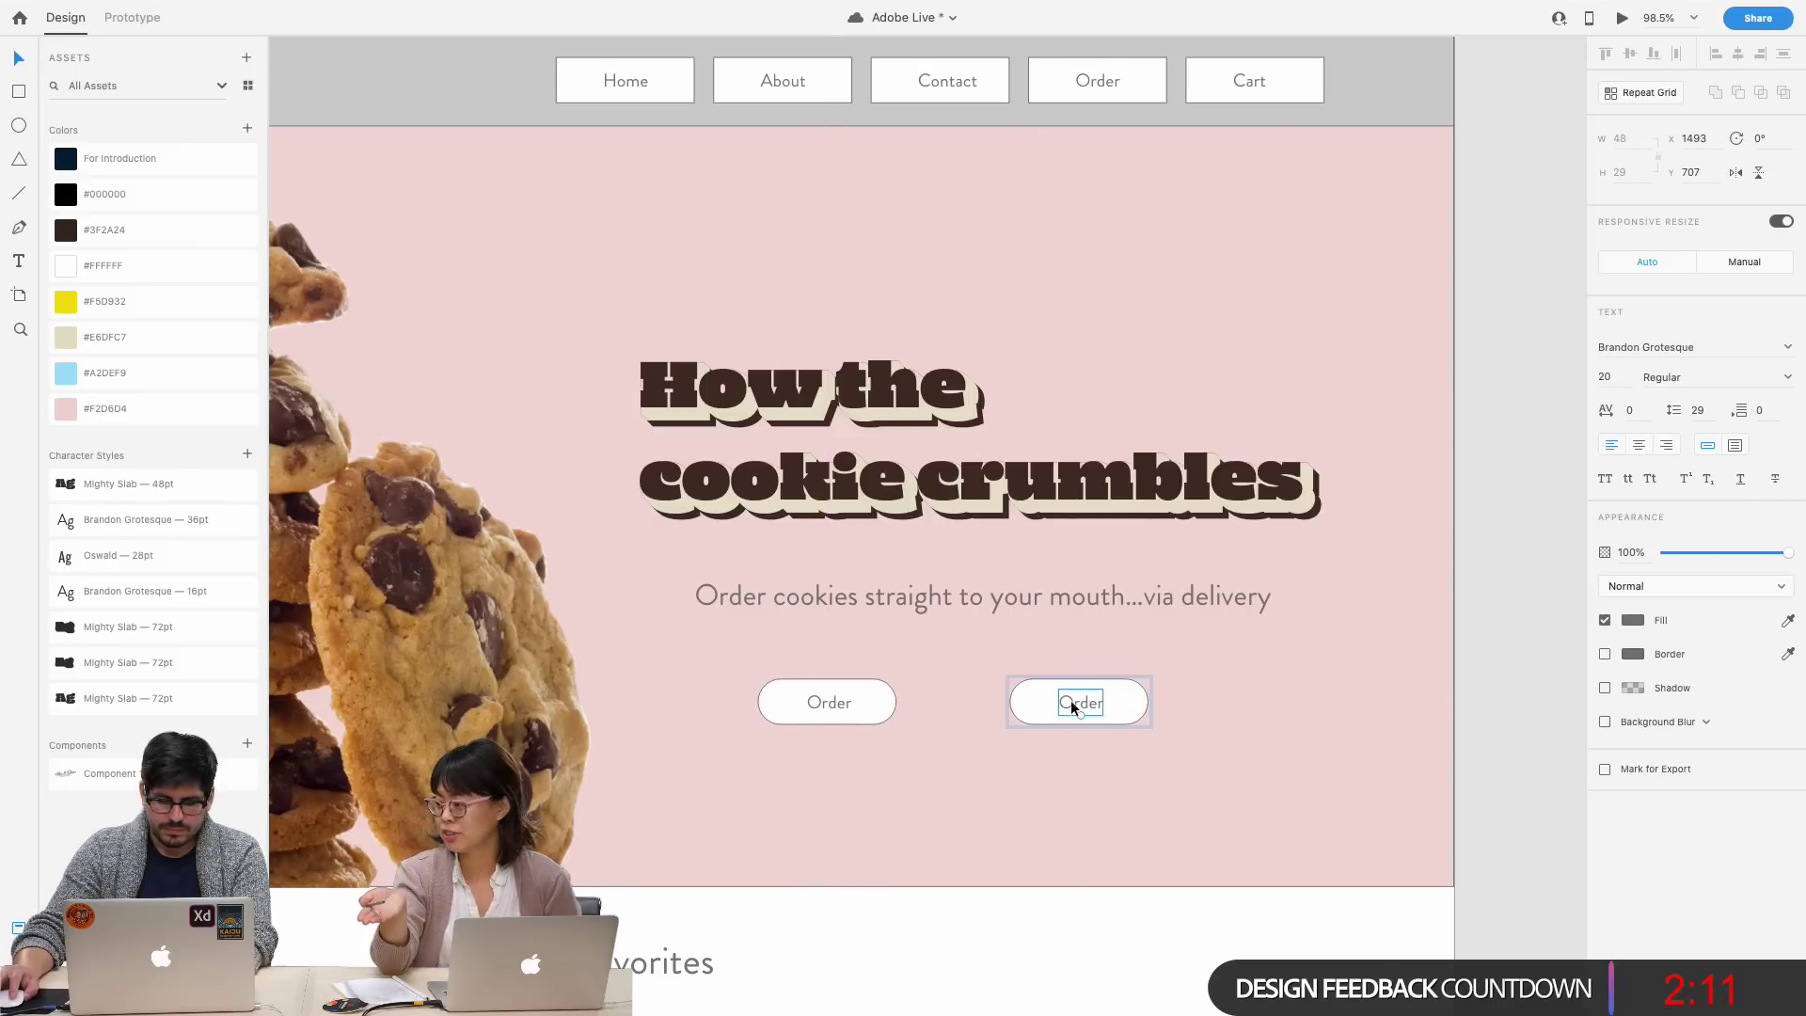
double_click(1070, 702)
text(Visit)
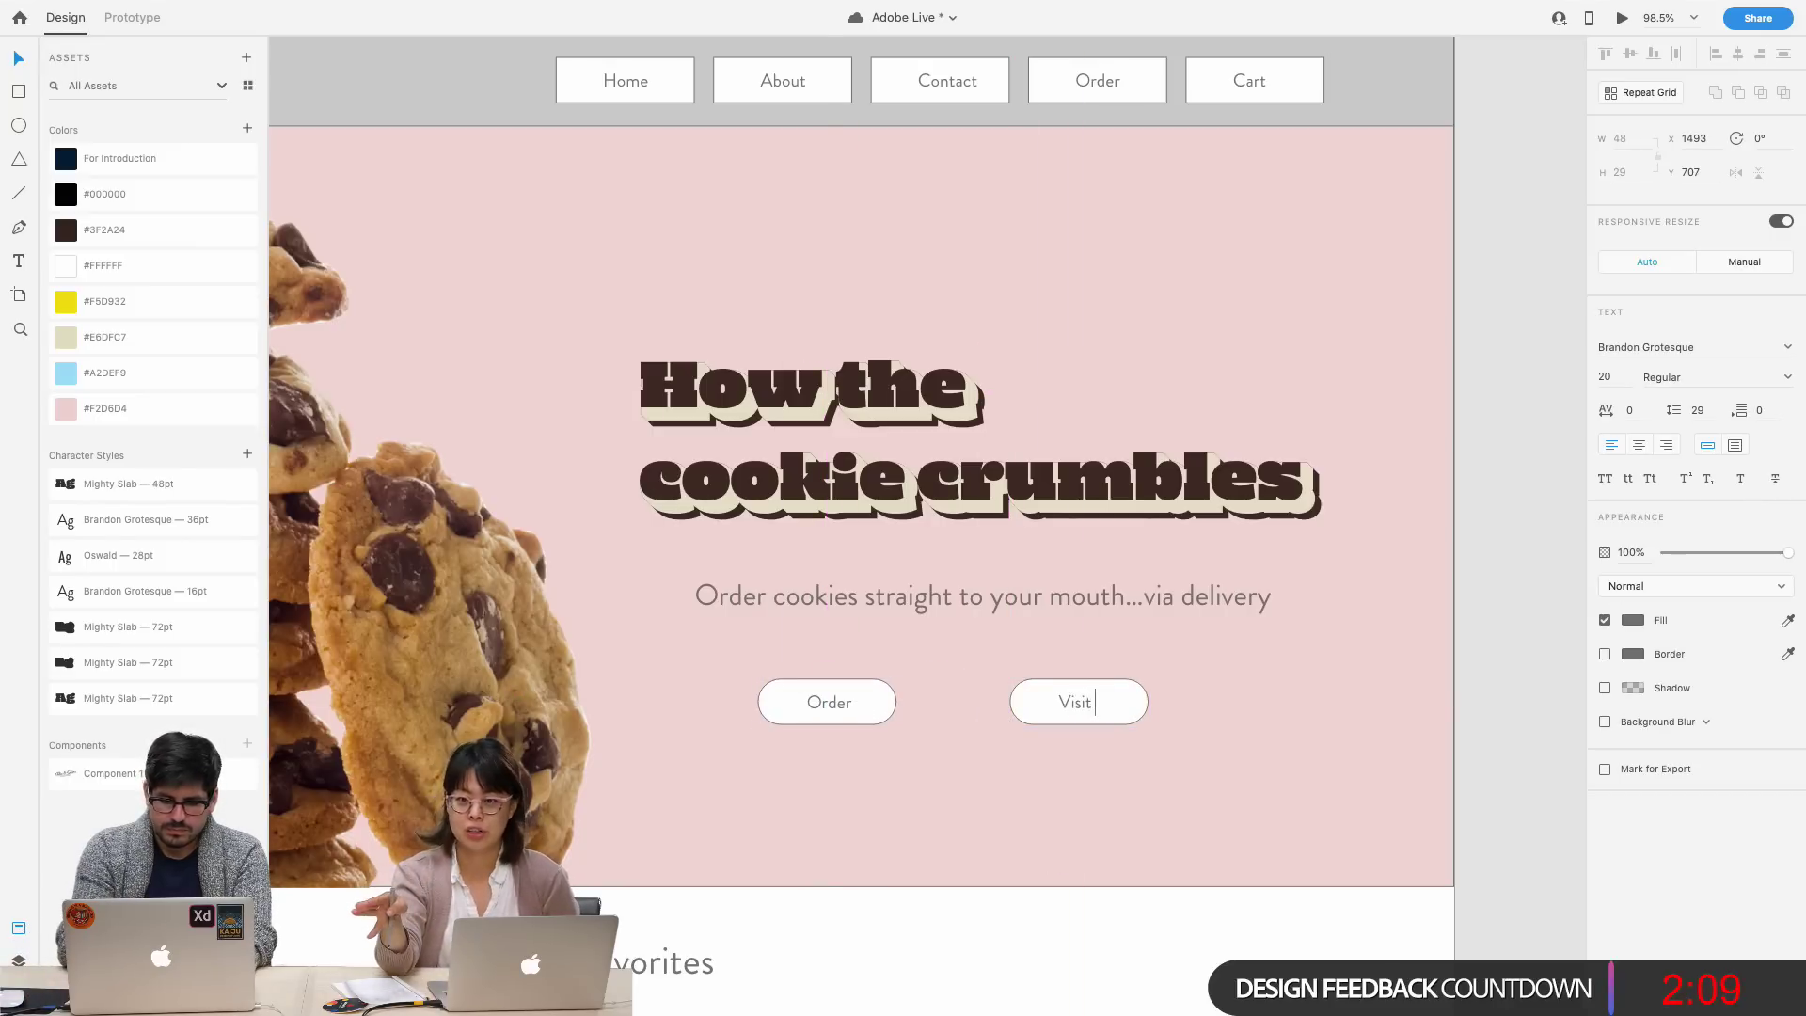
text( Us)
key(Escape)
- Ungroup the duplicated Visit Us button
double_click(1078, 704)
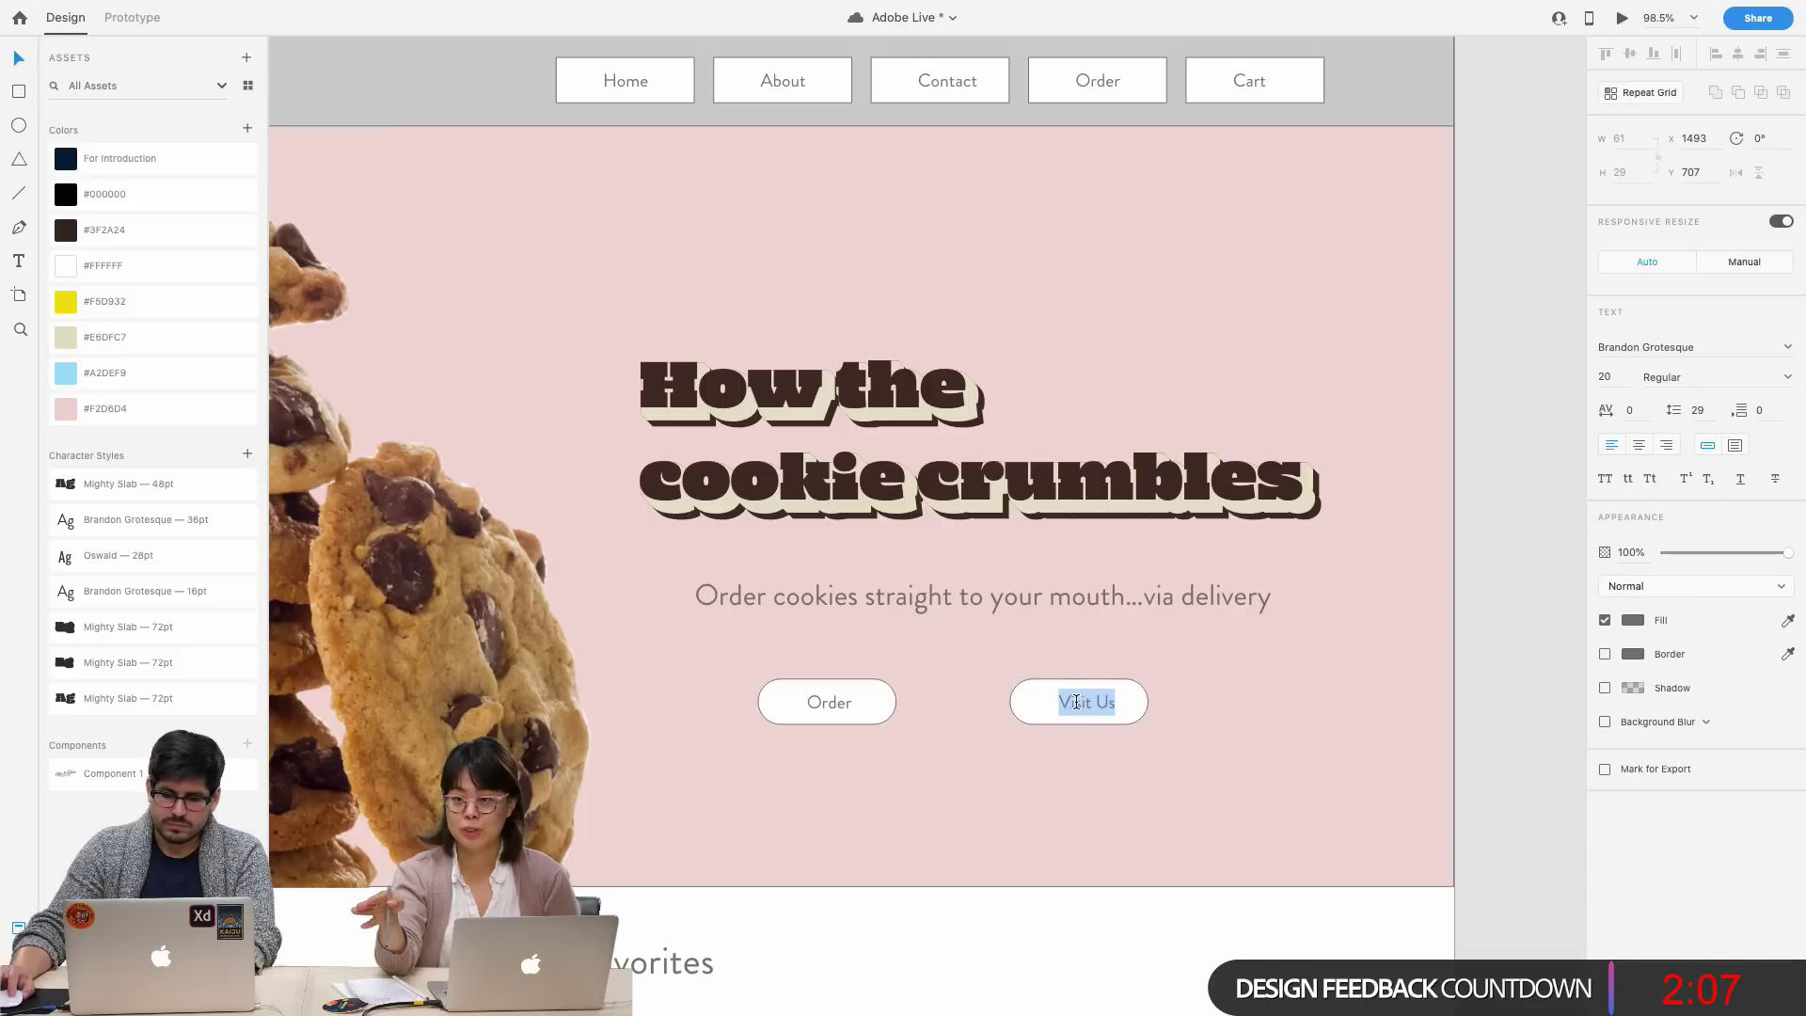
right_click(1078, 702)
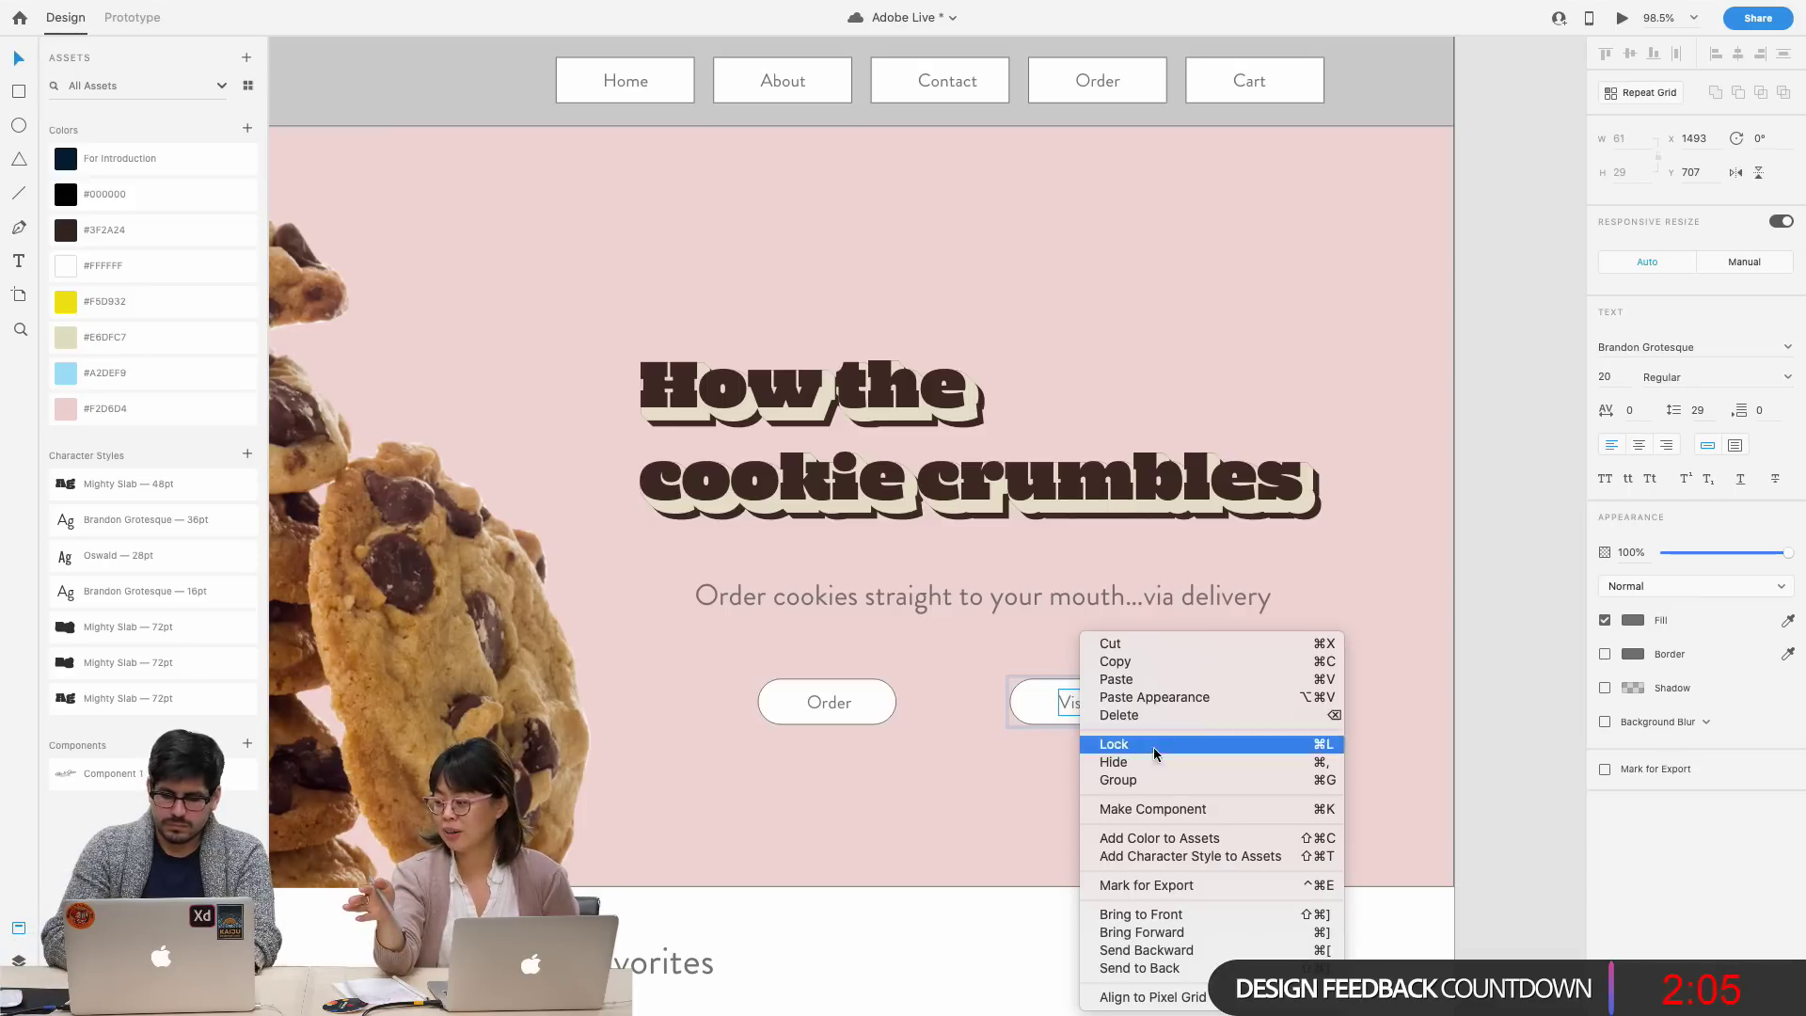
key(Escape)
click(1066, 747)
click(1064, 696)
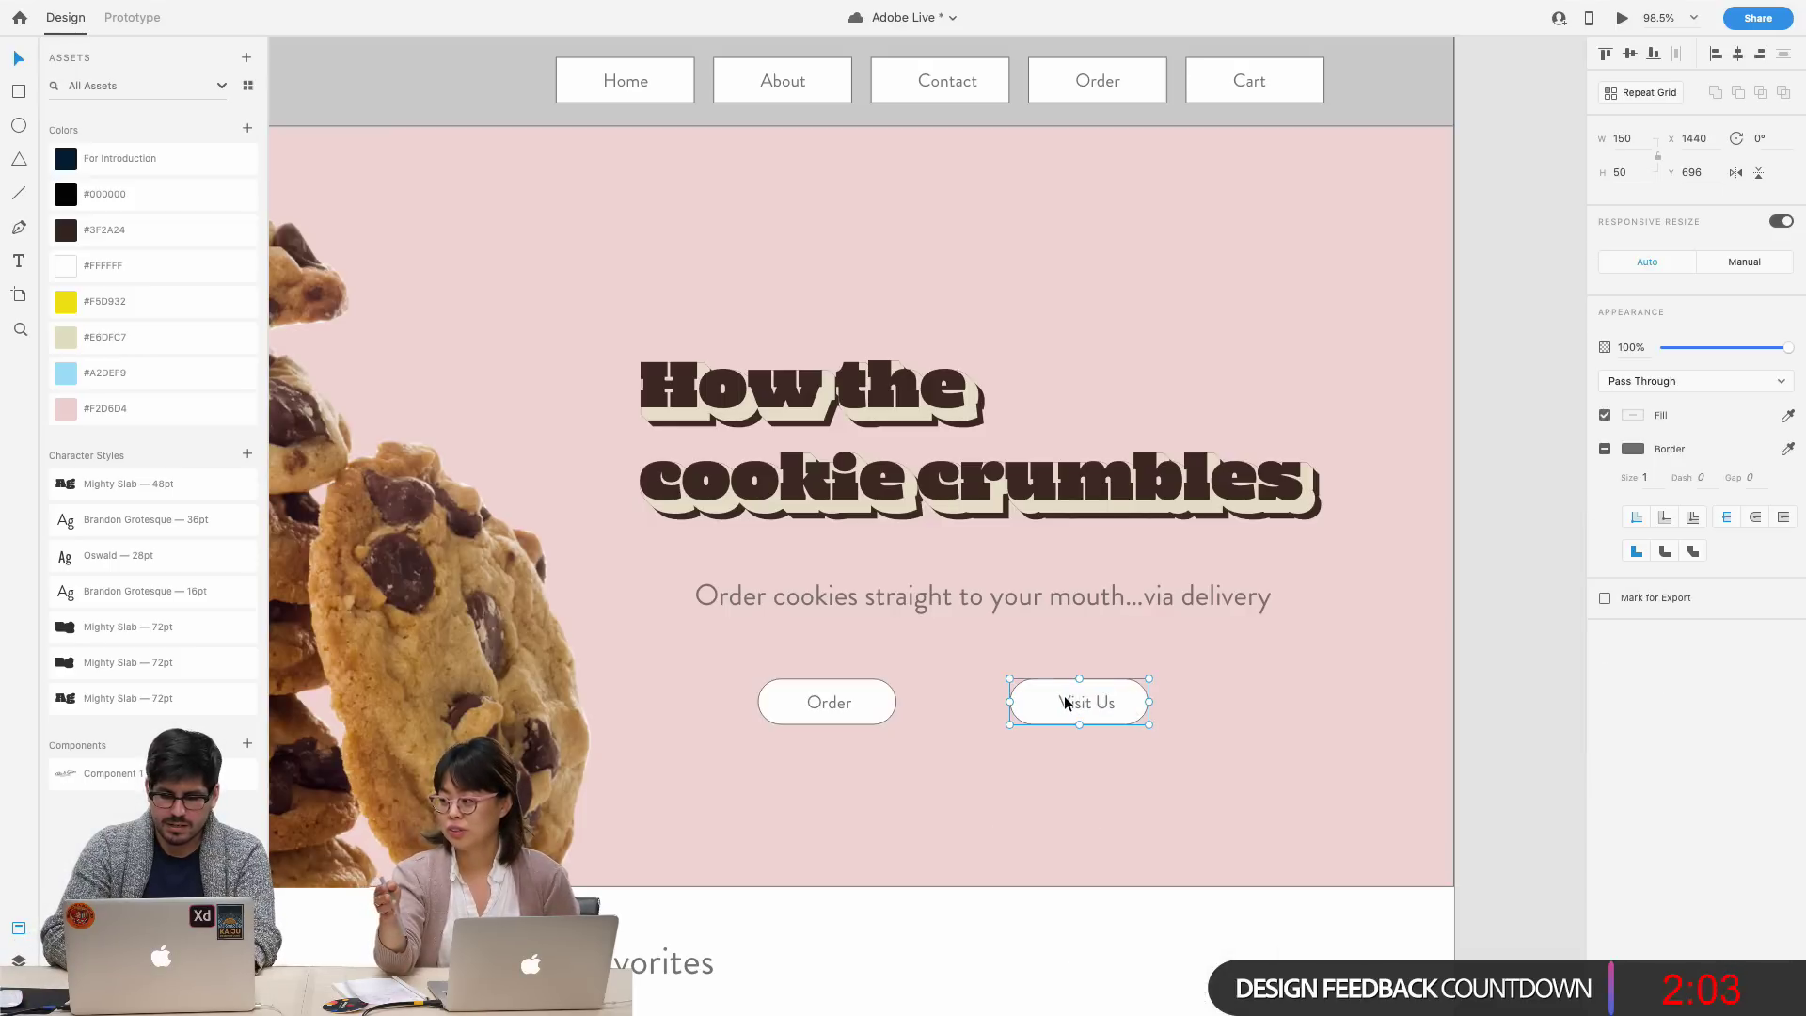
right_click(1064, 696)
click(1118, 761)
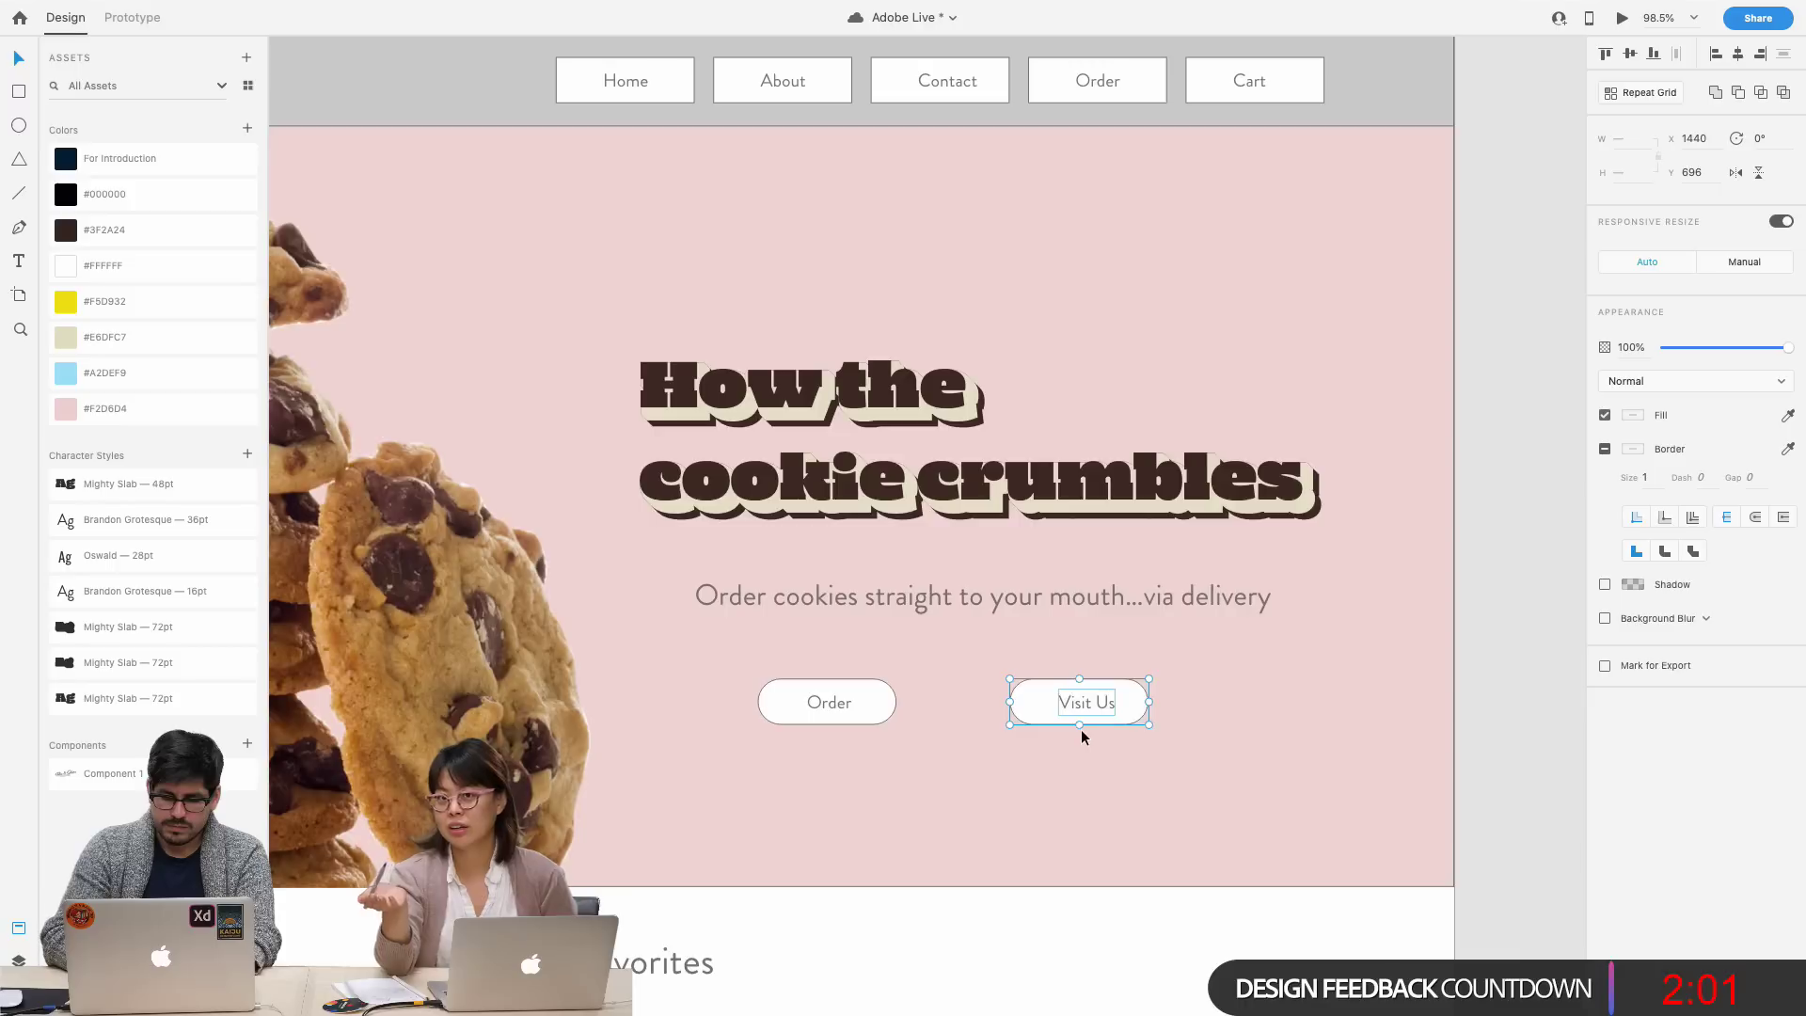
- Shift the Visit Us label slightly left so it is centered inside its pill-shaped button
scroll(1080, 730, up, 5)
click(1072, 693)
double_click(1077, 712)
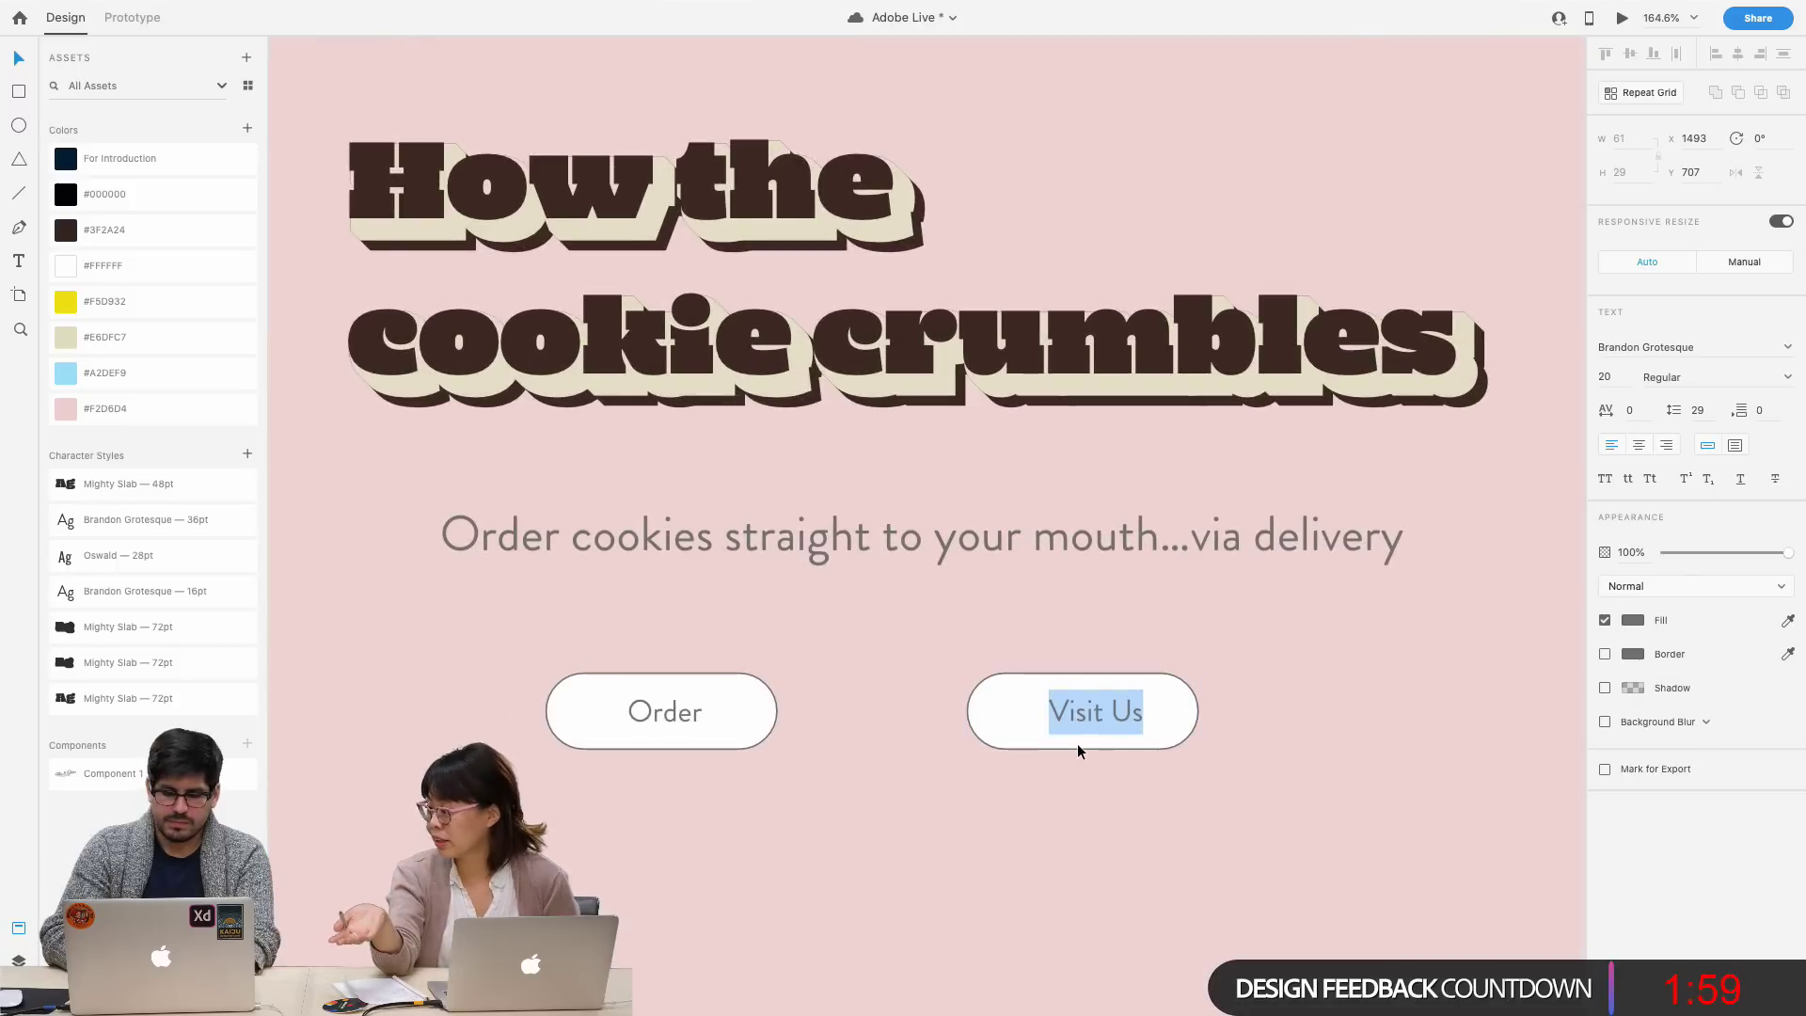
key(Escape)
drag(1079, 721, 1069, 726)
key(Escape)
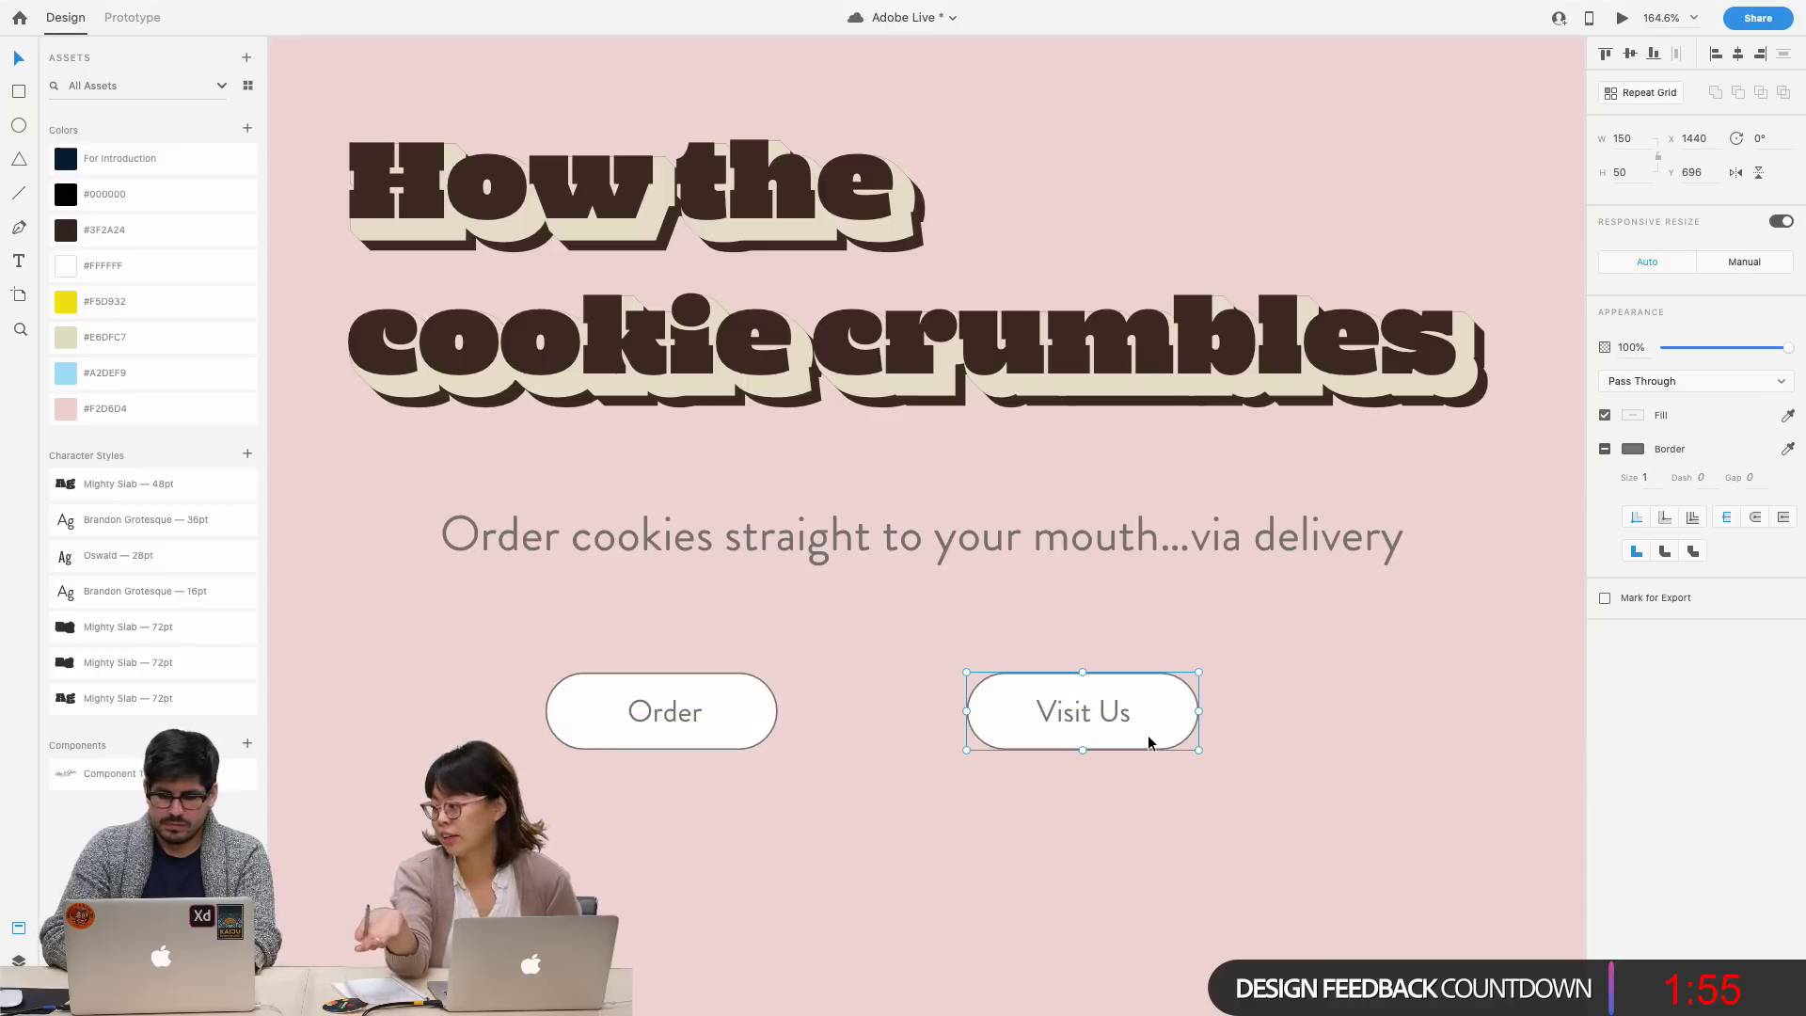
- Shift the Order button to X 1177, Y 696, and remove the borders from the Order and Visit Us buttons
scroll(935, 796, down, 3)
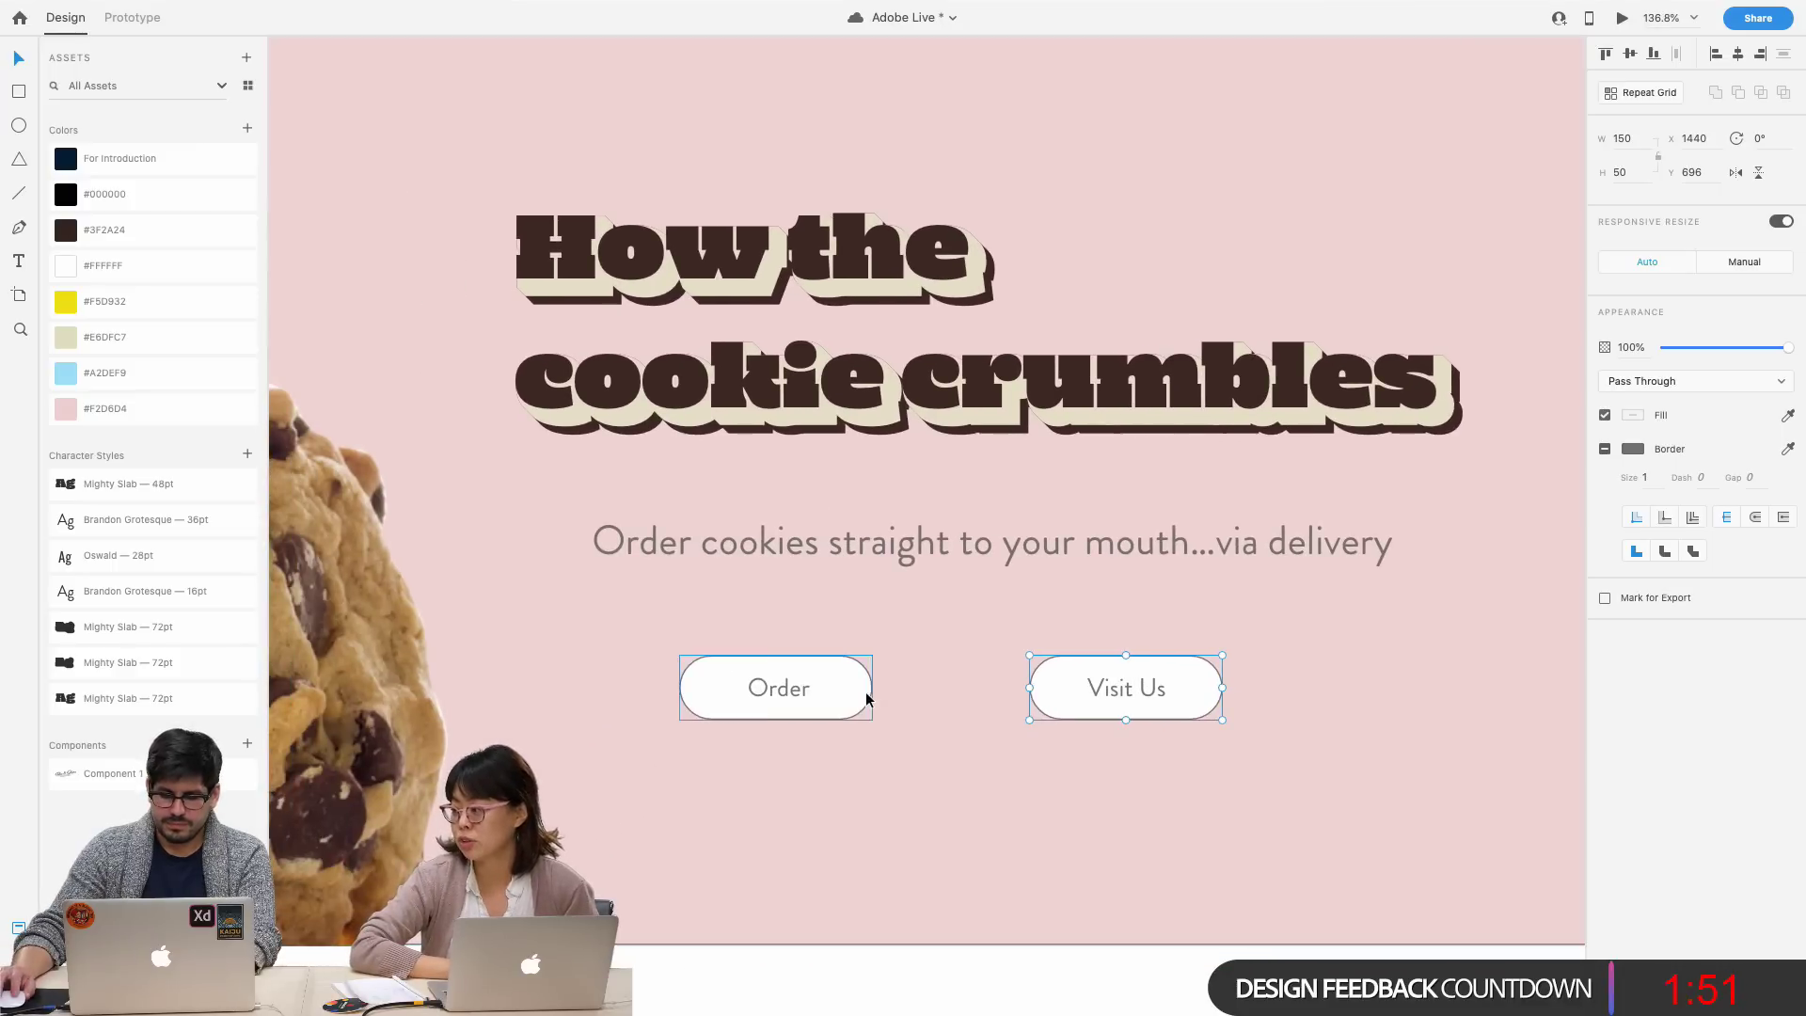
drag(862, 693, 875, 693)
click(1605, 449)
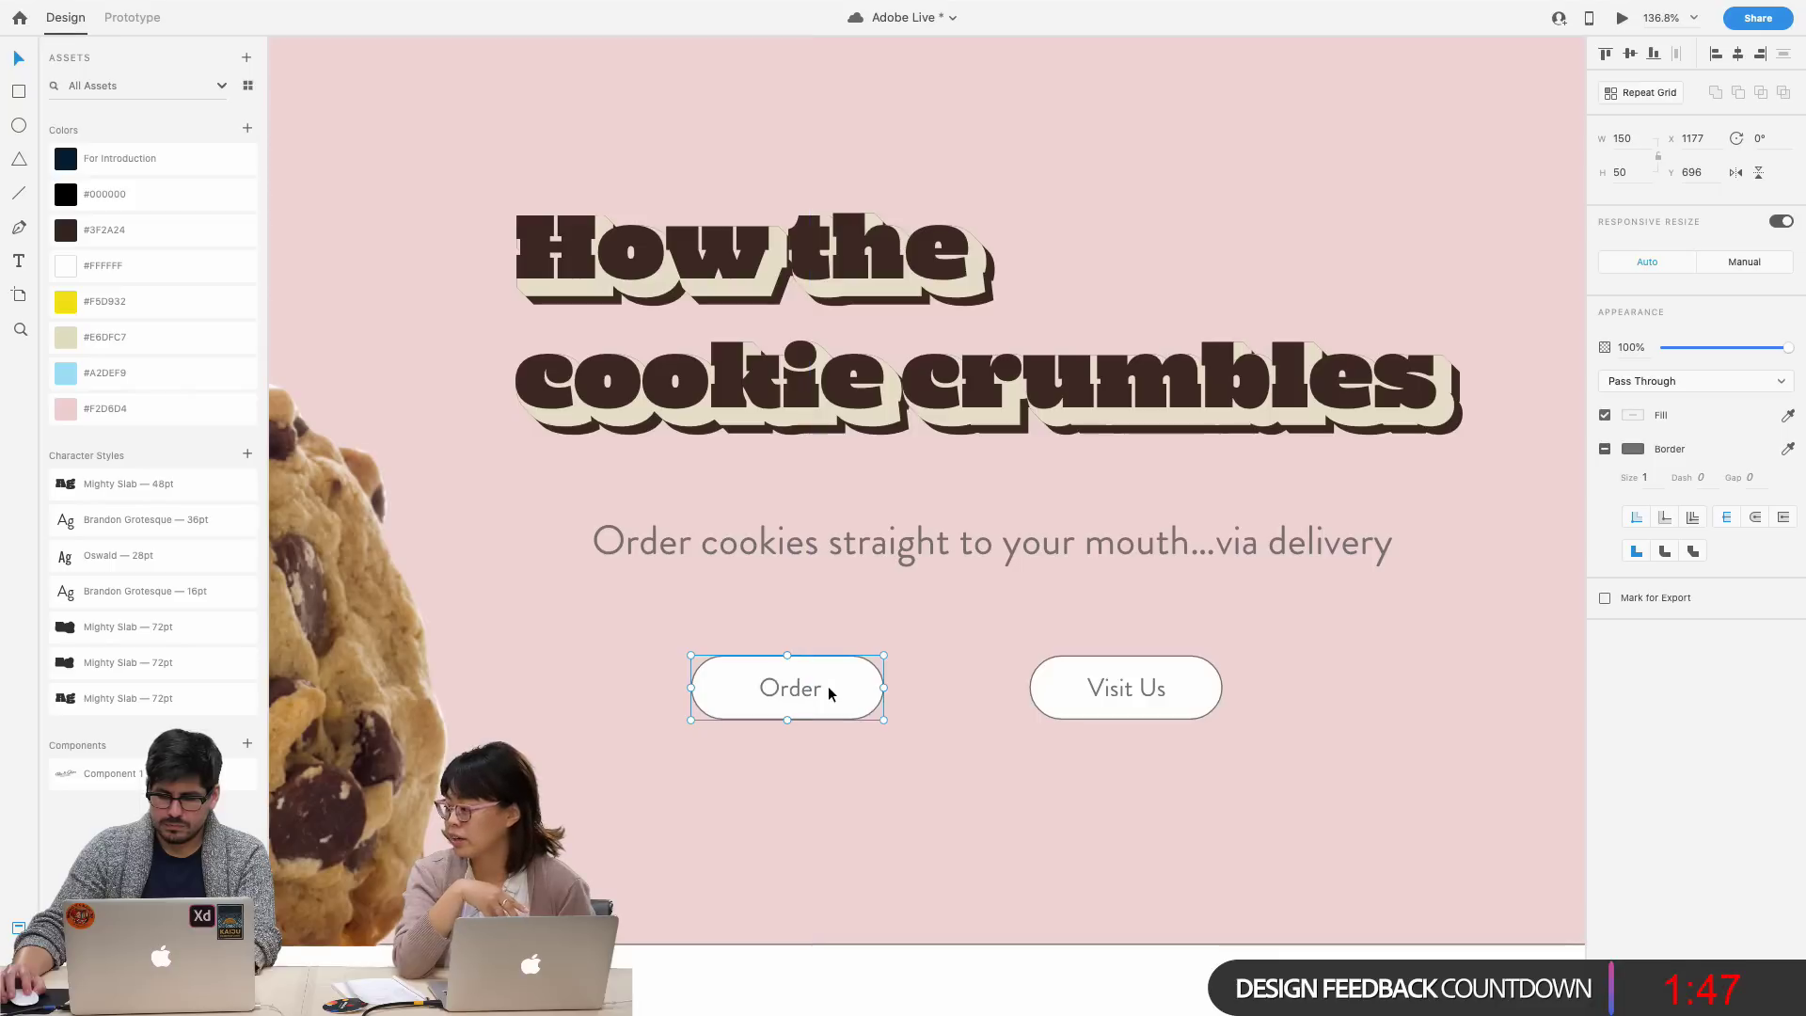
double_click(824, 691)
click(1604, 483)
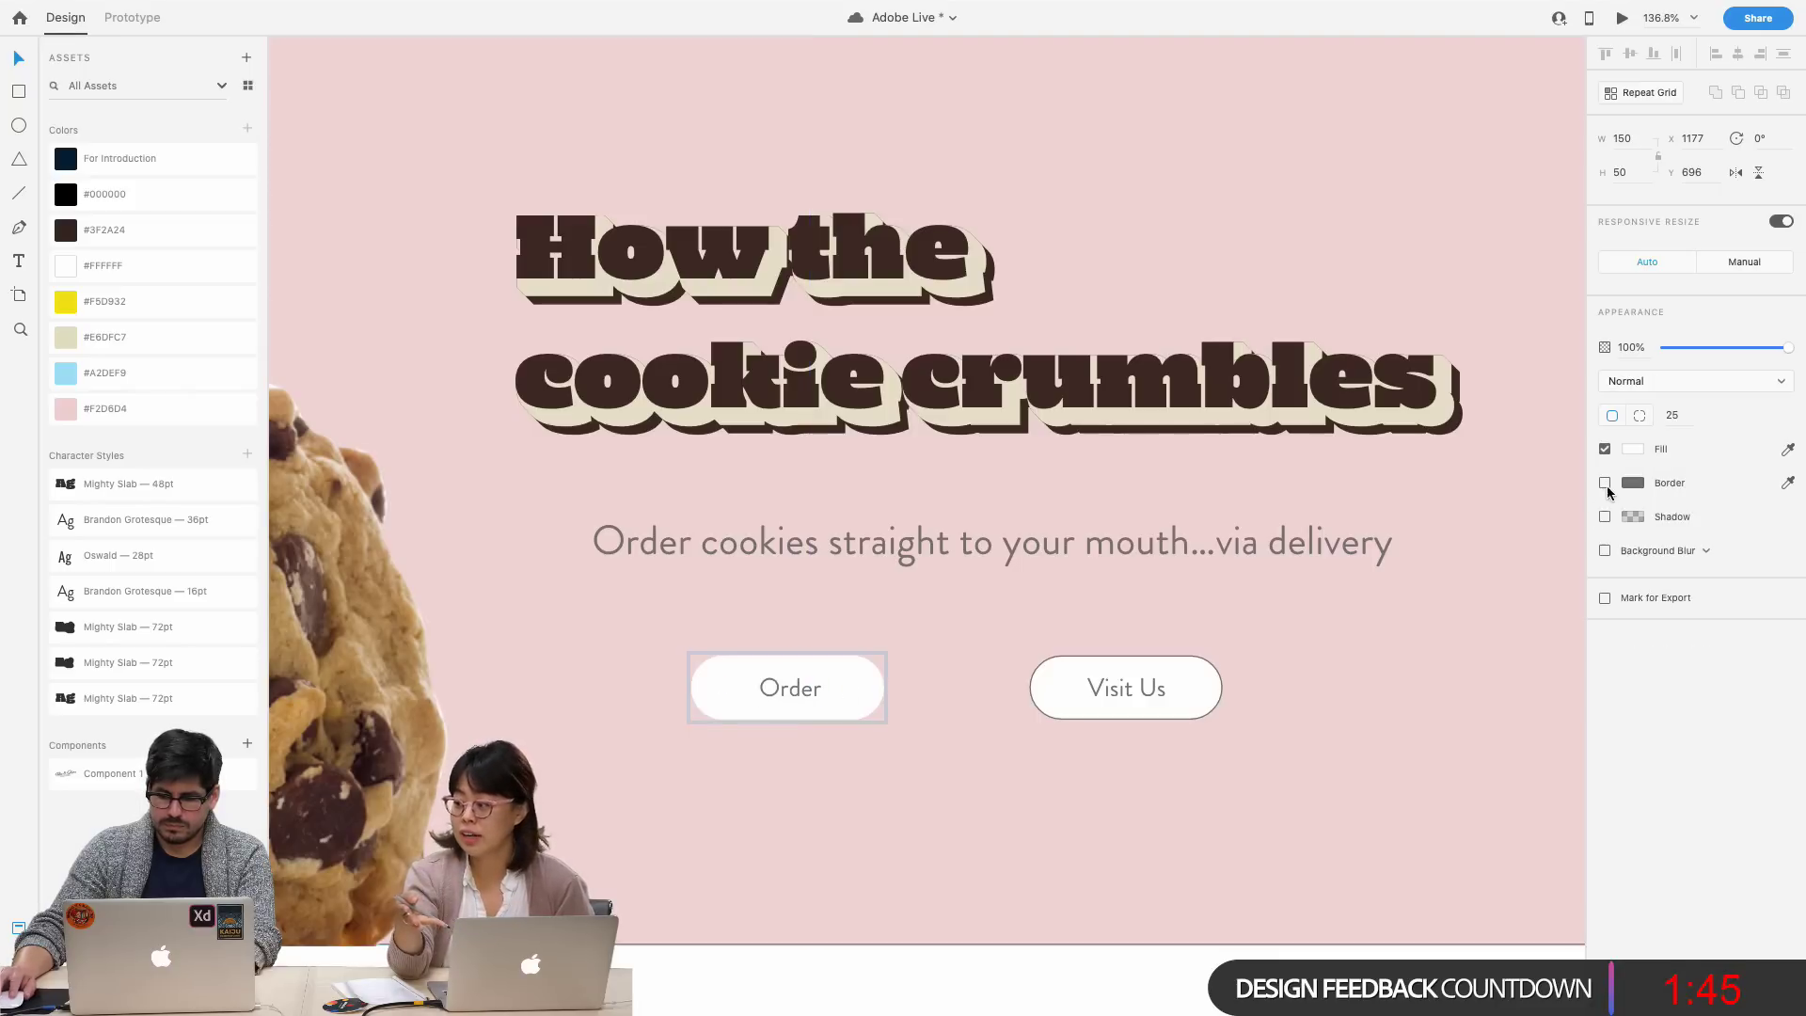
click(1209, 691)
click(1604, 483)
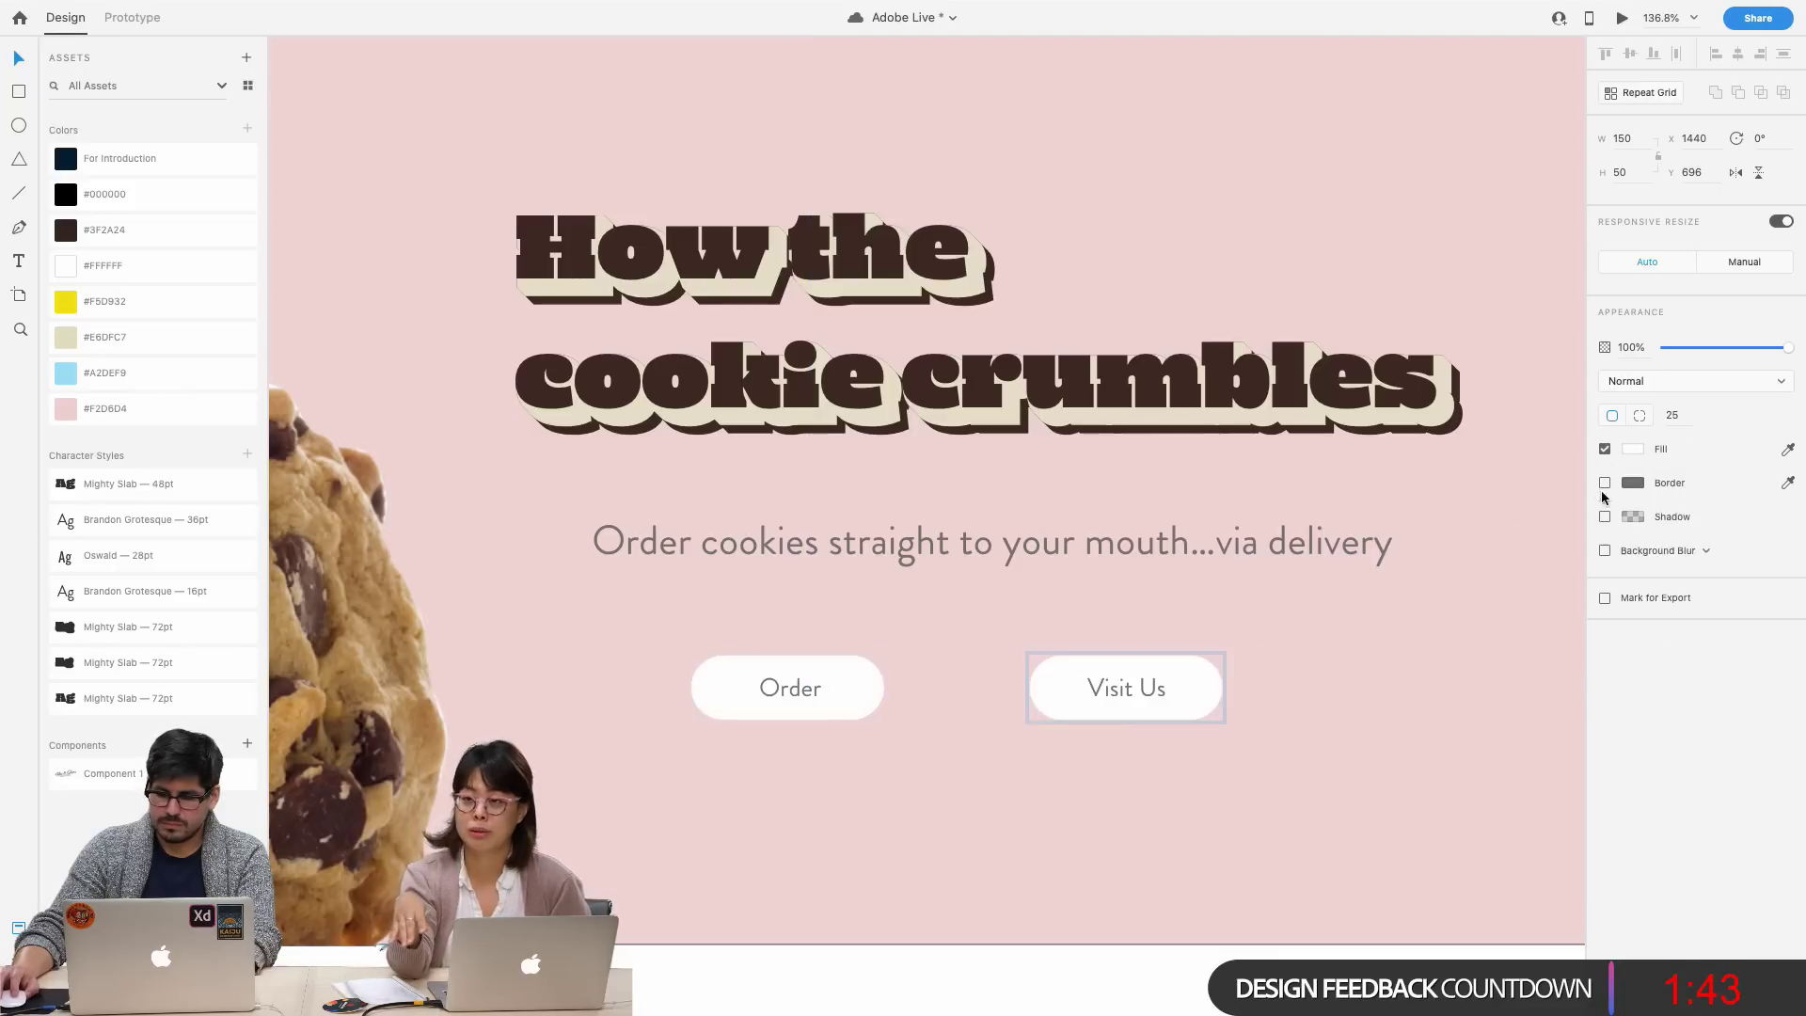
click(1420, 784)
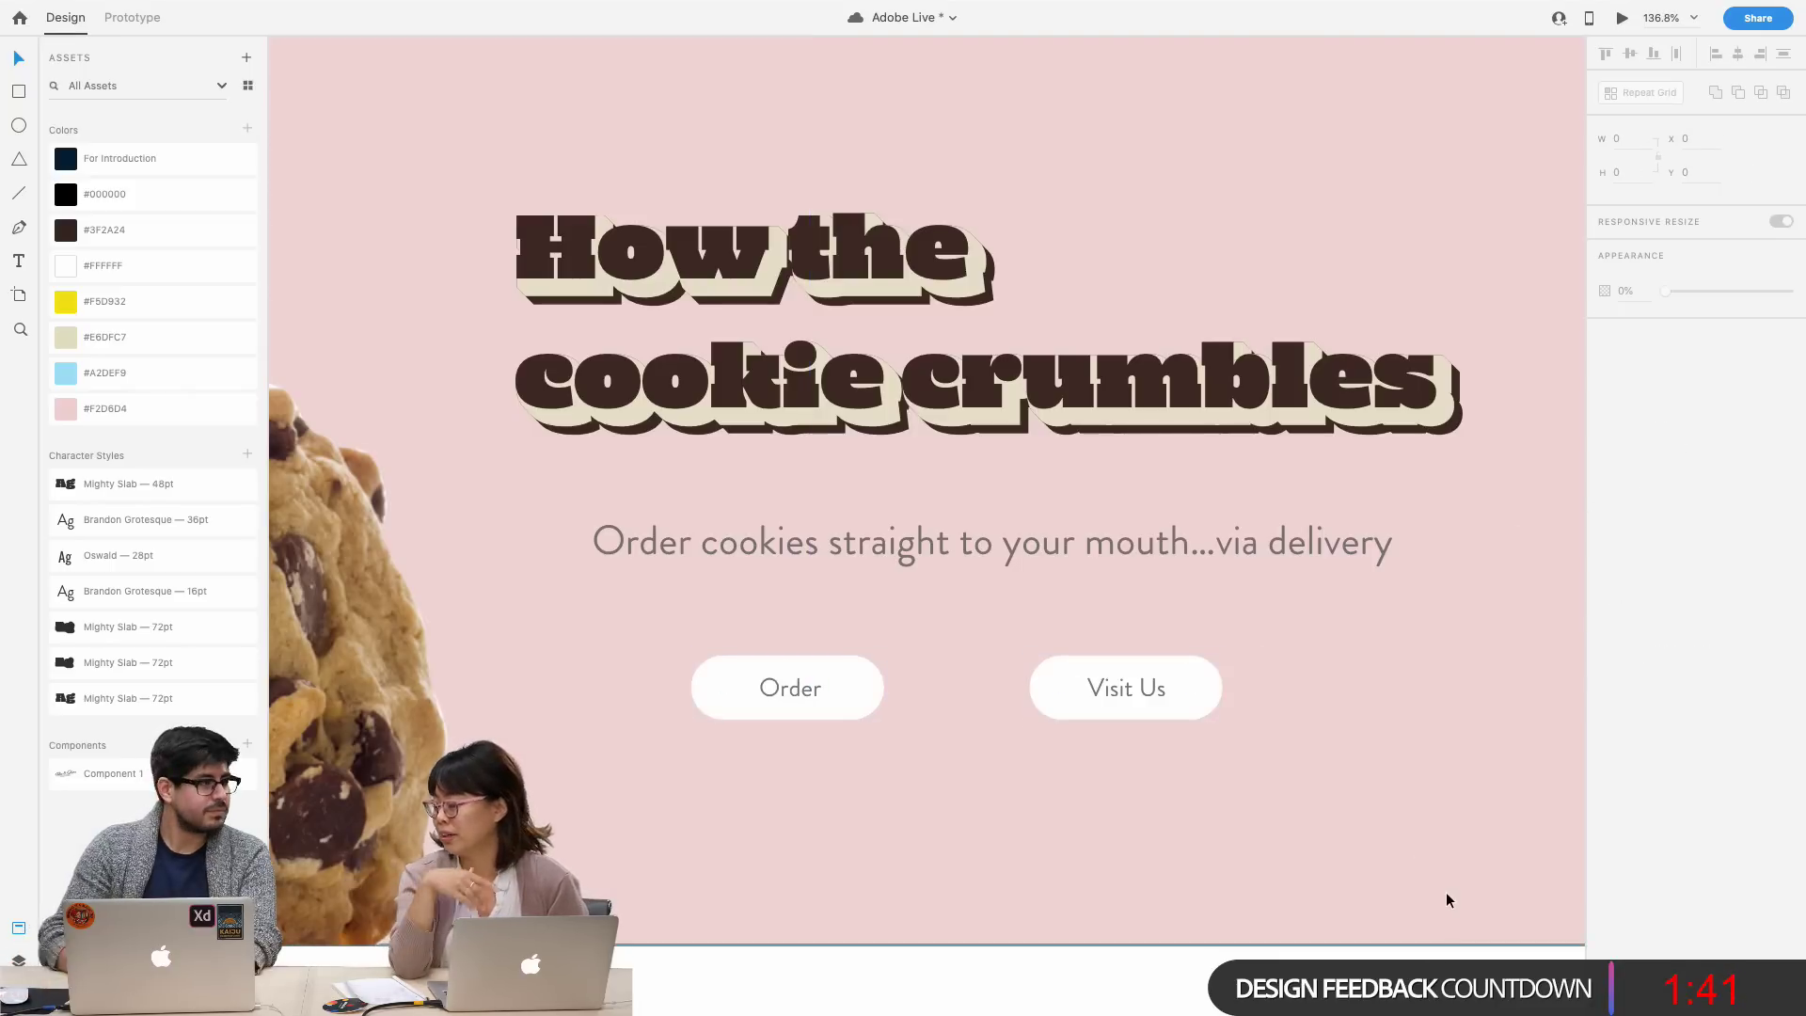
- Remove the border from the gray navigation bar background at the head of the Home Page
scroll(1446, 891, down, 5)
scroll(1447, 900, up, 2)
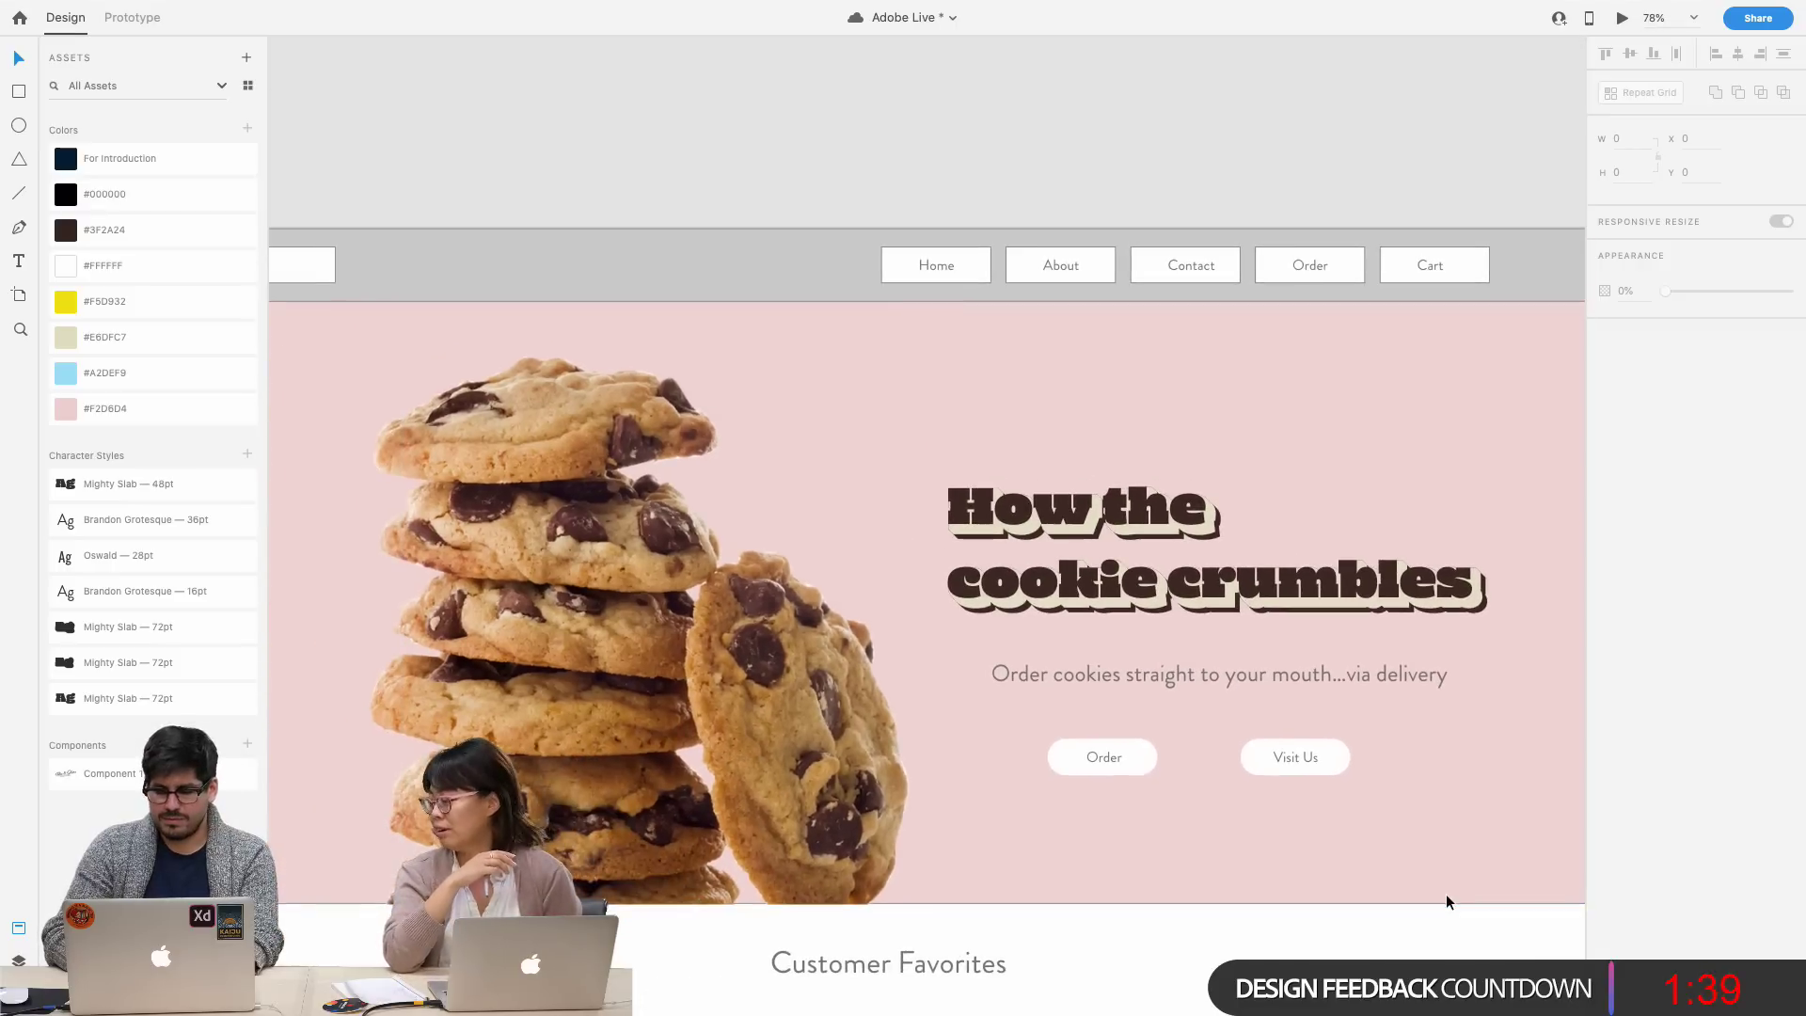
click(1447, 893)
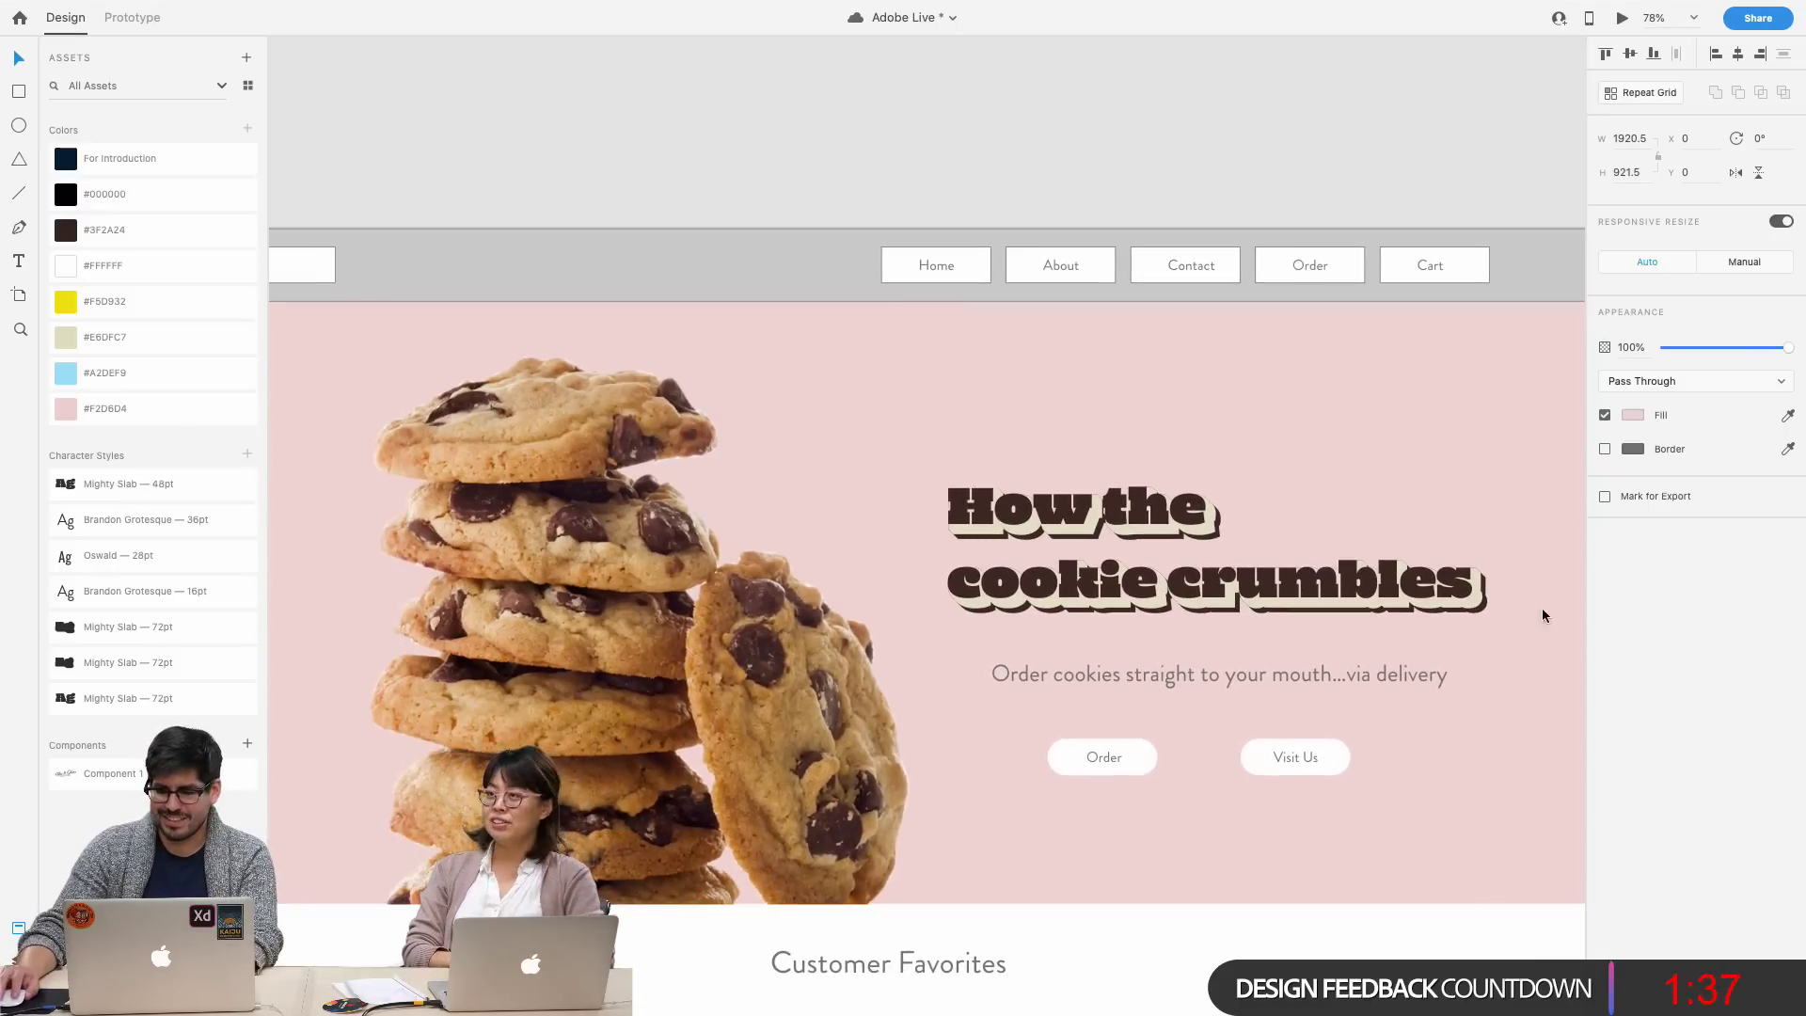
scroll(1461, 695, right, 3)
click(1461, 695)
click(1390, 292)
scroll(1382, 301, left, 4)
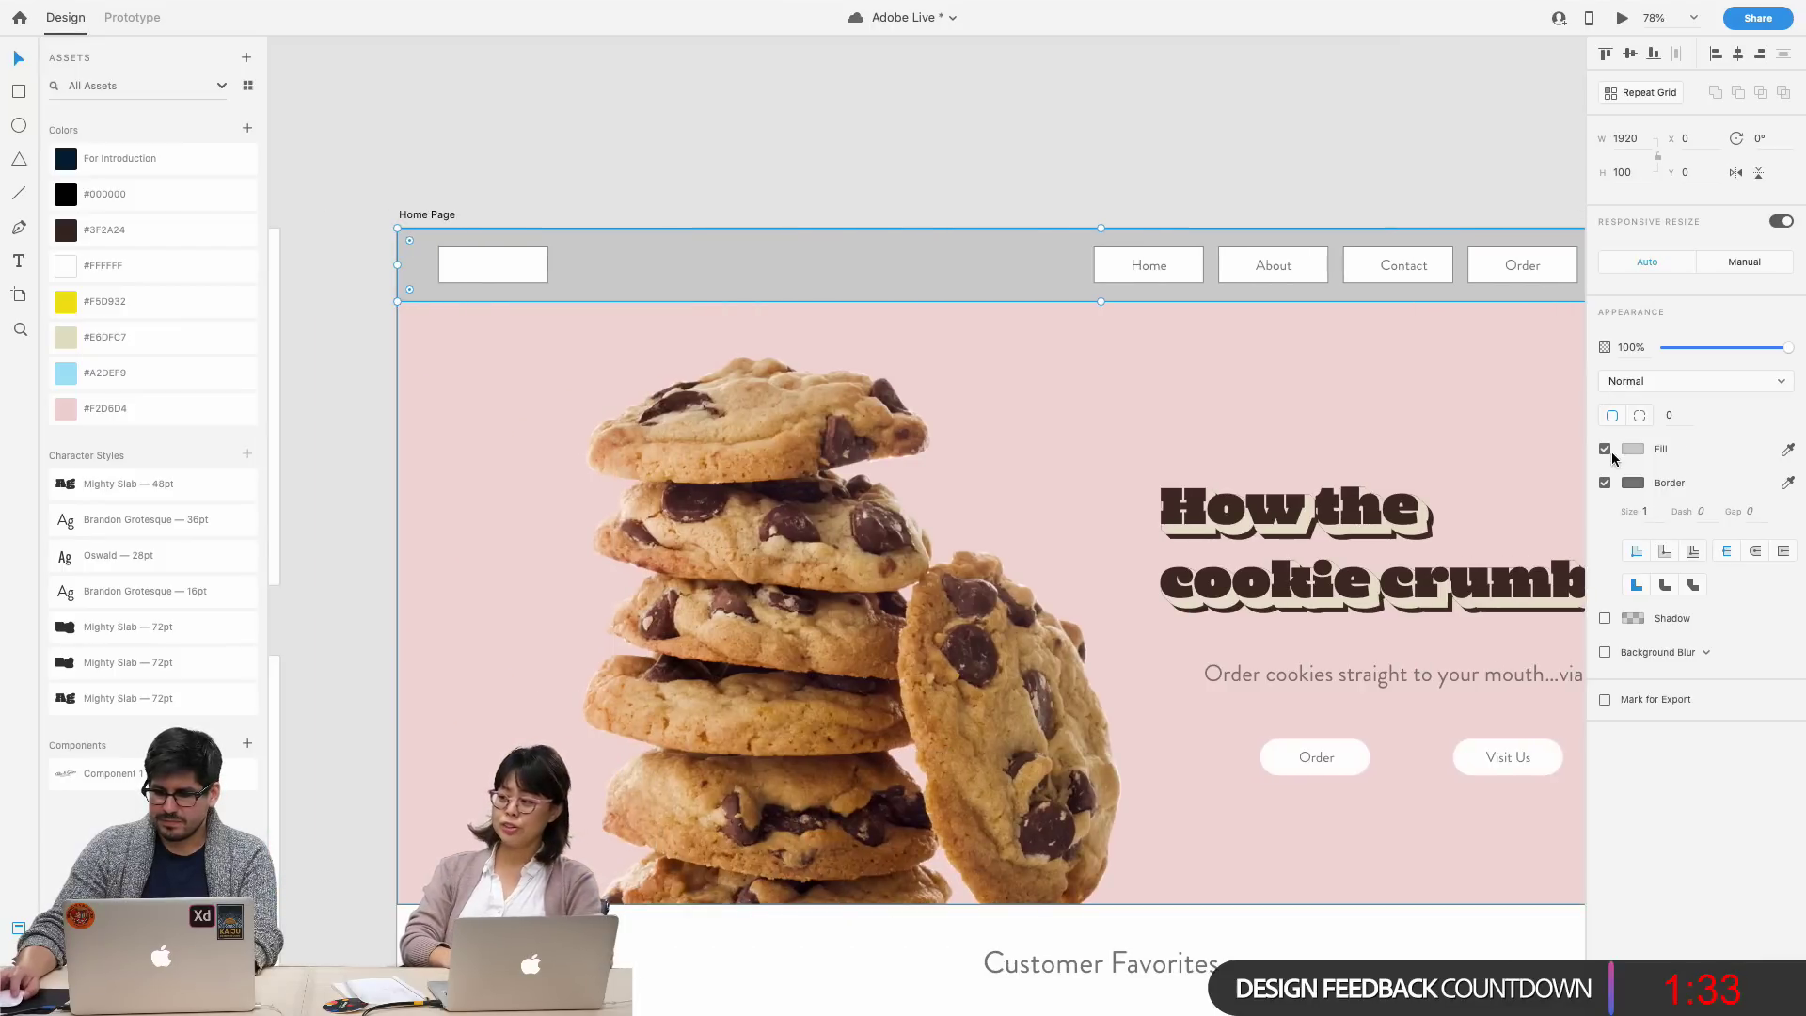
click(1605, 483)
- Make the navigation bar background fully transparent by setting its fill opacity to 0%
scroll(1335, 460, right, 2)
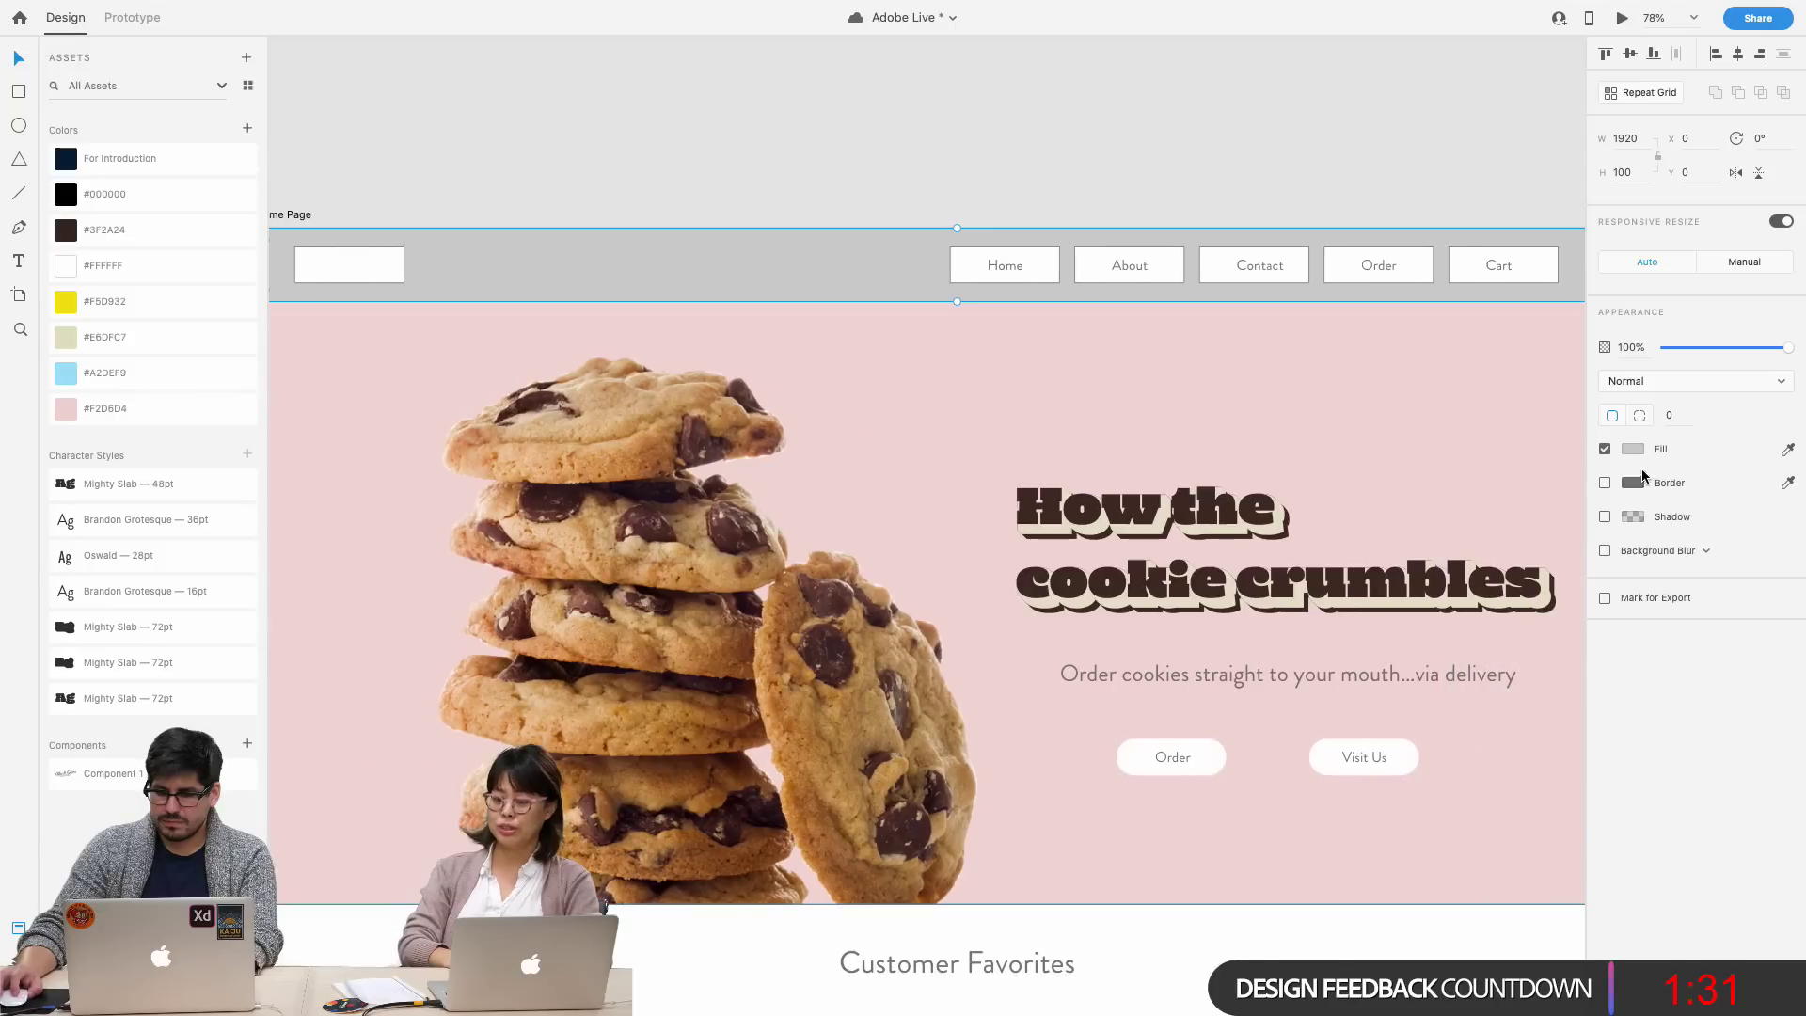
click(1606, 450)
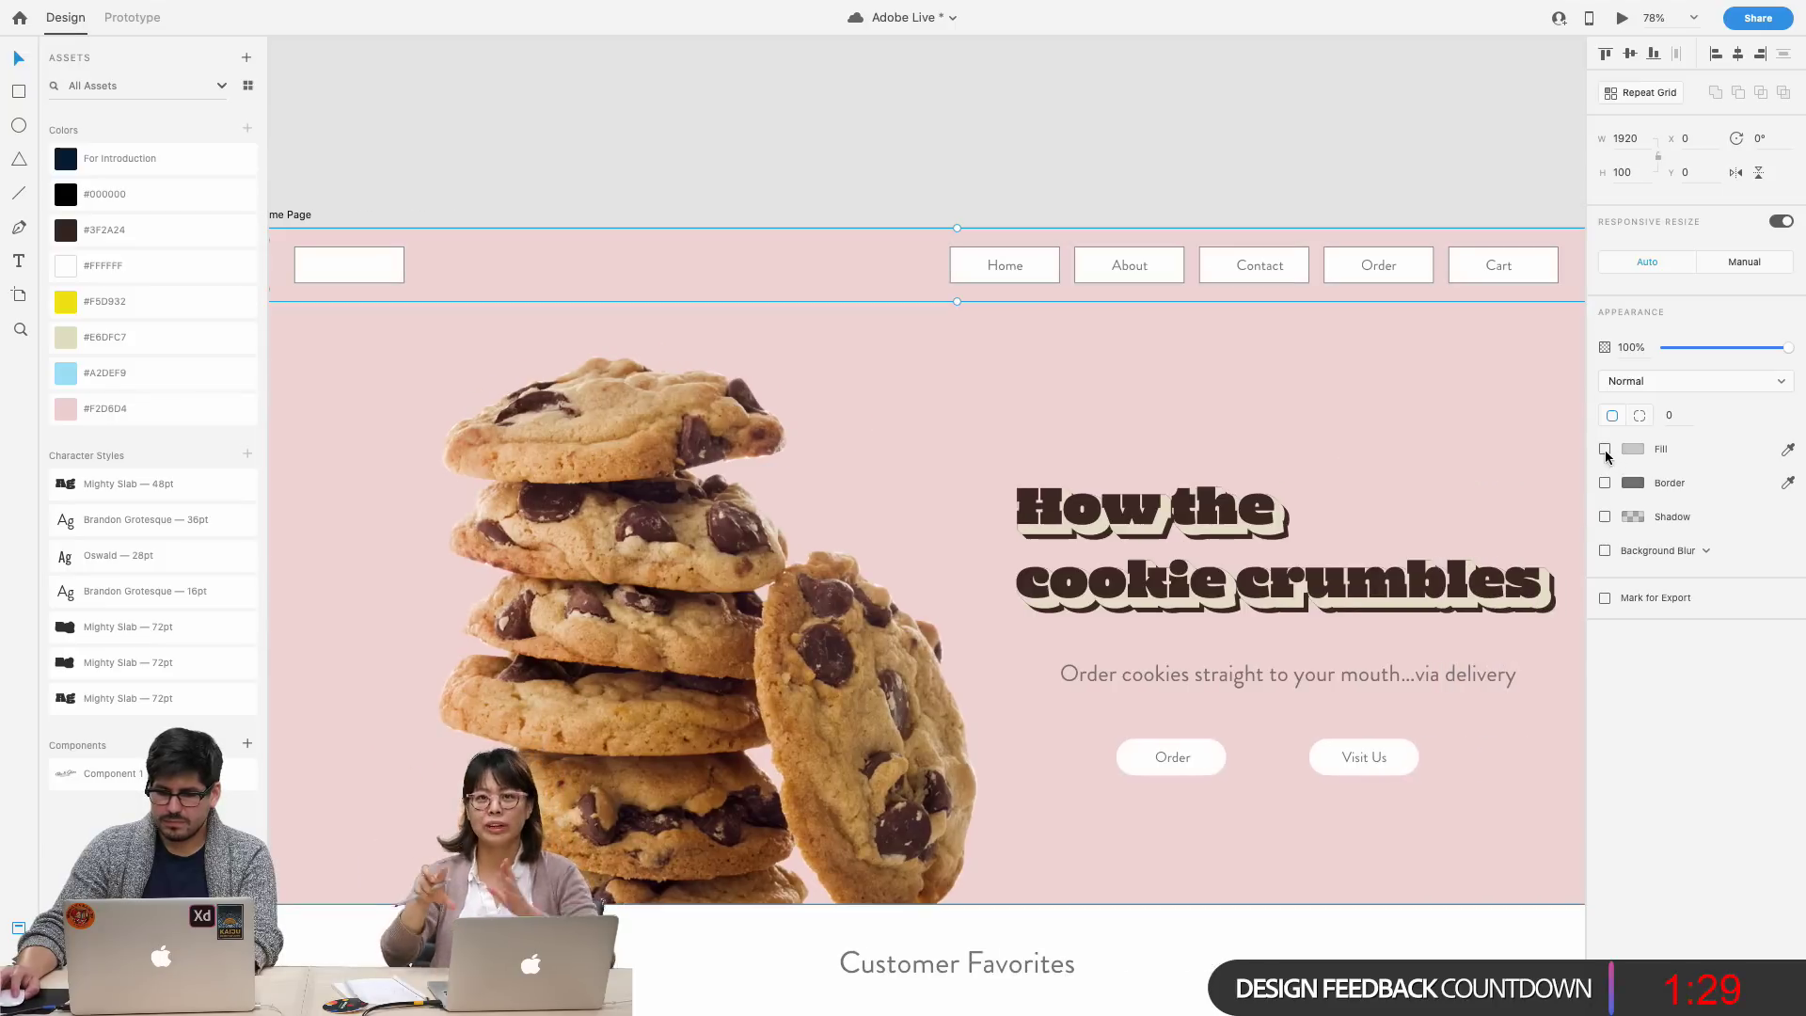
click(1605, 451)
click(1632, 448)
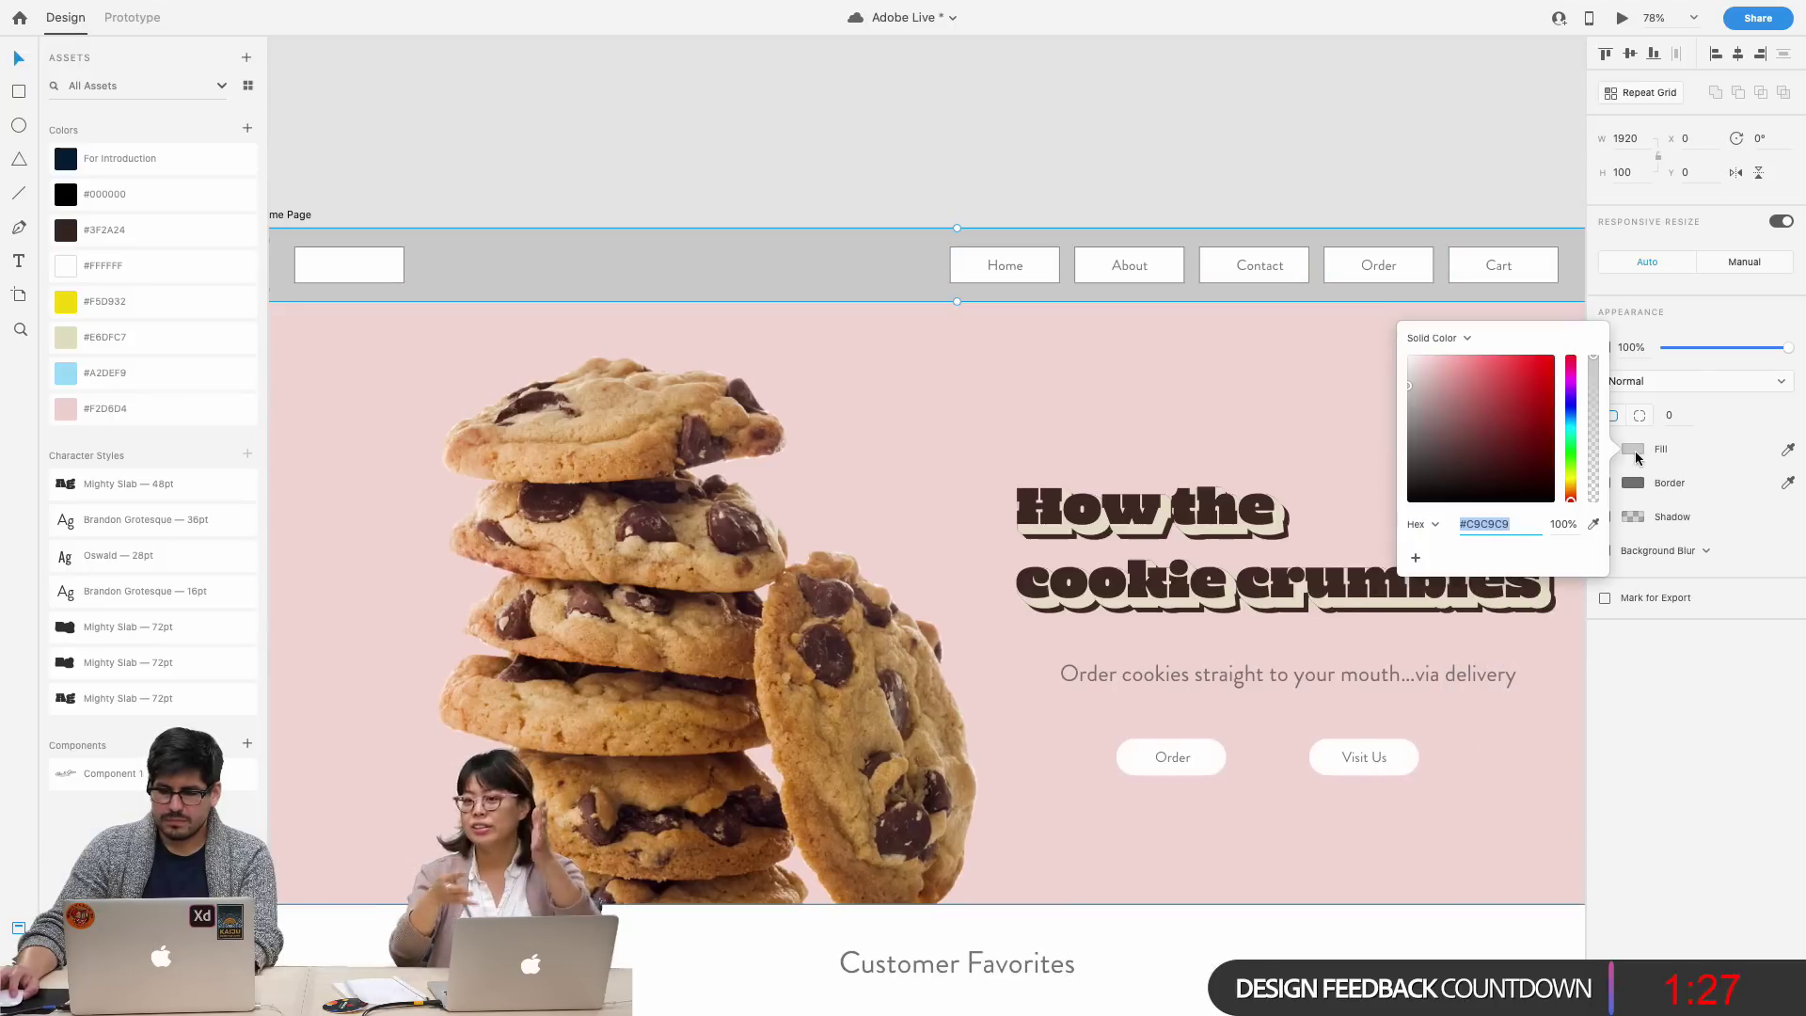
drag(1596, 379, 1604, 542)
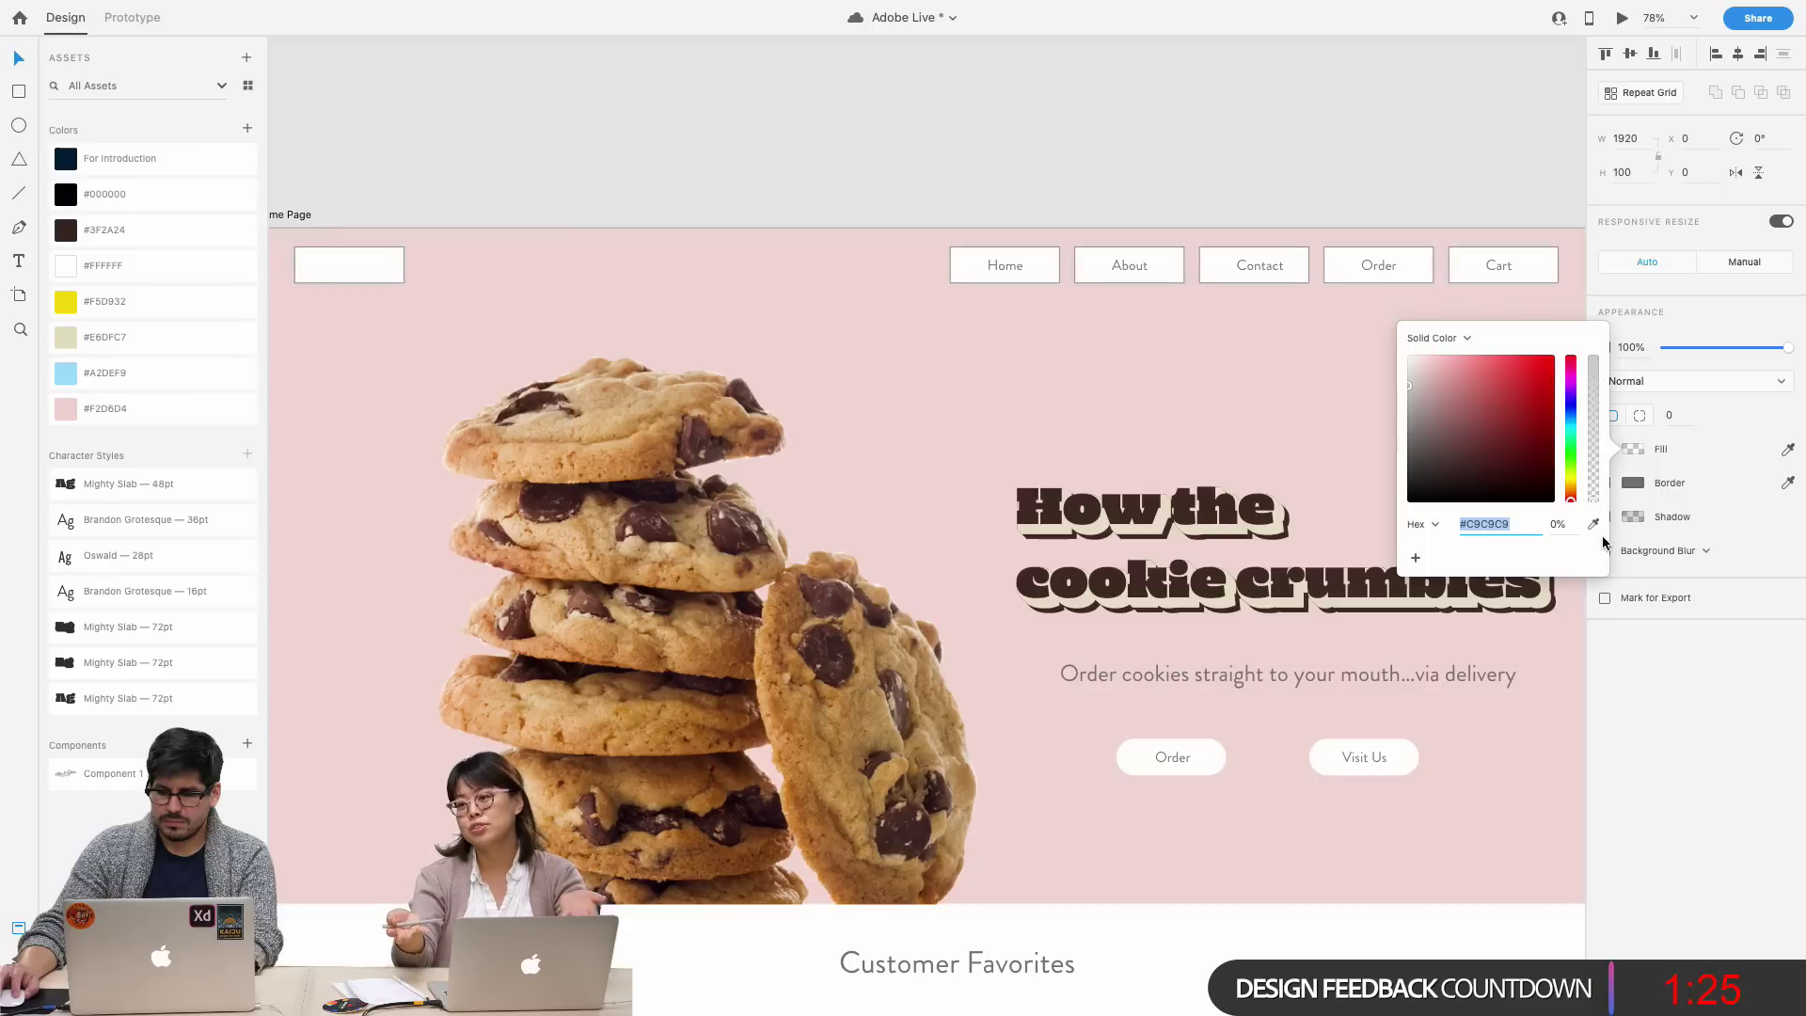
click(906, 304)
click(920, 155)
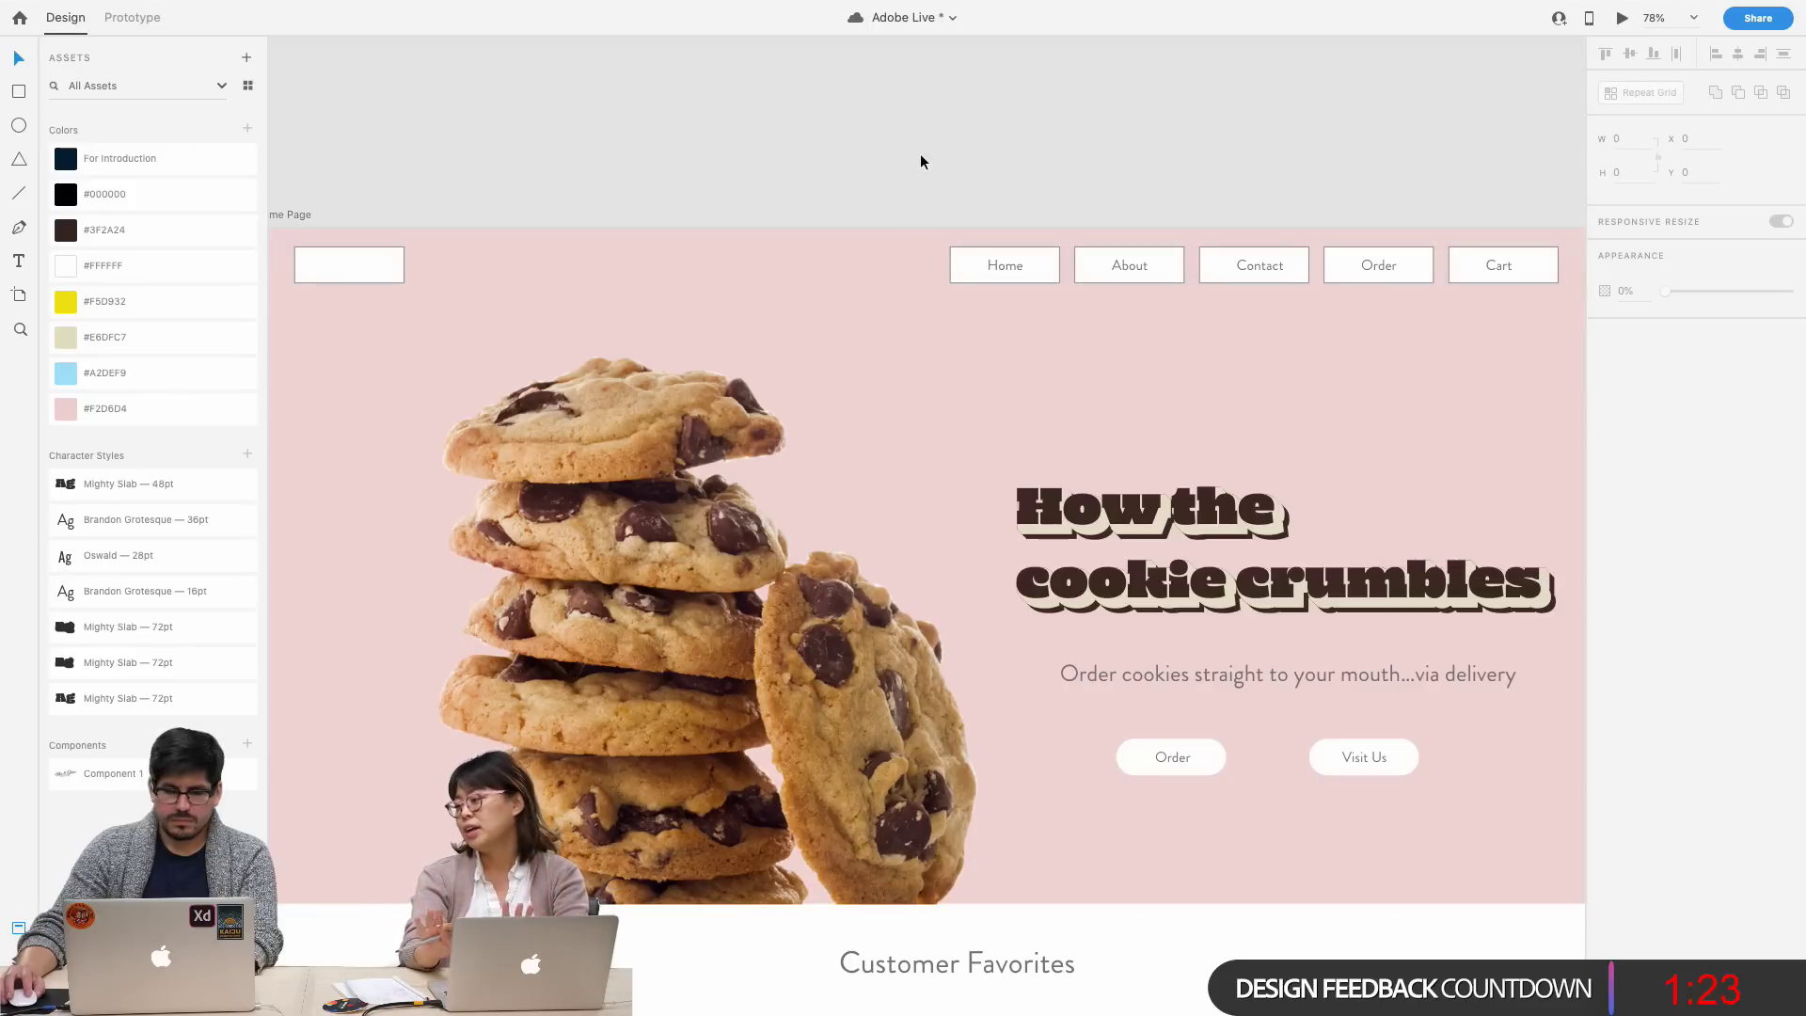
- Recolor the delivery subtitle under the Home Page title with the dark brown #3F2A24 swatch
scroll(908, 167, right, 4)
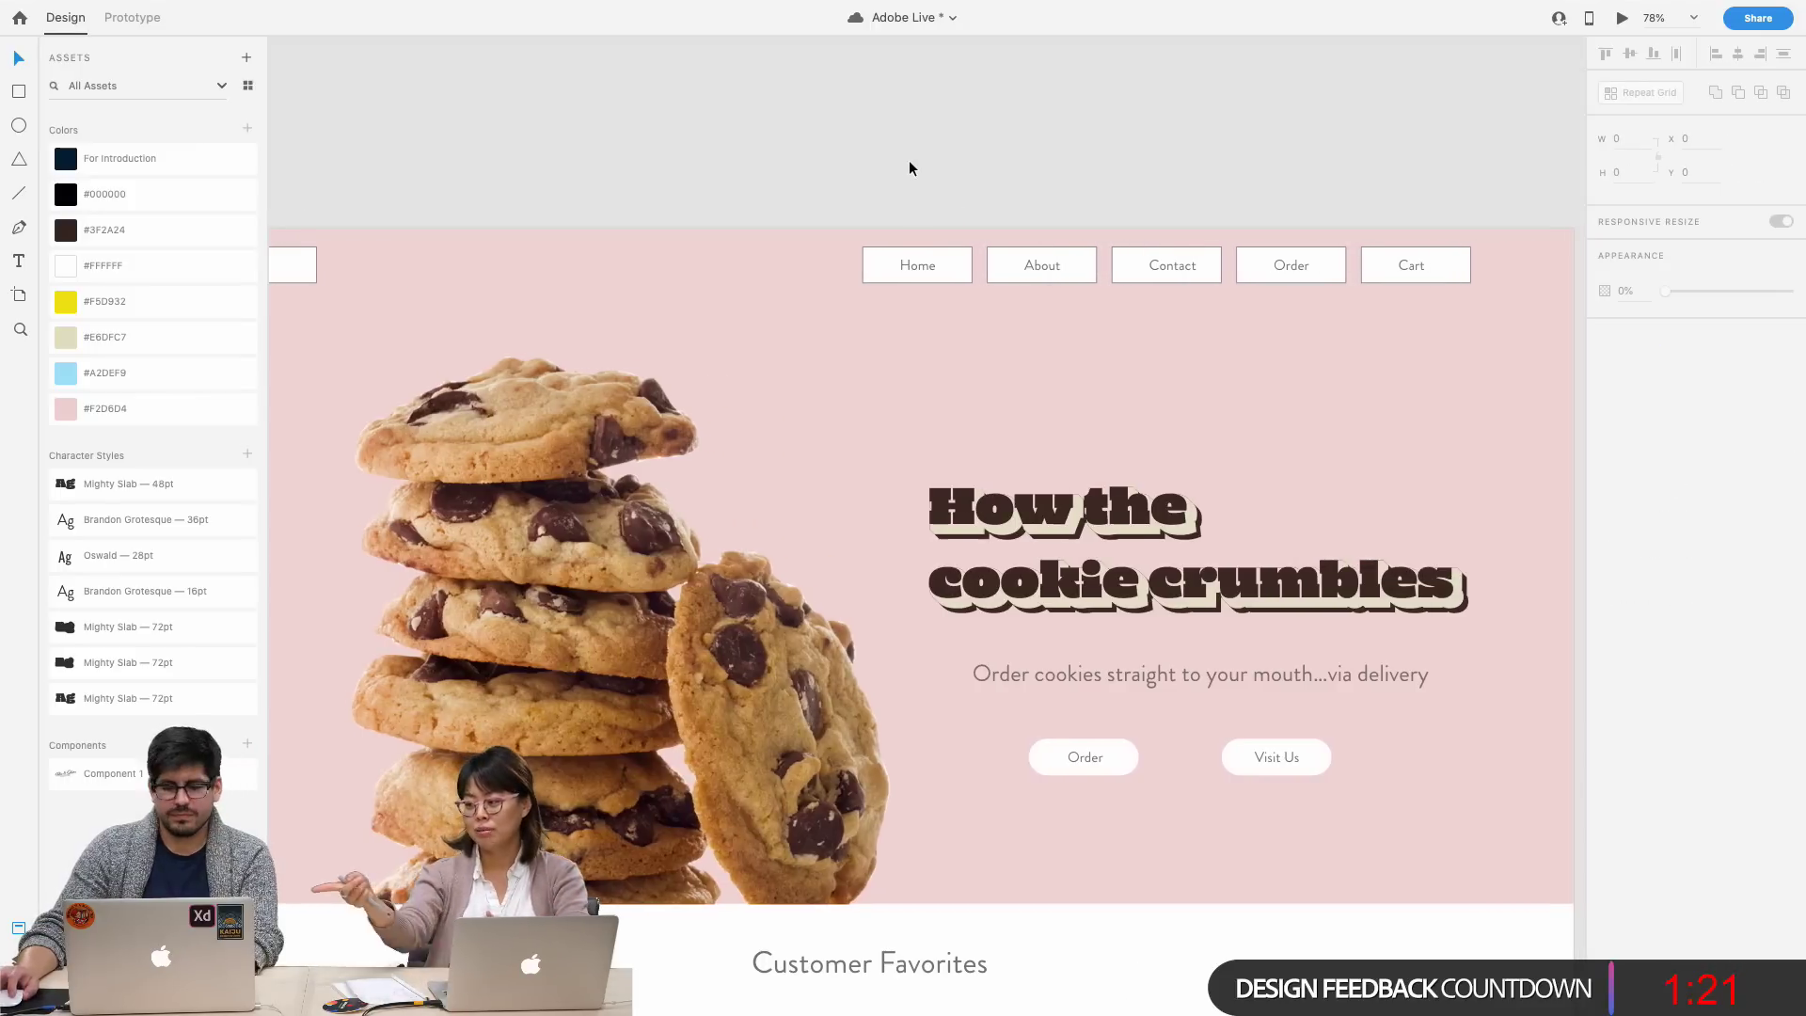
scroll(908, 167, left, 1)
scroll(908, 168, right, 2)
scroll(908, 168, left, 2)
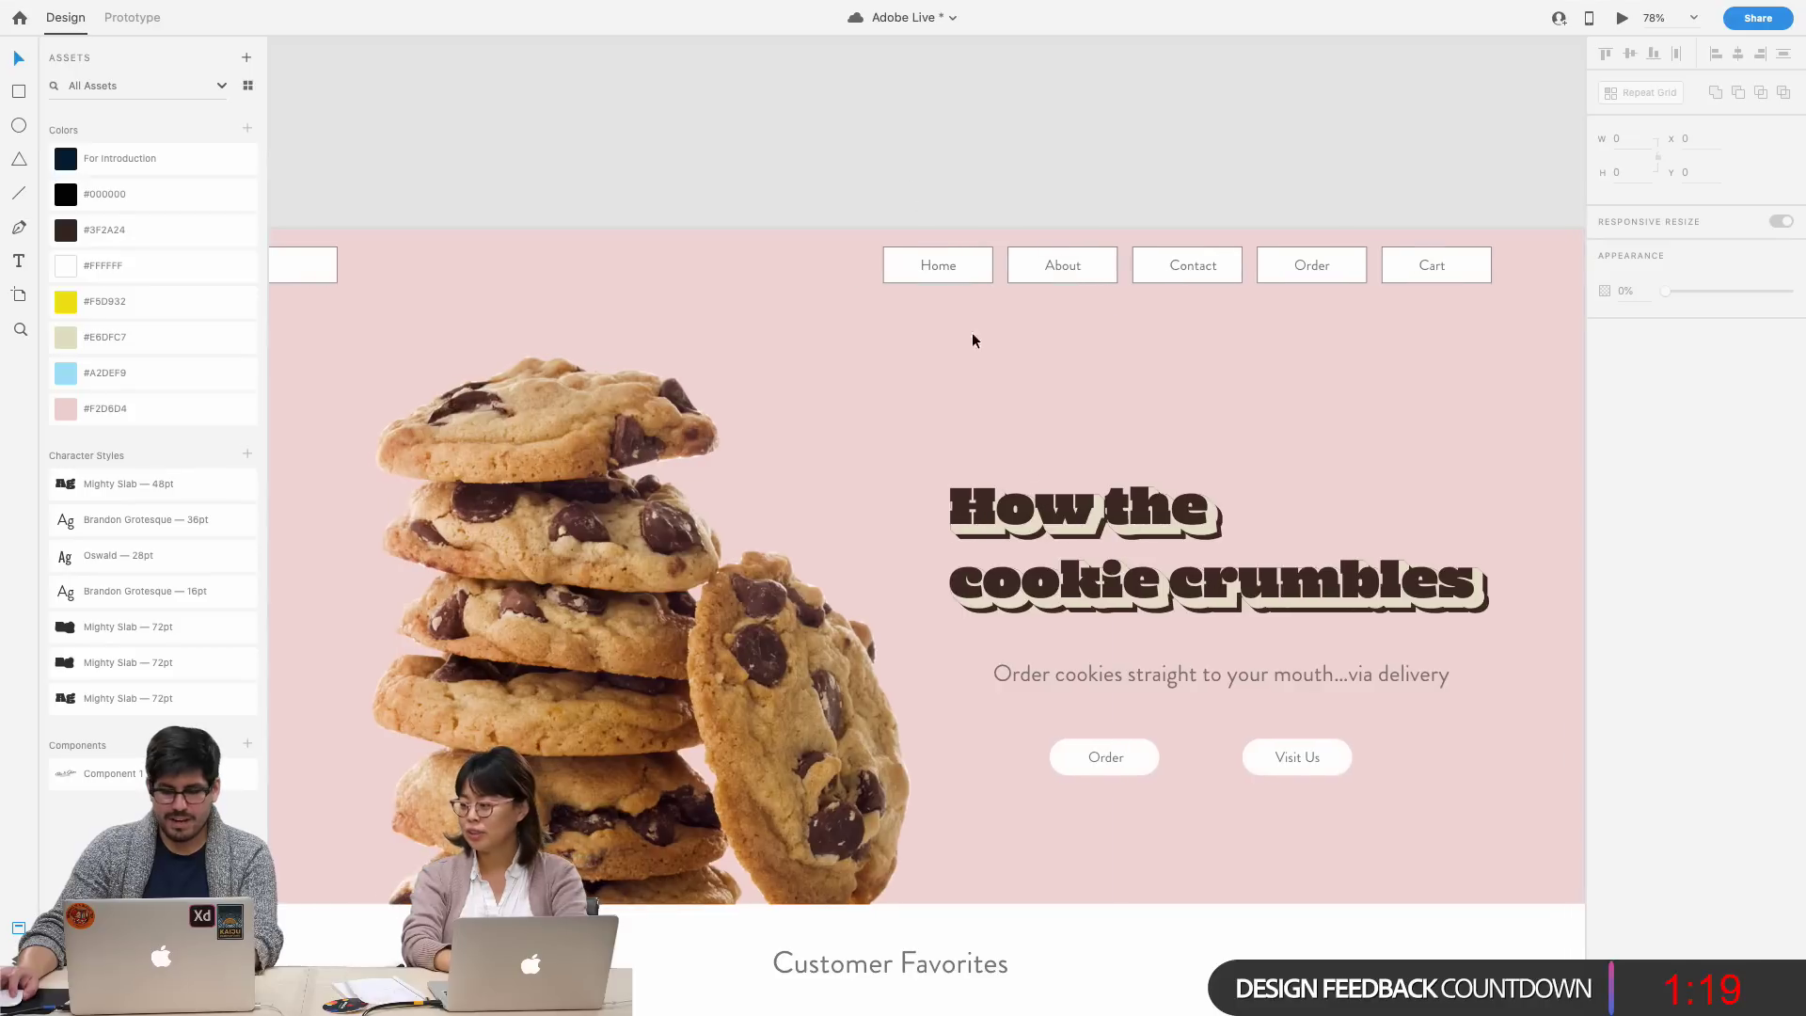
double_click(1209, 687)
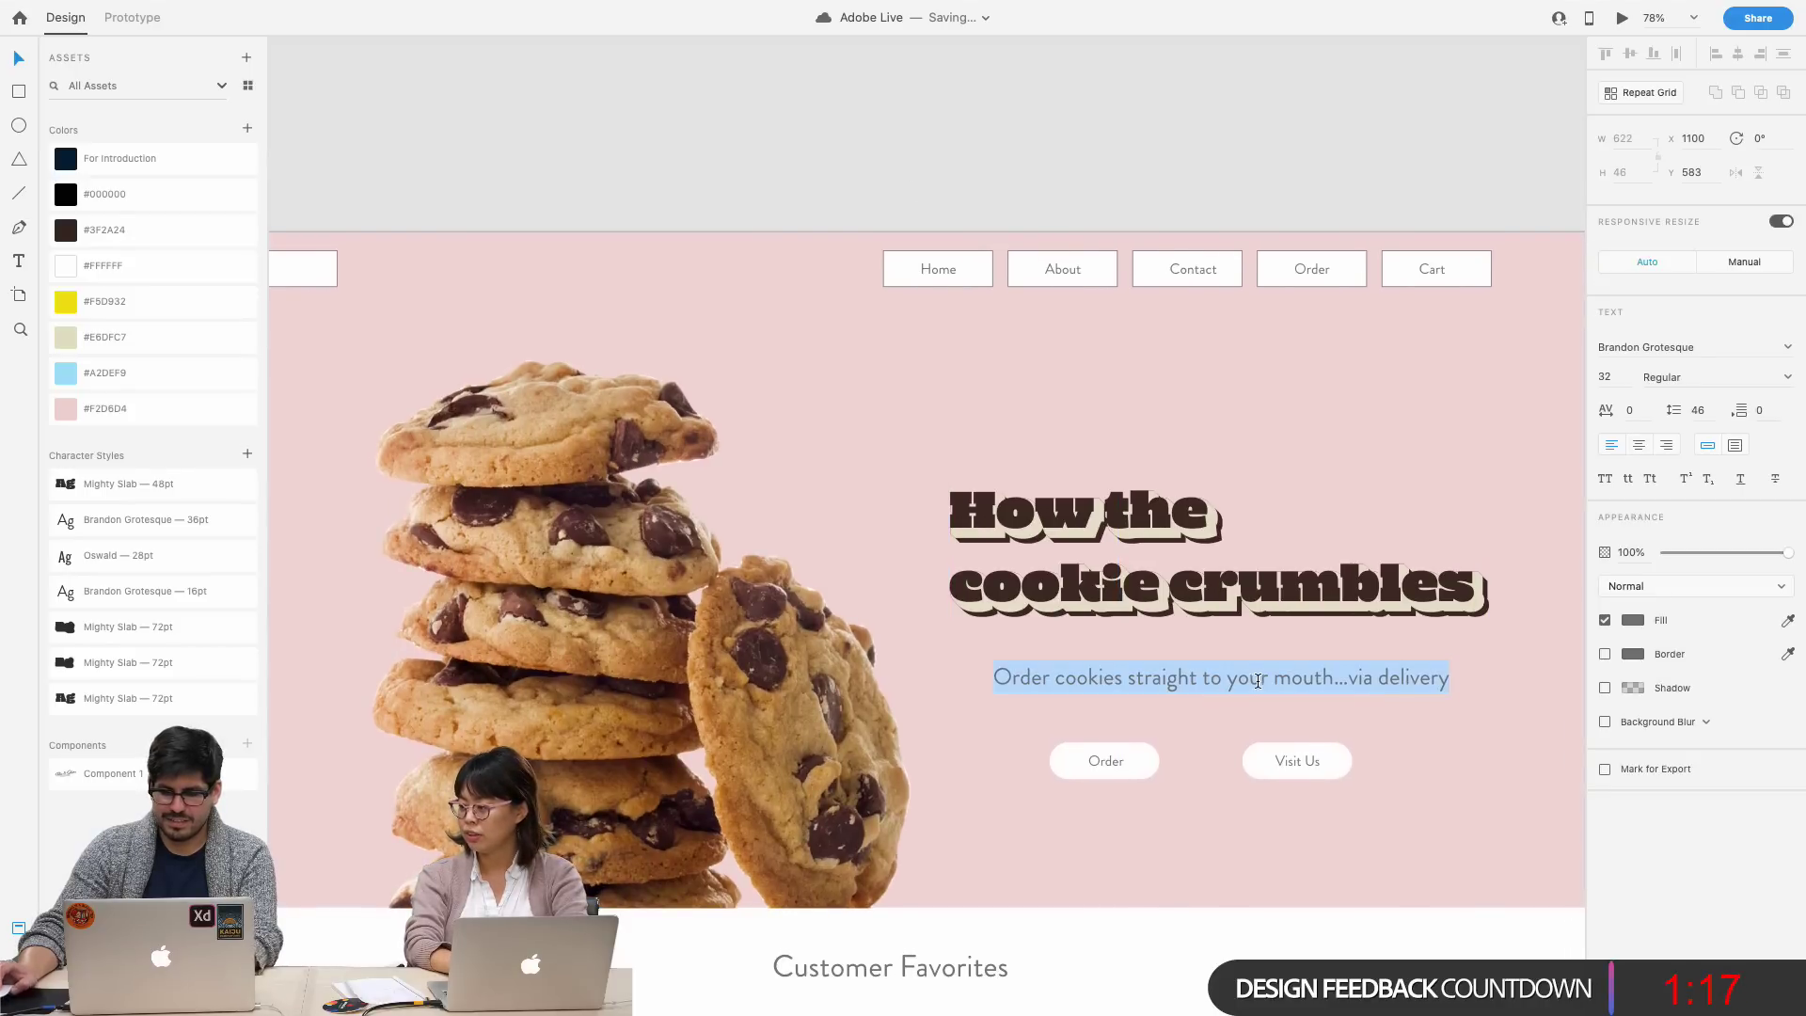
key(Escape)
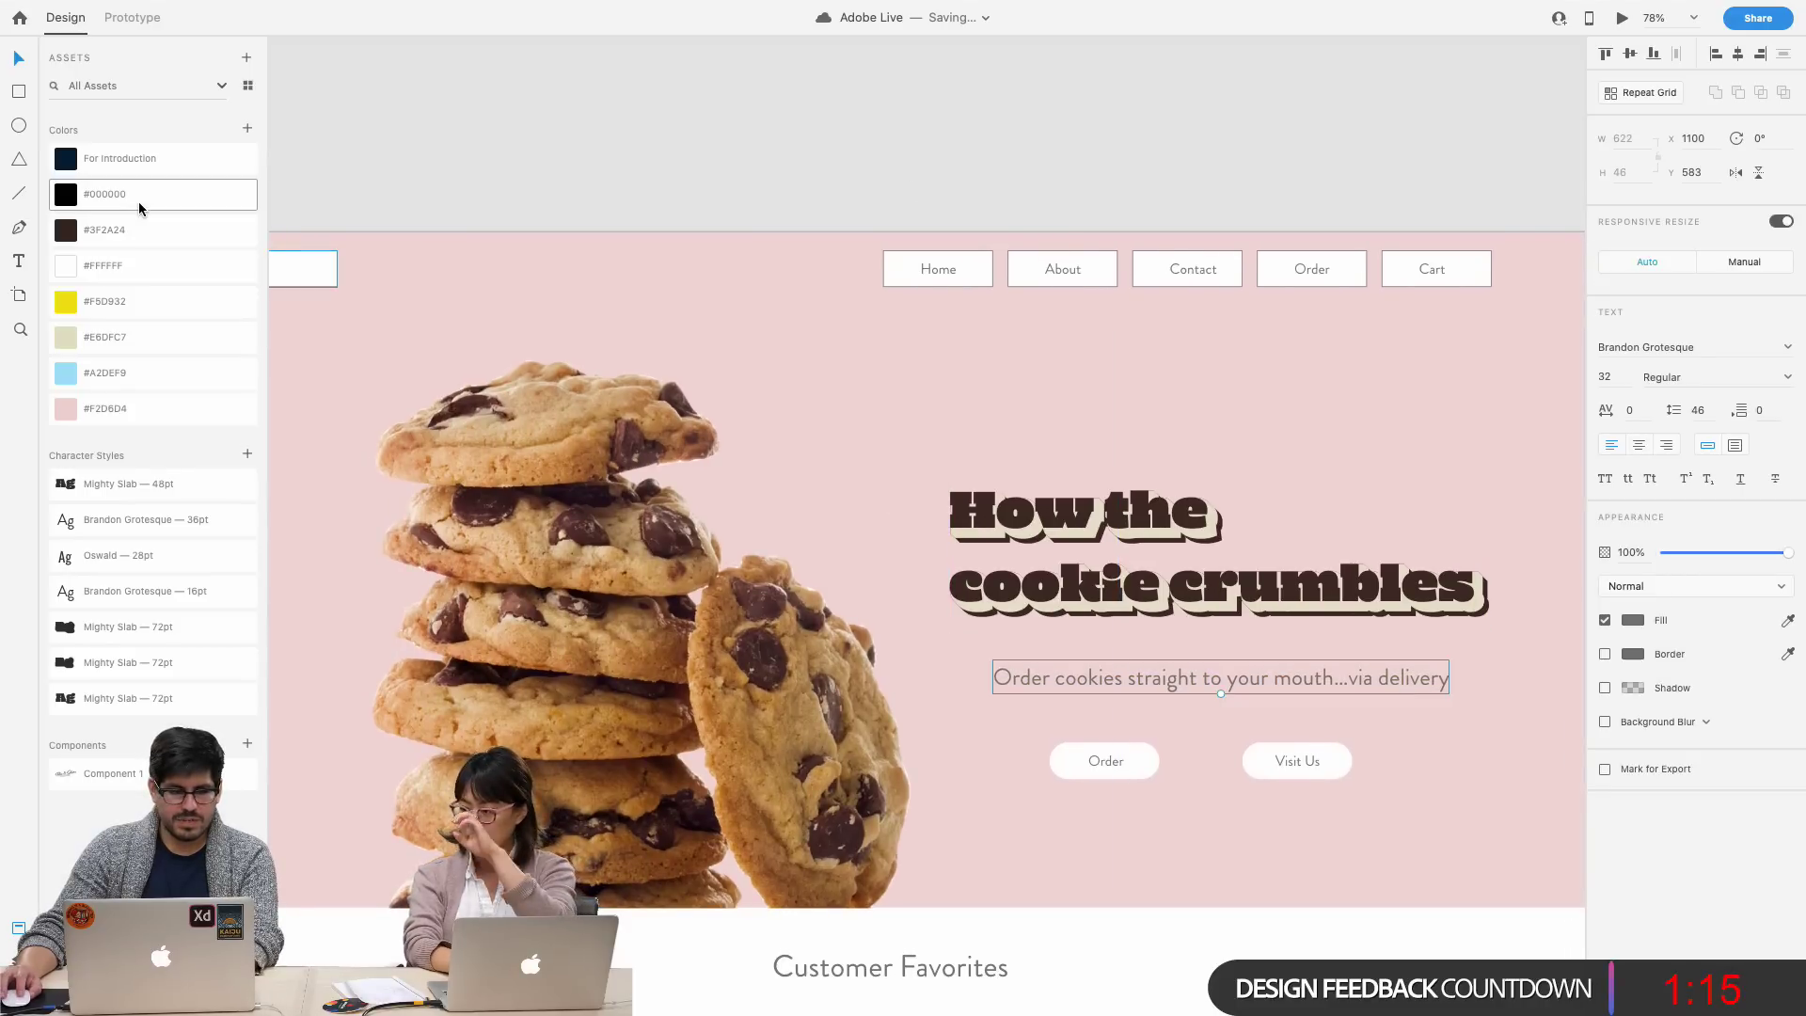
click(118, 232)
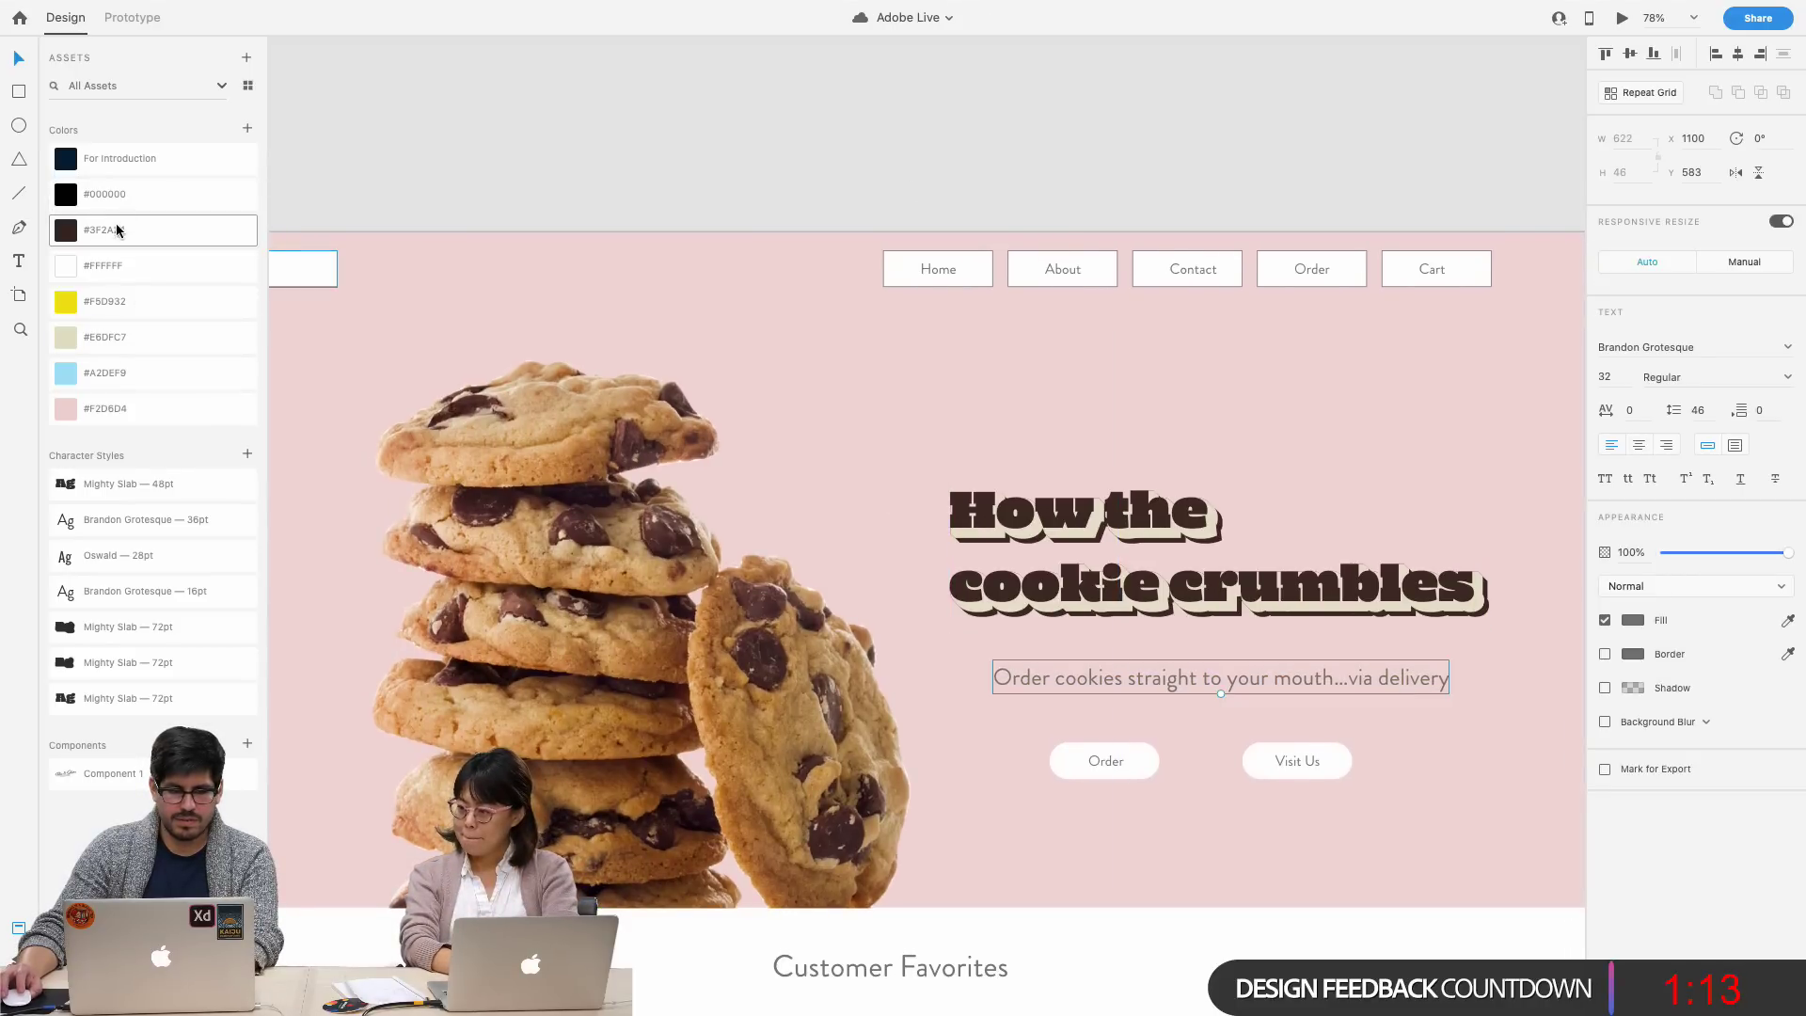
click(358, 200)
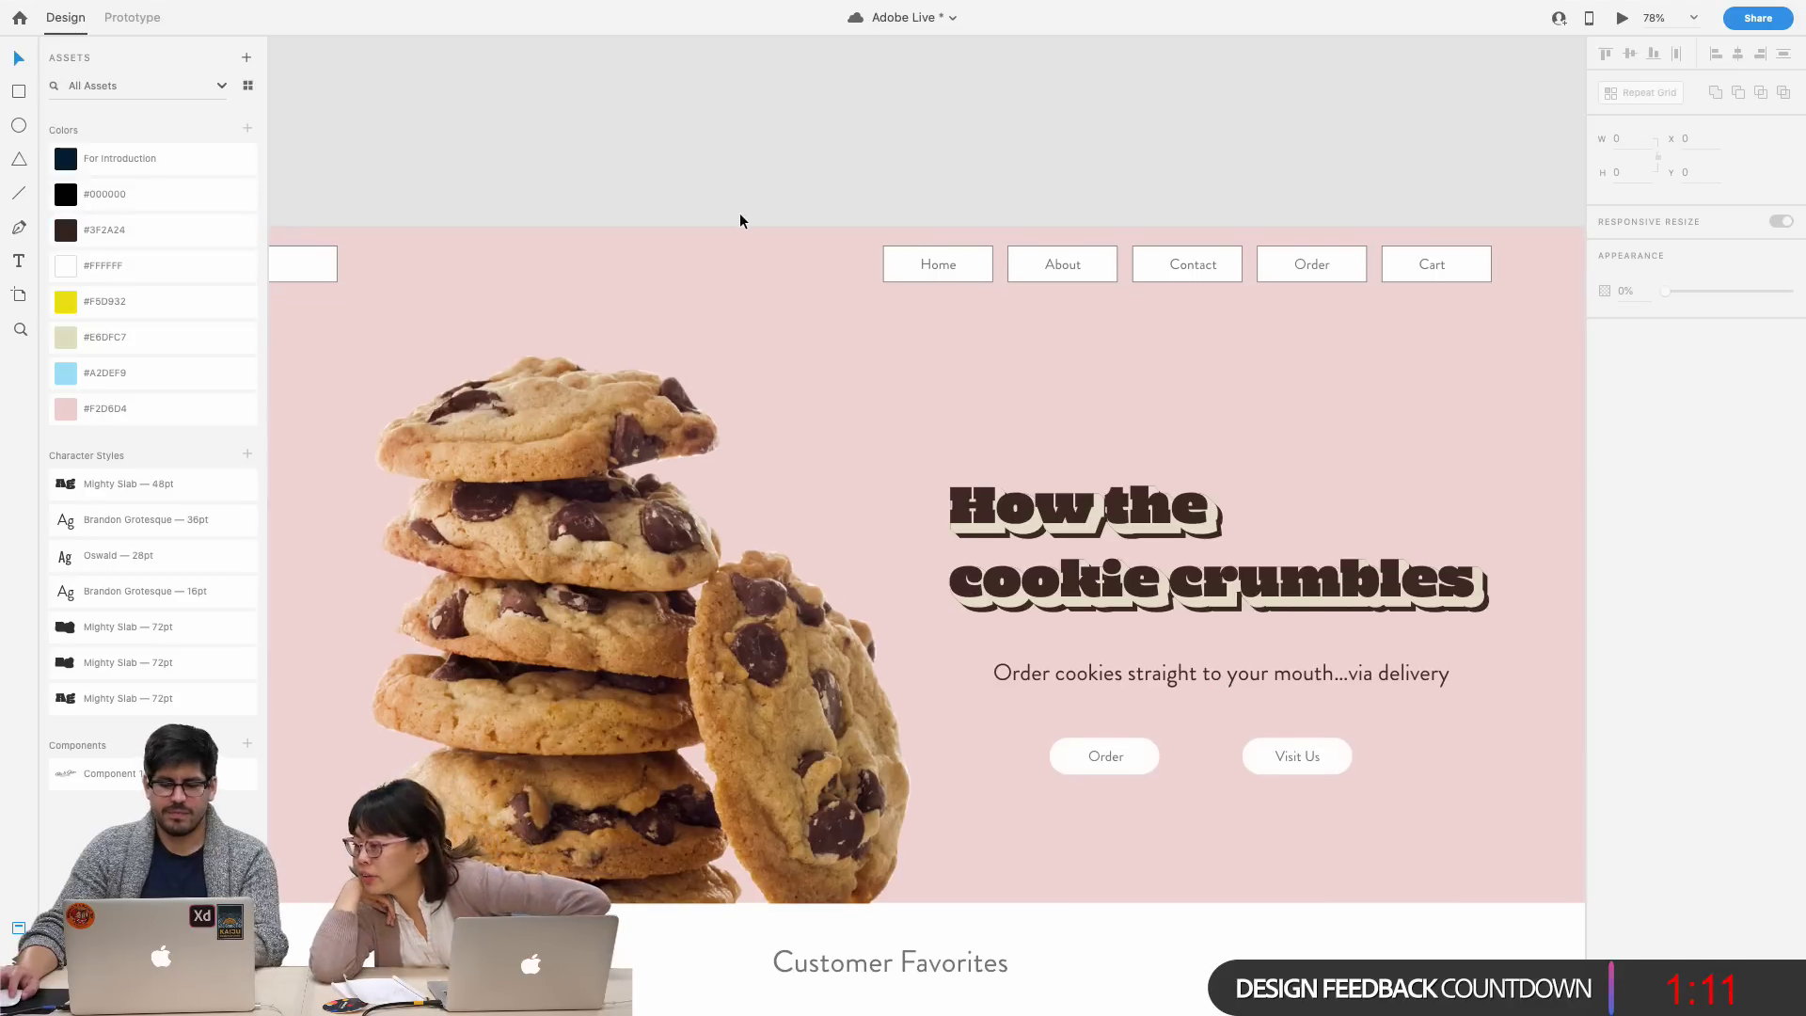
- Try to remove the fill from the Home button group in the navigation bar
scroll(739, 213, down, 1)
scroll(739, 216, up, 1)
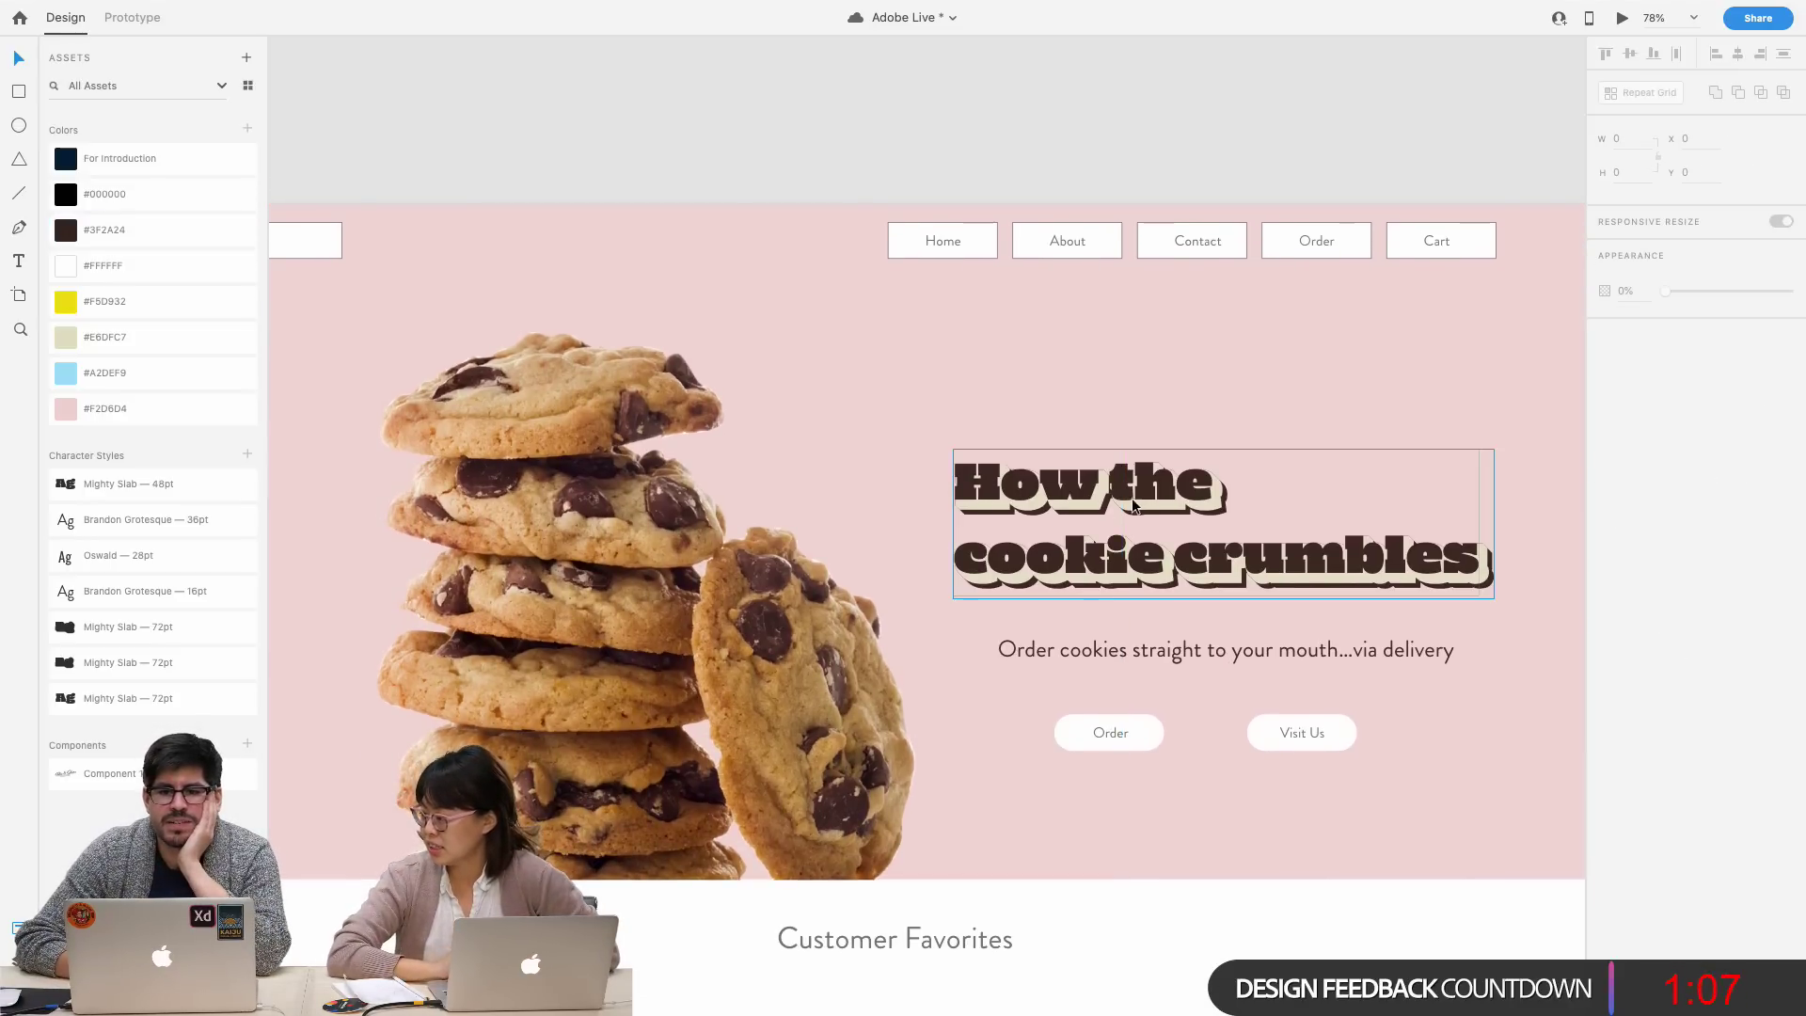
scroll(1134, 506, up, 3)
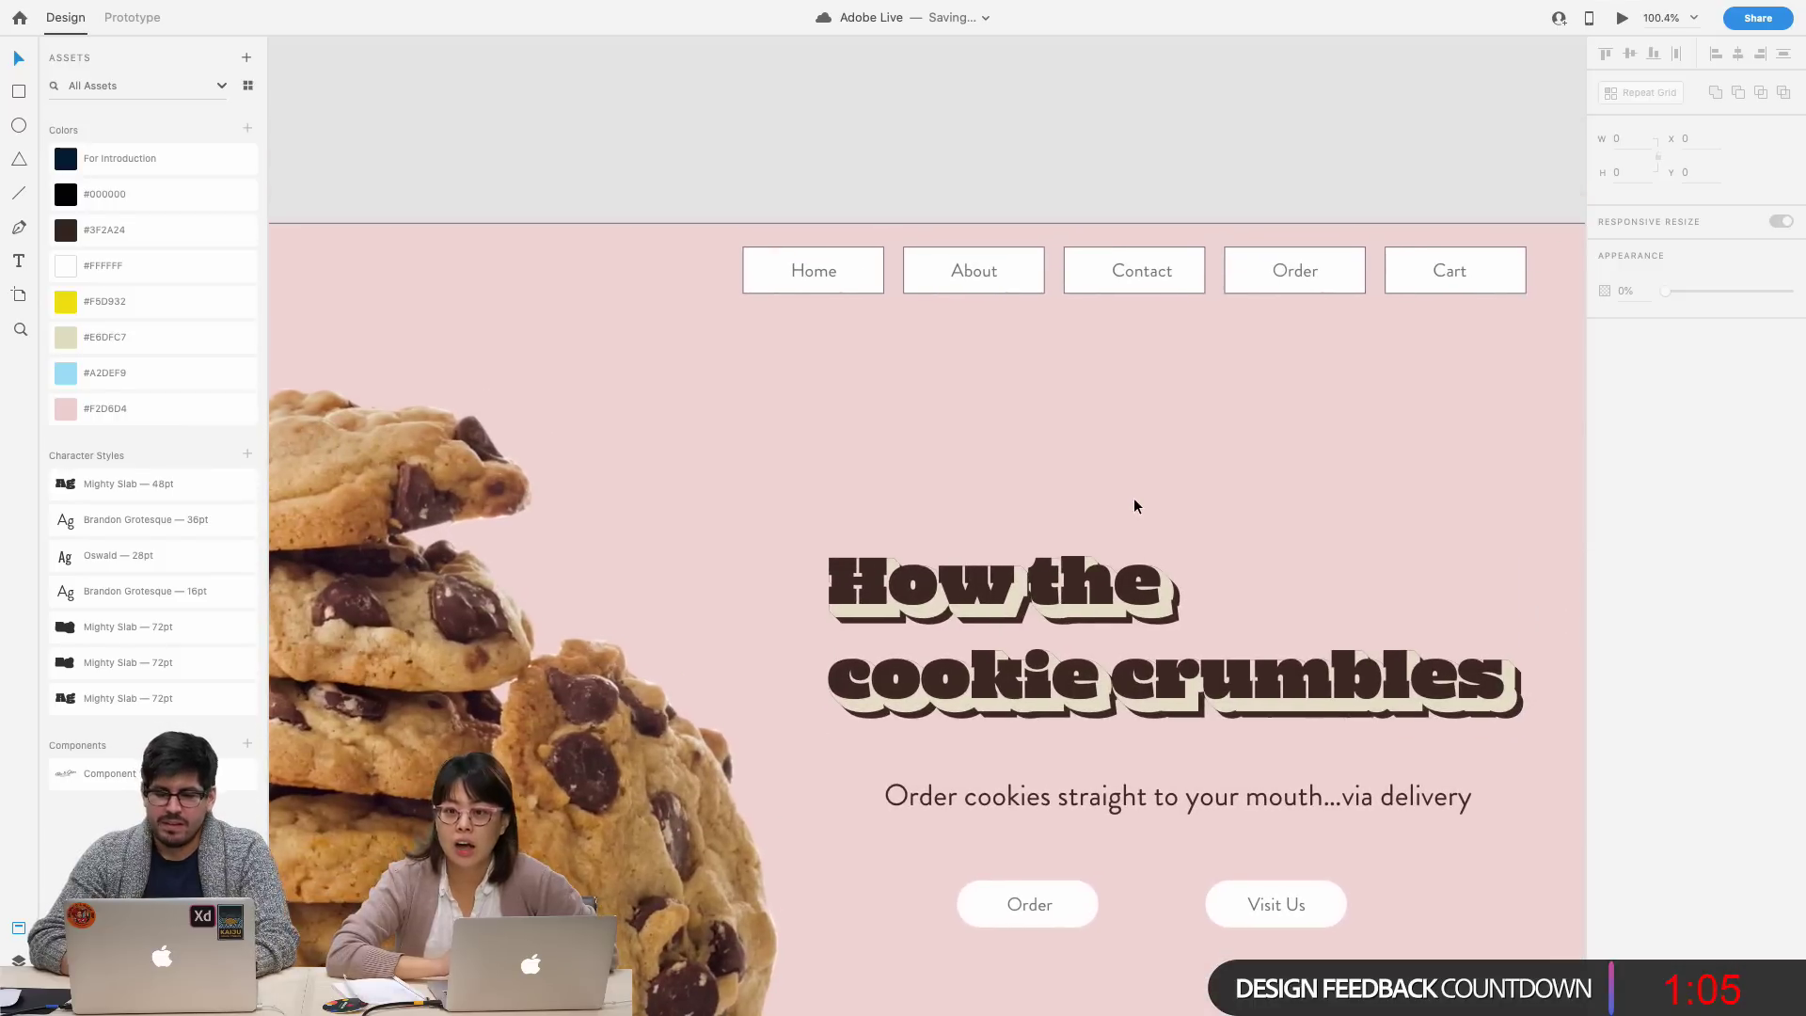
scroll(1134, 506, right, 1)
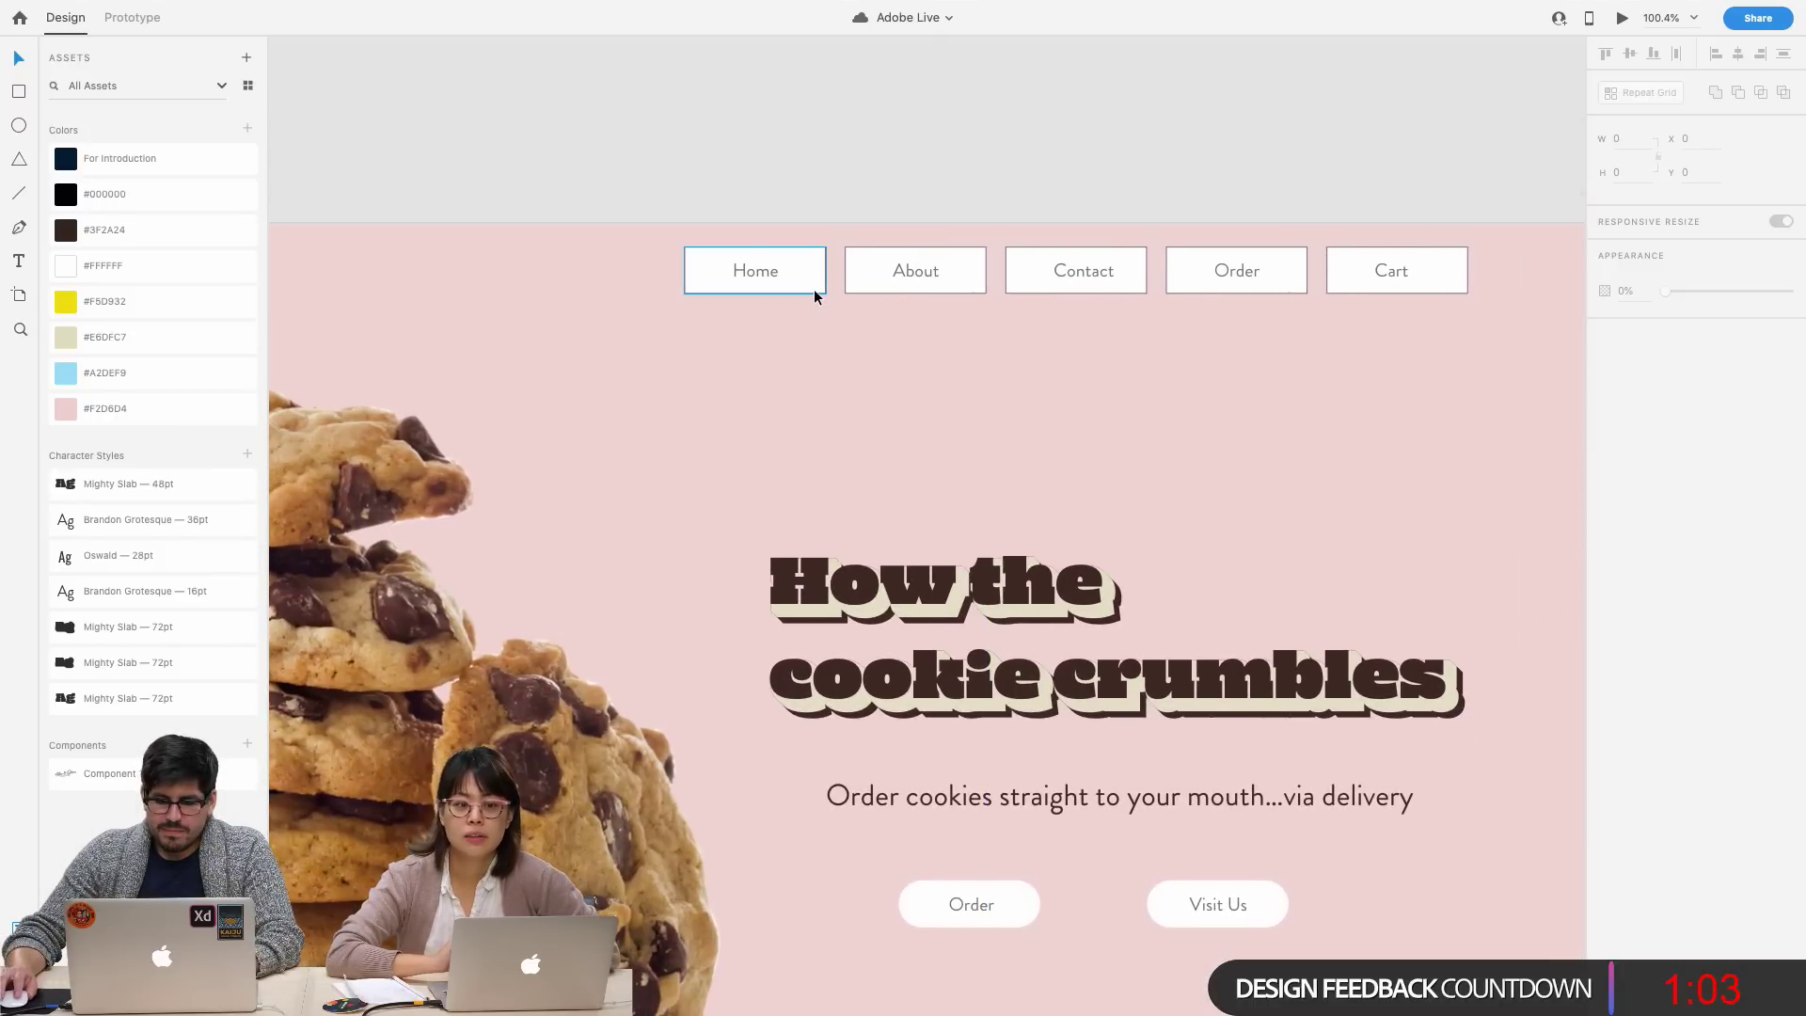
double_click(814, 293)
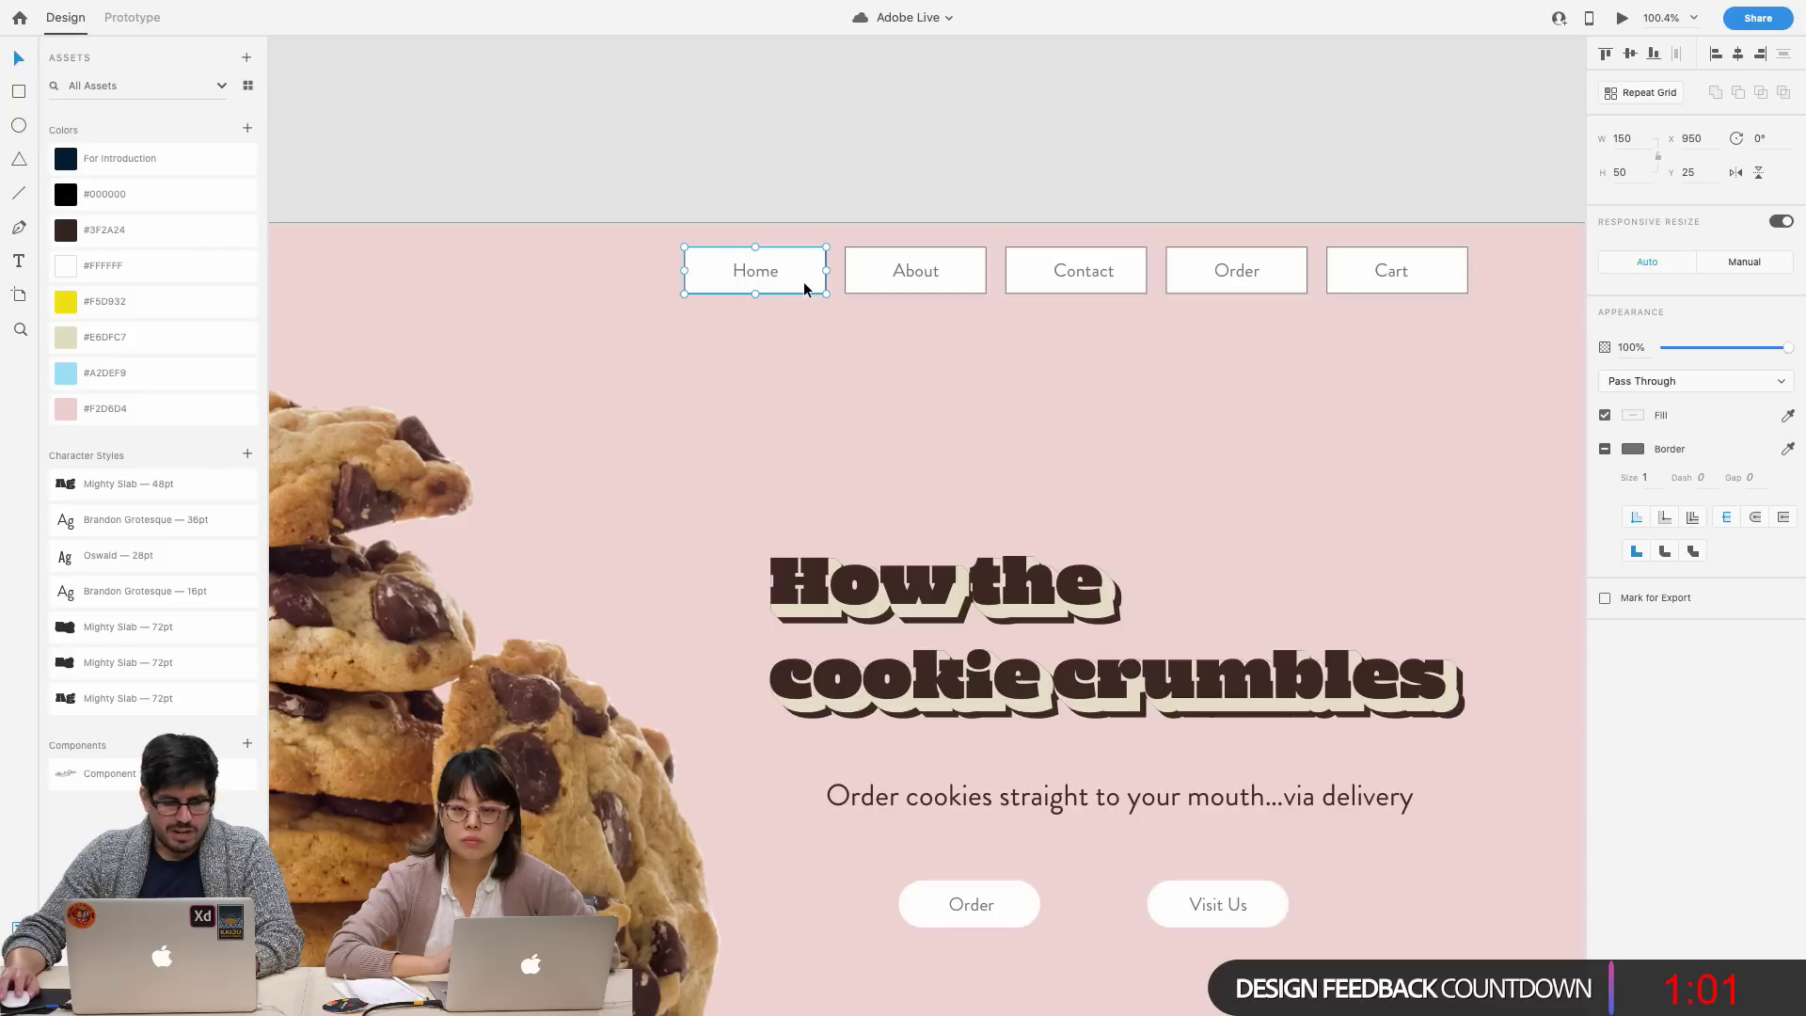
click(1605, 420)
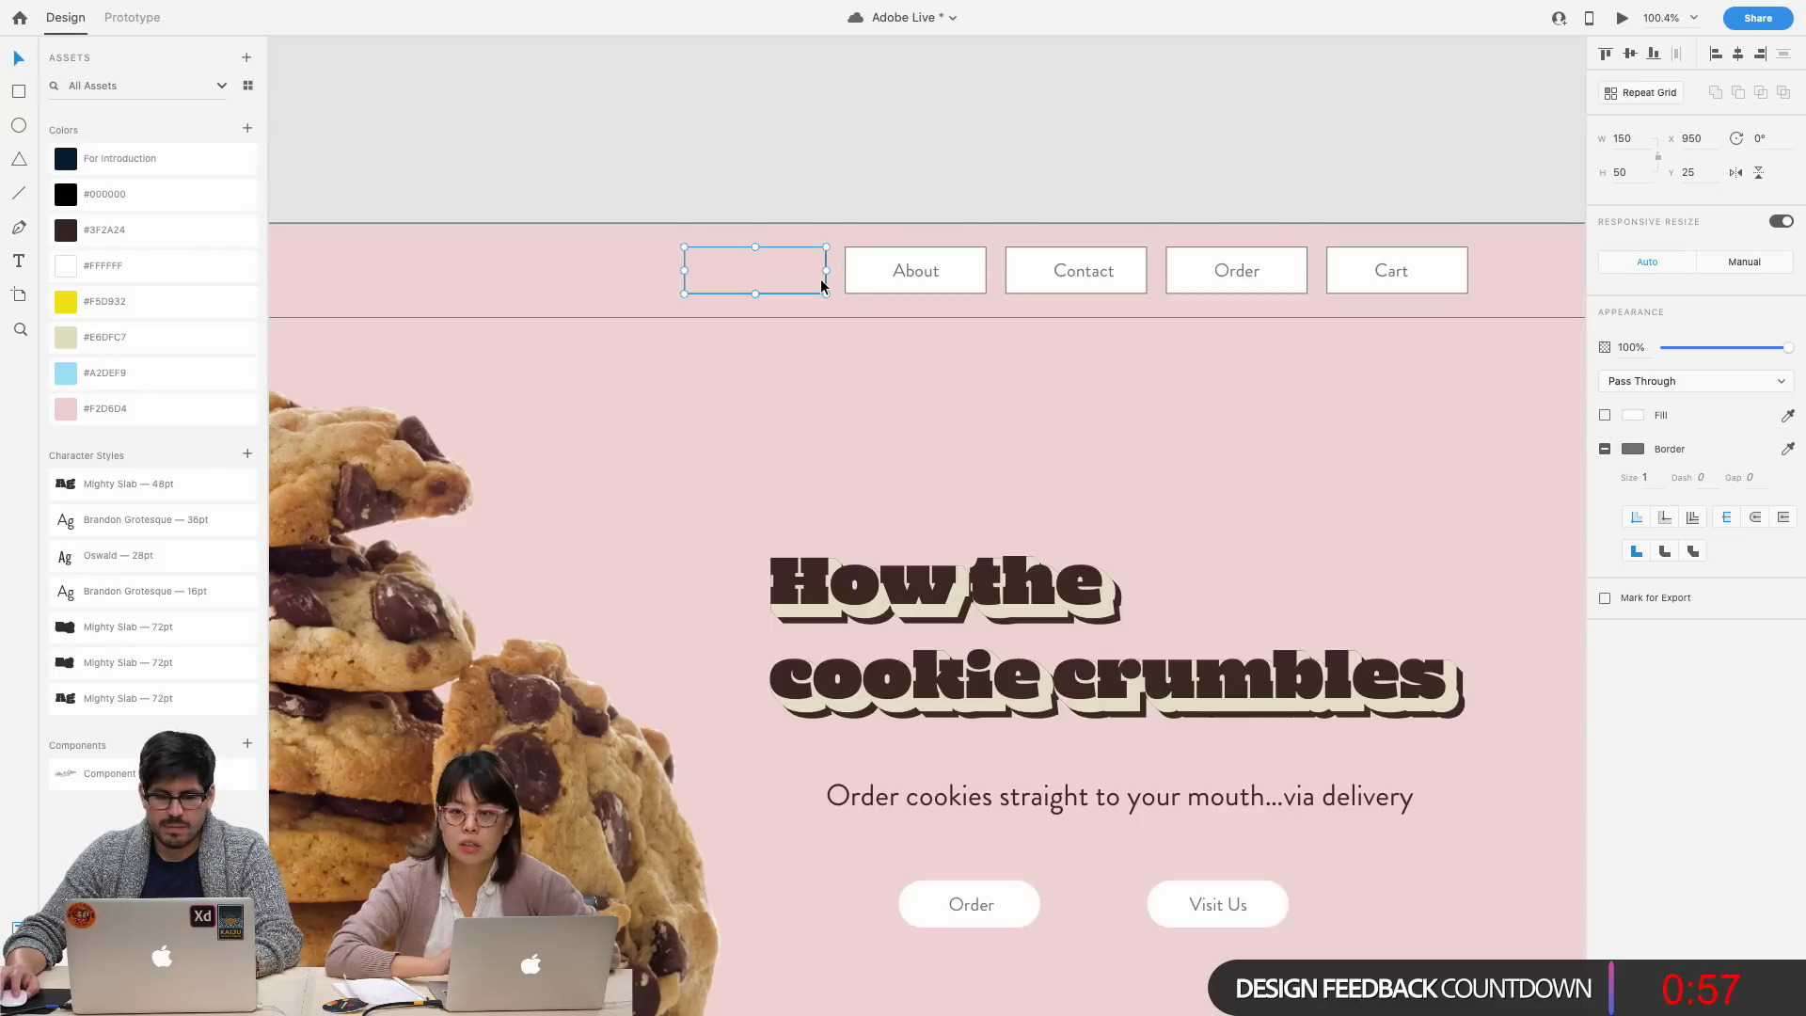
key(super+z)
- Inspect the Home navigation button's group and its background rectangle in the layer structure
click(811, 201)
click(816, 279)
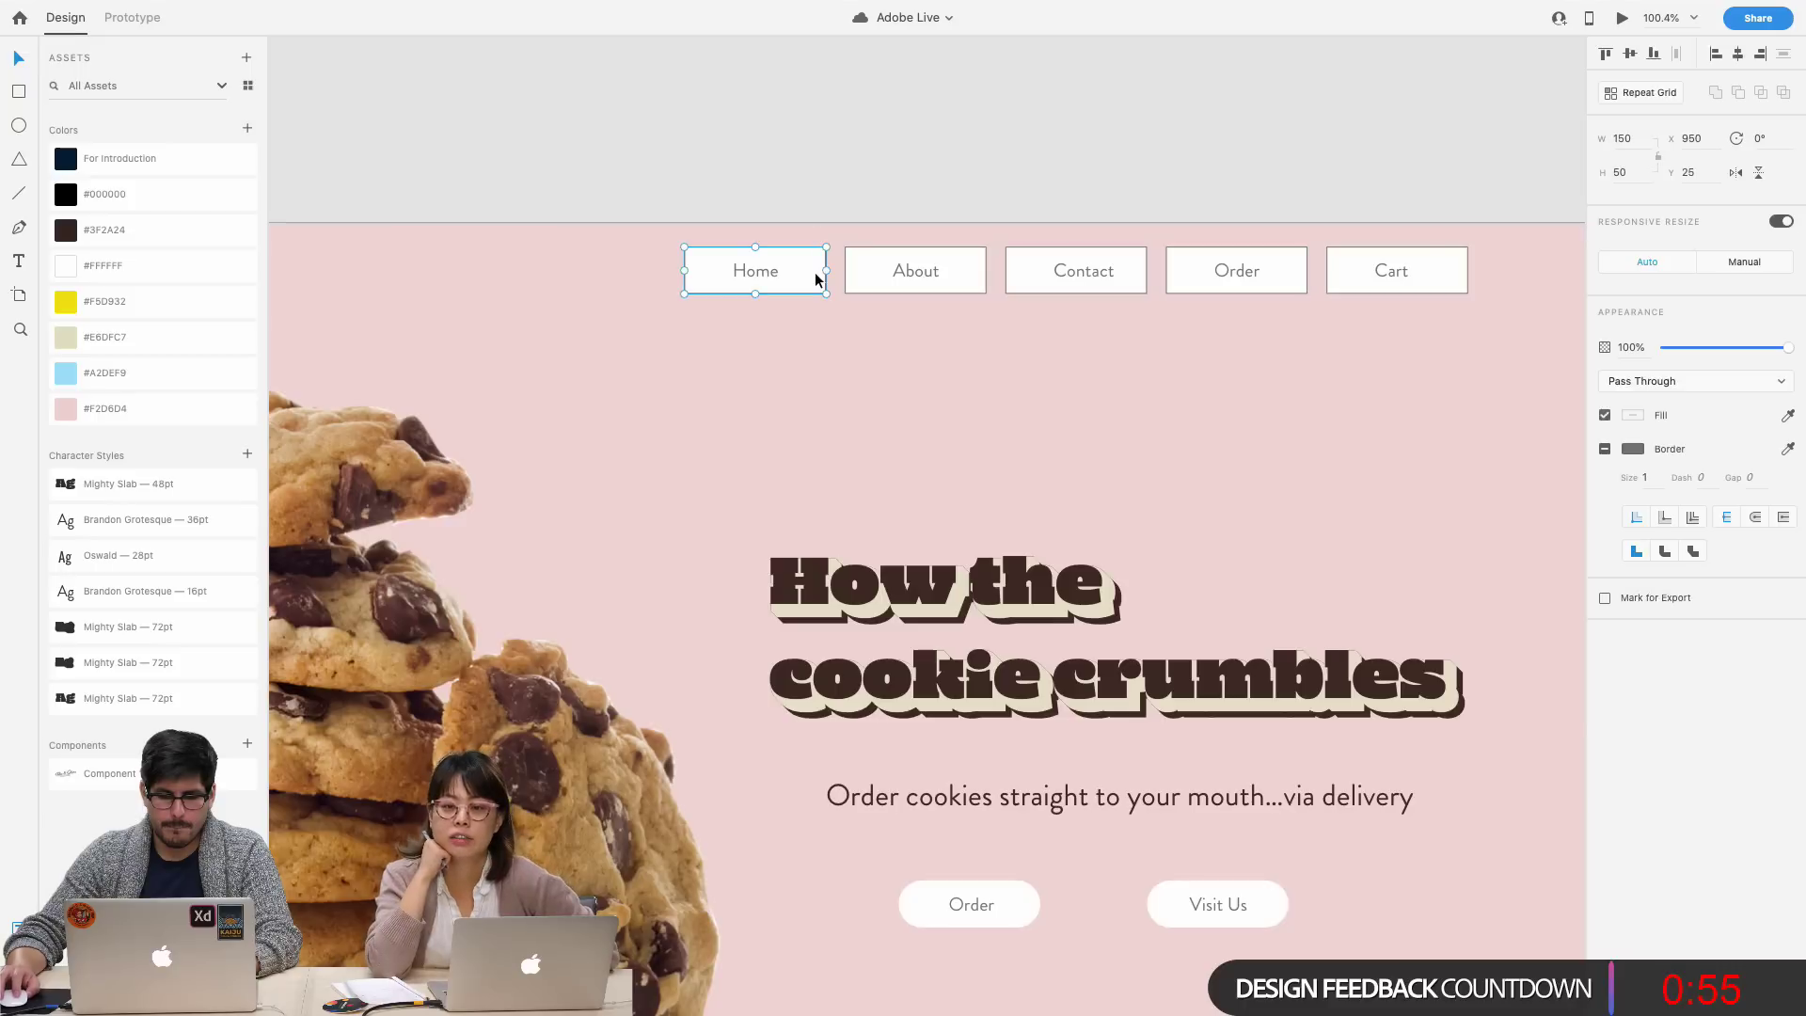
double_click(816, 278)
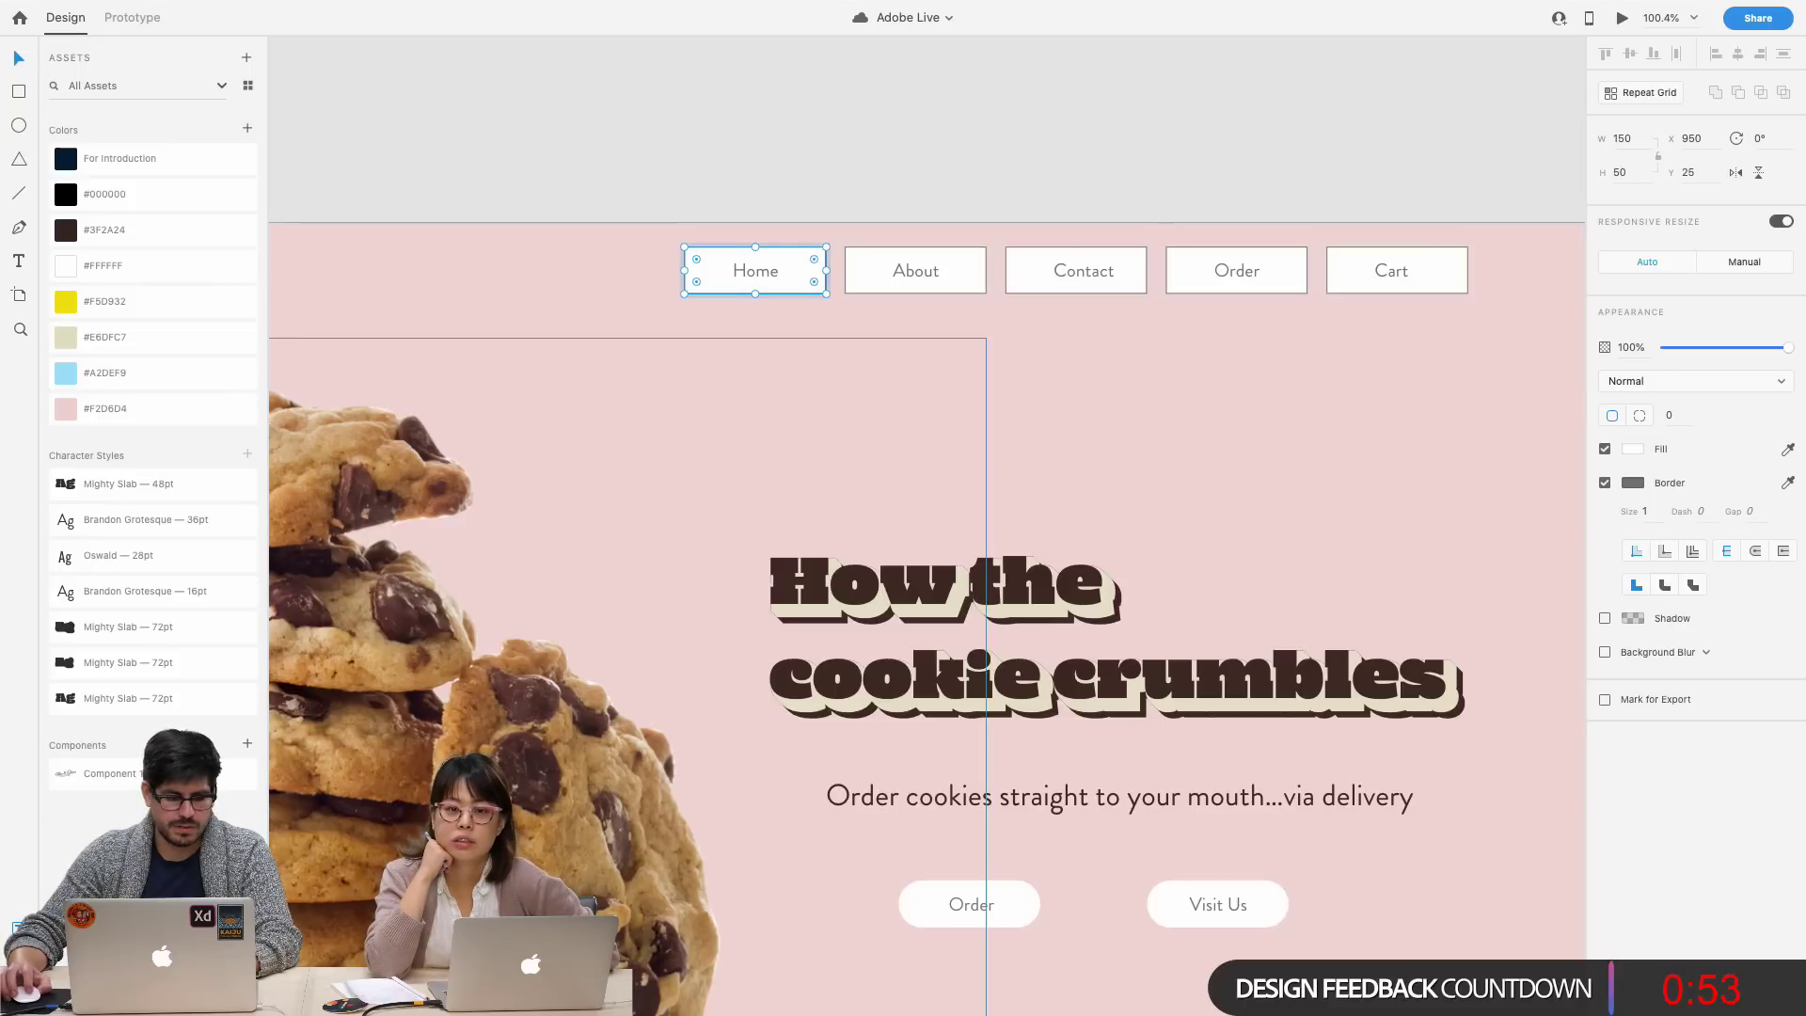
click(19, 959)
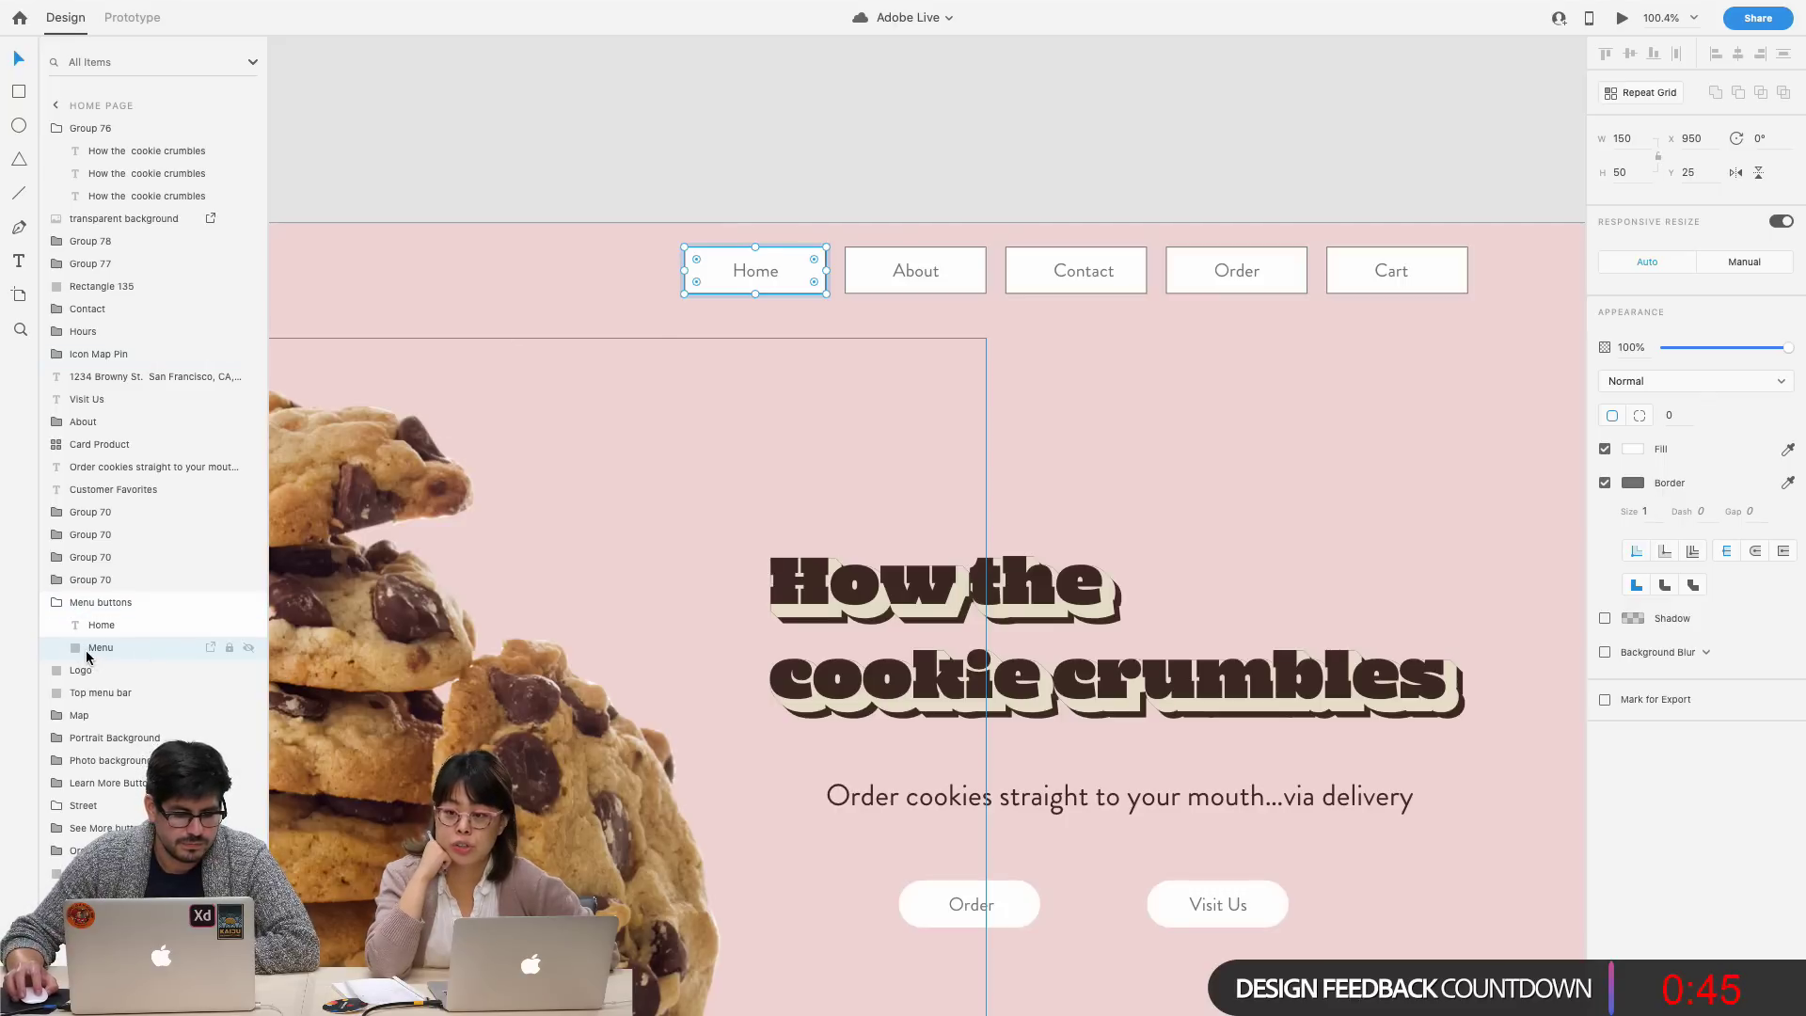
click(763, 194)
click(812, 282)
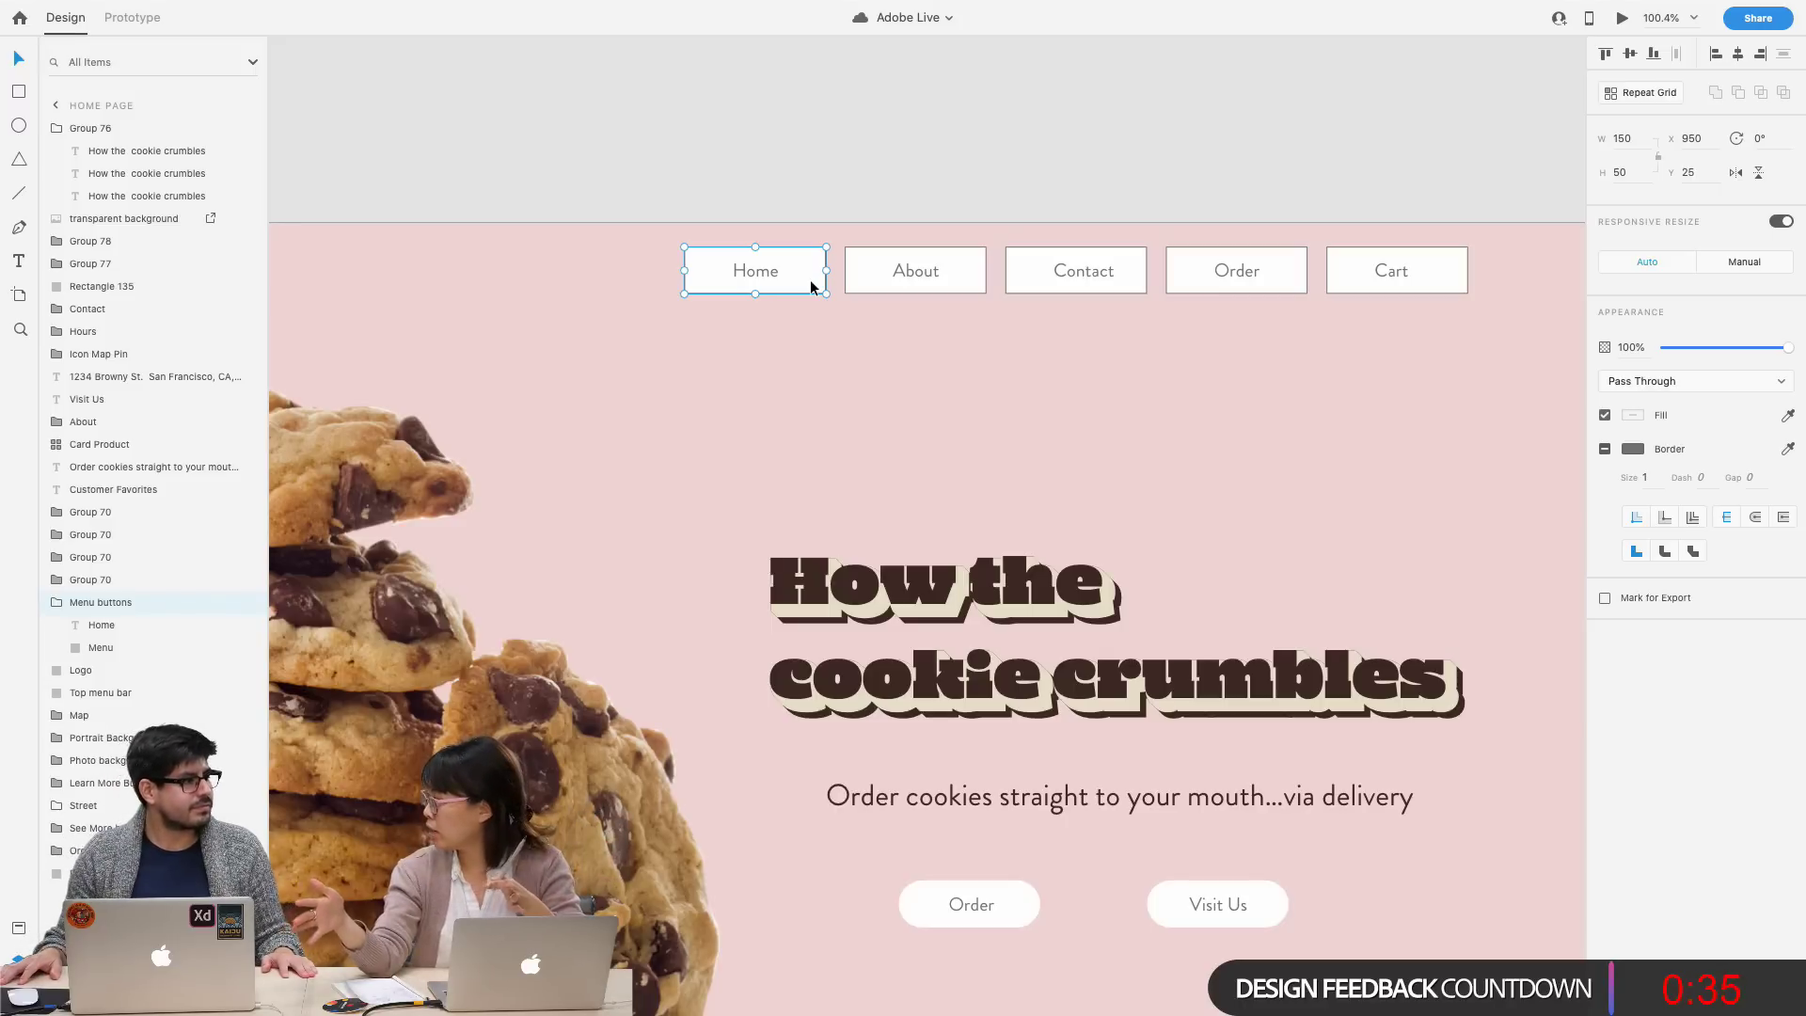
scroll(810, 279, down, 5)
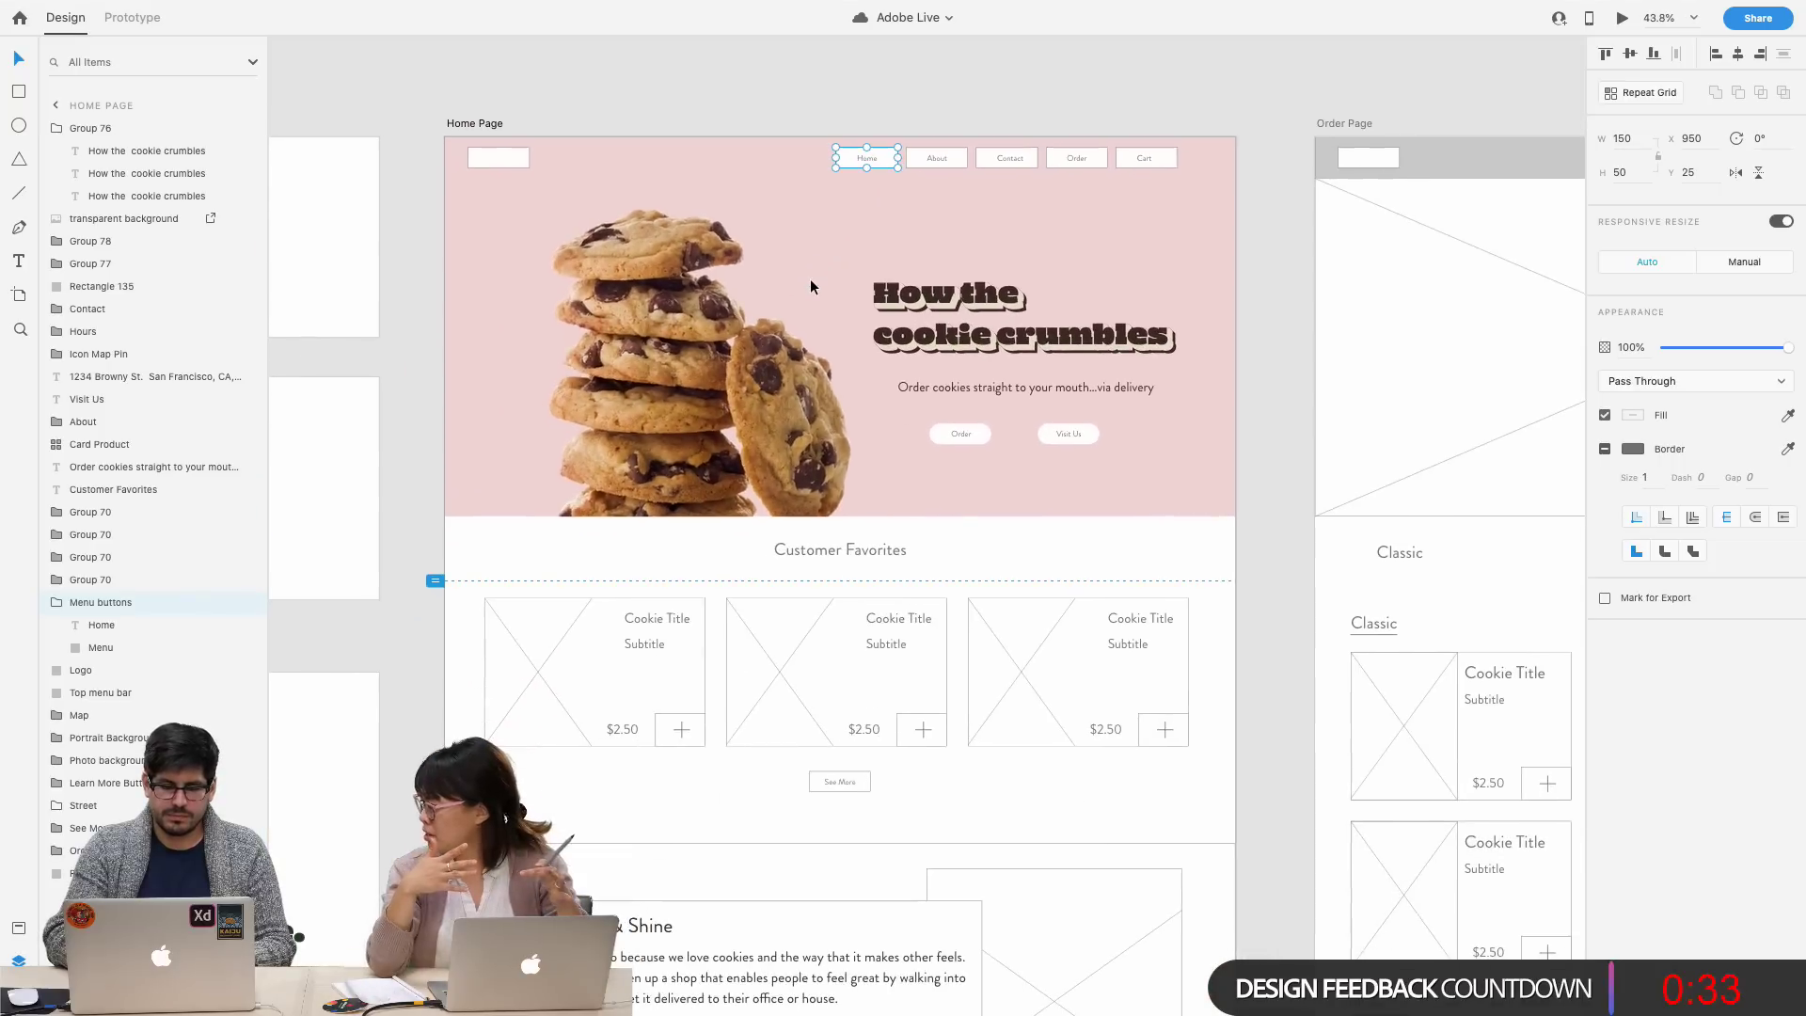
click(743, 96)
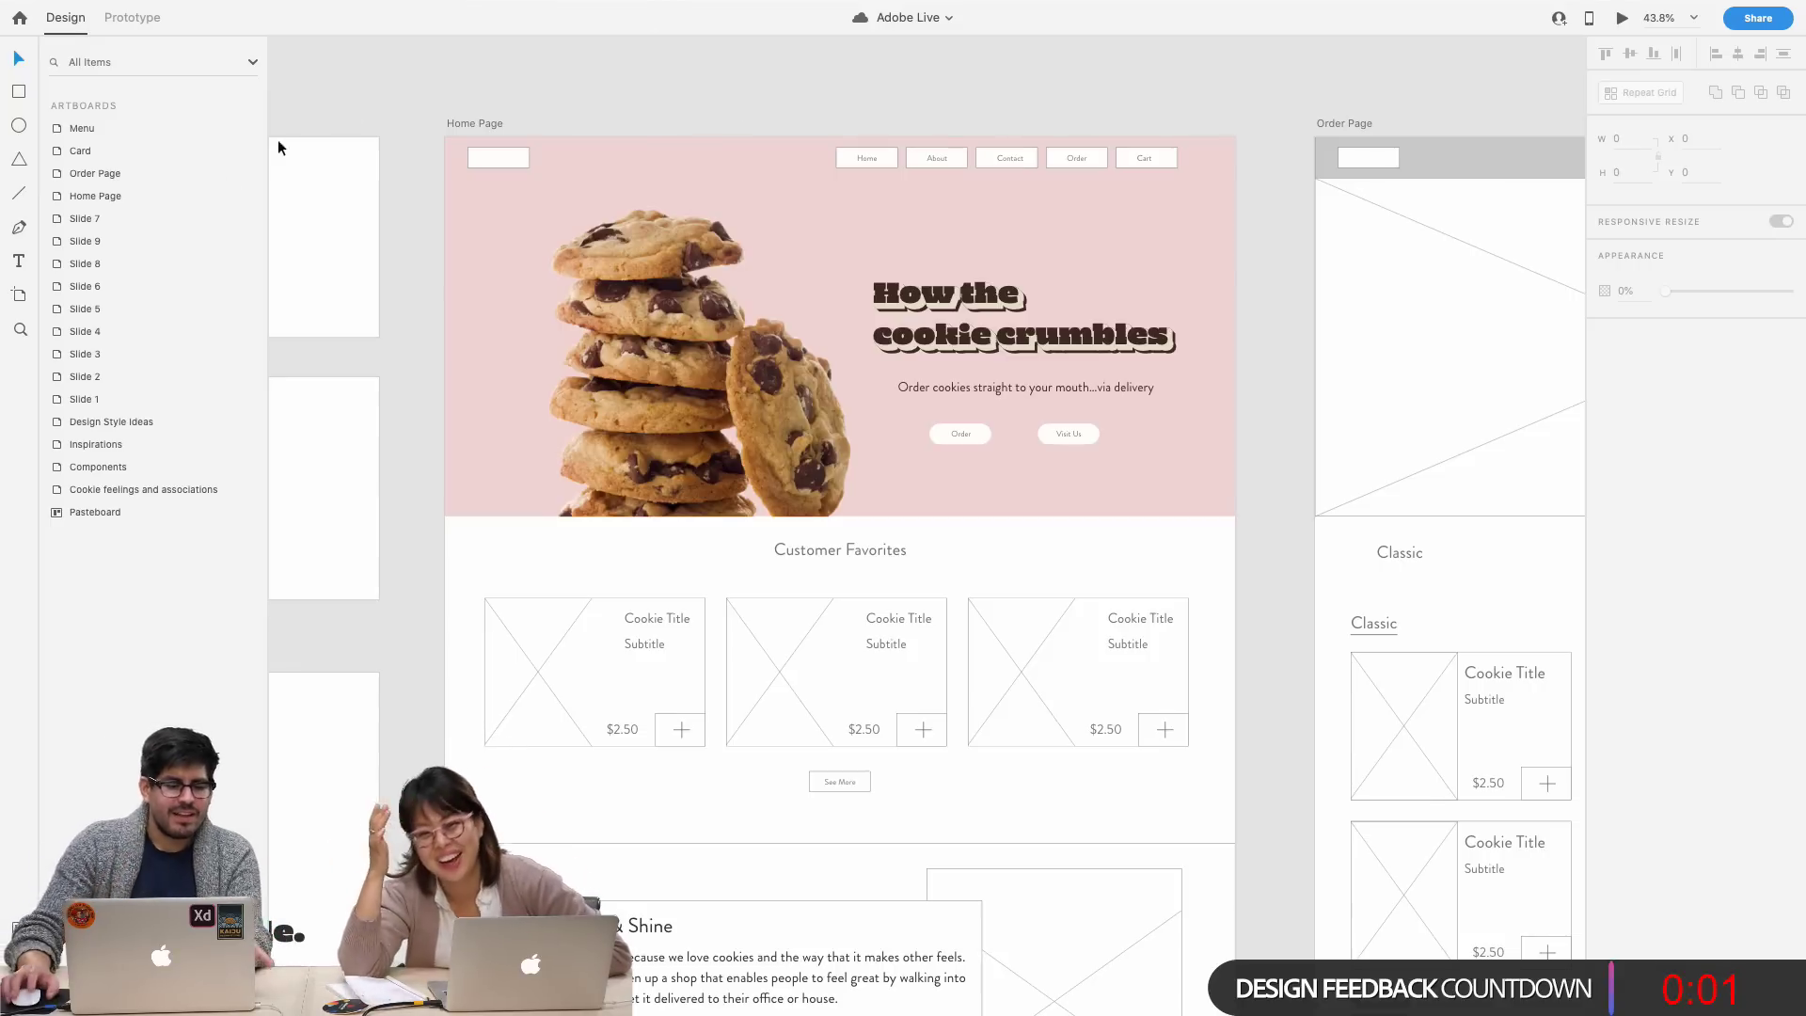
click(20, 295)
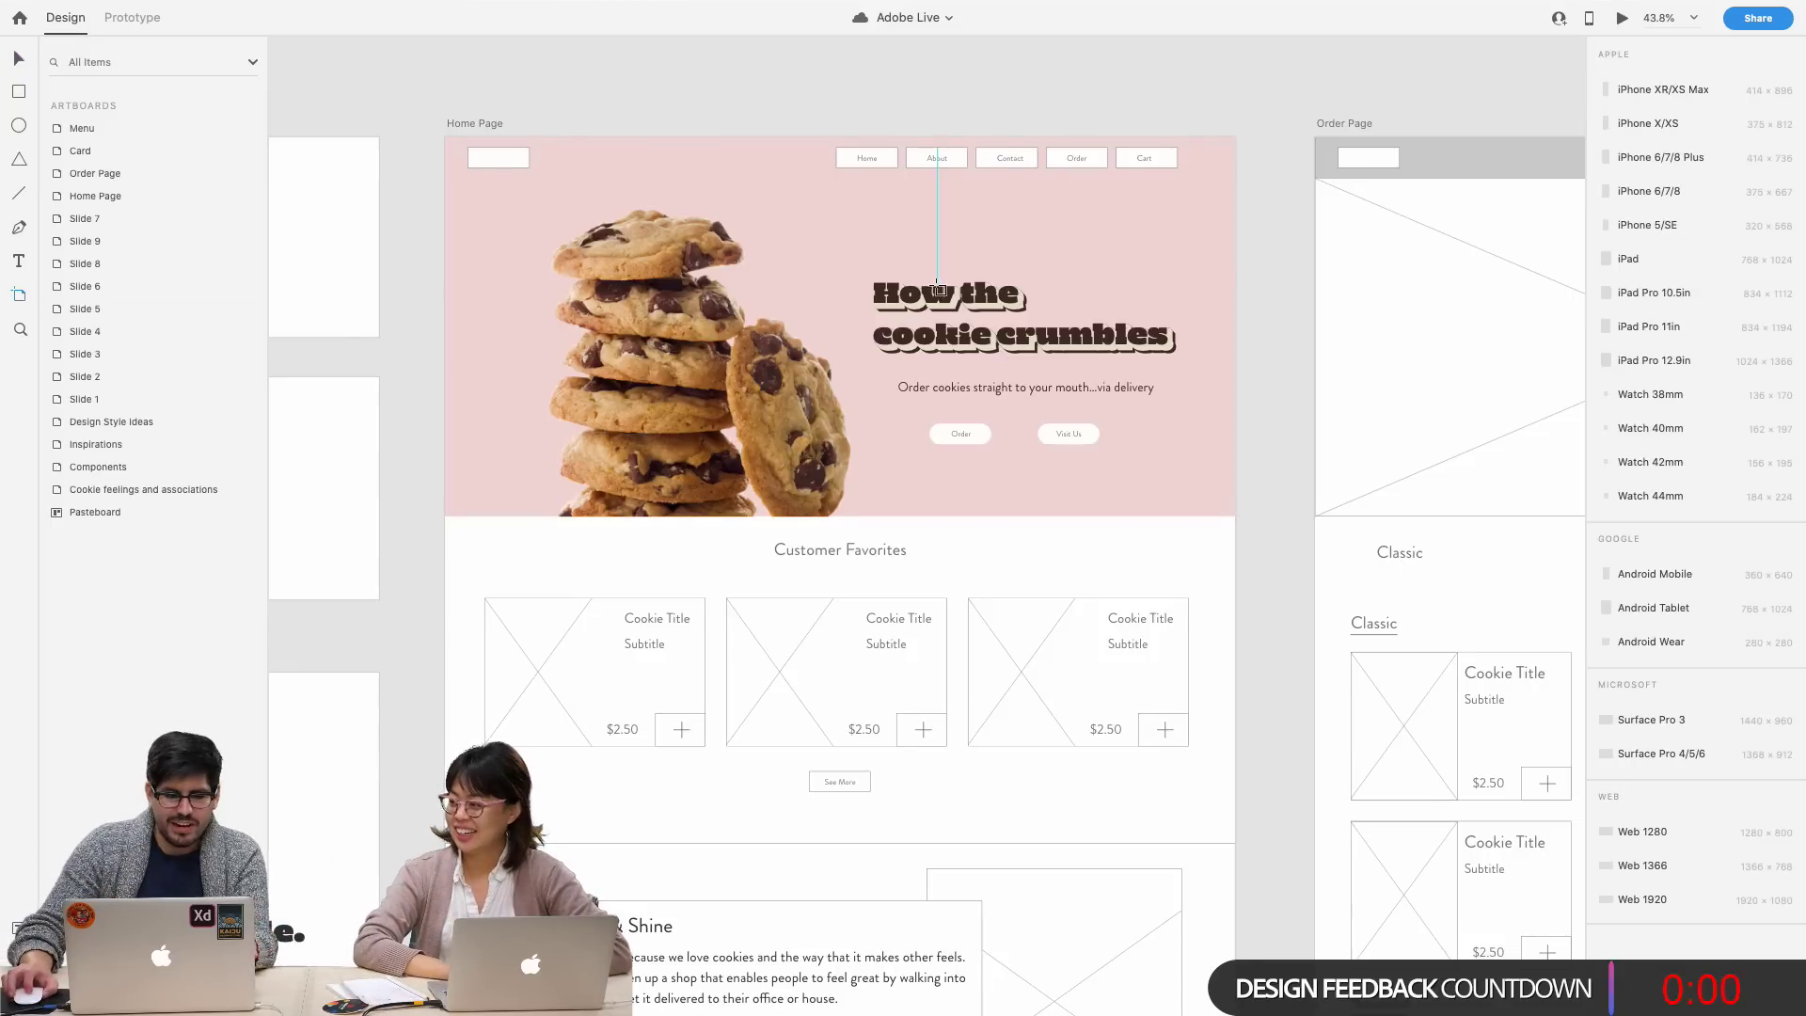
scroll(1034, 292, right, 5)
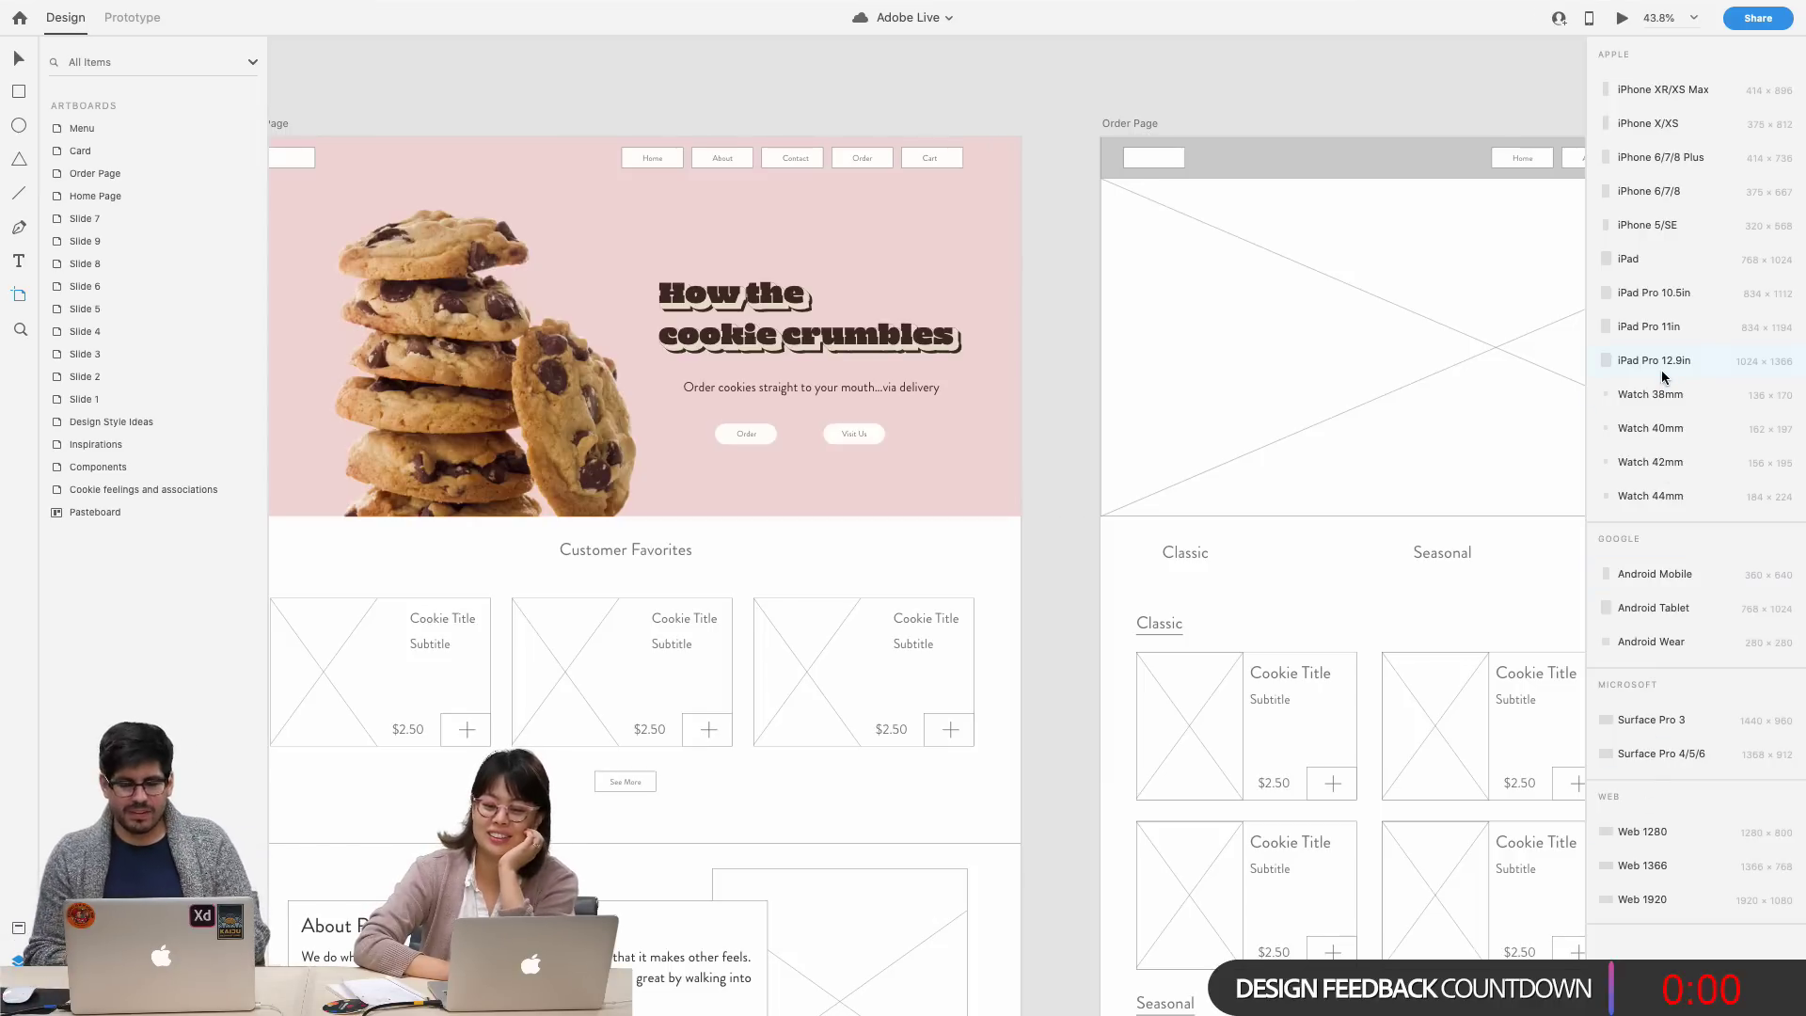
key(v)
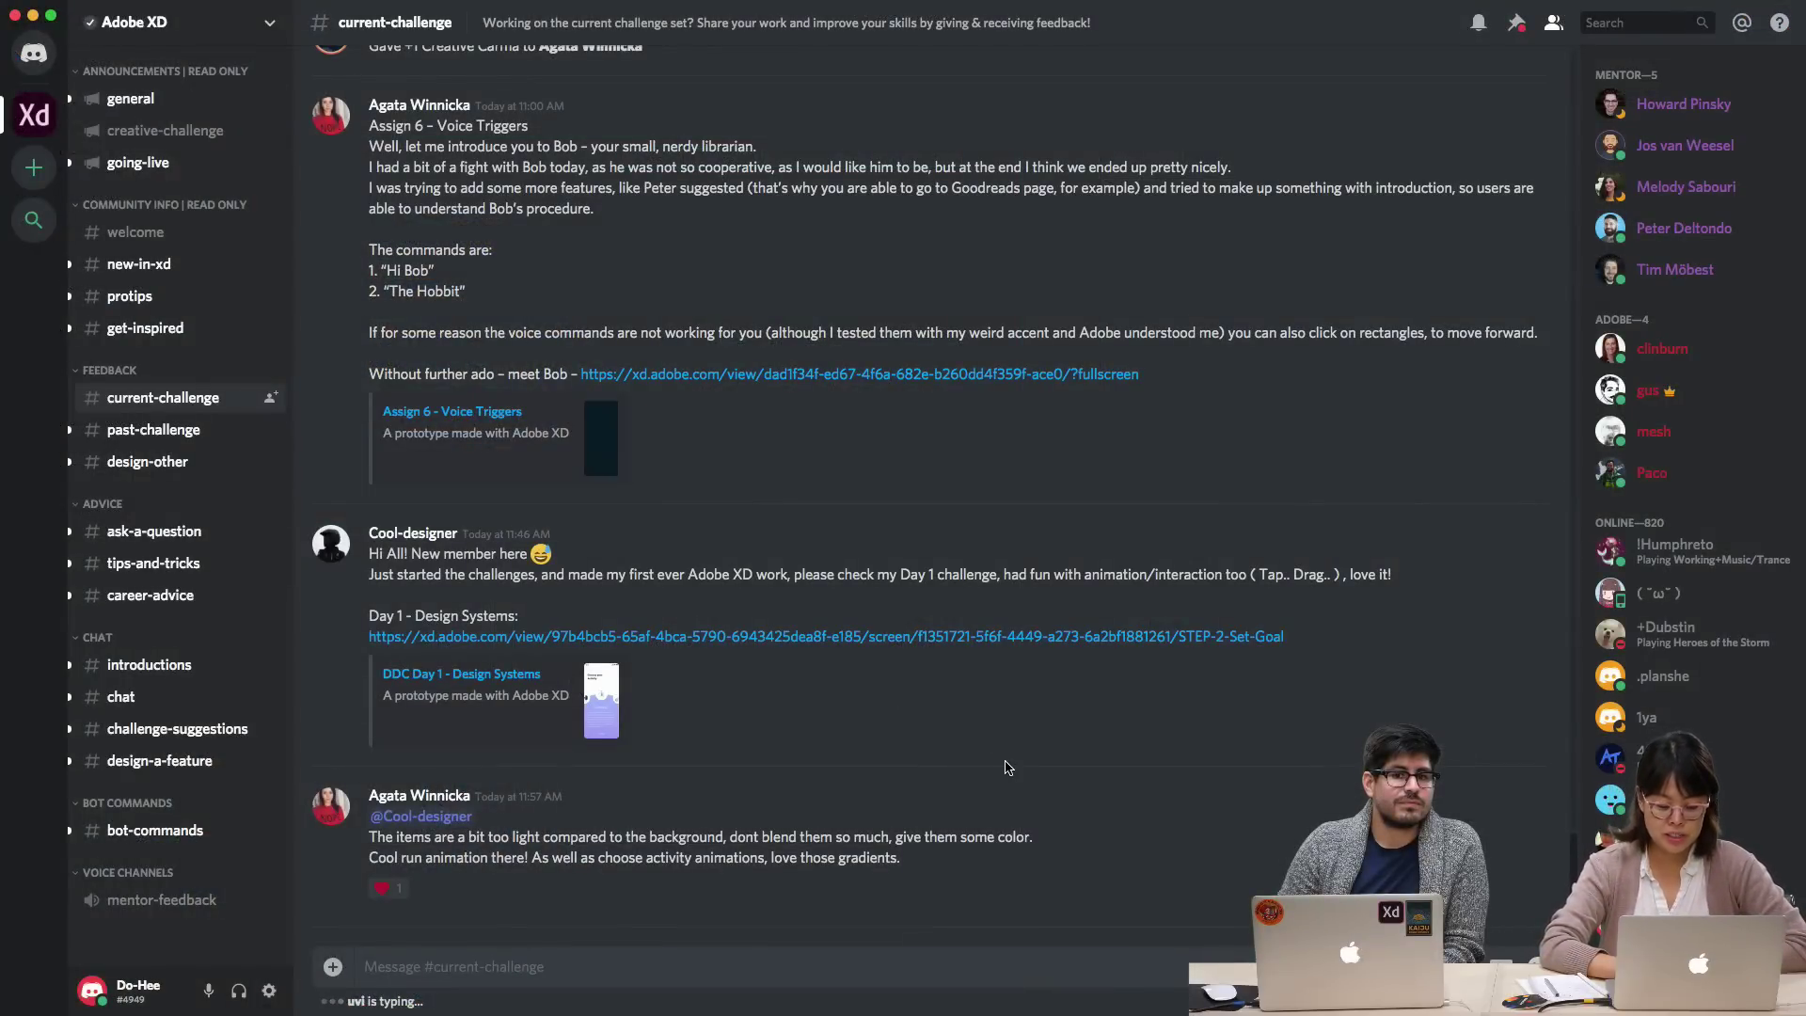
- Browse the current-challenge channel in Discord for submitted designs and open the DCC1 - DS360 prototype link in Chrome
scroll(1004, 637, up, 10)
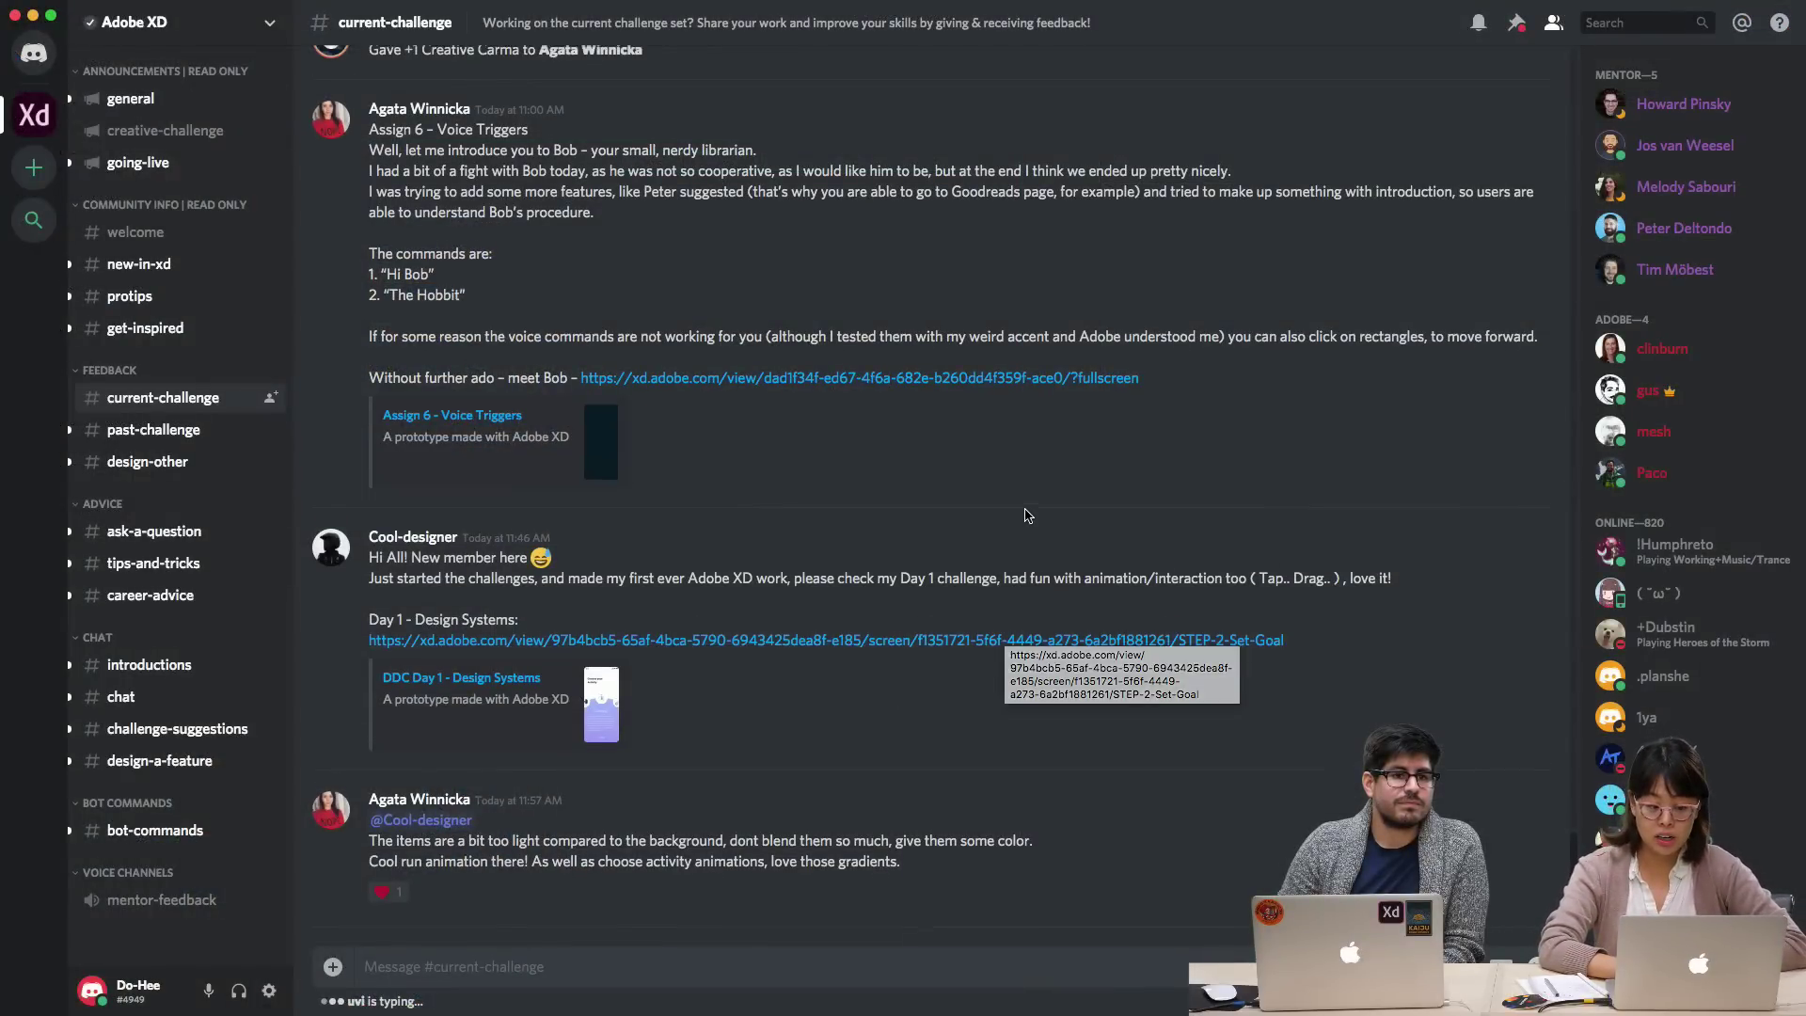
scroll(1015, 437, up, 15)
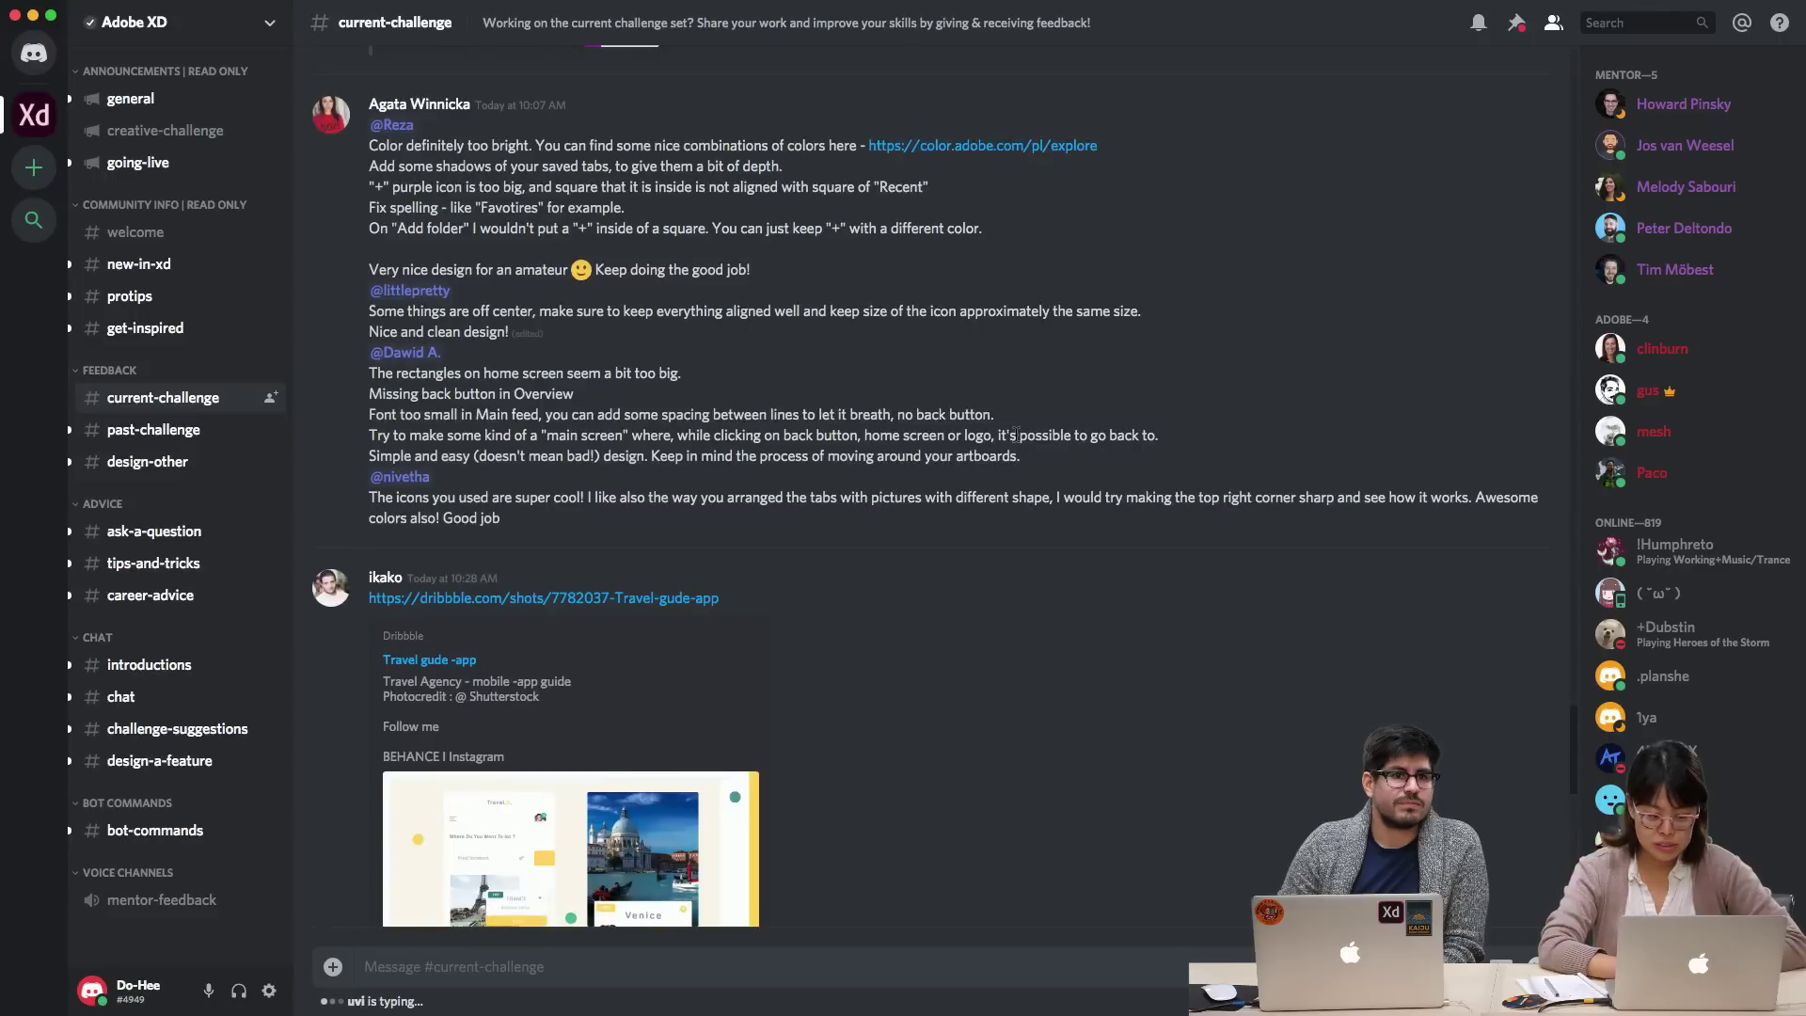
scroll(1015, 445, up, 5)
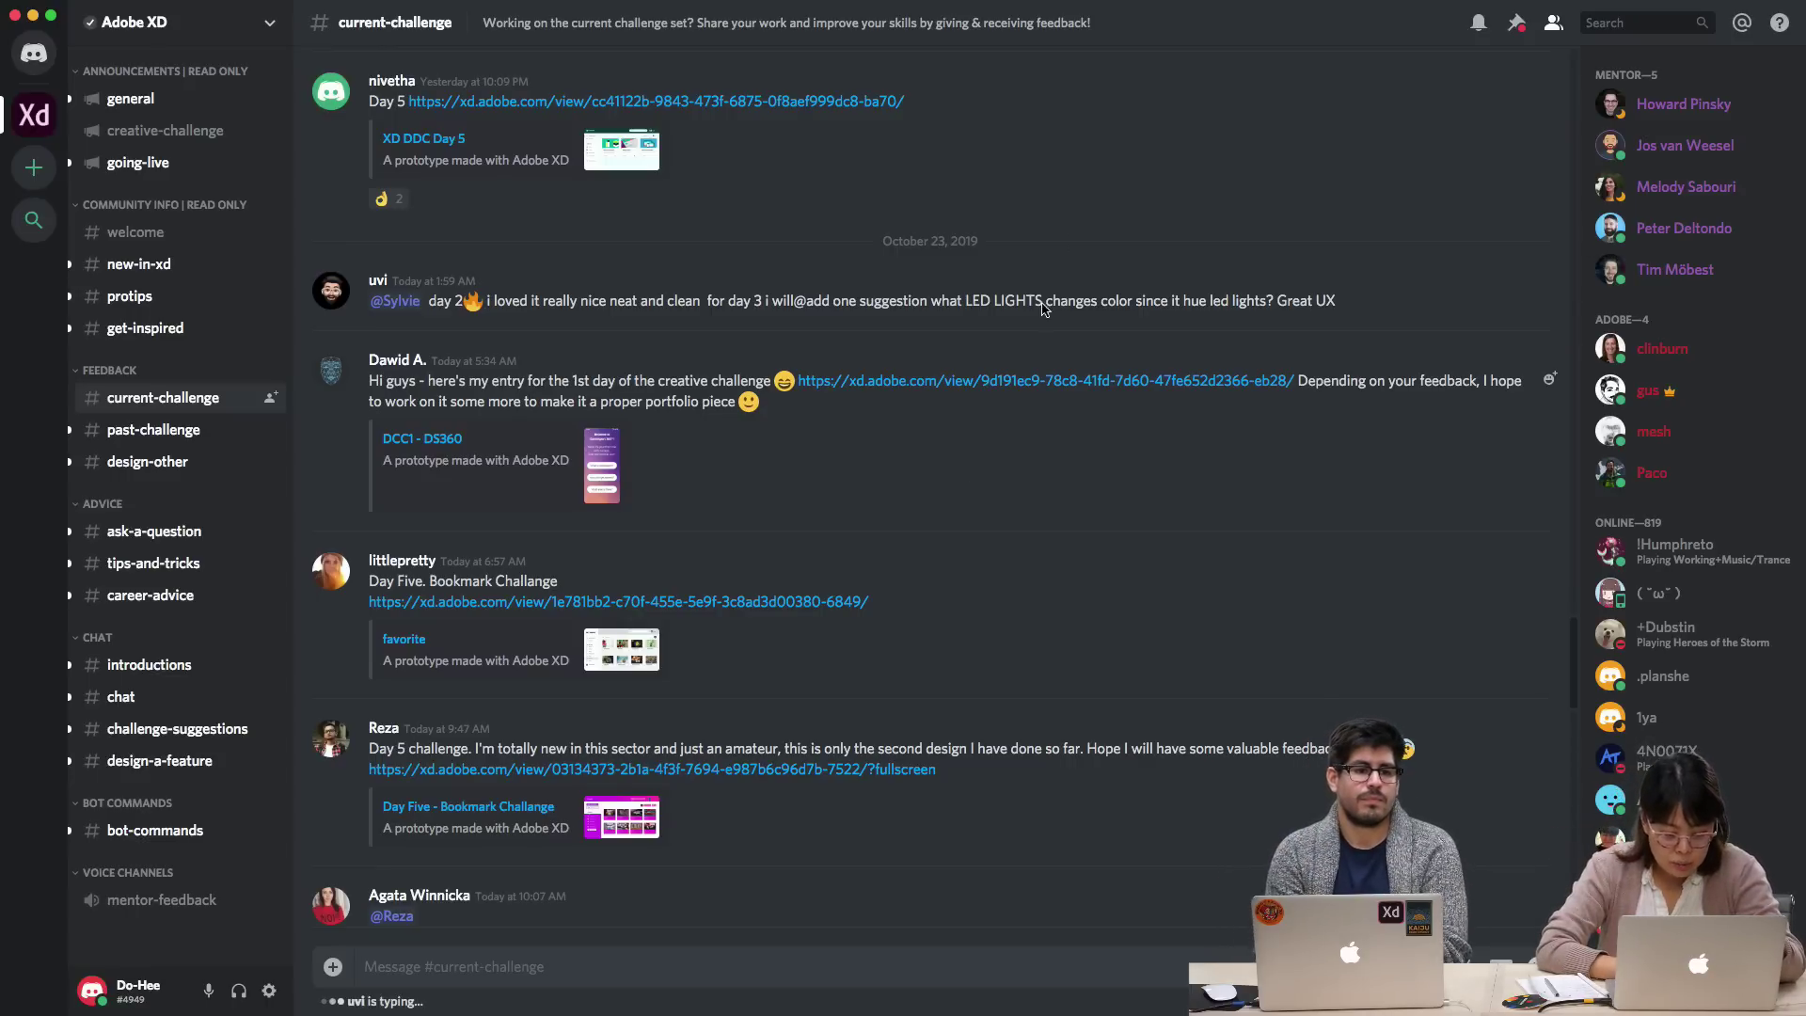
scroll(968, 357, down, 1)
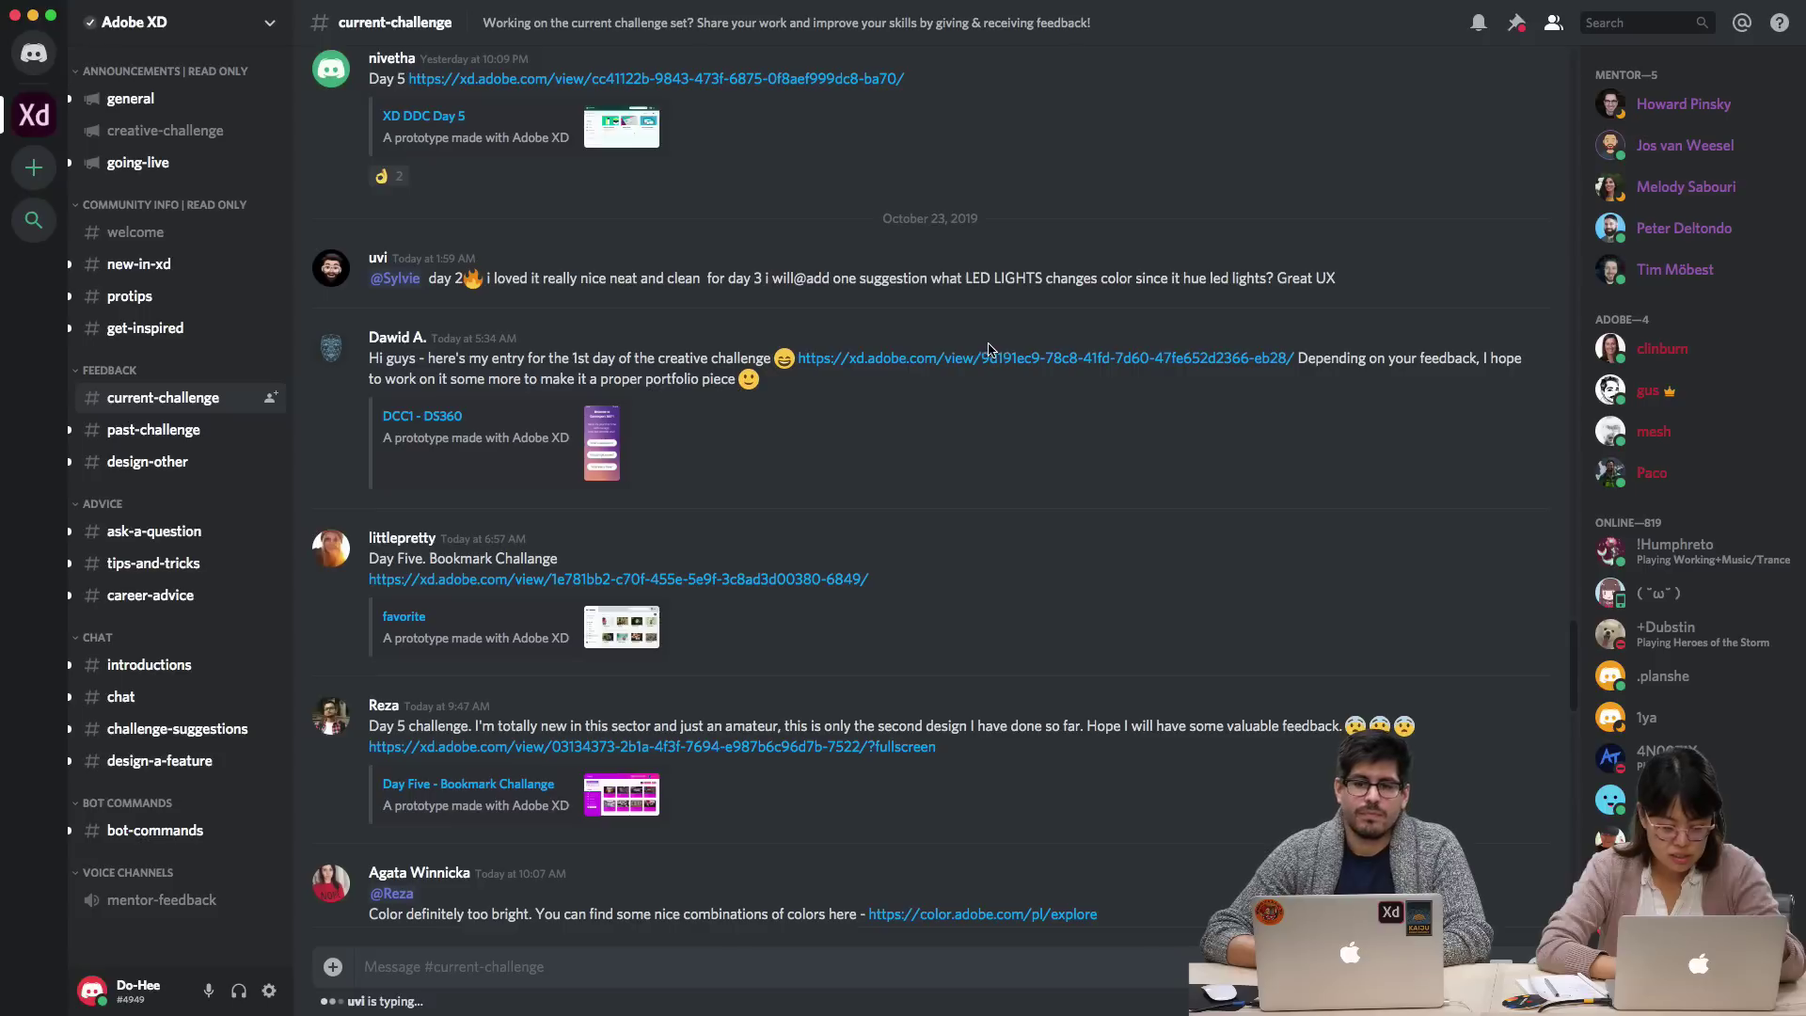
click(944, 368)
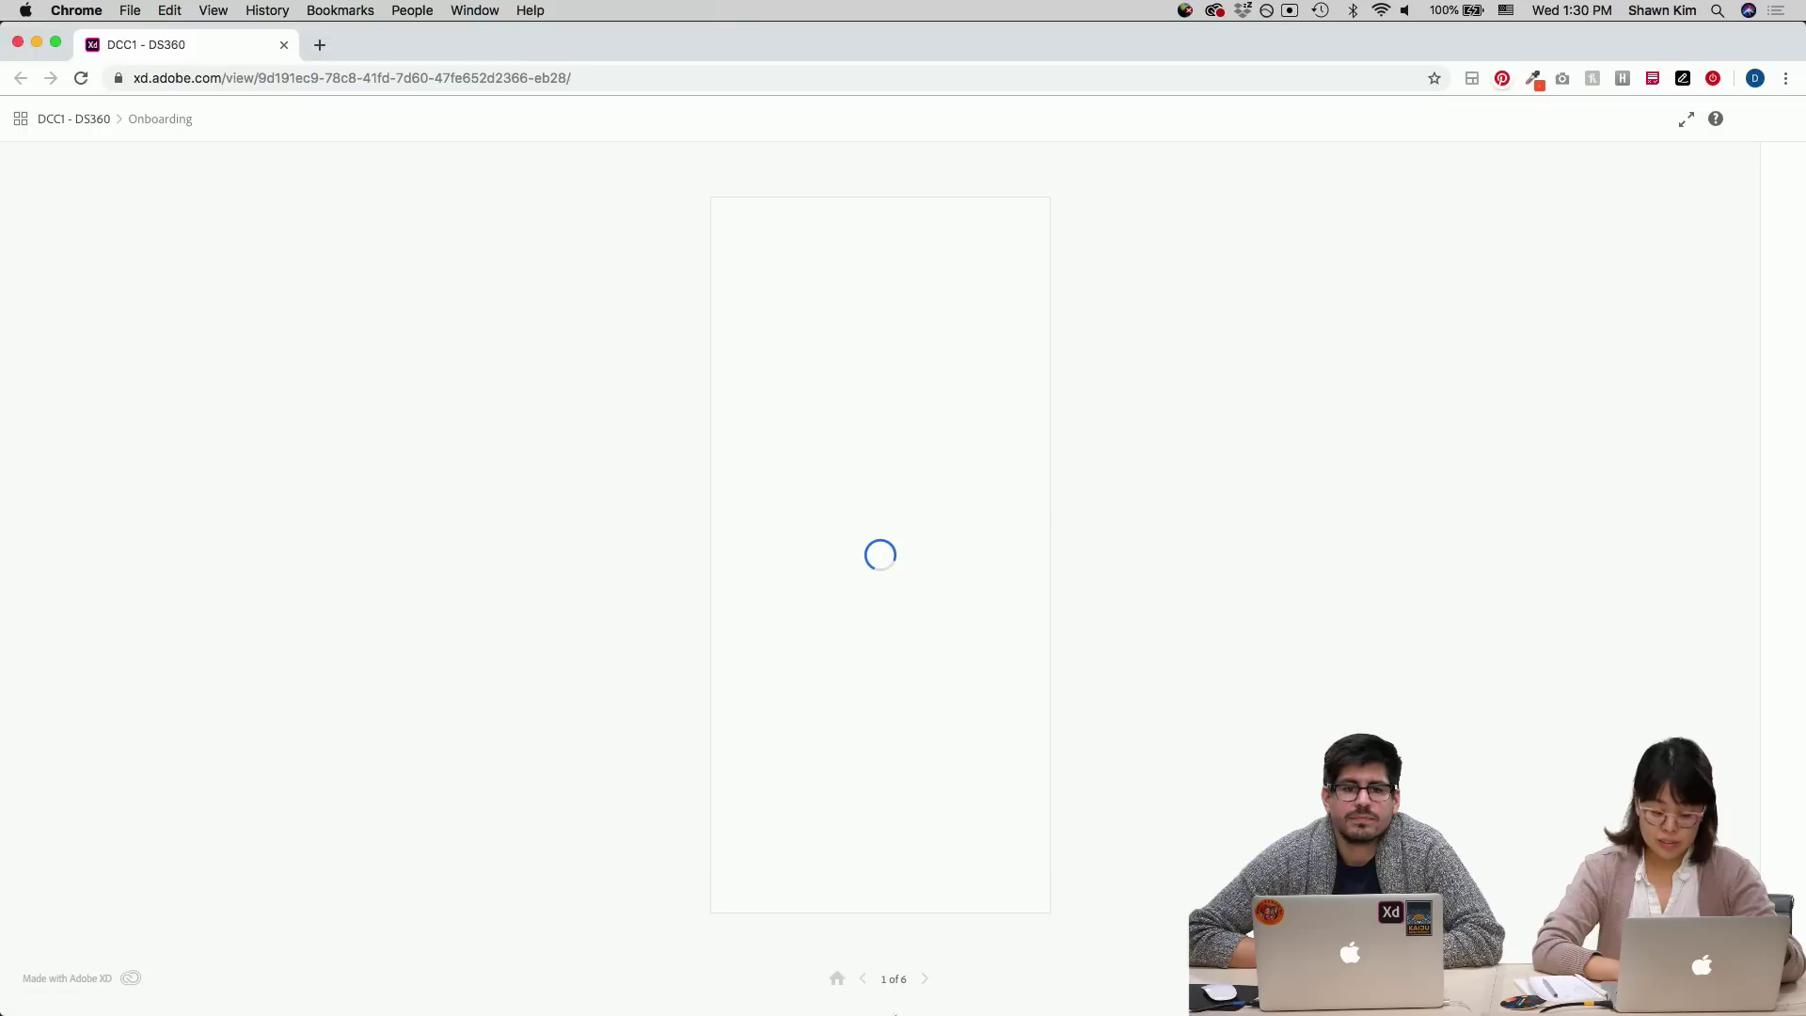
click(1076, 1002)
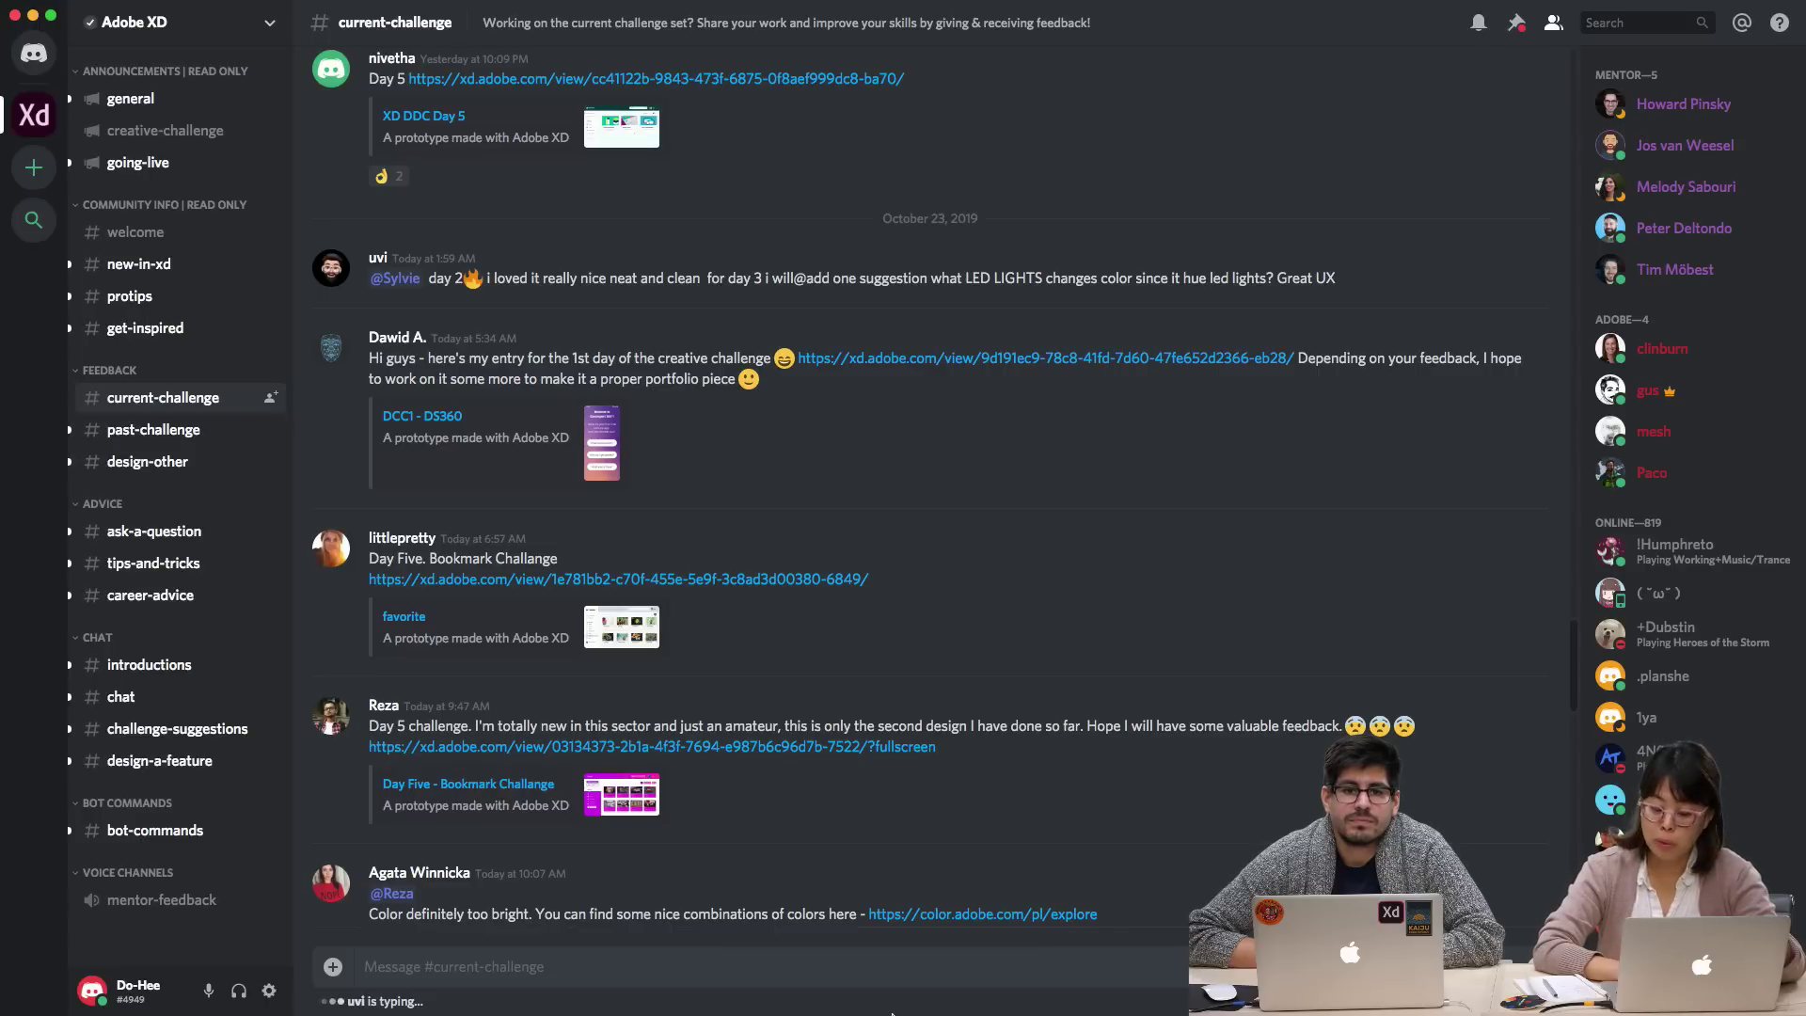
click(921, 1003)
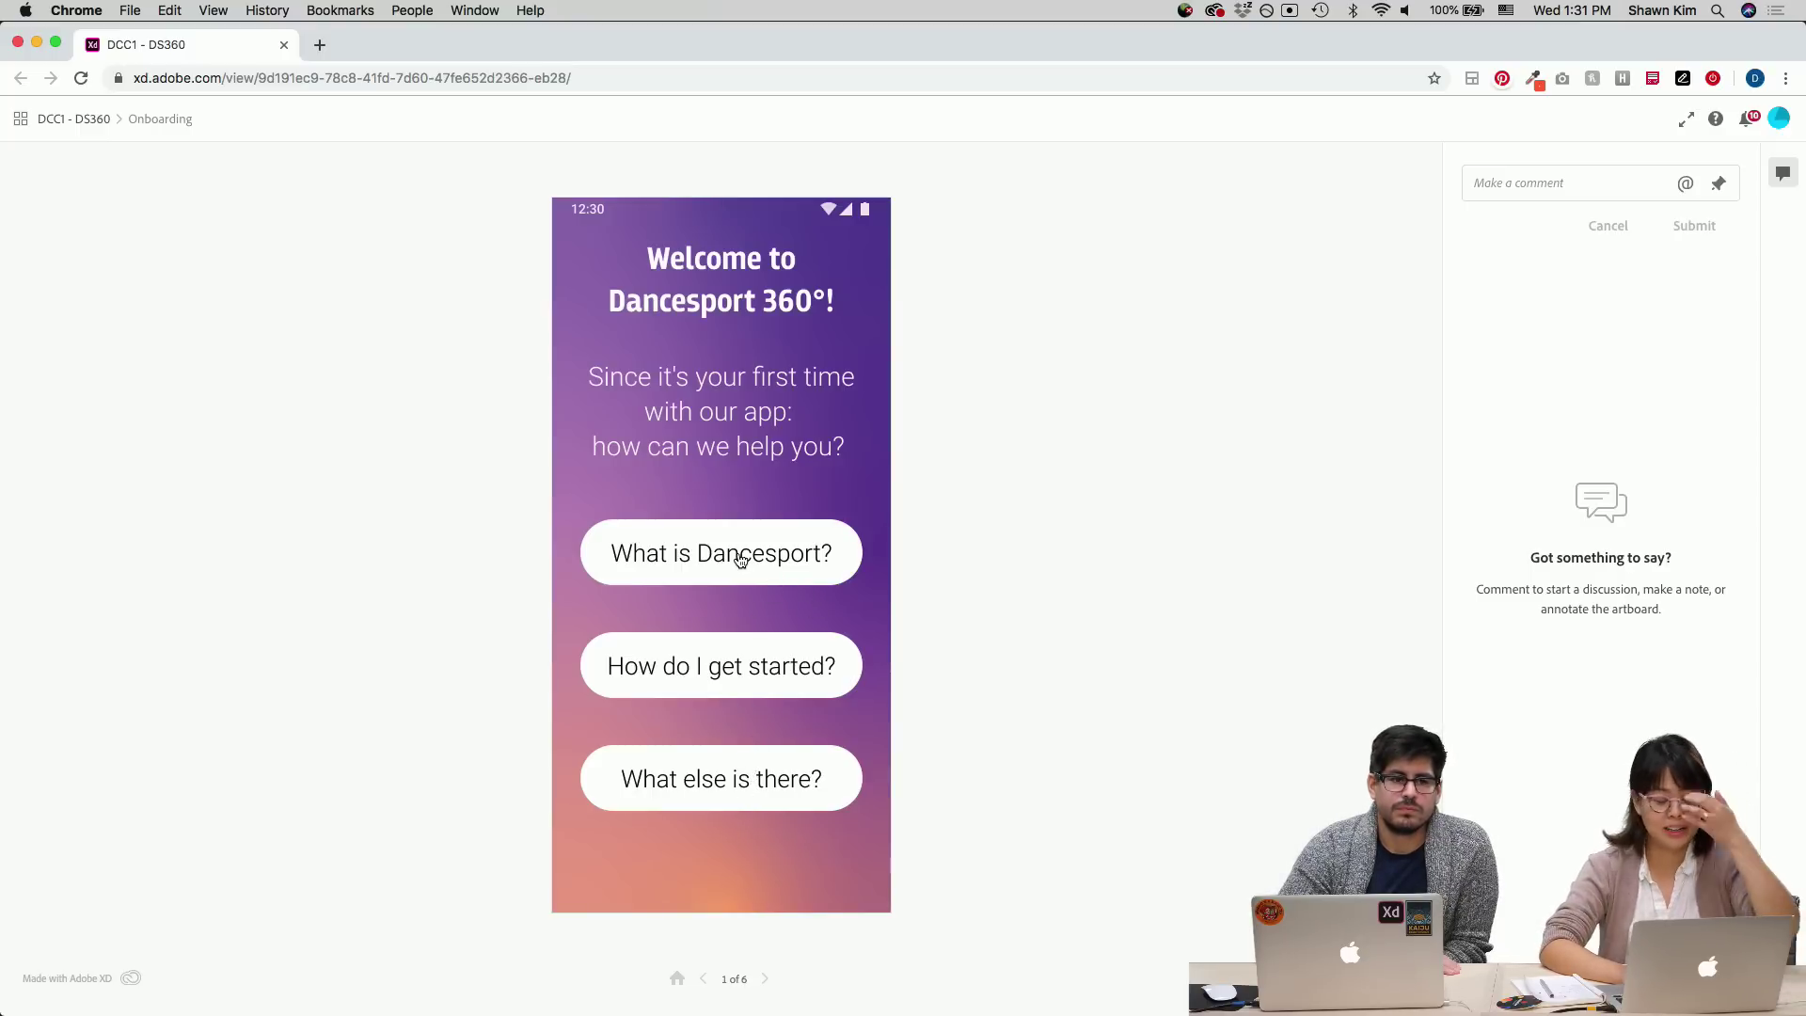
- Open the prototype's What is Dancesport? screen and examine its category cards from Definition through History
click(741, 560)
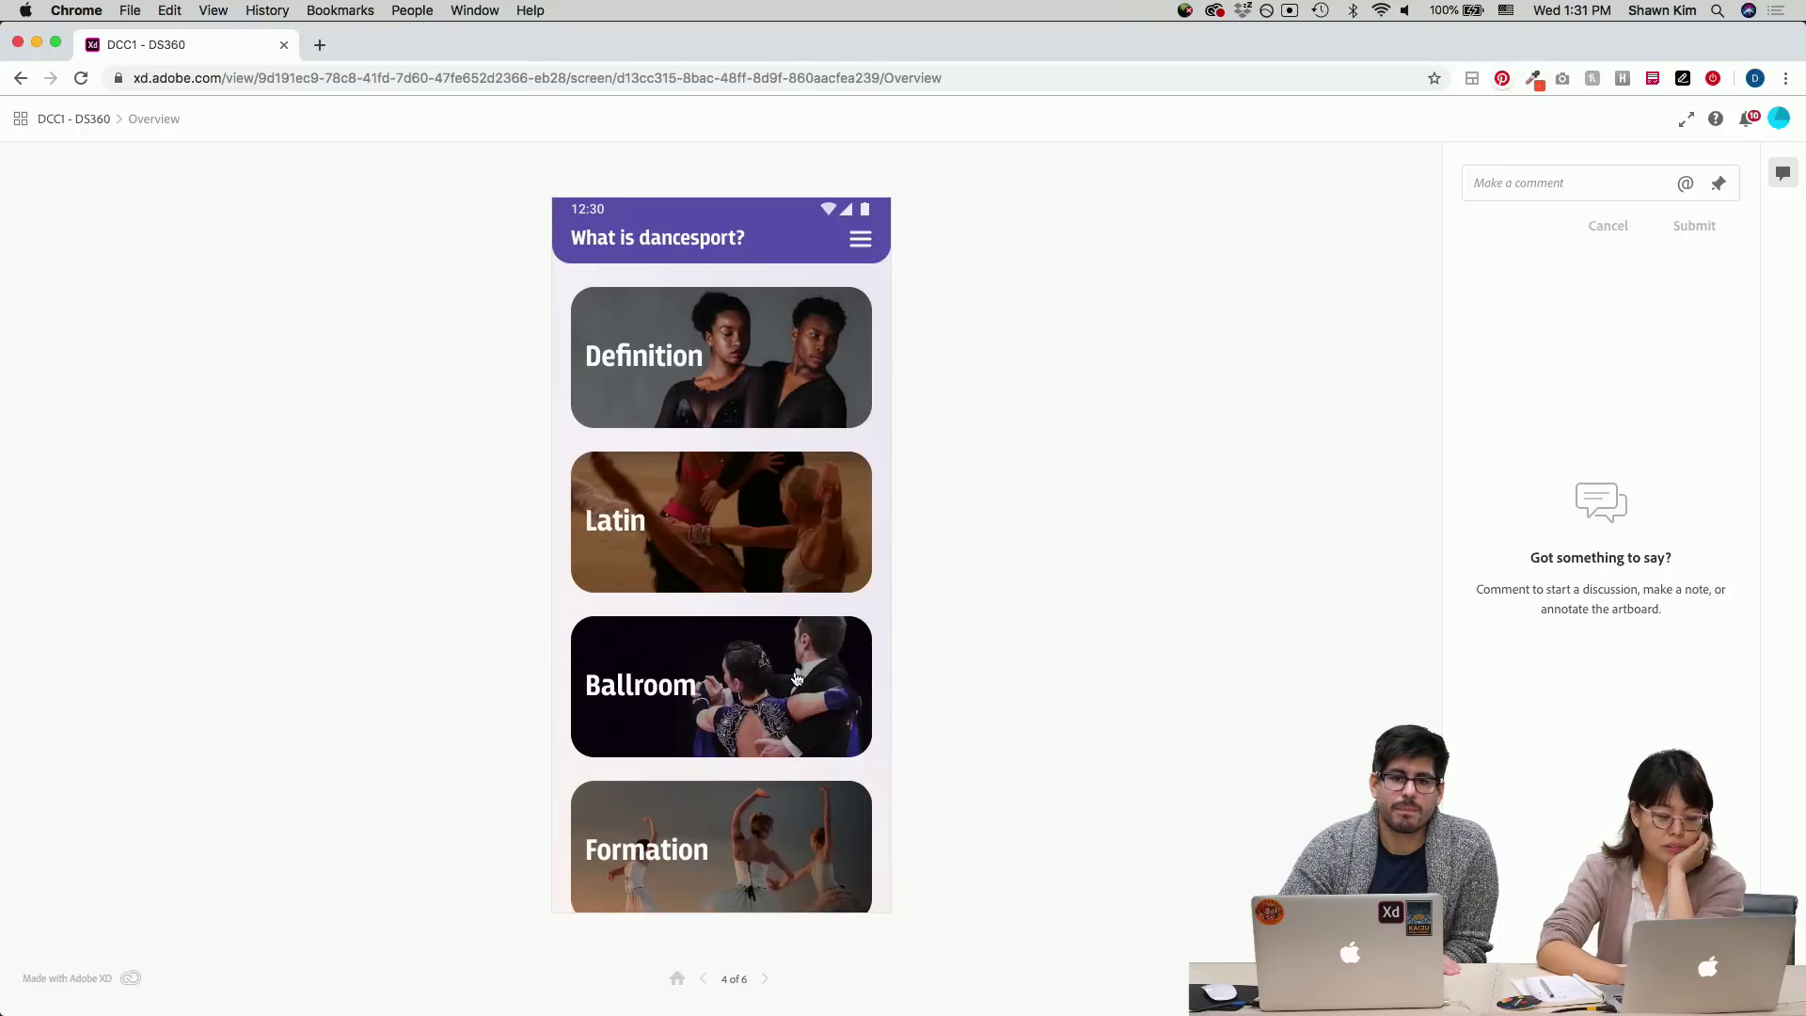
scroll(778, 705, down, 2)
scroll(778, 705, up, 2)
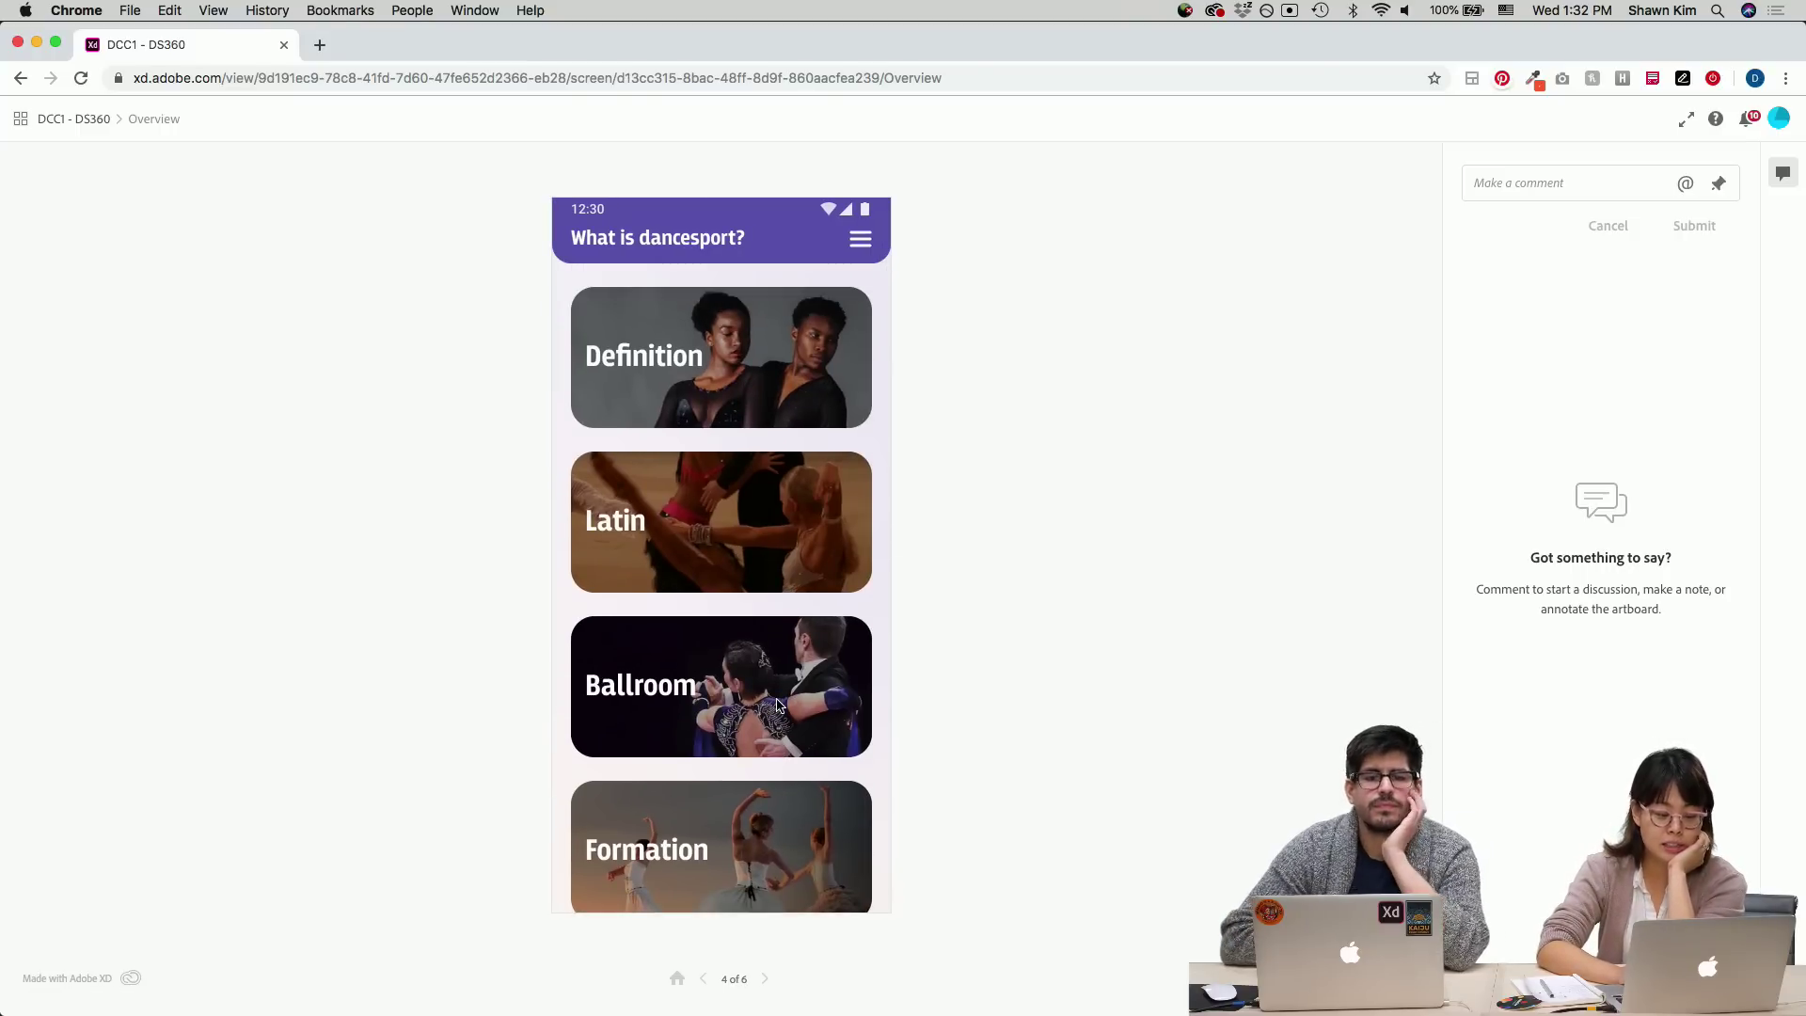
scroll(729, 605, down, 5)
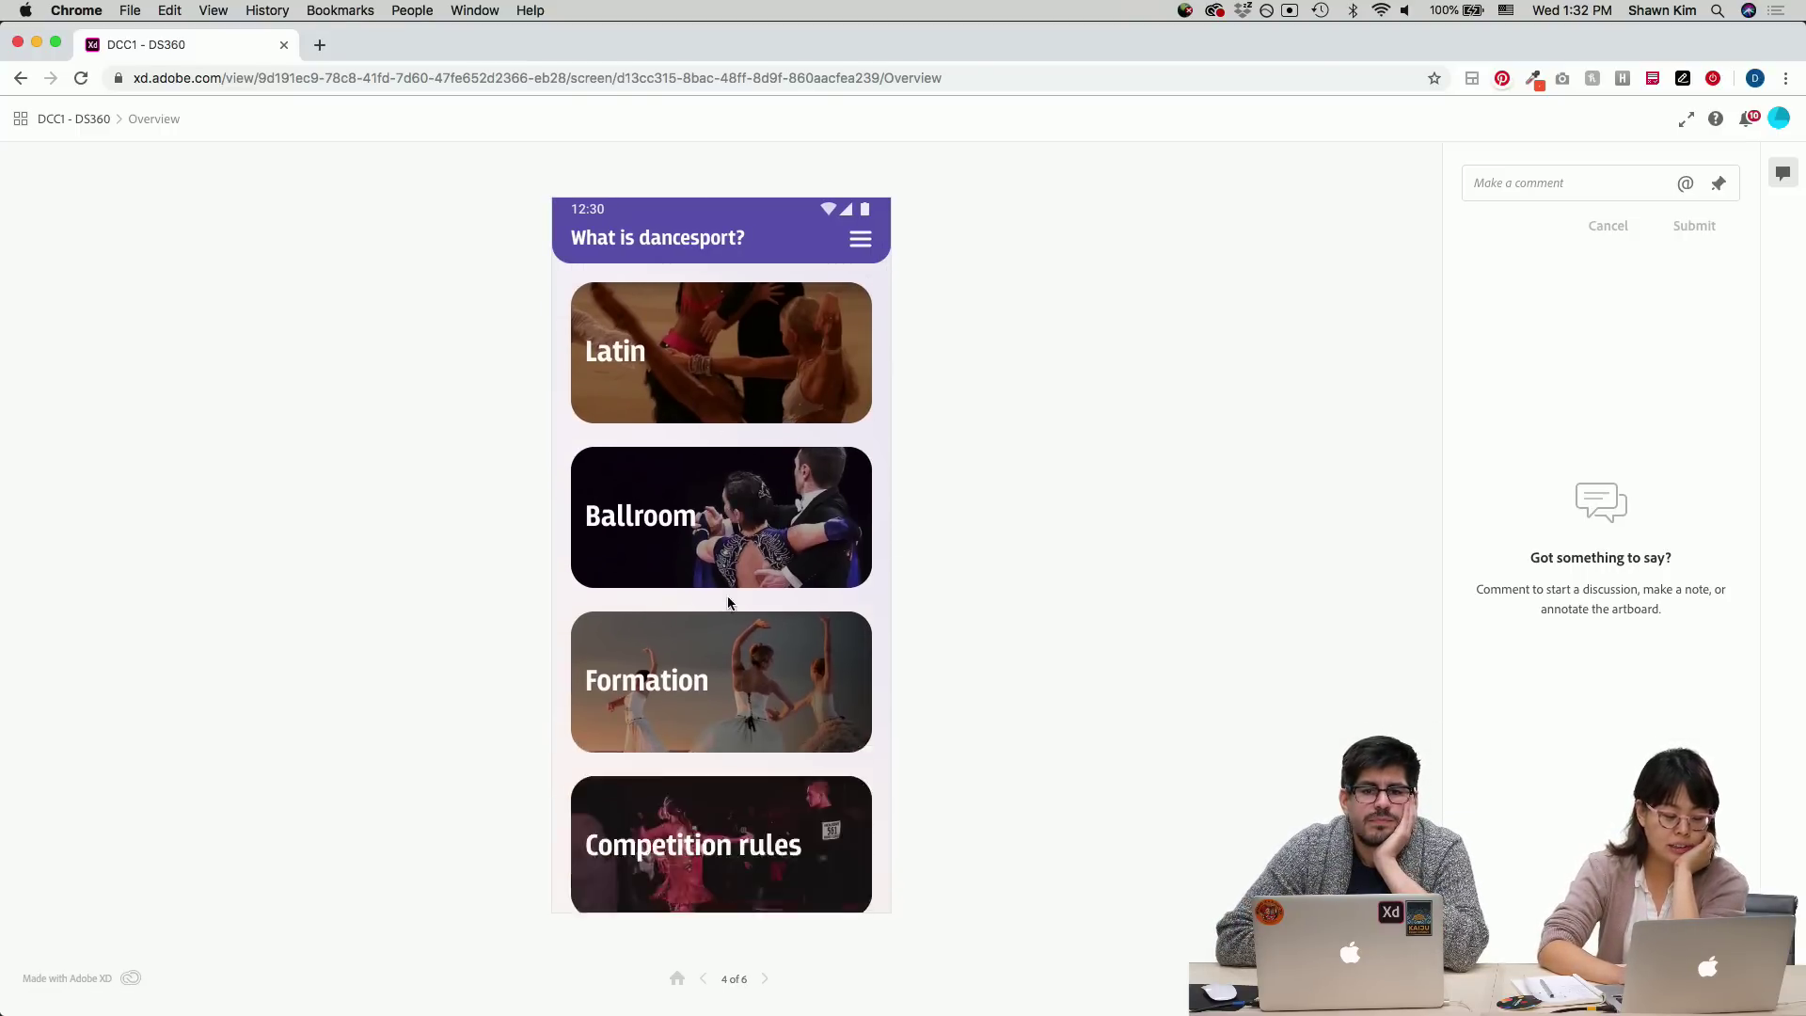
scroll(735, 696, up, 5)
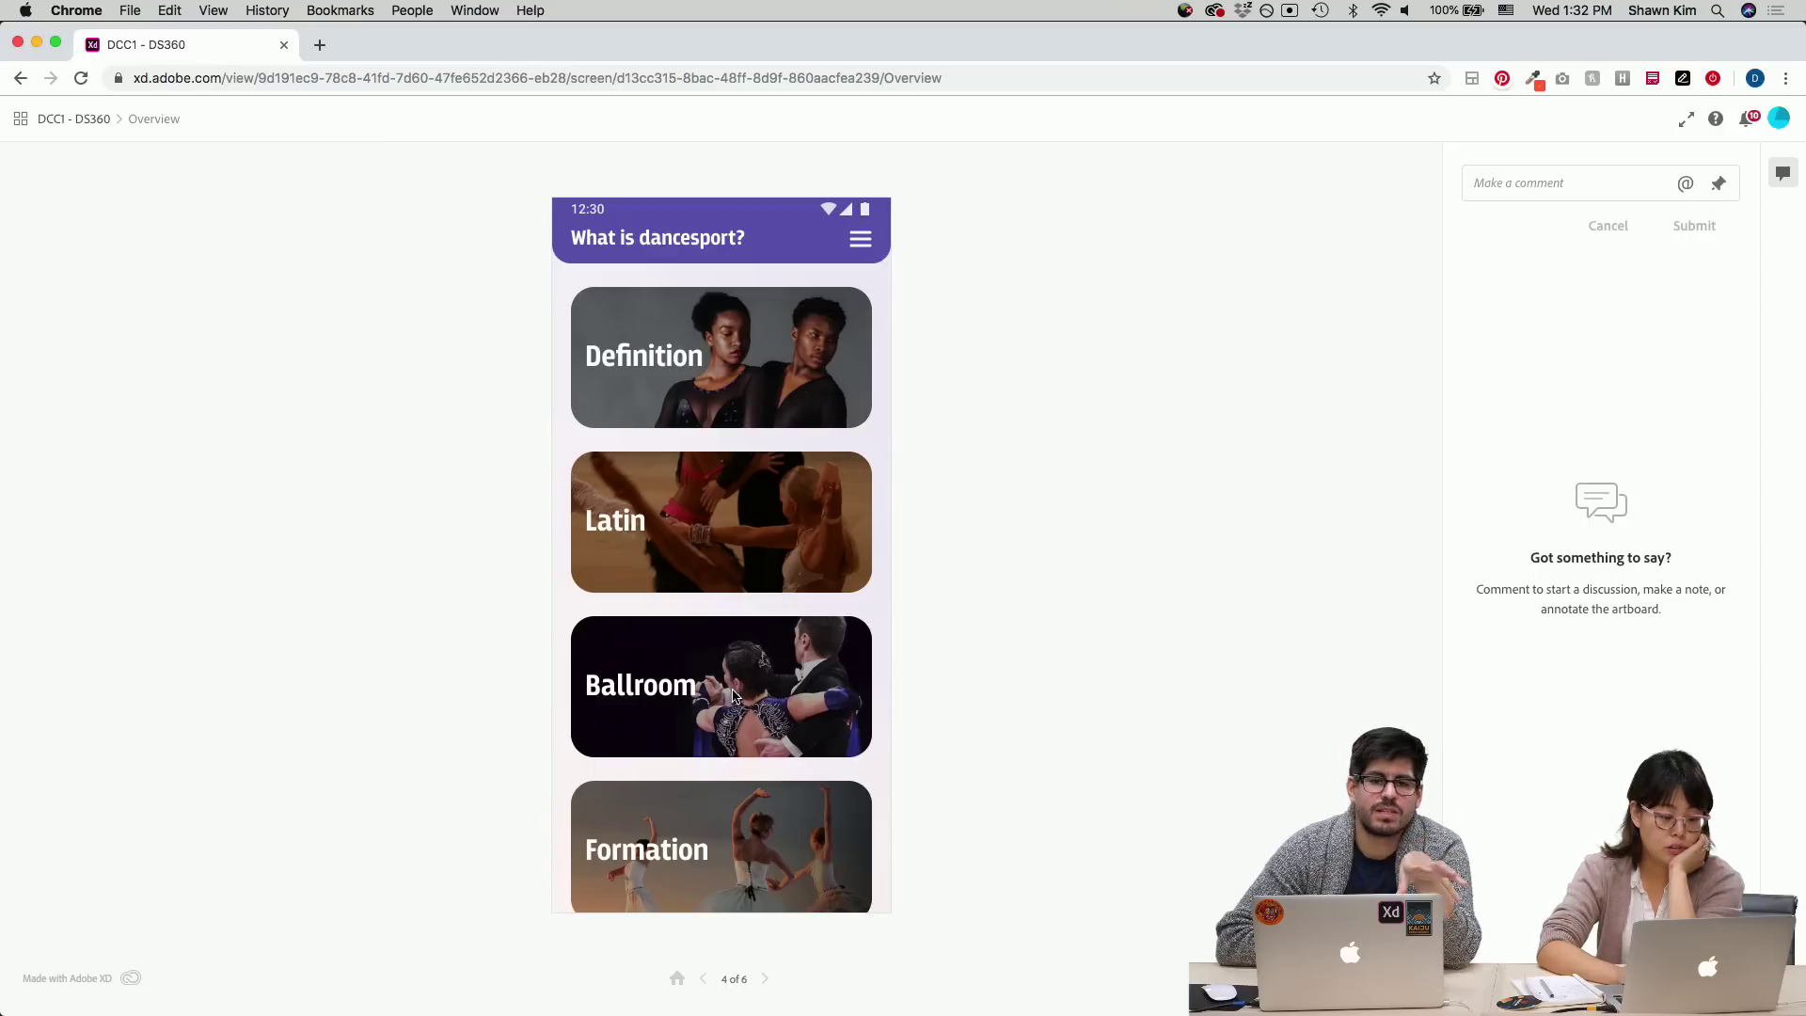
scroll(736, 696, down, 3)
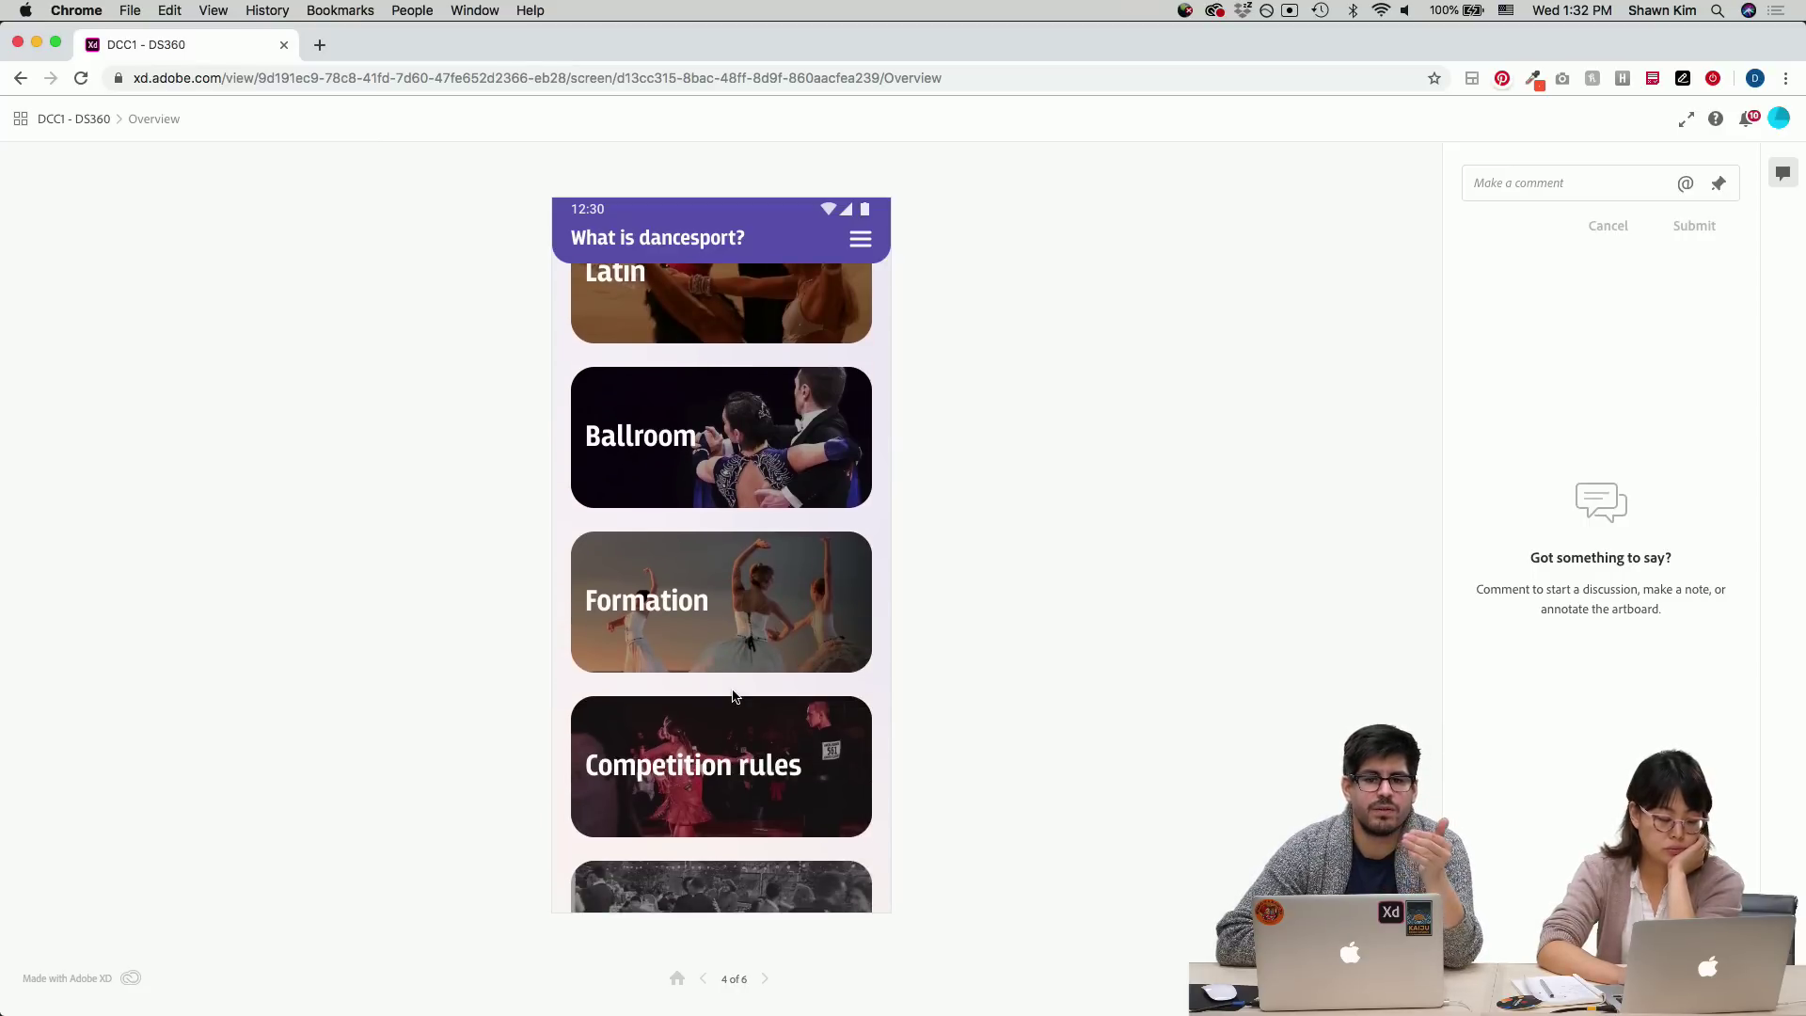
scroll(736, 696, down, 2)
scroll(735, 696, up, 5)
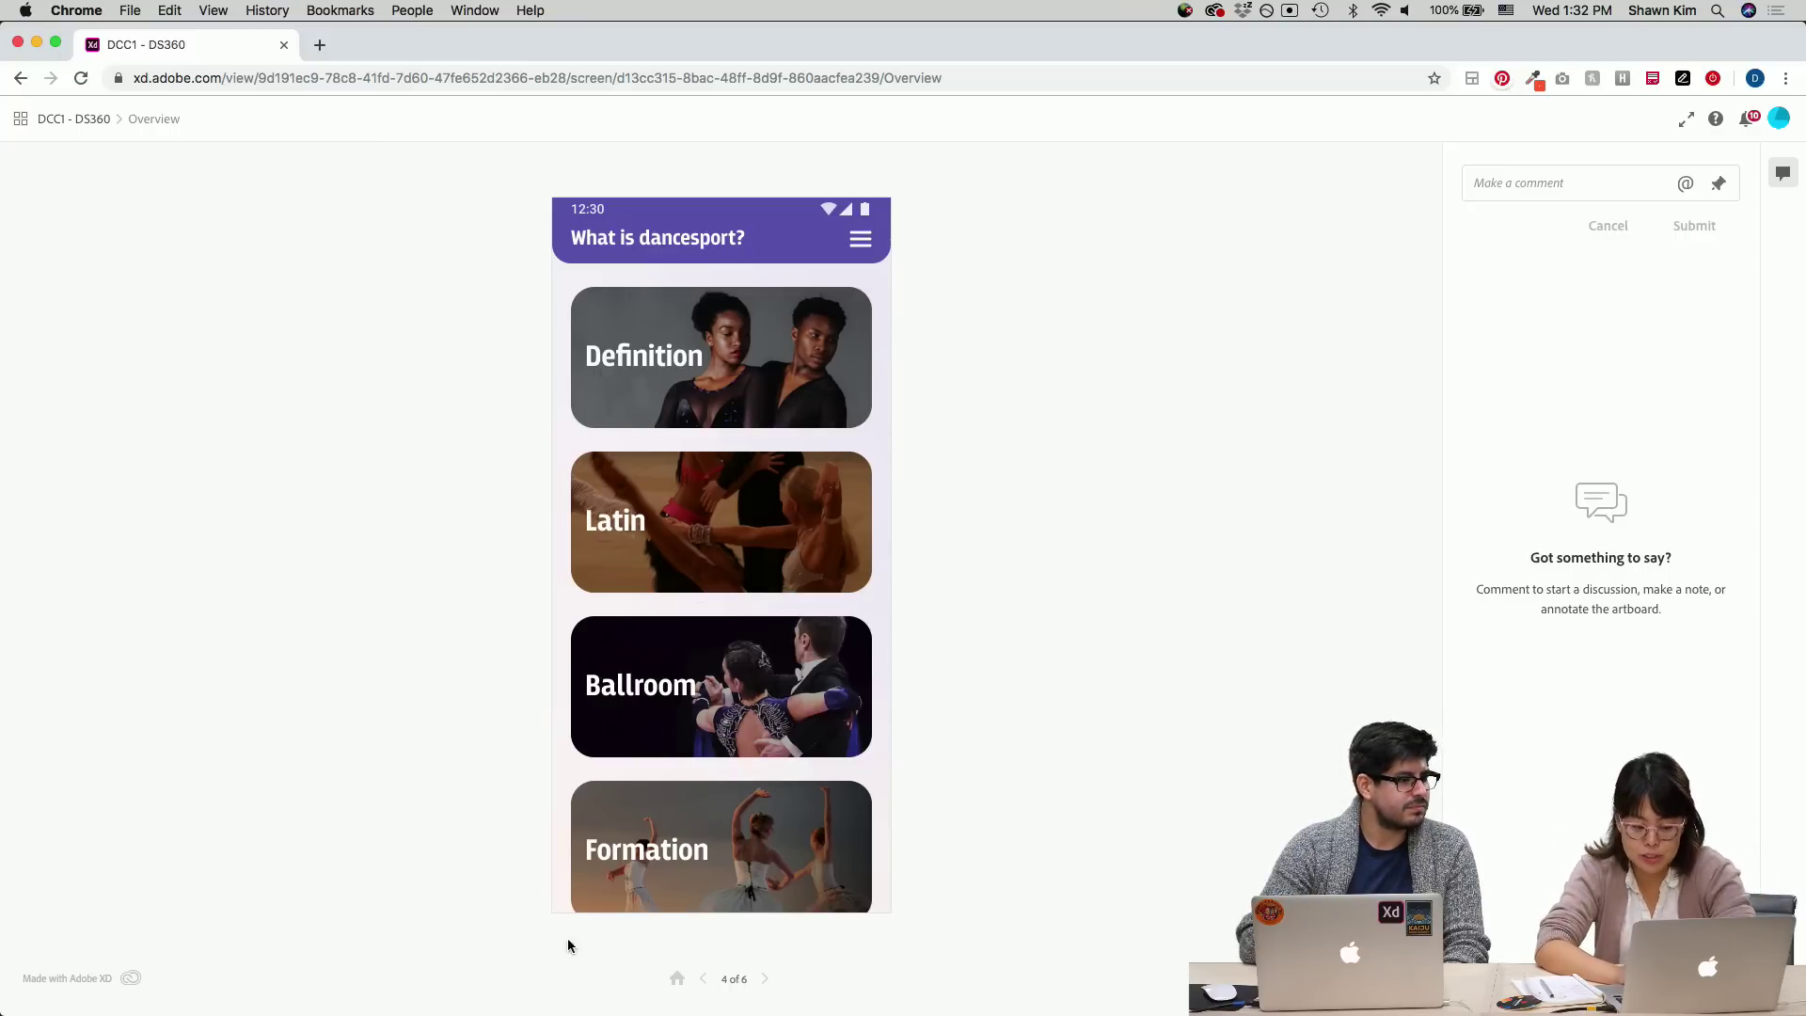
scroll(839, 820, down, 5)
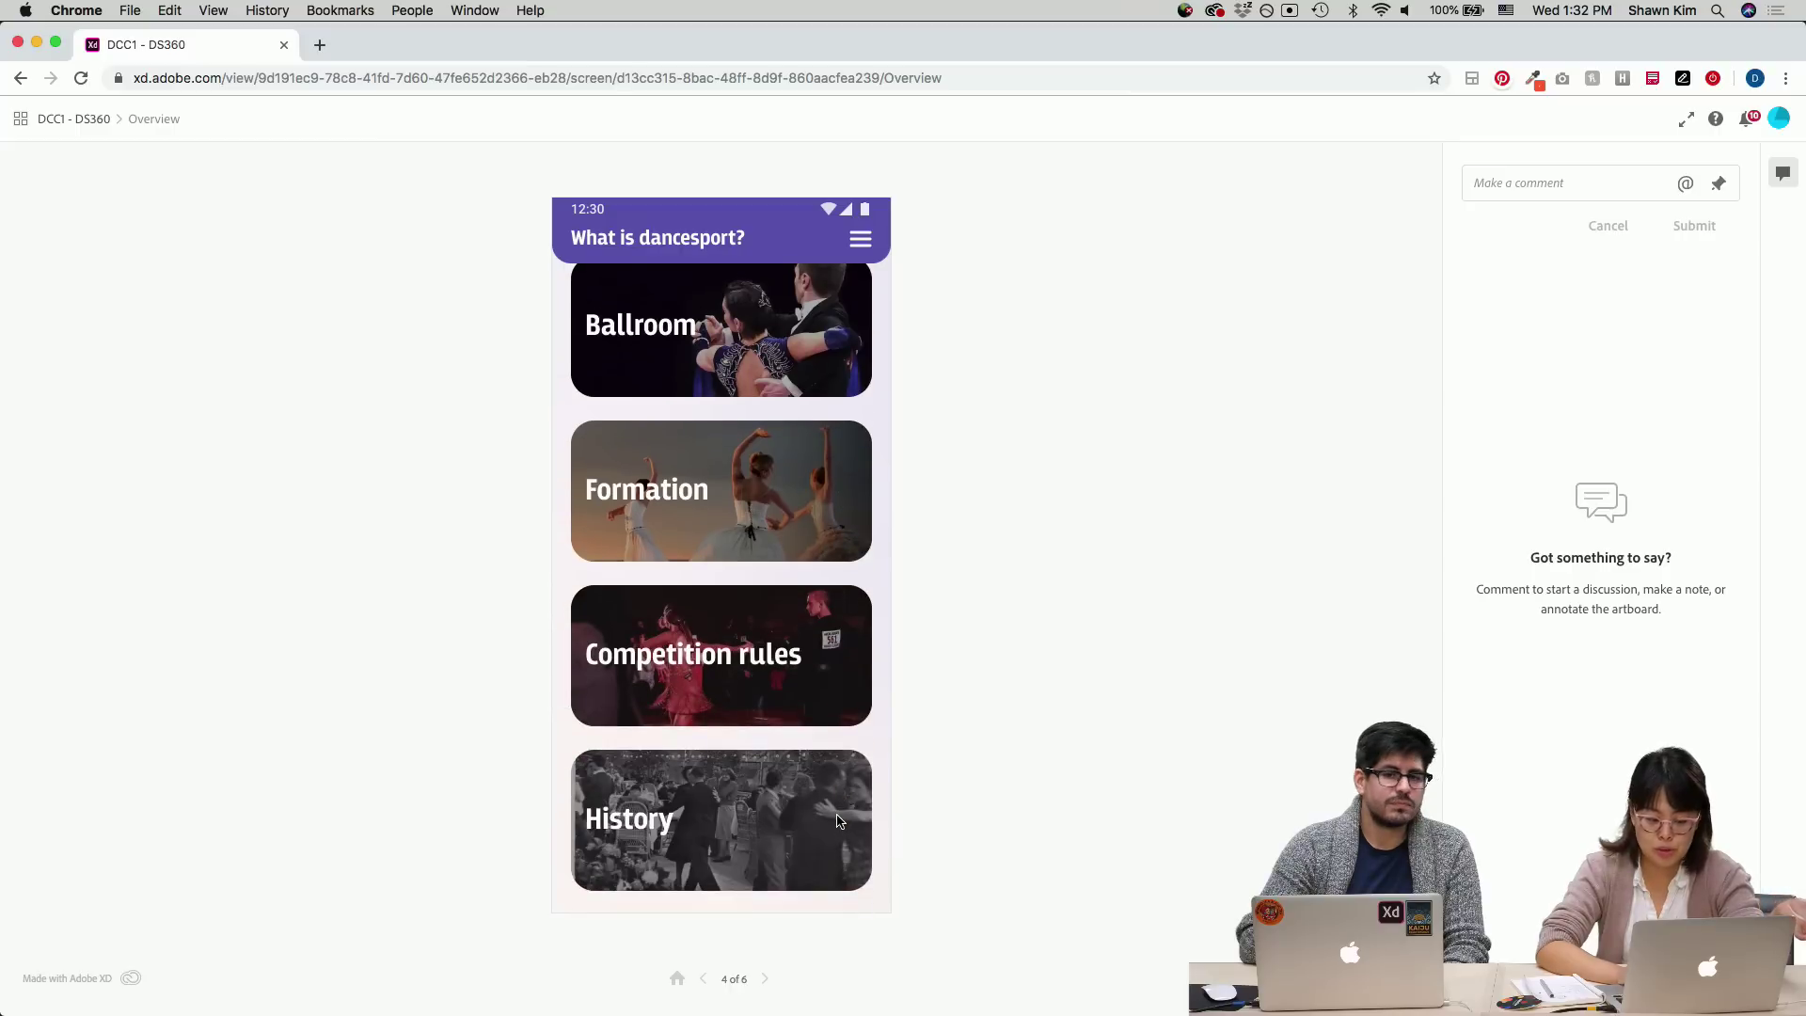
scroll(840, 820, up, 5)
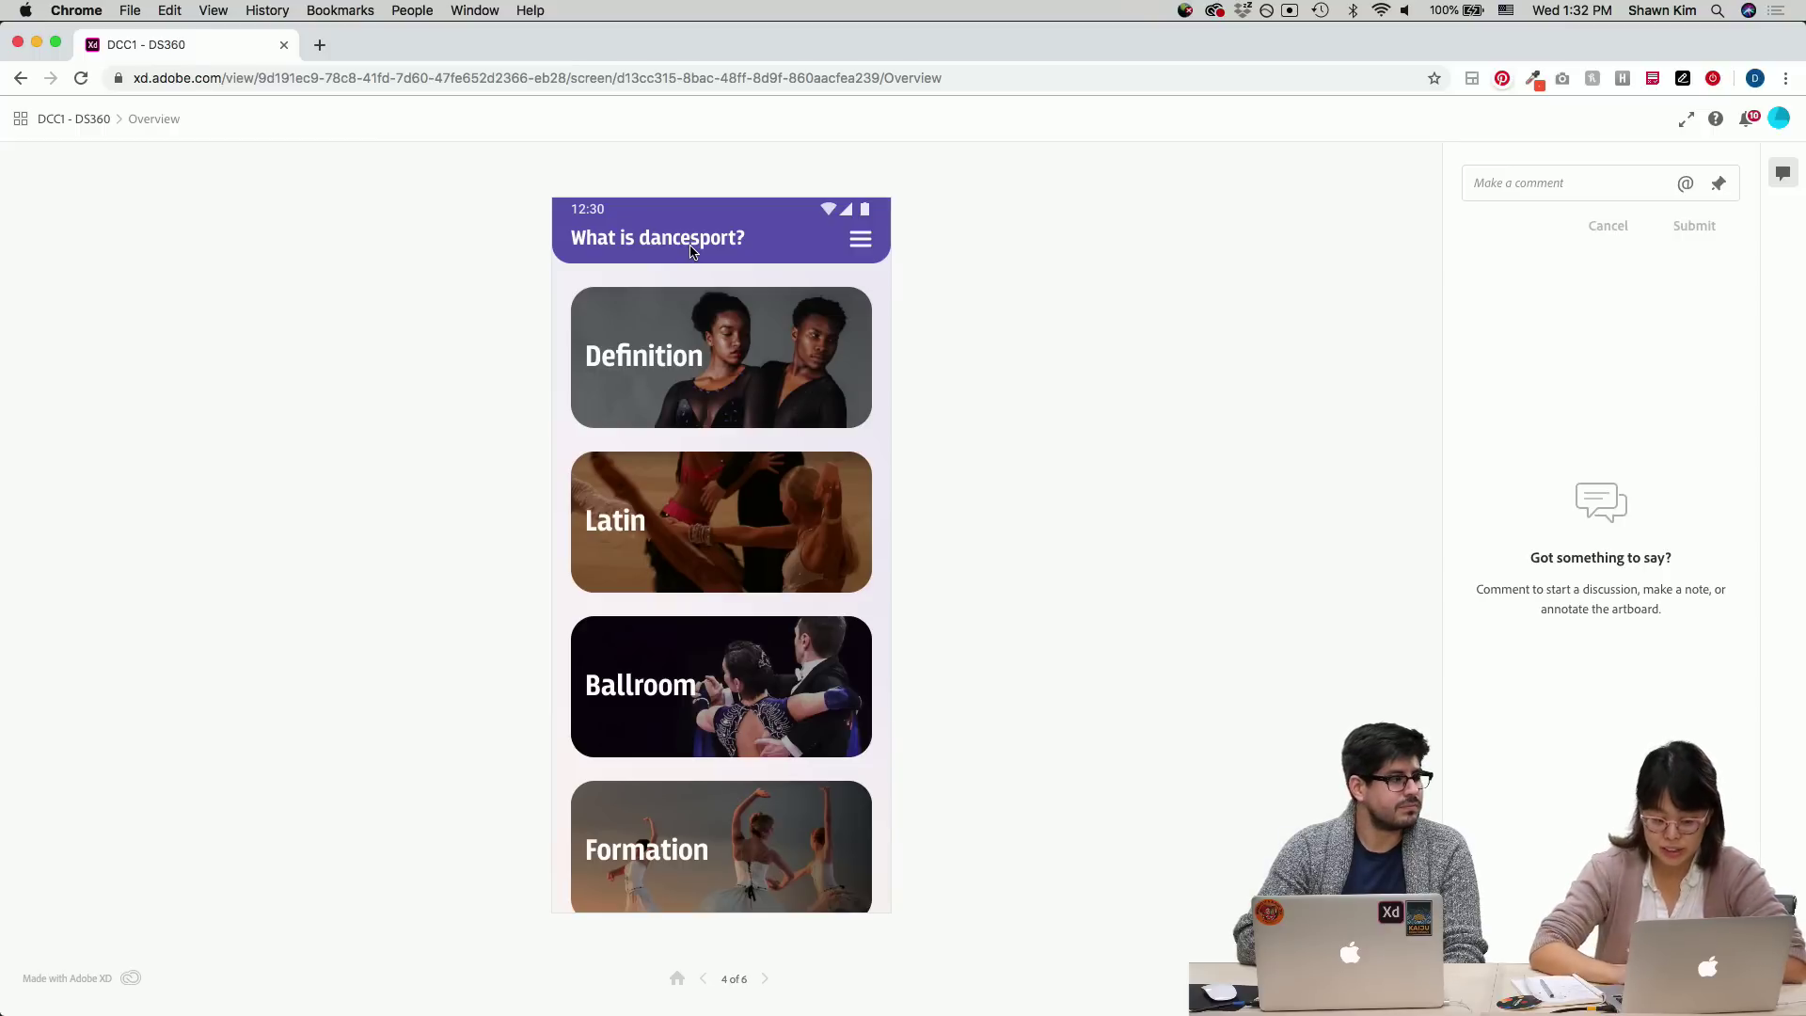
- Open the Latin category from the What is dancesport? screen and examine its detail page against the category list
click(701, 497)
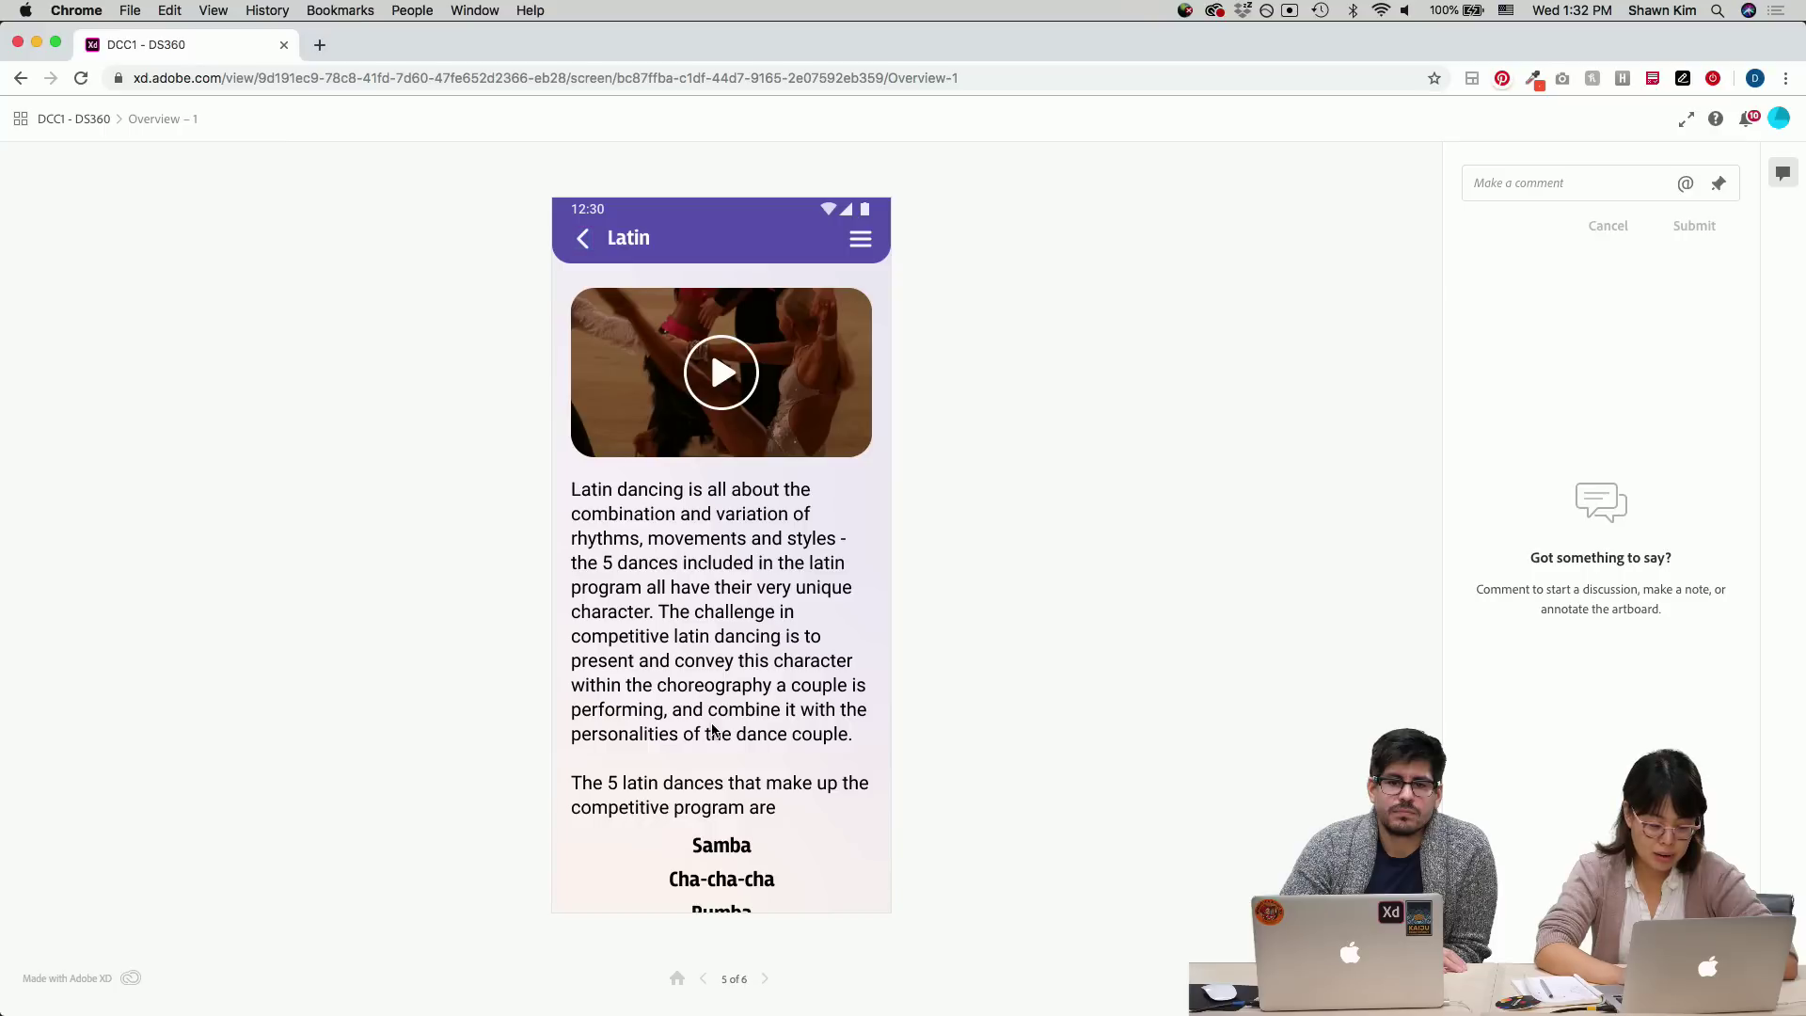
click(744, 786)
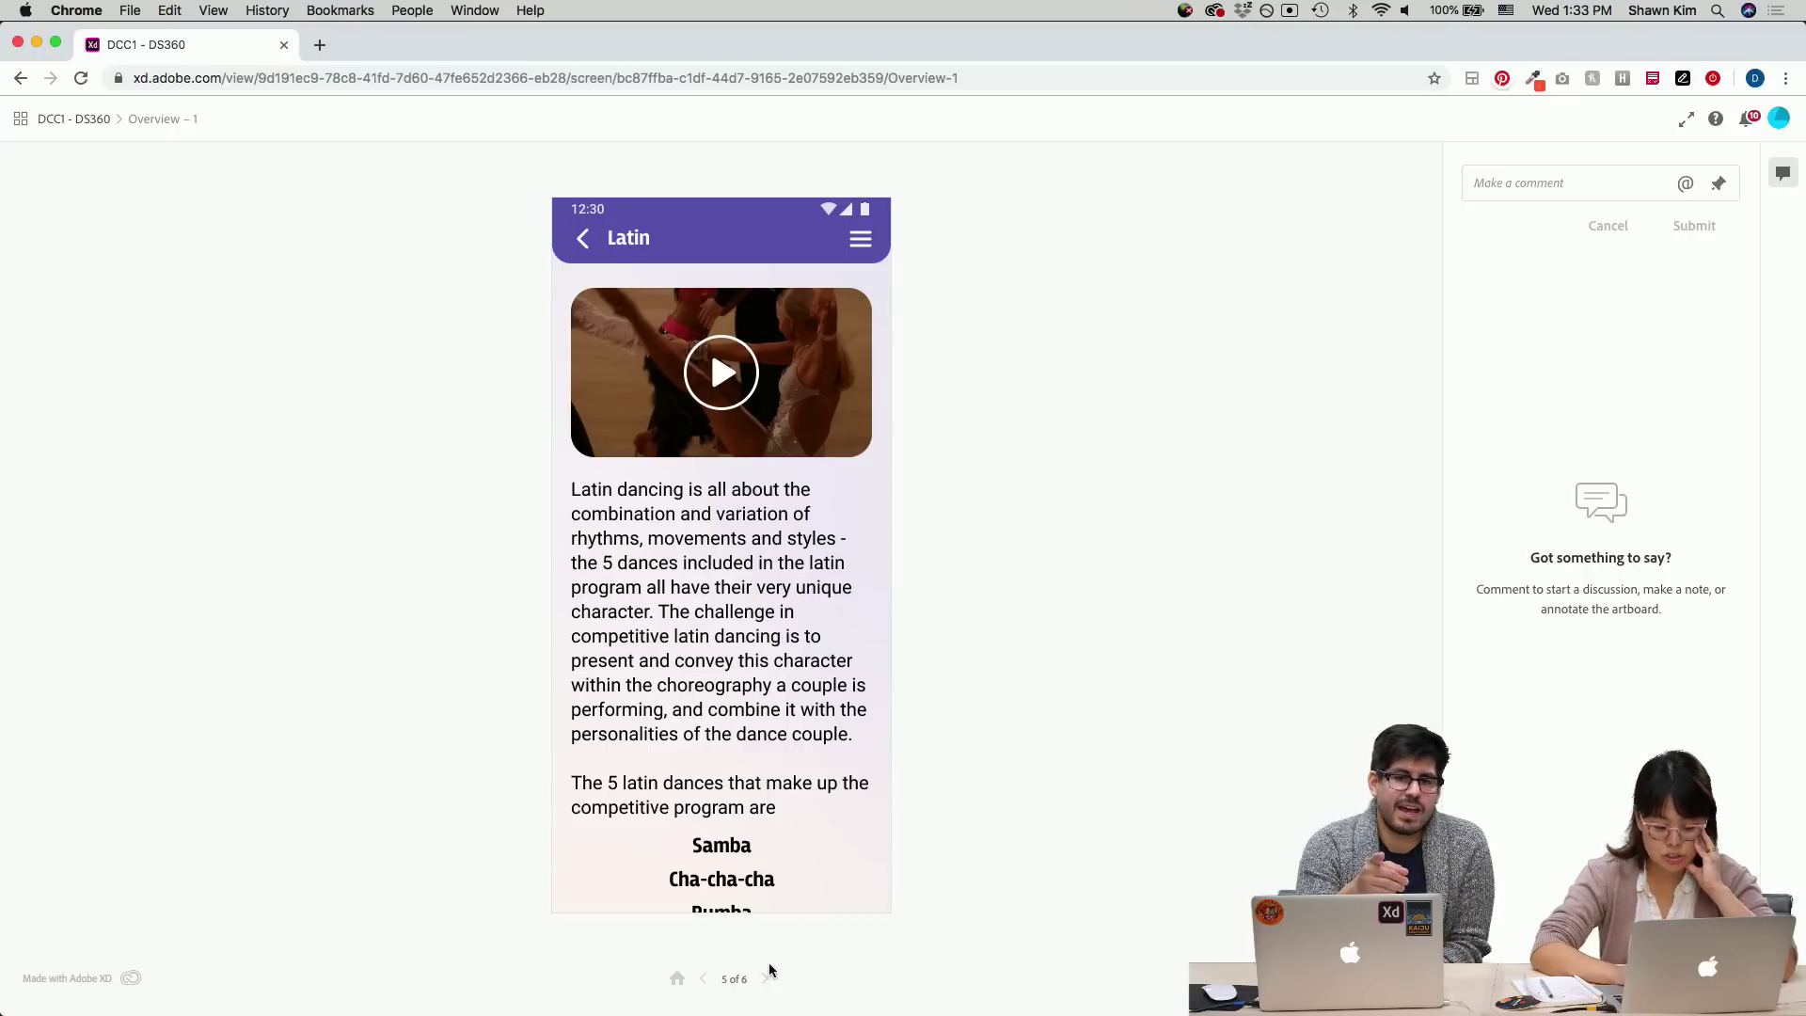
click(704, 978)
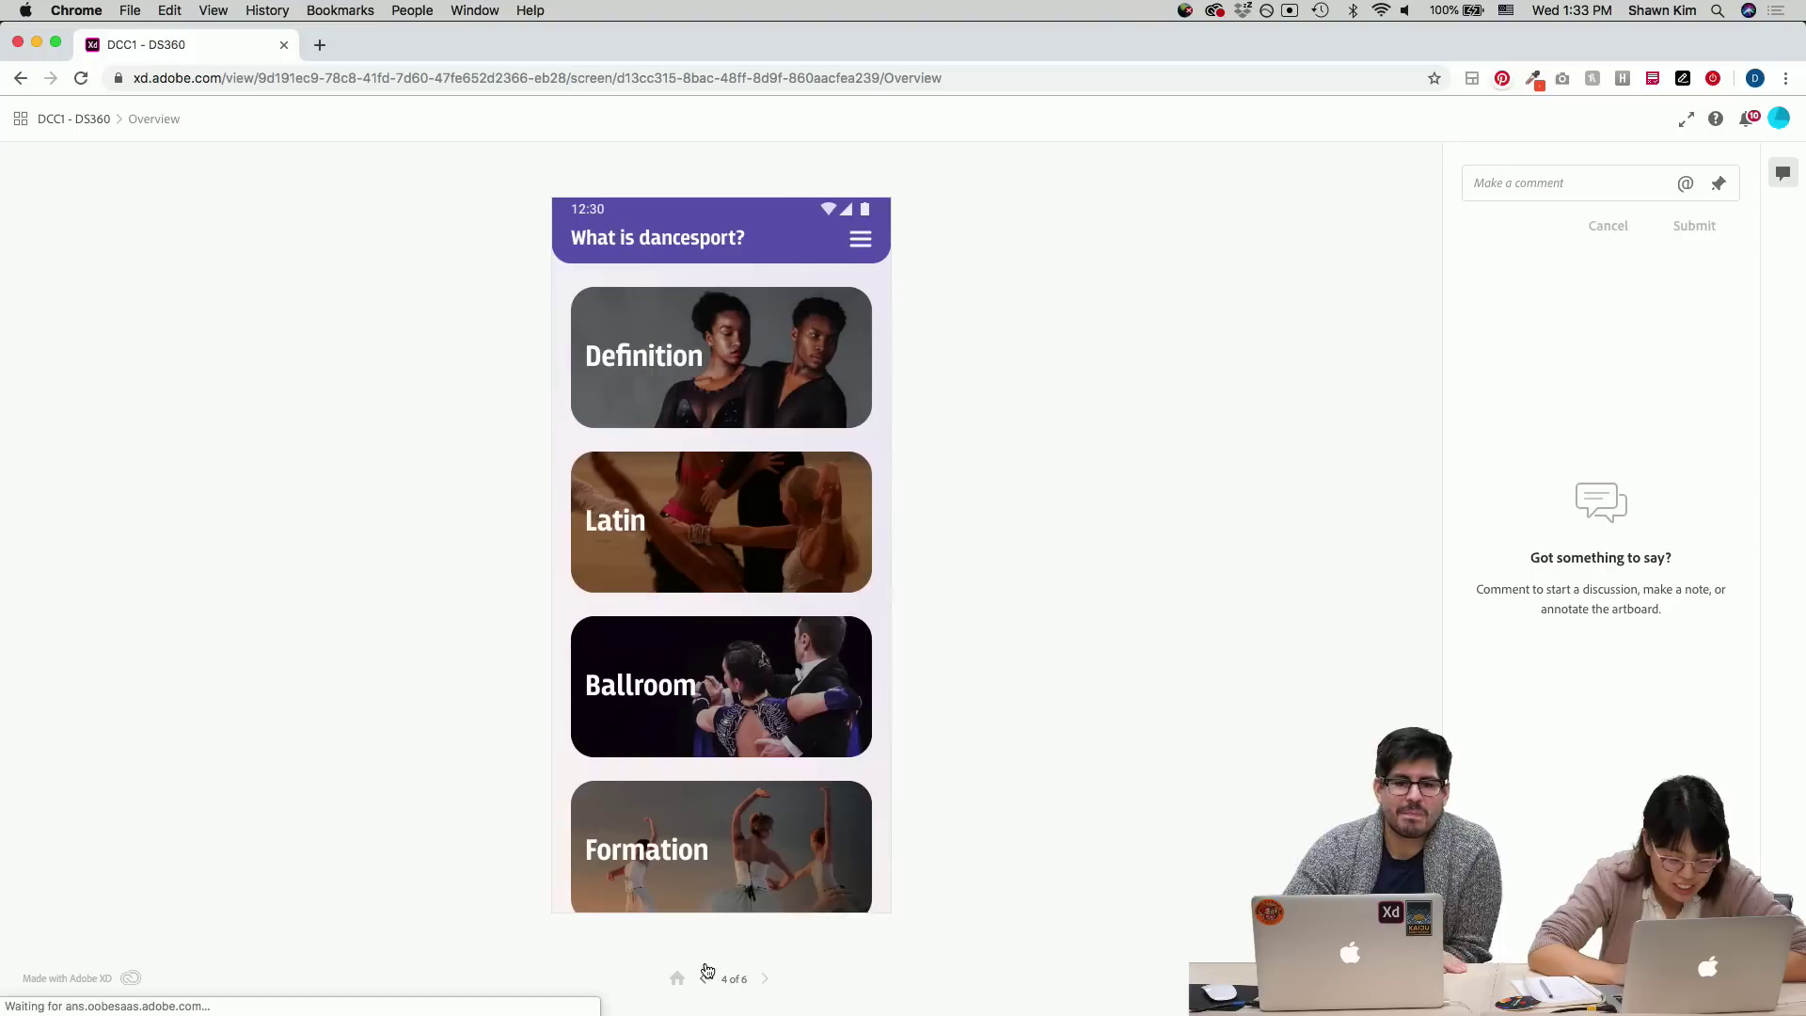
click(751, 505)
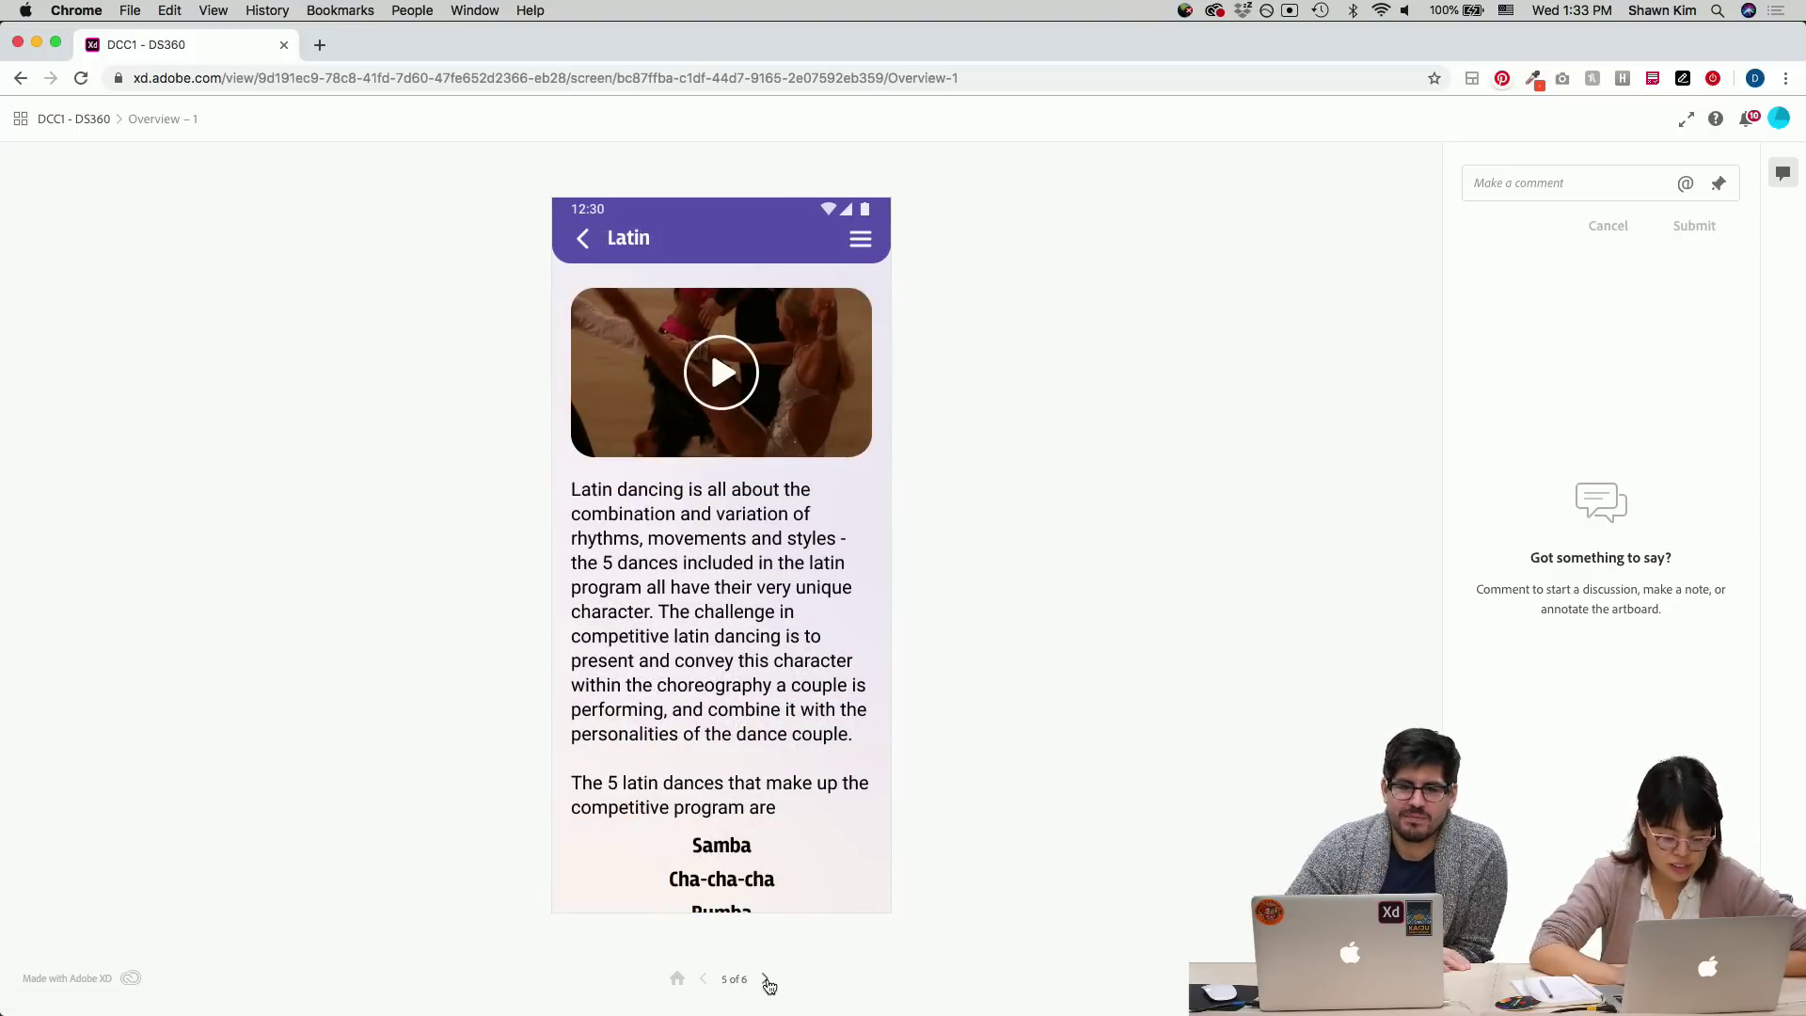
- Compare the prototype's menu overlay screen with the Latin page, ending back on the What is dancesport? overview
click(767, 980)
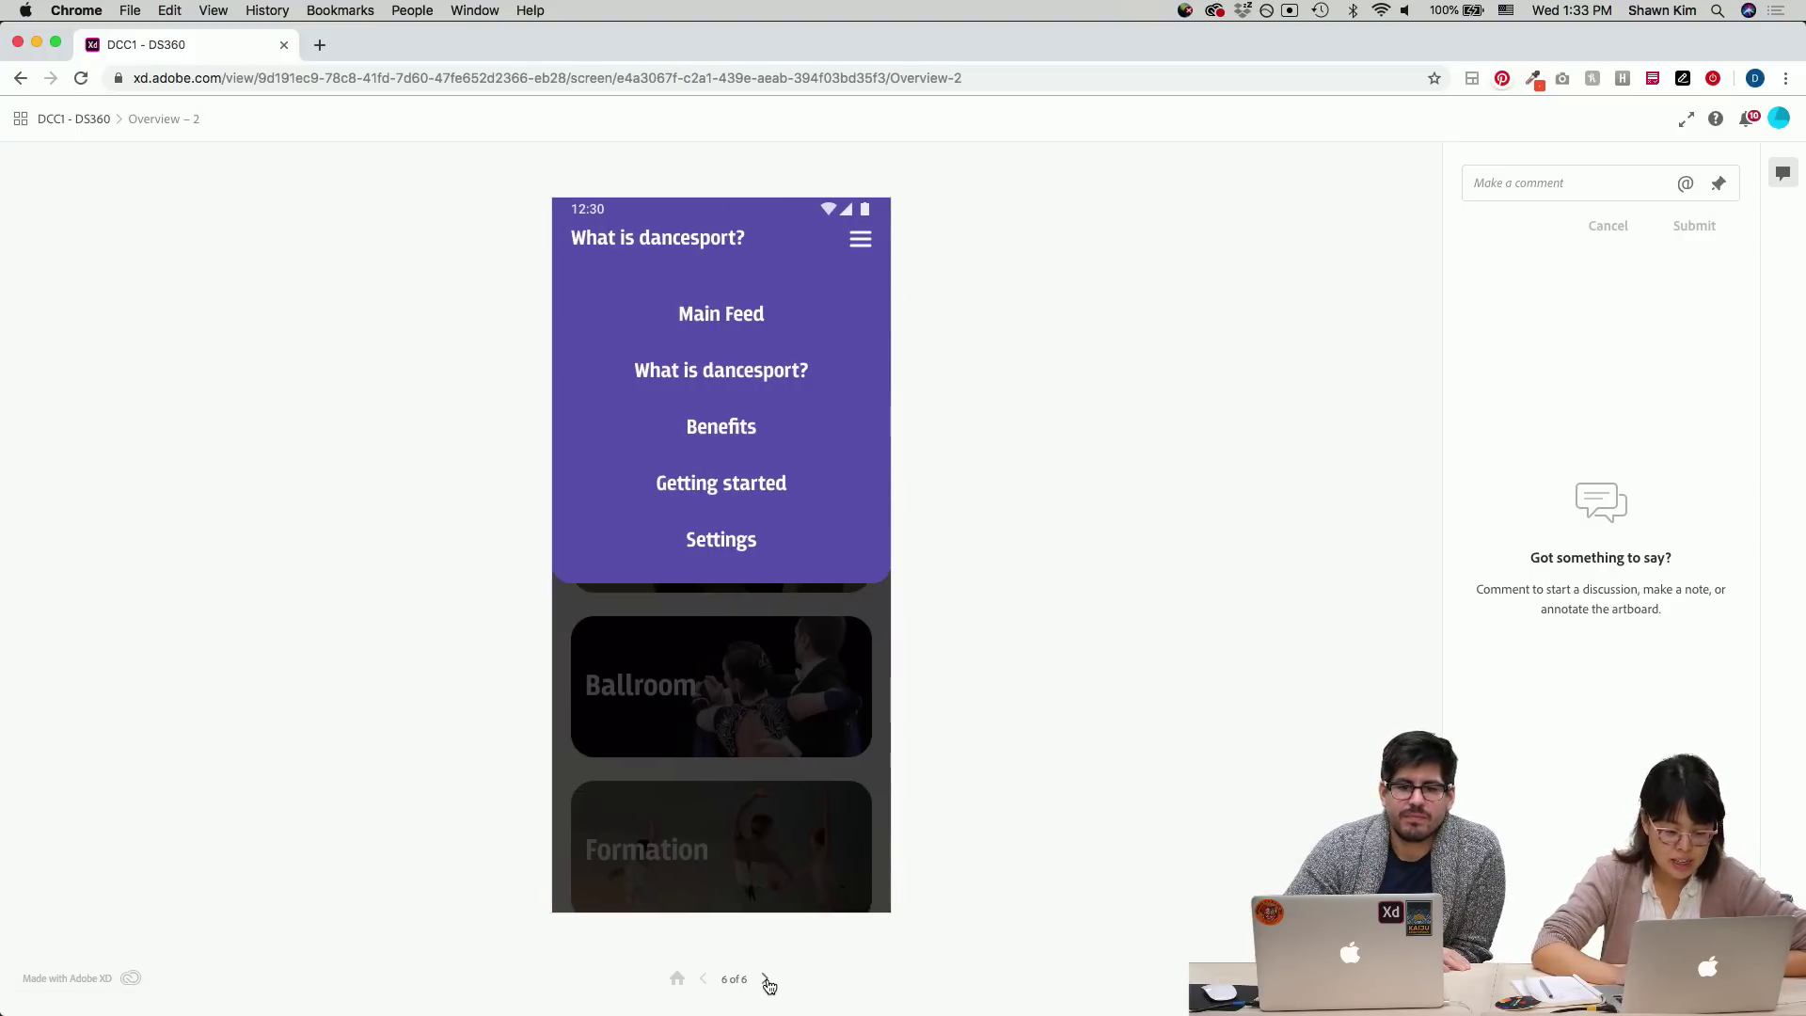
click(703, 979)
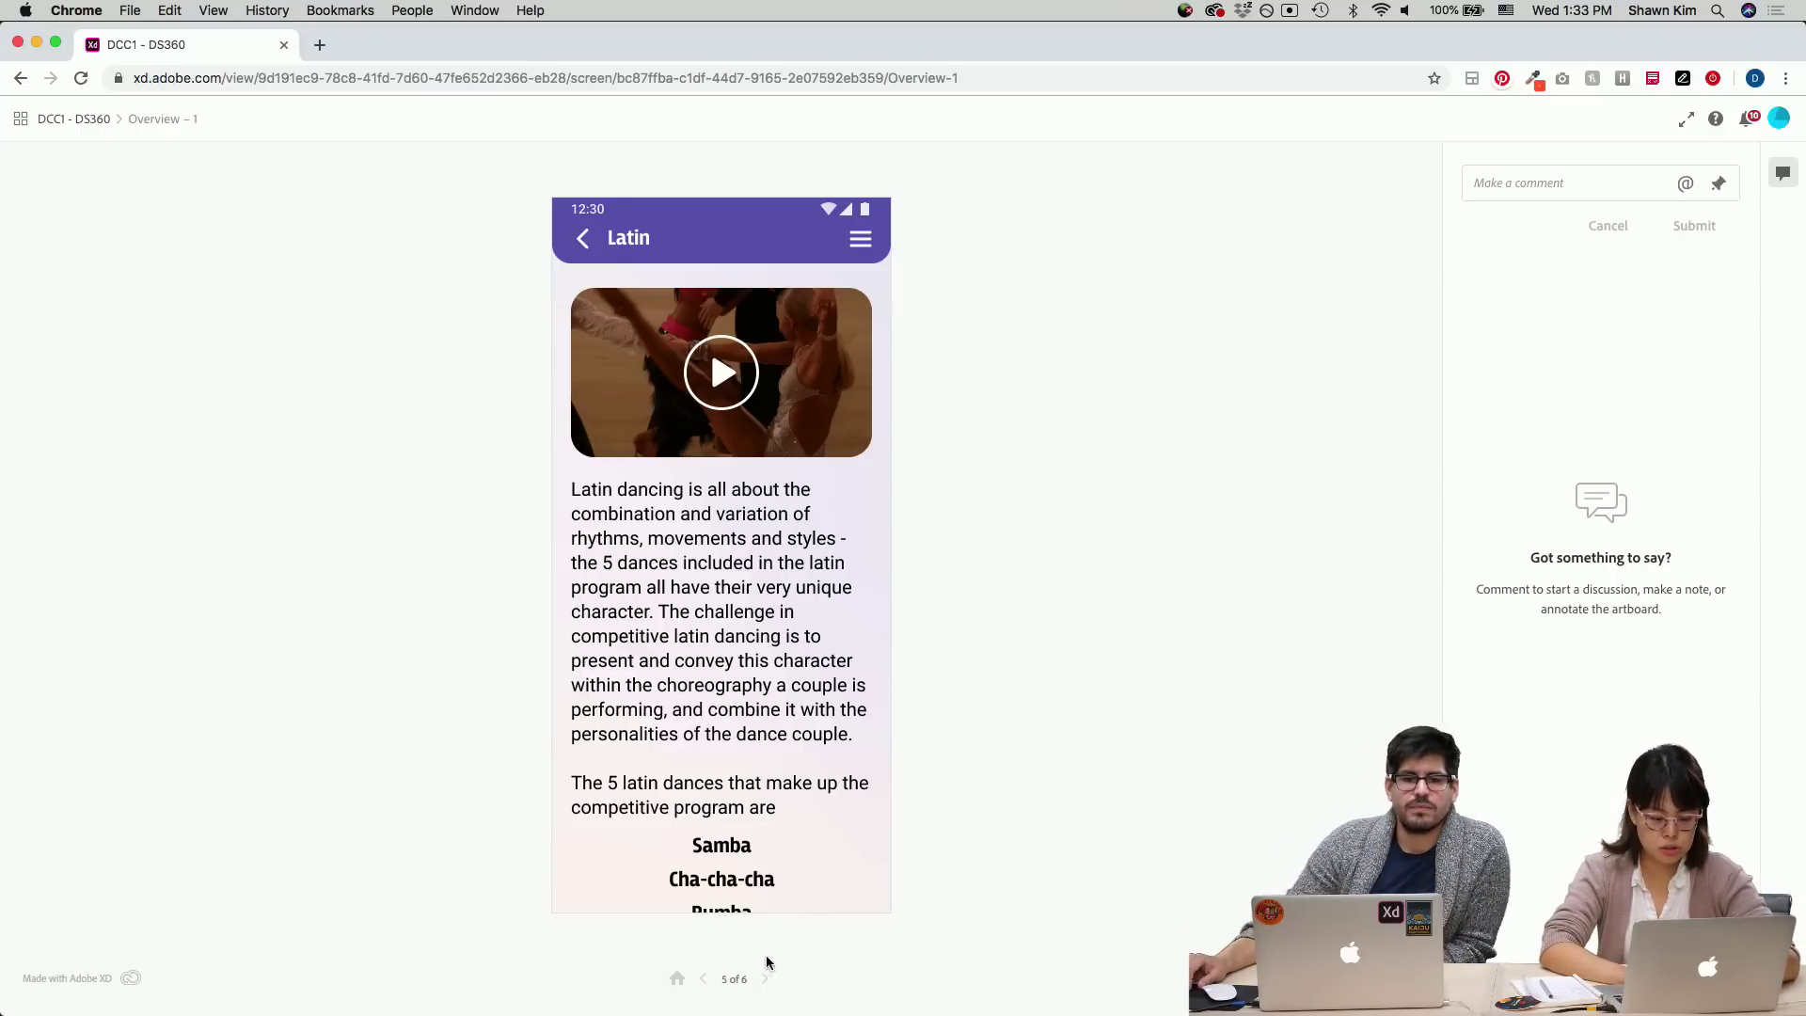
click(763, 979)
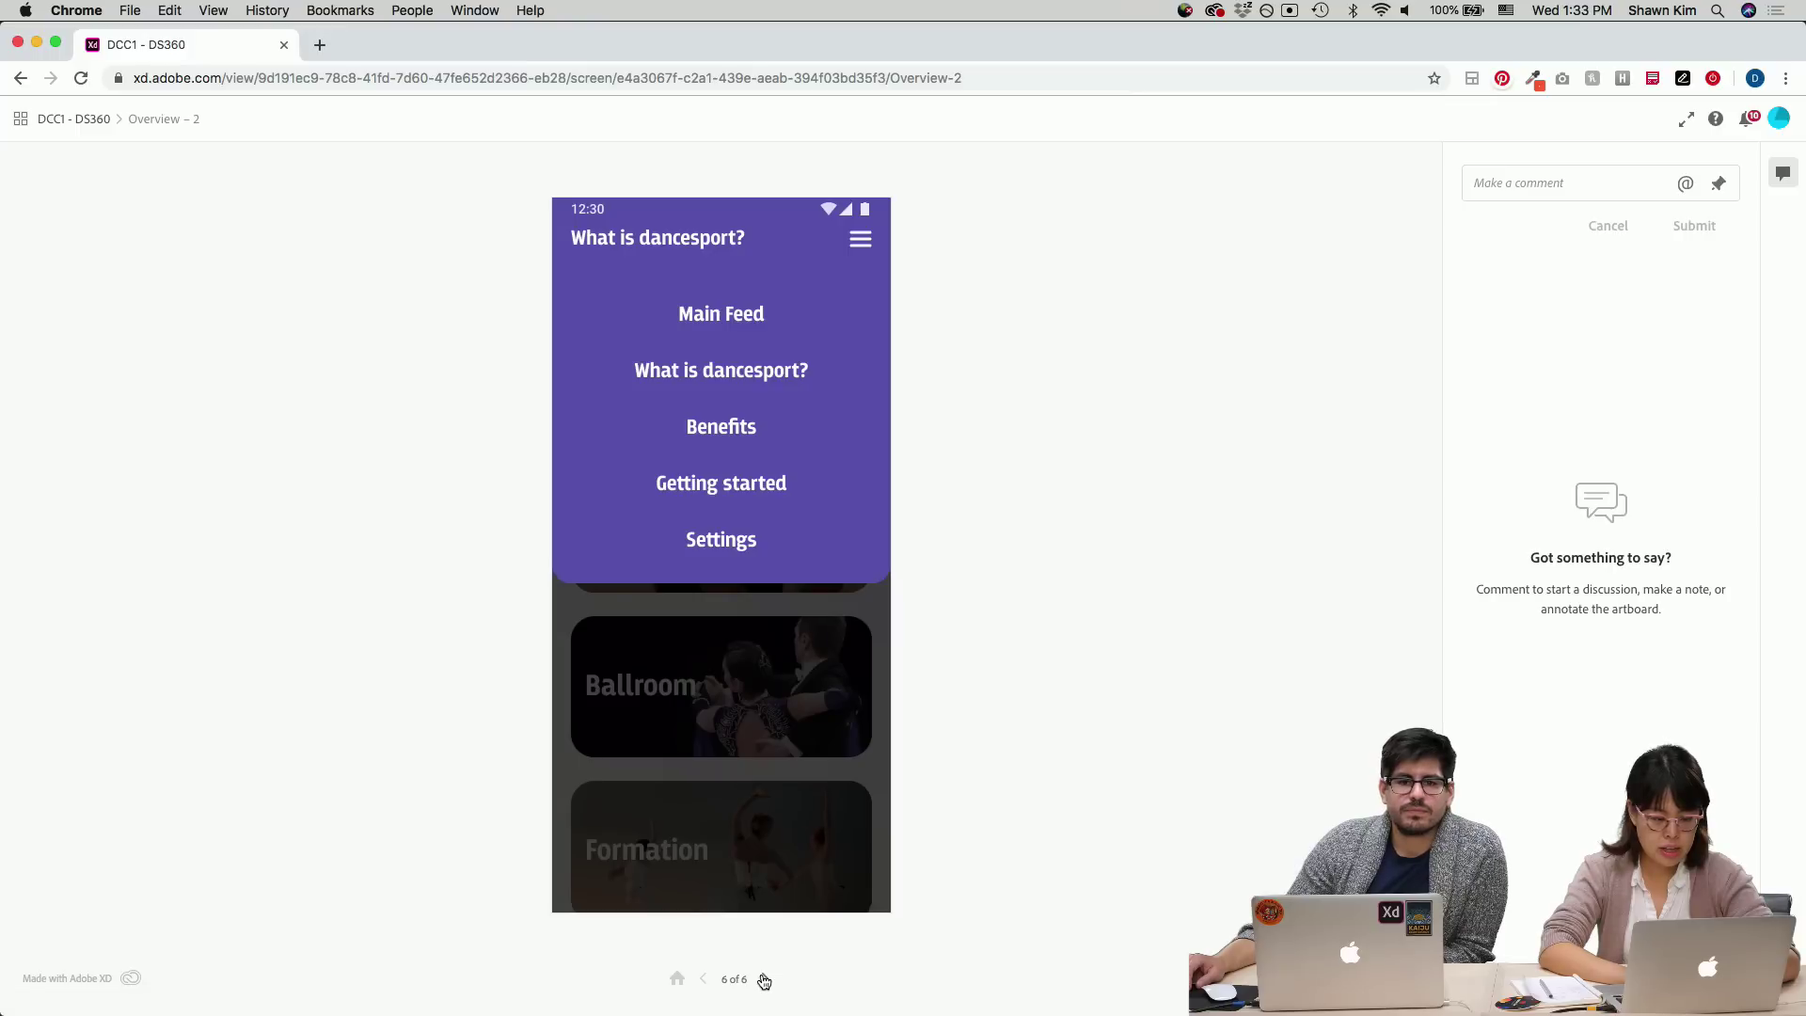
click(702, 979)
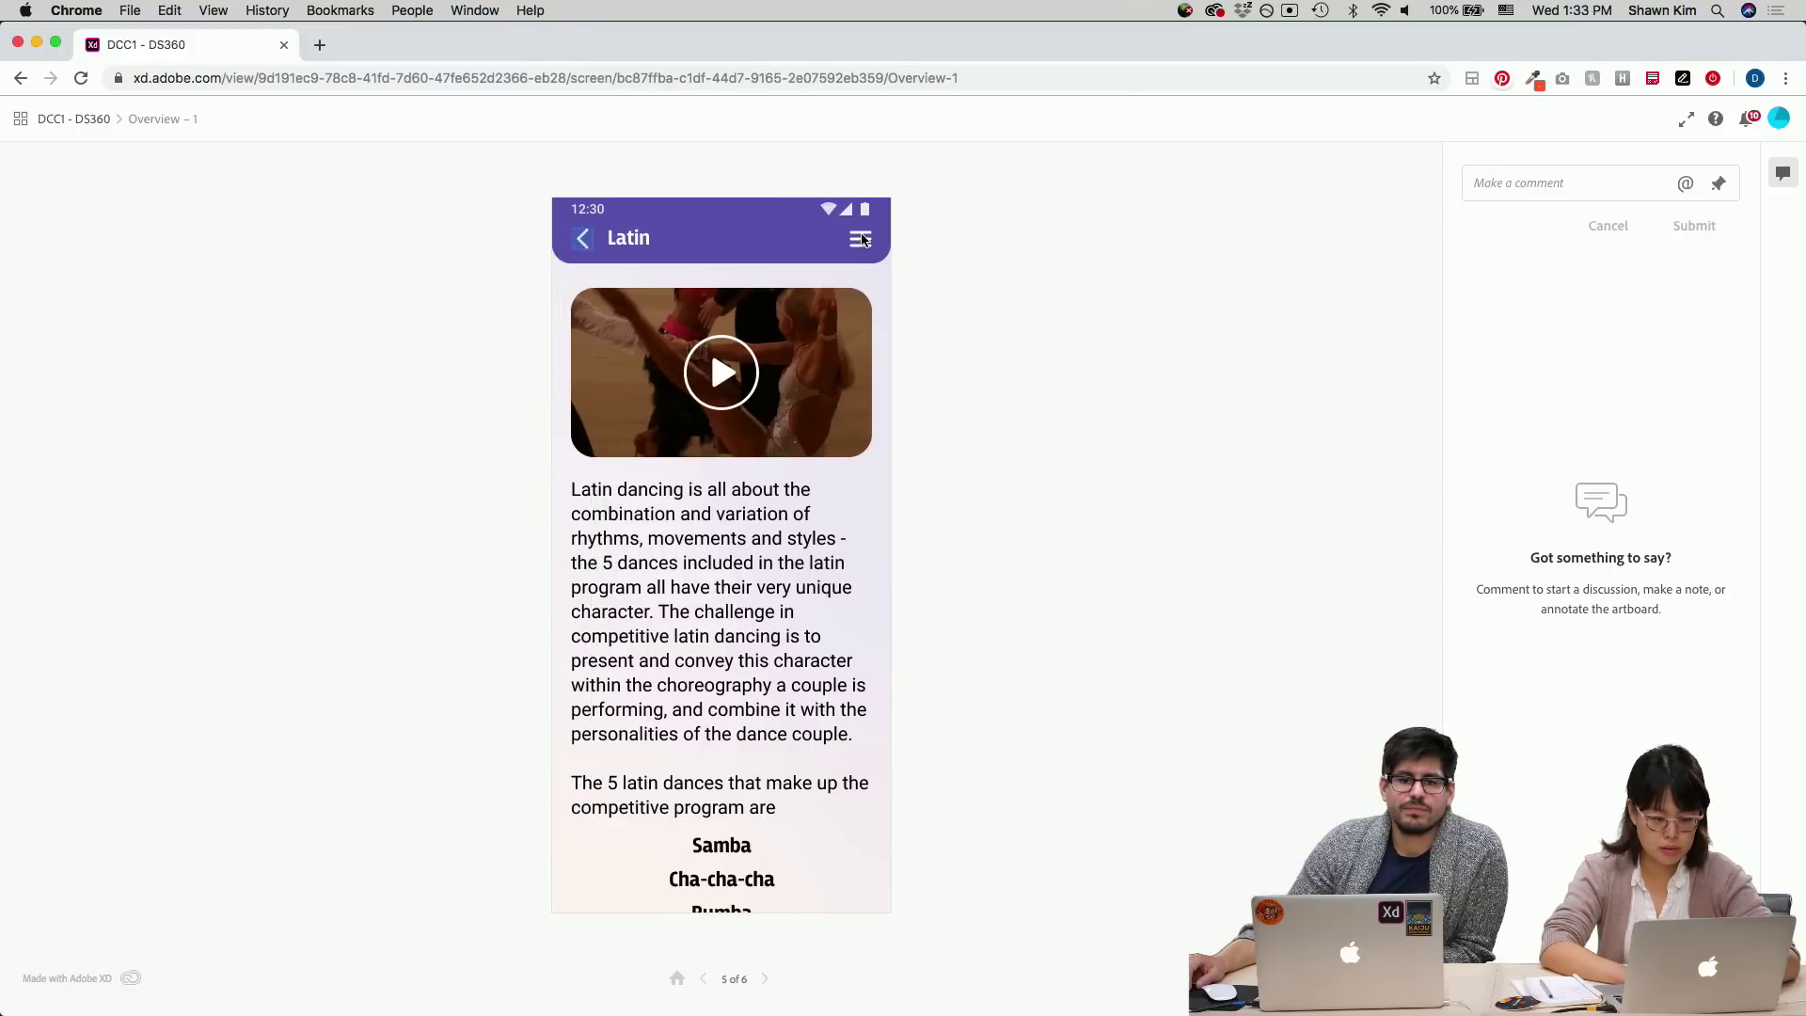
click(580, 241)
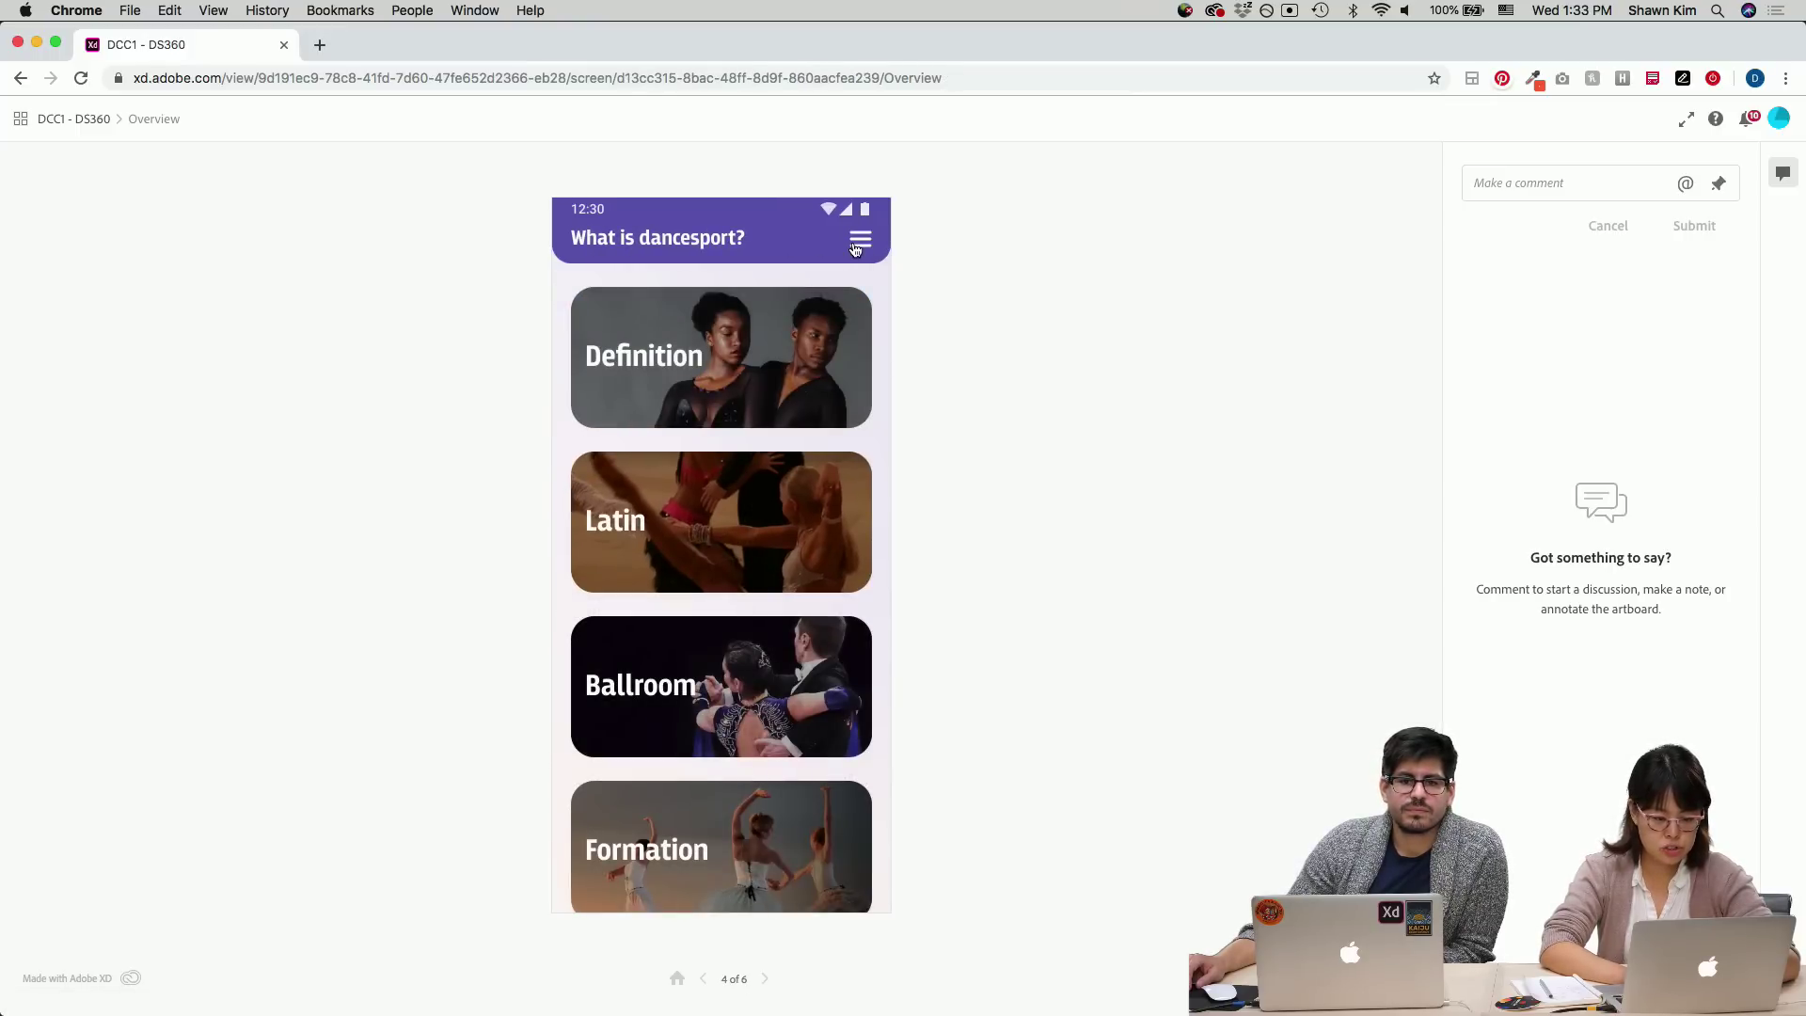
- Go to the Main Feed through the prototype's navigation menu and examine its menu overlay and Newest posts list
click(857, 243)
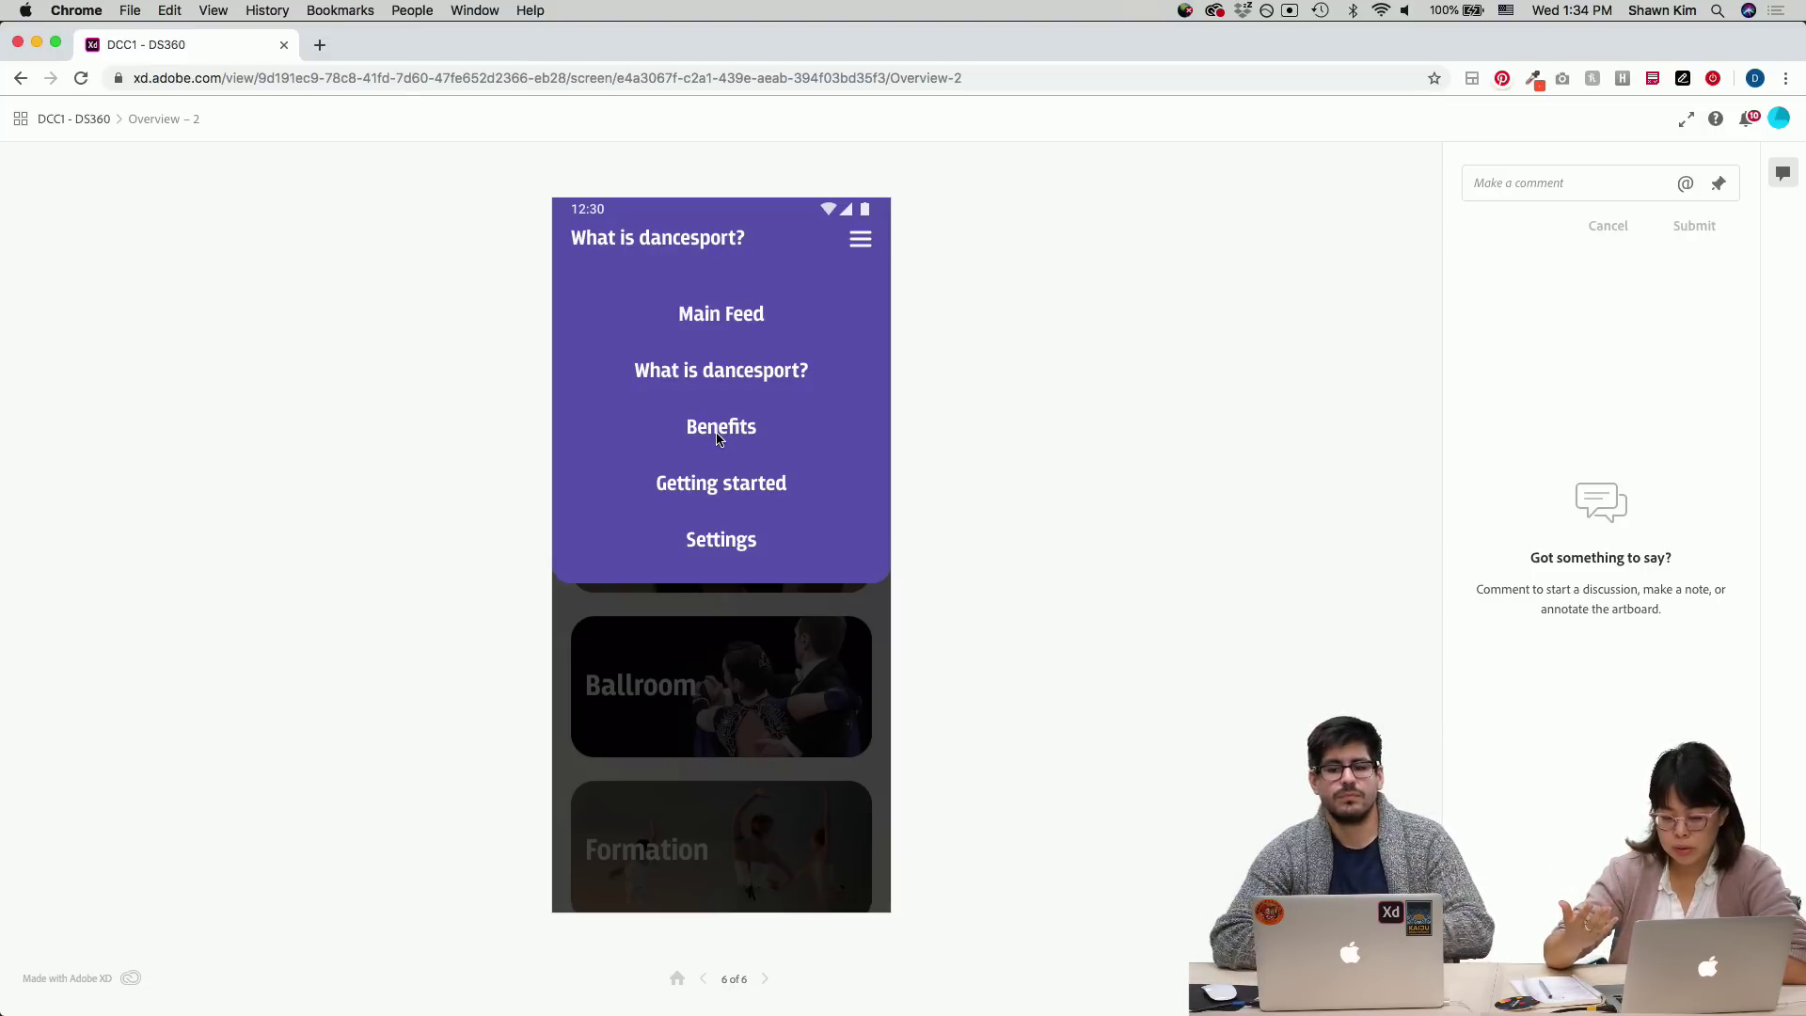
click(733, 317)
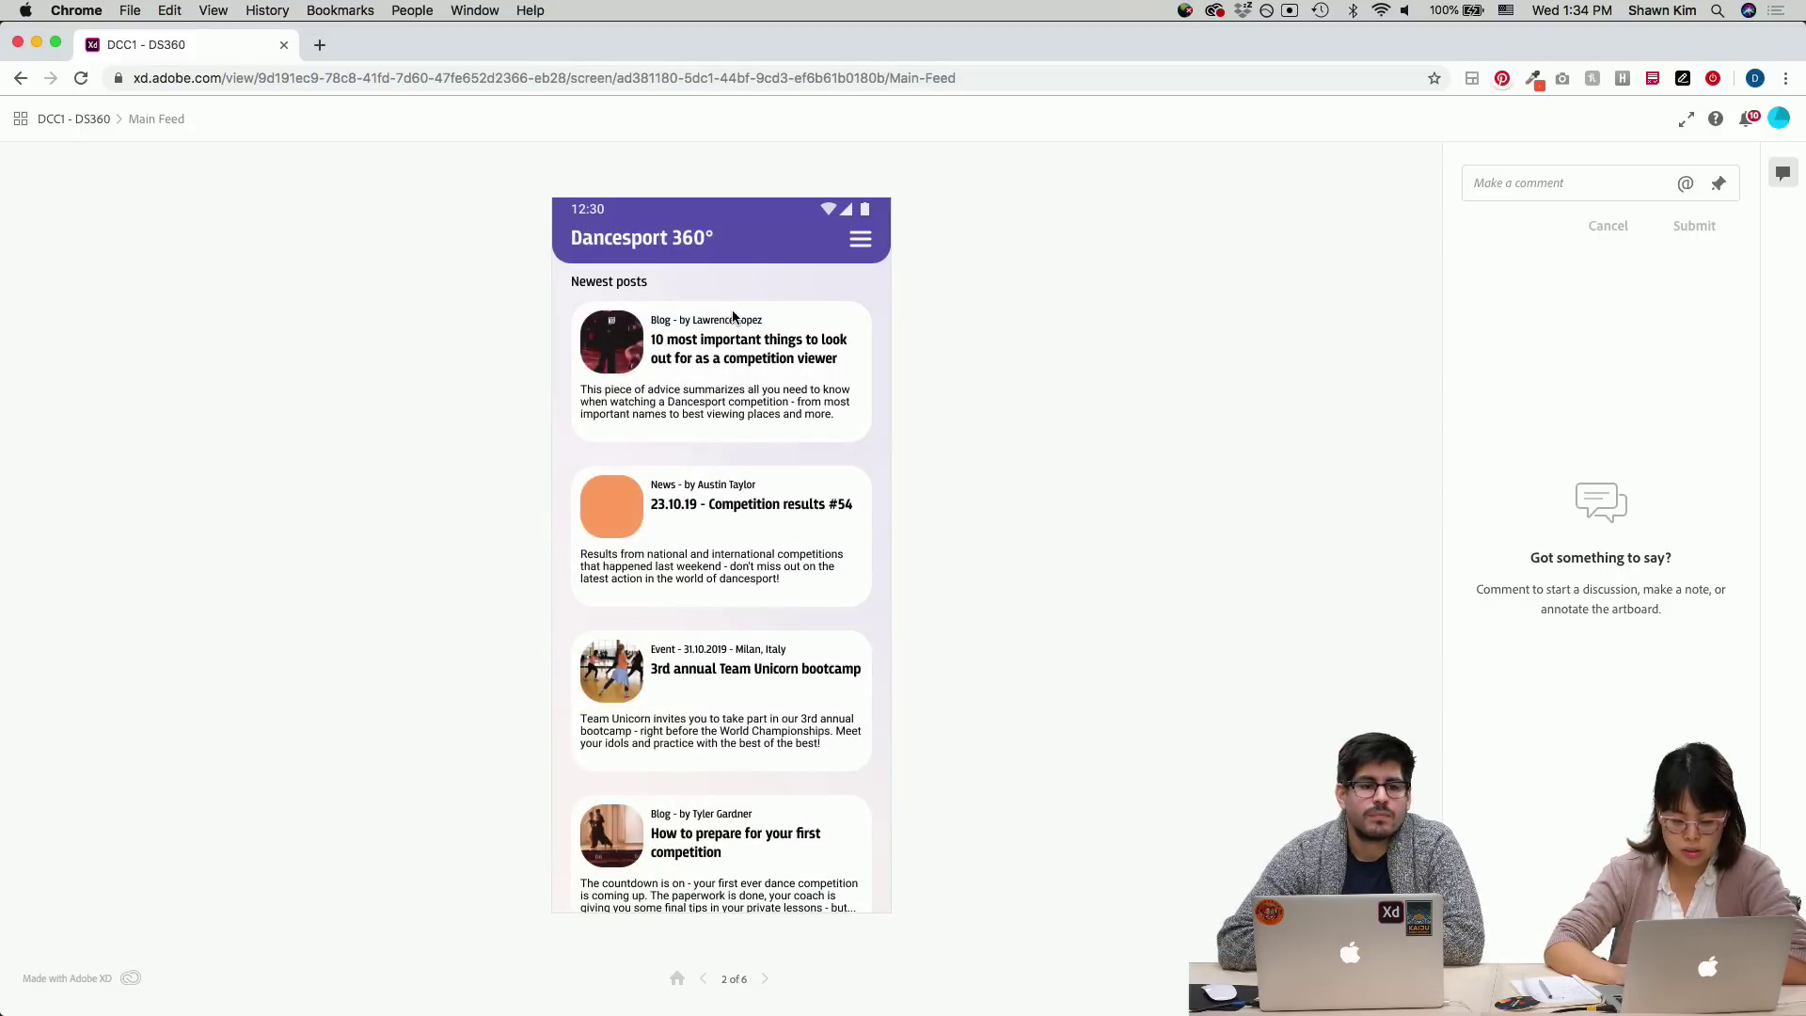
click(859, 243)
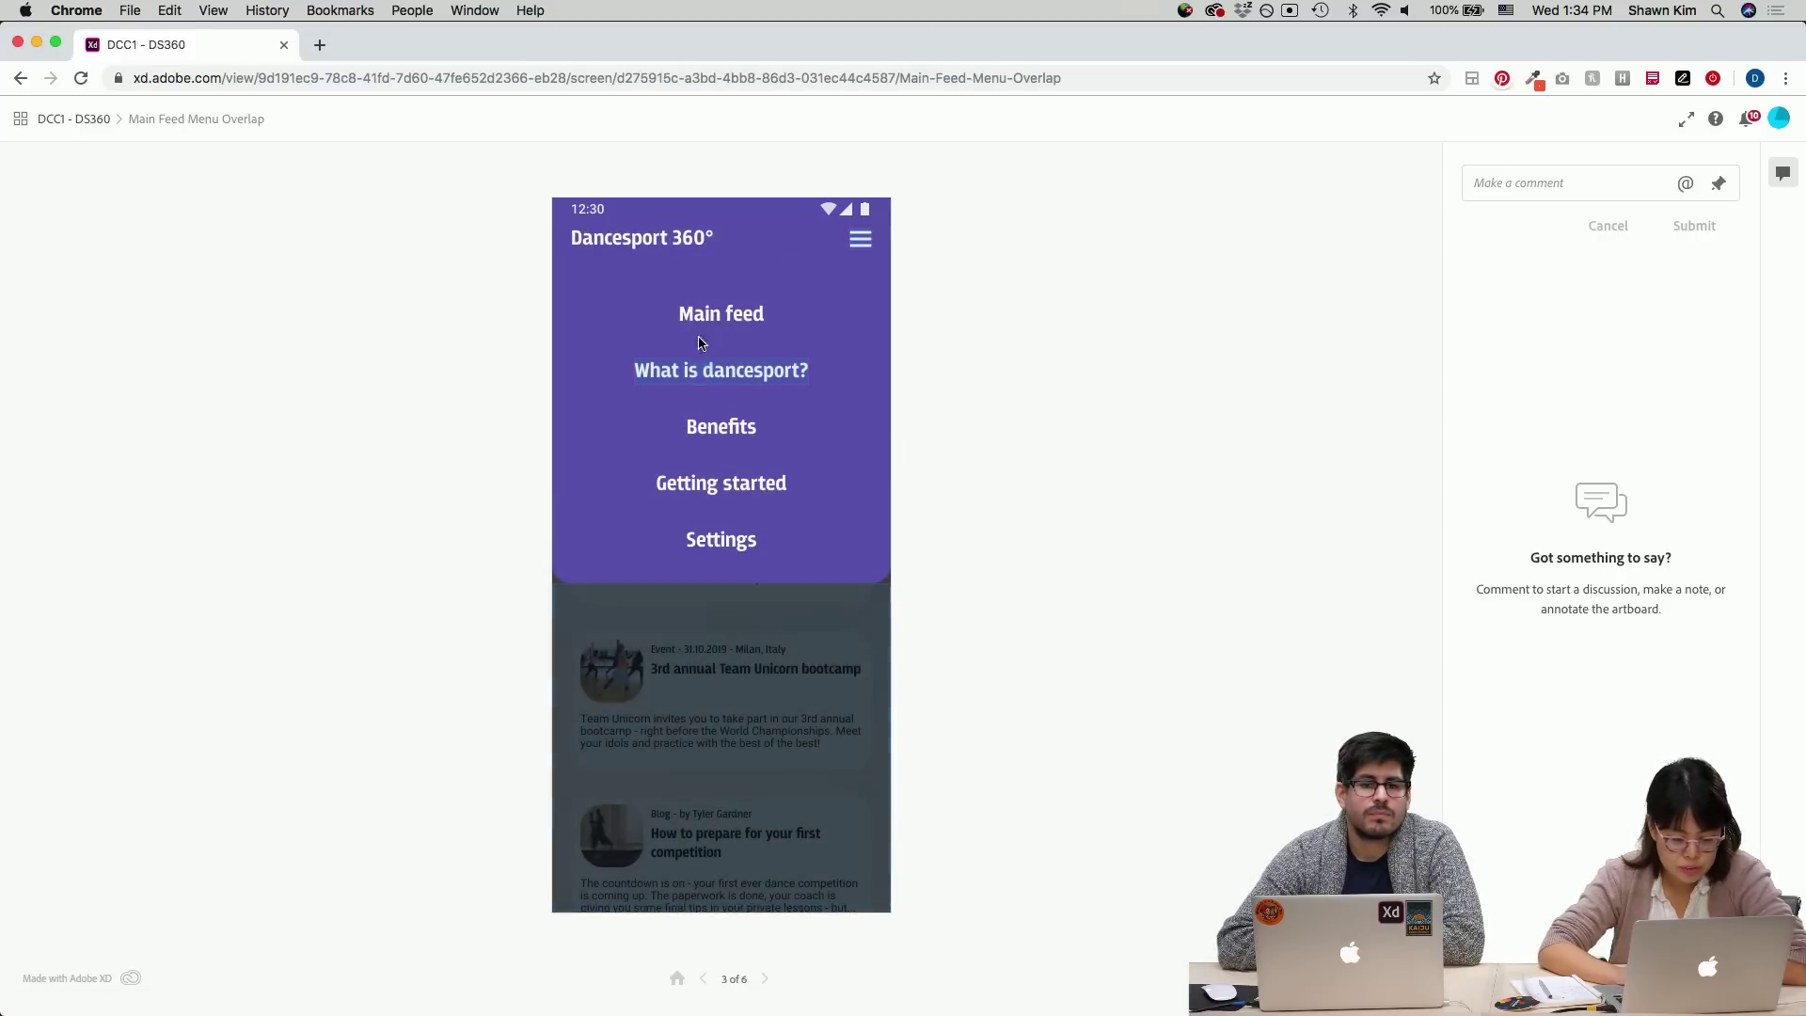
click(715, 604)
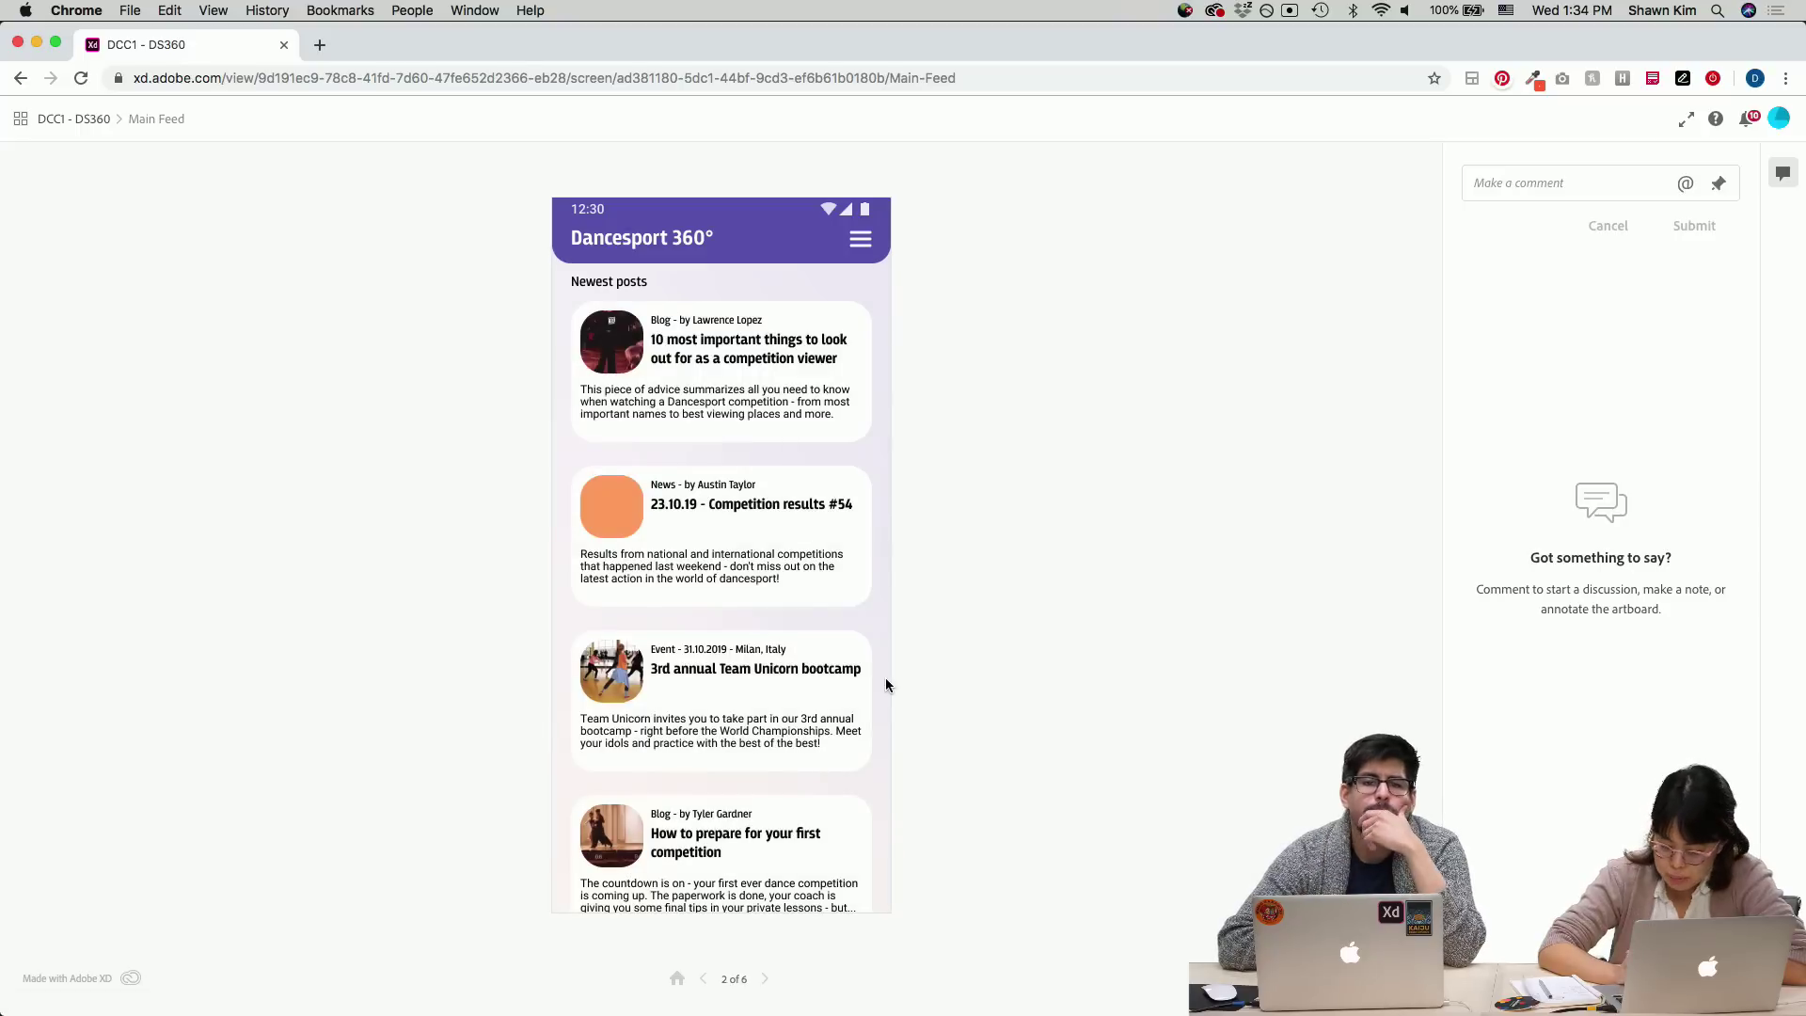
scroll(837, 732, down, 5)
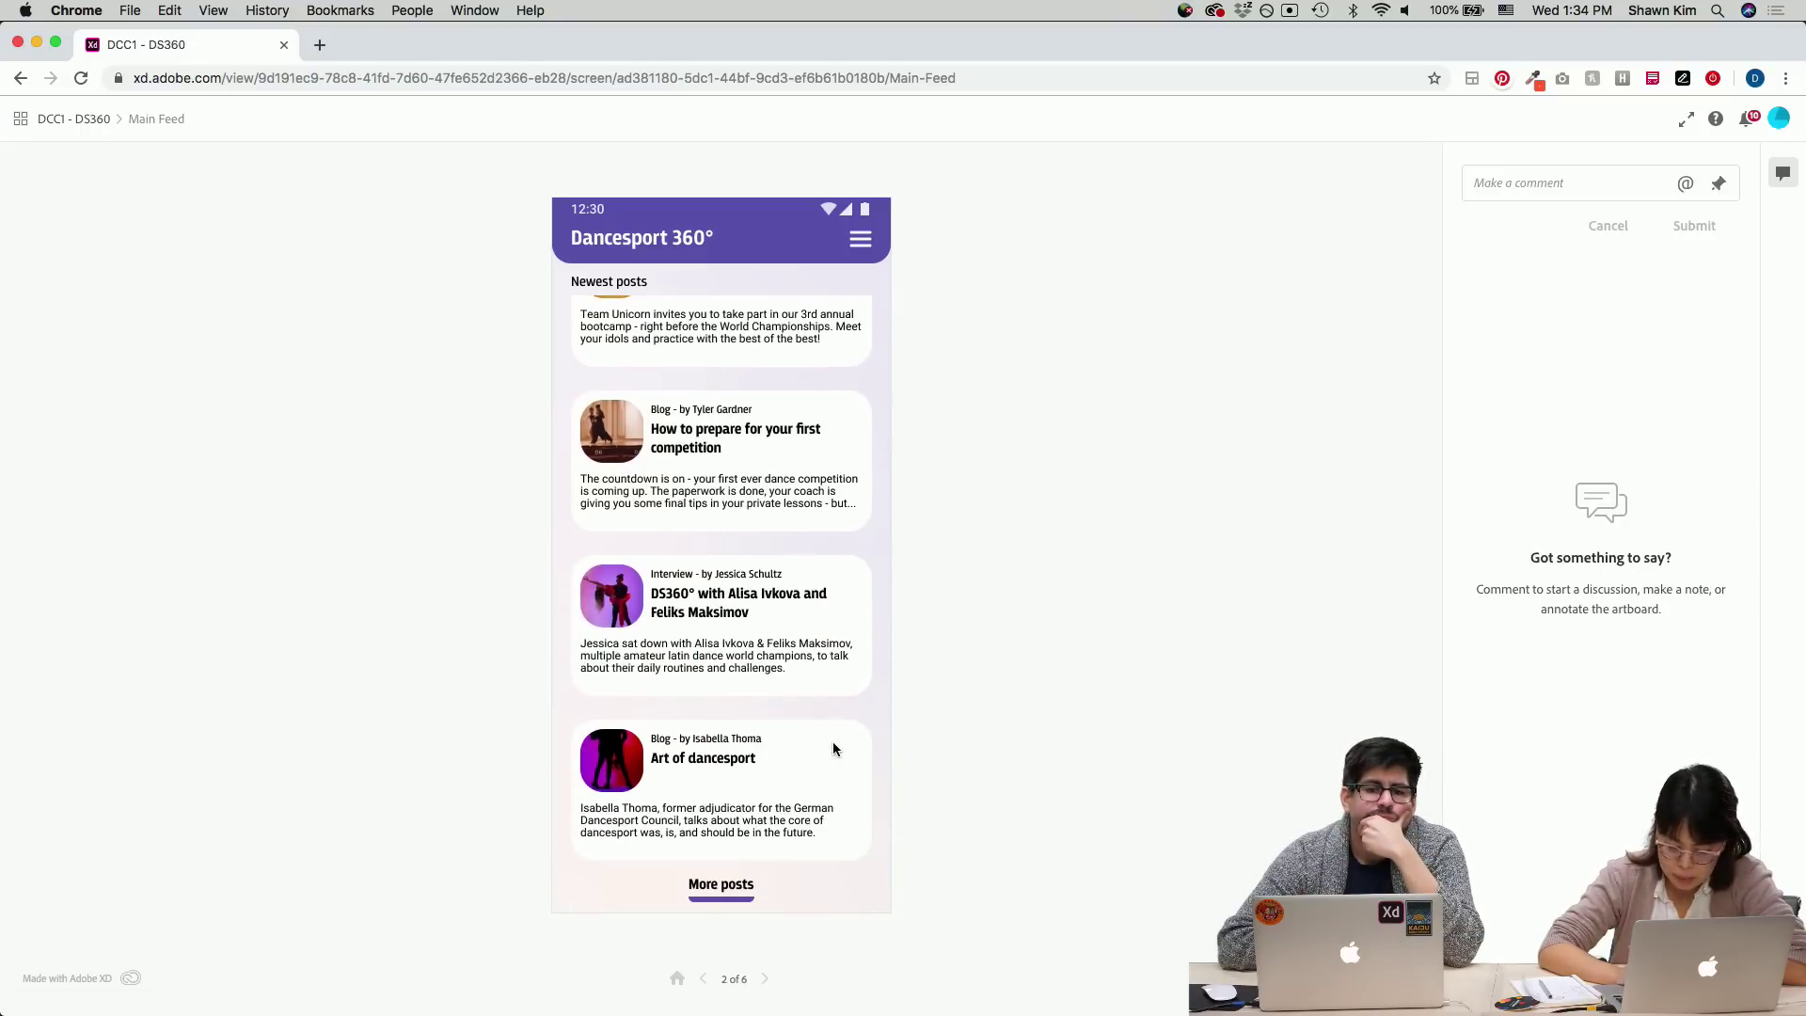
scroll(833, 748, up, 5)
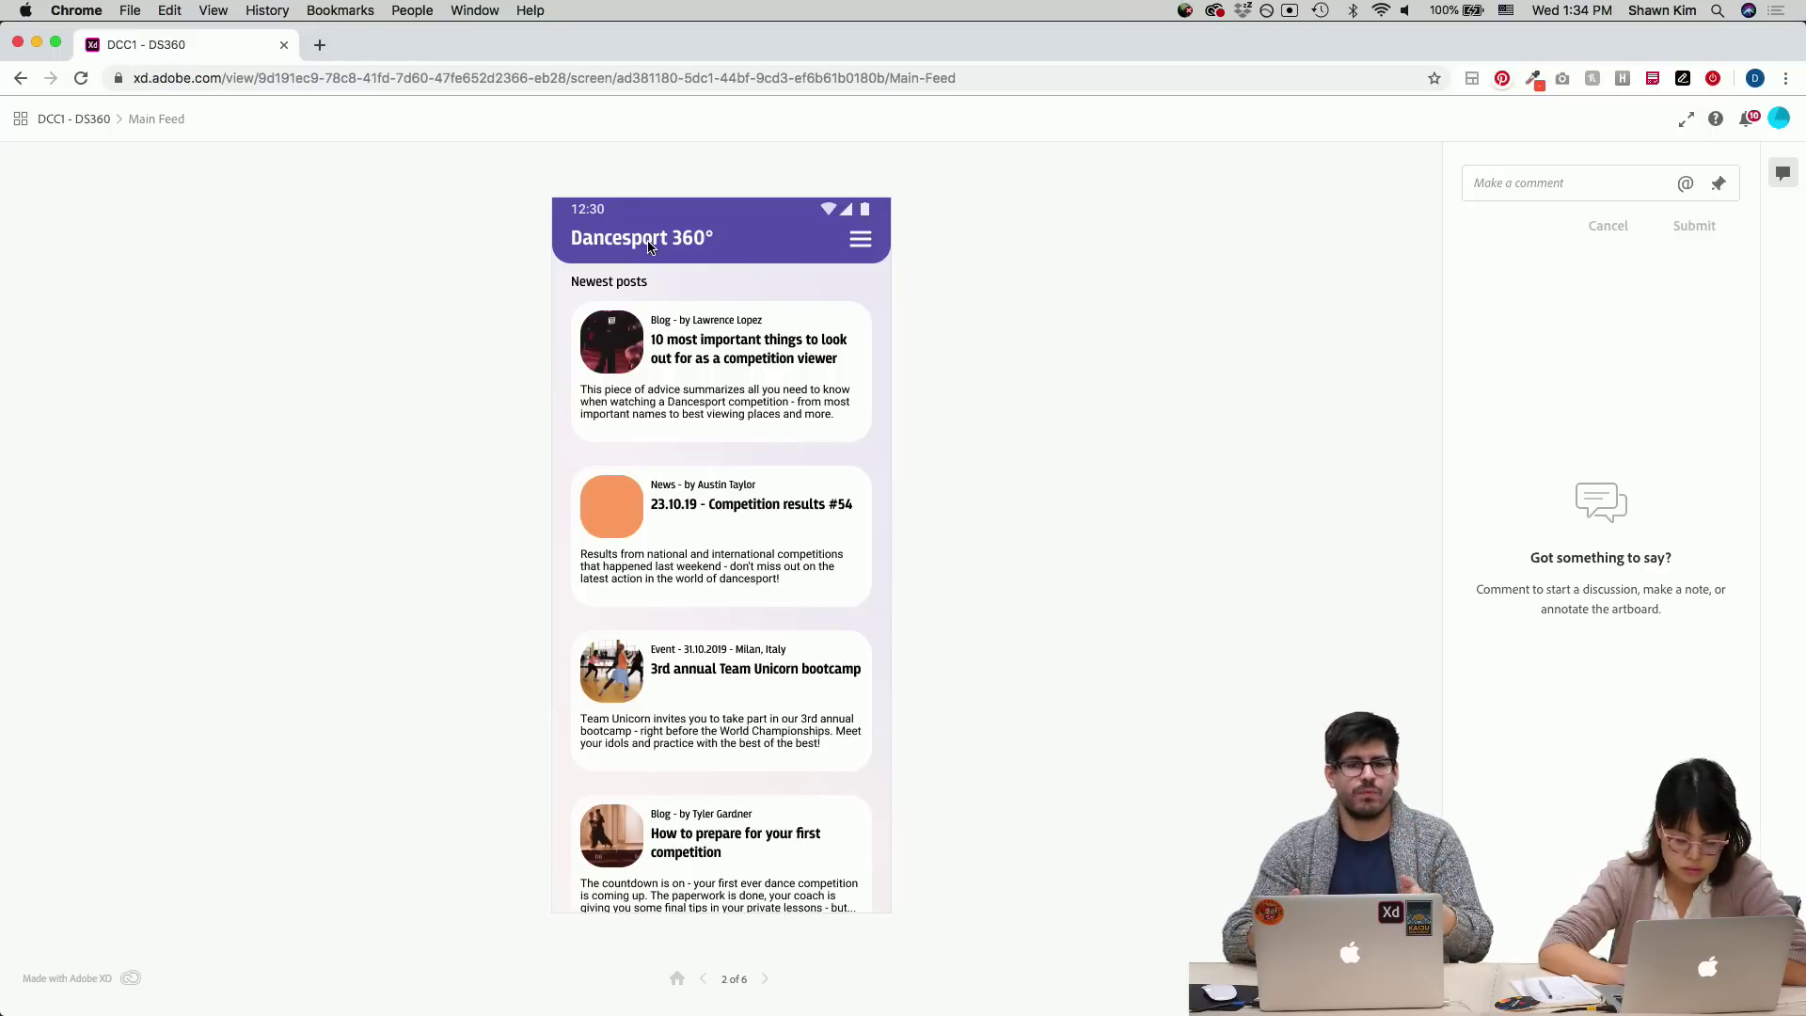
- Test the onboarding choices How do I get started? and What else is there?, and compare the welcome screen with the Main Feed
click(703, 979)
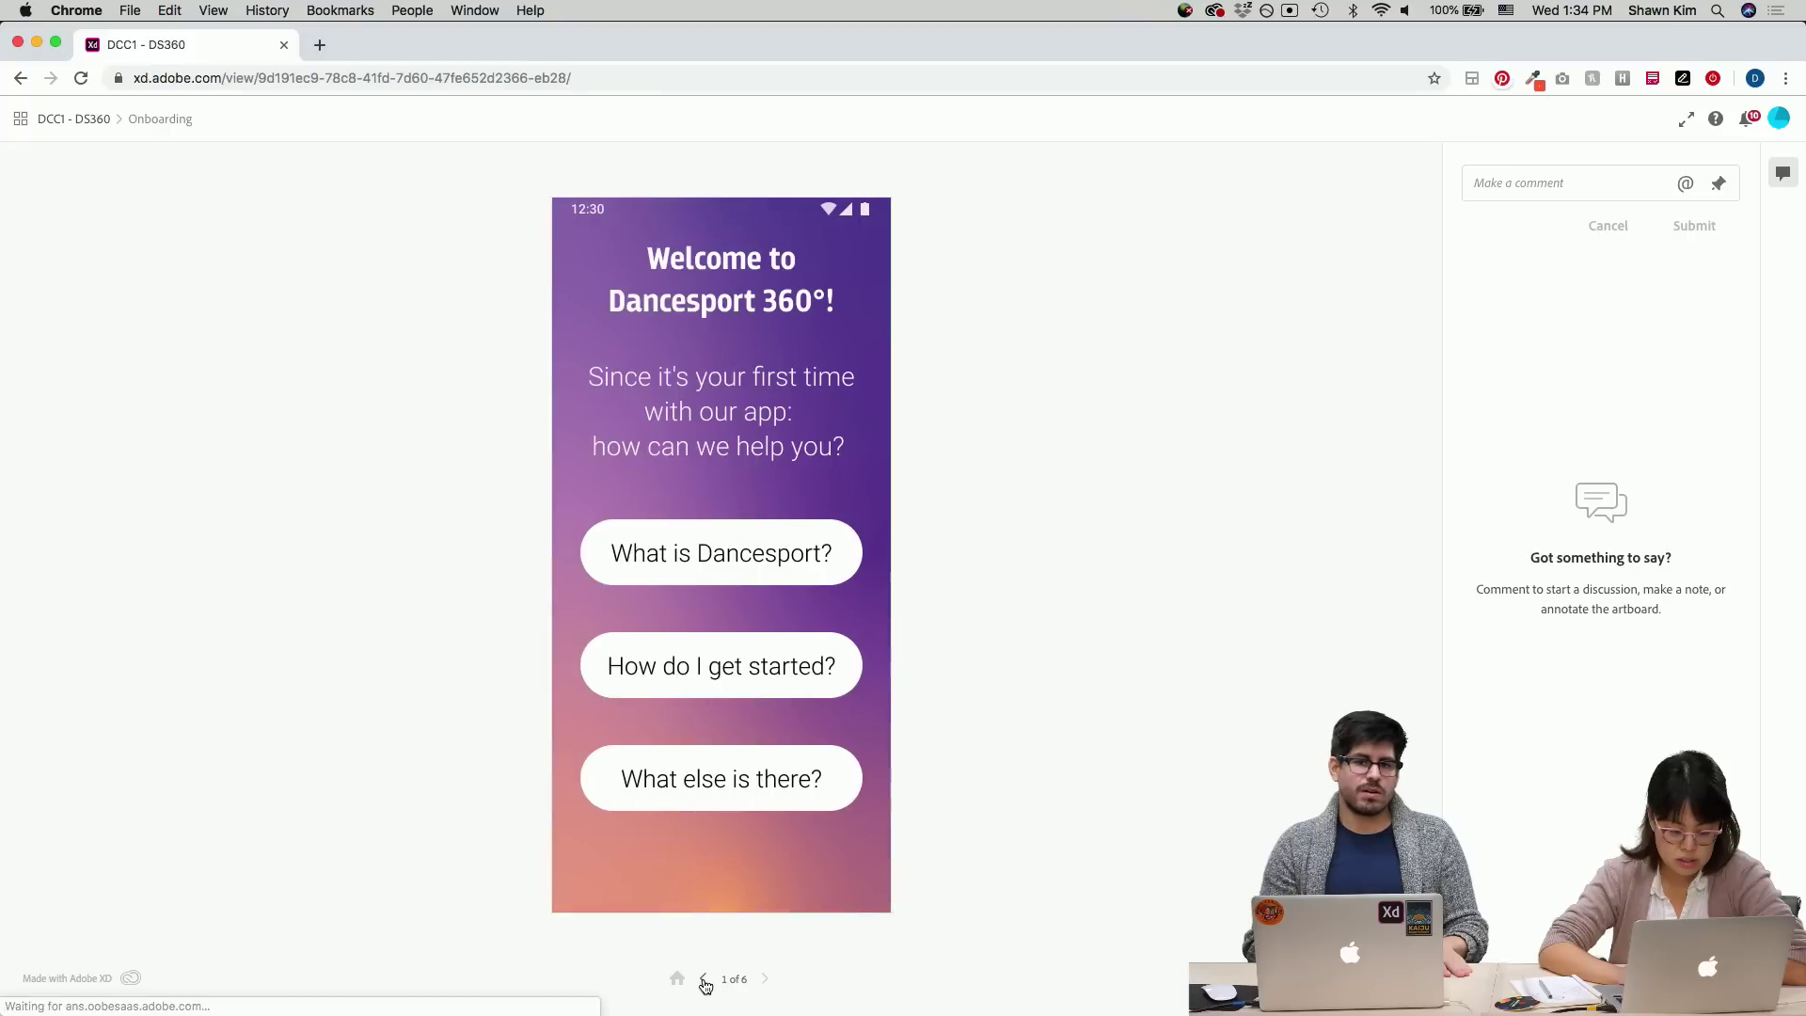
click(755, 658)
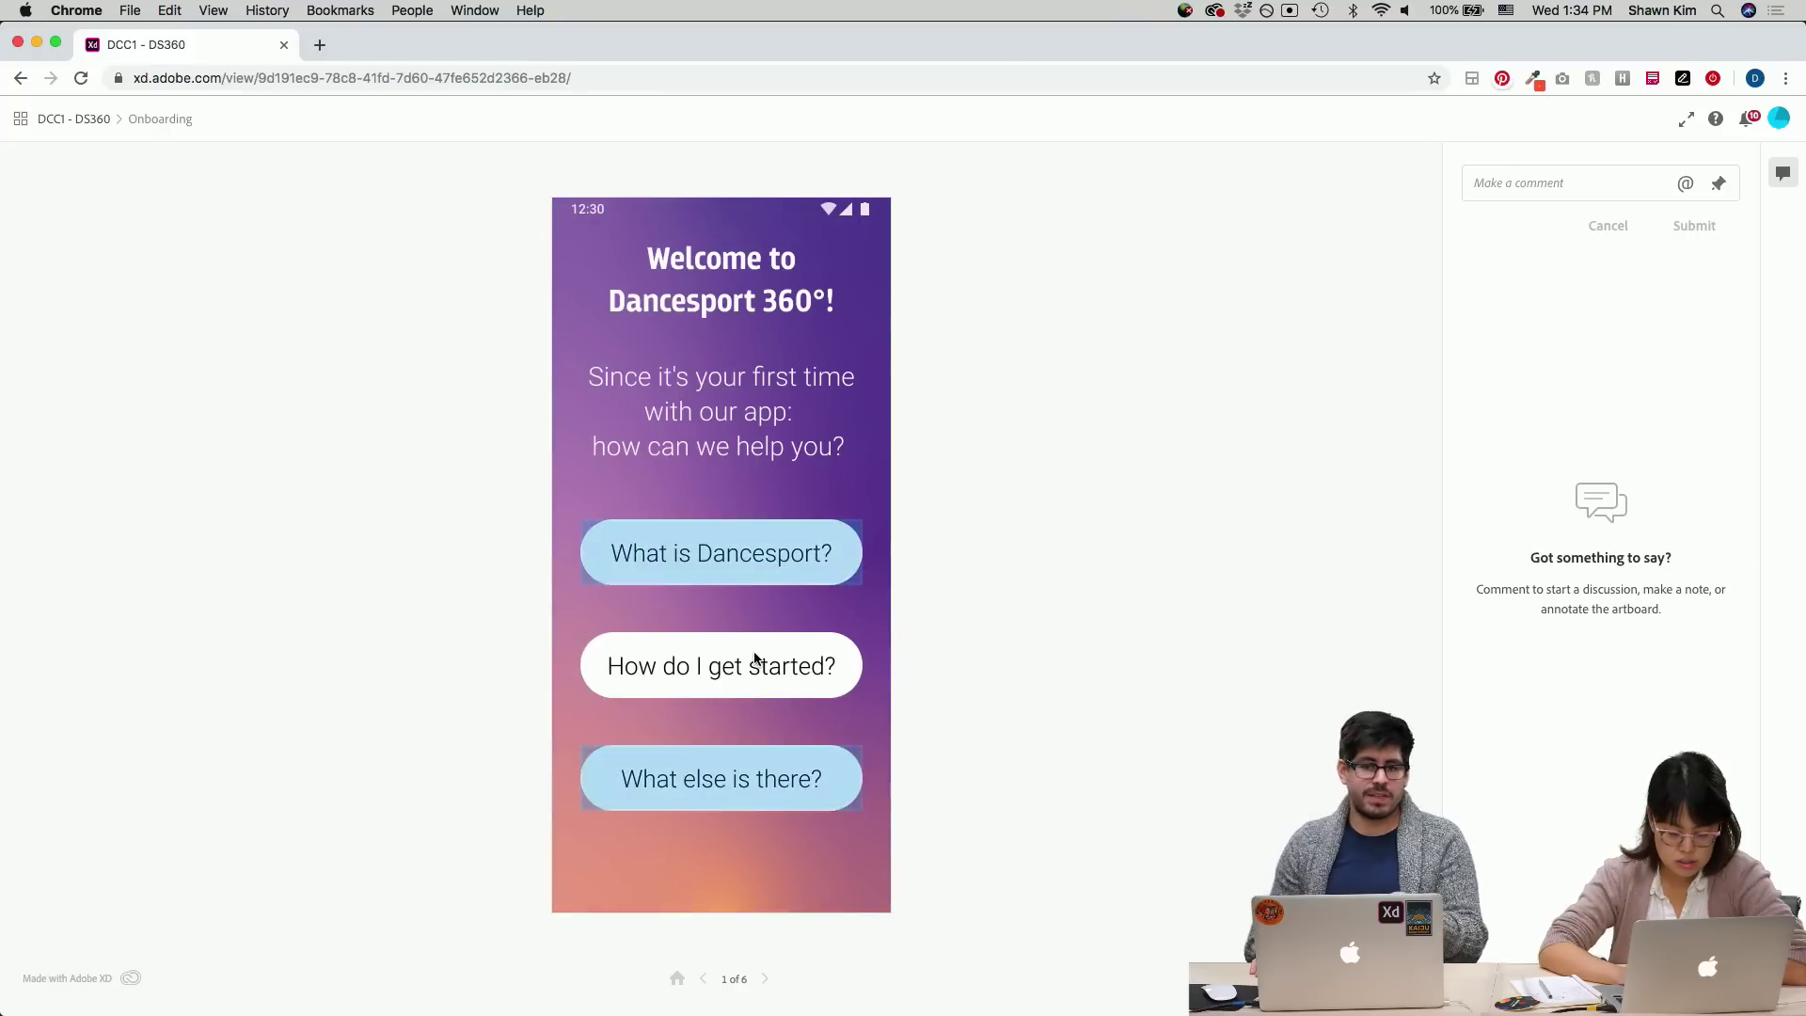
click(737, 770)
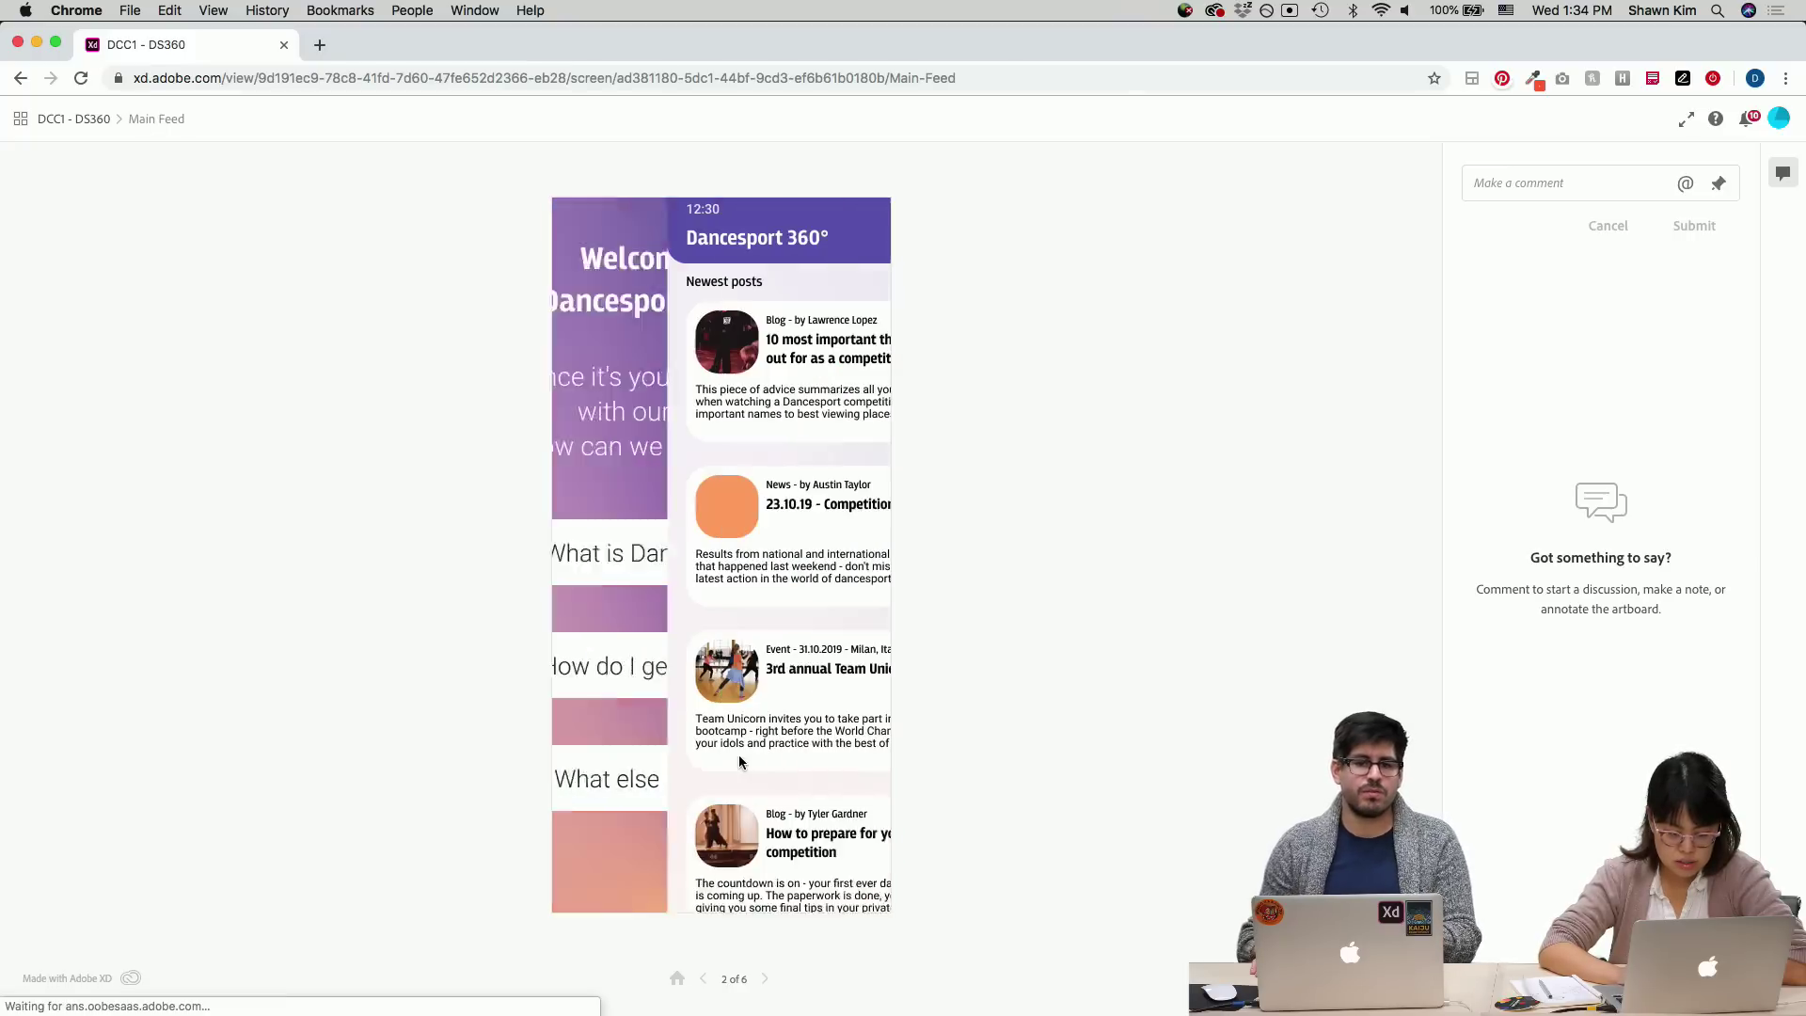
click(703, 979)
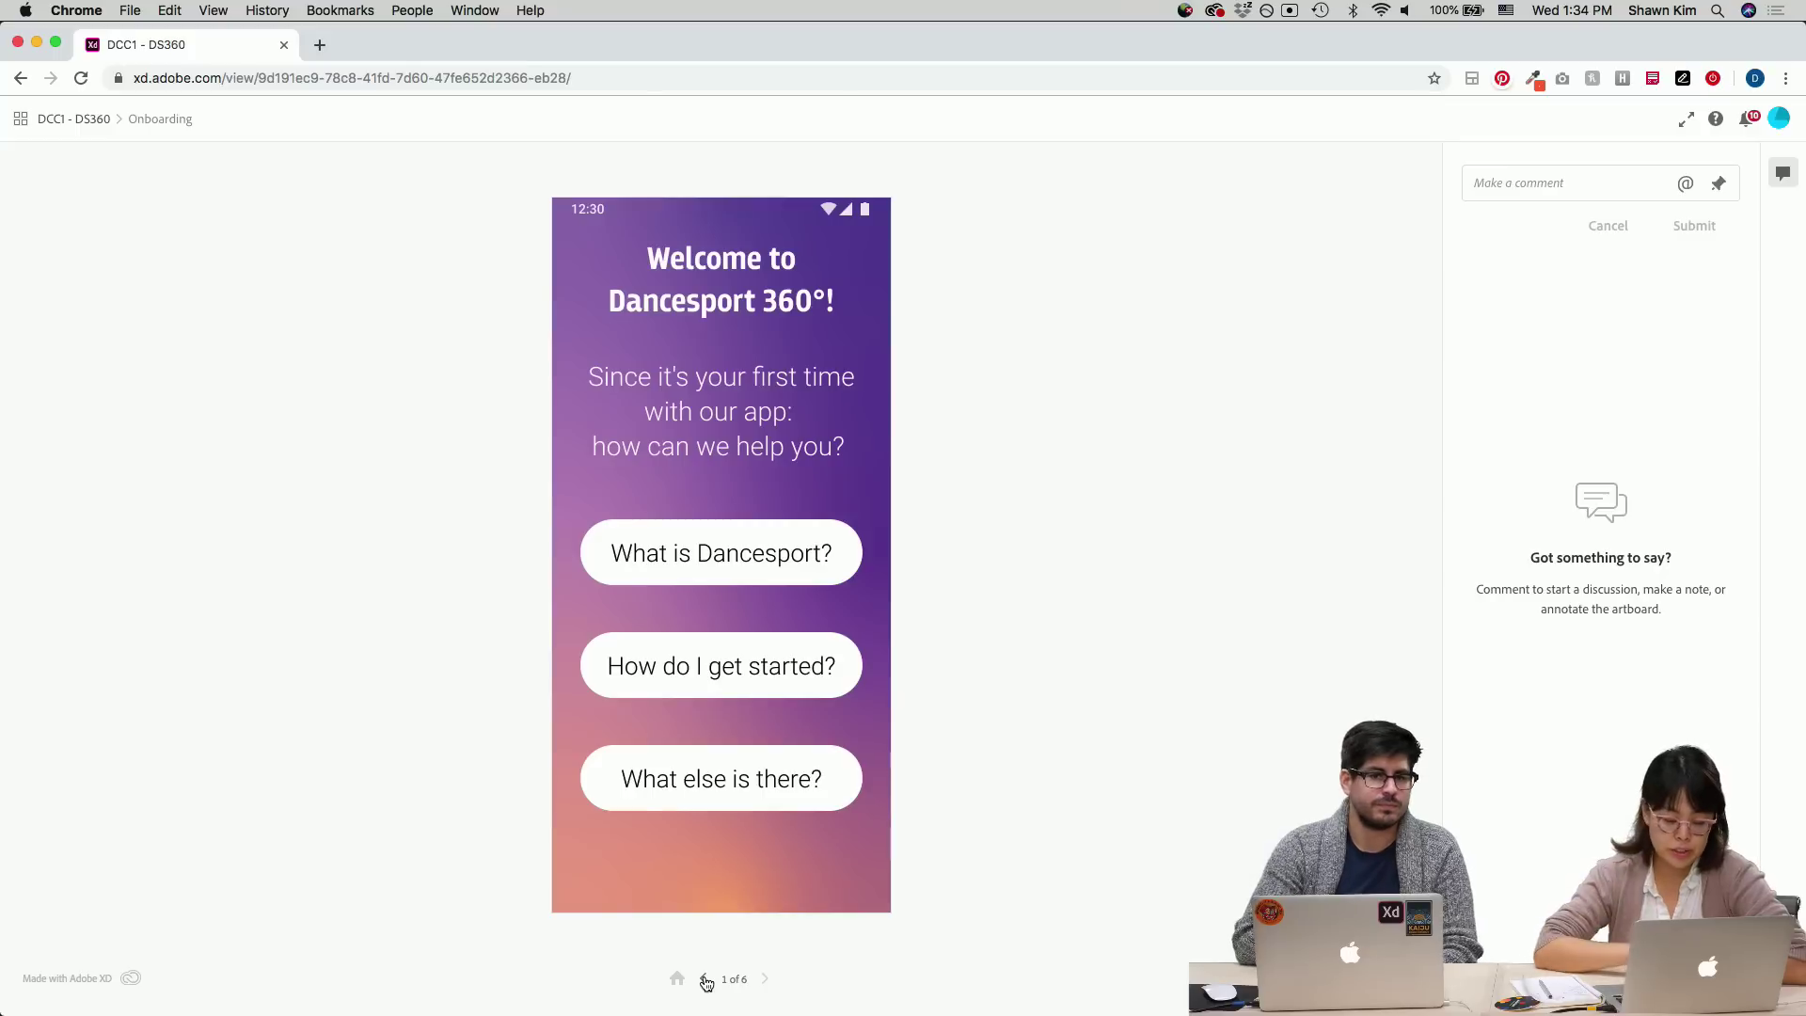
click(763, 980)
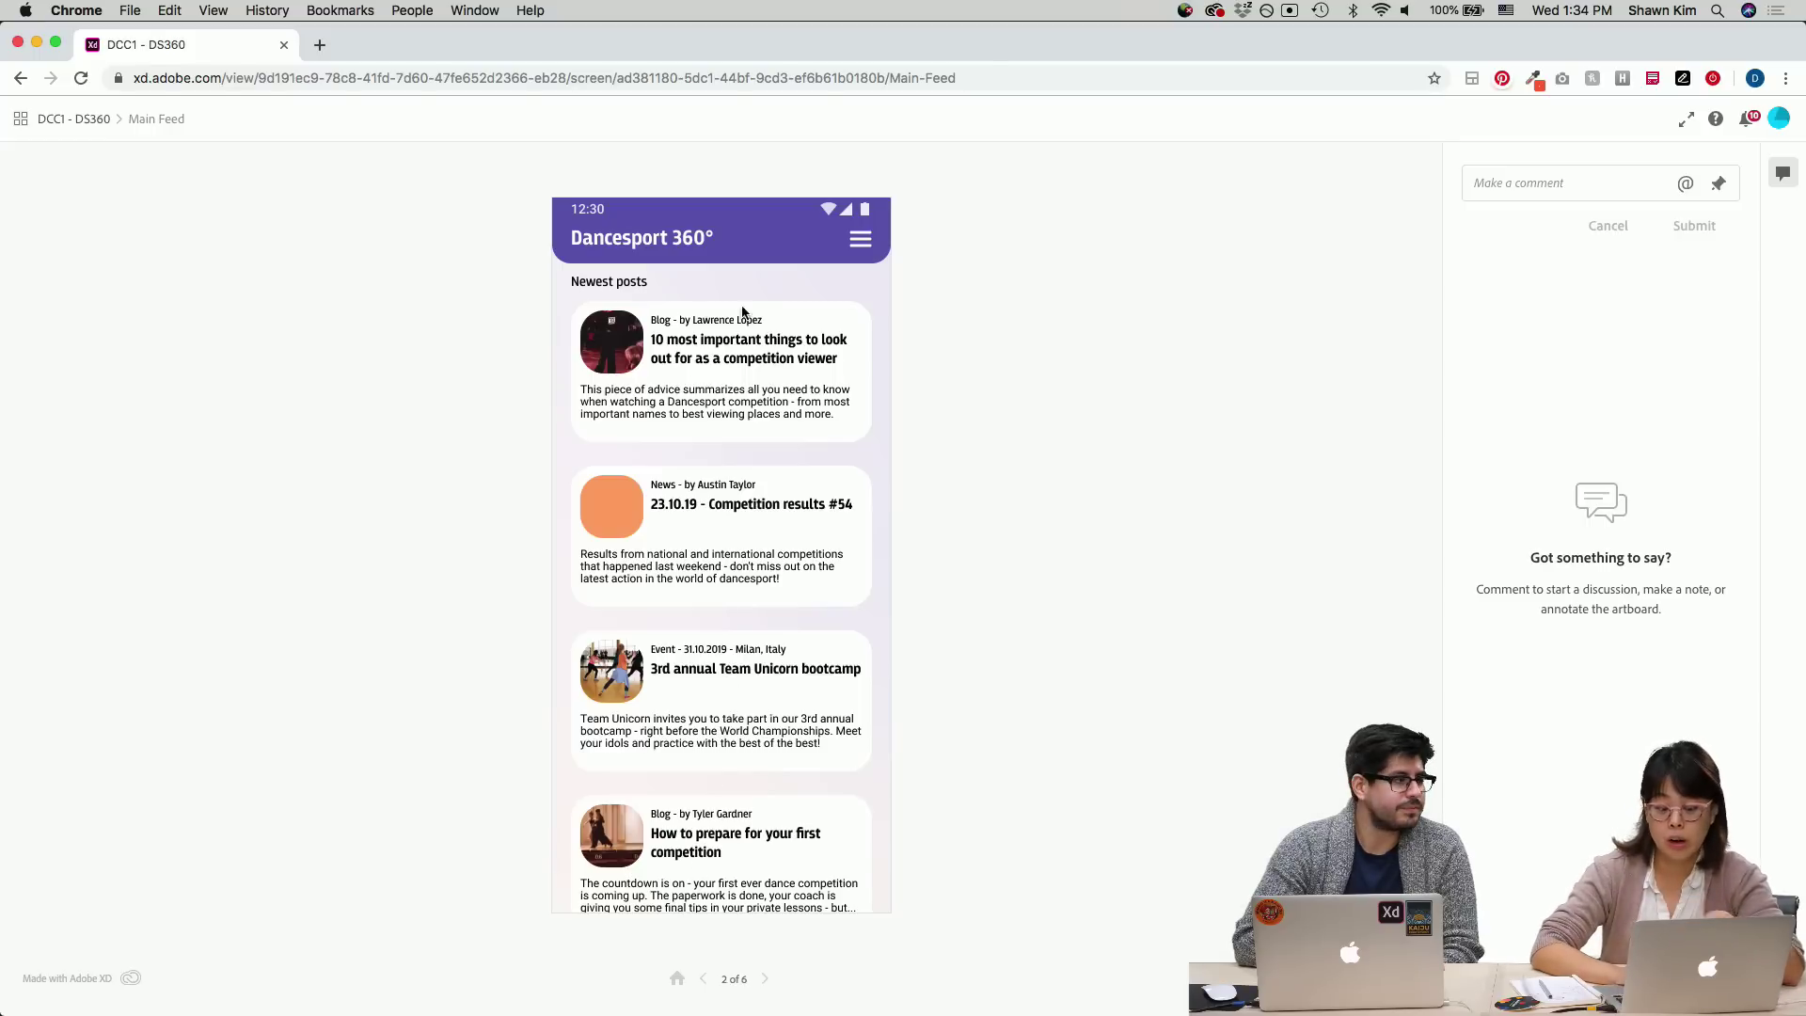
click(705, 979)
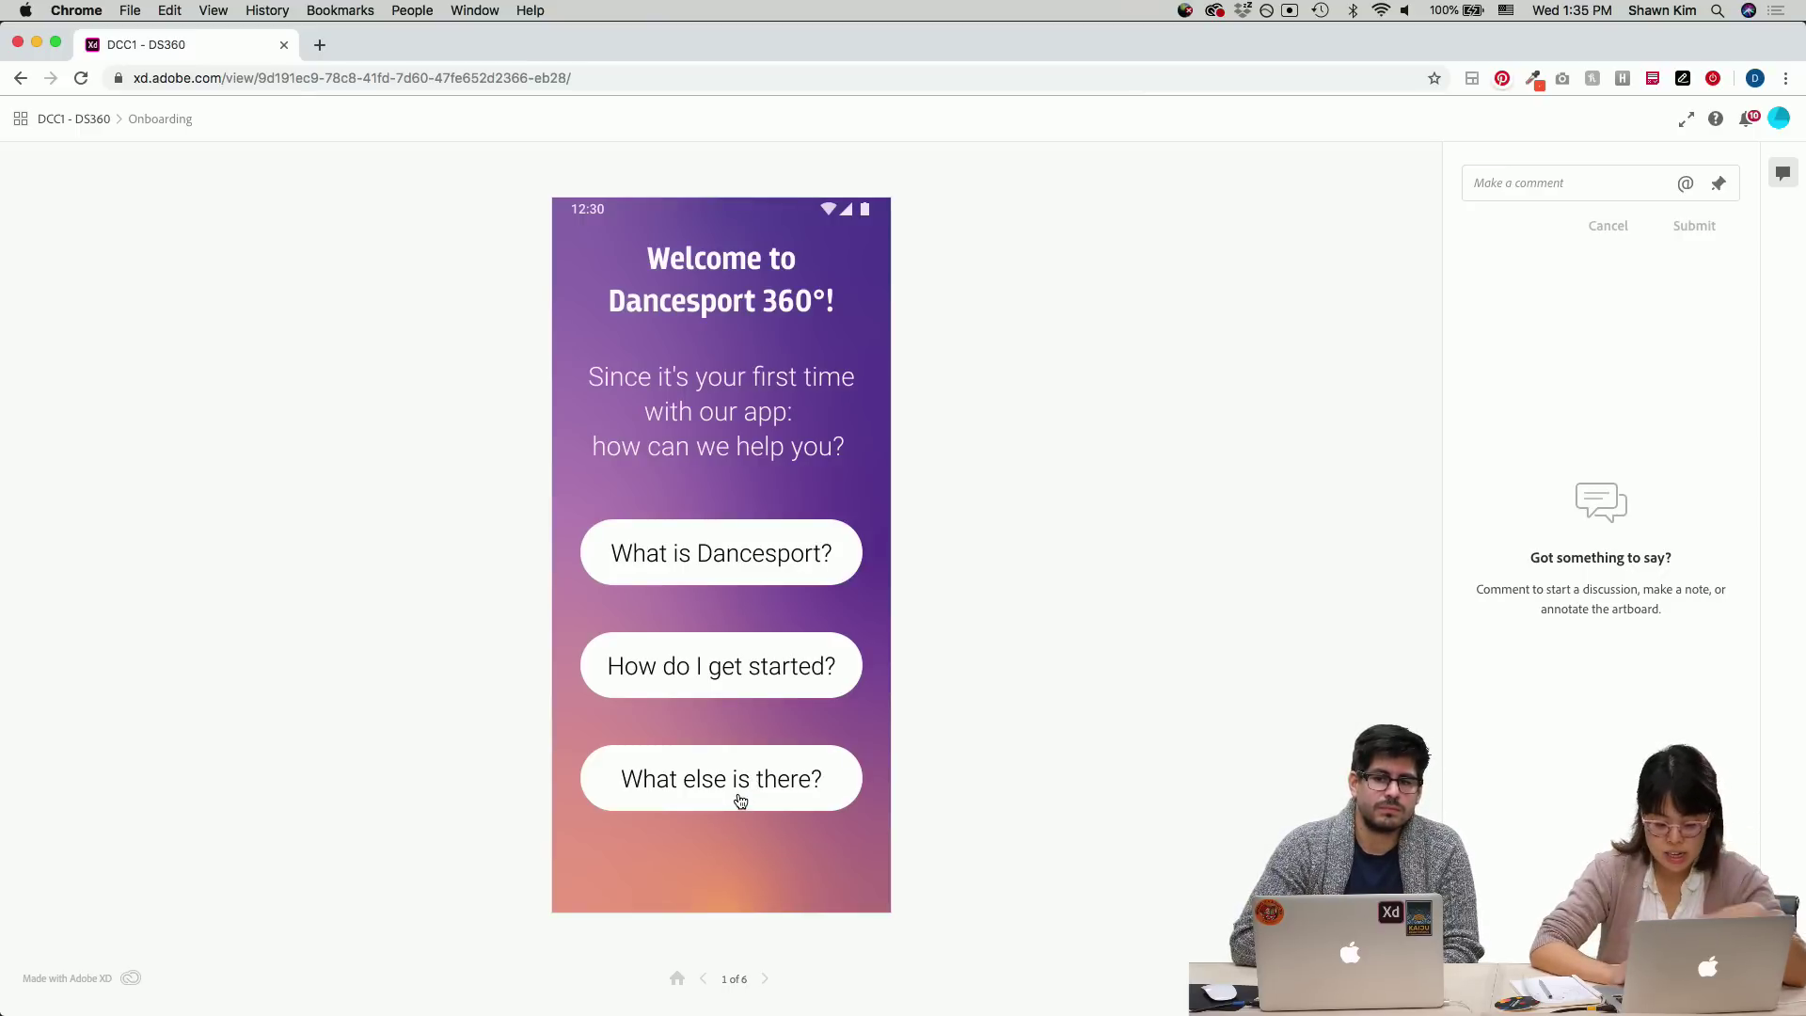
- Examine the Main Feed's menu overlay and its entries from Main feed to Settings
click(766, 980)
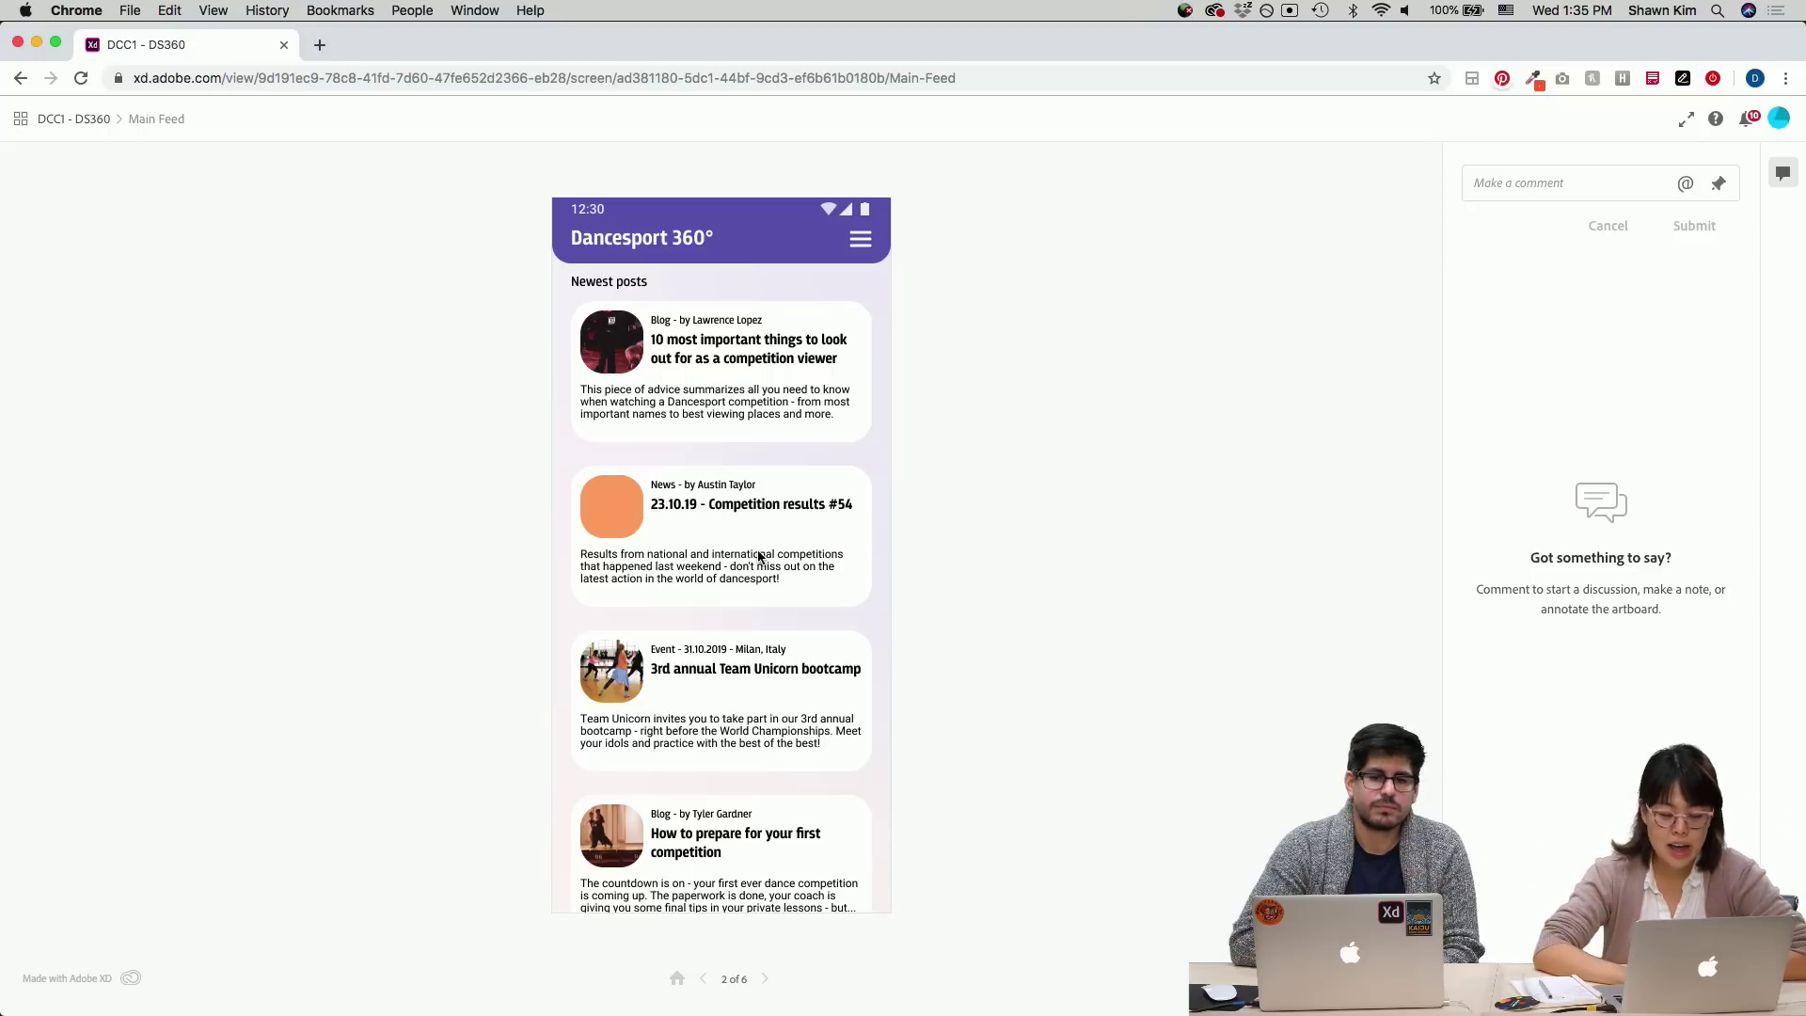
click(861, 241)
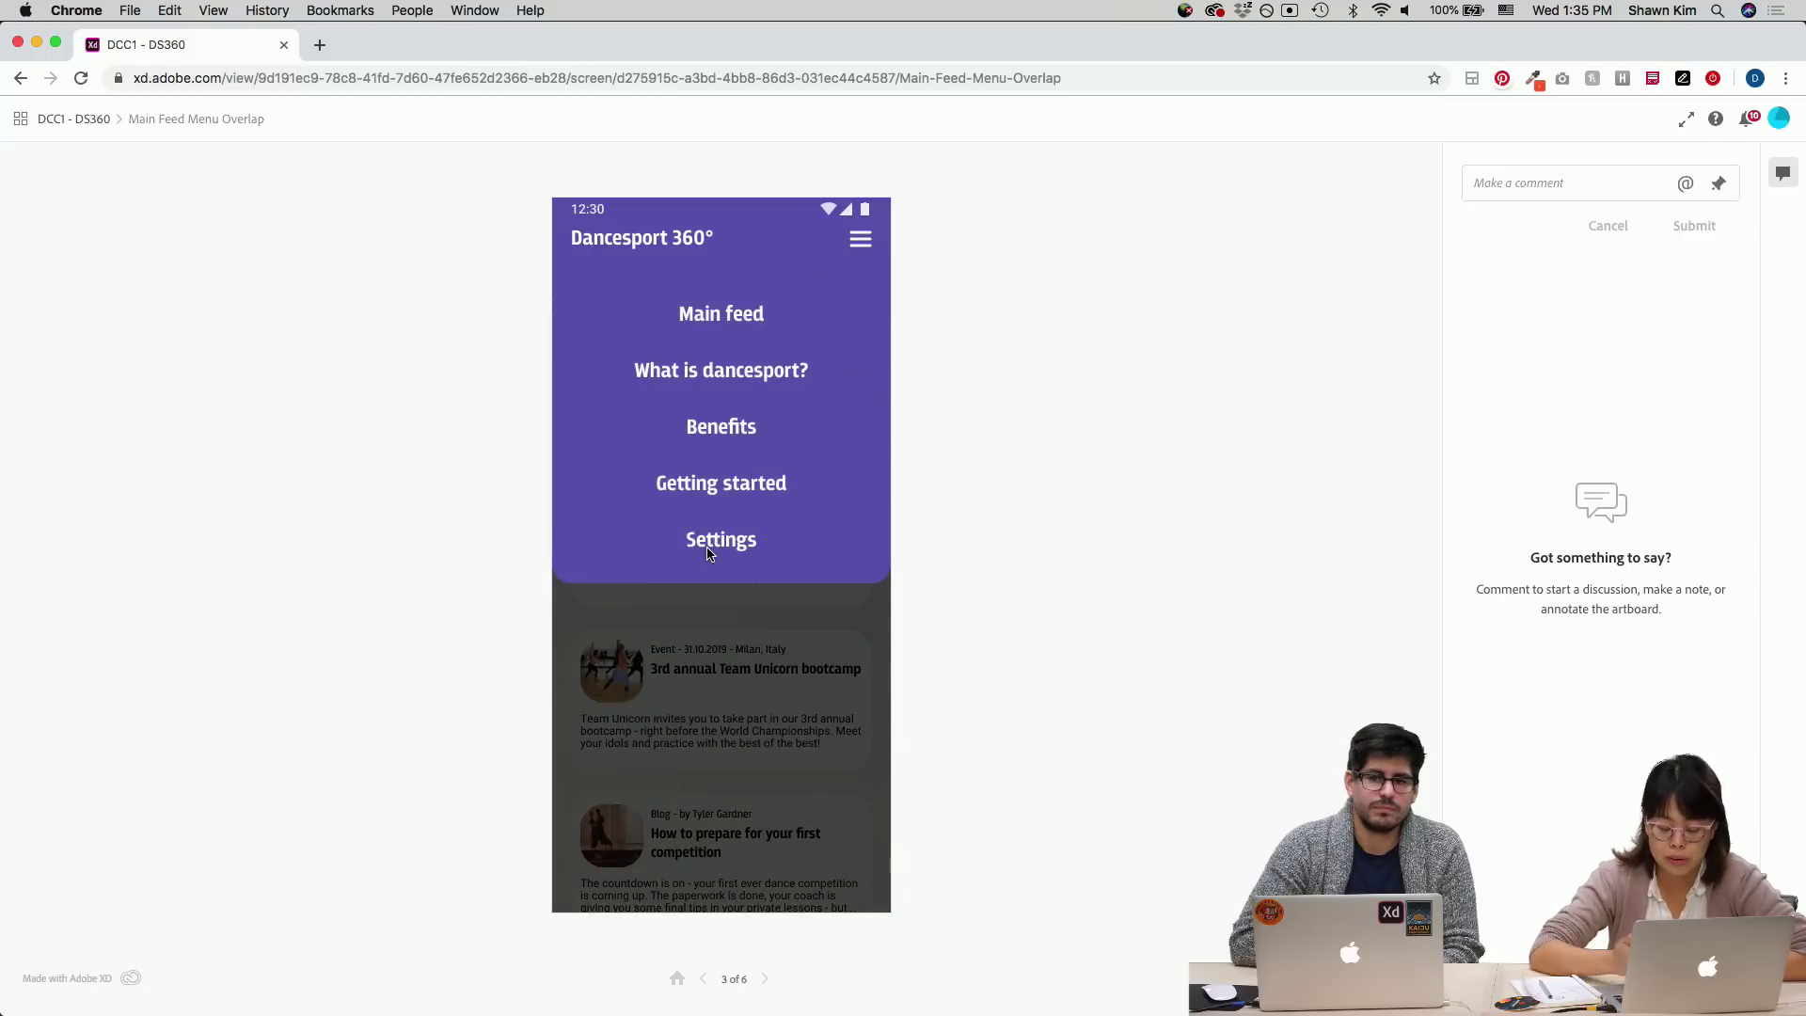
click(726, 797)
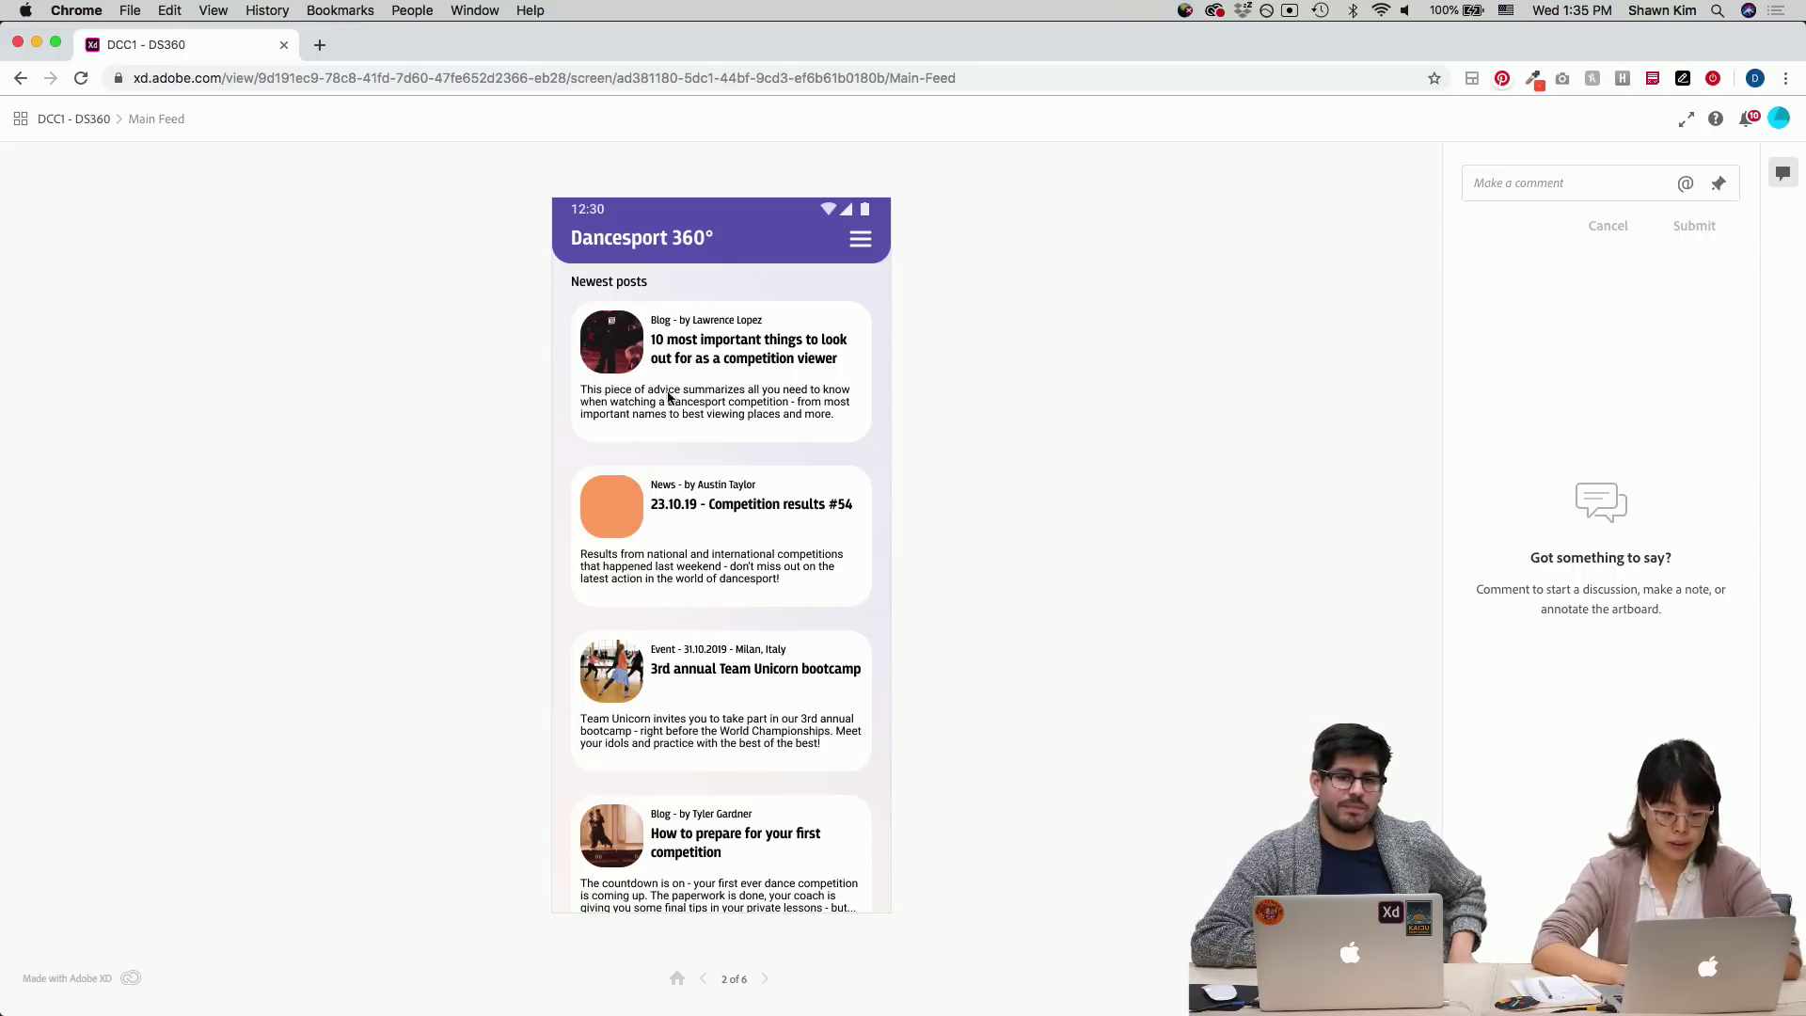
click(764, 979)
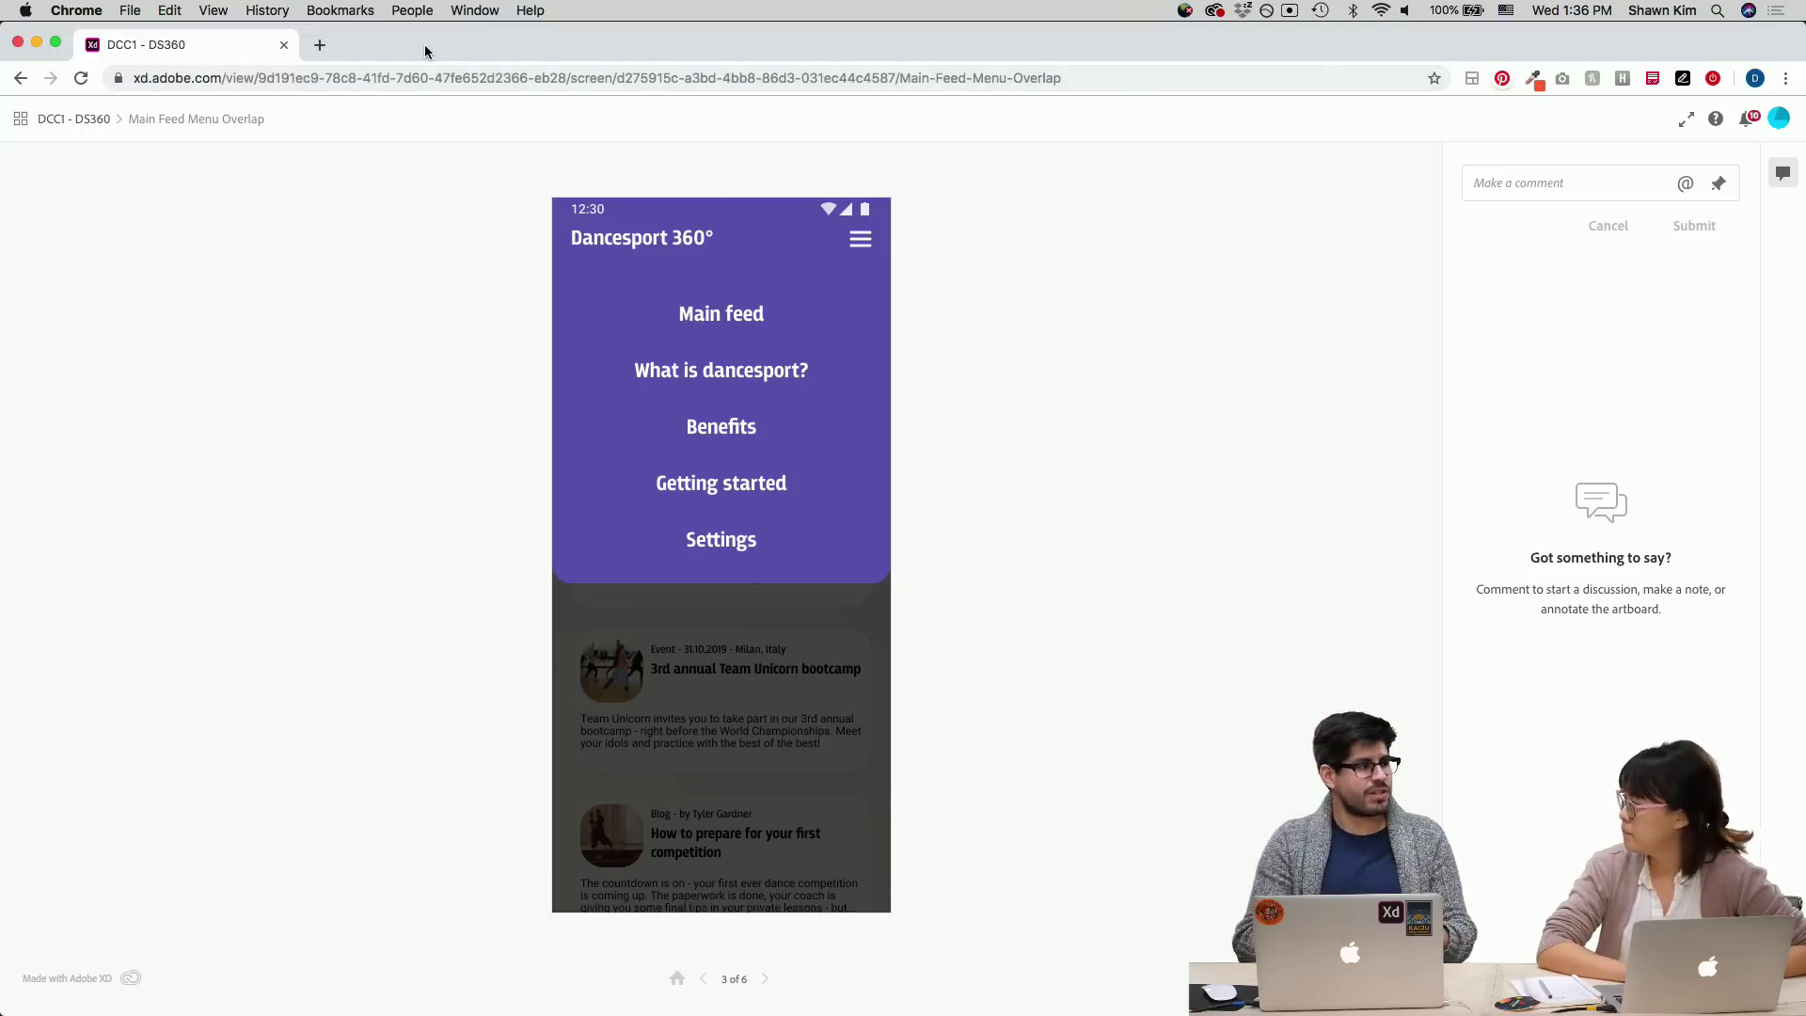
- Switch to Discord and open the Day Five Bookmark Challenge prototype "favorite" from the current-challenge channel in Chrome
mouse_move(778, 987)
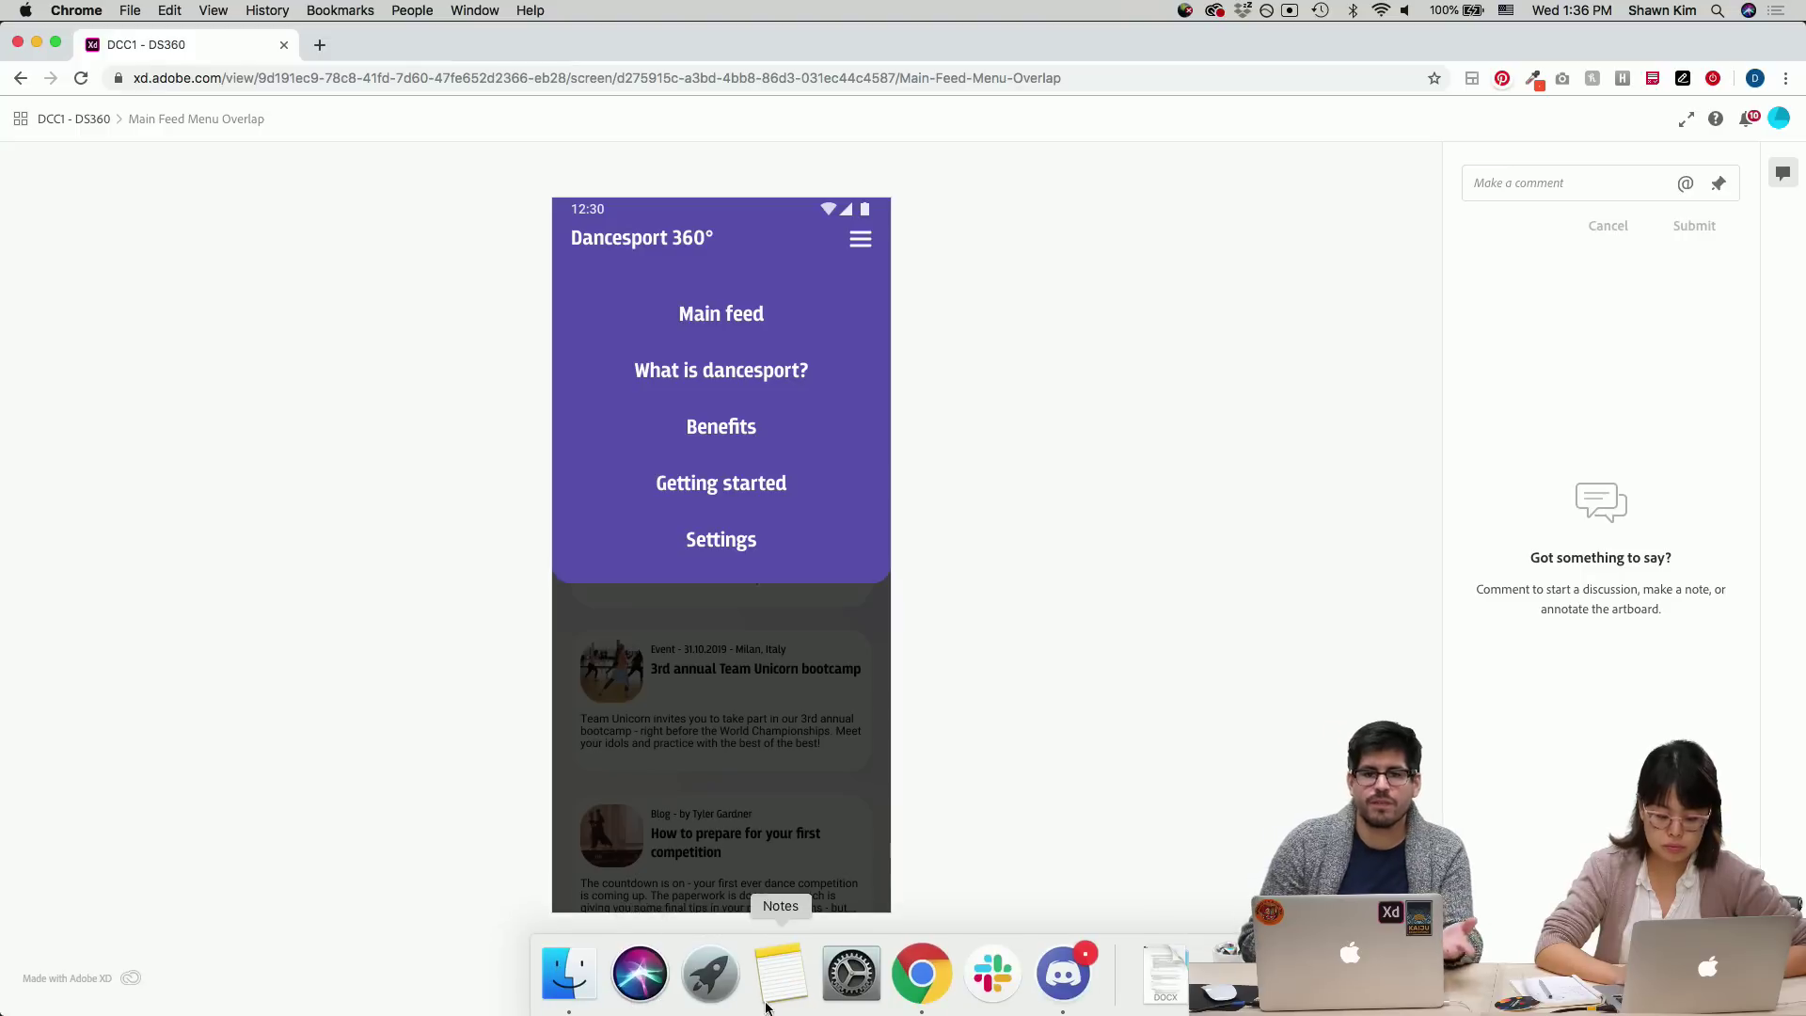
click(1056, 995)
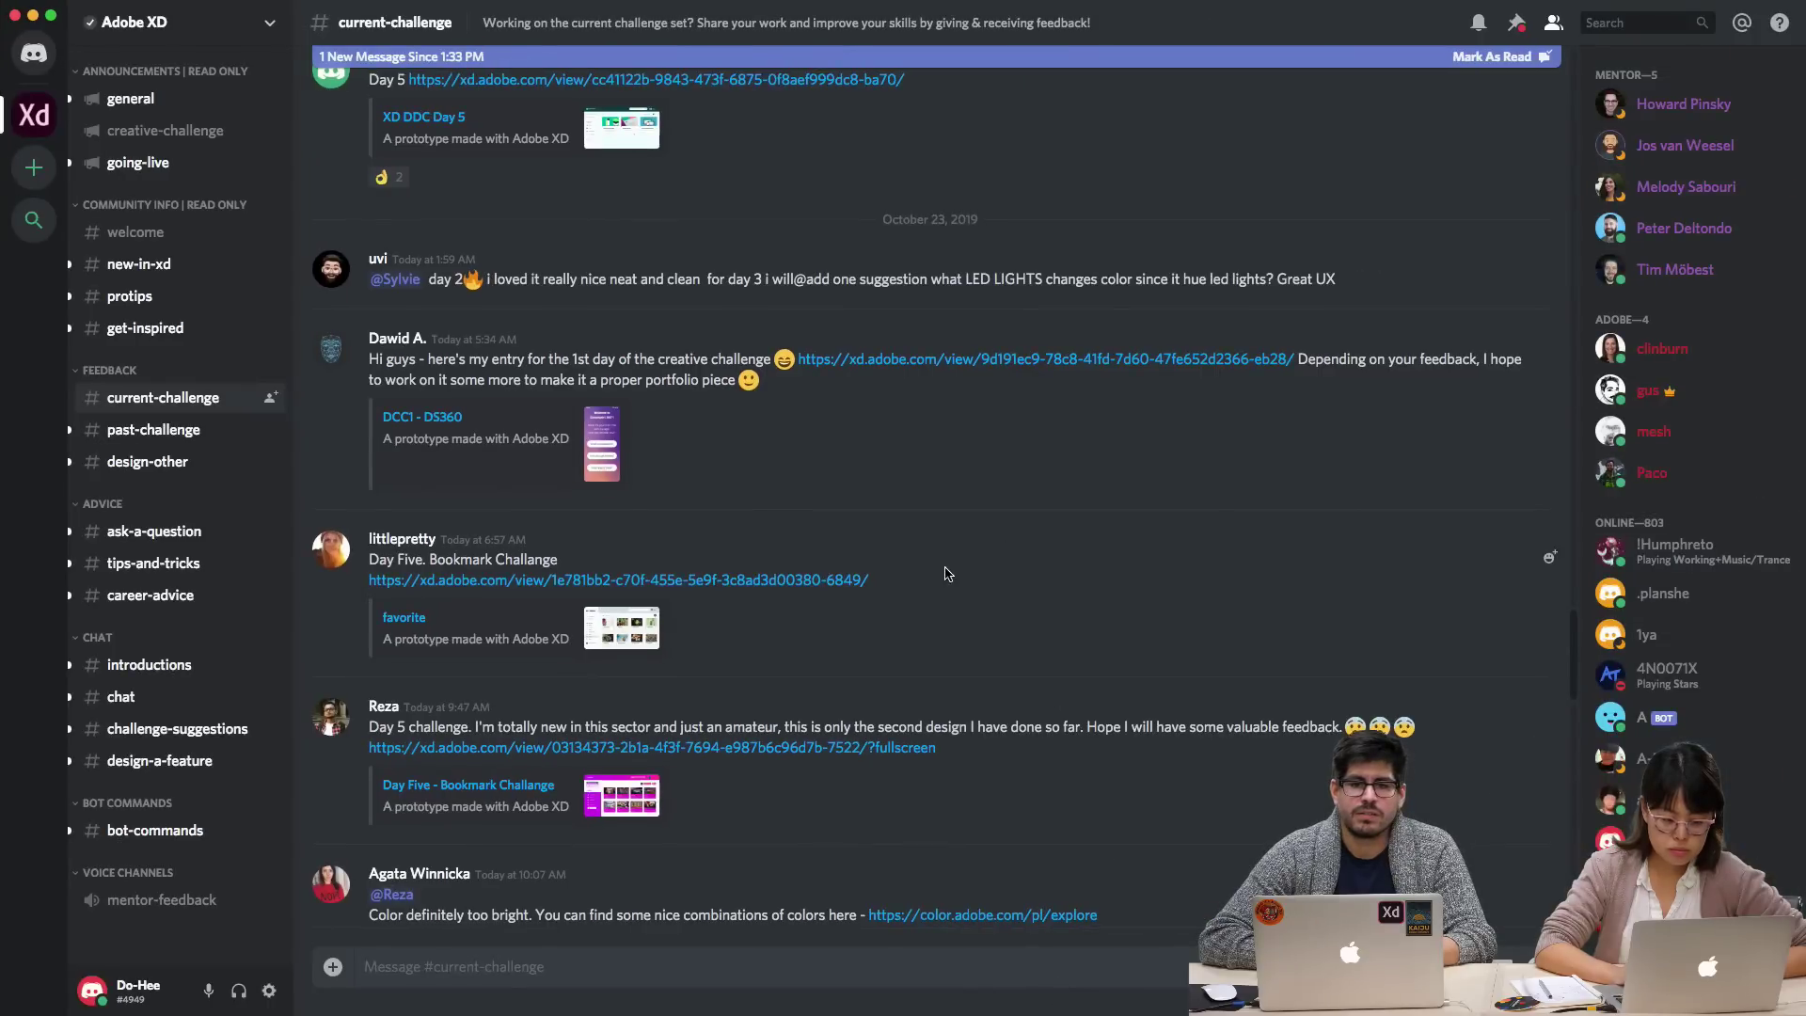
scroll(947, 573, down, 3)
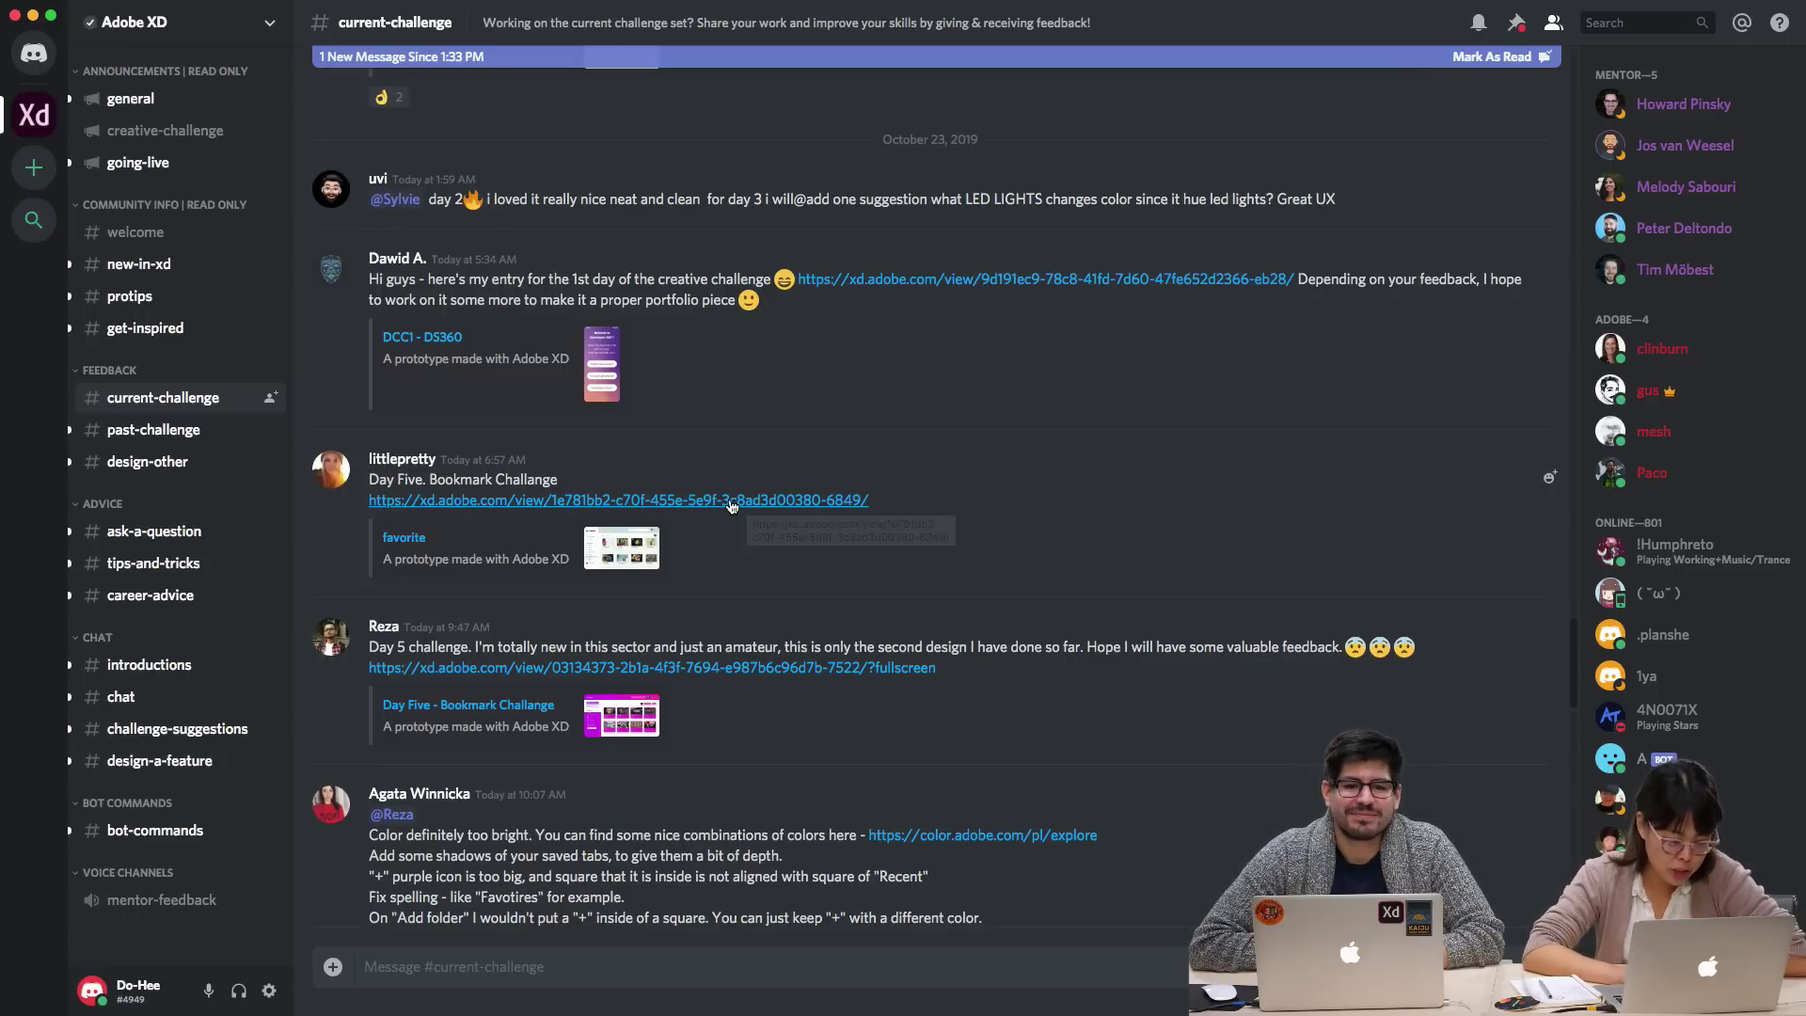
click(732, 504)
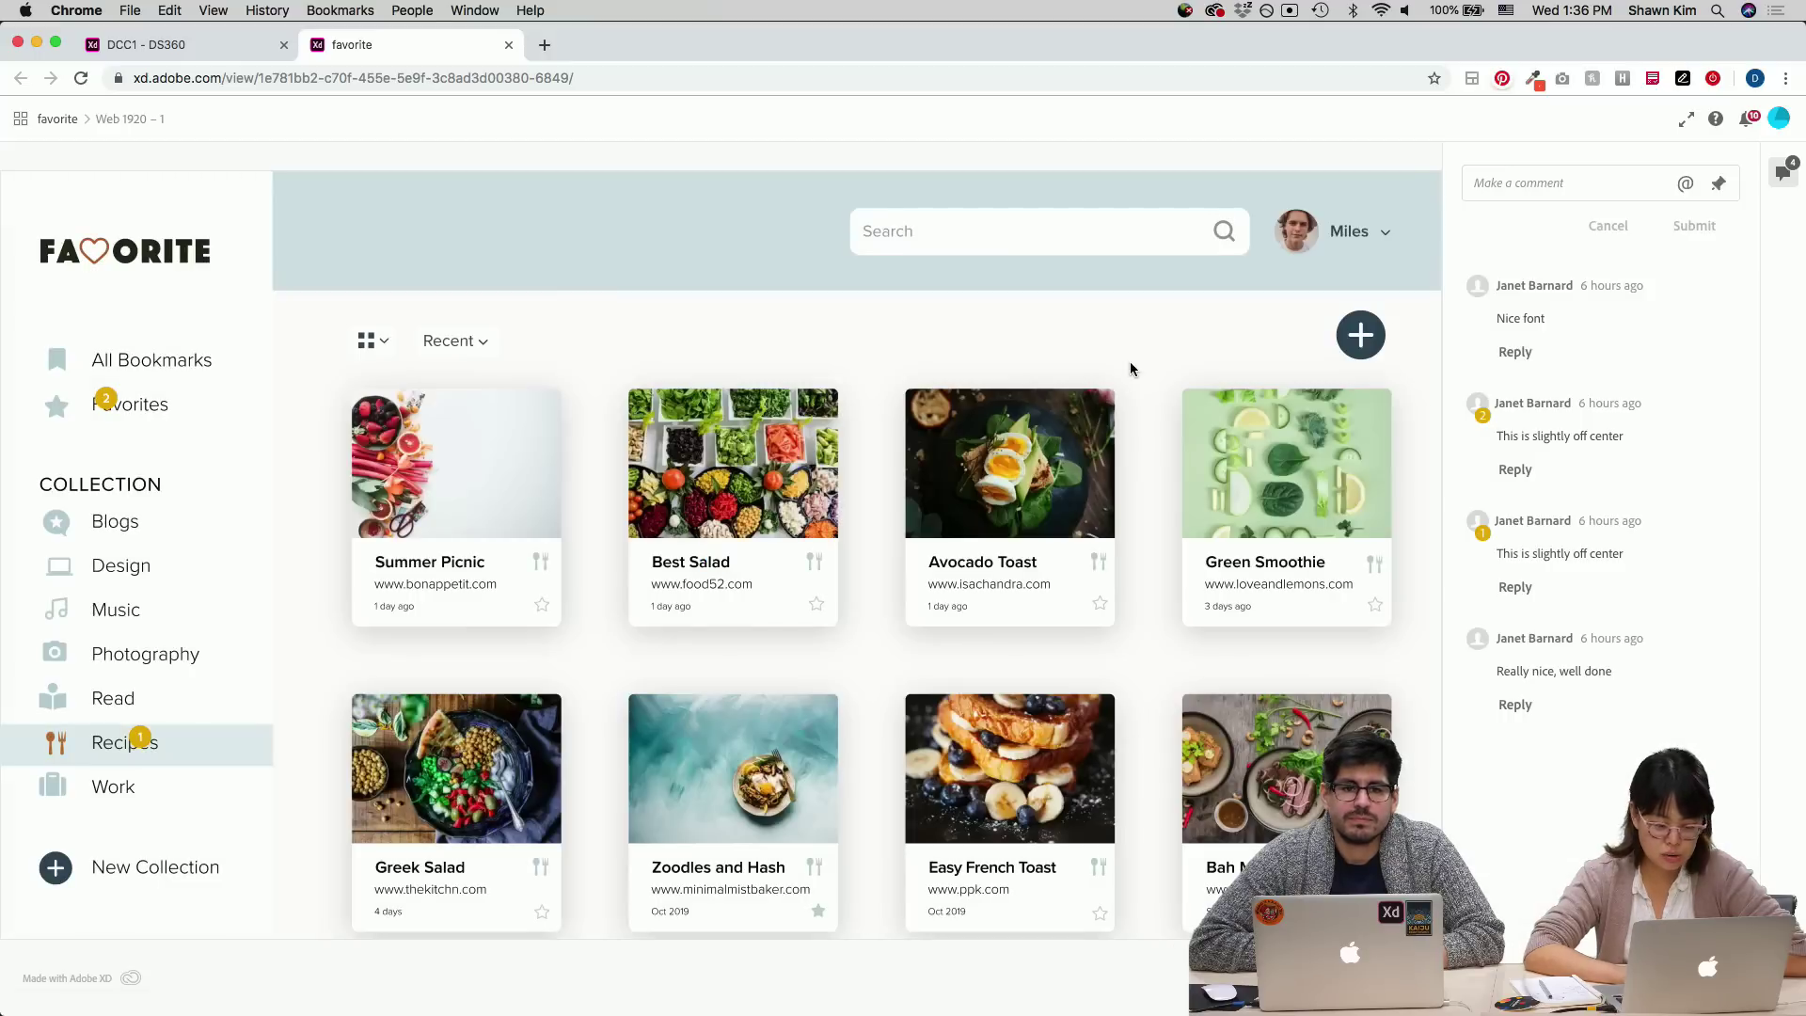
- Hide the comments on the favorite prototype and examine its Recipes collection layout of sidebar, header and bookmark cards
click(1780, 173)
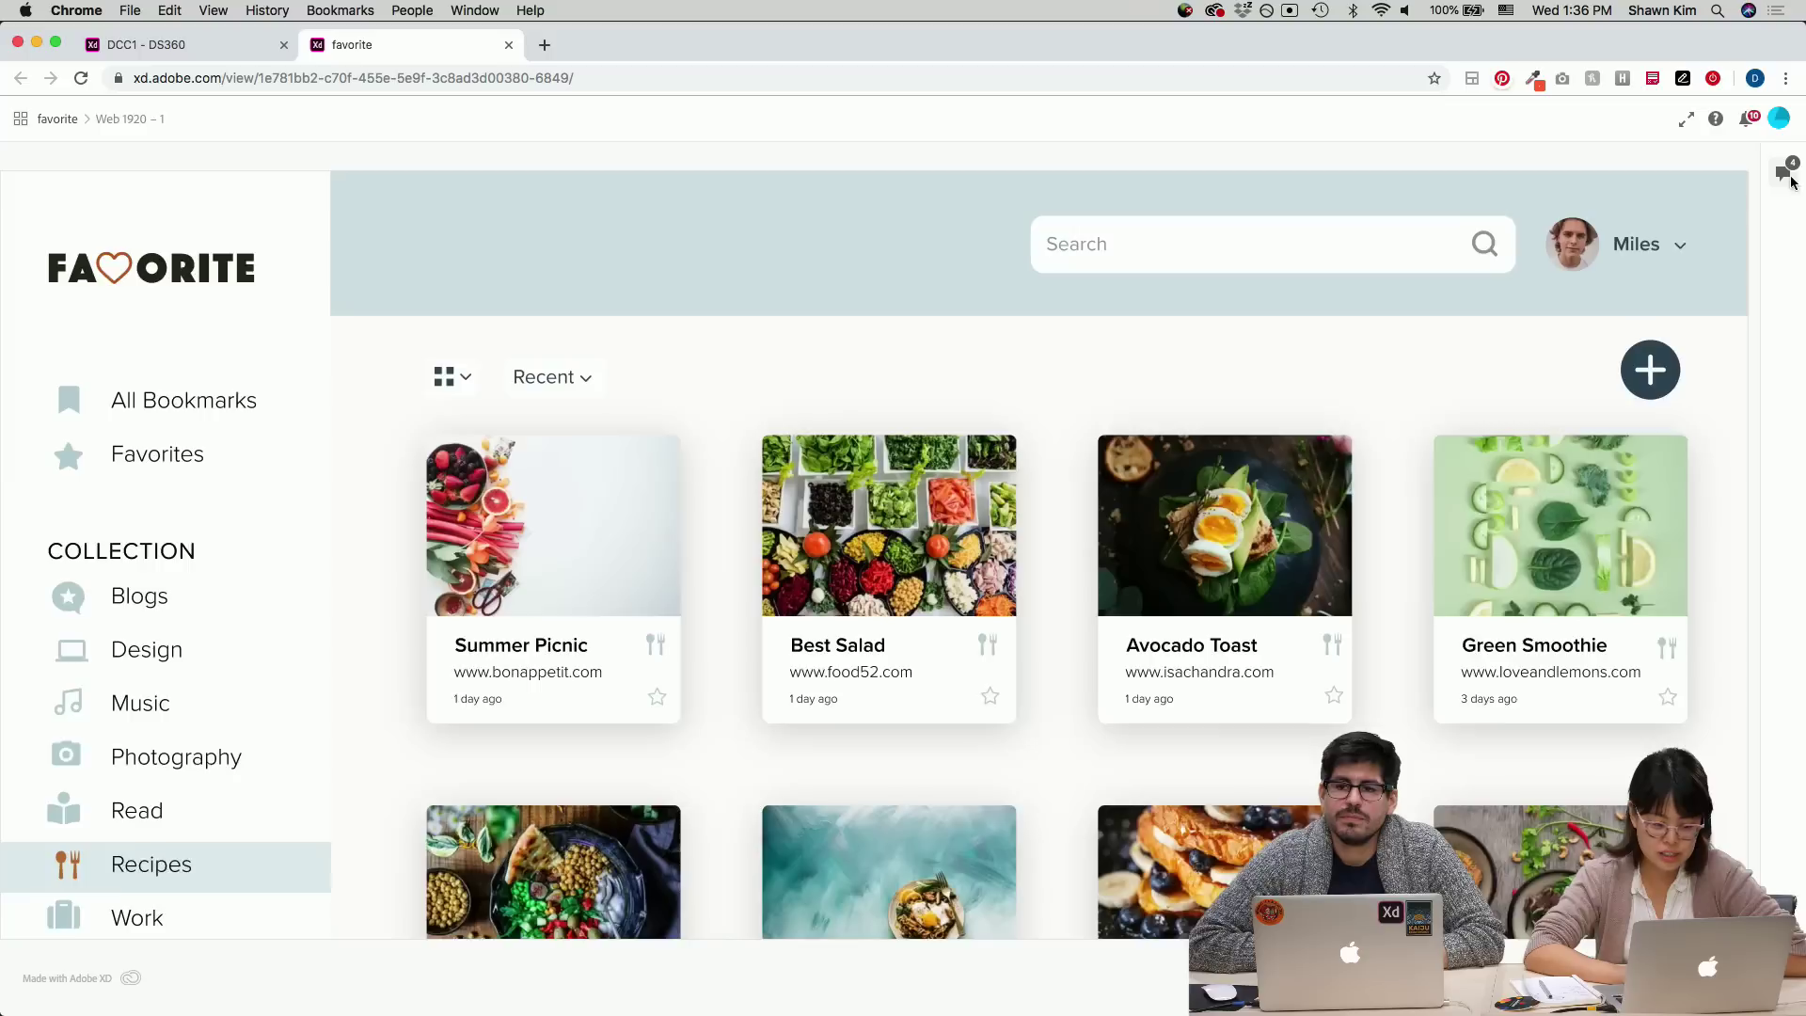
scroll(1371, 736, down, 3)
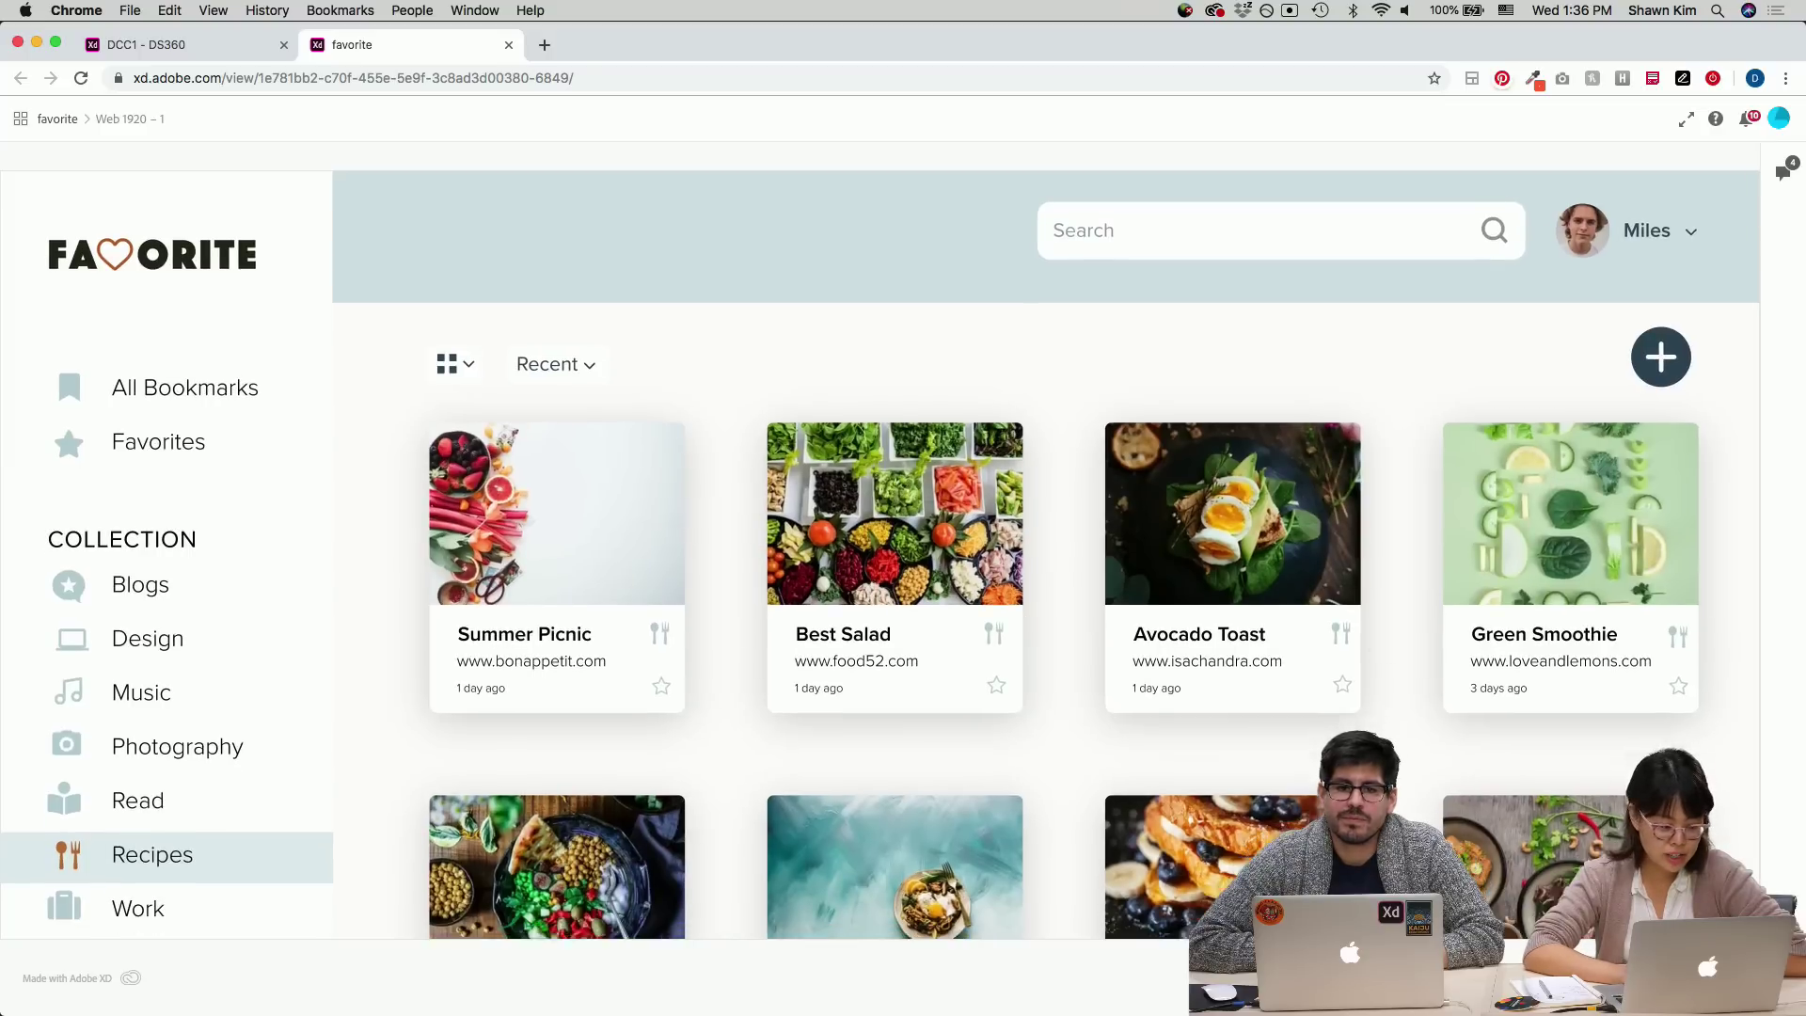
scroll(1371, 735, up, 3)
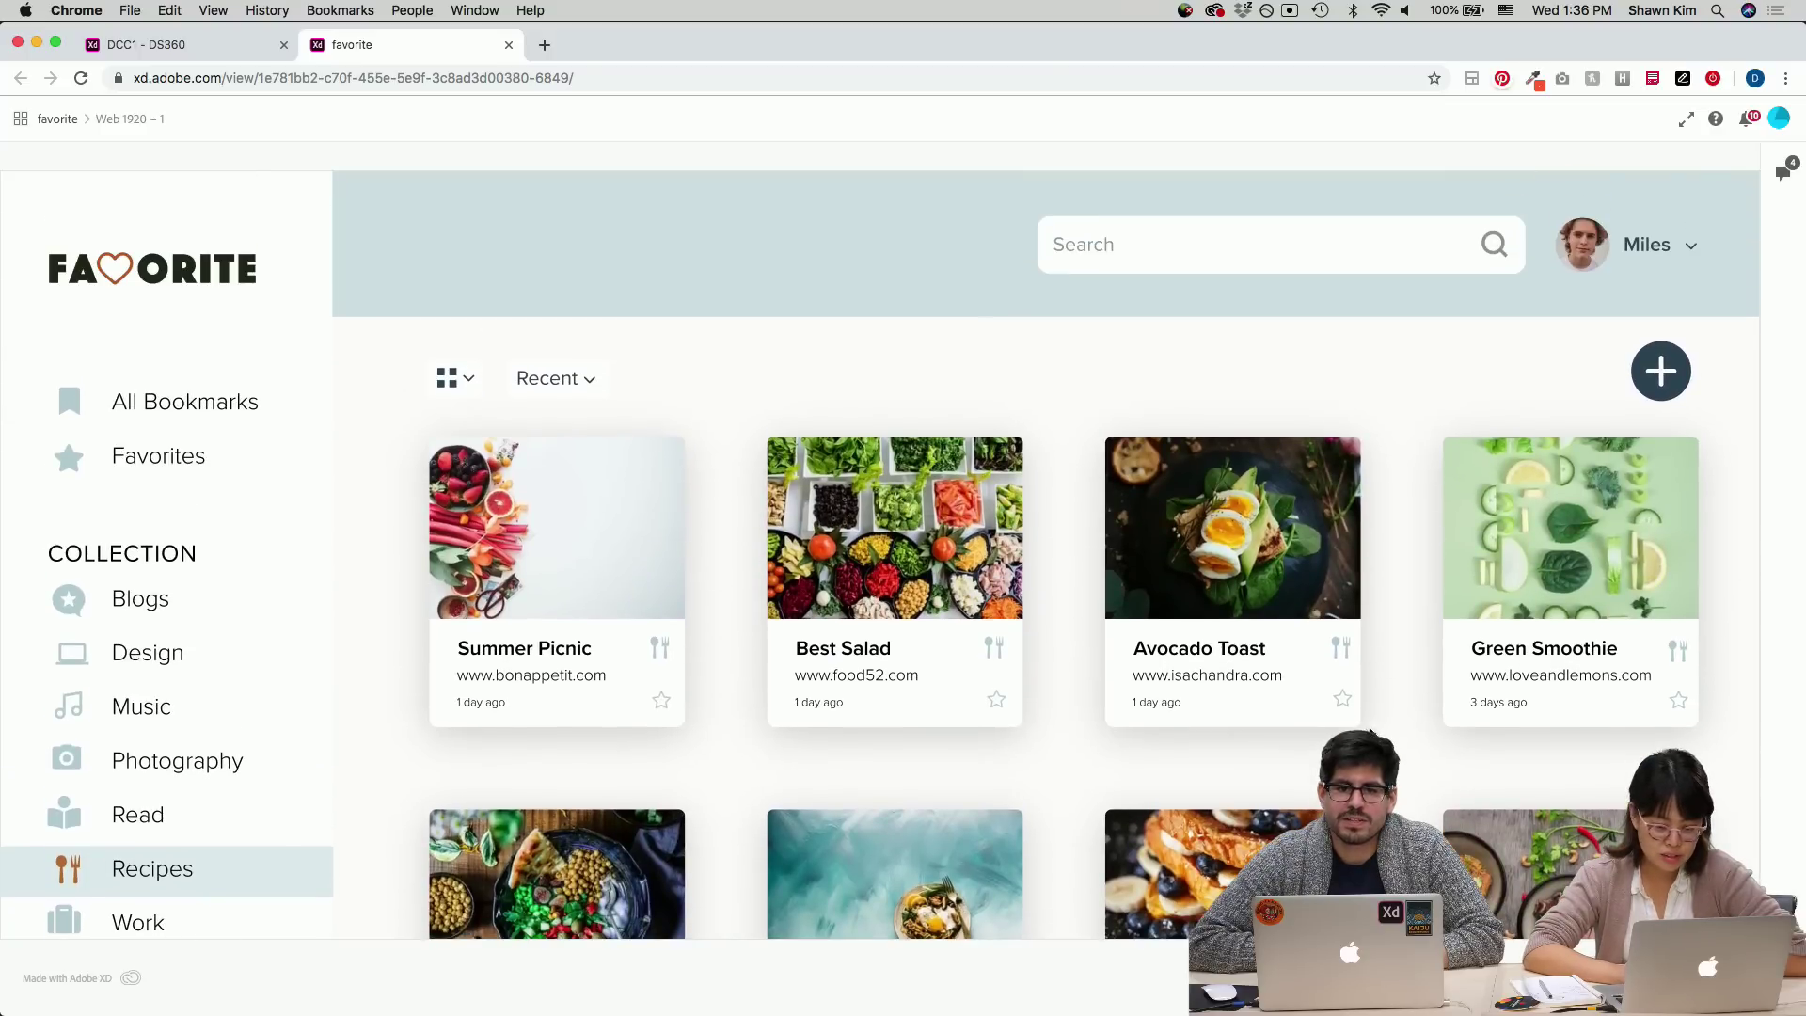
scroll(1371, 733, down, 1)
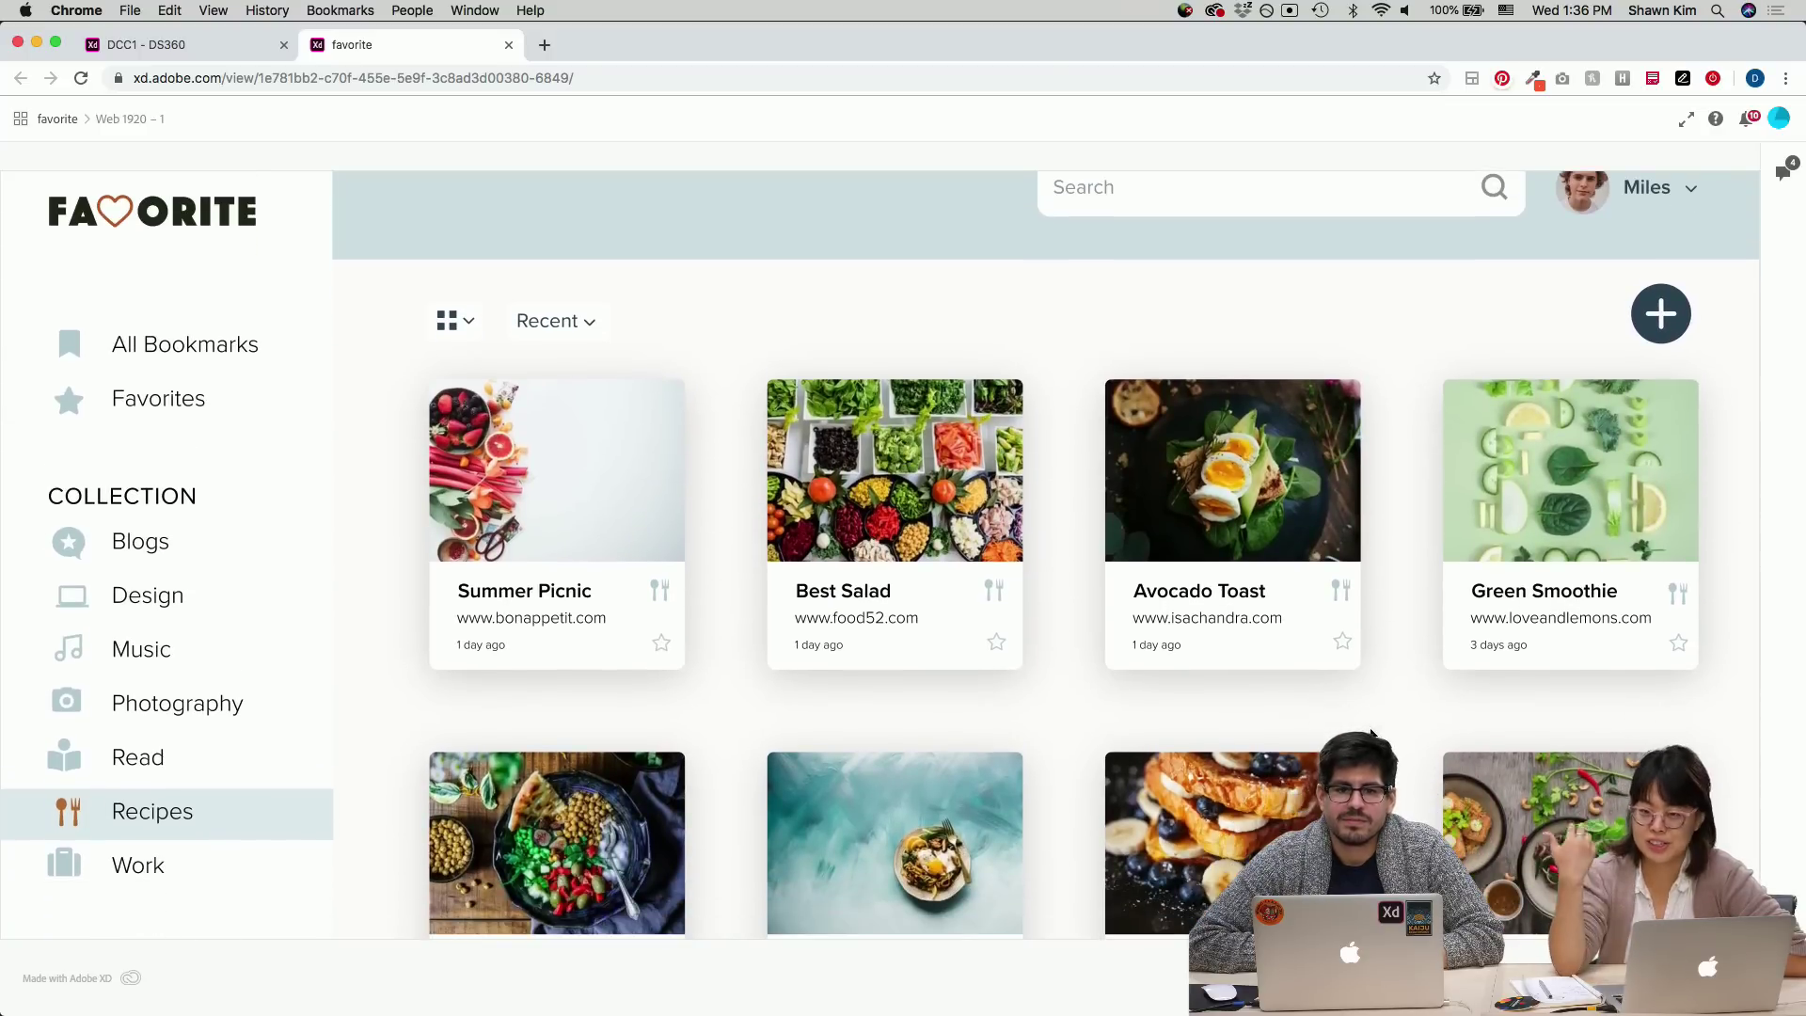
scroll(1383, 752, up, 1)
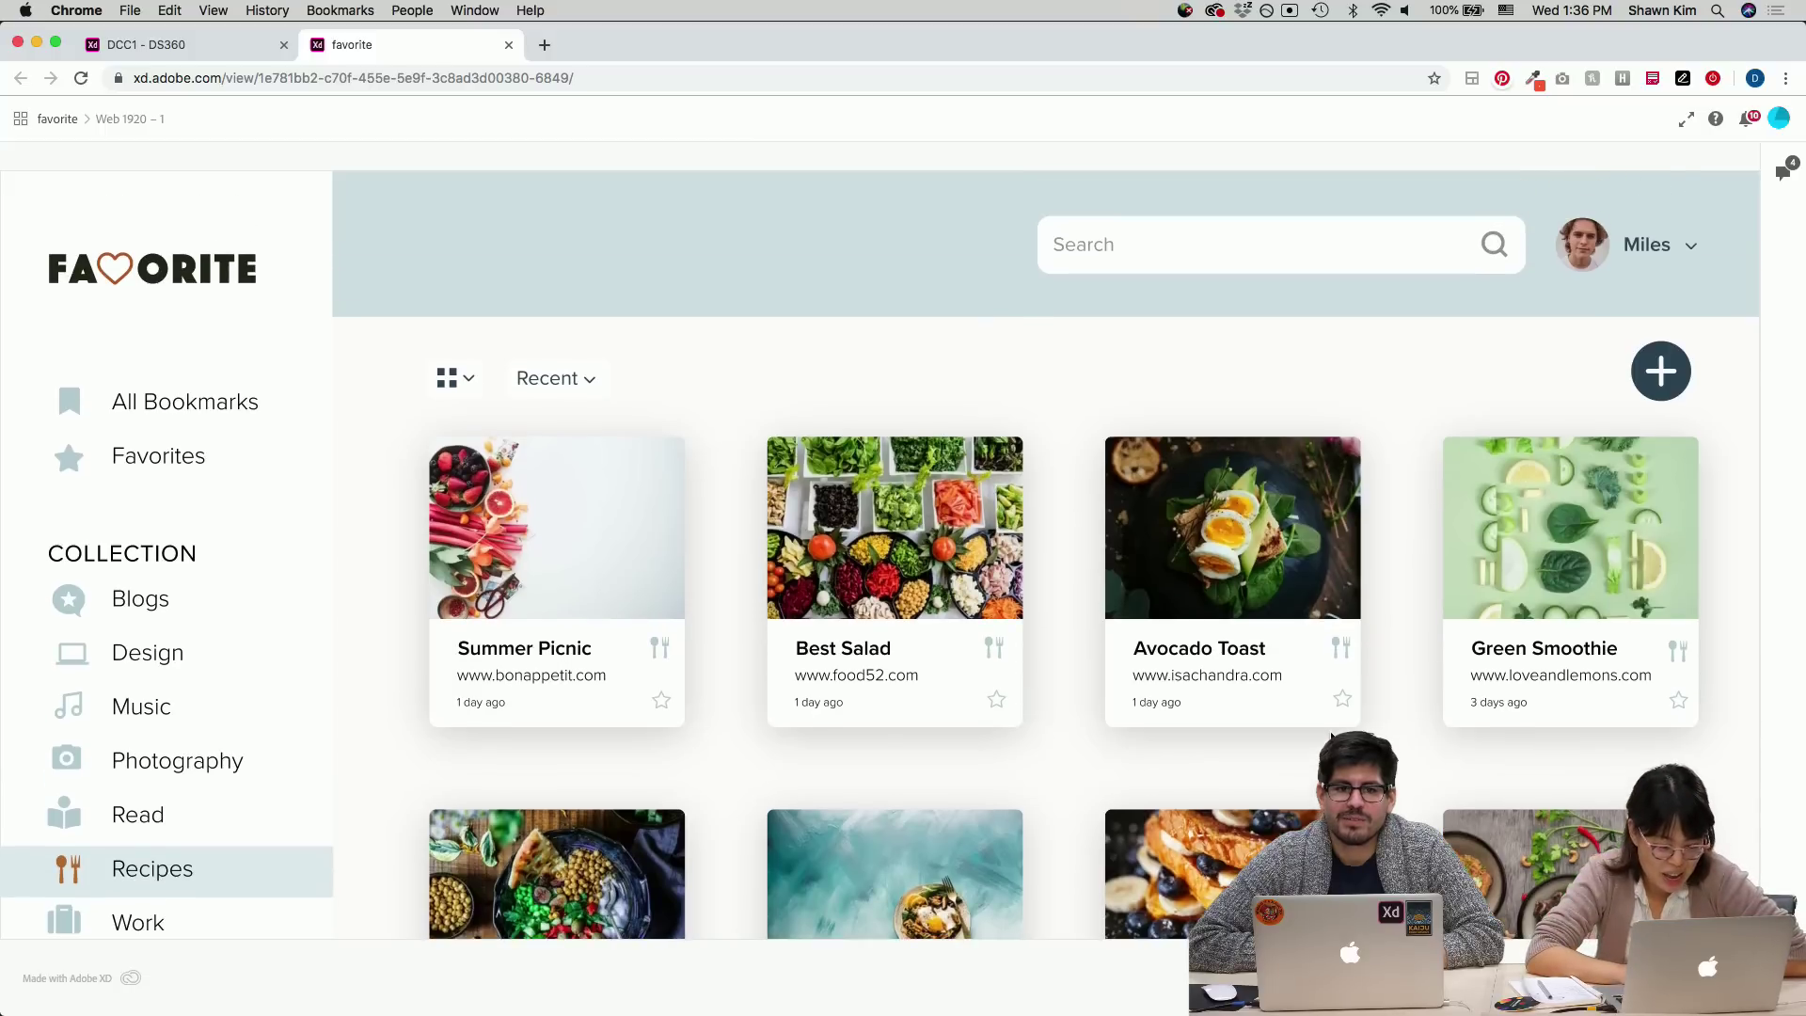
scroll(1399, 779, down, 1)
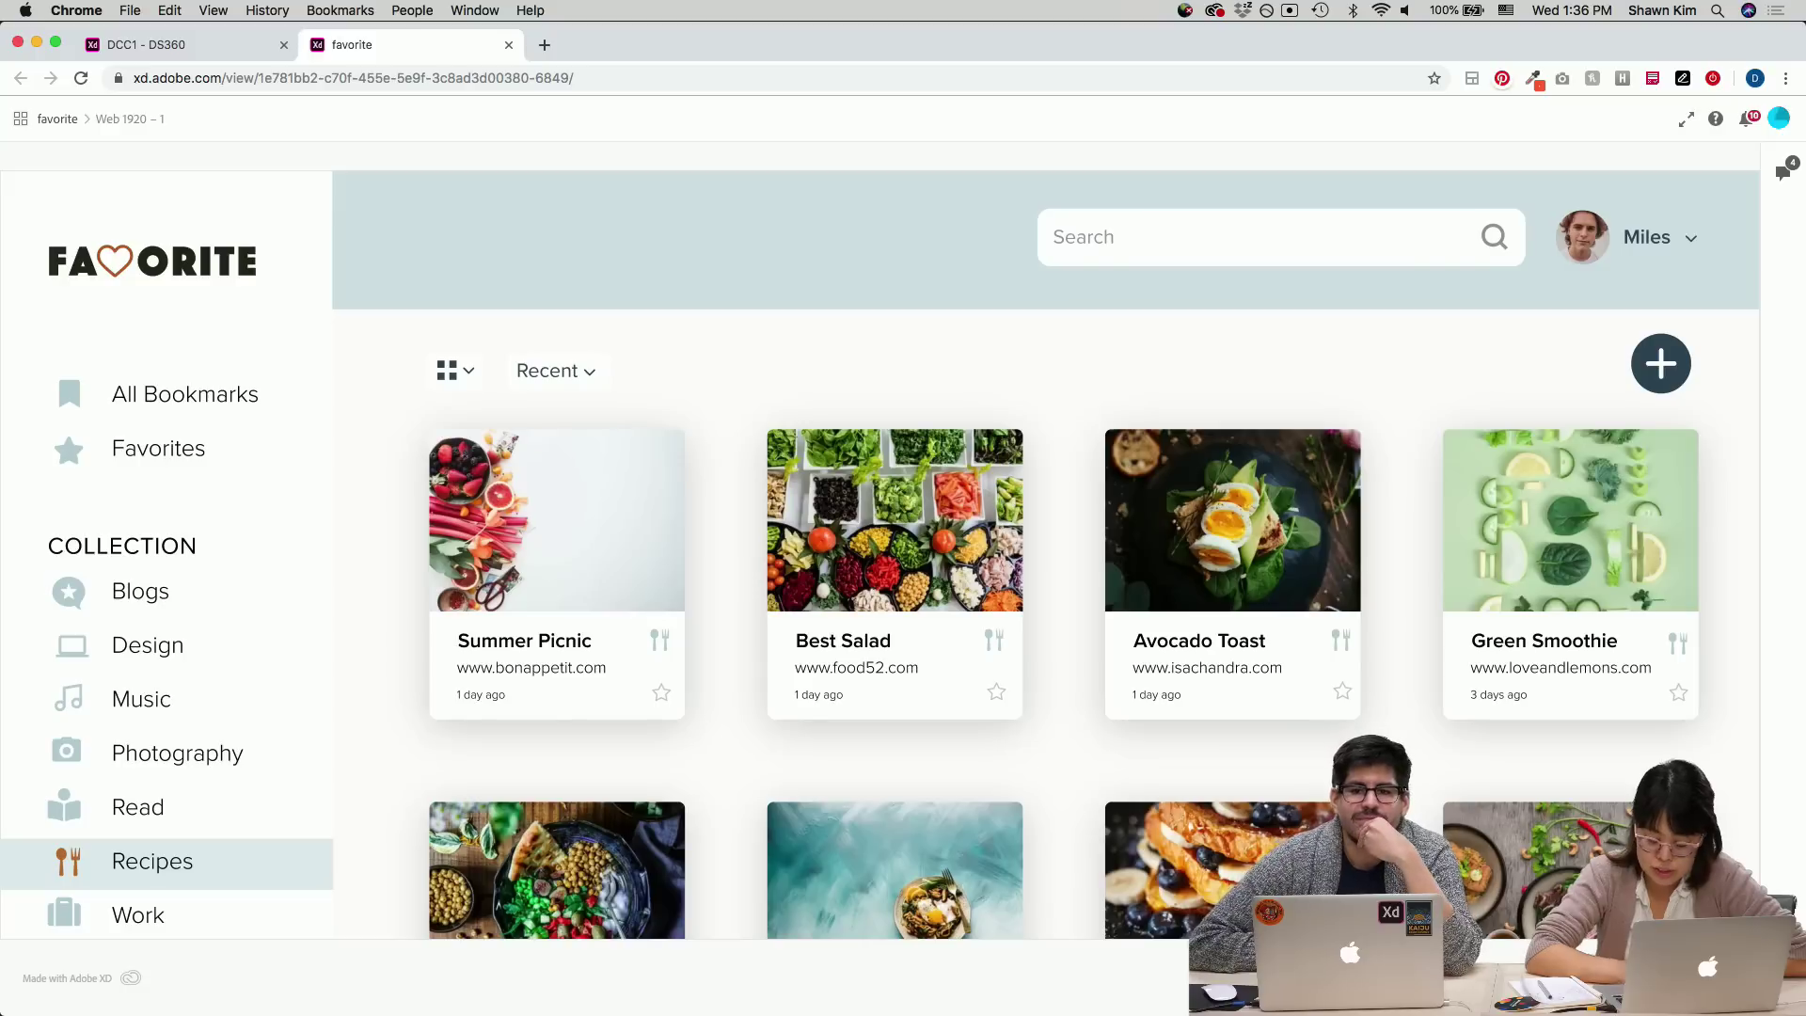
- Examine the favorite prototype's header, sort and add controls, and its sidebar from All Bookmarks to New Collection
scroll(1399, 778, down, 2)
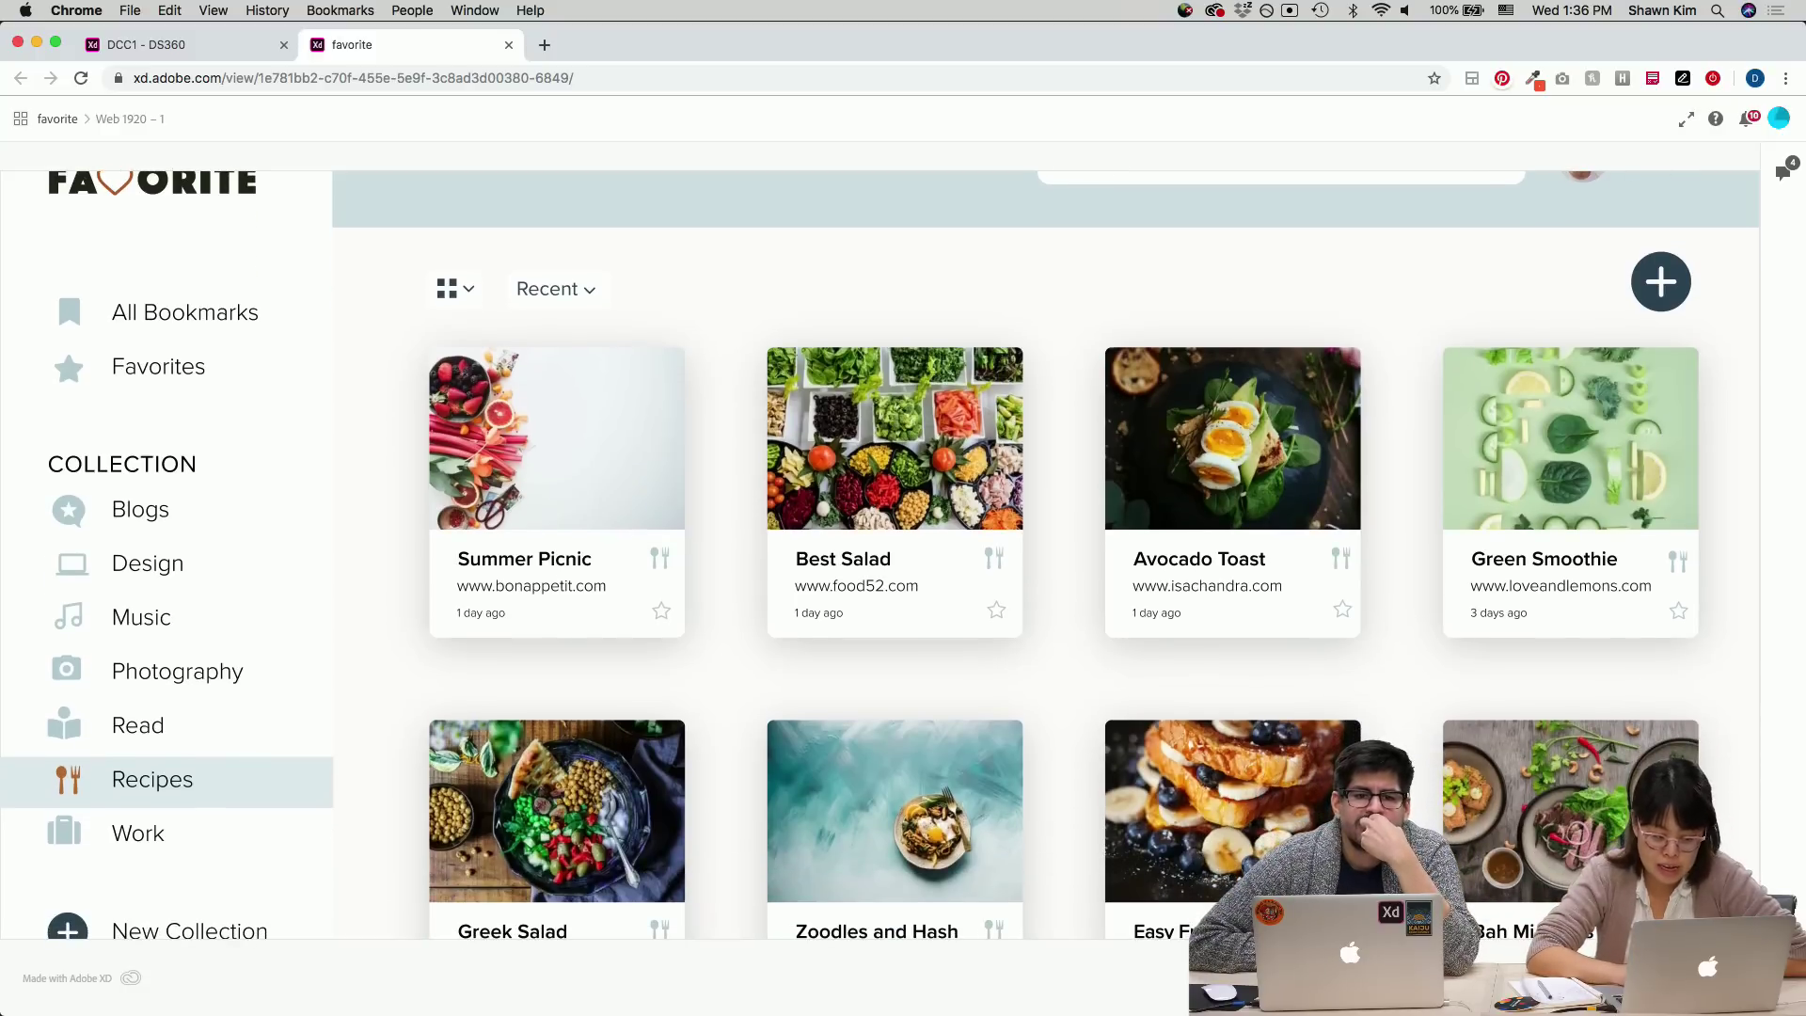
scroll(1399, 779, up, 2)
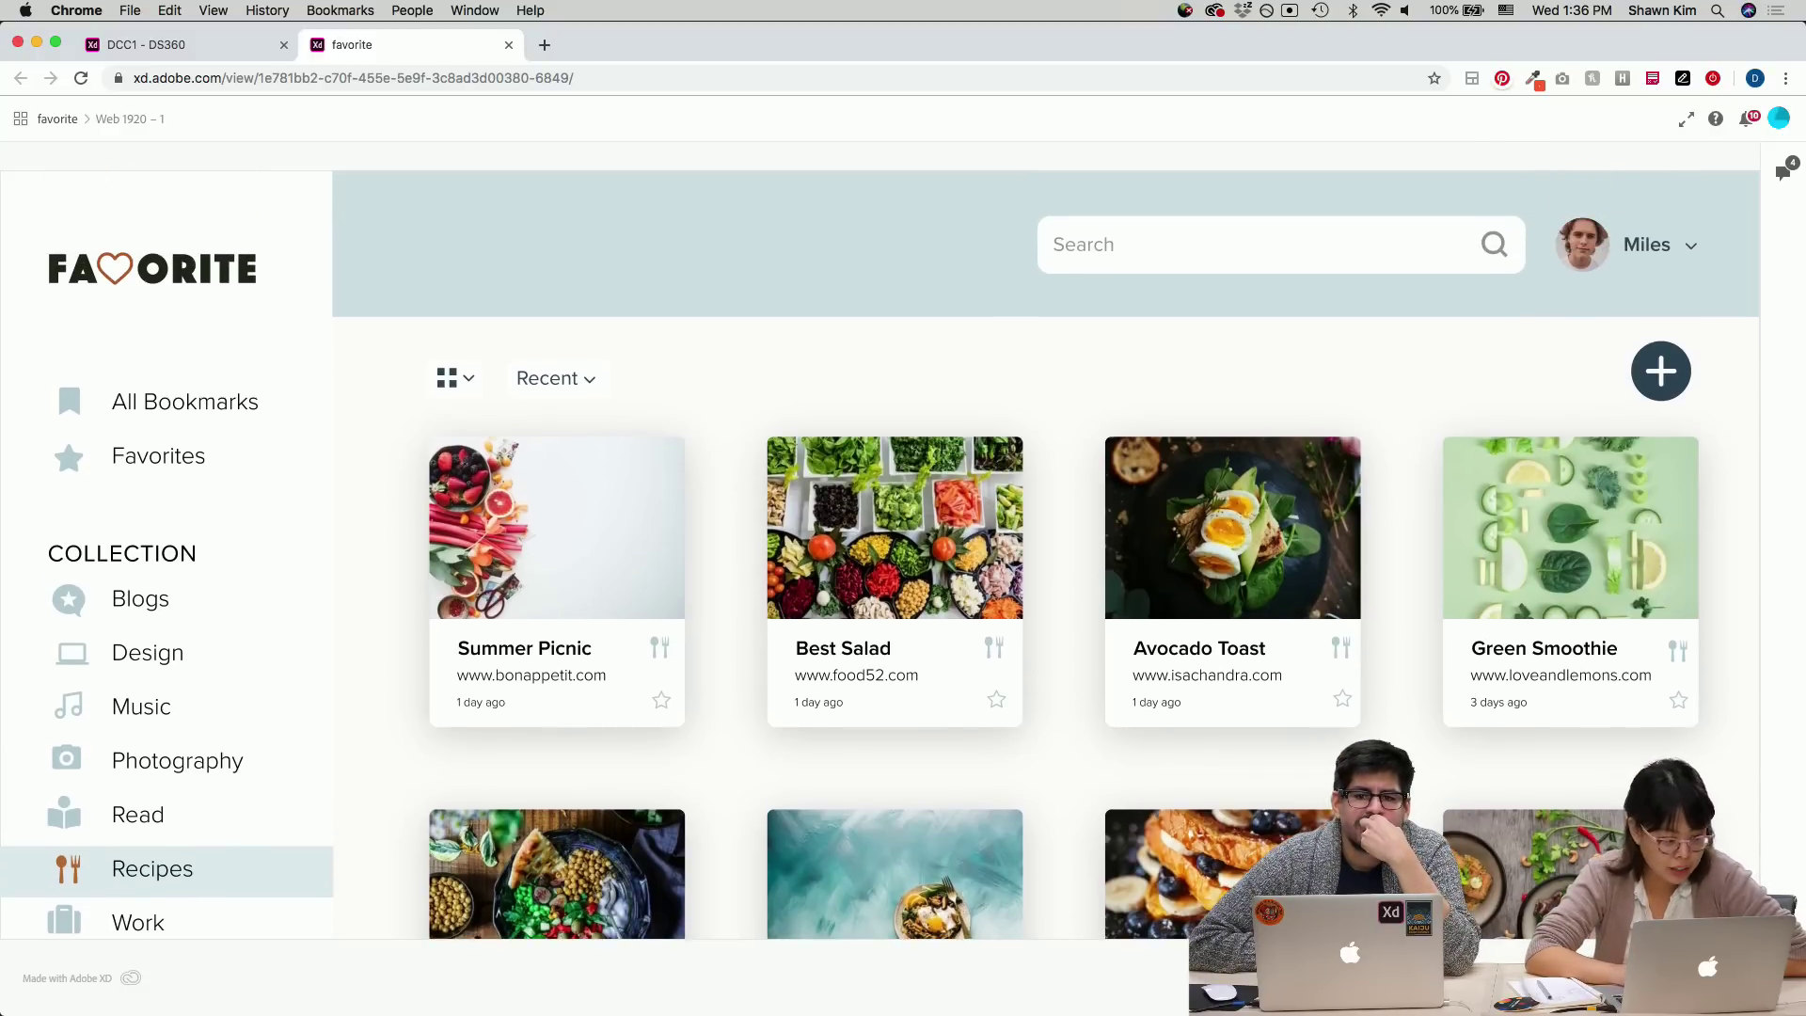
scroll(880, 558, down, 5)
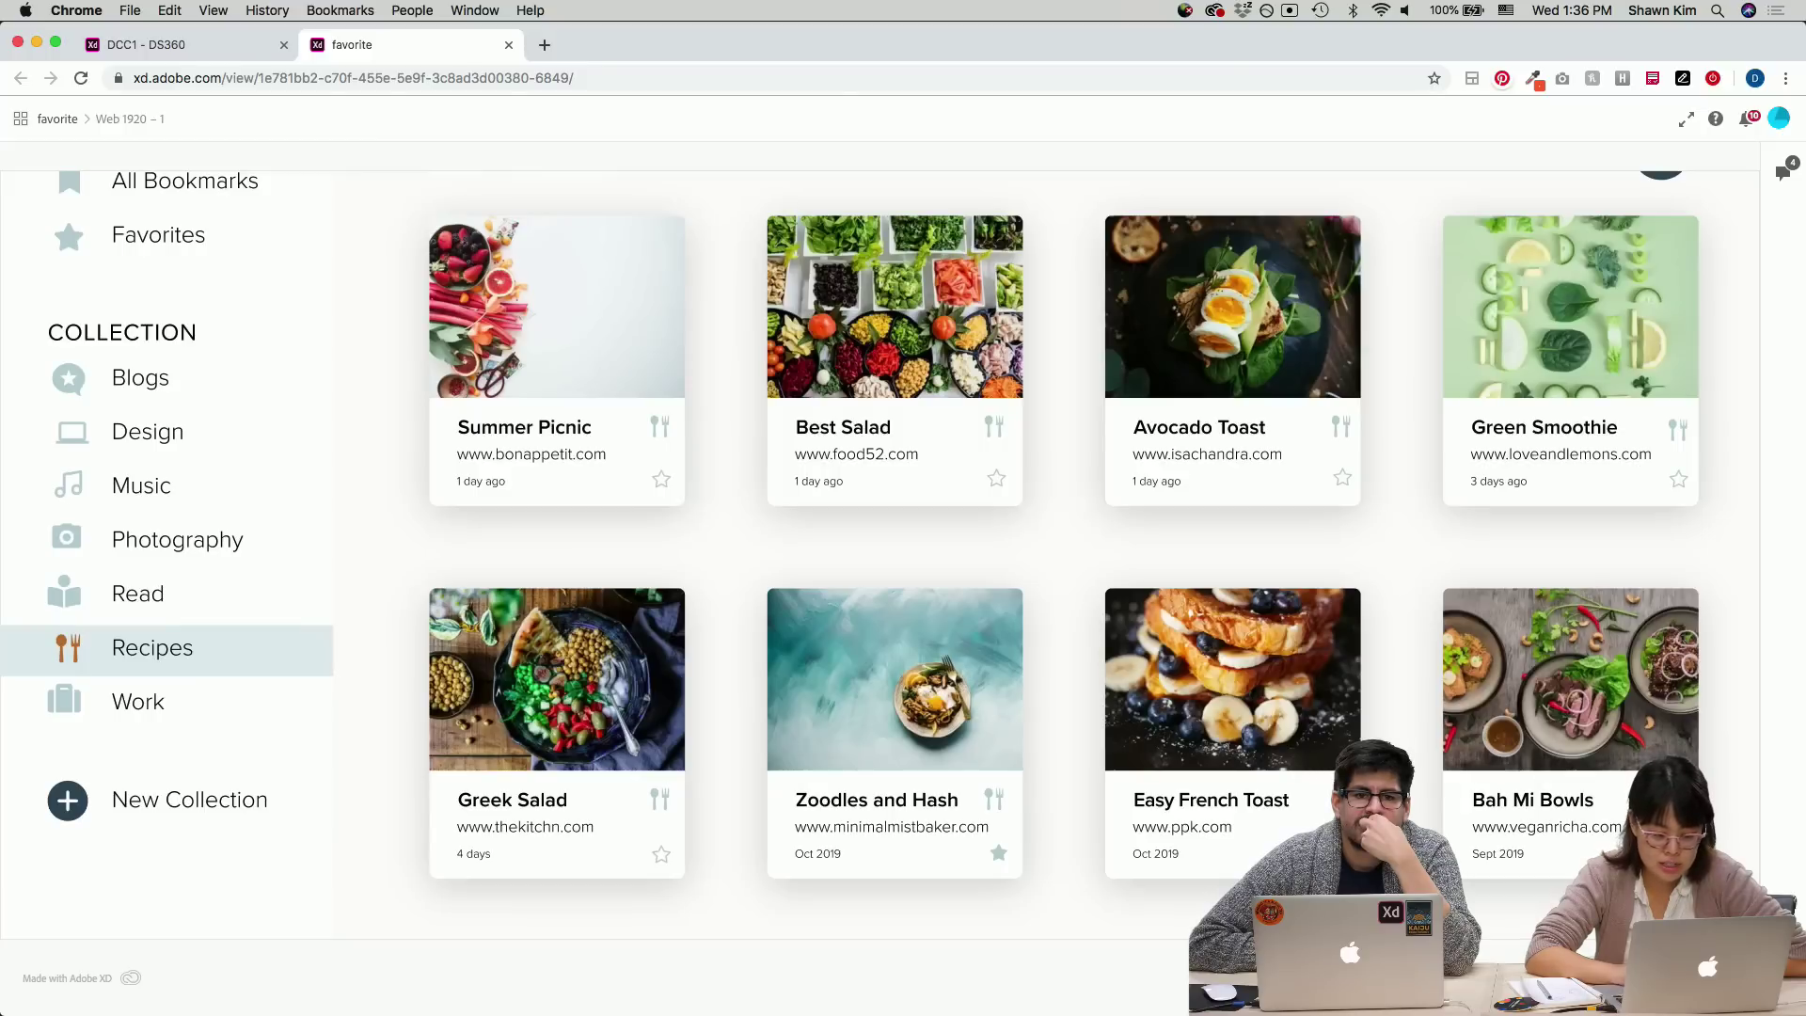
scroll(442, 681, up, 1)
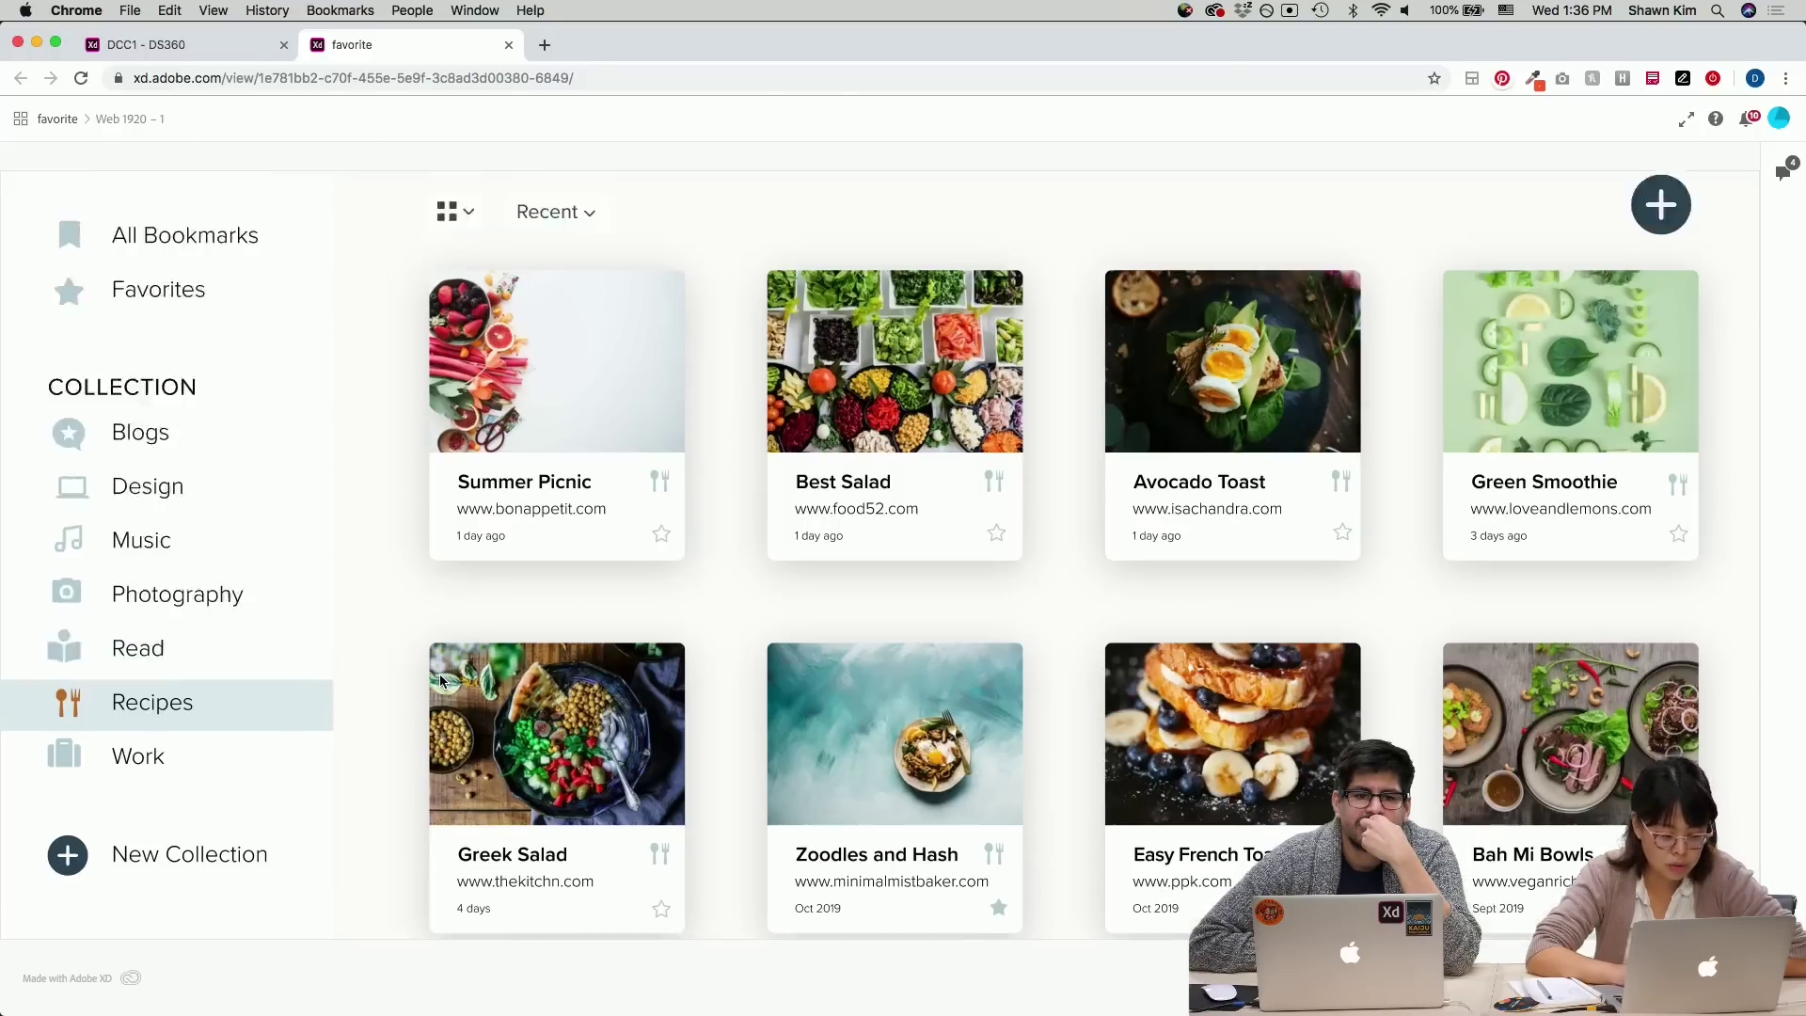
scroll(440, 679, up, 4)
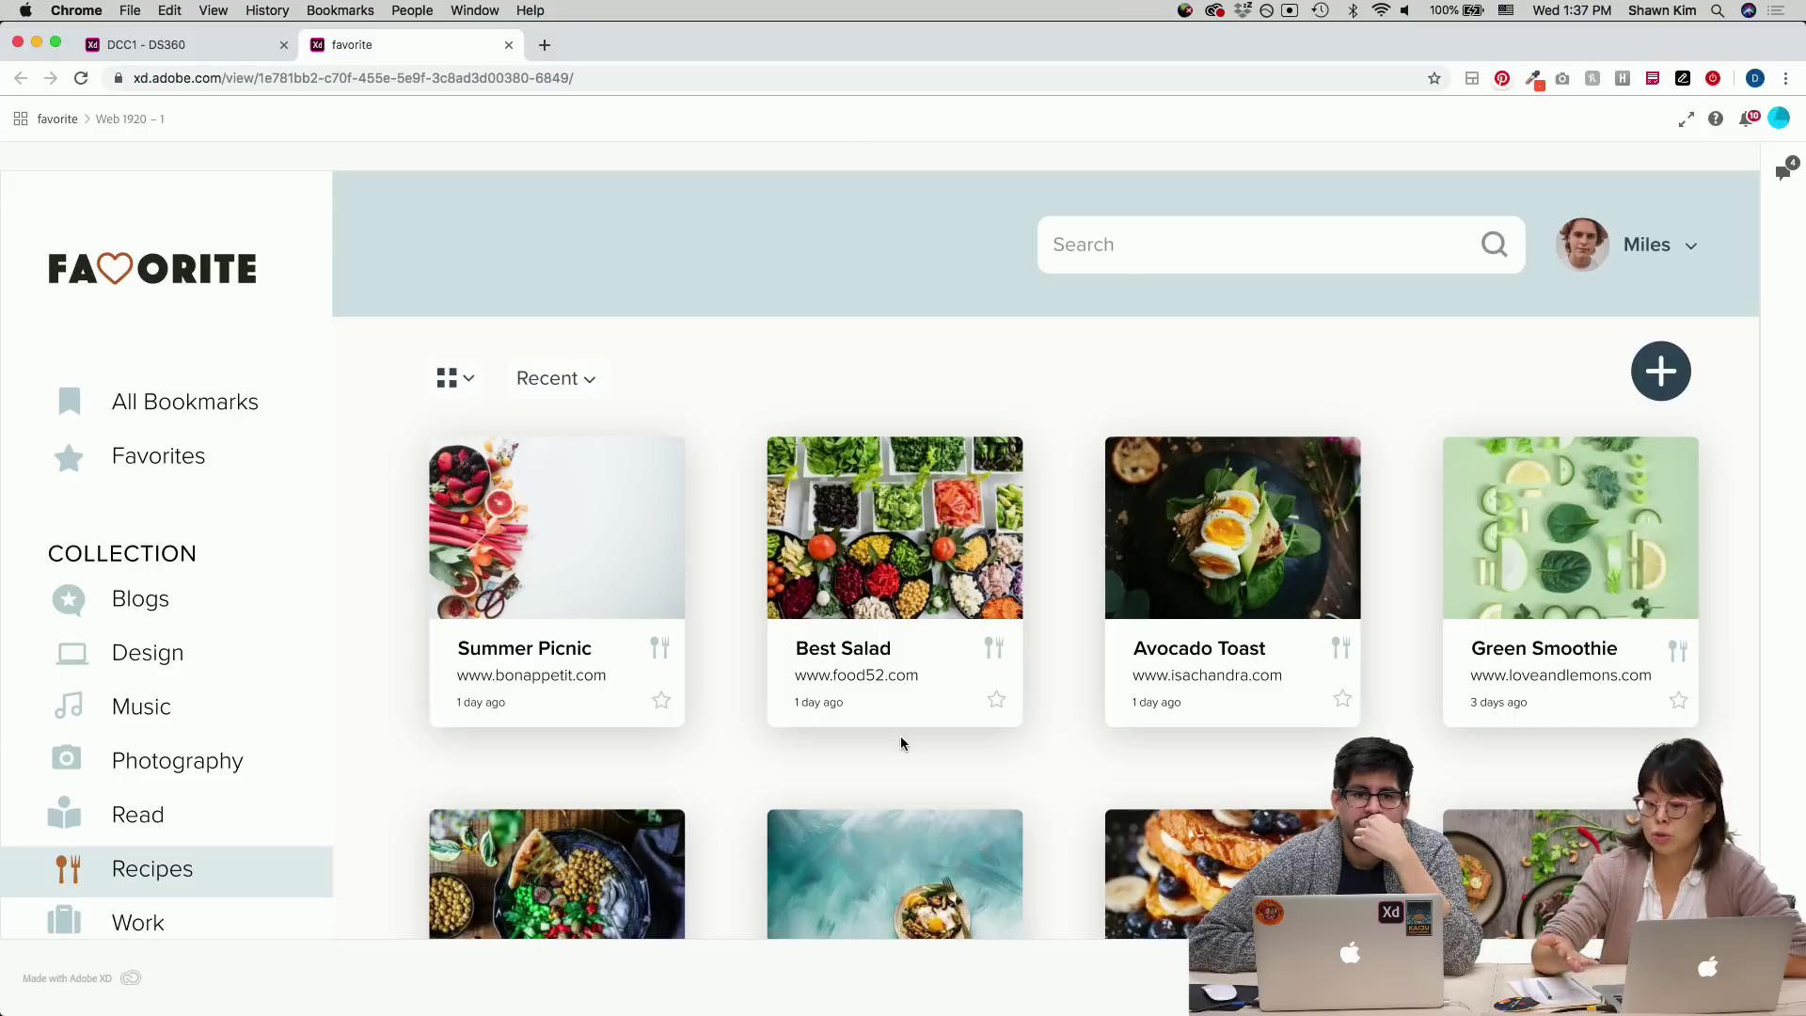
scroll(1070, 743, down, 2)
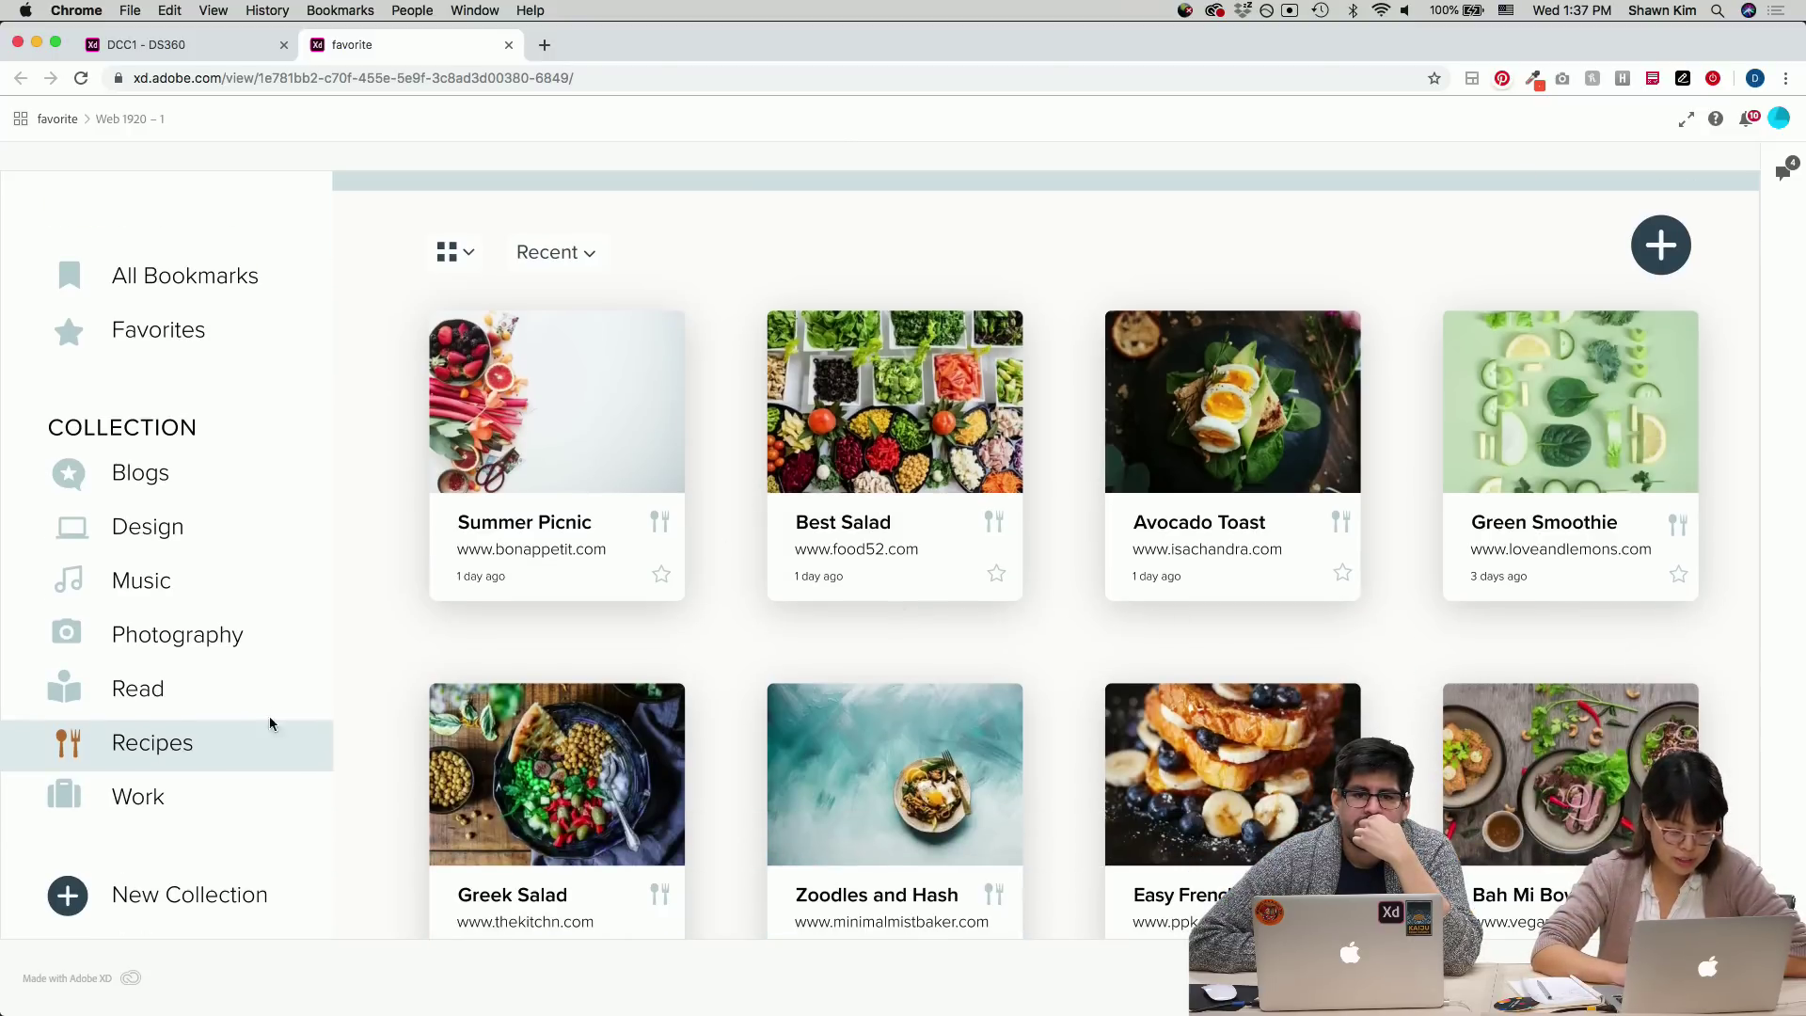
scroll(682, 692, down, 1)
scroll(1235, 807, up, 2)
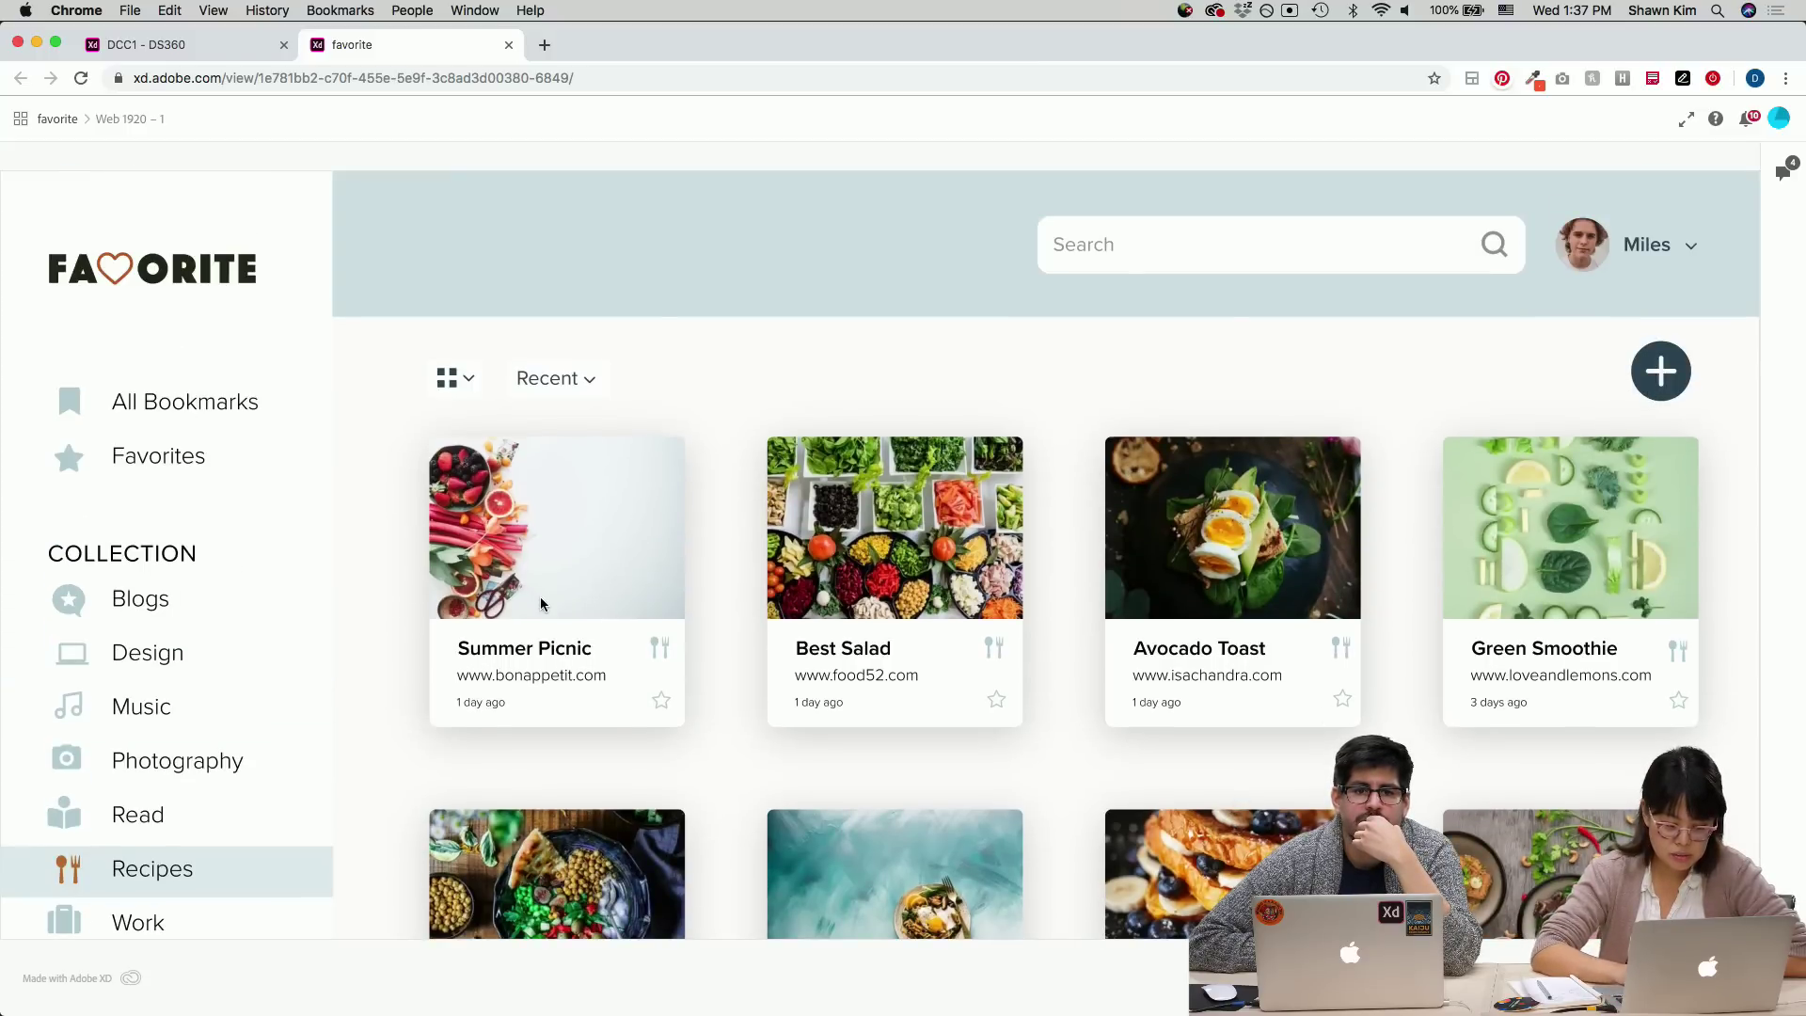
scroll(540, 596, down, 2)
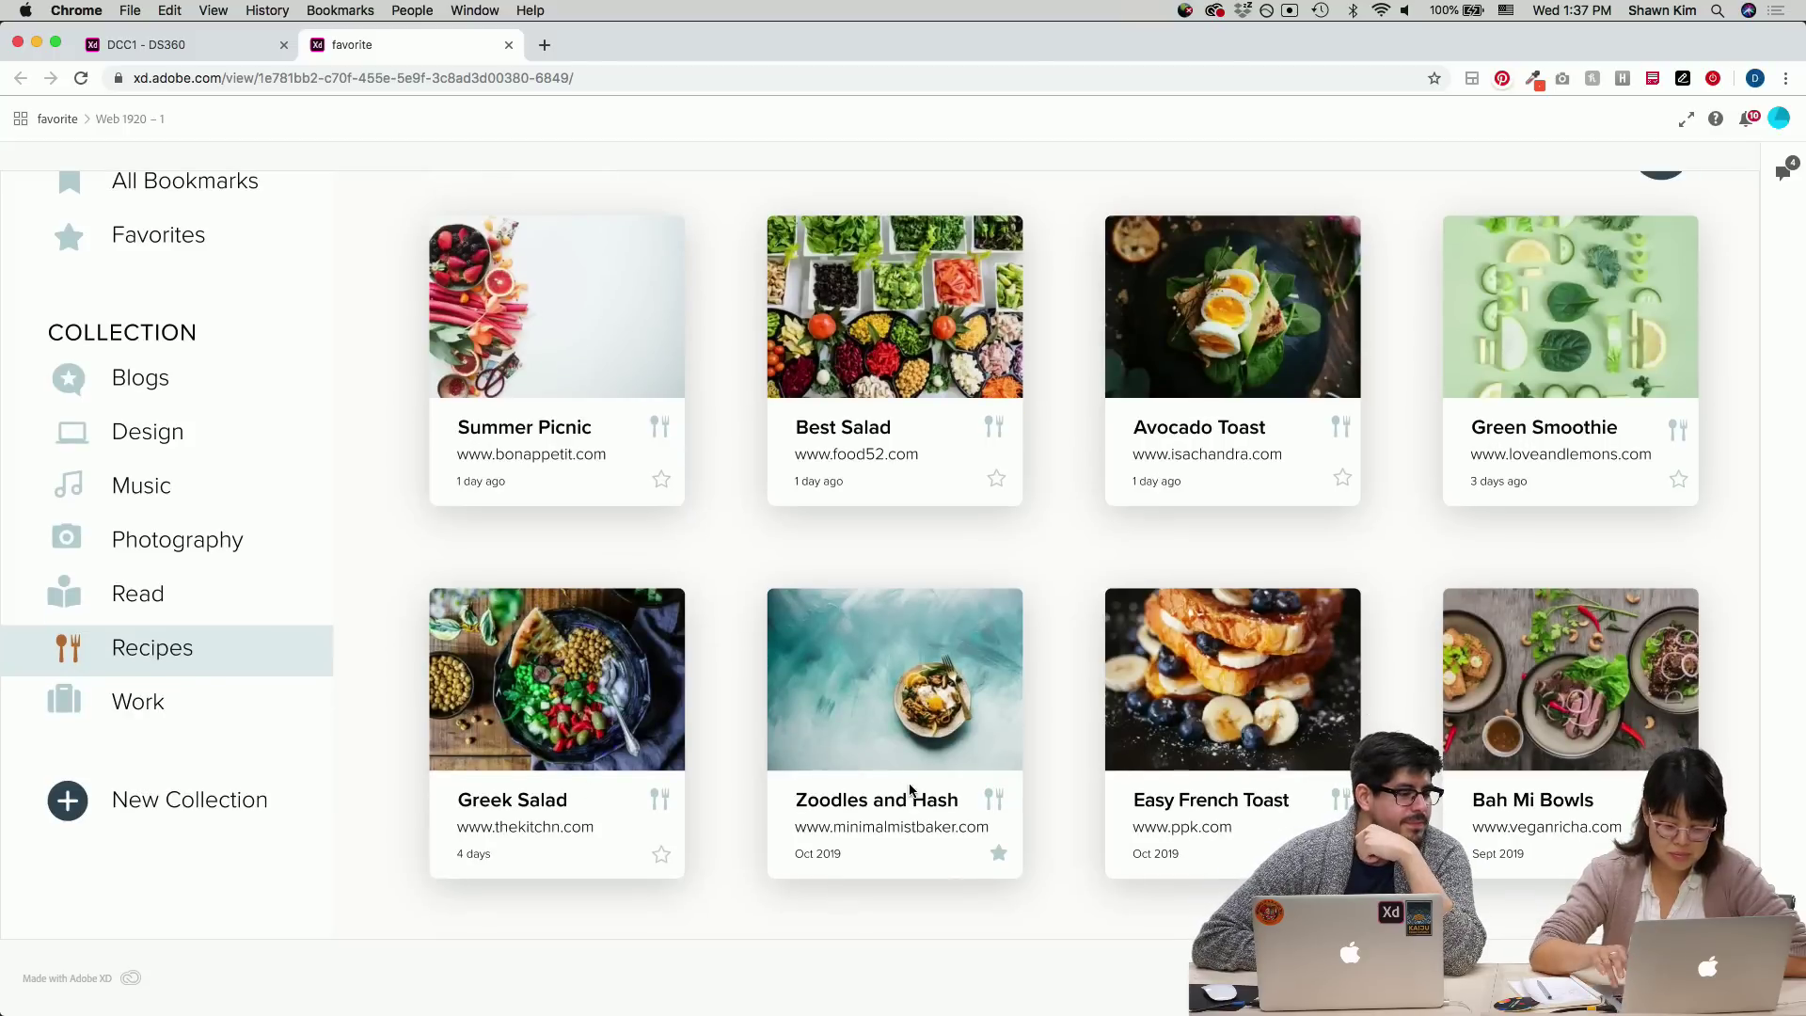
scroll(995, 684, up, 2)
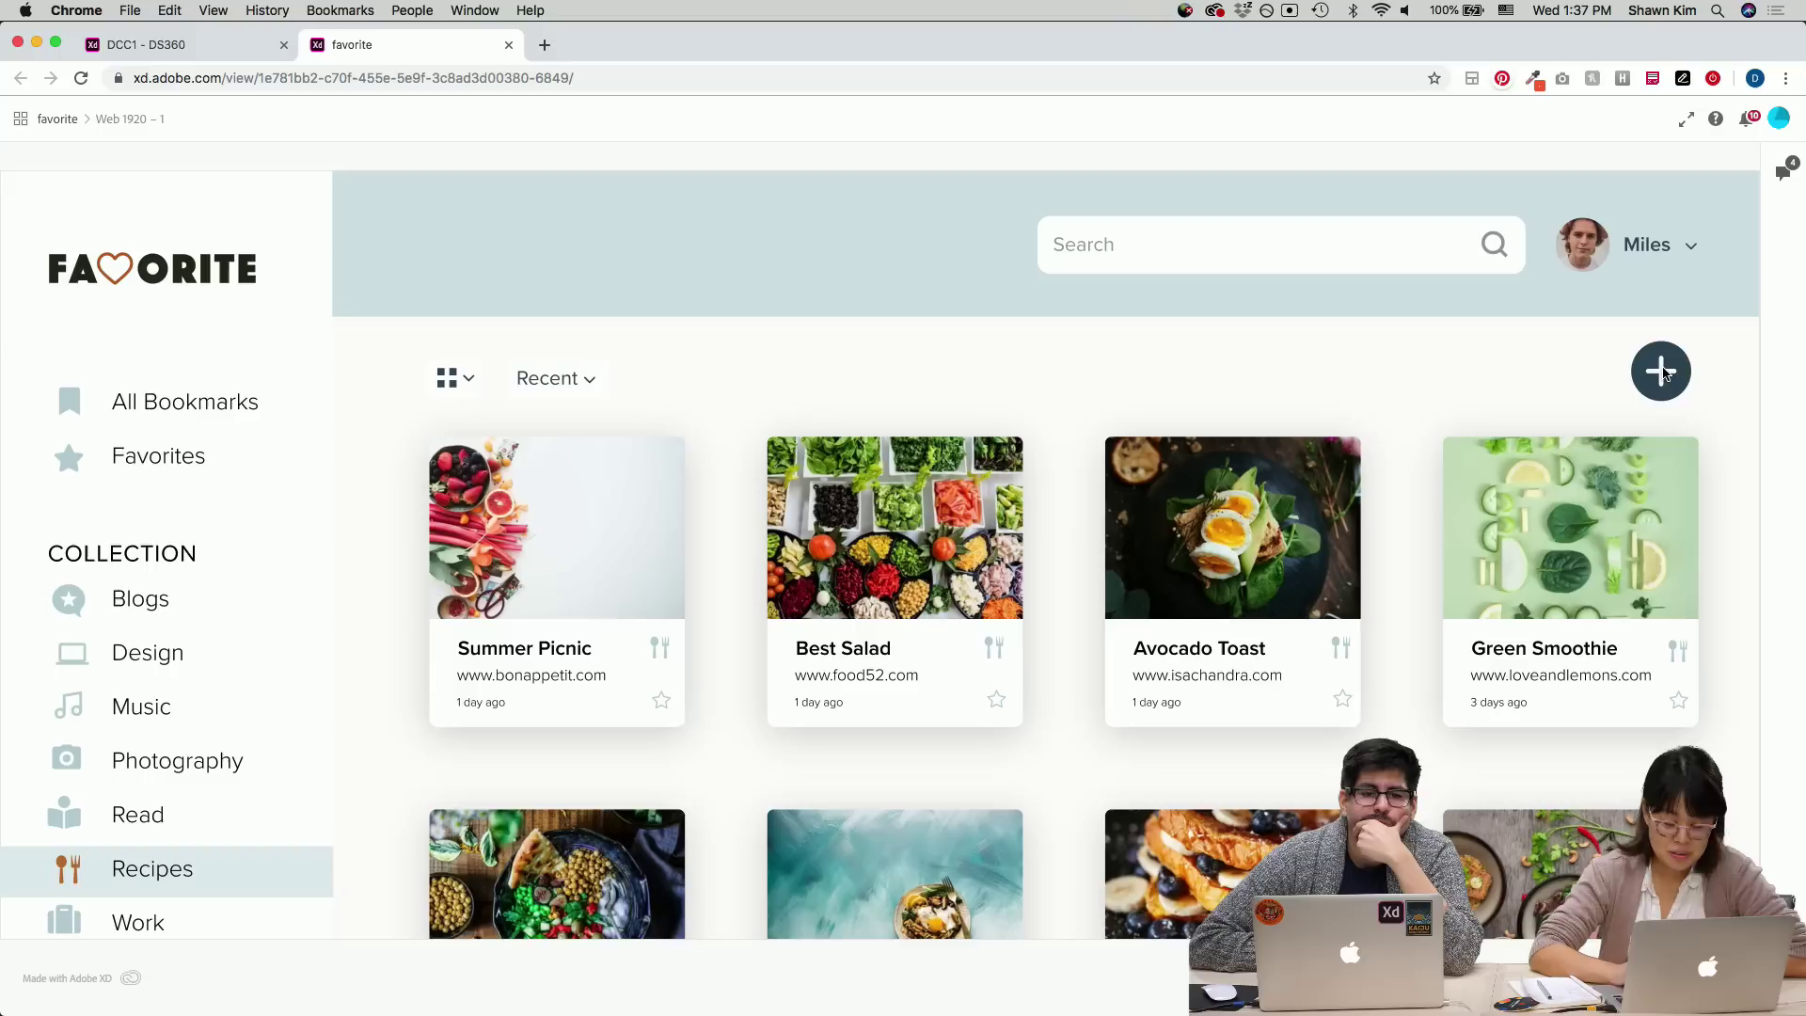
- Reopen the favorite prototype from Discord's current-challenge channel and return to the copy already open in Chrome
mouse_move(1222, 1014)
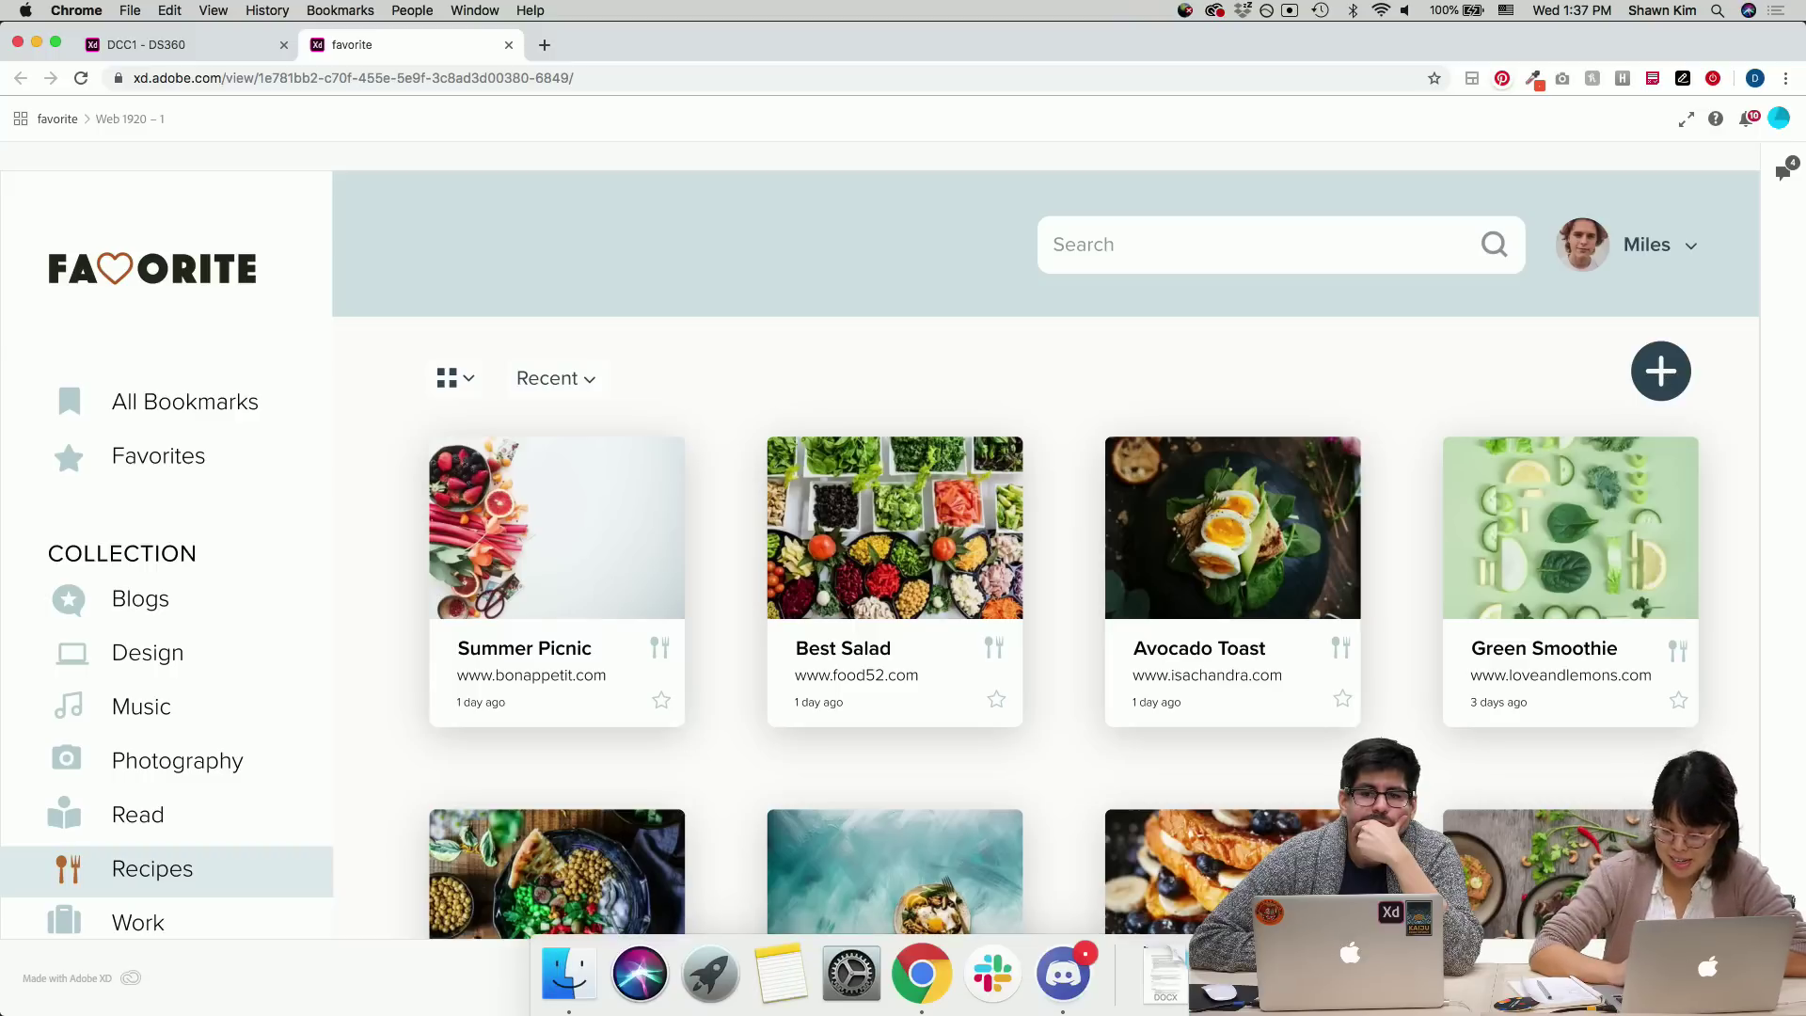
click(1064, 974)
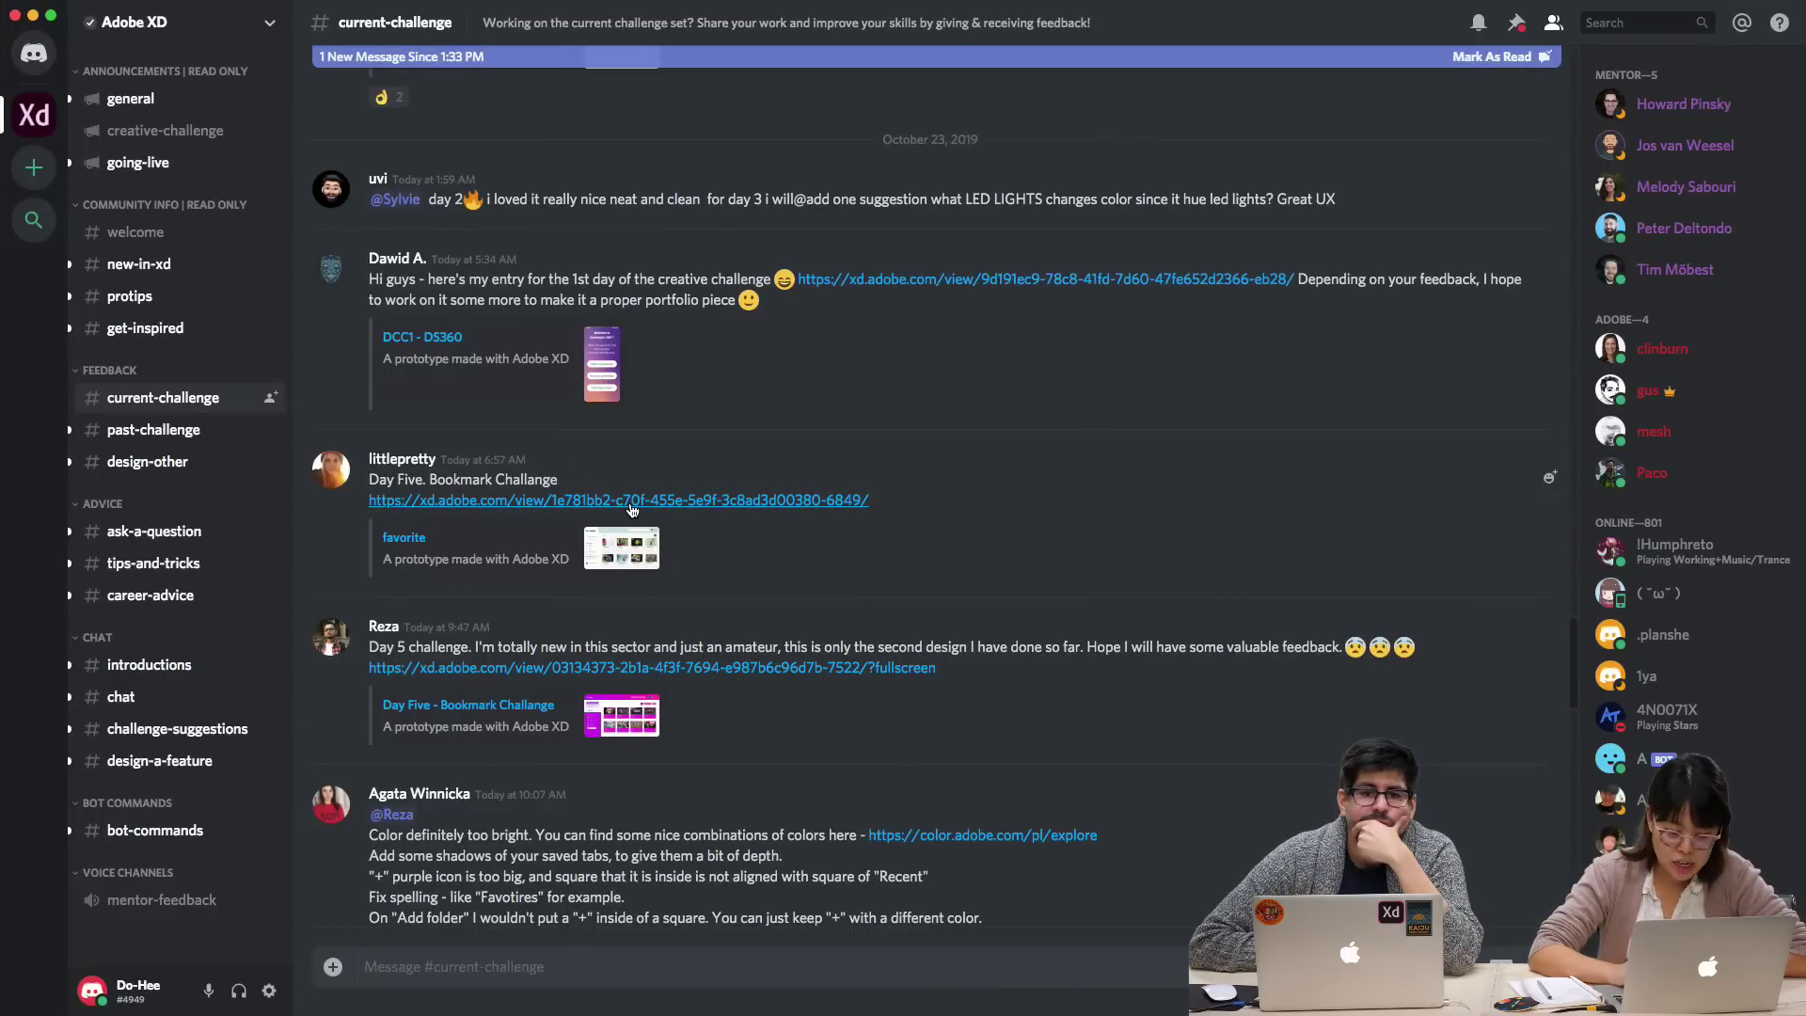
click(616, 501)
click(419, 44)
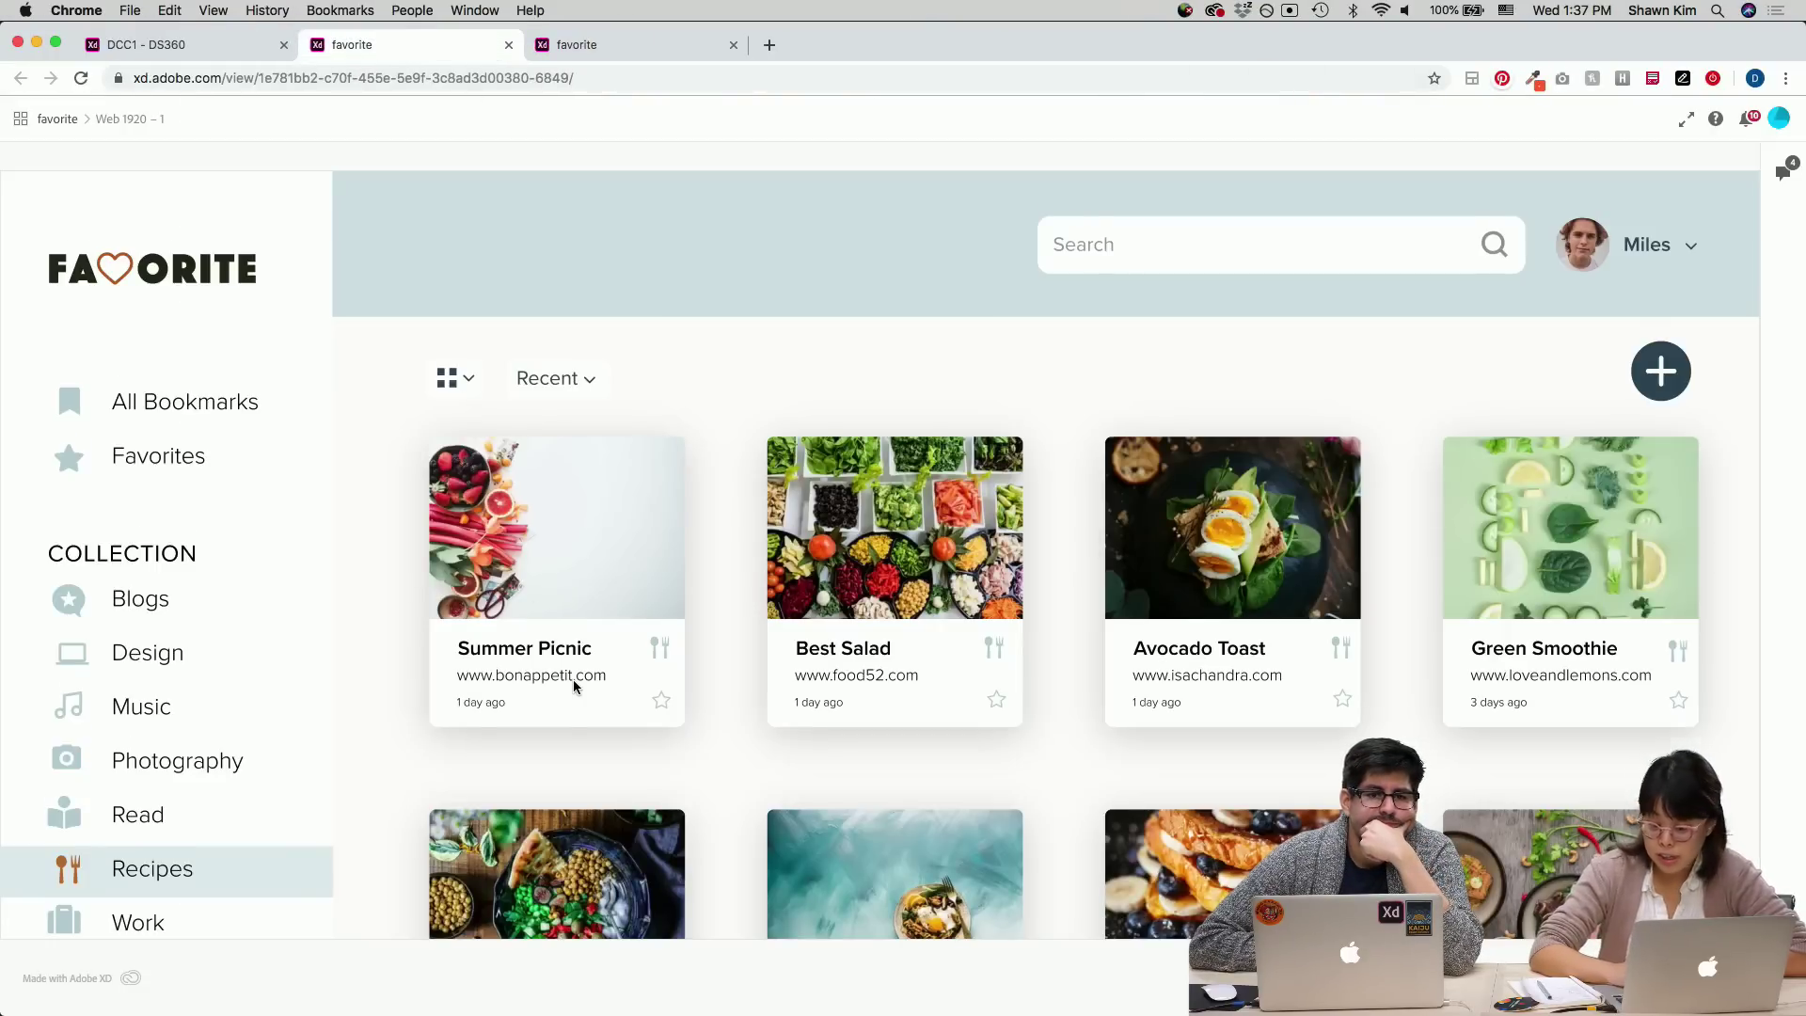
- Review both rows of recipe cards in the favorite prototype, from Summer Picnic to Bah Mi Bowls, for spacing, icons and text hierarchy
scroll(572, 679, down, 5)
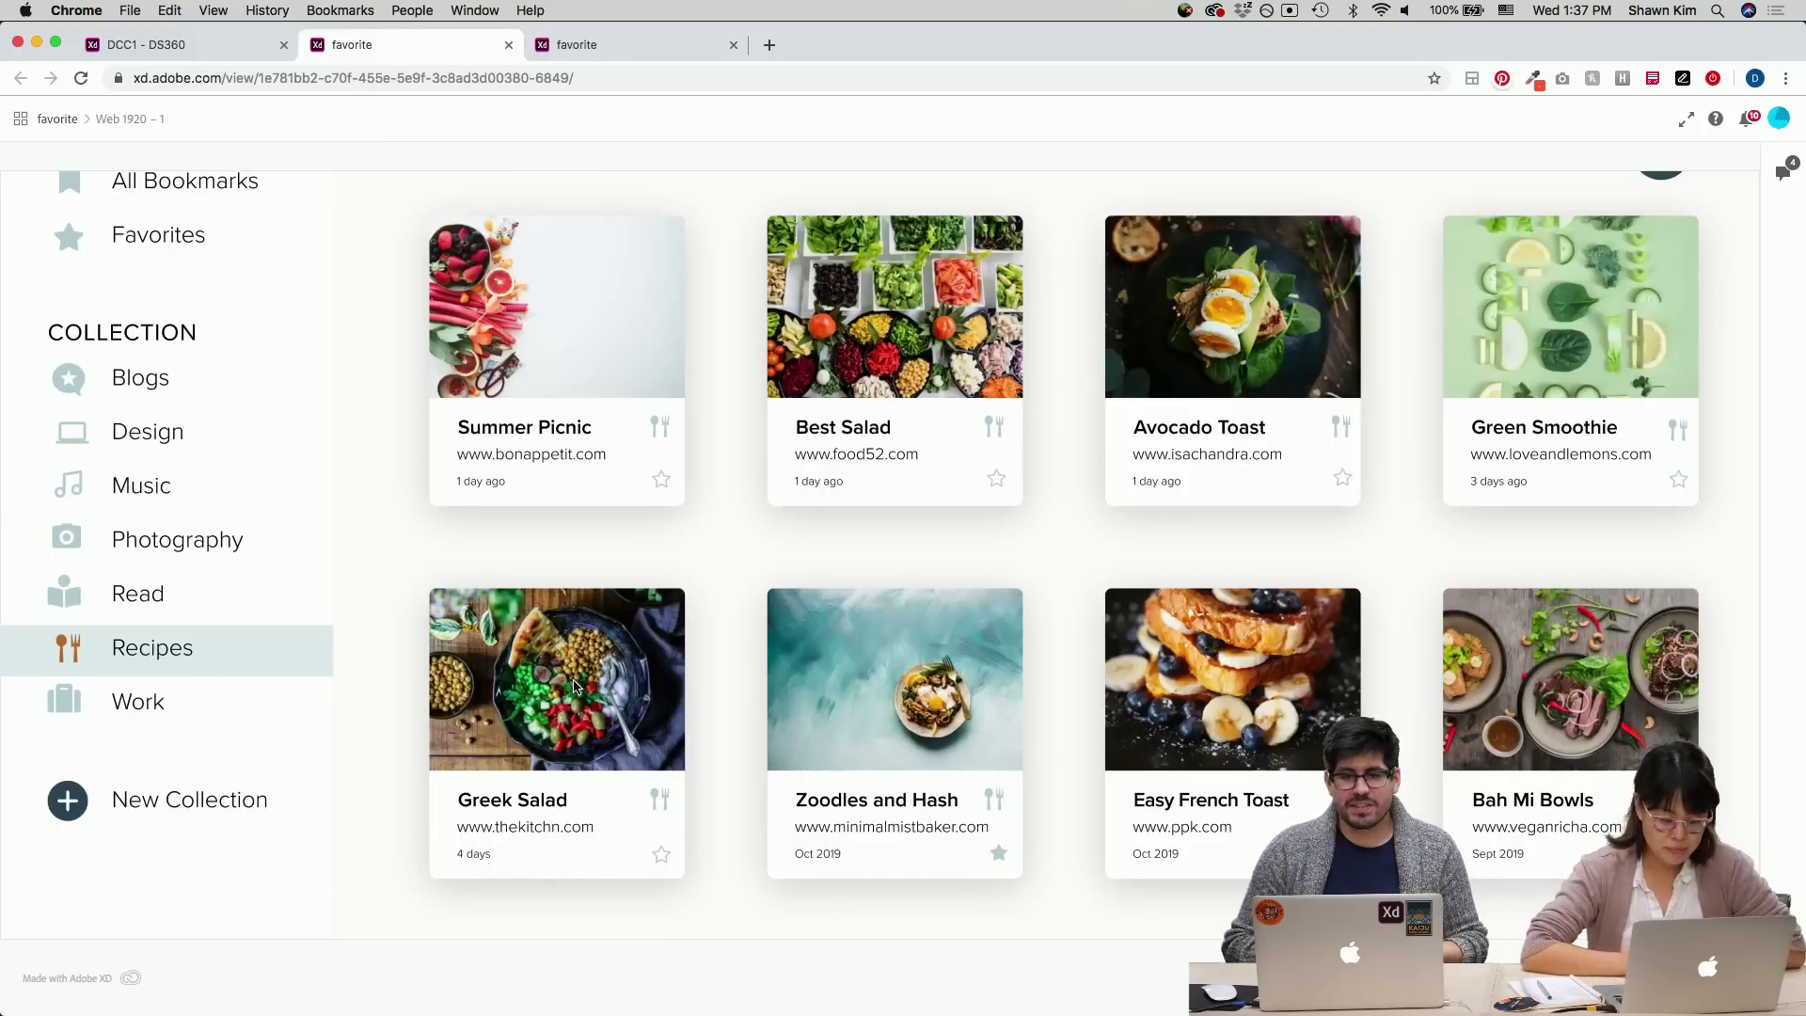
scroll(585, 674, up, 3)
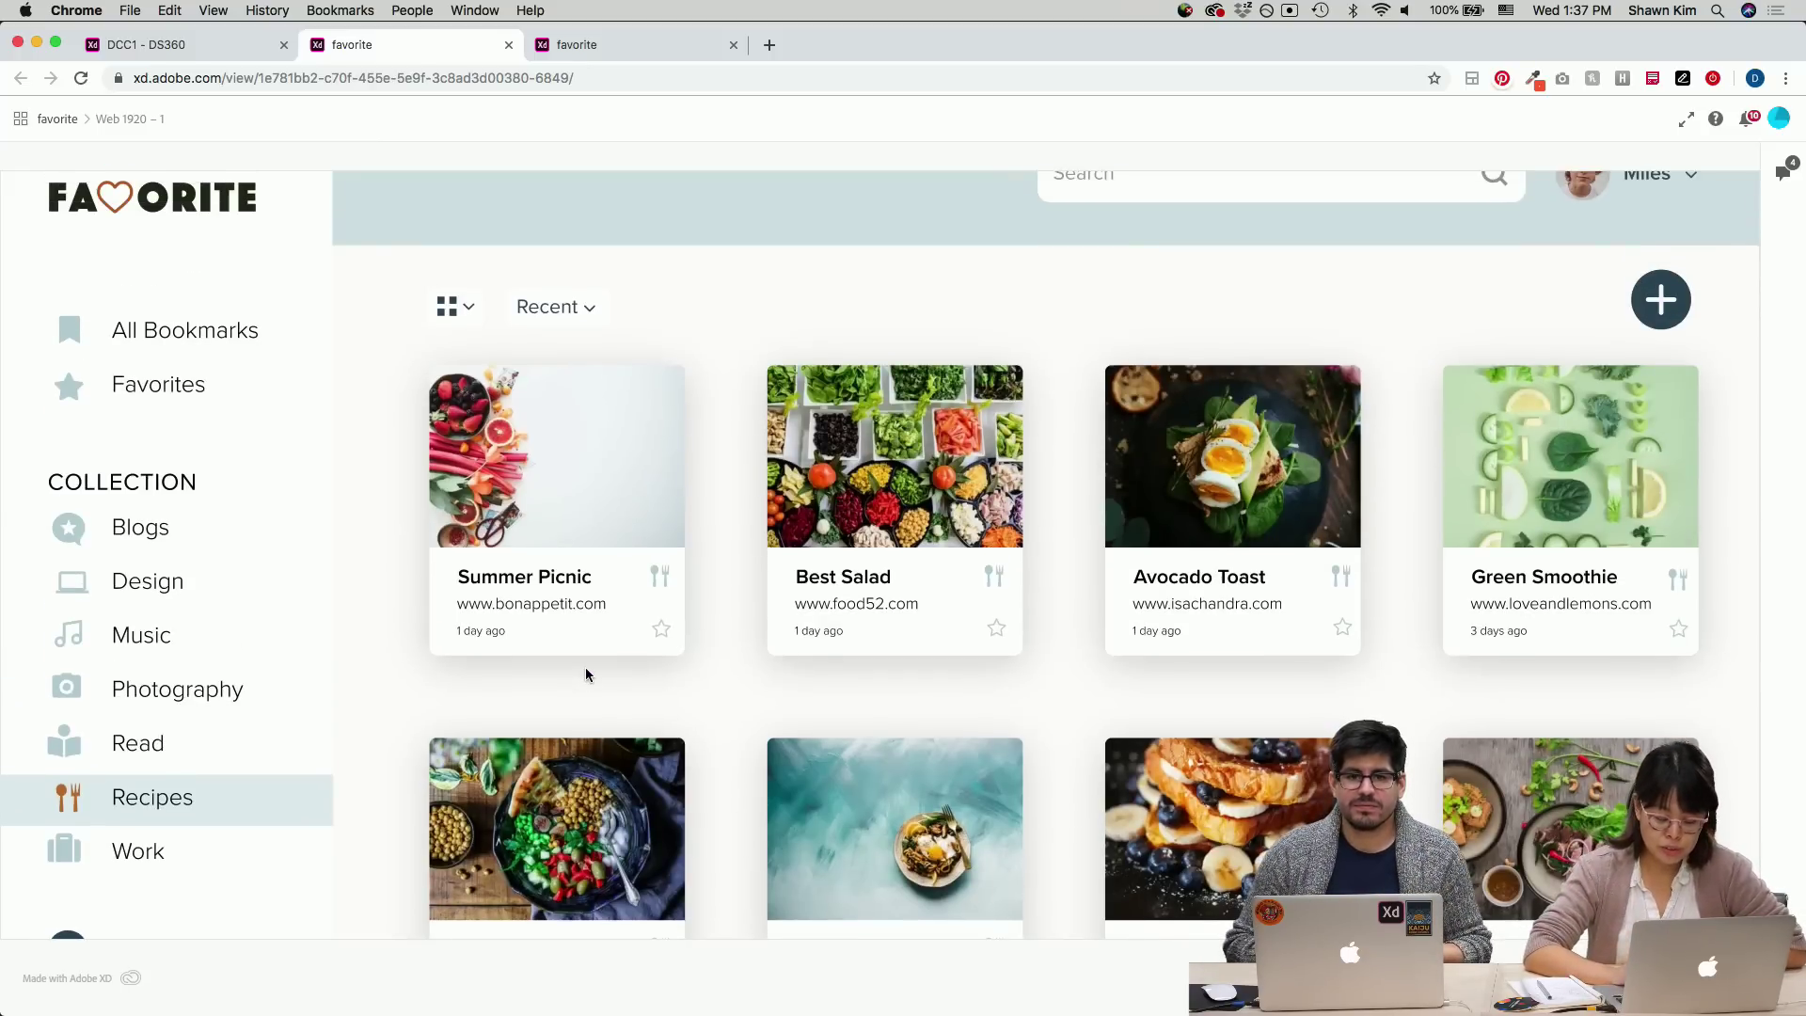
scroll(585, 674, down, 1)
scroll(585, 675, down, 3)
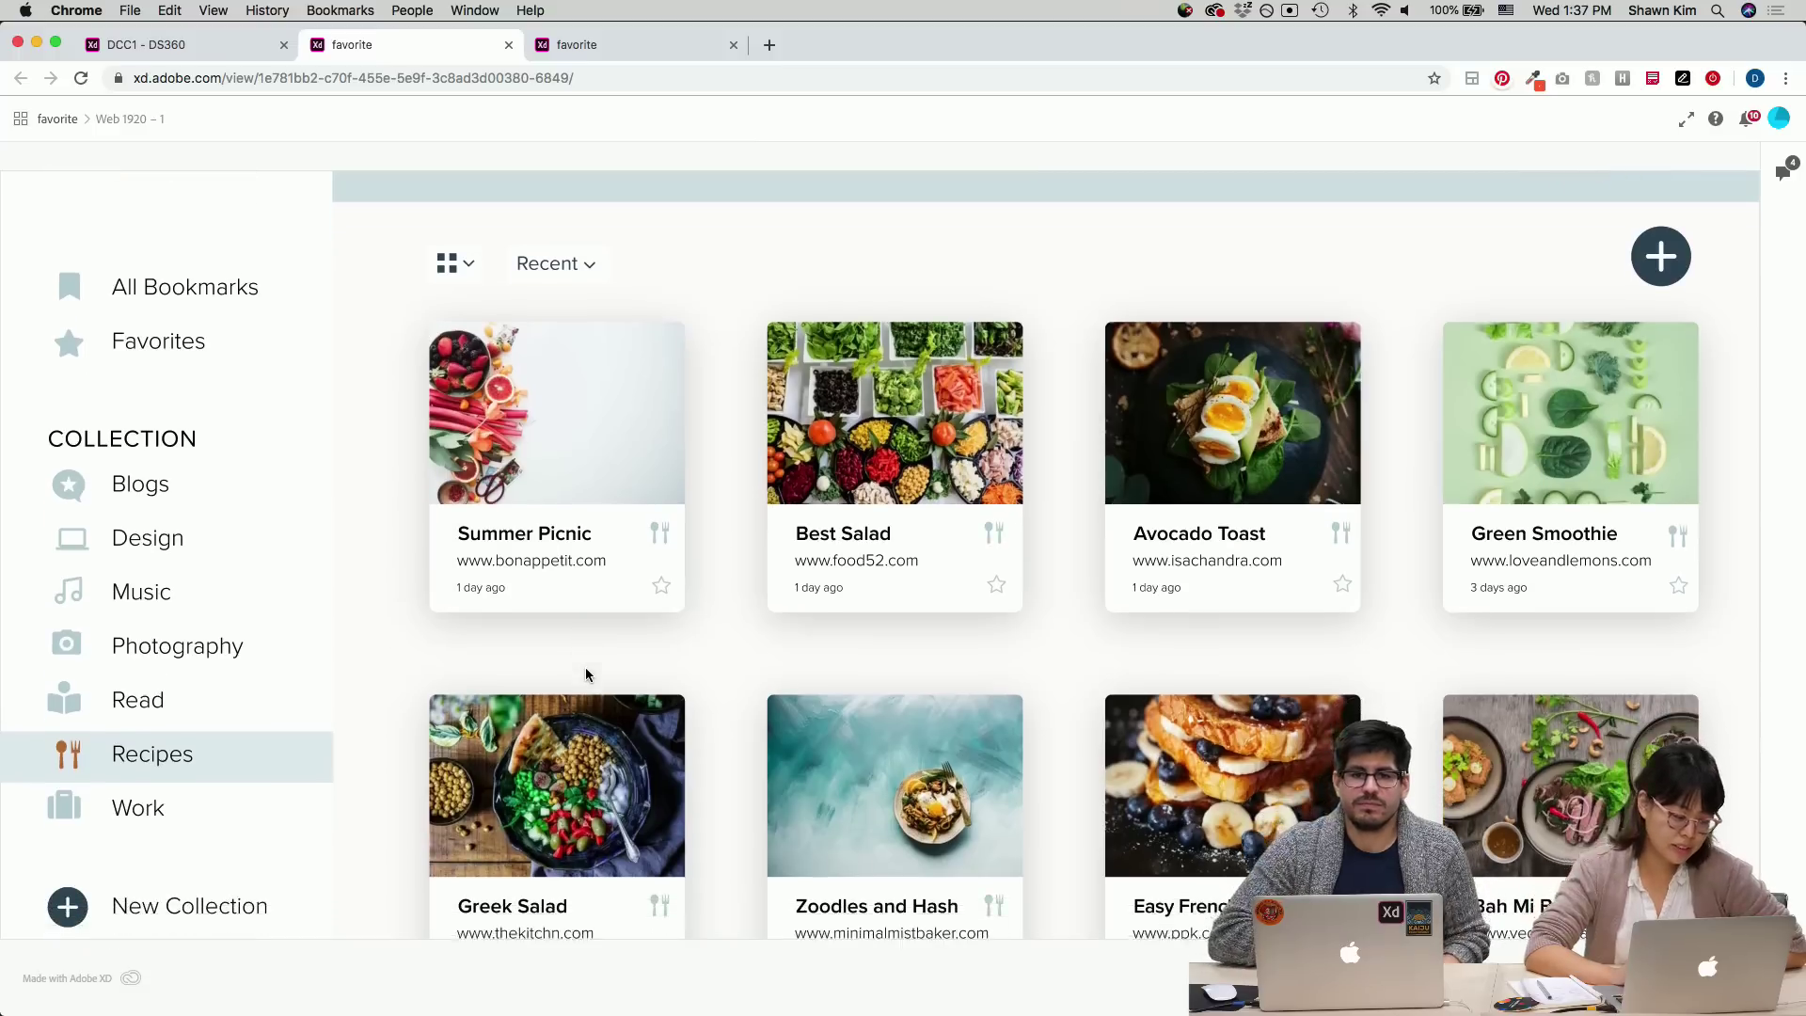
scroll(320, 720, up, 2)
scroll(325, 720, up, 1)
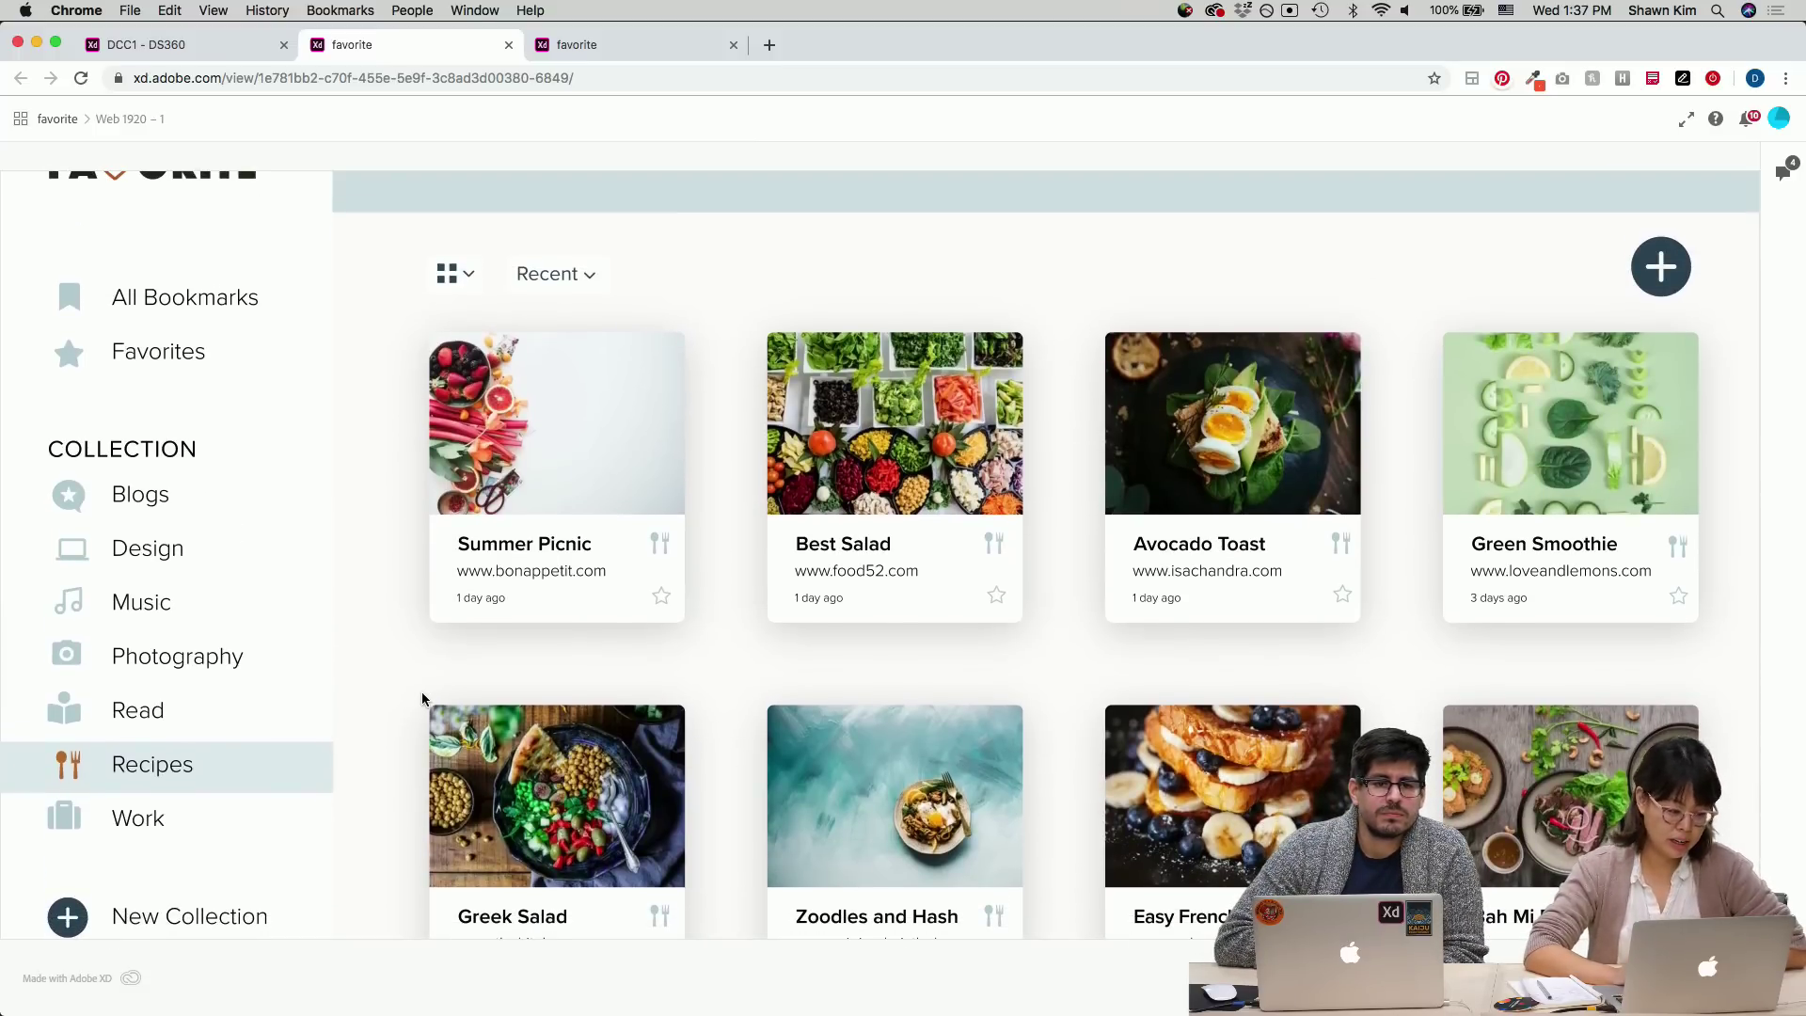
scroll(422, 698, down, 3)
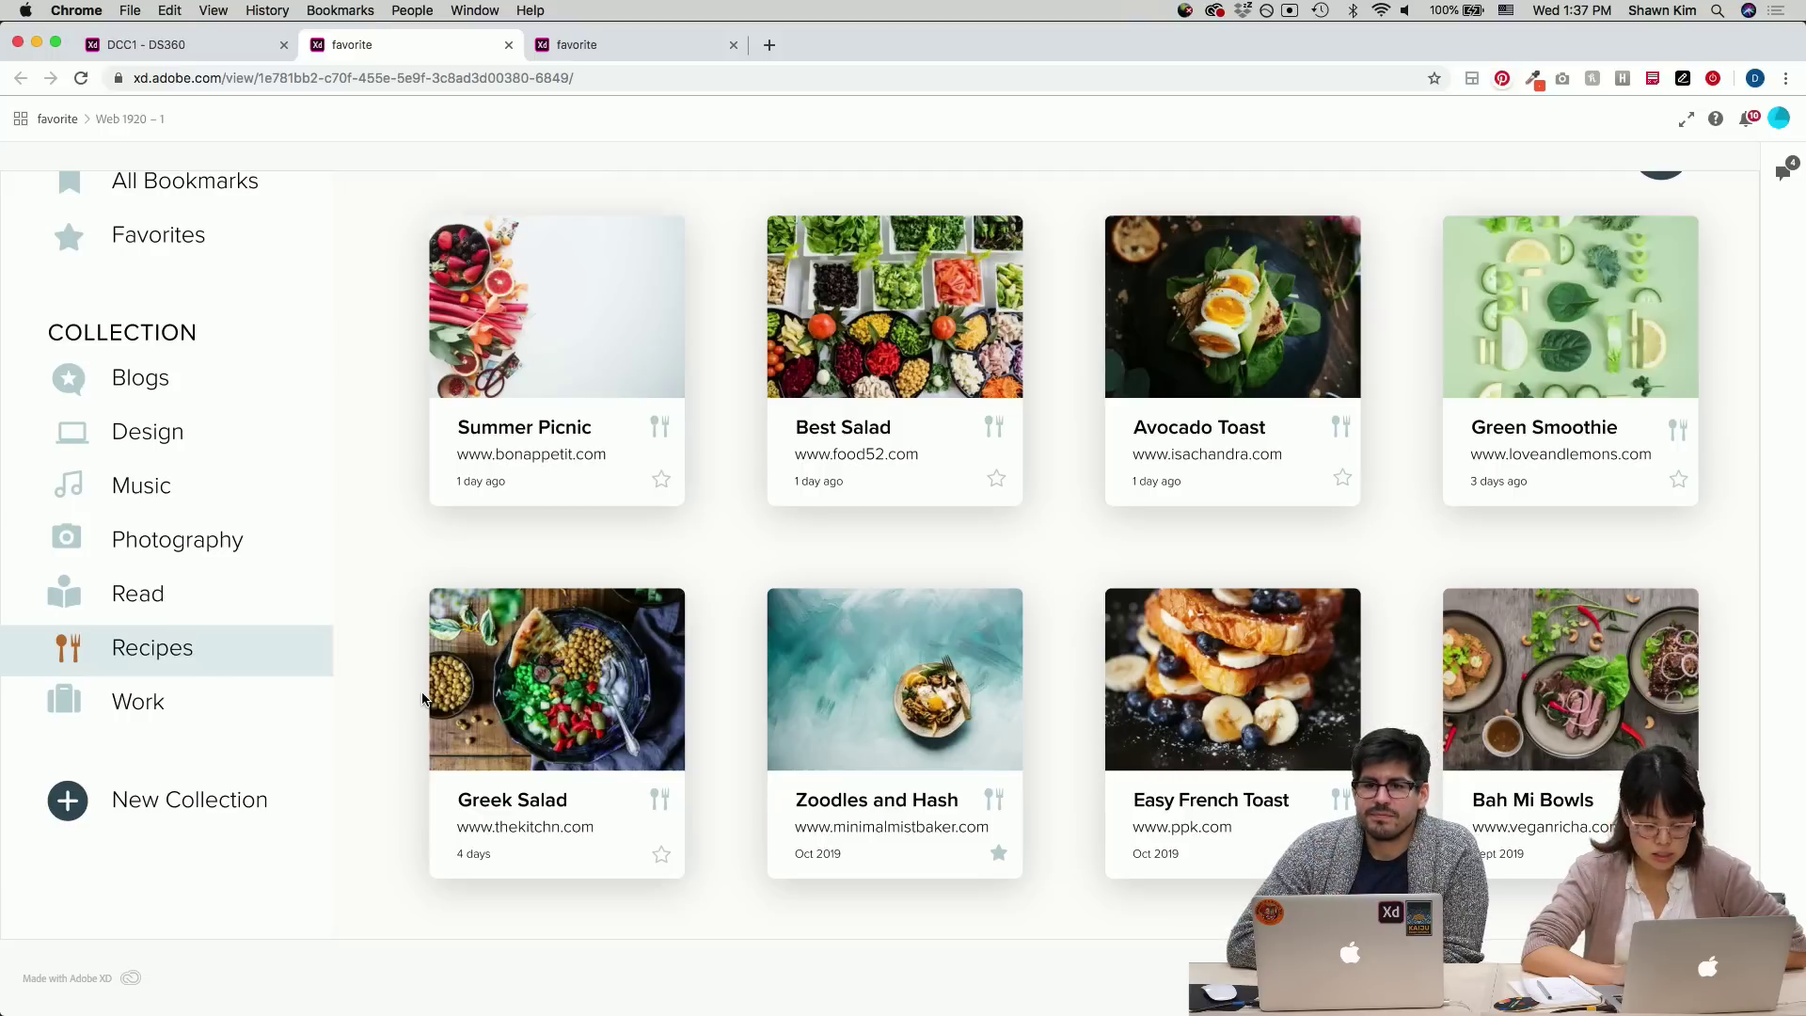
scroll(422, 699, up, 3)
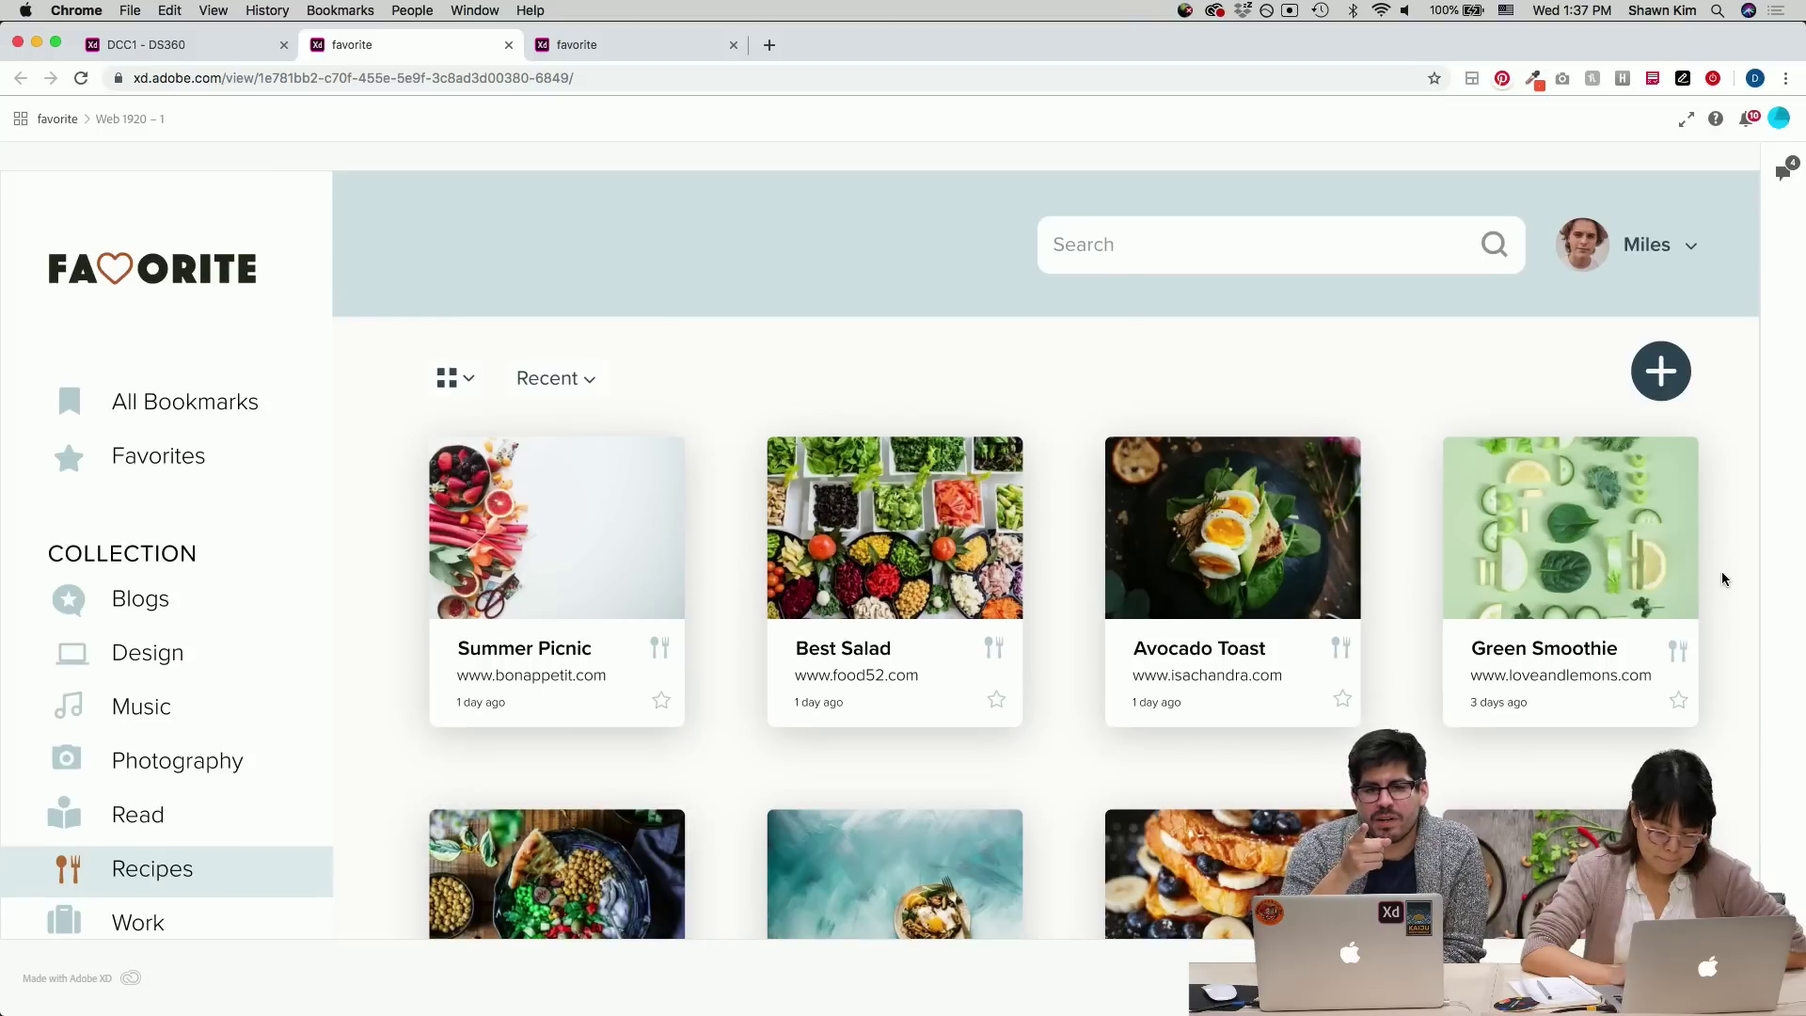
scroll(1722, 575, down, 3)
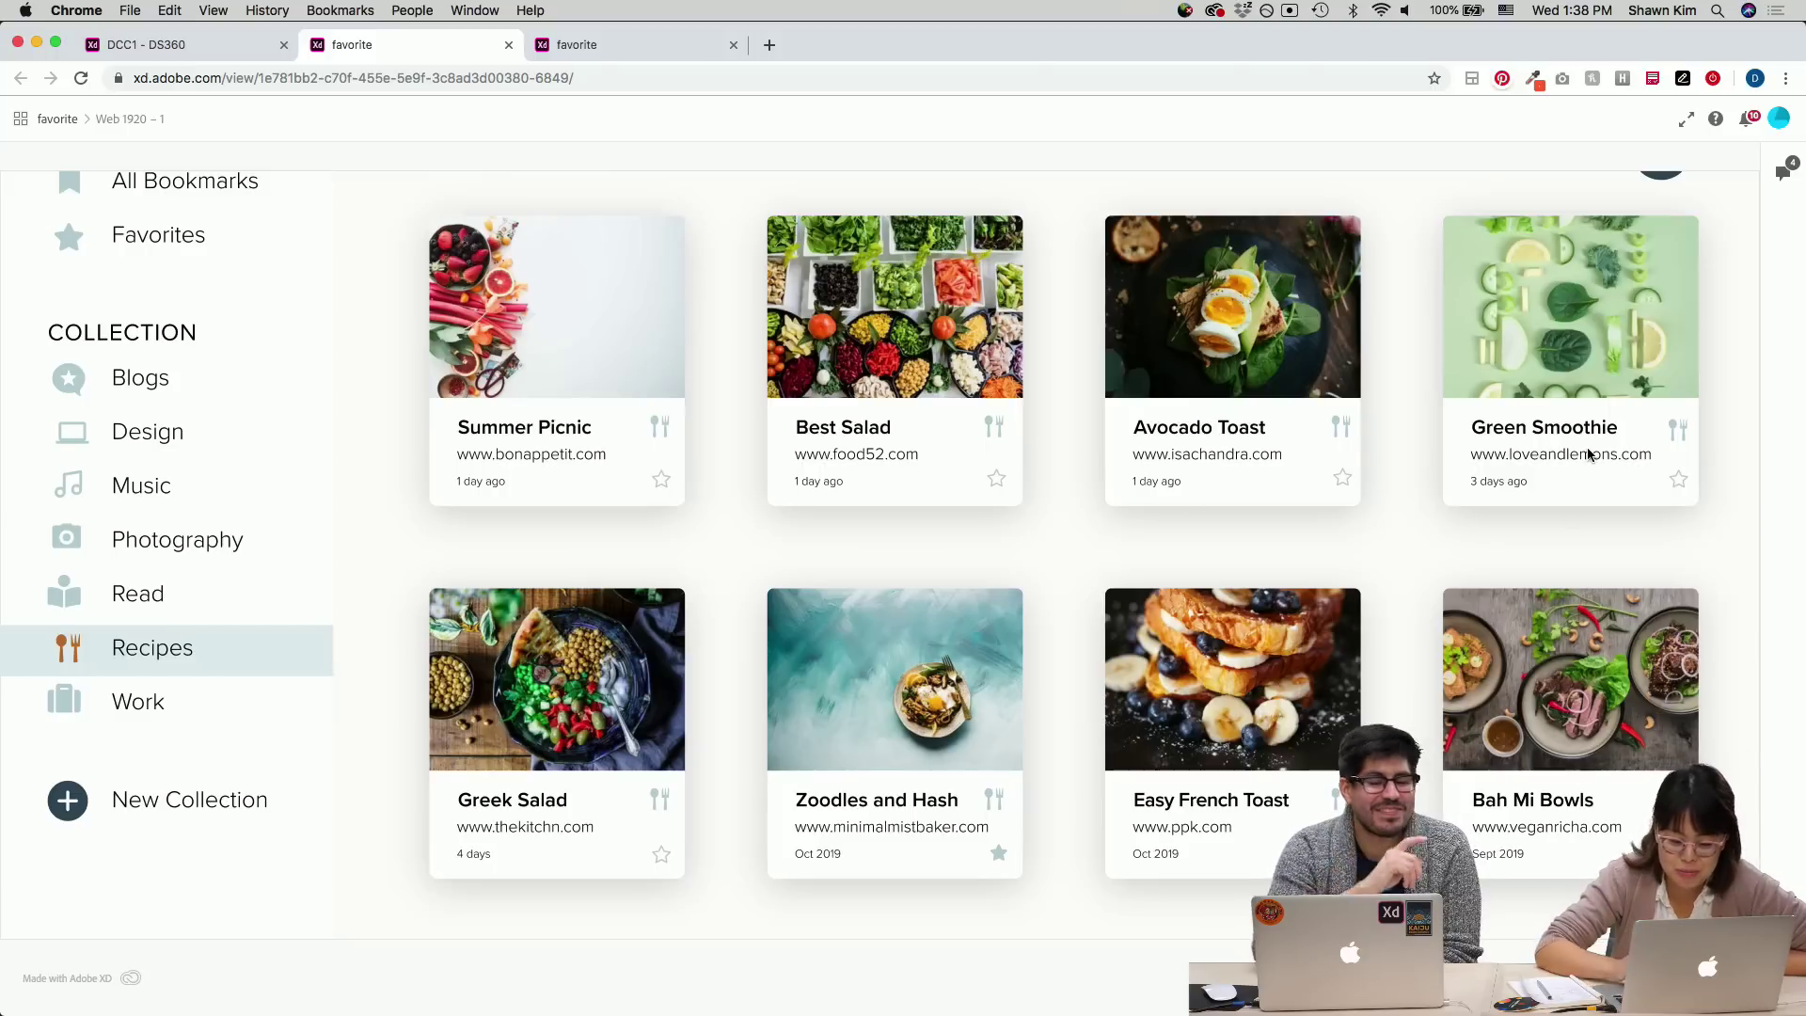
scroll(1467, 545, up, 3)
scroll(1468, 550, down, 3)
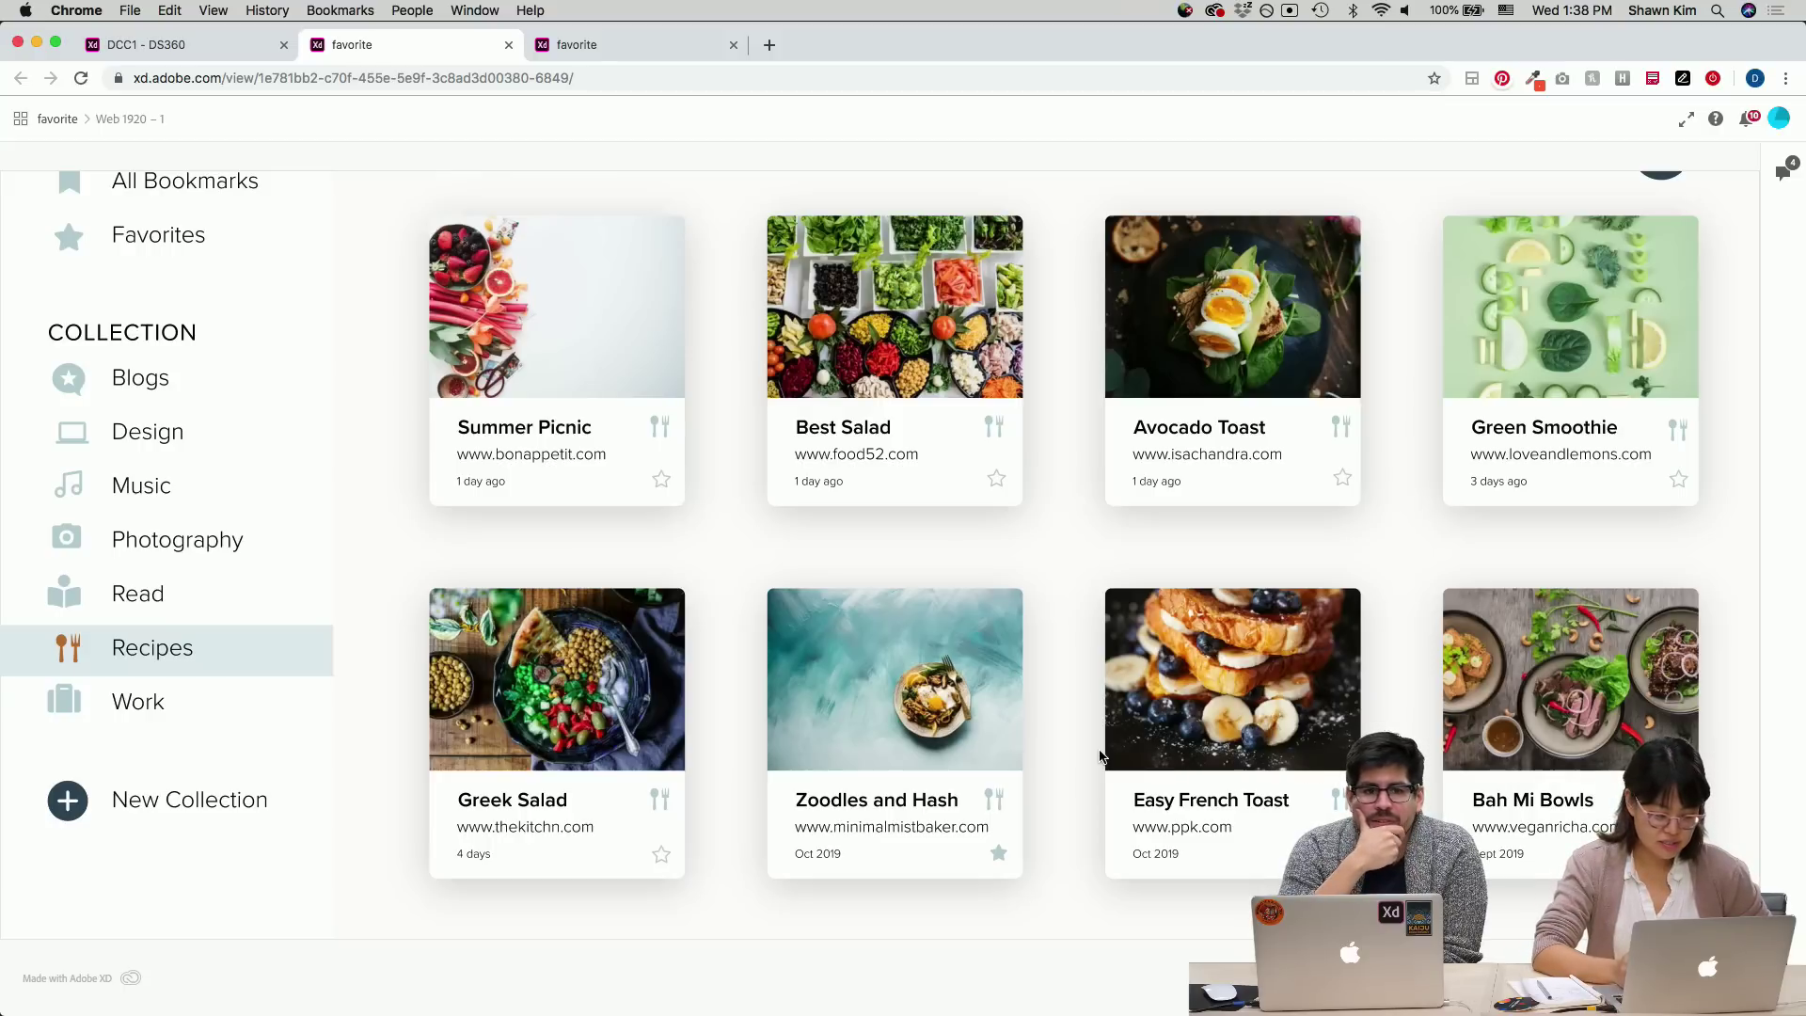
scroll(1210, 716, up, 5)
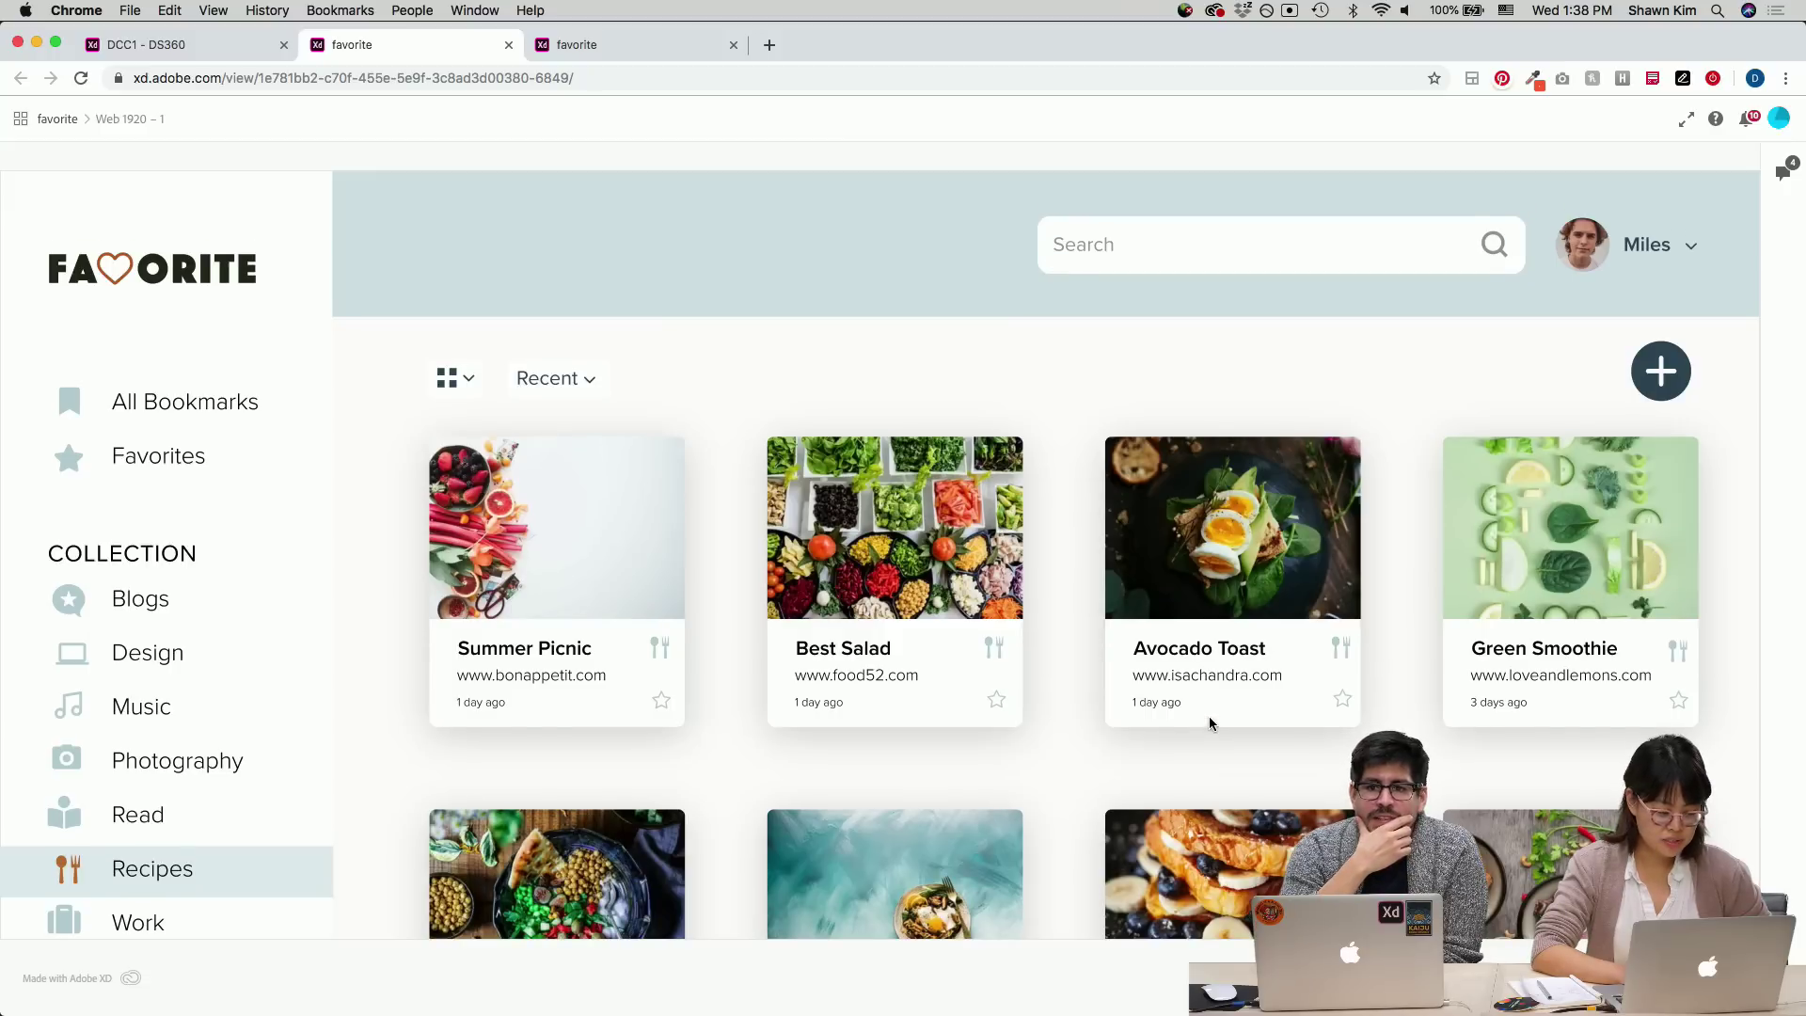
scroll(1209, 722, down, 1)
scroll(1209, 720, up, 1)
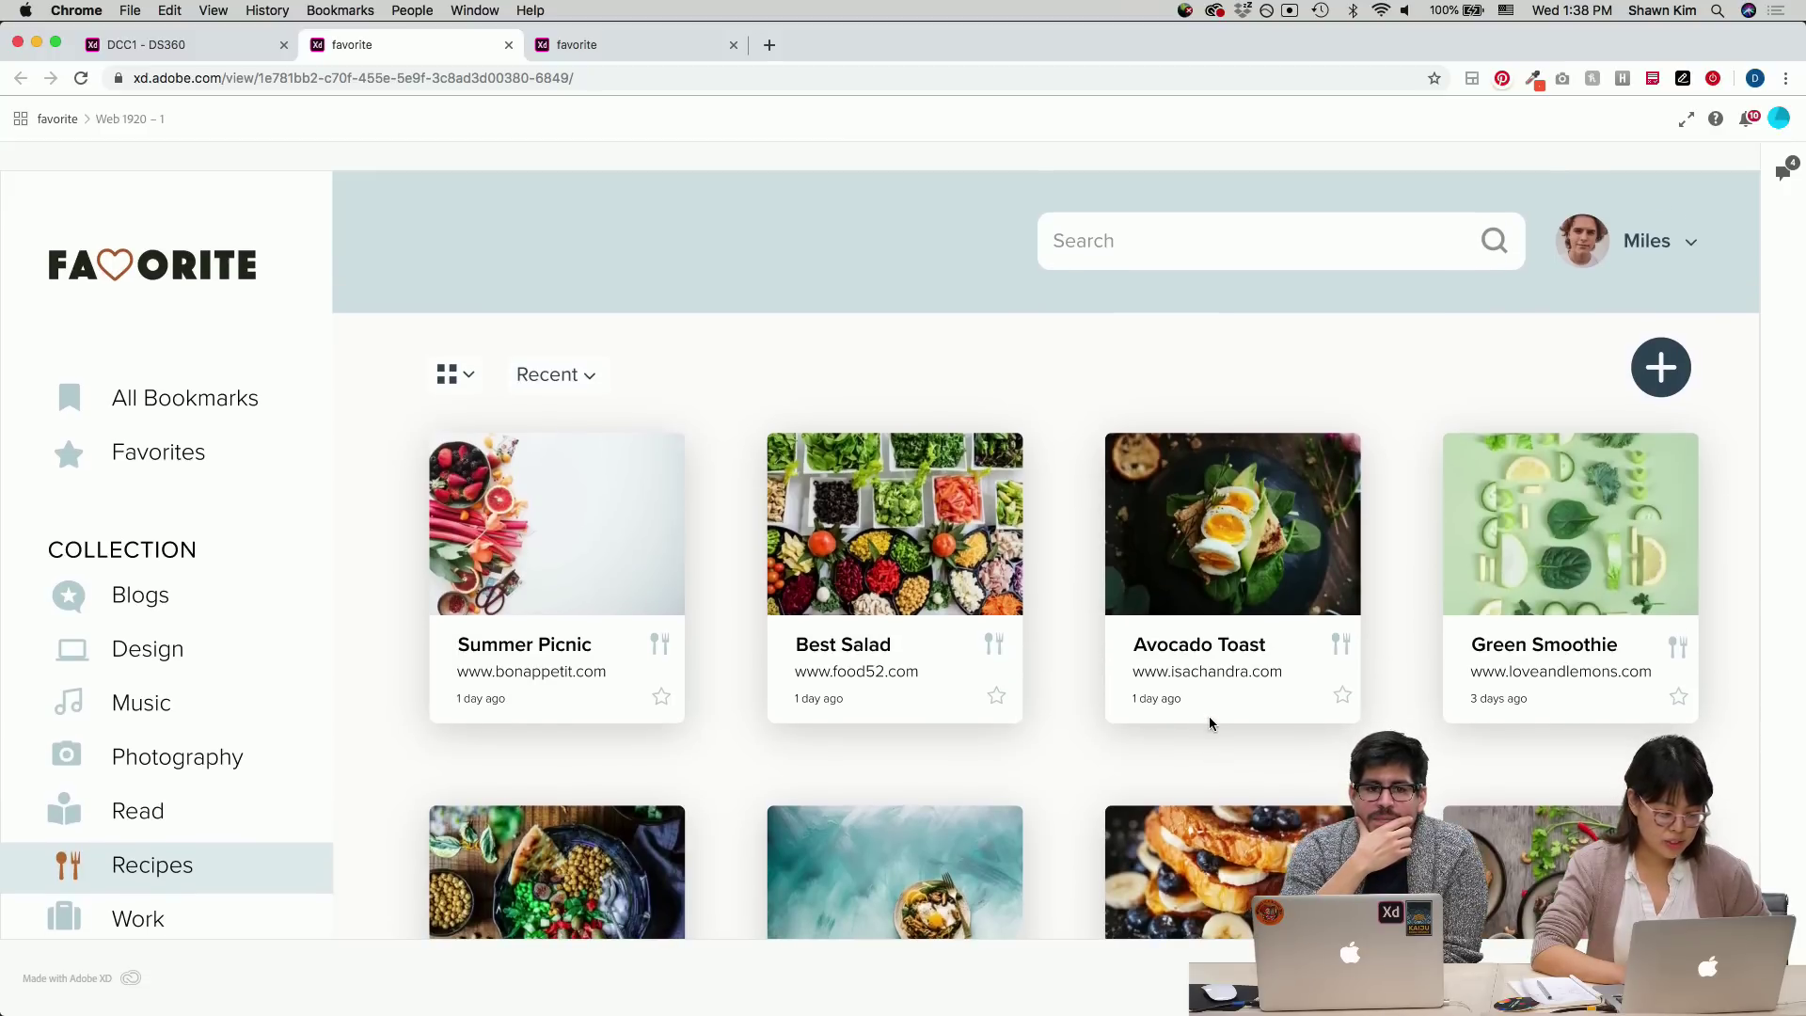
scroll(1209, 723, down, 5)
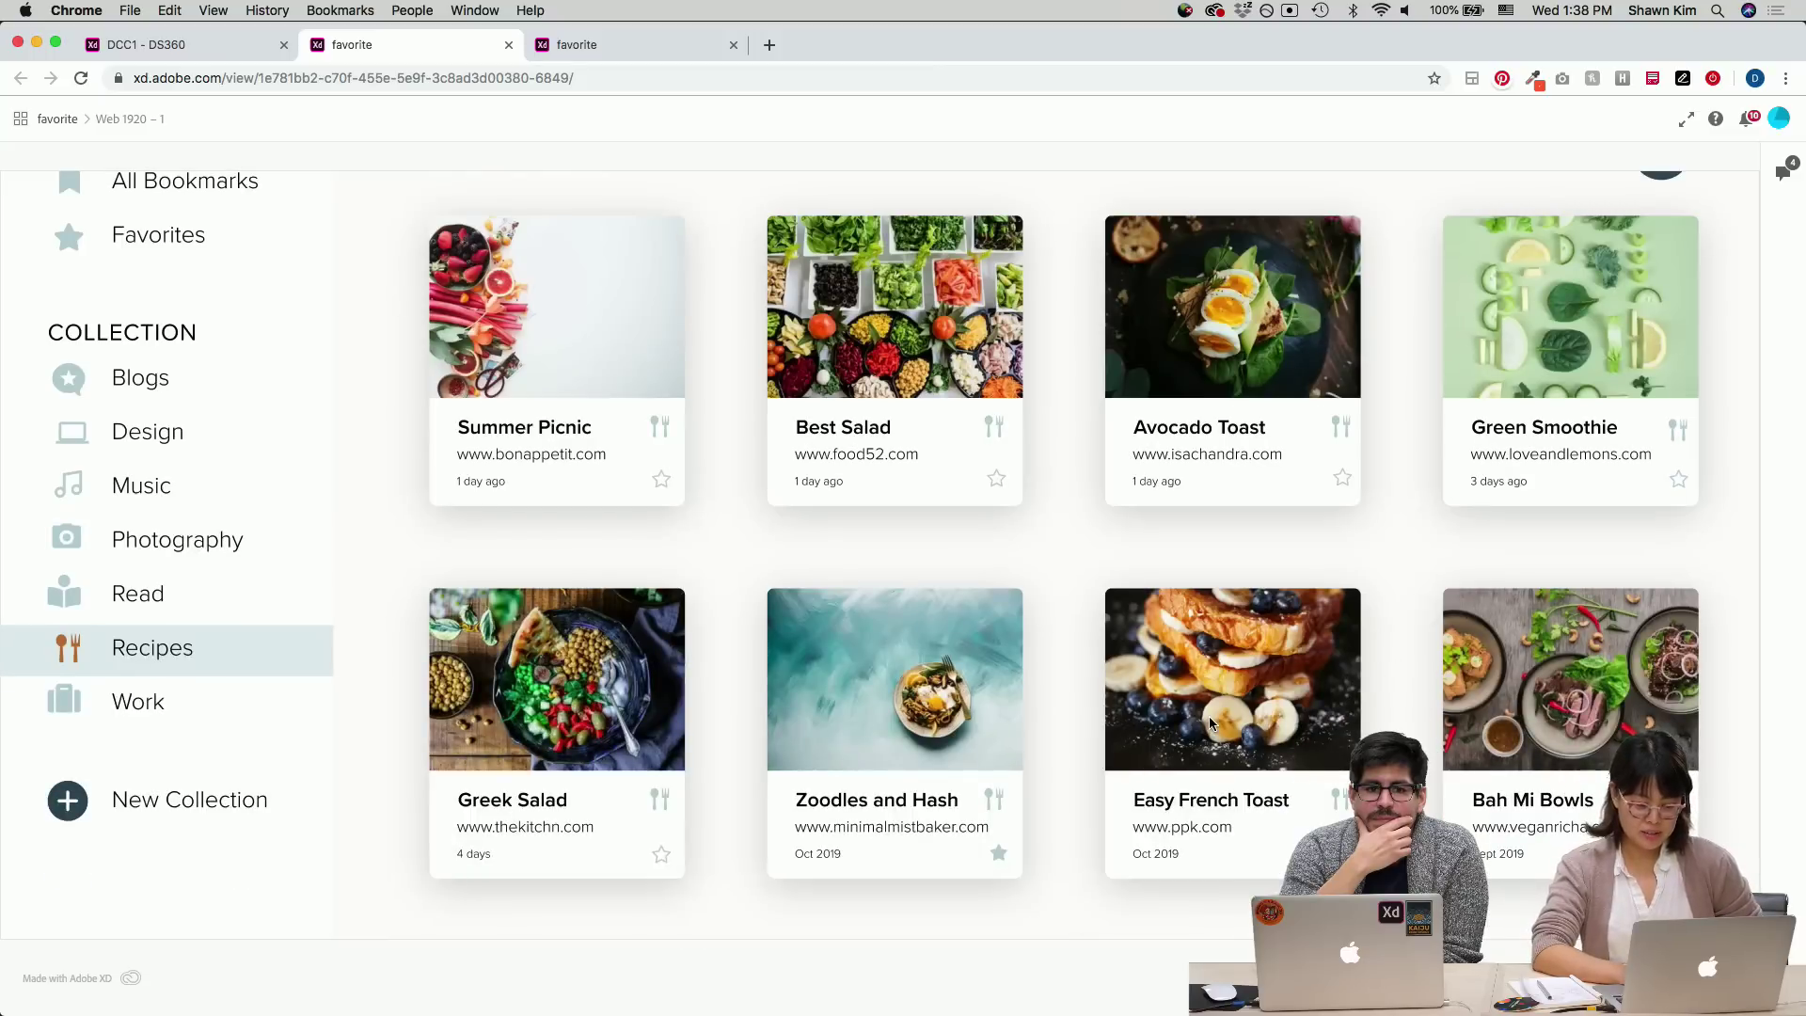
- Switch to Discord and open the Day Five - Bookmark Challenge prototype from the Day 5 post in the current-challenge channel
mouse_move(1163, 973)
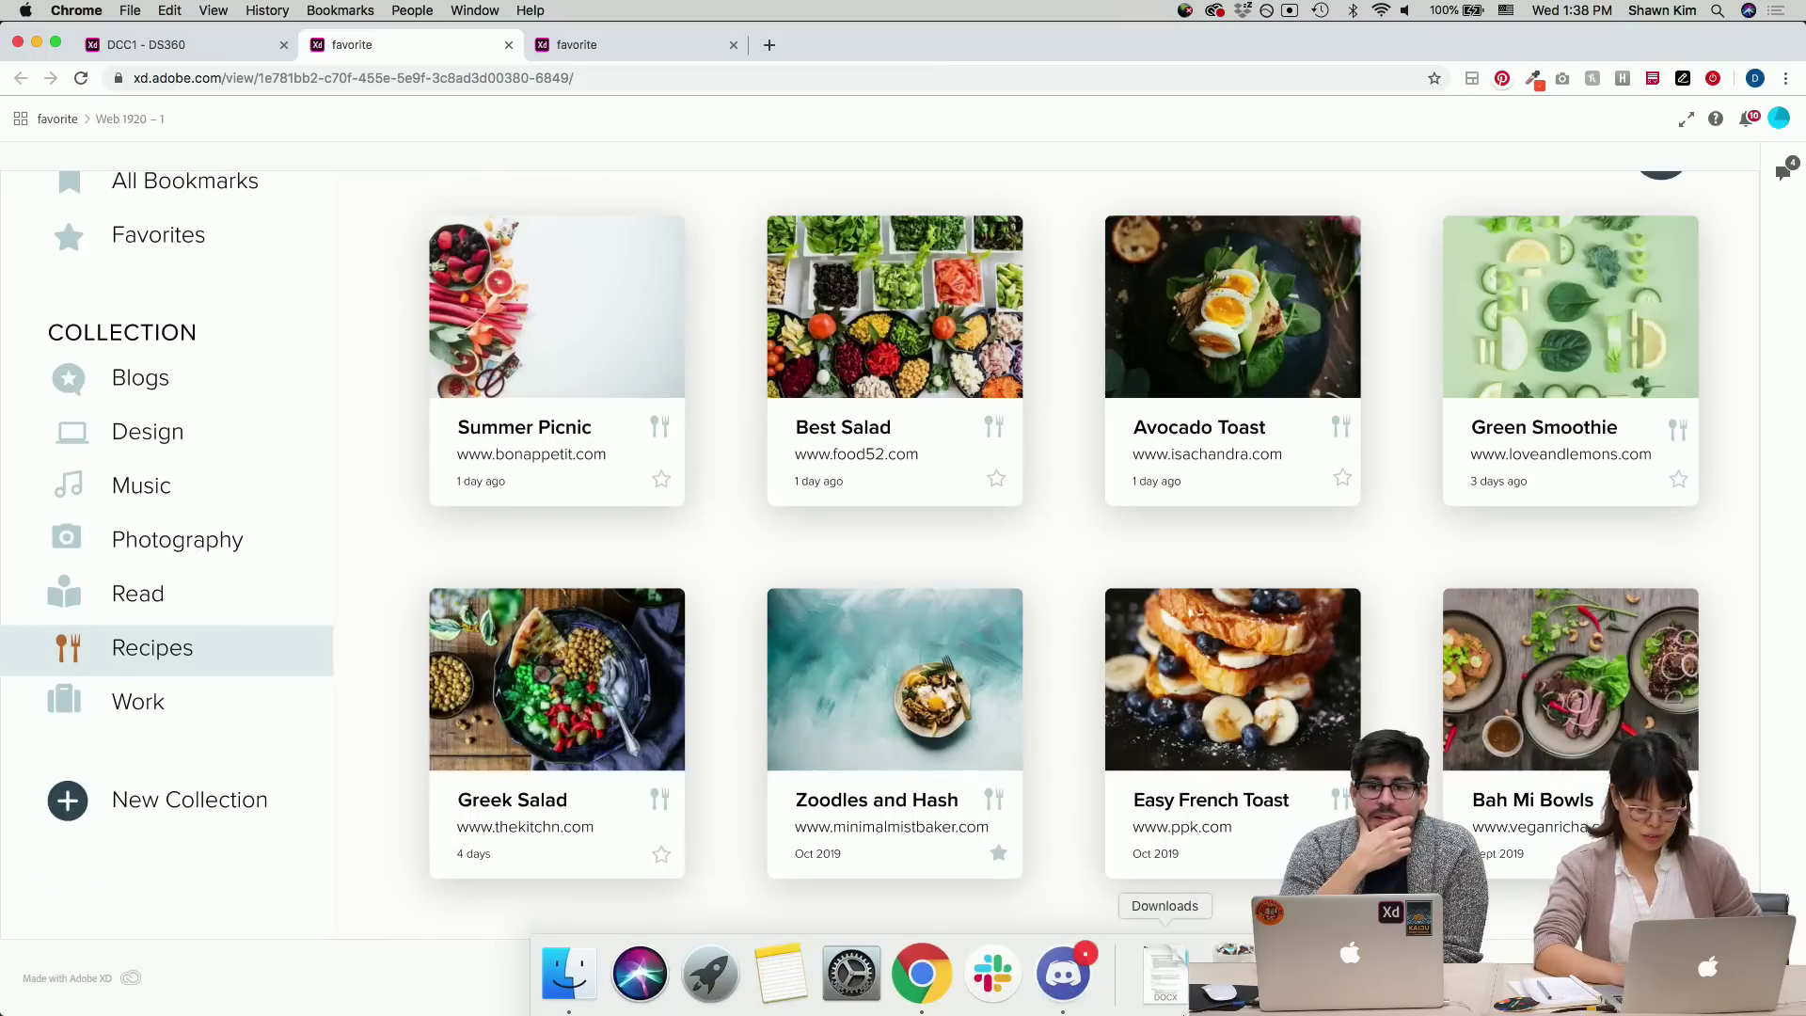
click(1064, 974)
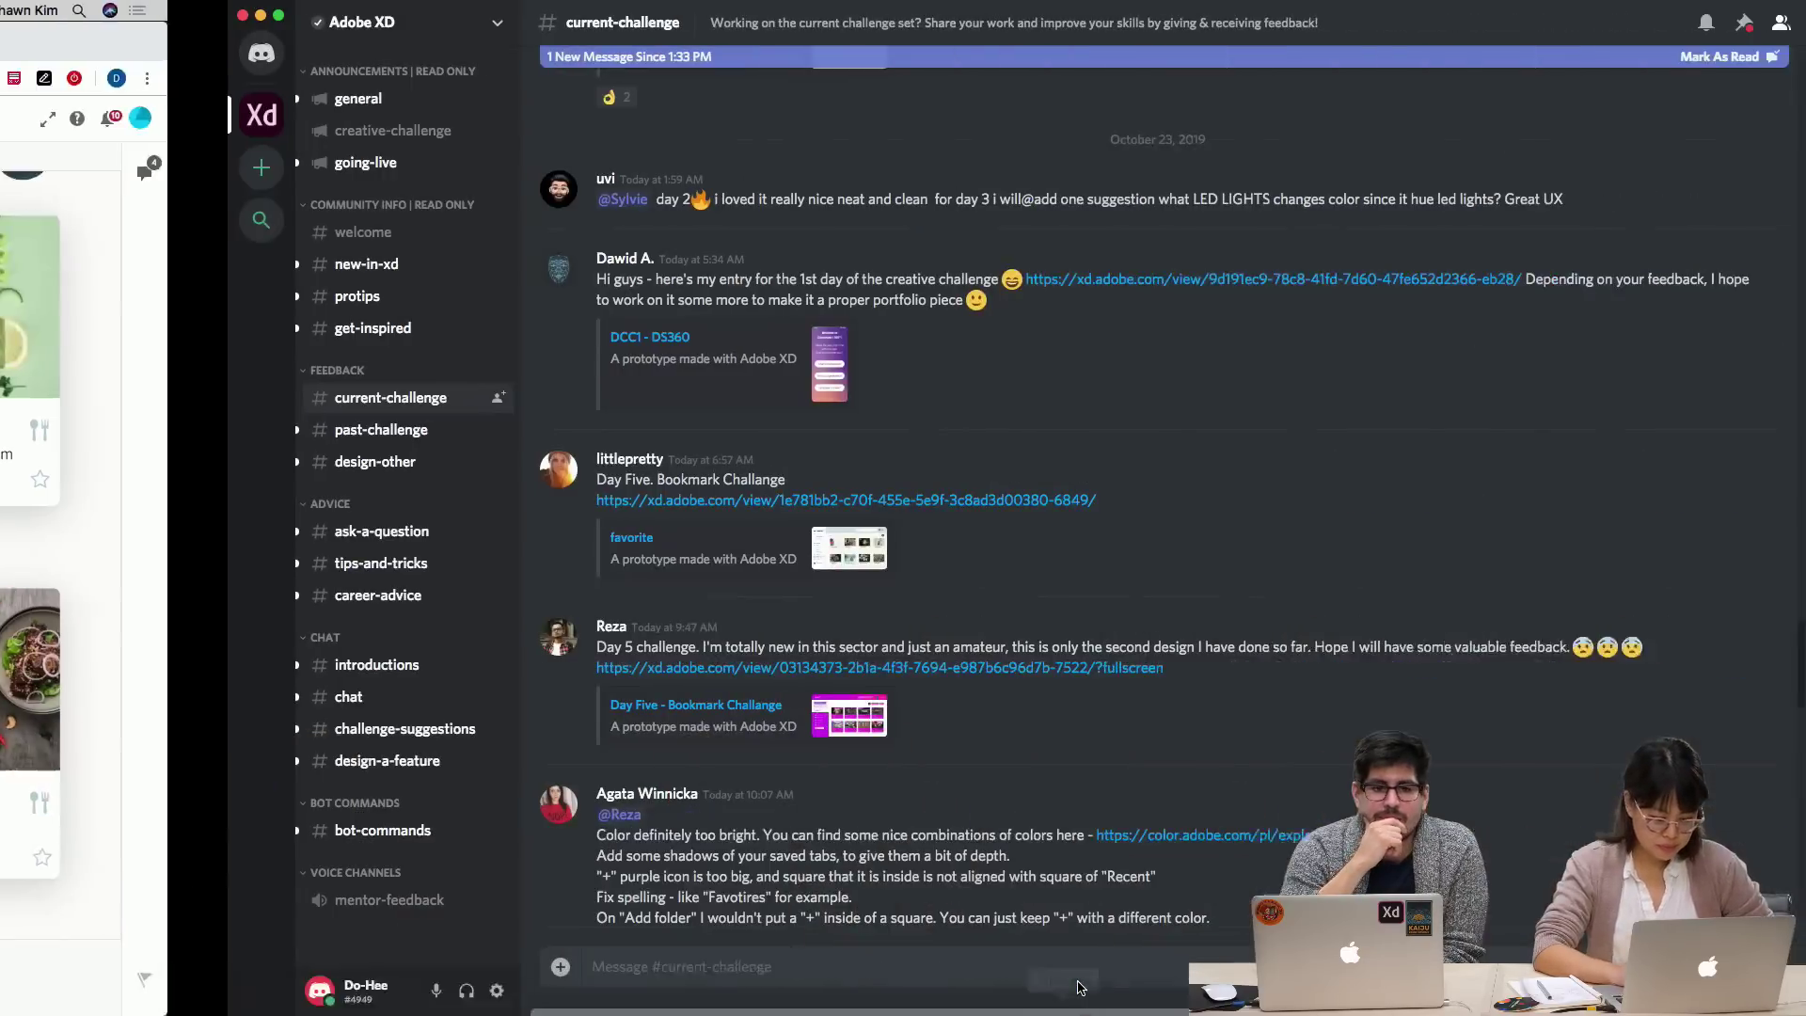
scroll(854, 577, down, 2)
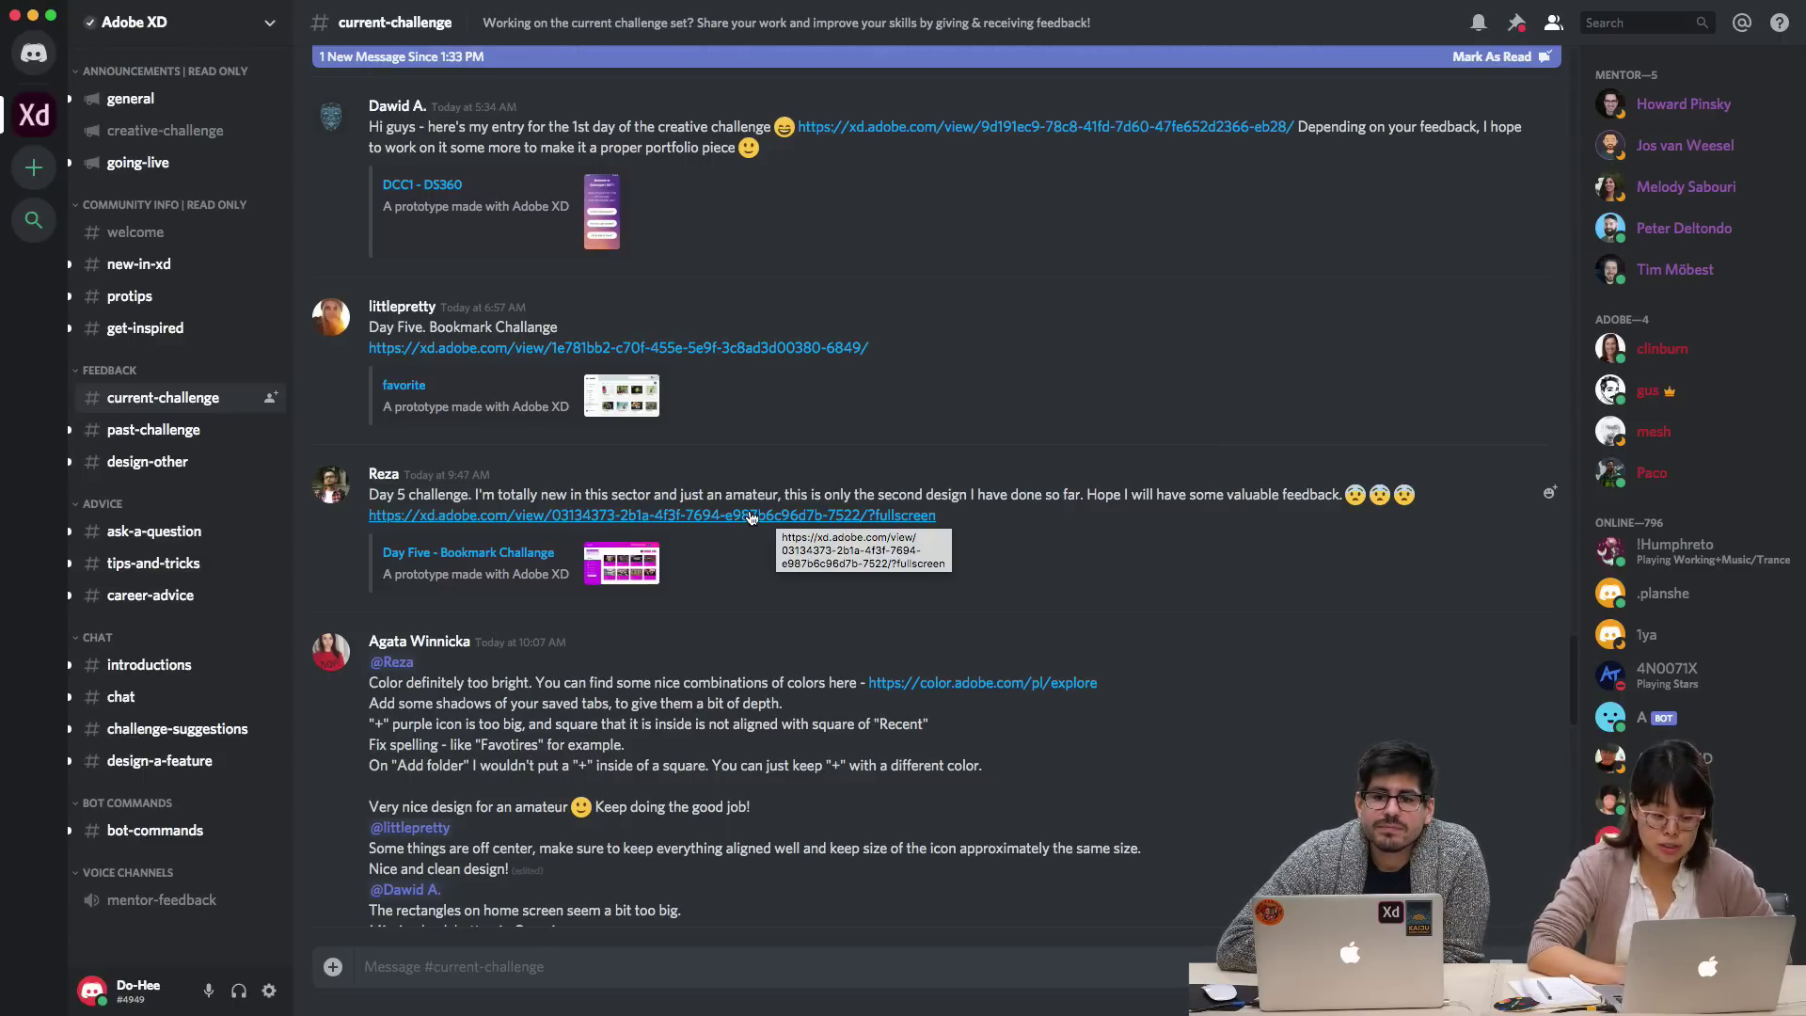
click(611, 520)
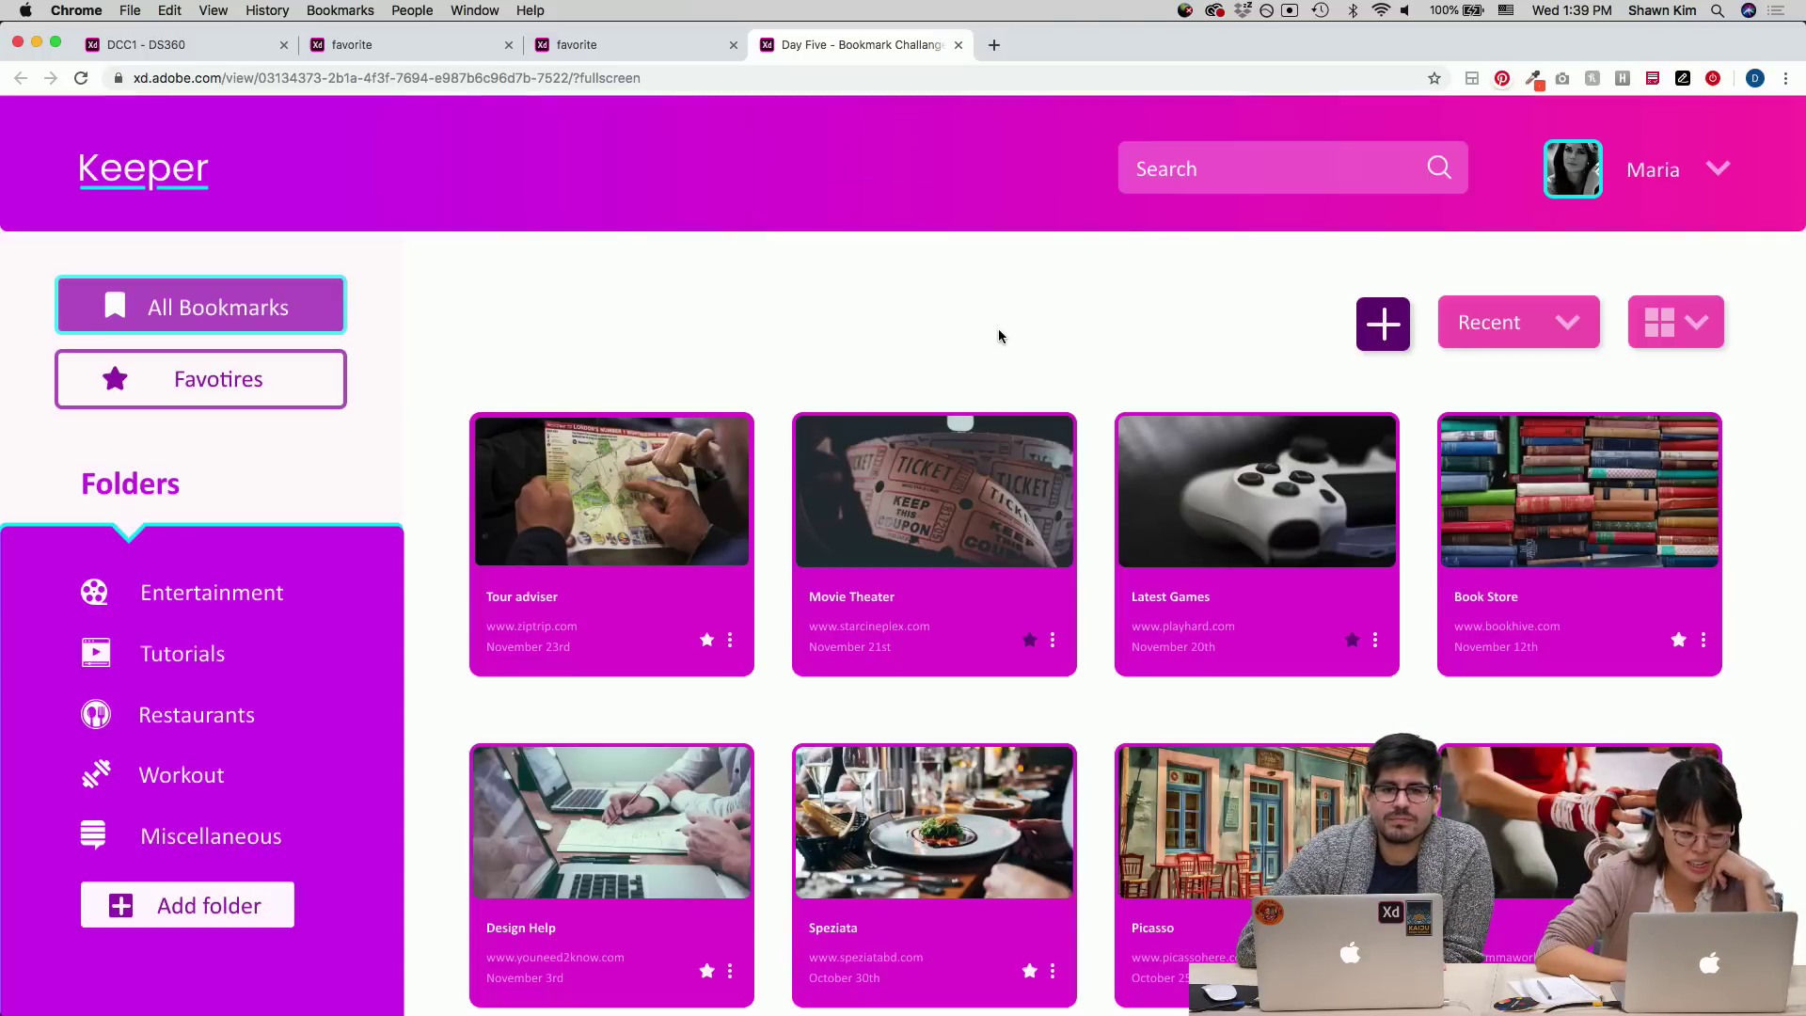
- Examine the Keeper prototype's gradient header, Folders sidebar and two rows of bookmark cards for color, contrast and alignment
scroll(999, 335, down, 1)
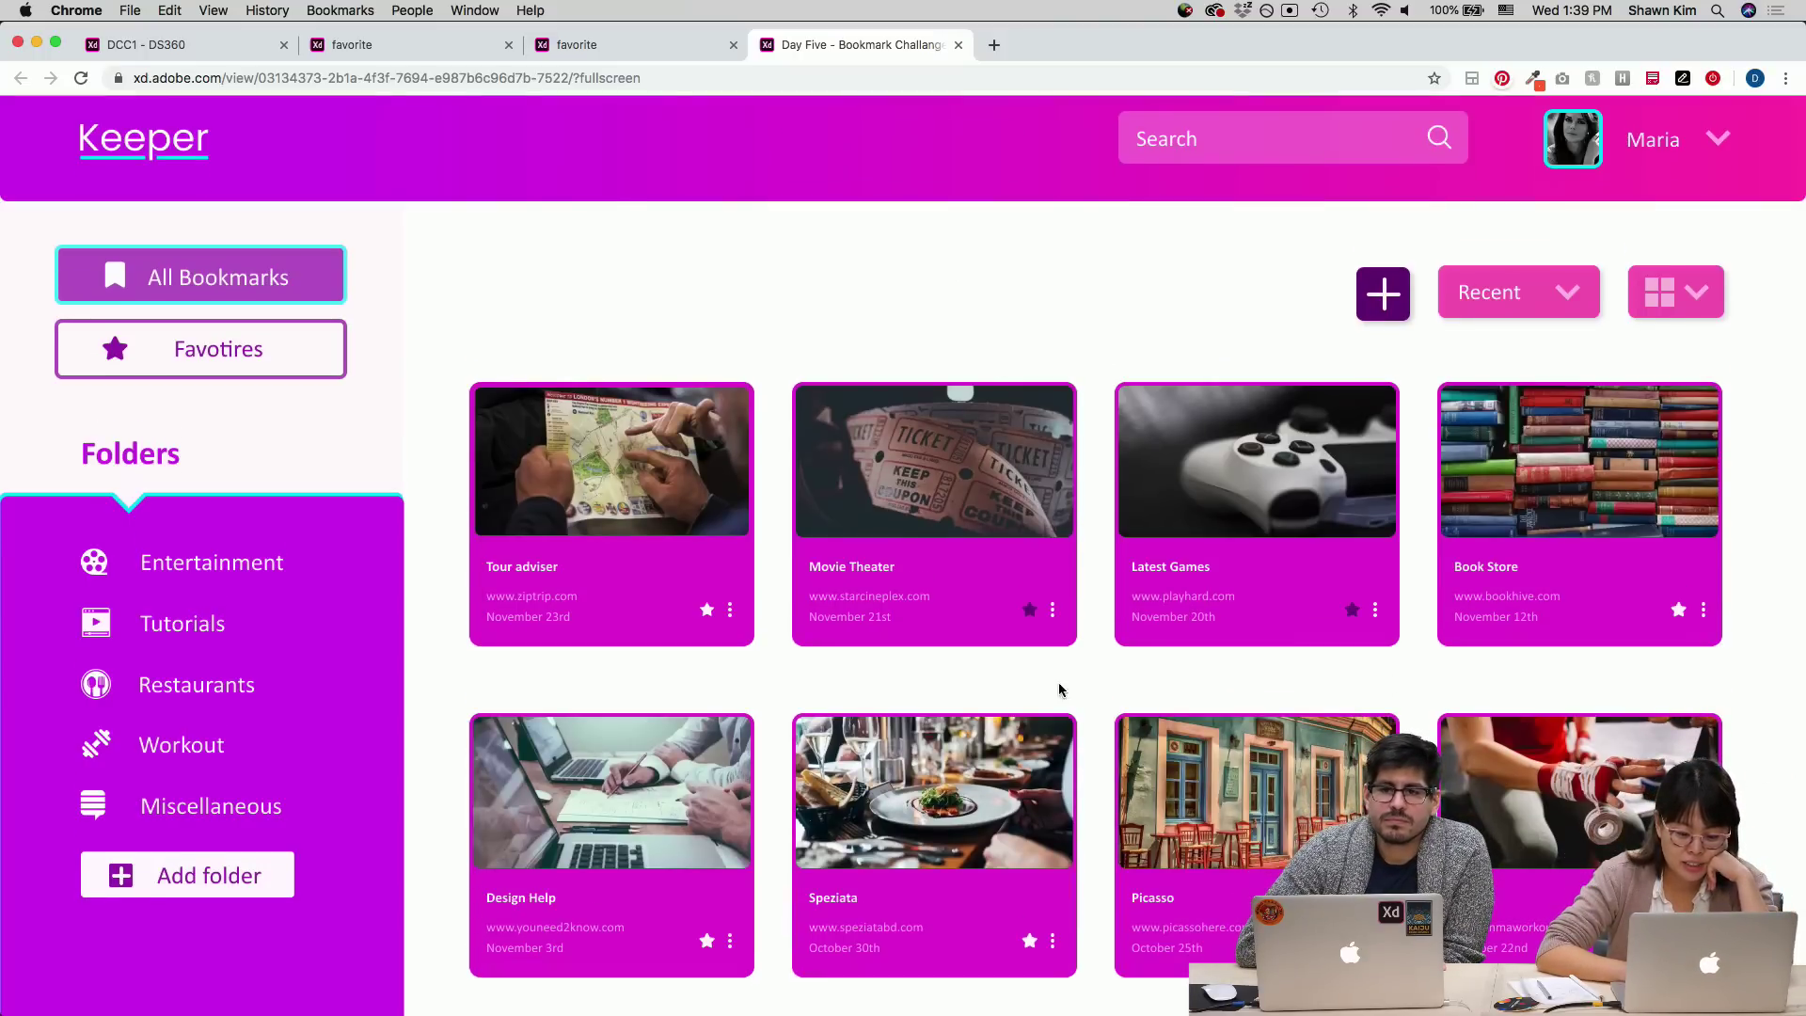
scroll(1096, 858, down, 1)
scroll(1095, 858, down, 1)
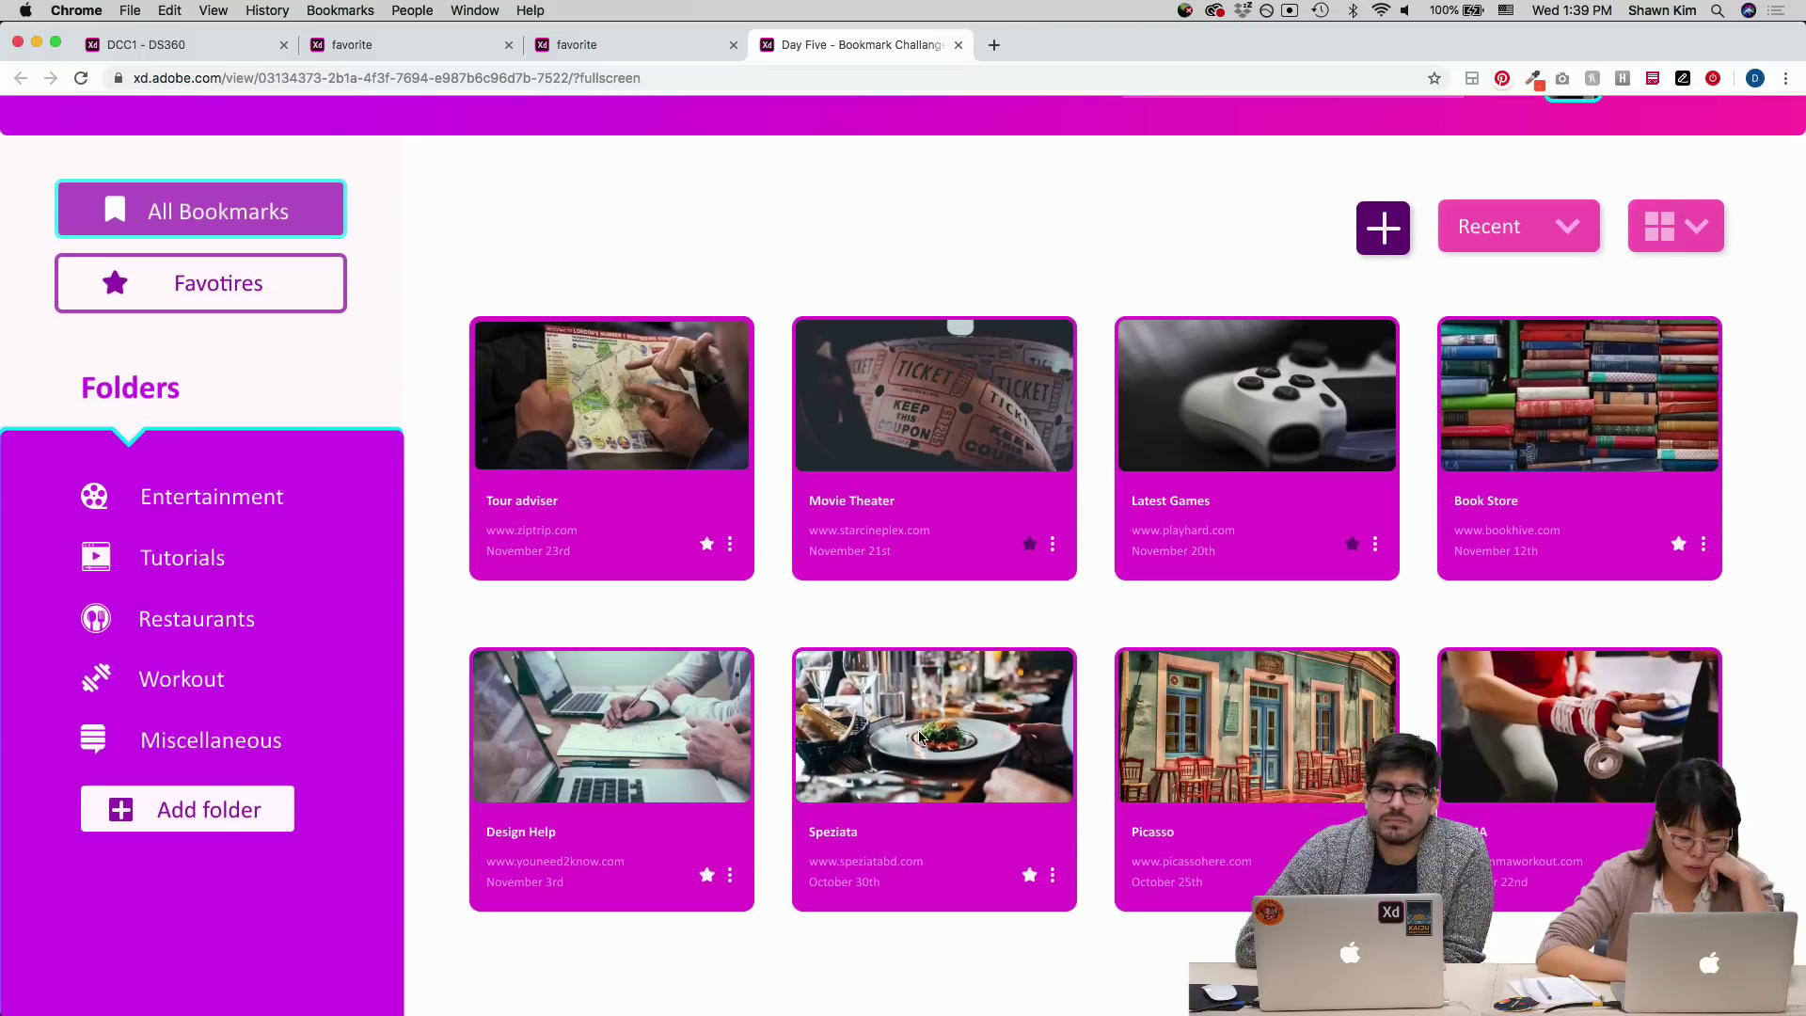
scroll(750, 604, up, 1)
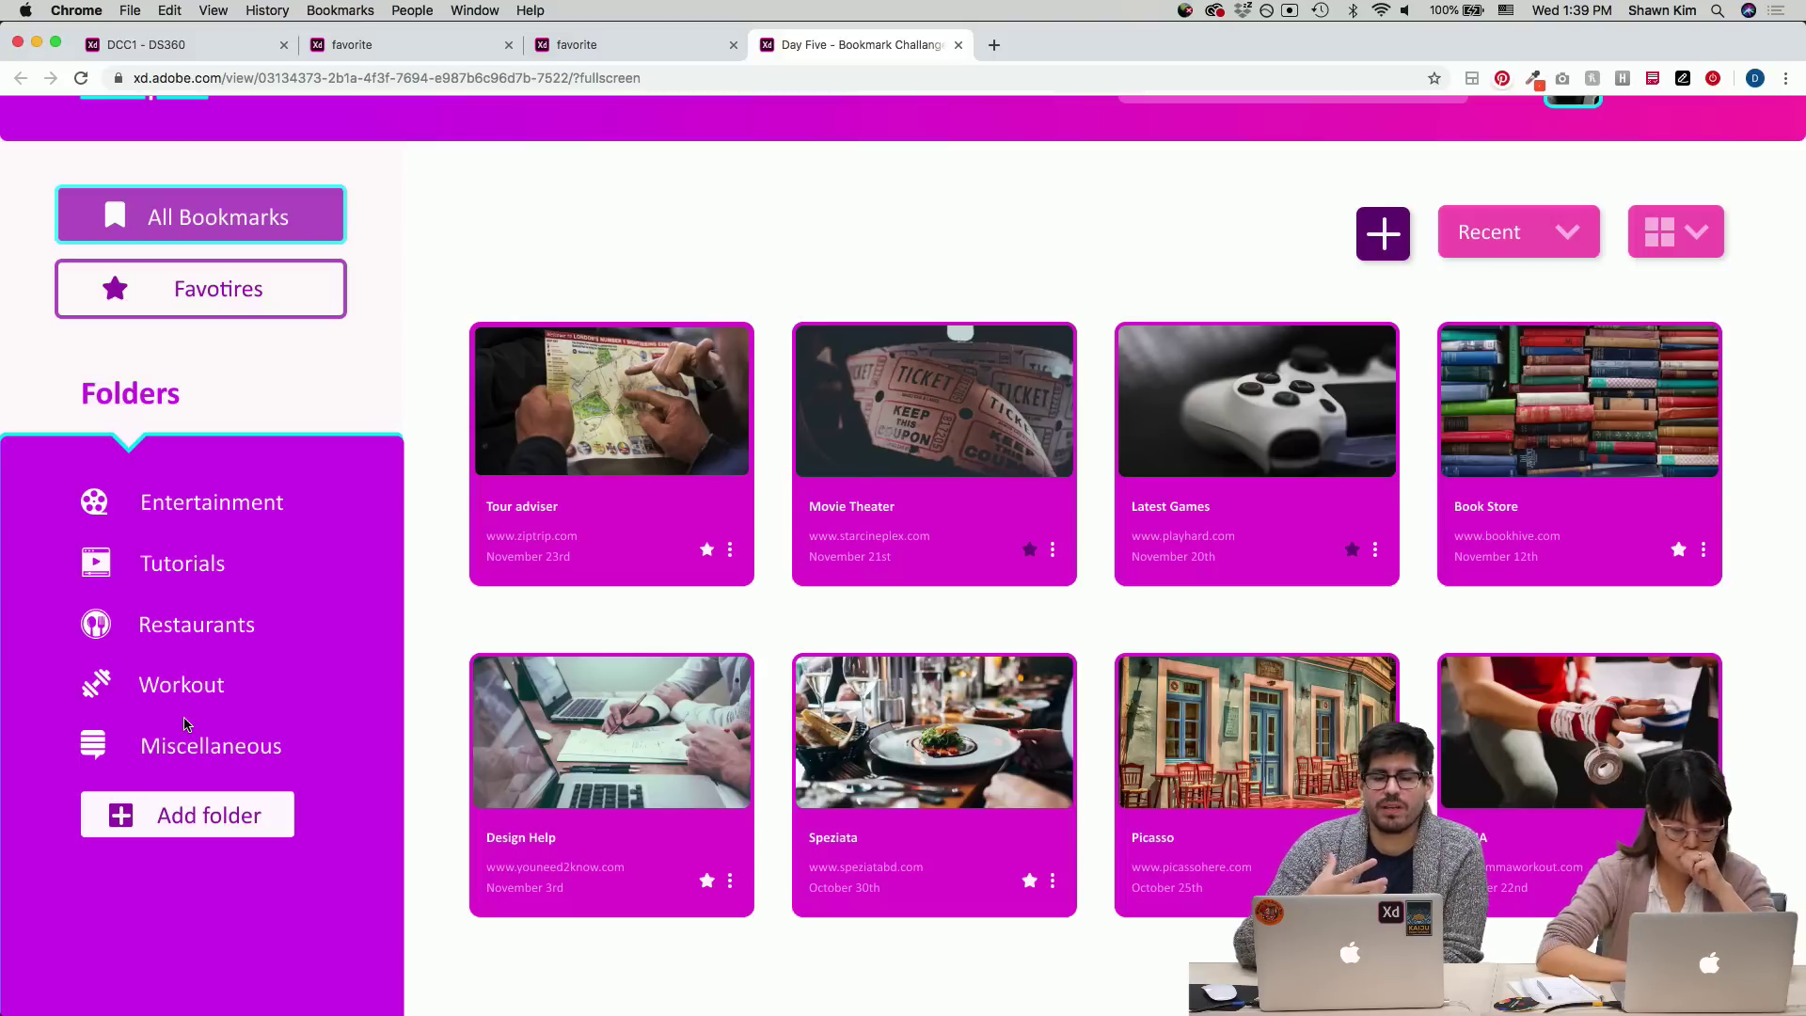
scroll(1026, 602, up, 1)
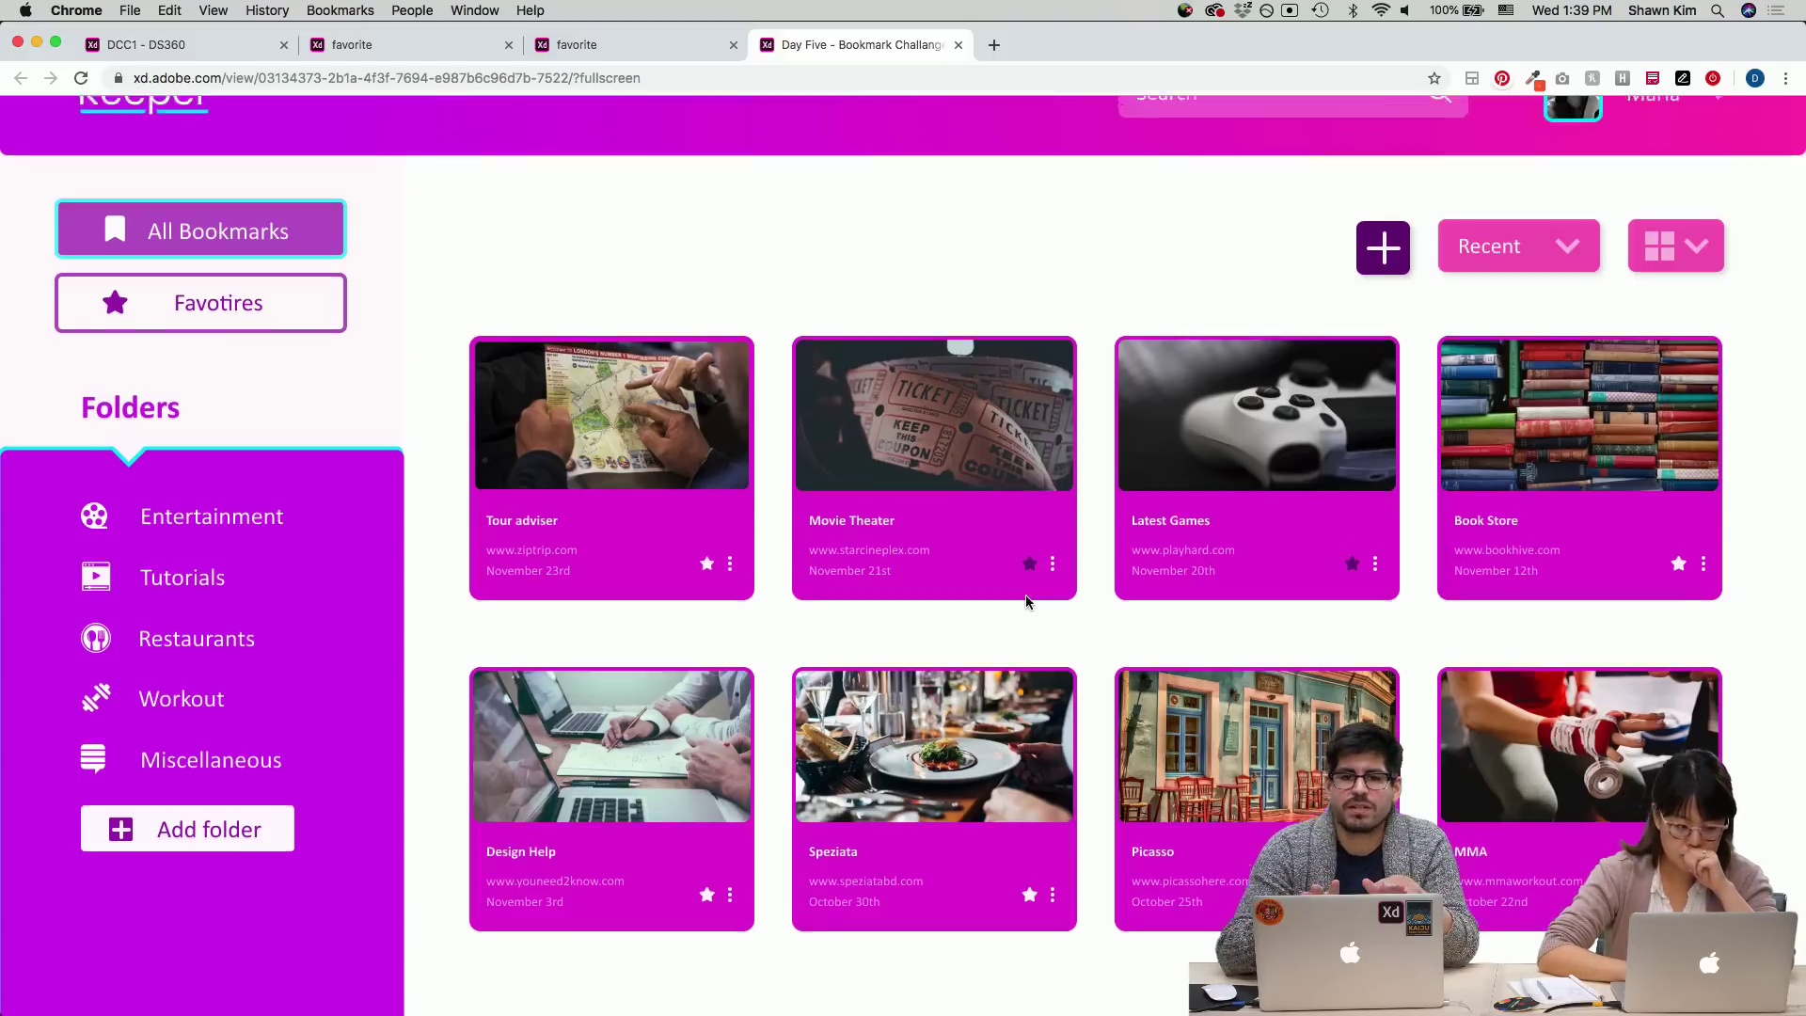
scroll(1026, 601, up, 2)
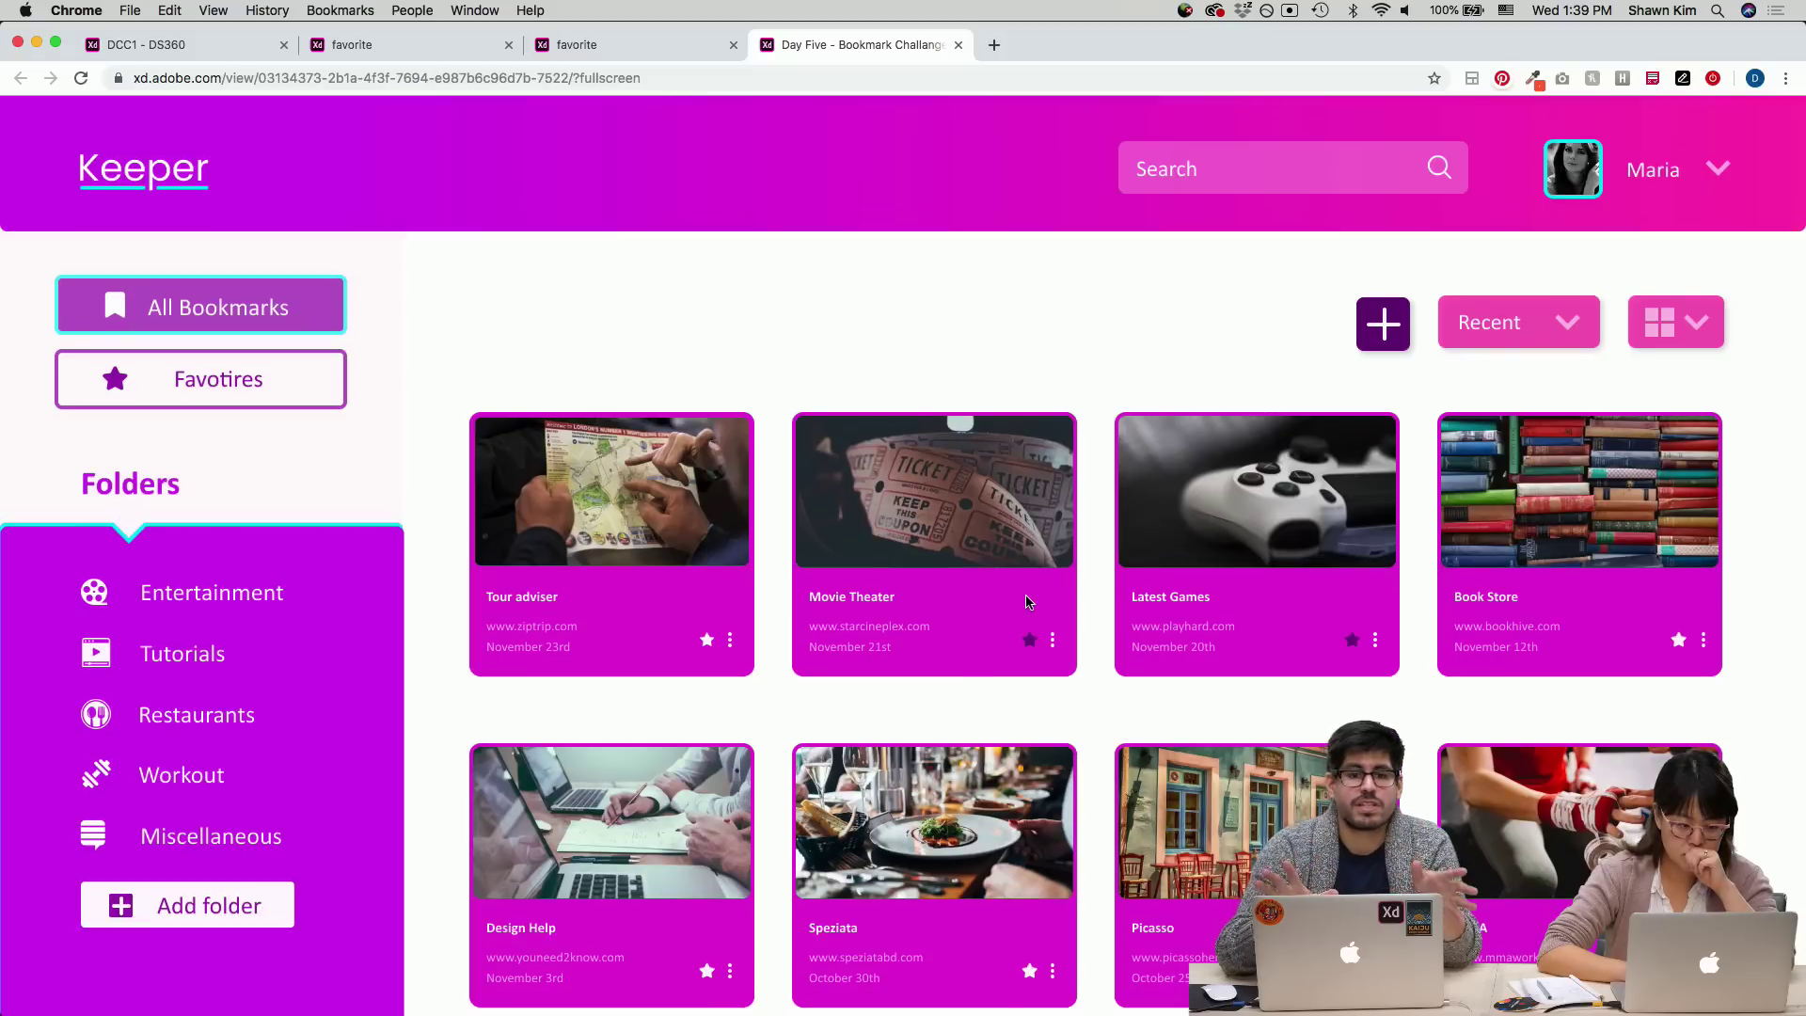
scroll(1026, 602, down, 2)
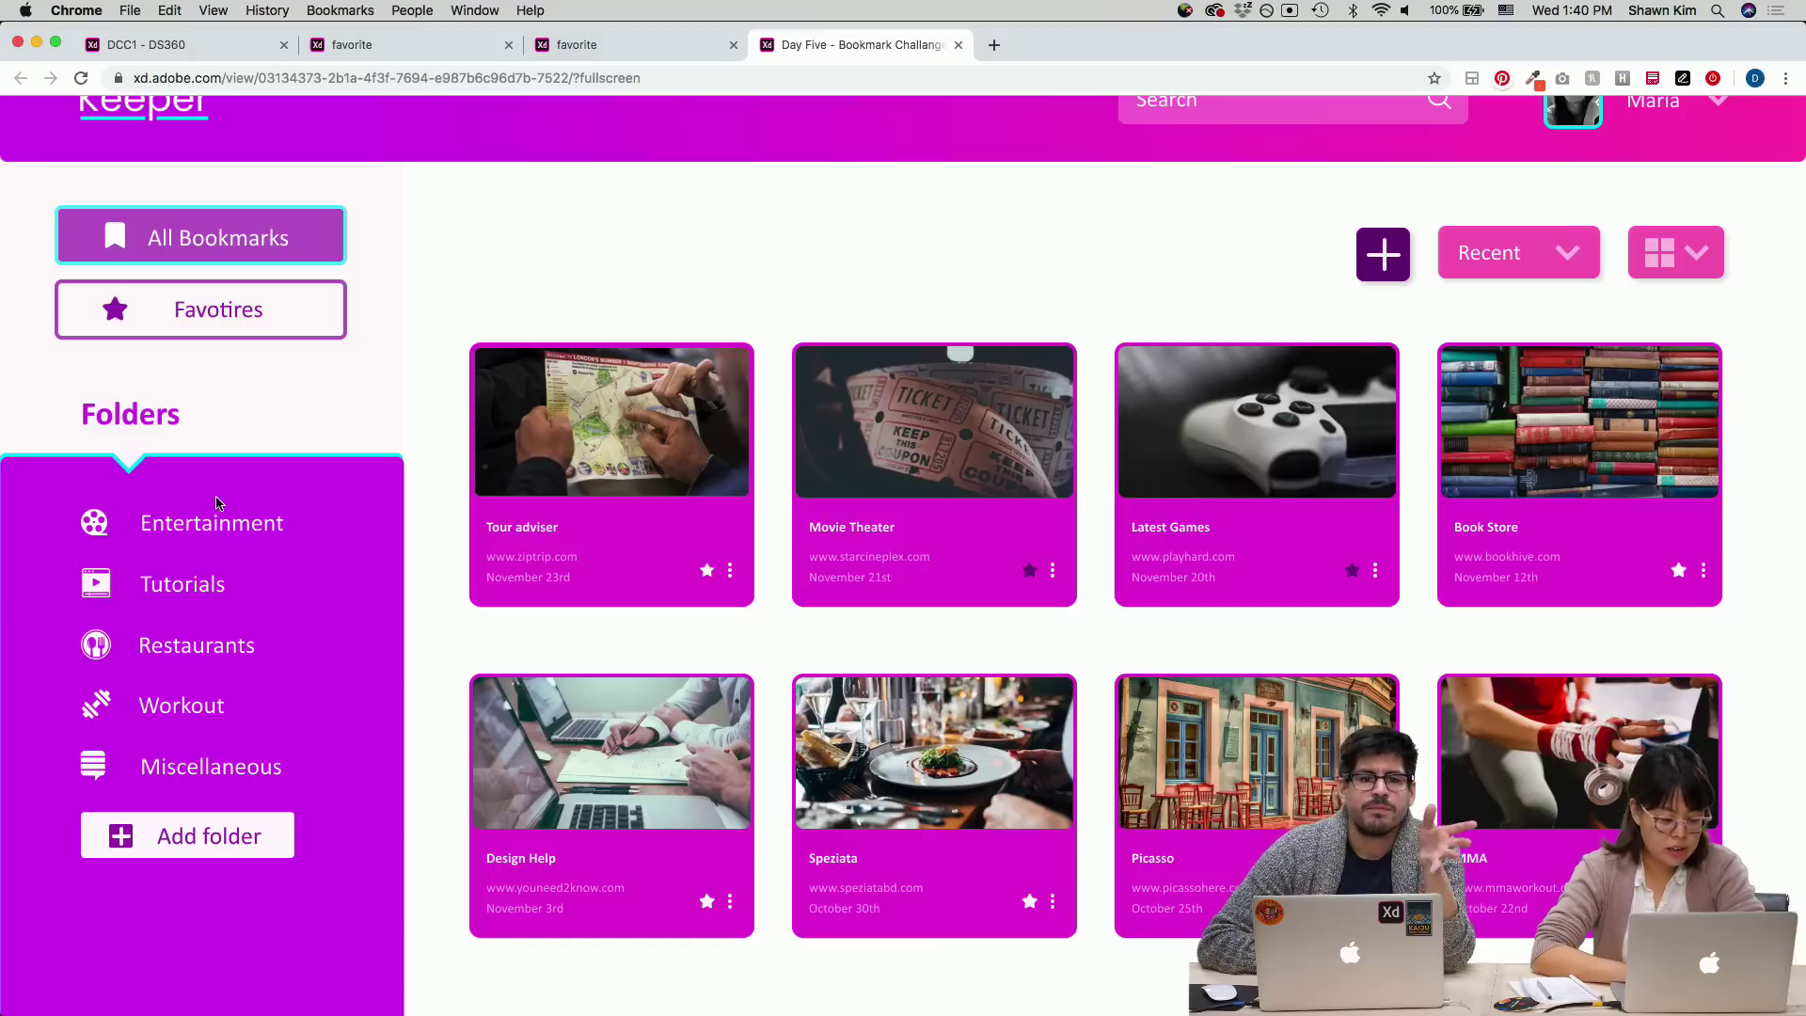
scroll(183, 705, up, 2)
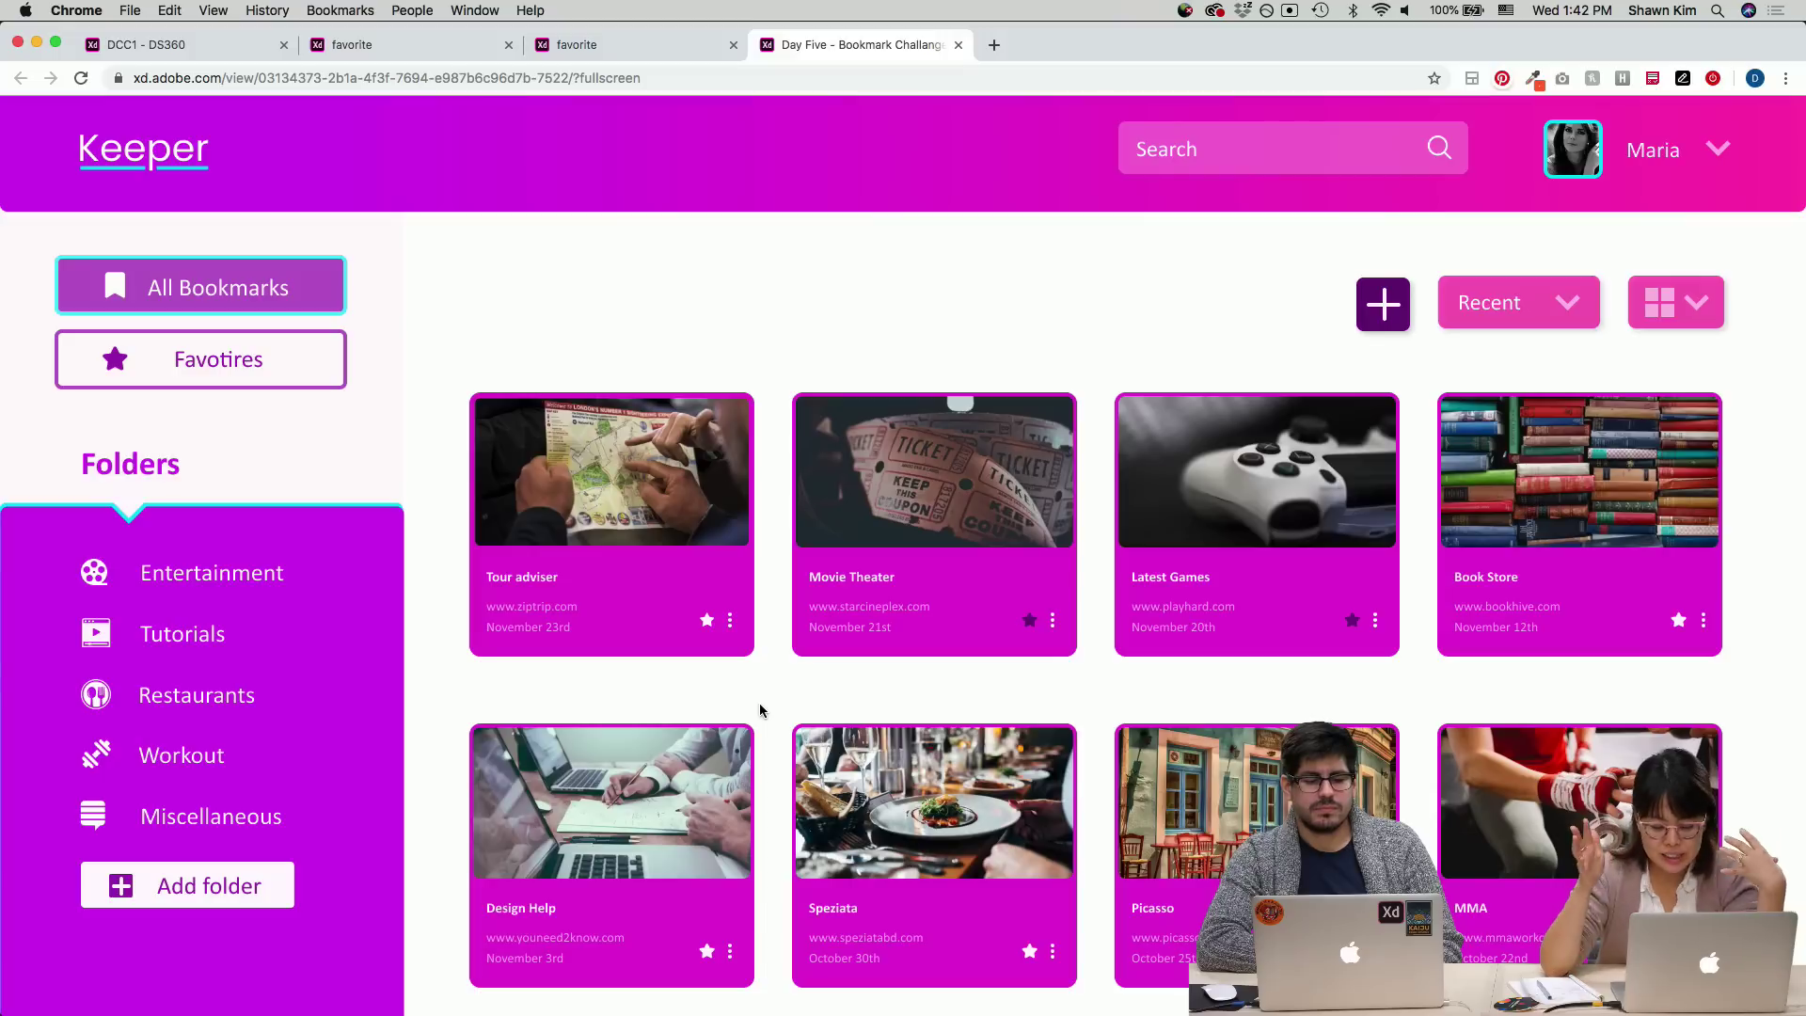
scroll(760, 710, down, 2)
scroll(470, 304, up, 3)
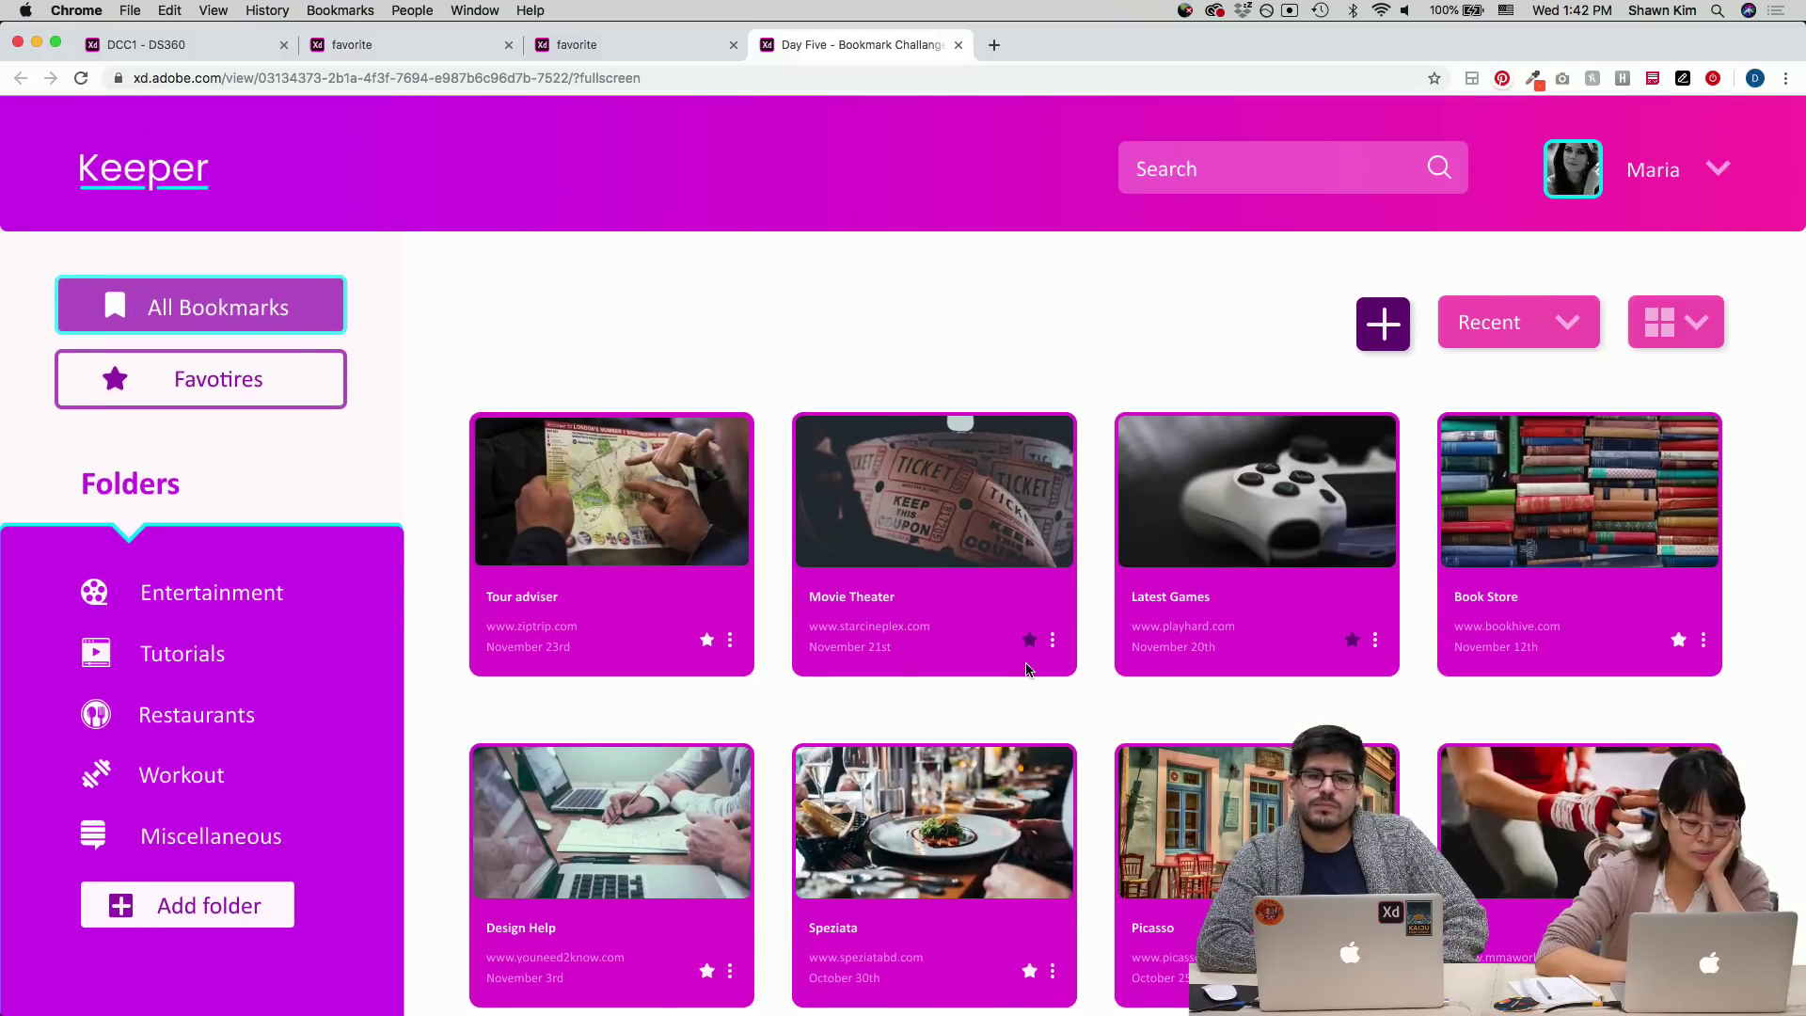
- Review the Keeper prototype's page layout down through the second row of bookmark cards
scroll(1166, 723, down, 1)
scroll(1165, 723, down, 2)
scroll(1165, 722, up, 2)
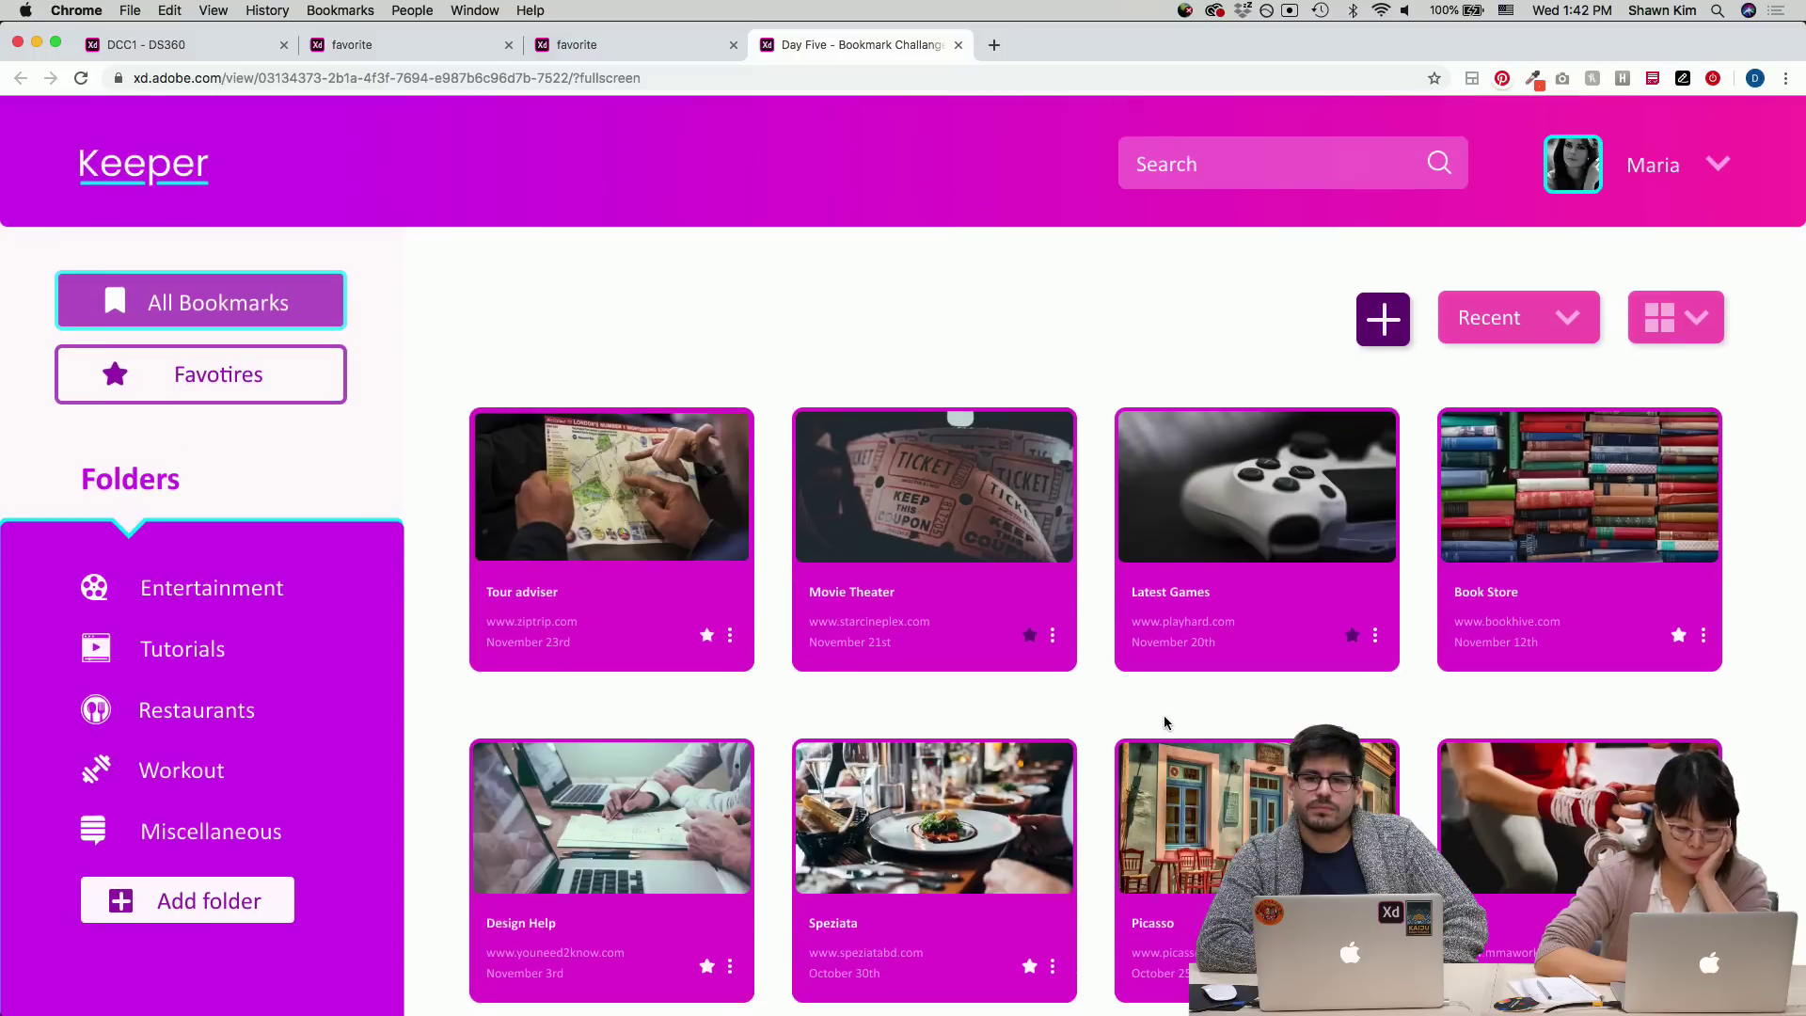
scroll(1165, 723, down, 1)
scroll(1165, 722, down, 1)
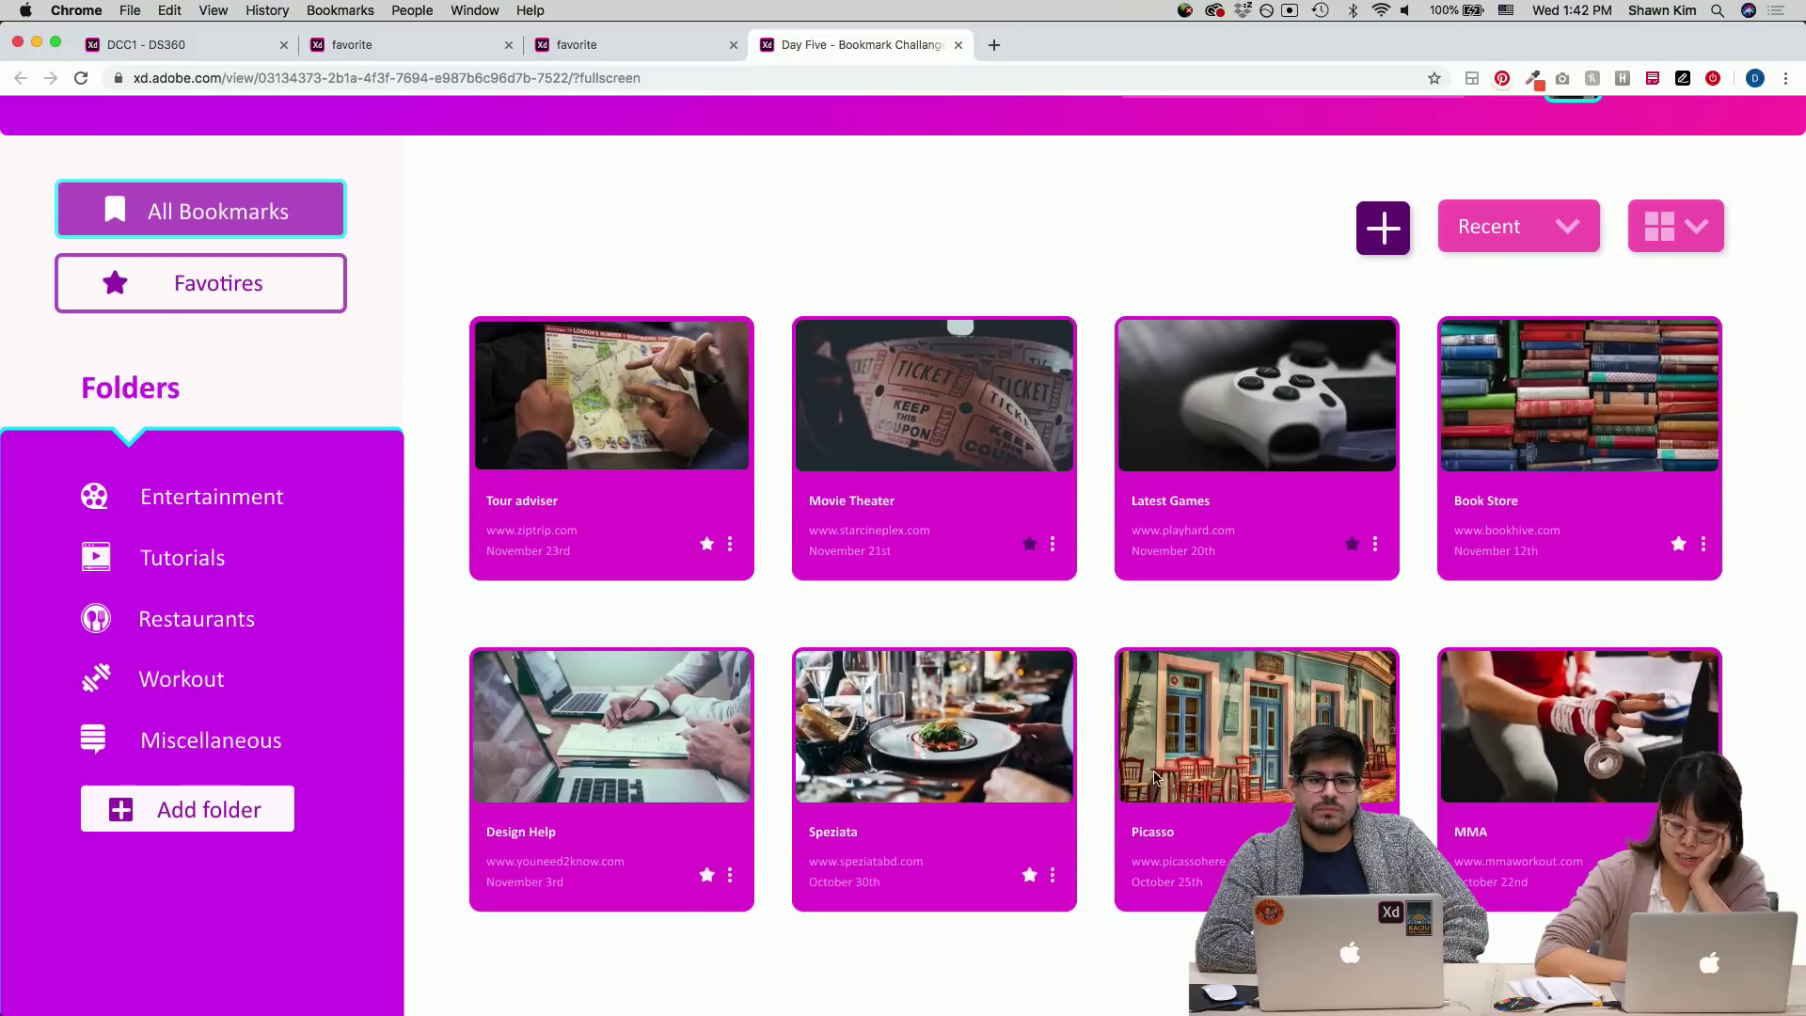
- Switch to Discord and open the DDC Day 1 - Design Systems prototype from the new member's post in the current-challenge channel
click(1083, 992)
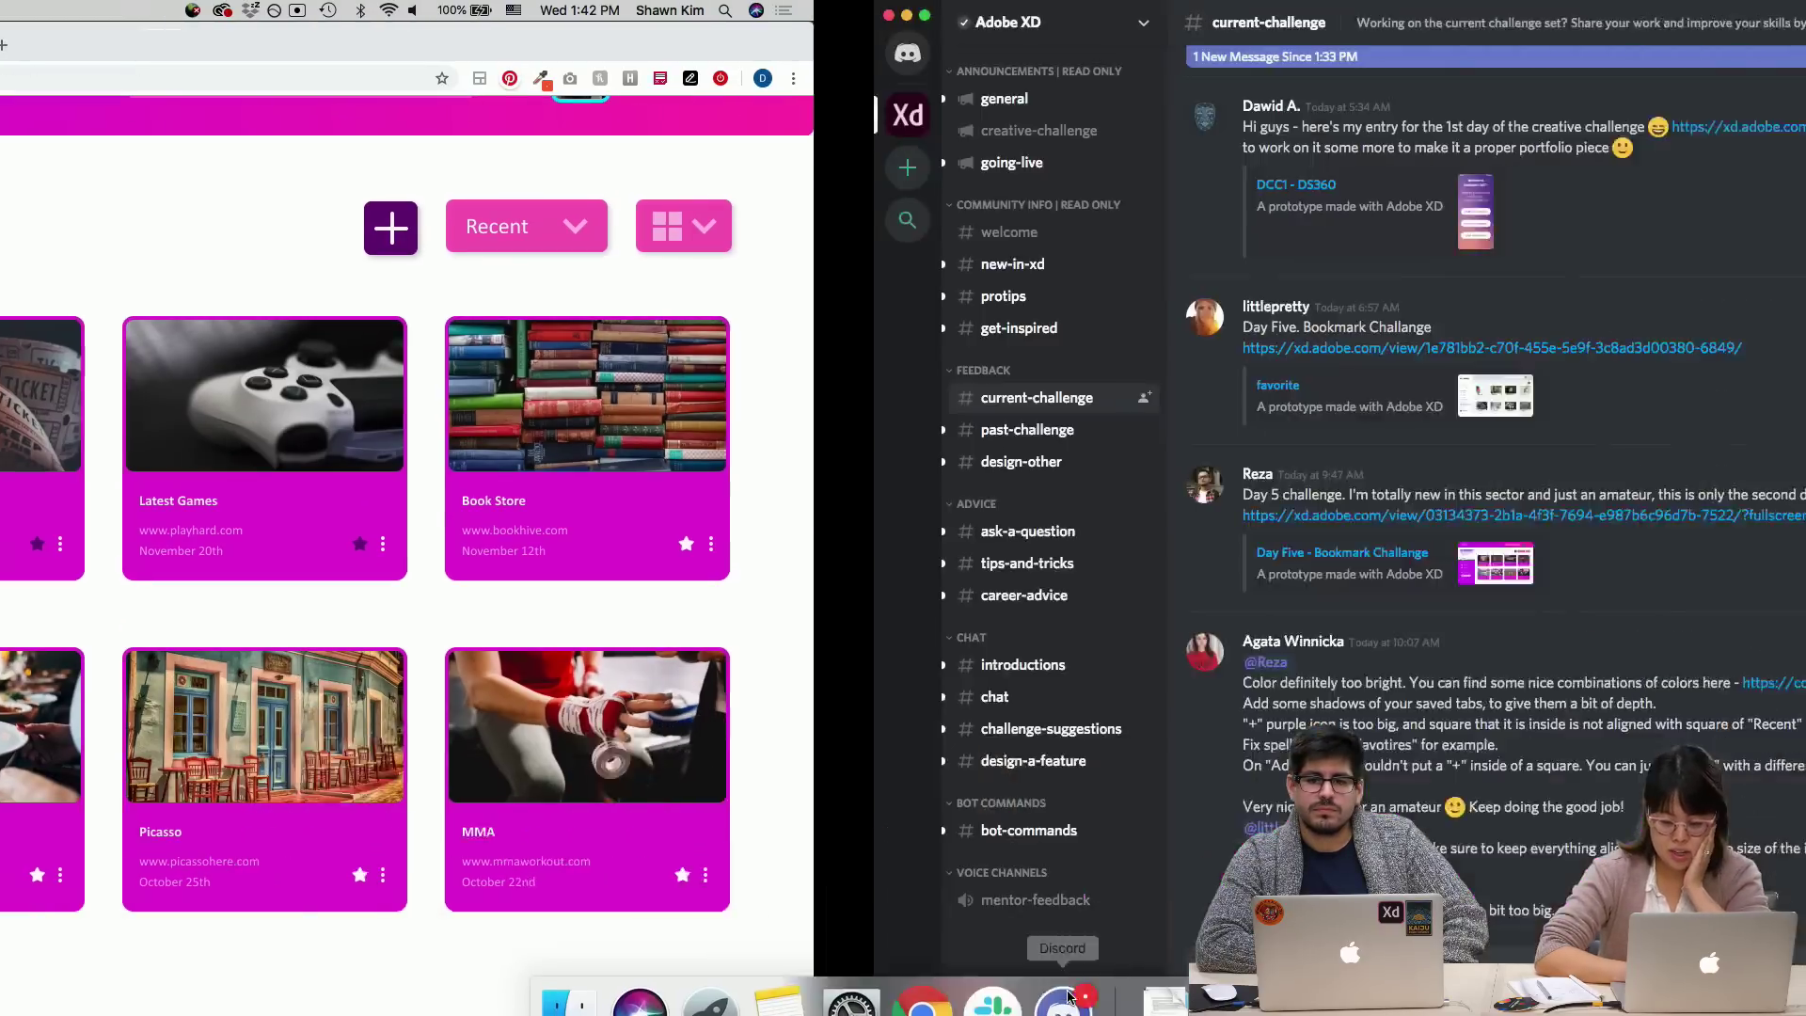
scroll(934, 576, down, 1)
scroll(934, 576, down, 4)
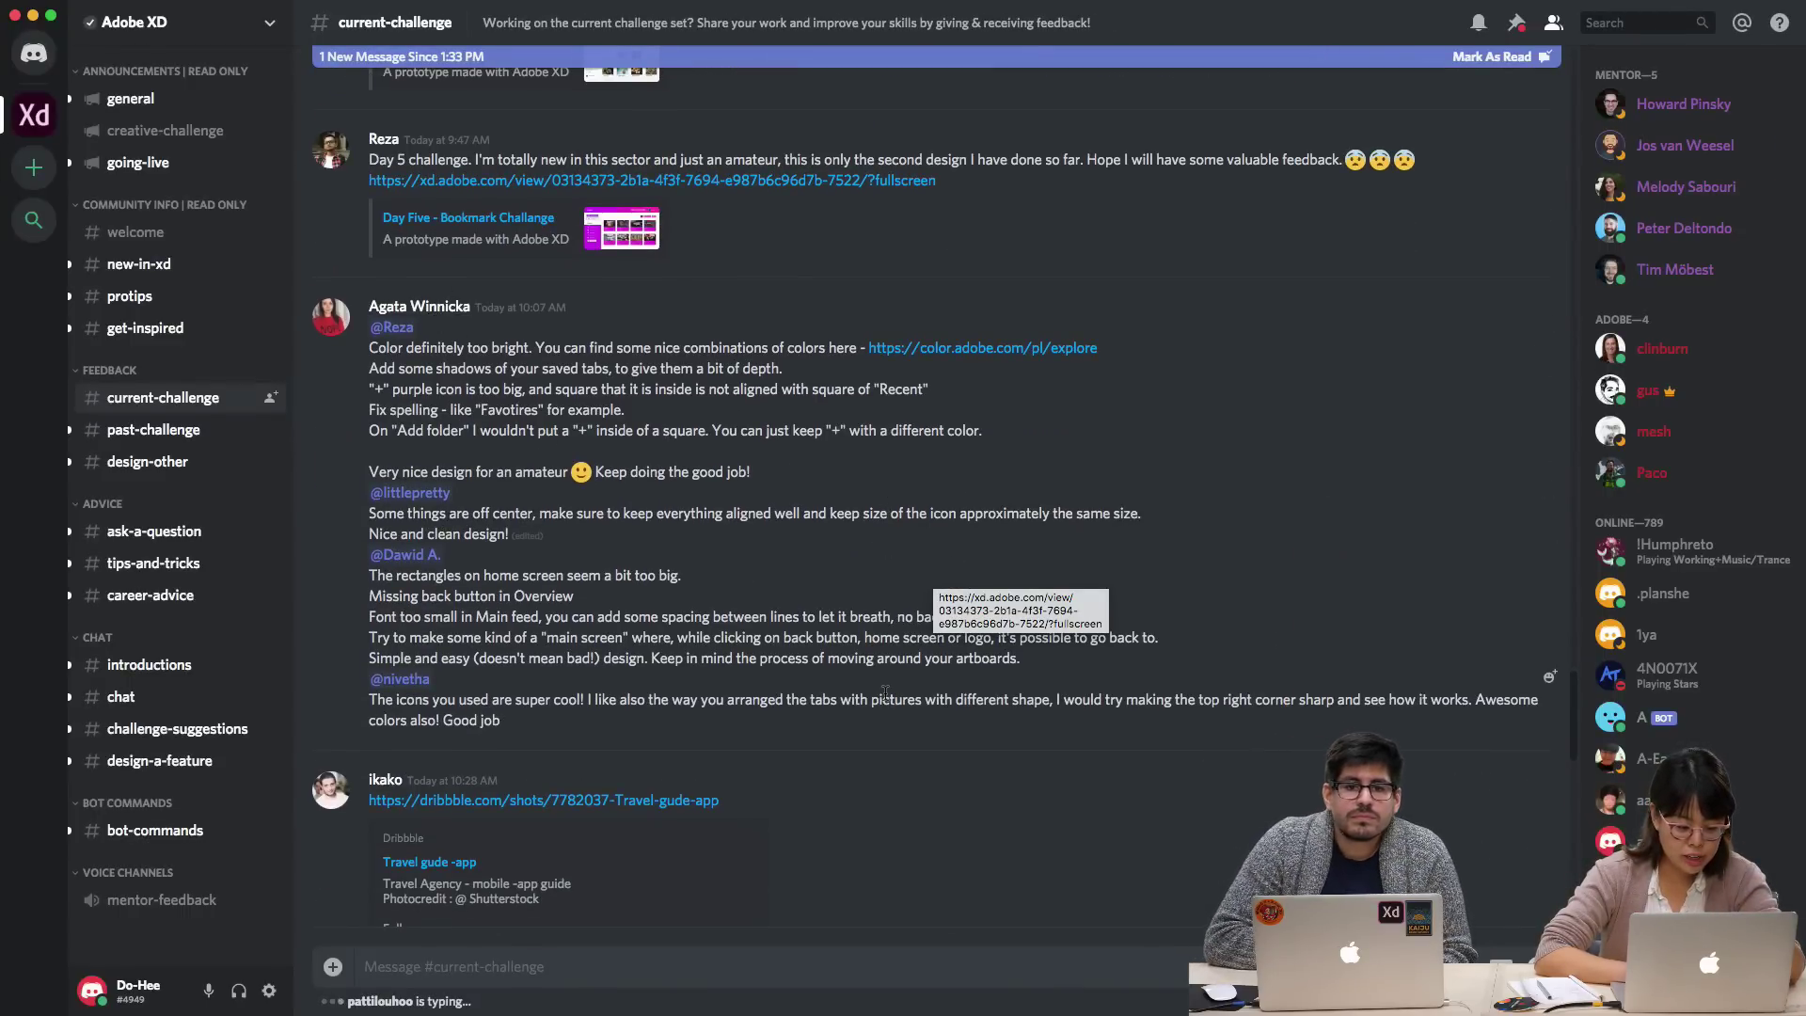
scroll(885, 694, down, 1)
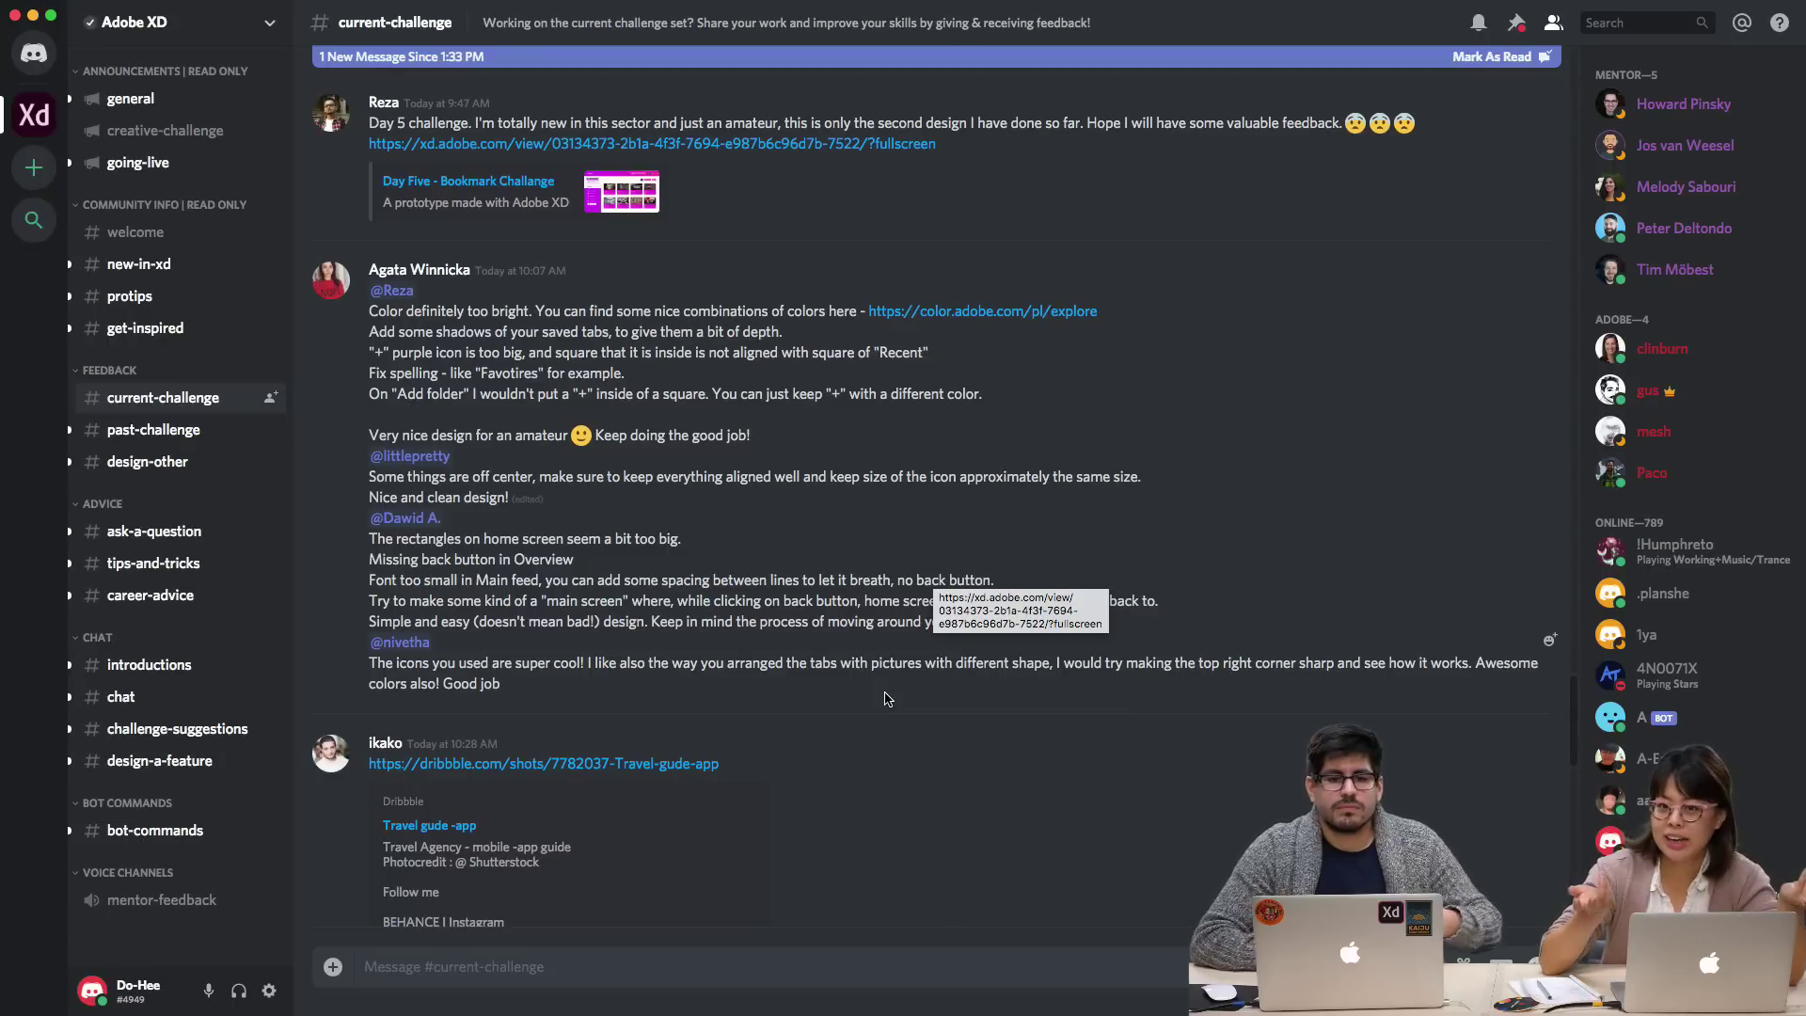
scroll(875, 715, down, 3)
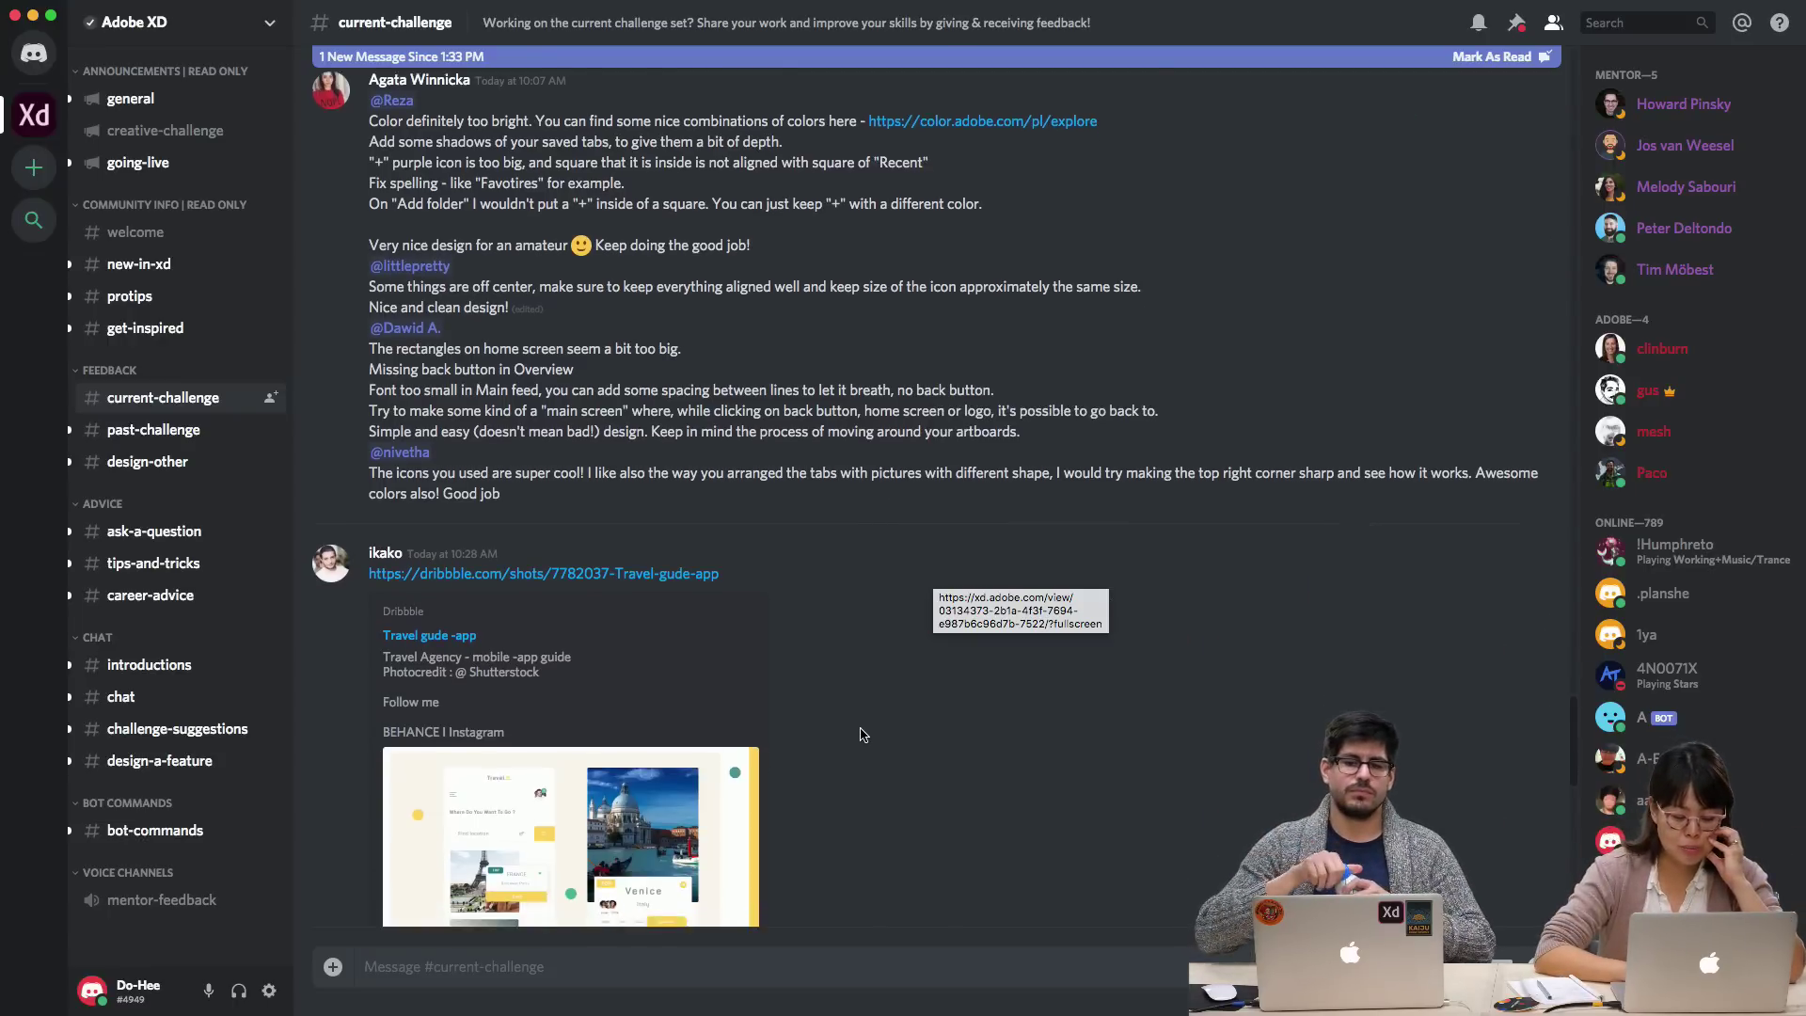
scroll(863, 734, down, 8)
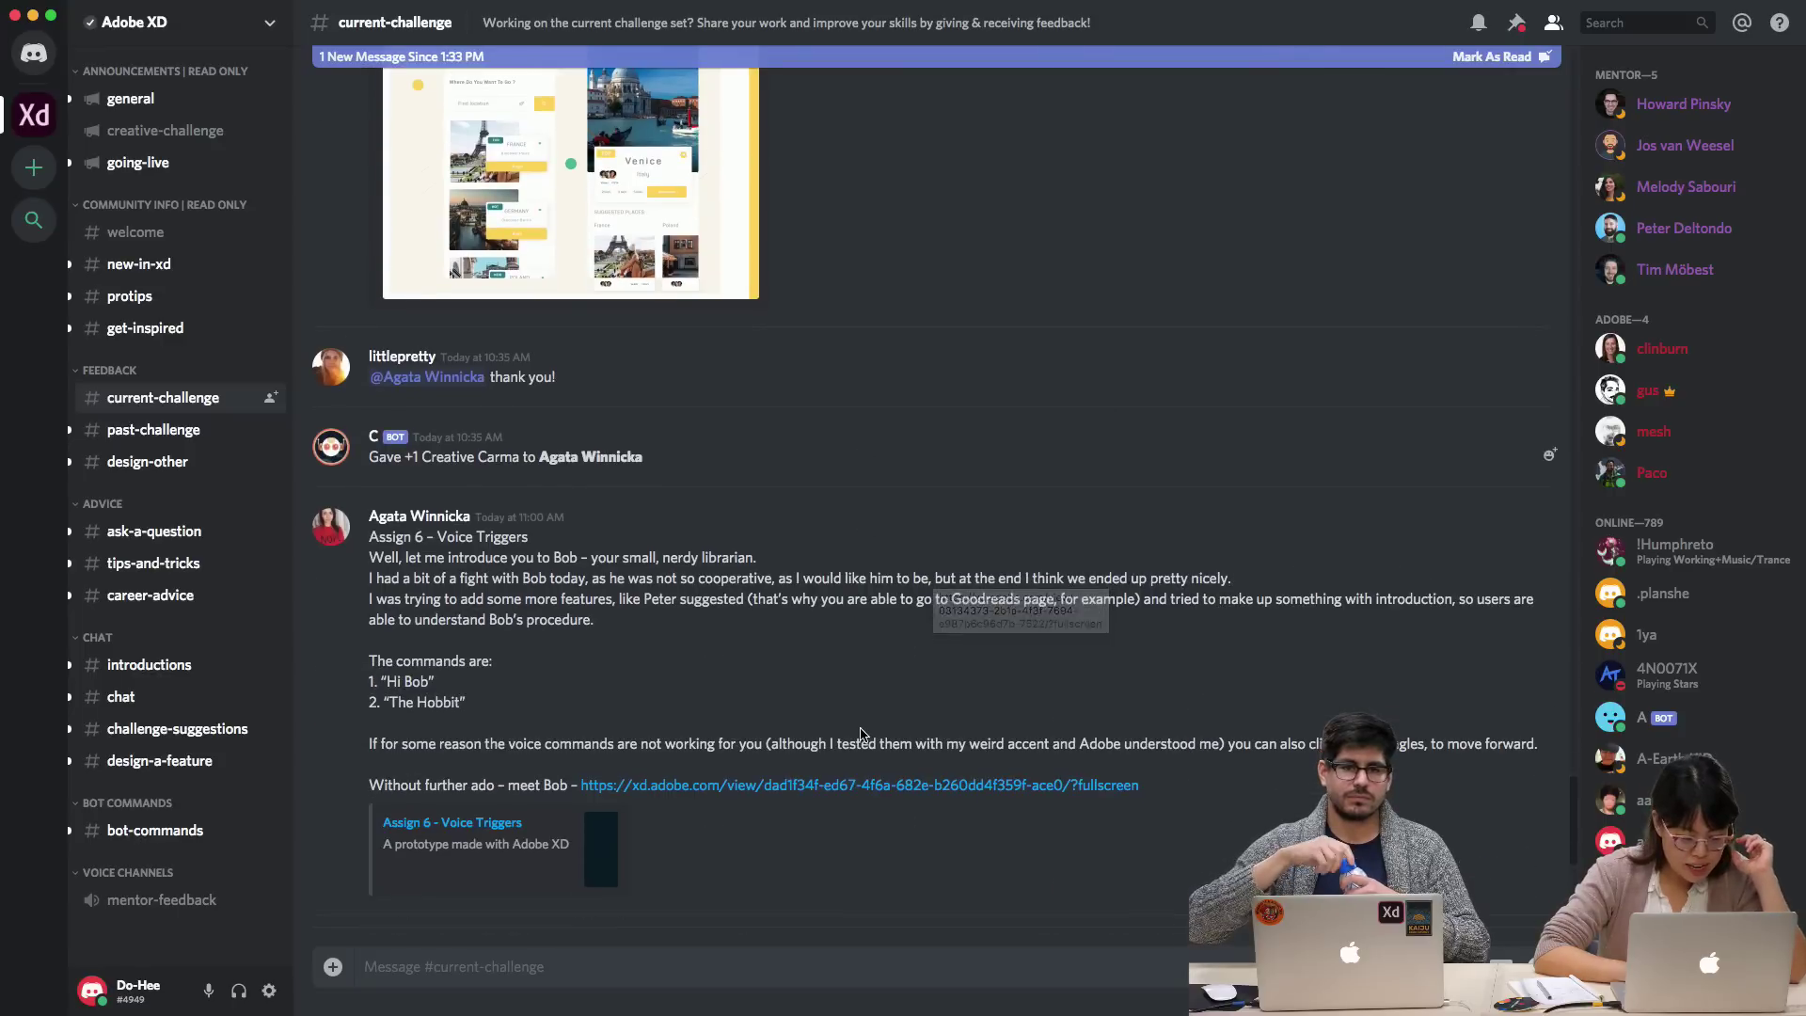
scroll(863, 734, down, 3)
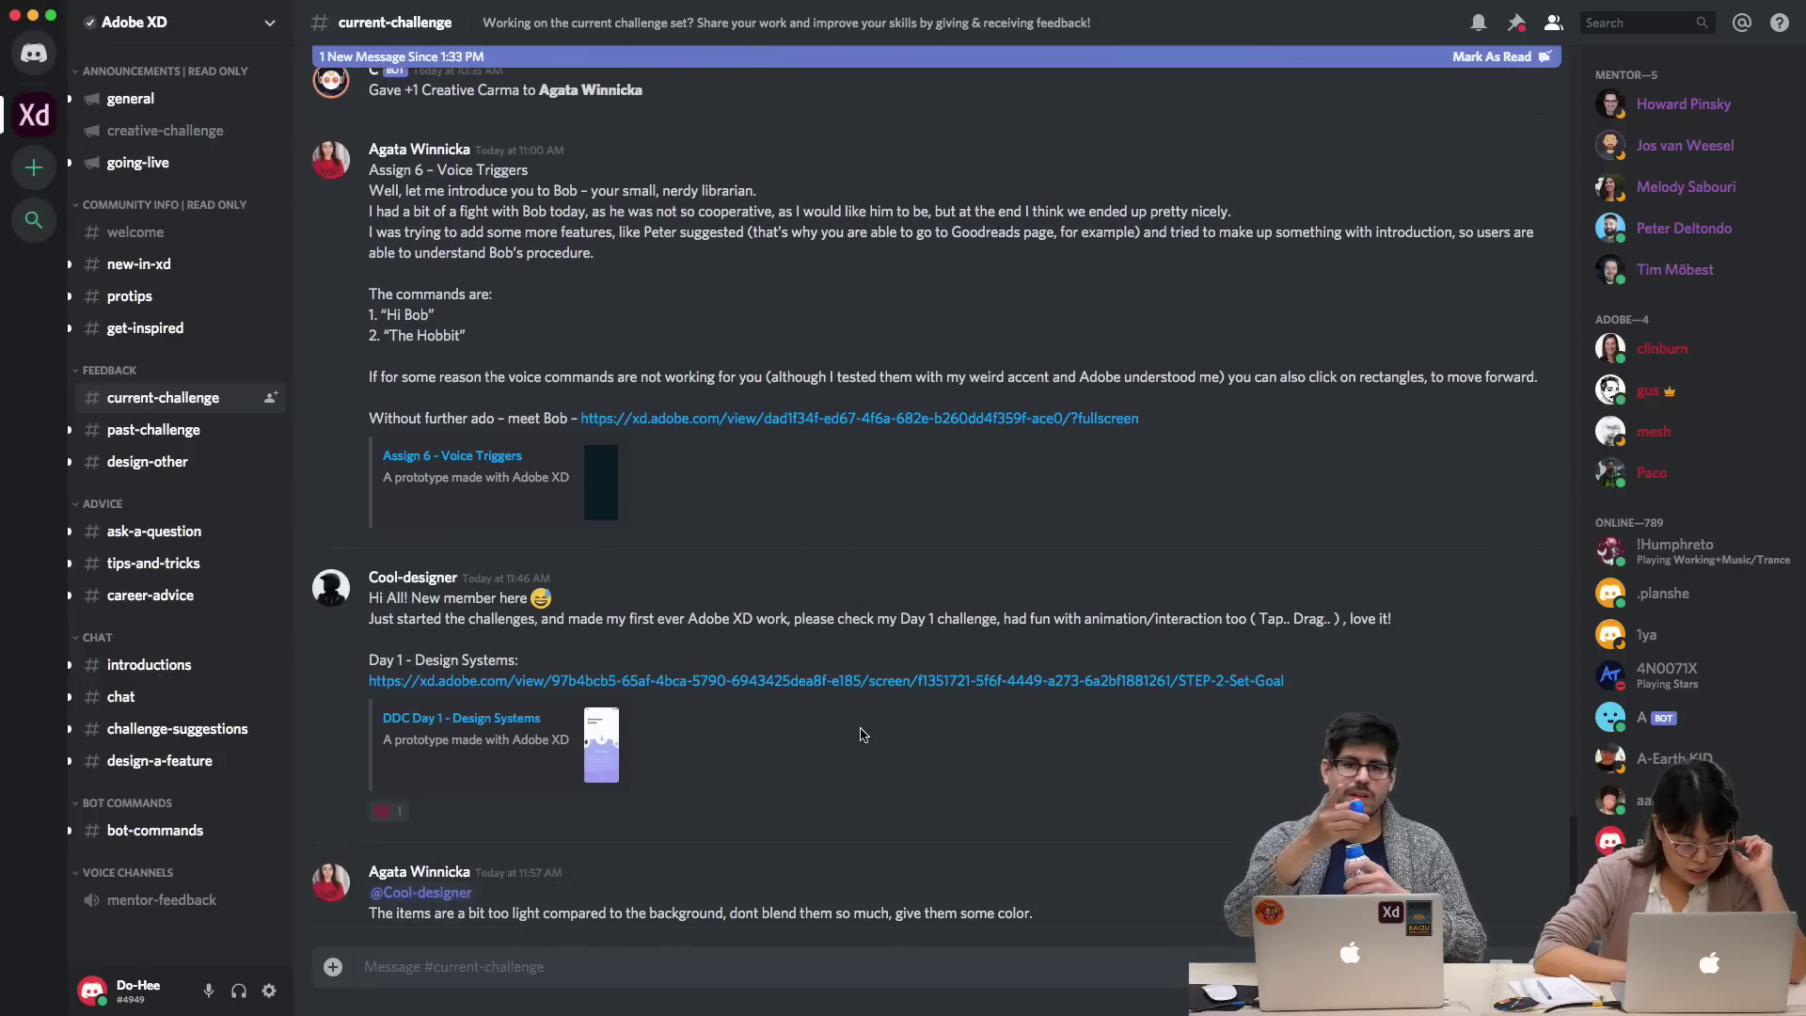
scroll(863, 734, up, 8)
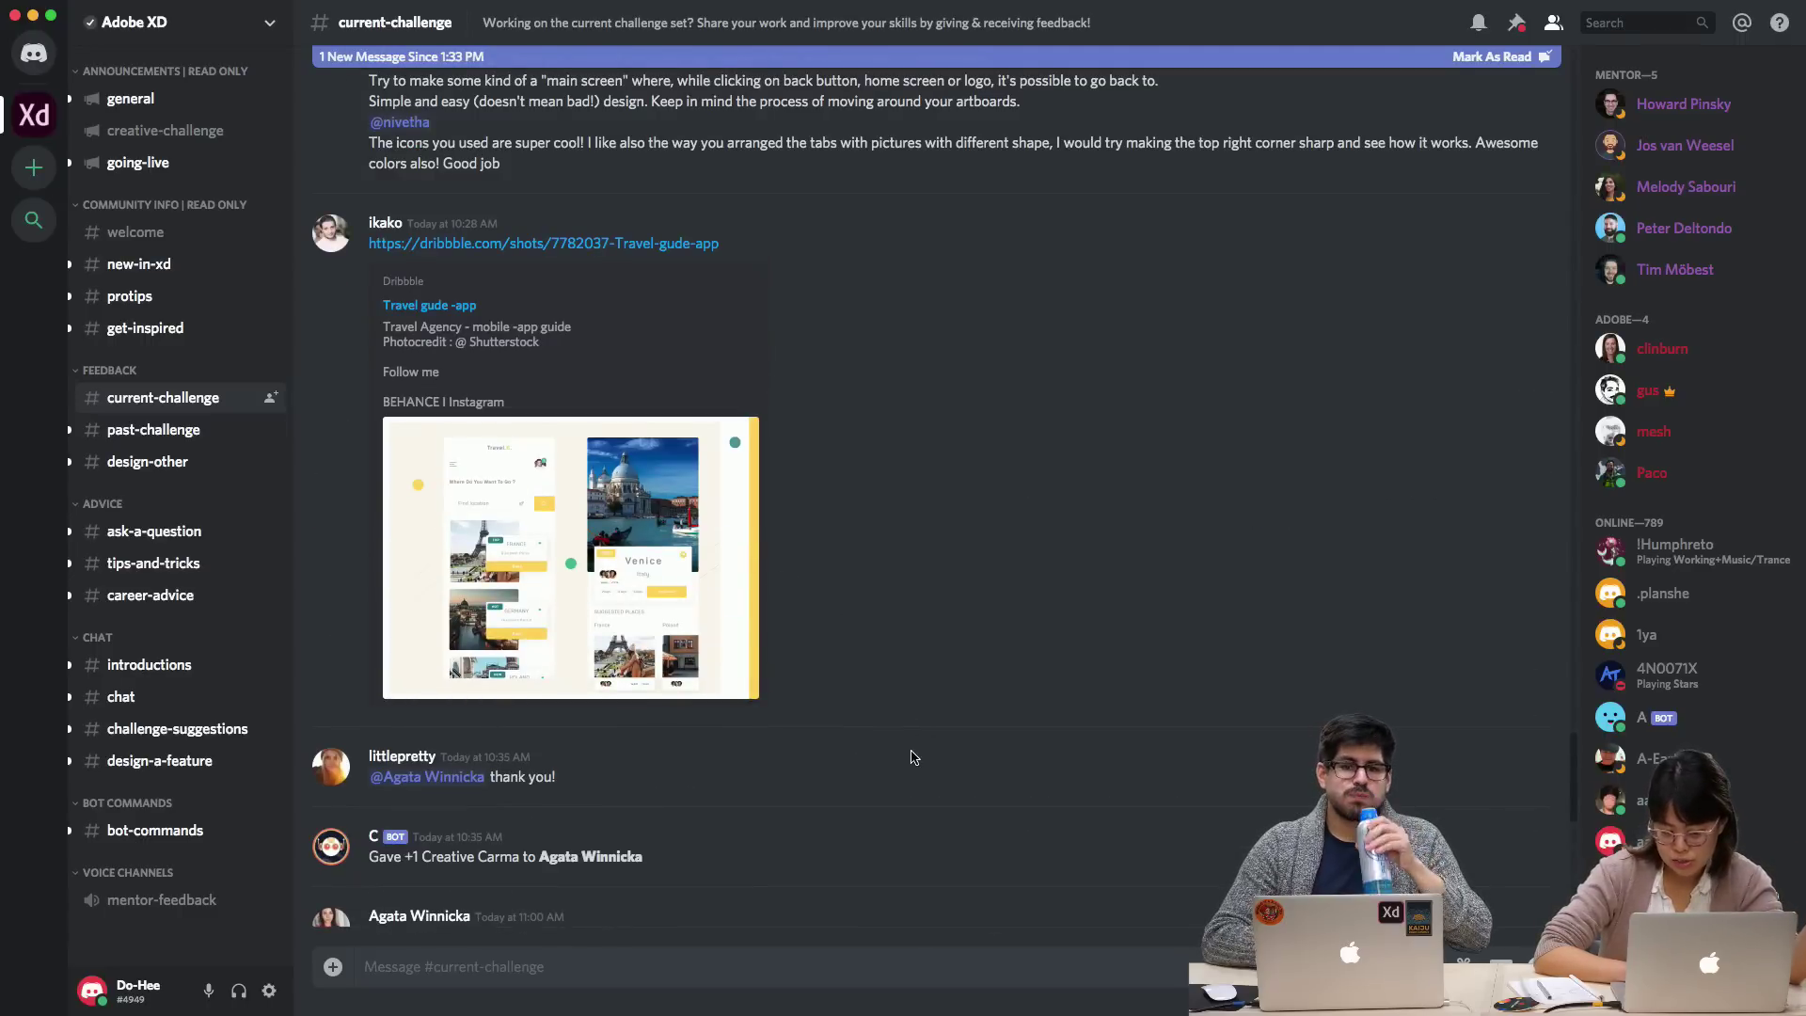
scroll(910, 757, down, 3)
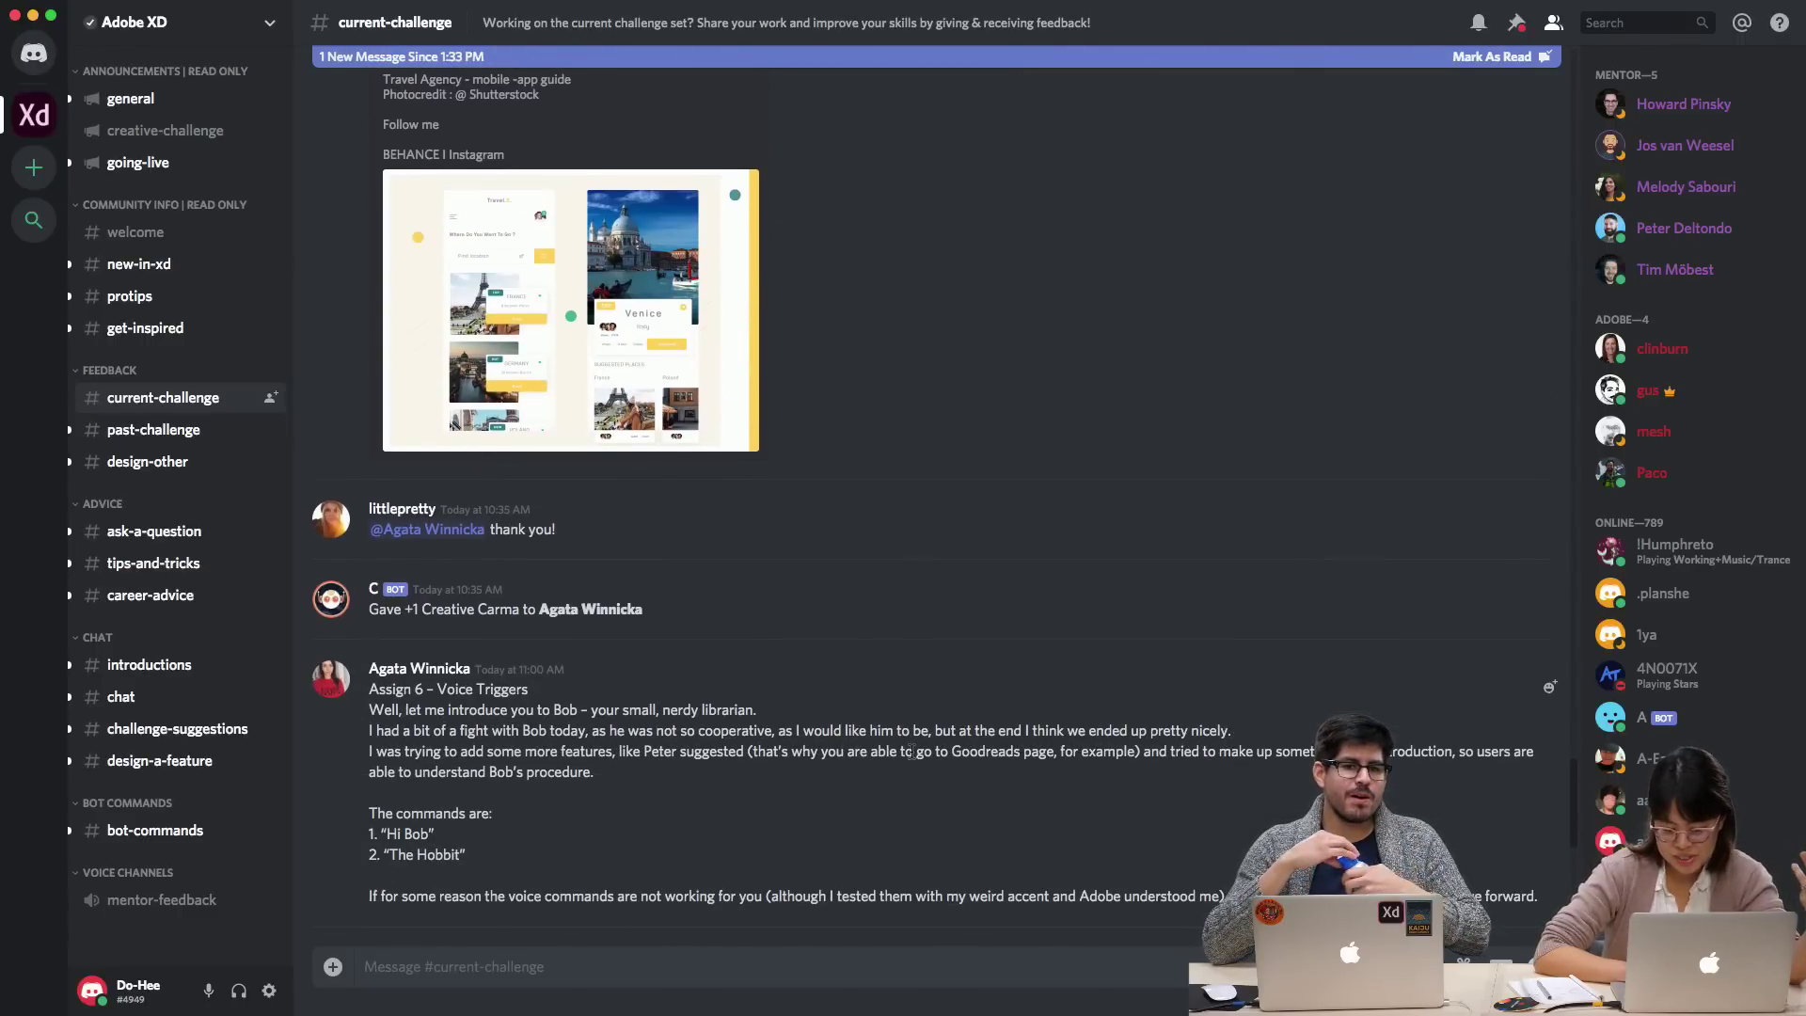
scroll(910, 750, down, 8)
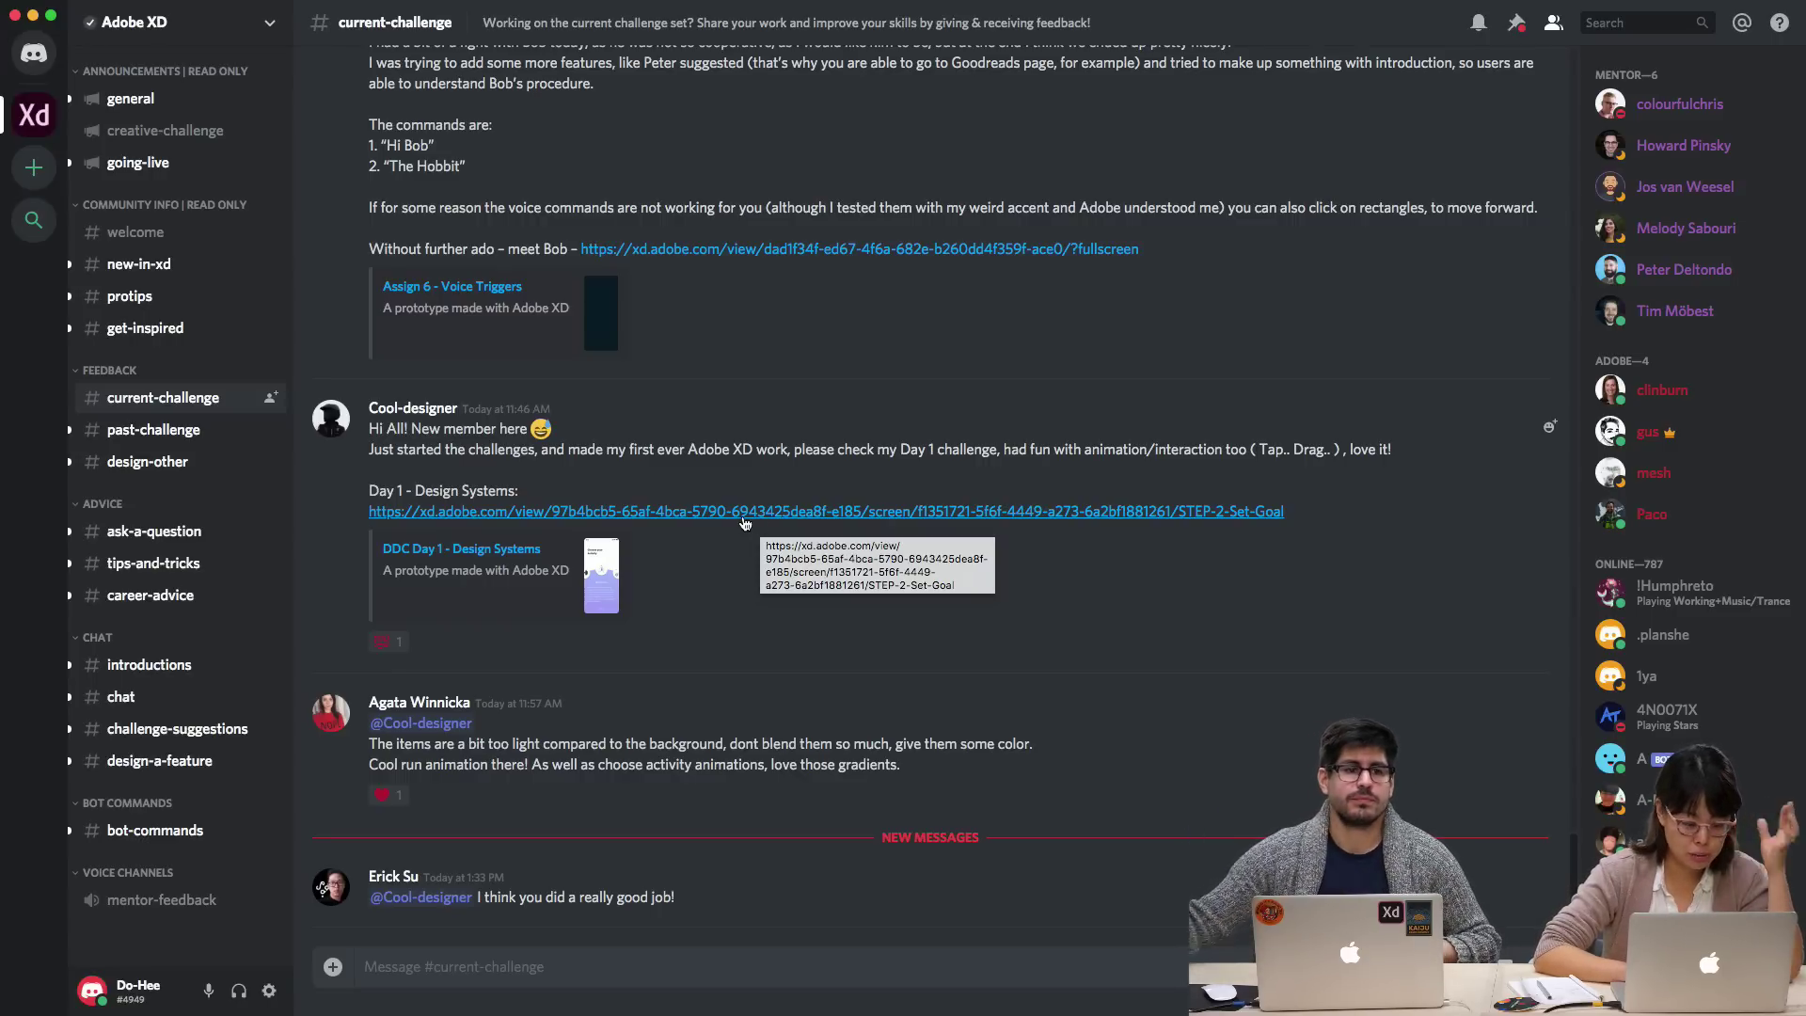
click(705, 511)
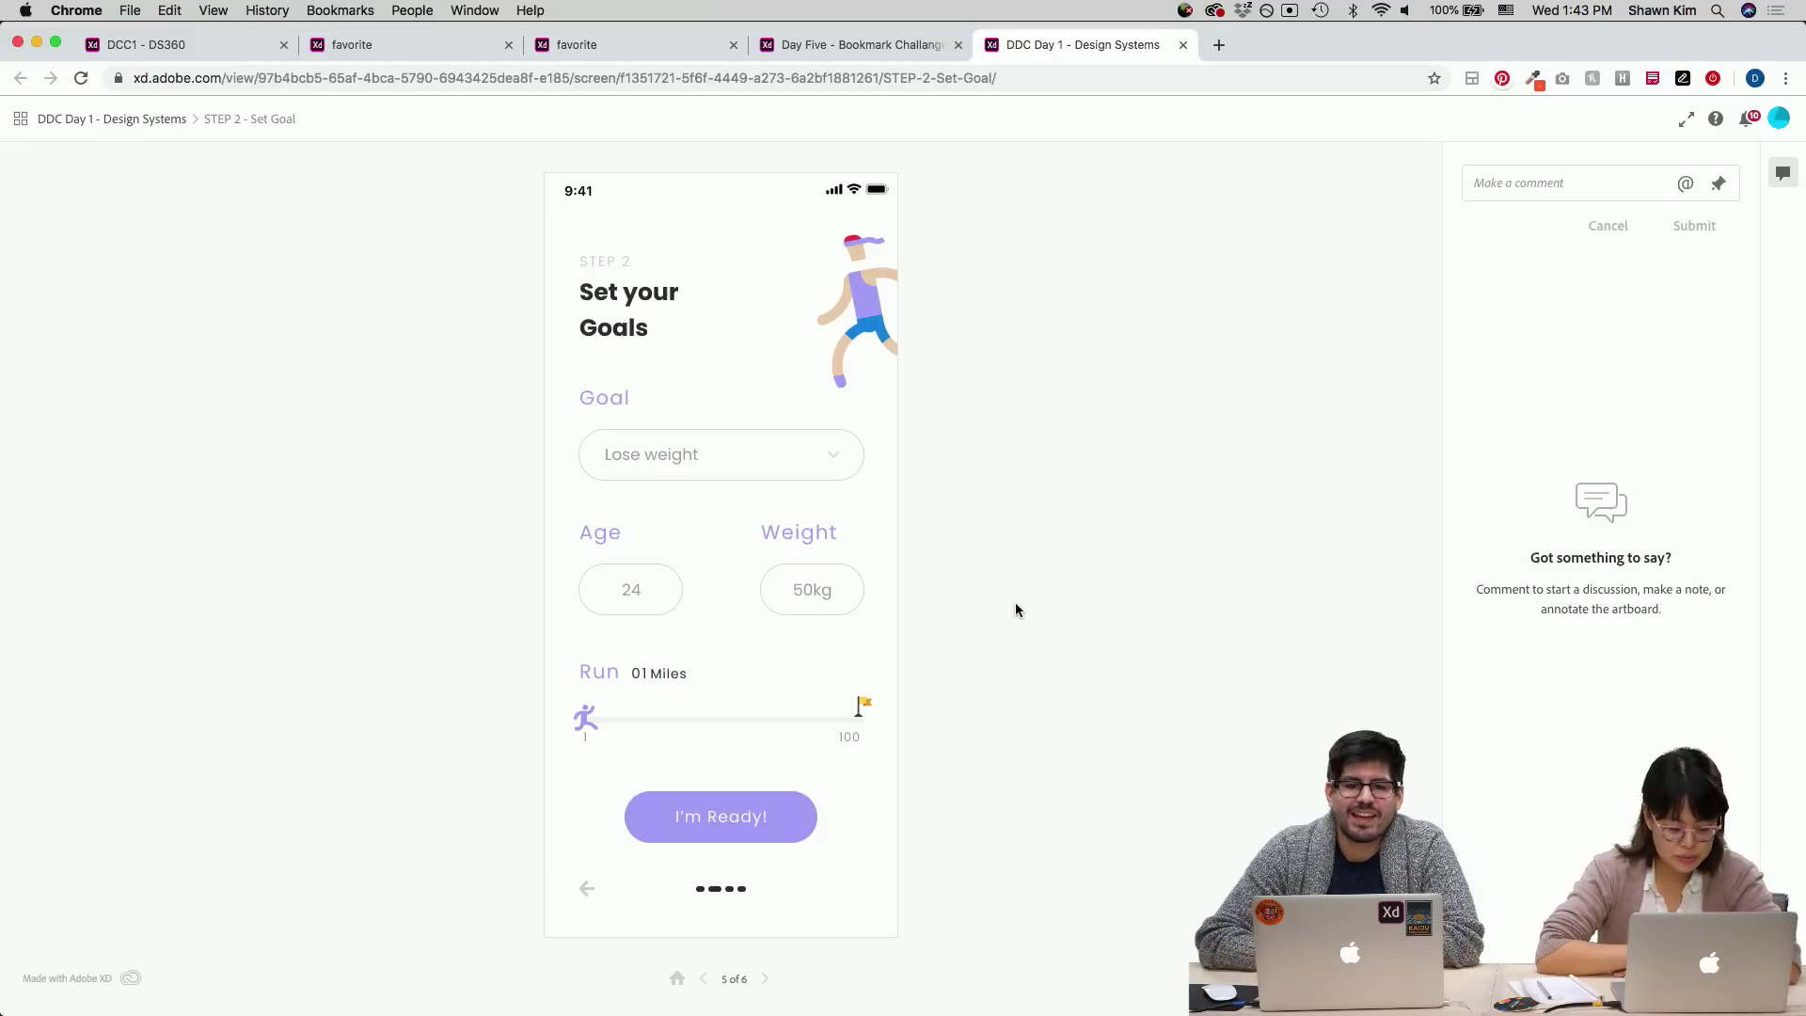
- Go back through the DDC Day 1 prototype's screens to the first one, STEP 1 - Running
click(706, 979)
click(705, 979)
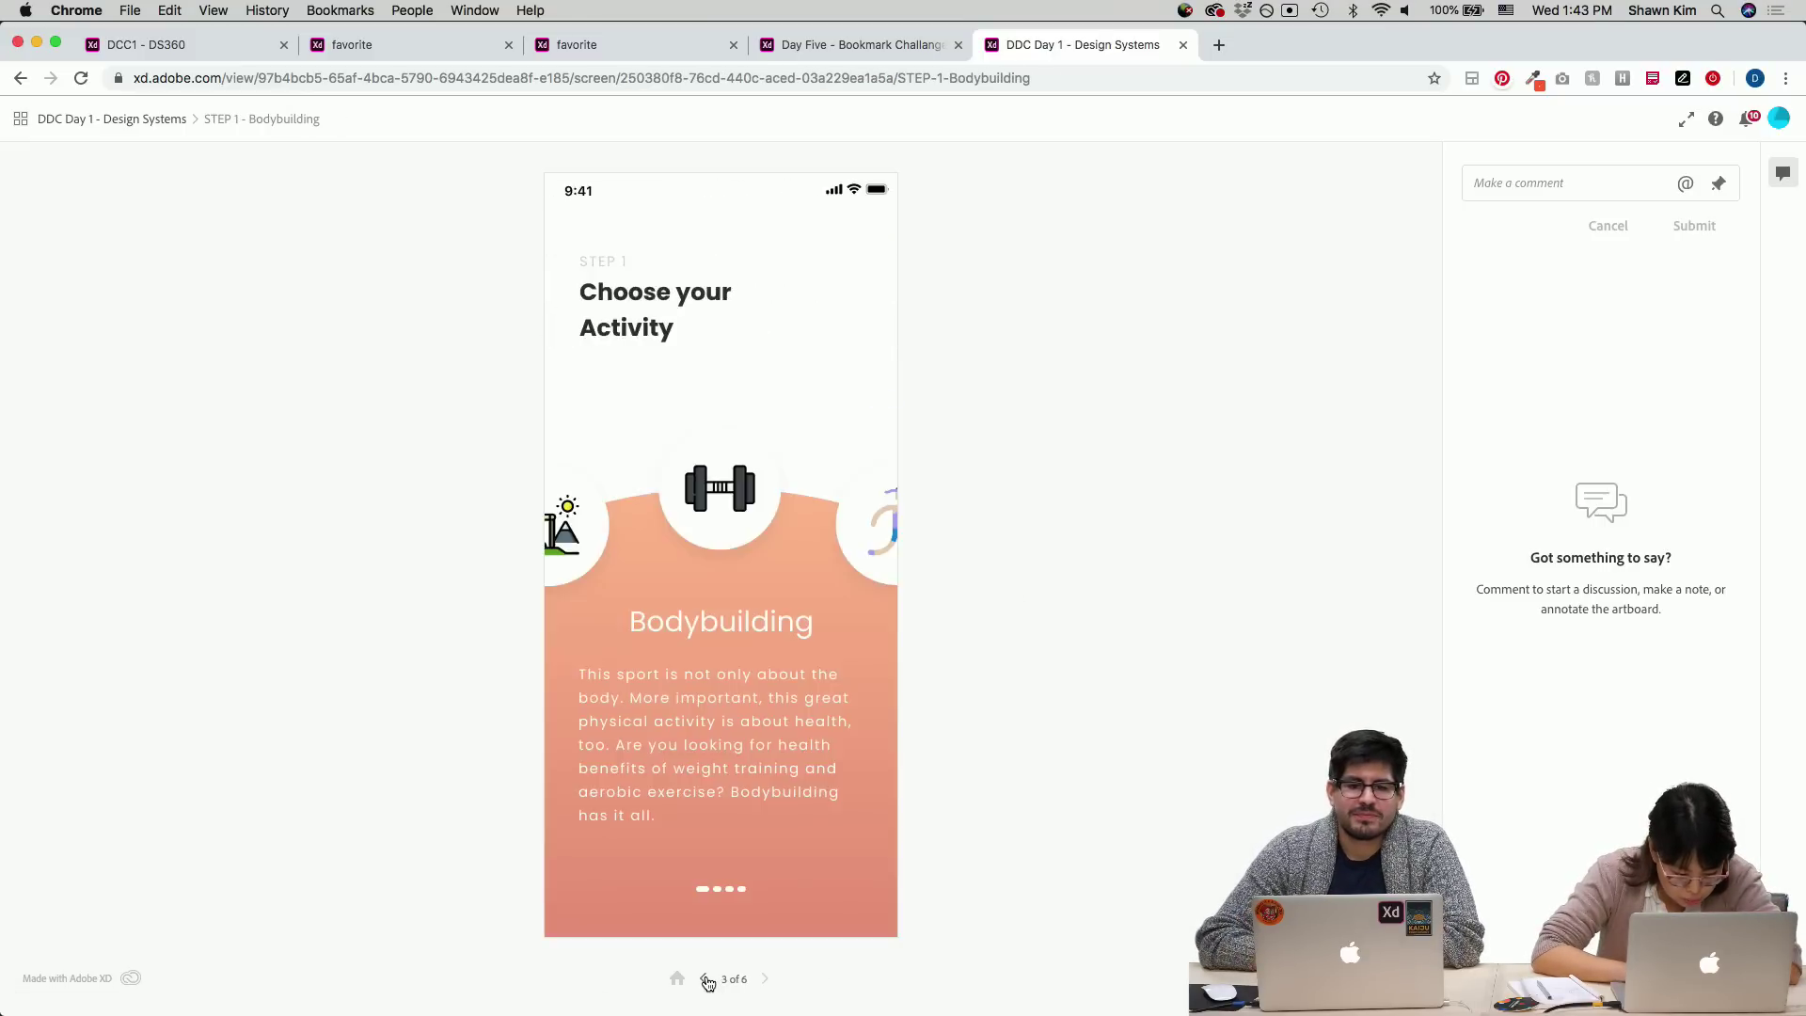
click(705, 979)
click(706, 979)
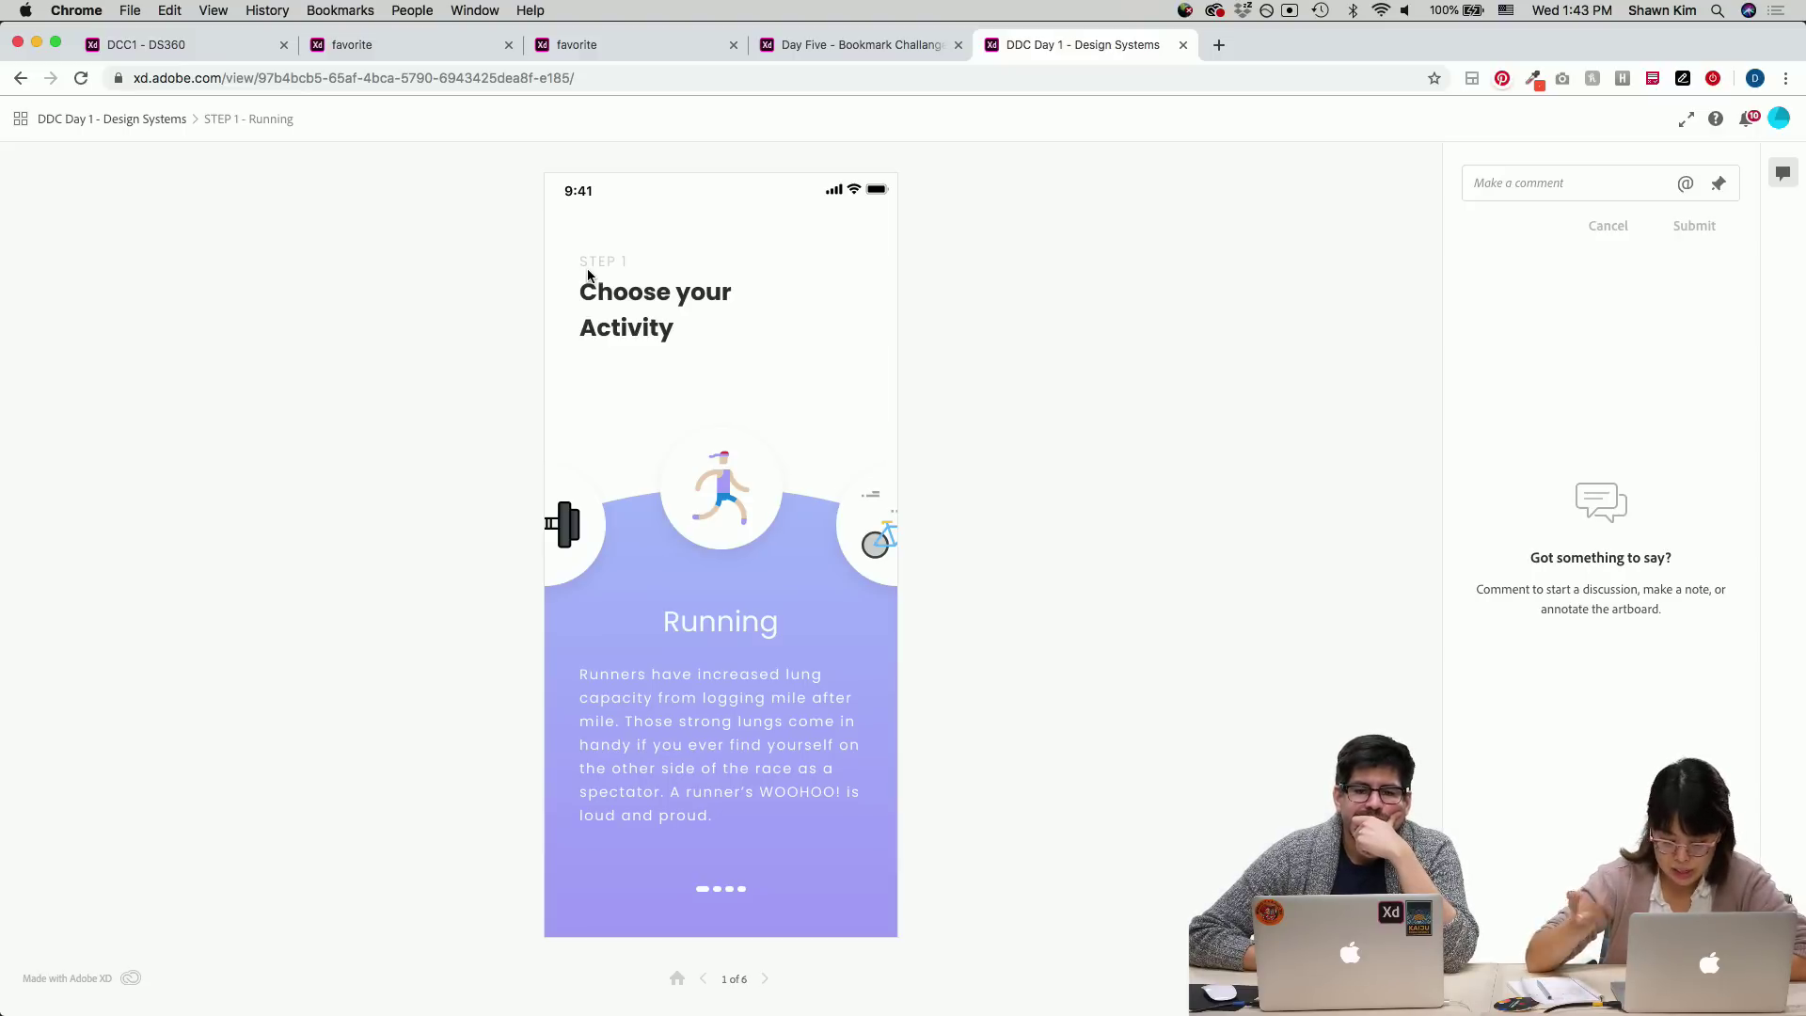
- Test the Choose your Activity carousel's transitions from Running to Cycling and to Bodybuilding, returning to Running each time
click(869, 531)
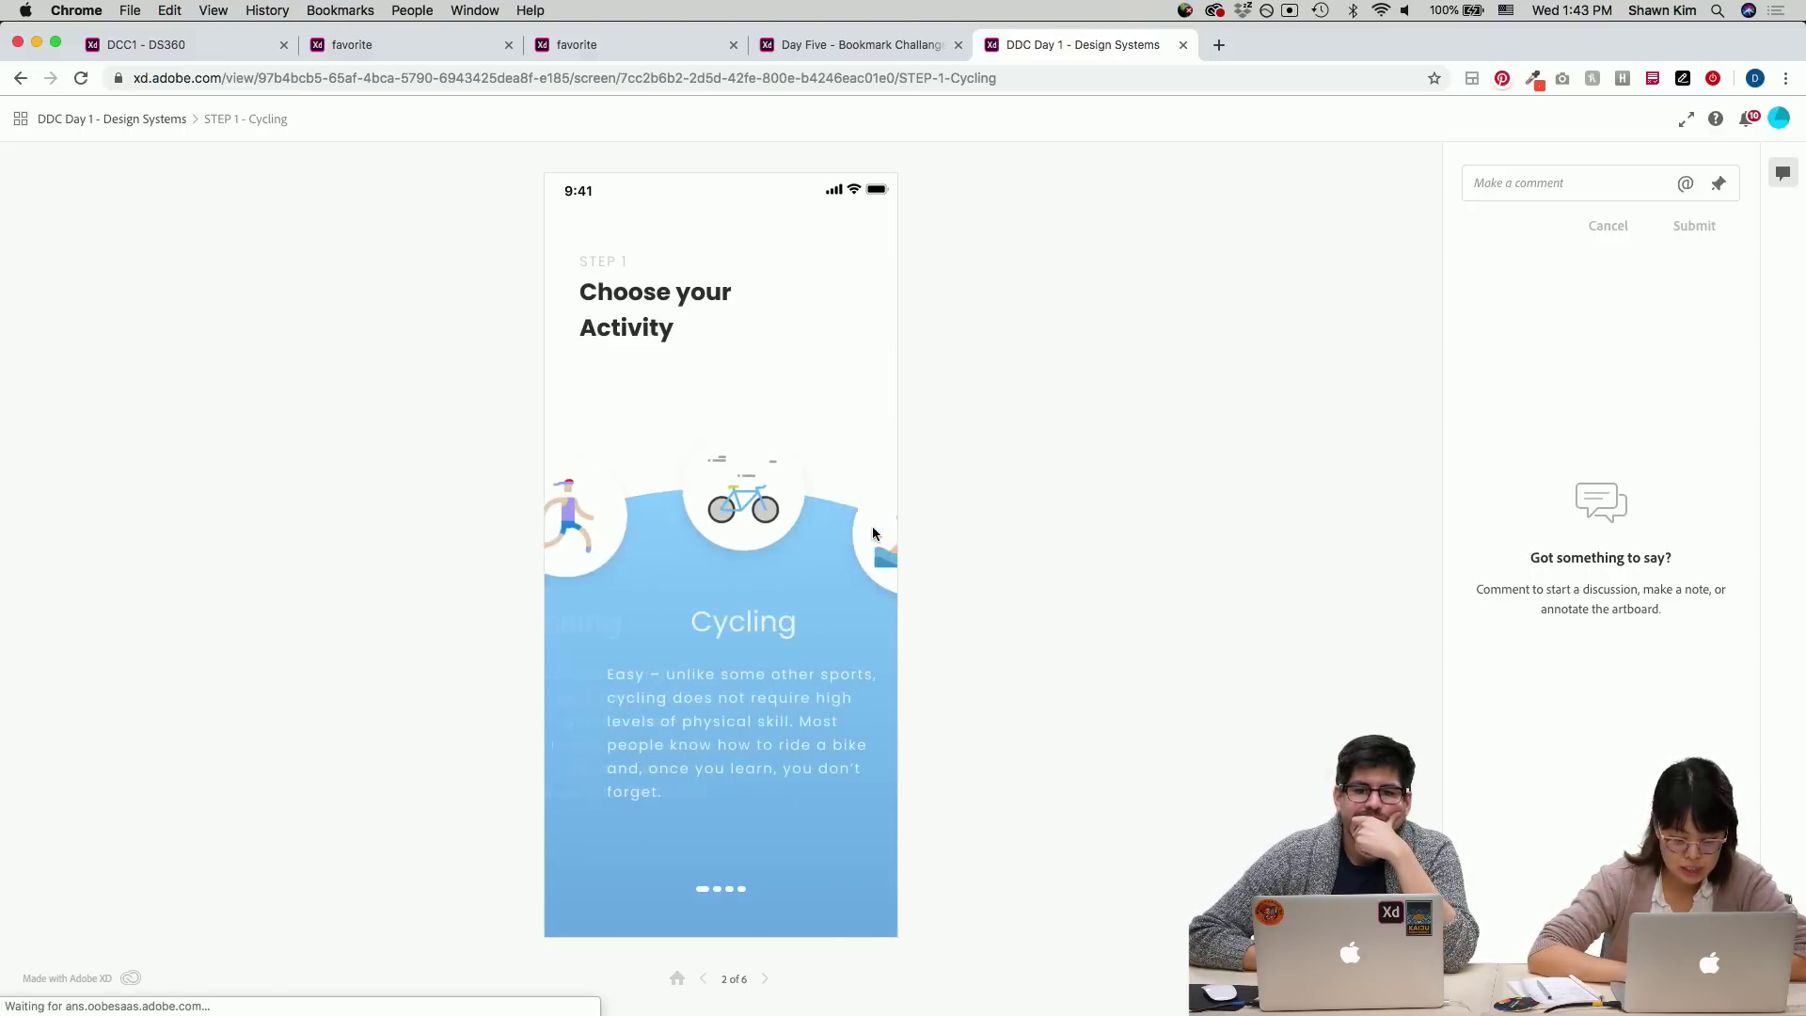
click(583, 534)
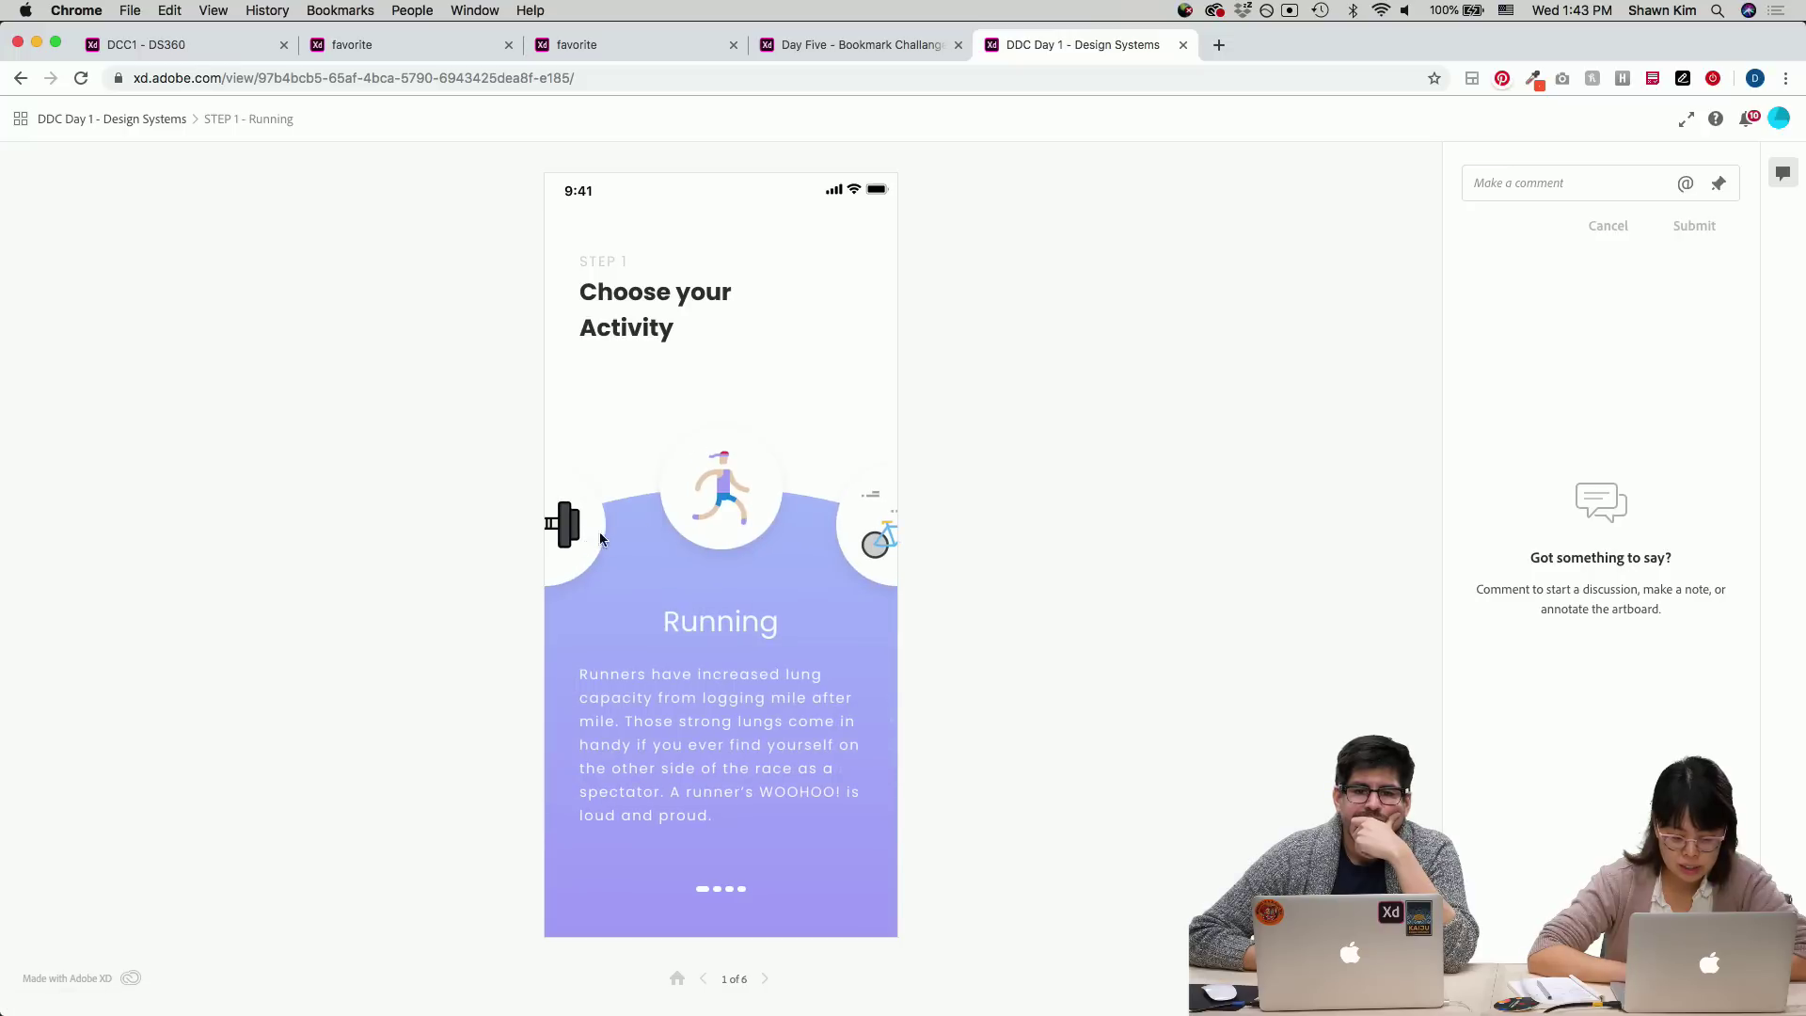
click(600, 533)
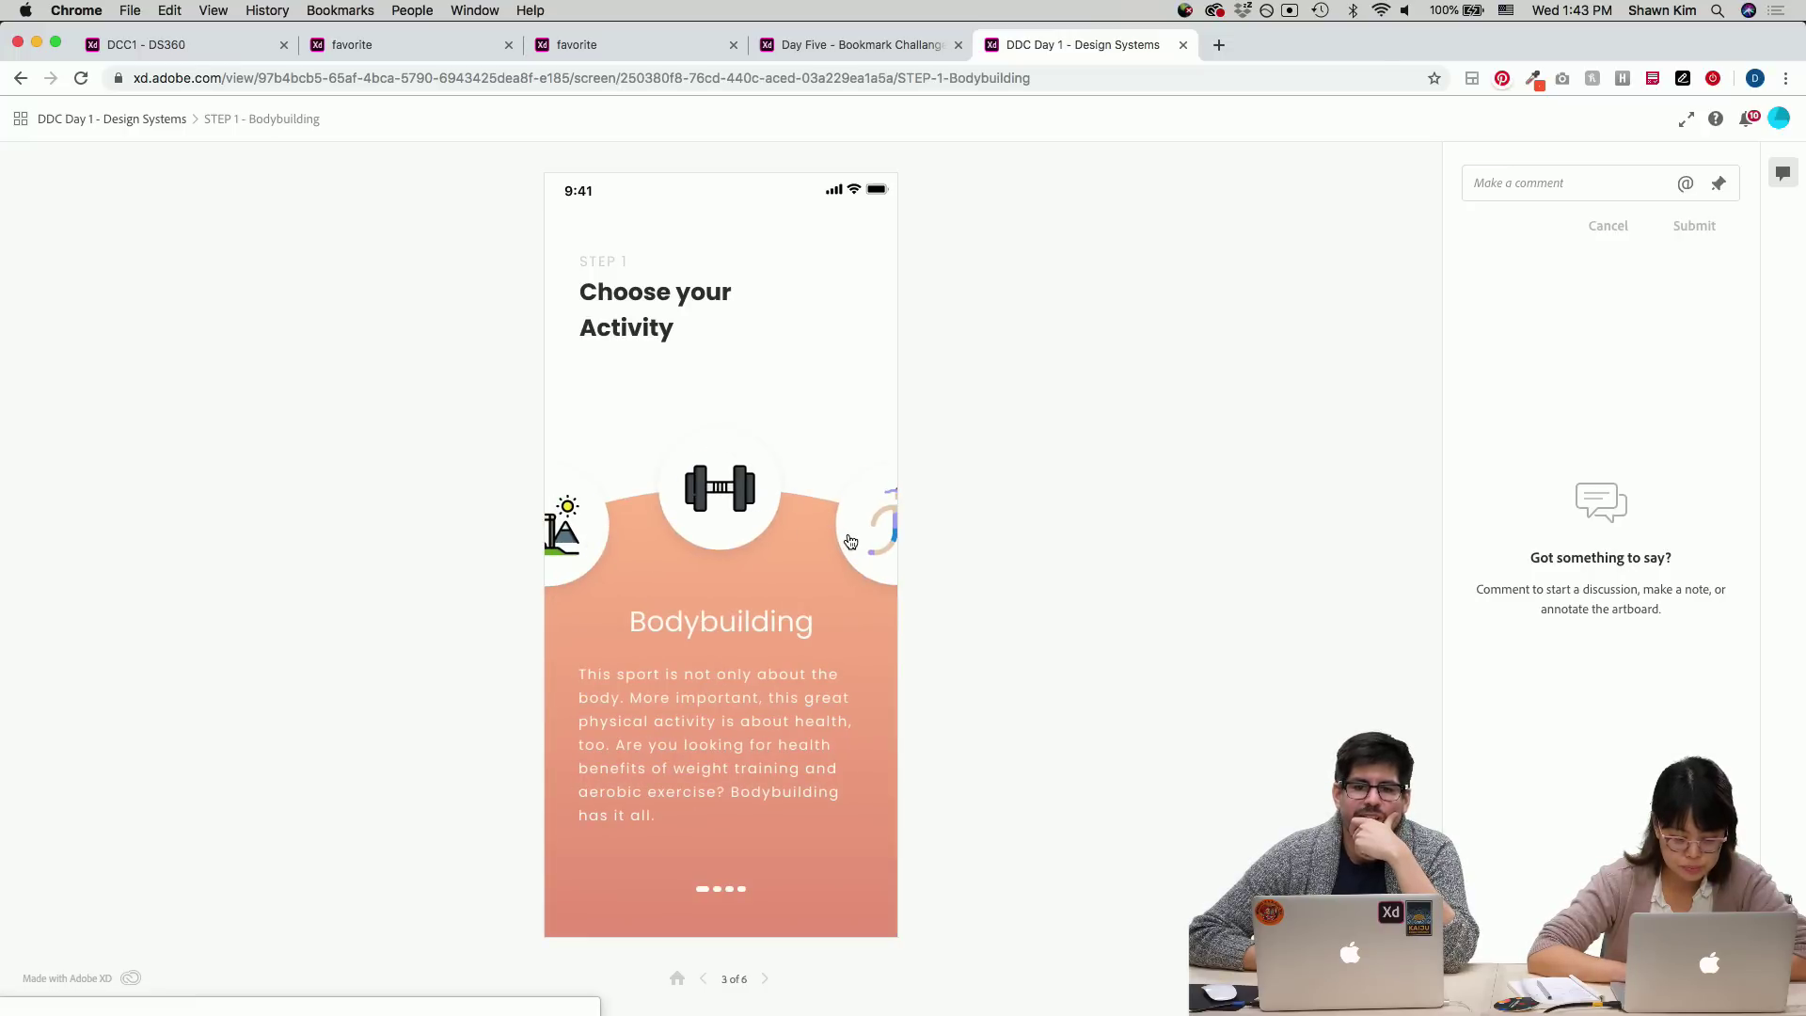
click(850, 542)
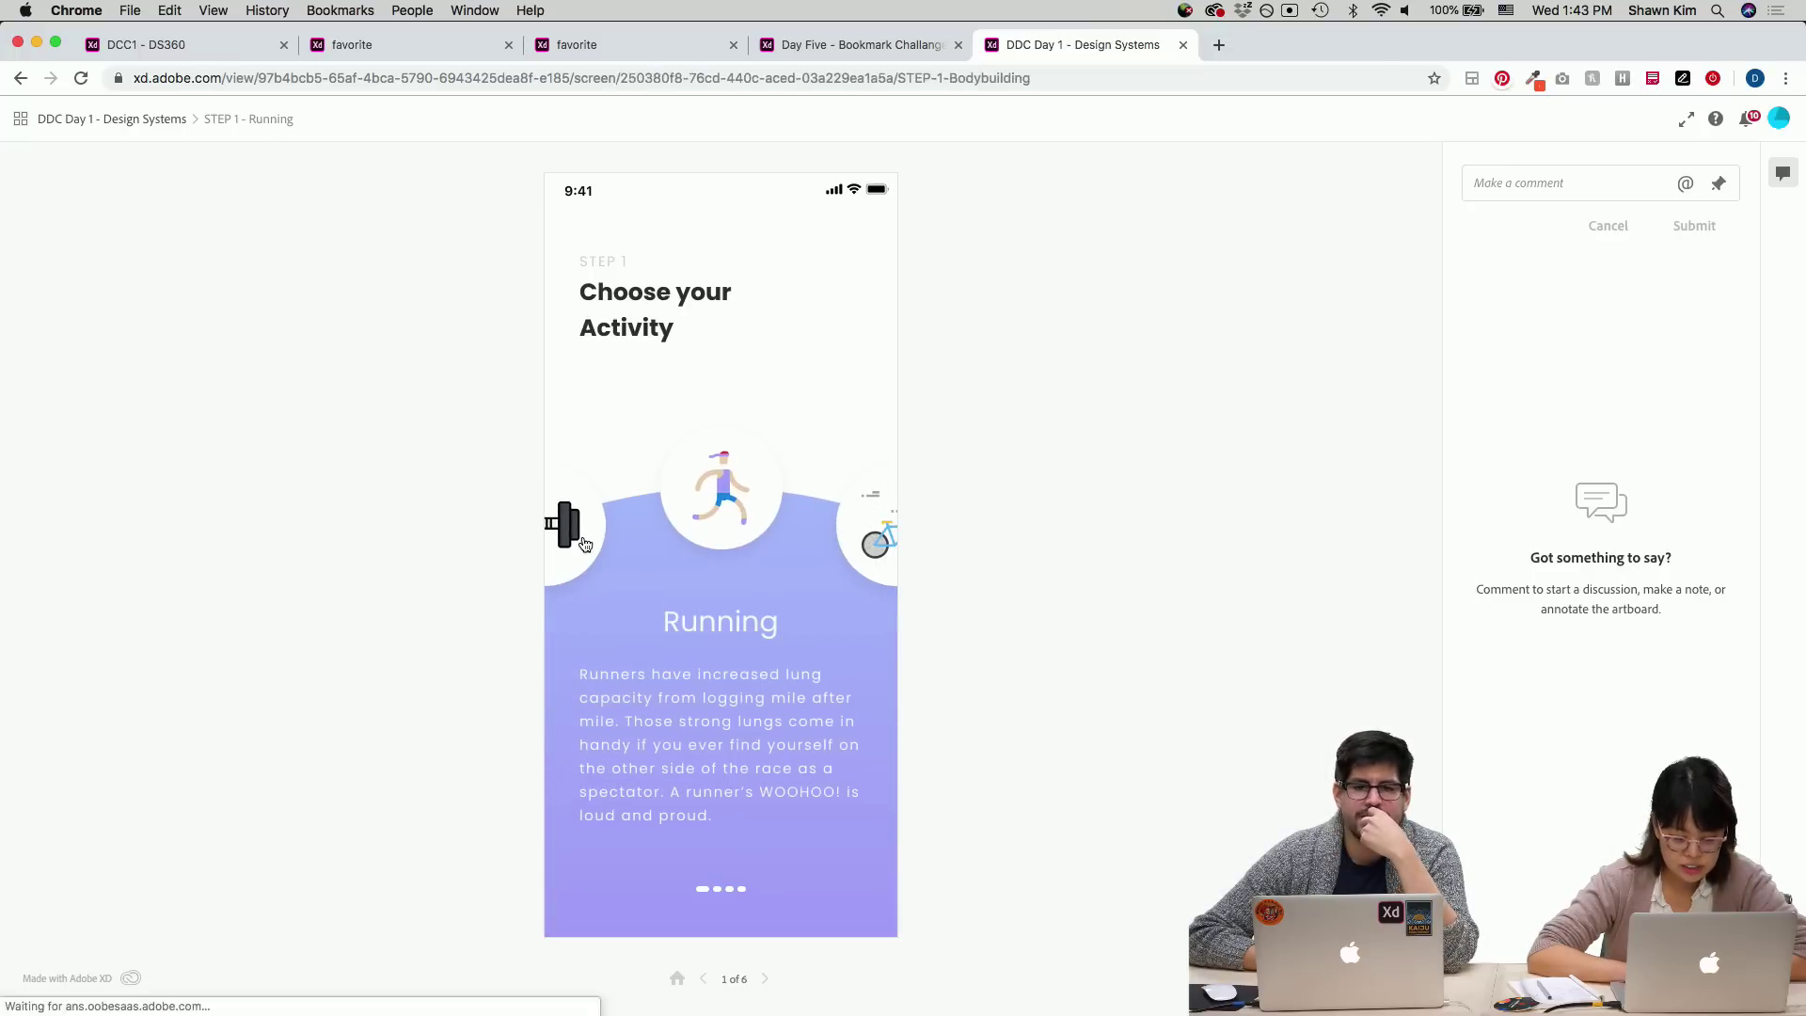
click(583, 543)
click(872, 555)
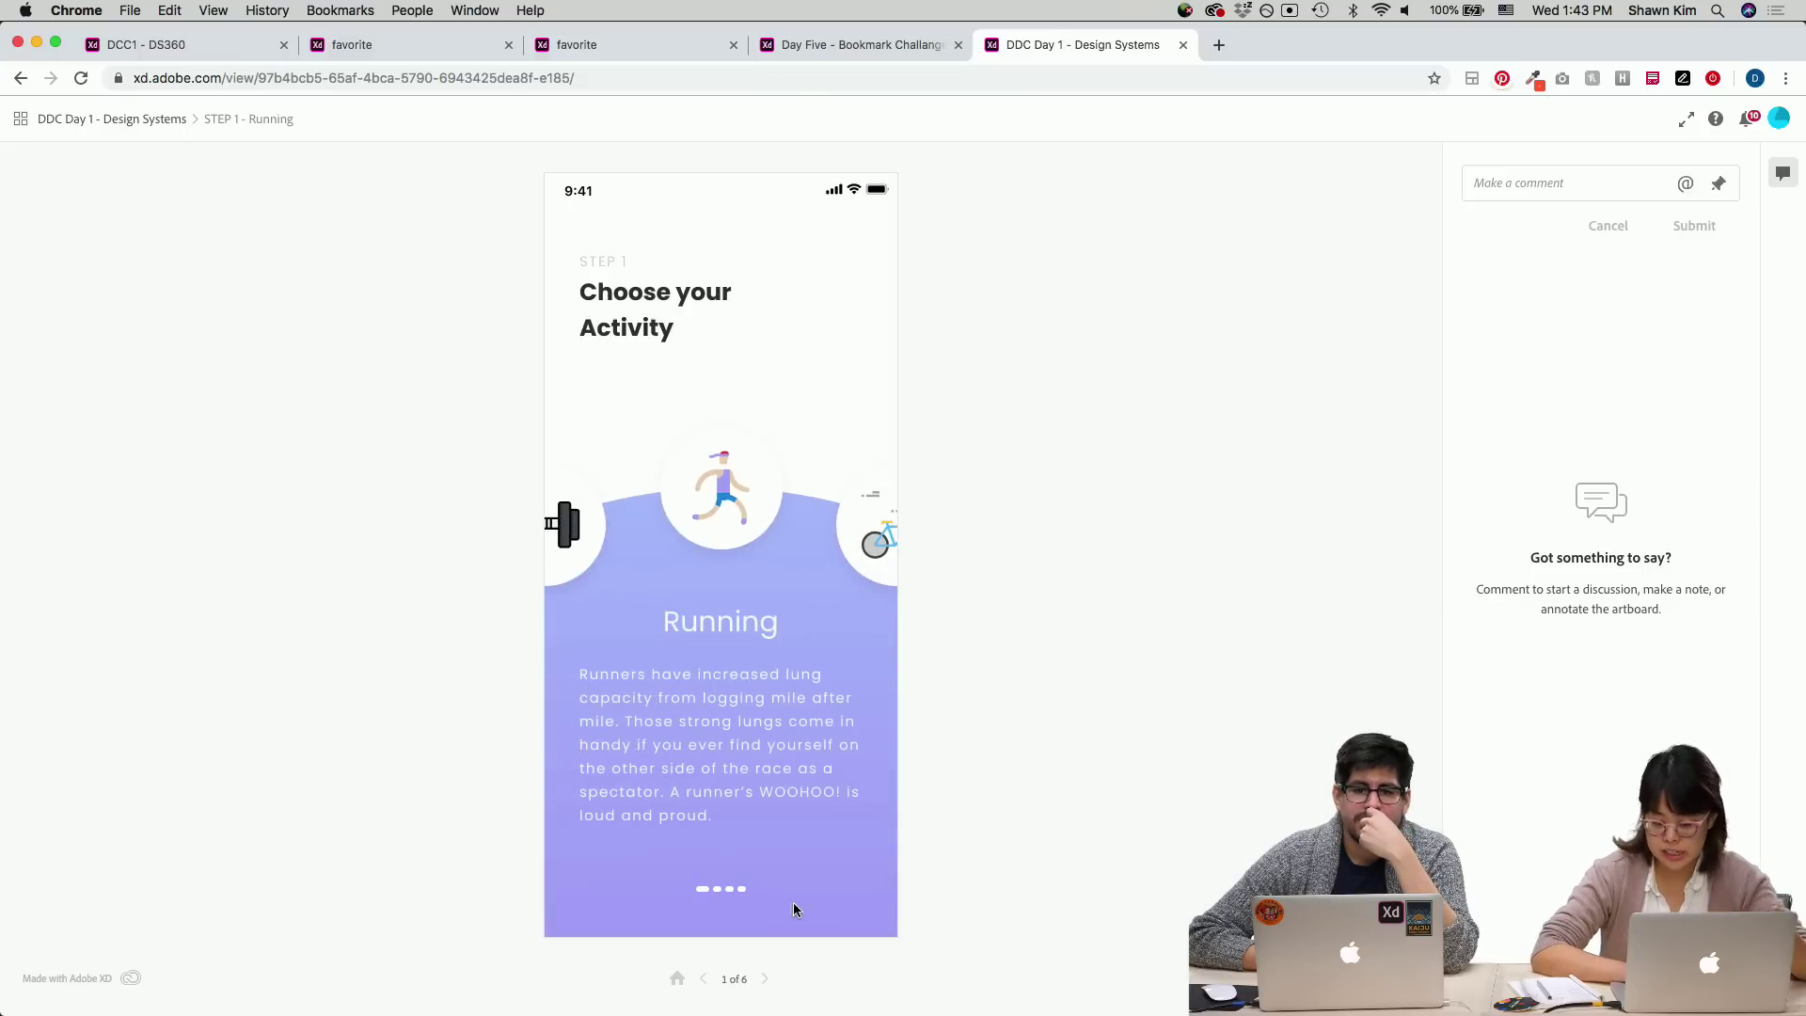
- Replay the carousel's transition between Running and Cycling twice, finishing on the Running screen
click(874, 575)
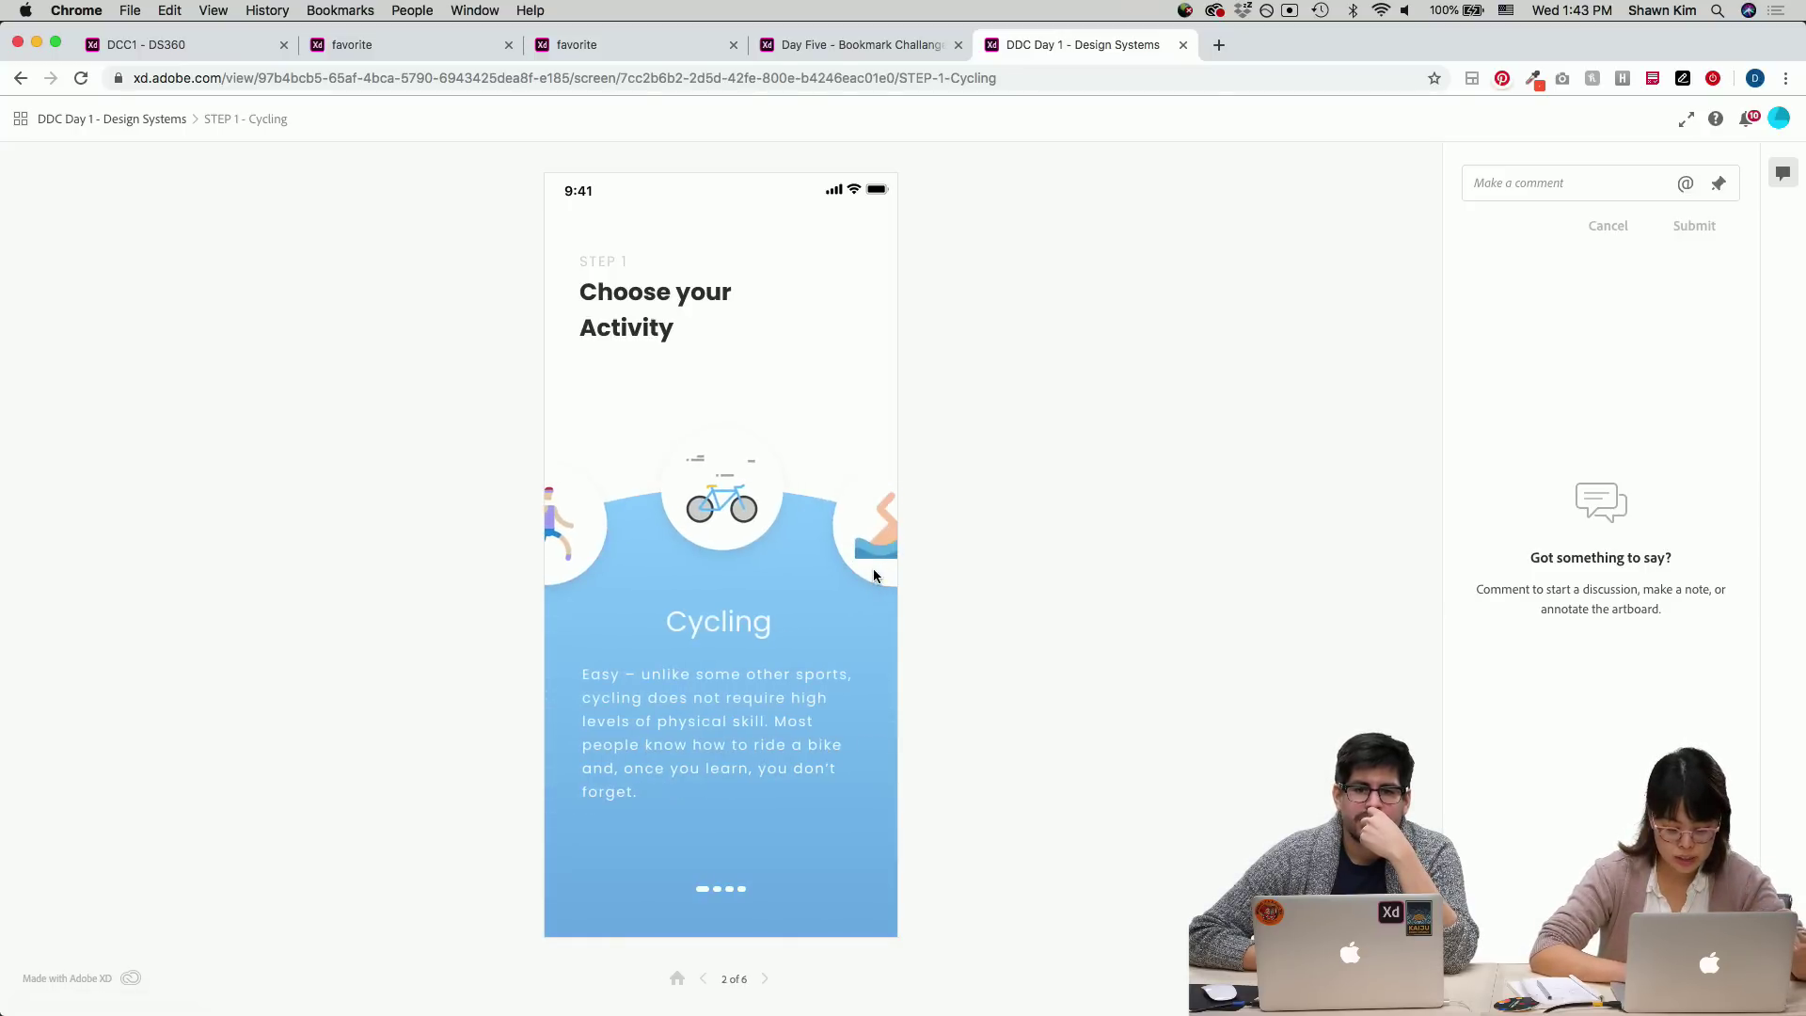
click(593, 538)
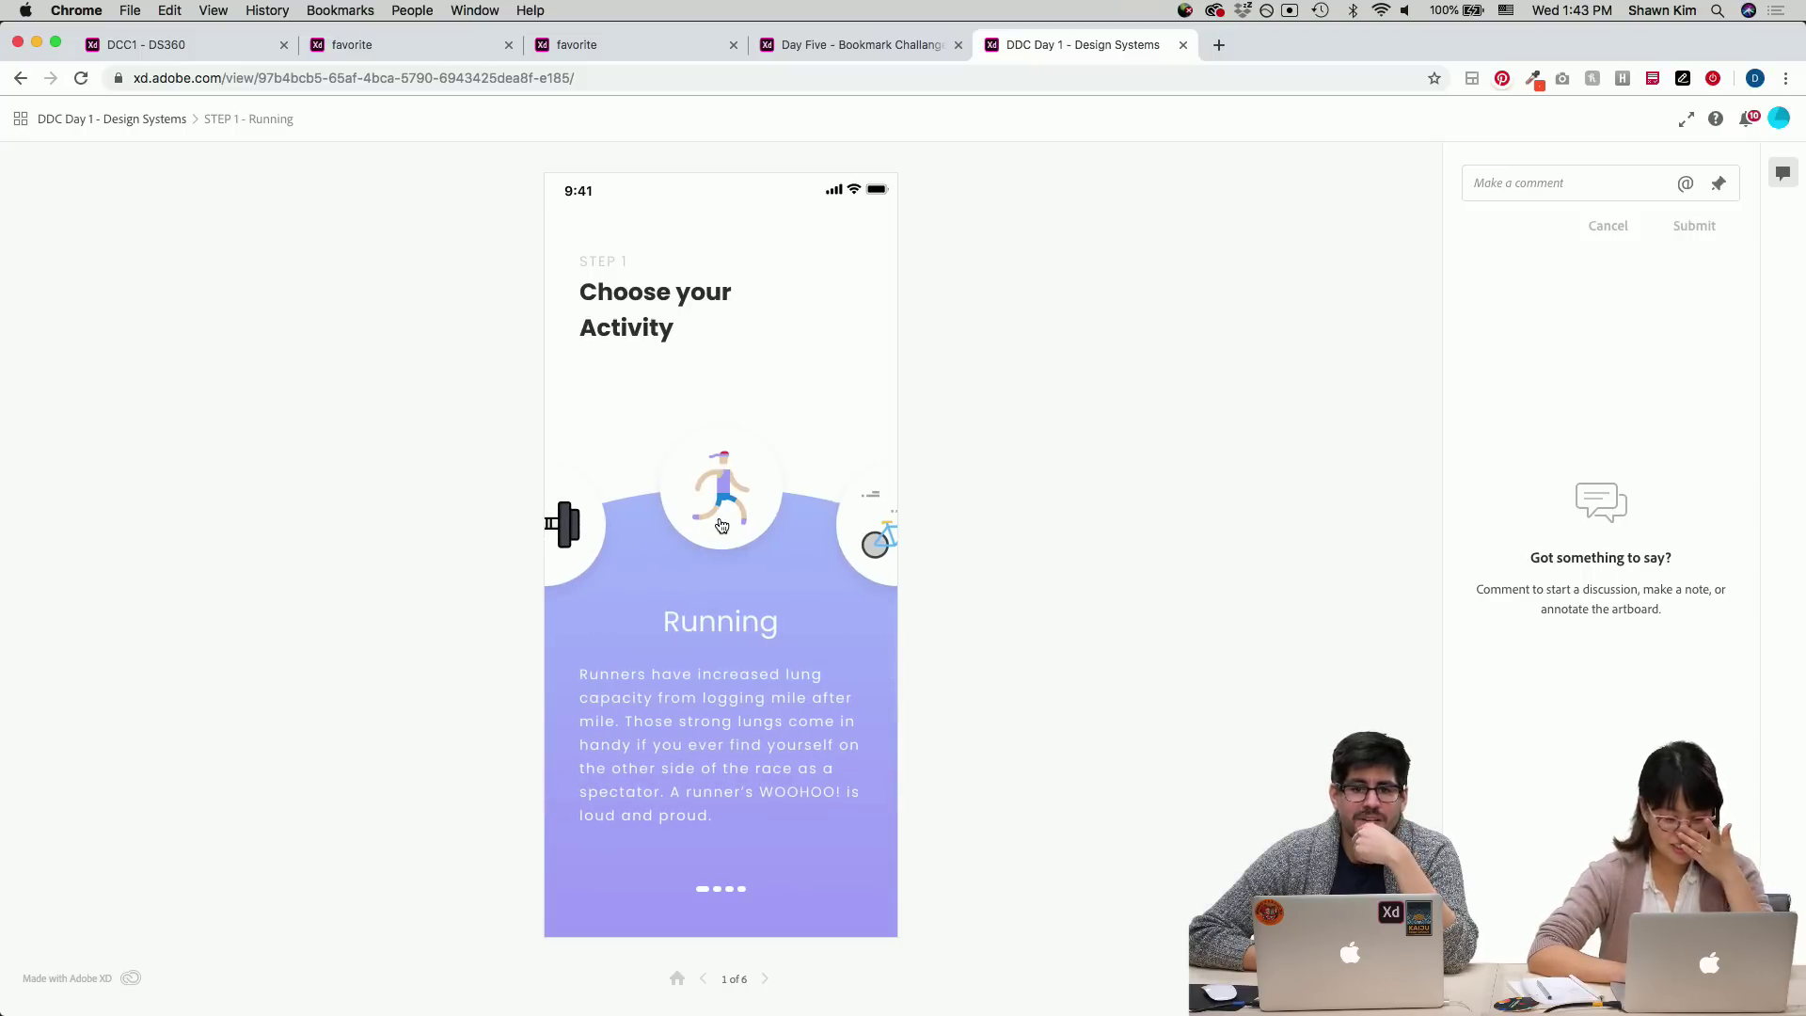
click(873, 528)
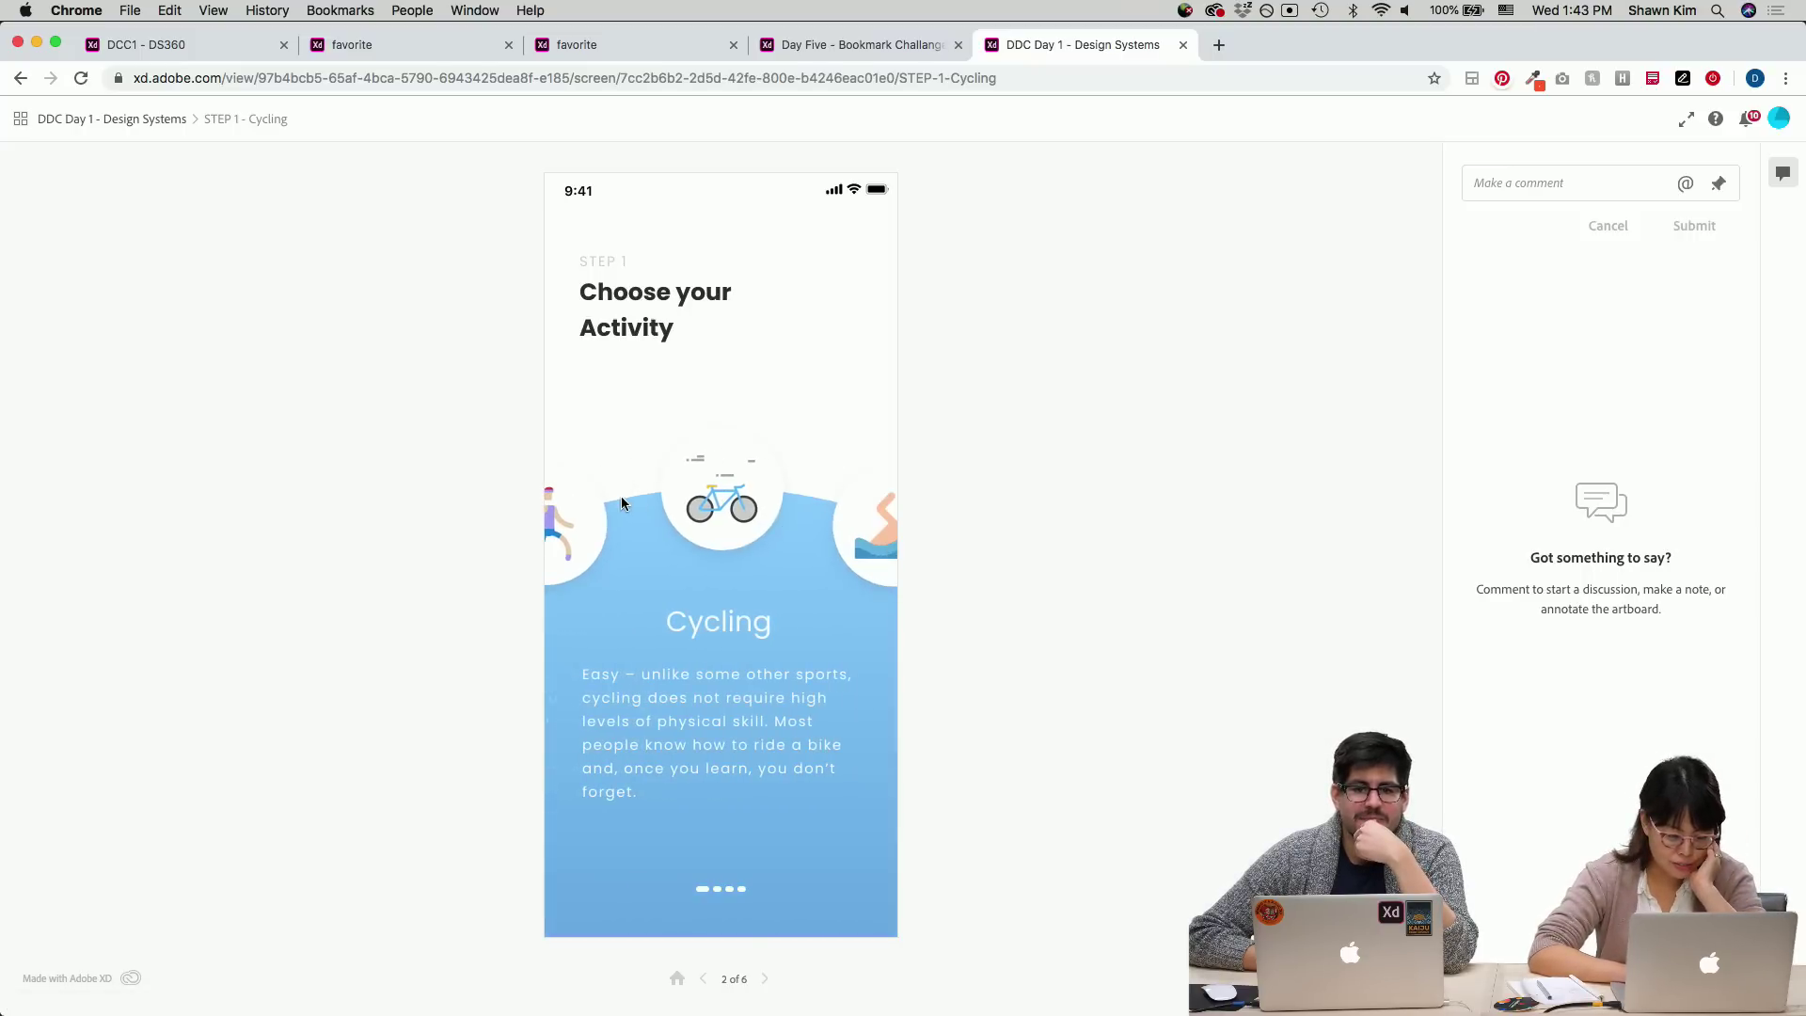
click(585, 536)
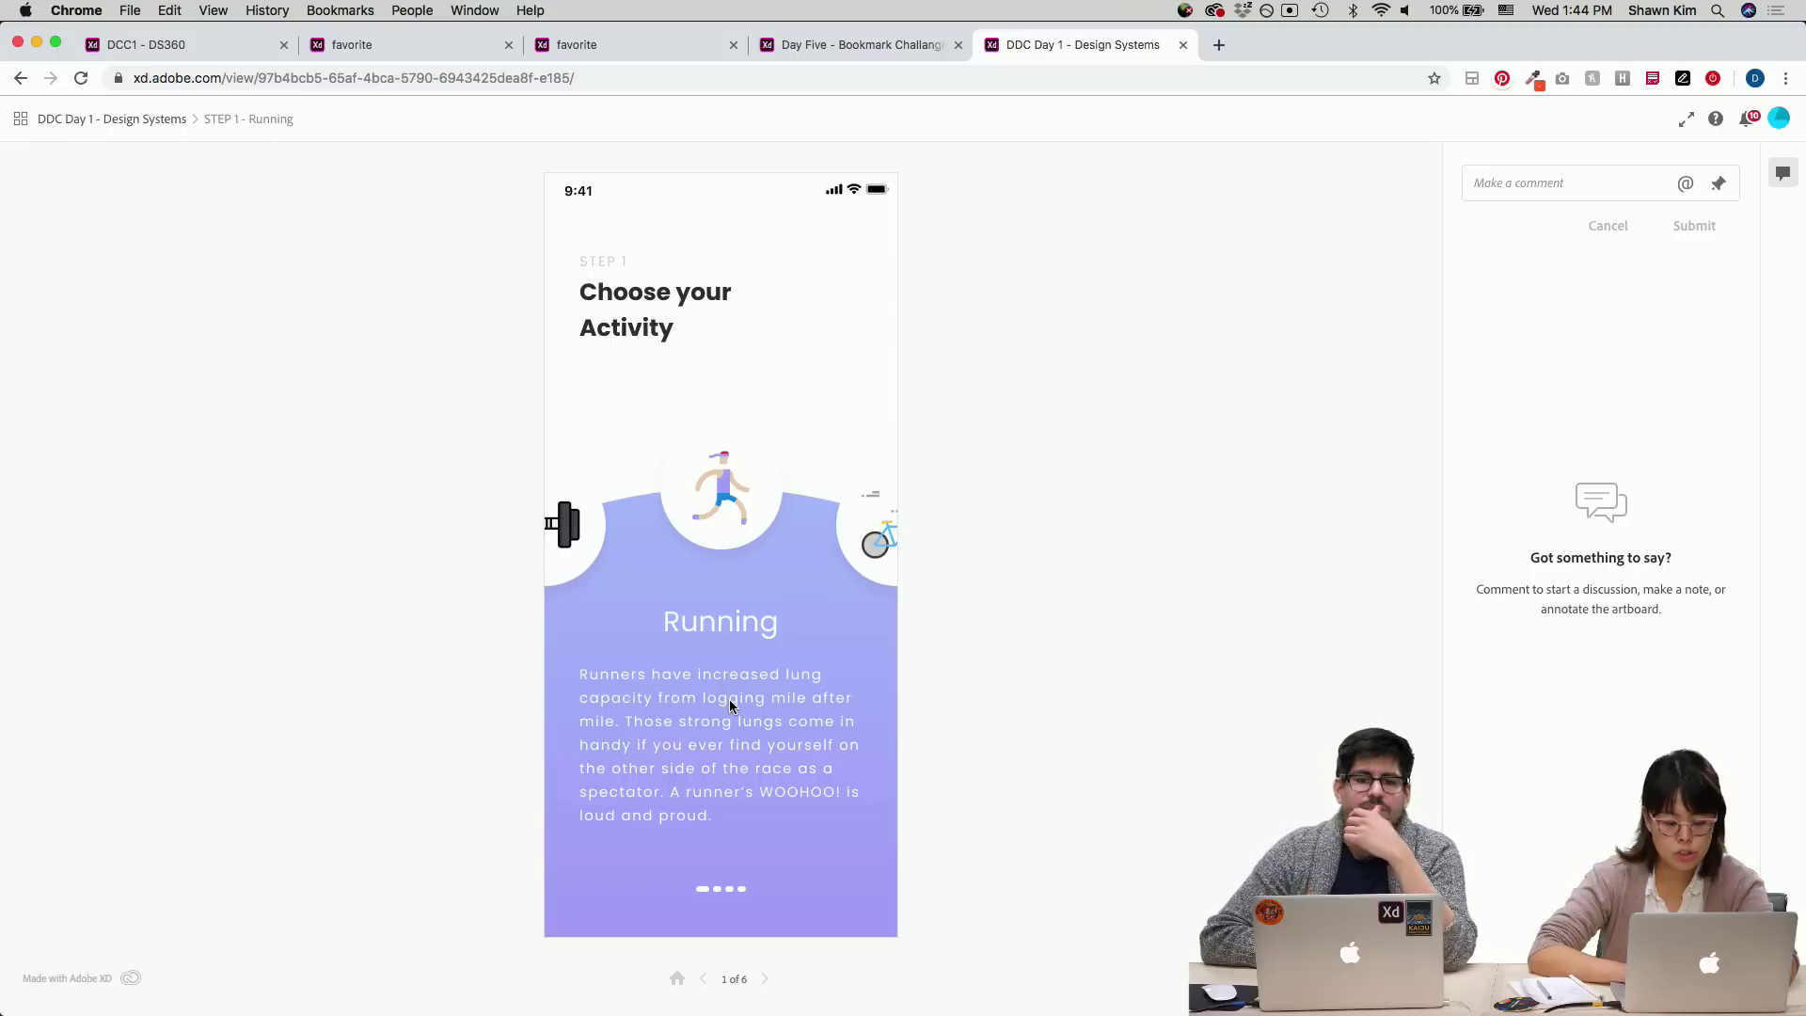
- Preview the Set your Goals screen from the central runner icon, return to Step 1 and recheck the Running and Cycling transitions
click(703, 534)
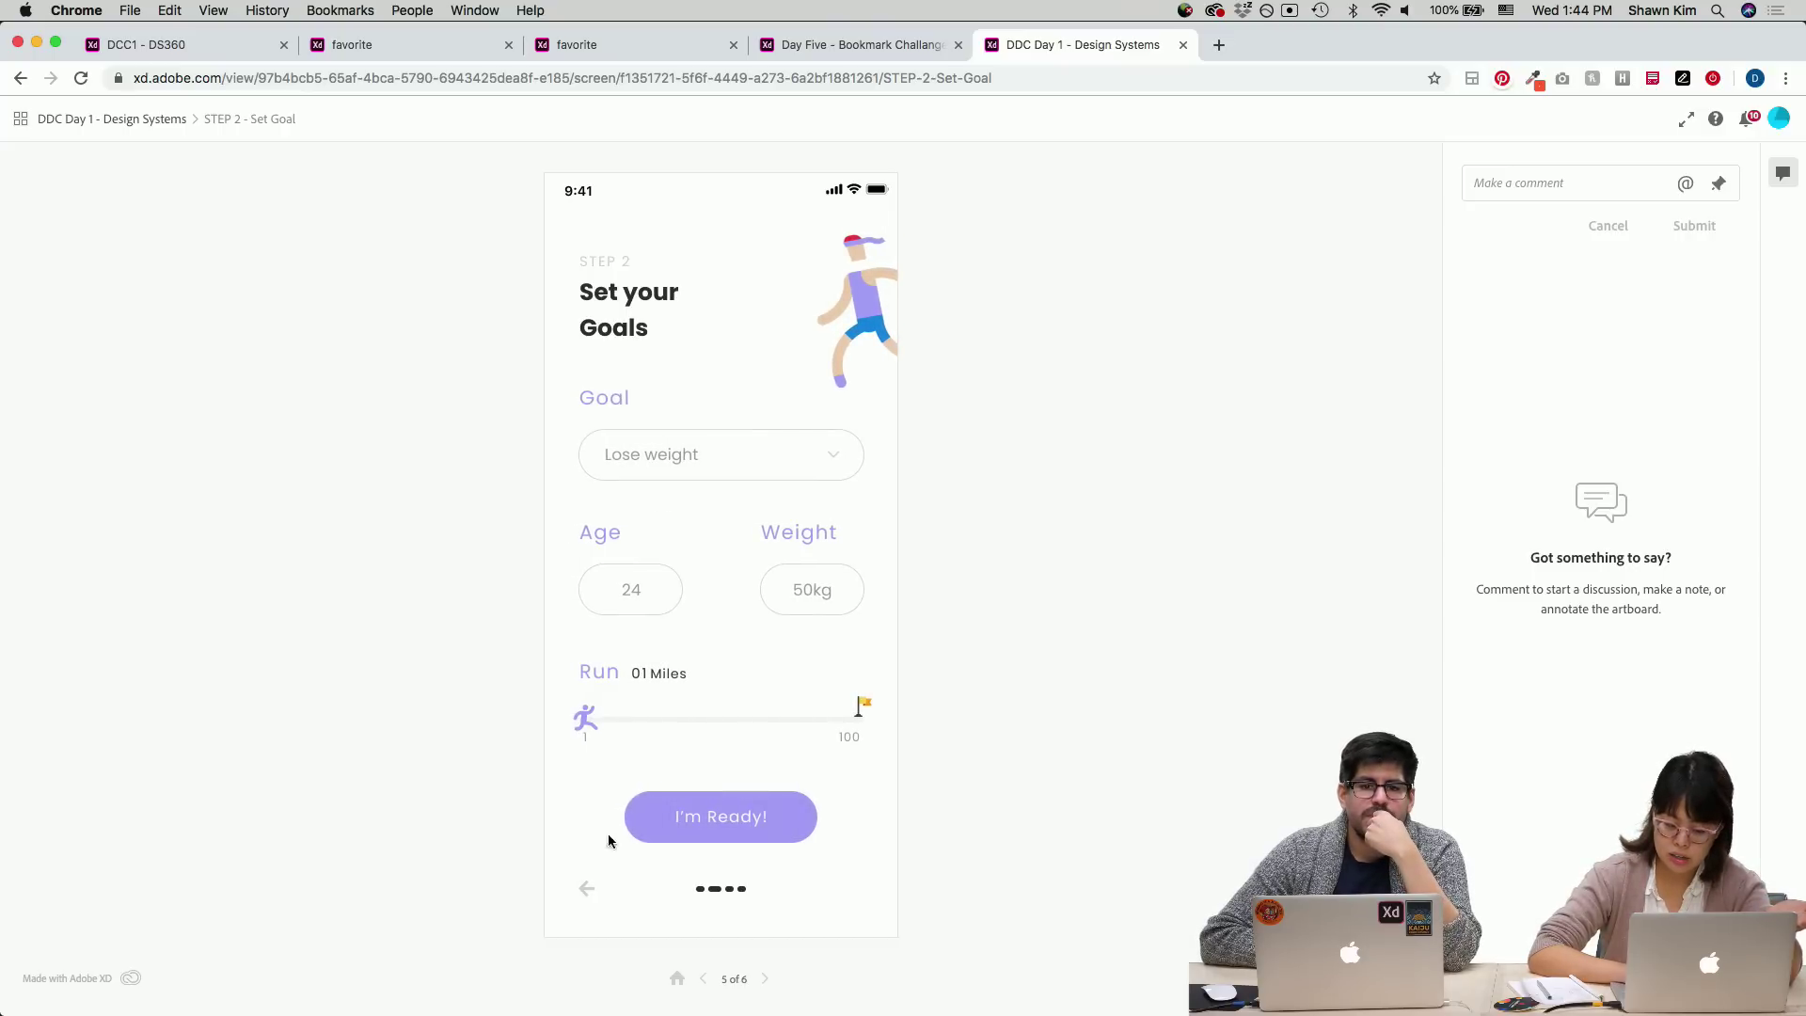
click(586, 889)
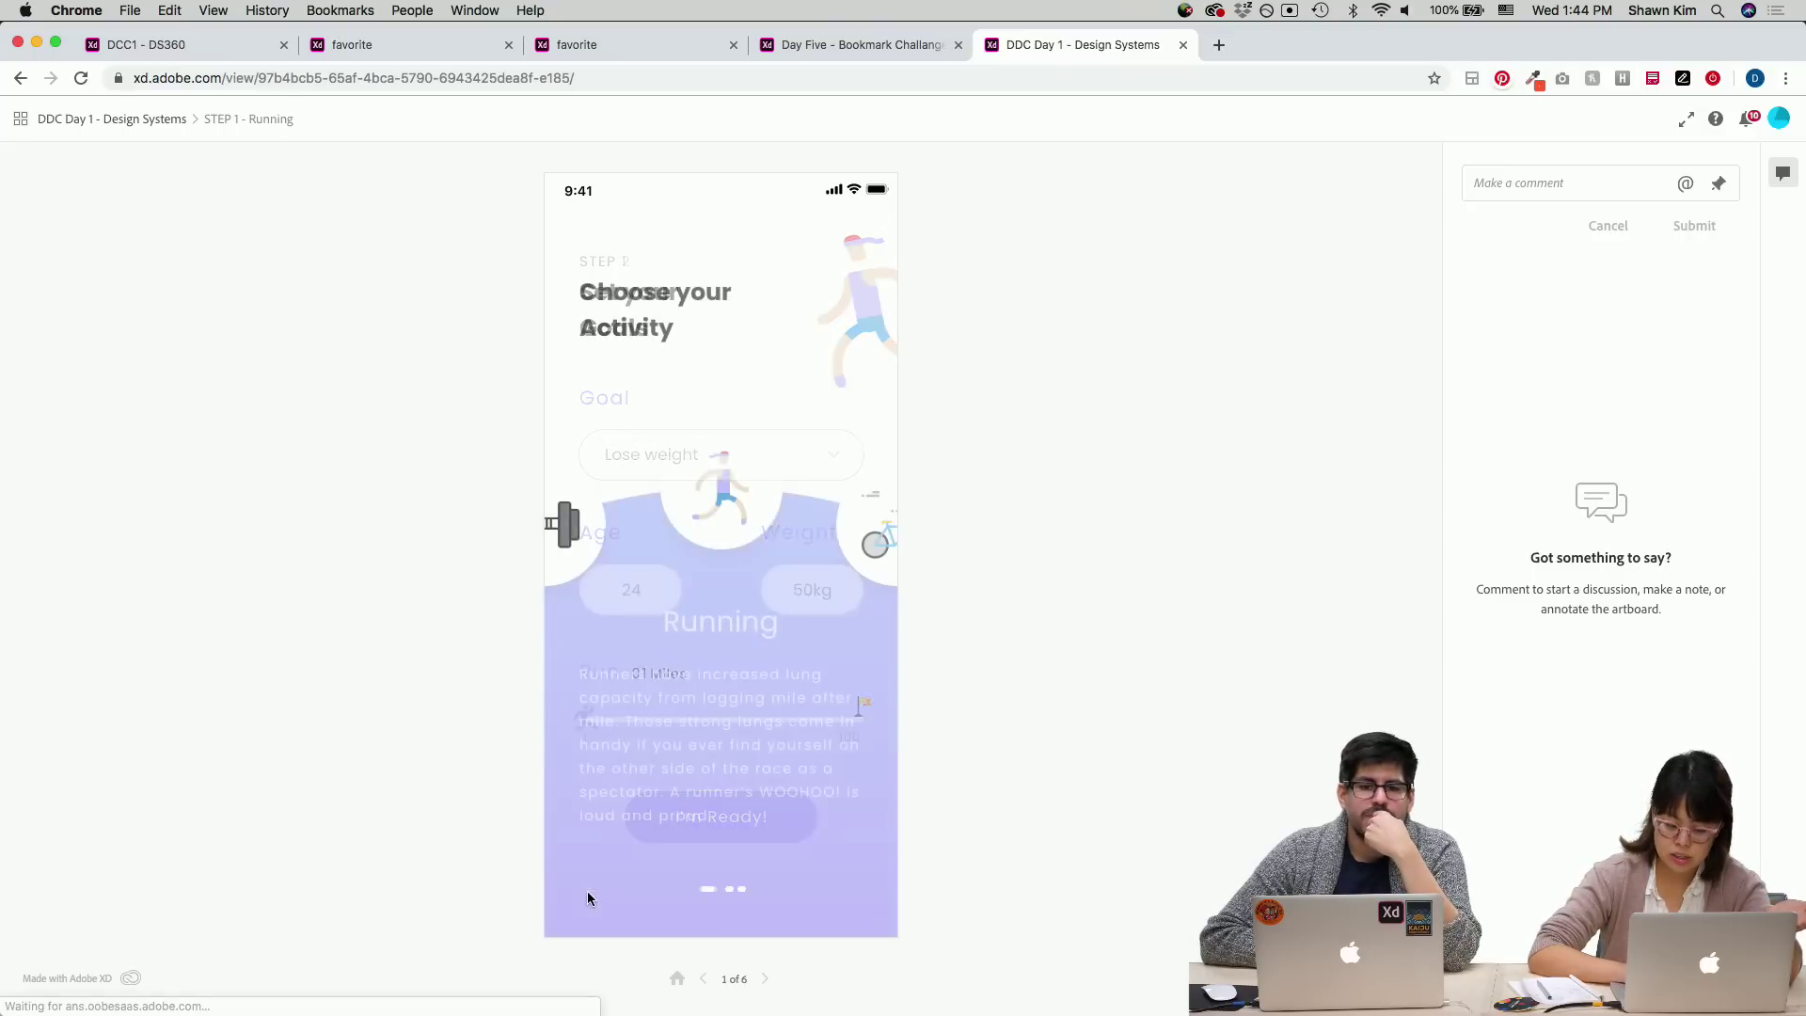
click(863, 532)
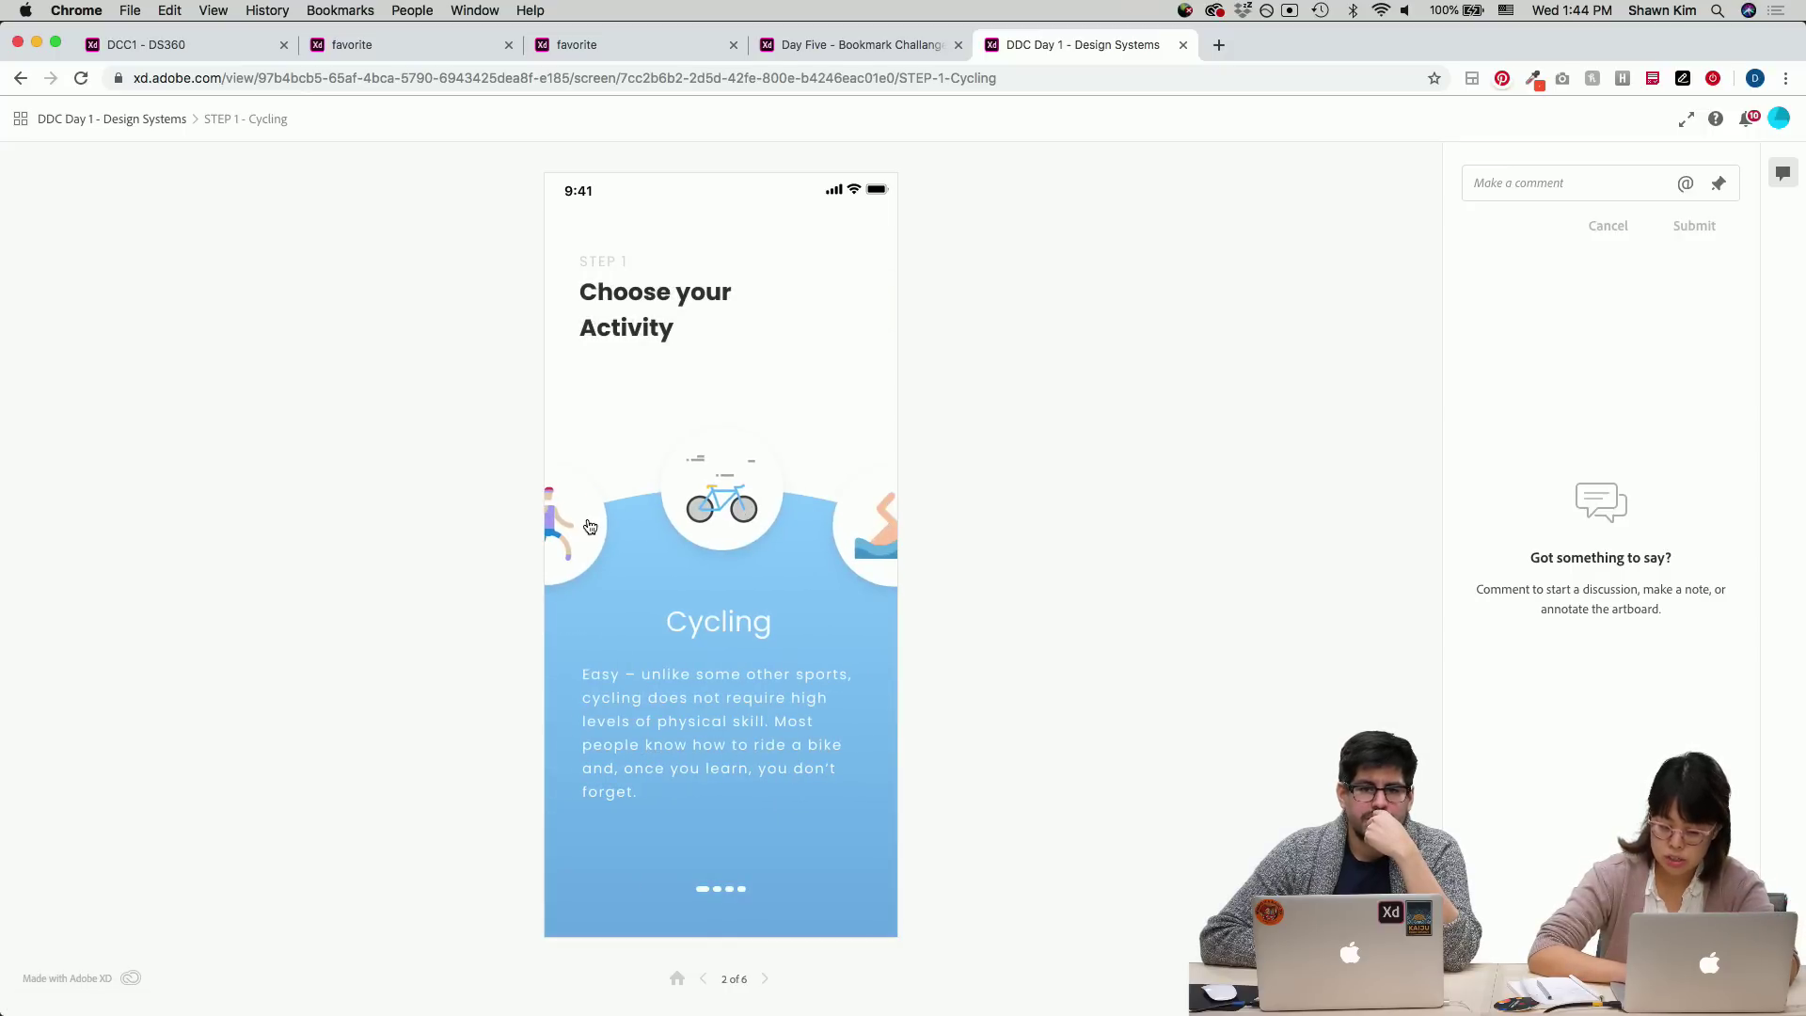
click(762, 509)
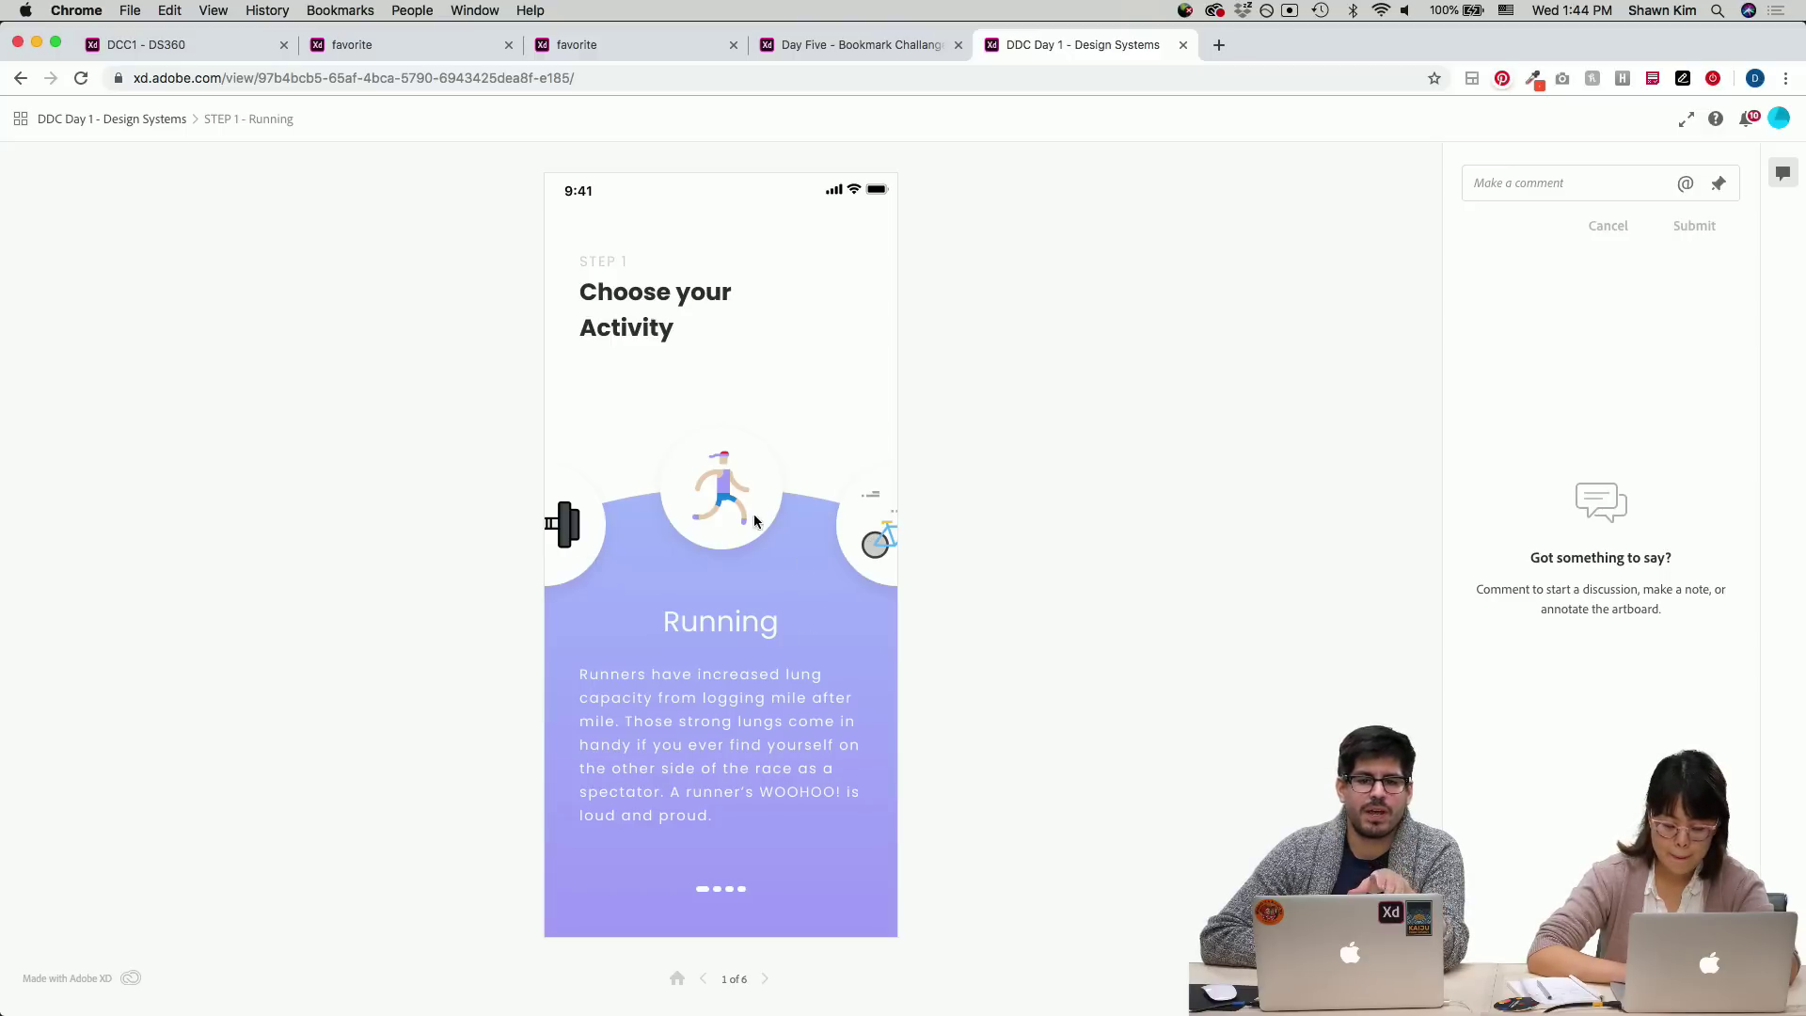
click(870, 534)
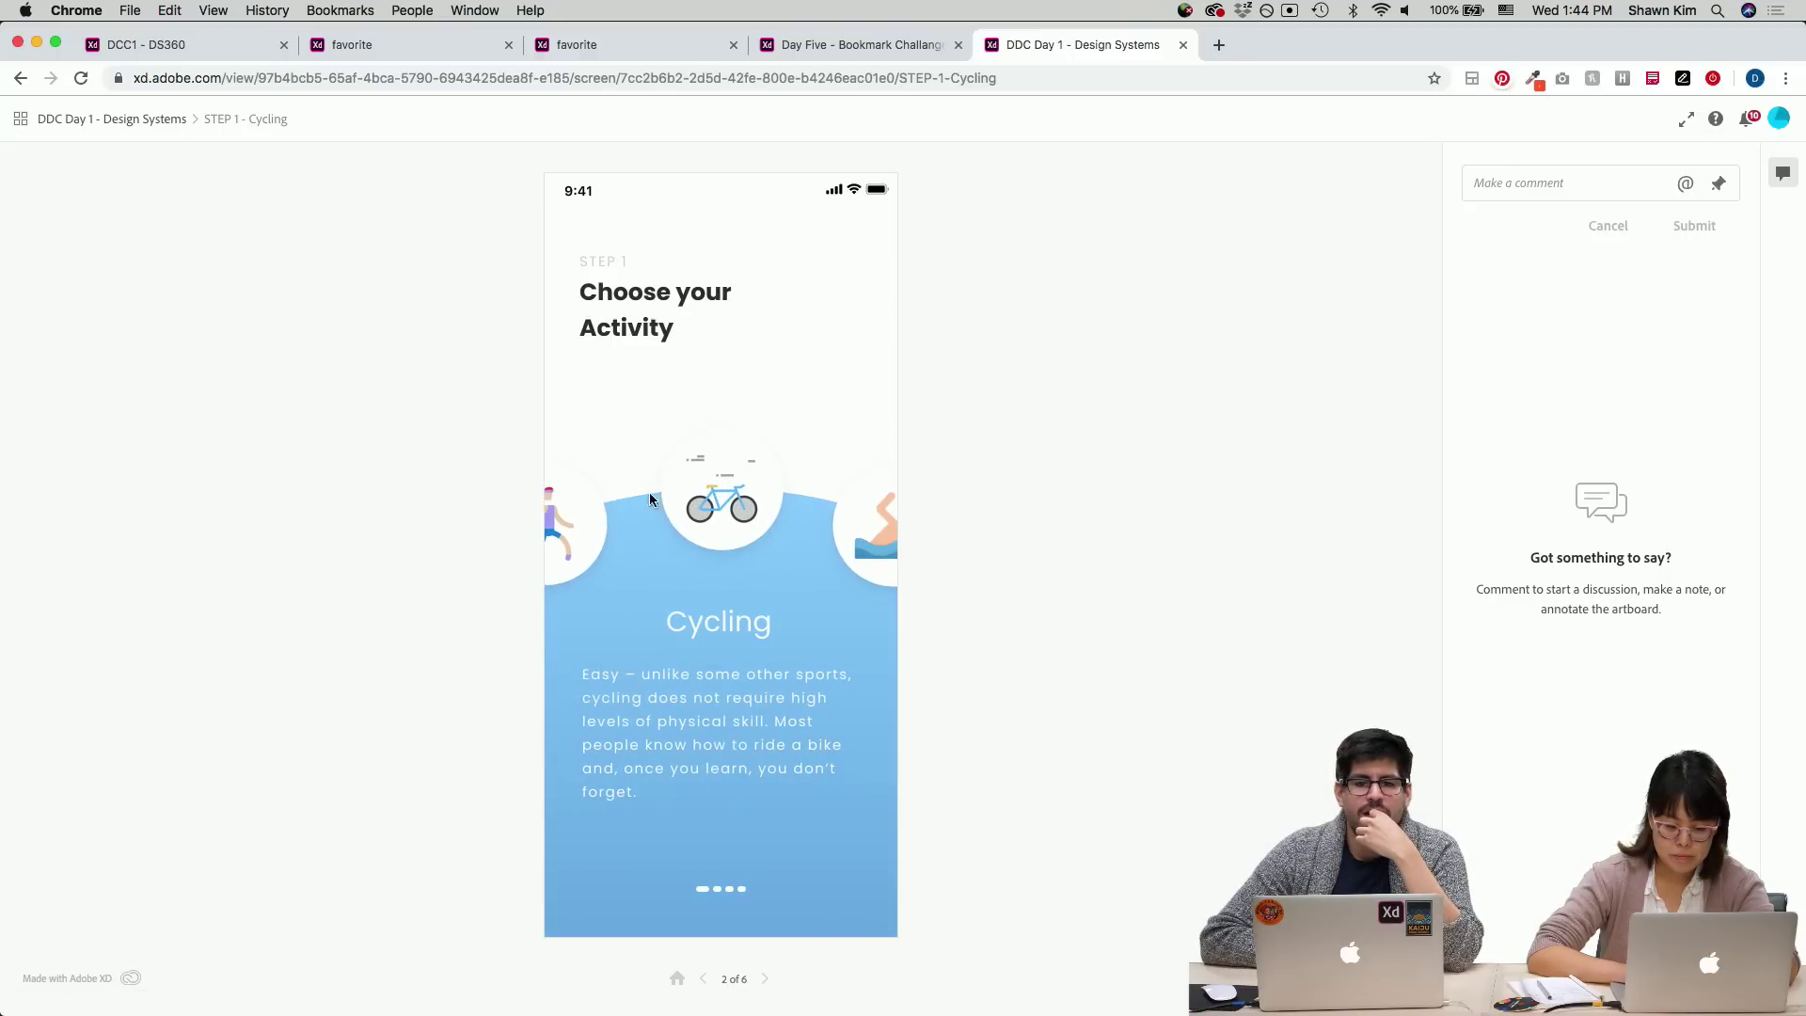
click(584, 520)
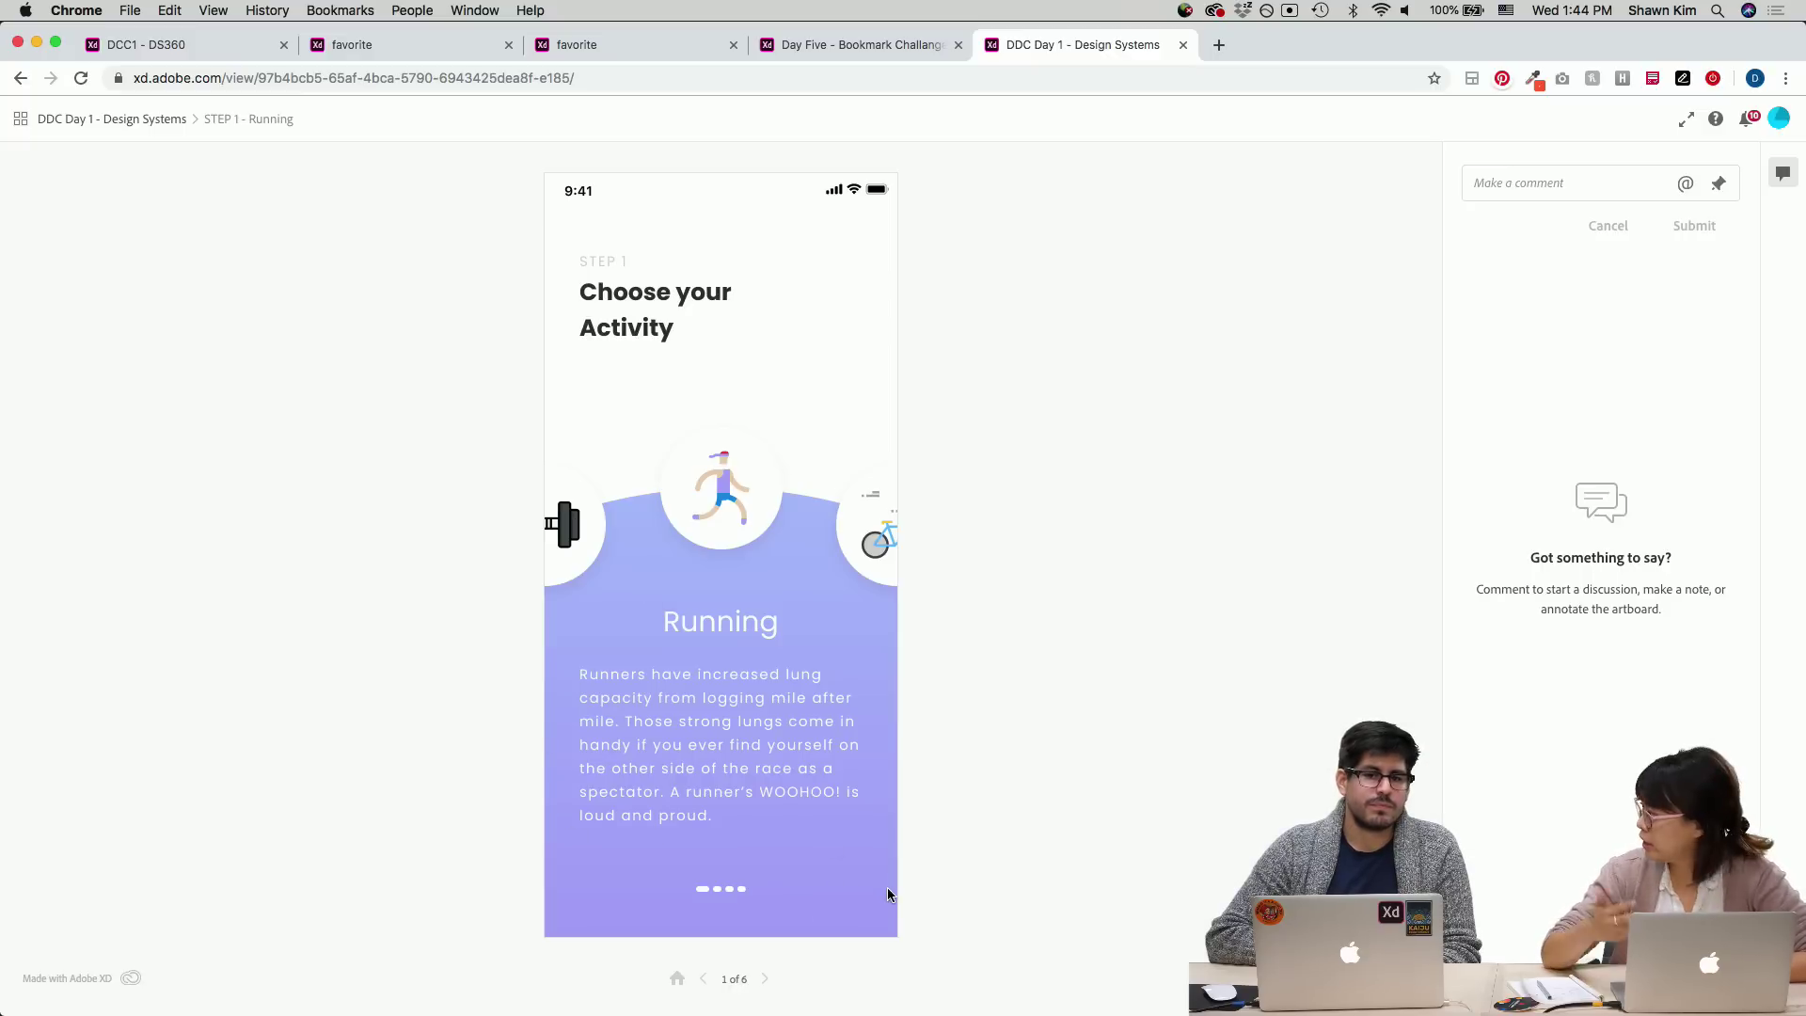
- Compare the carousel's motion from Running towards both neighbours, Cycling and Bodybuilding, and return to Running
click(859, 556)
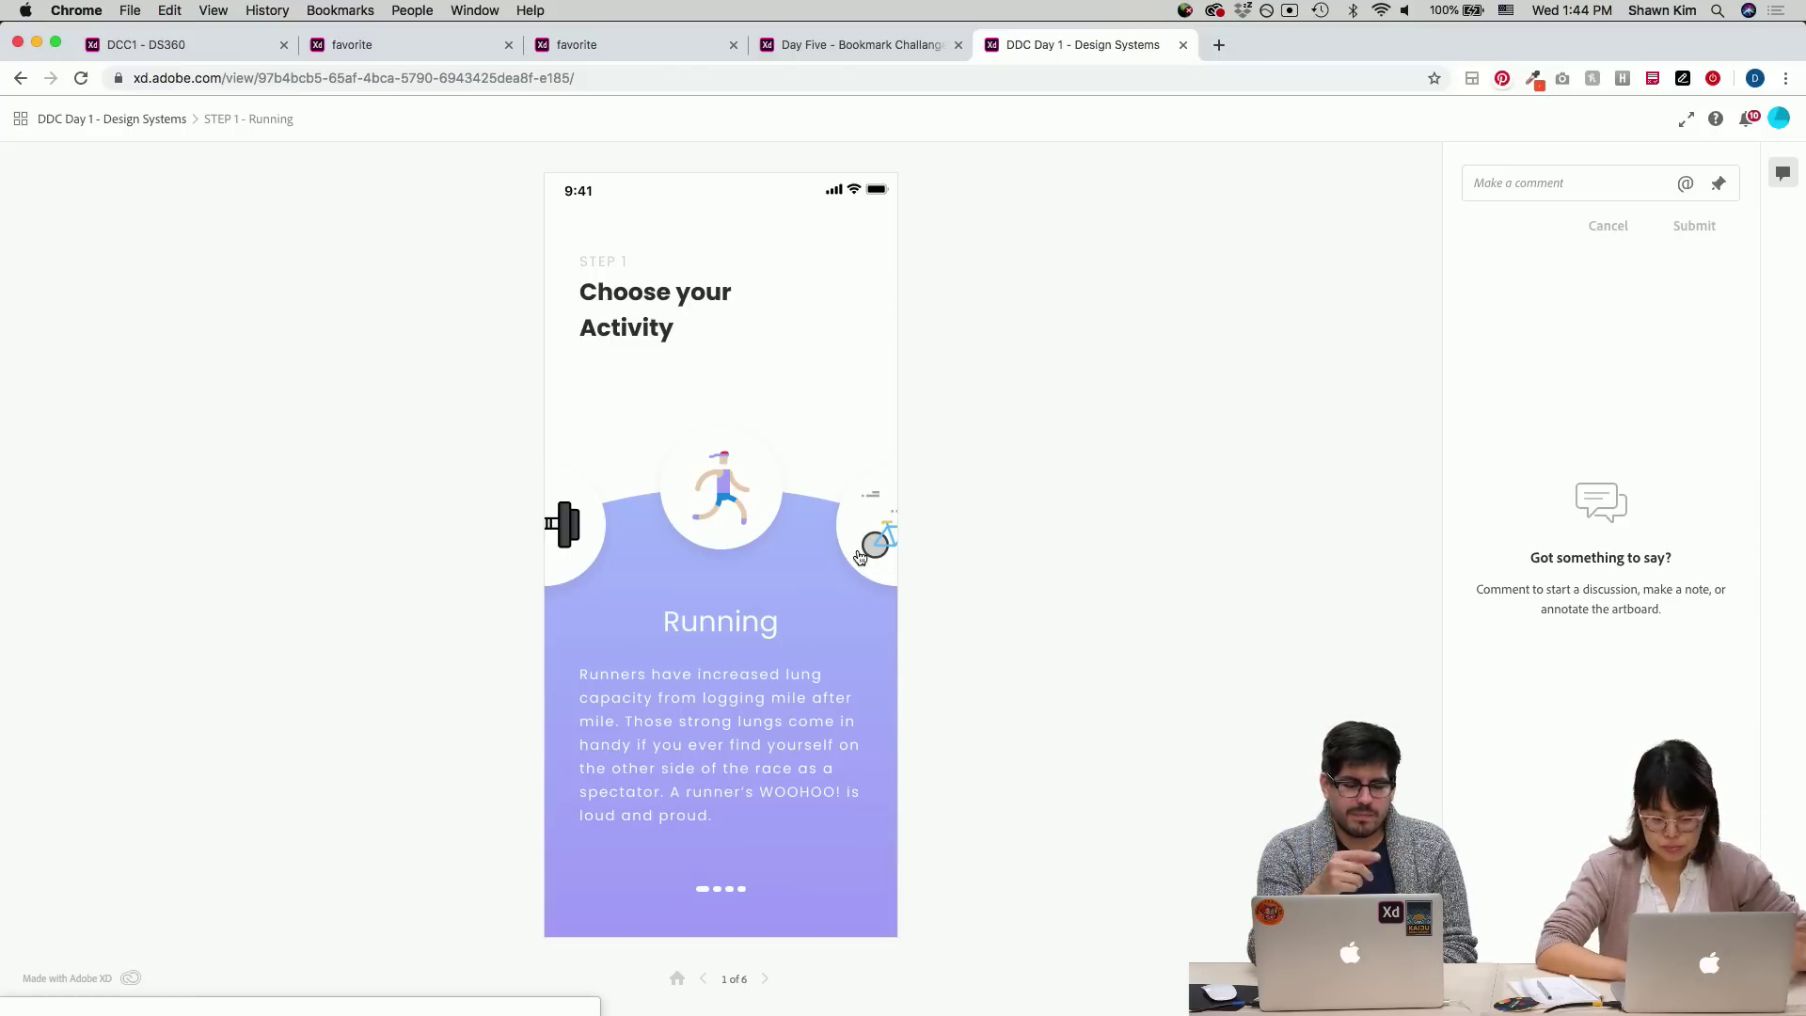
click(570, 539)
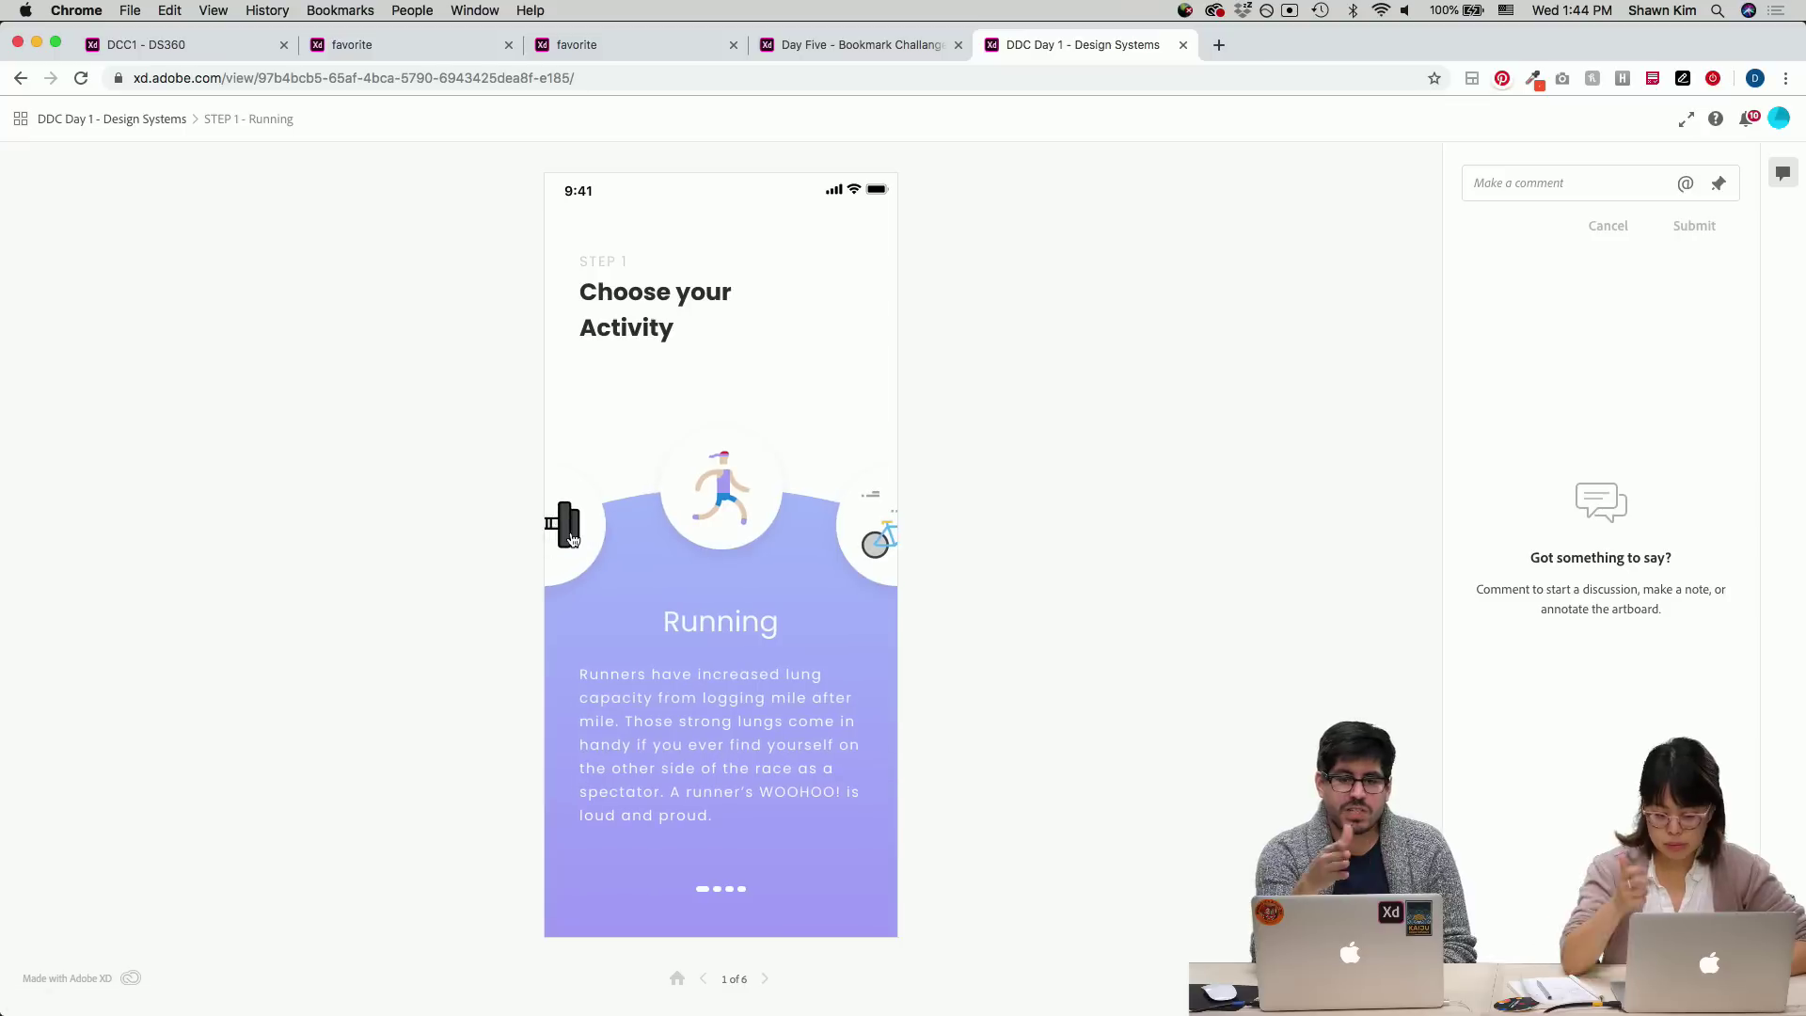
click(571, 539)
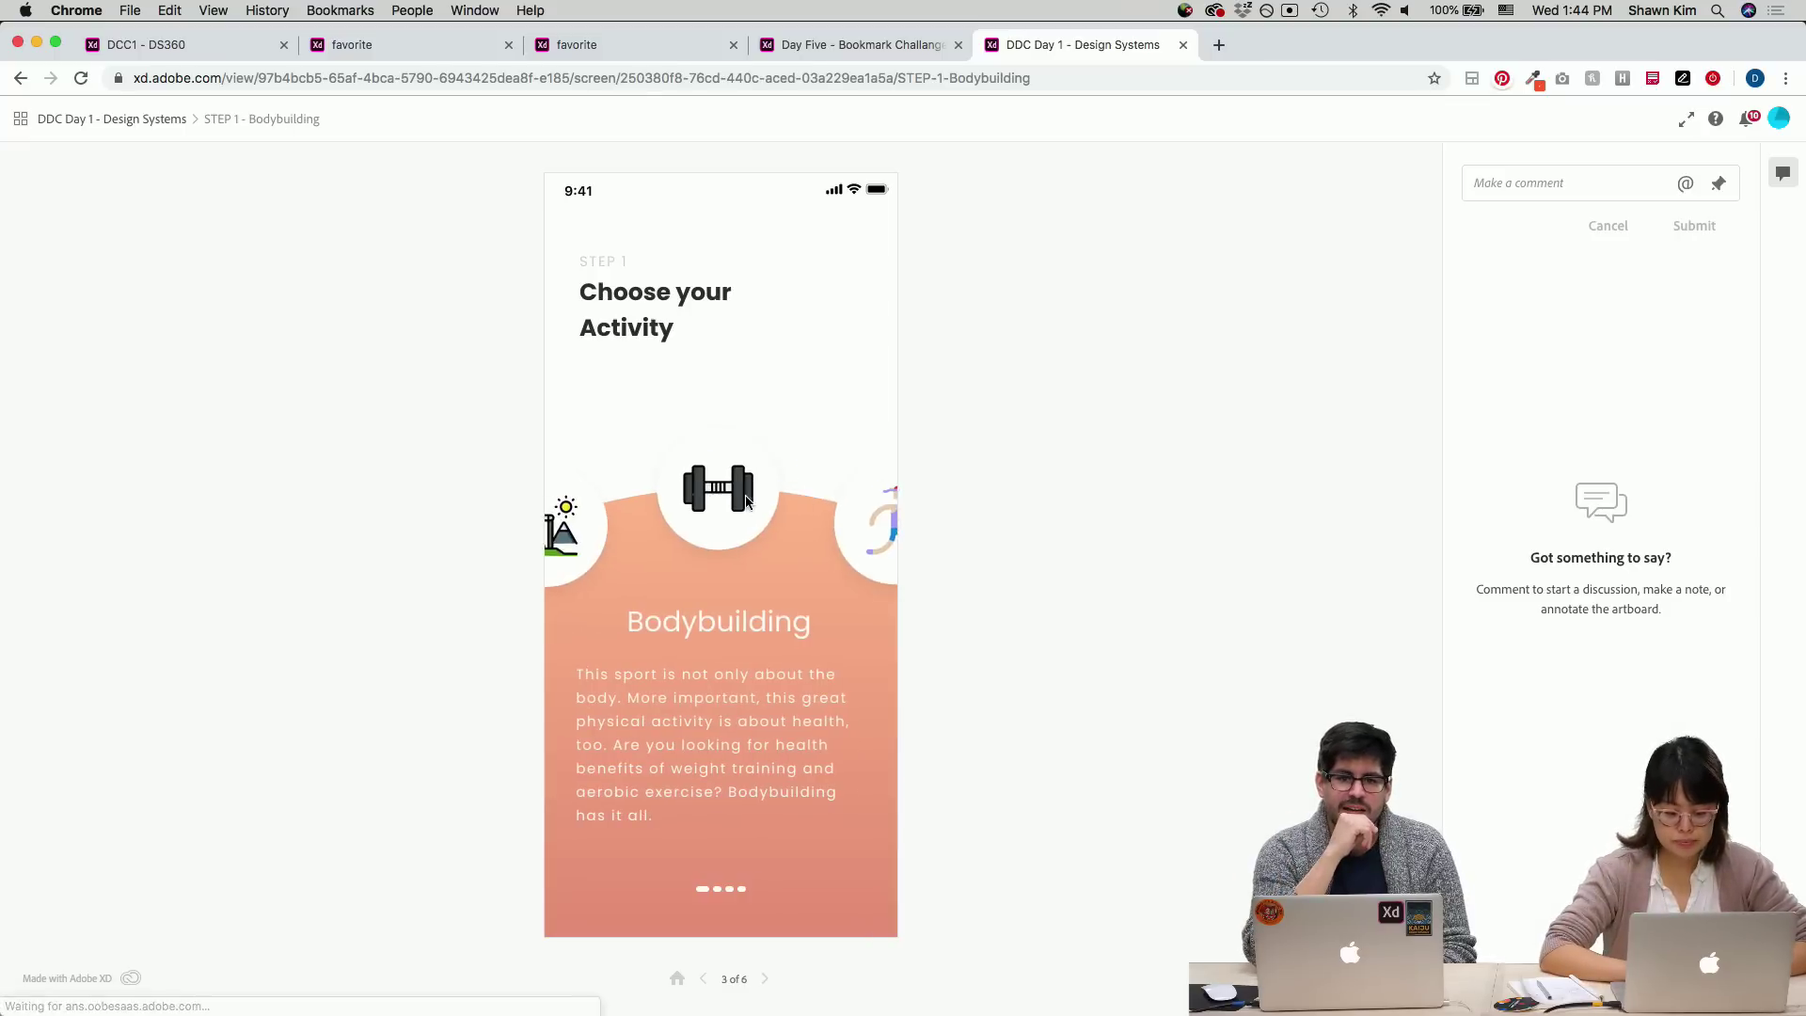
click(859, 530)
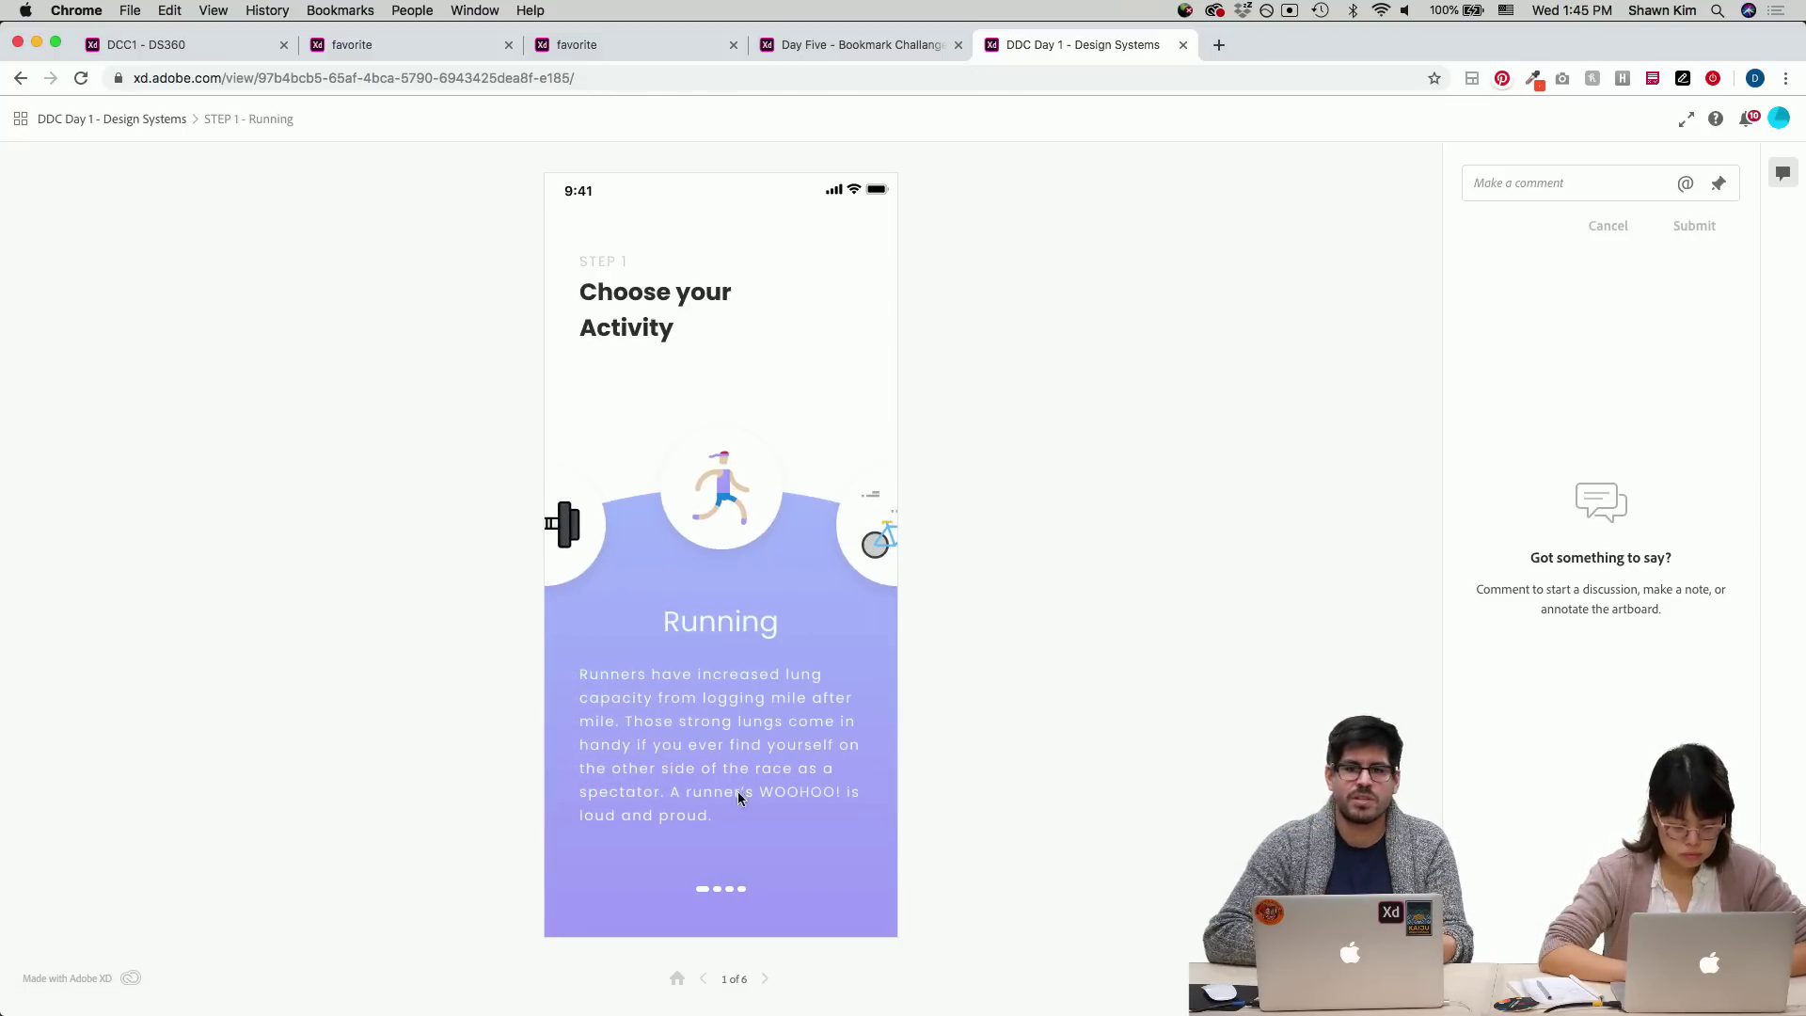
click(874, 548)
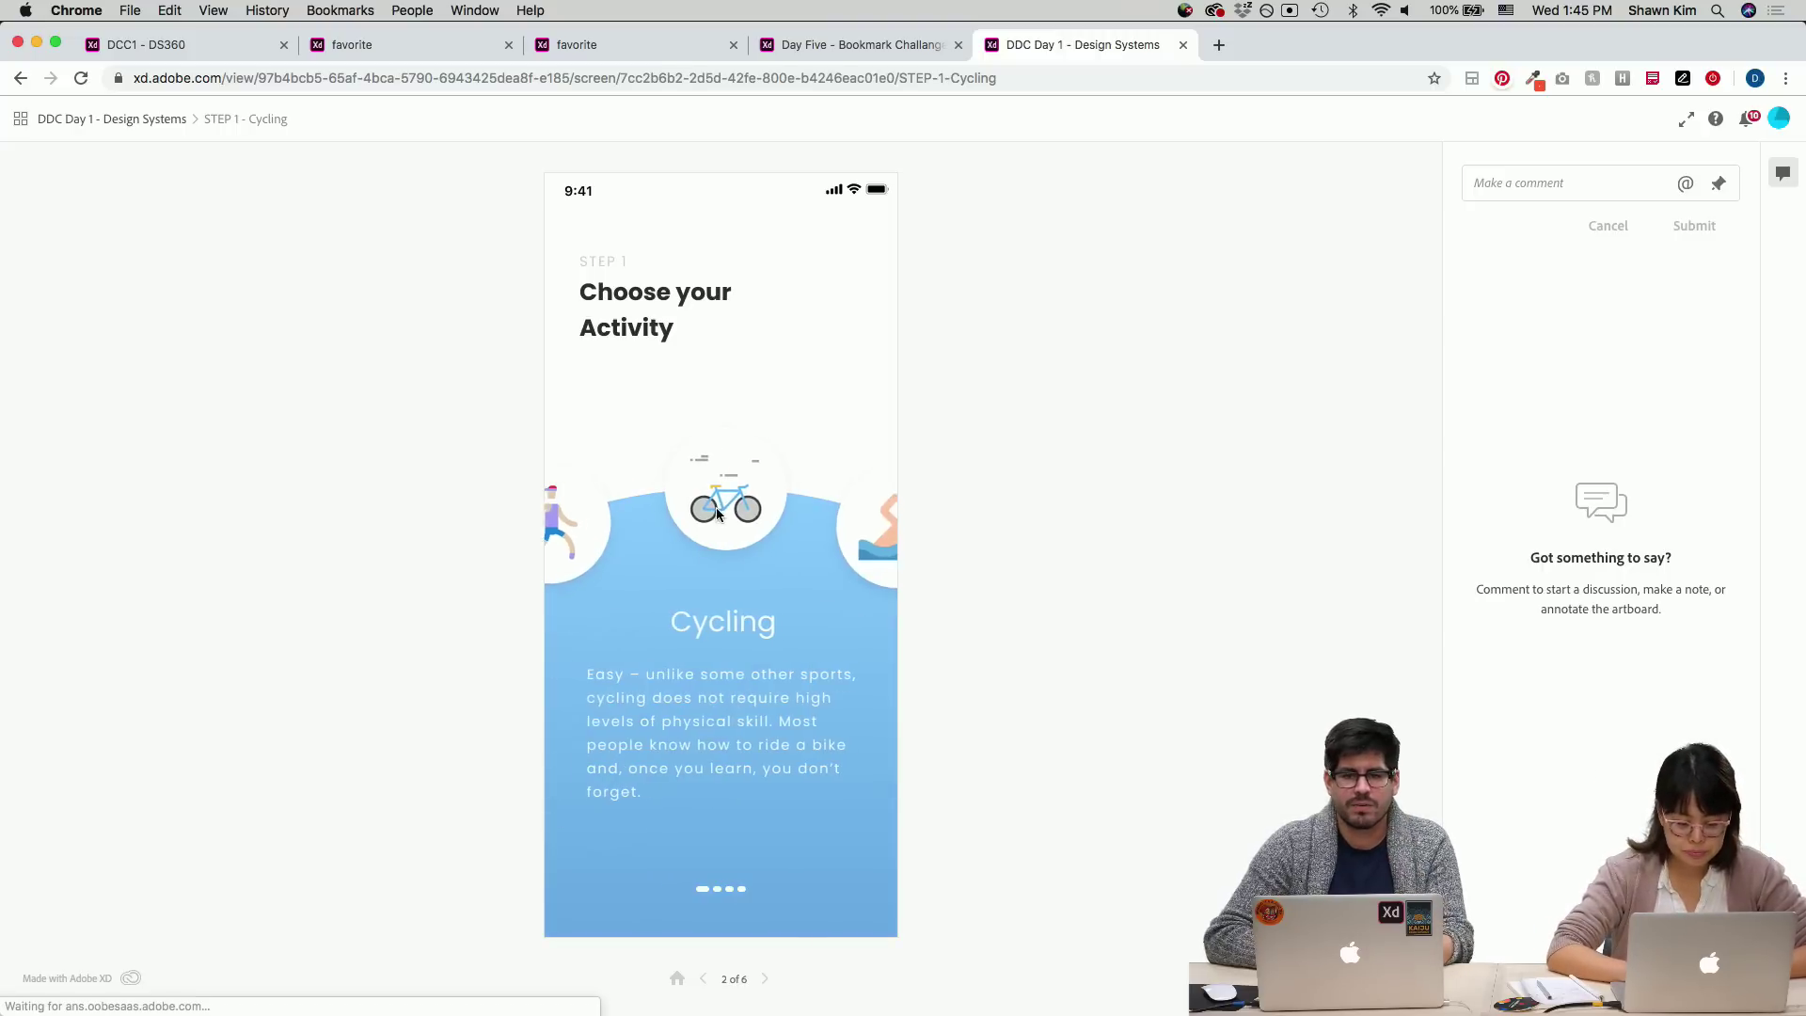
click(602, 513)
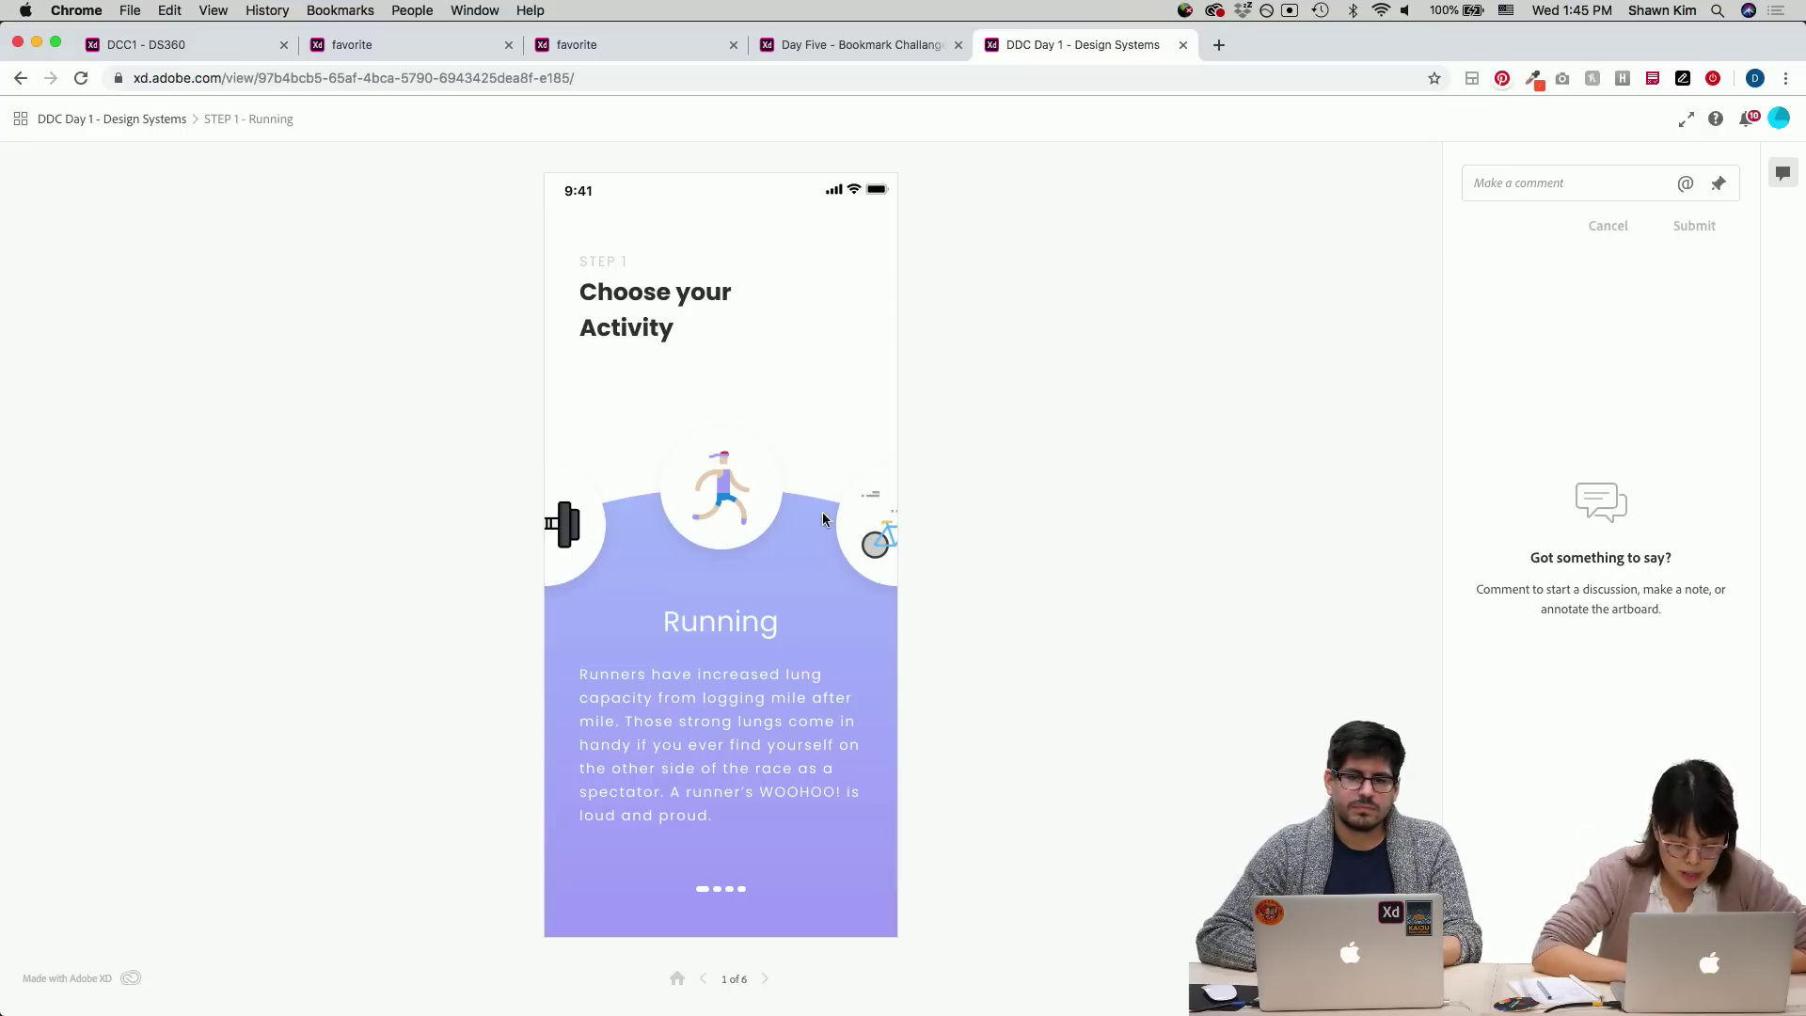
- Open the Set your Goals screen from the central runner icon and test its Goal dropdown and Run distance slider
click(721, 490)
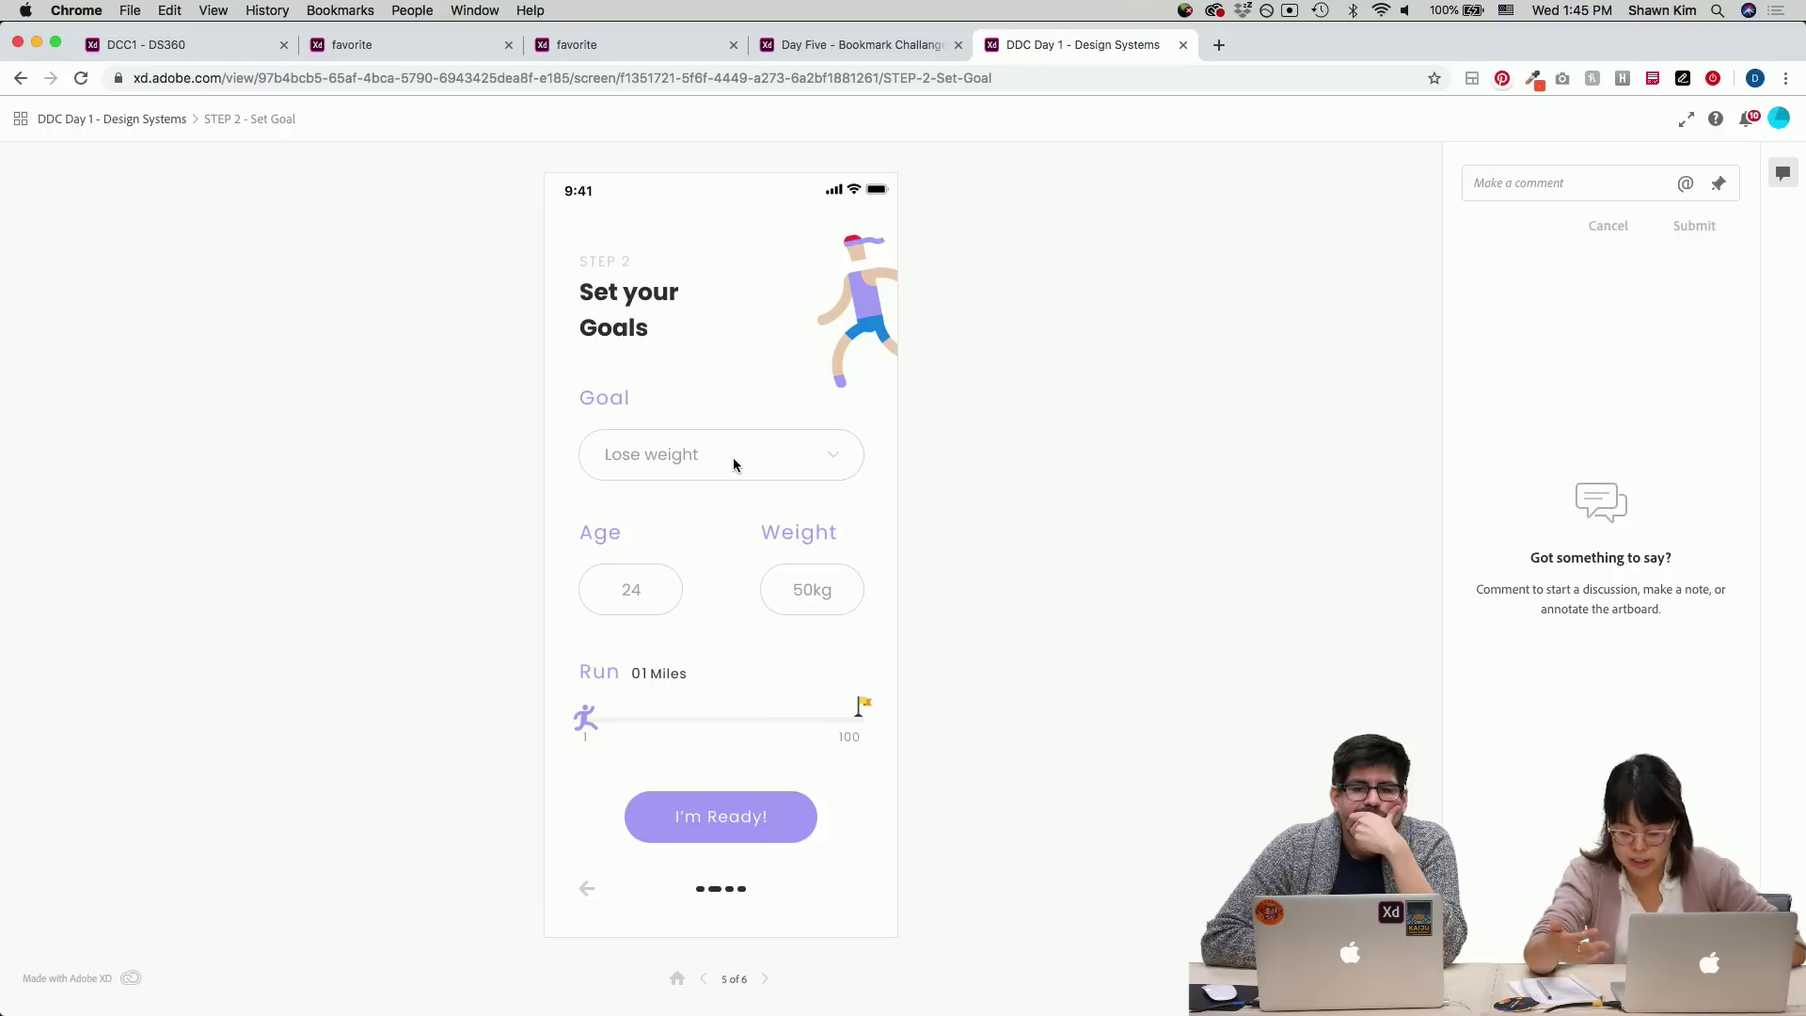
click(733, 464)
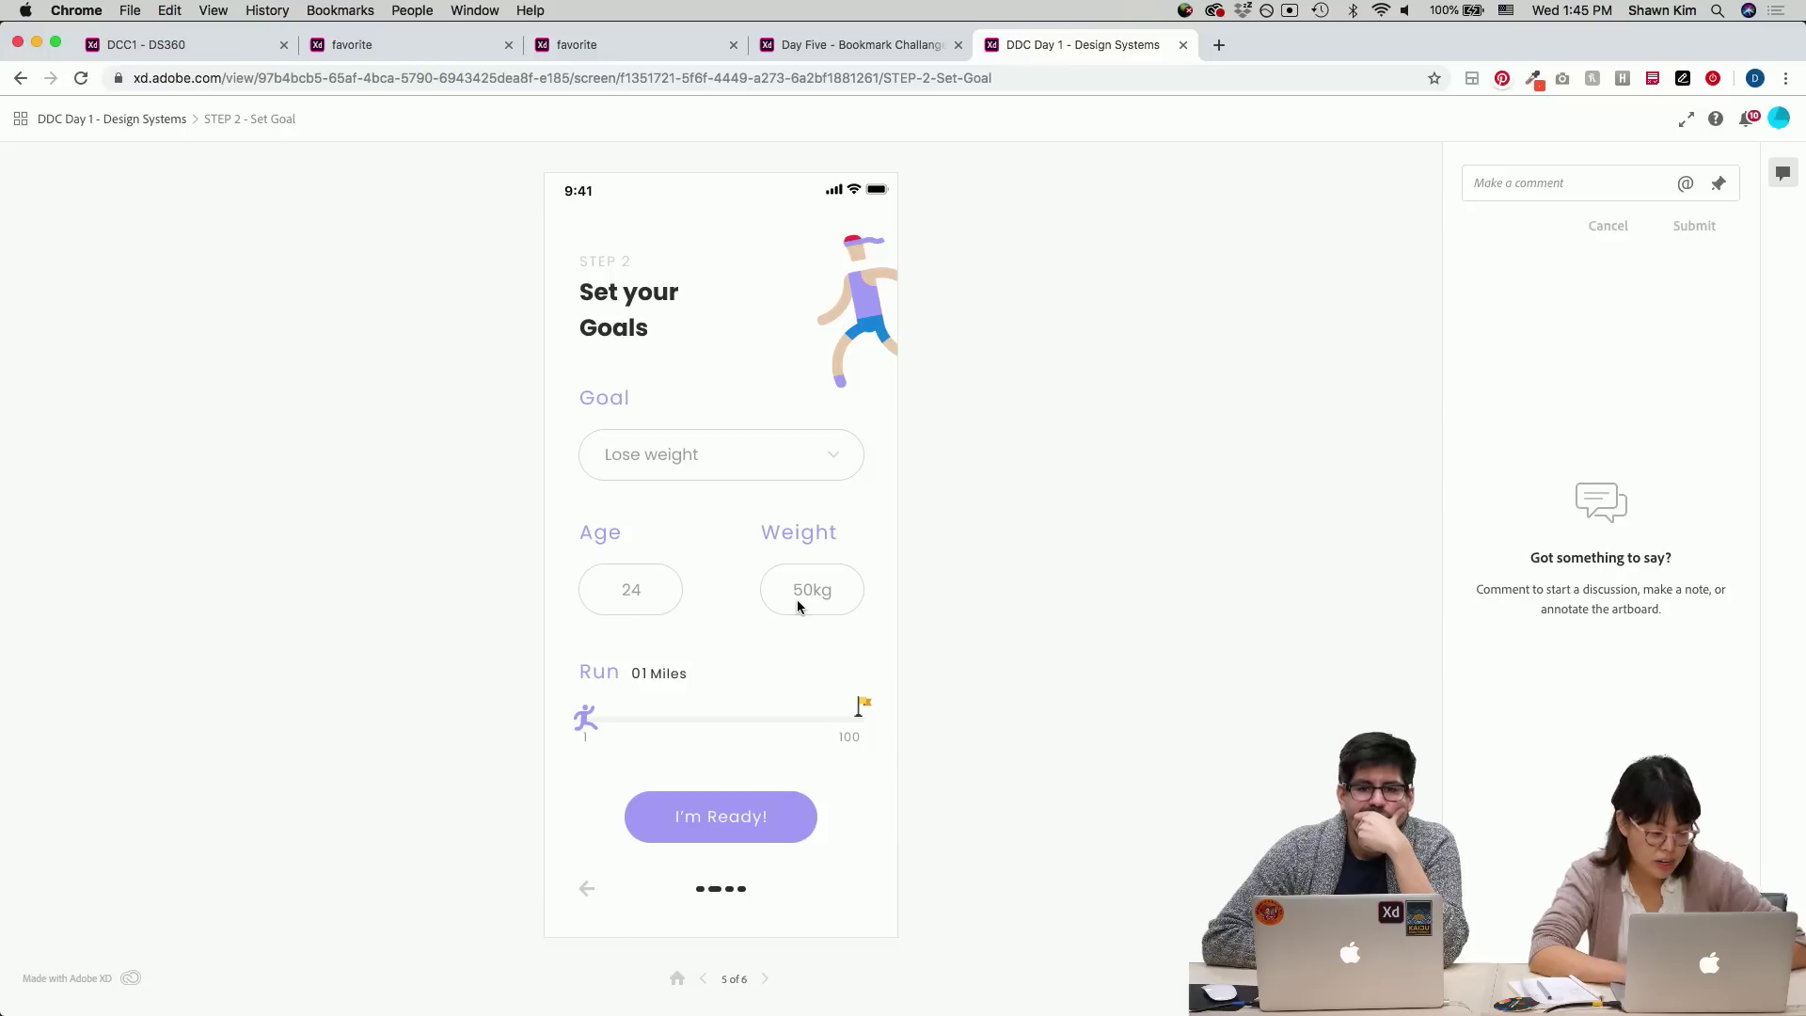
drag(586, 720, 751, 732)
drag(673, 717, 601, 743)
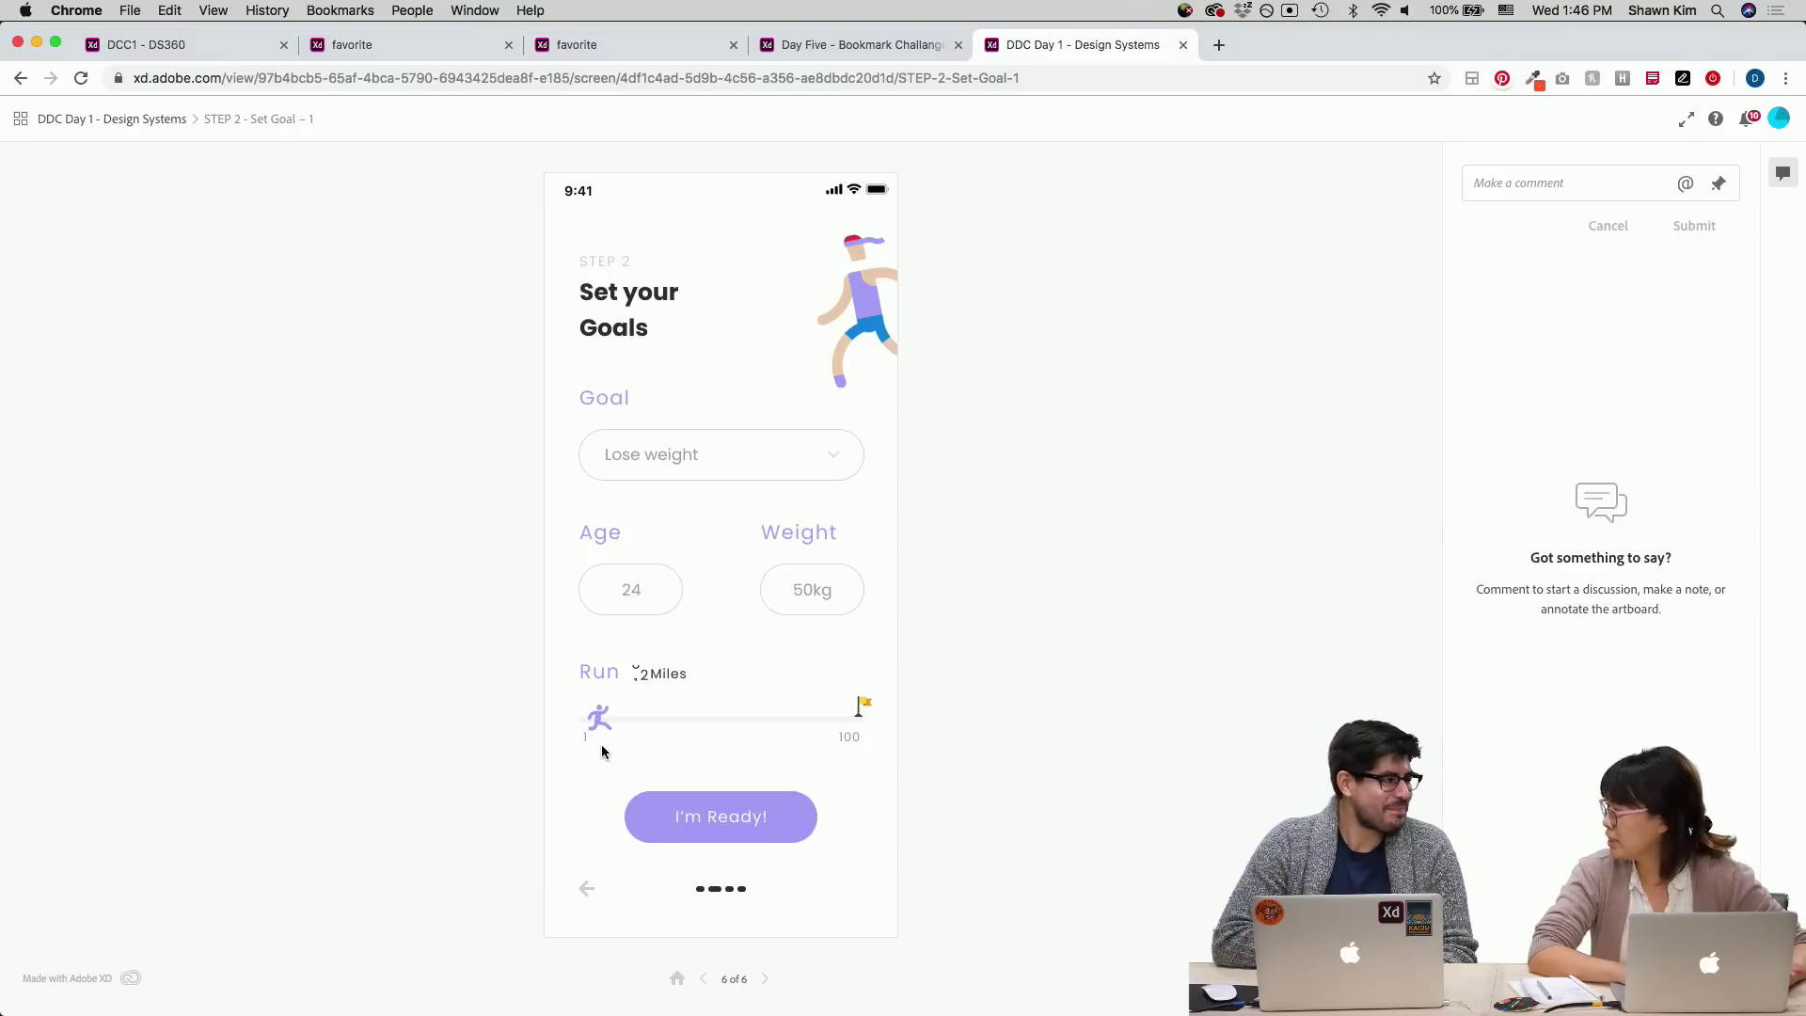
drag(601, 743, 601, 743)
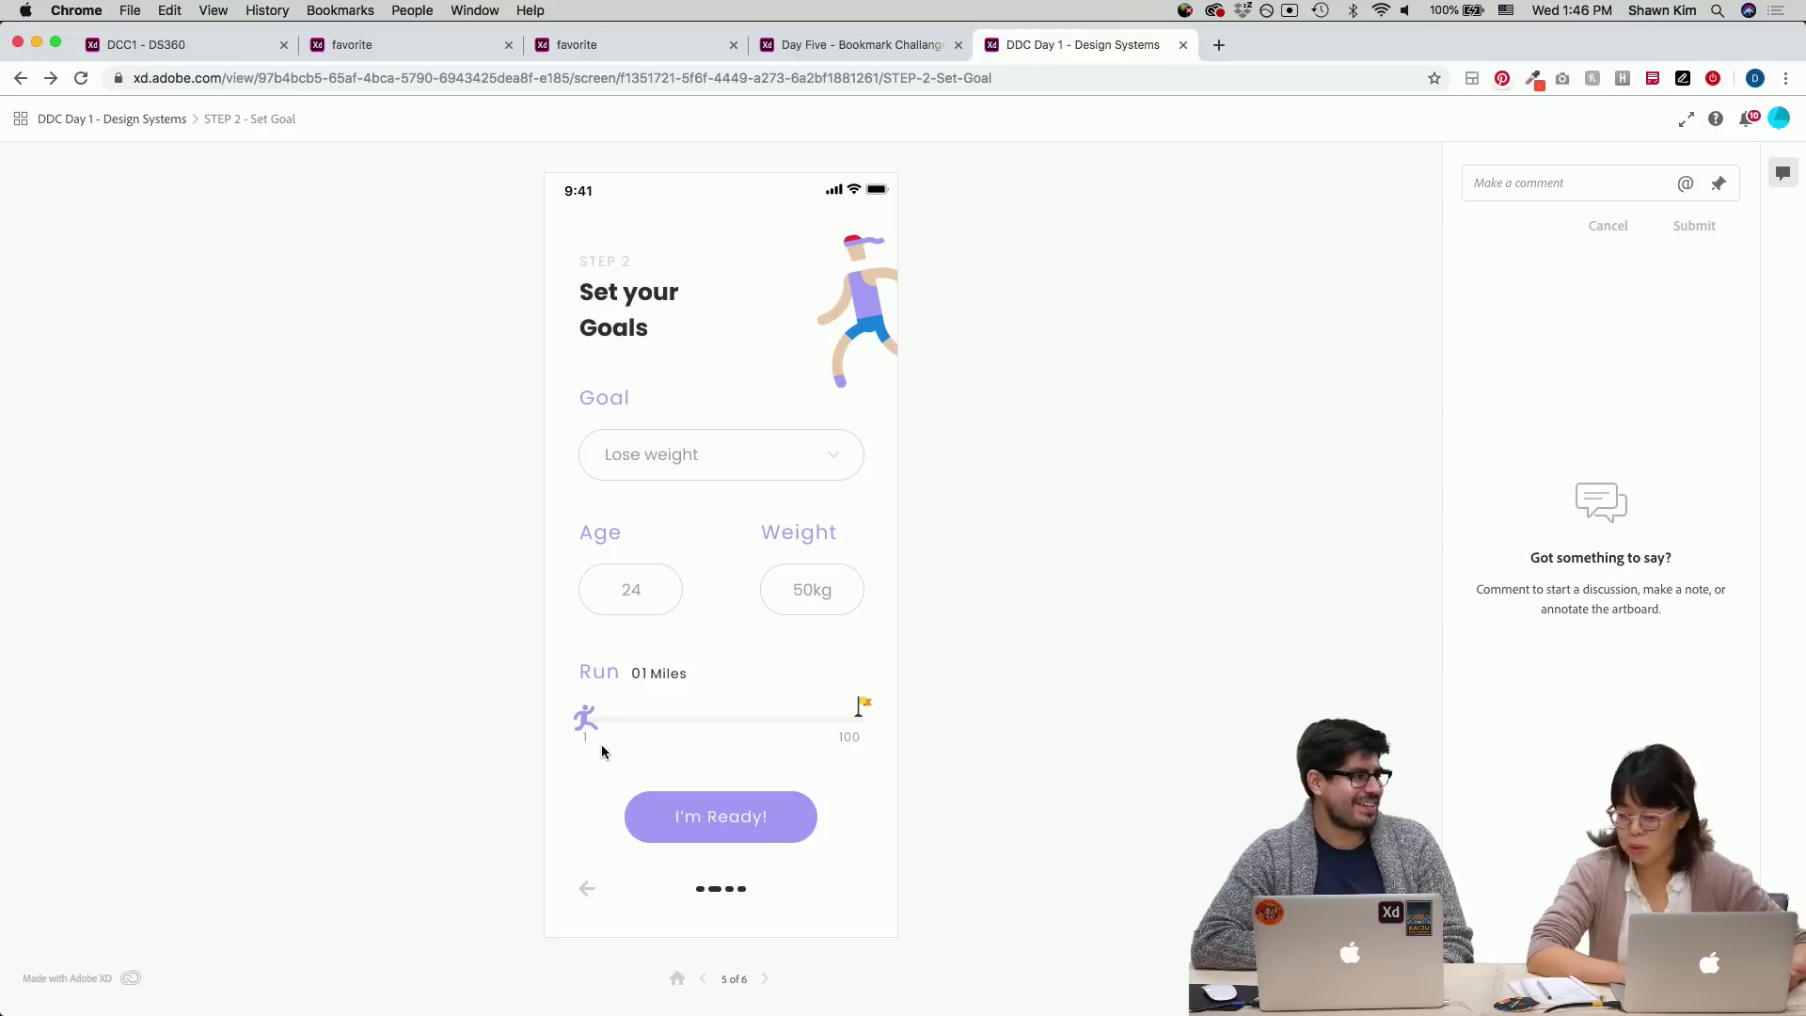
- Replay short movements of the runner handle at the start of the Run slider and try the I'm Ready! button
drag(588, 721, 595, 724)
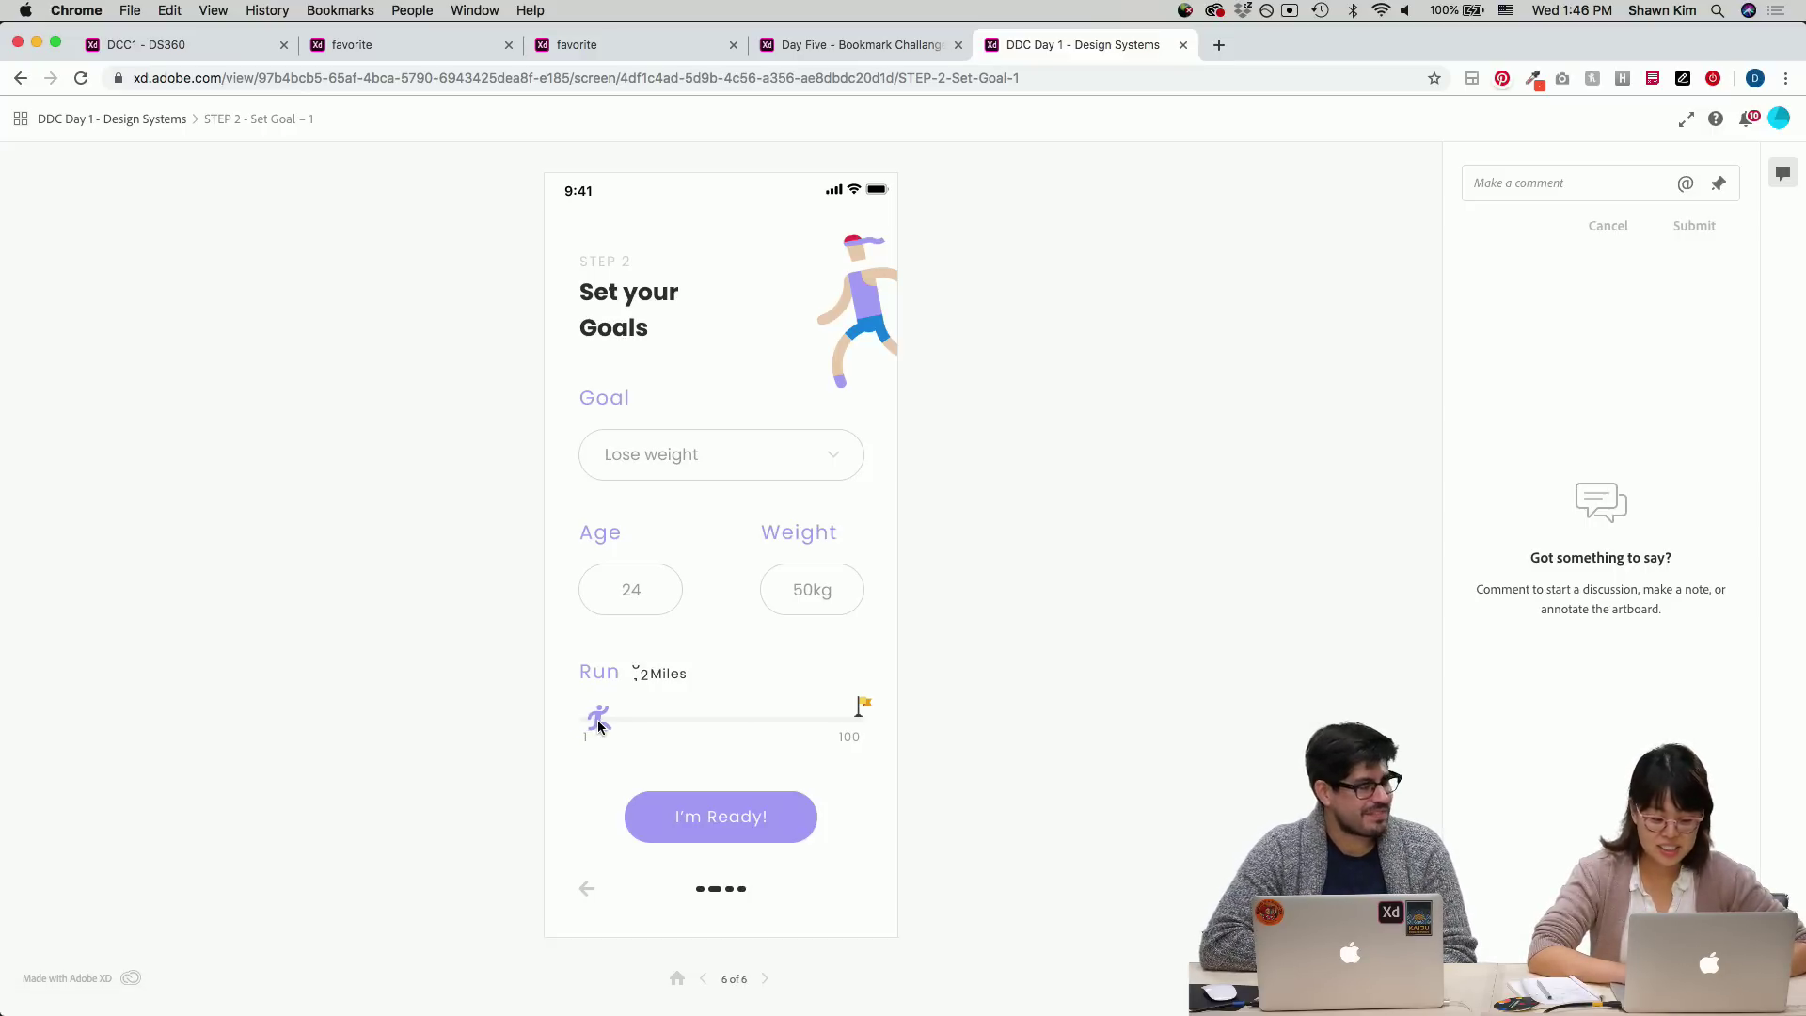
click(597, 726)
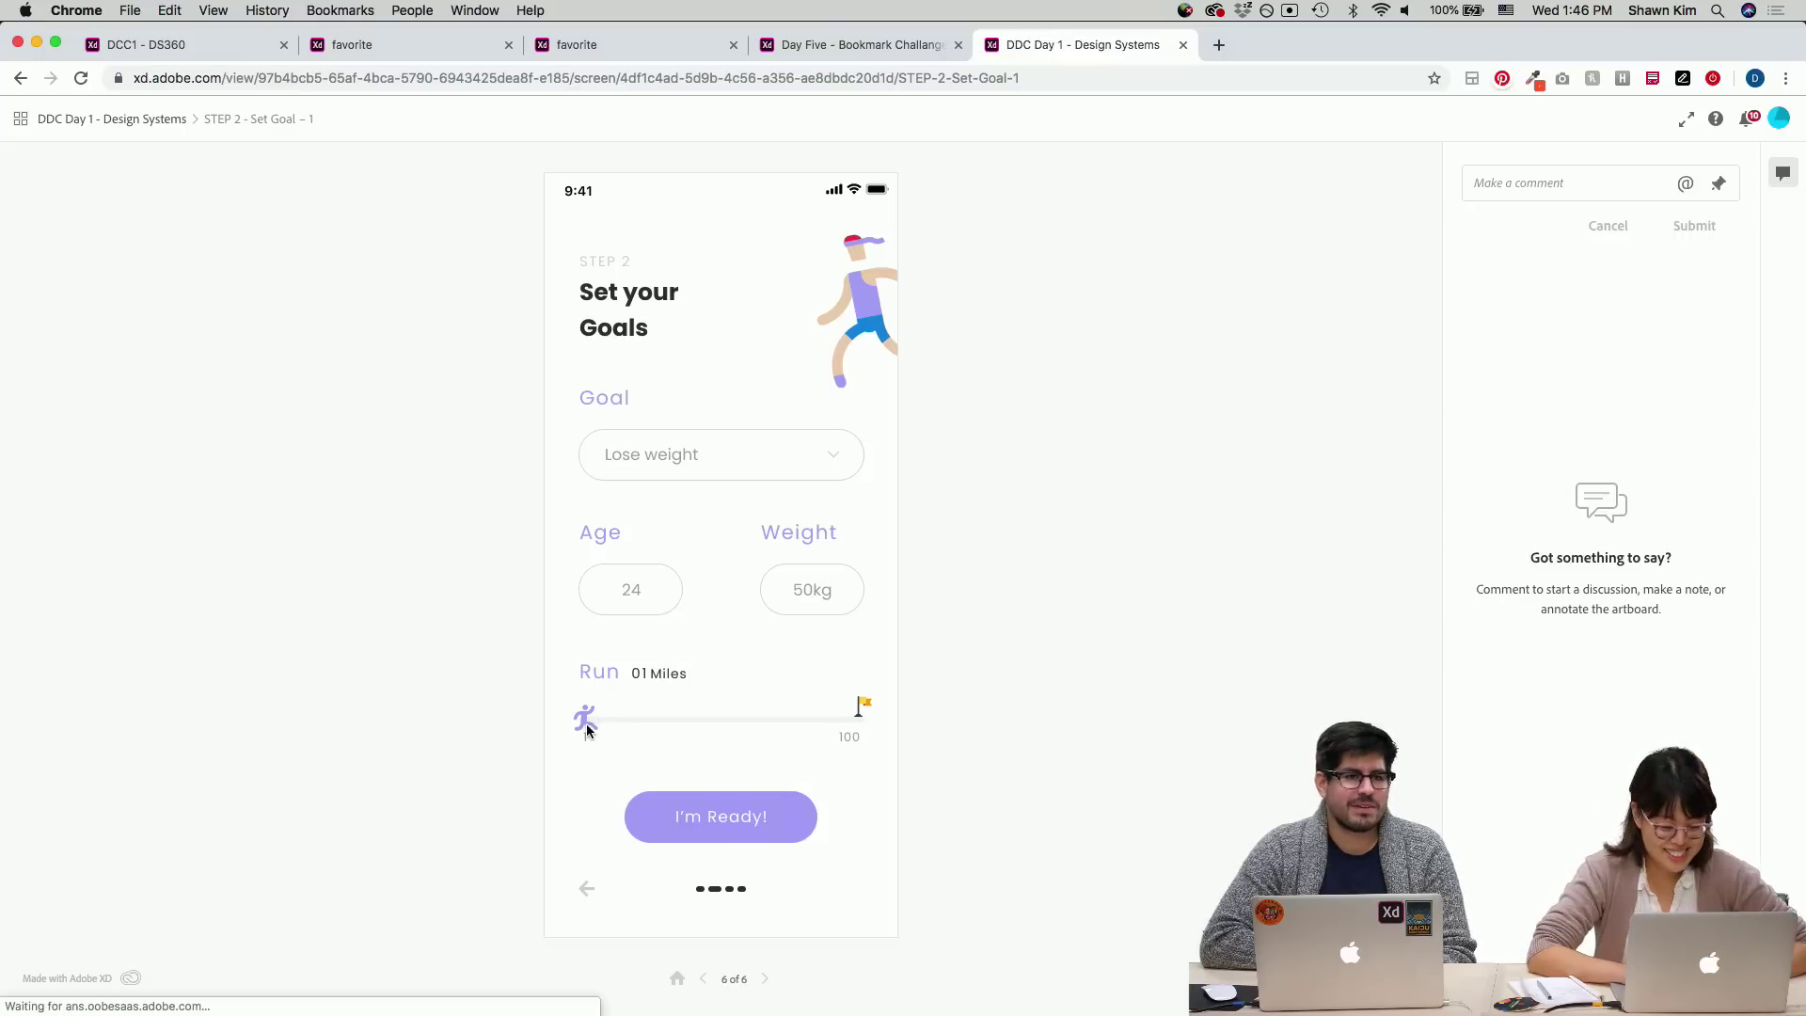
drag(585, 724, 602, 726)
click(602, 726)
click(697, 817)
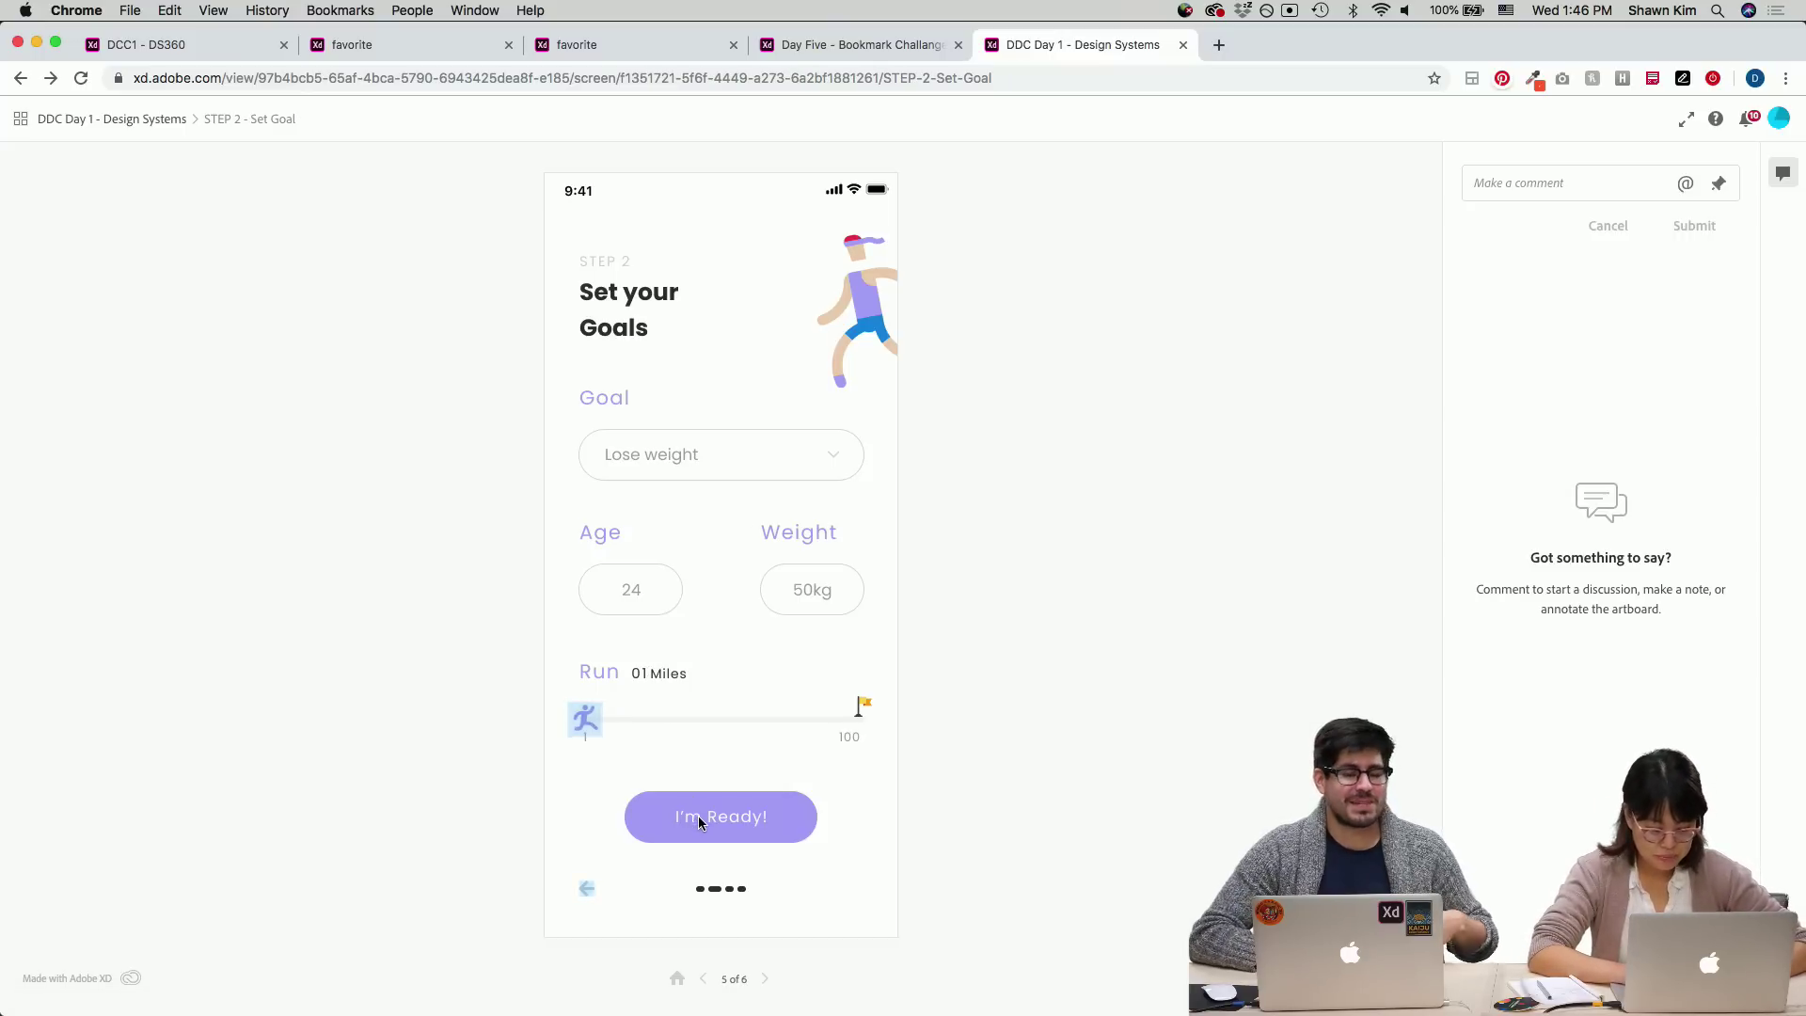
- Retest the Run slider from its start, and on the prototype's last screen check the runner handle near the finish flag
click(607, 725)
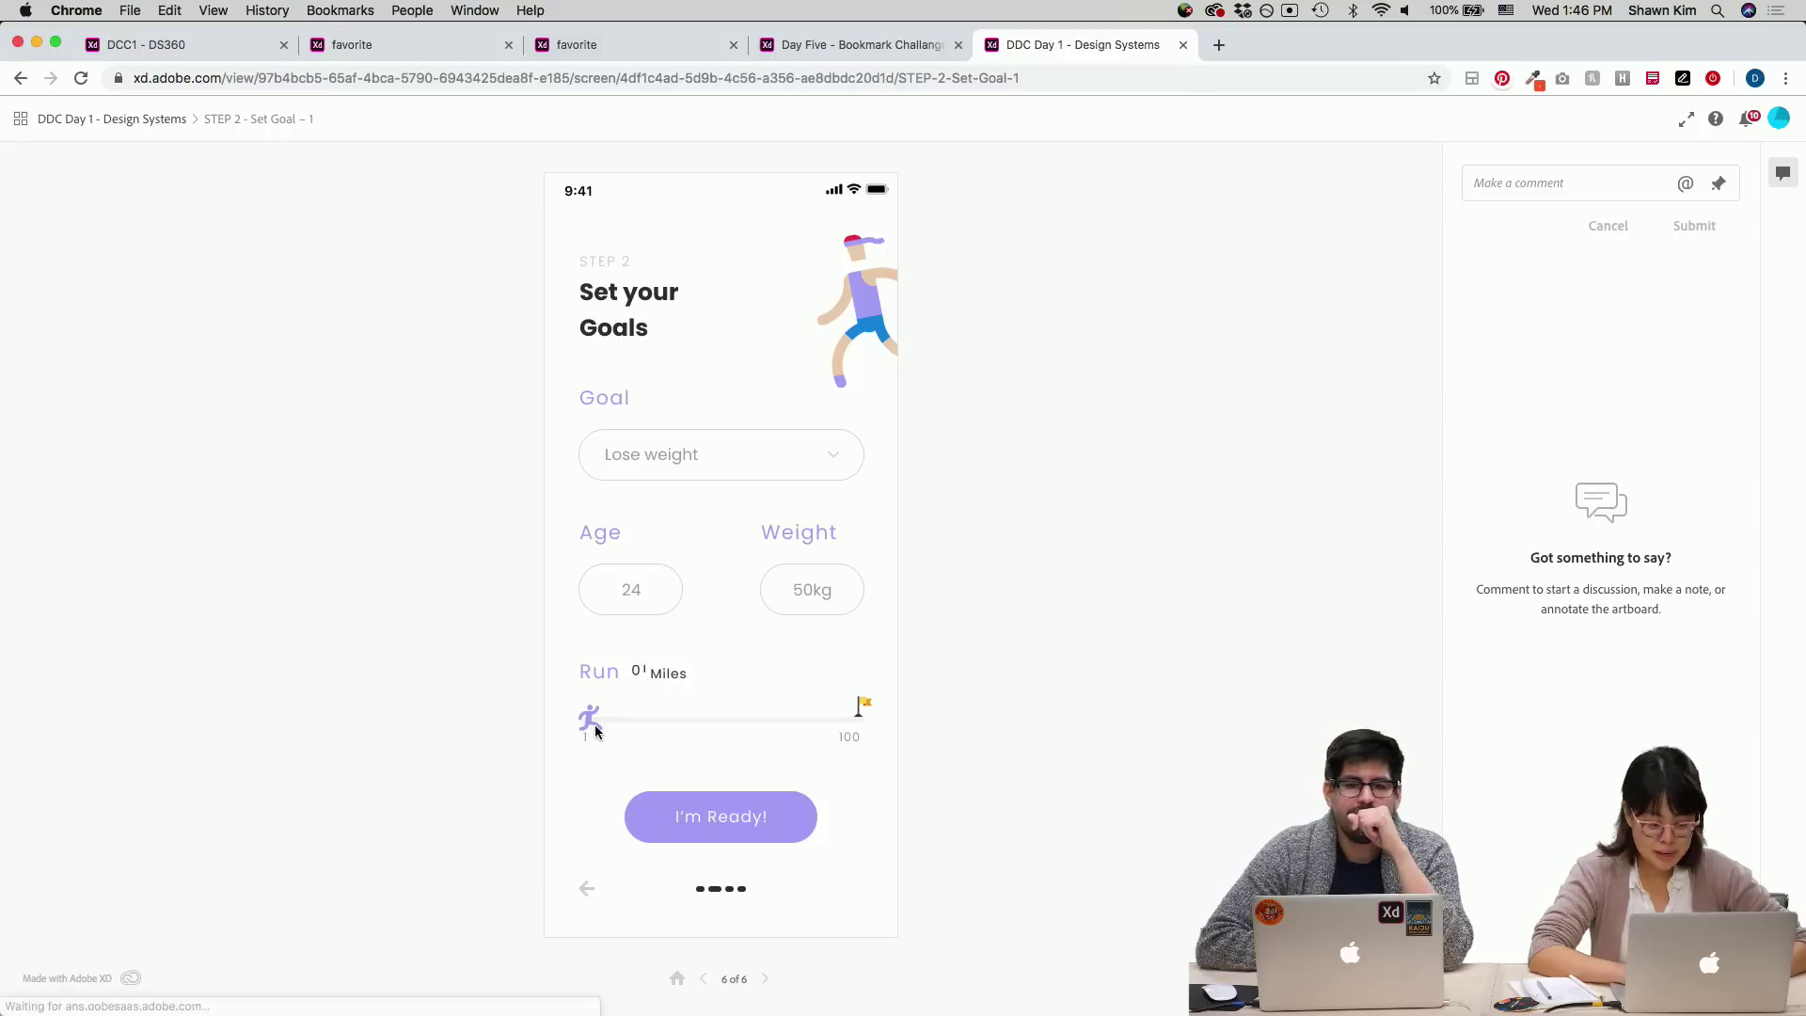
click(608, 724)
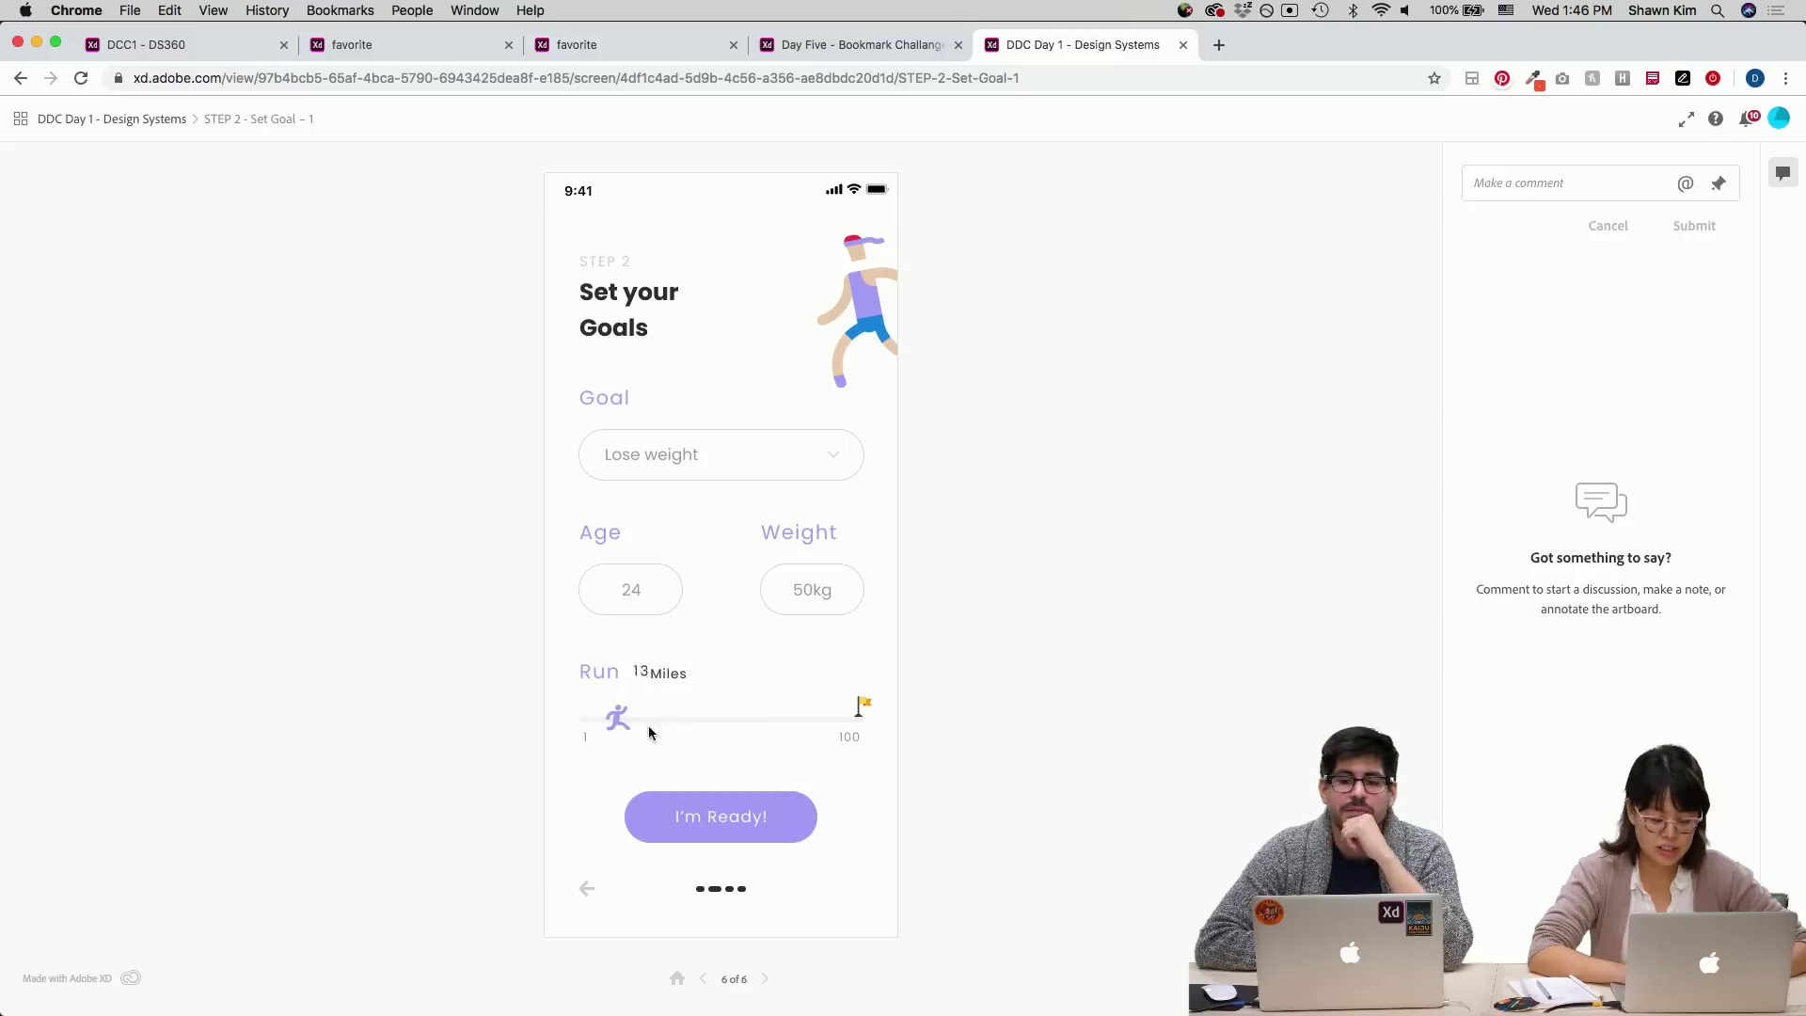
mouse_move(612, 726)
mouse_down()
mouse_move(807, 721)
mouse_move(645, 714)
mouse_up()
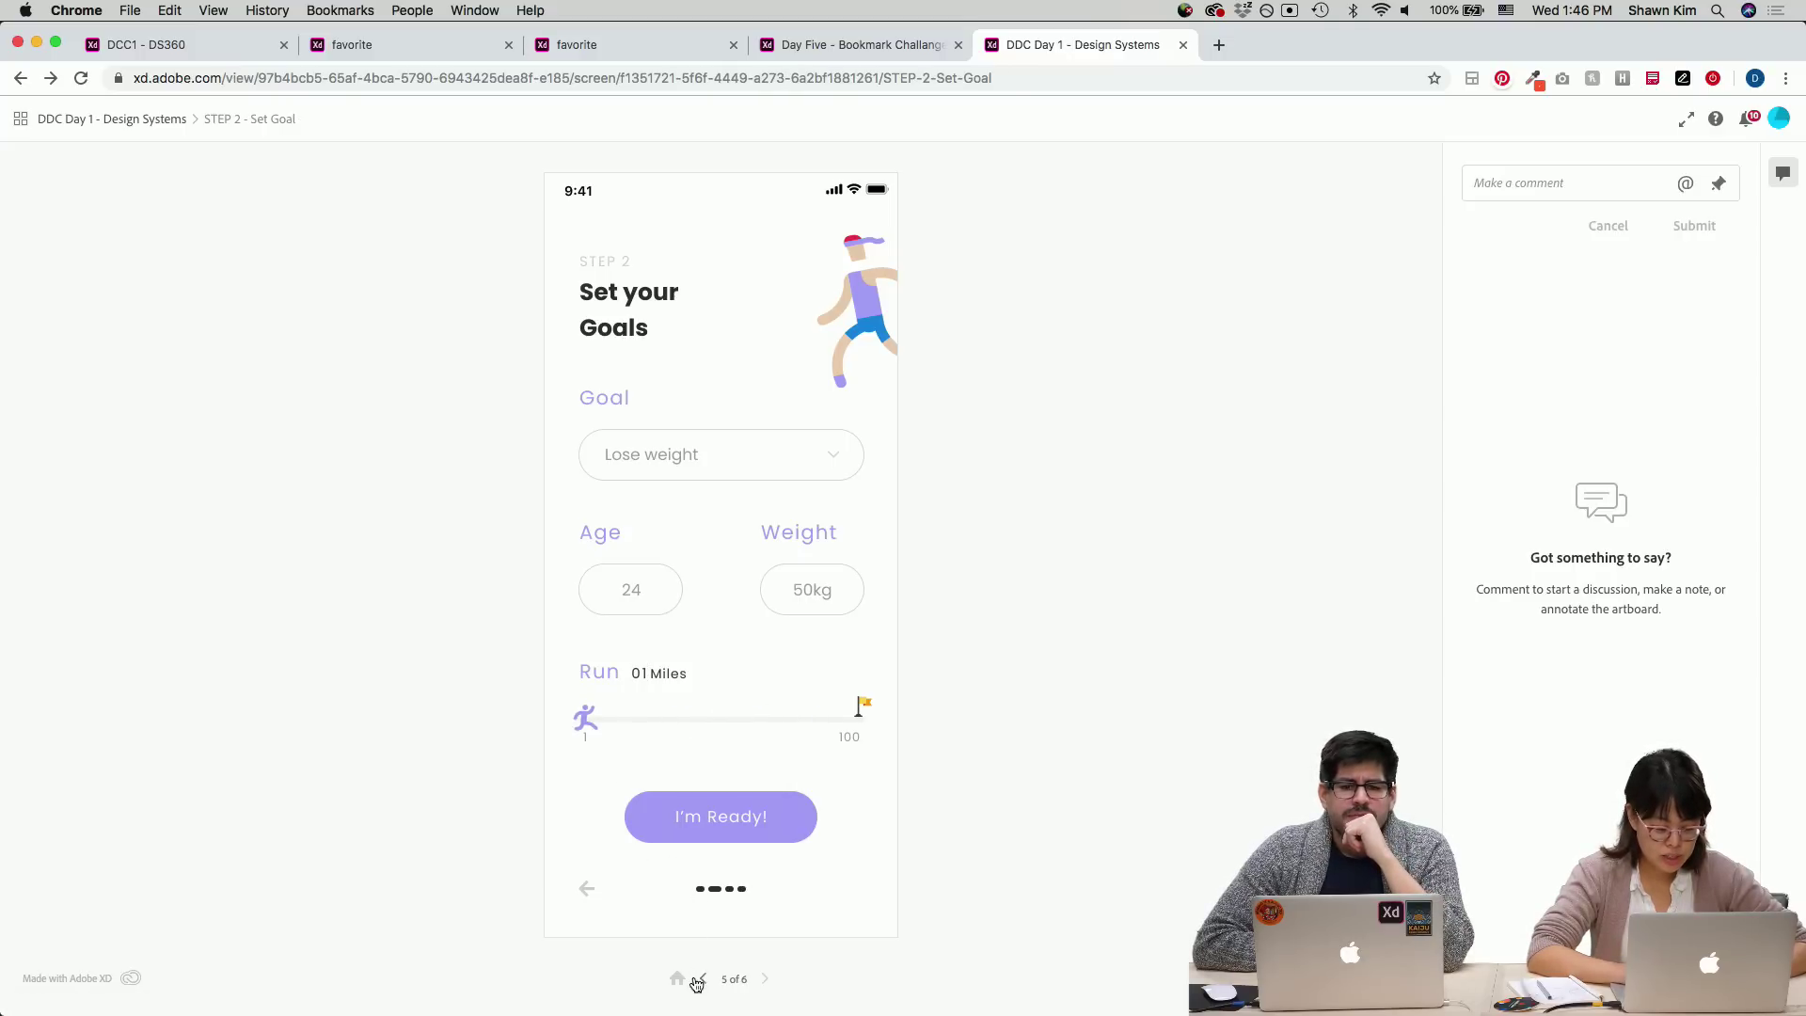
click(739, 795)
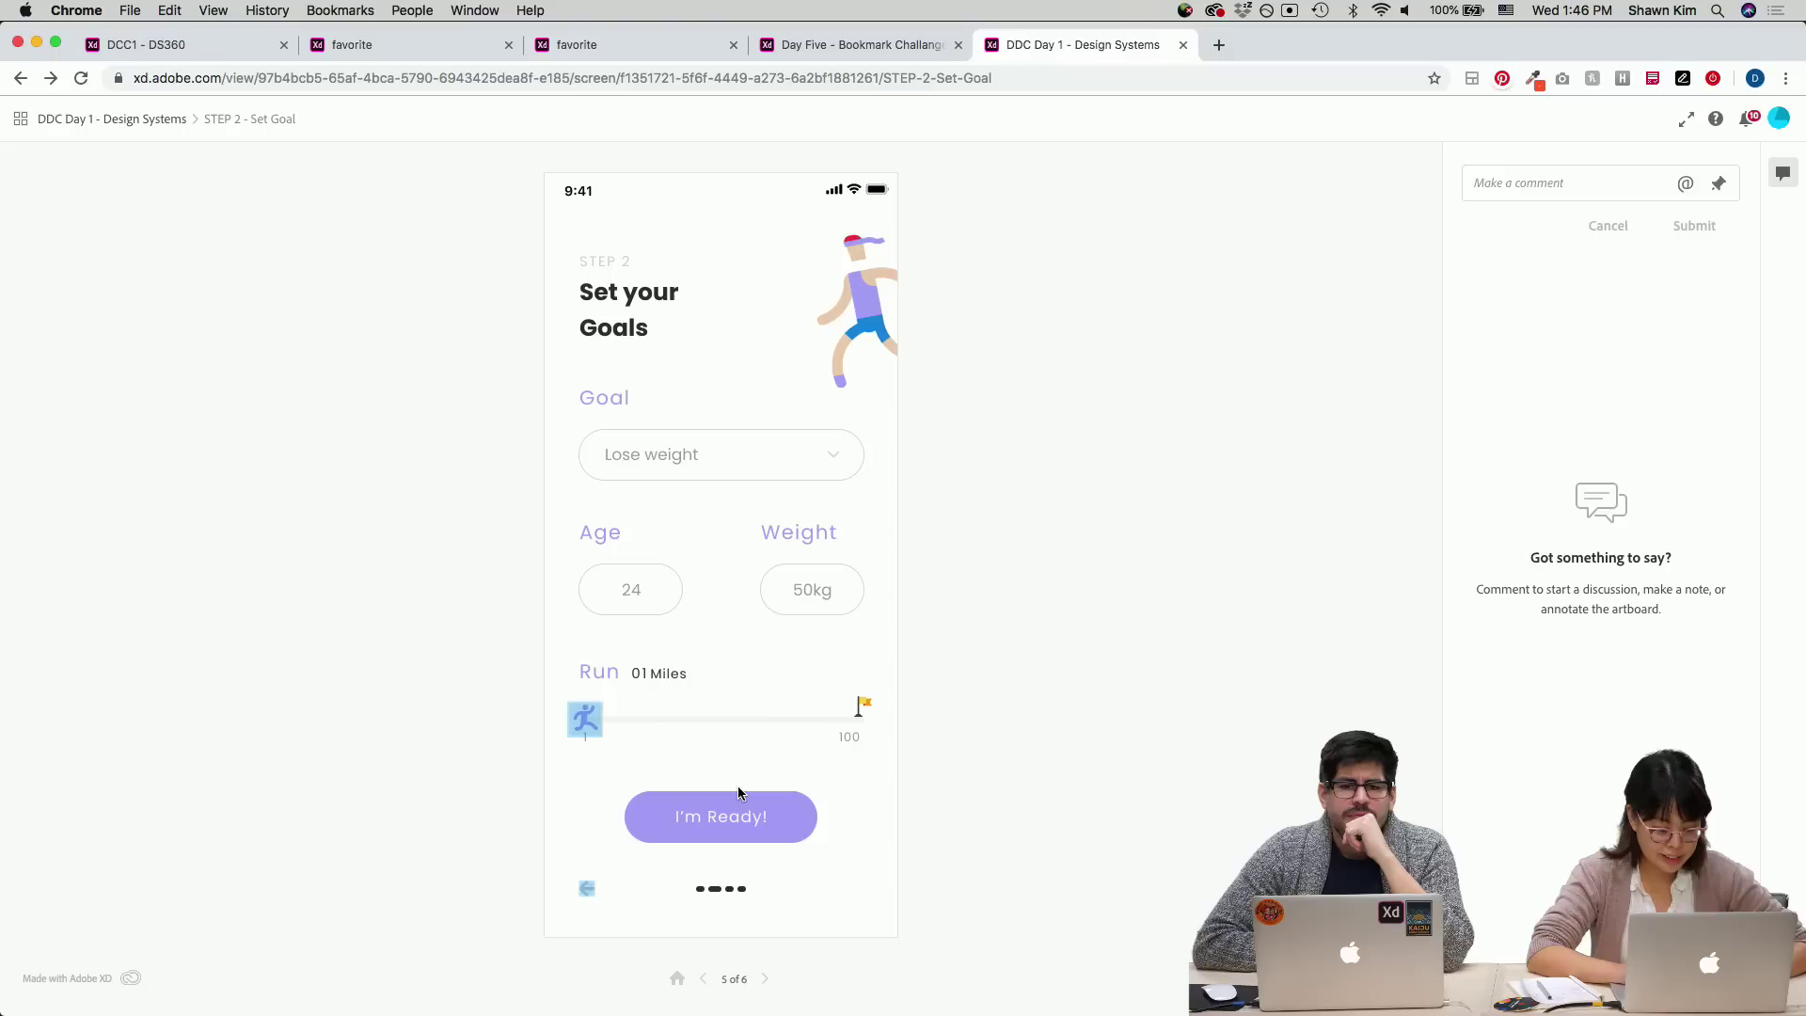
click(763, 979)
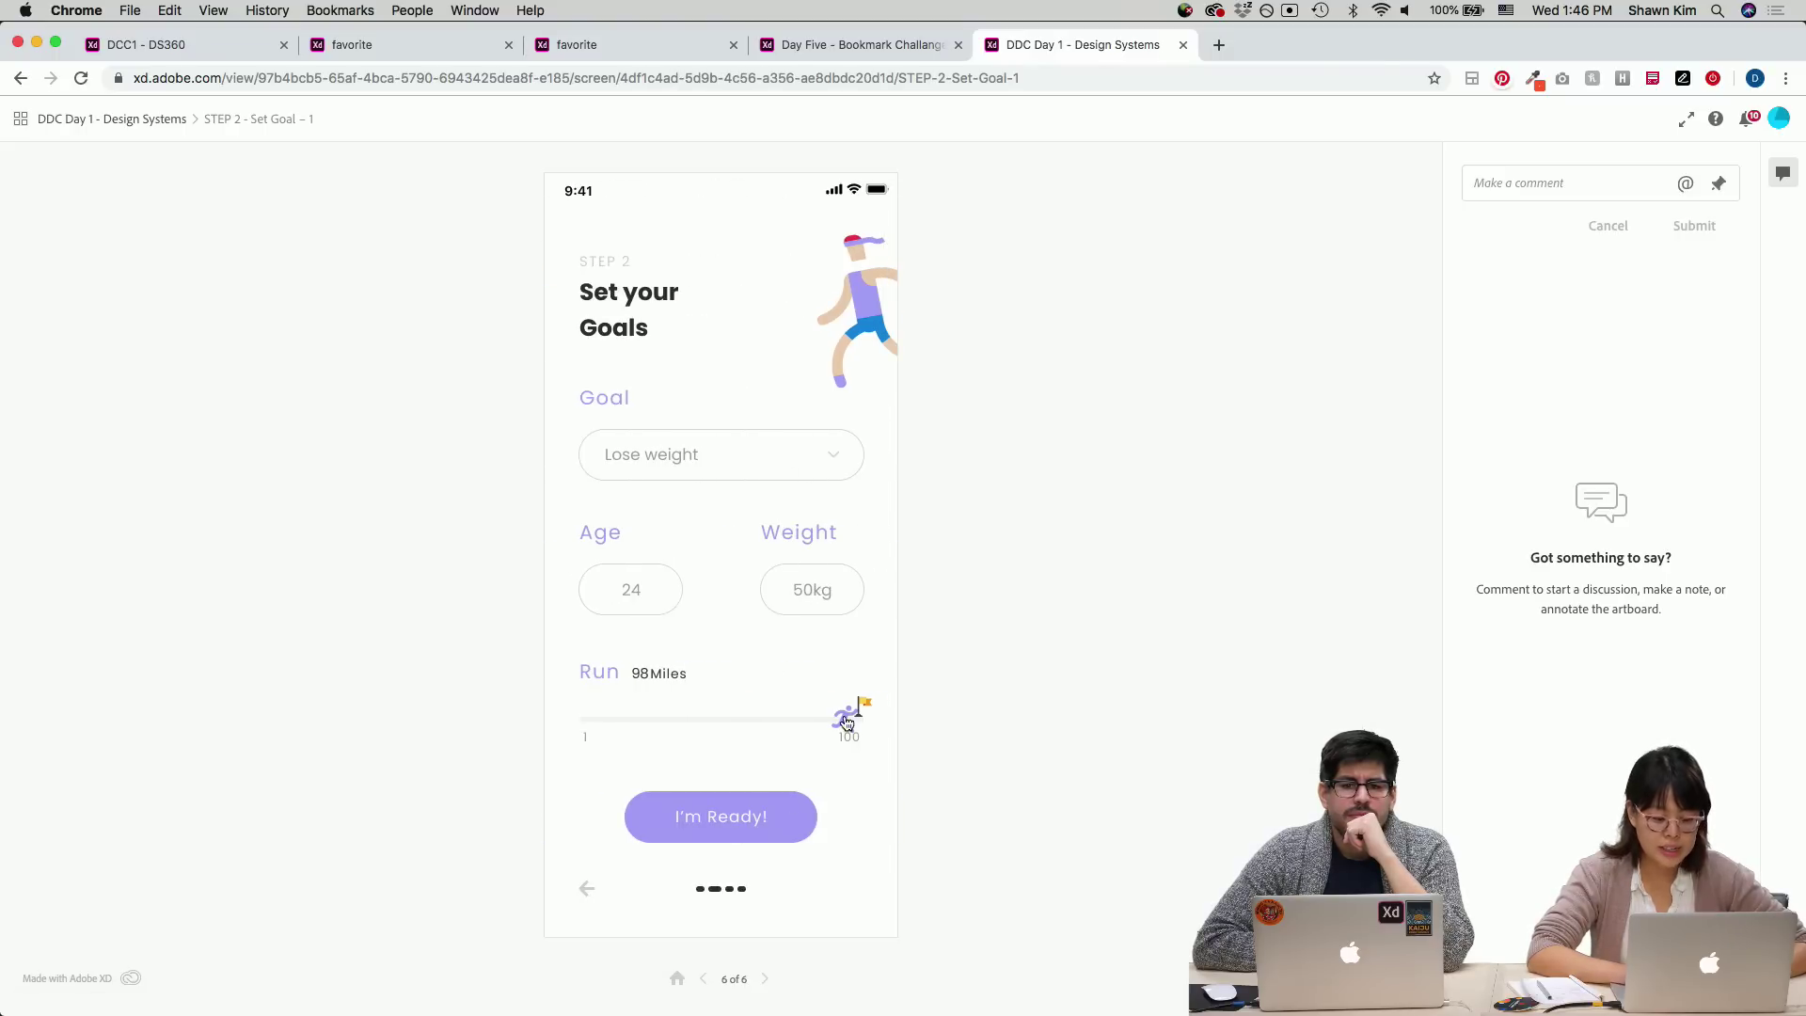
click(769, 722)
mouse_move(837, 720)
mouse_down()
mouse_move(916, 735)
mouse_move(608, 730)
mouse_move(850, 719)
mouse_up()
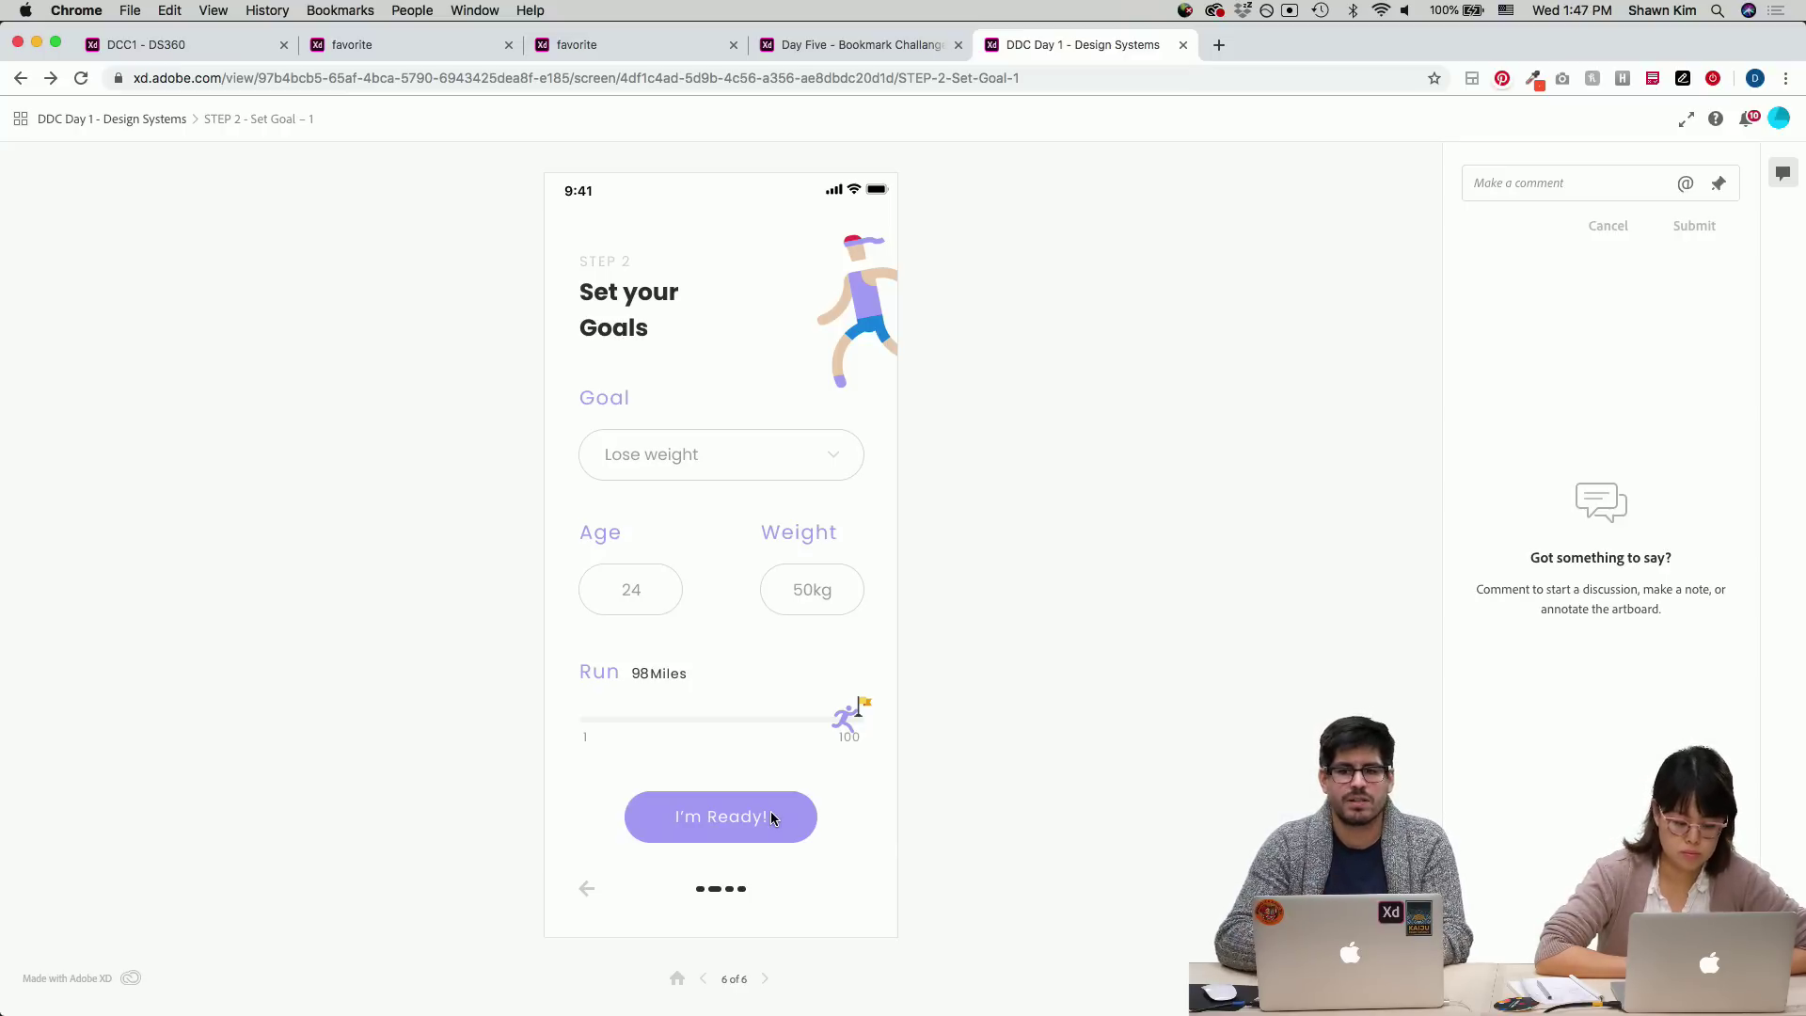
- Go back to the Step 1 Running screen and page forward through the prototype's screens to Set your Goals
click(586, 891)
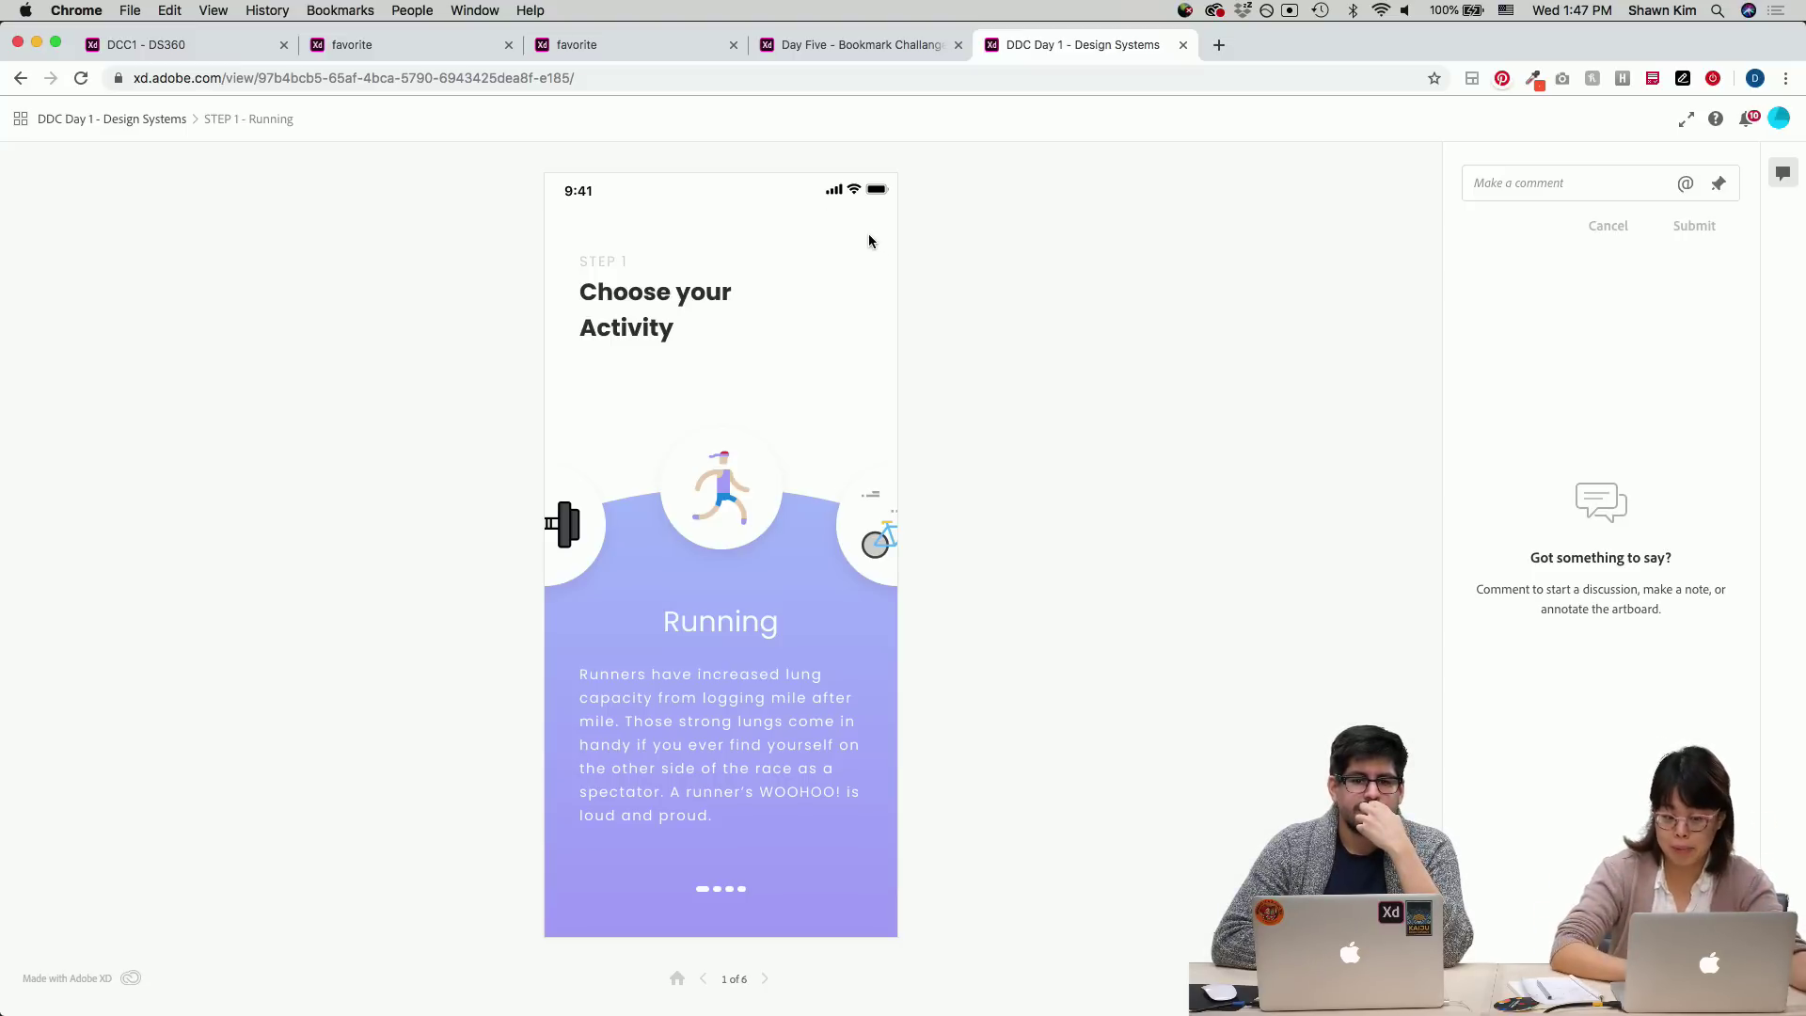
click(767, 982)
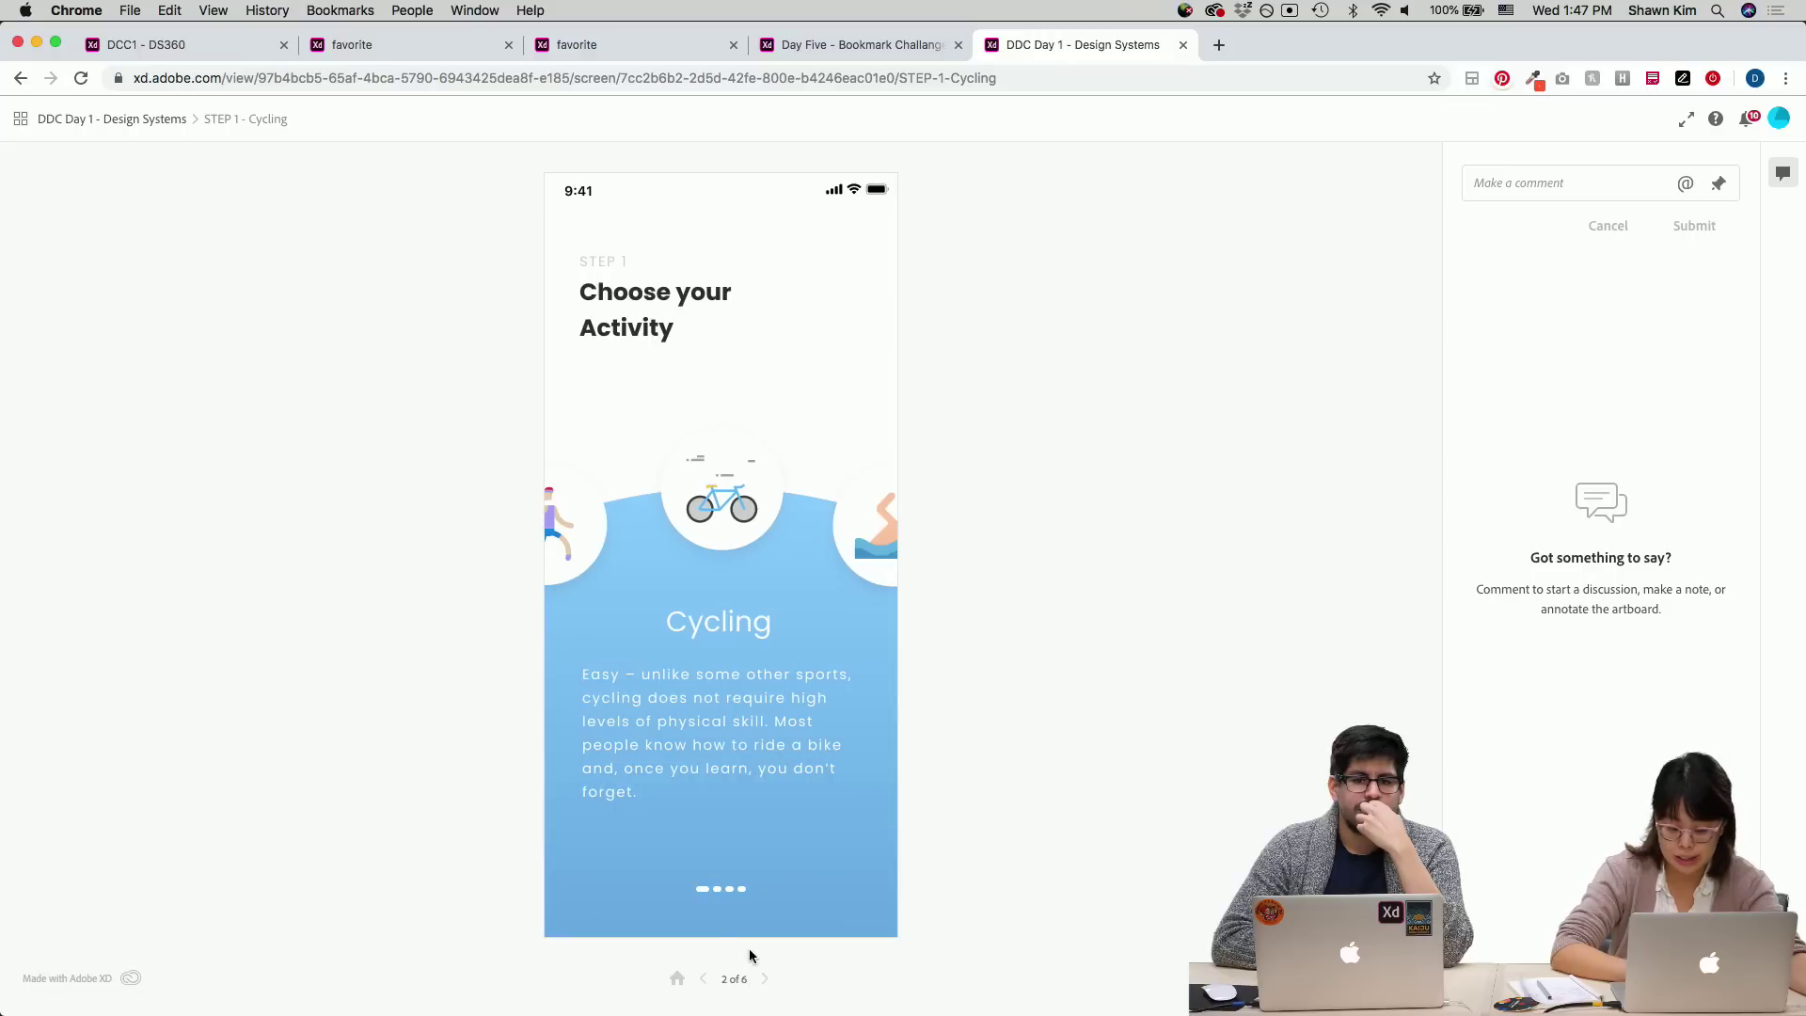
click(761, 985)
click(762, 992)
click(762, 991)
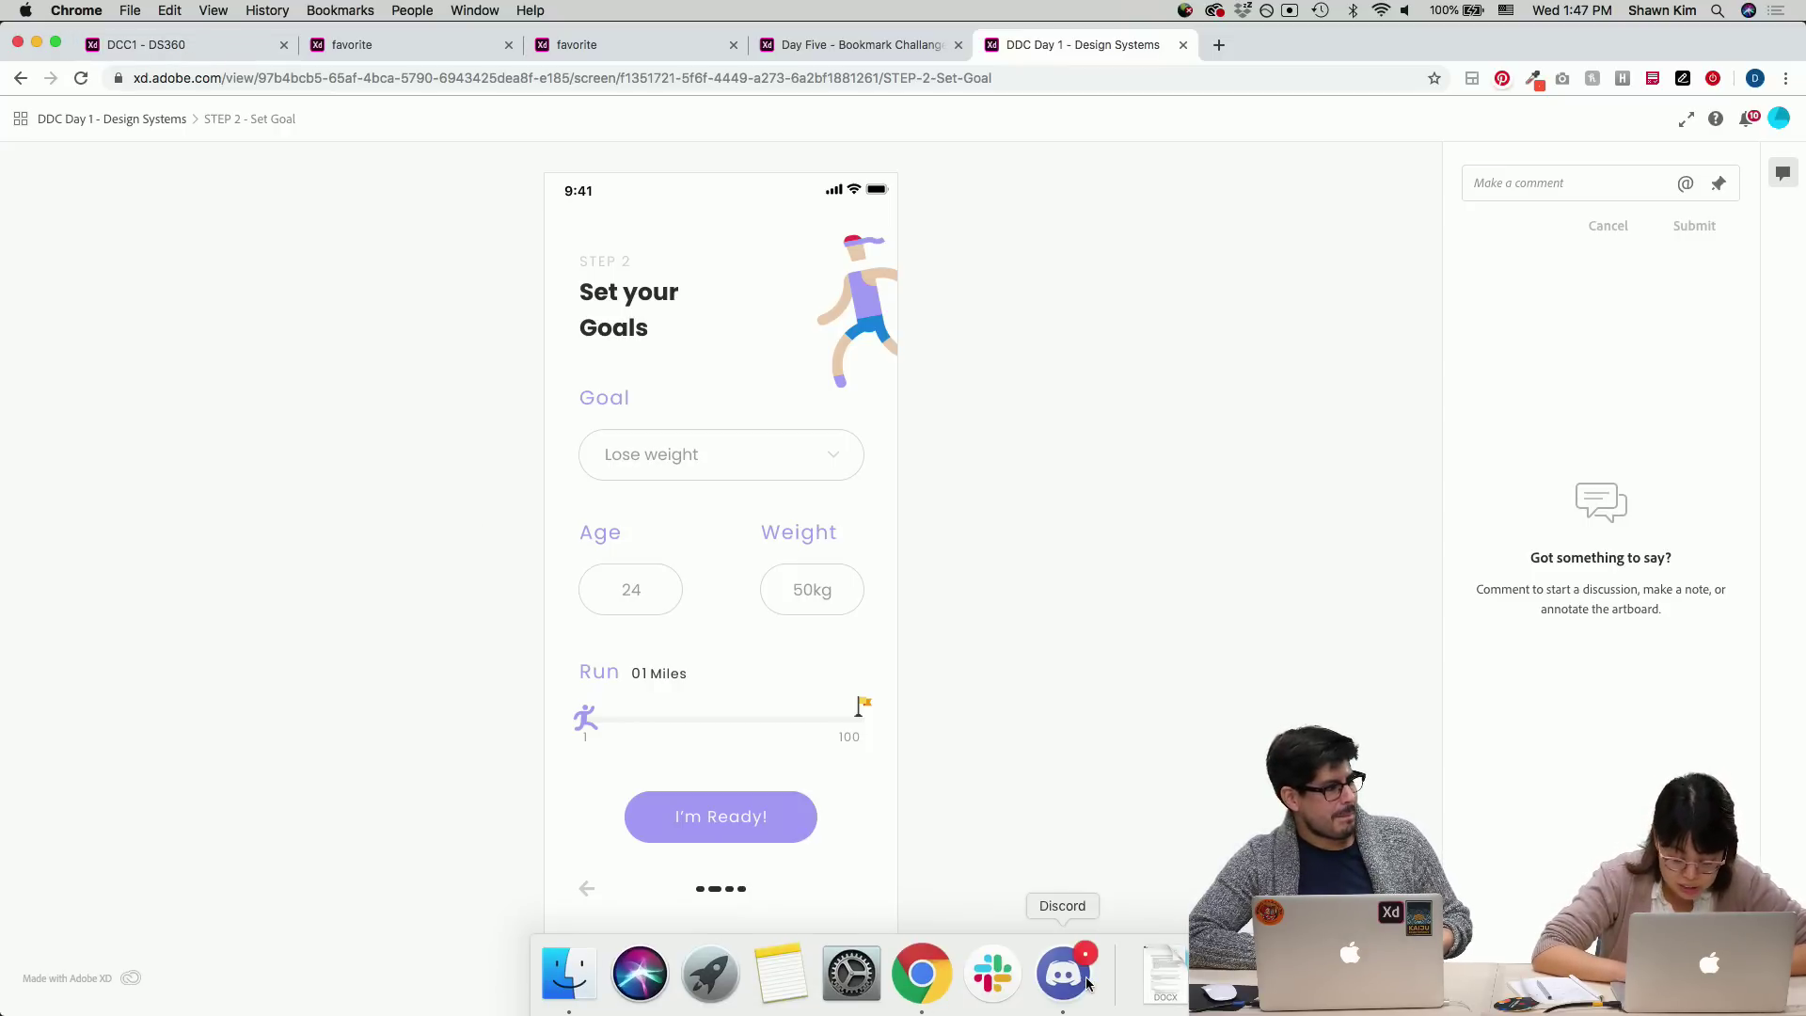
- Switch to Discord and open the XD DDC Day 5 - Latr Bookmark App prototype shared in the current-challenge channel
click(1086, 983)
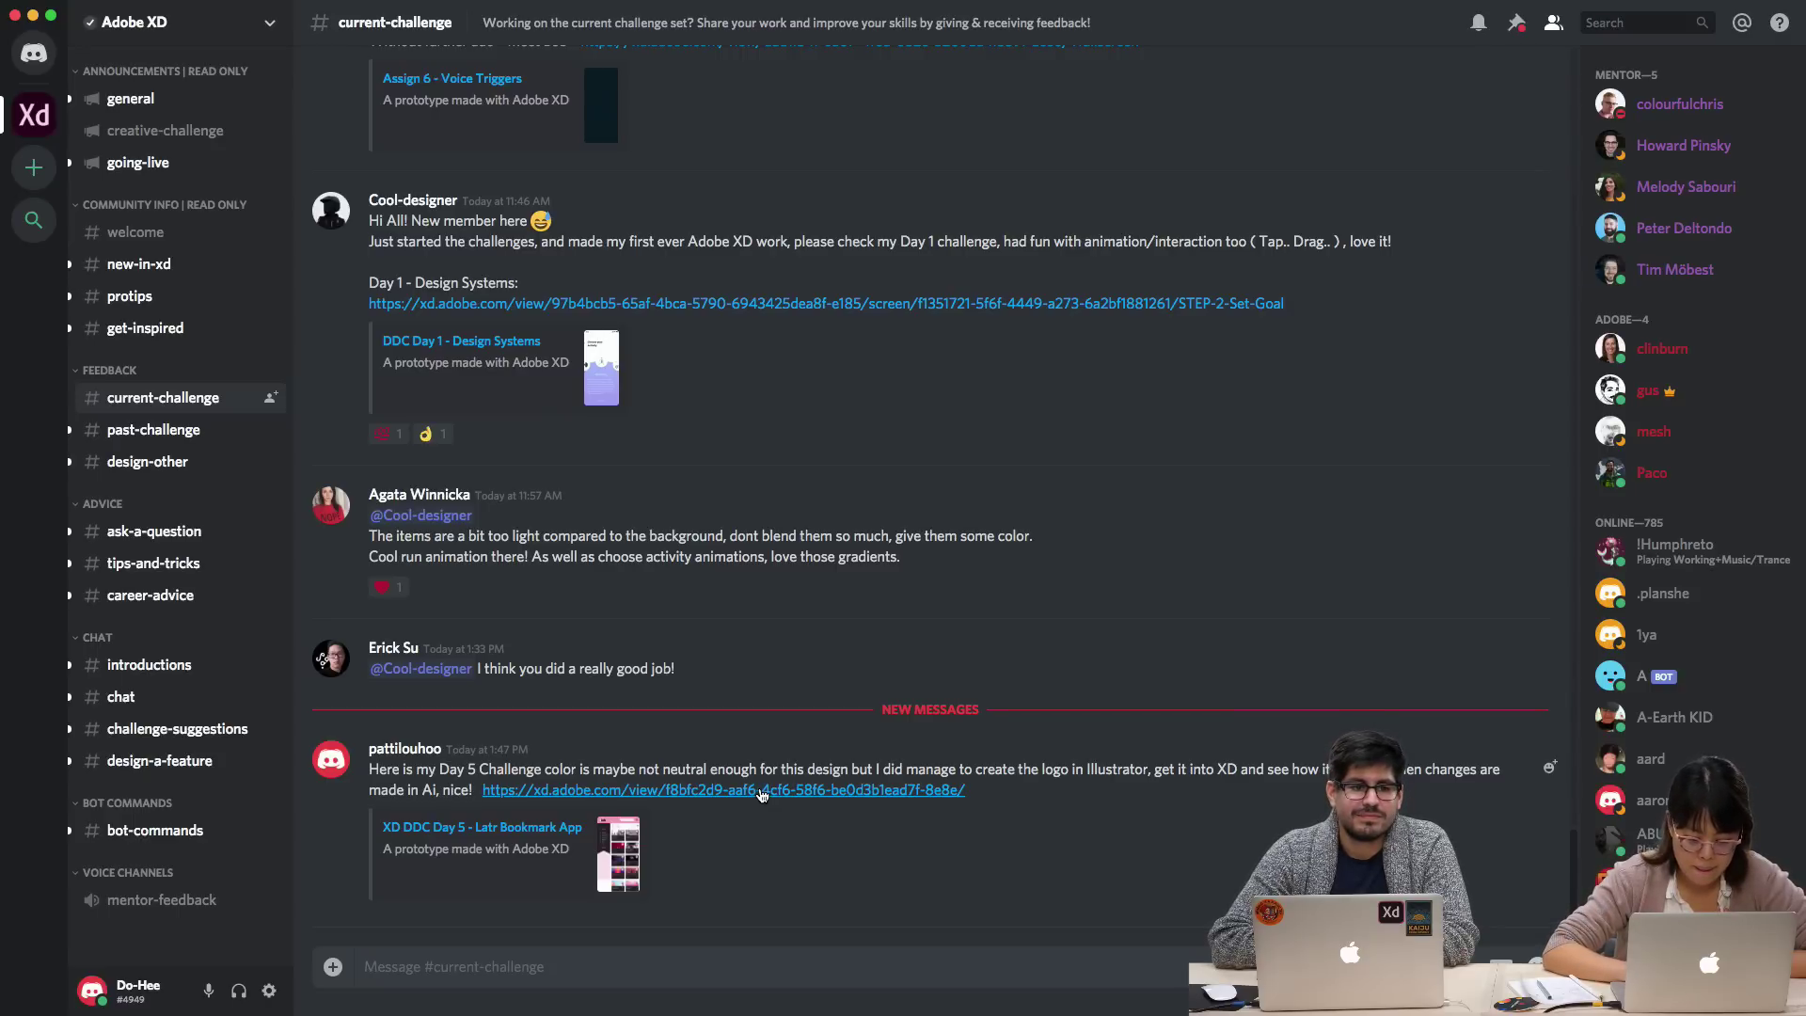
click(761, 795)
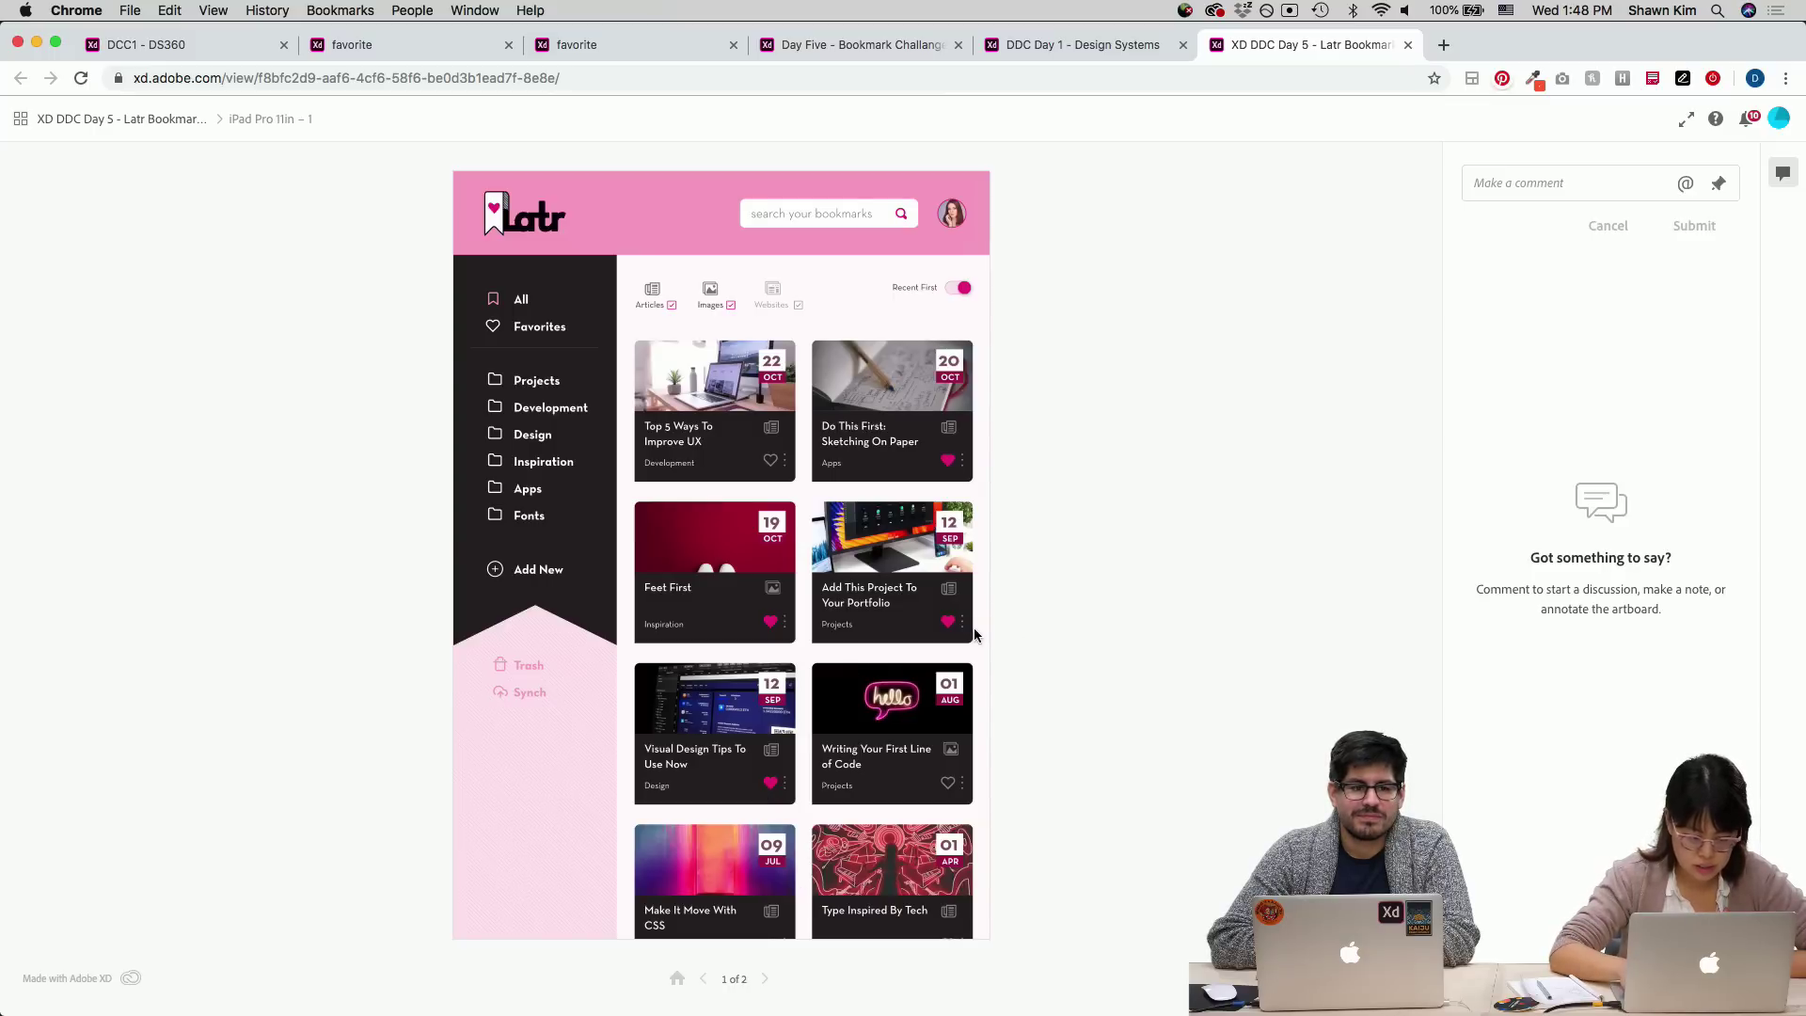
key(super+equal)
key(super+minus)
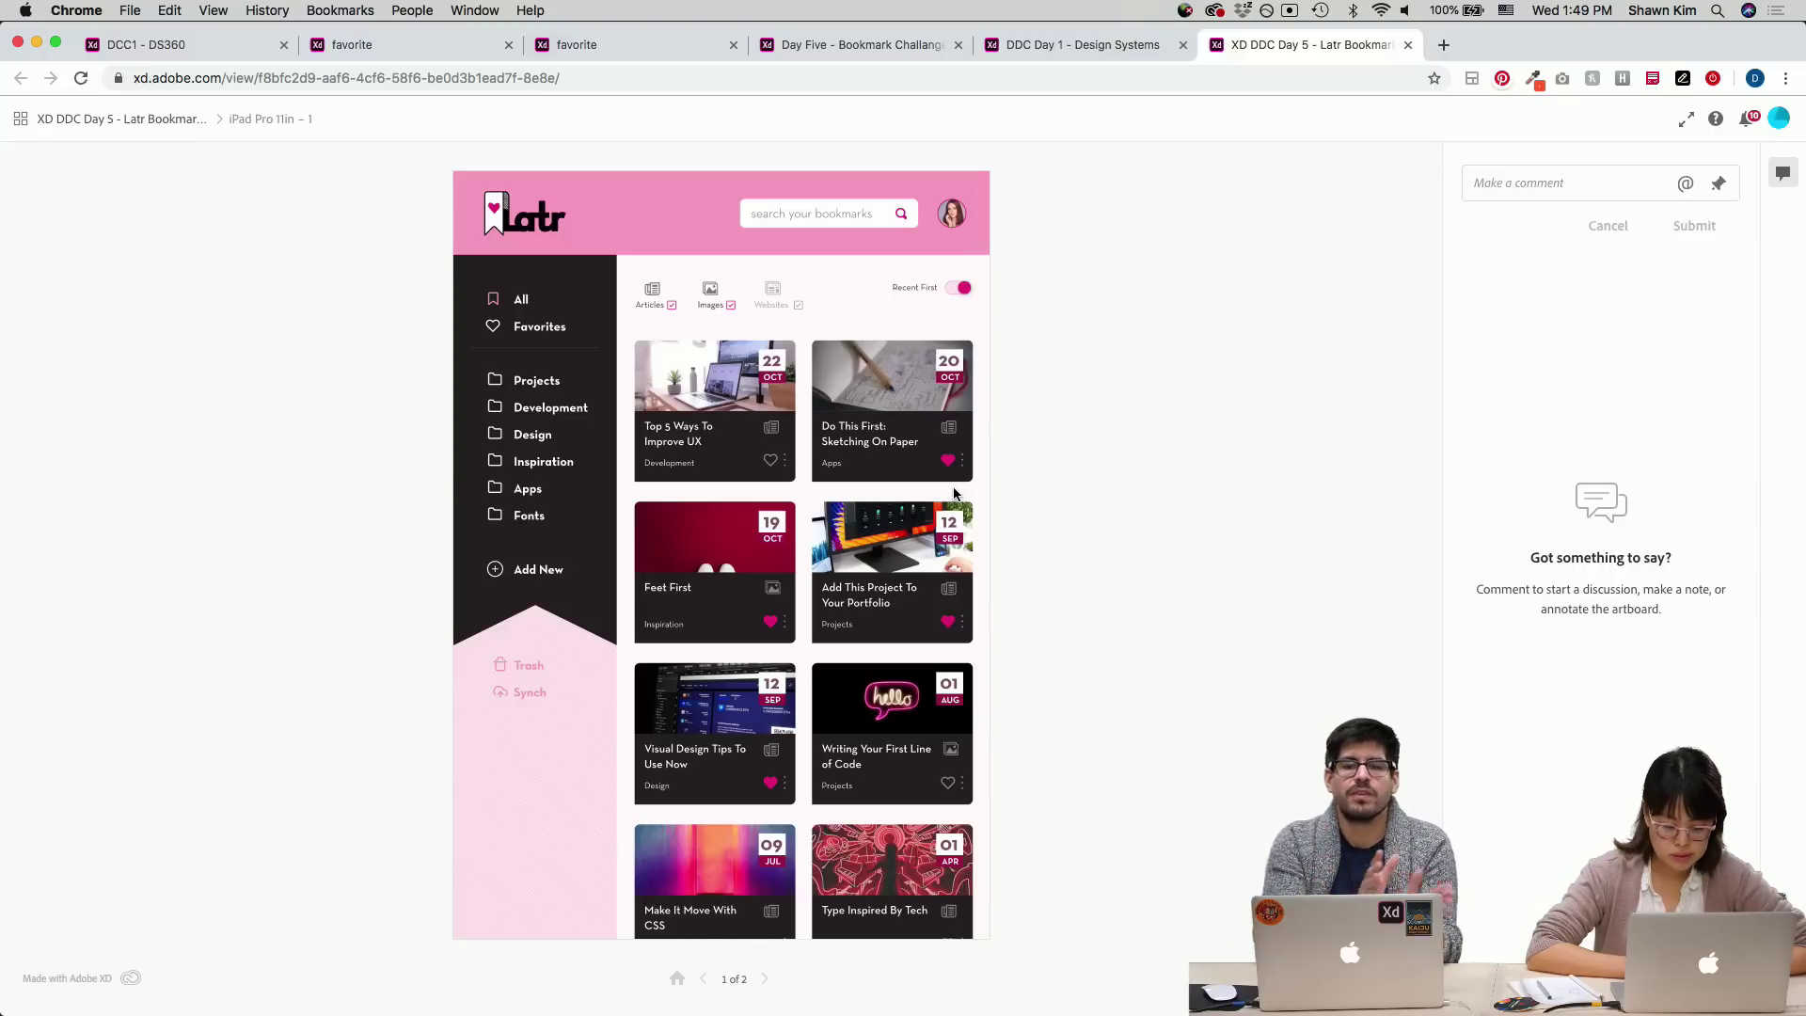
- Examine the Latr prototype's bookmark card grid from the filter row down to the last cards, alongside its fixed header and sidebar
scroll(835, 630, down, 3)
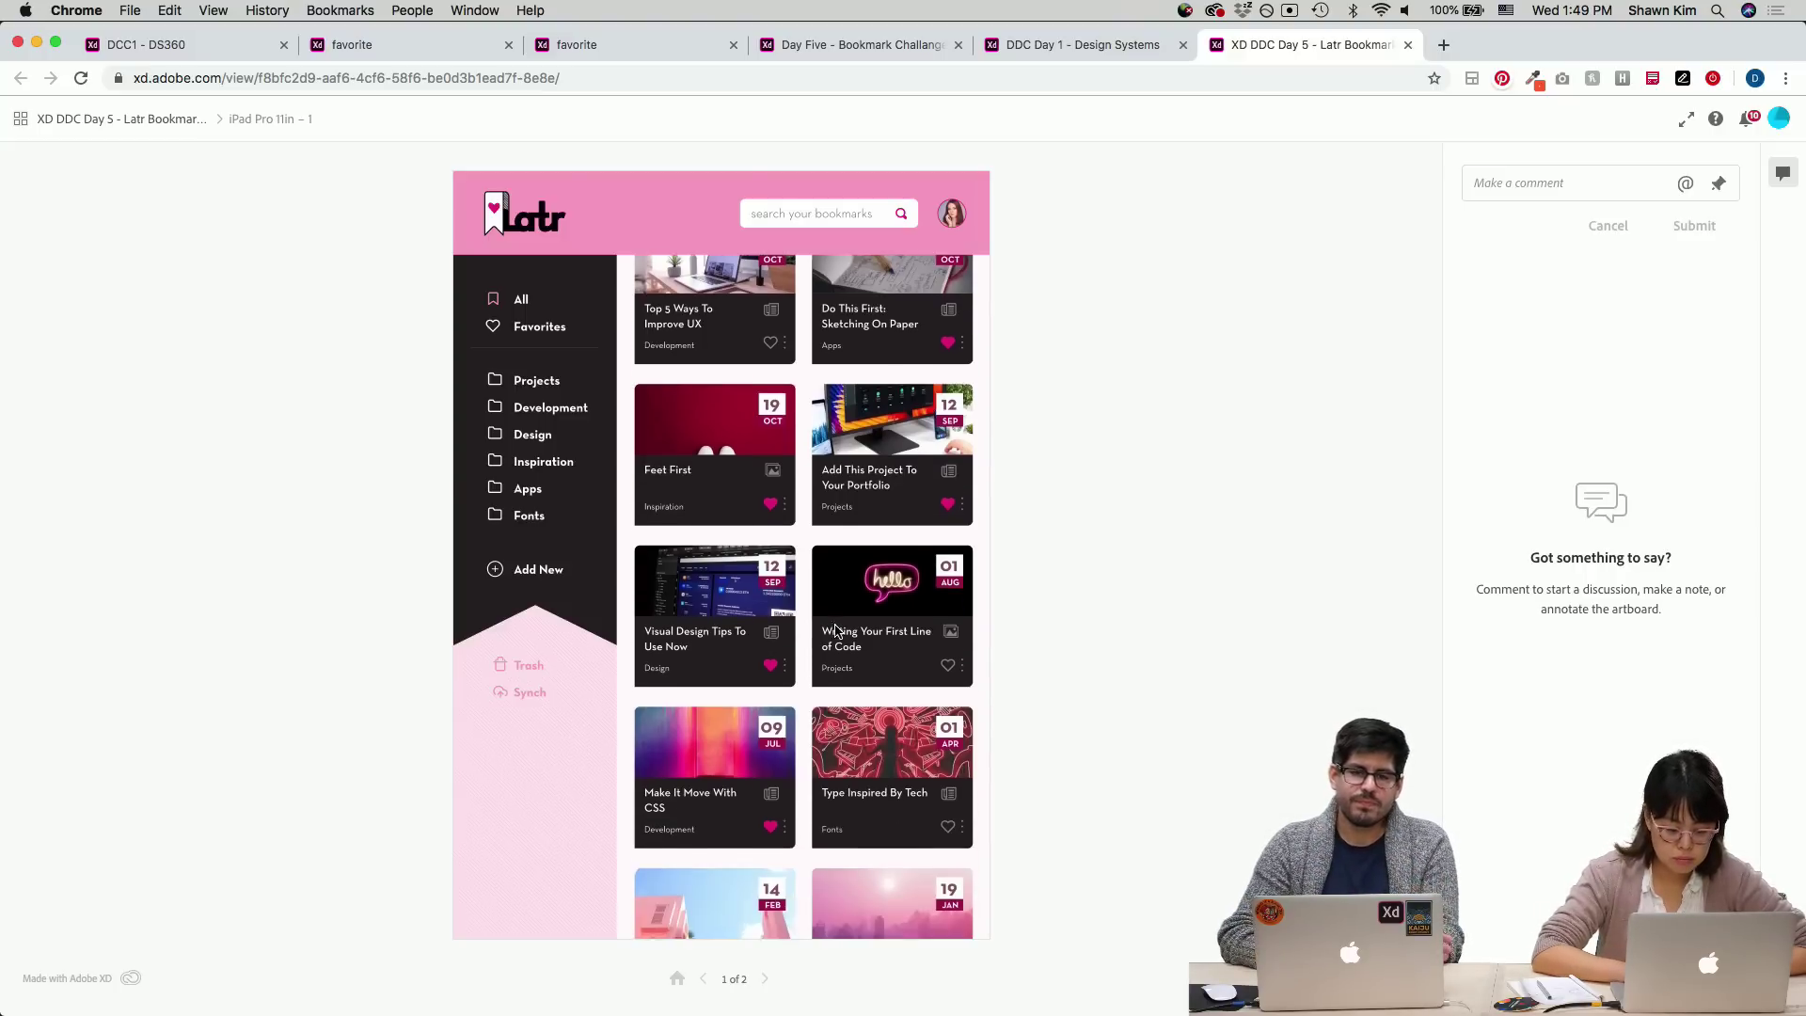
scroll(835, 630, up, 3)
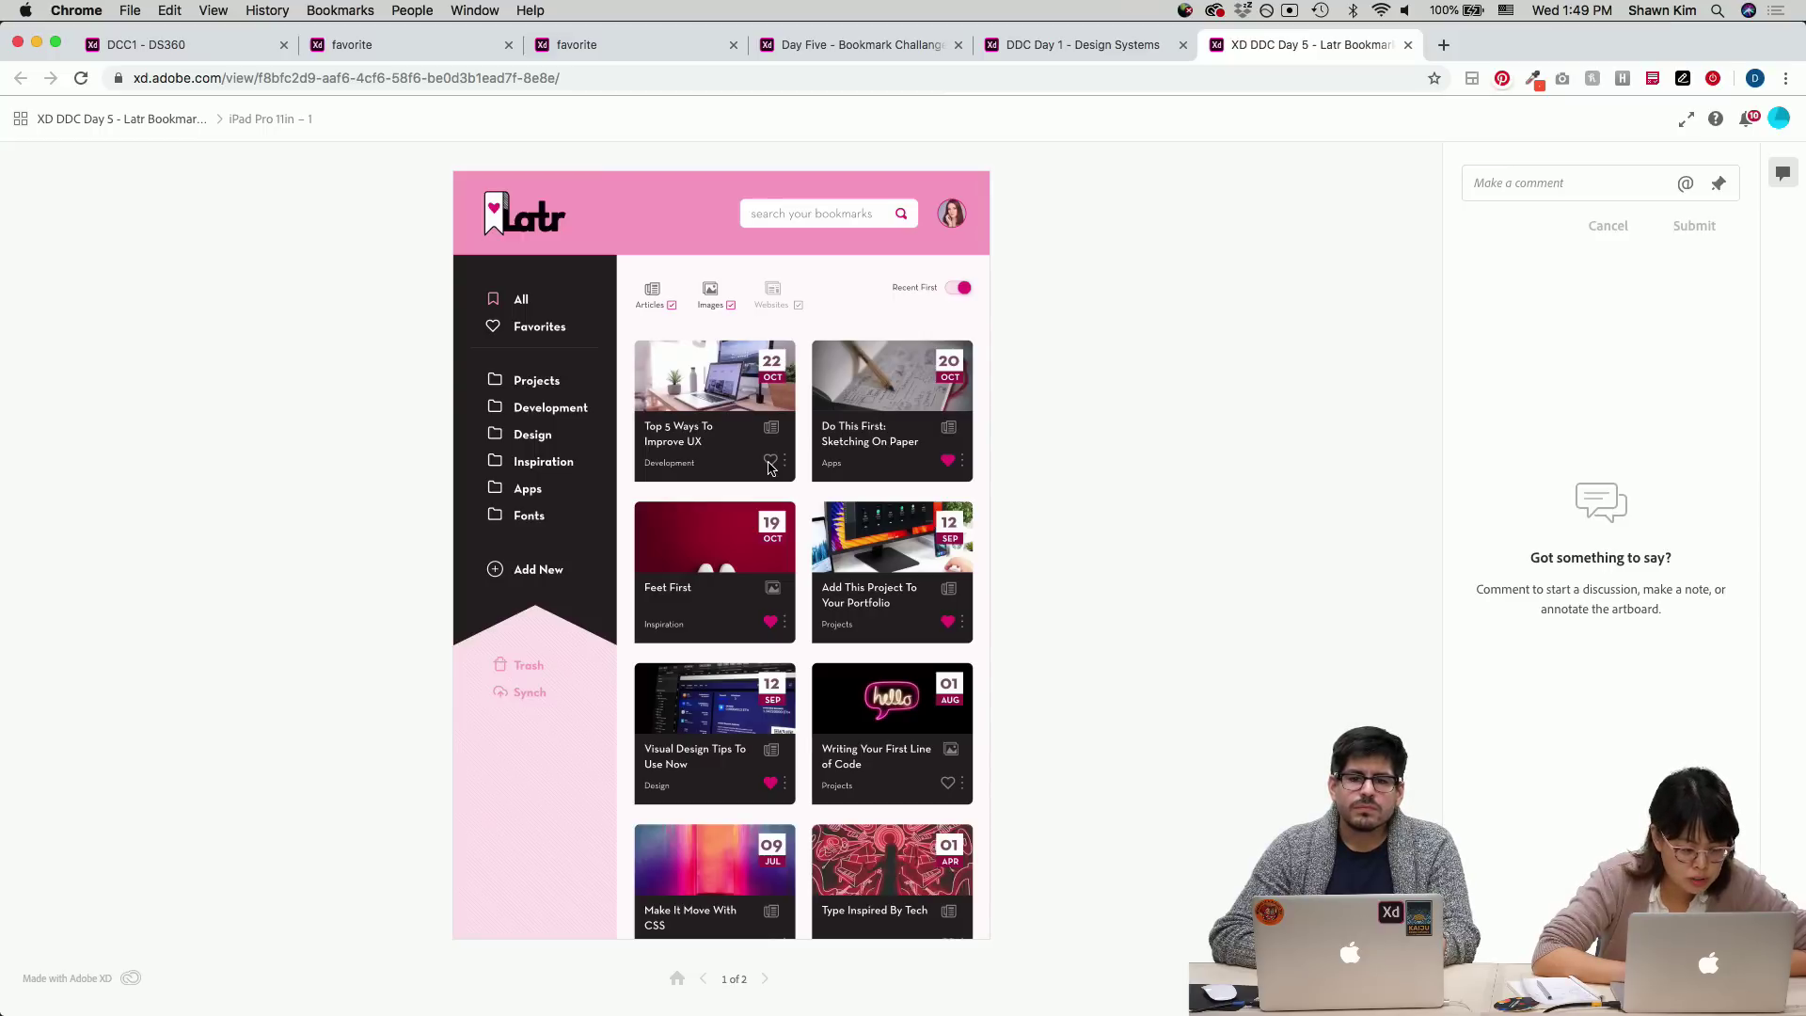
scroll(864, 568, down, 1)
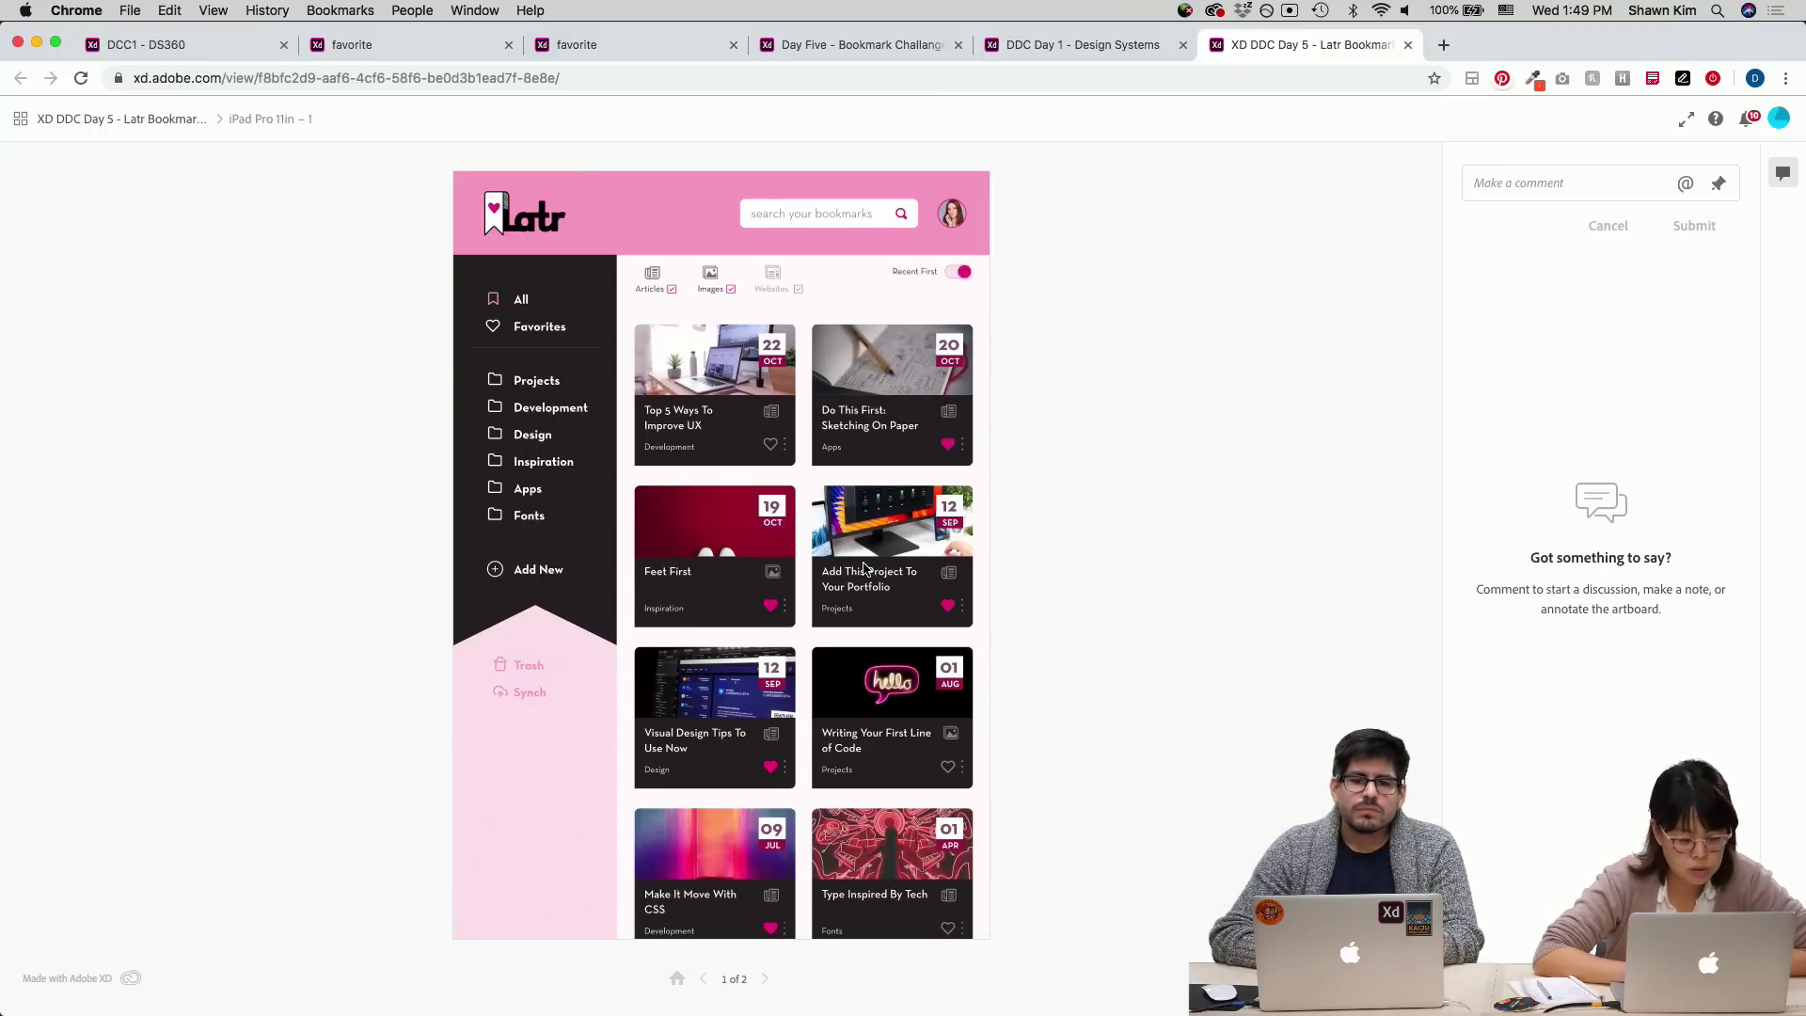
scroll(864, 568, up, 1)
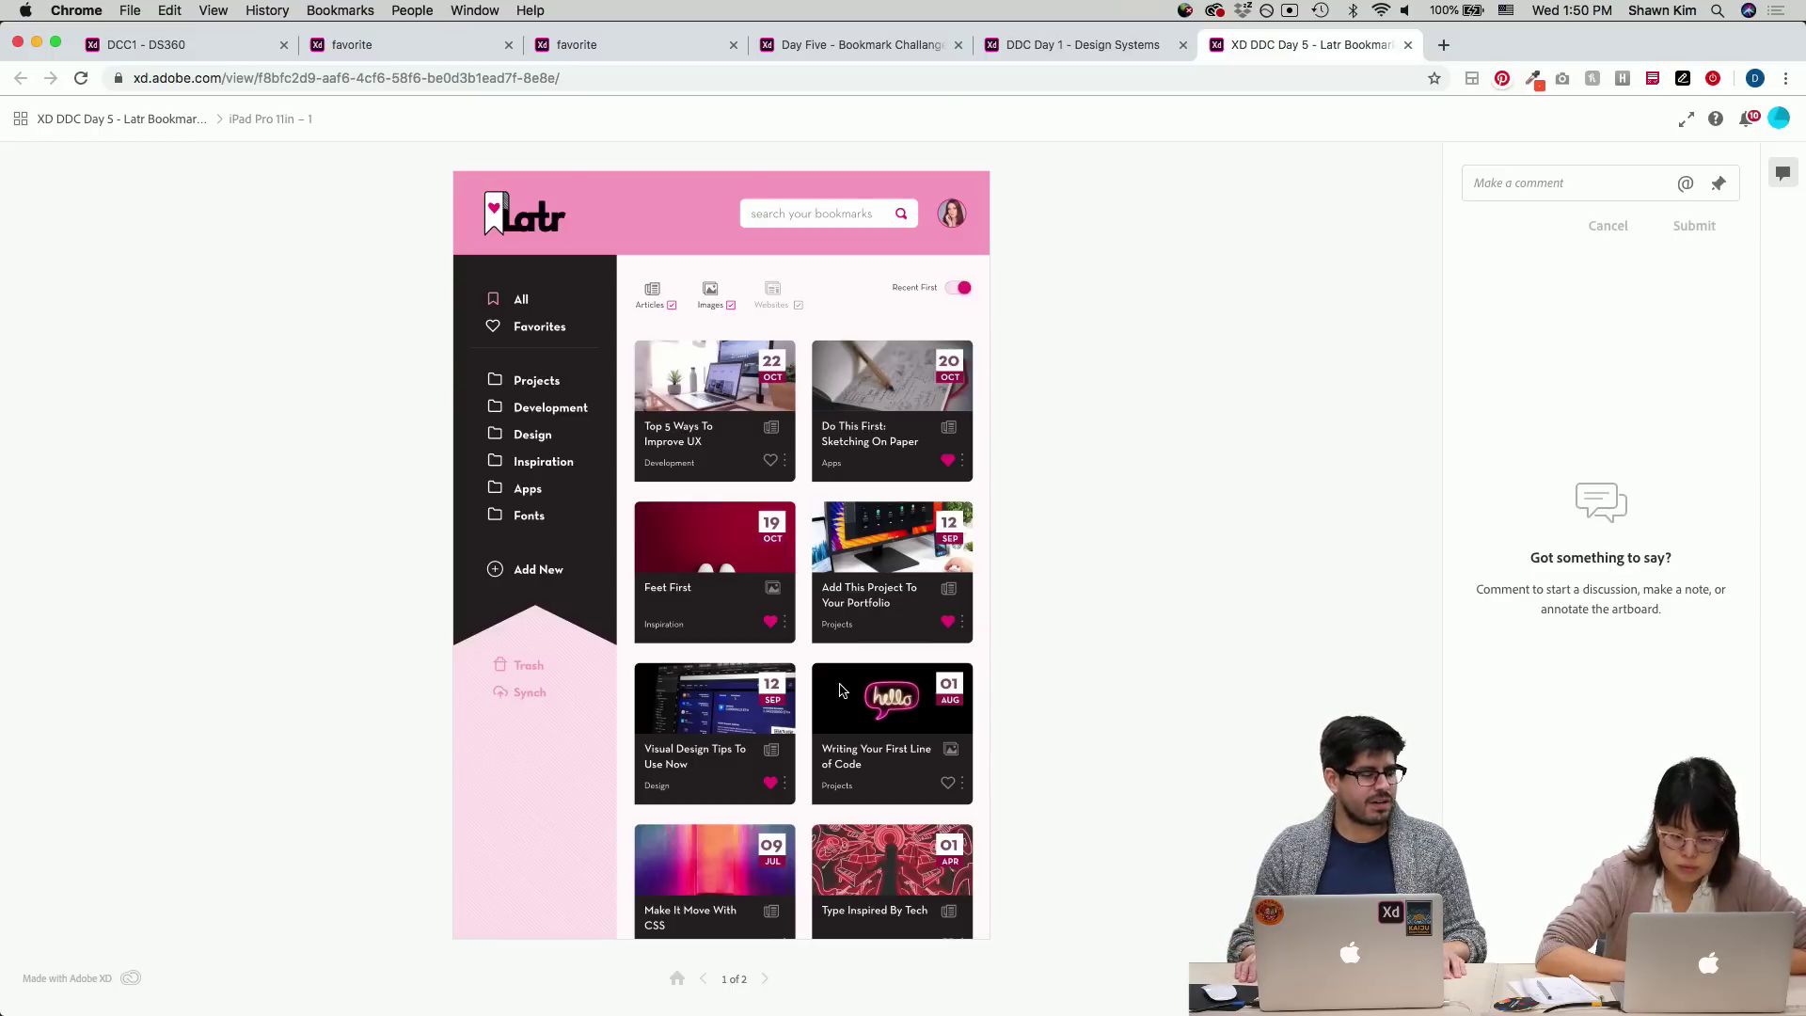
scroll(839, 691, down, 3)
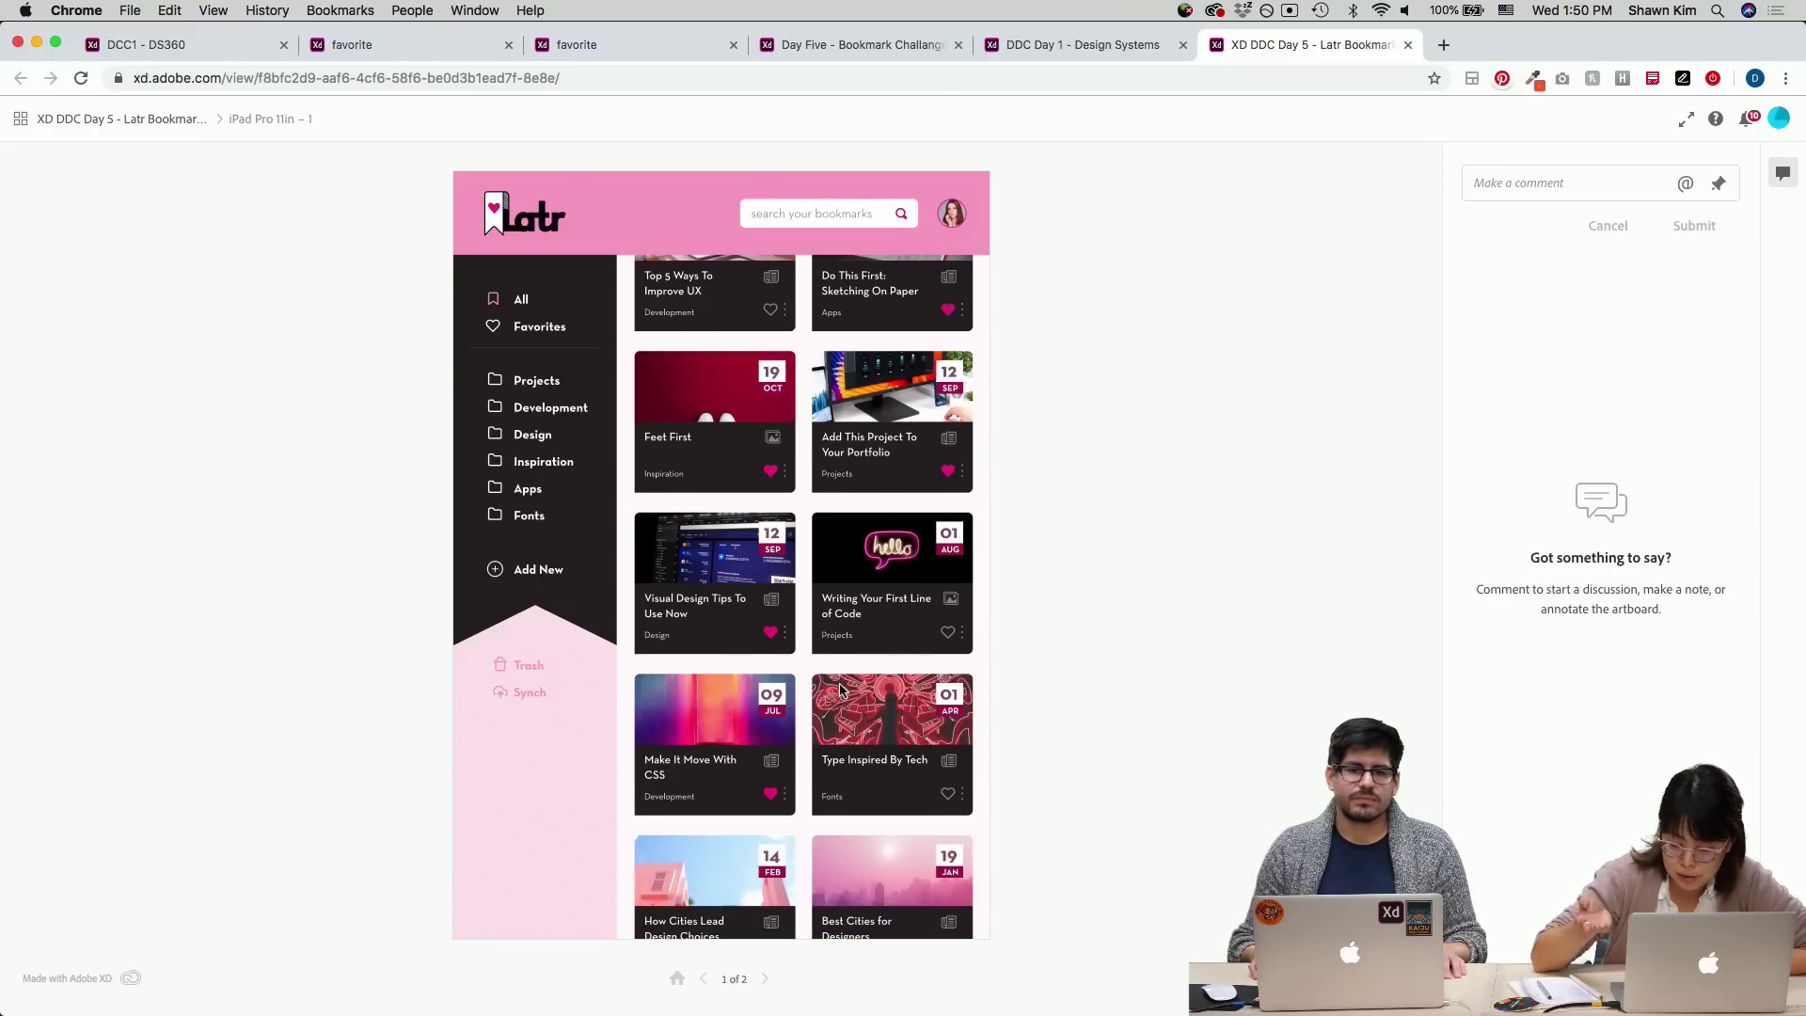
scroll(840, 692, down, 1)
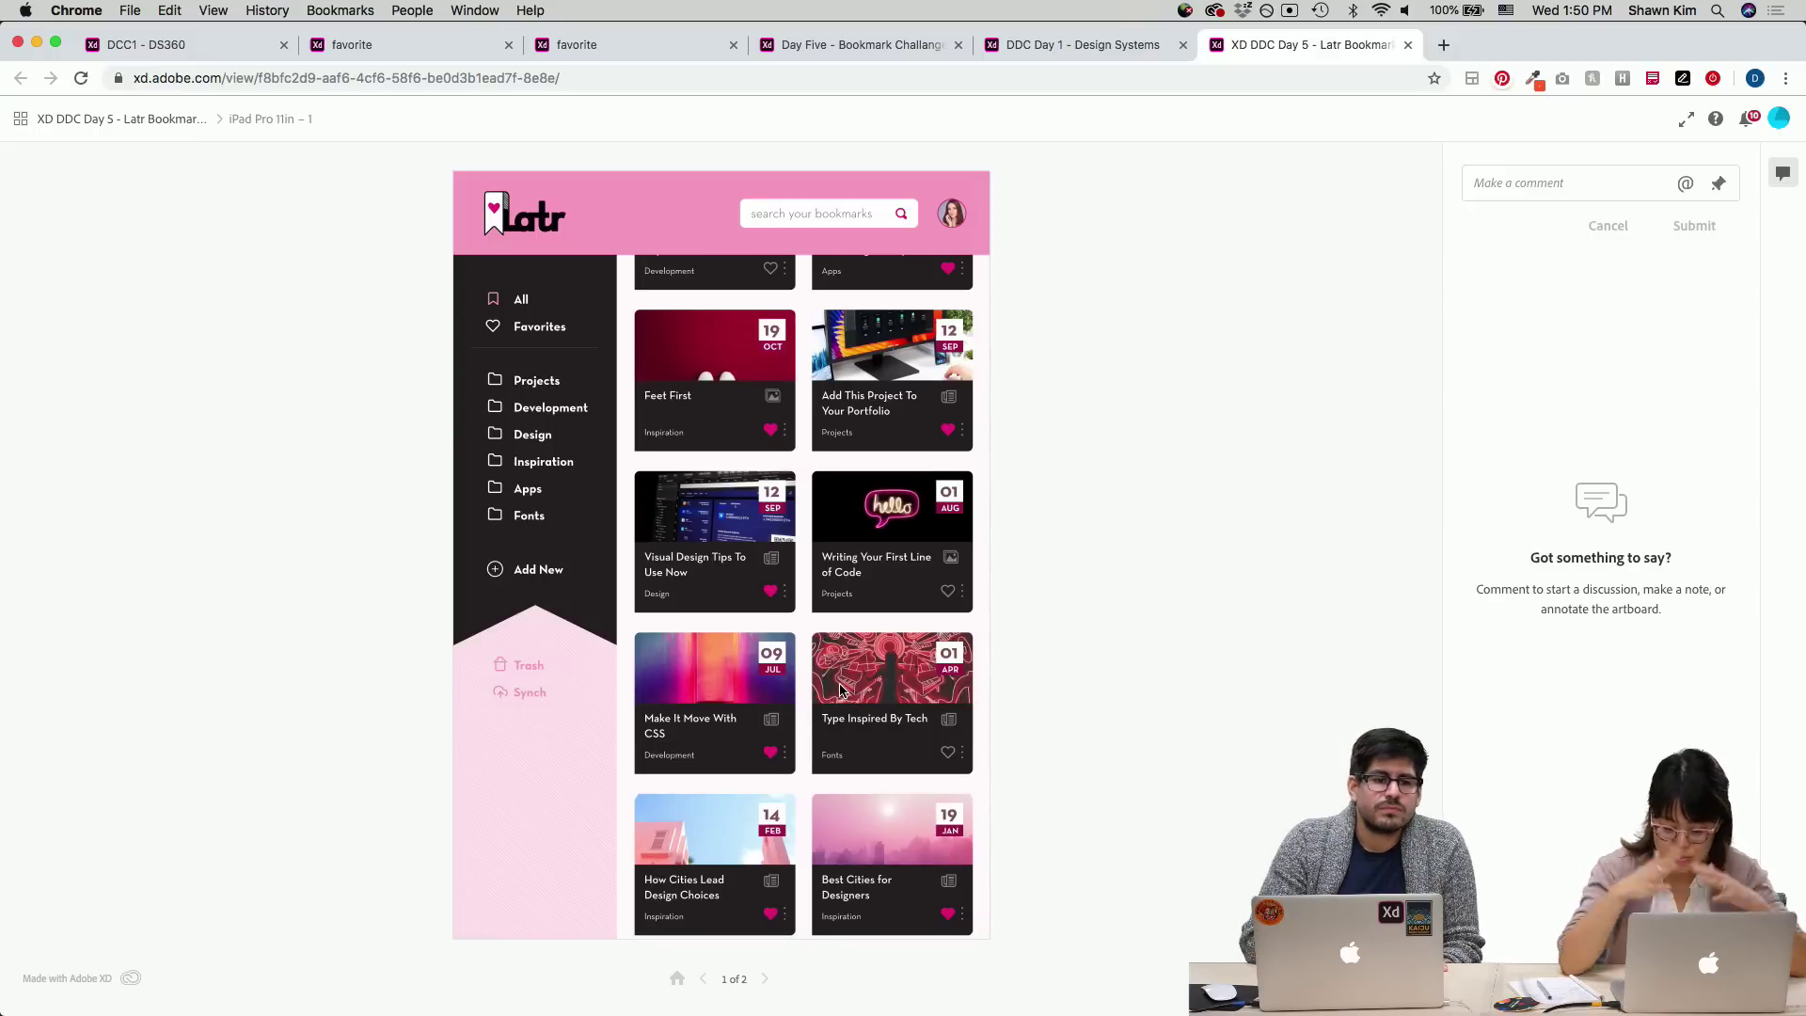
scroll(840, 692, up, 2)
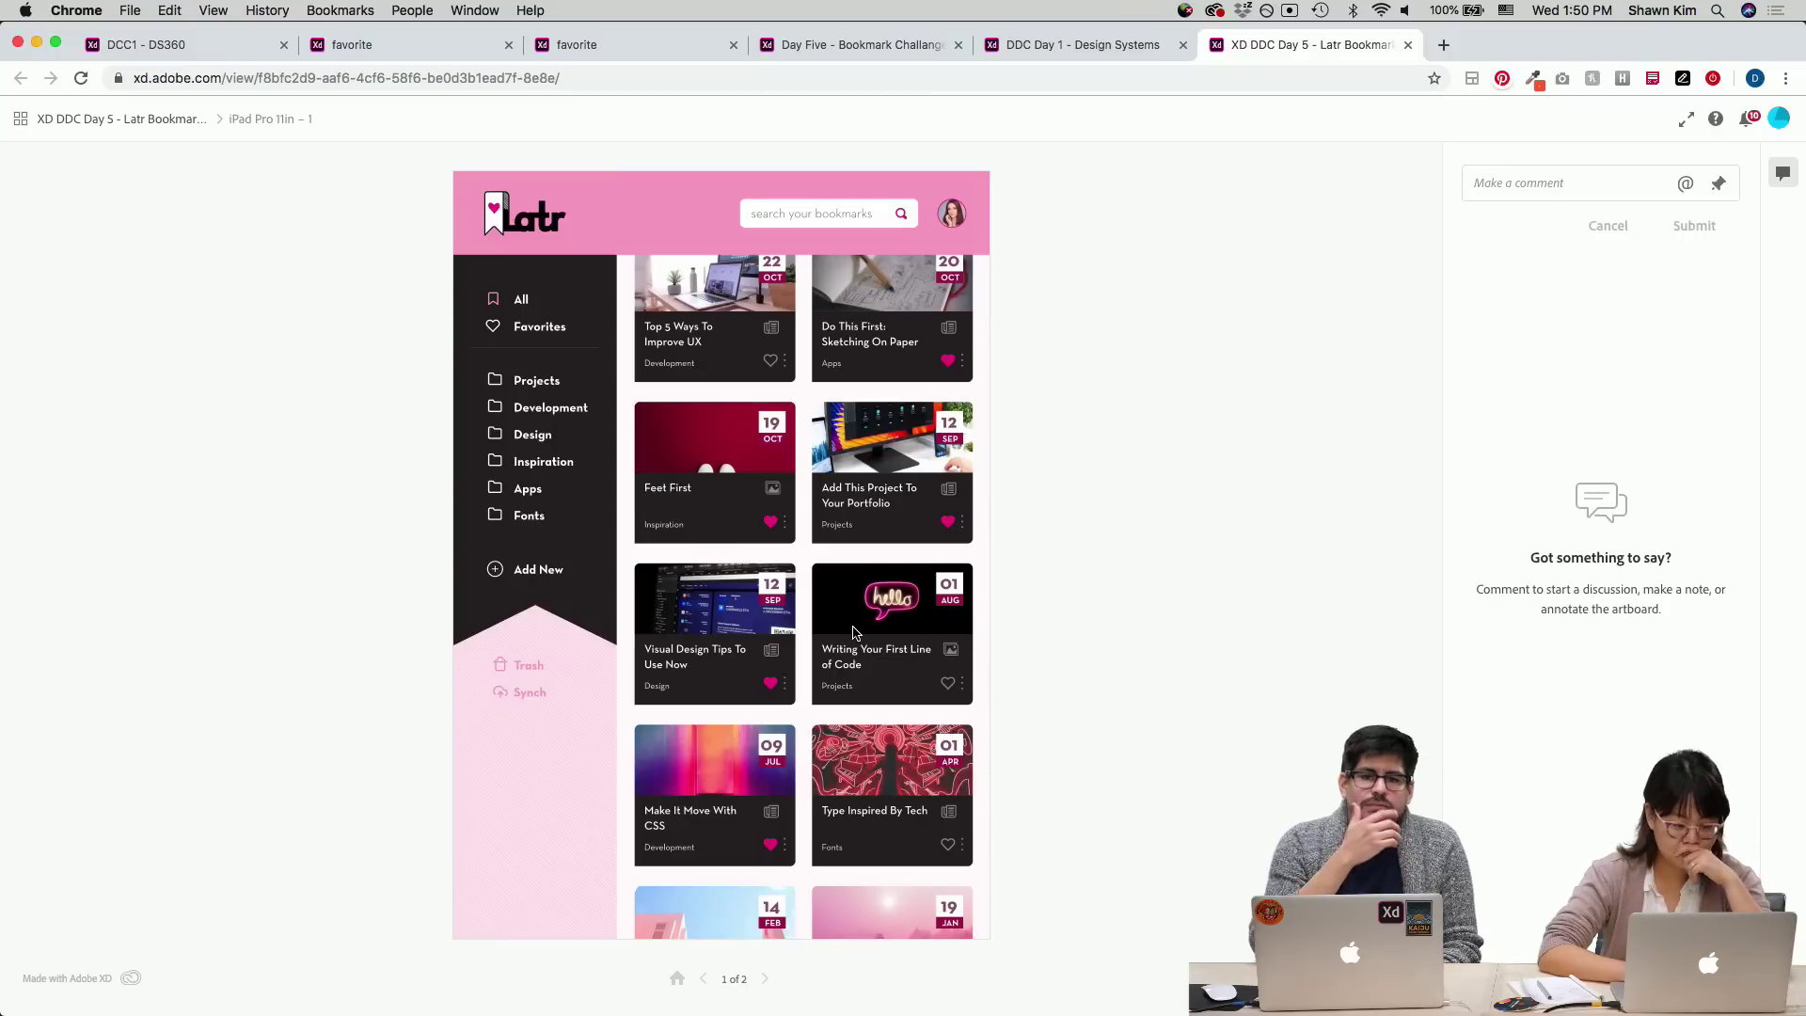
scroll(855, 630, down, 2)
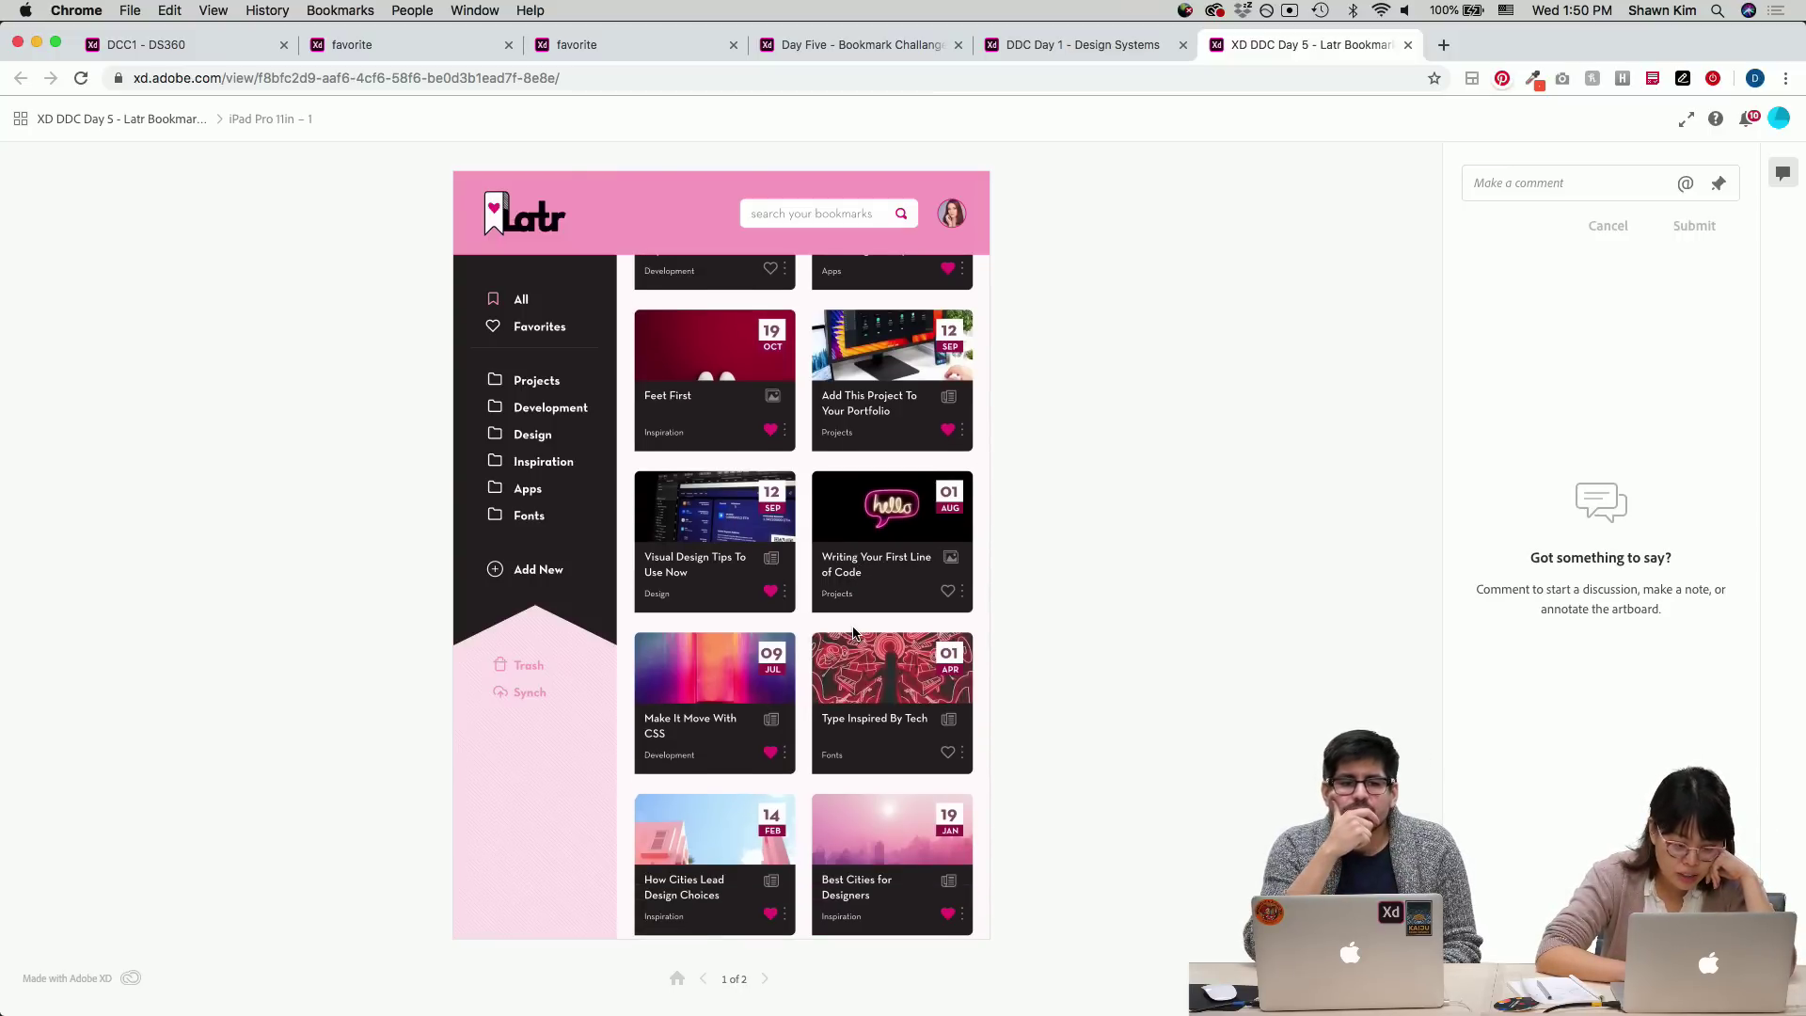
scroll(854, 633, up, 4)
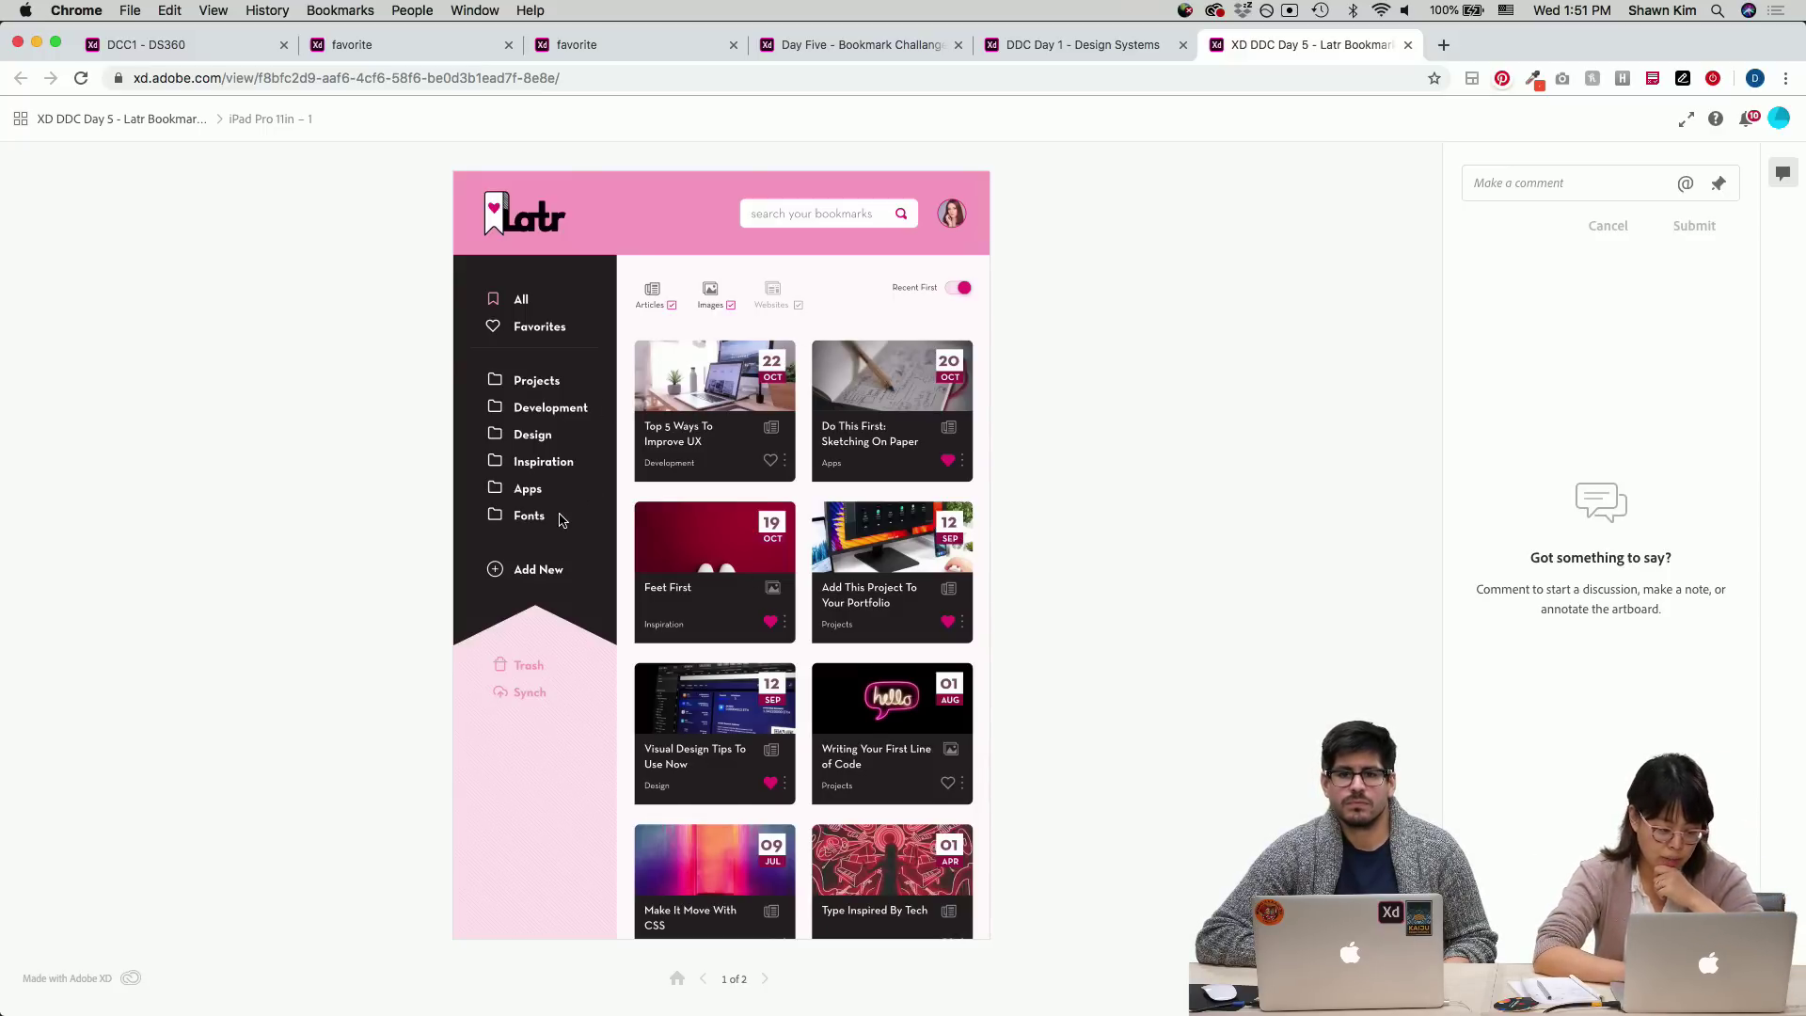
scroll(561, 520, down, 3)
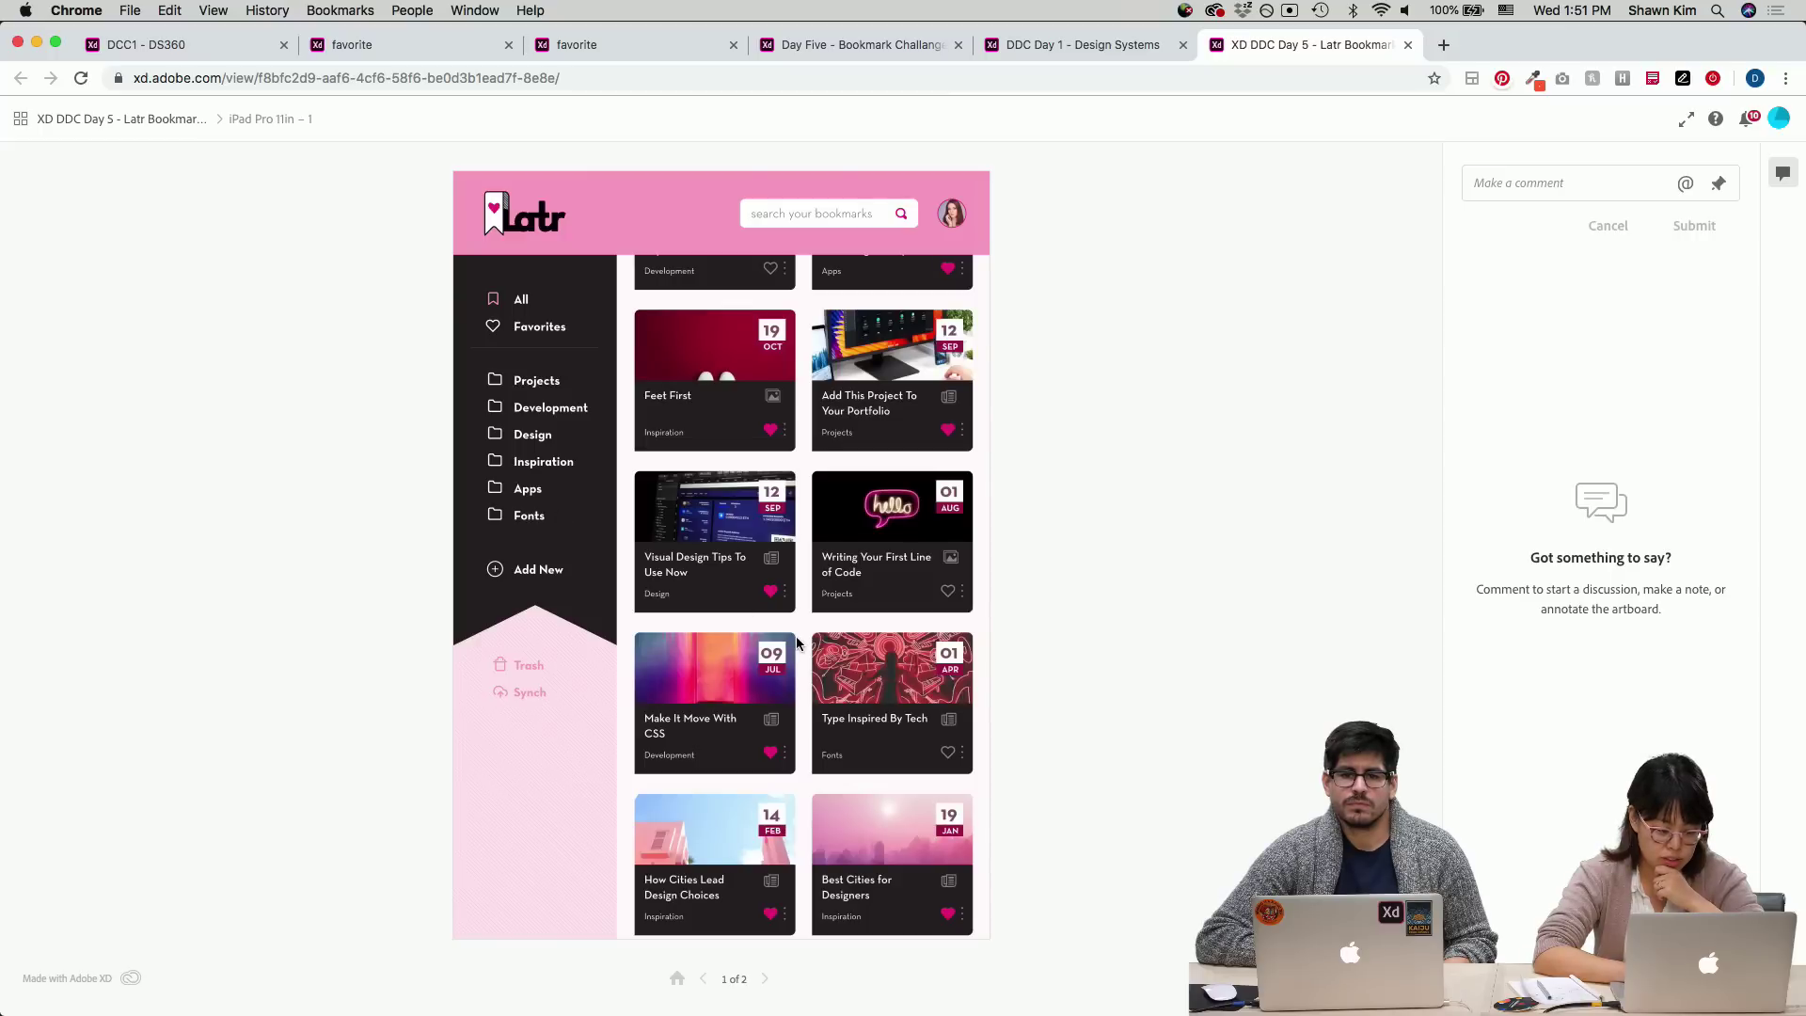
scroll(796, 639, up, 3)
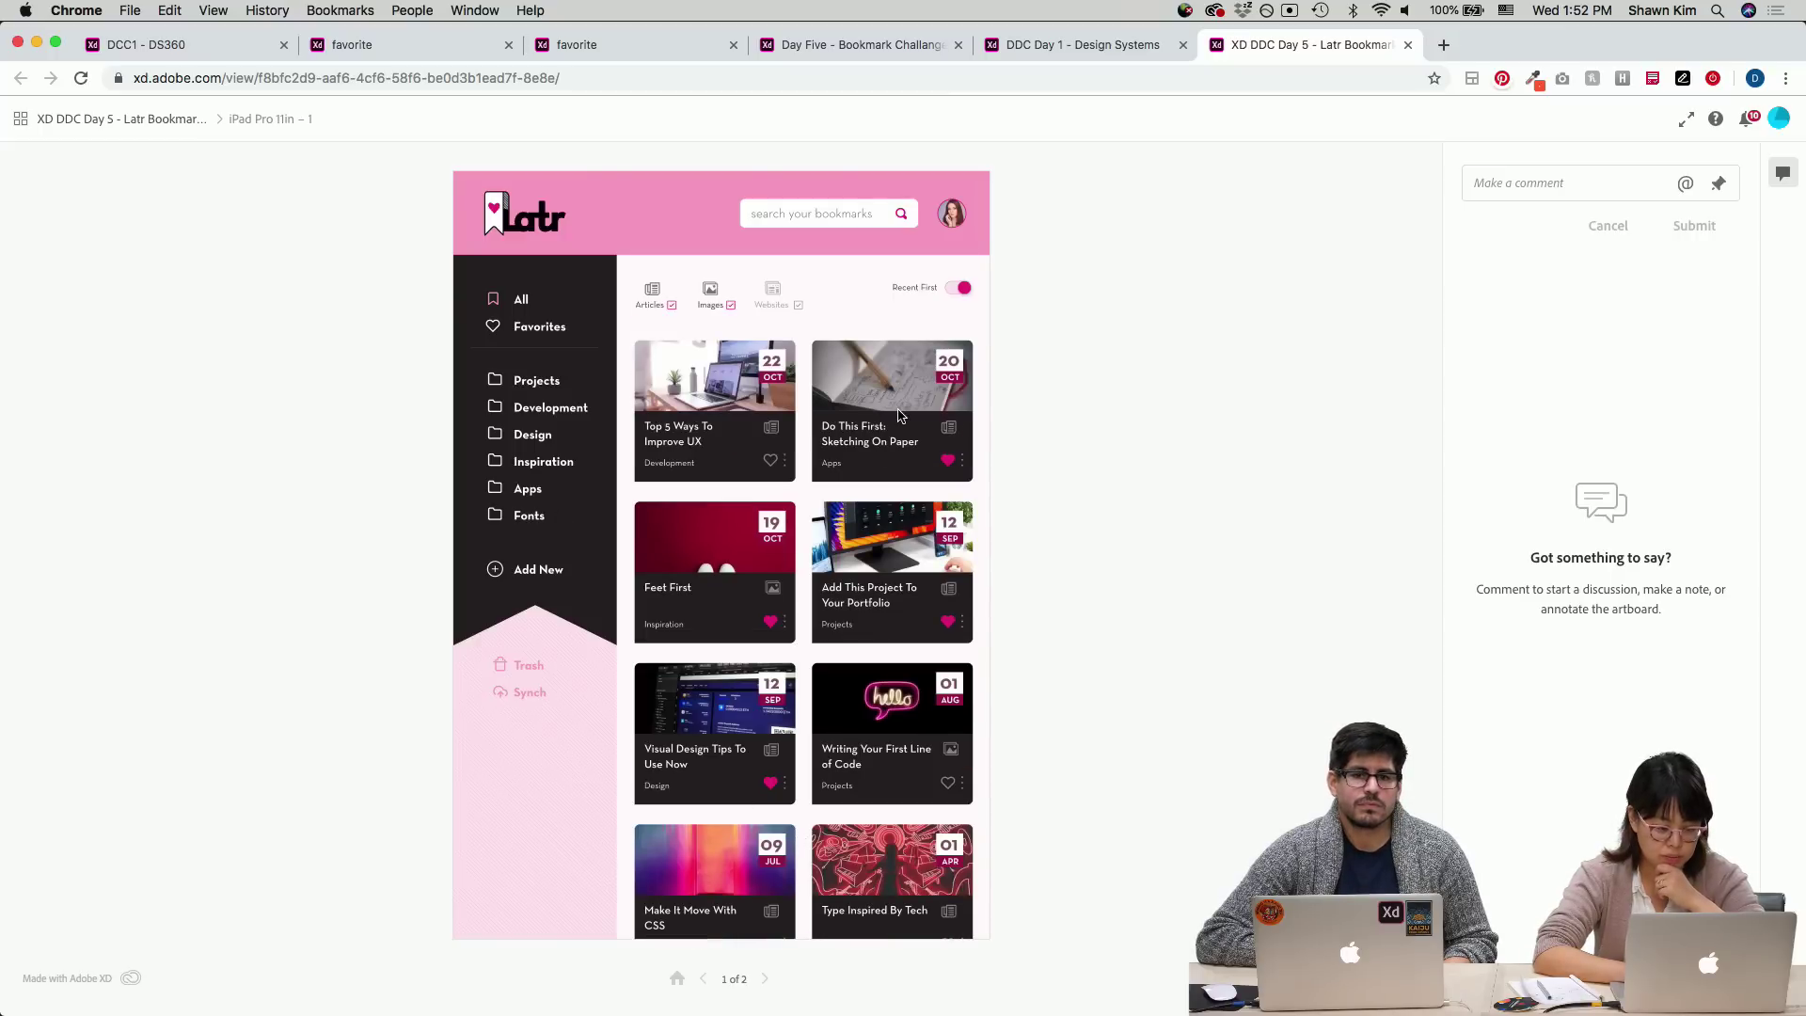
scroll(898, 415, down, 3)
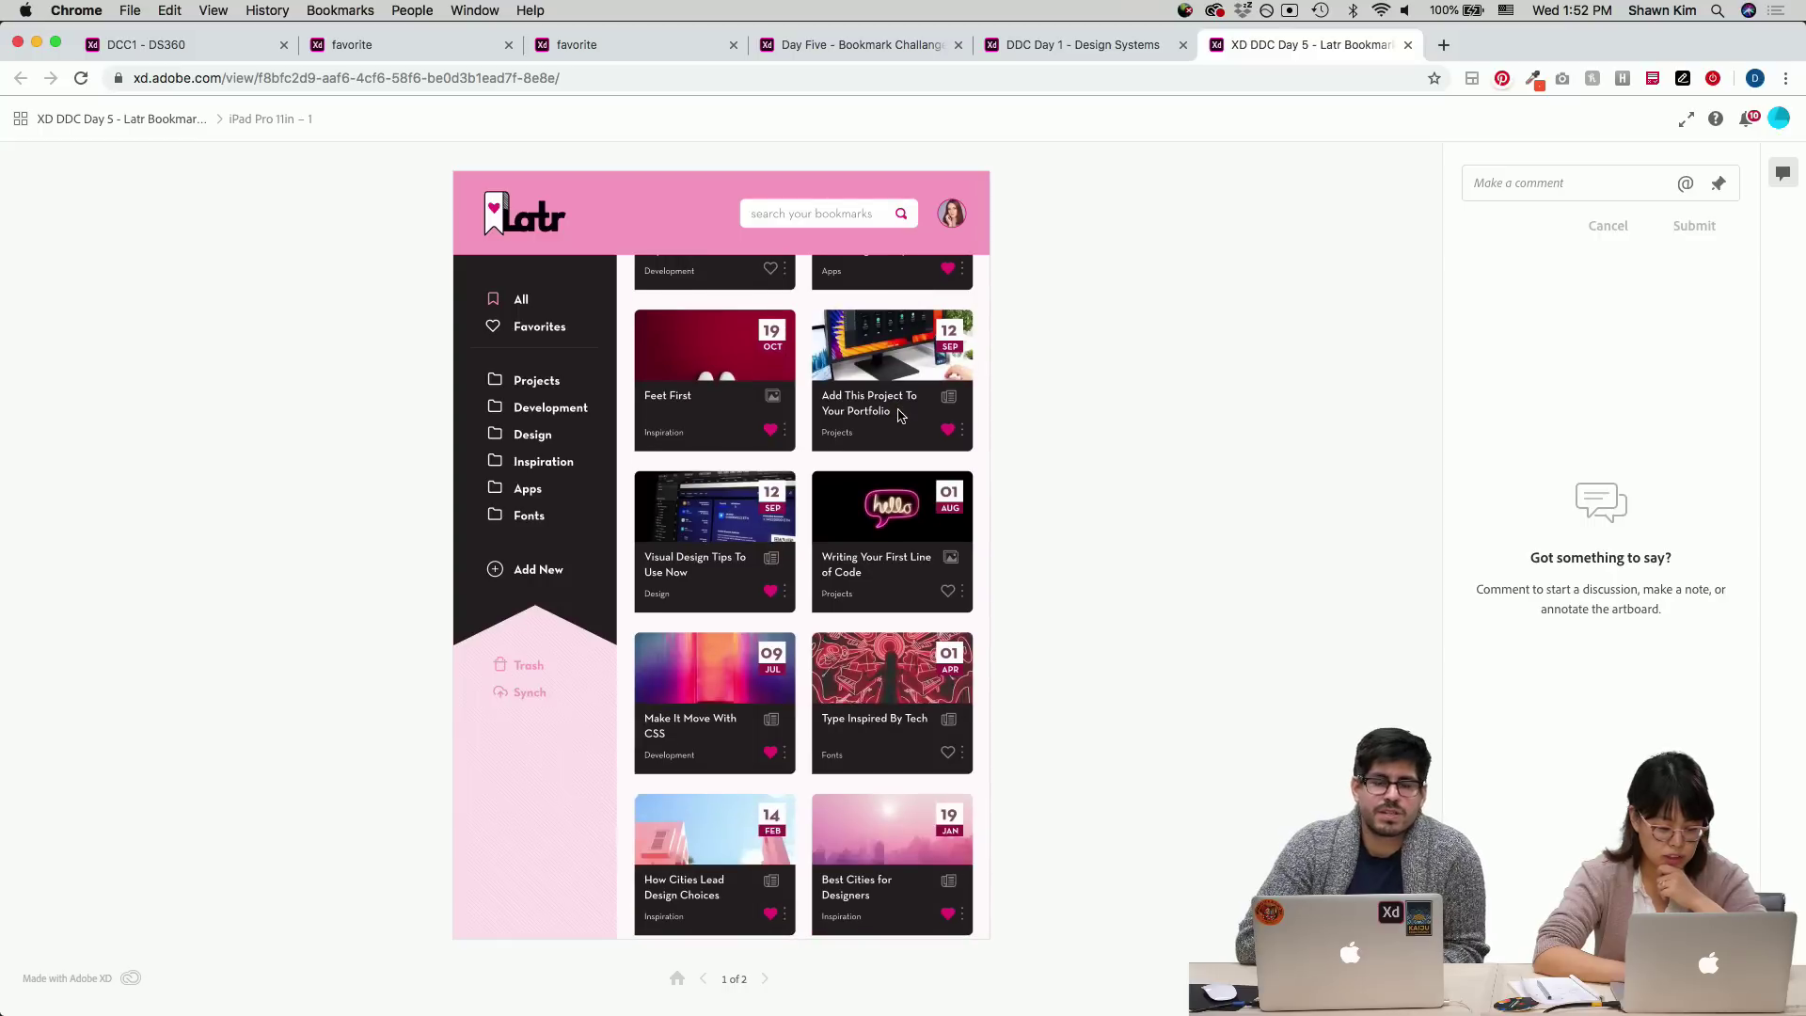
scroll(898, 415, up, 3)
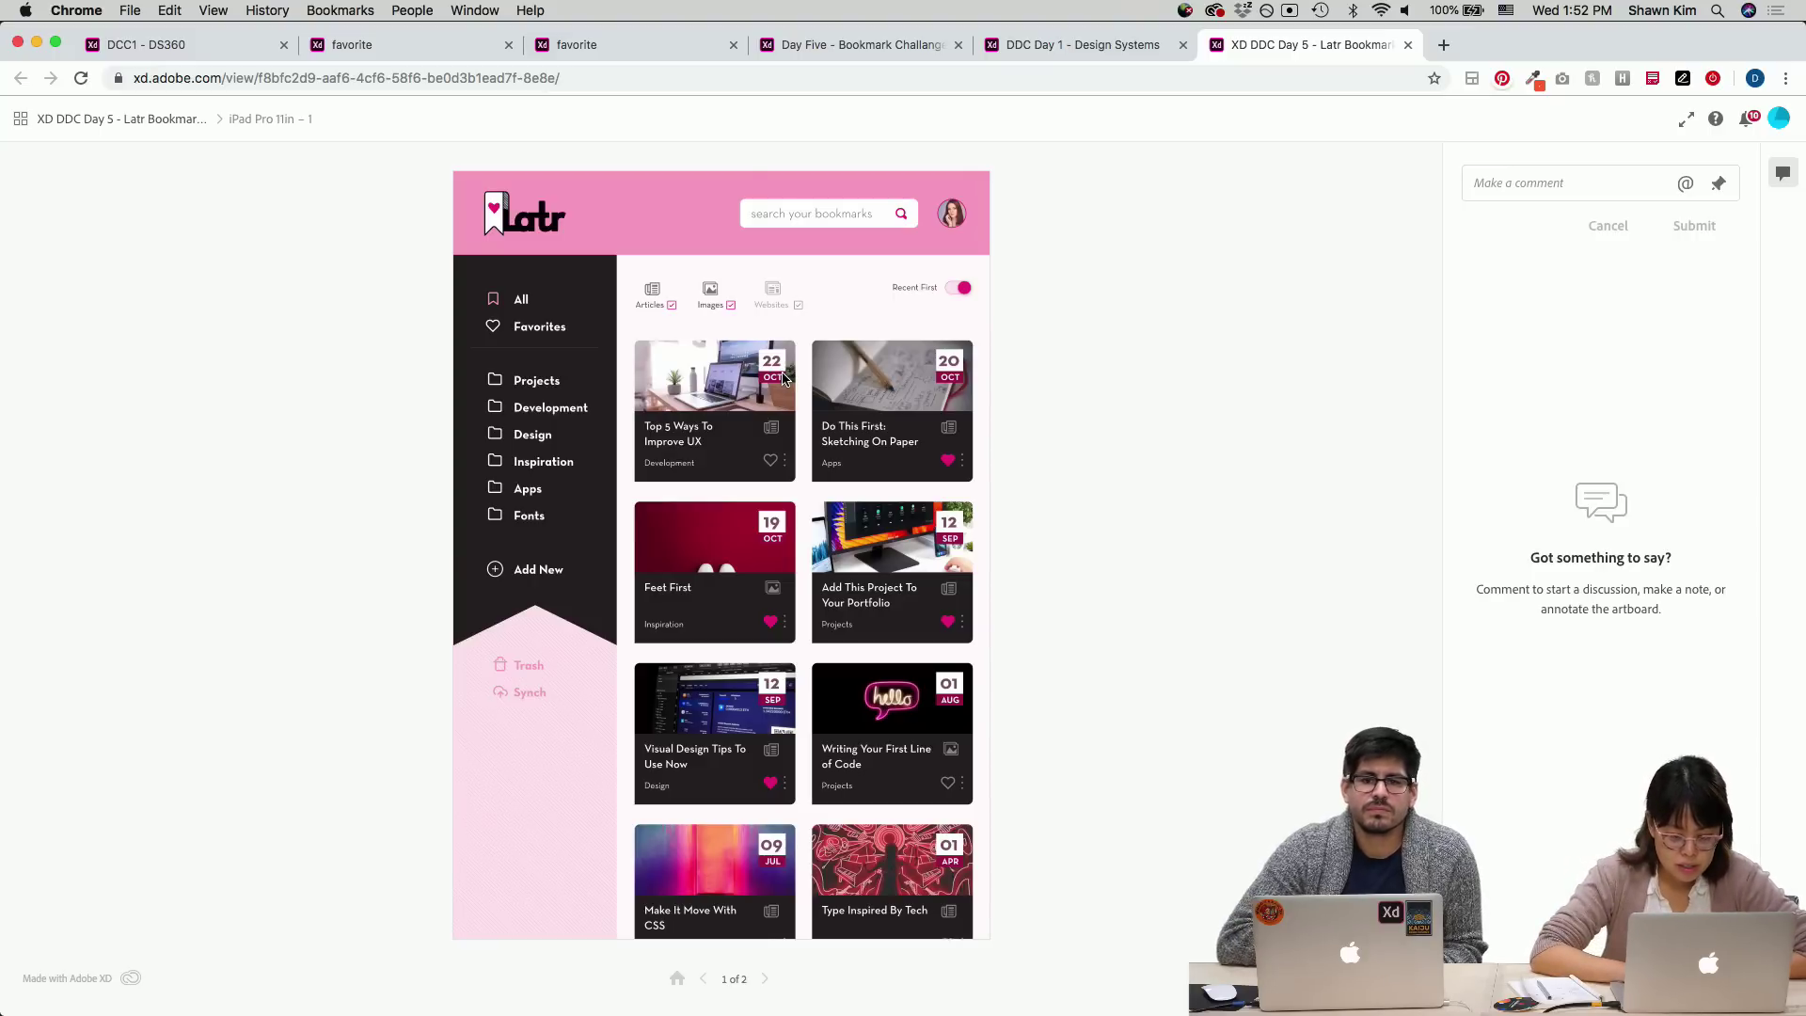
- Switch to Discord and browse back through the current-challenge posts to the Assign 6 – Voice Triggers submission
mouse_move(988, 1011)
click(1062, 974)
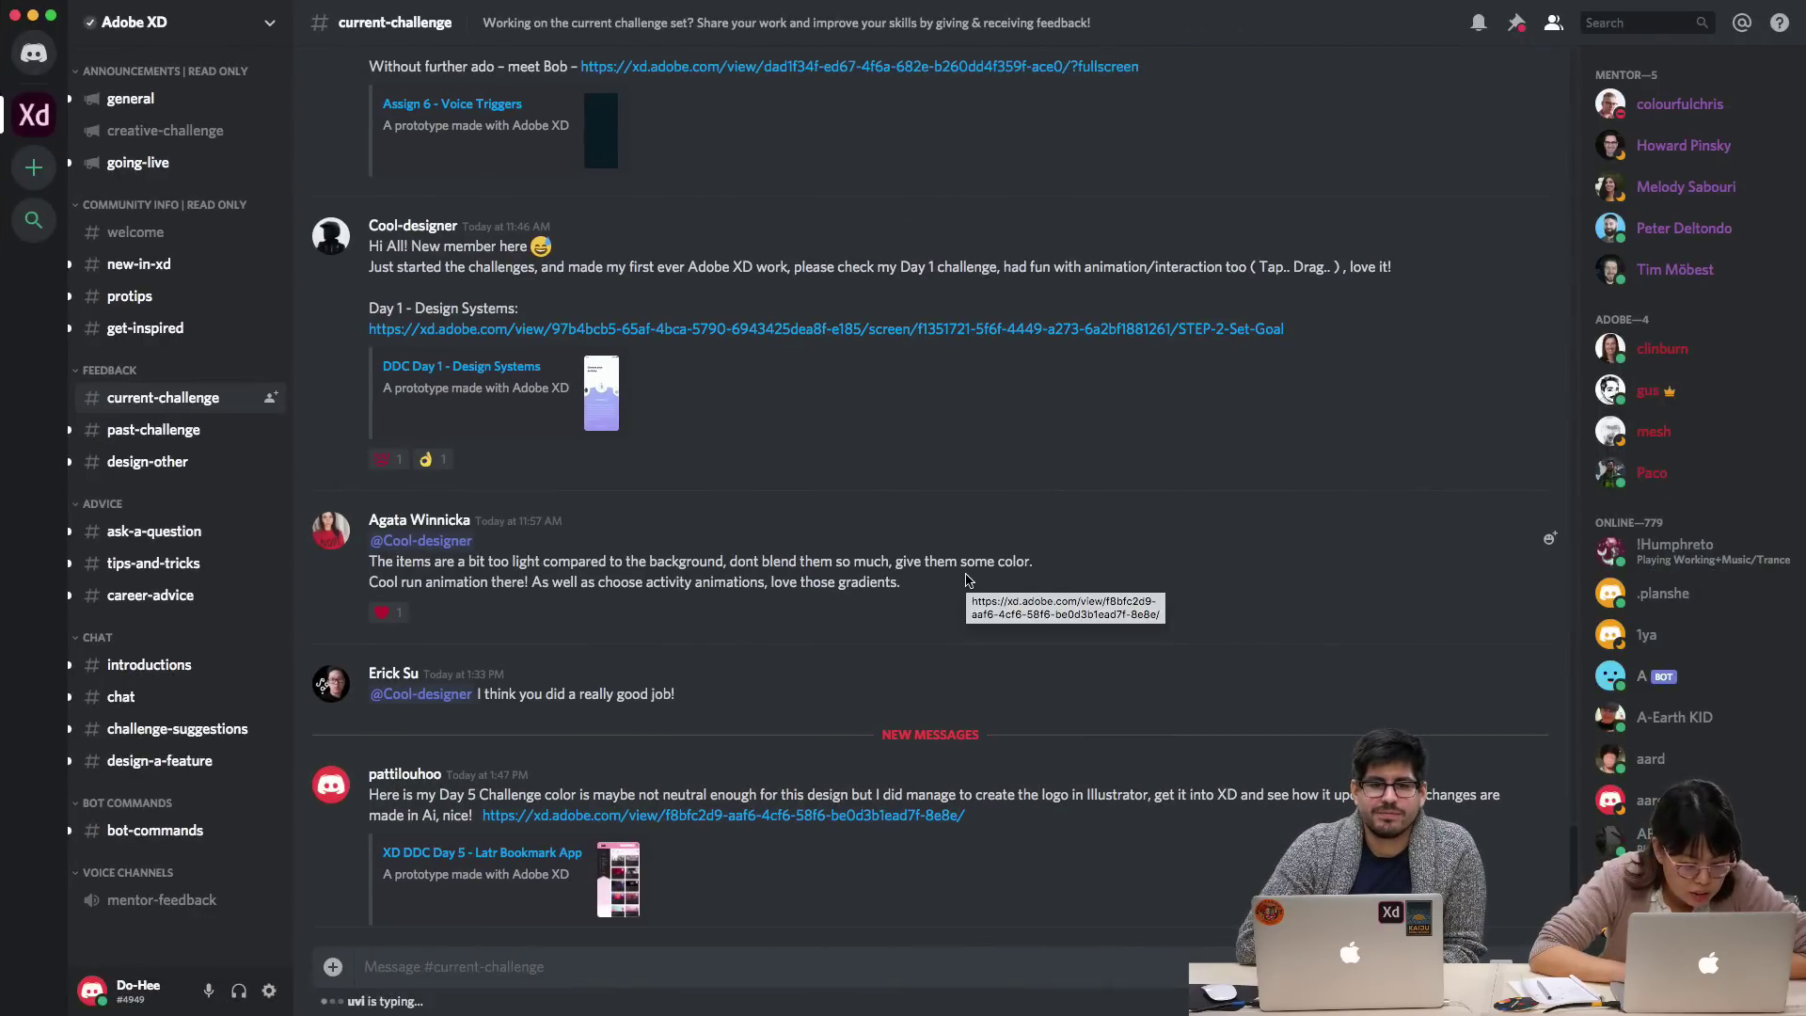
scroll(966, 580, up, 6)
scroll(968, 580, down, 3)
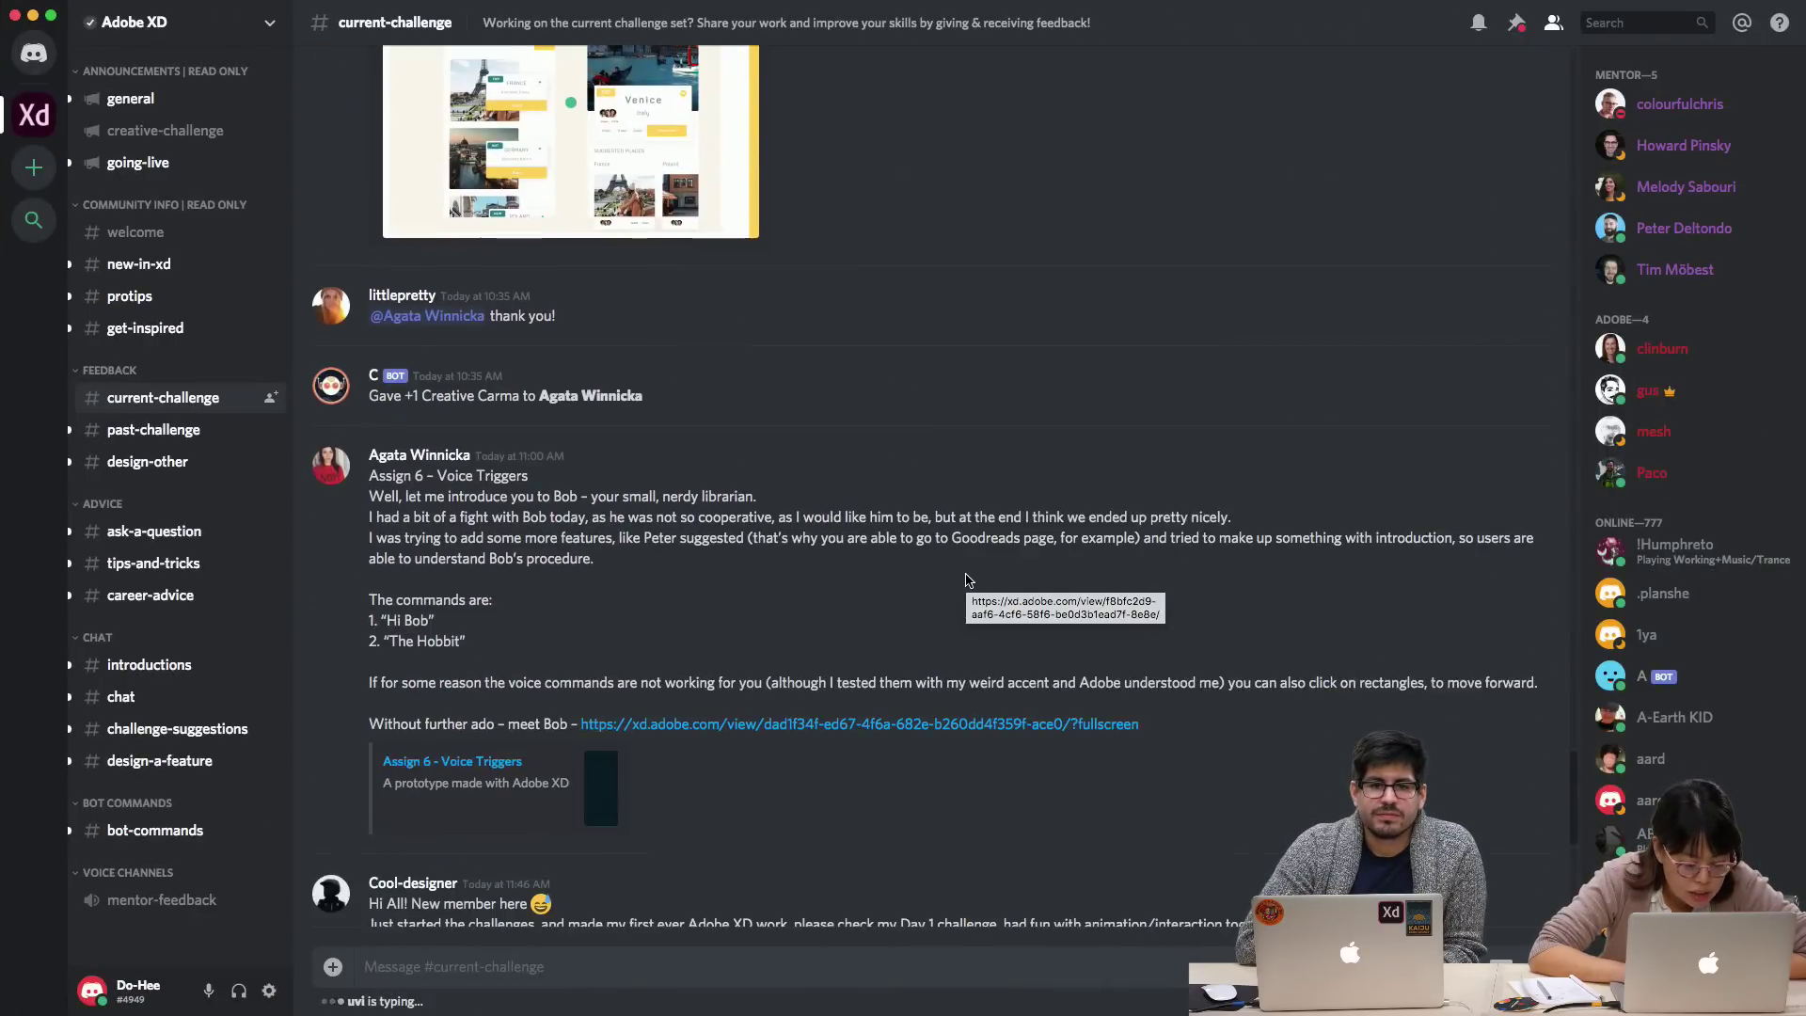
scroll(968, 580, down, 3)
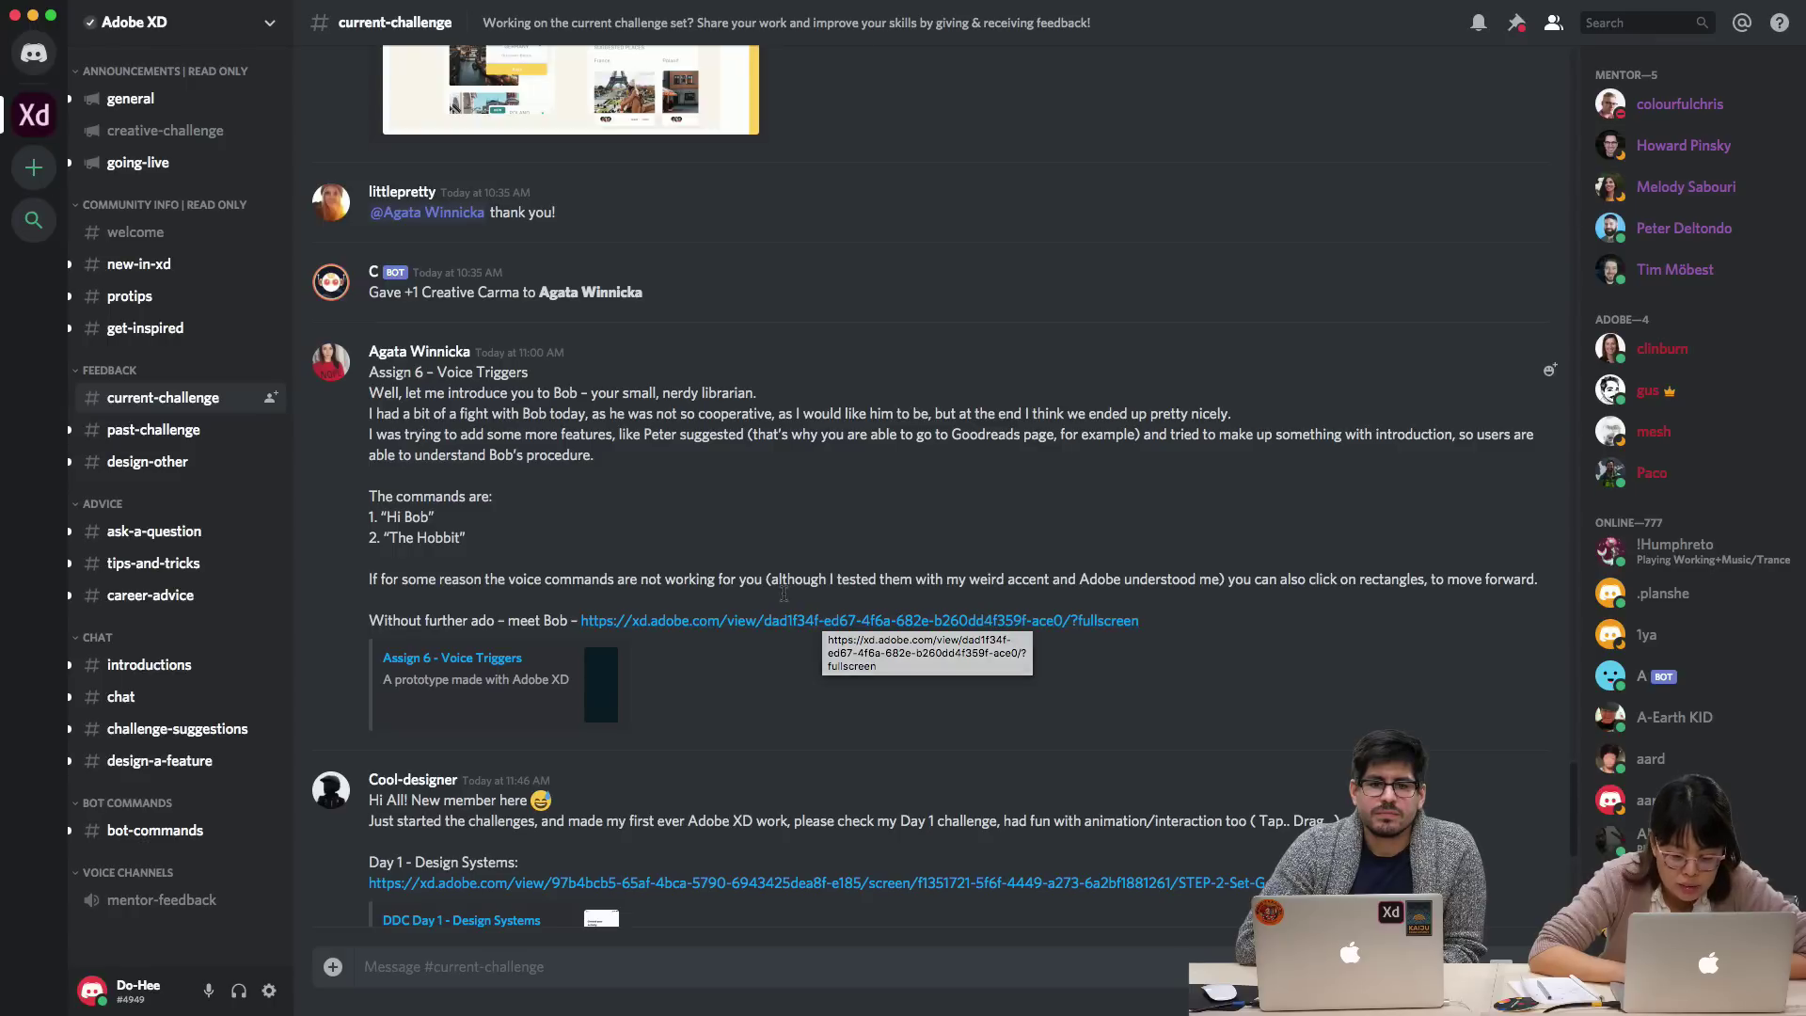
- Browse back to the Day 5 post in current-challenge, open its XD DDC Day 5 prototype and hide the comments sidebar
scroll(767, 617, up, 5)
scroll(767, 617, up, 15)
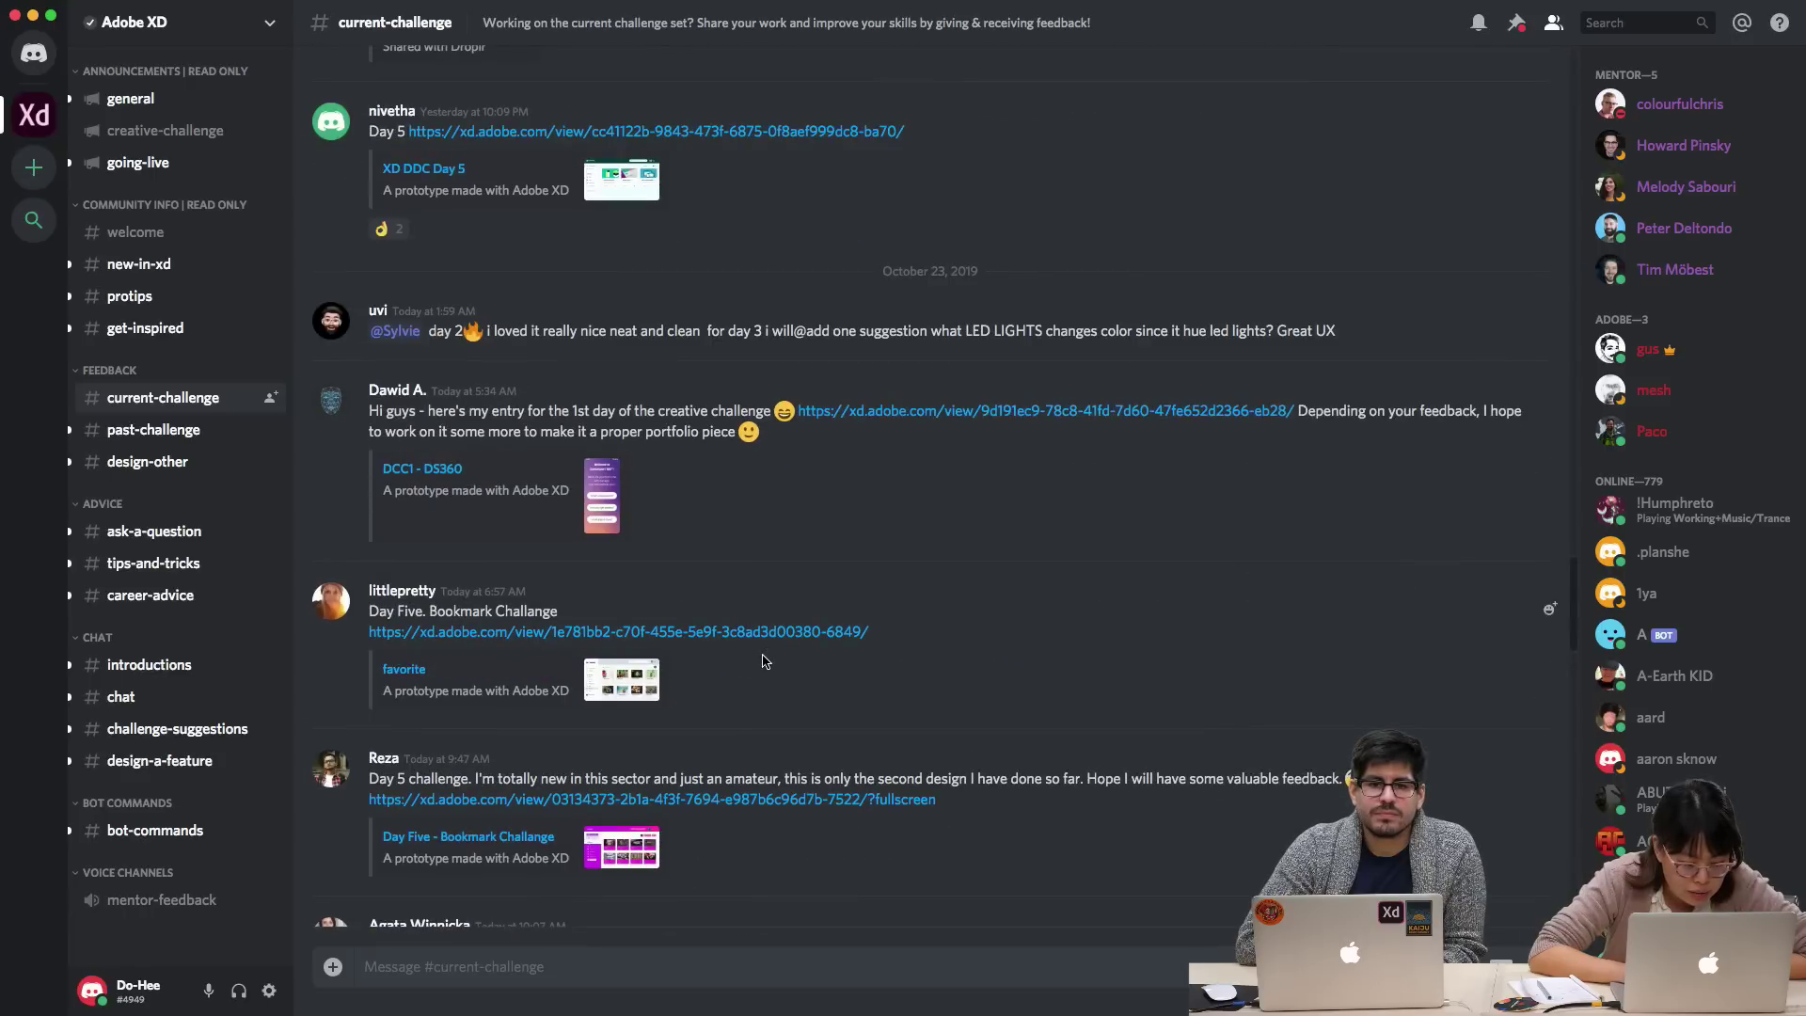
scroll(762, 661, up, 3)
scroll(763, 670, up, 6)
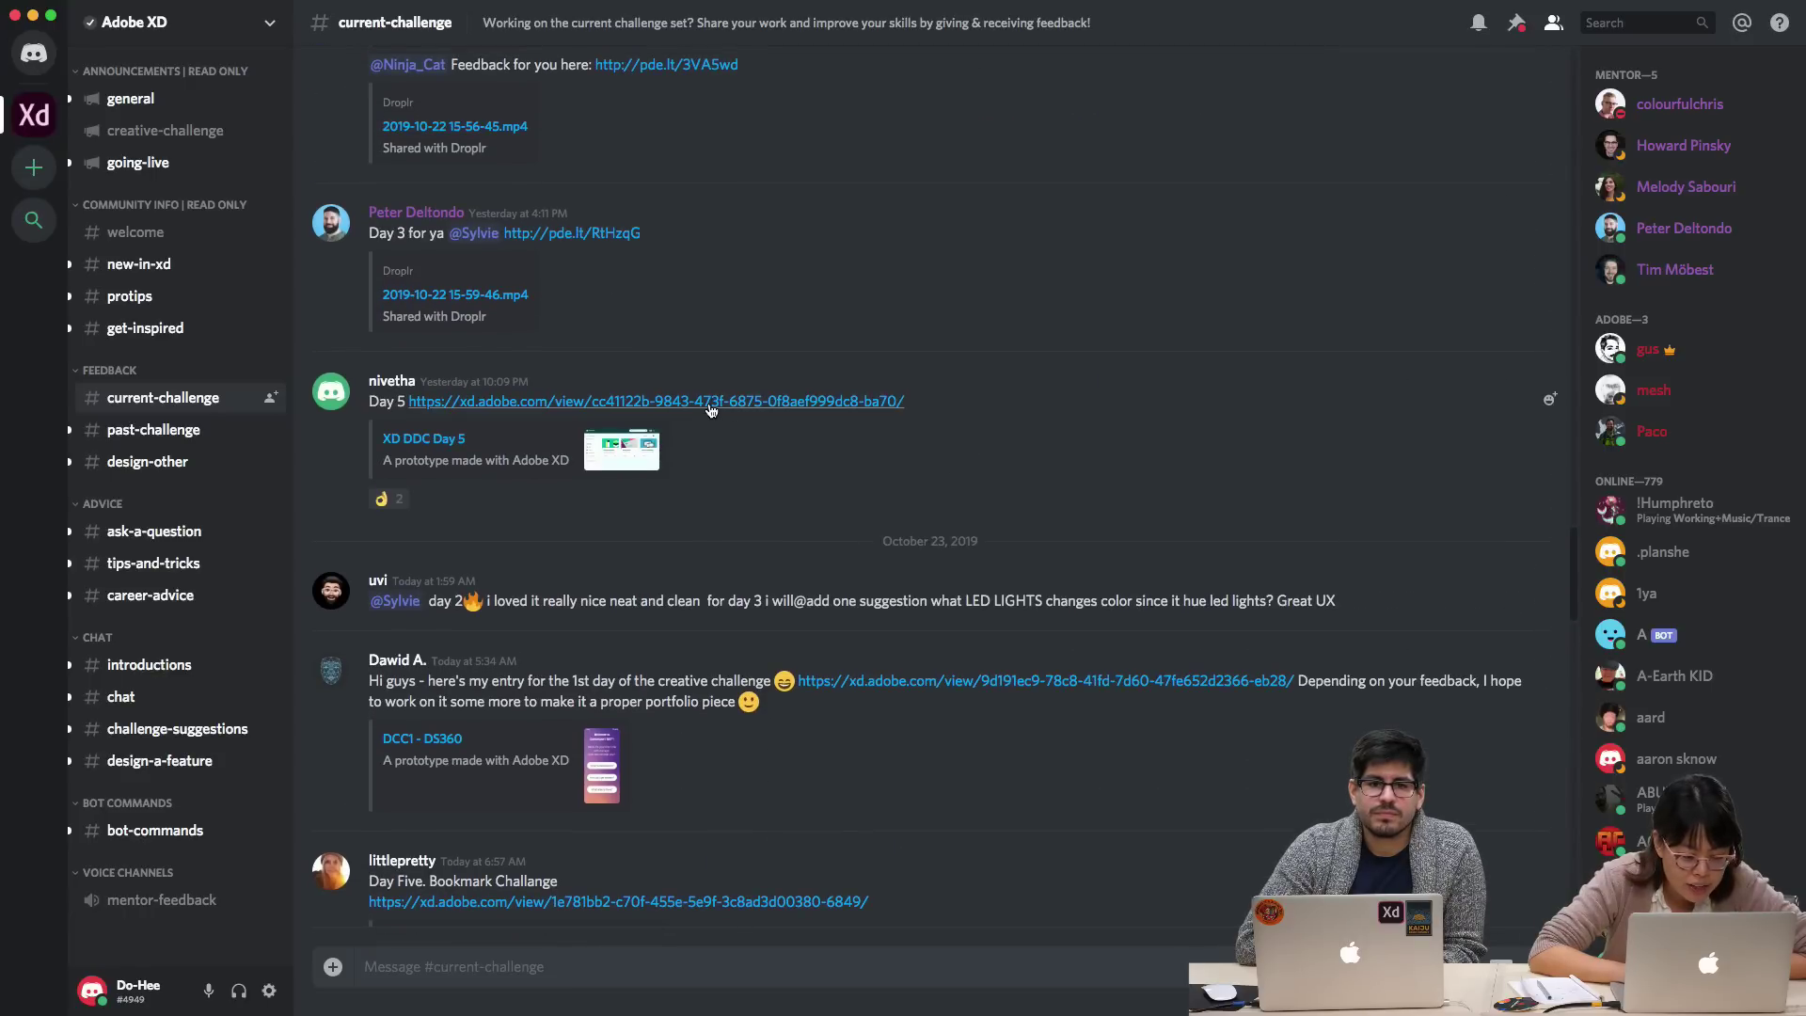
click(710, 404)
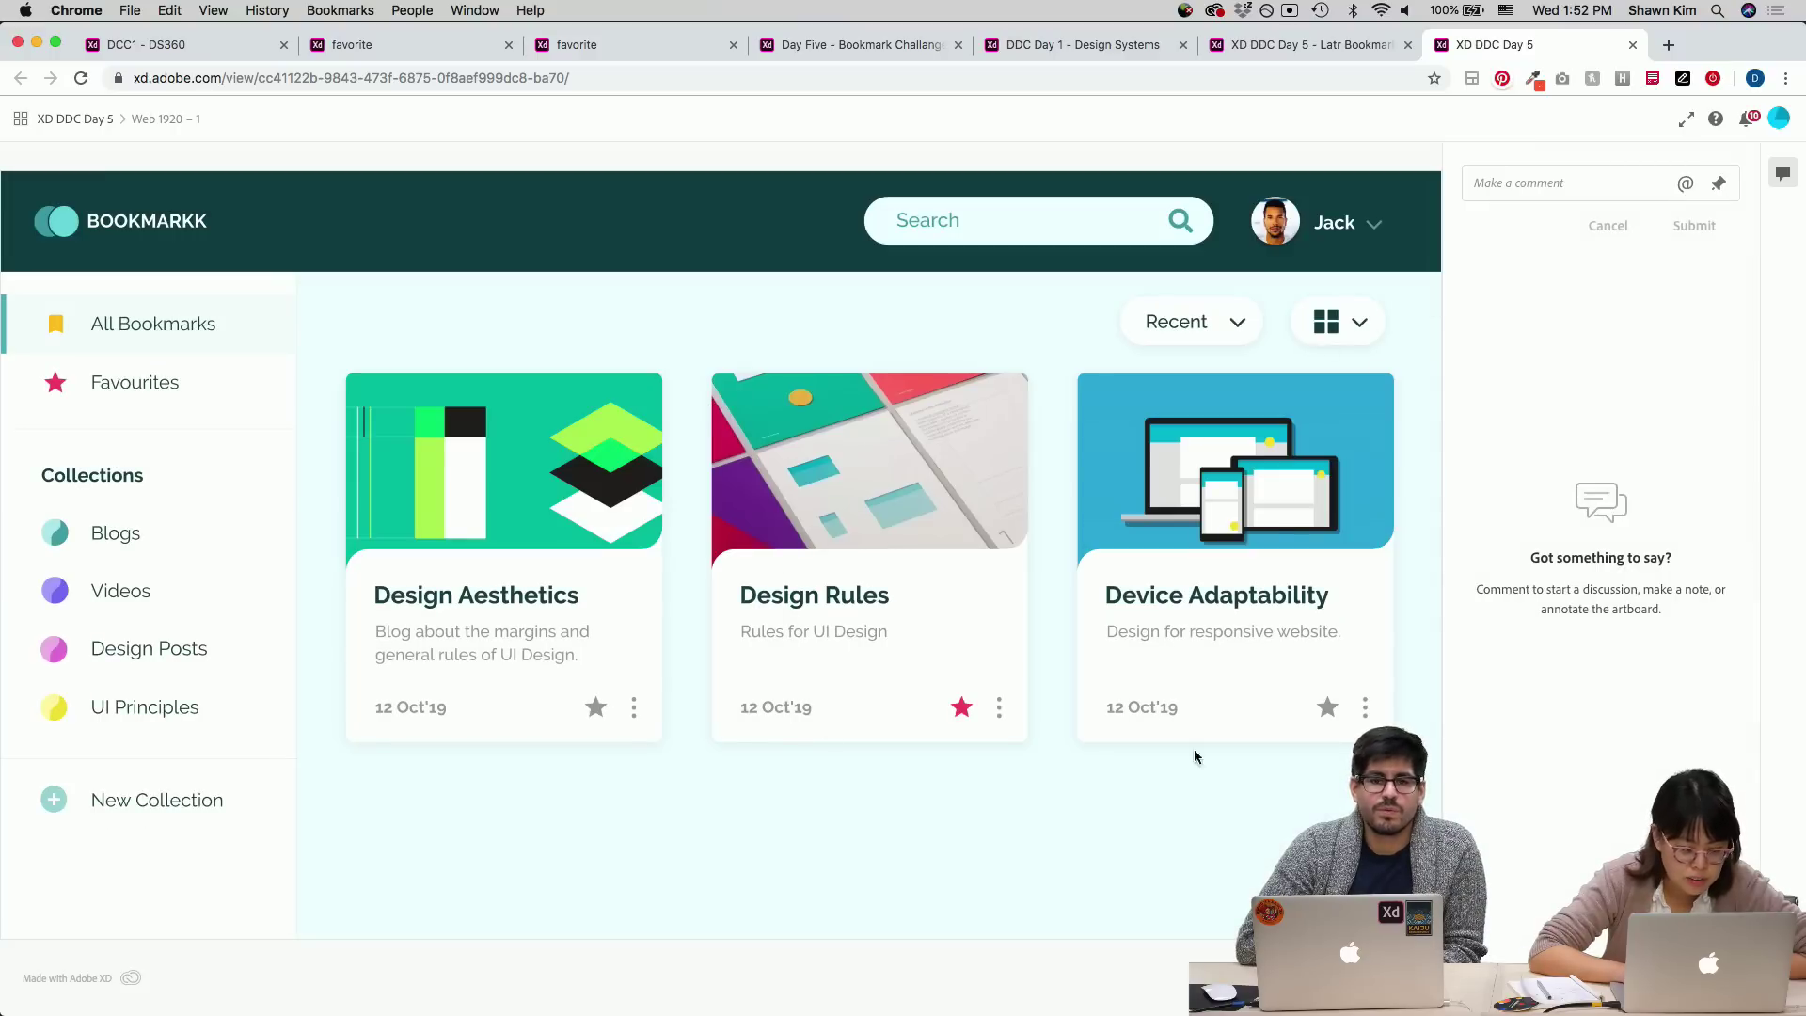
click(1779, 181)
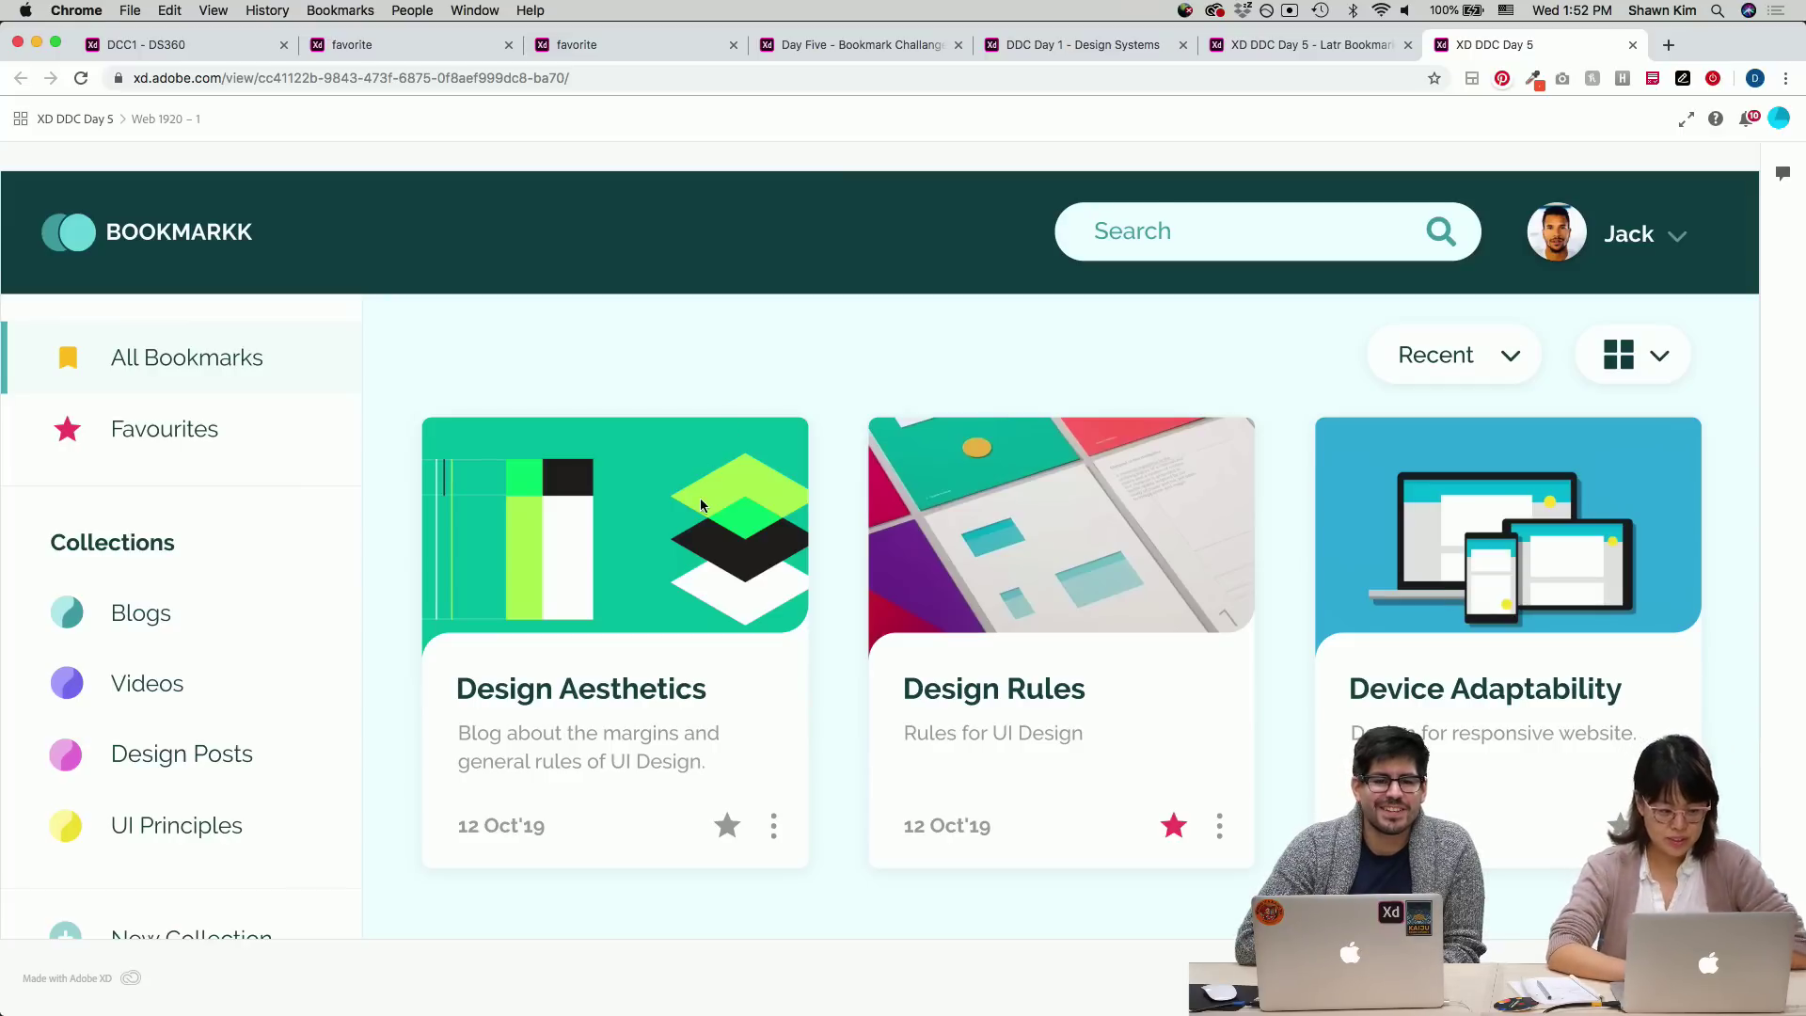
- Examine the Bookmarkk page's header, filter row and three bookmark cards, including the empty area below them
scroll(699, 503, down, 2)
scroll(700, 505, up, 2)
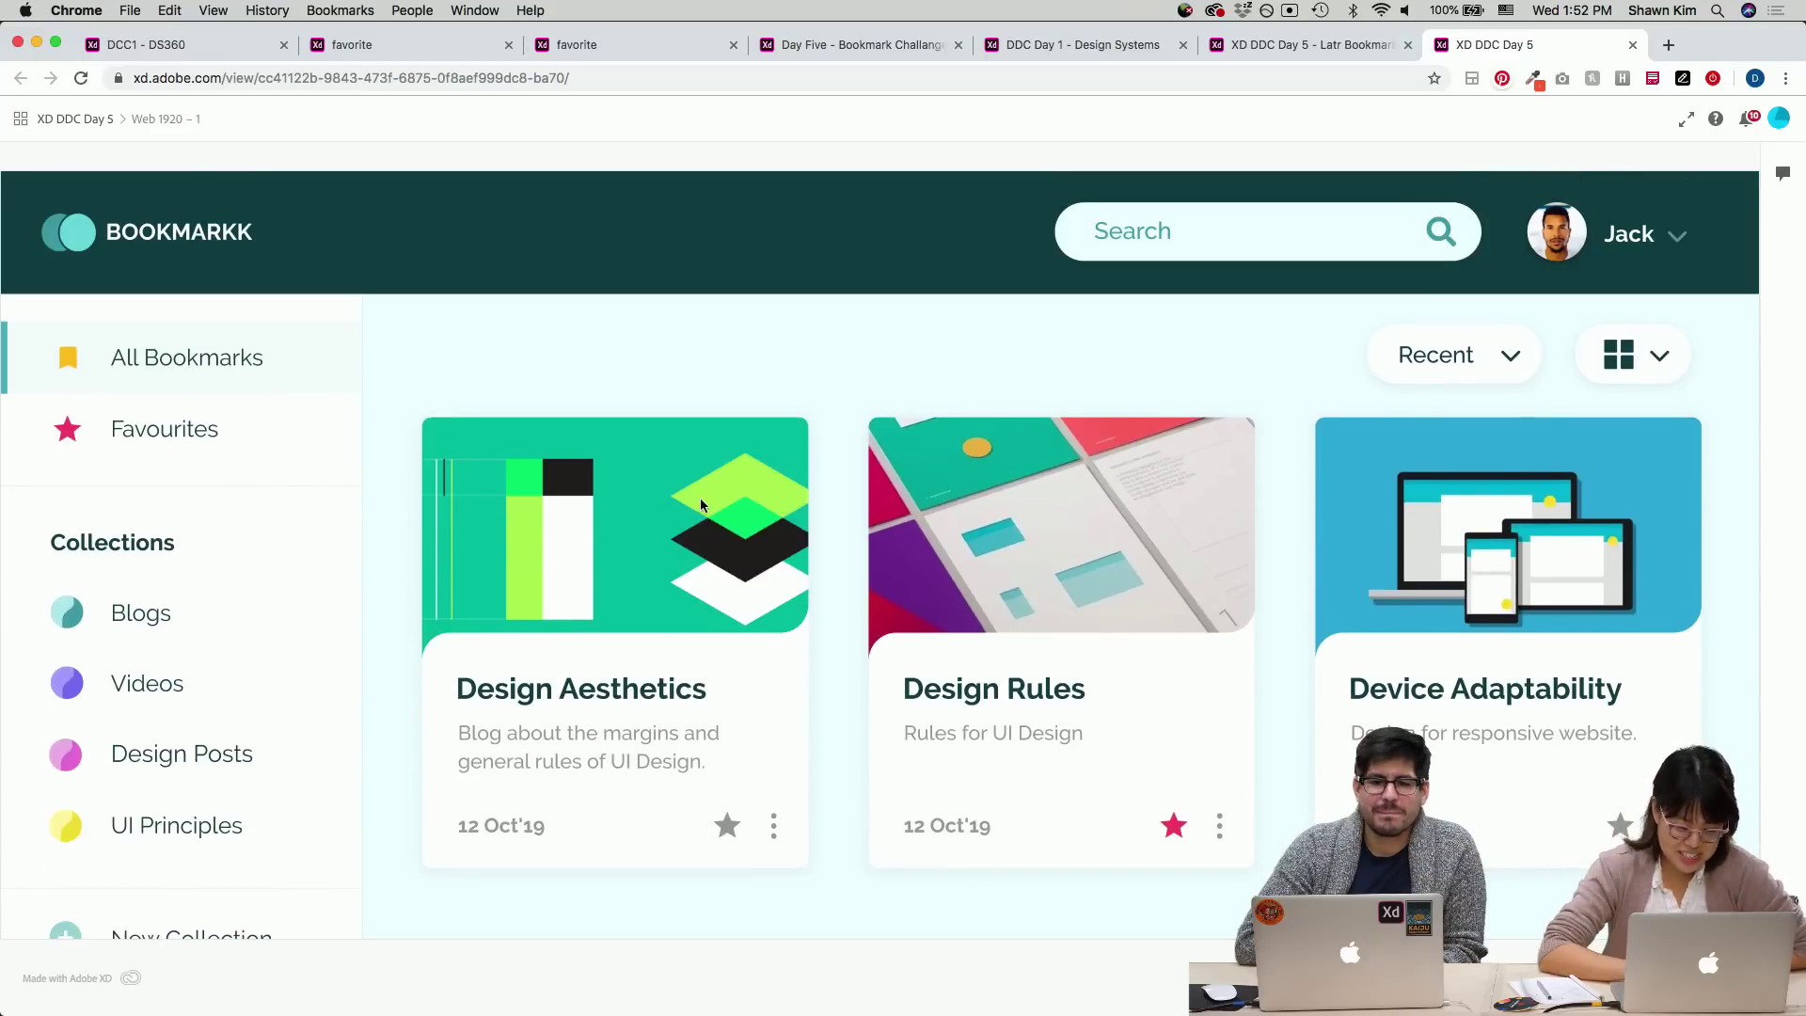
scroll(197, 583, down, 3)
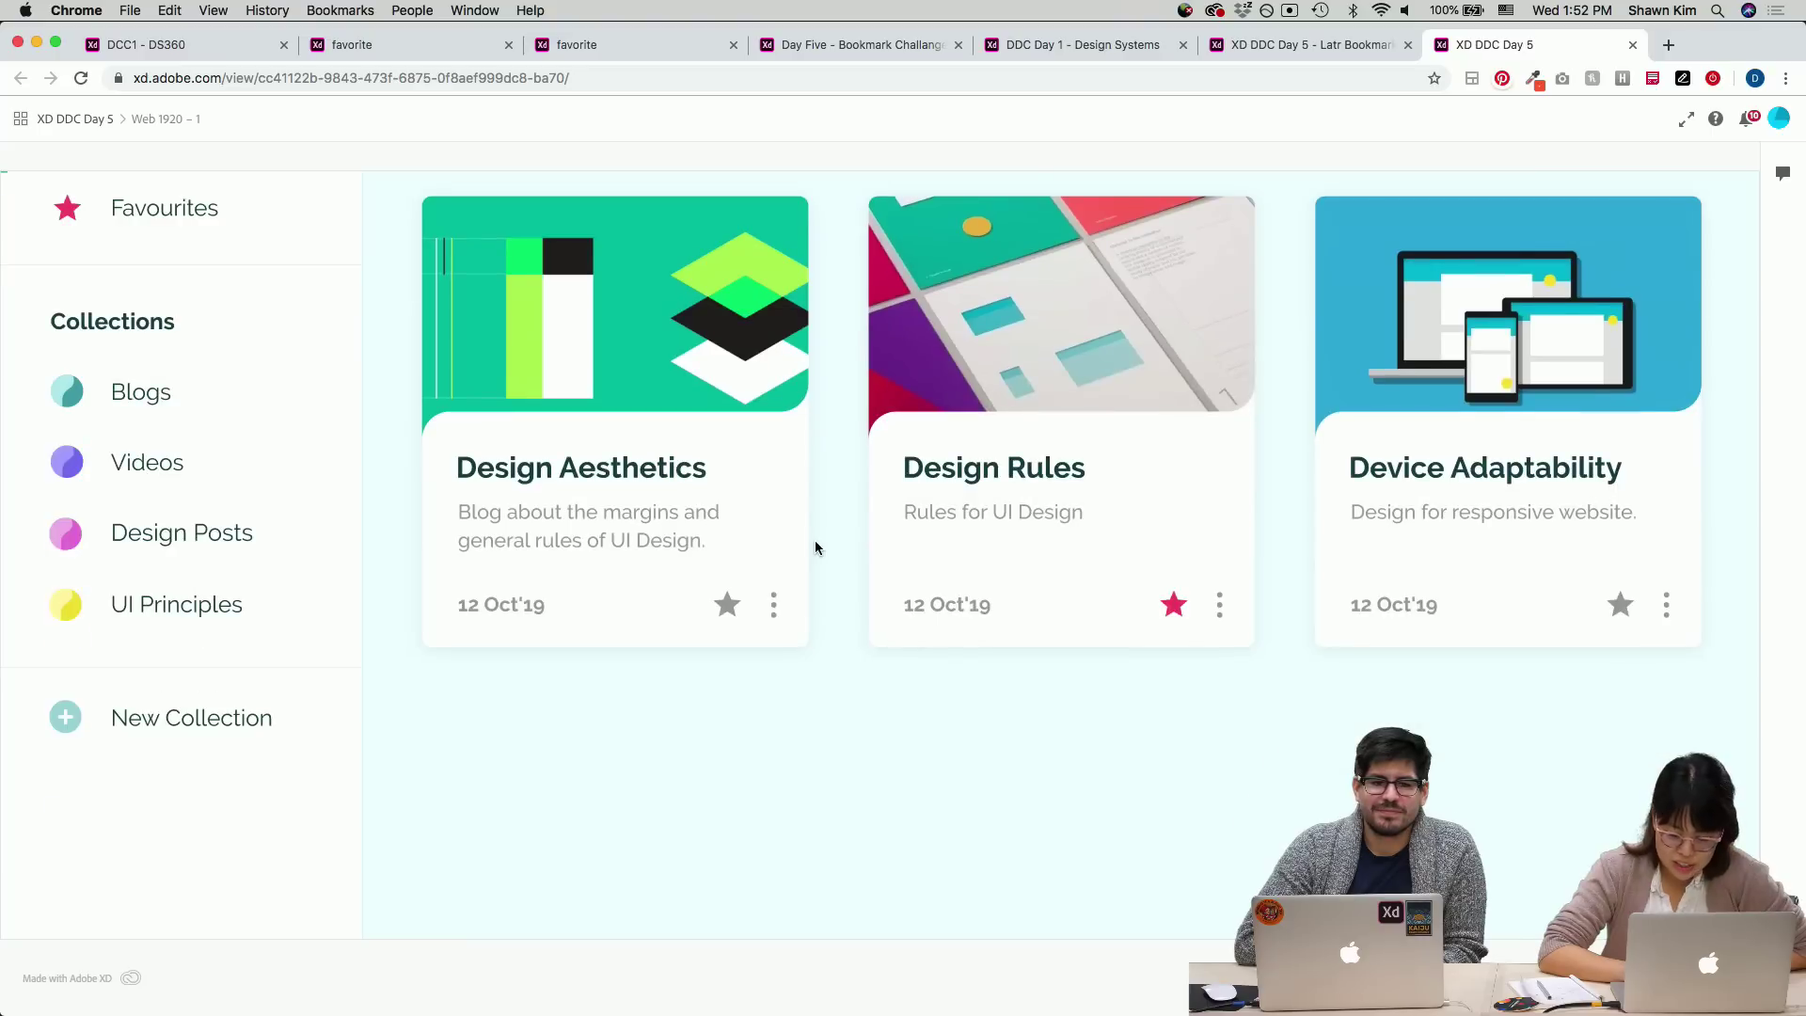
scroll(814, 544, up, 3)
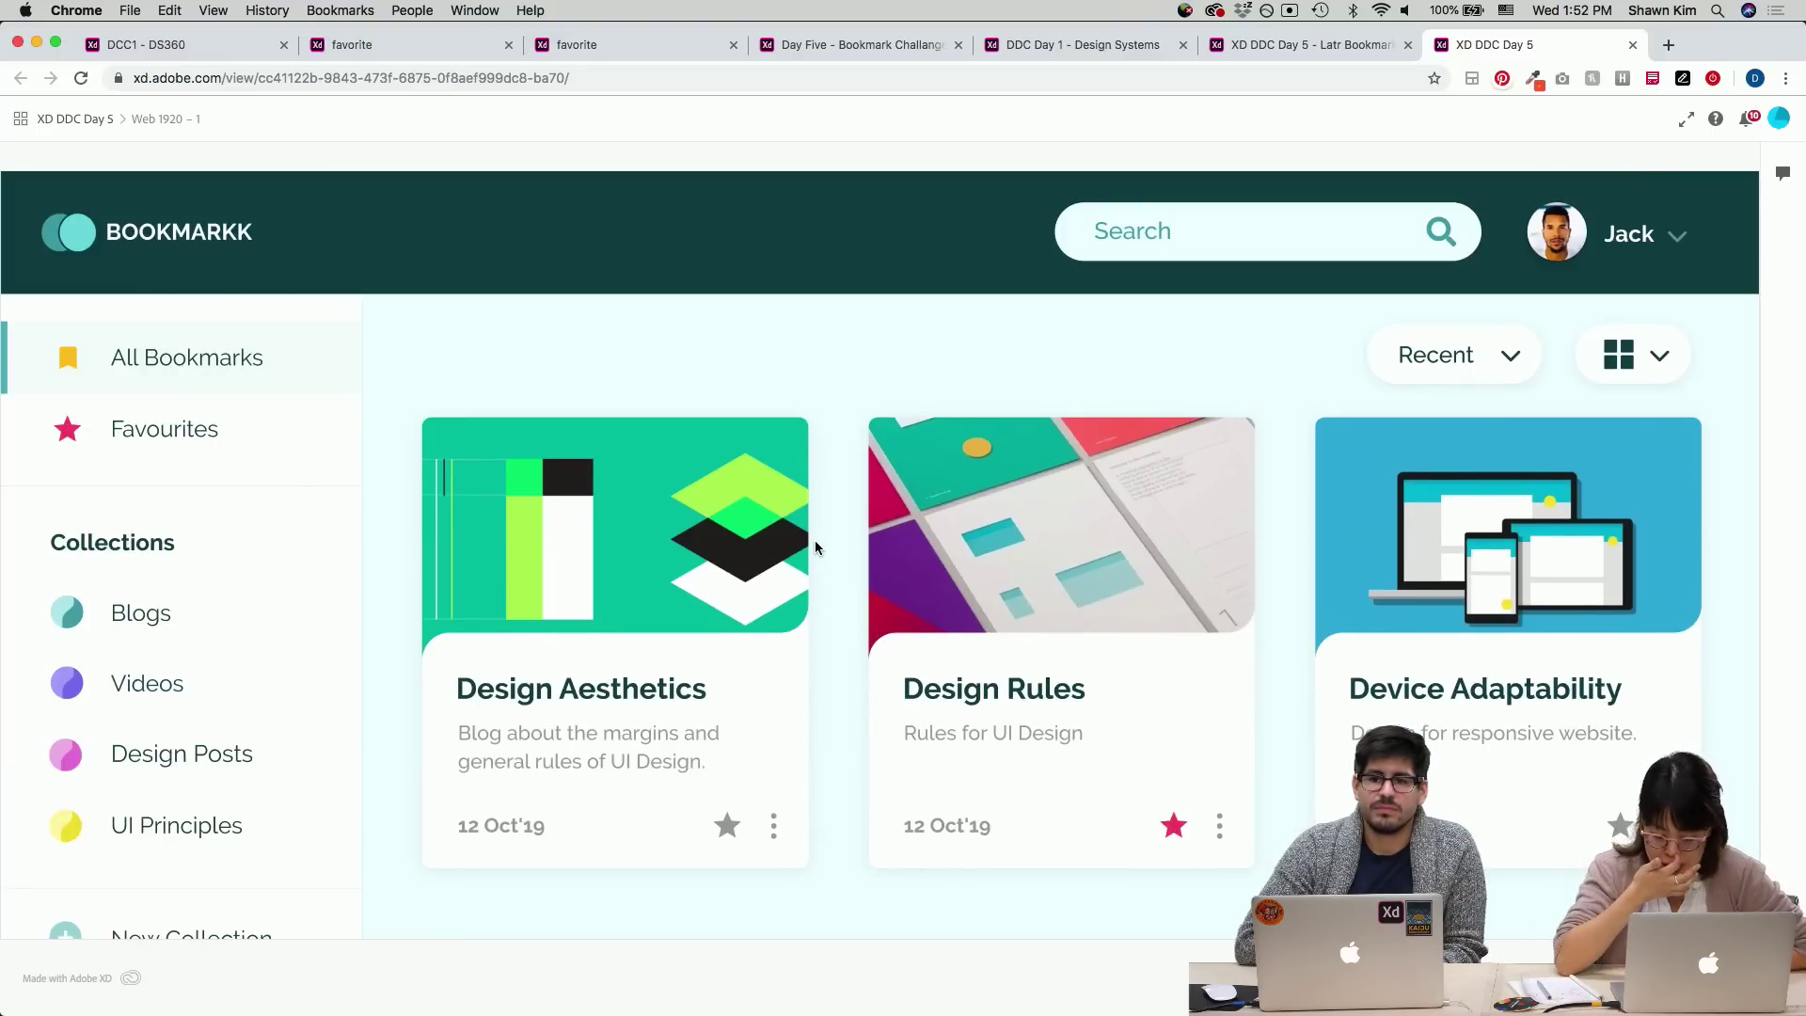
scroll(790, 626, down, 1)
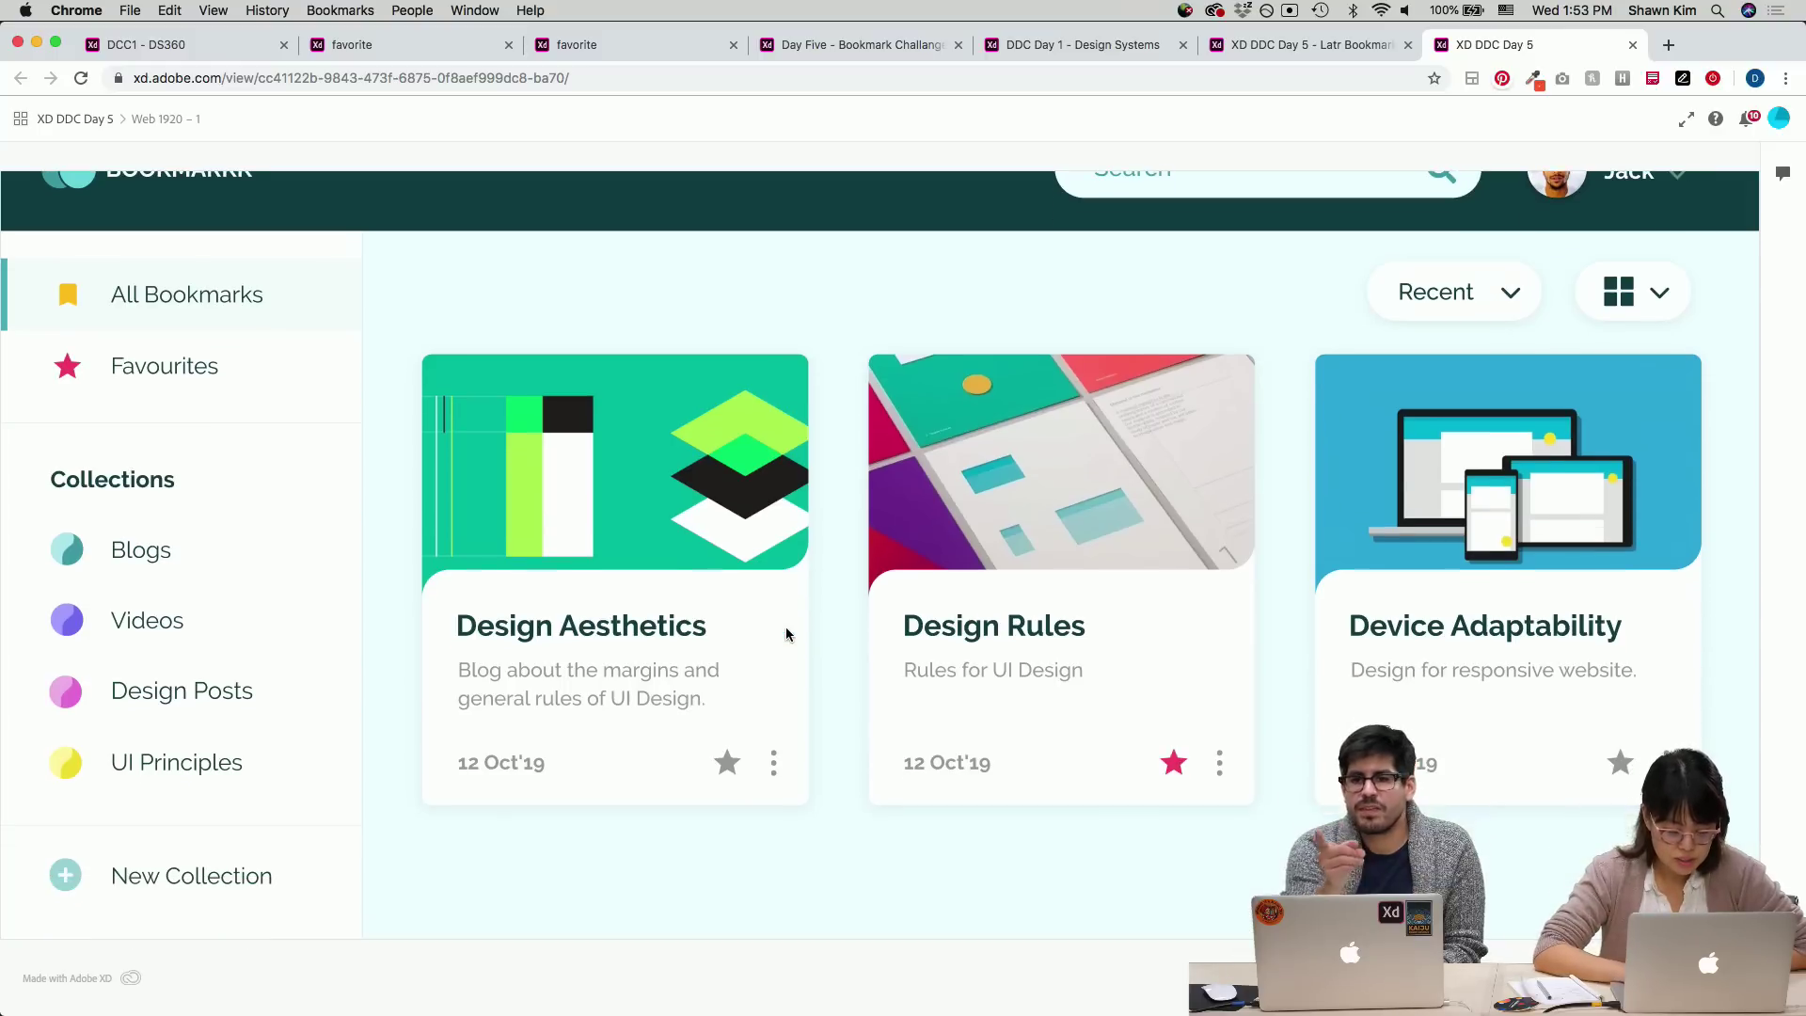
scroll(839, 658, up, 1)
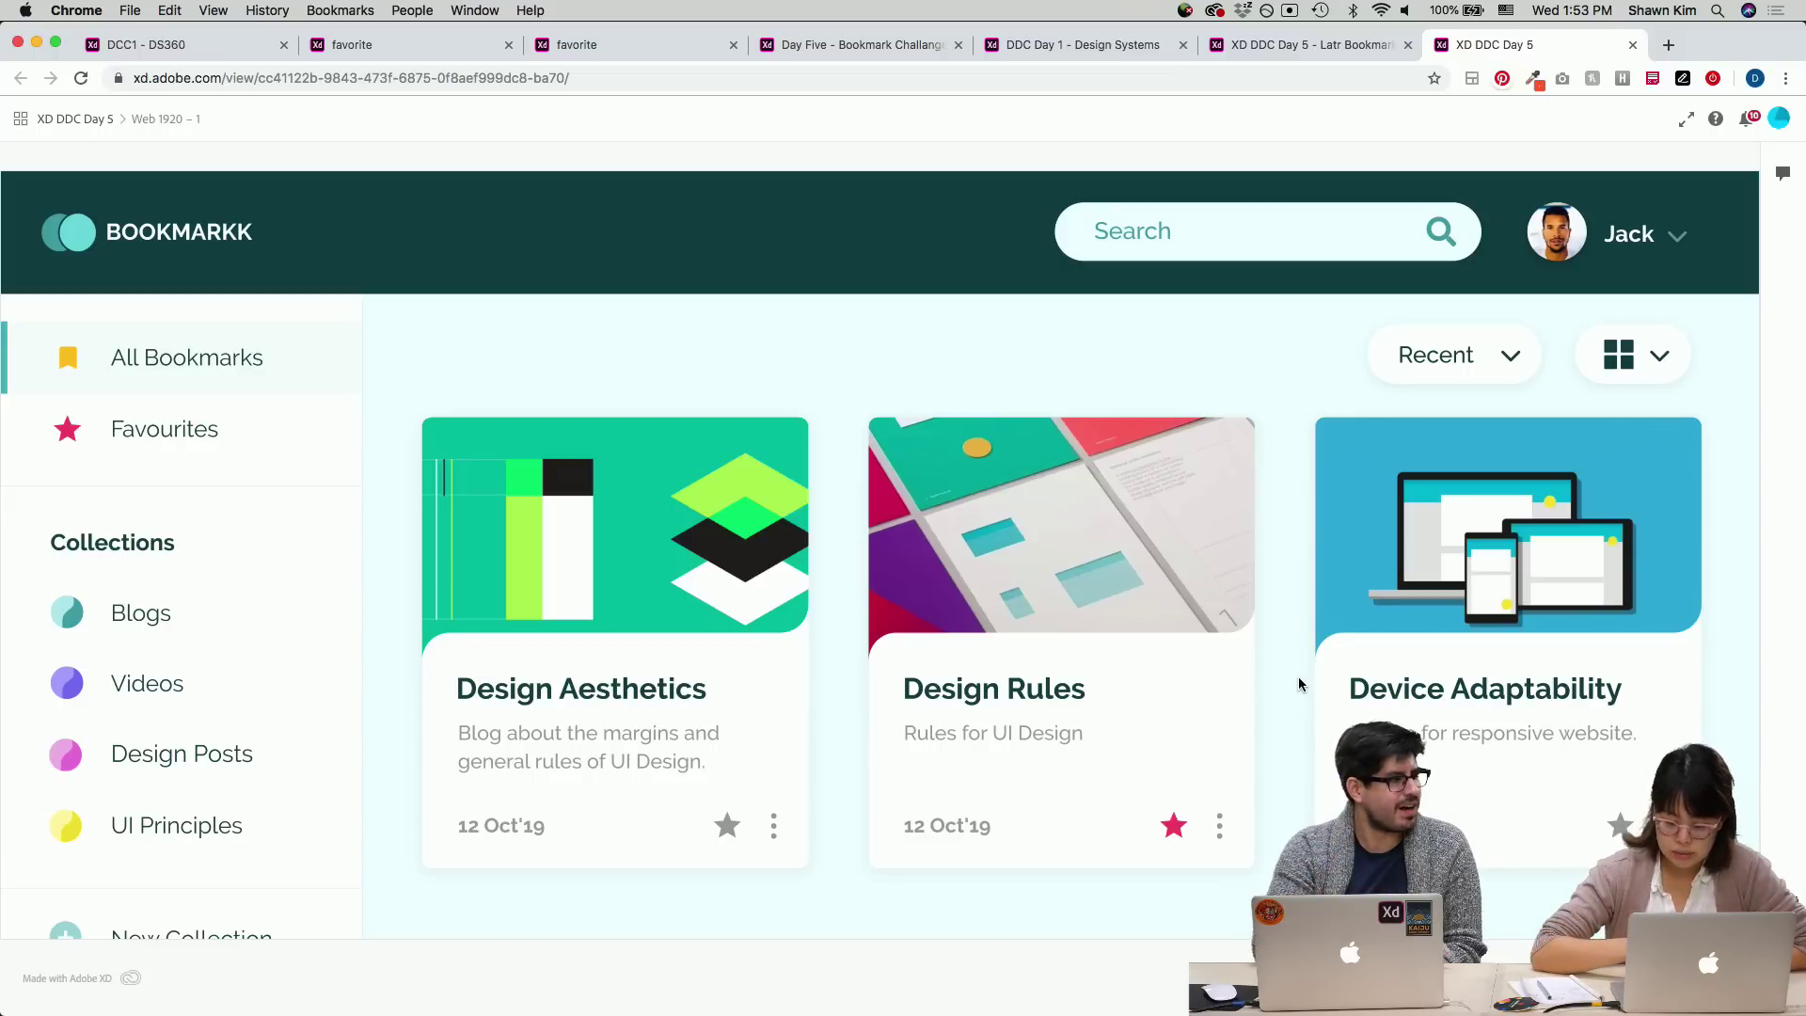
scroll(1298, 678, down, 3)
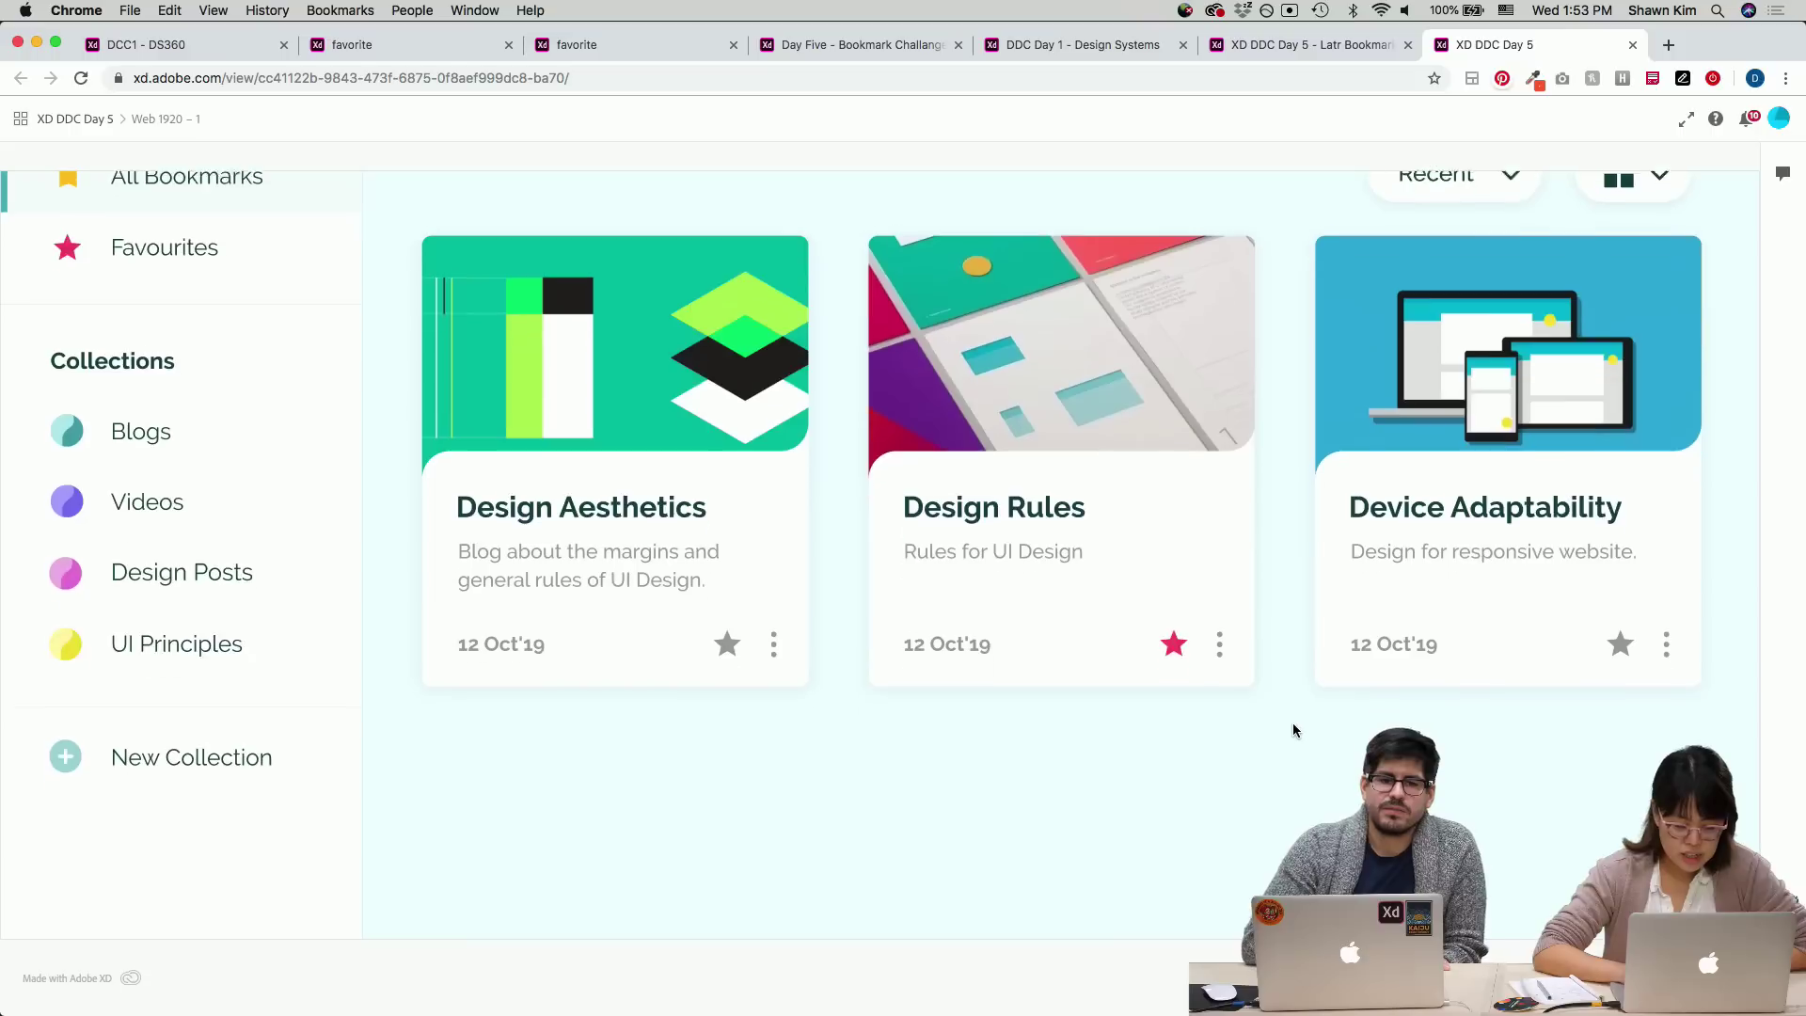
- Examine the Bookmarkk sidebar's Collections icons, New Collection entry and All Bookmarks highlight in relation to the card layout
scroll(1292, 730, up, 1)
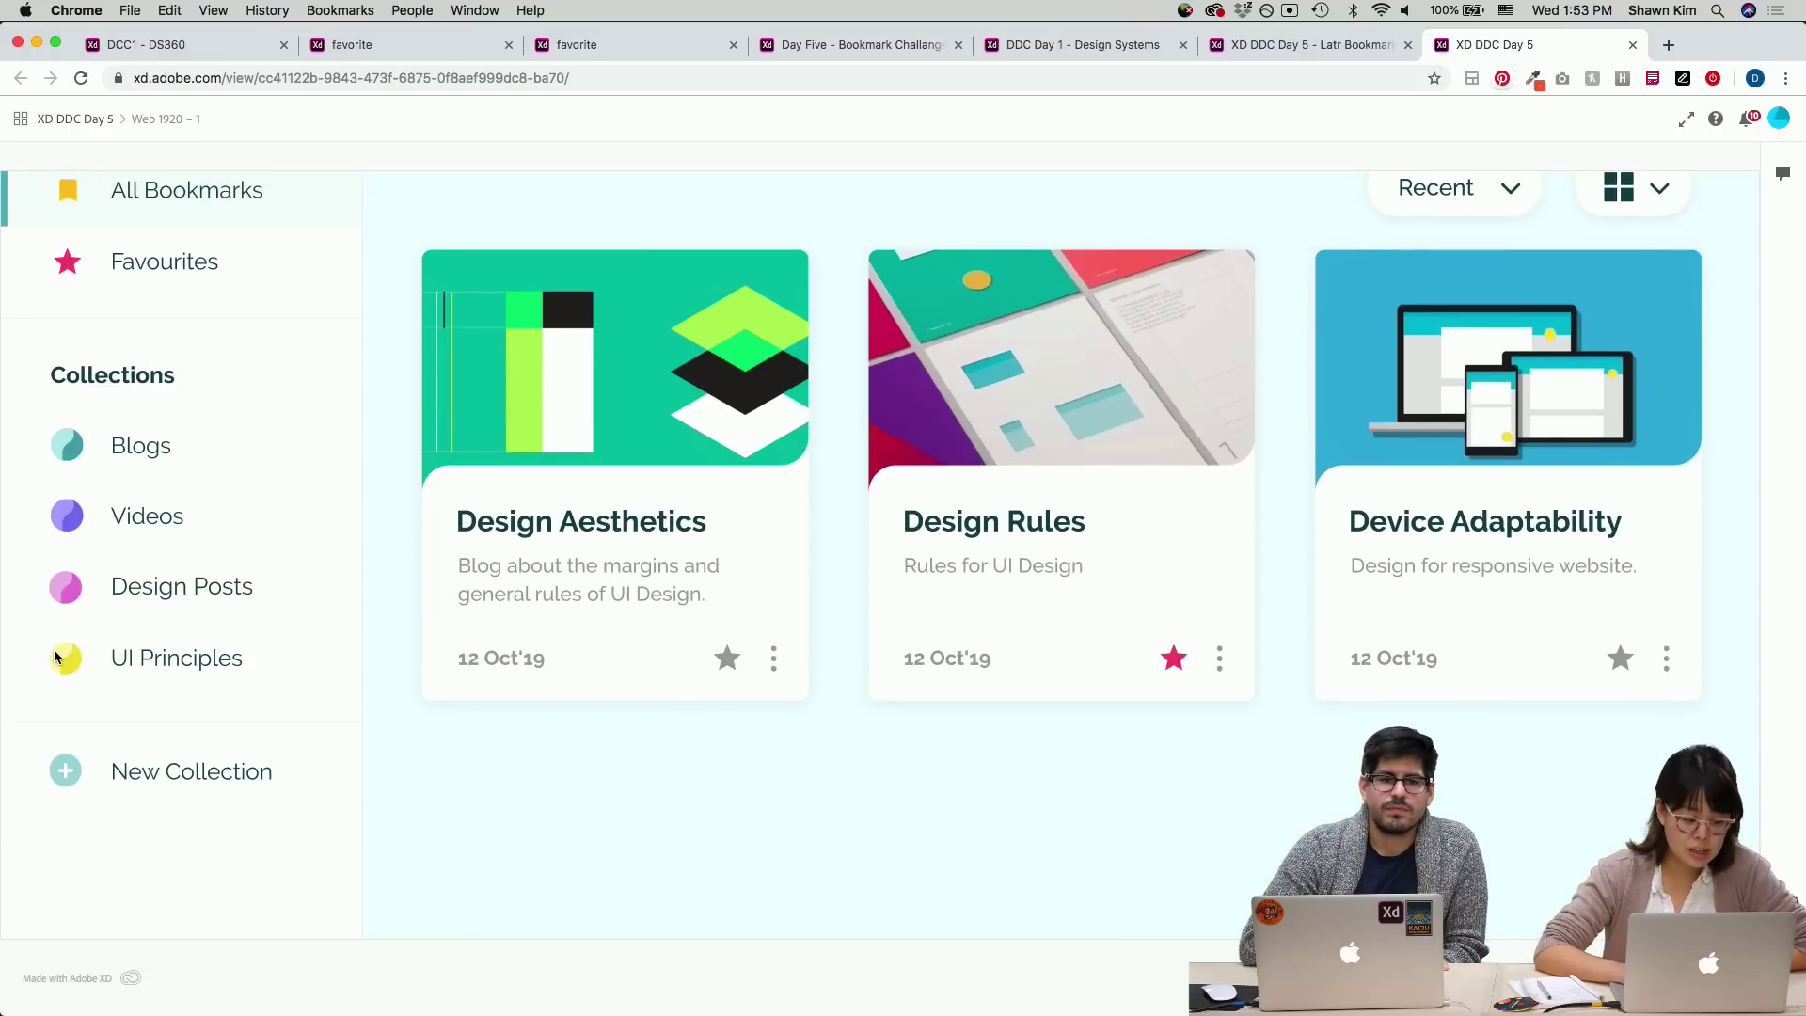
scroll(55, 656, up, 3)
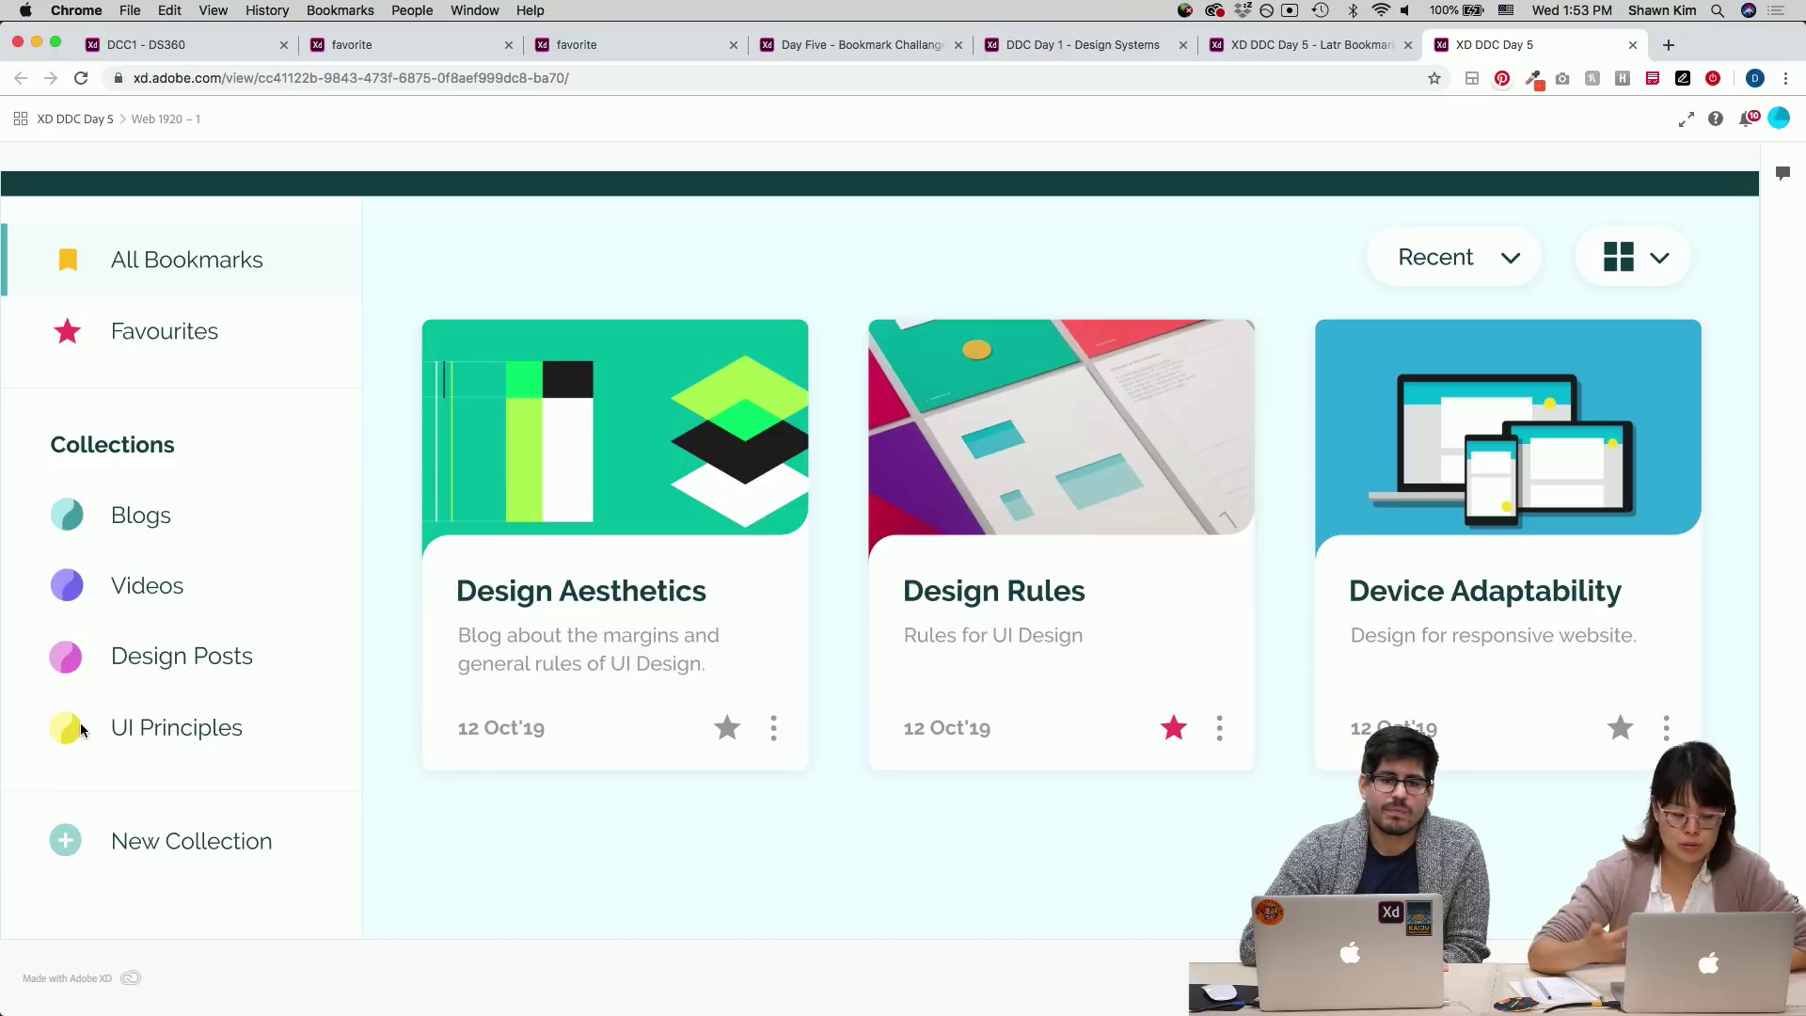
scroll(187, 697, up, 1)
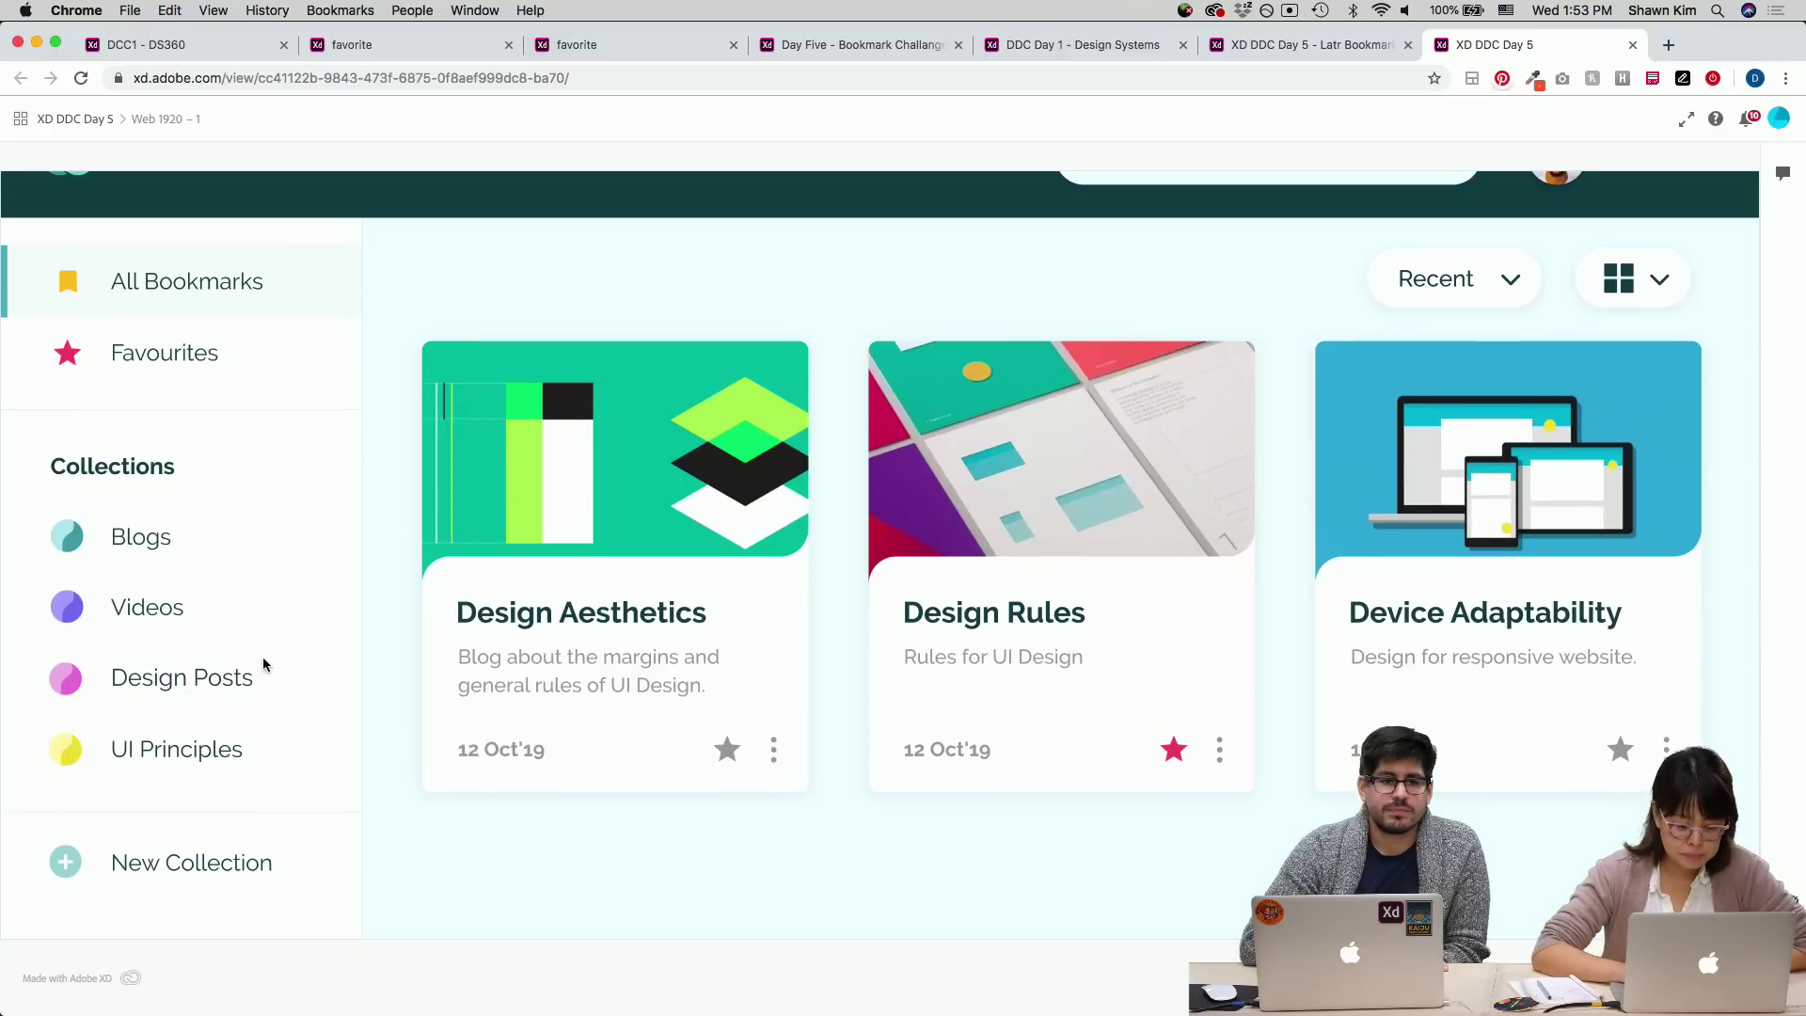
scroll(470, 807, down, 3)
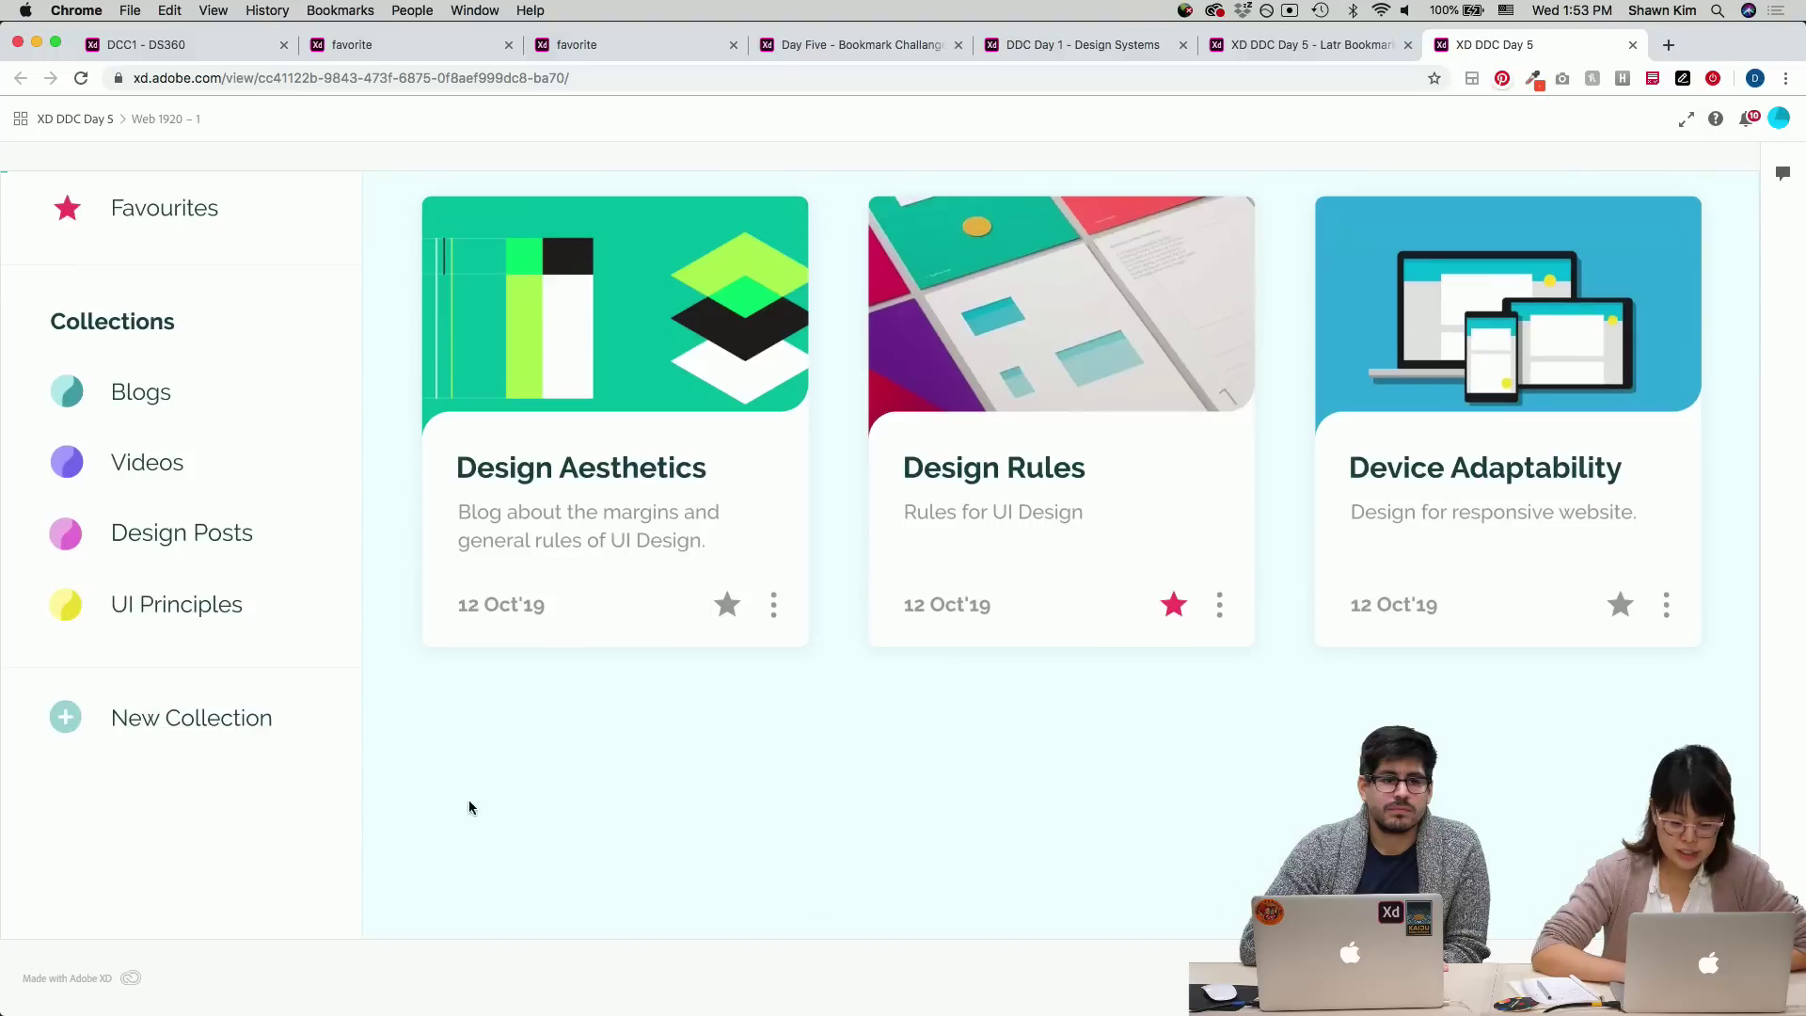
scroll(777, 708, up, 5)
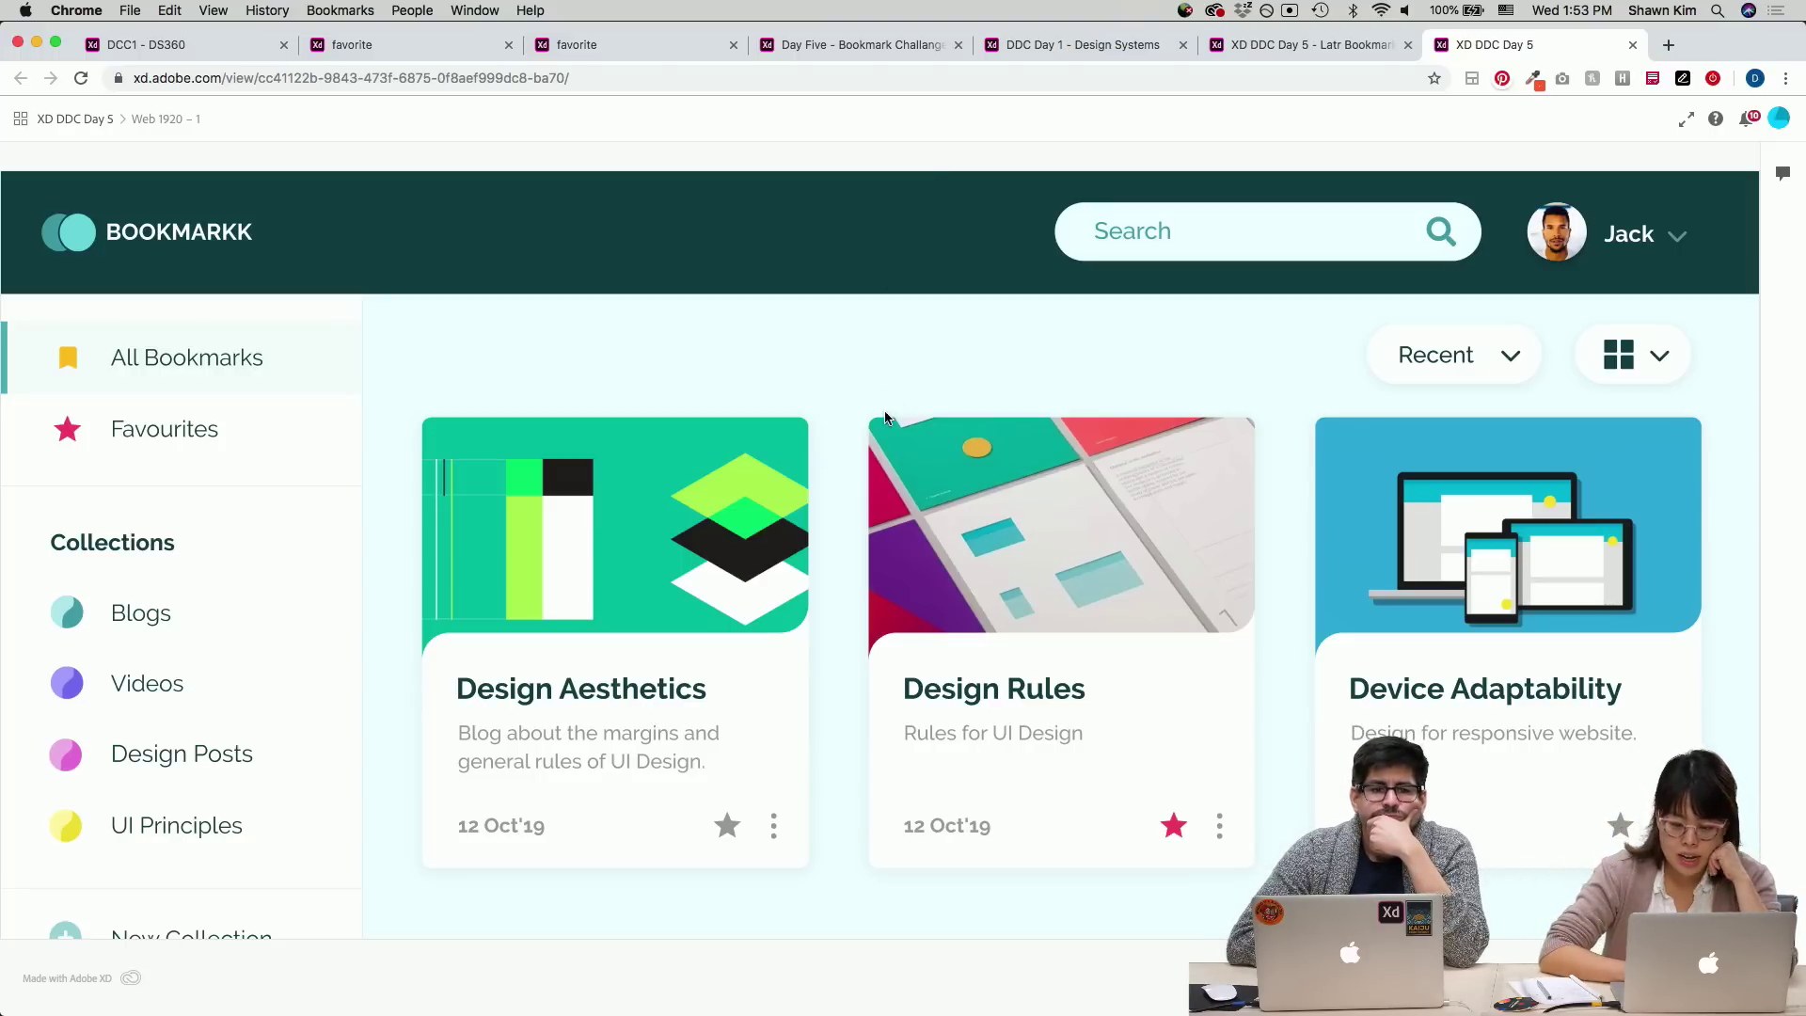
scroll(884, 417, down, 3)
scroll(266, 244, up, 2)
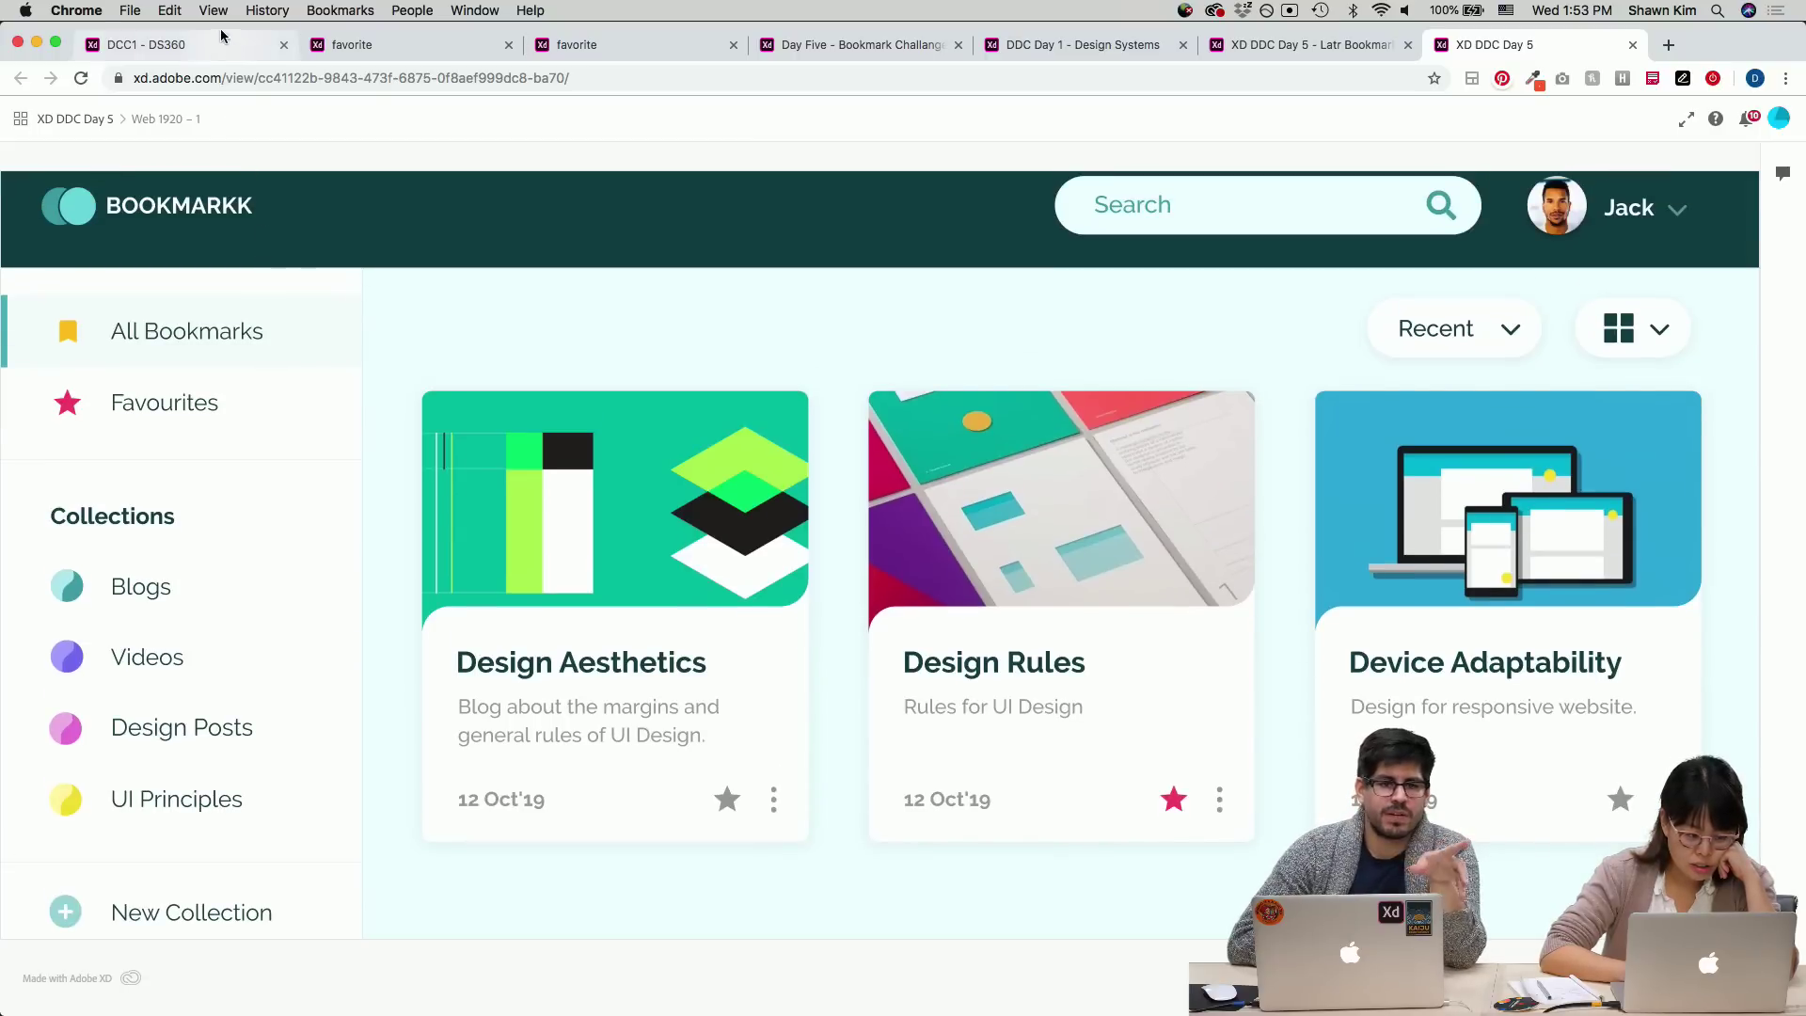
mouse_move(217, 34)
mouse_down()
mouse_move(233, 34)
mouse_move(218, 33)
mouse_up()
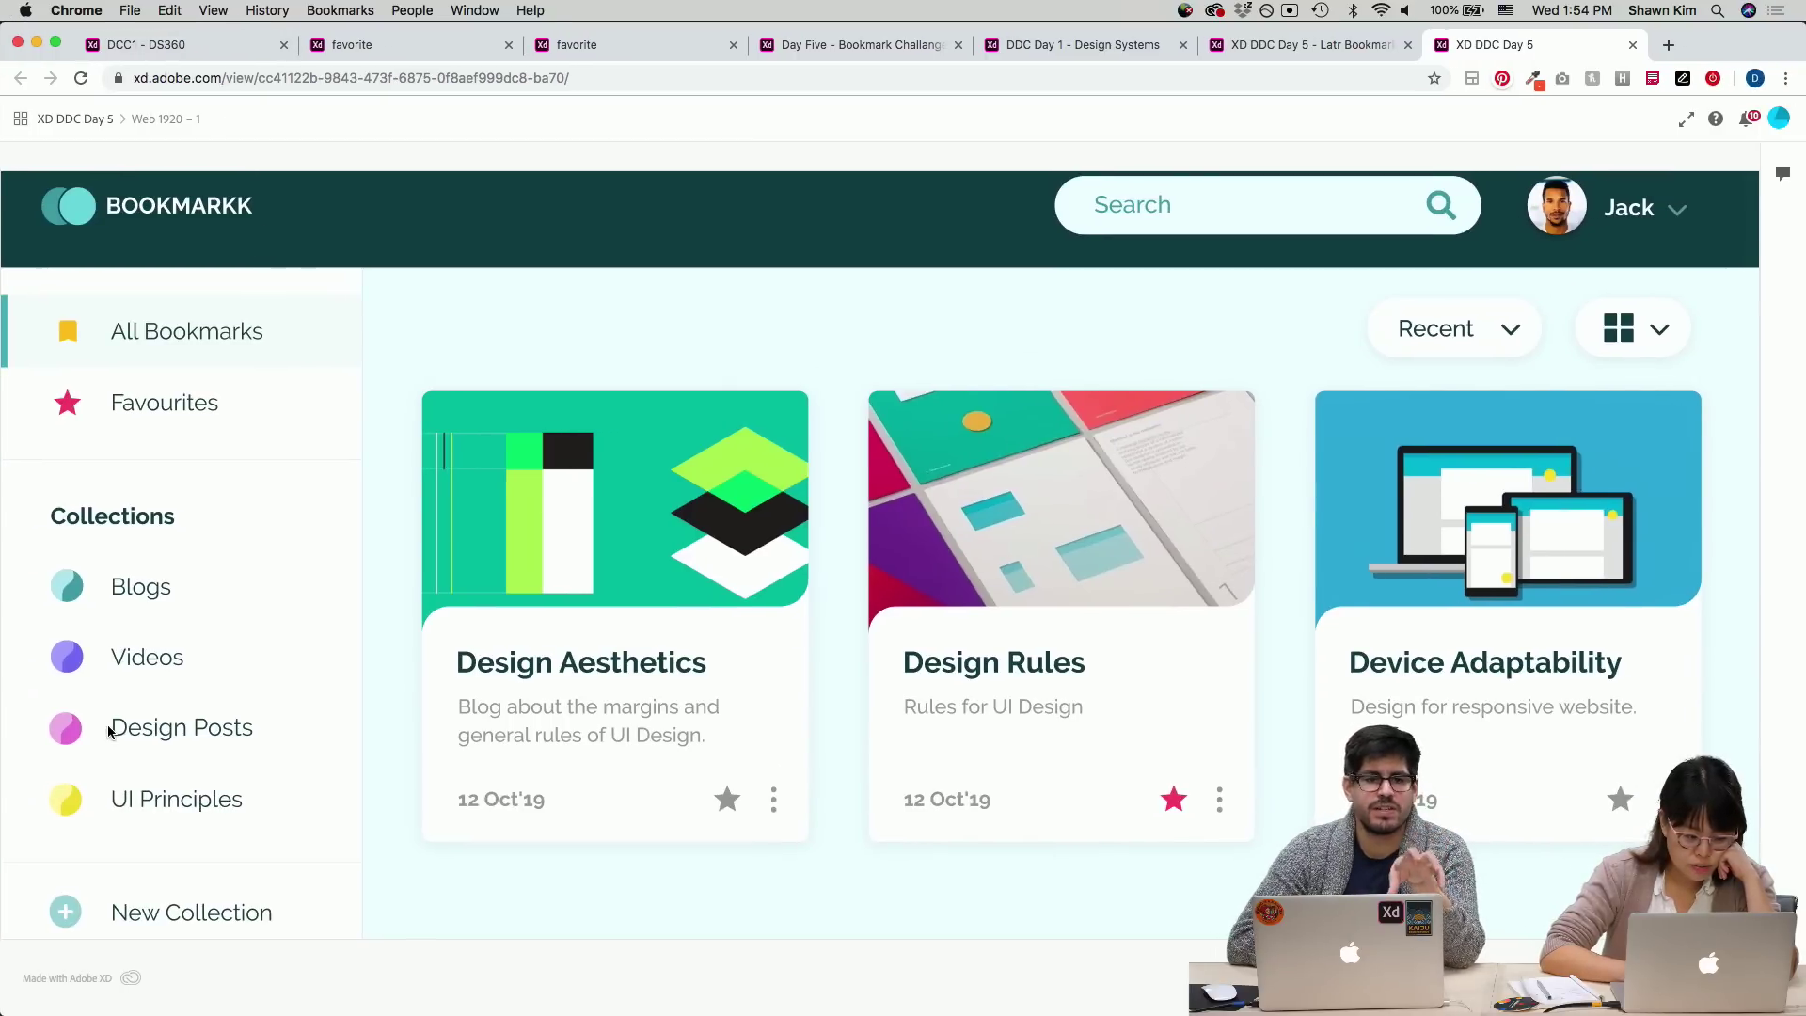
scroll(108, 732, down, 1)
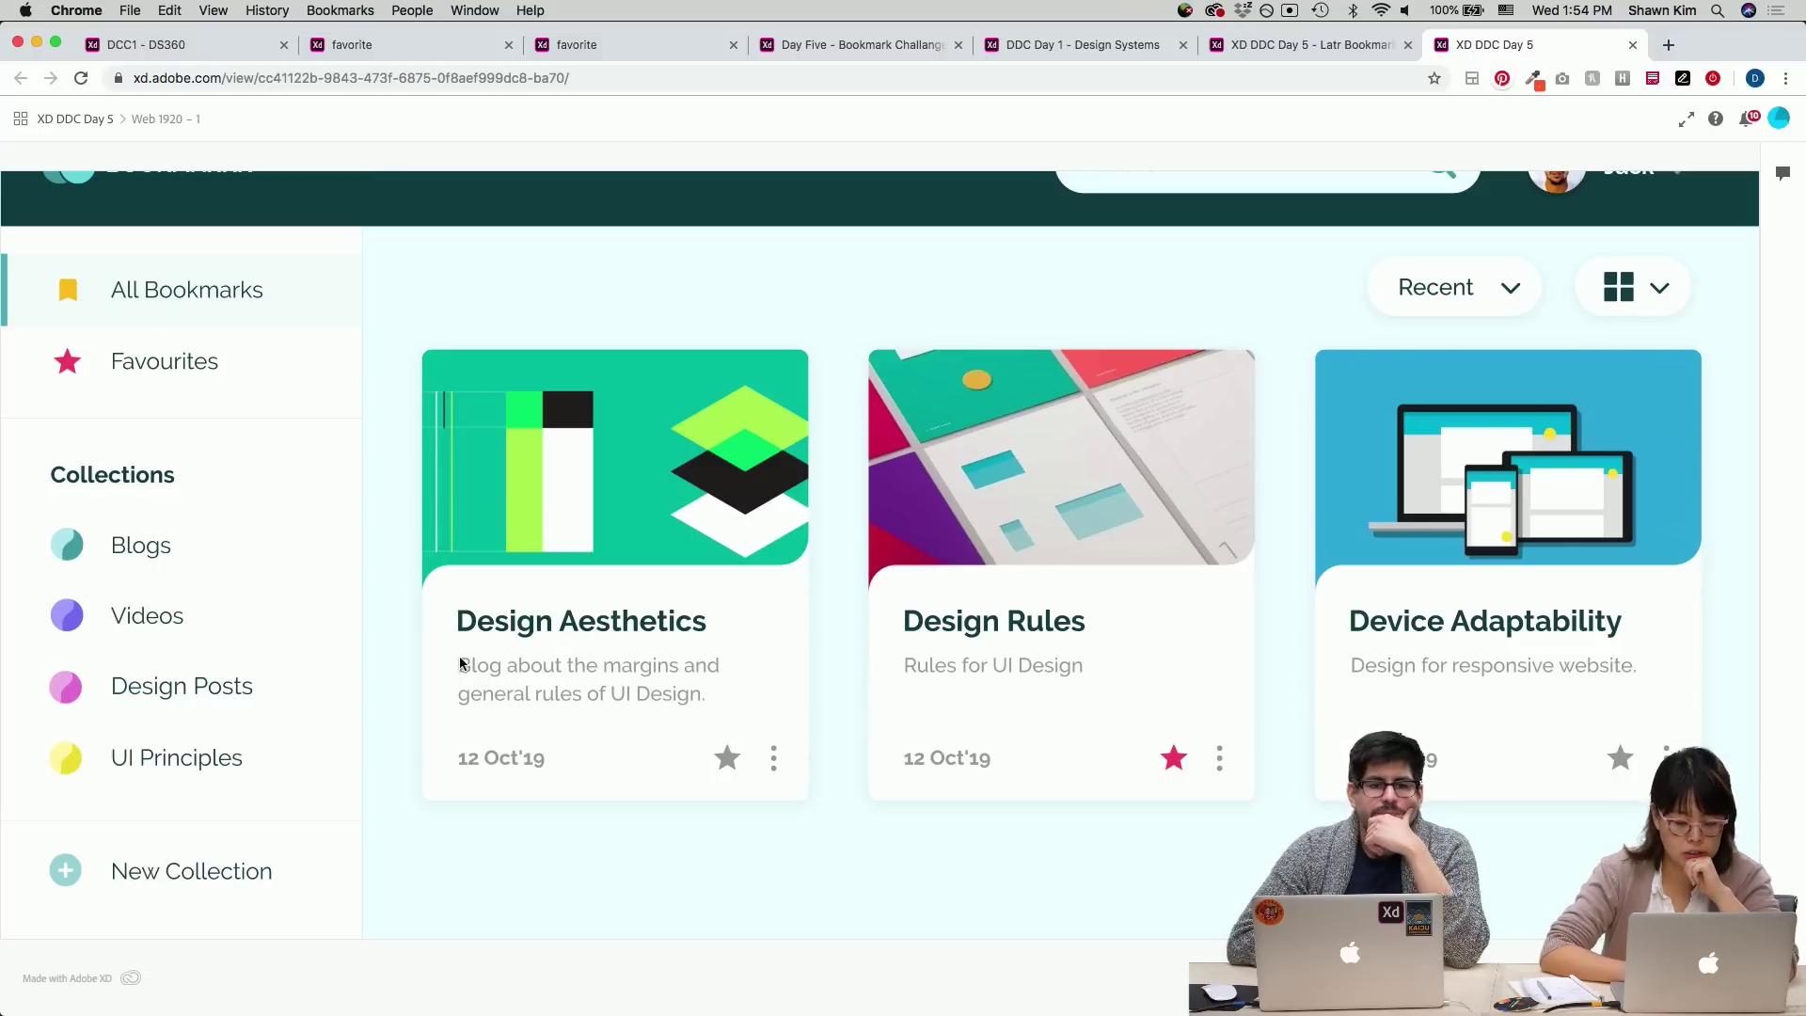
scroll(632, 695, up, 2)
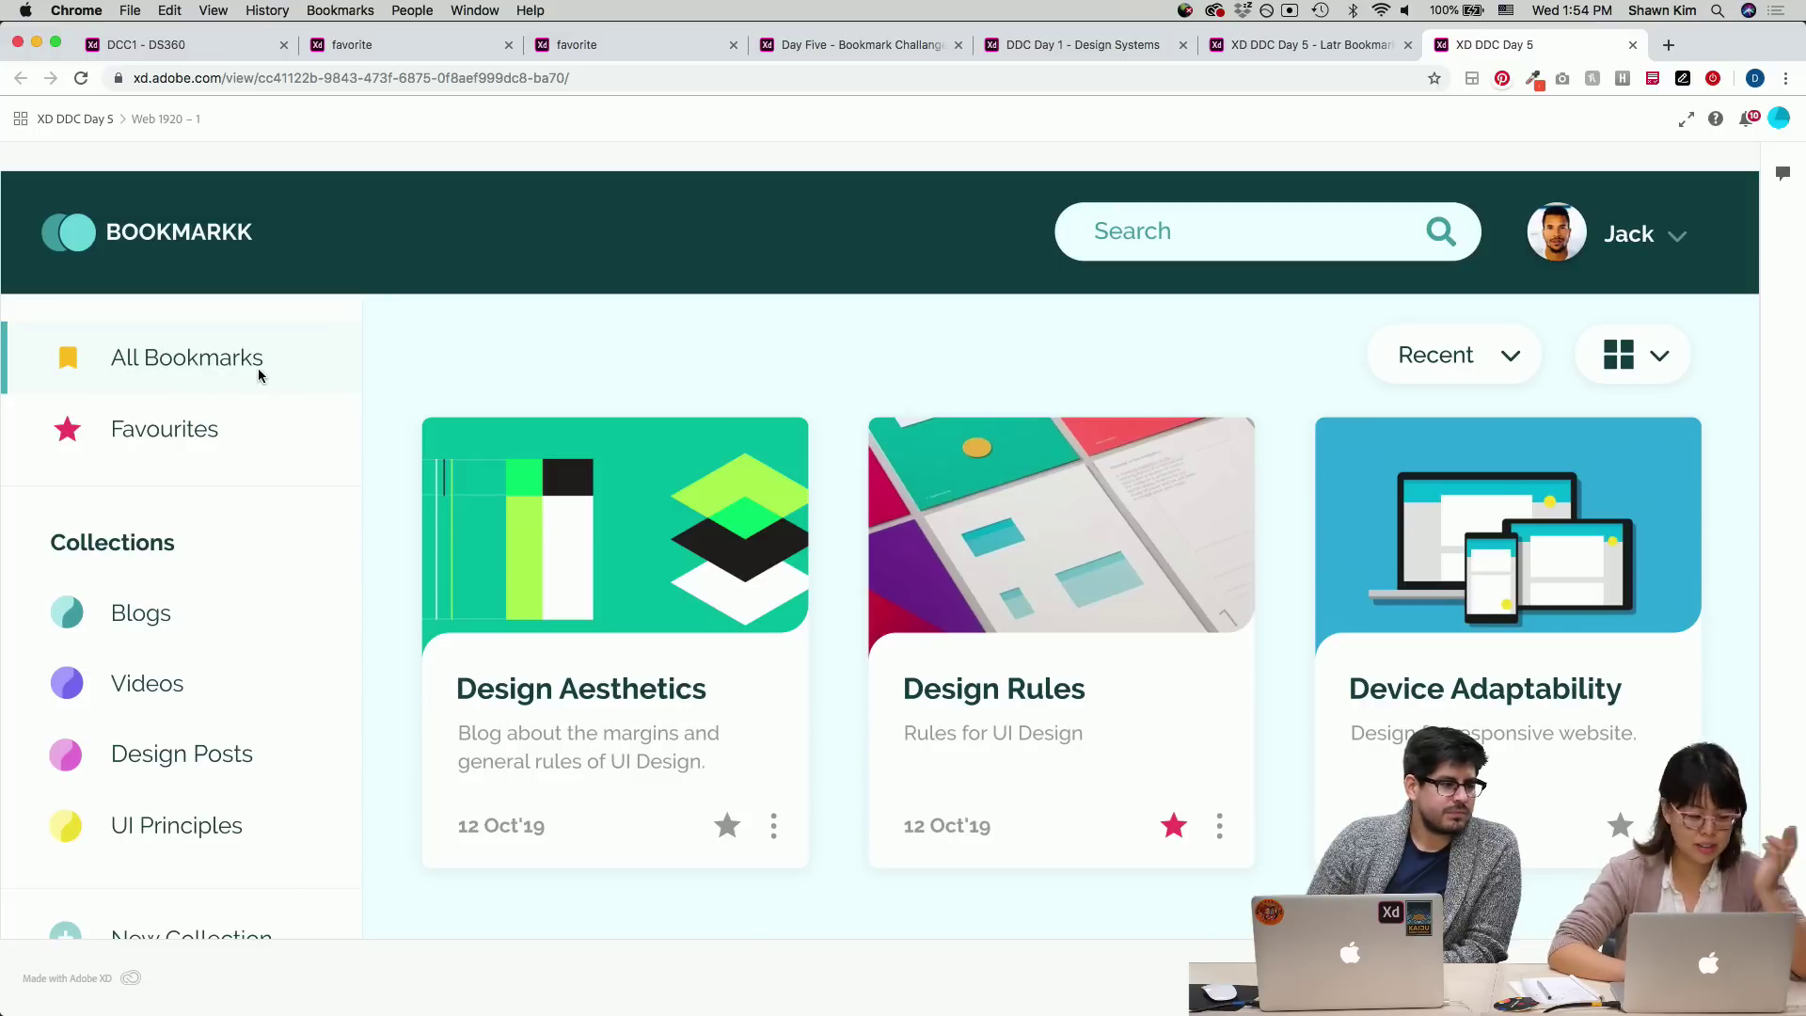
scroll(674, 782, down, 1)
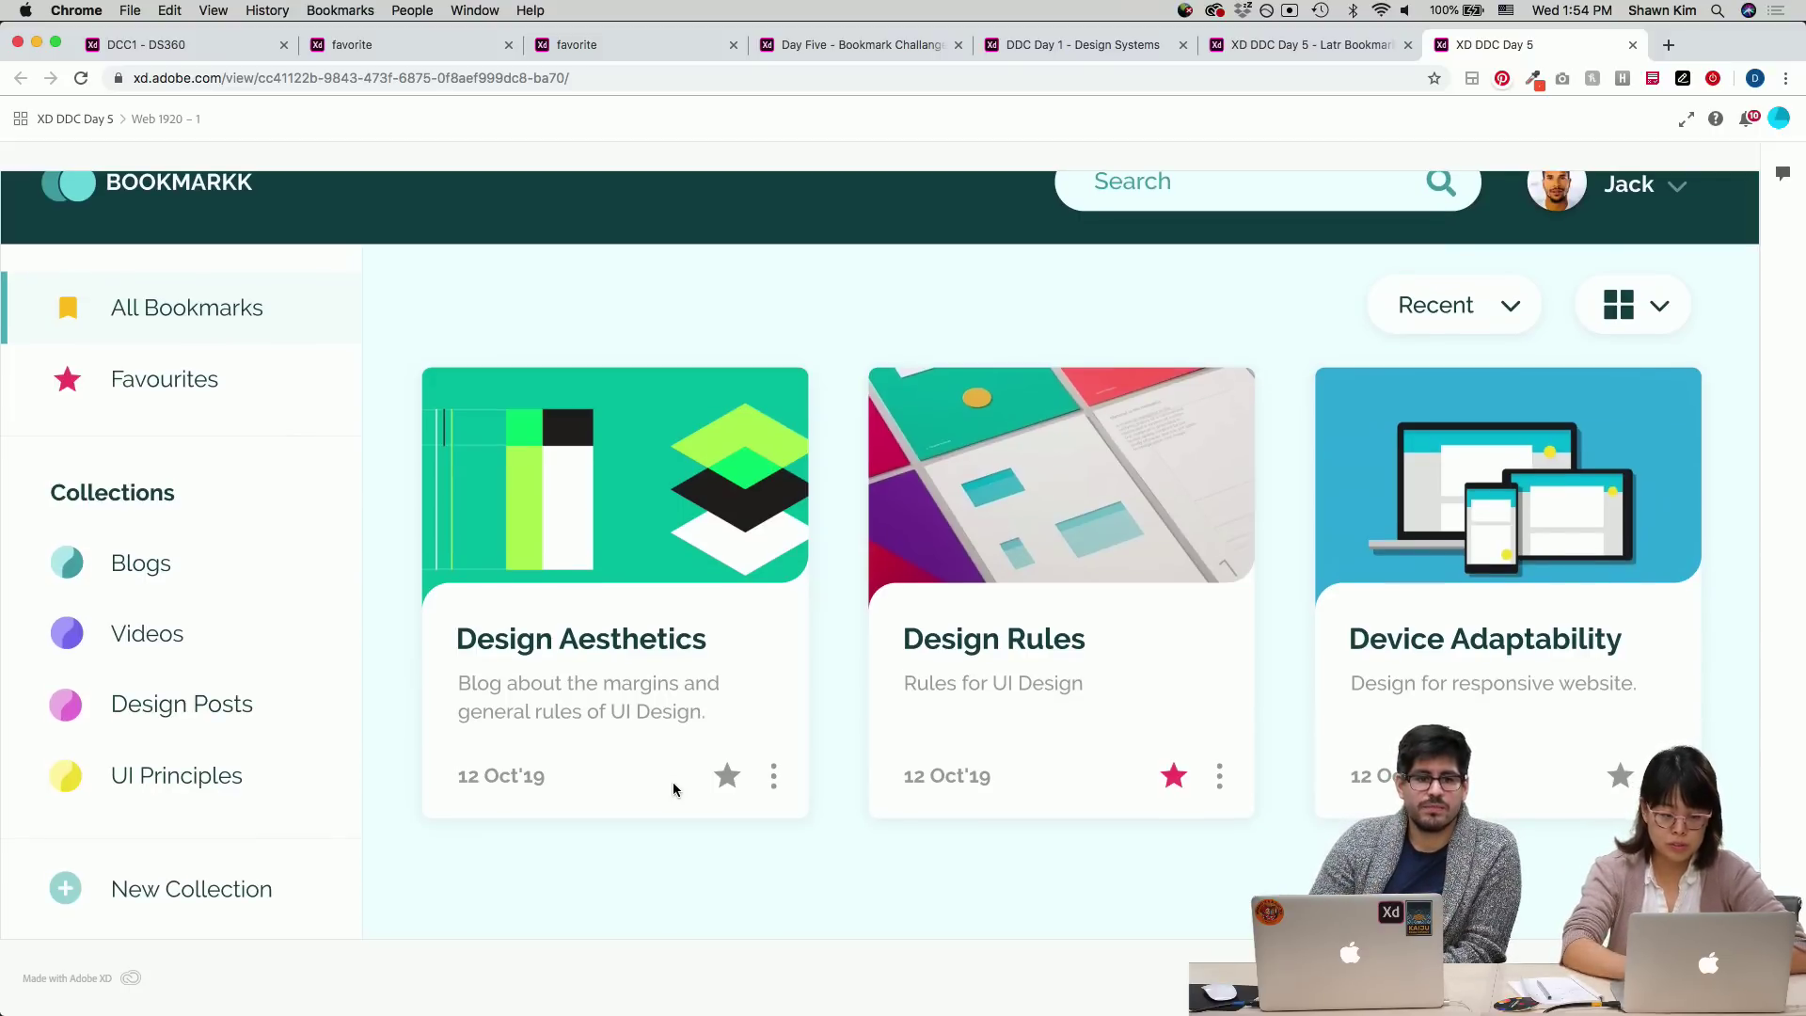
scroll(674, 782, up, 1)
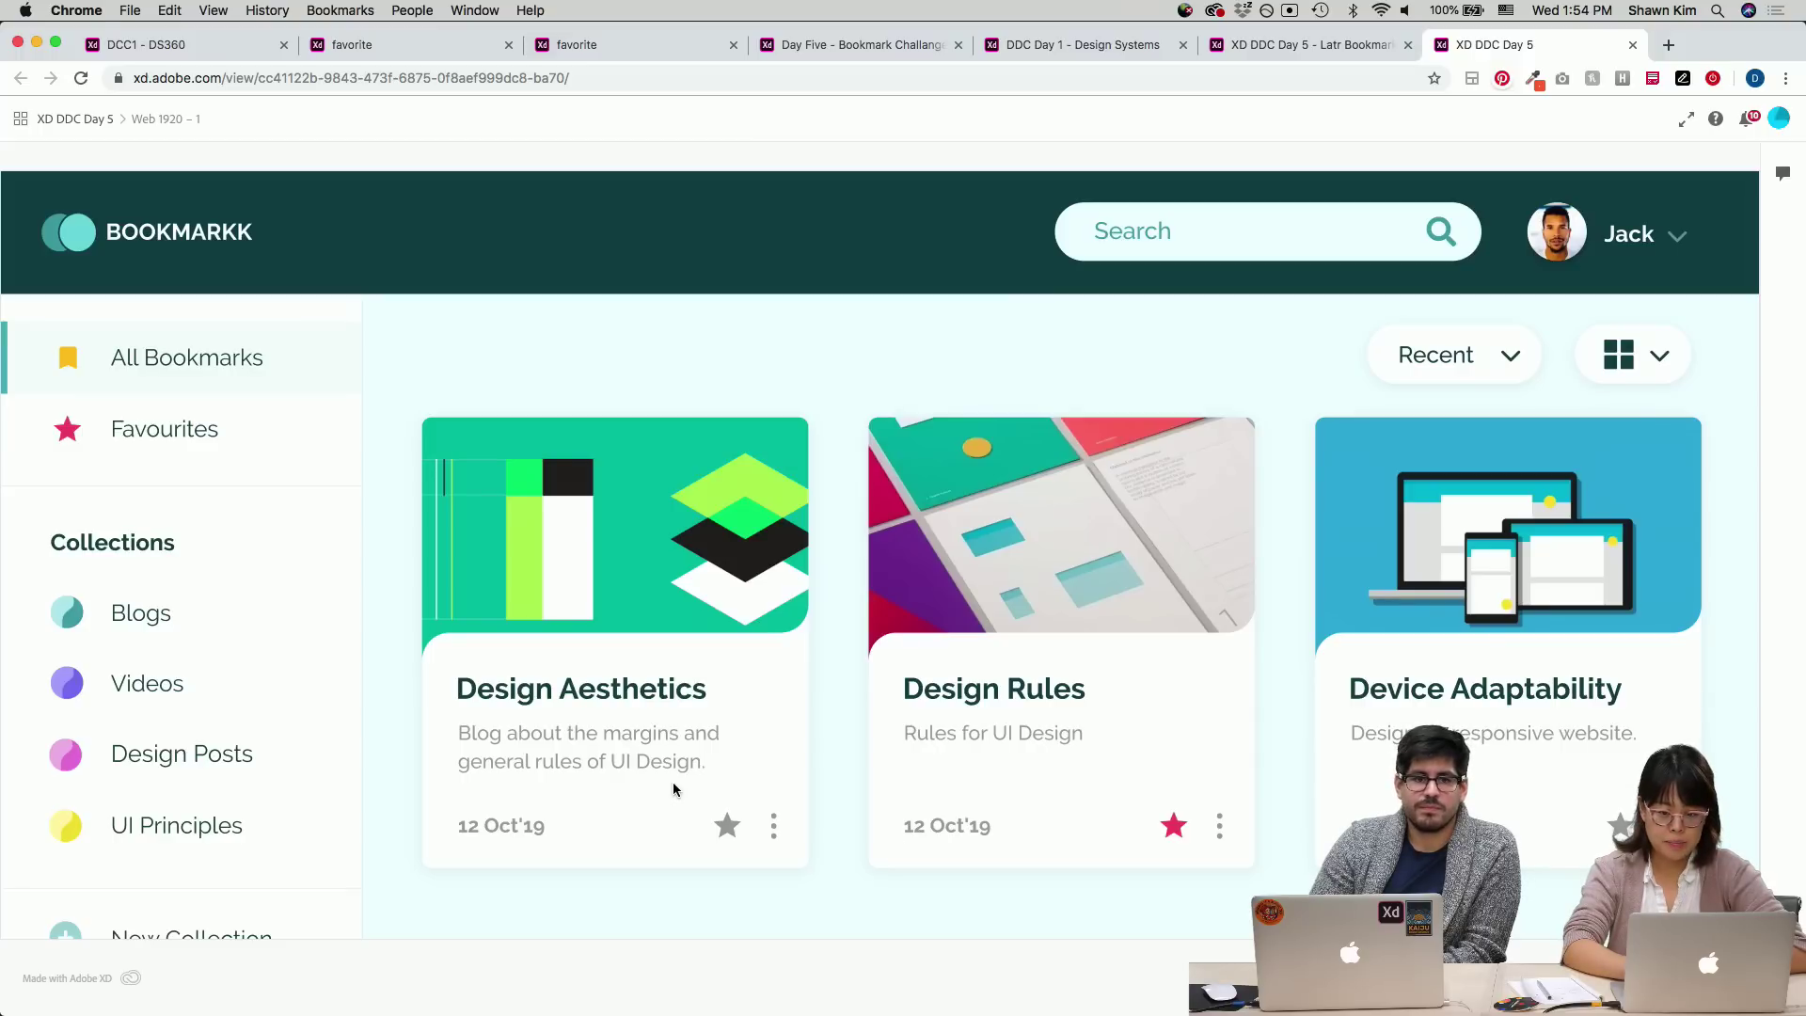